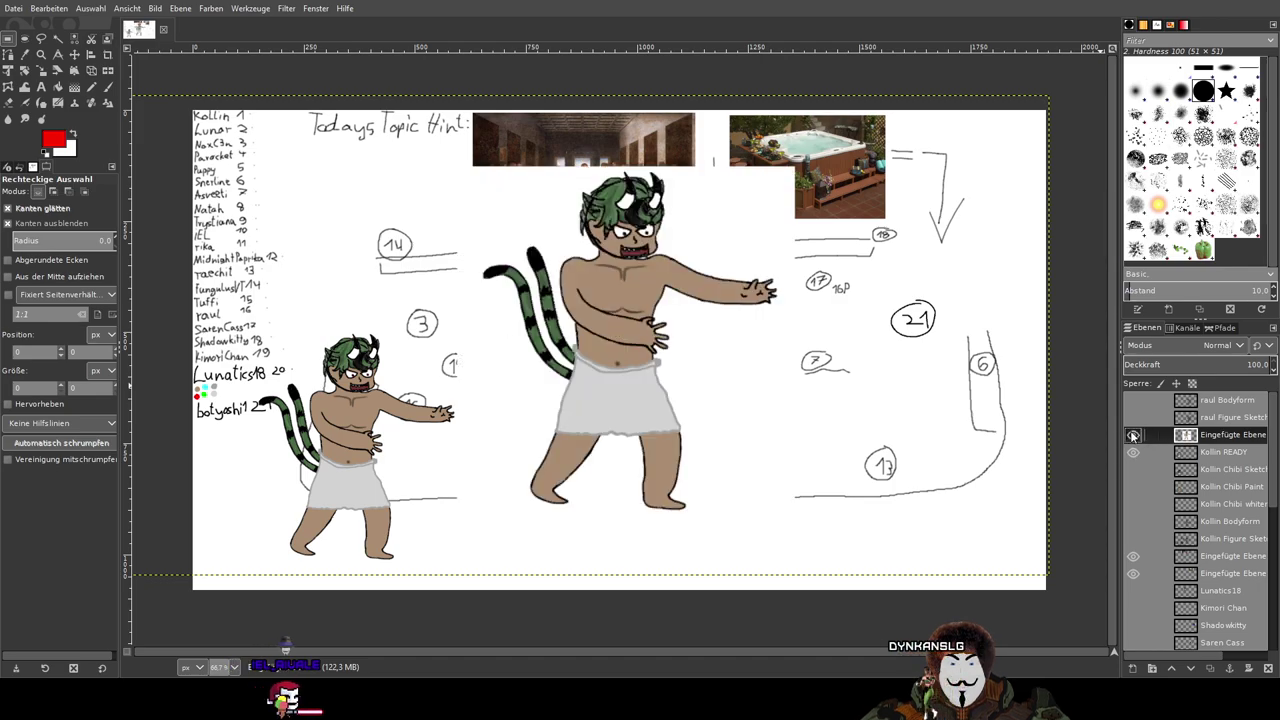
Step: Compare the enlarged pasted figure with the smaller chibi figure, examining both heads up close with the pasted layer hidden and shown
click(1133, 435)
scroll(624, 416, left, 5)
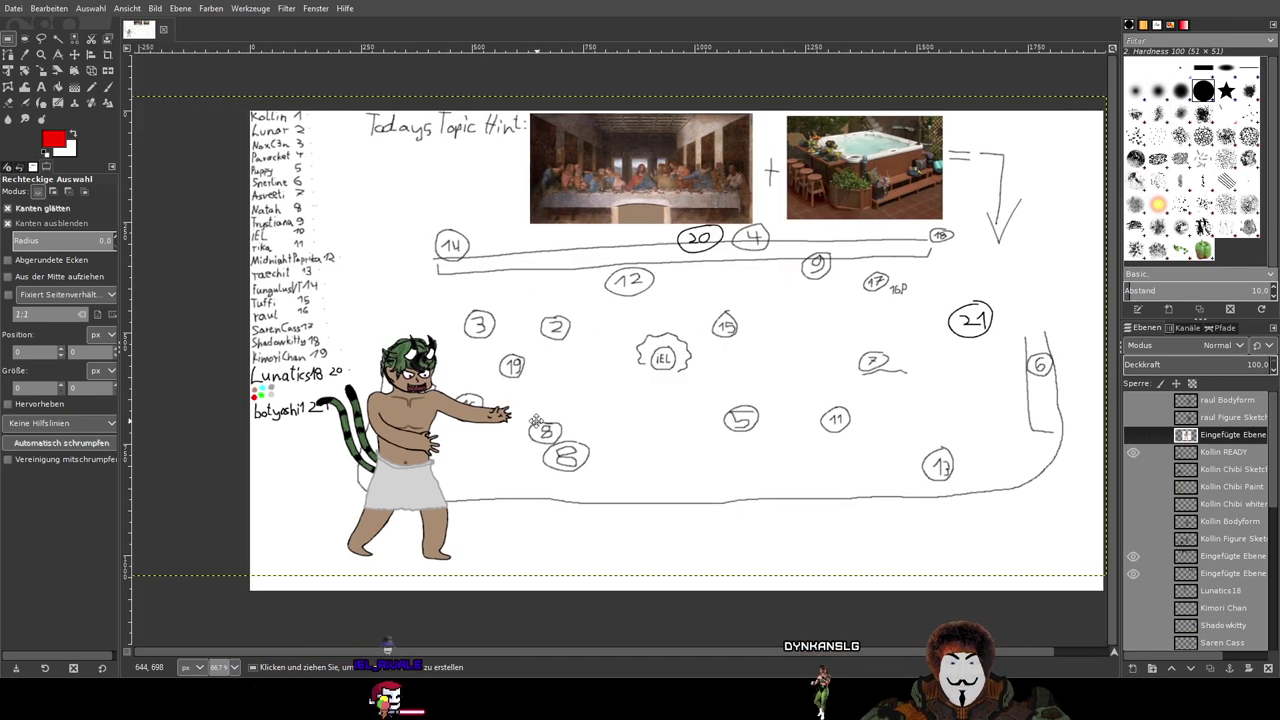
ctrl+scroll(588, 383, up, 4)
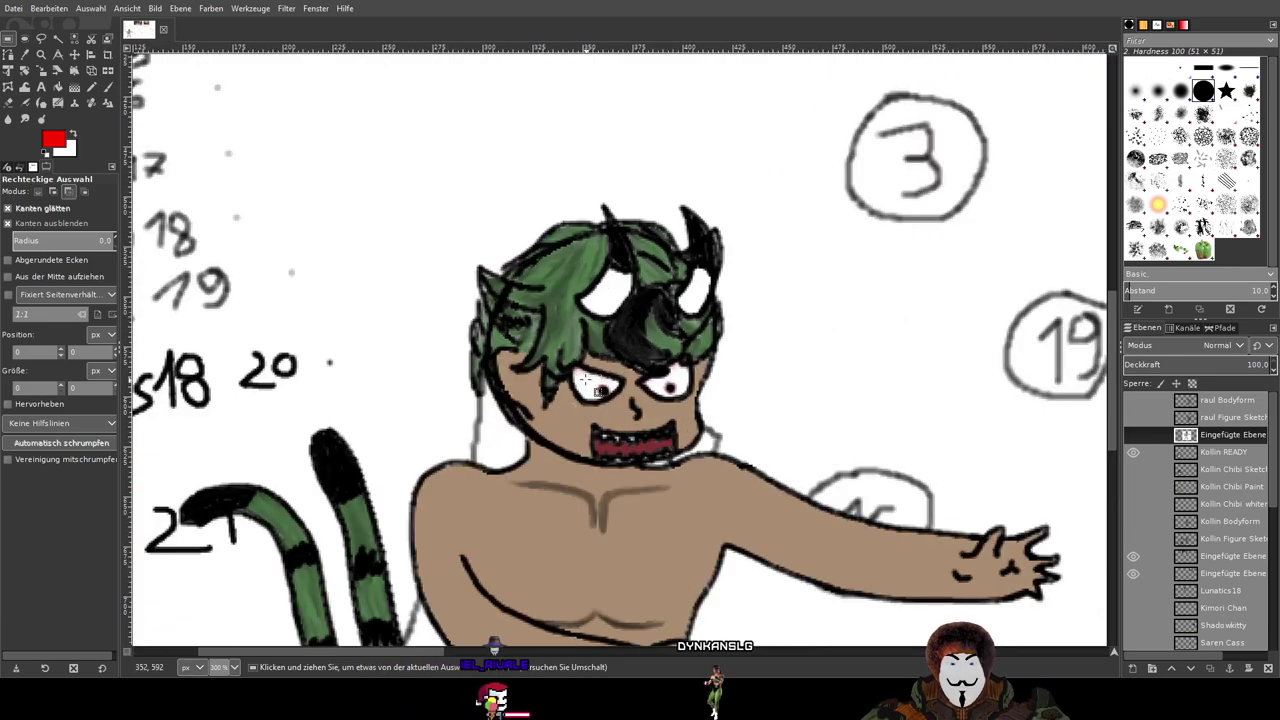
click(1134, 436)
ctrl+scroll(966, 393, down, 5)
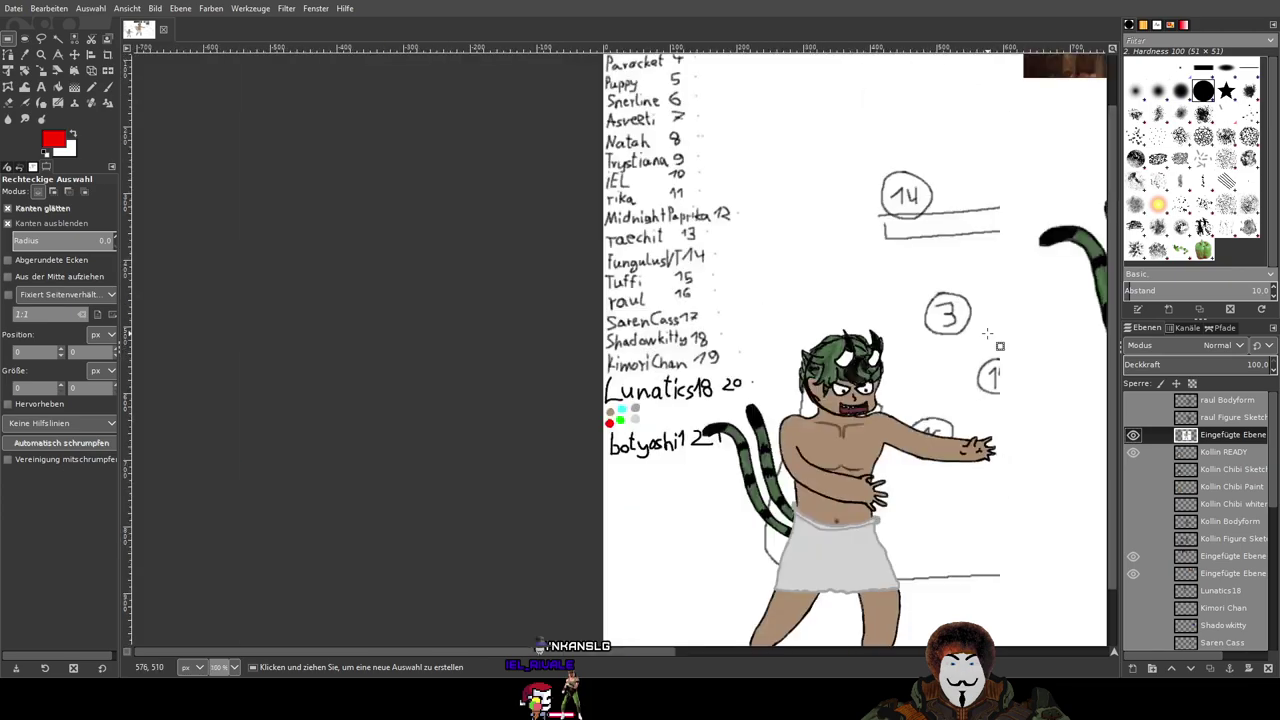
ctrl+scroll(694, 223, up, 8)
ctrl+scroll(733, 250, down, 6)
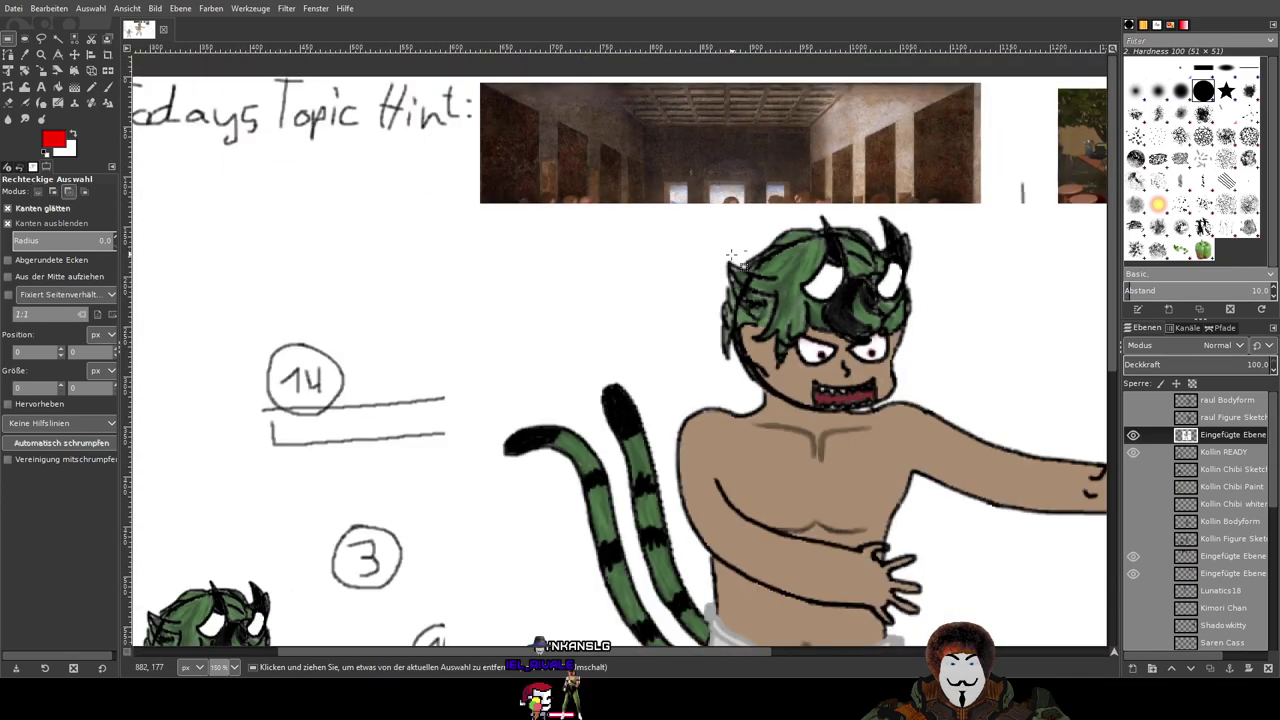
ctrl+scroll(518, 412, up, 6)
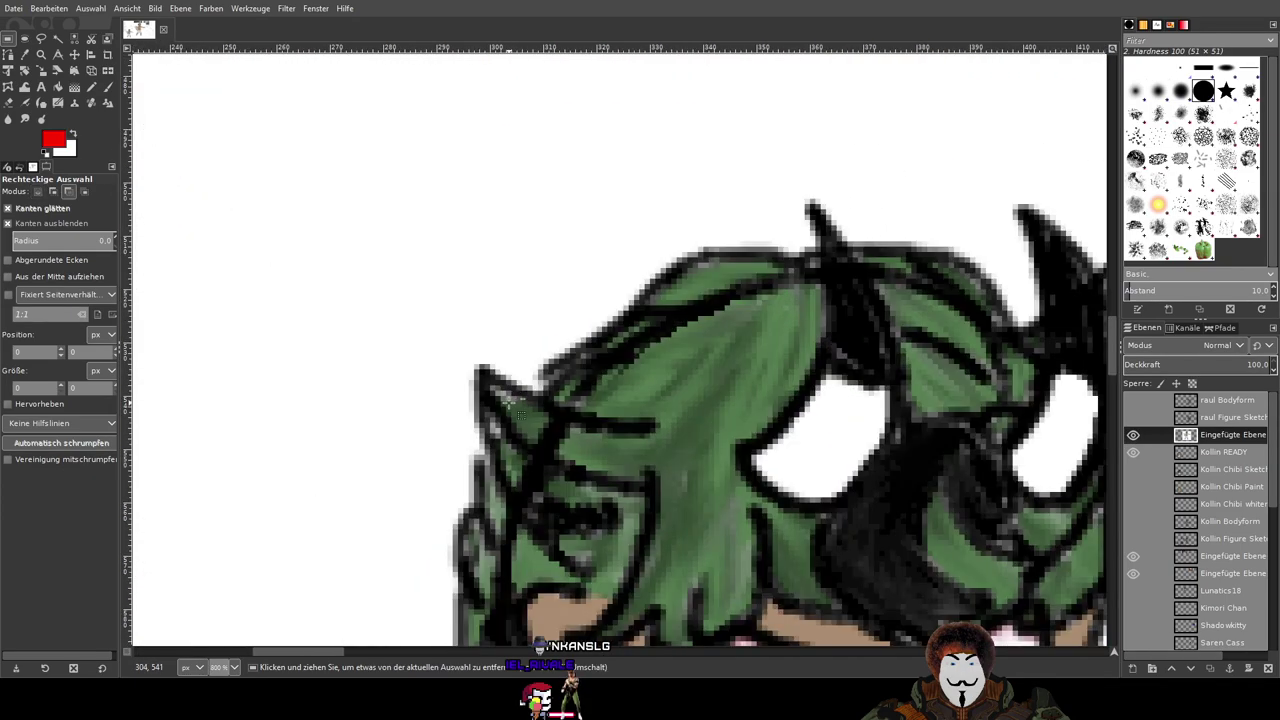
ctrl+scroll(517, 405, down, 4)
ctrl+scroll(676, 356, up, 3)
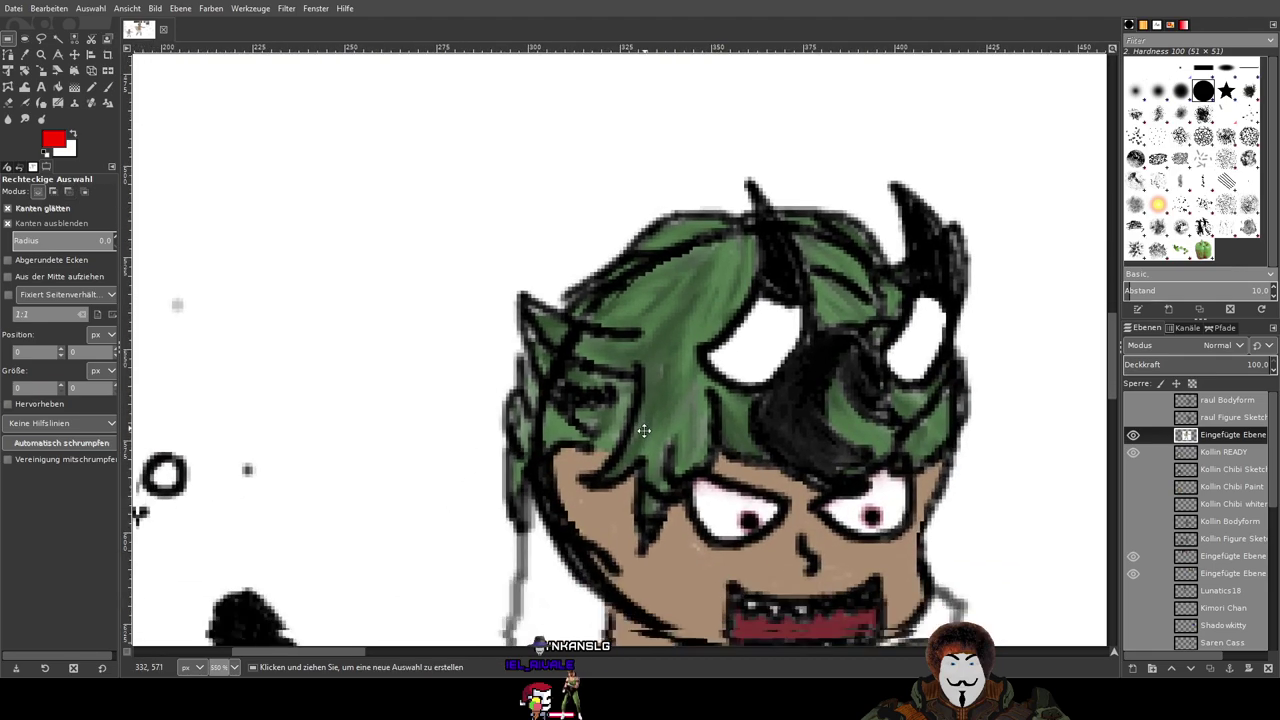
drag(676, 356, 667, 350)
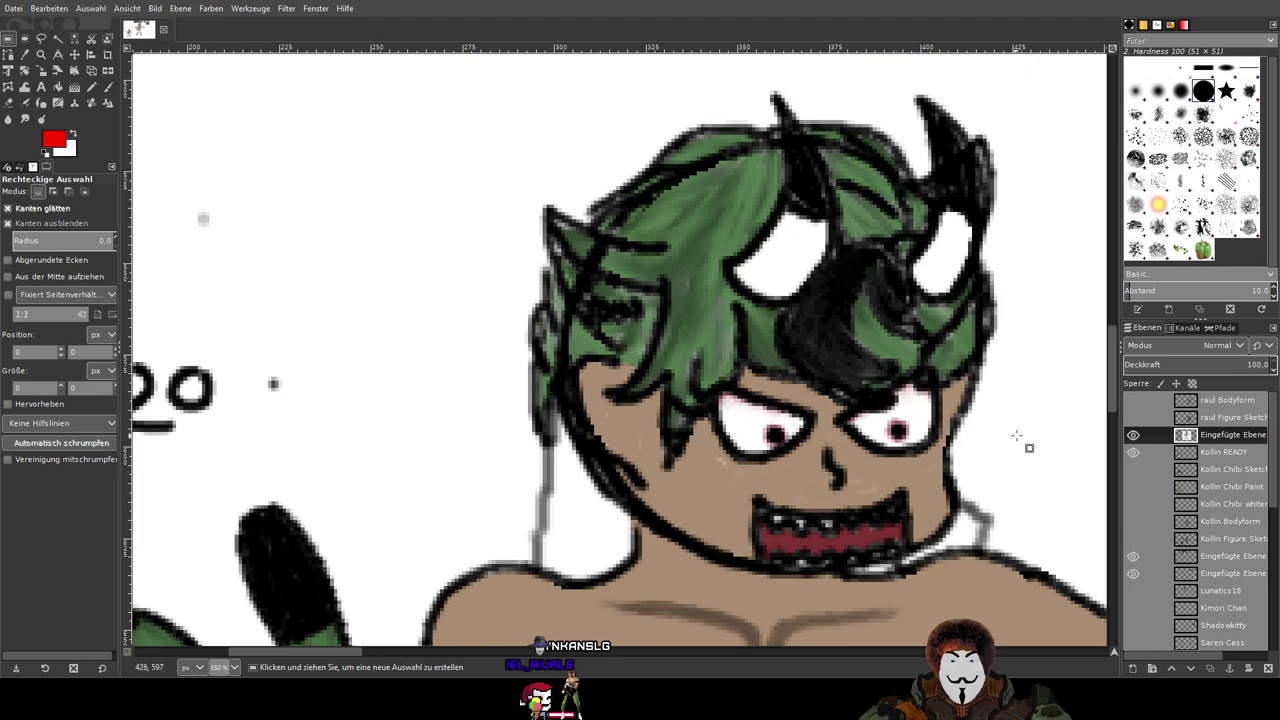
shift+click(1133, 452)
shift+click(1133, 452)
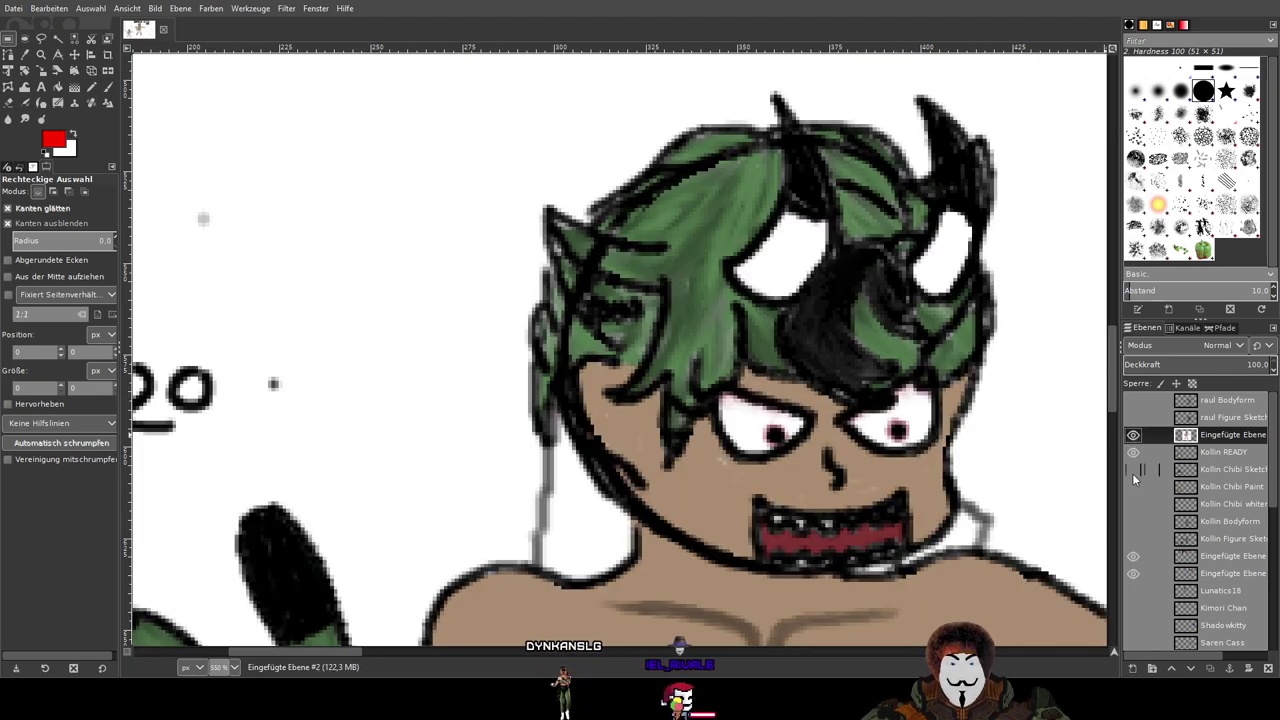
Step: Hide the pasted layer and the chibi's READY layer, and show its separate Chibi Sketch and Chibi Paint layers instead
click(1133, 469)
click(1133, 452)
click(1133, 436)
click(1136, 473)
click(1136, 473)
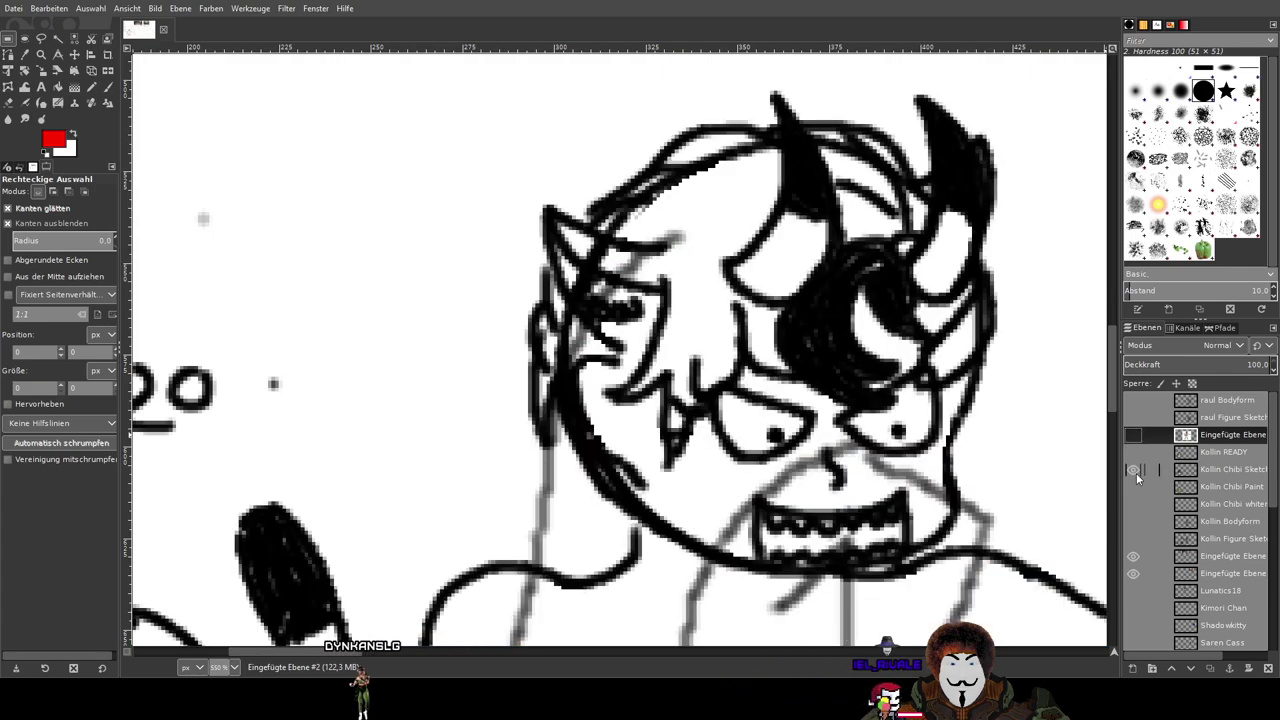
click(1133, 487)
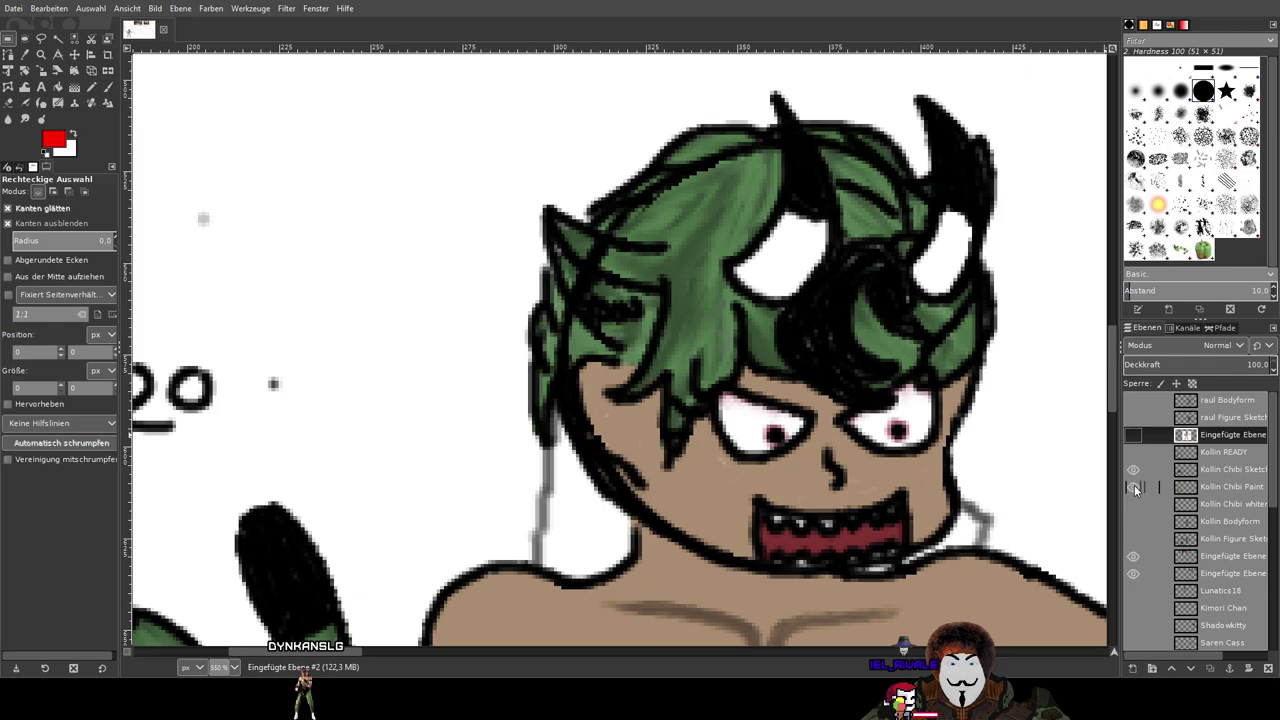
Step: Hide the Sketch (Skizze) and Hintergrund layers so the chibi figure stands on transparency
ctrl+scroll(886, 440, down, 2)
scroll(1158, 565, down, 5)
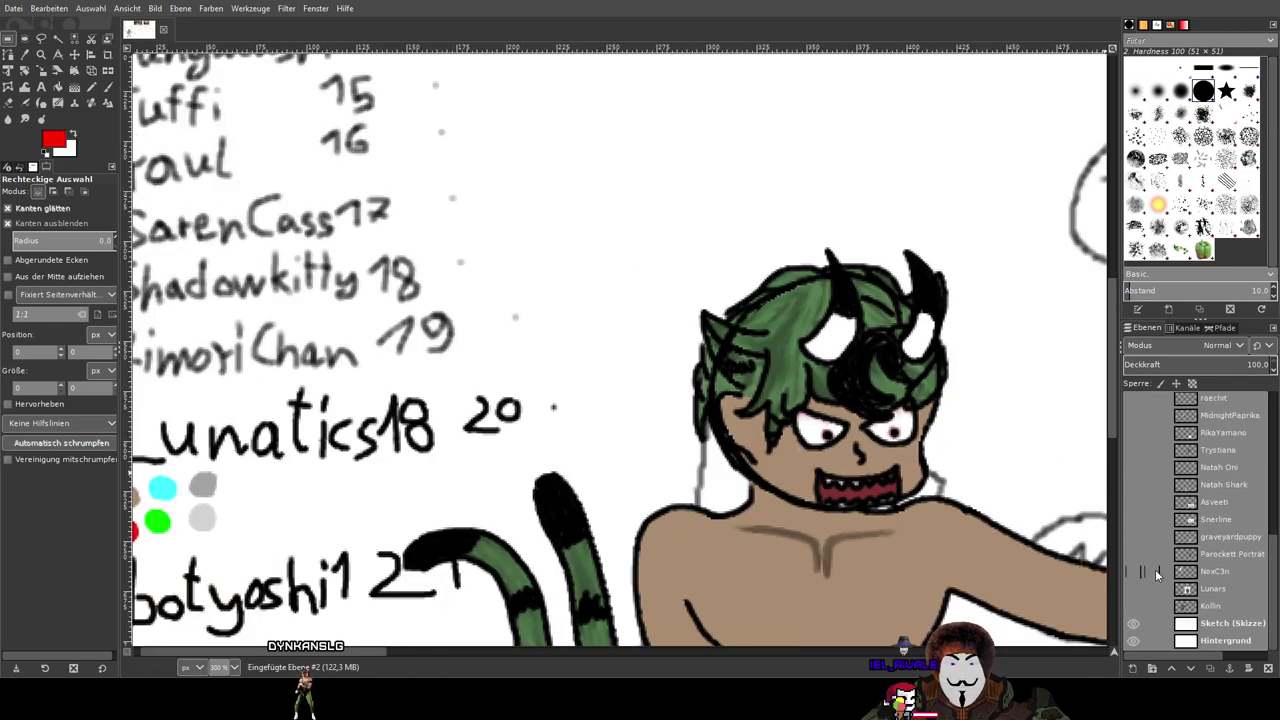
click(1134, 624)
click(1134, 640)
scroll(1198, 578, up, 5)
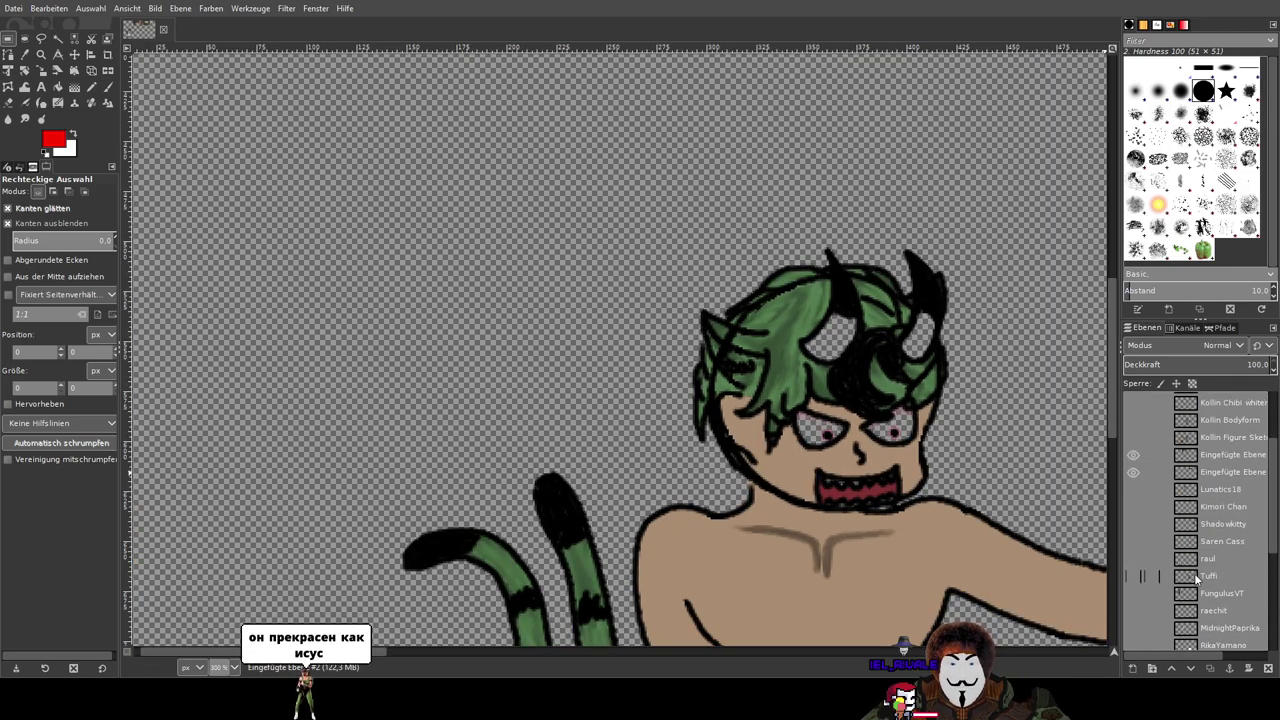
drag(900, 420, 588, 217)
ctrl+scroll(588, 217, down, 1)
ctrl+scroll(590, 218, down, 3)
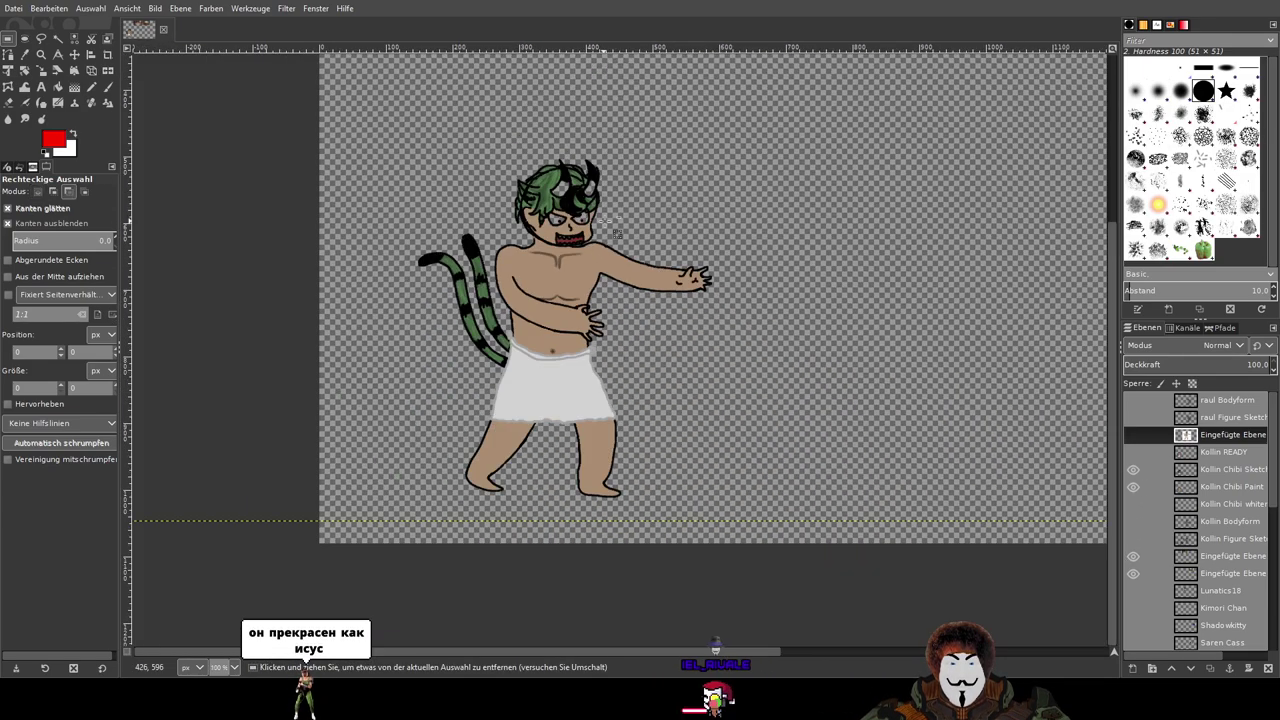
Step: Temporarily show the pasted layer to compare its large figure with the chibi figure
click(1133, 436)
drag(885, 267, 956, 396)
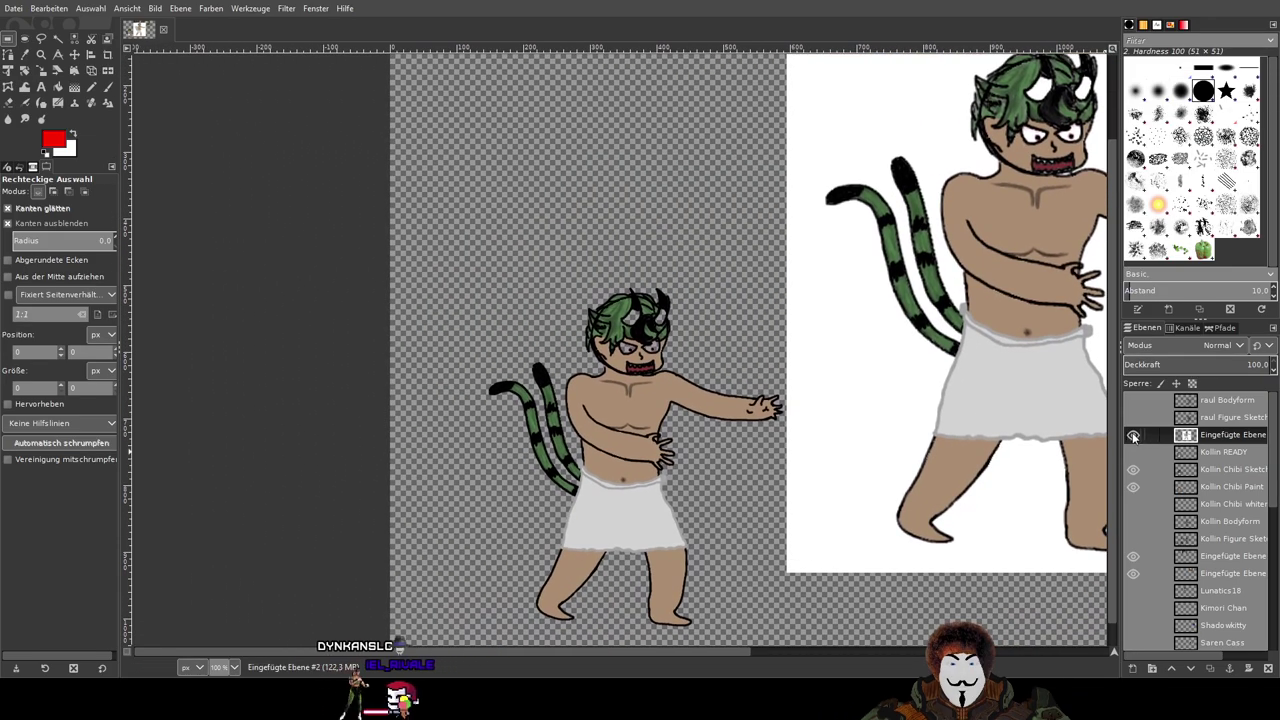
click(1133, 436)
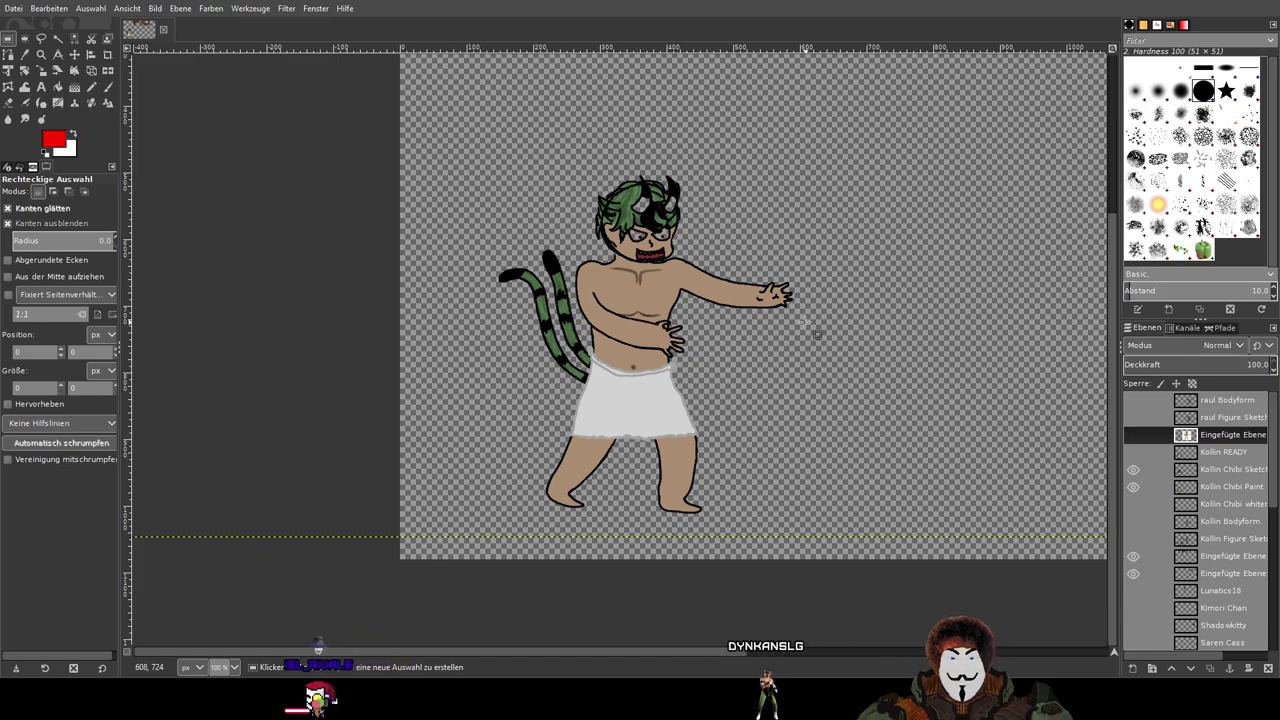
Step: Show the chibi's white layer and check the head with and without the Chibi Sketch line art
scroll(700, 280, up, 1)
scroll(690, 259, up, 3)
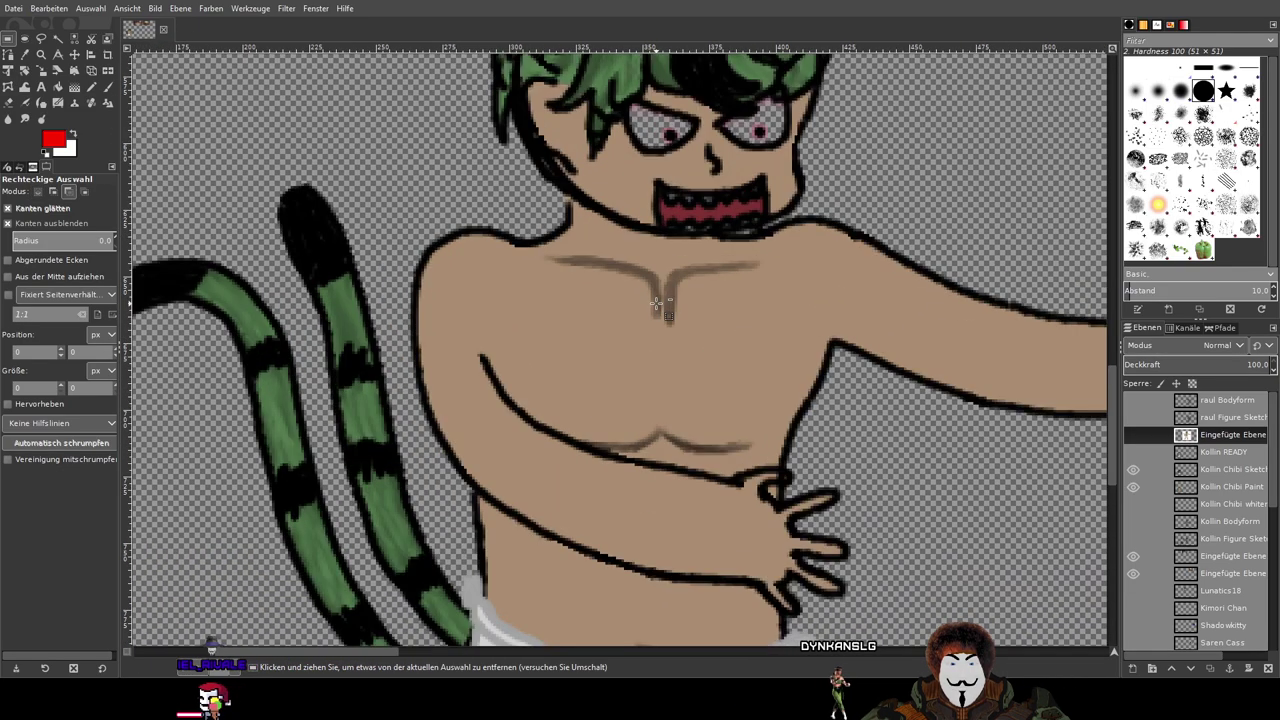
scroll(690, 259, up, 5)
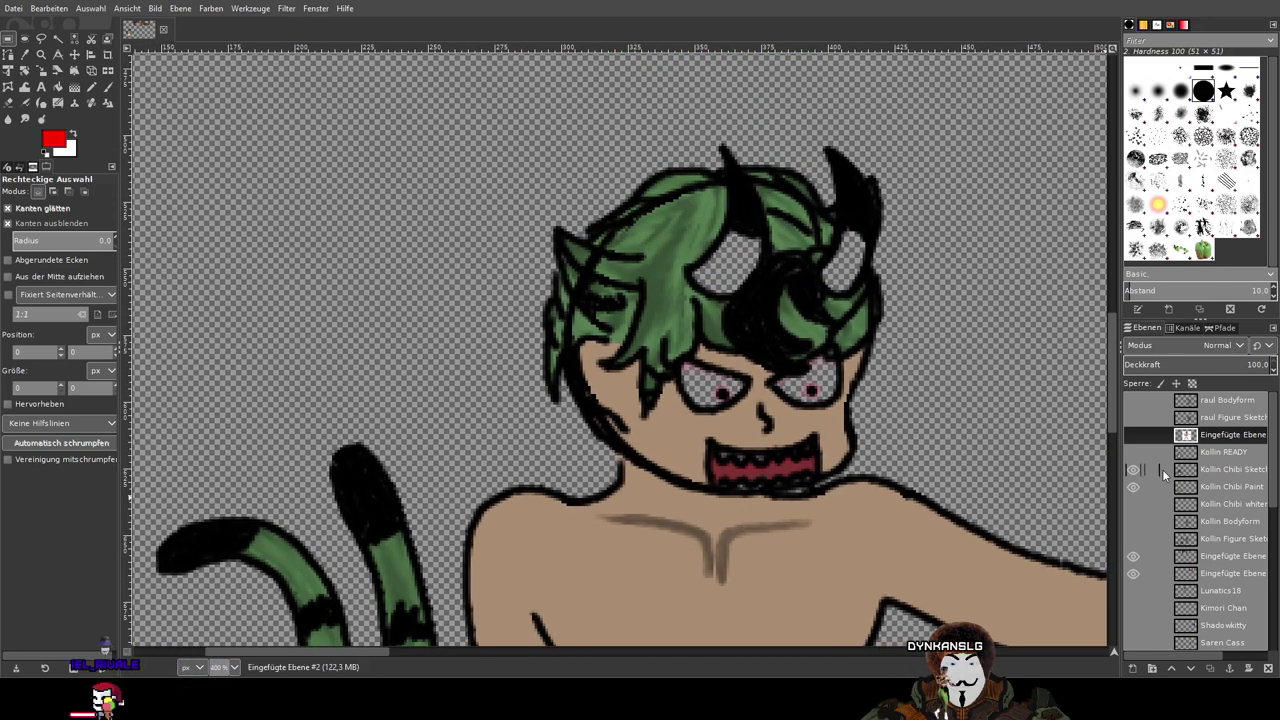
click(1134, 503)
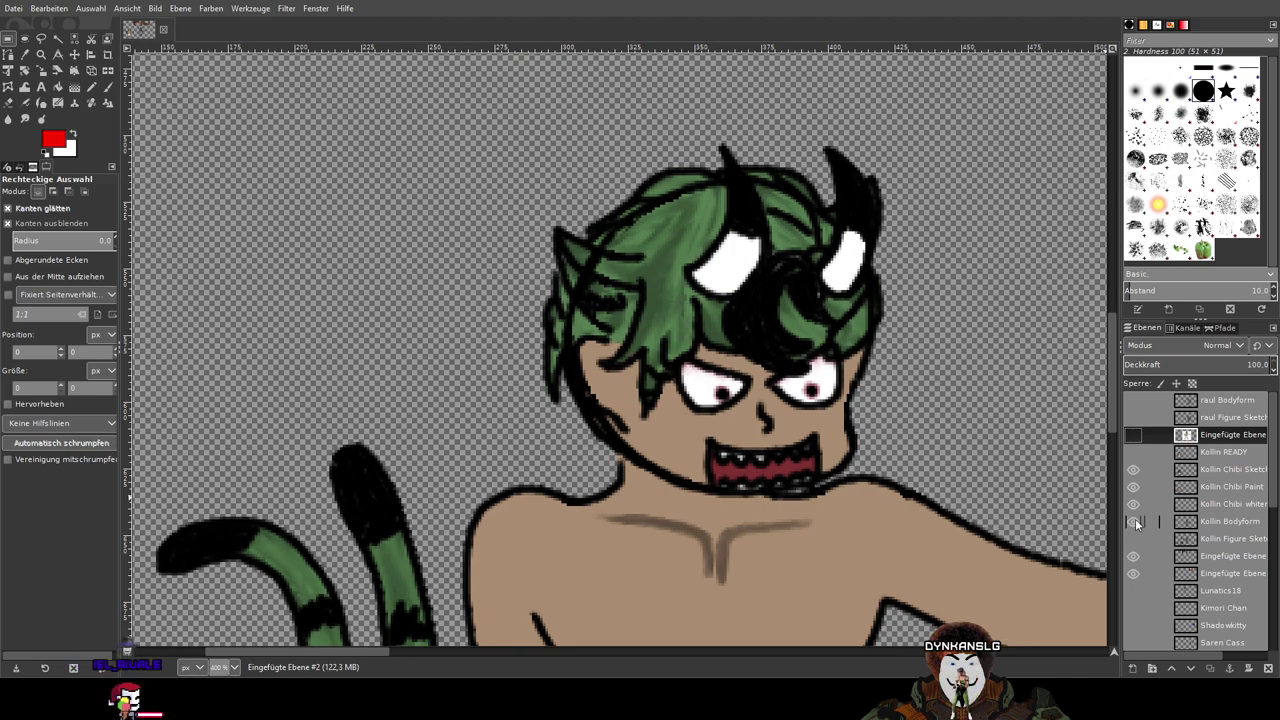
click(1133, 486)
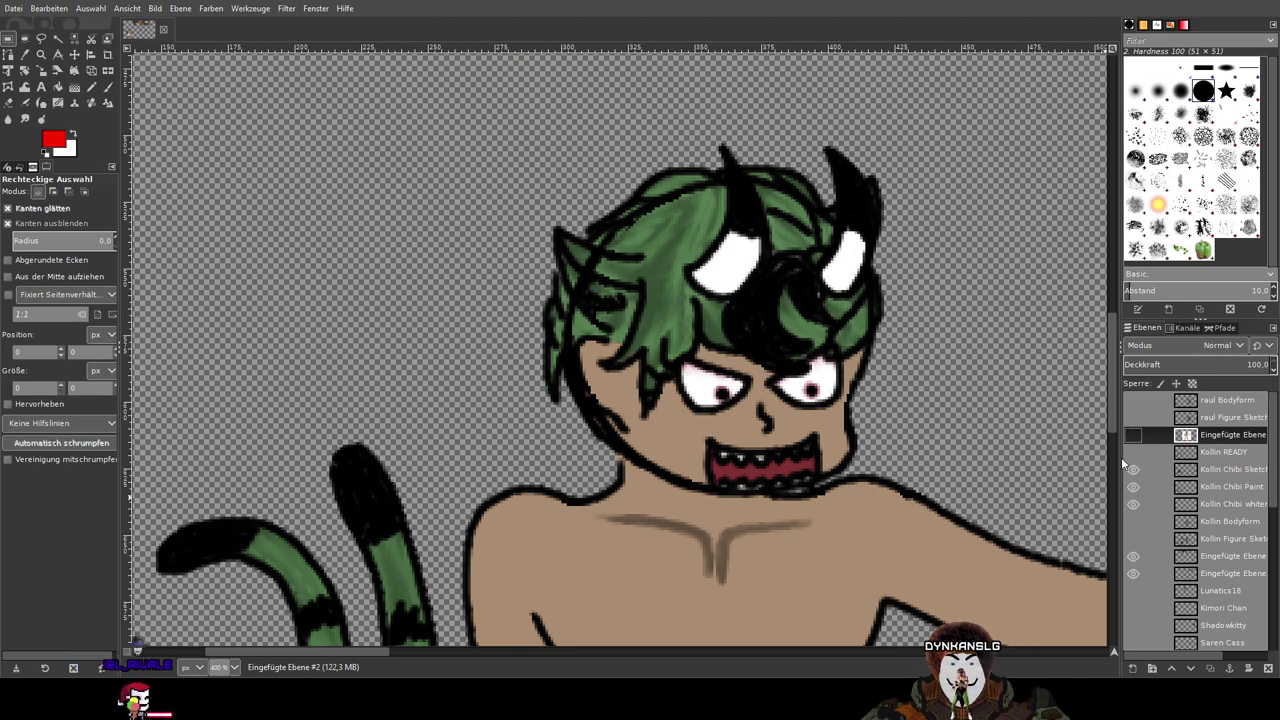
click(1136, 471)
click(1136, 471)
click(1136, 471)
click(1136, 471)
click(1136, 471)
click(1136, 471)
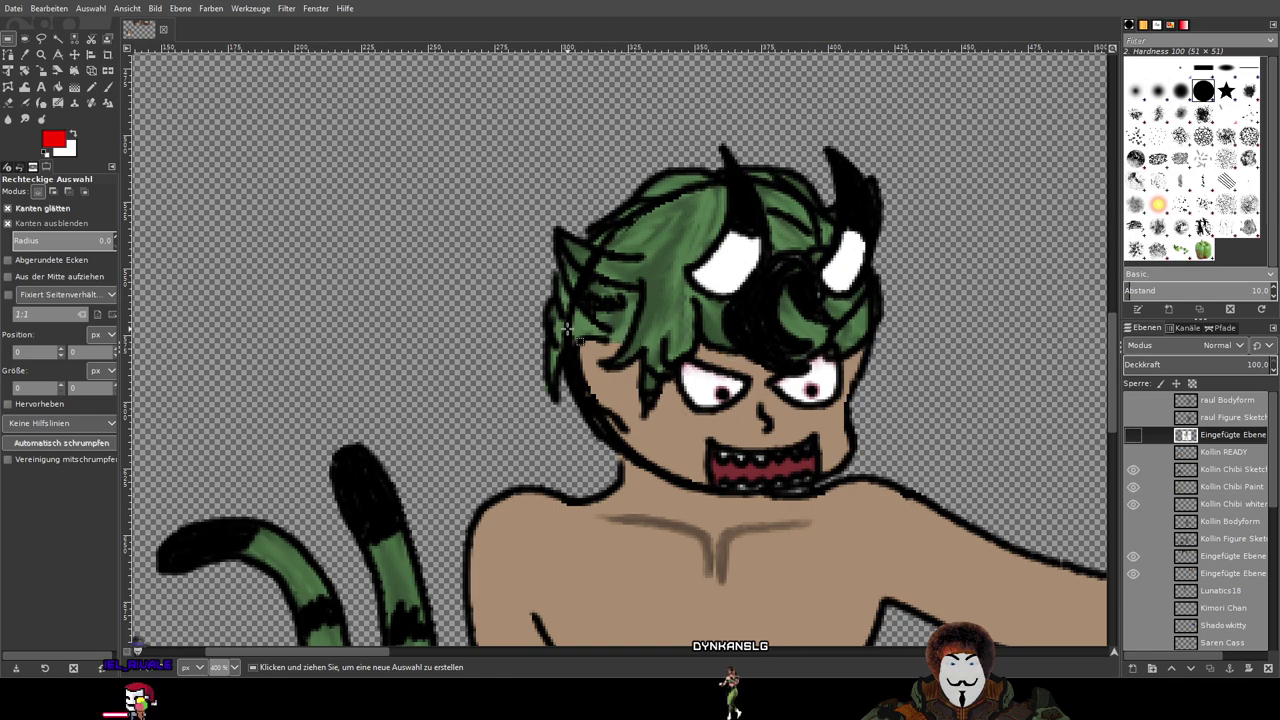
Step: Choose the Eraser and set its brush size to 2.49
click(9, 103)
scroll(641, 327, up, 4)
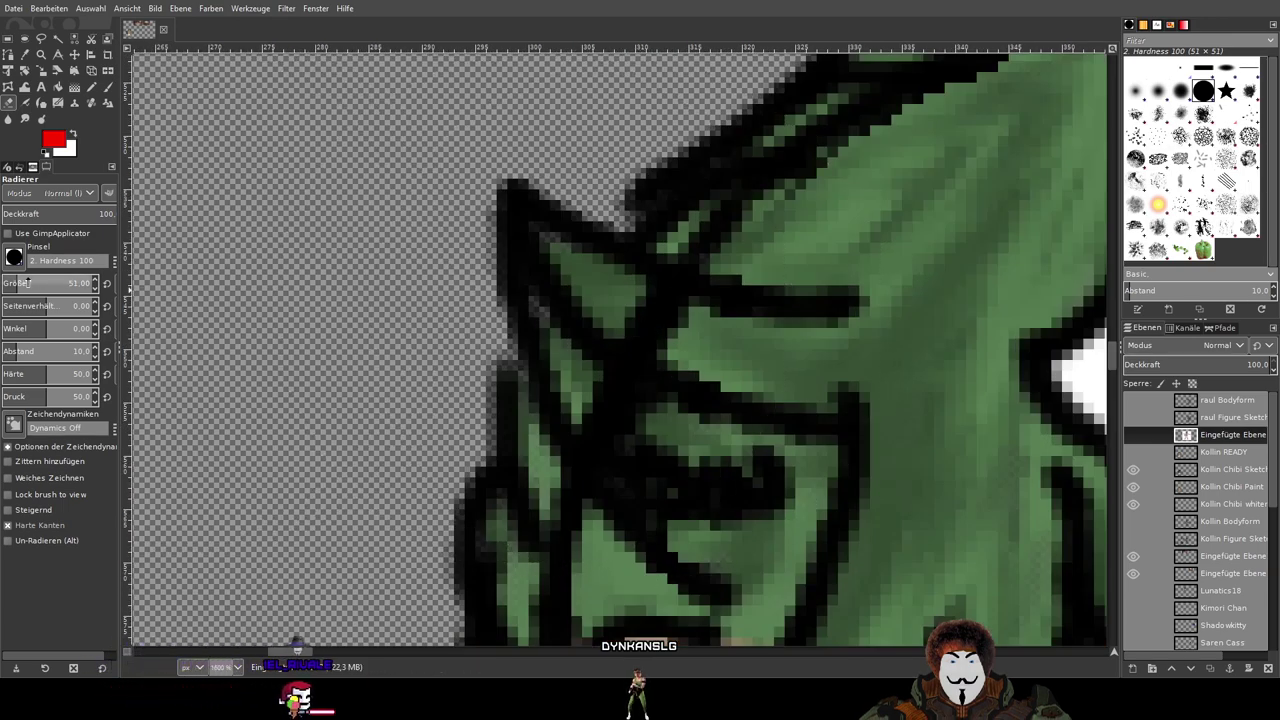
click(71, 284)
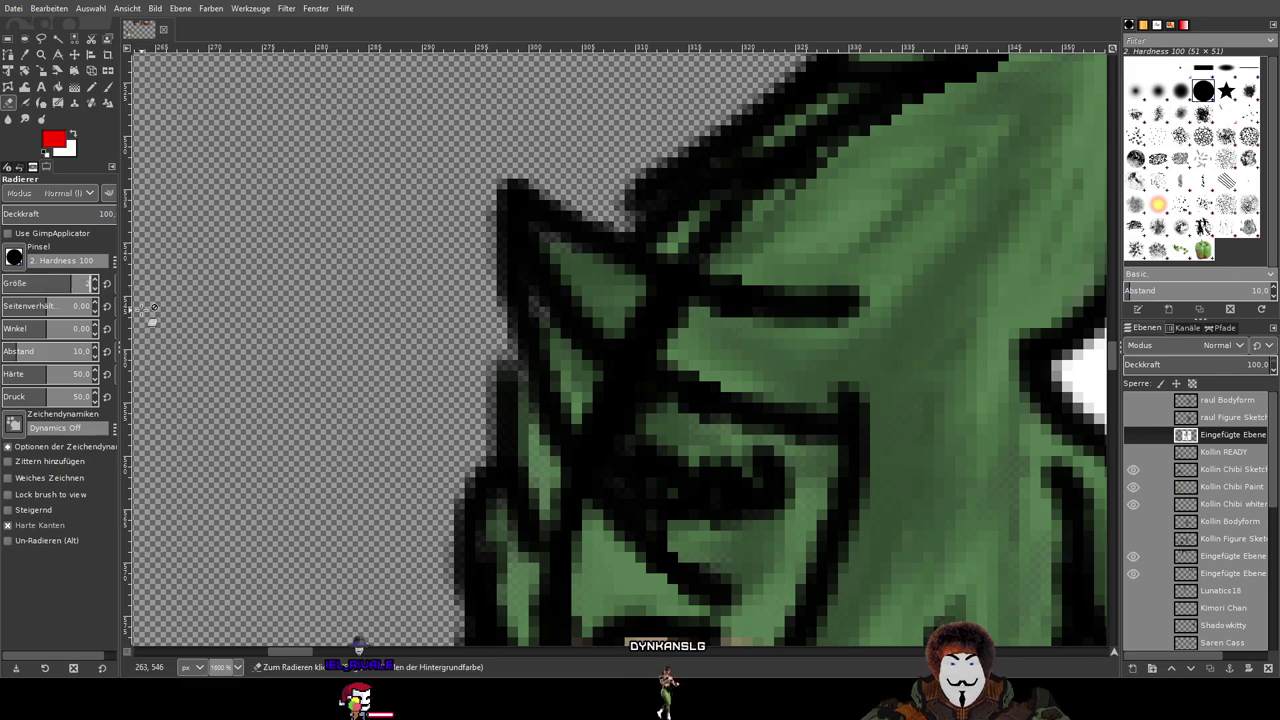
text(2,49)
key(Return)
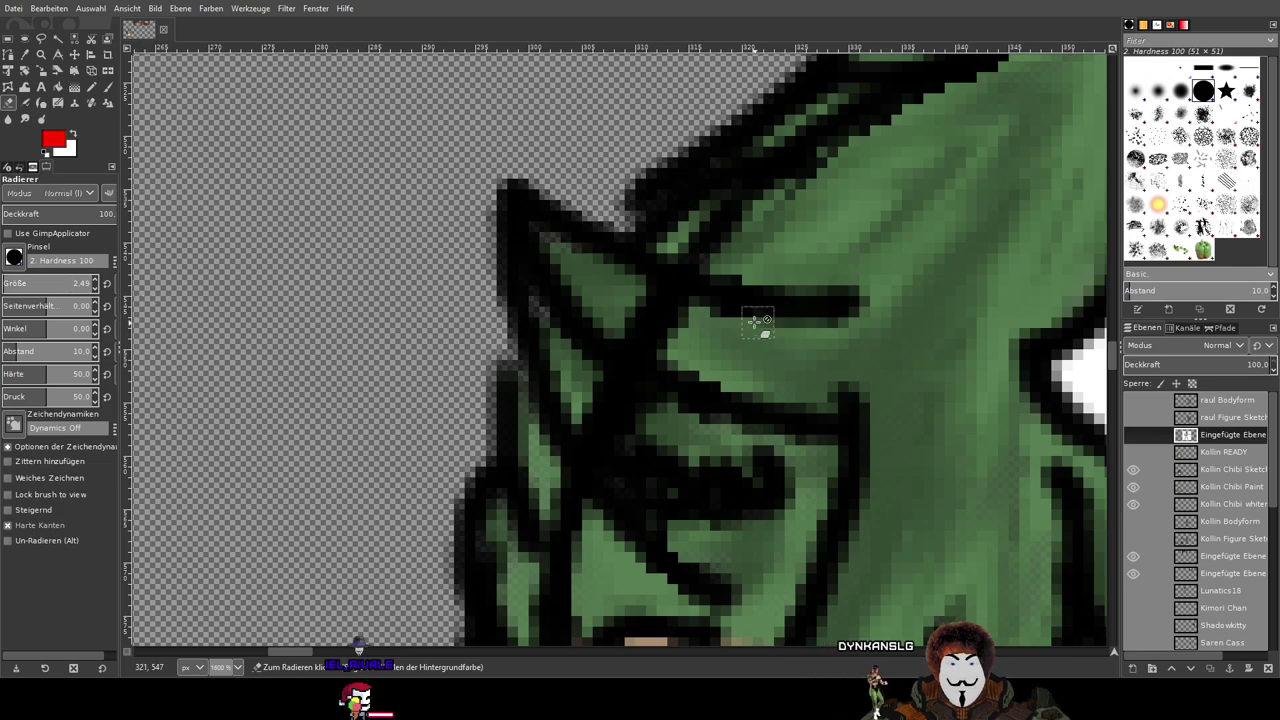
Step: Turn off the eraser's hard edges and, on the Chibi Sketch layer, erase the head outline crossing the upper side hair tuft
drag(661, 317, 635, 278)
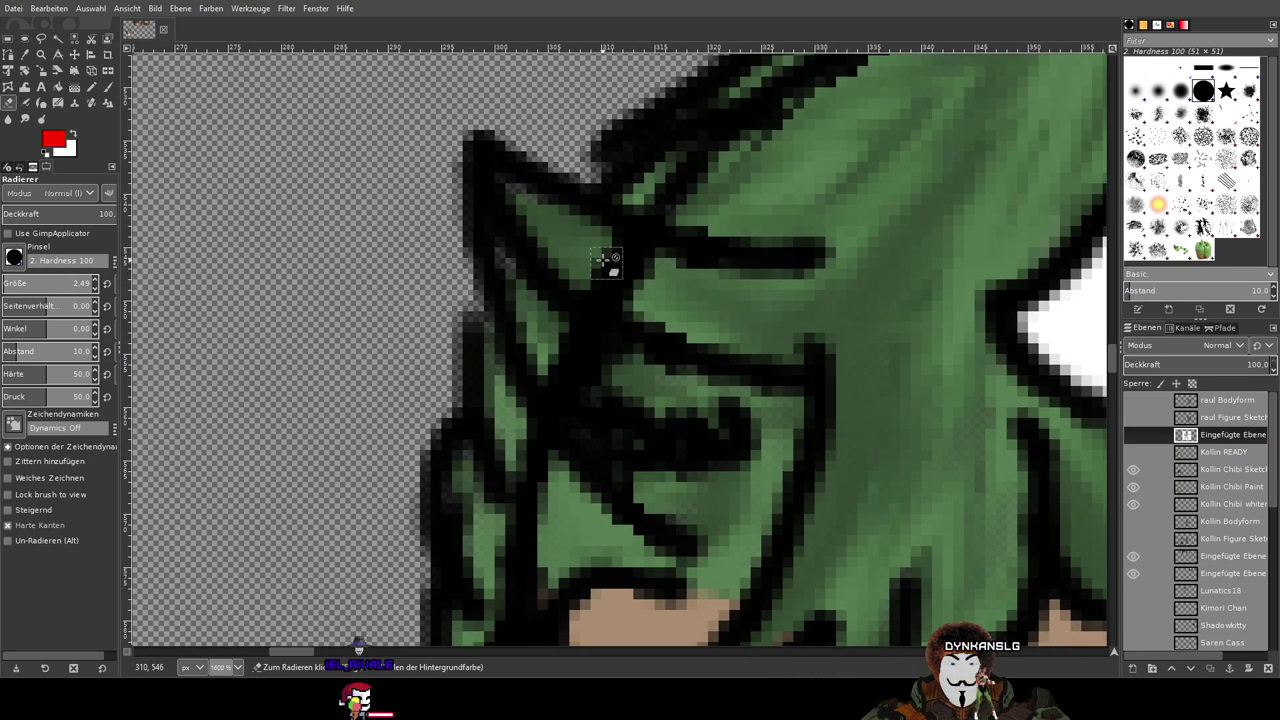
click(1133, 470)
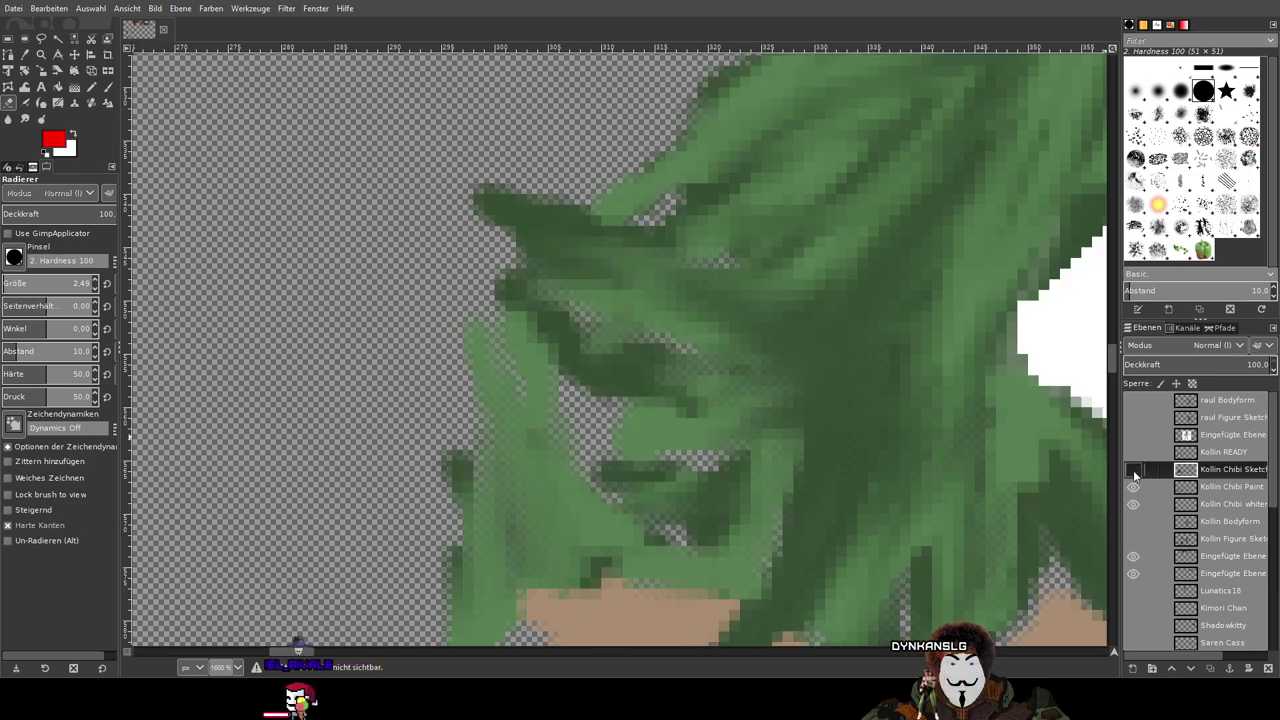
click(1133, 470)
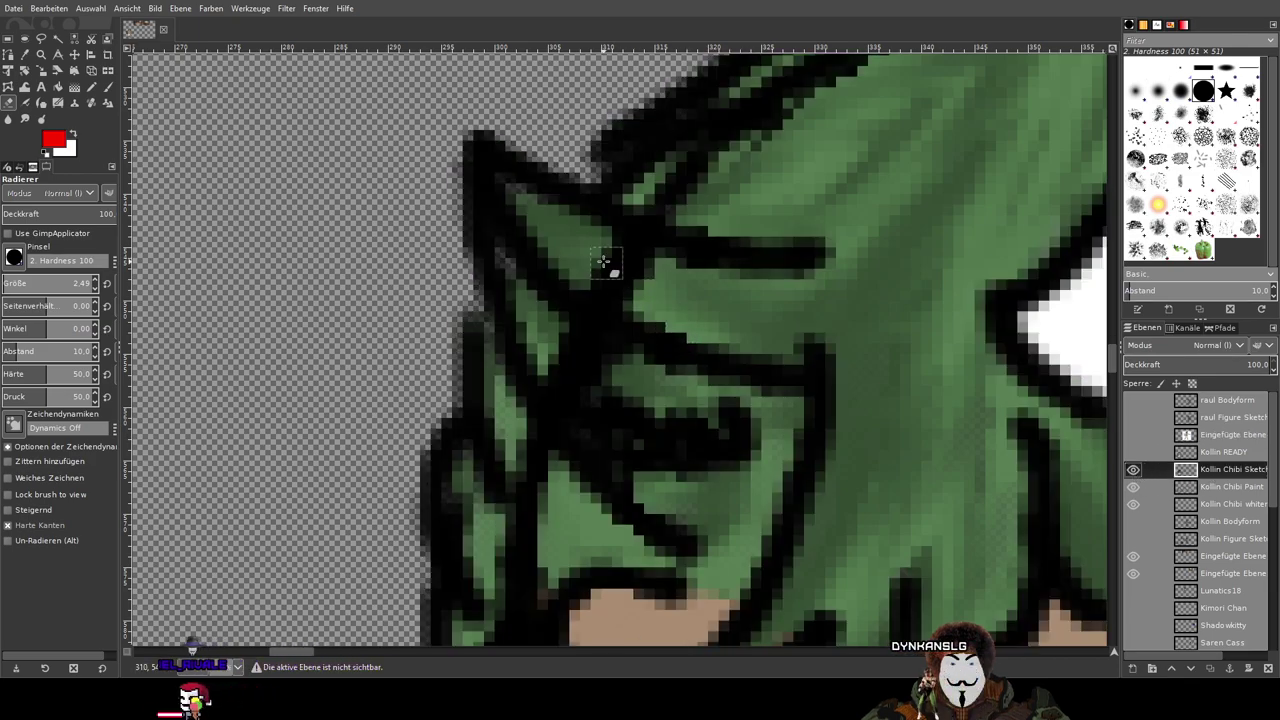
mouse_move(770, 266)
mouse_down()
mouse_move(780, 274)
mouse_move(874, 180)
mouse_up()
drag(678, 250, 693, 266)
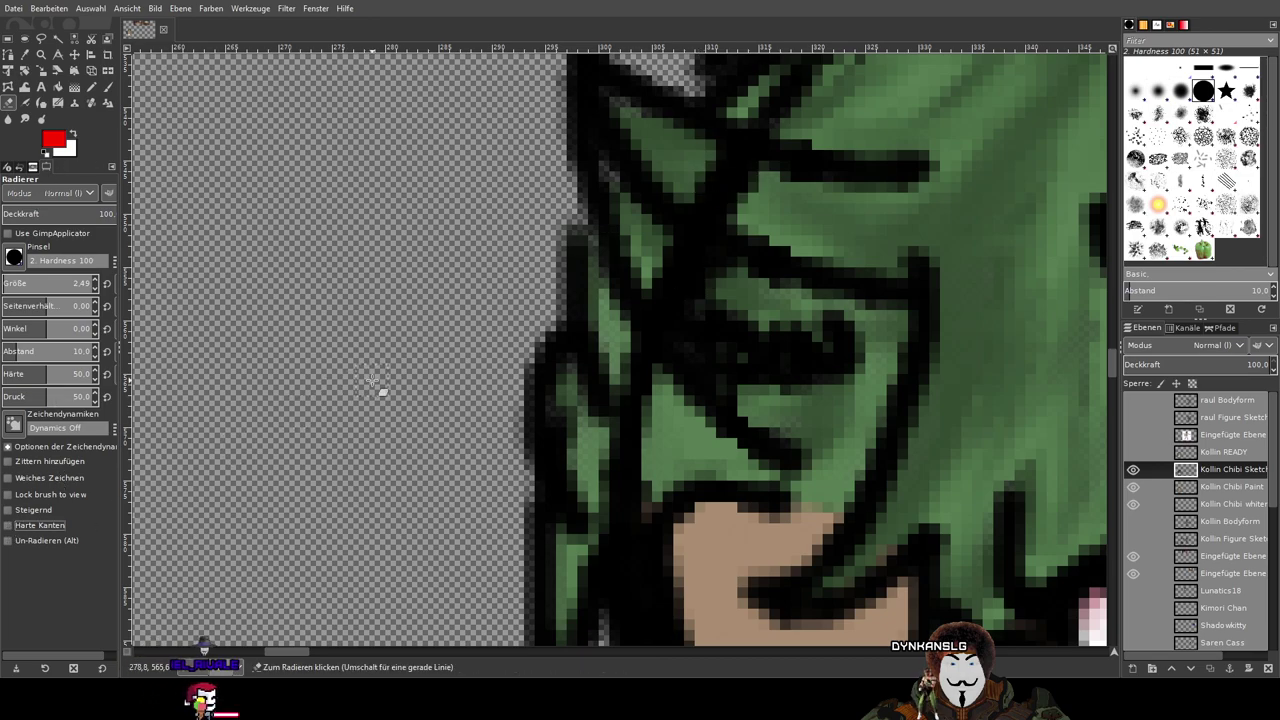
scroll(574, 267, up, 3)
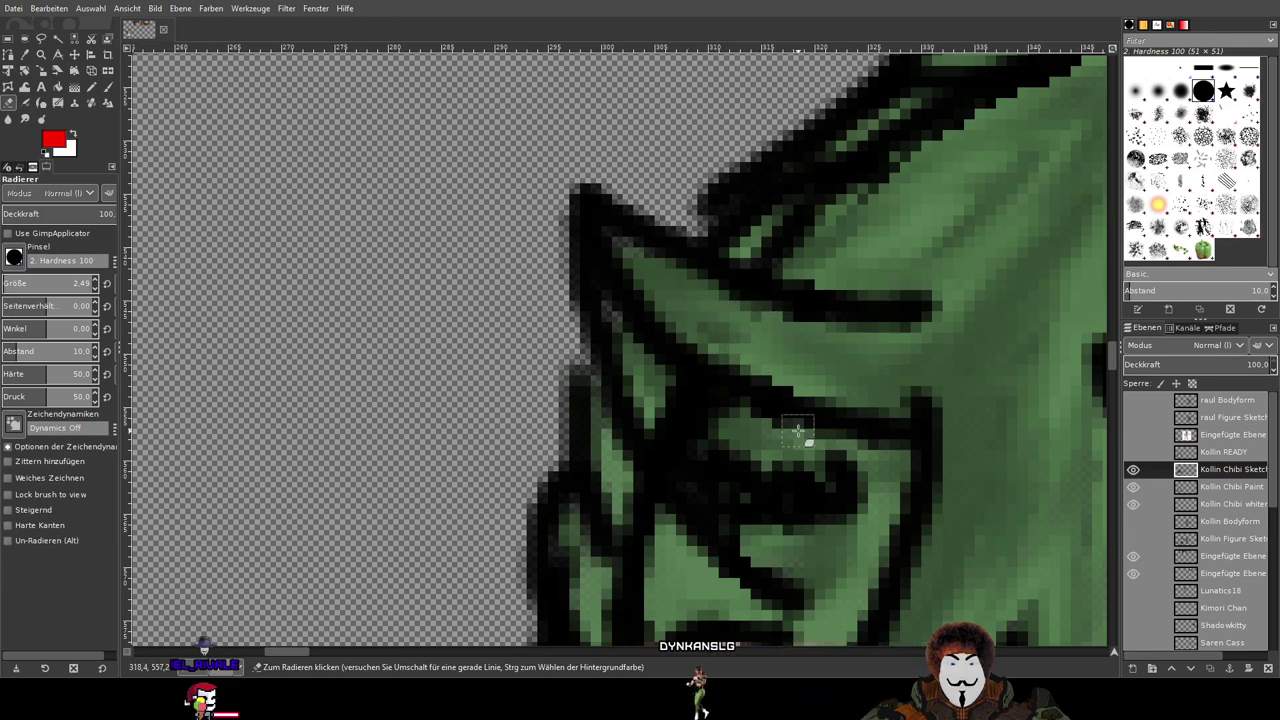
scroll(674, 286, up, 2)
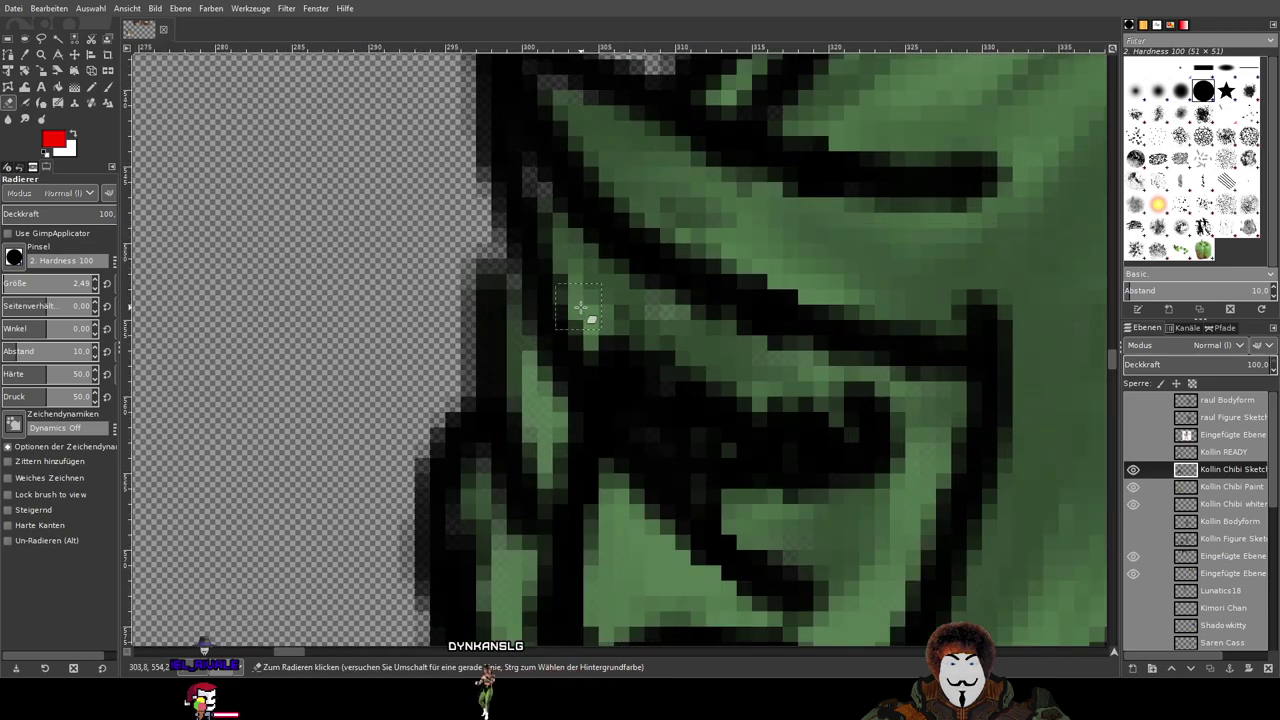
Step: Erase the remaining head outline running through the lower side hair strands above the cheek
scroll(623, 340, down, 3)
scroll(790, 320, up, 2)
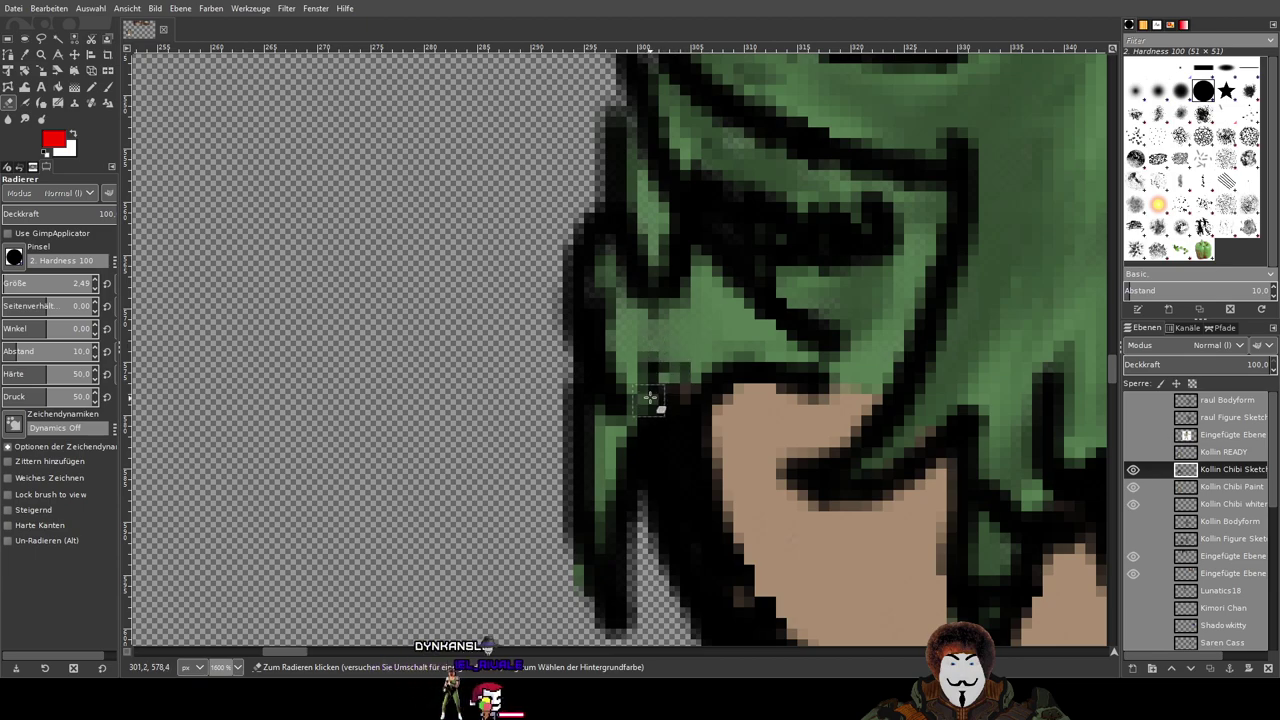
scroll(729, 299, down, 2)
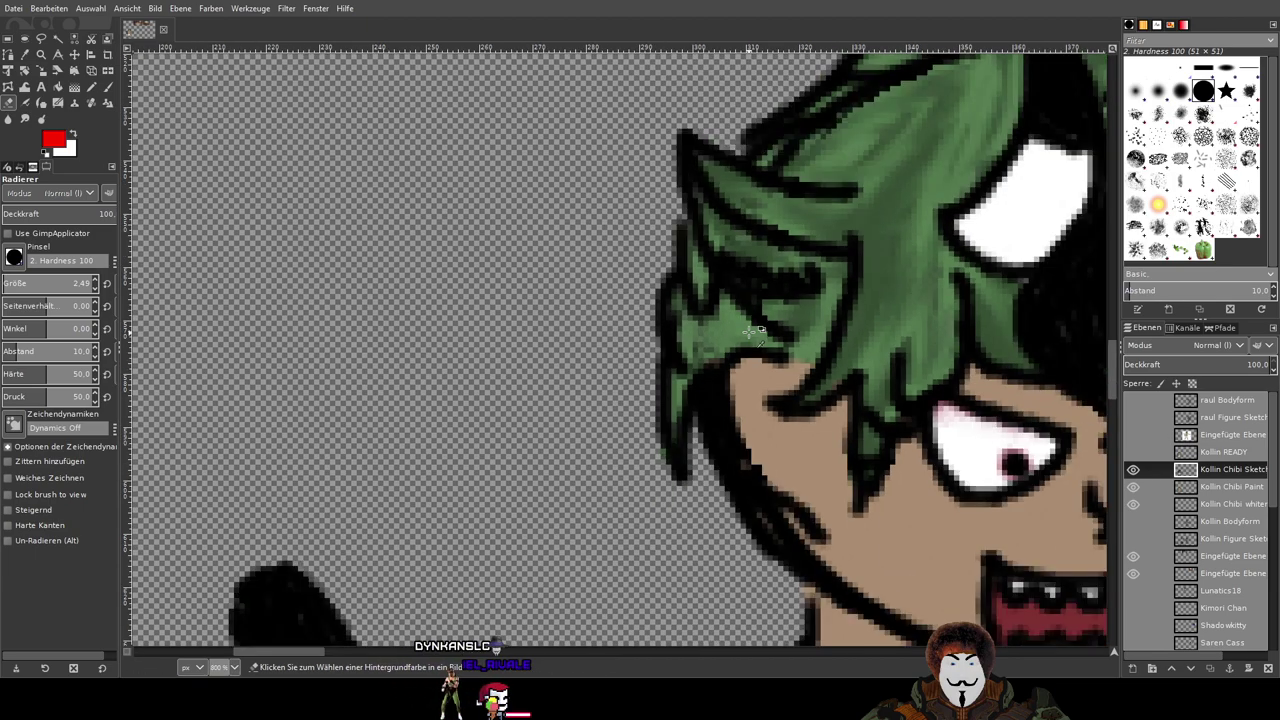
scroll(725, 347, up, 1)
Step: Erase the black smudges between the jaw outline and the short cheek line below the side hair
drag(840, 502, 640, 249)
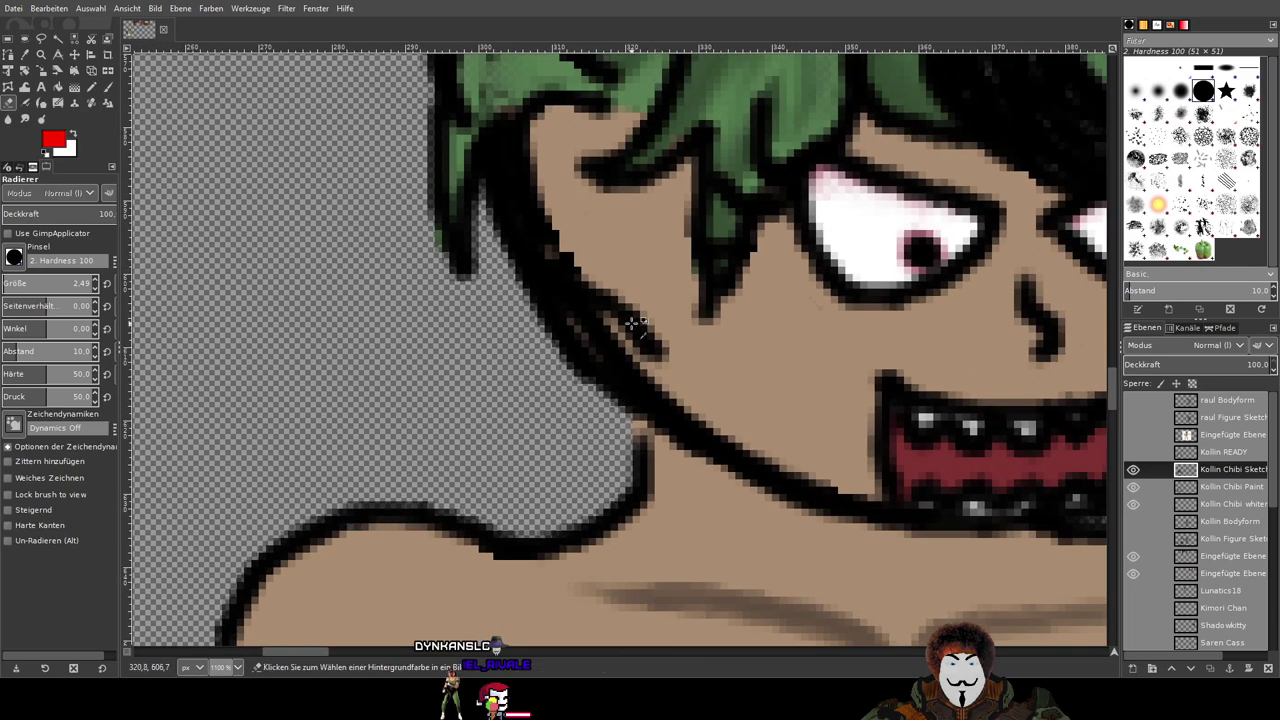
scroll(595, 342, up, 1)
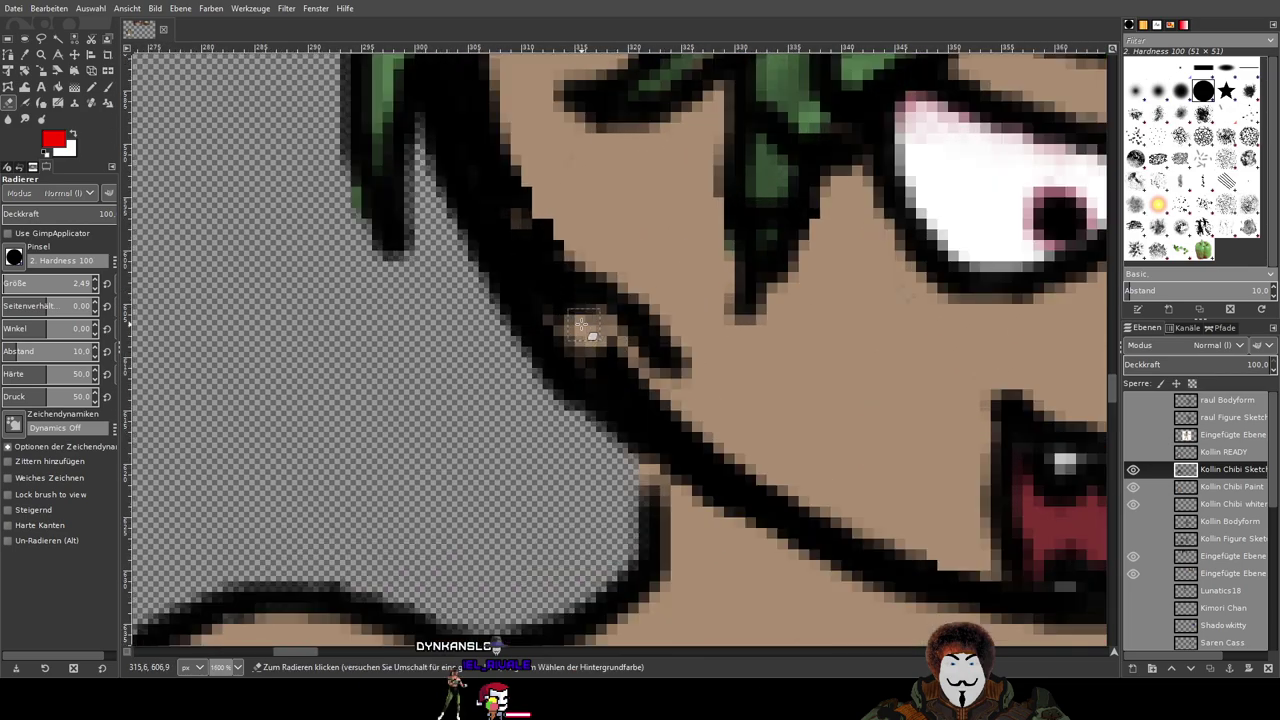
mouse_move(606, 367)
mouse_down()
mouse_move(704, 412)
mouse_move(641, 392)
mouse_move(582, 331)
mouse_up()
drag(648, 393, 630, 365)
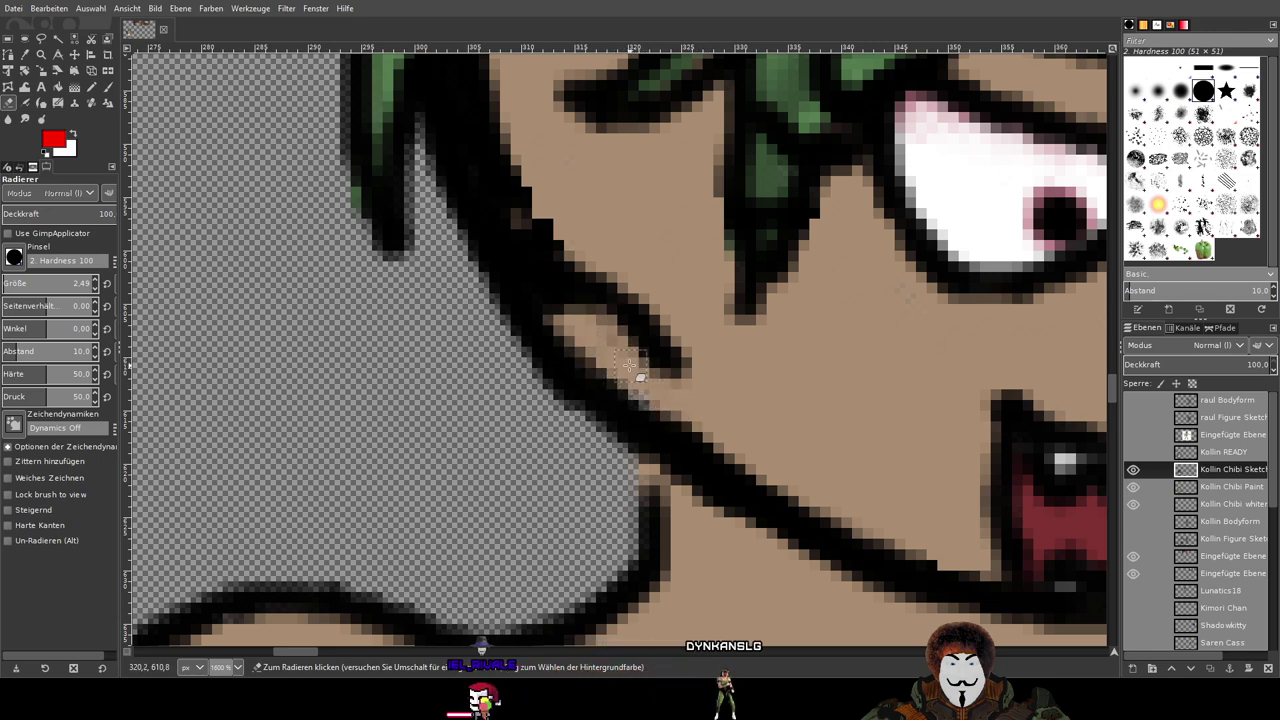
scroll(597, 337, down, 3)
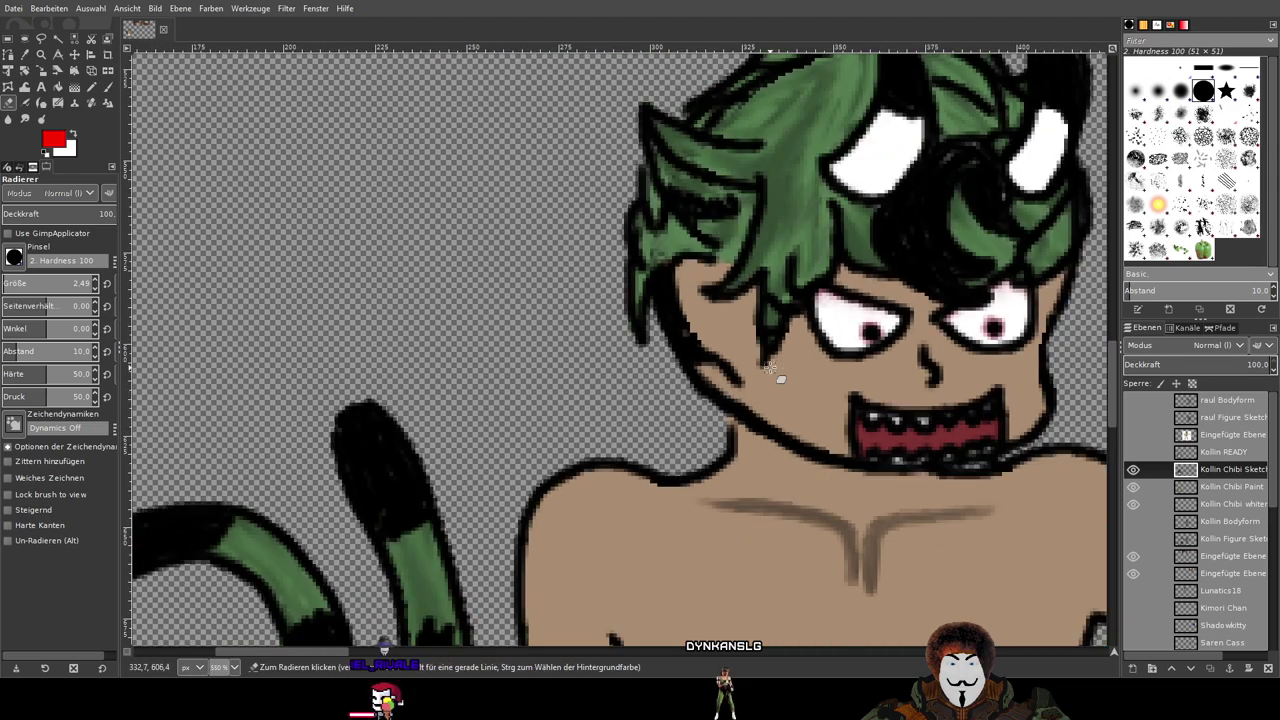
Step: Erase the excess black inside the thick outline between the side hair and the cheek line, leaving a thinner outer contour
scroll(732, 412, up, 3)
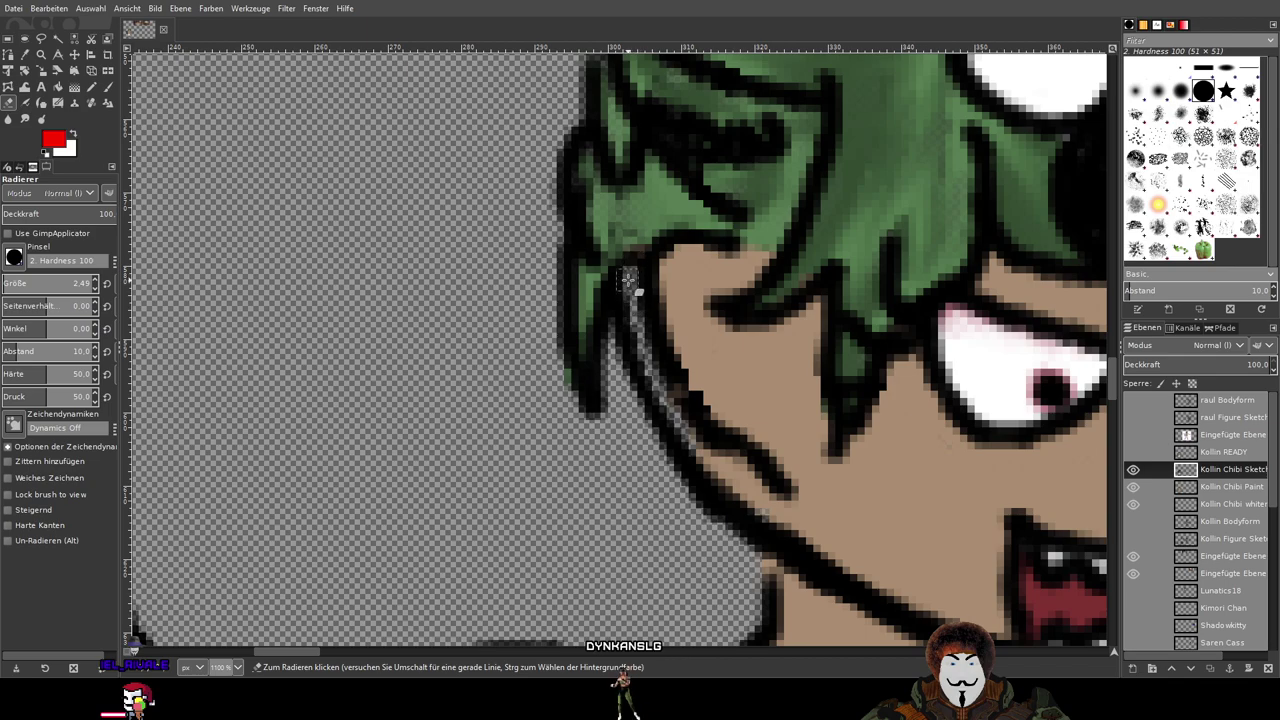
scroll(645, 340, up, 2)
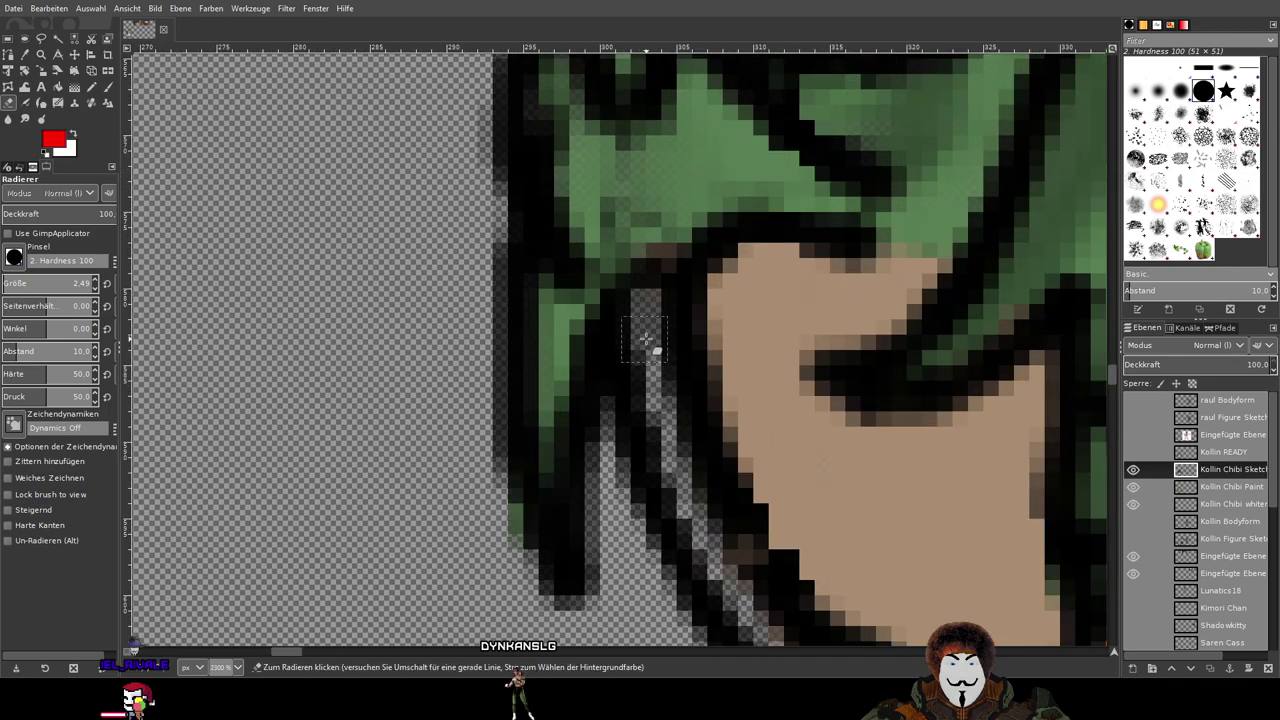
scroll(652, 318, down, 3)
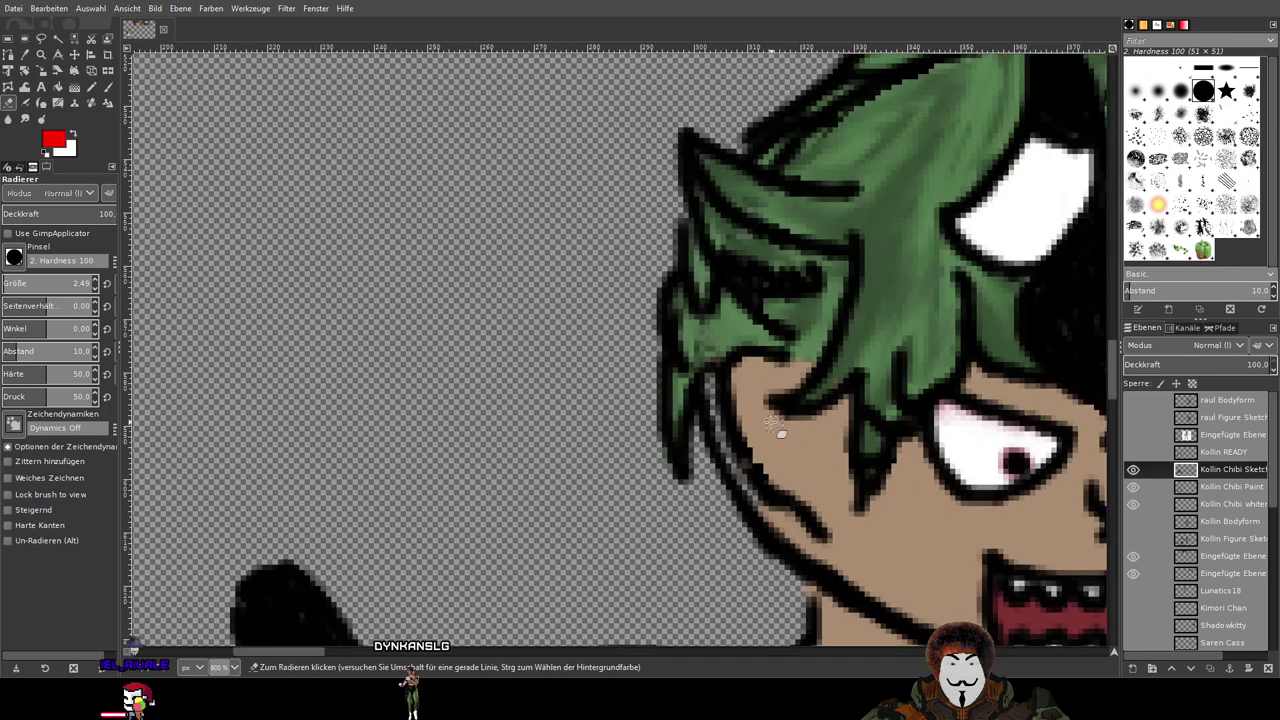
scroll(634, 291, up, 2)
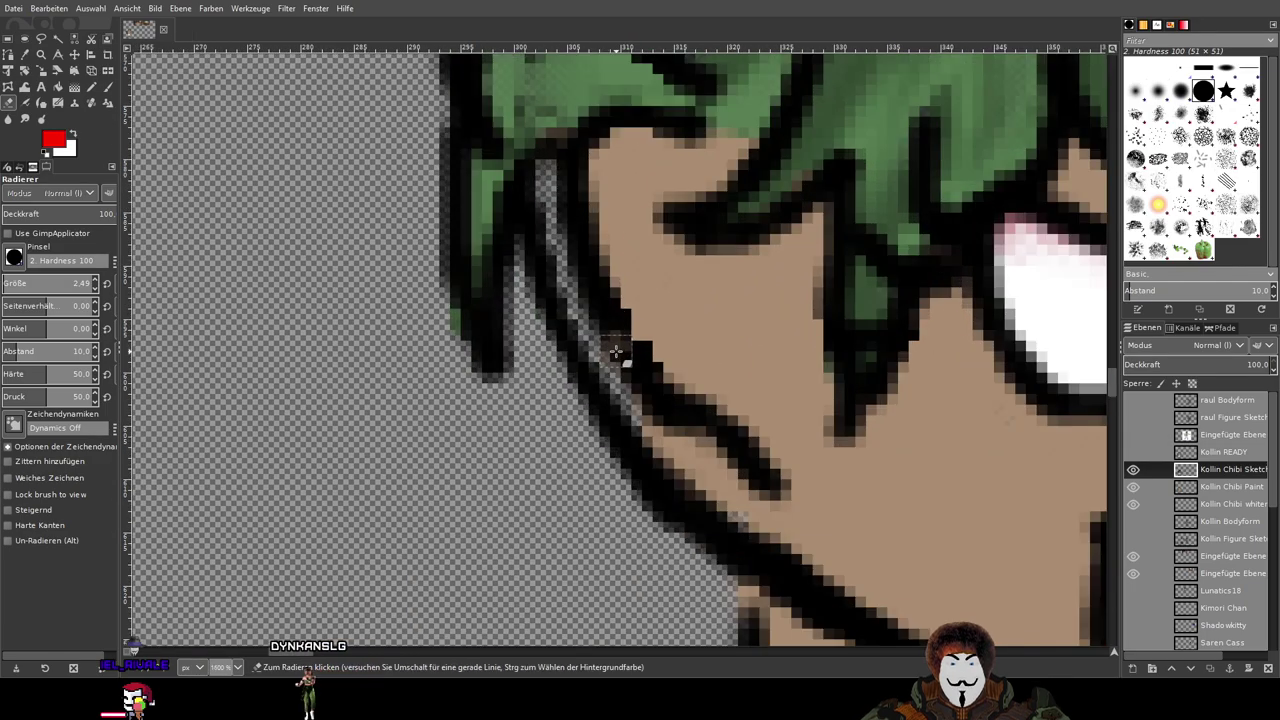
scroll(718, 300, down, 3)
scroll(648, 300, up, 1)
scroll(647, 301, up, 3)
scroll(645, 297, down, 4)
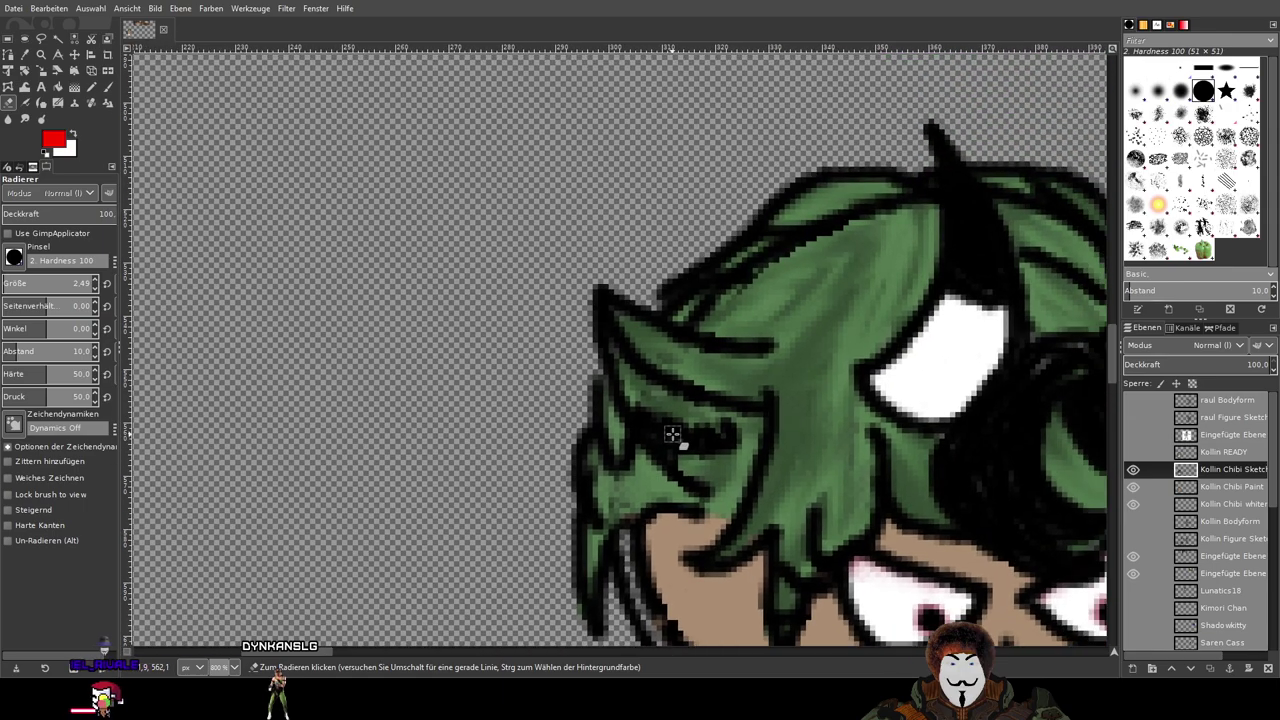
Step: Erase the extra inner line running beneath the crown outline, from above the side tuft towards the first horn
scroll(698, 368, up, 1)
scroll(698, 368, up, 2)
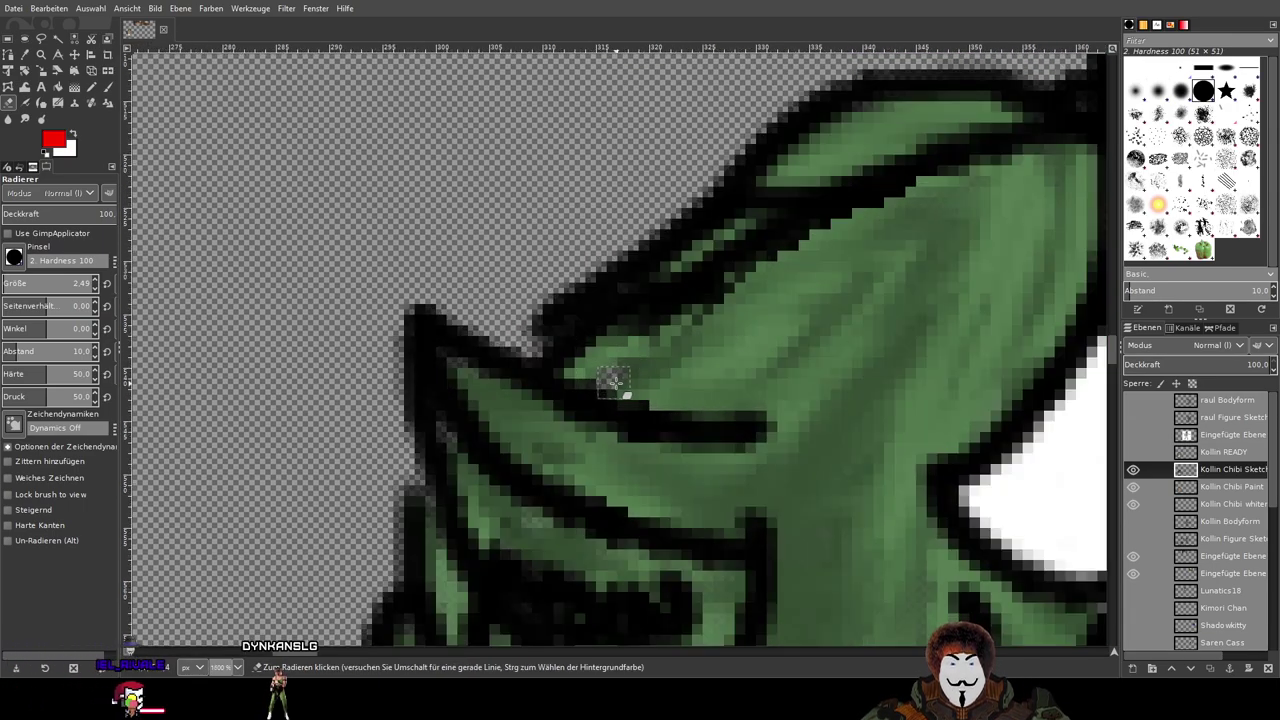
scroll(751, 347, down, 5)
scroll(808, 333, up, 1)
scroll(805, 332, up, 5)
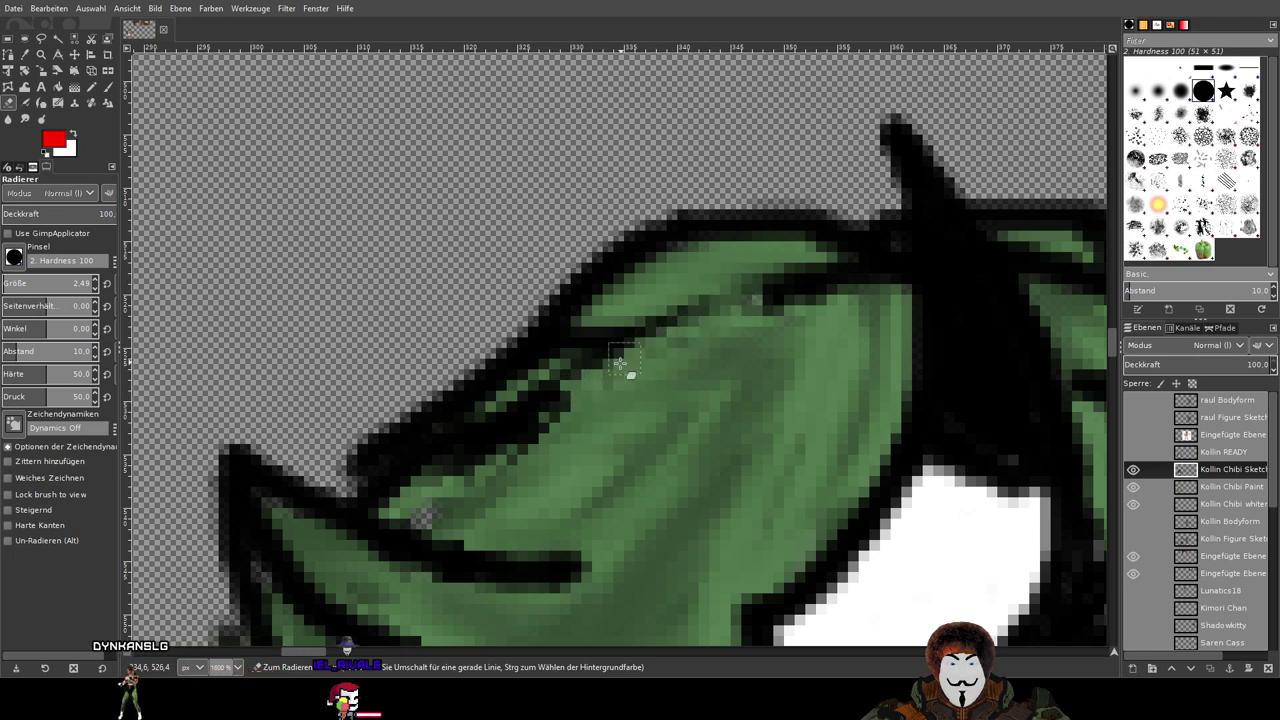
drag(615, 412, 758, 316)
mouse_move(689, 338)
mouse_down()
mouse_move(564, 403)
mouse_move(682, 330)
mouse_up()
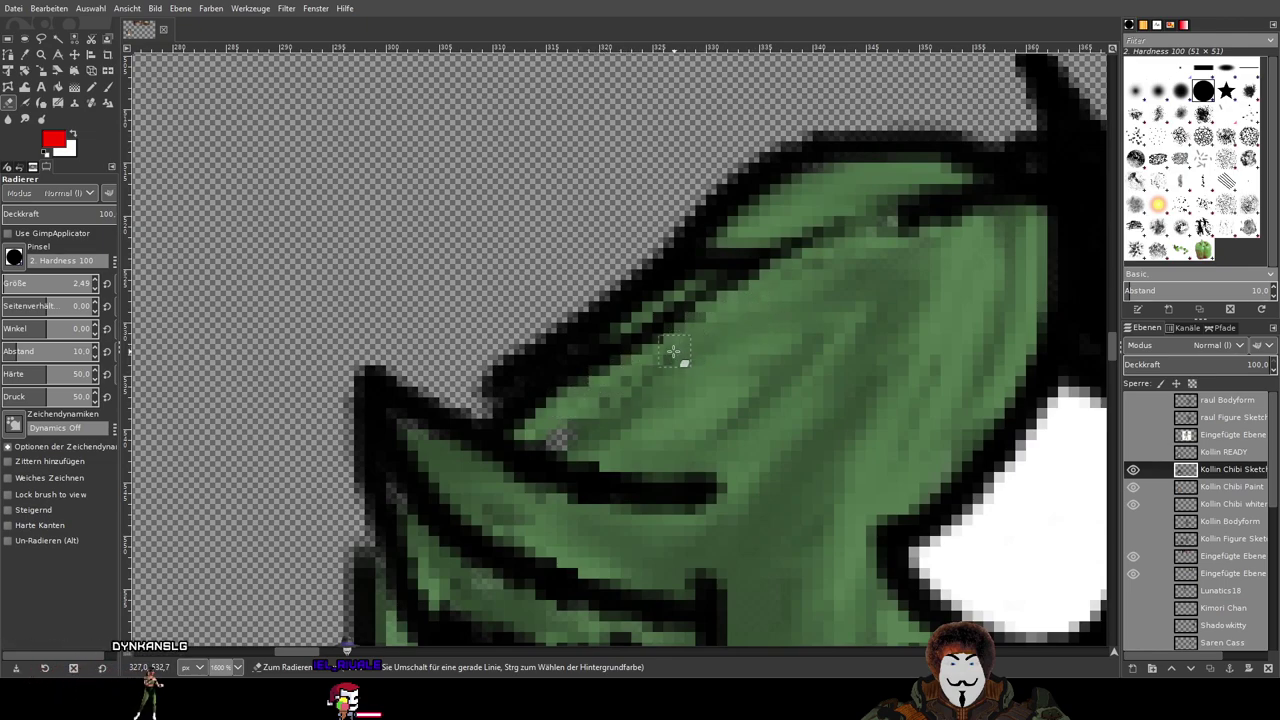
scroll(676, 358, down, 4)
scroll(832, 342, up, 4)
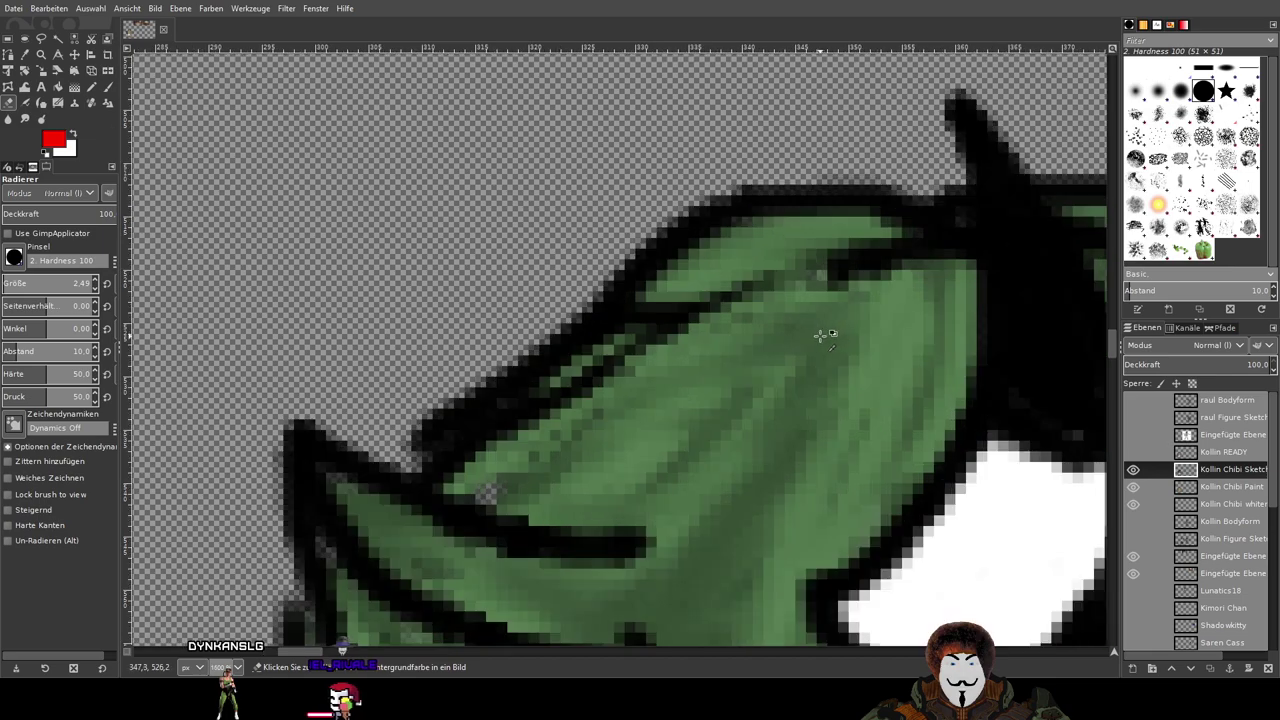
drag(875, 347, 651, 466)
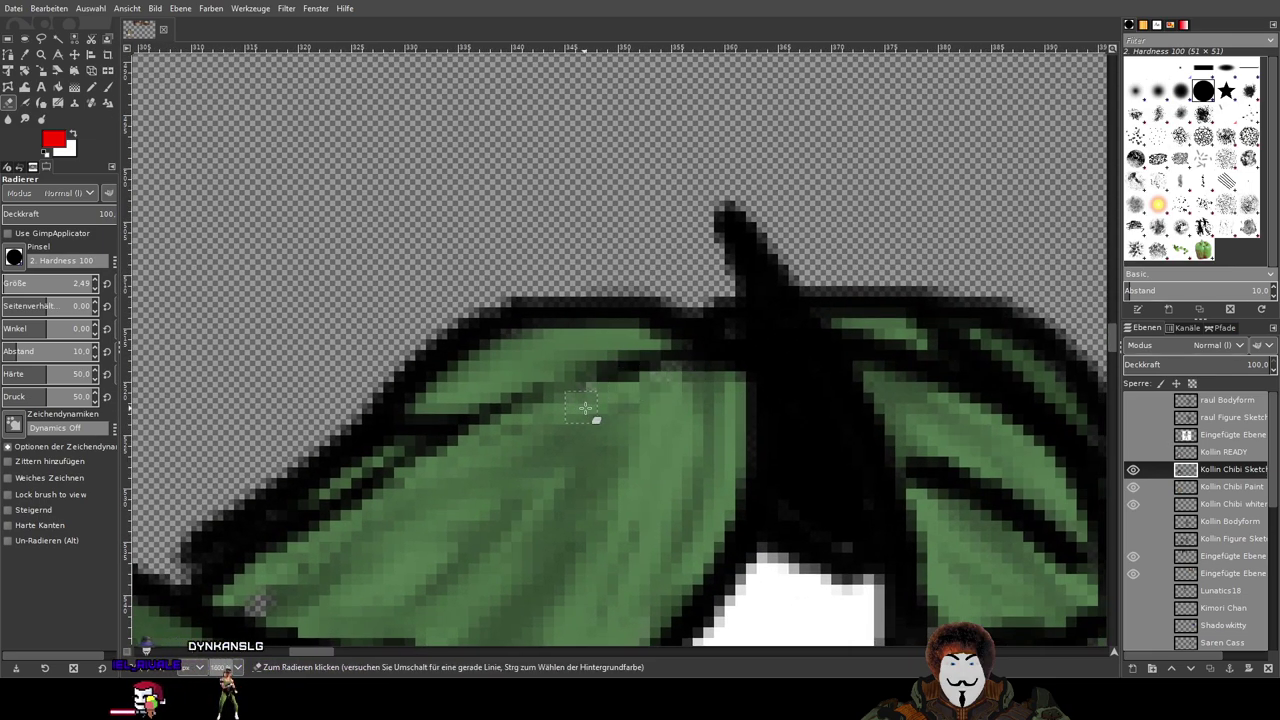
Step: Erase the excess black on the inner edge of the hair outline below the second horn
scroll(770, 413, down, 3)
drag(812, 414, 643, 318)
scroll(728, 372, down, 1)
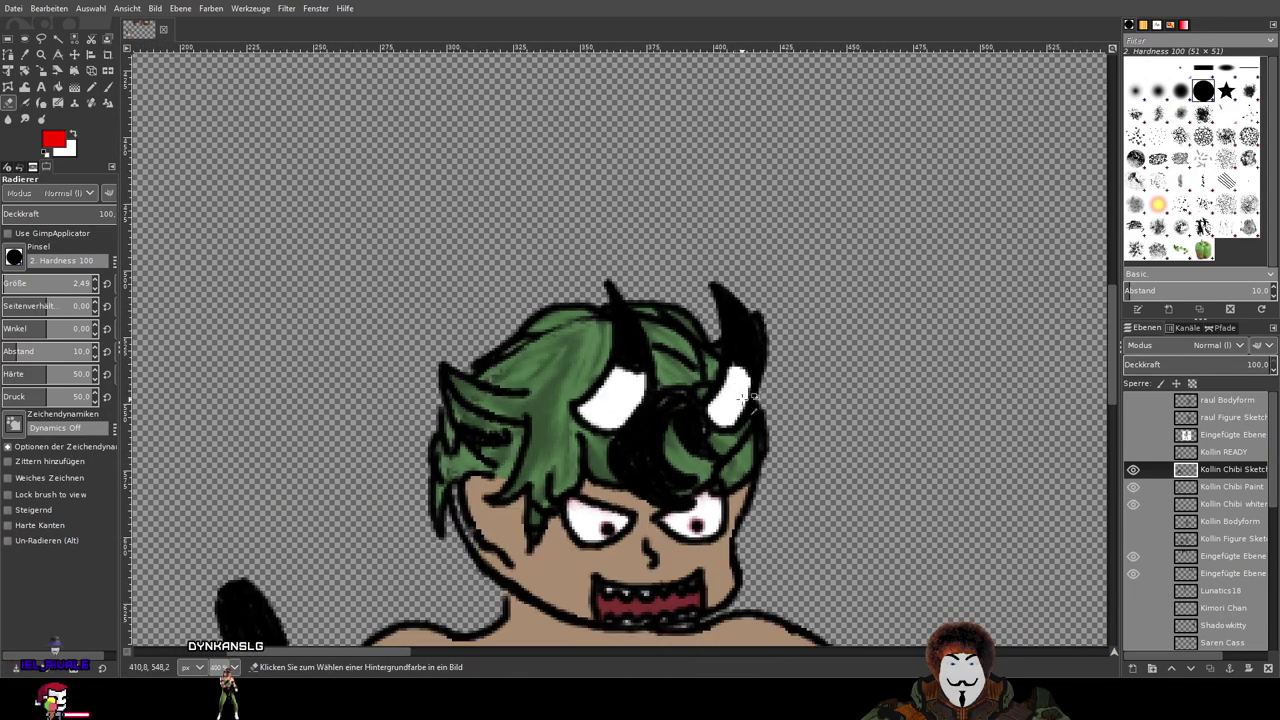
scroll(654, 317, up, 5)
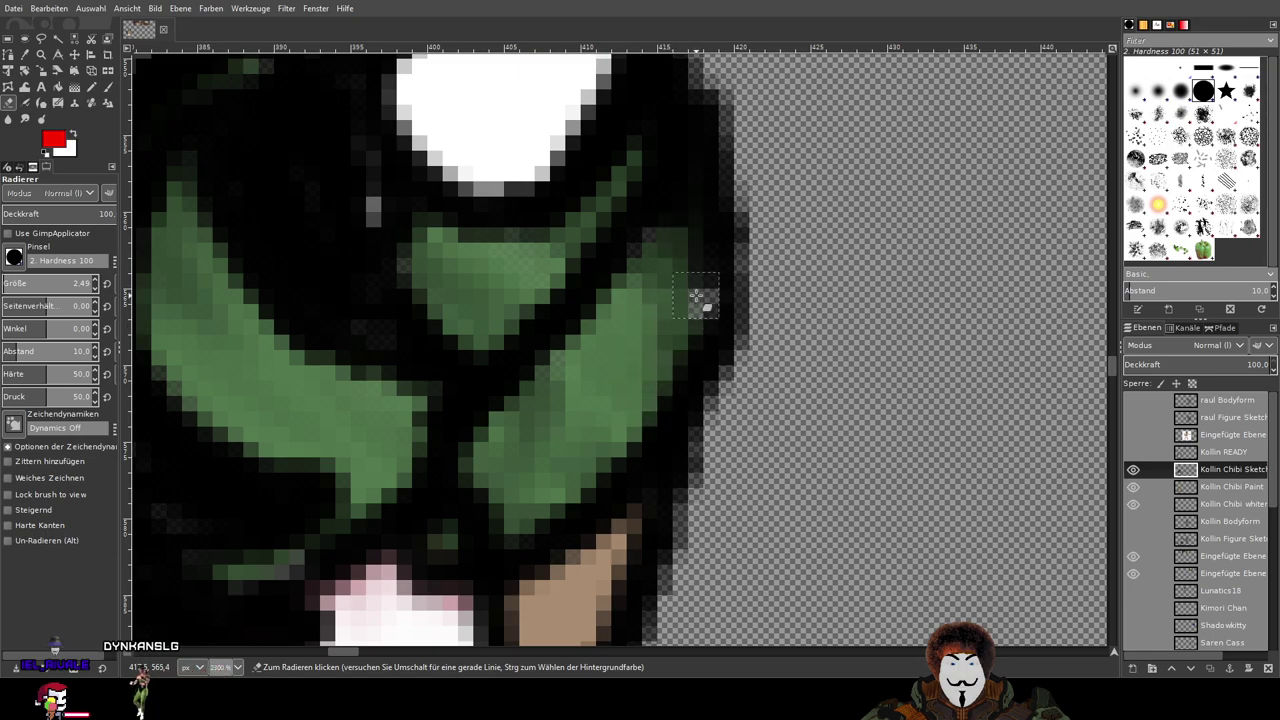
scroll(698, 298, down, 5)
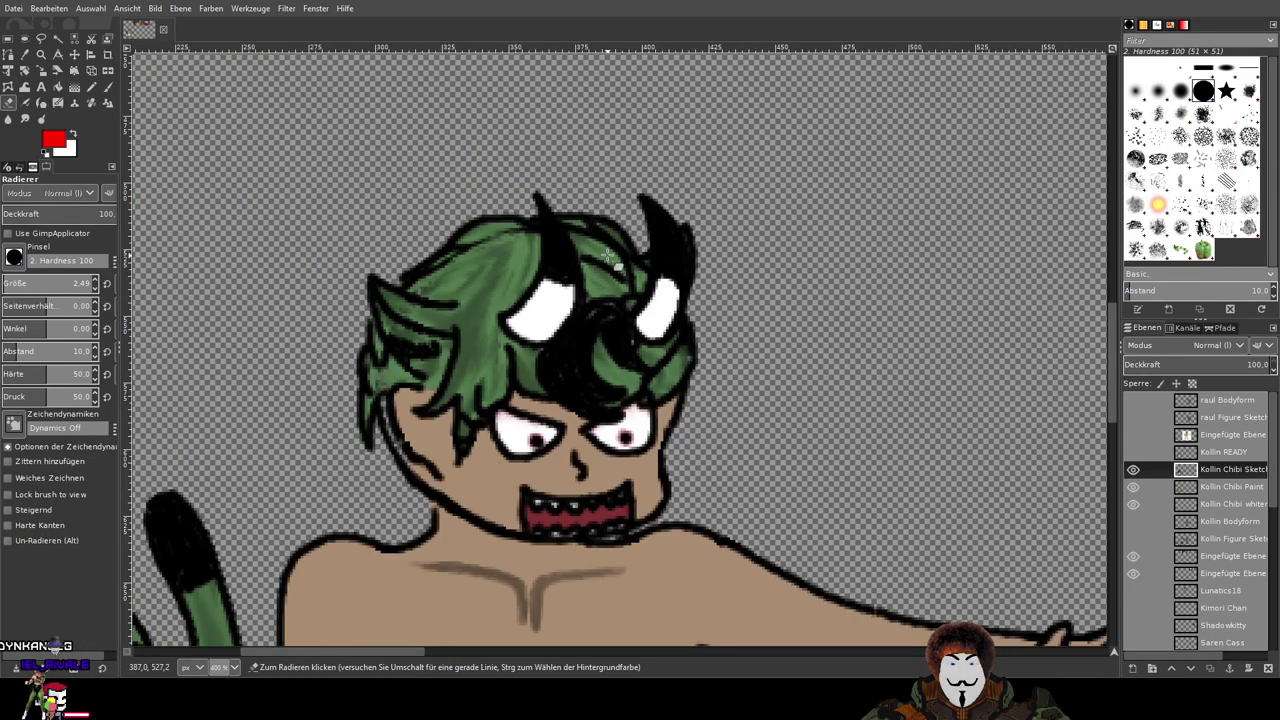
Step: Erase the remaining inner line where it meets the first horn beneath the crown outline
scroll(501, 245, down, 1)
scroll(524, 367, up, 7)
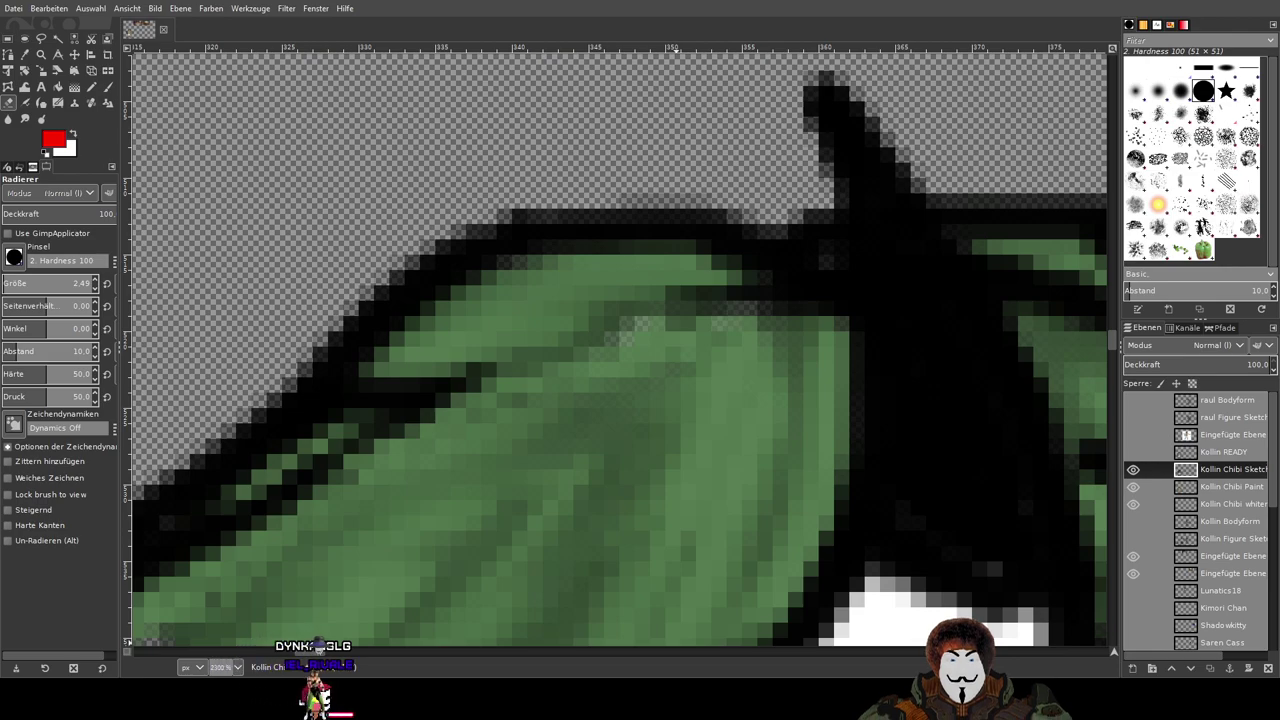
drag(684, 291, 712, 297)
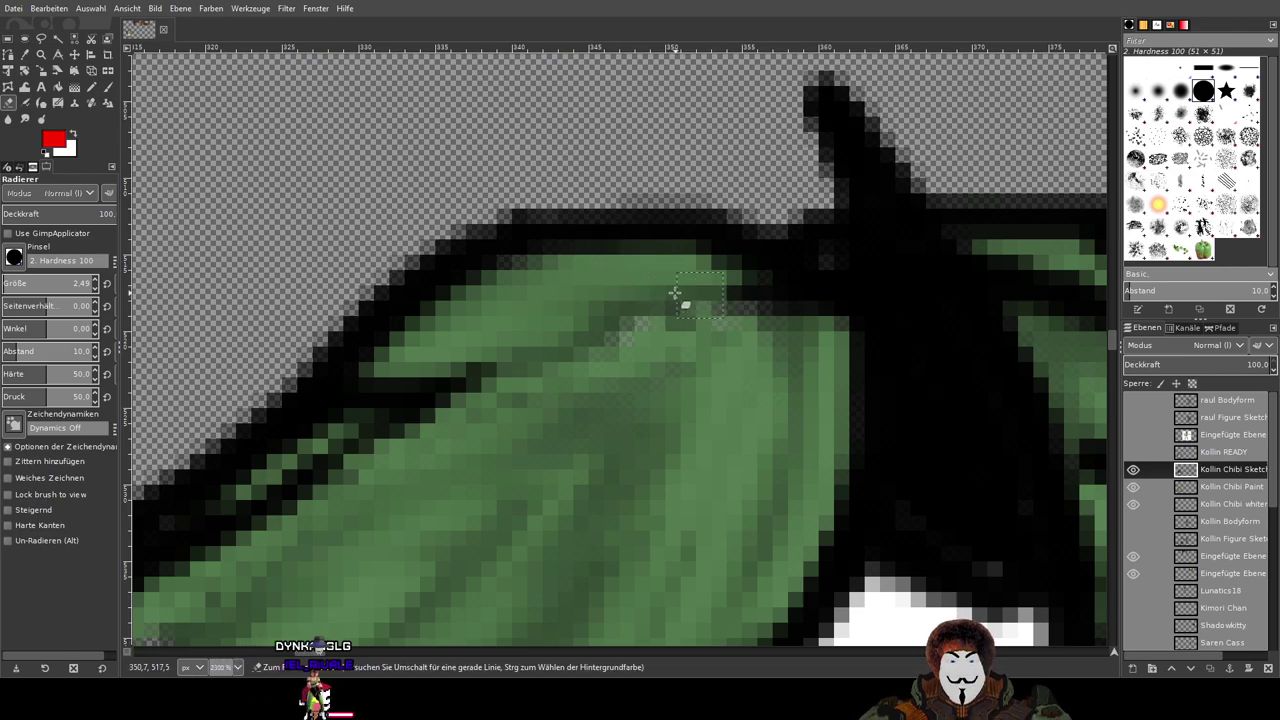
drag(530, 412, 790, 305)
key(3)
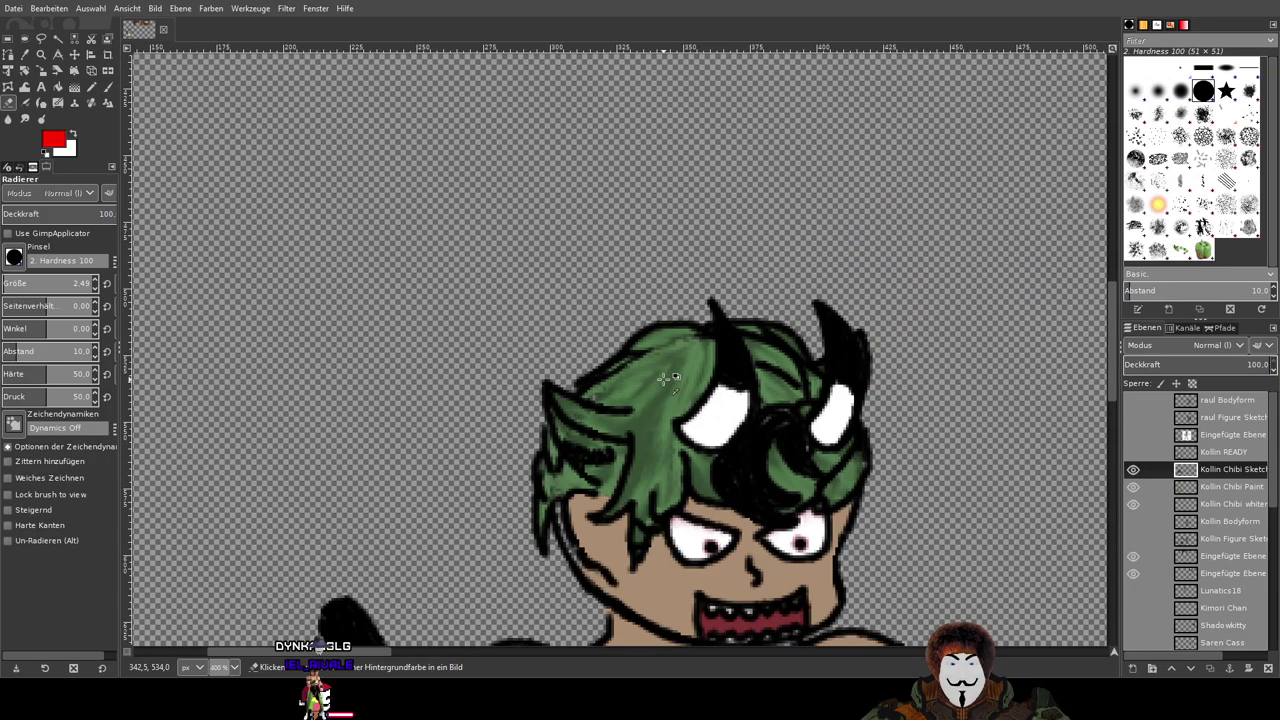
Step: Erase the short leftover strokes under the crown outline just above the side tuft
key(5)
key(3)
key(5)
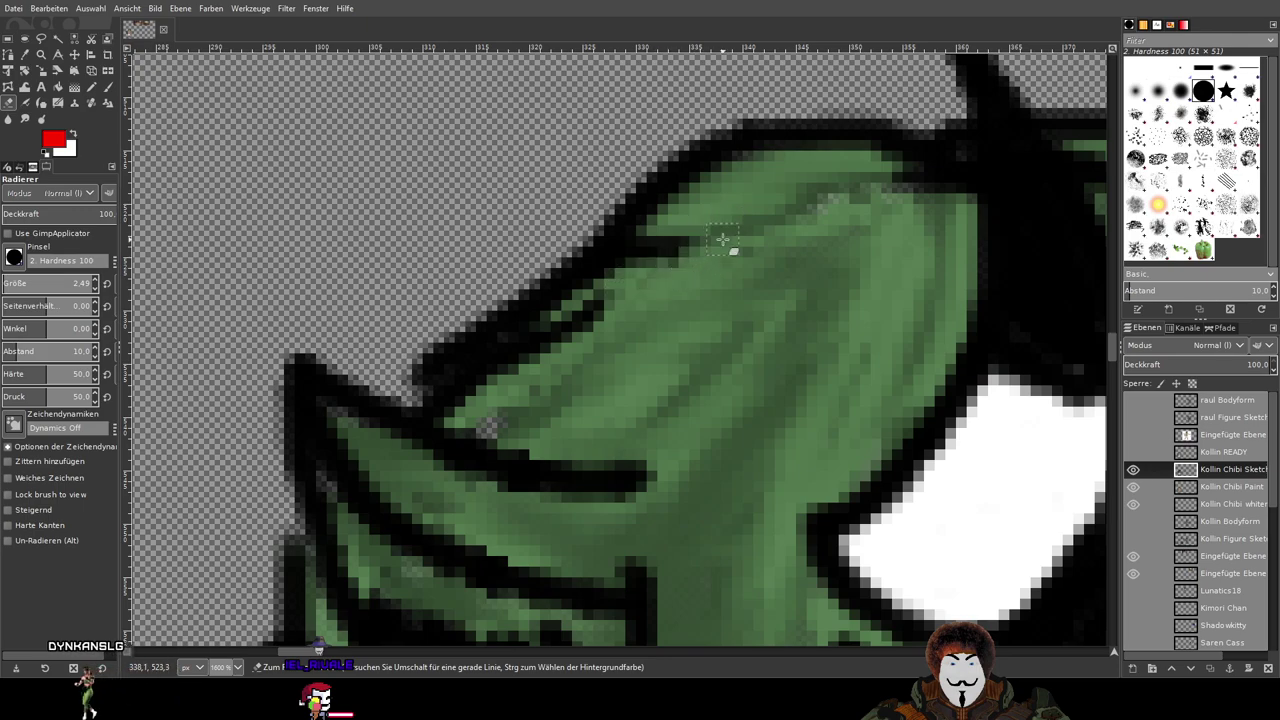
key(2)
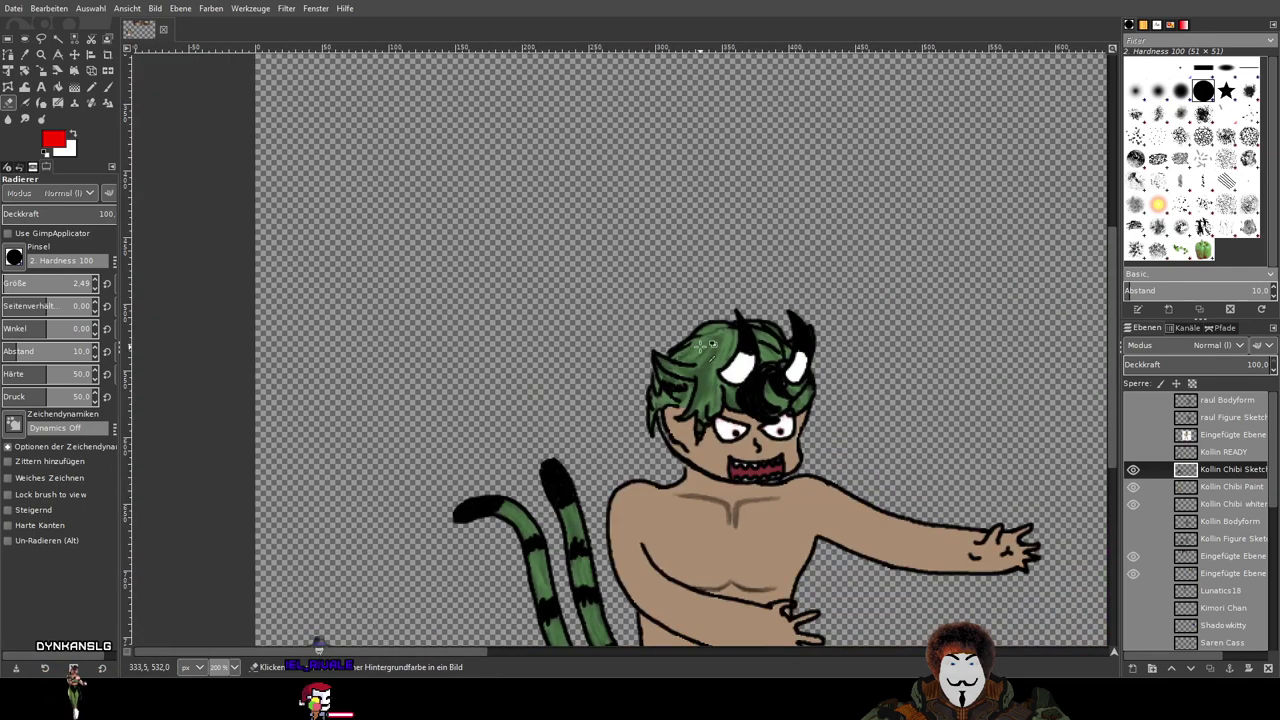
key(5)
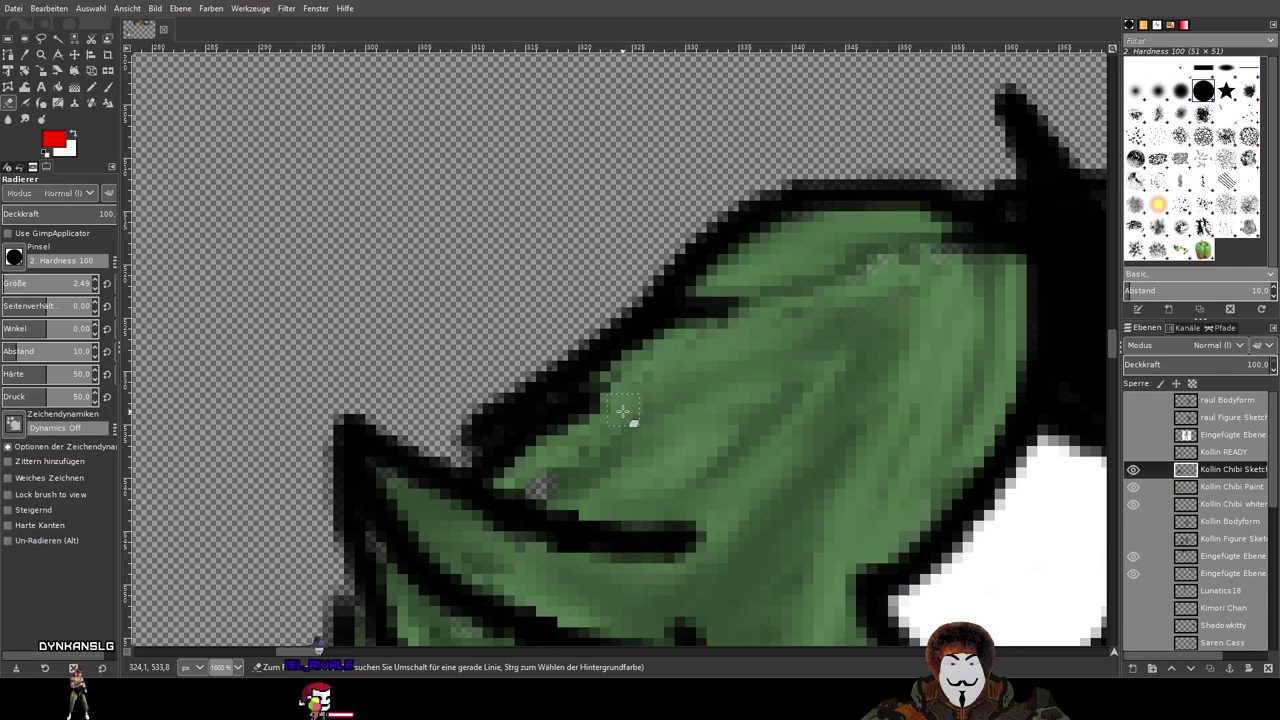
Step: Erase the black overlap in the small green hair gap between the horns, next to the second horn
scroll(818, 404, down, 5)
mouse_move(818, 426)
mouse_down()
mouse_move(676, 256)
mouse_move(629, 350)
mouse_up()
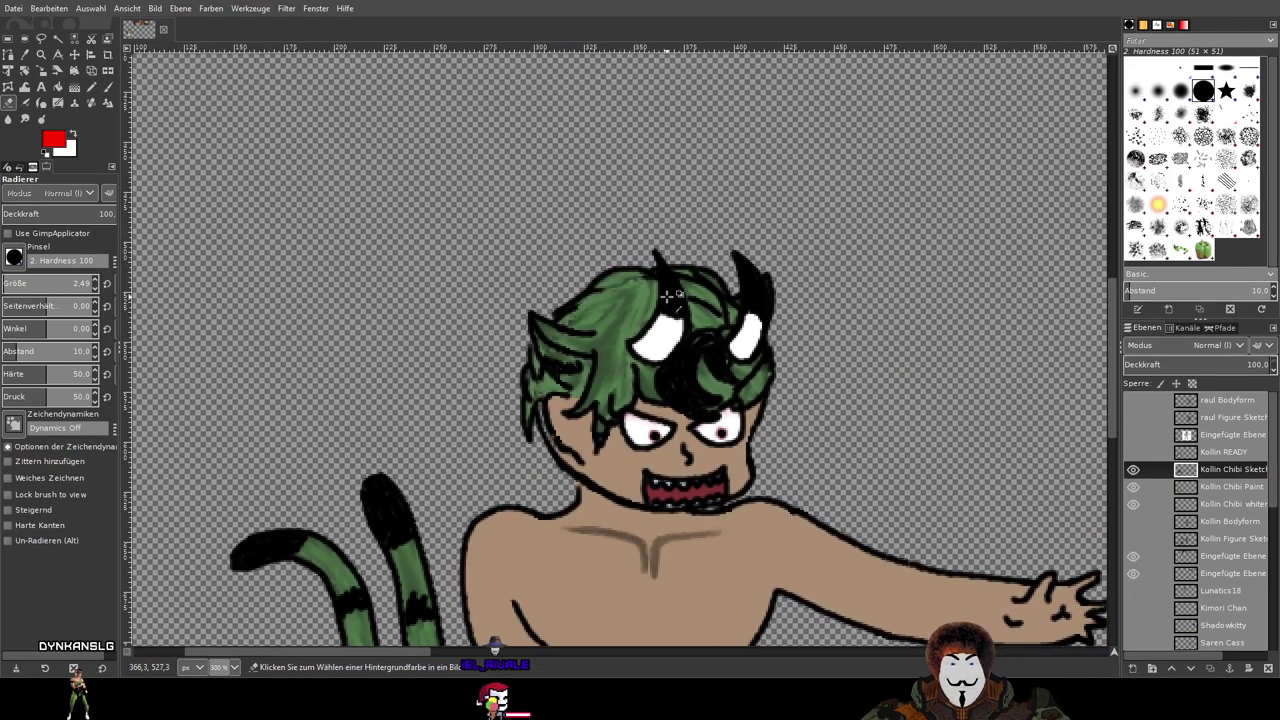
scroll(667, 303, up, 6)
scroll(666, 290, down, 2)
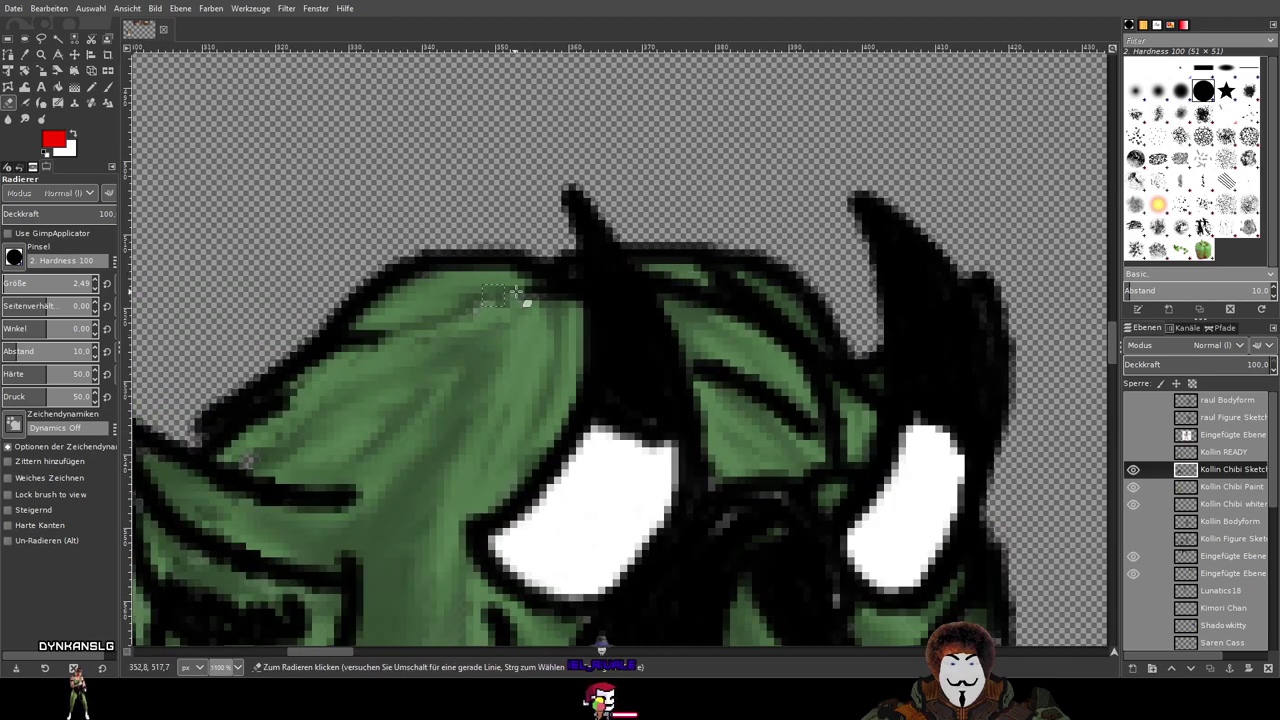
scroll(742, 346, down, 3)
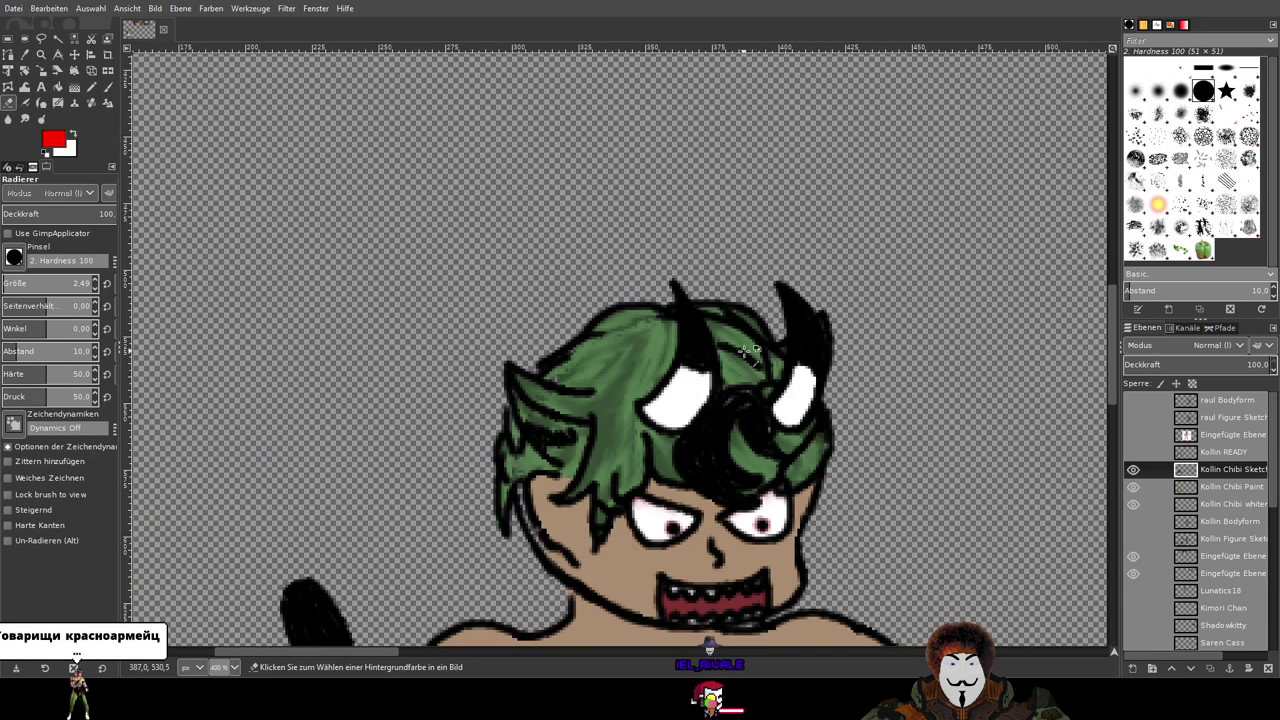
scroll(742, 346, up, 6)
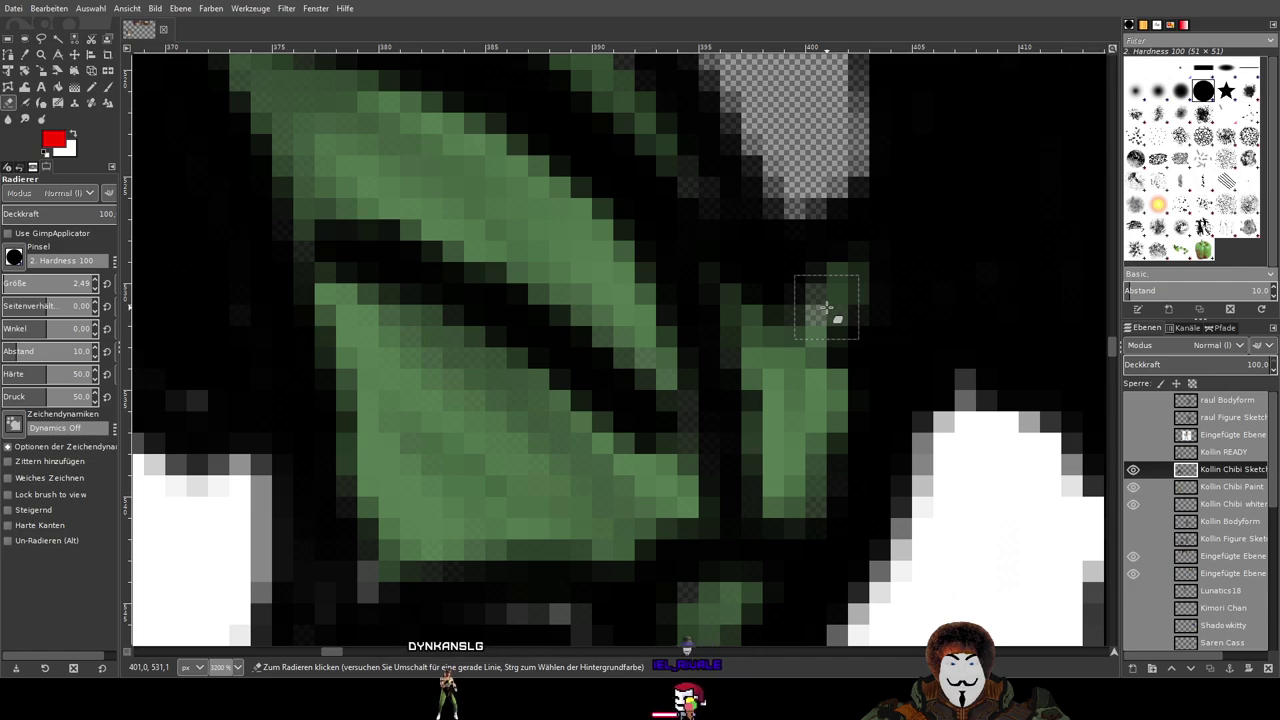
scroll(706, 320, down, 5)
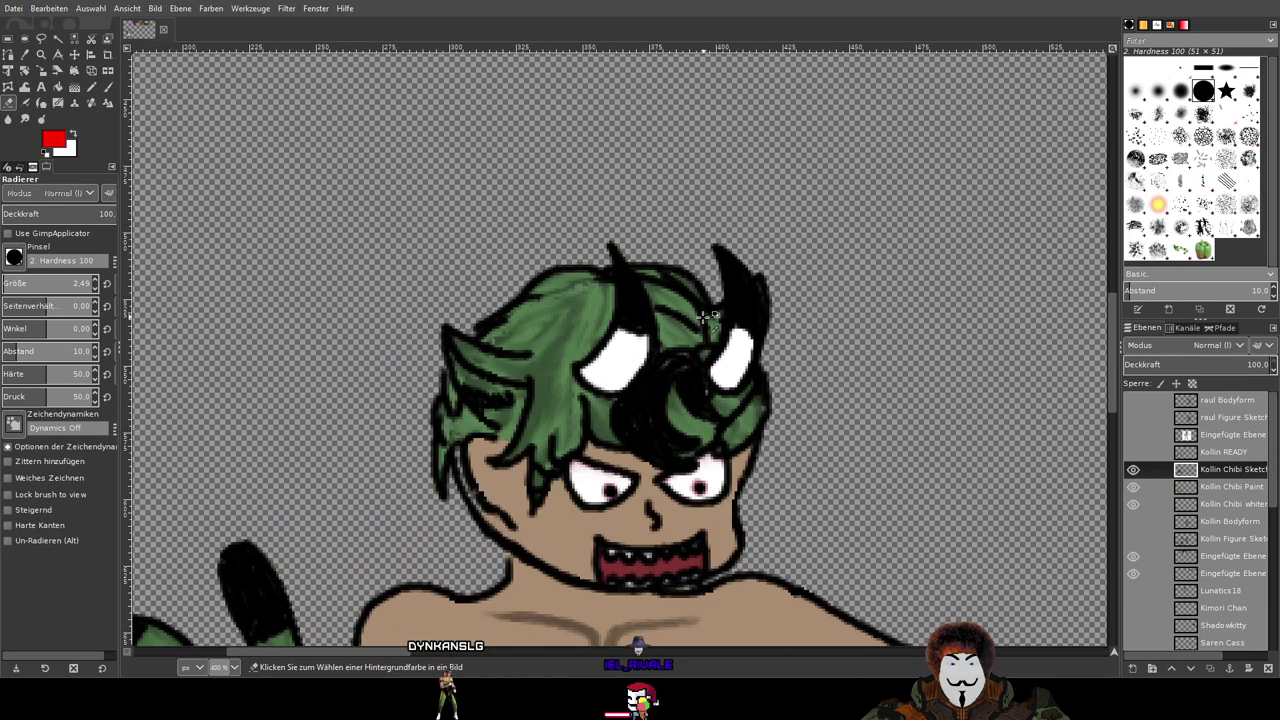
scroll(706, 317, up, 4)
scroll(766, 357, down, 4)
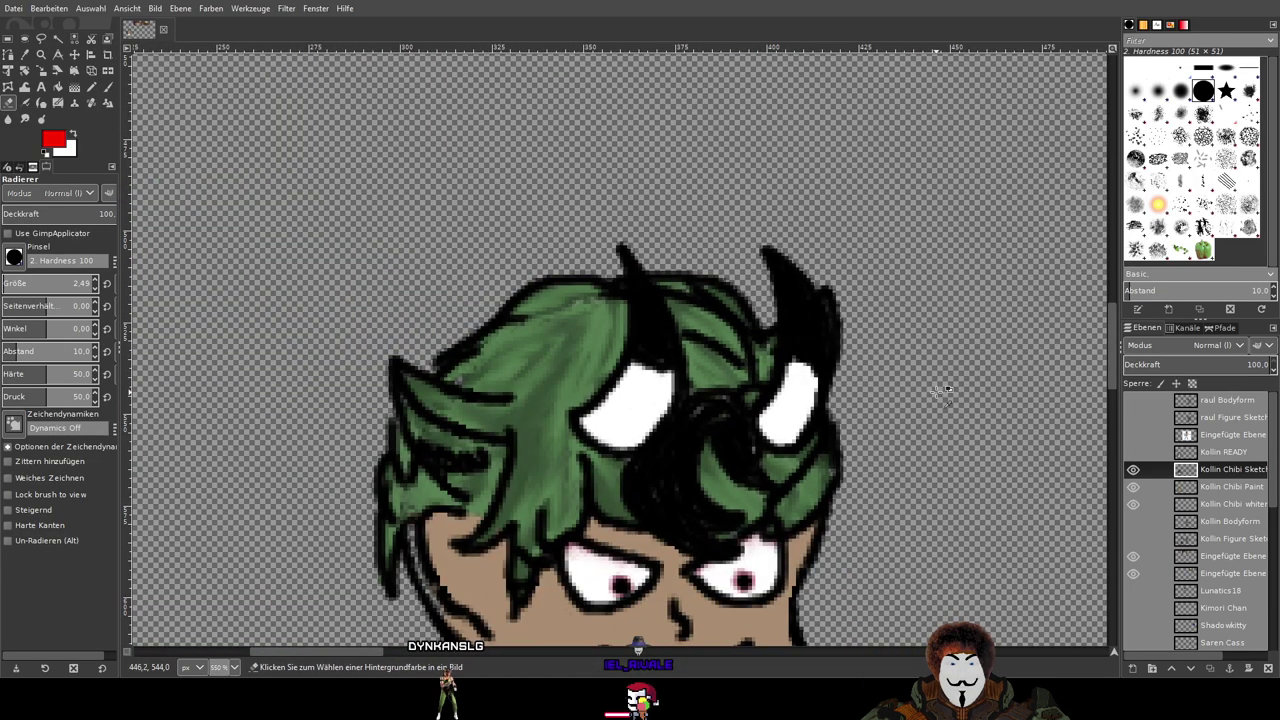
Step: Inspect the hair, horn and head outlines for remaining overlaps
scroll(706, 320, up, 2)
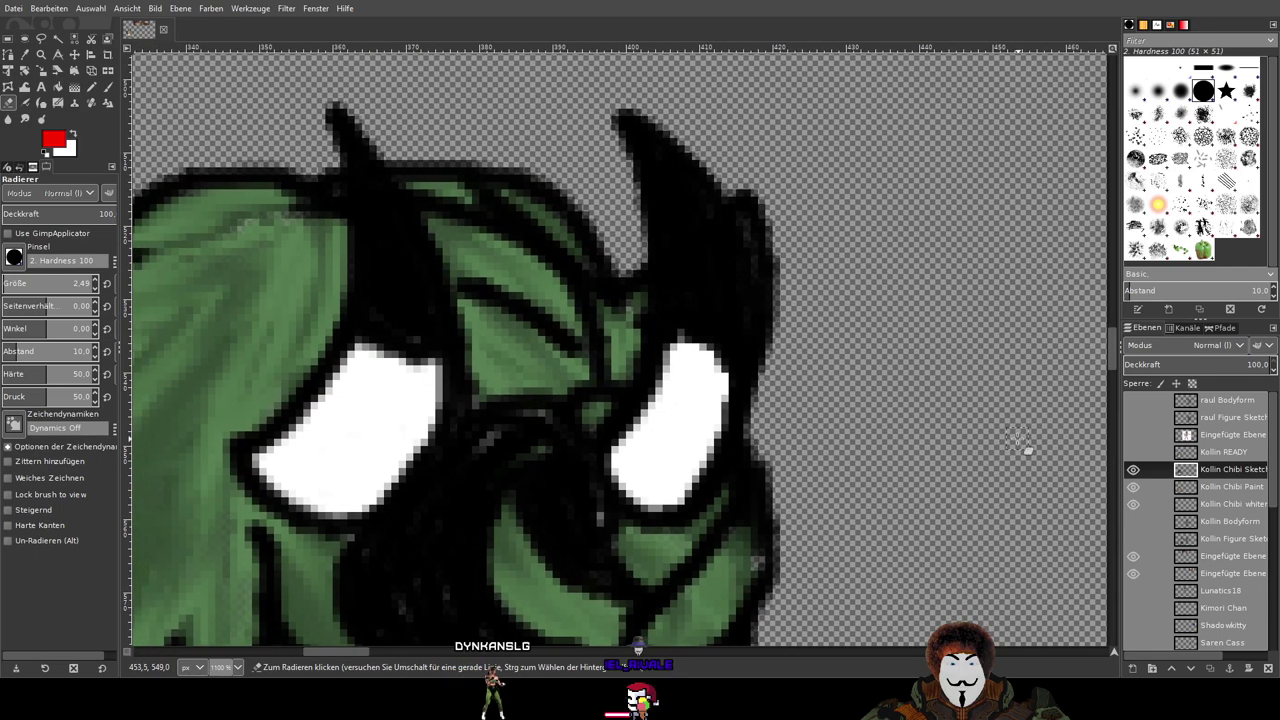
drag(651, 304, 1060, 383)
scroll(1060, 383, down, 3)
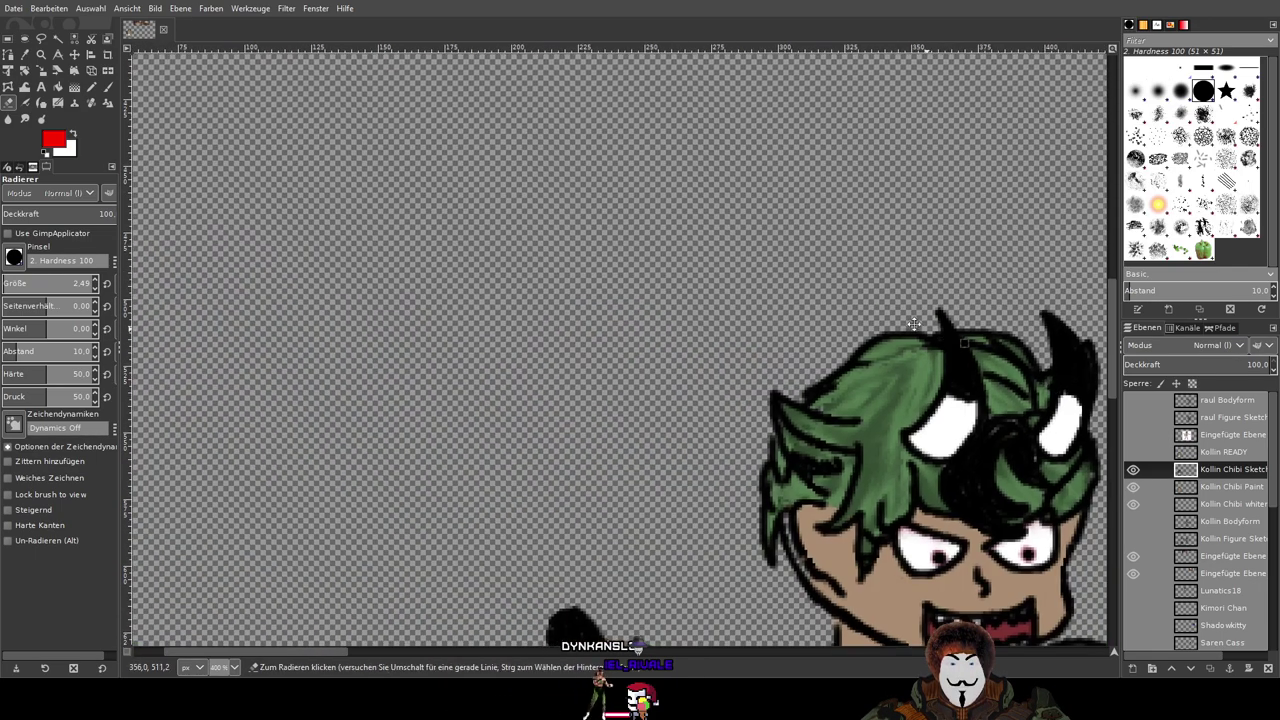
drag(934, 329, 600, 212)
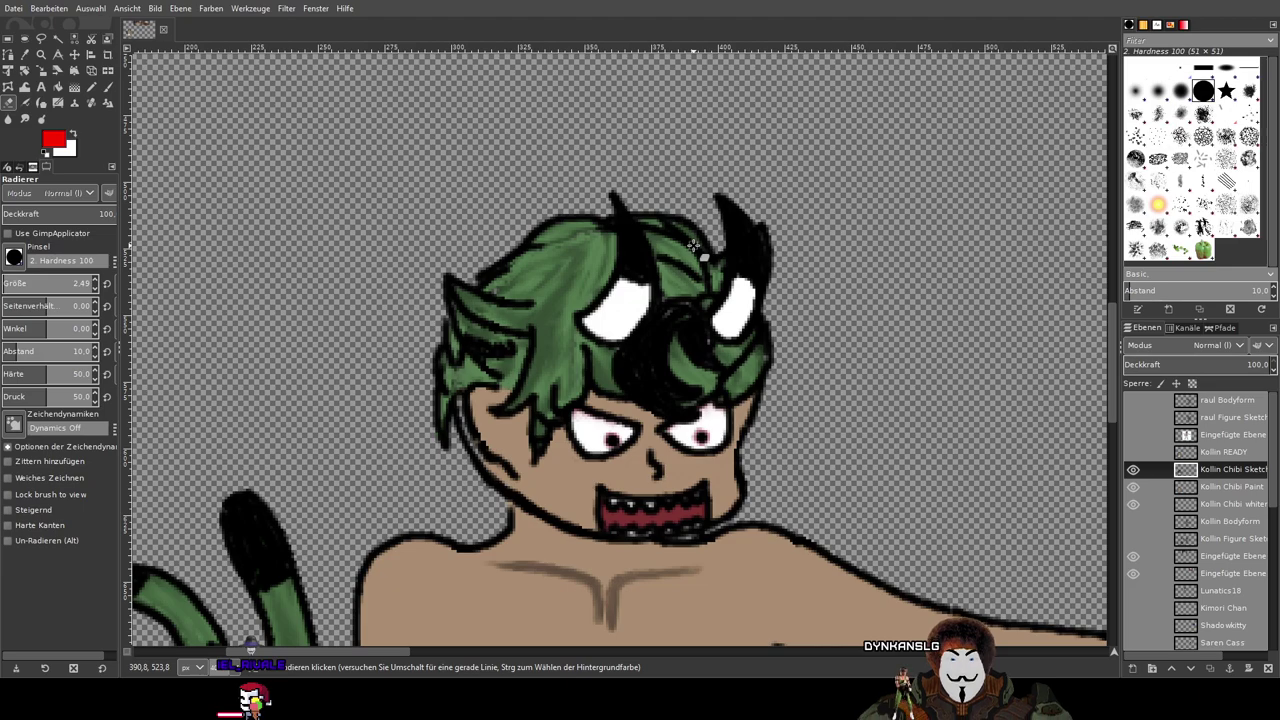
scroll(648, 235, down, 1)
scroll(690, 325, up, 3)
scroll(690, 325, down, 3)
drag(517, 305, 607, 257)
Step: Toggle the Chibi Paint layer's visibility to check its contents, make it the active layer and leave it visible
click(1133, 486)
click(1133, 486)
click(1133, 486)
click(1133, 486)
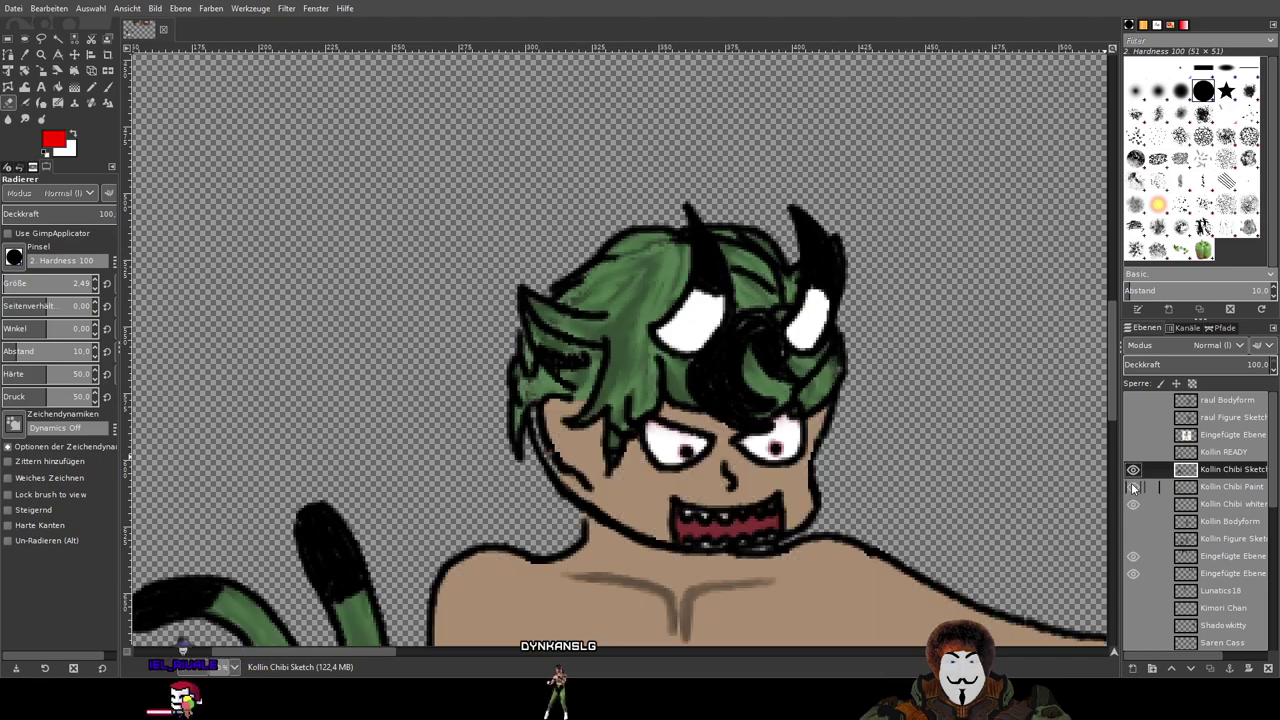
click(1229, 487)
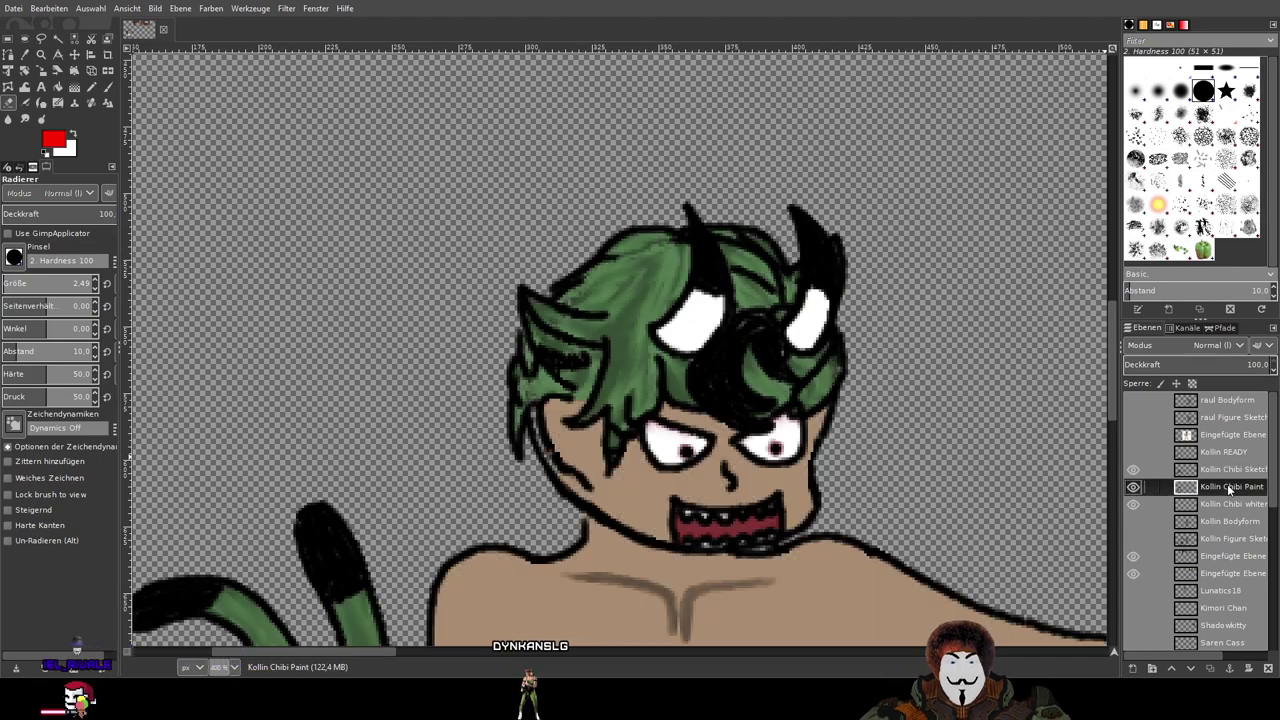
click(1133, 487)
click(1133, 487)
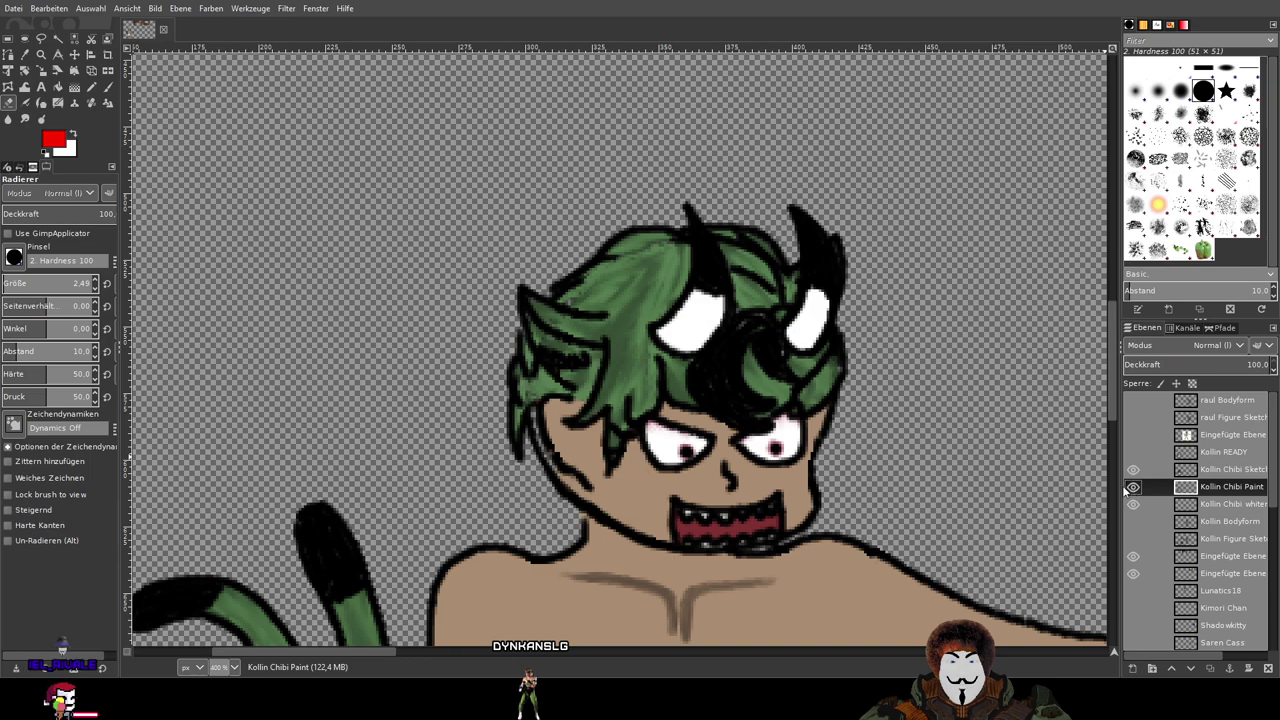
Step: With the Smudge tool, spread the green hair paint over the transparent gaps near the first horn and around the side tuft
scroll(681, 228, up, 3)
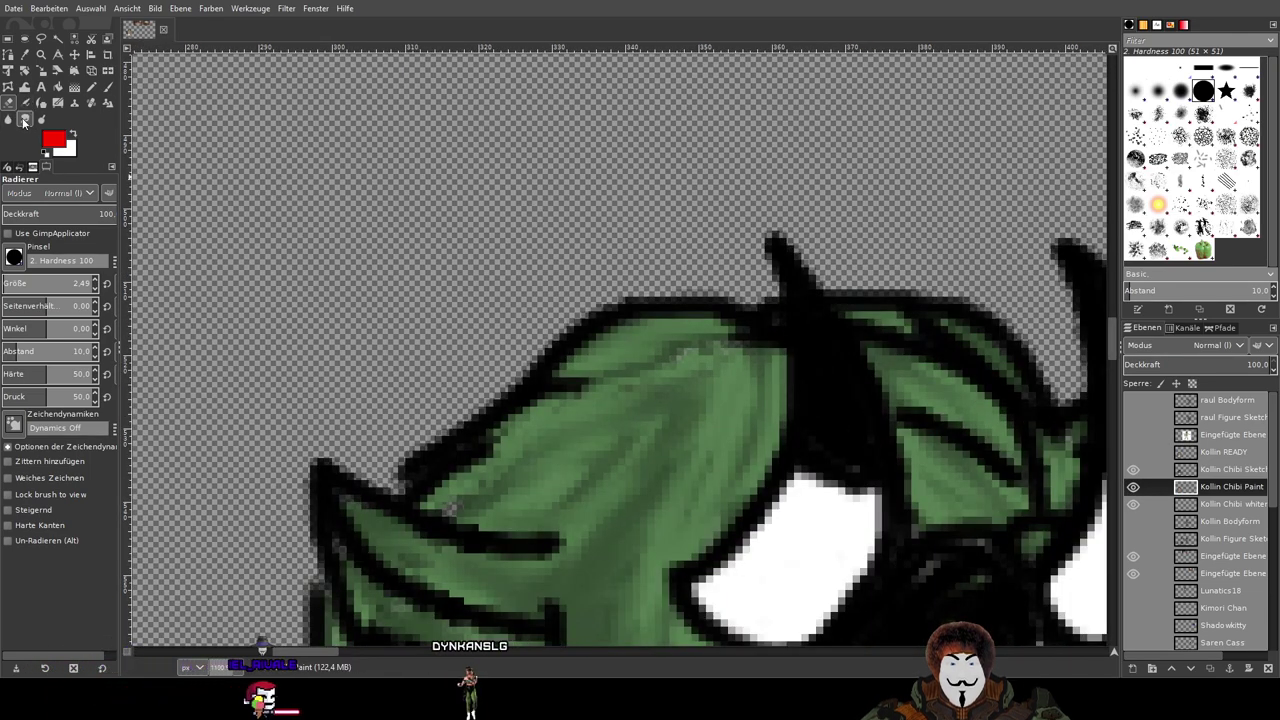
click(24, 120)
key(plus)
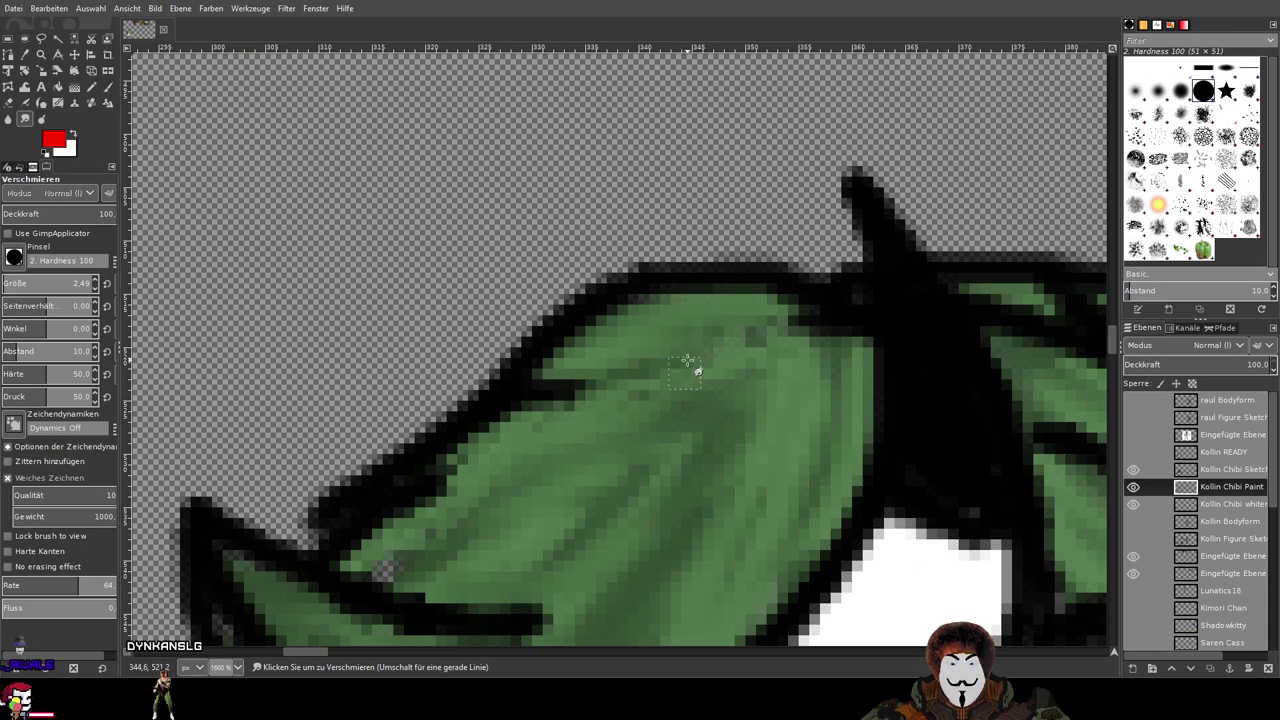
drag(645, 452, 753, 367)
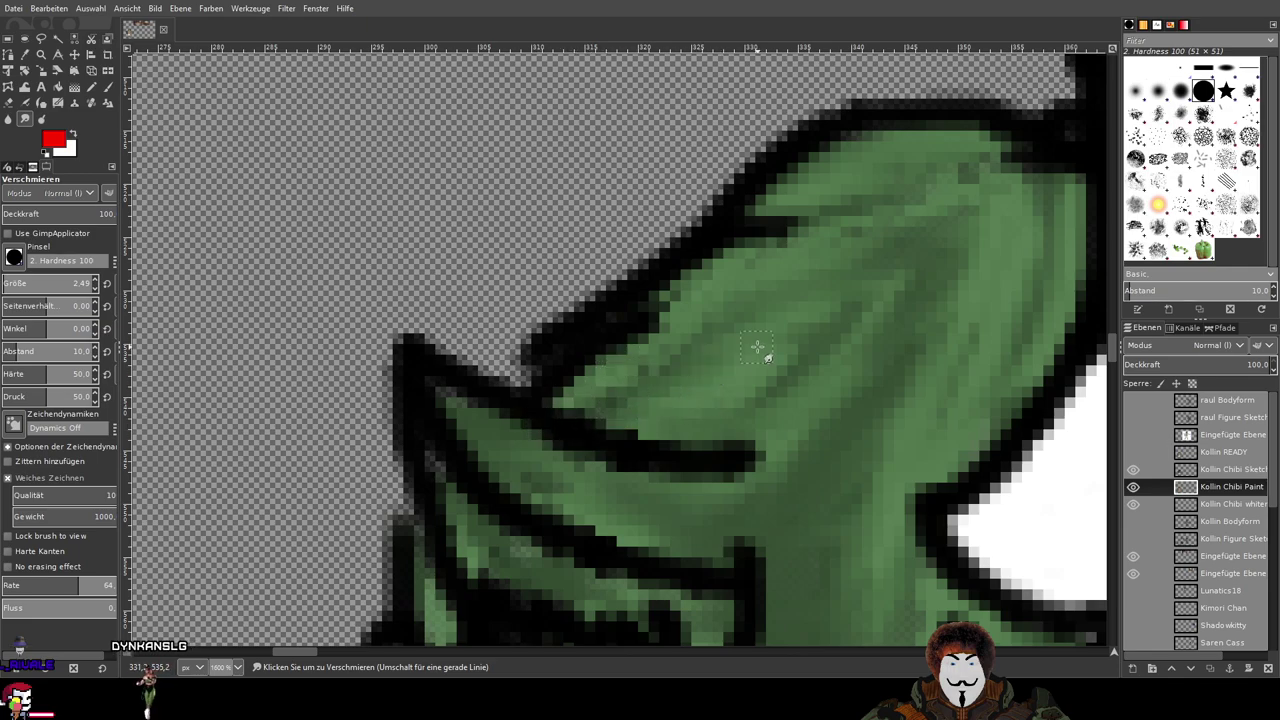
scroll(846, 331, down, 3)
scroll(846, 331, left, 4)
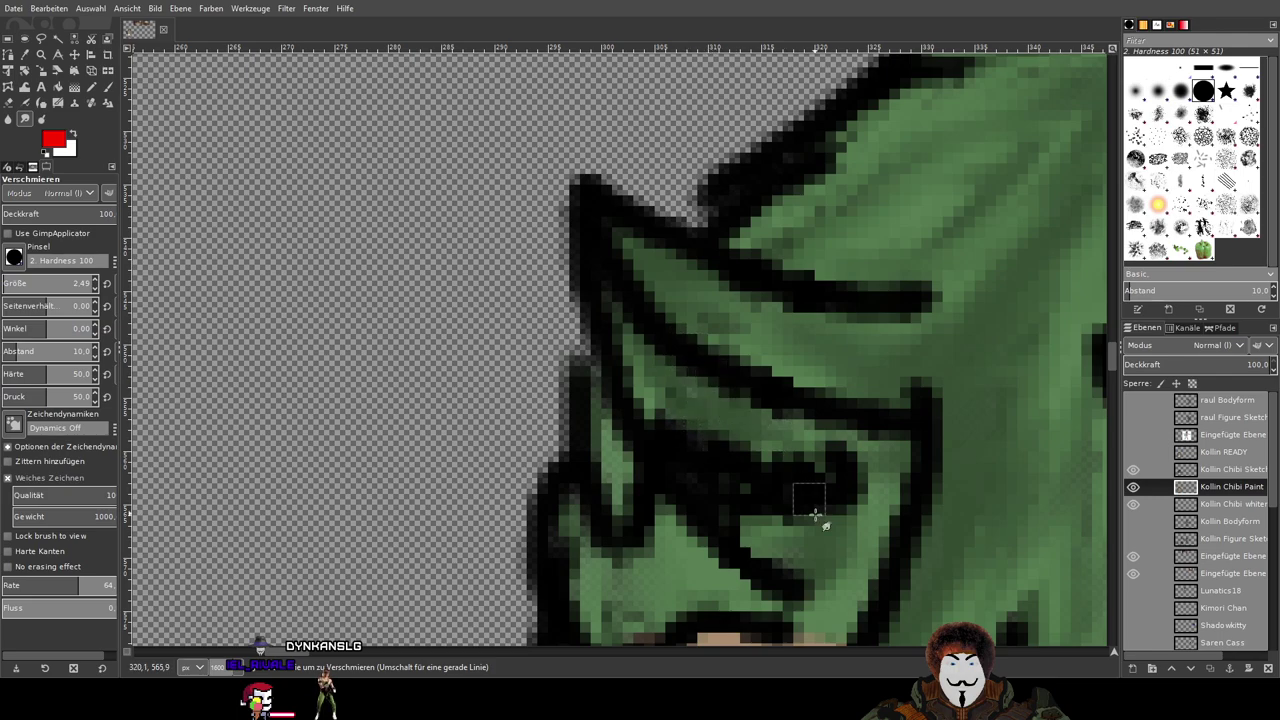
Step: Fill the transparent strip between the jaw outline and the inner cheek line with skin tone using the Pencil tool
drag(818, 518, 854, 300)
drag(832, 412, 815, 332)
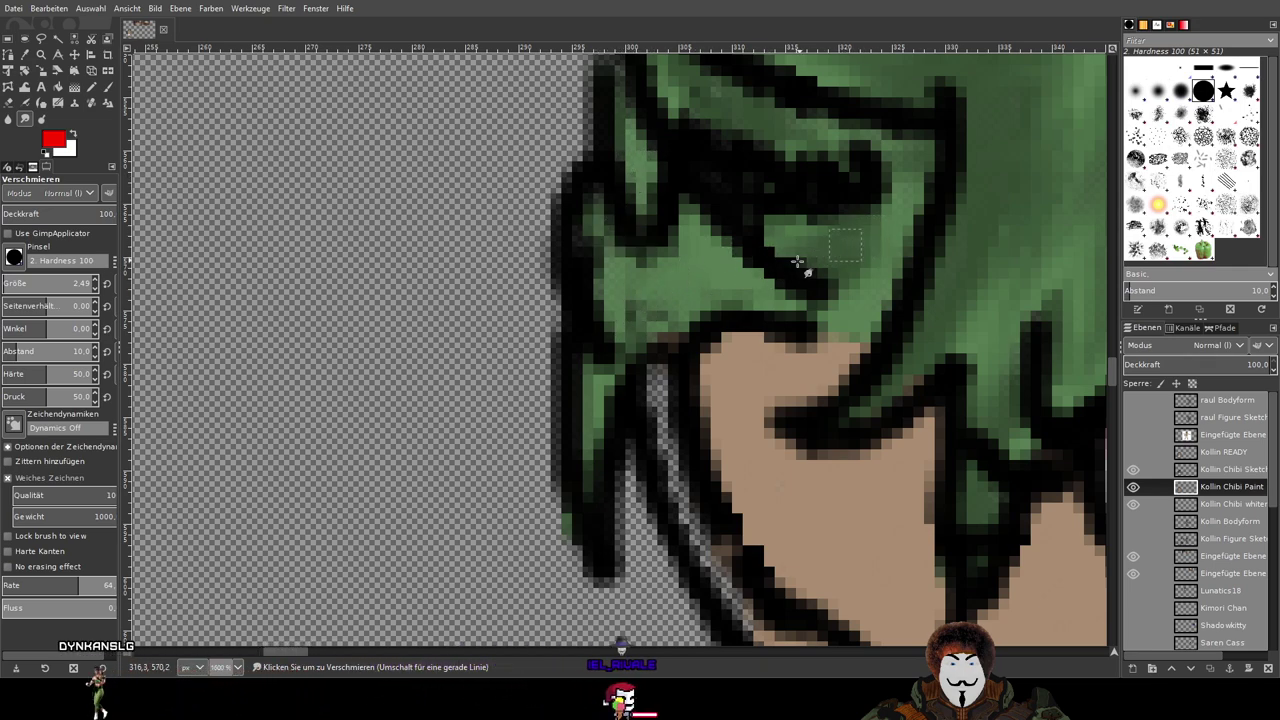
mouse_move(788, 411)
mouse_down()
mouse_move(794, 308)
mouse_move(671, 294)
mouse_up()
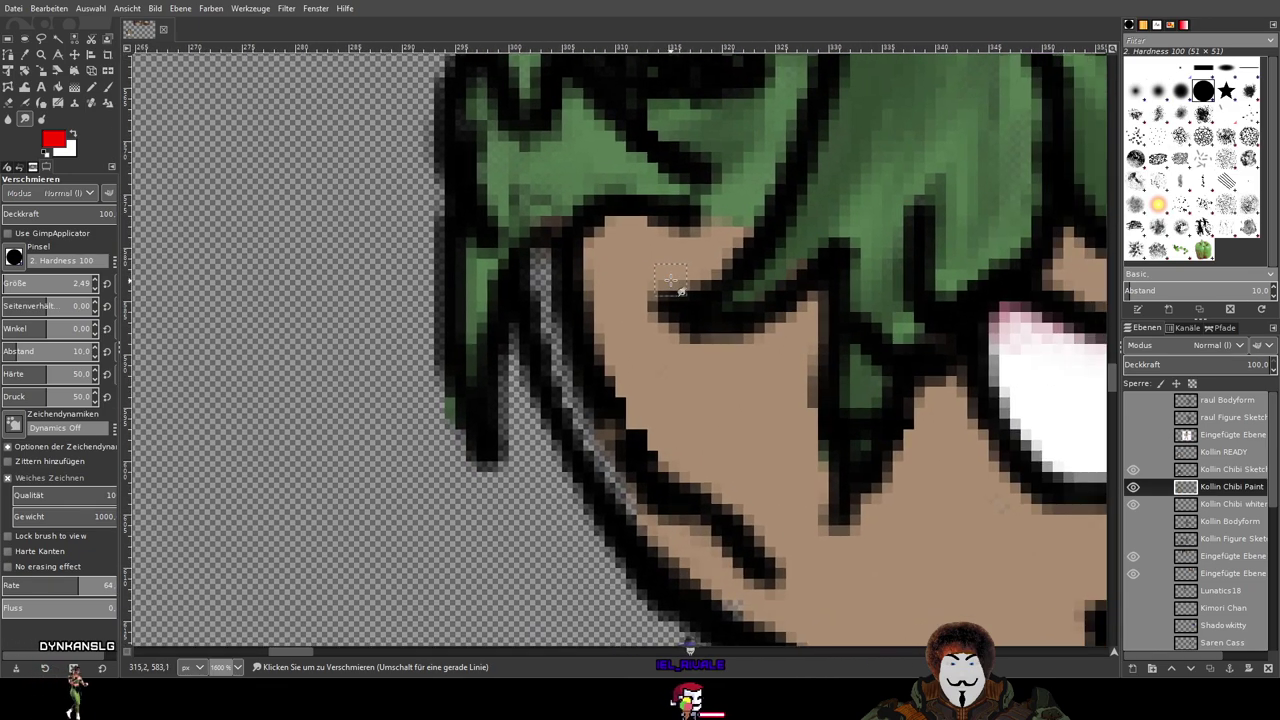
ctrl+scroll(554, 240, down, 2)
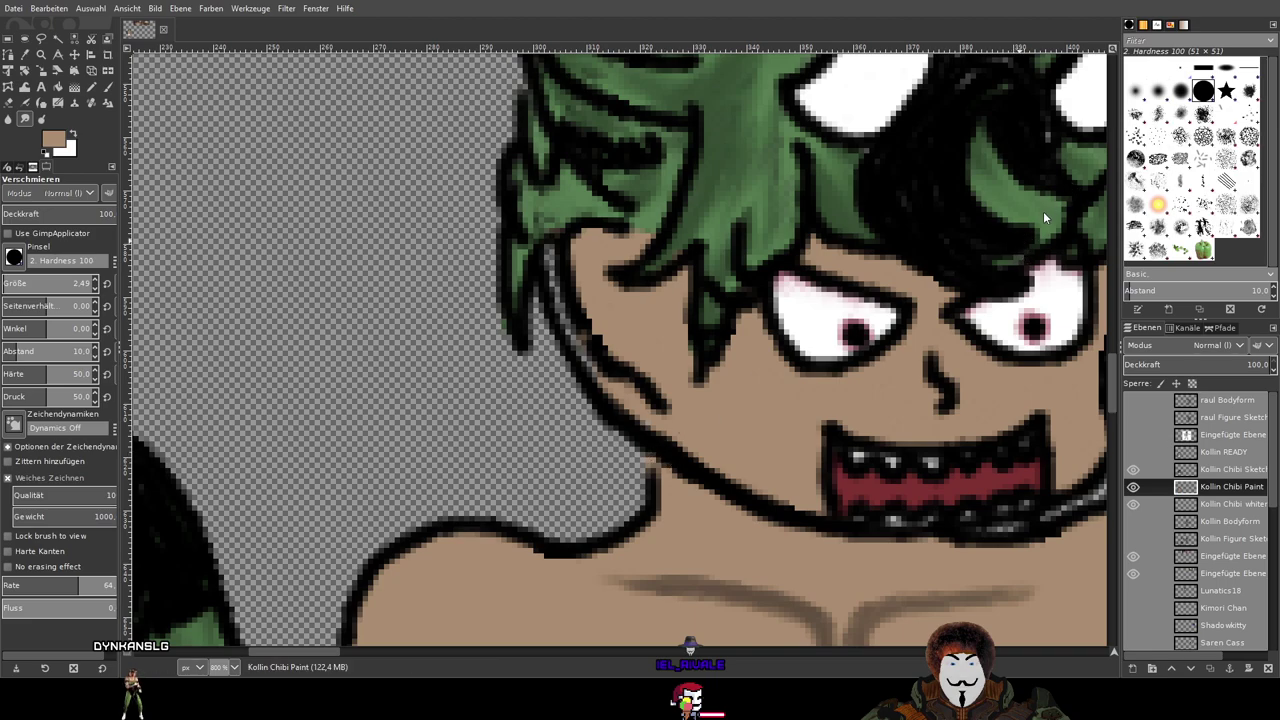
click(107, 87)
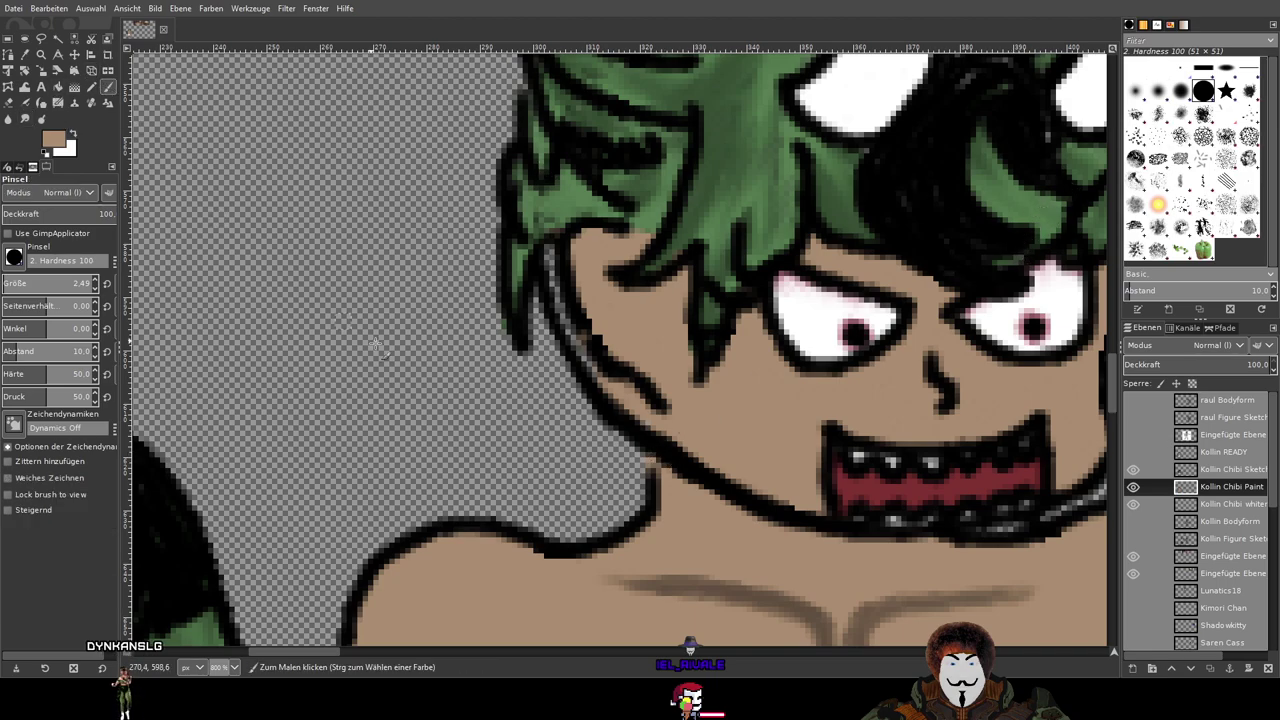
click(91, 88)
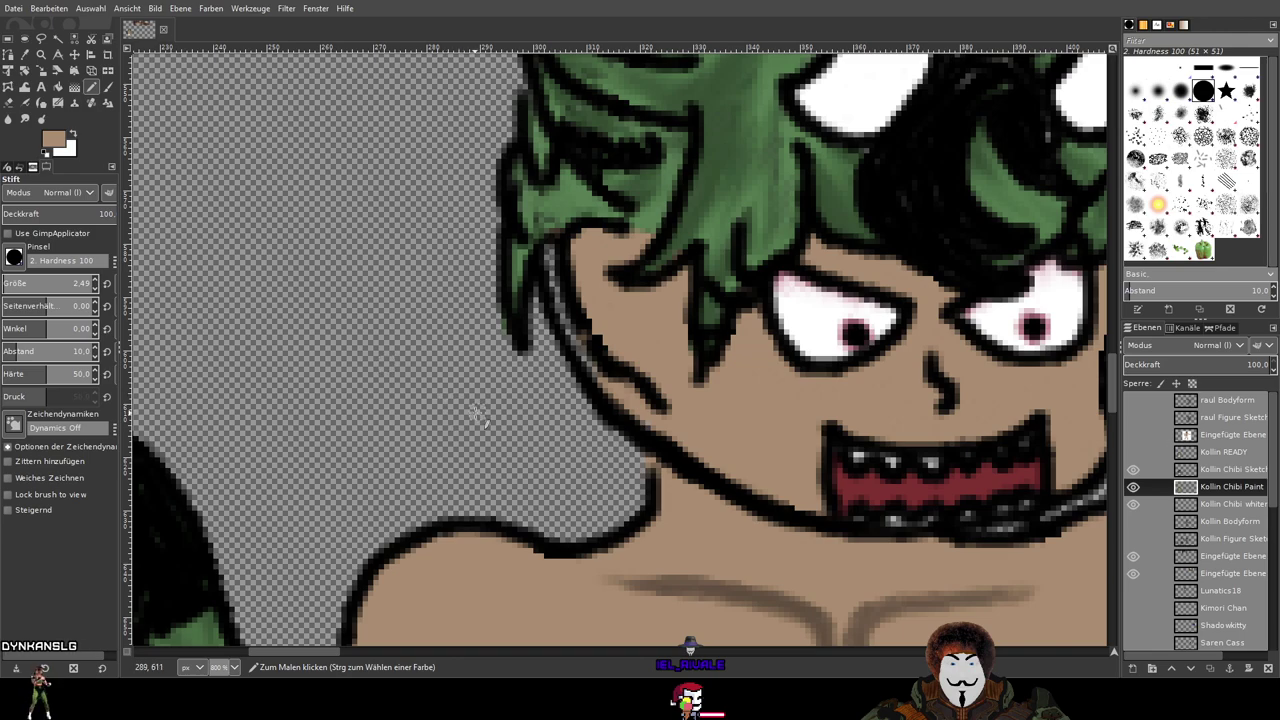
click(572, 462)
scroll(600, 478, up, 4)
key(ctrl+z)
scroll(700, 460, down, 2)
scroll(790, 440, up, 2)
scroll(790, 440, up, 2)
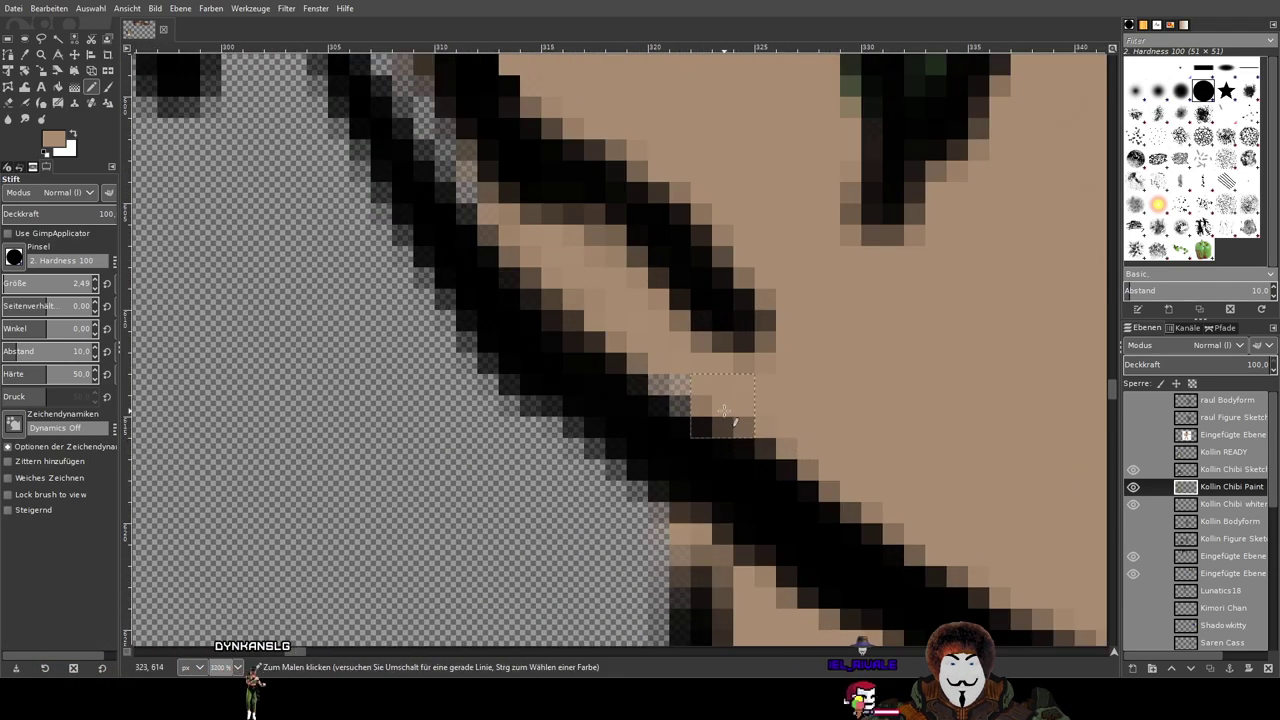
scroll(685, 470, up, 2)
mouse_move(660, 455)
mouse_down()
mouse_move(566, 310)
mouse_move(527, 216)
mouse_move(651, 486)
mouse_move(628, 482)
mouse_up()
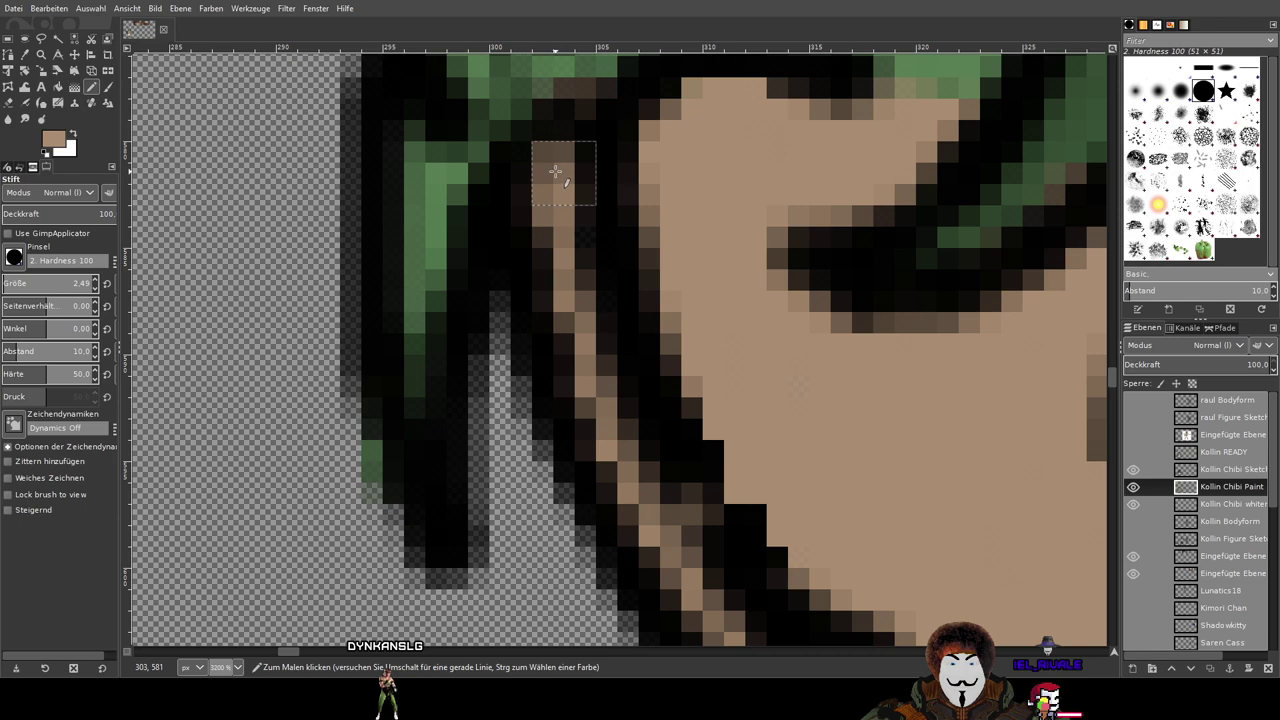
scroll(664, 402, down, 2)
drag(738, 470, 663, 322)
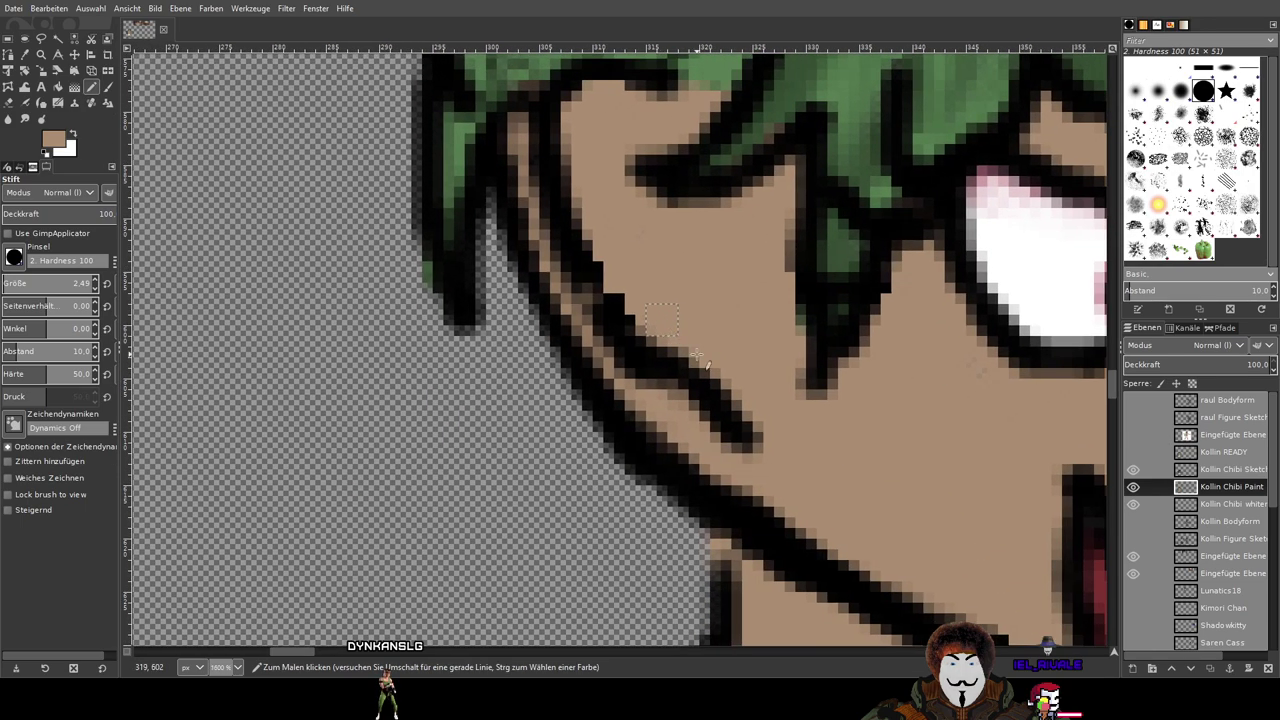
Step: Make the Chibi Sketch layer active and smooth the jagged notch in the inner cheek line with black using the Paintbrush
click(1133, 469)
click(1133, 469)
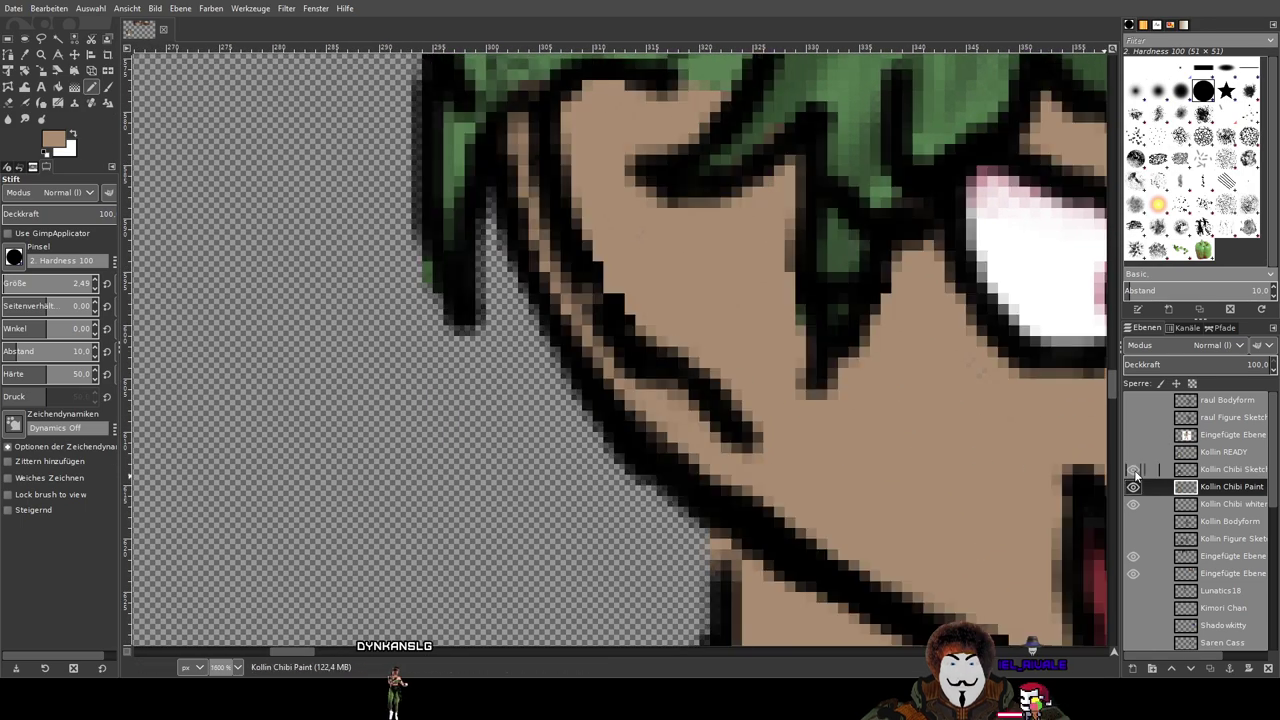
click(1207, 471)
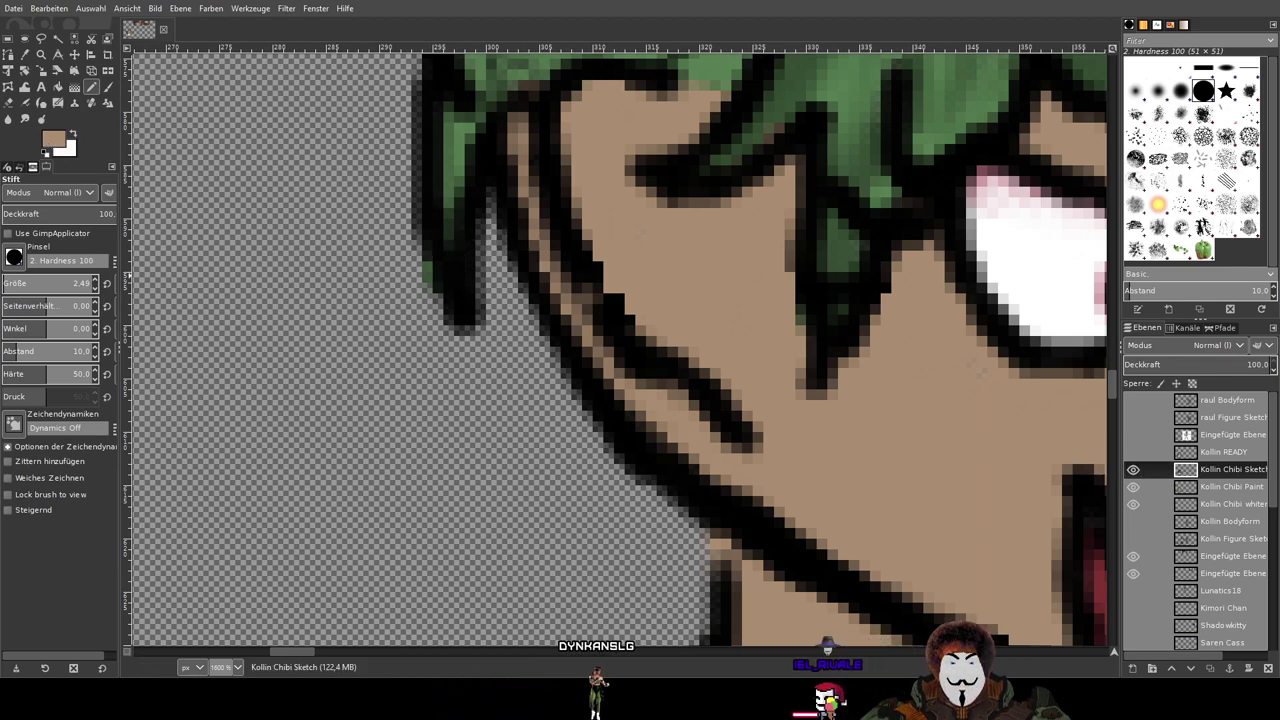
key(d)
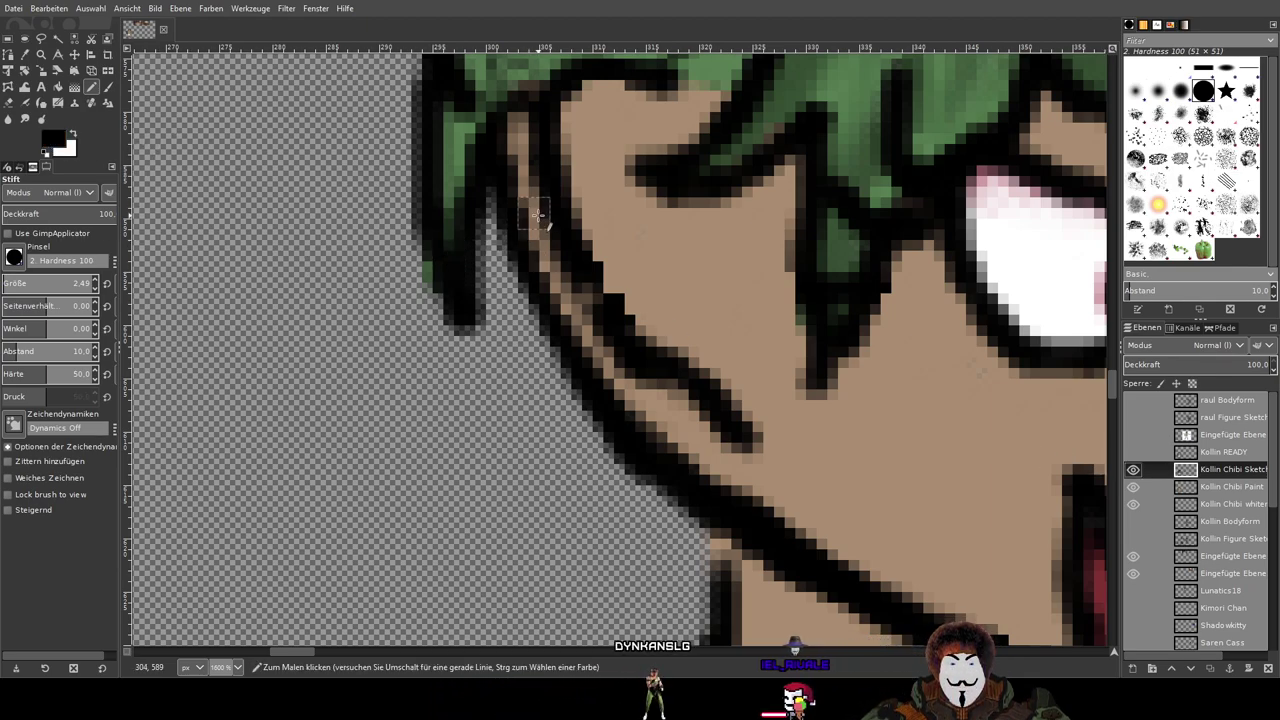
drag(536, 213, 576, 296)
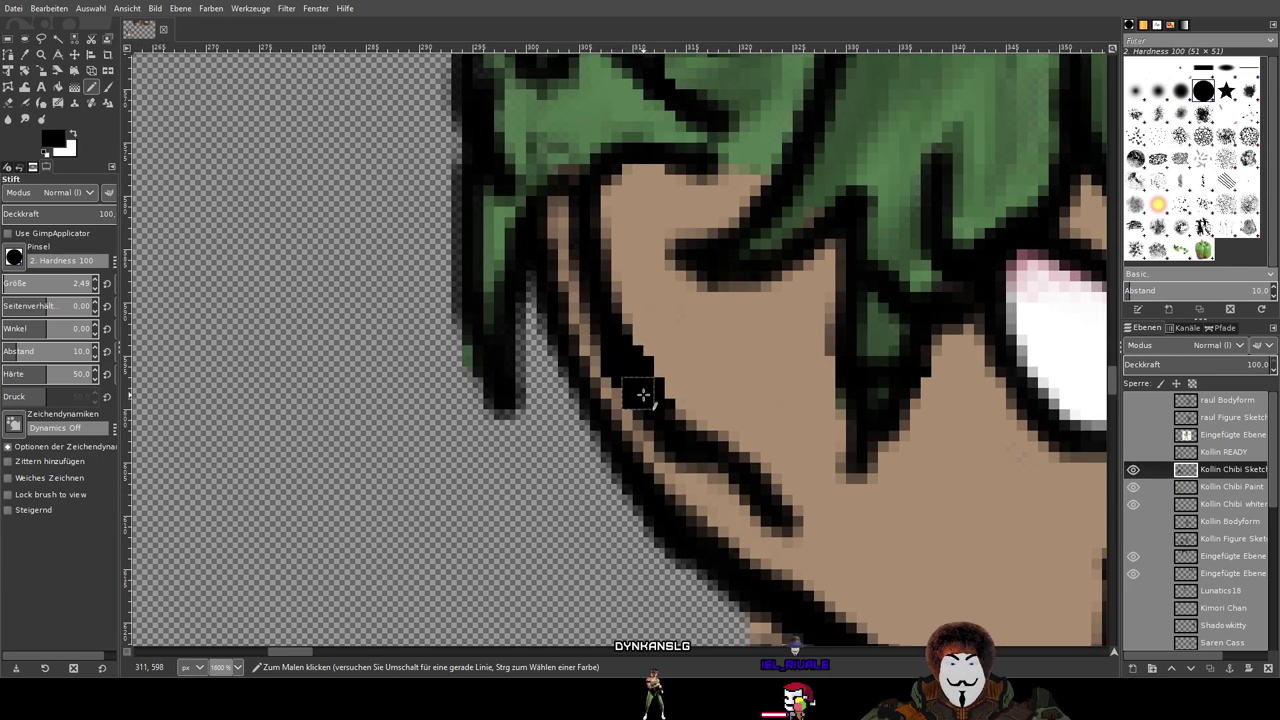
key(ctrl+z)
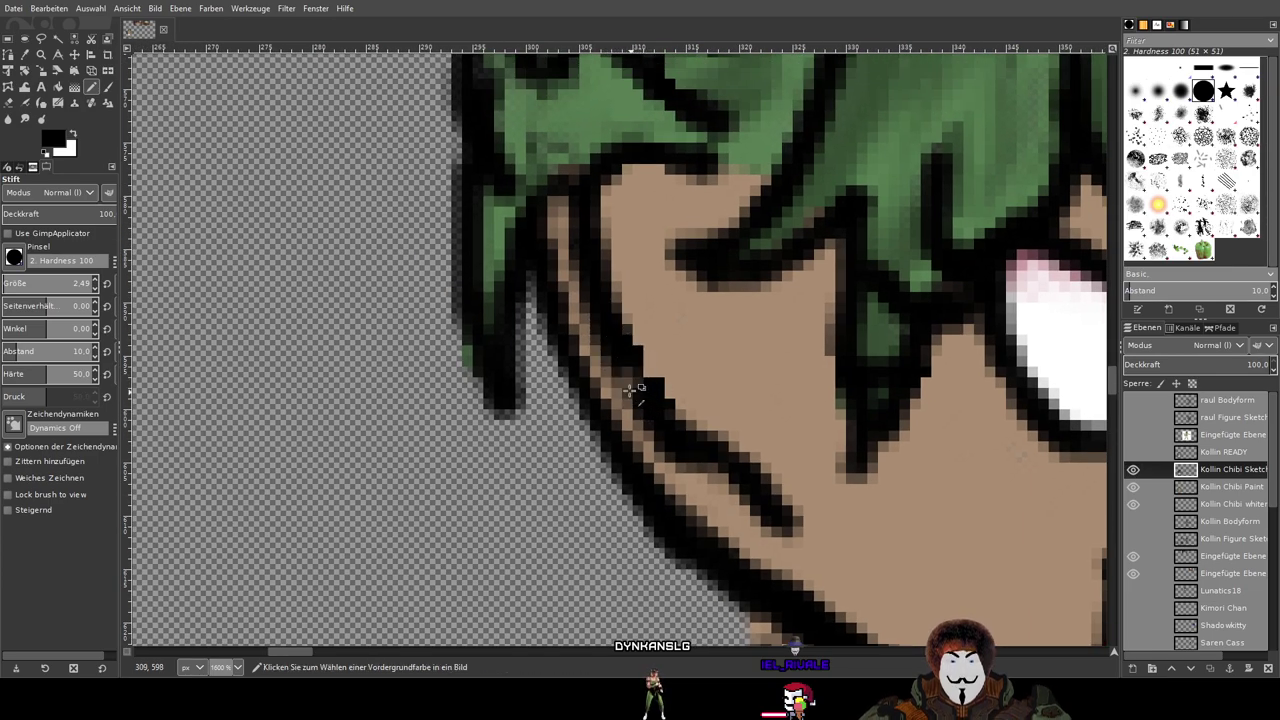
click(109, 89)
click(660, 403)
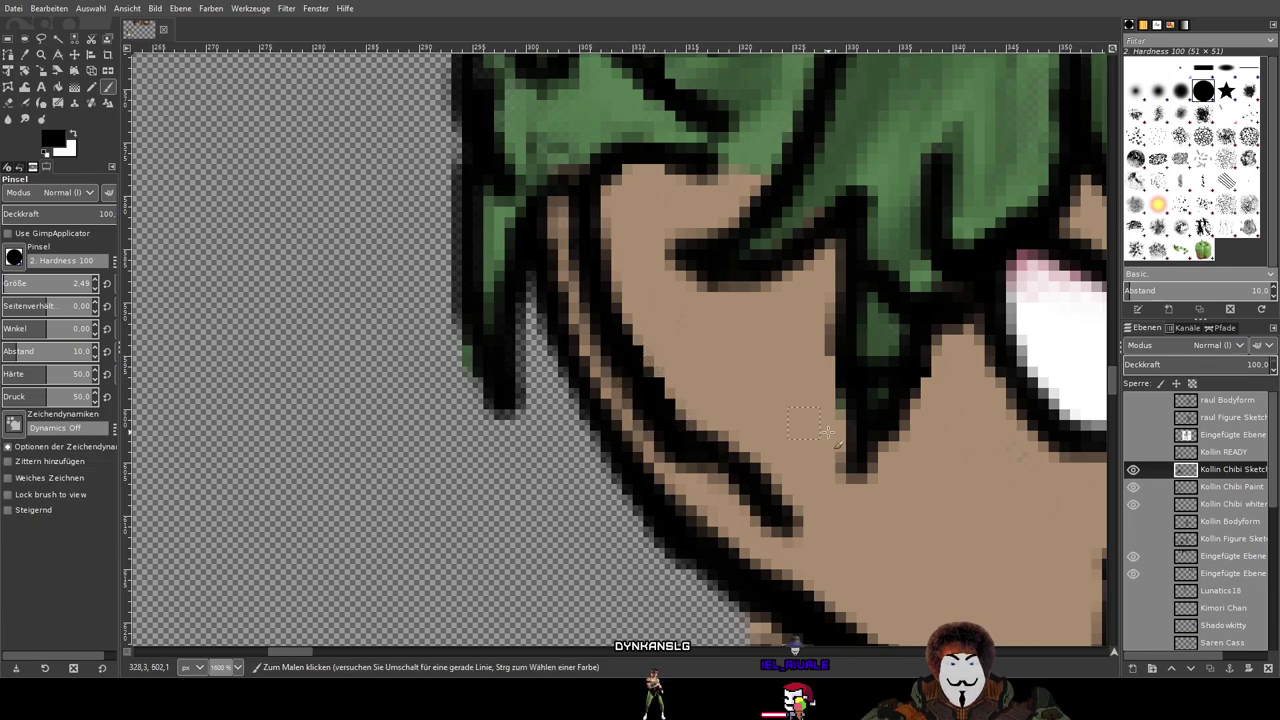
Step: On the Chibi Paint layer, brush a green sampled from the hair over the large lock beside the first horn and smudge it in
scroll(862, 434, down, 3)
drag(863, 430, 522, 348)
scroll(514, 290, down, 2)
scroll(537, 329, up, 2)
scroll(594, 286, up, 6)
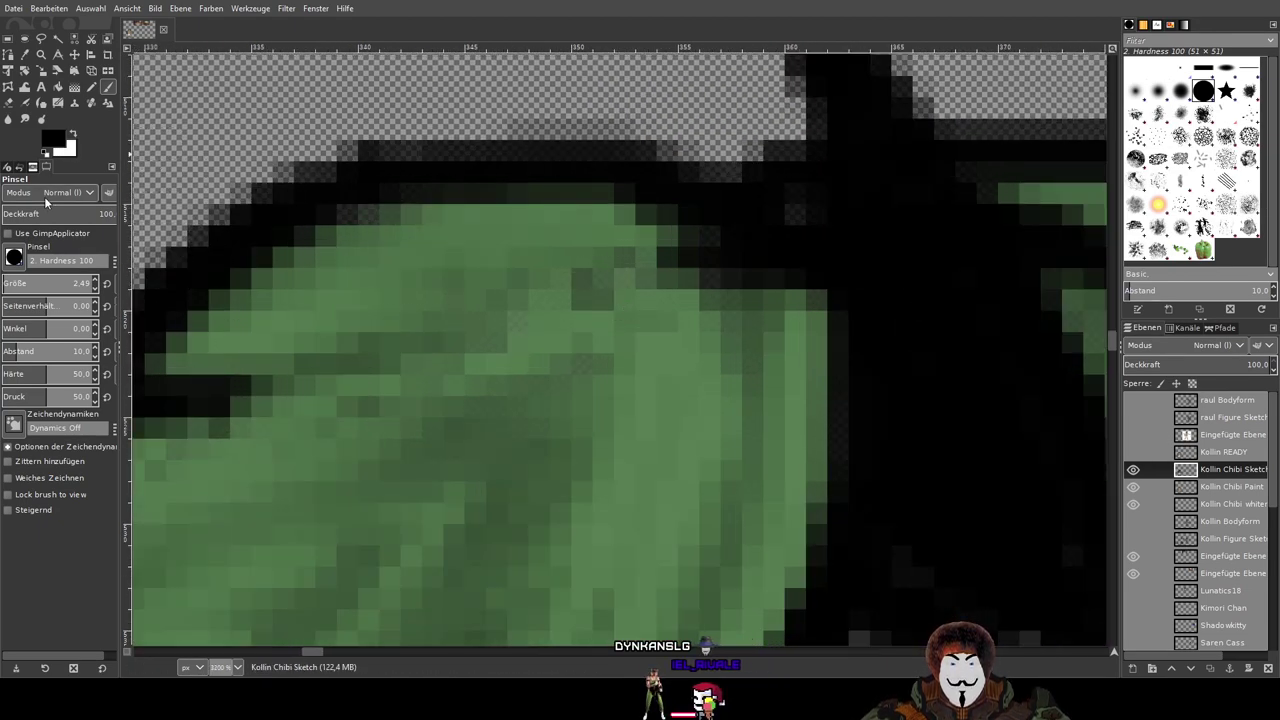
click(1133, 486)
click(1133, 486)
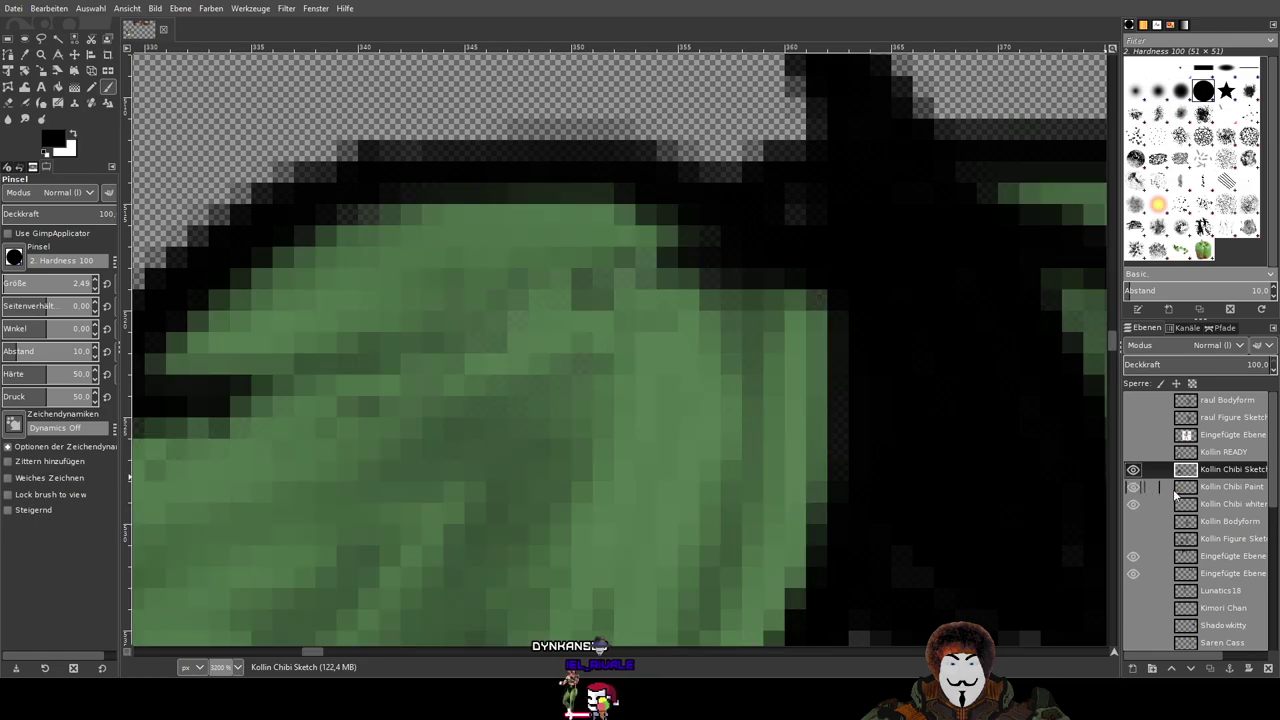
click(1168, 488)
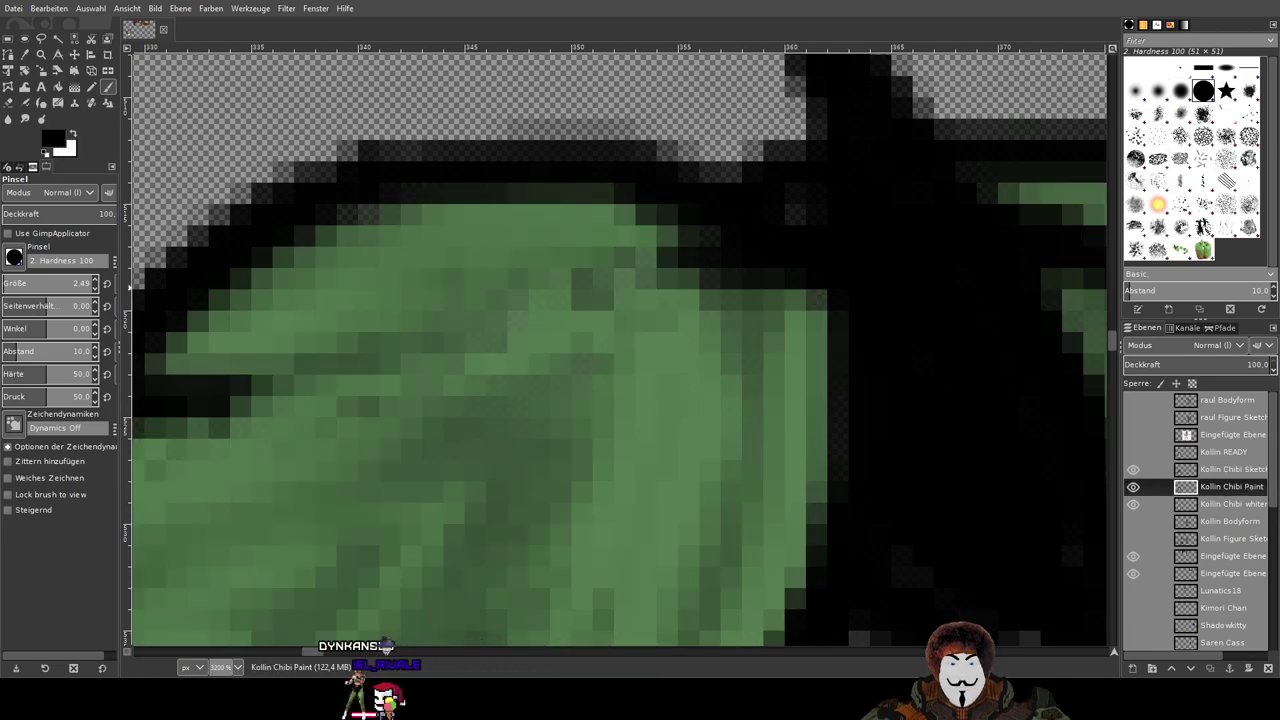
ctrl+click(640, 400)
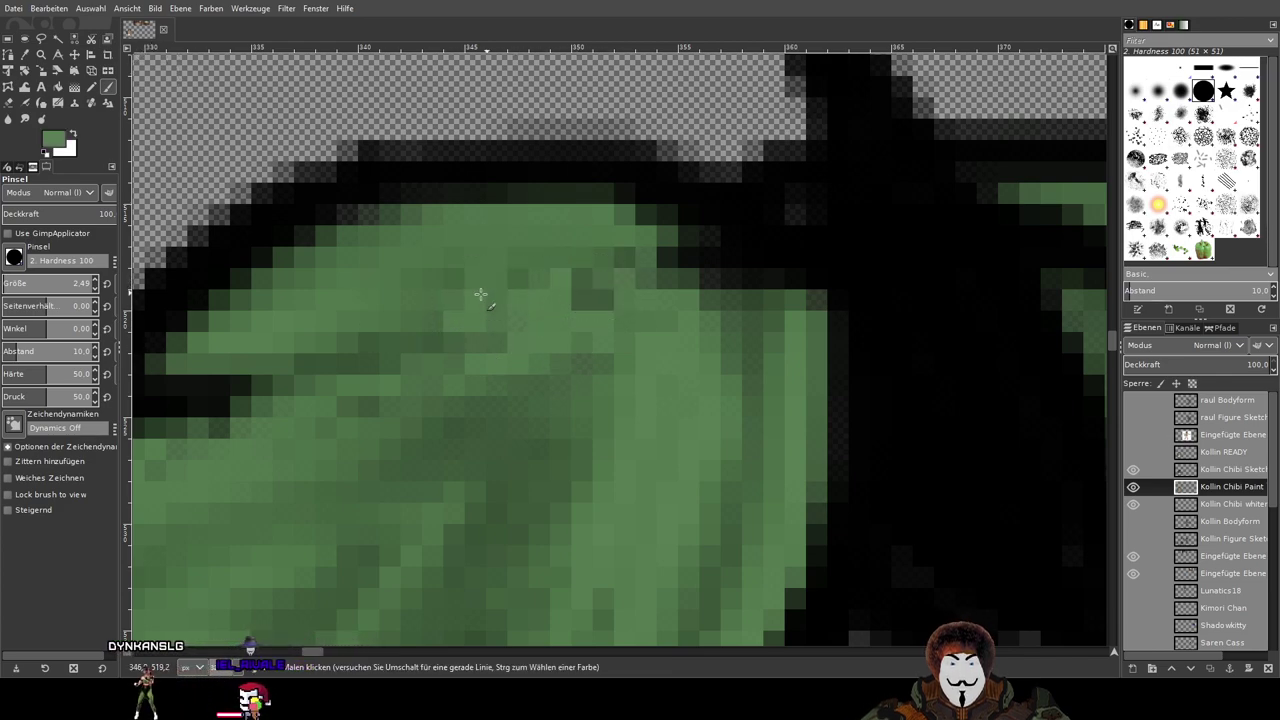
scroll(517, 311, down, 2)
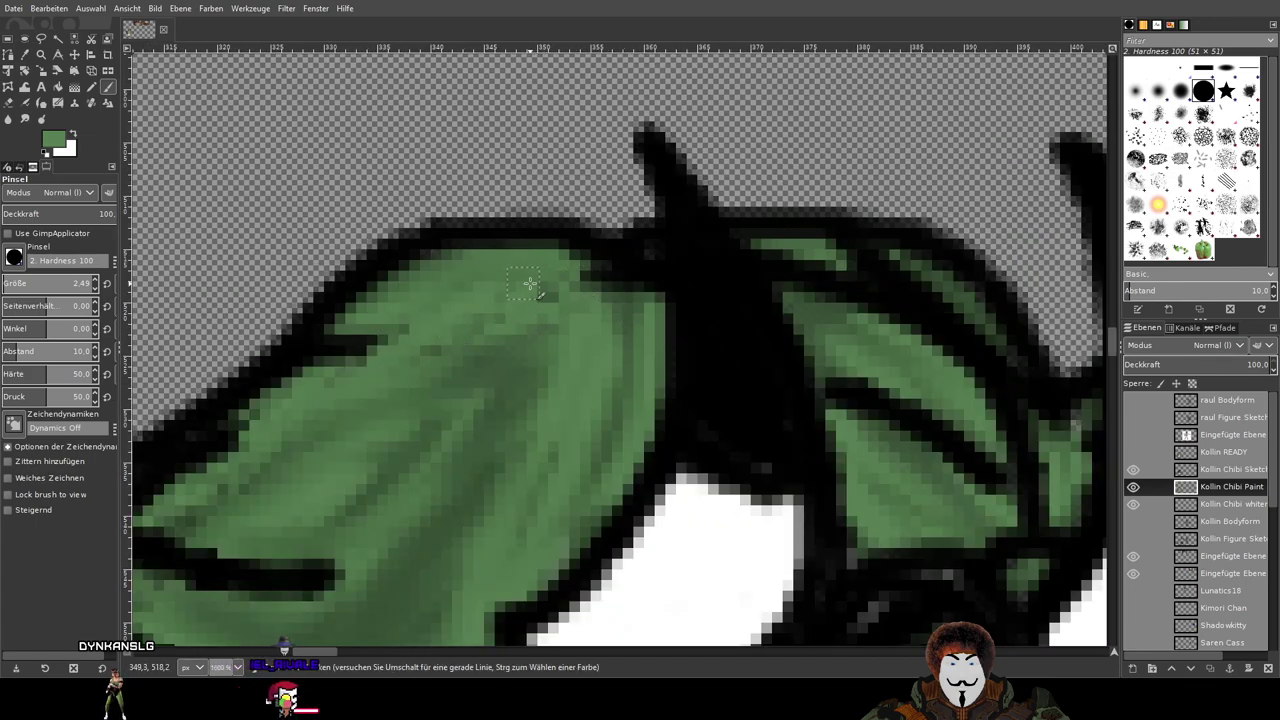
drag(400, 378, 648, 260)
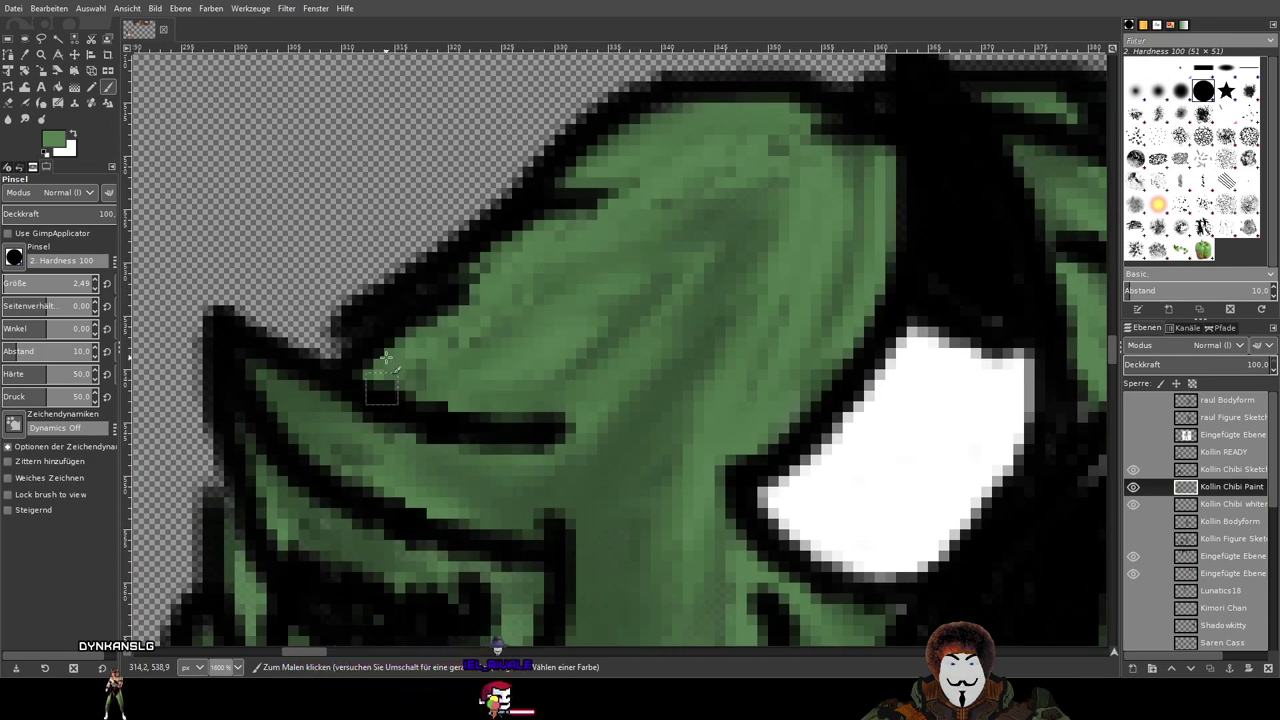
key(s)
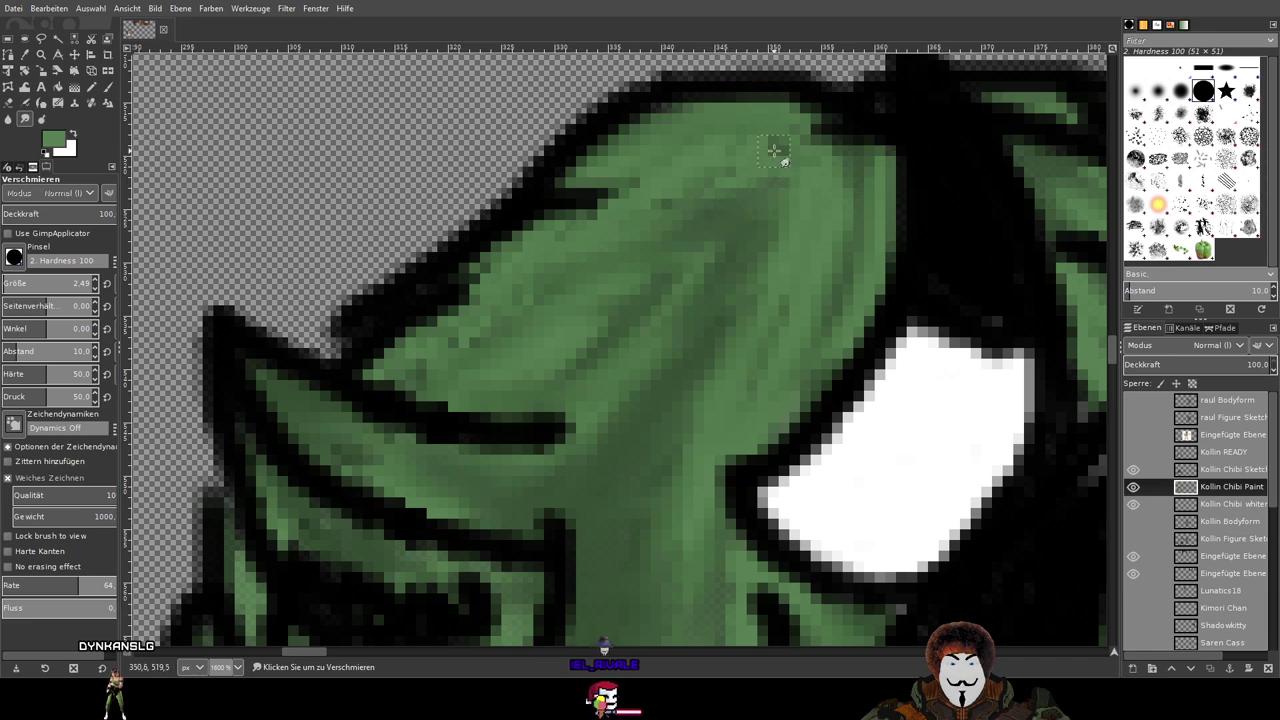
drag(738, 160, 744, 142)
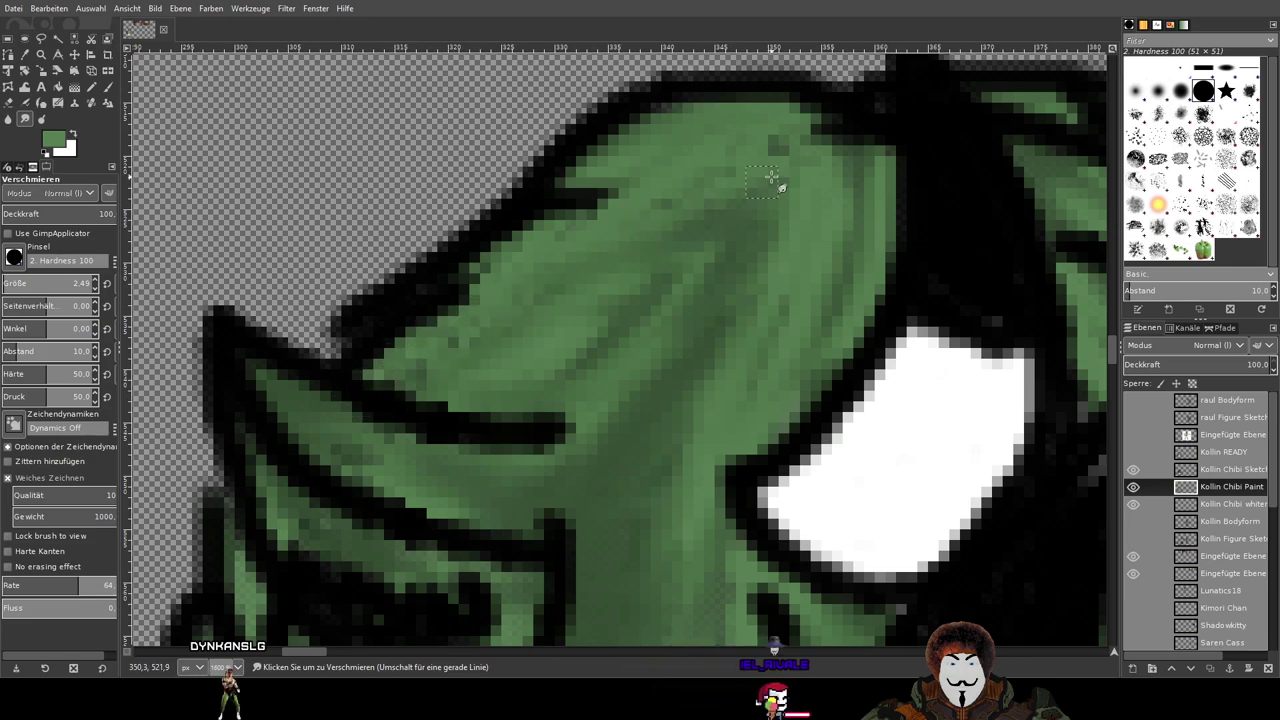
Step: Paint dark green strokes across the upper part of the large hair lock with the Paintbrush and blend them with Smudge
scroll(770, 180, down, 5)
scroll(737, 257, down, 2)
scroll(737, 214, up, 6)
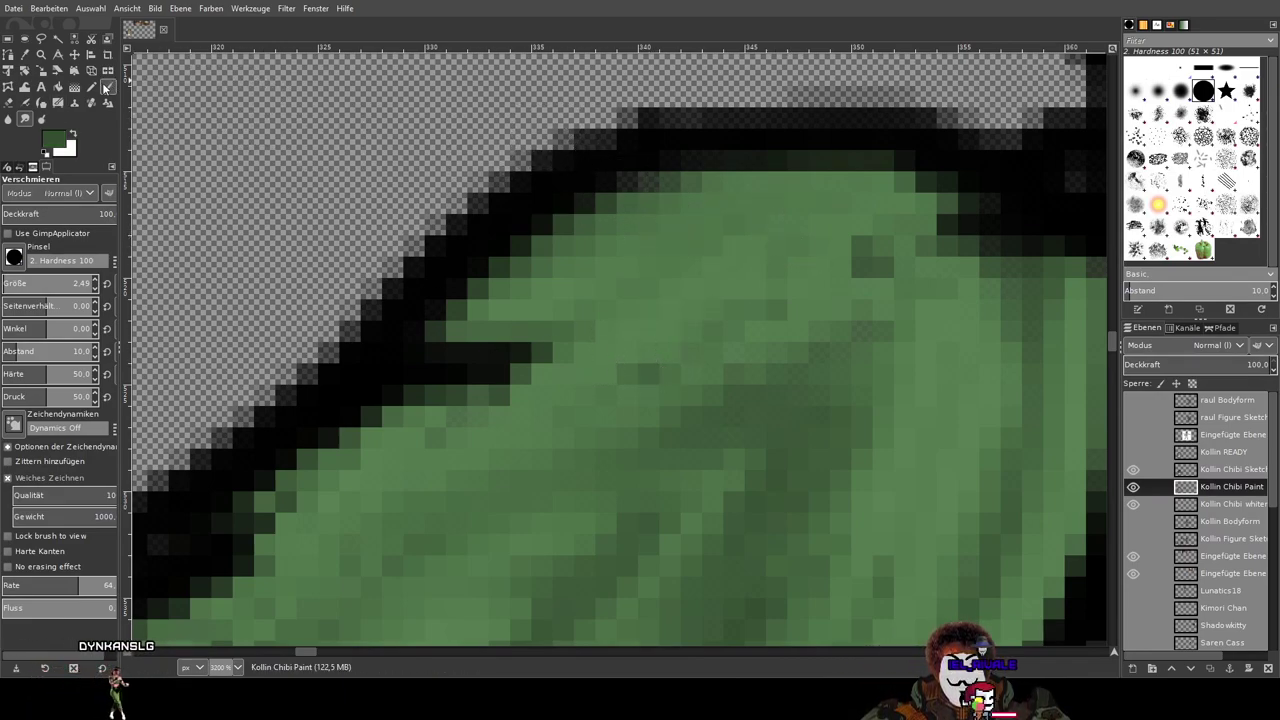
key(p)
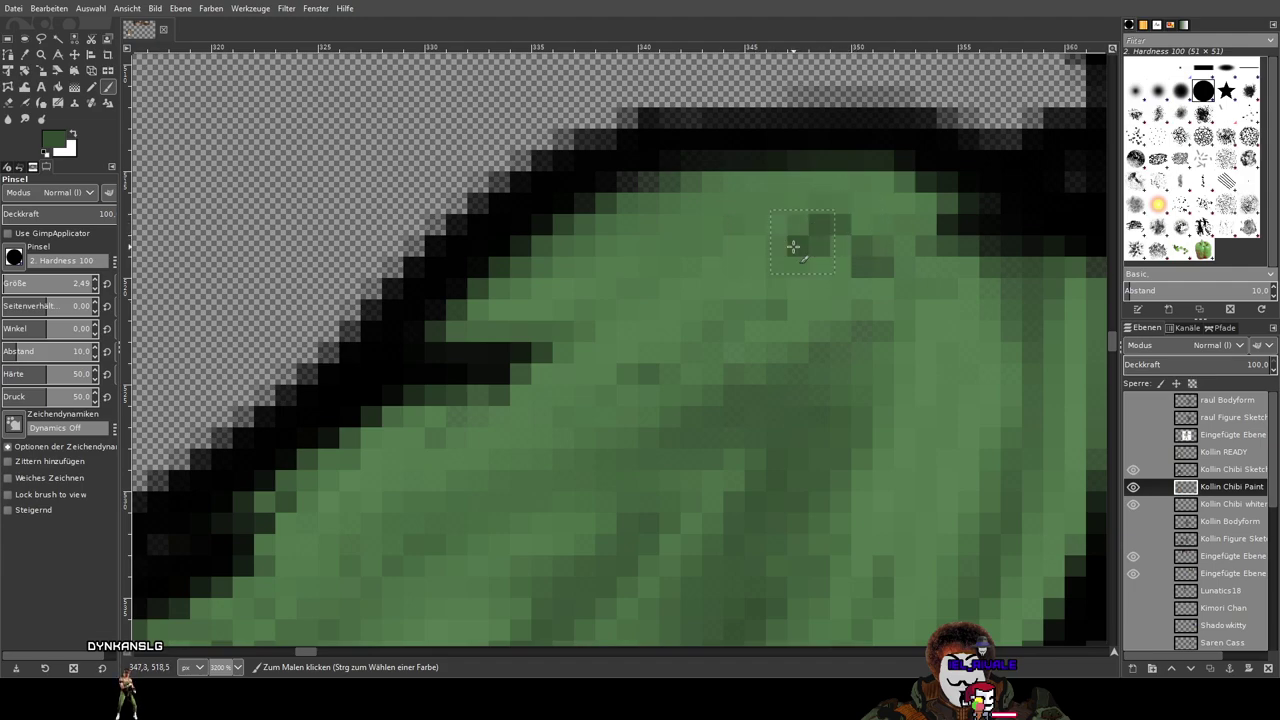
drag(804, 242, 578, 407)
click(25, 118)
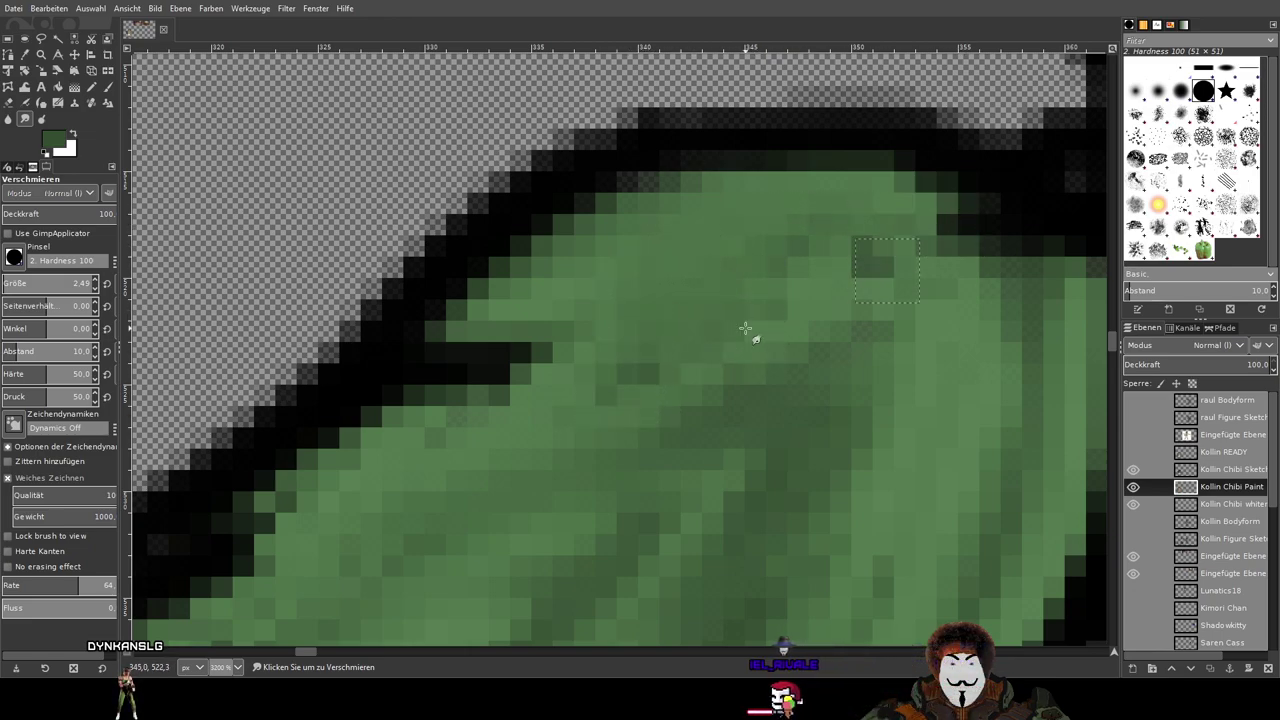
Step: Add dark green dabs at the lower end of the large lock, near the pointed side tuft, and smudge them into the hair
scroll(794, 428, down, 4)
scroll(788, 428, up, 4)
scroll(775, 420, down, 2)
drag(762, 488, 820, 234)
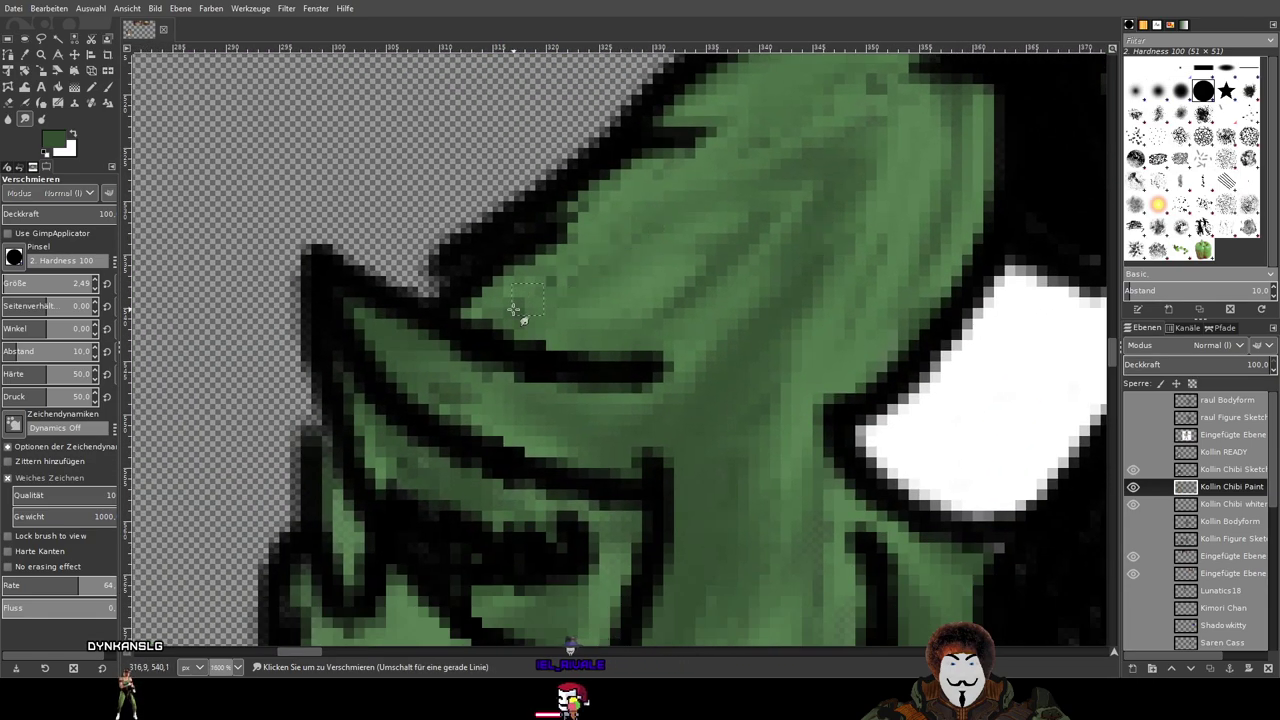
key(p)
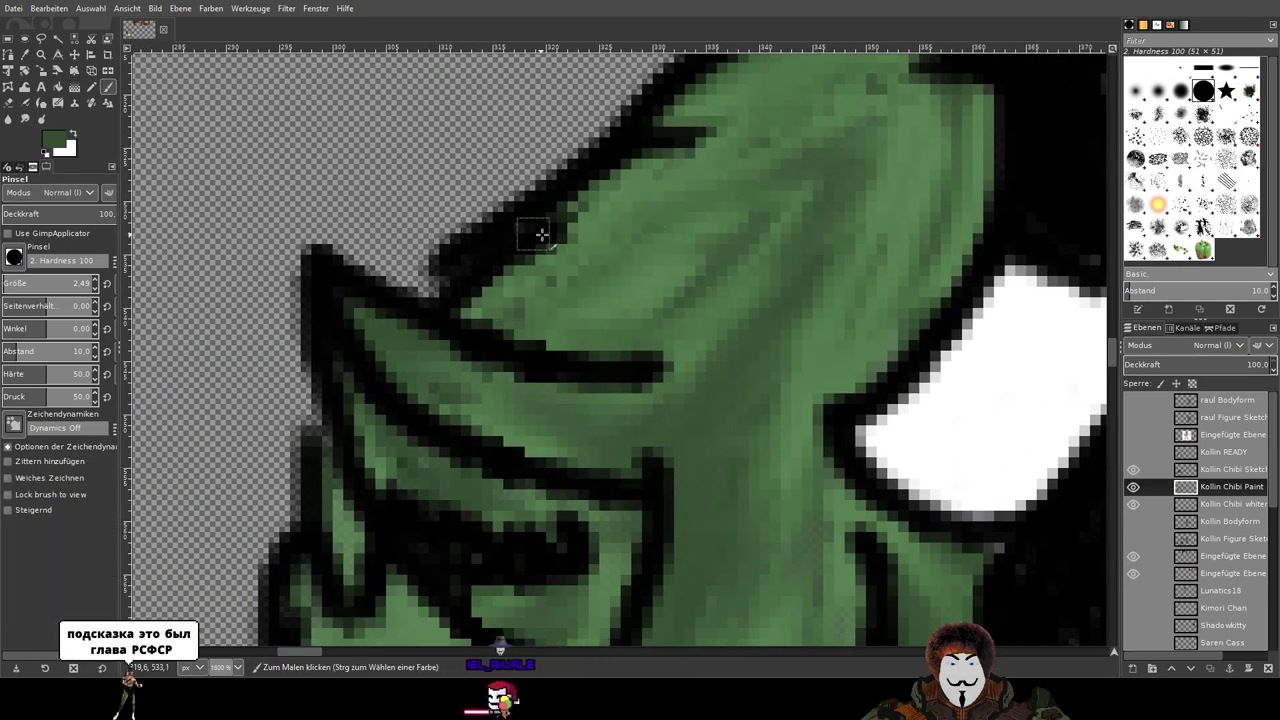
click(25, 119)
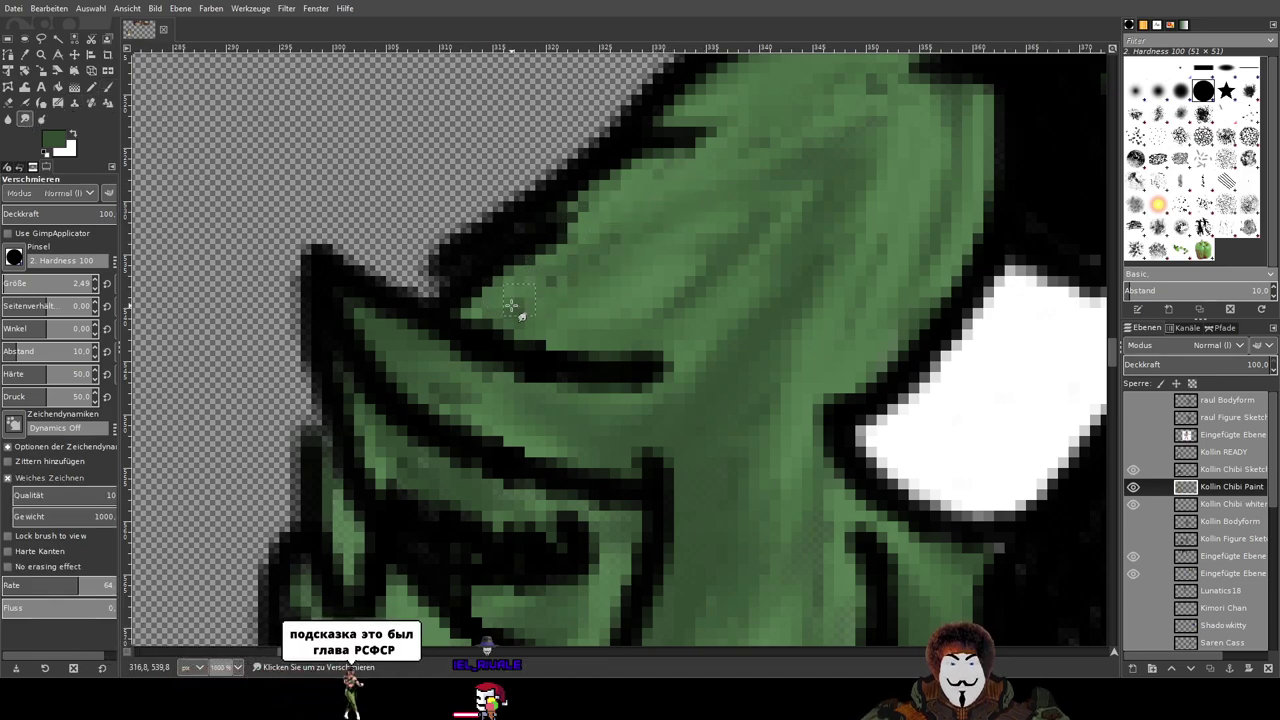
click(105, 87)
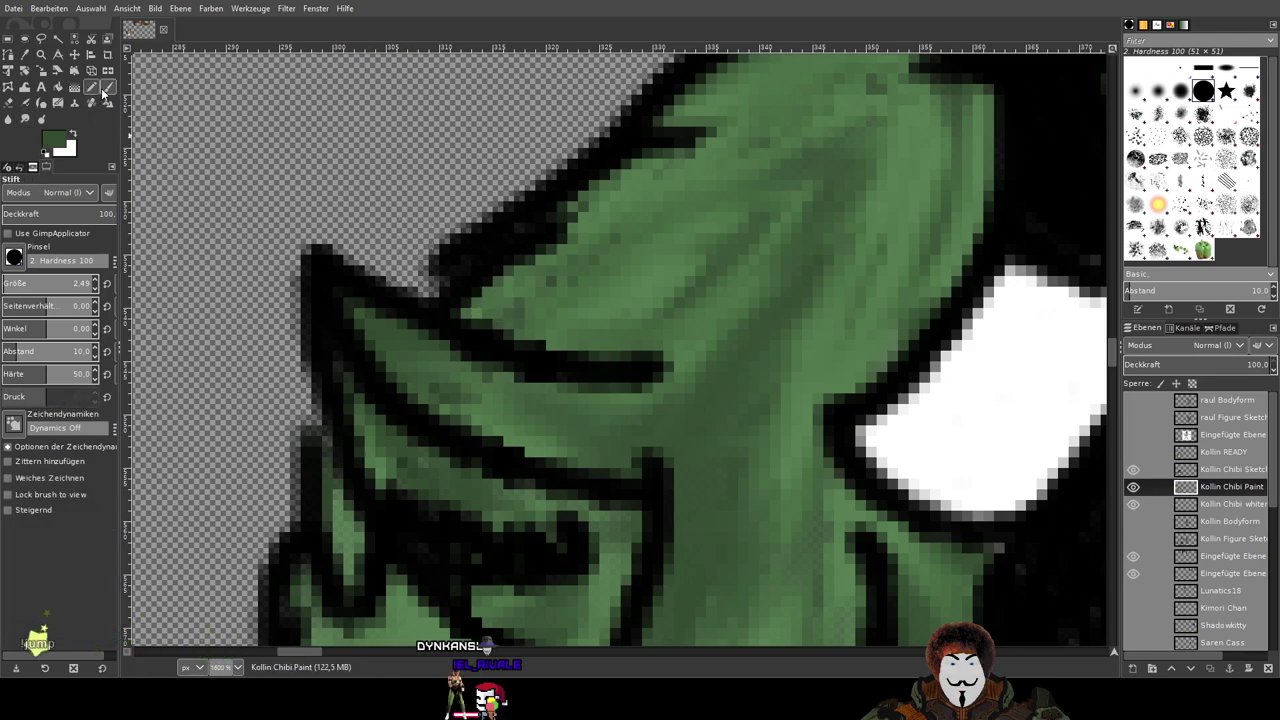
click(38, 119)
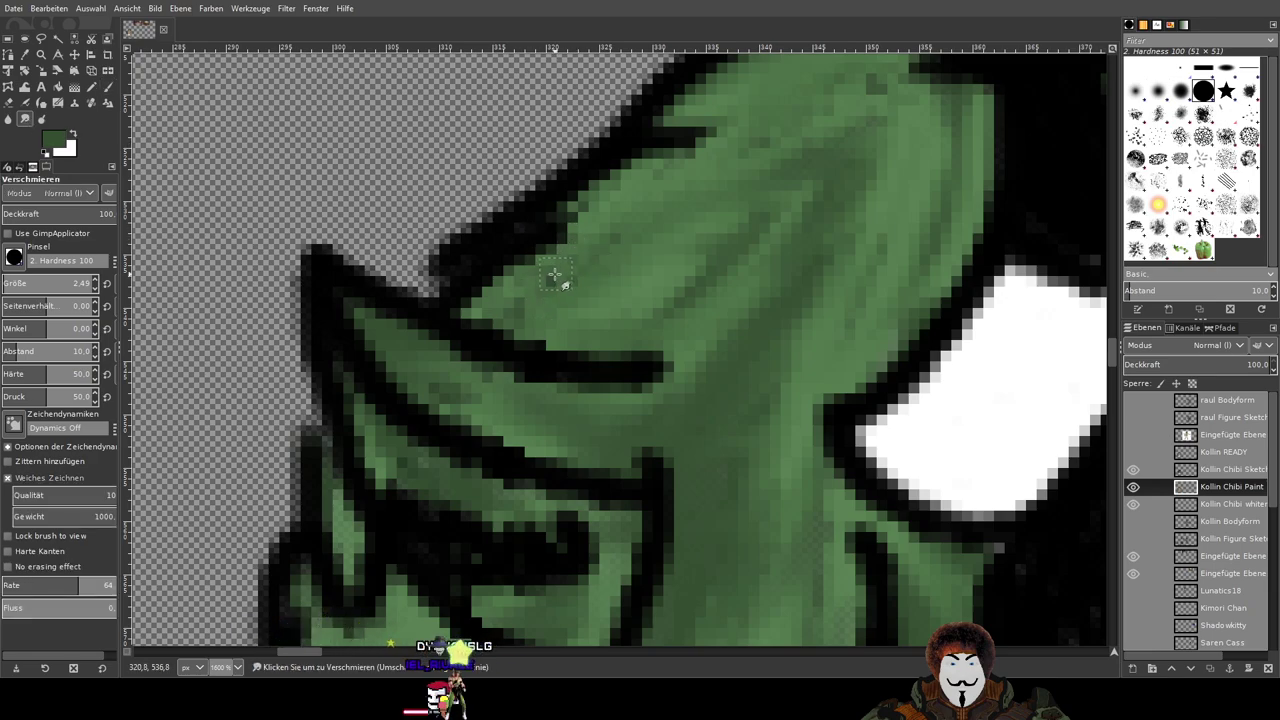
Step: Toggle the visibility of the Chibi Paint, Chibi white and Chibi Sketch layers to check what each contributes to the head
click(1134, 489)
click(1134, 489)
scroll(620, 317, down, 4)
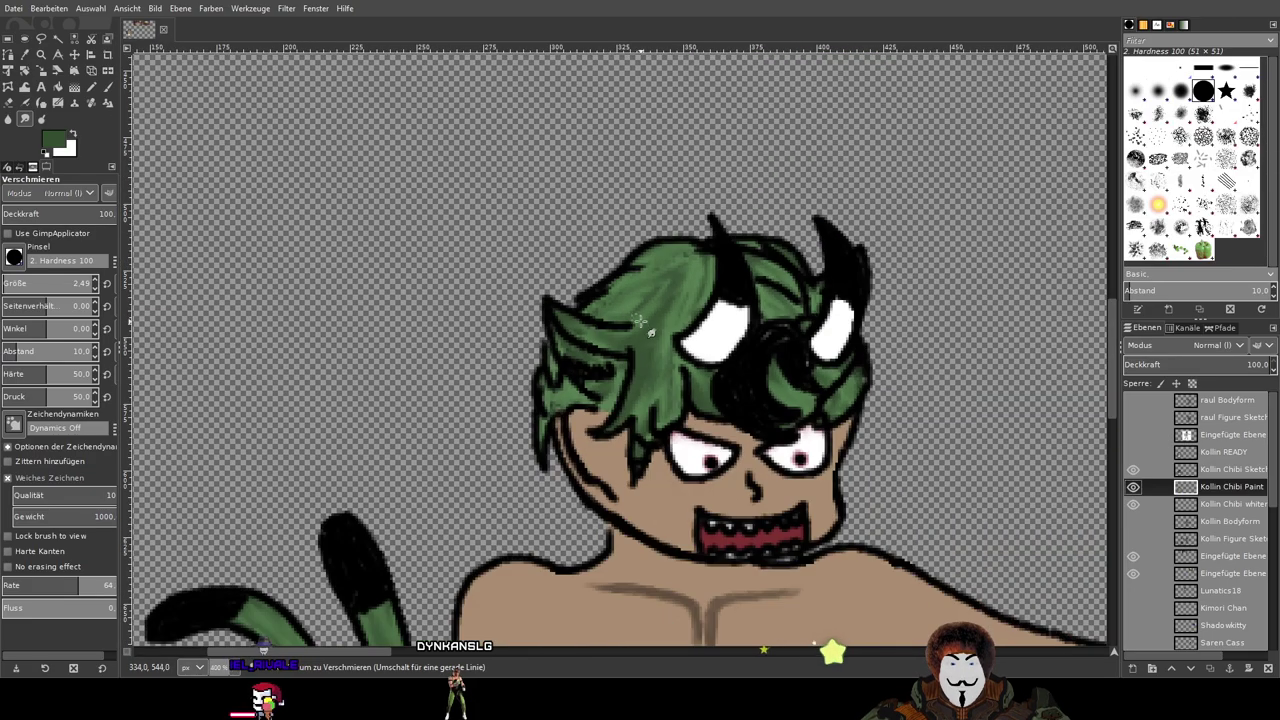
drag(851, 454, 877, 451)
scroll(690, 308, up, 4)
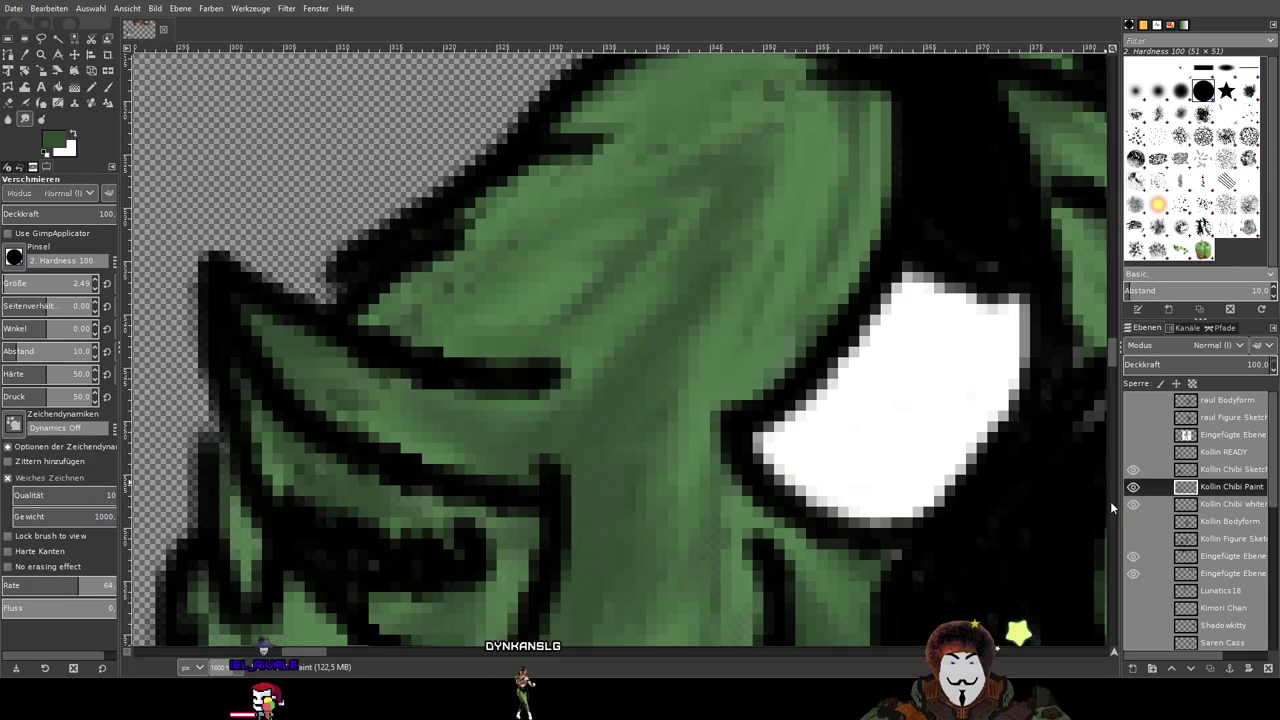
click(1134, 505)
click(1134, 505)
click(1134, 488)
click(1134, 488)
click(1132, 474)
click(1132, 474)
Step: Select the Chibi Sketch layer with the Eraser and inspect the outlines of the hair, horns and face for remaining flaws
click(1206, 473)
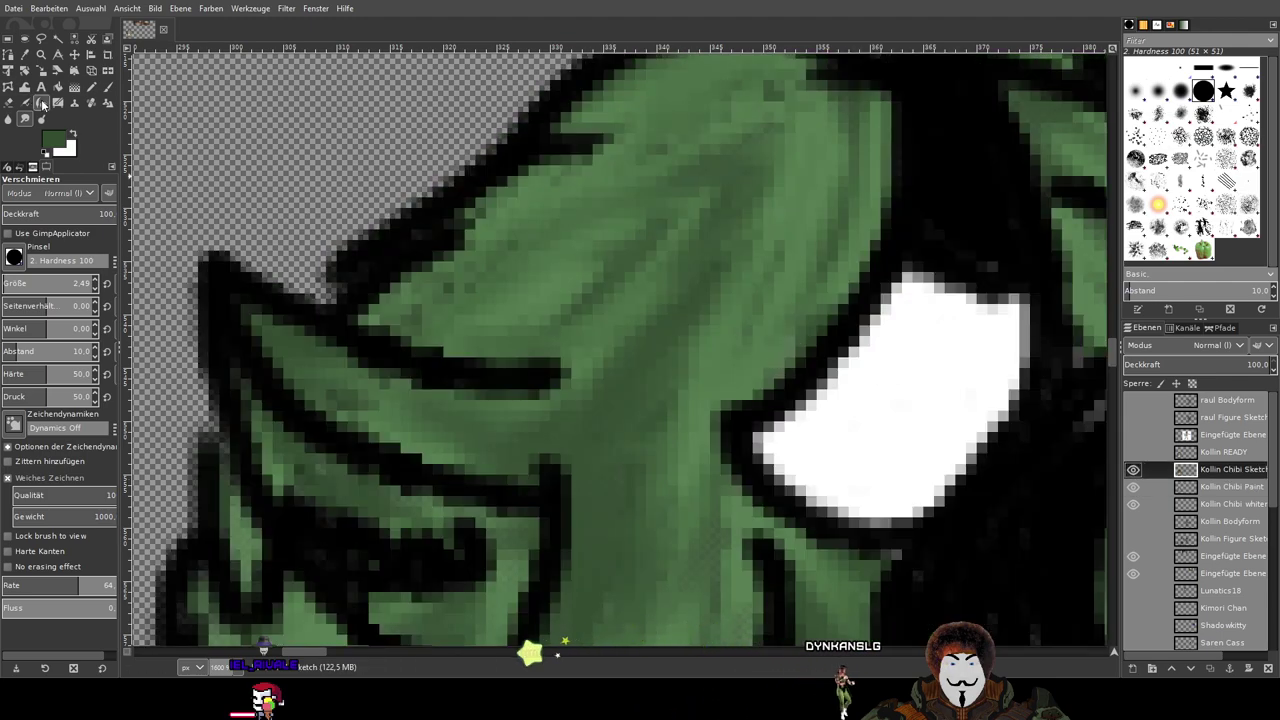
click(8, 105)
drag(381, 276, 484, 306)
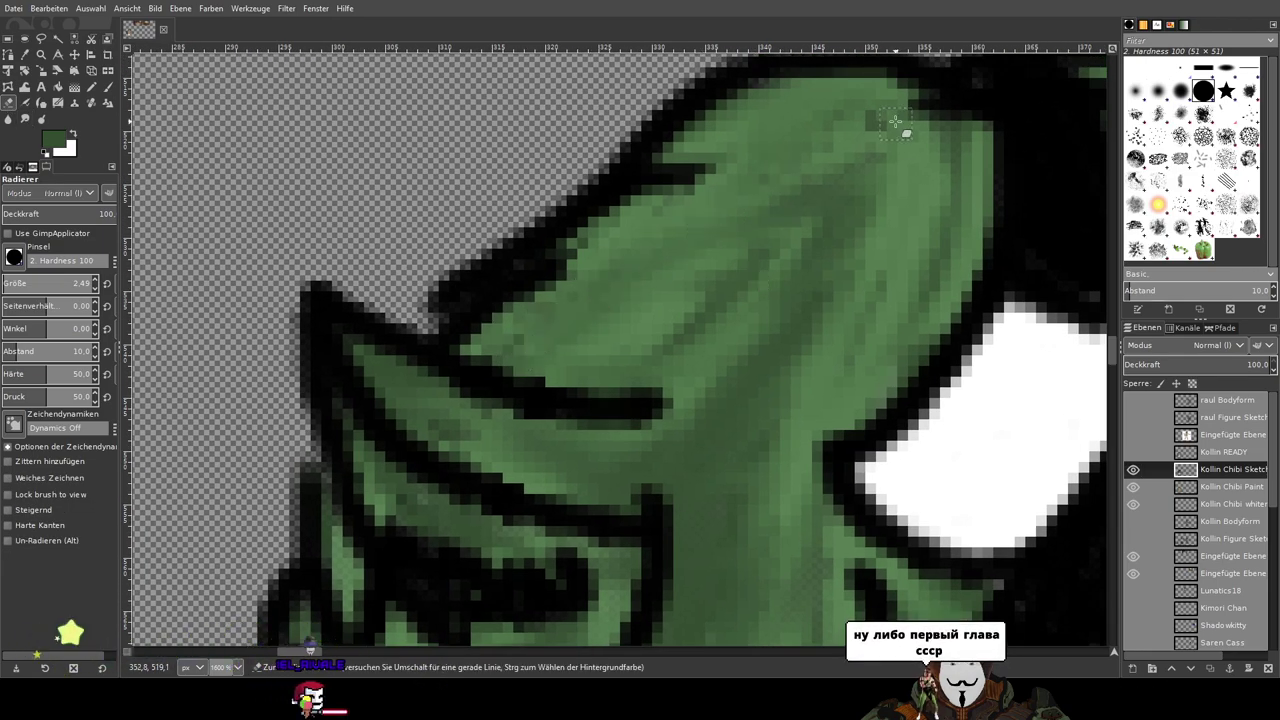
scroll(753, 307, down, 6)
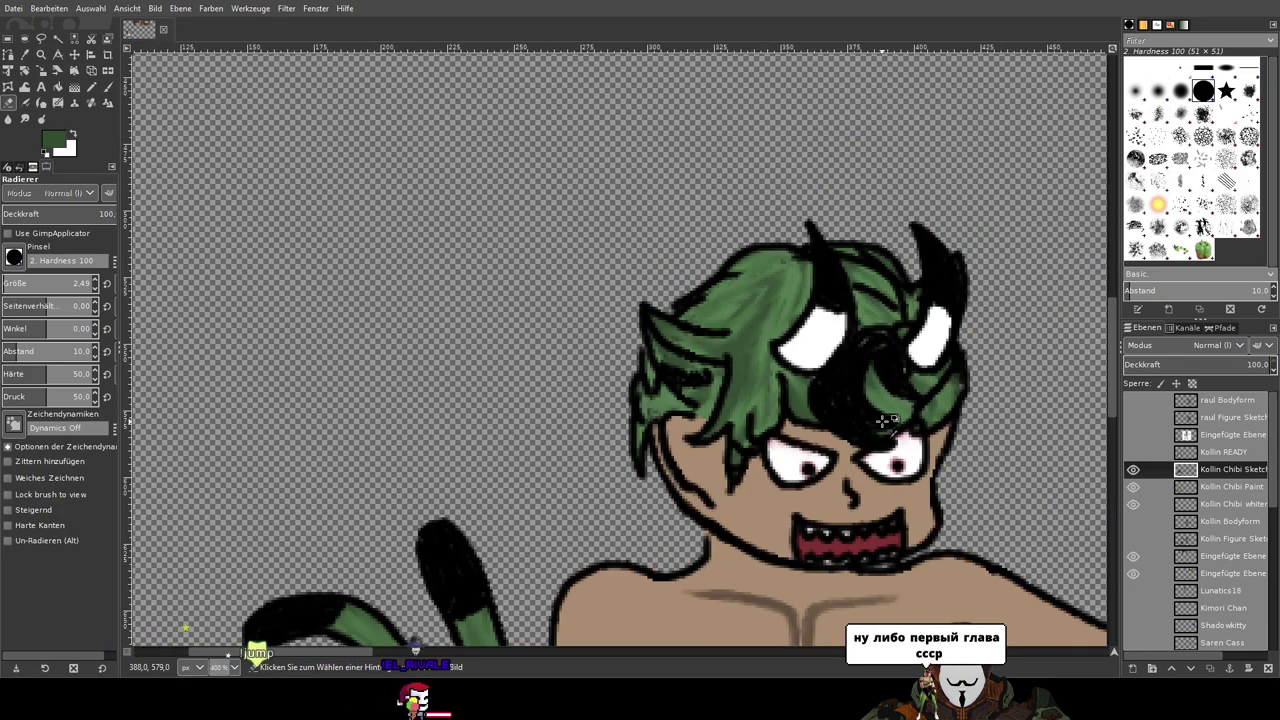
scroll(783, 300, up, 1)
scroll(783, 305, down, 1)
scroll(783, 307, up, 7)
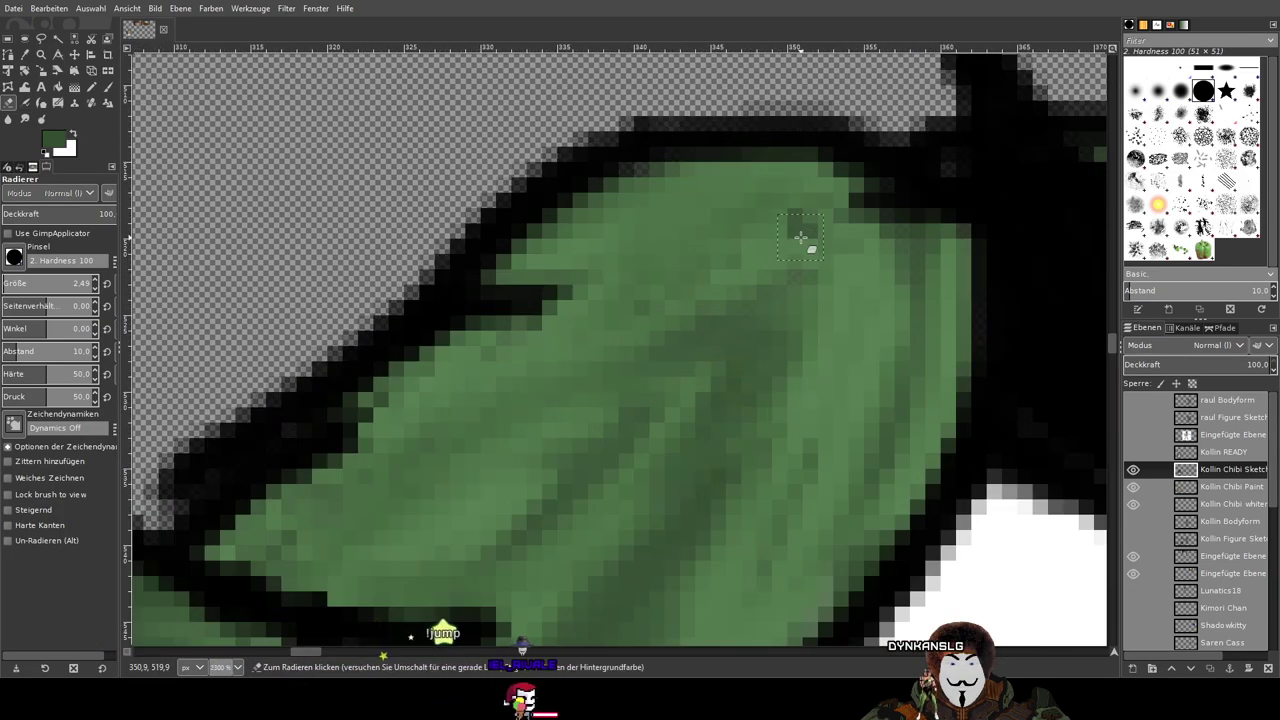
scroll(806, 242, down, 5)
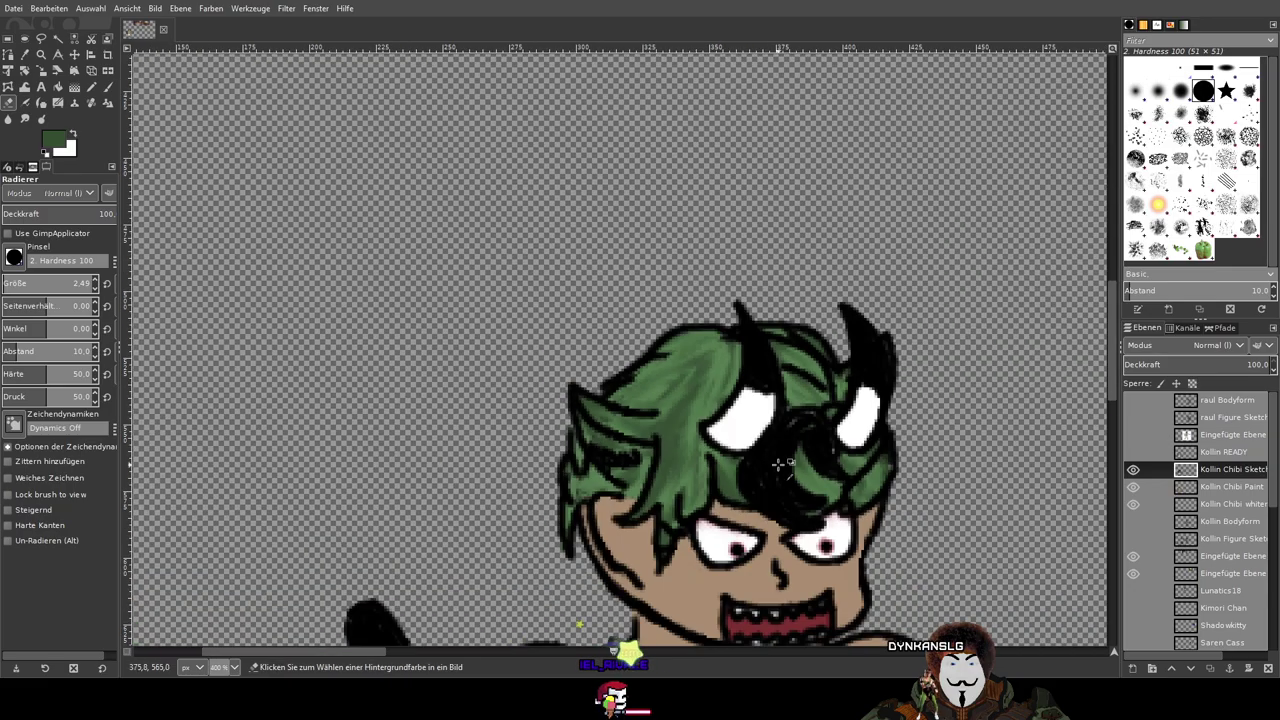
drag(893, 502, 643, 369)
scroll(643, 369, down, 2)
scroll(610, 360, up, 2)
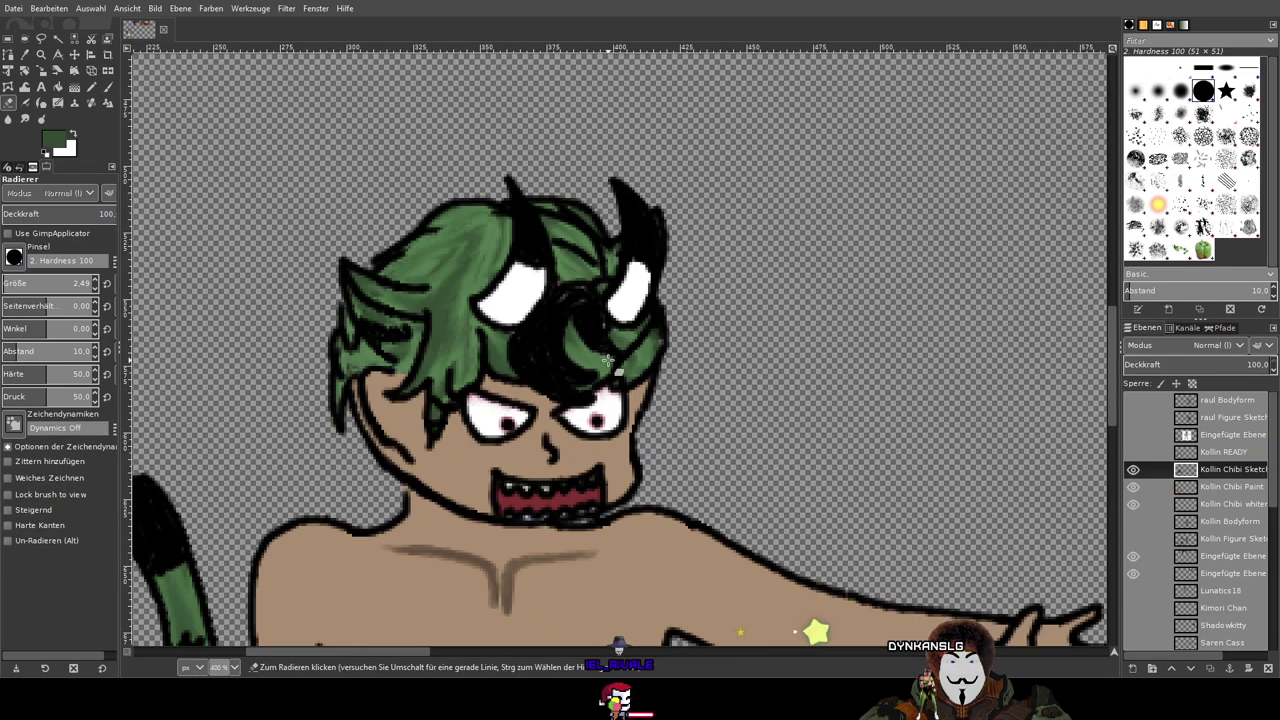
scroll(530, 308, up, 2)
scroll(434, 279, down, 5)
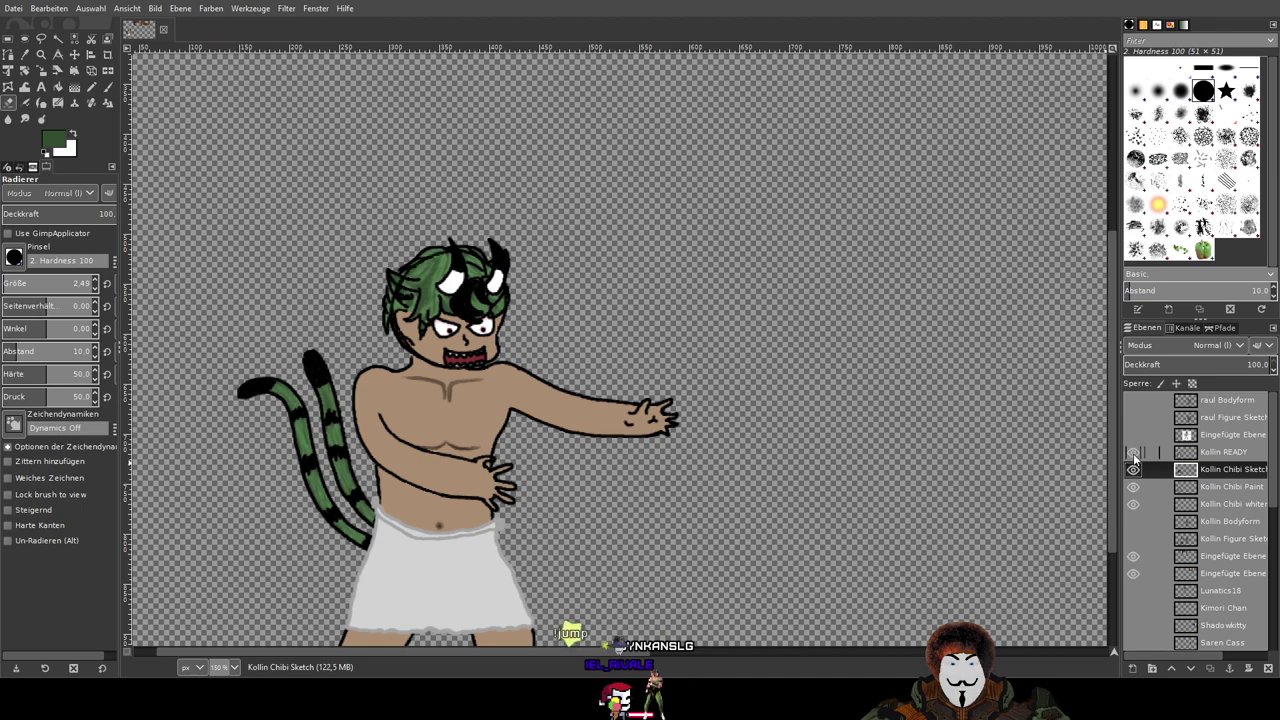
Step: Select the READY layer and hide the two pasted reference pictures above the canvas's empty area
click(1227, 452)
scroll(946, 391, down, 5)
scroll(793, 341, up, 2)
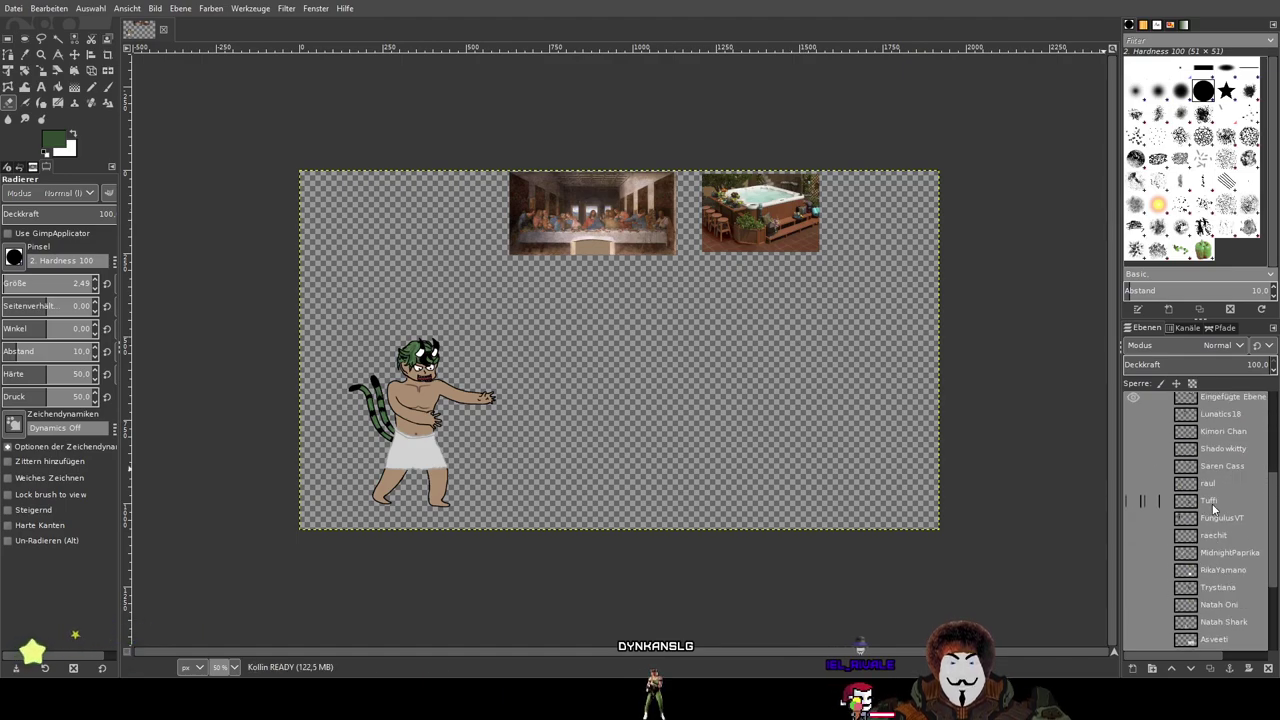
click(1133, 558)
click(1133, 572)
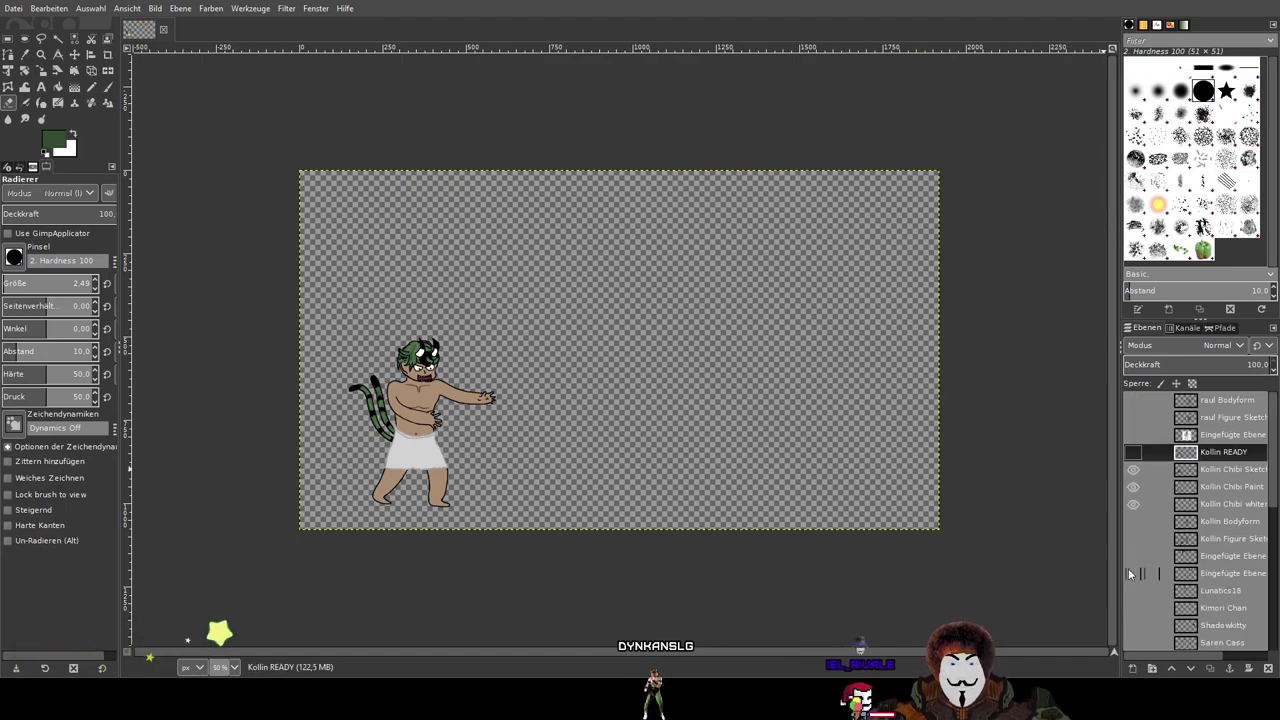
Step: Compare the READY layer with the Chibi Sketch, Chibi Paint and Chibi white layers by switching their visibility
scroll(530, 350, up, 4)
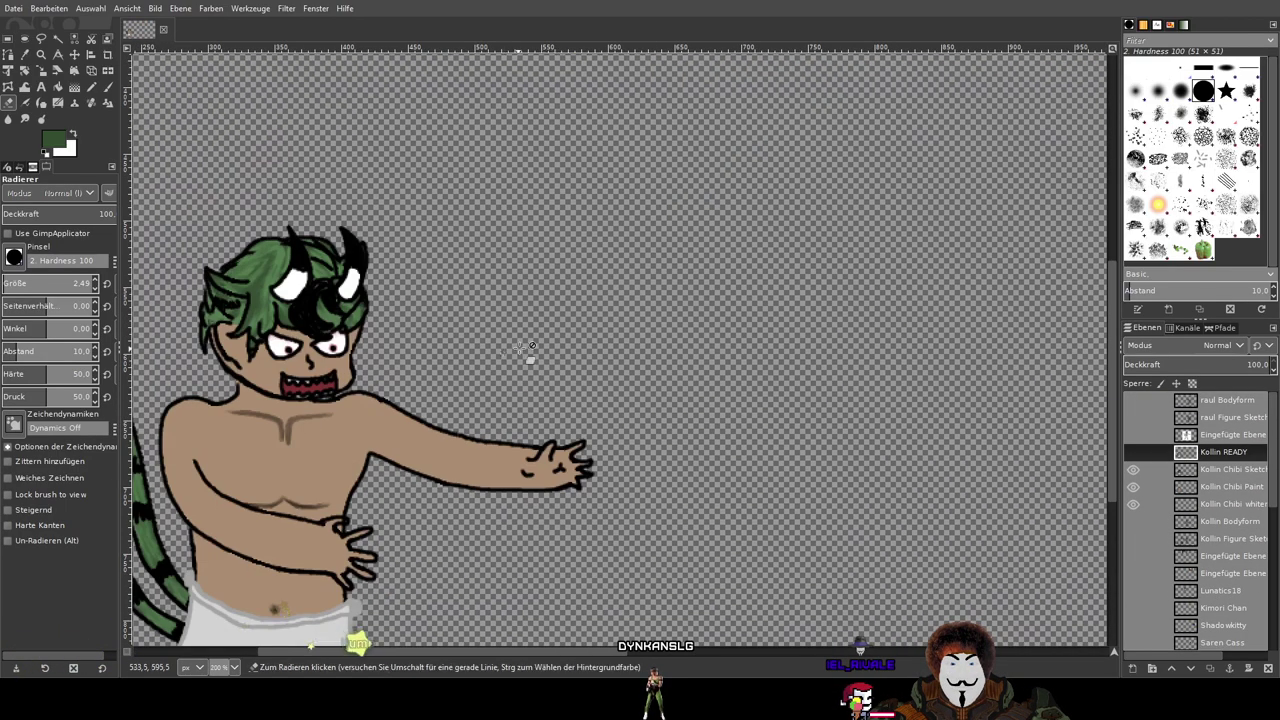
drag(520, 348, 865, 375)
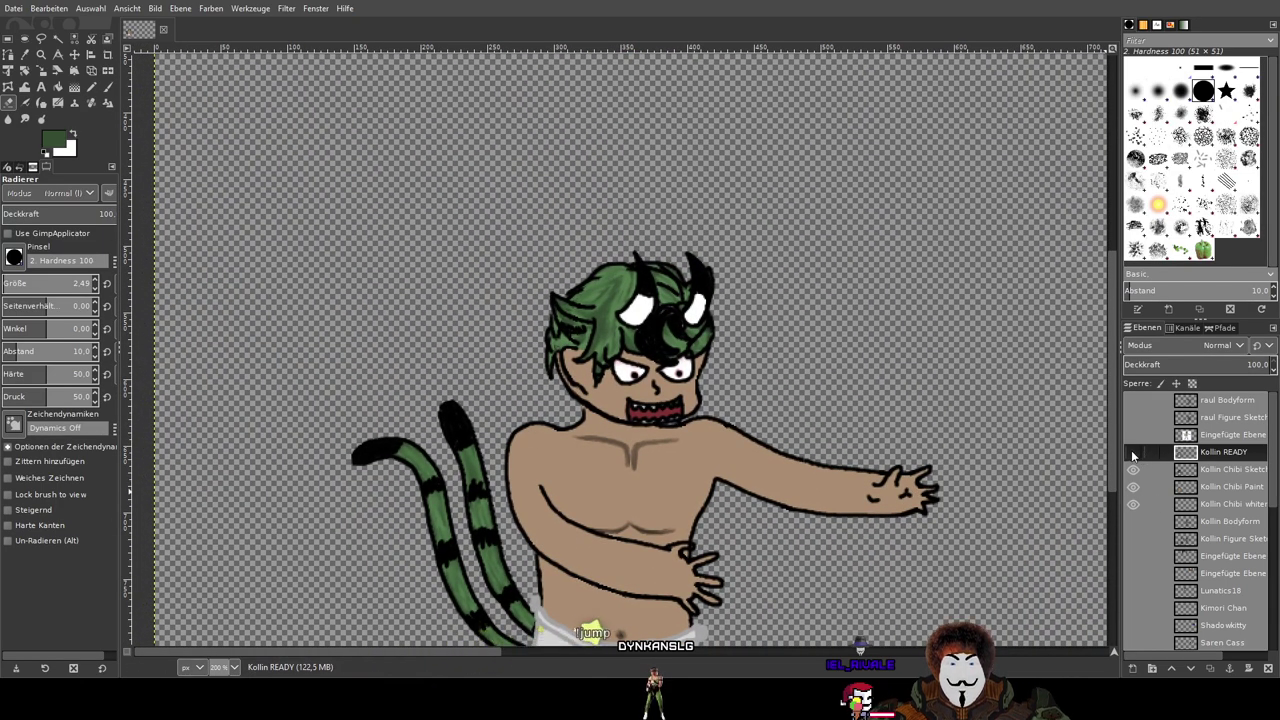
click(1134, 471)
click(1134, 488)
click(1133, 504)
click(1133, 452)
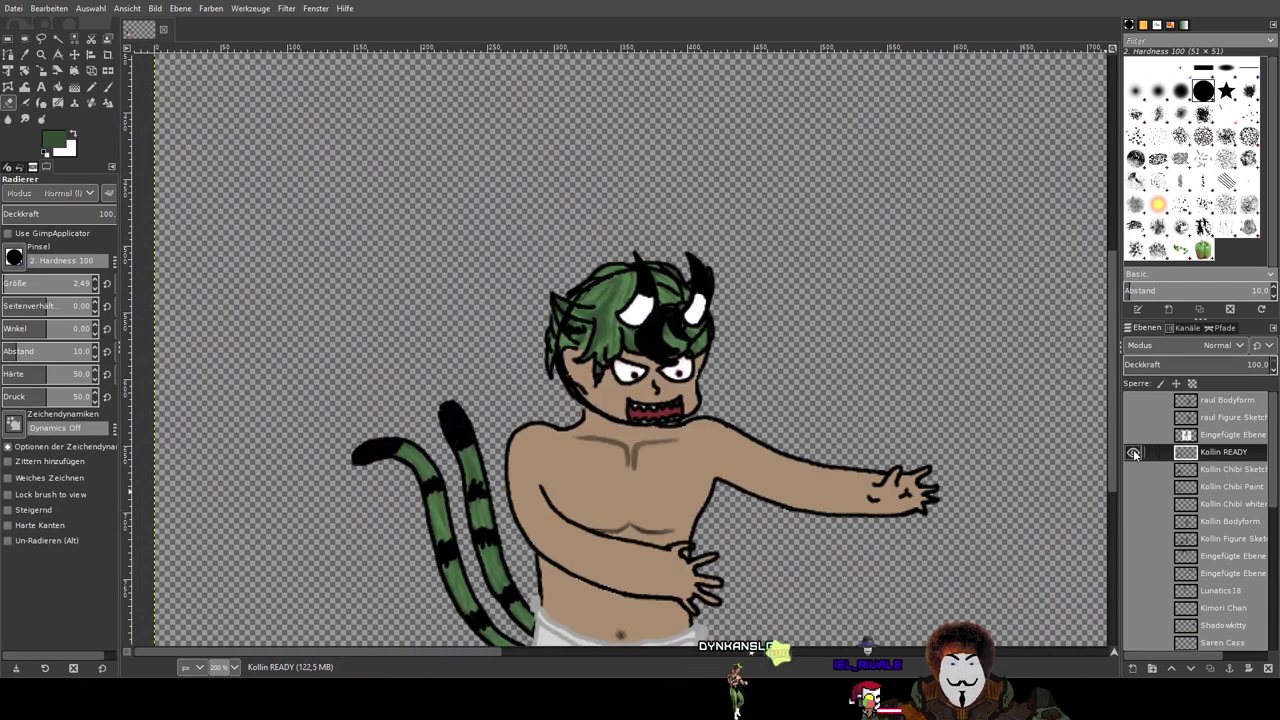
click(1133, 452)
drag(1133, 503, 1132, 466)
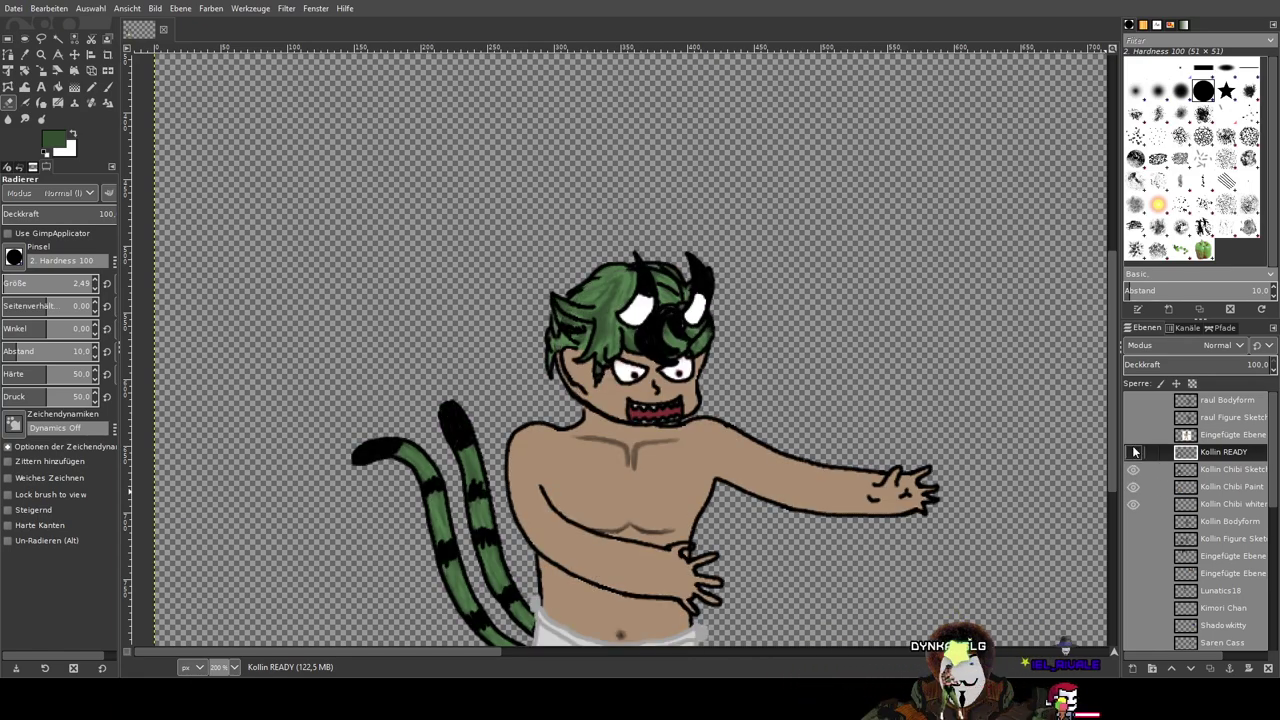
click(1133, 452)
click(1133, 452)
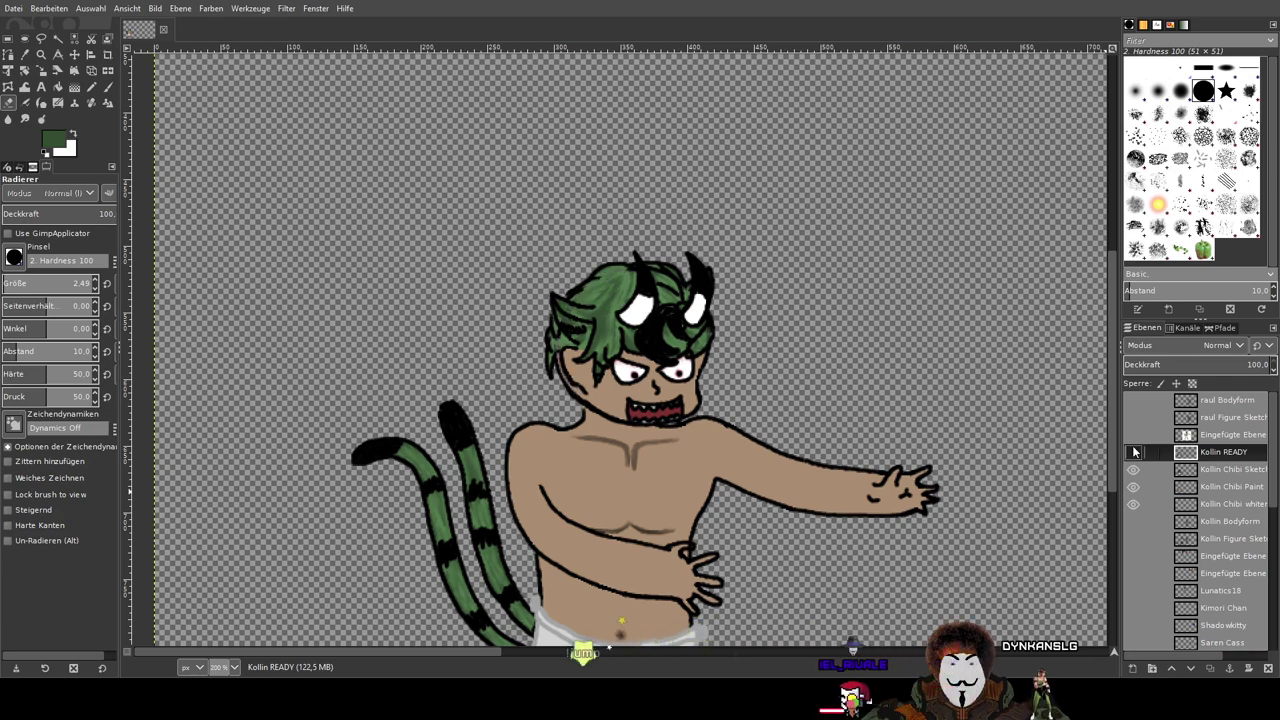
Step: Toggle the Chibi Sketch and Chibi Paint layers to check the outlines and colour of the side hair around the ear
scroll(543, 345, up, 7)
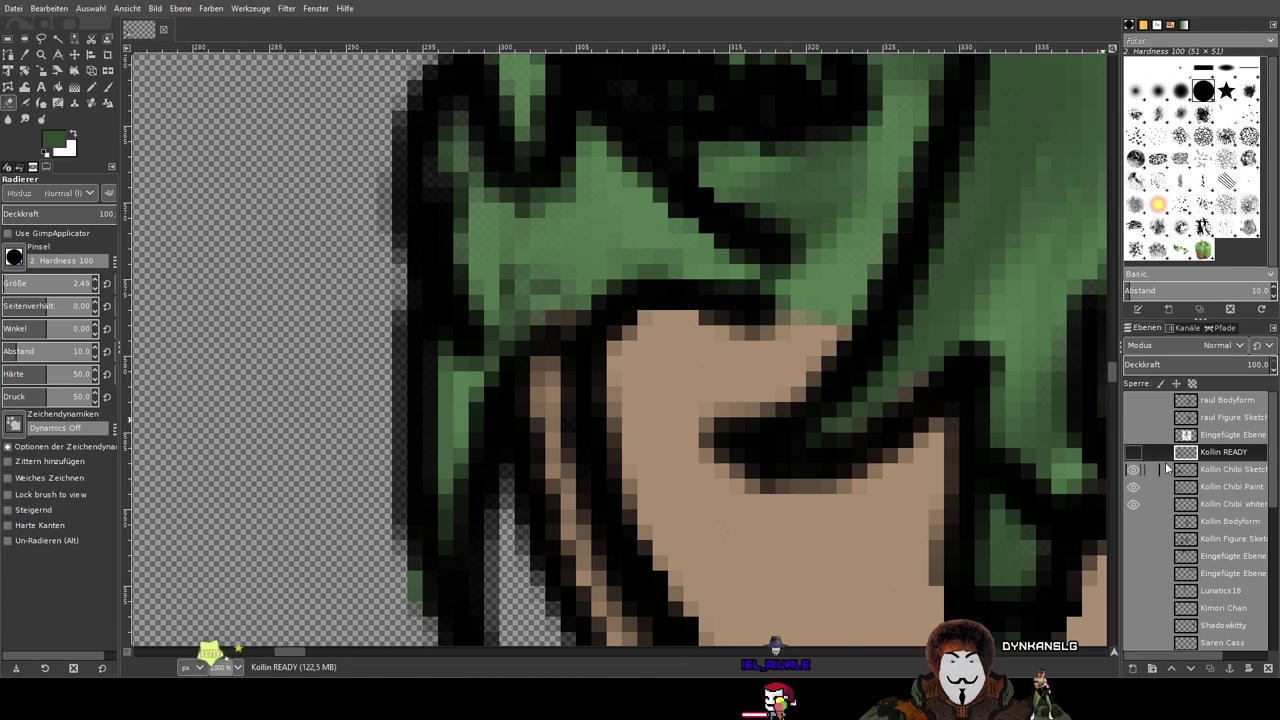
click(1133, 470)
click(1133, 470)
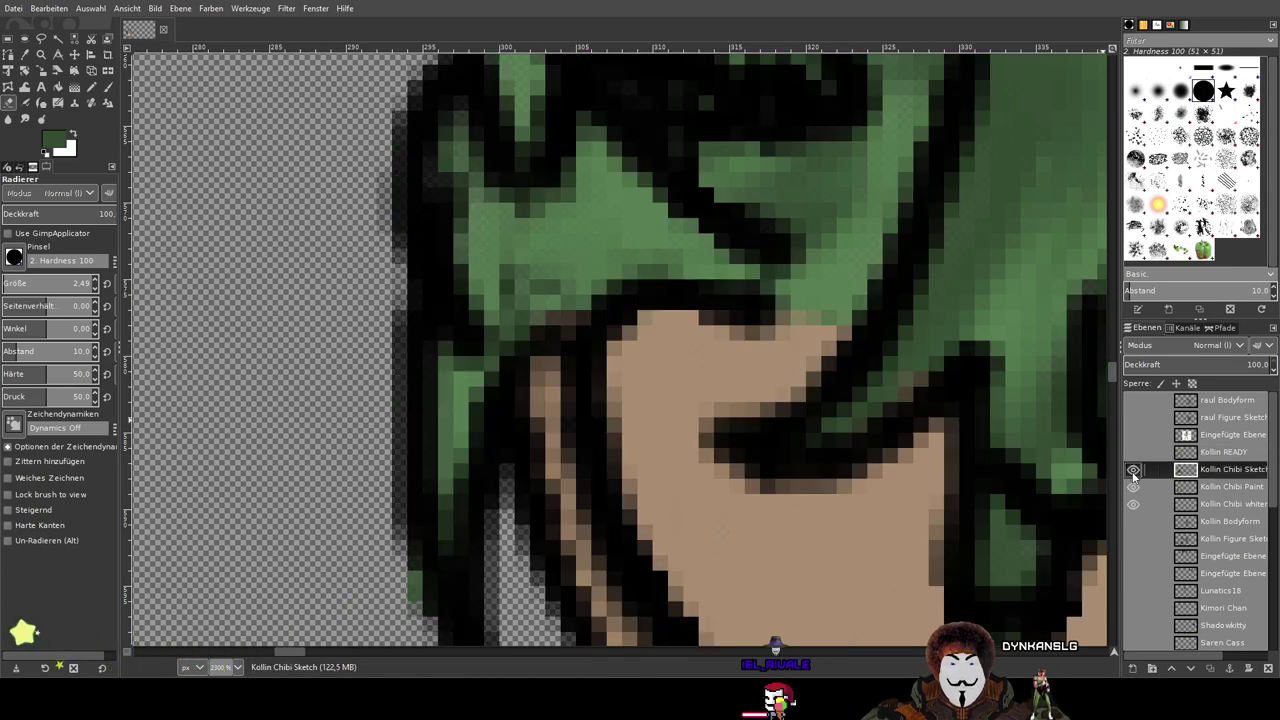
click(1220, 490)
click(1133, 487)
click(1133, 487)
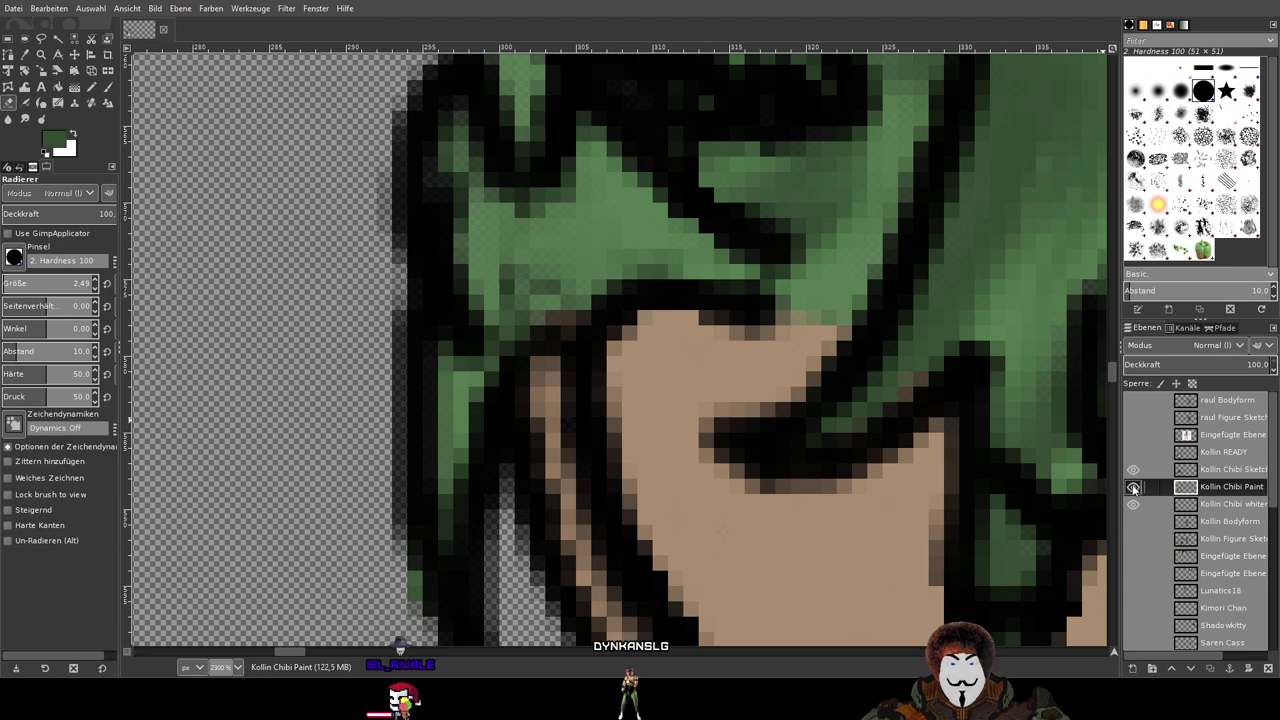
click(1133, 487)
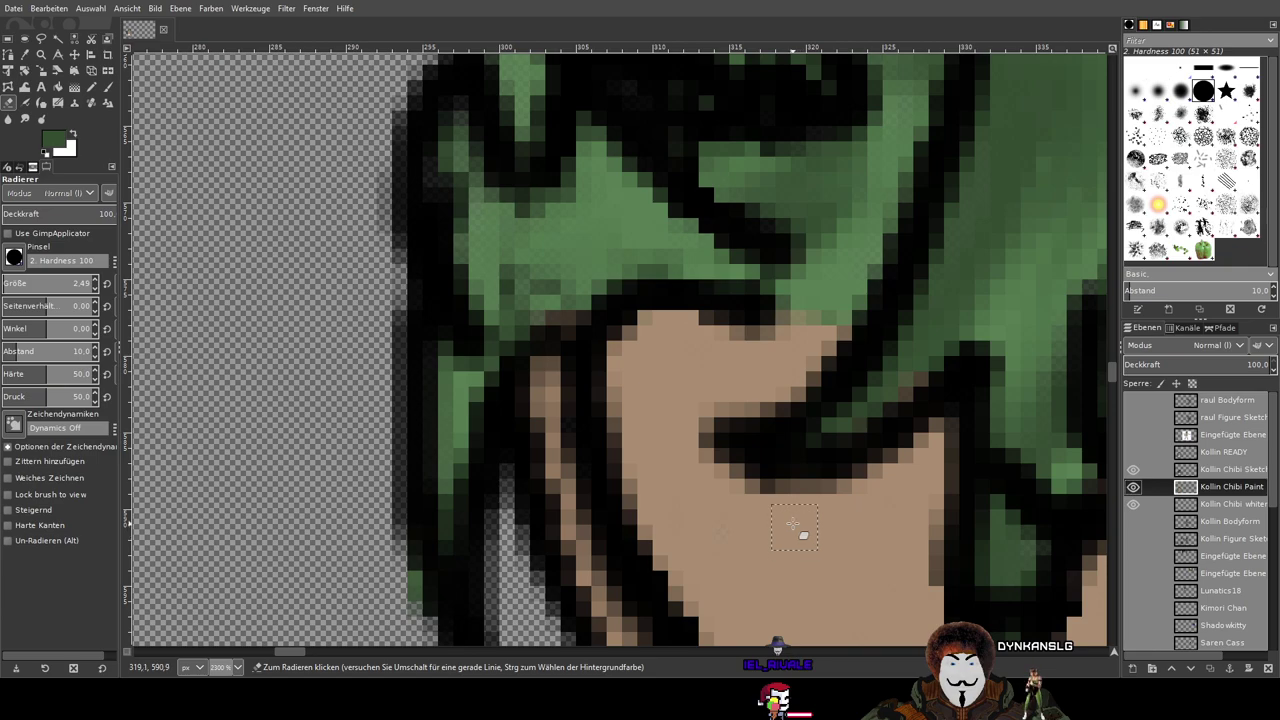
Step: On the Chibi Paint layer, fill the thin spots in the hair above the ear with a light green sampled from the hair
drag(714, 412, 760, 449)
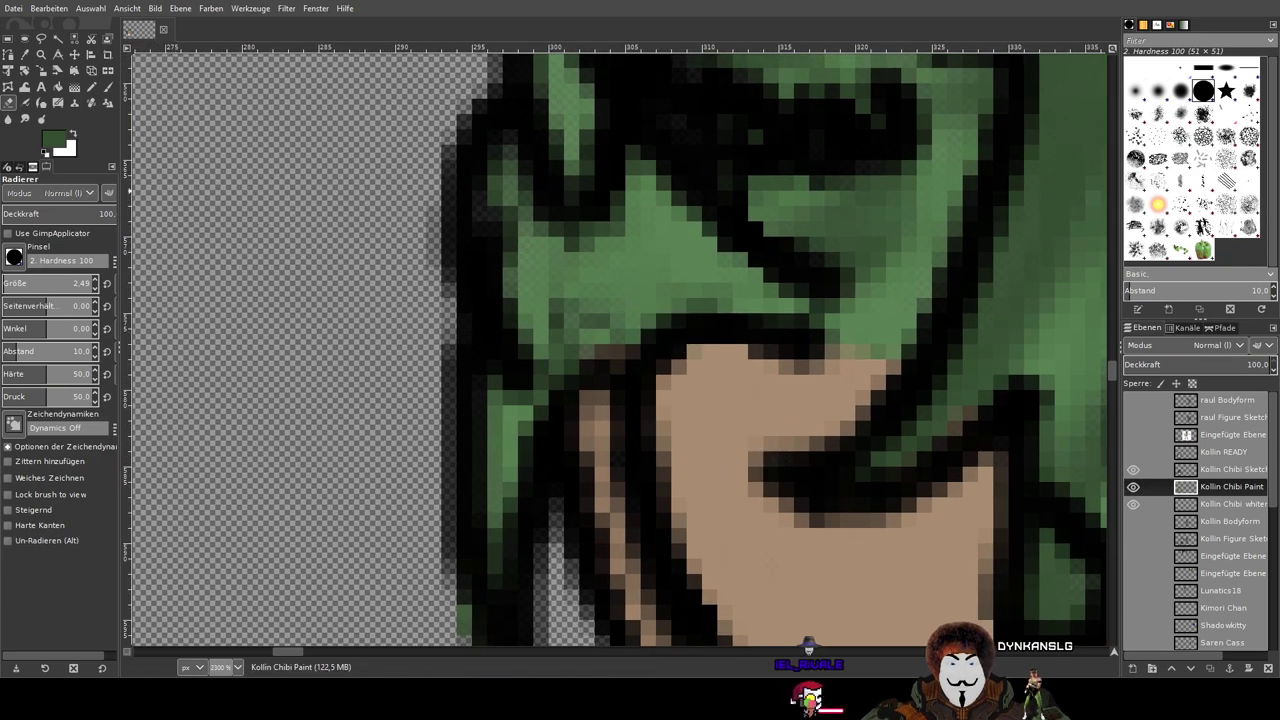
click(109, 87)
ctrl+click(510, 253)
click(1132, 486)
click(1132, 486)
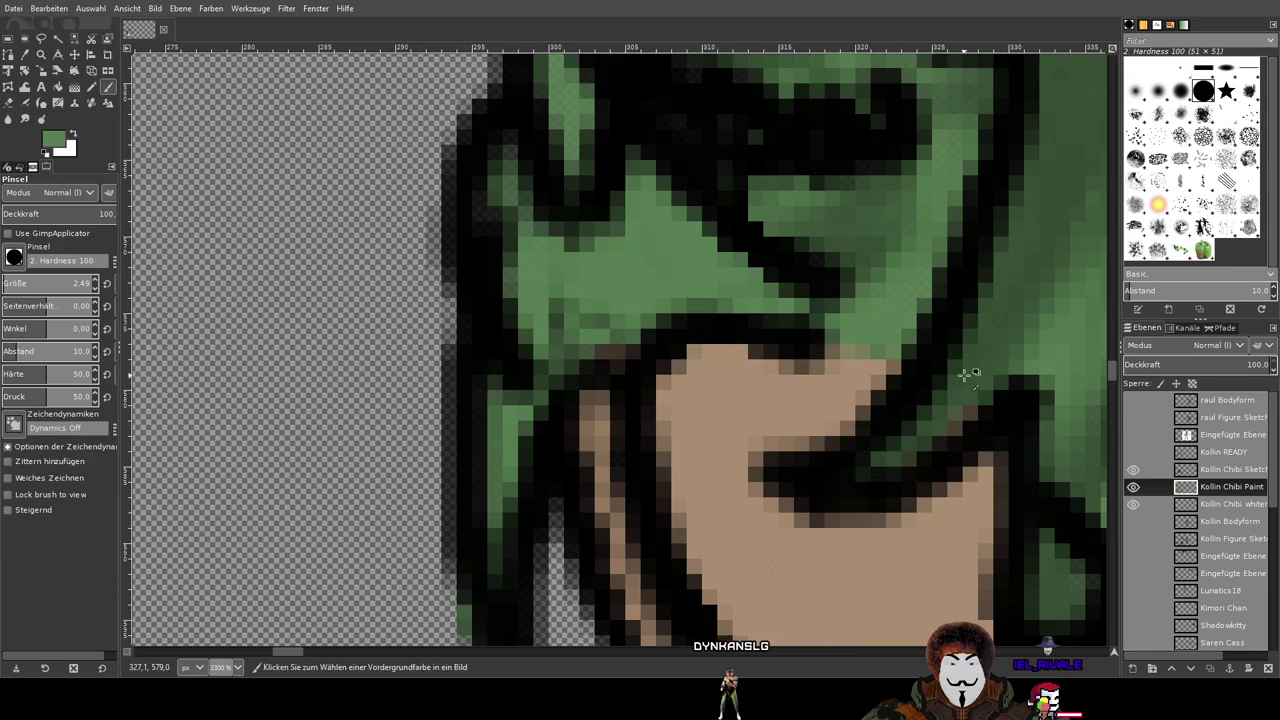
Step: Paint dark green shading strokes on the side hair above the ear with the Paintbrush and blend them with Smudge
scroll(965, 375, down, 4)
scroll(995, 358, up, 3)
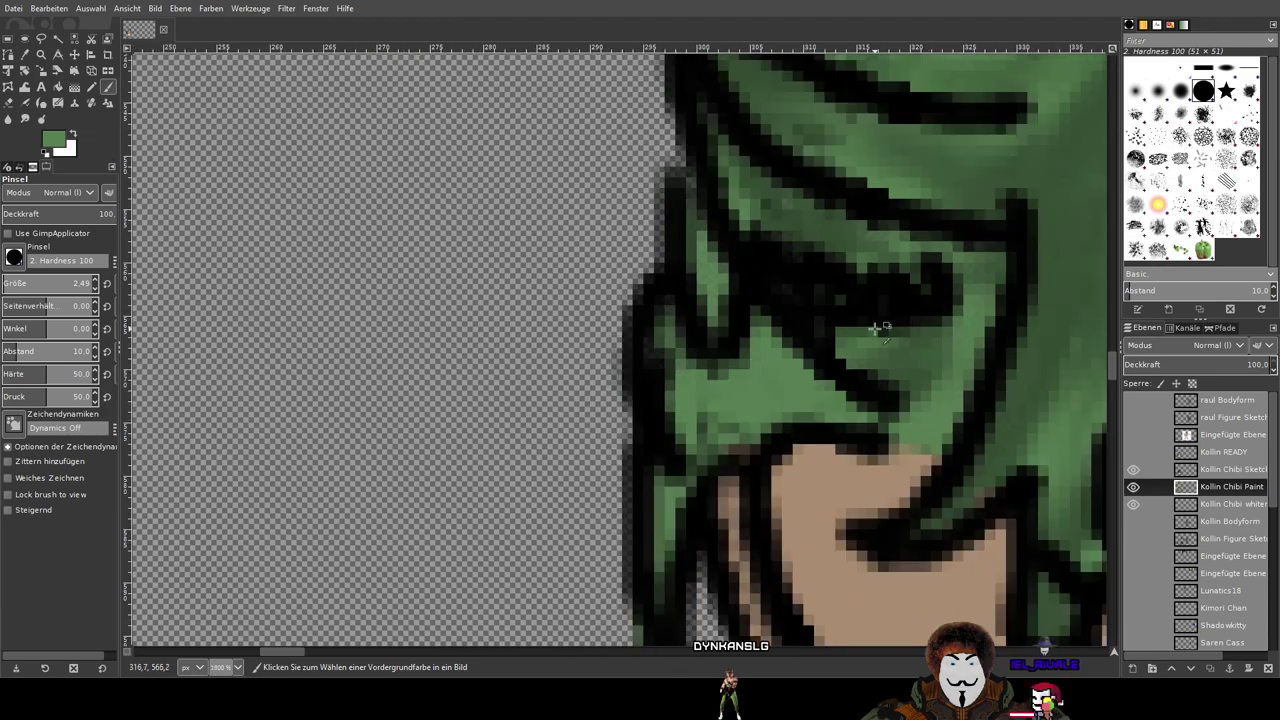
click(464, 250)
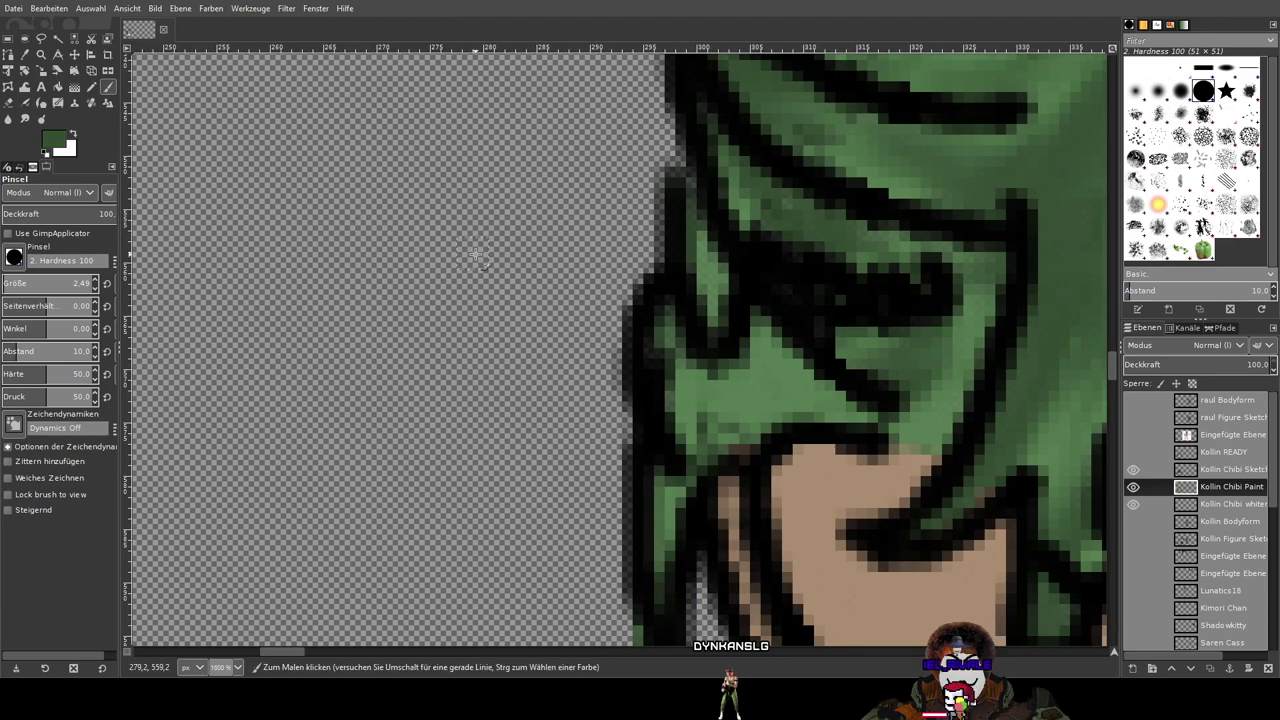
mouse_move(767, 354)
mouse_down()
mouse_move(762, 387)
mouse_move(678, 401)
mouse_move(805, 402)
mouse_up()
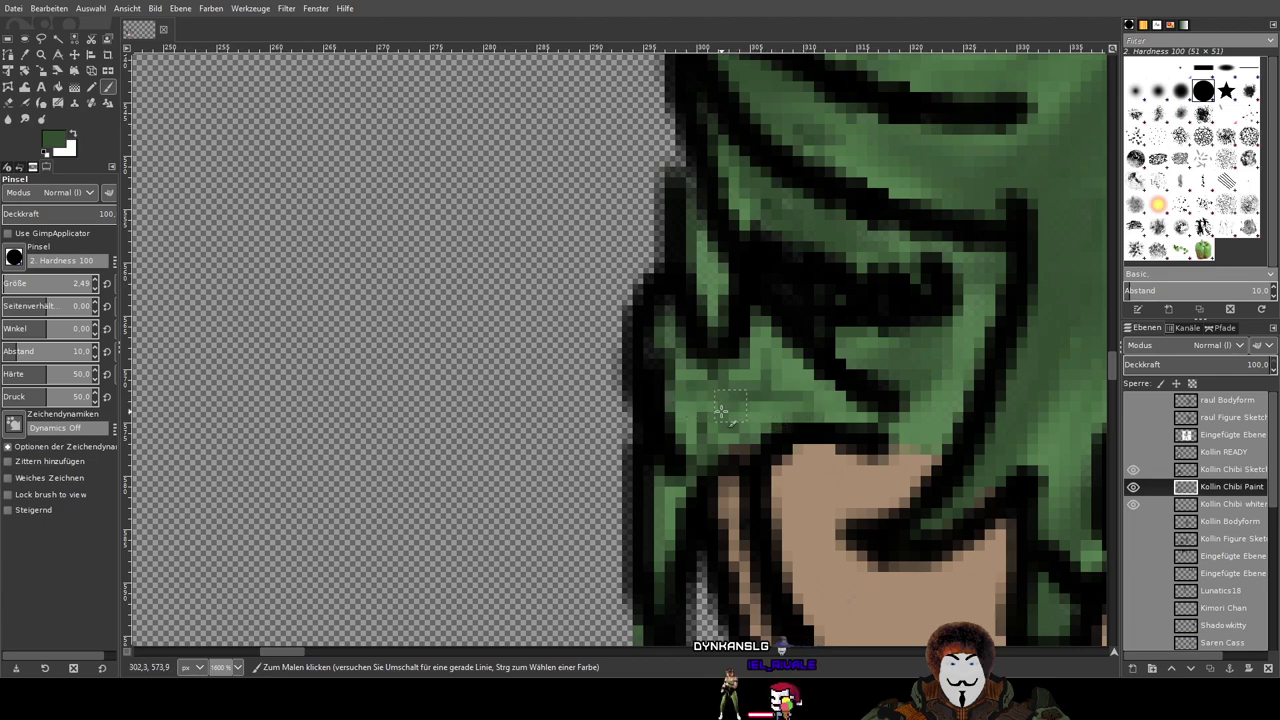
click(25, 118)
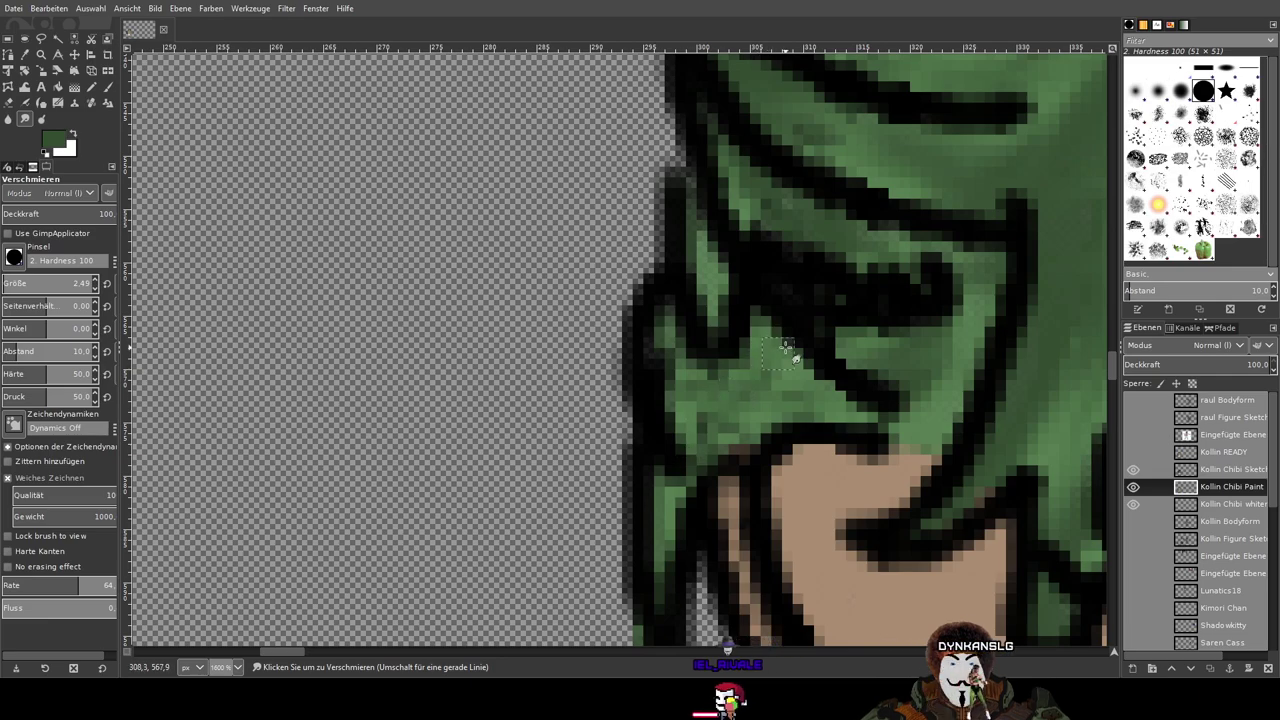
Step: Compare the reworked head on the three Chibi layers with the READY layer by switching their visibility
scroll(934, 473, down, 4)
drag(938, 473, 621, 428)
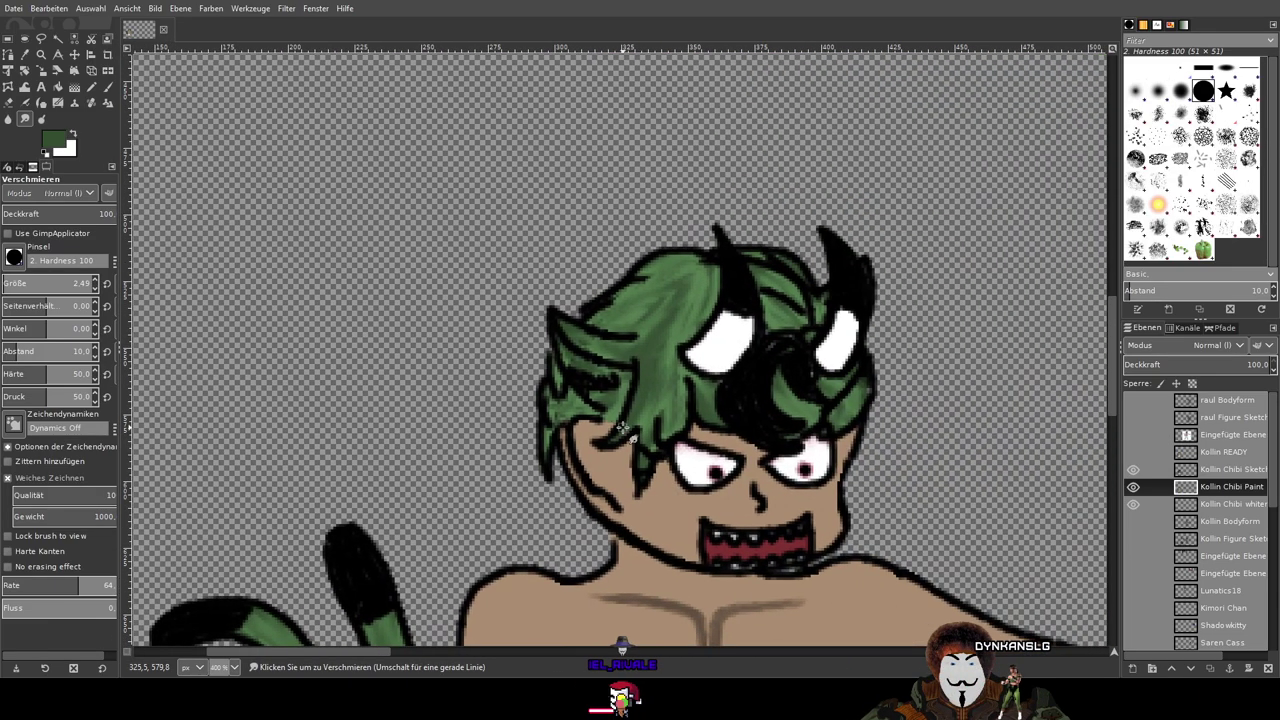
scroll(1015, 472, down, 1)
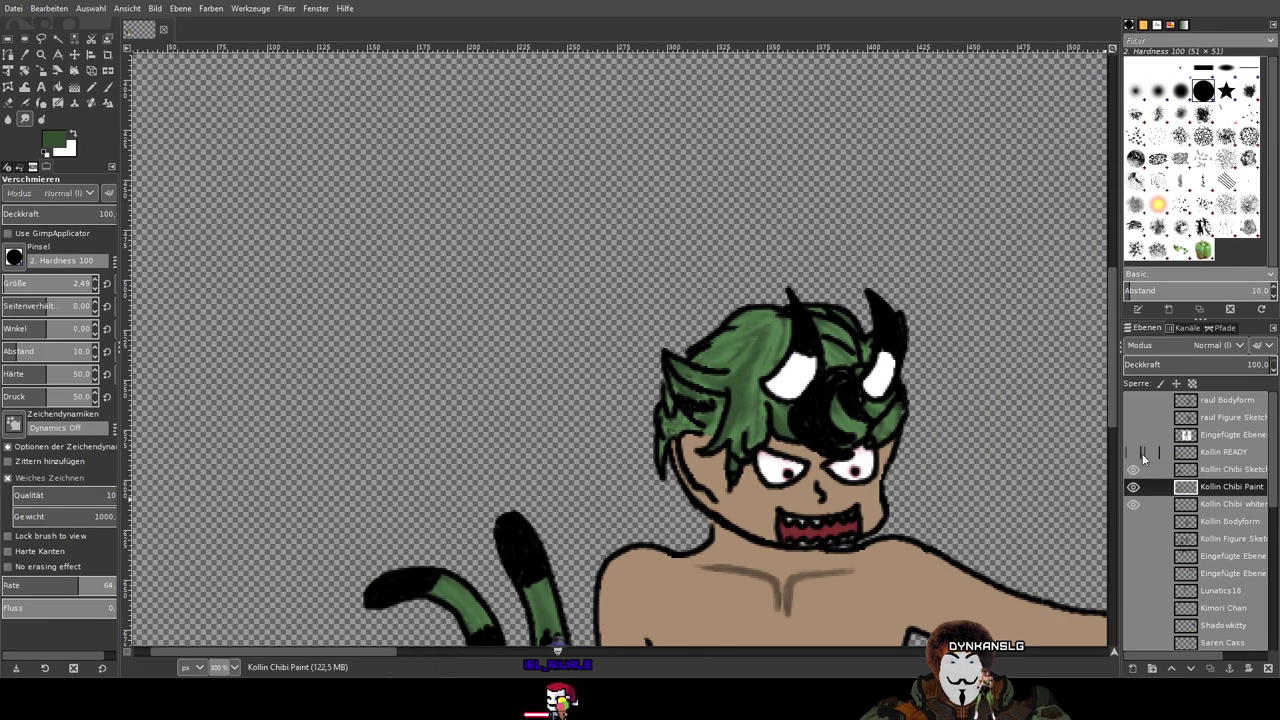
click(1134, 504)
click(1134, 487)
click(1134, 470)
click(1133, 455)
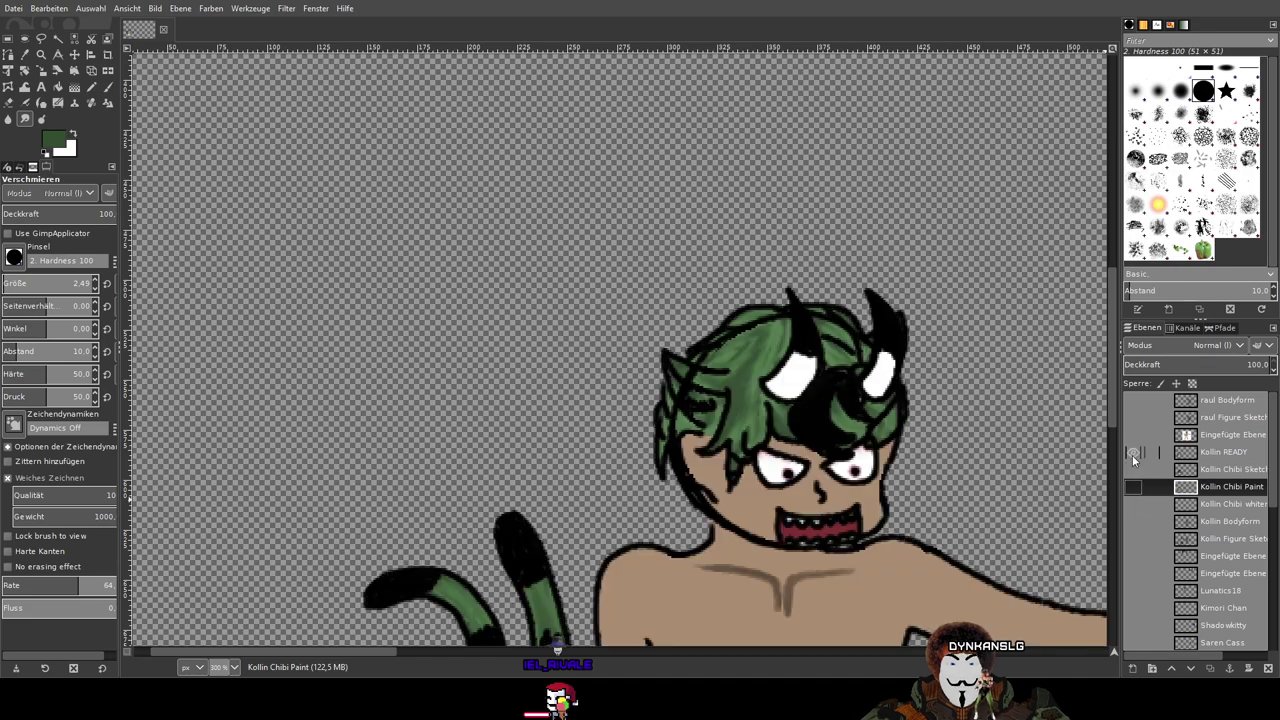
click(1133, 455)
click(1135, 471)
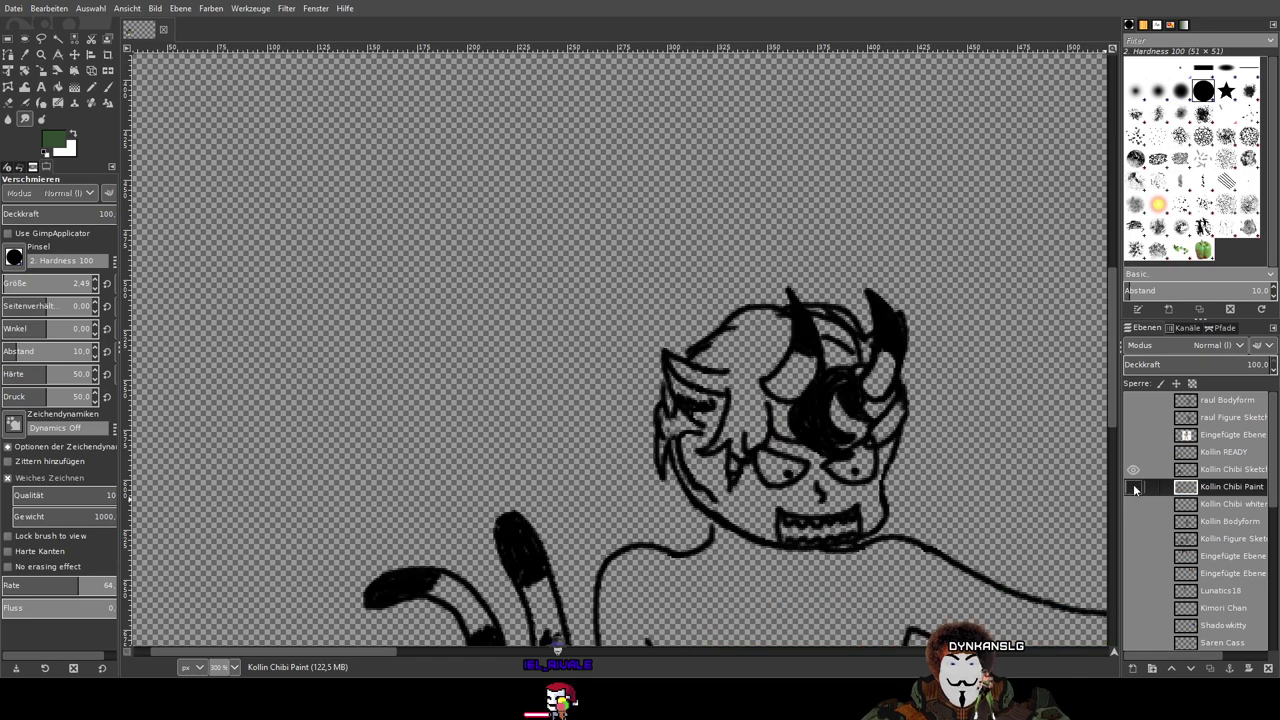
click(1134, 487)
click(1134, 504)
Step: Create a new layer from everything visible directly above the READY layer and hide the three Chibi layers
scroll(948, 454, down, 4)
scroll(944, 495, up, 3)
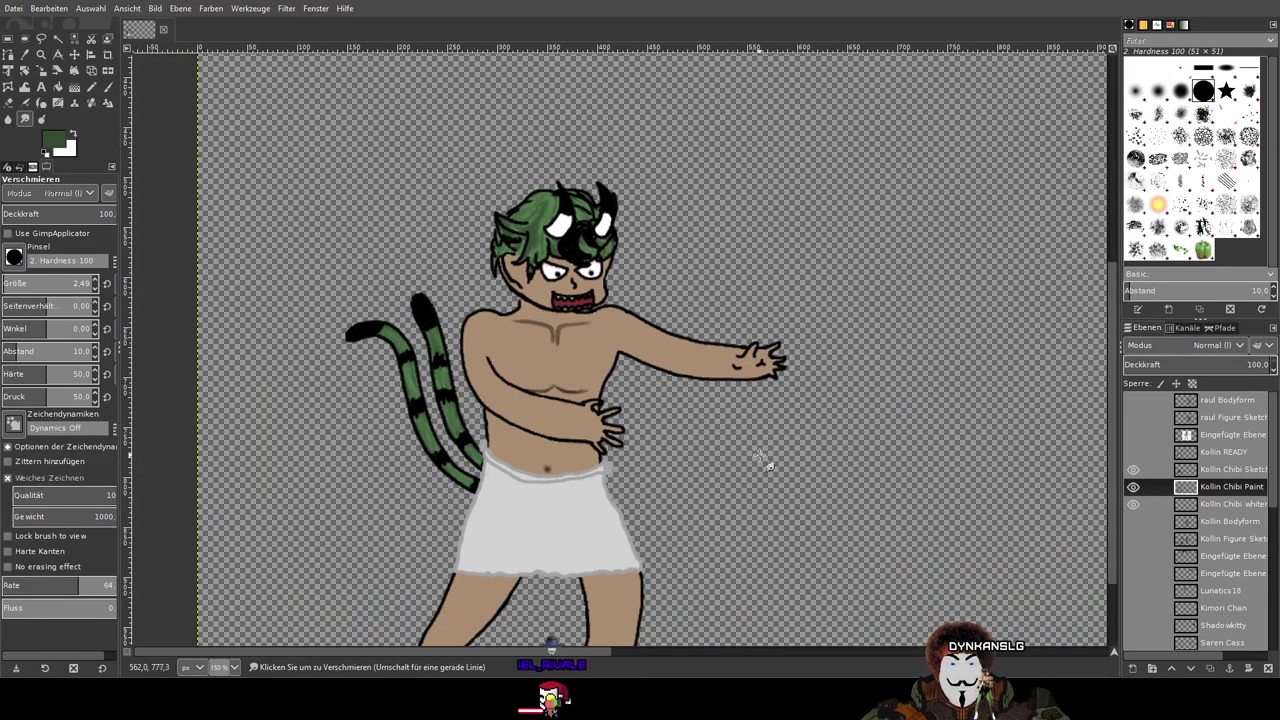
drag(760, 456, 809, 373)
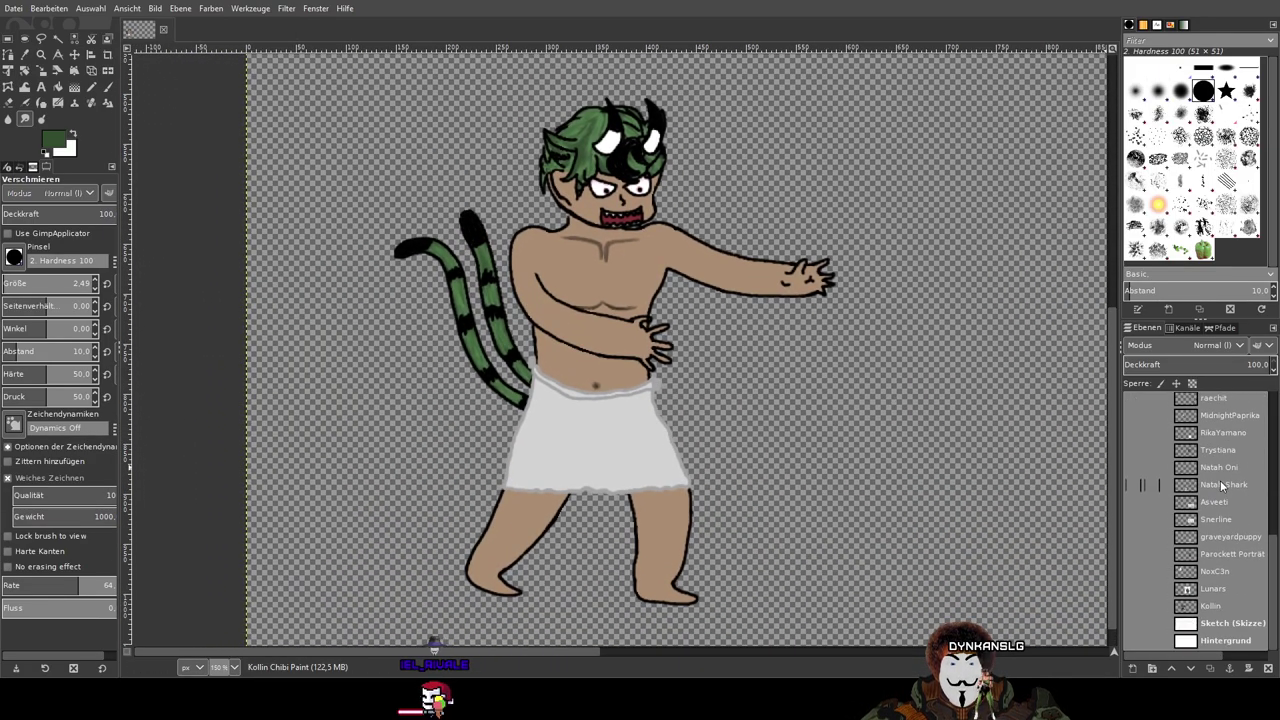
scroll(933, 374, down, 5)
scroll(933, 374, up, 3)
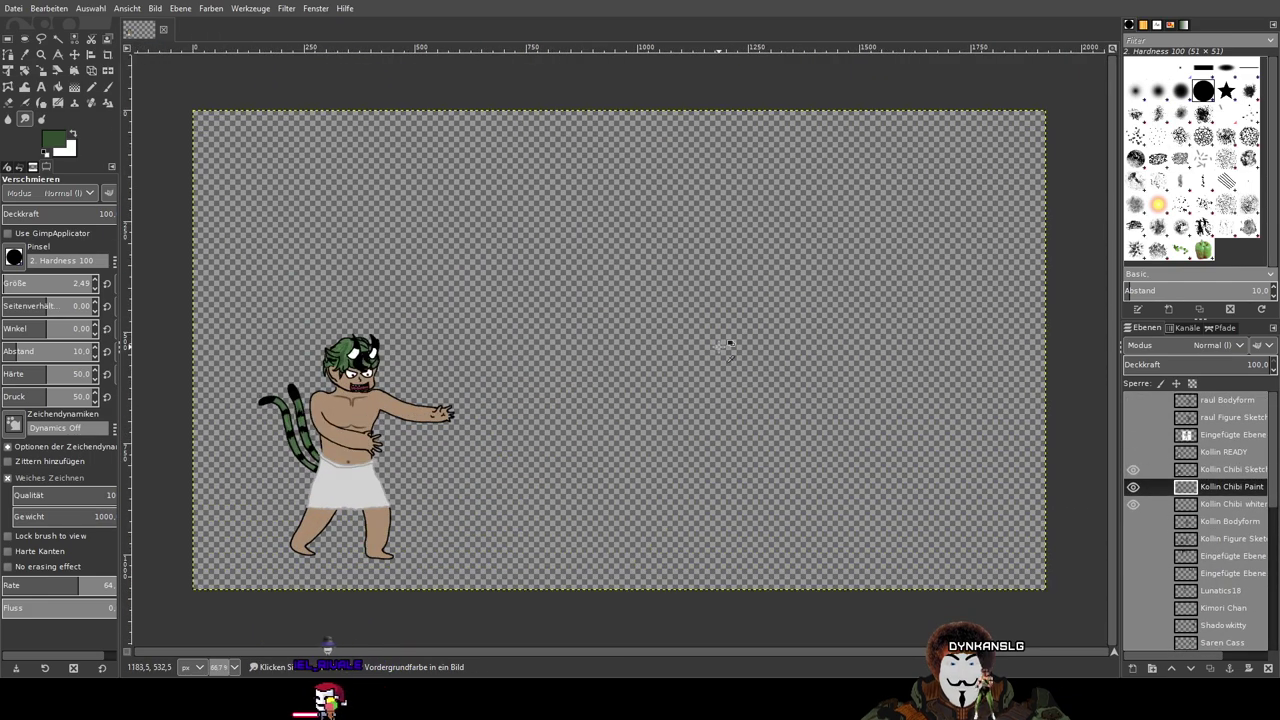
click(1224, 452)
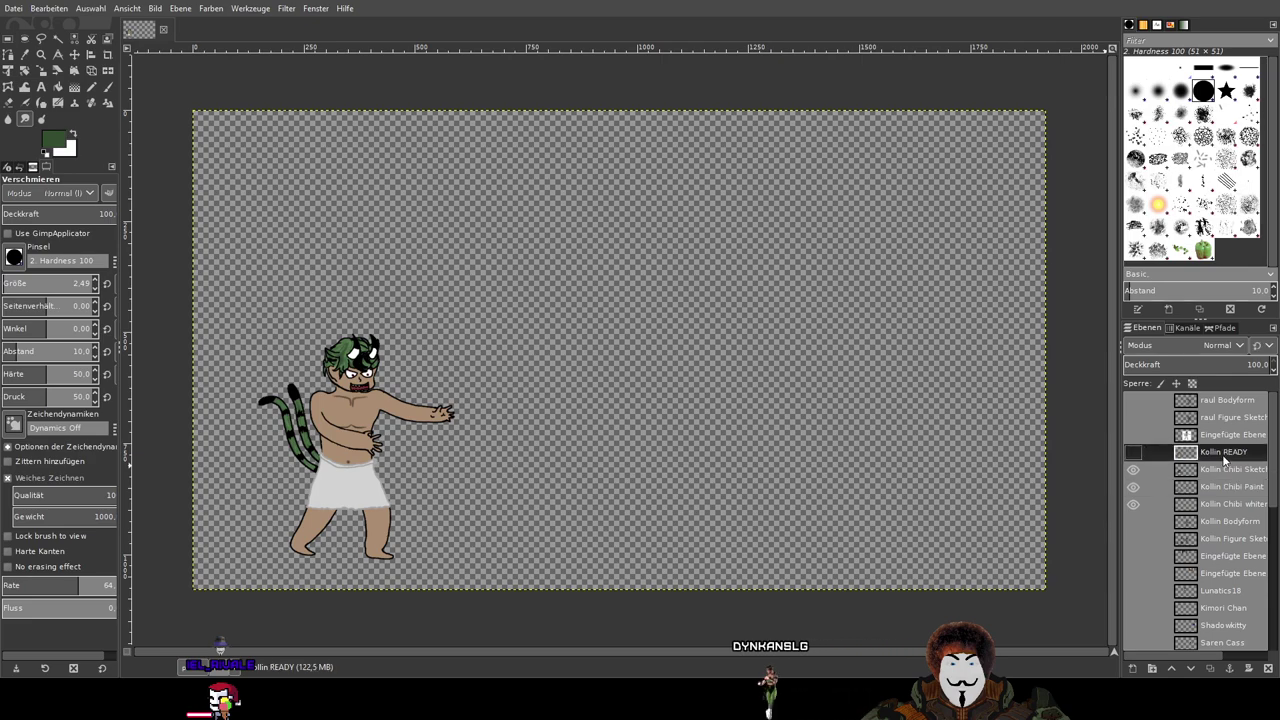
click(1159, 95)
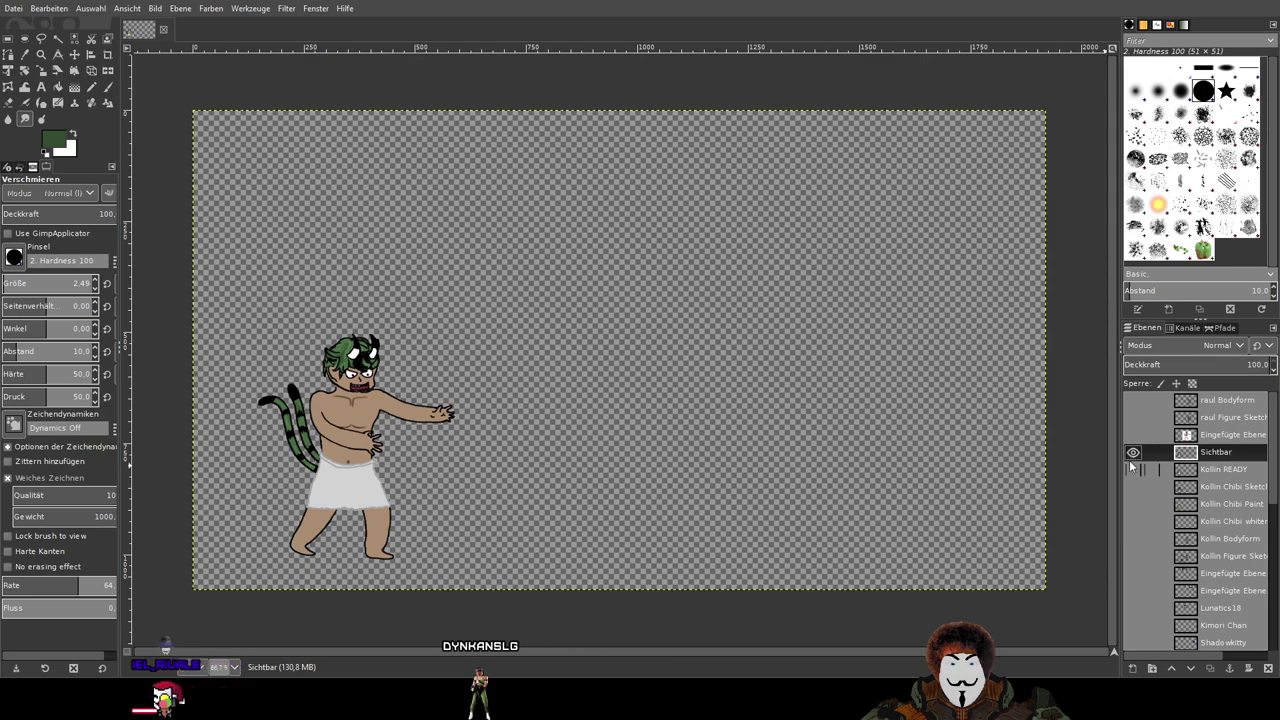
Step: Toggle the new merged layer's visibility to compare it with the READY layer
click(1133, 453)
click(1133, 453)
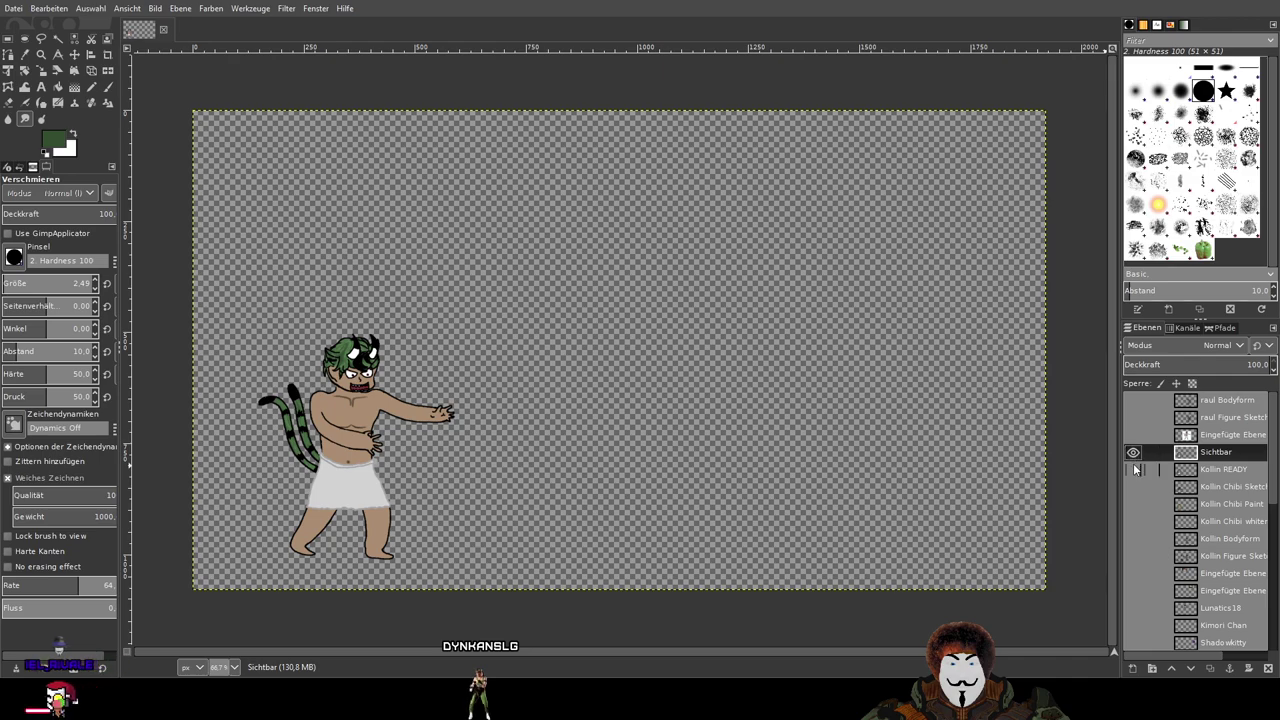
click(1133, 453)
click(1135, 453)
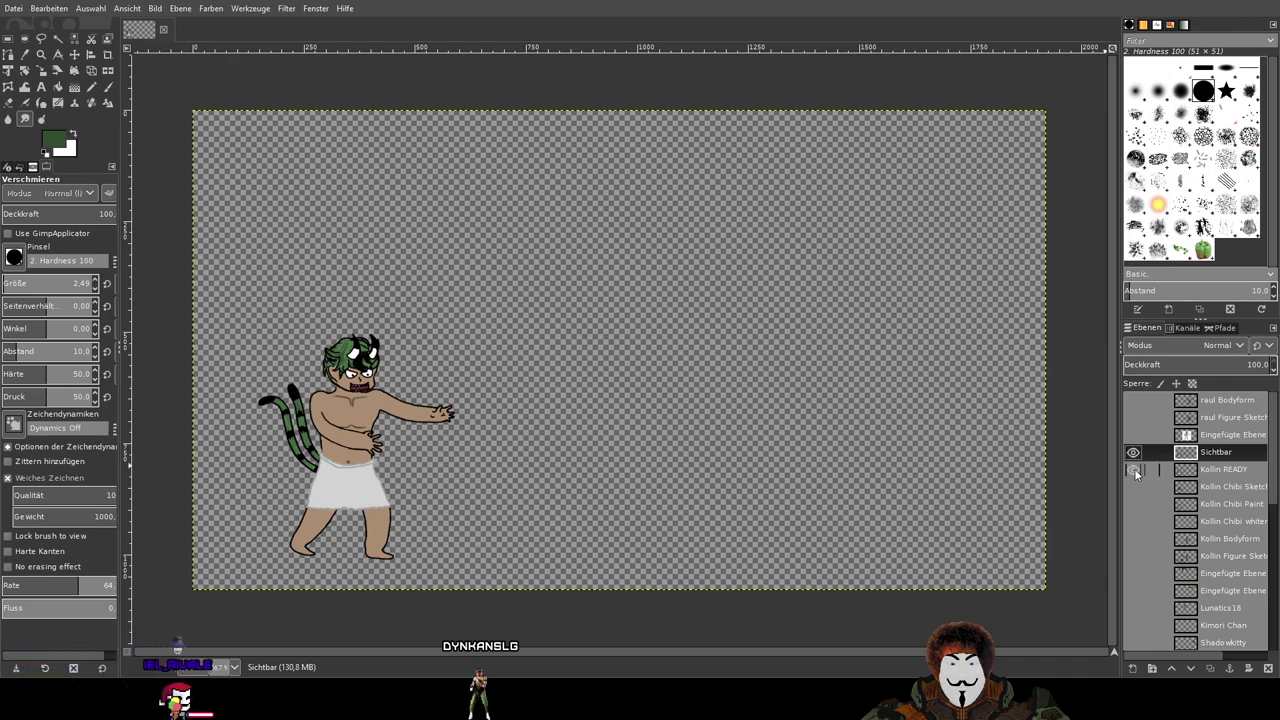
Step: Delete the old READY layer and rename the merged layer to the character's name followed by READY
click(1224, 470)
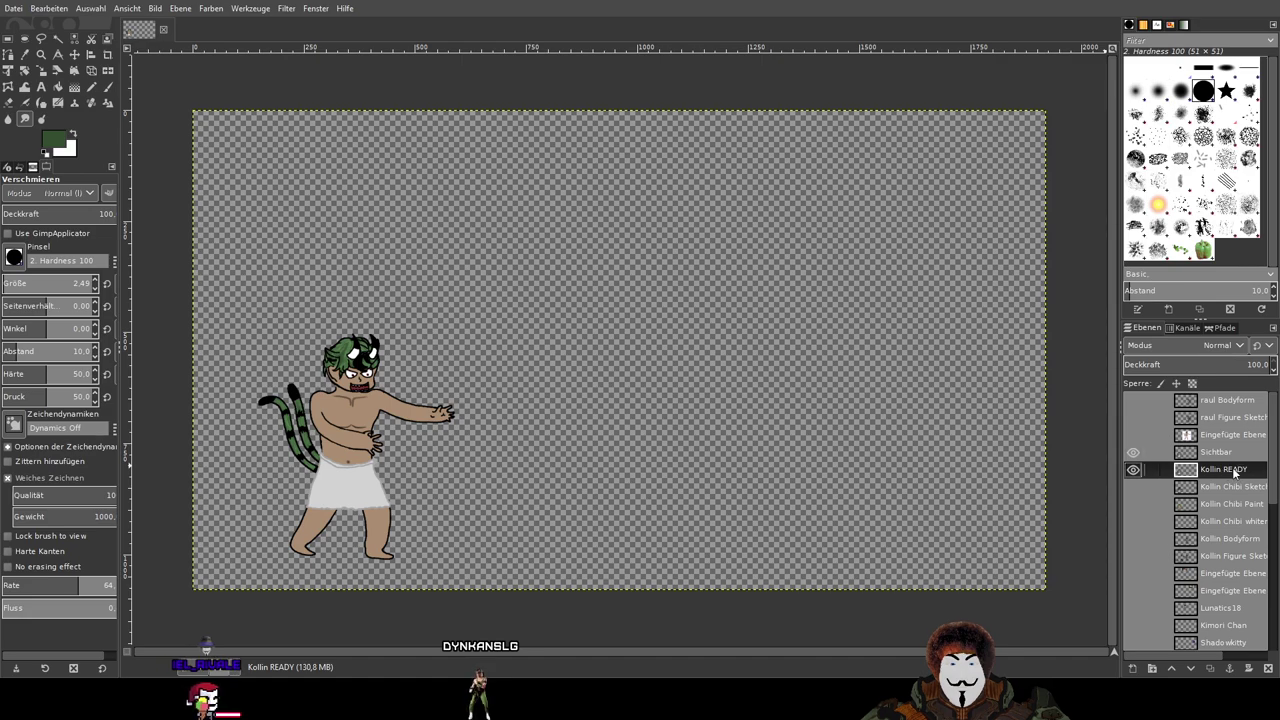
click(1247, 455)
click(1235, 472)
click(1268, 668)
click(1240, 456)
click(1240, 456)
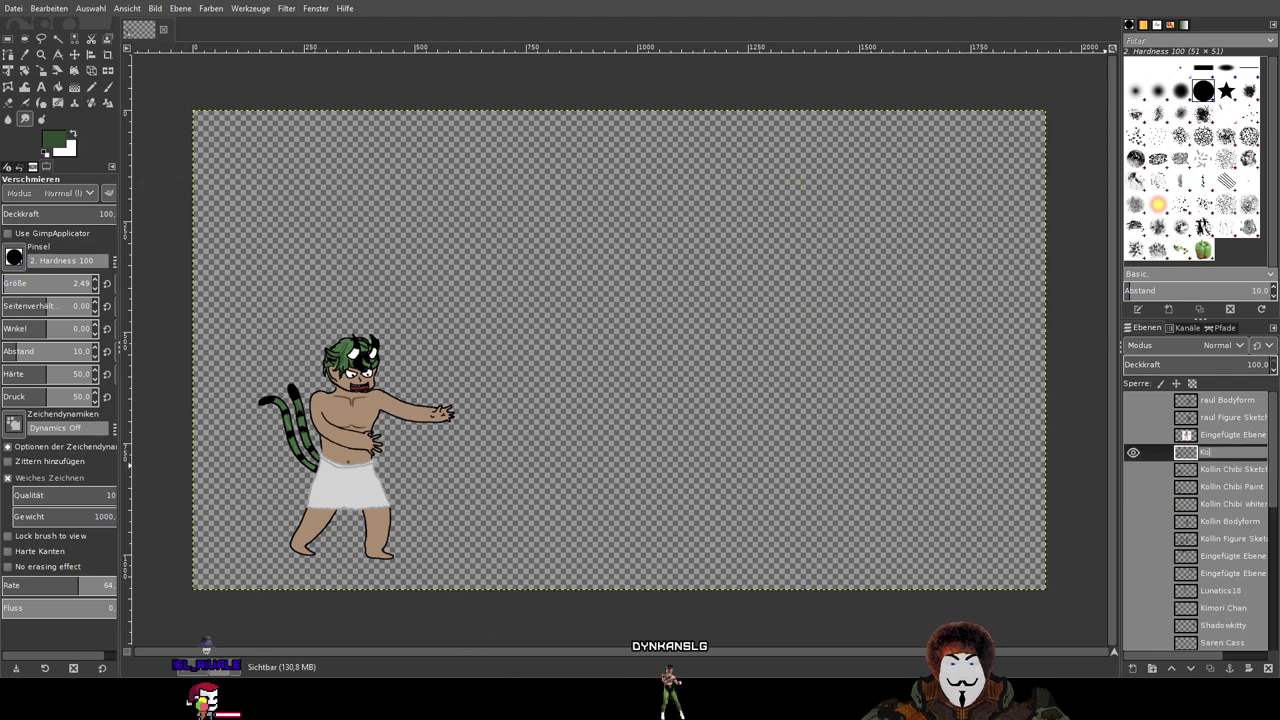
text(Kollin READY)
key(Return)
Step: Hide the three Chibi layers and show the pasted reference layer directly above the READY layer
click(1133, 505)
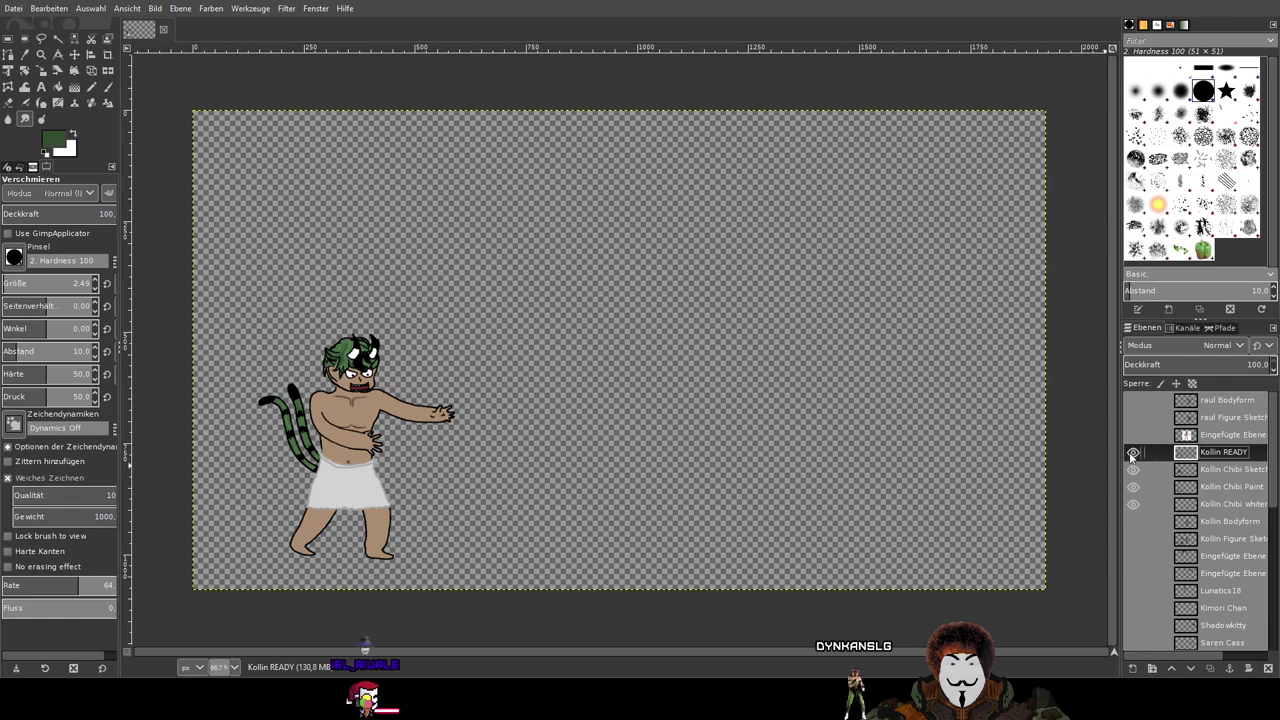
click(1133, 456)
drag(1133, 467, 1135, 507)
click(1131, 436)
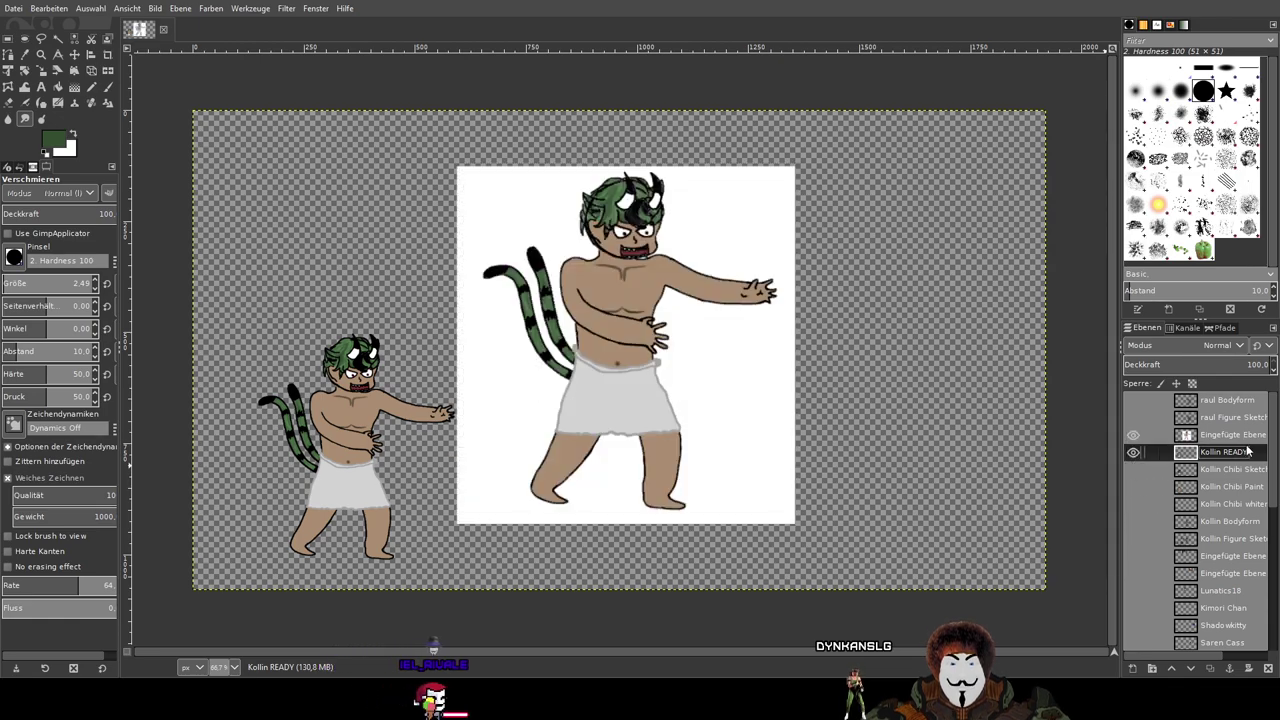
Step: Rename the pasted reference layer to the character's name followed by Thumbnail
drag(1188, 656, 1208, 658)
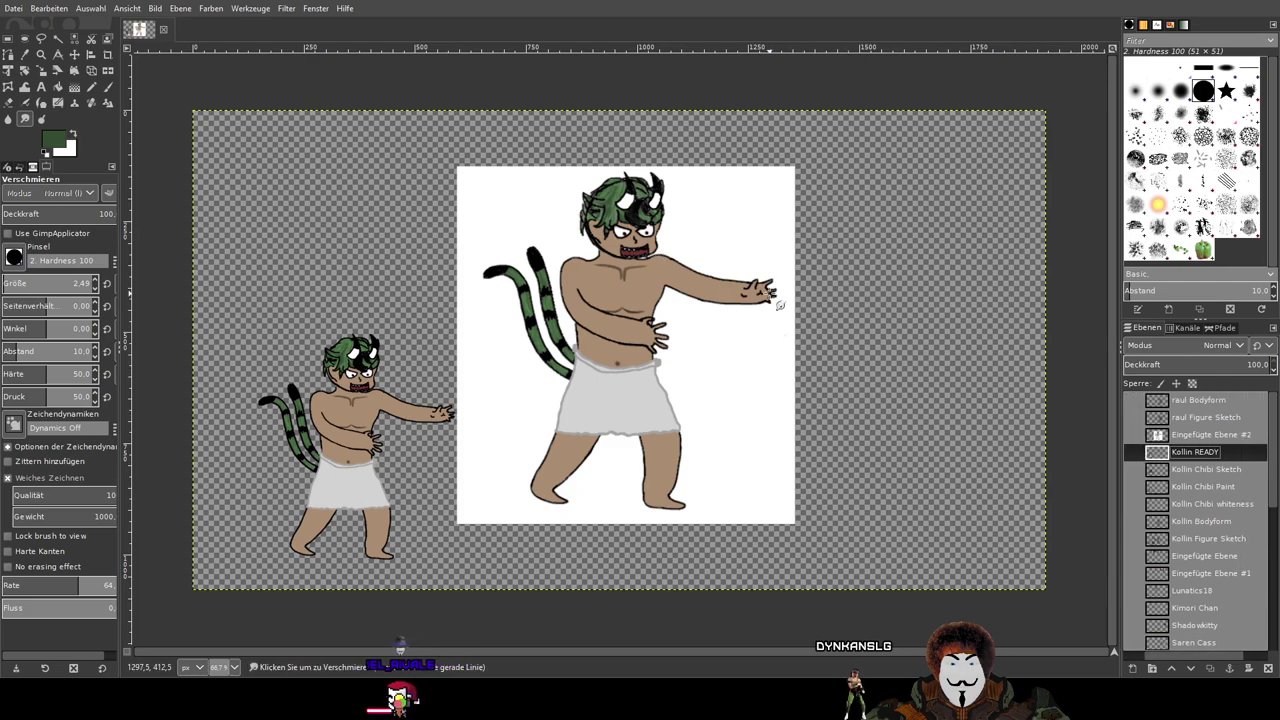
click(1236, 435)
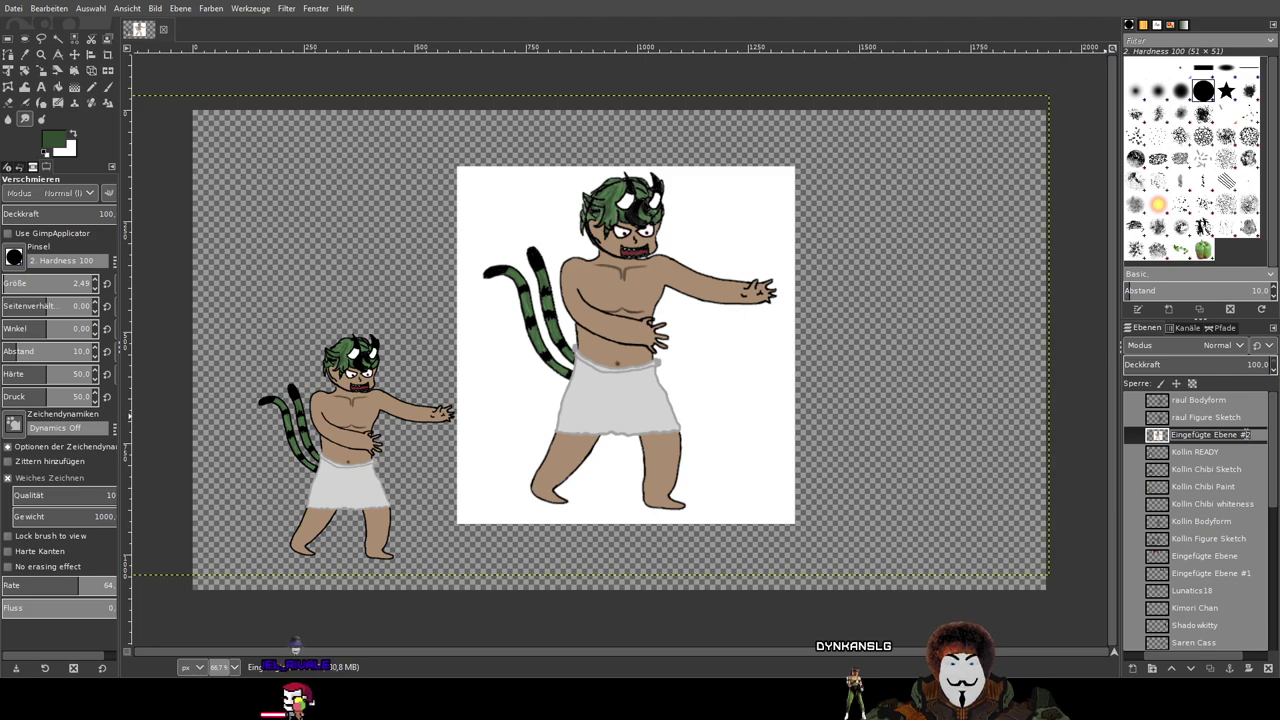
text(Kollin T)
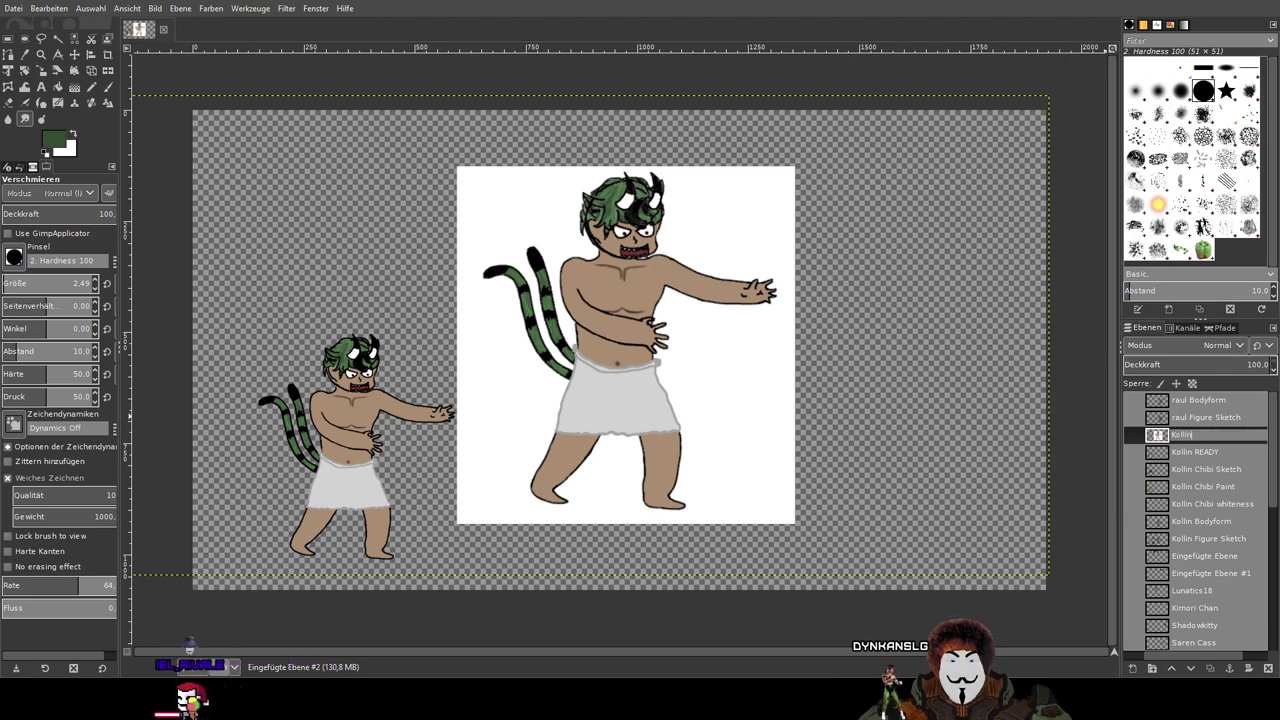
text(humbnail)
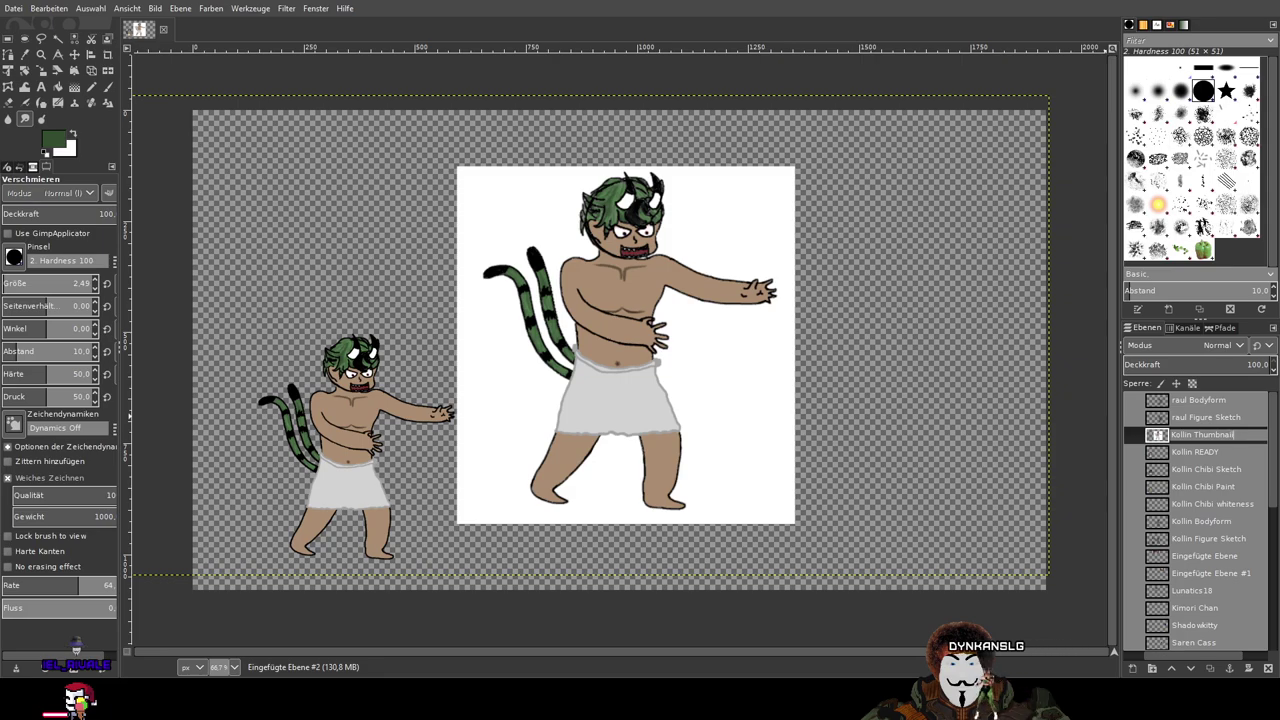
key(Return)
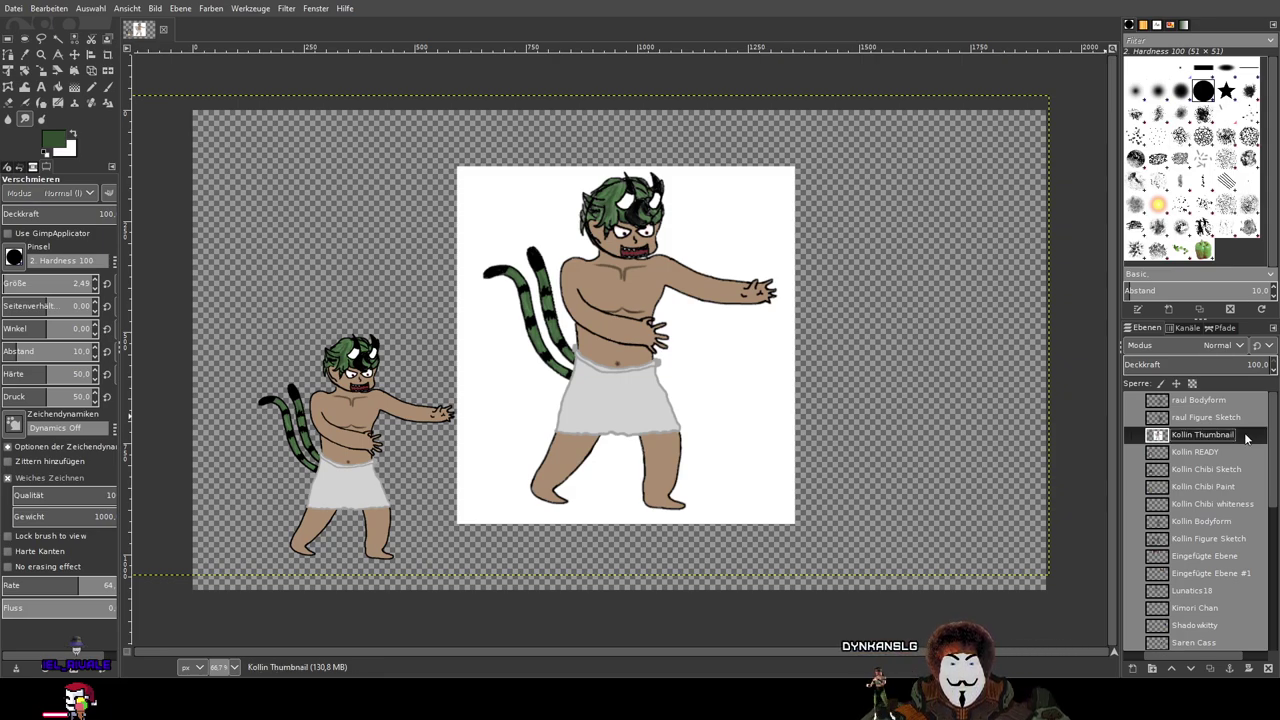
drag(1196, 658, 1167, 655)
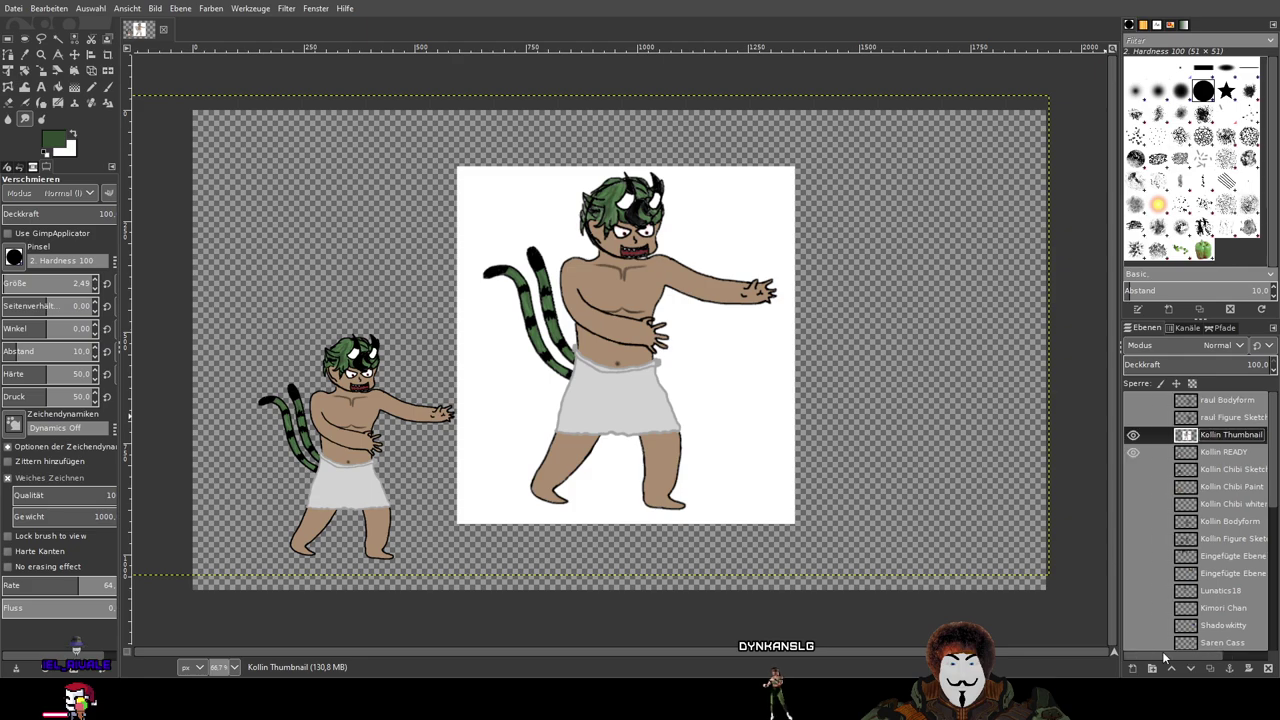
Step: Compare the heads and hair shading of the large thumbnail figure and the small READY figure up close
click(1133, 436)
click(1133, 438)
mouse_move(728, 427)
mouse_down()
mouse_move(811, 380)
mouse_move(798, 401)
mouse_up()
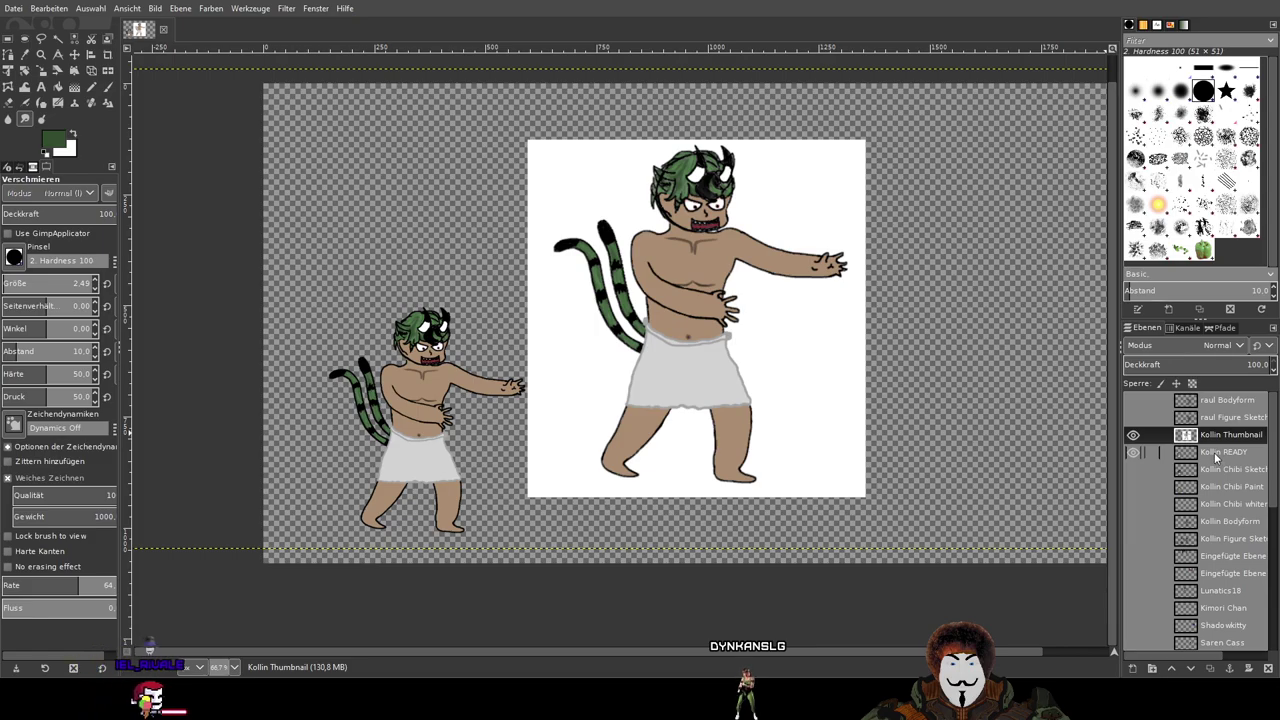
scroll(680, 176, up, 5)
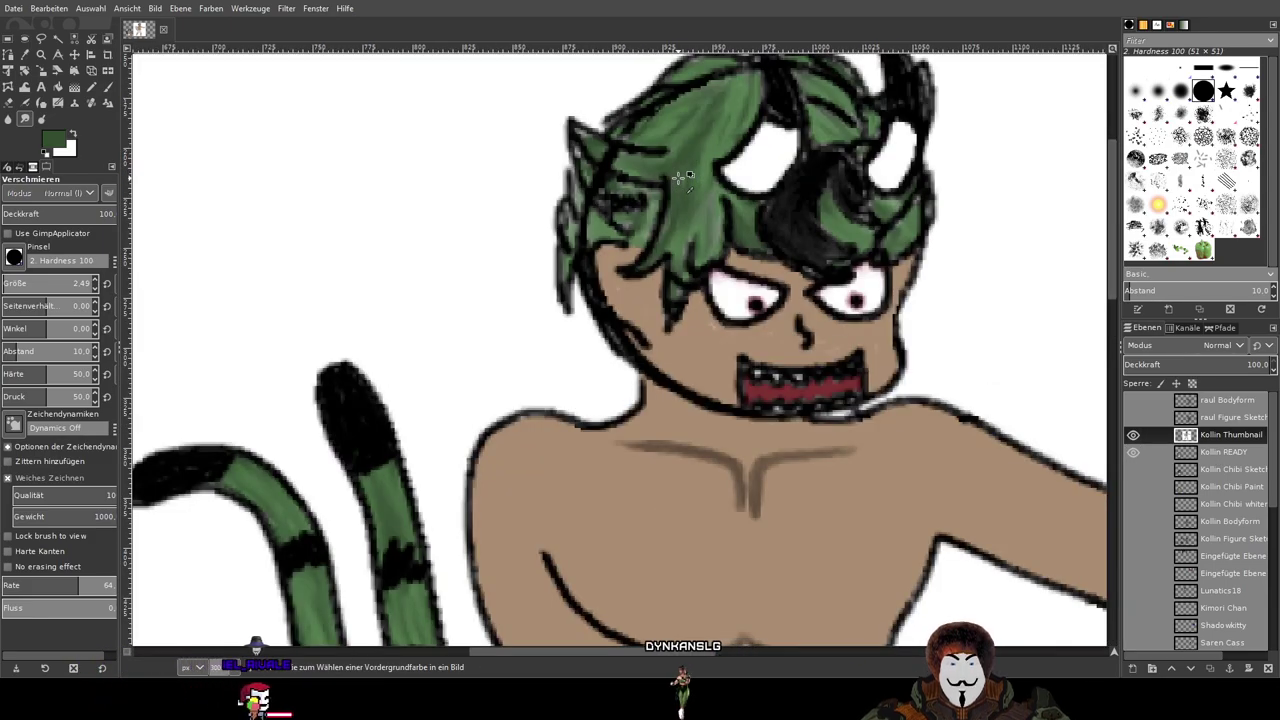
scroll(680, 176, down, 5)
scroll(600, 280, up, 4)
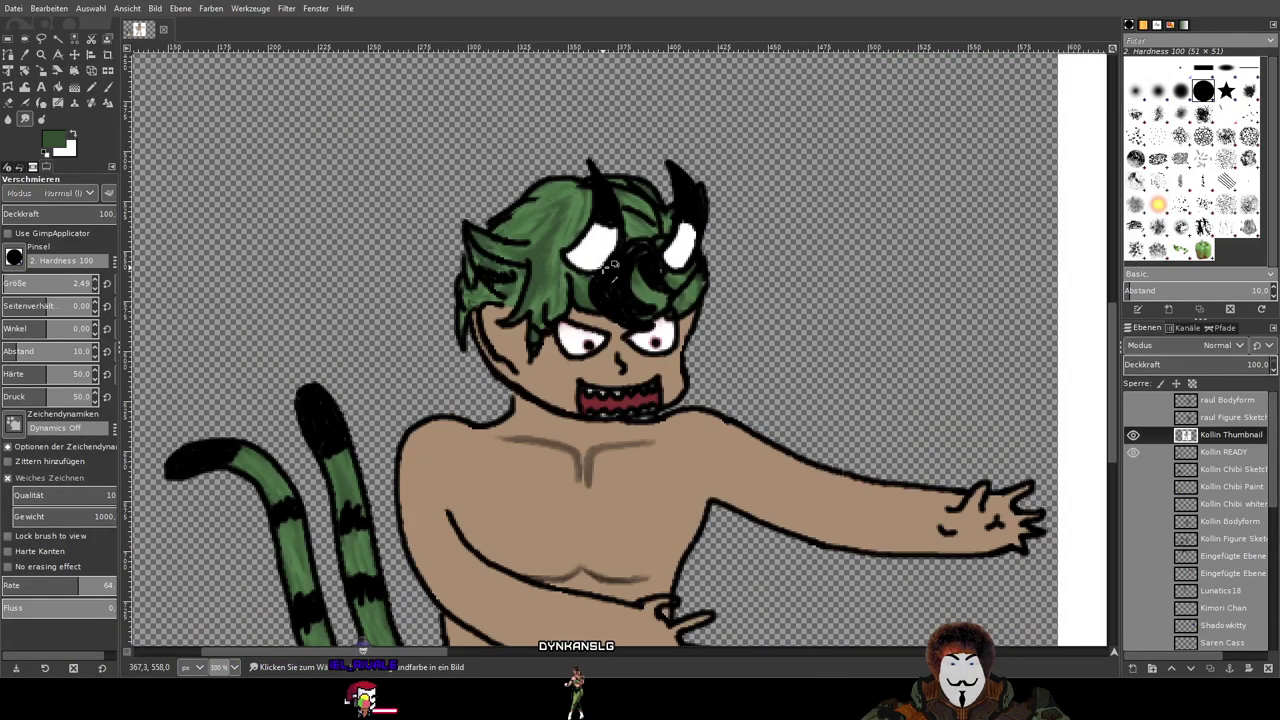
scroll(609, 264, down, 3)
scroll(610, 266, up, 1)
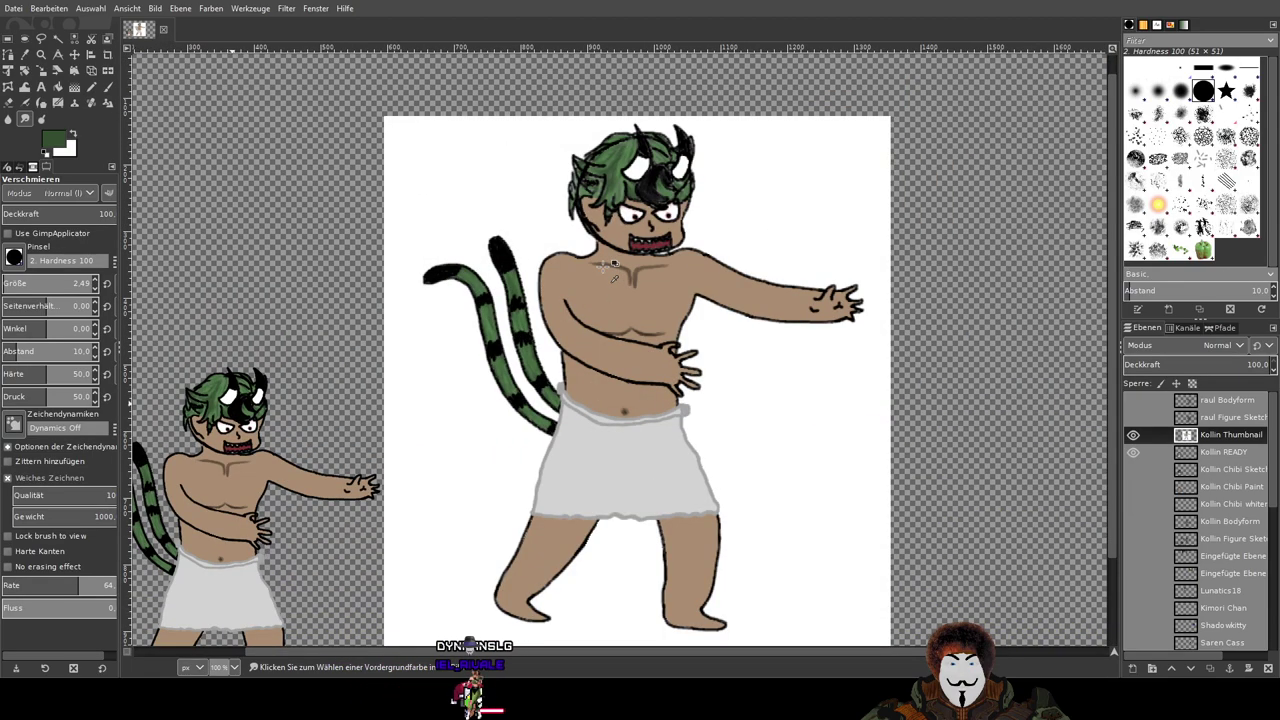
scroll(612, 266, up, 5)
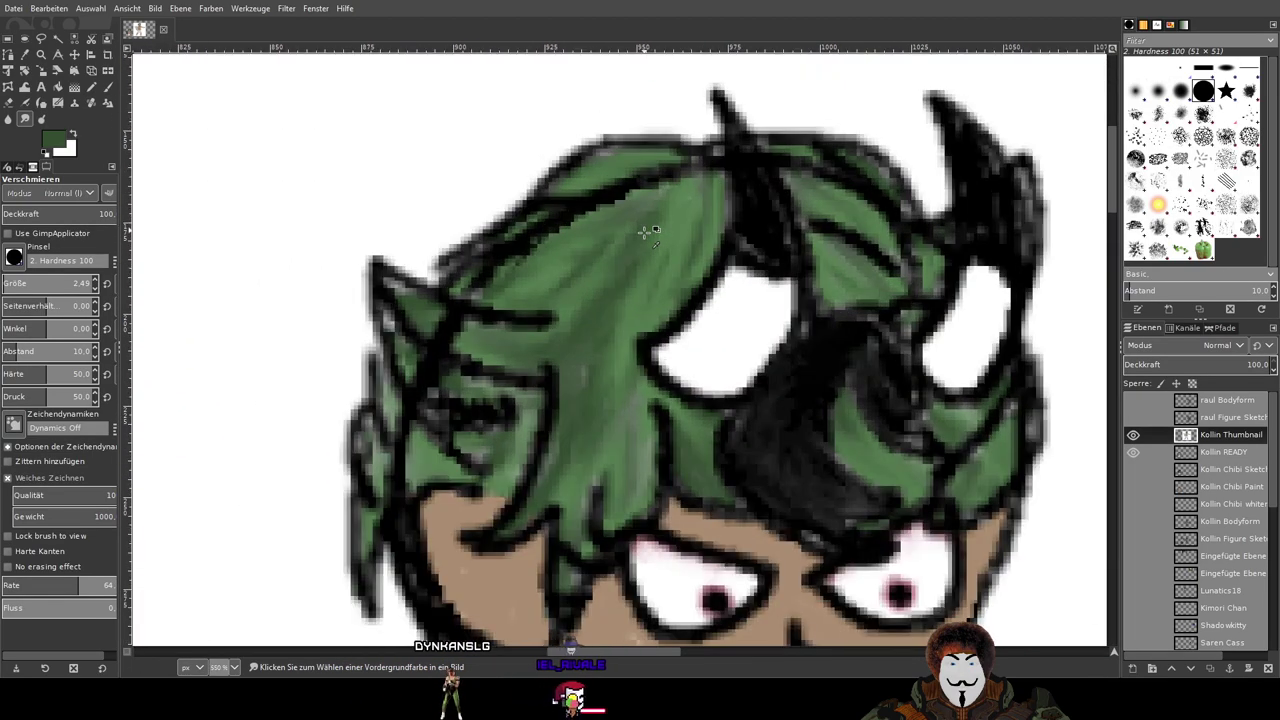
scroll(644, 232, down, 5)
drag(556, 484, 700, 343)
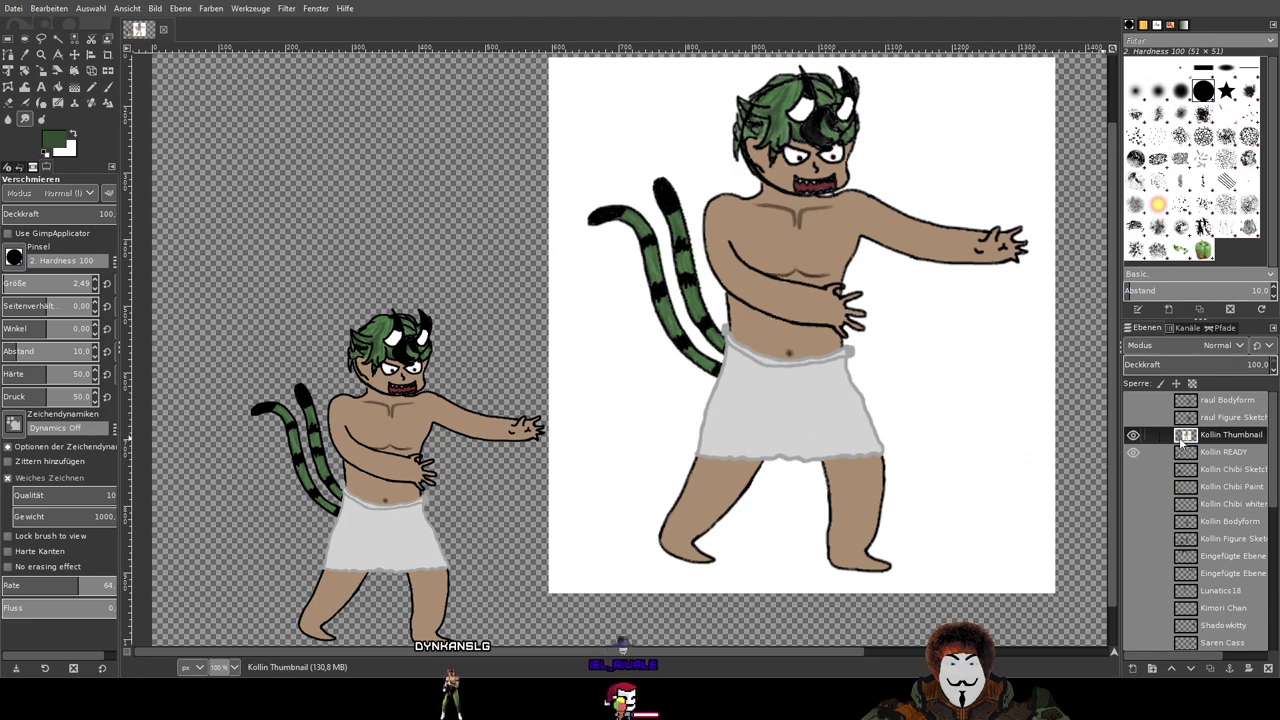
Step: Duplicate the READY layer and scale the copy to about 2914 × 1639 px, placing it over the large thumbnail figure
click(1222, 453)
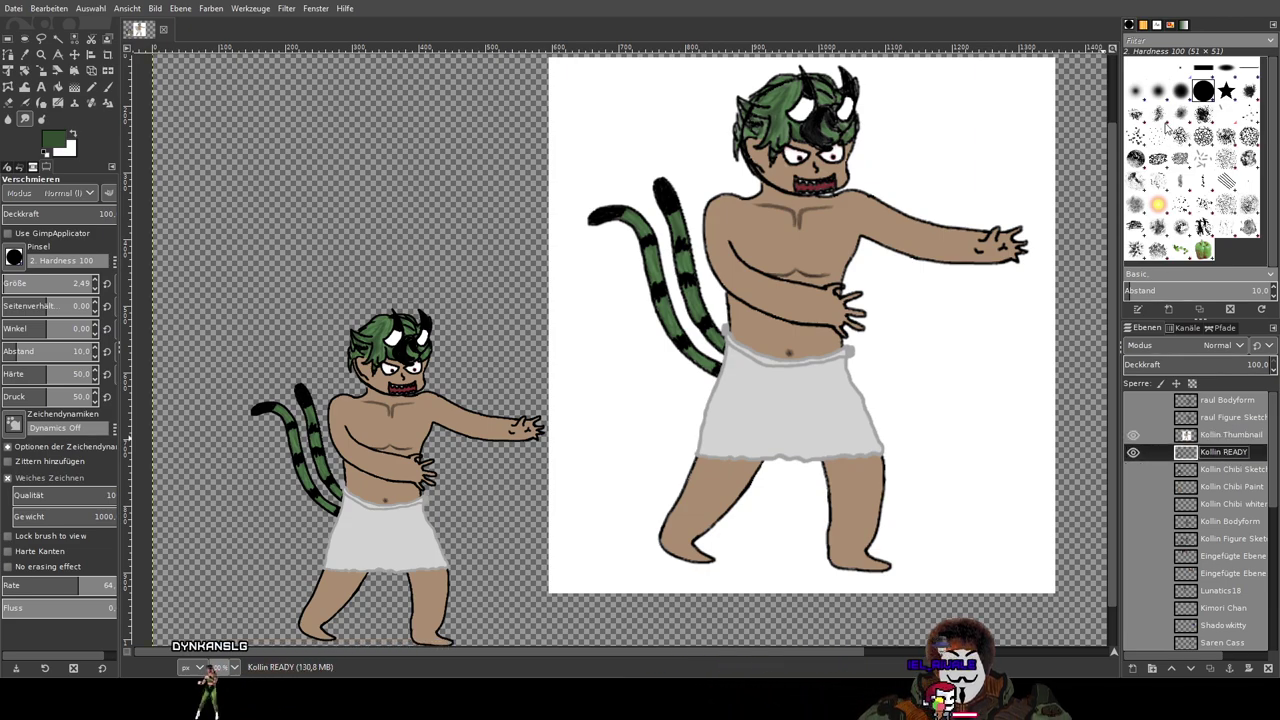
click(1210, 668)
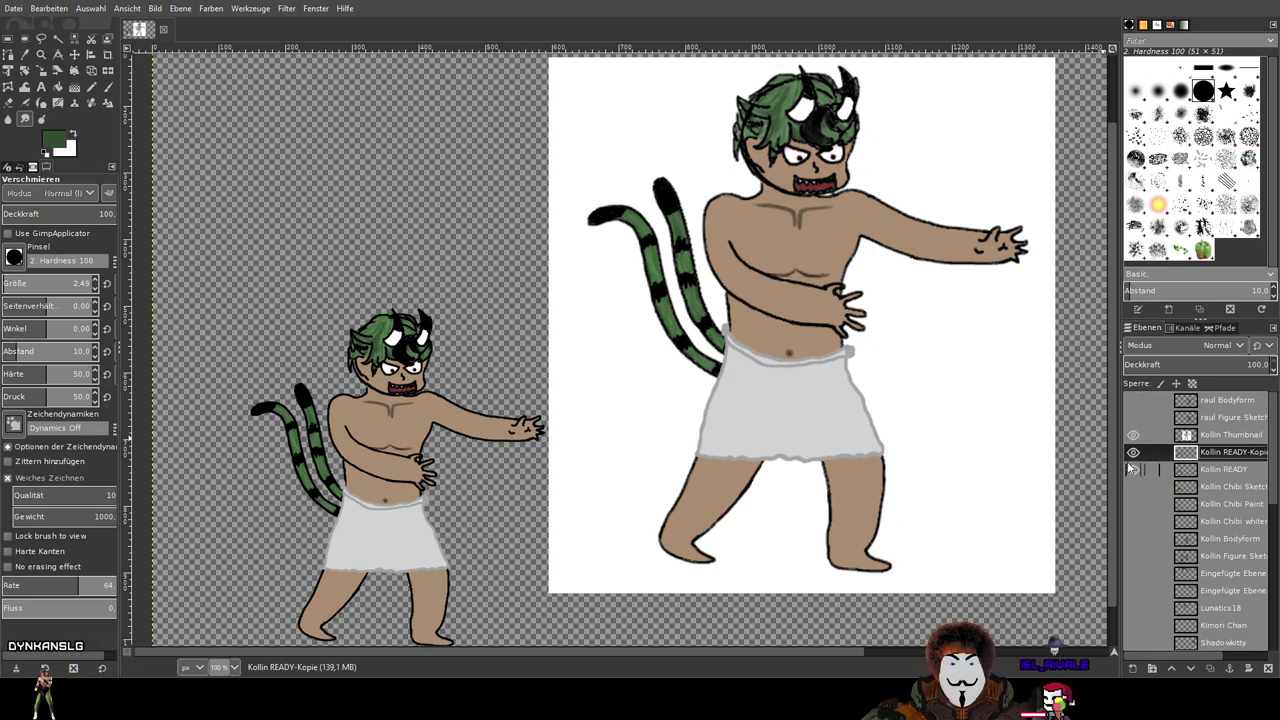
click(59, 72)
click(379, 440)
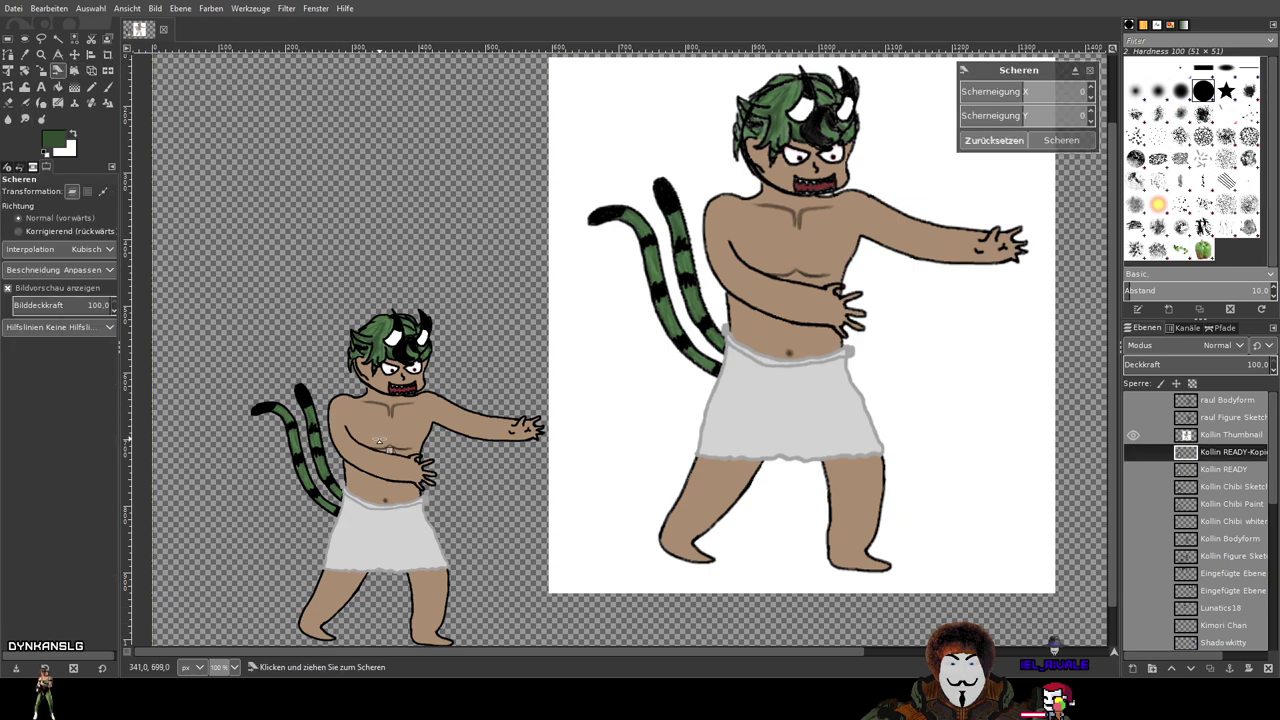
ctrl+scroll(421, 419, down, 2)
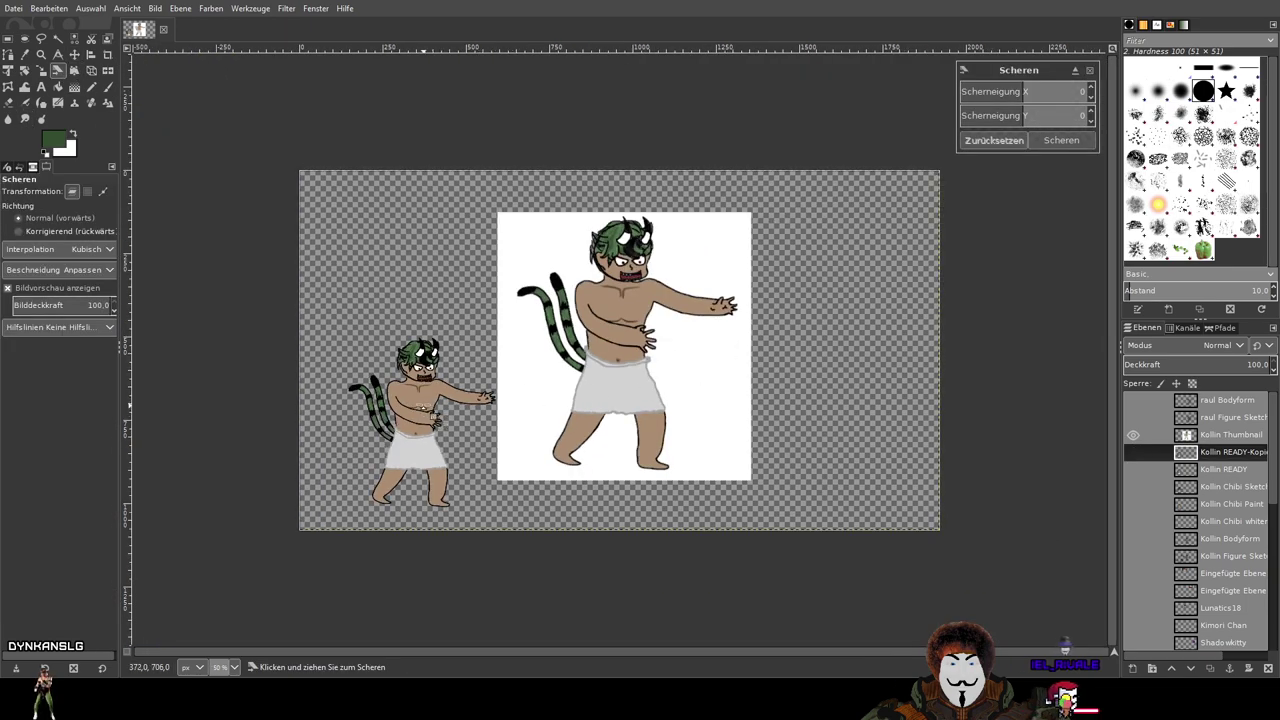
click(40, 72)
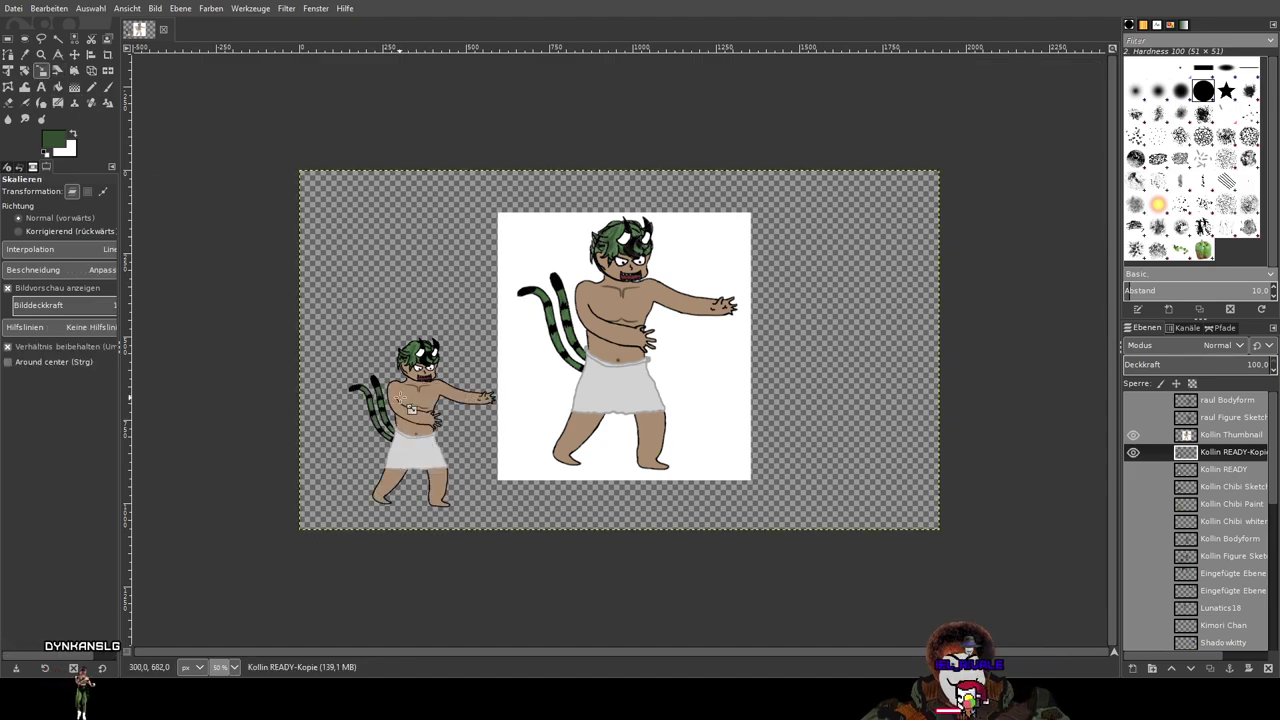
click(412, 402)
drag(955, 358, 926, 232)
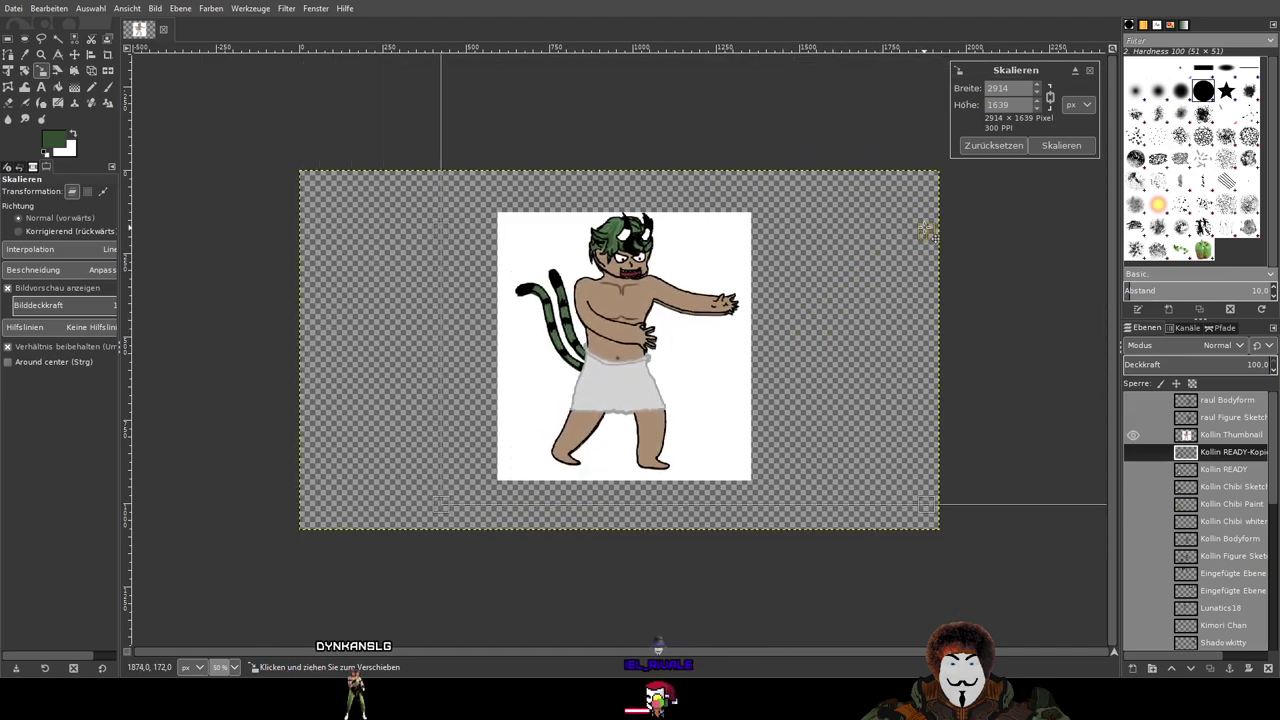
Step: Reduce the scaled copy to about 2903 × 1633 px from its lower corner near the feet
scroll(565, 455, up, 3)
drag(526, 466, 646, 309)
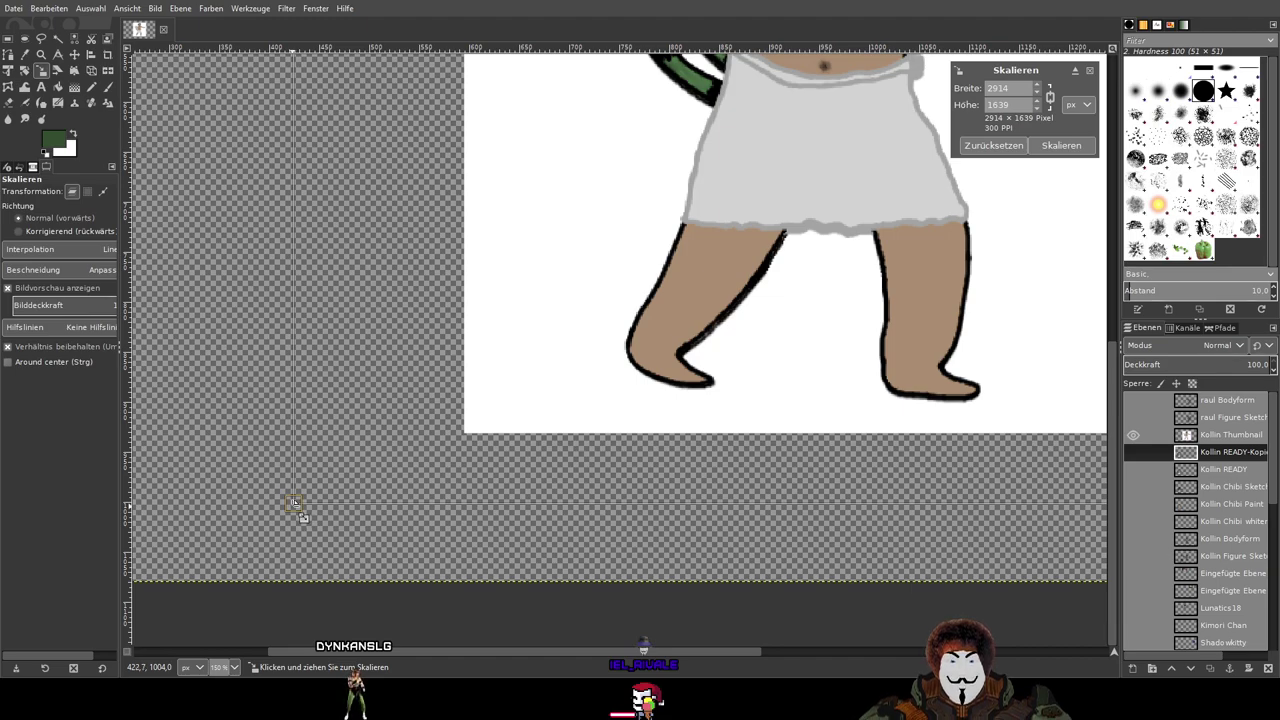
drag(294, 502, 358, 474)
Step: Shift the enlarged copy slightly left and down until its outlines line up with the thumbnail figure
scroll(590, 359, down, 1)
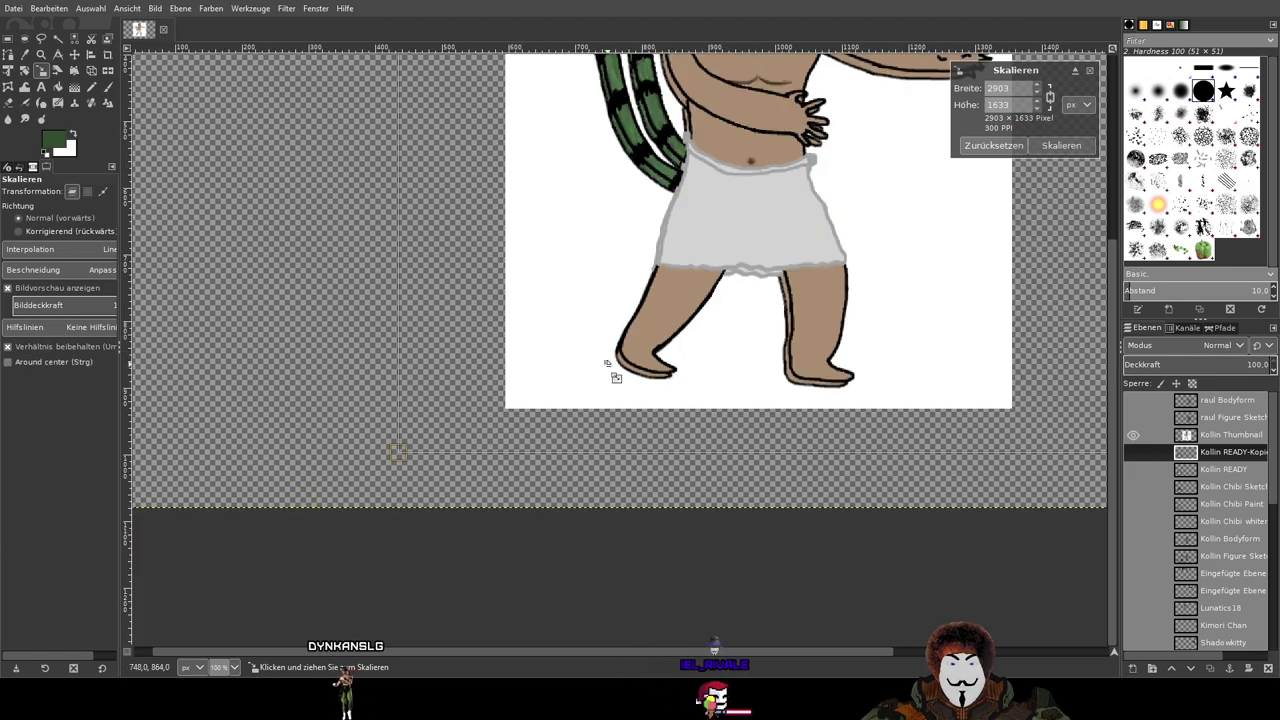
drag(586, 382, 380, 597)
drag(750, 350, 617, 383)
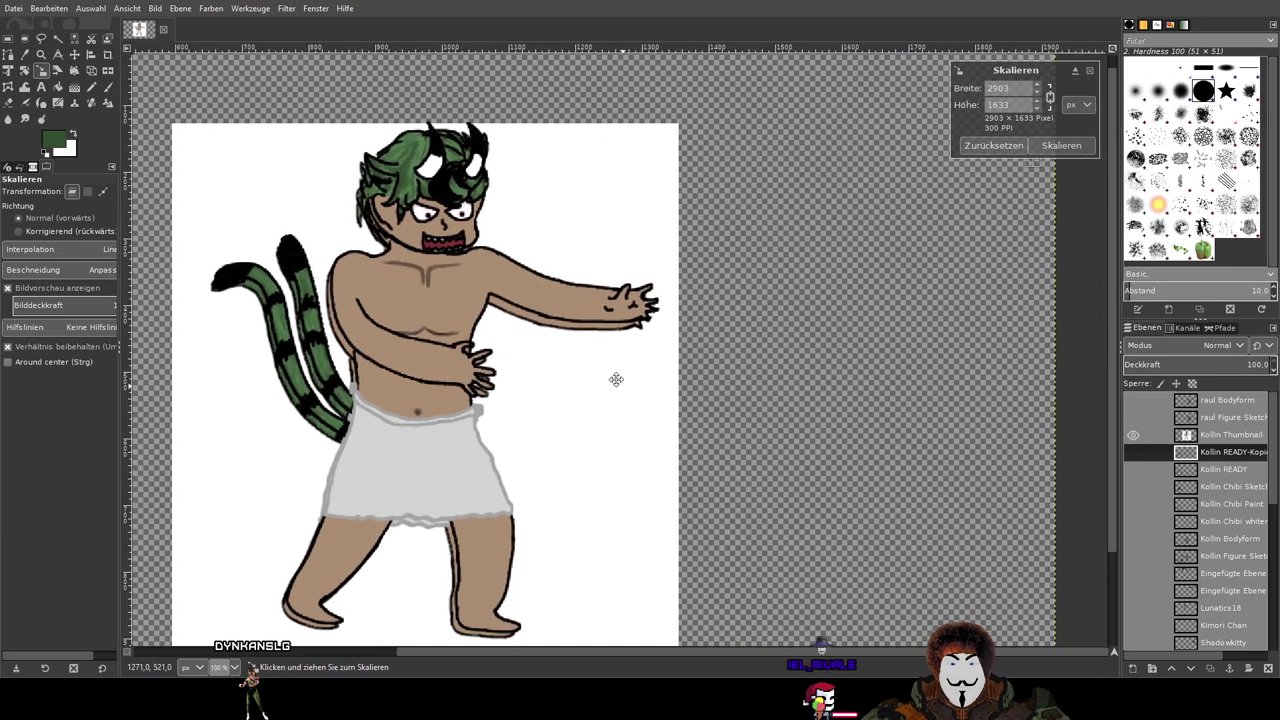
scroll(617, 383, down, 1)
drag(597, 315, 563, 335)
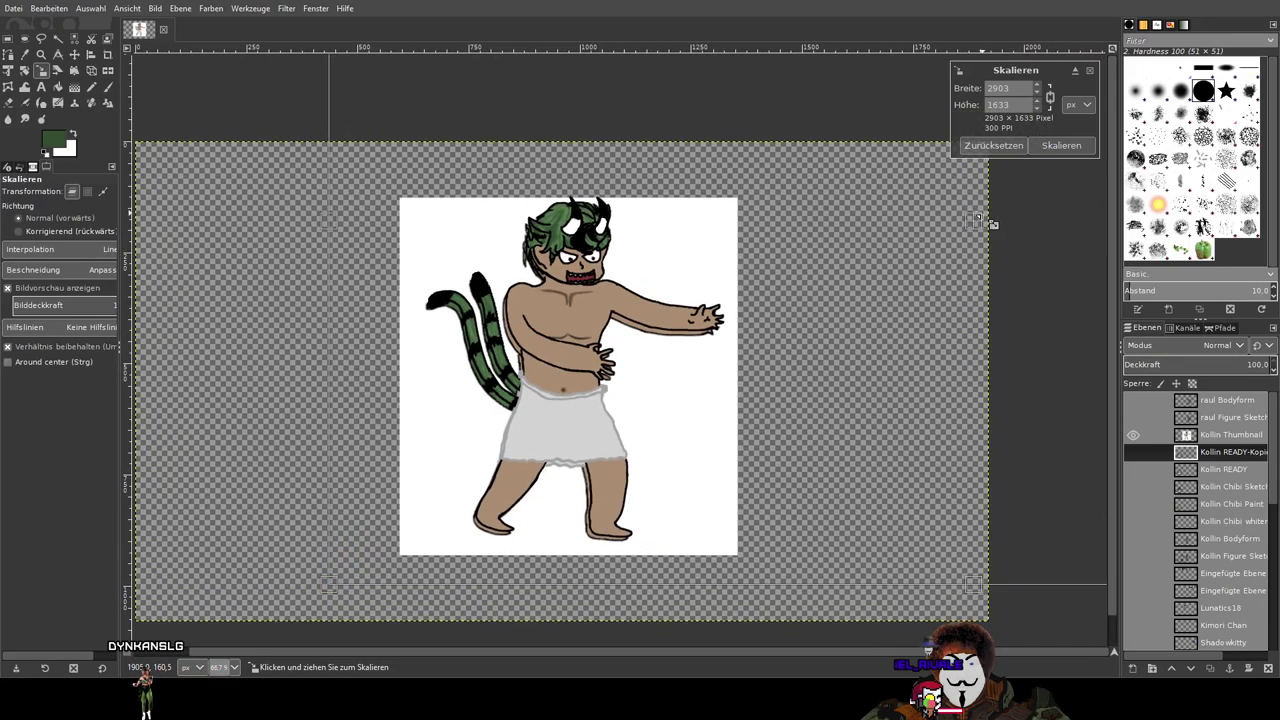
drag(988, 228, 986, 230)
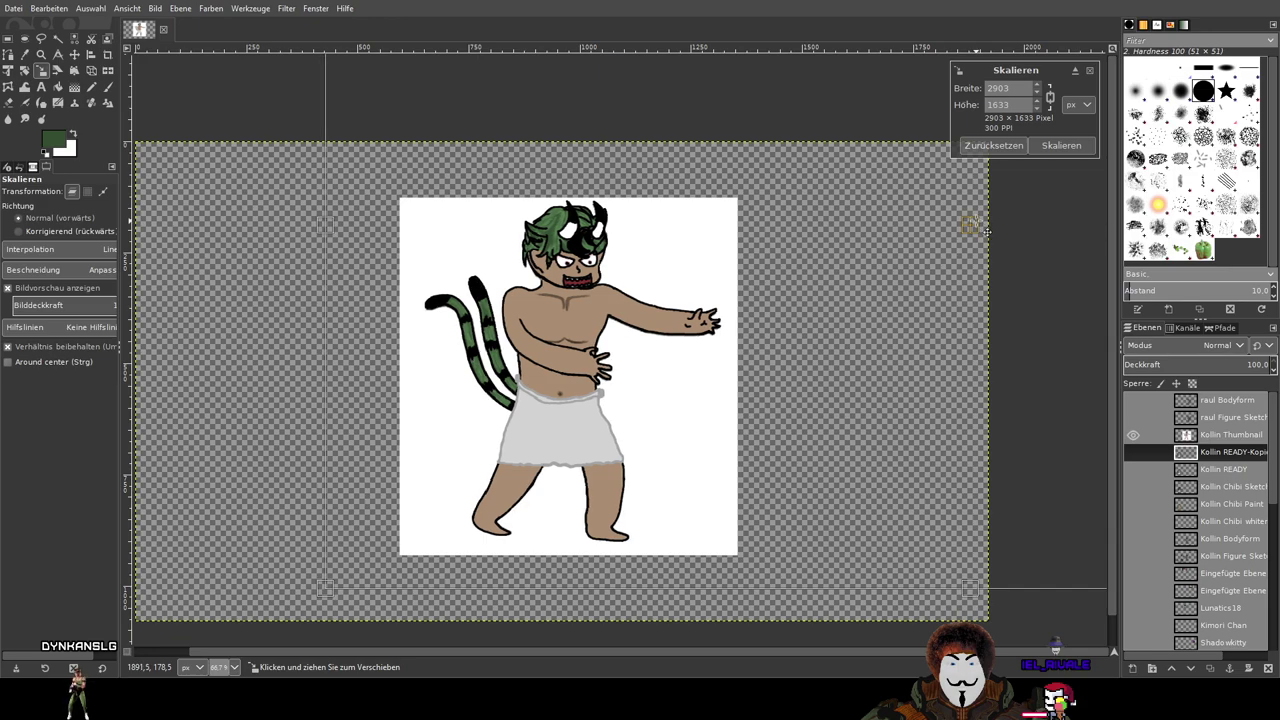
scroll(675, 297, up, 3)
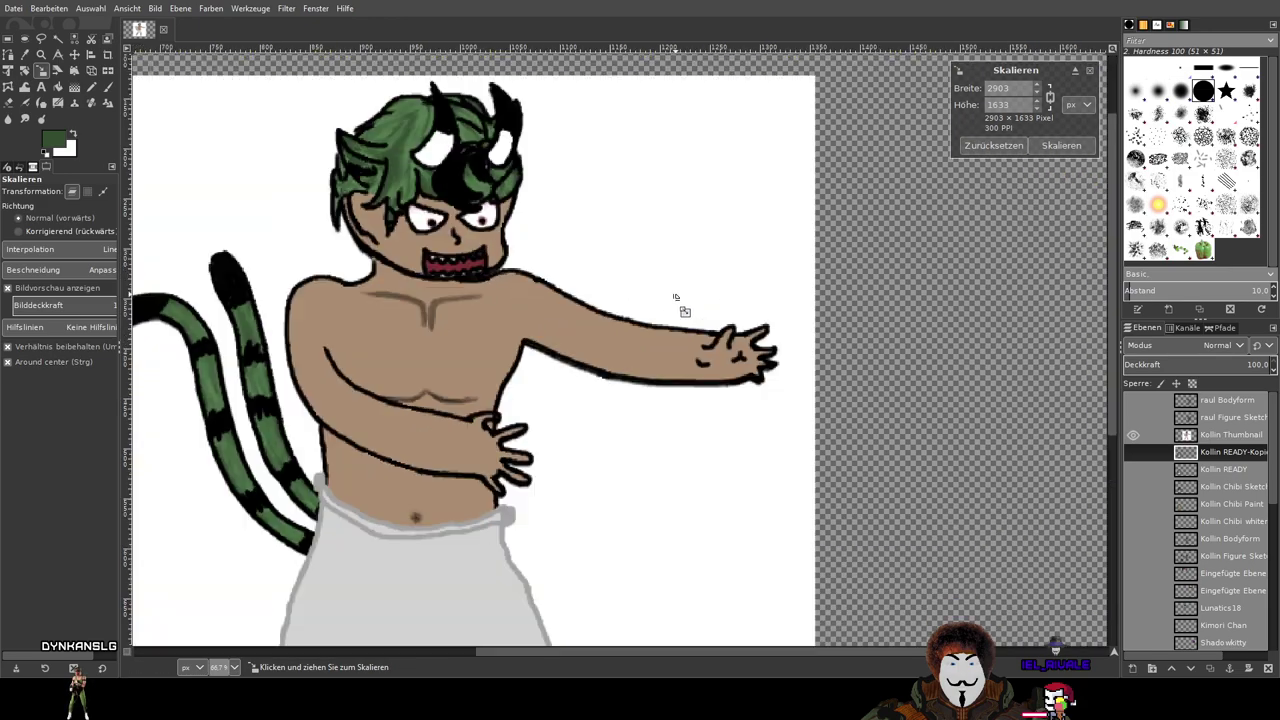
drag(805, 373, 322, 508)
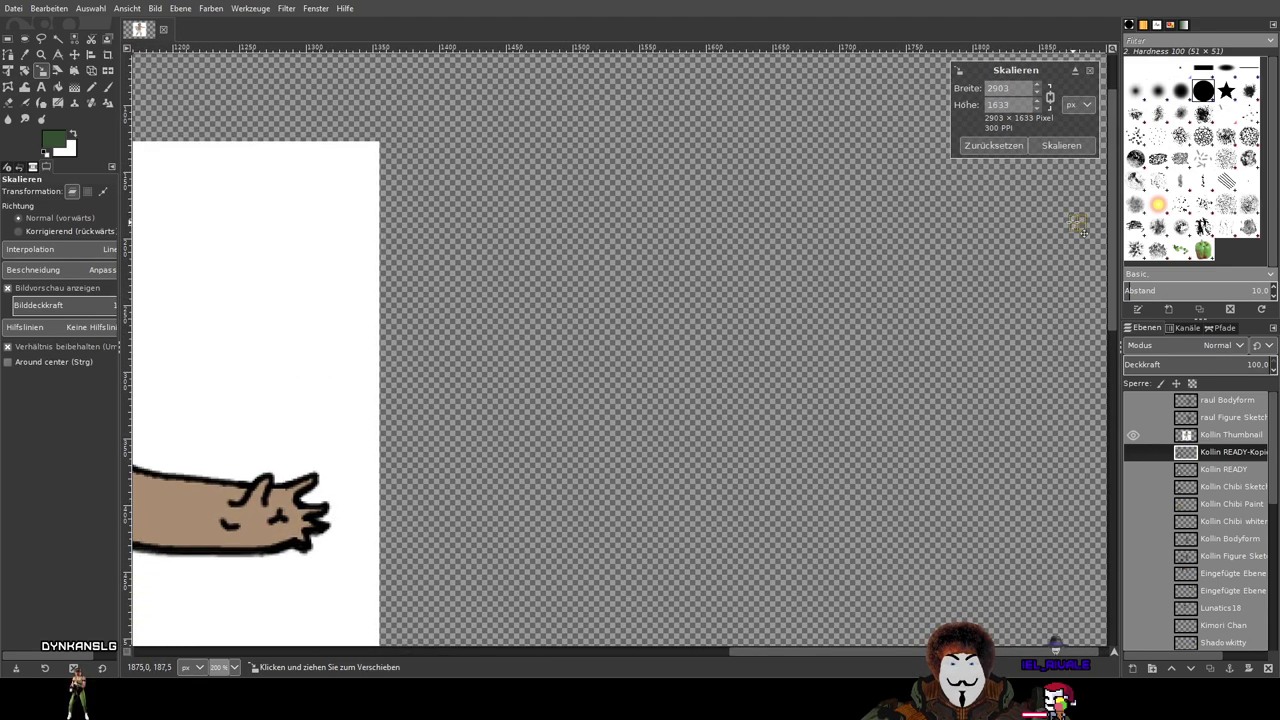
drag(1080, 228, 1079, 231)
Step: Check the copy's alignment around the legs, skirt and tails, and reduce its size to about 2896 × 1629 px
drag(472, 386, 966, 291)
drag(523, 352, 713, 333)
scroll(713, 333, up, 2)
scroll(727, 335, down, 3)
scroll(751, 140, down, 4)
drag(735, 366, 743, 286)
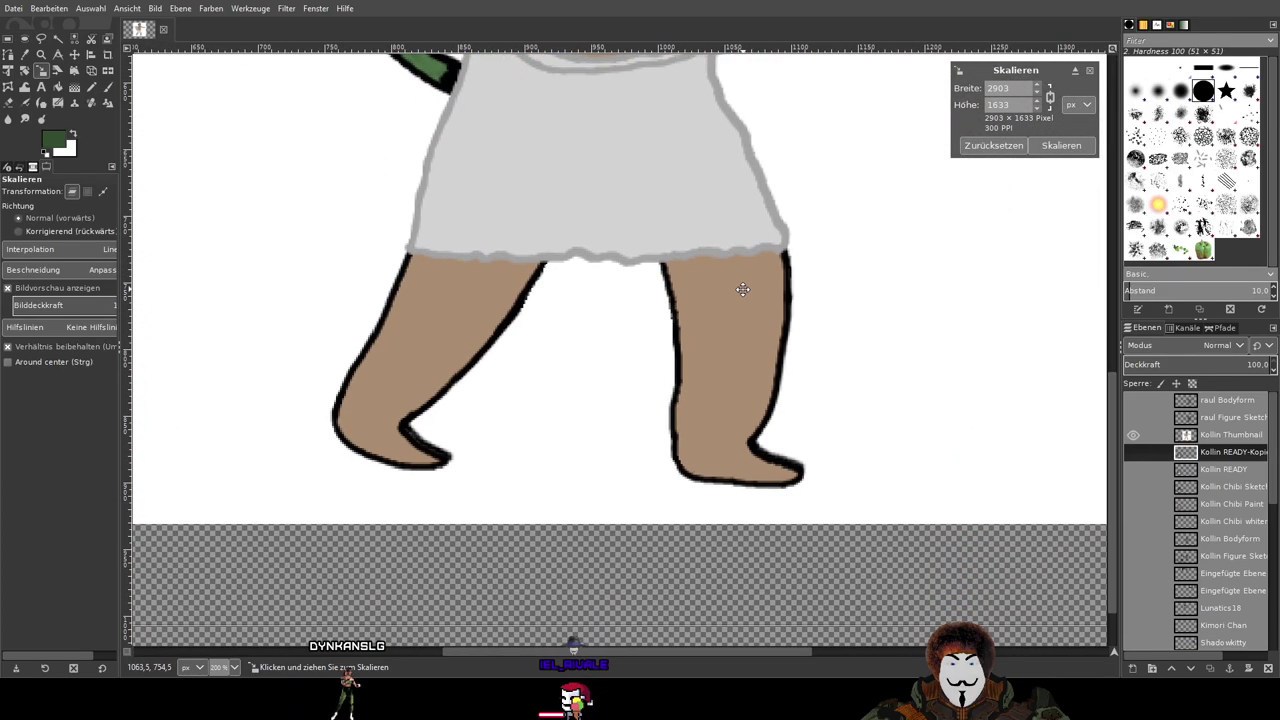
drag(415, 462, 797, 366)
scroll(746, 362, down, 1)
drag(705, 329, 611, 543)
drag(432, 234, 368, 453)
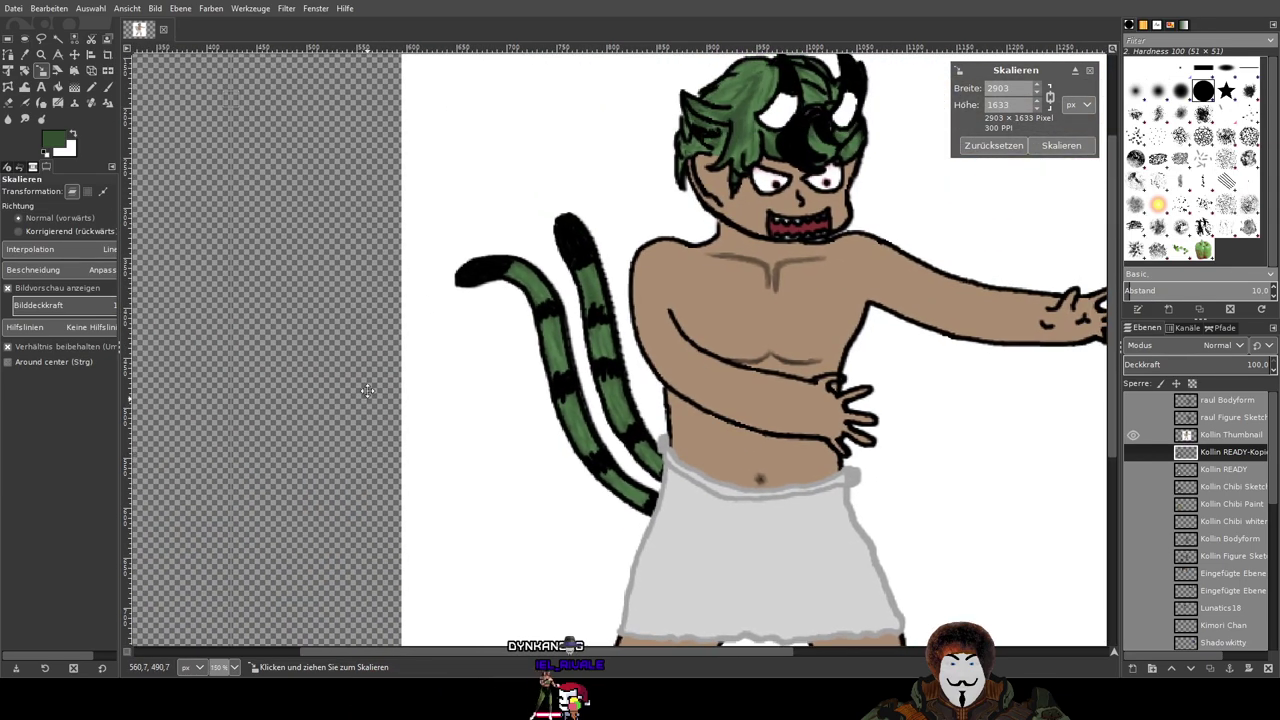
ctrl+scroll(367, 396, down, 2)
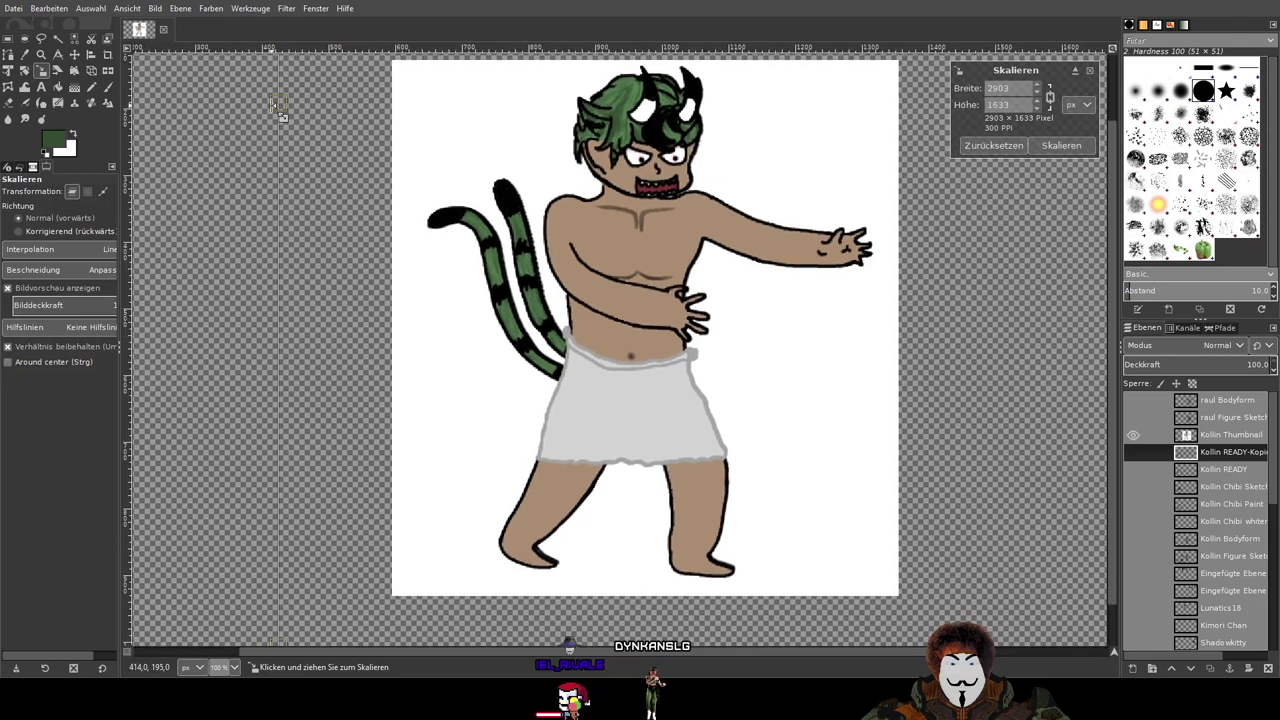
drag(281, 104, 290, 108)
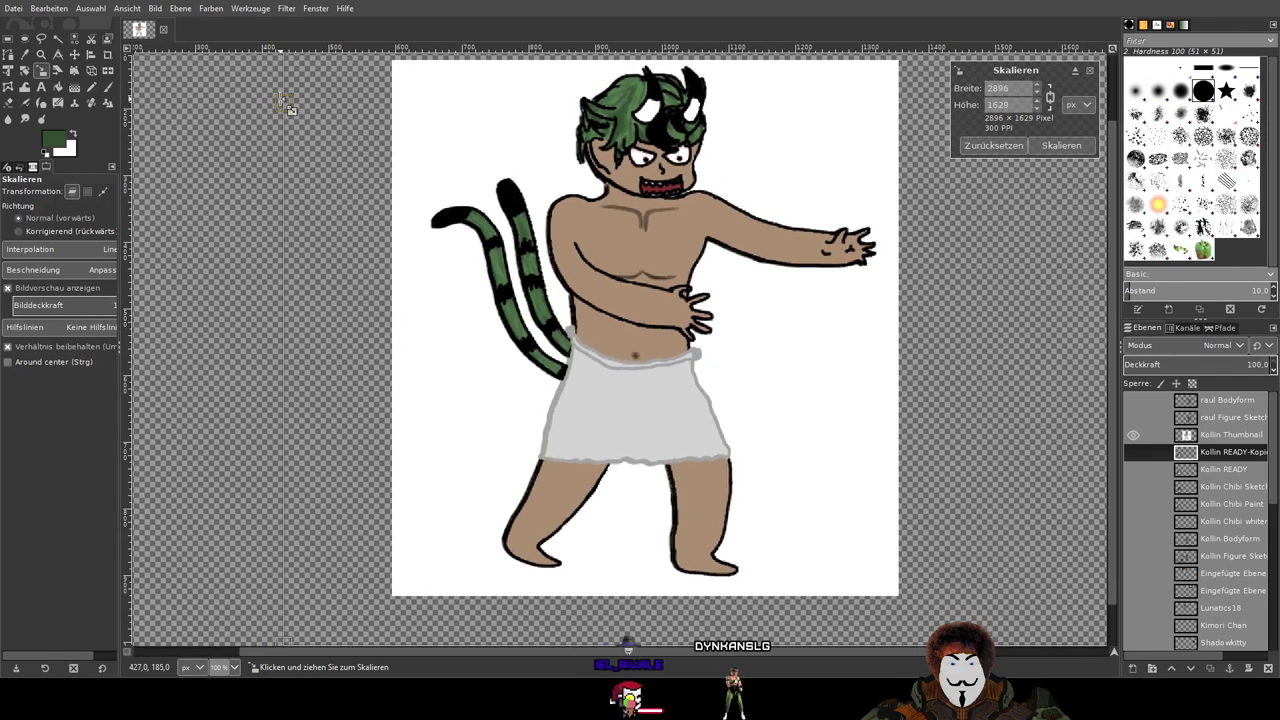
Step: Apply the 2896 × 1629 px scaling to the READY copy and compare it briefly with the original Kollin READY figure
drag(748, 204, 398, 336)
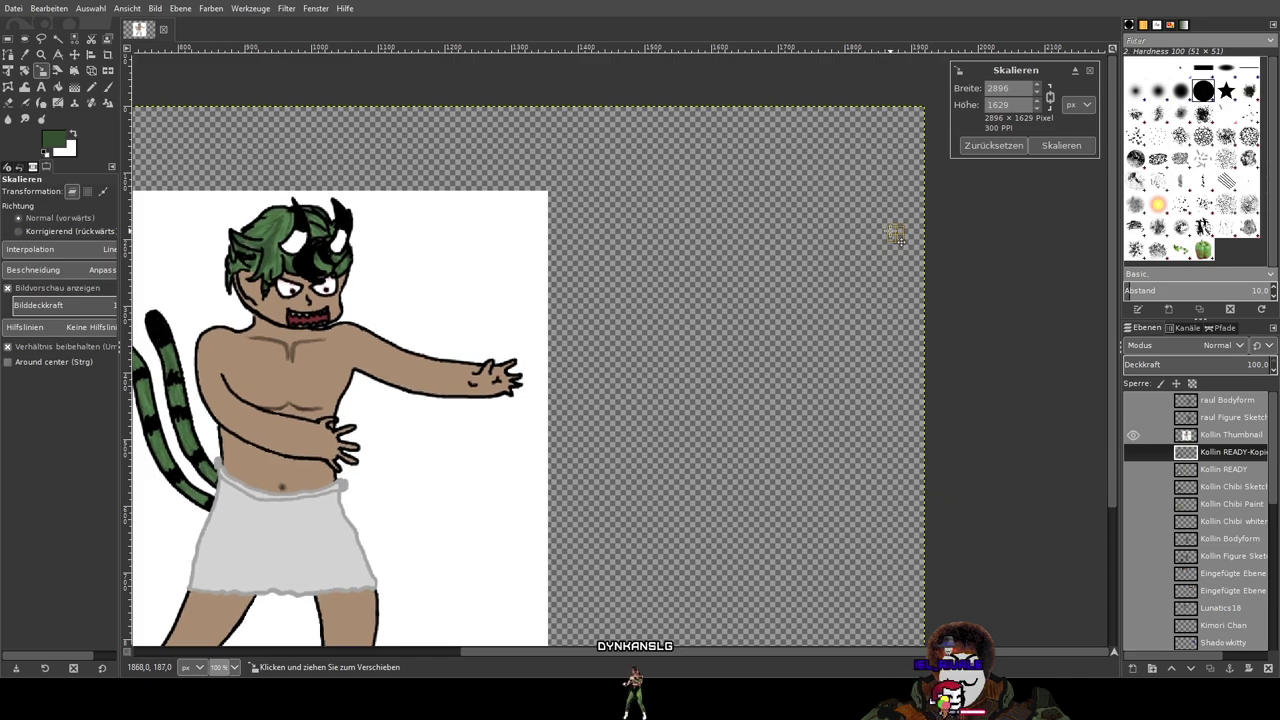
scroll(663, 336, down, 3)
scroll(663, 336, left, 2)
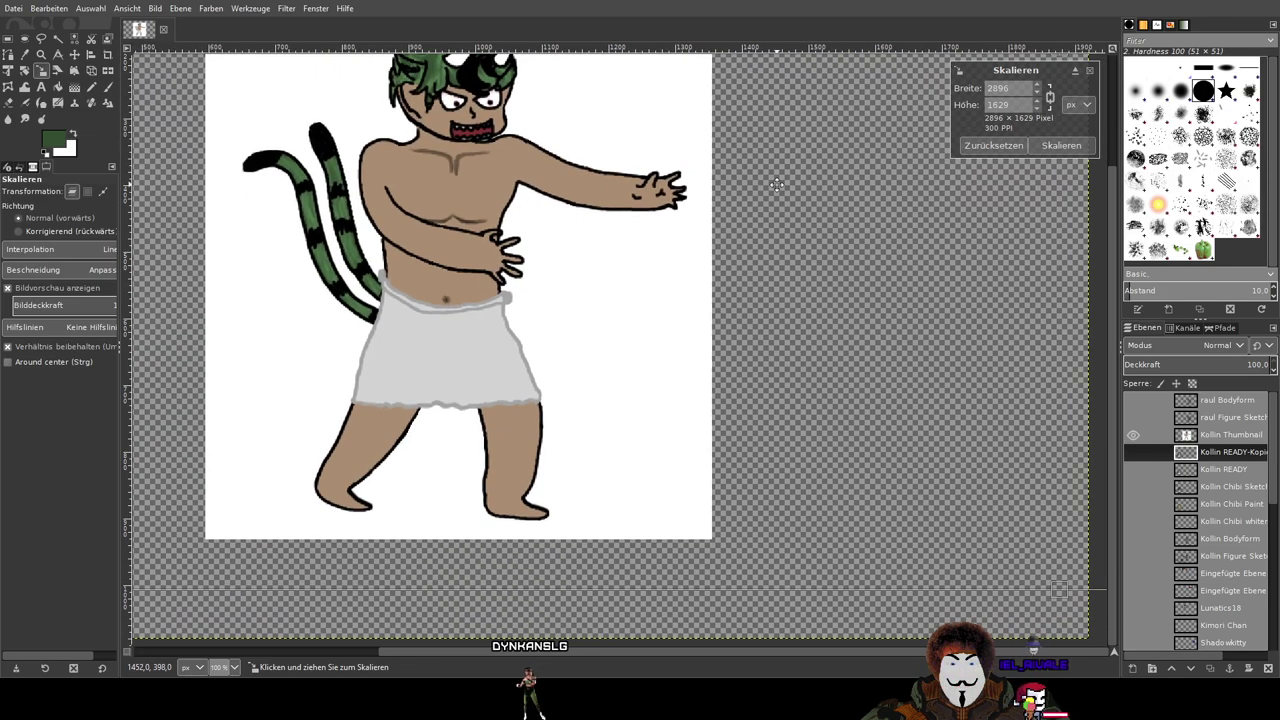
scroll(788, 195, down, 2)
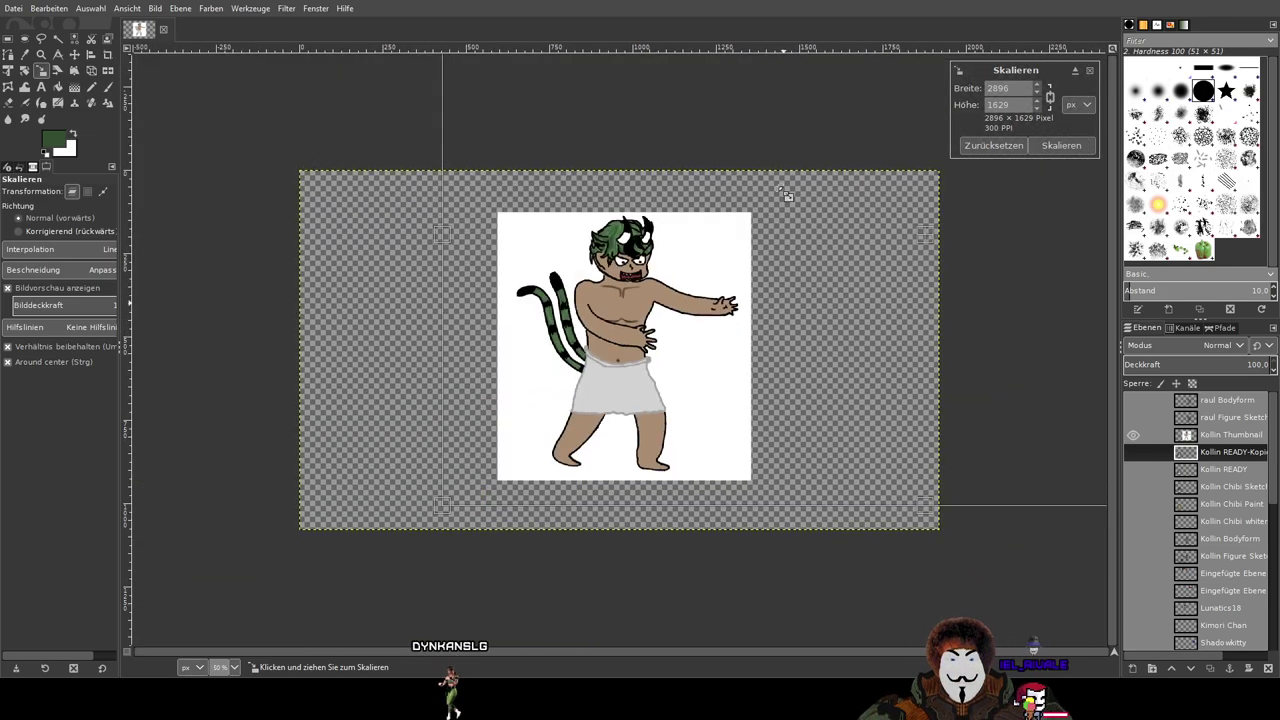
click(1071, 145)
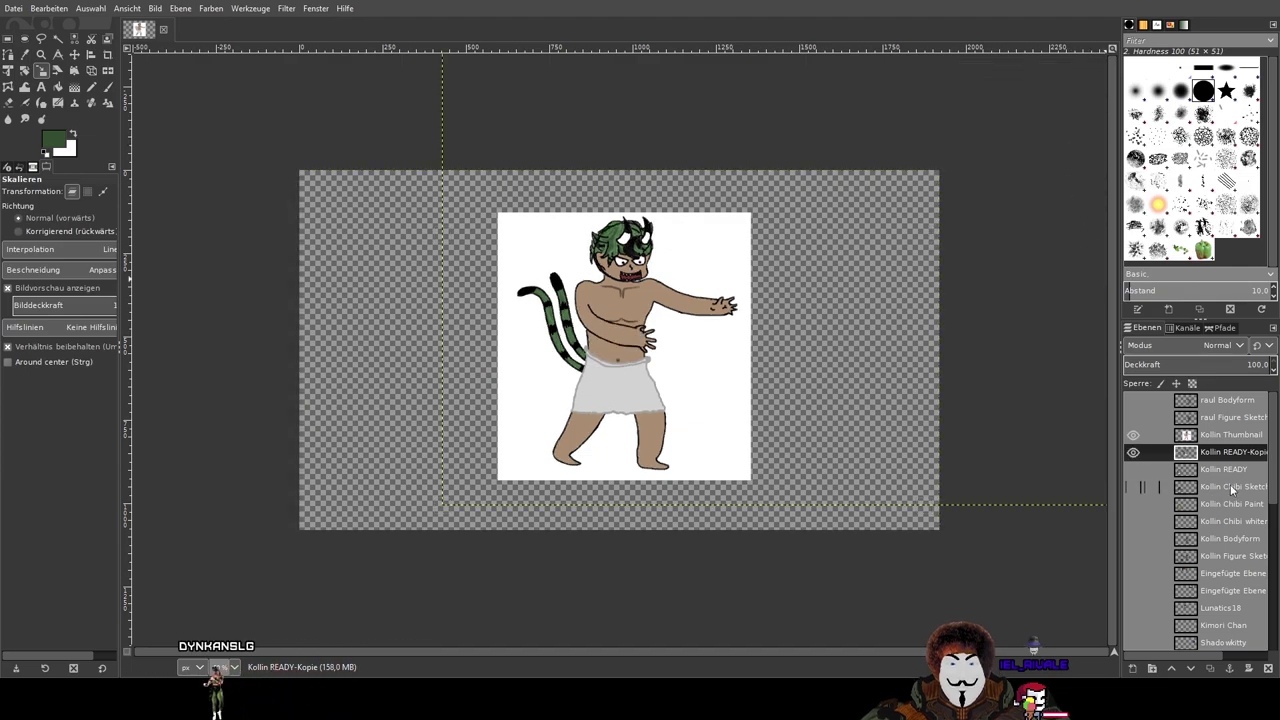
click(1134, 470)
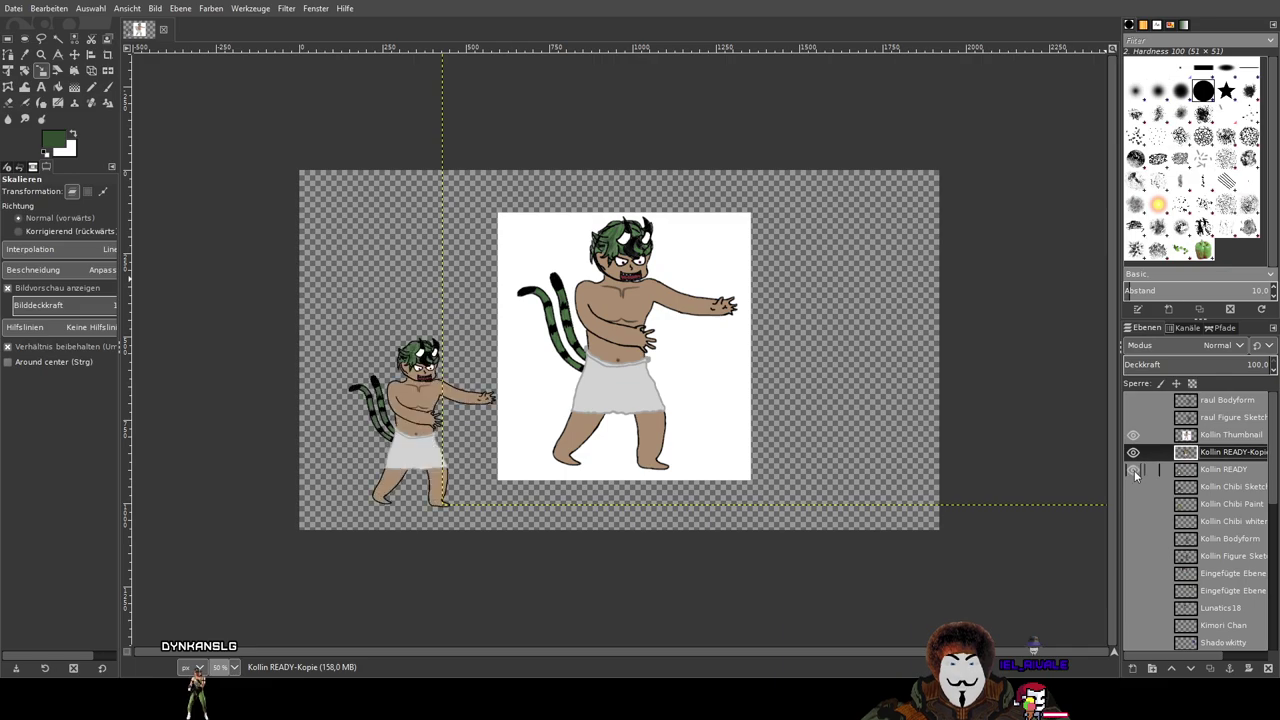
click(1134, 470)
Step: Try moving the Kollin Thumbnail layer sideways off the scaled copy, and undo the move
click(1228, 435)
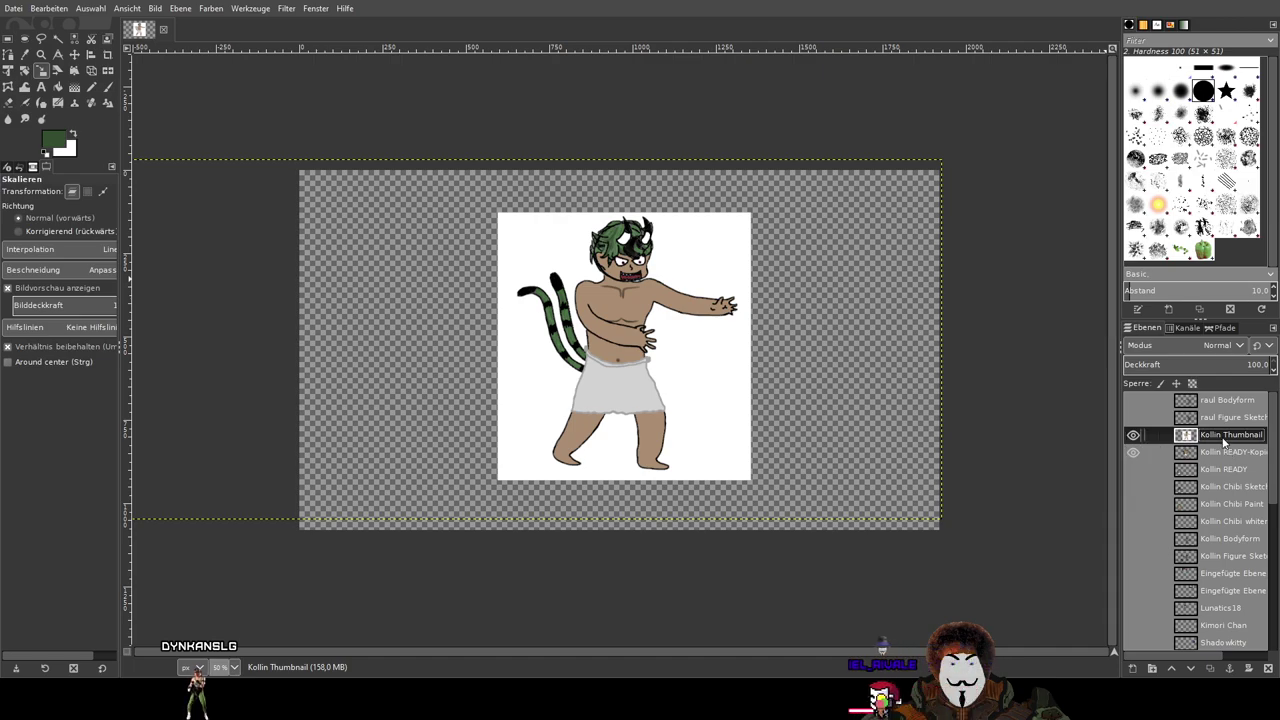
click(1231, 453)
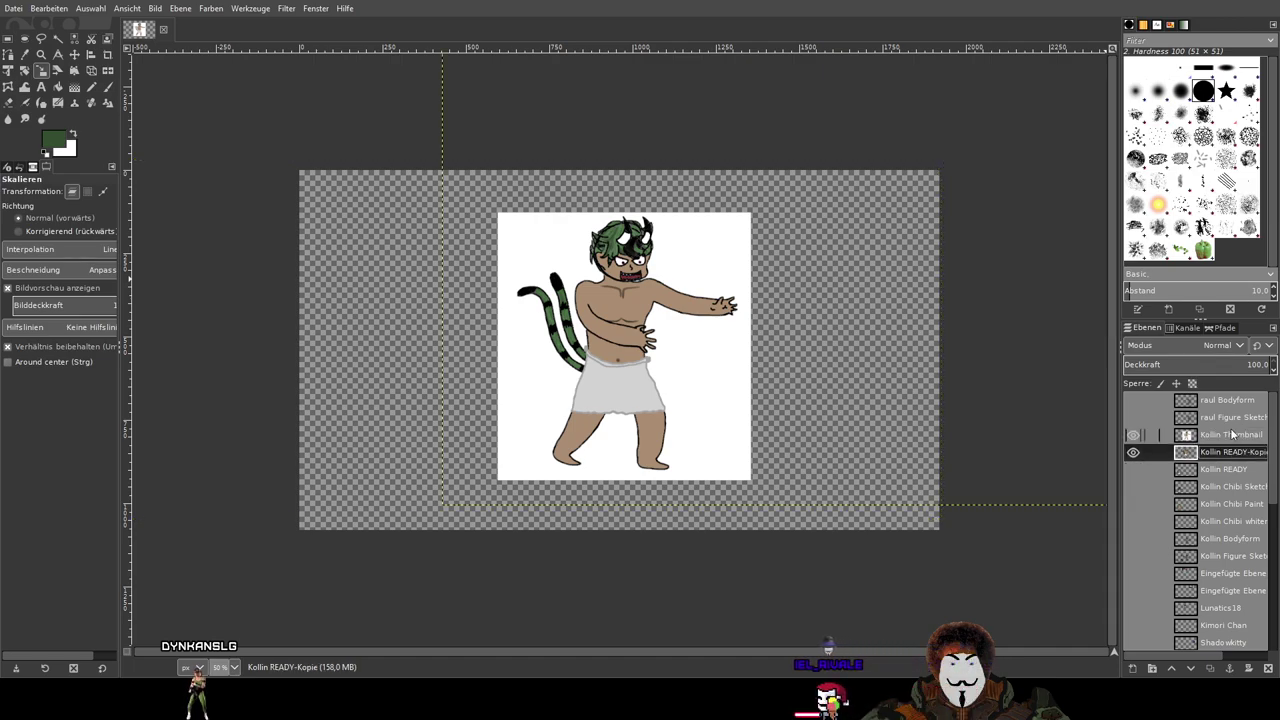
click(1233, 436)
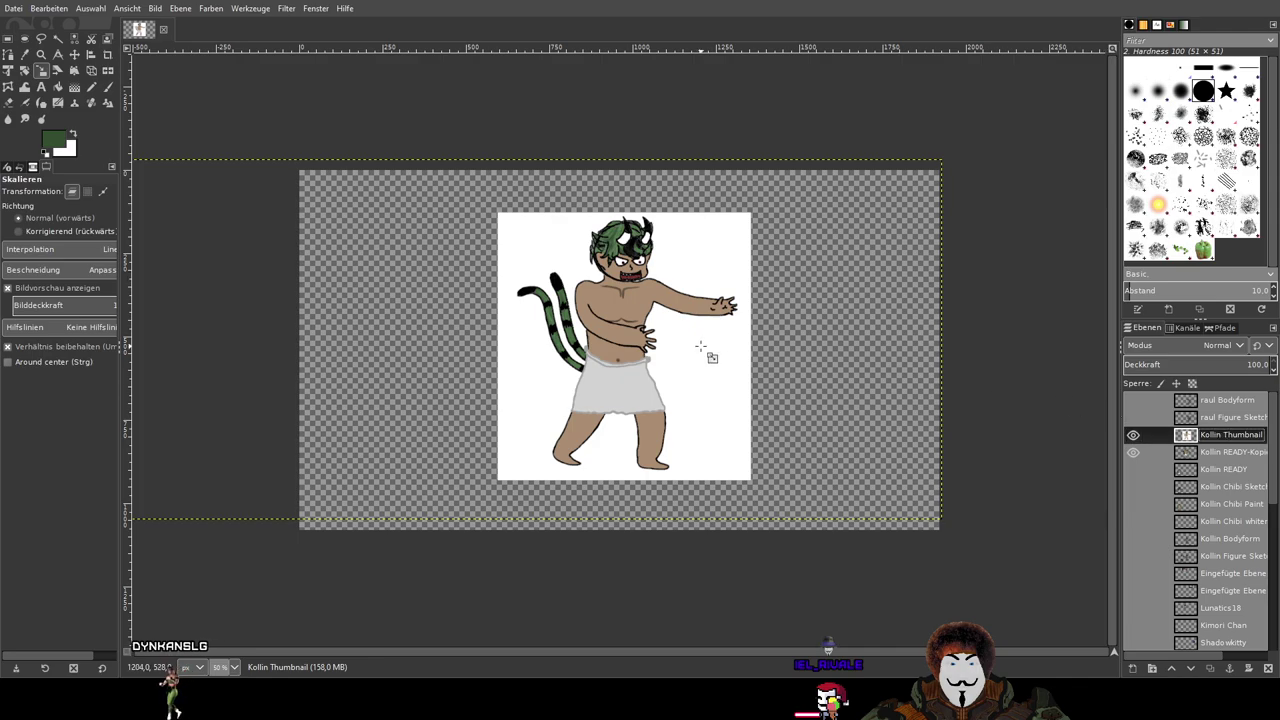
click(60, 55)
click(74, 54)
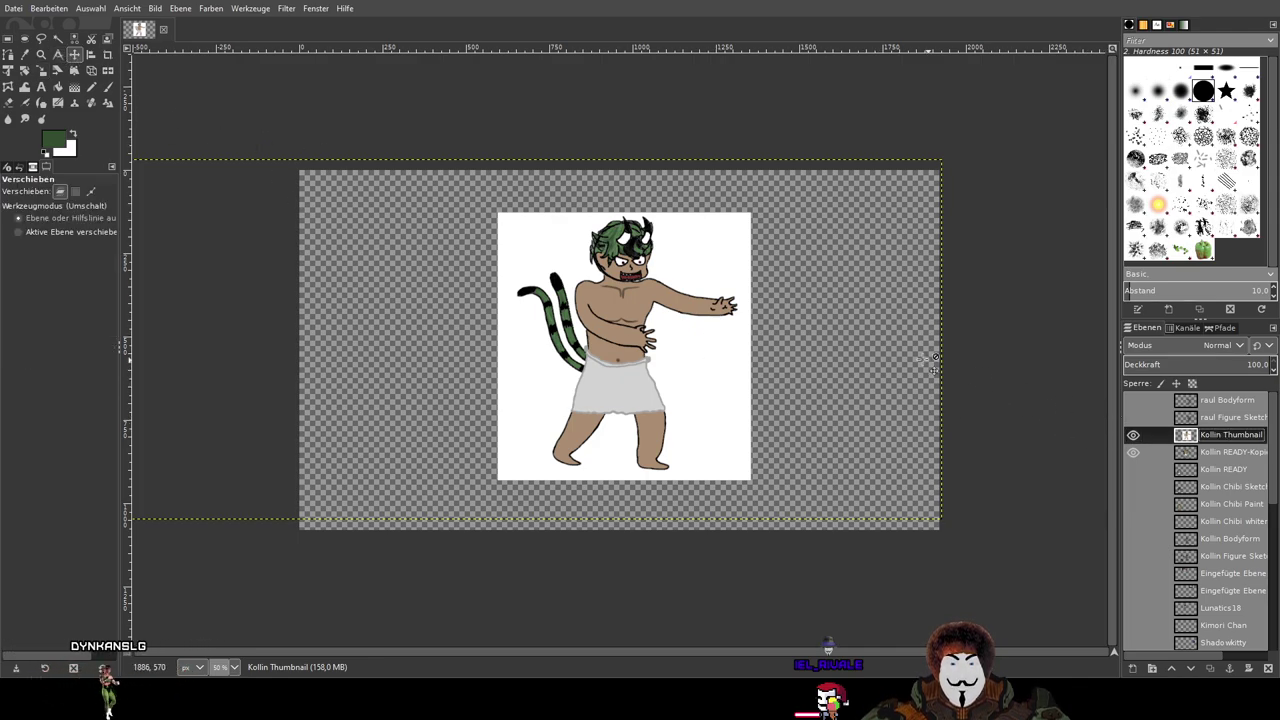
drag(726, 349, 838, 346)
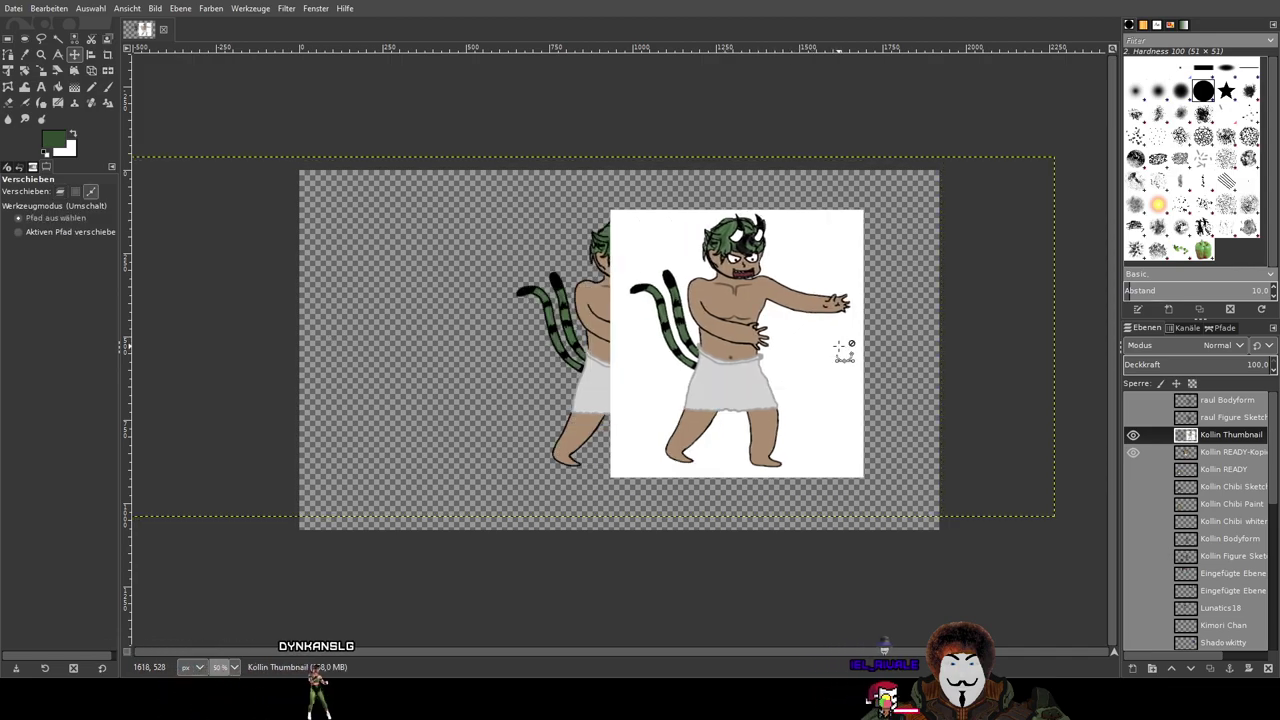
key(ctrl+z)
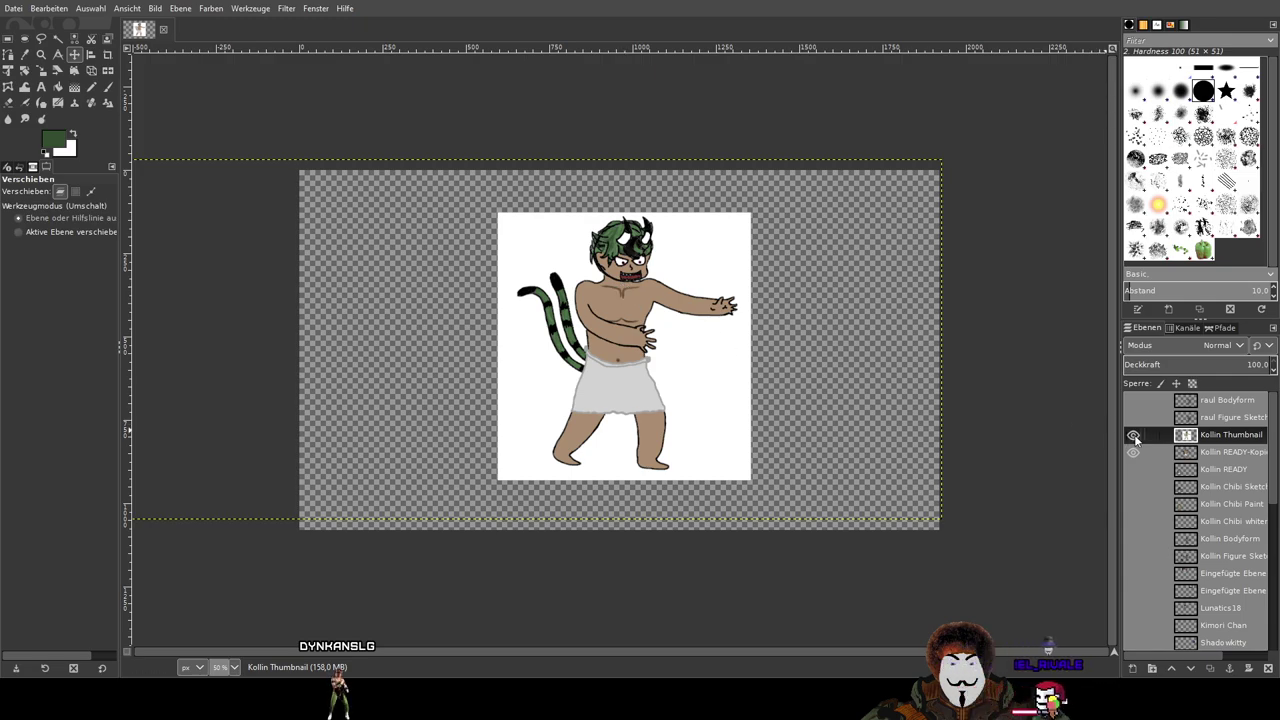
Step: Reorder the layers so that Kollin Thumbnail lies directly below Kollin READY-Kopie
click(1134, 437)
click(1134, 437)
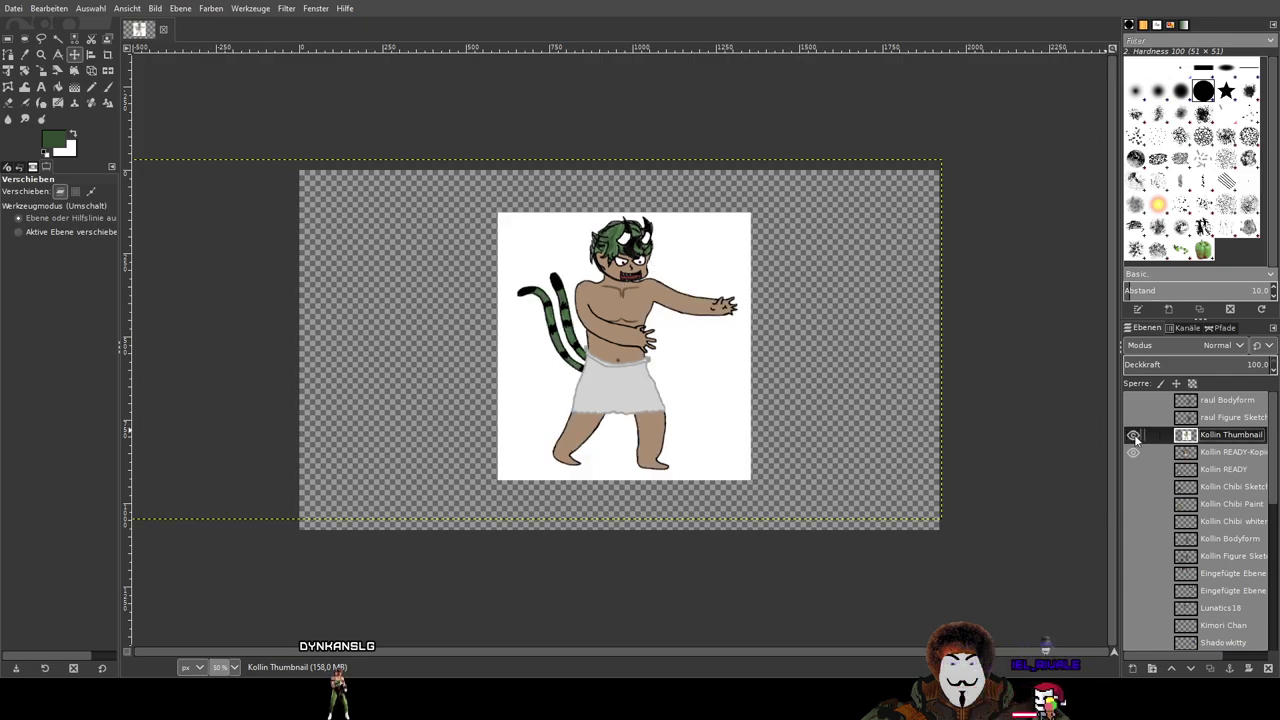
scroll(605, 278, up, 2)
scroll(605, 278, down, 1)
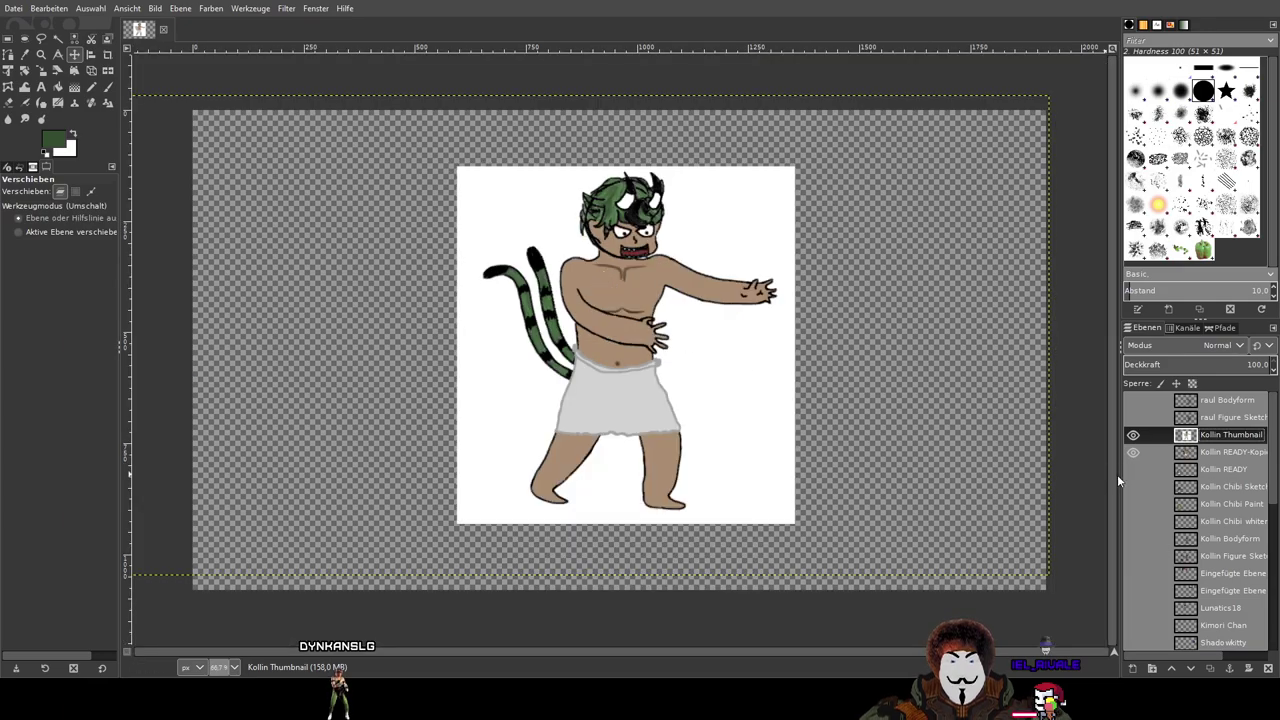
click(1134, 454)
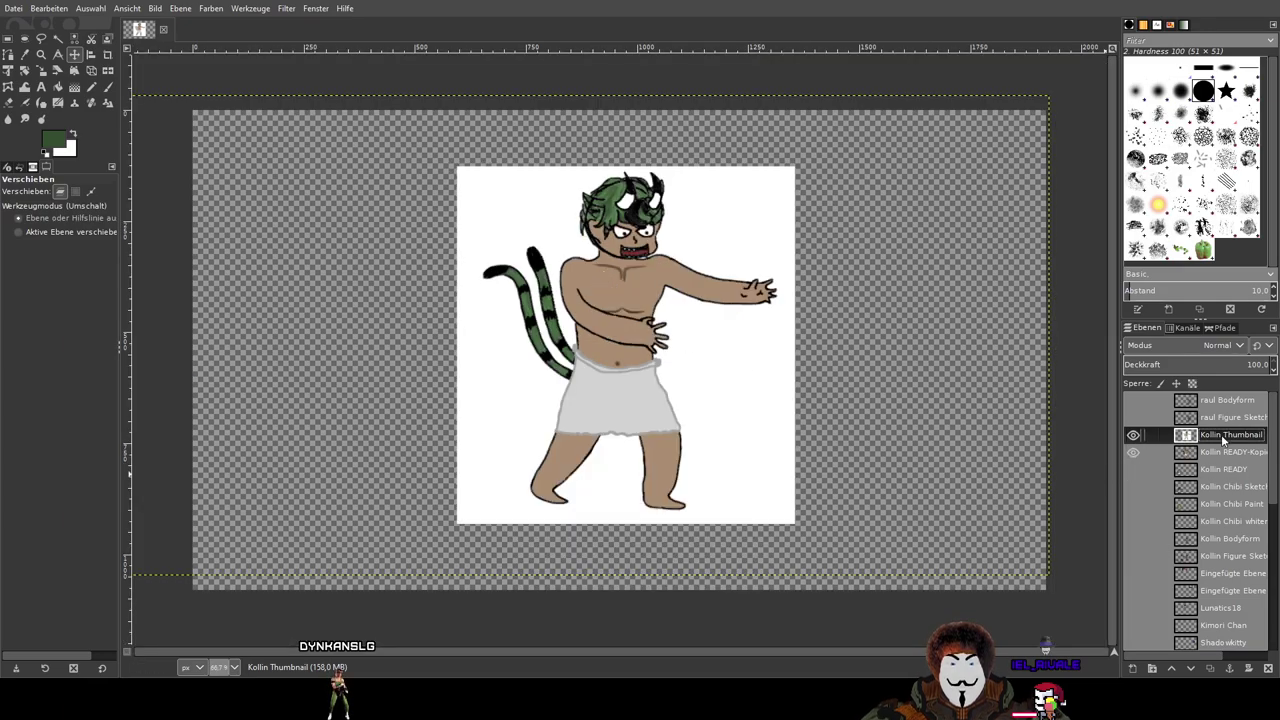
drag(1224, 453, 1220, 463)
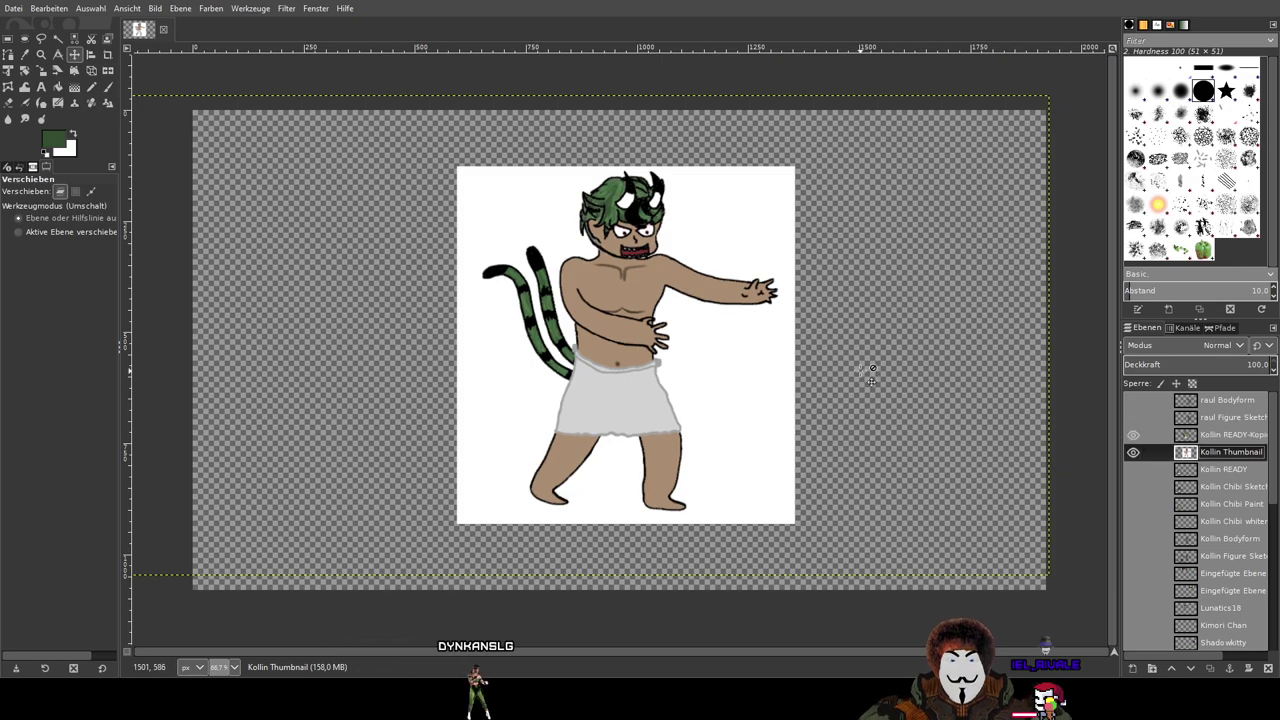
Step: Hide the Kollin READY-Kopie layer and keep Kollin Thumbnail as the active layer
scroll(708, 290, up, 2)
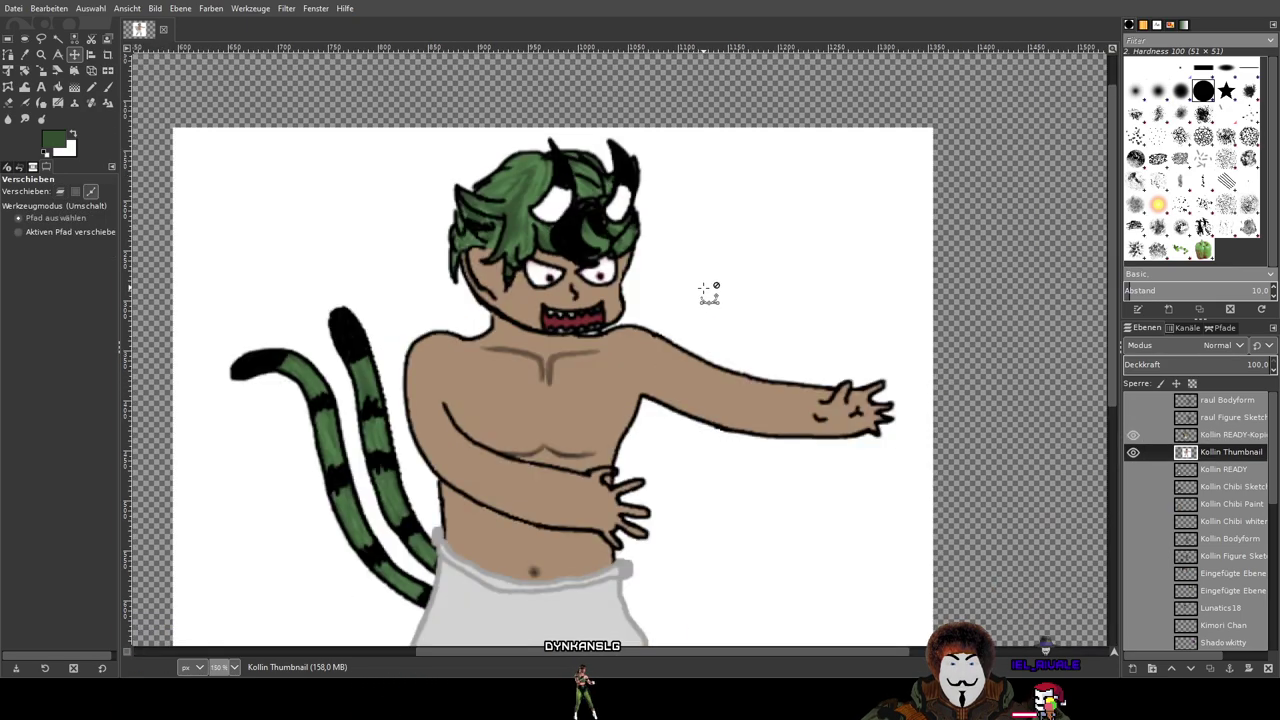
scroll(708, 290, down, 2)
click(1210, 436)
click(1215, 452)
click(1133, 436)
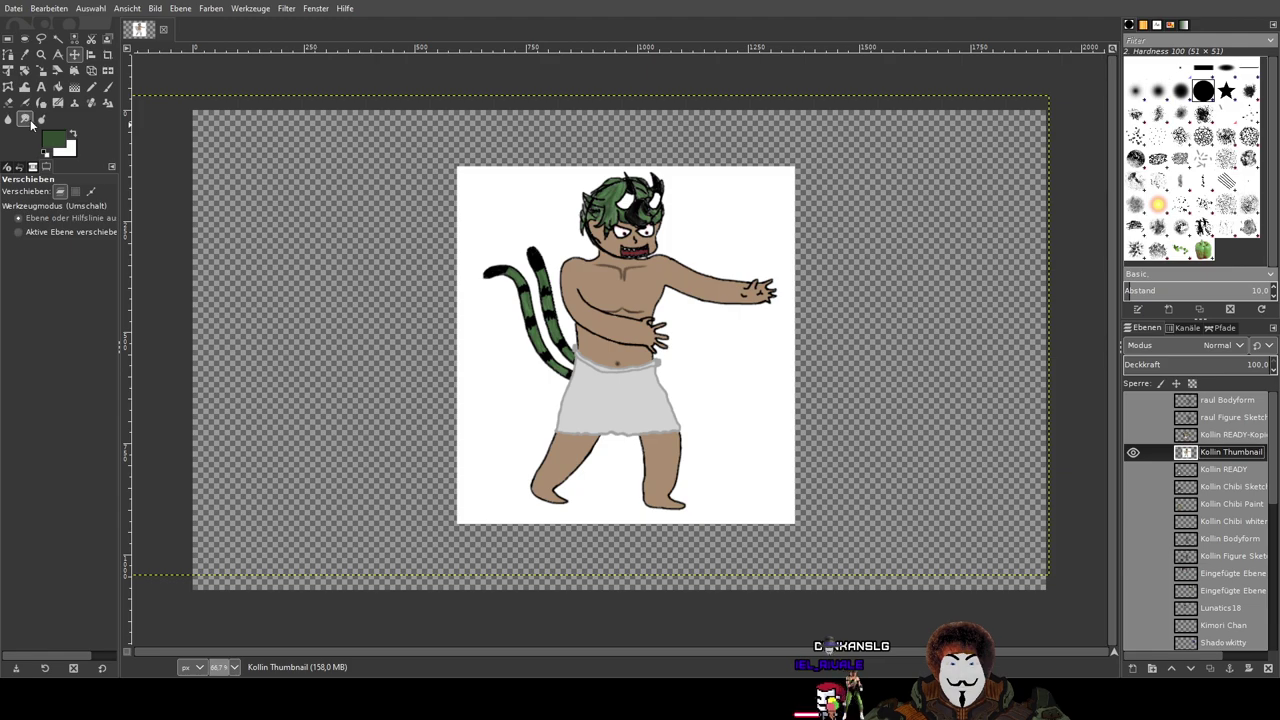
Step: Set up the Pencil with white as foreground colour and a brush size of 54.68
click(73, 135)
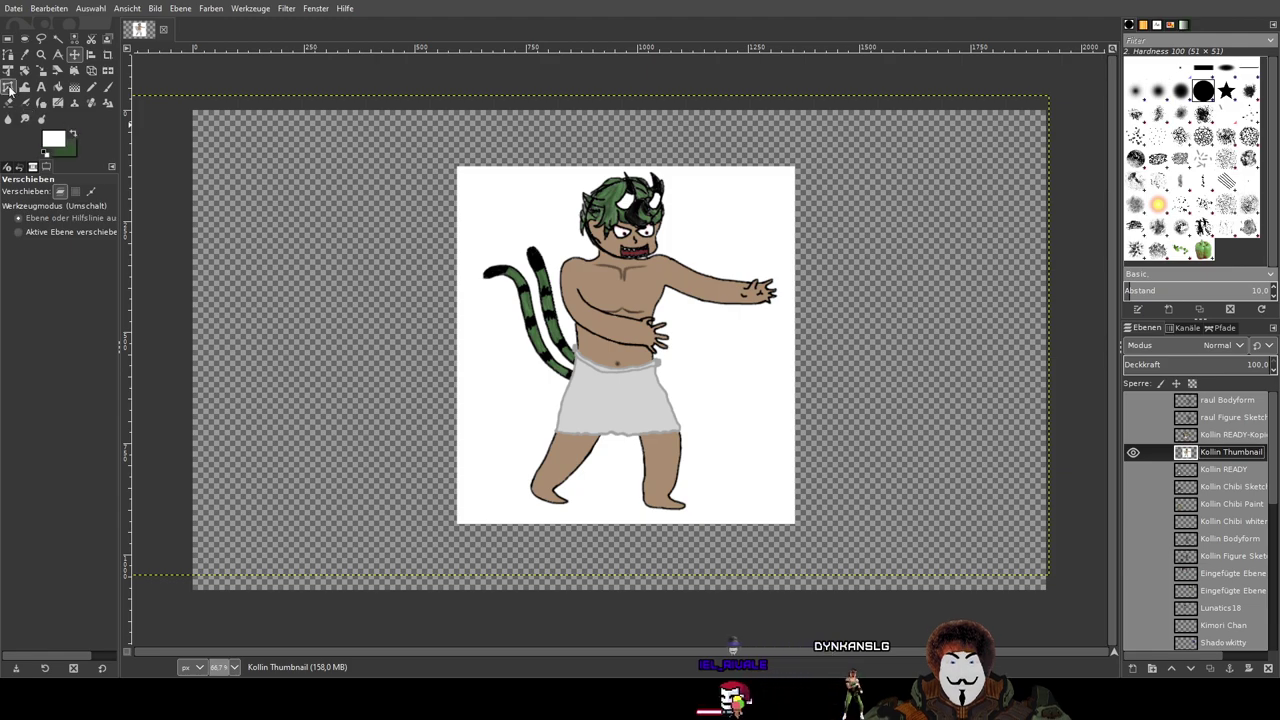
click(93, 88)
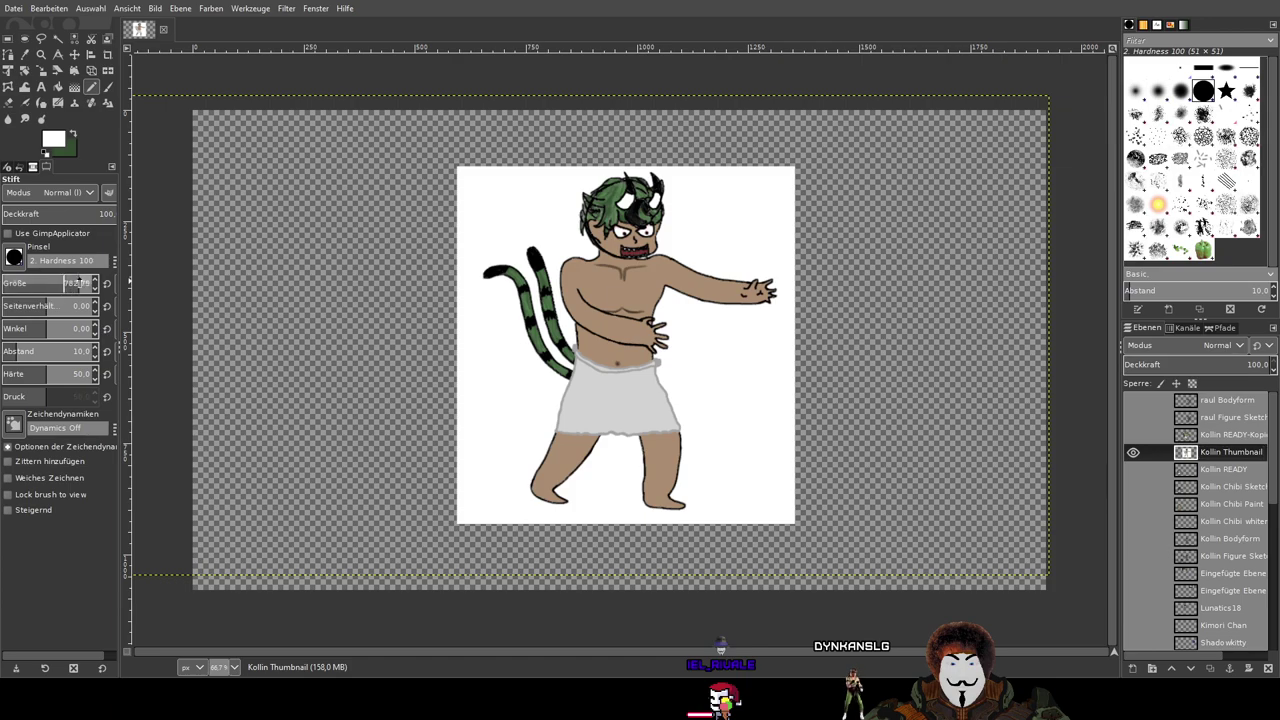
click(35, 284)
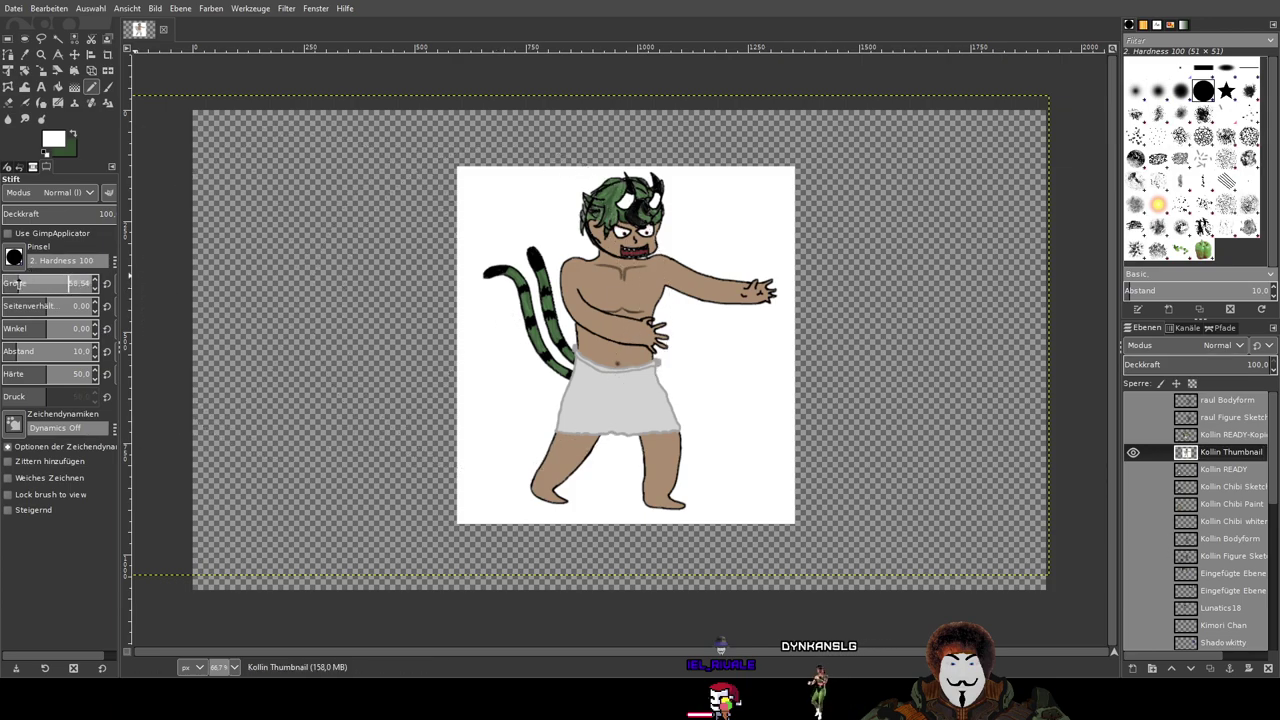
scroll(645, 297, up, 1)
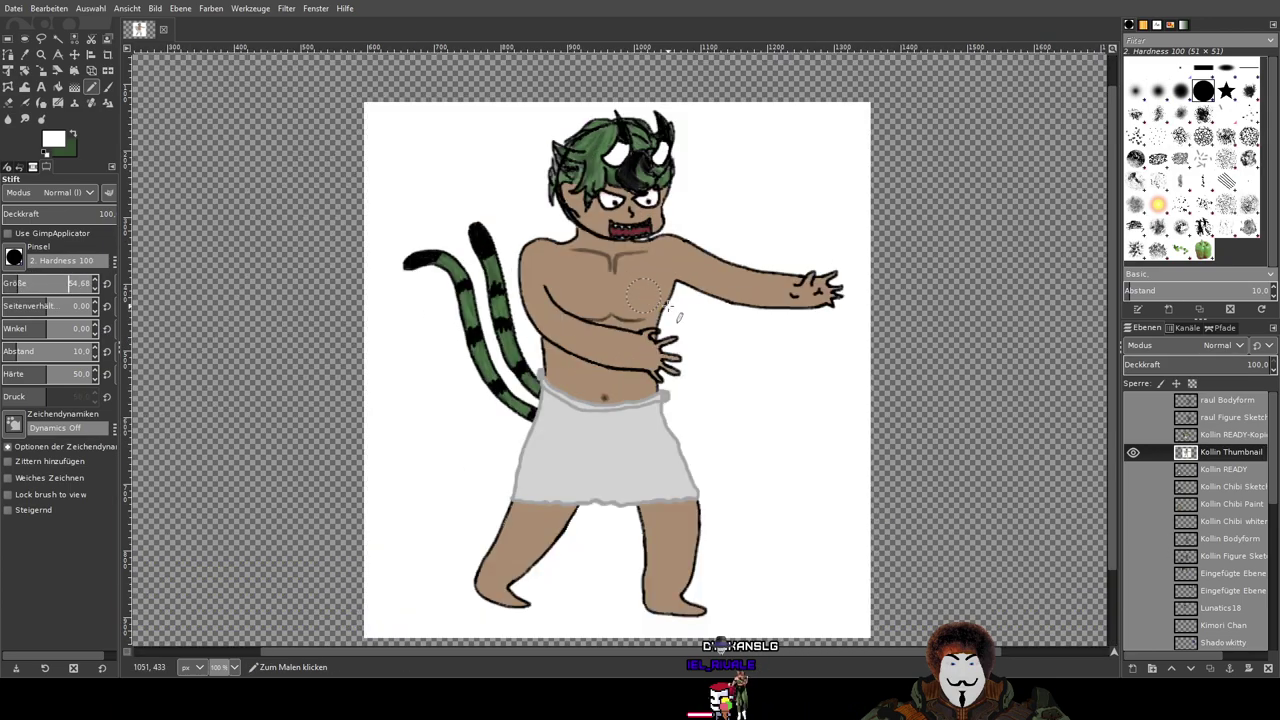
Step: Compare the scaled copy with the thumbnail figure by toggling both layers' visibility, leaving only Kollin Thumbnail shown
click(1131, 435)
click(1132, 450)
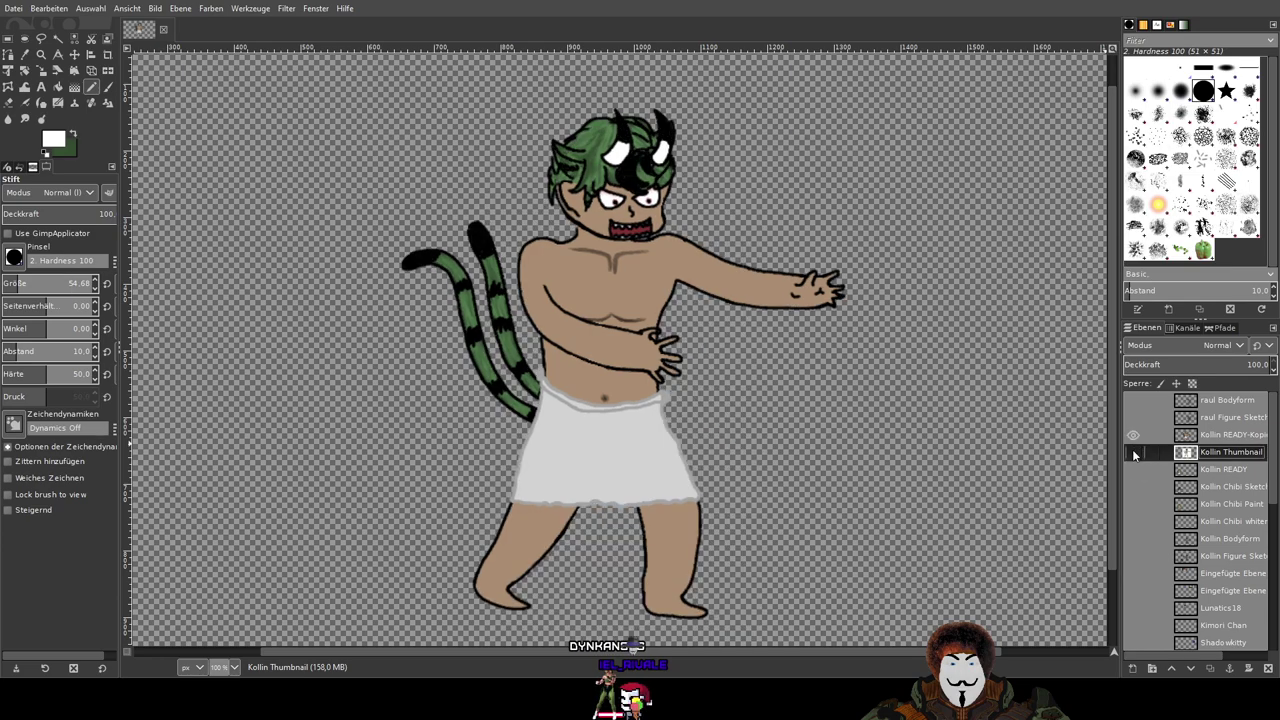
click(1132, 450)
click(1131, 457)
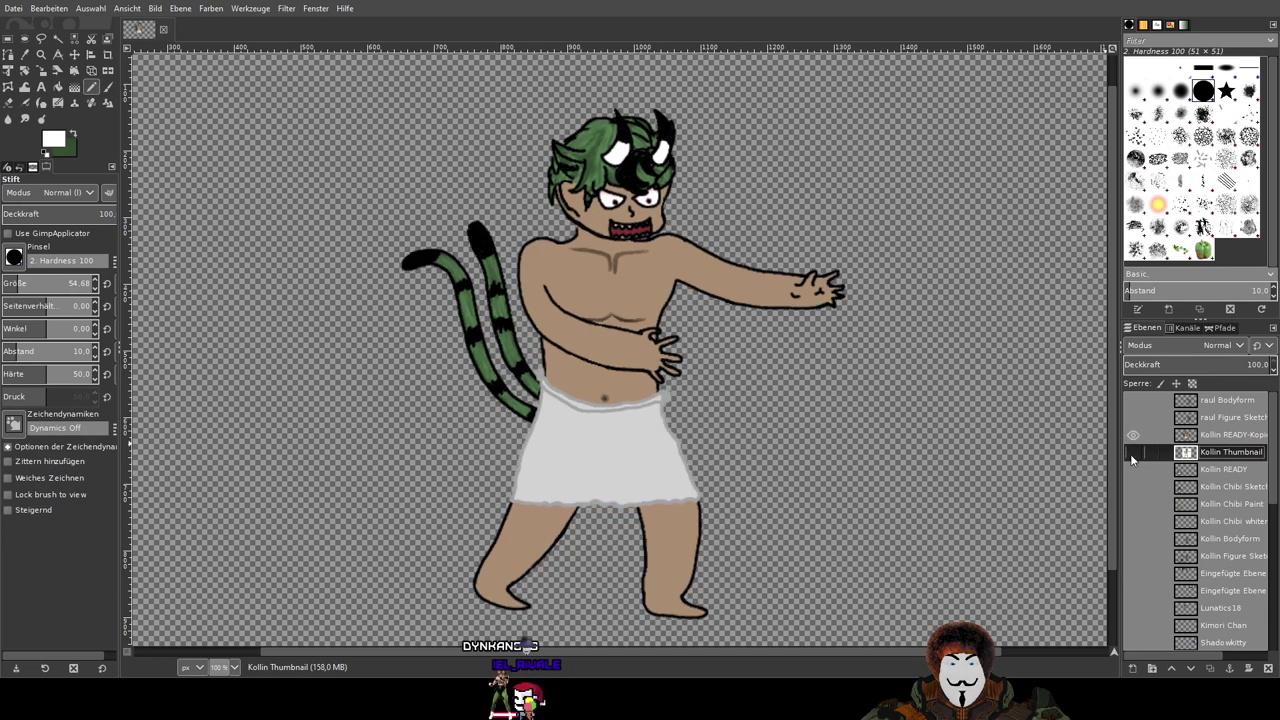
click(1133, 436)
click(1133, 451)
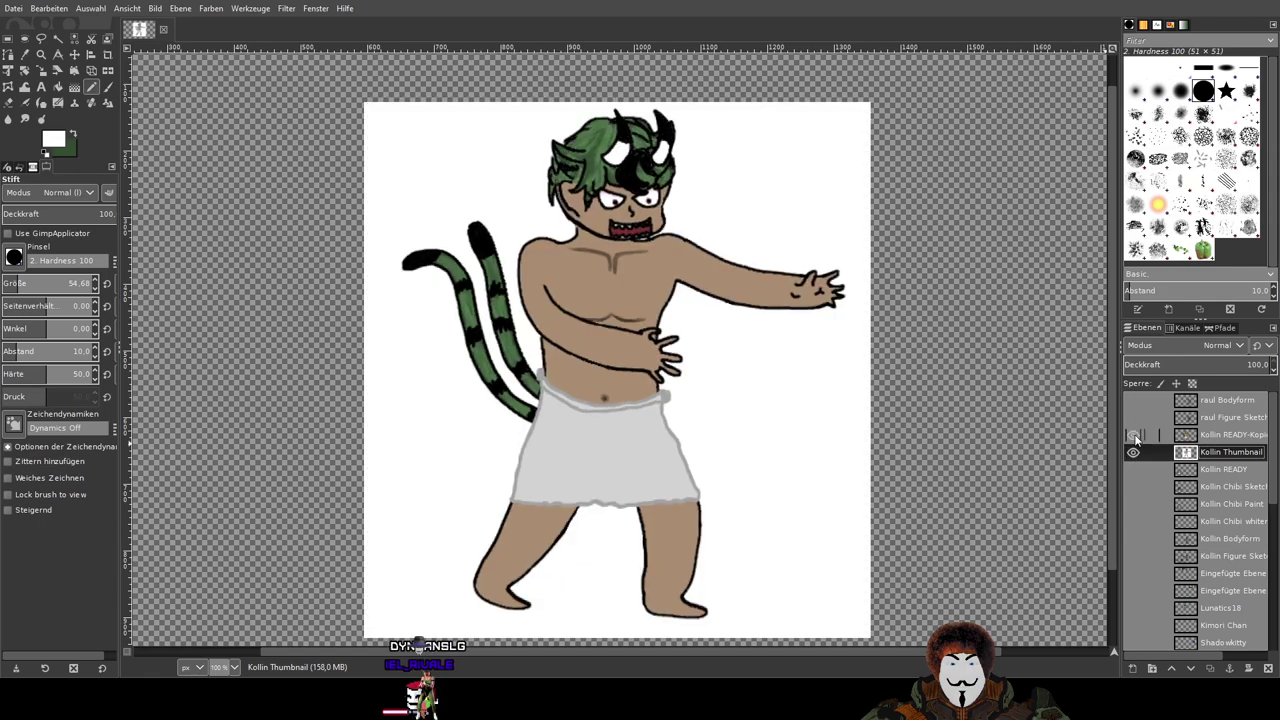
click(1135, 437)
click(1135, 437)
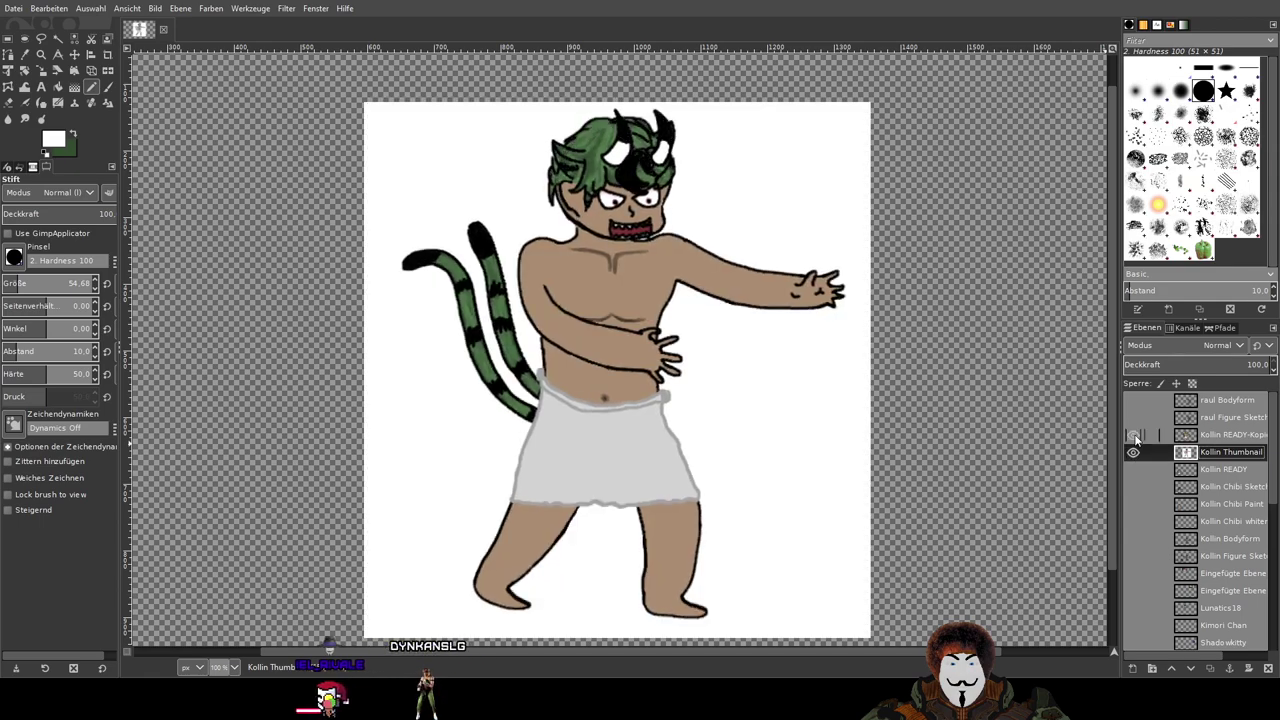
click(1135, 437)
click(1135, 437)
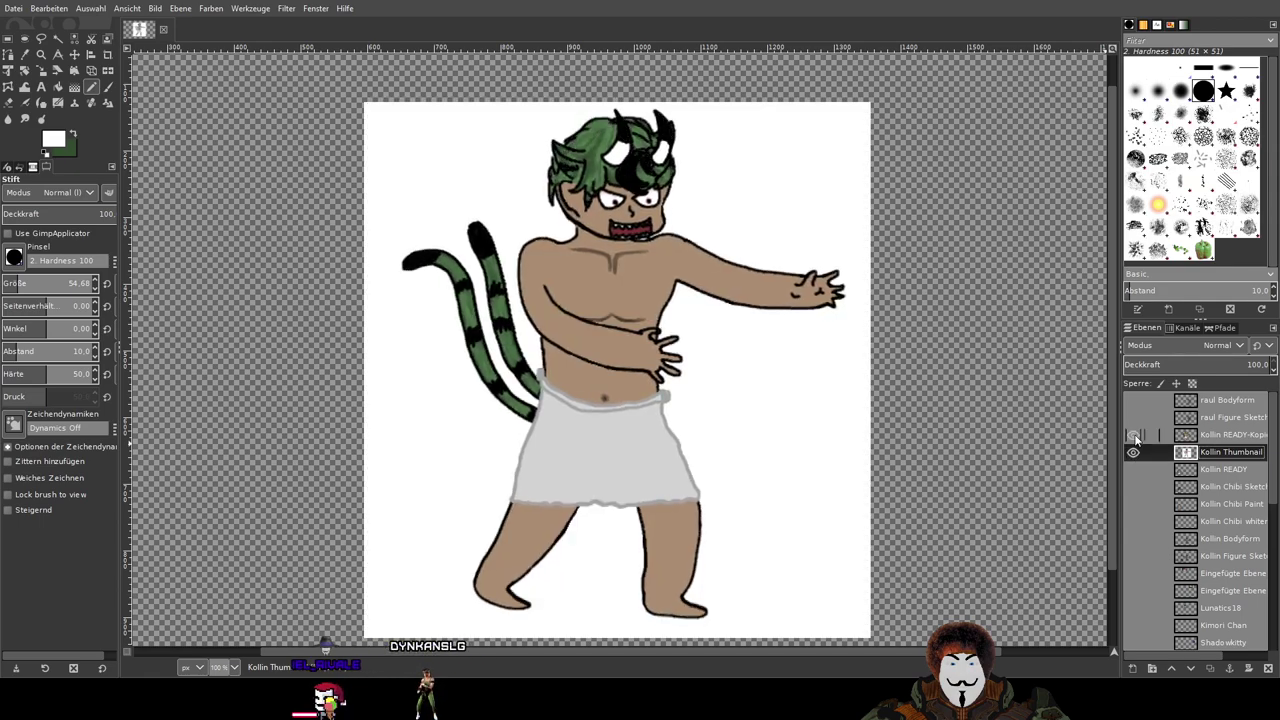
click(1135, 437)
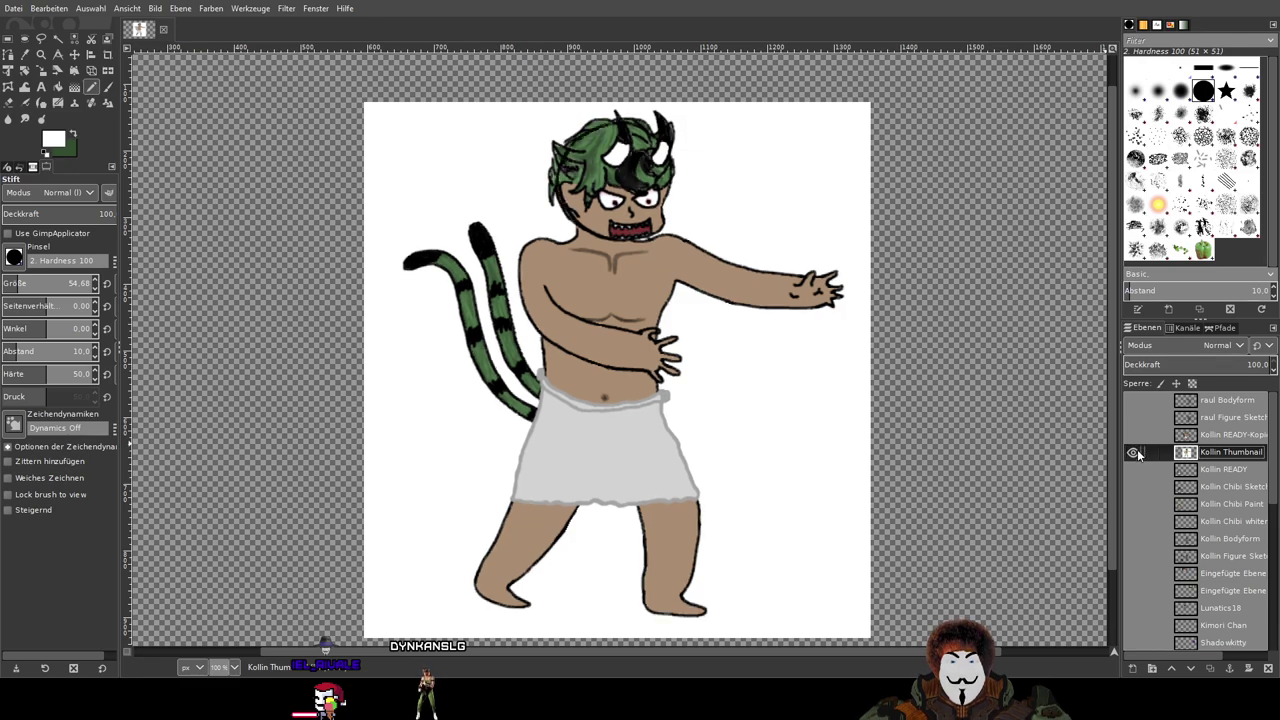
Step: Paint over the old figure's head, shoulders and tails in white on the Kollin Thumbnail layer
drag(535, 216, 555, 292)
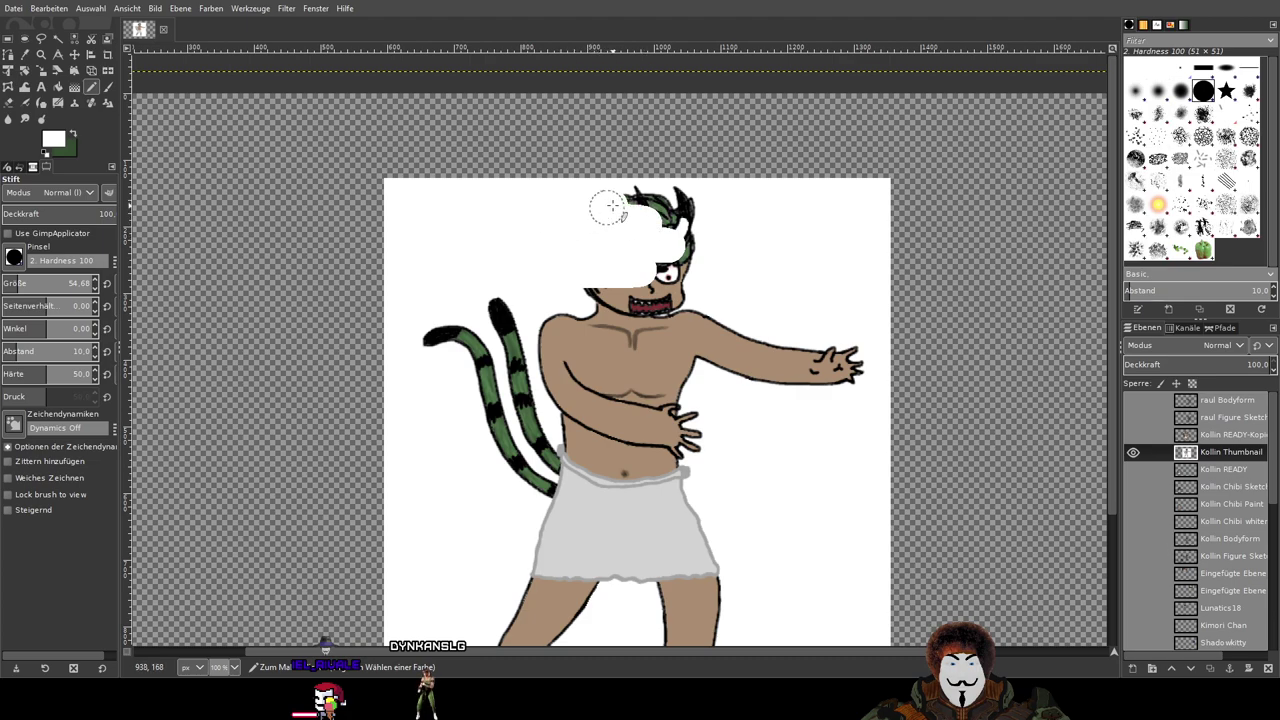
drag(683, 197, 694, 235)
mouse_move(627, 274)
mouse_down()
mouse_move(502, 279)
mouse_move(685, 302)
mouse_move(537, 313)
mouse_move(694, 318)
mouse_move(588, 330)
mouse_move(755, 326)
mouse_move(592, 344)
mouse_up()
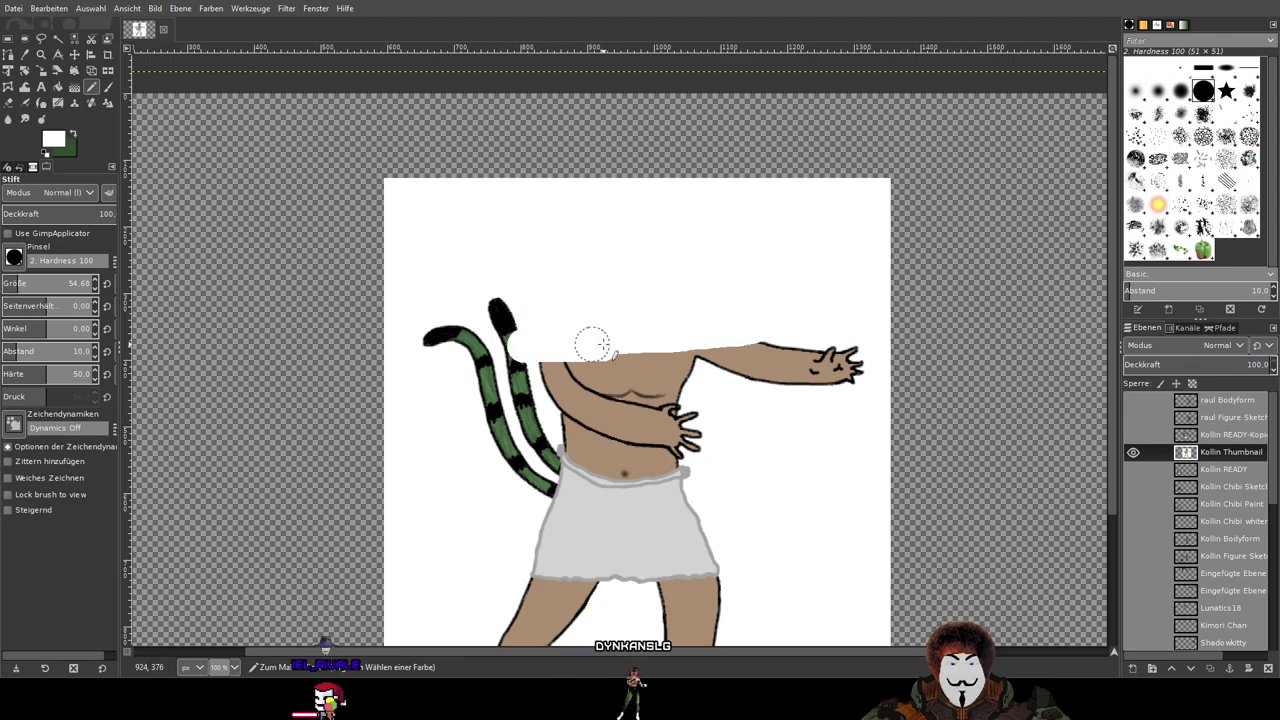
mouse_move(502, 300)
mouse_down()
mouse_move(523, 386)
mouse_move(495, 347)
mouse_move(429, 334)
mouse_move(488, 356)
mouse_move(499, 440)
mouse_move(525, 424)
mouse_up()
mouse_move(471, 370)
mouse_down()
mouse_move(522, 476)
mouse_move(559, 414)
mouse_up()
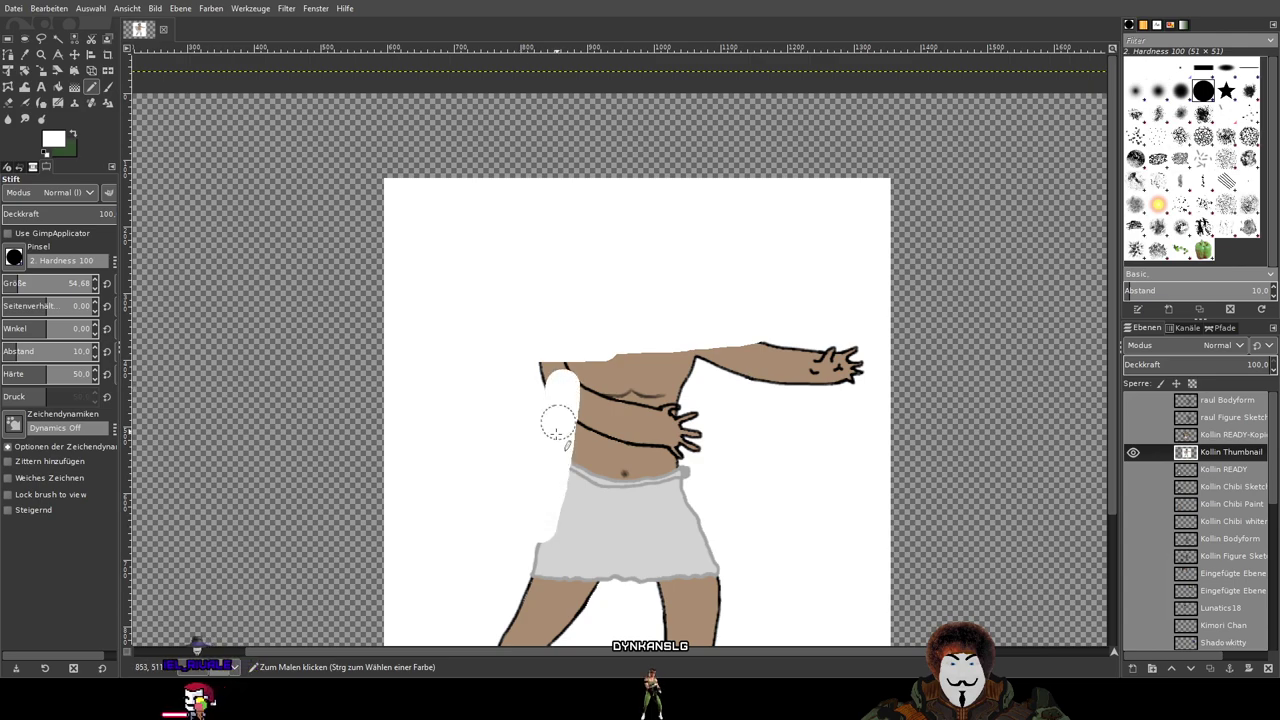
Step: Cover the remaining arms, torso, skirt and legs of the old thumbnail figure with white
mouse_move(597, 343)
mouse_down()
mouse_move(645, 339)
mouse_move(607, 402)
mouse_move(631, 421)
mouse_move(685, 348)
mouse_move(756, 299)
mouse_move(745, 335)
mouse_move(759, 374)
mouse_move(740, 385)
mouse_move(784, 378)
mouse_move(808, 342)
mouse_move(851, 360)
mouse_up()
drag(777, 451, 785, 268)
mouse_move(708, 229)
mouse_down()
mouse_move(690, 258)
mouse_move(725, 255)
mouse_move(707, 240)
mouse_move(539, 262)
mouse_move(719, 267)
mouse_move(528, 284)
mouse_move(705, 285)
mouse_move(557, 310)
mouse_move(626, 314)
mouse_move(720, 345)
mouse_move(523, 354)
mouse_move(762, 350)
mouse_move(501, 384)
mouse_move(747, 385)
mouse_move(562, 390)
mouse_move(762, 396)
mouse_move(506, 404)
mouse_move(650, 410)
mouse_move(623, 438)
mouse_move(714, 421)
mouse_up()
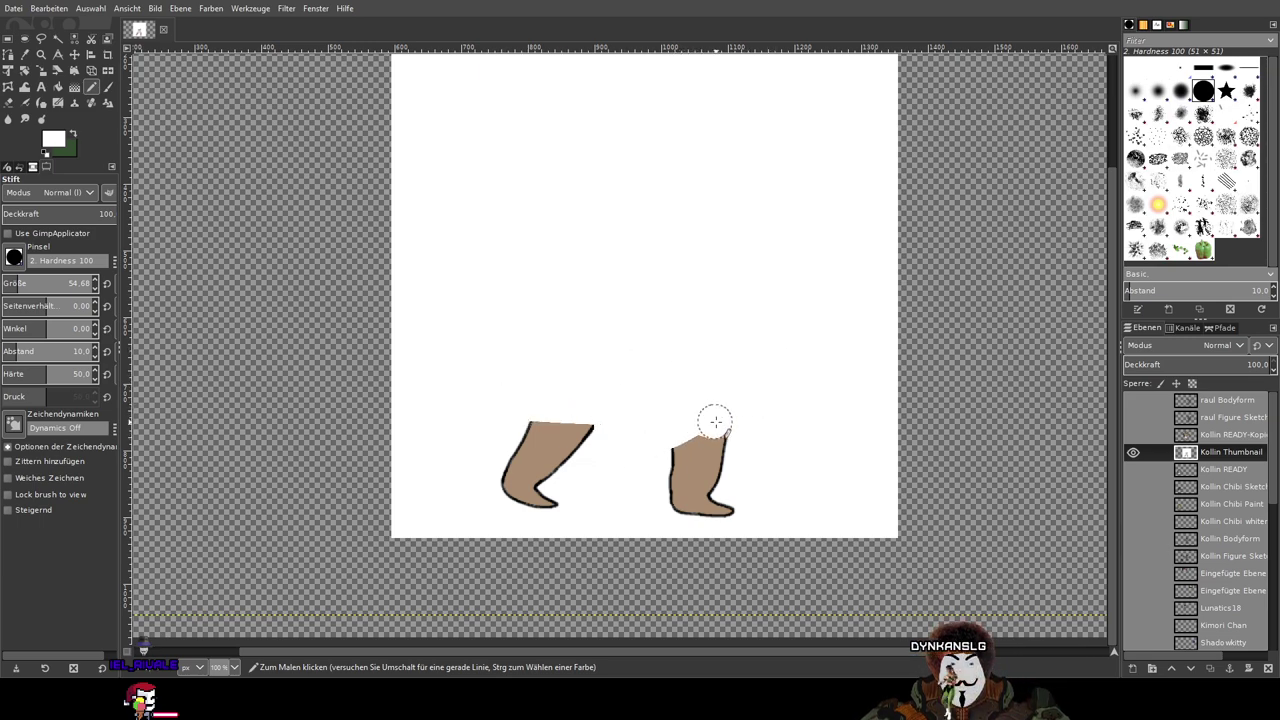
mouse_move(727, 486)
mouse_down()
mouse_move(707, 509)
mouse_move(676, 501)
mouse_move(674, 463)
mouse_move(691, 435)
mouse_move(699, 494)
mouse_move(661, 449)
mouse_move(589, 423)
mouse_move(522, 426)
mouse_move(513, 499)
mouse_move(564, 493)
mouse_move(574, 440)
mouse_move(542, 483)
mouse_up()
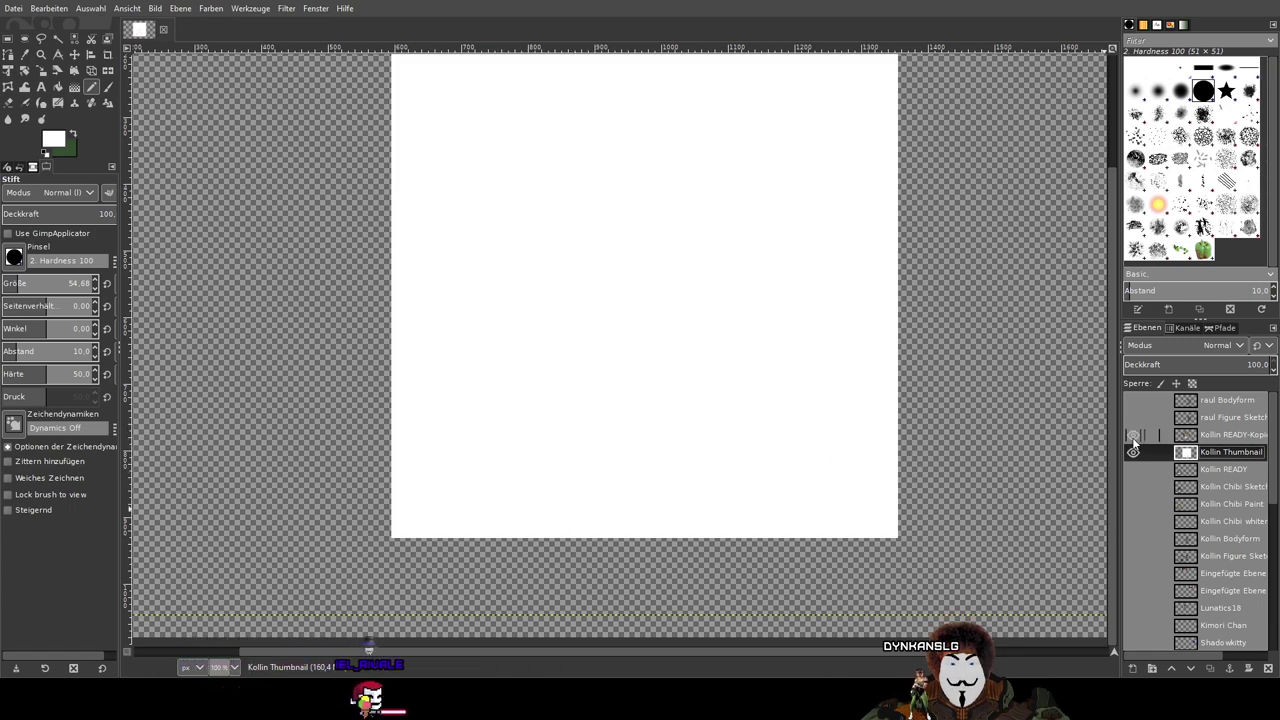
Step: Show the Kollin READY-Kopie layer again and create a new layer from the visible image directly above it
click(1133, 434)
scroll(886, 417, up, 3)
scroll(880, 371, down, 1)
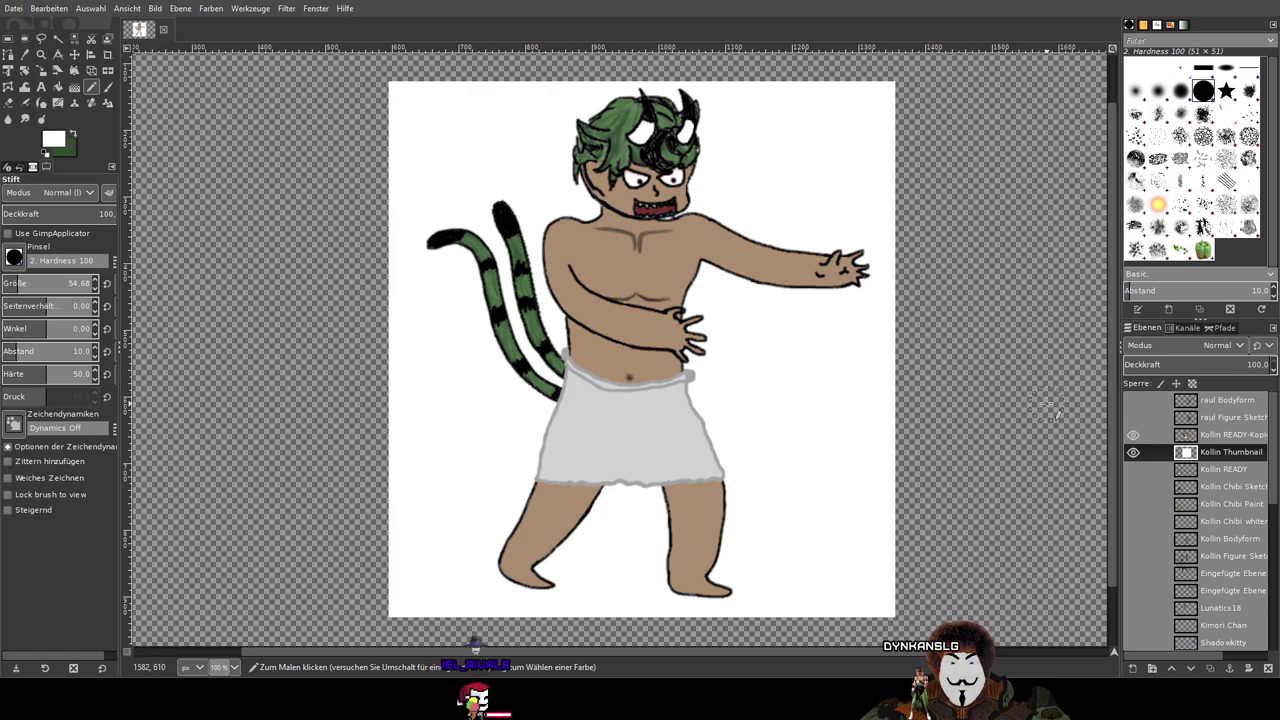
click(1229, 437)
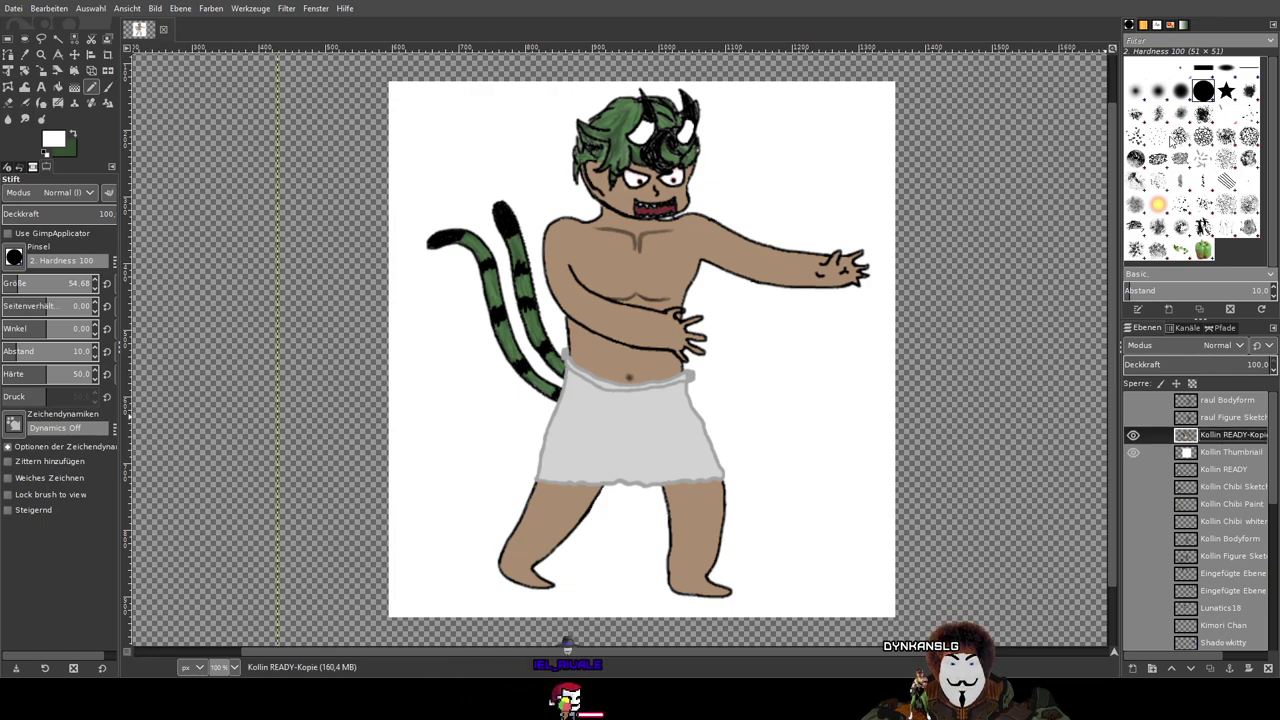
key(ctrl+shift+v)
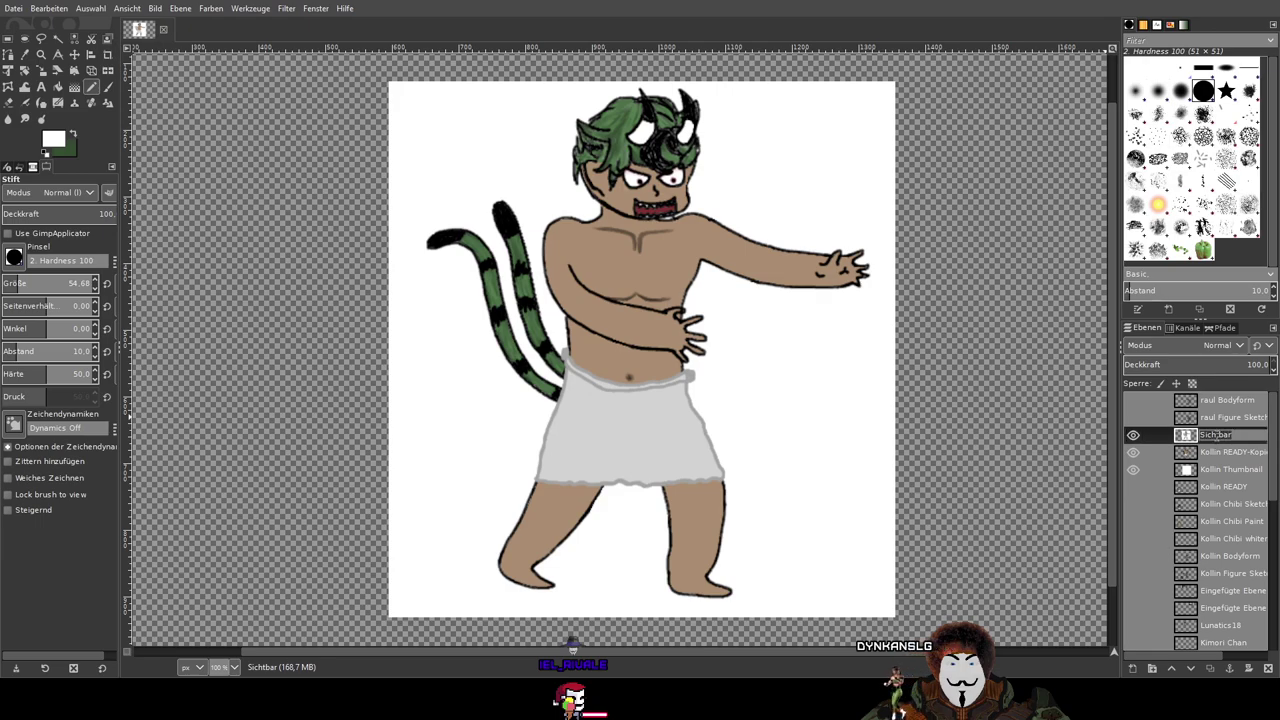
Step: Rename the newly created visible-image layer as "Kollin Thumbnail FIXED"
text(Kollin Thumbnail)
key(Return)
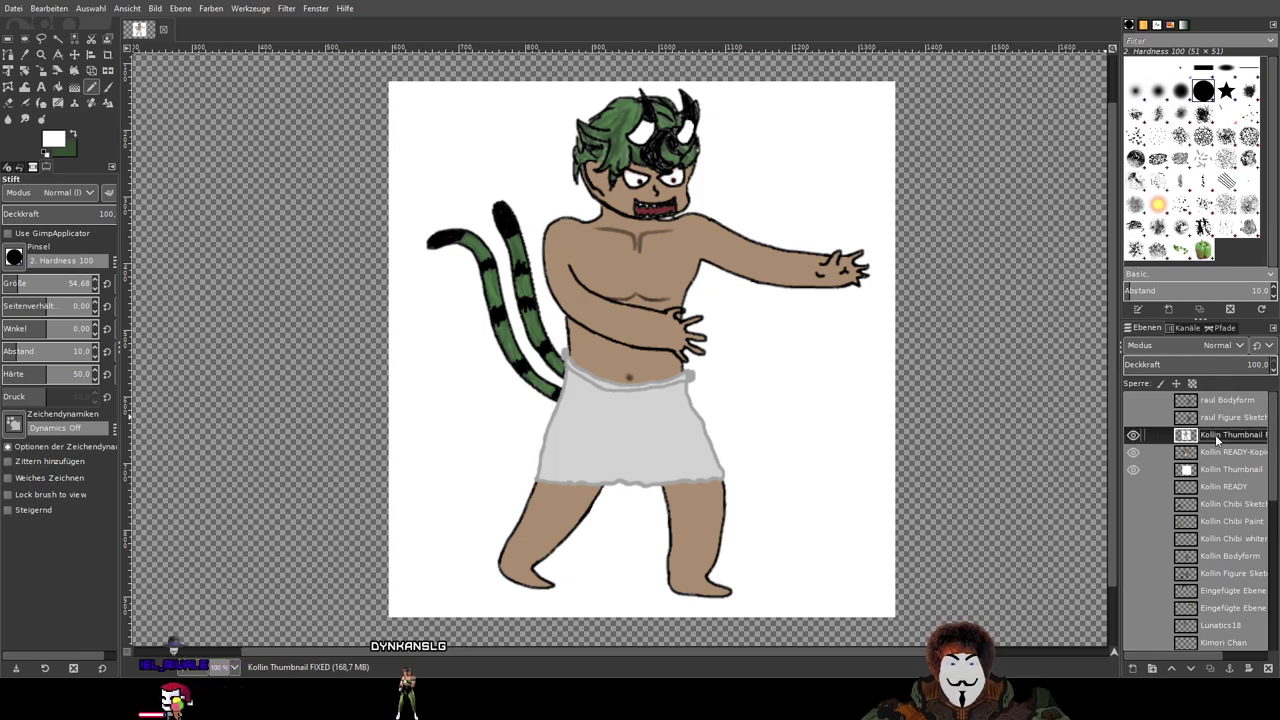
mouse_move(1192, 651)
mouse_down()
mouse_move(1265, 660)
mouse_move(1194, 652)
mouse_up()
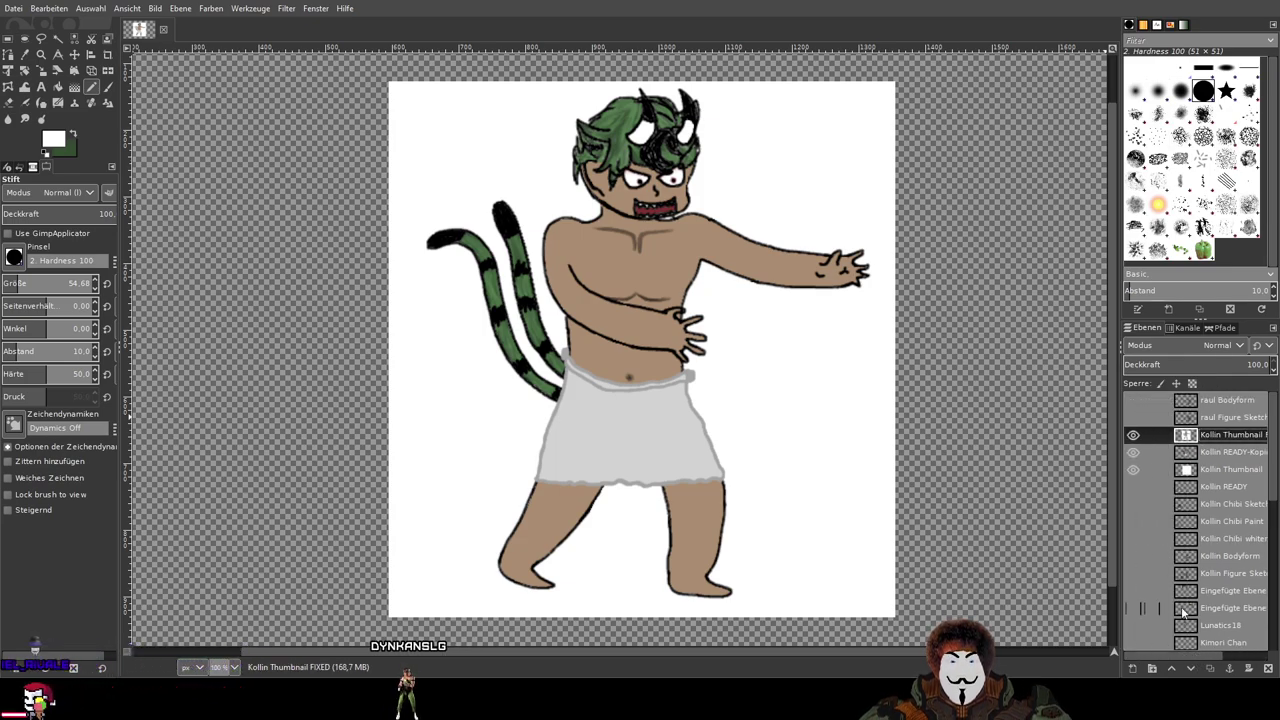
Step: Hide and delete the Kollin READY-Kopie layer and the old Kollin Thumbnail layer
click(1134, 451)
click(1136, 469)
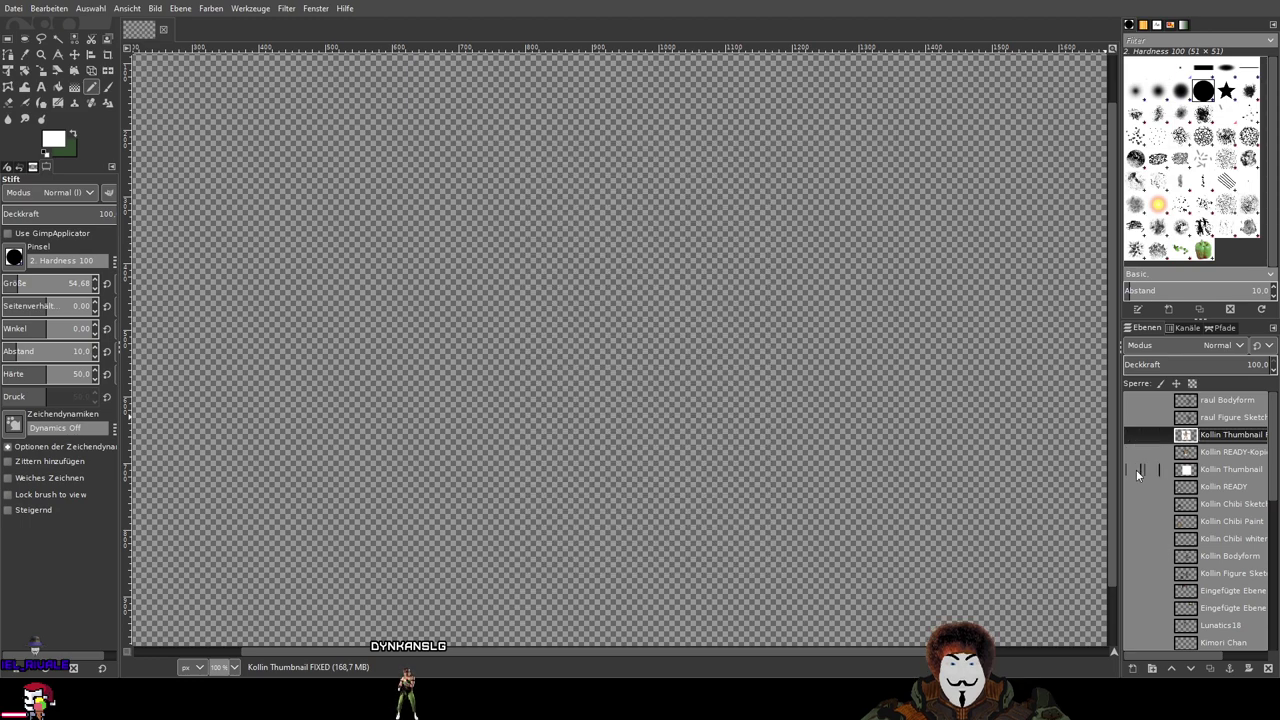
click(1231, 455)
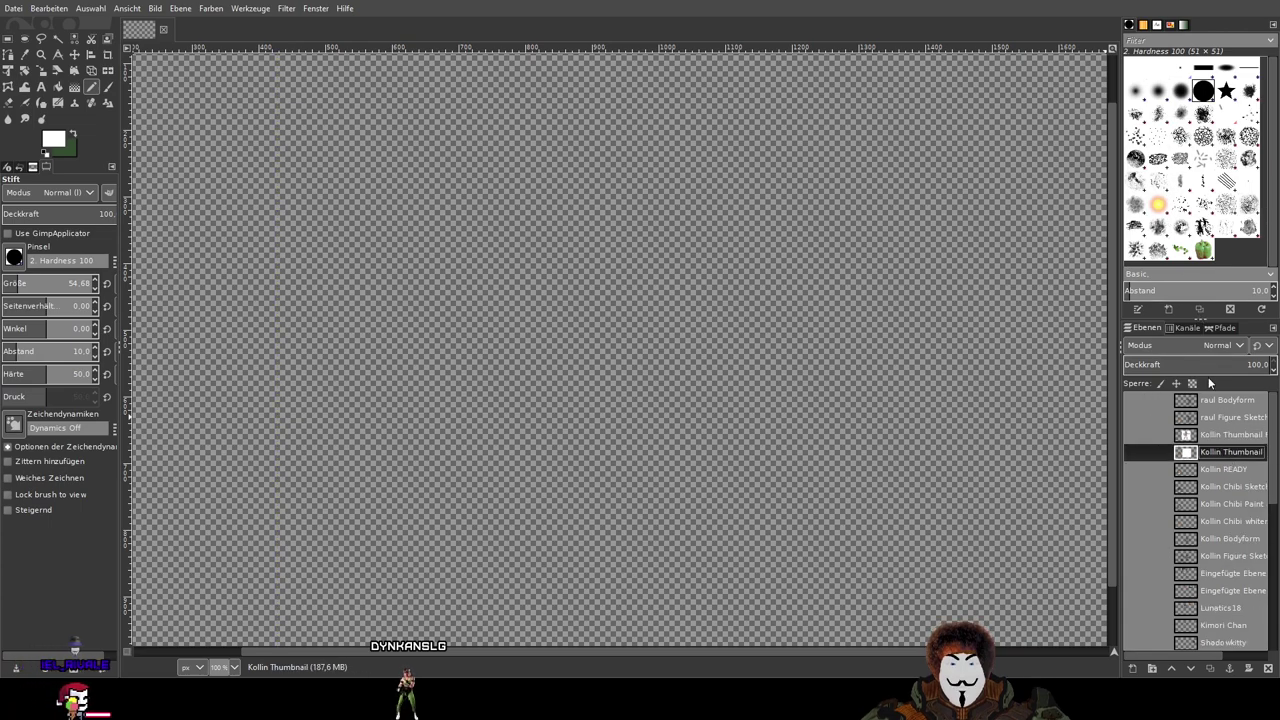
key(Delete)
Step: Show the Kollin READY and Kollin Thumbnail FIXED layers together and save the image
click(1134, 452)
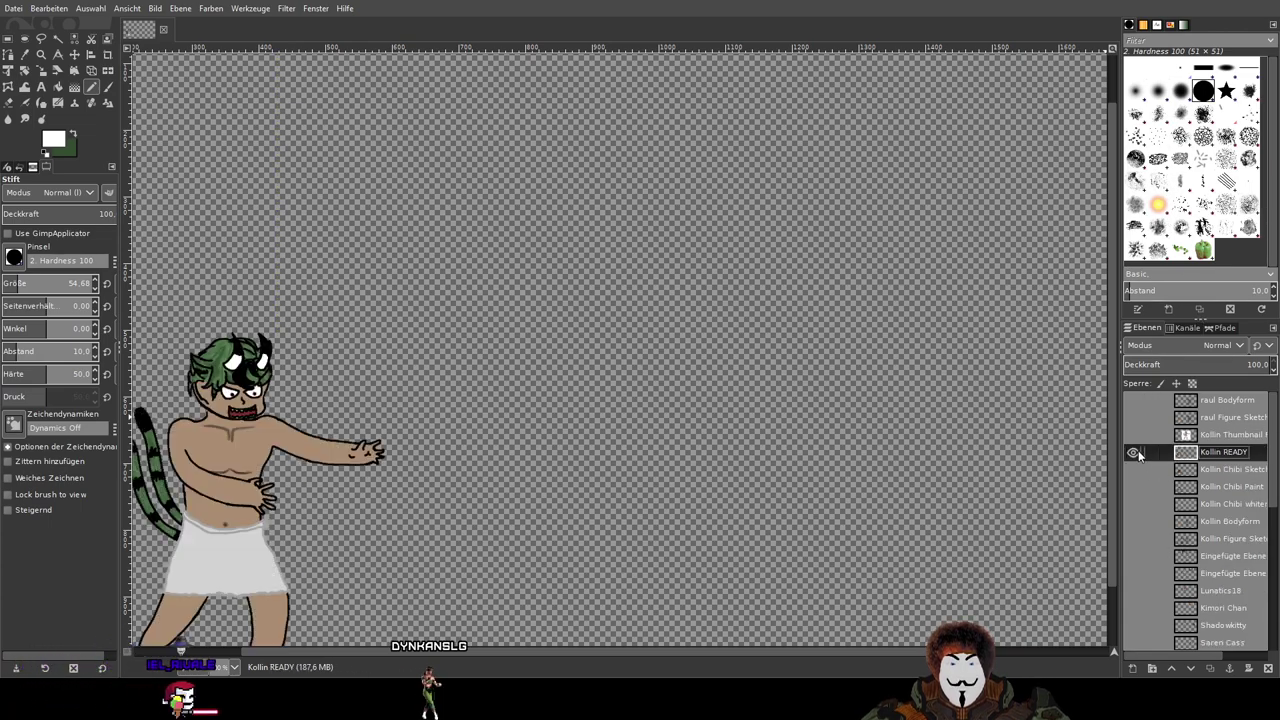
click(1134, 435)
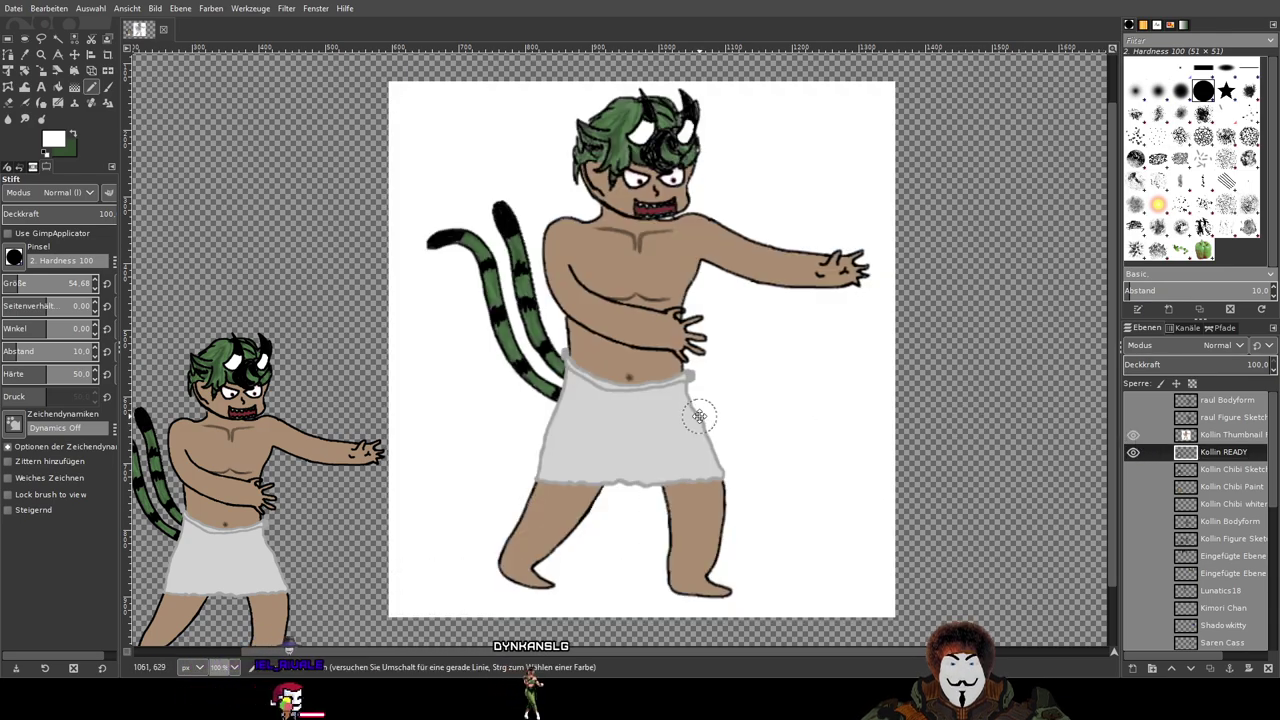
drag(700, 423, 829, 371)
scroll(829, 377, down, 2)
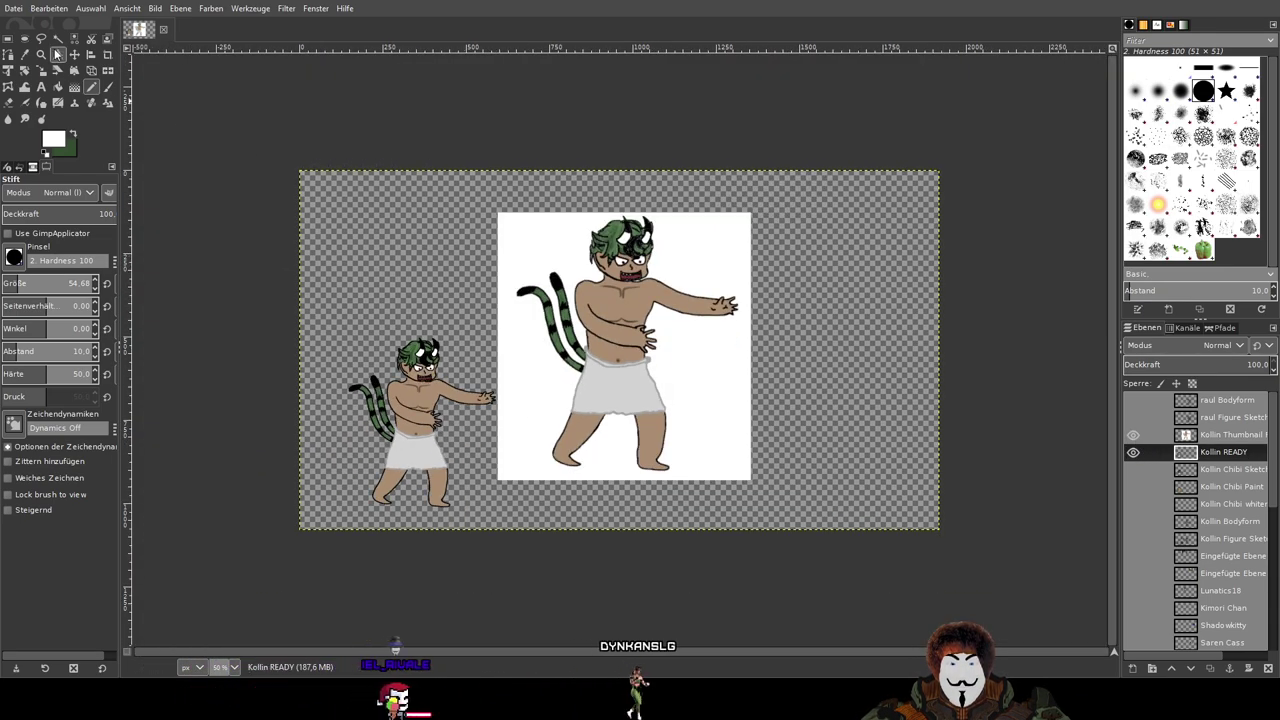
click(14, 9)
key(ctrl+s)
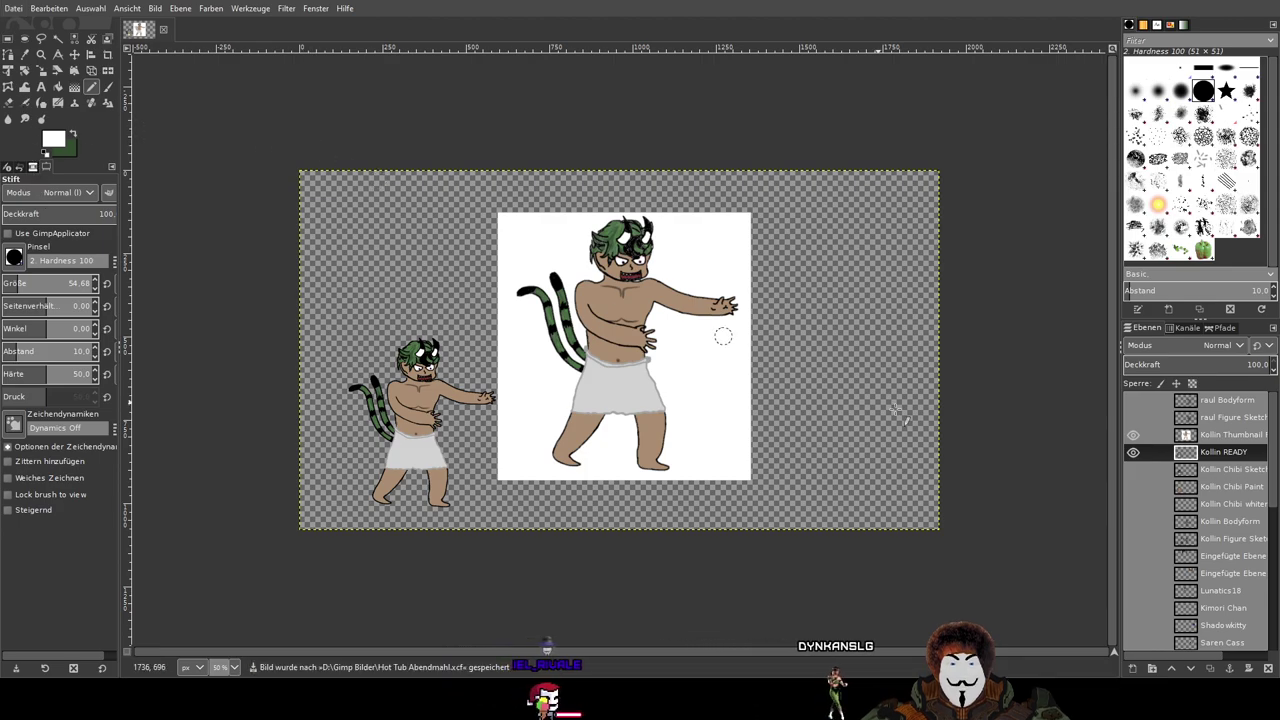
Step: Hide both Kollin layers and show the Hintergrund and Sketch (Skizze) layers instead
click(1133, 435)
click(1133, 452)
scroll(1183, 500, down, 5)
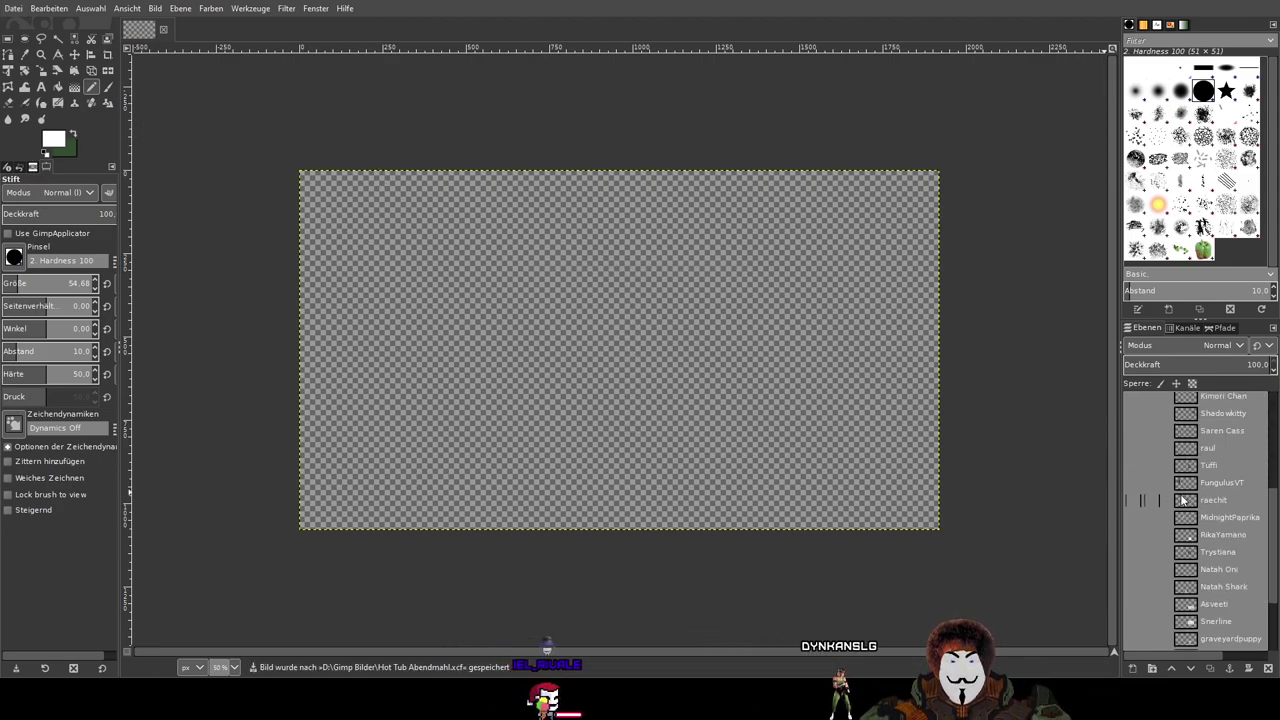
scroll(1188, 540, down, 3)
click(1134, 641)
click(1133, 624)
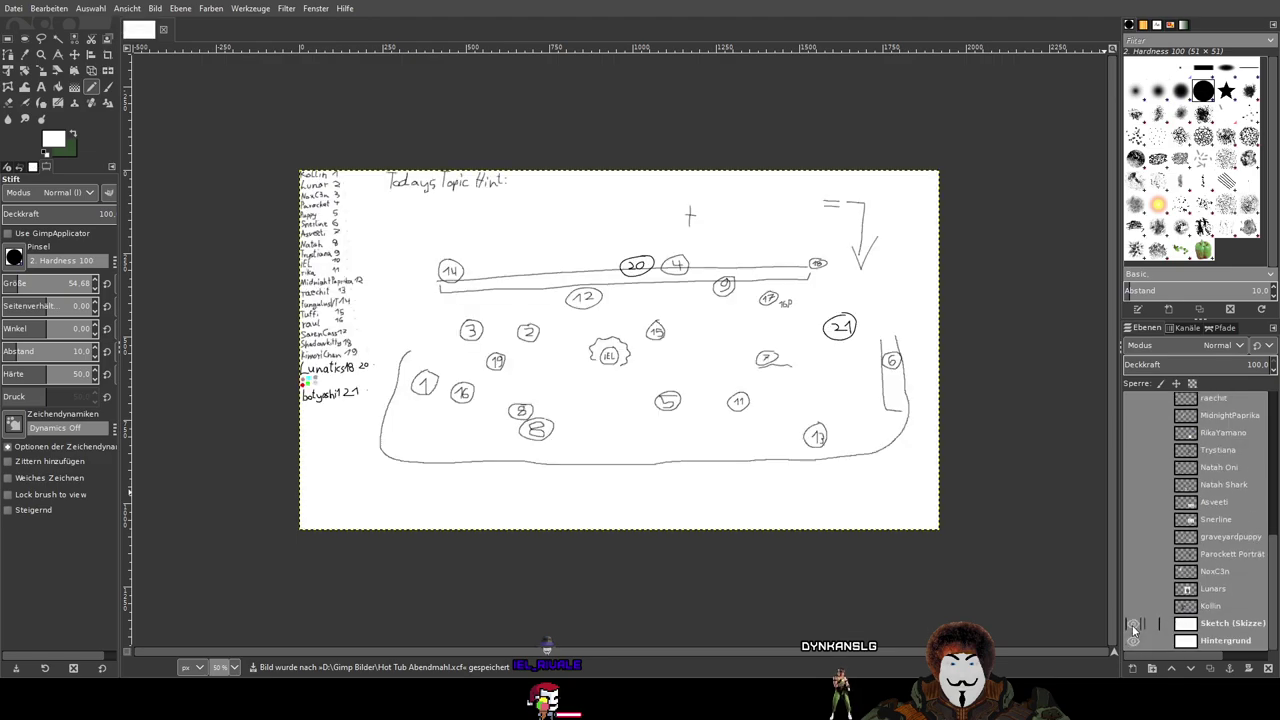
Step: Show the two Eingefügte Ebene layers with the Last Supper and hot tub reference pictures
scroll(1160, 565, up, 6)
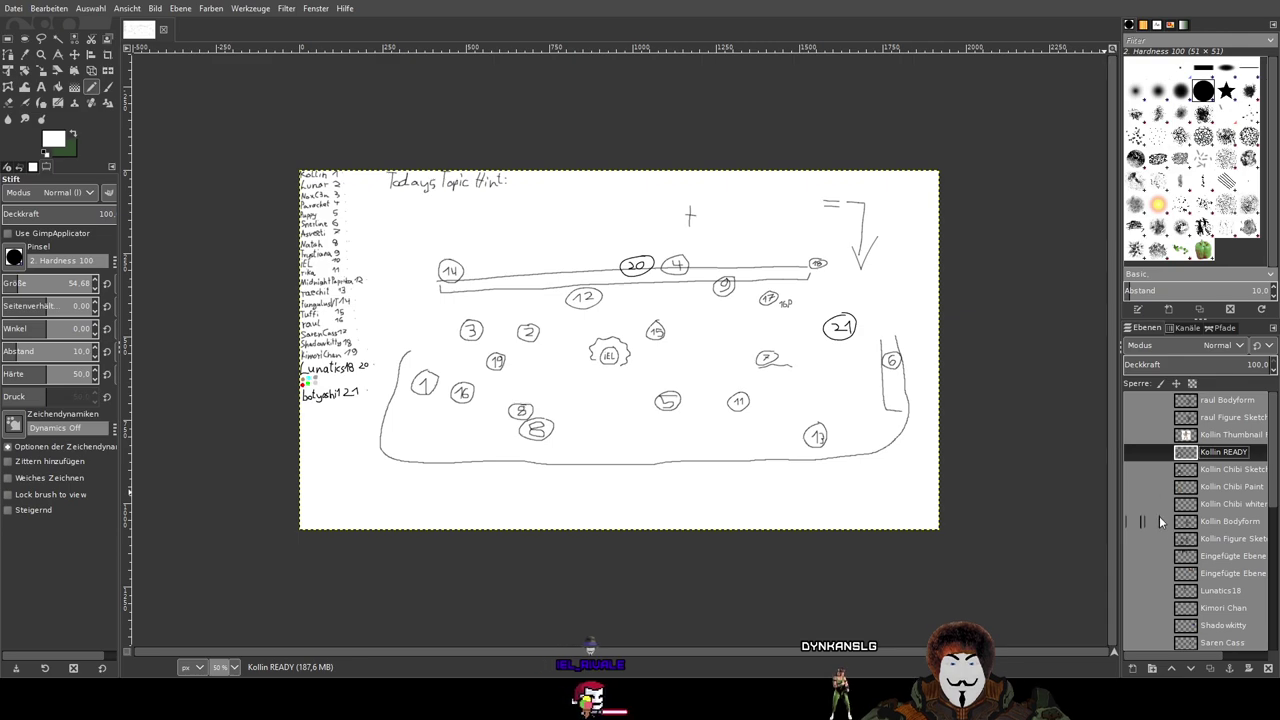
scroll(1160, 525, down, 3)
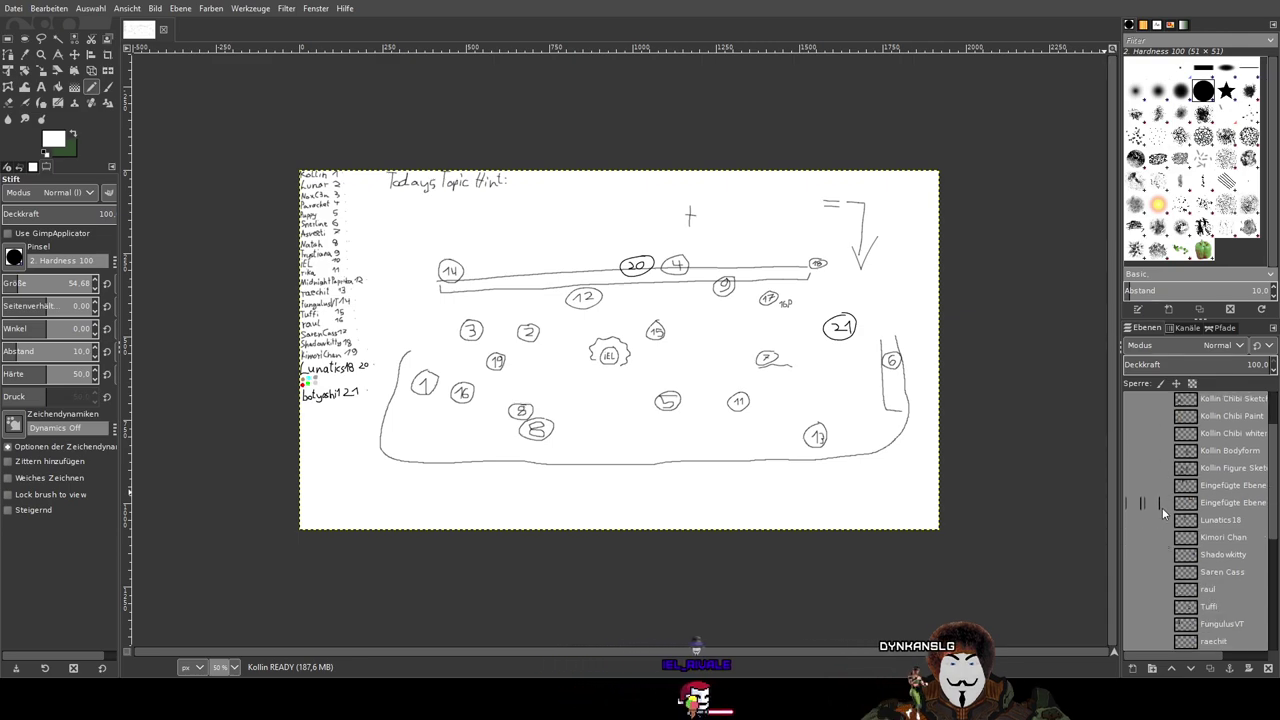
click(1134, 484)
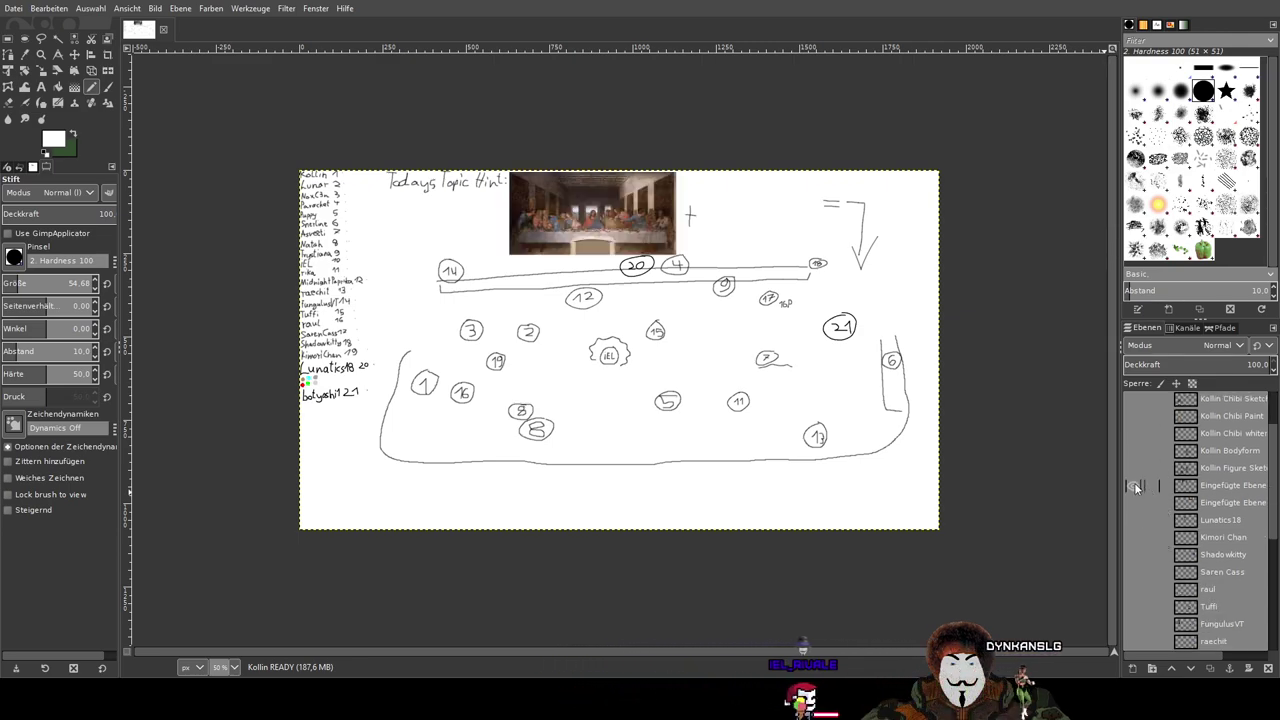
click(1135, 502)
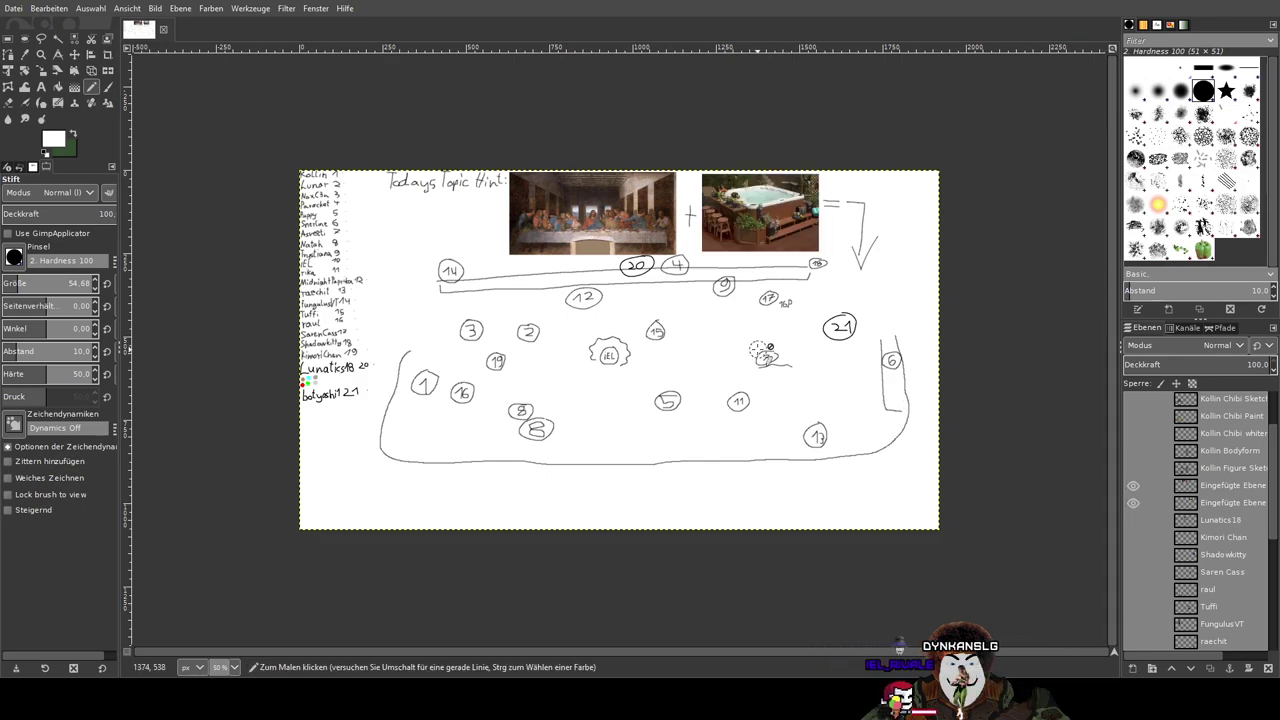
Step: Show the raul Figure Sketch and raul Bodyform layers over the numbered layout sketch
key(1)
scroll(1142, 470, up, 3)
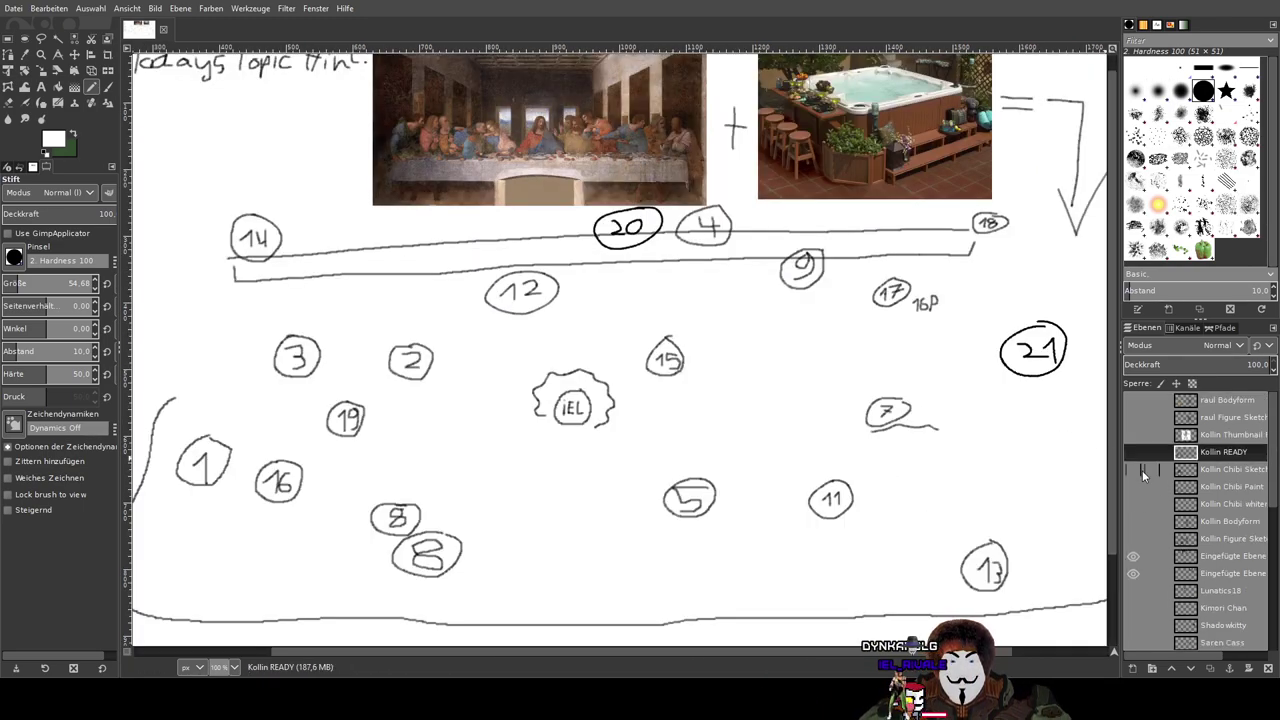
click(1133, 415)
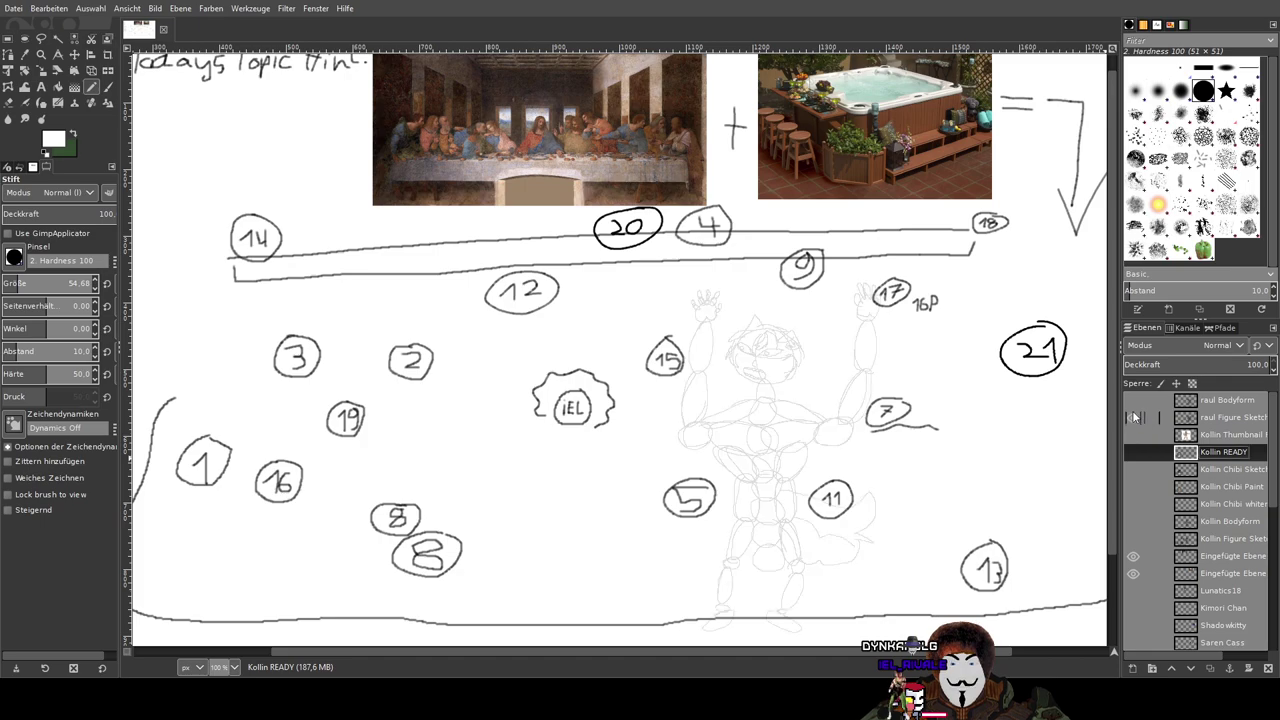
click(1132, 400)
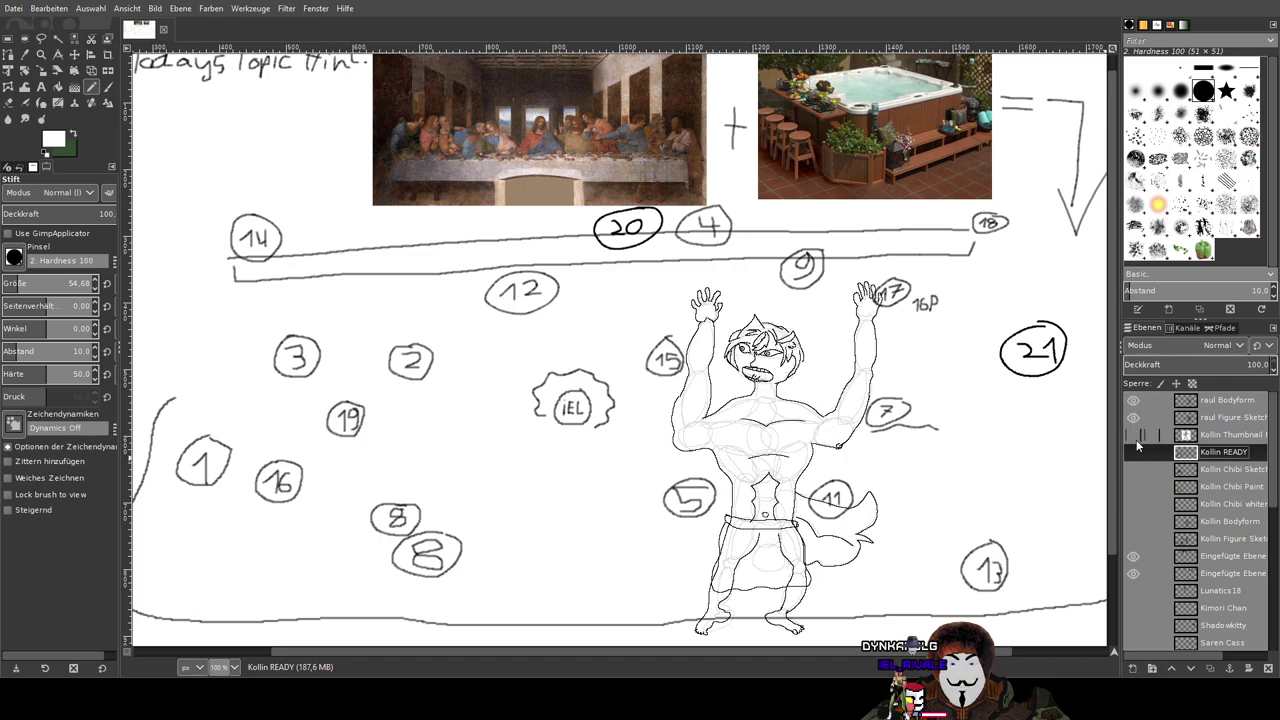
scroll(943, 434, down, 3)
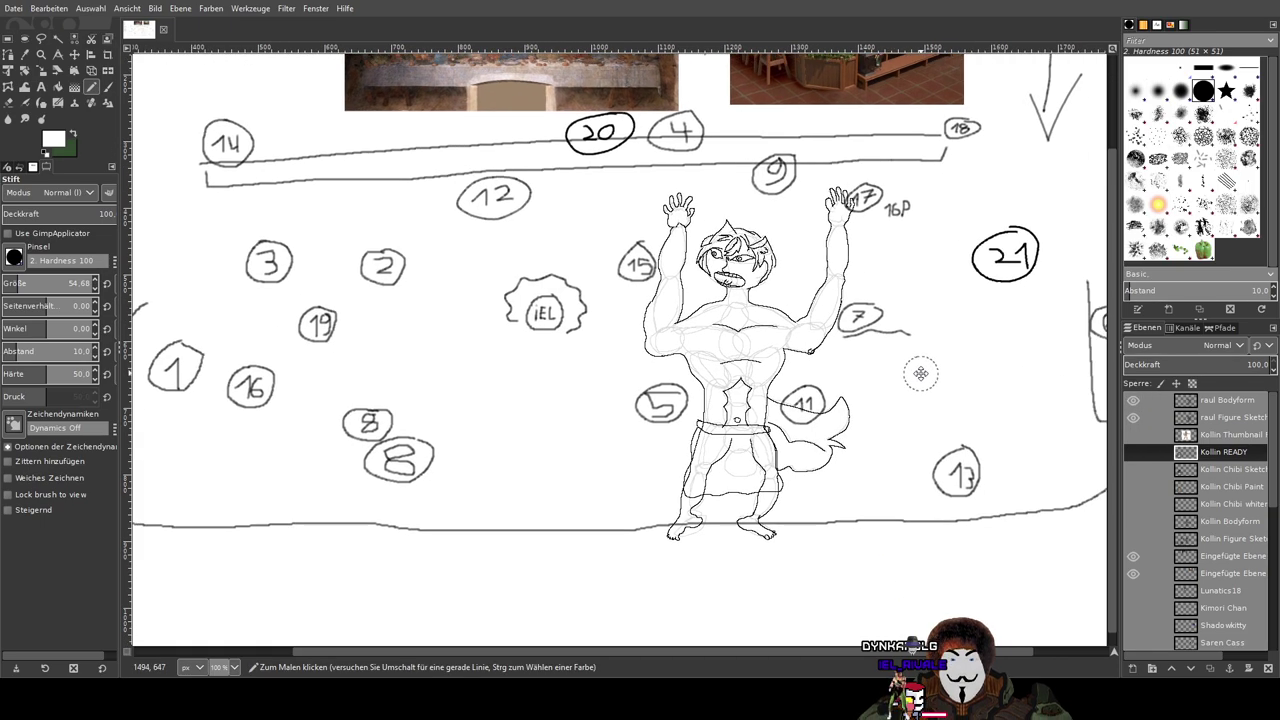
click(72, 58)
drag(612, 366, 845, 282)
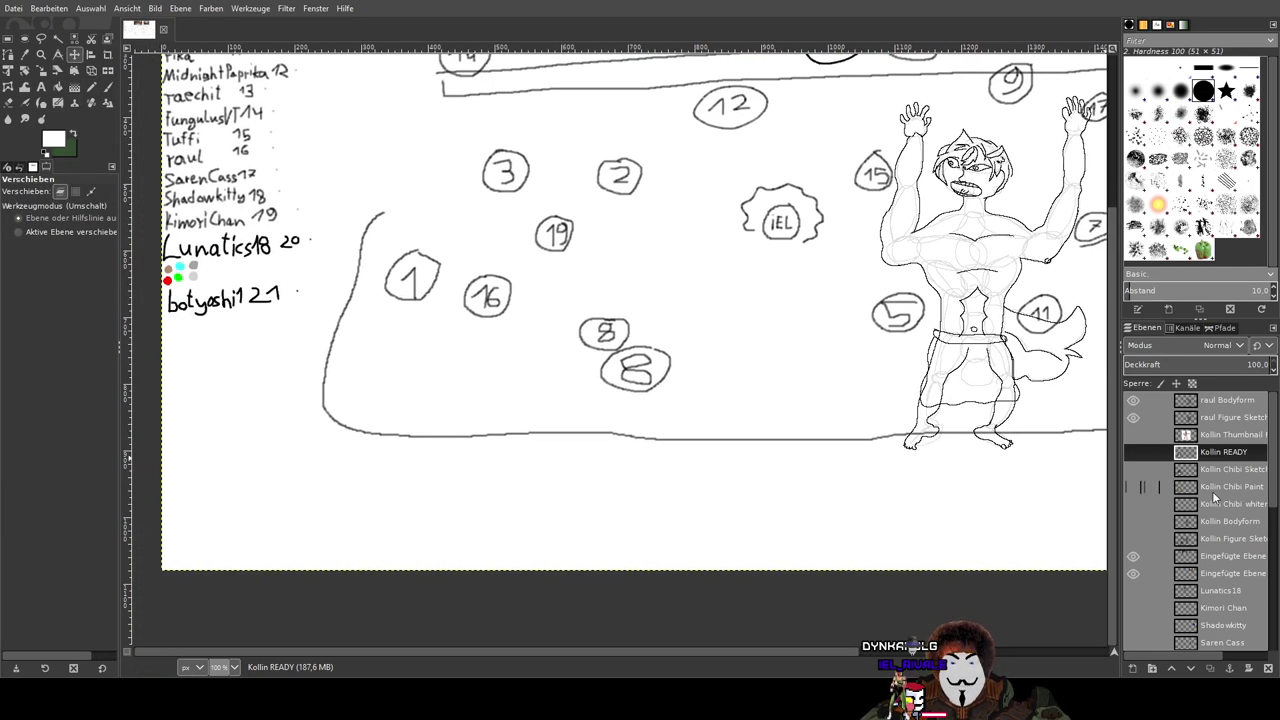
Step: Compare the Kollin READY figure with the raul drawing, check the Kollin Chibi Sketch and Kollin Bodyform layers, and hide them again
click(1135, 470)
click(1135, 470)
click(1133, 453)
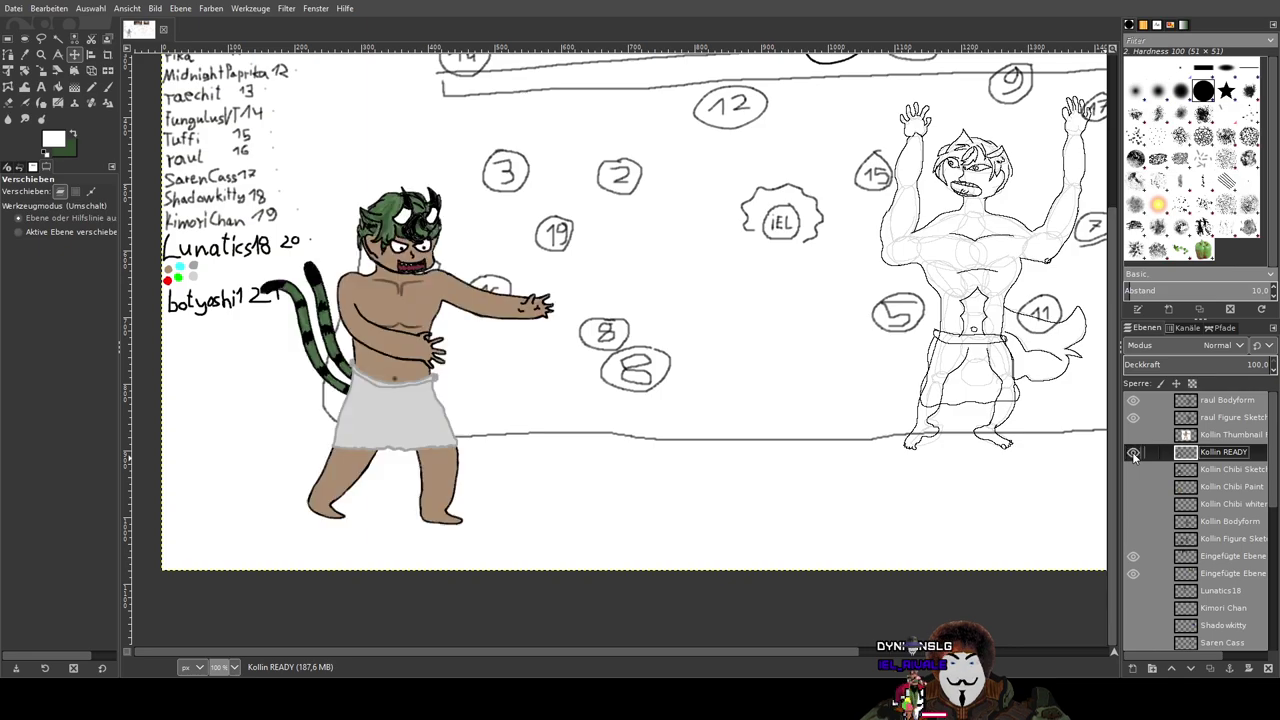
drag(847, 400, 789, 426)
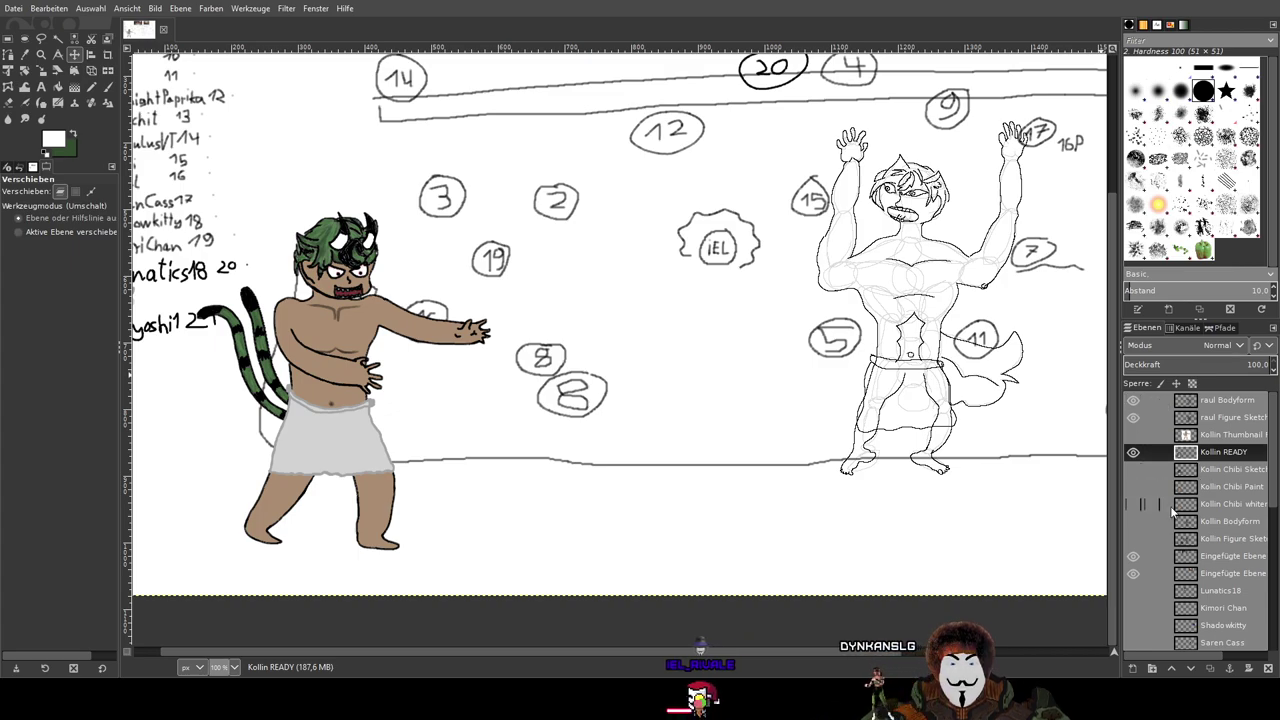
mouse_move(1186, 657)
mouse_down()
mouse_move(1228, 653)
mouse_move(1195, 651)
mouse_up()
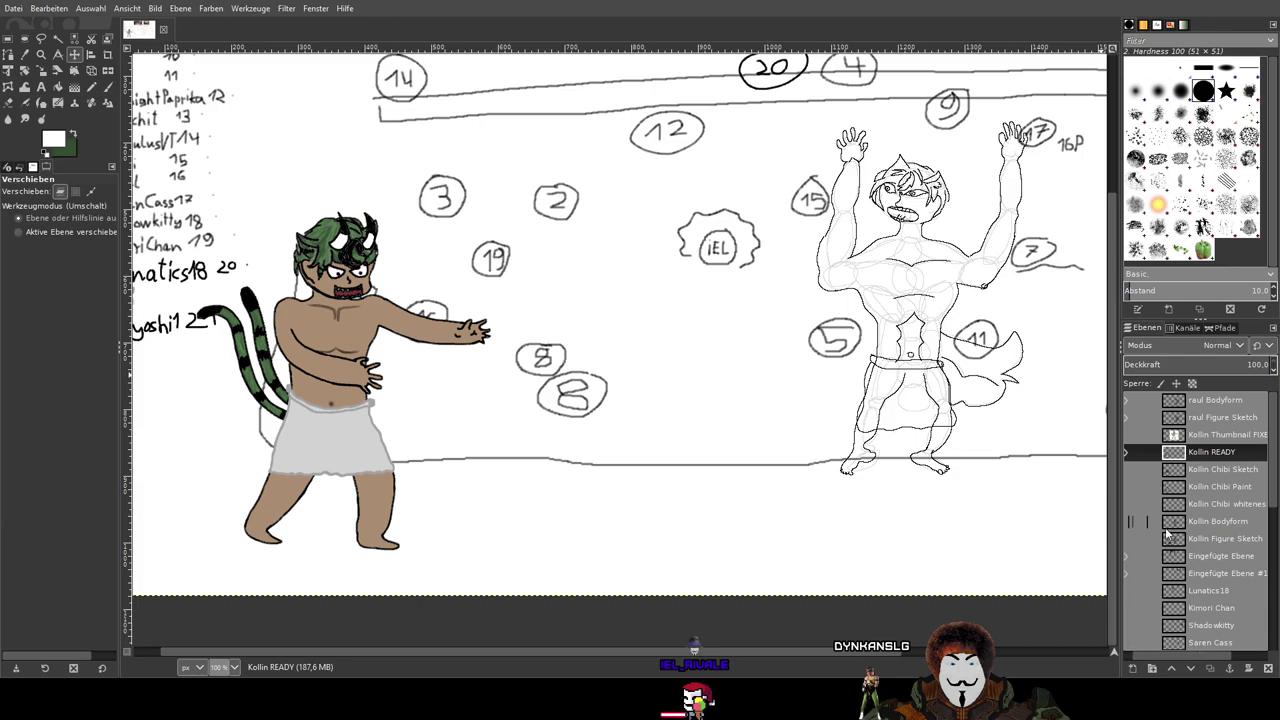
drag(1203, 657, 1188, 655)
click(1134, 521)
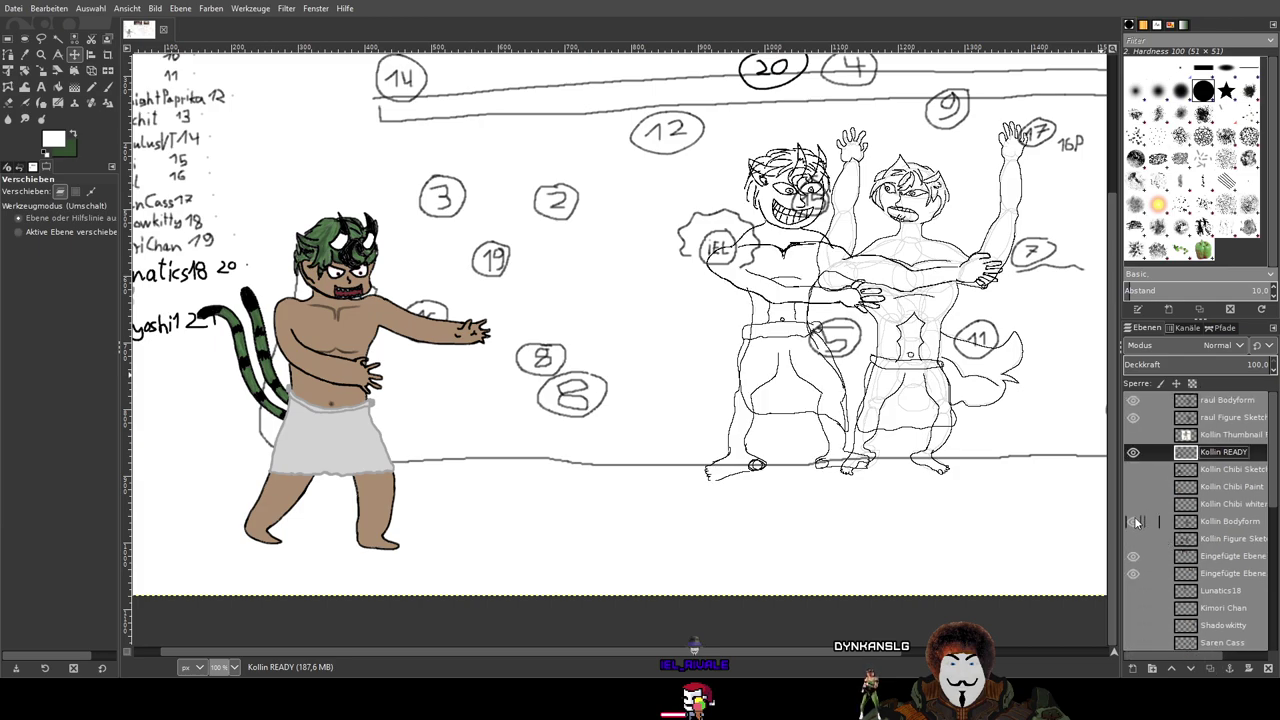
click(1135, 521)
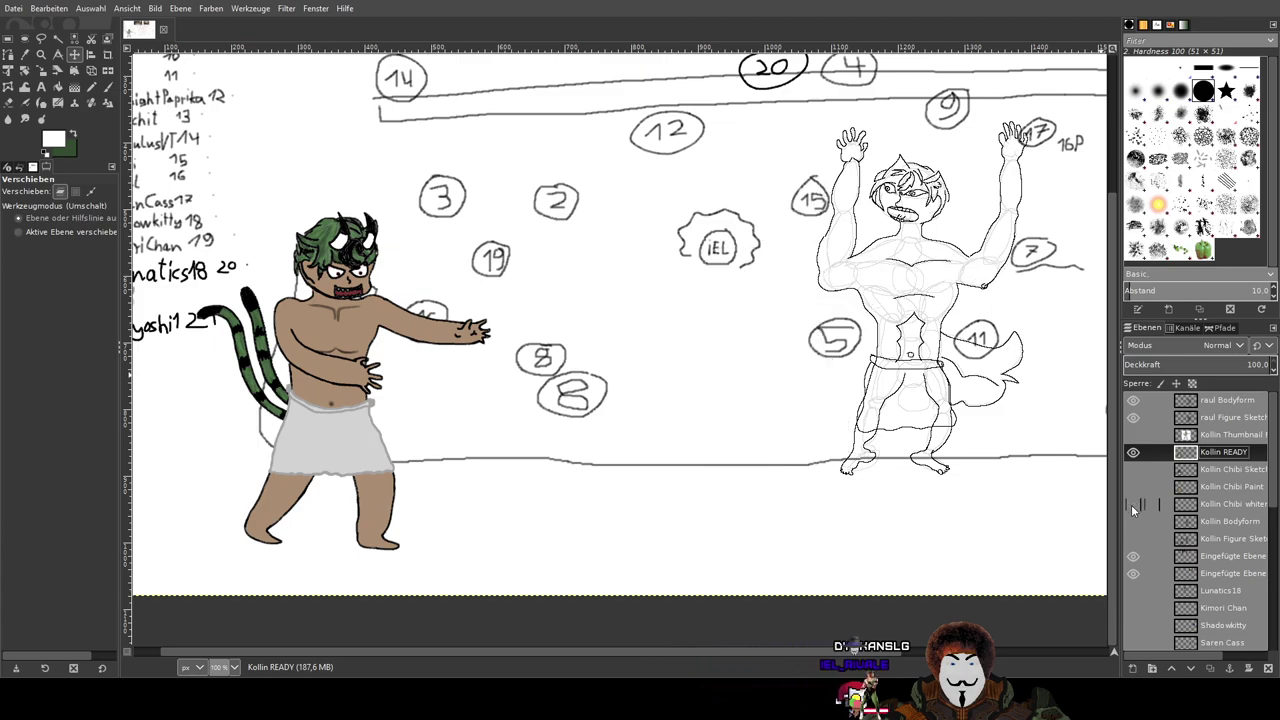
click(1133, 453)
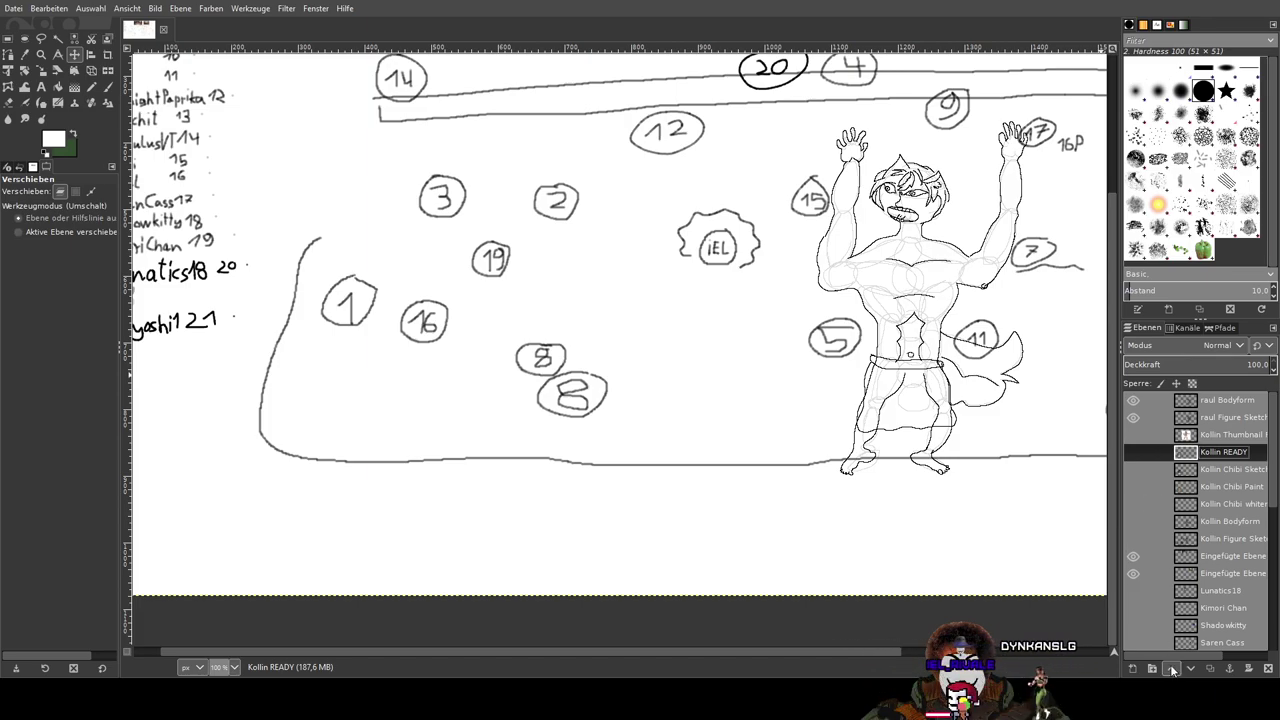
Step: Inspect the Kollin Chibi Paint and Kollin Chibi Sketch layers one at a time, hiding each again
click(1134, 487)
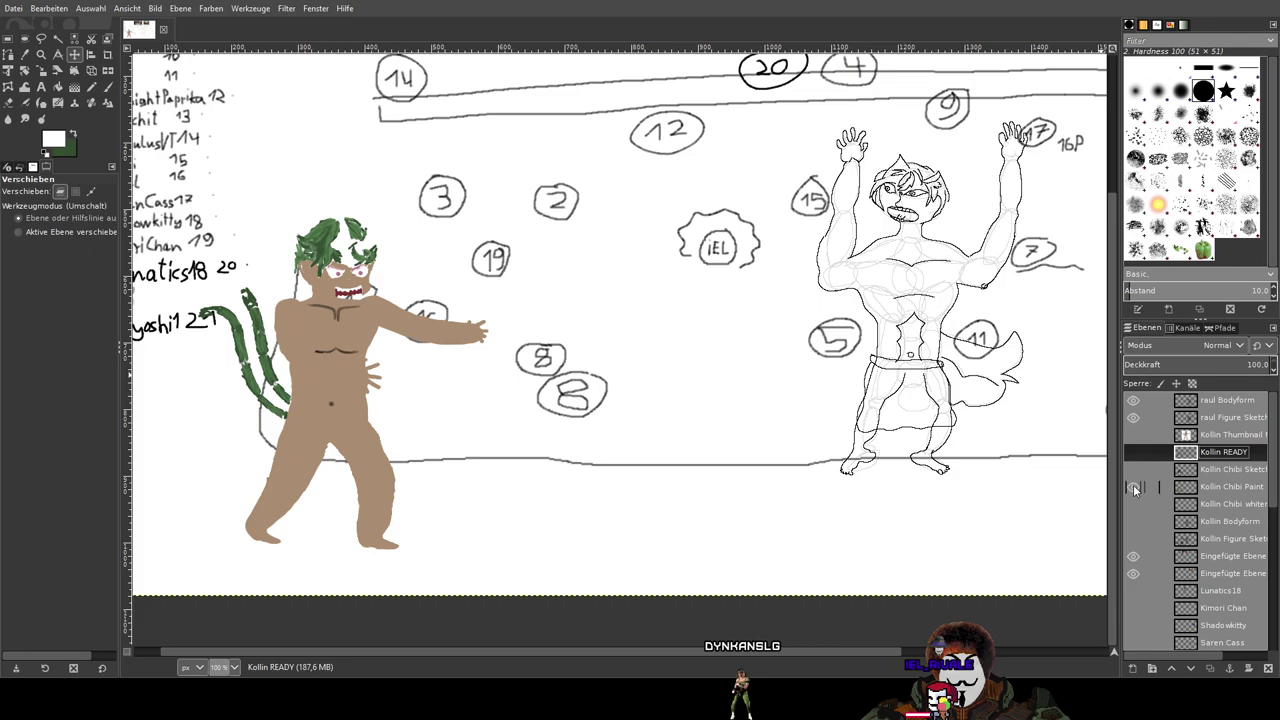
click(1134, 487)
click(1134, 469)
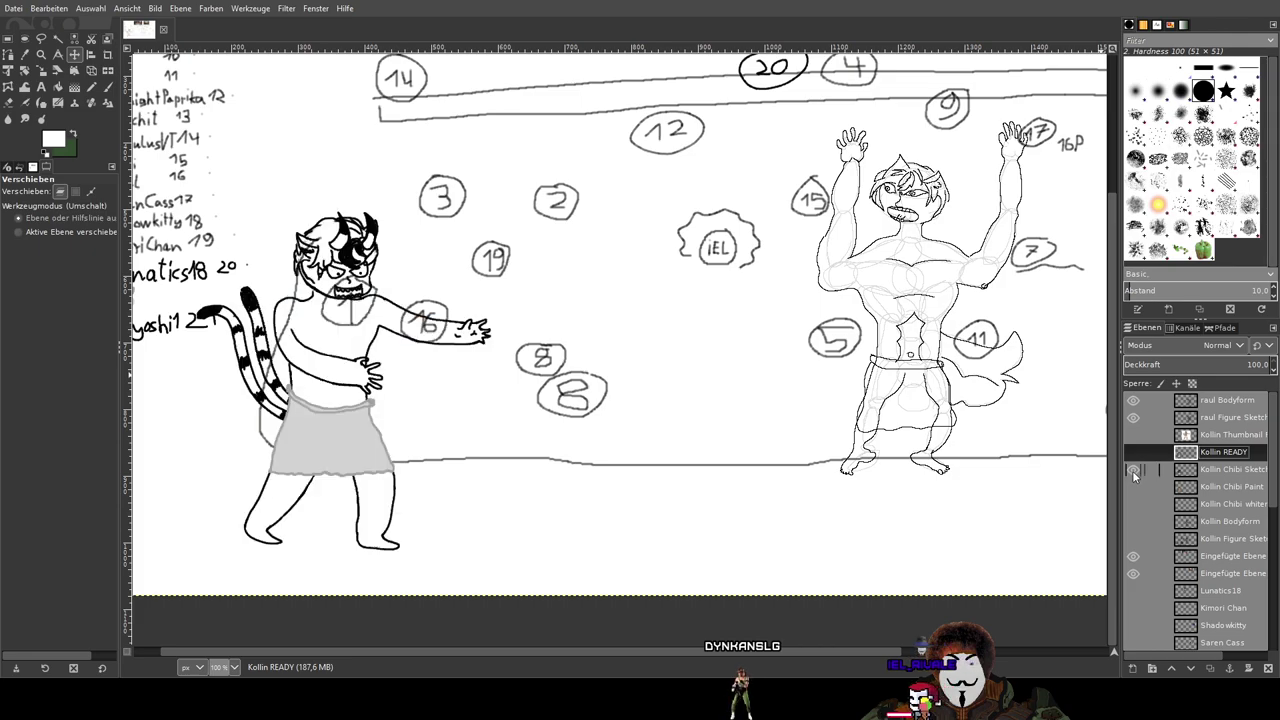
click(1134, 469)
click(1134, 487)
click(1134, 487)
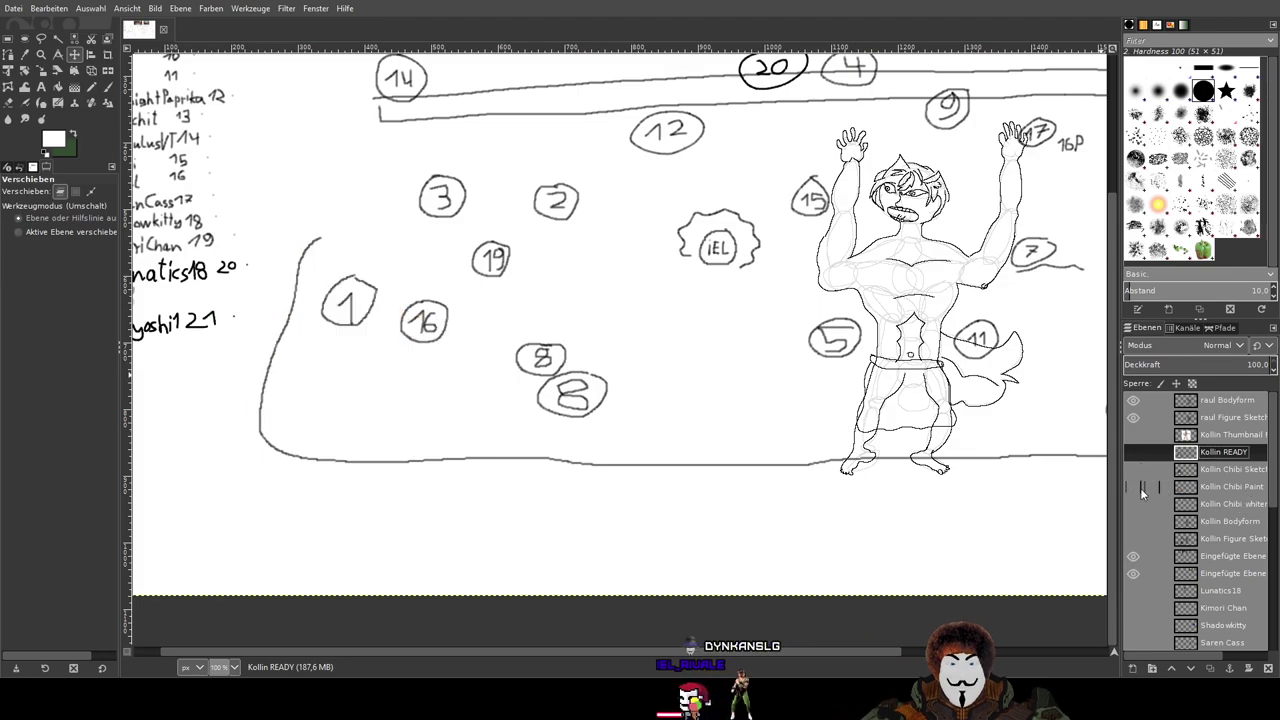
Step: Hide the Sketch (Skizze) and Hintergrund layers so the drawings stand on a transparent background
scroll(1145, 484, down, 10)
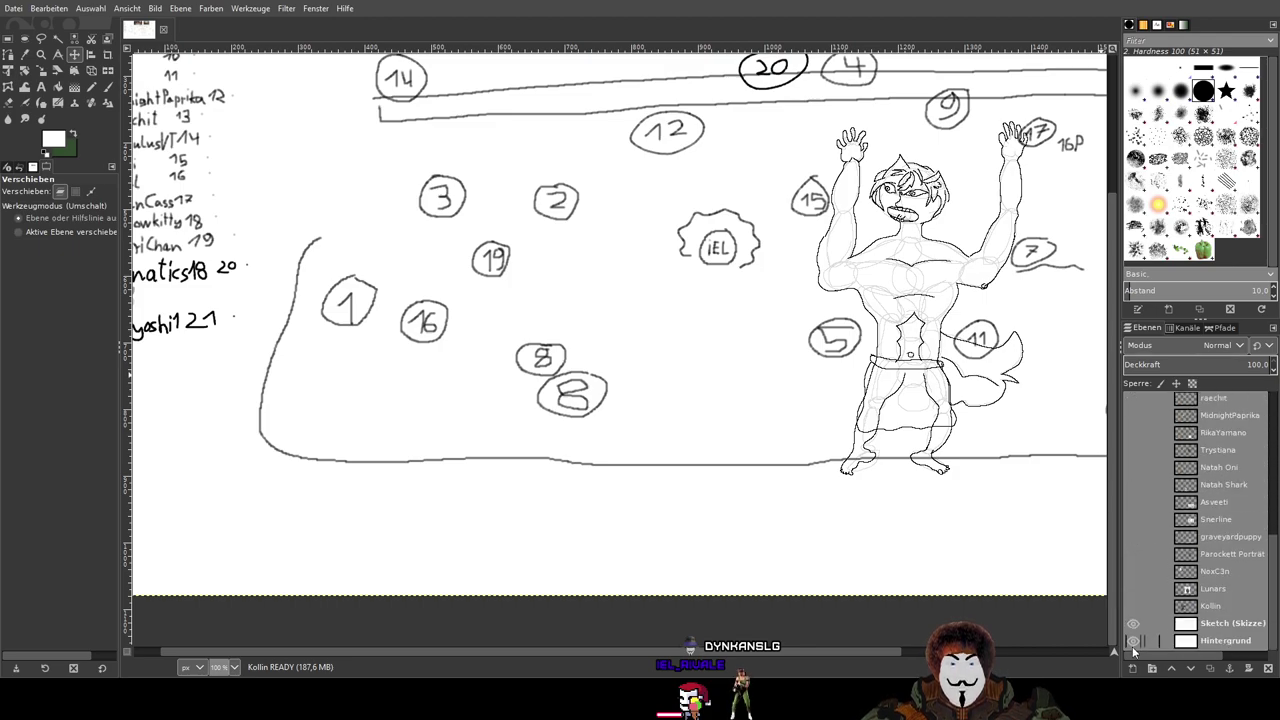
click(1133, 625)
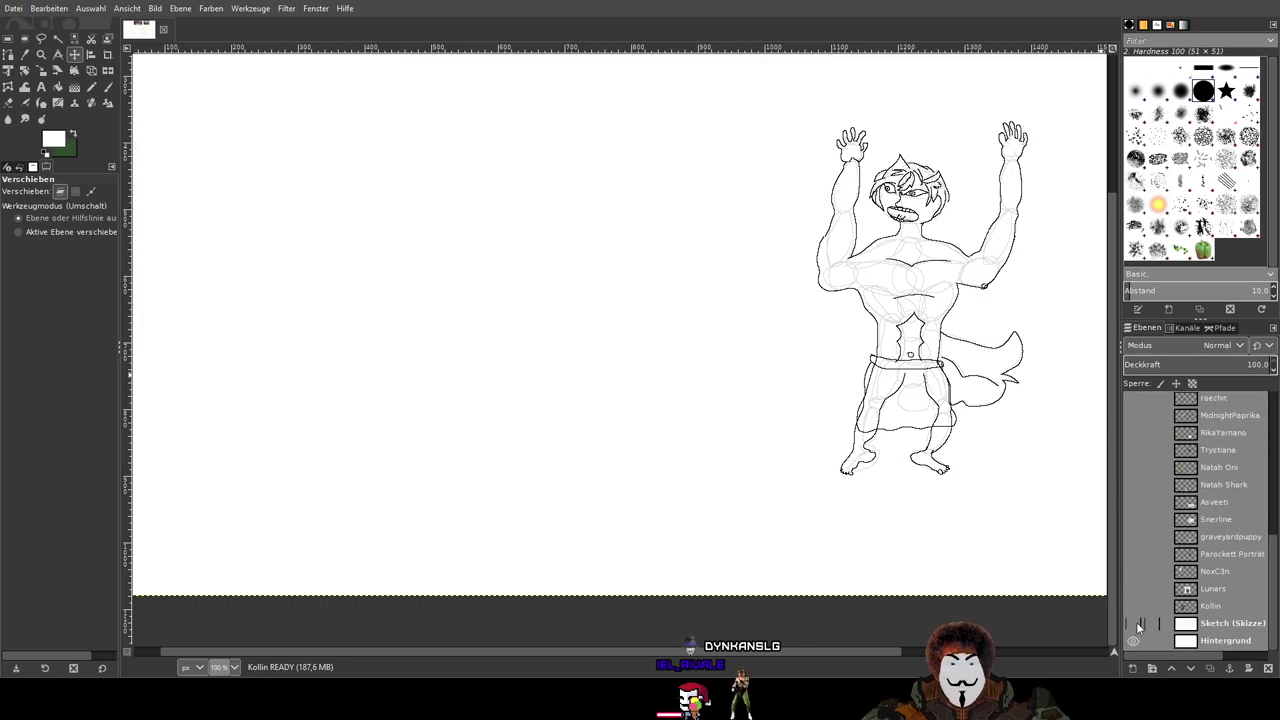
click(1133, 641)
click(1133, 625)
click(1133, 625)
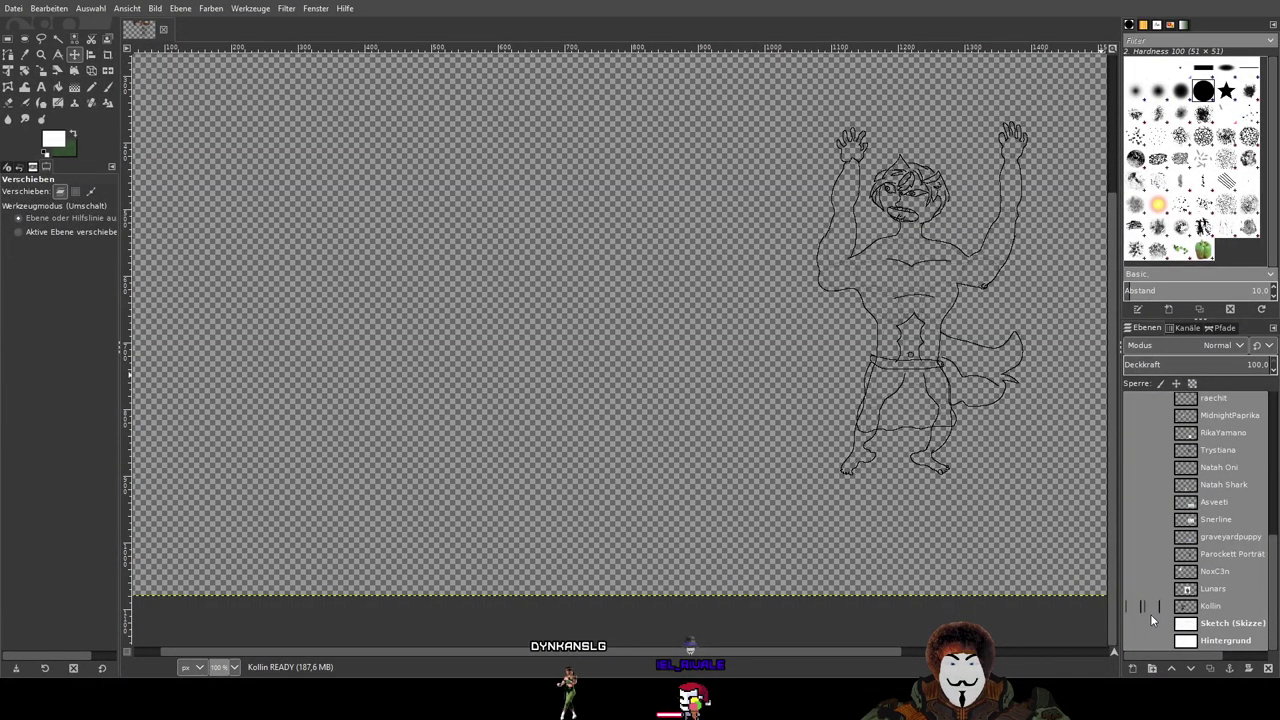
click(1135, 625)
click(1135, 625)
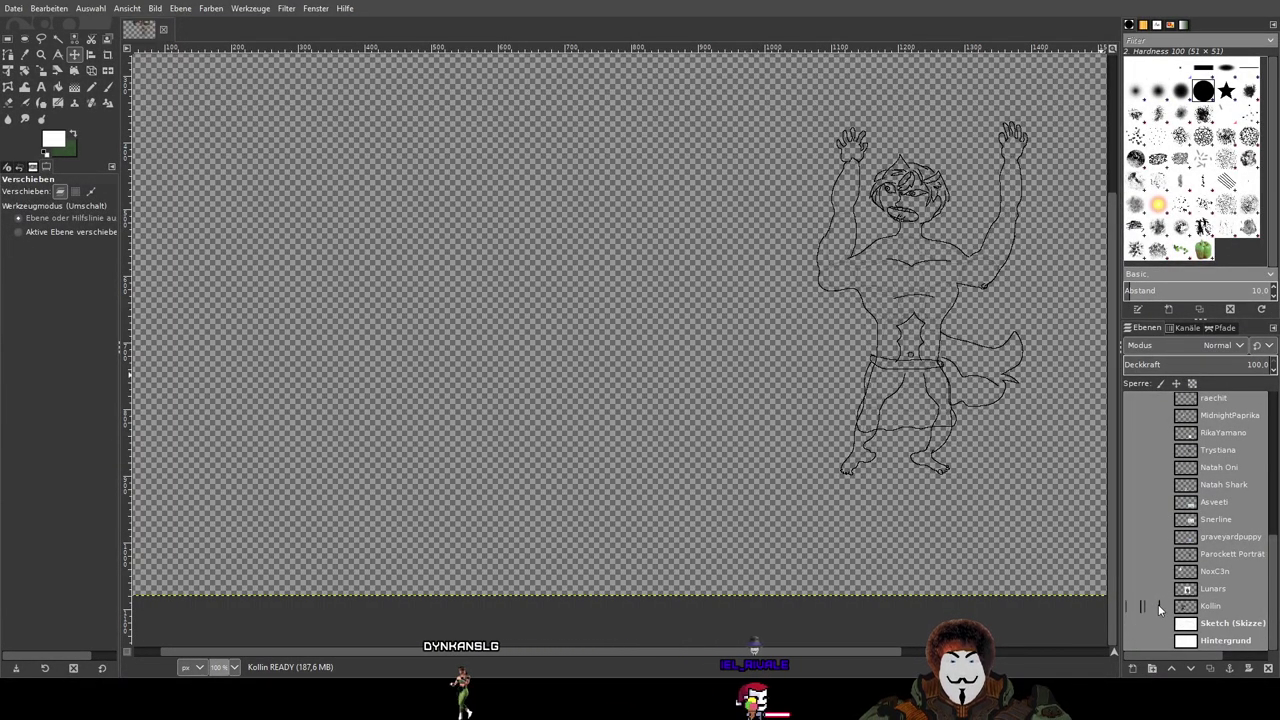
Step: Show the Kollin Chibi Paint layer and briefly check the Kollin Chibi Sketch layer over it
scroll(1162, 560, up, 5)
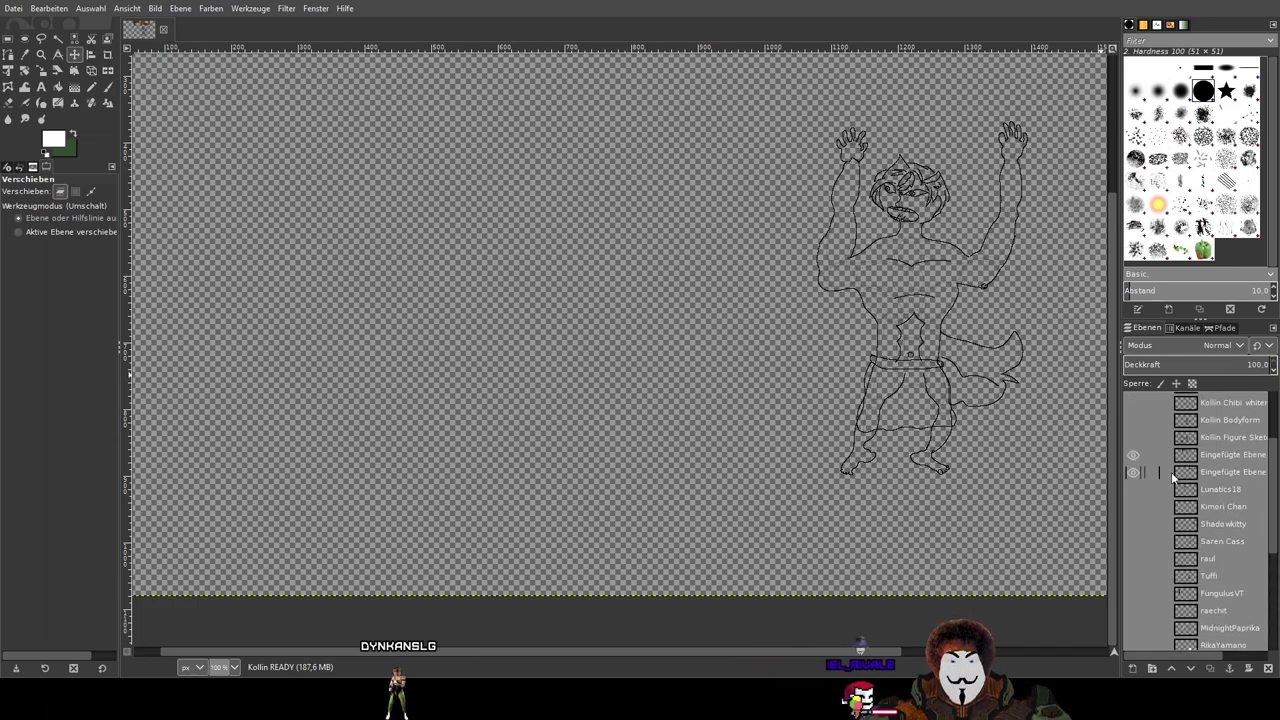
scroll(1165, 478, up, 1)
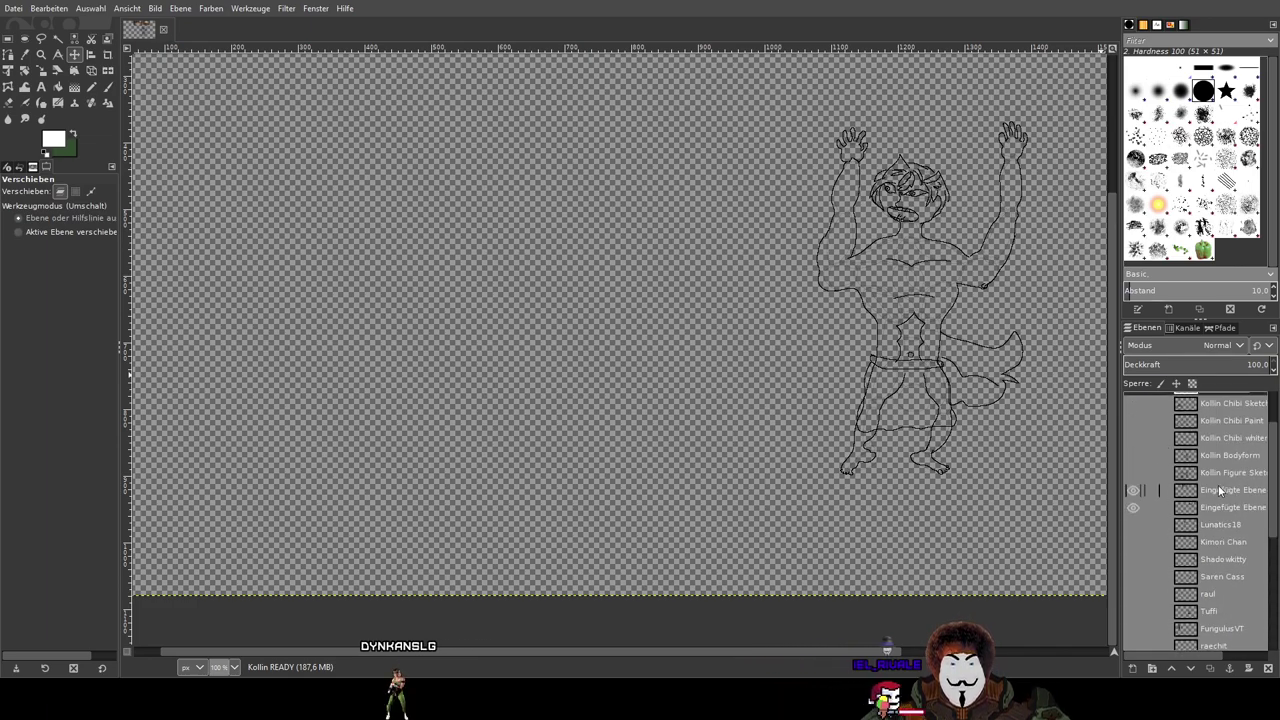
click(1133, 420)
click(1133, 403)
click(1133, 403)
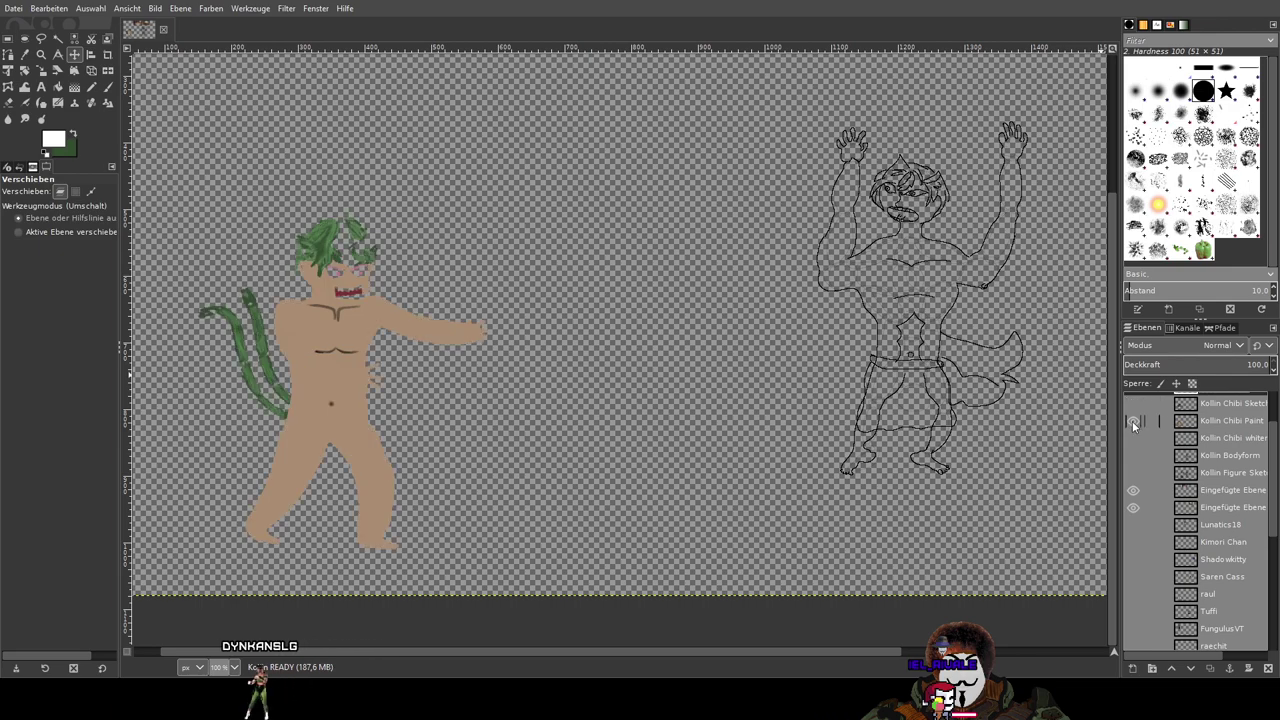
Step: Check the Kollin Chibi white and Kollin Chibi Sketch layers together with Kollin Chibi Paint, and hide all three
click(1133, 440)
click(1134, 404)
scroll(1145, 440, up, 1)
scroll(1160, 471, up, 1)
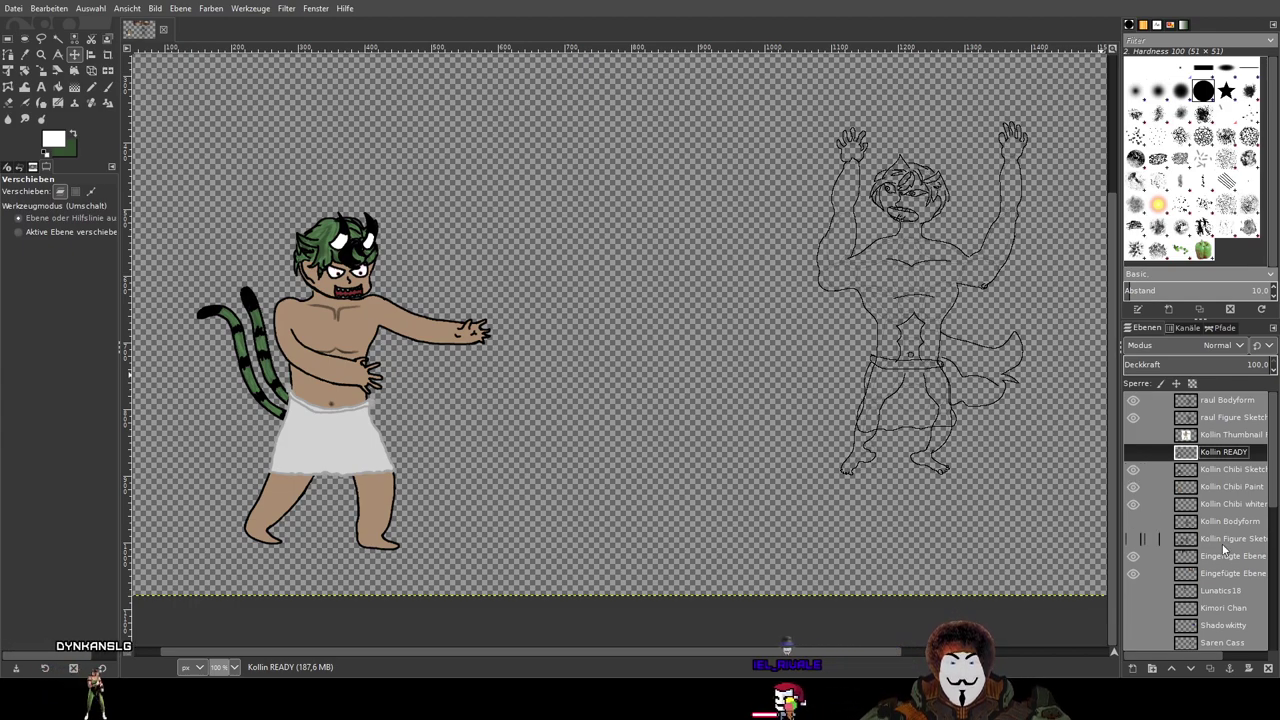
click(1133, 469)
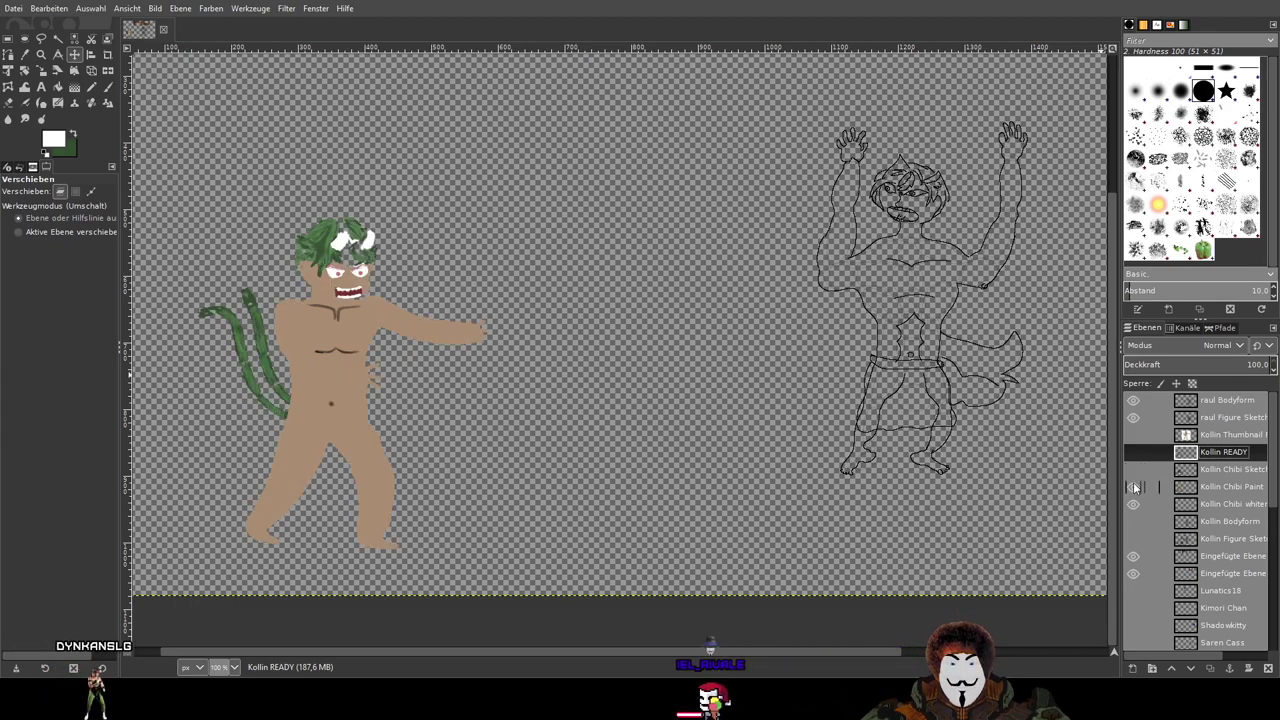
click(1133, 486)
click(1133, 487)
click(1133, 487)
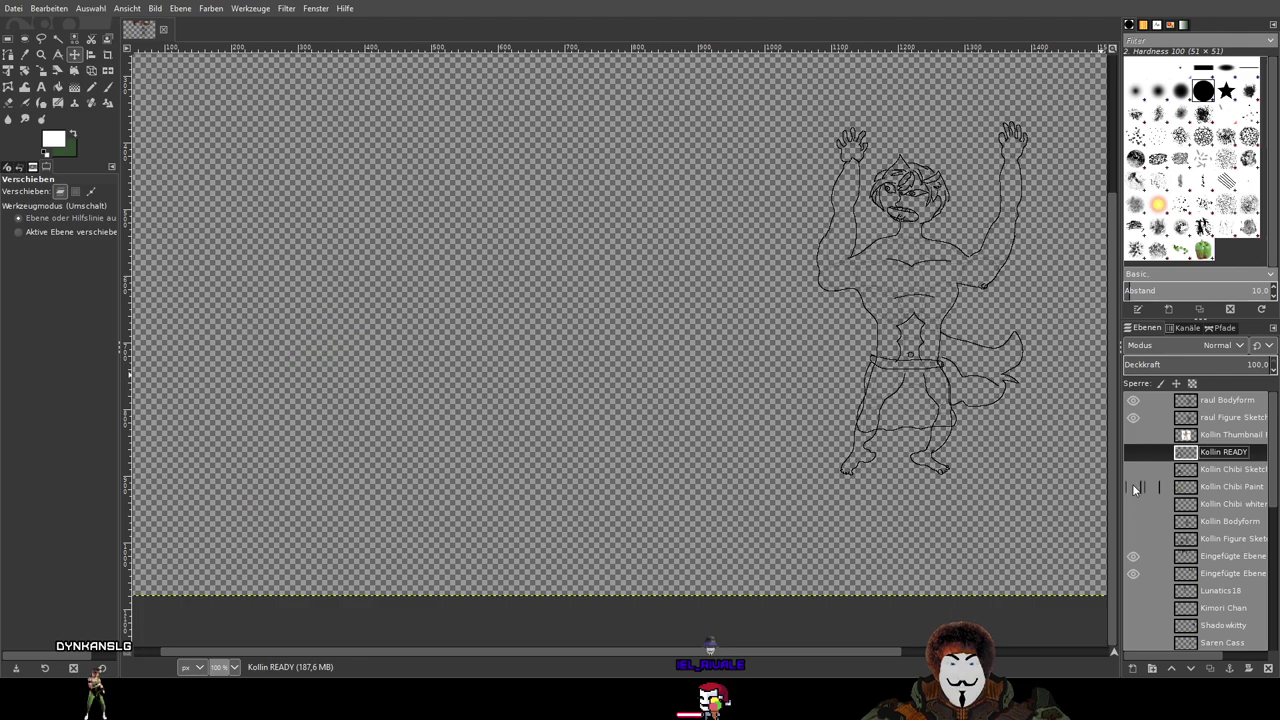
Step: Show the Sketch (Skizze) layer again and briefly check the Kollin Chibi Sketch layer over it
scroll(1156, 552, down, 9)
click(1134, 628)
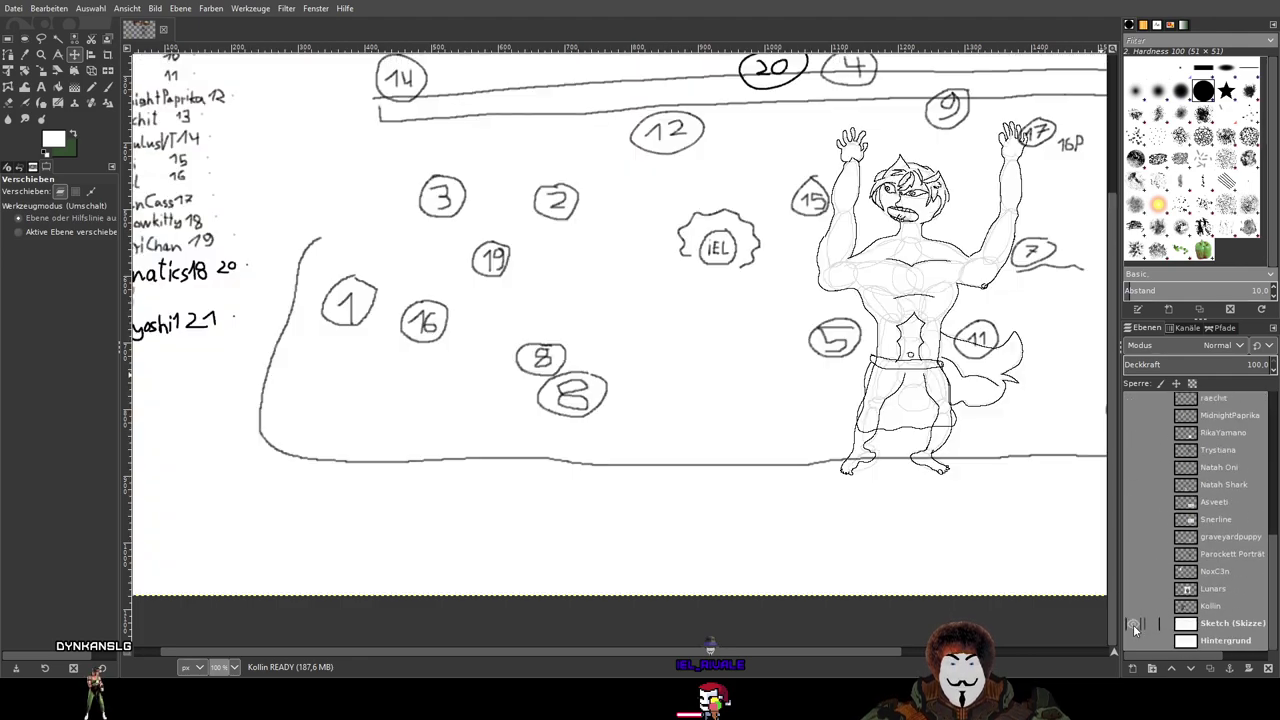
scroll(1150, 560, up, 5)
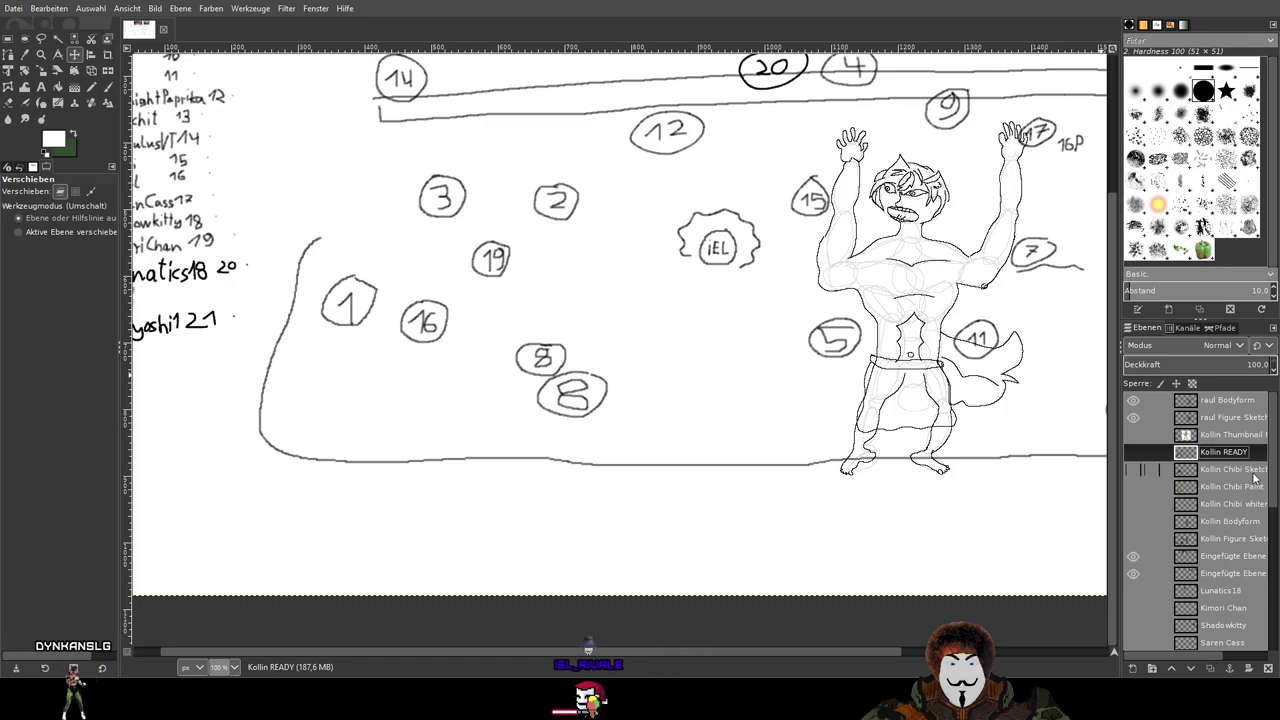
click(1134, 469)
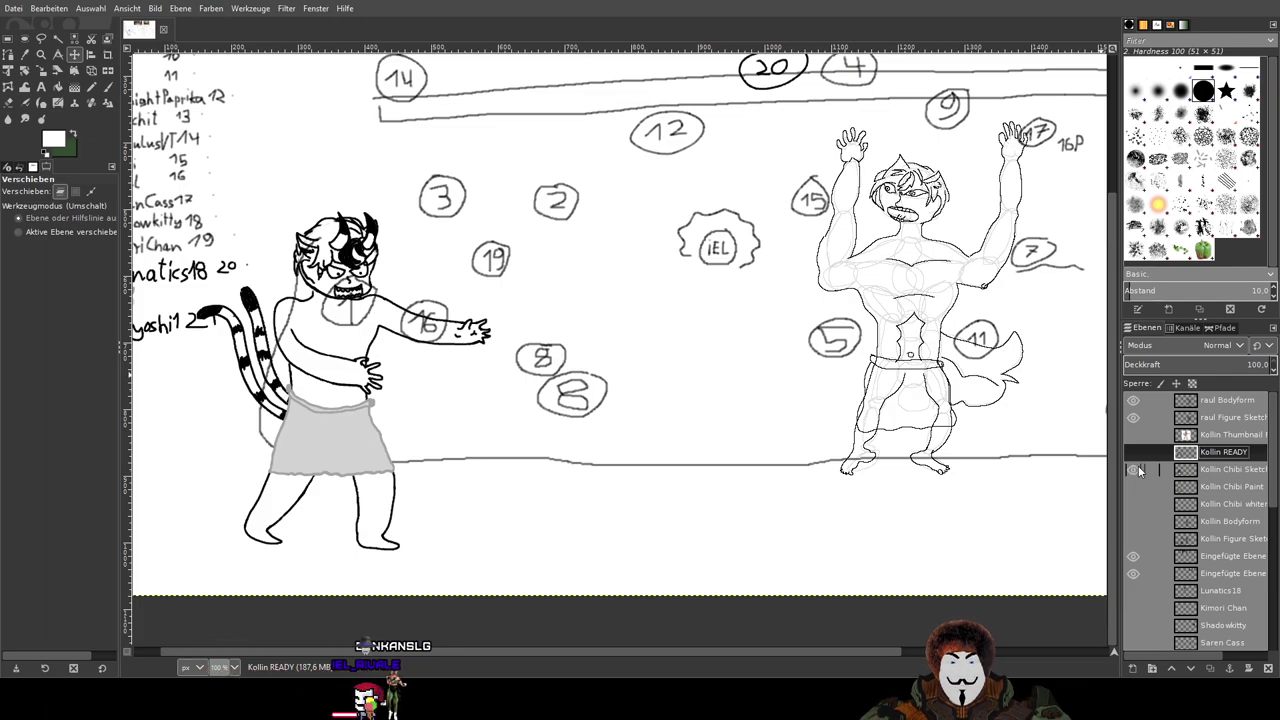
click(1134, 469)
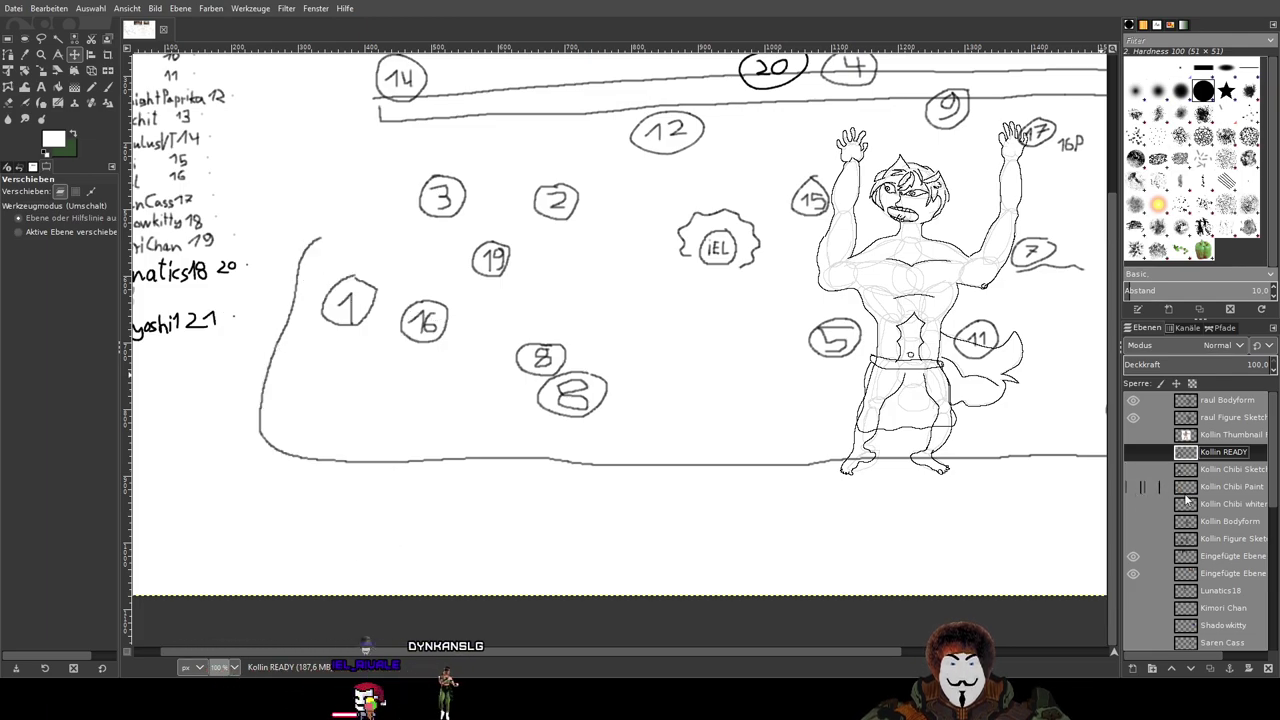
Step: Create a new layer named raul Chibi Sketch directly above raul Bodyform
click(1221, 401)
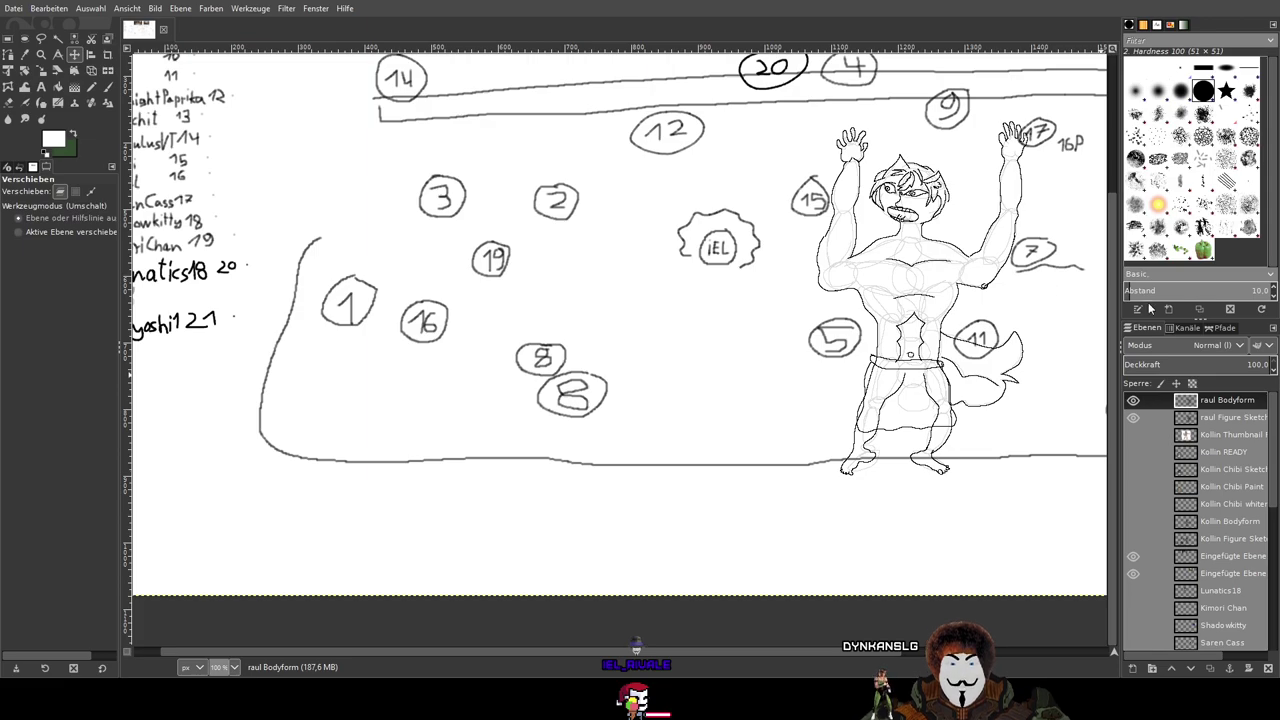
key(Return)
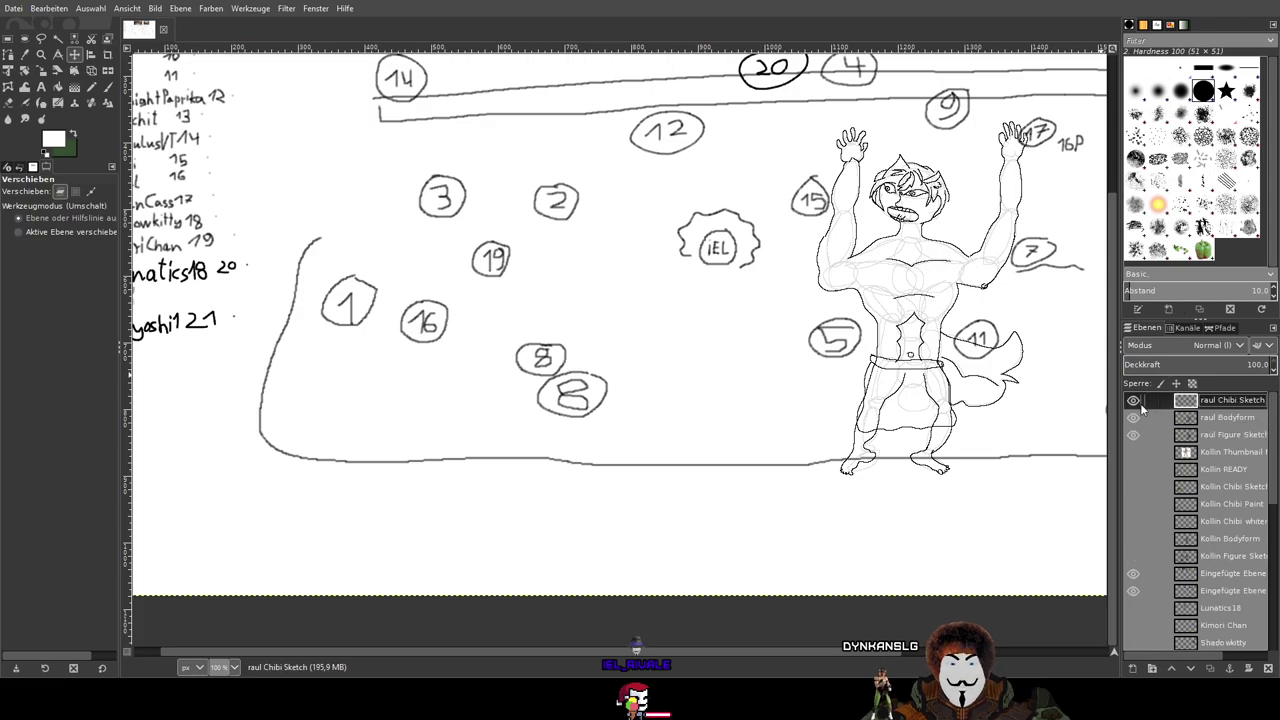
Step: Briefly check the Kollin Chibi Sketch layer and make the finished Kollin READY layer visible
click(1132, 488)
click(1132, 488)
click(1134, 485)
click(1134, 487)
click(1133, 469)
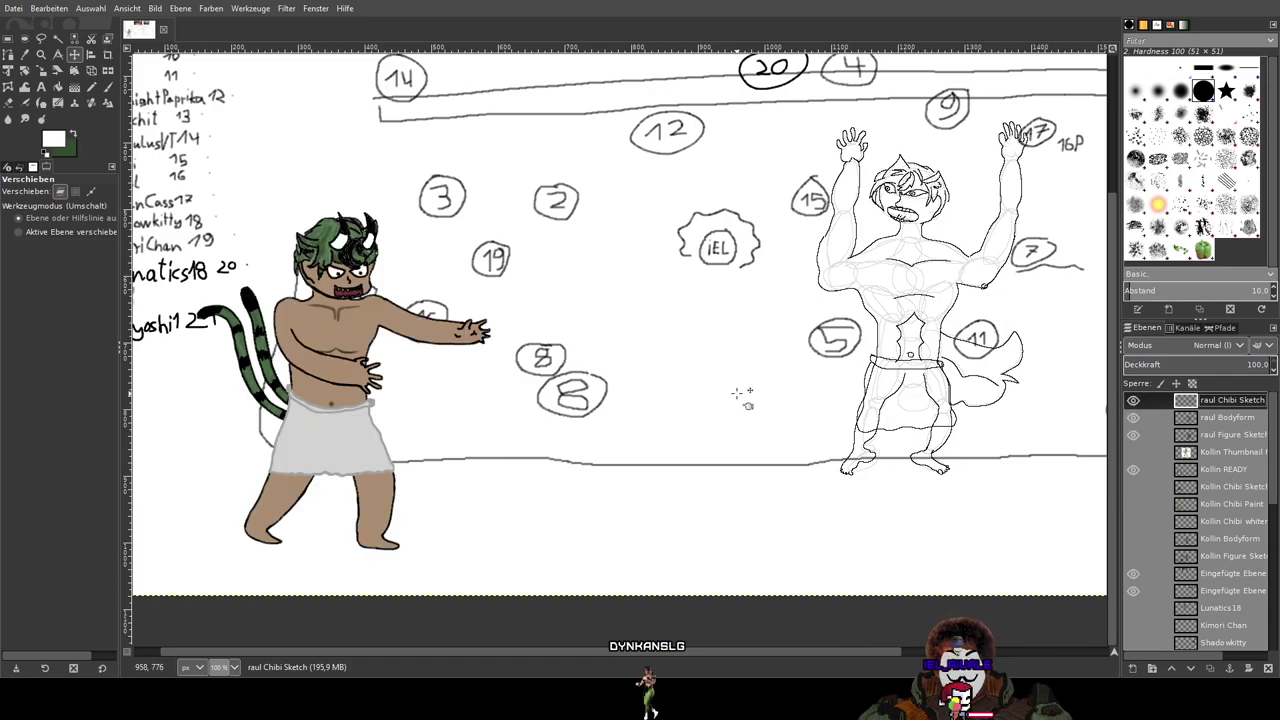
Step: Choose the Paintbrush and try a dab near Kollin's outstretched hand on the raul Chibi Sketch layer
click(108, 87)
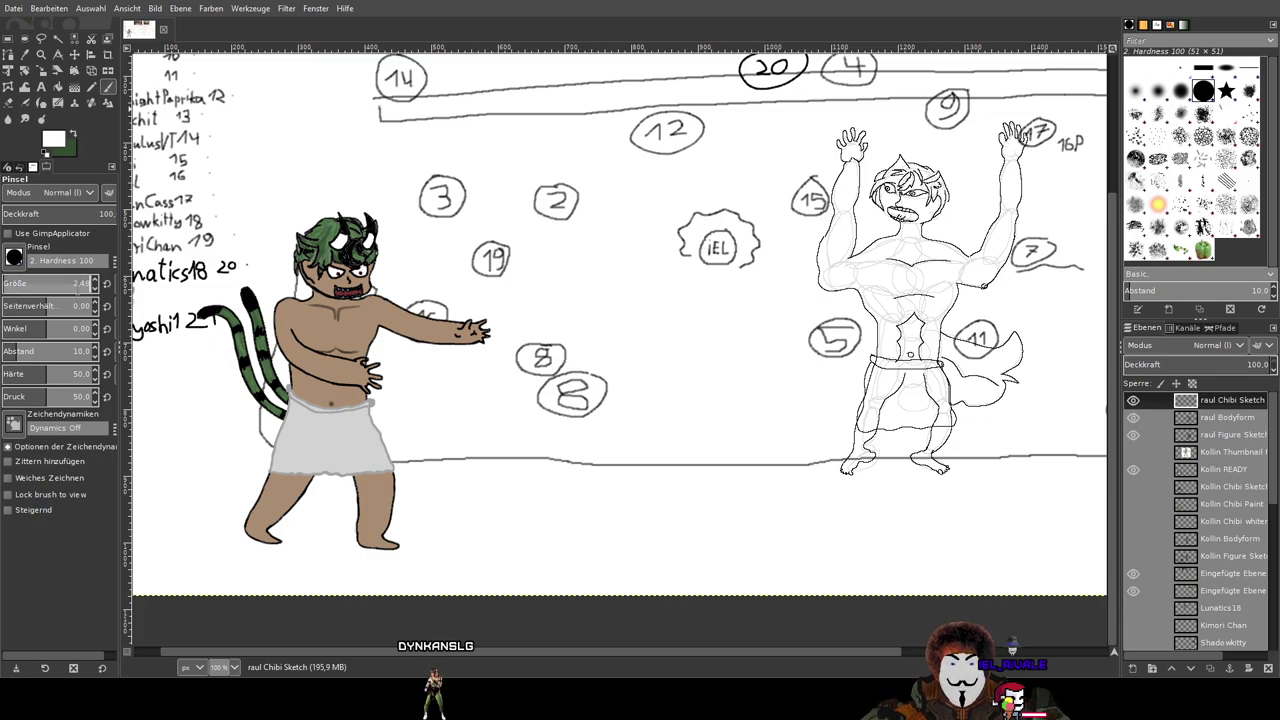
scroll(476, 345, up, 1)
scroll(477, 345, down, 1)
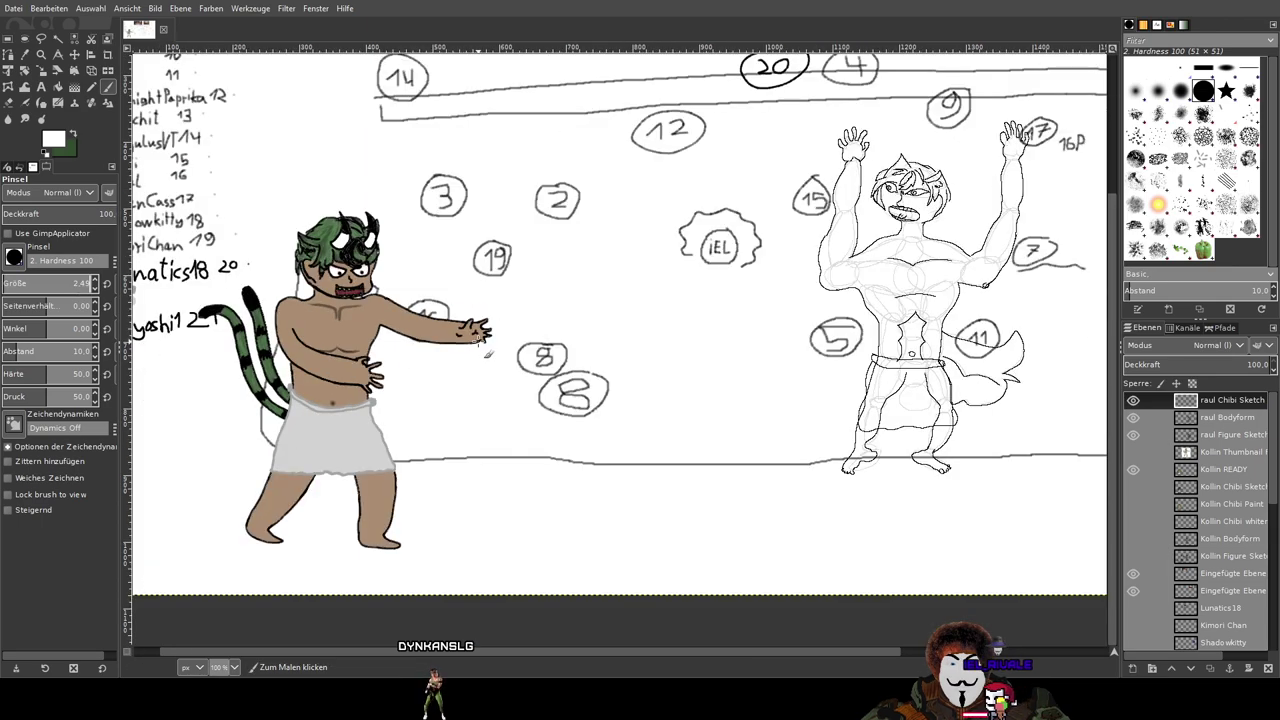
drag(509, 345, 523, 350)
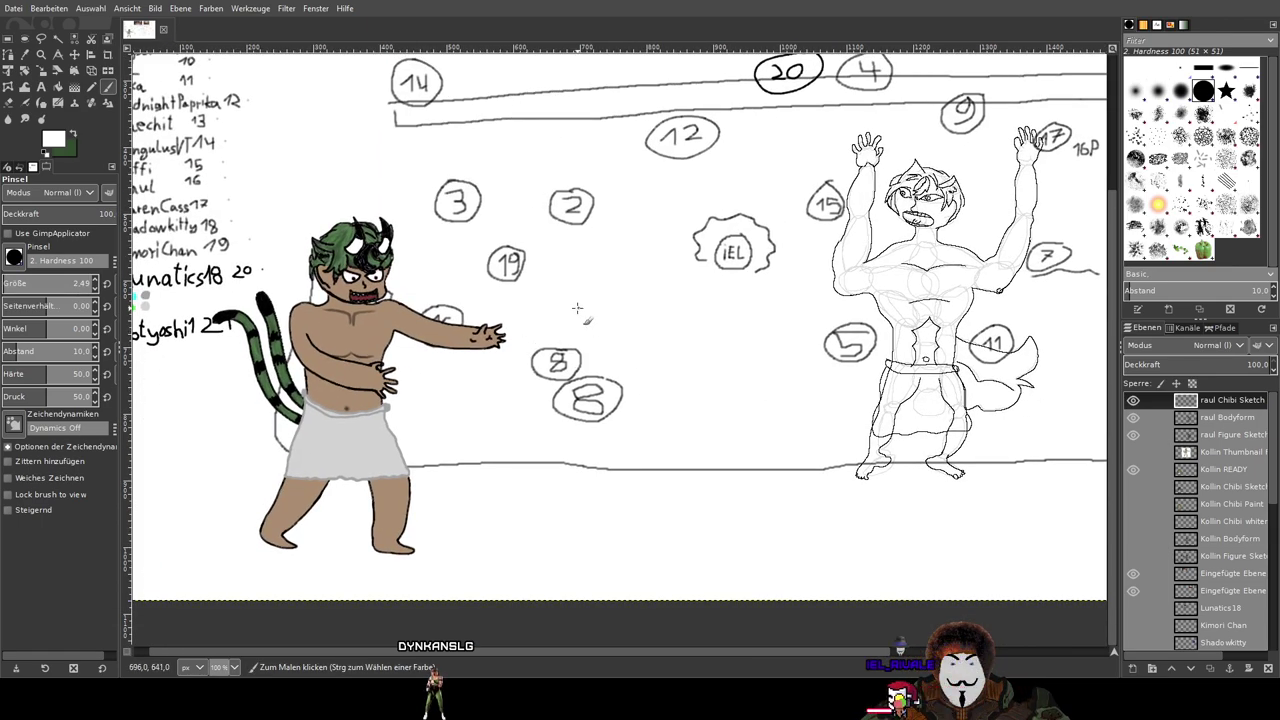
click(536, 368)
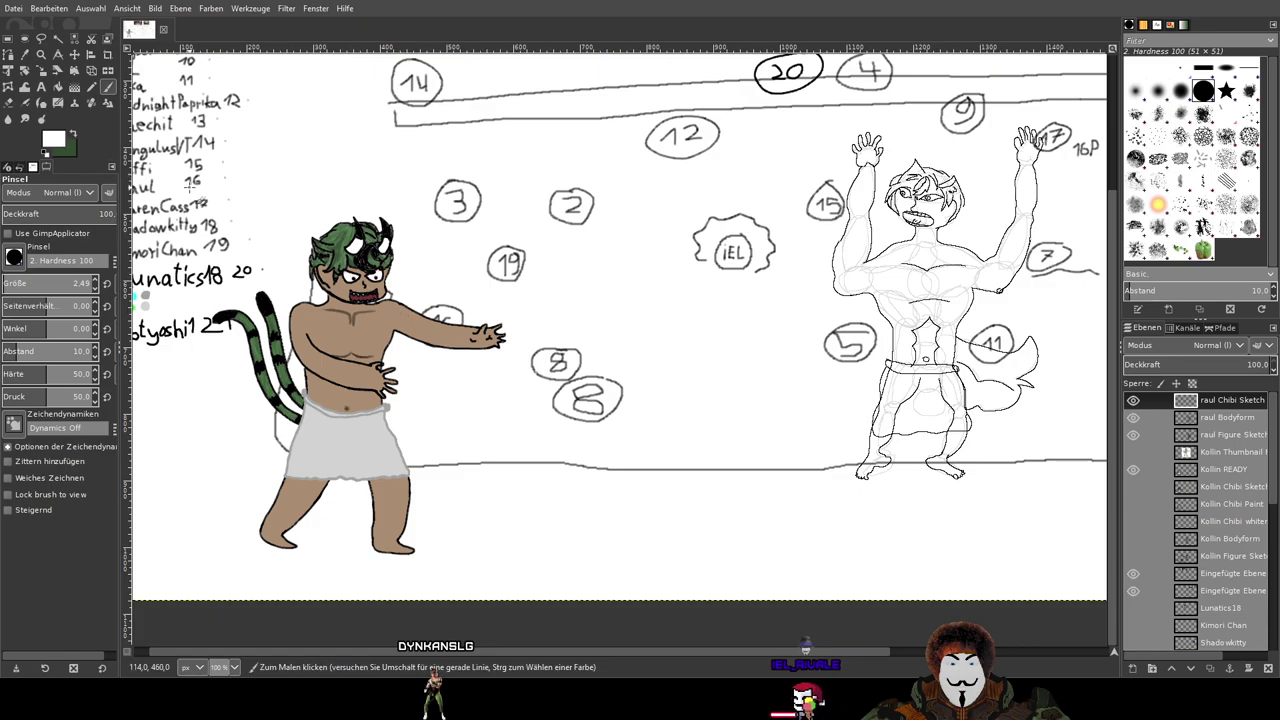
Step: Hide and show the Sketch (Skizze) layer to compare the picture with and without it
scroll(1200, 520, down, 10)
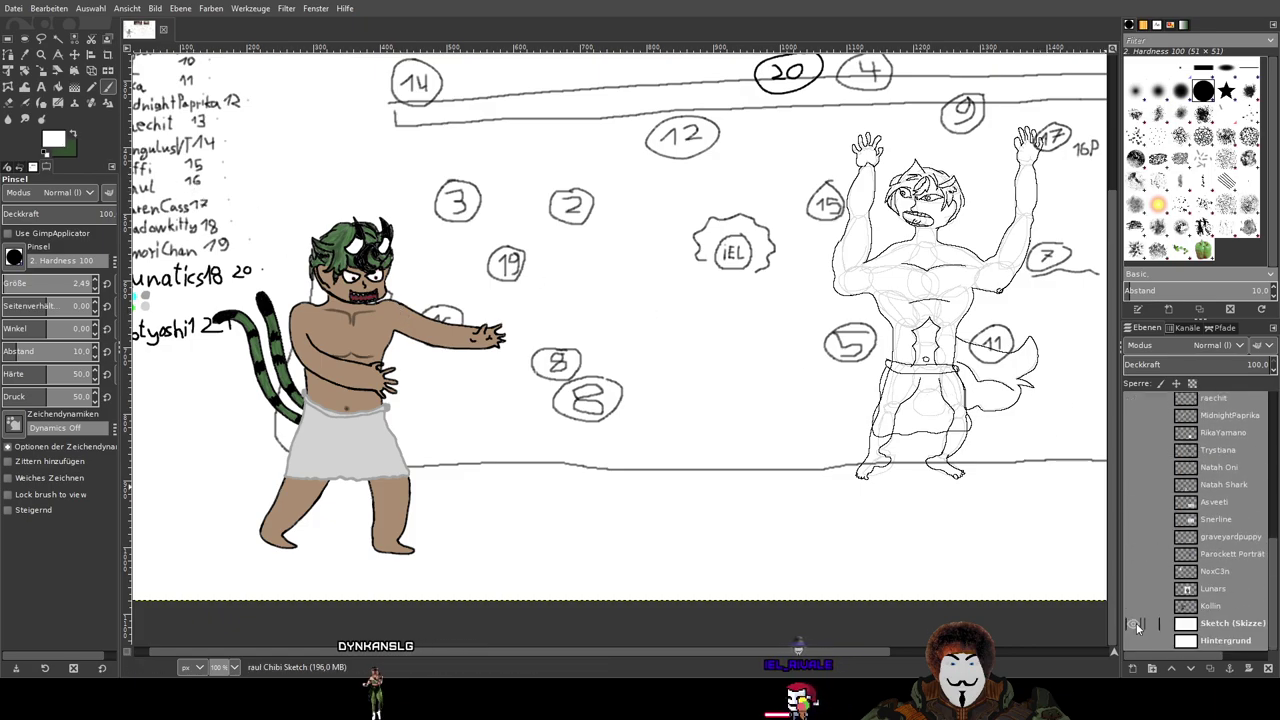
click(1134, 624)
click(1134, 624)
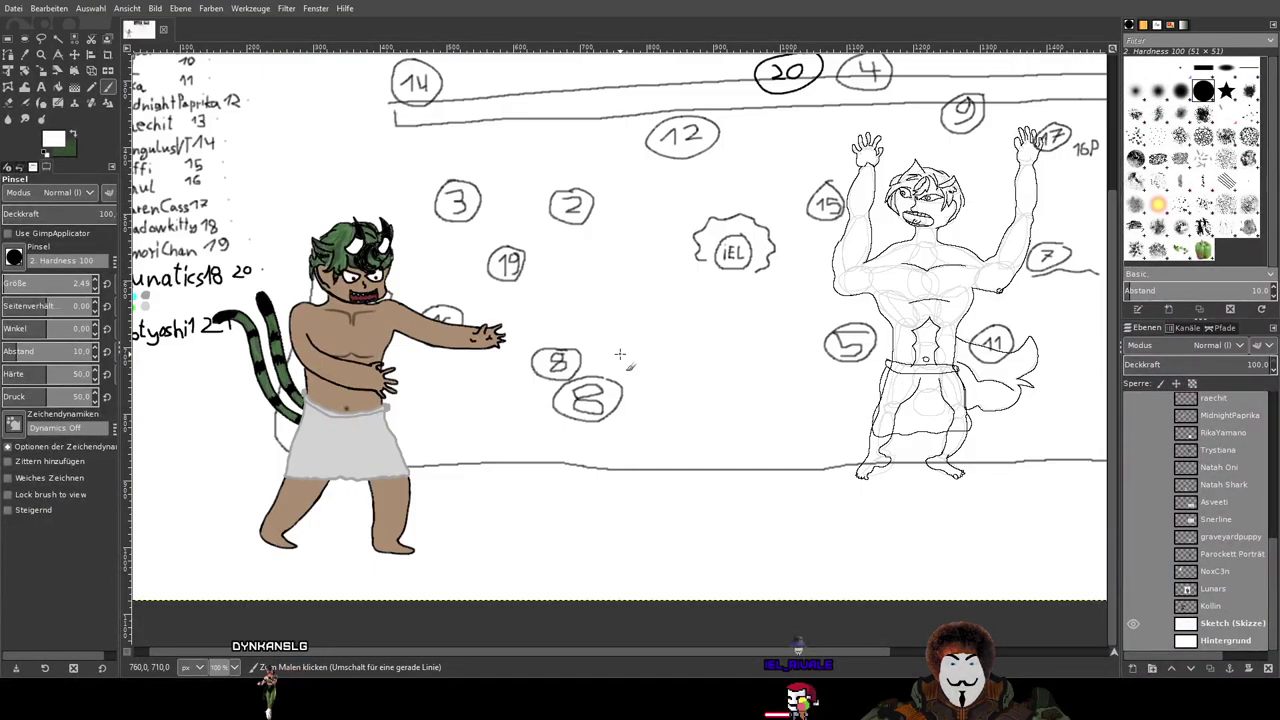
click(1134, 625)
click(1134, 625)
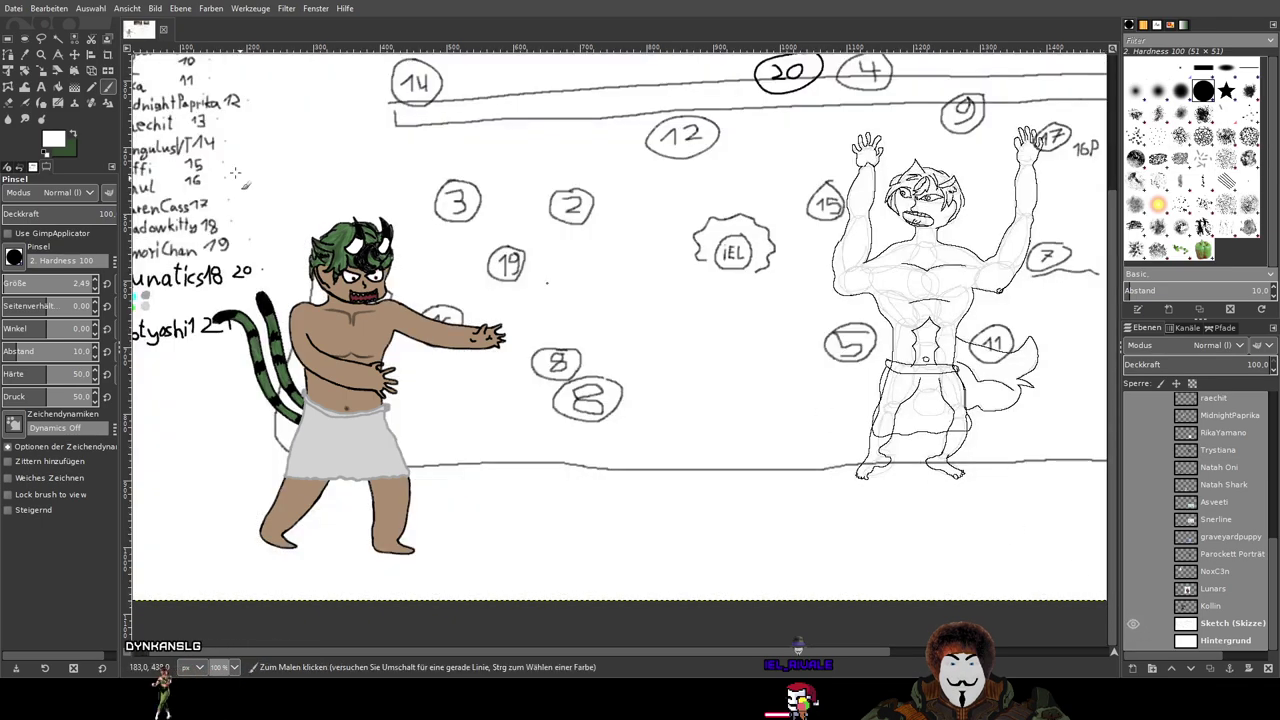
Step: Reset the drawing colours to a black foreground and a white background
key(x)
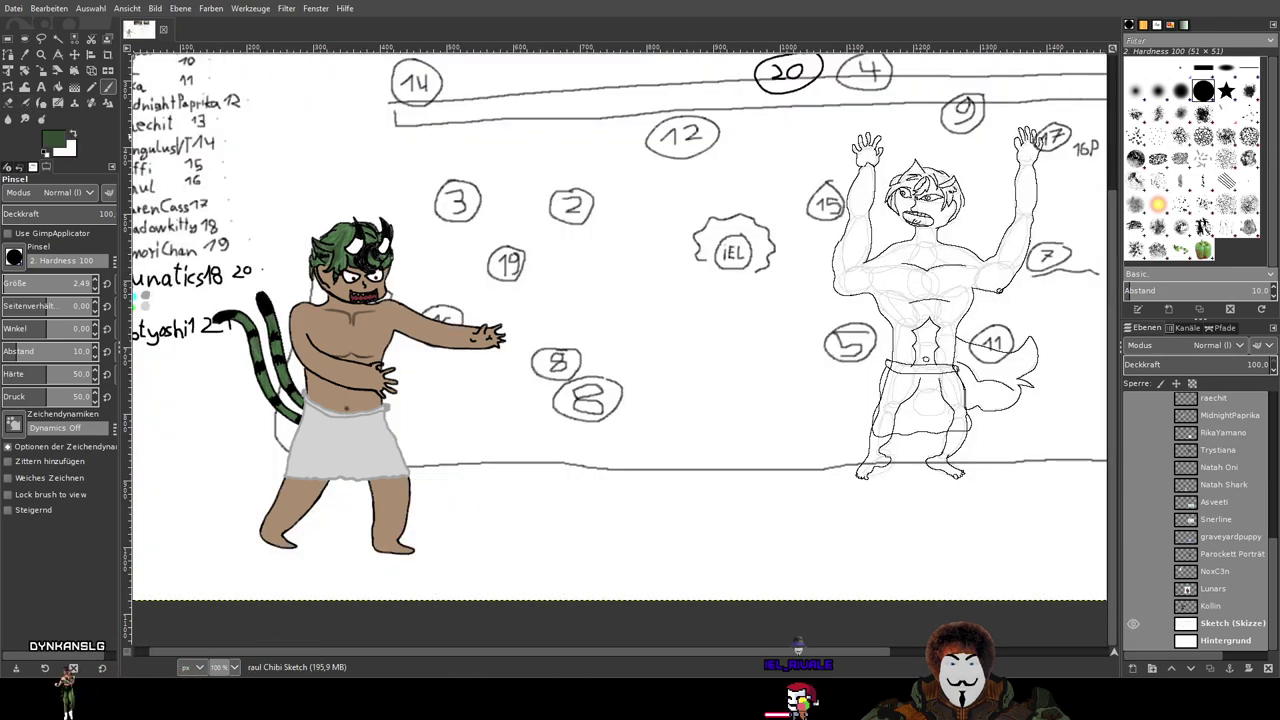
key(d)
drag(463, 252, 576, 300)
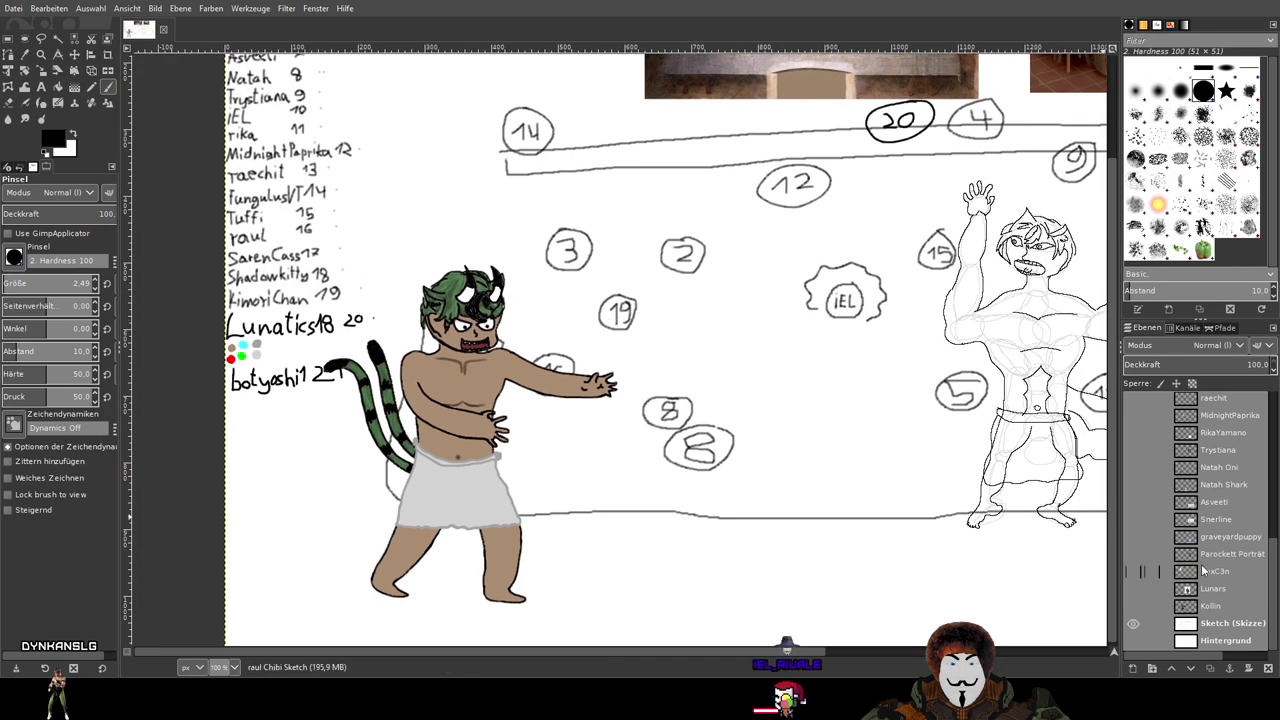
Step: Toggle the Kollin Figure Sketch and Kollin READY layers to compare the figure with and without each
scroll(1163, 538, up, 10)
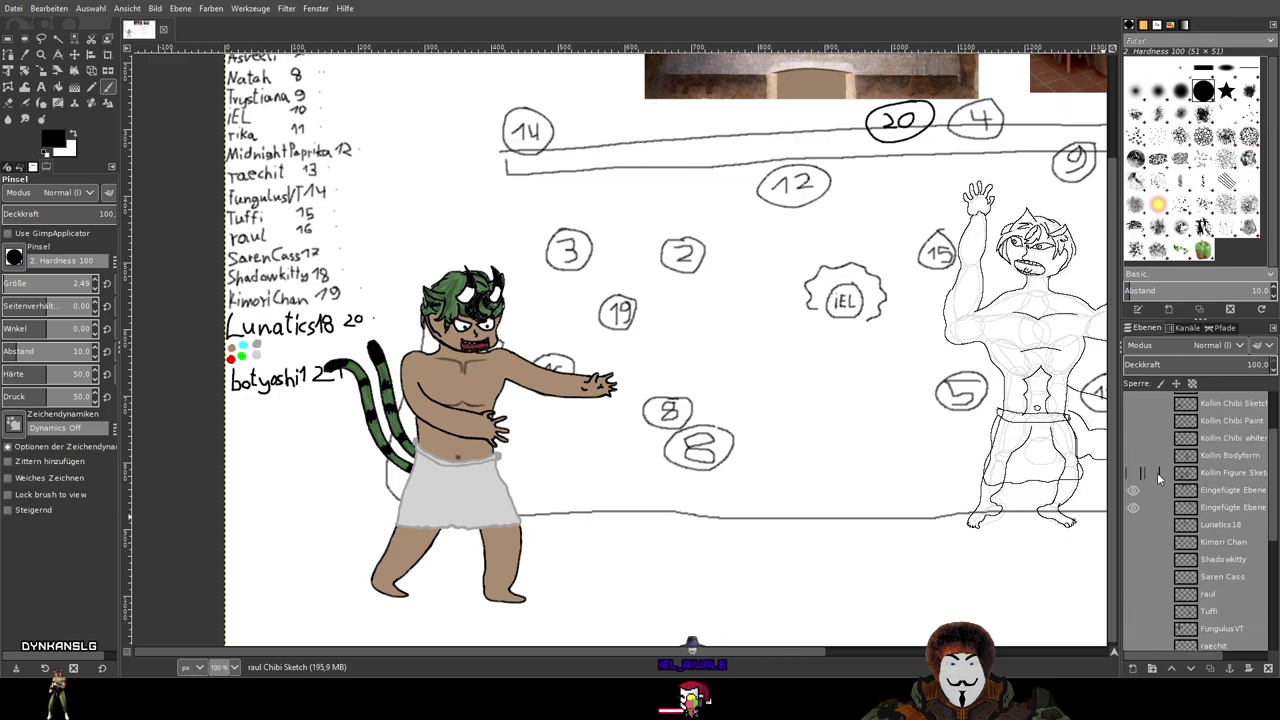
click(1132, 471)
click(1132, 471)
scroll(1131, 472, down, 10)
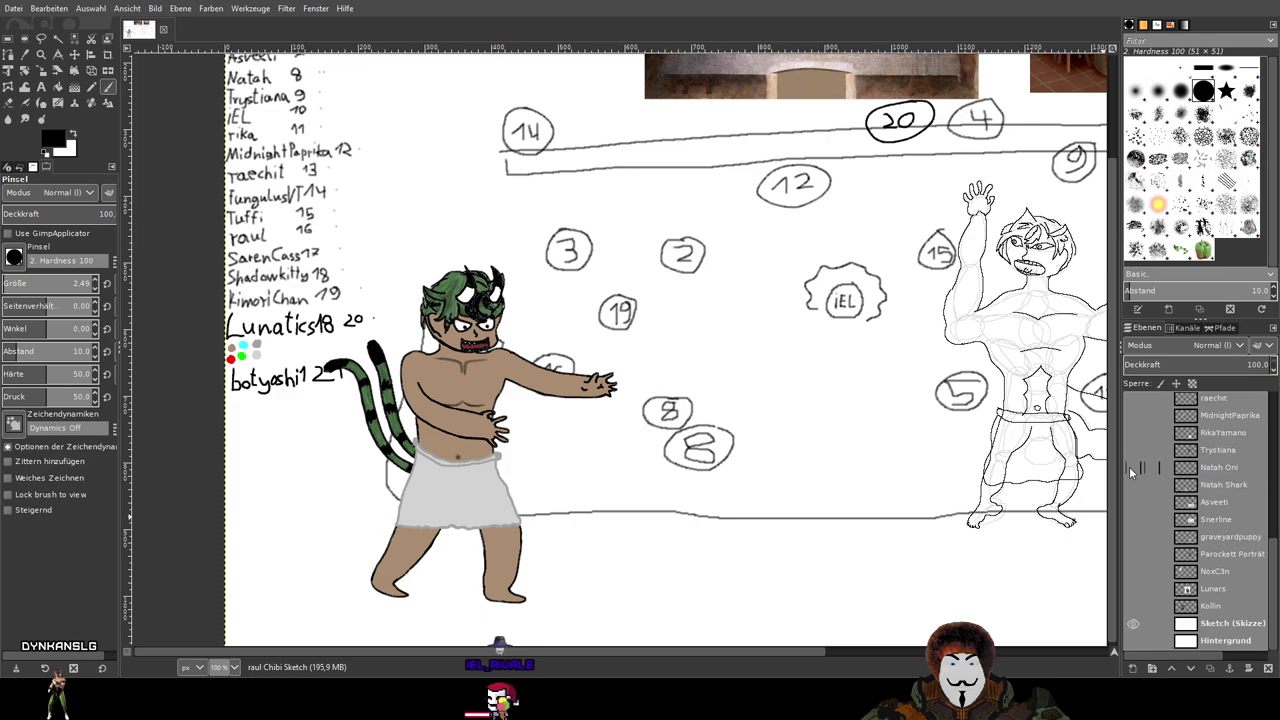
scroll(616, 362, up, 1)
scroll(1202, 447, up, 10)
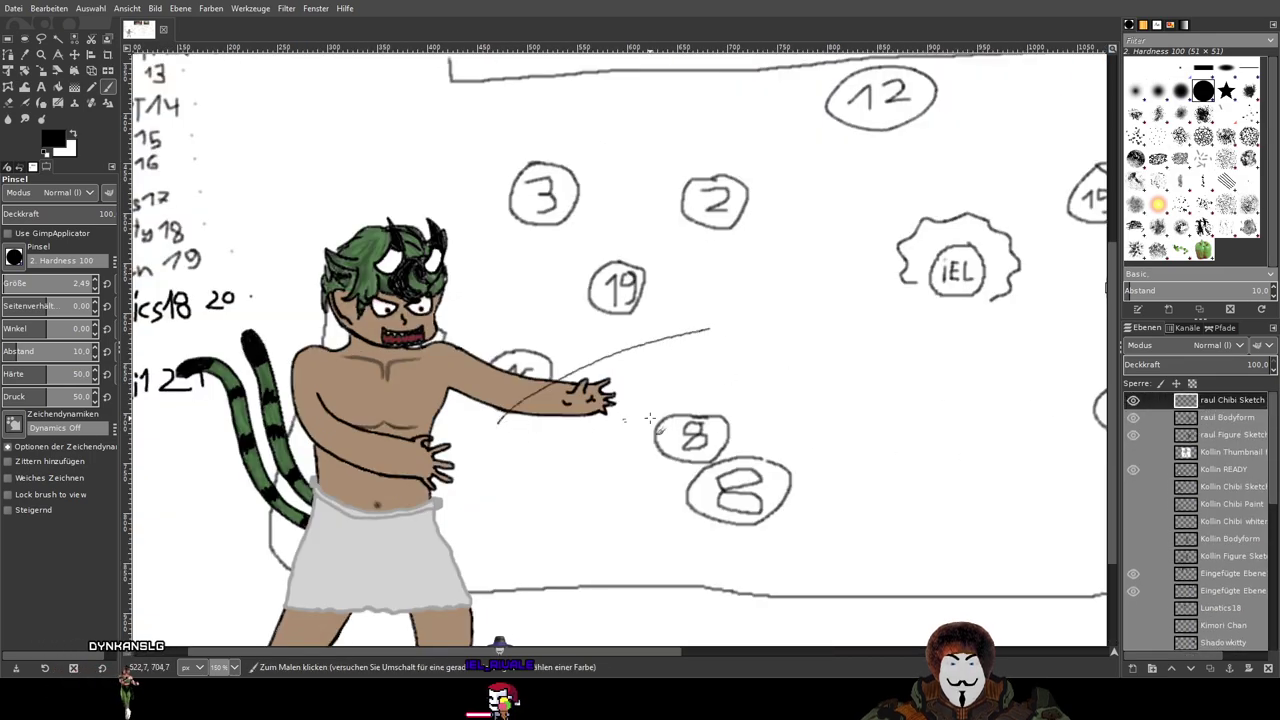
click(1133, 470)
click(1133, 470)
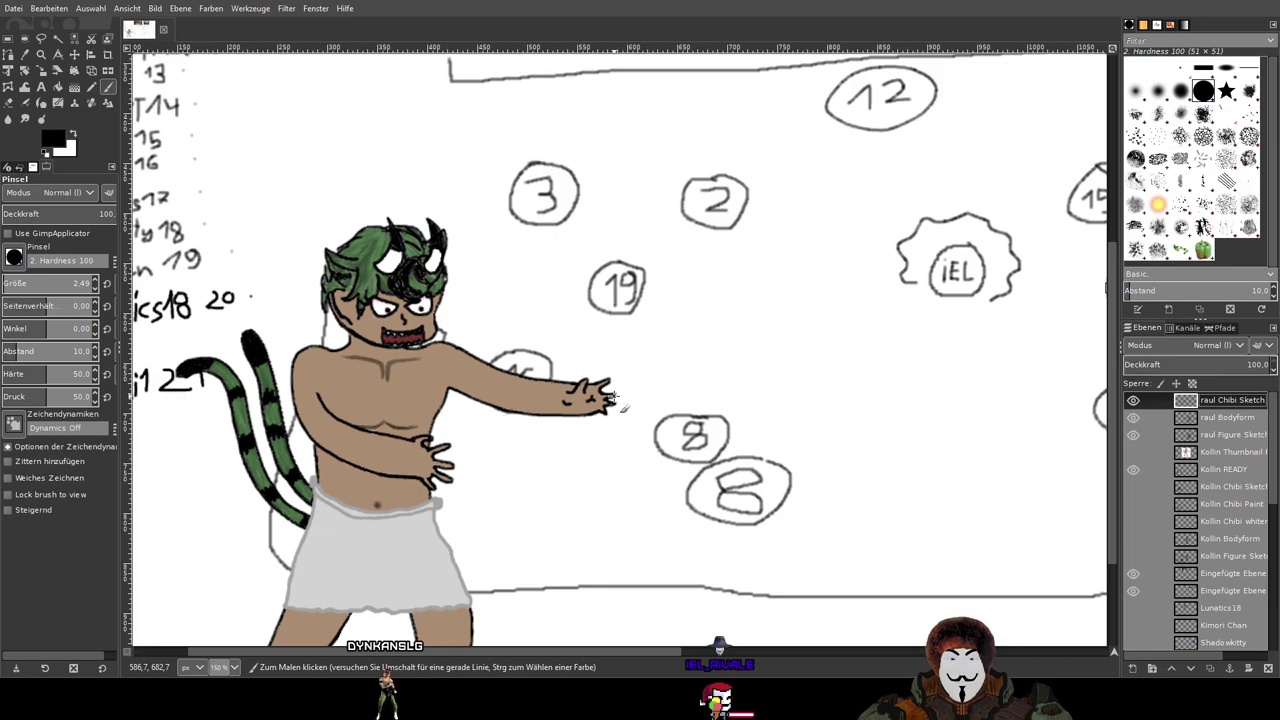
Step: Save the image and increase the Paintbrush size to 12.18
key(1)
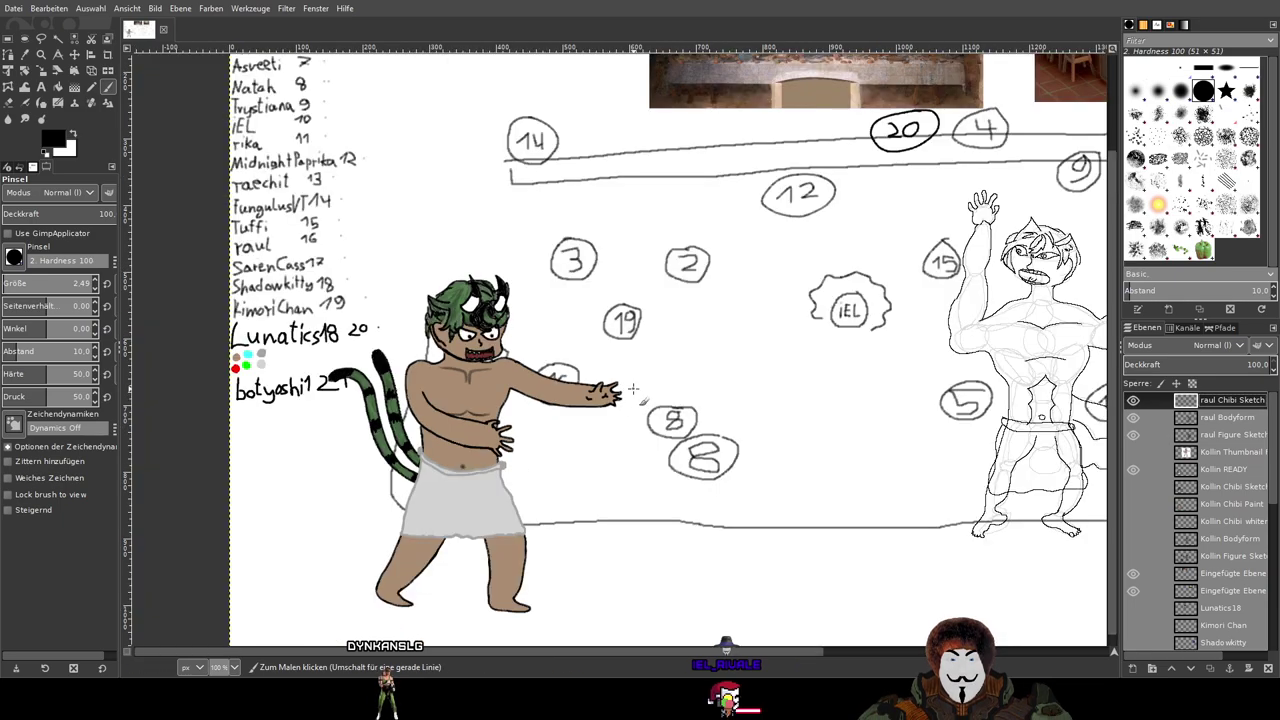
key(ctrl+s)
key(plus)
key(plus)
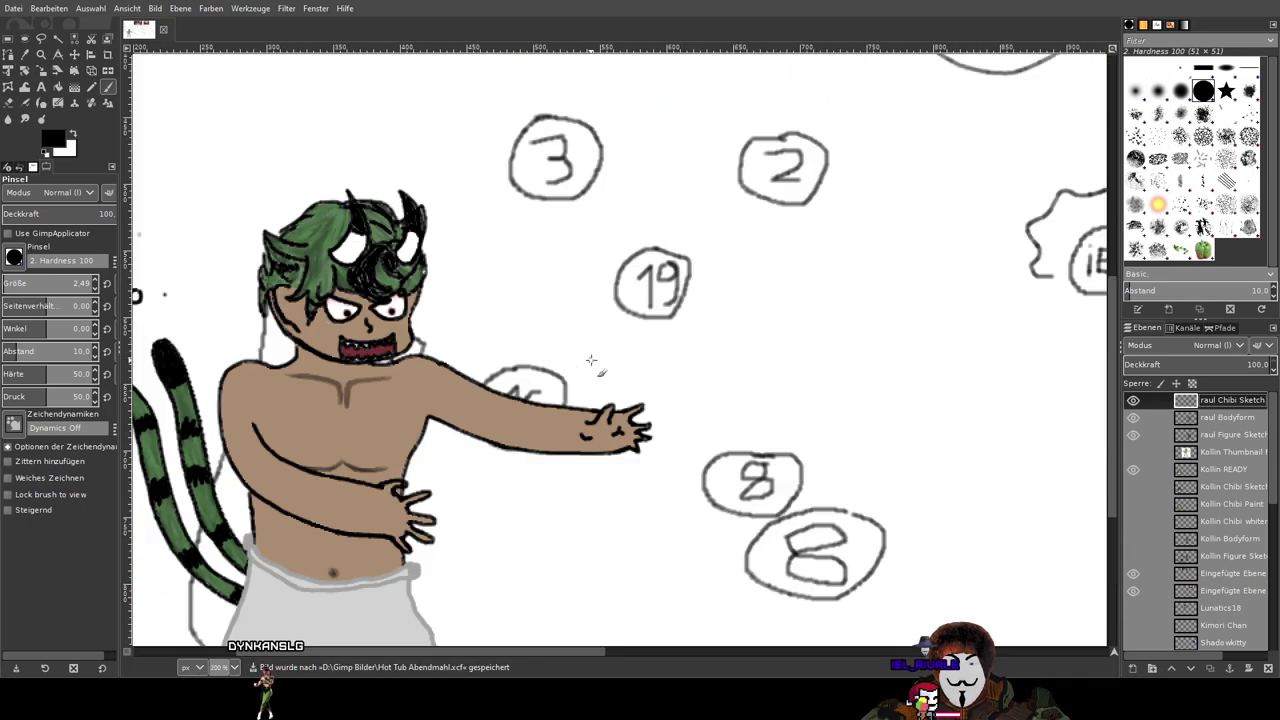
drag(42, 288, 51, 288)
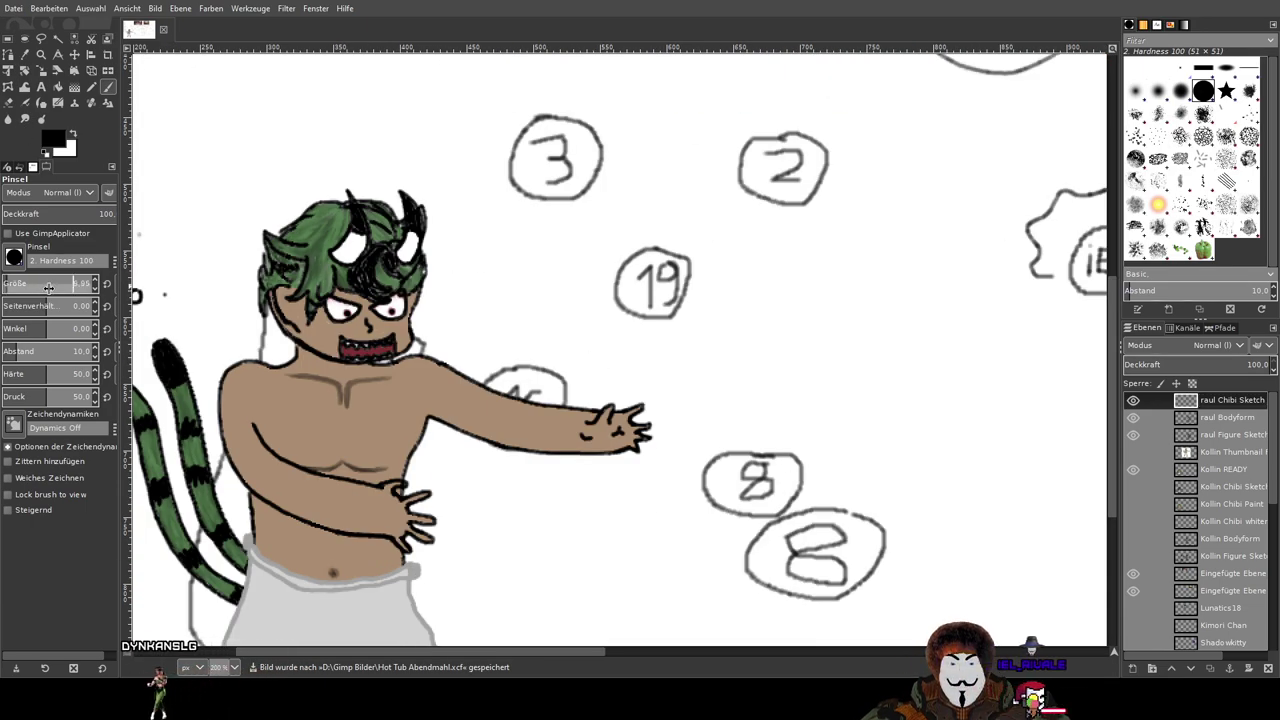
Step: Examine the Kollin figure and the raul sketch up close and within the whole numbered group layout
scroll(622, 396, down, 1)
drag(622, 396, 334, 357)
scroll(355, 361, down, 1)
scroll(351, 358, up, 1)
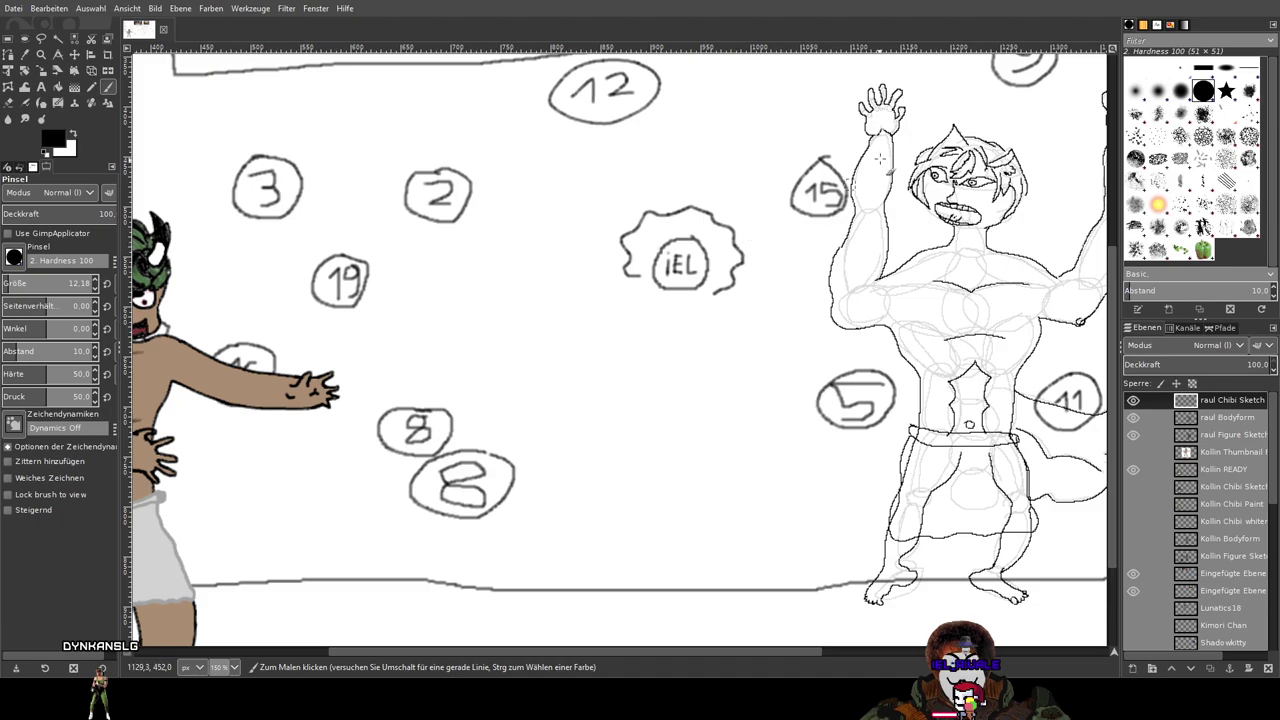
drag(627, 361, 820, 347)
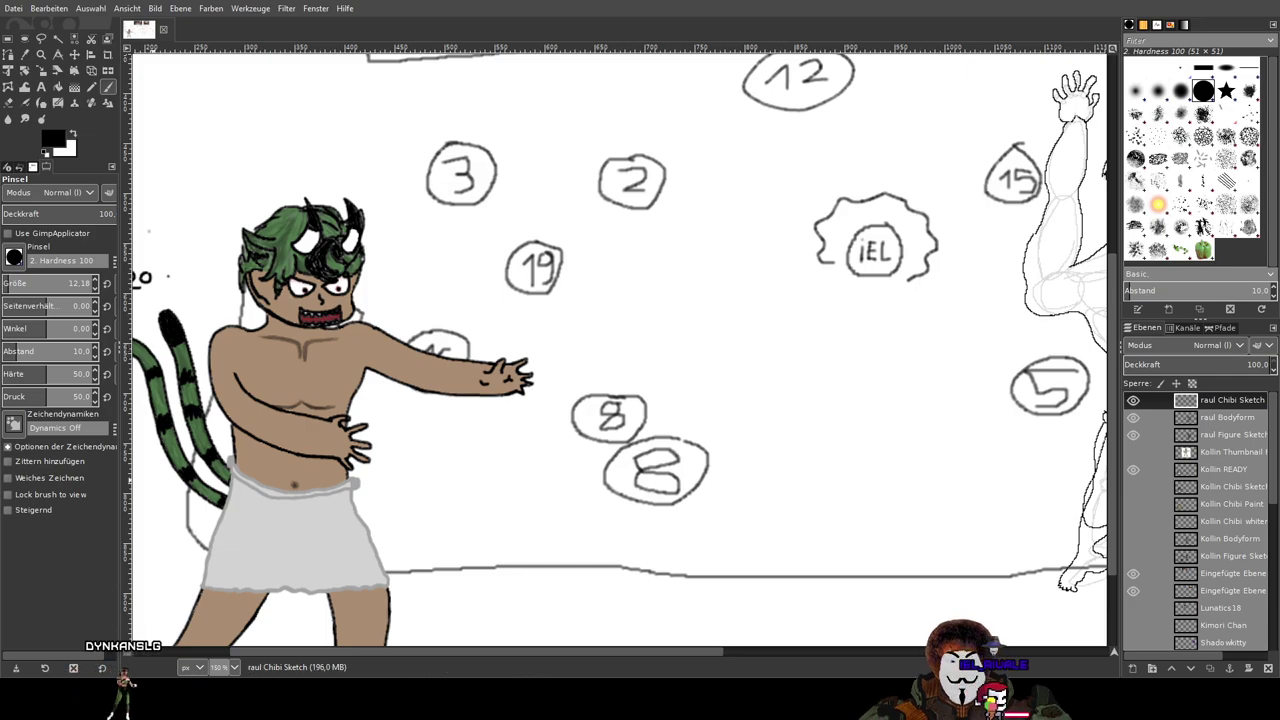
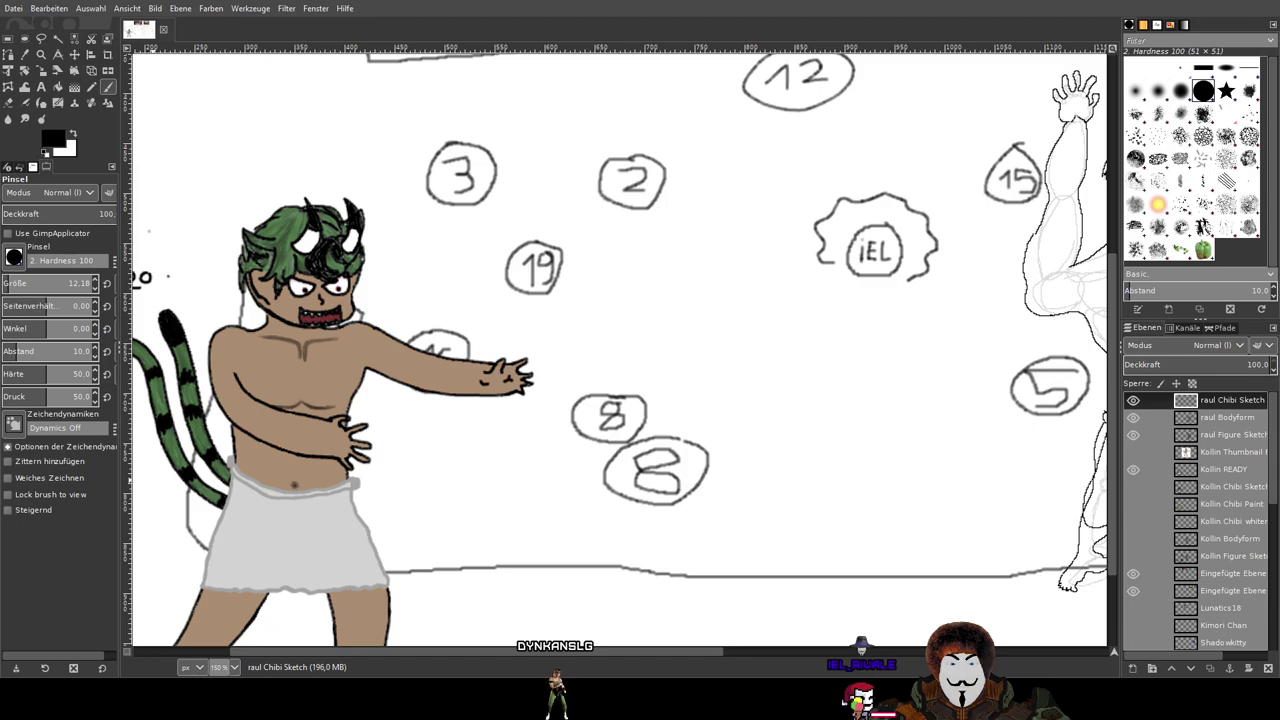
scroll(700, 352, down, 1)
scroll(704, 336, down, 3)
scroll(704, 336, left, 5)
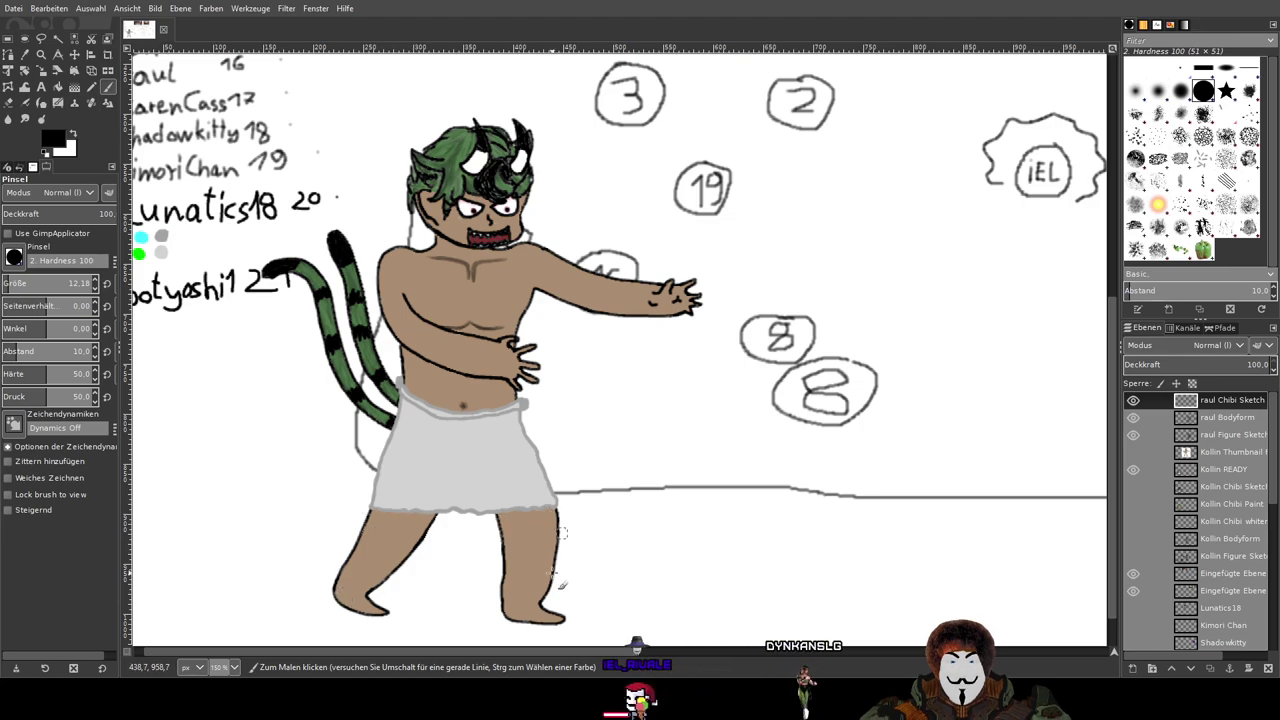
drag(852, 408, 462, 406)
scroll(462, 405, down, 1)
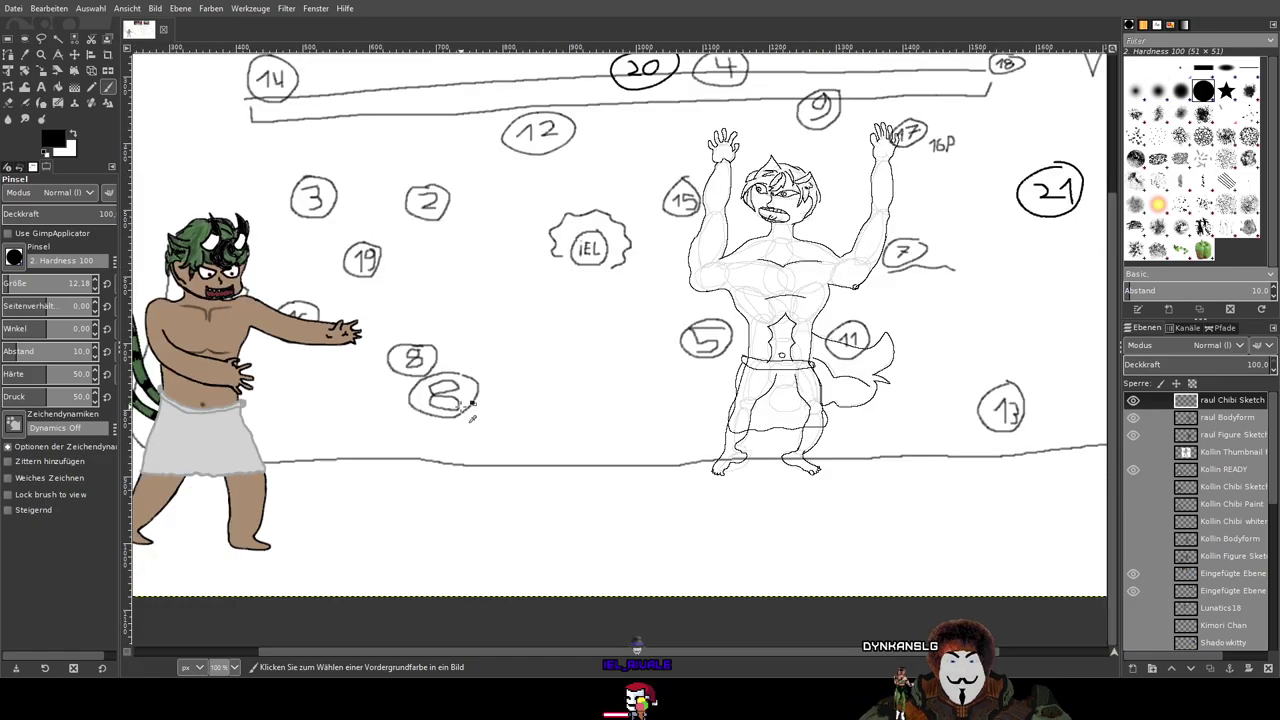
scroll(462, 404, down, 4)
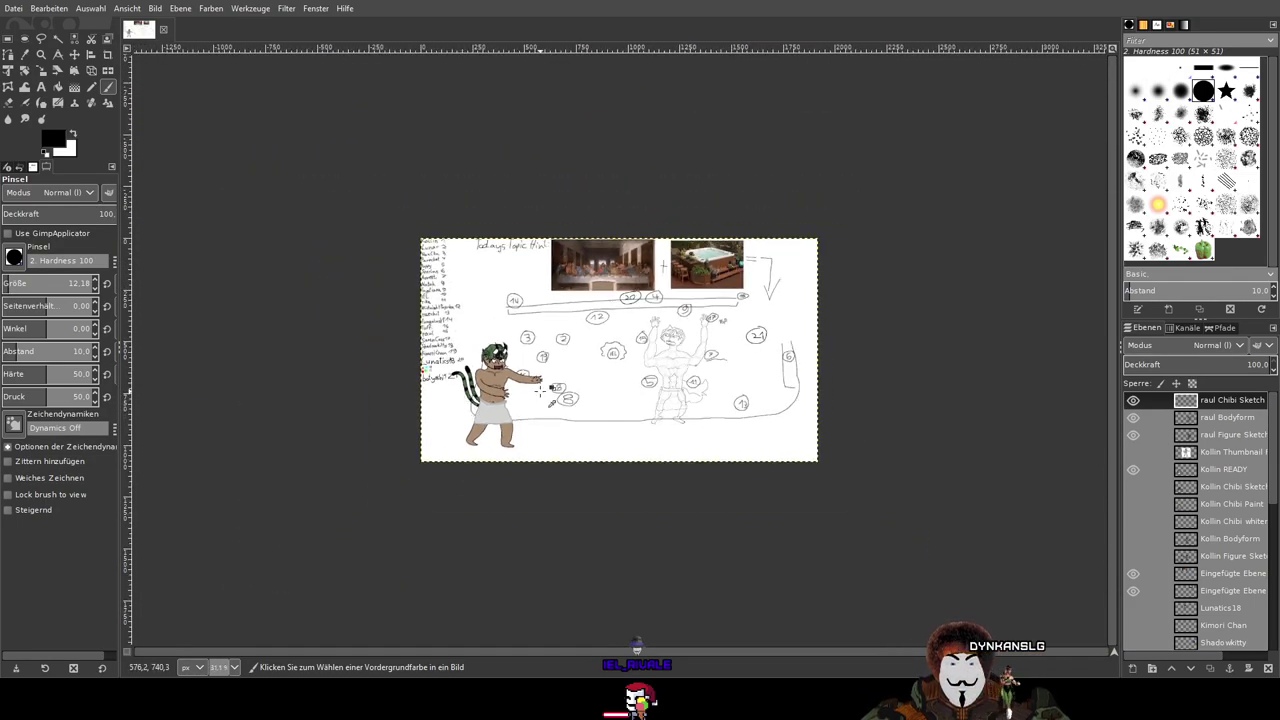
scroll(540, 390, up, 5)
scroll(542, 385, down, 1)
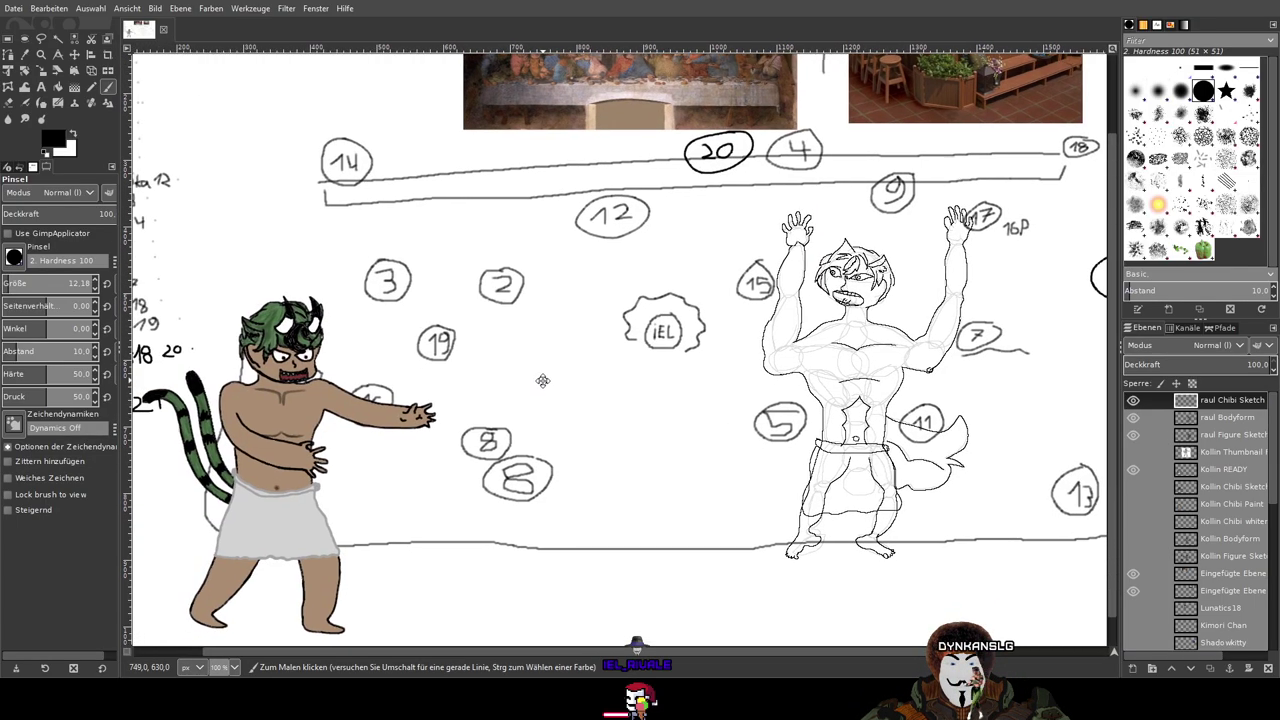
drag(416, 421, 478, 380)
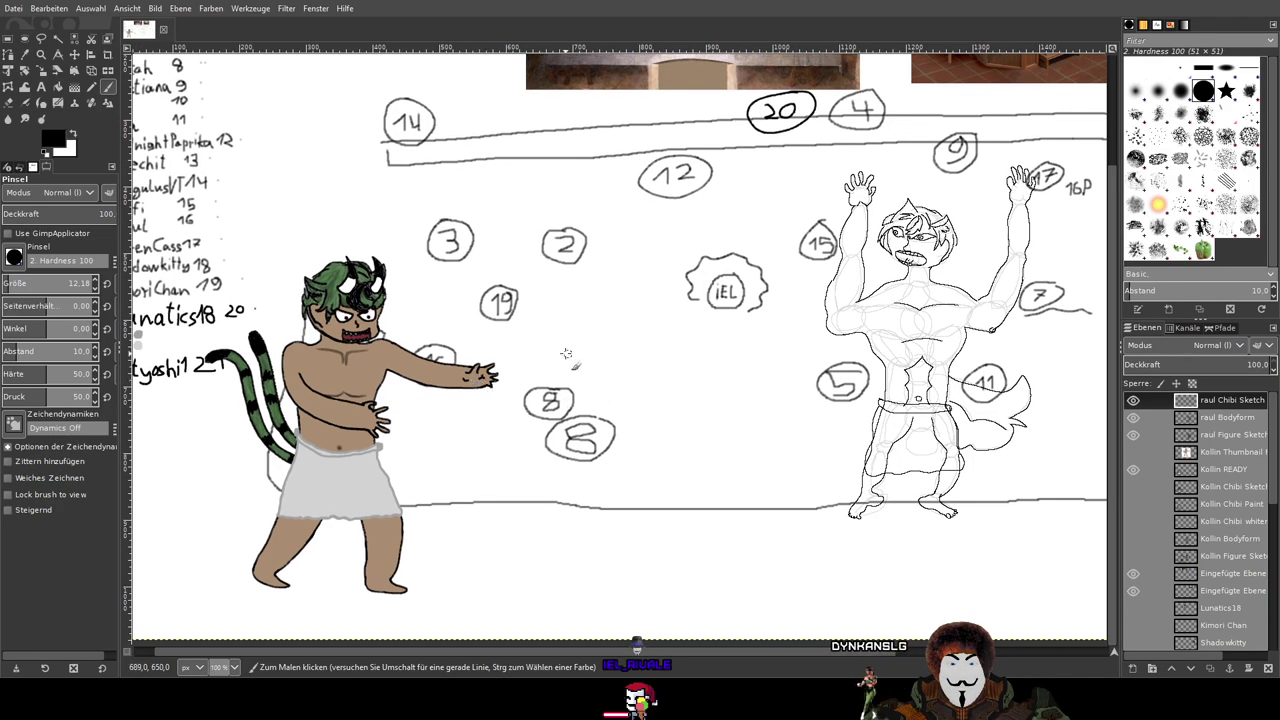
mouse_move(556, 330)
mouse_down()
mouse_move(596, 298)
mouse_move(562, 308)
mouse_up()
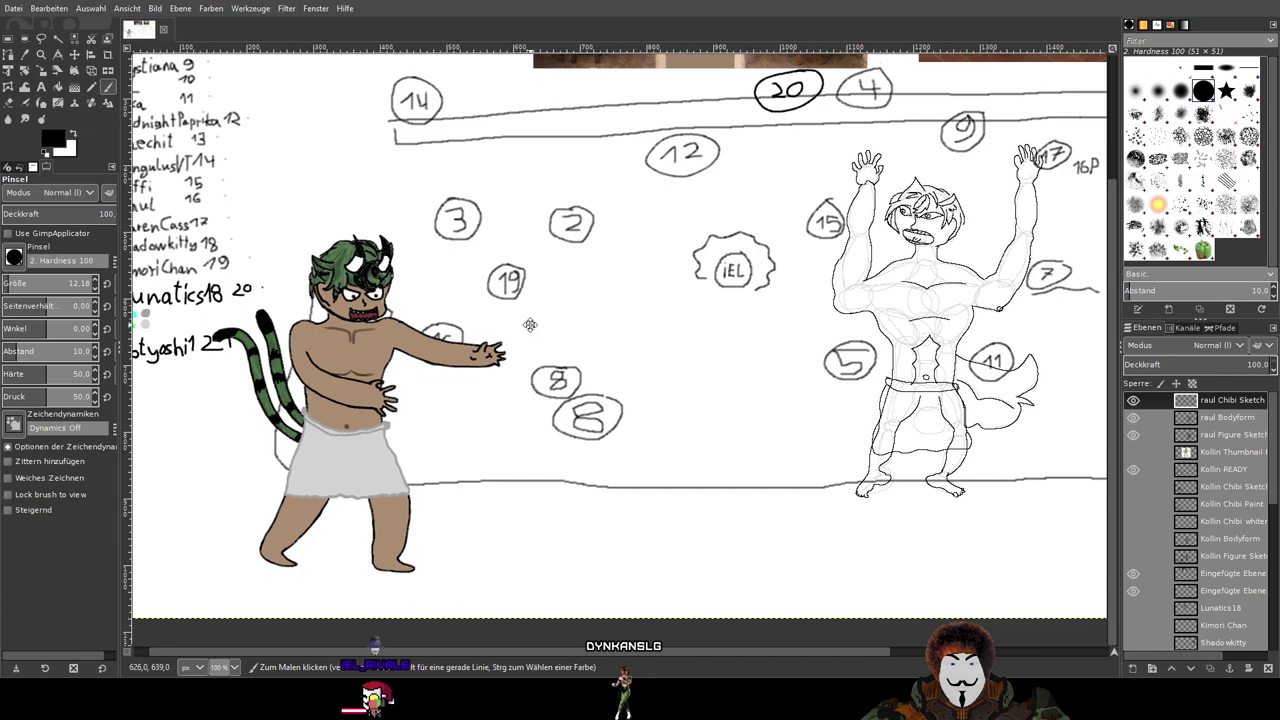
drag(528, 324, 537, 314)
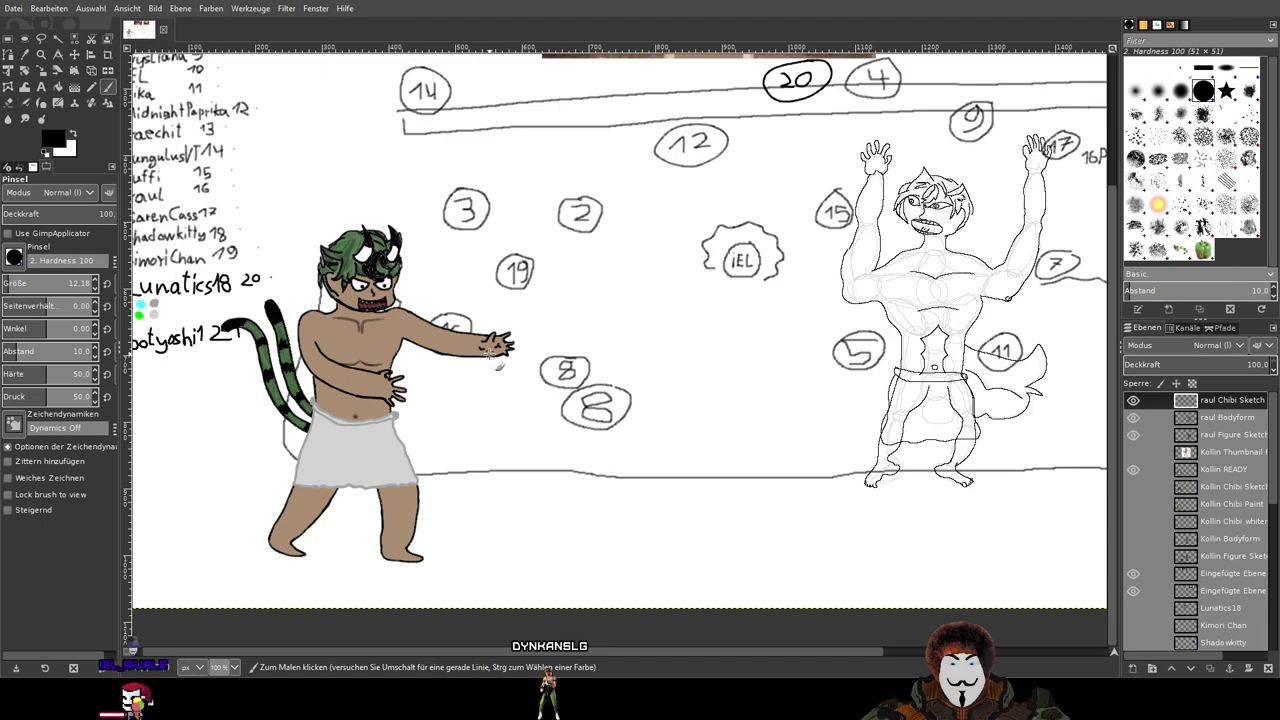
scroll(487, 352, down, 1)
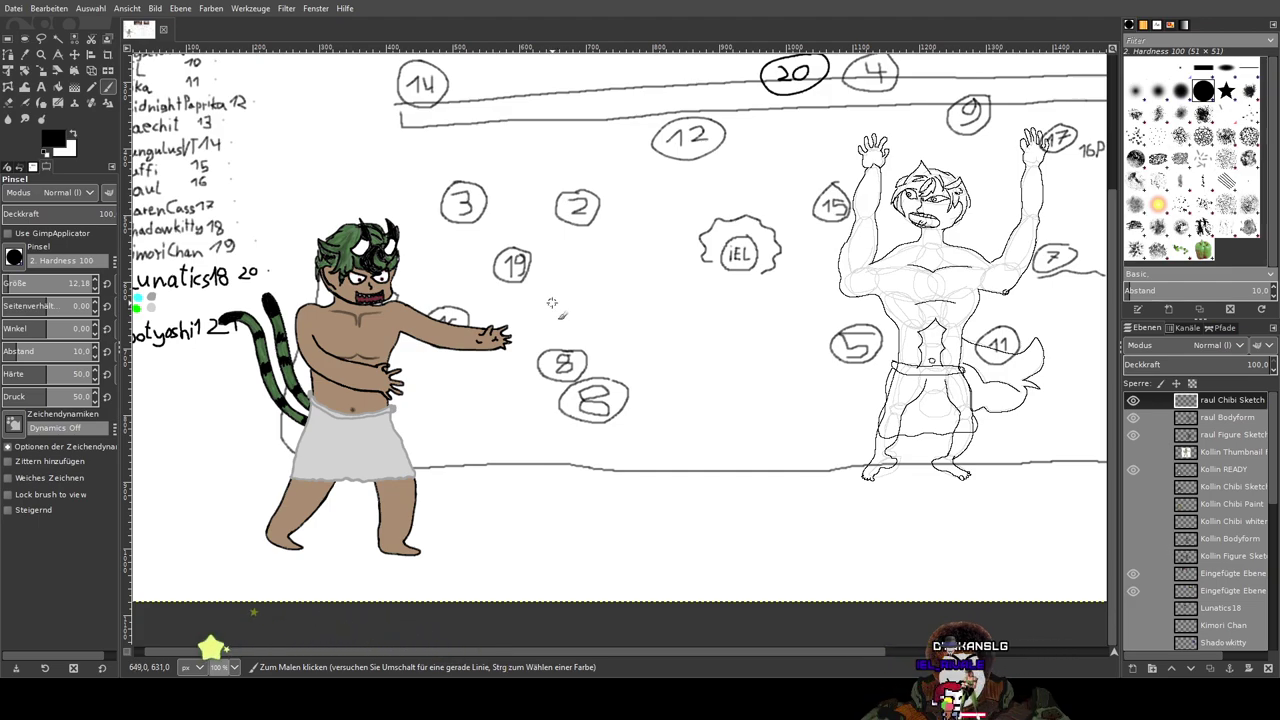
scroll(552, 302, up, 1)
mouse_move(552, 302)
mouse_down()
mouse_move(367, 300)
mouse_move(506, 306)
mouse_move(542, 343)
mouse_up()
scroll(366, 300, down, 1)
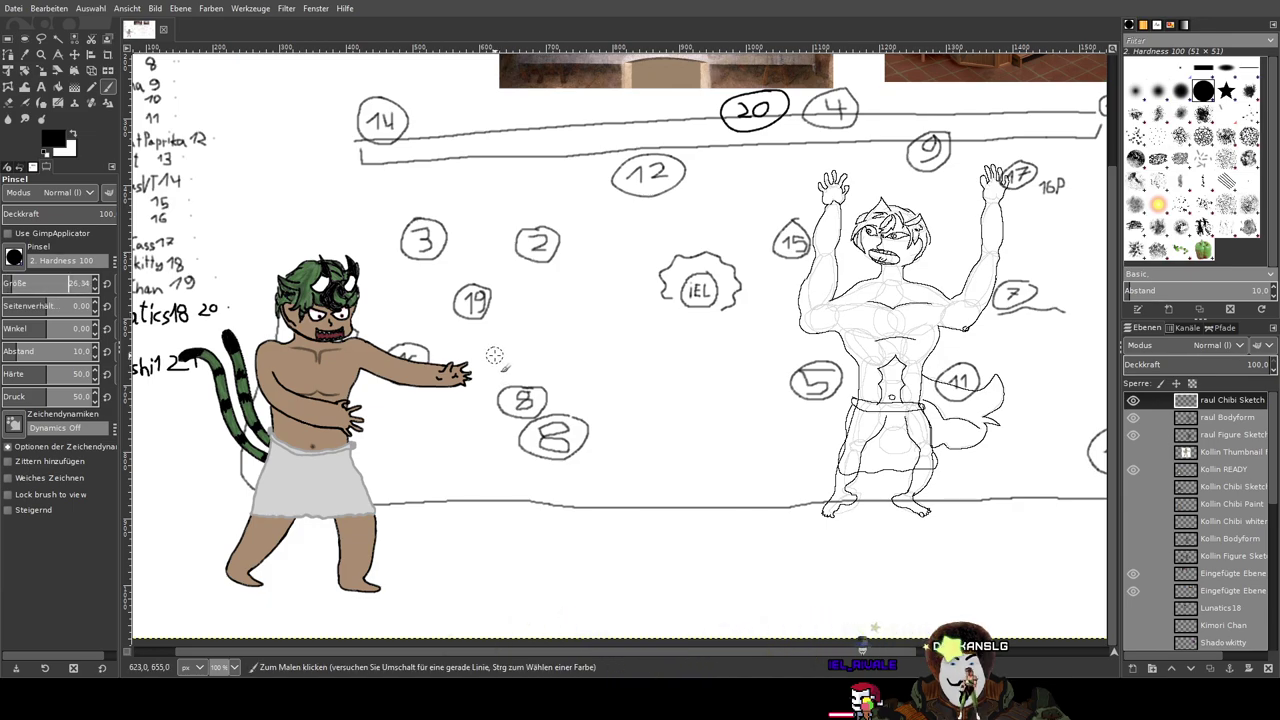
Step: Switch from the Paintbrush to the Pencil tool at size 26.34, trying and undoing test dots near Kollin's outstretched hand
click(495, 356)
key(ctrl+z)
key(n)
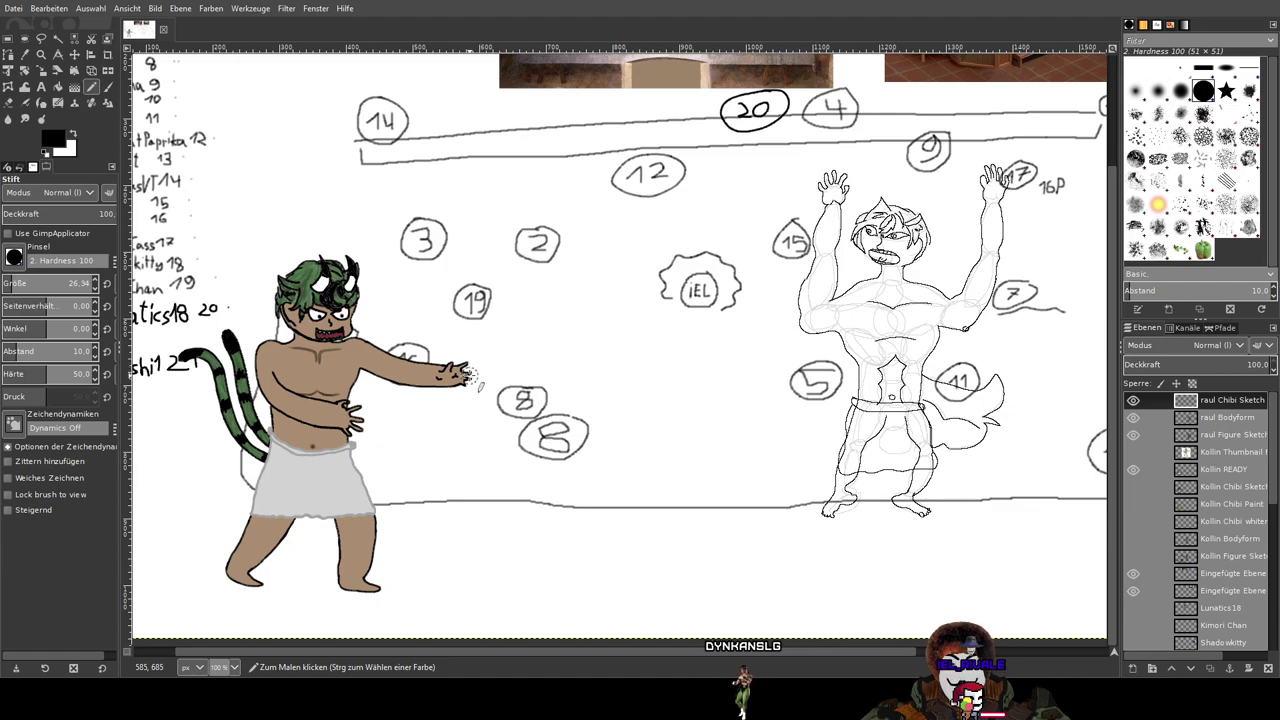
click(468, 376)
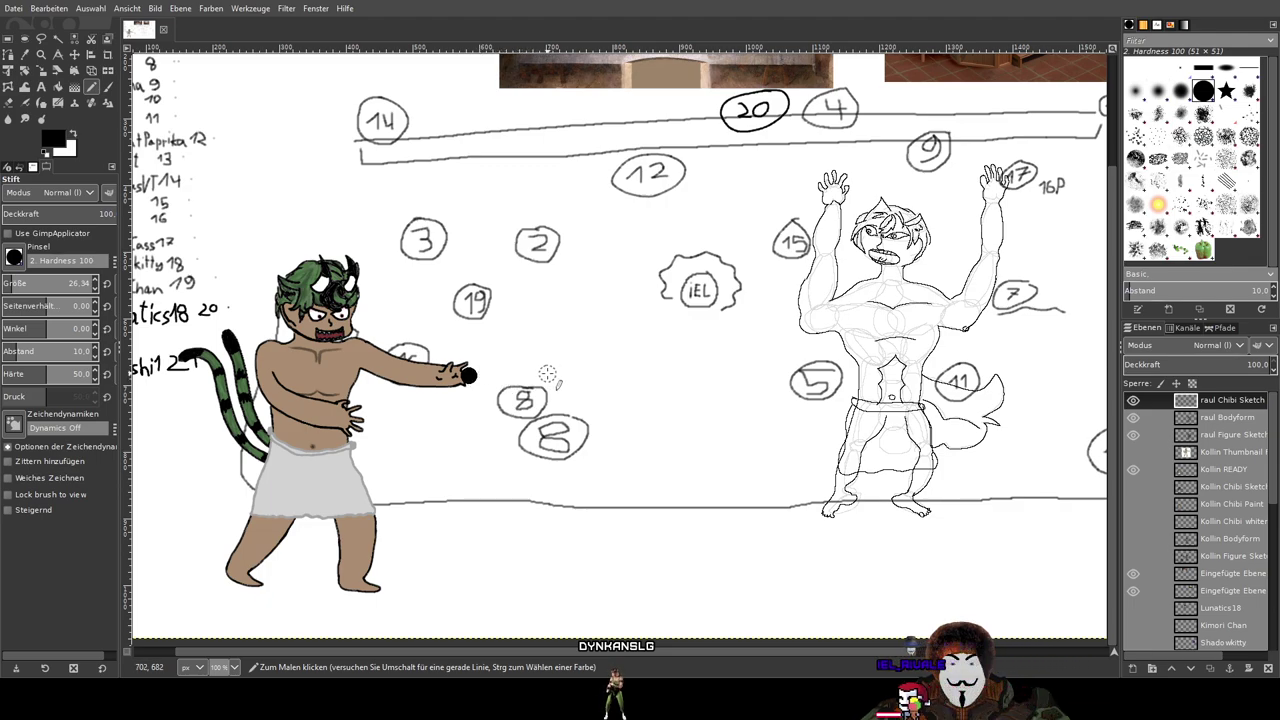
key(ctrl+z)
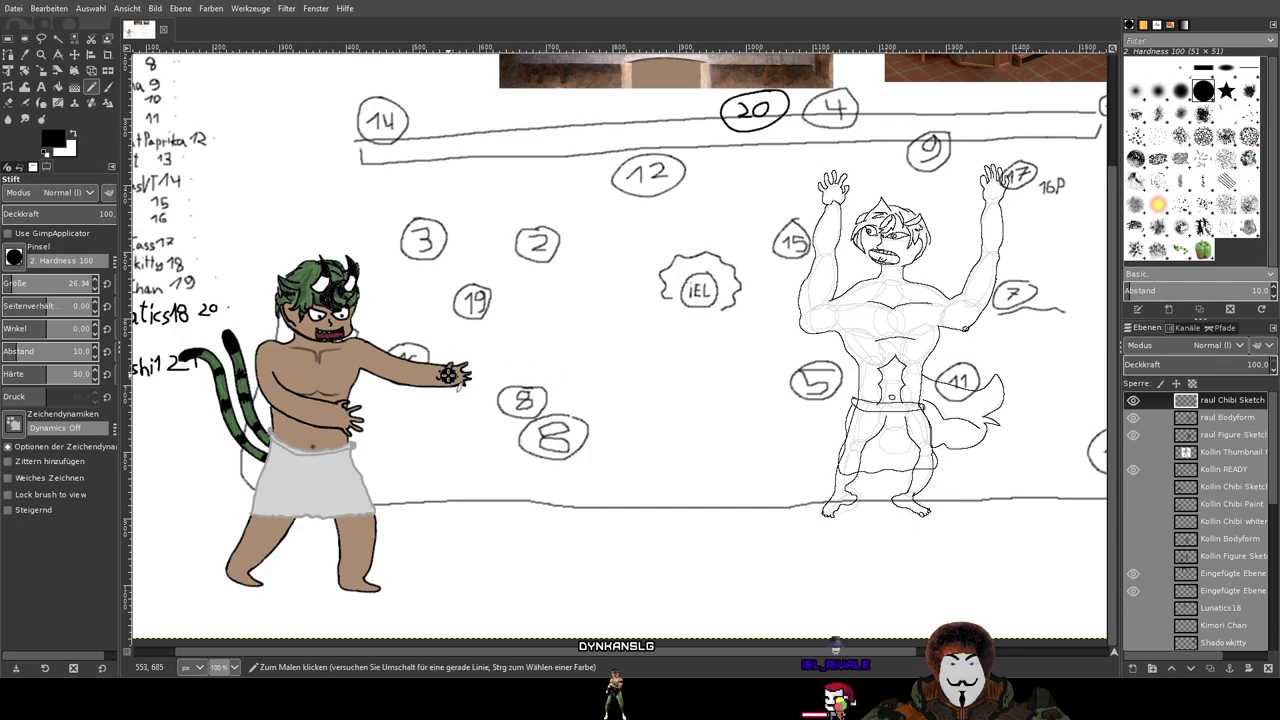
Step: Place two shoulder dots and a neck dot between them, starting at Kollin's outstretched hand, on the raul Chibi Sketch layer
click(538, 375)
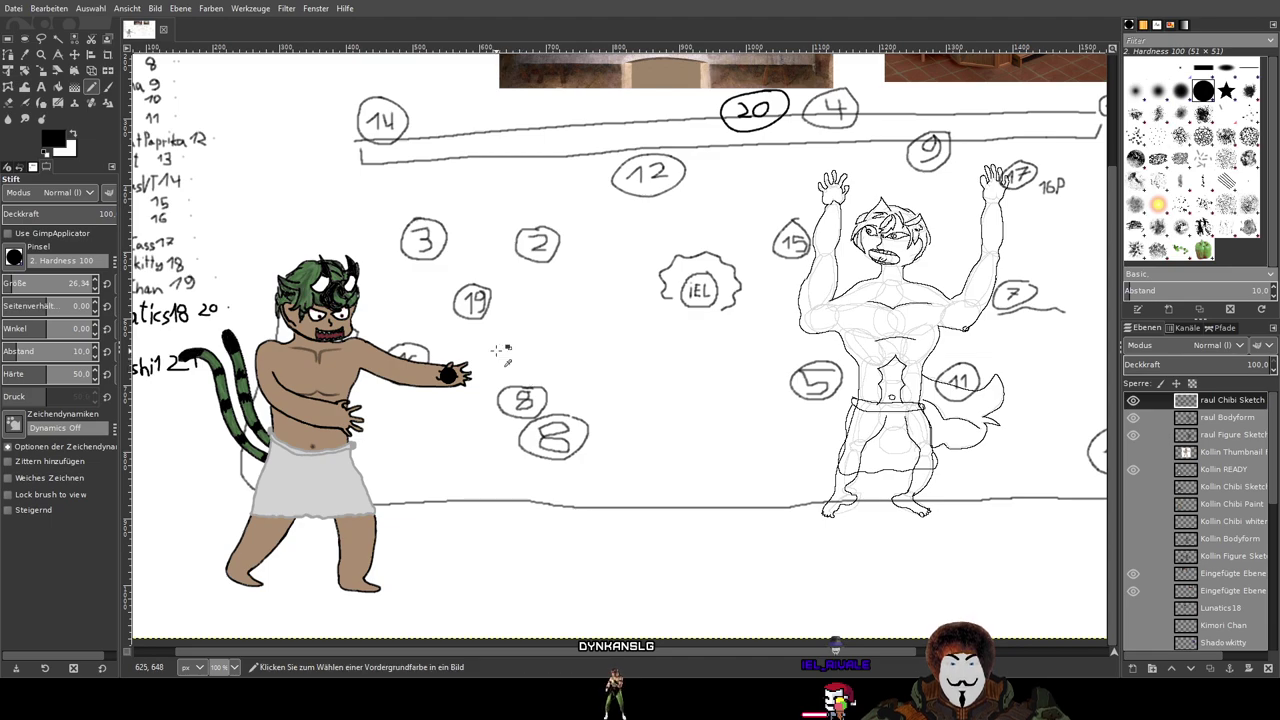
click(556, 372)
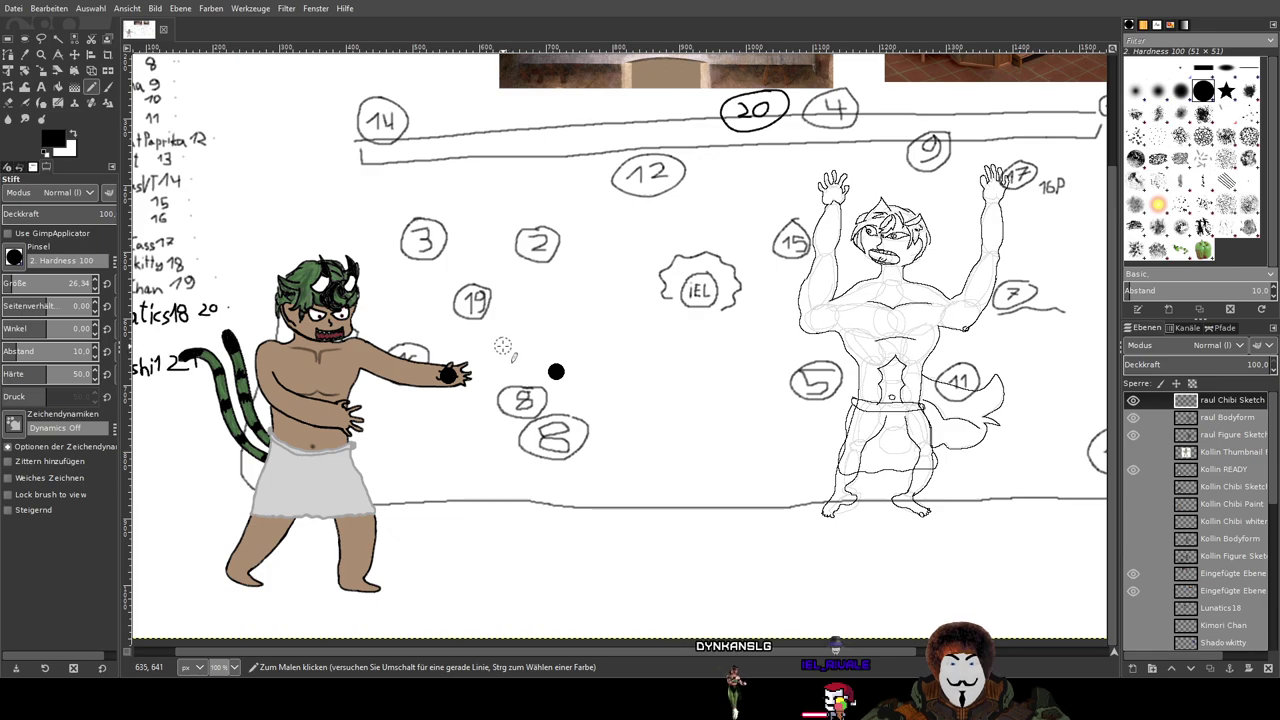
click(503, 347)
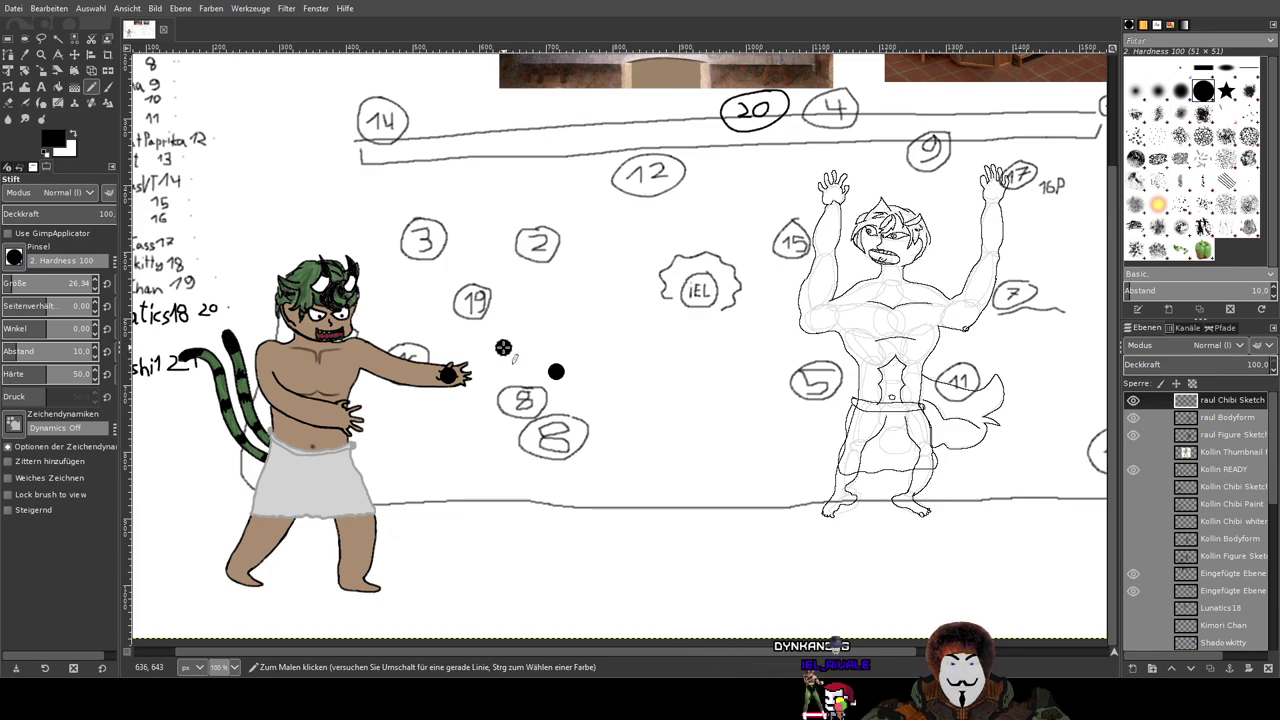
Step: Place a row of three hip dots below the shoulder dots, redoing the outer ones so they are evenly spaced around the centre
click(493, 474)
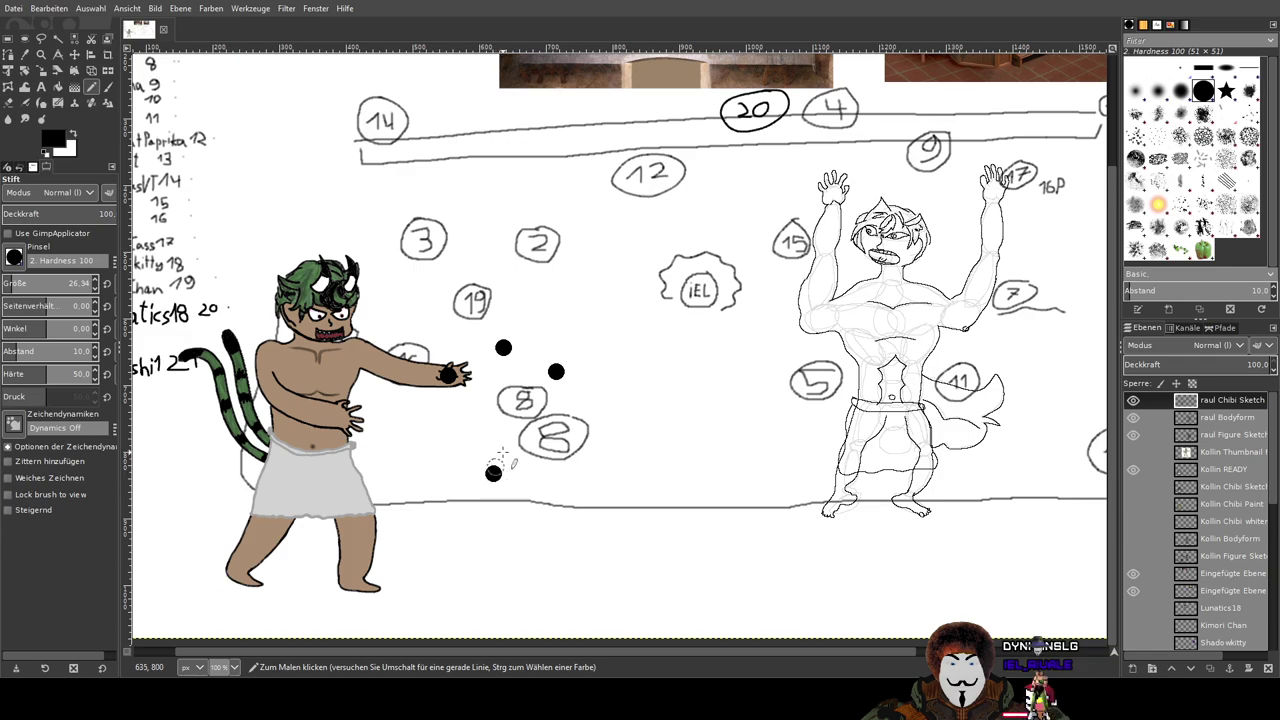
drag(501, 484, 510, 453)
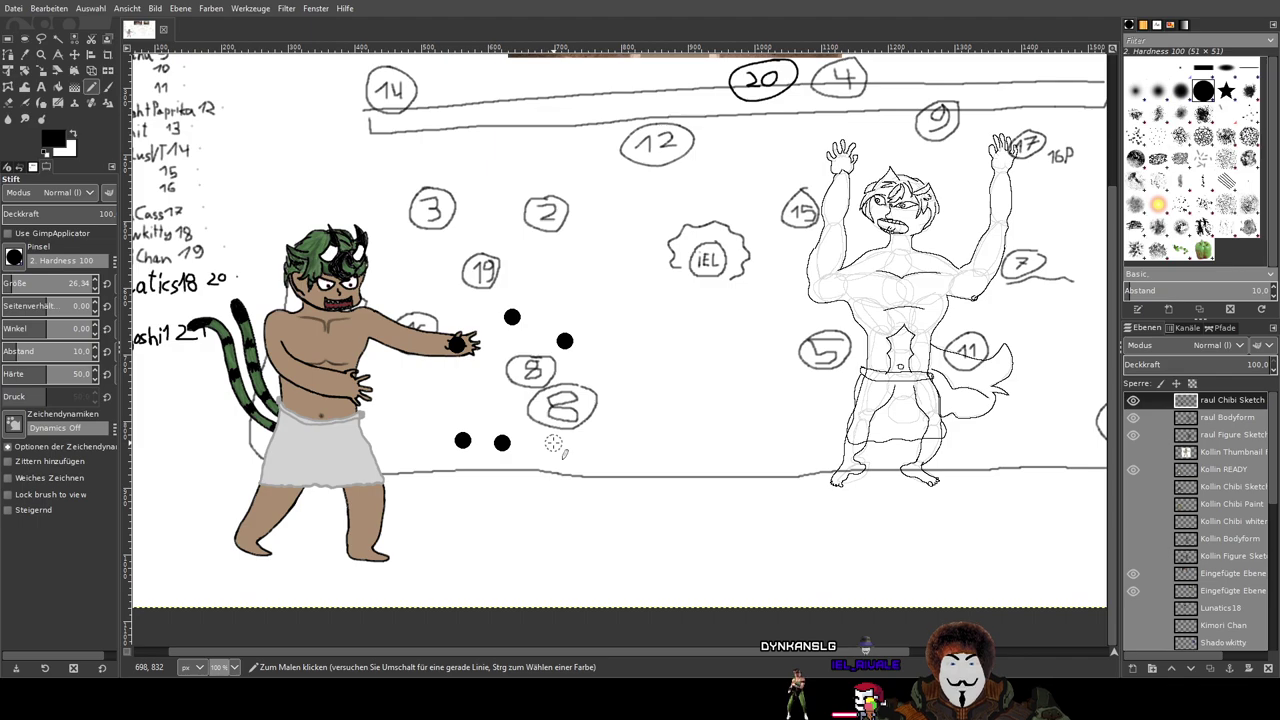
key(ctrl+z)
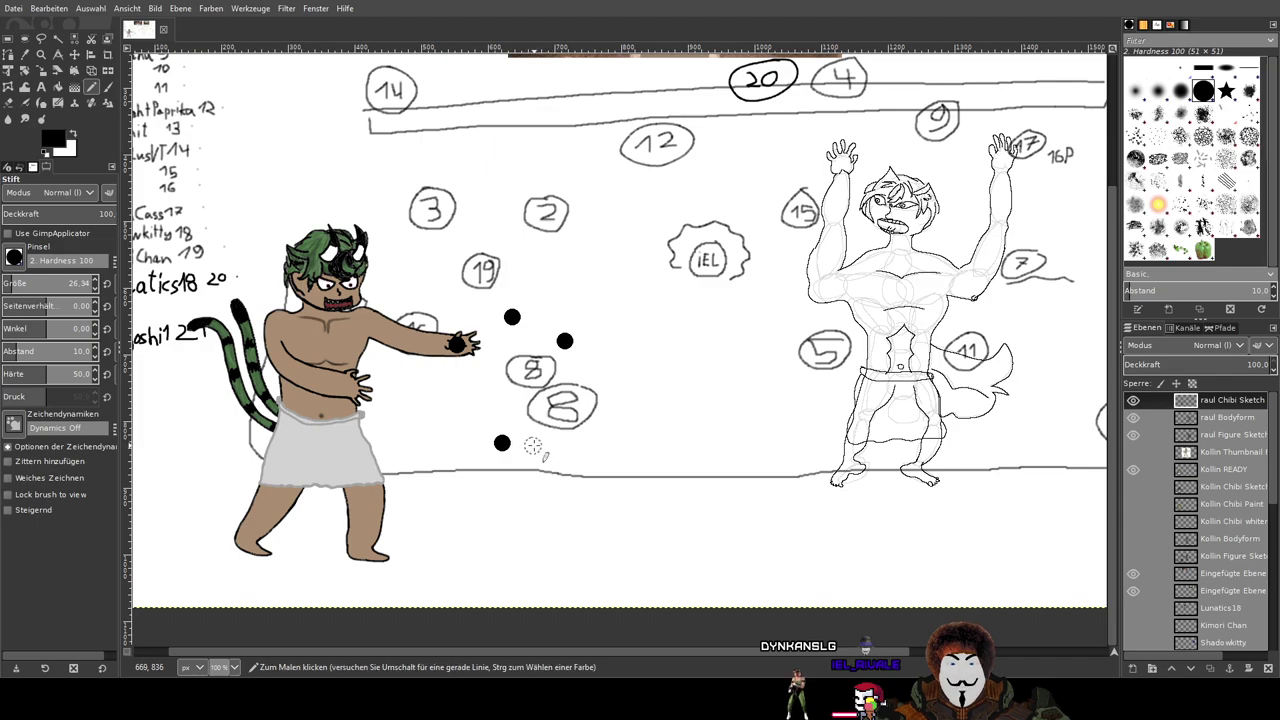
key(ctrl+z)
click(469, 441)
click(538, 443)
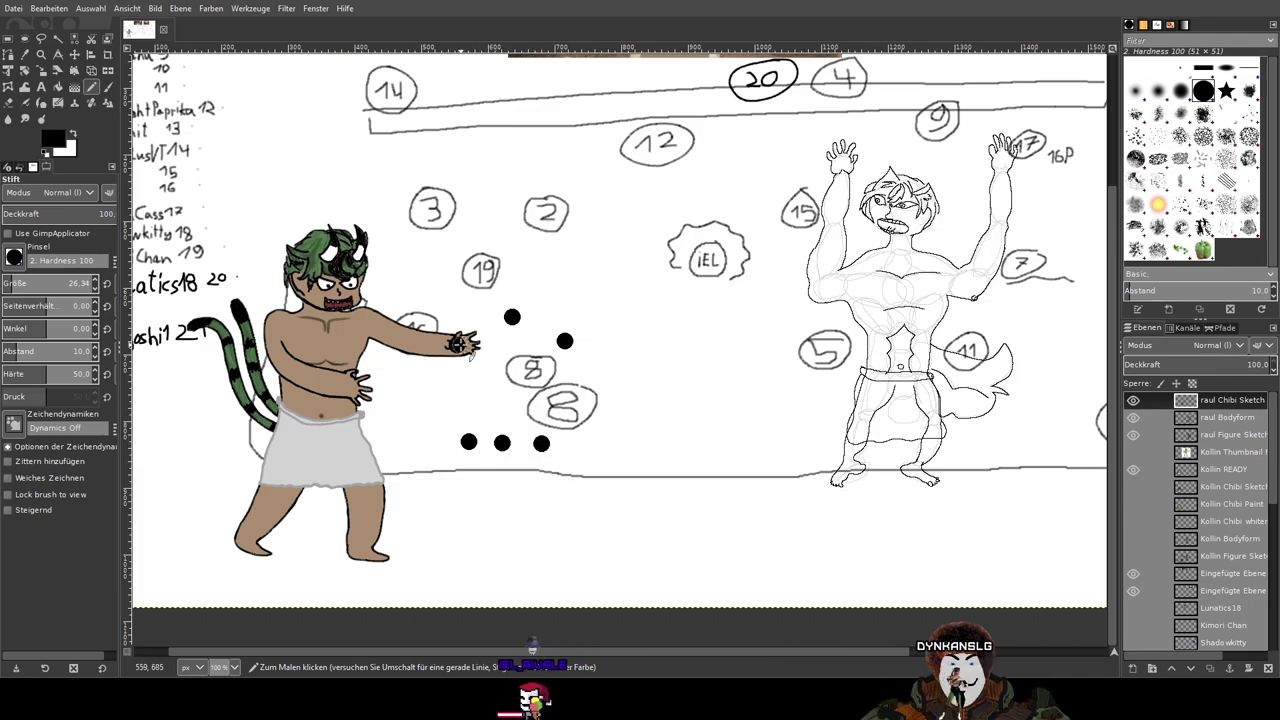
Step: Place the knee and foot dots for both legs below the row of hip dots
scroll(541, 444, up, 1)
scroll(541, 444, down, 1)
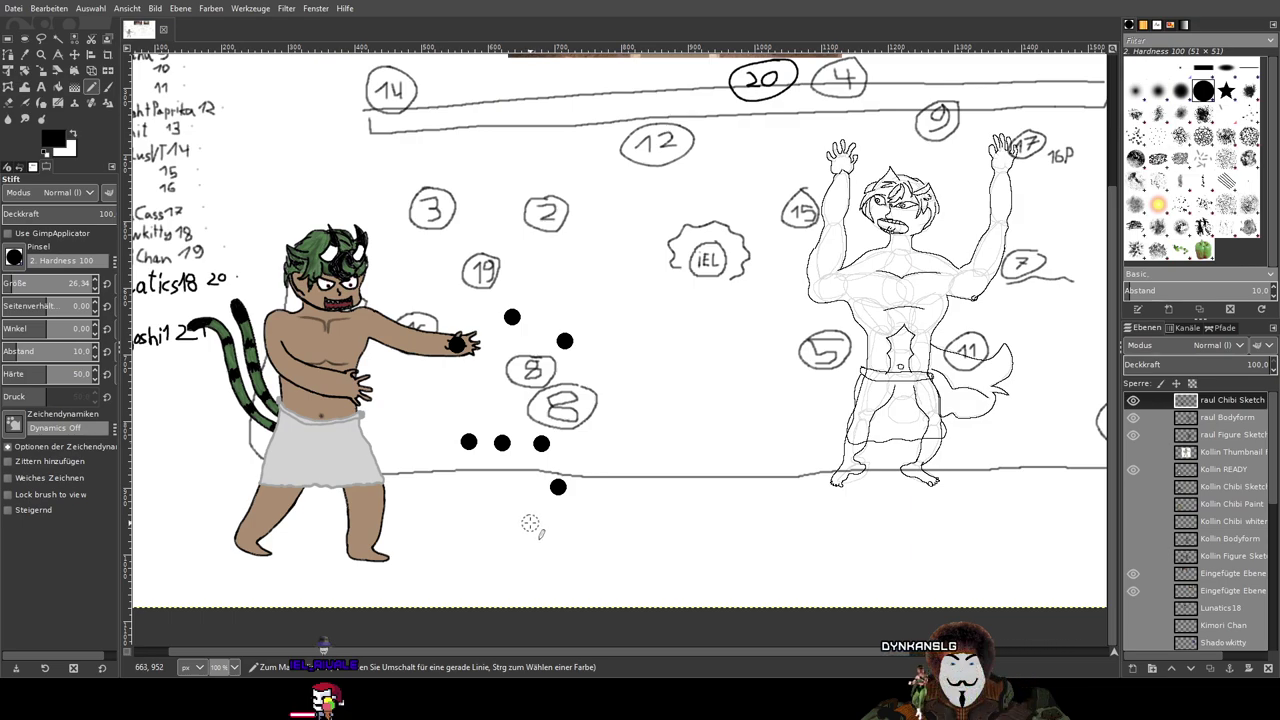
click(532, 526)
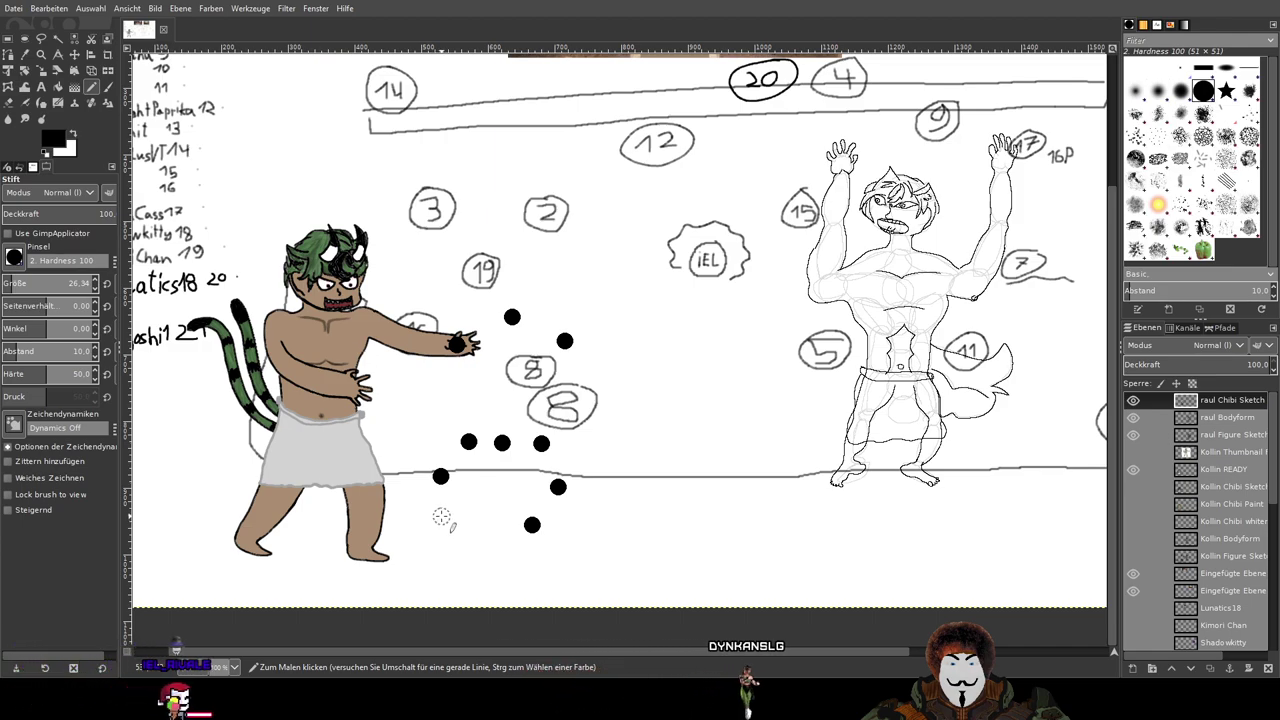
click(441, 516)
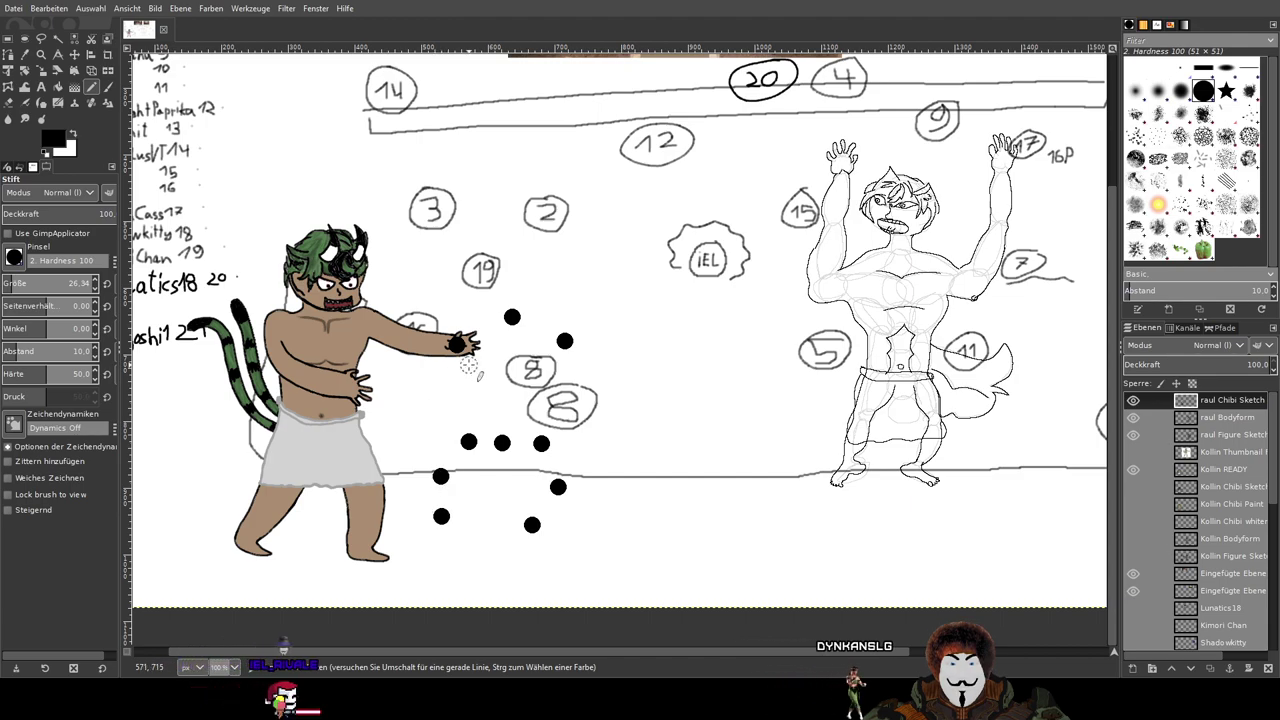
Step: Reduce the Pencil size to 2.49 and draw straight lines joining the two shoulder dots and running from neck to centre hip
drag(60, 283, 88, 283)
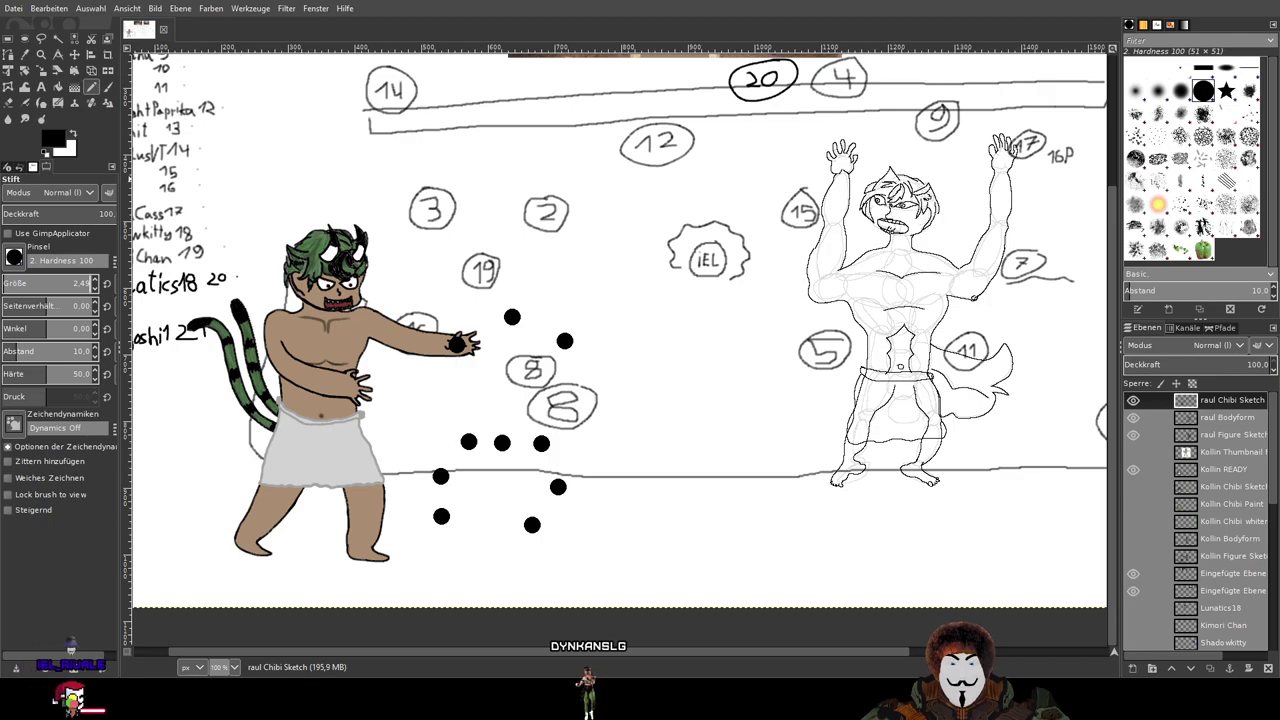
scroll(480, 270, up, 2)
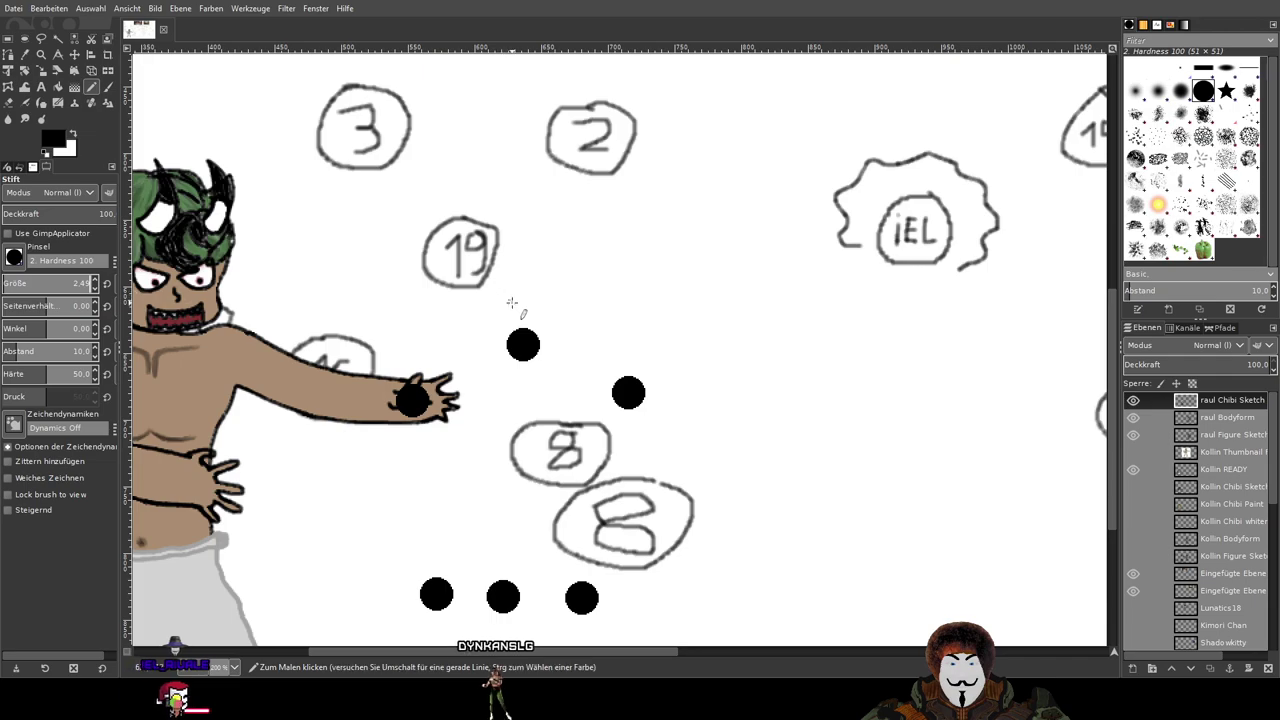
scroll(510, 290, down, 1)
scroll(535, 352, down, 1)
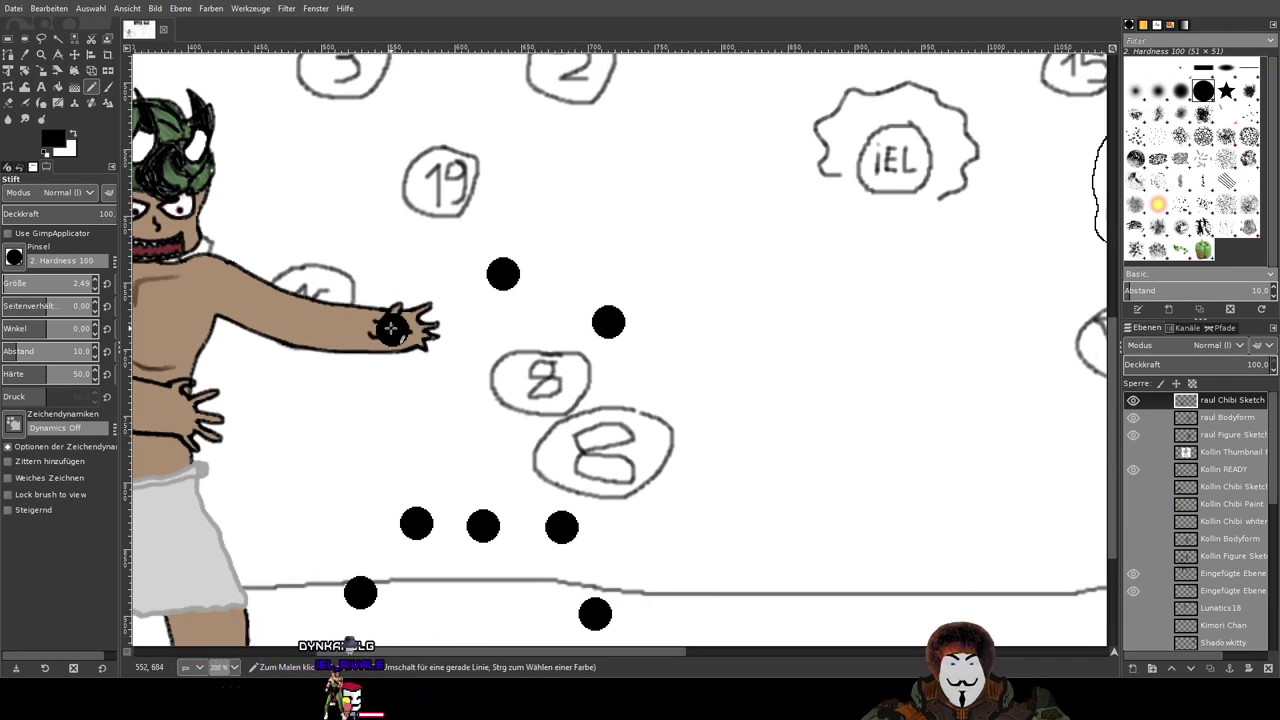
shift+click(608, 322)
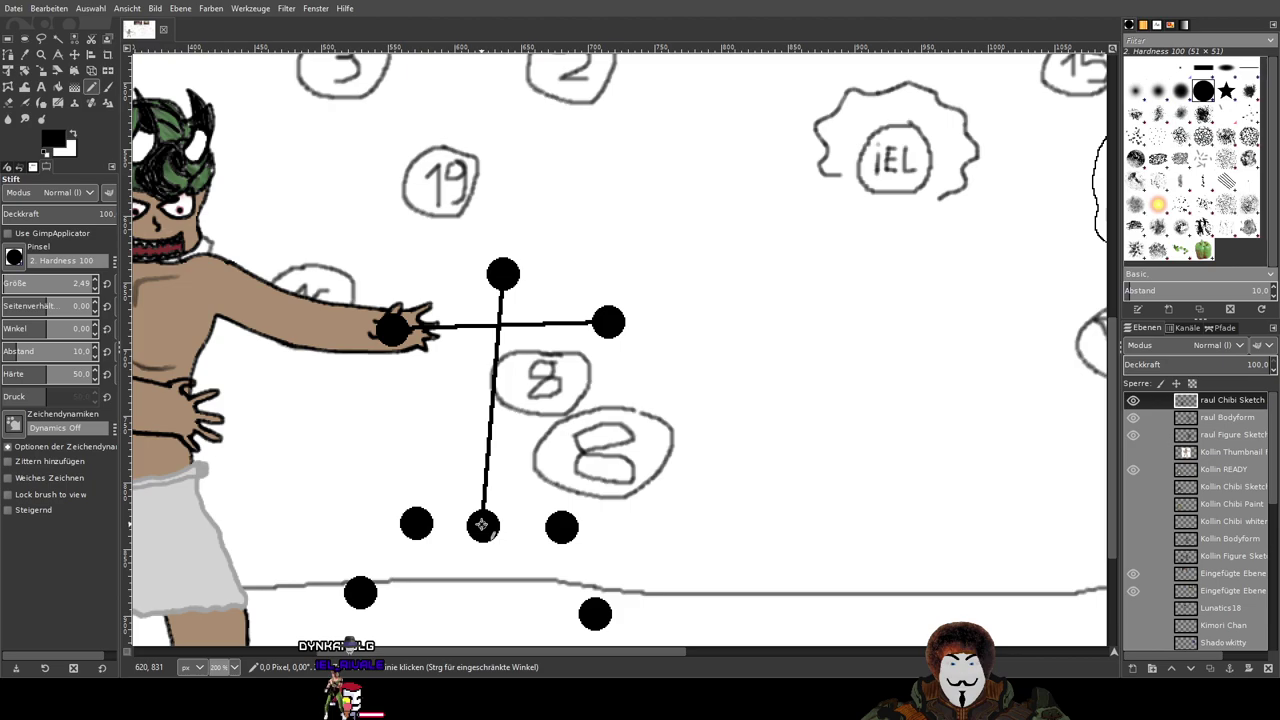
Step: Connect the three hip dots with straight Pencil lines
drag(573, 510, 678, 429)
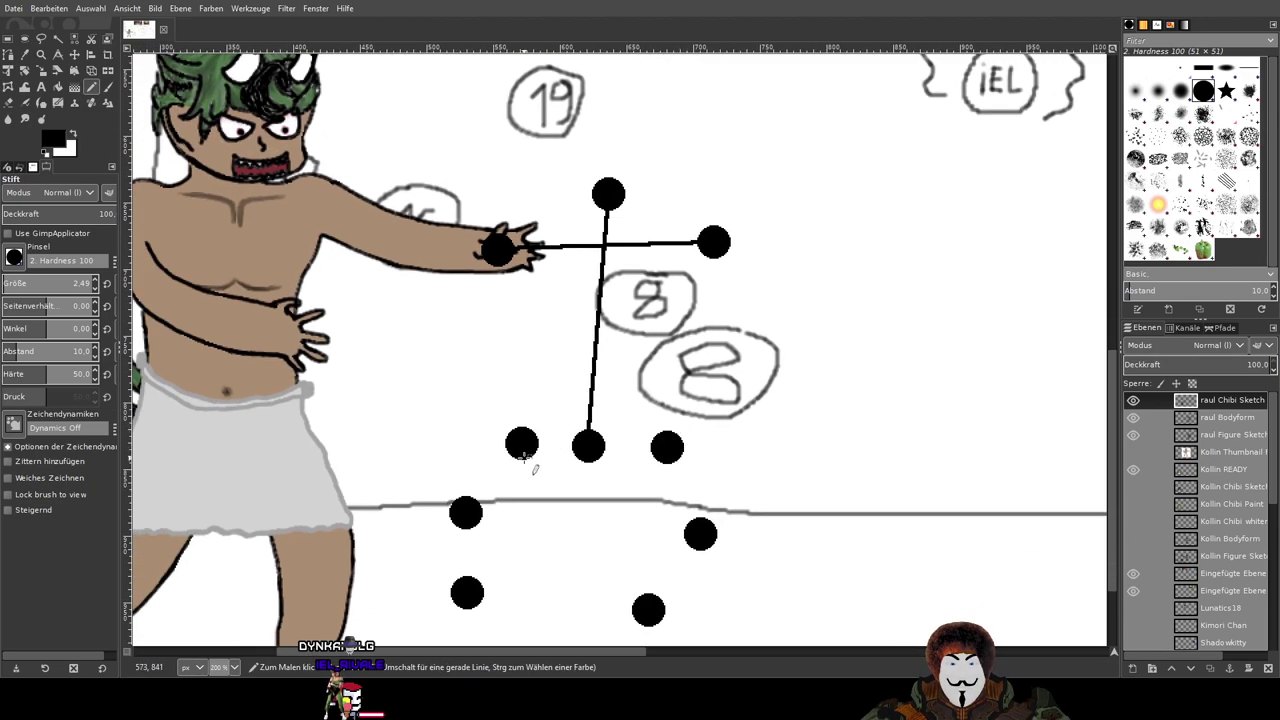
click(520, 443)
shift+click(588, 445)
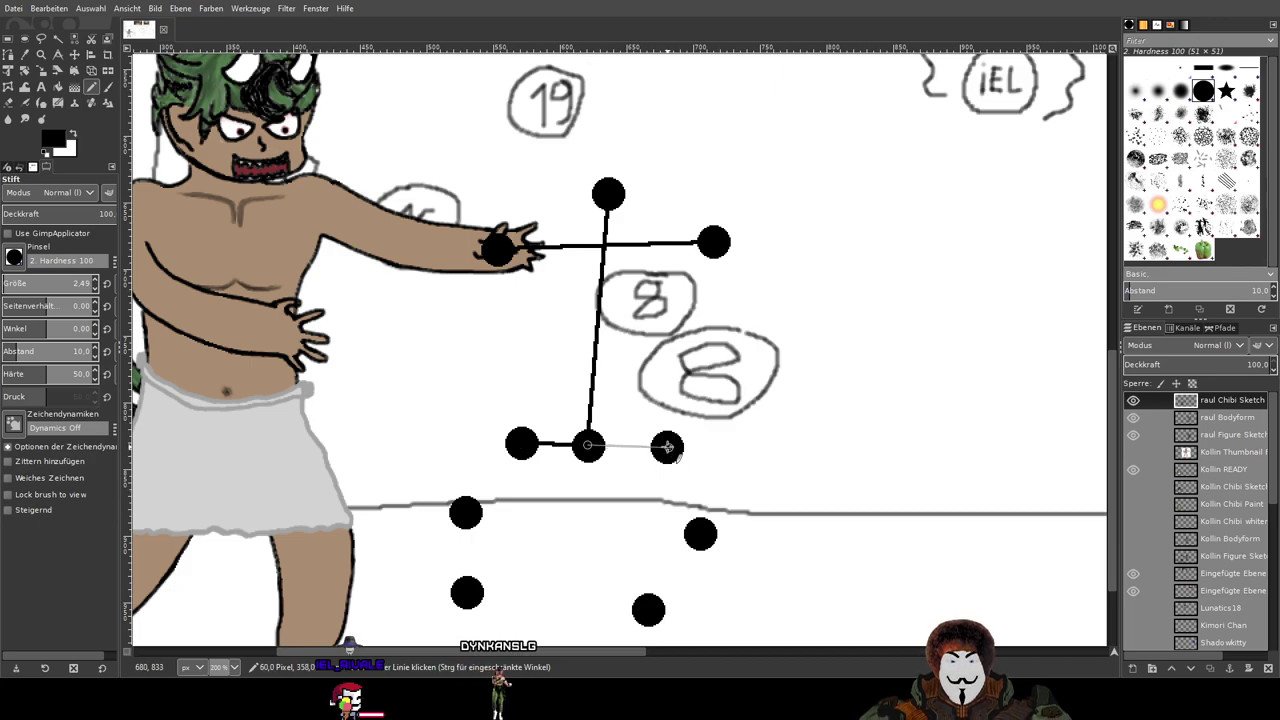
shift+click(667, 447)
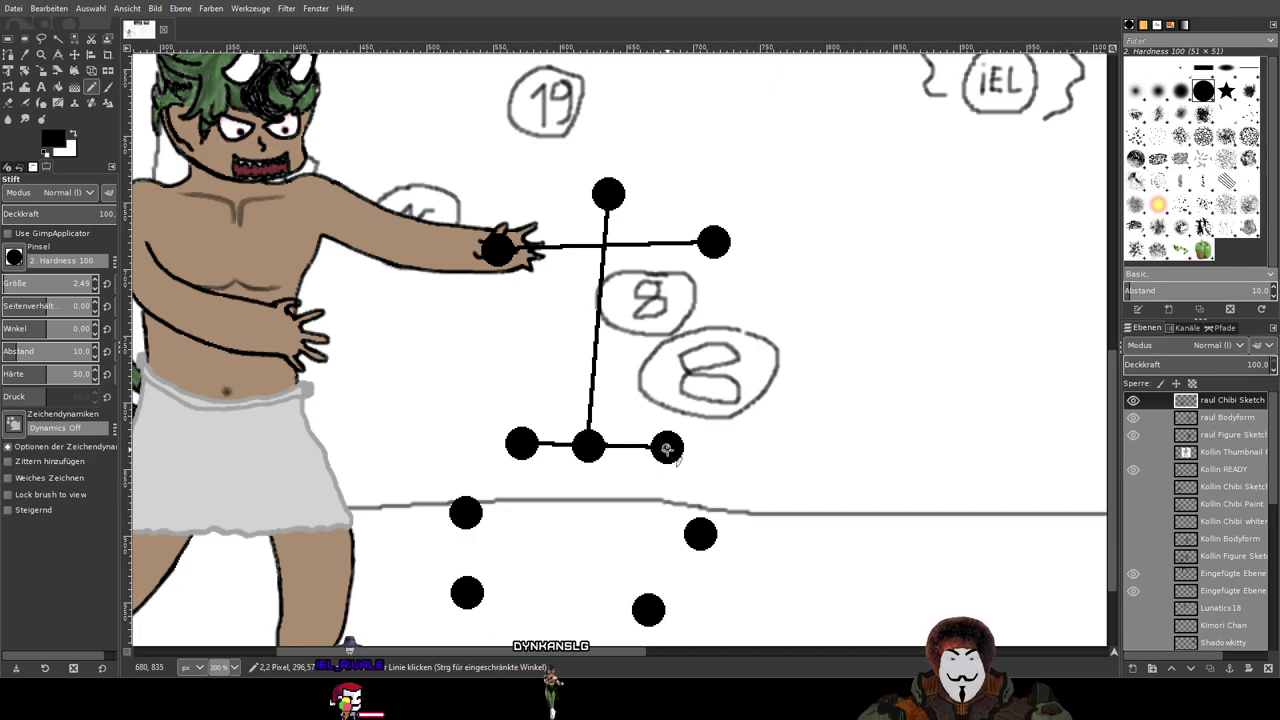
Step: Draw both legs with straight Pencil lines from each outer hip dot through the knee dot to the foot dot
shift+click(700, 531)
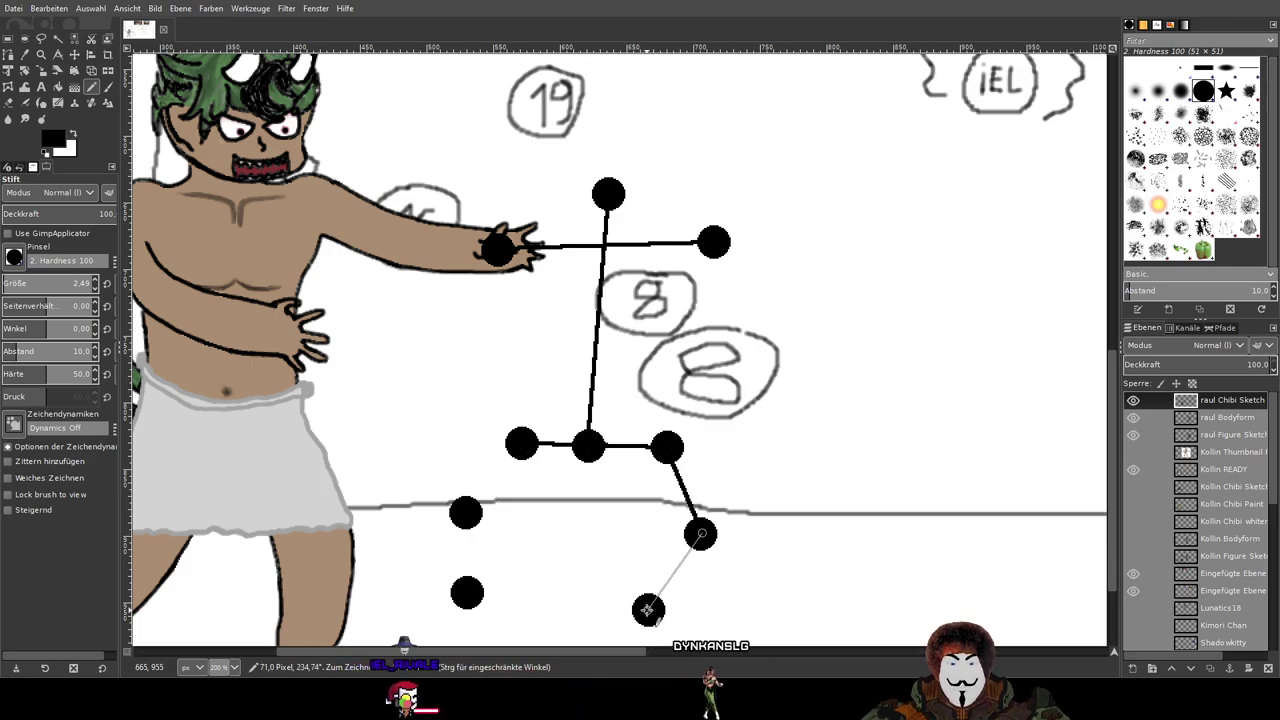
shift+click(648, 607)
click(520, 443)
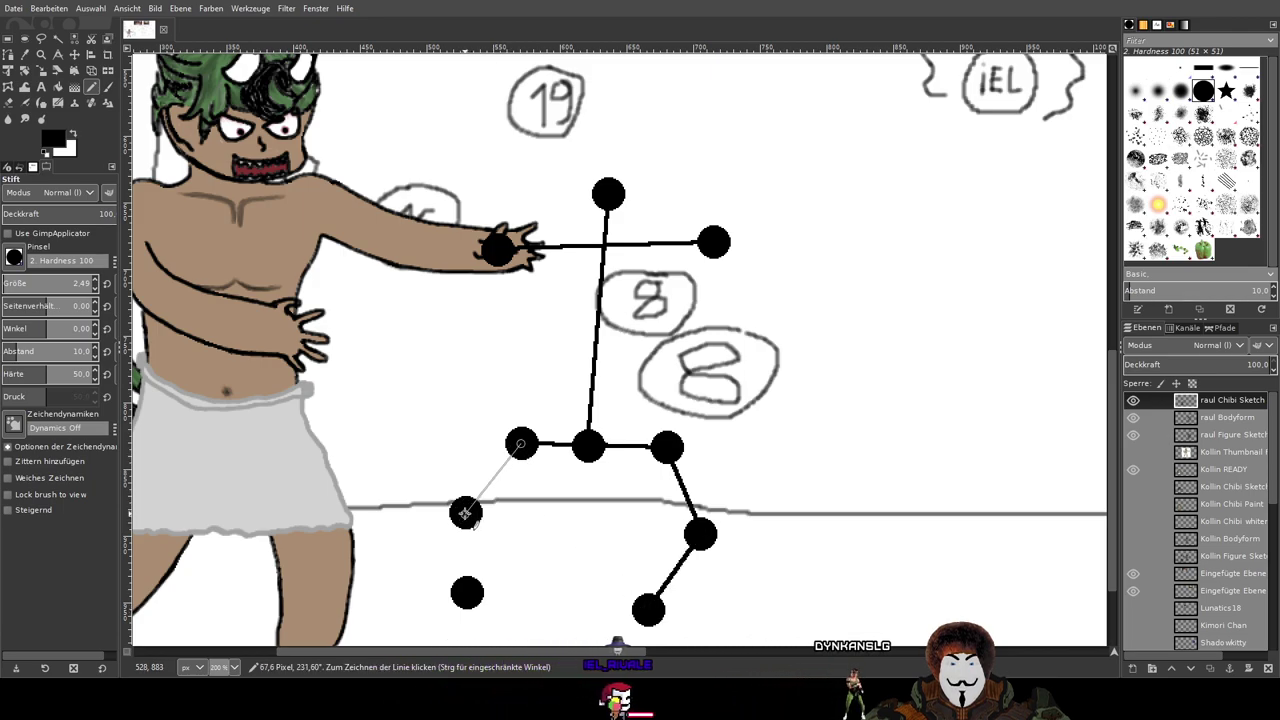
shift+click(465, 513)
shift+click(466, 592)
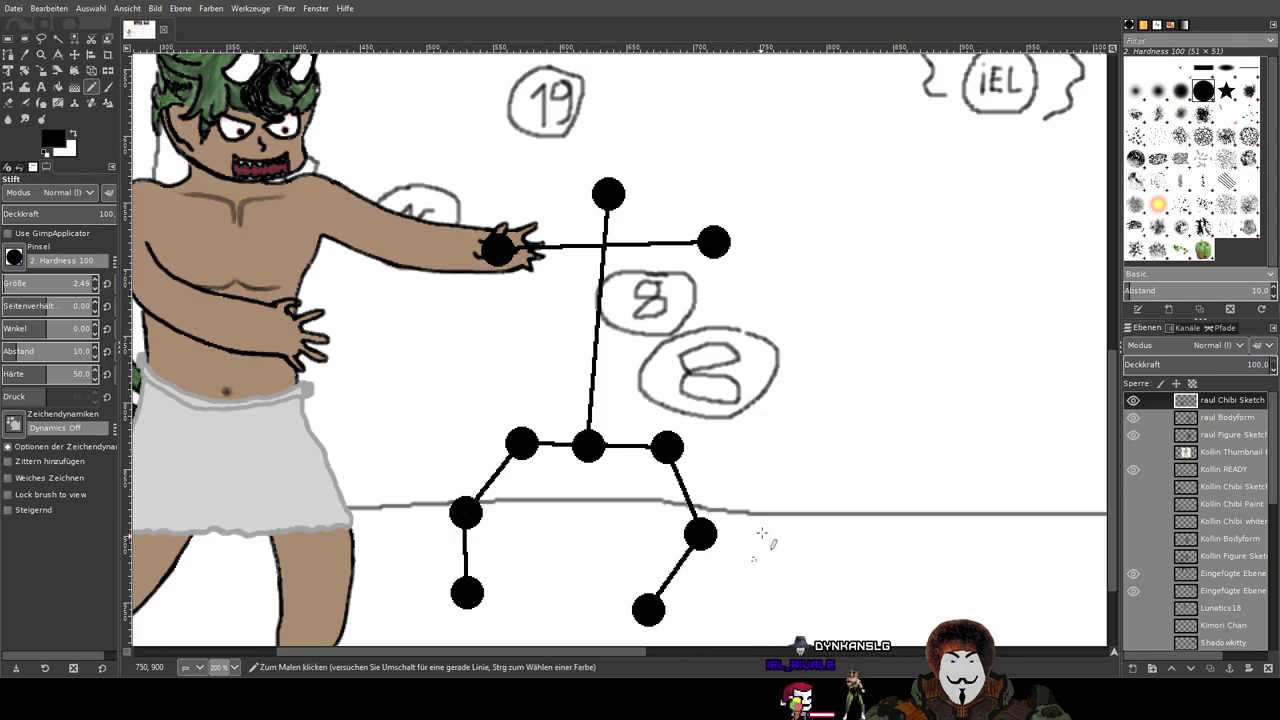
Step: Examine the stick-figure skeleton against the Kollin figure and the raul sketch, and look closely at the head area
drag(761, 532, 779, 321)
scroll(779, 321, down, 4)
scroll(519, 369, up, 2)
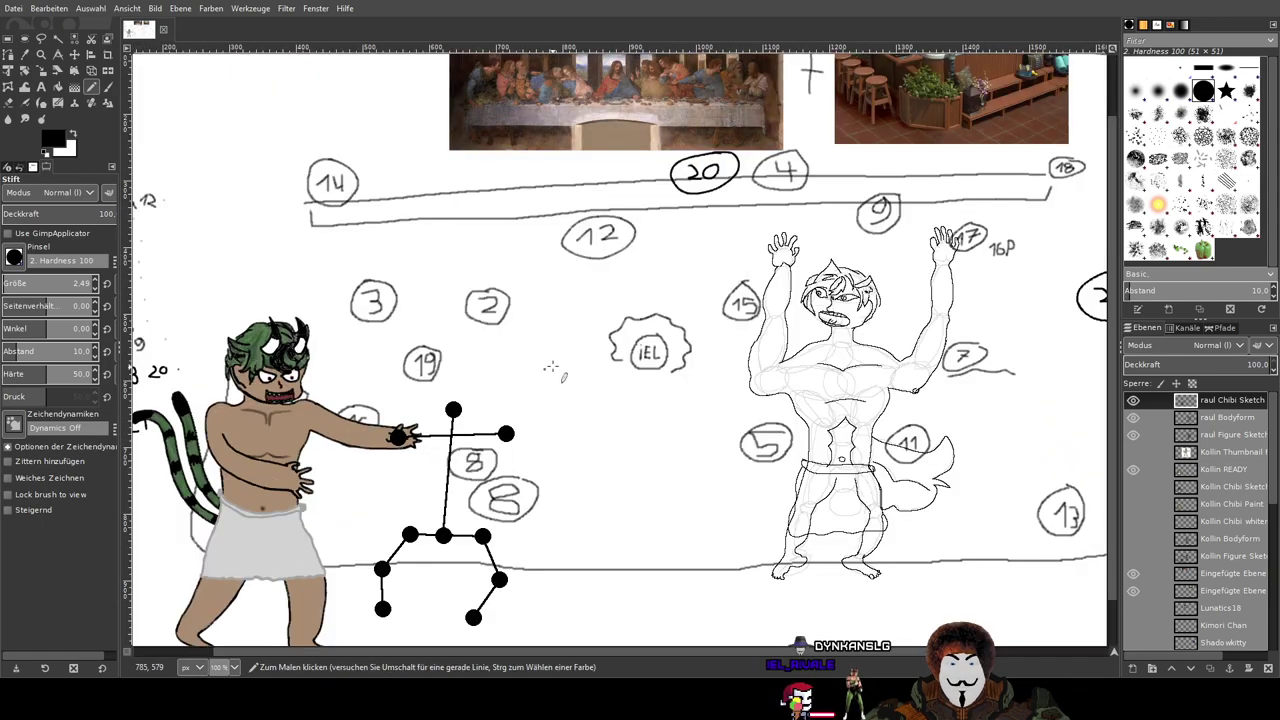
drag(574, 359, 599, 340)
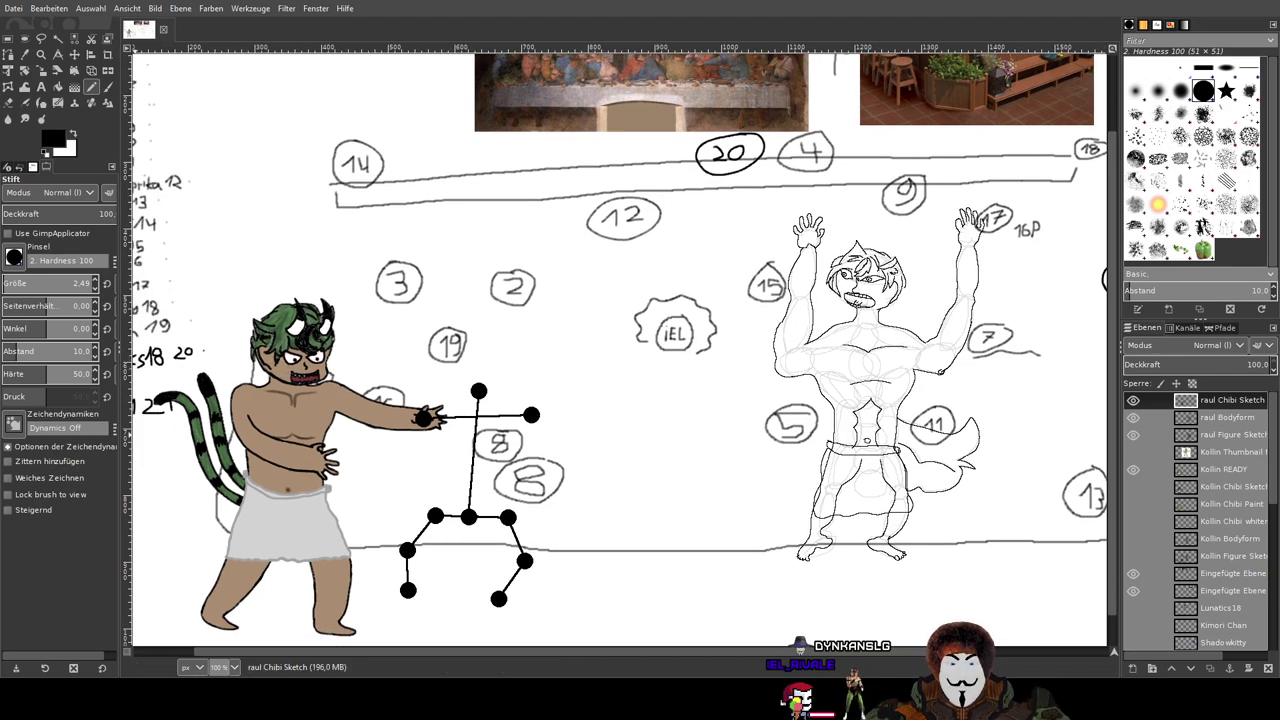
ctrl+scroll(225, 394, up, 1)
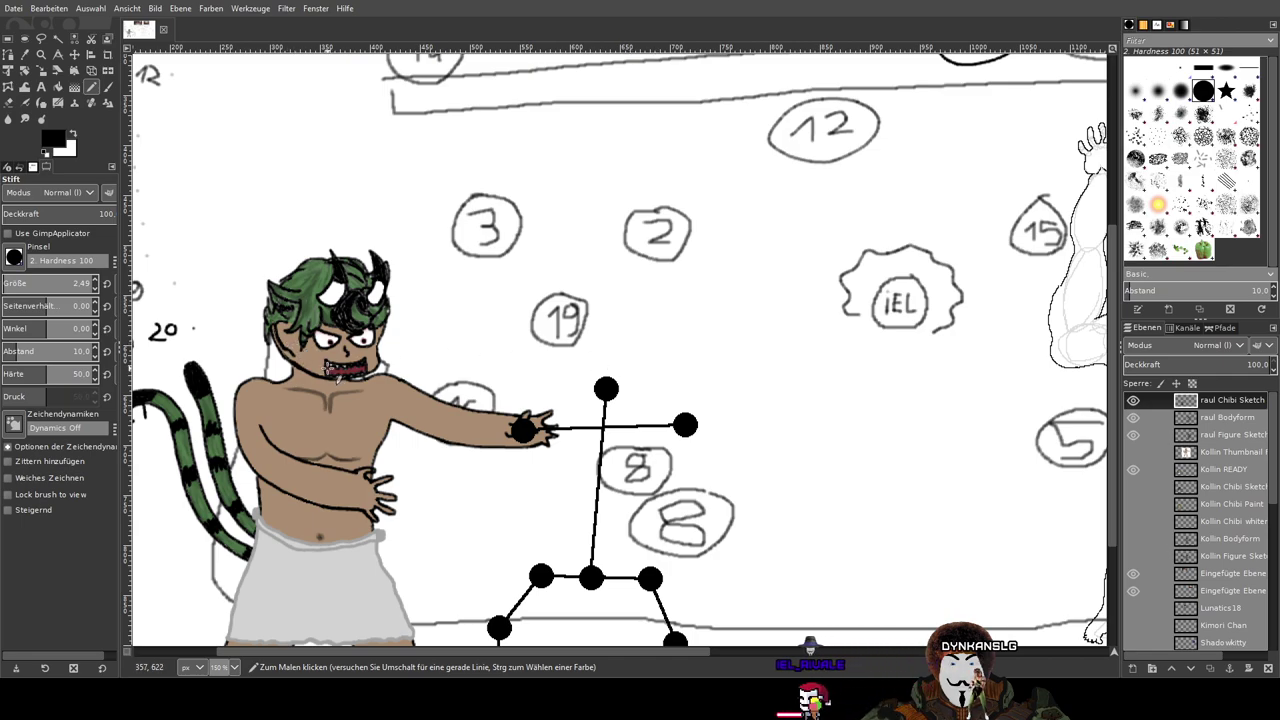
scroll(614, 390, up, 1)
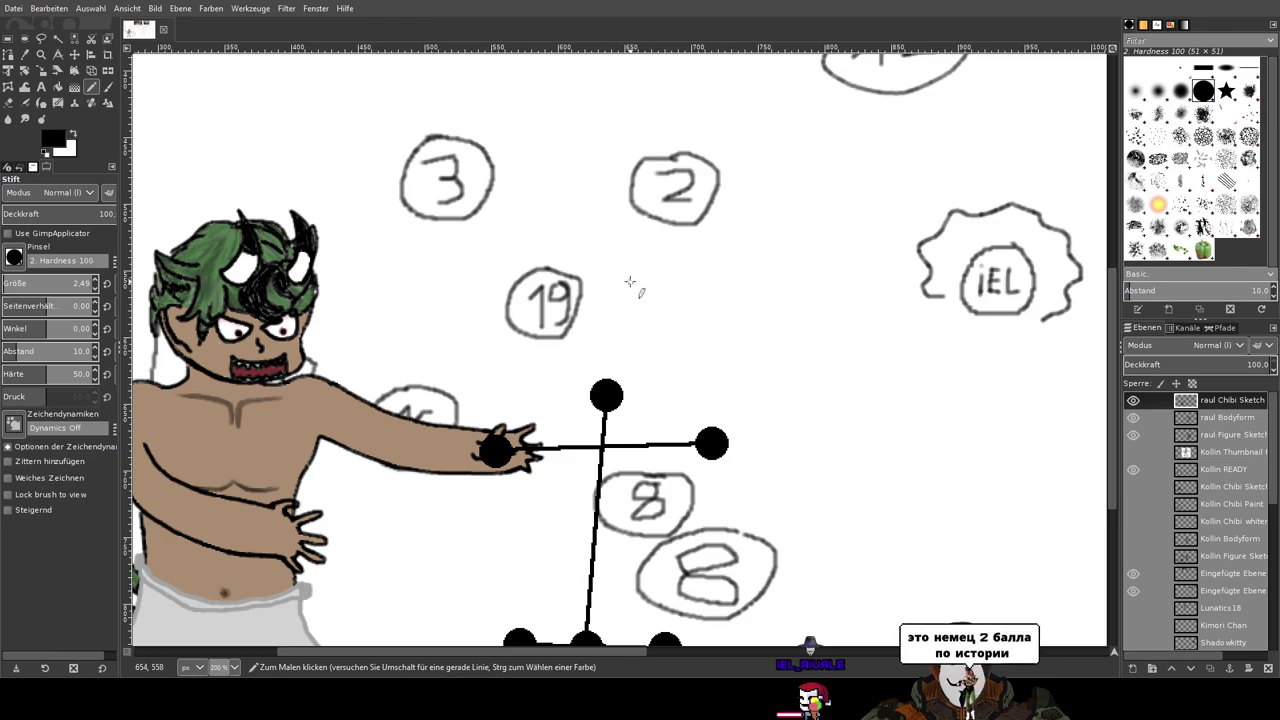
scroll(643, 287, up, 2)
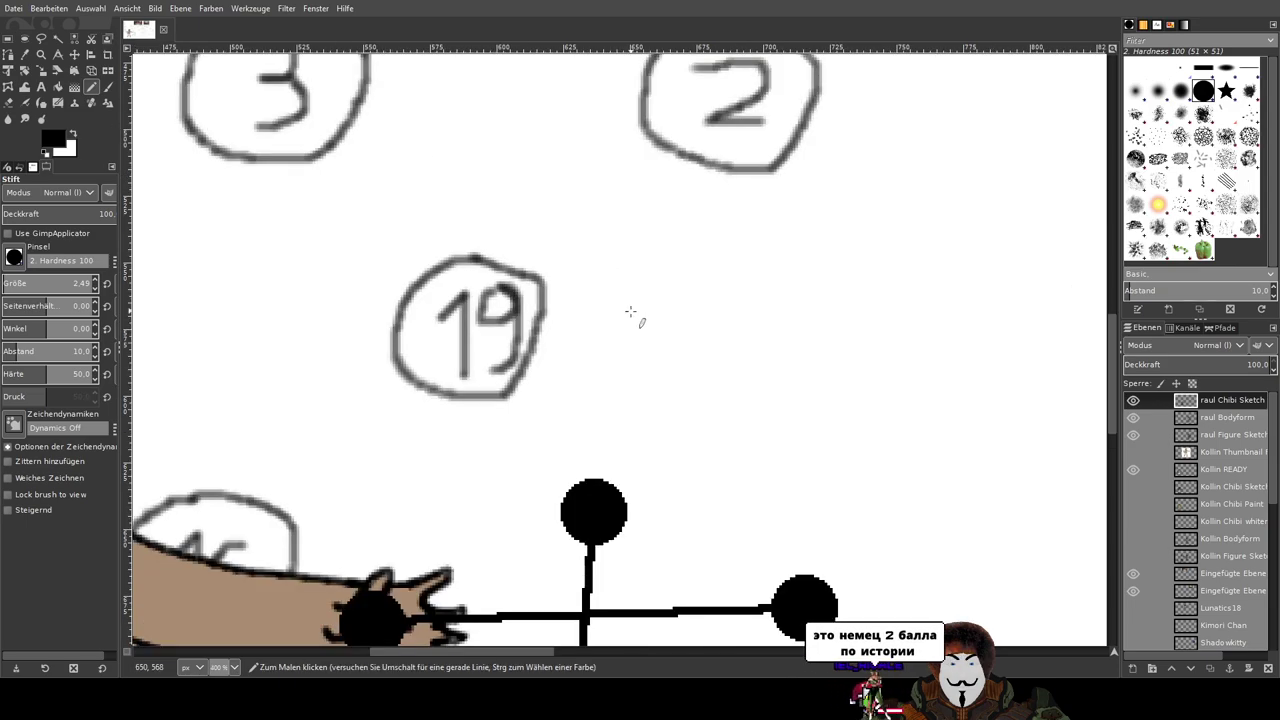
mouse_move(603, 232)
mouse_down()
mouse_move(461, 267)
mouse_move(437, 318)
mouse_move(433, 369)
mouse_move(478, 472)
mouse_up()
mouse_move(584, 518)
mouse_down()
mouse_move(645, 503)
mouse_move(679, 463)
mouse_move(696, 410)
mouse_move(694, 348)
mouse_move(655, 260)
mouse_up()
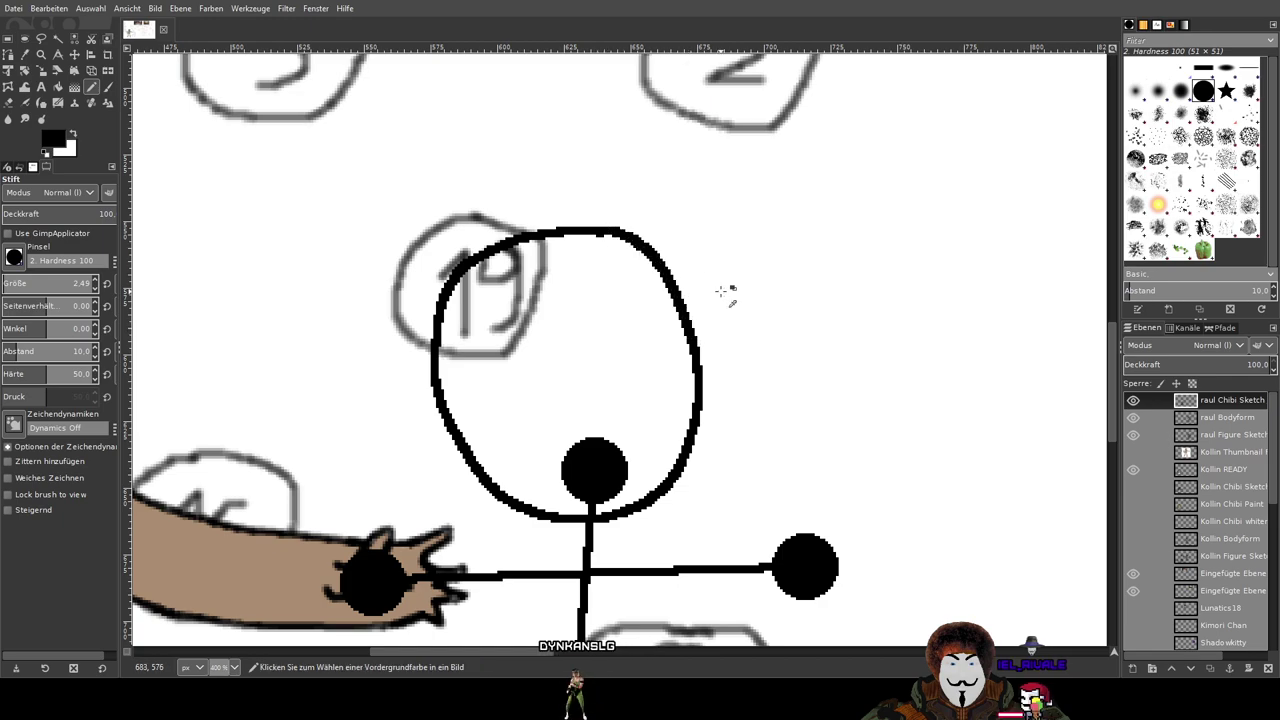
key(ctrl+z)
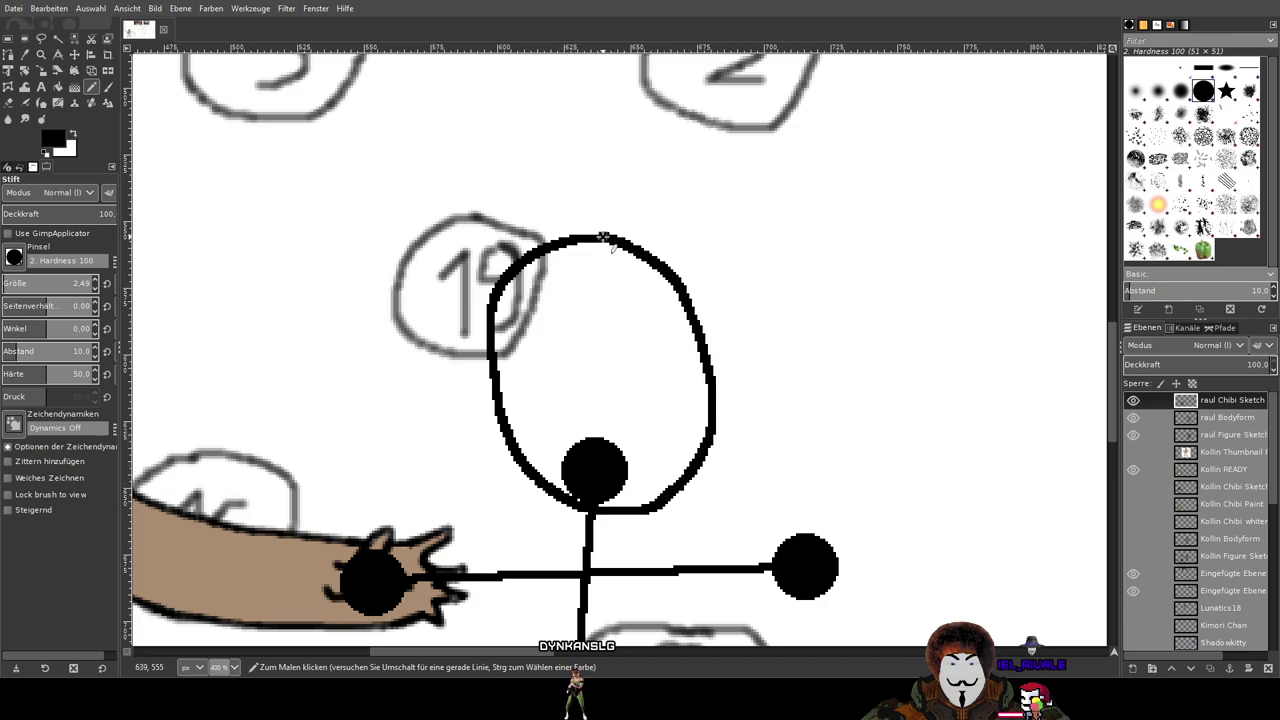
key(ctrl+z)
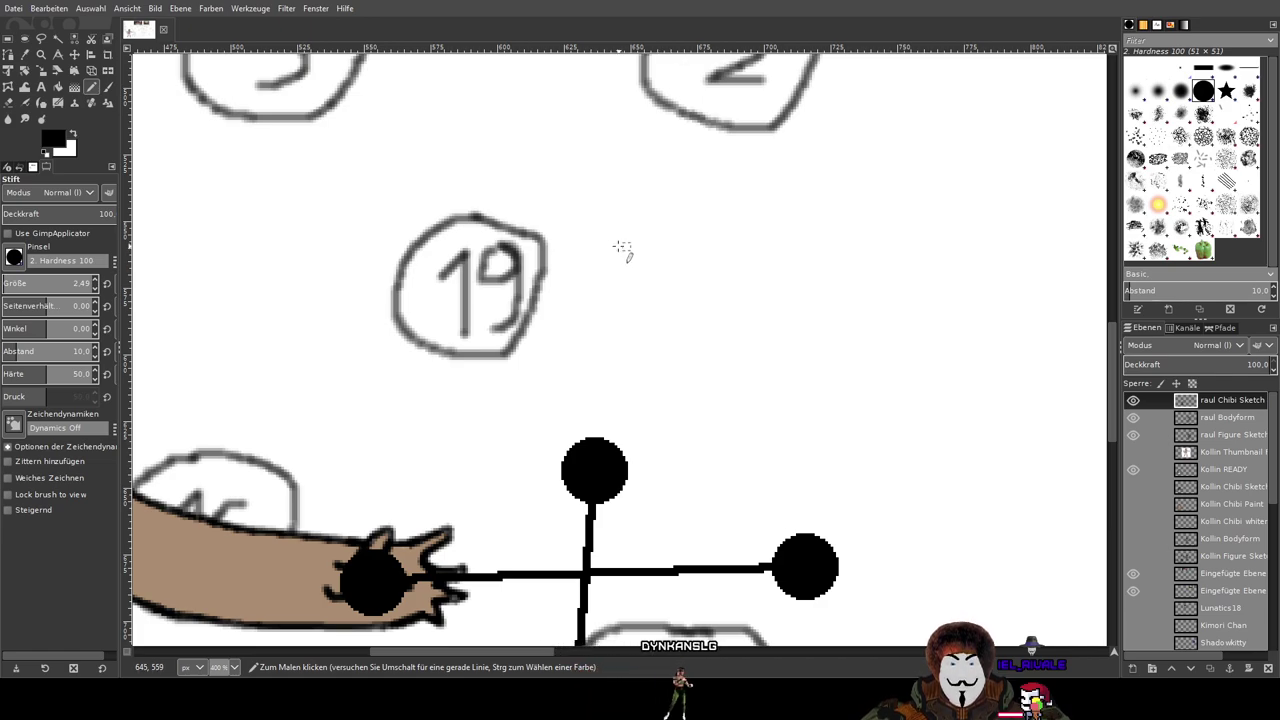
mouse_move(530, 256)
mouse_down()
mouse_move(464, 331)
mouse_move(473, 414)
mouse_move(529, 481)
mouse_move(589, 507)
mouse_move(666, 493)
mouse_move(707, 462)
mouse_move(719, 414)
mouse_move(704, 319)
mouse_move(621, 260)
mouse_move(535, 252)
mouse_up()
key(ctrl+z)
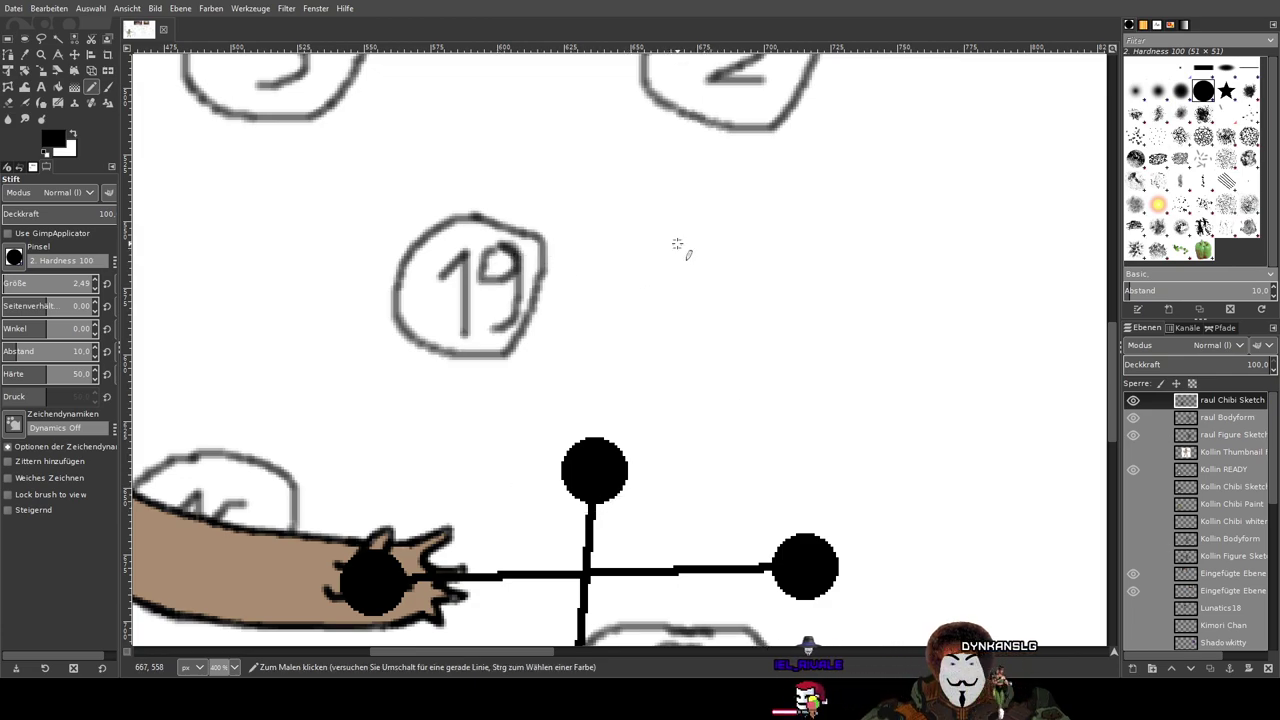
mouse_move(618, 250)
mouse_down()
mouse_move(533, 297)
mouse_move(486, 357)
mouse_move(484, 432)
mouse_move(540, 491)
mouse_move(618, 508)
mouse_move(705, 448)
mouse_move(725, 354)
mouse_move(674, 286)
mouse_move(614, 256)
mouse_move(540, 277)
mouse_move(496, 341)
mouse_move(491, 406)
mouse_move(517, 469)
mouse_move(594, 513)
mouse_move(683, 491)
mouse_up()
key(ctrl+z)
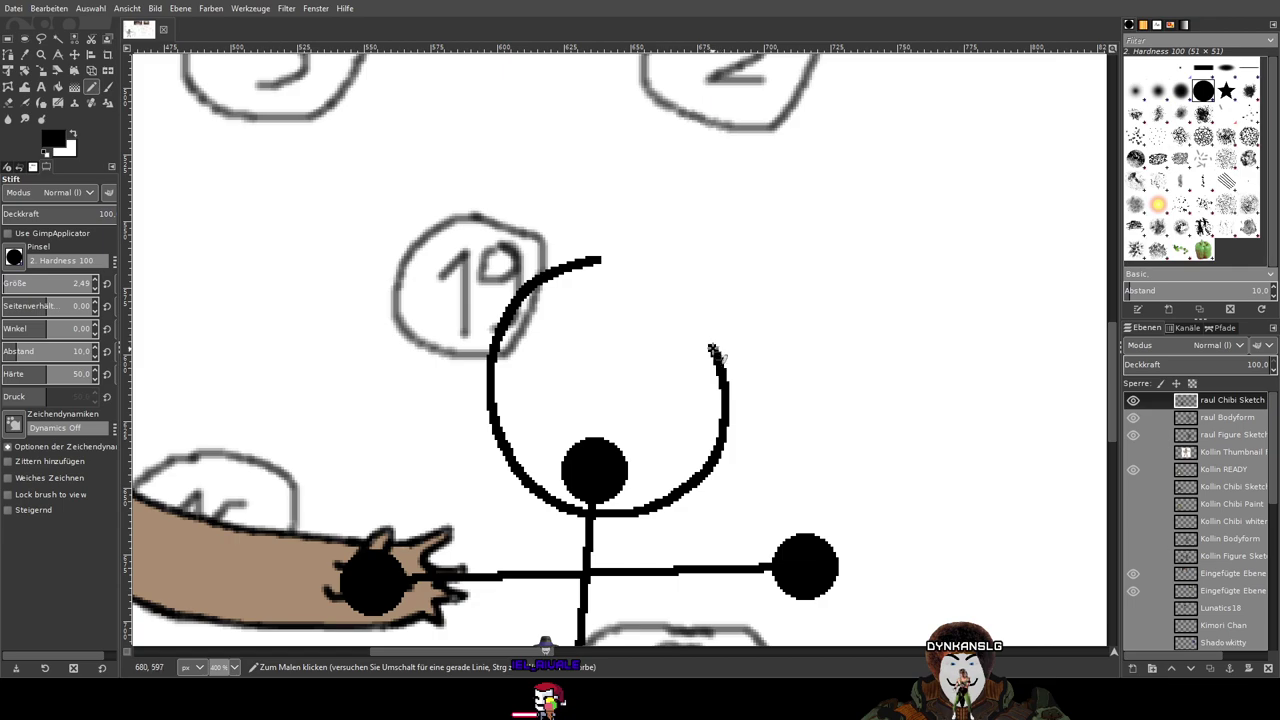
key(ctrl+z)
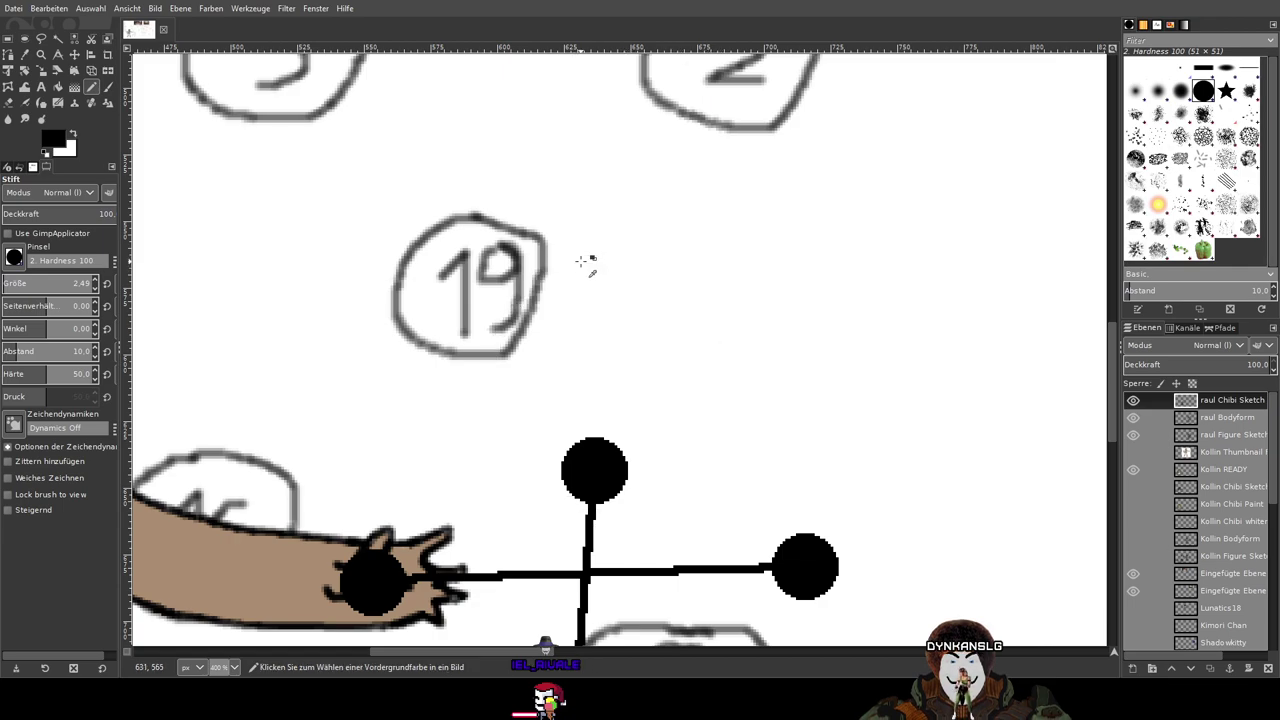
mouse_move(620, 259)
mouse_down()
mouse_move(600, 266)
mouse_move(619, 274)
mouse_up()
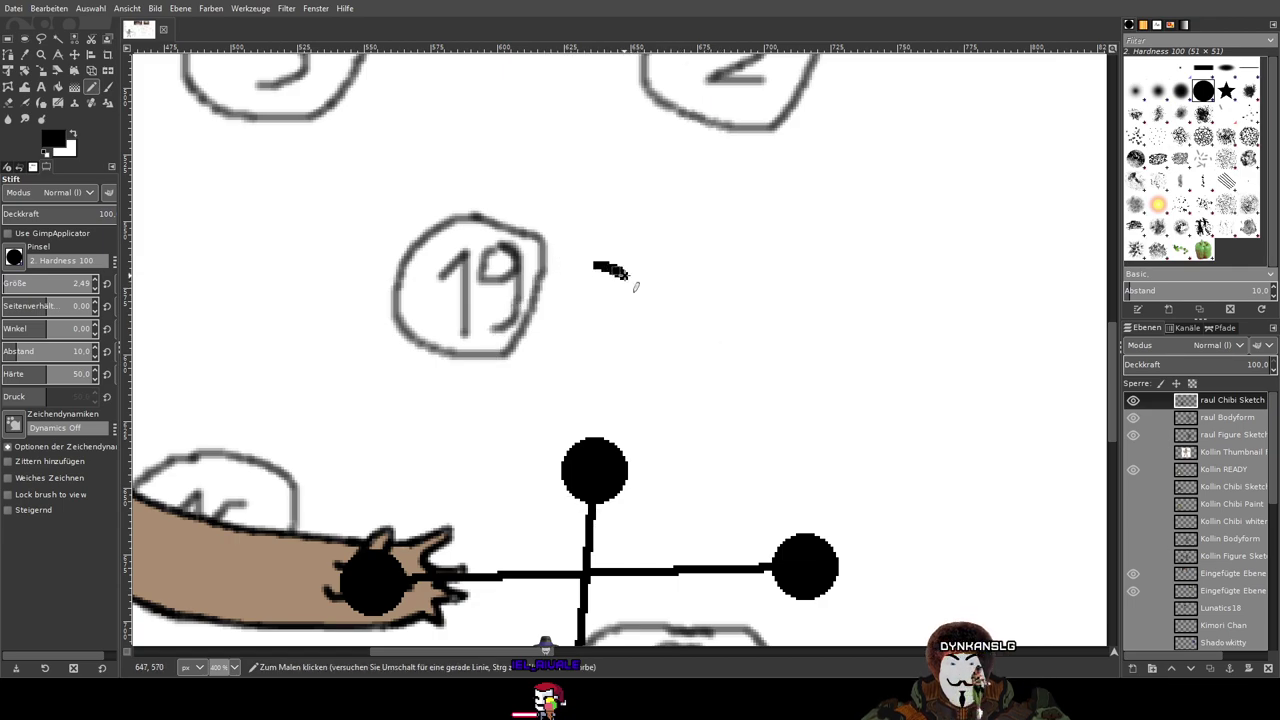
mouse_move(674, 368)
mouse_down()
mouse_move(670, 425)
mouse_move(637, 480)
mouse_move(583, 495)
mouse_move(512, 460)
mouse_up()
mouse_move(510, 305)
mouse_down()
mouse_move(619, 256)
mouse_move(661, 280)
mouse_move(695, 349)
mouse_move(701, 426)
mouse_move(662, 496)
mouse_move(587, 521)
mouse_move(494, 476)
mouse_move(449, 379)
mouse_move(490, 272)
mouse_move(592, 237)
mouse_move(656, 245)
mouse_move(633, 260)
mouse_move(677, 297)
mouse_move(696, 371)
mouse_move(692, 435)
mouse_move(651, 493)
mouse_move(583, 518)
mouse_up()
key(ctrl+z)
key(ctrl+z)
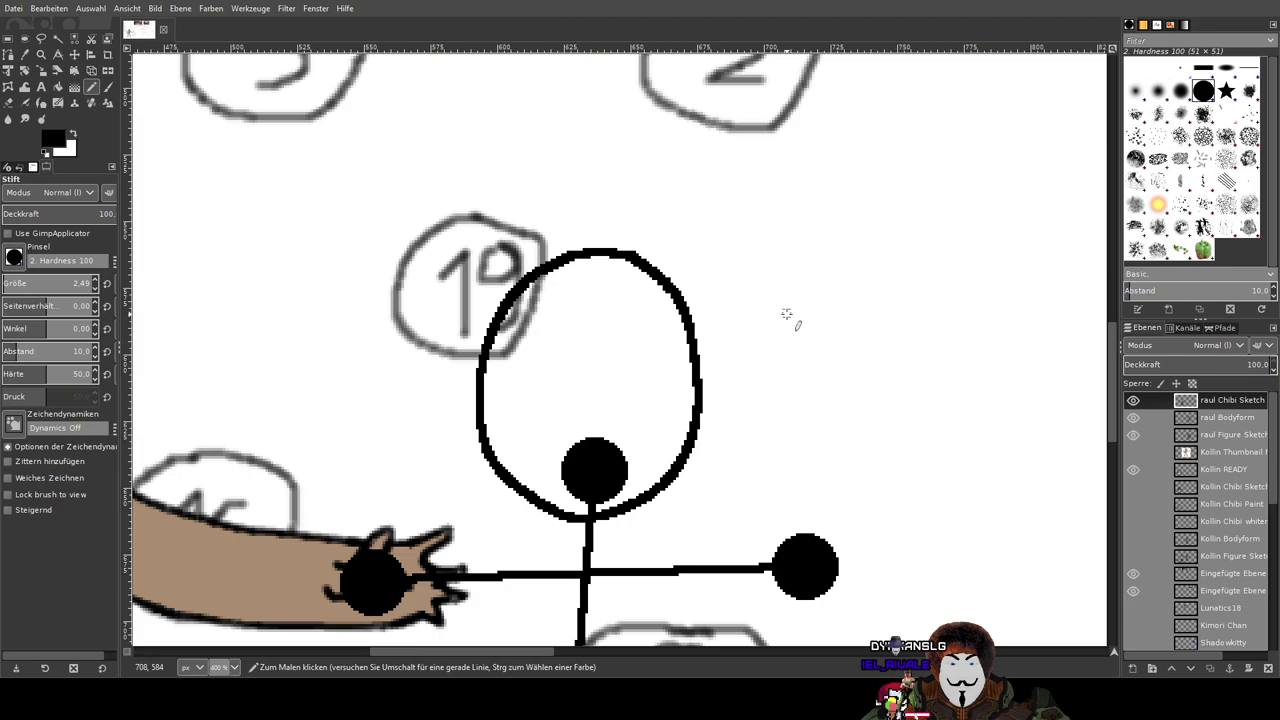
ctrl+scroll(788, 313, down, 3)
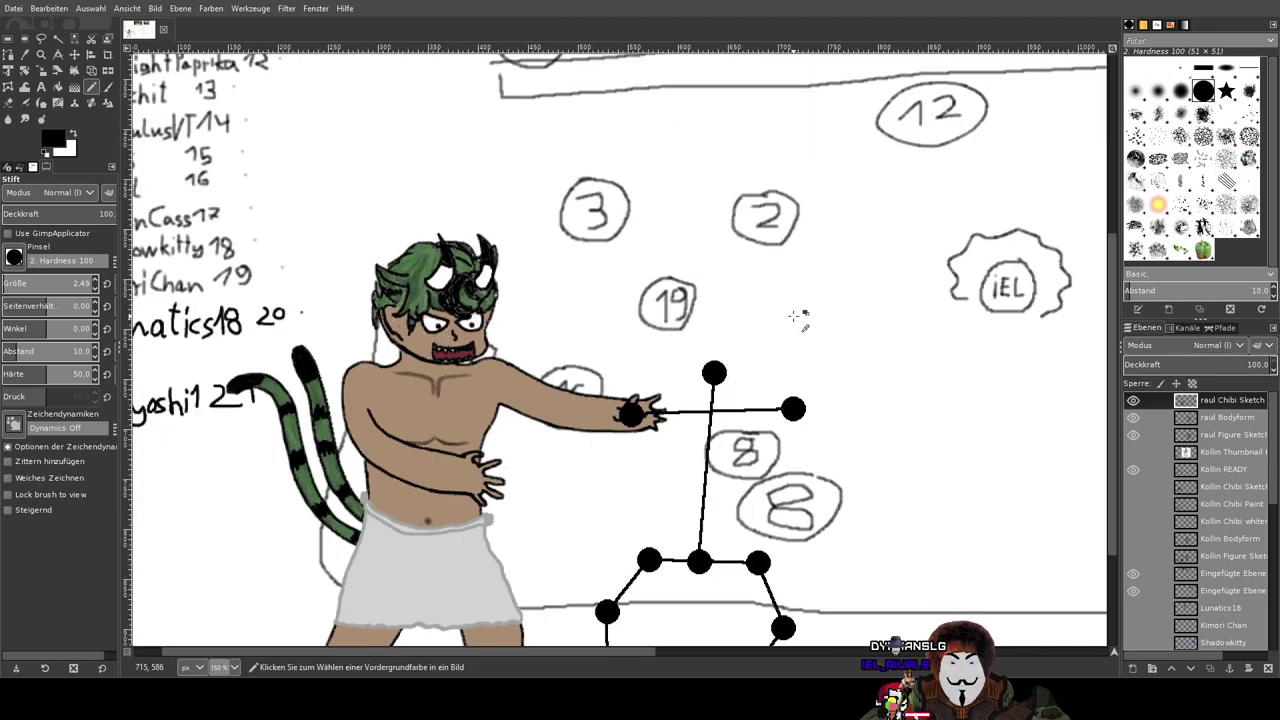
ctrl+scroll(753, 299, up, 2)
mouse_move(686, 259)
mouse_down()
mouse_move(724, 267)
mouse_move(749, 294)
mouse_move(770, 336)
mouse_move(763, 388)
mouse_move(739, 437)
mouse_move(650, 464)
mouse_move(606, 431)
mouse_move(585, 375)
mouse_move(599, 308)
mouse_move(648, 261)
mouse_move(705, 258)
mouse_up()
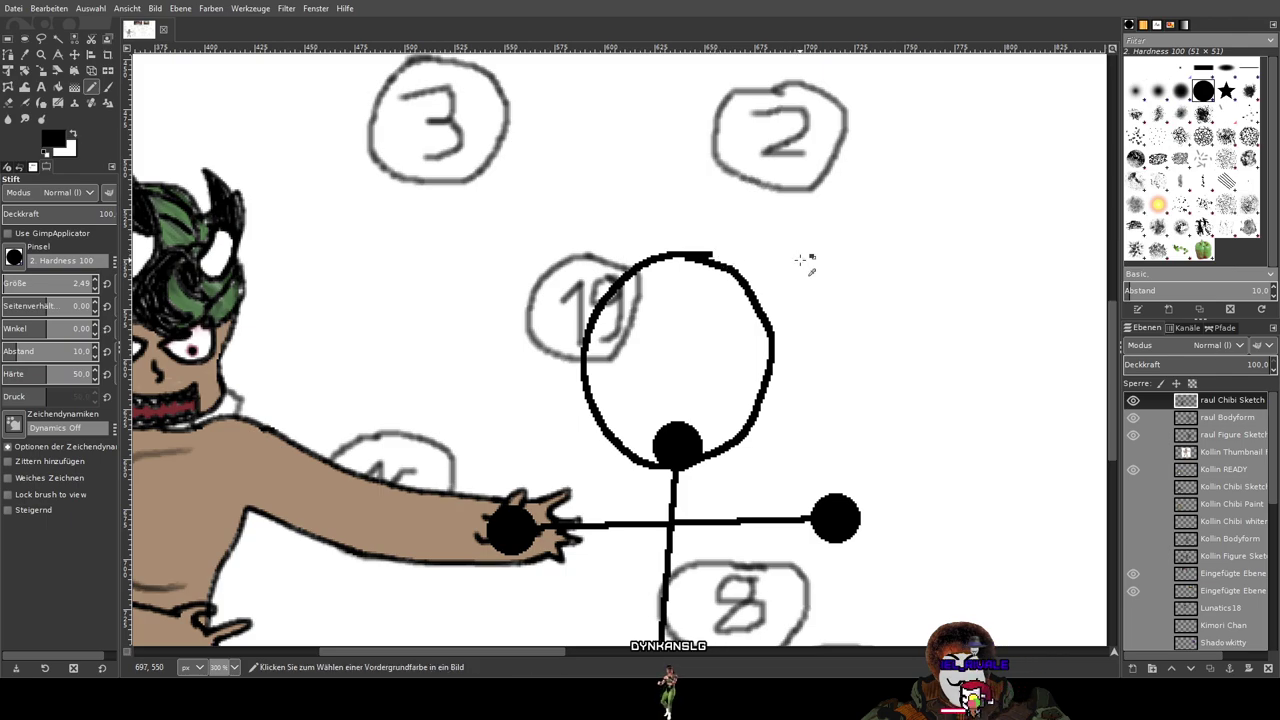
Step: Undo the last head outline attempts and draw a rounder head circle resting on the neck dot
key(ctrl+z)
key(ctrl+z)
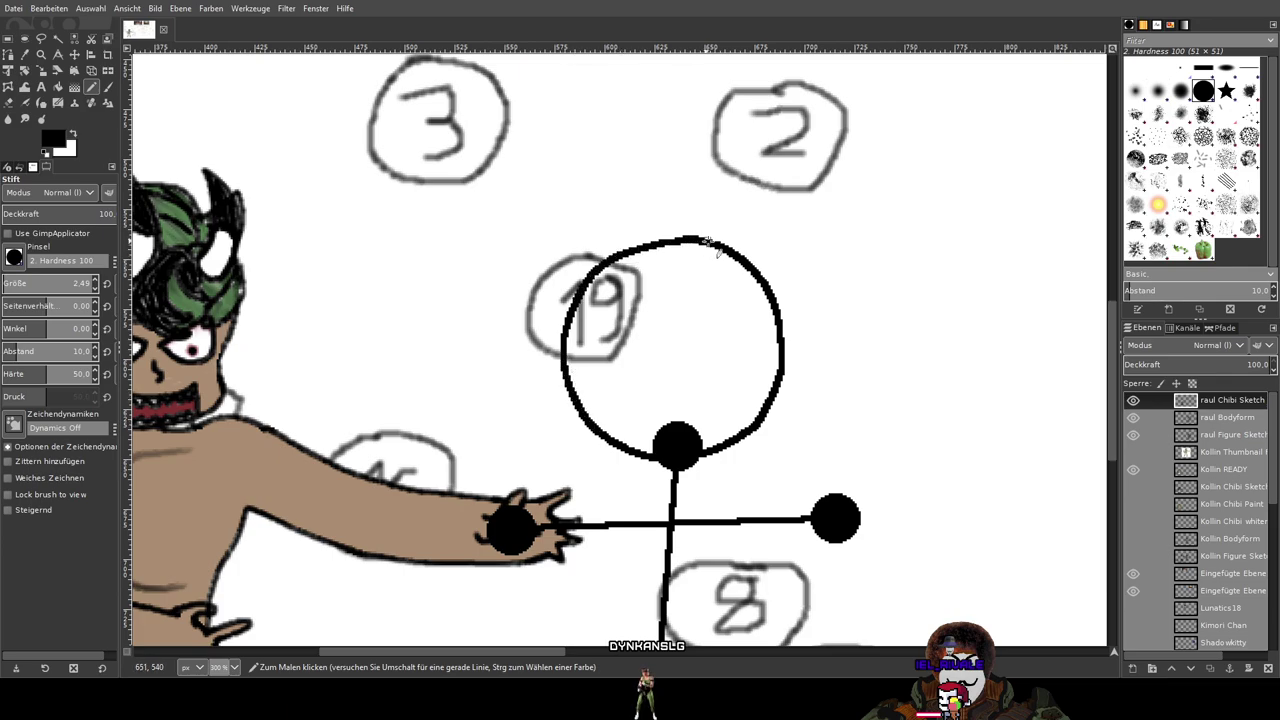
ctrl+scroll(849, 294, down, 4)
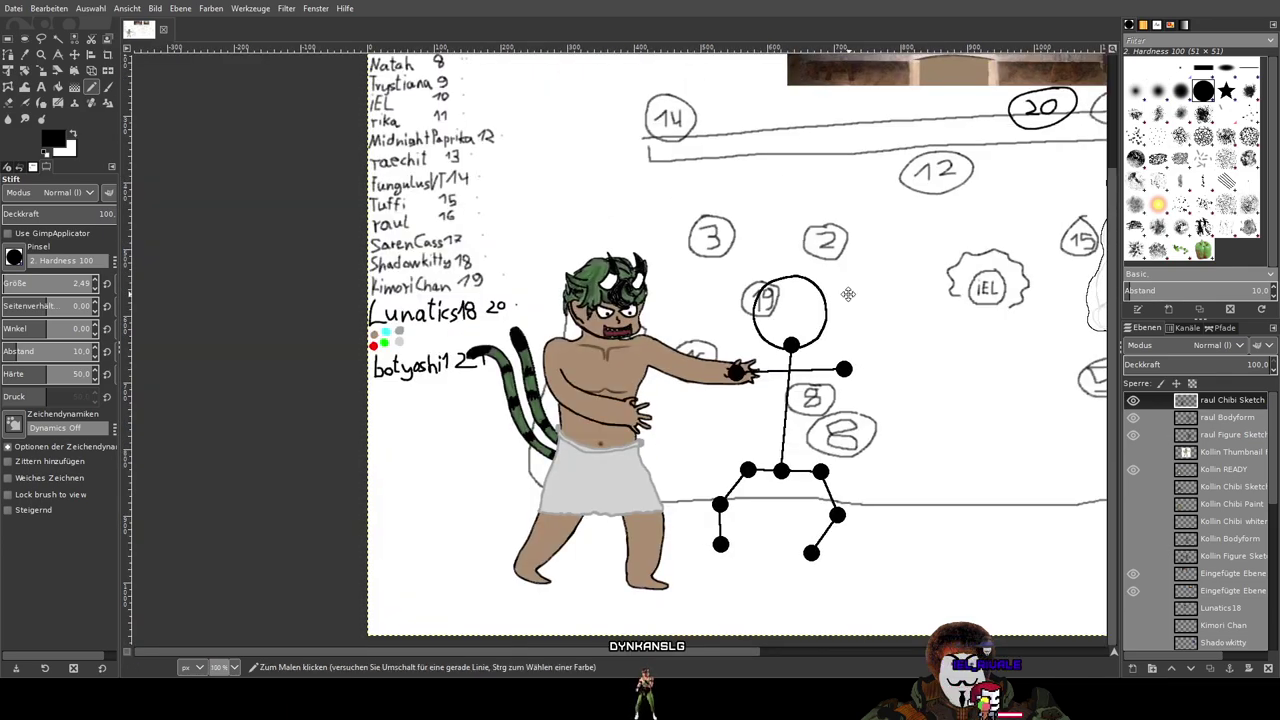
Step: Set the Pencil size to 24.11 and place elbow and hand dots for the raised arm on the side away from Kollin
drag(849, 294, 672, 283)
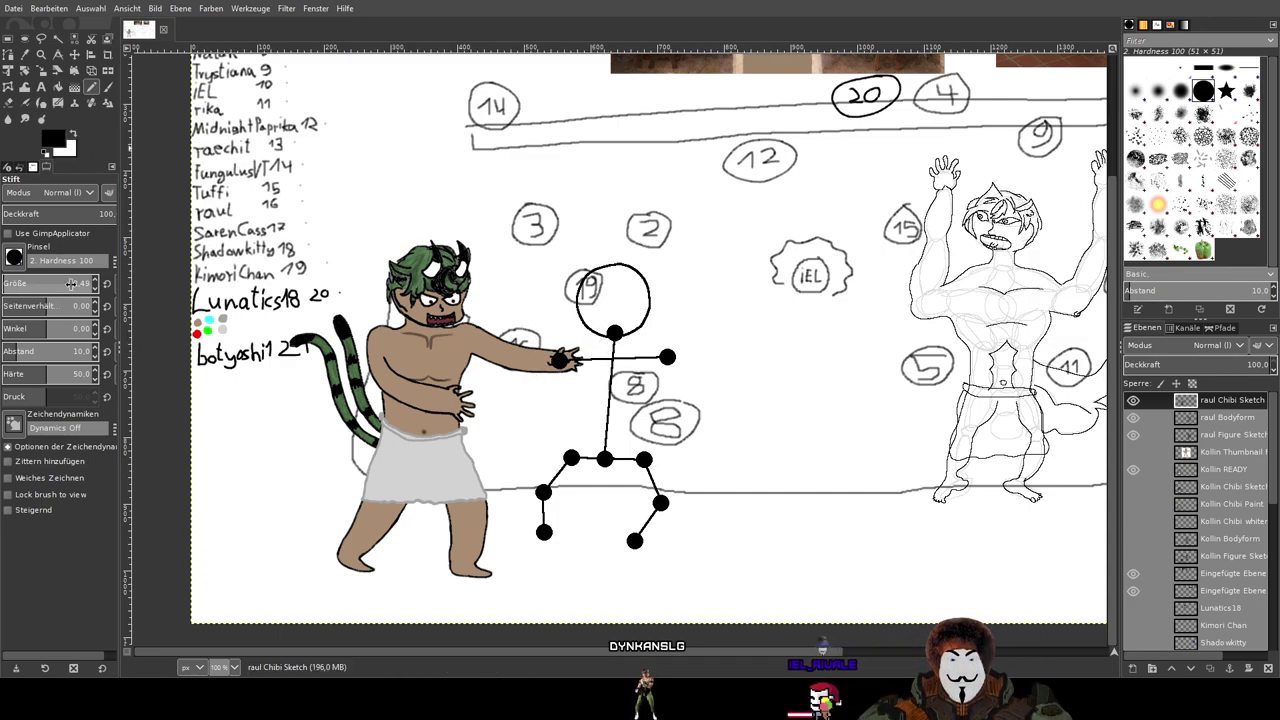
drag(72, 285, 85, 286)
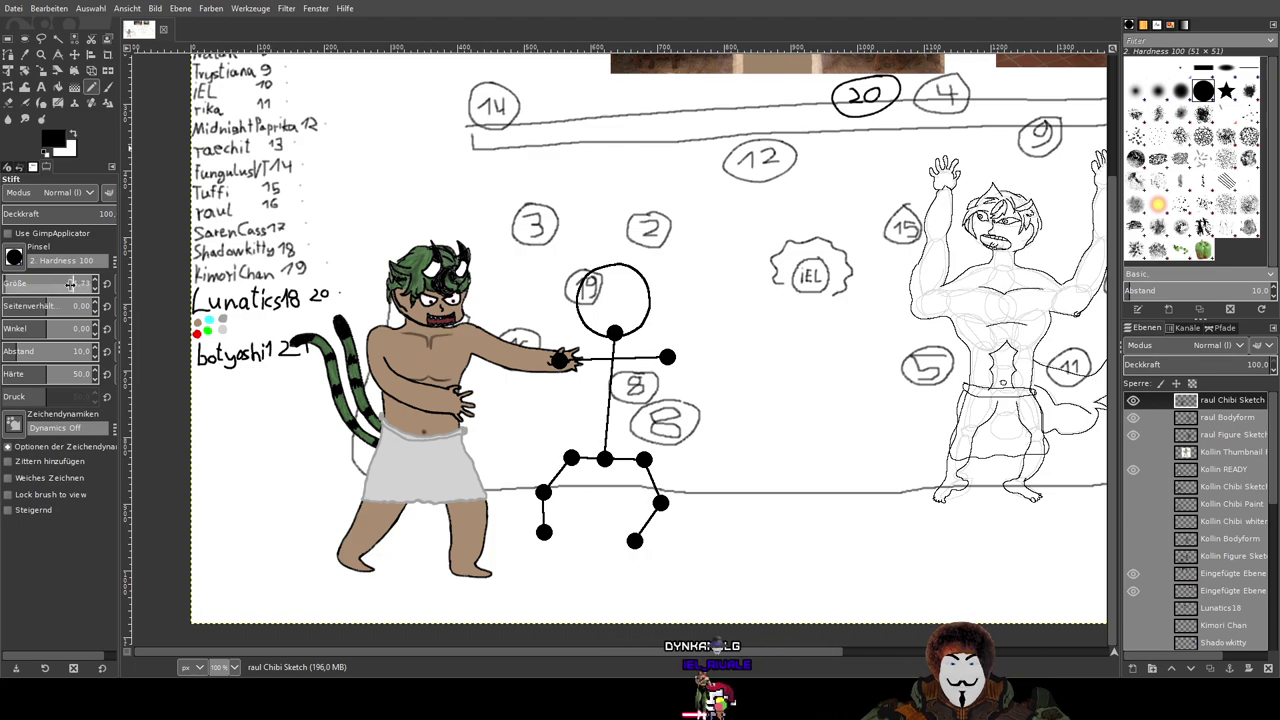
scroll(552, 366, up, 3)
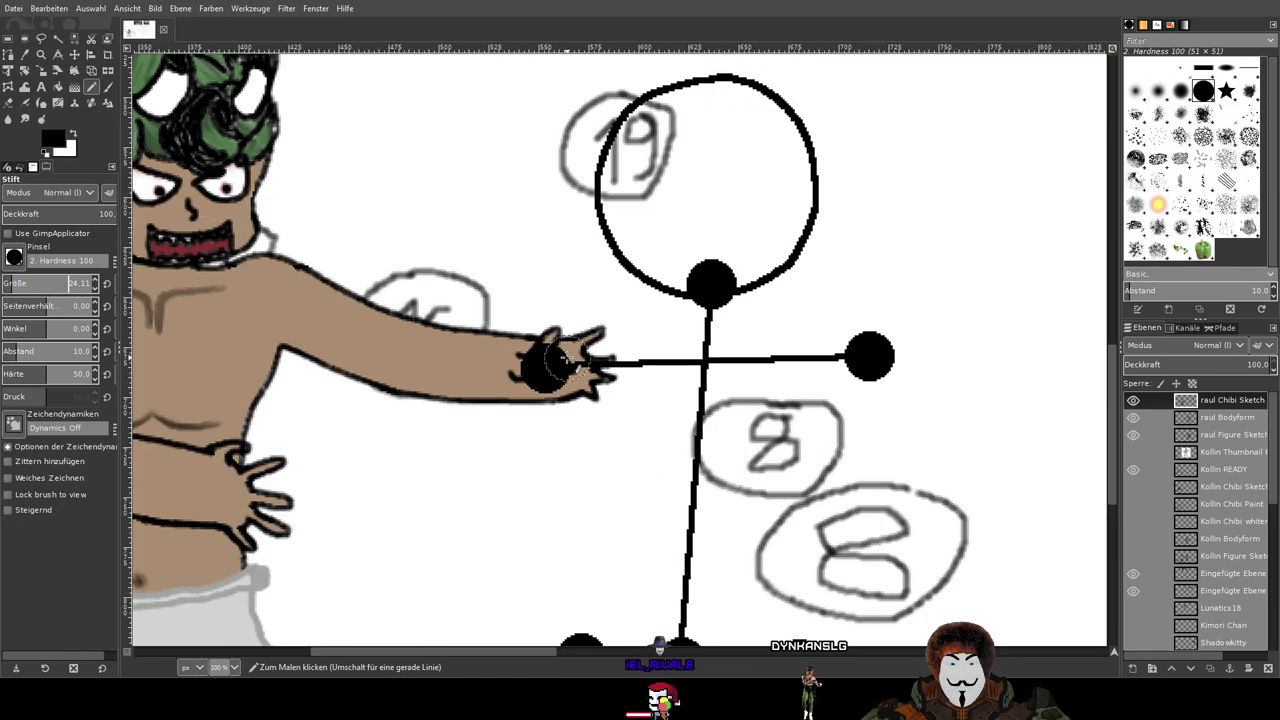
scroll(552, 366, down, 2)
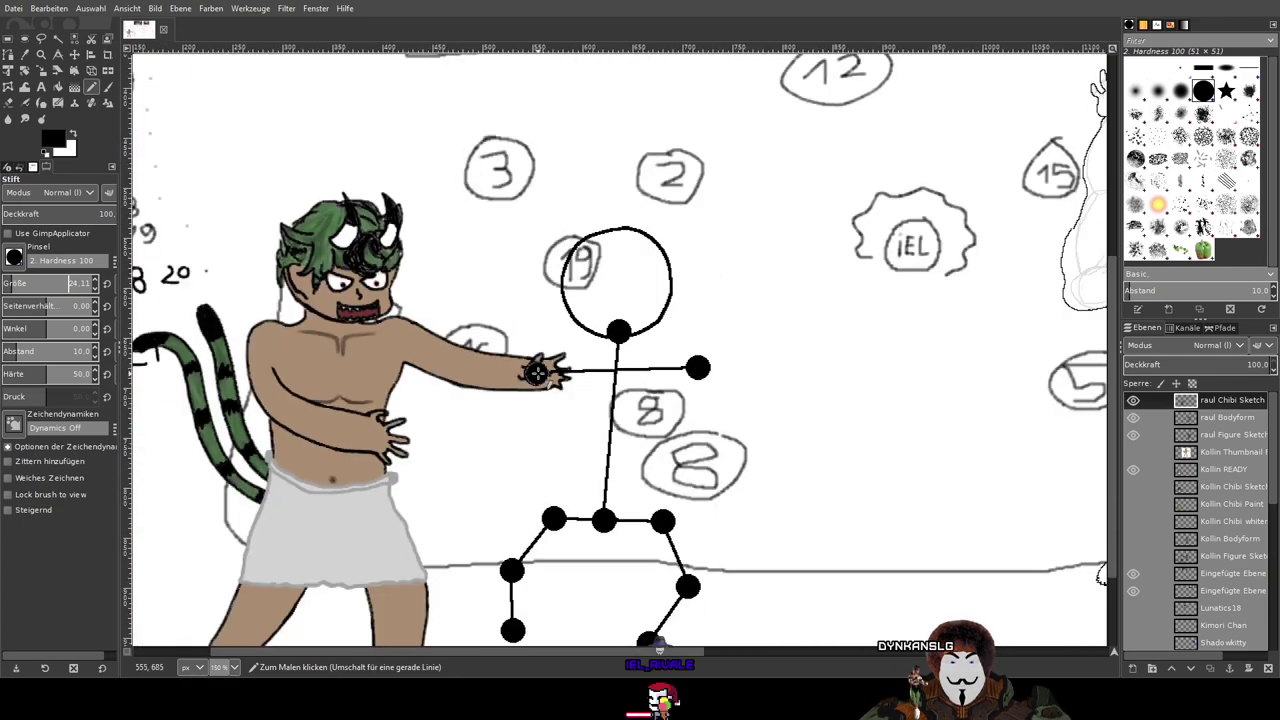
drag(577, 348, 354, 372)
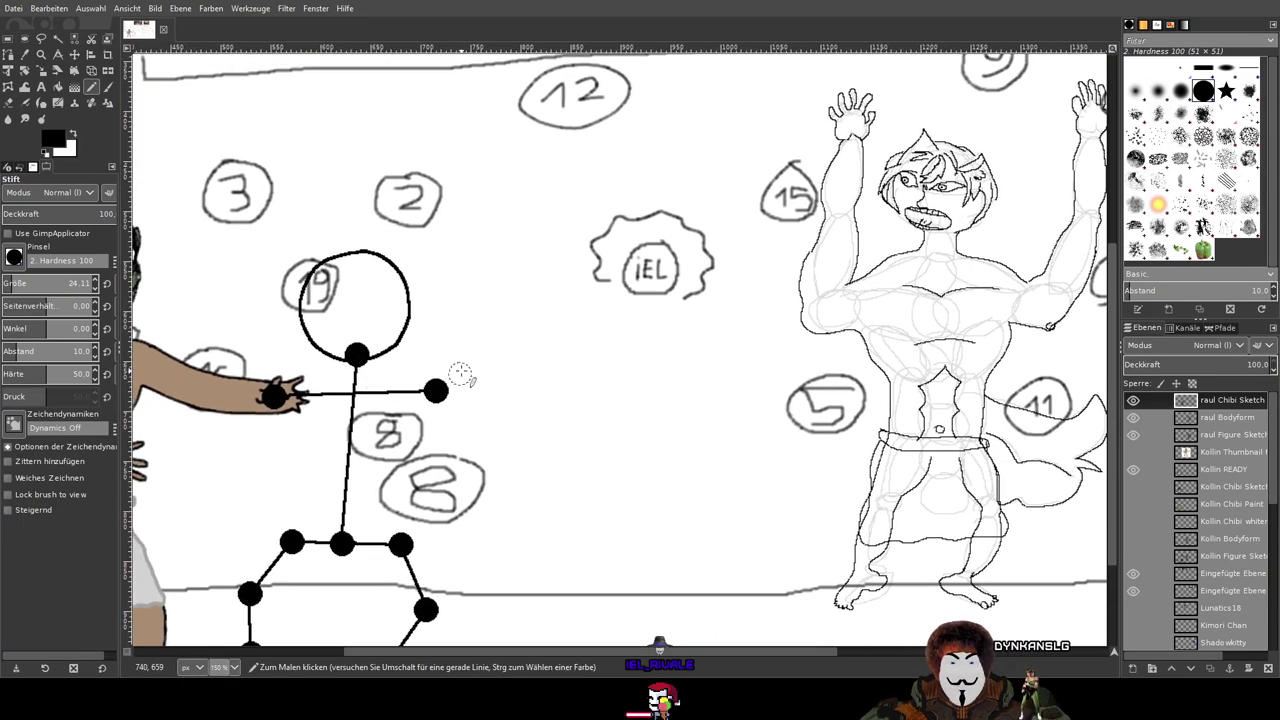
drag(459, 348, 444, 357)
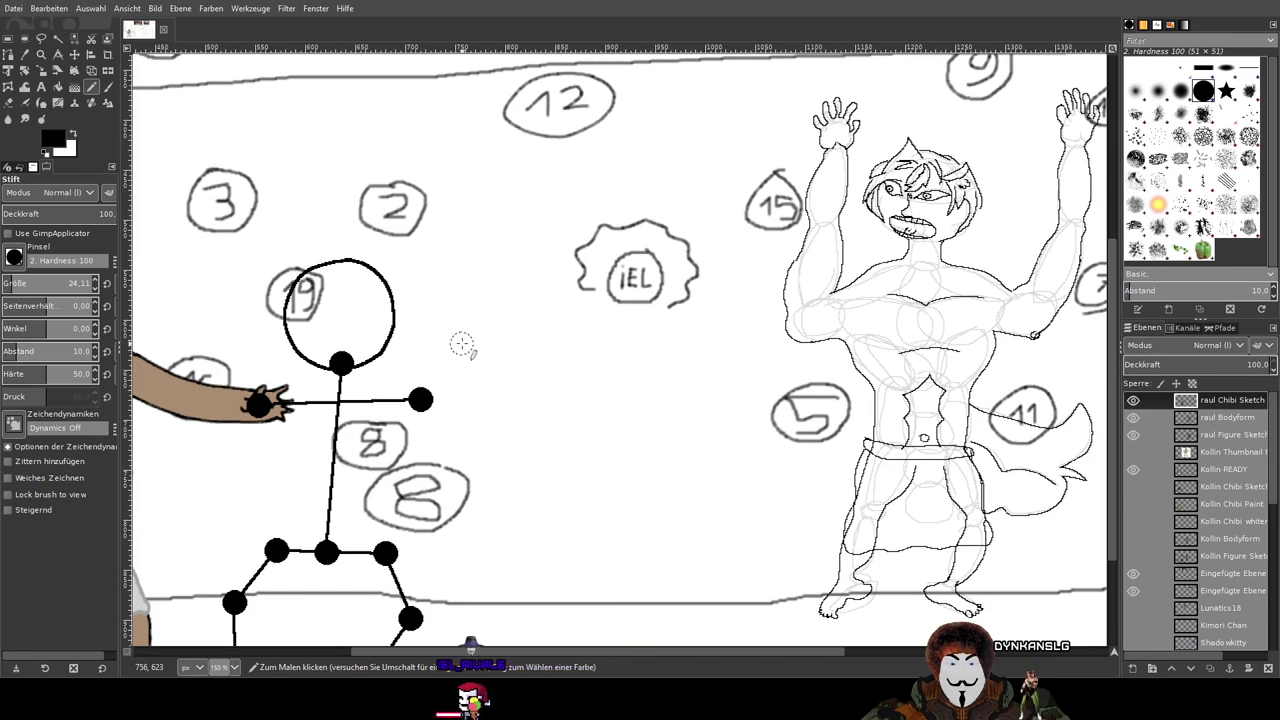
click(461, 343)
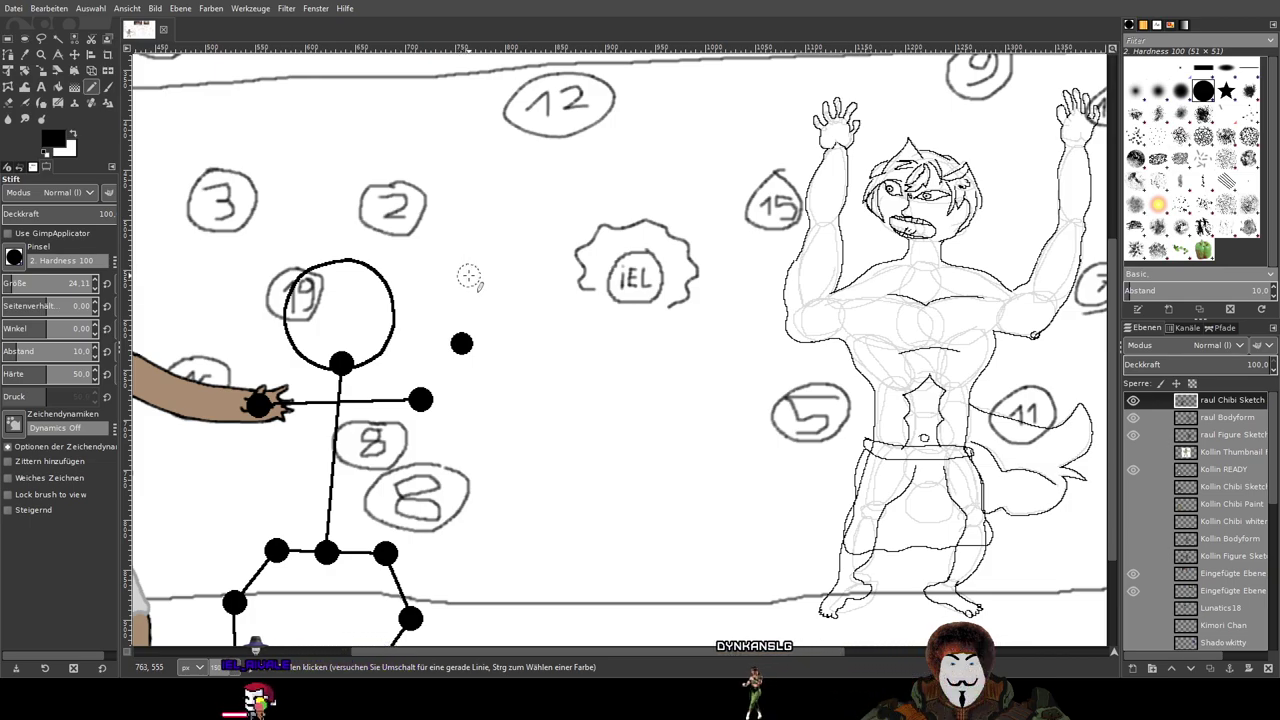
Step: Place elbow and hand dots for the raised arm on Kollin's side, roughly mirroring the other arm
scroll(427, 301, left, 4)
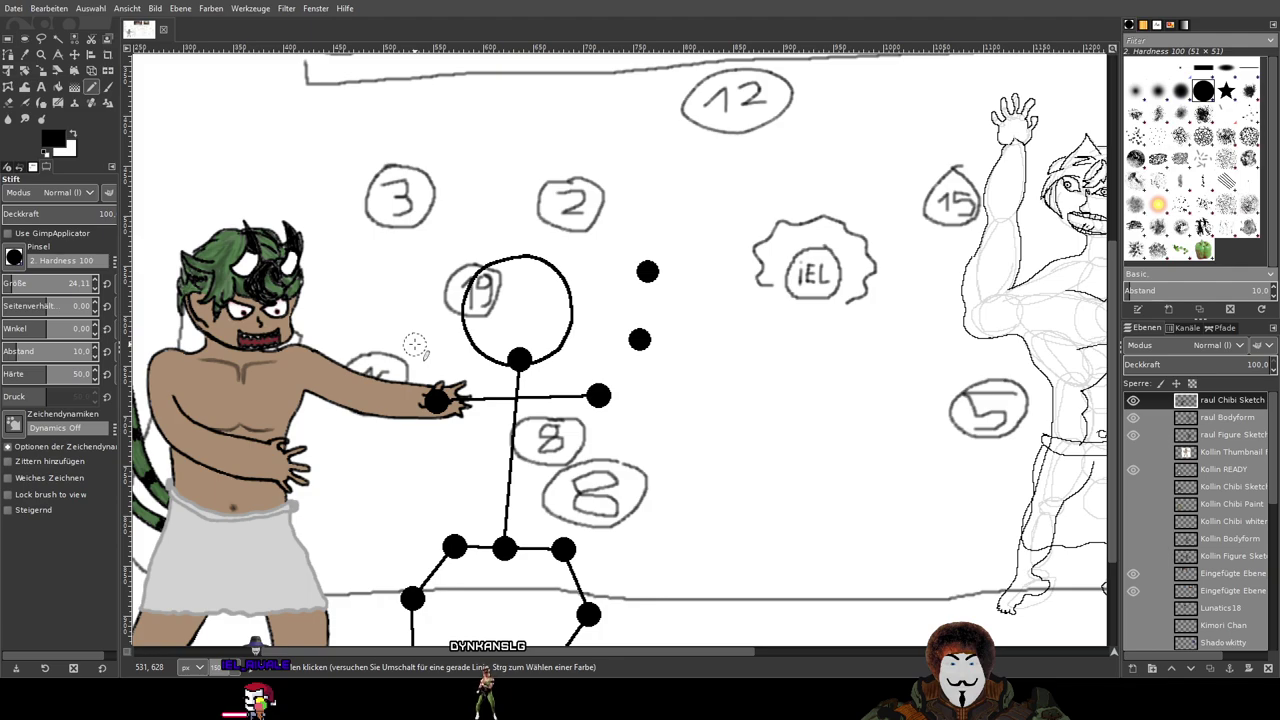
click(414, 344)
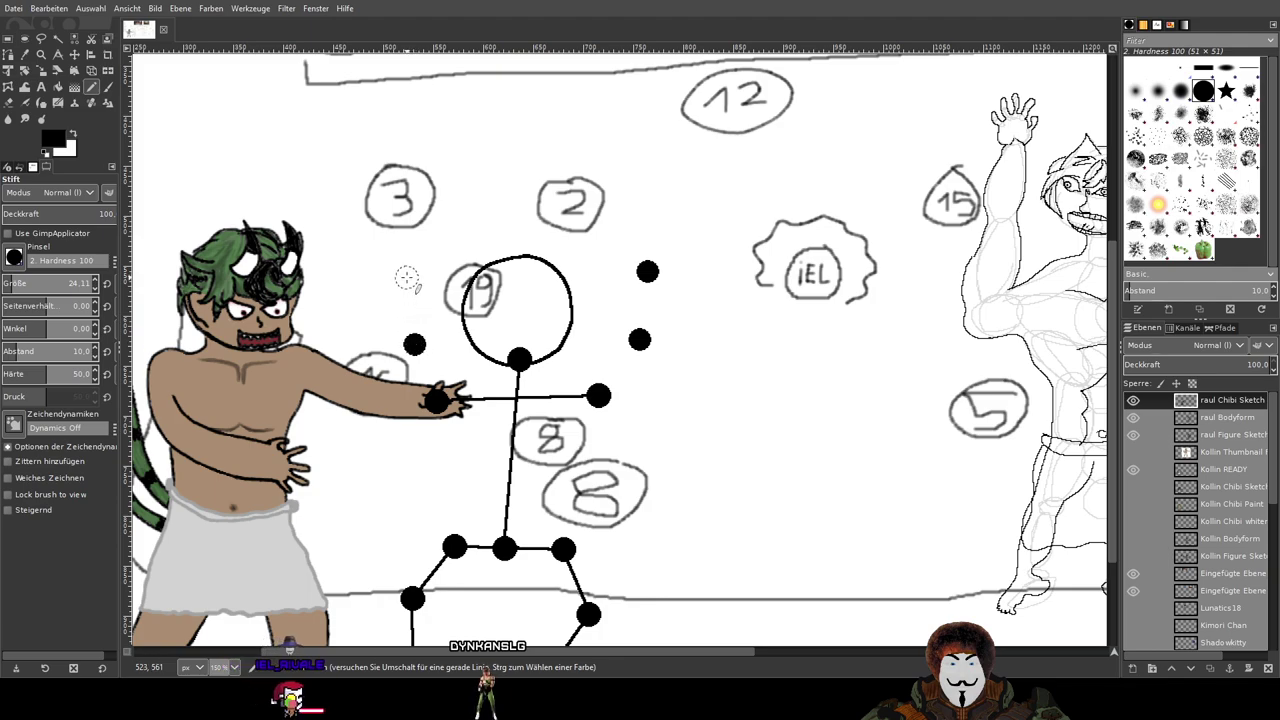
click(403, 283)
scroll(640, 337, down, 1)
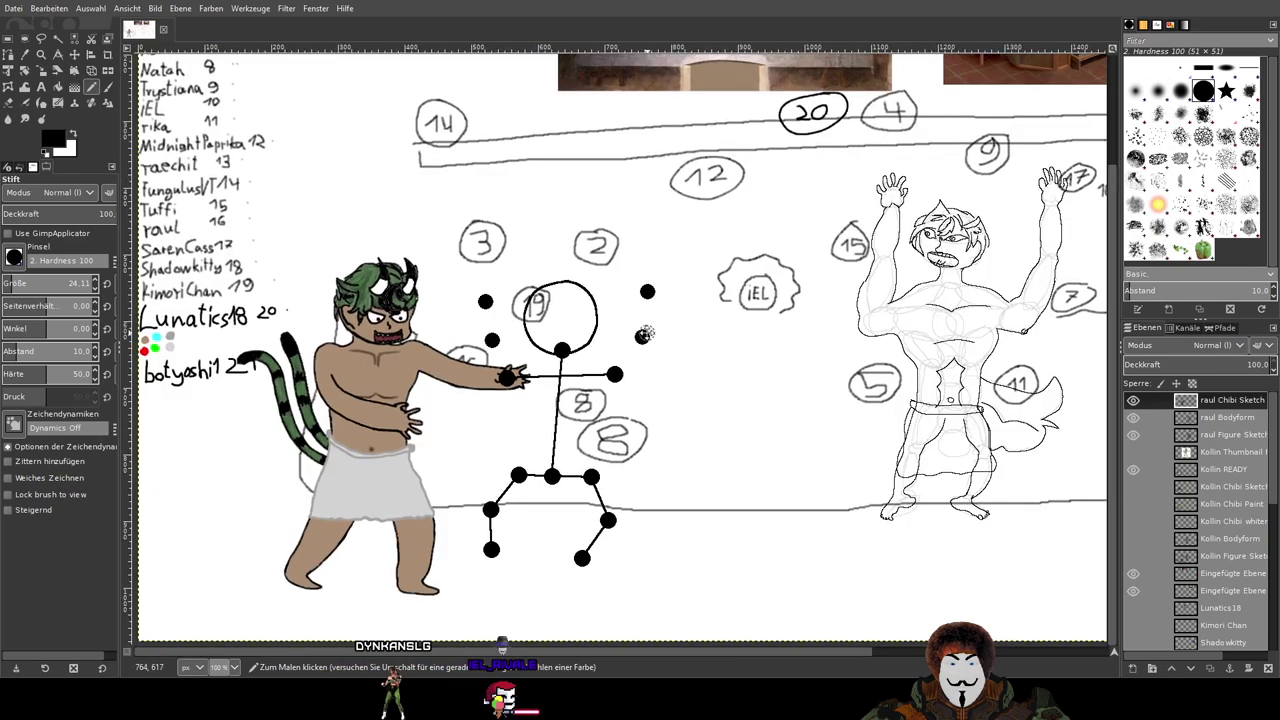
scroll(548, 283, down, 2)
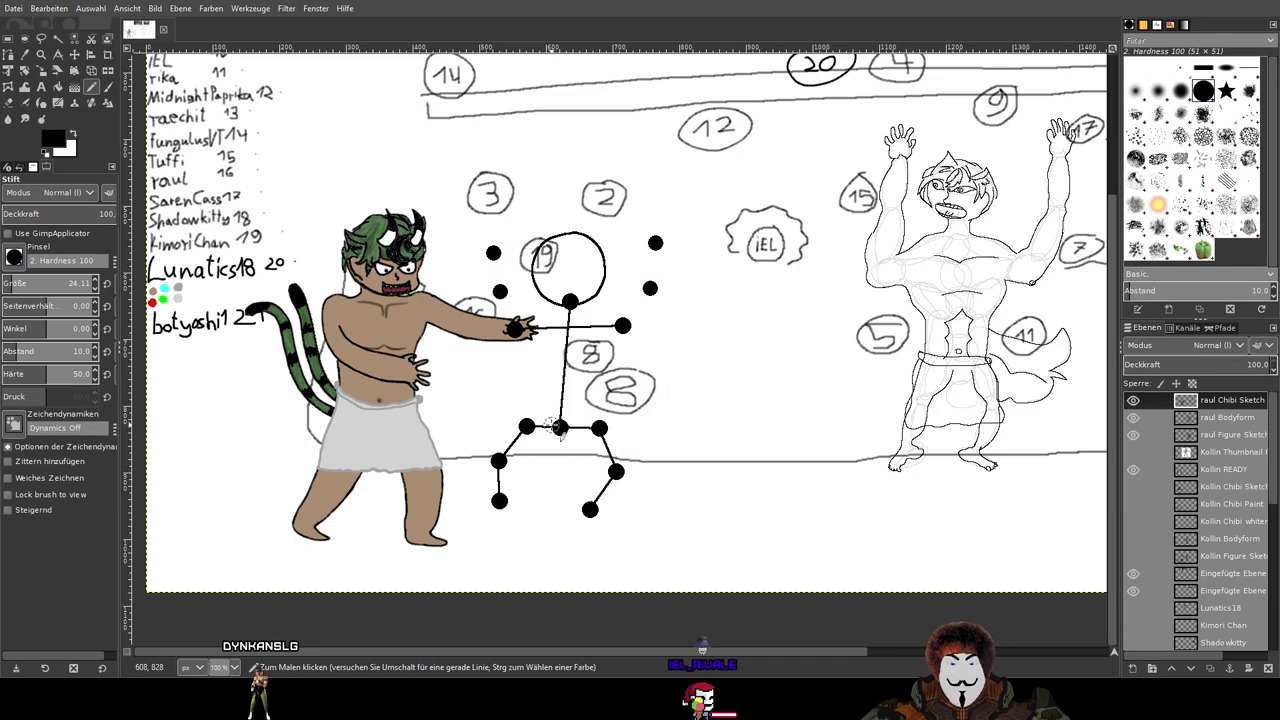
Step: Start a Rotate transformation of the raul Chibi Sketch layer and tilt the skeleton by 9.67 degrees
scroll(560, 428, up, 1)
drag(551, 423, 534, 465)
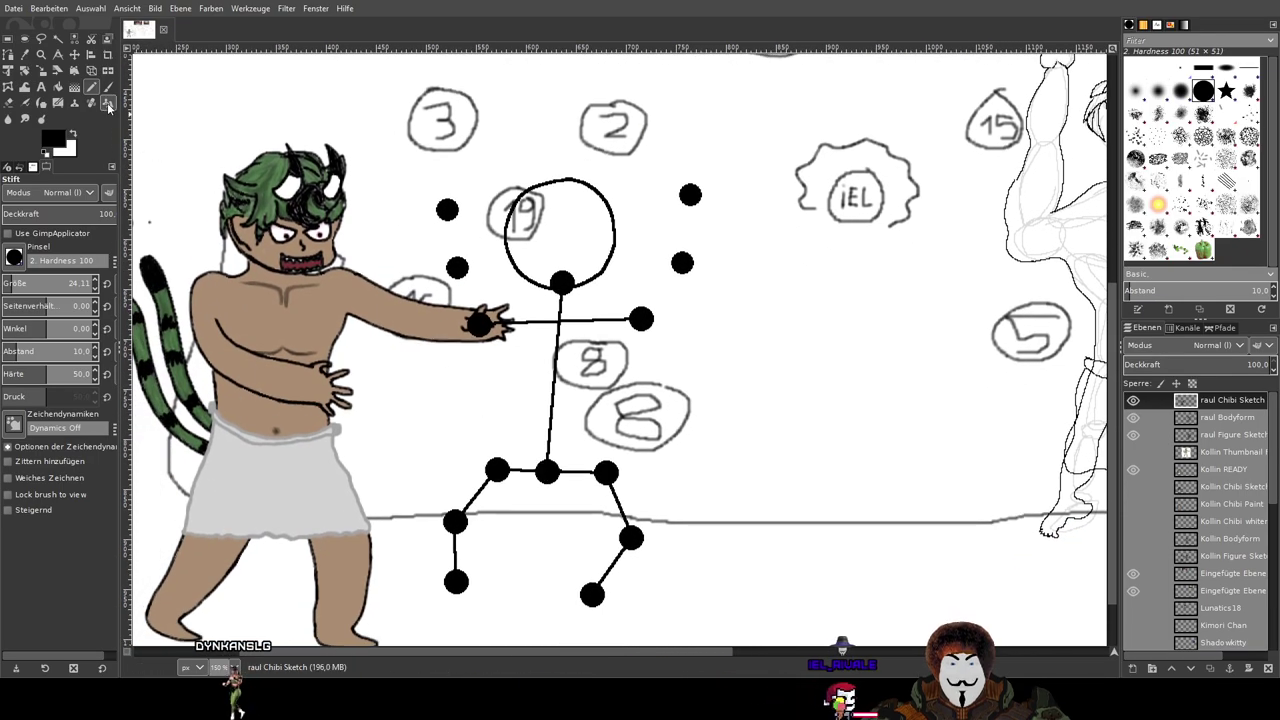
key(shift+s)
key(shift+ctrl+j)
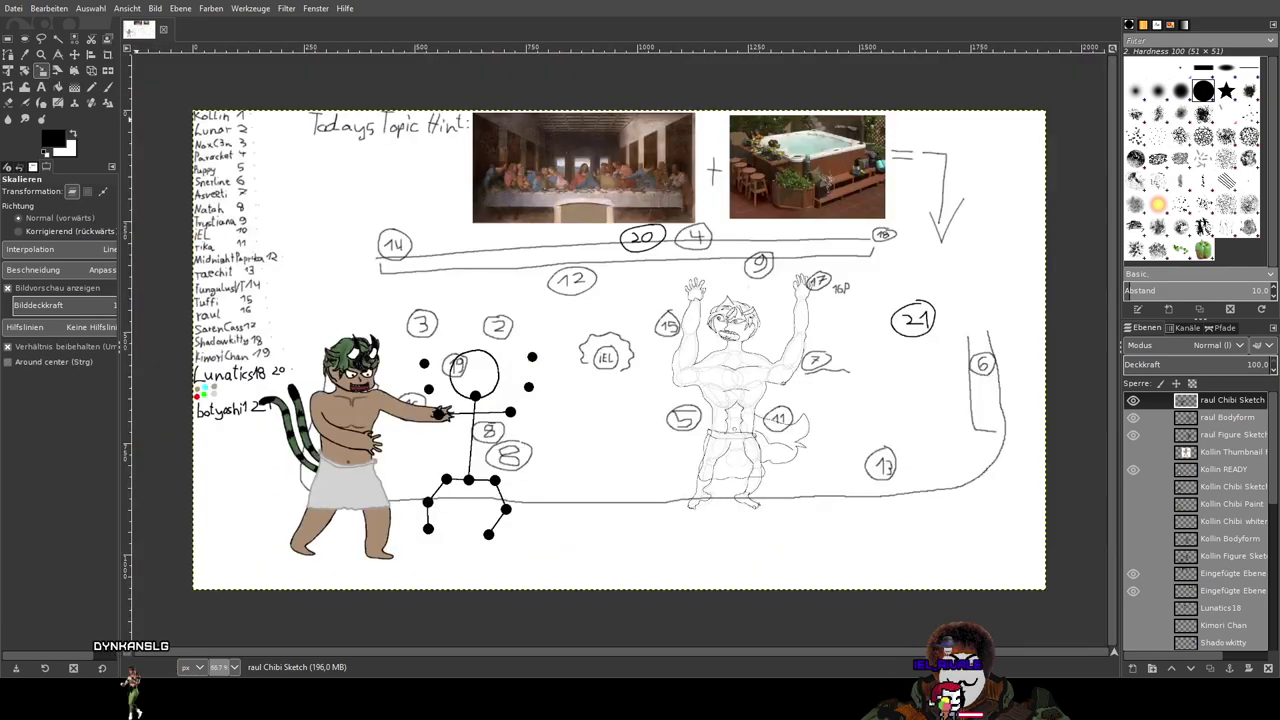
key(shift+r)
key(1)
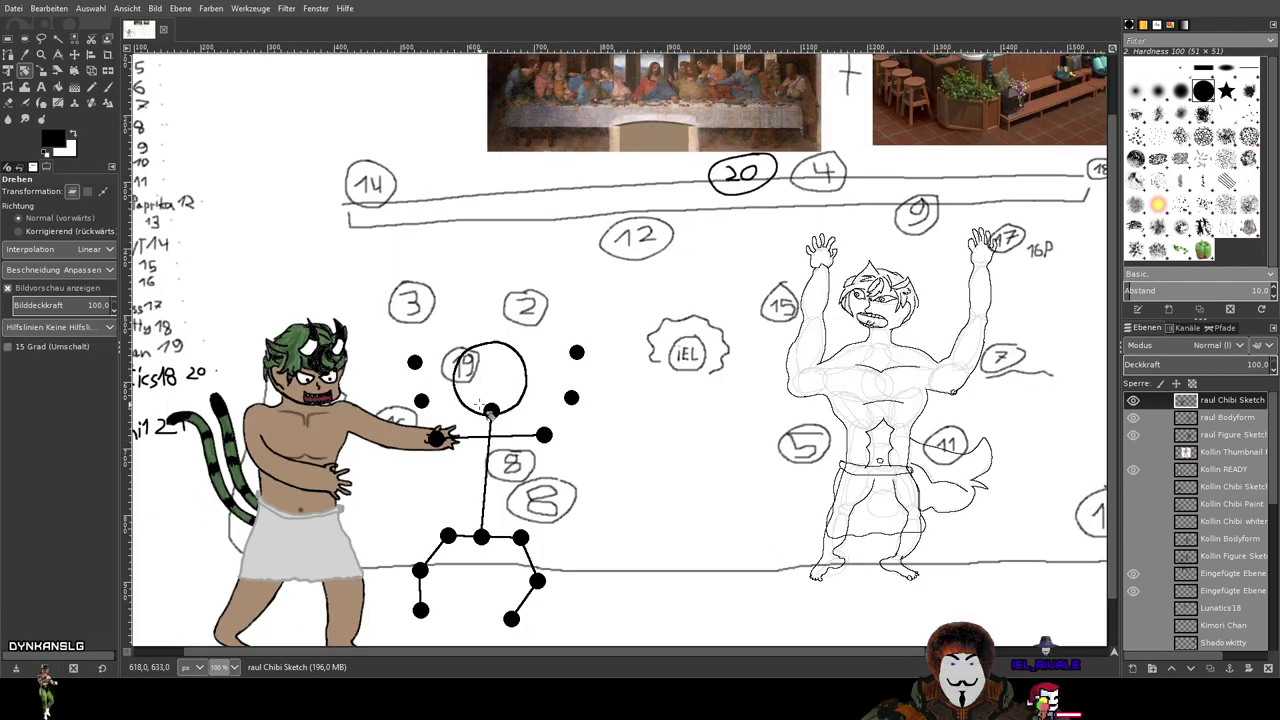
click(503, 420)
drag(545, 479, 578, 442)
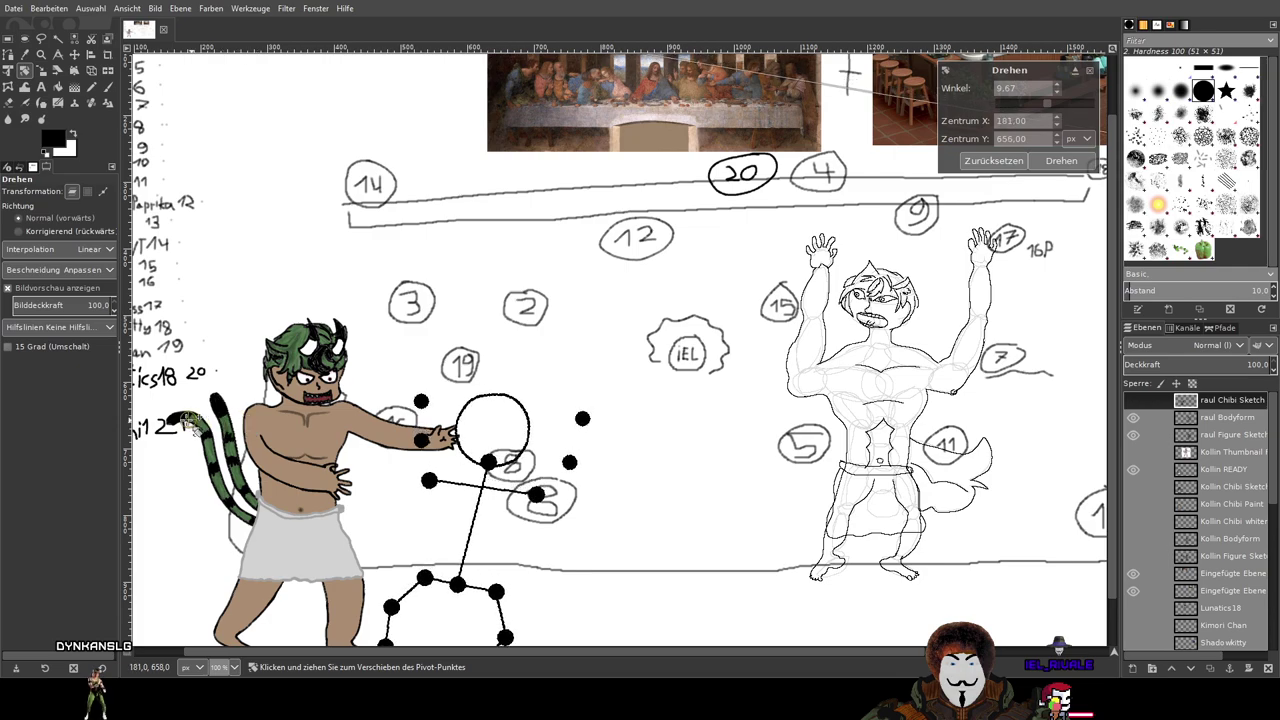
Step: Move the rotation pivot to about 498, 394 px so the skeleton's neck meets Kollin's outstretched hand, and apply the rotation
drag(188, 399, 355, 398)
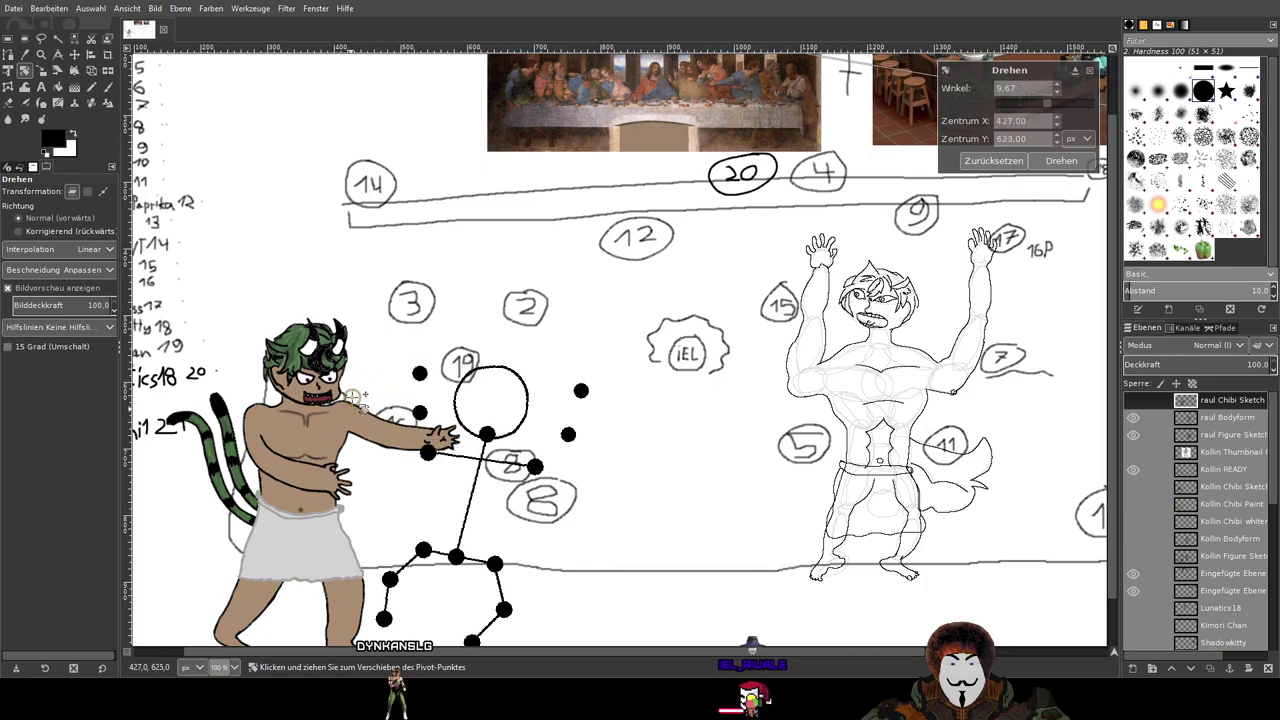
scroll(697, 447, down, 3)
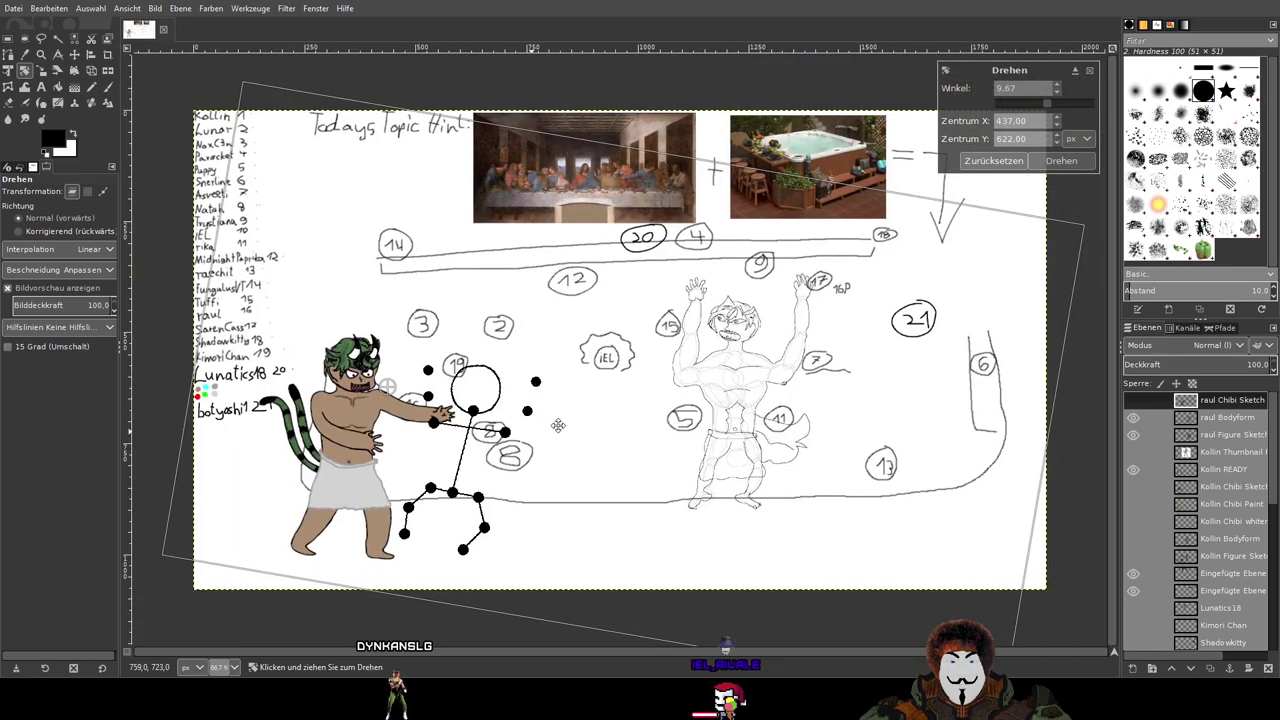
scroll(620, 452, up, 3)
drag(673, 364, 606, 411)
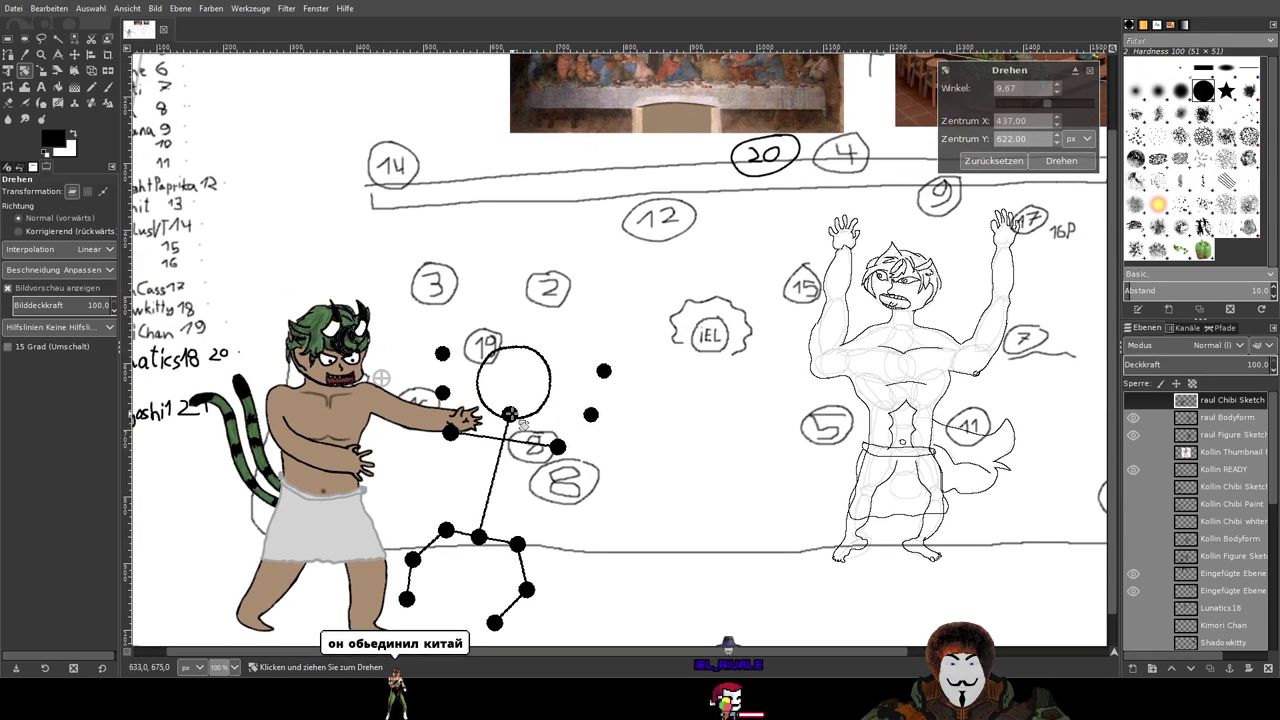
drag(381, 377, 352, 136)
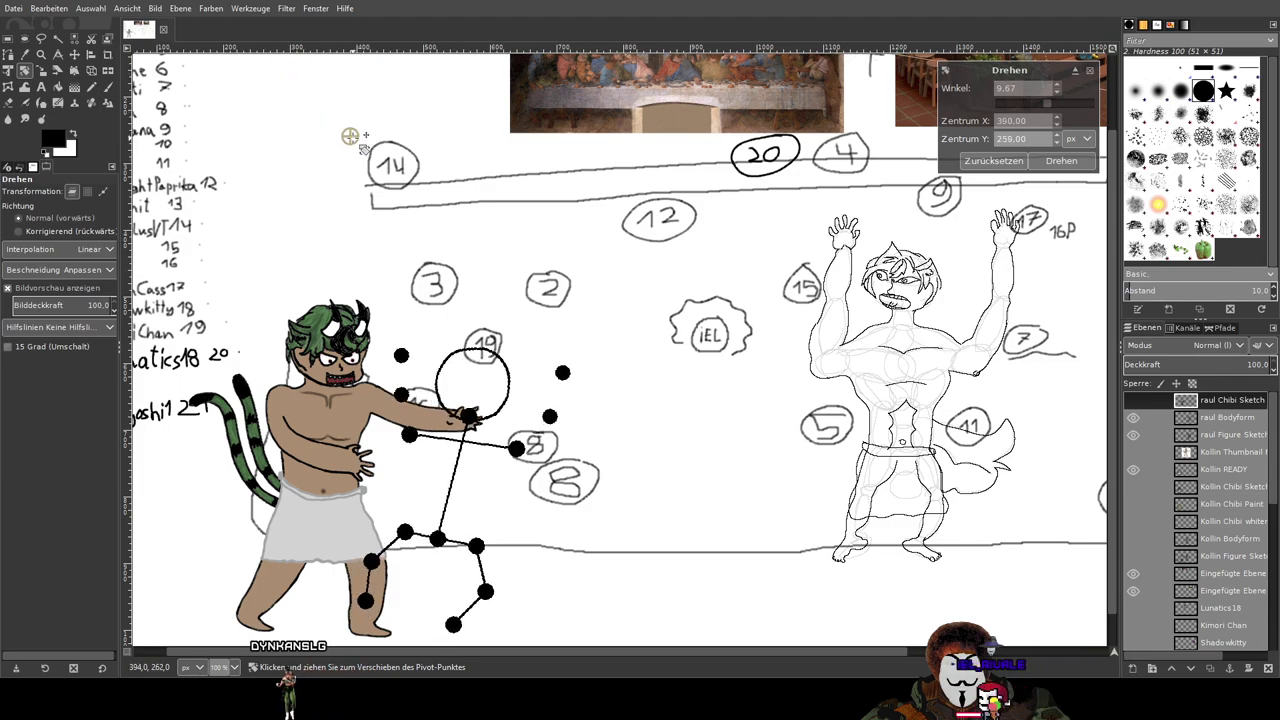
scroll(352, 136, down, 1)
drag(372, 229, 441, 256)
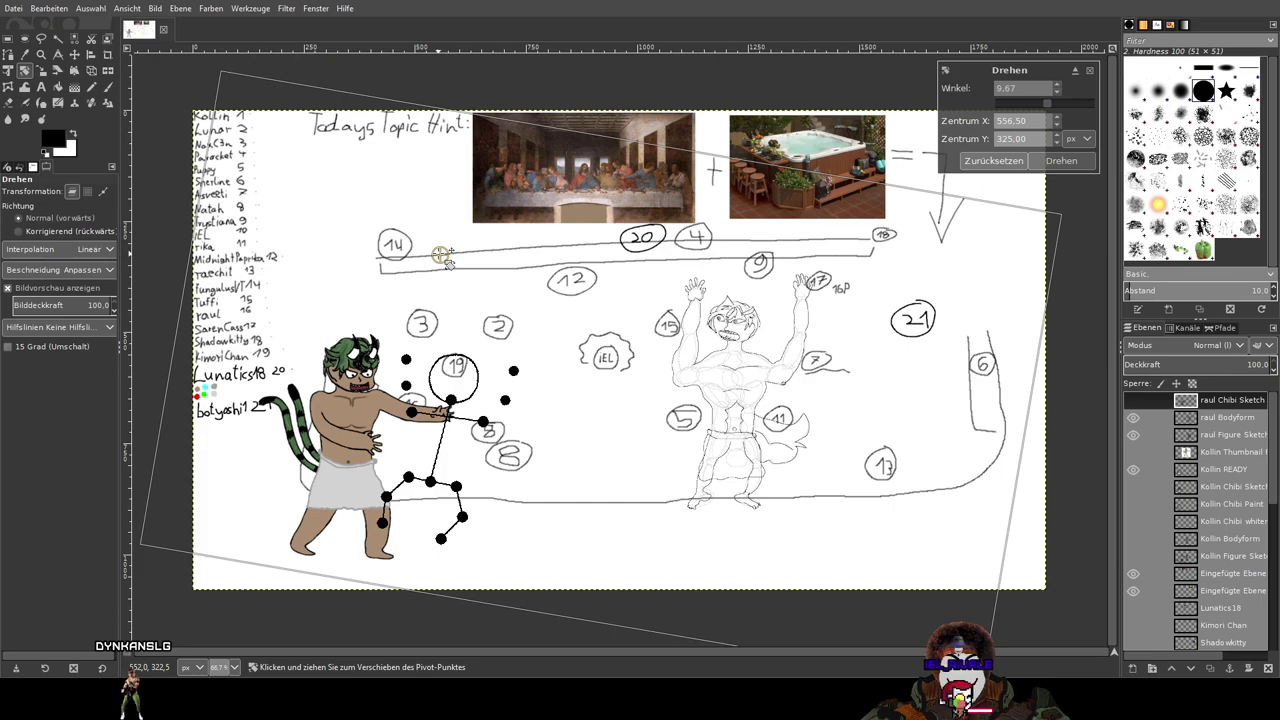
drag(446, 257, 421, 292)
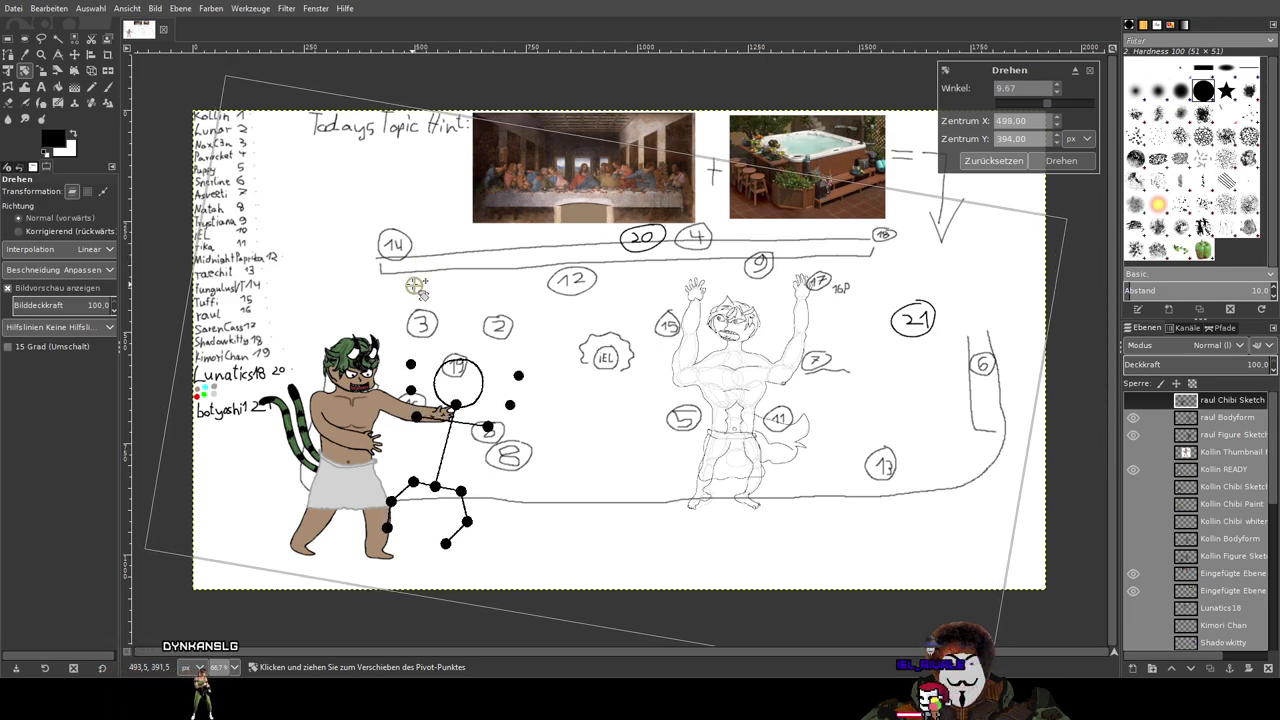
click(1062, 161)
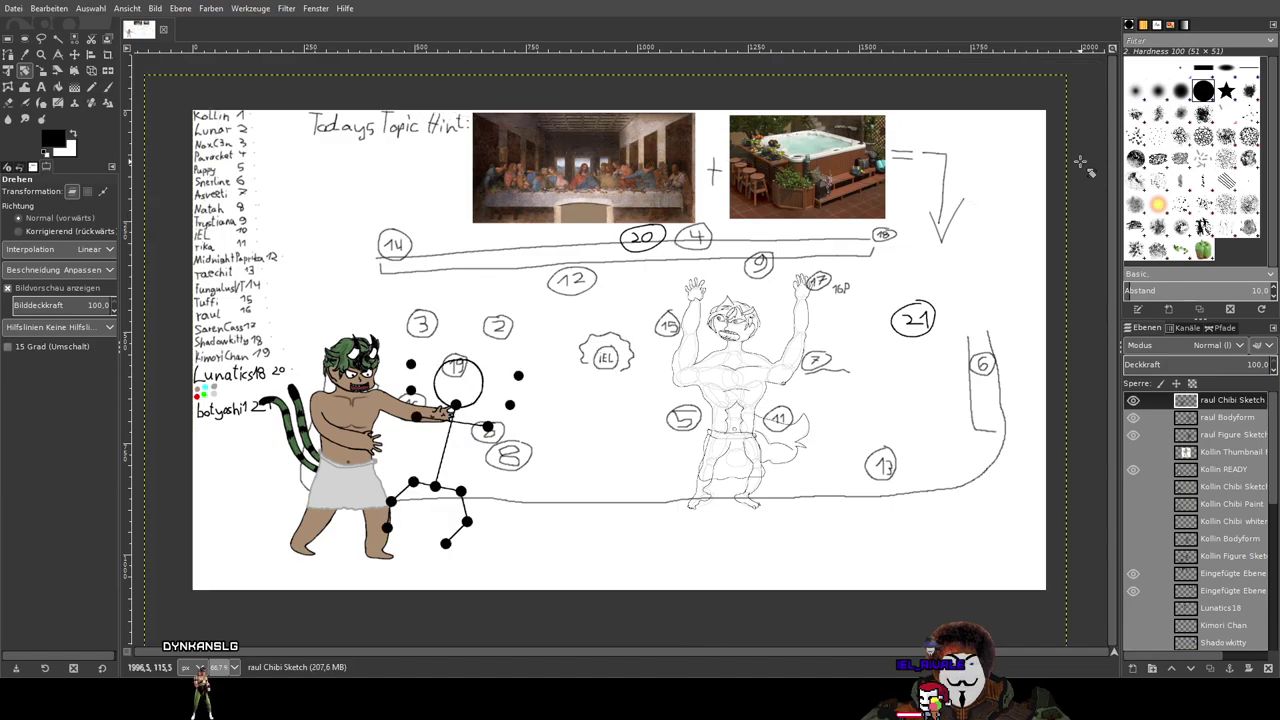
scroll(443, 403, up, 3)
scroll(443, 403, down, 3)
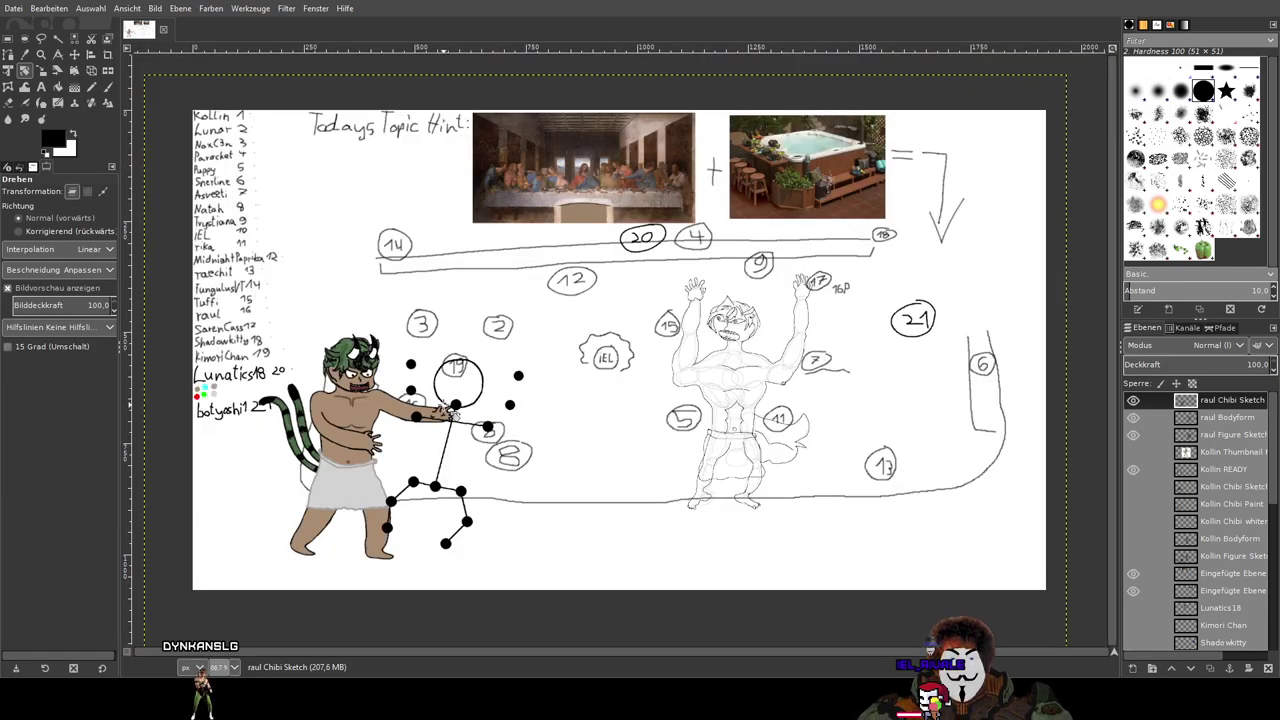
Step: Set the Pencil size to 2.49 and connect the shoulder, elbow and hand dots of both raised arms with straight lines
scroll(443, 403, down, 1)
scroll(454, 414, up, 4)
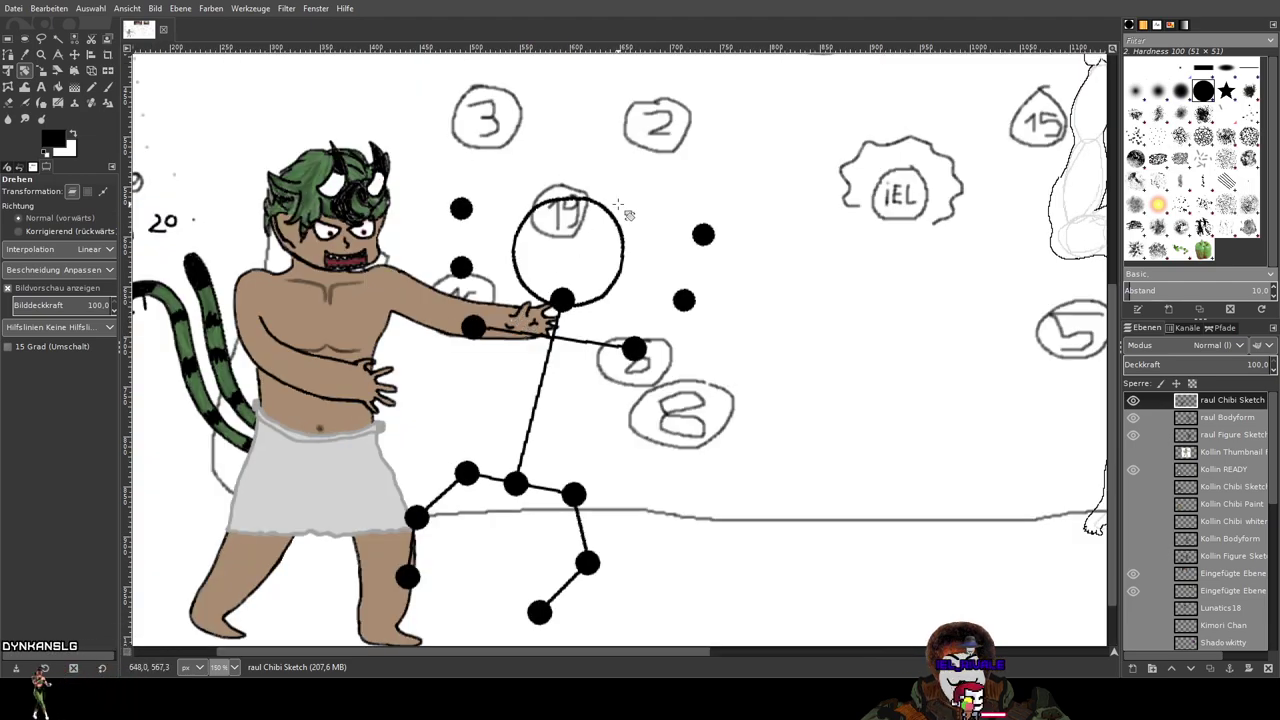
key(n)
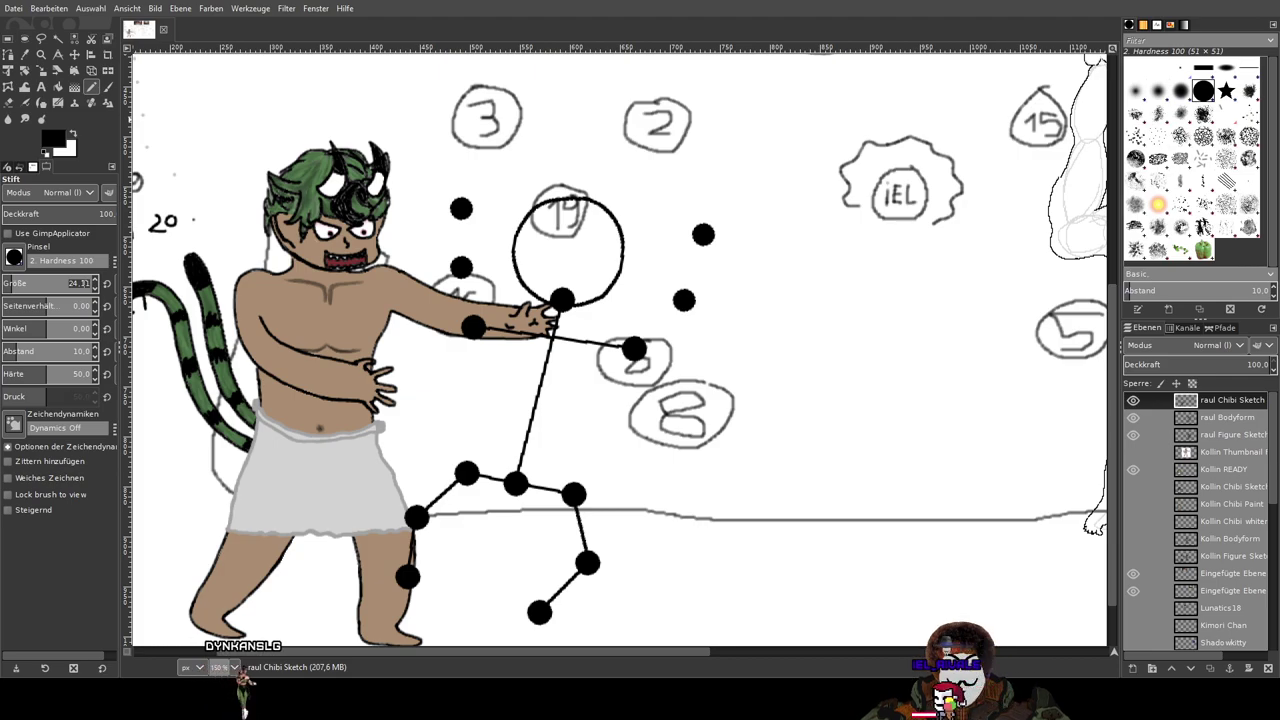
text(2.49)
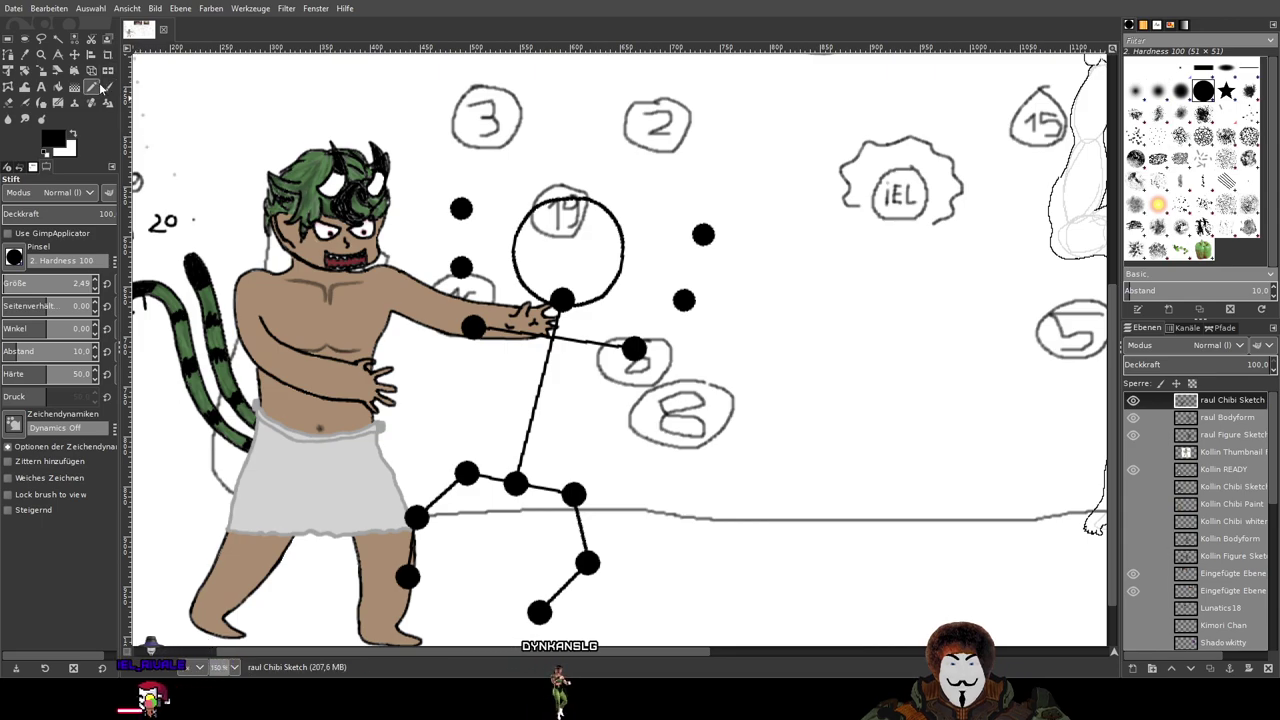
click(1133, 401)
click(1133, 401)
scroll(484, 288, up, 2)
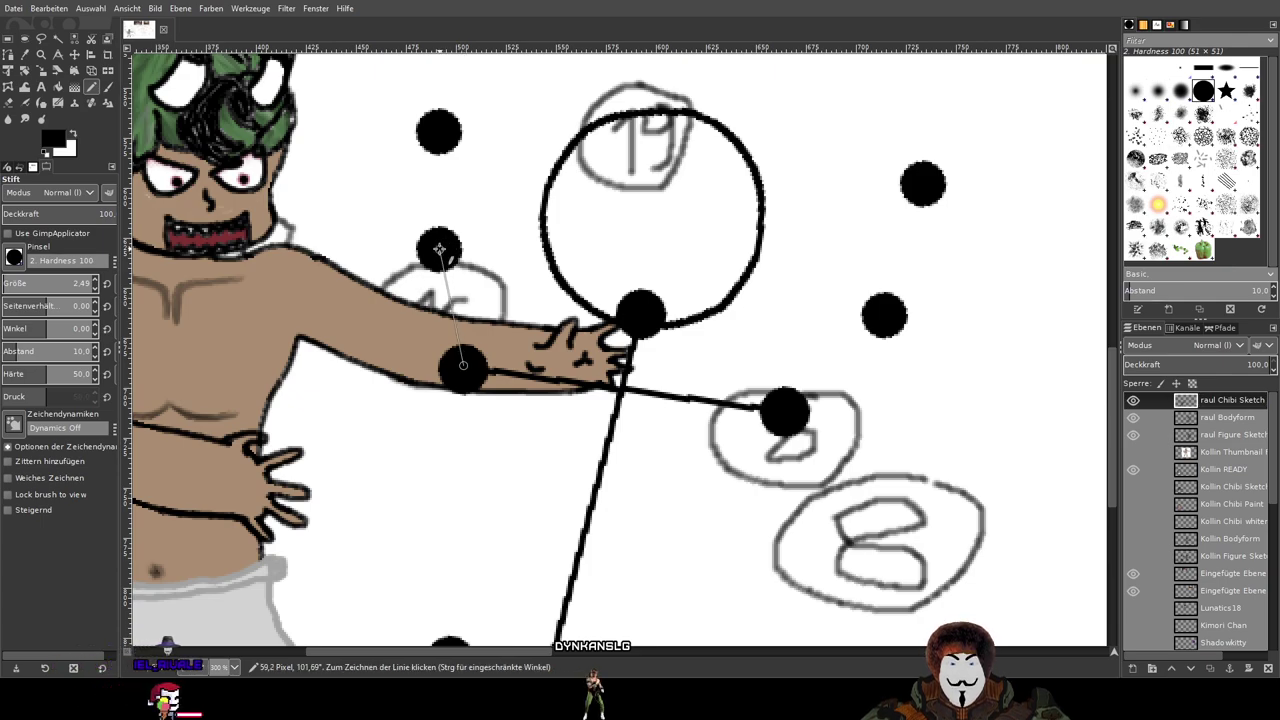
shift+click(439, 248)
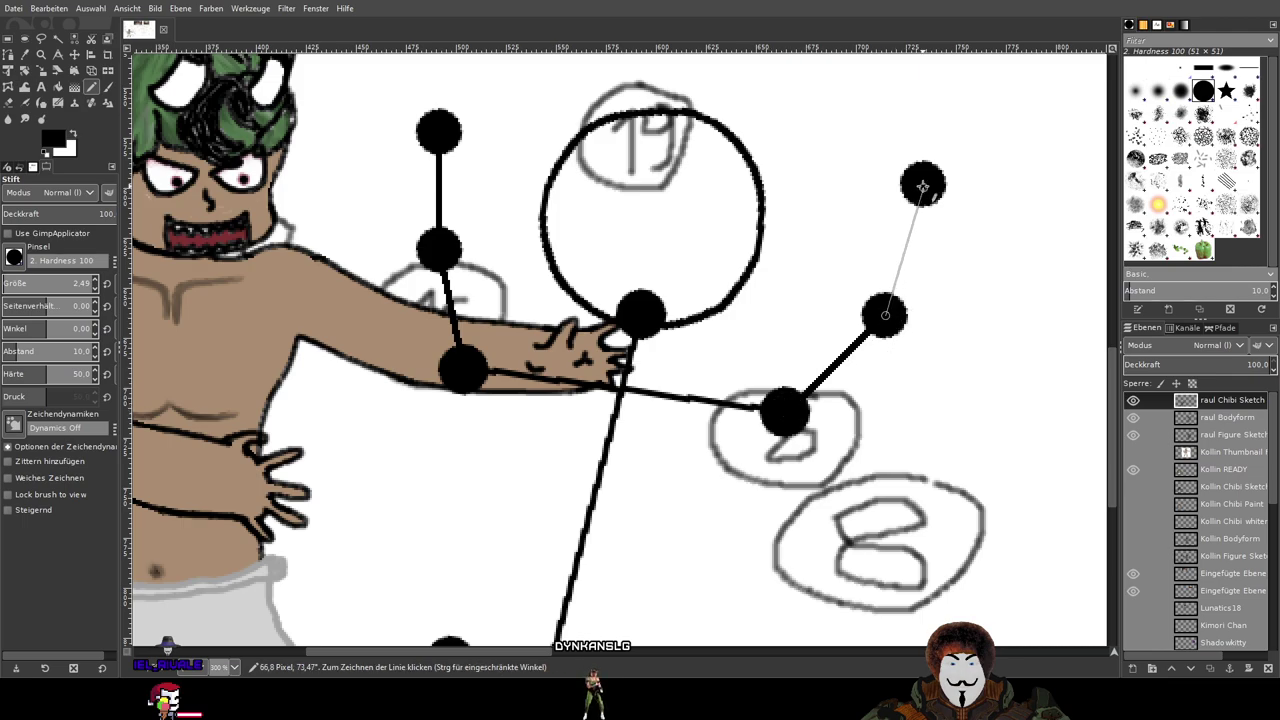
scroll(922, 182, down, 4)
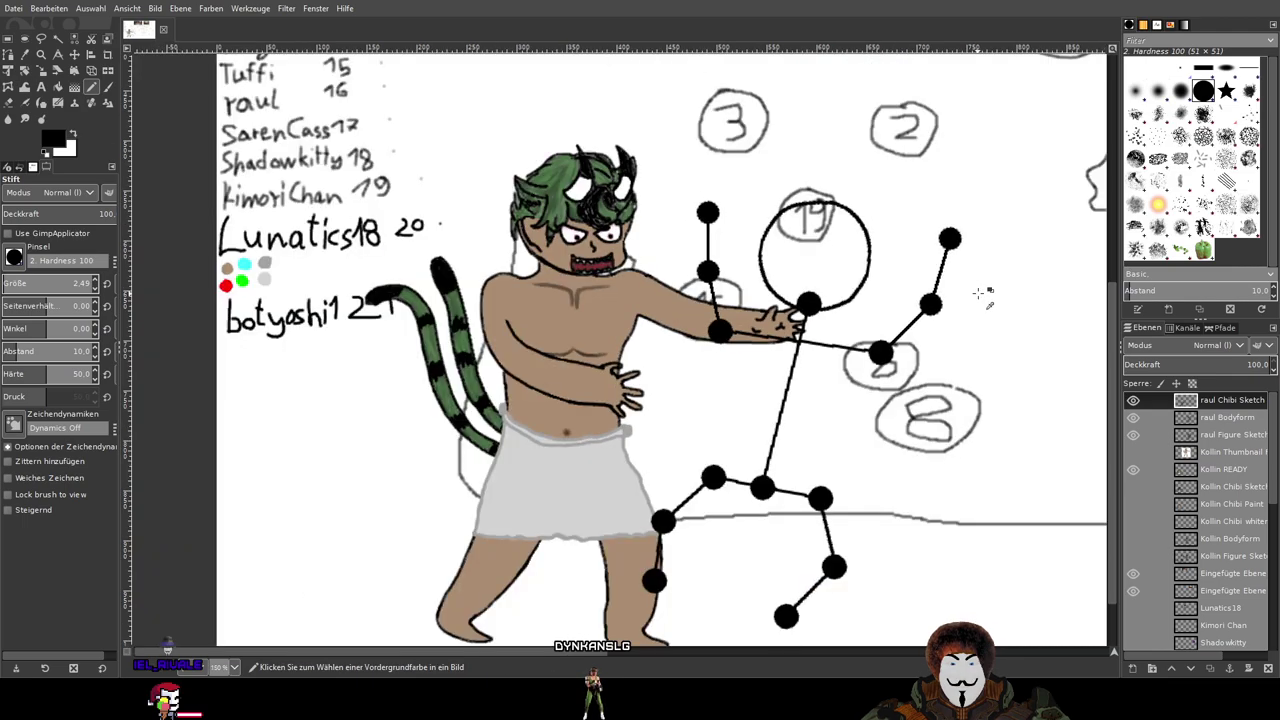
Step: Examine the skeleton's head and neck where they meet Kollin's outstretched hand
scroll(667, 299, up, 2)
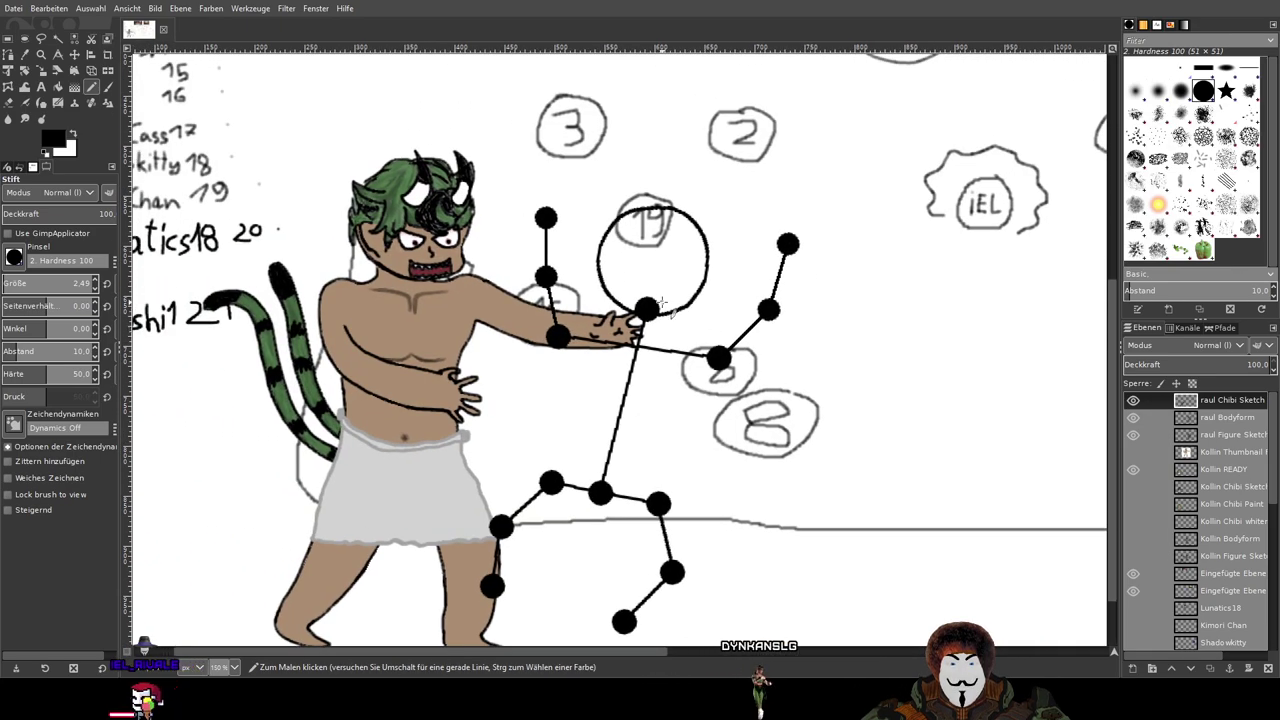
scroll(665, 298, up, 1)
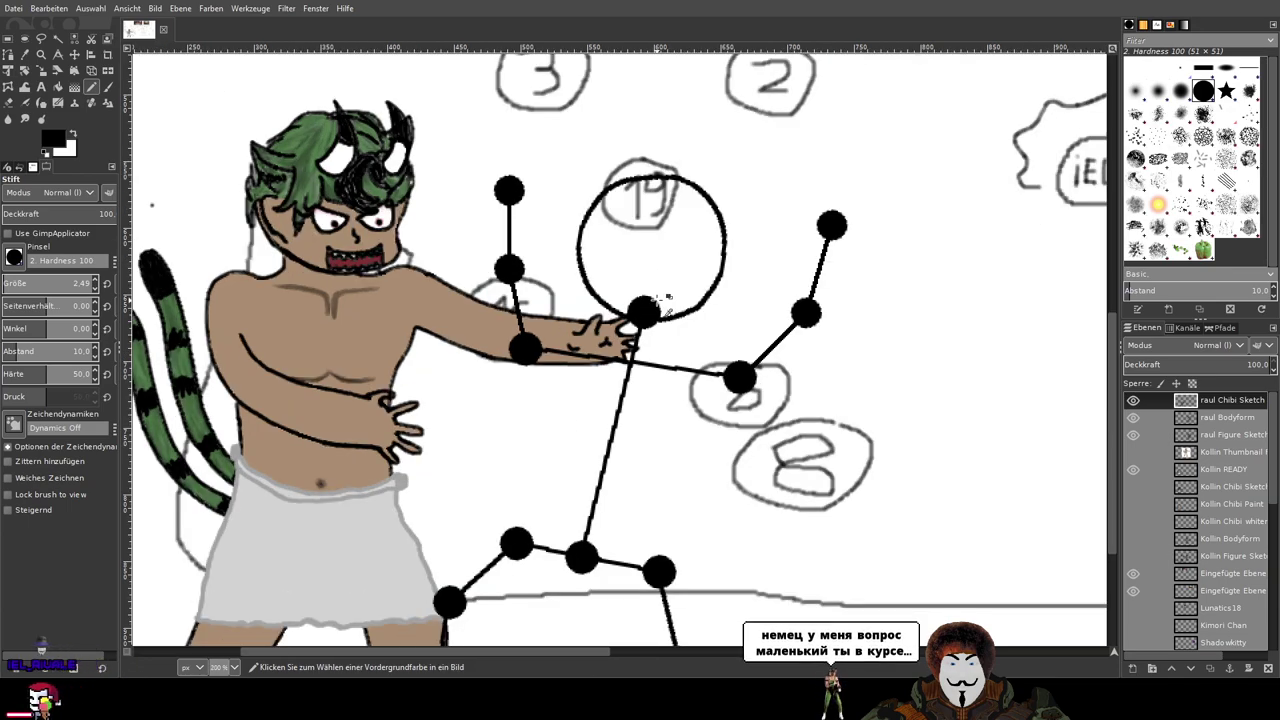
scroll(666, 297, down, 1)
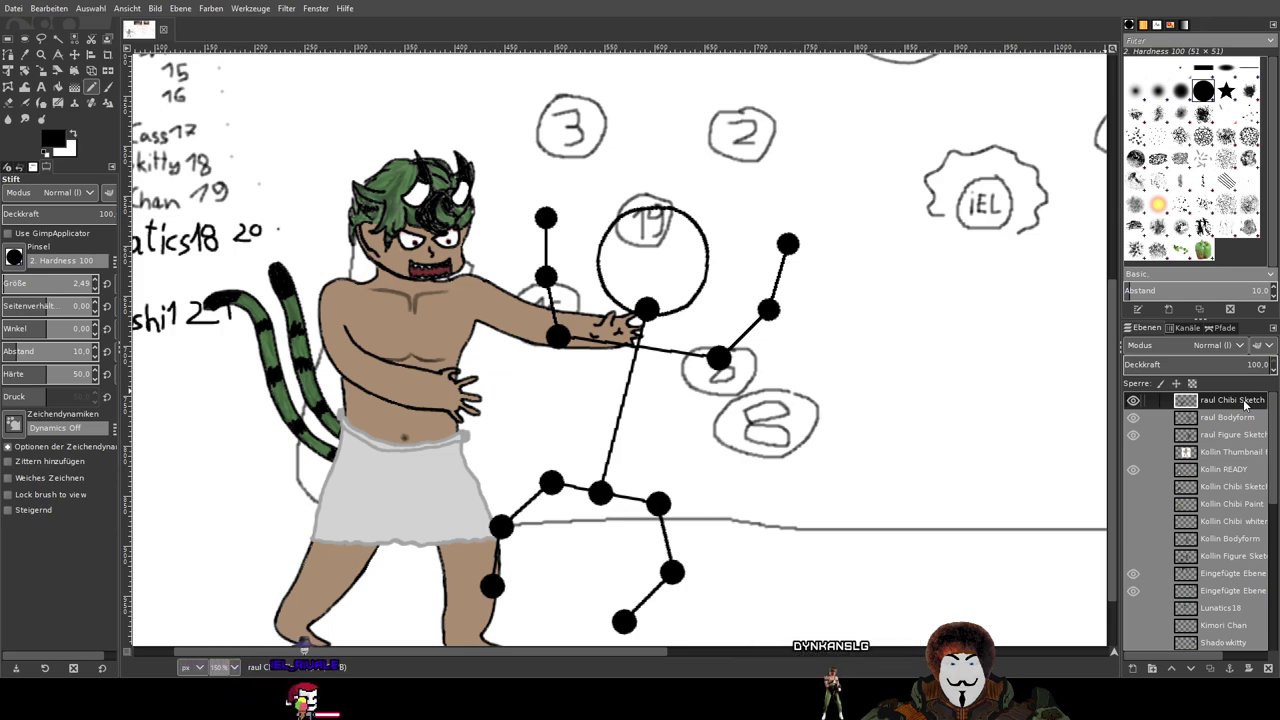
scroll(765, 357, up, 1)
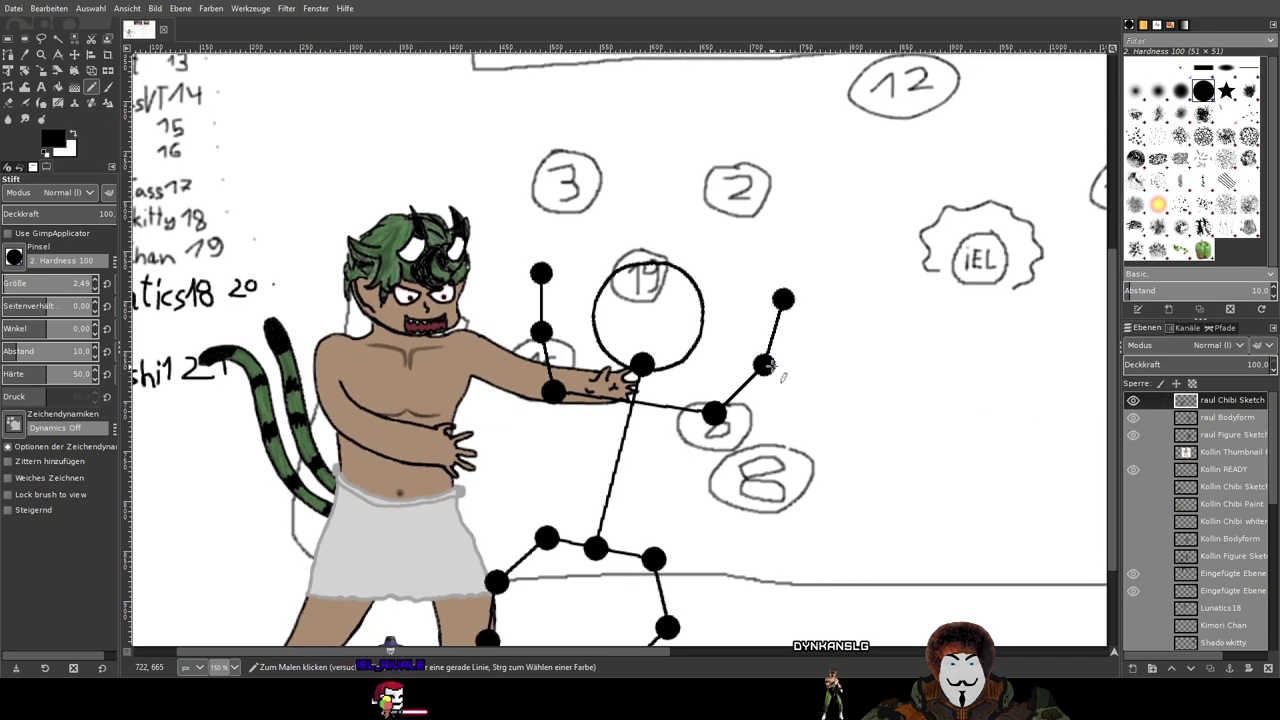
scroll(652, 325, up, 1)
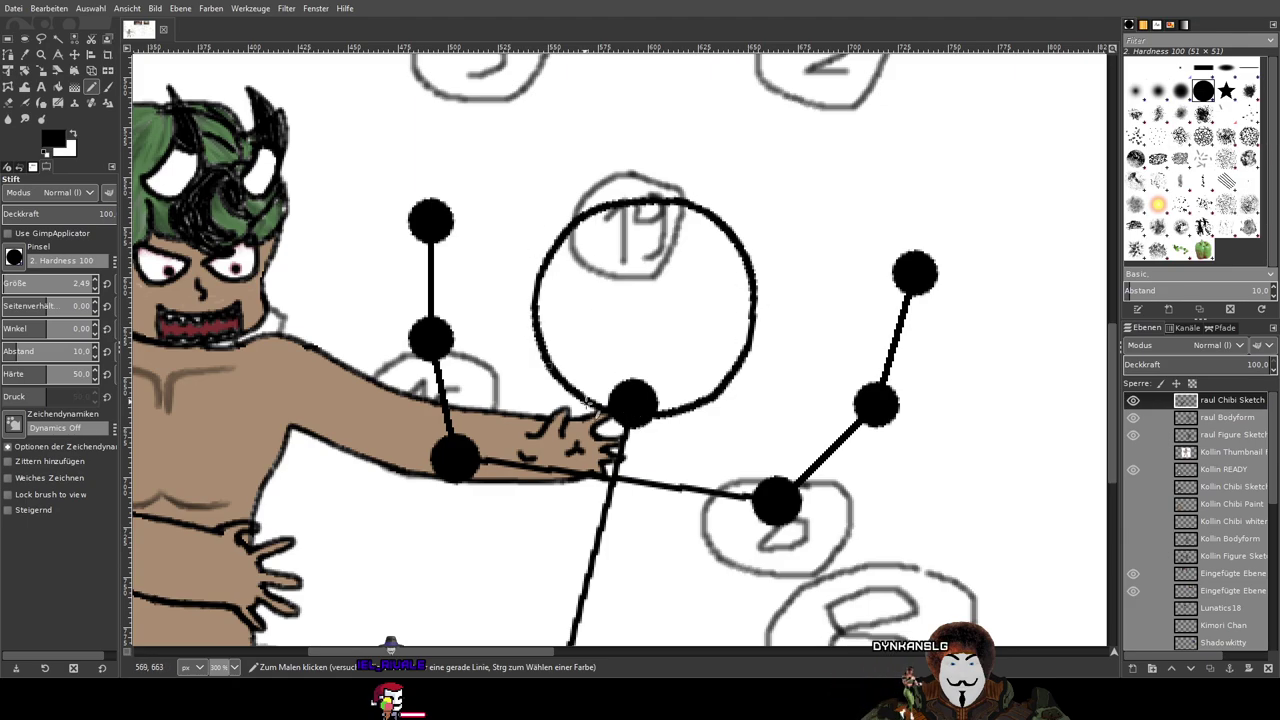
mouse_move(705, 427)
mouse_down()
mouse_move(929, 359)
mouse_move(803, 442)
mouse_up()
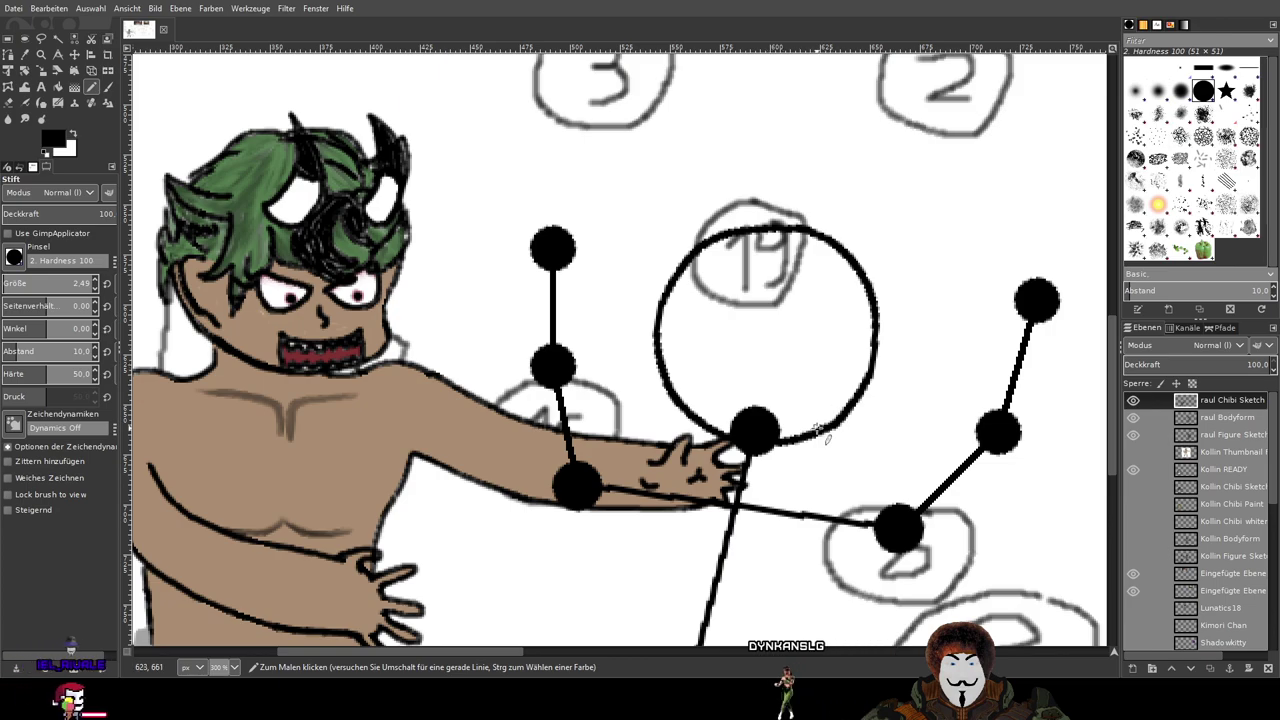
drag(858, 412, 786, 421)
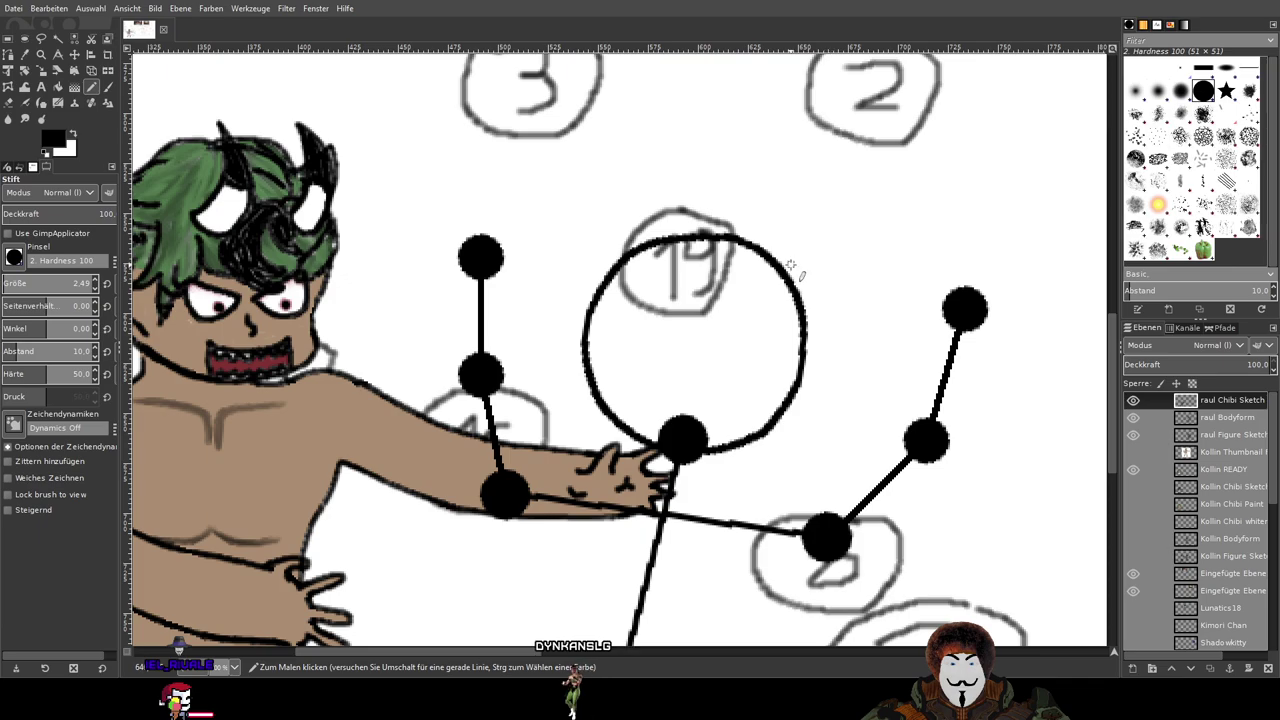
scroll(797, 266, down, 1)
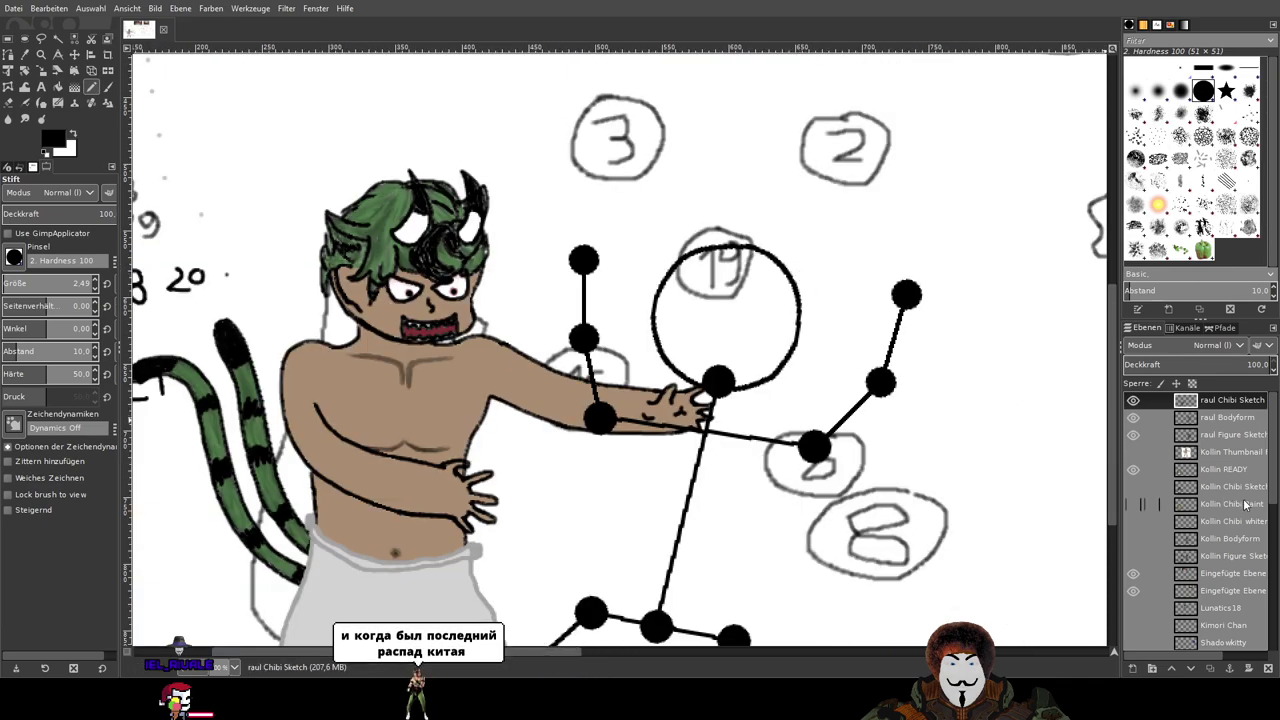
drag(1206, 656, 1212, 656)
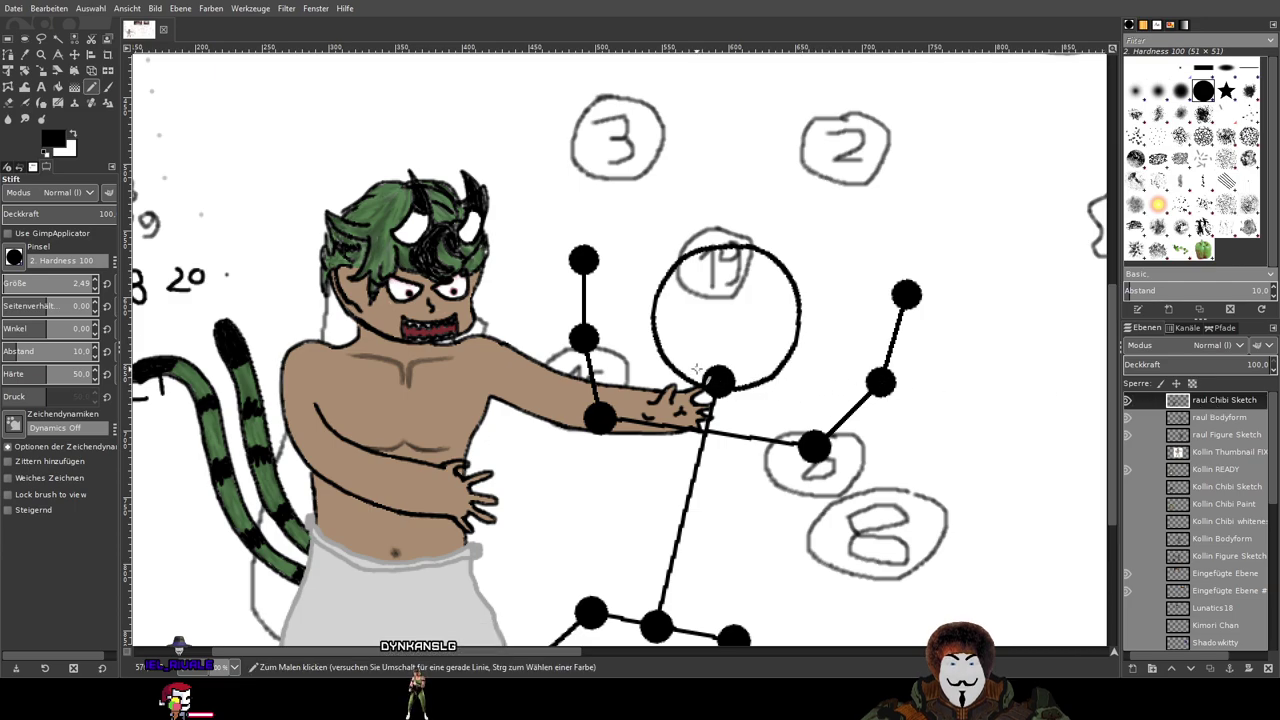
scroll(702, 370, up, 4)
scroll(712, 378, down, 2)
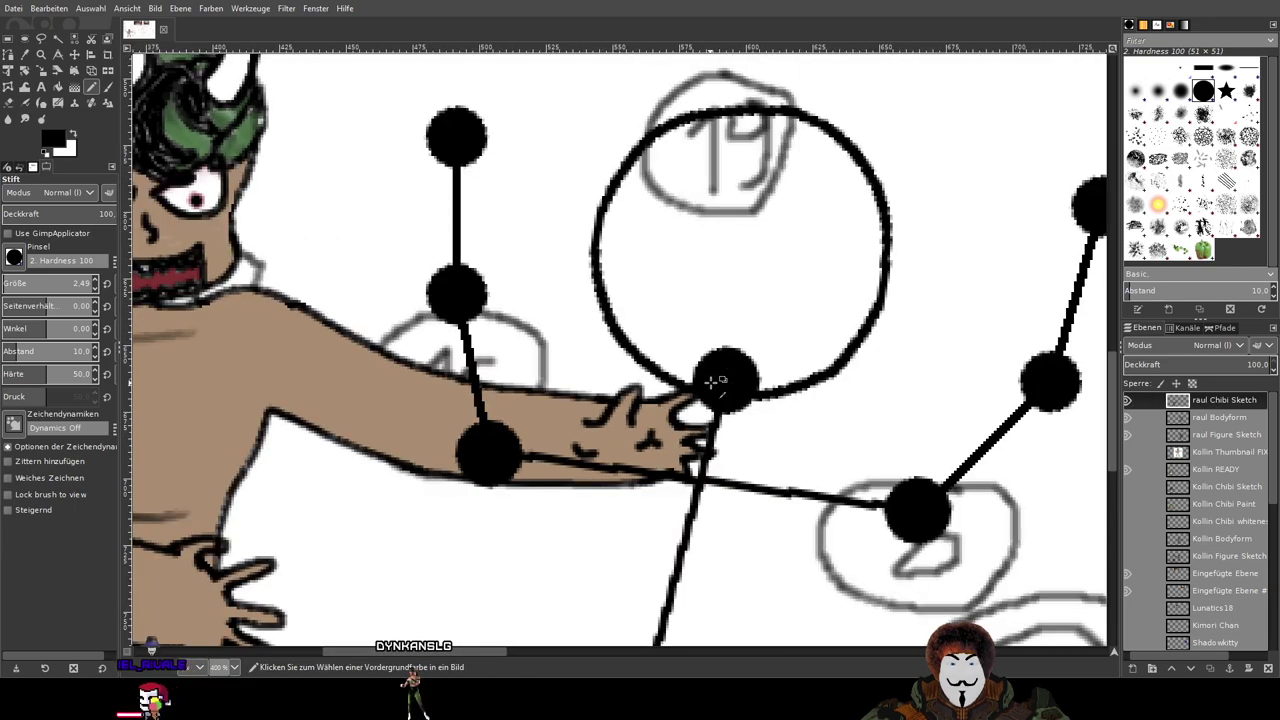
scroll(588, 368, up, 1)
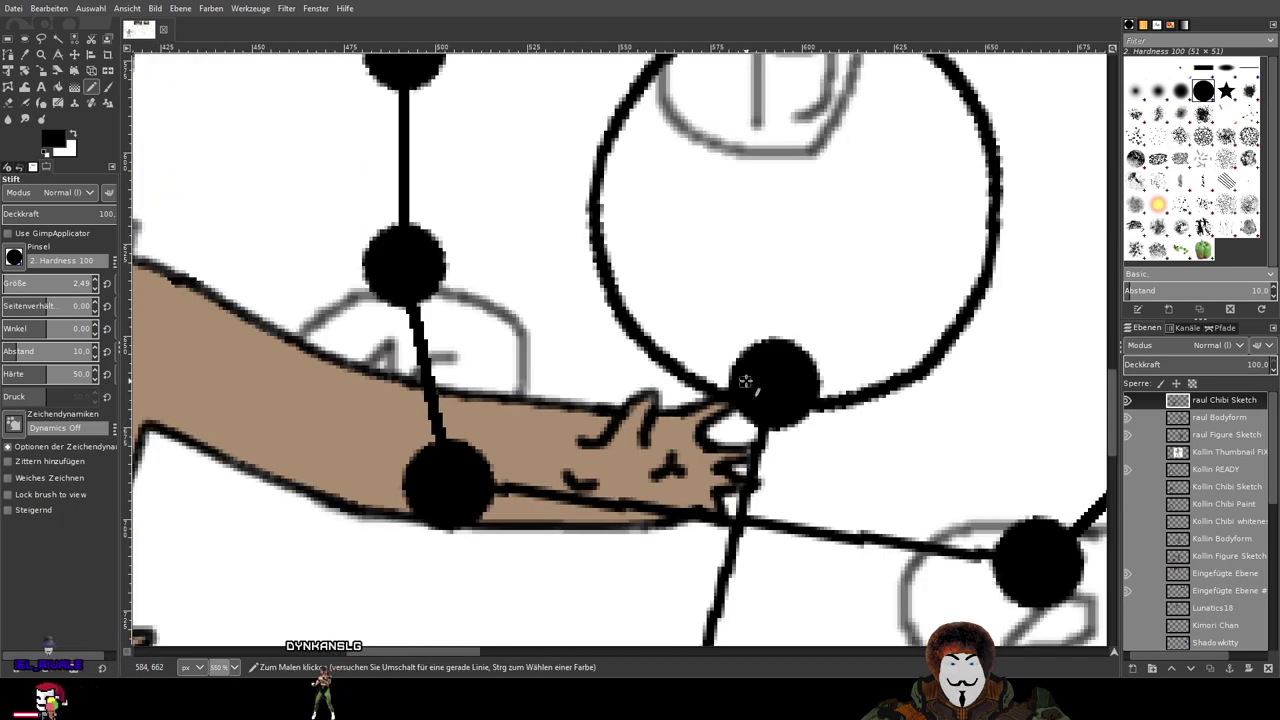
Step: Create a new layer named raul Chibi Form above raul Chibi Sketch and briefly toggle the skeleton's visibility
scroll(812, 426, down, 3)
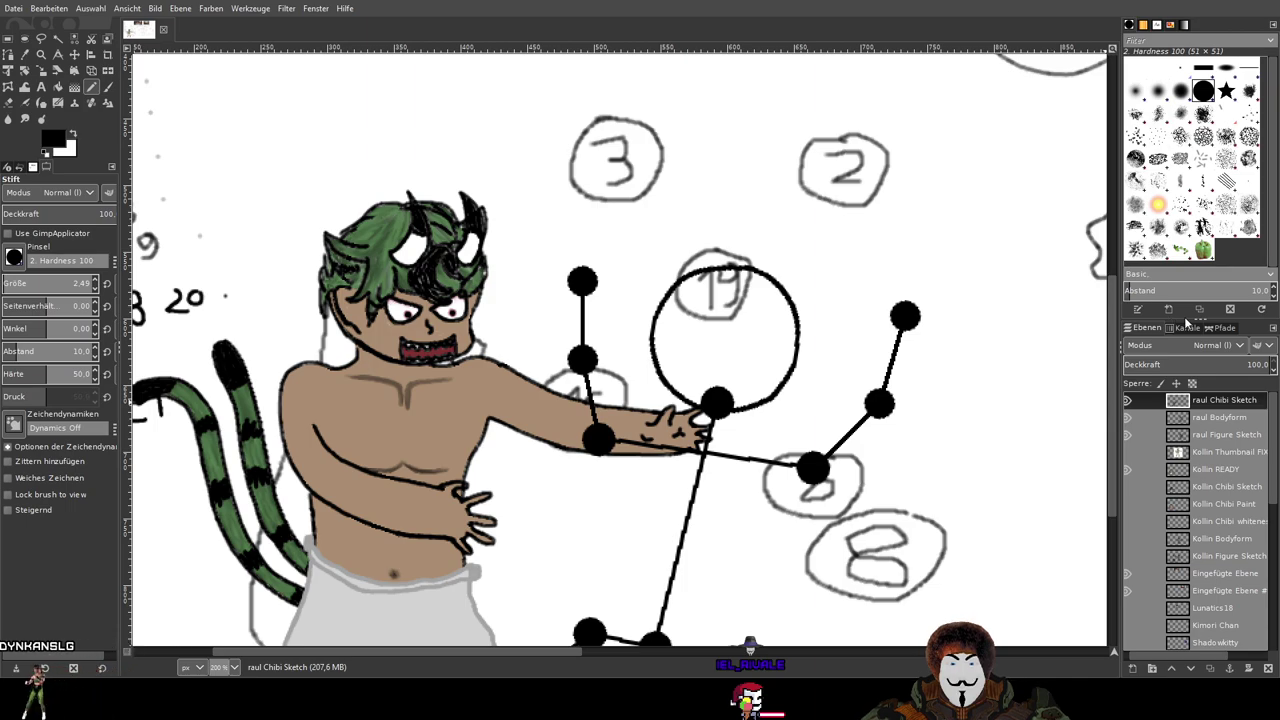
key(Return)
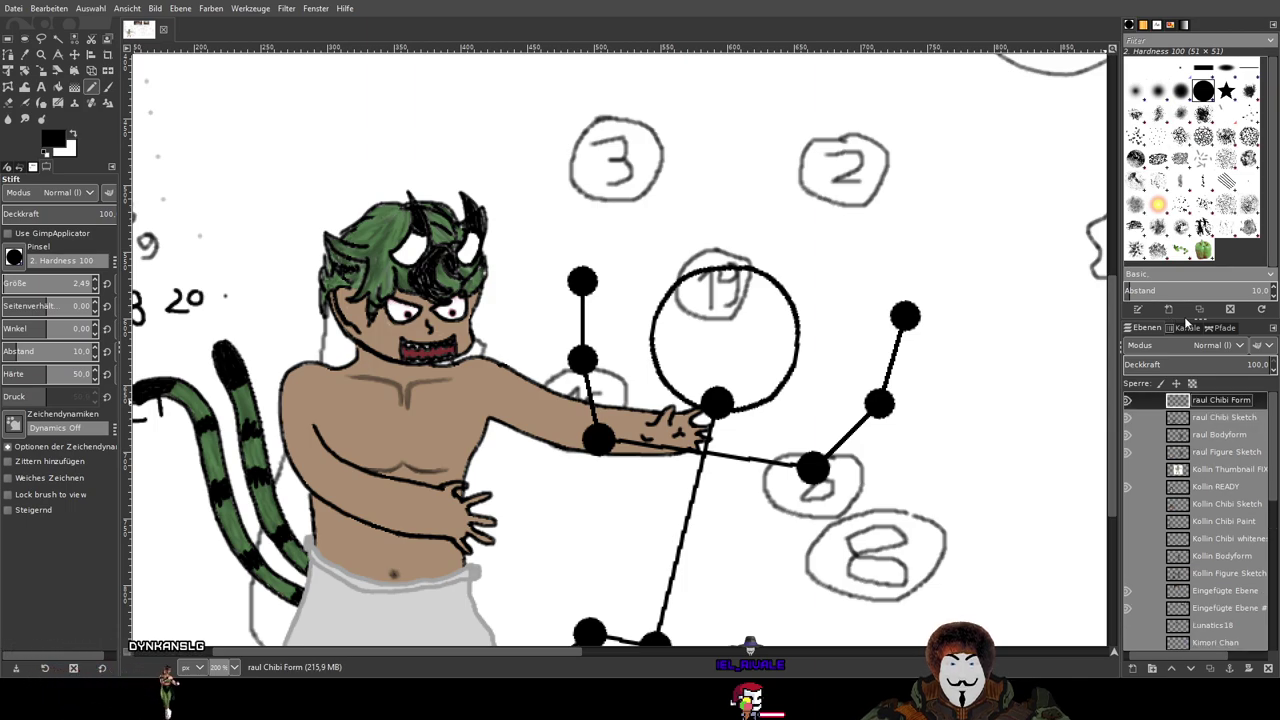
click(1128, 402)
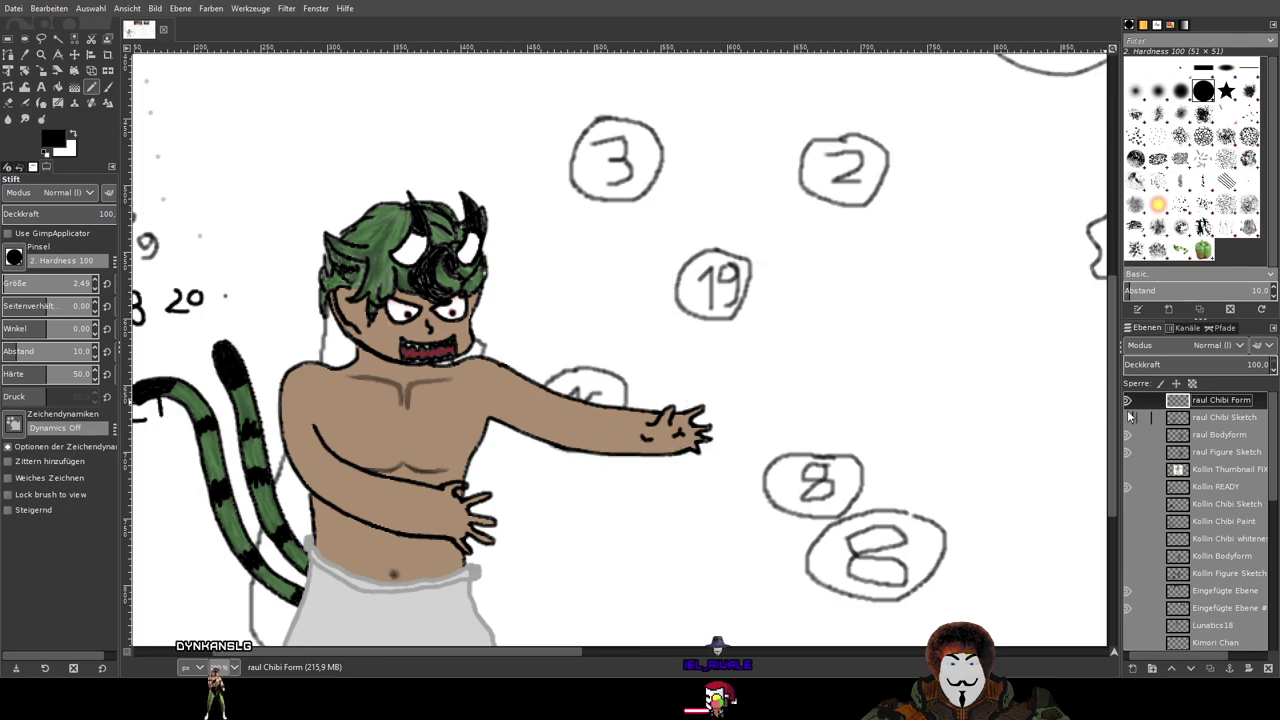
click(1128, 401)
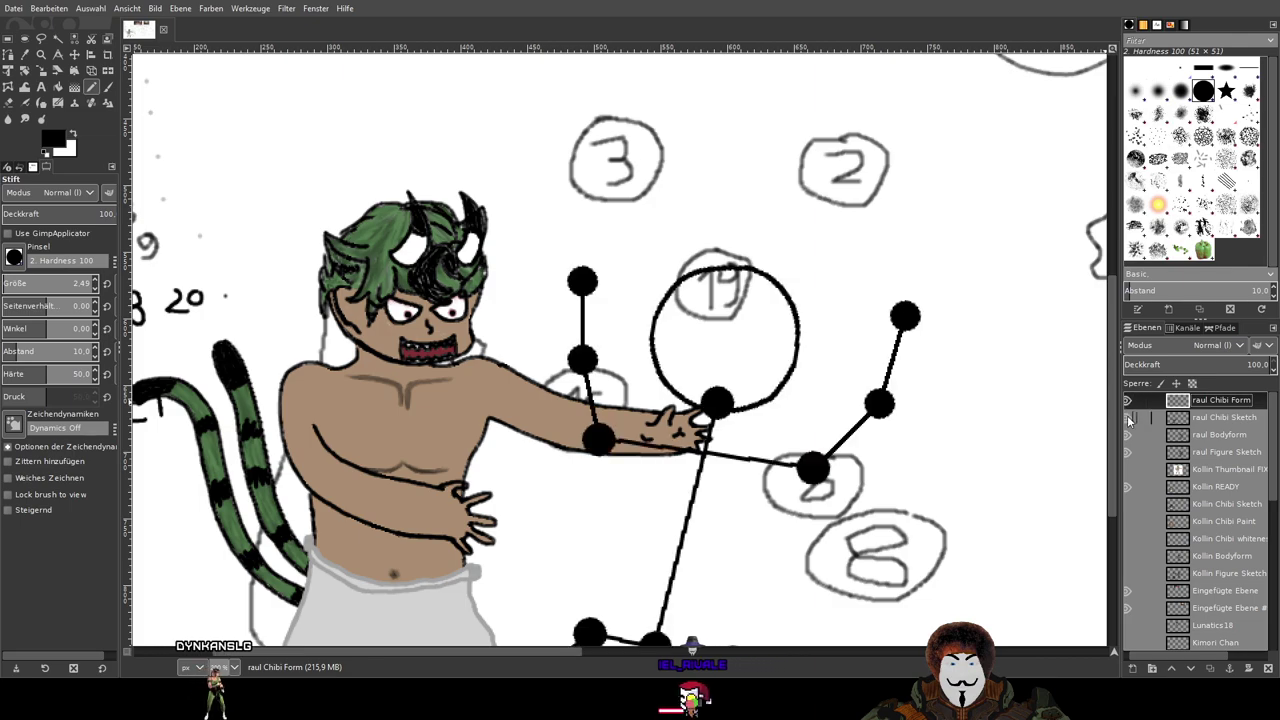
Step: Switch to the Paintbrush tool and temporarily show the Kollin Bodyform layer as a reference for the figure's form
click(109, 91)
scroll(840, 317, up, 4)
drag(628, 255, 866, 239)
scroll(916, 186, down, 1)
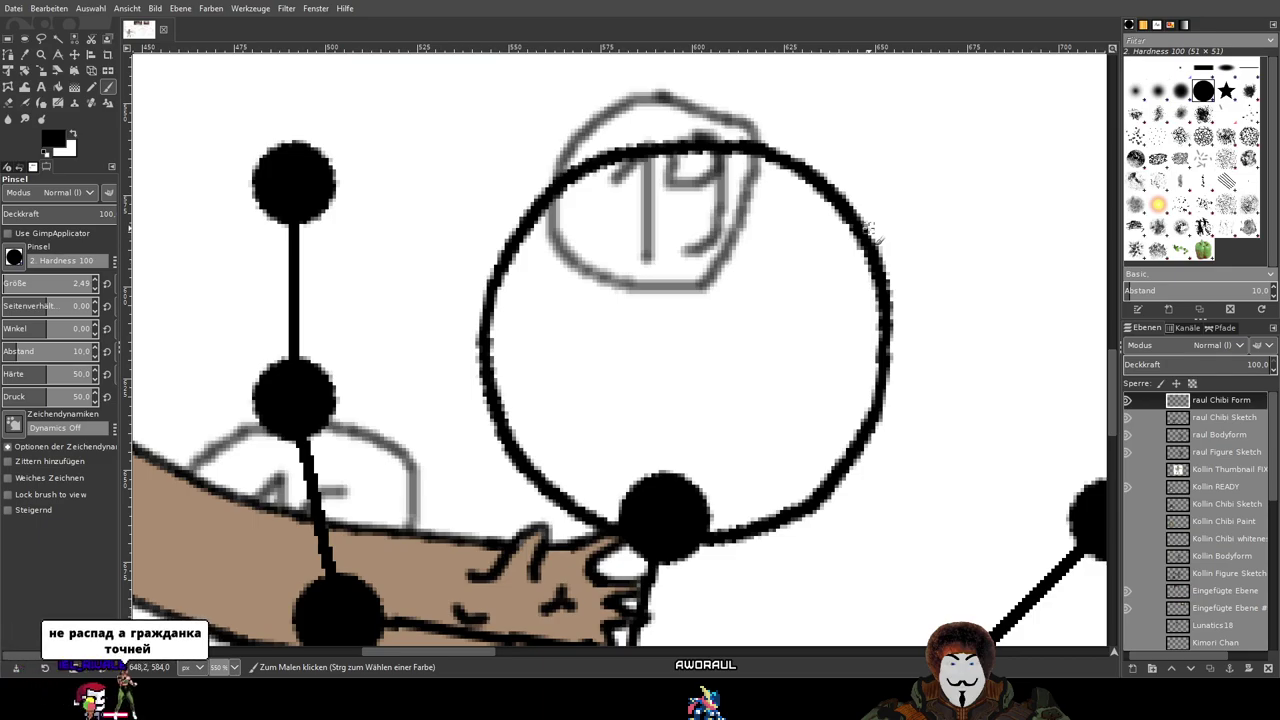
scroll(872, 232, down, 2)
scroll(877, 229, down, 4)
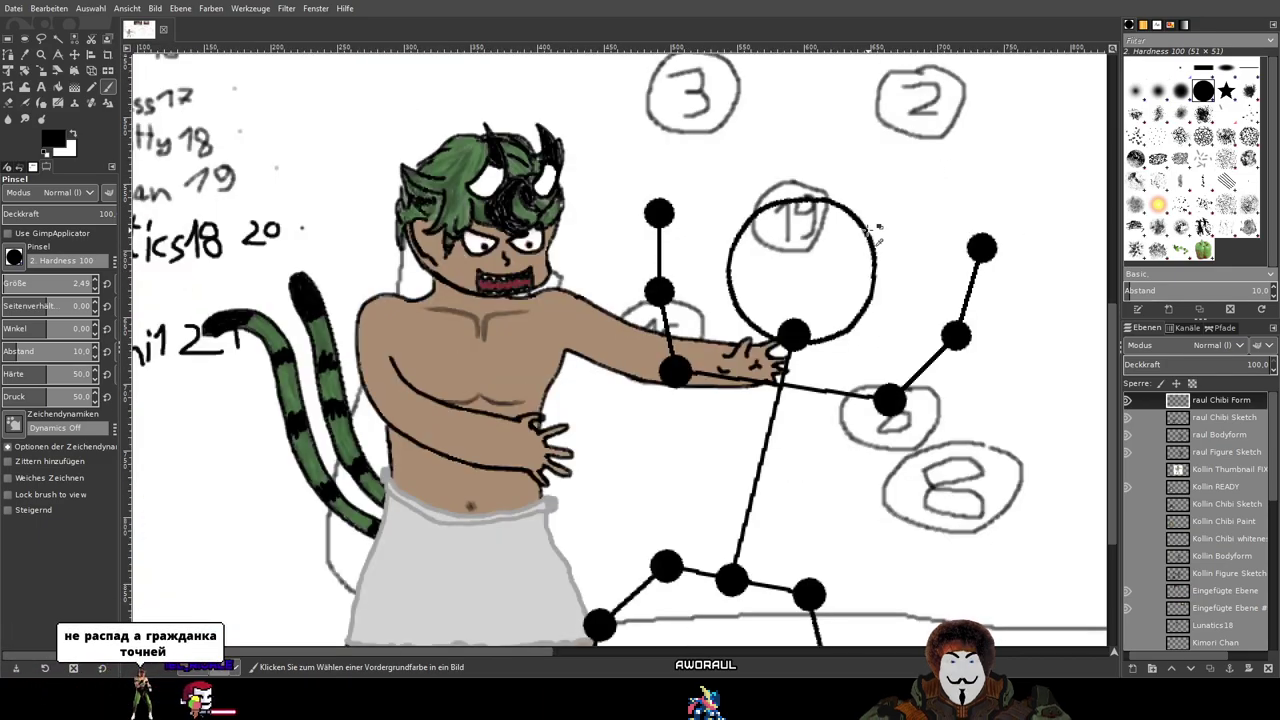
mouse_move(848, 225)
mouse_down()
mouse_move(349, 312)
mouse_move(541, 275)
mouse_move(525, 305)
mouse_up()
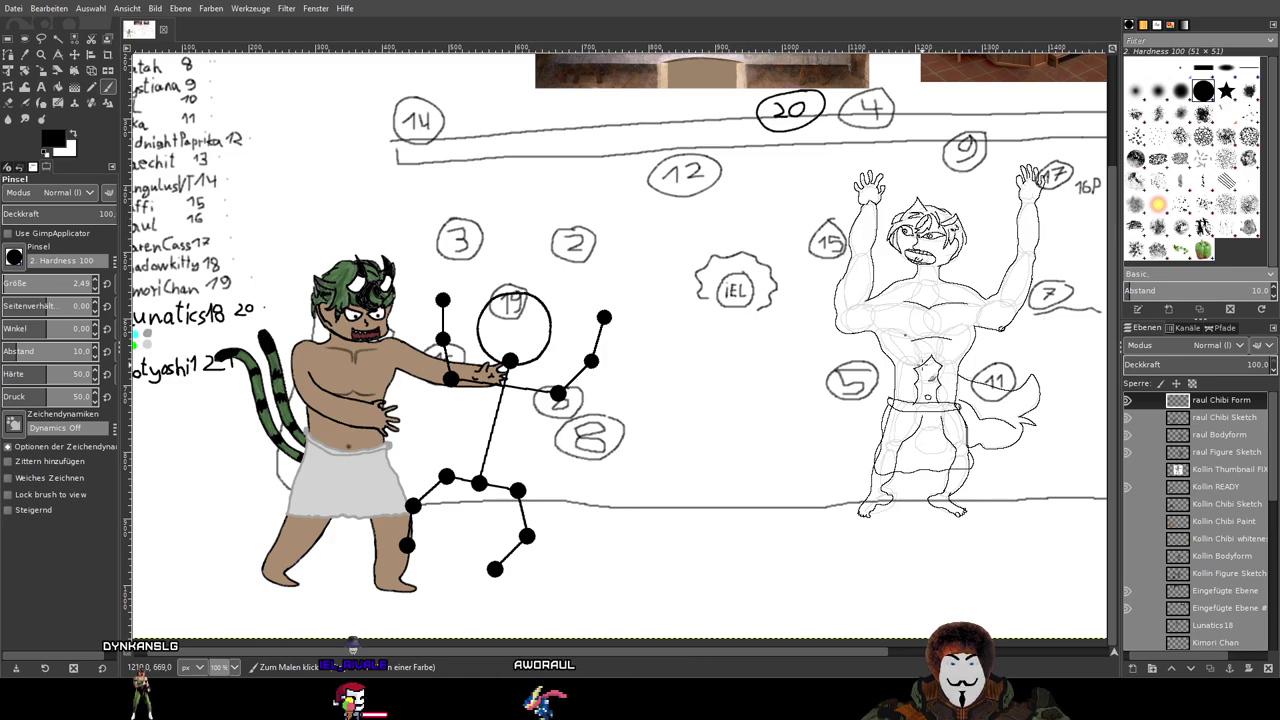
drag(476, 368, 517, 360)
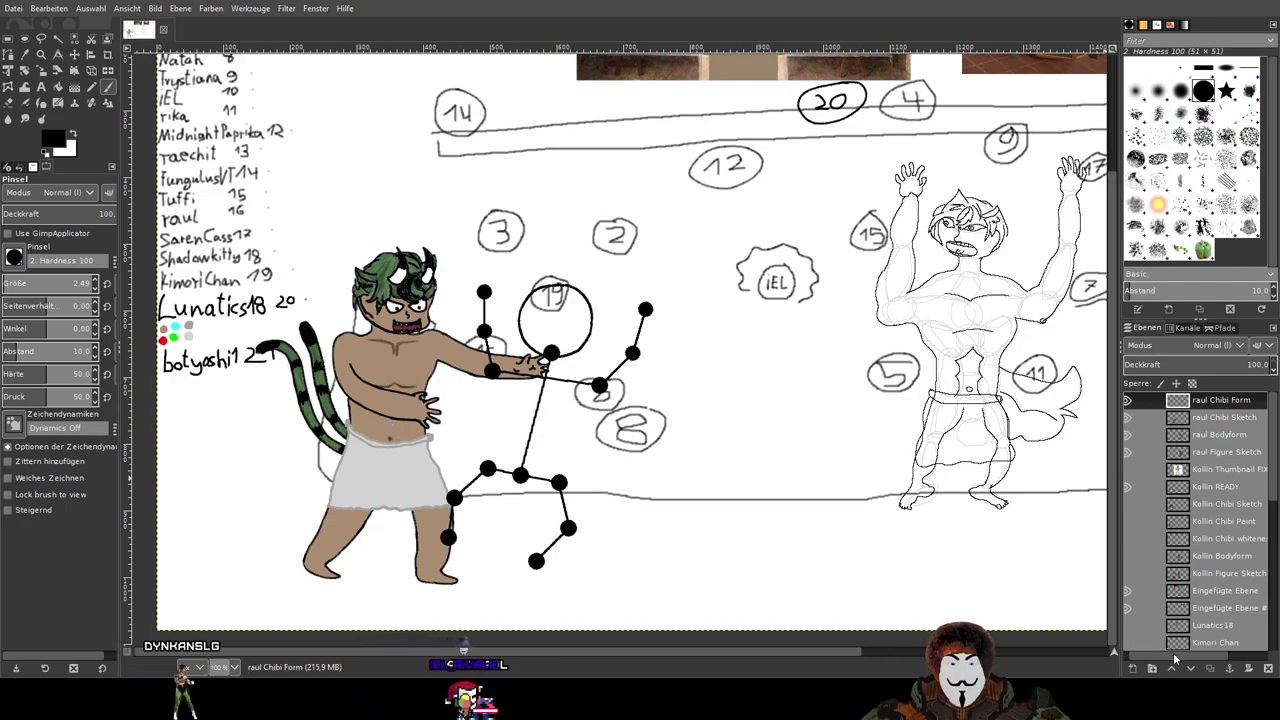
click(1133, 557)
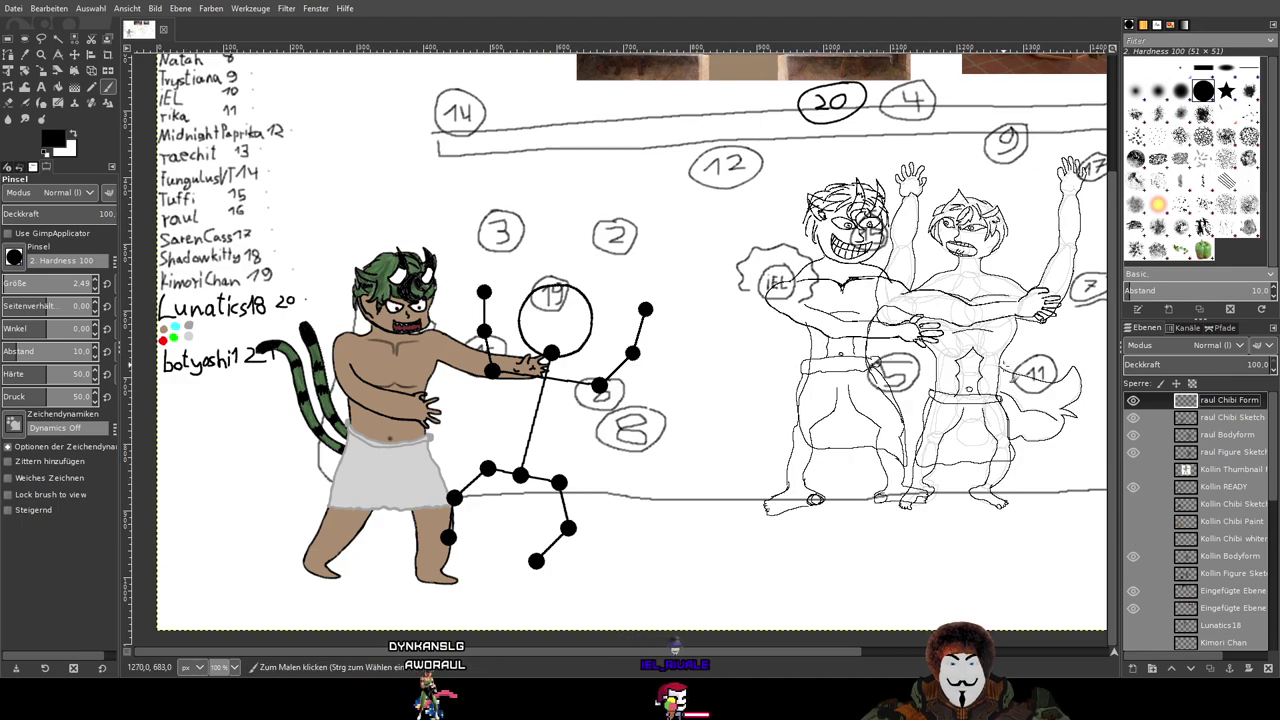
click(1133, 557)
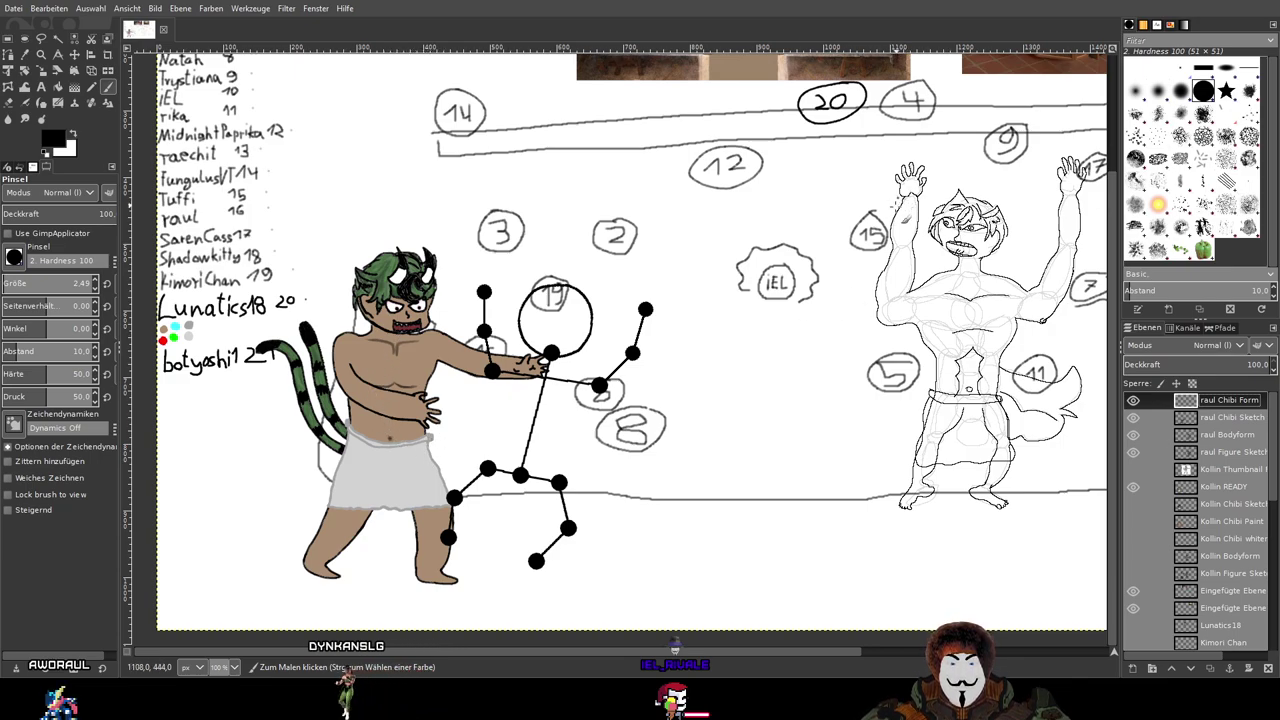
click(860, 411)
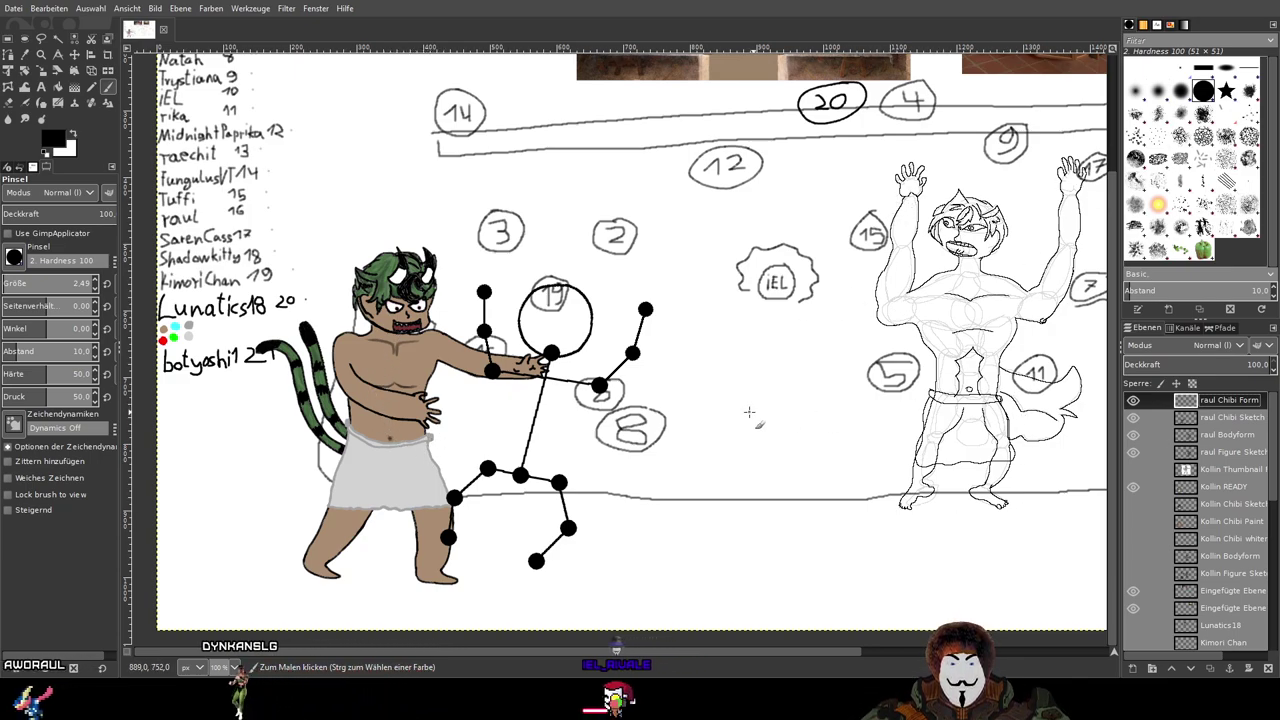
key(ctrl+z)
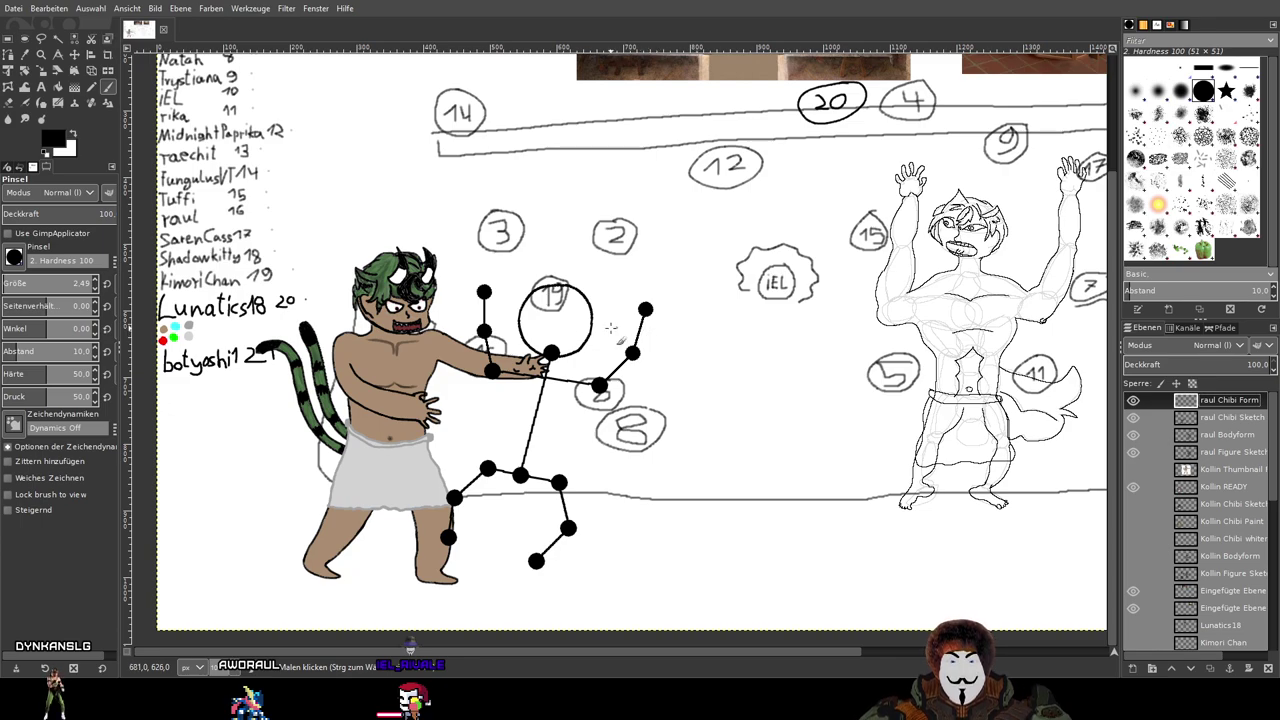
Step: Hide the raul Chibi Form layer and inspect the skeleton's head circle up close
scroll(527, 347, up, 2)
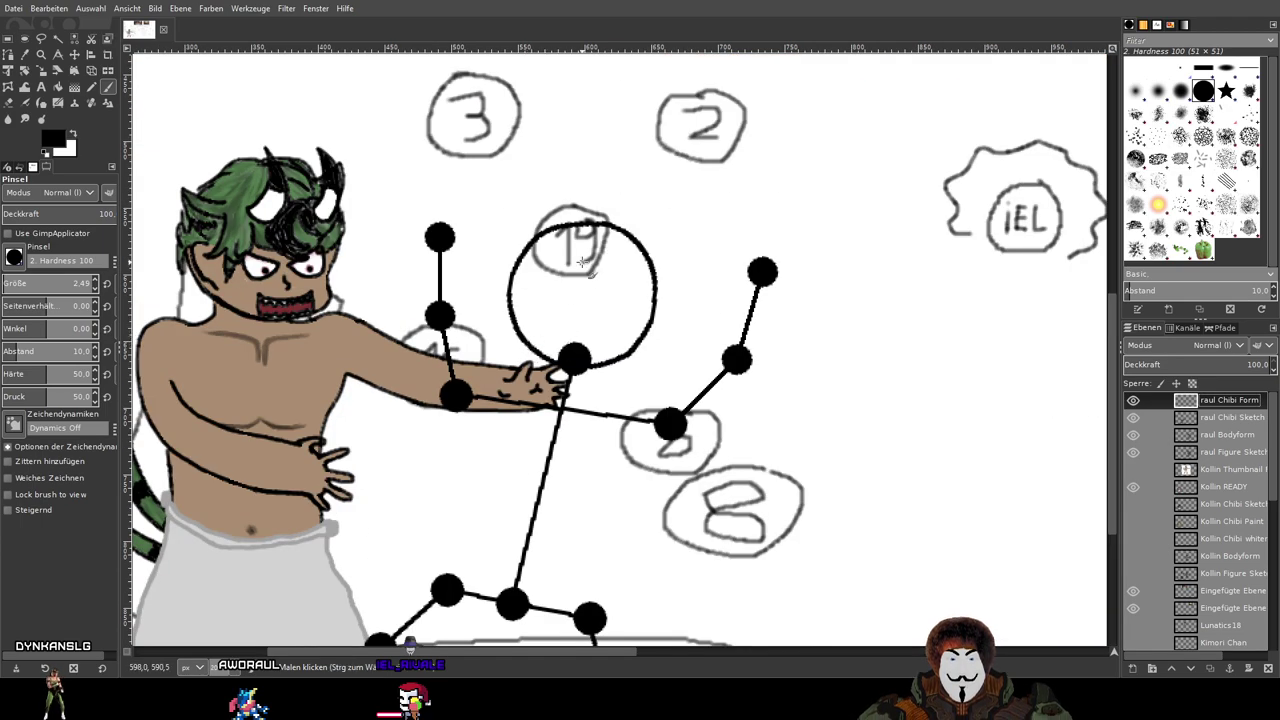
click(1133, 417)
click(1133, 417)
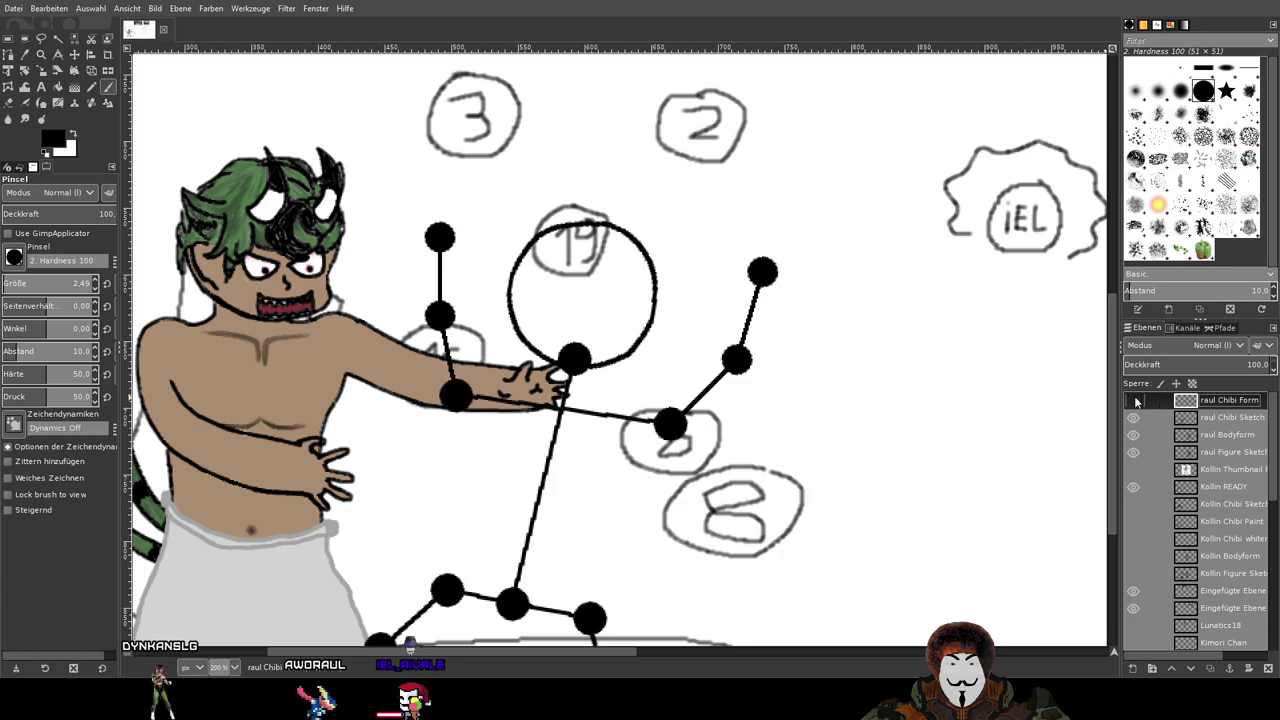
scroll(898, 388, down, 3)
scroll(530, 285, up, 5)
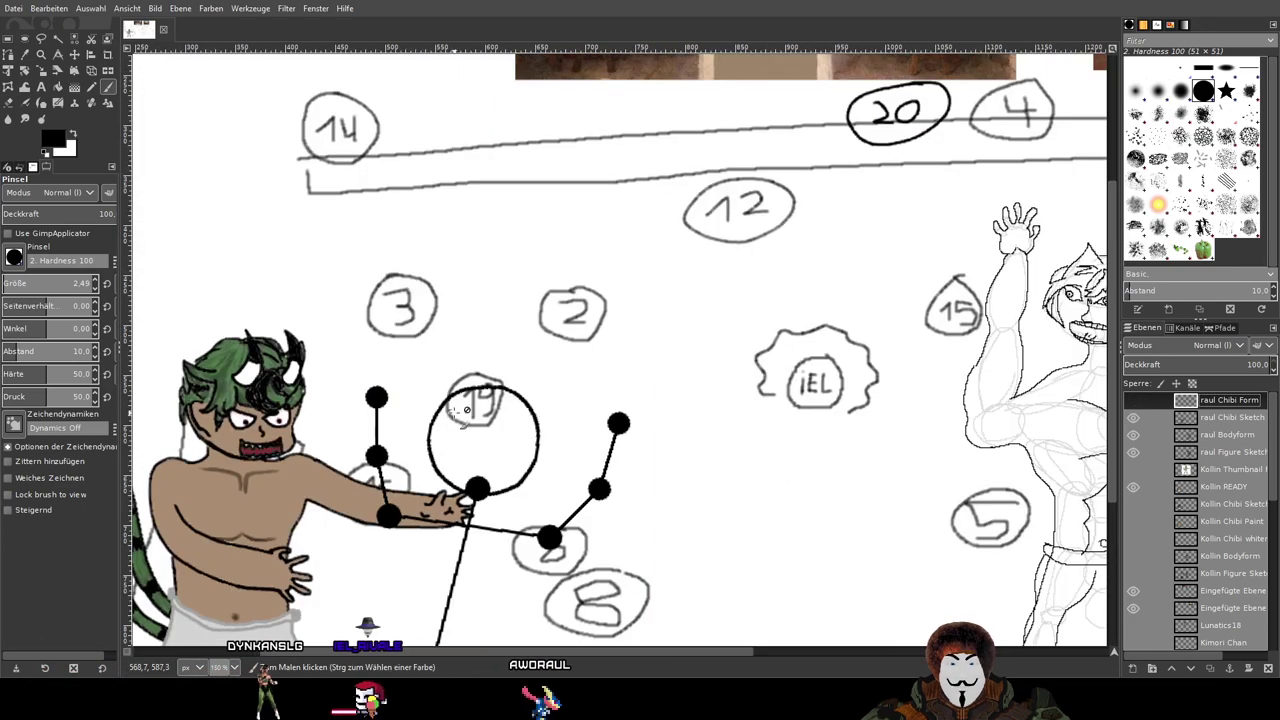
scroll(528, 286, up, 1)
drag(530, 287, 937, 181)
drag(514, 217, 331, 254)
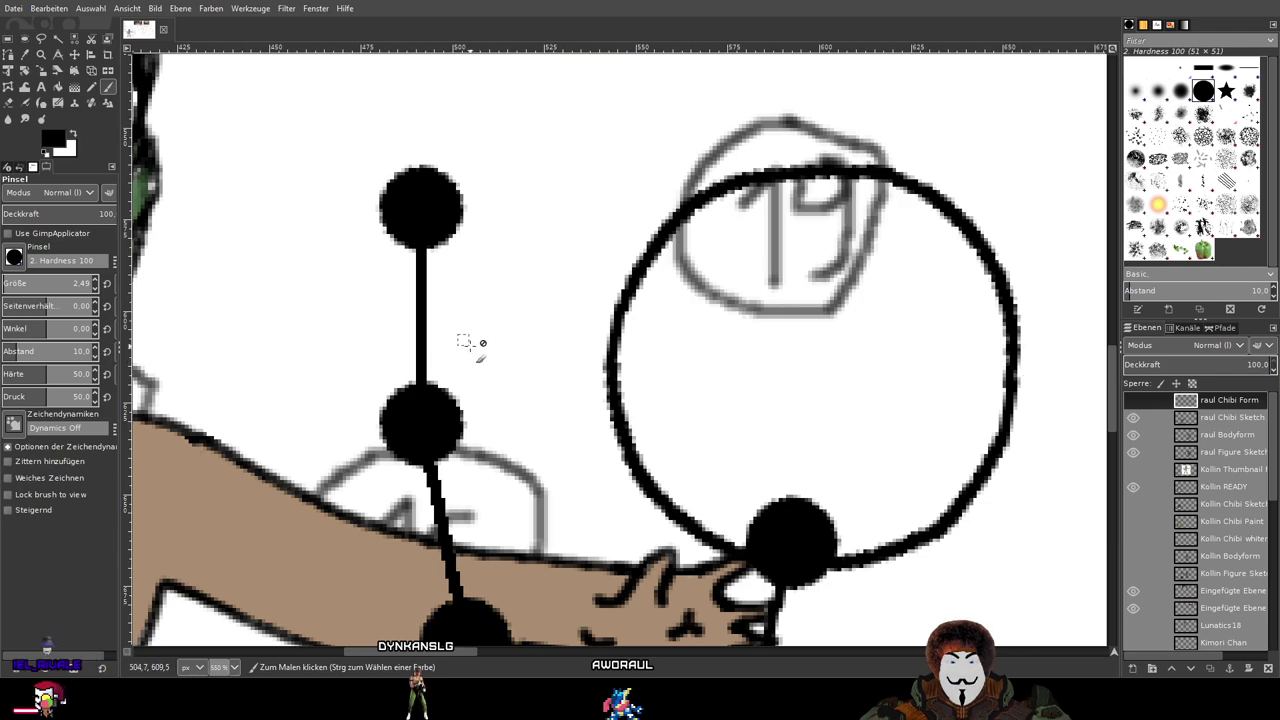
drag(471, 343, 723, 306)
drag(671, 356, 247, 443)
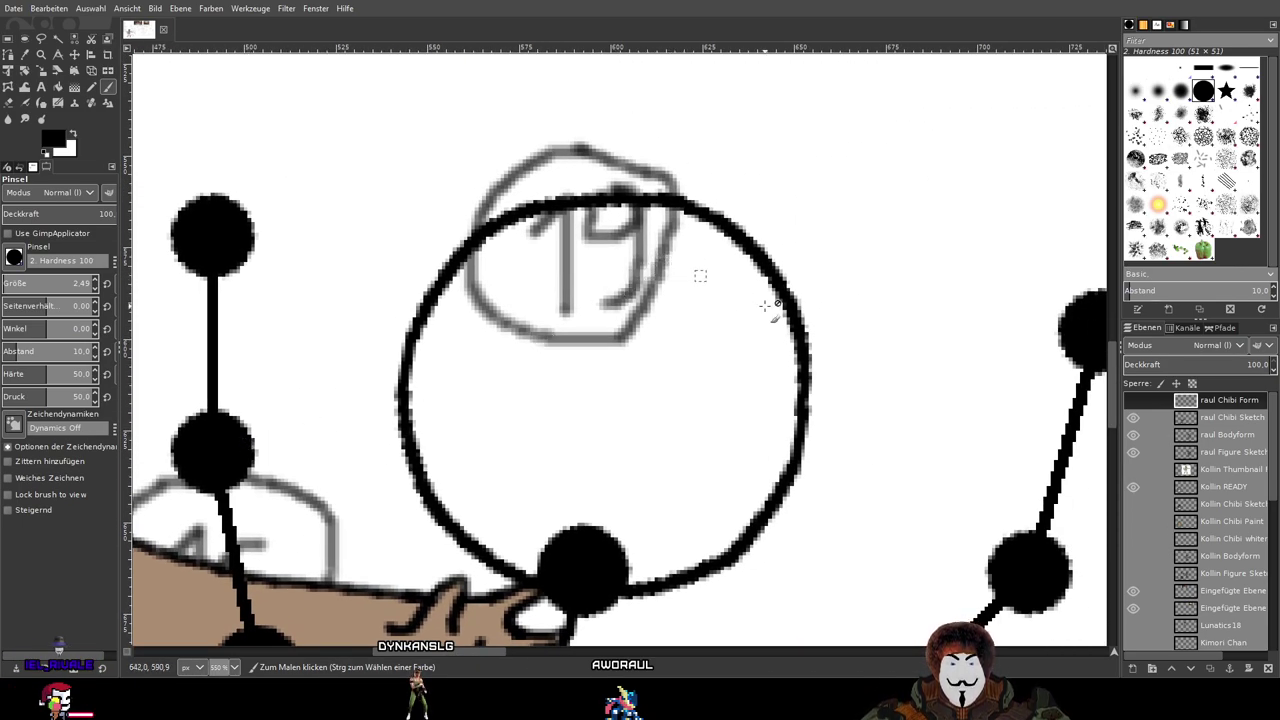
Step: Rename the raul Chibi Sketch layer to raul Chibi Skeleton
click(1133, 418)
click(1133, 418)
click(1262, 418)
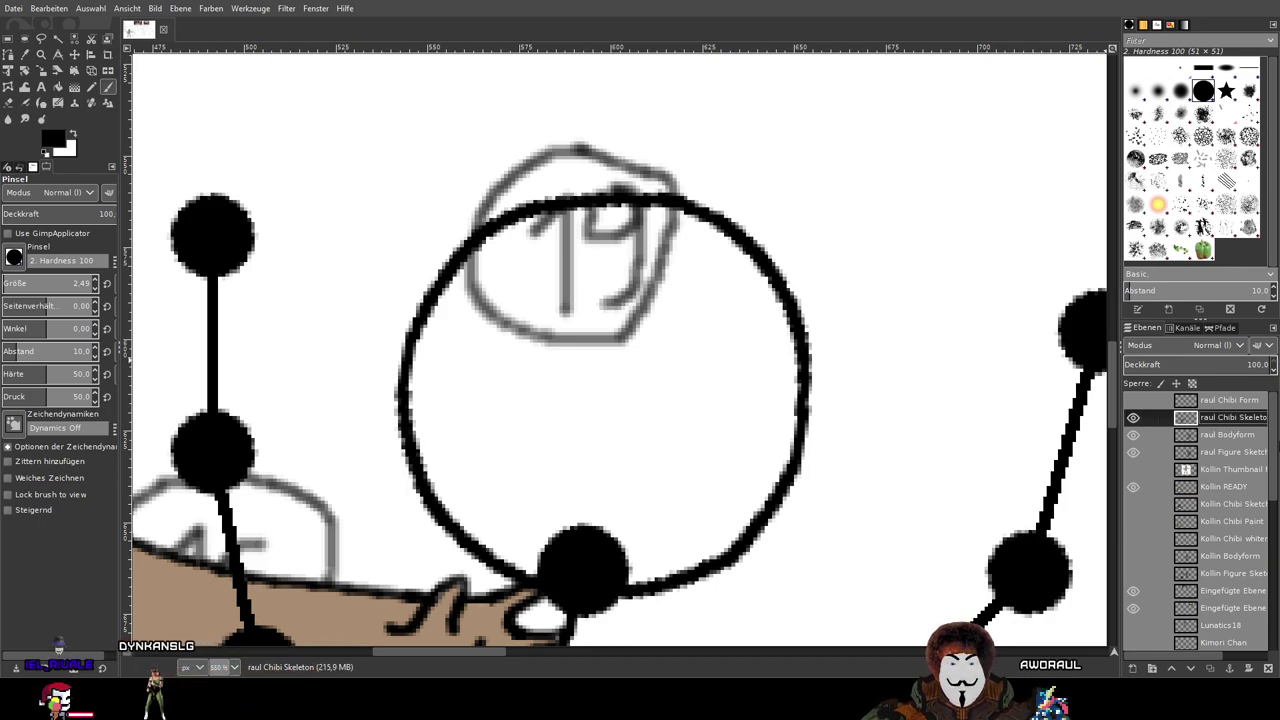
Step: Show and select the raul Chibi Form layer, compare it with the skeleton's head circle, and hide the raul Chibi Skeleton layer
click(1134, 401)
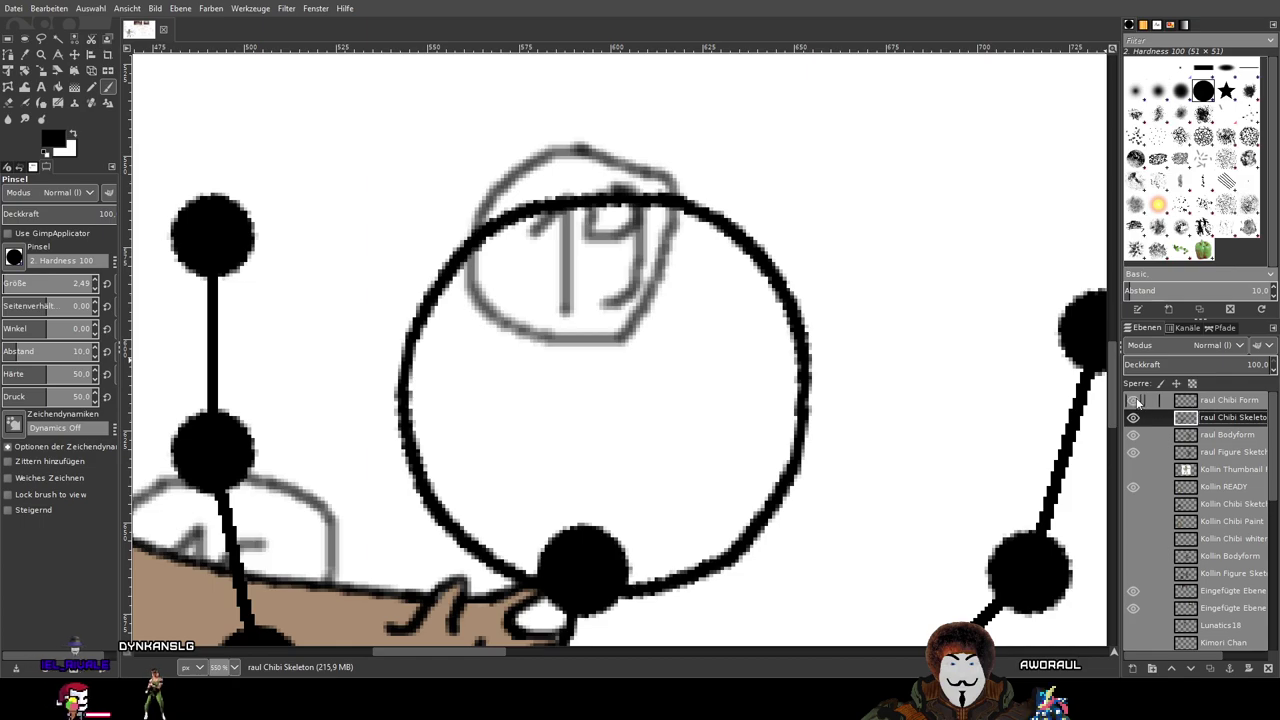
click(1212, 402)
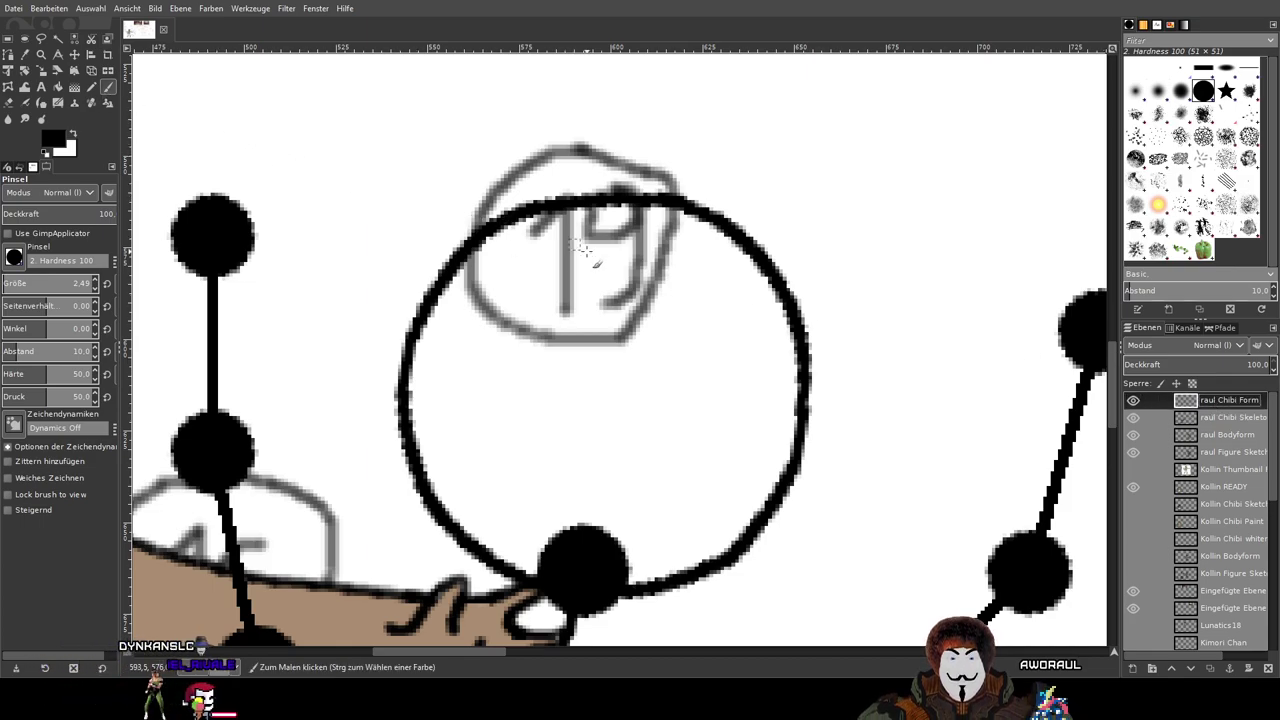
scroll(590, 250, up, 2)
scroll(618, 145, down, 2)
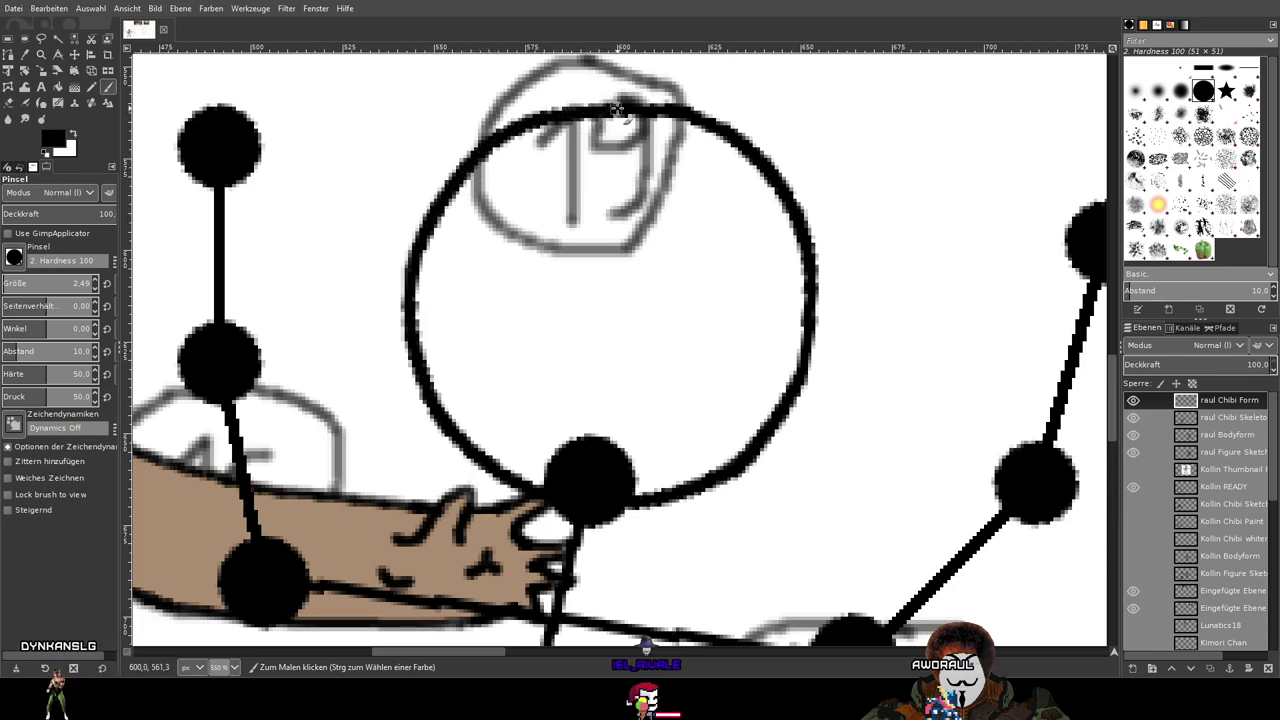
click(1133, 418)
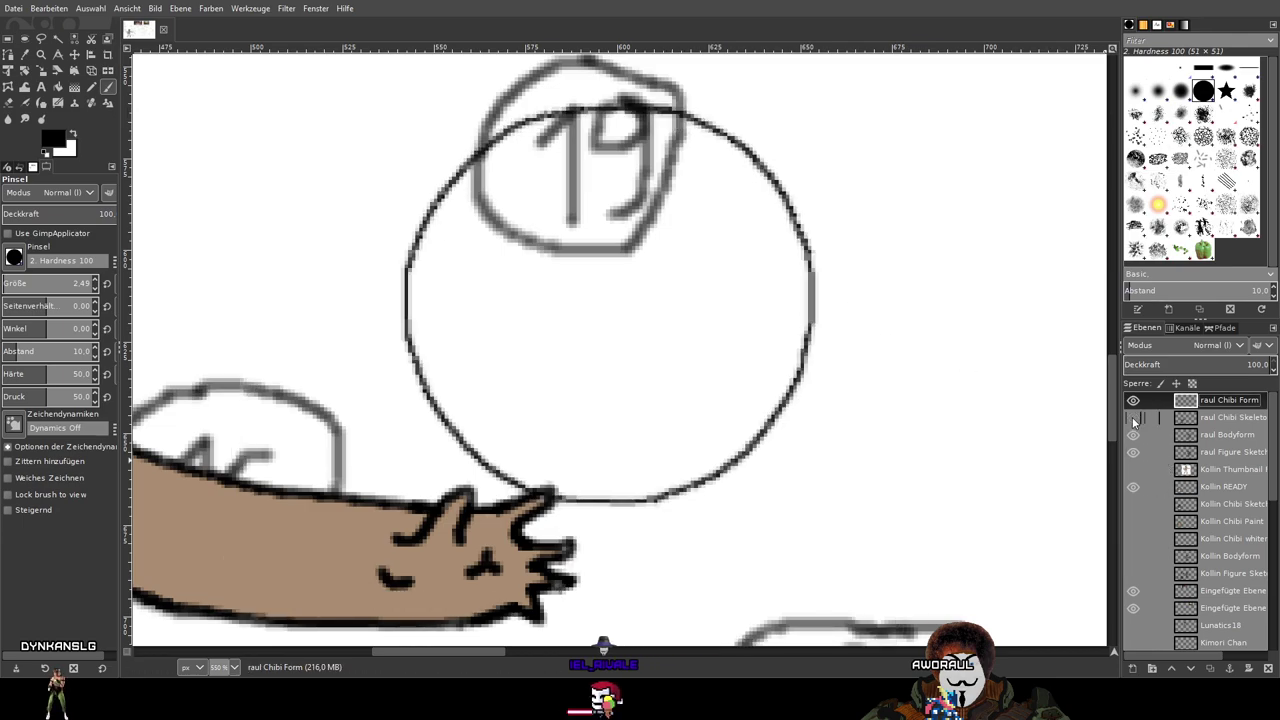
click(1133, 419)
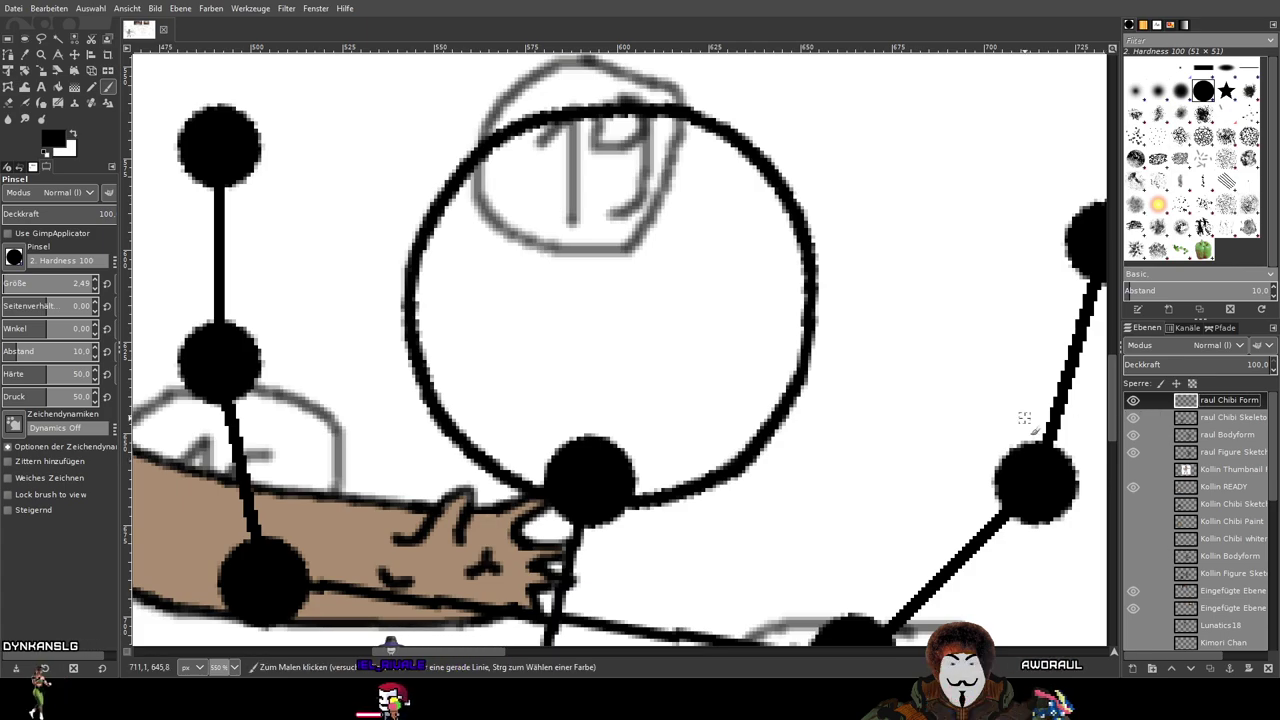
click(1134, 419)
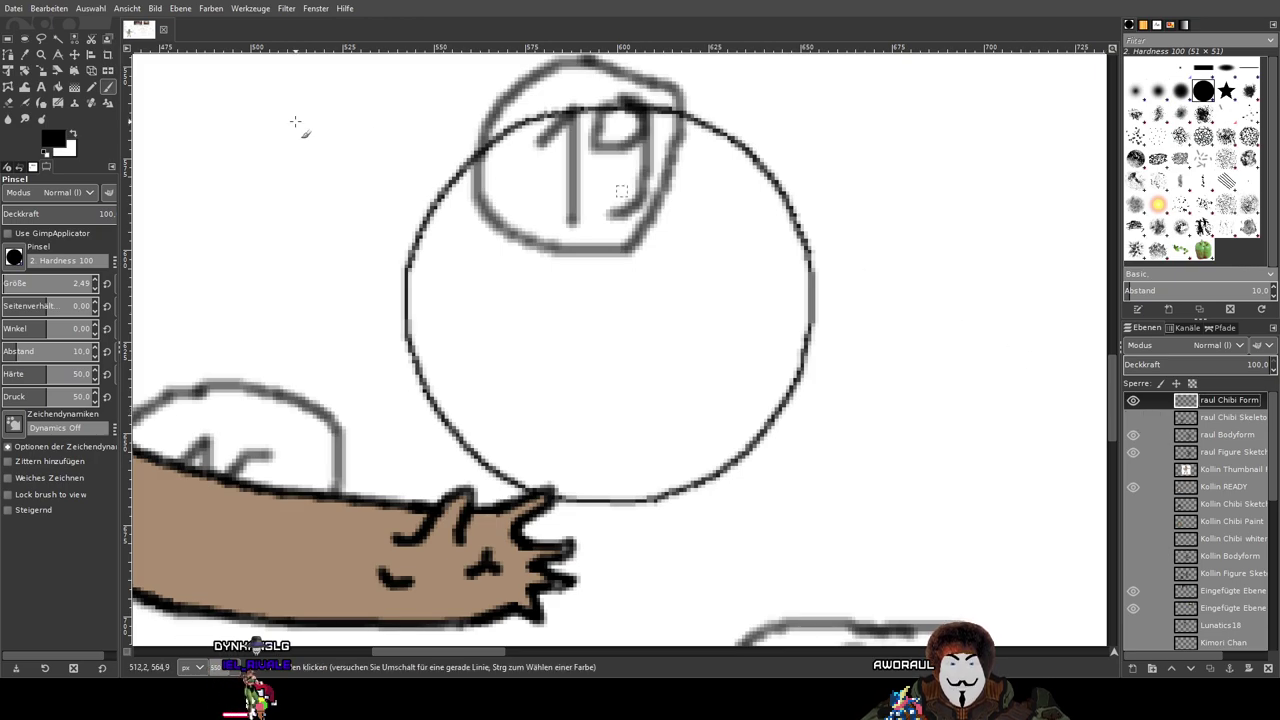
Step: Try a short black Pencil stroke on the white area above Kollin's shoulder and undo it
click(90, 89)
mouse_move(206, 231)
mouse_down()
mouse_move(761, 224)
mouse_move(983, 289)
mouse_move(697, 334)
mouse_move(420, 343)
mouse_up()
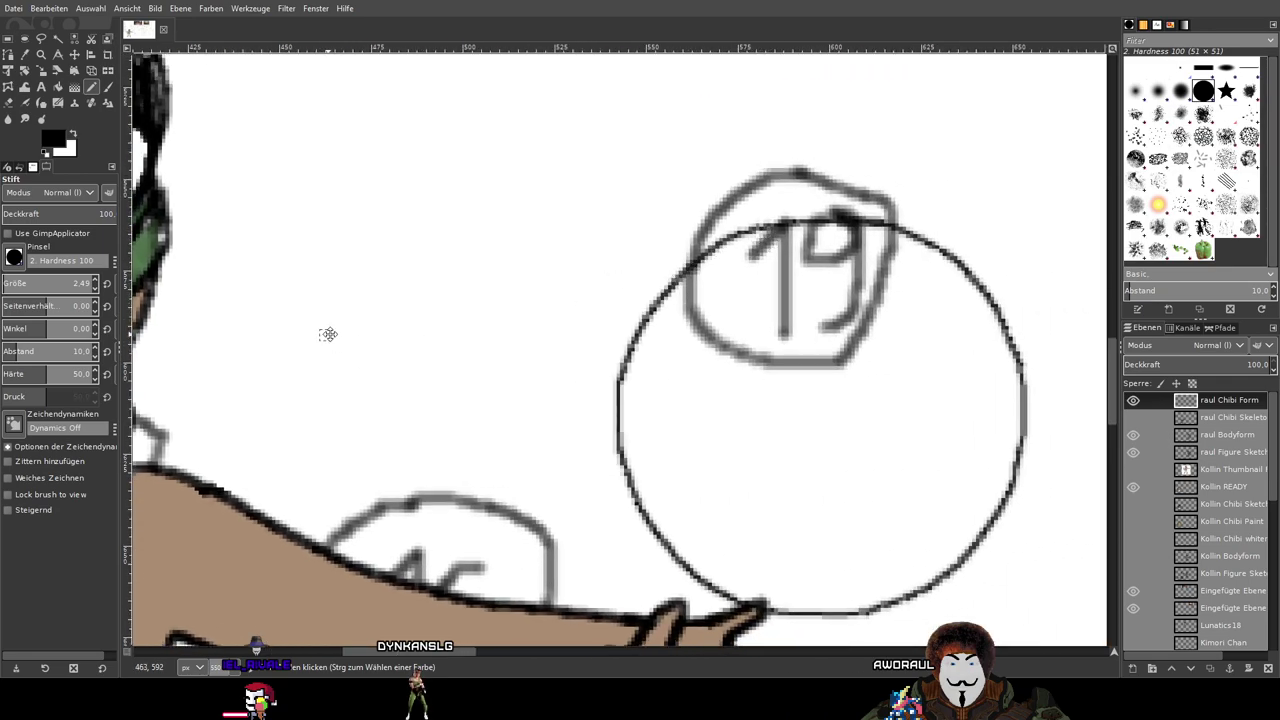
scroll(325, 335, down, 2)
scroll(705, 400, up, 3)
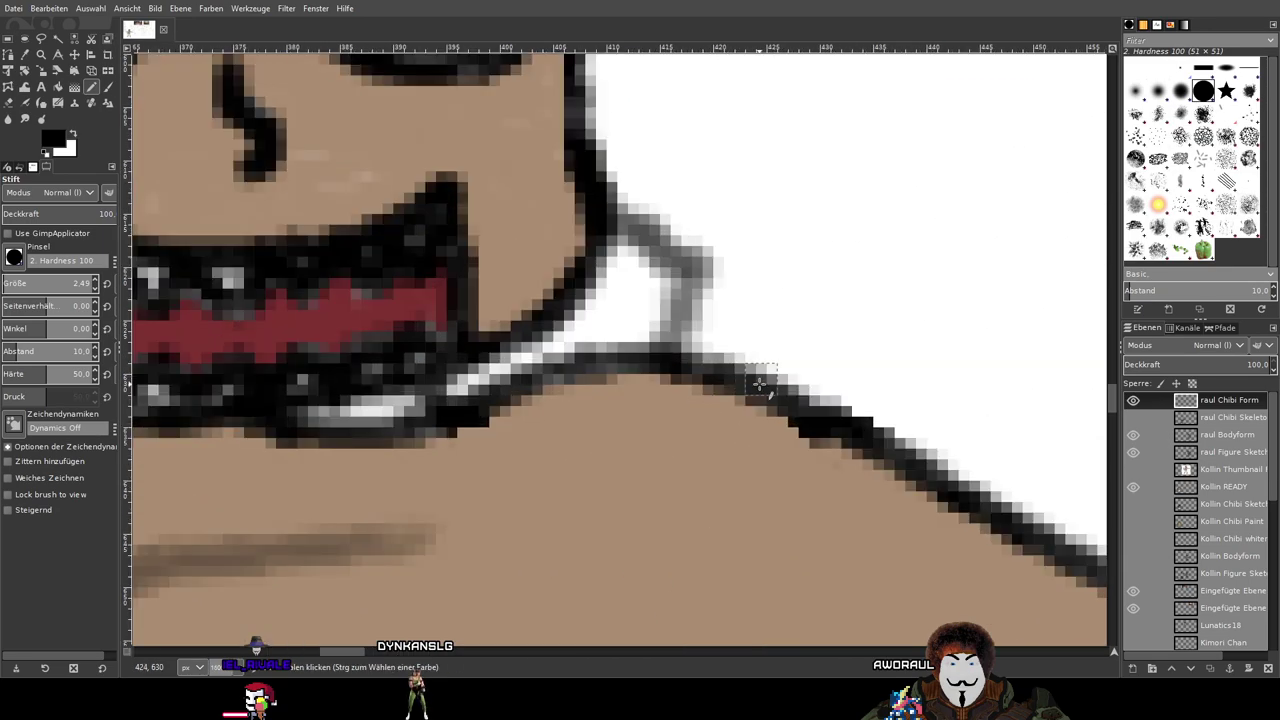
drag(755, 170, 844, 207)
key(ctrl+z)
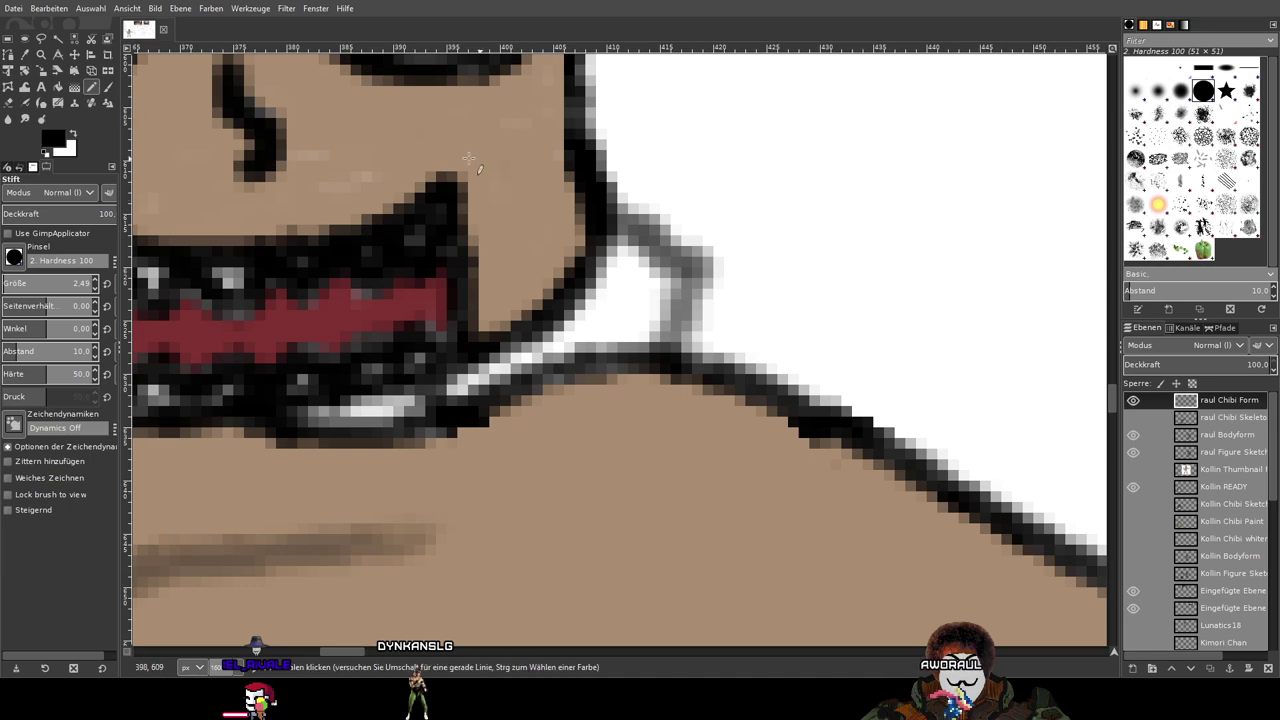
Step: Try a short diagonal Paintbrush stroke above Kollin's shoulder for comparison and remove it again
key(p)
drag(760, 200, 906, 268)
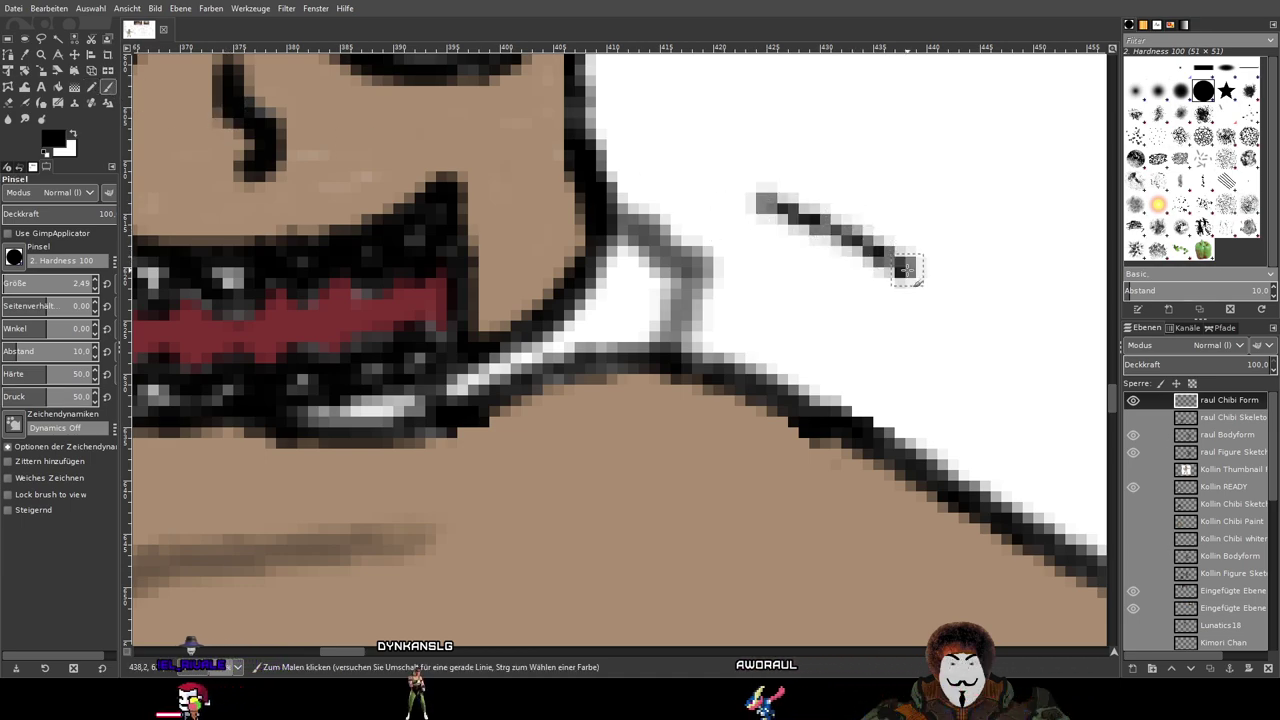
key(ctrl)
scroll(915, 273, down, 2)
drag(920, 277, 312, 267)
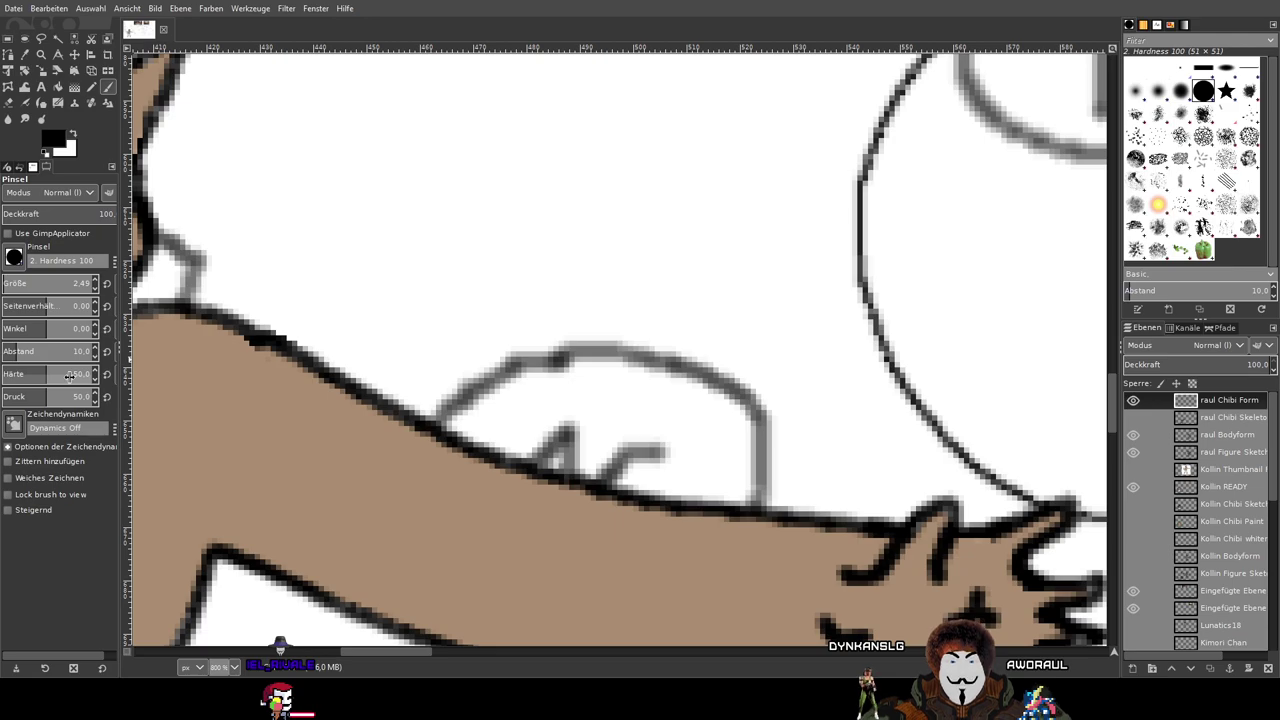
Step: Set the brush hardness to 100, testing it with short strokes on the blank canvas and undoing those strokes
drag(63, 376, 74, 375)
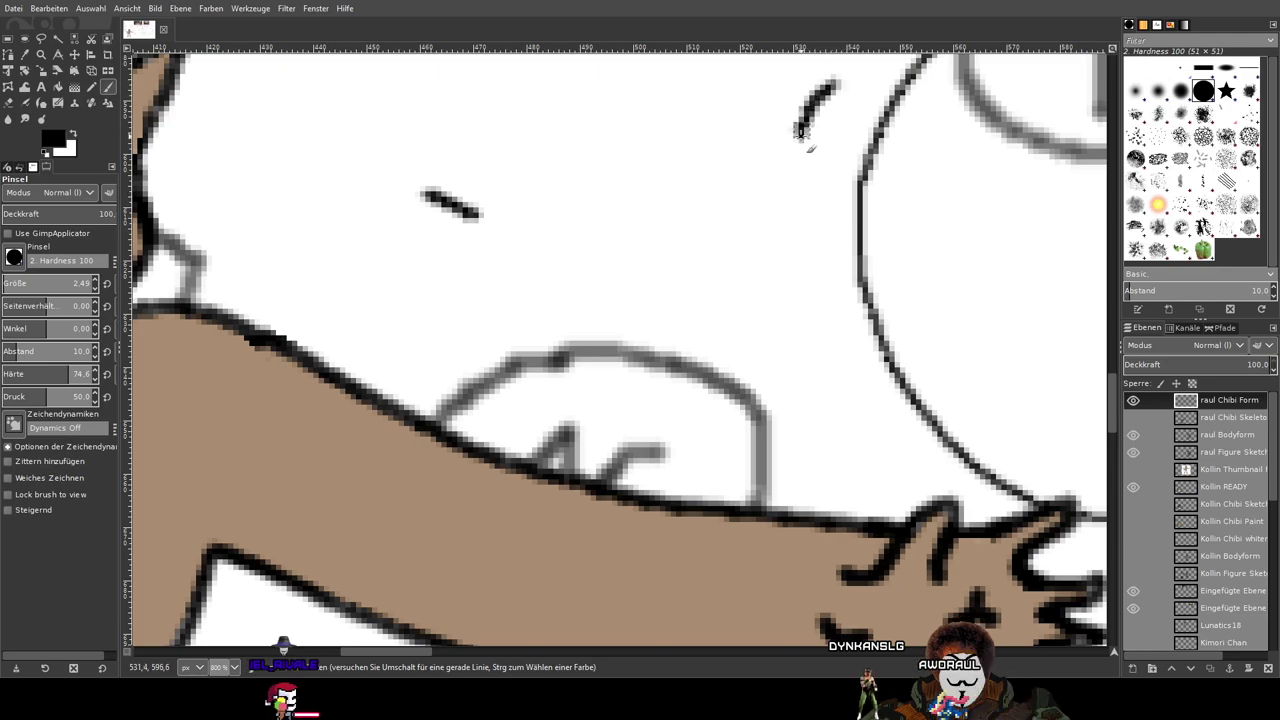
drag(801, 131, 801, 190)
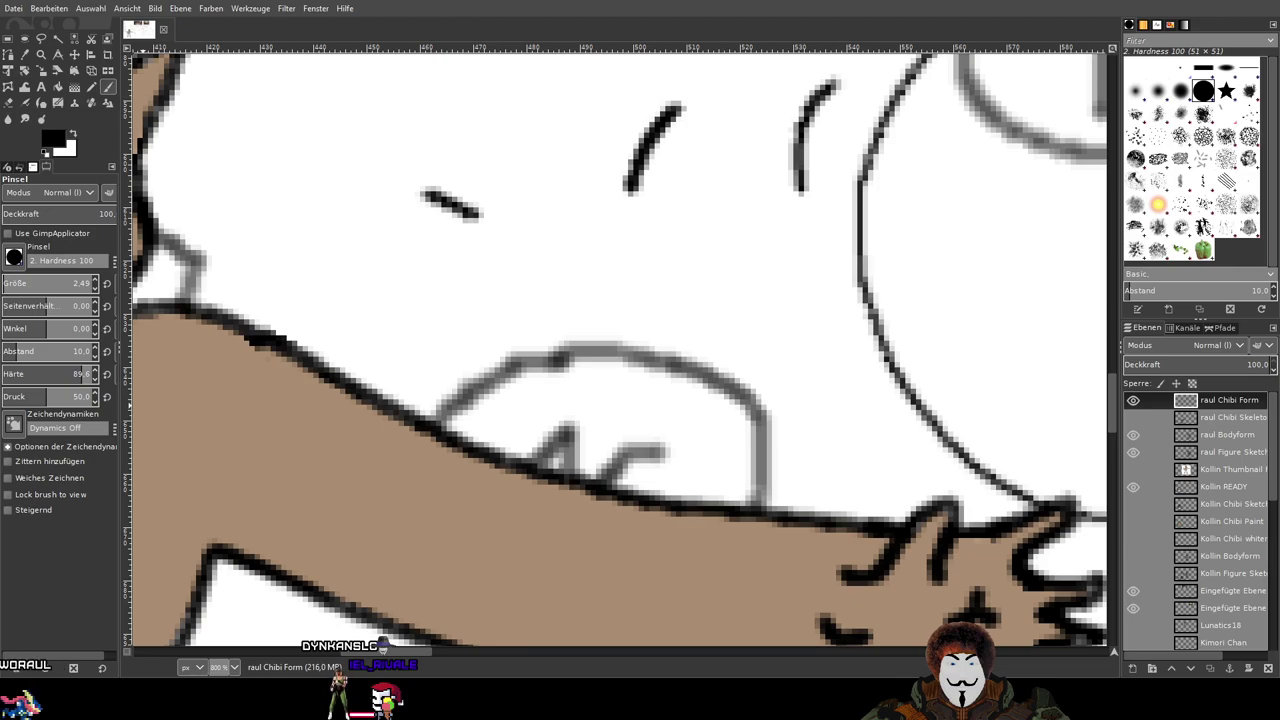
drag(82, 375, 102, 377)
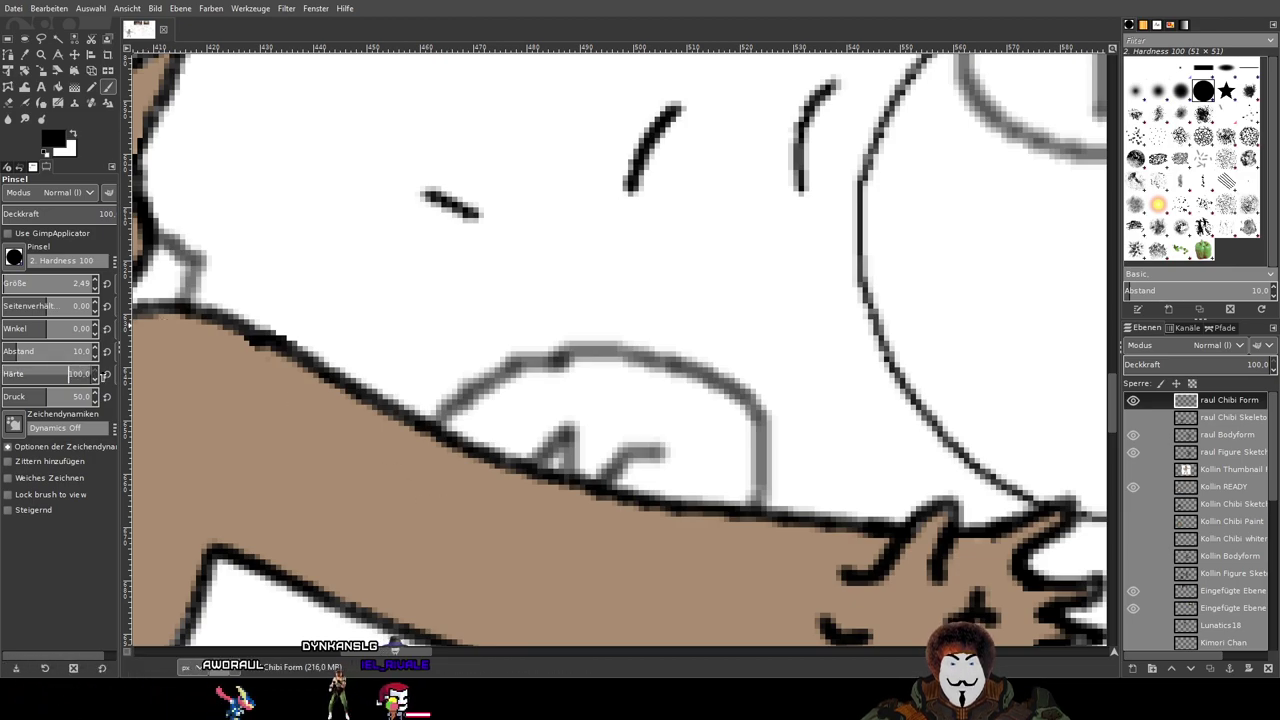
drag(709, 143, 705, 295)
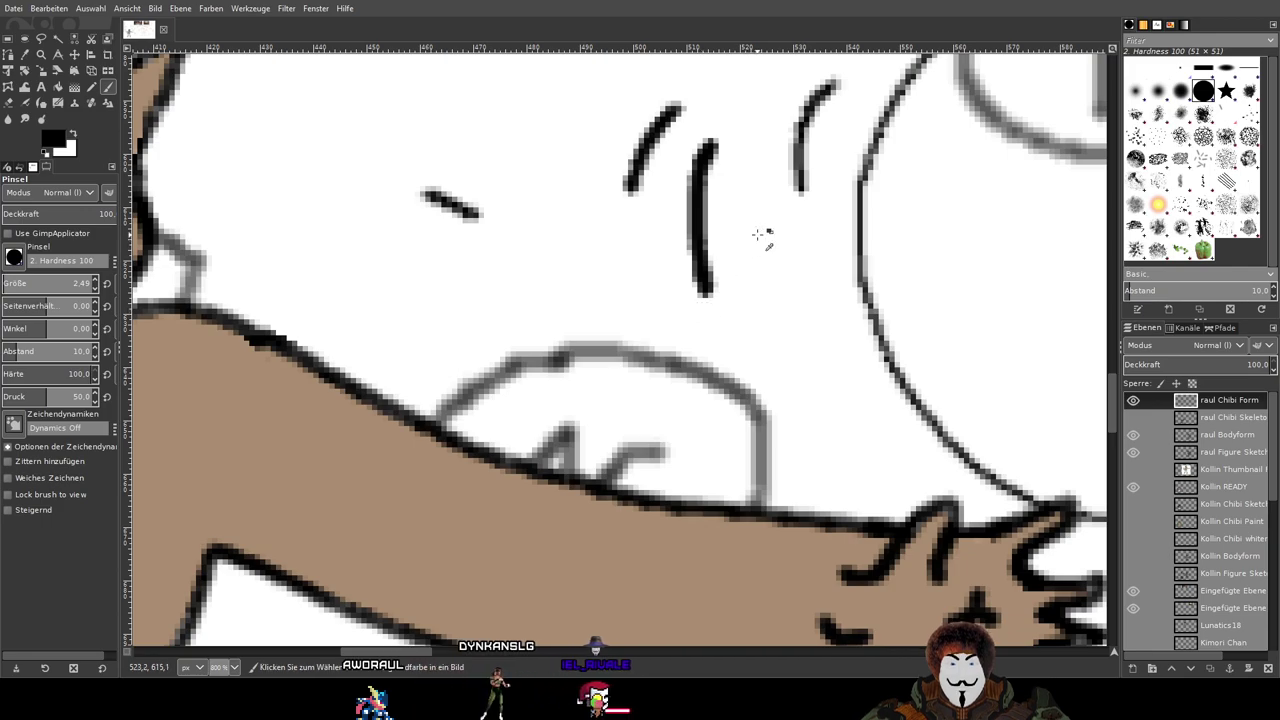
key(ctrl+z)
key(ctrl+z)
key(ctrl+z)
key(ctrl+z)
Step: Trace the thin chibi head circle with the black 2.49 Paintbrush on the raul Chibi Form layer to thicken its outline
key(minus)
key(minus)
drag(1009, 229, 681, 470)
scroll(678, 377, up, 1)
scroll(668, 390, up, 2)
scroll(668, 393, down, 1)
scroll(668, 393, down, 4)
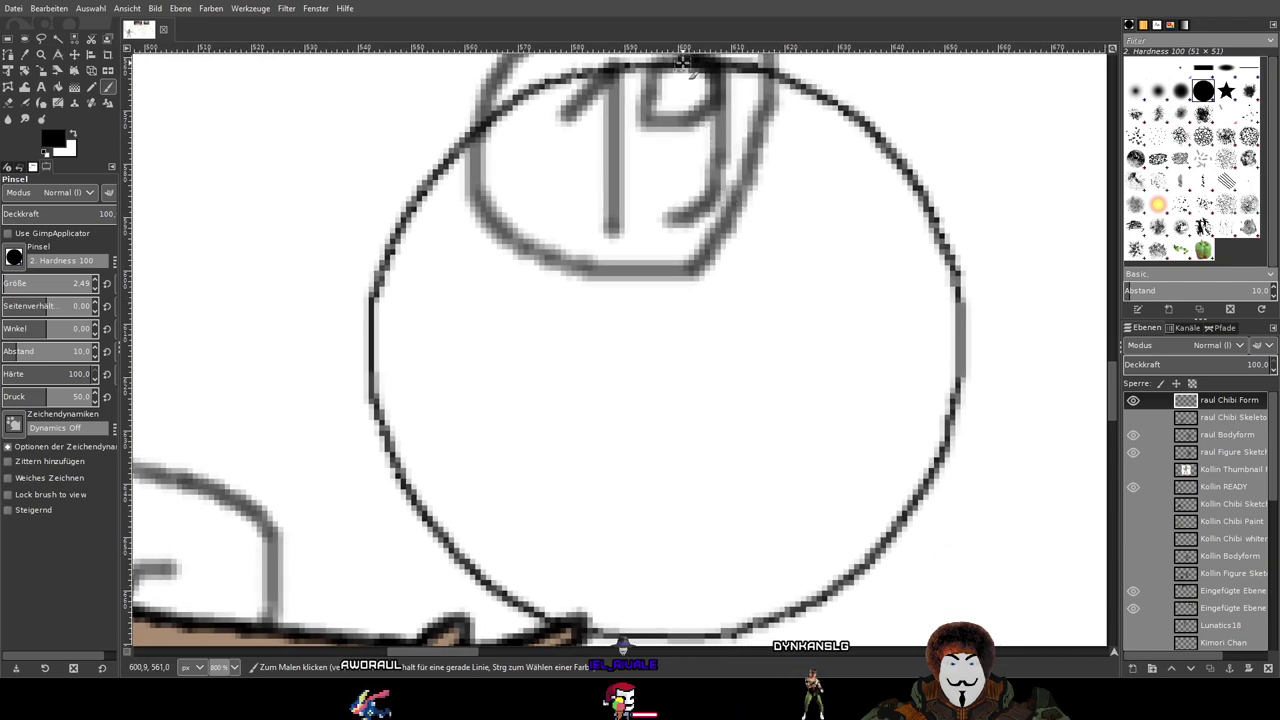
mouse_move(697, 62)
mouse_down()
mouse_move(787, 80)
mouse_move(852, 115)
mouse_move(929, 216)
mouse_move(964, 318)
mouse_move(959, 396)
mouse_move(922, 491)
mouse_move(837, 582)
mouse_move(728, 628)
mouse_up()
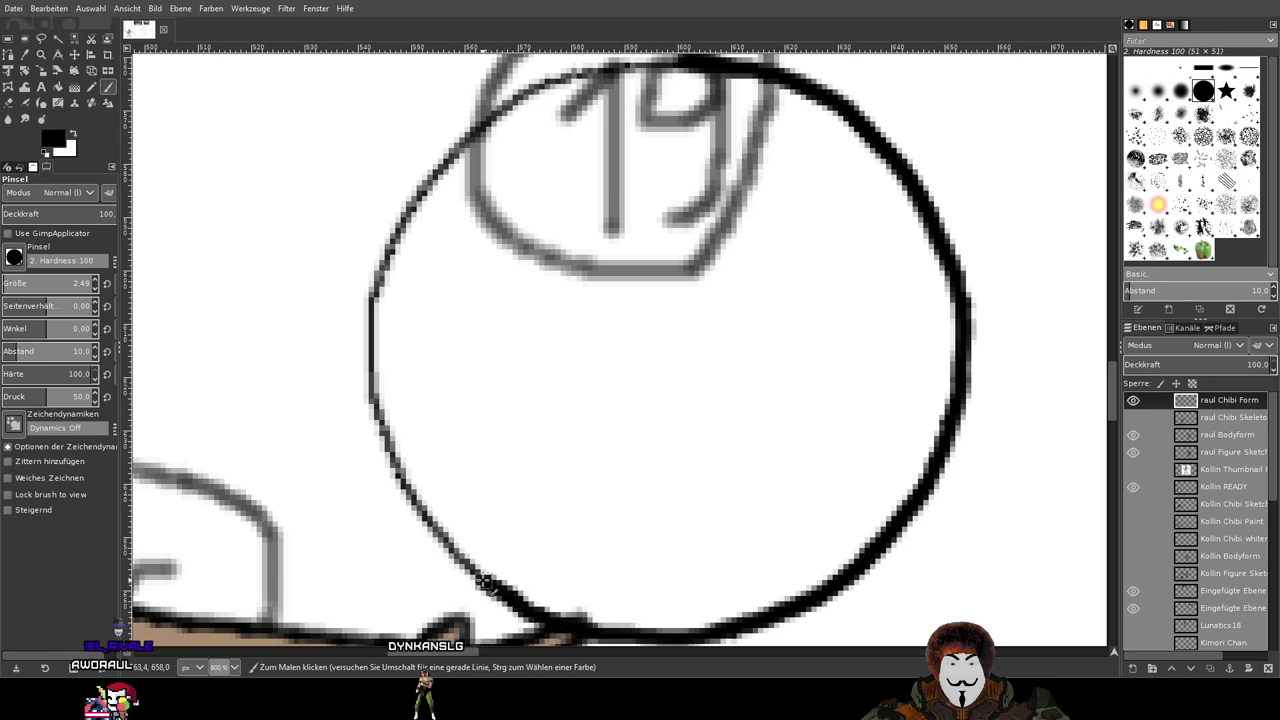
mouse_move(440, 538)
mouse_down()
mouse_move(399, 484)
mouse_move(372, 388)
mouse_move(375, 298)
mouse_move(402, 224)
mouse_move(522, 97)
mouse_move(686, 61)
mouse_up()
scroll(830, 163, down, 4)
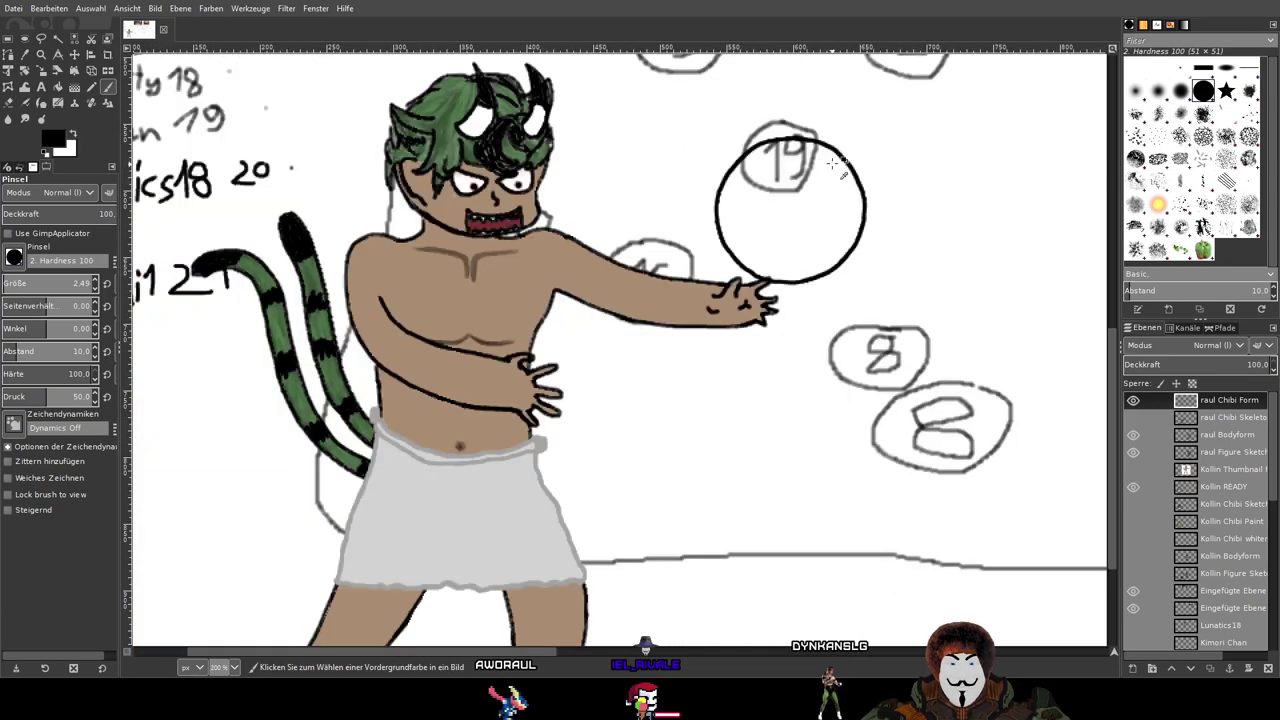
drag(891, 128, 863, 176)
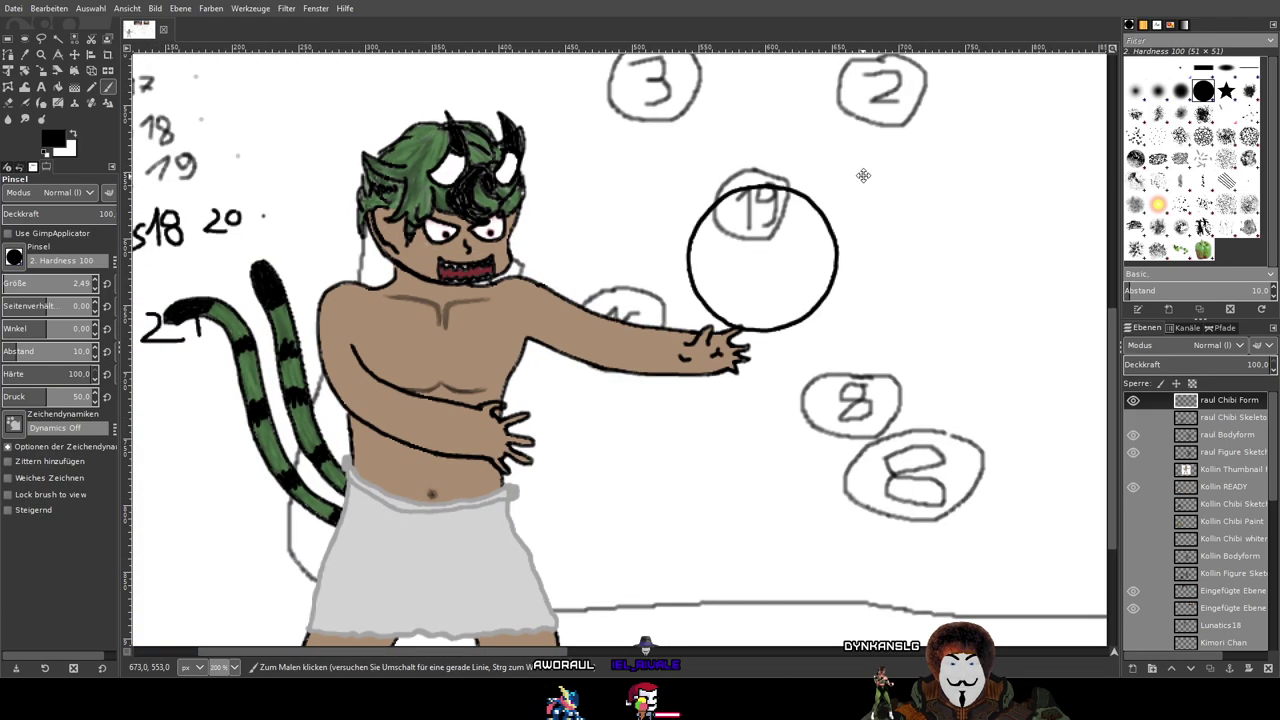
Step: Show the raul Chibi Skeleton layer and hide the raul Chibi Form layer
click(1133, 418)
click(1134, 401)
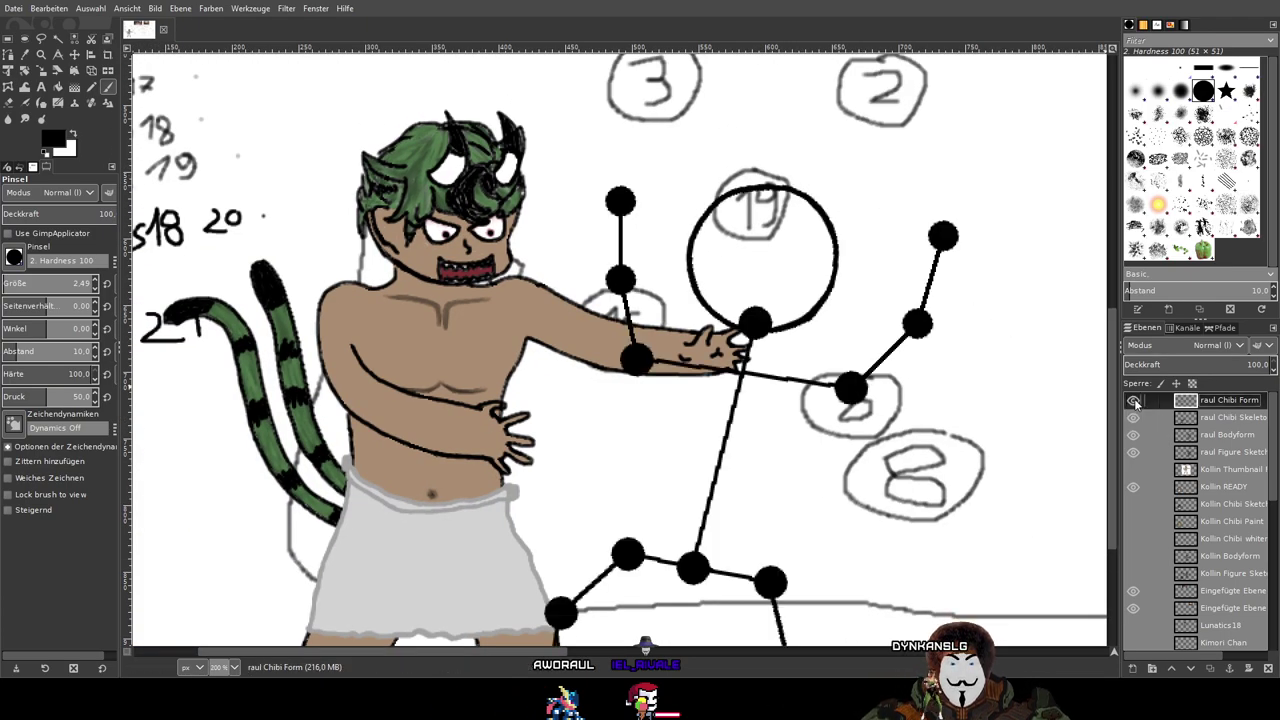
scroll(676, 330, down, 3)
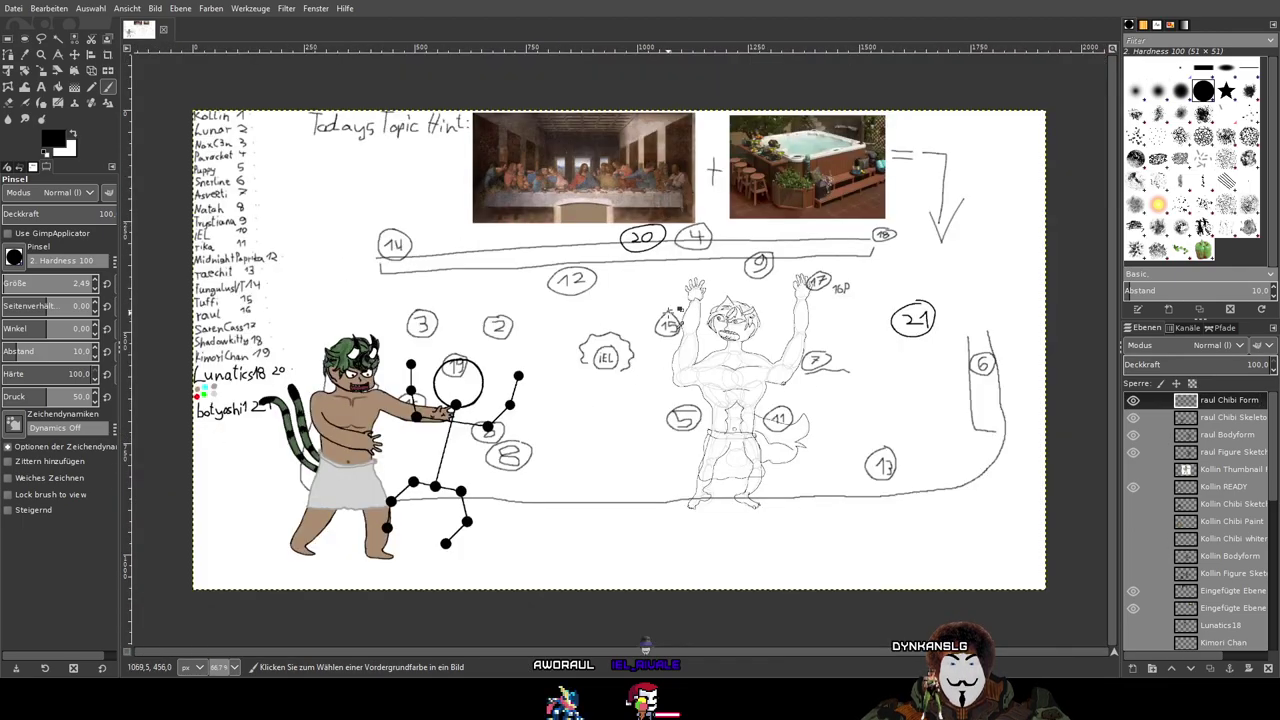
scroll(653, 345, up, 4)
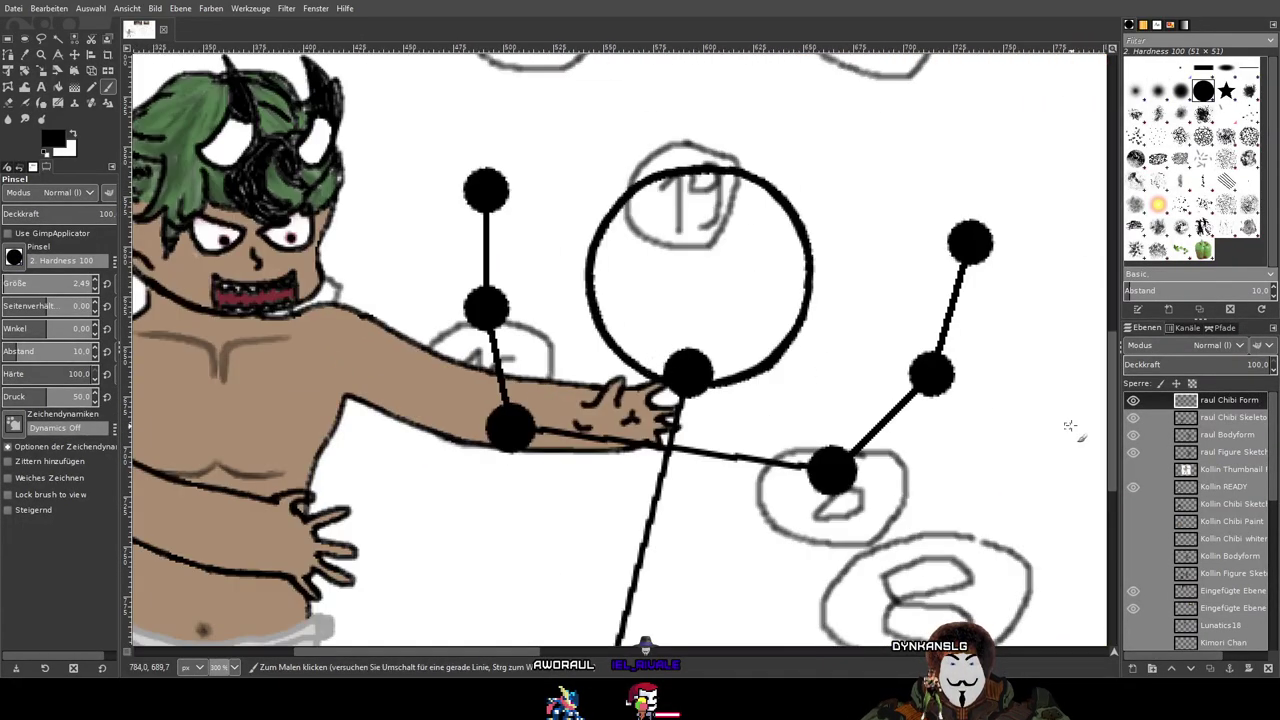
click(1133, 418)
click(1133, 418)
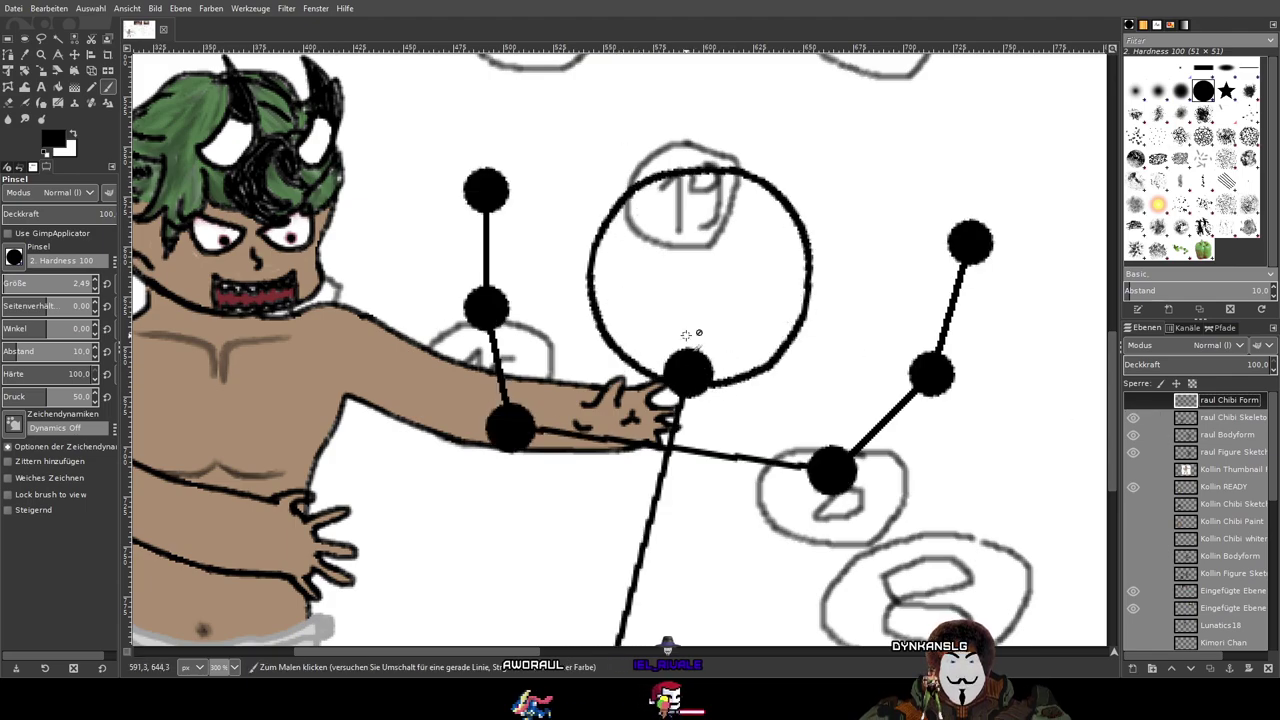
Step: Choose the Eraser at size 12.93 and make the raul Chibi Skeleton layer active
click(8, 106)
scroll(642, 276, up, 2)
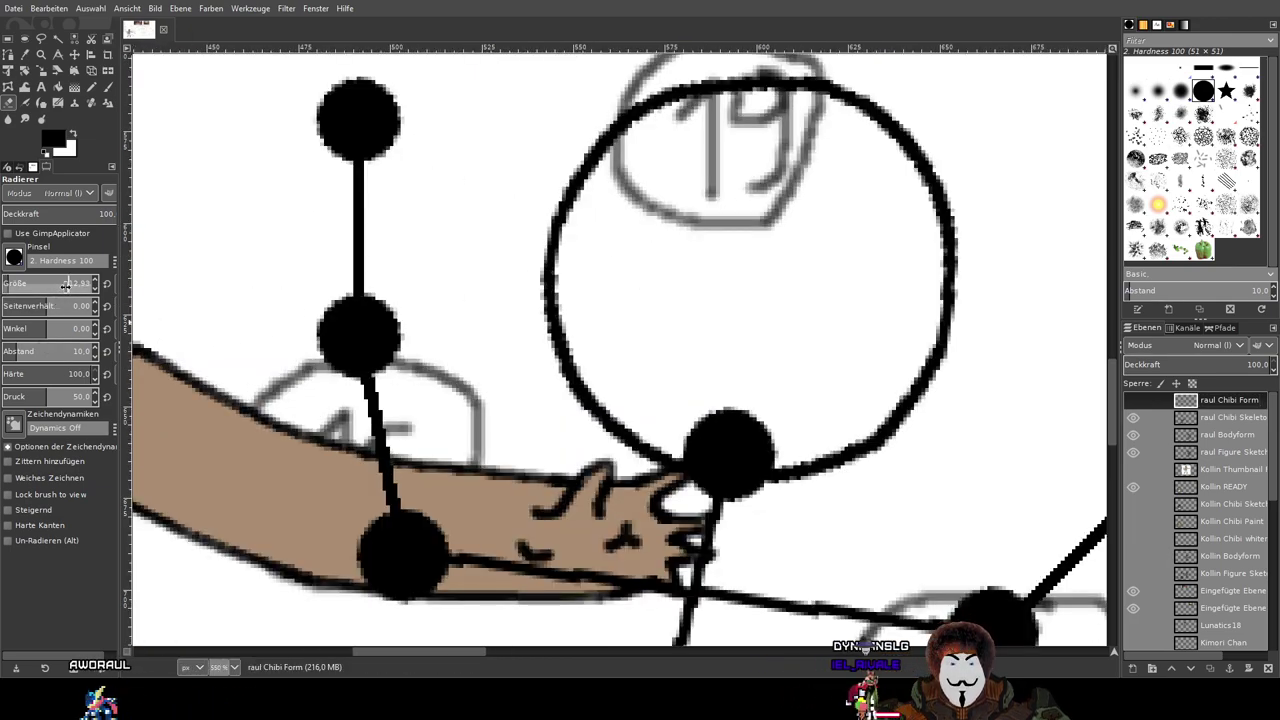
drag(573, 282, 550, 326)
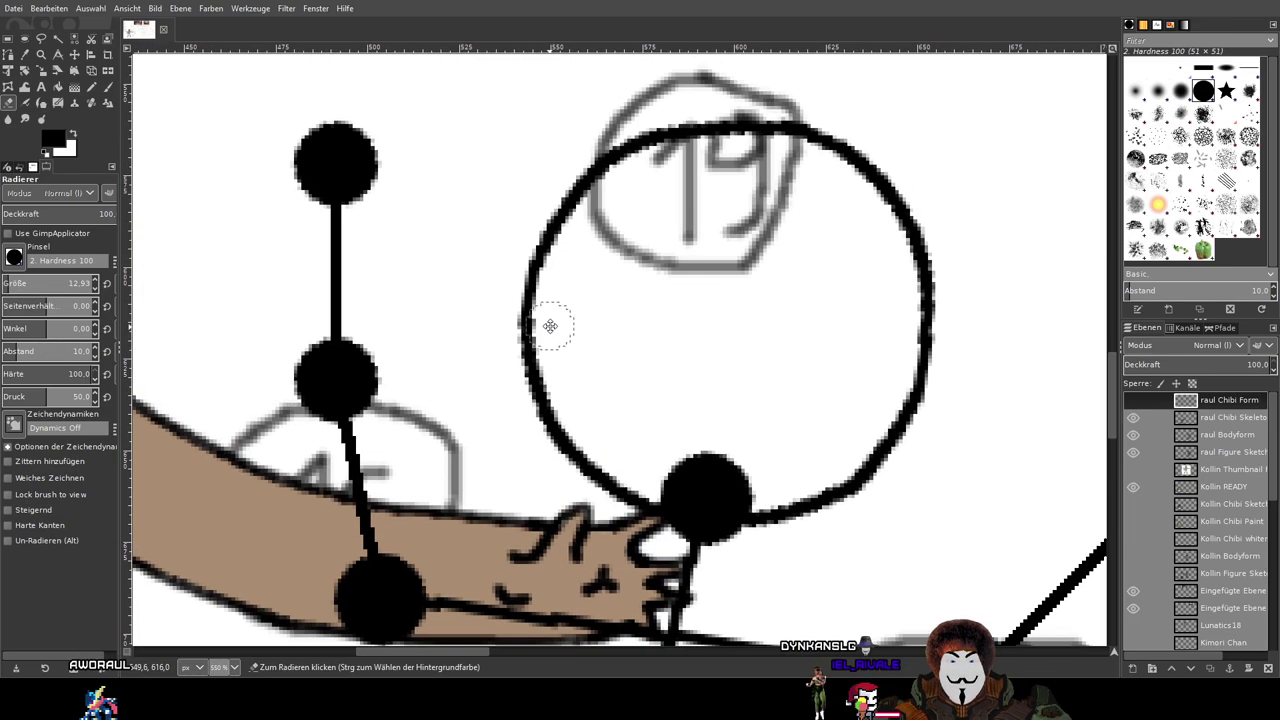
click(532, 275)
click(1195, 420)
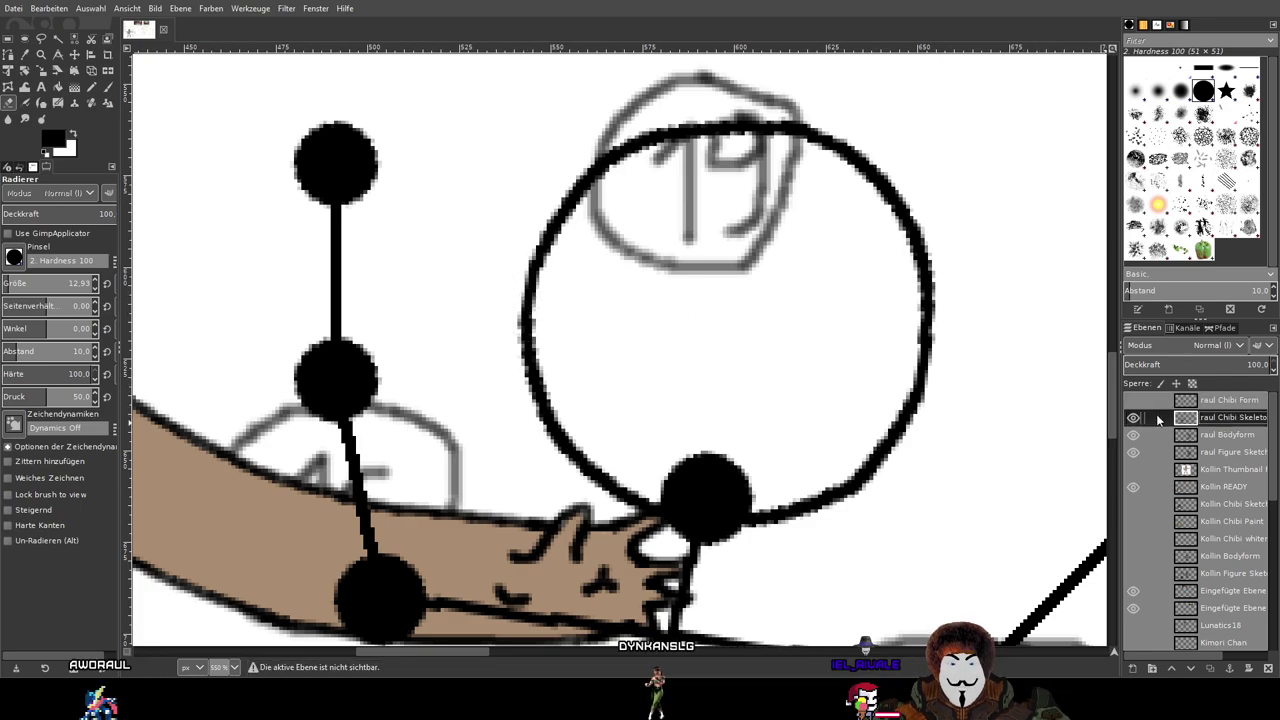
click(1133, 418)
click(1133, 418)
Step: Erase the head circle from the raul Chibi Skeleton layer, keeping the neck joint dot intact
drag(524, 330, 535, 283)
mouse_move(633, 165)
mouse_down()
mouse_move(693, 138)
mouse_move(845, 137)
mouse_move(908, 215)
mouse_move(926, 262)
mouse_move(926, 385)
mouse_move(881, 458)
mouse_move(823, 513)
mouse_move(817, 405)
mouse_move(683, 497)
mouse_move(726, 446)
mouse_up()
scroll(845, 372, up, 4)
drag(633, 373, 1028, 274)
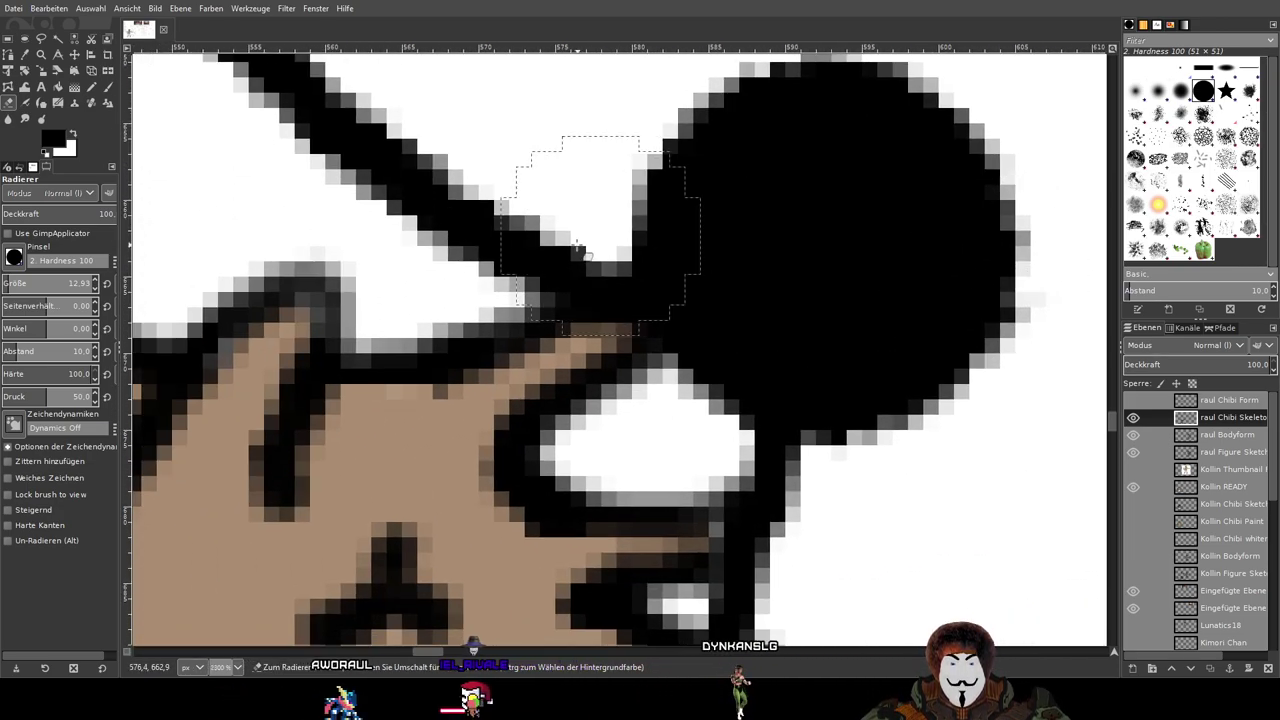
click(520, 266)
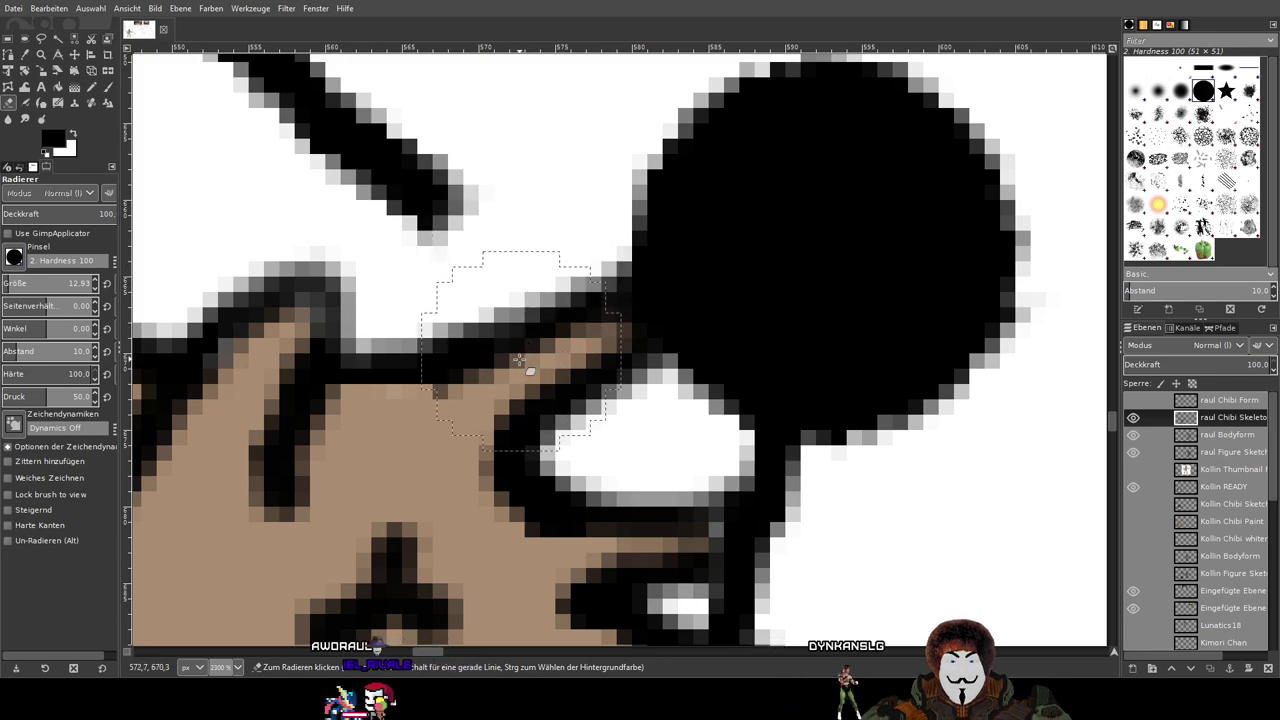
scroll(520, 340, down, 4)
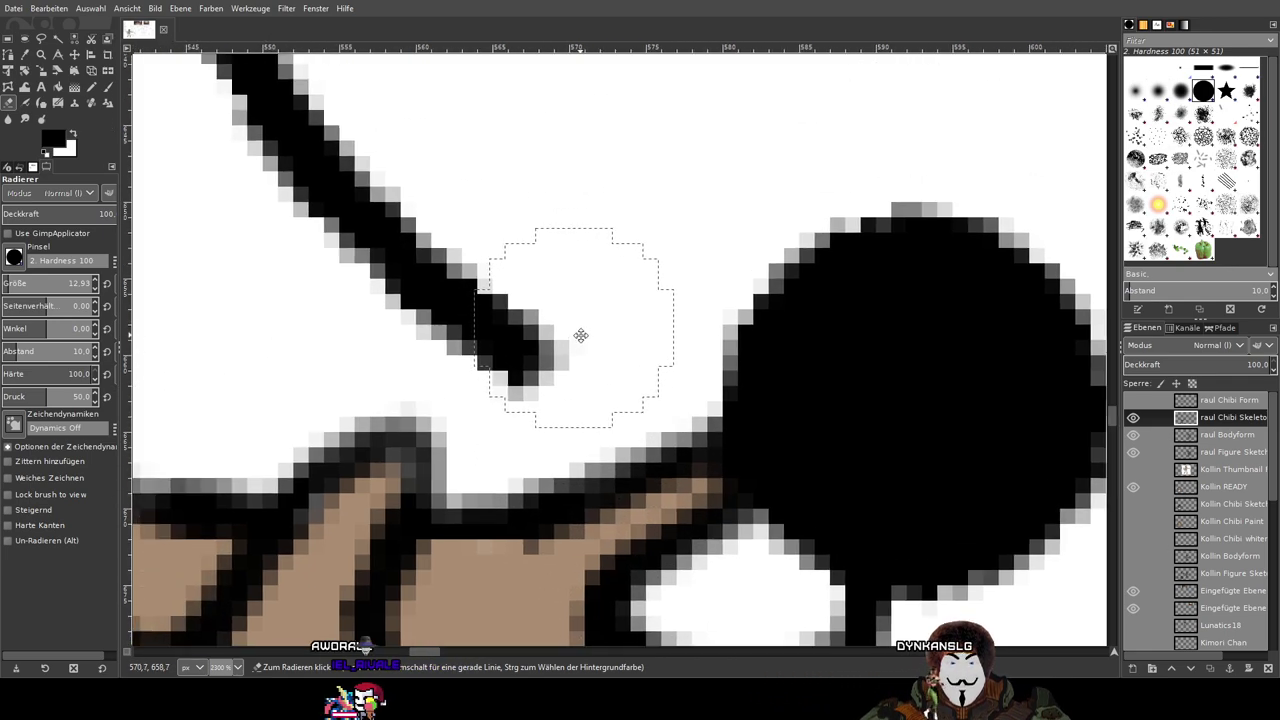
mouse_move(490, 290)
mouse_down()
mouse_move(418, 124)
mouse_move(492, 455)
mouse_up()
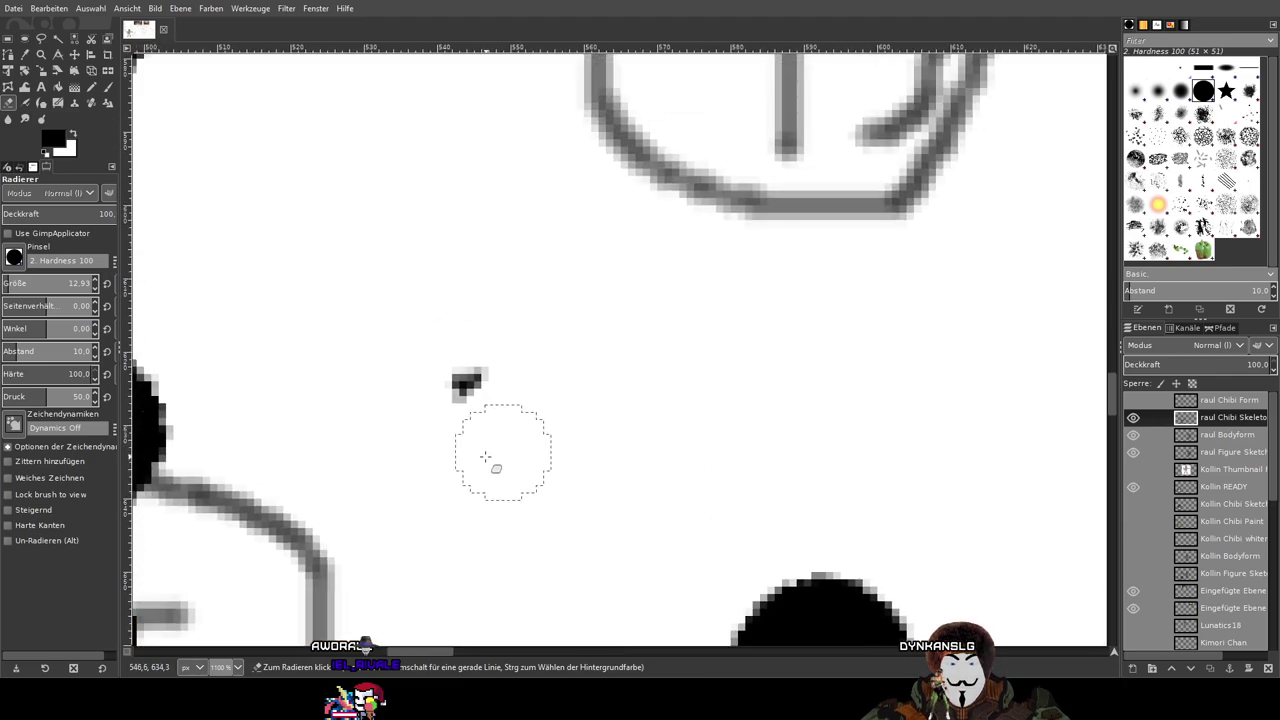
scroll(487, 368, down, 5)
Step: Show the raul Chibi Form layer and switch back to the Paintbrush at size 2.49
click(1133, 400)
key(p)
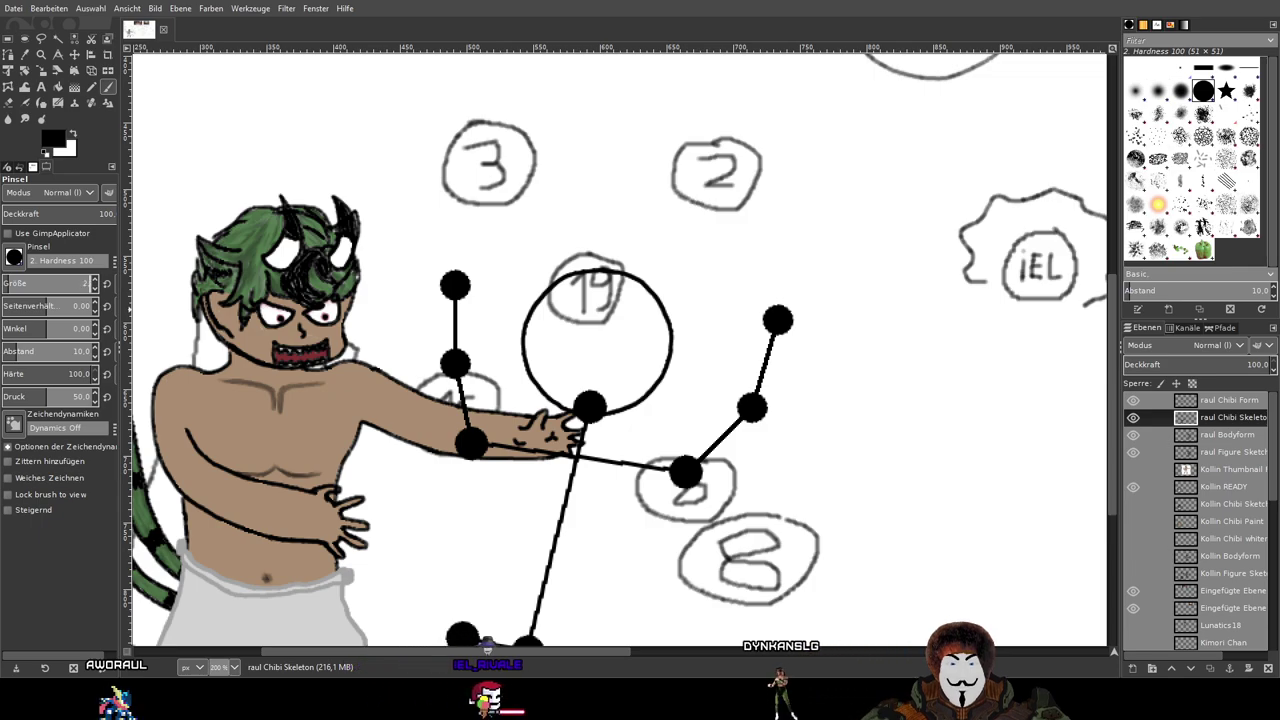
drag(44, 287, 41, 287)
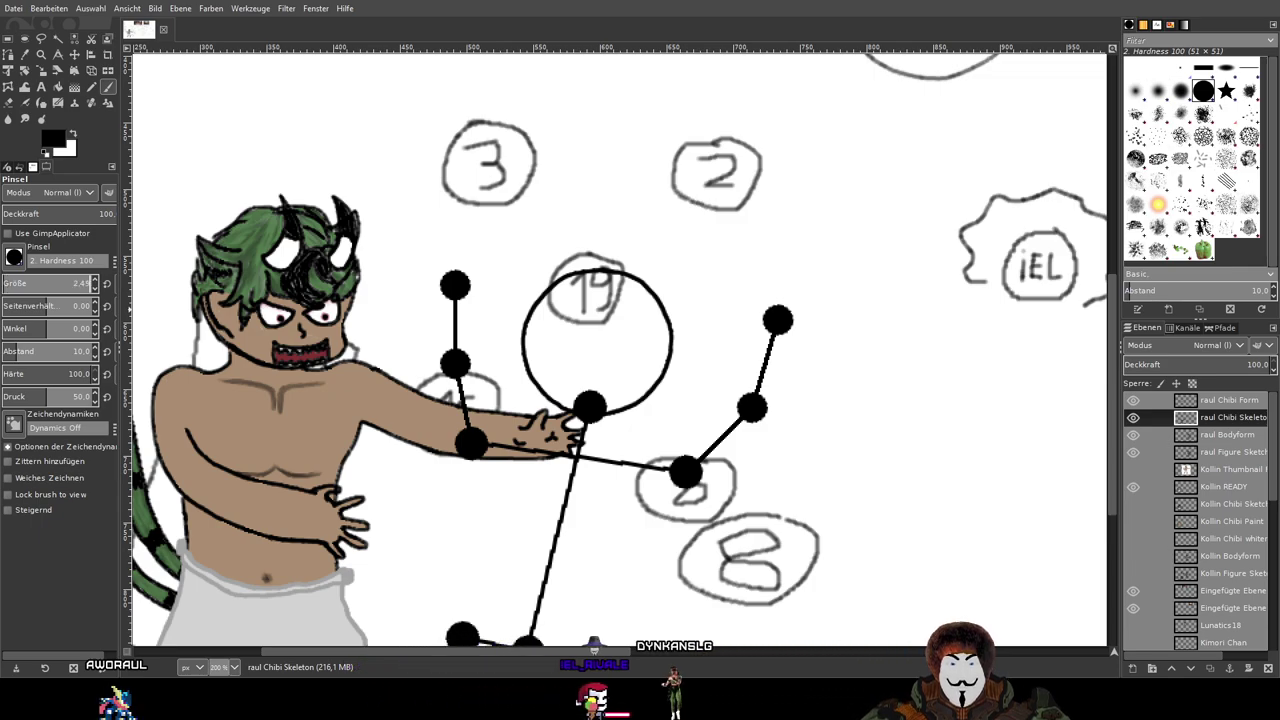
drag(537, 326, 669, 197)
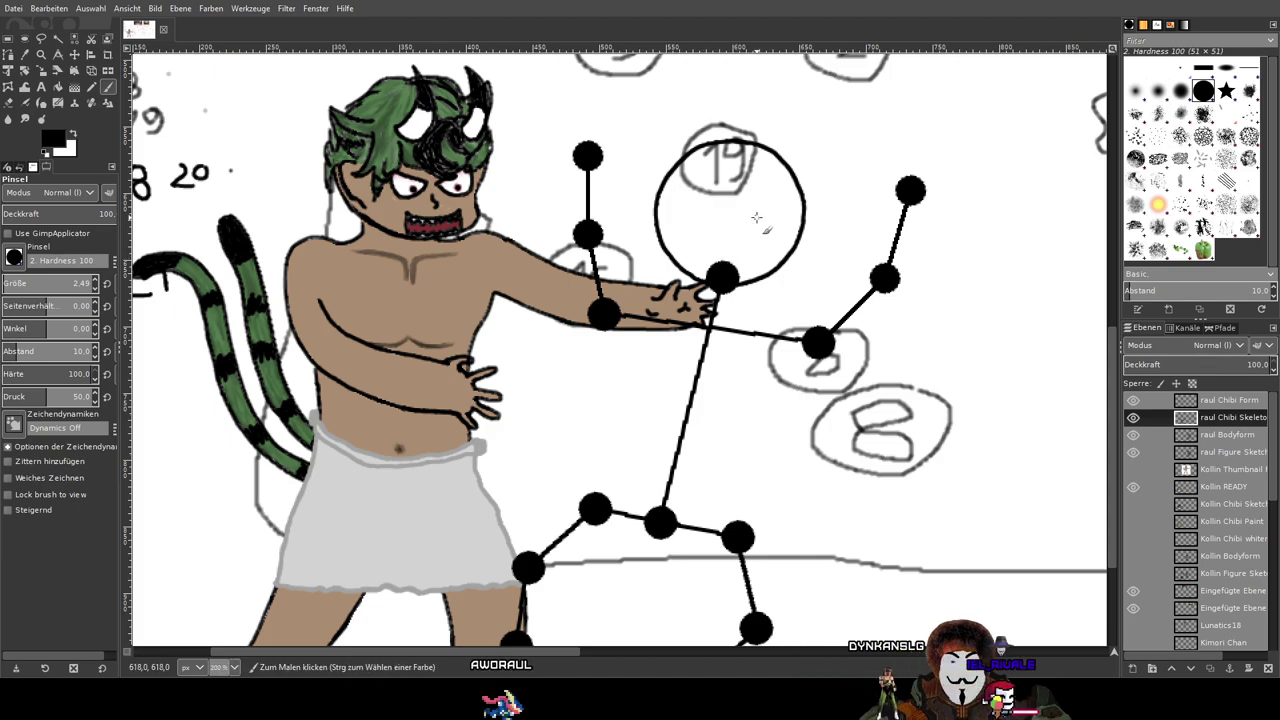
mouse_move(756, 218)
mouse_down()
mouse_move(731, 114)
mouse_move(666, 143)
mouse_move(638, 229)
mouse_up()
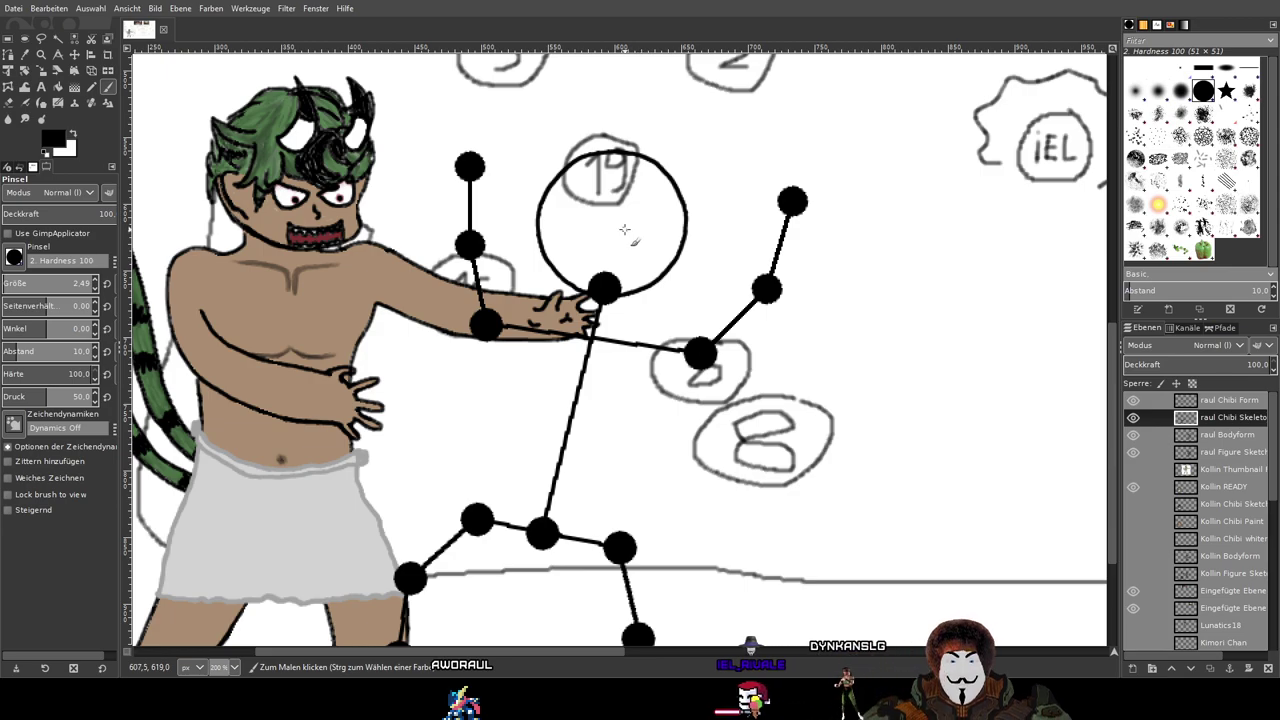
drag(645, 218, 651, 259)
scroll(650, 259, up, 2)
scroll(648, 256, down, 2)
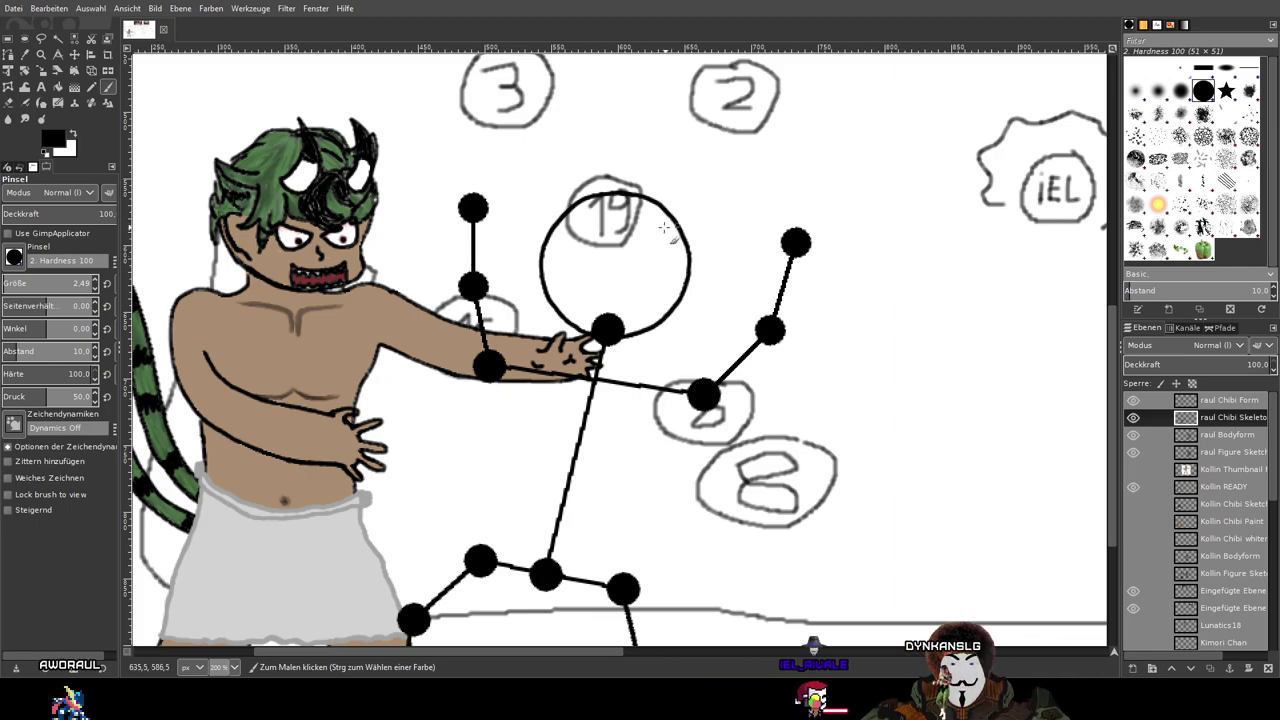
drag(657, 260, 685, 262)
ctrl+scroll(633, 235, up, 2)
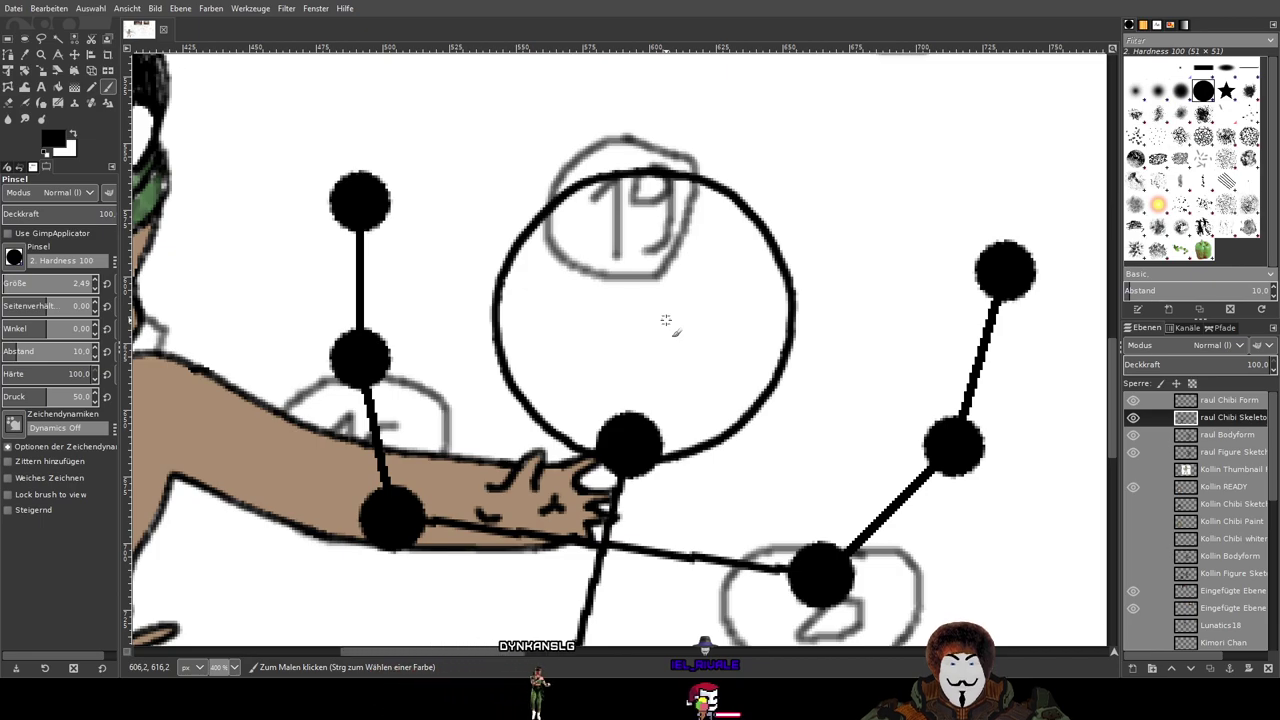
drag(651, 332, 719, 154)
scroll(719, 154, down, 2)
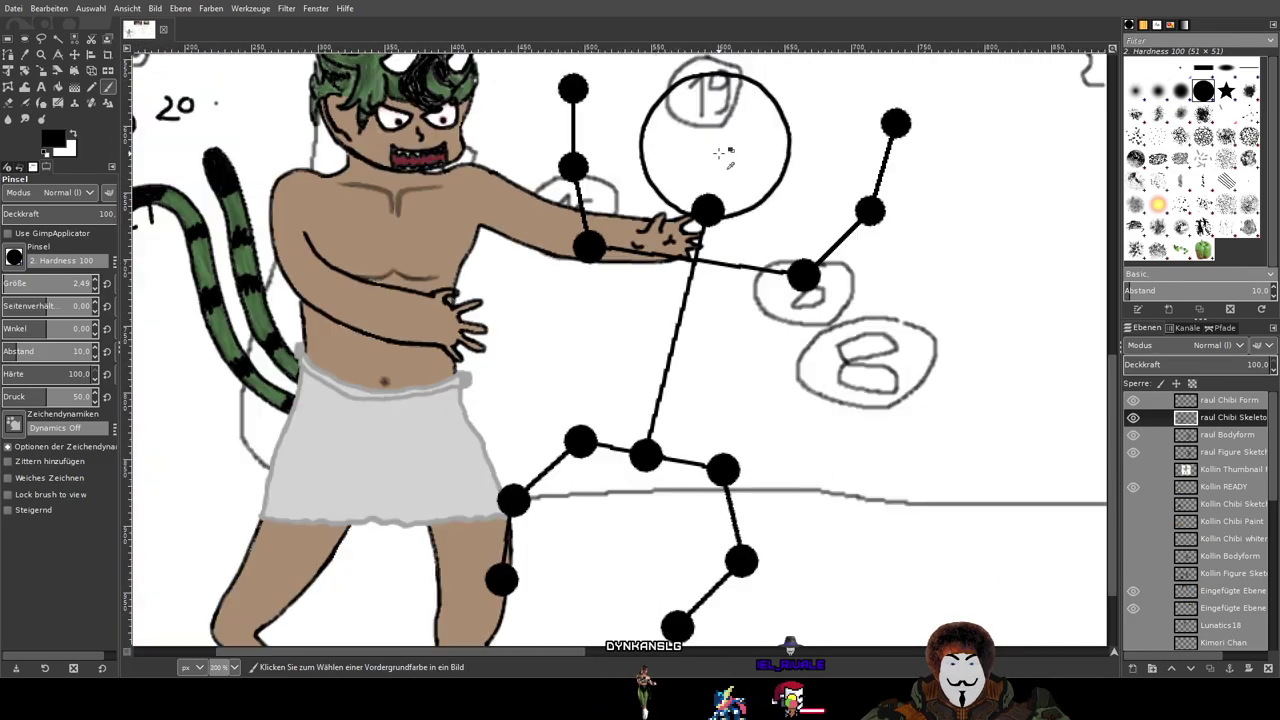
drag(681, 232, 761, 365)
scroll(787, 308, down, 1)
scroll(790, 308, up, 3)
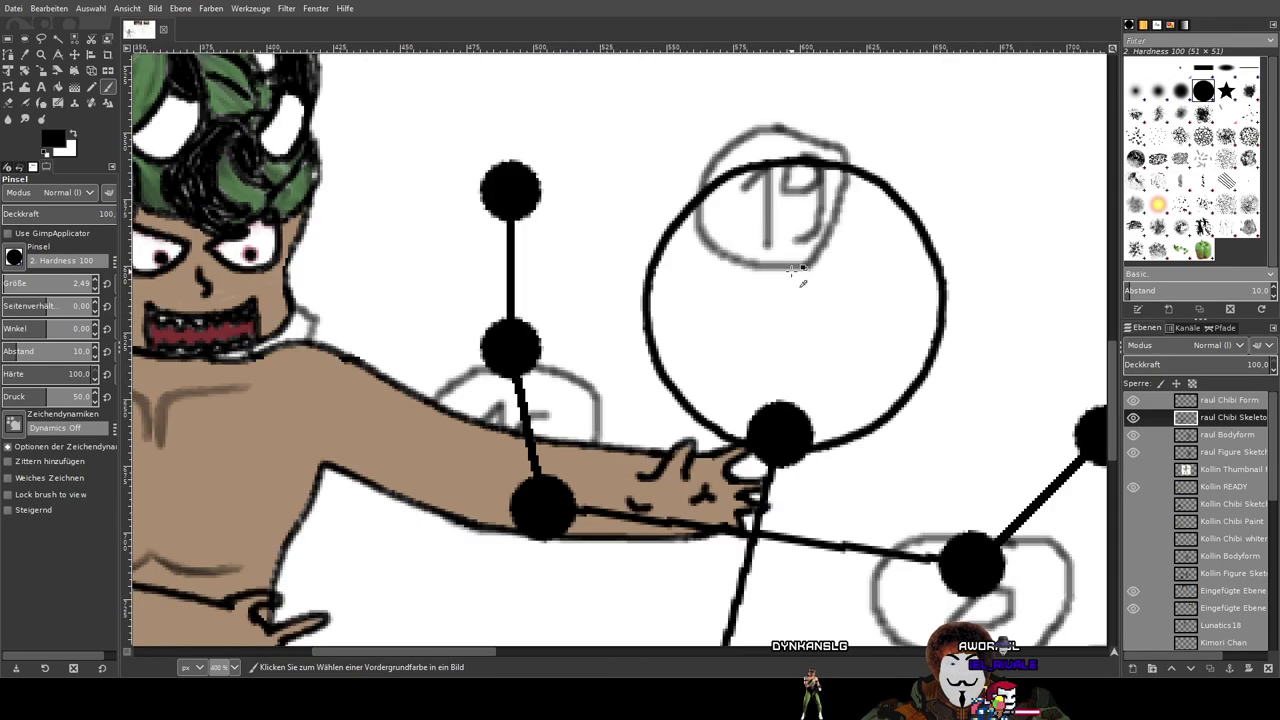
scroll(786, 265, down, 4)
scroll(830, 267, up, 4)
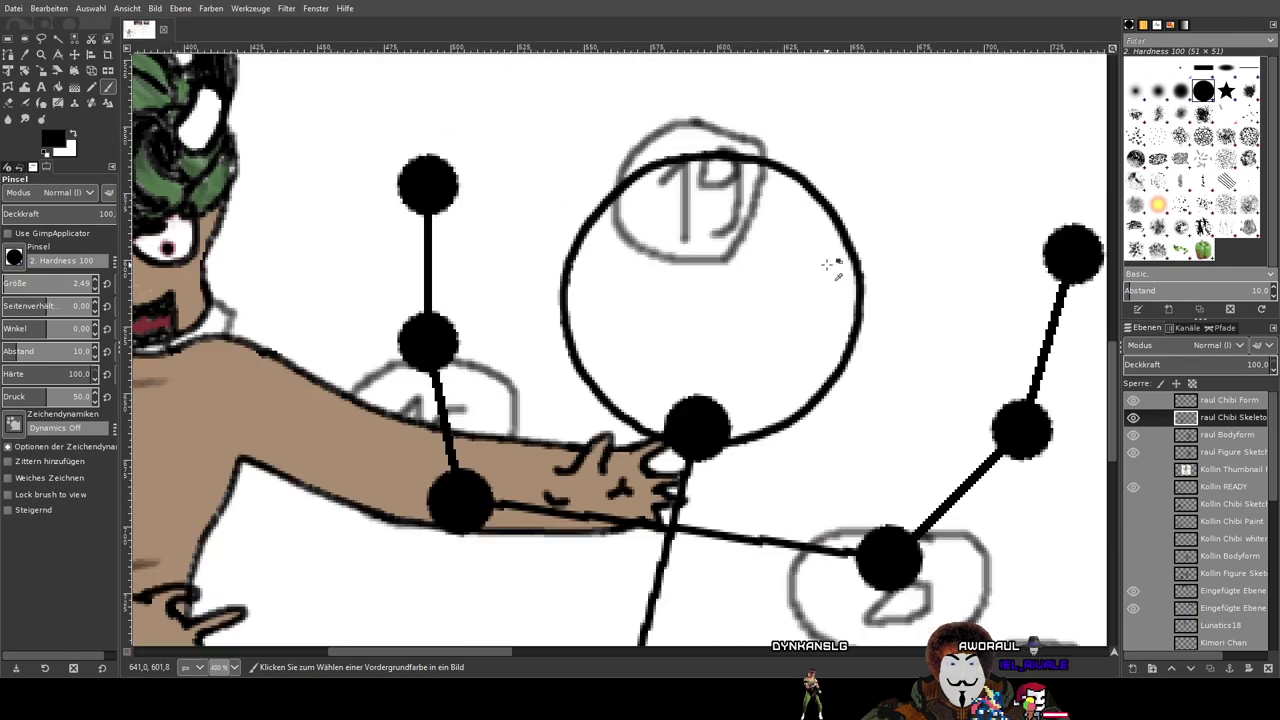
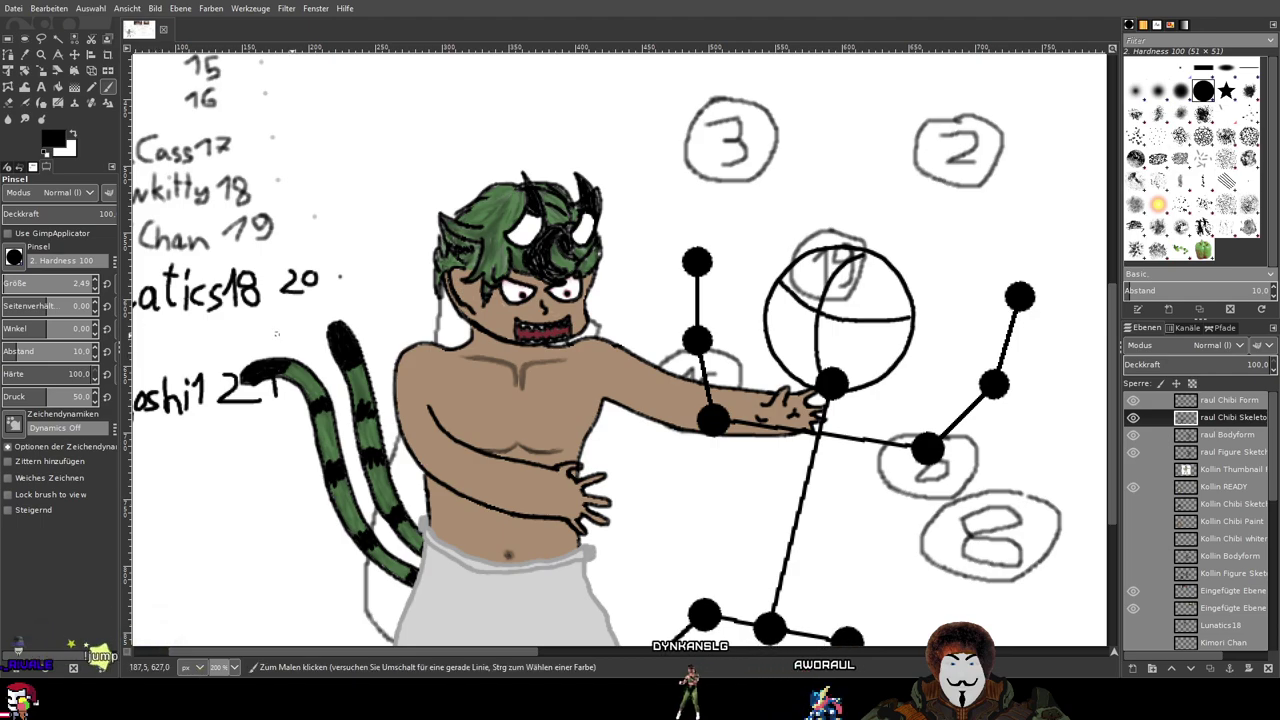
Step: Undo the two curved face guide lines inside the chibi head circle
drag(886, 337, 680, 225)
scroll(680, 224, down, 3)
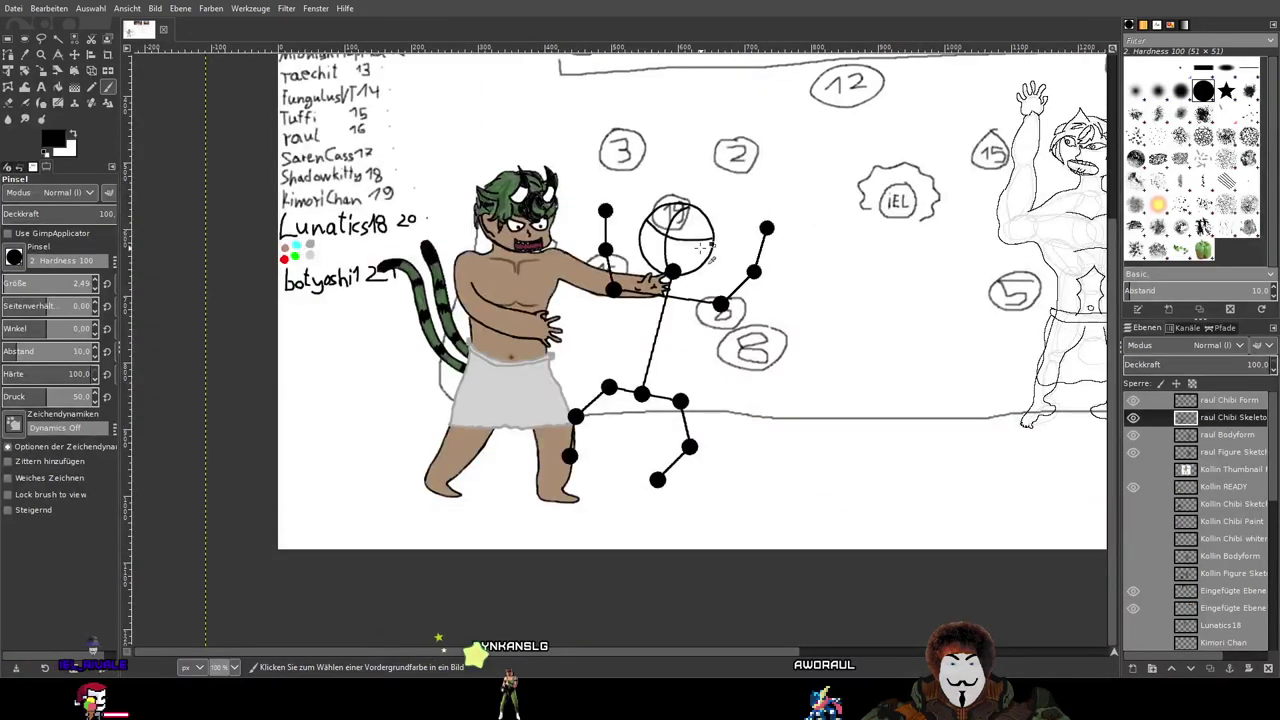
scroll(701, 248, up, 2)
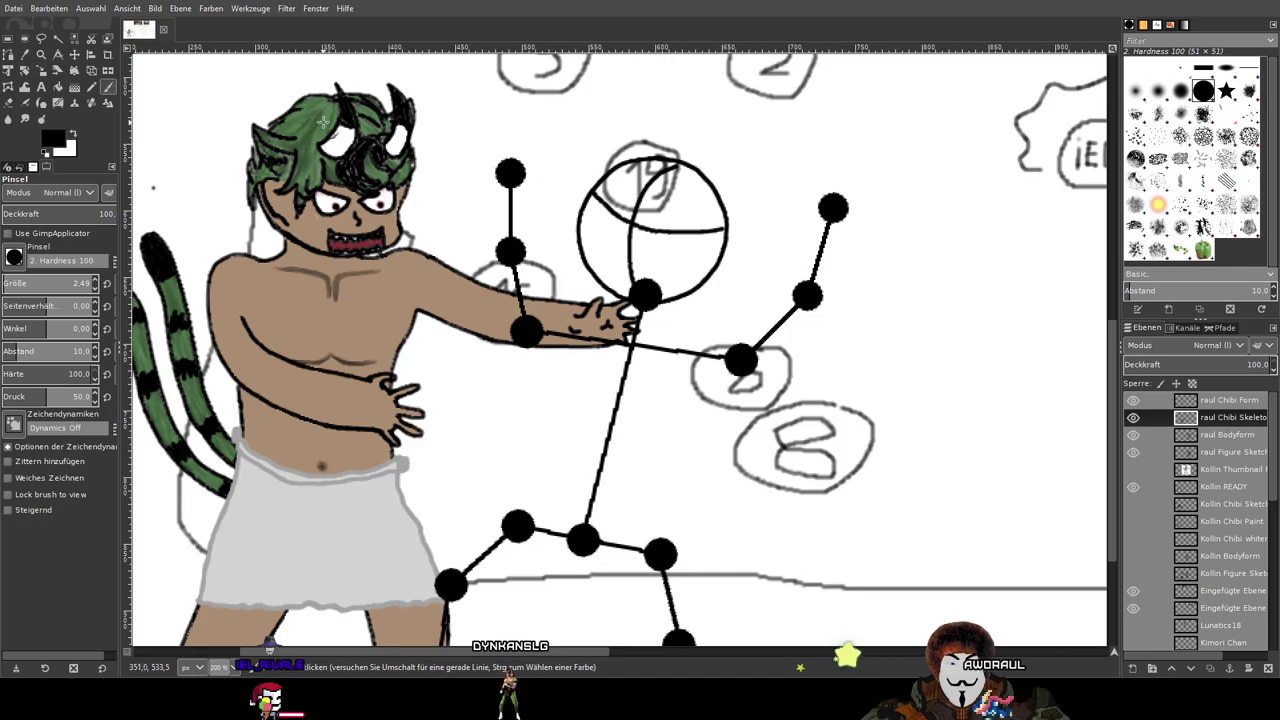
scroll(342, 170, up, 1)
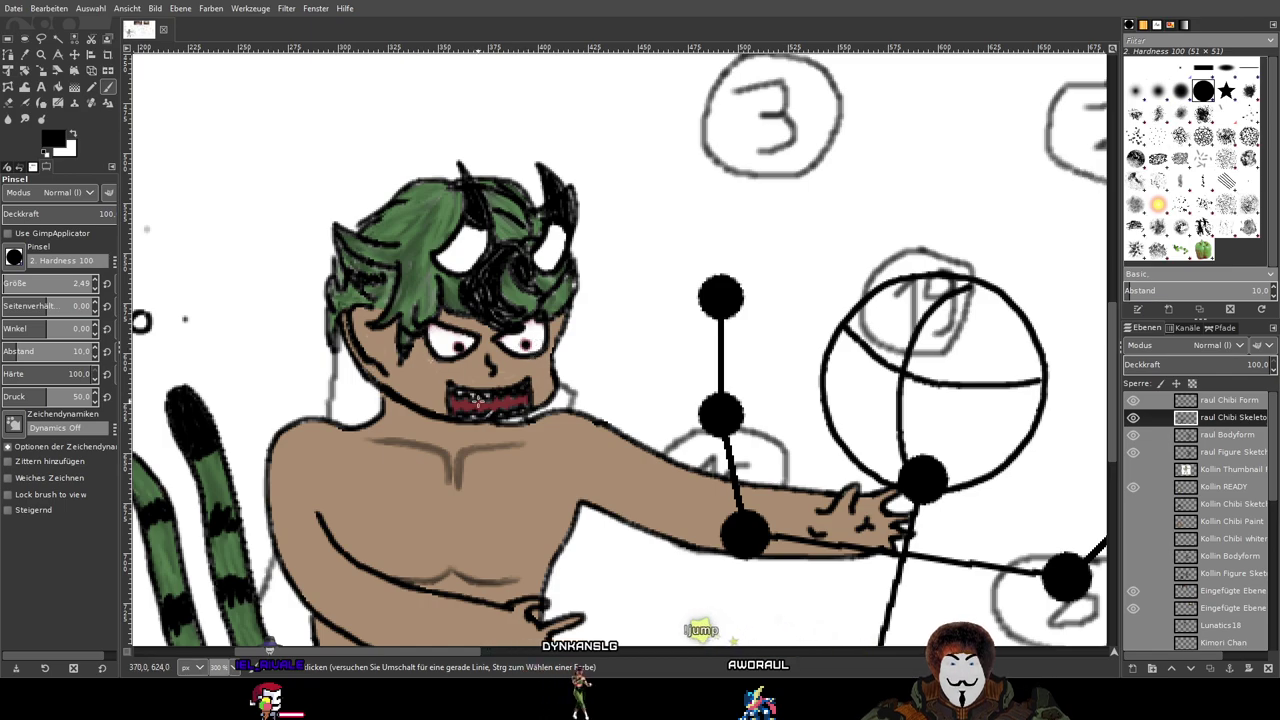
key(ctrl+z)
key(ctrl+z)
Step: Make the raul Chibi Form layer active for drawing around the chibi head
drag(1003, 418, 897, 327)
scroll(836, 331, up, 1)
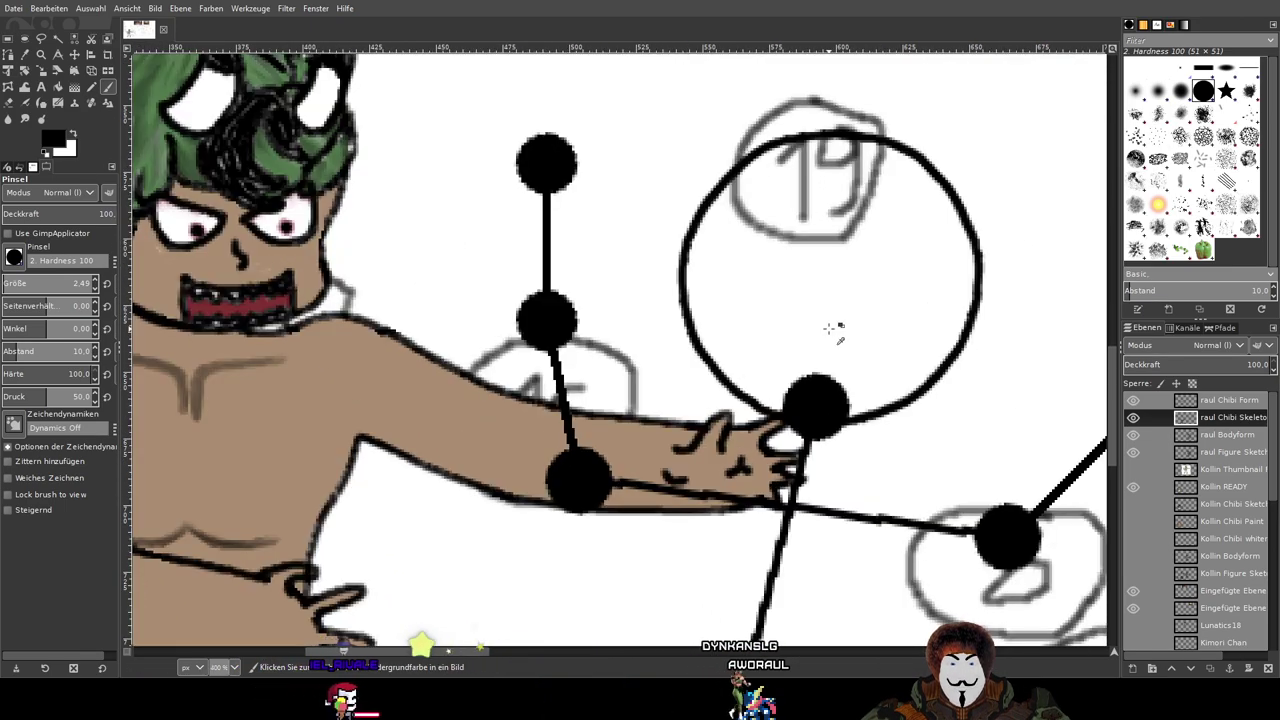
click(1225, 400)
scroll(840, 323, up, 1)
scroll(840, 323, left, 1)
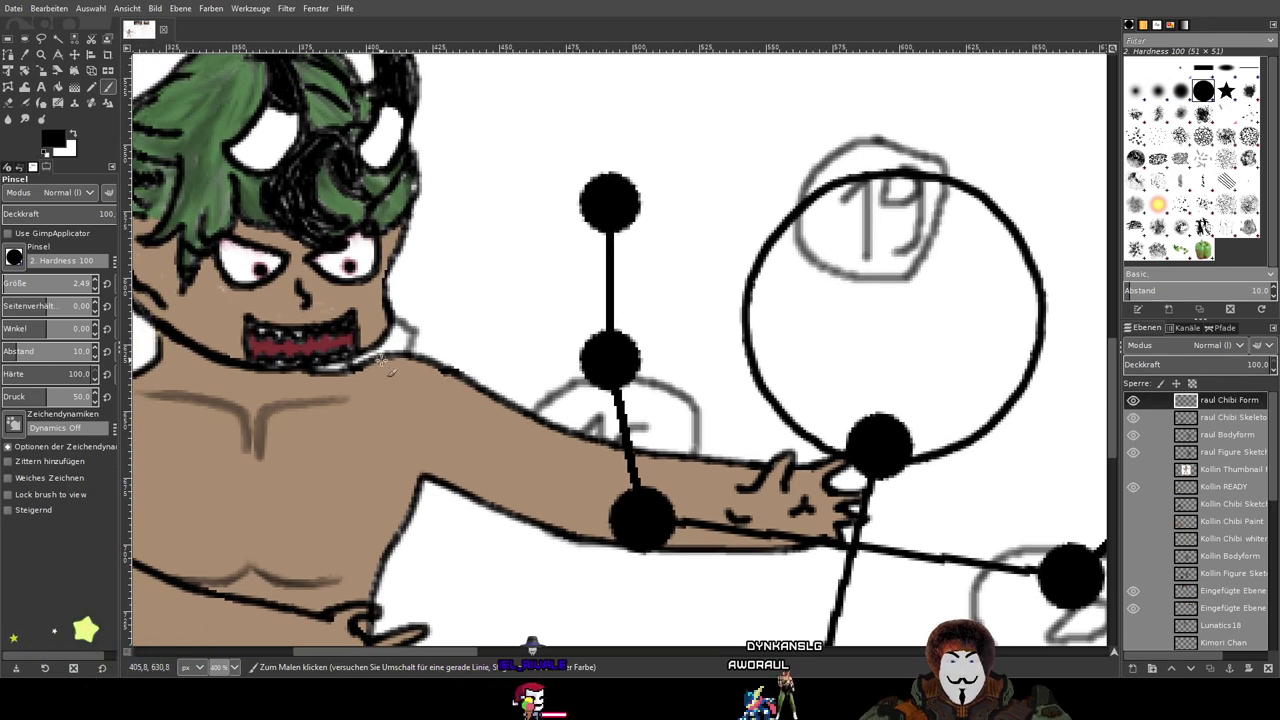
mouse_move(283, 346)
mouse_down()
mouse_move(311, 343)
mouse_move(294, 337)
mouse_up()
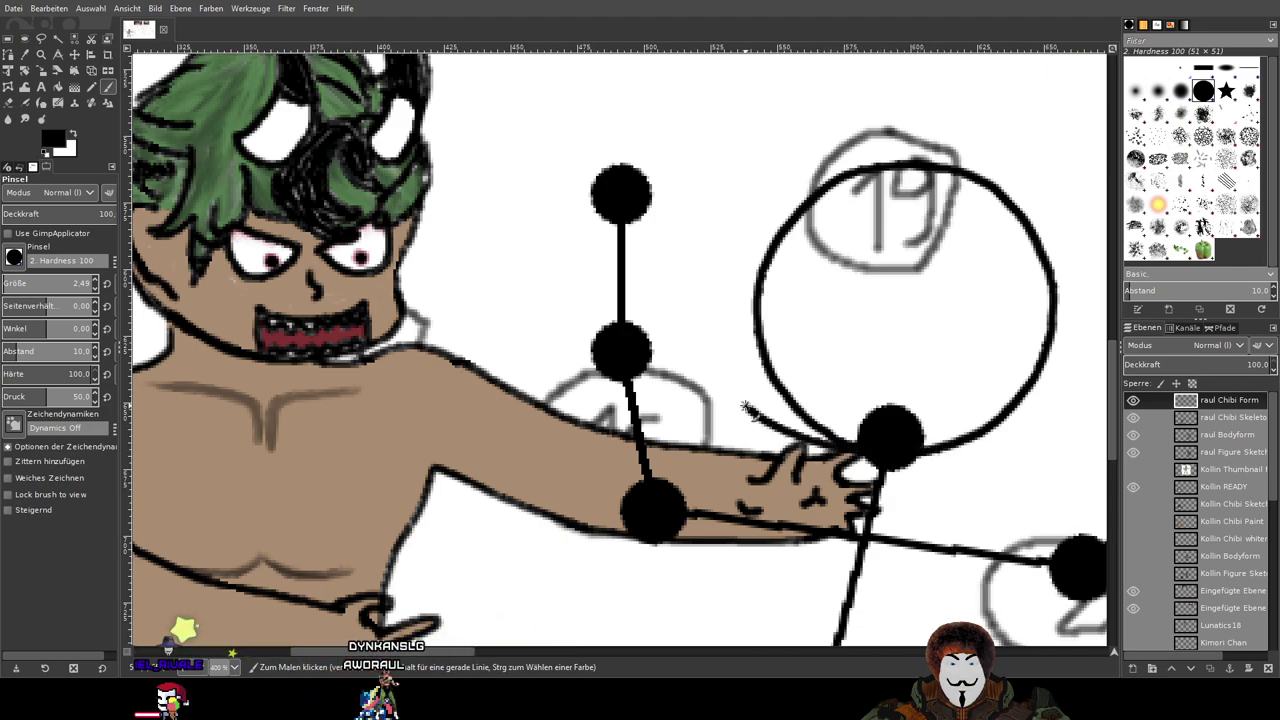
mouse_move(733, 393)
mouse_down()
mouse_move(755, 343)
mouse_move(845, 341)
mouse_move(948, 358)
mouse_move(997, 416)
mouse_up()
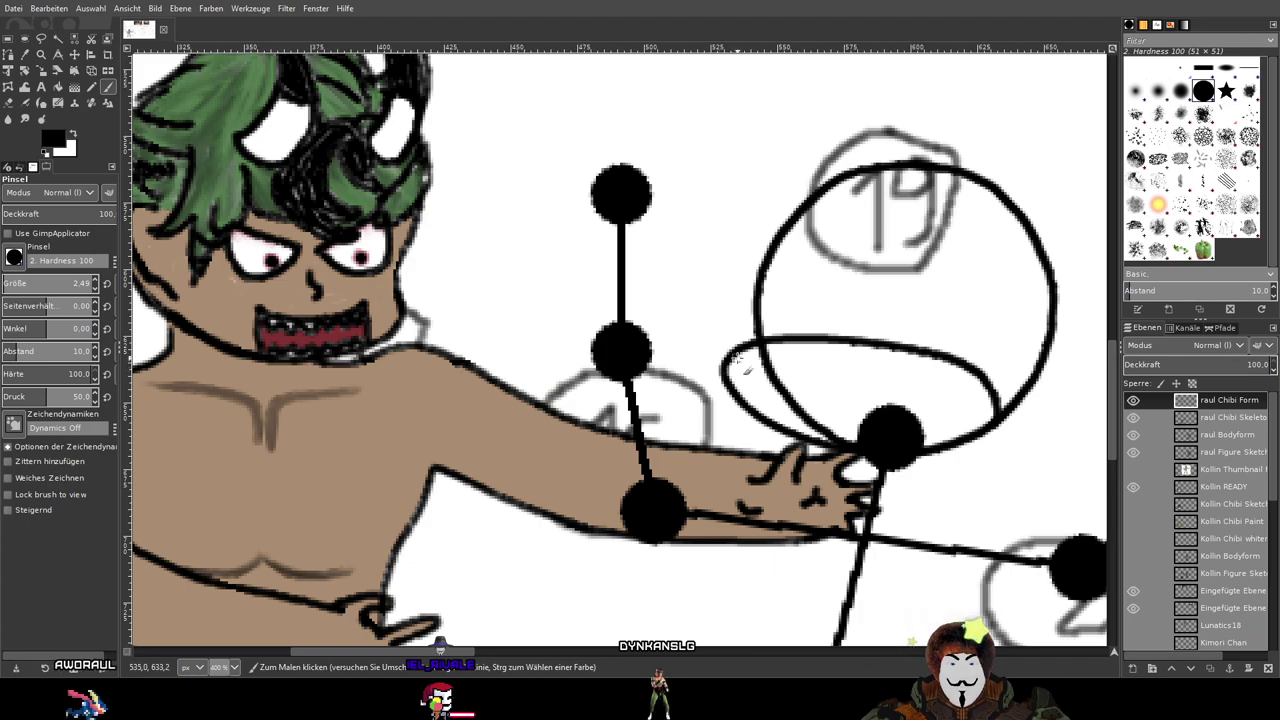
scroll(744, 328, up, 2)
scroll(744, 340, down, 3)
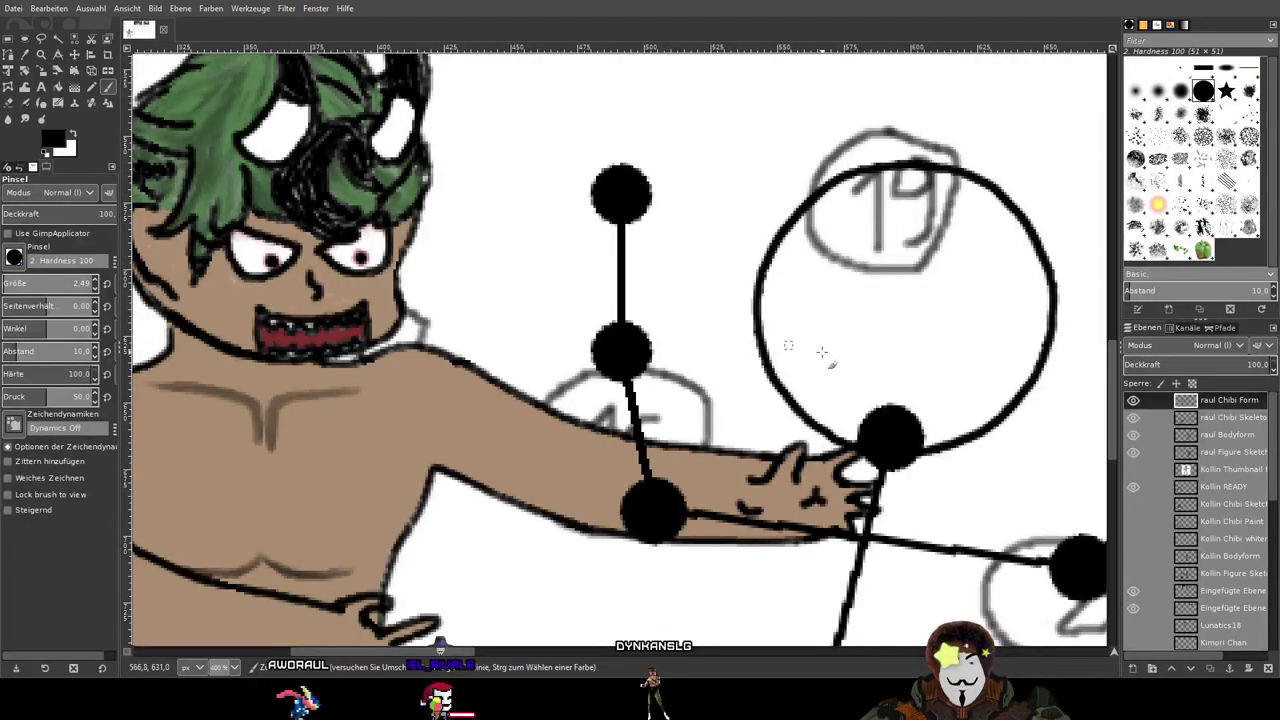
scroll(863, 366, up, 2)
drag(863, 387, 782, 361)
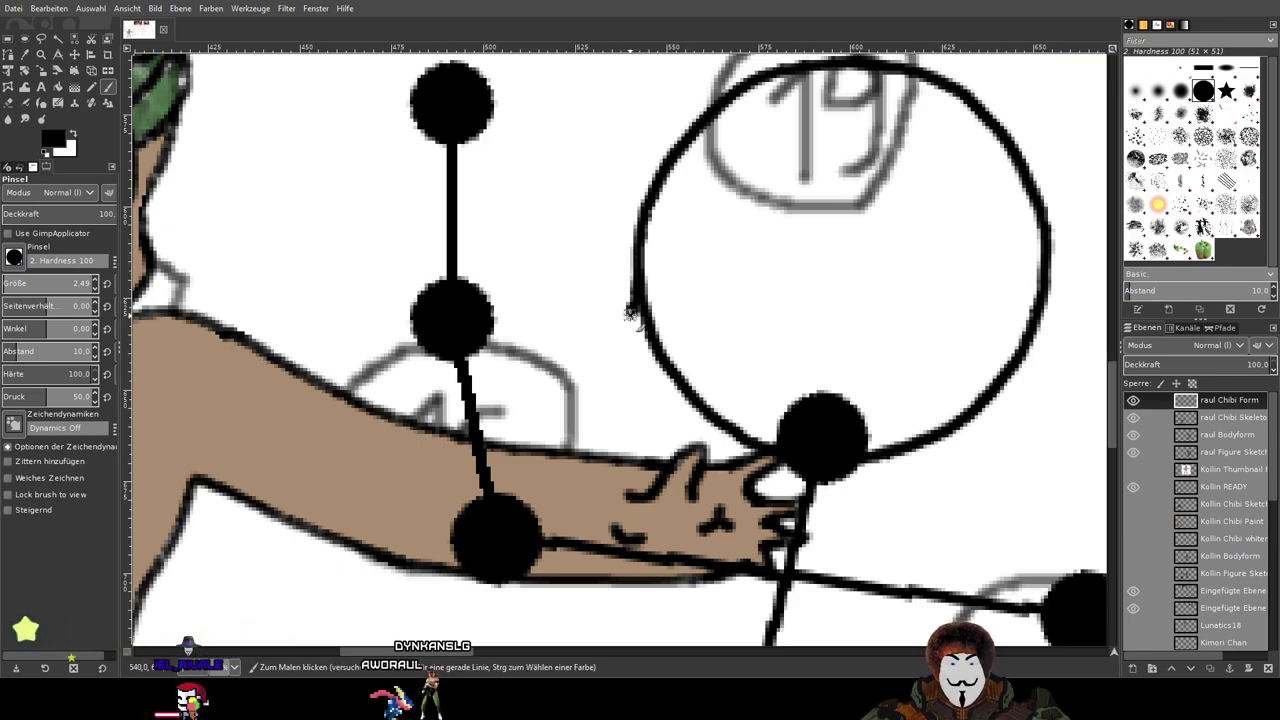
mouse_move(630, 312)
mouse_down()
mouse_move(600, 357)
mouse_move(603, 402)
mouse_move(626, 427)
mouse_move(705, 452)
mouse_up()
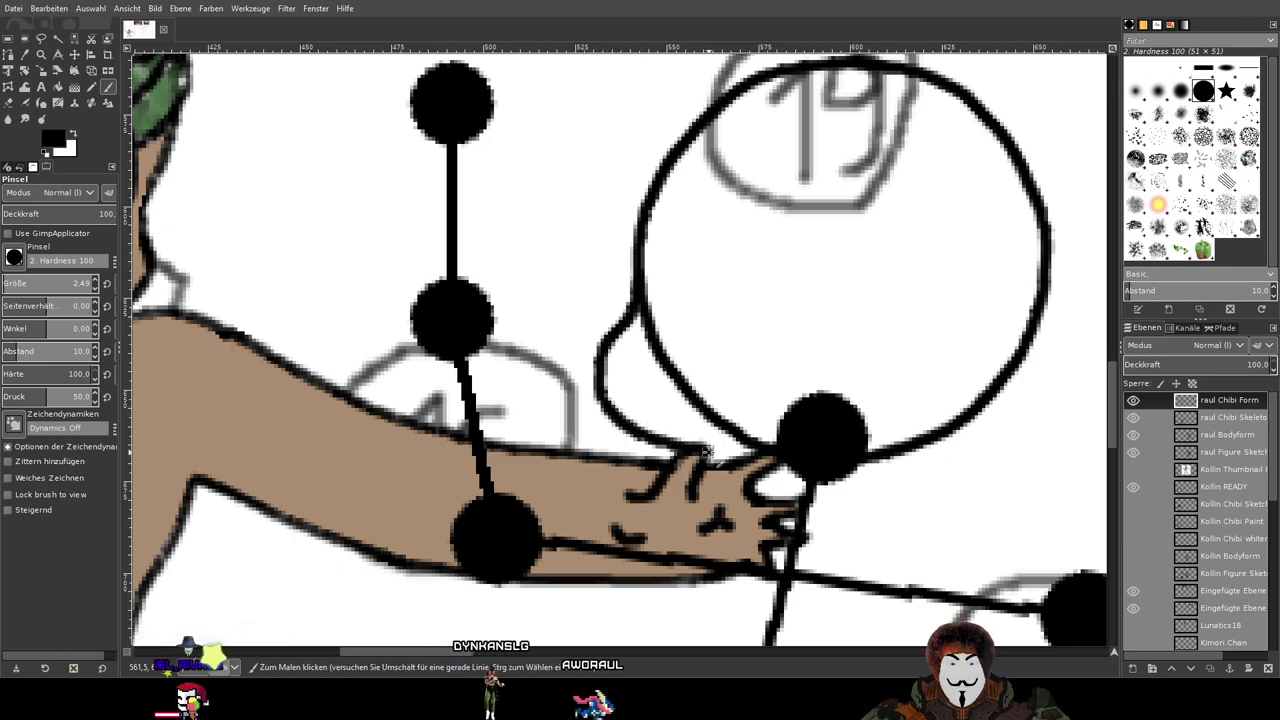
scroll(852, 402, down, 2)
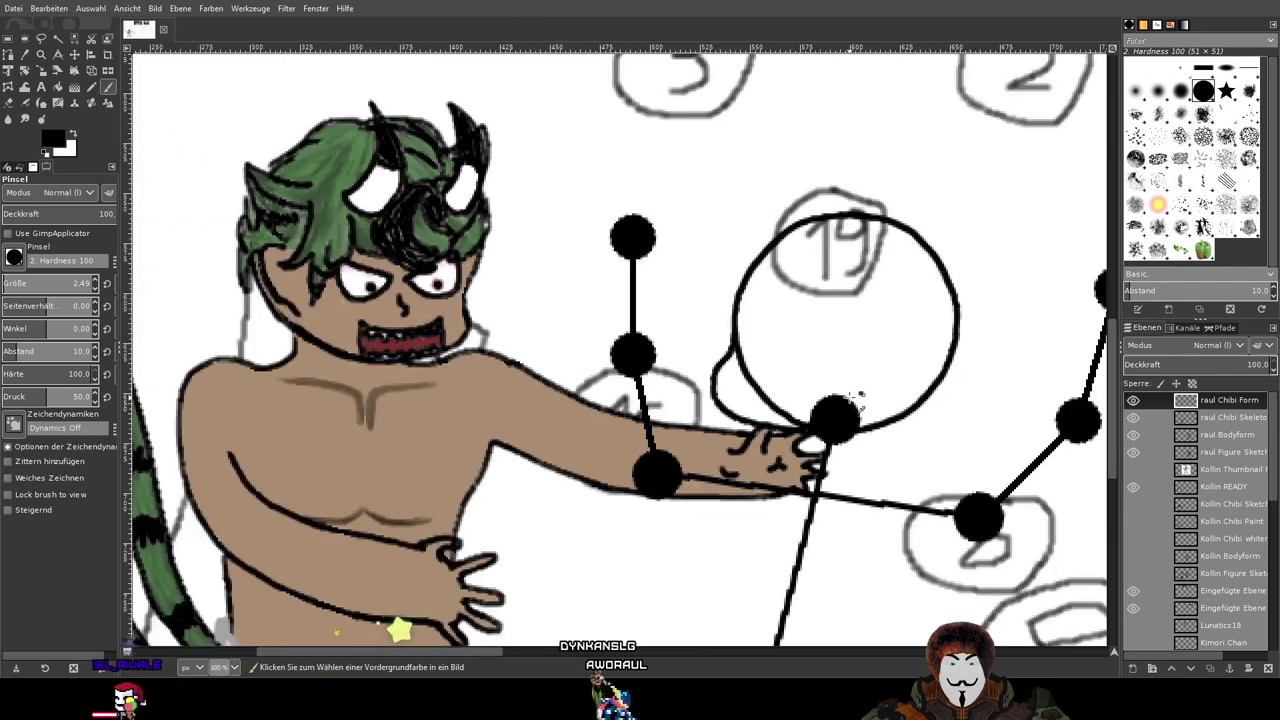
scroll(852, 400, up, 3)
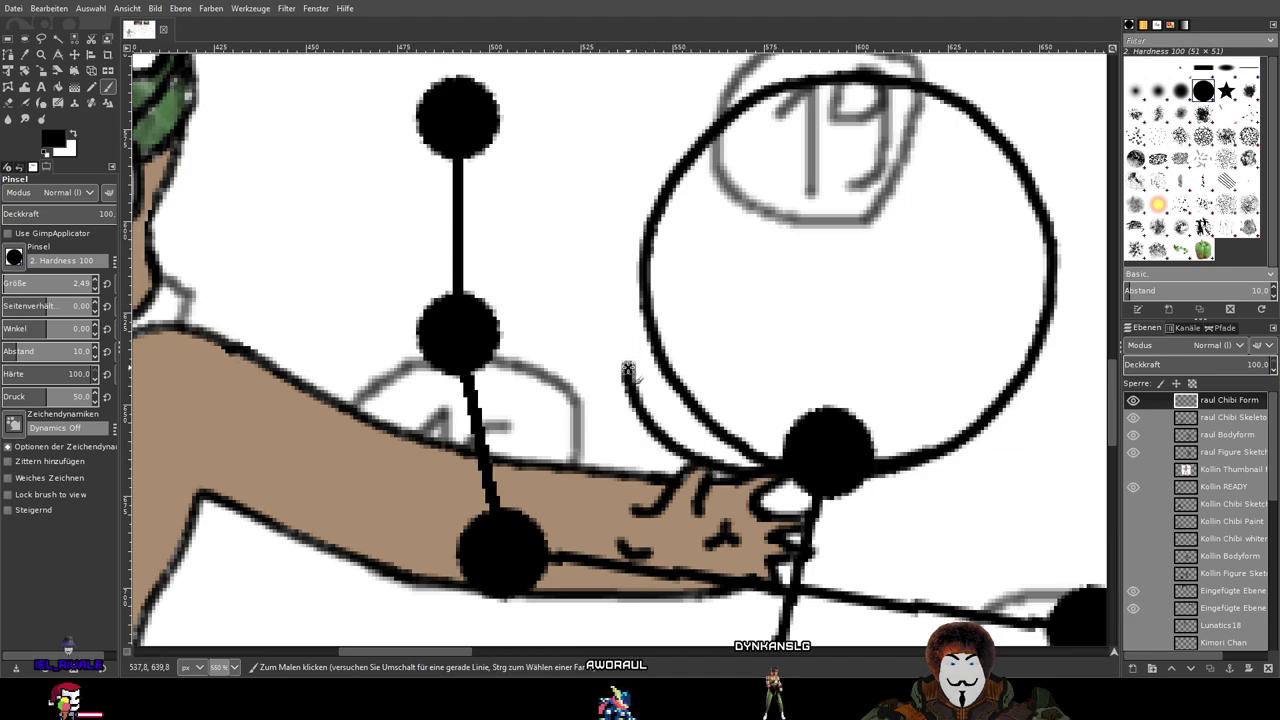
key(ctrl+z)
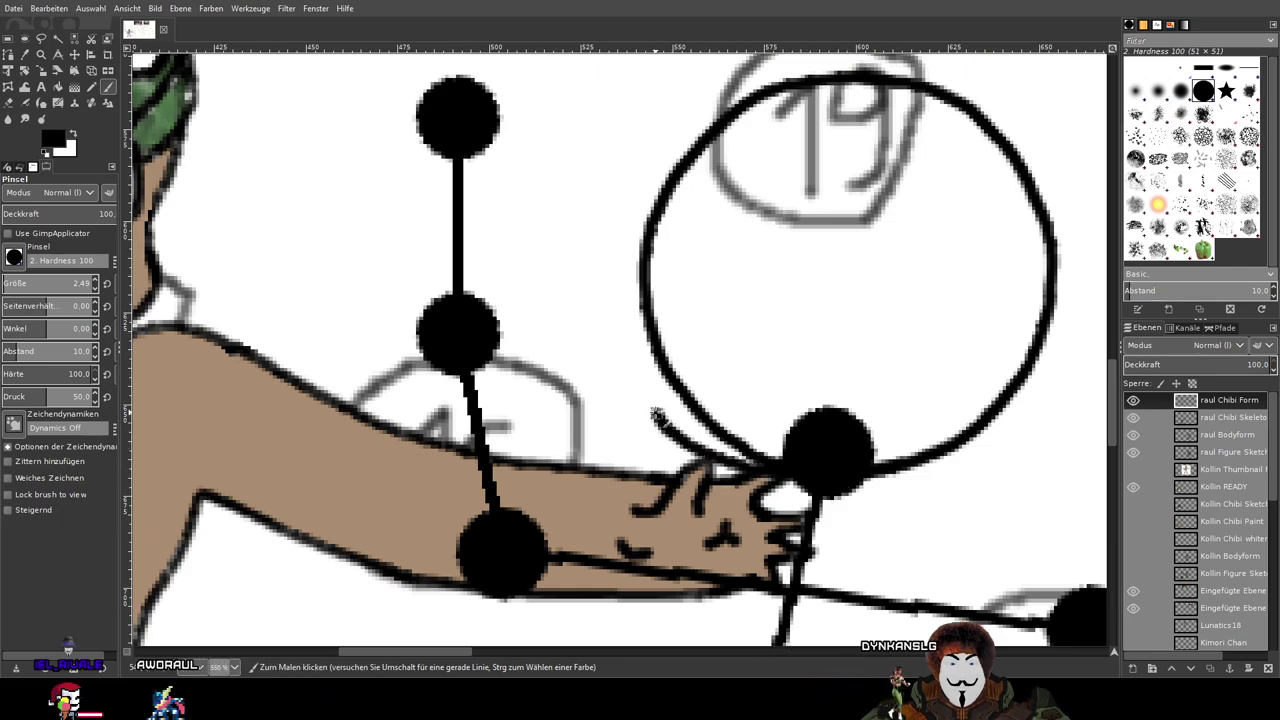
drag(659, 360, 674, 347)
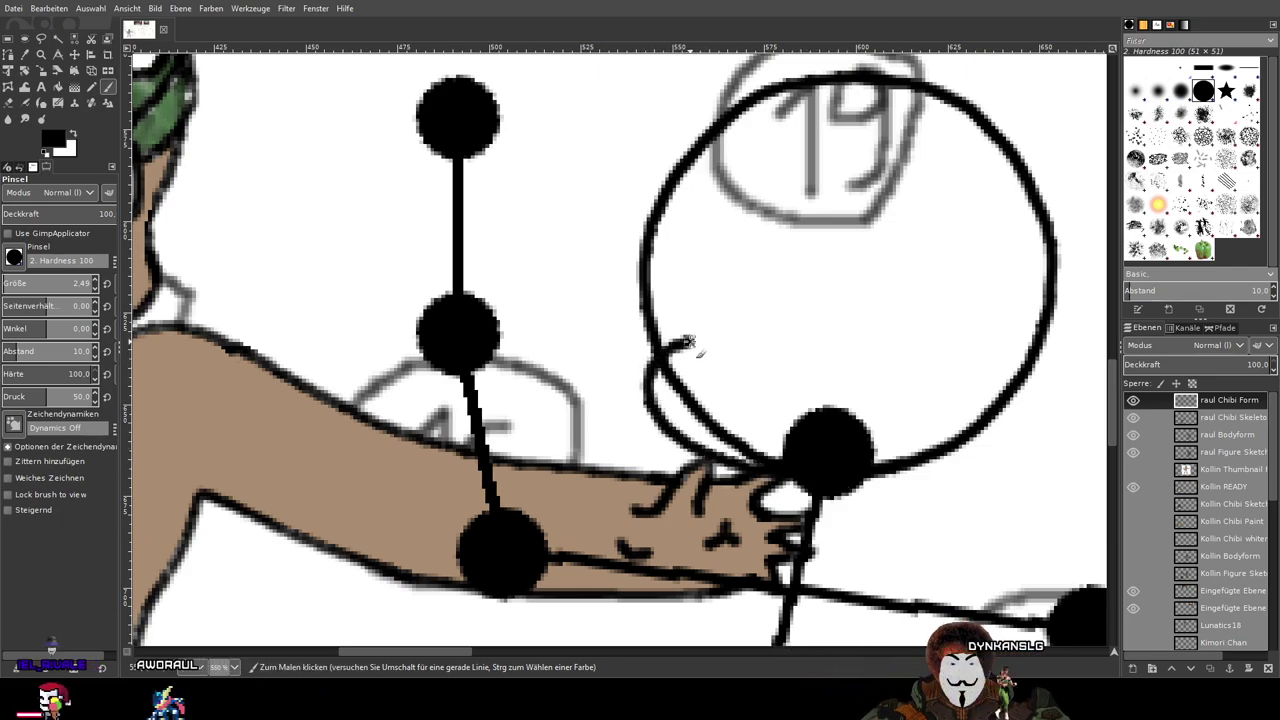
key(ctrl+z)
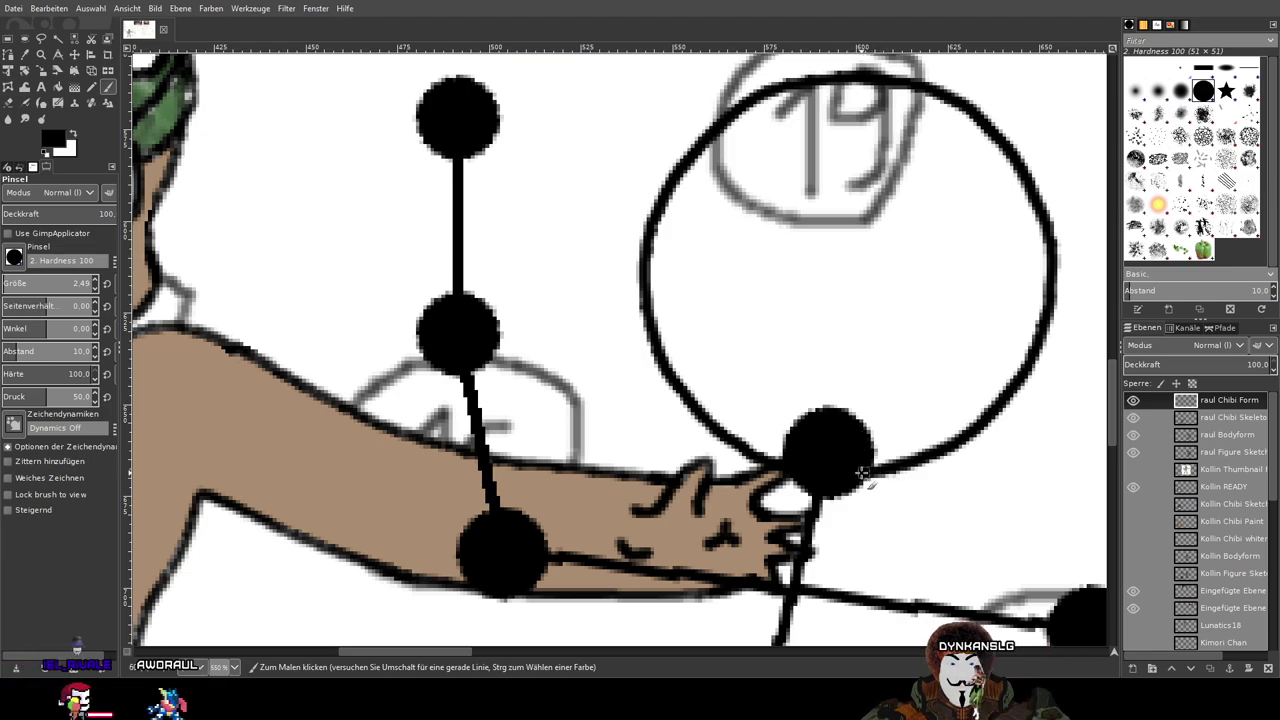
Step: Draw a jaw curve from the neck joint, bulging past the head circle's left side and arching back across its lower half
mouse_move(742, 462)
mouse_down()
mouse_move(683, 448)
mouse_move(622, 400)
mouse_up()
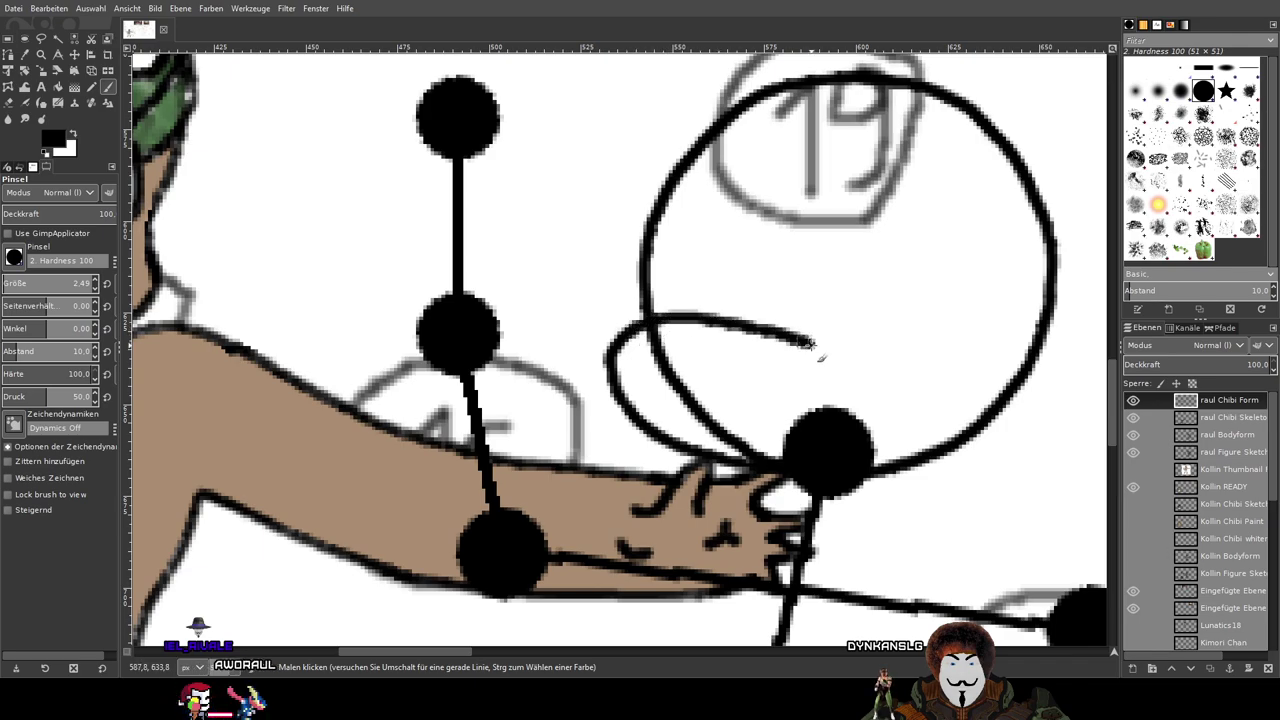
scroll(930, 452, down, 2)
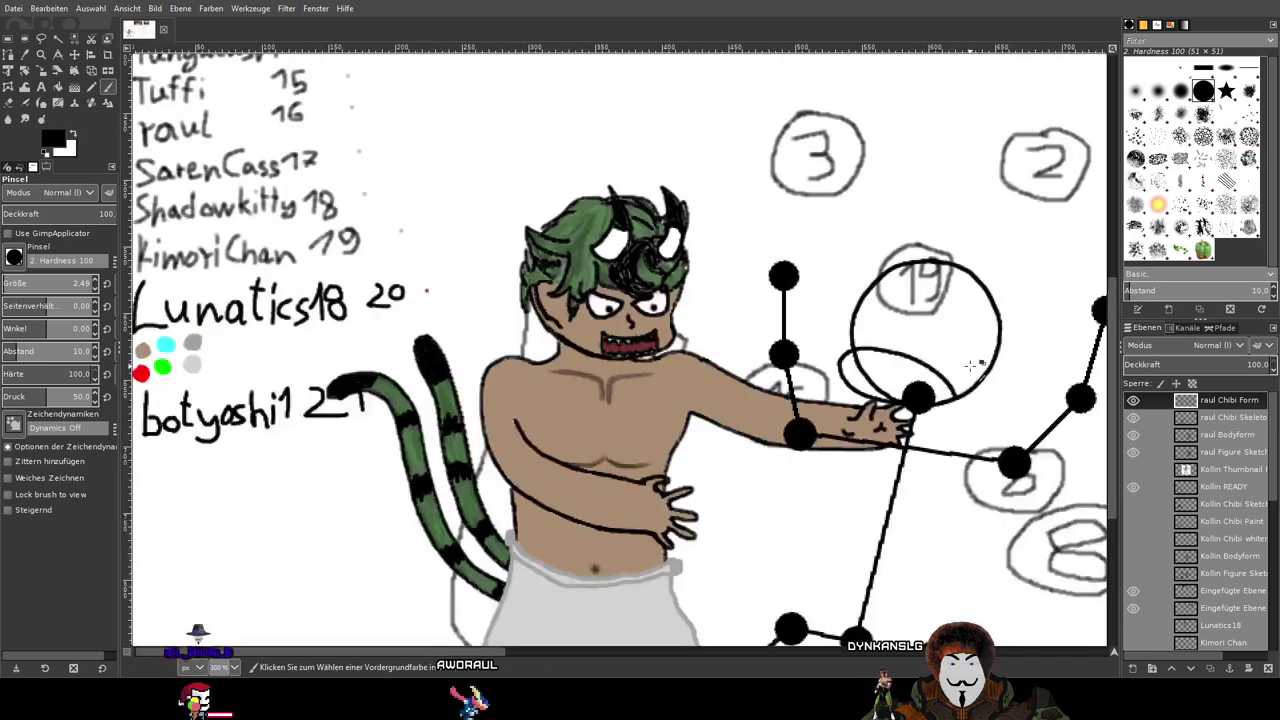
scroll(866, 350, up, 4)
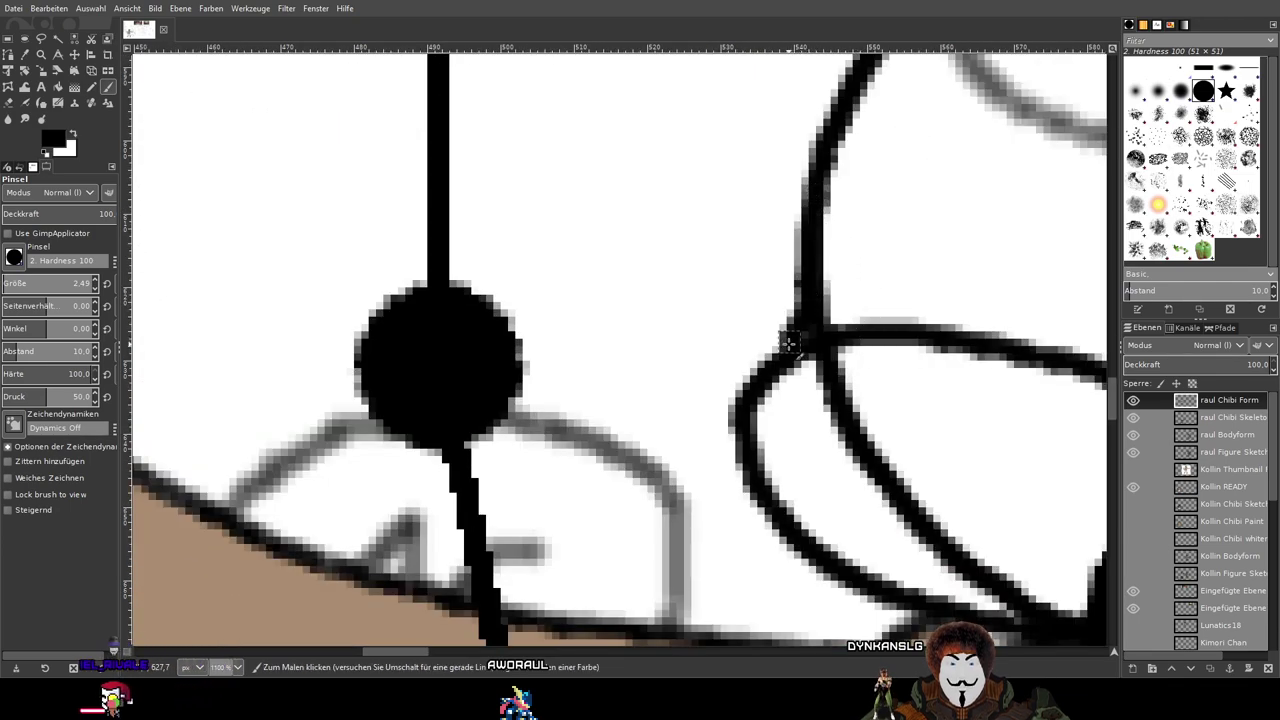
scroll(962, 316, down, 4)
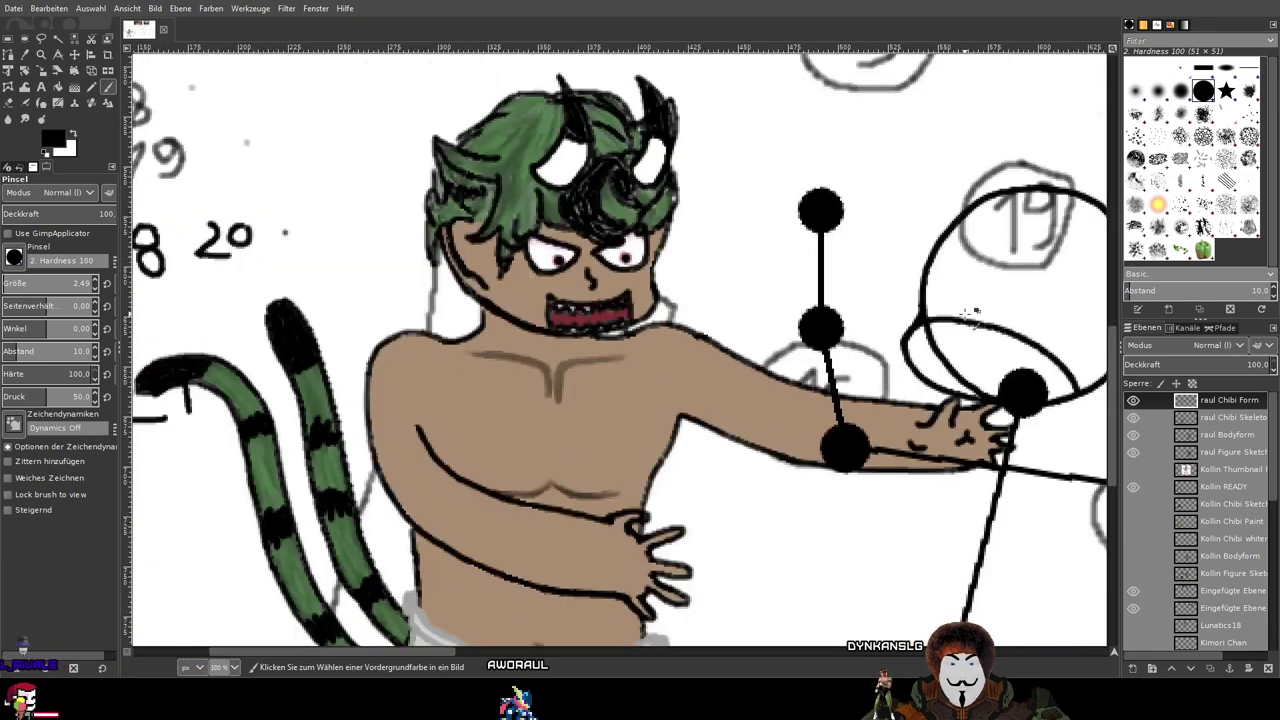
scroll(955, 292, up, 4)
scroll(951, 288, down, 4)
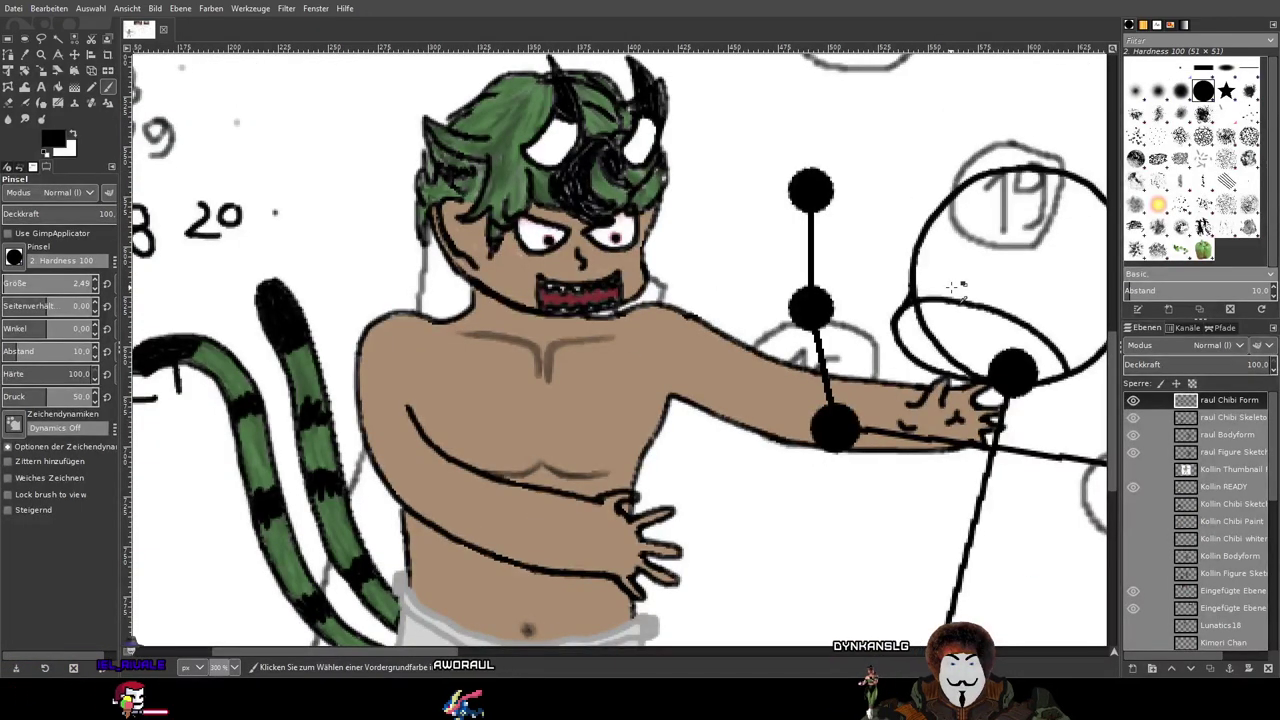
drag(992, 277, 763, 259)
scroll(763, 259, up, 2)
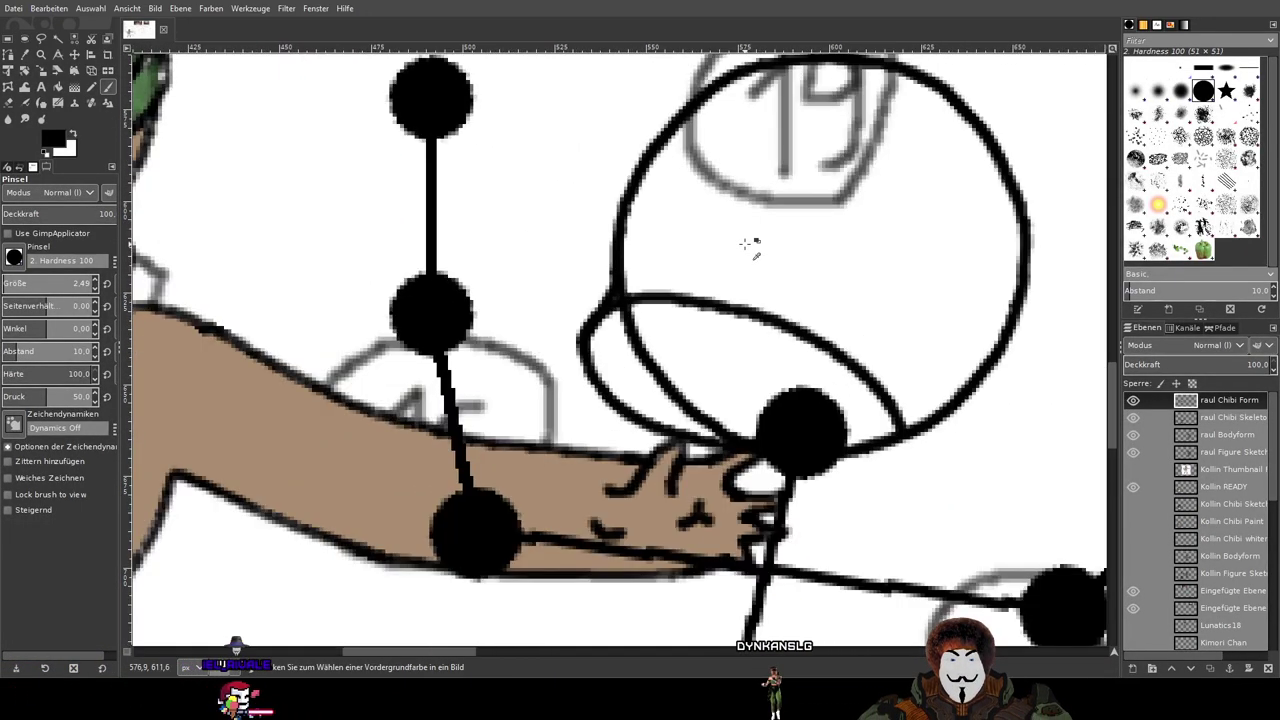
Step: Erase the middle of the arch that crosses the inside of the chibi head
key(shift+e)
scroll(751, 249, up, 1)
scroll(825, 328, up, 1)
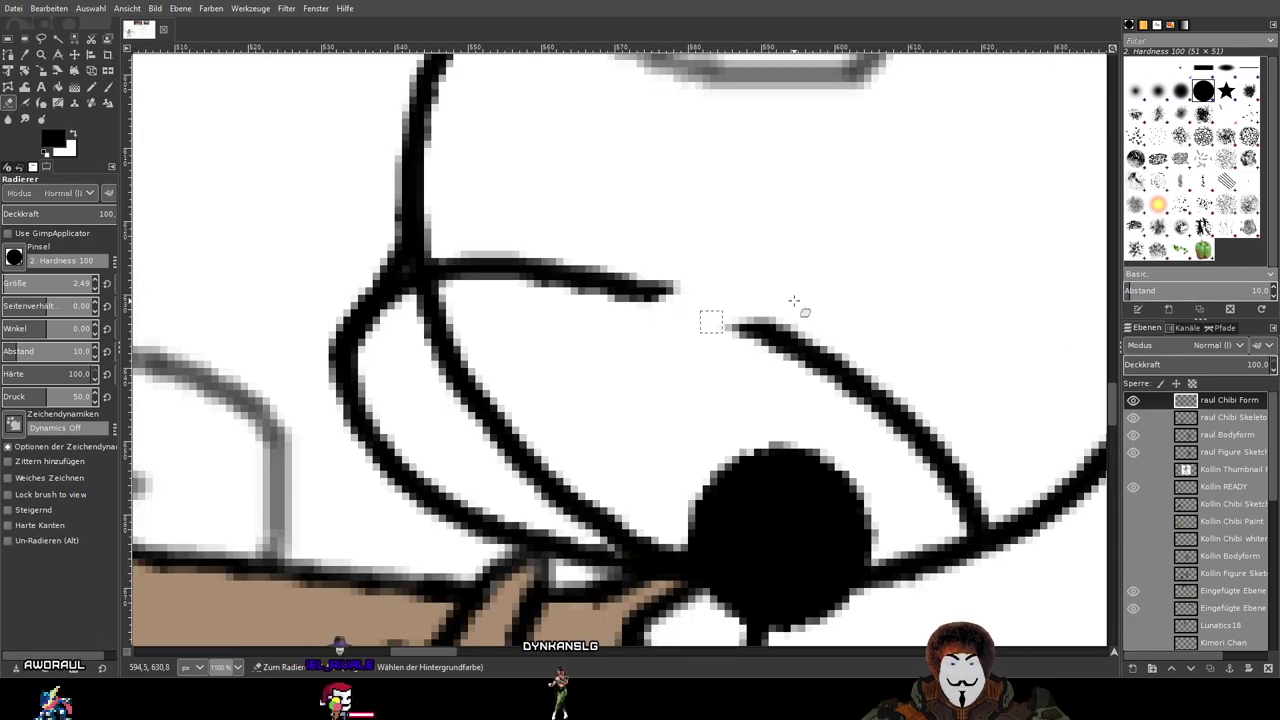
drag(793, 300, 860, 310)
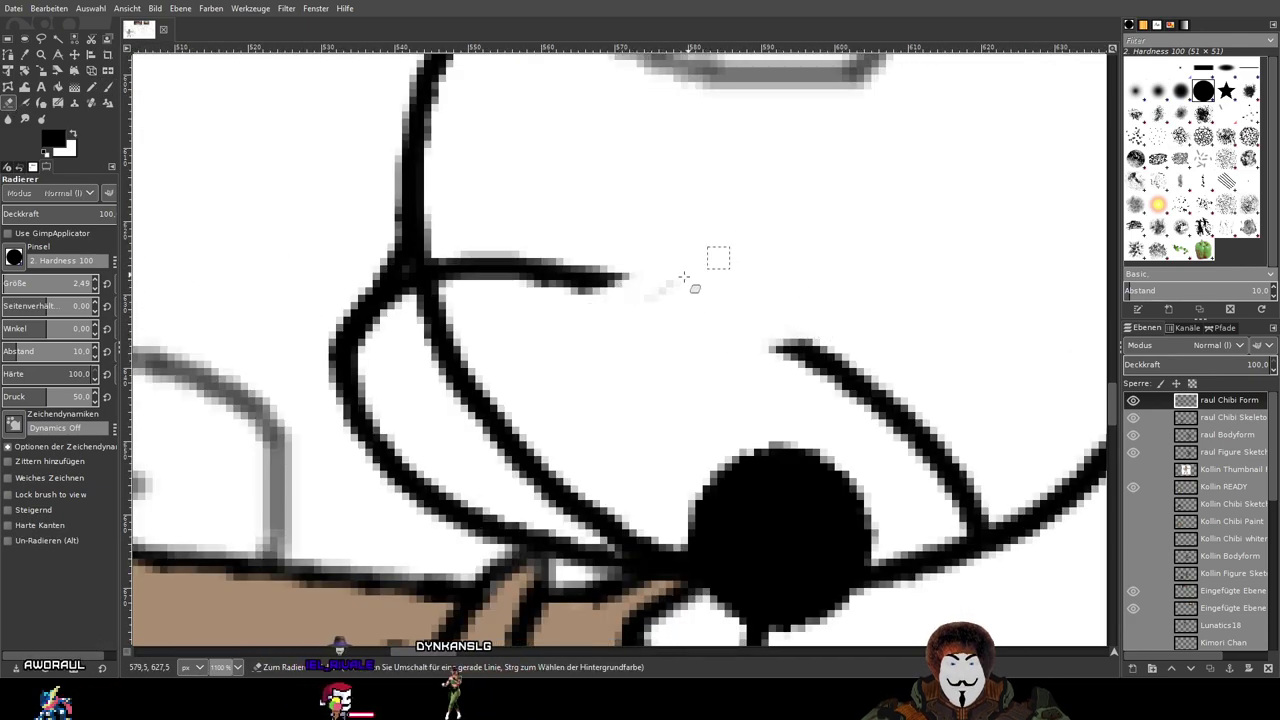
mouse_move(679, 280)
mouse_down()
mouse_move(648, 236)
mouse_move(610, 302)
mouse_up()
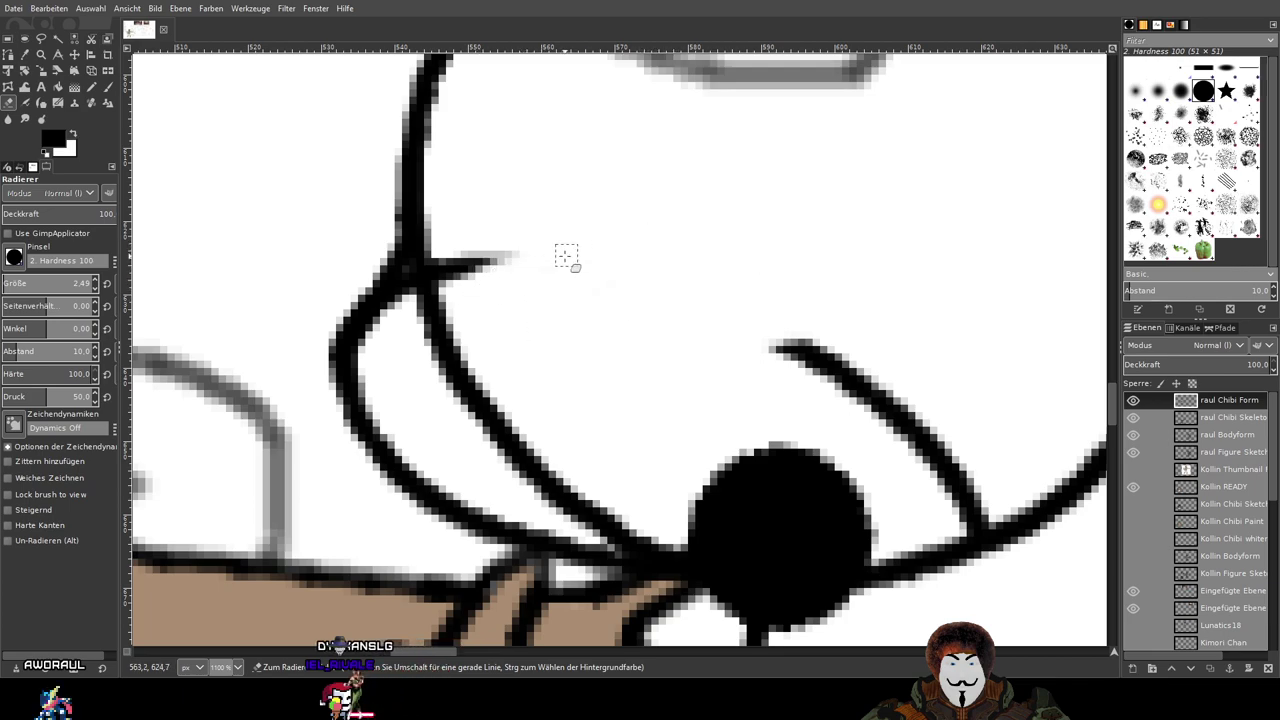
Step: Erase the arch's left end and the upper part of the circle arc enclosed by the cheek bulge
scroll(560, 255, left, 1)
scroll(600, 240, up, 1)
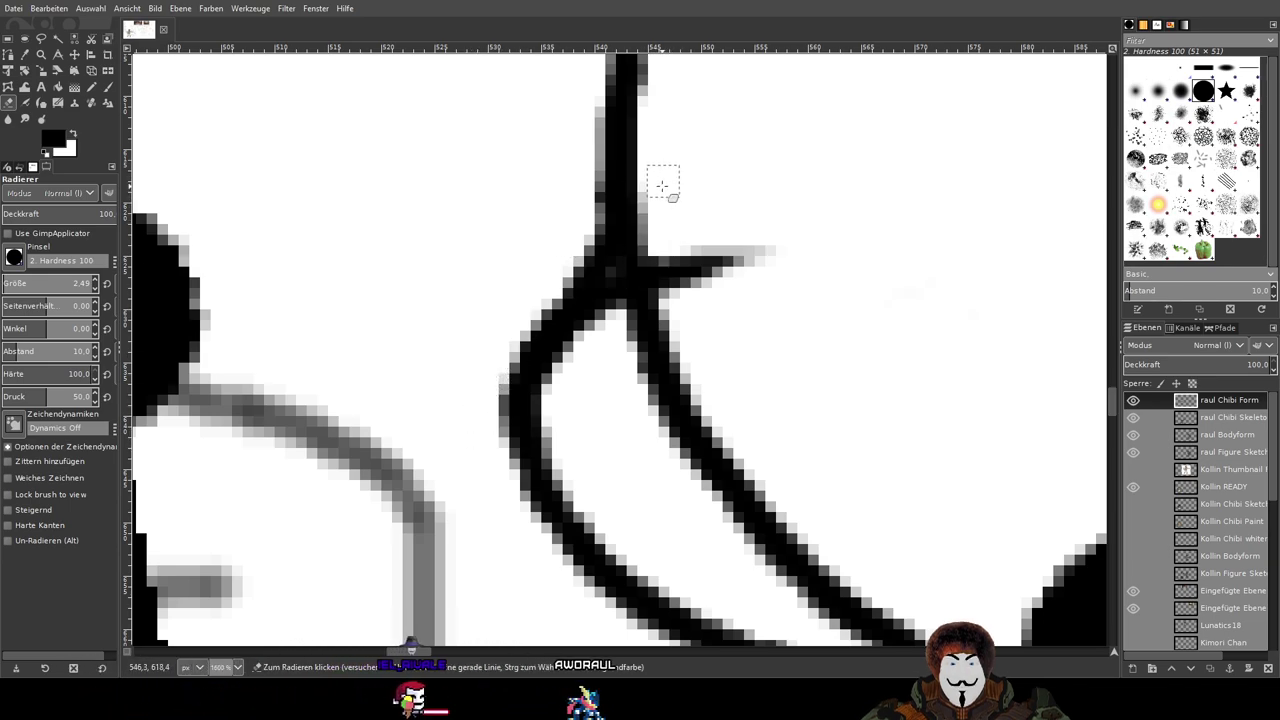
mouse_move(662, 186)
mouse_down()
mouse_move(631, 299)
mouse_move(591, 366)
mouse_move(644, 266)
mouse_move(668, 172)
mouse_move(660, 236)
mouse_move(706, 256)
mouse_move(700, 296)
mouse_move(681, 252)
mouse_move(644, 367)
mouse_move(651, 316)
mouse_move(636, 344)
mouse_move(705, 488)
mouse_move(673, 432)
mouse_up()
drag(919, 505, 754, 238)
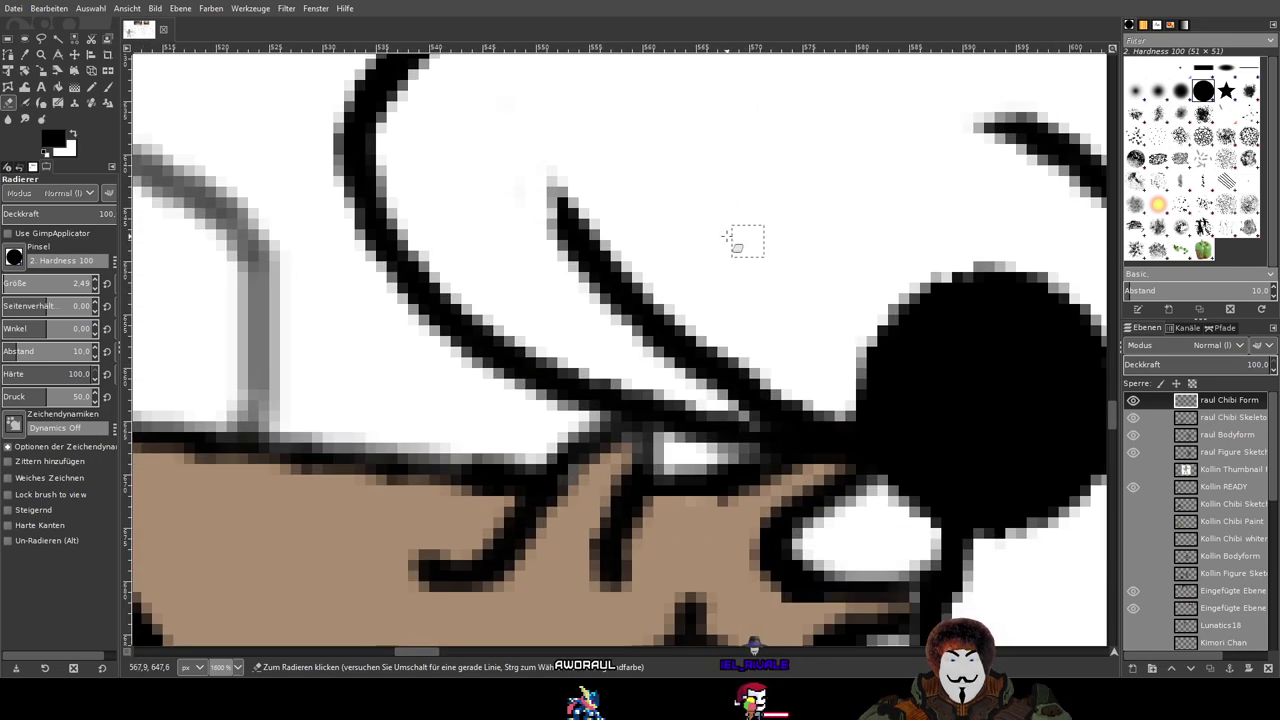
drag(588, 190, 566, 194)
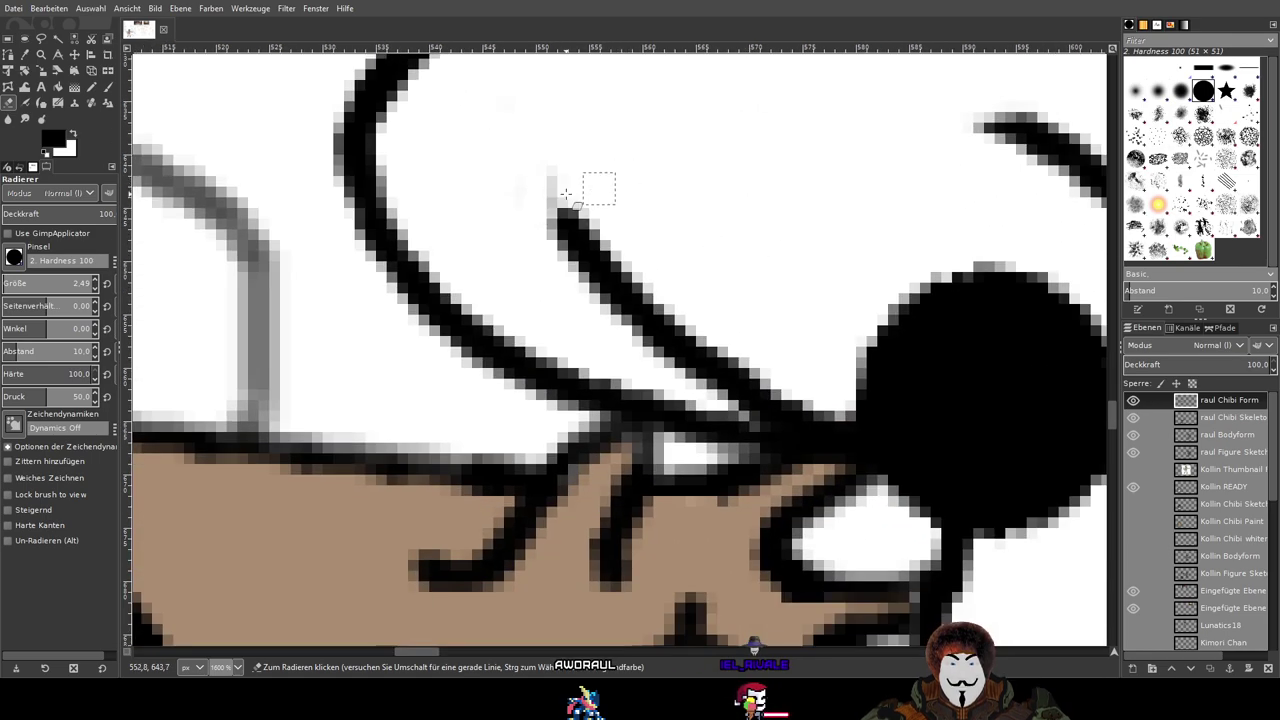
Step: Hide the raul Chibi Skeleton layer and erase the arch's remaining right end inside the head
click(1133, 417)
scroll(597, 282, down, 1)
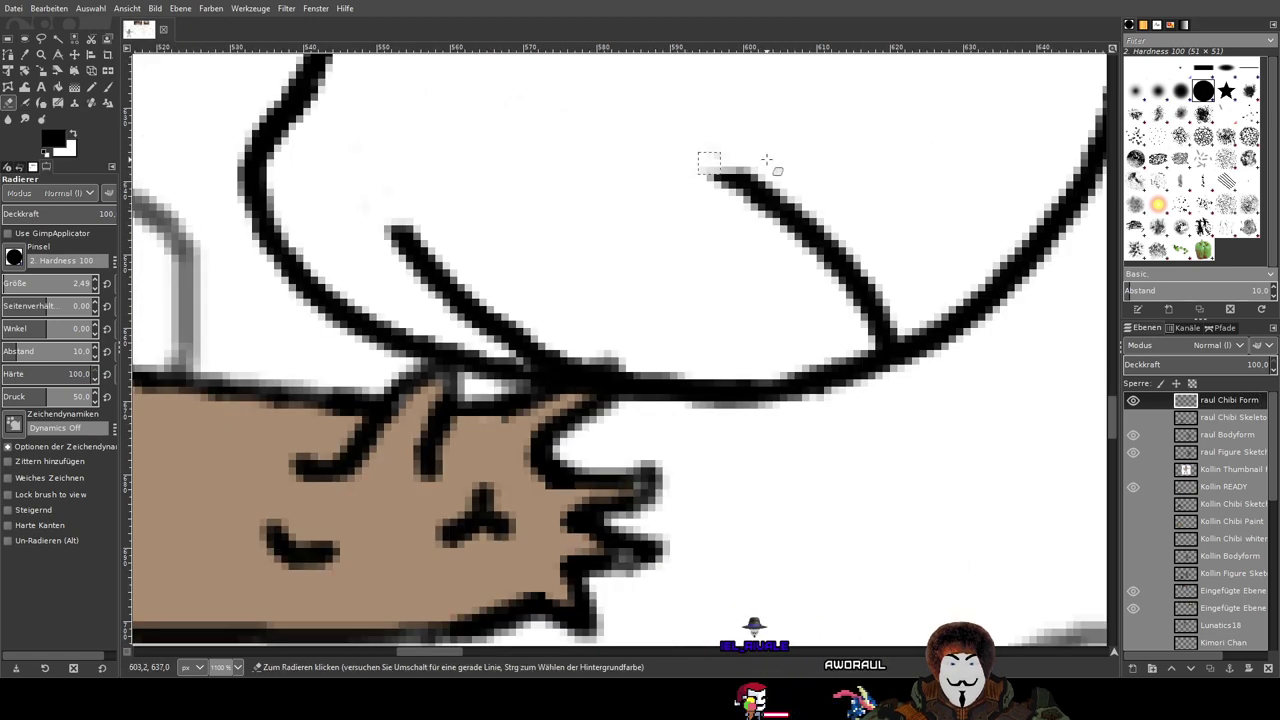
drag(708, 165, 628, 204)
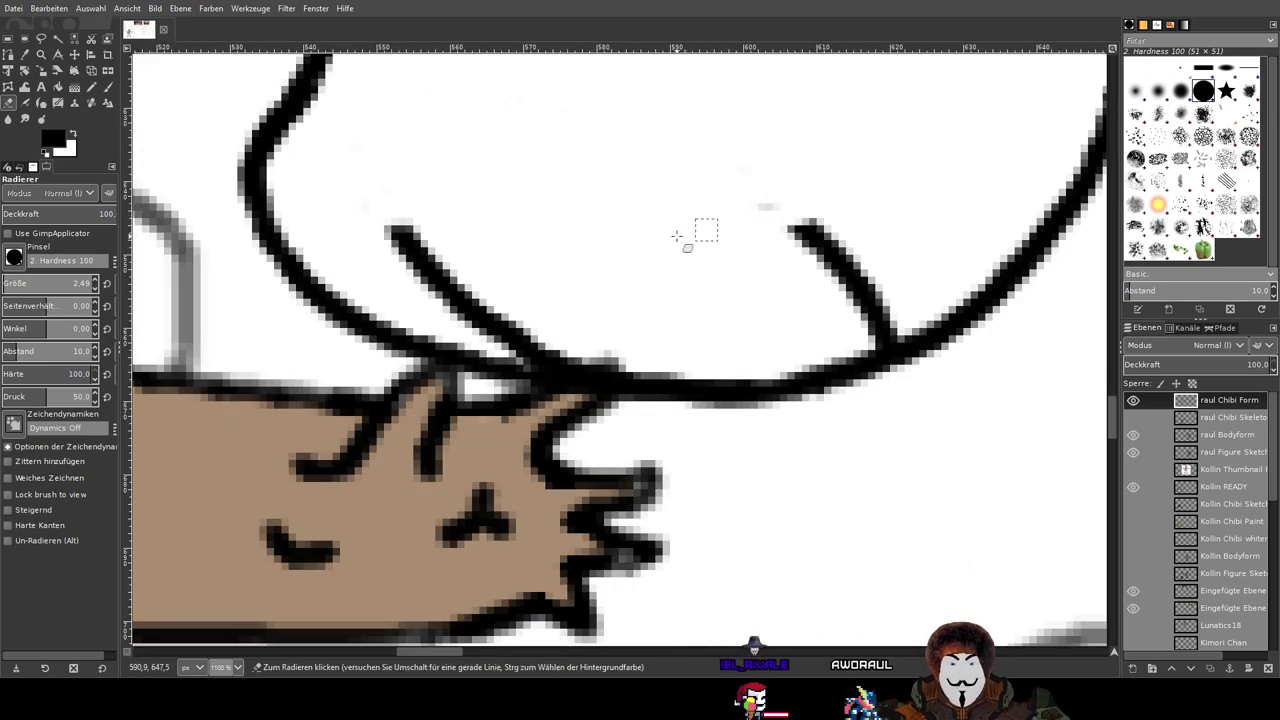
mouse_move(784, 218)
mouse_down()
mouse_move(932, 229)
mouse_move(824, 268)
mouse_move(852, 290)
mouse_move(886, 288)
mouse_up()
scroll(887, 294, up, 3)
mouse_move(694, 210)
mouse_down()
mouse_move(738, 254)
mouse_move(713, 309)
mouse_move(756, 344)
mouse_move(739, 395)
mouse_move(882, 343)
mouse_move(873, 349)
mouse_move(902, 360)
mouse_move(774, 413)
mouse_move(944, 340)
mouse_move(815, 395)
mouse_move(907, 366)
mouse_move(876, 375)
mouse_up()
scroll(783, 276, down, 2)
scroll(781, 275, down, 2)
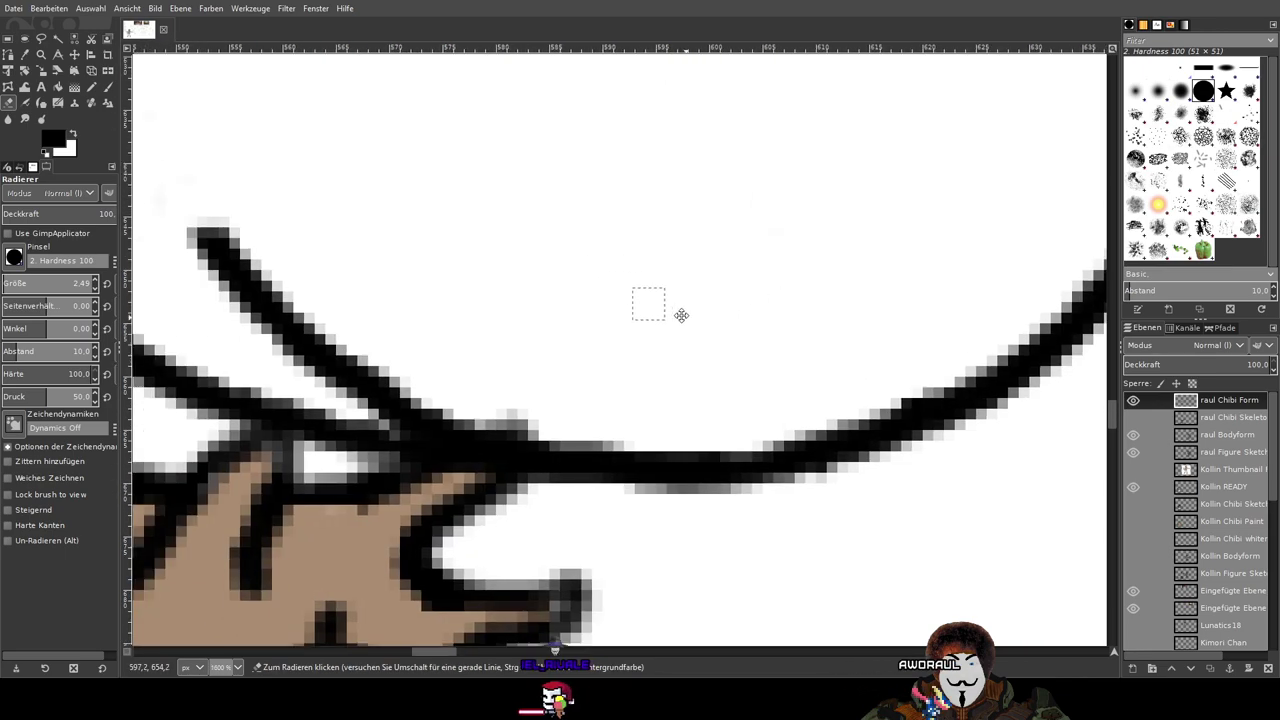
Step: Erase the rest of the inner circle arc down to the chin, hiding the Kollin READY layer to clean up the chin line
scroll(680, 314, up, 2)
mouse_move(492, 262)
mouse_down()
mouse_move(523, 280)
mouse_move(491, 251)
mouse_move(603, 303)
mouse_move(600, 343)
mouse_move(557, 364)
mouse_move(684, 420)
mouse_up()
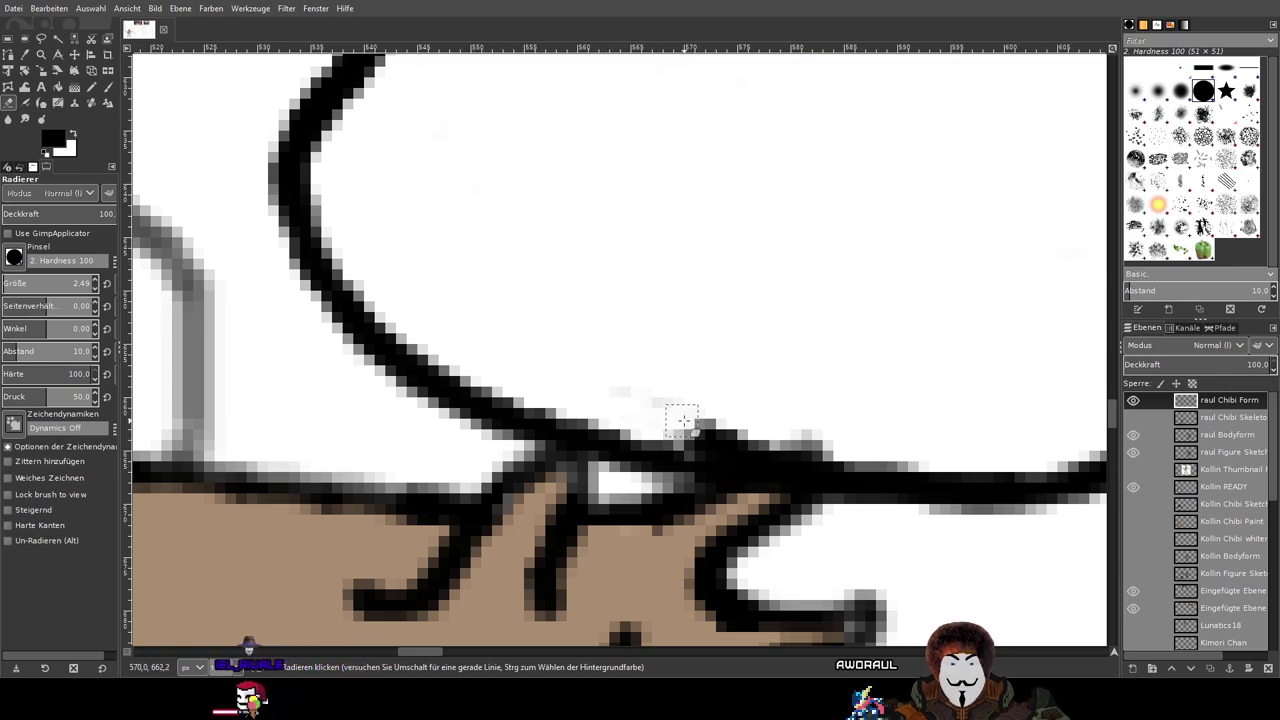
drag(823, 408, 616, 255)
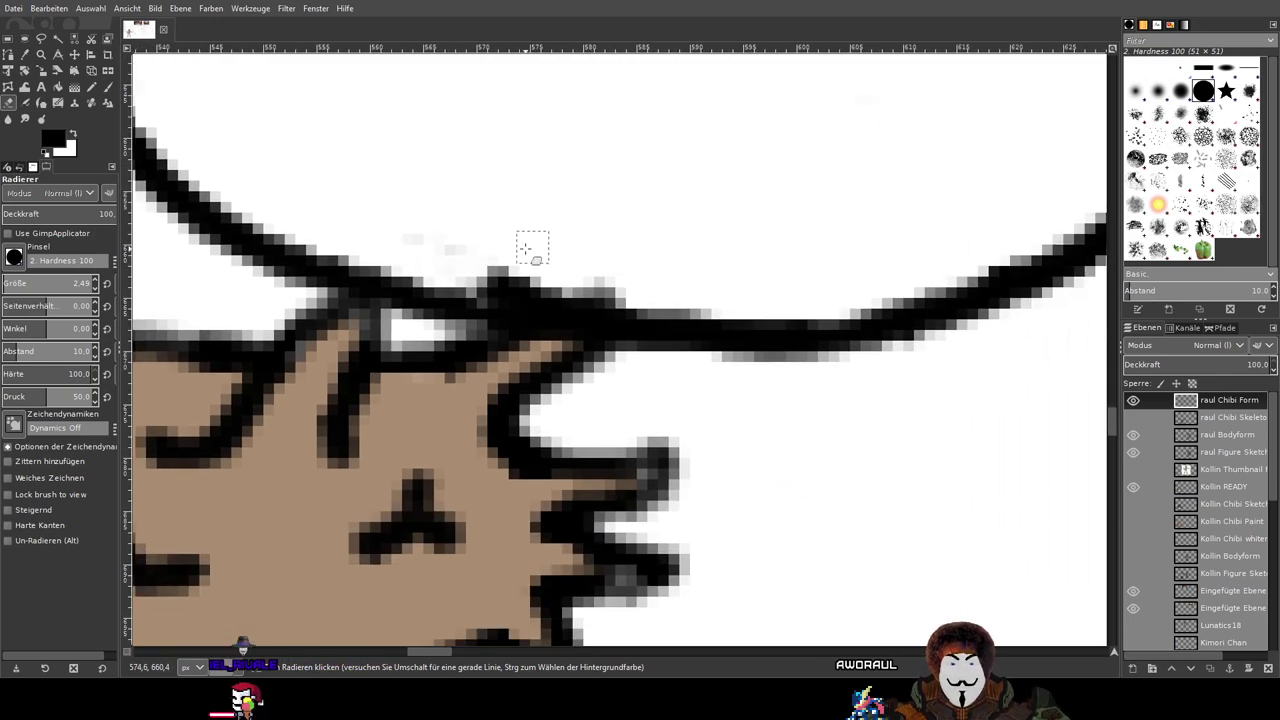
click(1133, 488)
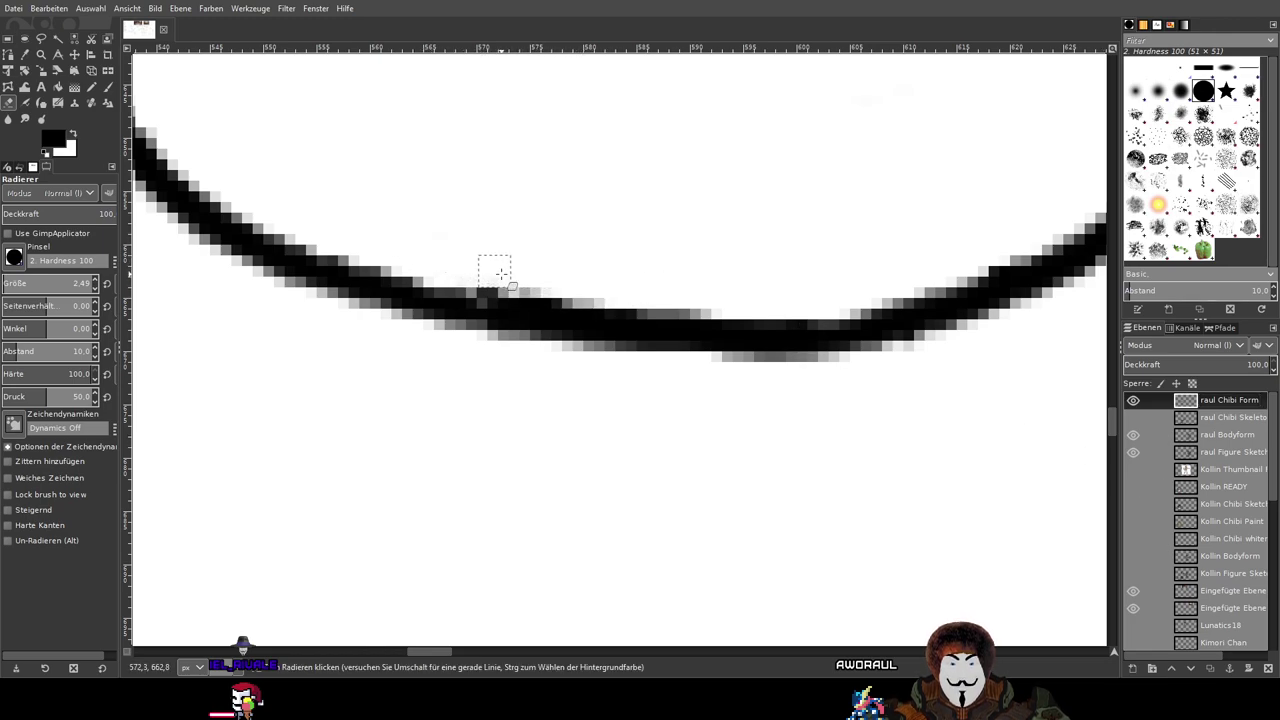
scroll(705, 263, down, 4)
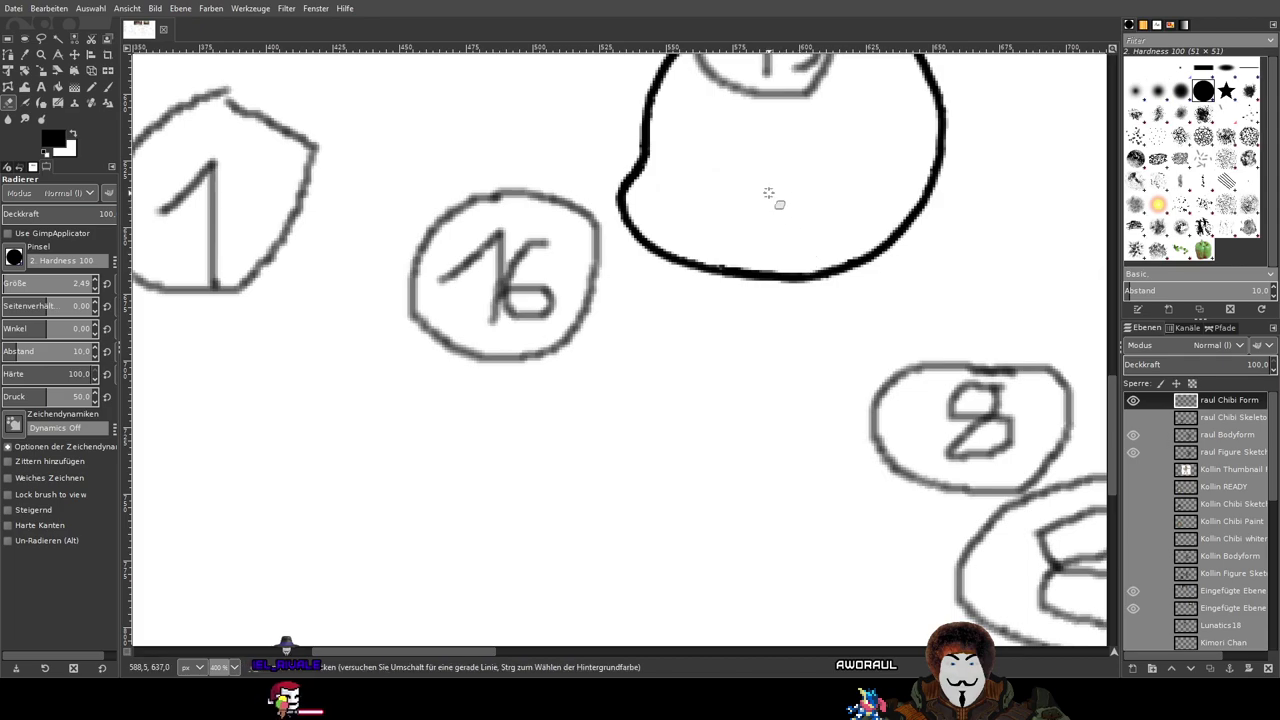
Step: Trim the outer edge of the head's left cheek bulge with the Eraser, and switch back to the Paintbrush
drag(771, 194, 803, 403)
scroll(677, 420, up, 3)
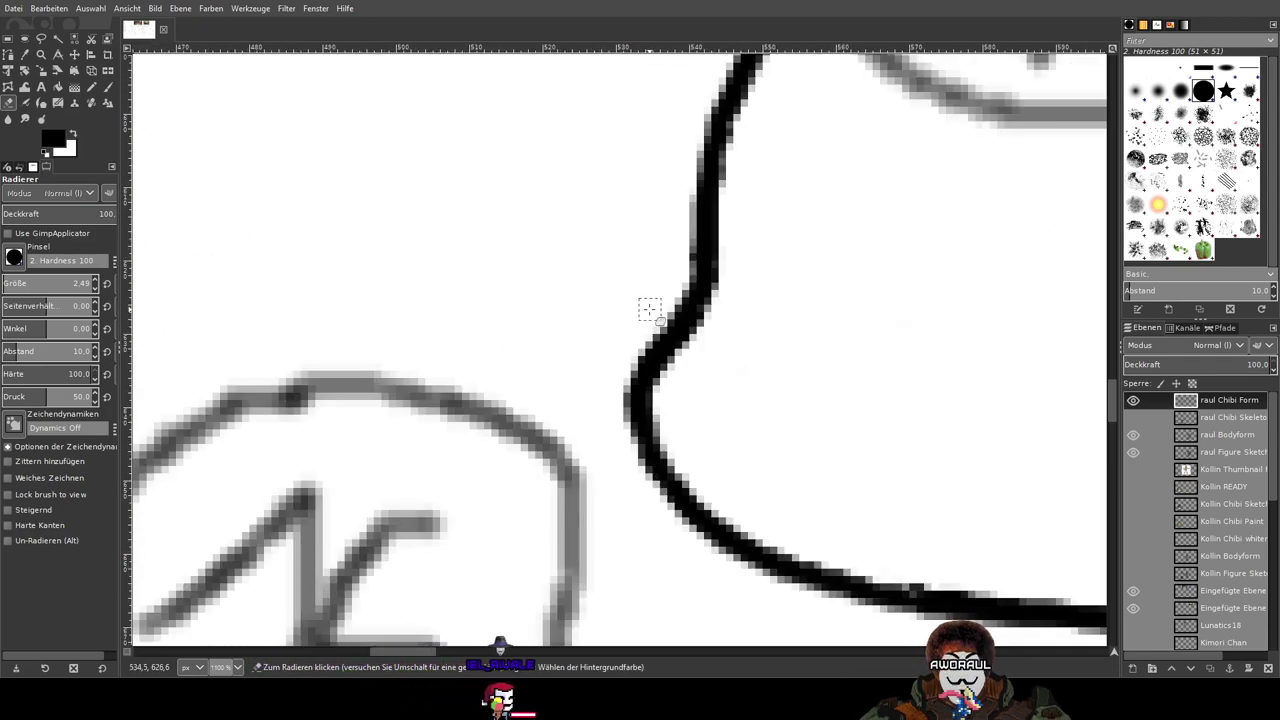
scroll(625, 435, down, 5)
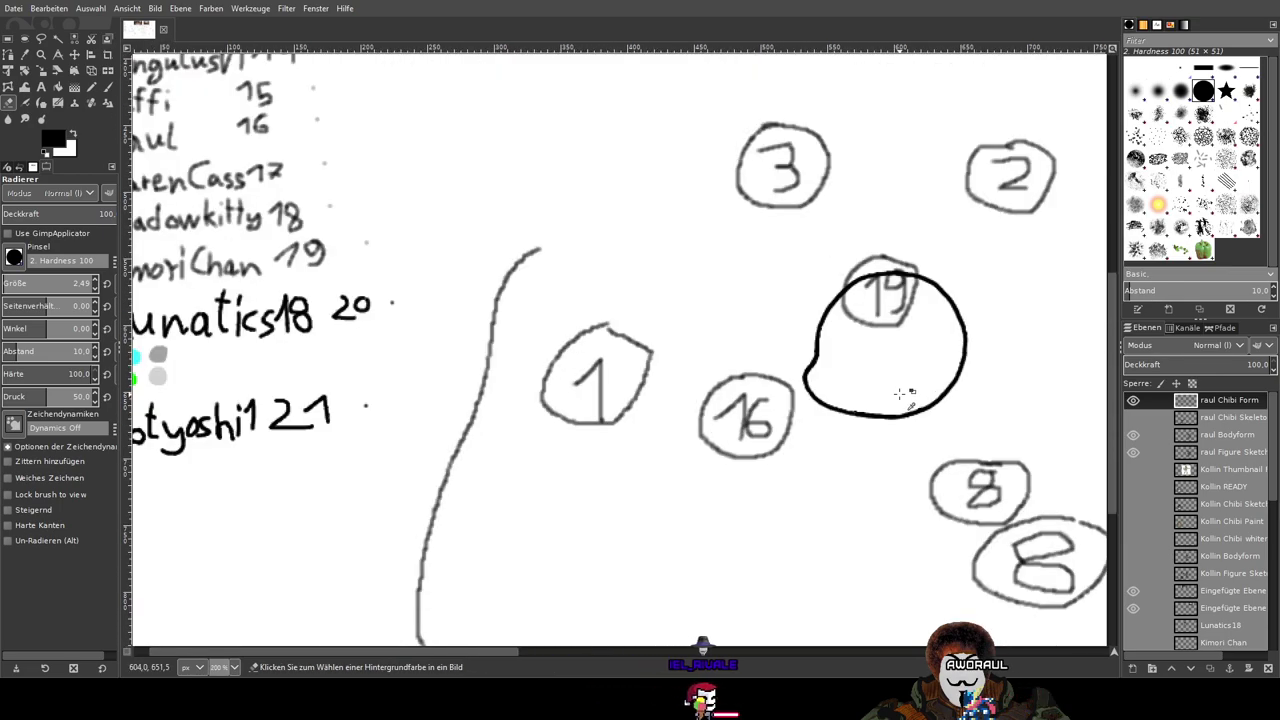
scroll(900, 393, up, 4)
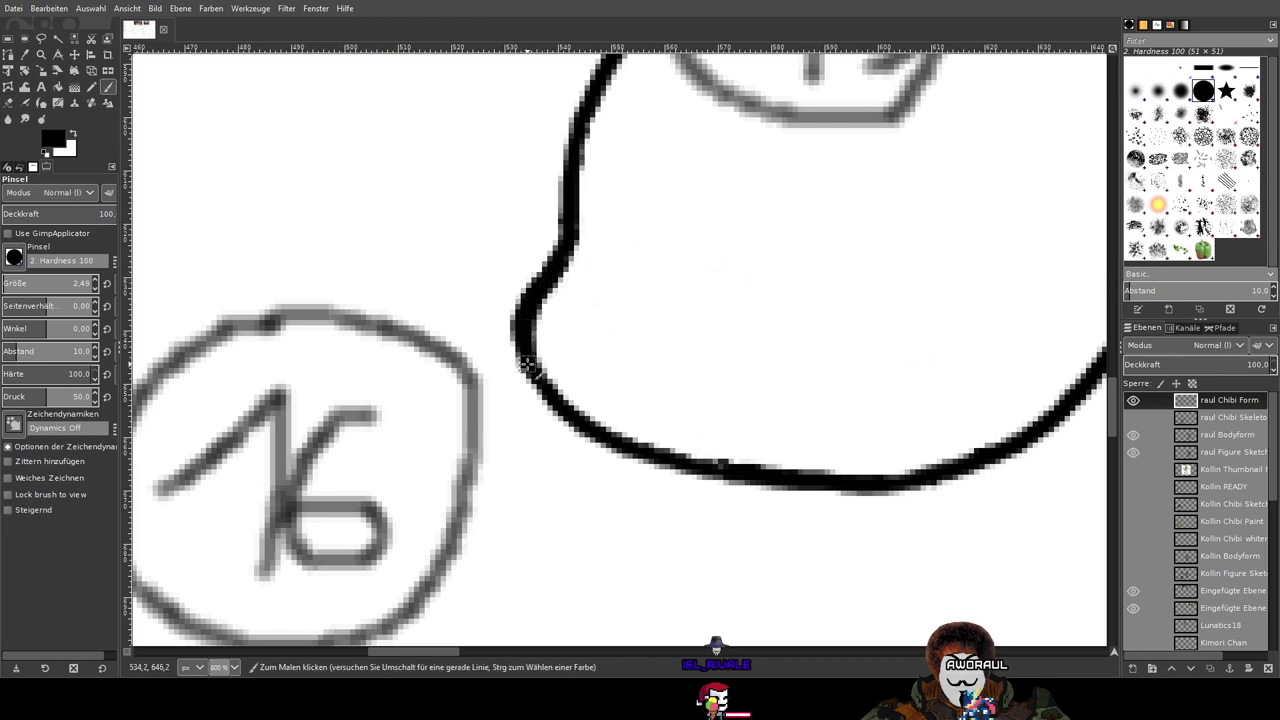
scroll(528, 275, up, 2)
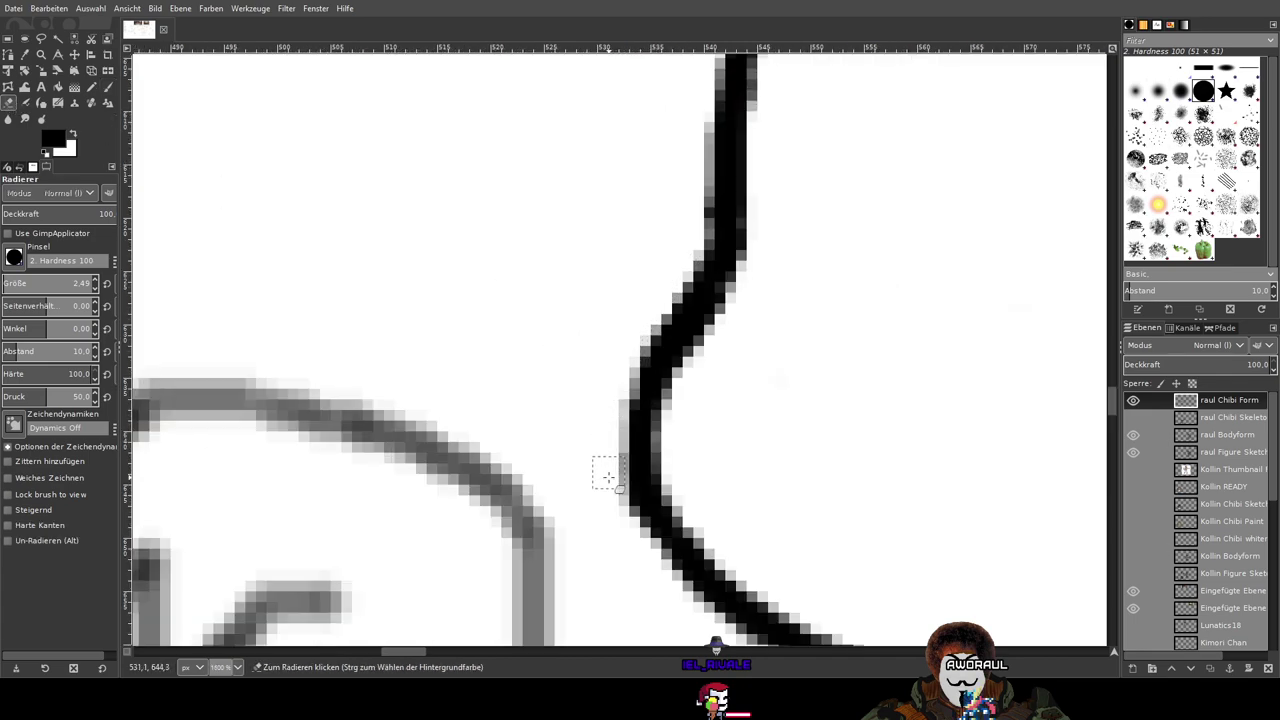
drag(603, 546, 642, 324)
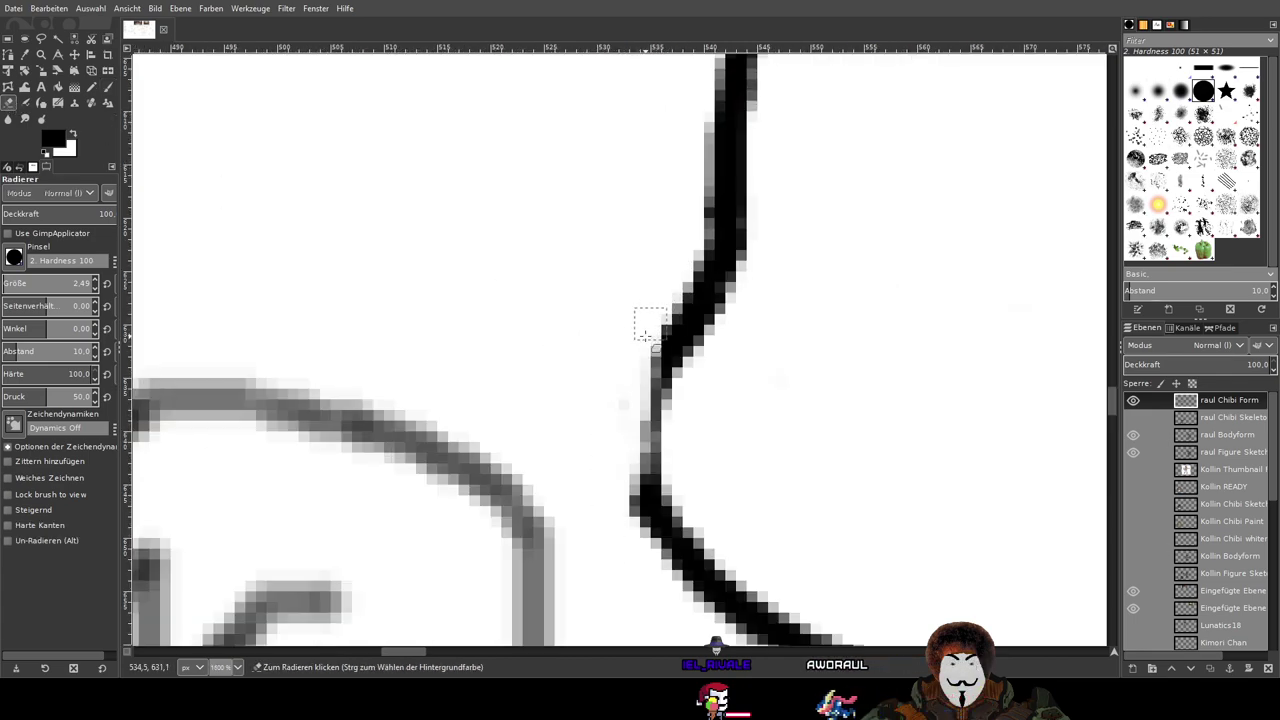
drag(622, 575, 627, 481)
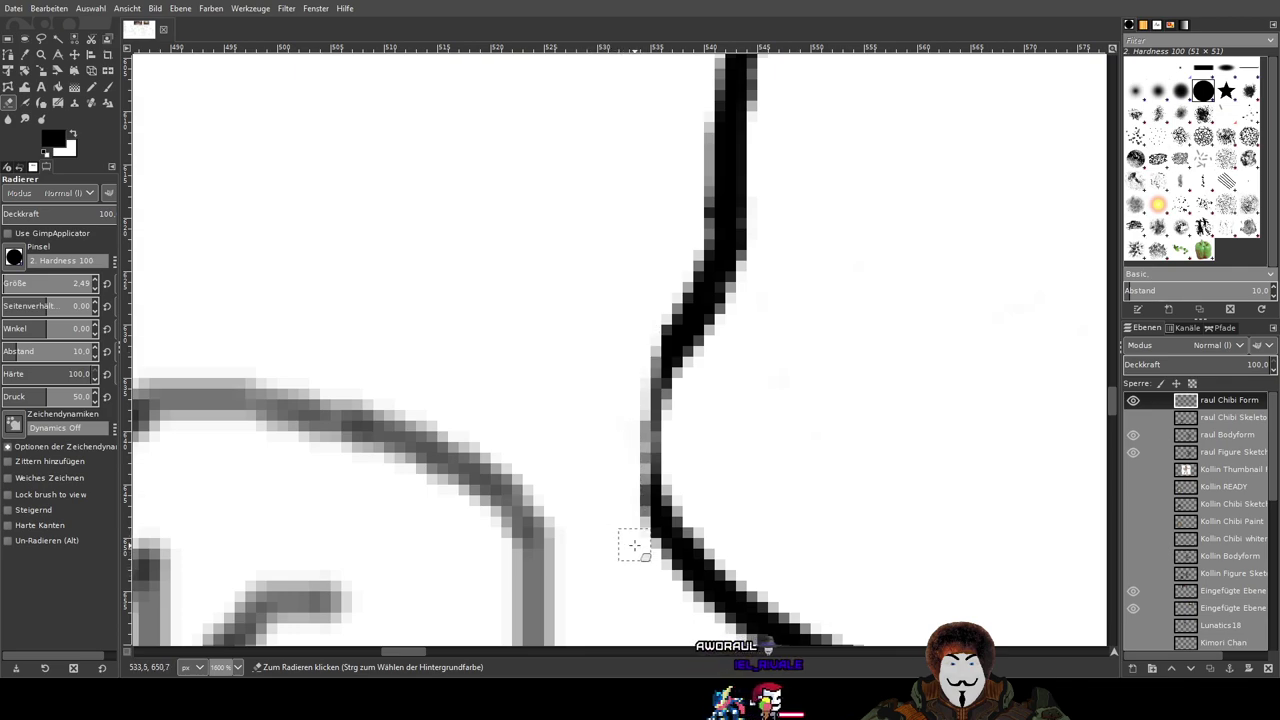
key(p)
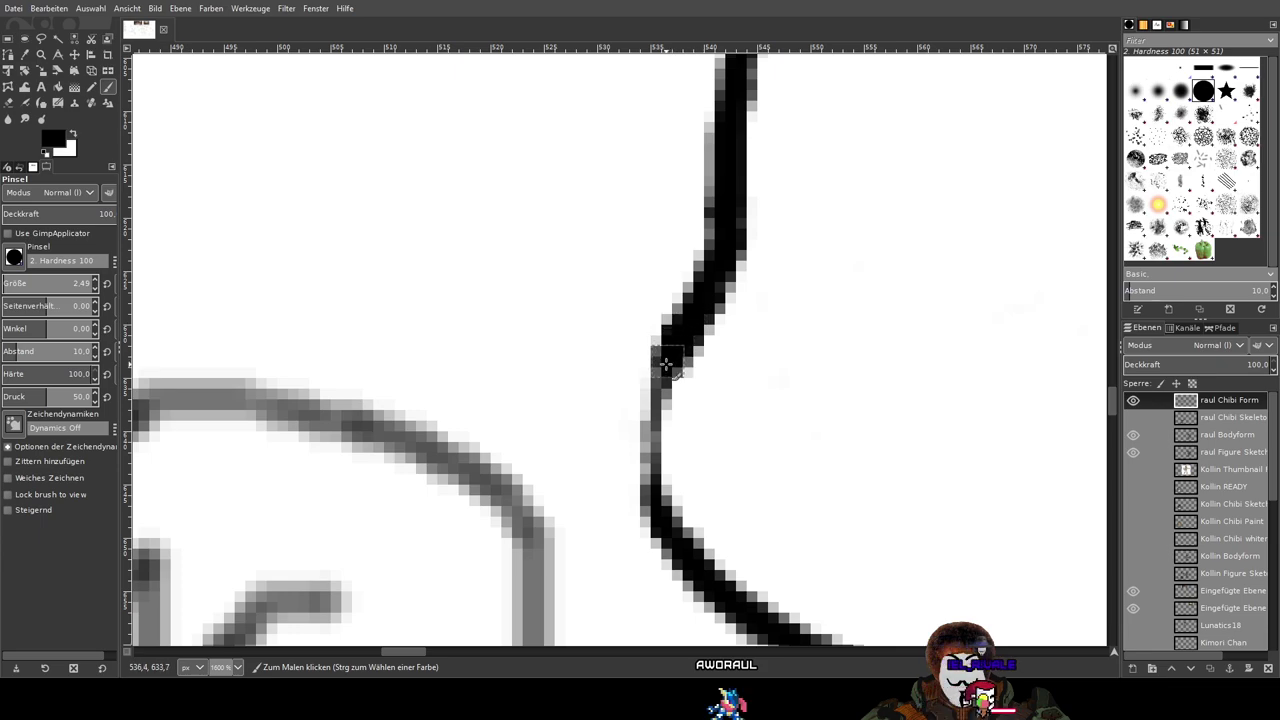
drag(666, 365, 648, 452)
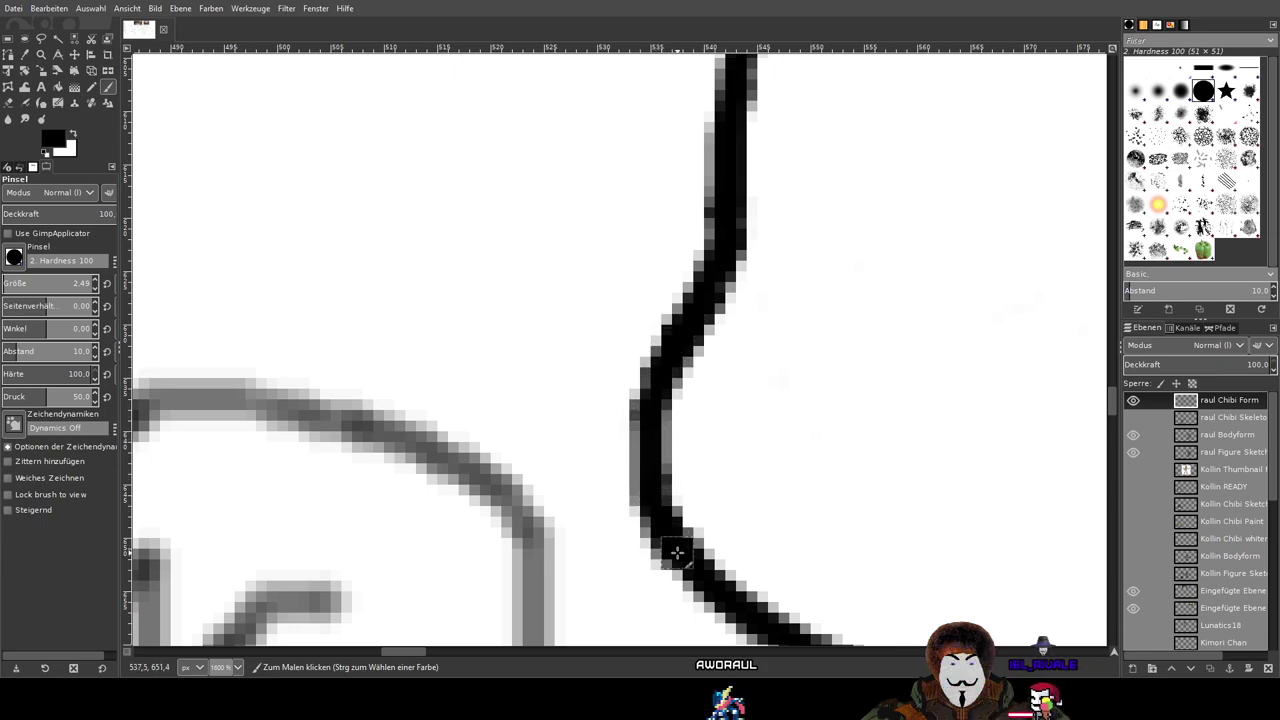
key(ctrl+z)
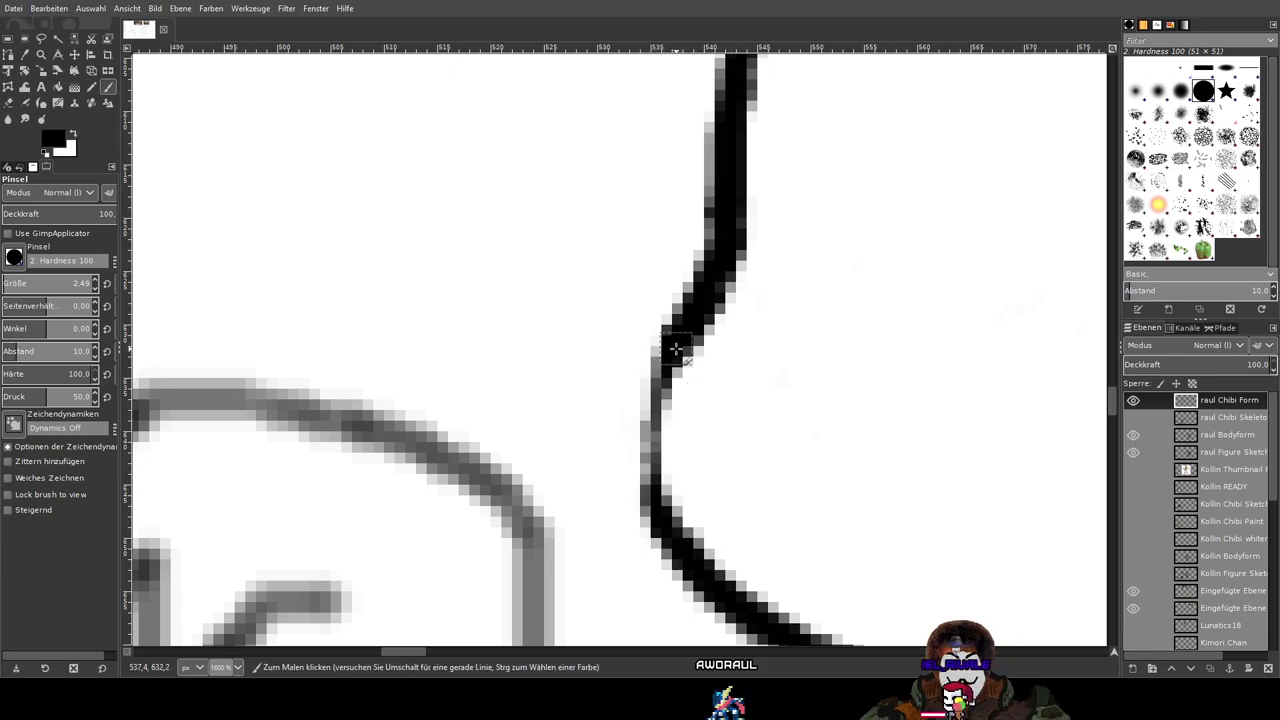
drag(672, 355, 660, 369)
drag(630, 425, 664, 530)
key(ctrl+z)
Step: Thicken the trimmed line of the head's left cheek bulge with a Paintbrush stroke down to the jaw
mouse_move(675, 353)
mouse_down()
mouse_move(643, 475)
mouse_move(678, 541)
mouse_up()
scroll(894, 380, down, 4)
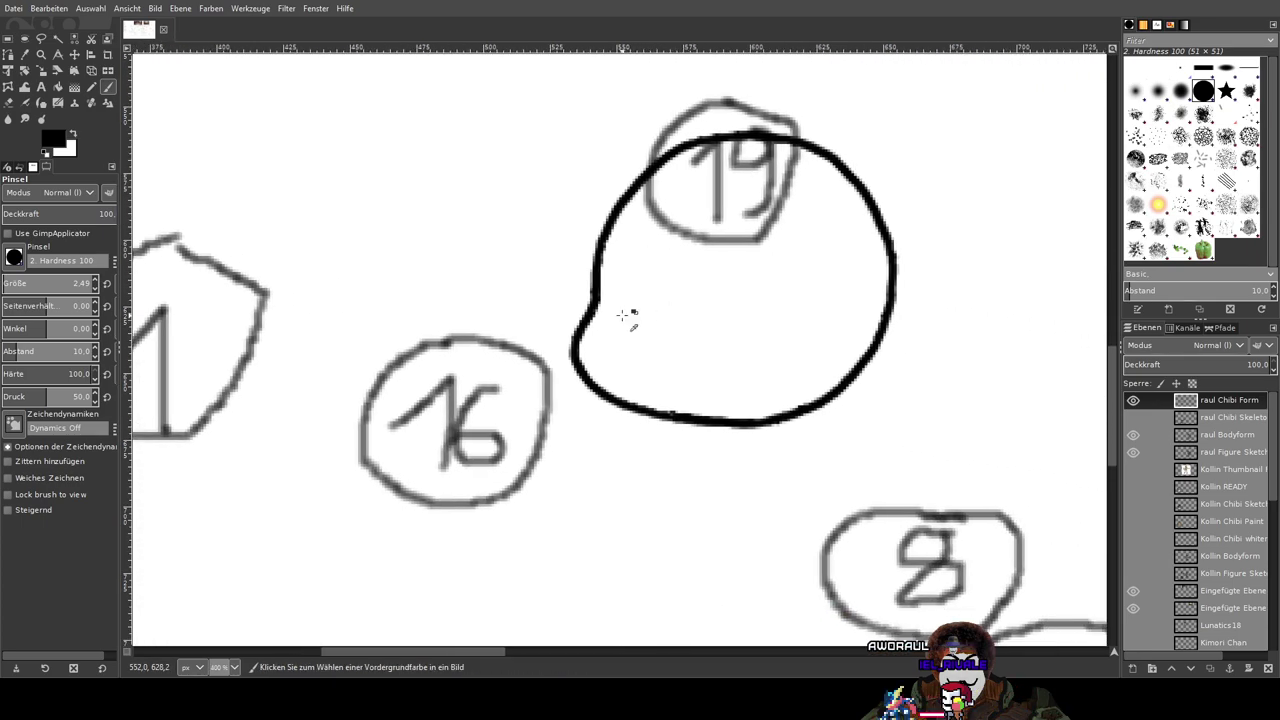
scroll(622, 315, up, 2)
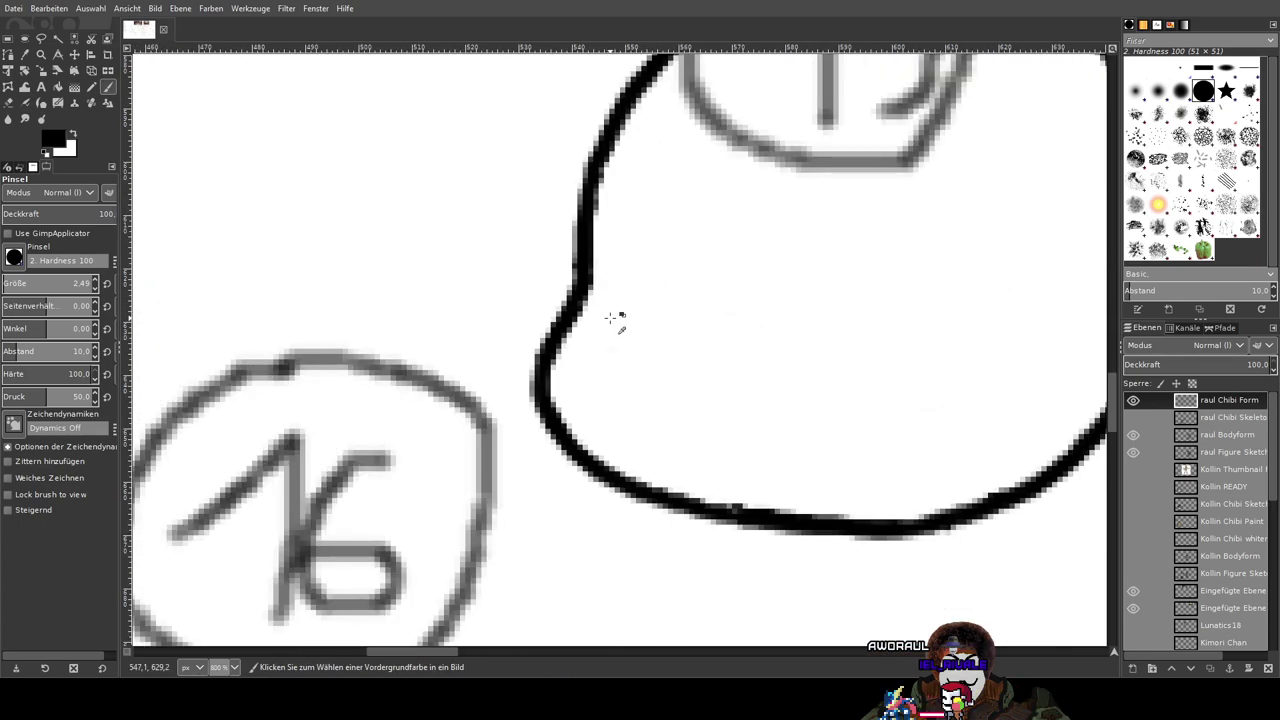
scroll(610, 318, down, 5)
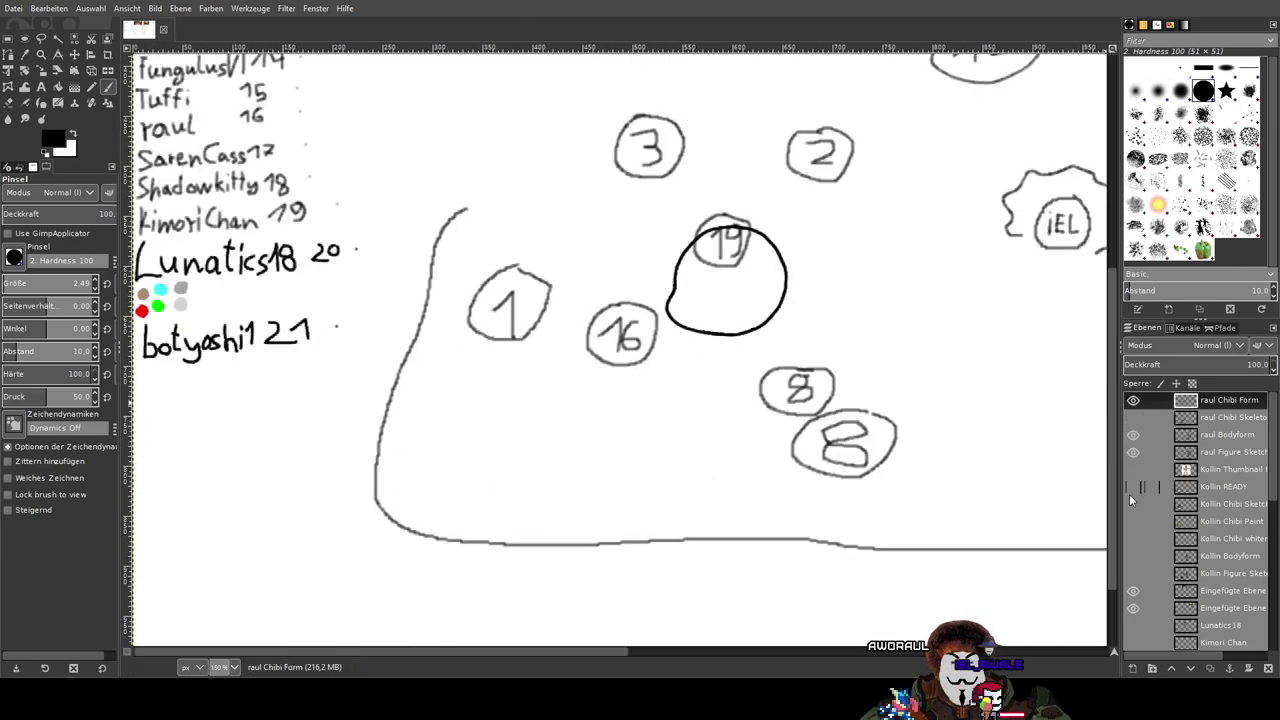
Step: Show the Kollin READY and raul Chibi Skeleton layers again beside the head outline
click(1133, 486)
scroll(740, 300, right, 3)
scroll(740, 300, down, 1)
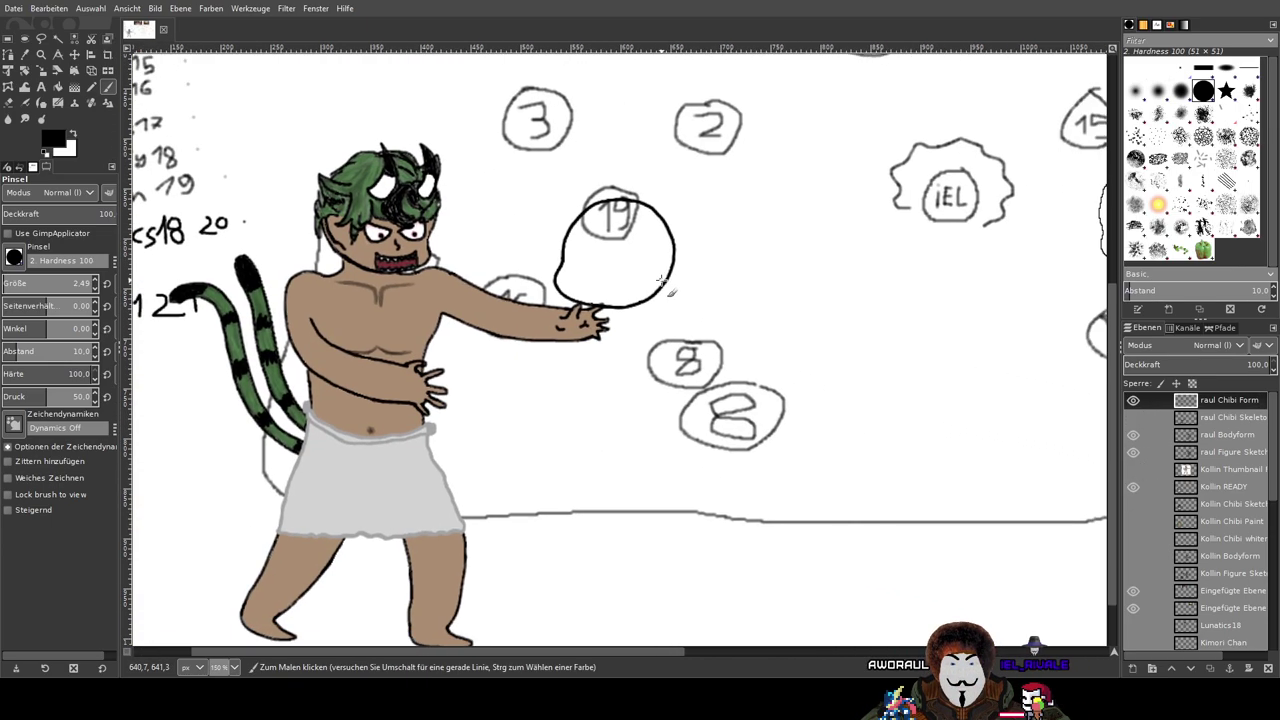
scroll(660, 283, up, 2)
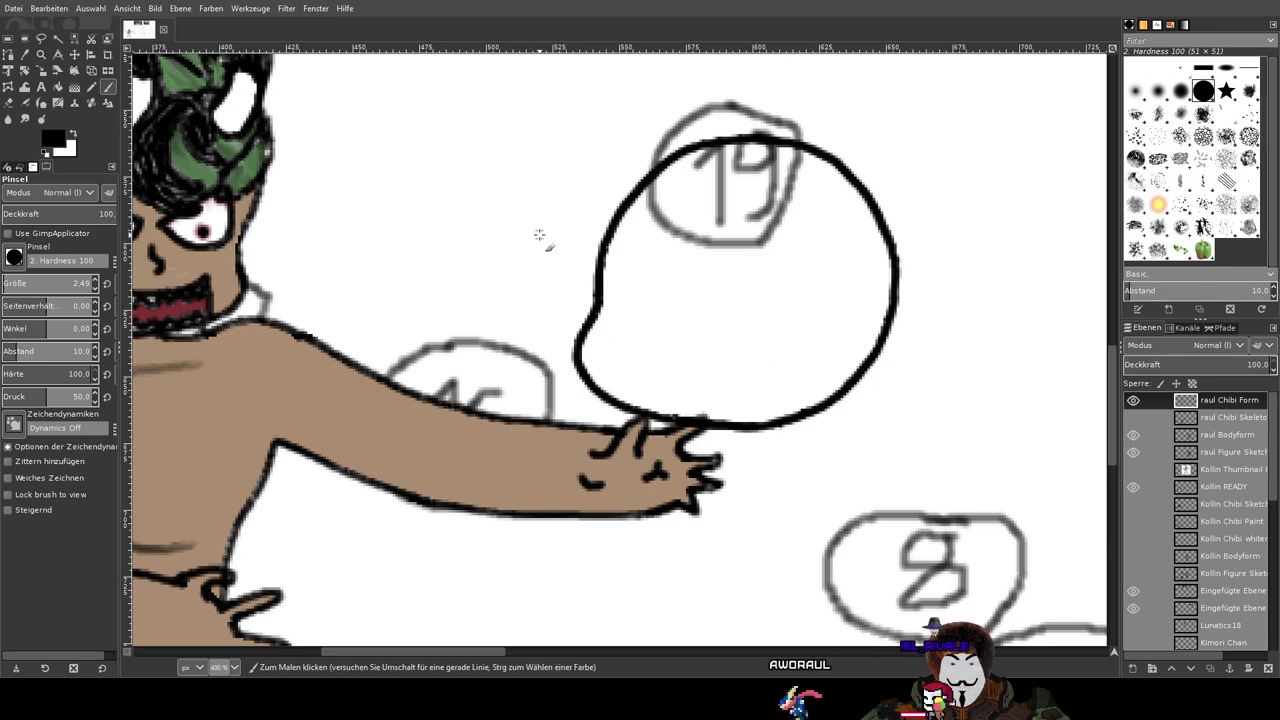
scroll(539, 234, down, 1)
scroll(540, 234, up, 1)
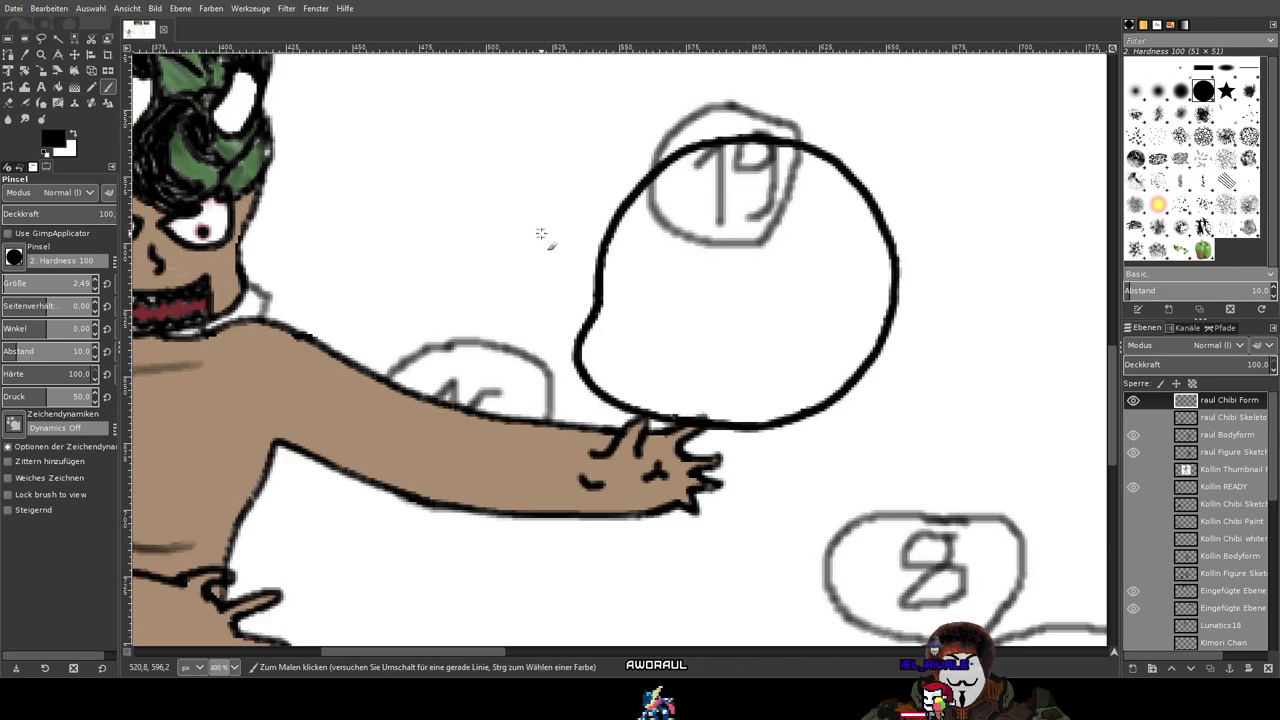
click(1133, 417)
scroll(737, 295, down, 1)
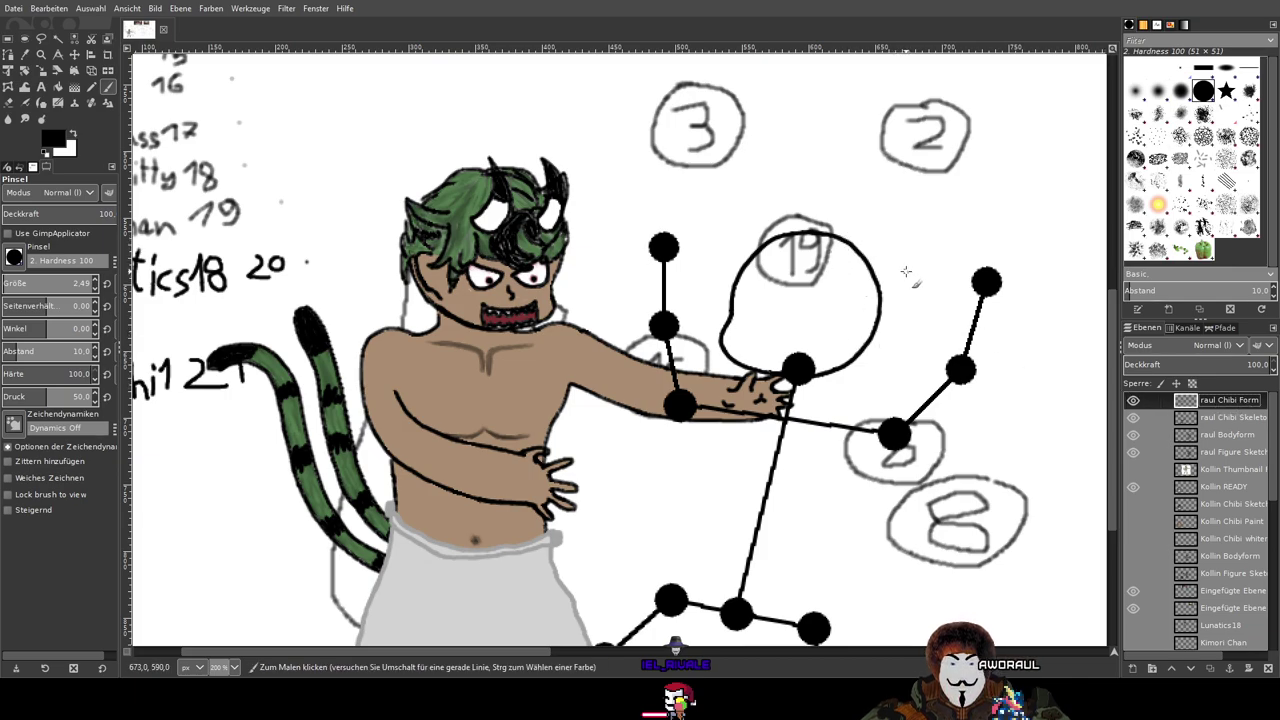
scroll(1237, 521, down, 2)
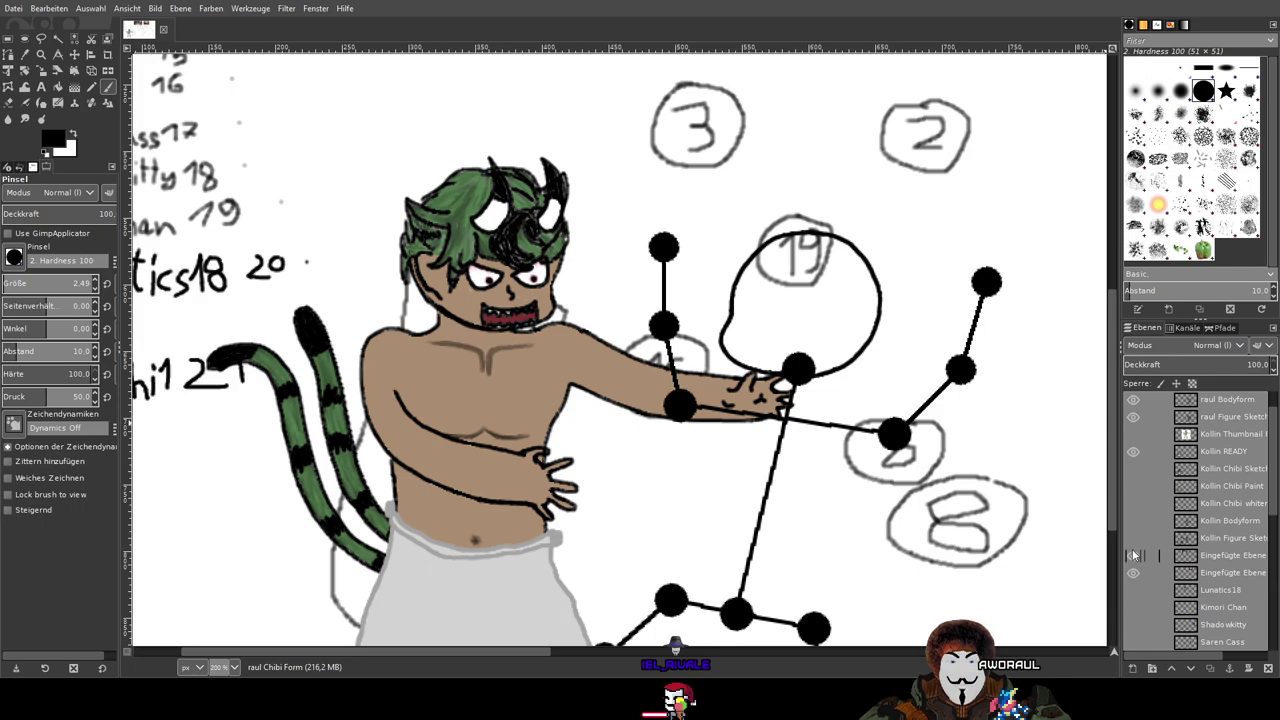
Step: Compare the Kollin Chibi Paint, Kollin Chibi Sketch and Kollin READY layers by toggling their visibility, and check the head with and without the raul skeleton
click(1133, 452)
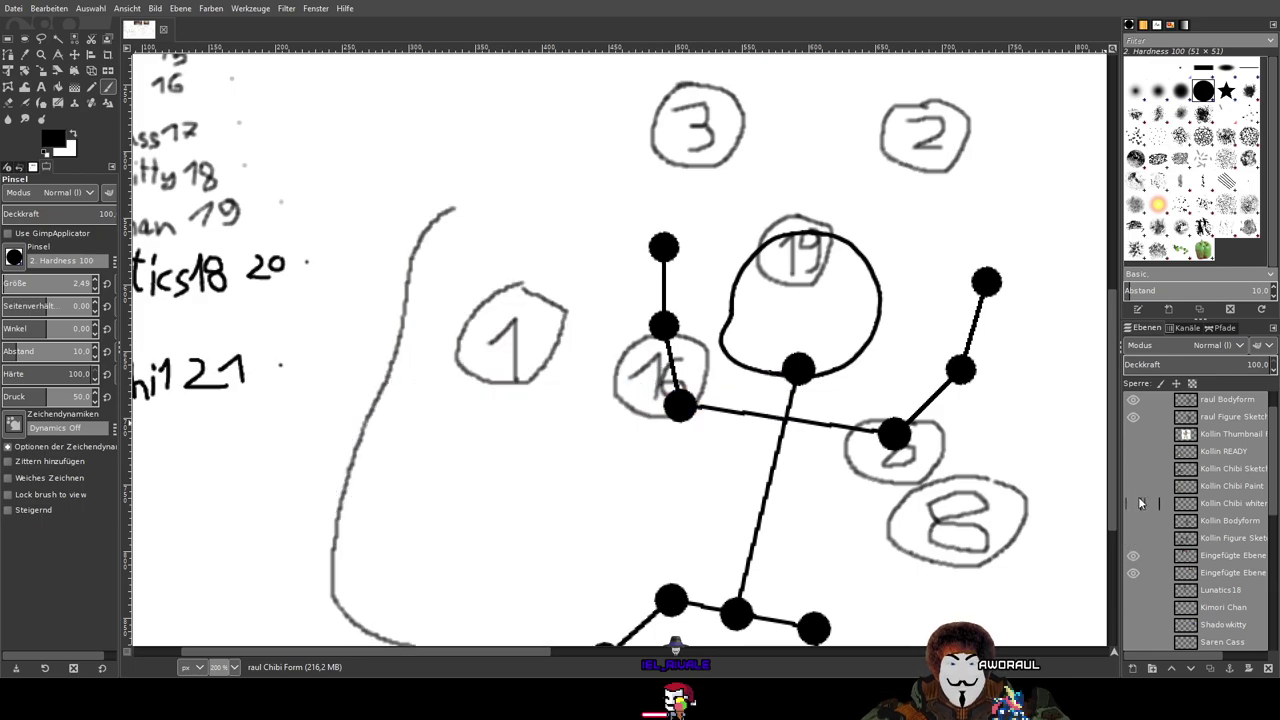
click(1134, 486)
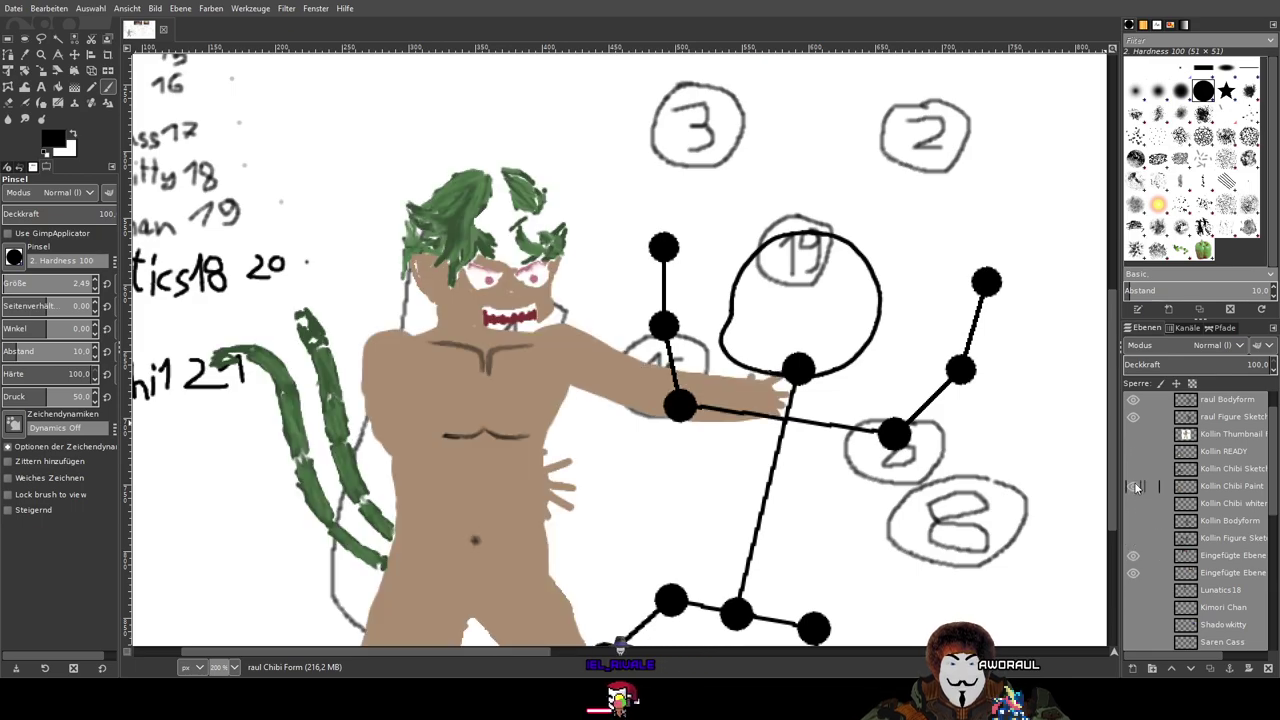
click(1134, 486)
click(1132, 470)
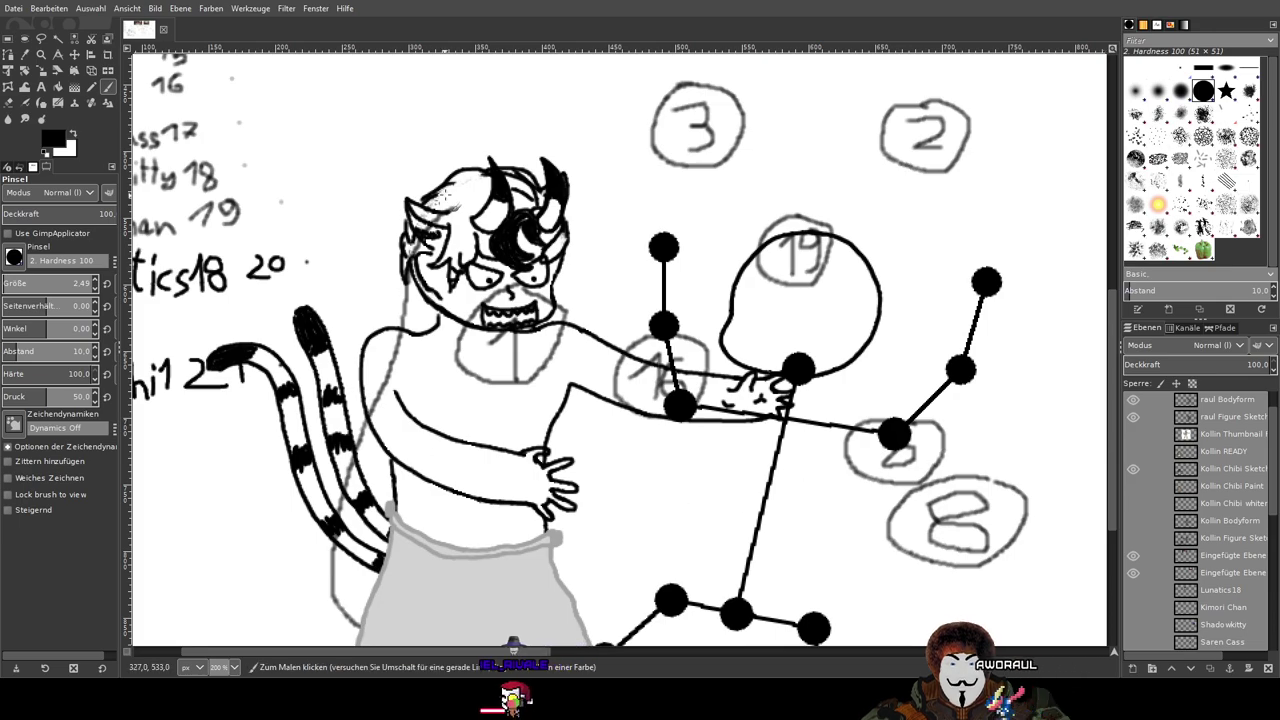
scroll(1228, 407, up, 2)
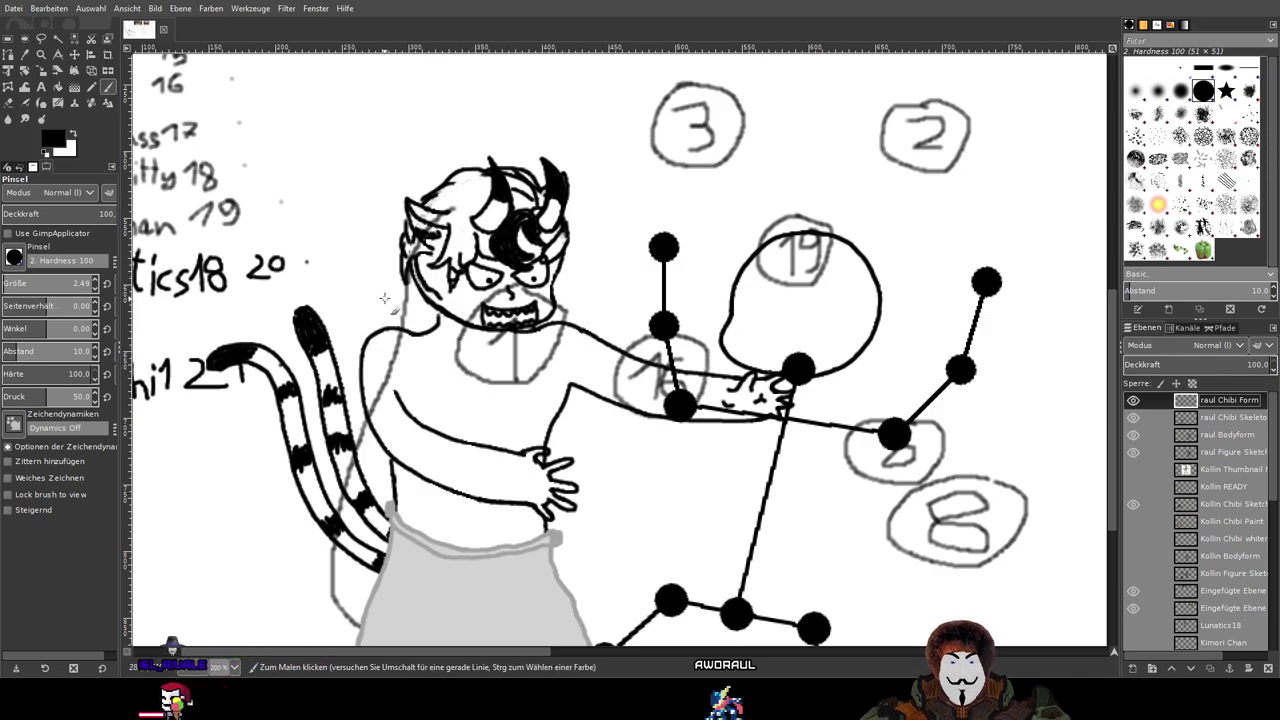
click(1134, 490)
click(1134, 490)
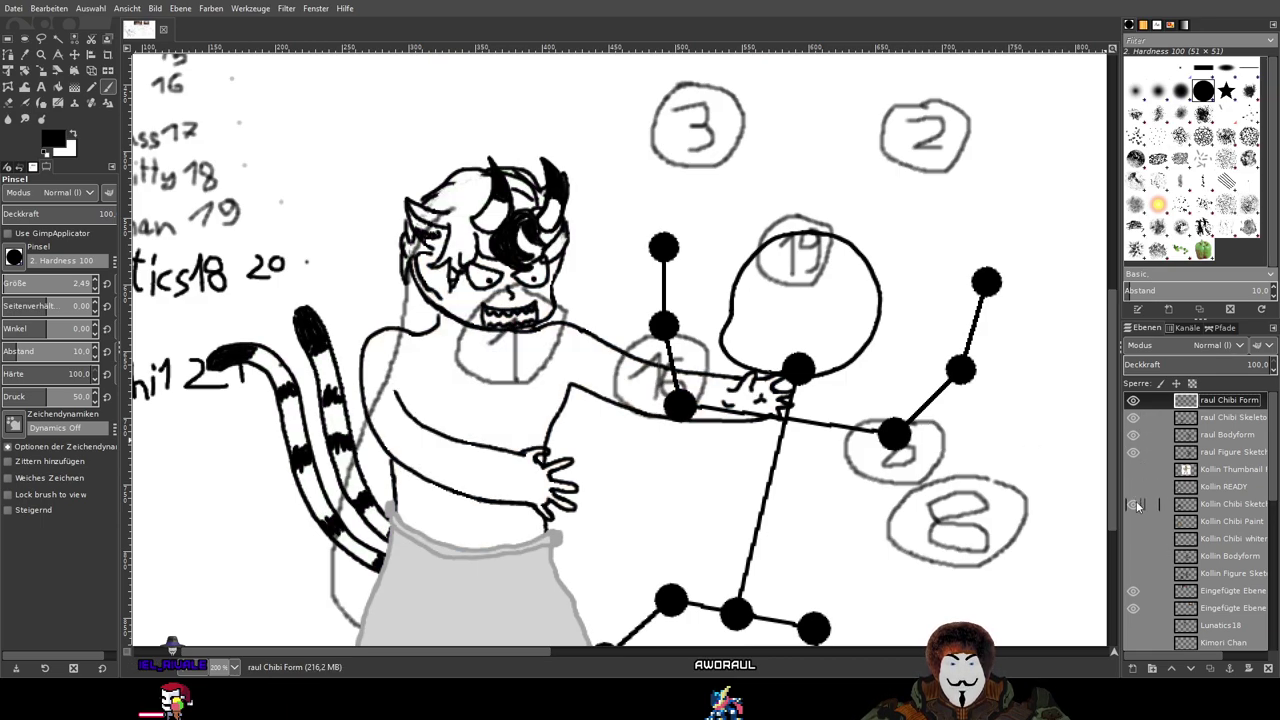
click(1135, 503)
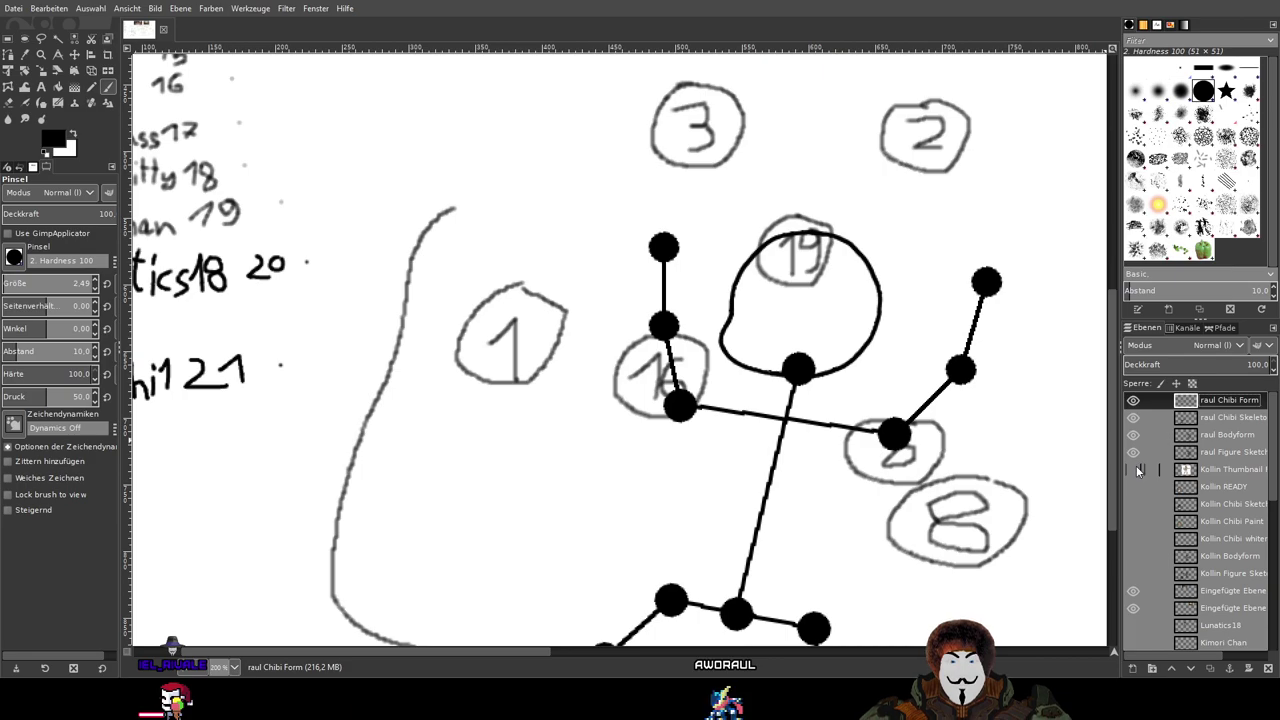
click(1134, 487)
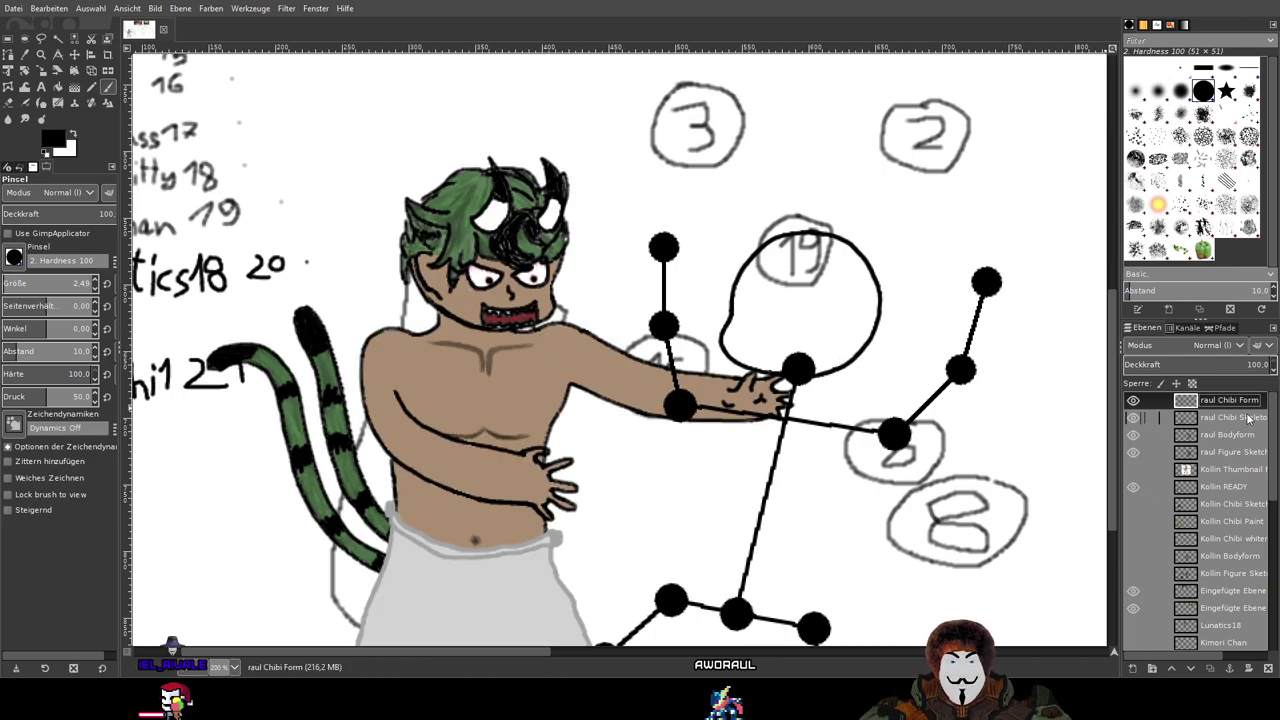
click(1131, 416)
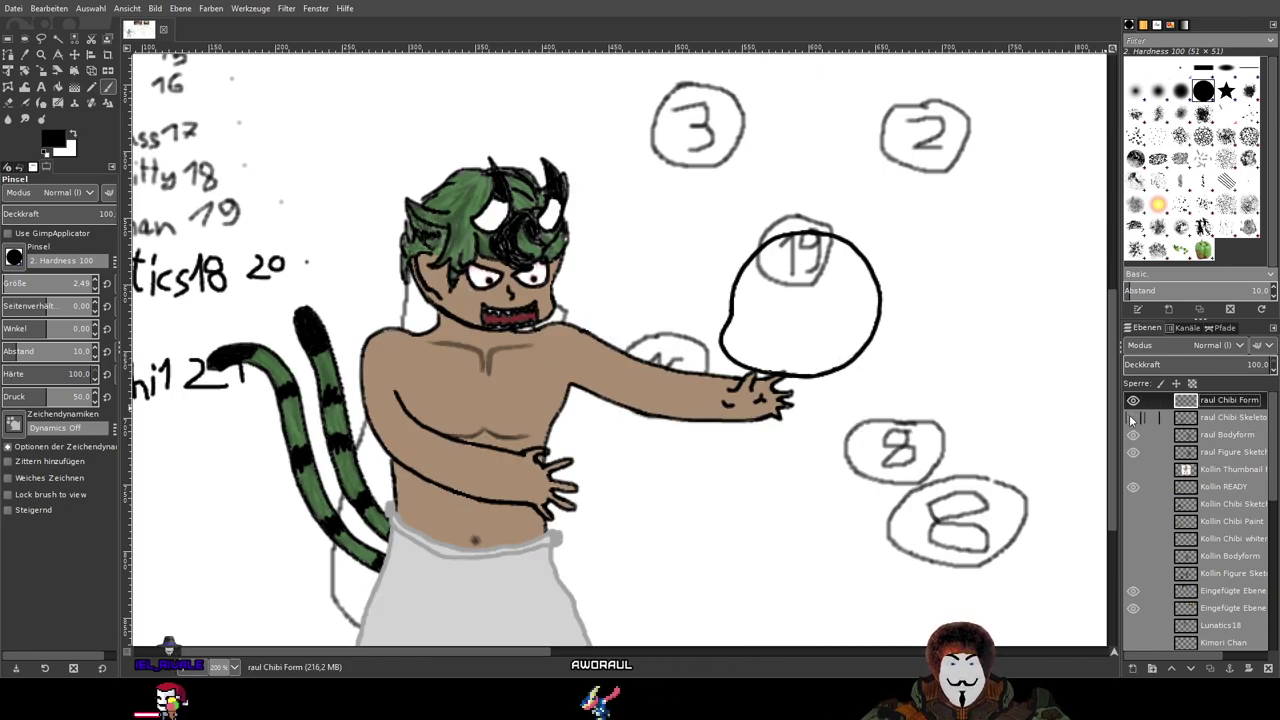
click(1131, 416)
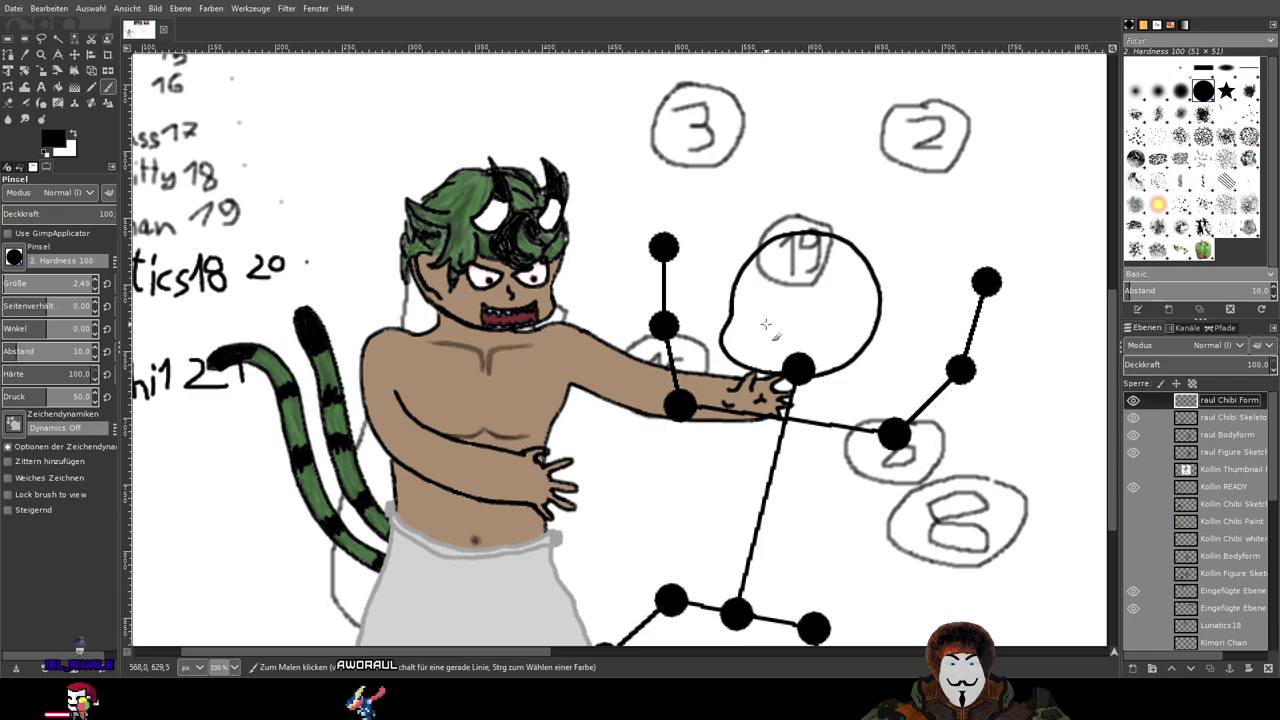
Step: Examine the raul head outline and the skeleton's arm joints against the proportions of the finished Kollin chibi
scroll(740, 300, down, 3)
scroll(700, 280, right, 5)
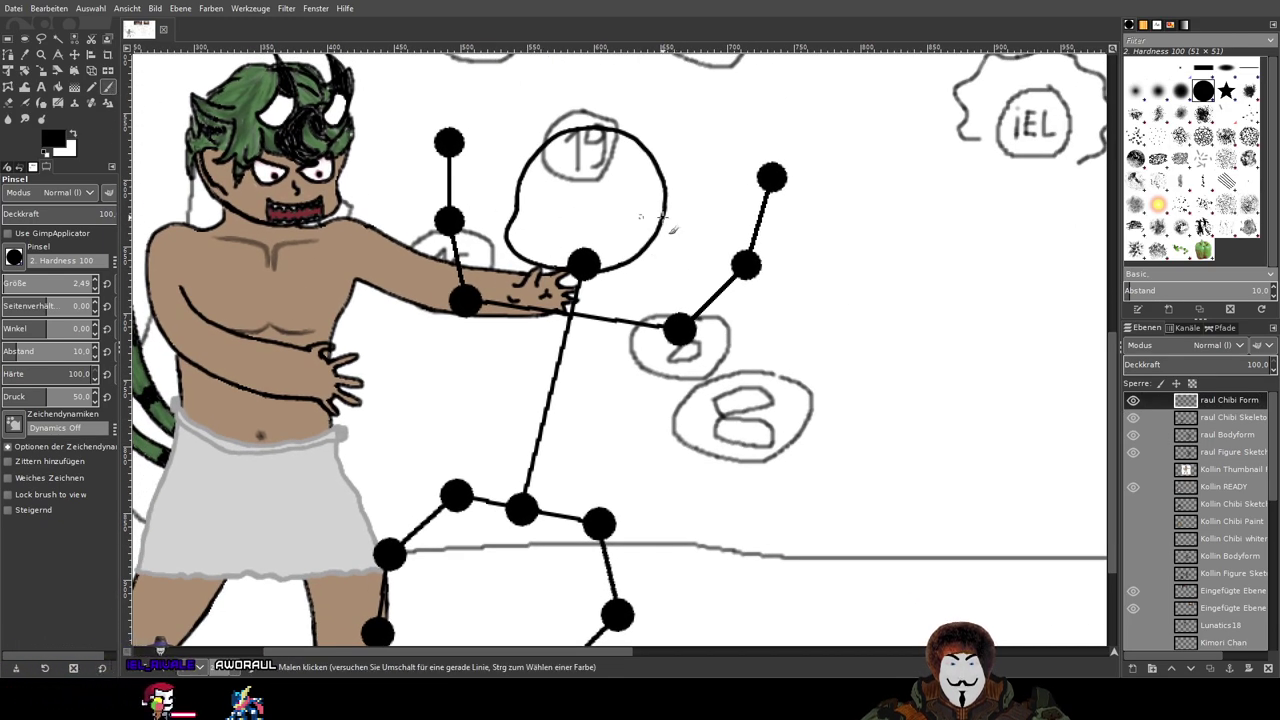
scroll(784, 236, down, 2)
scroll(784, 236, up, 1)
drag(758, 234, 716, 239)
scroll(713, 237, down, 2)
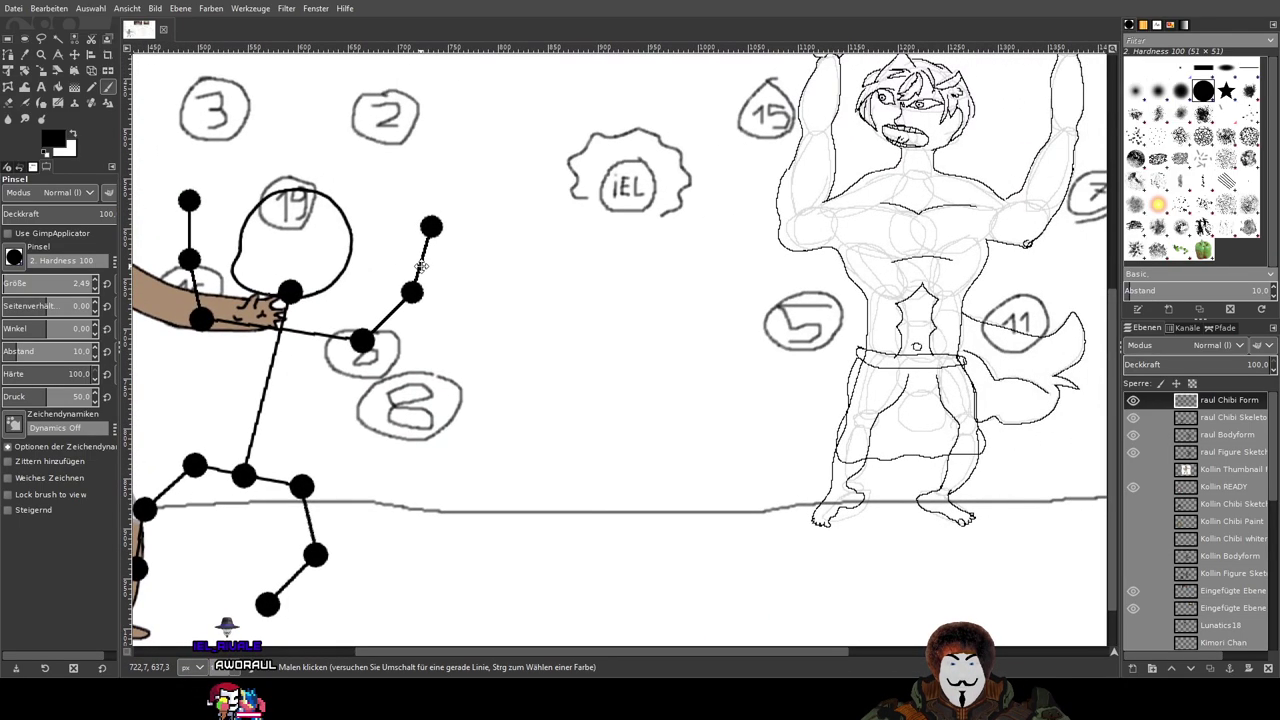
scroll(717, 365, up, 2)
scroll(716, 365, down, 2)
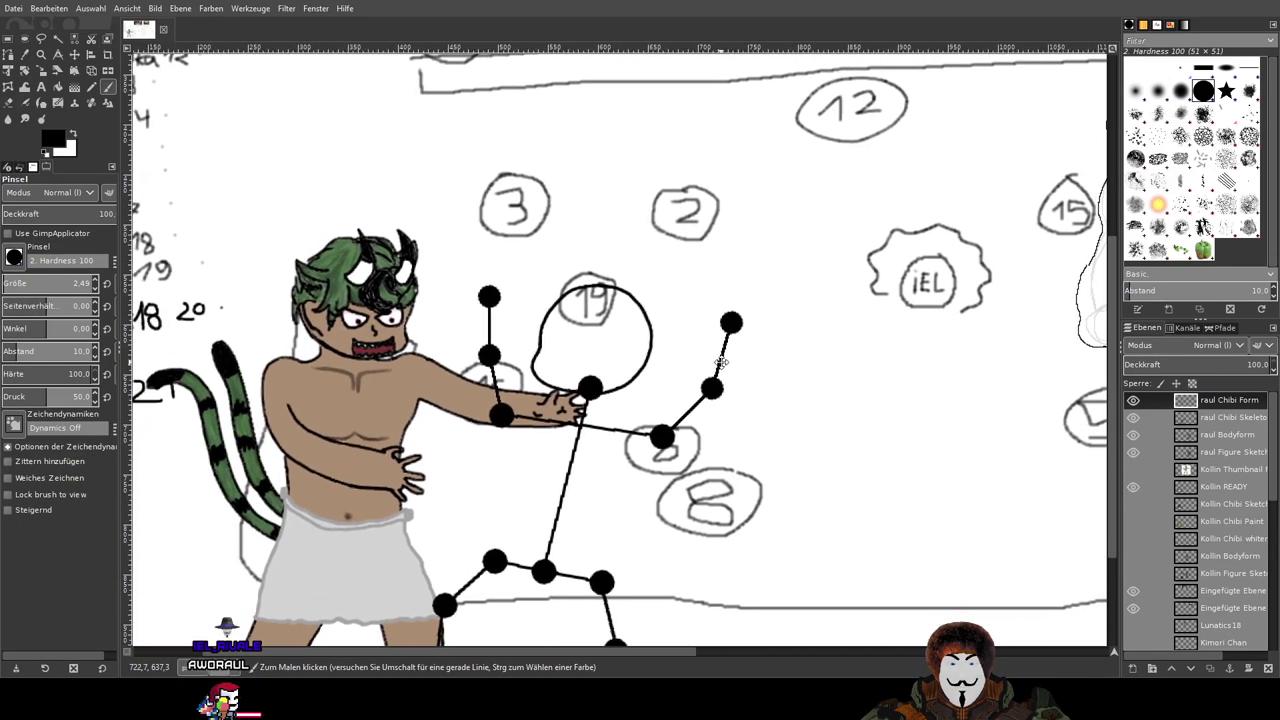
scroll(756, 312, up, 2)
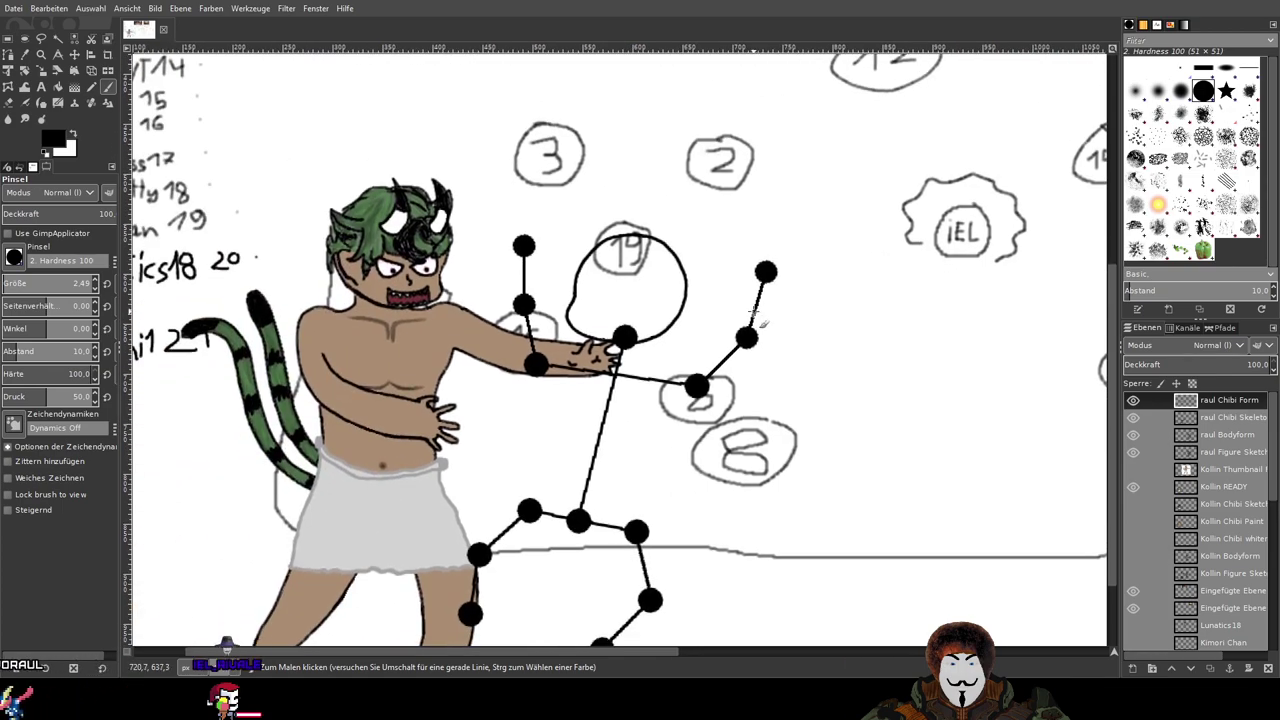
scroll(511, 267, up, 2)
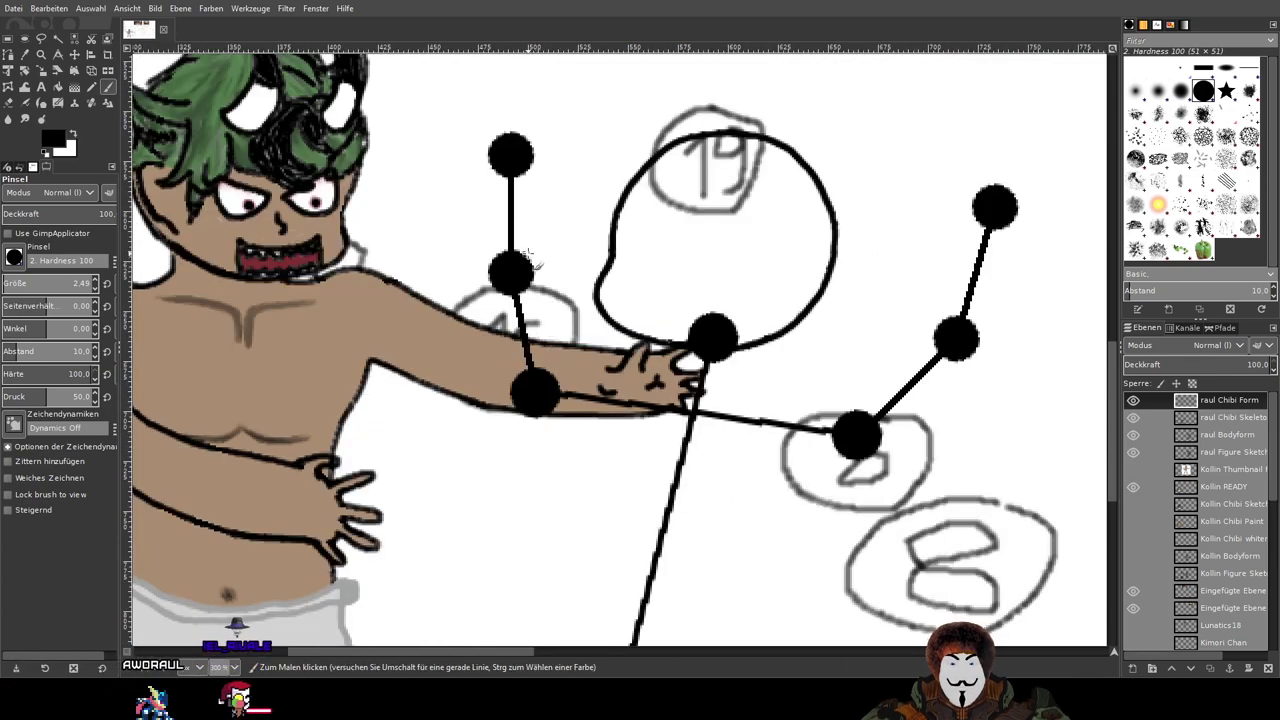
scroll(518, 255, up, 3)
scroll(524, 240, up, 2)
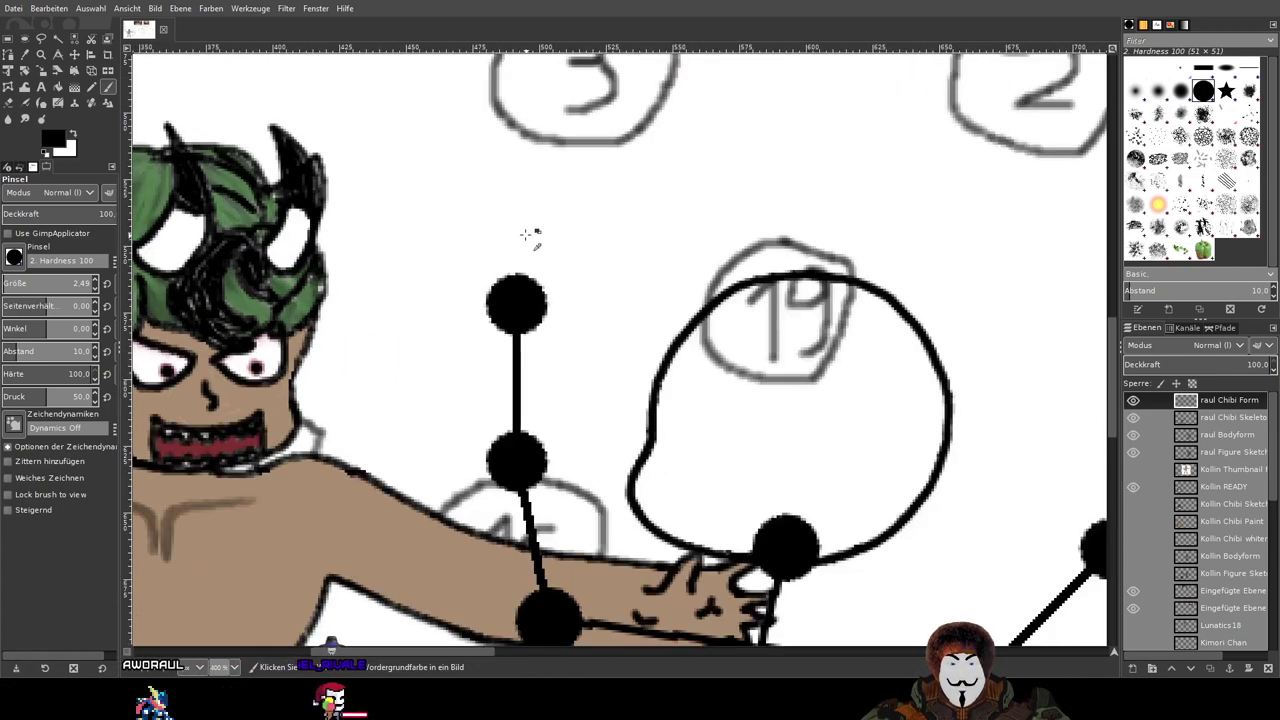
scroll(517, 237, down, 2)
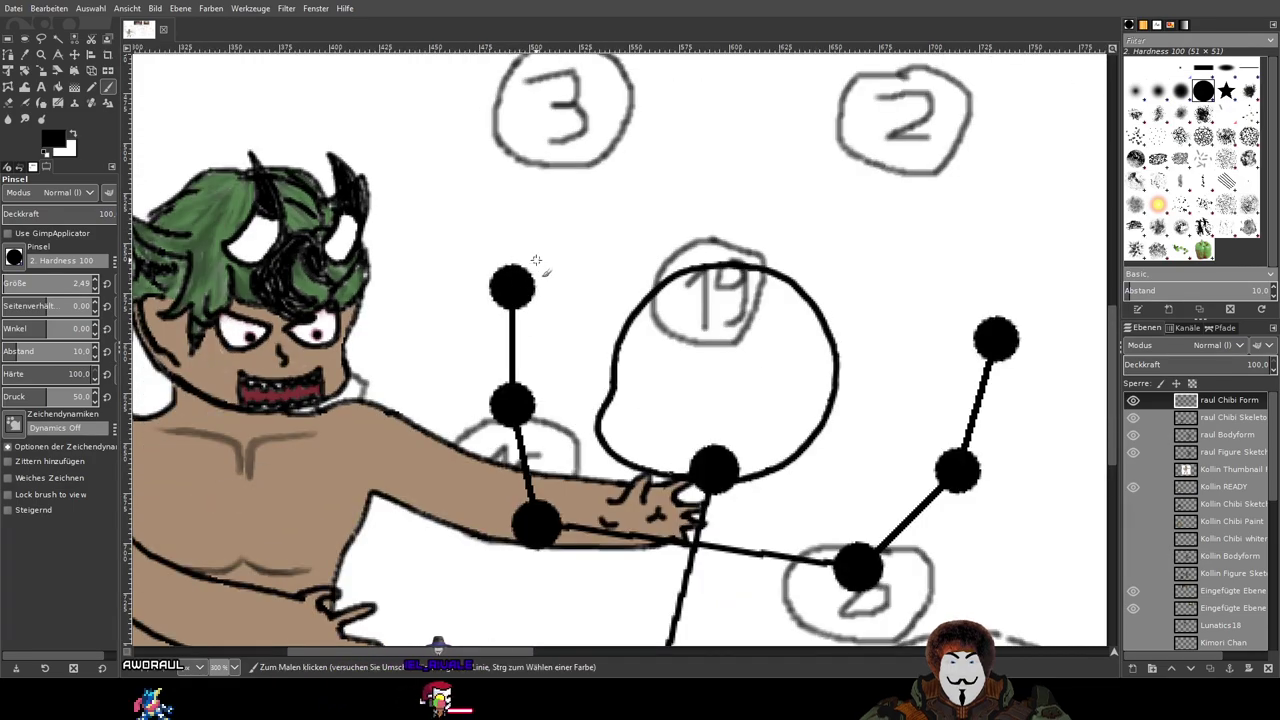
drag(499, 262, 514, 274)
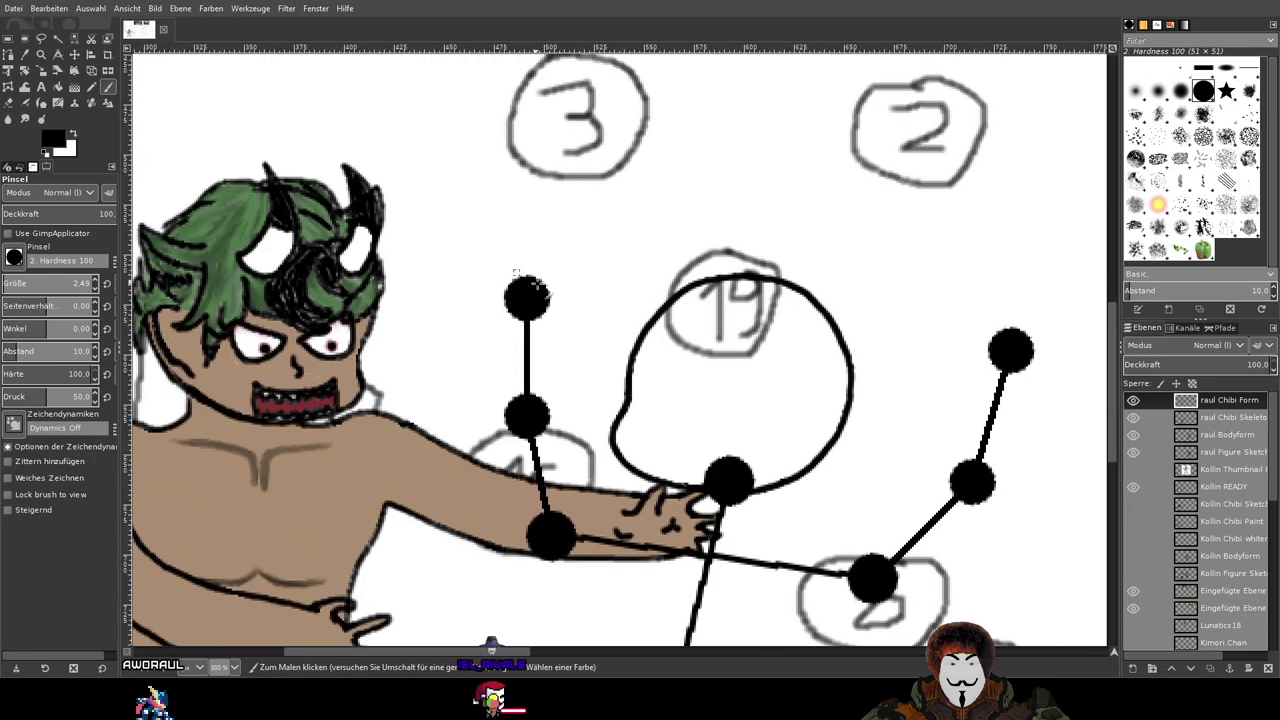
Step: Make the raul Chibi Skeleton layer the active layer, checking the skeleton's neck, shoulder and arm joints
click(1220, 417)
scroll(536, 322, up, 2)
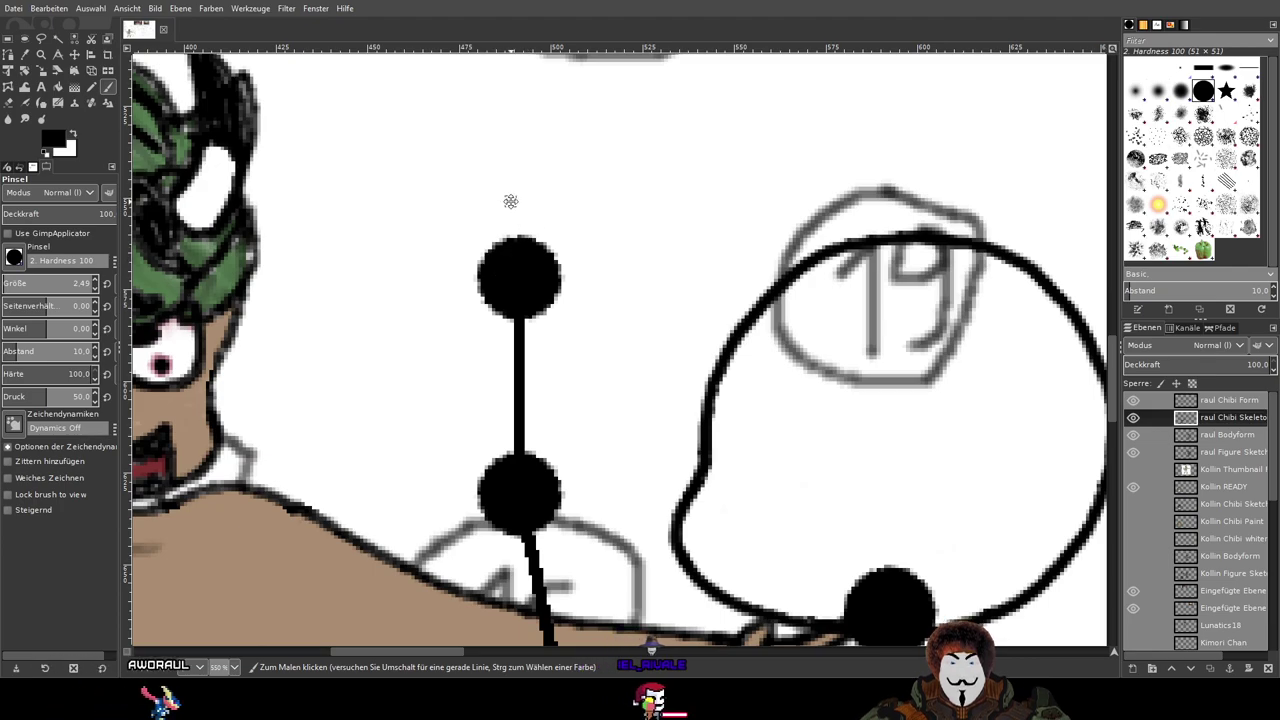
scroll(514, 243, down, 1)
scroll(520, 249, down, 1)
drag(674, 406, 503, 113)
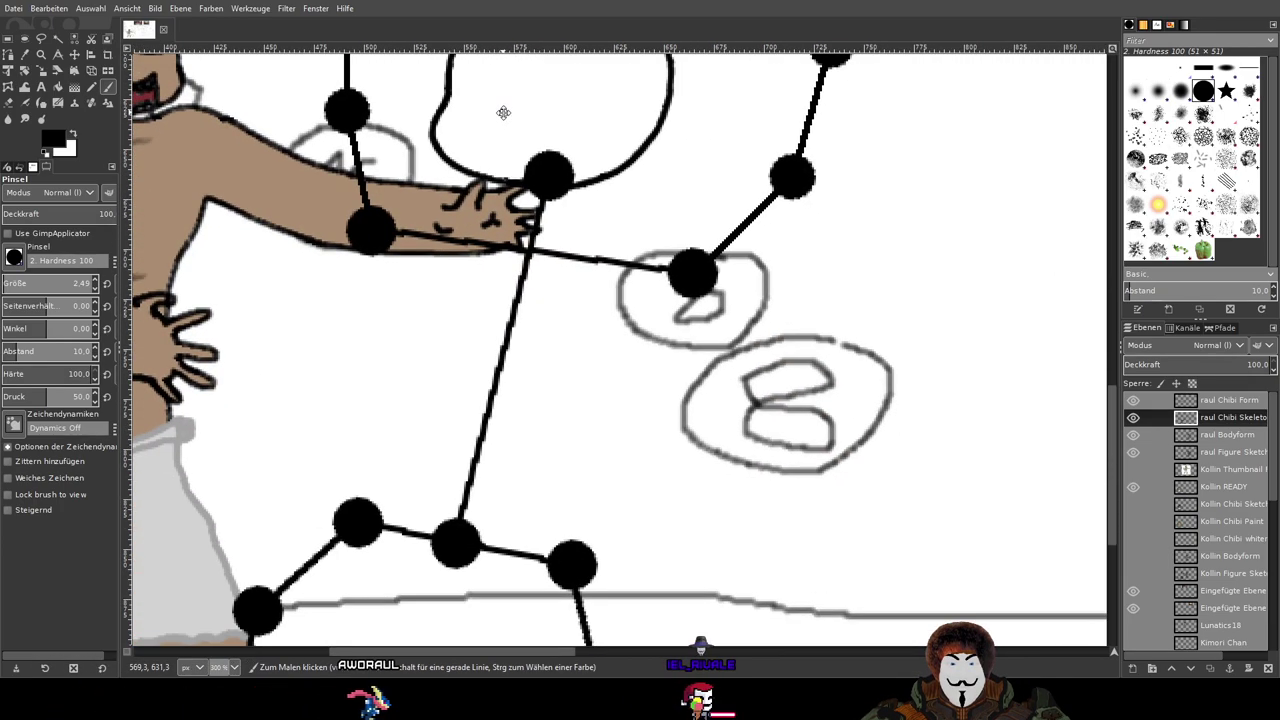
drag(446, 289, 451, 437)
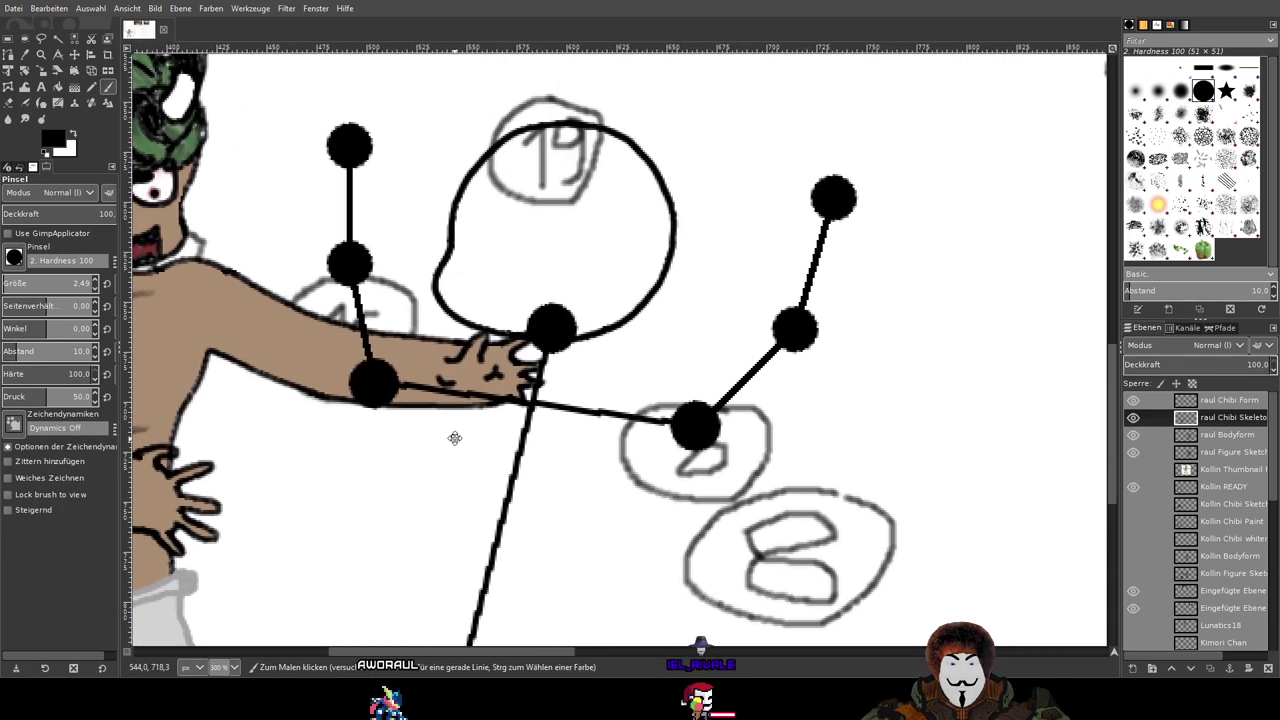
scroll(585, 340, up, 1)
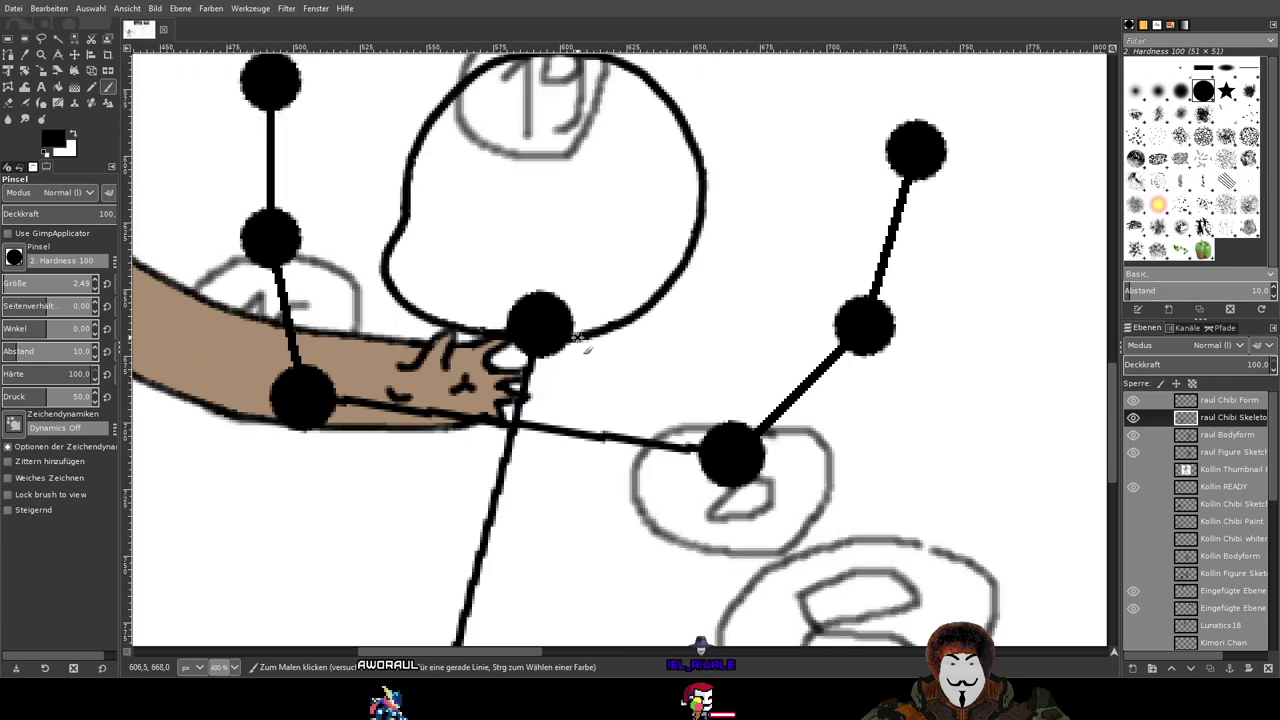
click(1230, 401)
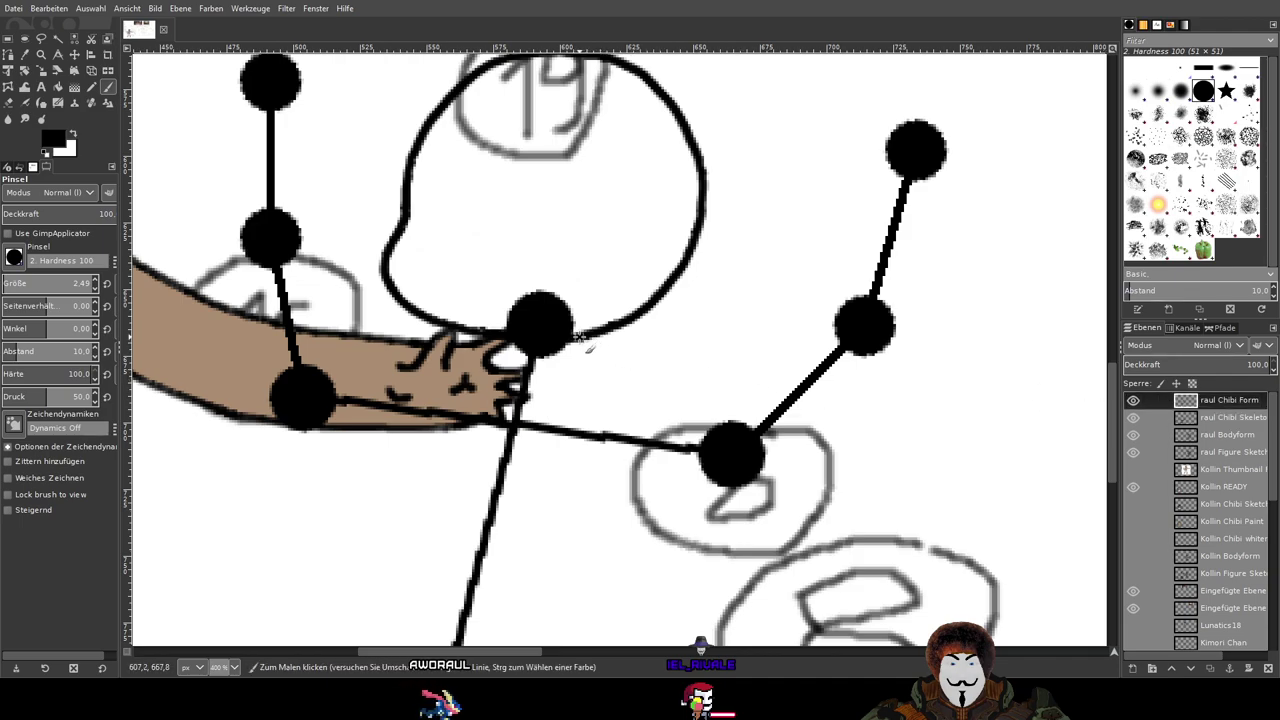
click(1238, 419)
Step: Compare the chibi skeleton's pose with the muscular raised-arm body drawing and the Kollin chibi
mouse_move(566, 289)
mouse_down()
mouse_move(766, 393)
mouse_move(357, 334)
mouse_move(429, 362)
mouse_up()
scroll(603, 284, down, 4)
scroll(665, 379, up, 1)
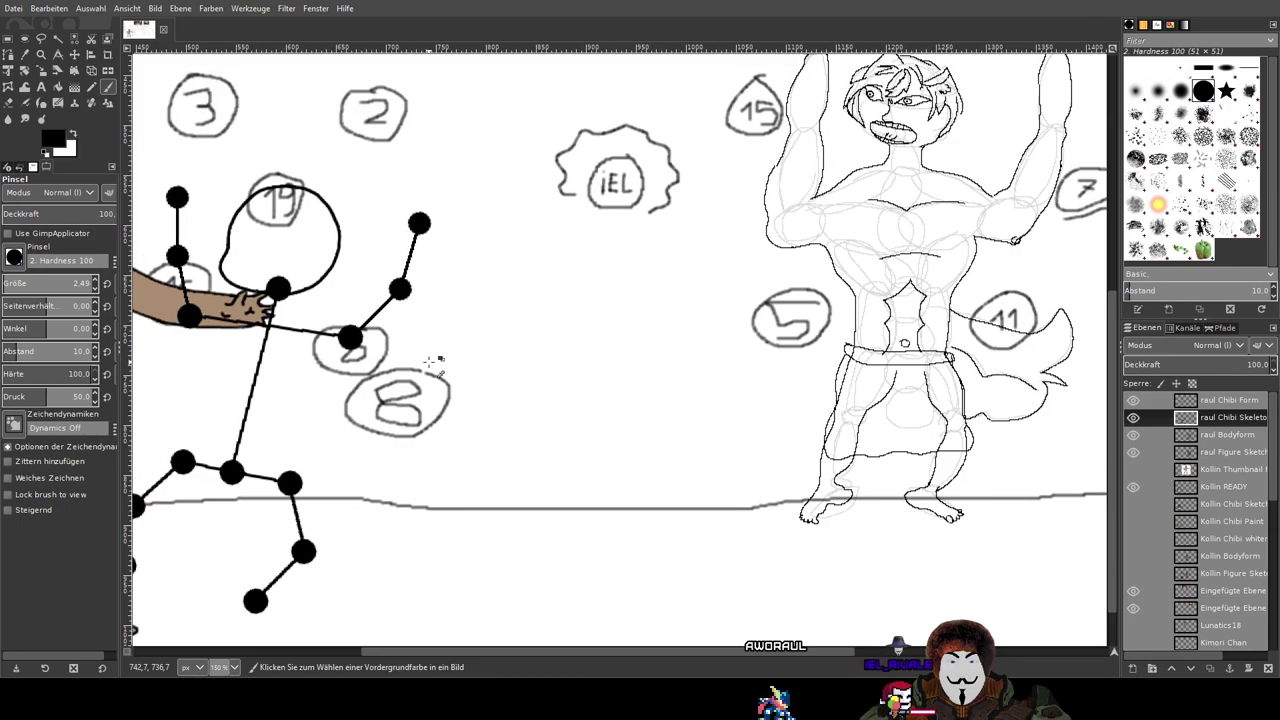
scroll(430, 362, down, 2)
scroll(425, 350, up, 1)
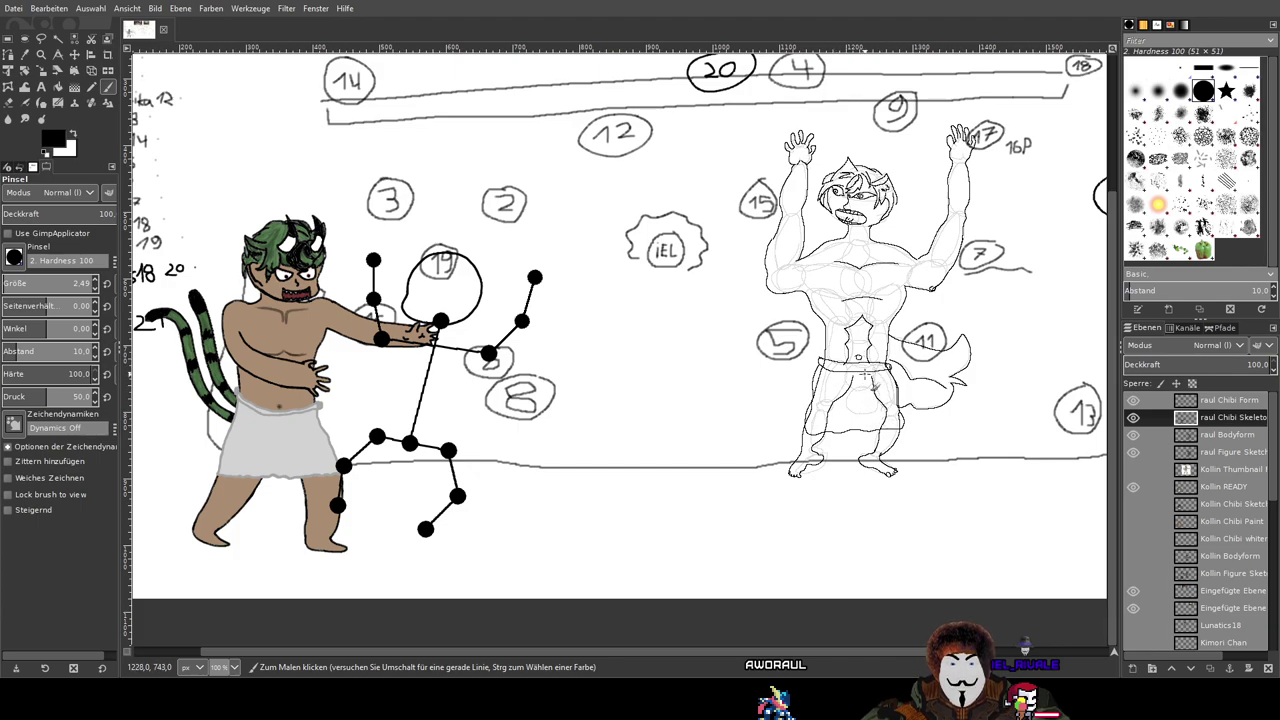
scroll(682, 288, up, 1)
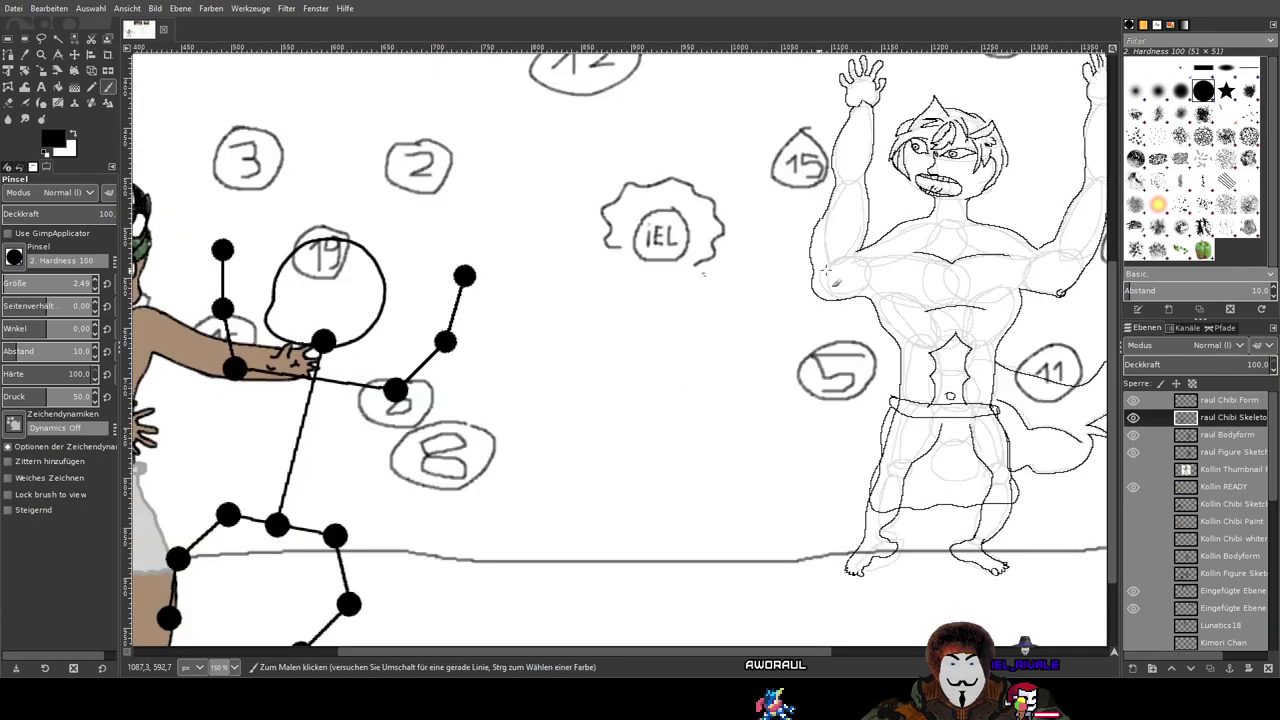
Step: Try a small oval just below the skeleton's neck joint and judge it against the muscular body drawing
drag(577, 301, 650, 275)
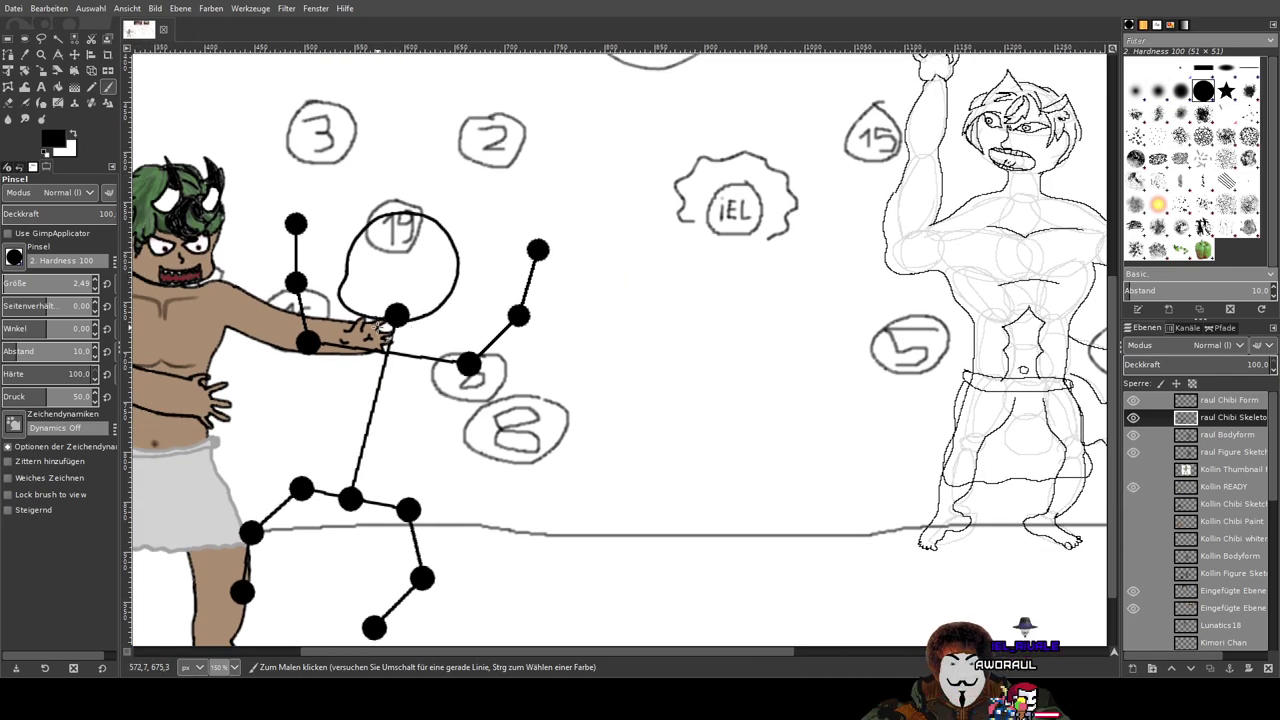
scroll(390, 333, up, 2)
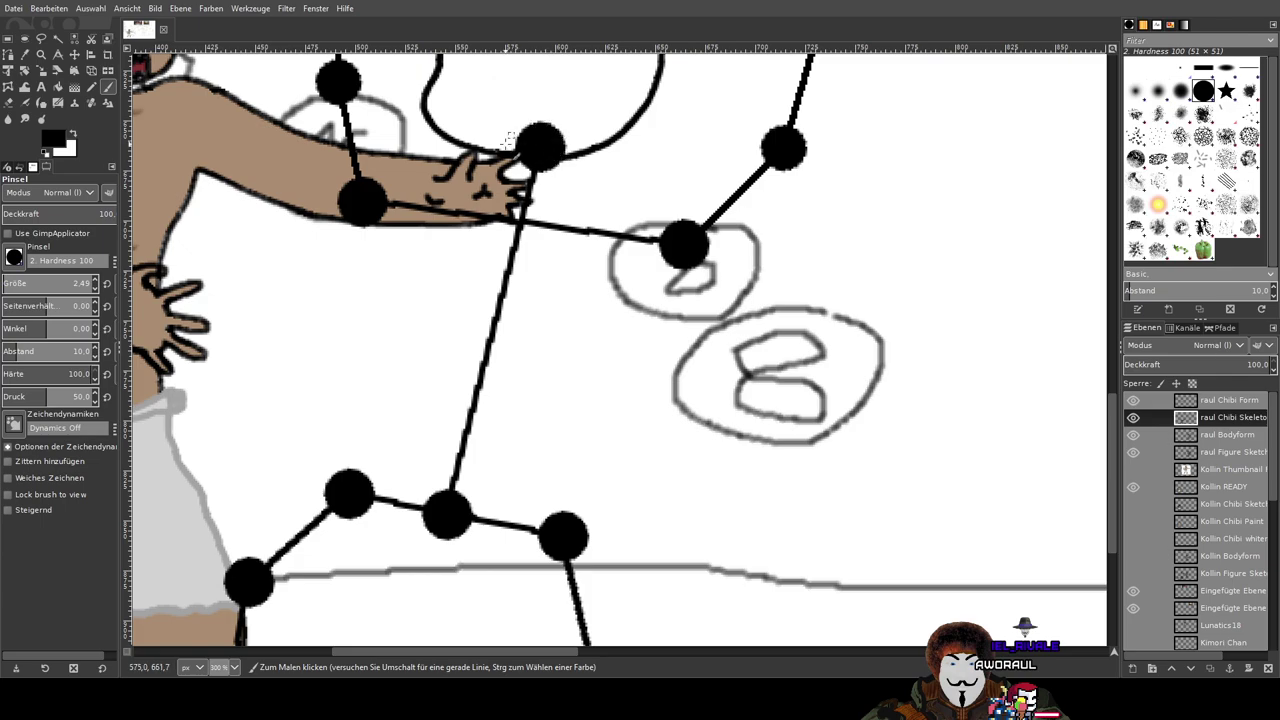
drag(552, 159, 555, 176)
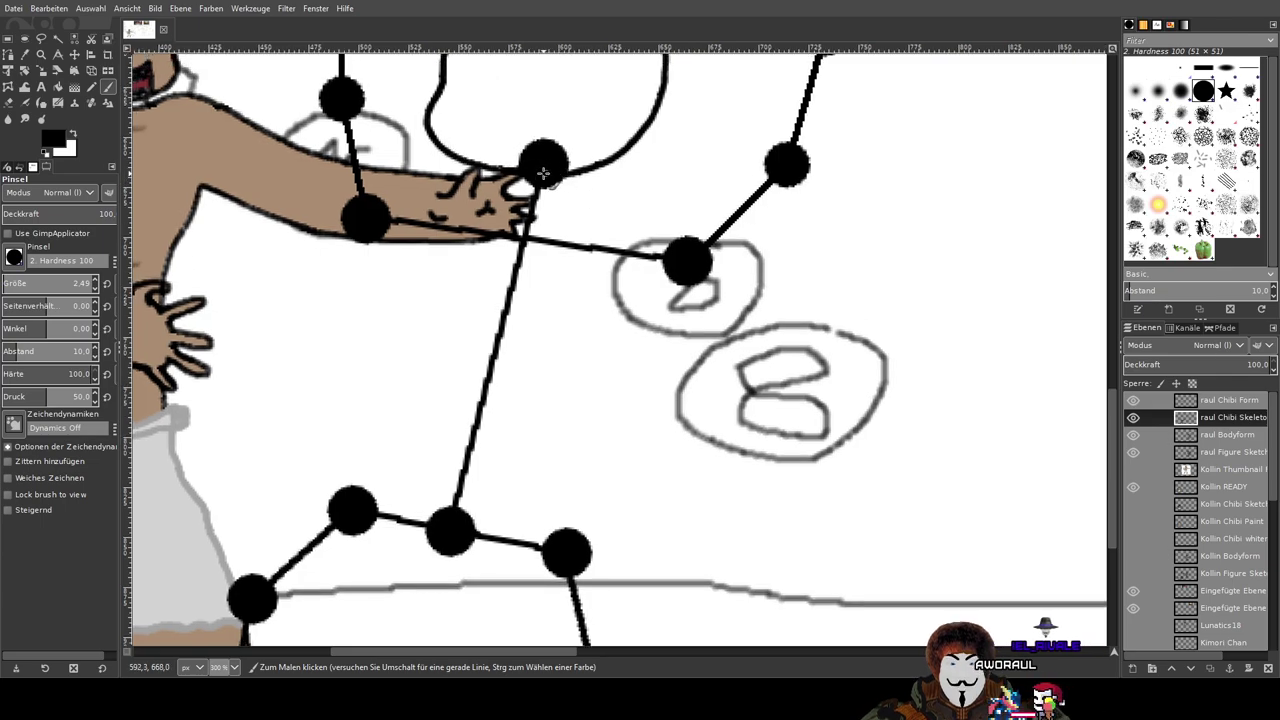
mouse_move(475, 189)
mouse_down()
mouse_move(513, 207)
mouse_move(547, 217)
mouse_move(560, 172)
mouse_up()
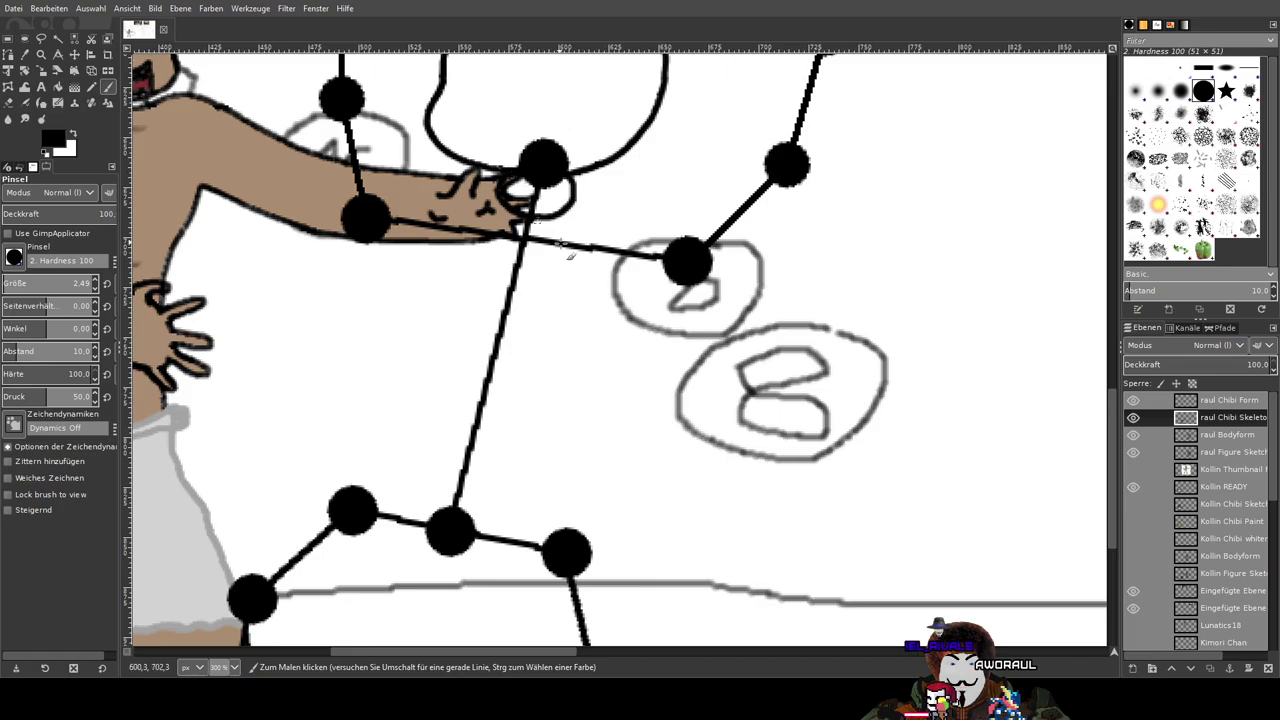
scroll(569, 256, down, 1)
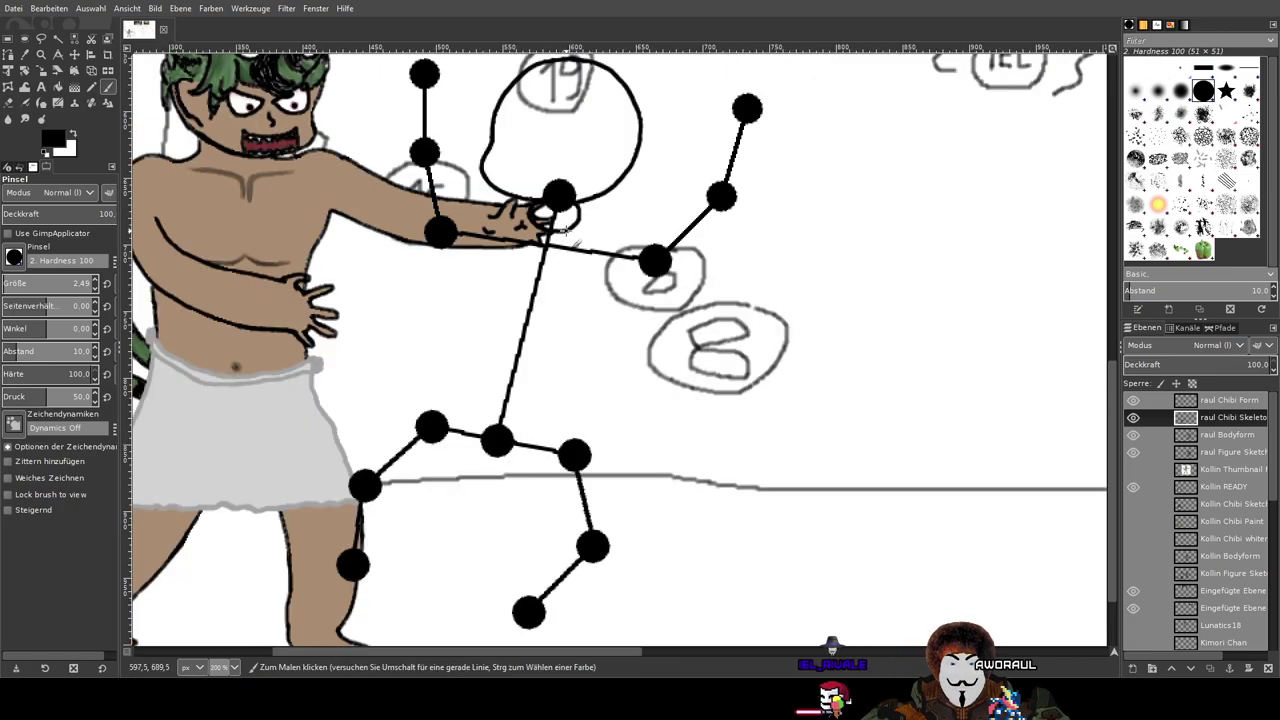
scroll(874, 225, down, 1)
drag(874, 225, 589, 289)
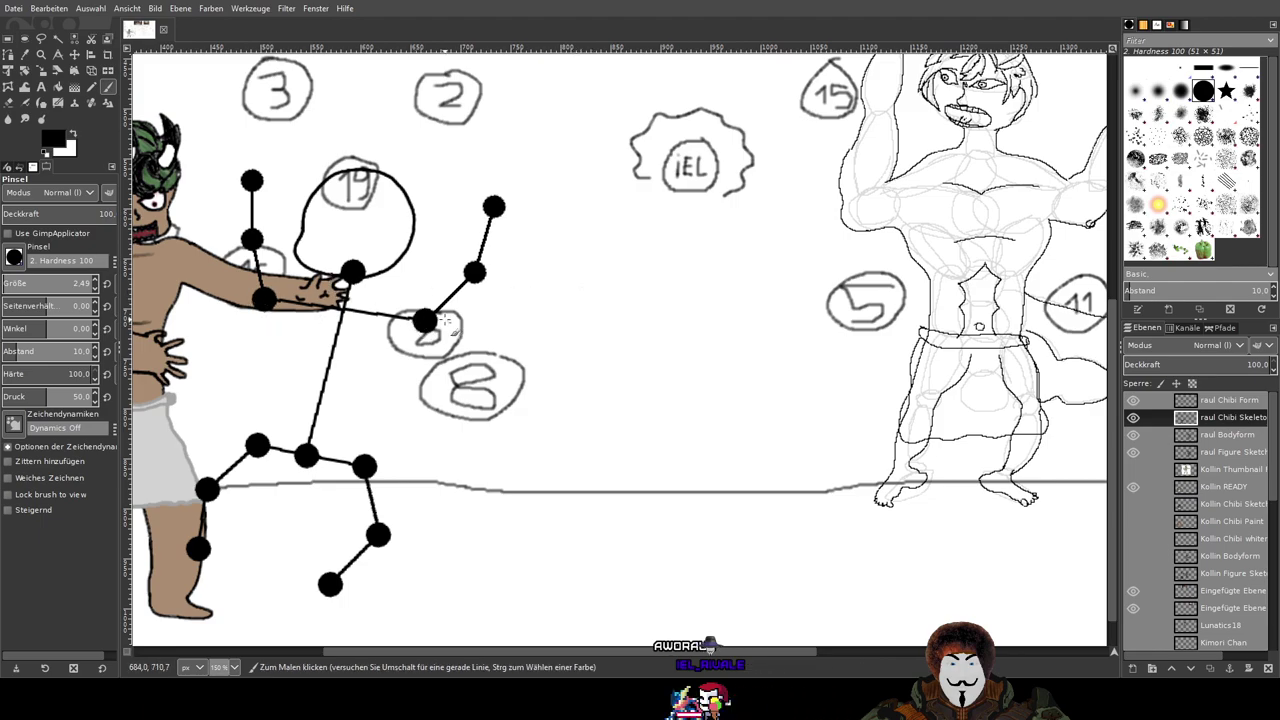
Step: Try a chain of stacked ovals down the skeleton's spine, from the neck joint to just above the pelvis
scroll(358, 295, up, 1)
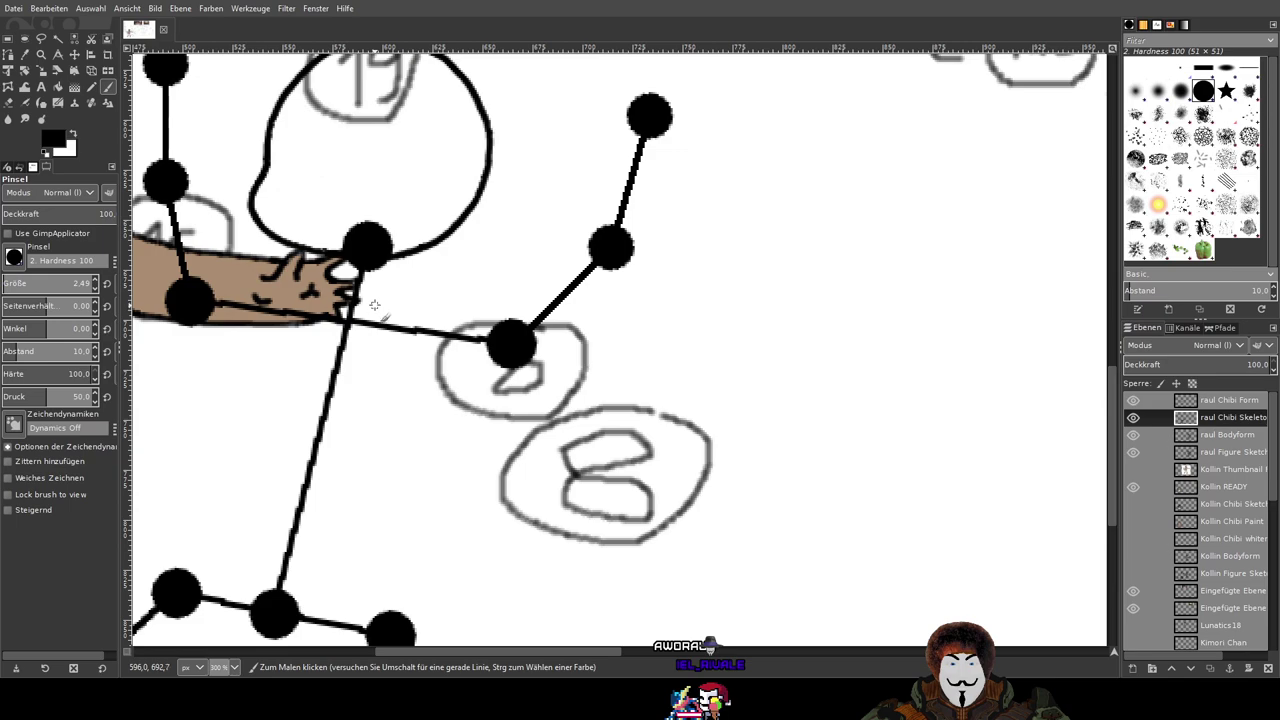
drag(316, 302, 307, 337)
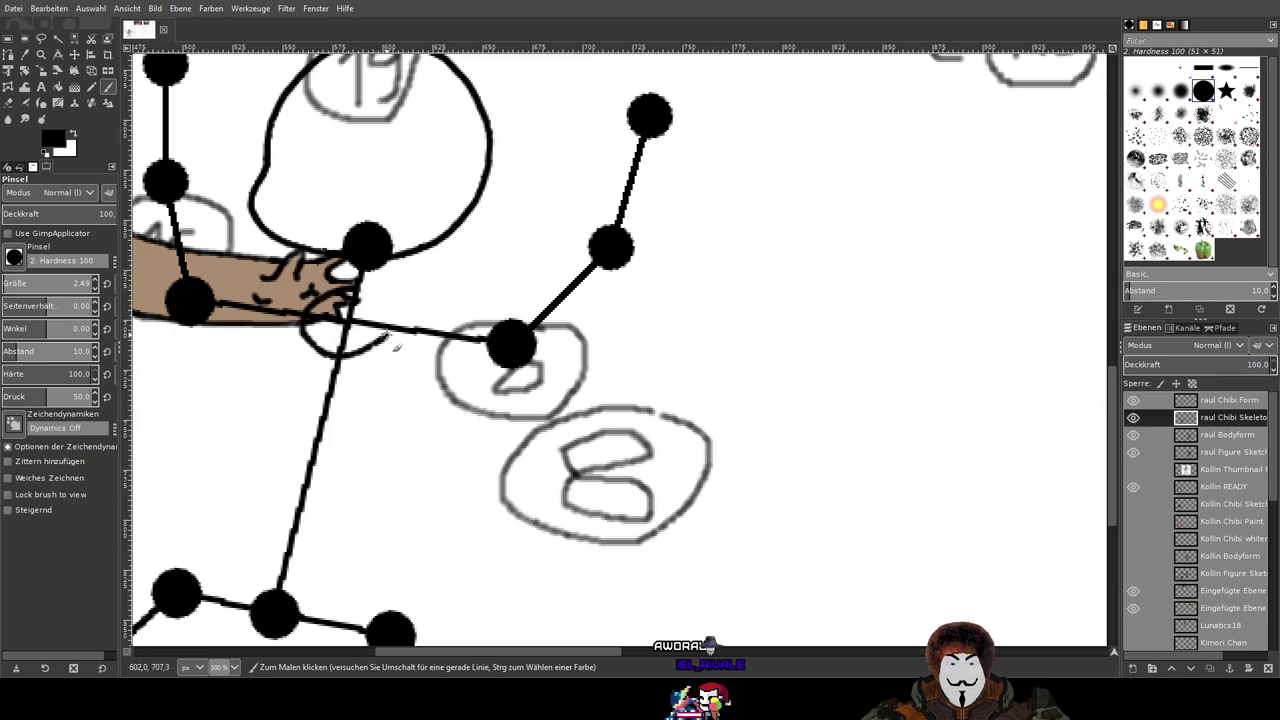
mouse_move(374, 242)
mouse_down()
mouse_move(348, 234)
mouse_move(324, 257)
mouse_move(354, 292)
mouse_move(411, 275)
mouse_move(416, 249)
mouse_move(379, 220)
mouse_up()
drag(409, 371, 510, 289)
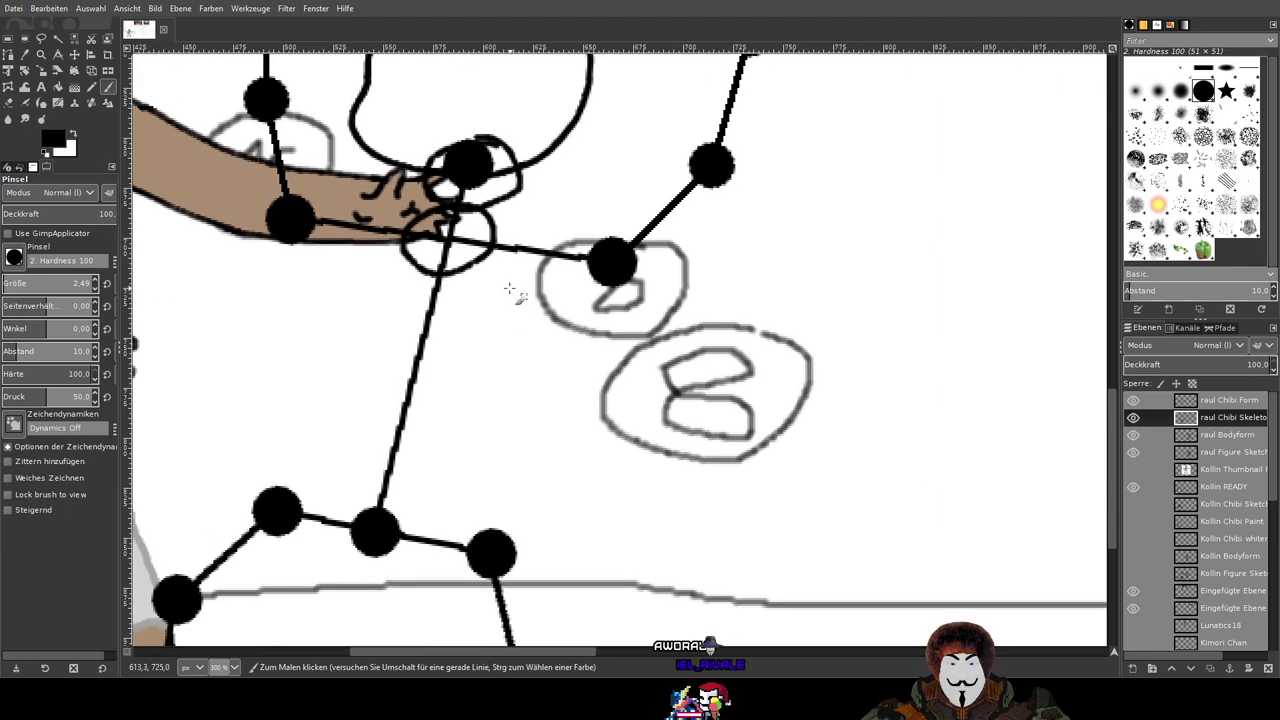
mouse_move(421, 275)
mouse_down()
mouse_move(388, 325)
mouse_move(426, 342)
mouse_move(474, 316)
mouse_move(447, 275)
mouse_up()
drag(496, 352, 565, 310)
scroll(563, 311, down, 1)
scroll(563, 311, left, 1)
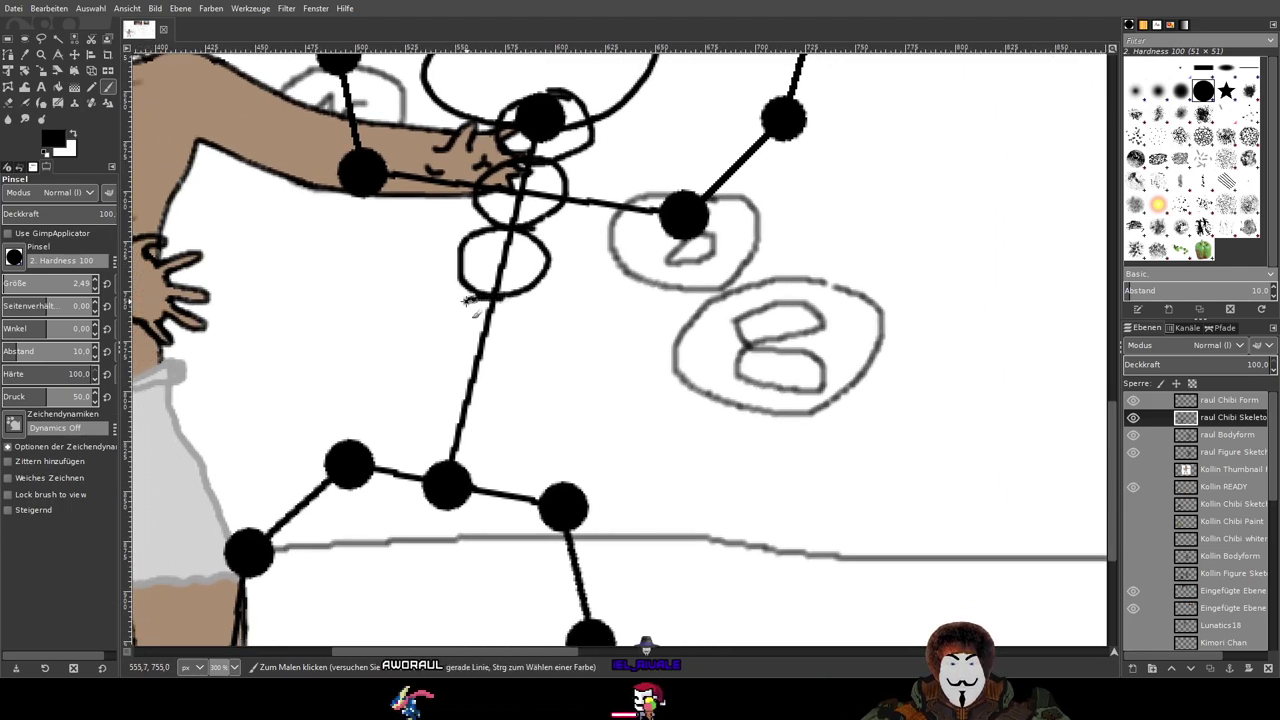
mouse_move(450, 366)
mouse_down()
mouse_move(499, 365)
mouse_move(525, 342)
mouse_move(484, 298)
mouse_move(423, 375)
mouse_move(426, 418)
mouse_move(489, 437)
mouse_move(523, 394)
mouse_up()
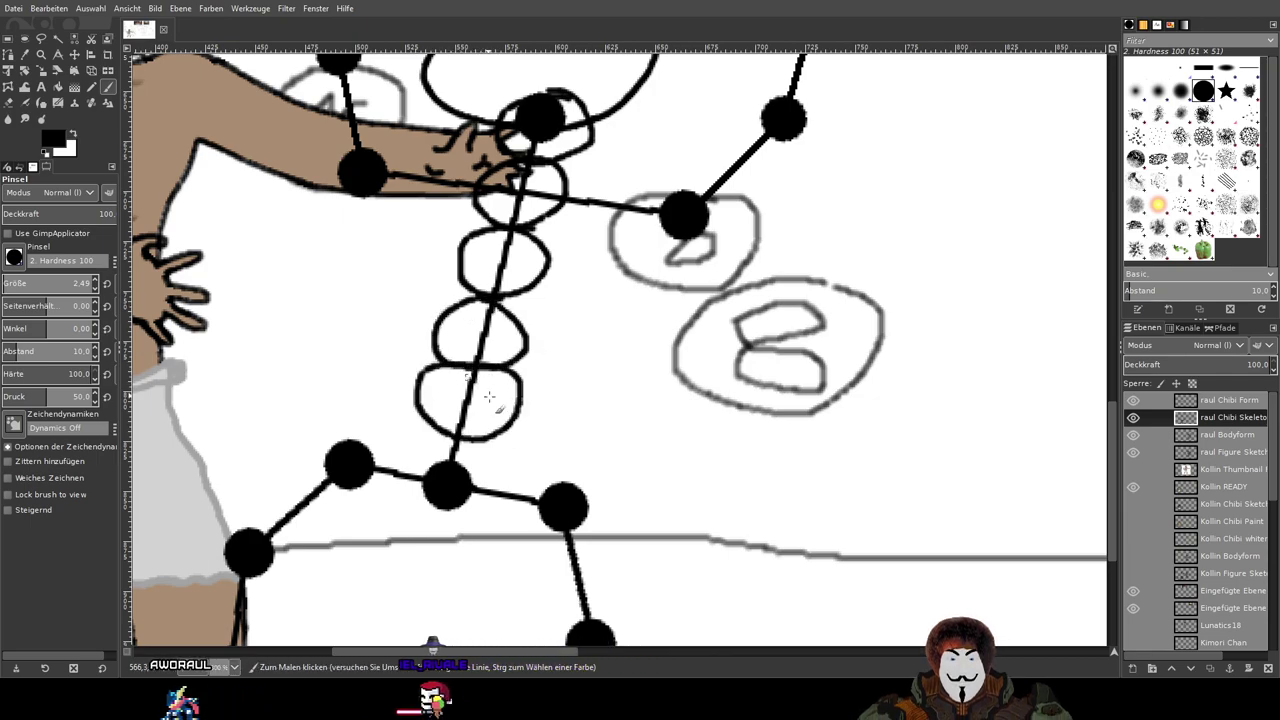
Step: Try a circle around the skeleton's central pelvis joint and another oval below it
scroll(523, 394, down, 2)
scroll(523, 394, left, 2)
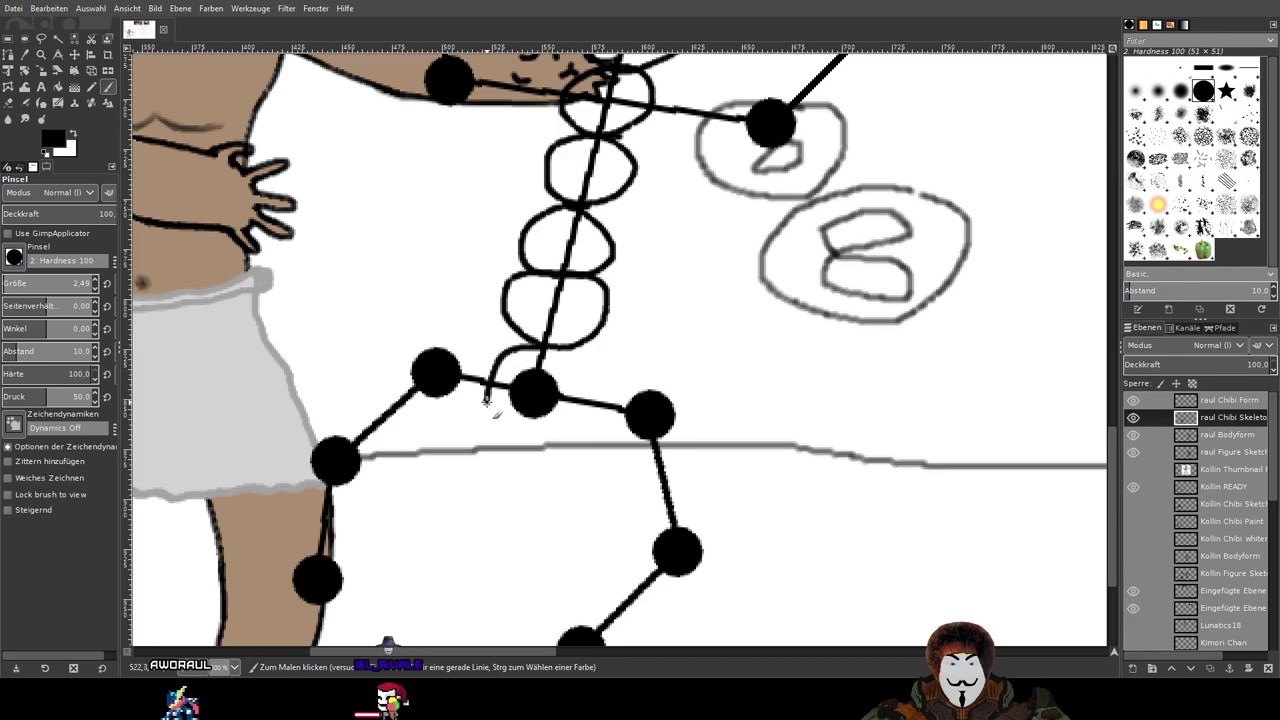
scroll(549, 359, up, 5)
scroll(555, 300, right, 1)
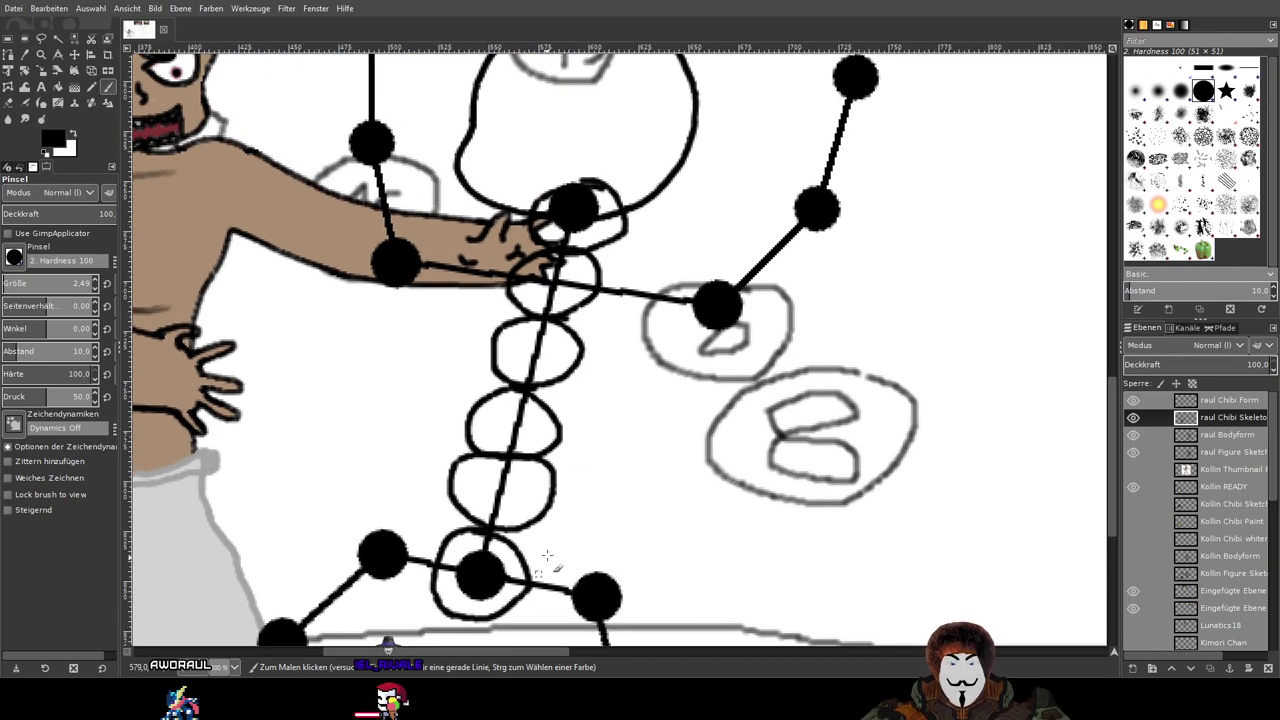
scroll(627, 256, down, 8)
scroll(627, 256, left, 2)
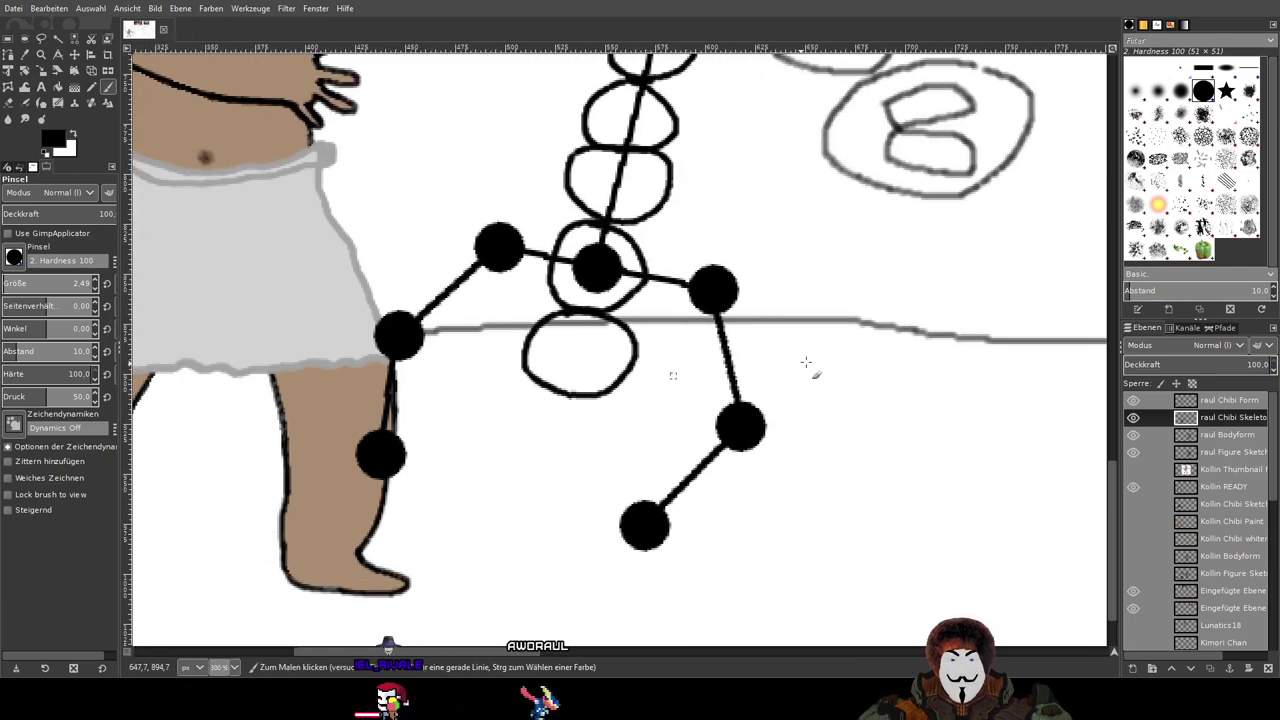
scroll(923, 314, down, 2)
Step: Compare the oval chain with the muscular body drawing and undo all the ovals along the neck, spine and pelvis
mouse_move(895, 281)
mouse_down()
mouse_move(351, 461)
mouse_move(423, 435)
mouse_up()
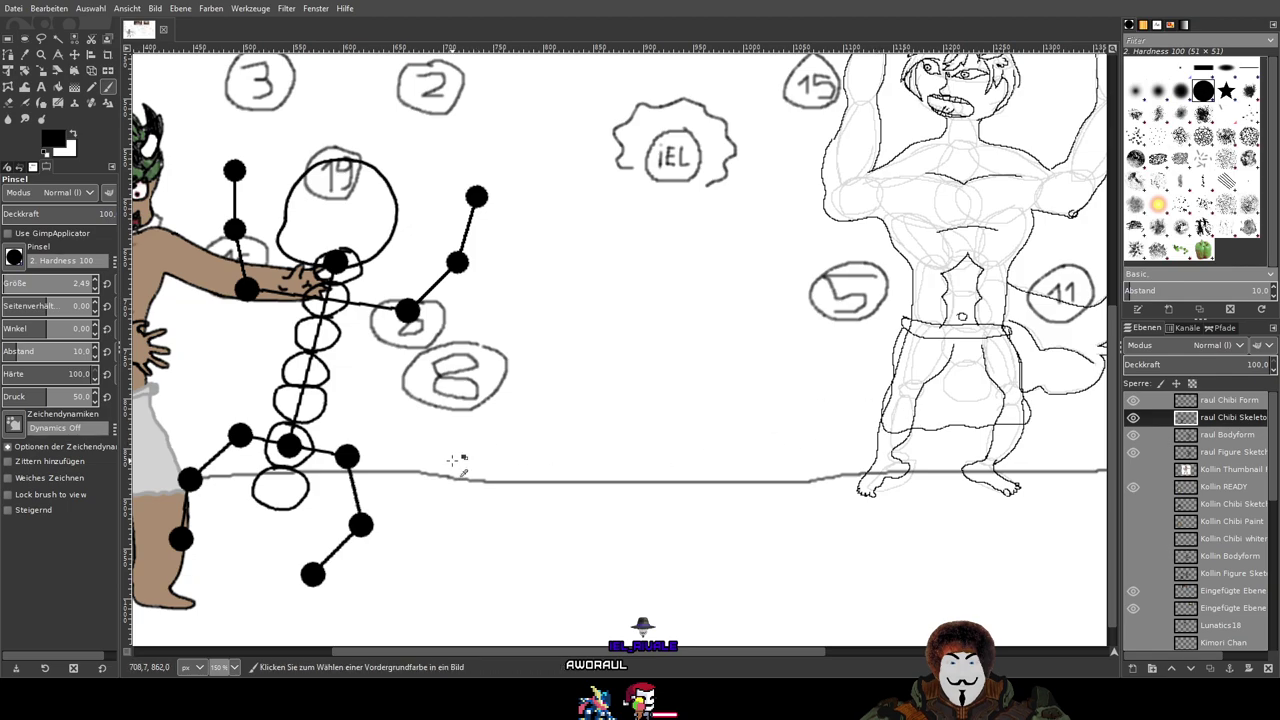
scroll(430, 445, up, 2)
scroll(430, 445, left, 1)
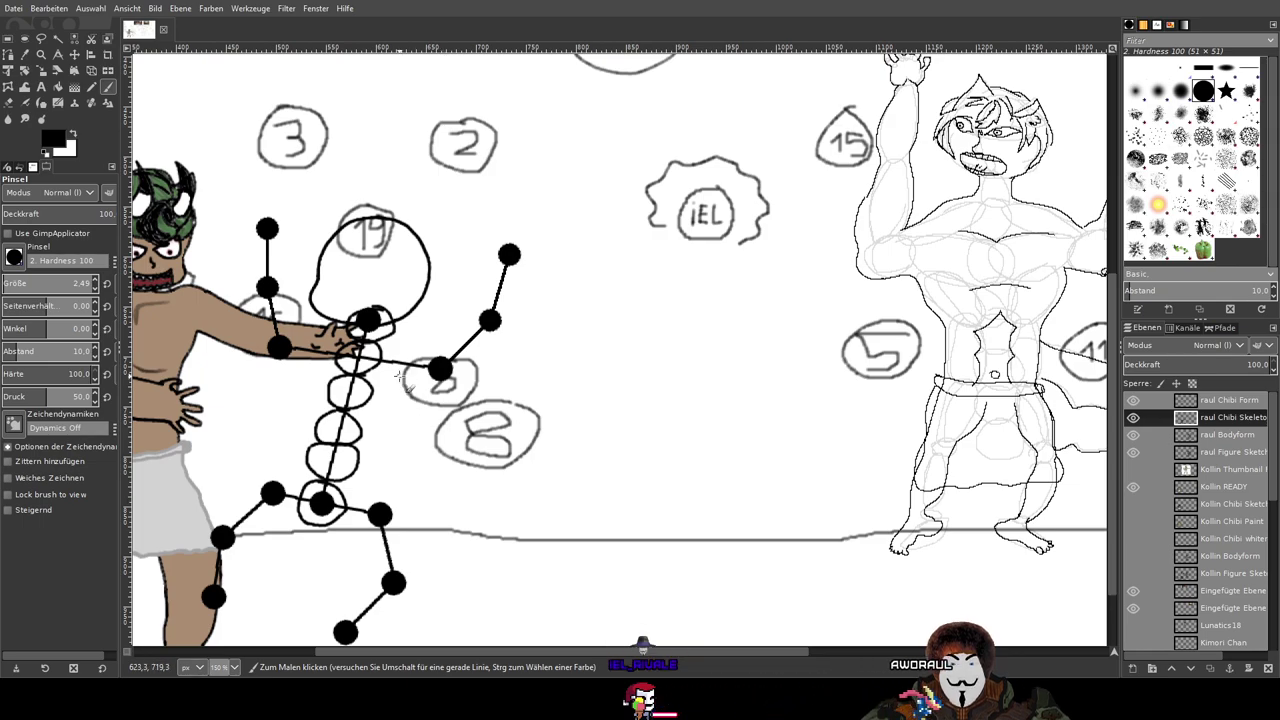
mouse_move(870, 310)
mouse_down()
mouse_move(674, 314)
mouse_move(775, 298)
mouse_up()
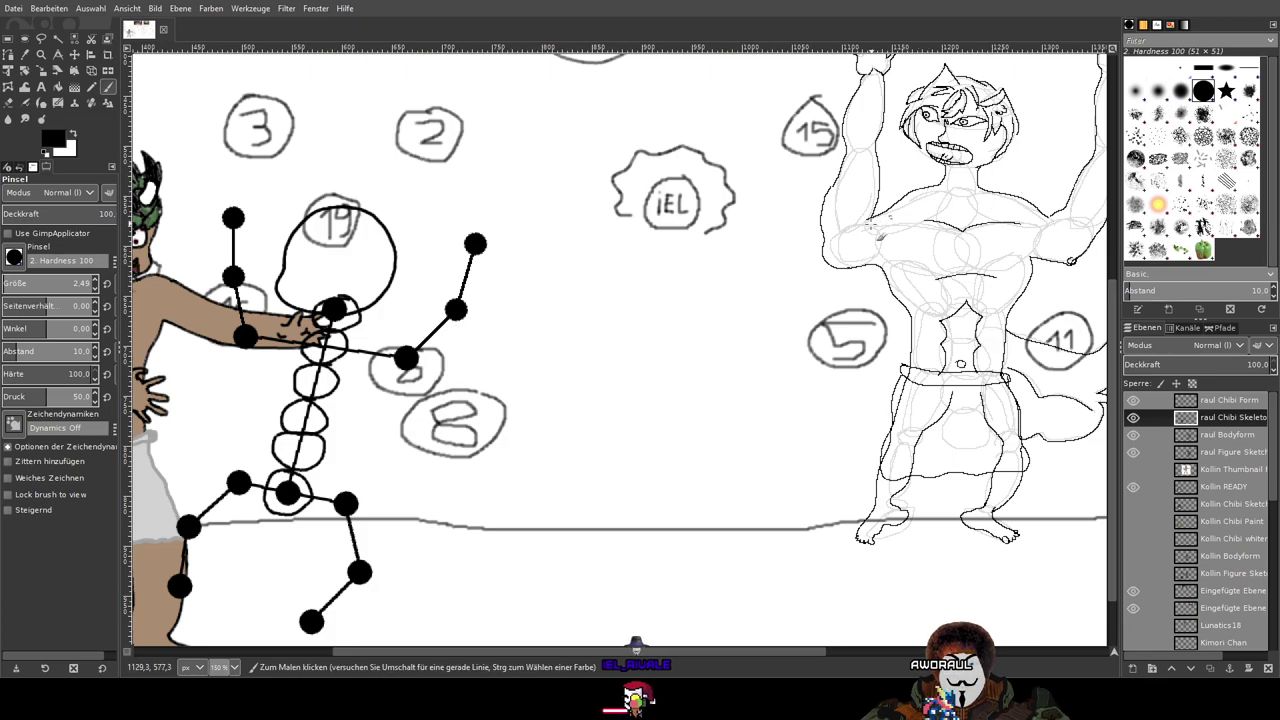
key(ctrl+z)
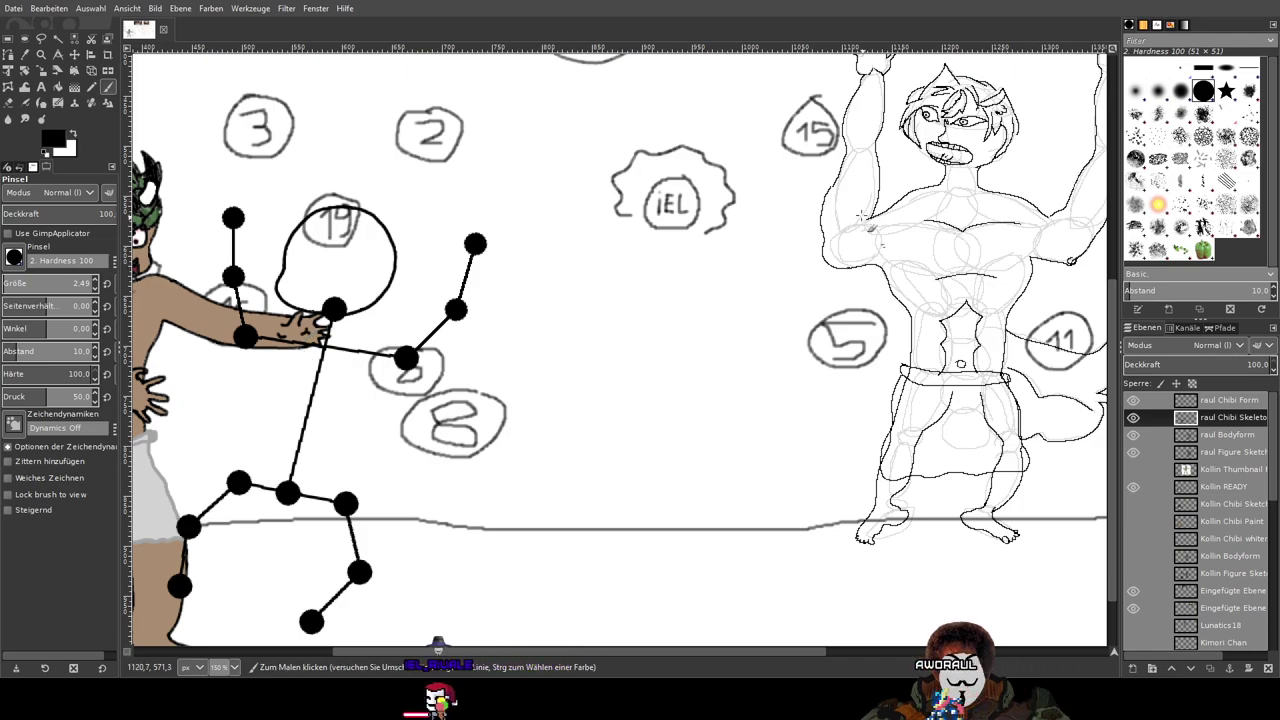
Step: Try a curved shoulder and upper-arm contour above the skeleton's arm facing away from Kollin, using the Kollin figure's shoulder as reference
drag(228, 306, 480, 254)
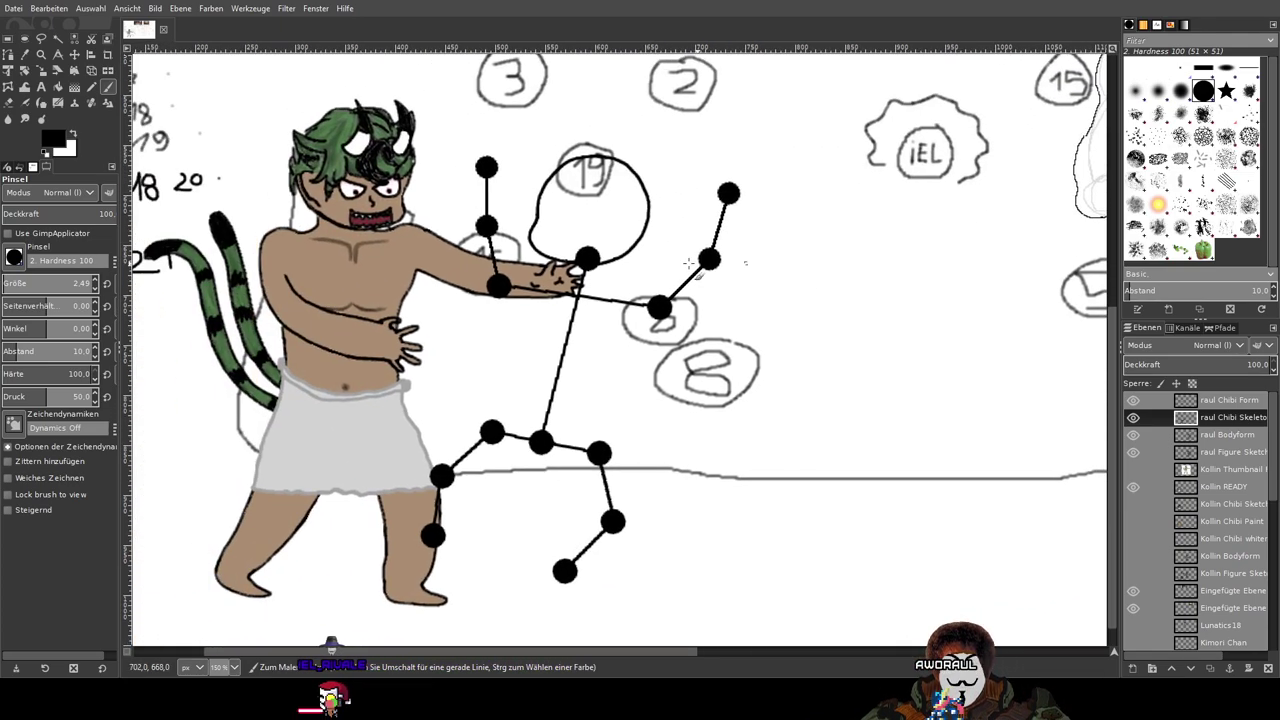
scroll(479, 254, up, 3)
scroll(481, 255, down, 2)
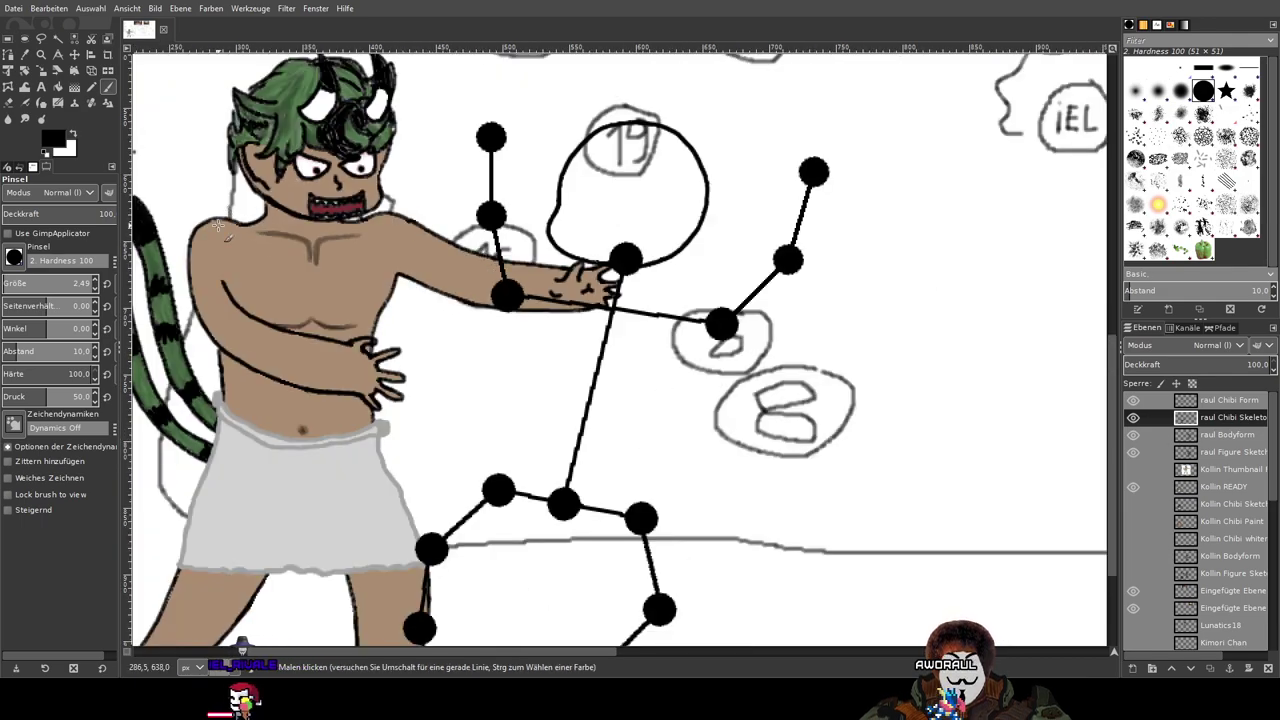
scroll(510, 267, up, 3)
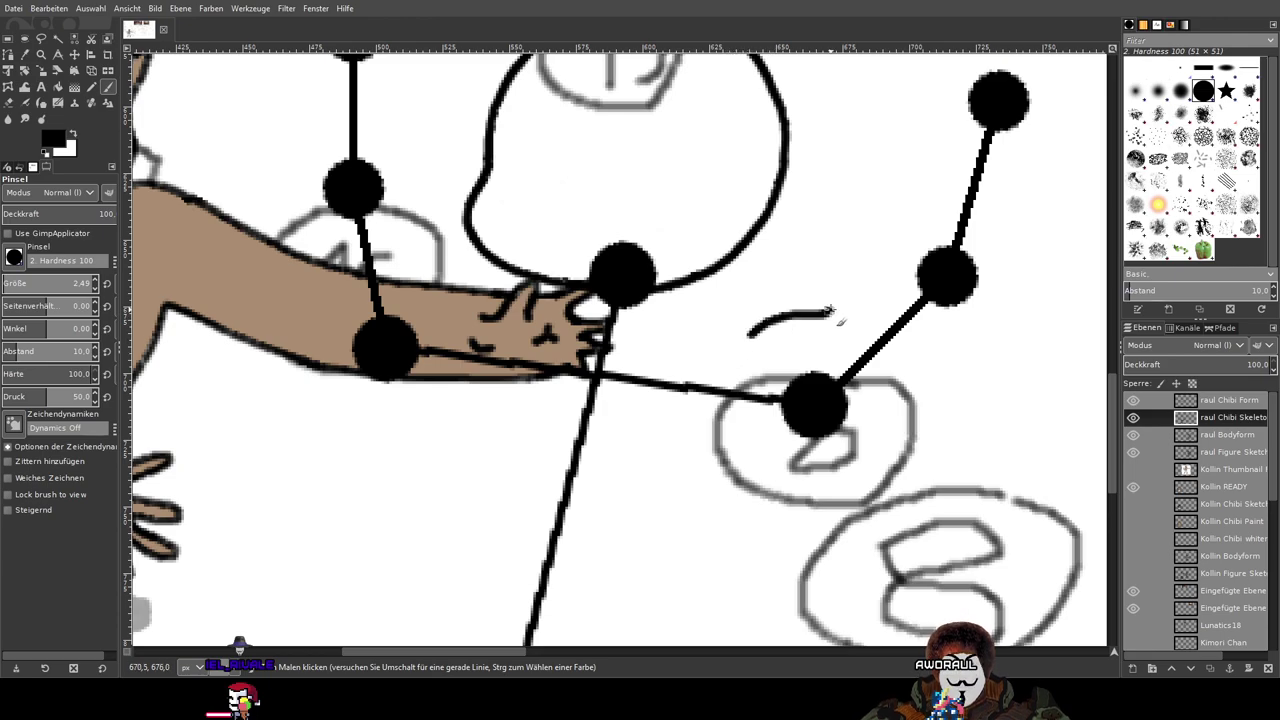
drag(951, 261, 759, 428)
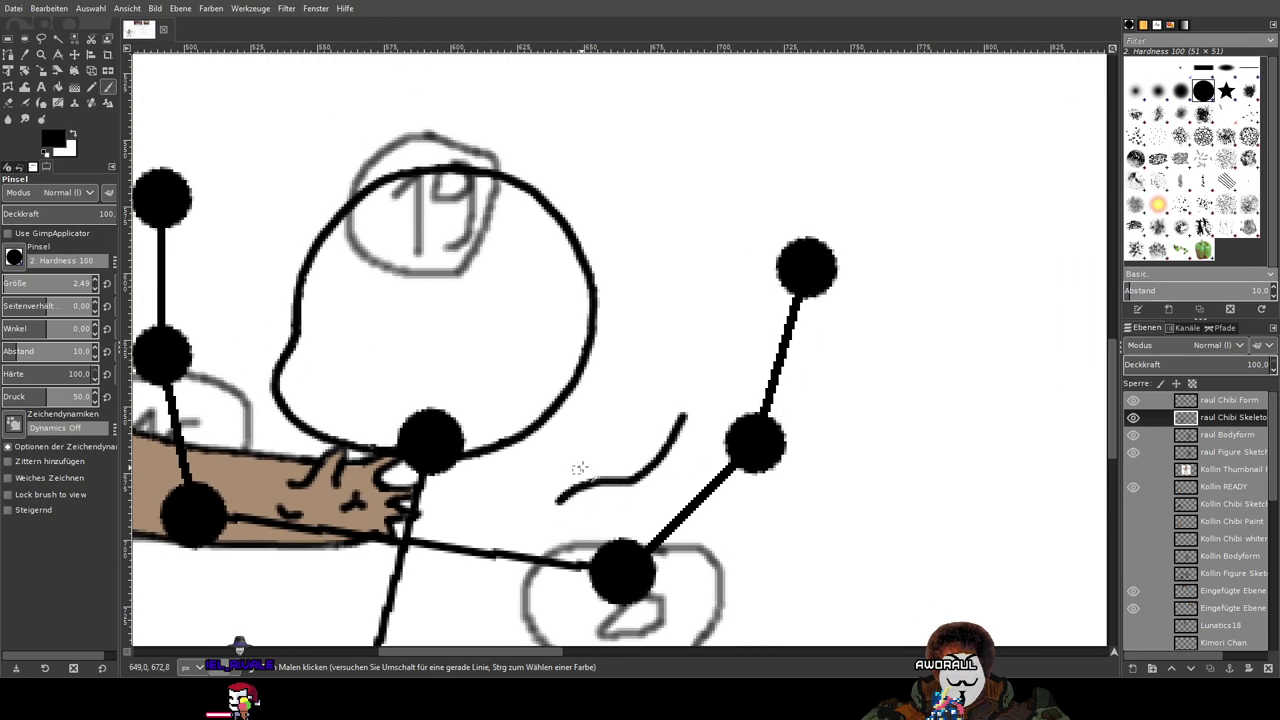
drag(579, 467, 729, 343)
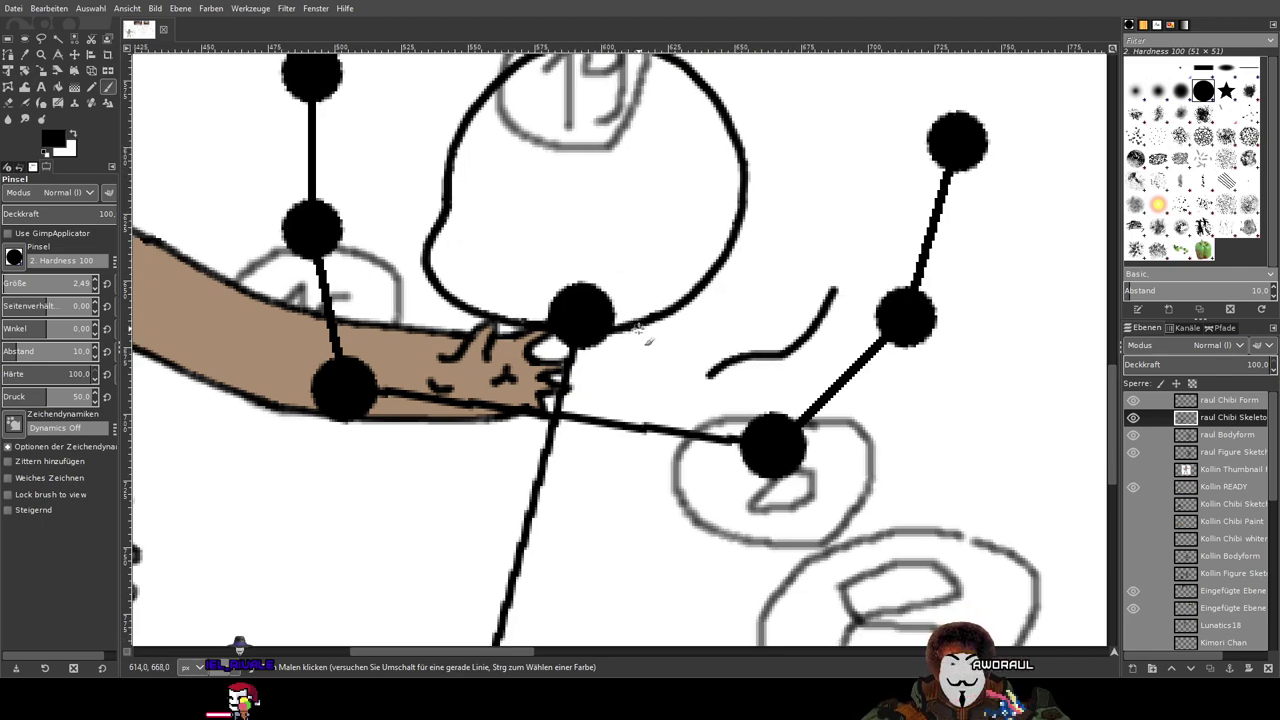
Step: Try a neck line joining the underside of the head to the shoulder contour, redraw it, and check the proportions
mouse_move(627, 330)
mouse_down()
mouse_move(645, 375)
mouse_move(723, 385)
mouse_up()
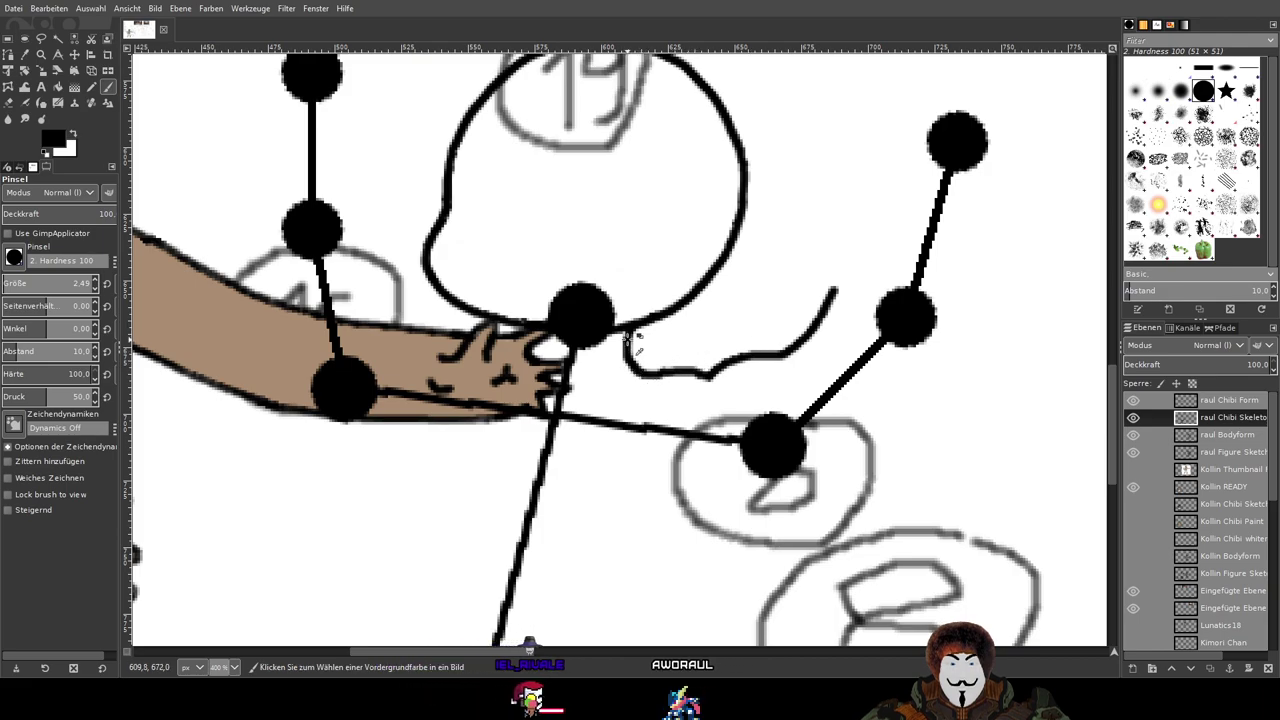
key(ctrl+z)
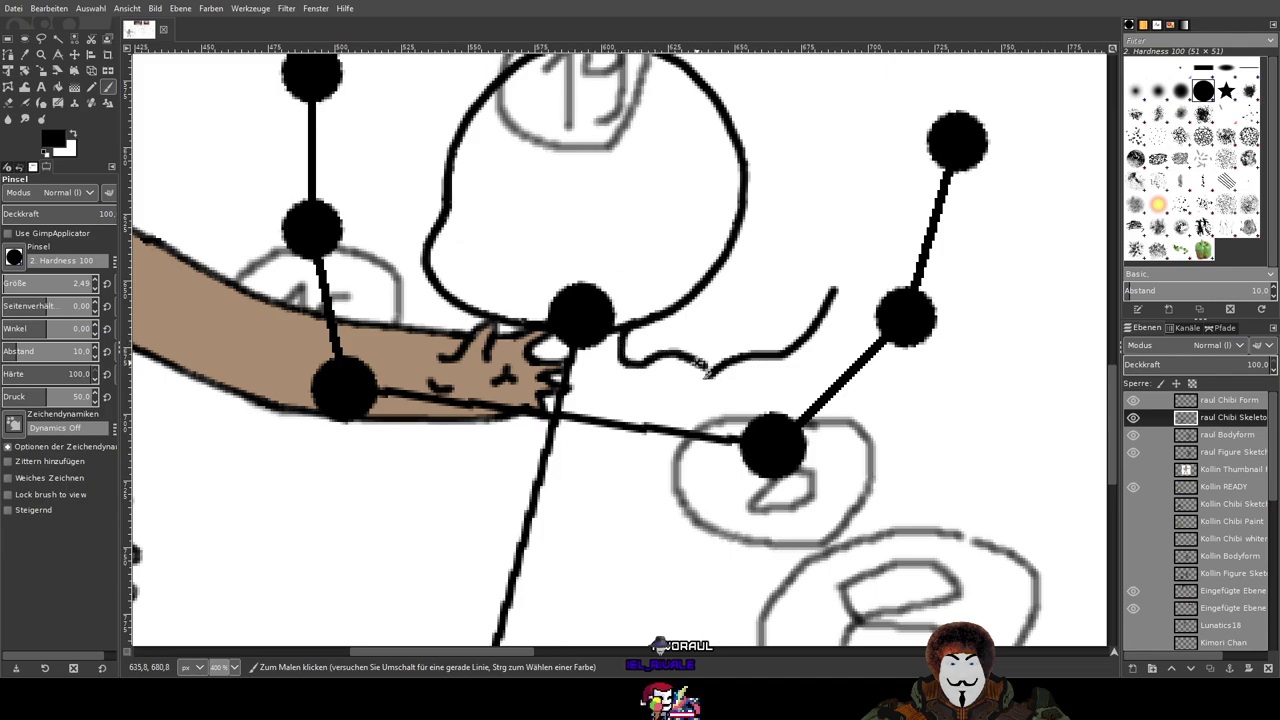
scroll(712, 372, down, 4)
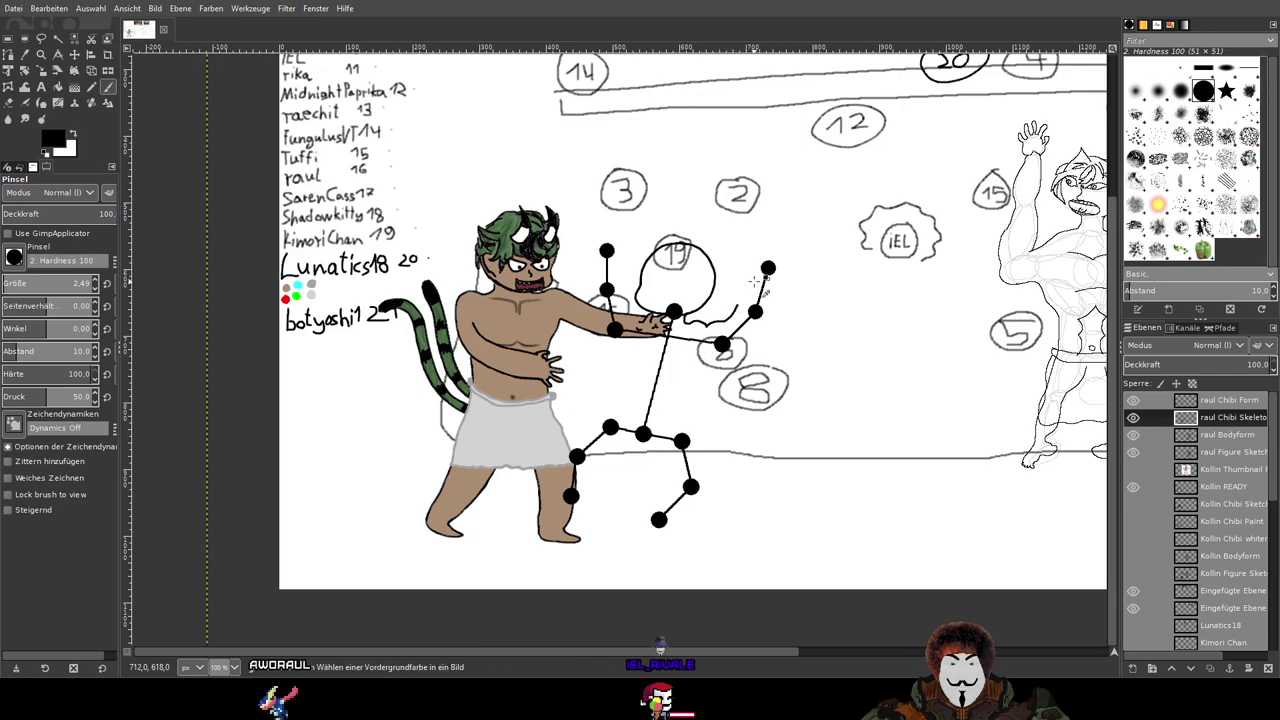
scroll(754, 284, up, 2)
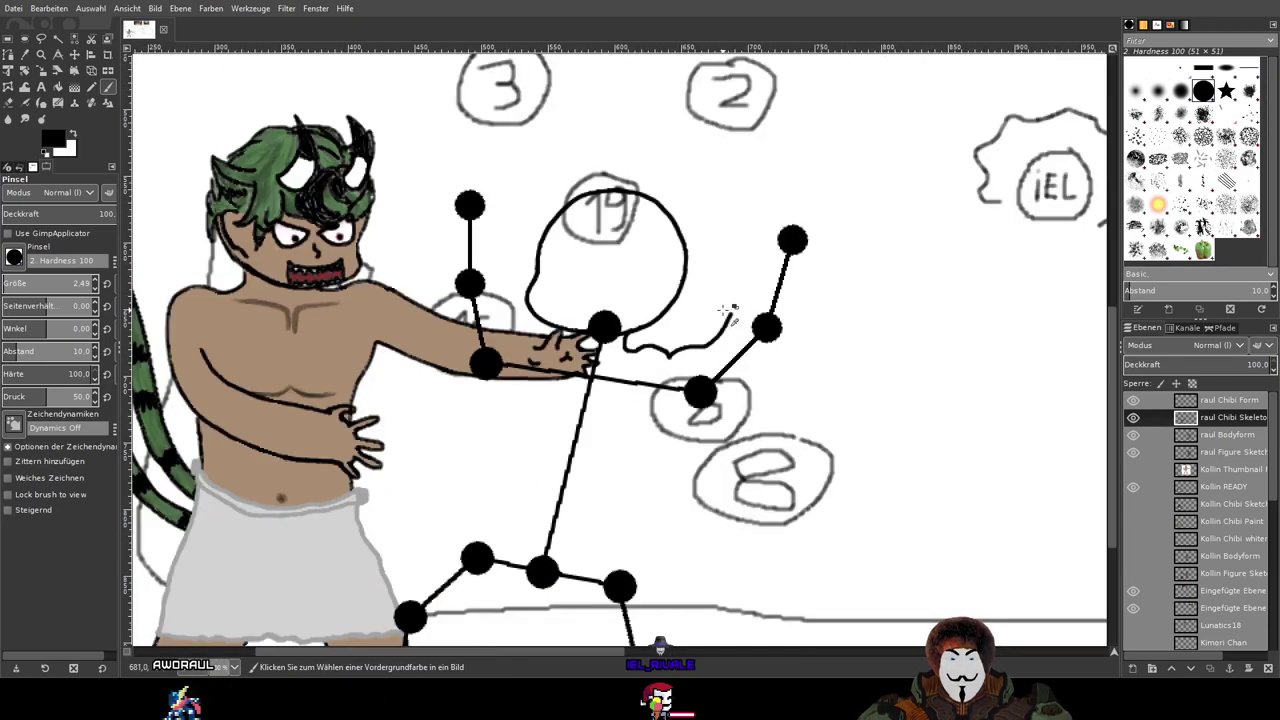
scroll(744, 301, up, 1)
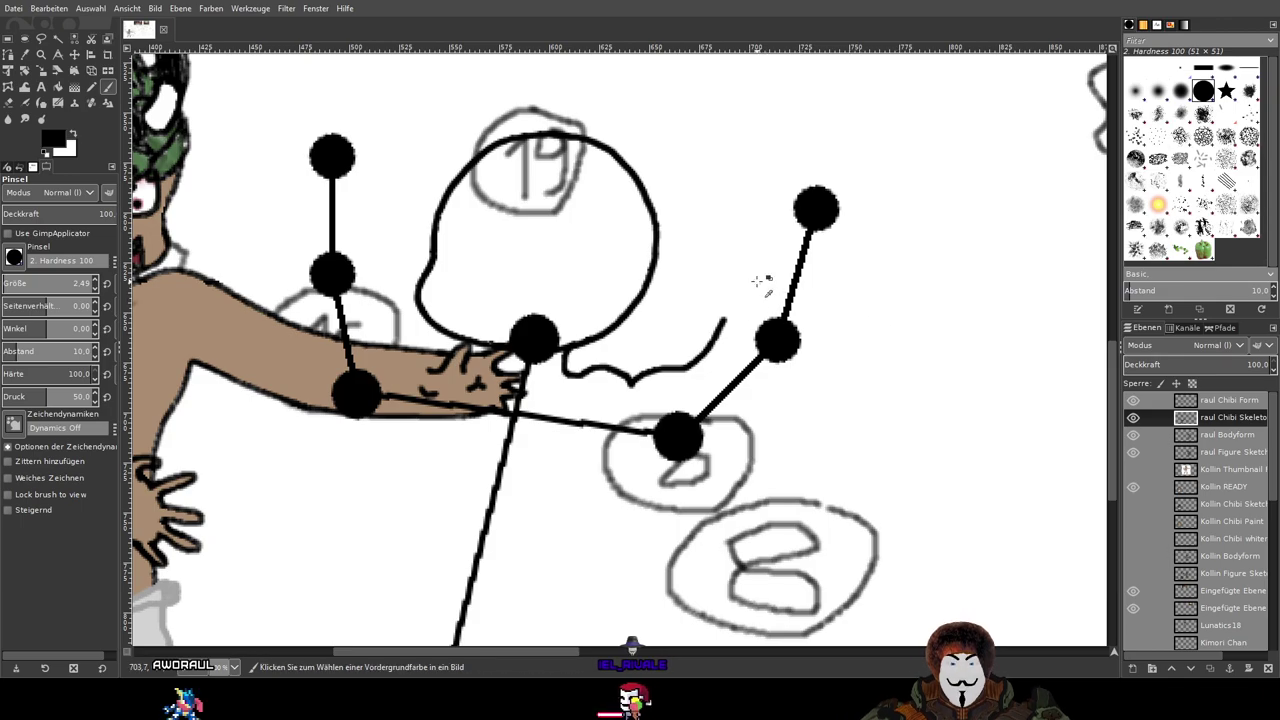
drag(757, 283, 704, 361)
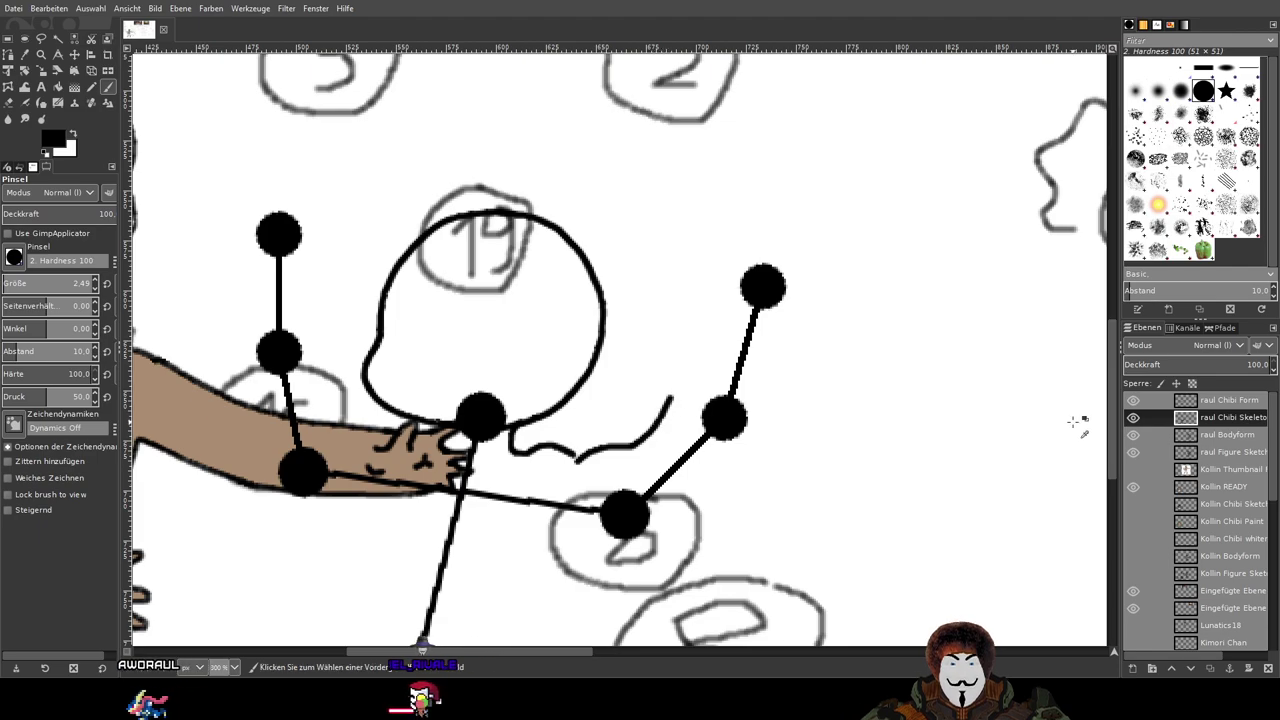
Step: Check the raul Chibi Form layer's content by toggling its visibility, and make it the active layer
click(1133, 401)
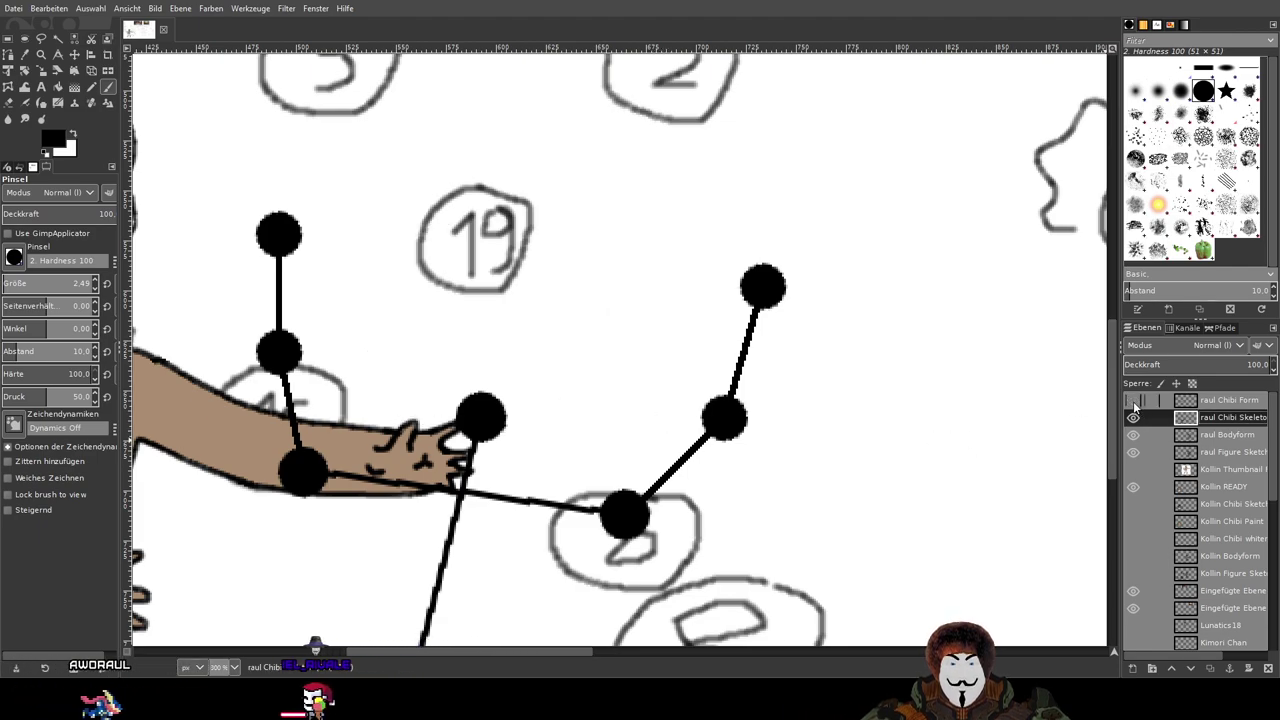
click(1133, 402)
click(1229, 401)
Step: Try the neck, shoulder and raised-arm contour on the side away from Kollin, and undo it
drag(730, 422, 779, 315)
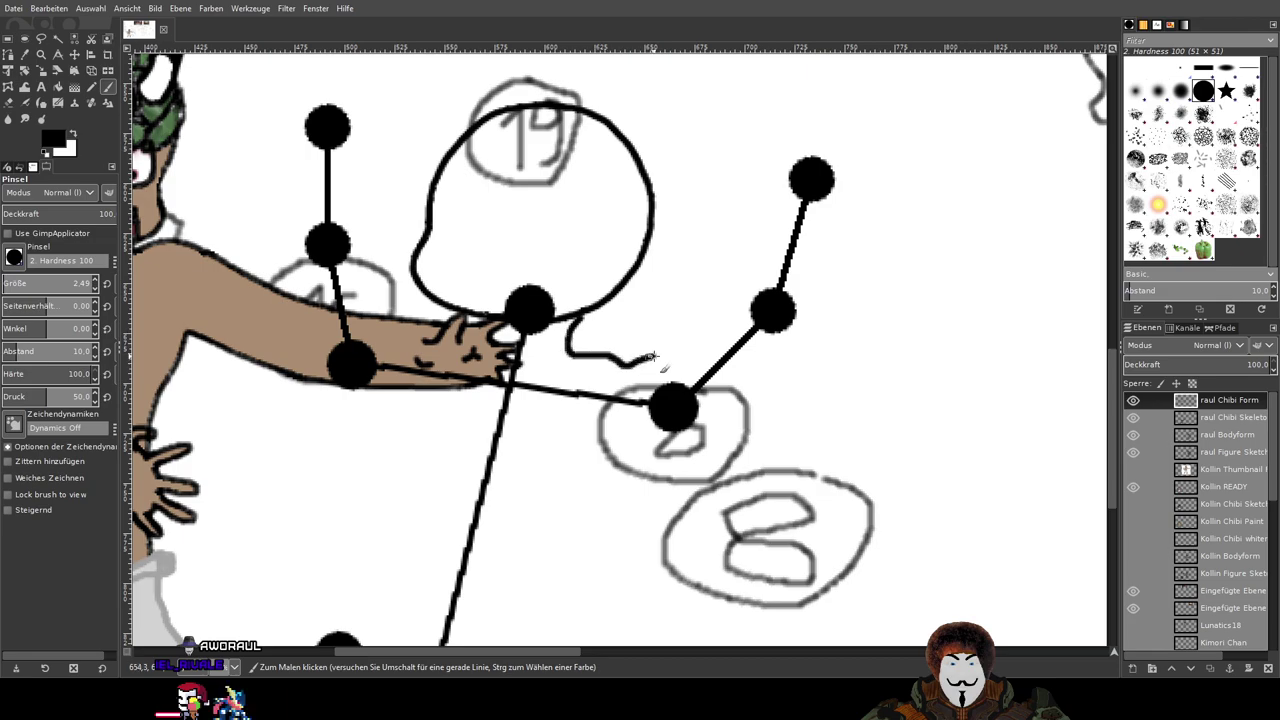
key(ctrl+z)
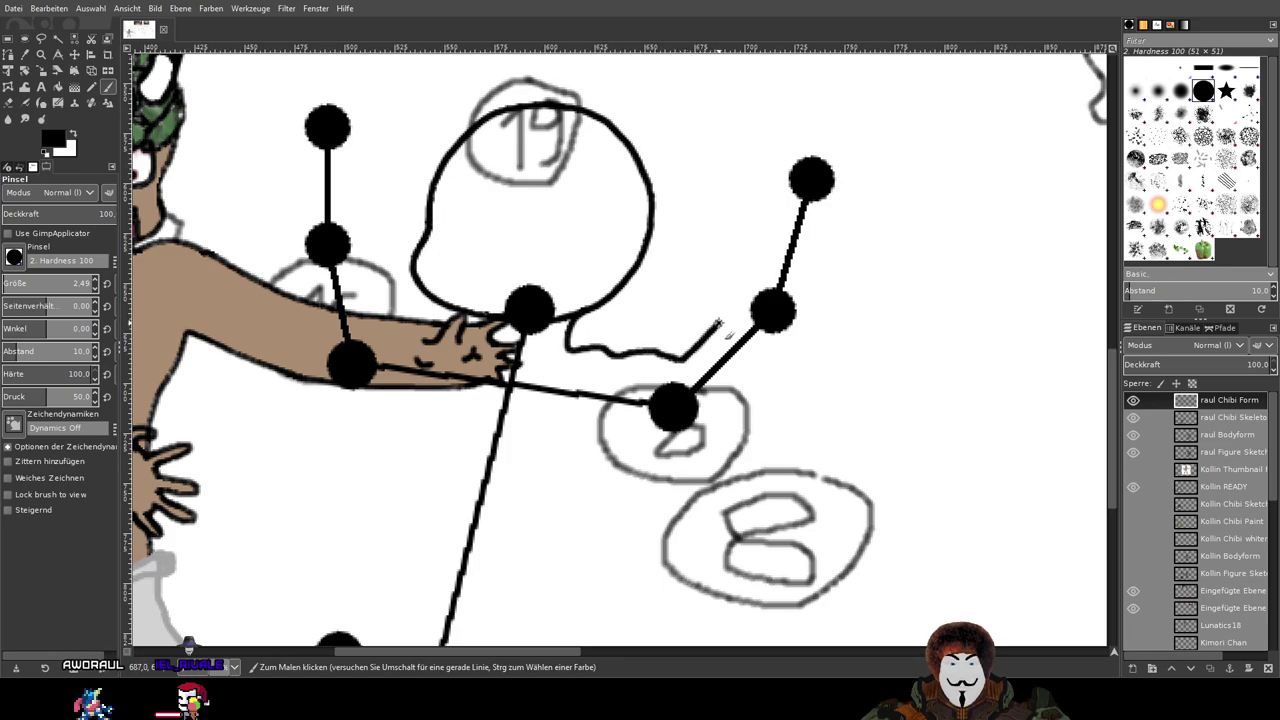
drag(752, 262, 780, 170)
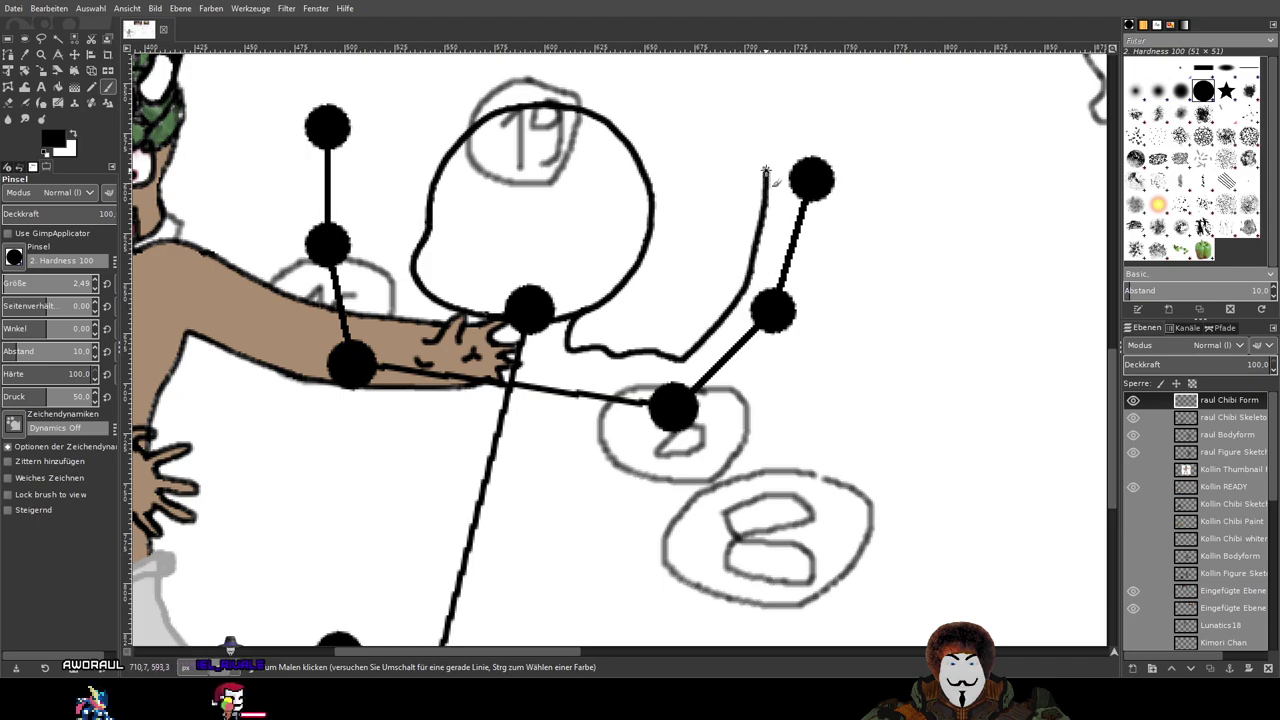
key(ctrl+z)
scroll(705, 268, up, 2)
scroll(691, 277, down, 1)
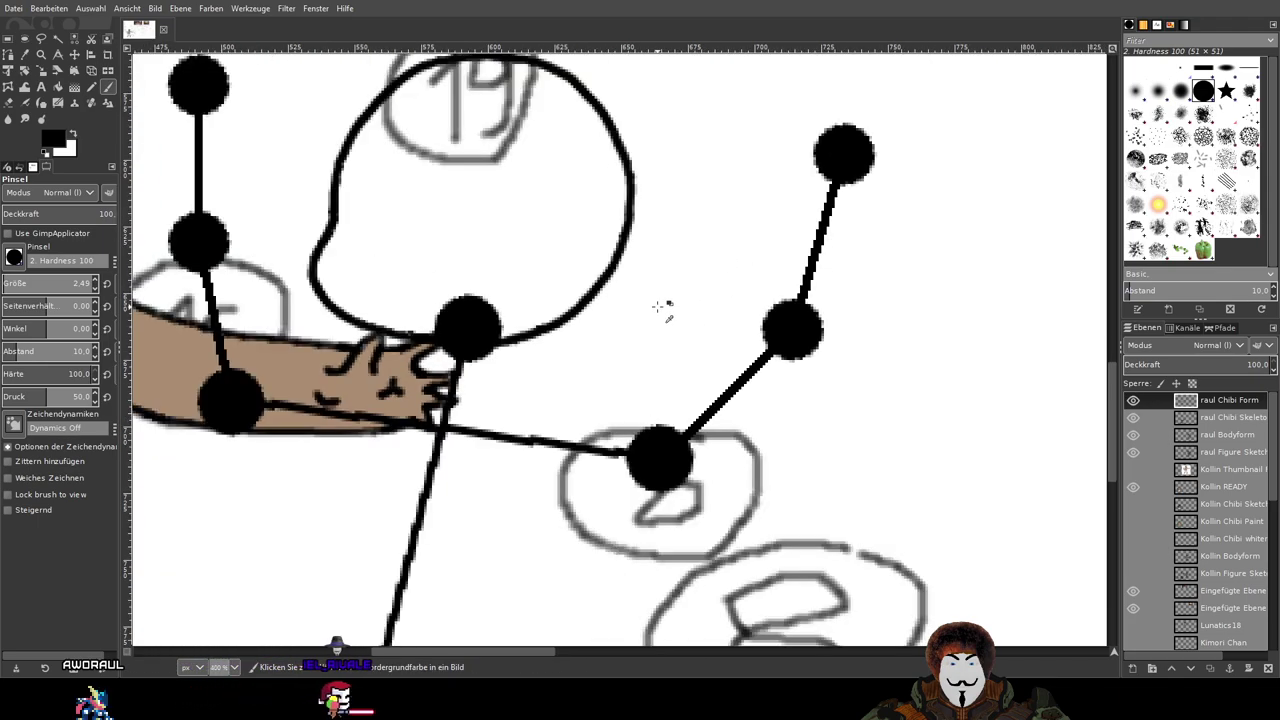
drag(609, 380, 681, 360)
scroll(447, 364, down, 3)
scroll(650, 282, up, 2)
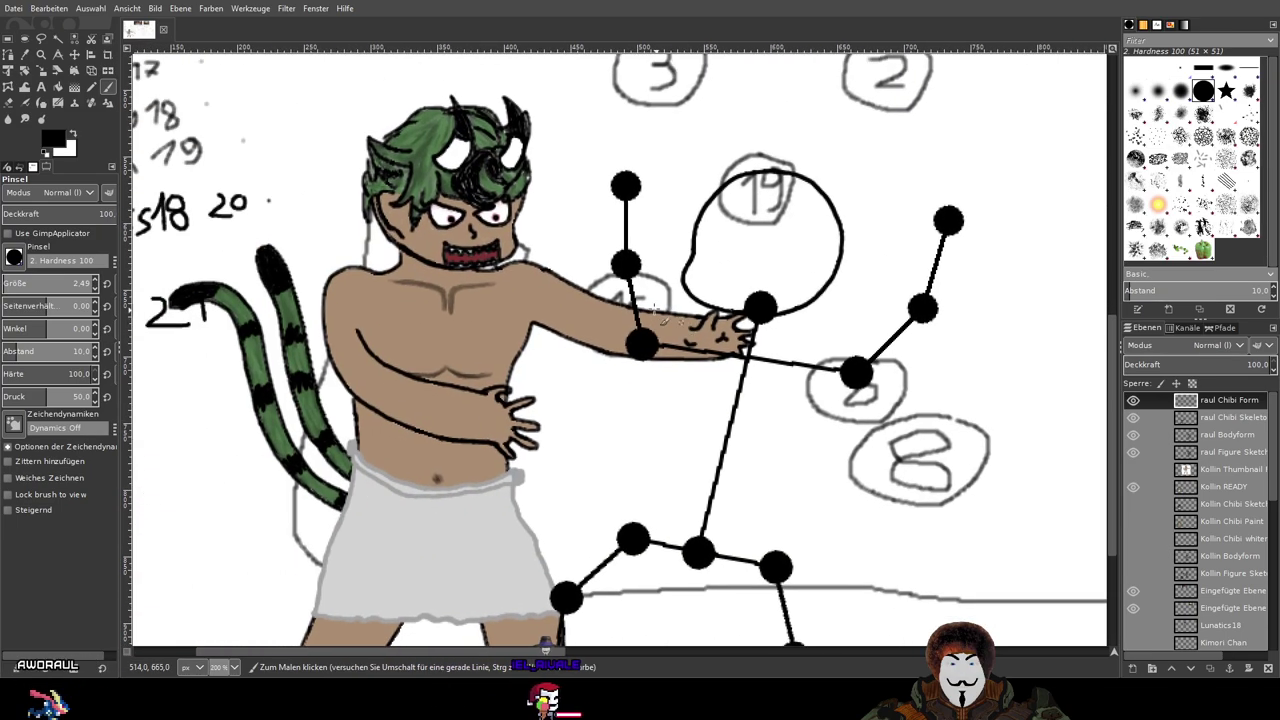
Step: Draw the neck, shoulder and raised-arm contour on the side away from Kollin, running above the skeleton's arm
scroll(649, 288, down, 1)
scroll(624, 238, up, 4)
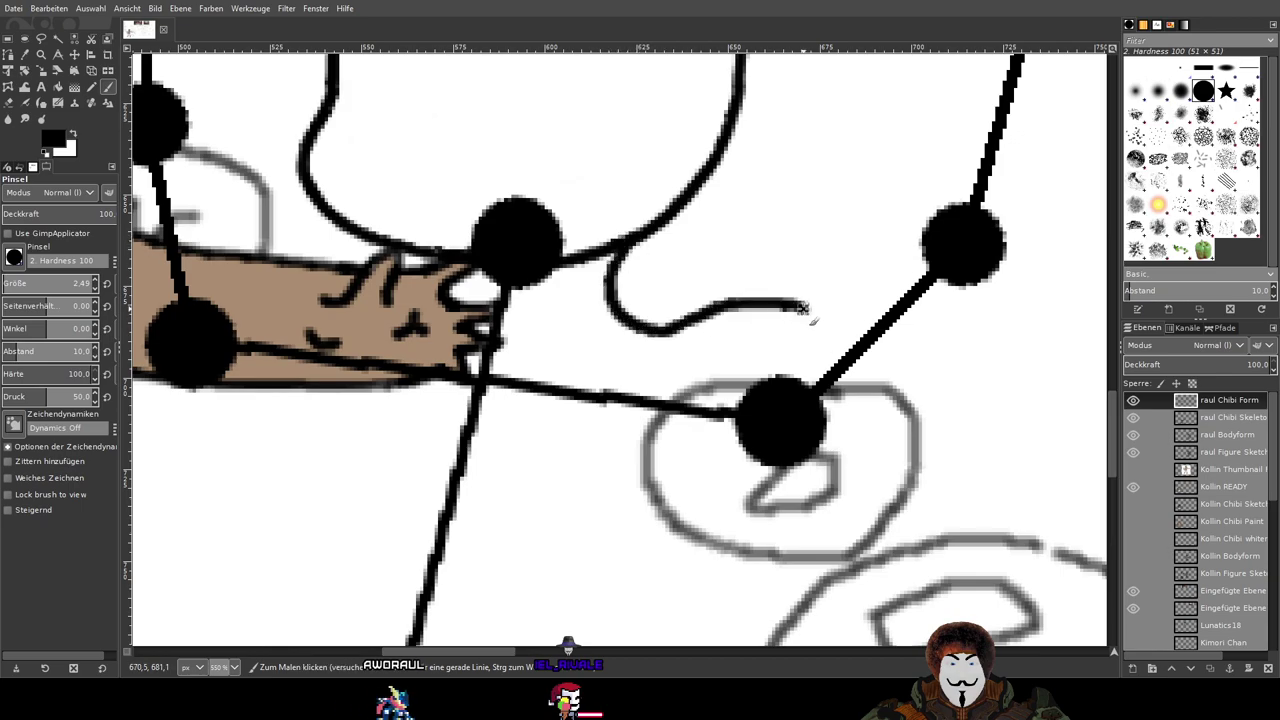
mouse_move(783, 294)
mouse_down()
mouse_move(638, 416)
mouse_move(729, 376)
mouse_up()
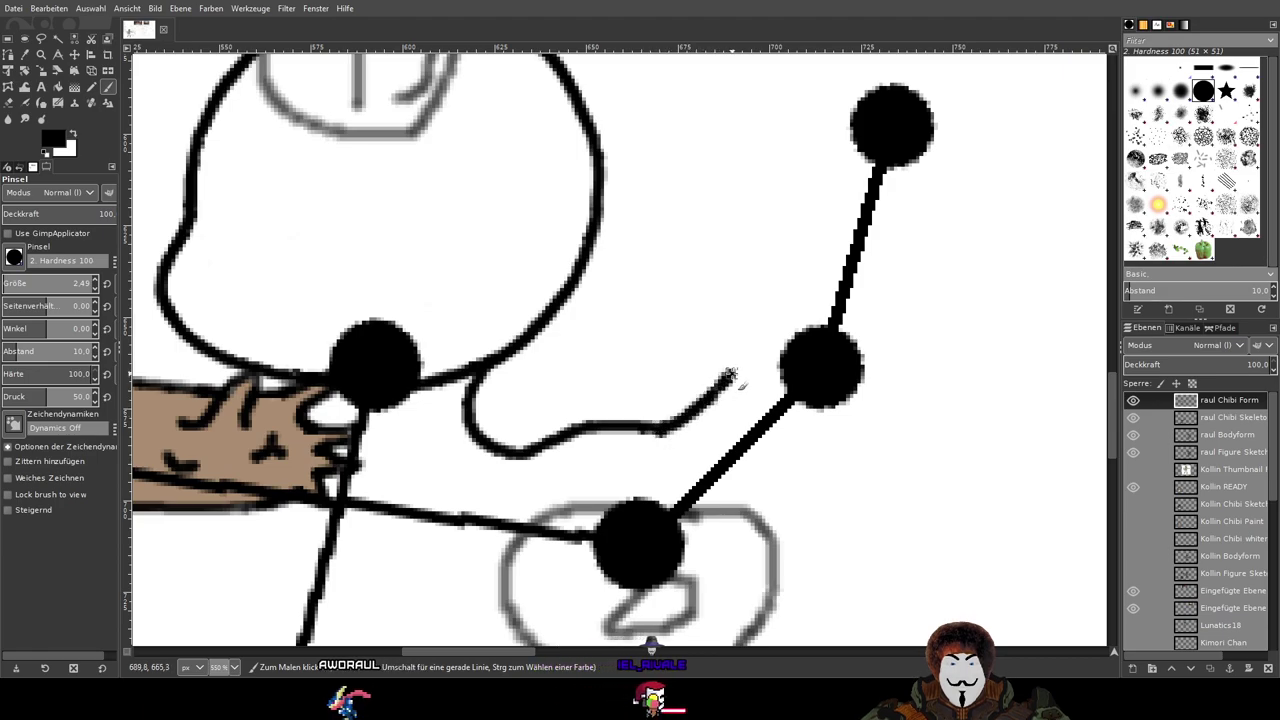
mouse_move(730, 376)
mouse_down()
mouse_move(773, 311)
mouse_move(820, 95)
mouse_up()
scroll(703, 429, down, 4)
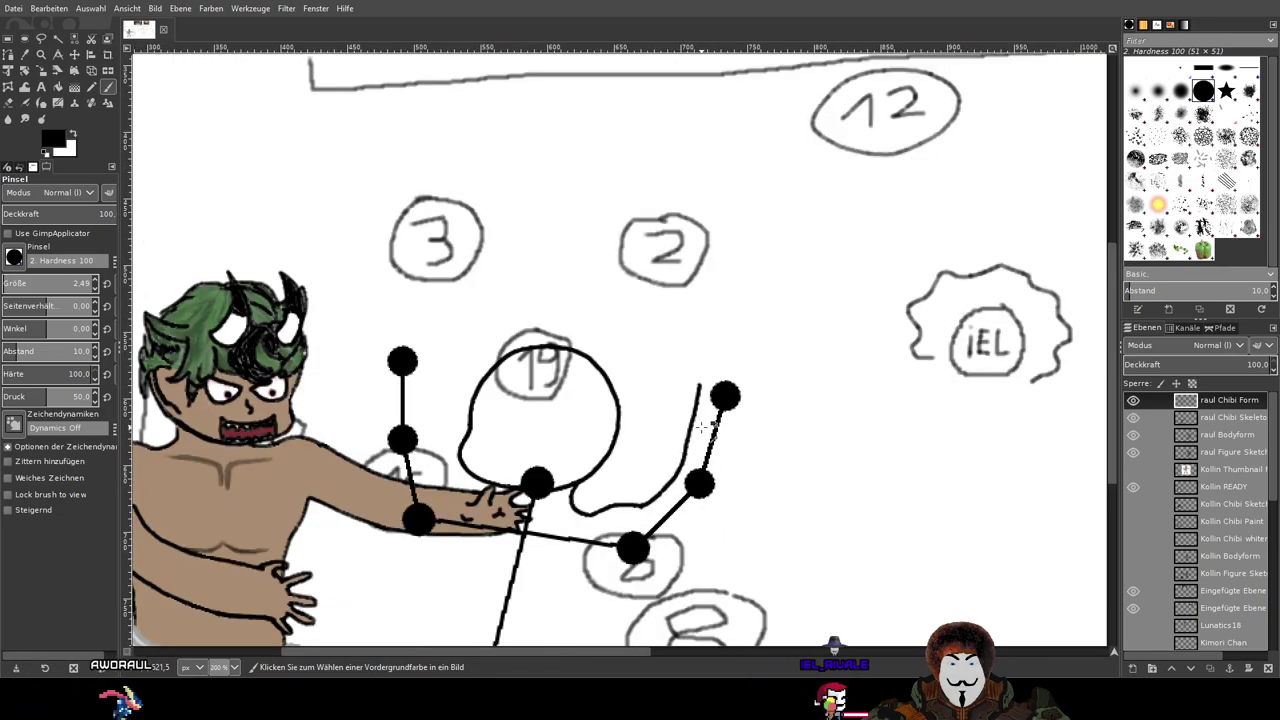
Step: Draw the curved torso side away from Kollin, from below the shoulder joint down to the hip joint
scroll(703, 428, down, 4)
scroll(600, 399, up, 3)
mouse_move(600, 399)
mouse_down()
mouse_move(440, 410)
mouse_move(774, 366)
mouse_up()
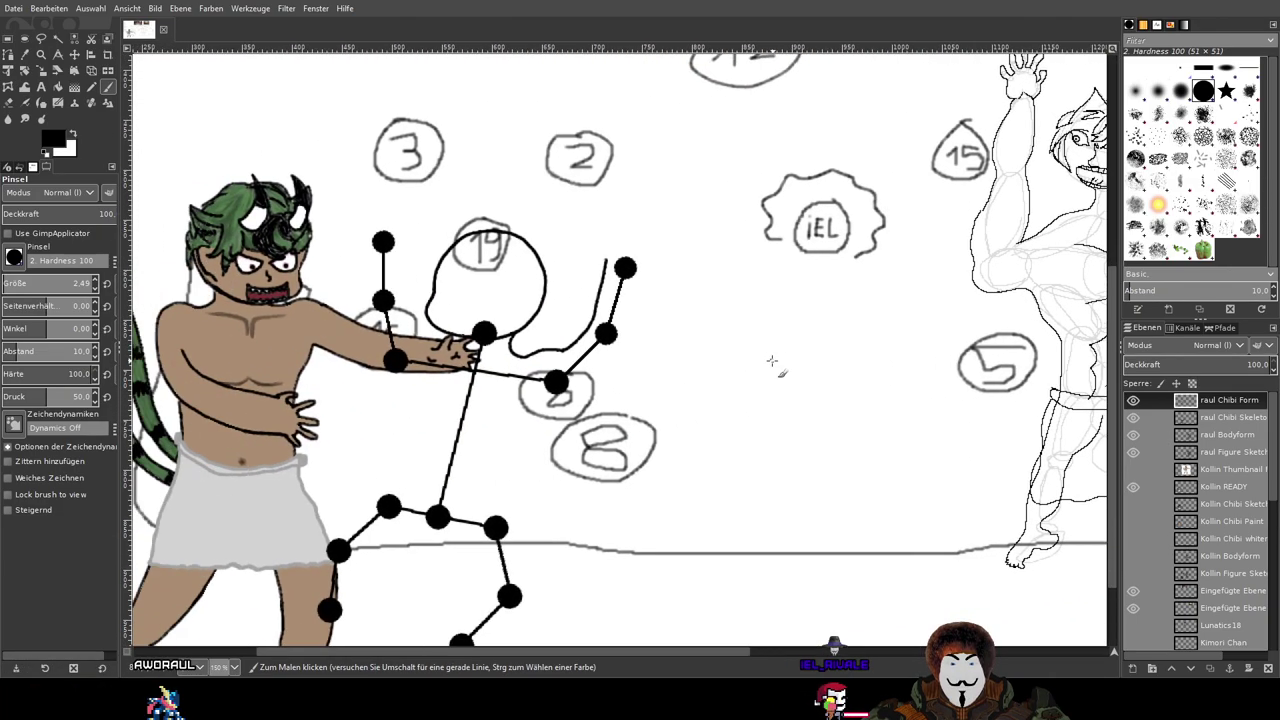
scroll(509, 364, up, 1)
drag(545, 487, 762, 345)
scroll(792, 247, up, 1)
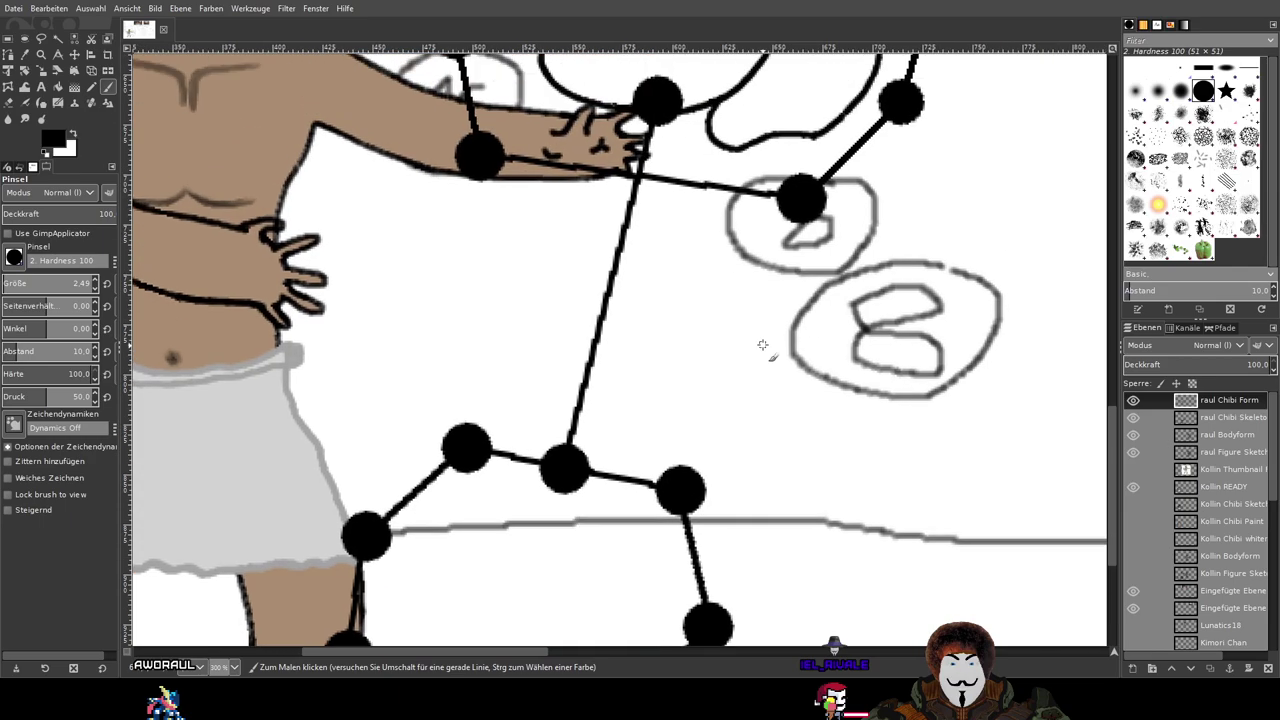
scroll(617, 317, down, 5)
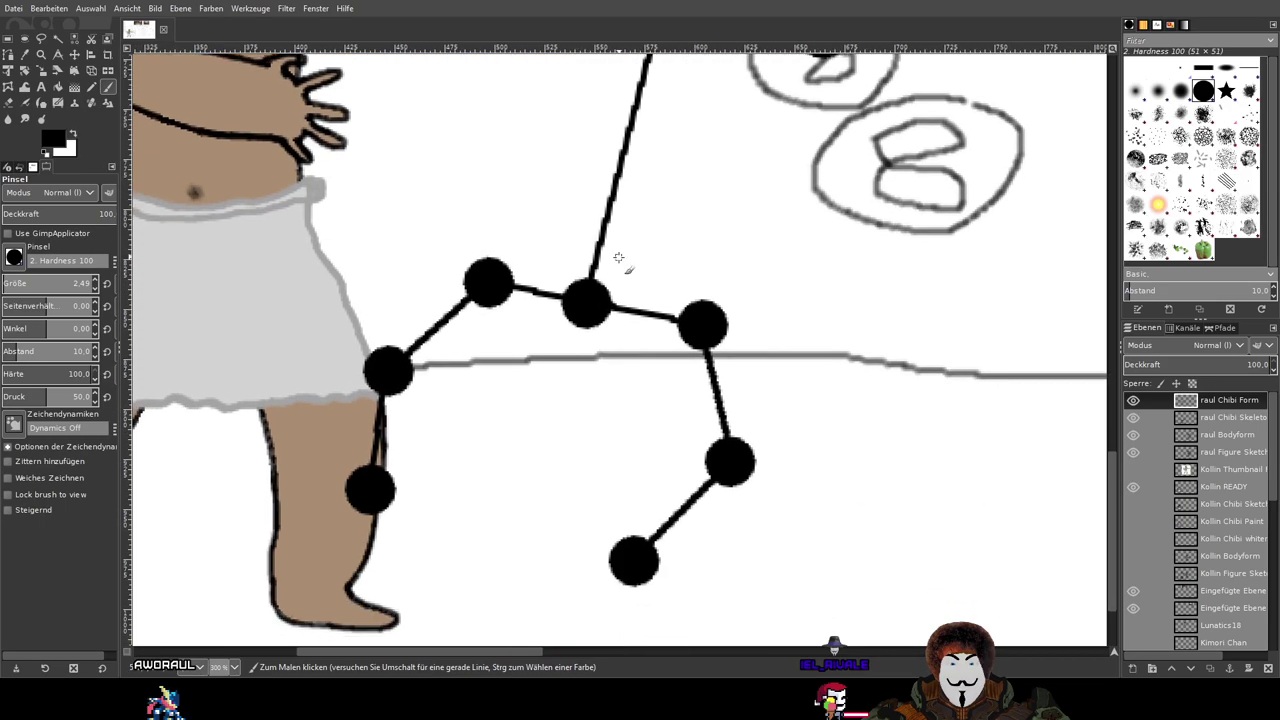
scroll(700, 525, down, 3)
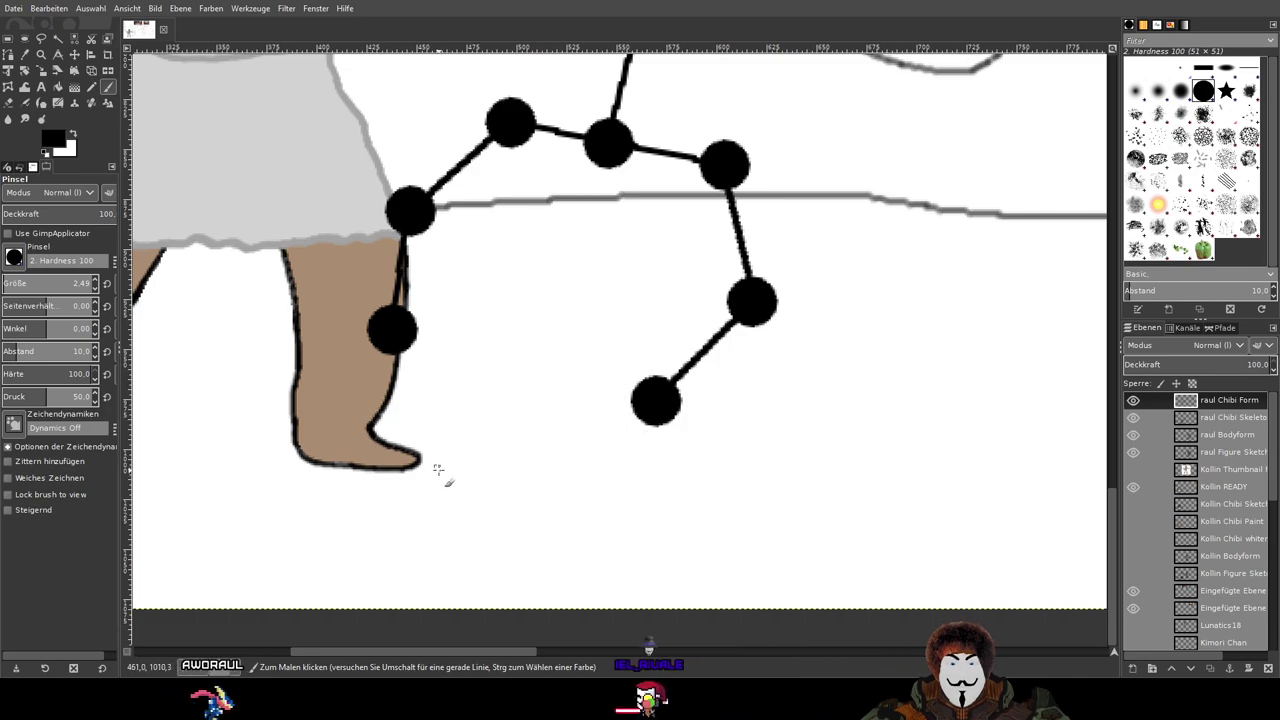
drag(723, 403, 636, 482)
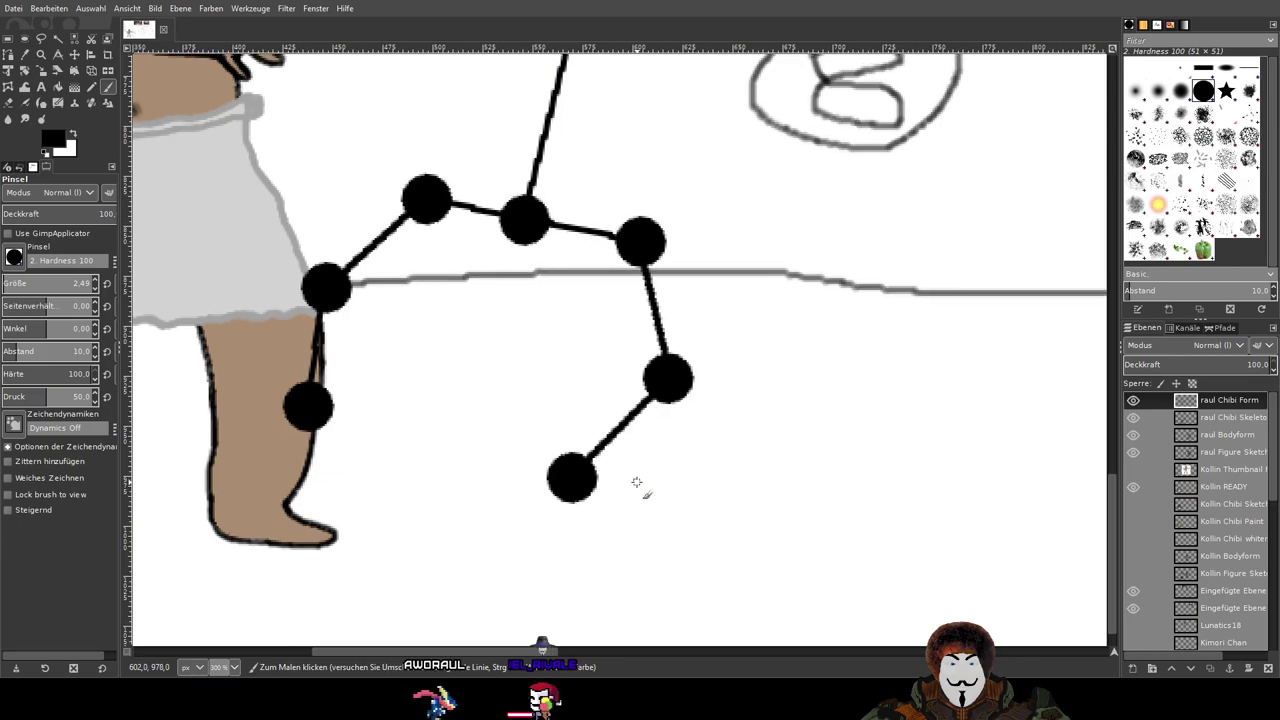
scroll(677, 286, up, 5)
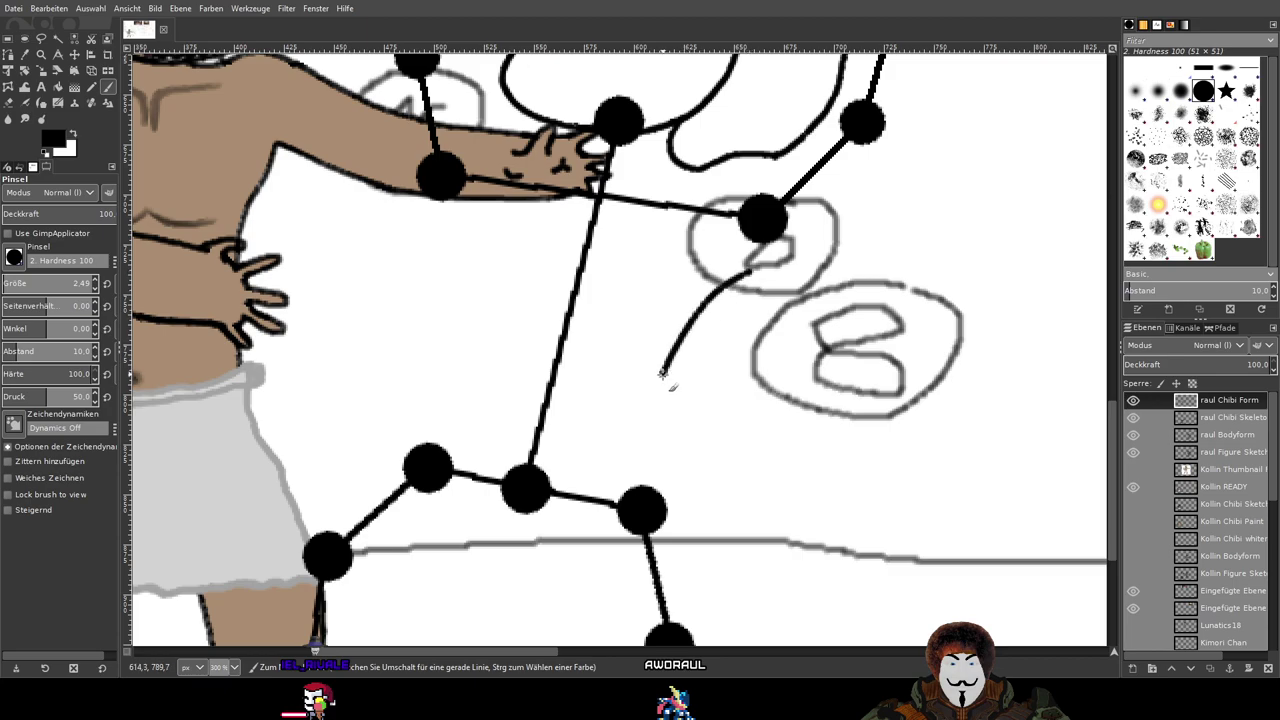
mouse_move(681, 461)
mouse_down()
mouse_move(717, 278)
mouse_move(706, 300)
mouse_move(727, 328)
mouse_up()
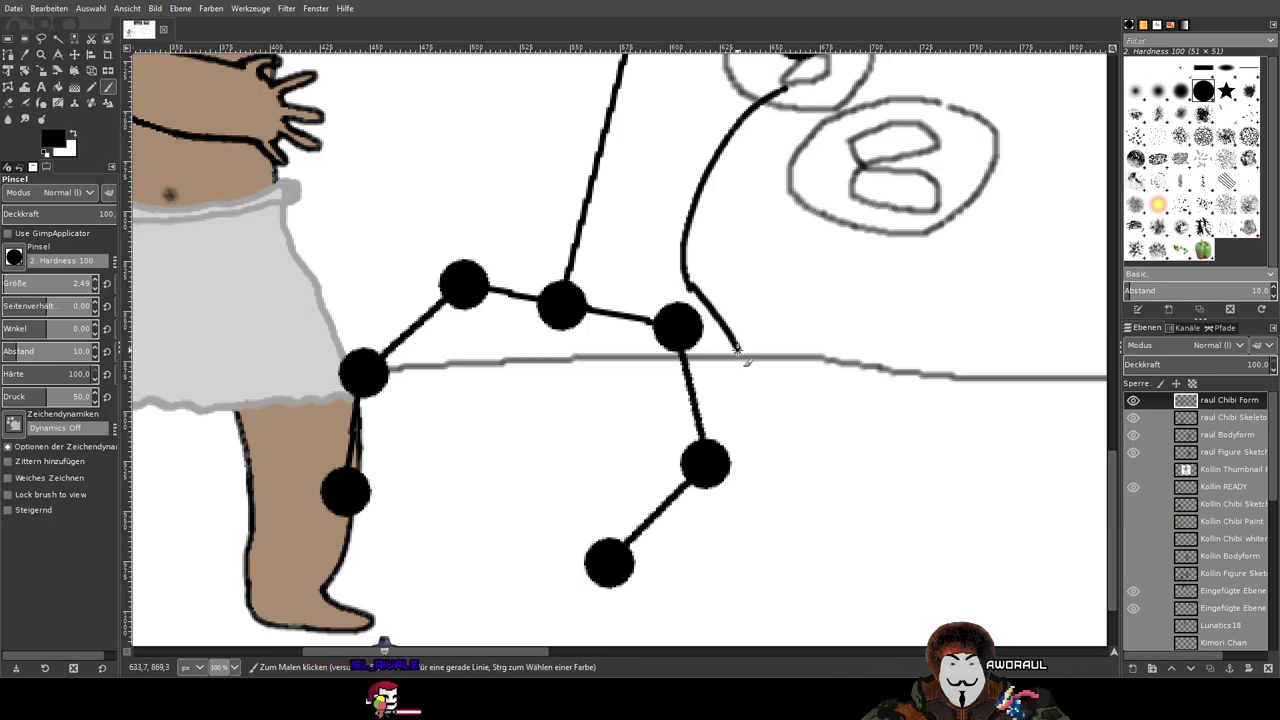
Step: Redraw the outer contour of the leg away from Kollin, from the hip around the bent knee down to the ankle
key(ctrl+z)
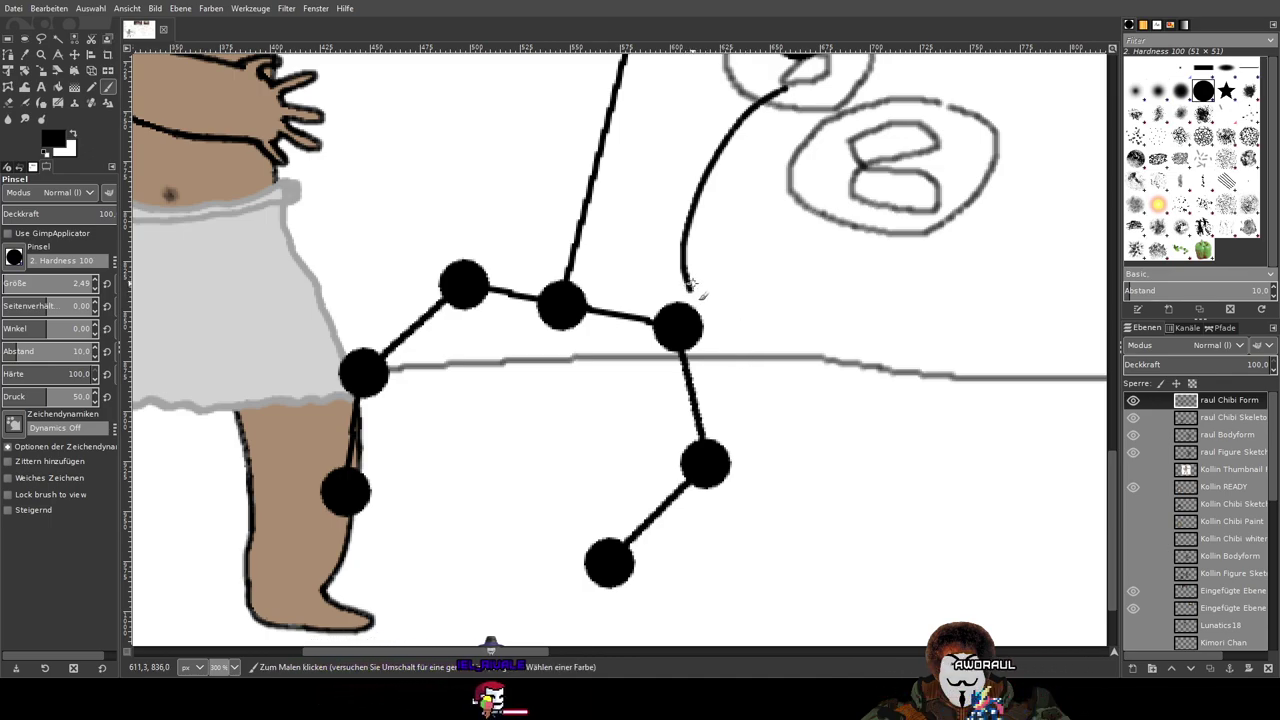
mouse_move(695, 285)
mouse_down()
mouse_move(754, 406)
mouse_move(754, 482)
mouse_move(663, 565)
mouse_up()
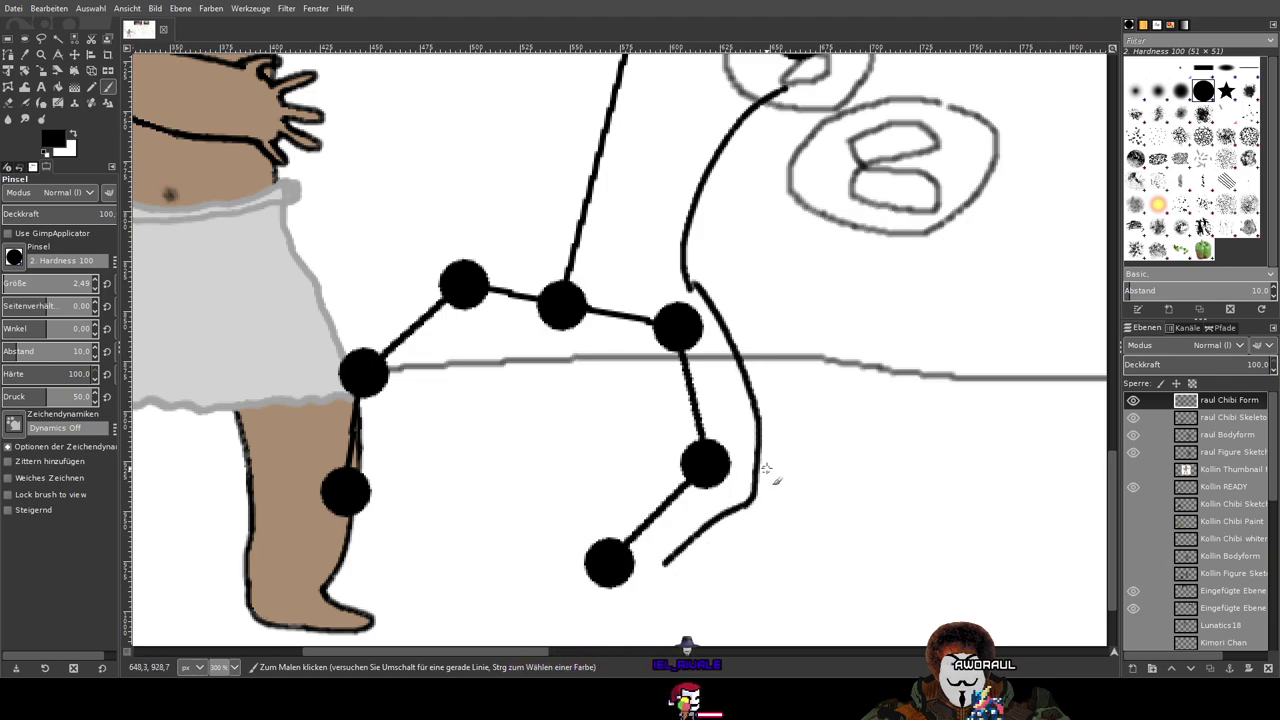
key(ctrl+z)
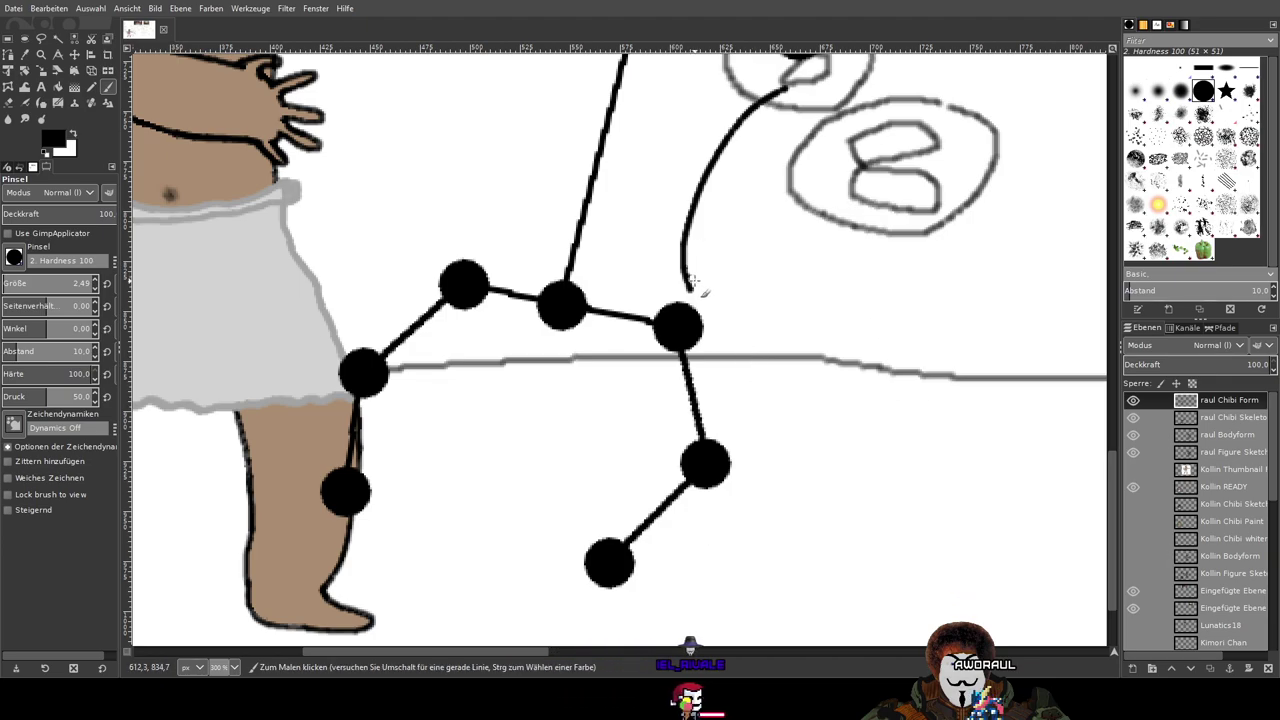
key(ctrl+z)
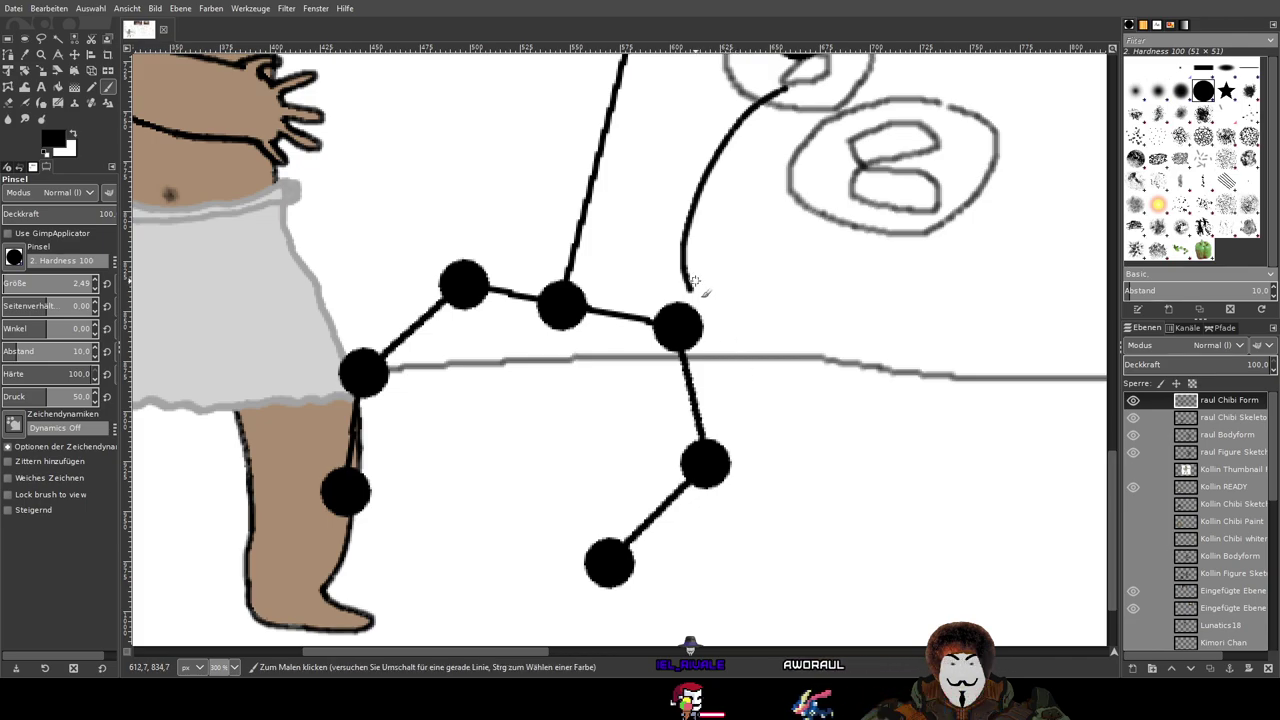
drag(697, 283, 708, 298)
mouse_move(755, 415)
mouse_down()
mouse_move(745, 512)
mouse_move(617, 600)
mouse_up()
scroll(650, 450, down, 5)
scroll(698, 220, up, 1)
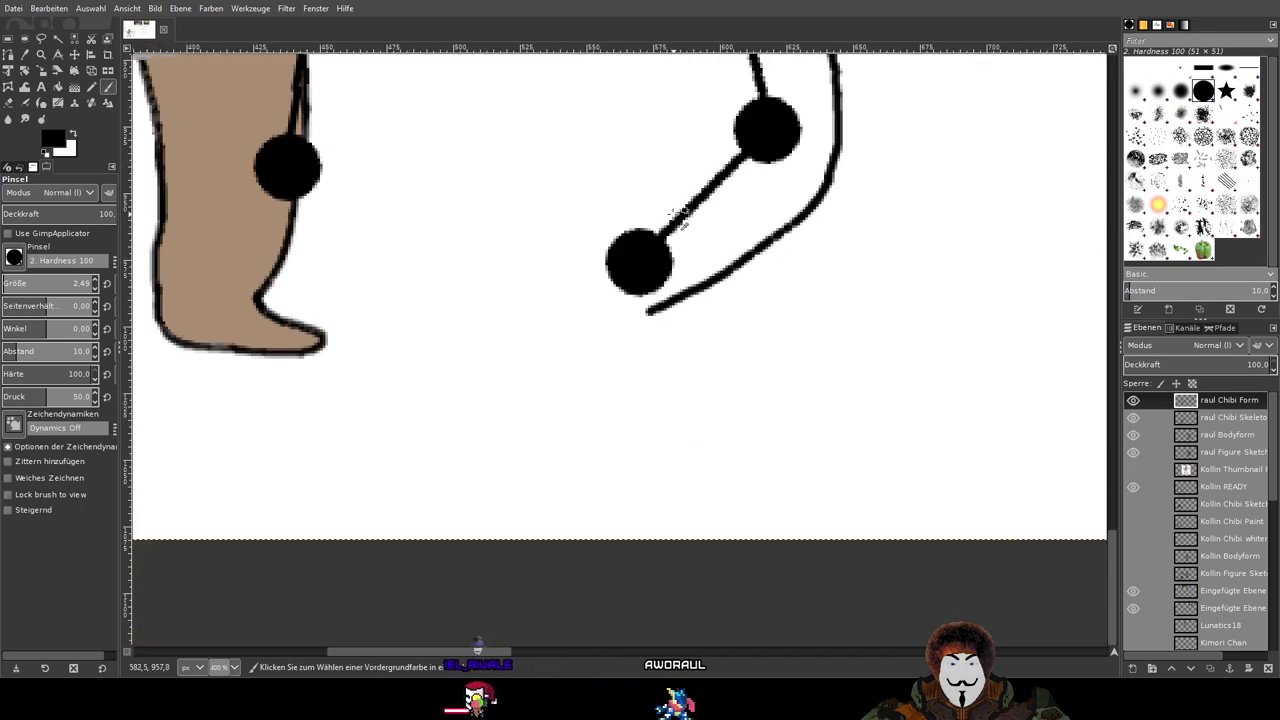
Step: Draw the foot of the leg away from Kollin and its inner contour up the calf and thigh to the crotch
mouse_move(649, 313)
mouse_down()
mouse_move(671, 377)
mouse_move(658, 390)
mouse_move(569, 333)
mouse_up()
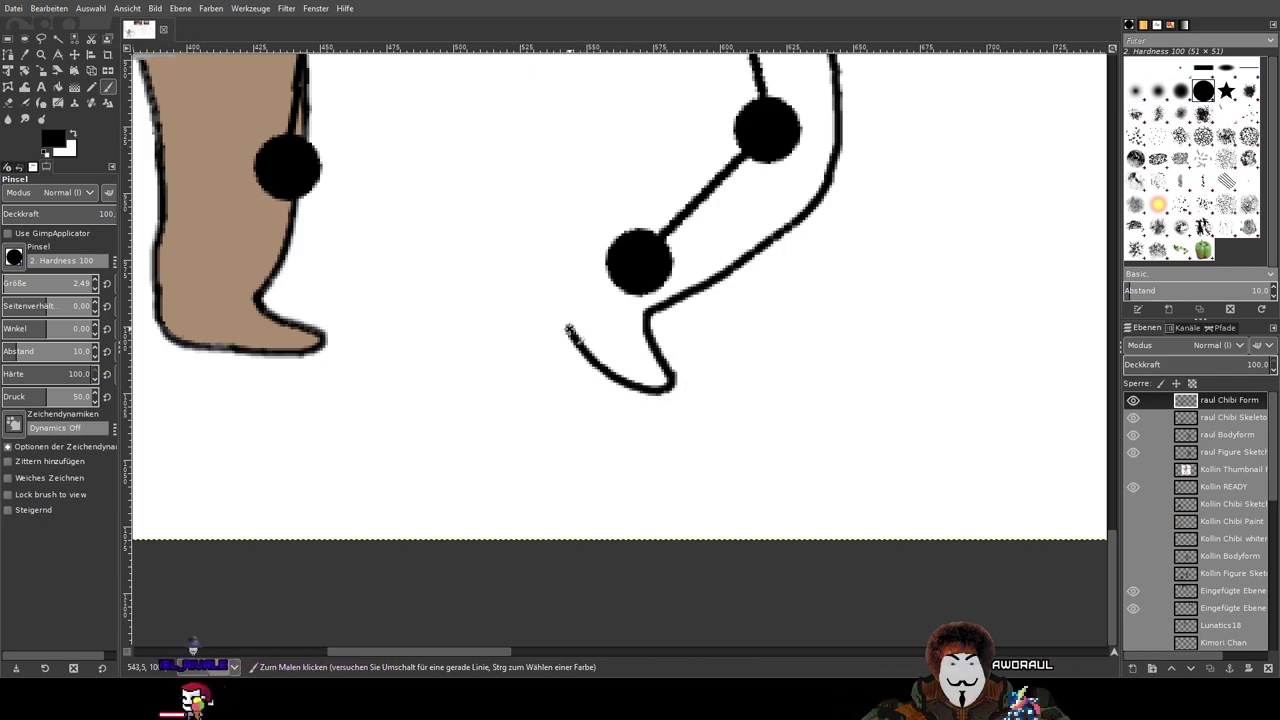
drag(550, 243, 598, 510)
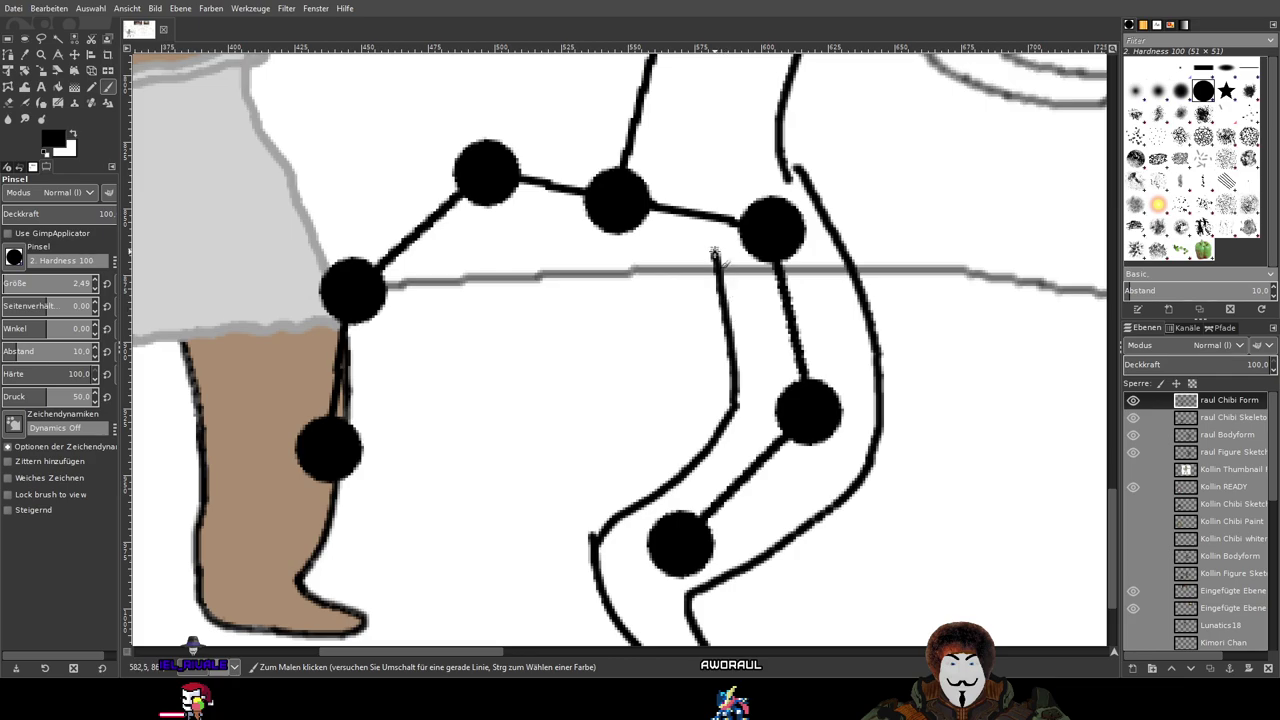
key(ctrl+z)
drag(735, 407, 707, 297)
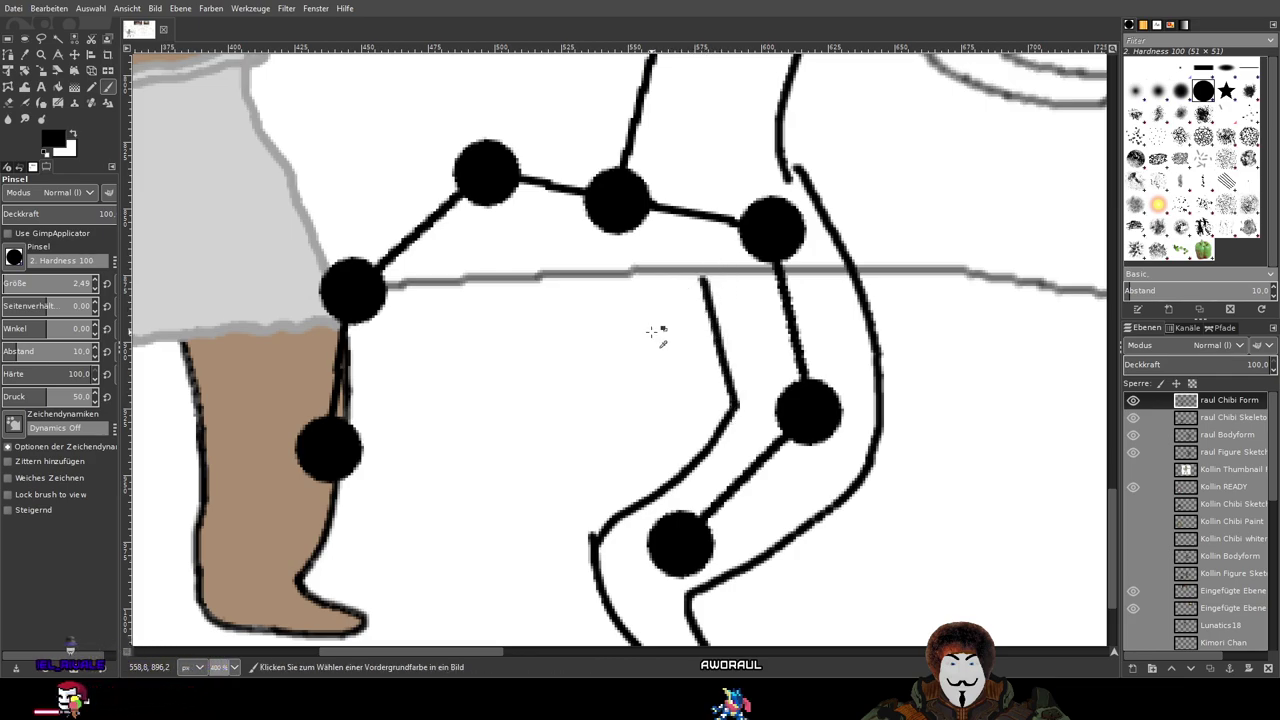
key(ctrl+z)
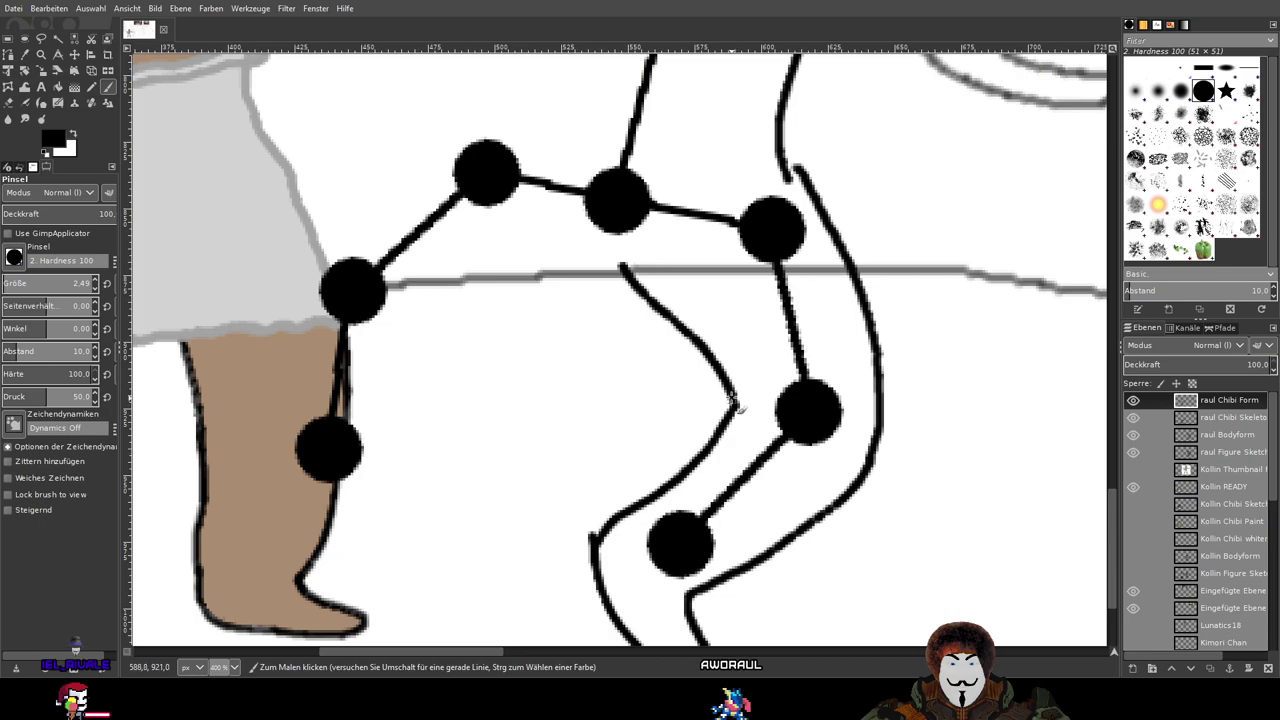
scroll(730, 335, down, 2)
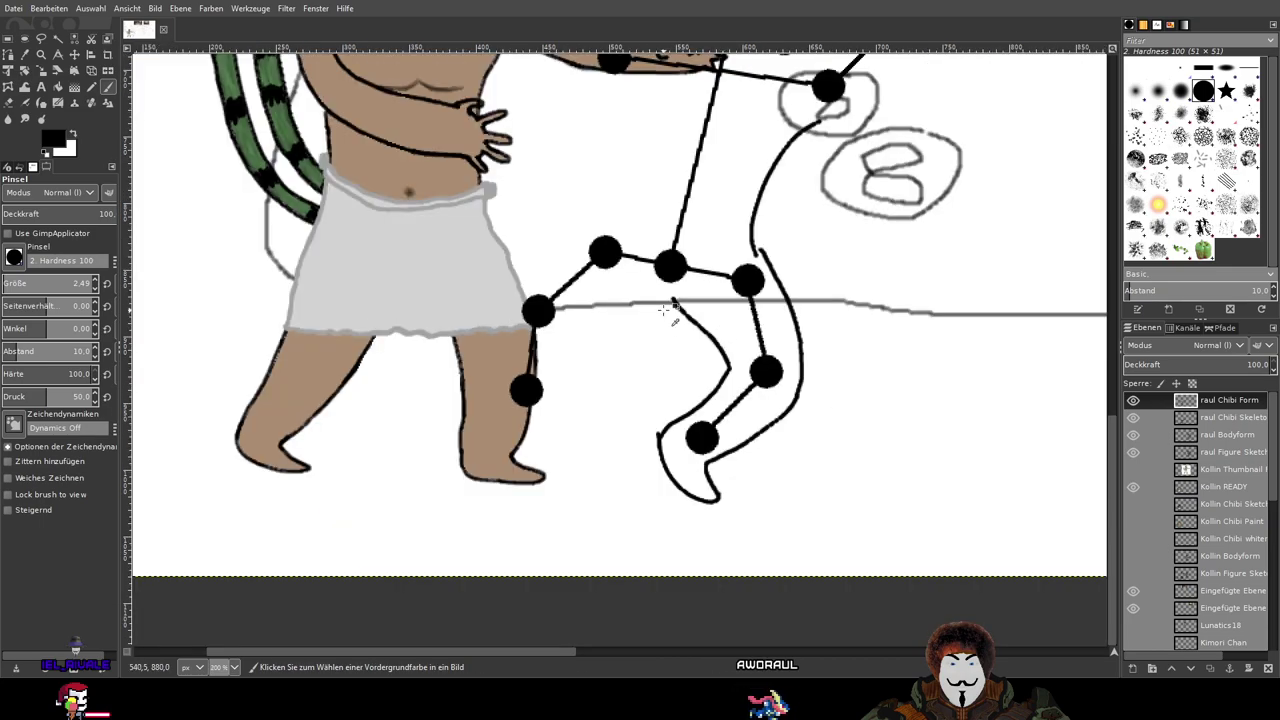
scroll(663, 310, up, 1)
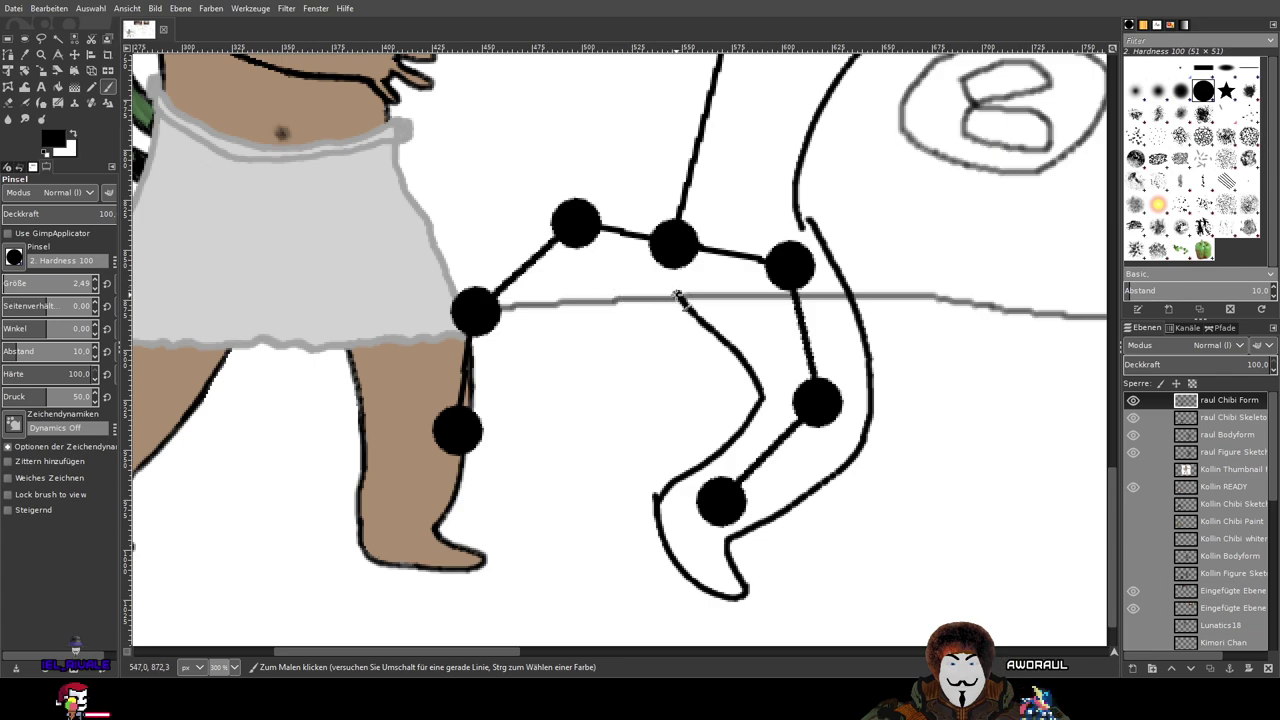
Step: Draw the inner thigh line of the leg nearer Kollin from the crotch, and the torso side below the shoulder joint nearer him
key(ctrl+z)
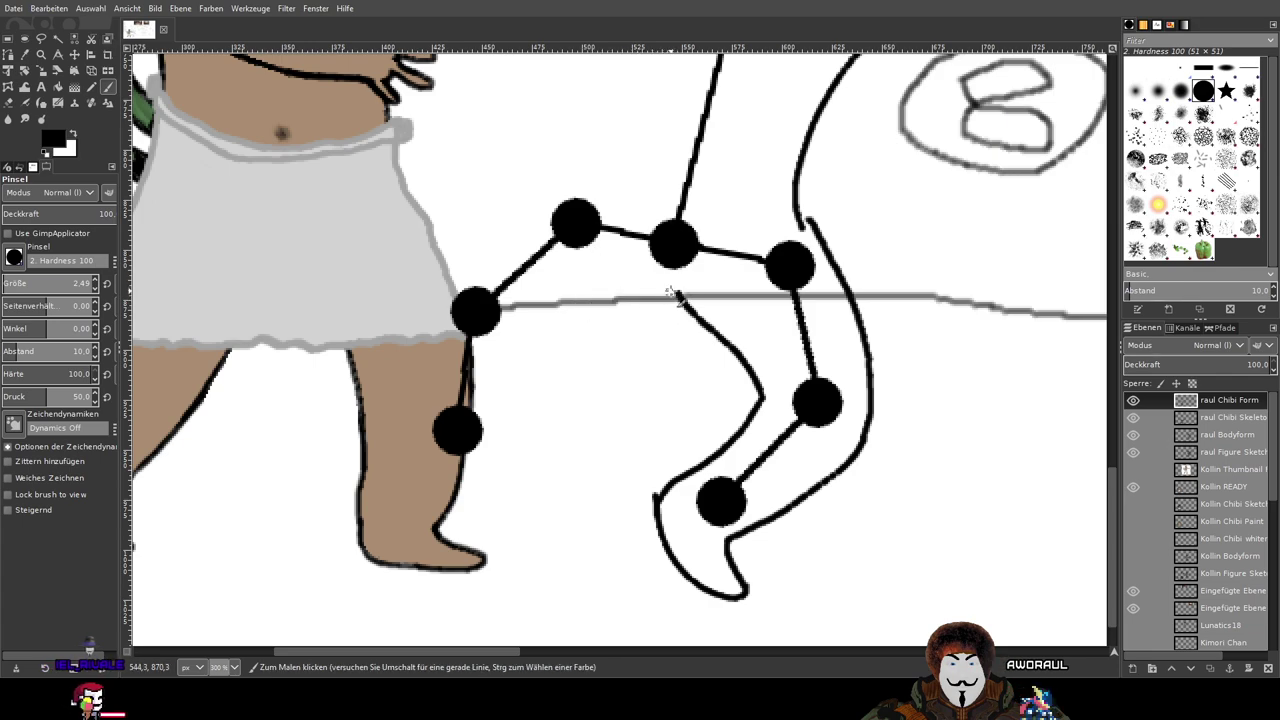
mouse_move(676, 294)
mouse_down()
mouse_move(531, 329)
mouse_move(722, 362)
mouse_move(655, 555)
mouse_move(617, 615)
mouse_up()
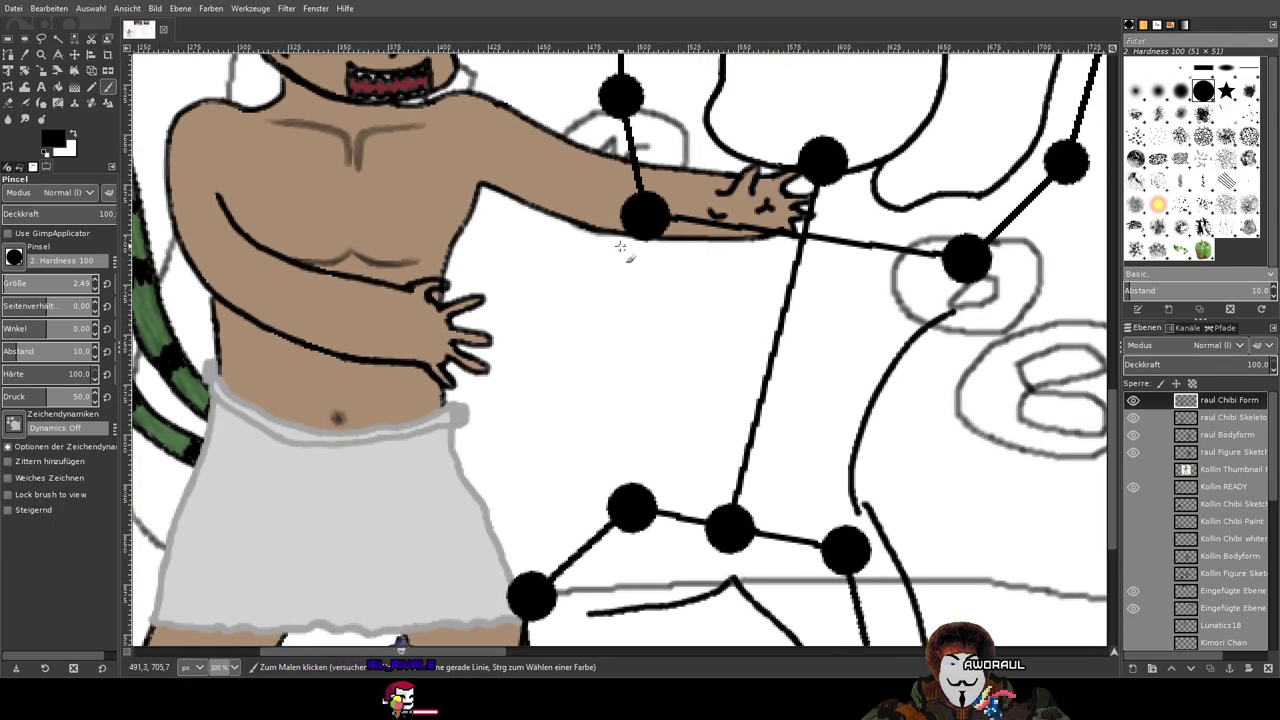
mouse_move(626, 248)
mouse_down()
mouse_move(669, 354)
mouse_move(632, 476)
mouse_up()
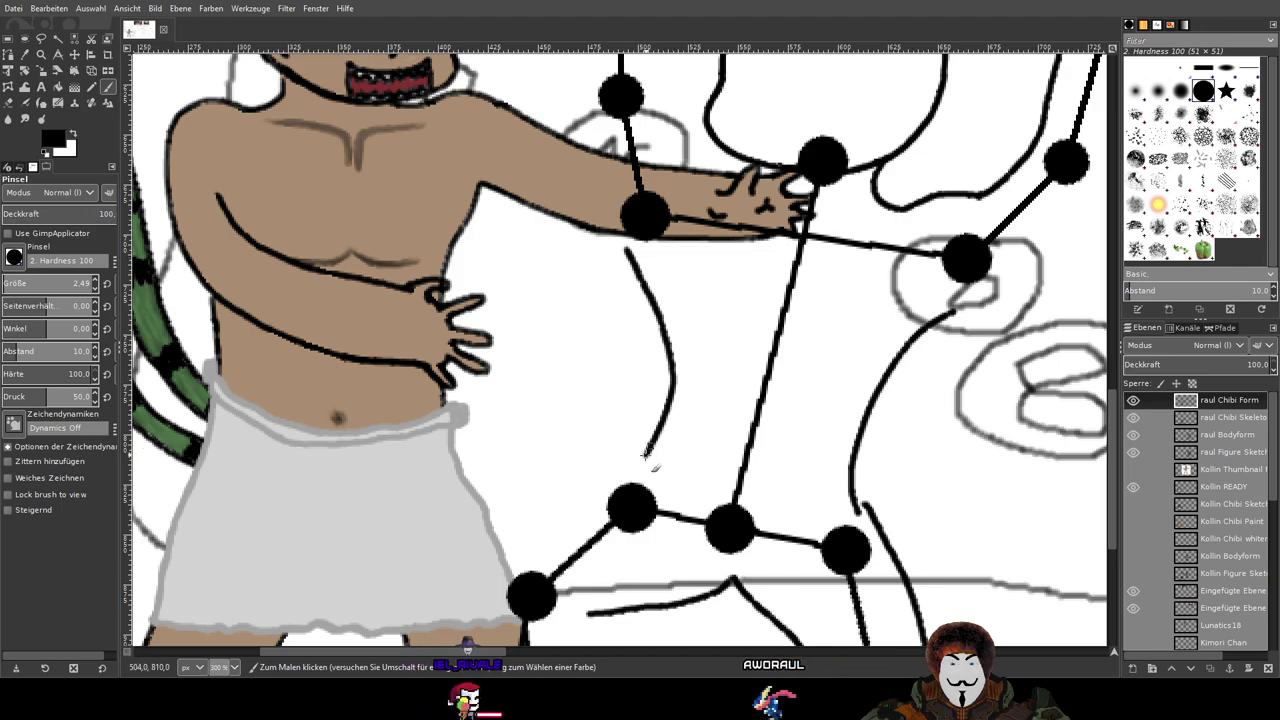
key(ctrl+z)
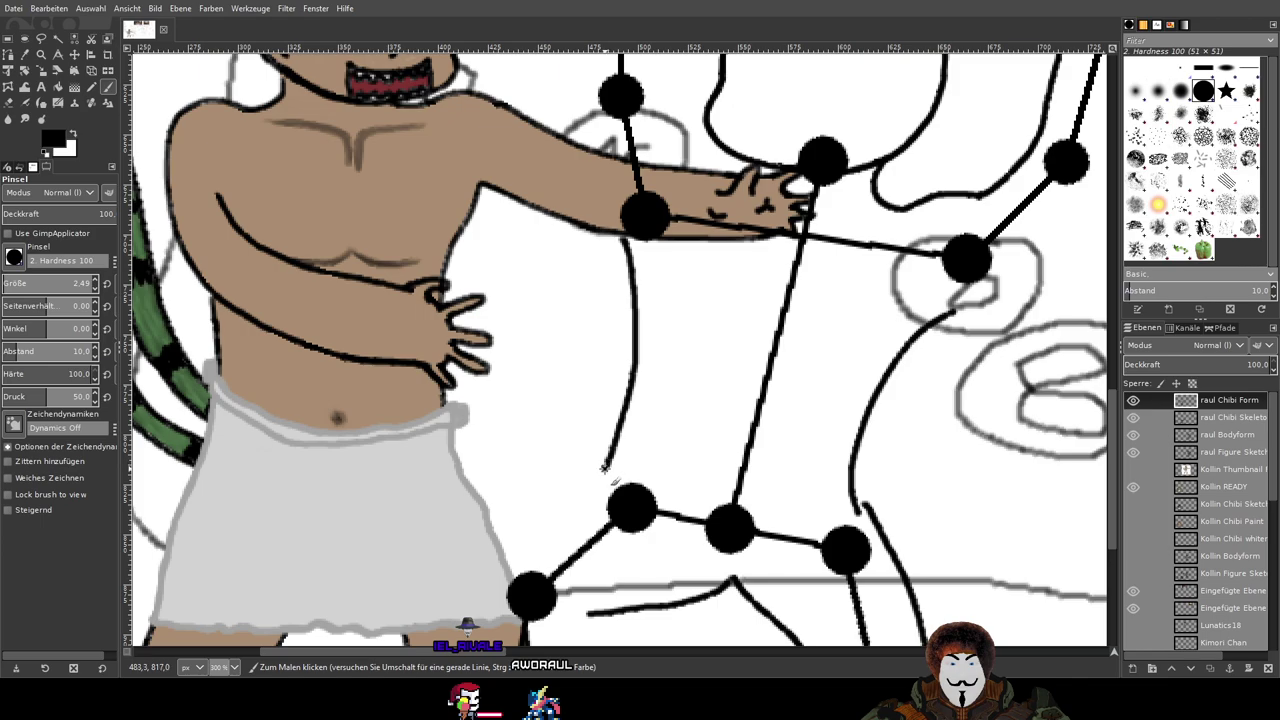
Step: Draw the outer thigh contour of the leg nearer Kollin, from the waist over the hip to the bent knee
scroll(648, 428, down, 5)
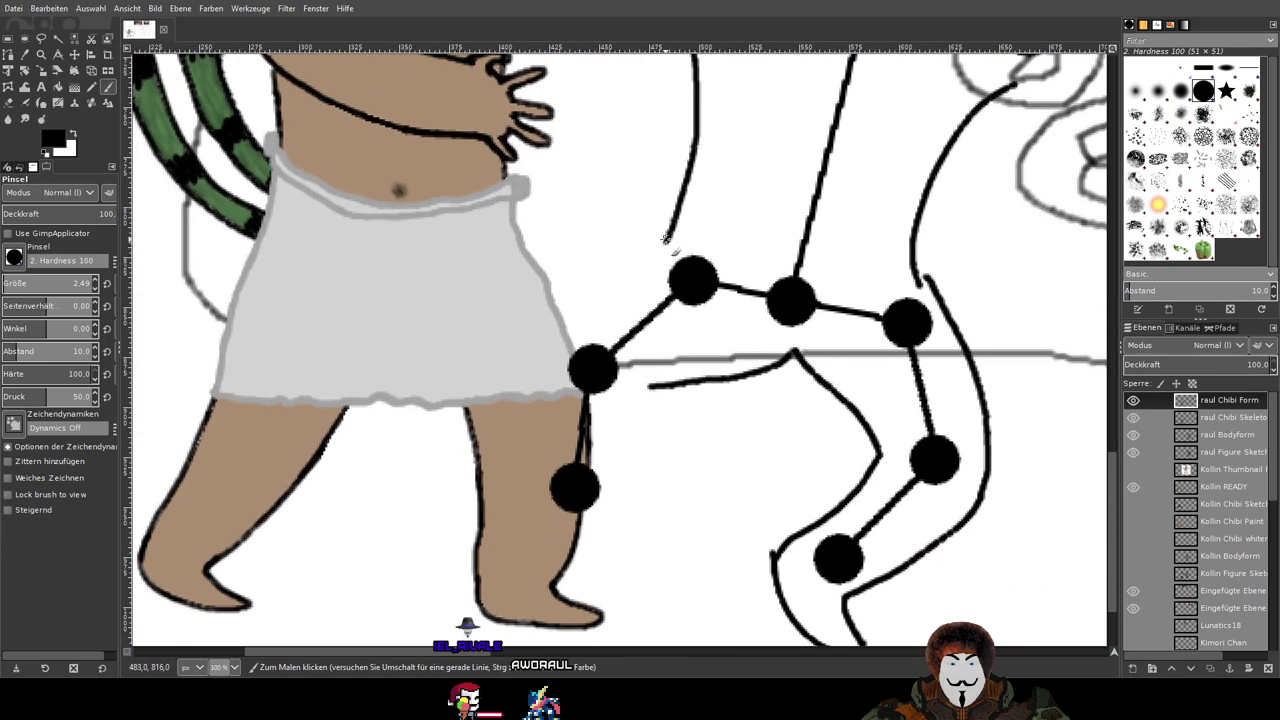
drag(632, 276, 546, 345)
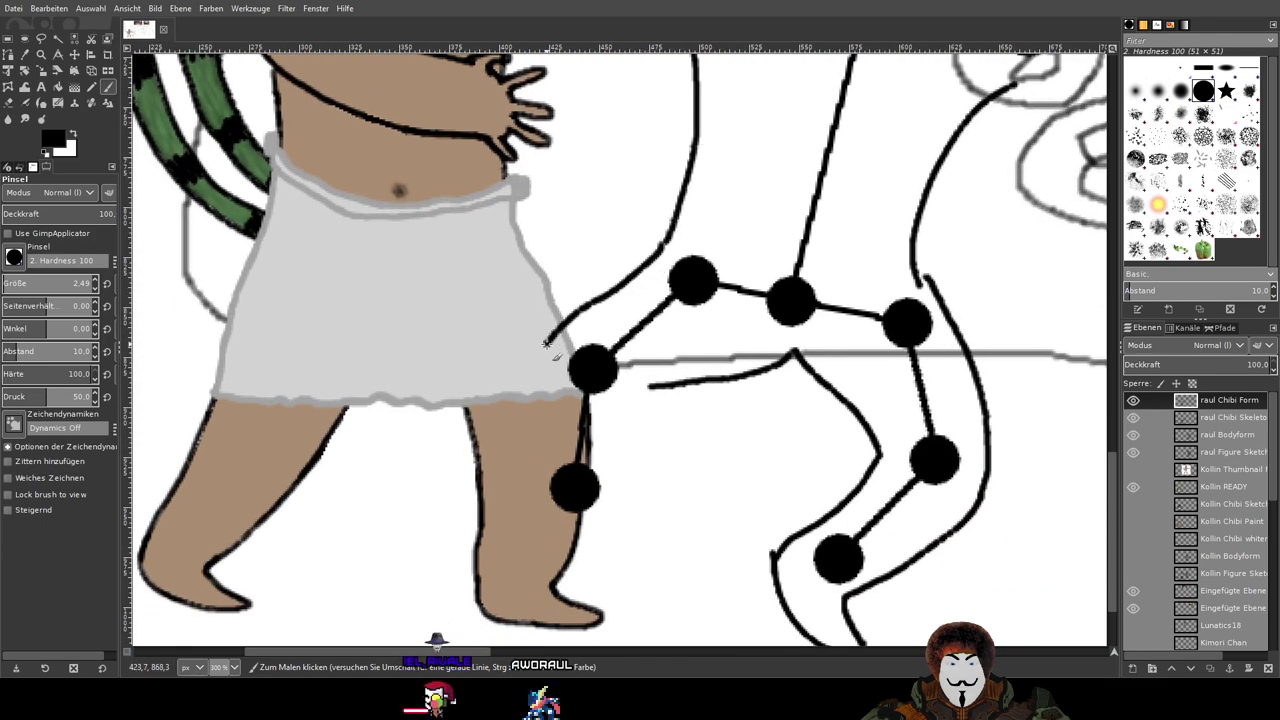
key(ctrl+z)
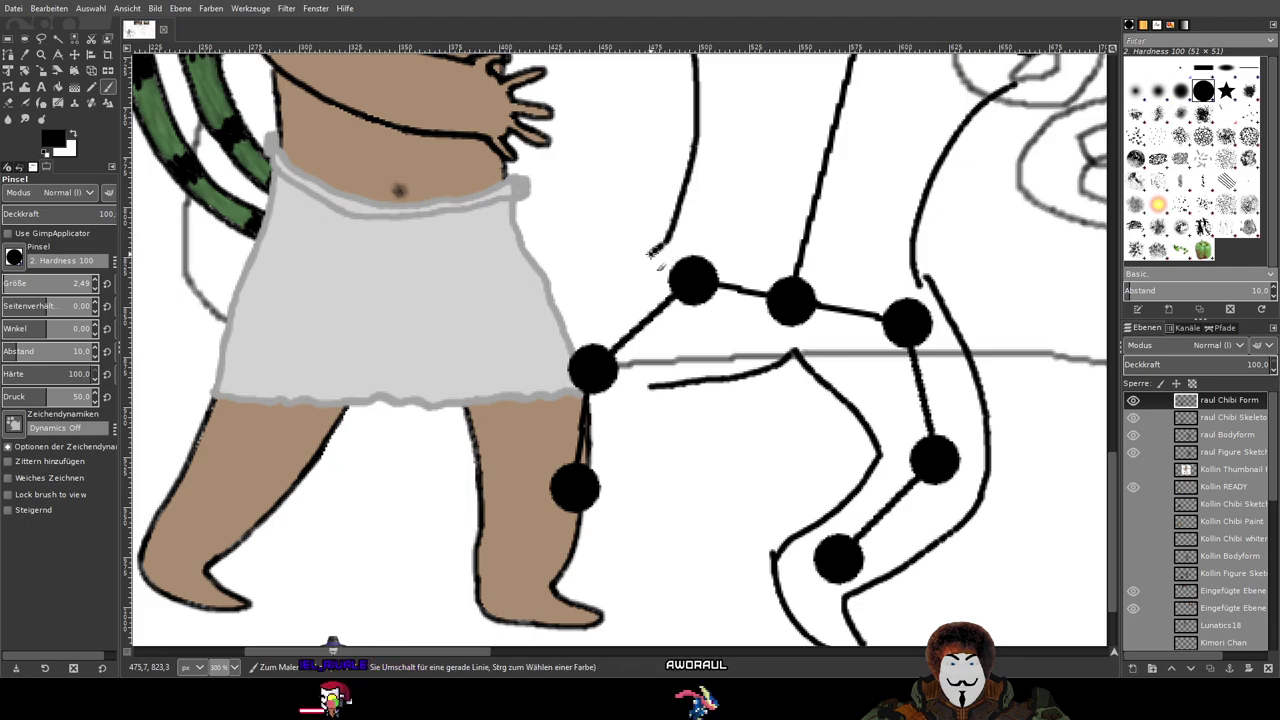
mouse_move(667, 244)
mouse_down()
mouse_move(595, 282)
mouse_move(551, 338)
mouse_move(509, 515)
mouse_up()
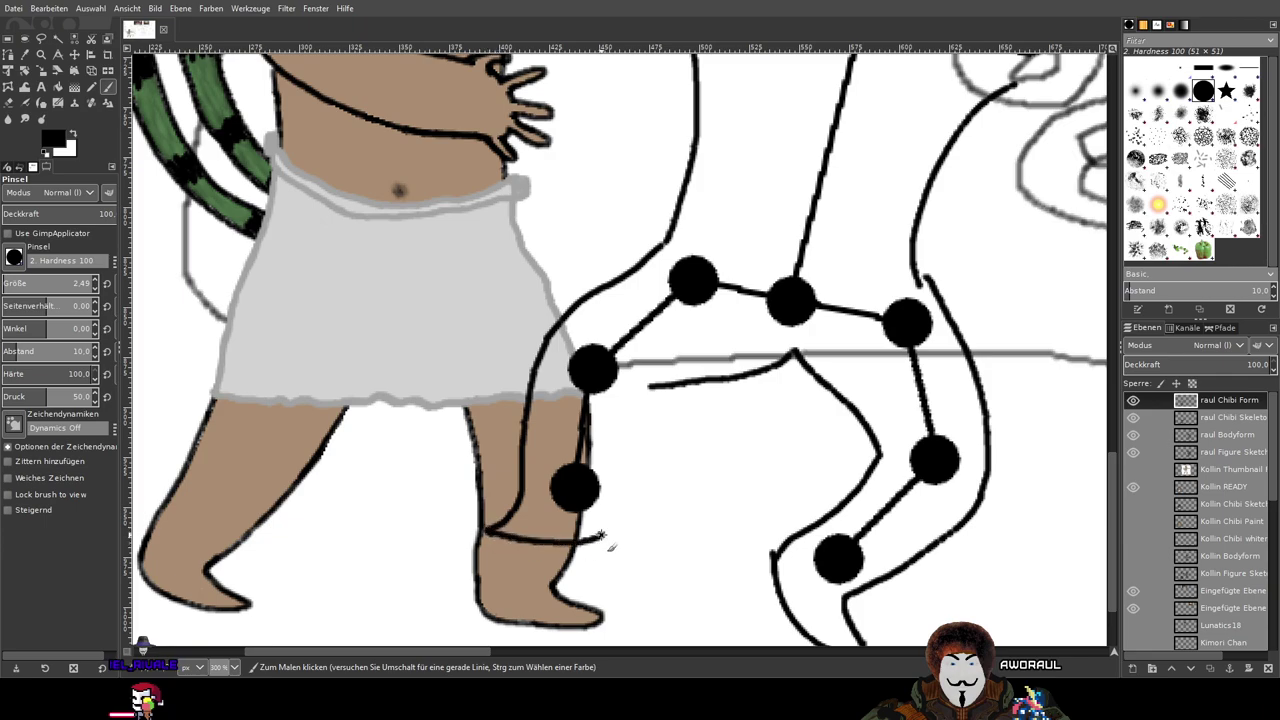
Step: Try a shin and pointed foot contour below the knee of the leg nearer Kollin
key(ctrl+z)
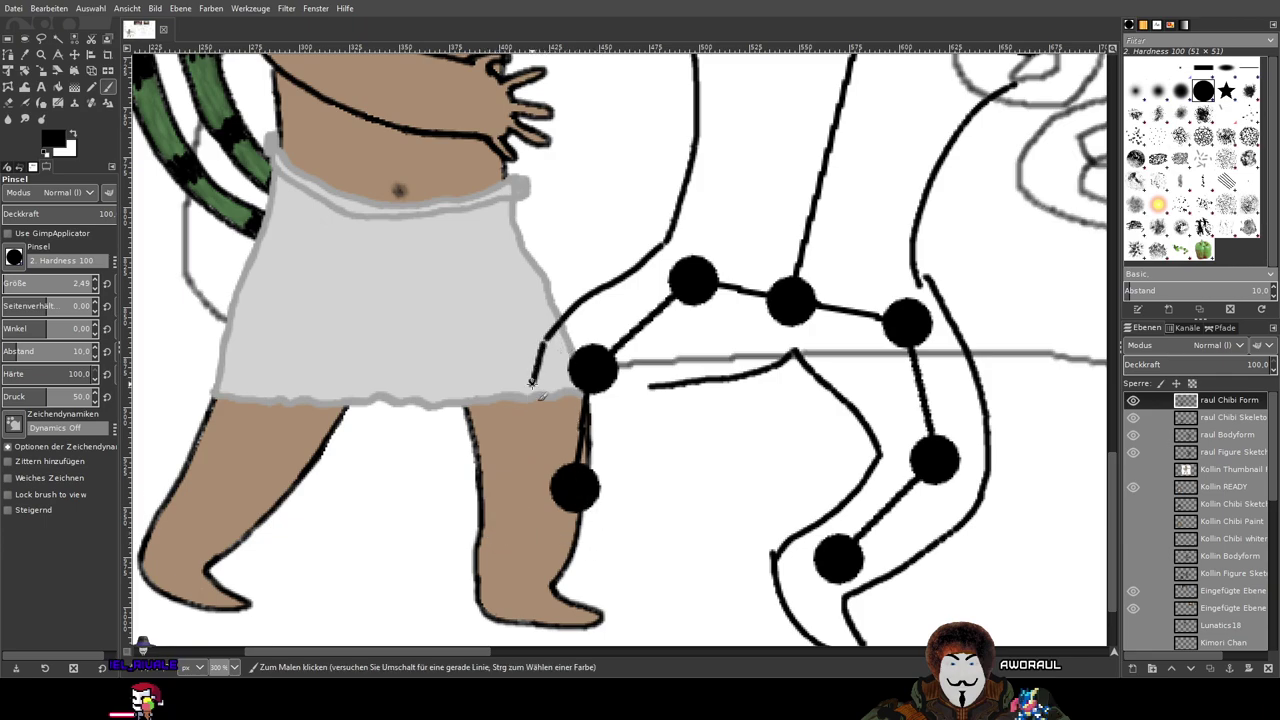
drag(532, 384, 525, 403)
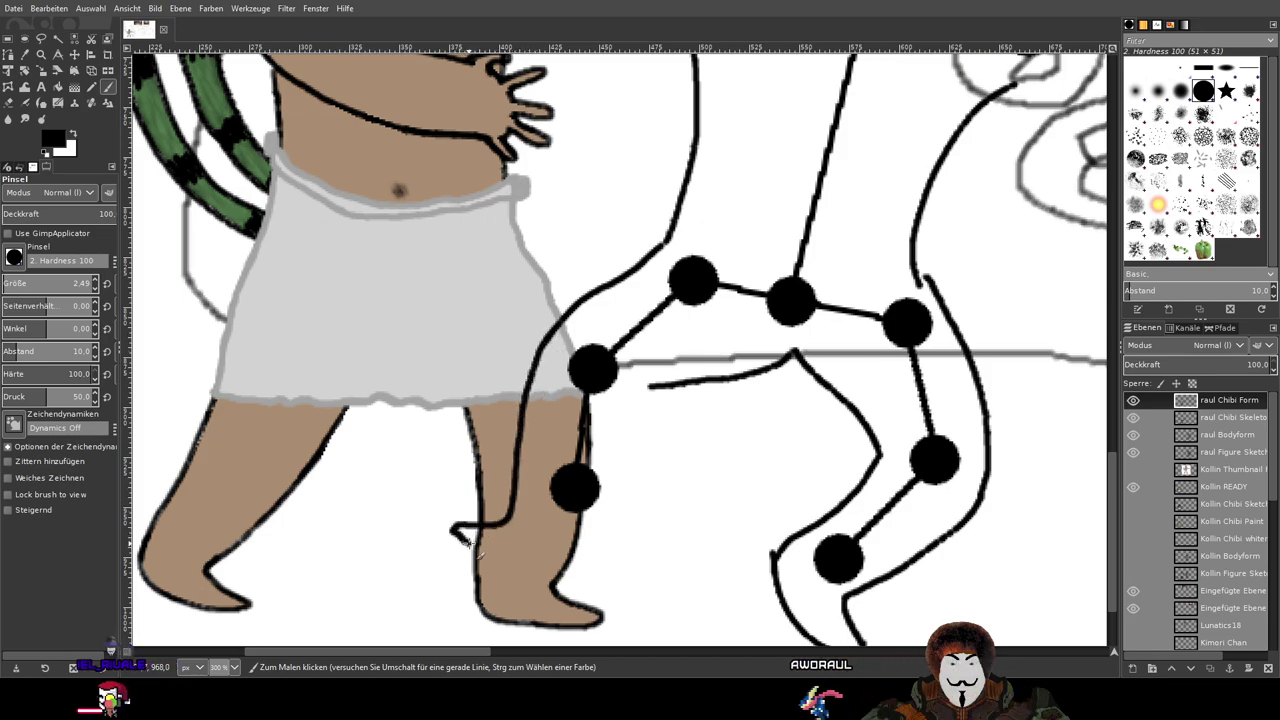
mouse_move(458, 524)
mouse_down()
mouse_move(553, 557)
mouse_move(600, 534)
mouse_move(531, 523)
mouse_move(583, 436)
mouse_up()
key(ctrl+z)
key(ctrl+z)
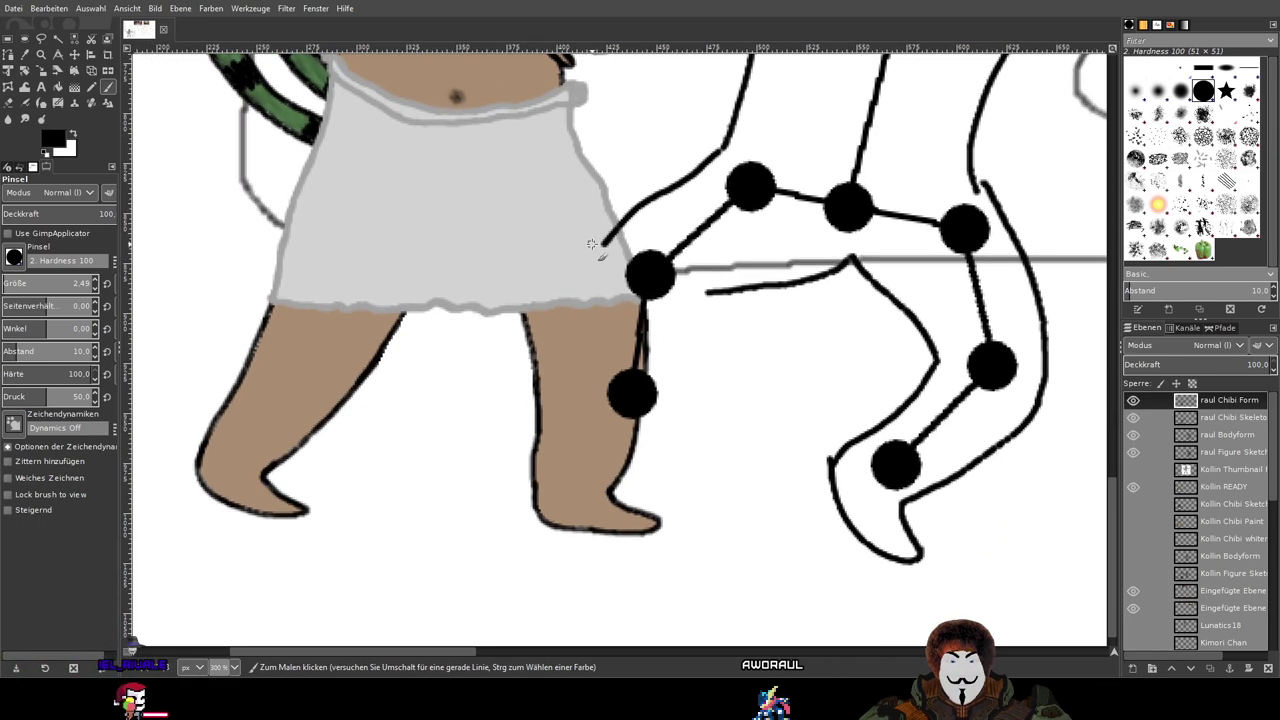
Step: Try to complete the leg nearer Kollin with a redrawn shin, a calf line from the knee bend and a flat foot
drag(599, 243, 563, 407)
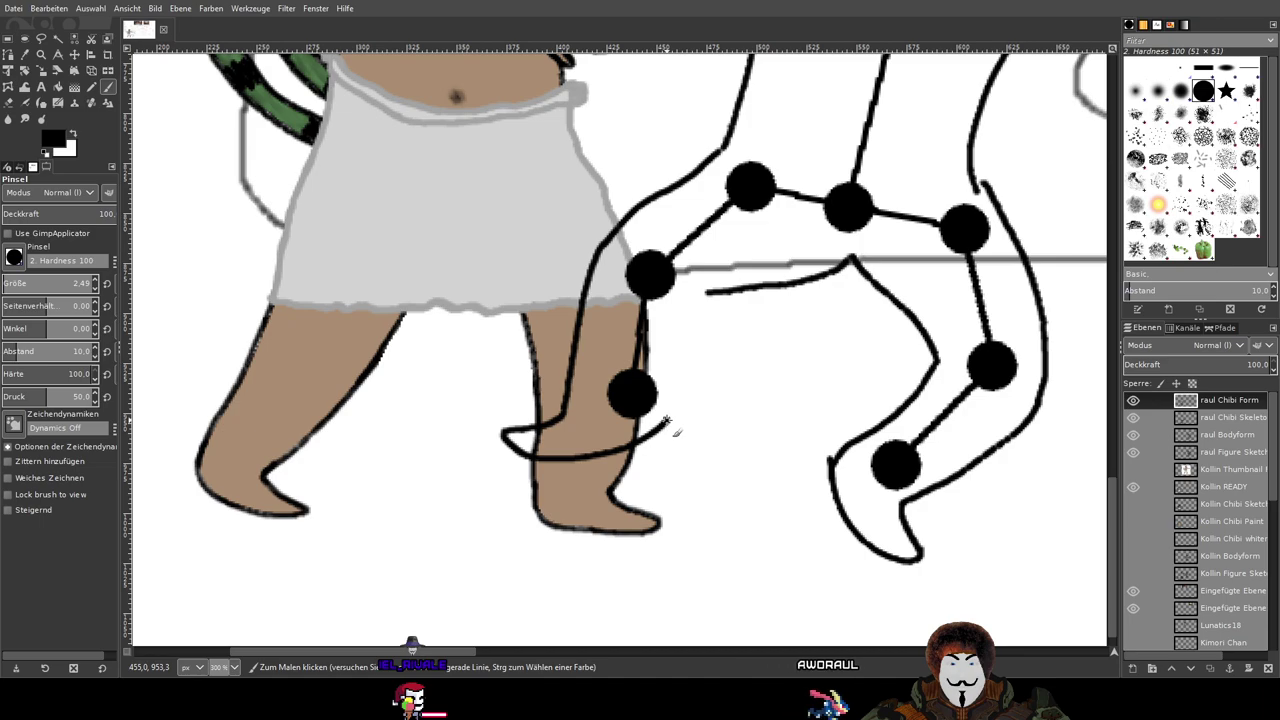
key(ctrl+z)
key(ctrl+z)
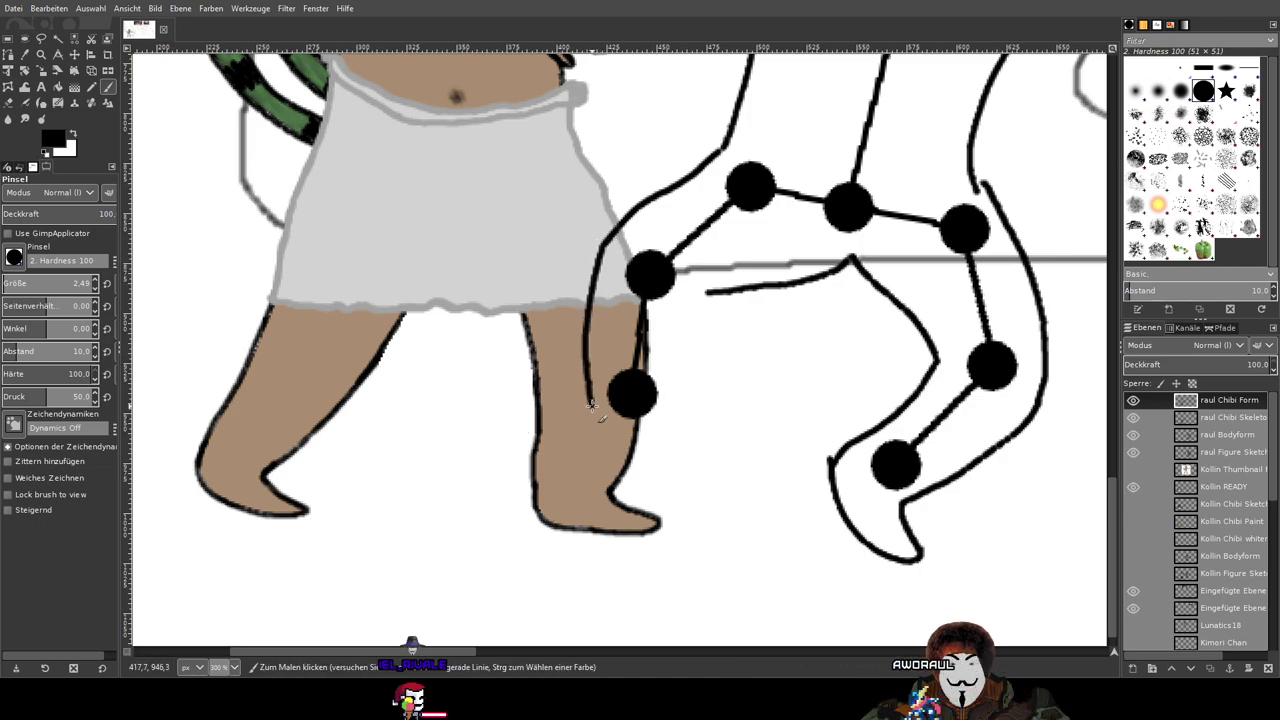
mouse_move(595, 426)
mouse_down()
mouse_move(565, 437)
mouse_move(628, 441)
mouse_move(659, 412)
mouse_up()
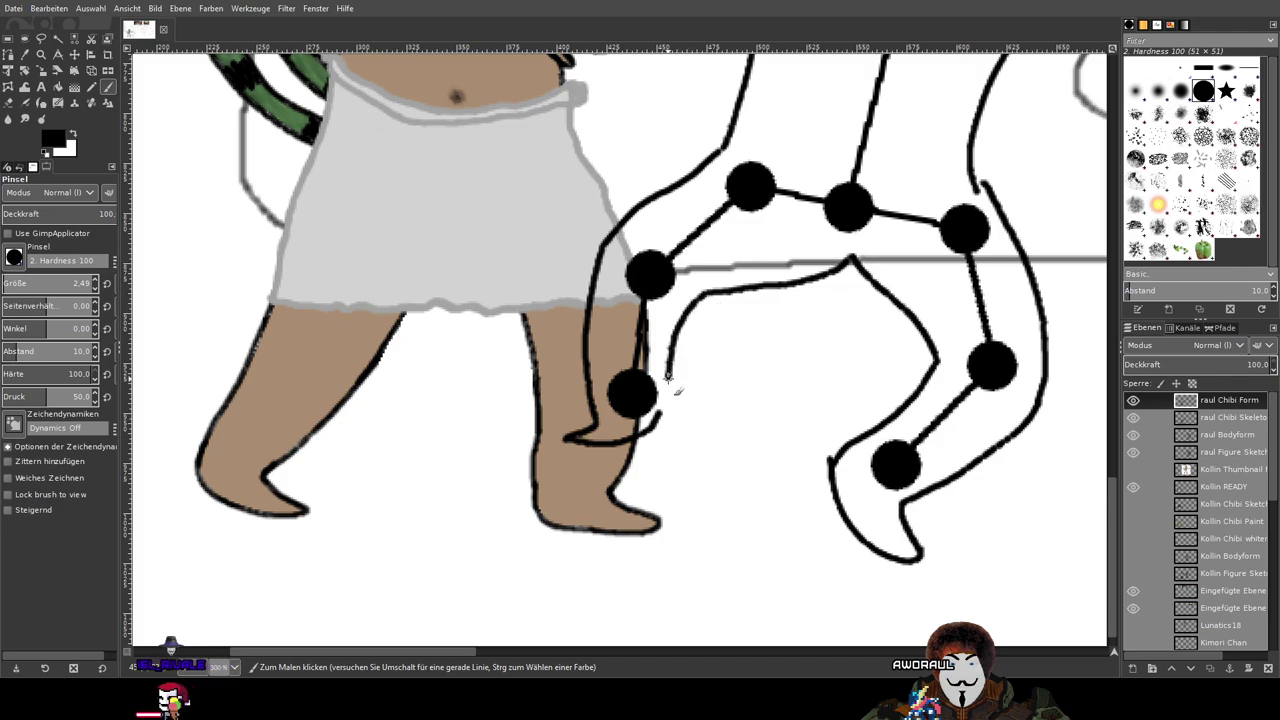
key(ctrl+z)
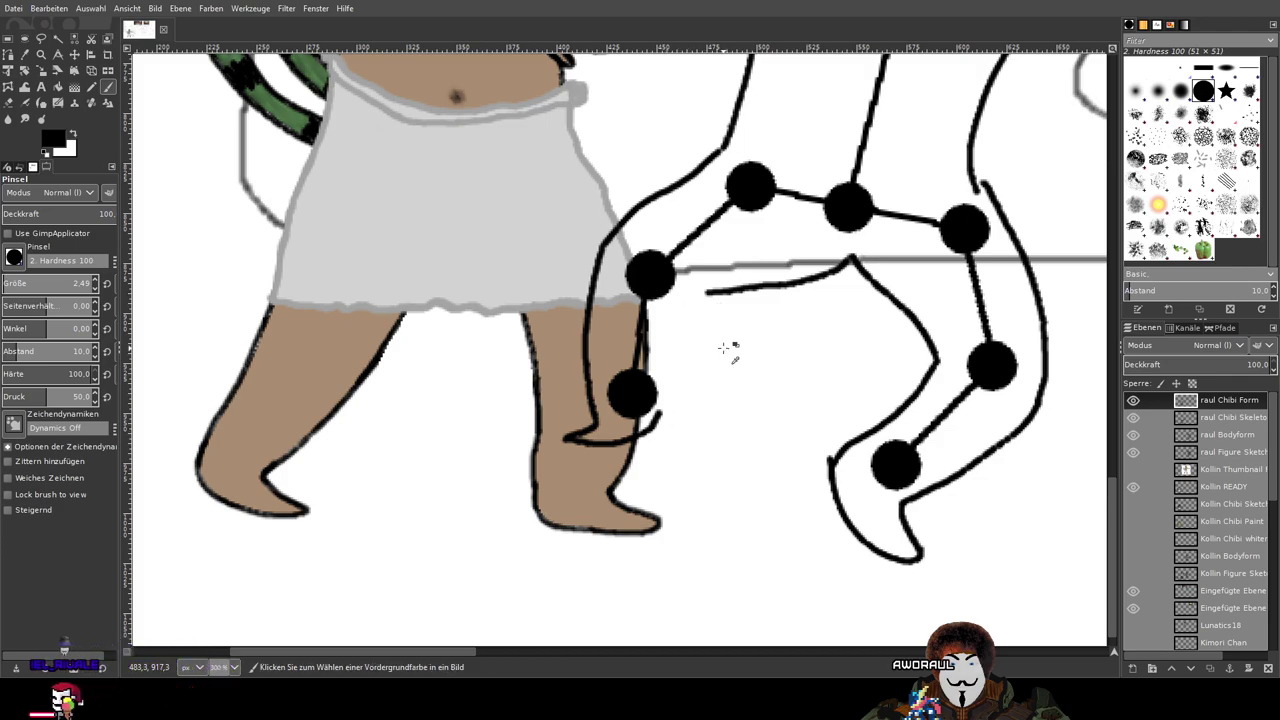
key(ctrl+z)
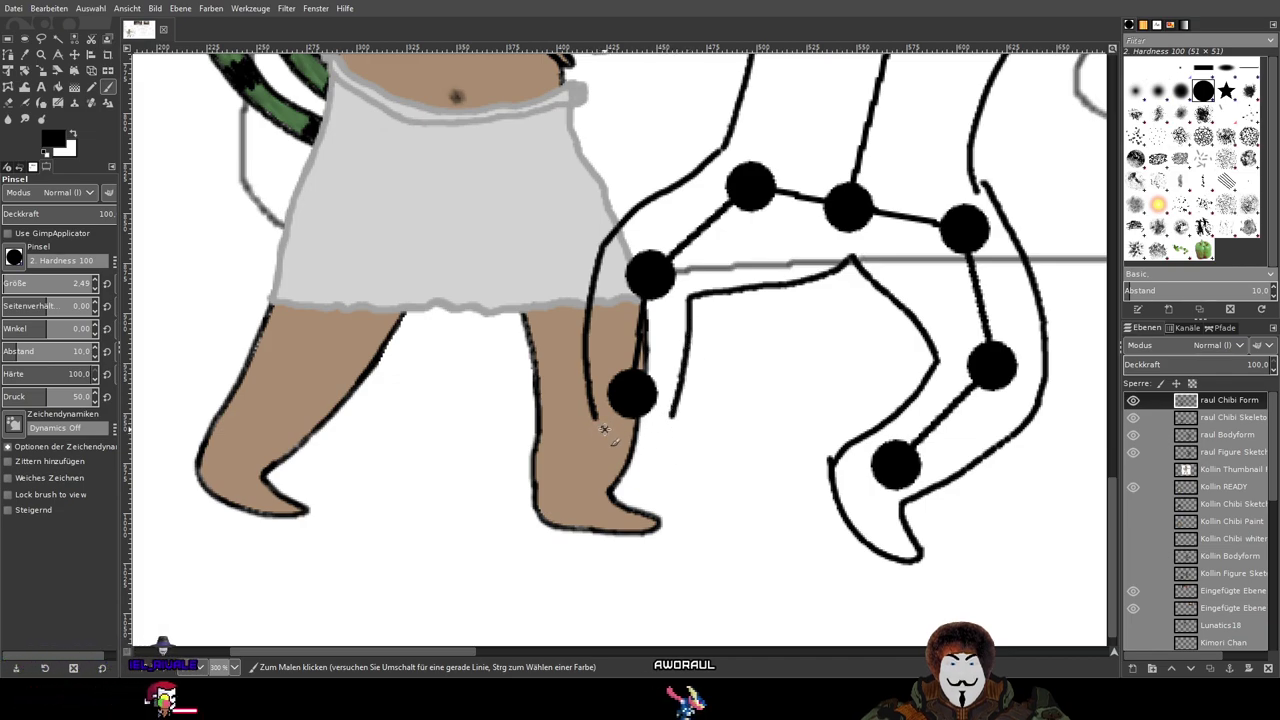
mouse_move(604, 428)
mouse_down()
mouse_move(580, 476)
mouse_move(636, 479)
mouse_move(670, 457)
mouse_move(676, 420)
mouse_up()
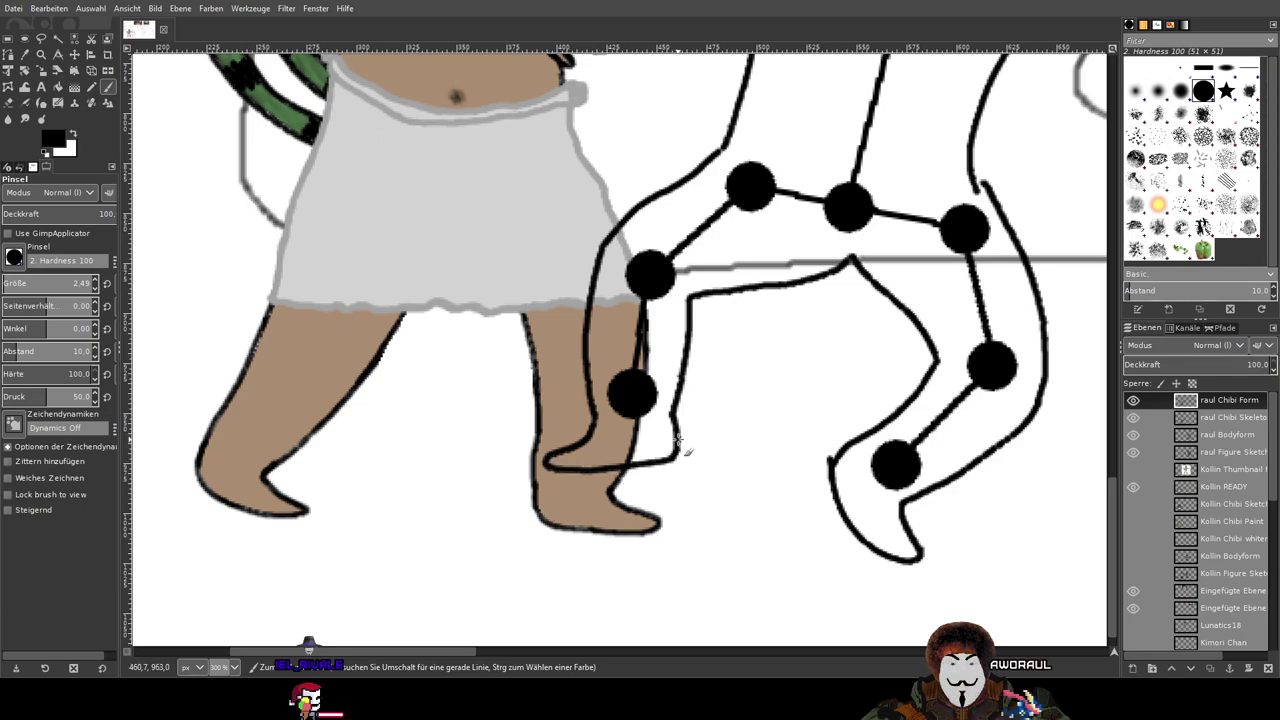
Step: Examine the raul figure's leg length and foot positions against Kollin's legs and the whole scene
scroll(683, 447, down, 3)
scroll(683, 440, up, 3)
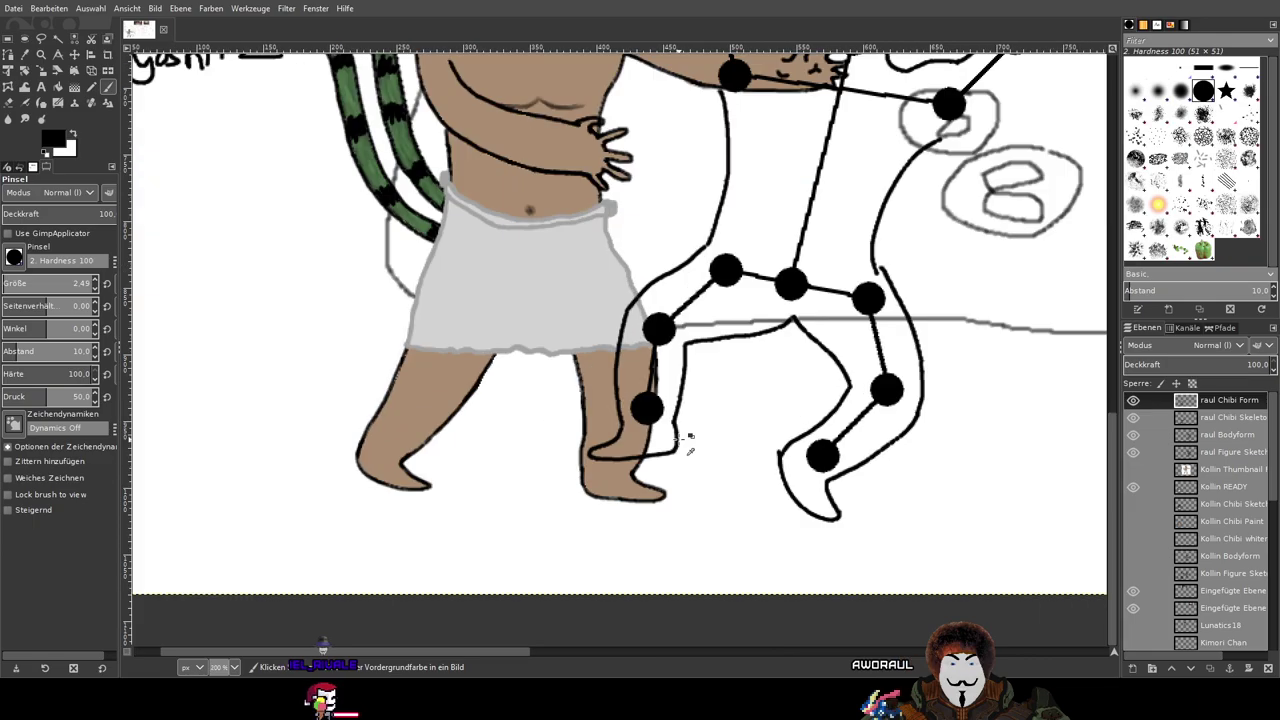
scroll(683, 440, down, 4)
scroll(683, 440, up, 2)
drag(514, 517, 738, 386)
scroll(522, 418, up, 1)
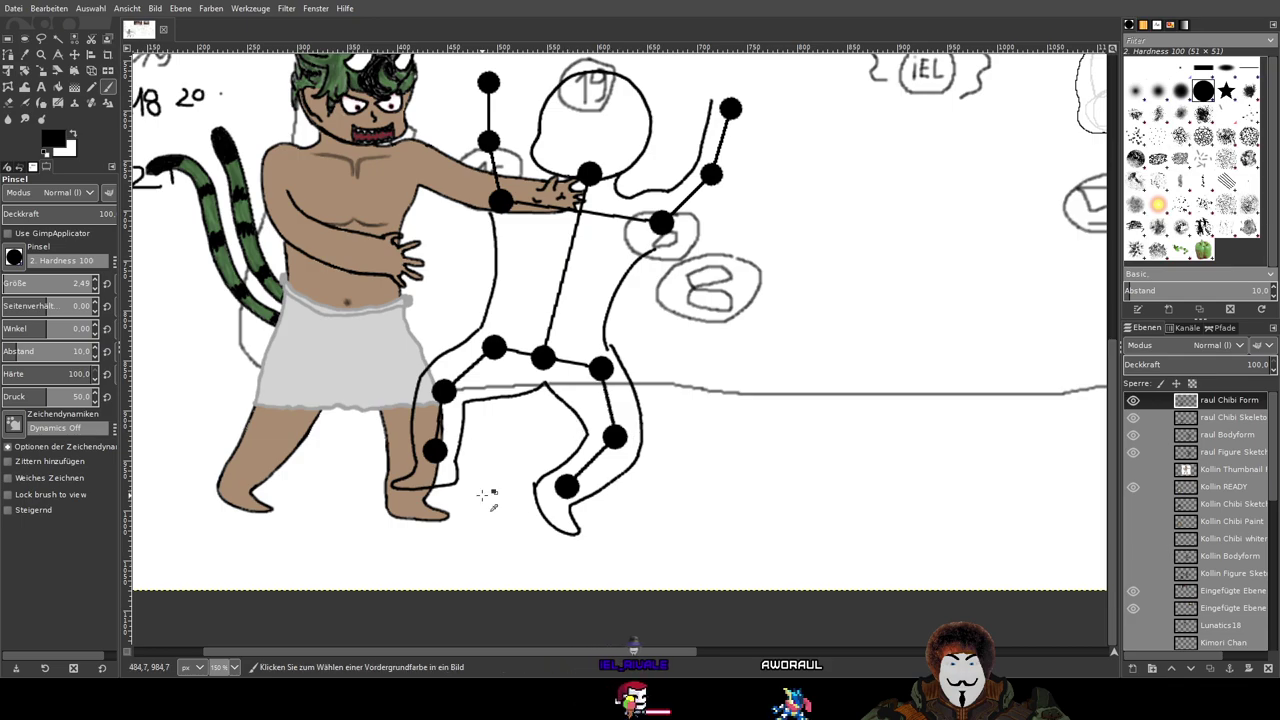
key(ctrl+z)
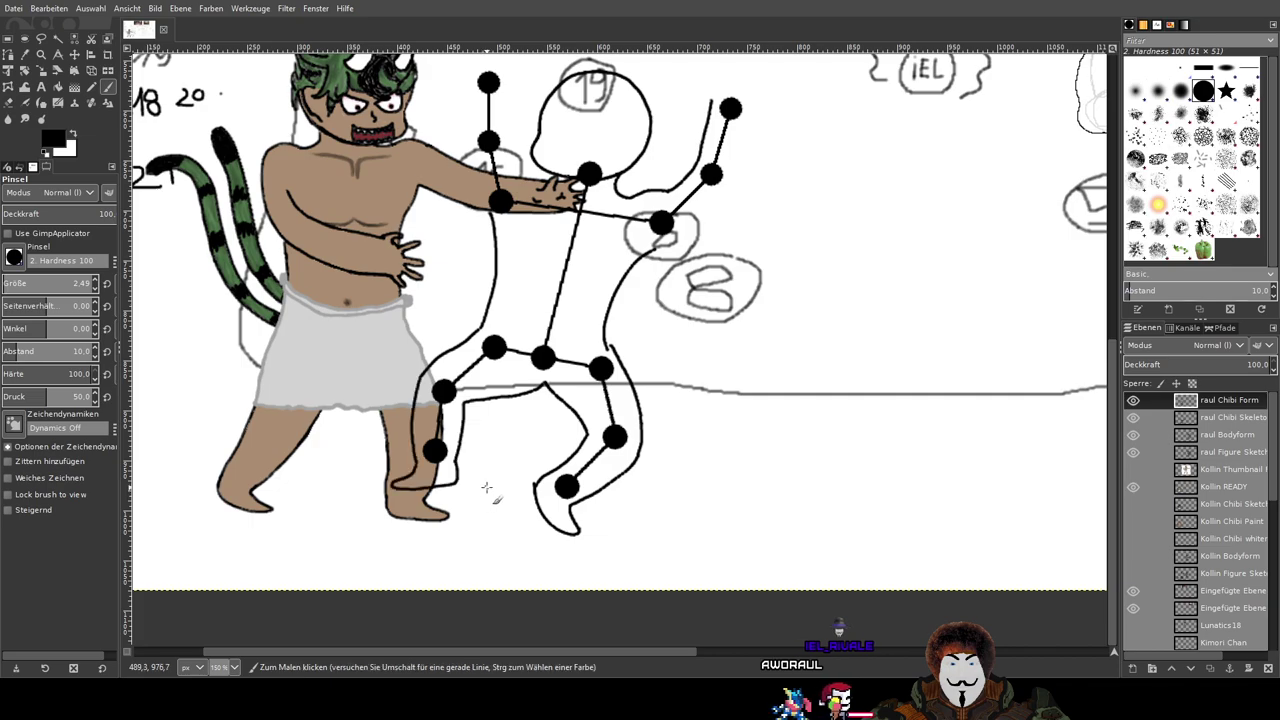
scroll(486, 487, up, 1)
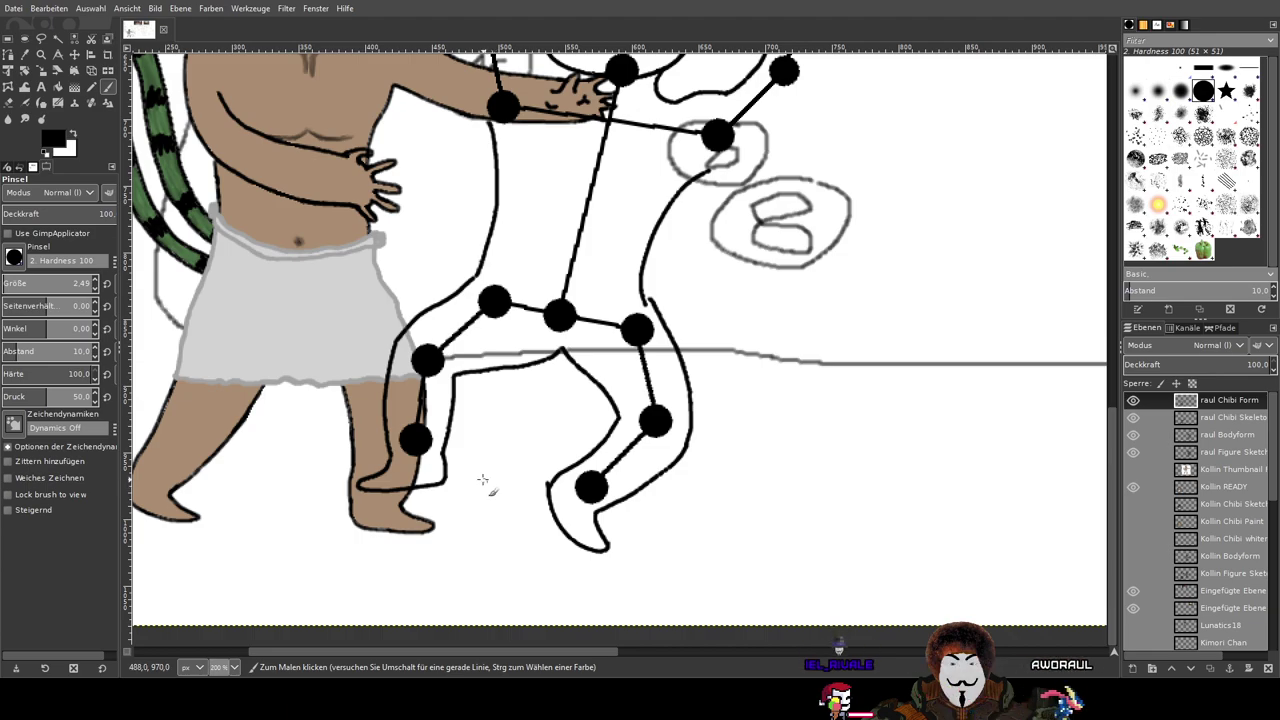
drag(461, 399, 577, 380)
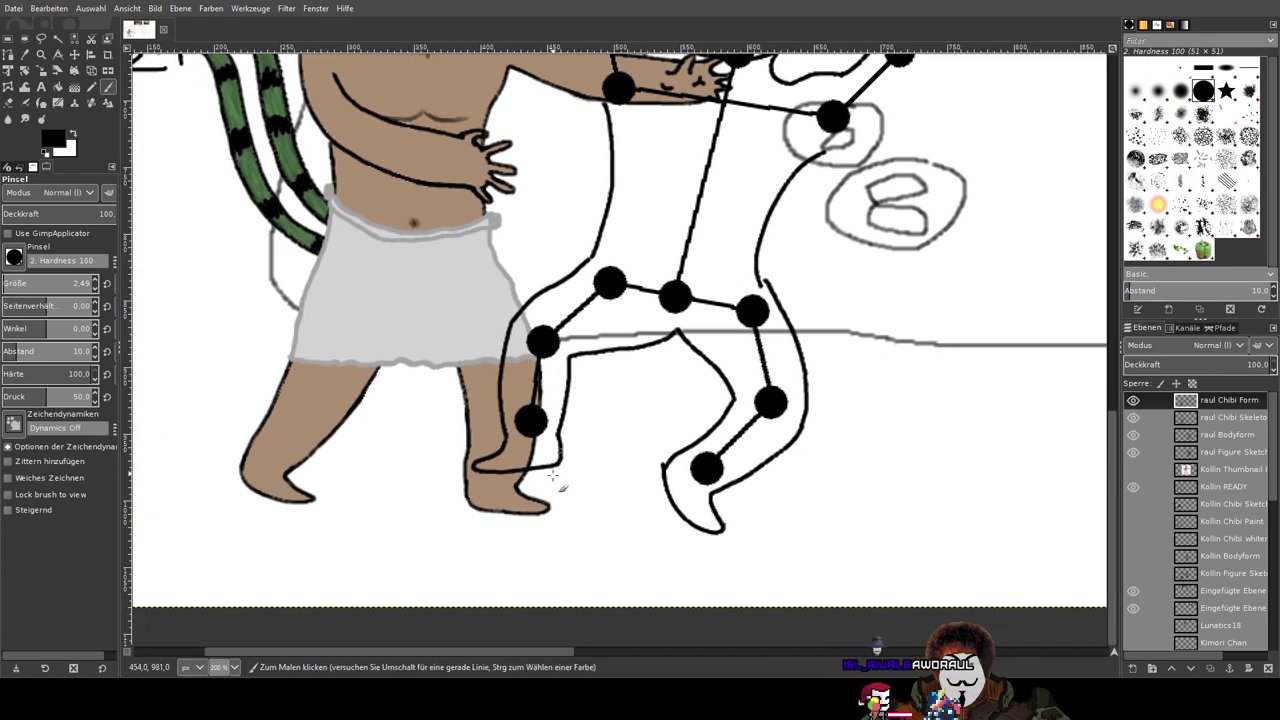
scroll(640, 449, down, 4)
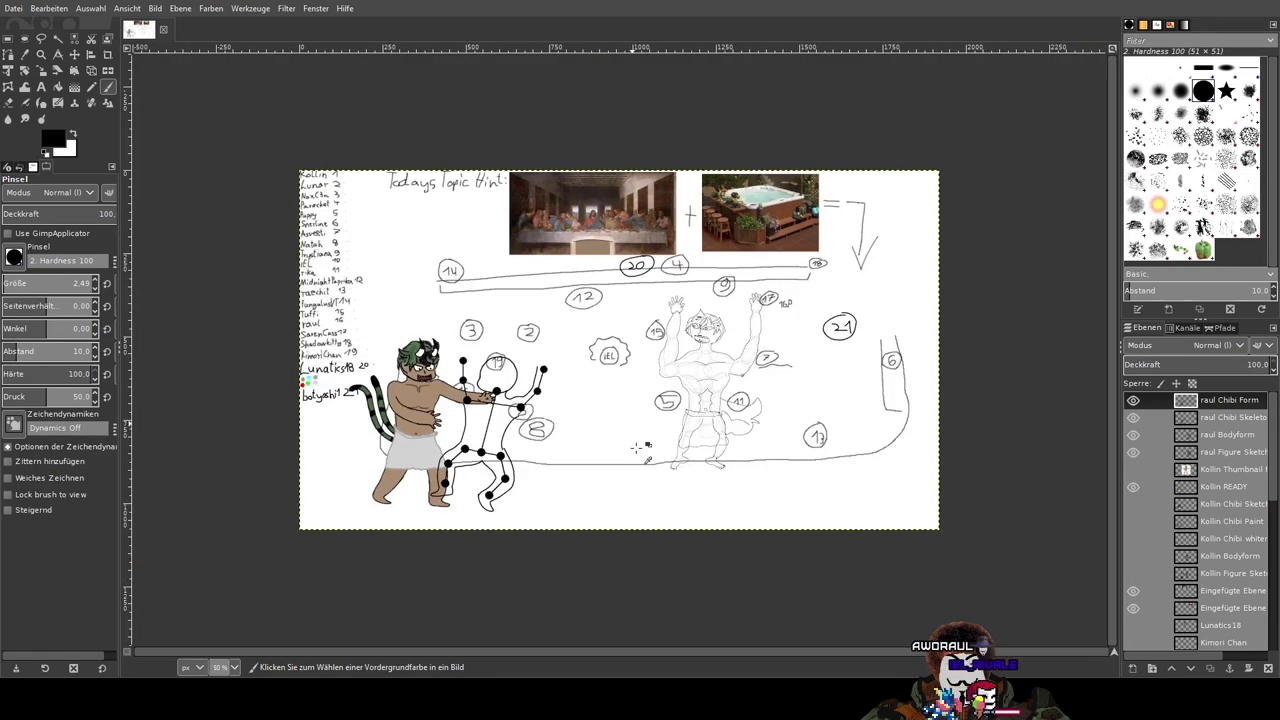
scroll(636, 448, up, 1)
drag(436, 550, 542, 430)
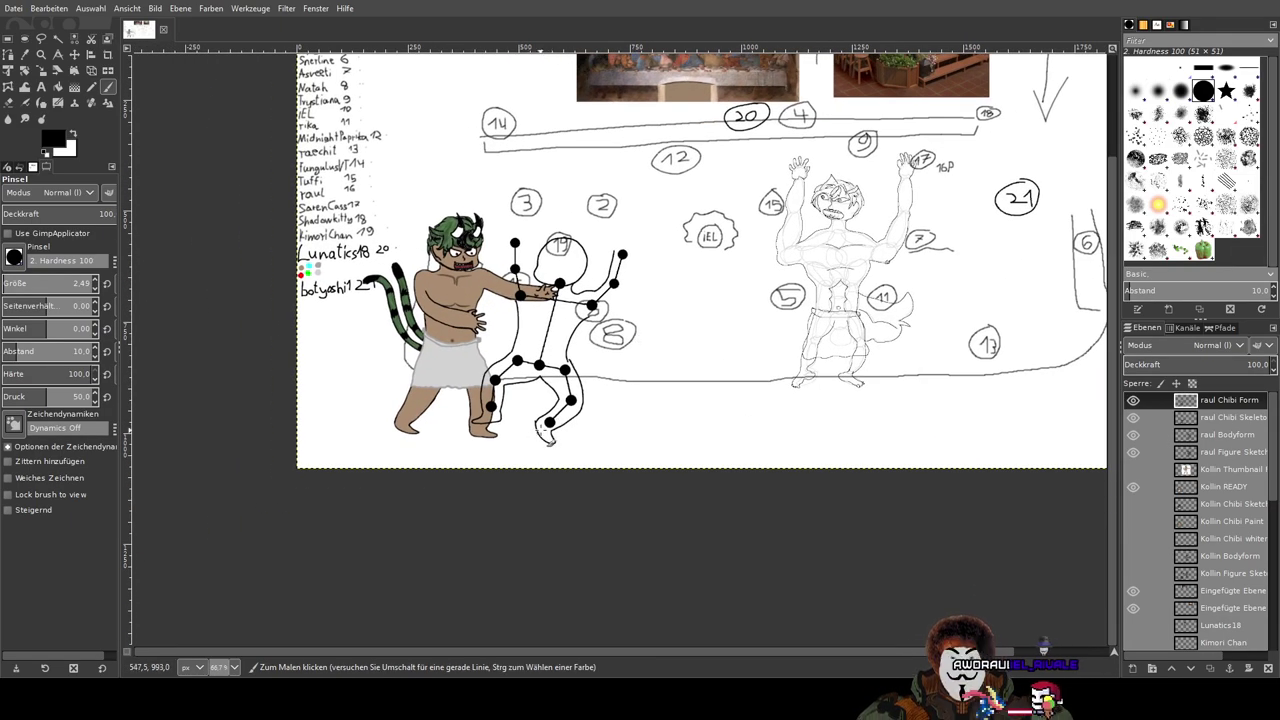
scroll(609, 302, up, 3)
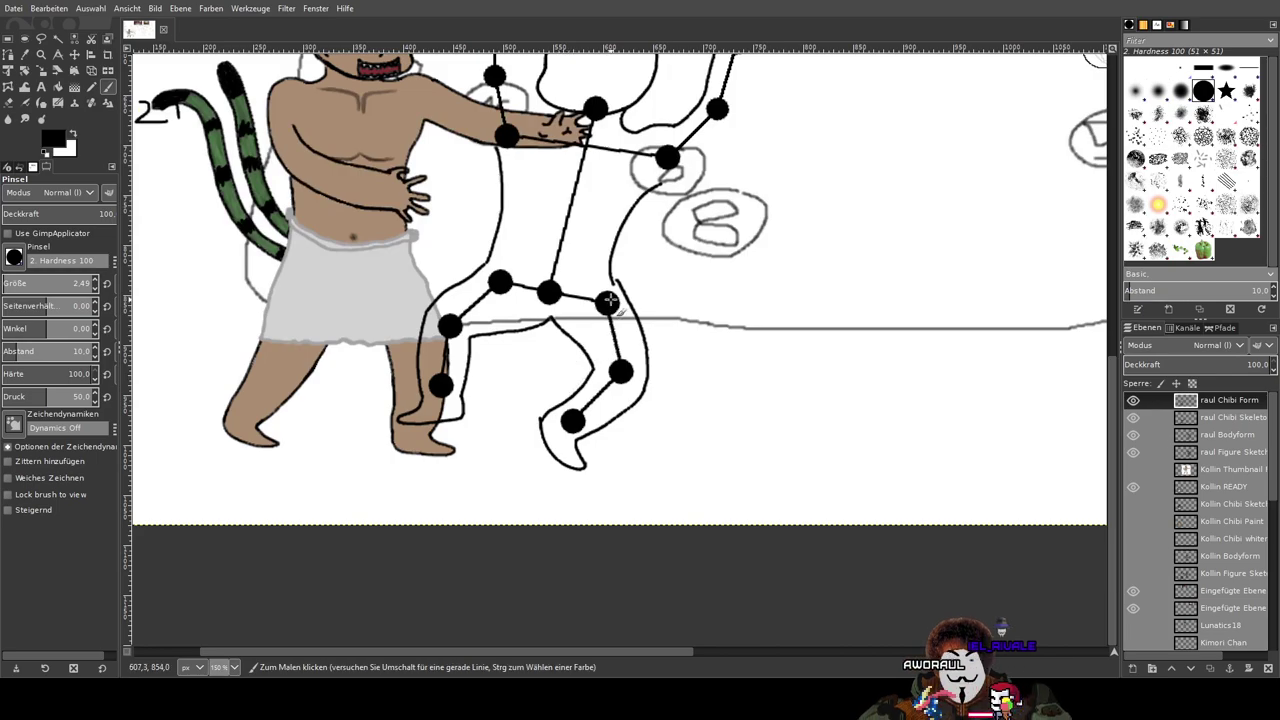
key(ctrl)
drag(611, 300, 648, 313)
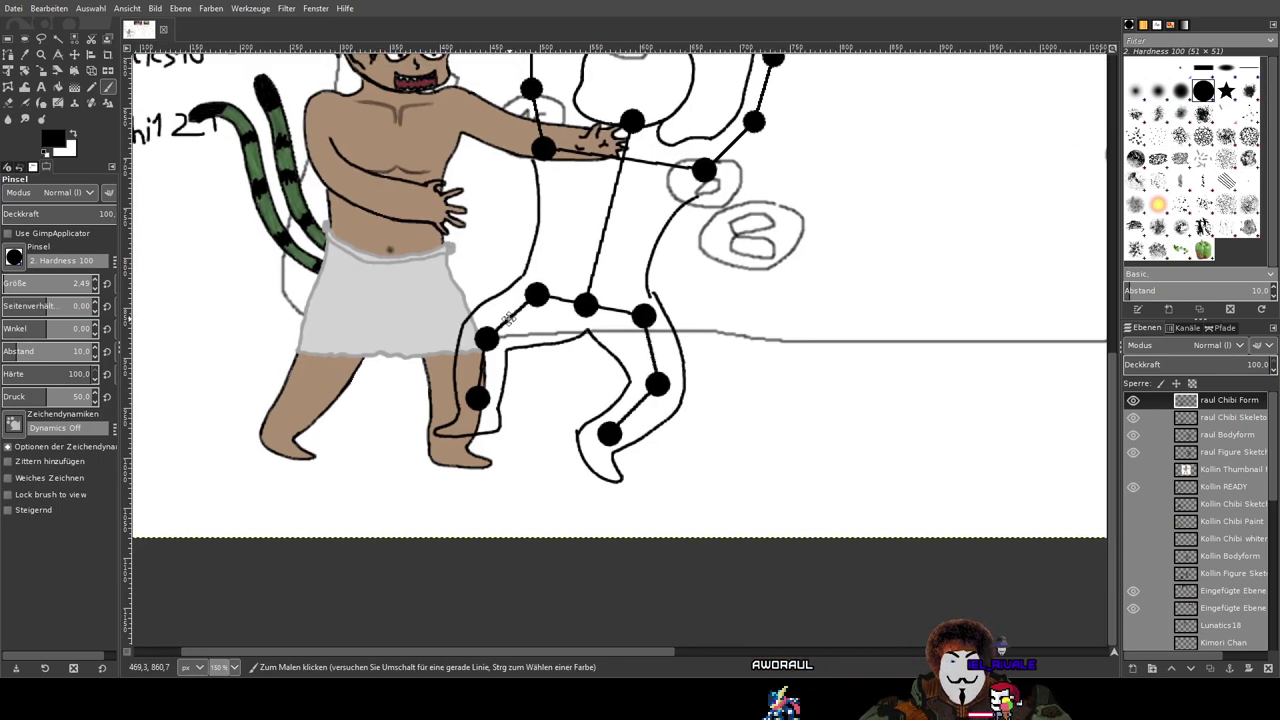
Step: Erase both leg outlines on raul Chibi Form and the knee and ankle joints on raul Chibi Skeleton, using eraser size 65.11
click(10, 105)
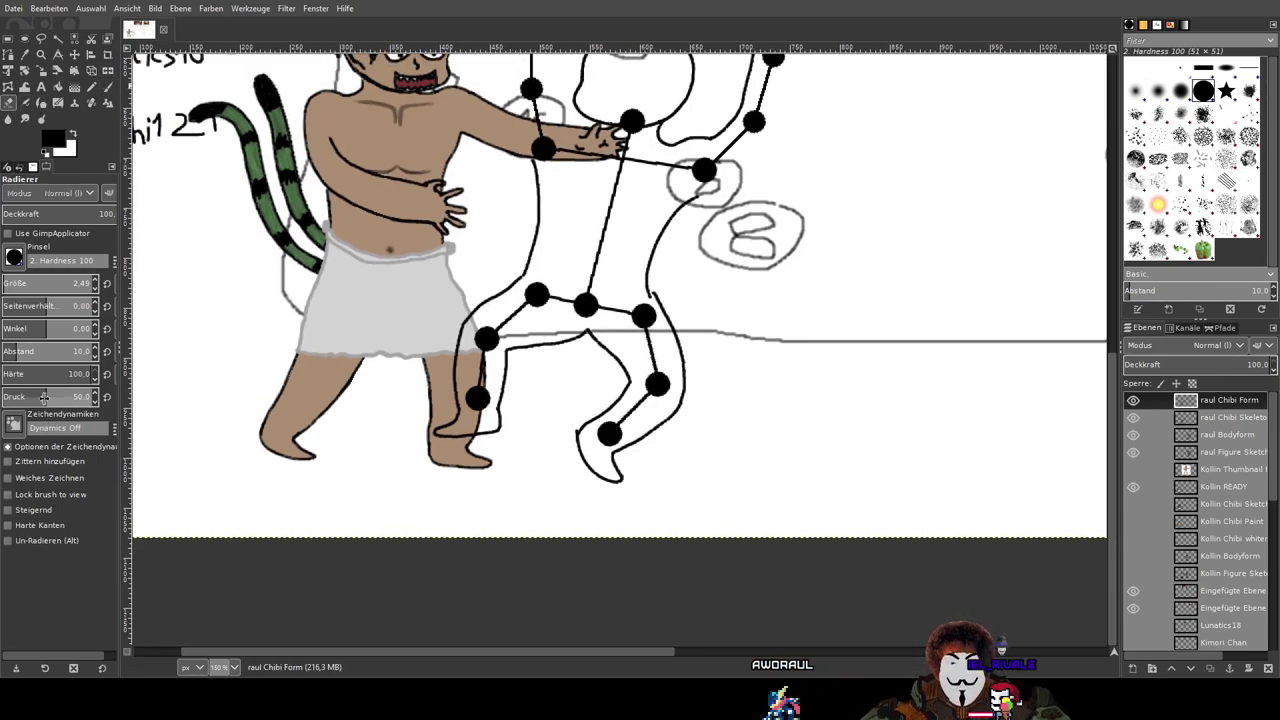
click(47, 288)
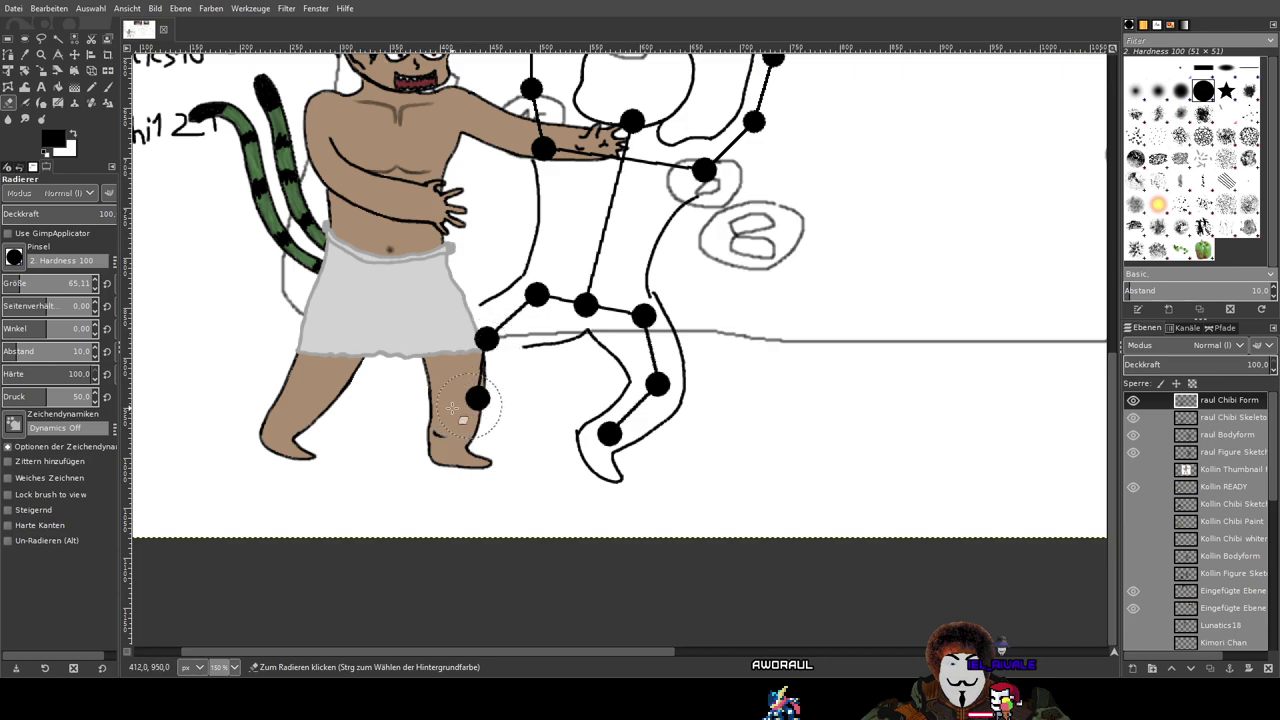
mouse_move(684, 415)
mouse_down()
mouse_move(563, 371)
mouse_move(680, 357)
mouse_move(657, 320)
mouse_move(477, 308)
mouse_move(589, 346)
mouse_move(479, 446)
mouse_move(660, 400)
mouse_move(506, 342)
mouse_up()
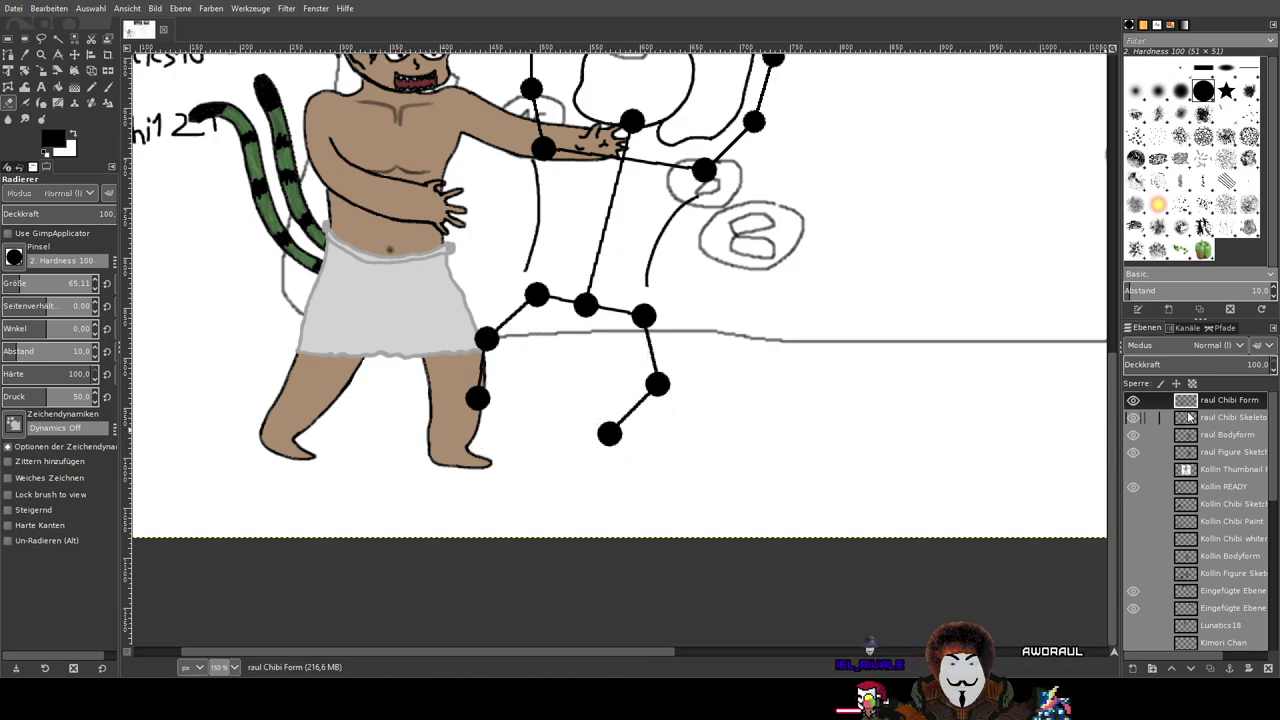
click(1230, 417)
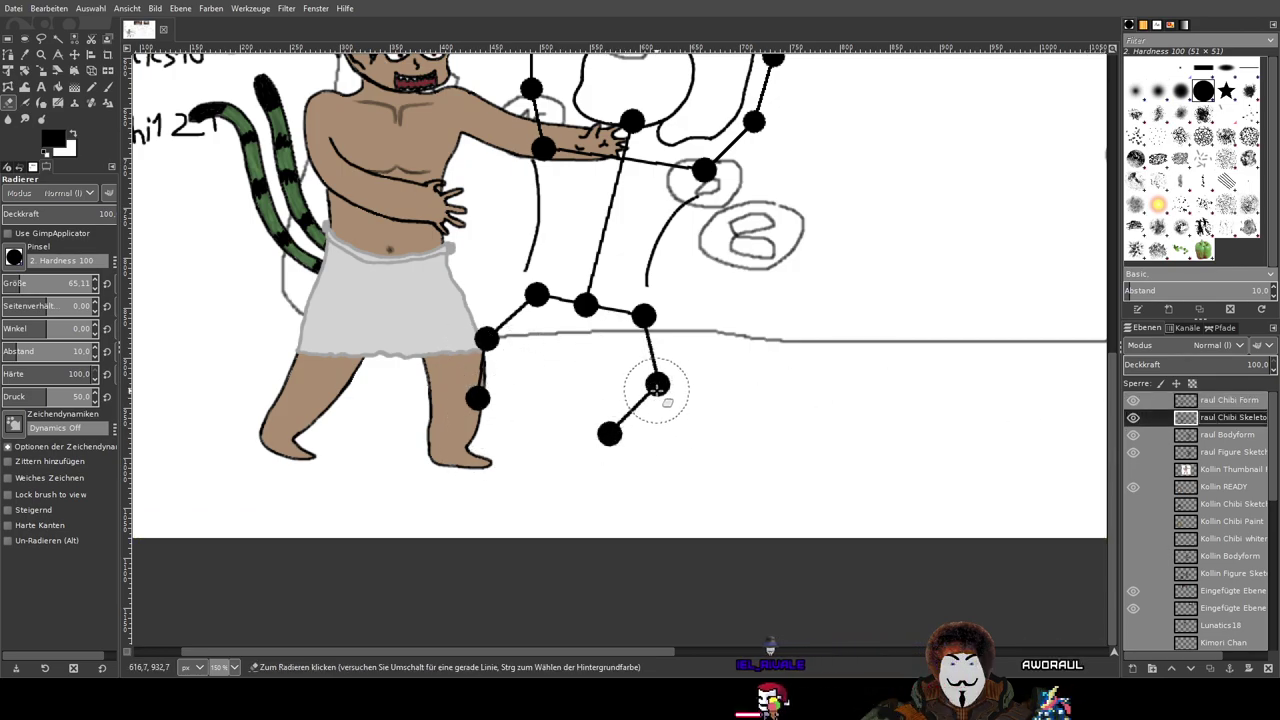
drag(657, 388, 660, 396)
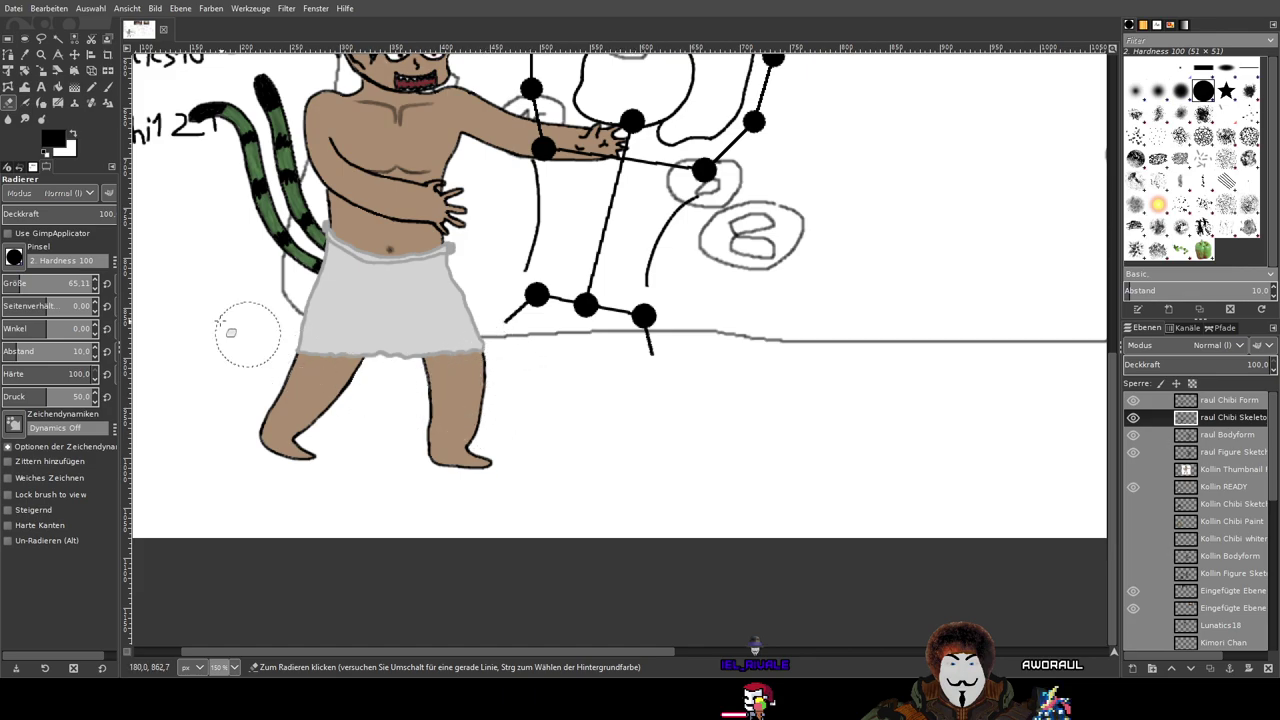
Step: Place new, lower knee and ankle joint dots for both legs on raul Chibi Skeleton with the Pencil at size 18.23
drag(20, 284, 9, 285)
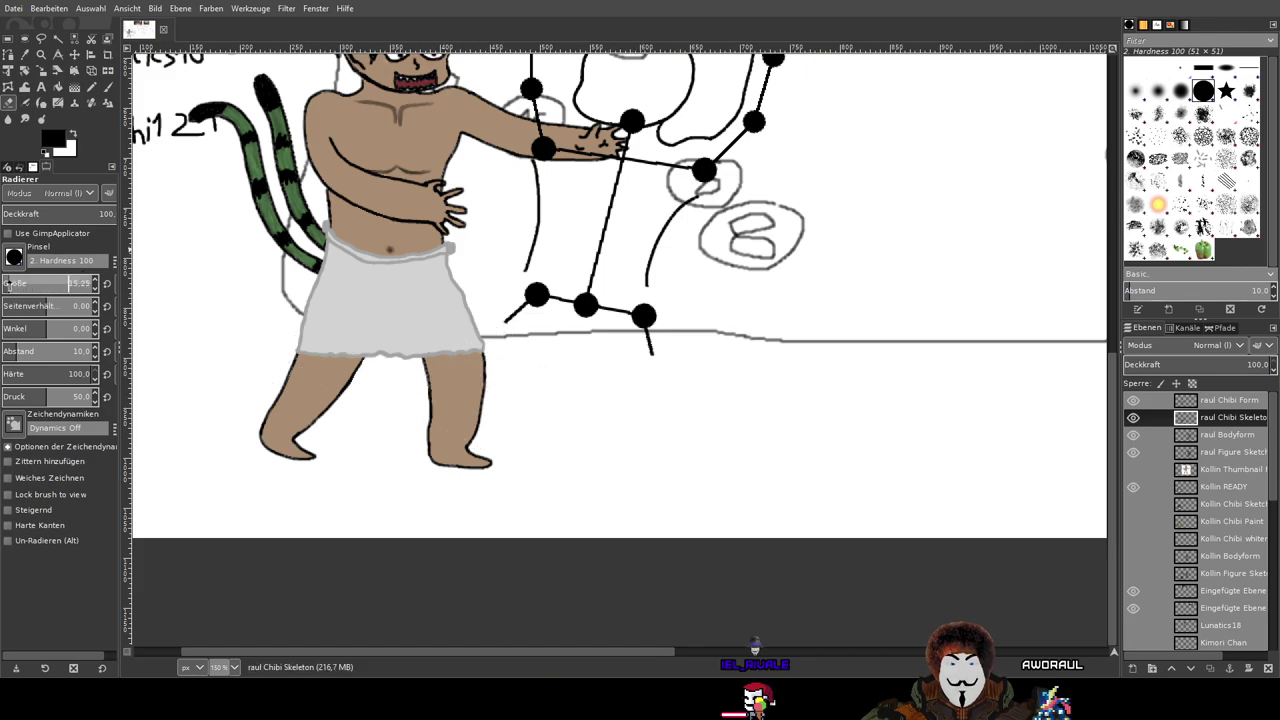
click(91, 87)
scroll(602, 298, up, 3)
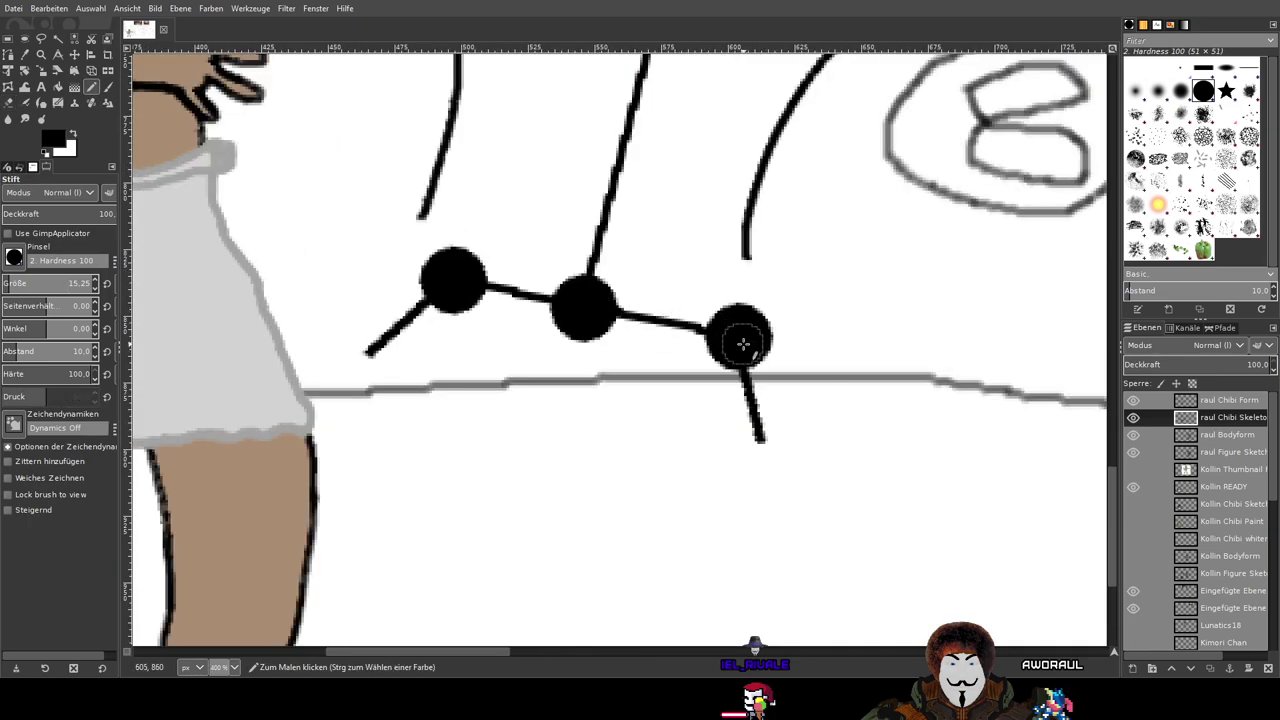
scroll(737, 417, down, 2)
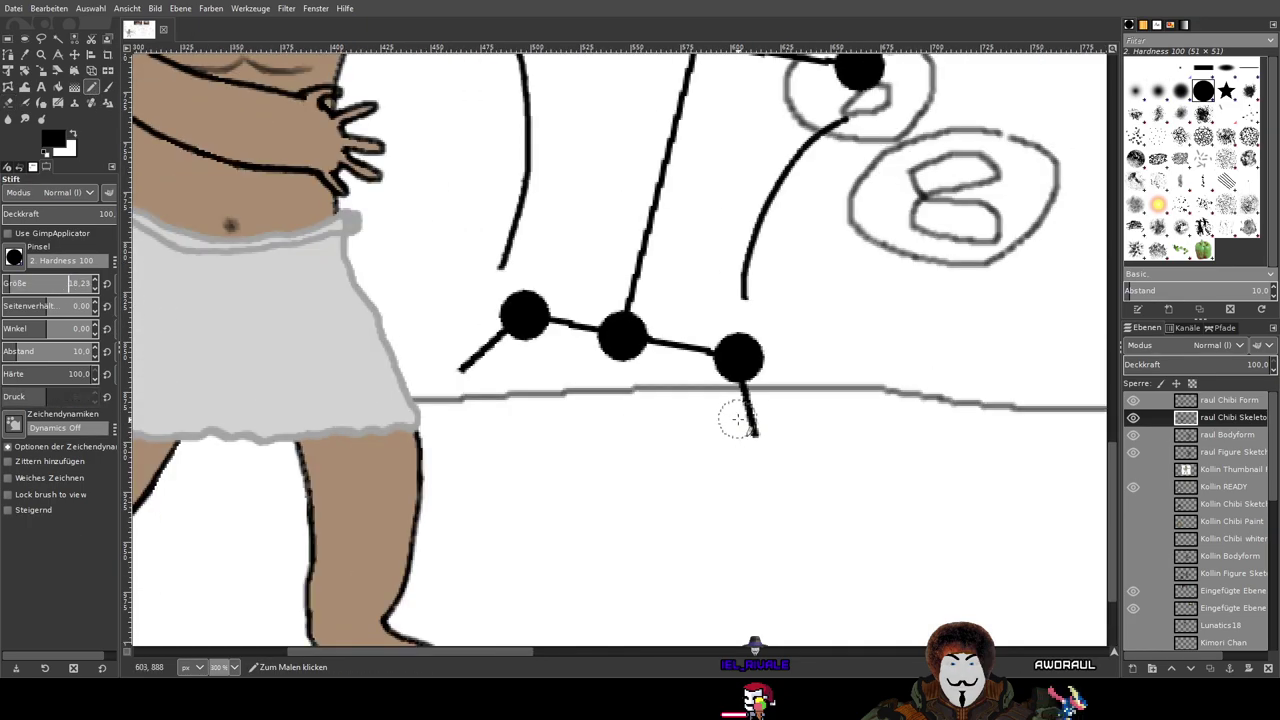
scroll(760, 420, down, 2)
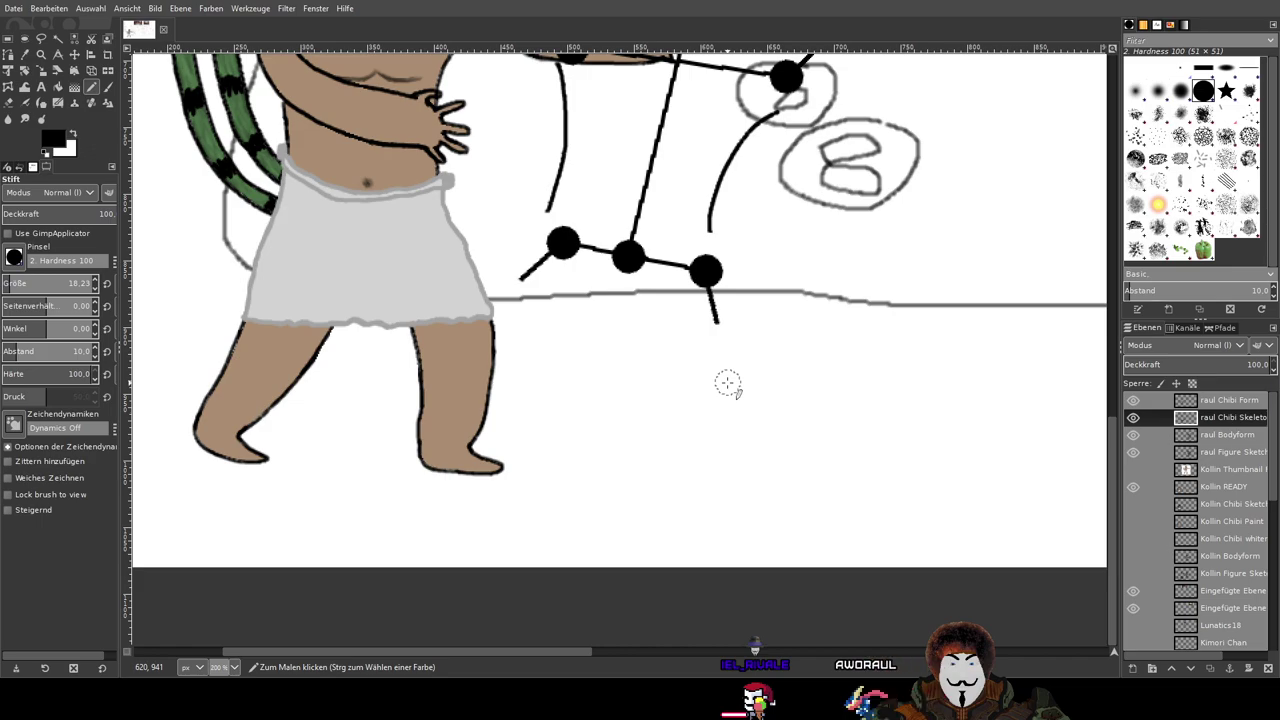
click(729, 383)
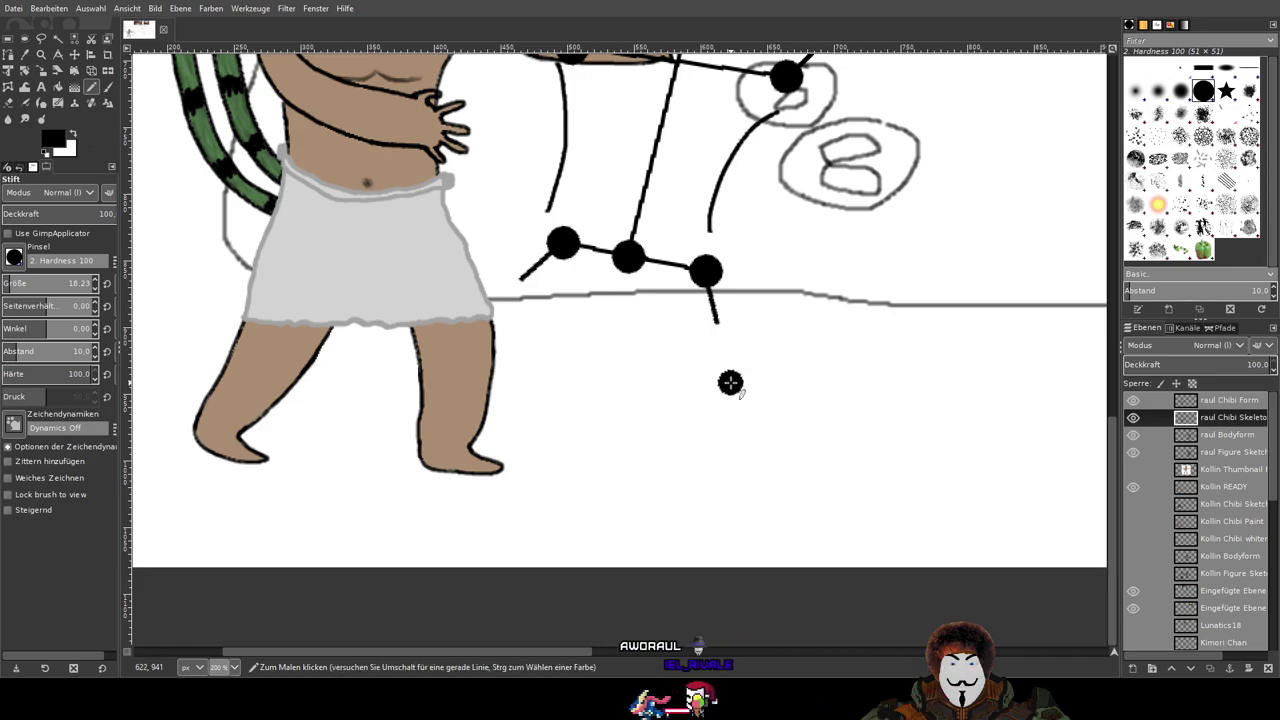
scroll(709, 461, down, 2)
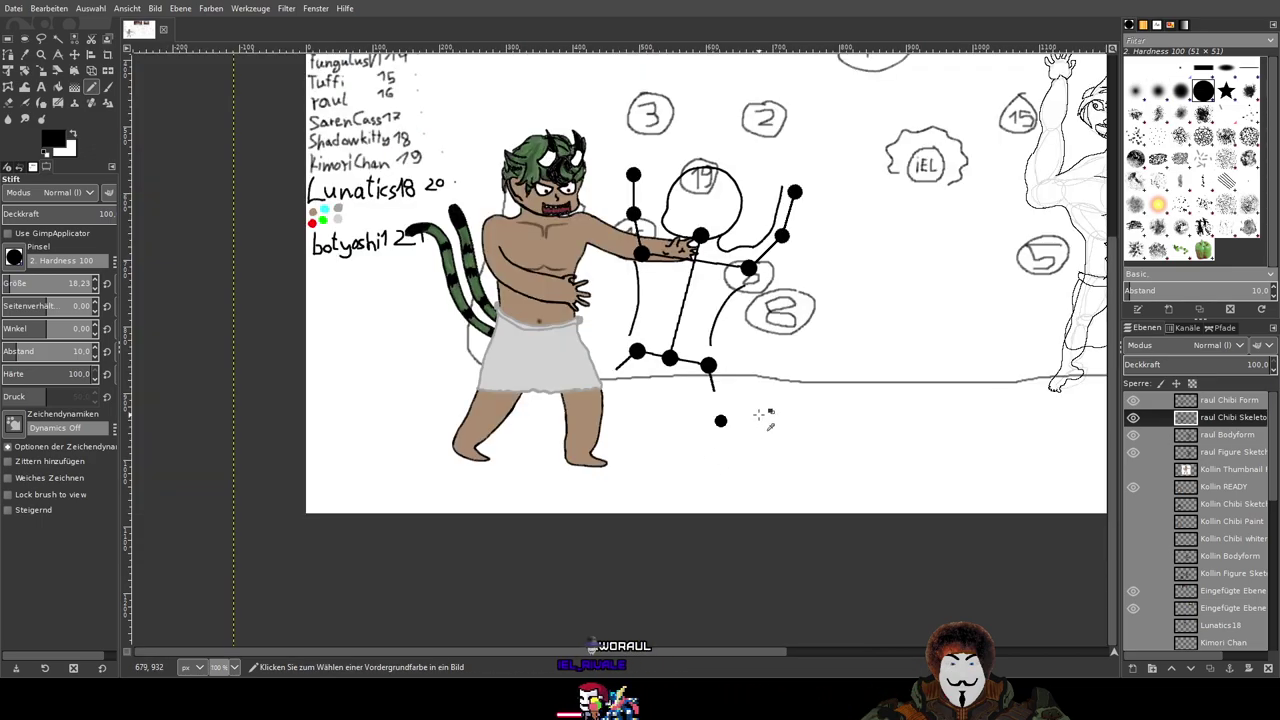
drag(761, 416, 540, 409)
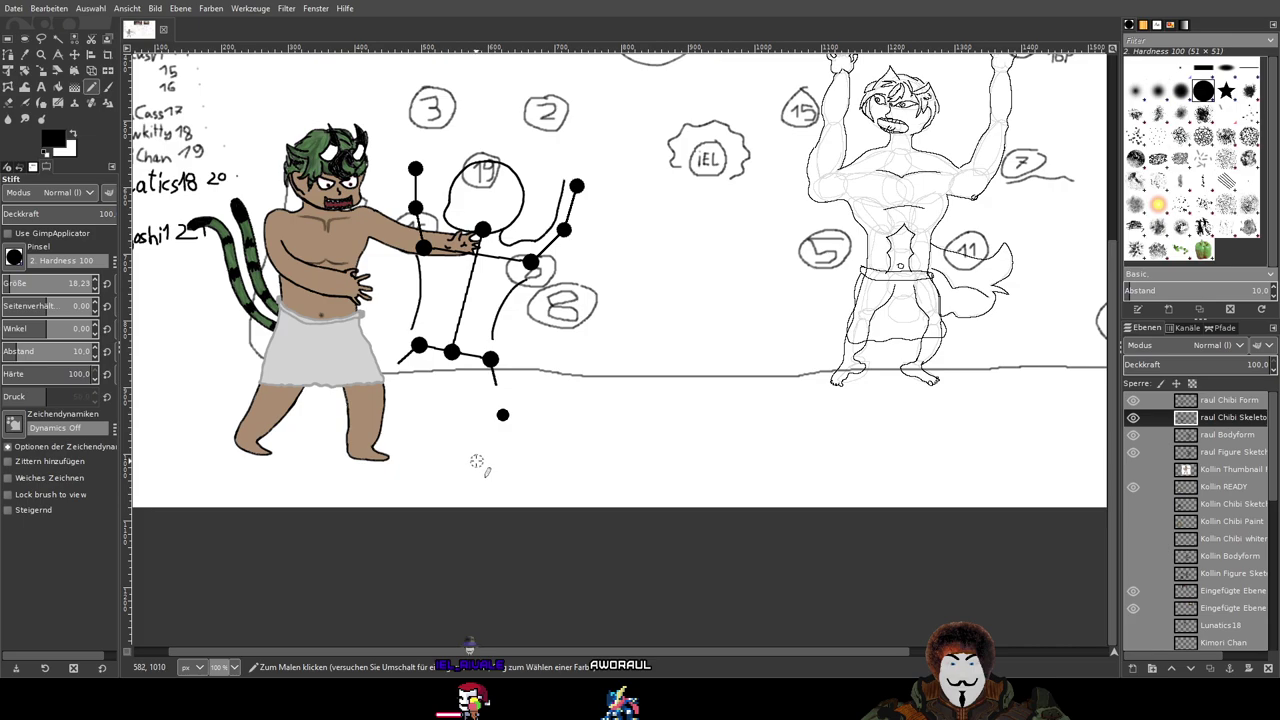
scroll(472, 459, up, 2)
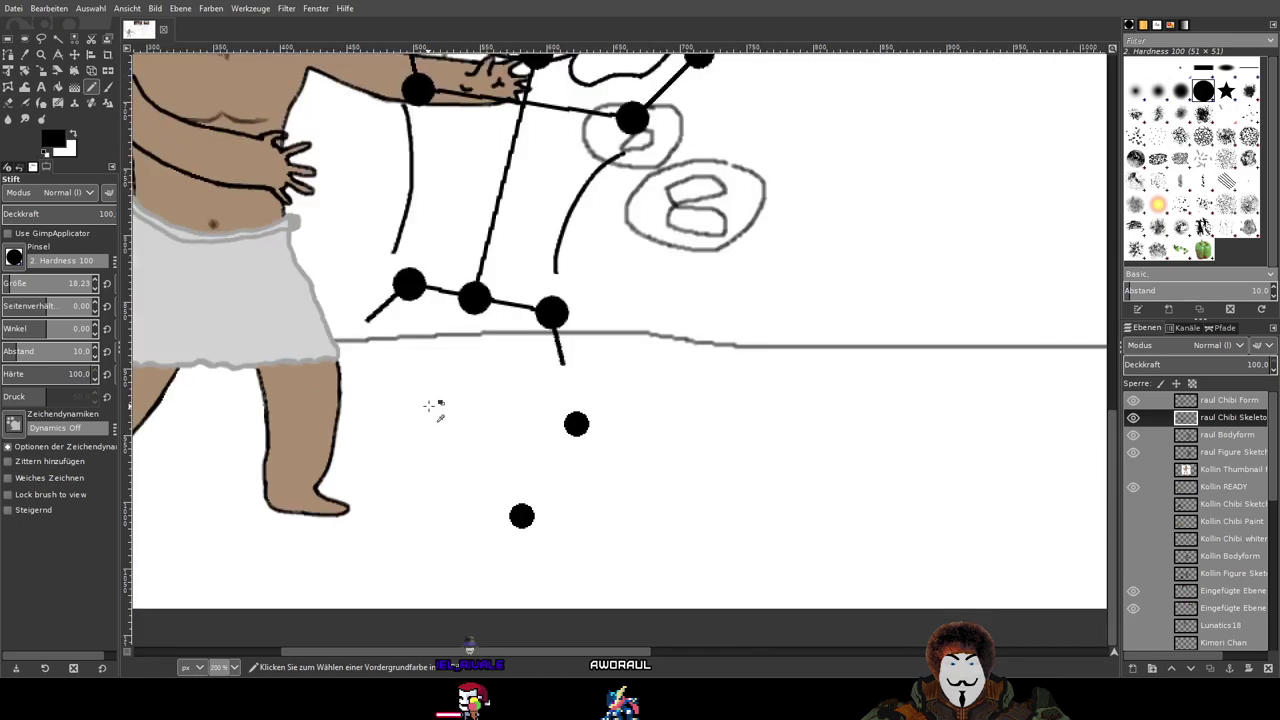
scroll(434, 409, left, 3)
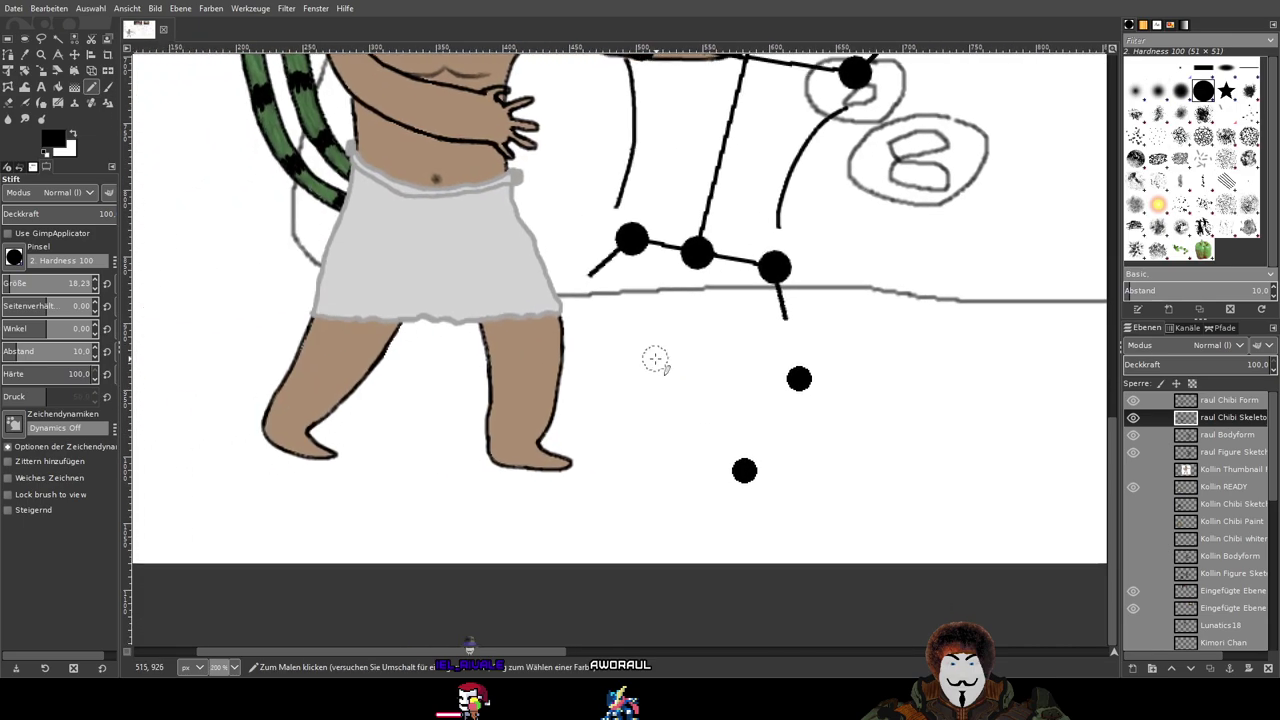
click(536, 332)
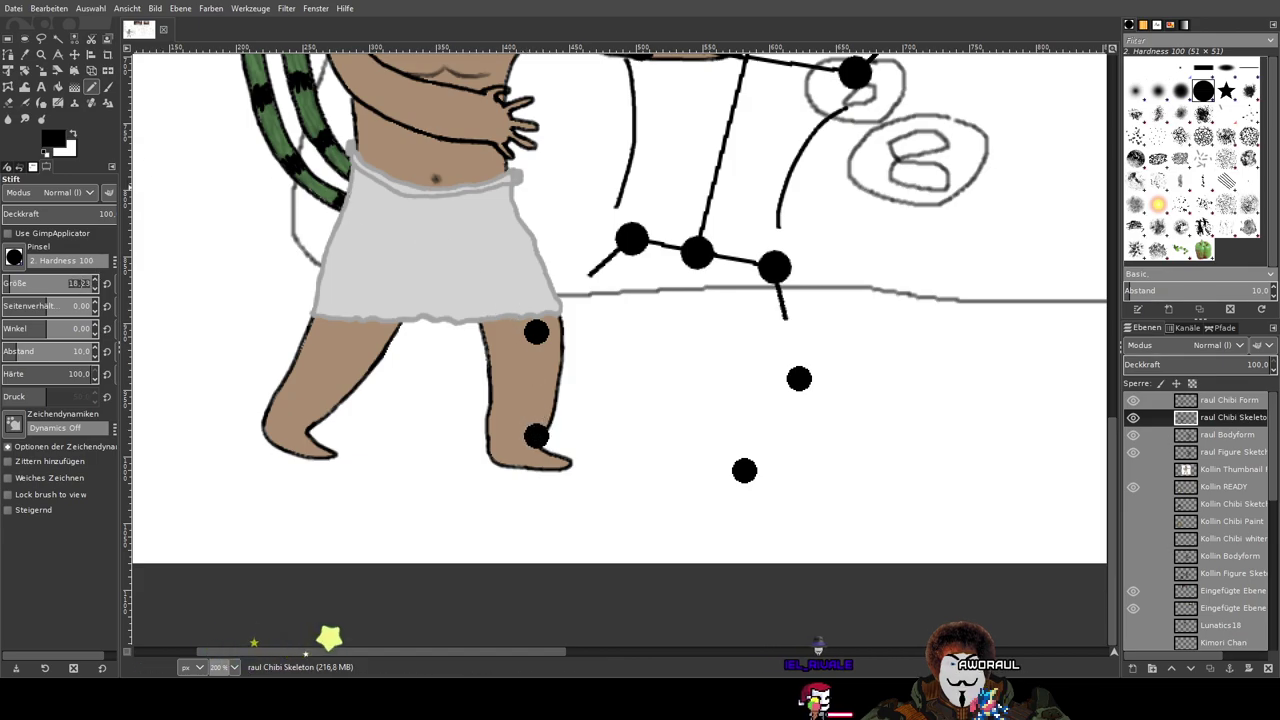
Step: Connect the hip, knee and ankle joints of the leg away from Kollin with straight Pencil lines at size 2.49
text(2,49)
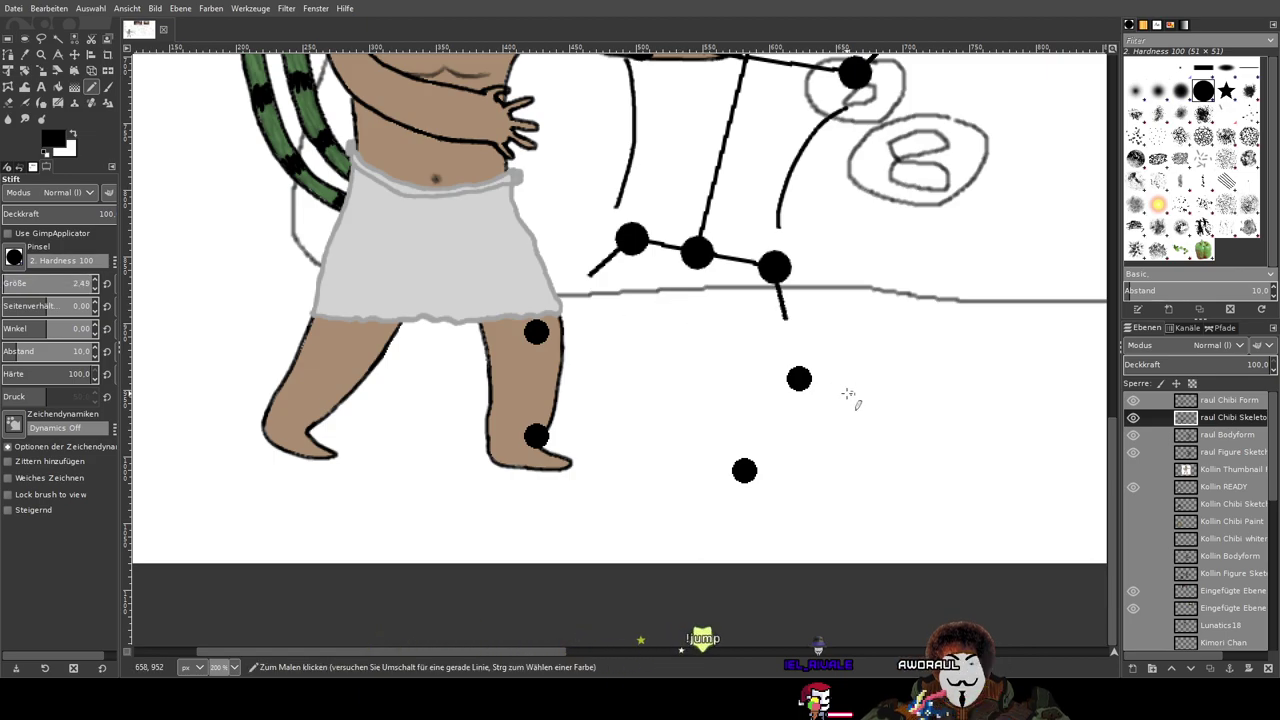
scroll(817, 389, up, 2)
click(732, 146)
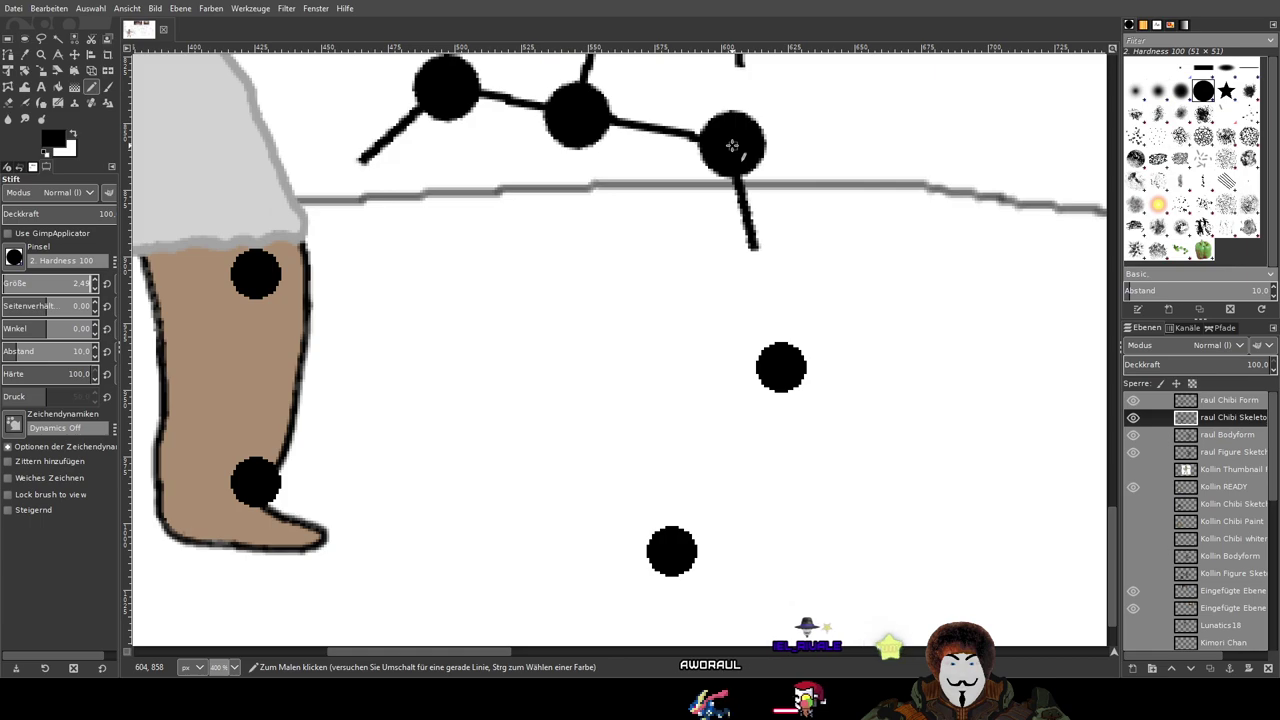
shift+click(782, 370)
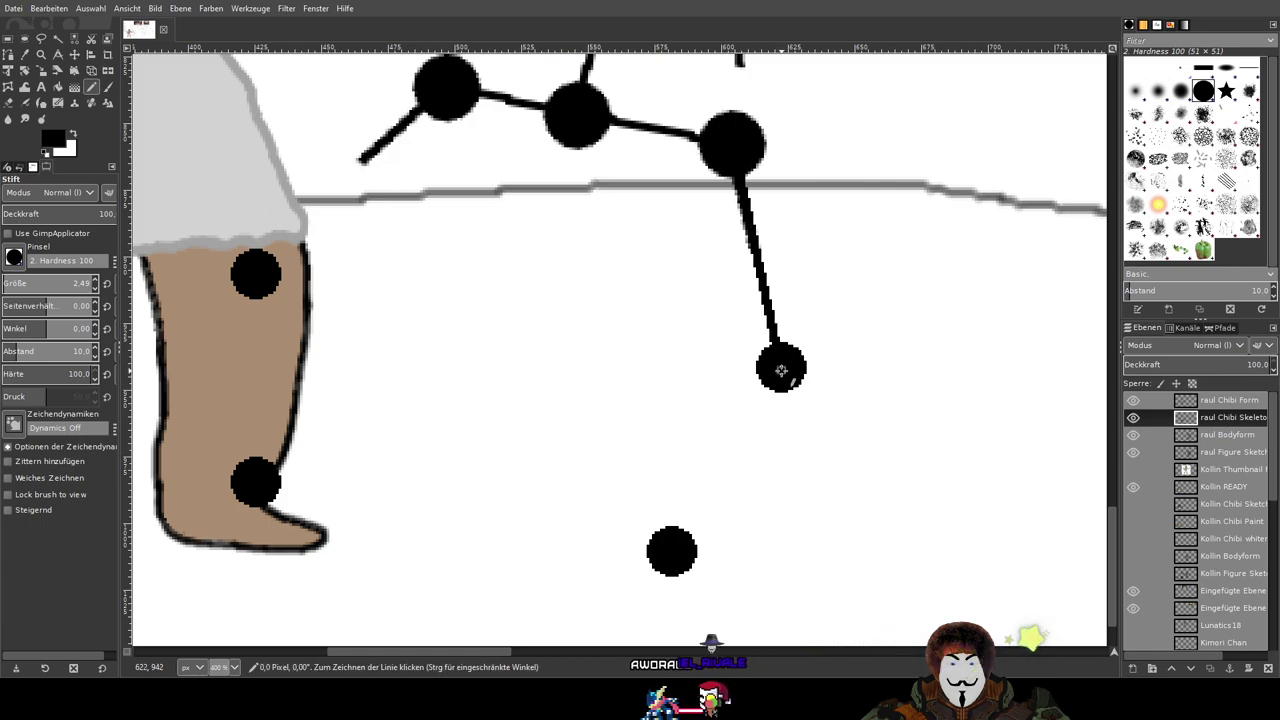
shift+click(672, 556)
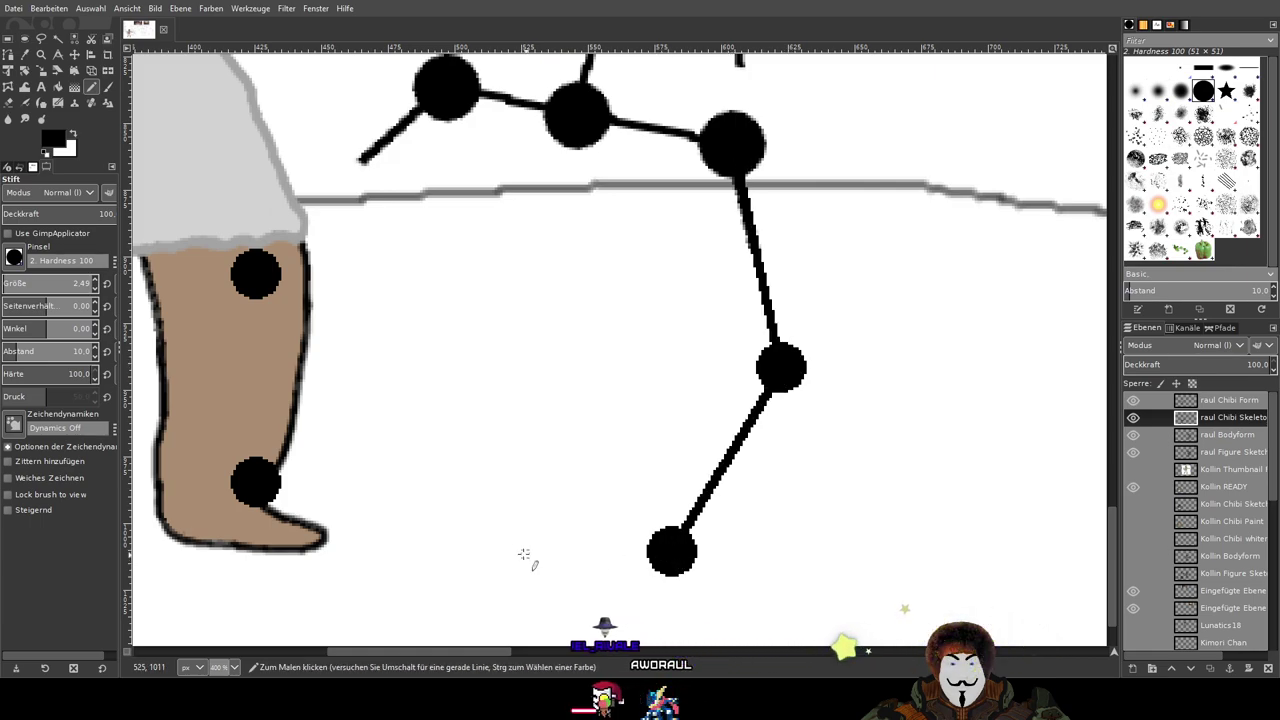
Step: Connect the hip, knee and ankle joints of the leg overlapping Kollin with straight Pencil lines at size 2.49
drag(526, 557, 668, 571)
click(598, 110)
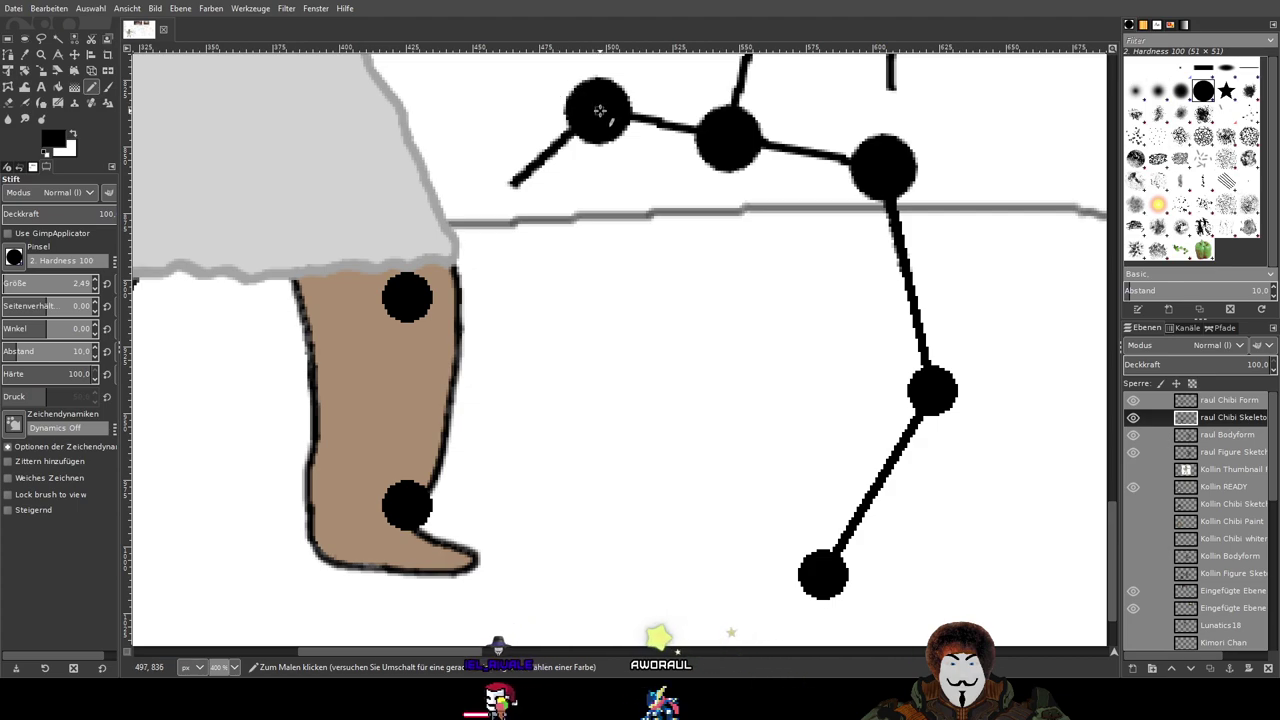
shift+click(406, 295)
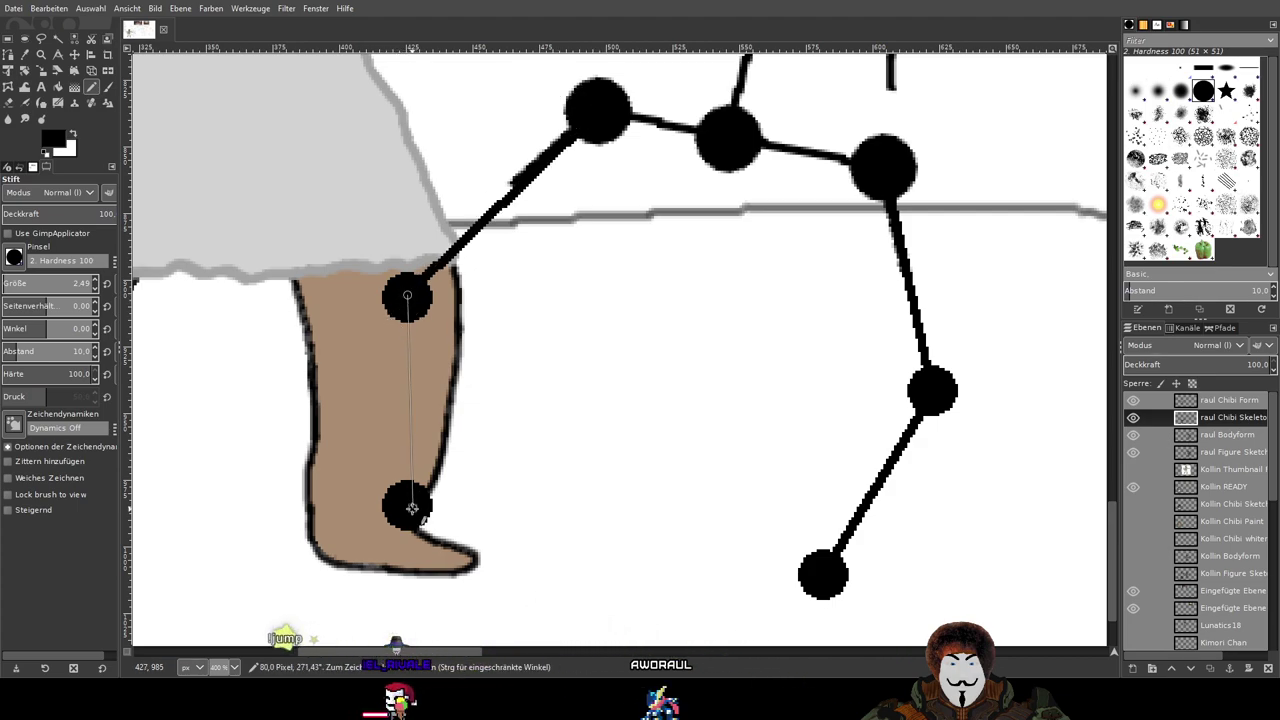
shift+click(408, 505)
scroll(593, 398, down, 3)
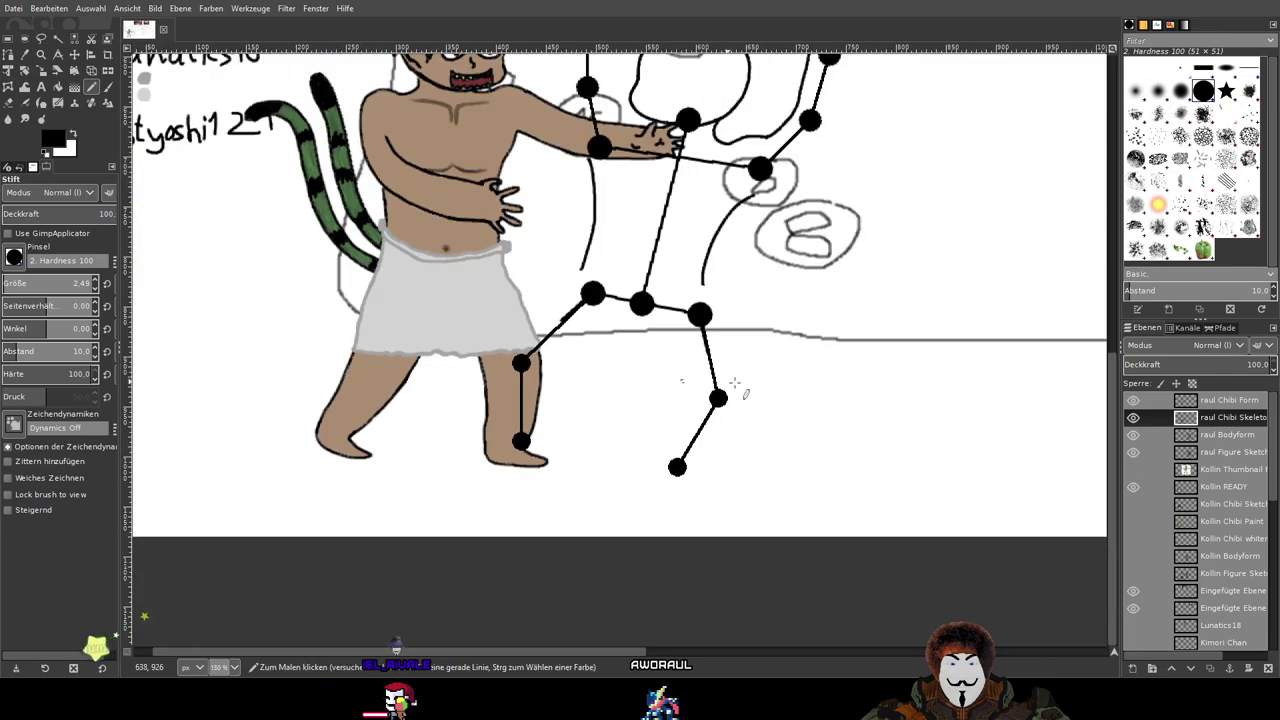
Step: Make raul Chibi Form the active layer, switch to the Paintbrush tool and hide the Sketch (Skizze) layer
click(1207, 402)
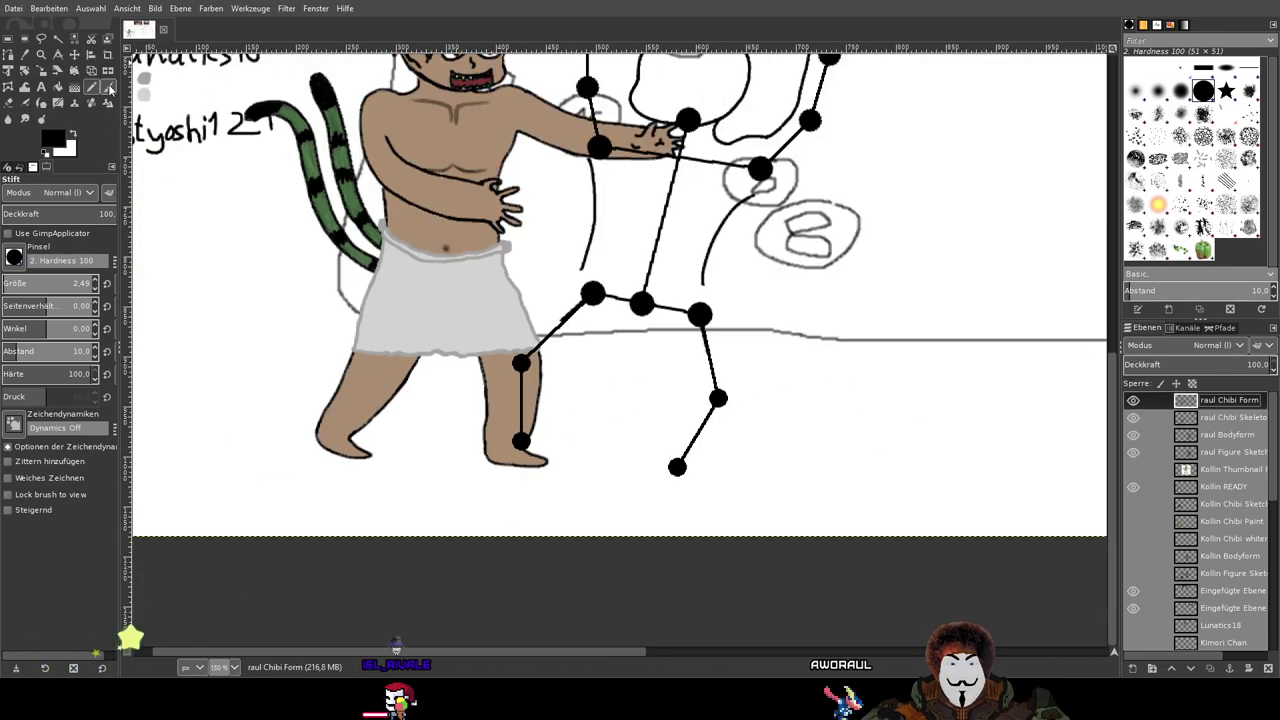
key(p)
scroll(720, 251, up, 1)
scroll(730, 247, down, 3)
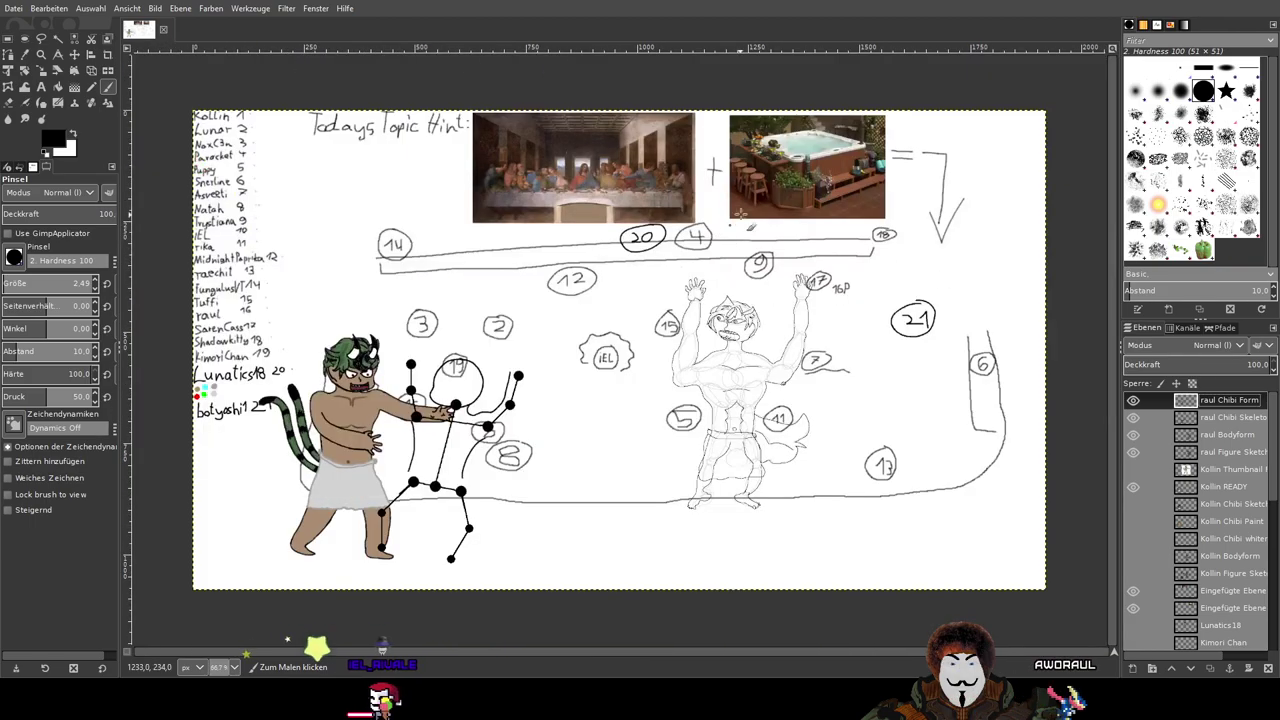
scroll(633, 270, up, 1)
scroll(516, 418, down, 2)
scroll(516, 418, left, 2)
scroll(1134, 625, down, 5)
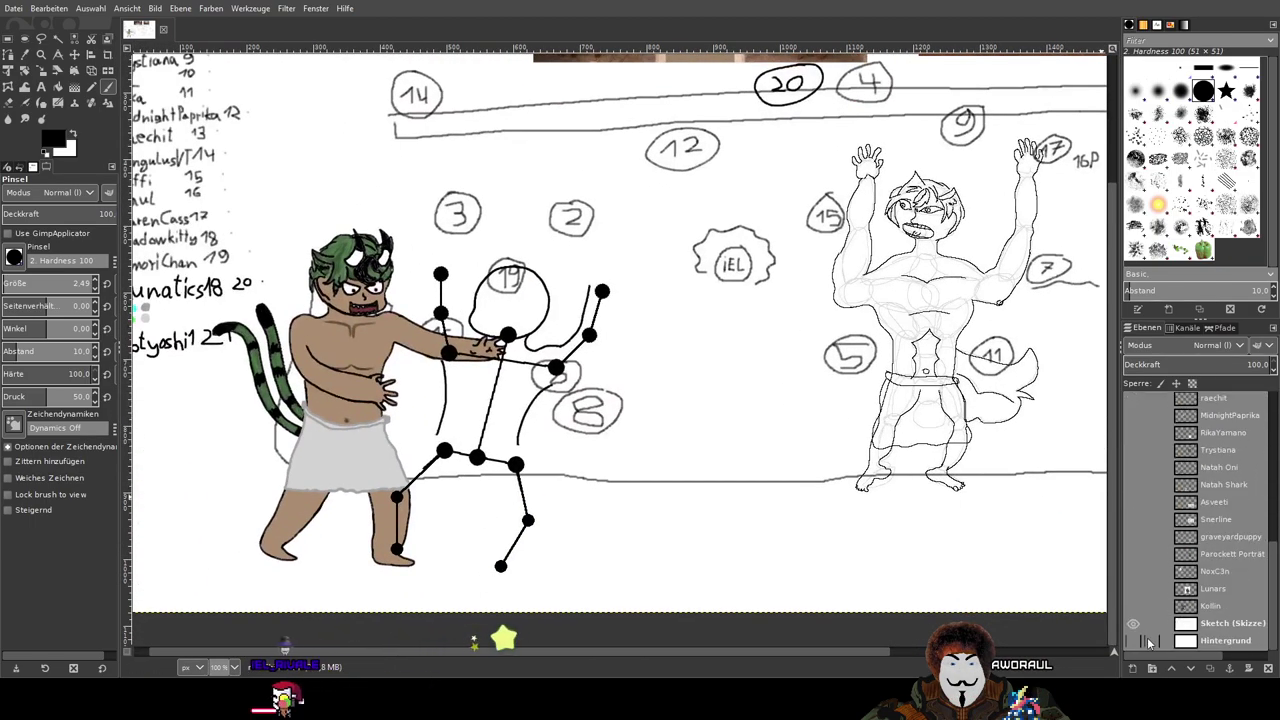
click(1134, 625)
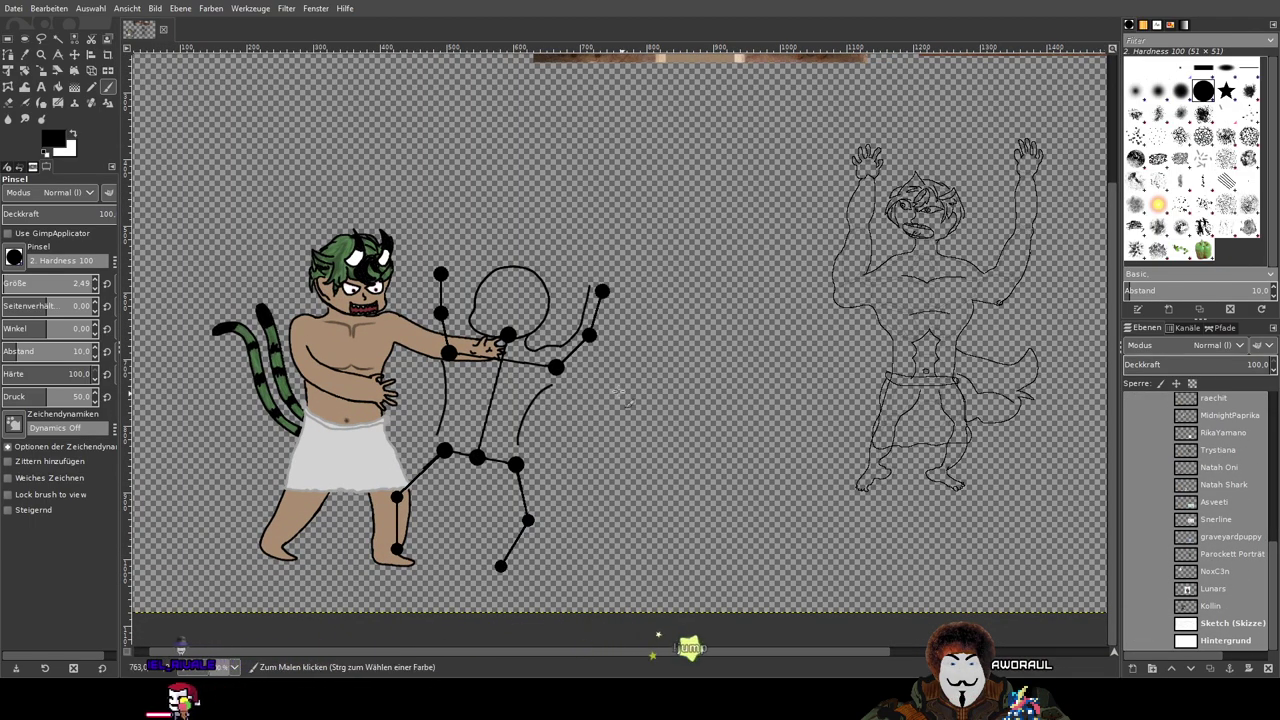
Step: Draw the shoulder line and inner outline of the raised arm nearest Kollin on raul Chibi Form, using the Paintbrush
scroll(578, 370, up, 1)
scroll(569, 369, down, 1)
scroll(600, 345, up, 3)
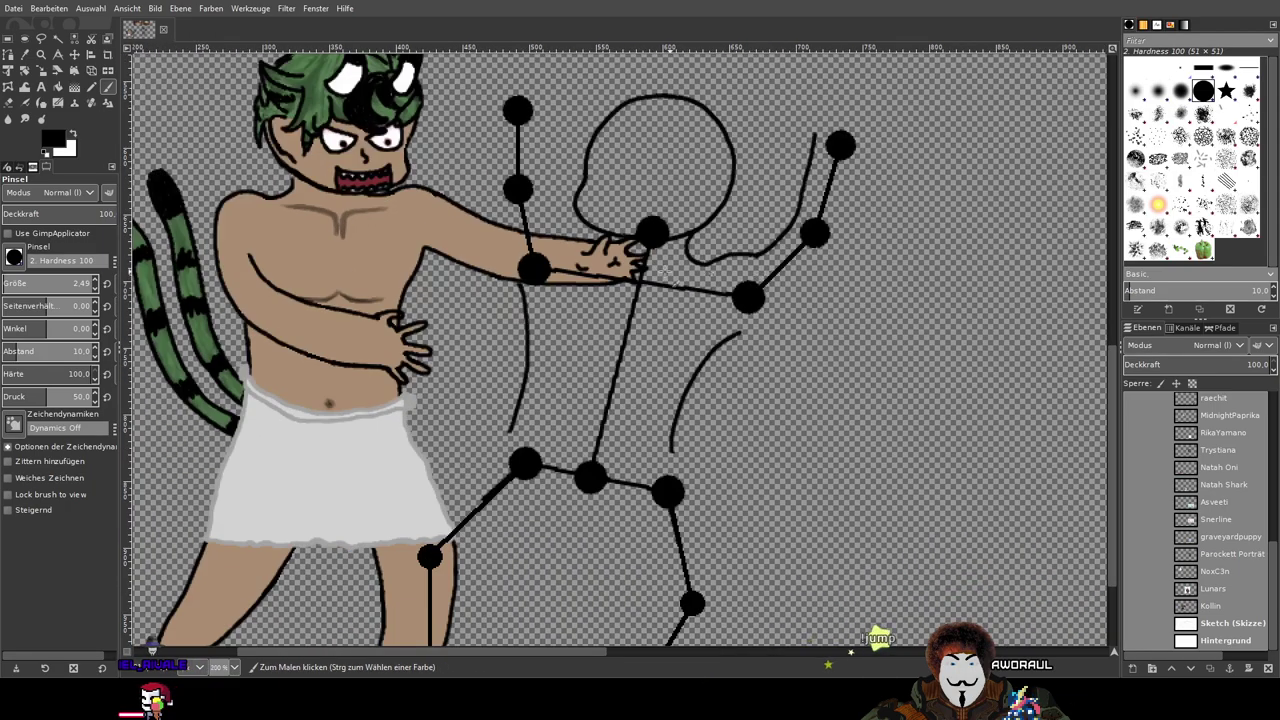
scroll(611, 333, down, 1)
scroll(657, 298, up, 2)
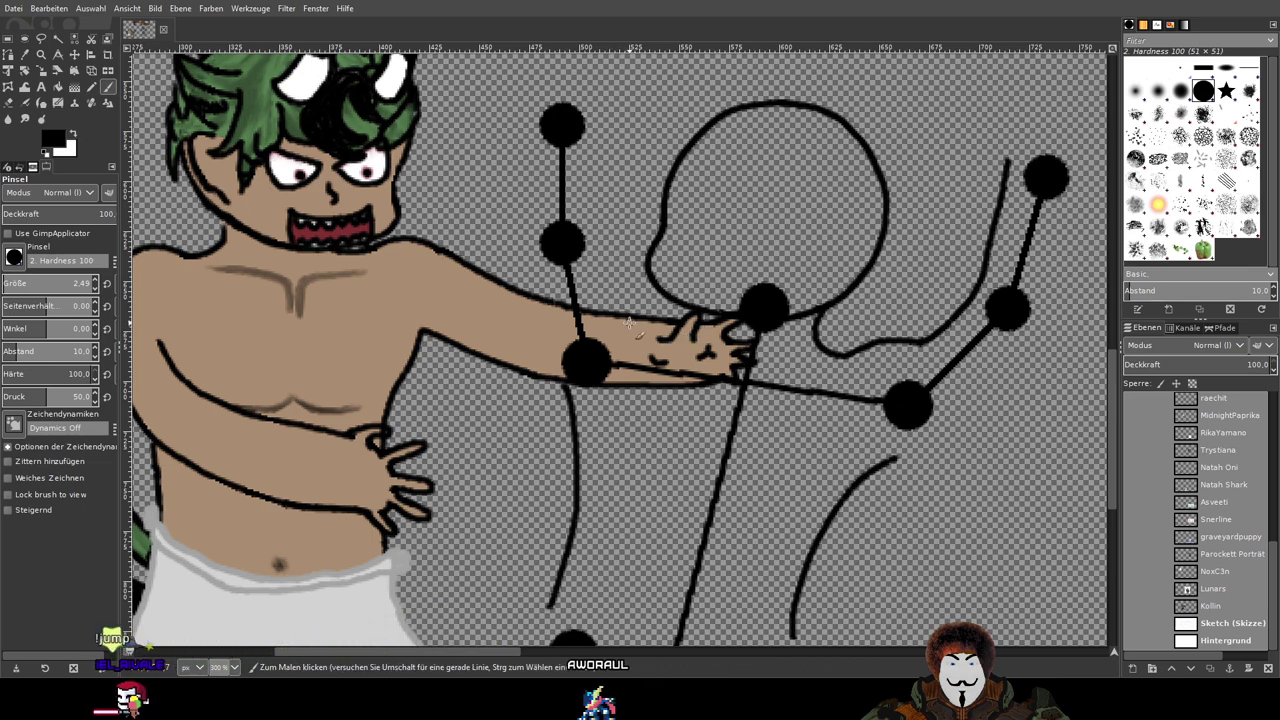
scroll(615, 293, up, 1)
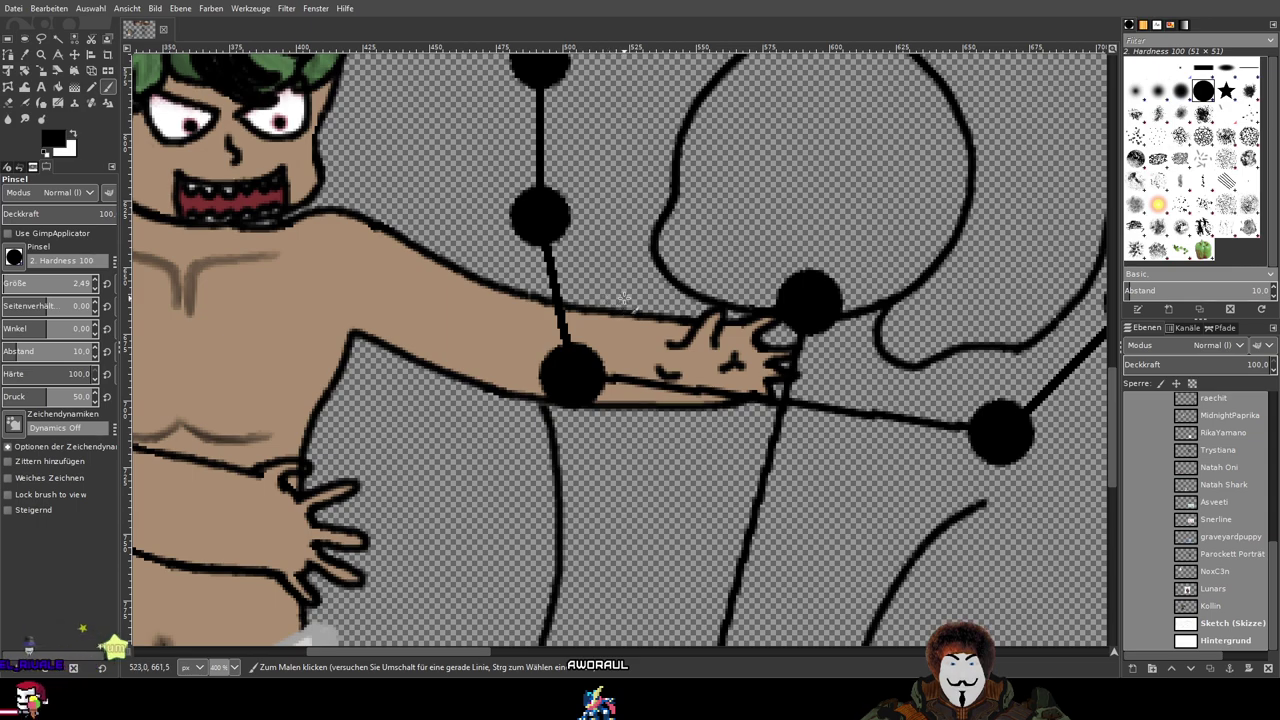
mouse_move(621, 295)
mouse_down()
mouse_move(694, 337)
mouse_move(764, 322)
mouse_up()
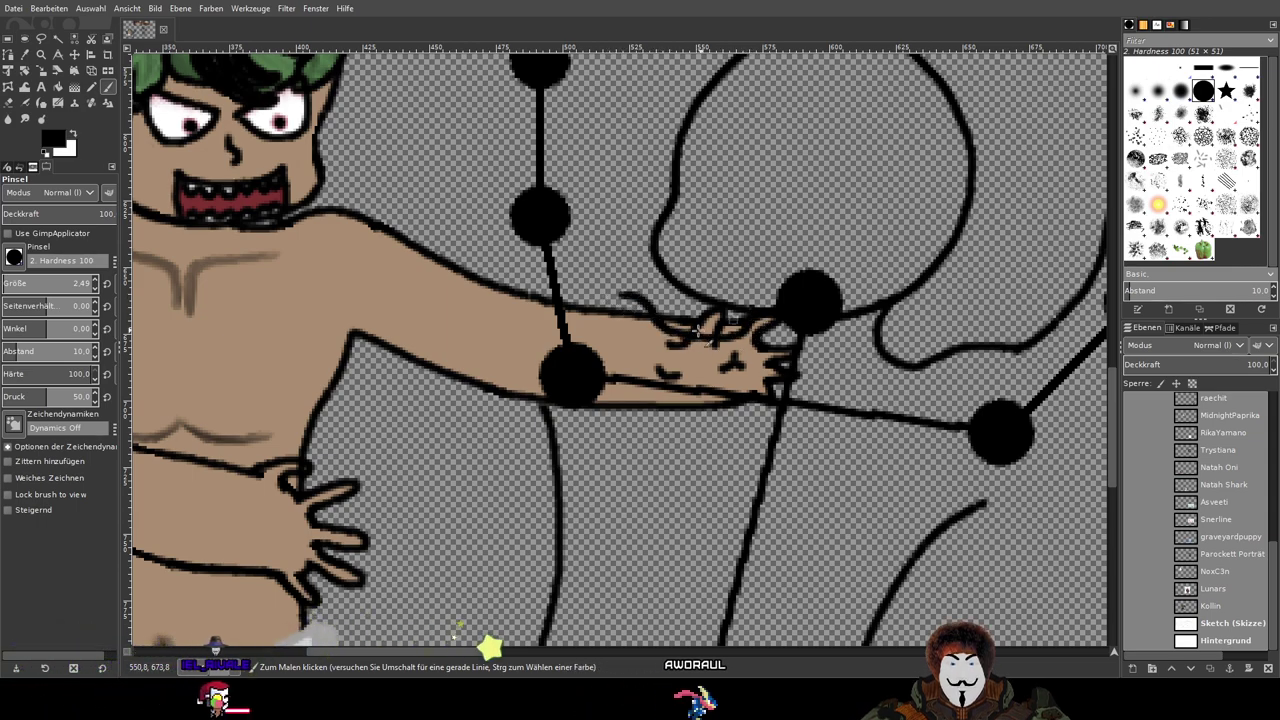
scroll(602, 262, up, 3)
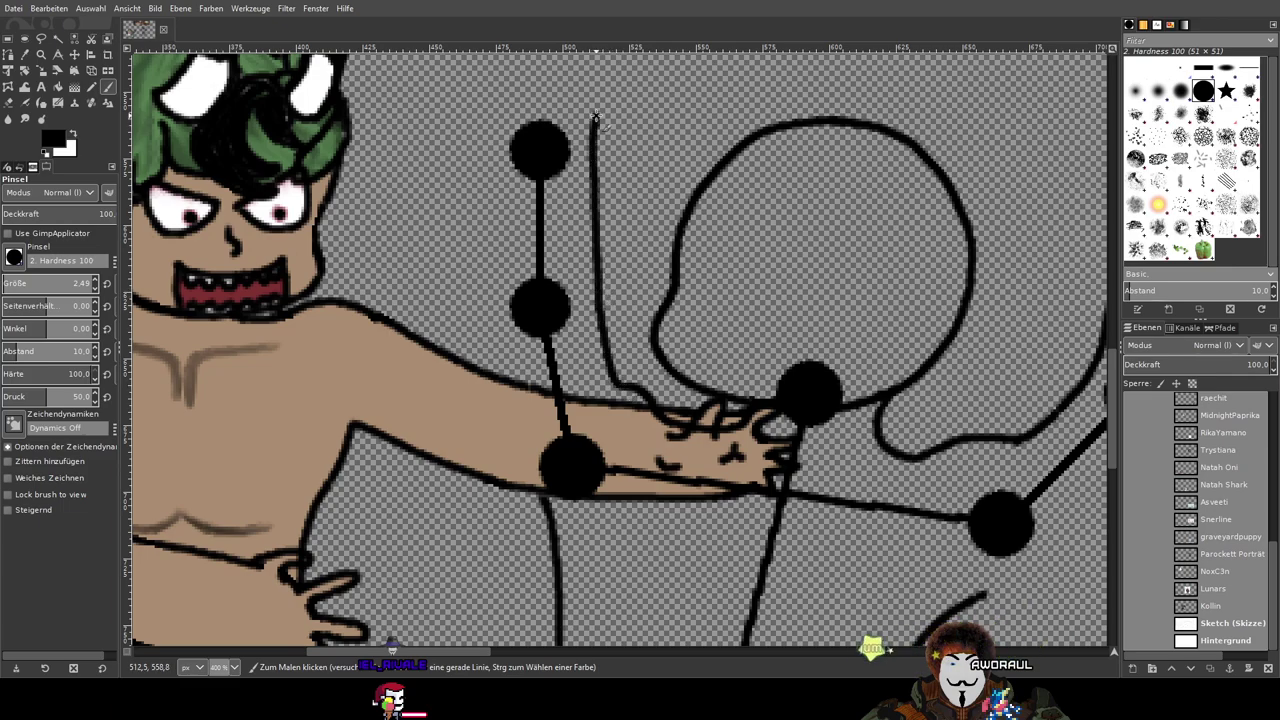
scroll(594, 118, up, 5)
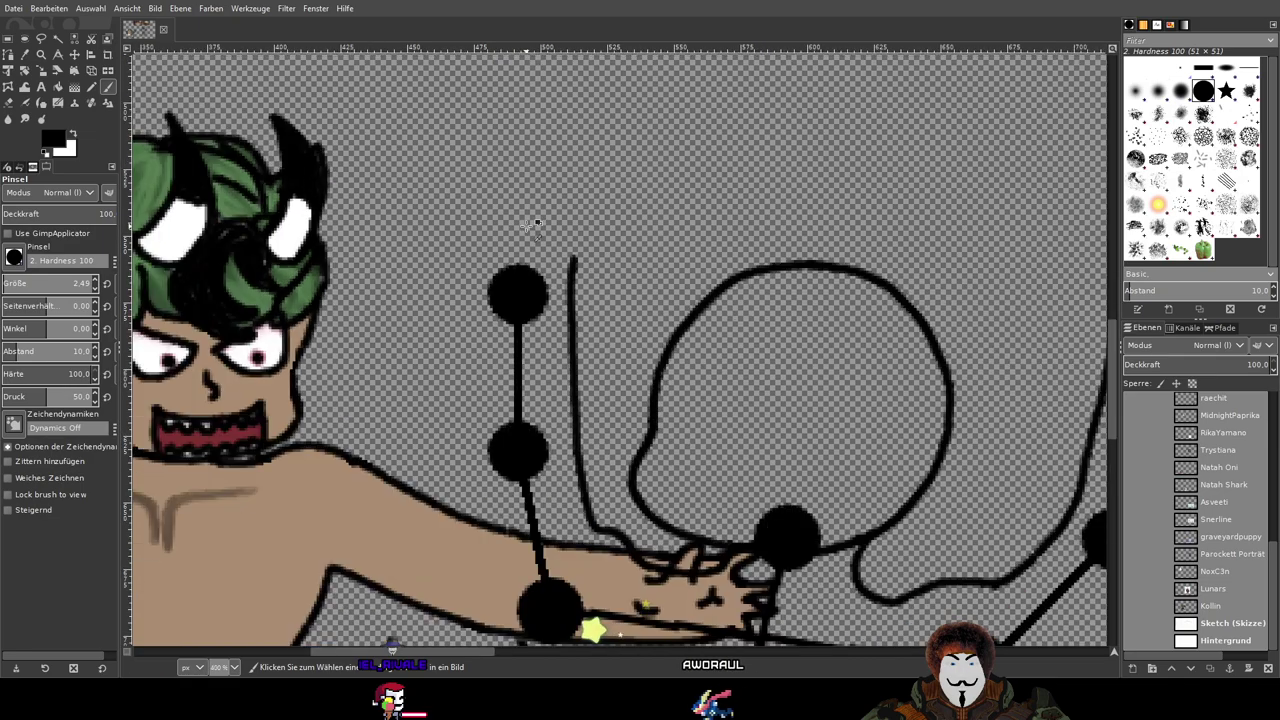
Step: Make raul Chibi Skeleton the active layer for work at the raised wrist away from Kollin
scroll(527, 226, down, 2)
drag(601, 523, 431, 536)
scroll(650, 330, up, 1)
scroll(680, 266, up, 4)
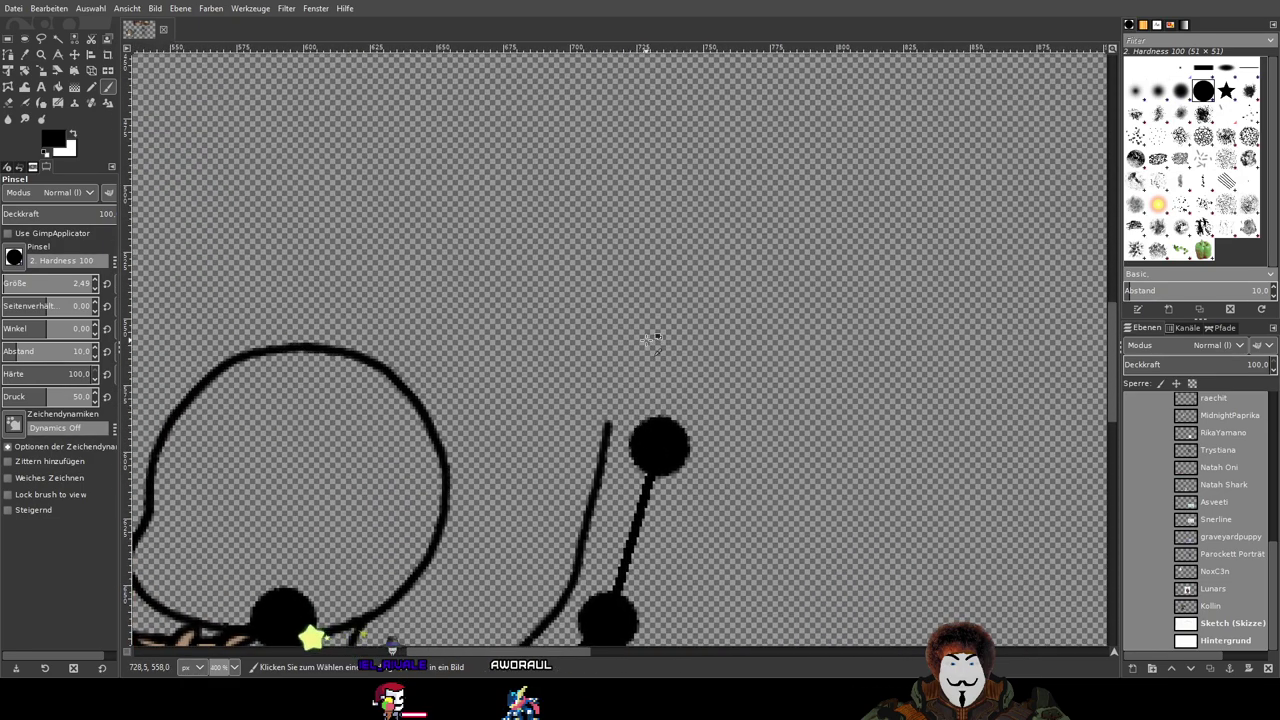
scroll(651, 337, up, 1)
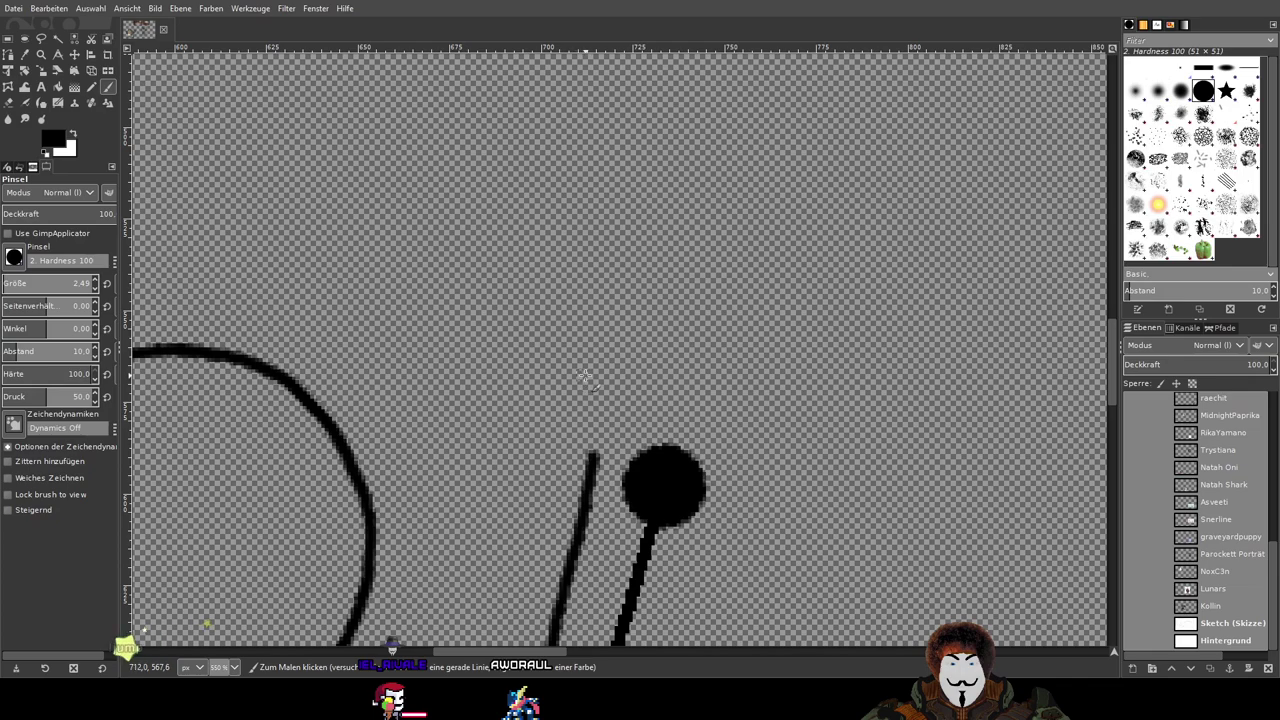
scroll(1230, 442, up, 10)
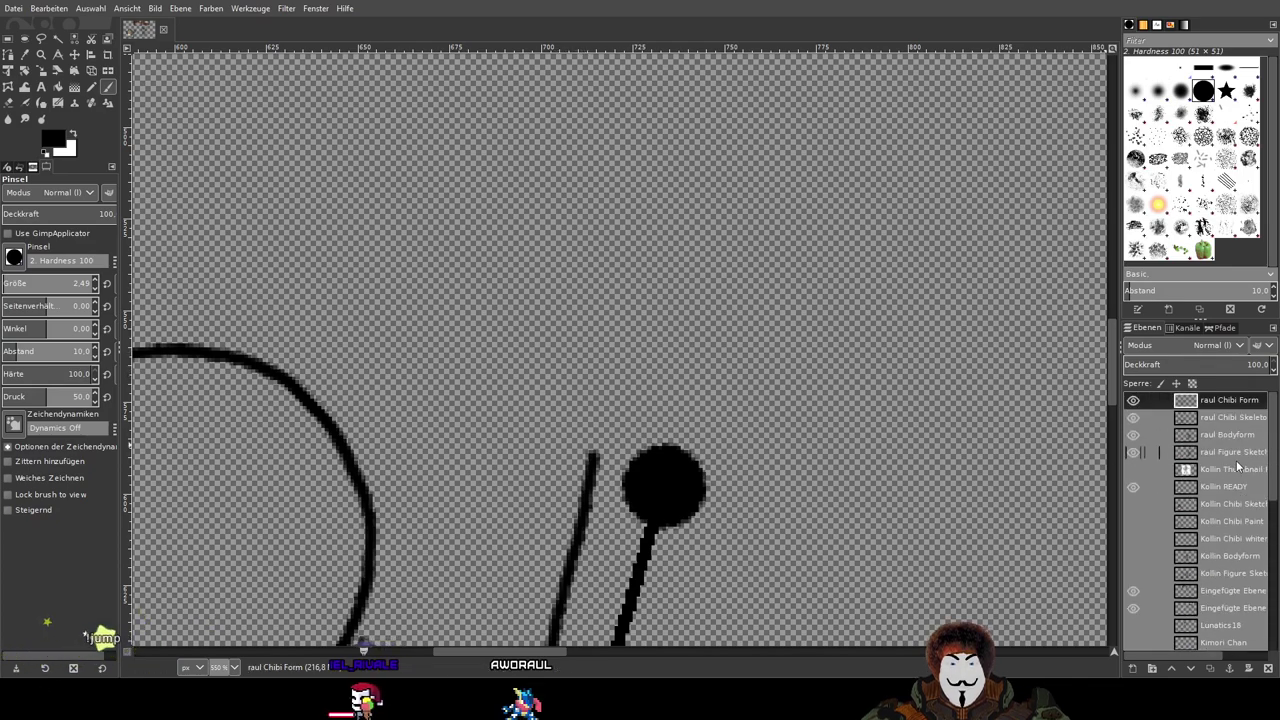
click(1230, 417)
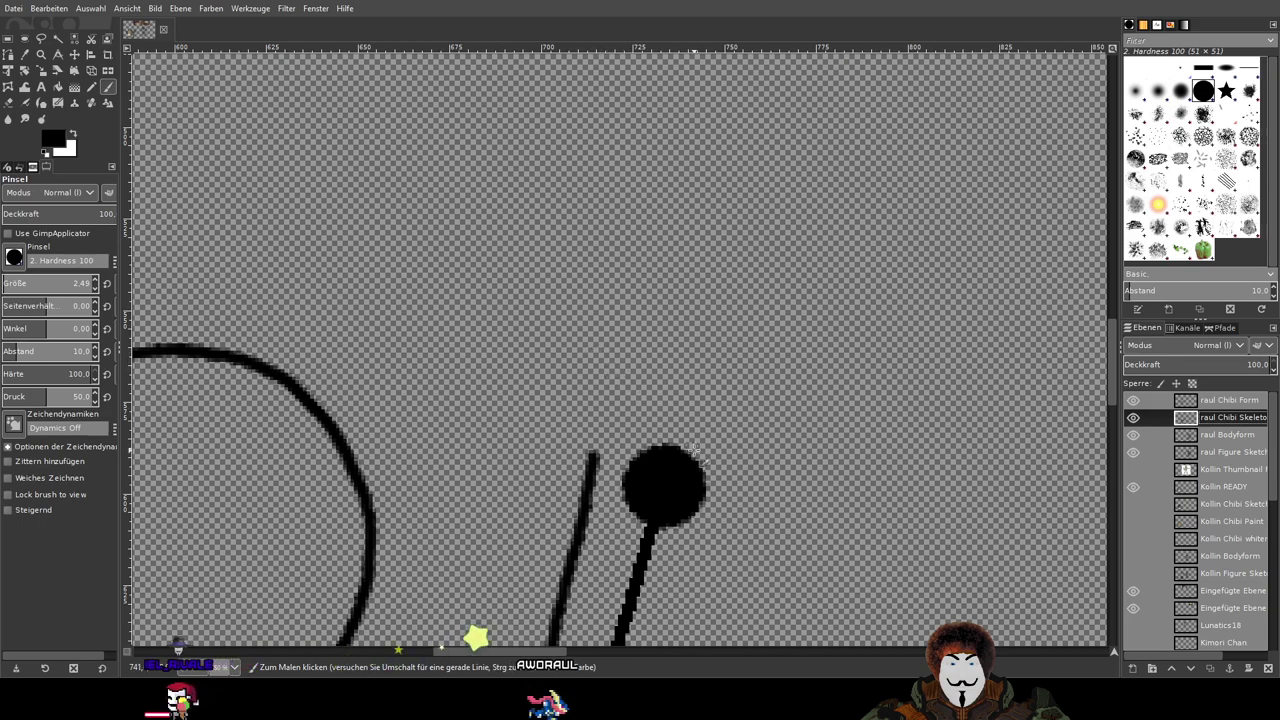
Step: Try to sketch a wide palm with five spread finger ovals above the wrist joint away from Kollin
mouse_move(625, 445)
mouse_down()
mouse_move(630, 385)
mouse_move(748, 450)
mouse_move(700, 480)
mouse_up()
scroll(650, 405, up, 1)
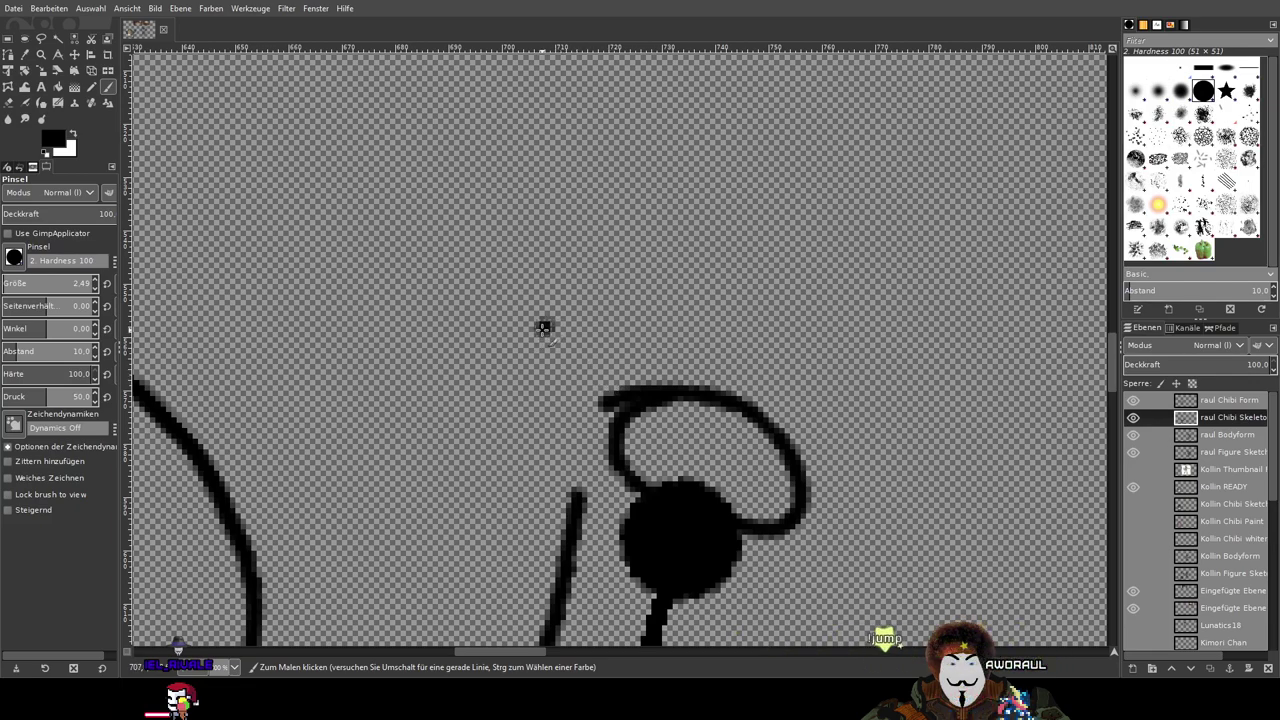
drag(561, 374, 606, 386)
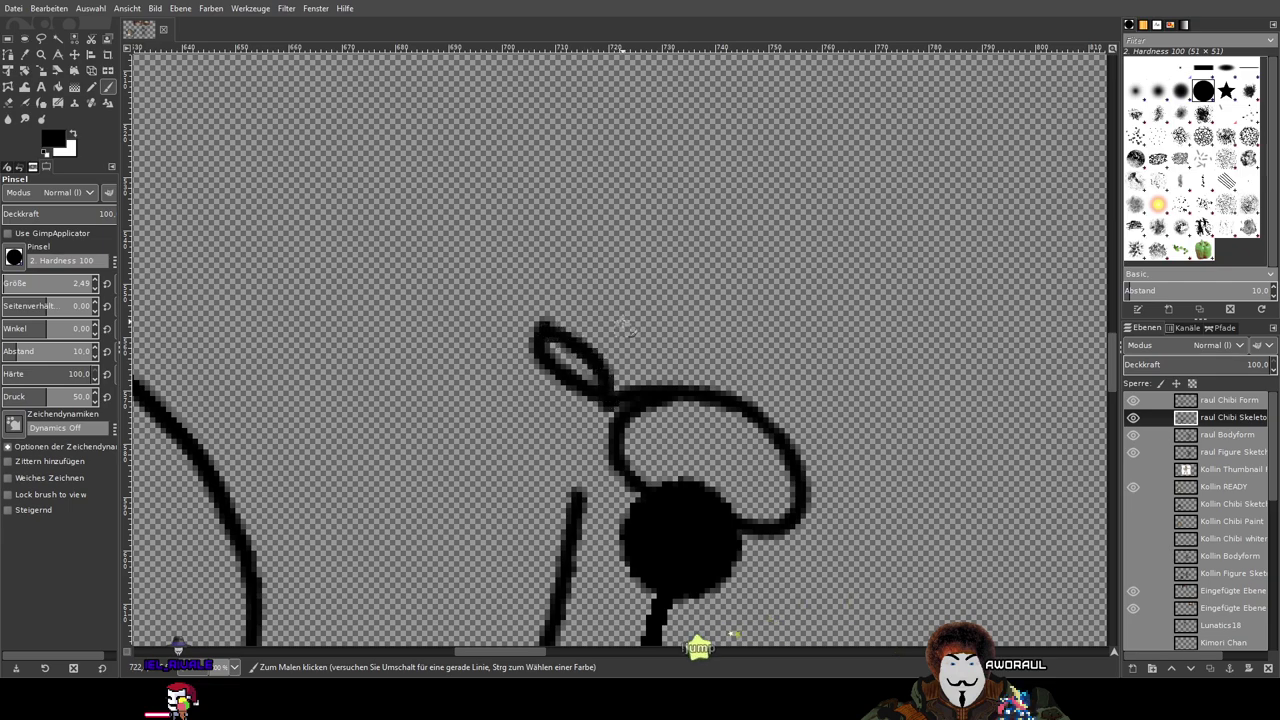
mouse_move(598, 237)
mouse_down()
mouse_move(644, 372)
mouse_move(661, 358)
mouse_move(603, 235)
mouse_up()
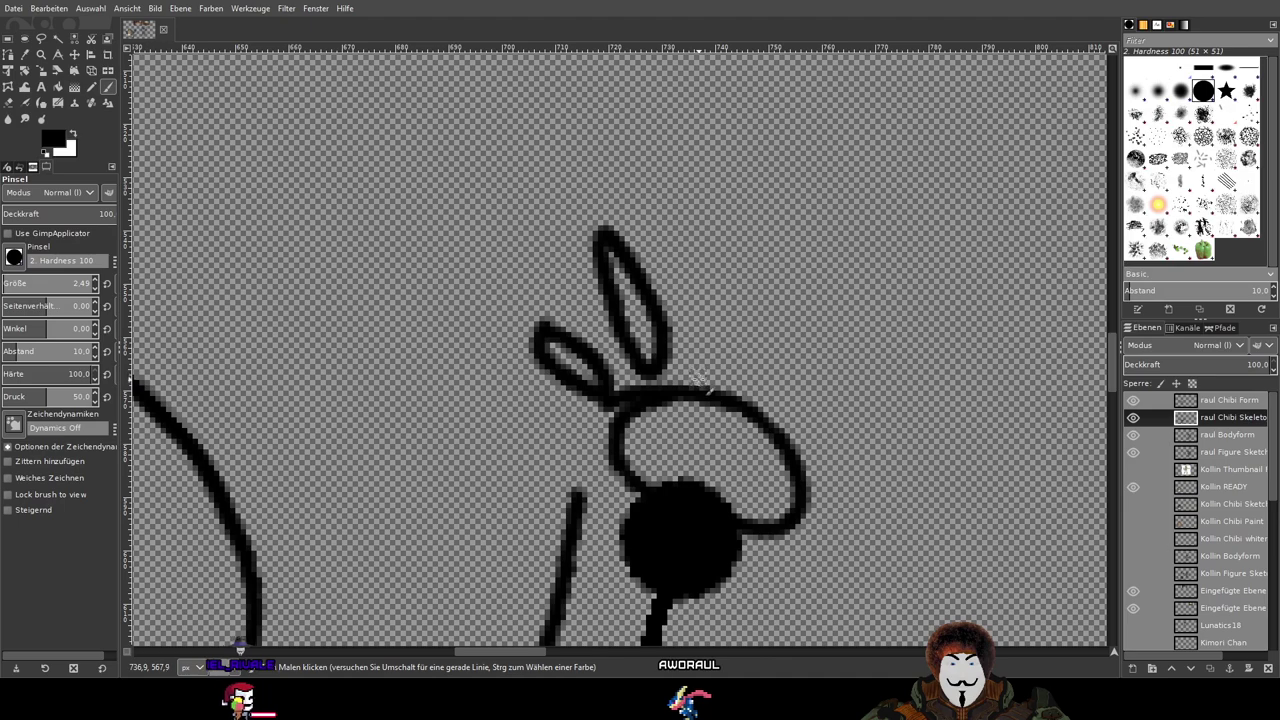
mouse_move(705, 386)
mouse_down()
mouse_move(671, 209)
mouse_move(700, 226)
mouse_move(718, 313)
mouse_move(708, 392)
mouse_up()
scroll(718, 350, right, 2)
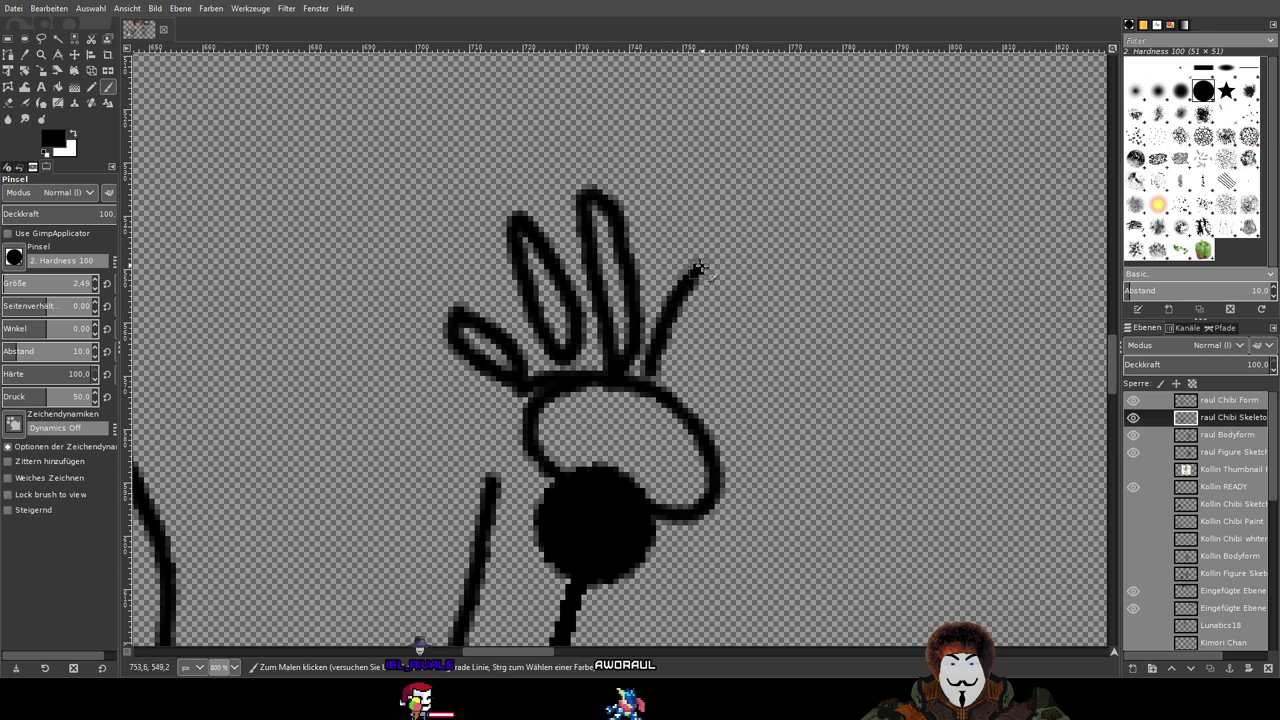
mouse_move(706, 335)
mouse_down()
mouse_move(666, 380)
mouse_move(766, 392)
mouse_up()
scroll(818, 456, down, 1)
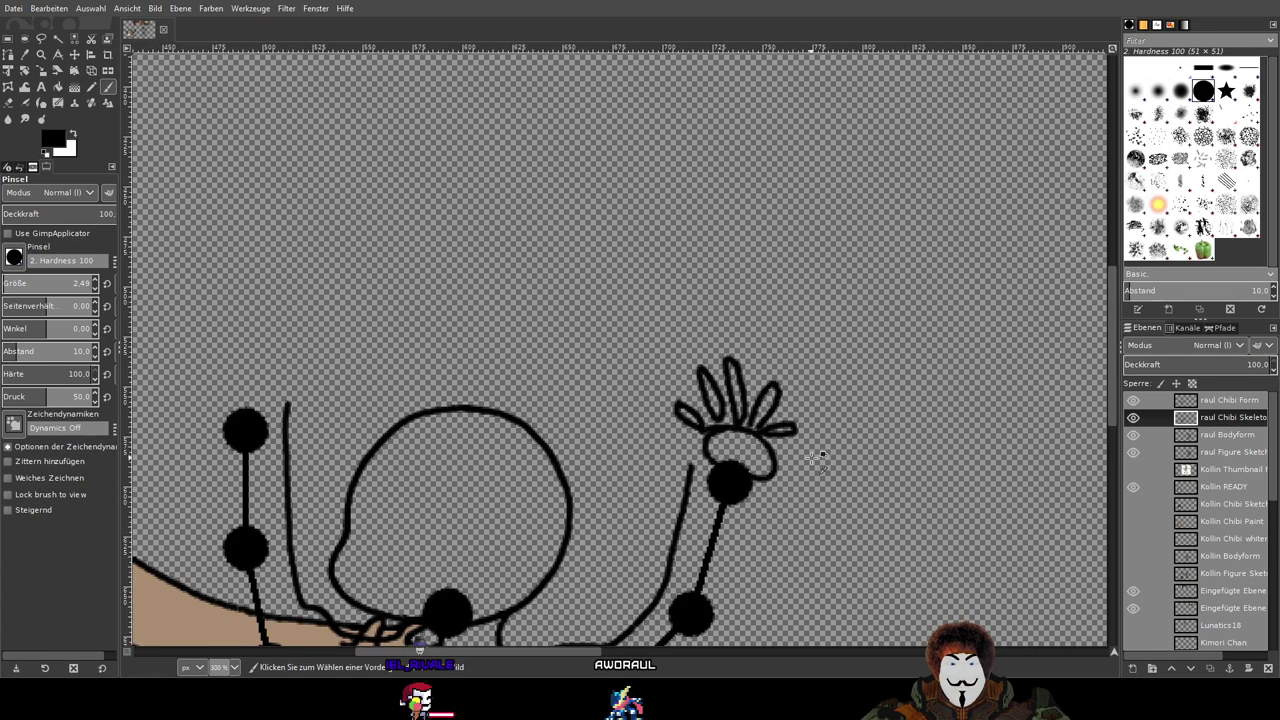
Step: Undo the palm and finger strokes of the hand away from Kollin
scroll(818, 456, up, 2)
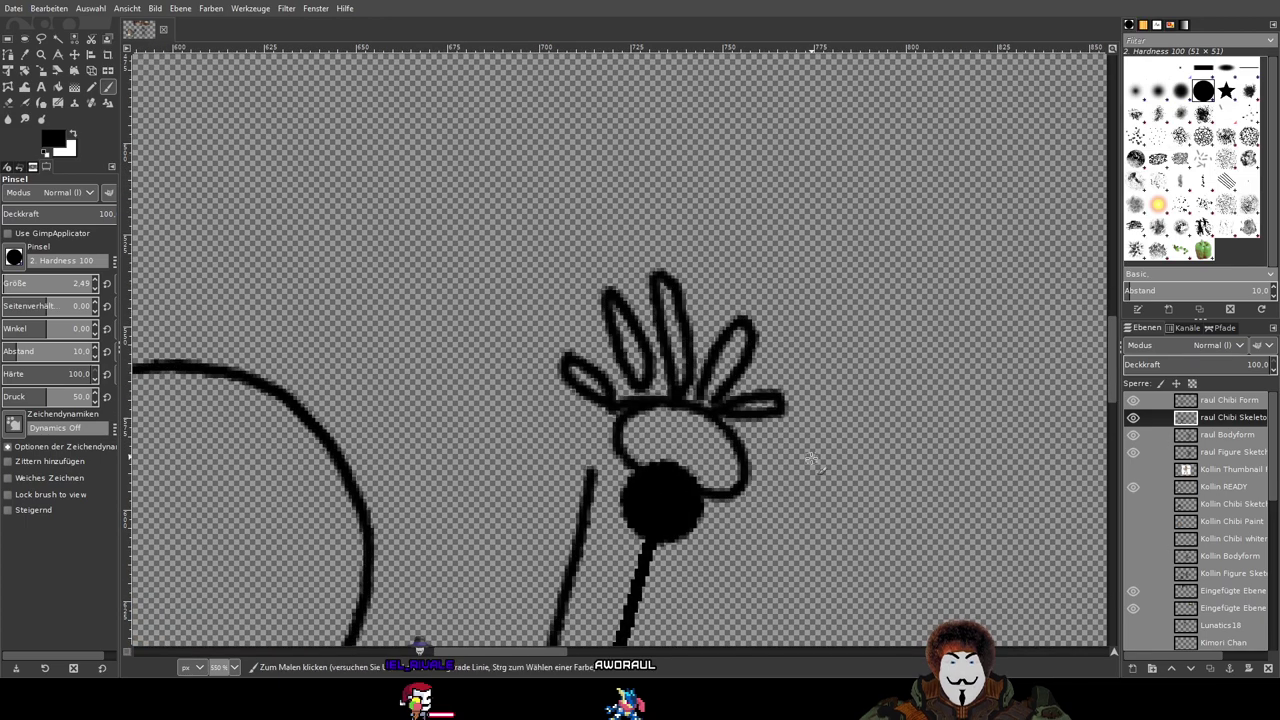
scroll(810, 462, up, 1)
key(ctrl+z)
key(ctrl+z)
key(ctrl+z)
key(ctrl+z)
key(ctrl+z)
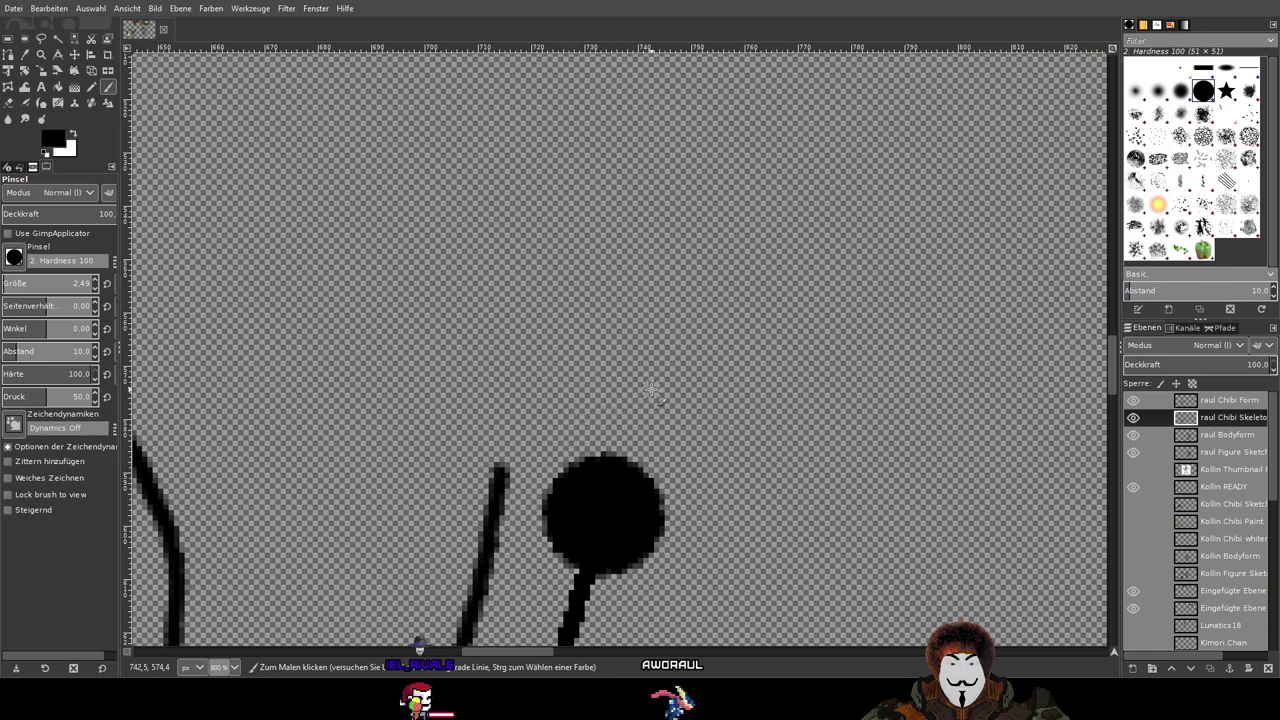
Step: Redraw the hand away from Kollin on raul Chibi Skeleton with a small rounded palm and five narrow fingers around it
mouse_move(615, 362)
mouse_down()
mouse_move(574, 376)
mouse_move(558, 419)
mouse_move(578, 474)
mouse_up()
mouse_move(655, 468)
mouse_down()
mouse_move(668, 385)
mouse_move(602, 362)
mouse_up()
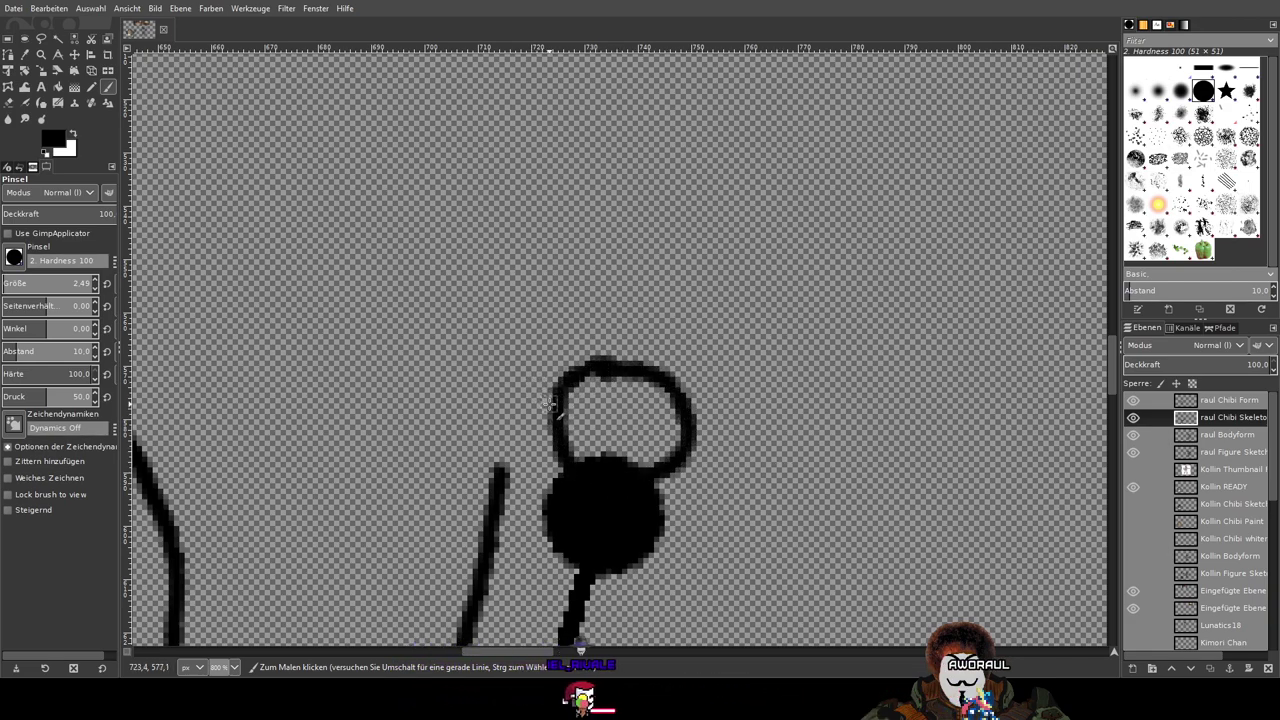
mouse_move(533, 399)
mouse_down()
mouse_move(521, 353)
mouse_move(552, 396)
mouse_move(581, 360)
mouse_move(543, 281)
mouse_move(584, 298)
mouse_move(604, 366)
mouse_move(623, 243)
mouse_move(639, 261)
mouse_move(638, 361)
mouse_move(703, 287)
mouse_move(725, 316)
mouse_move(657, 382)
mouse_move(724, 372)
mouse_move(690, 405)
mouse_up()
key(ctrl+z)
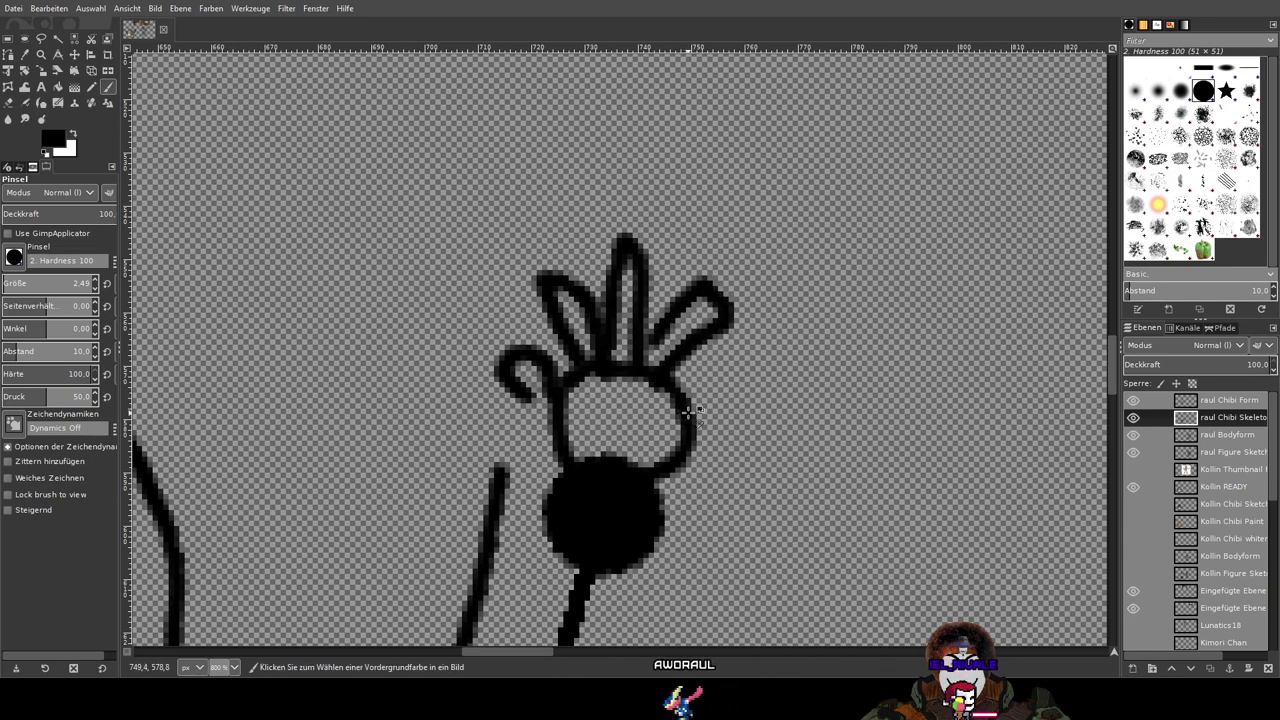
key(ctrl+z)
key(ctrl+z)
key(ctrl+z)
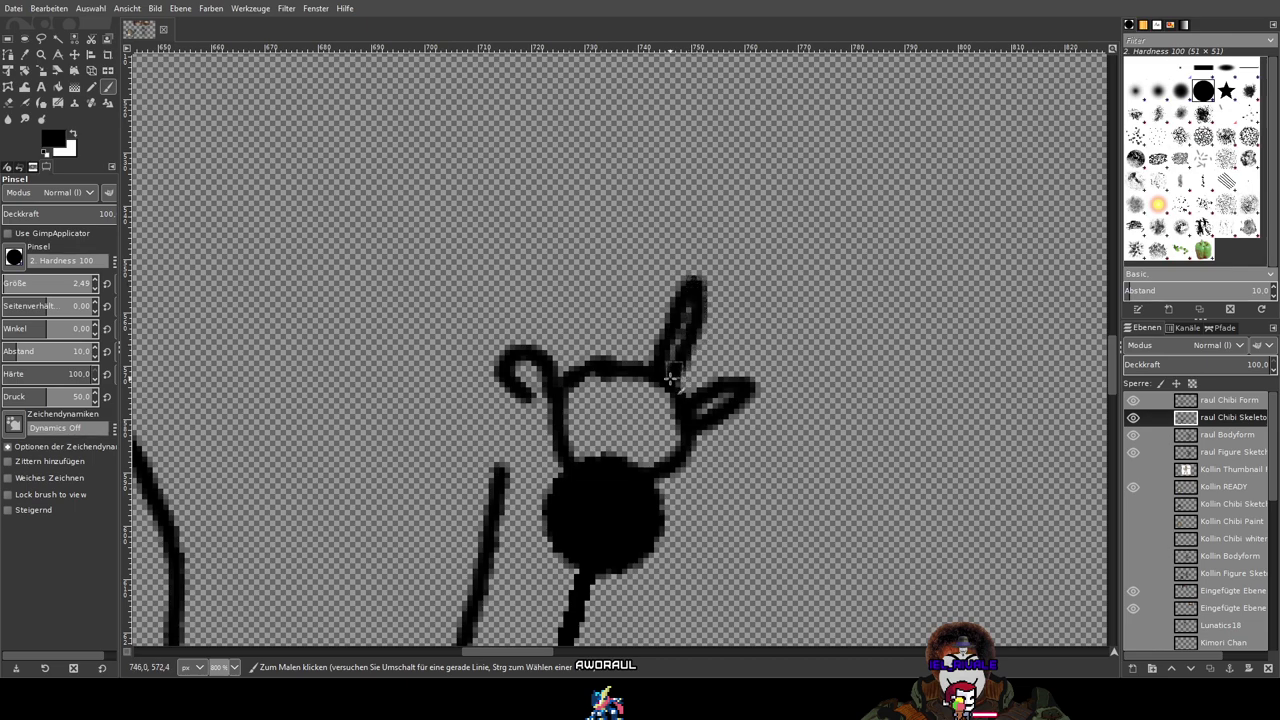
mouse_move(627, 369)
mouse_down()
mouse_move(629, 257)
mouse_move(643, 255)
mouse_move(629, 370)
mouse_move(582, 374)
mouse_move(544, 254)
mouse_move(568, 276)
mouse_move(590, 350)
mouse_move(582, 370)
mouse_move(554, 268)
mouse_move(574, 268)
mouse_move(600, 356)
mouse_up()
key(ctrl+z)
scroll(766, 371, down, 3)
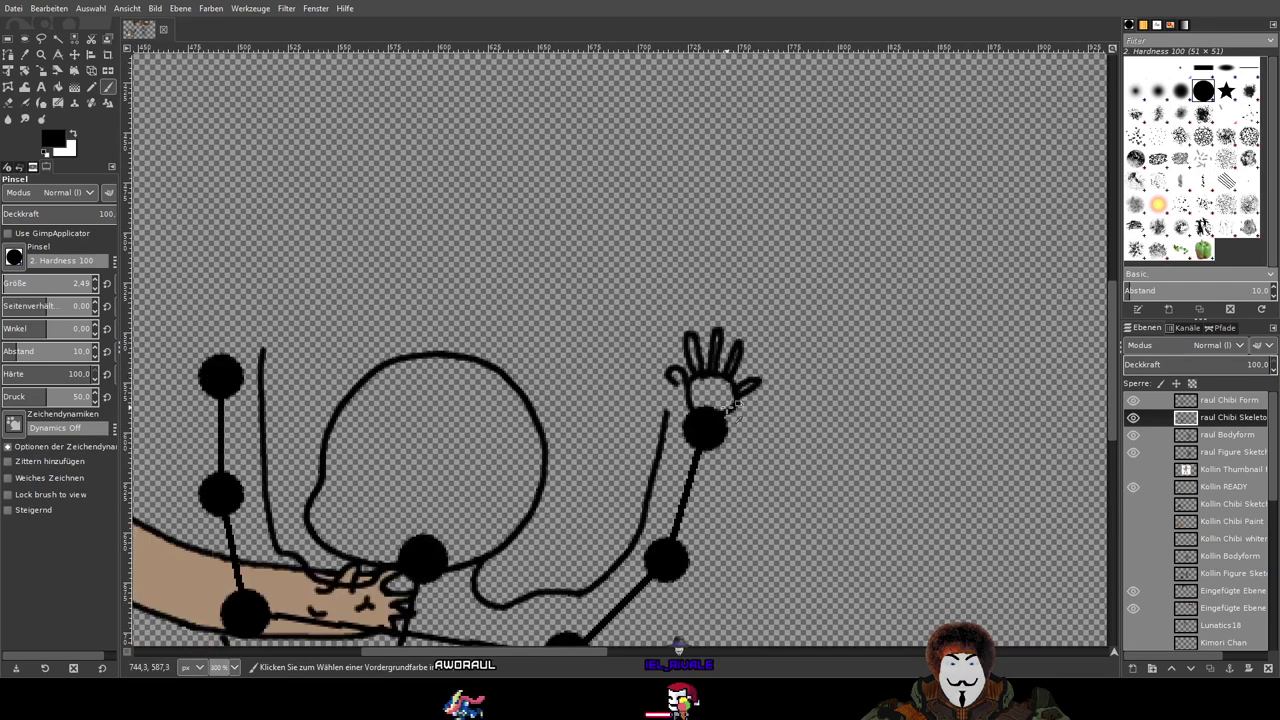
scroll(692, 373, up, 2)
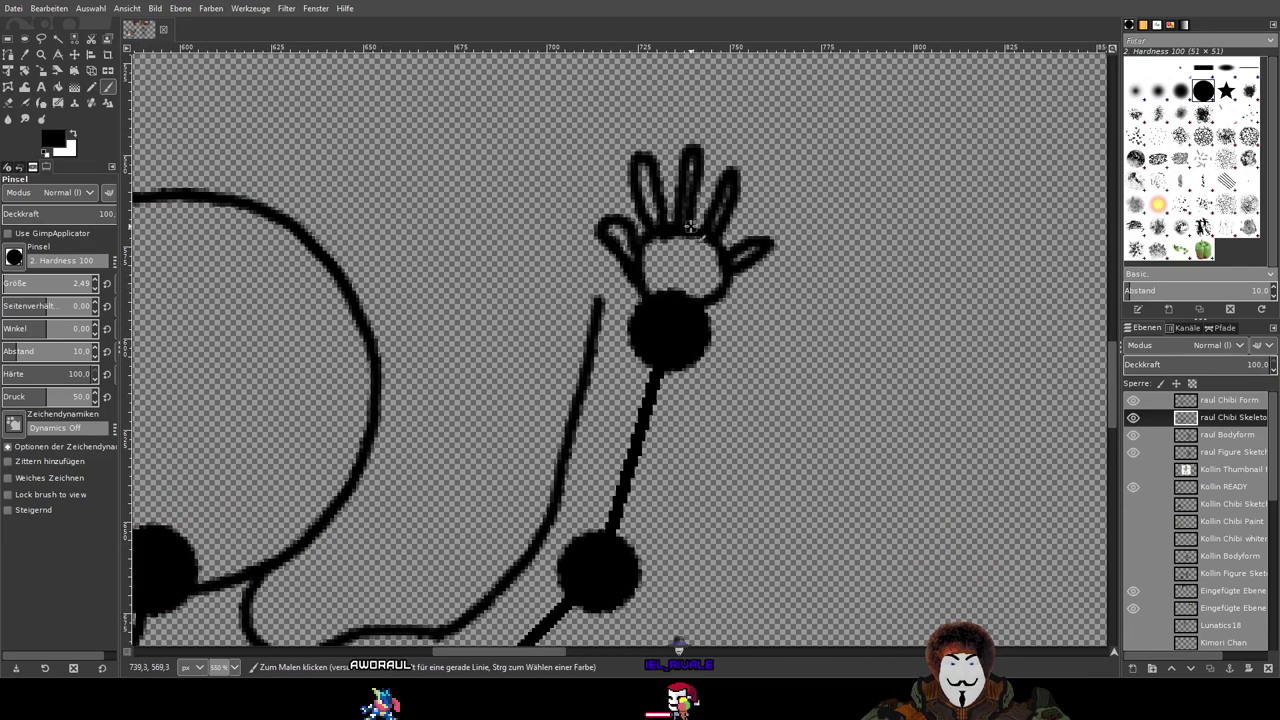
Step: Sketch a rounded palm outline above the wrist joint of the raised arm nearest Kollin on raul Chibi Skeleton
scroll(695, 331, down, 4)
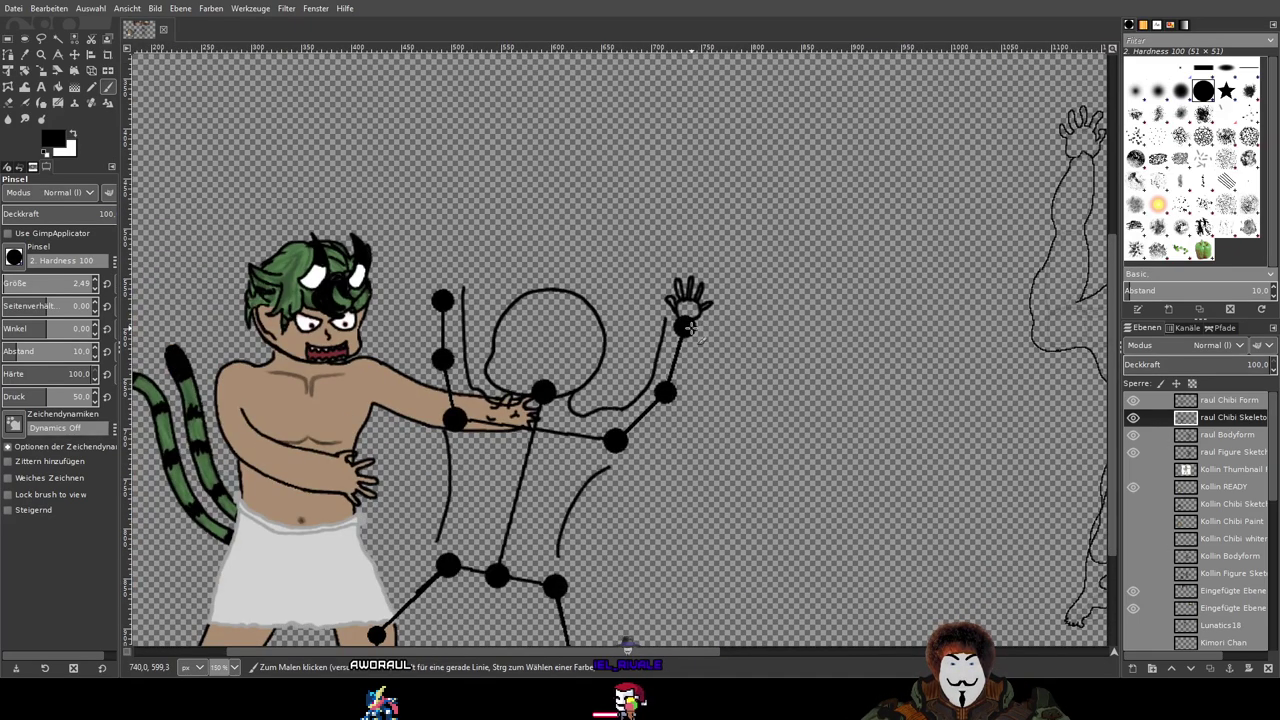
scroll(782, 341, down, 1)
scroll(790, 320, up, 1)
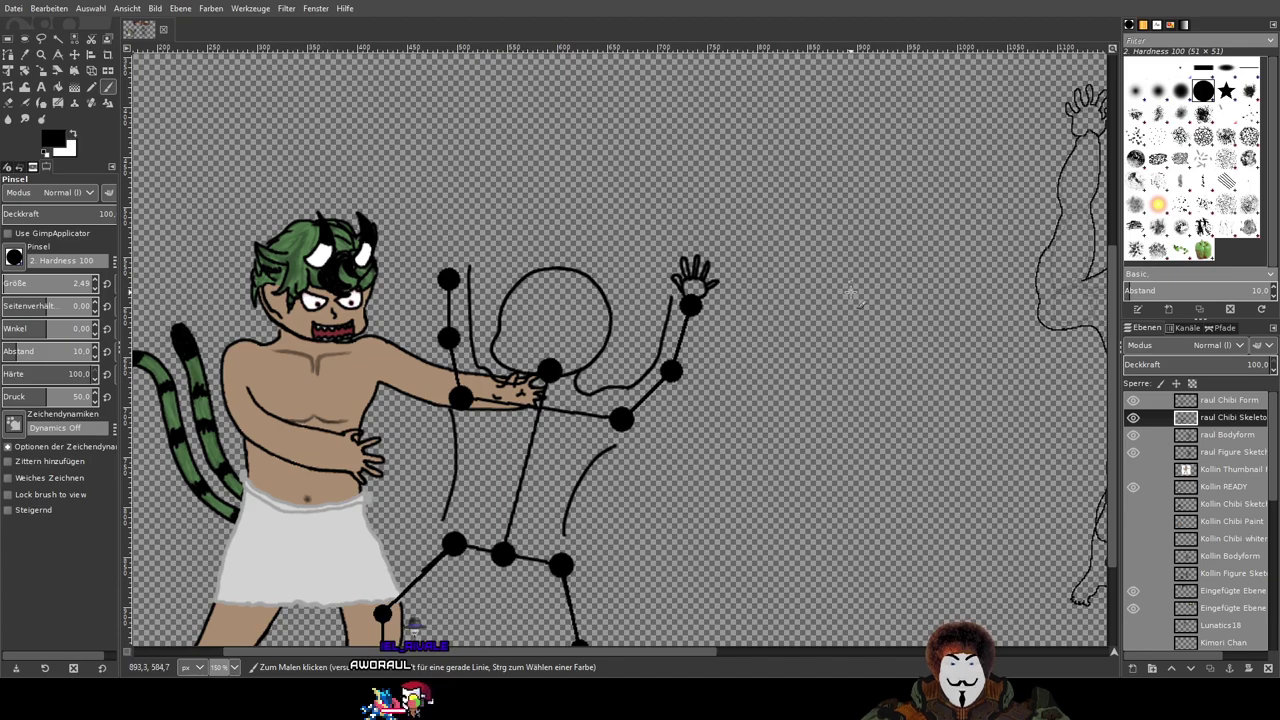
scroll(718, 270, up, 3)
scroll(716, 270, down, 3)
scroll(701, 273, up, 4)
scroll(690, 270, down, 4)
scroll(460, 290, up, 4)
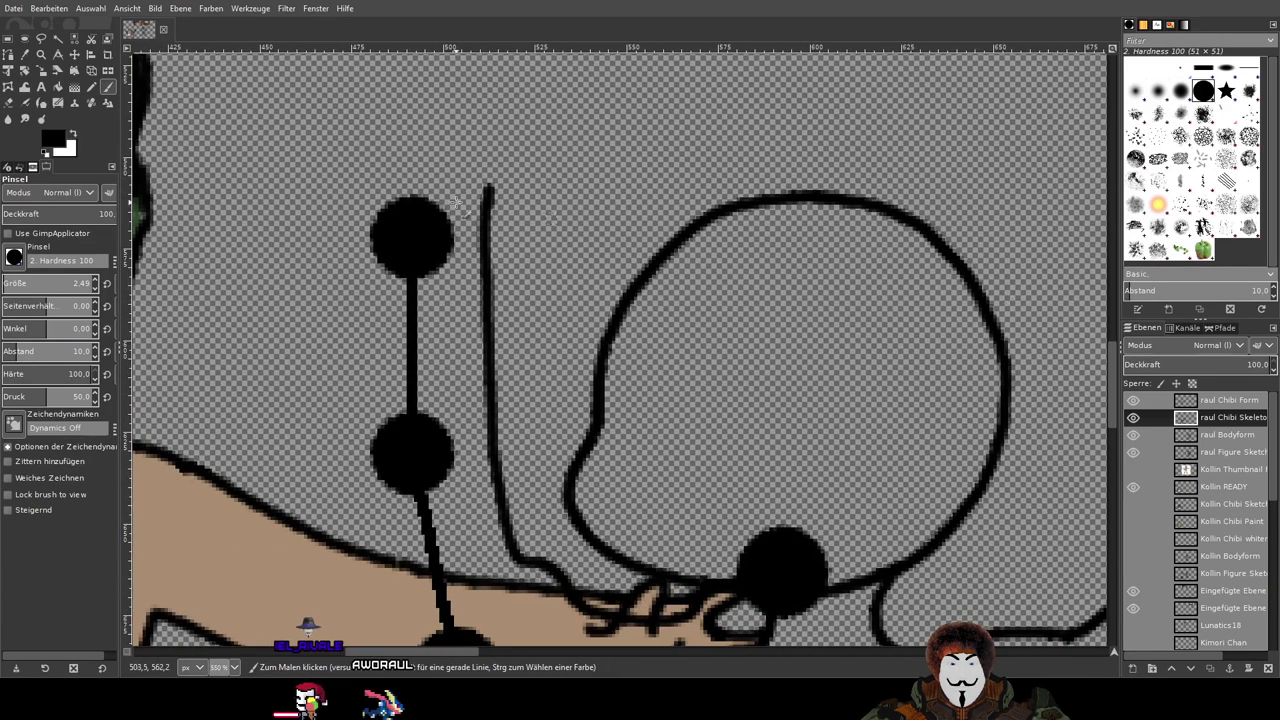
scroll(434, 196, down, 2)
scroll(434, 194, down, 1)
scroll(547, 310, up, 2)
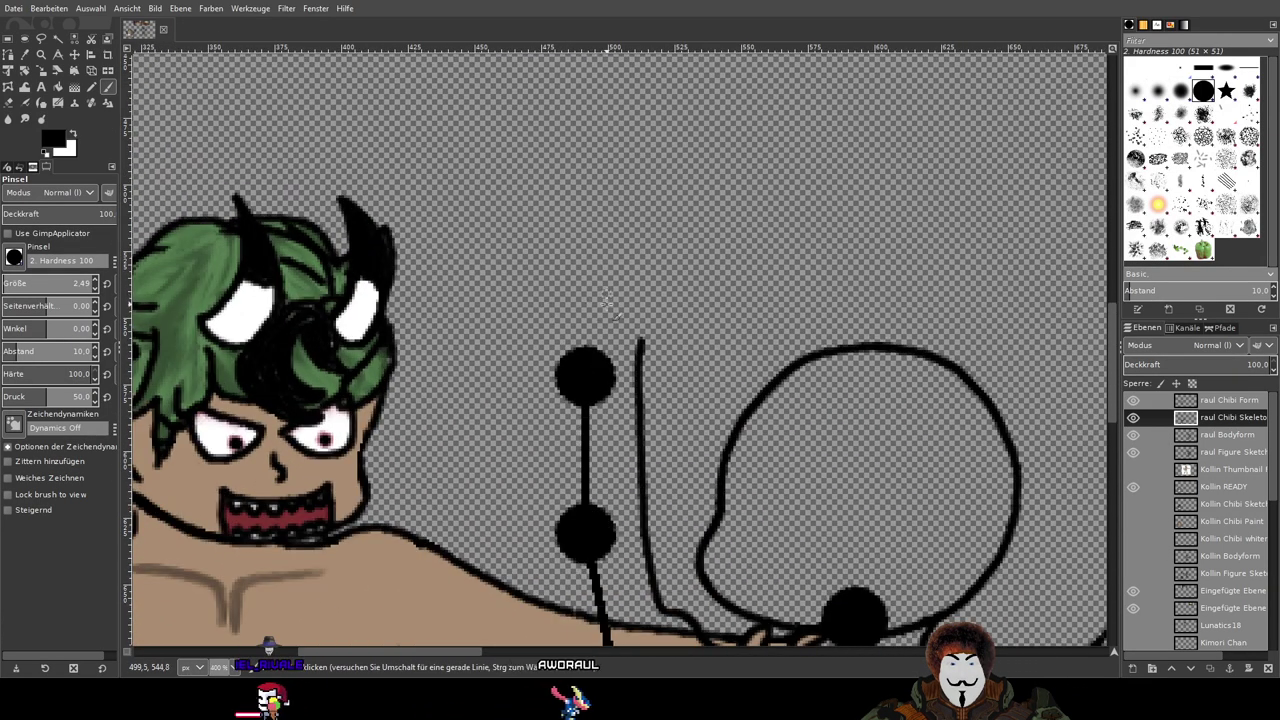
mouse_move(568, 292)
mouse_down()
mouse_move(602, 340)
mouse_move(587, 290)
mouse_up()
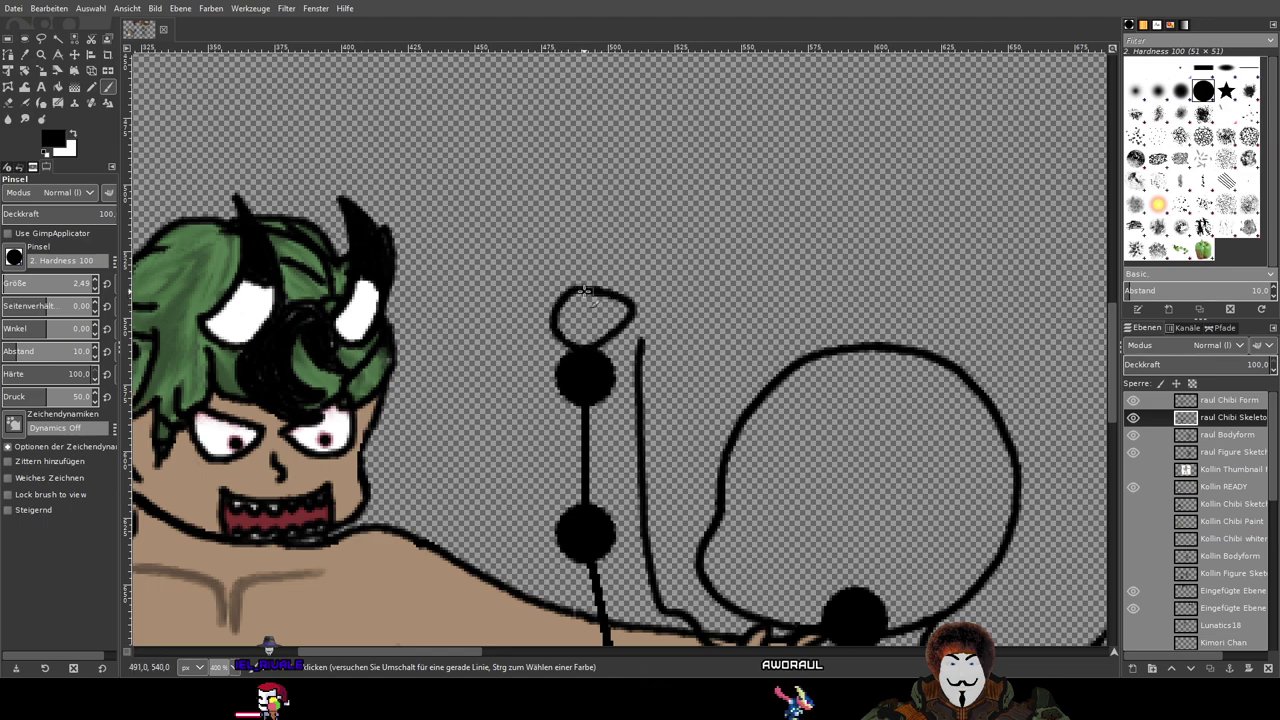
scroll(629, 282, up, 1)
scroll(627, 325, up, 1)
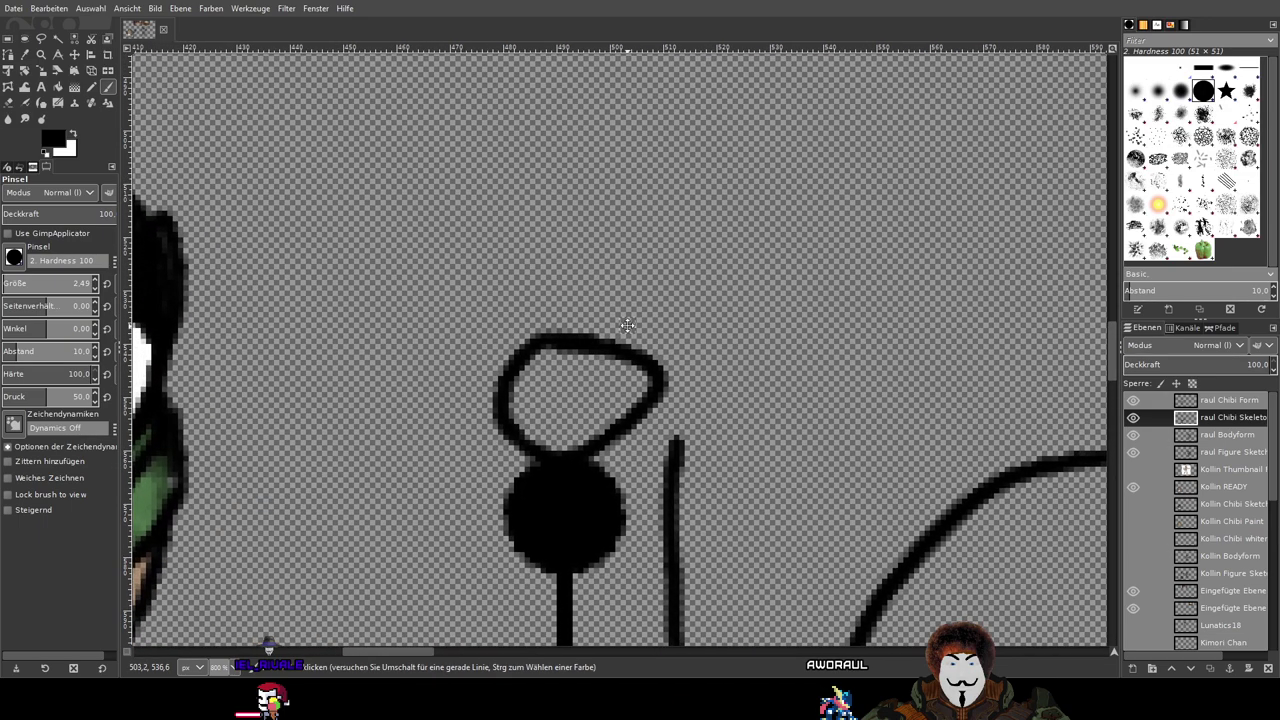
Step: Sketch five narrow finger ovals around the palm of the hand nearest Kollin on raul Chibi Skeleton
drag(661, 372, 688, 311)
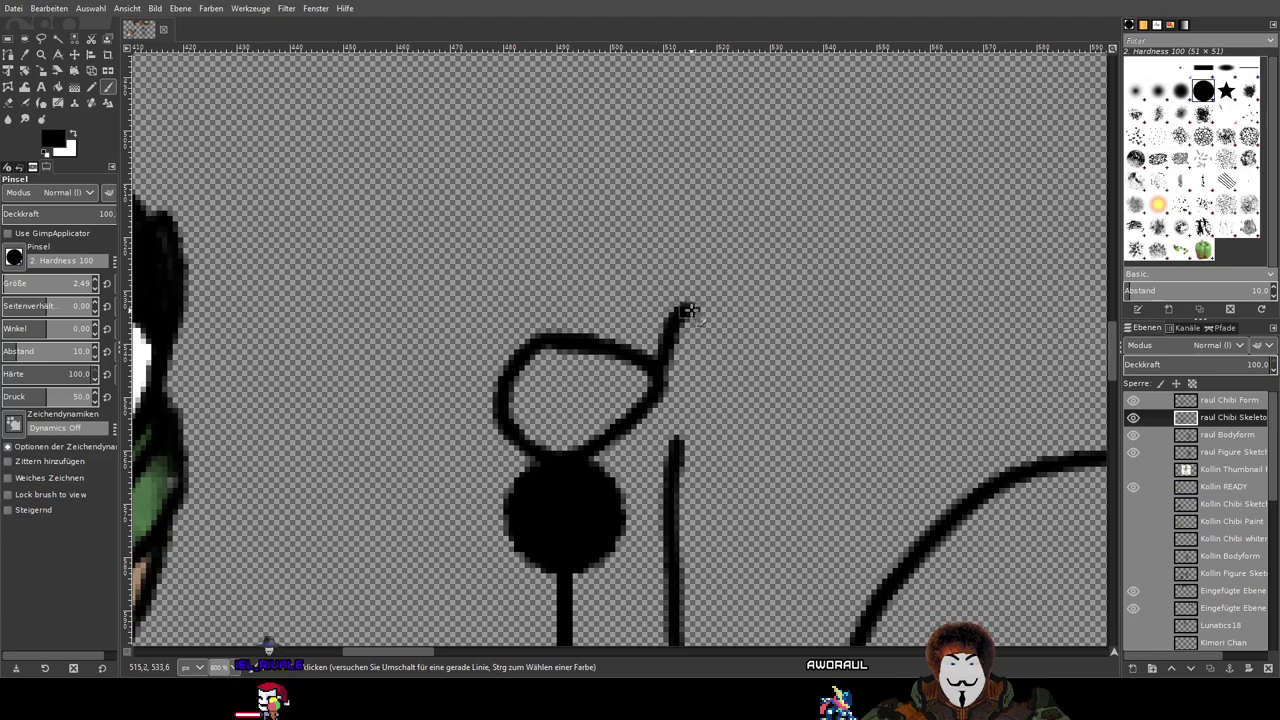
mouse_move(688, 370)
mouse_down()
mouse_move(655, 397)
mouse_move(648, 366)
mouse_up()
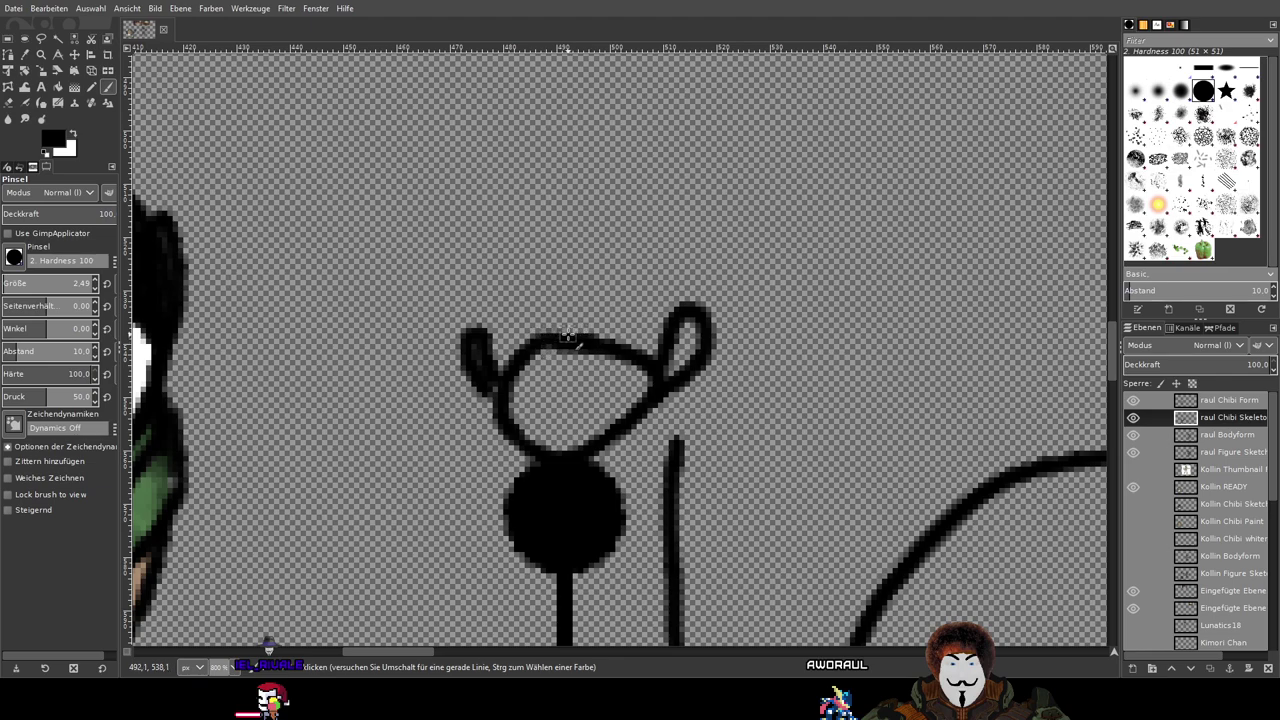
mouse_move(565, 260)
mouse_down()
mouse_move(597, 245)
mouse_move(587, 313)
mouse_move(558, 344)
mouse_move(542, 277)
mouse_move(550, 226)
mouse_move(567, 238)
mouse_move(575, 341)
mouse_move(490, 289)
mouse_move(508, 270)
mouse_move(532, 346)
mouse_move(497, 311)
mouse_move(493, 256)
mouse_move(528, 328)
mouse_move(601, 308)
mouse_move(643, 268)
mouse_up()
key(ctrl+z)
key(ctrl+z)
key(ctrl+z)
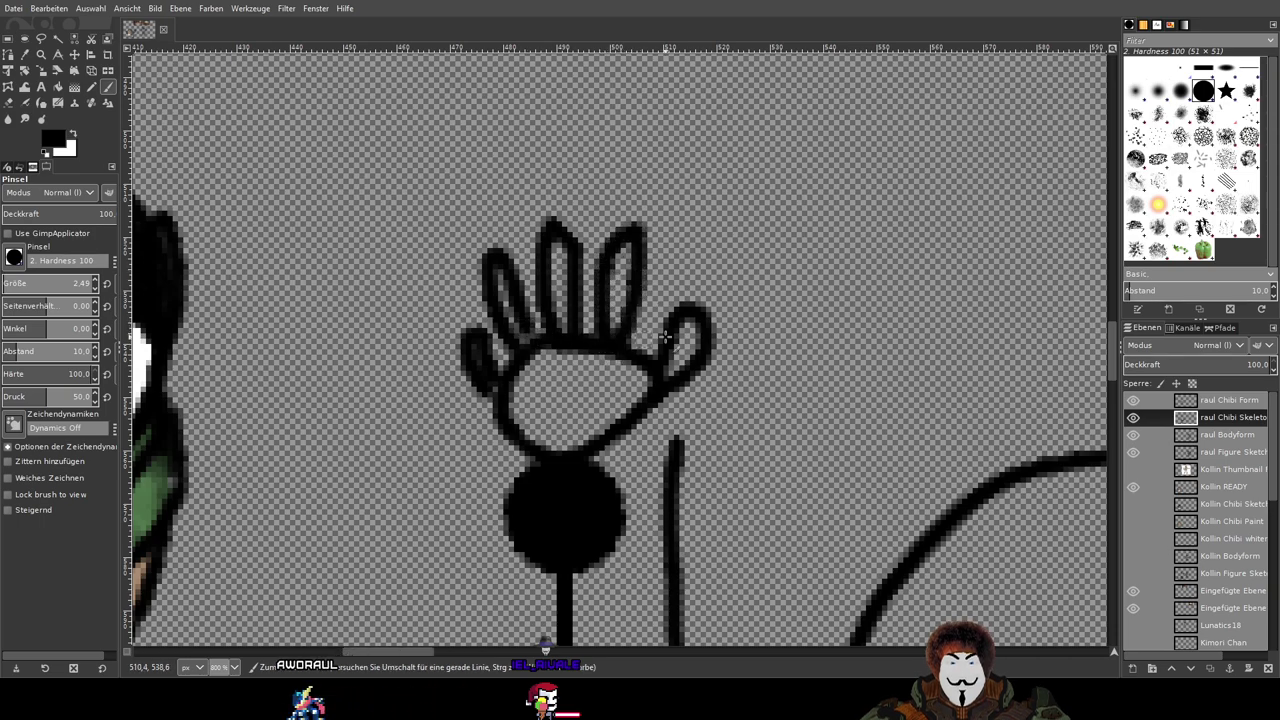
Step: Erase the inner contour line of the raised arm nearest Kollin on the raul Chibi Form layer, from the wrist down to the upper arm
scroll(785, 323, down, 3)
drag(805, 367, 659, 305)
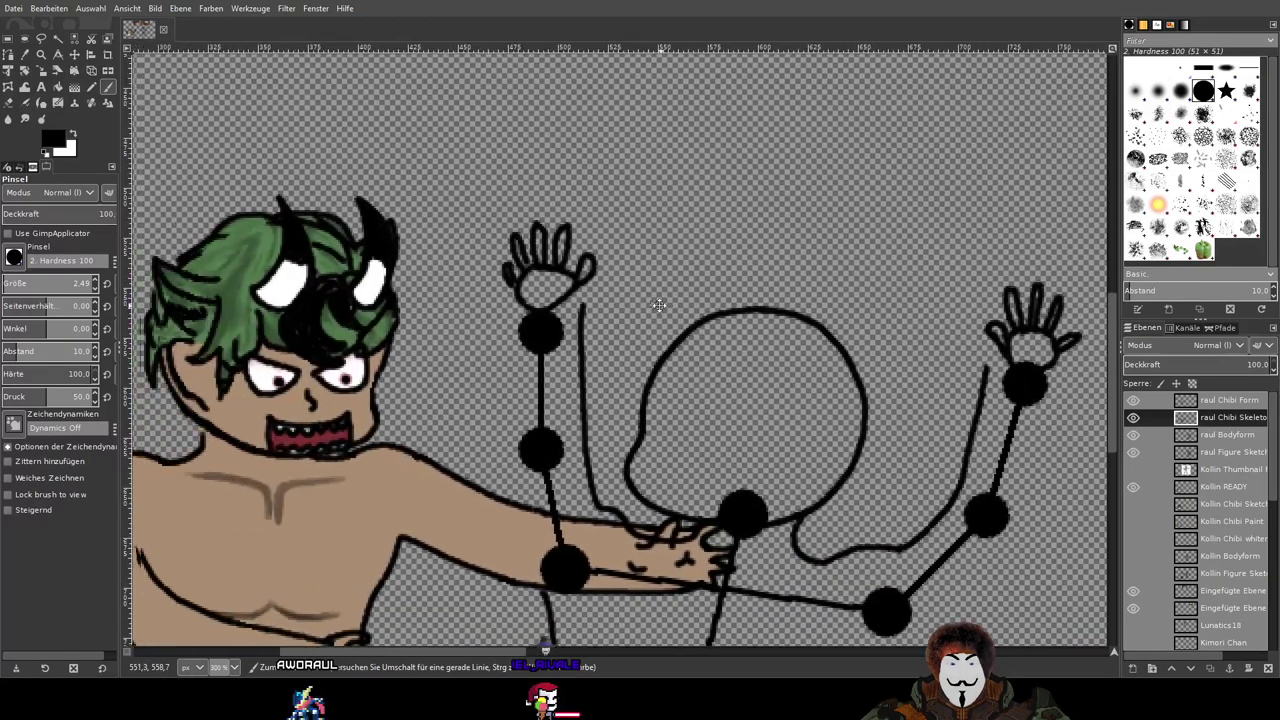
scroll(665, 320, up, 3)
scroll(695, 345, down, 2)
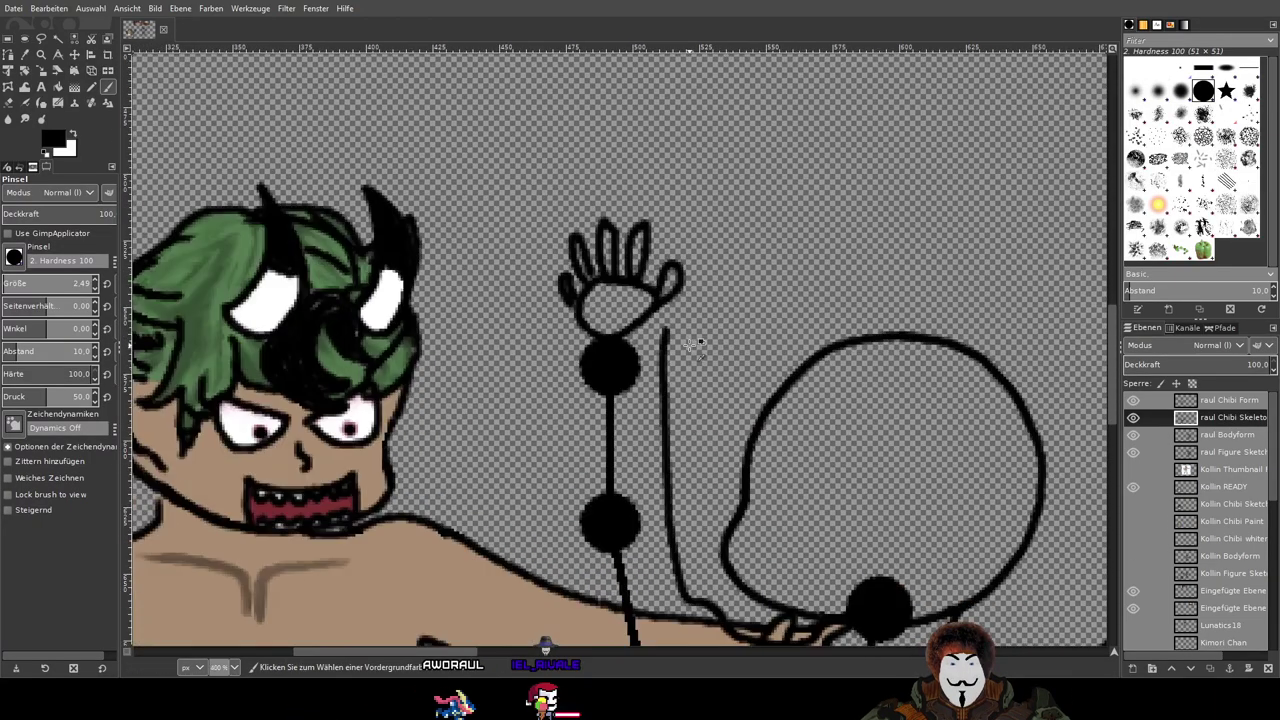
scroll(690, 345, down, 1)
drag(690, 345, 582, 238)
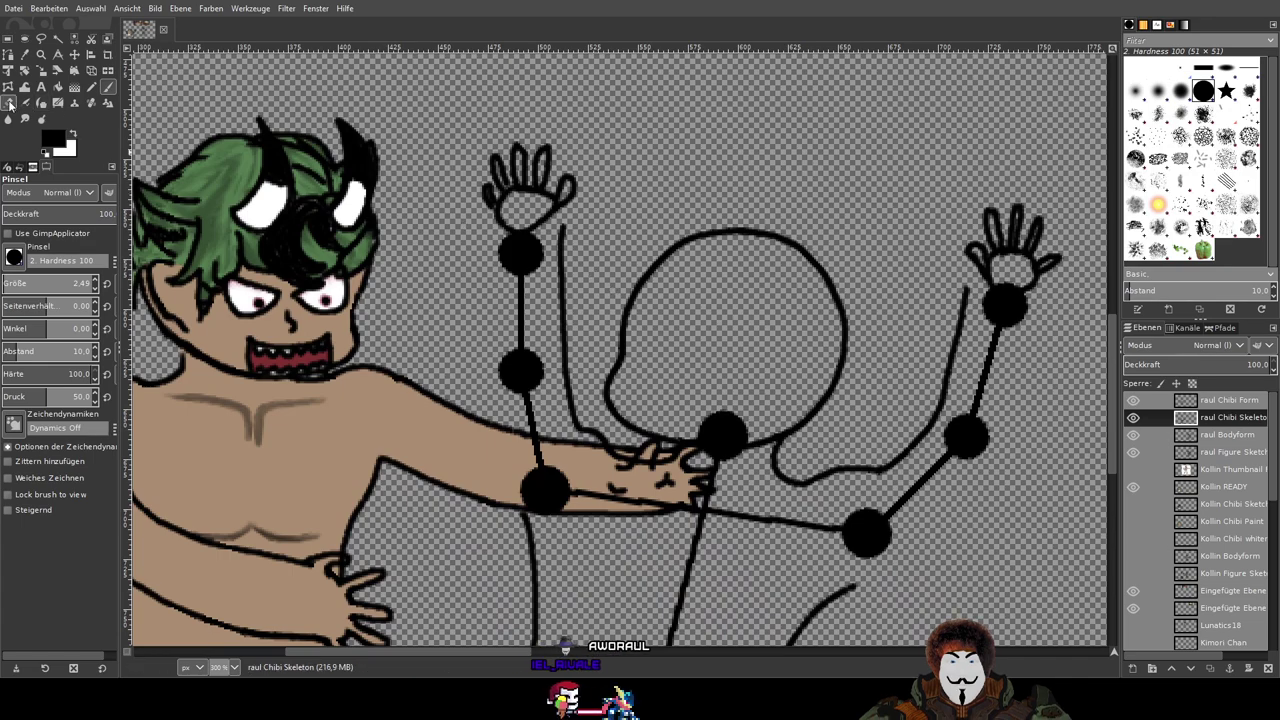
click(10, 103)
scroll(490, 200, up, 4)
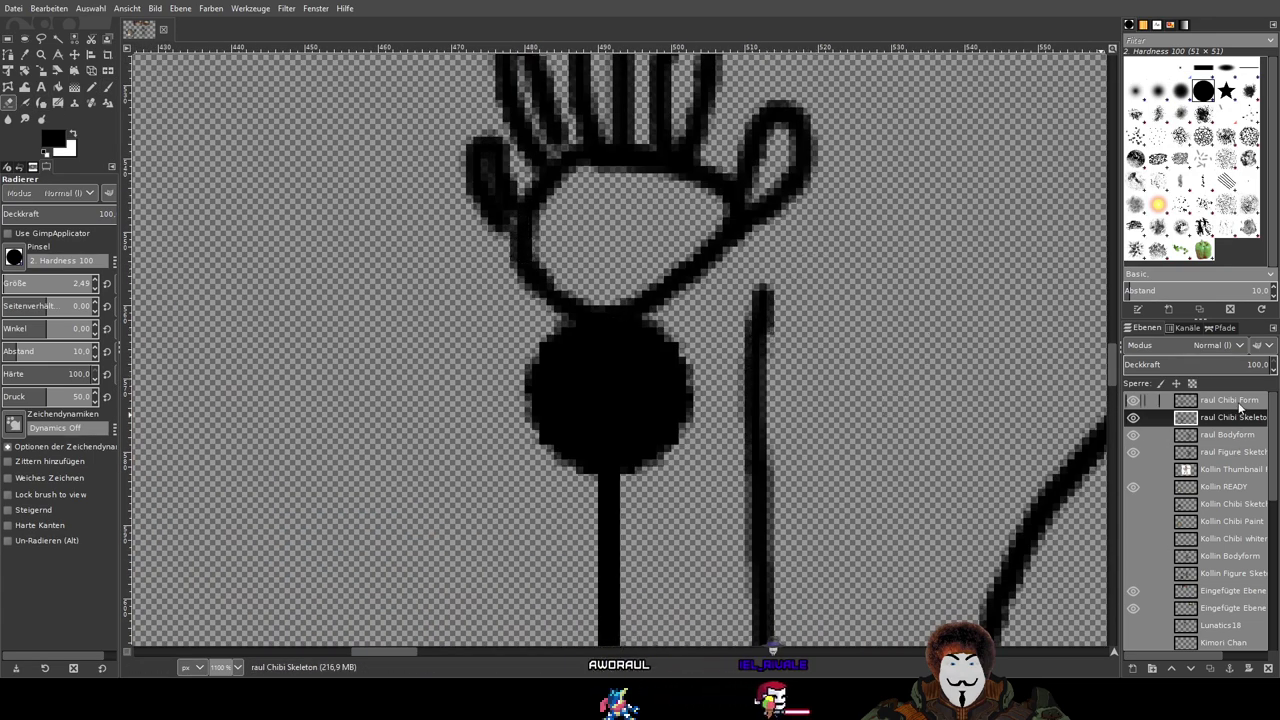
click(1240, 405)
mouse_move(771, 300)
mouse_down()
mouse_move(749, 450)
mouse_move(767, 333)
mouse_move(739, 326)
mouse_move(760, 325)
mouse_move(758, 366)
mouse_move(762, 240)
mouse_up()
mouse_move(706, 358)
mouse_down()
mouse_move(674, 256)
mouse_move(685, 447)
mouse_move(697, 263)
mouse_up()
mouse_move(781, 504)
mouse_down()
mouse_move(682, 137)
mouse_move(682, 265)
mouse_up()
drag(609, 350, 598, 279)
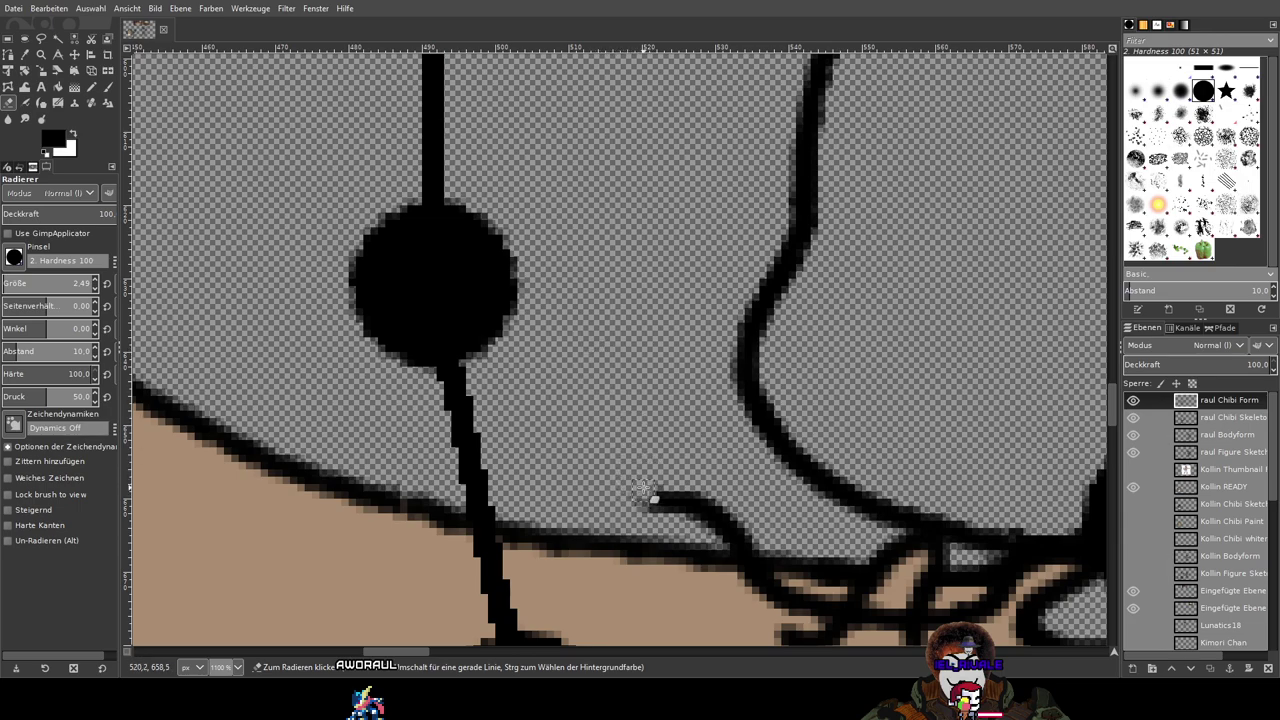
Step: Try to redraw the inner contour of the raised arm nearest Kollin as one line up to the wrist on raul Chibi Form
scroll(215, 165, down, 3)
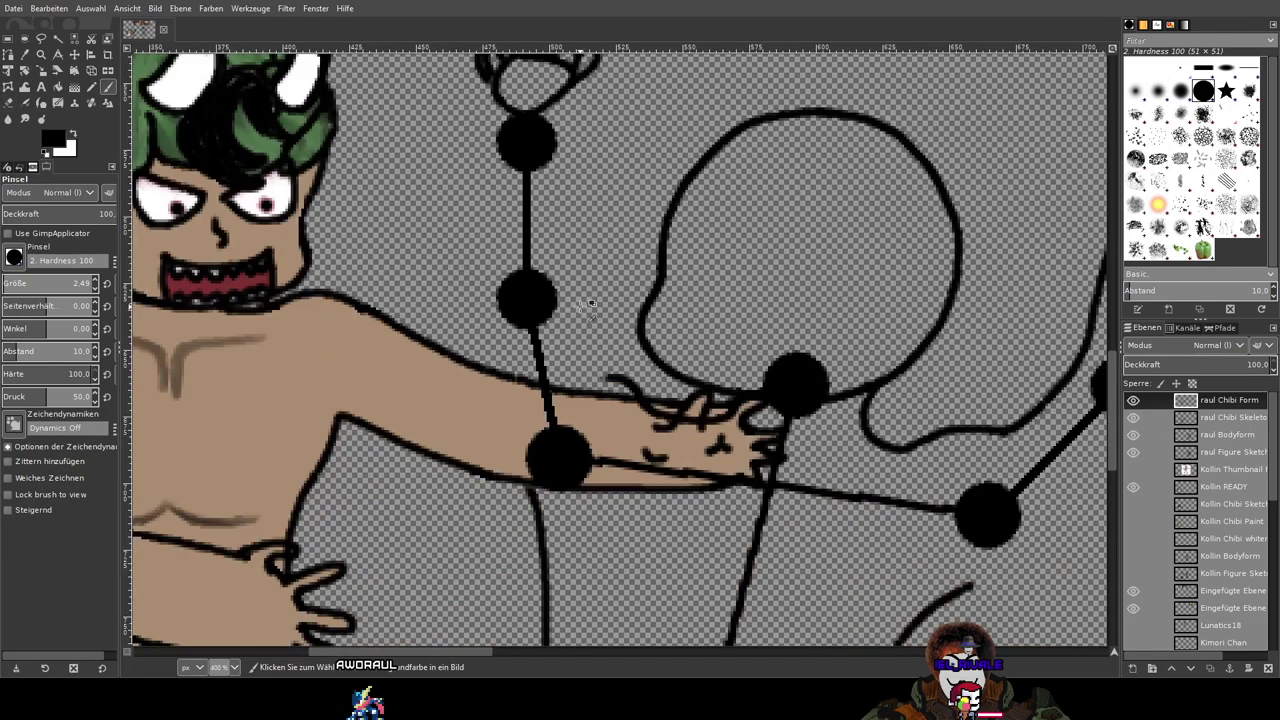
scroll(620, 505, up, 3)
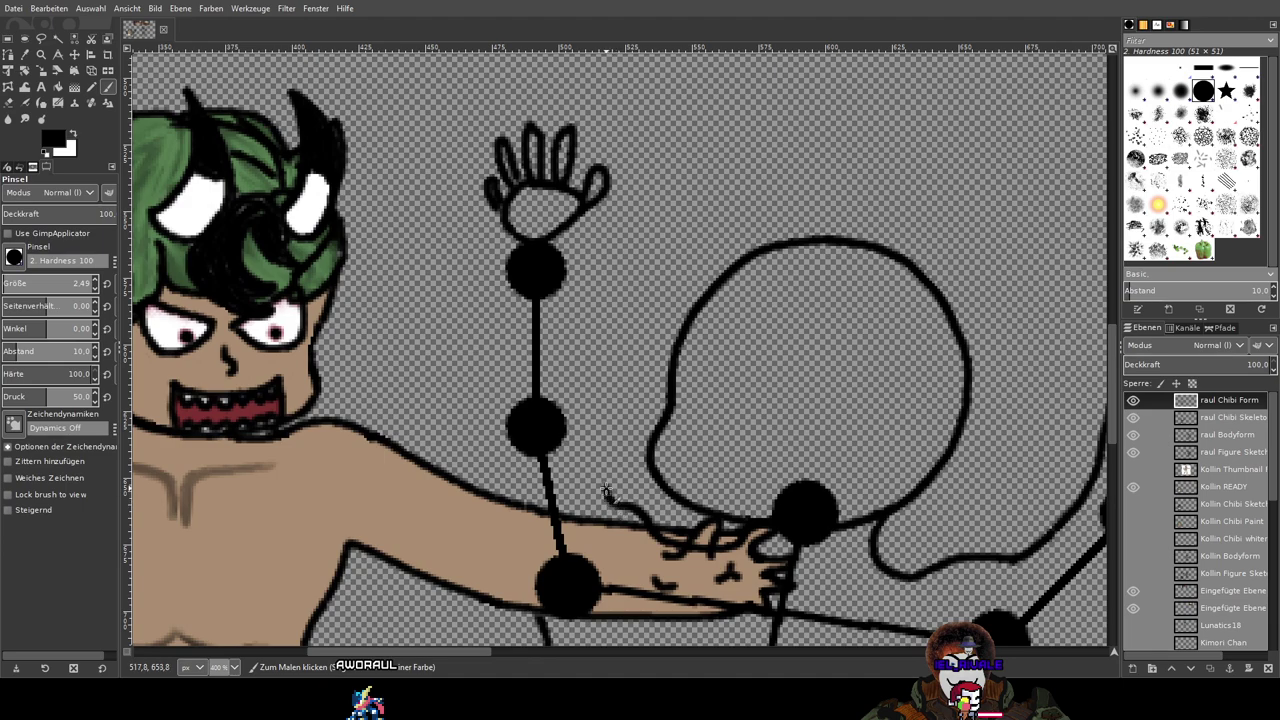
drag(593, 405, 582, 243)
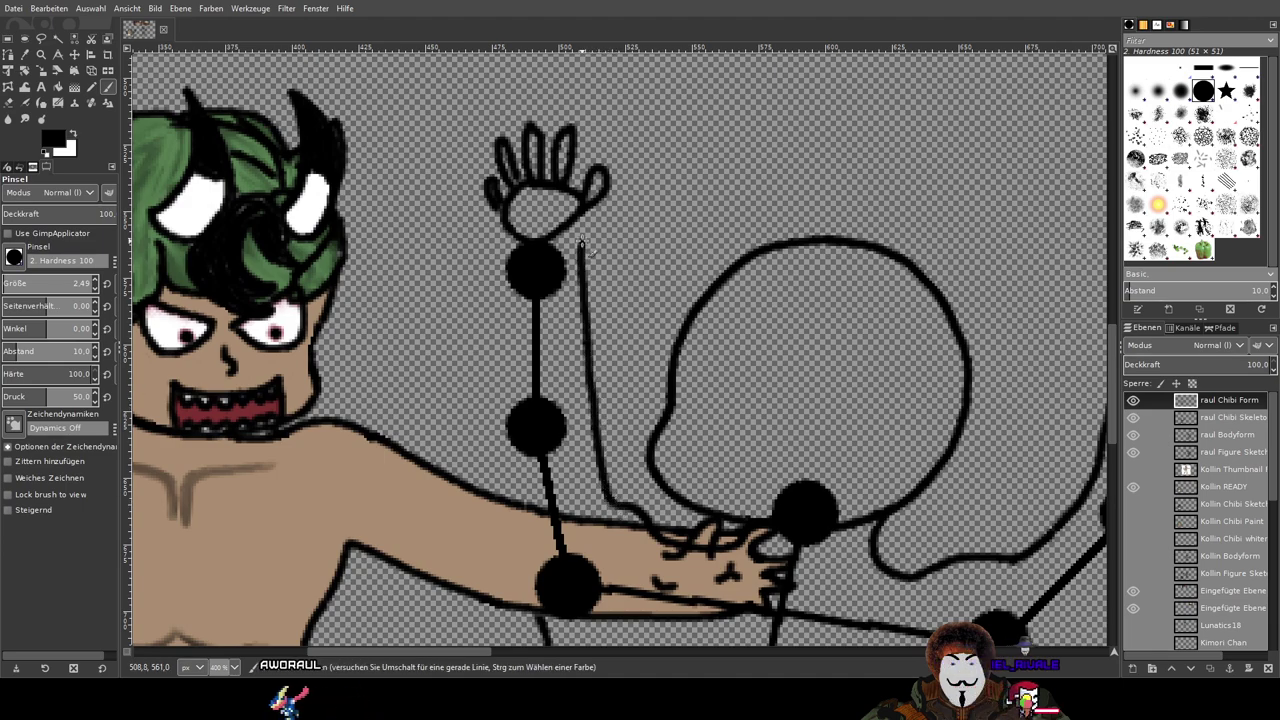
drag(595, 290, 607, 326)
scroll(607, 325, up, 2)
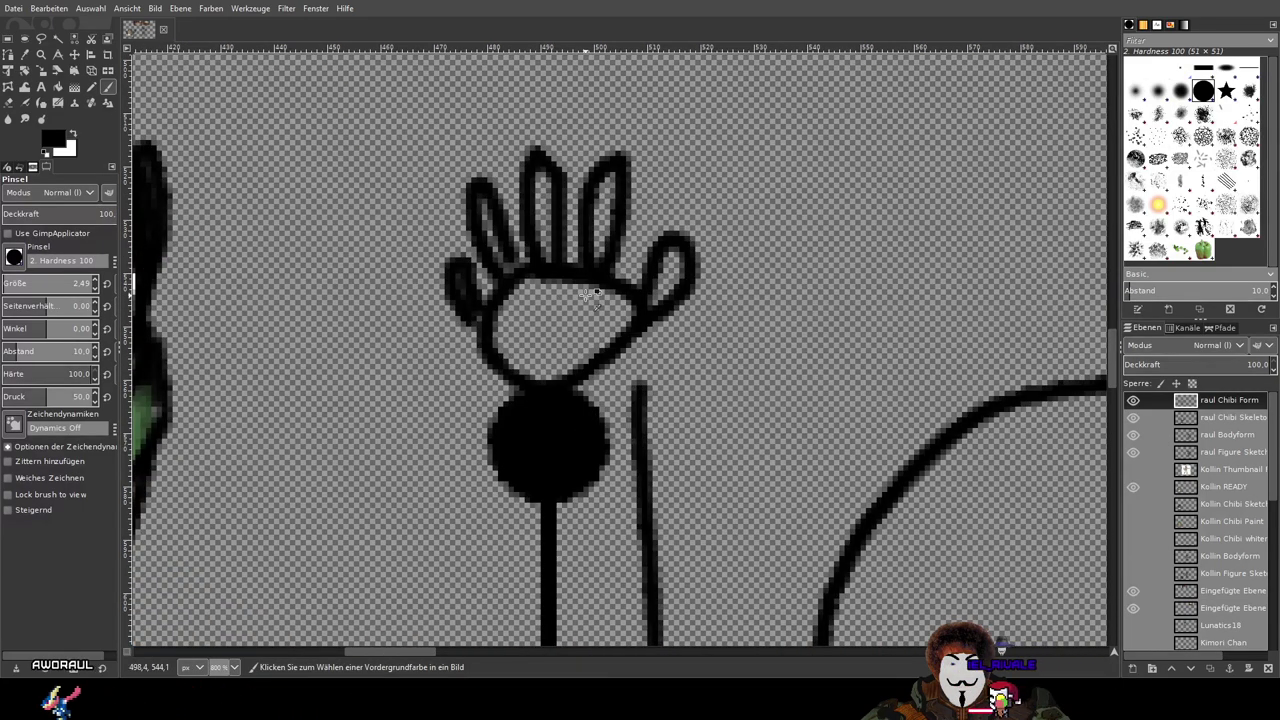
key(ctrl+z)
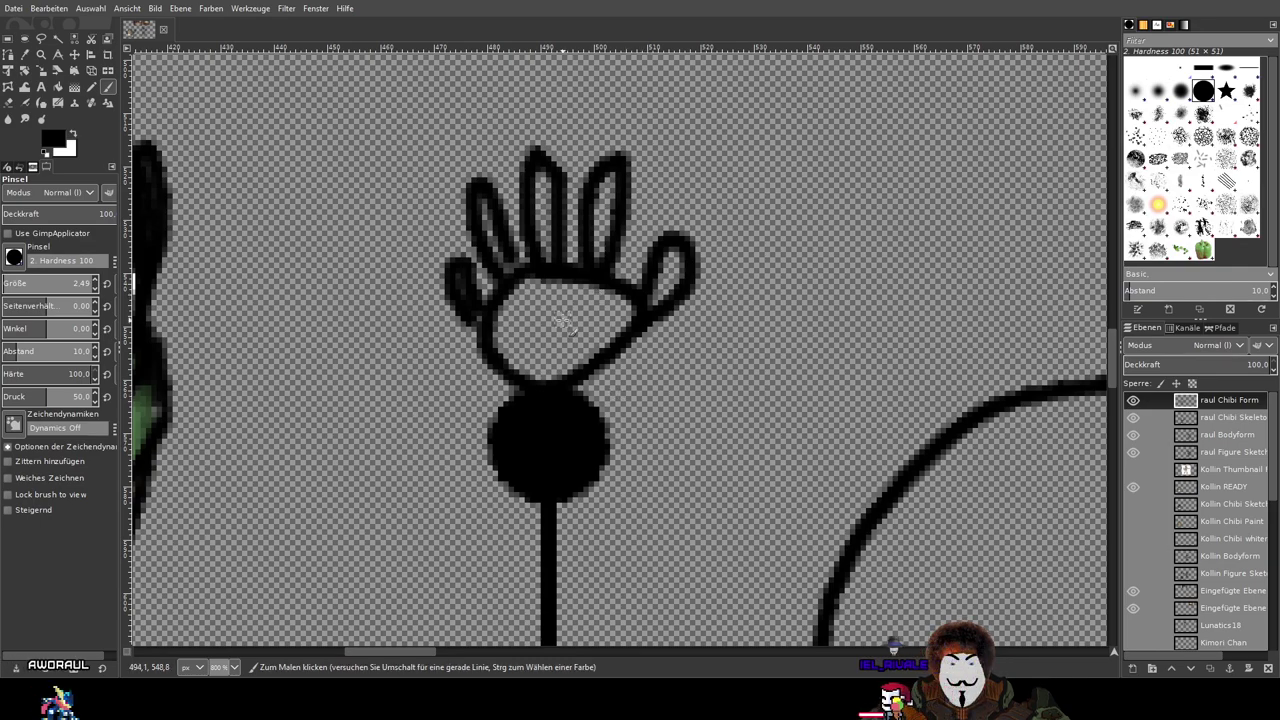
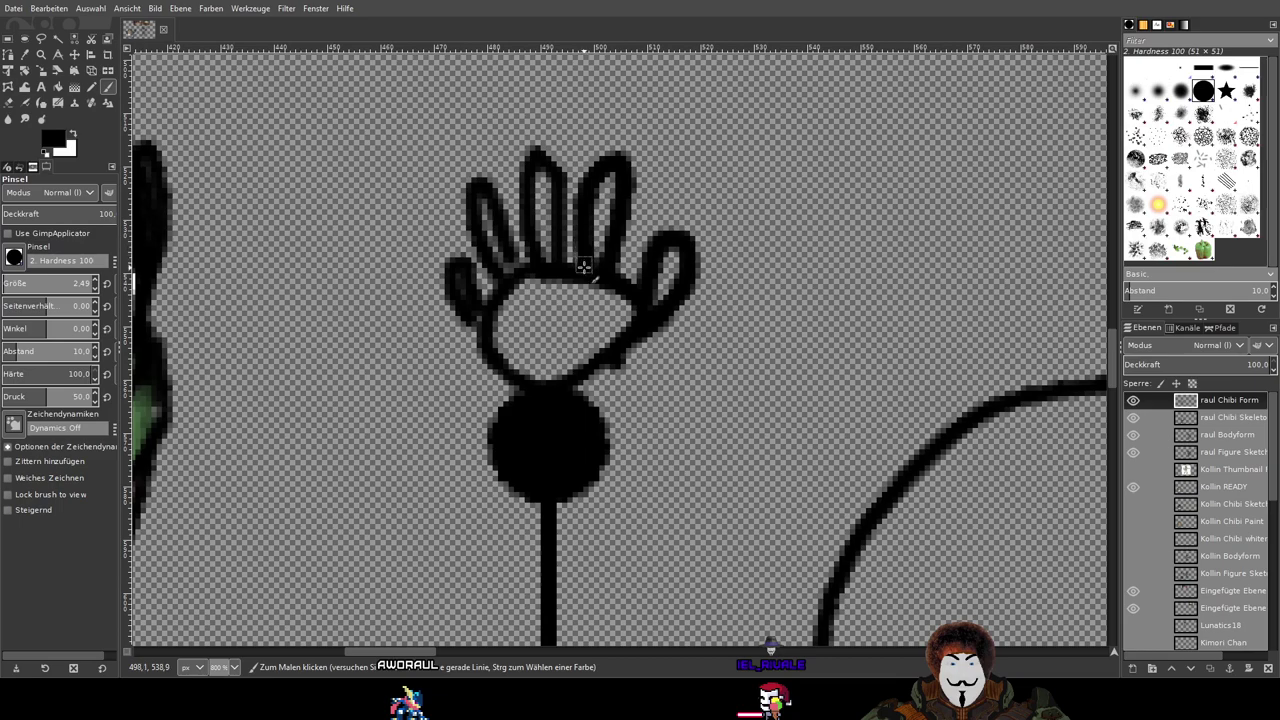
Step: Trace the fingers and palm edges of the hand nearest Kollin as a continuous outline on raul Chibi Form and hide raul Chibi Skeleton
mouse_move(553, 251)
mouse_down()
mouse_move(557, 172)
mouse_move(539, 150)
mouse_move(533, 250)
mouse_up()
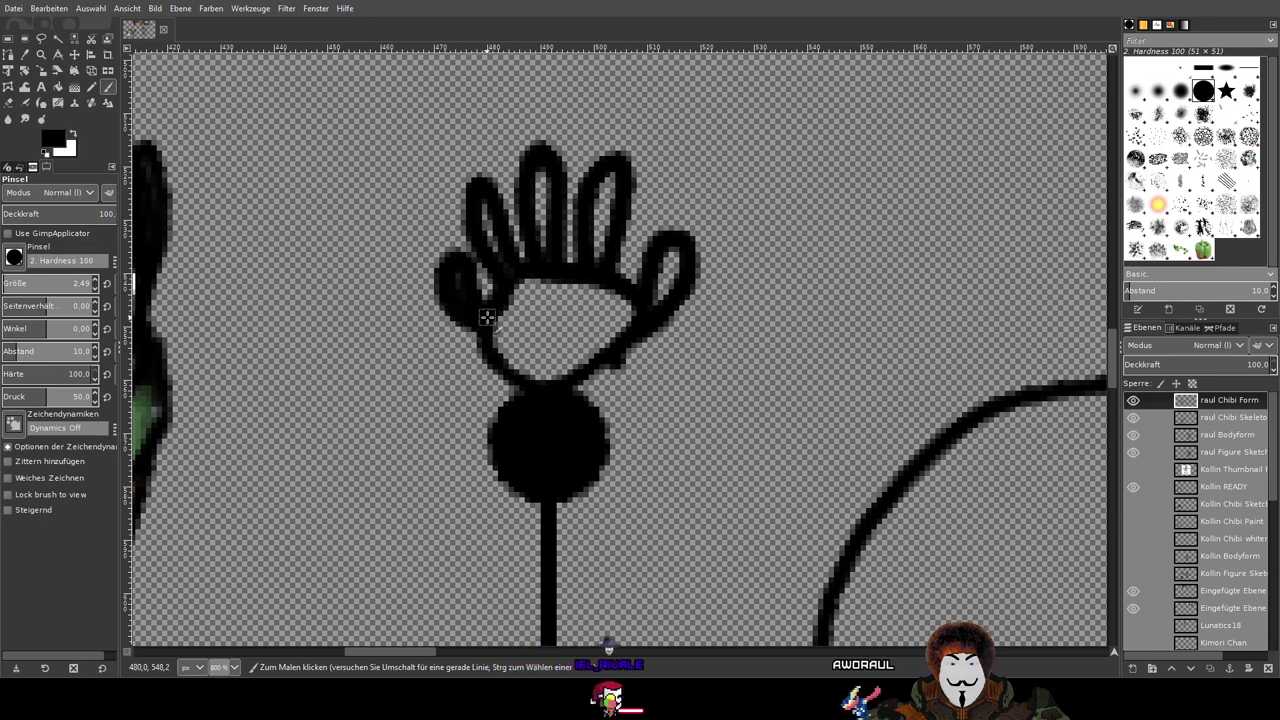
drag(481, 343, 487, 403)
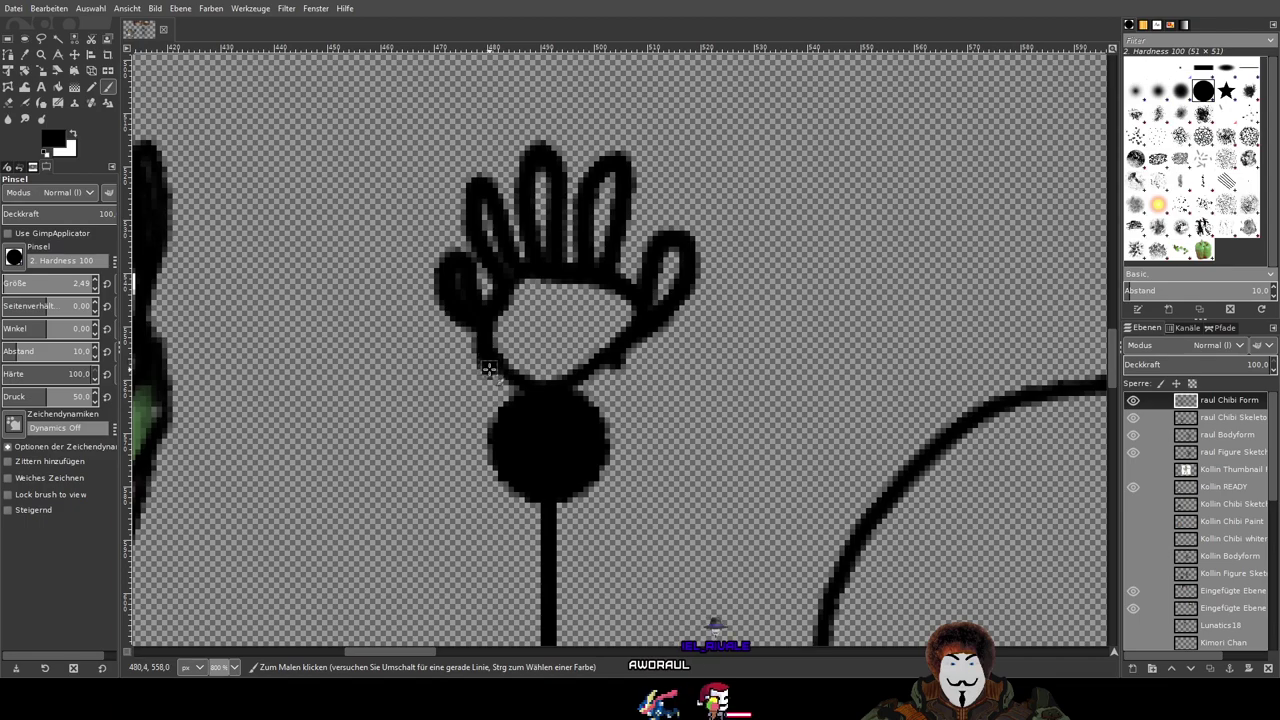
click(1133, 417)
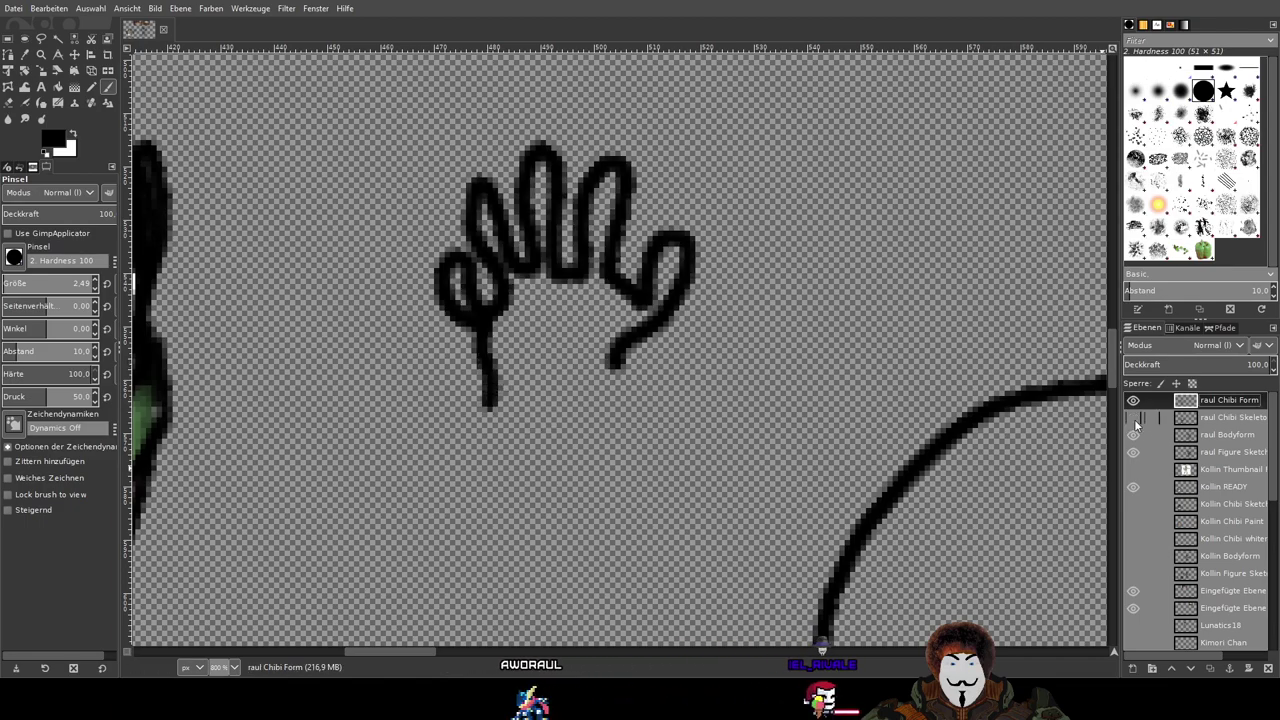
Step: Draw two short curved crease lines inside the palm of the hand nearest Kollin on raul Chibi Form
scroll(800, 395, down, 3)
mouse_move(820, 414)
mouse_down()
mouse_move(687, 268)
mouse_move(714, 349)
mouse_up()
scroll(664, 300, up, 5)
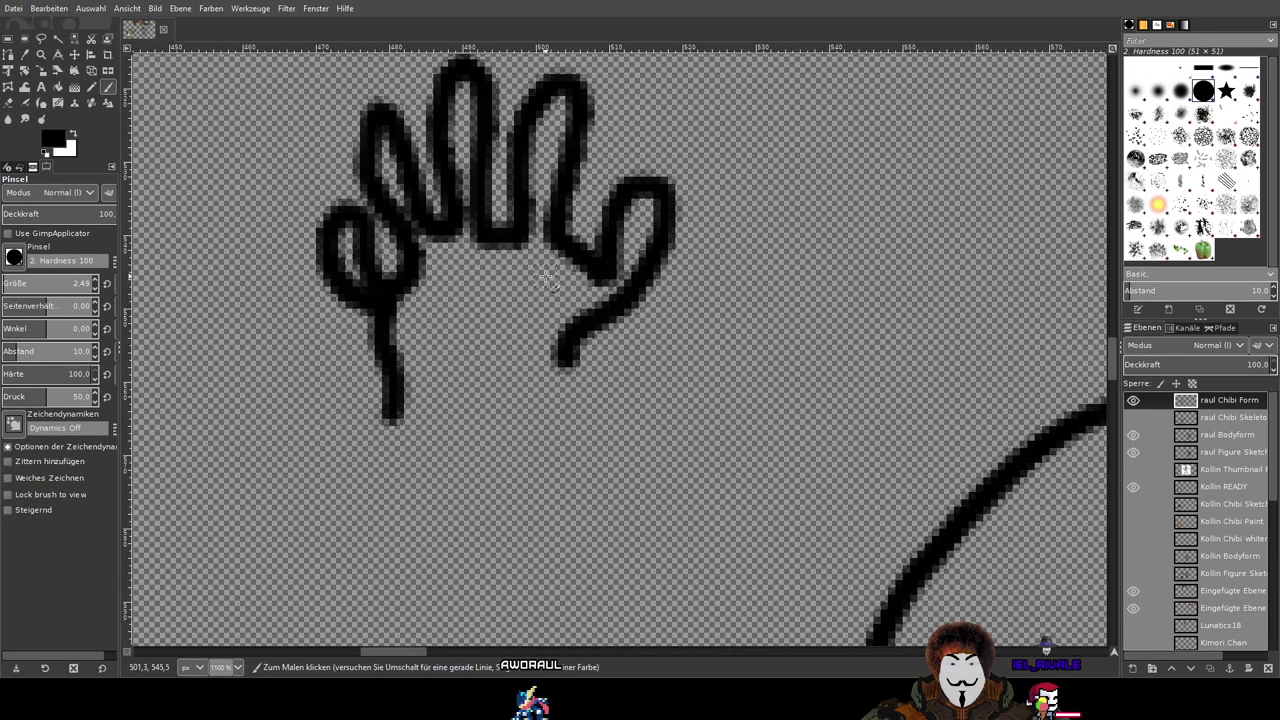
key(ctrl+z)
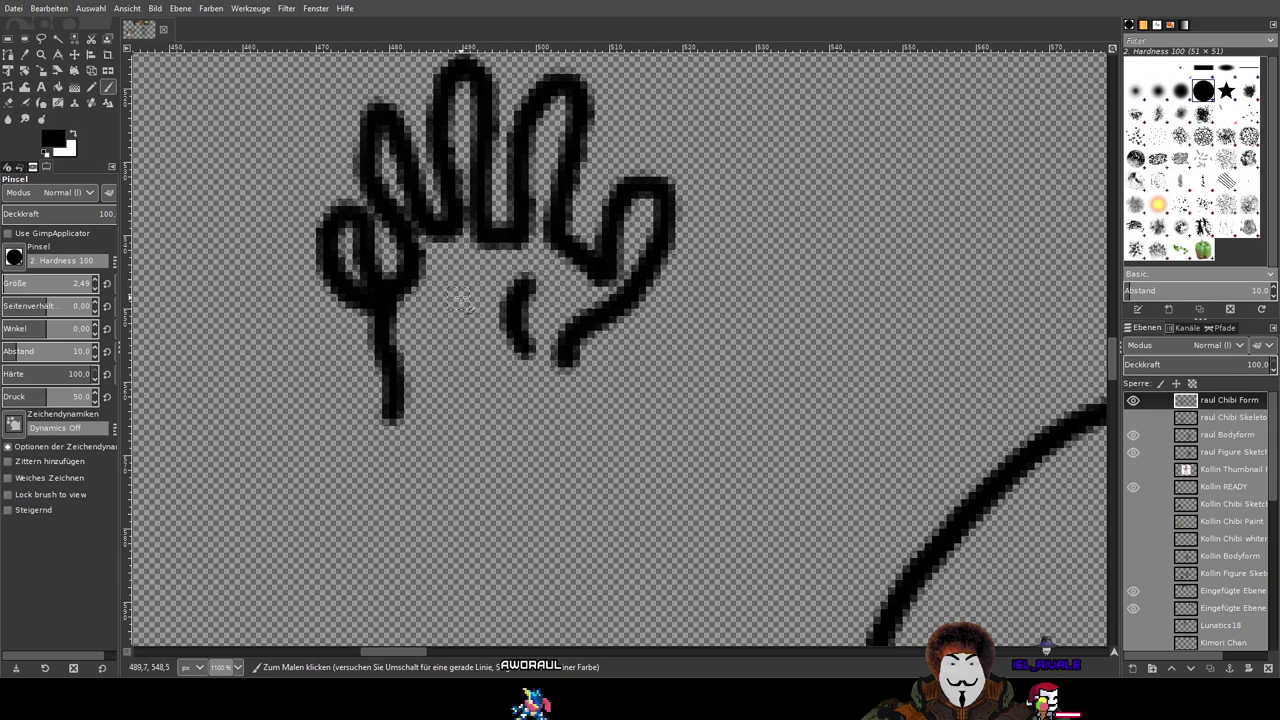
drag(453, 292, 505, 322)
scroll(697, 360, down, 5)
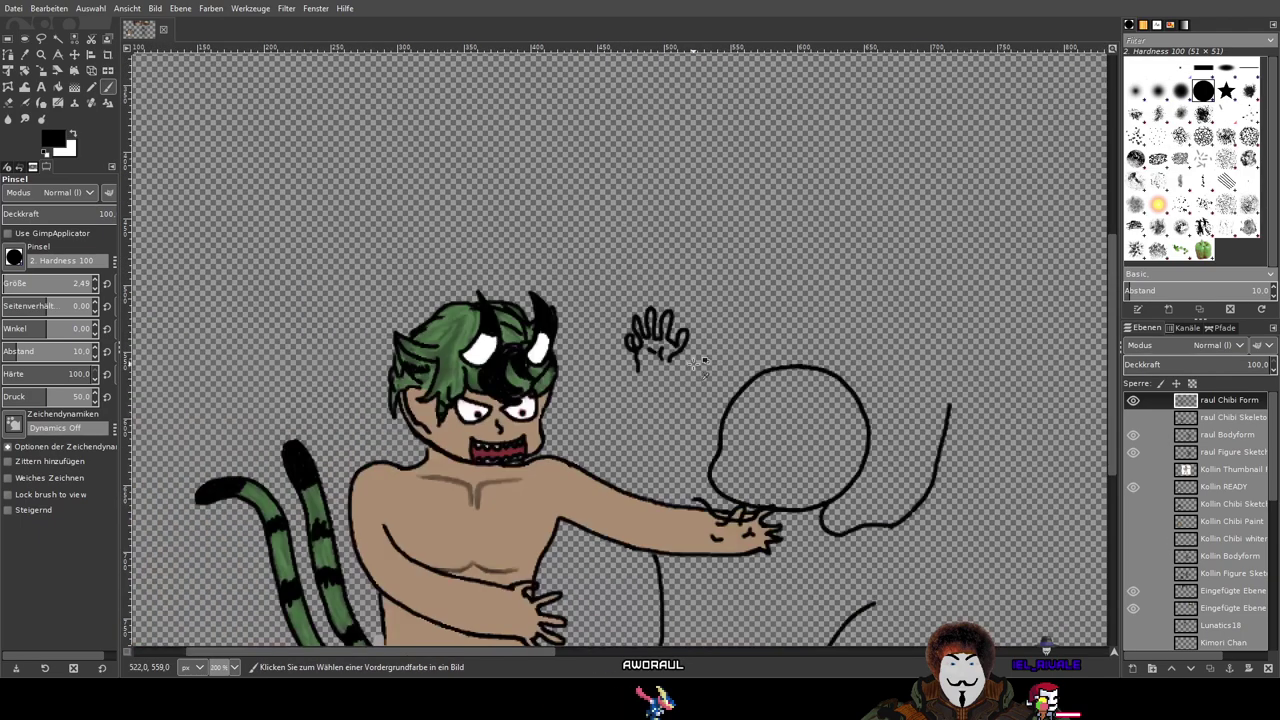
drag(700, 430, 685, 328)
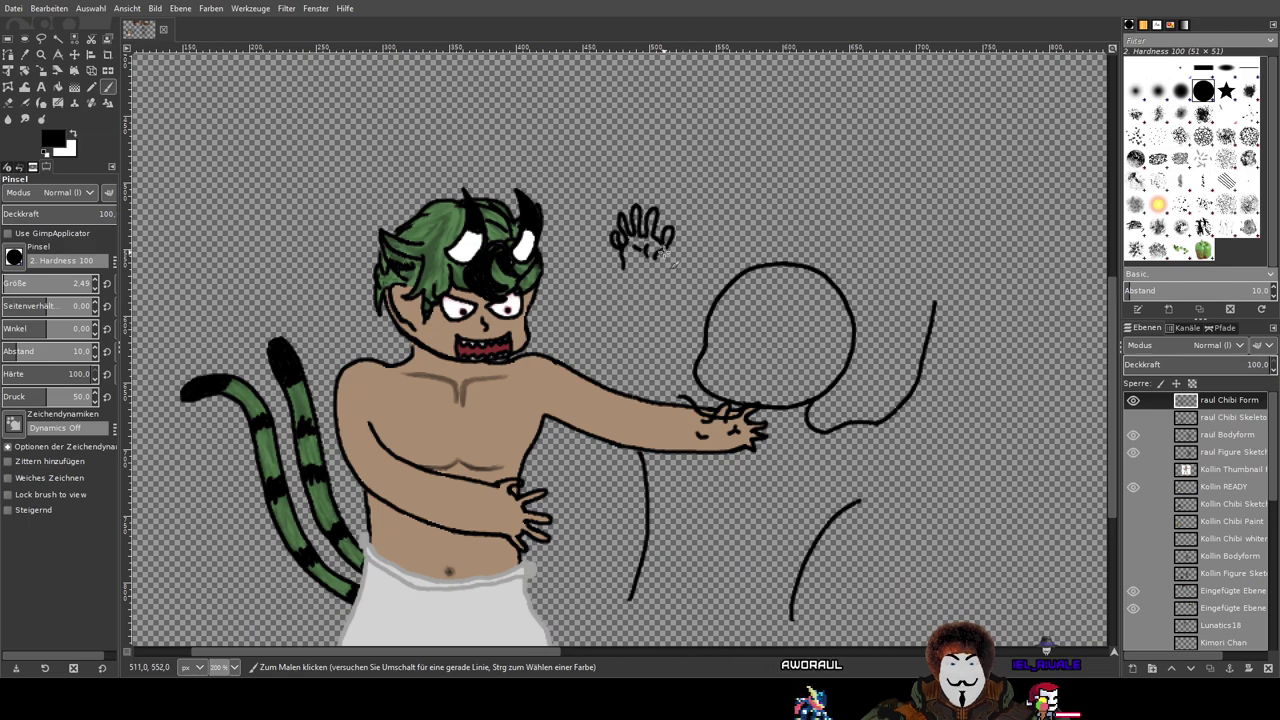
scroll(690, 283, up, 2)
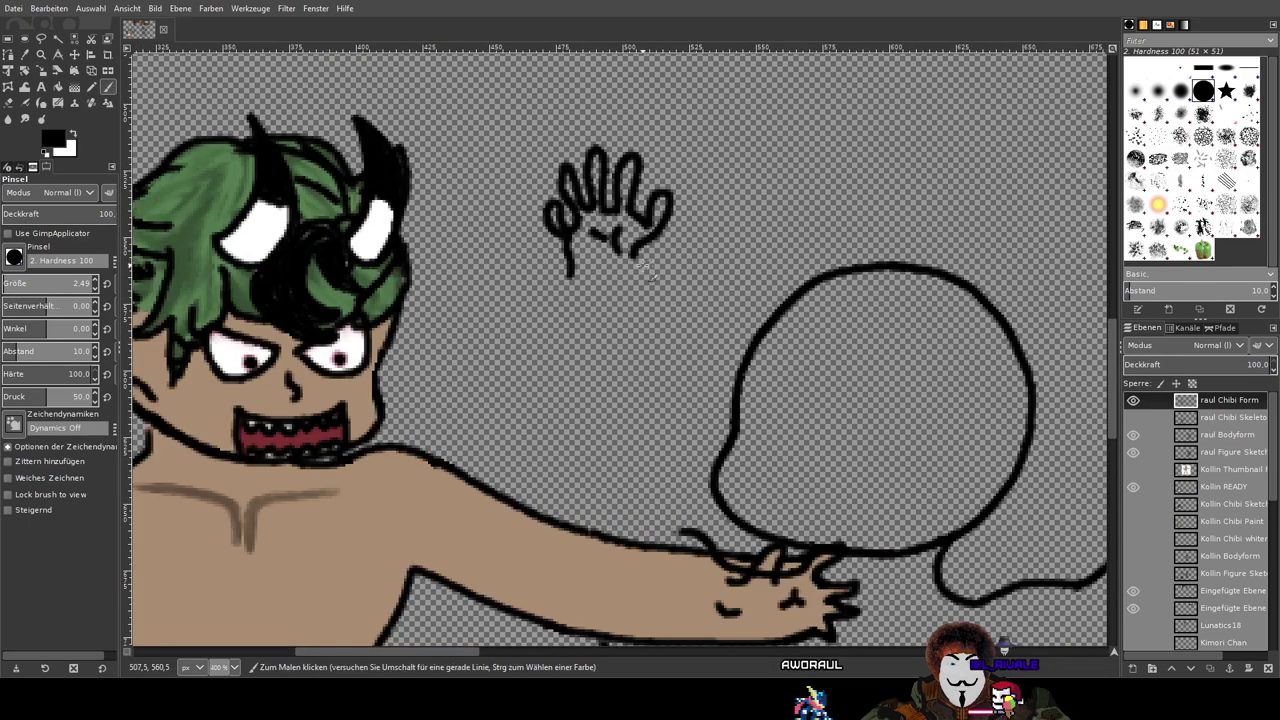
Step: Show raul Chibi Skeleton again and erase its rough palm and finger sketch beneath the traced hand nearest Kollin
click(1133, 418)
drag(915, 358, 801, 319)
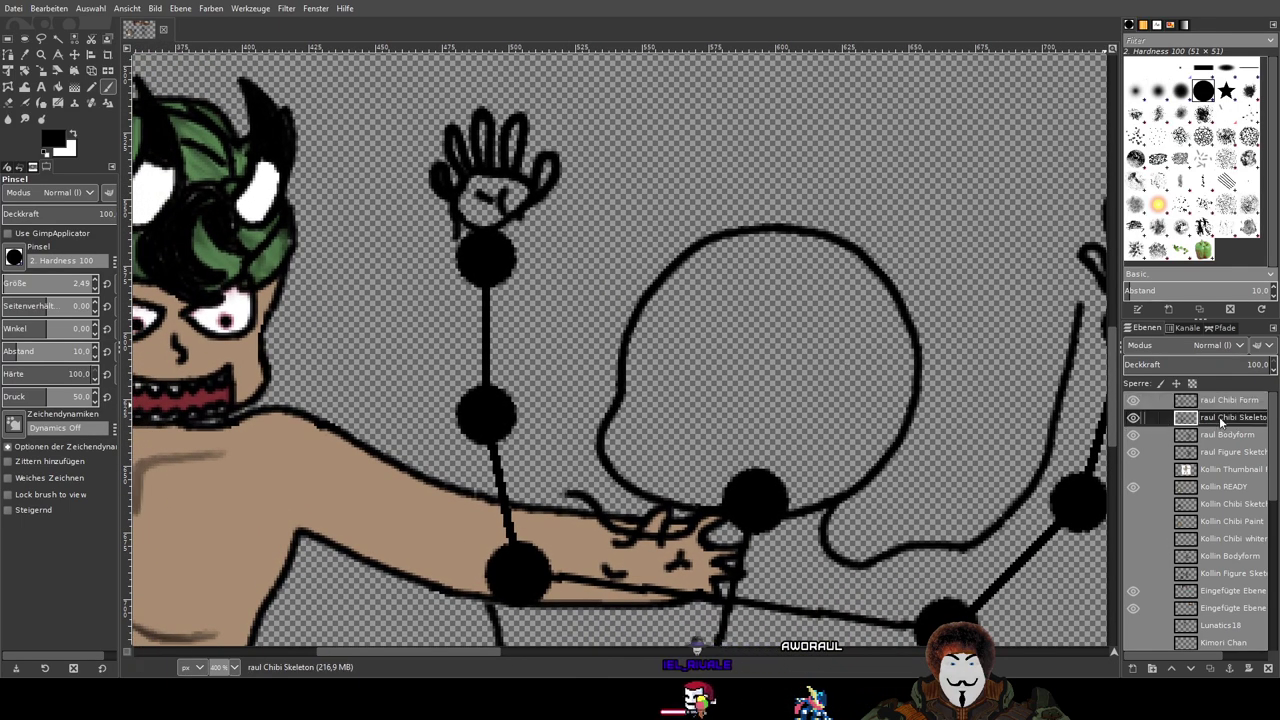
click(1190, 417)
scroll(256, 177, left, 2)
scroll(256, 177, up, 1)
click(16, 104)
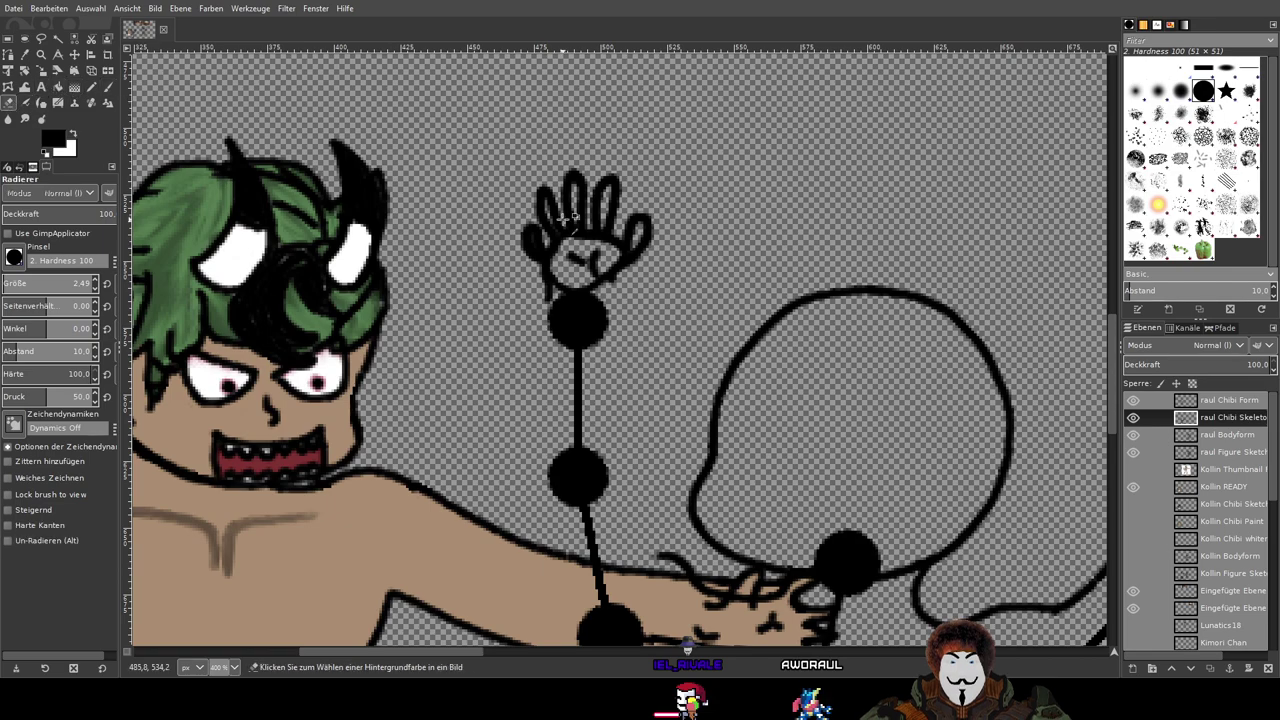
scroll(584, 200, up, 2)
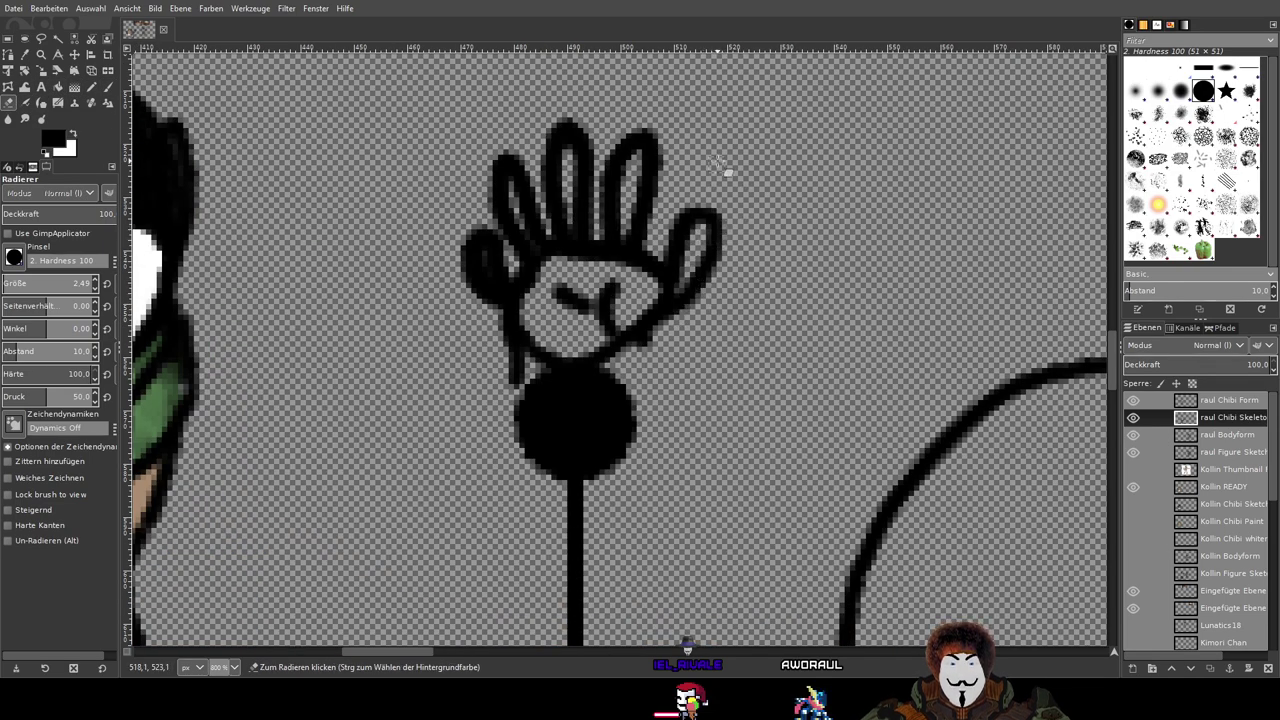
drag(652, 324, 615, 340)
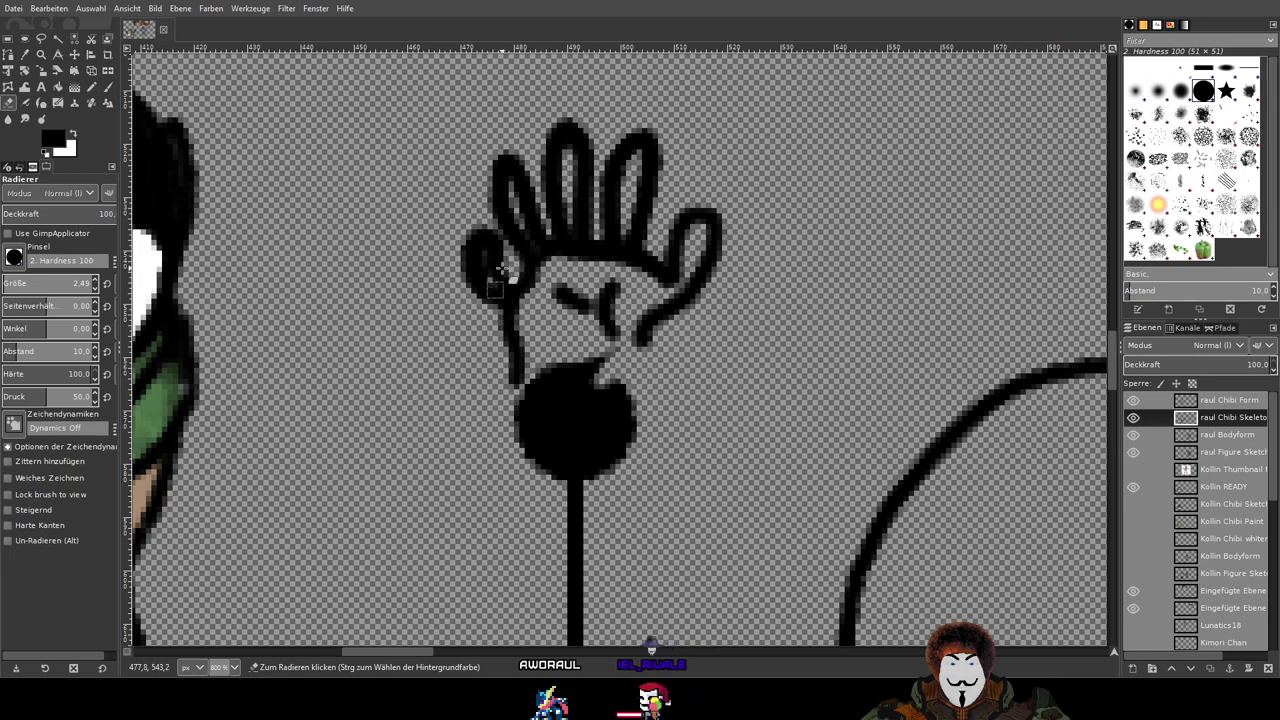
mouse_move(488, 244)
mouse_down()
mouse_move(462, 297)
mouse_move(474, 257)
mouse_move(485, 256)
mouse_move(495, 302)
mouse_move(540, 258)
mouse_move(627, 252)
mouse_up()
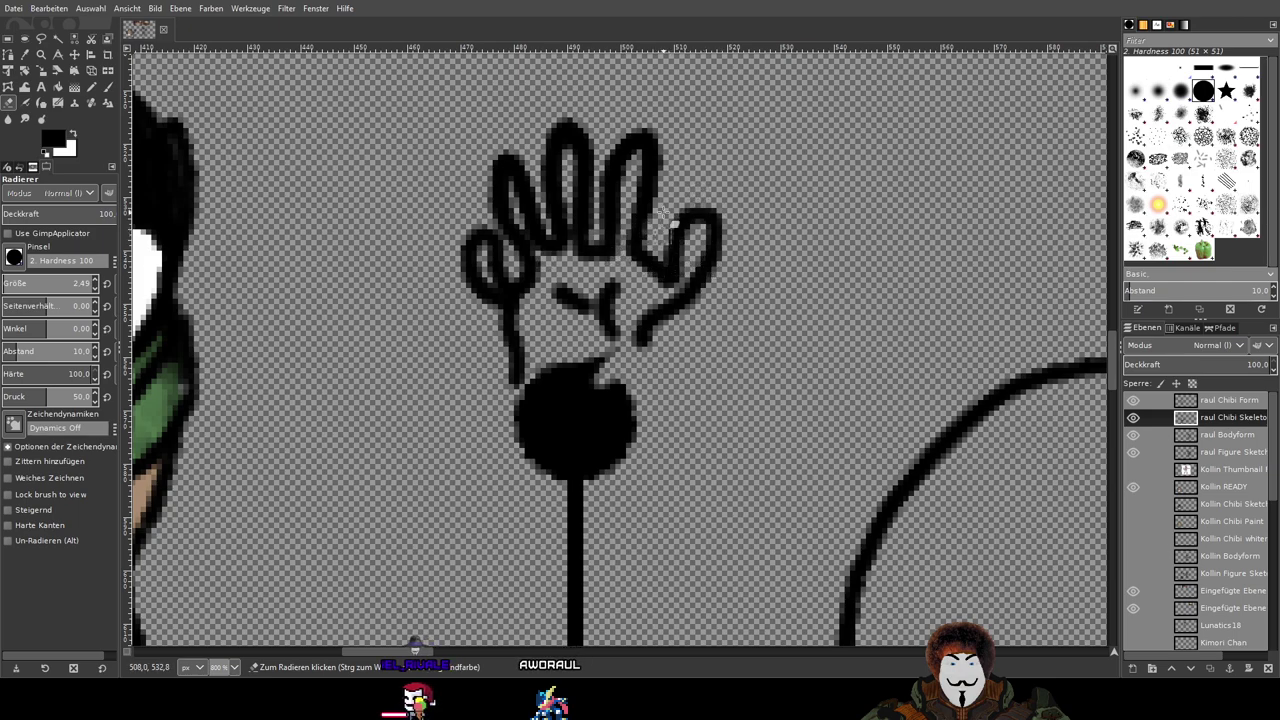
drag(661, 212, 642, 208)
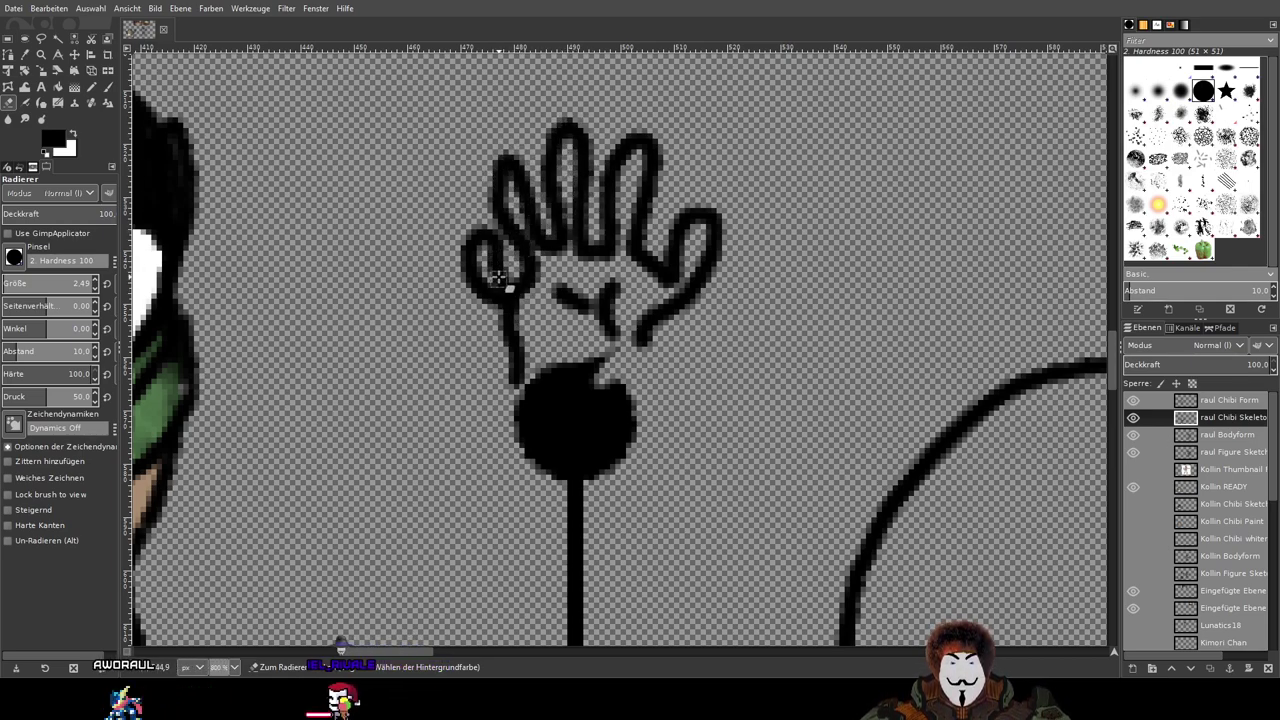
Step: Compare the traced hand with the raul Chibi Skeleton layer hidden and shown, checking for leftover sketch lines
click(1133, 418)
click(1133, 418)
click(1133, 420)
click(1133, 420)
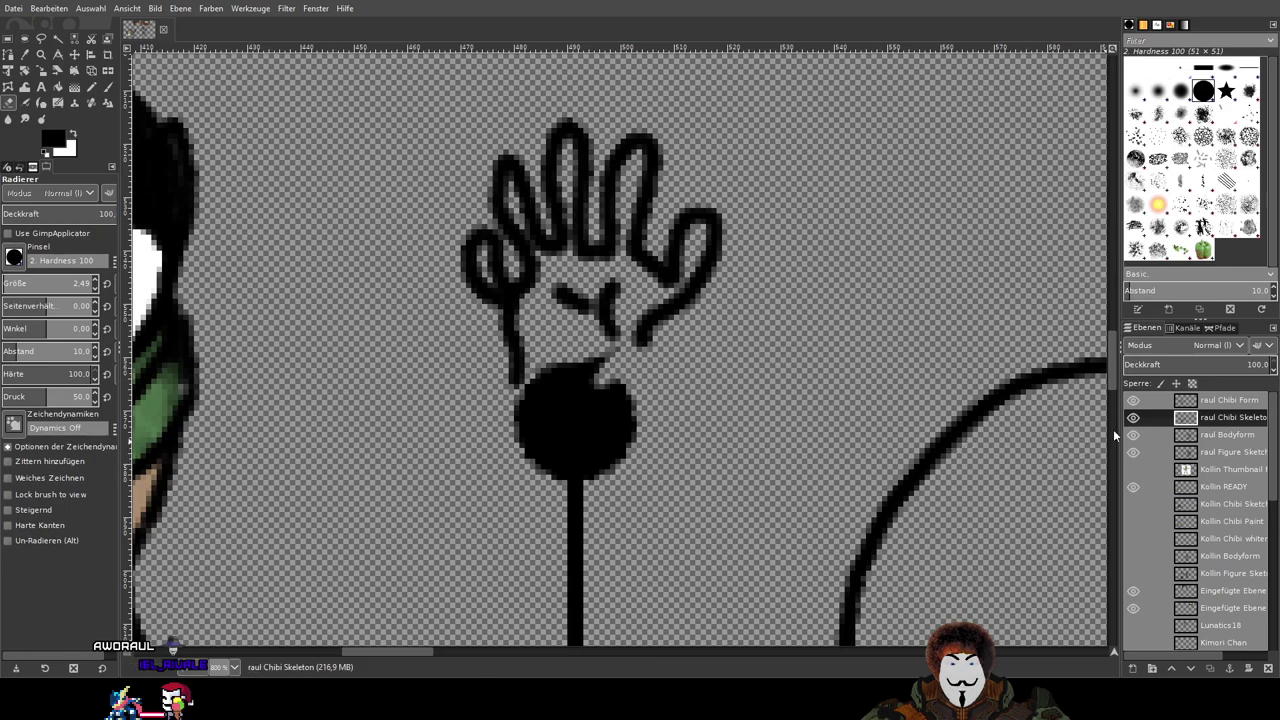
click(1133, 418)
scroll(844, 328, down, 2)
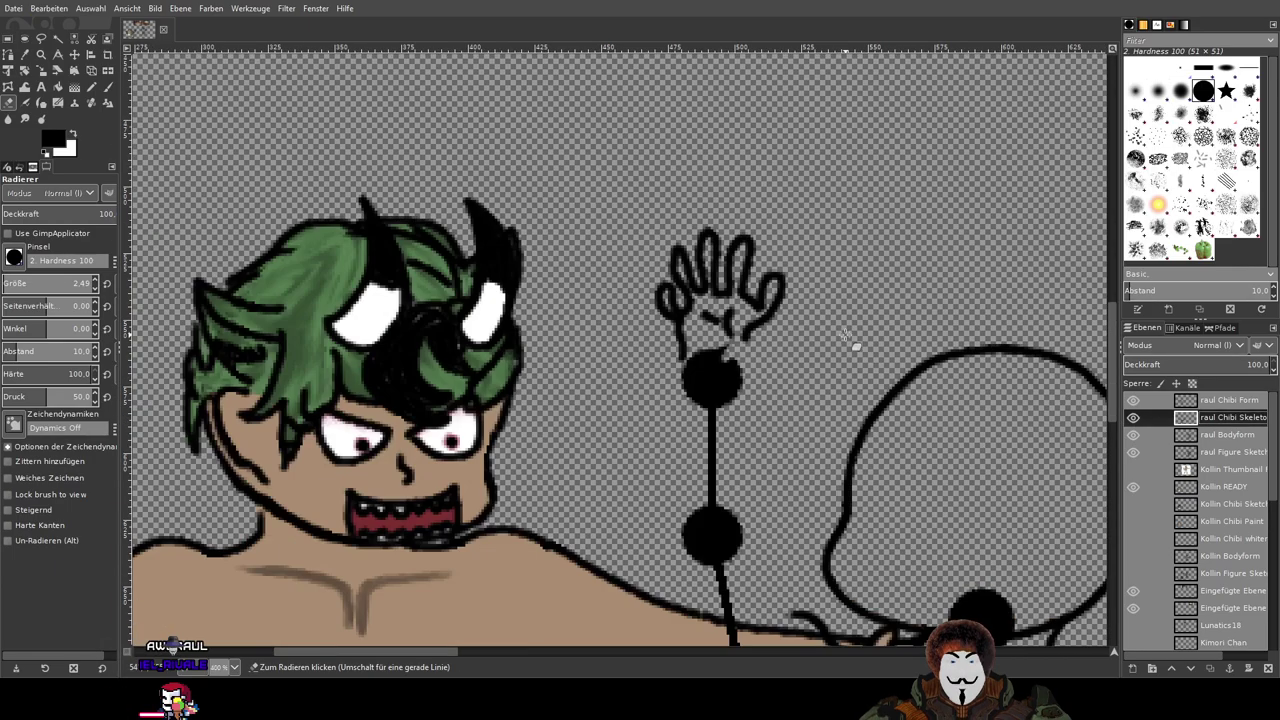
drag(1021, 392, 558, 240)
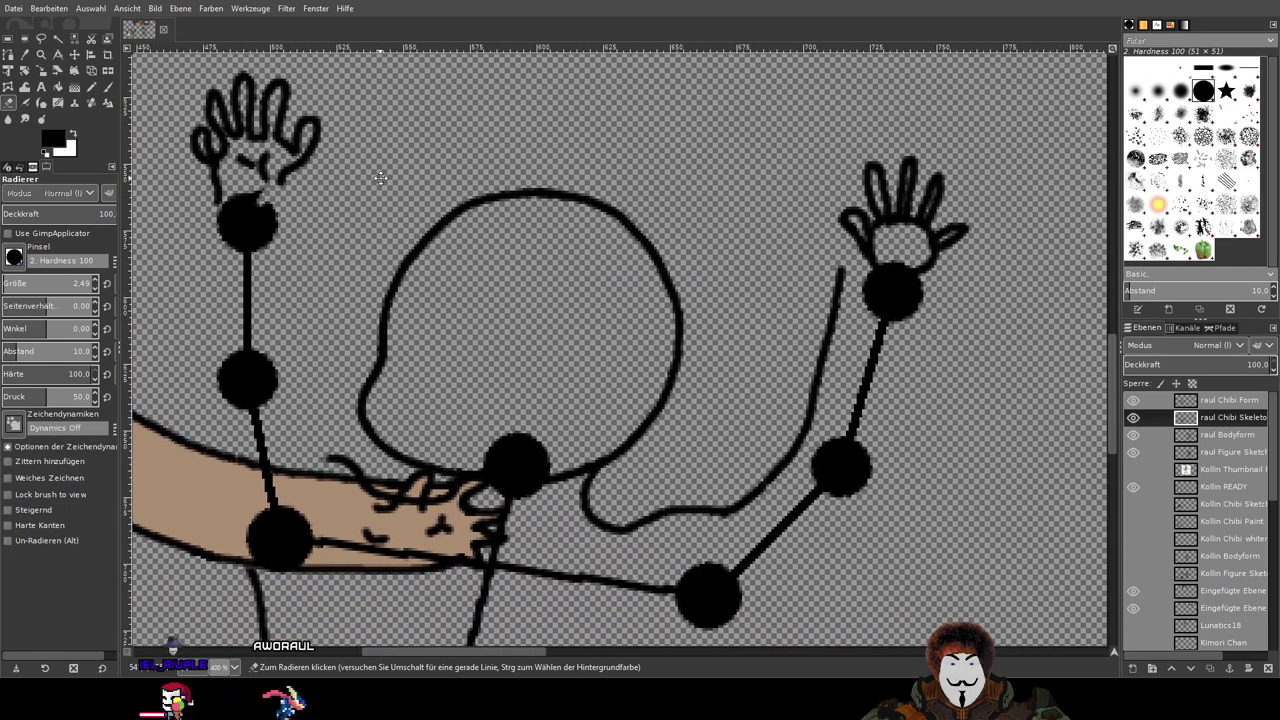
click(1133, 419)
click(1133, 419)
scroll(1098, 431, left, 6)
scroll(1098, 431, up, 1)
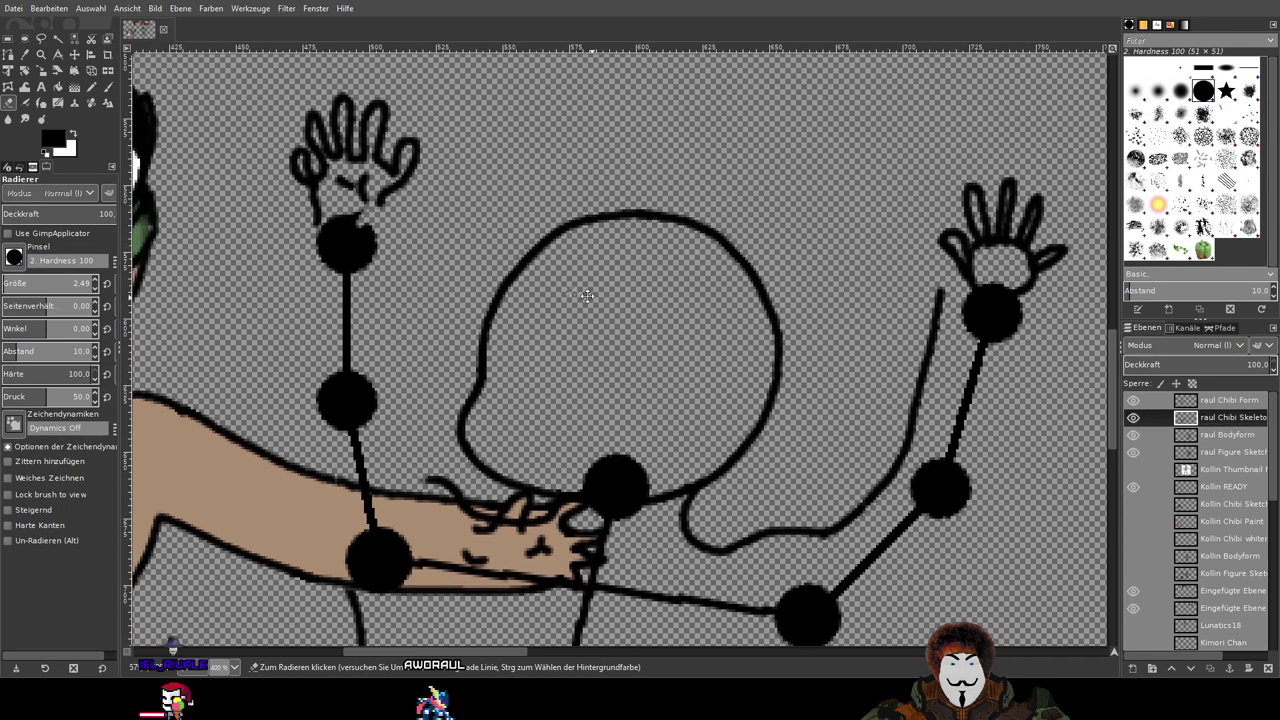
Step: Draw the head-side outline of the arm nearest Kollin on raul Chibi Form, from the palm edge down to the shoulder line
click(1210, 401)
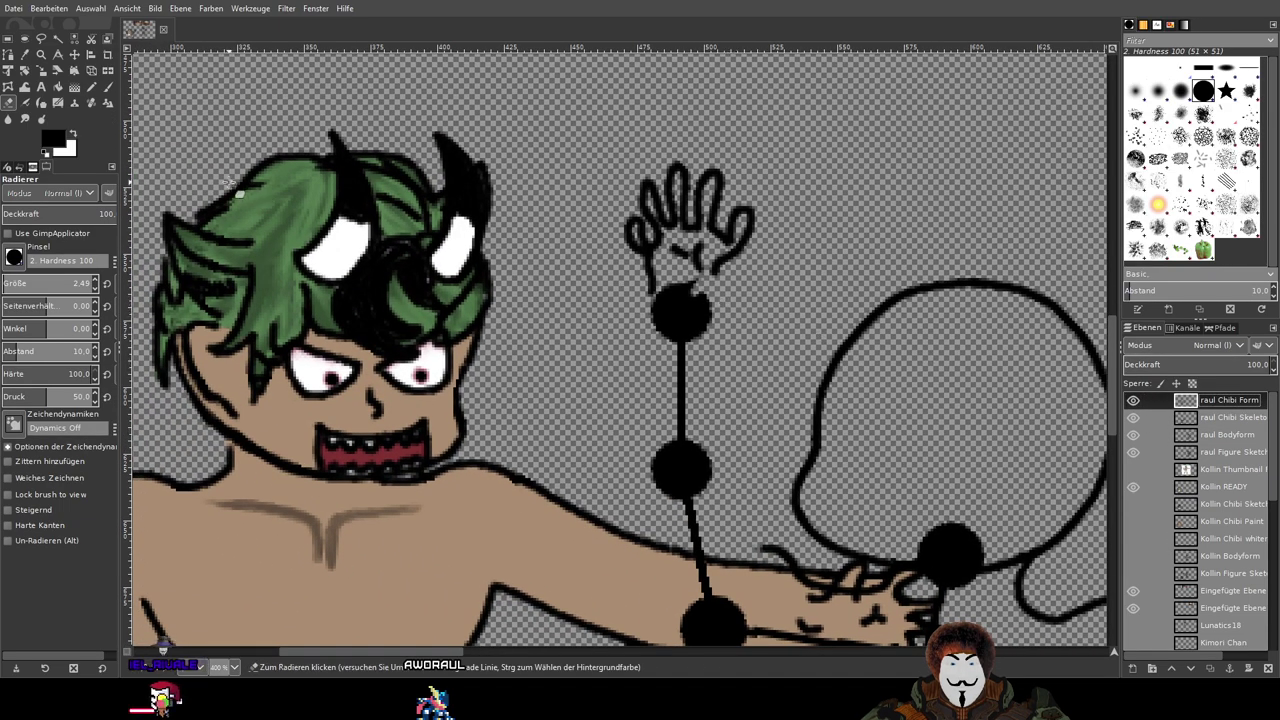
key(p)
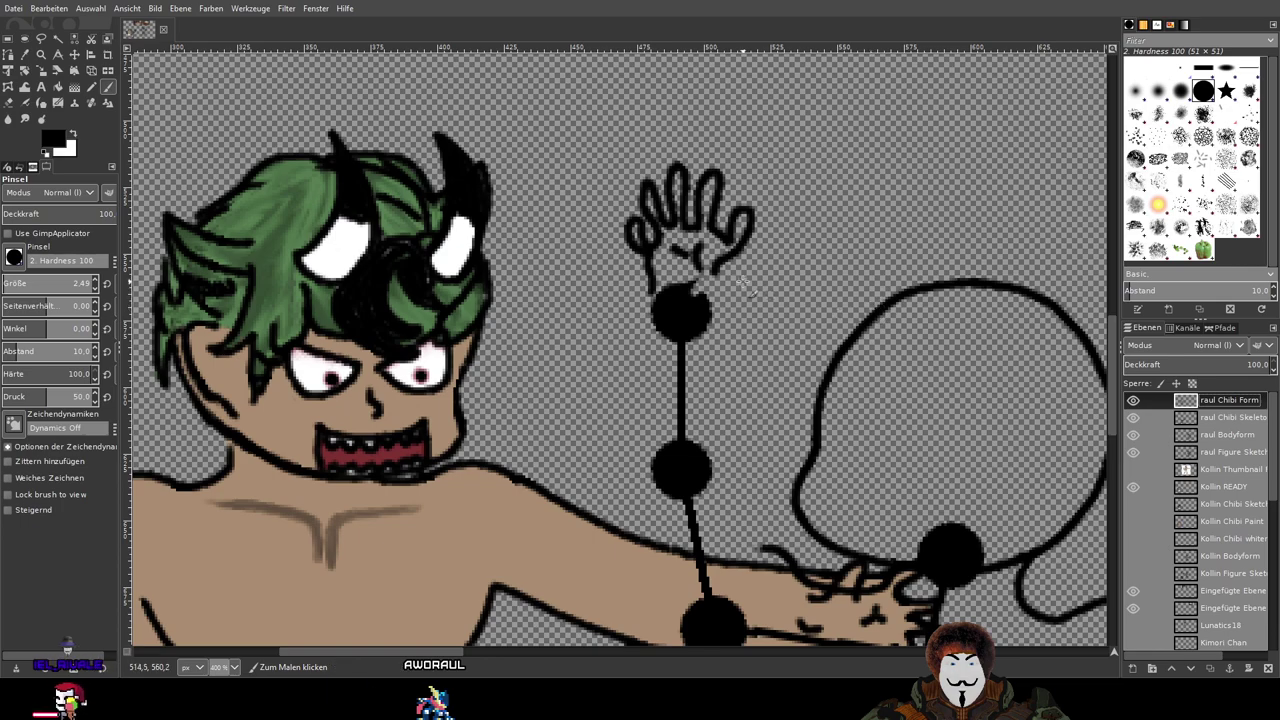
scroll(665, 235, up, 2)
drag(690, 263, 661, 329)
drag(658, 388, 698, 540)
drag(778, 556, 652, 194)
scroll(651, 193, down, 1)
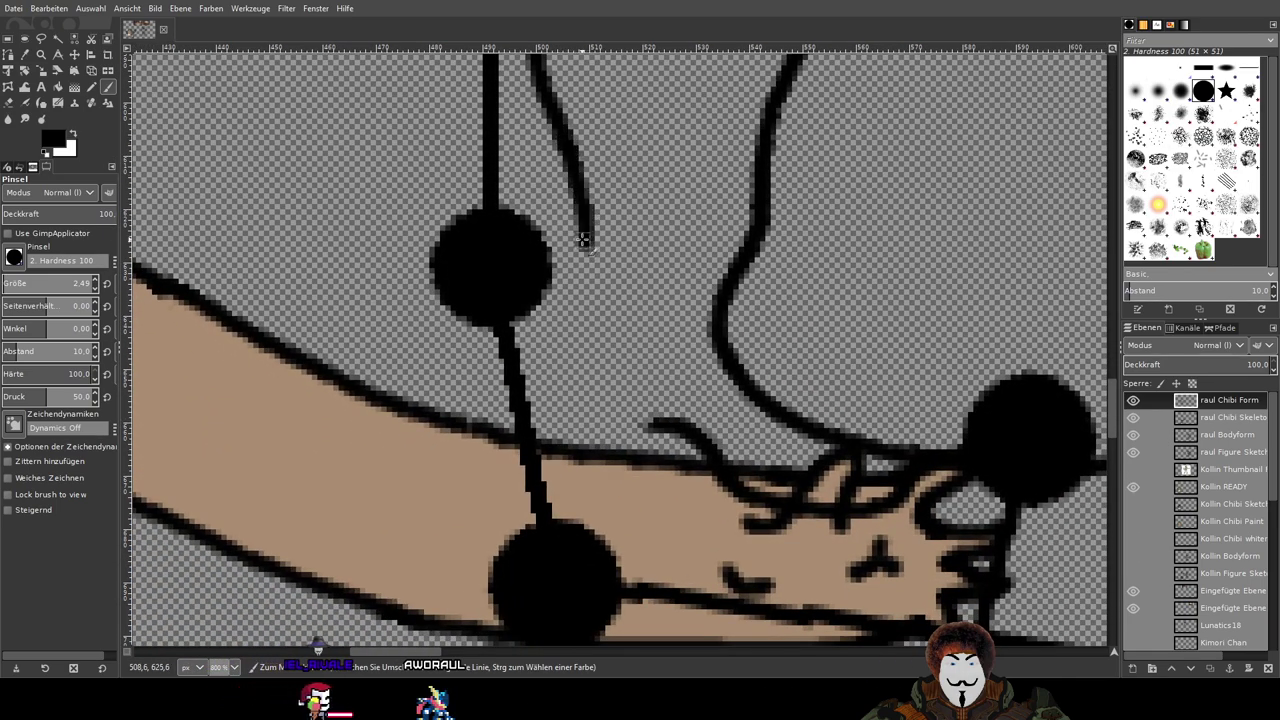
mouse_move(585, 247)
mouse_down()
mouse_move(614, 380)
mouse_move(659, 418)
mouse_up()
scroll(797, 385, down, 4)
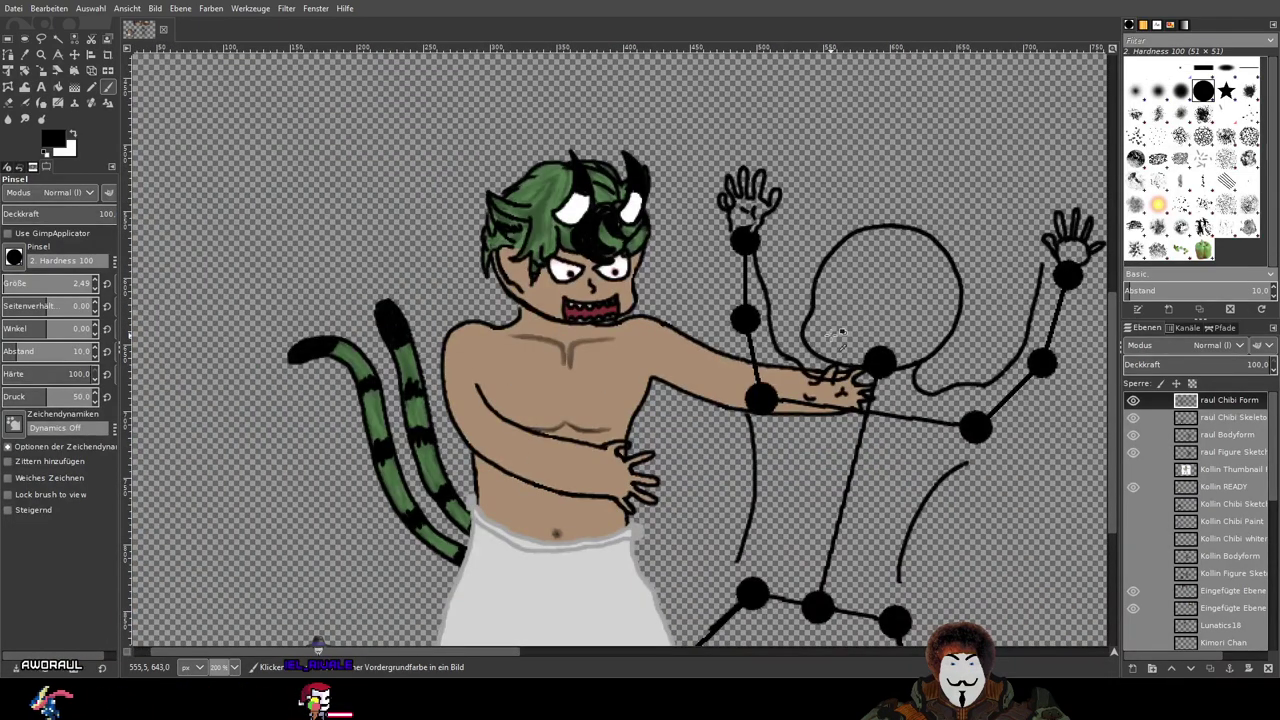
Step: Hide raul Chibi Skeleton and try to extend the Kollin-side wrist line down the forearm of the raised arm
click(1132, 419)
drag(983, 362, 674, 285)
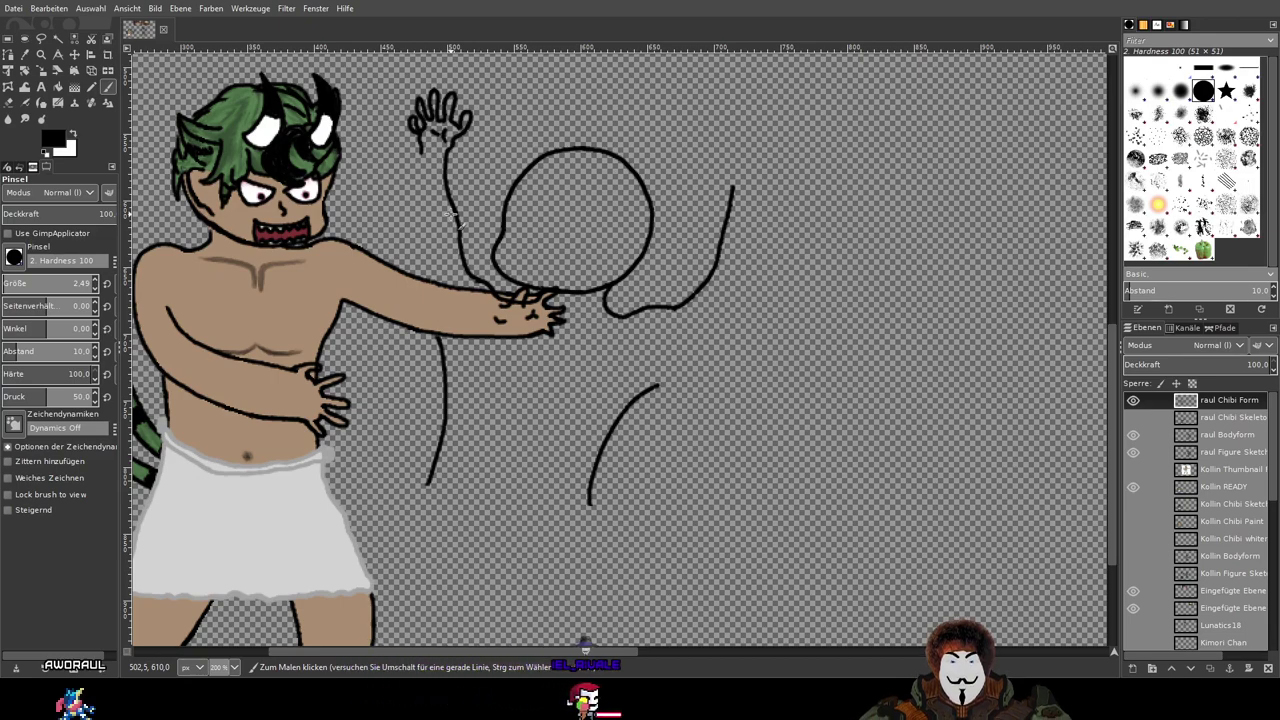
scroll(385, 228, up, 2)
scroll(378, 230, up, 2)
scroll(464, 192, down, 2)
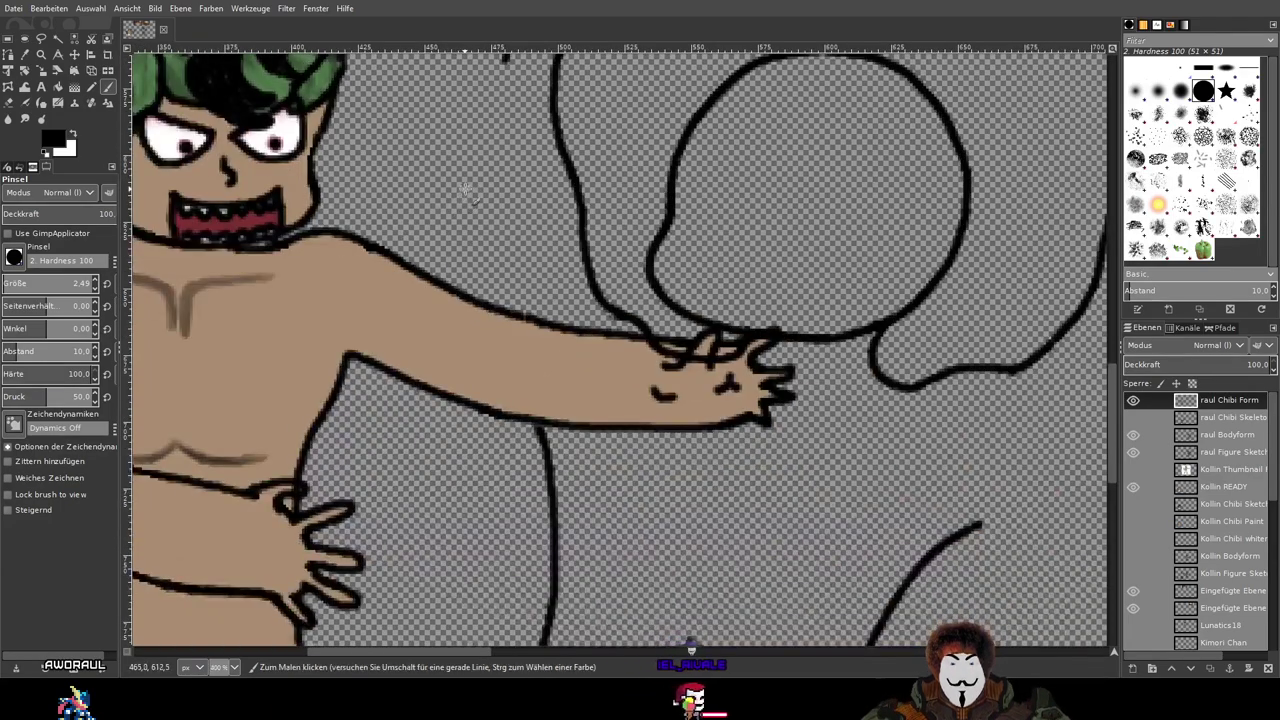
drag(466, 189, 446, 313)
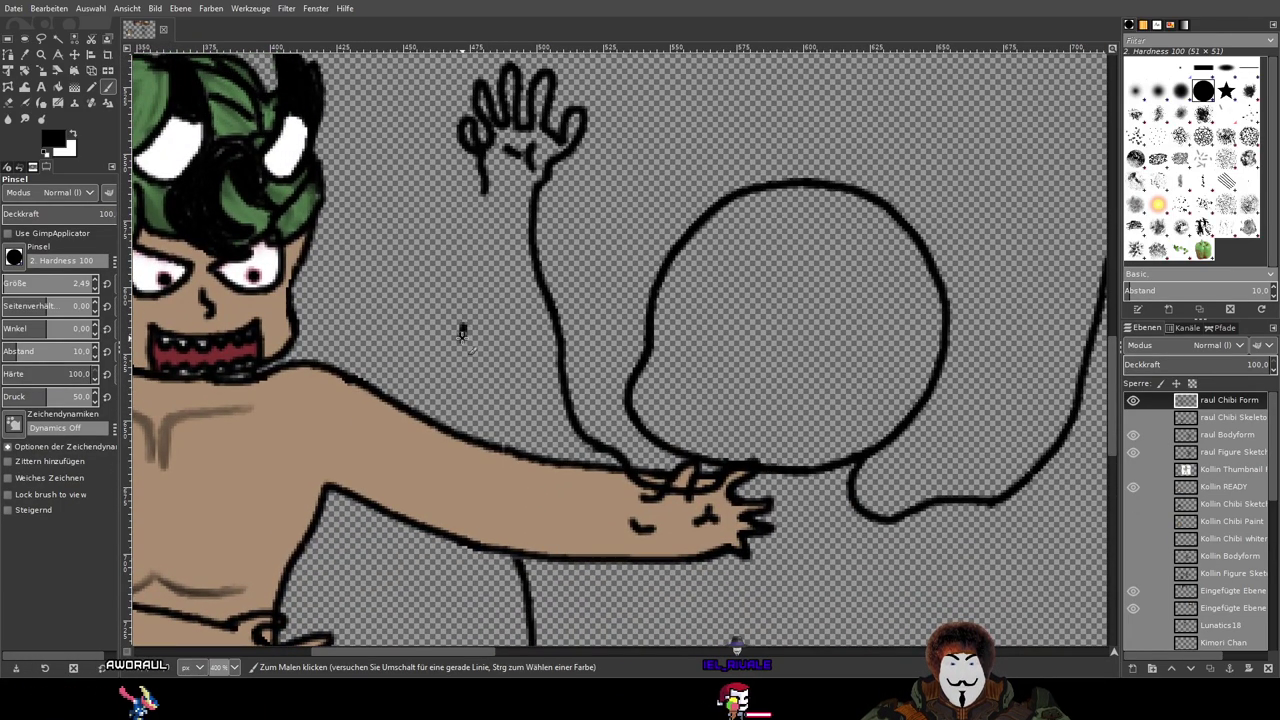
key(ctrl+z)
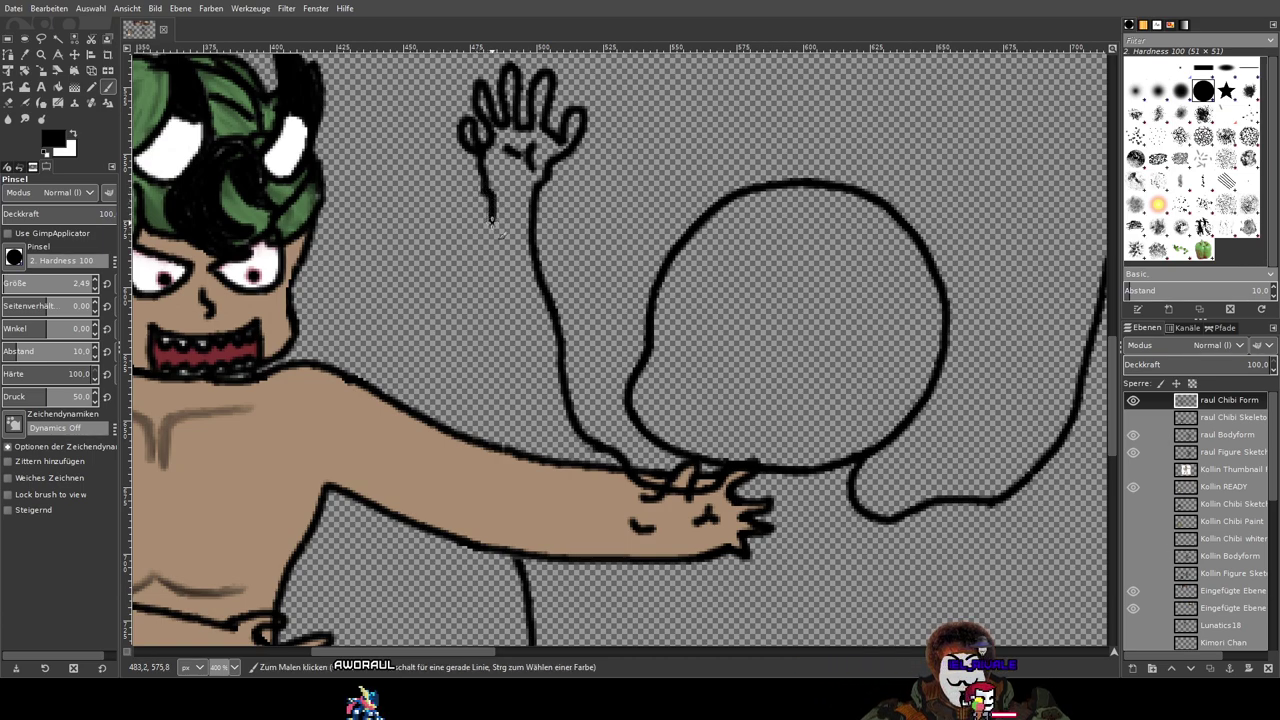
scroll(493, 218, up, 3)
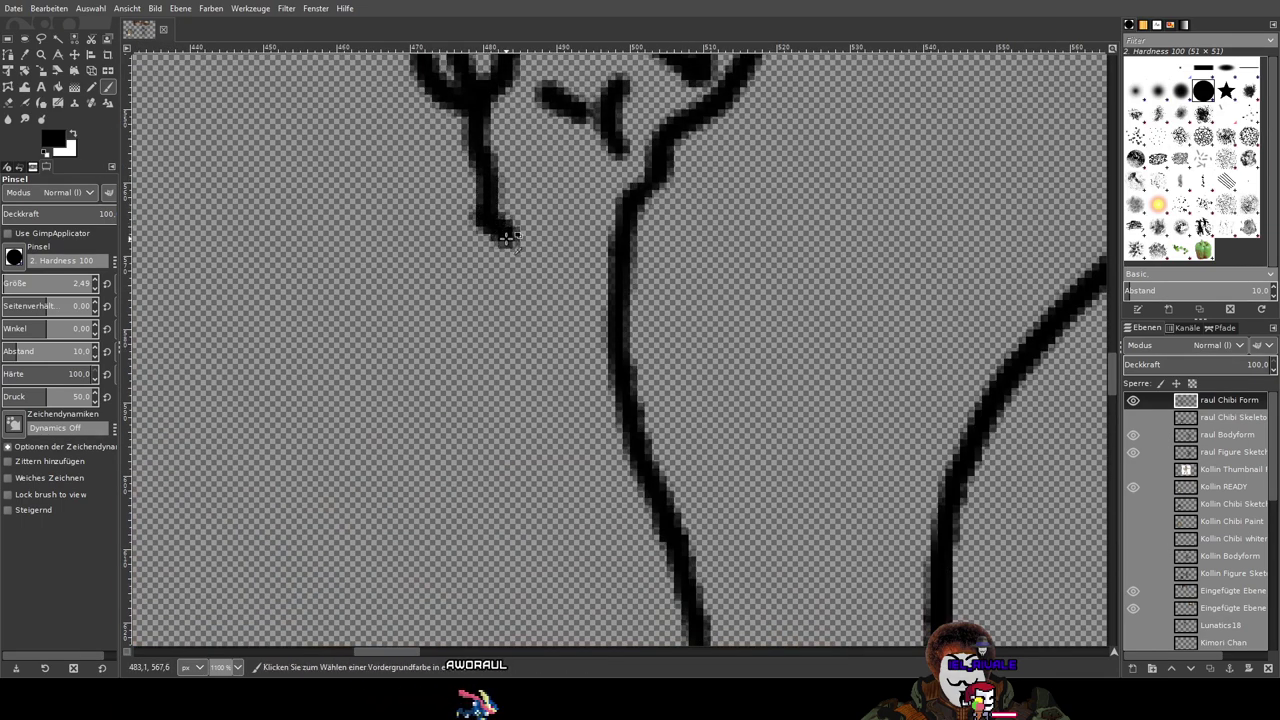
drag(486, 217, 509, 306)
scroll(509, 306, down, 2)
key(z)
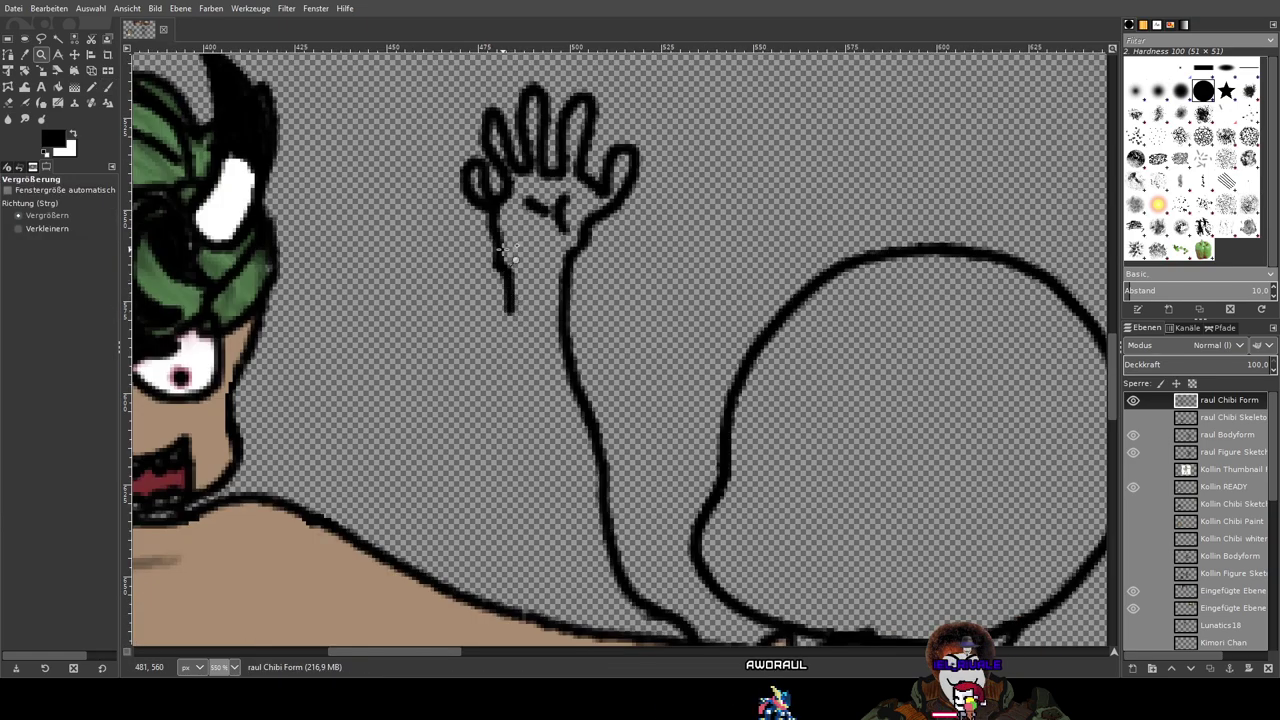
key(ctrl+z)
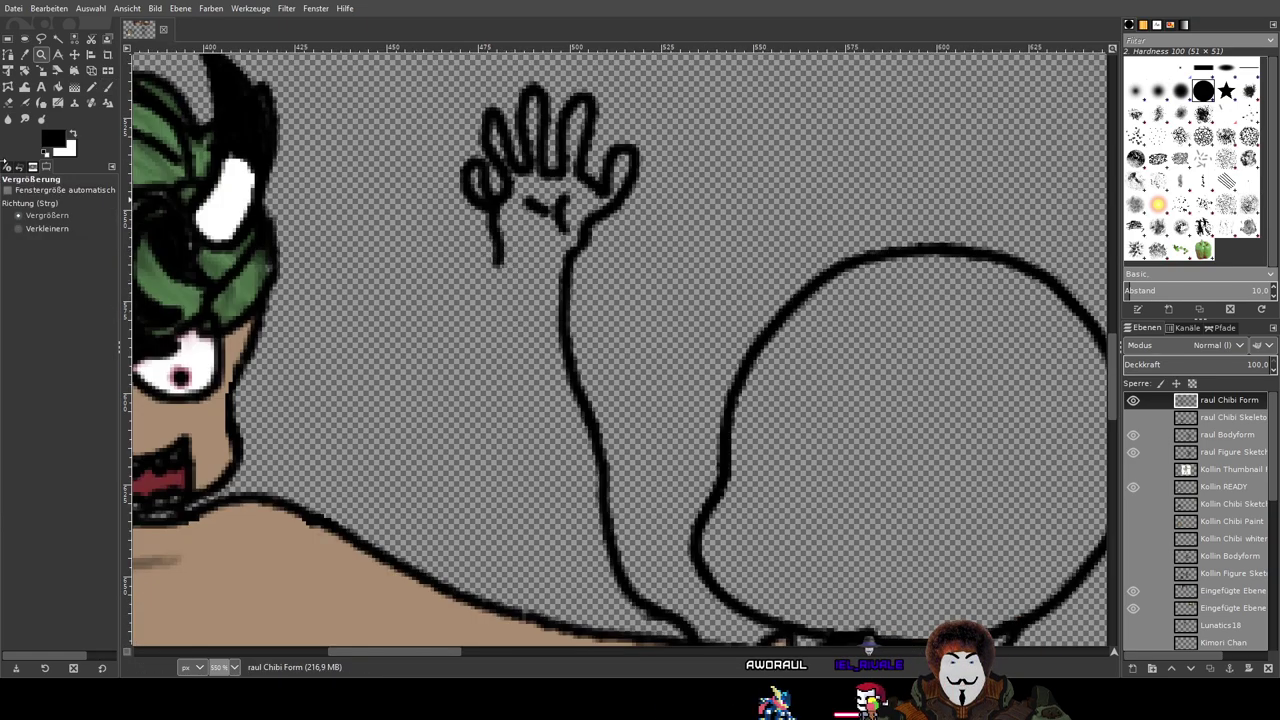
Step: Return to the Paintbrush and try a longer Kollin-side forearm line below the wrist
click(7, 168)
click(33, 168)
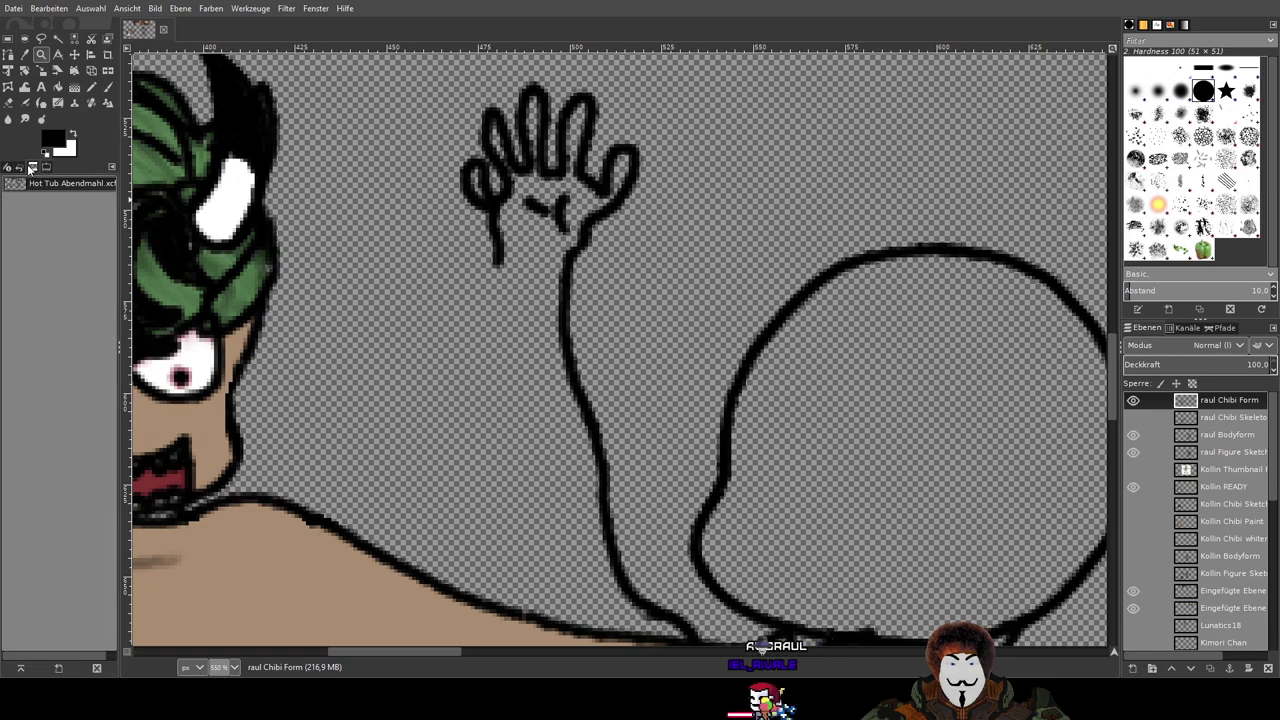
click(9, 169)
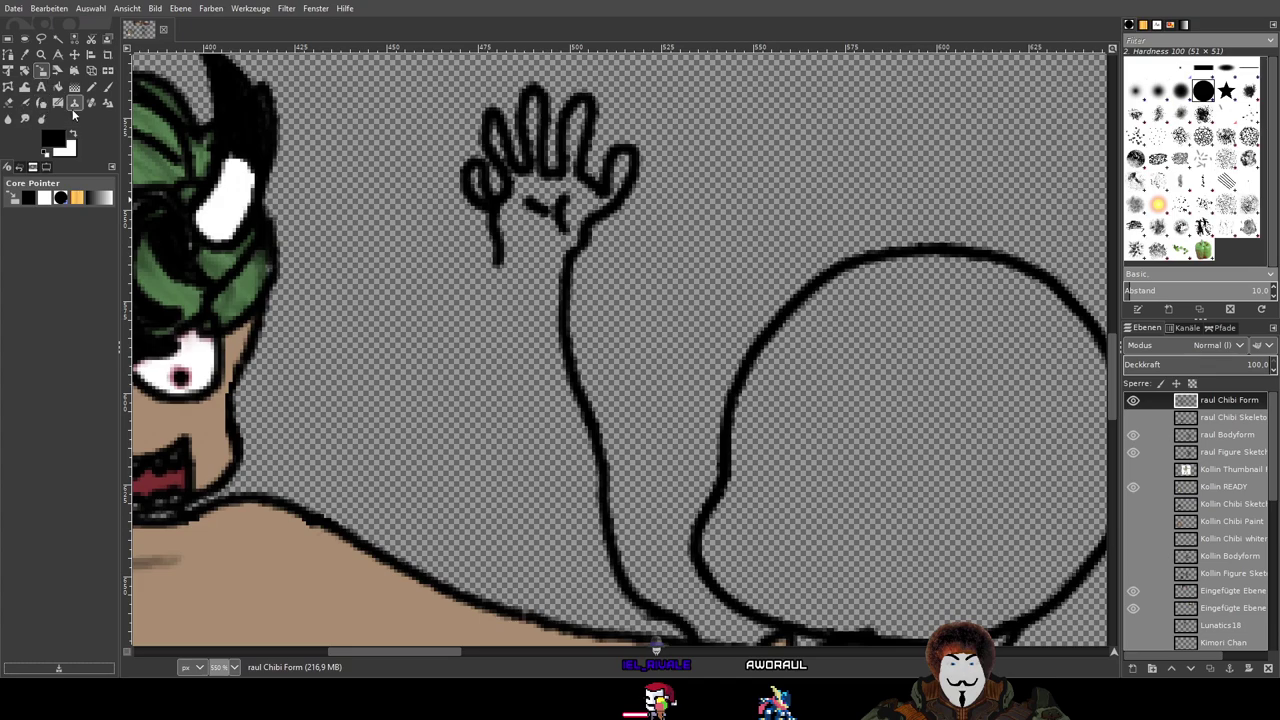
click(13, 201)
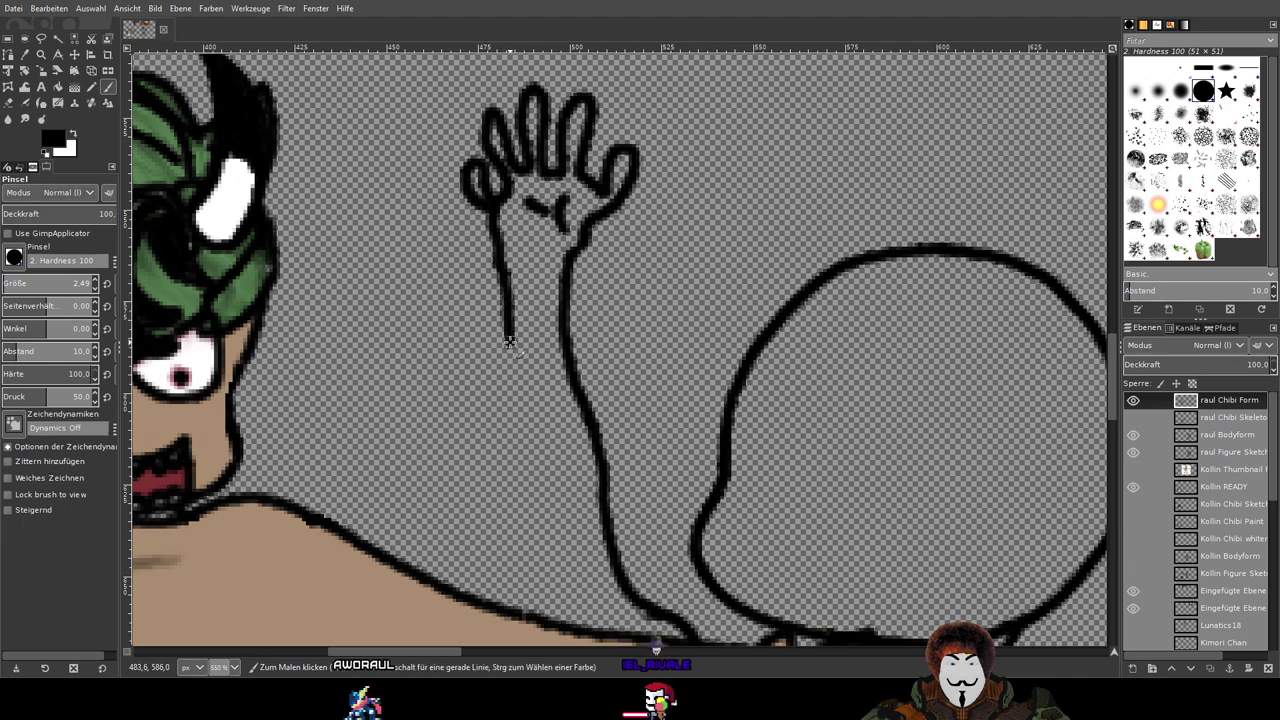
key(ctrl)
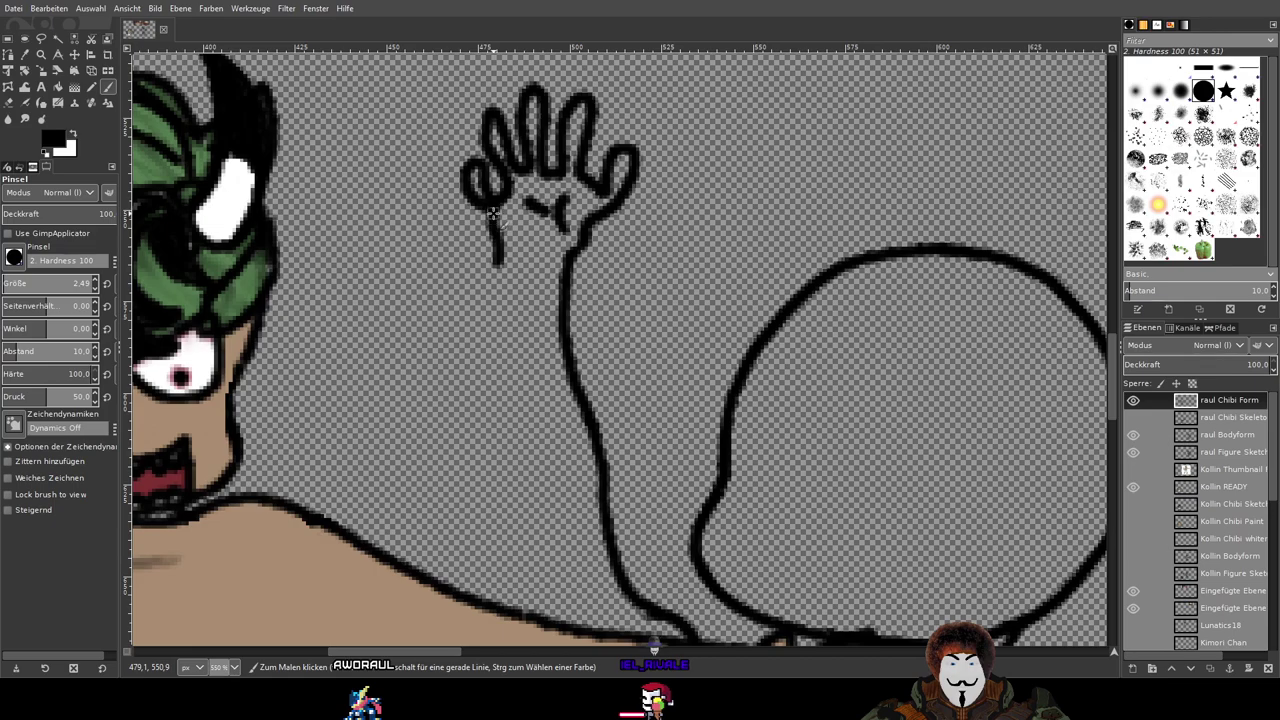
Step: Erase the Kollin-side wrist line on raul Chibi Form back to a short stub below the outermost finger
drag(492, 232, 506, 283)
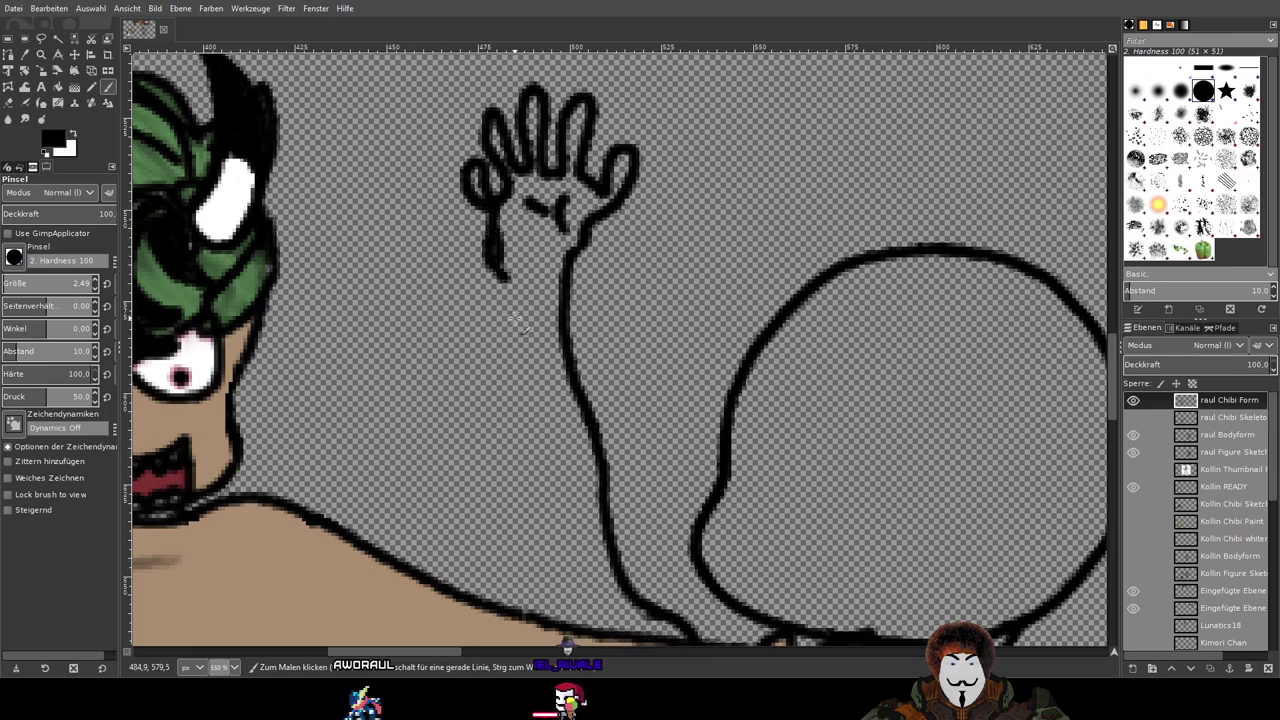
key(shift+e)
scroll(506, 304, up, 2)
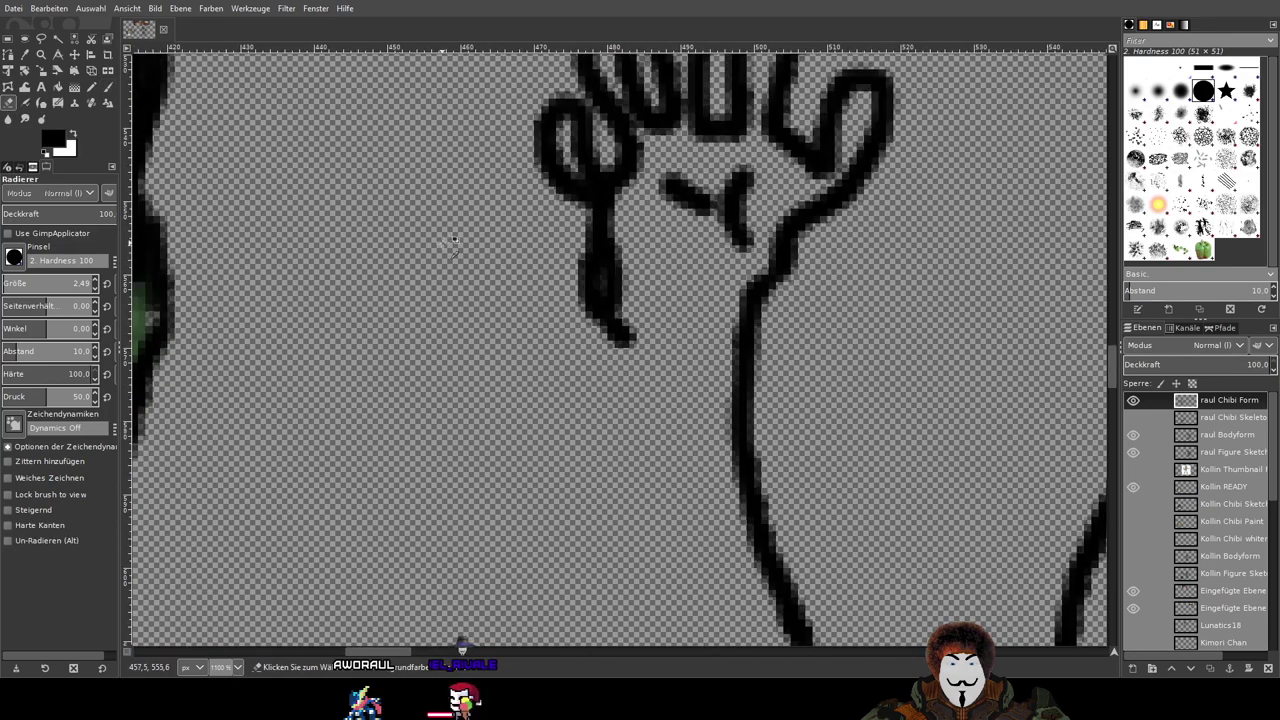
mouse_move(622, 340)
mouse_down()
mouse_move(602, 250)
mouse_move(614, 314)
mouse_up()
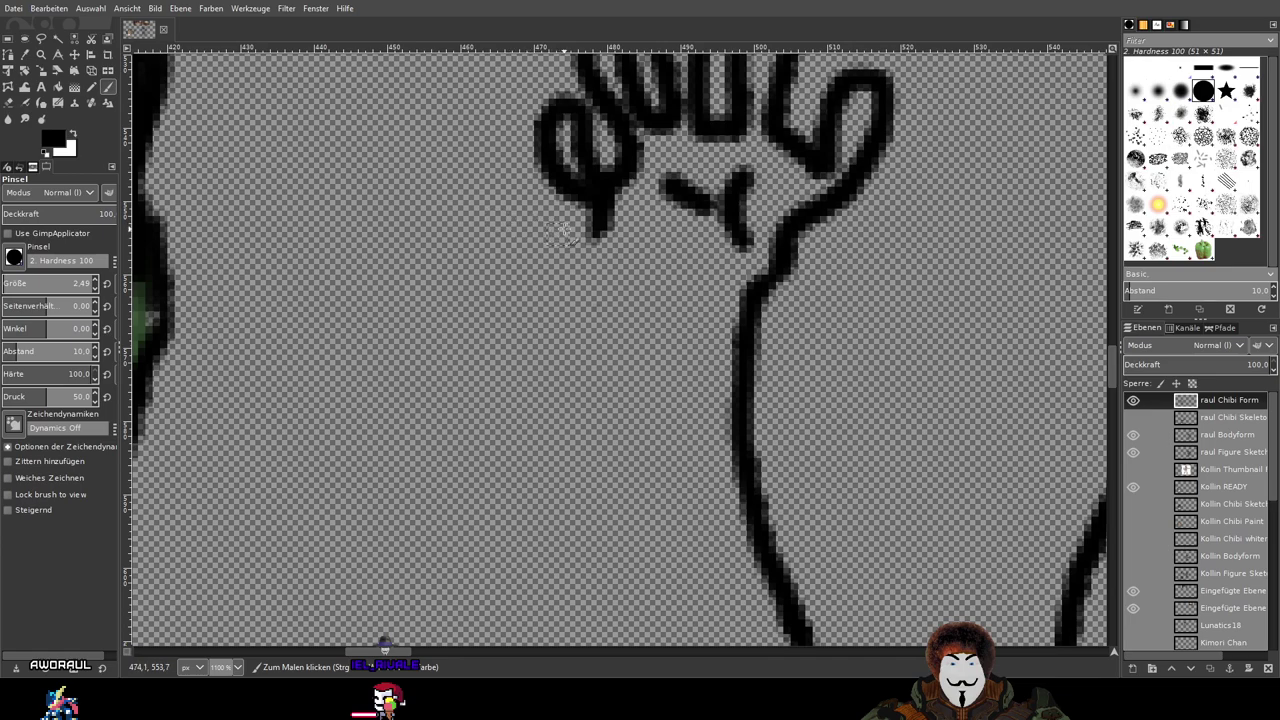
Step: Try to redraw the Kollin-side wrist line slanting down from the remaining stub
mouse_move(596, 228)
mouse_down()
mouse_move(600, 286)
mouse_move(632, 364)
mouse_up()
key(ctrl+z)
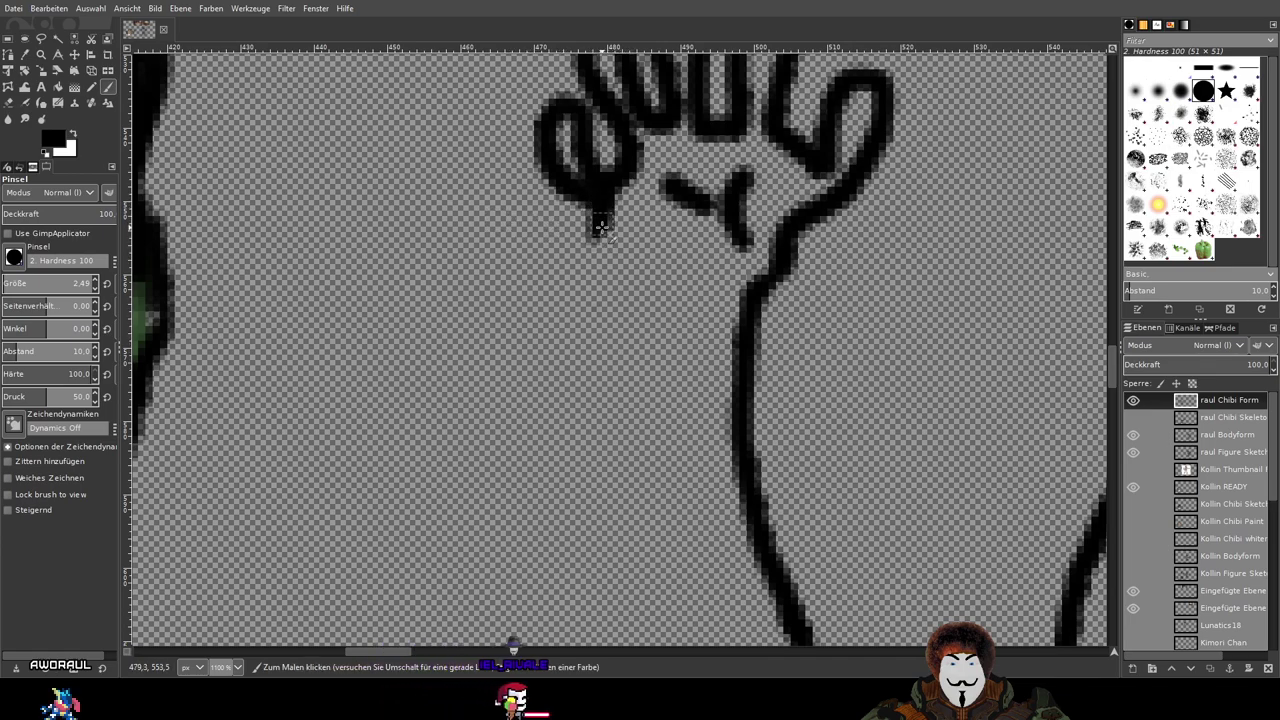
mouse_move(598, 216)
mouse_down()
mouse_move(595, 267)
mouse_move(626, 316)
mouse_up()
key(ctrl+z)
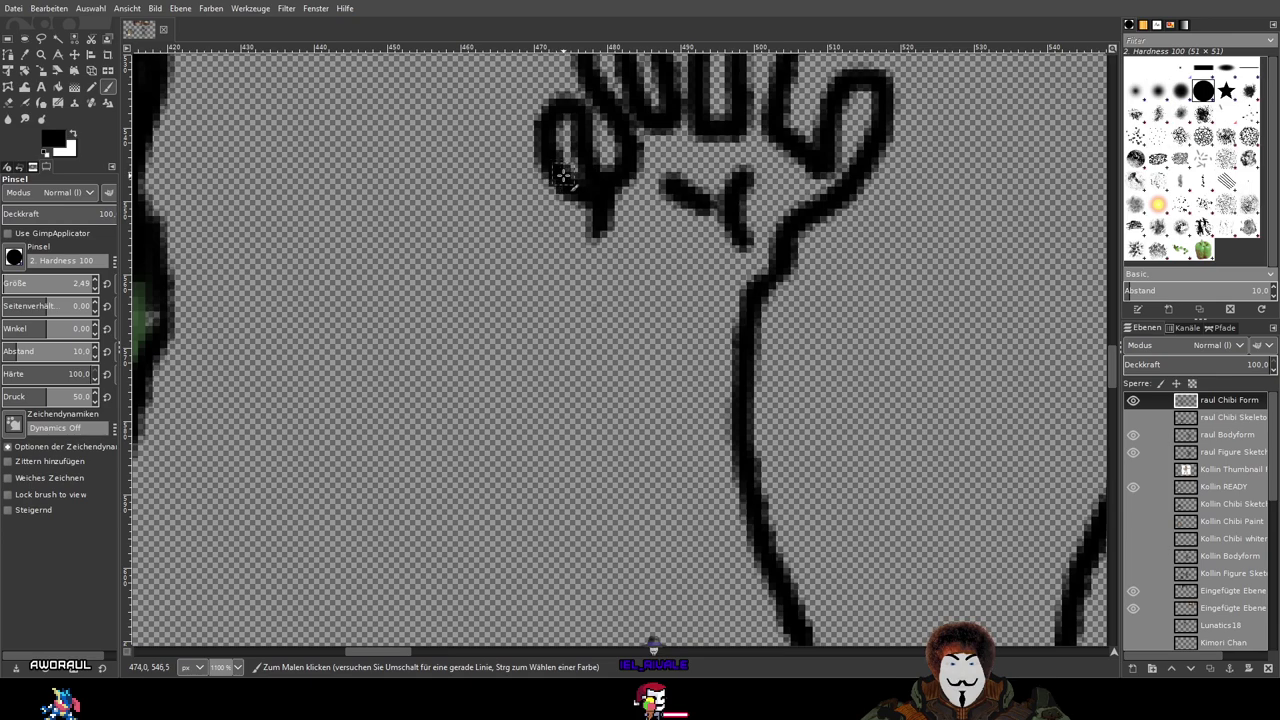
Step: Redraw the wrist edge from the outermost finger on the Kollin side, erase the old stub and close the neighbouring finger's base
drag(571, 187, 624, 327)
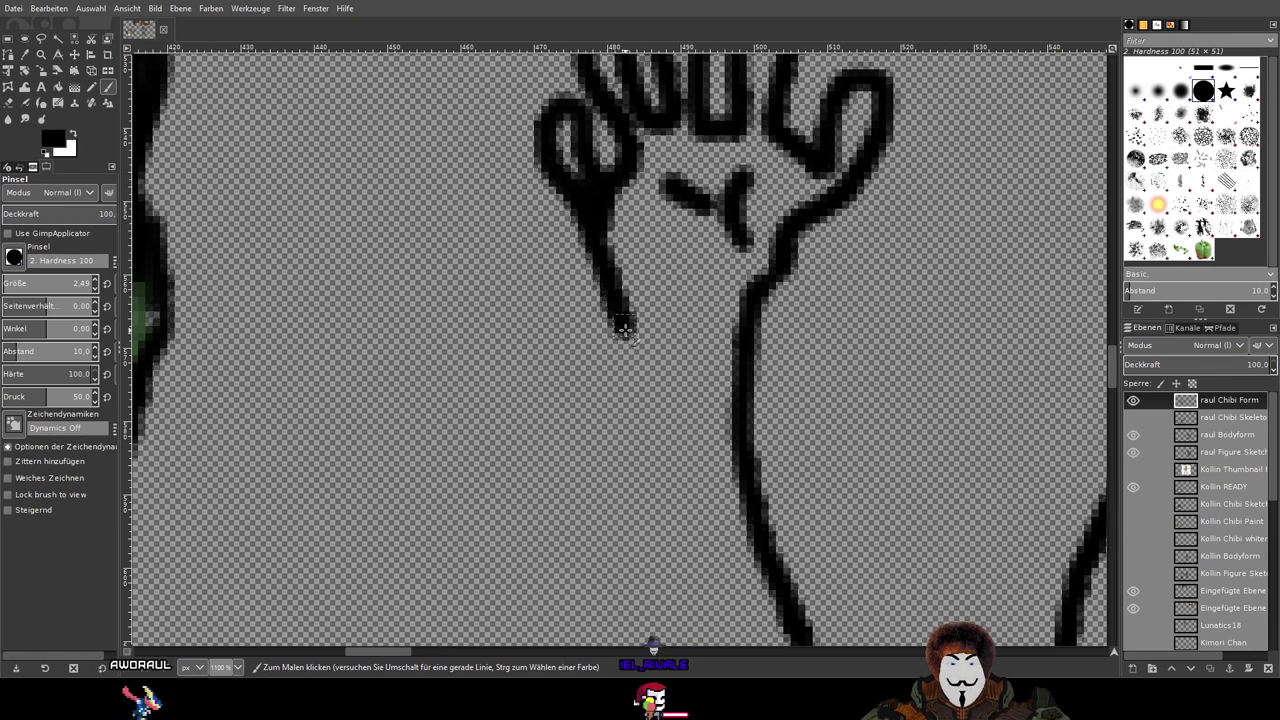
key(shift+e)
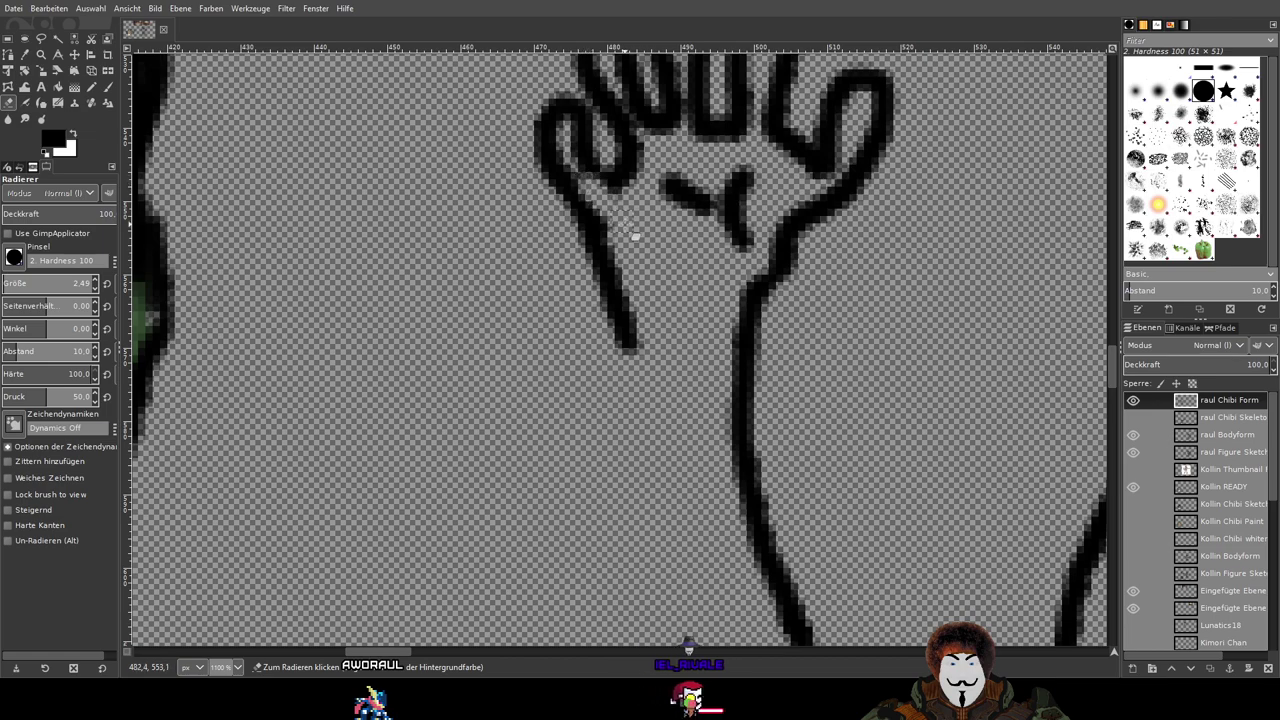
scroll(573, 153, up, 1)
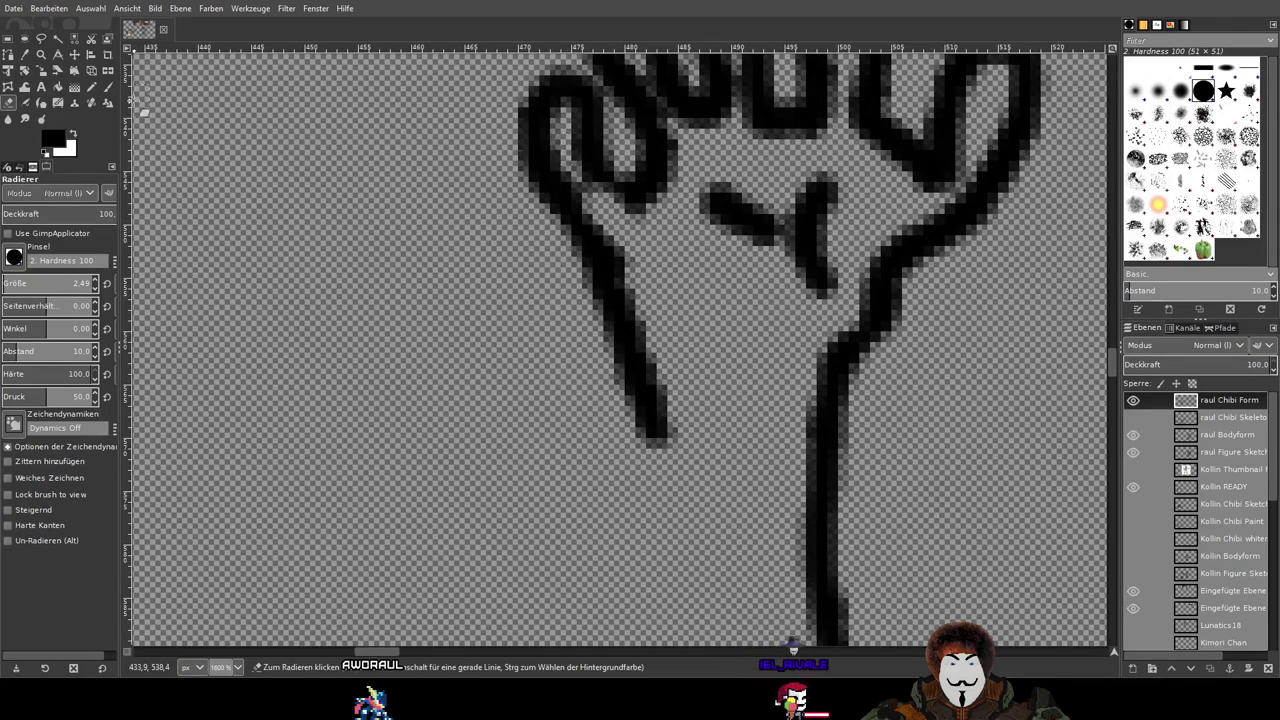
click(108, 88)
scroll(608, 195, up, 2)
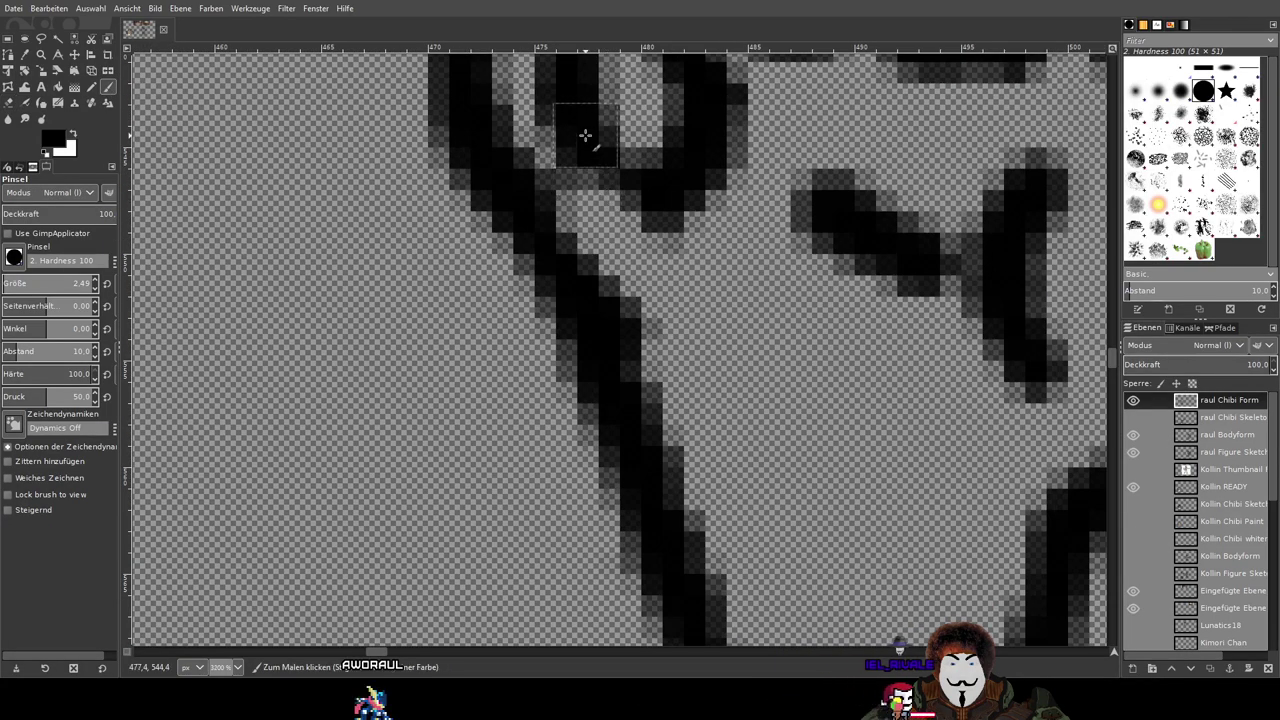
mouse_move(586, 134)
mouse_down()
mouse_move(632, 197)
mouse_move(663, 203)
mouse_up()
scroll(650, 225, down, 3)
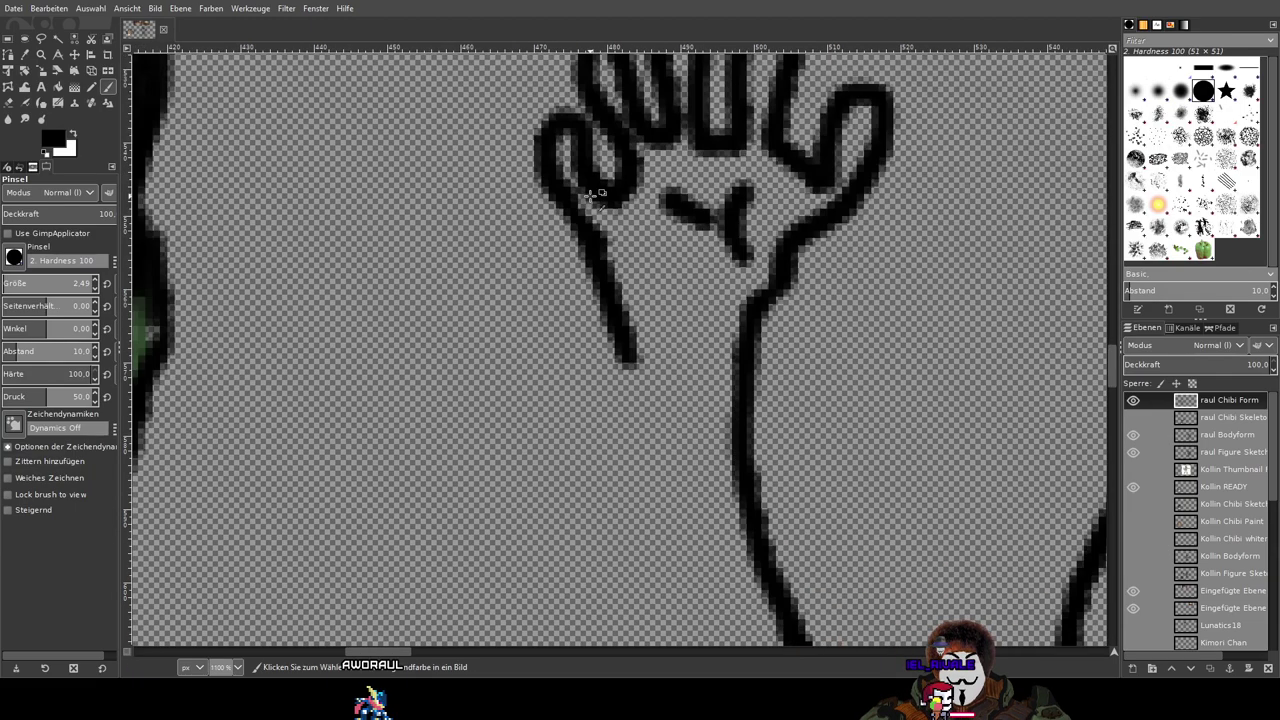
scroll(646, 267, down, 2)
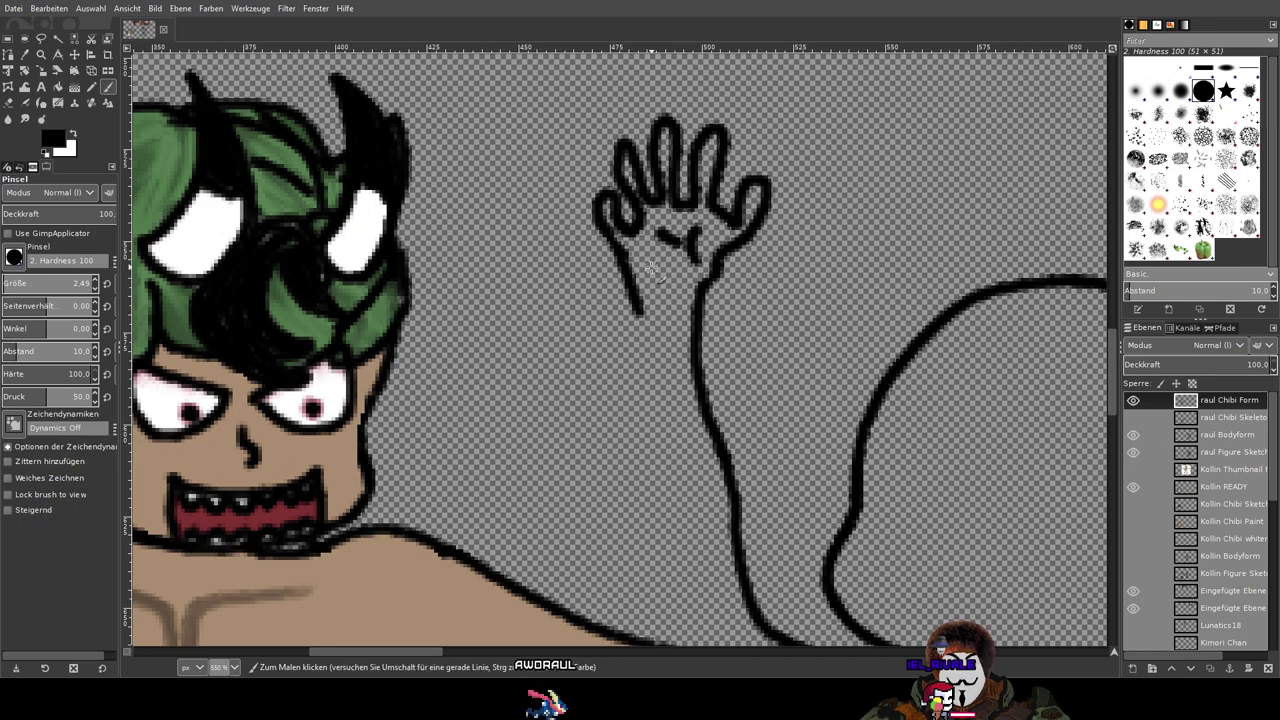
Step: Try to continue the Kollin-side arm outline from the redrawn wrist edge down toward the elbow
scroll(650, 268, down, 3)
scroll(655, 250, up, 1)
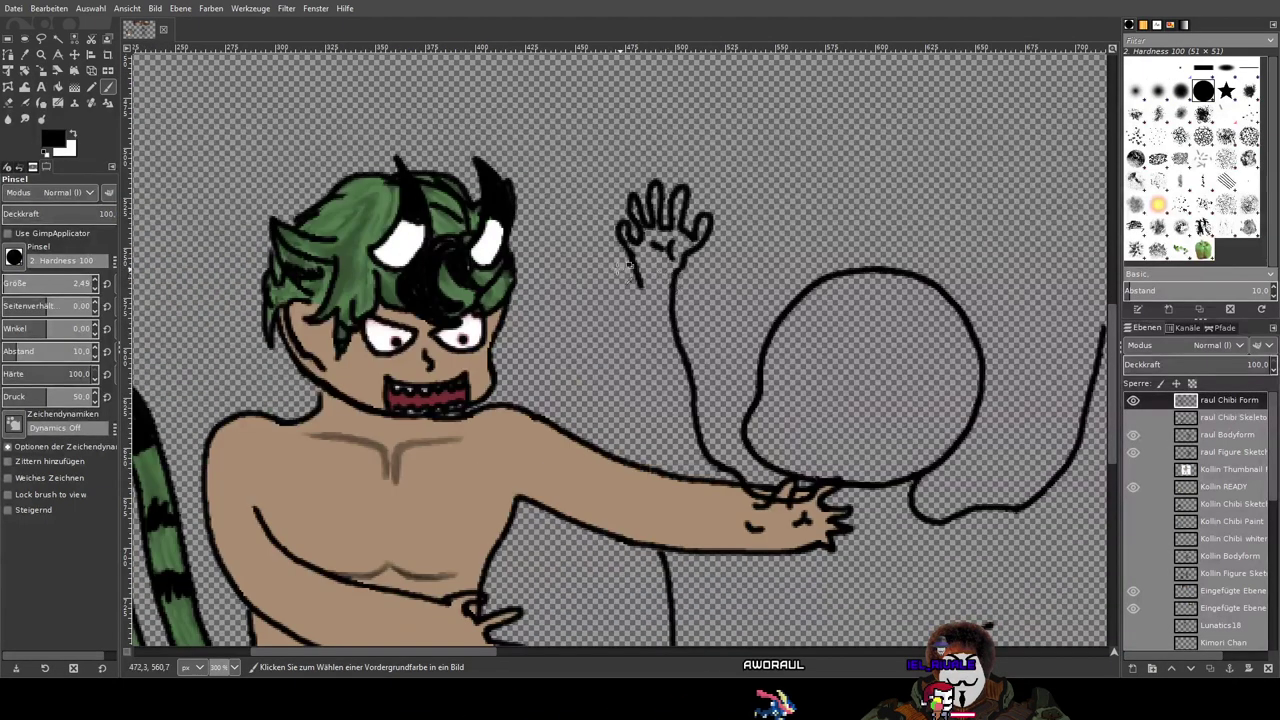
scroll(648, 368, up, 1)
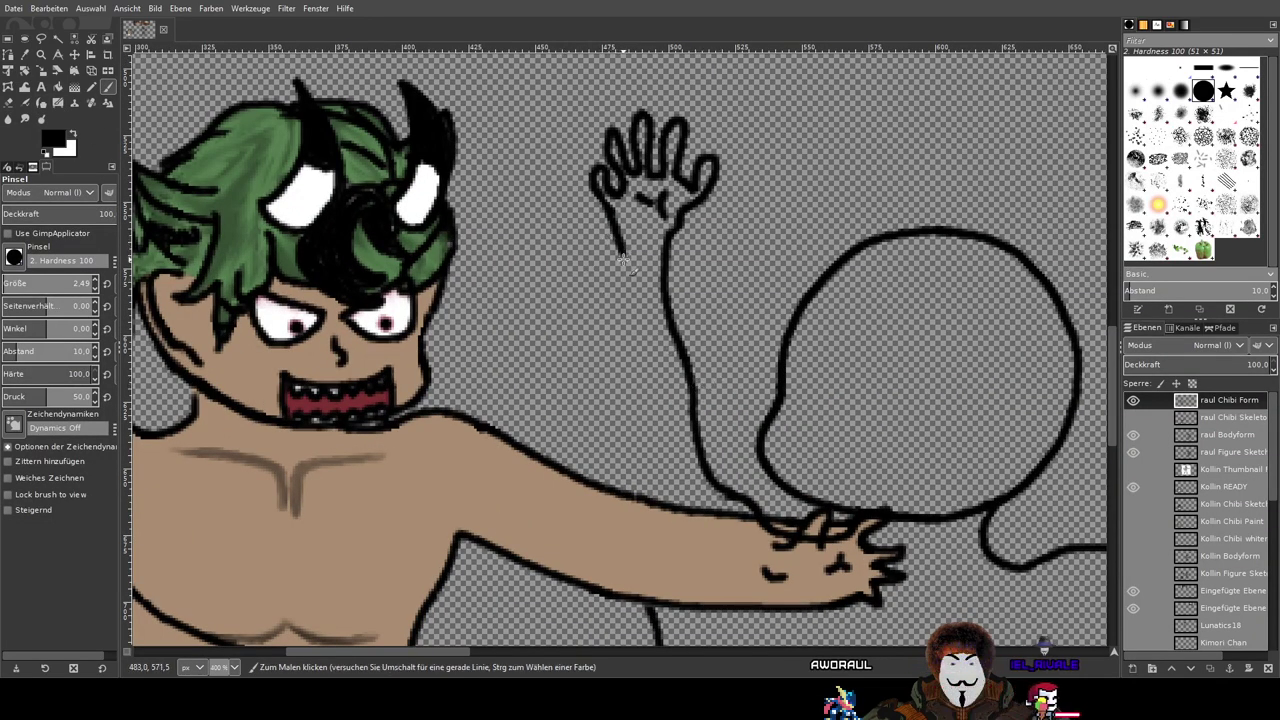
drag(620, 255, 622, 292)
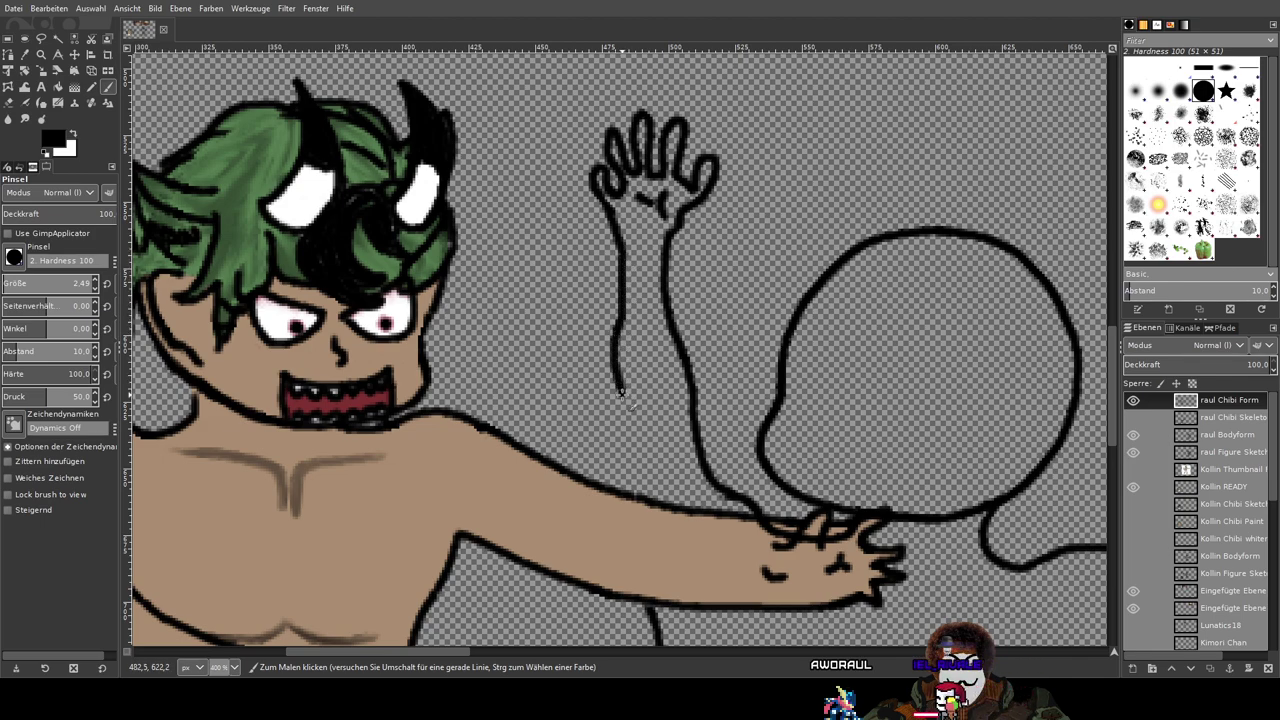
key(ctrl+z)
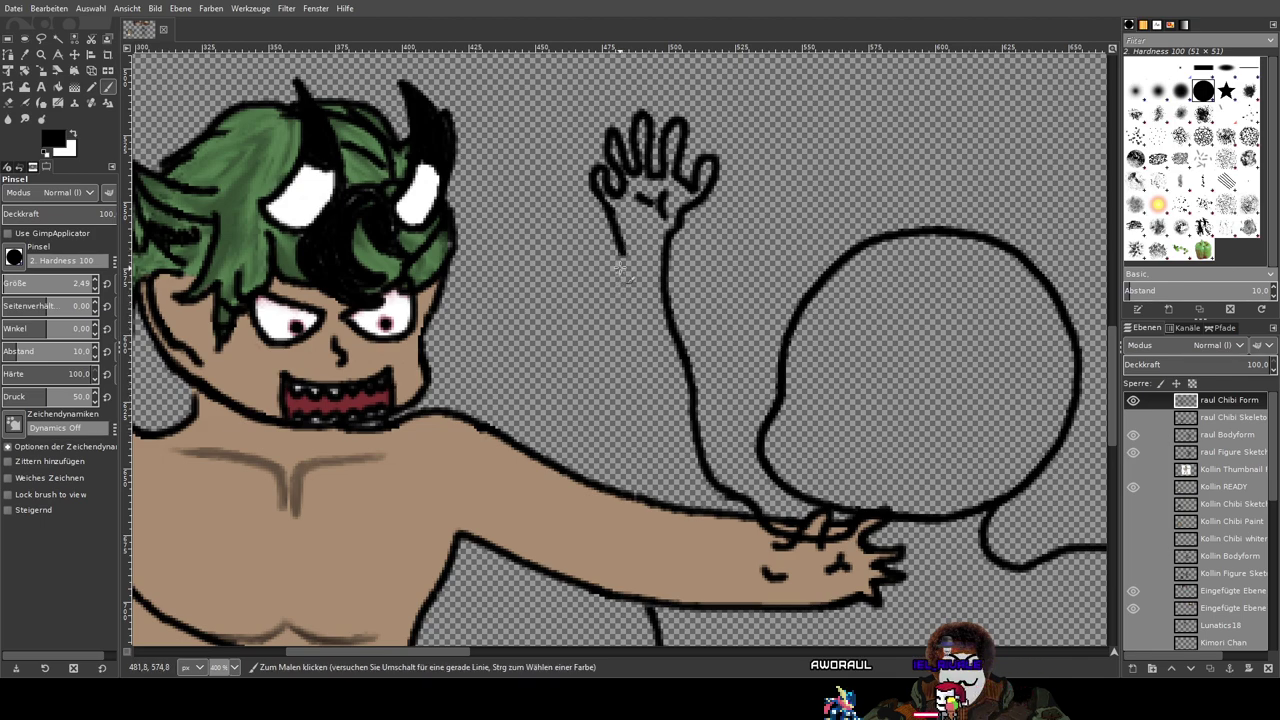
drag(621, 250, 624, 358)
key(ctrl+z)
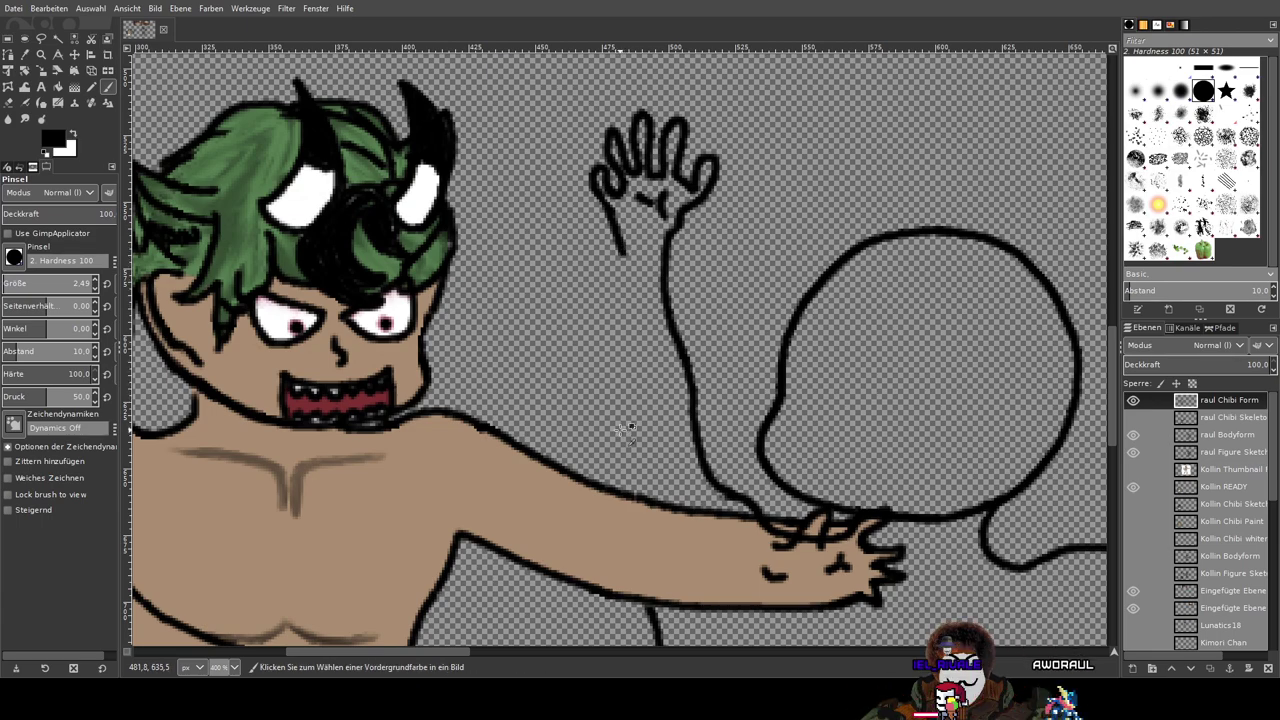
Step: Show raul Chibi Skeleton and lower its layer opacity to about 23 percent
click(1133, 417)
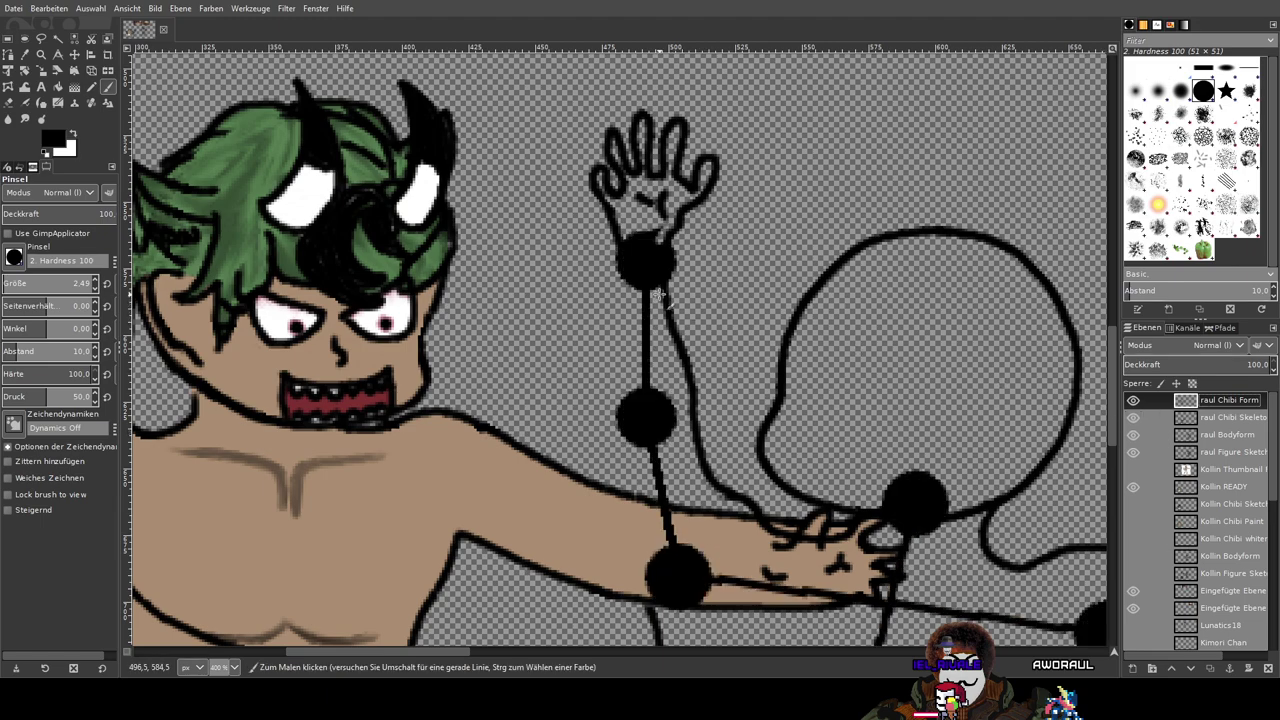
scroll(656, 294, down, 1)
scroll(637, 232, right, 1)
scroll(637, 232, up, 1)
click(1230, 417)
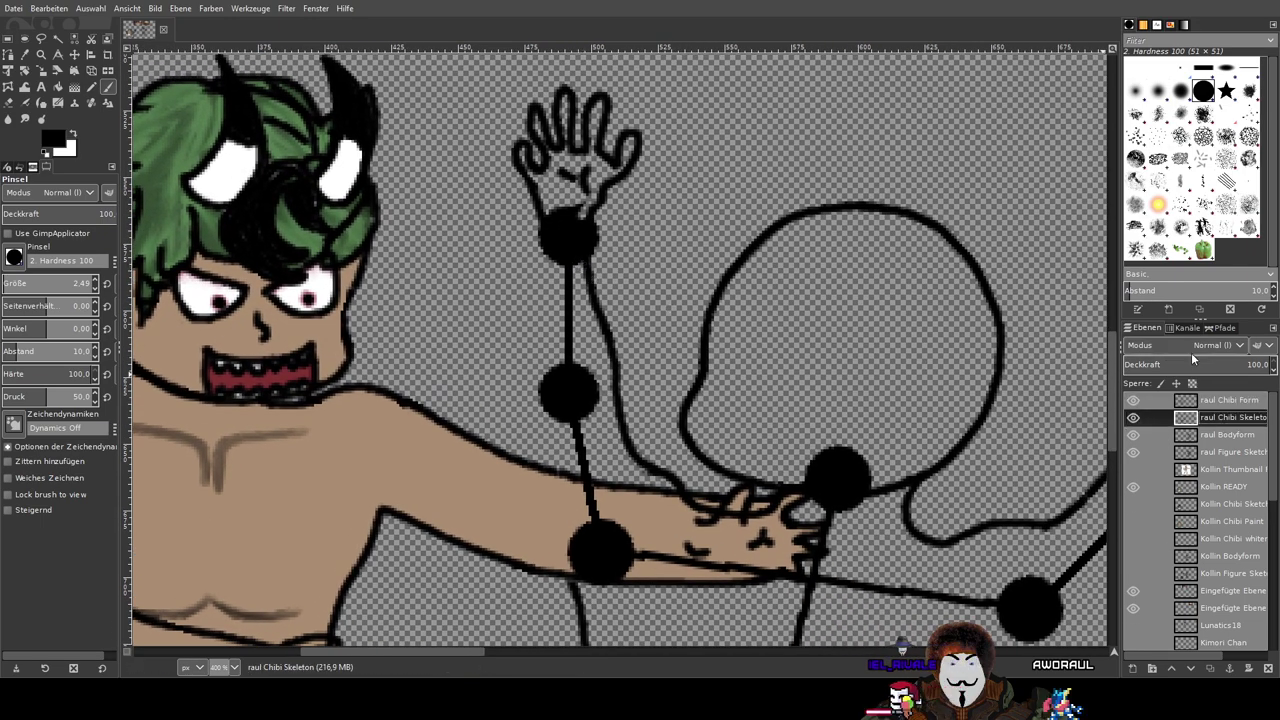
click(1141, 366)
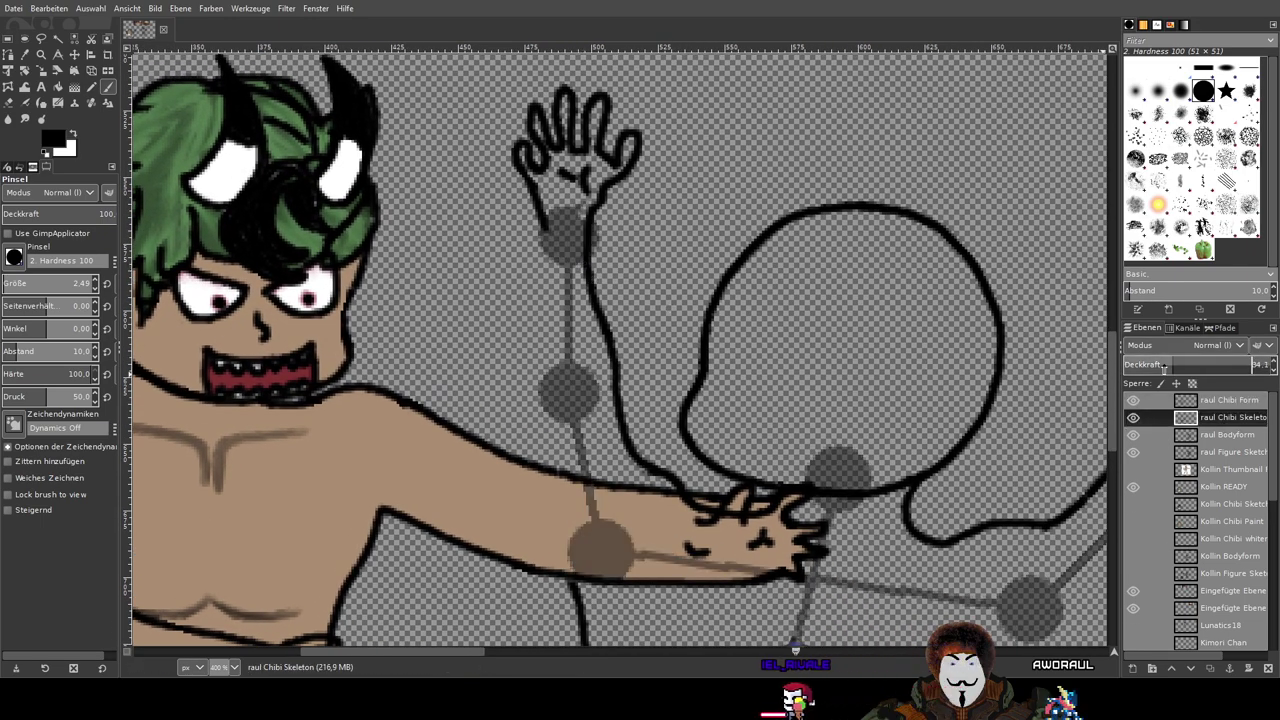
drag(1141, 366, 1157, 368)
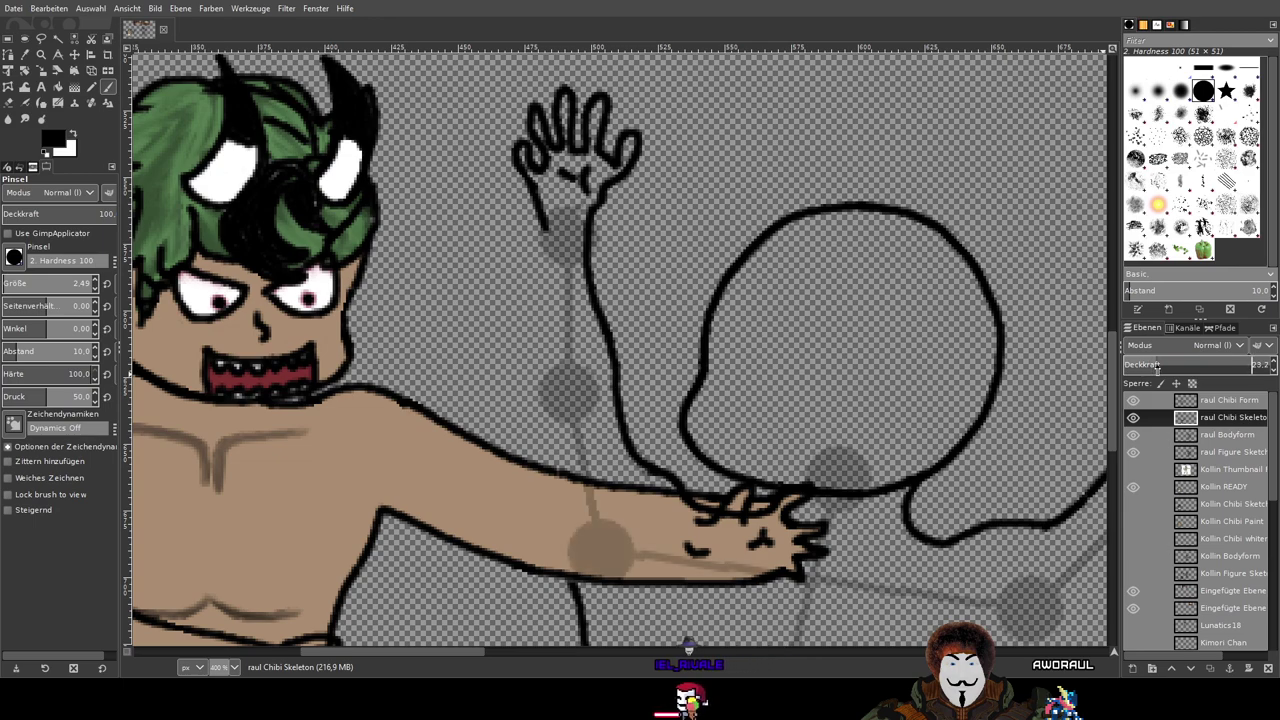
Step: On raul Chibi Form, draw the Kollin-side arm outline from the wrist edge down past the elbow to the existing body line
click(1230, 400)
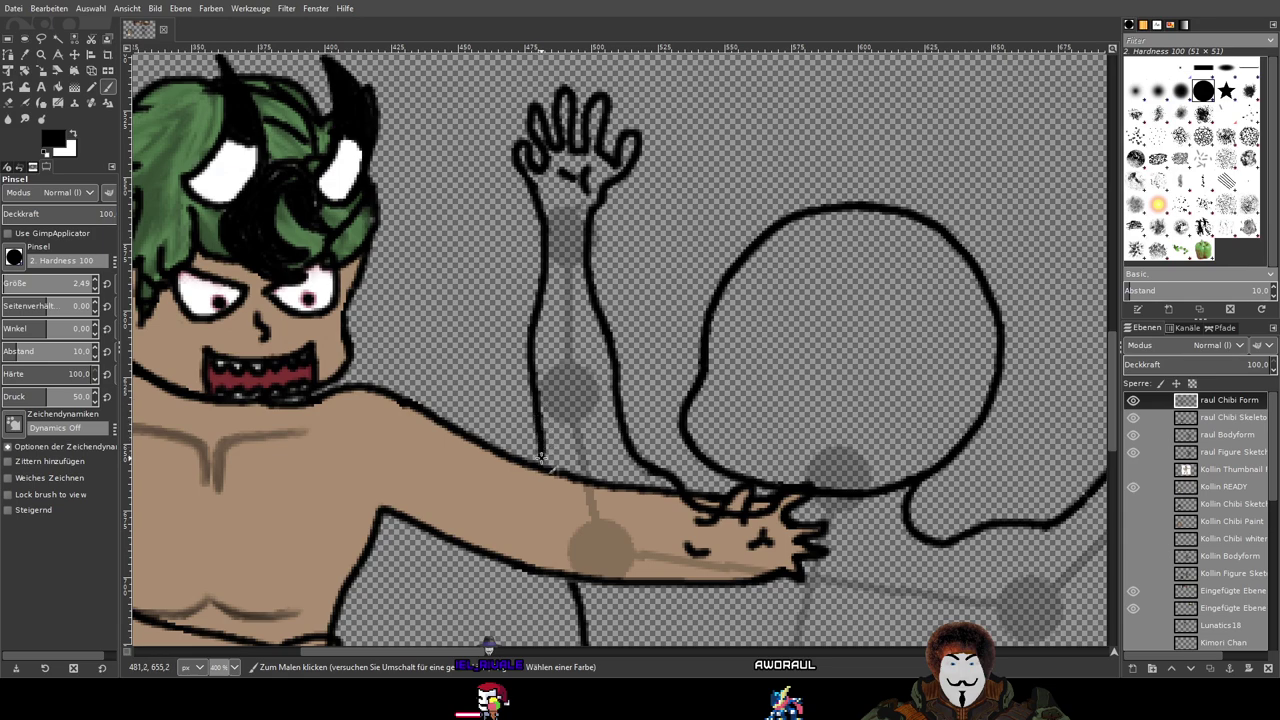
mouse_move(724, 359)
mouse_down()
mouse_move(743, 217)
mouse_move(749, 278)
mouse_up()
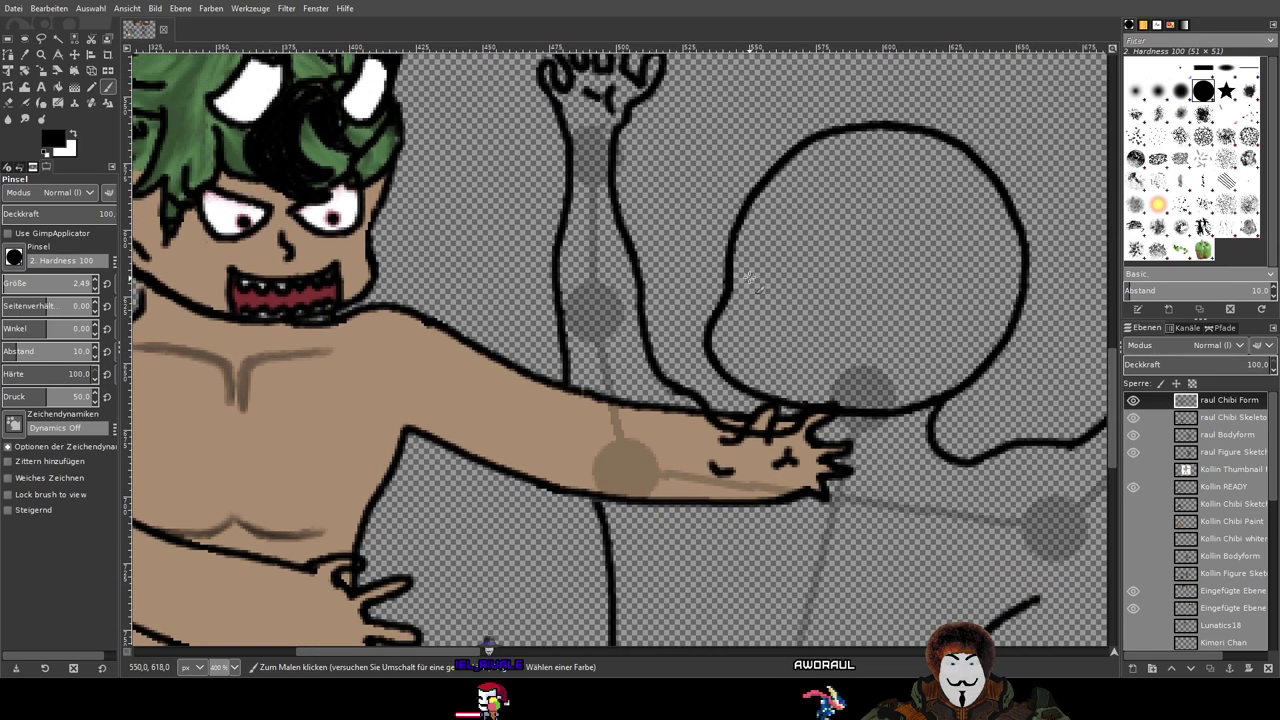
scroll(749, 278, down, 1)
scroll(749, 278, up, 1)
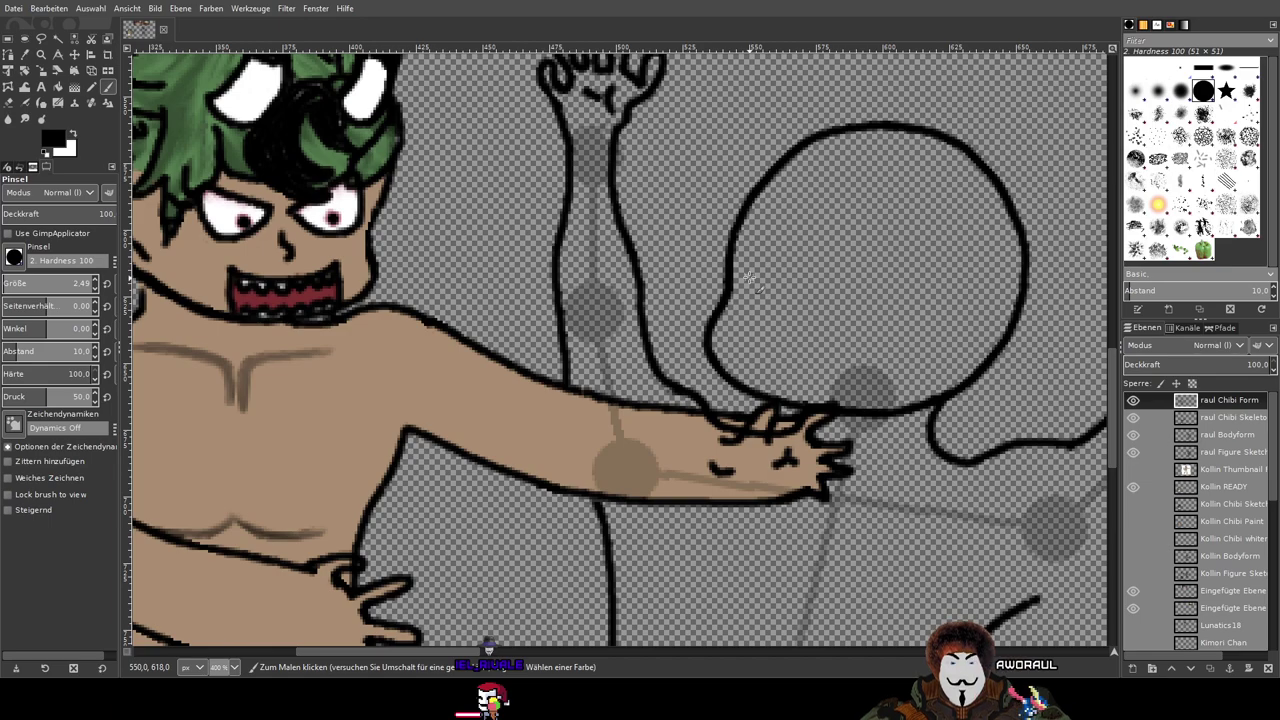
key(ctrl+z)
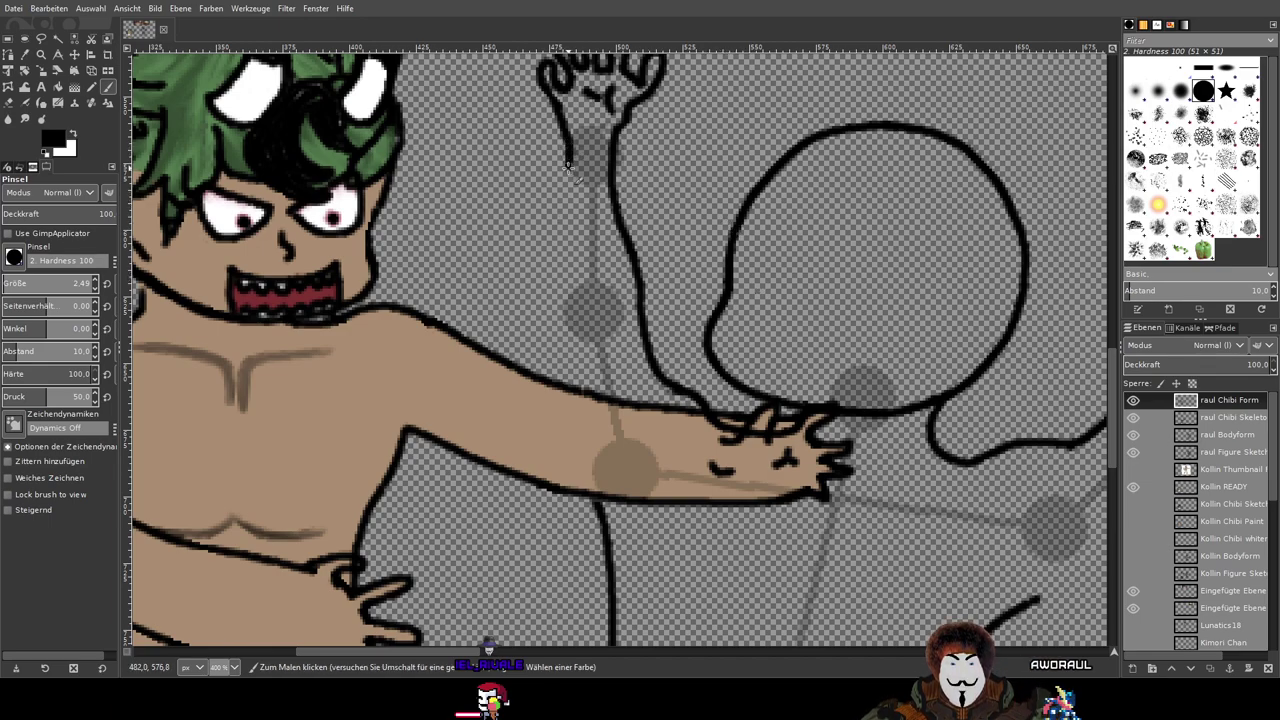
mouse_move(563, 200)
mouse_down()
mouse_move(552, 311)
mouse_move(600, 514)
mouse_up()
Step: Compare the raised arm's outline with the whole chibi figure, its skeleton and the original raul sketch
scroll(890, 430, down, 3)
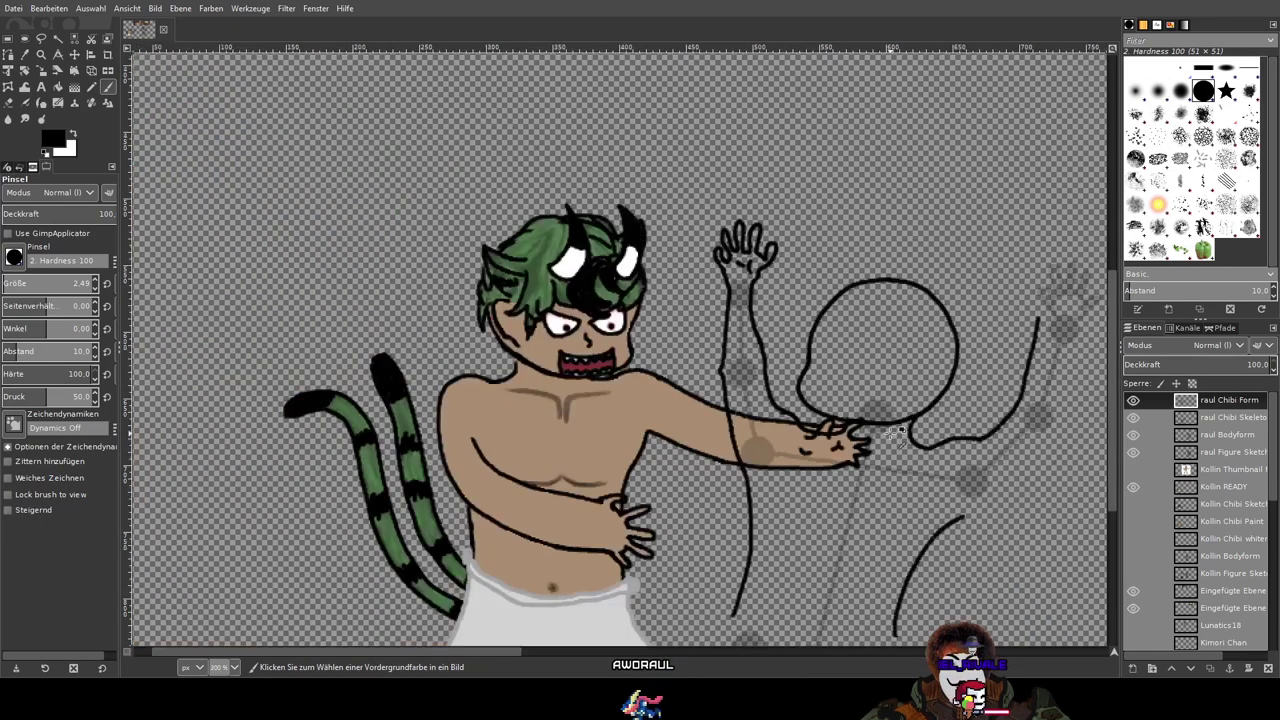
scroll(903, 427, up, 2)
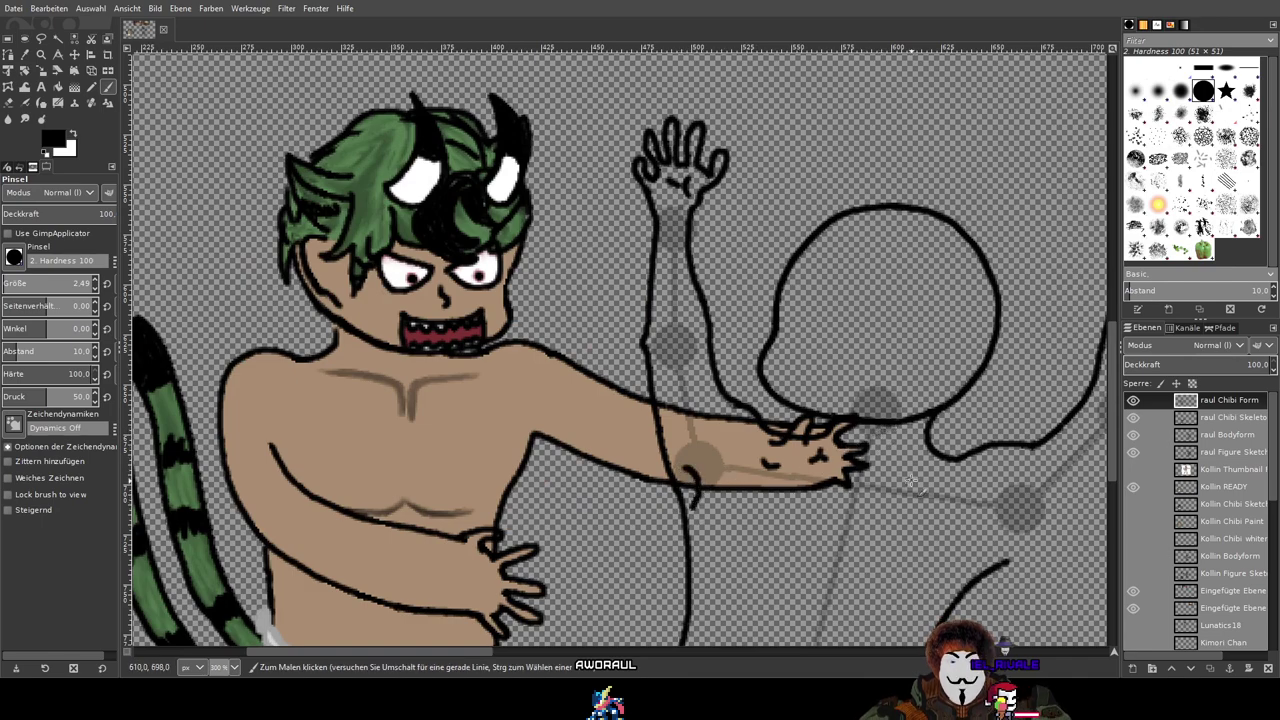
scroll(945, 358, down, 2)
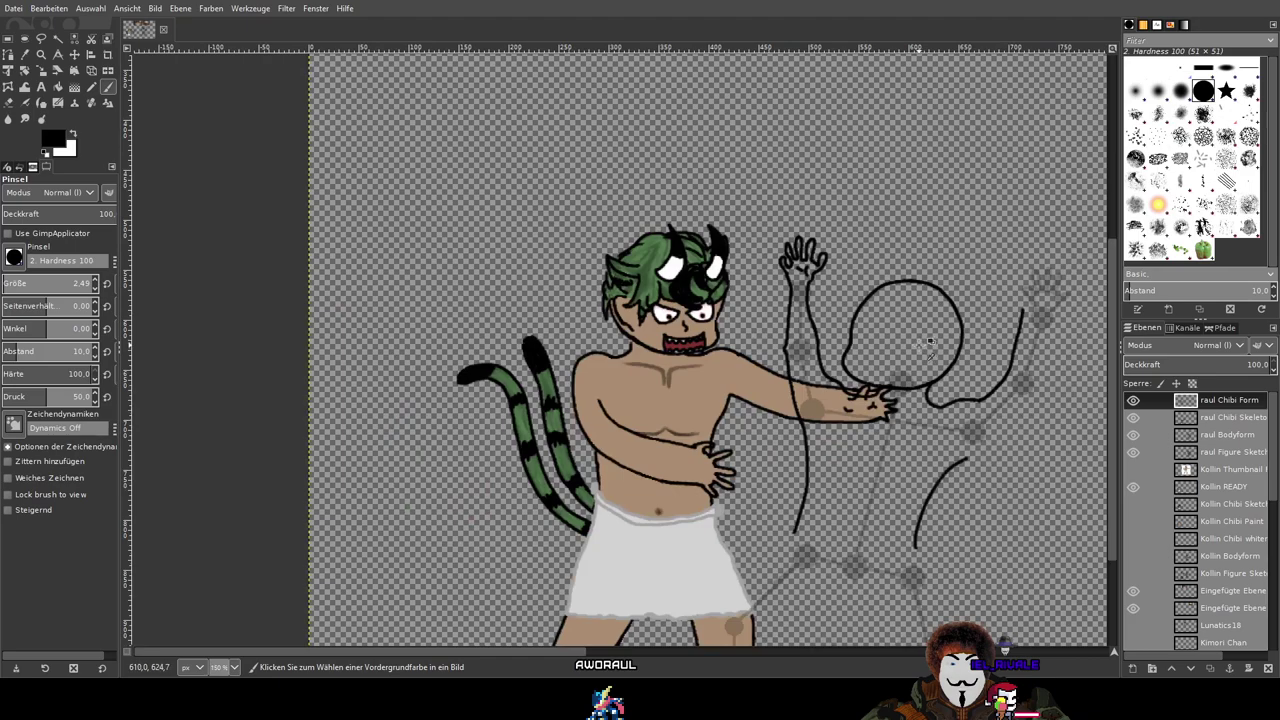
scroll(905, 344, up, 1)
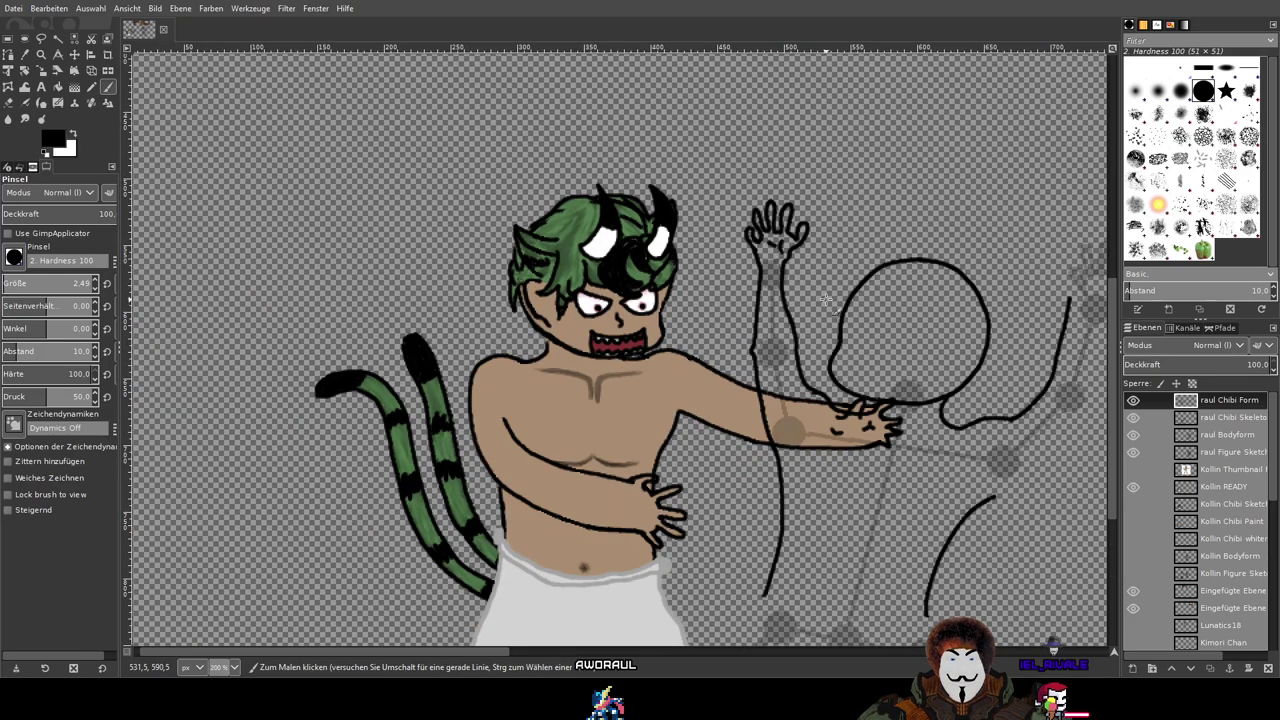
drag(851, 335, 551, 260)
scroll(551, 259, down, 2)
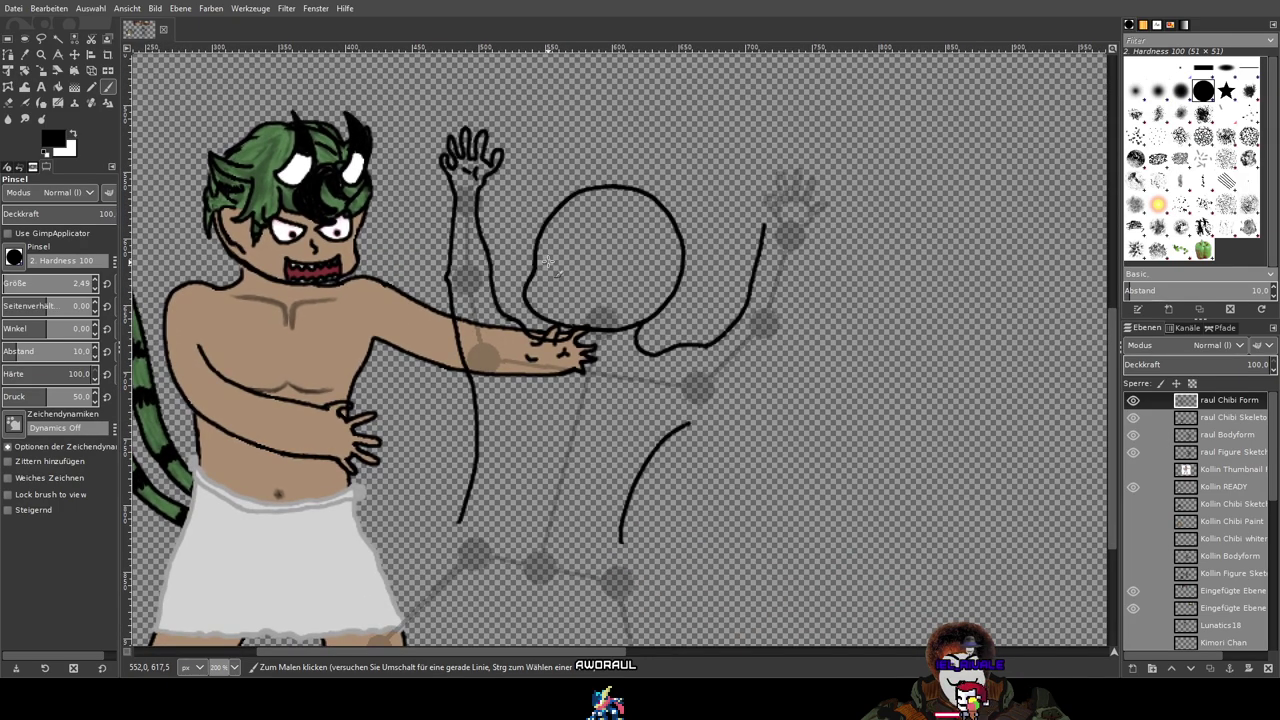
scroll(552, 260, up, 1)
scroll(552, 260, right, 8)
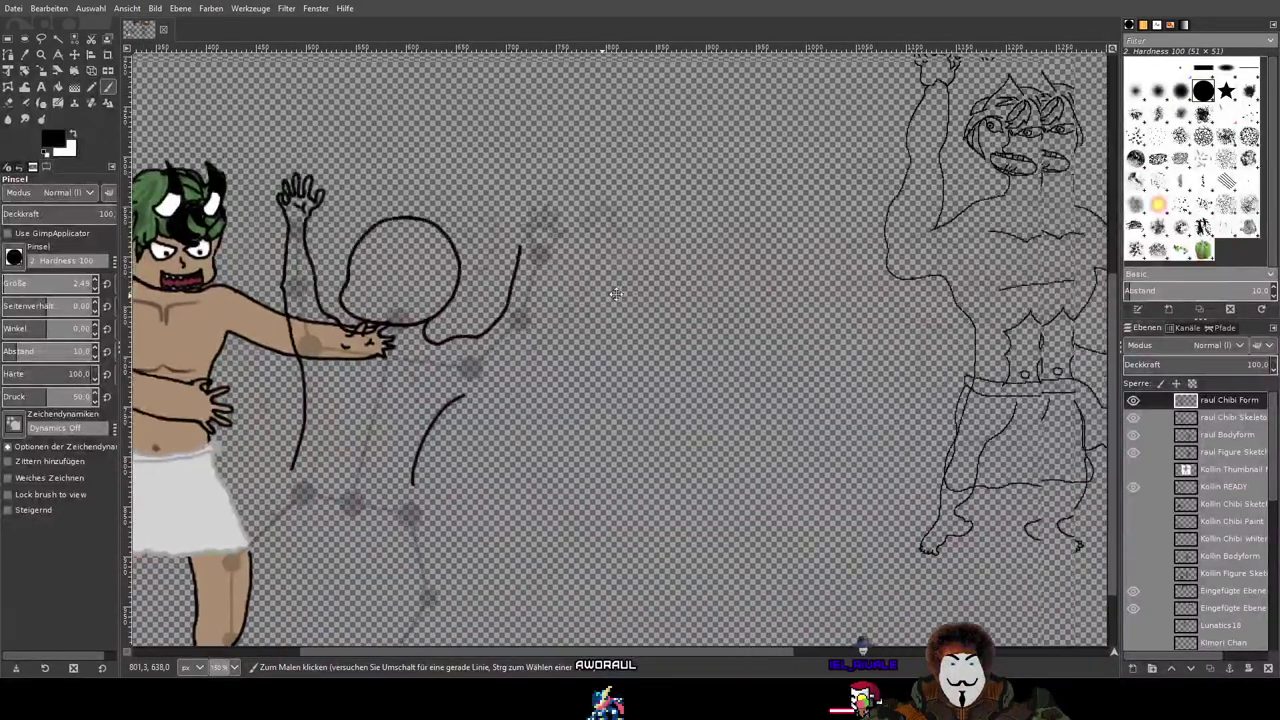
scroll(597, 370, left, 4)
scroll(597, 370, left, 2)
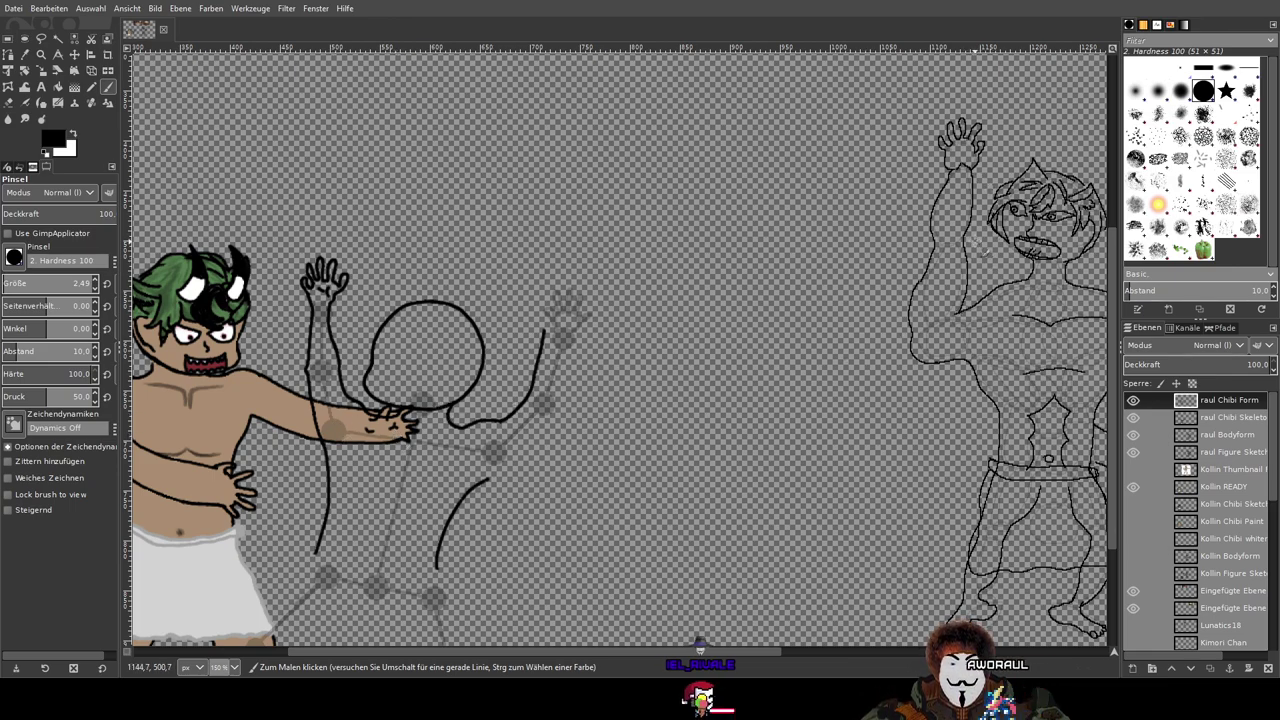
scroll(618, 374, left, 5)
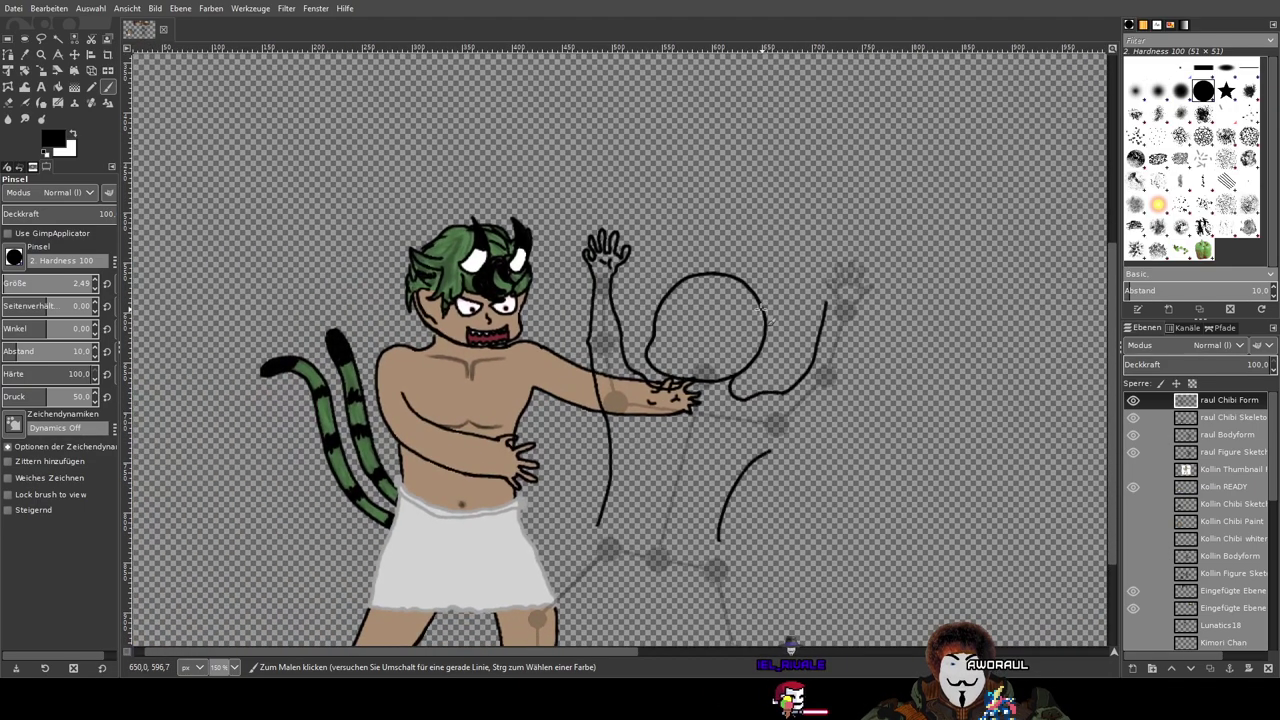
drag(619, 396, 597, 361)
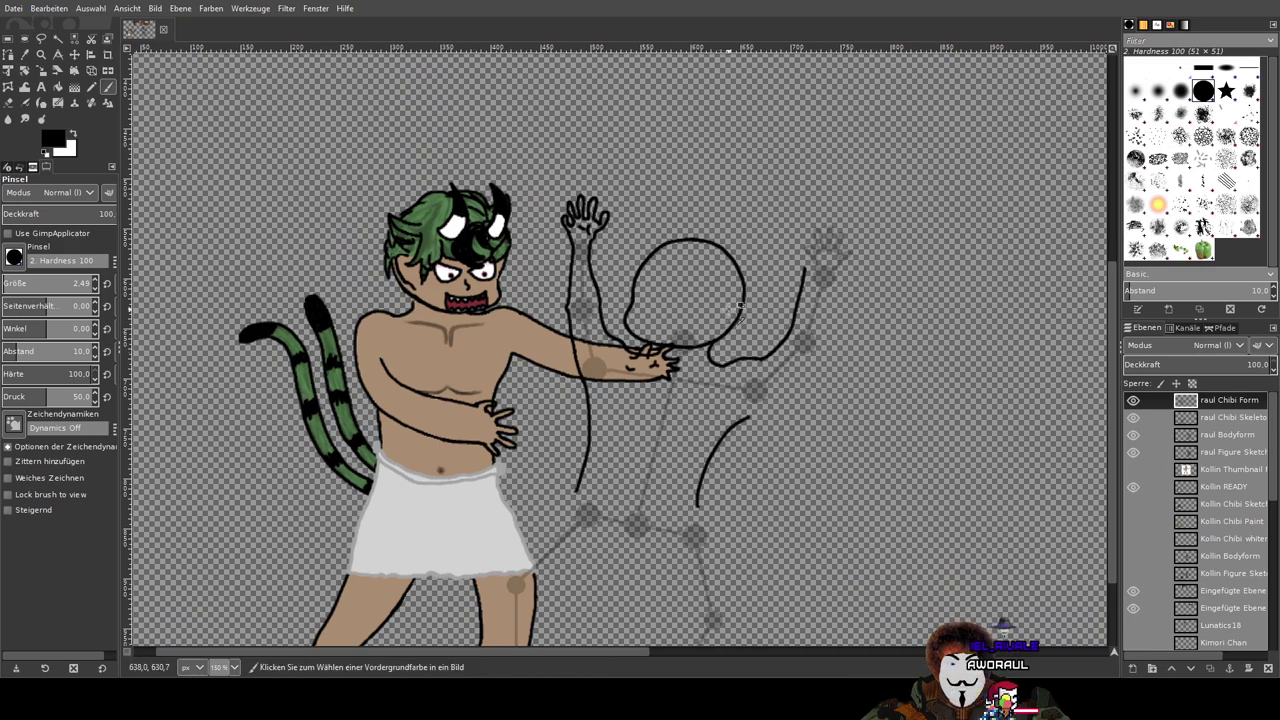
Step: Erase the surplus inner line where the raised hand's head-side edge runs from the outermost finger into the wrist
scroll(627, 250, up, 2)
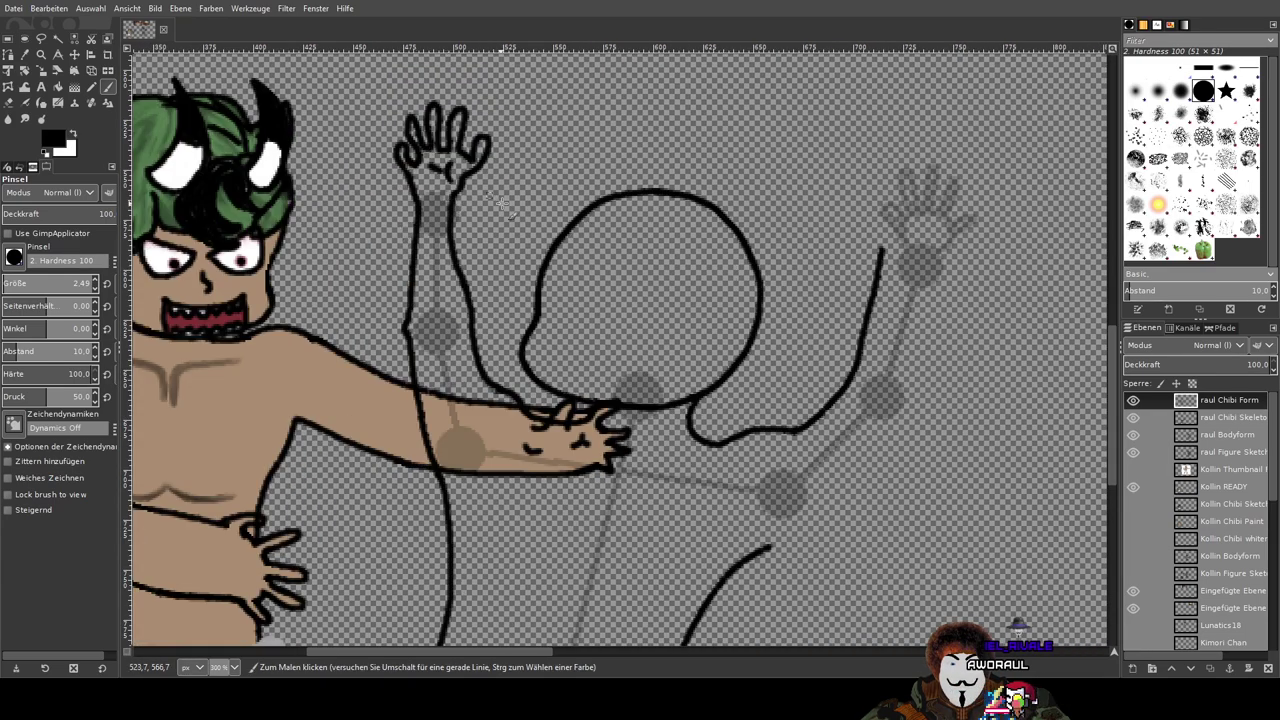
drag(503, 204, 616, 265)
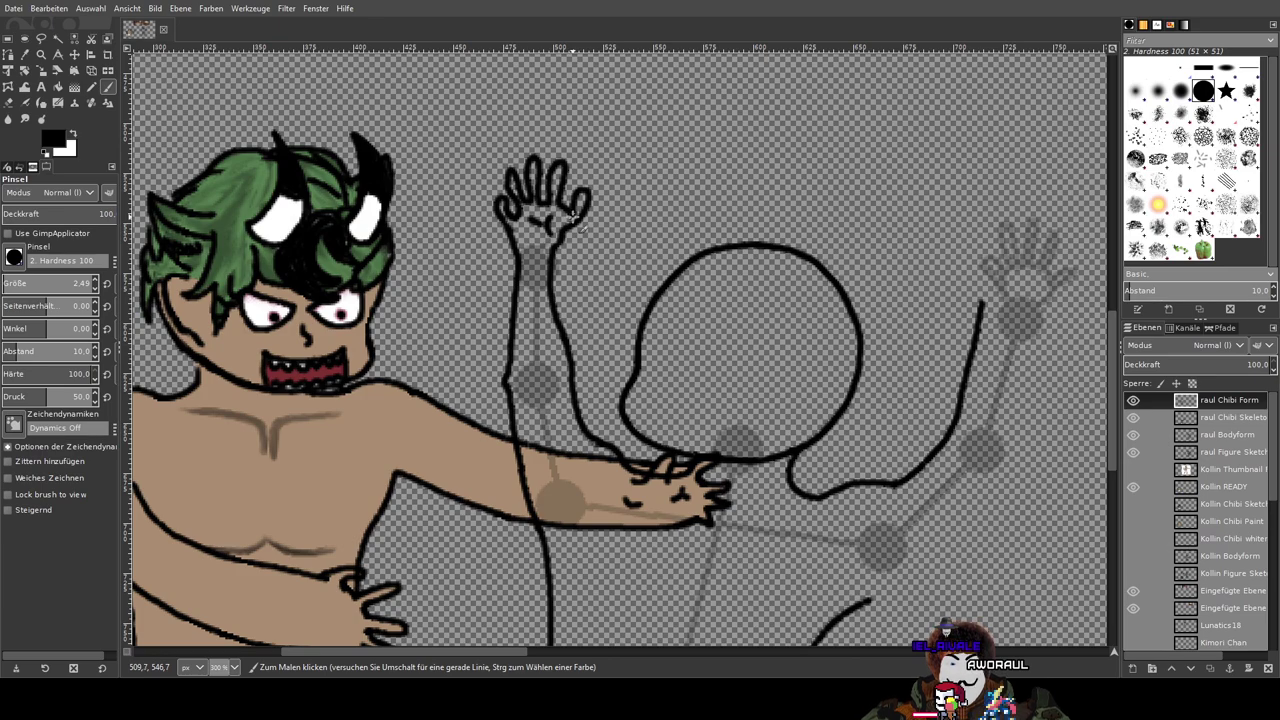
scroll(567, 215, up, 3)
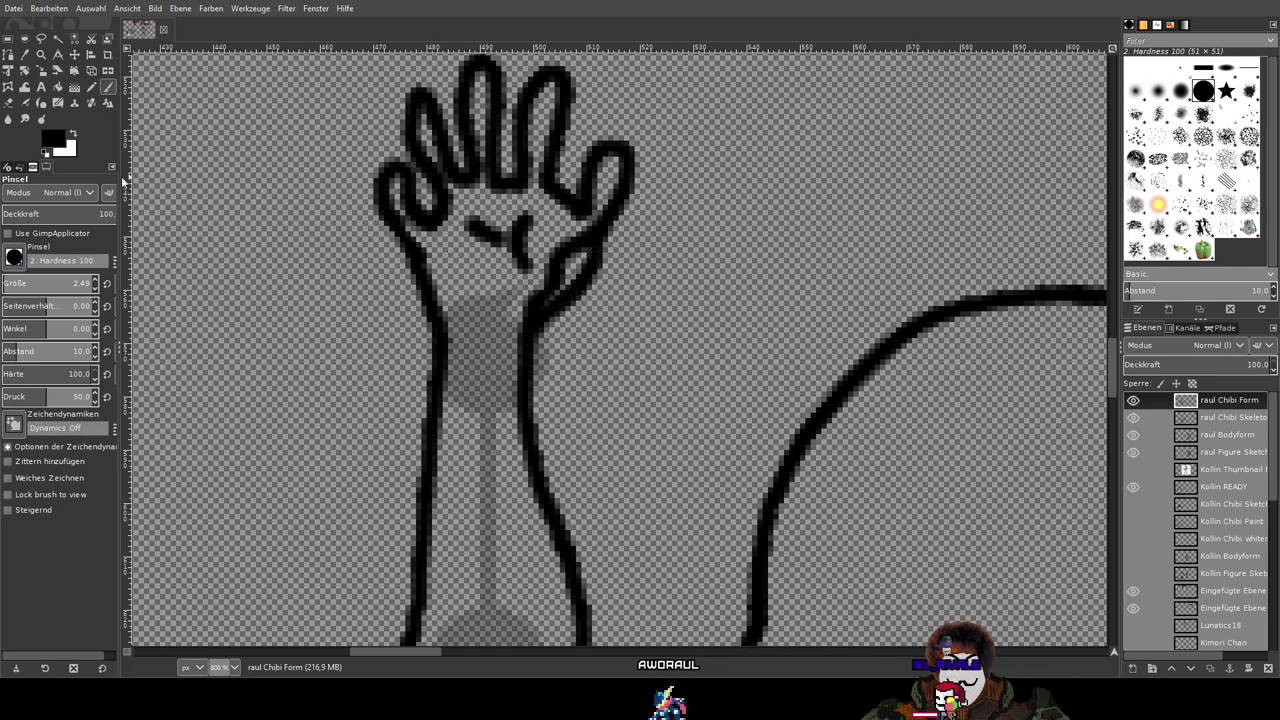
click(8, 103)
scroll(640, 265, up, 2)
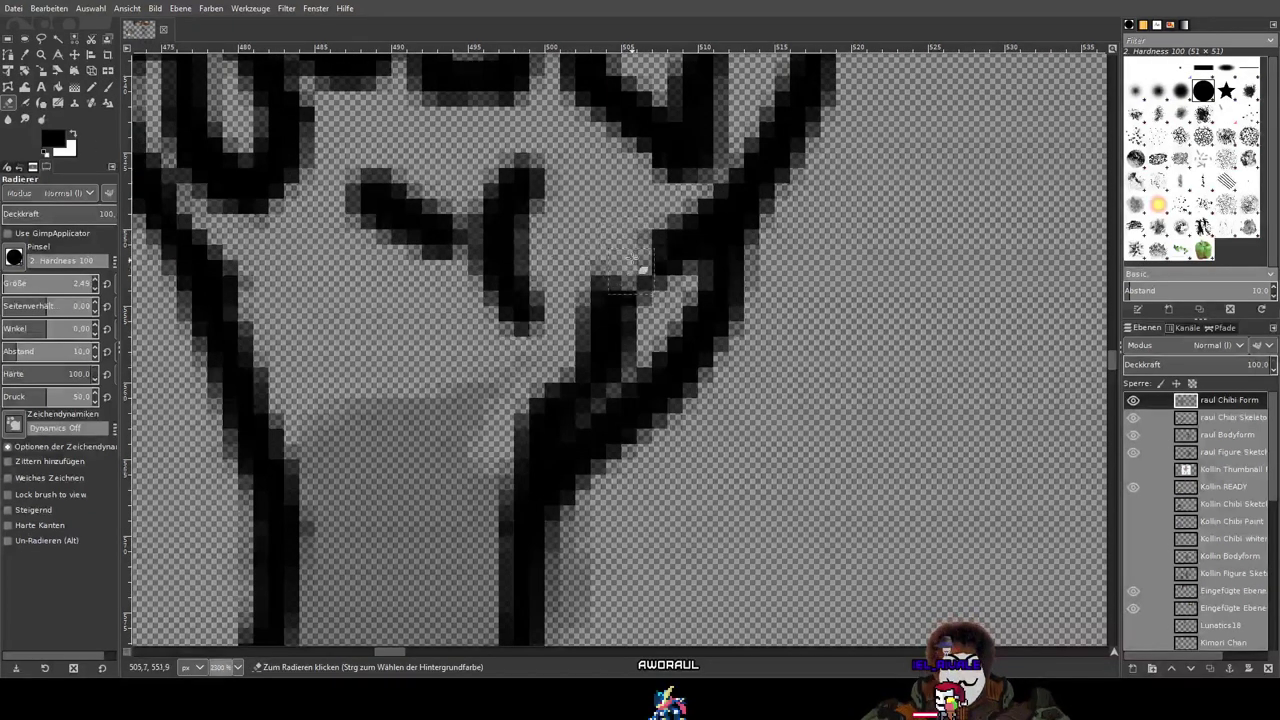
mouse_move(681, 284)
mouse_down()
mouse_move(639, 280)
mouse_move(600, 326)
mouse_move(611, 270)
mouse_move(617, 331)
mouse_move(527, 418)
mouse_move(631, 345)
mouse_up()
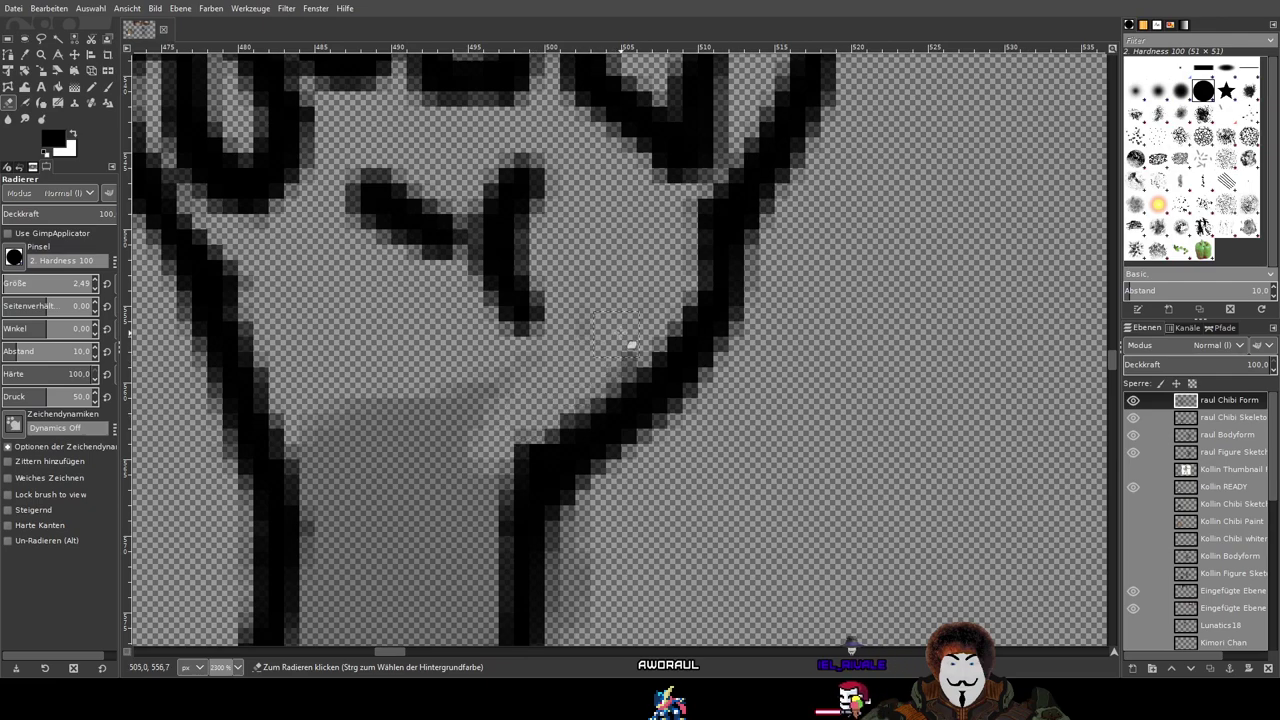
scroll(790, 265, down, 4)
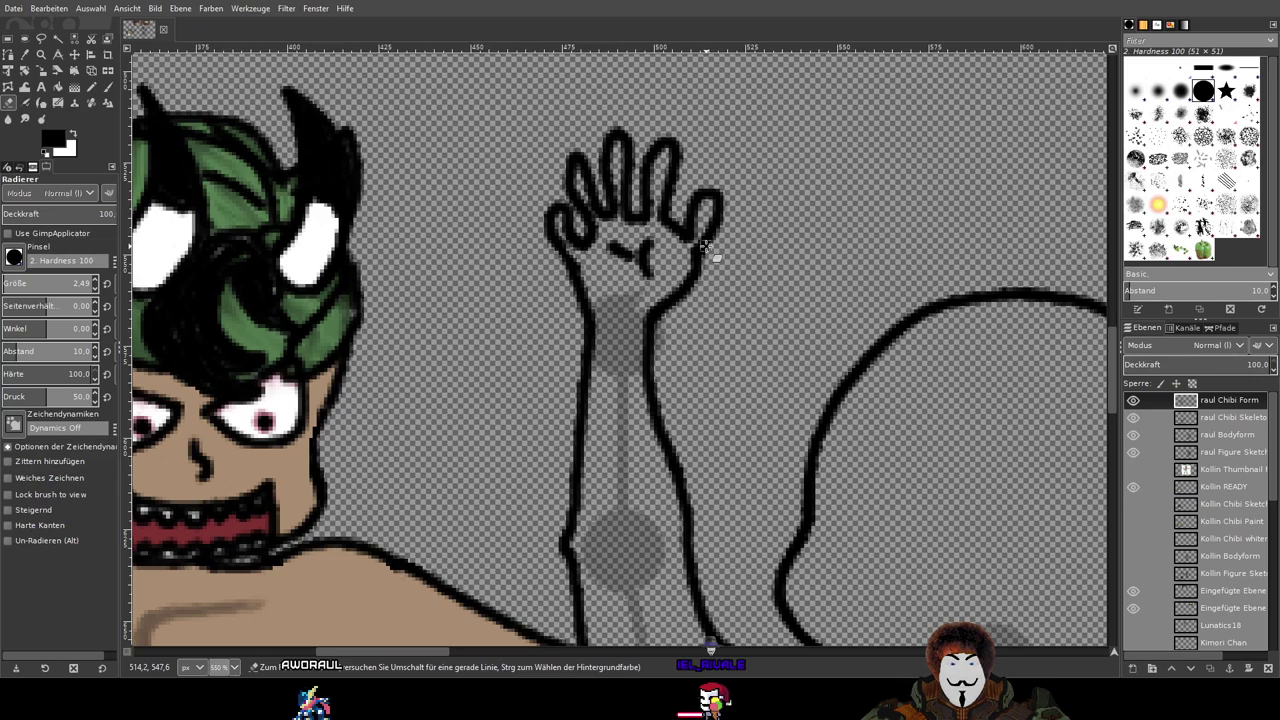
Step: Erase the tip and inner side of the Kollin-side outermost finger and redraw it spread outward from the palm
scroll(512, 244, up, 4)
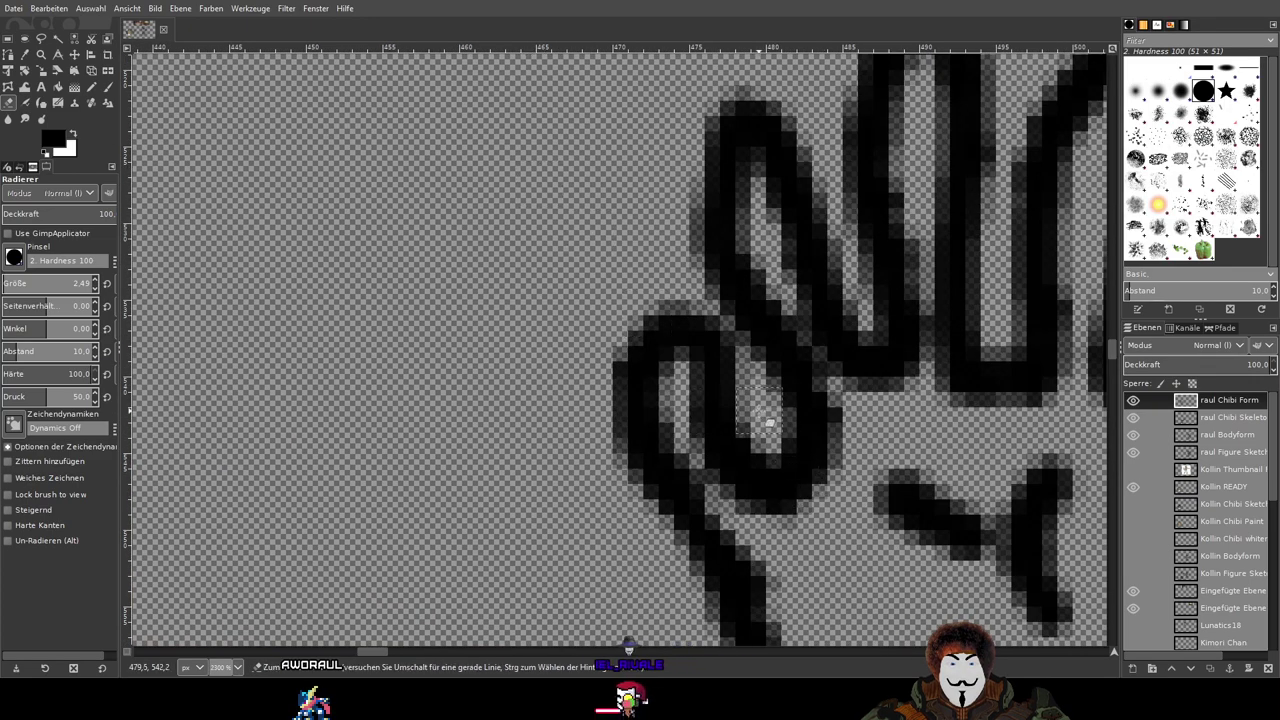
mouse_move(766, 422)
mouse_down()
mouse_move(641, 304)
mouse_move(720, 369)
mouse_up()
key(p)
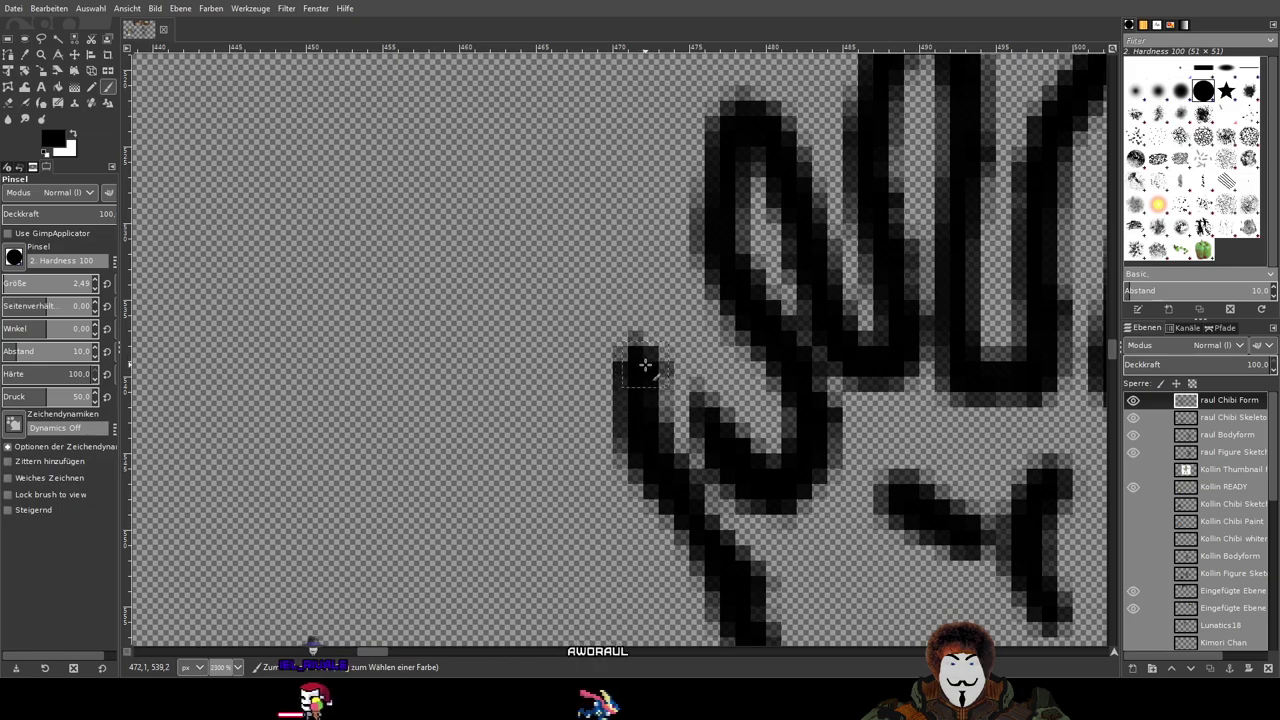
mouse_move(646, 363)
mouse_down()
mouse_move(694, 418)
mouse_move(745, 440)
mouse_up()
scroll(756, 417, down, 6)
scroll(596, 354, up, 3)
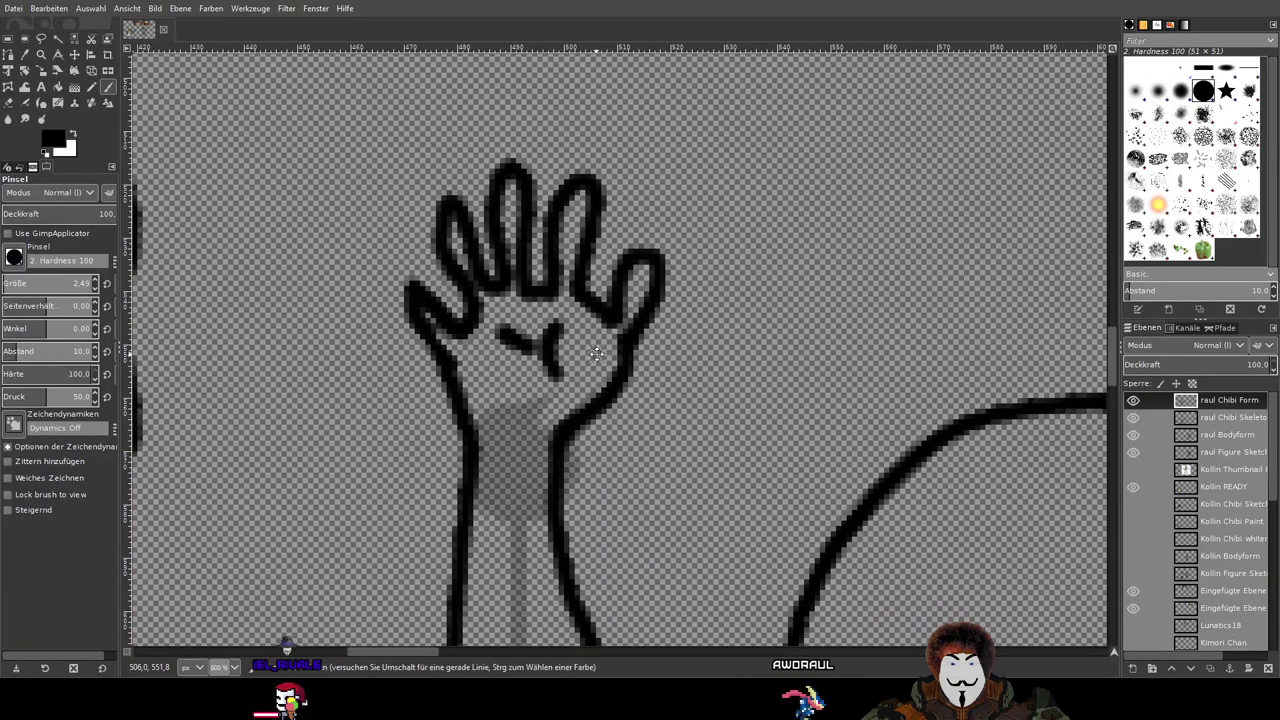
scroll(407, 283, up, 2)
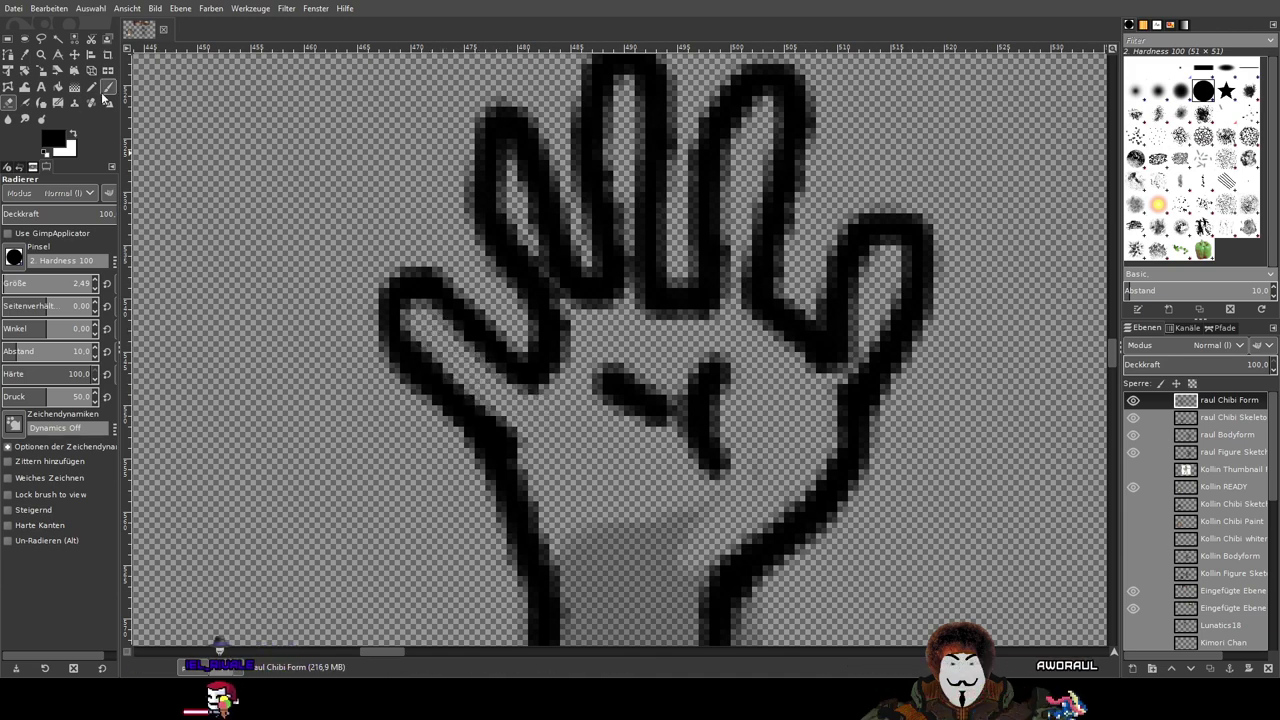
Step: Thicken the lower edge of the redrawn Kollin-side finger down to the palm
click(106, 90)
scroll(416, 286, up, 1)
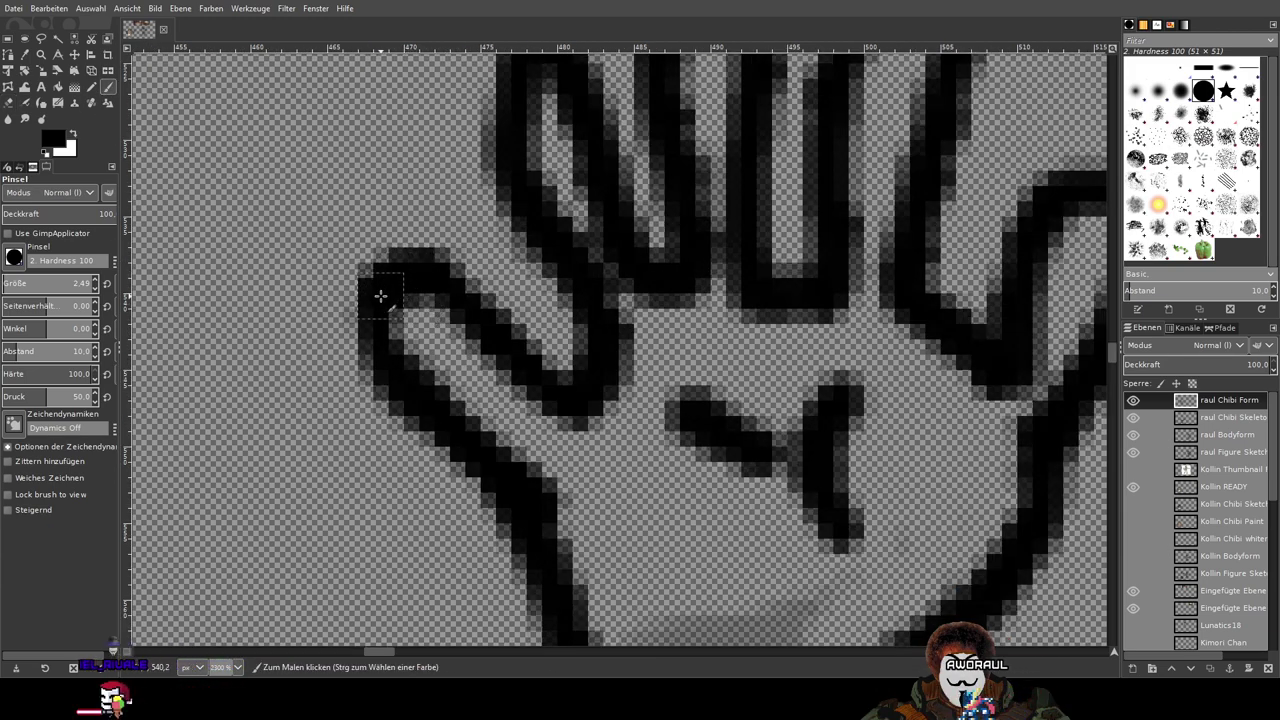
mouse_move(384, 350)
mouse_down()
mouse_move(406, 397)
mouse_move(510, 471)
mouse_up()
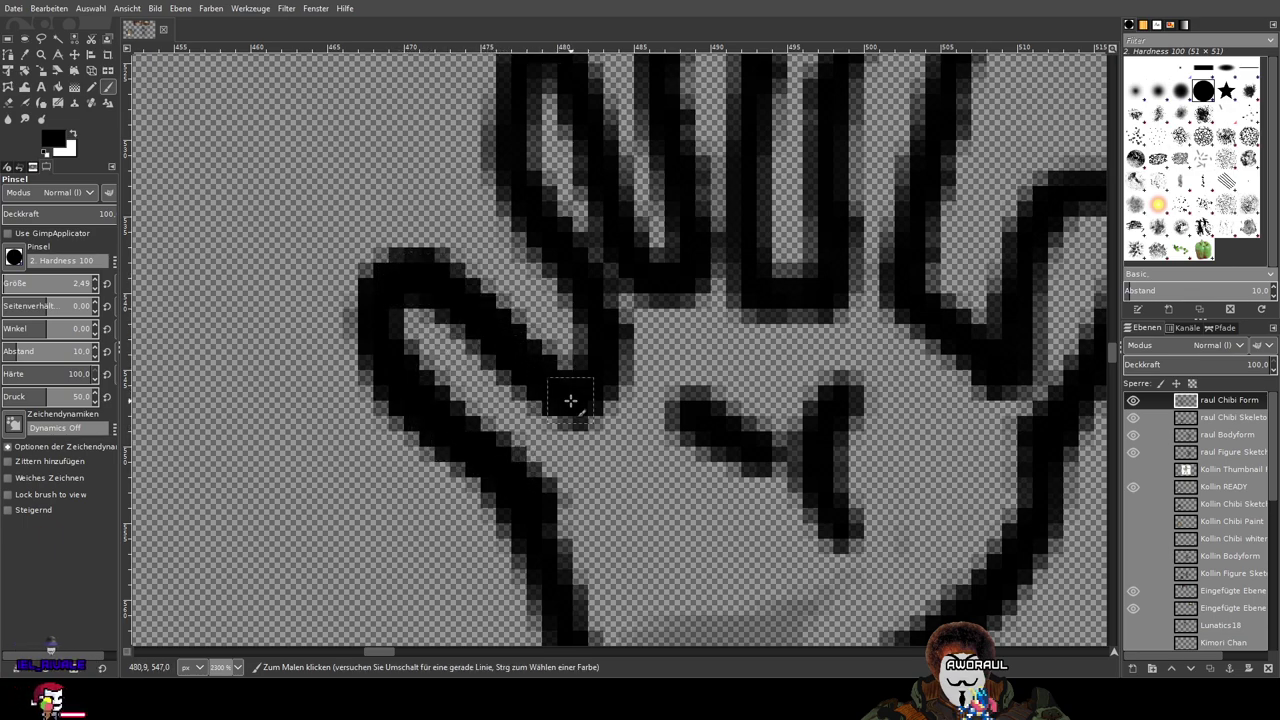
scroll(570, 401, down, 4)
scroll(803, 437, down, 1)
Step: Move the head-side palm edge outward below the outermost finger and erase the excess black on its inner side
scroll(742, 381, up, 3)
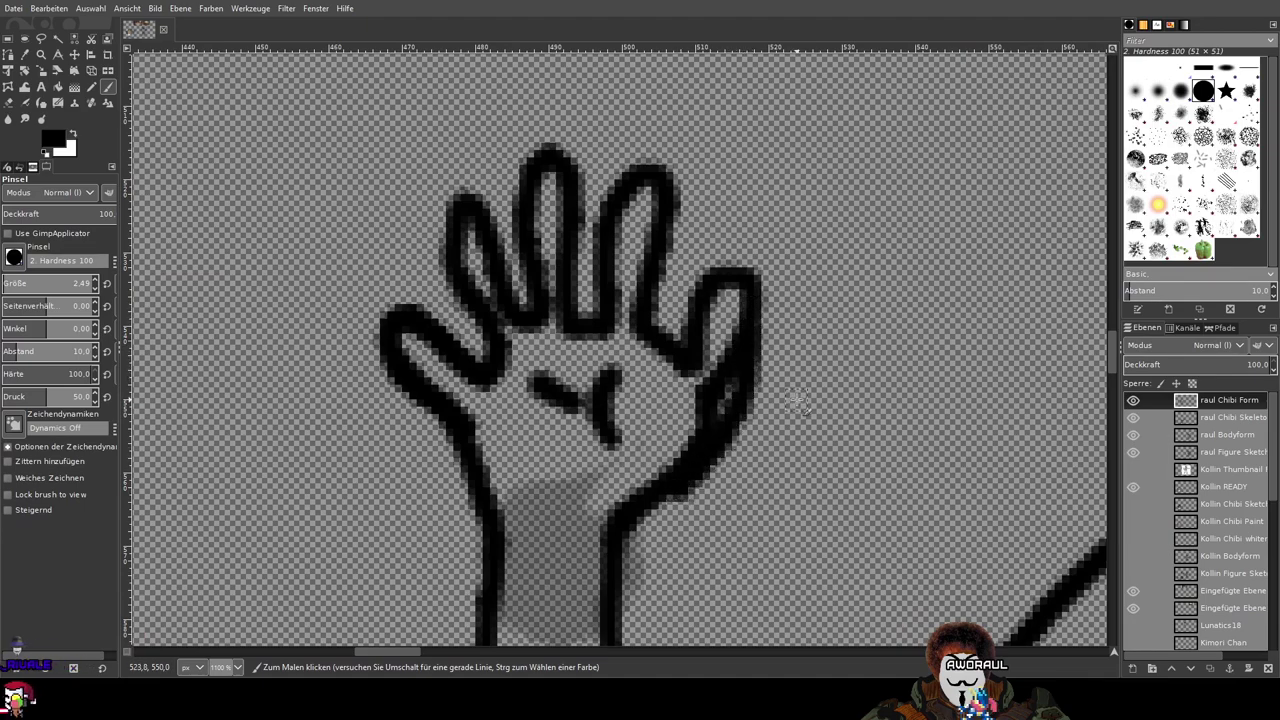
key(ctrl+z)
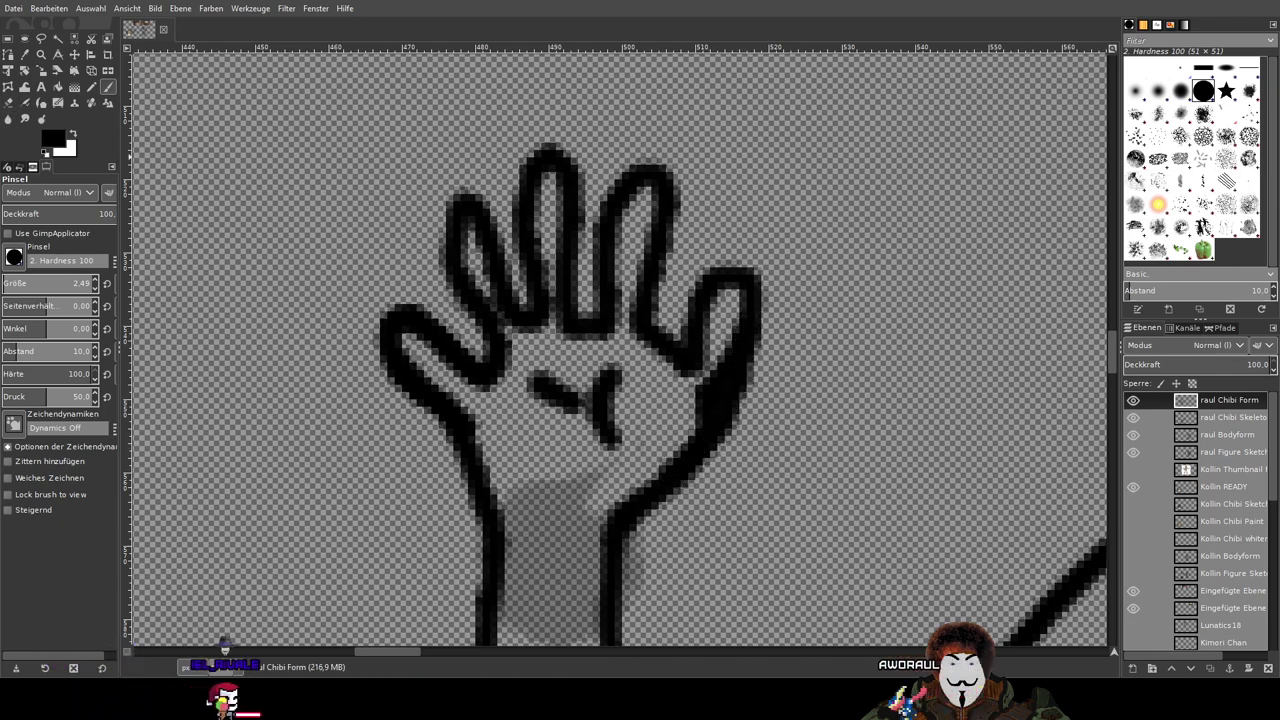
click(8, 103)
scroll(680, 357, up, 1)
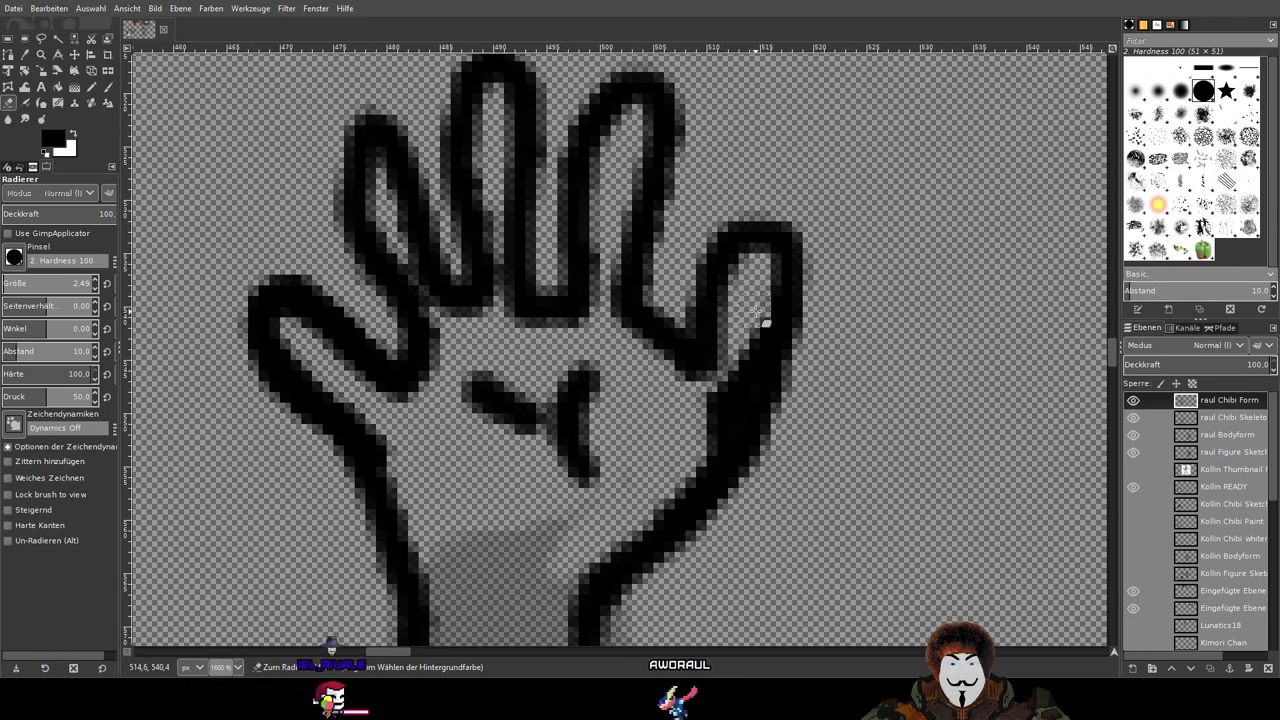
mouse_move(760, 323)
mouse_down()
mouse_move(737, 371)
mouse_move(729, 446)
mouse_move(713, 457)
mouse_up()
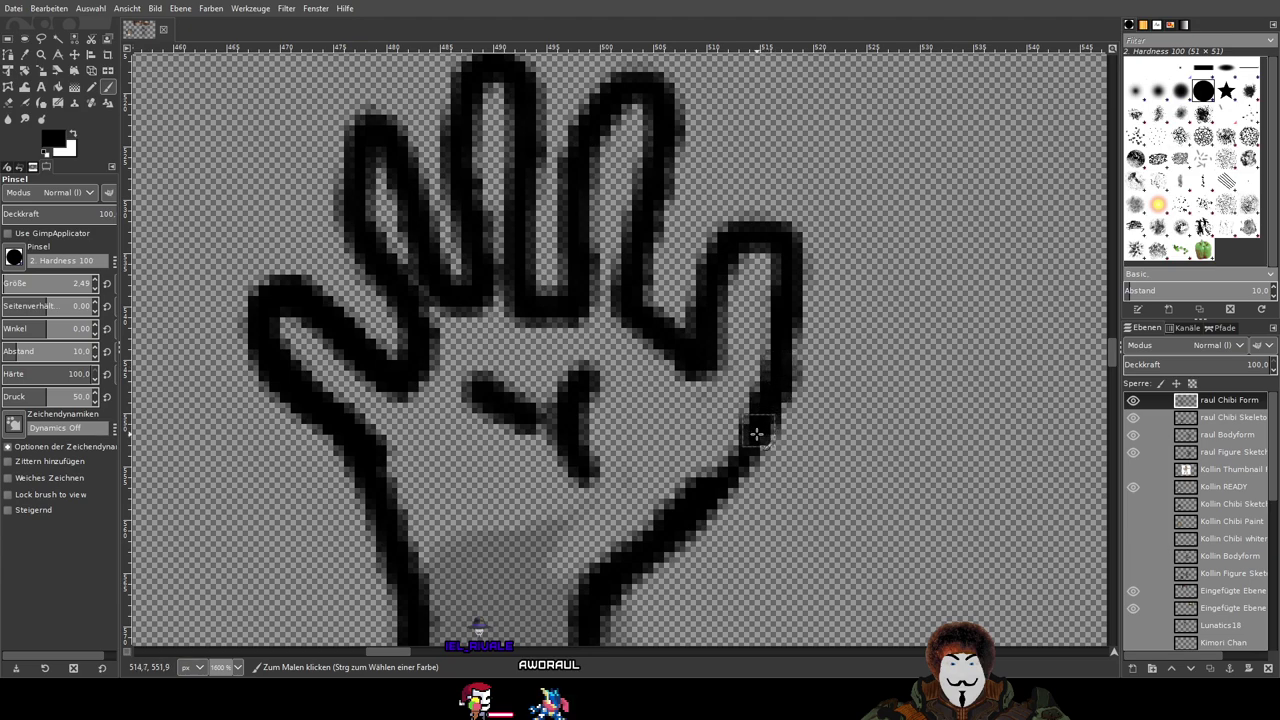
scroll(938, 370, down, 4)
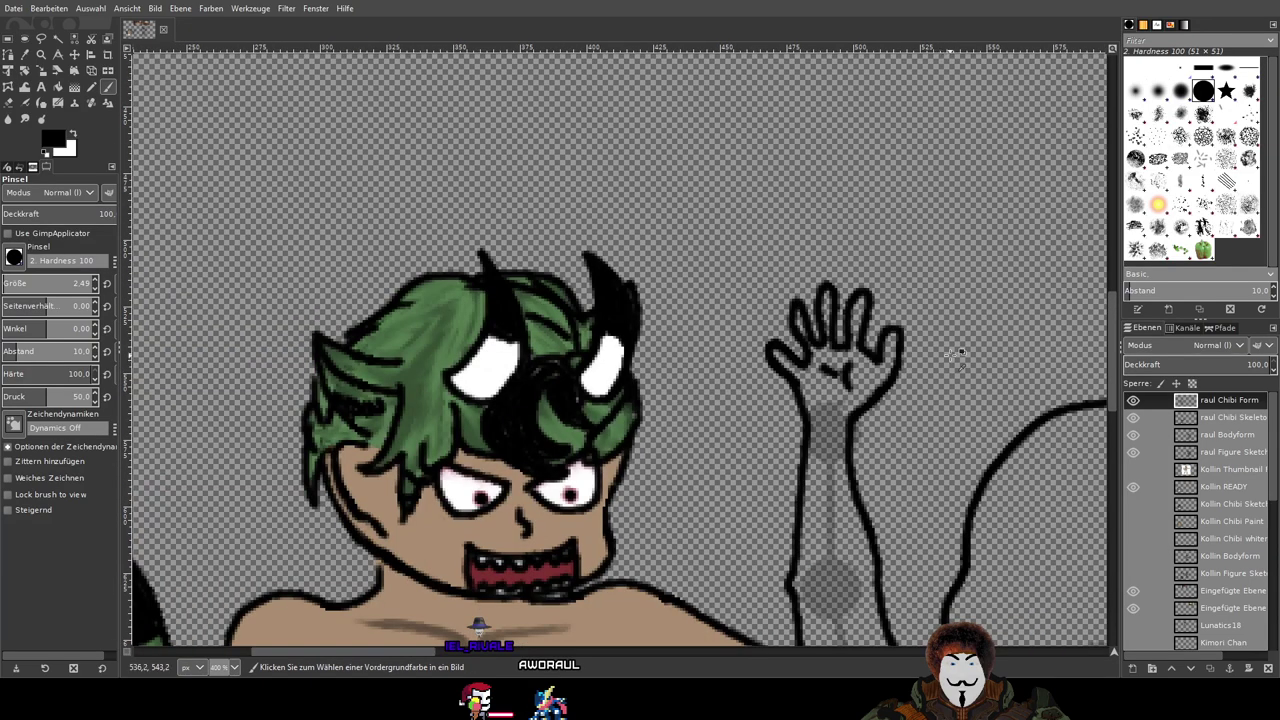
drag(955, 355, 636, 292)
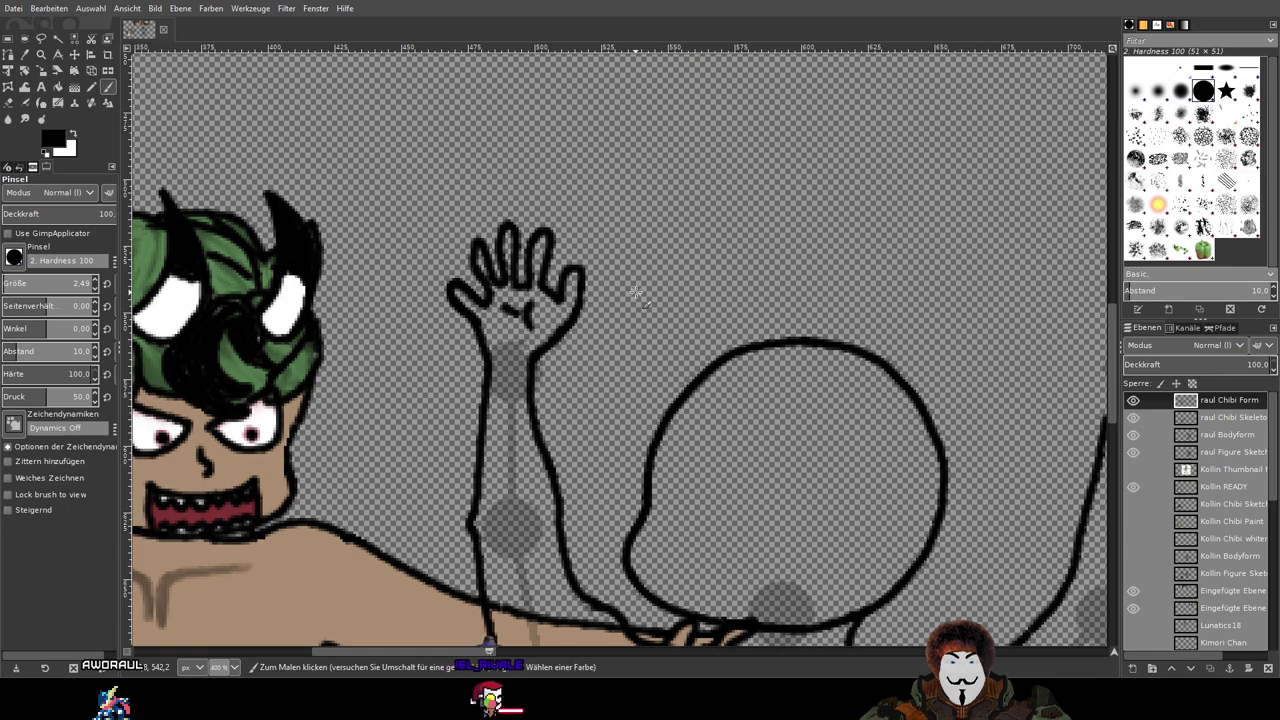
Step: Lower and widen the gap between the head-side outermost finger and its neighbour, erasing the old slanted line
scroll(608, 277, up, 4)
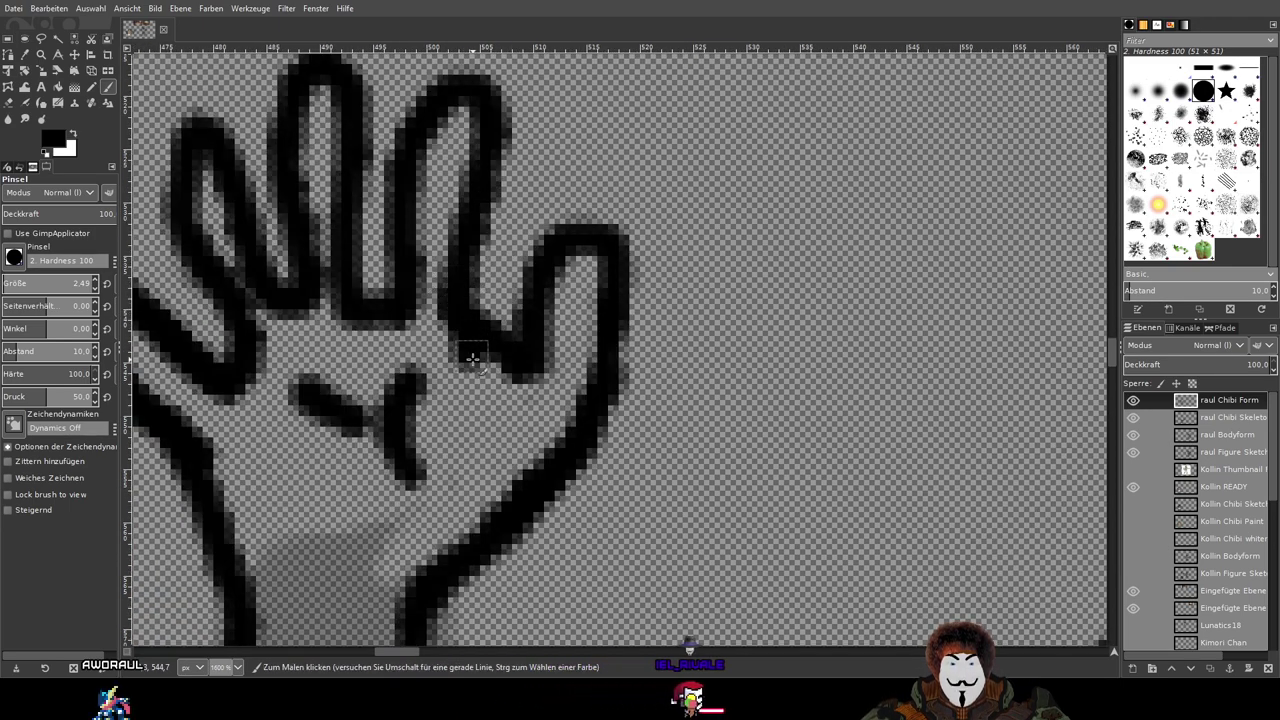
drag(472, 357, 497, 380)
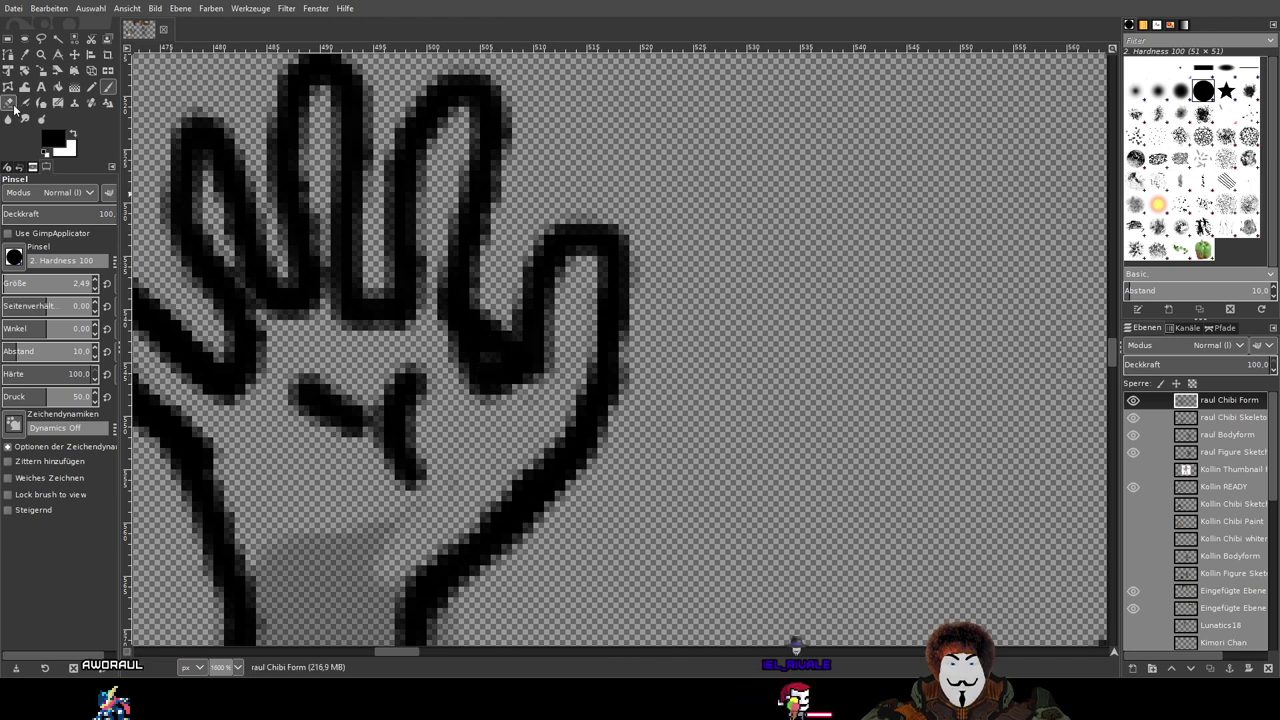
key(shift+e)
scroll(557, 343, up, 2)
mouse_move(405, 250)
mouse_down()
mouse_move(431, 337)
mouse_move(432, 316)
mouse_up()
key(p)
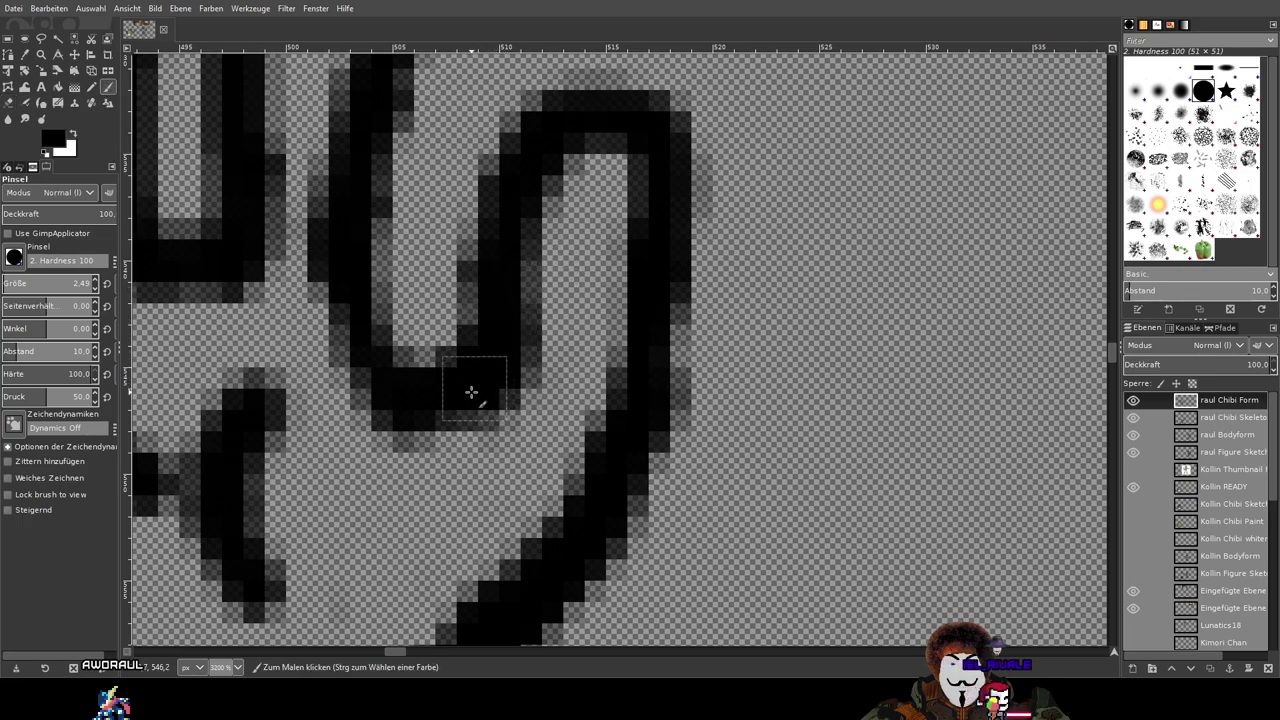
mouse_move(392, 383)
mouse_down()
mouse_move(335, 321)
mouse_move(321, 272)
mouse_move(352, 313)
mouse_move(345, 255)
mouse_move(351, 341)
mouse_move(382, 409)
mouse_move(417, 414)
mouse_move(492, 367)
mouse_up()
key(ctrl+z)
scroll(812, 366, down, 6)
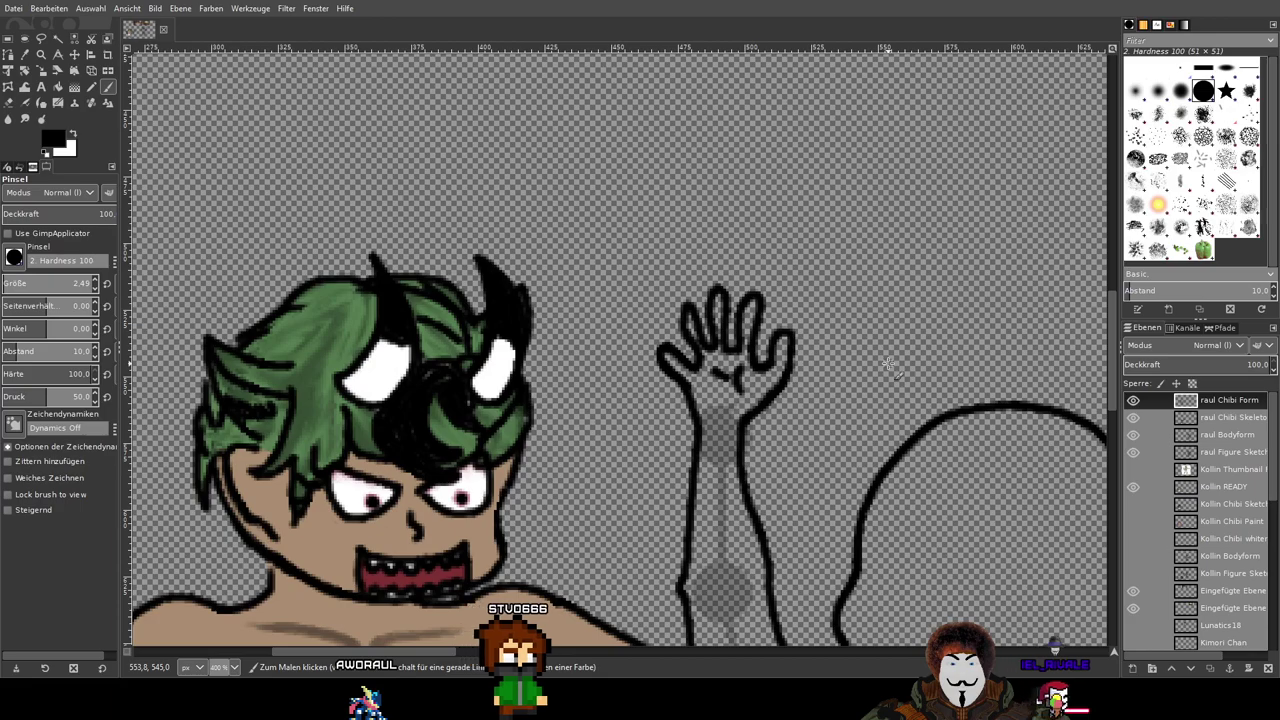
Step: Widen the raised arm's outline outward around the elbow and erase the excess black on its inner side
scroll(716, 347, up, 3)
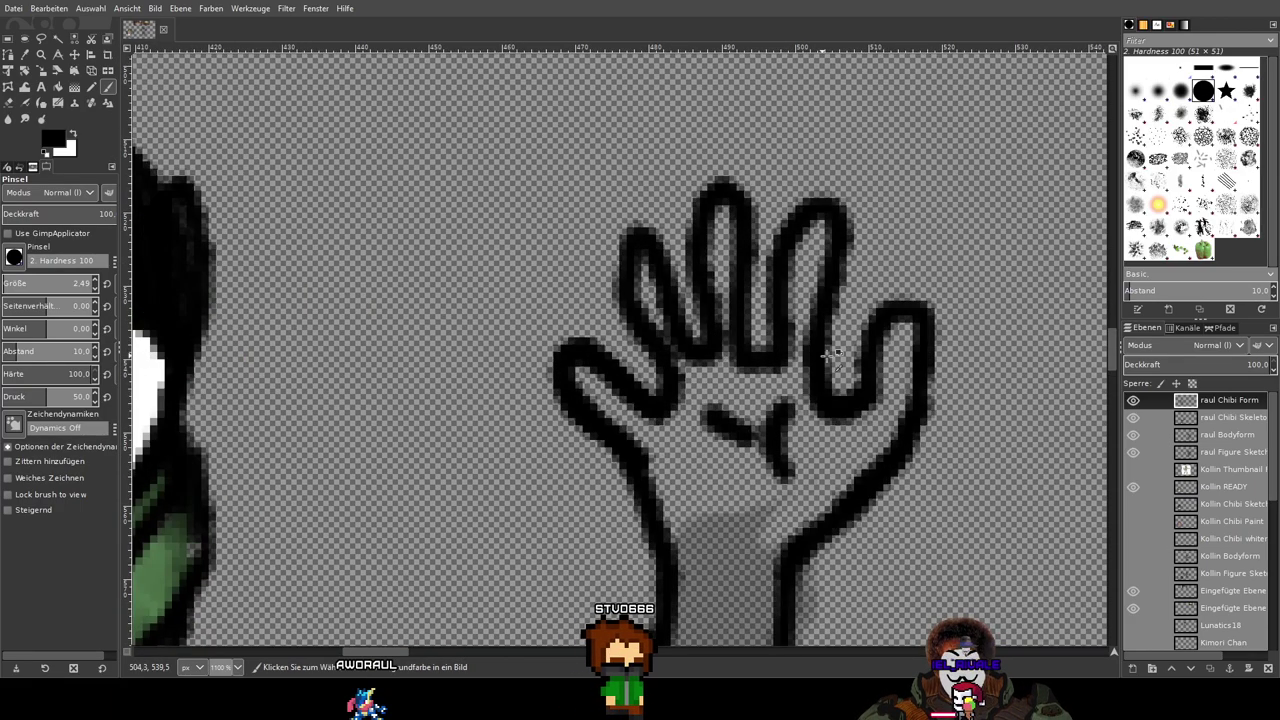
scroll(716, 345, down, 4)
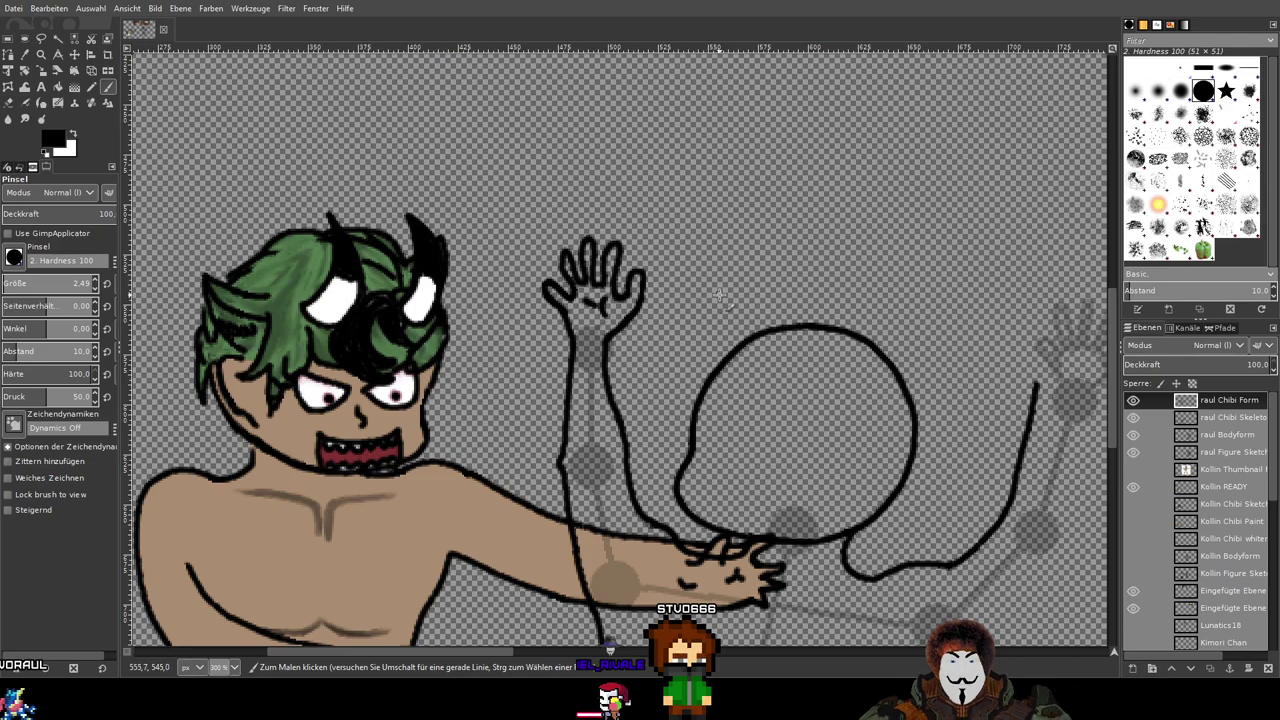
drag(705, 297, 590, 122)
scroll(436, 290, up, 4)
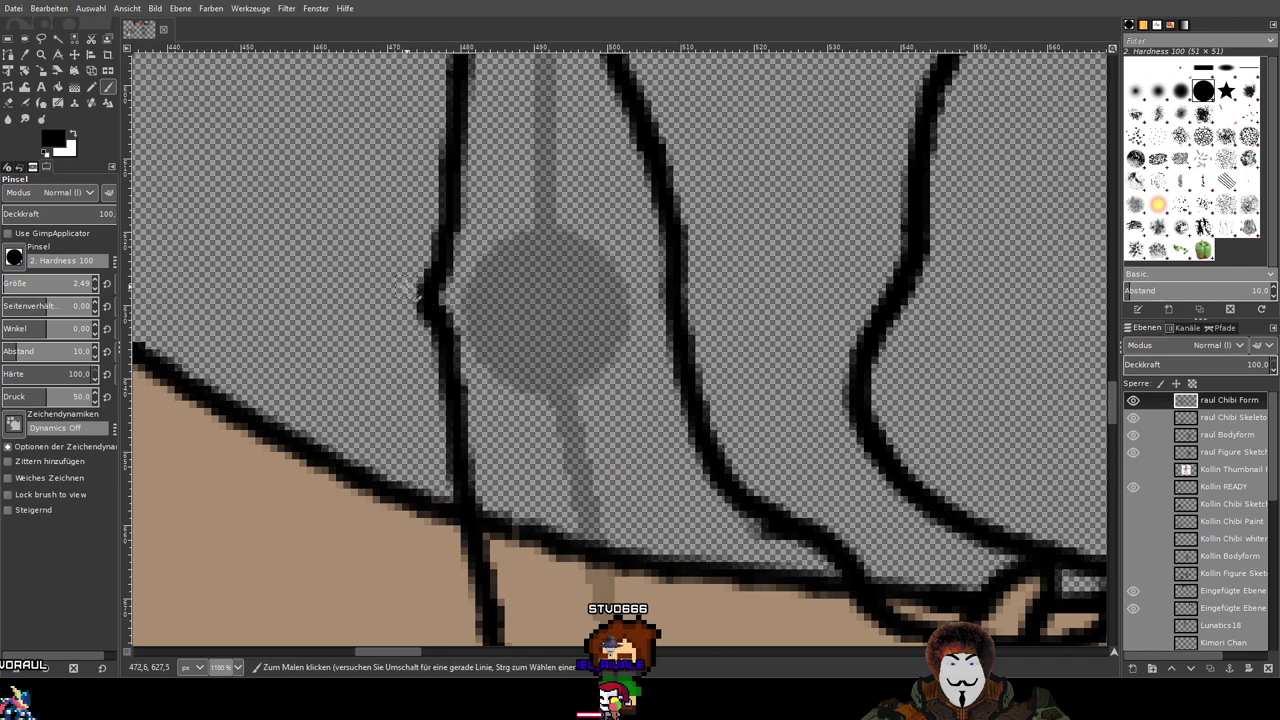
scroll(436, 290, up, 1)
mouse_move(431, 289)
mouse_down()
mouse_move(423, 329)
mouse_move(449, 423)
mouse_move(487, 412)
mouse_up()
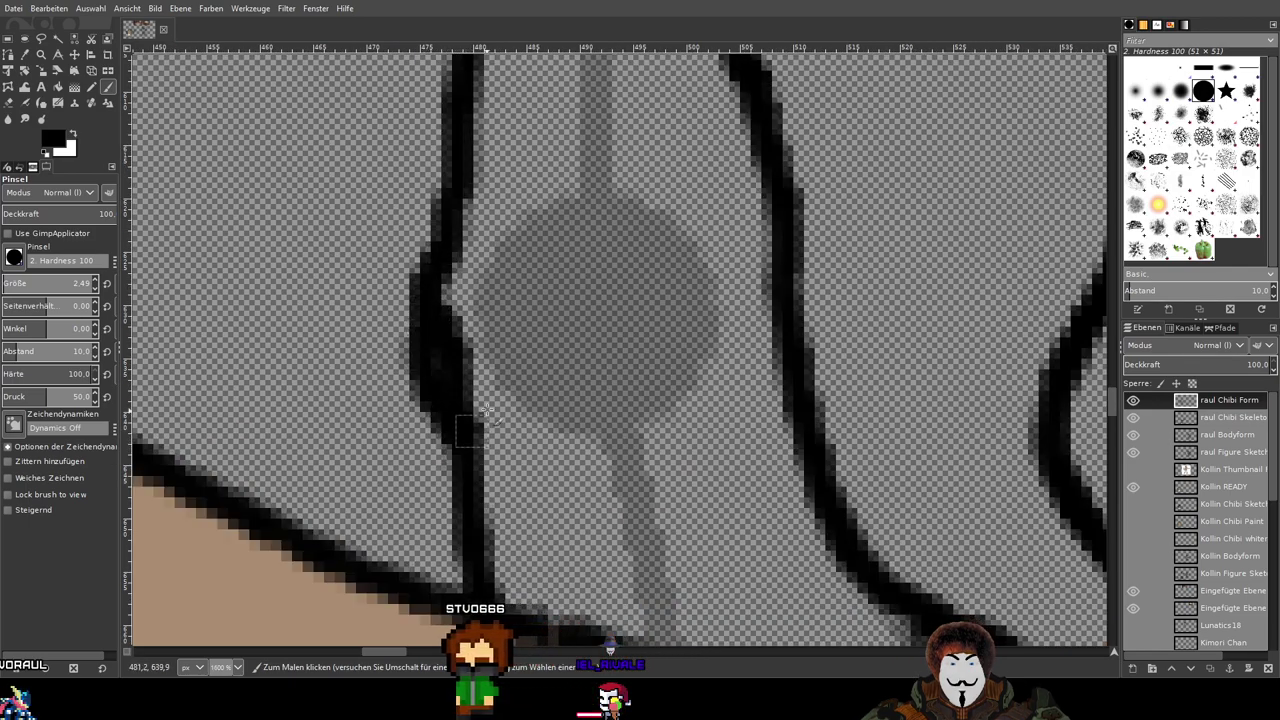
click(9, 103)
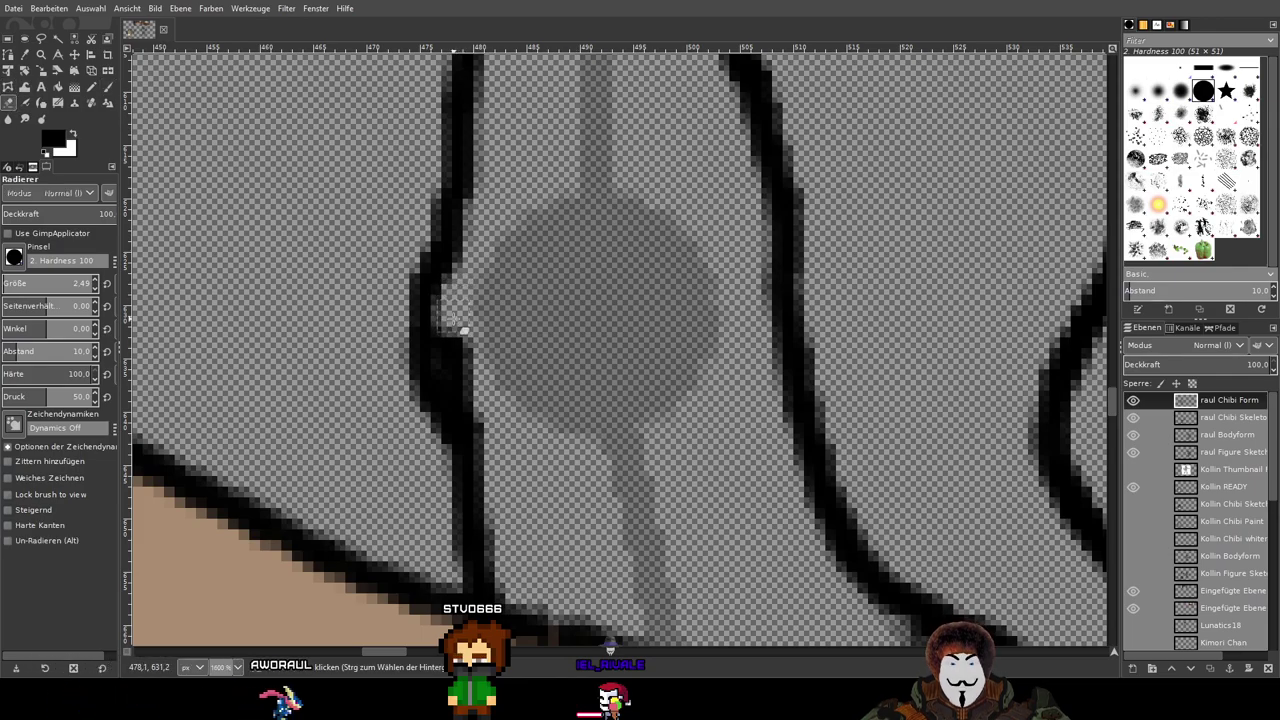
drag(462, 330, 490, 412)
scroll(615, 347, down, 6)
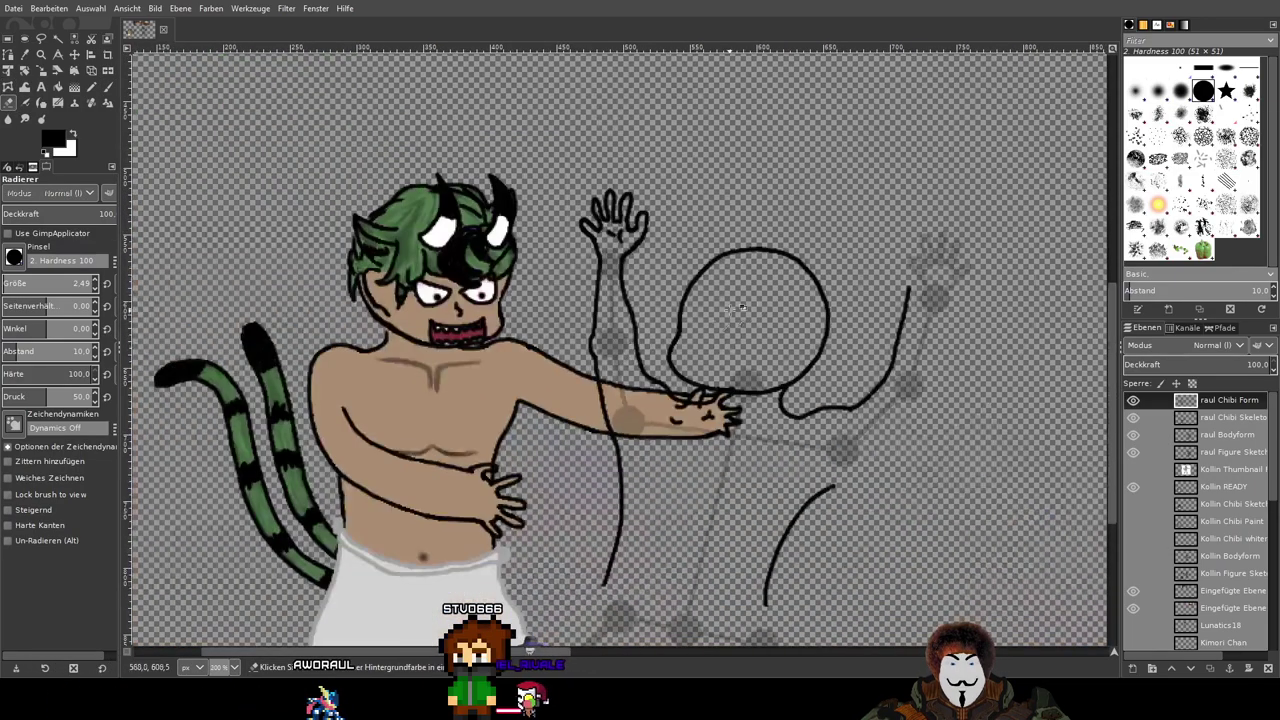
Step: Hide the Kollin READY layer so that raul's neck and shoulder outline can be edited without the overlapping arm
scroll(763, 300, up, 3)
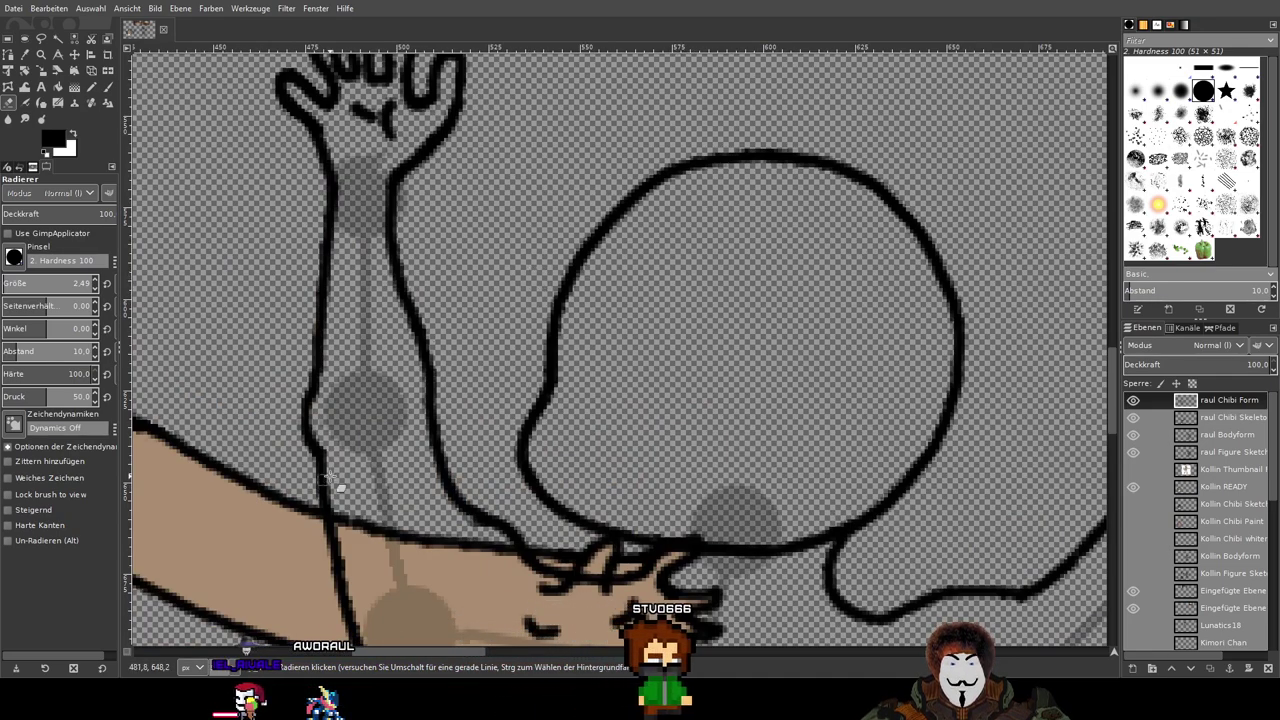
drag(453, 375, 534, 243)
scroll(535, 252, down, 3)
scroll(541, 256, up, 1)
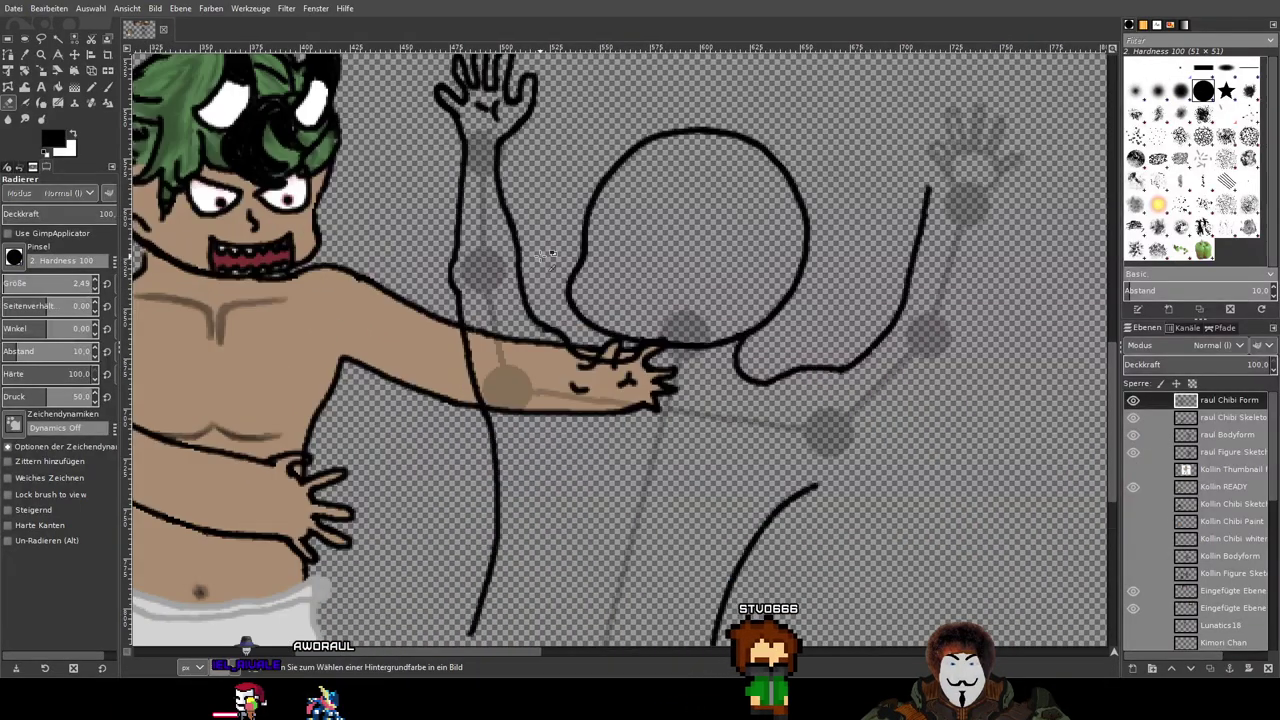
drag(780, 425, 675, 404)
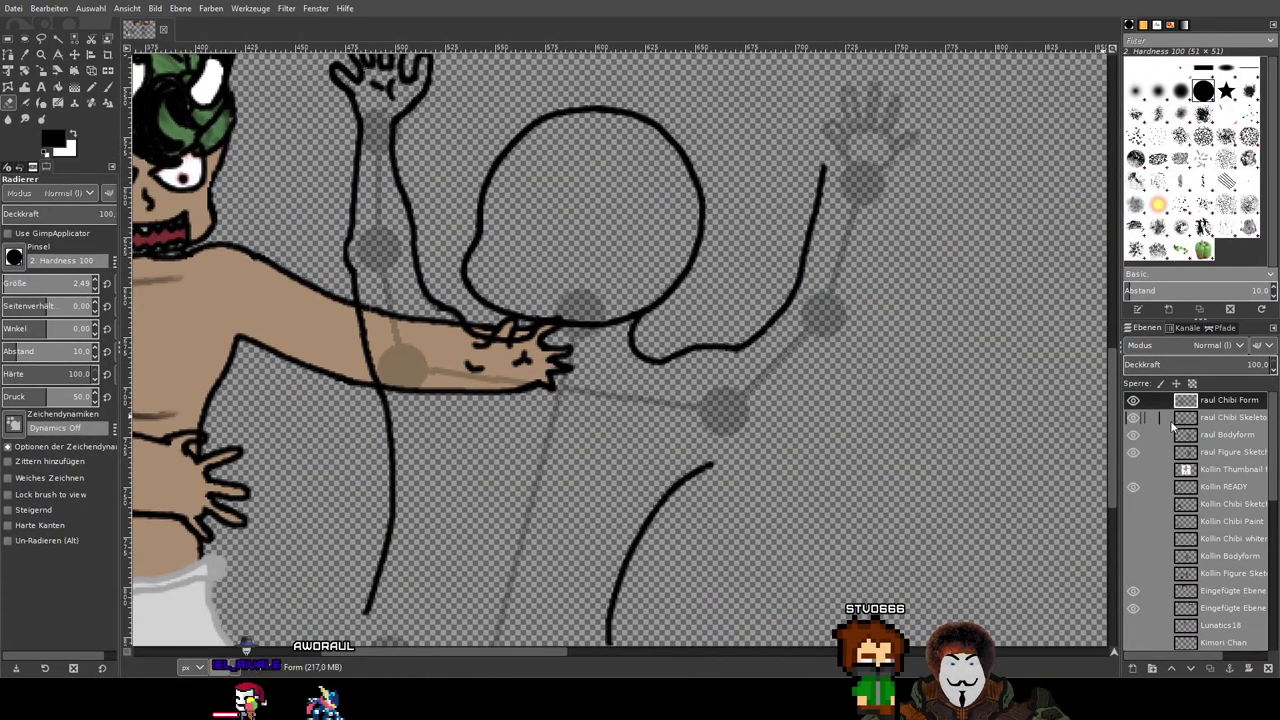
click(1134, 487)
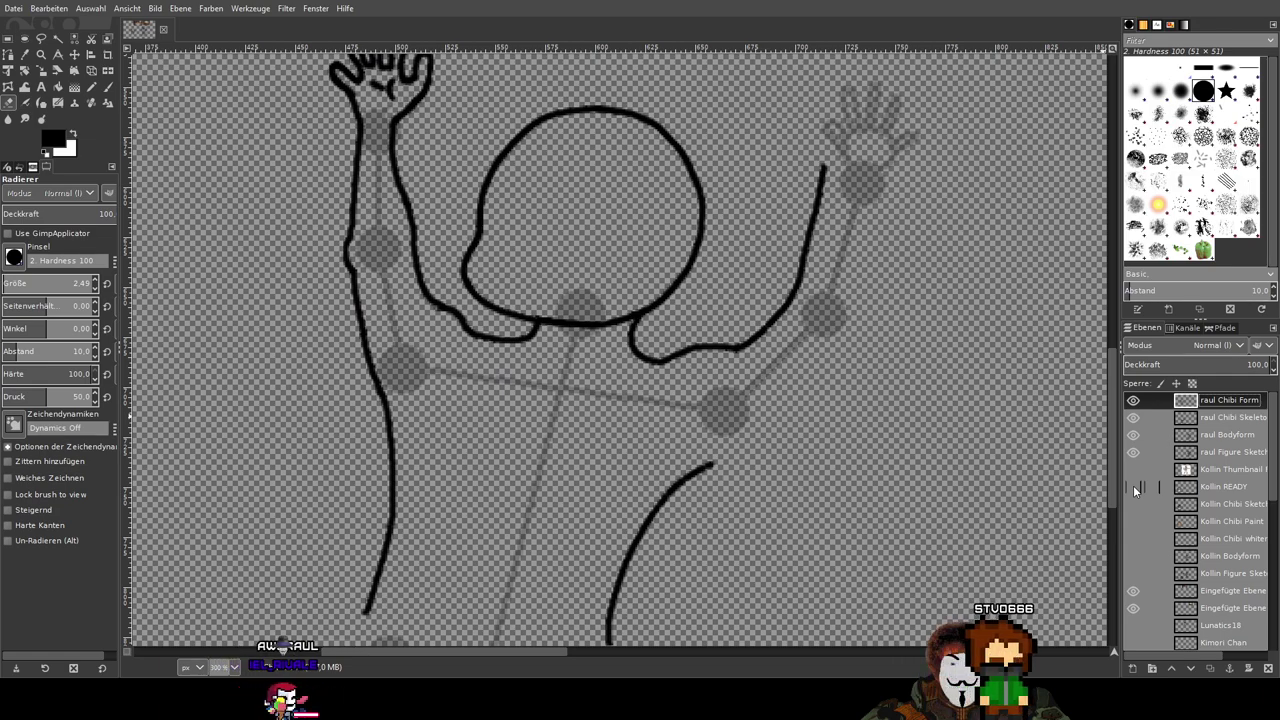
click(1134, 487)
scroll(478, 368, up, 3)
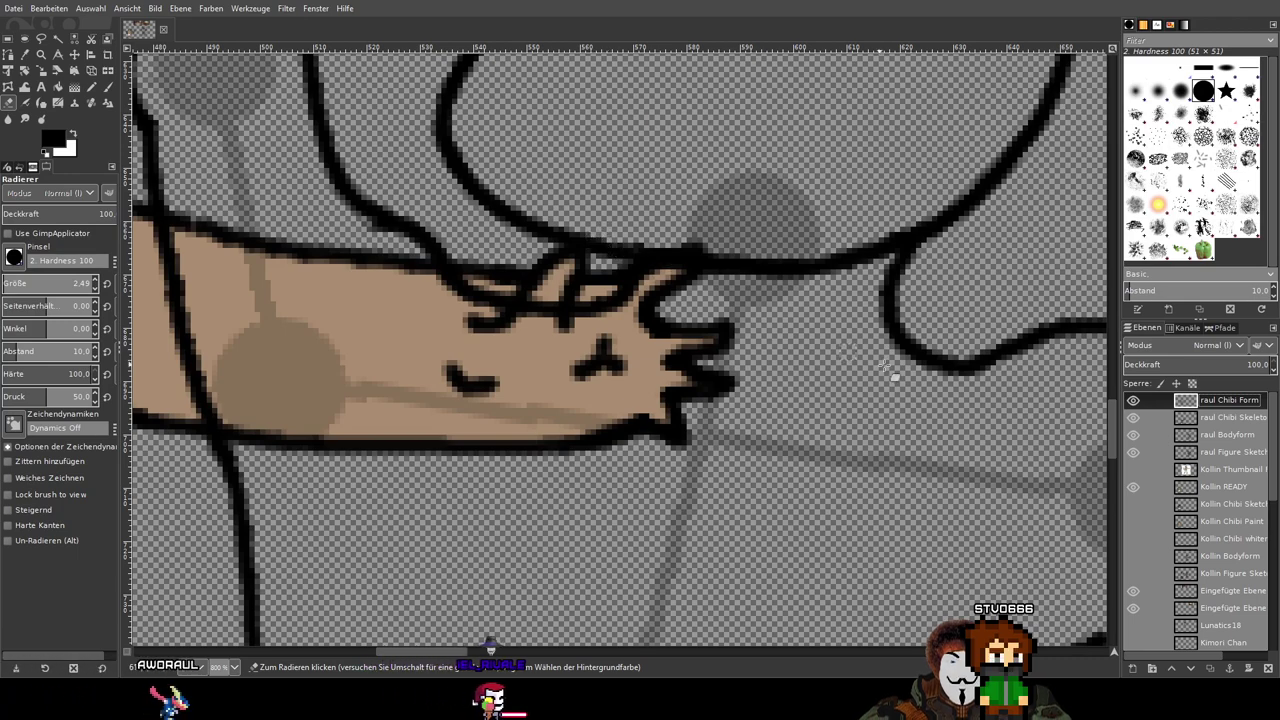
click(1134, 488)
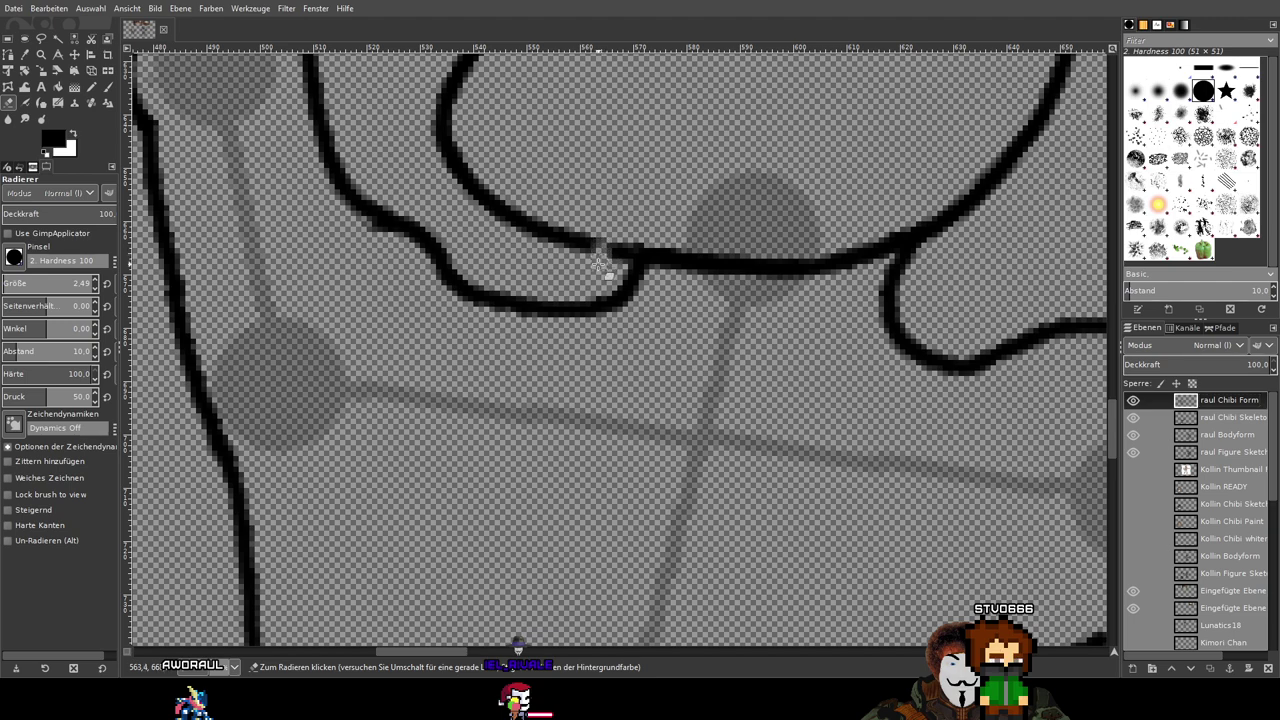
key(p)
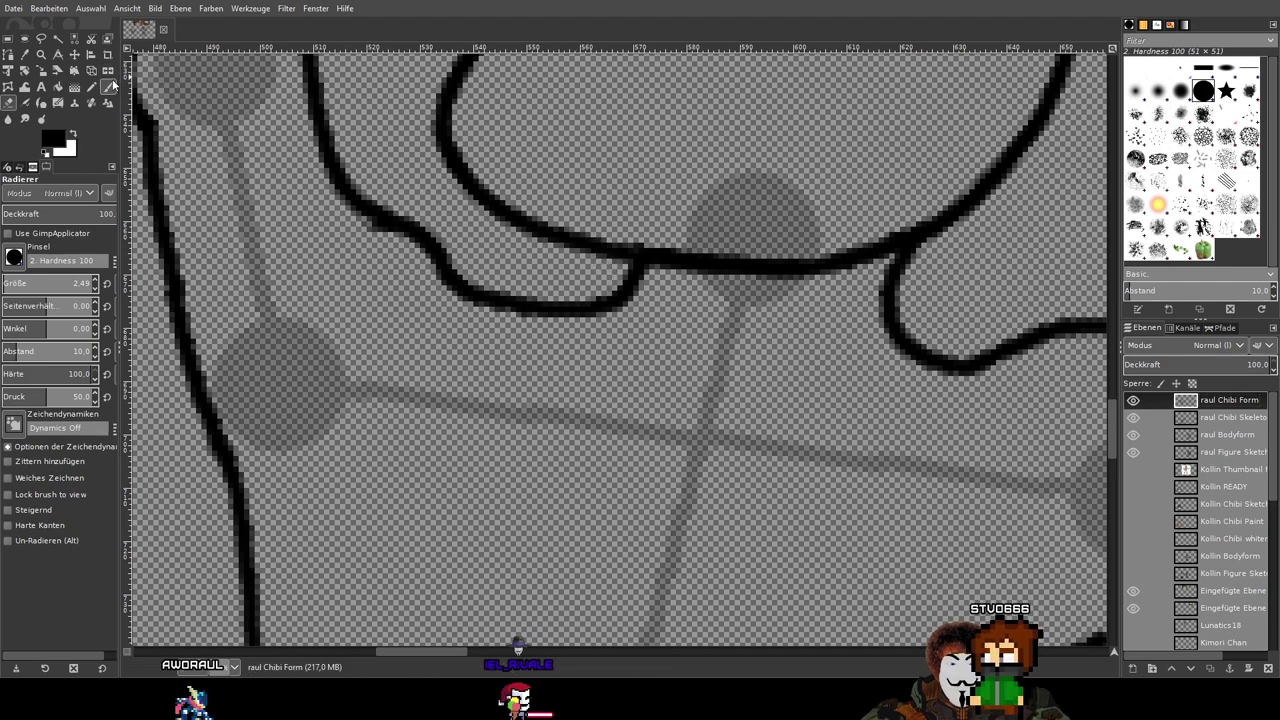
mouse_move(600, 245)
mouse_down()
mouse_move(590, 278)
mouse_move(520, 312)
mouse_up()
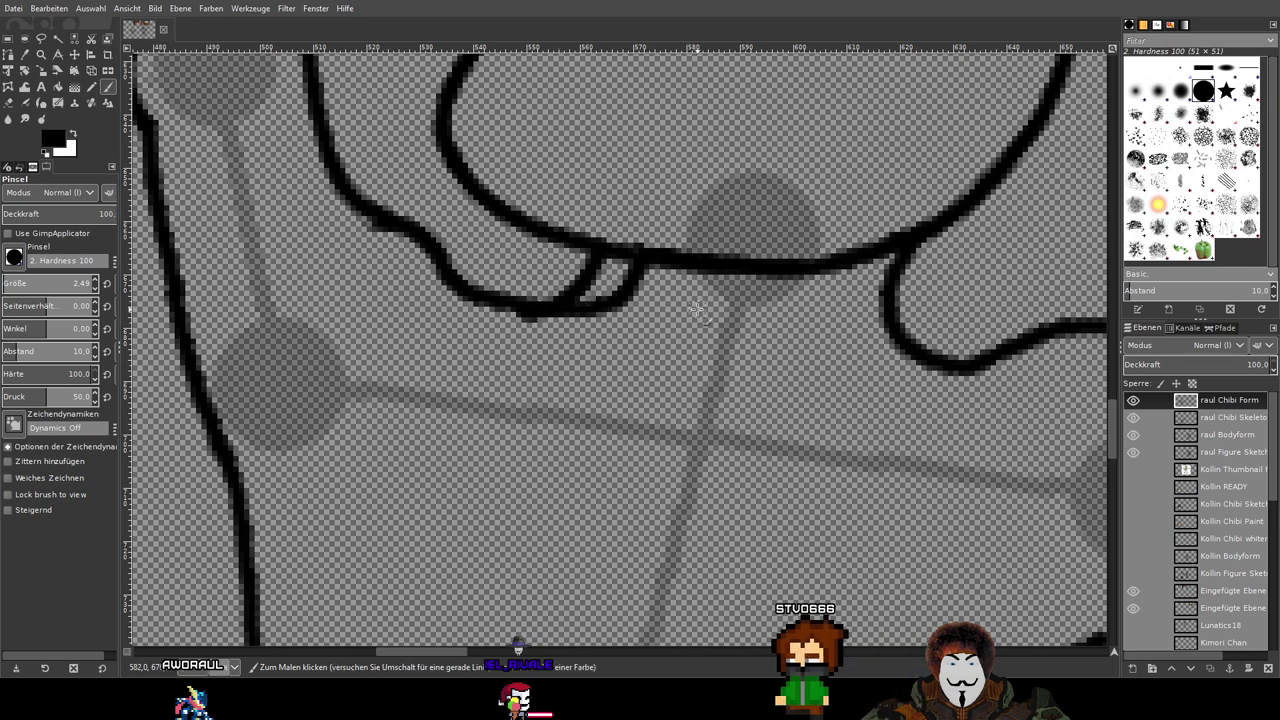
key(ctrl+z)
drag(602, 248, 544, 304)
key(ctrl+z)
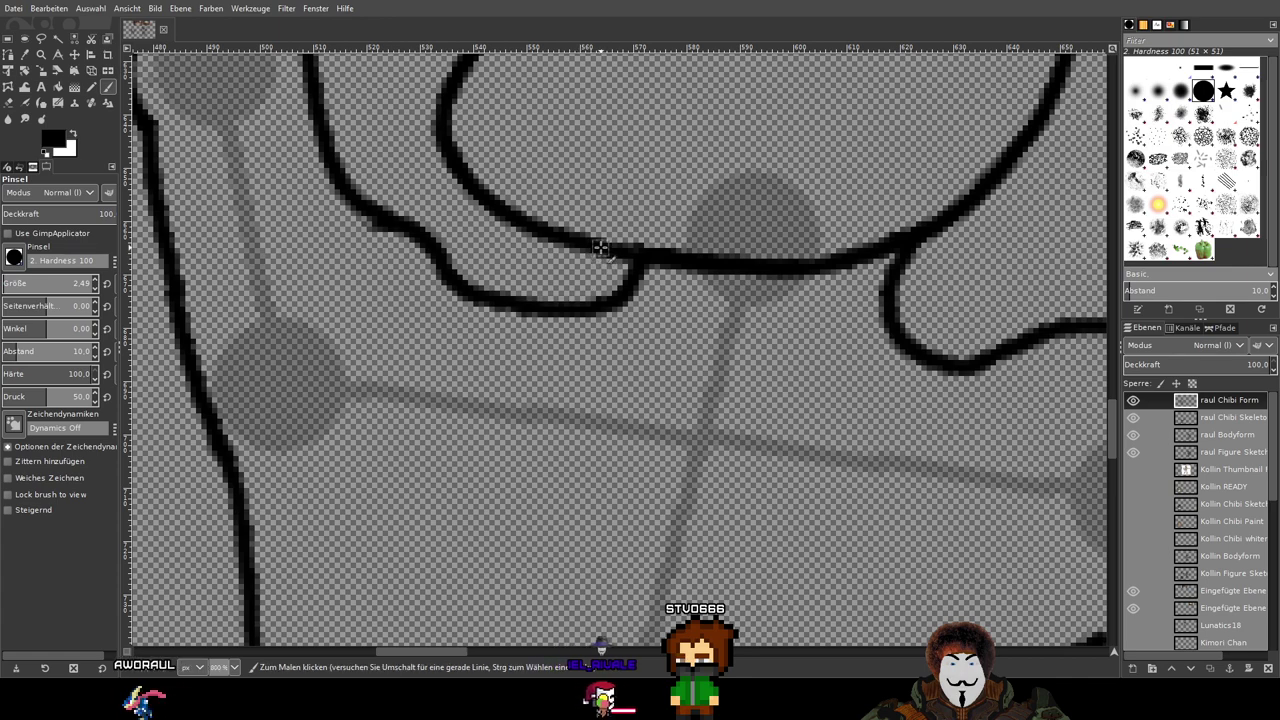
Step: Draw a new short neck line from the head's underside to the finished arm's shoulder curve, nearer that arm, and erase the old one
mouse_move(594, 258)
mouse_down()
mouse_move(575, 300)
mouse_move(543, 306)
mouse_move(427, 275)
mouse_up()
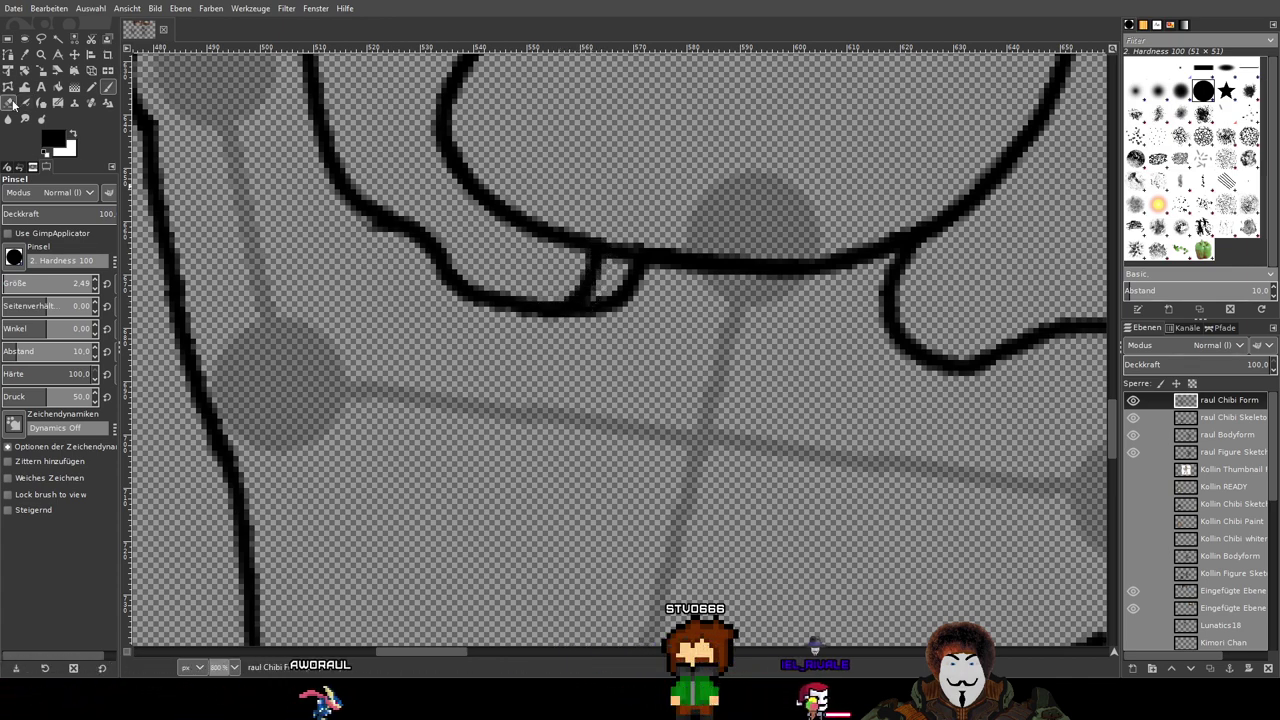
click(8, 103)
scroll(725, 285, up, 1)
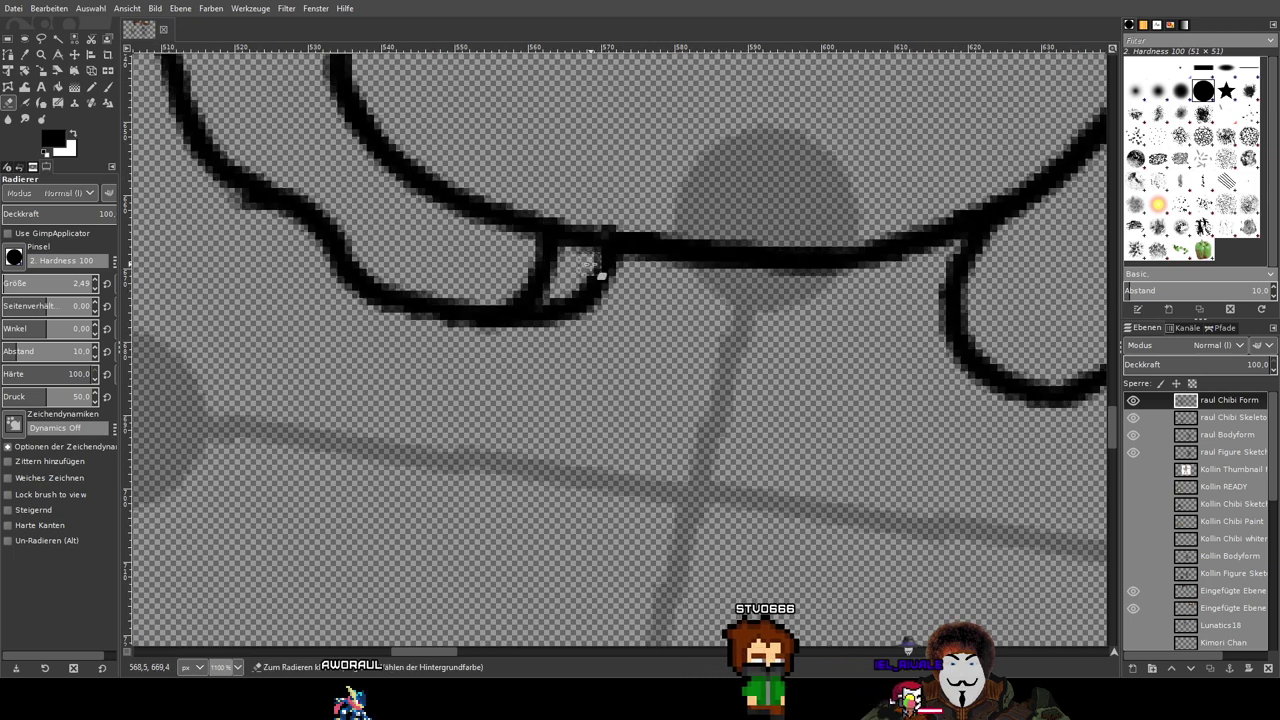
mouse_move(605, 270)
mouse_down()
mouse_move(640, 283)
mouse_move(591, 305)
mouse_move(598, 281)
mouse_move(572, 319)
mouse_move(581, 290)
mouse_move(557, 346)
mouse_move(568, 297)
mouse_move(513, 340)
mouse_up()
key(2)
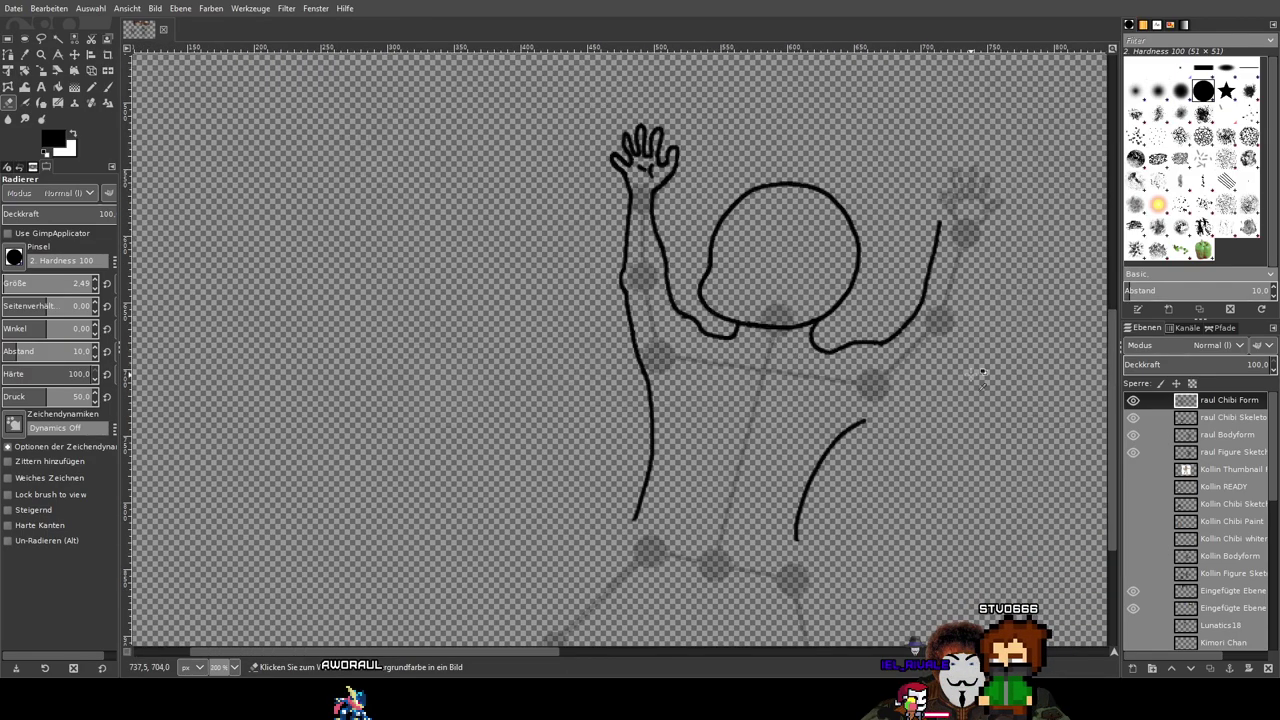
Step: Clean up the old neck line's remnants and touch up the corner where the new neck line meets the head
scroll(838, 366, up, 5)
drag(740, 331, 925, 554)
click(106, 88)
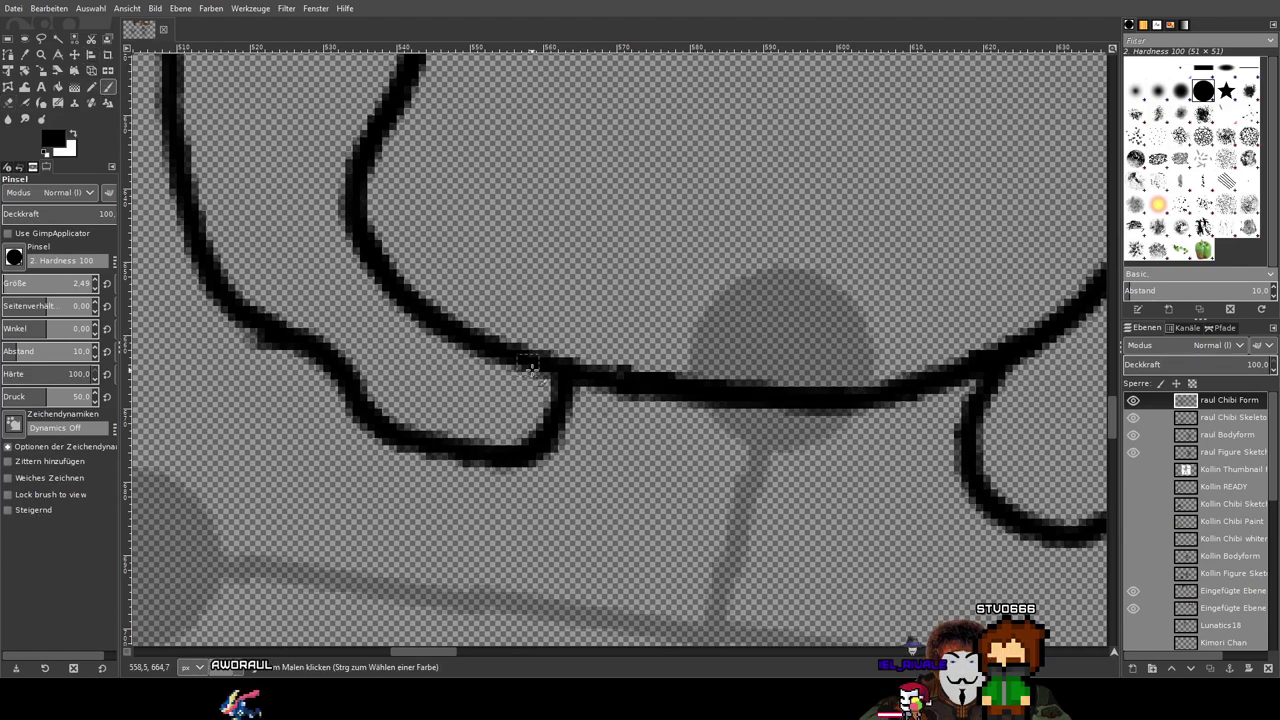
click(536, 362)
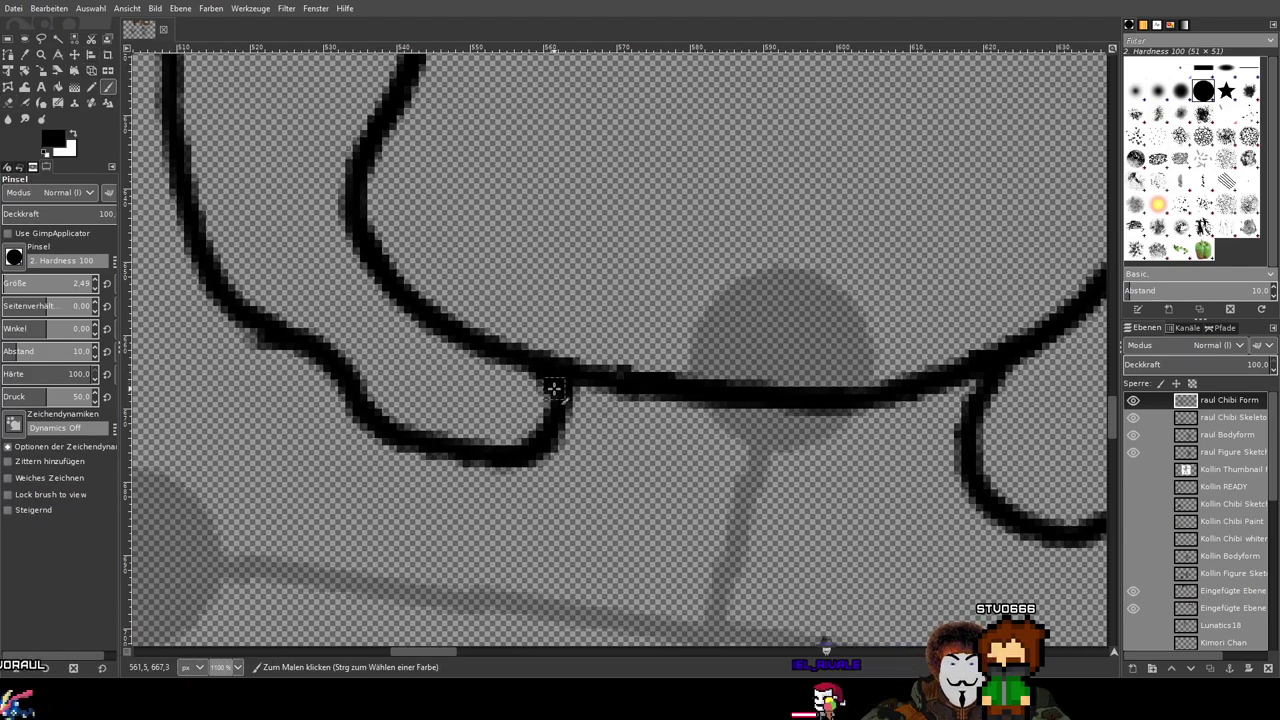
Step: Trim the uneven edges of the new neck line with the eraser and repaint its upper end into the head outline
key(shift+e)
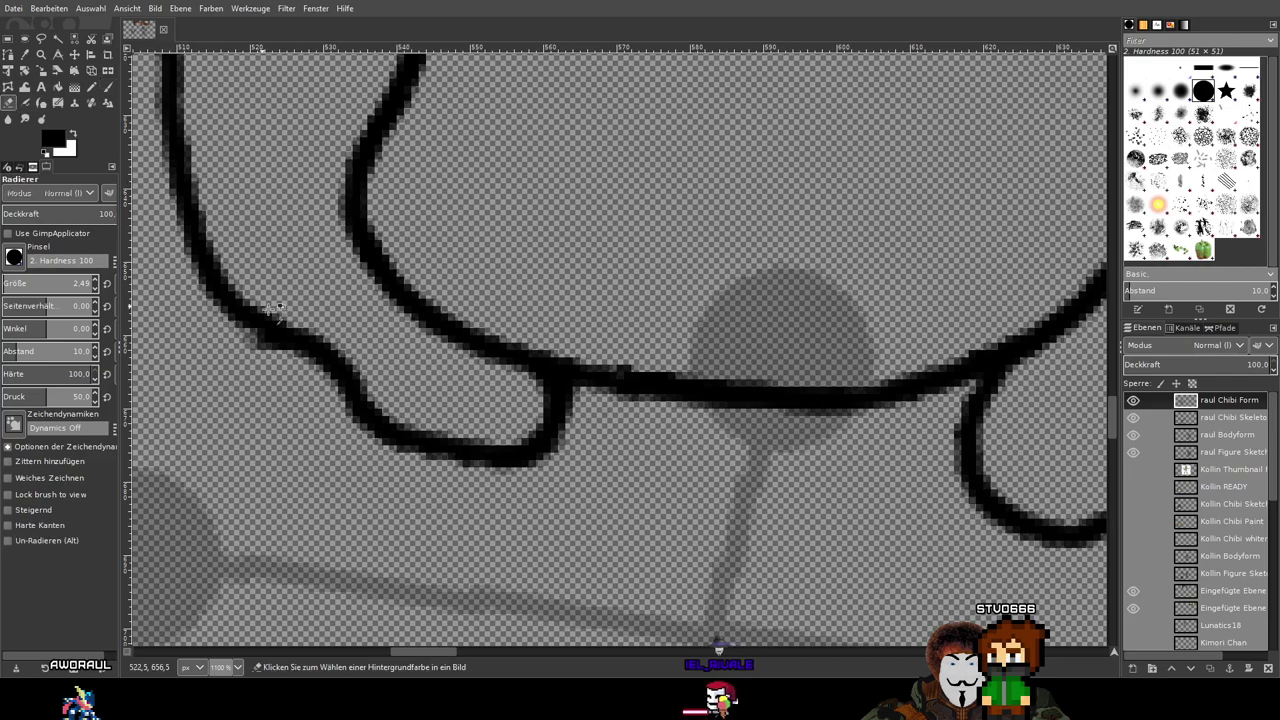
scroll(605, 403, up, 2)
mouse_move(697, 448)
mouse_down()
mouse_move(664, 392)
mouse_move(468, 297)
mouse_move(634, 363)
mouse_move(840, 390)
mouse_up()
click(109, 88)
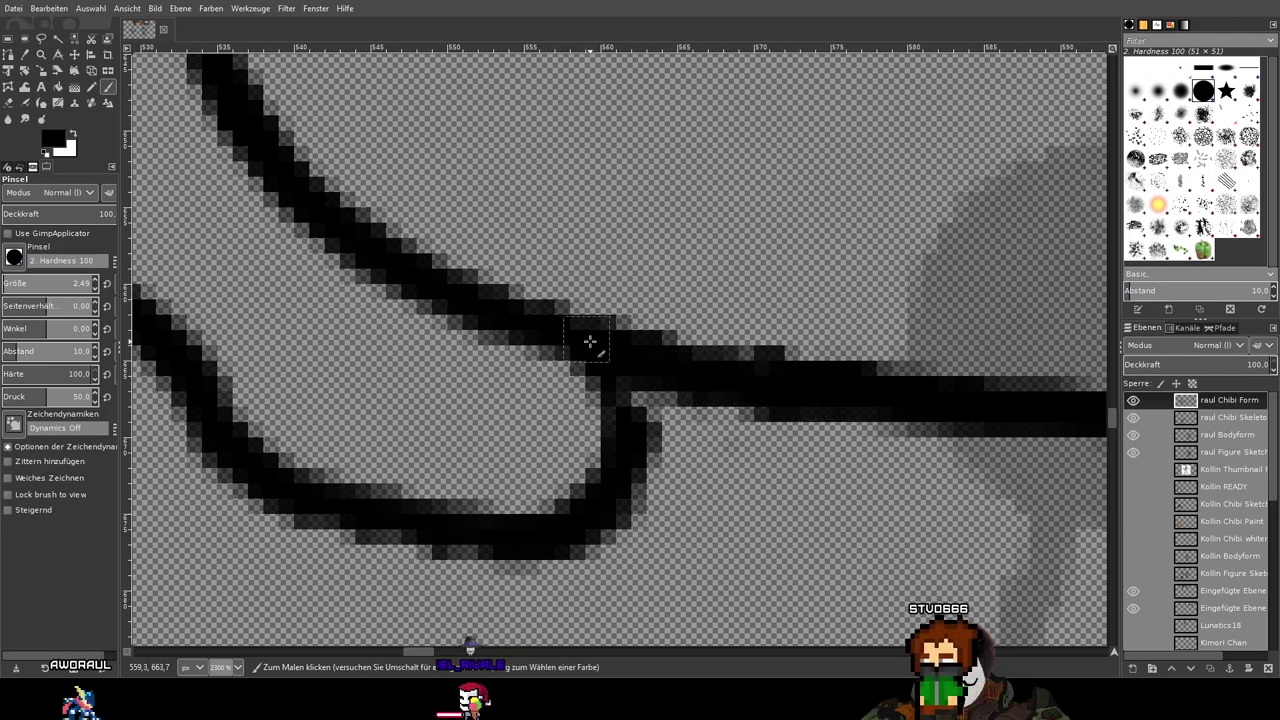
mouse_move(590, 342)
mouse_down()
mouse_move(617, 366)
mouse_move(631, 420)
mouse_move(615, 455)
mouse_up()
key(3)
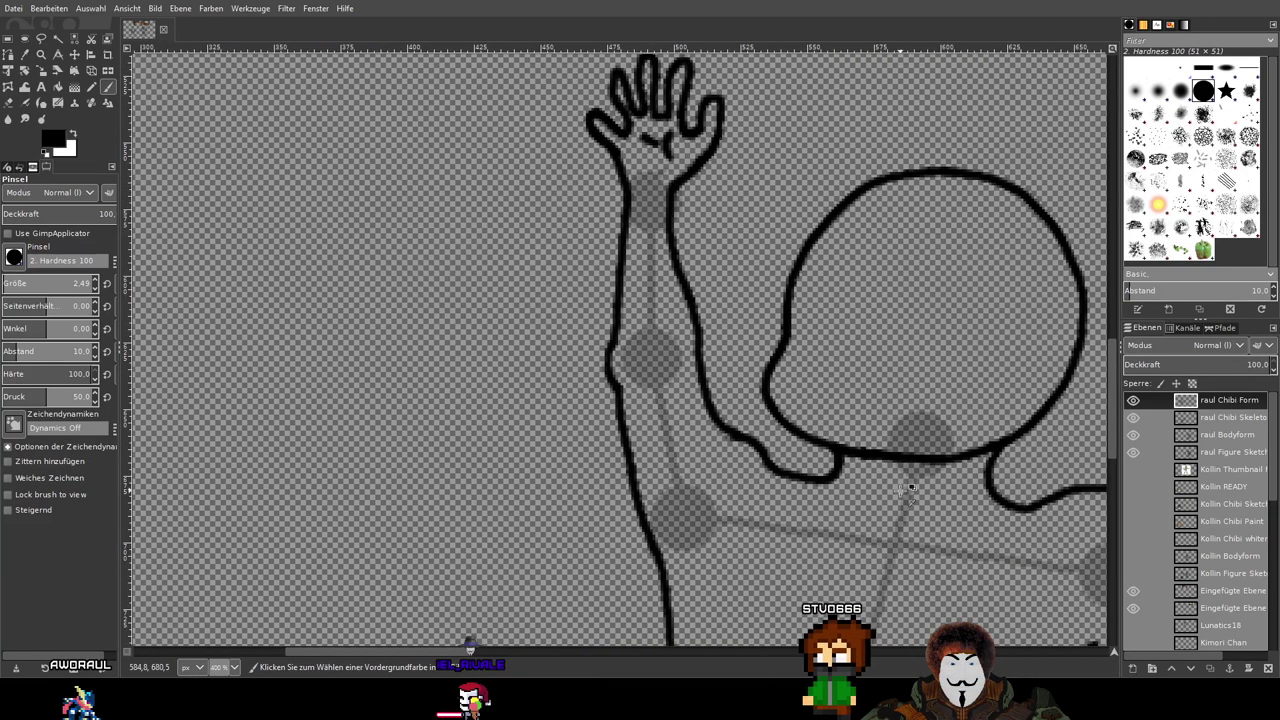
drag(972, 464, 708, 398)
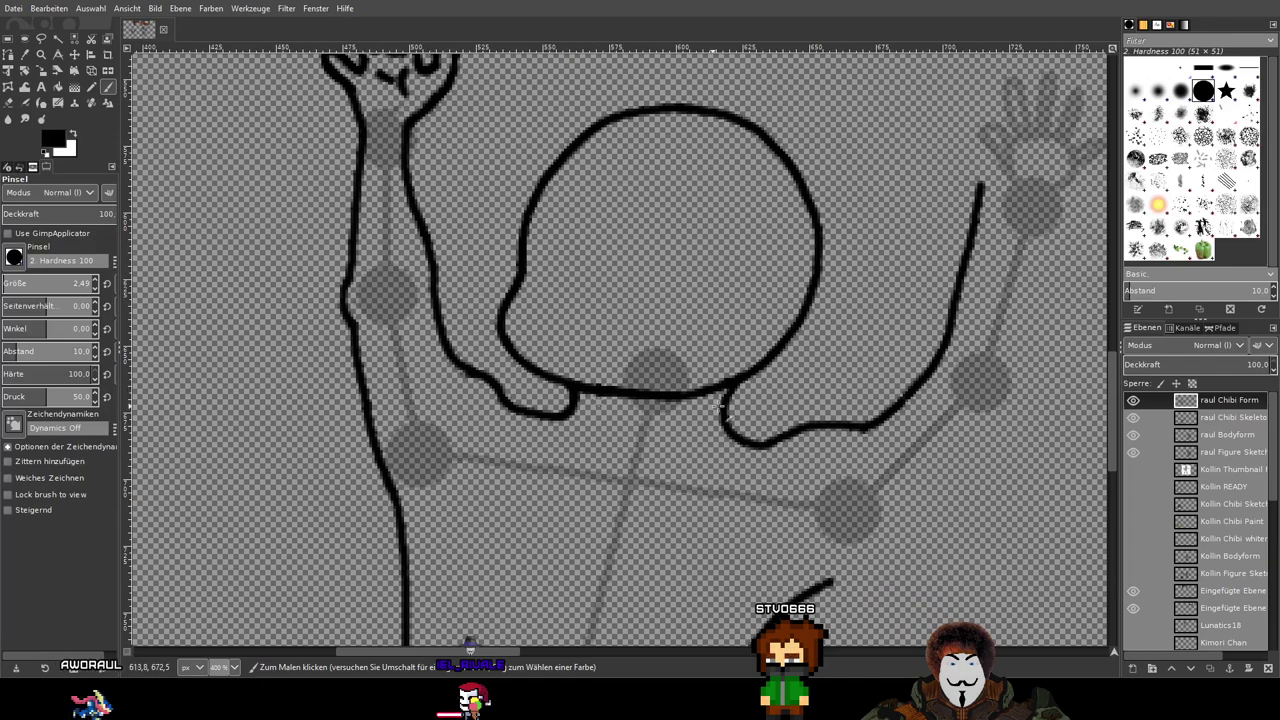
scroll(614, 404, up, 5)
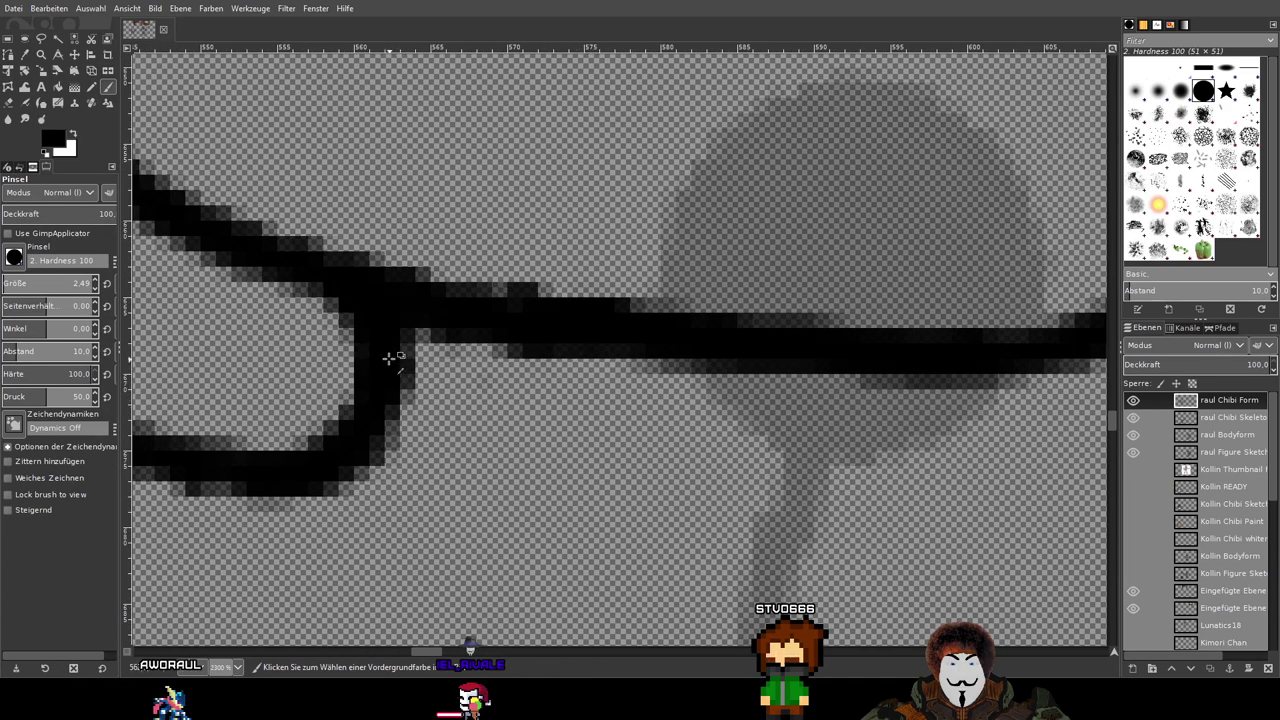
click(14, 108)
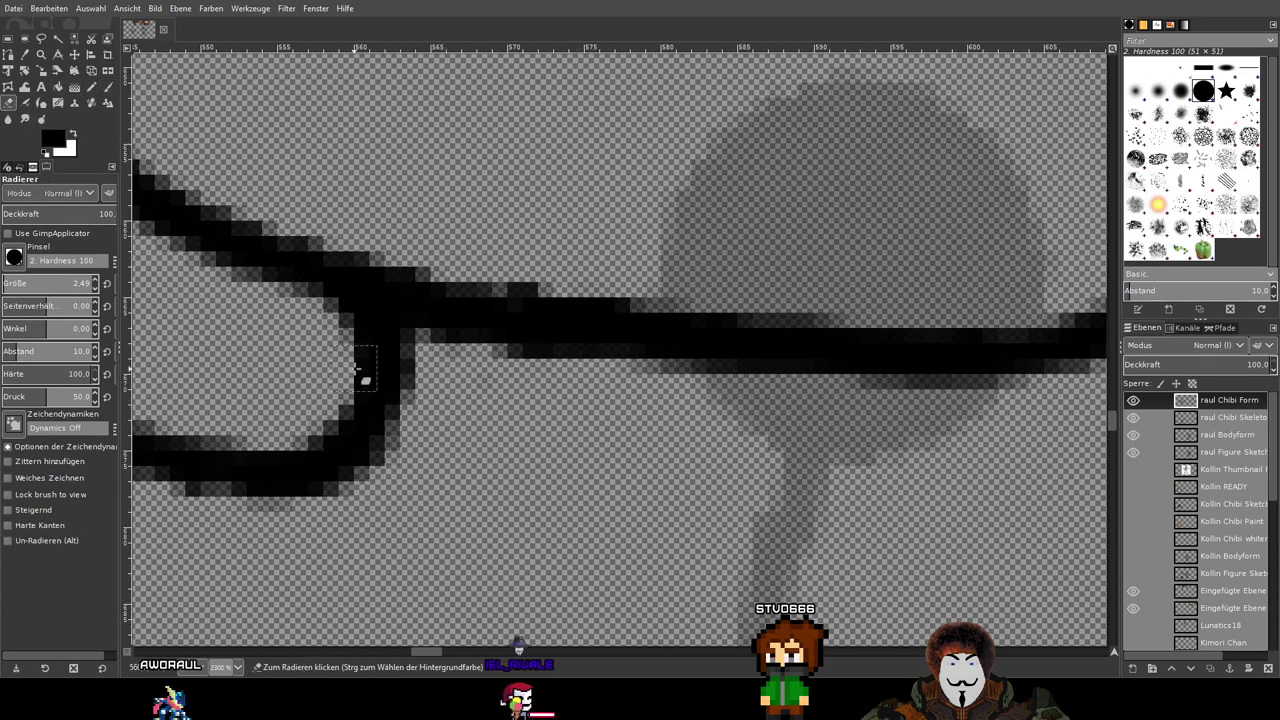
mouse_move(343, 337)
mouse_down()
mouse_move(403, 382)
mouse_move(349, 356)
mouse_move(408, 354)
mouse_move(349, 343)
mouse_up()
click(108, 87)
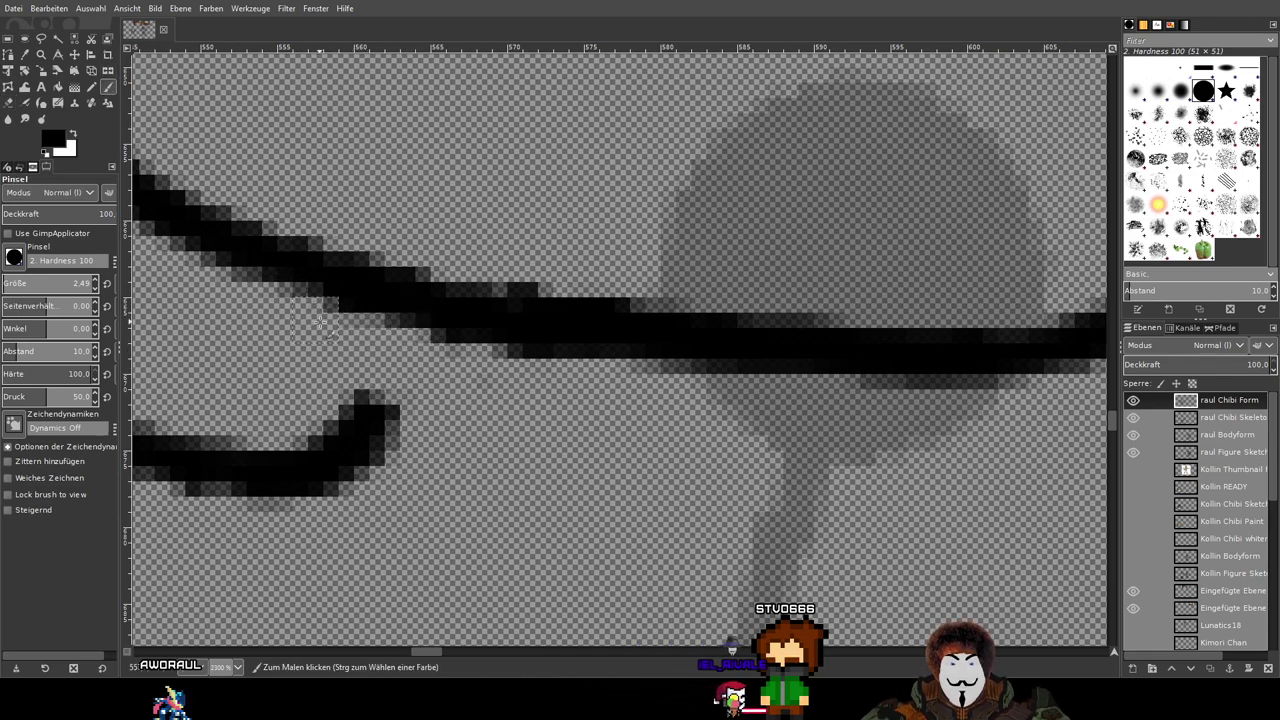
mouse_move(352, 290)
mouse_down()
mouse_move(375, 393)
mouse_move(357, 437)
mouse_up()
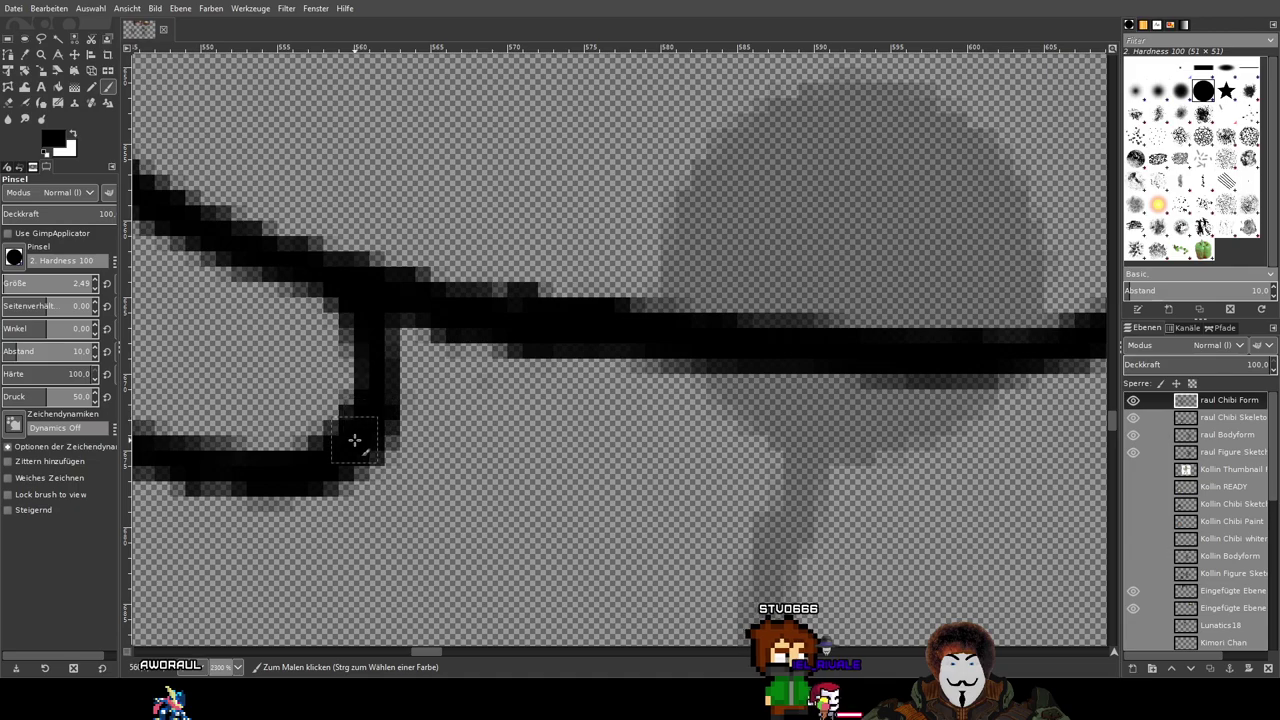
key(3)
scroll(640, 463, up, 5)
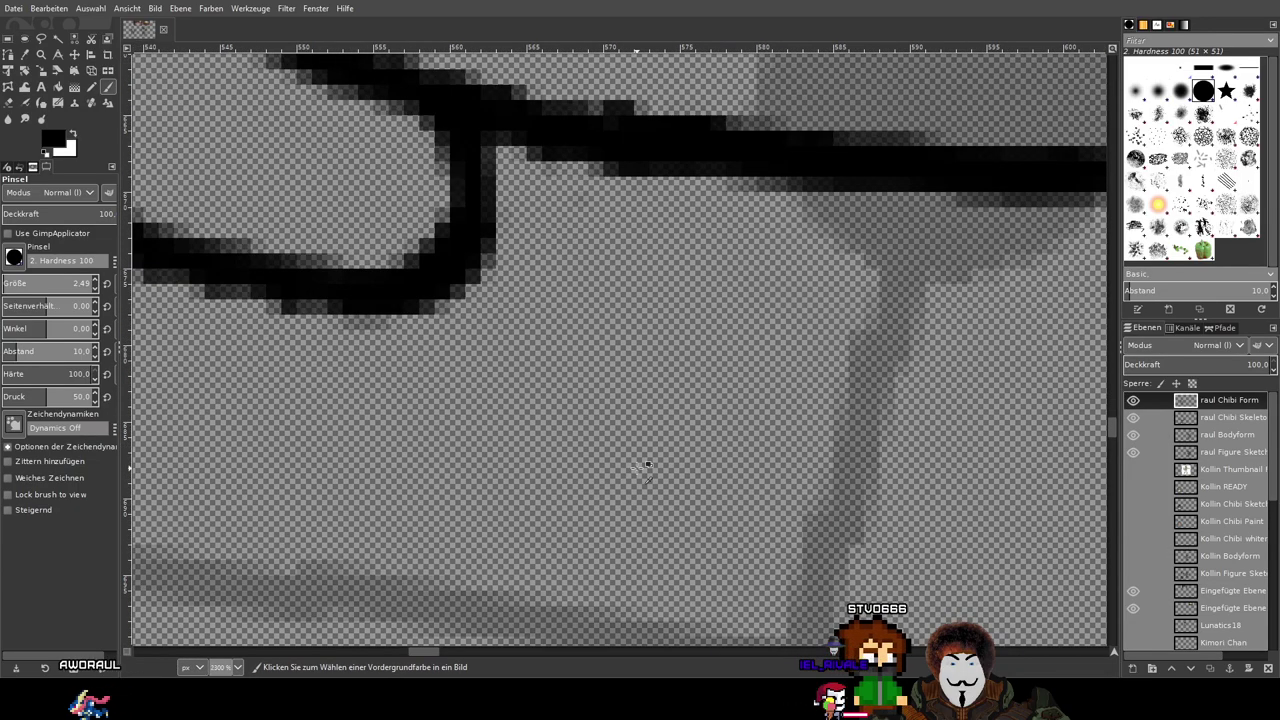
key(ctrl+z)
key(ctrl+z)
key(ctrl+y)
key(ctrl+y)
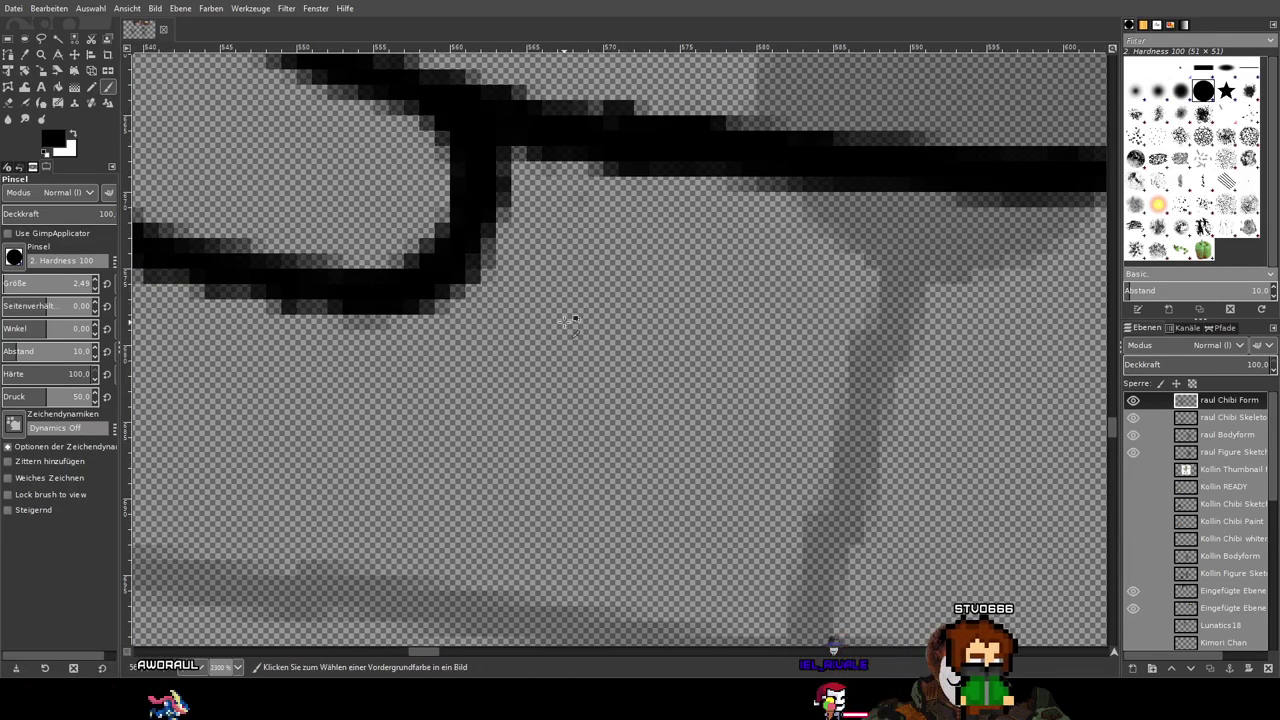
Step: Undo the last neck stroke and repaint the neck line's upper end so it joins the head outline cleanly
key(ctrl+z)
drag(565, 322, 574, 390)
scroll(574, 389, up, 1)
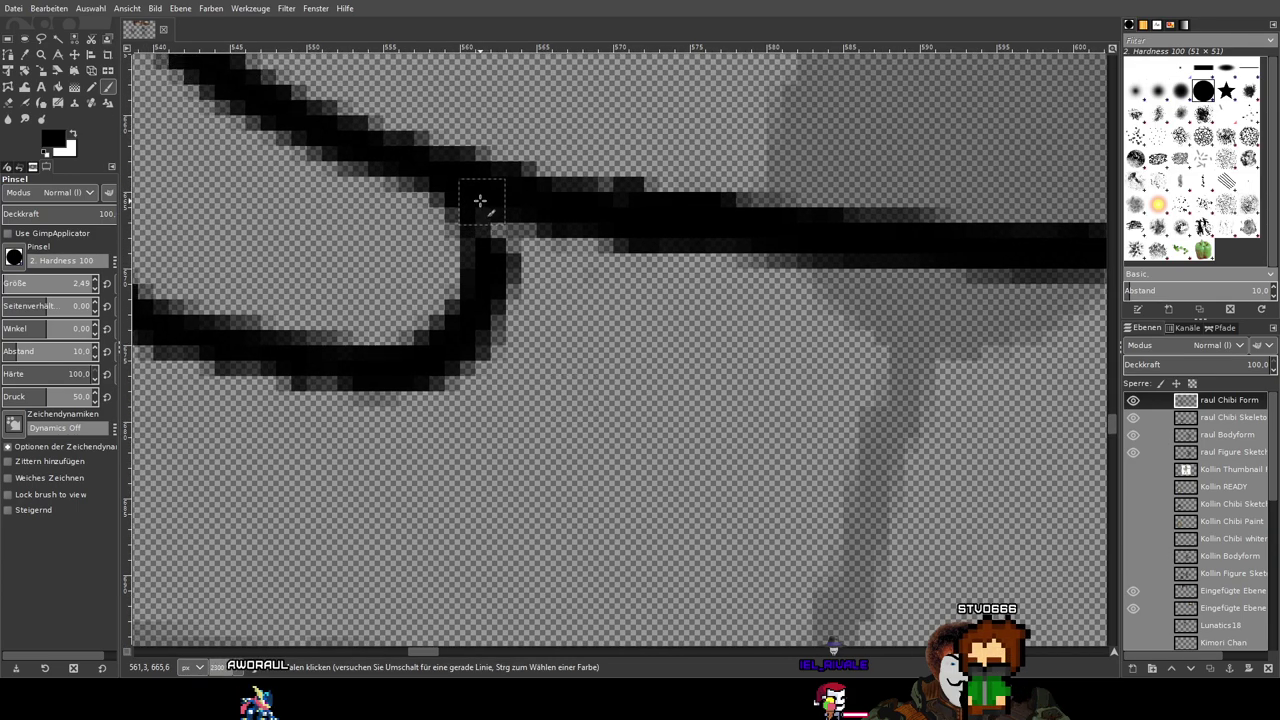
key(shift+e)
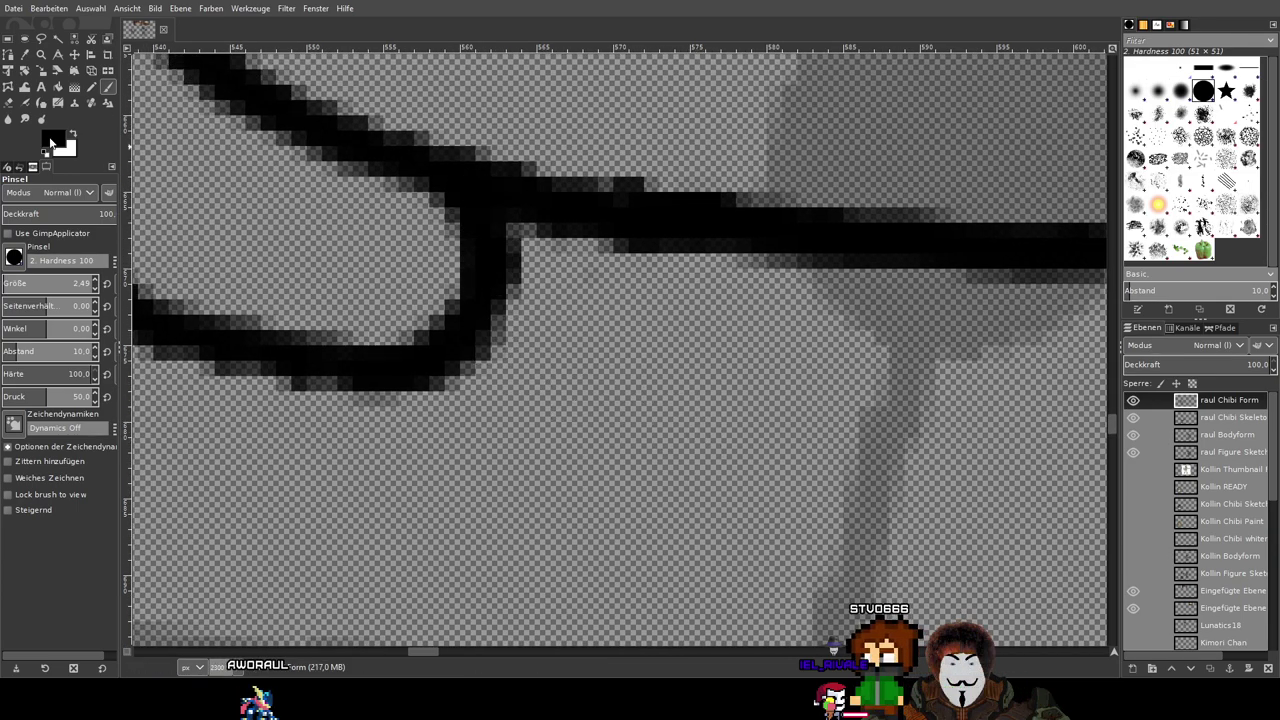
mouse_move(489, 290)
mouse_down()
mouse_move(455, 266)
mouse_move(492, 228)
mouse_move(472, 224)
mouse_move(472, 344)
mouse_up()
scroll(648, 350, down, 5)
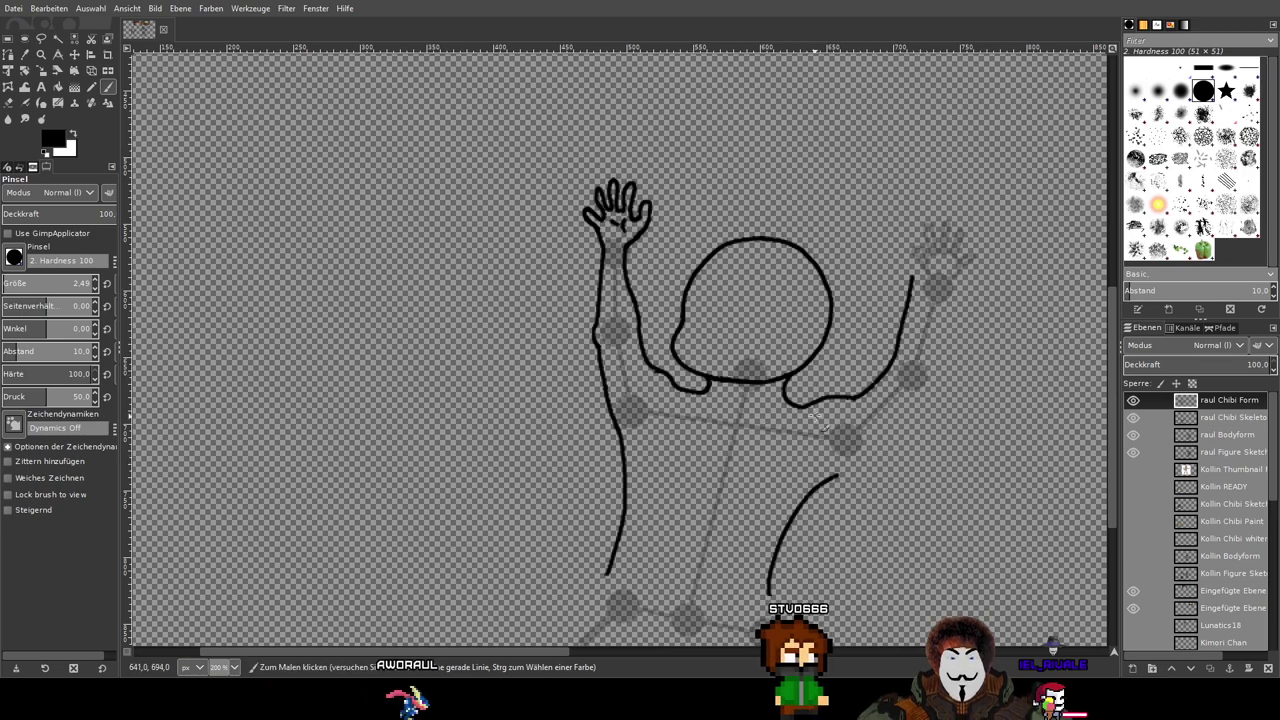
mouse_move(948, 434)
mouse_down()
mouse_move(650, 341)
mouse_move(735, 317)
mouse_move(804, 270)
mouse_move(824, 386)
mouse_up()
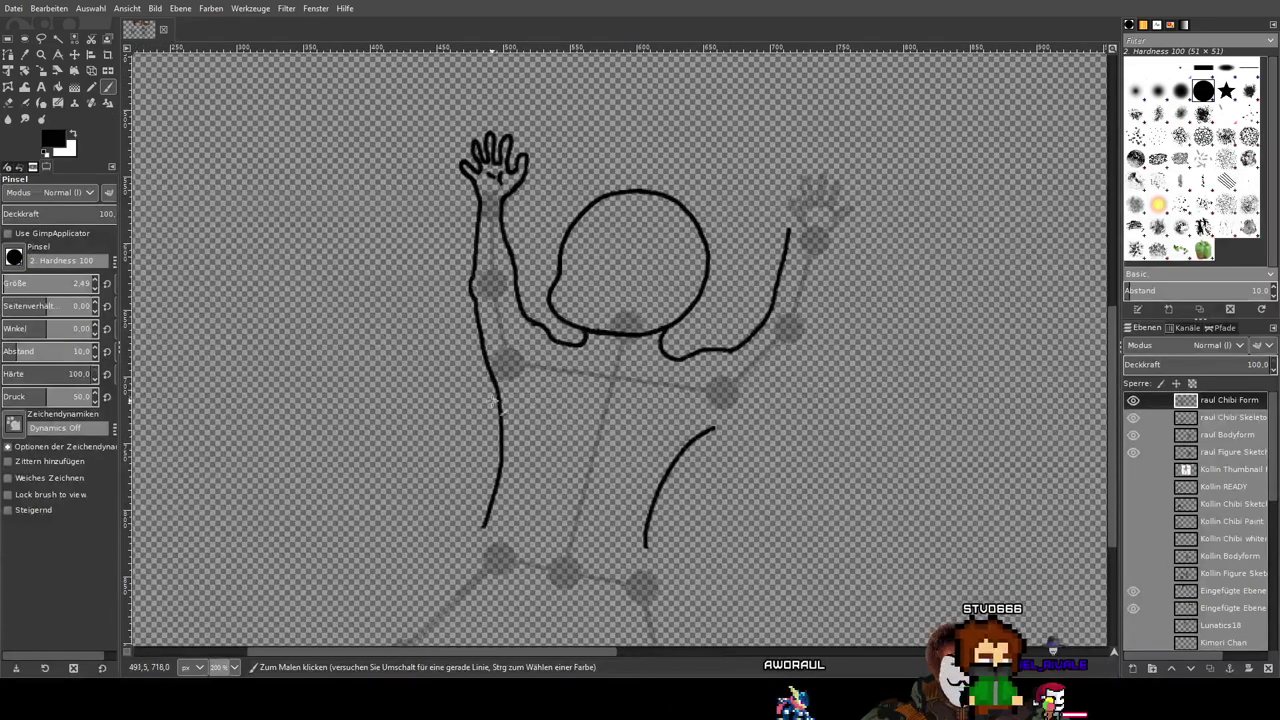
scroll(854, 352, up, 3)
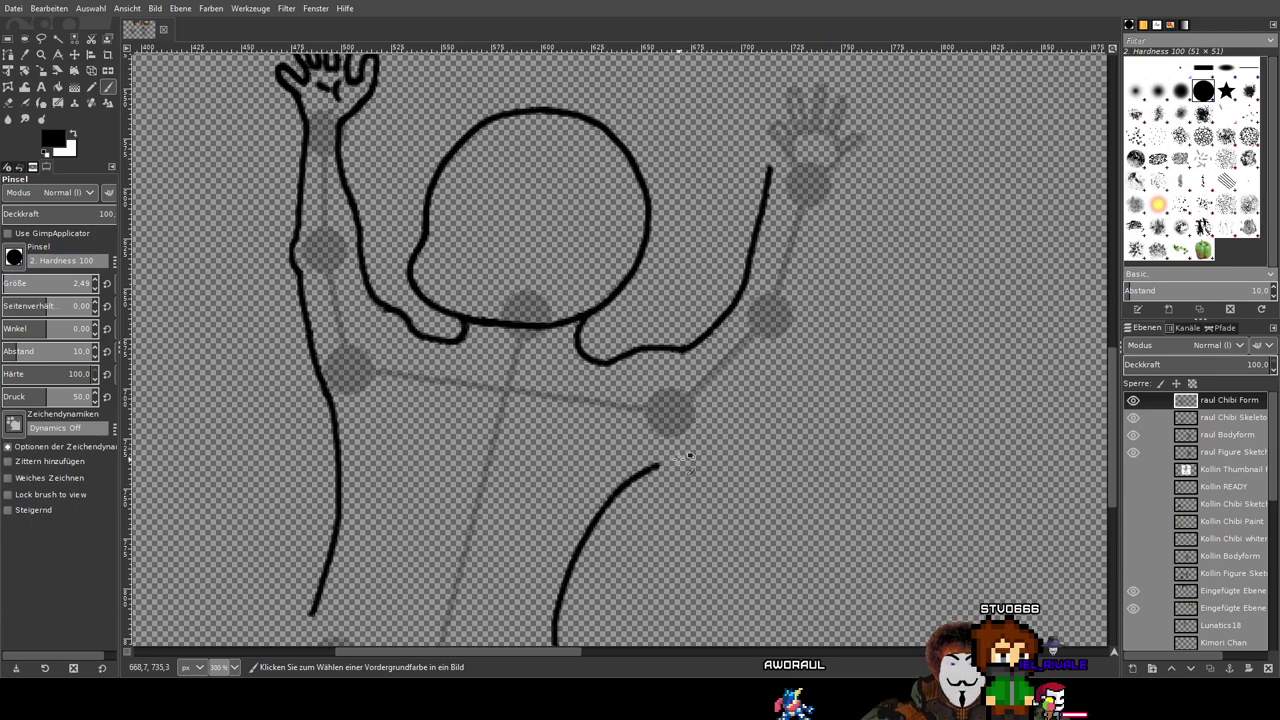
Step: Draw the unfinished arm's lower outline from the torso line's upper end, around the elbow and up to the forearm
scroll(723, 449, up, 1)
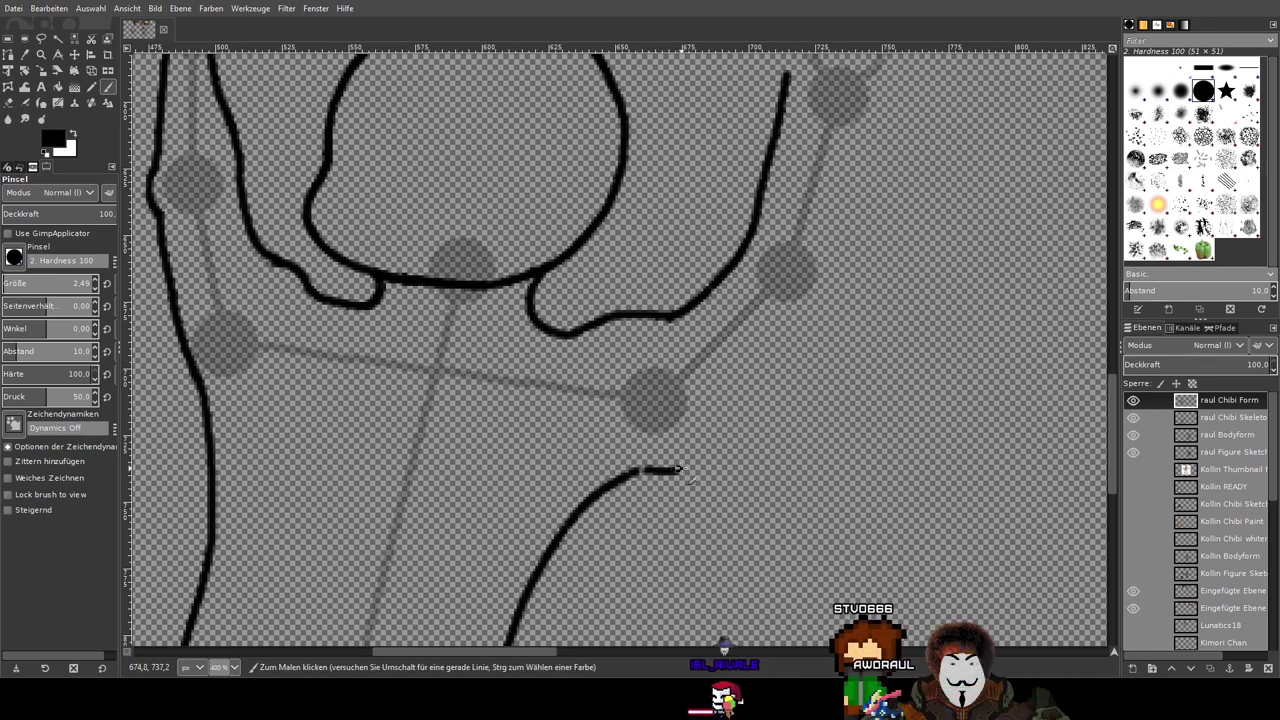
mouse_move(677, 469)
mouse_down()
mouse_move(834, 321)
mouse_move(857, 225)
mouse_move(759, 520)
mouse_up()
drag(720, 361, 820, 366)
Step: Outline the unfinished arm's open hand with five spread fingers over its faded sketch, undoing the first short stroke at the wrist
scroll(815, 370, up, 2)
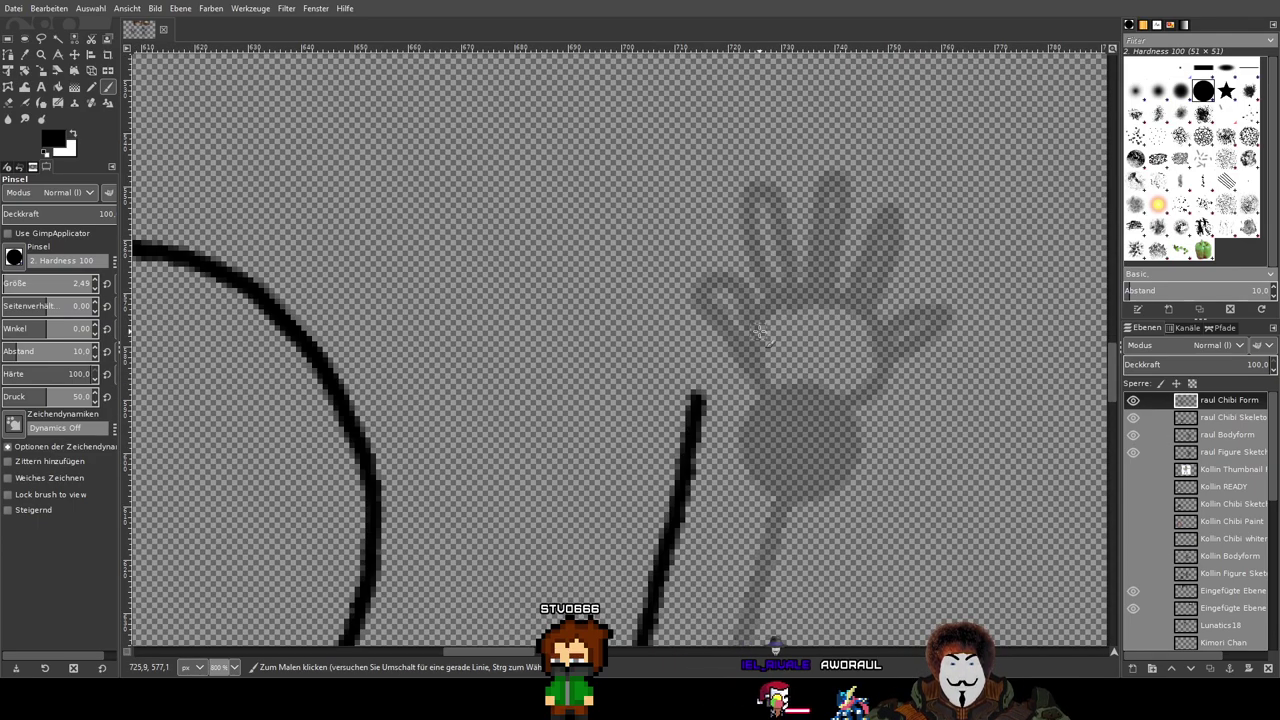
scroll(762, 333, down, 4)
scroll(800, 276, up, 2)
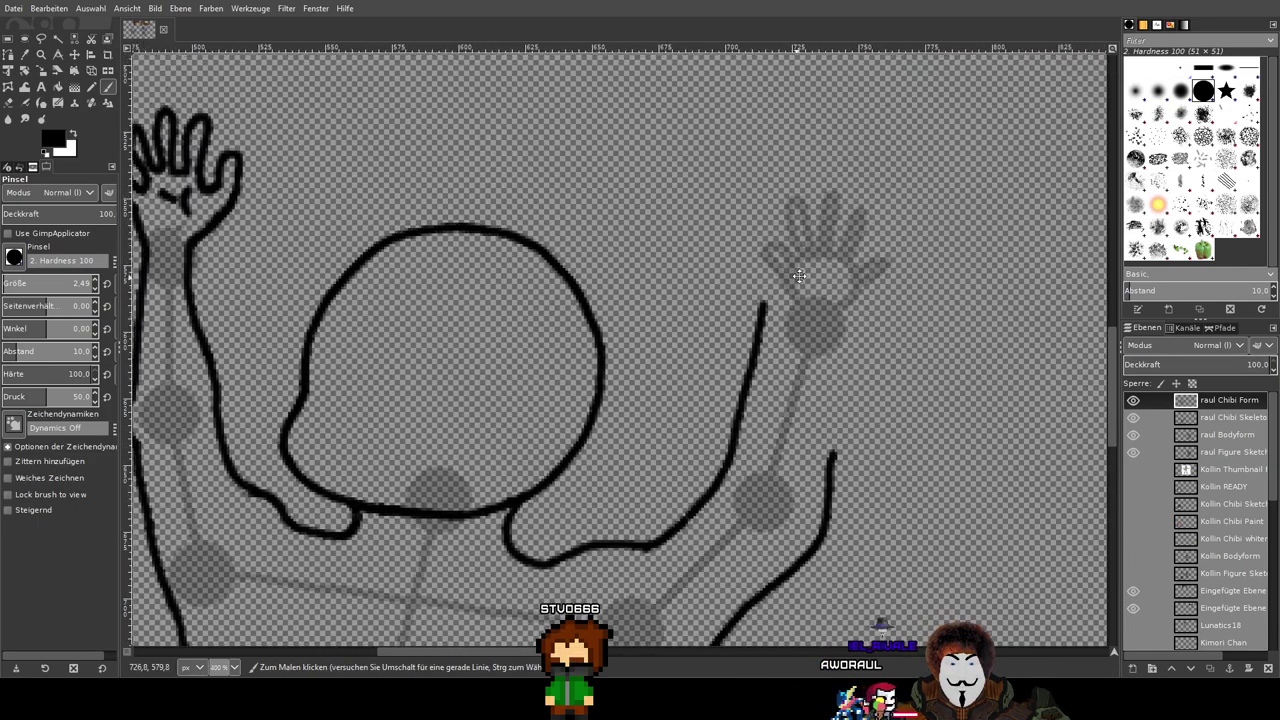
scroll(800, 276, up, 2)
scroll(800, 276, down, 2)
scroll(806, 296, up, 2)
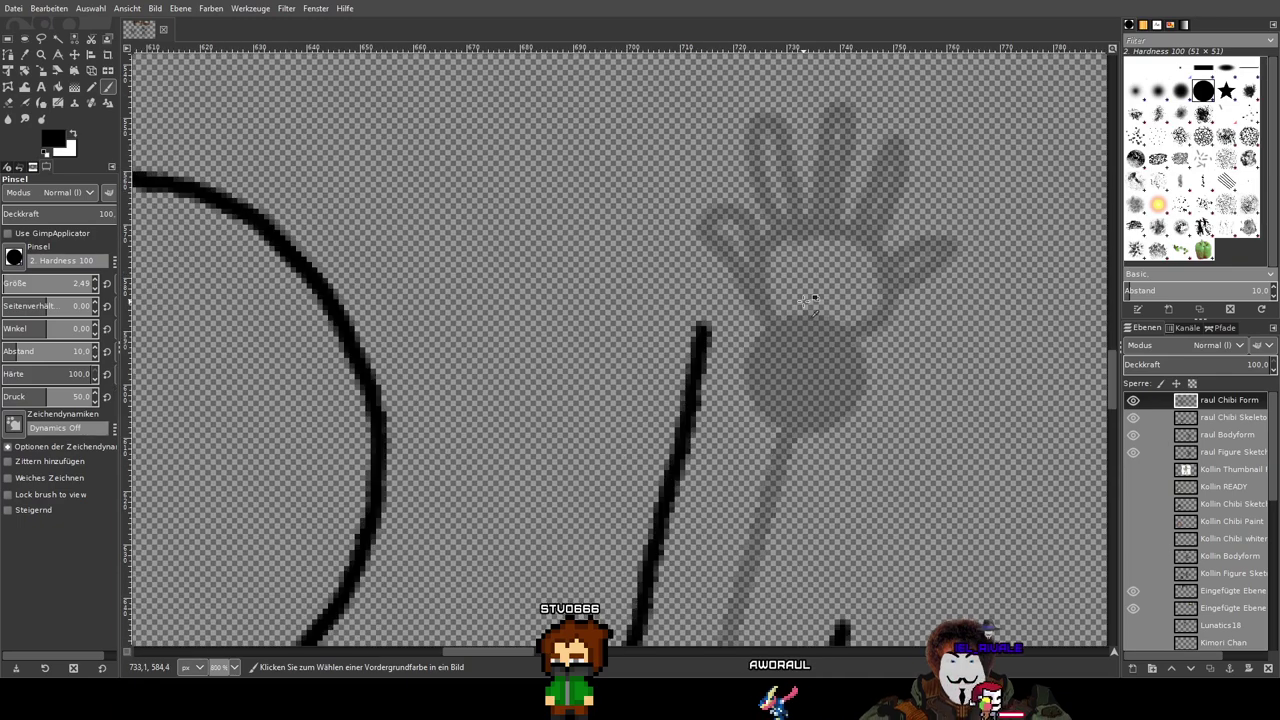
drag(804, 301, 779, 364)
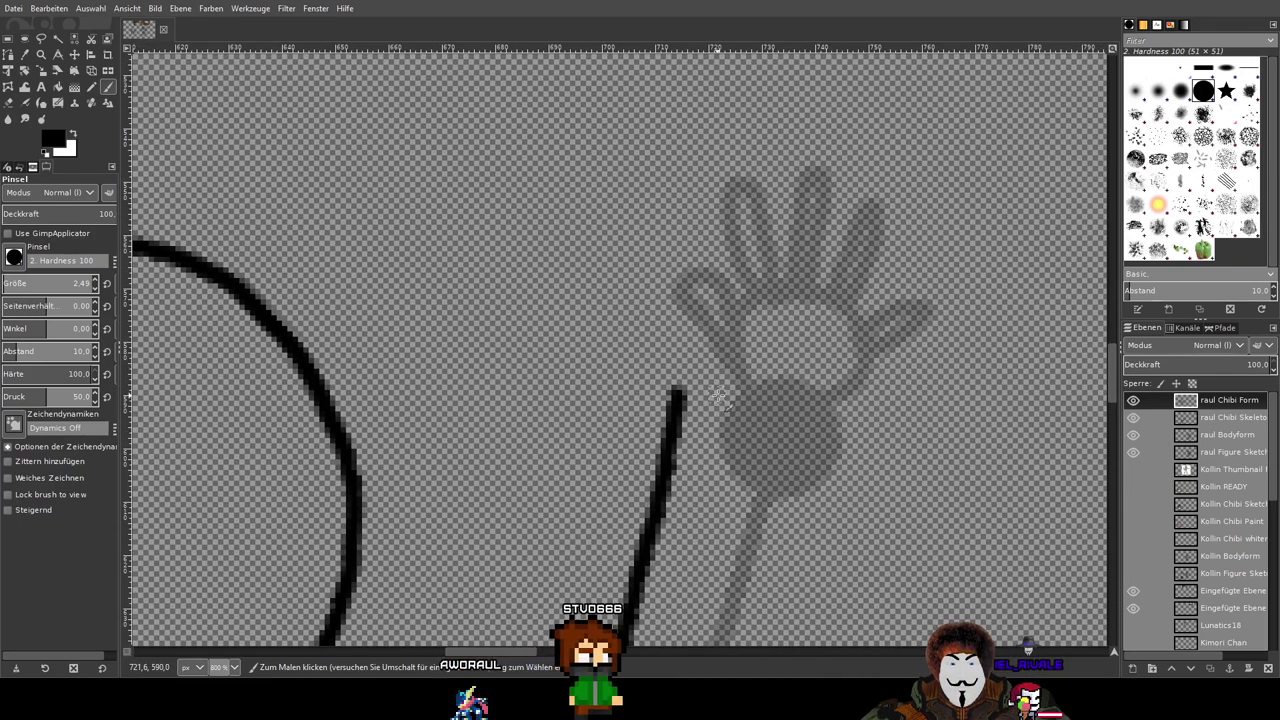
mouse_move(729, 392)
mouse_down()
mouse_move(743, 363)
mouse_move(733, 318)
mouse_up()
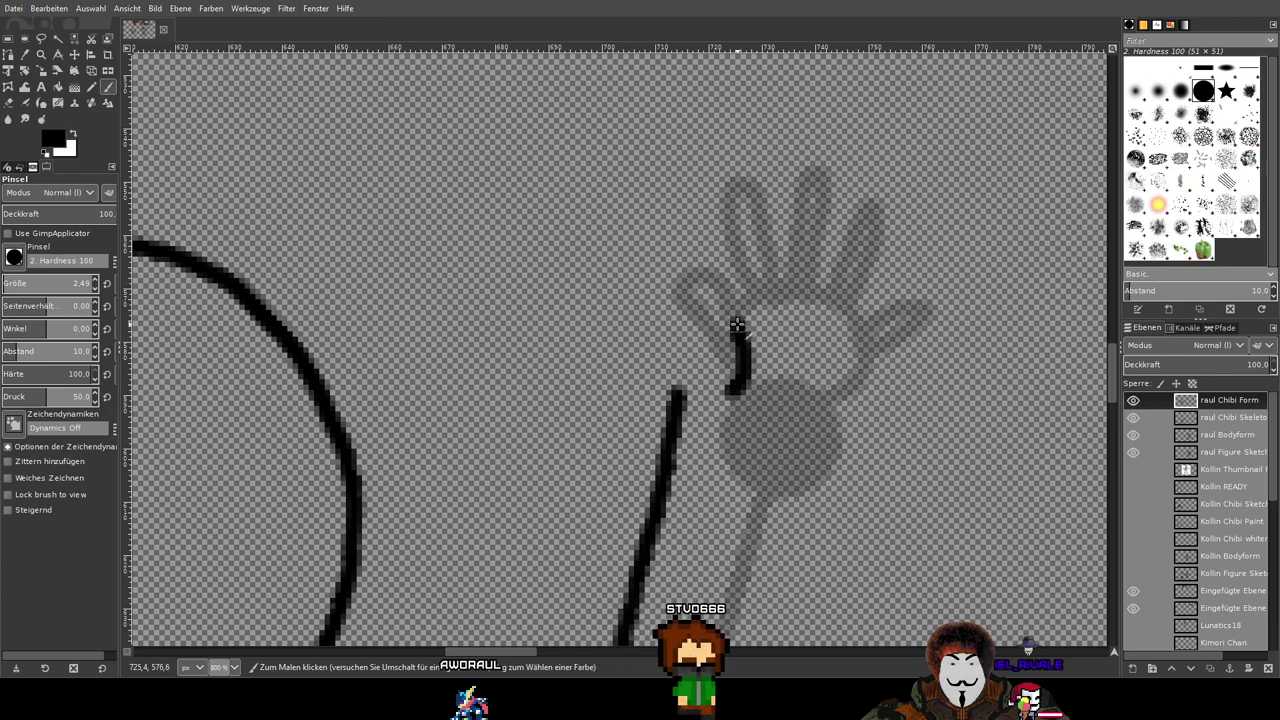
key(ctrl+z)
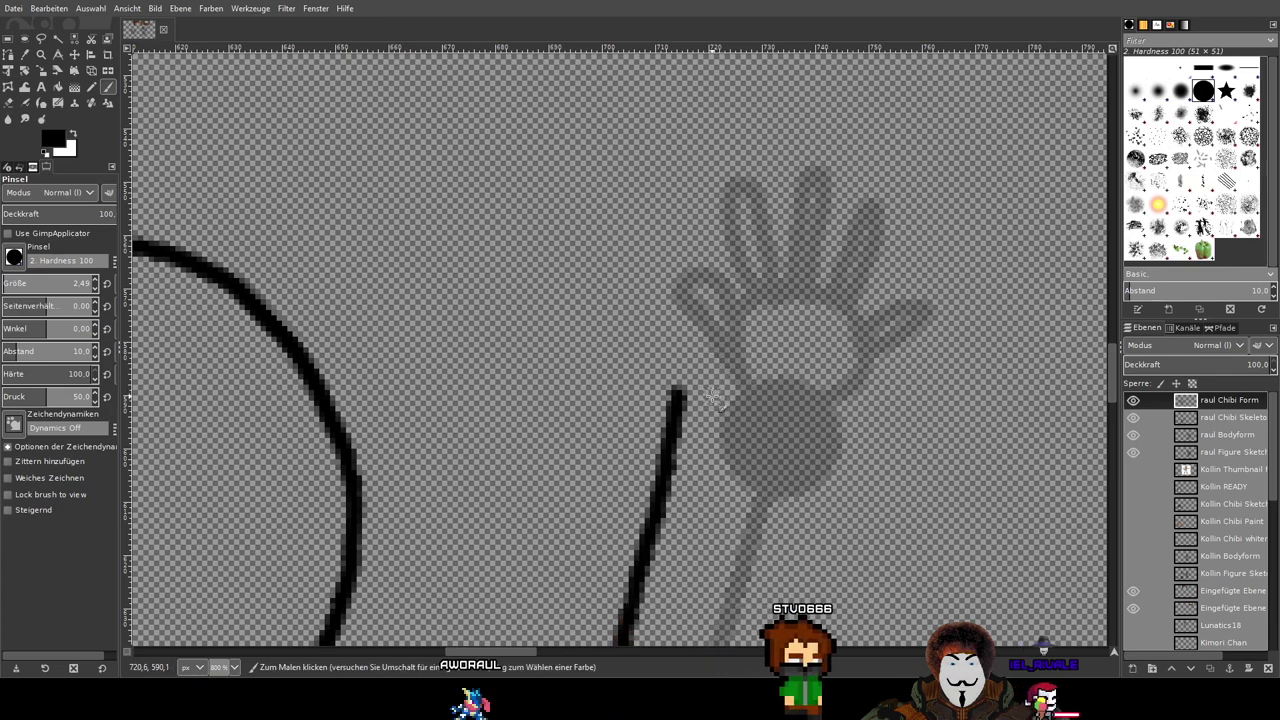
mouse_move(712, 398)
mouse_down()
mouse_move(722, 352)
mouse_move(698, 292)
mouse_move(704, 260)
mouse_move(716, 260)
mouse_up()
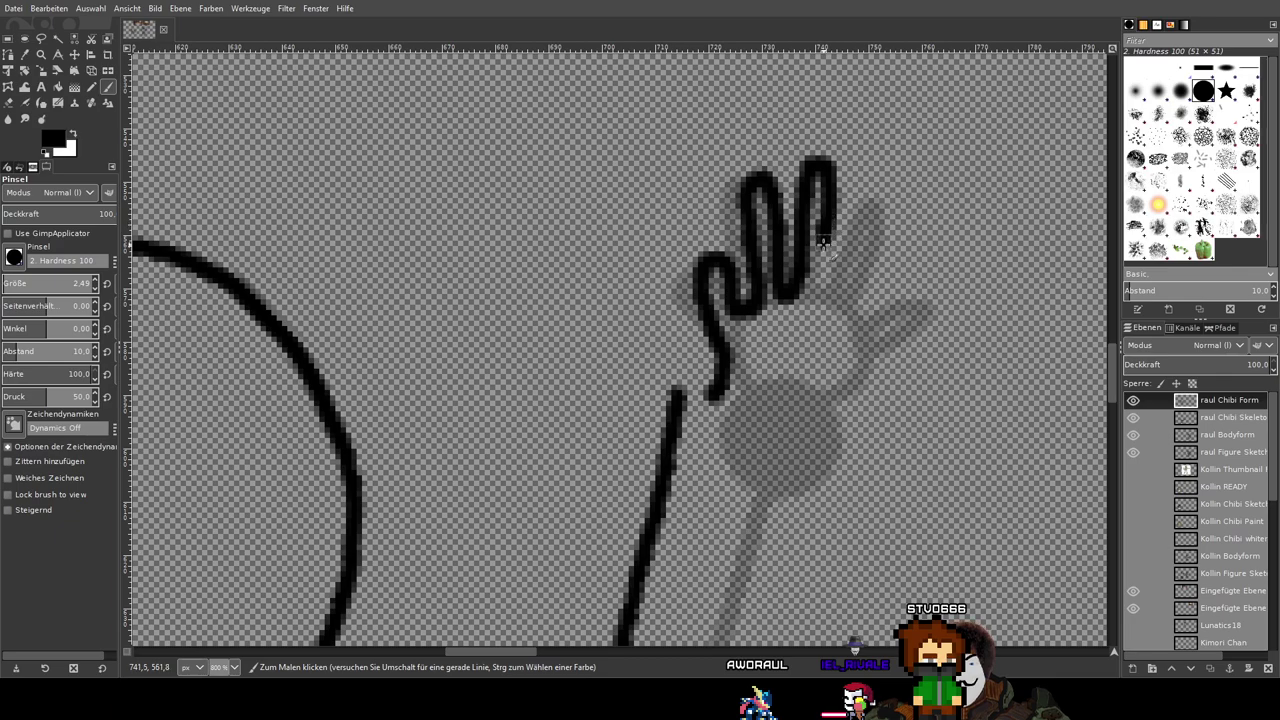
mouse_move(822, 296)
mouse_down()
mouse_move(874, 238)
mouse_move(893, 238)
mouse_move(899, 276)
mouse_move(857, 325)
mouse_move(908, 326)
mouse_move(897, 348)
mouse_up()
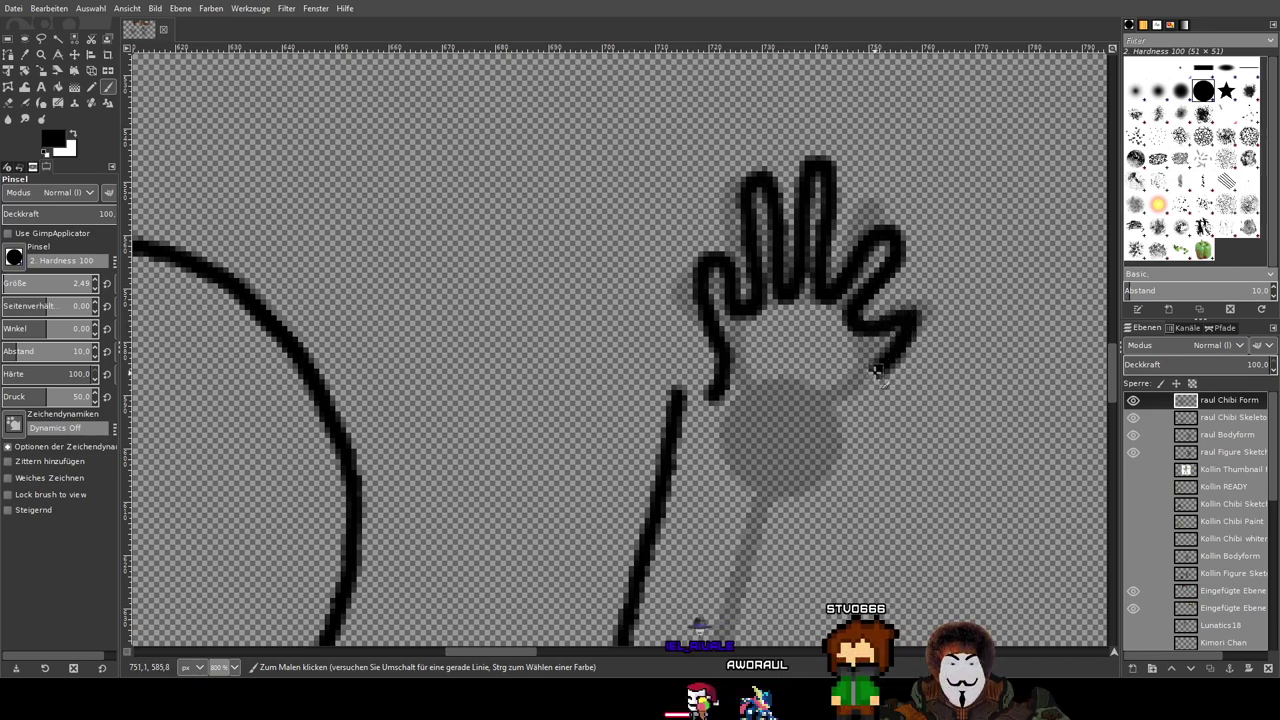
Step: Erase the outline of the outermost finger on the raised hand right of the head
key(ctrl+z)
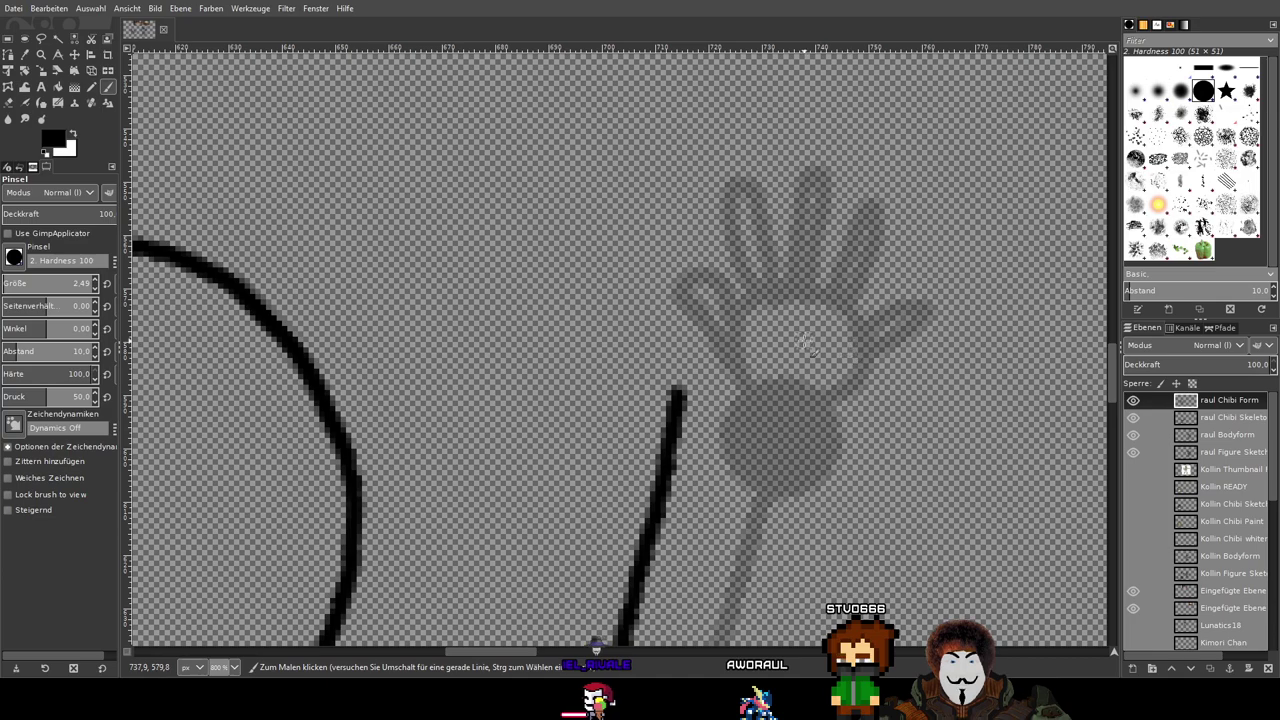
key(ctrl+y)
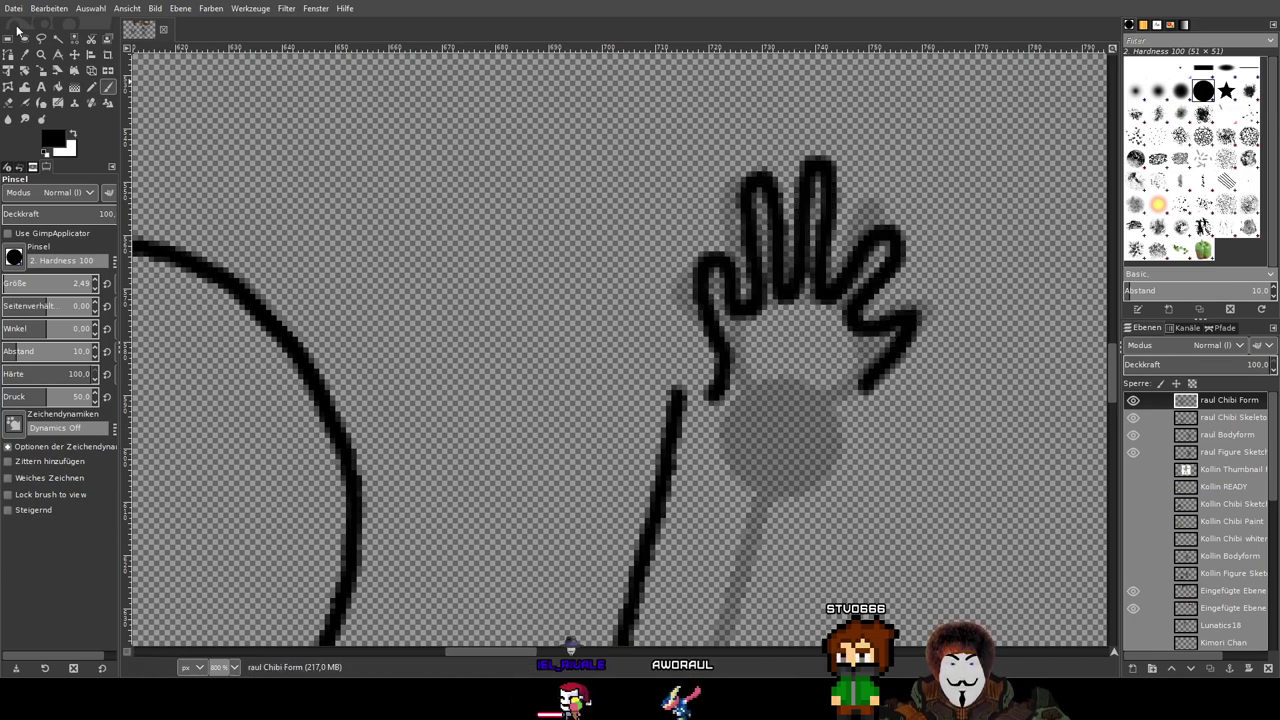
click(9, 103)
scroll(1005, 366, up, 2)
drag(802, 248, 792, 329)
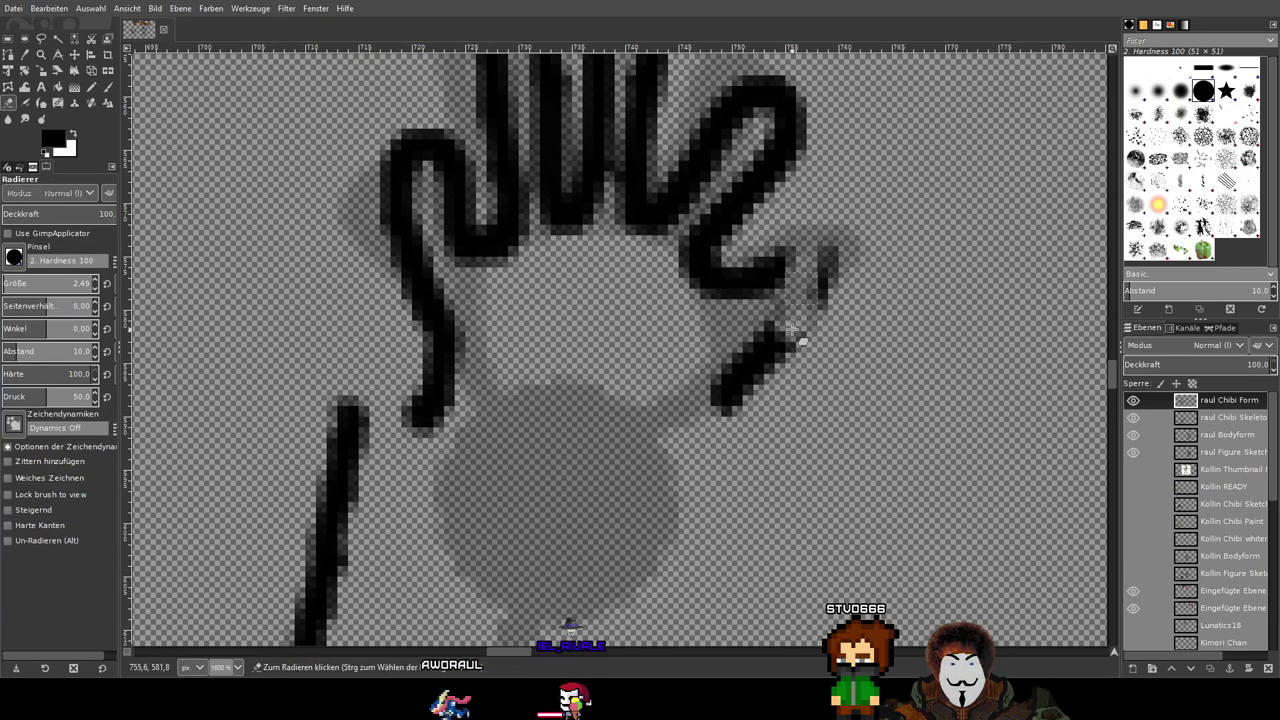
mouse_move(754, 420)
mouse_down()
mouse_move(757, 343)
mouse_move(746, 363)
mouse_up()
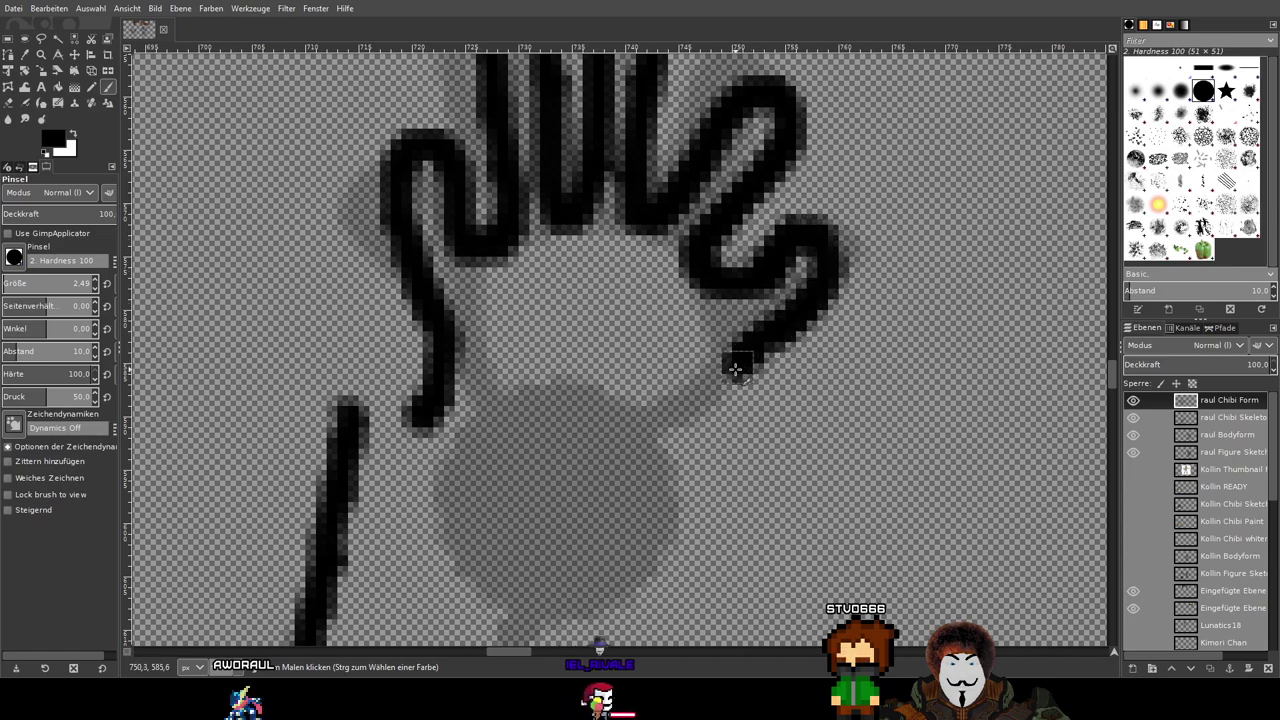
Step: Redraw the outermost finger as a curved black brush line running from the wrist up to the neighbouring finger
drag(735, 370, 687, 432)
key(ctrl+z)
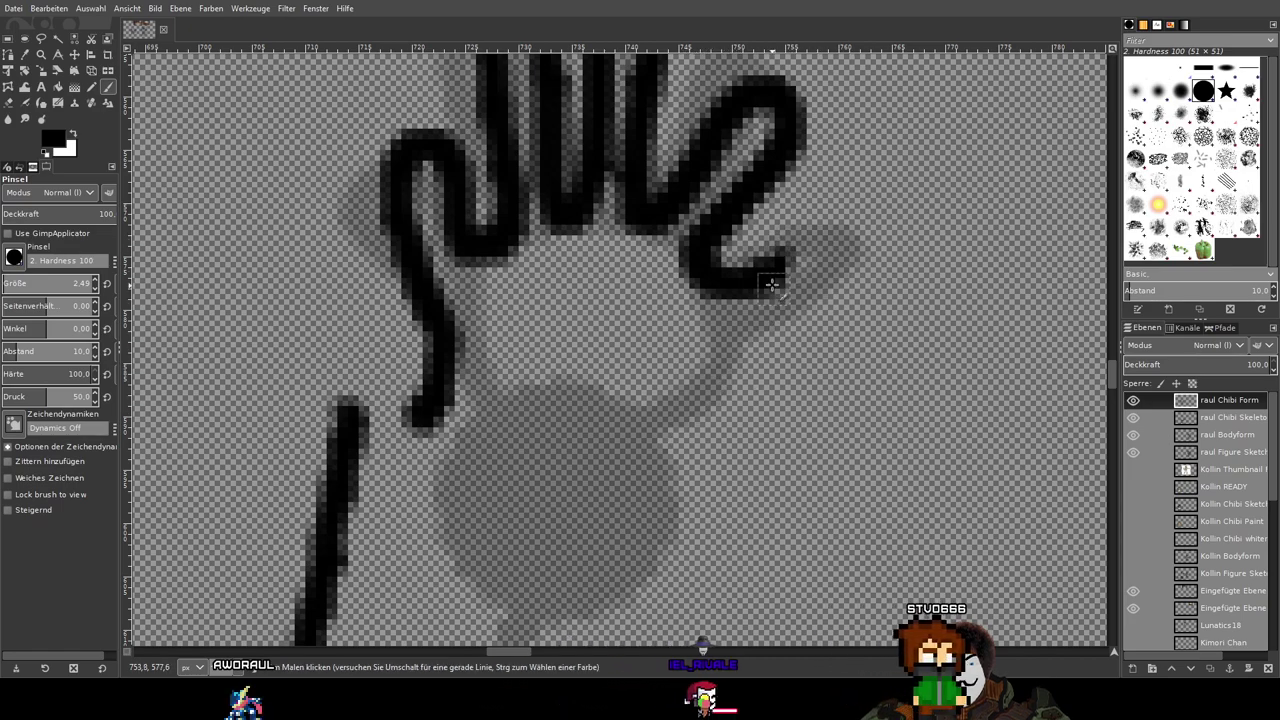
click(700, 420)
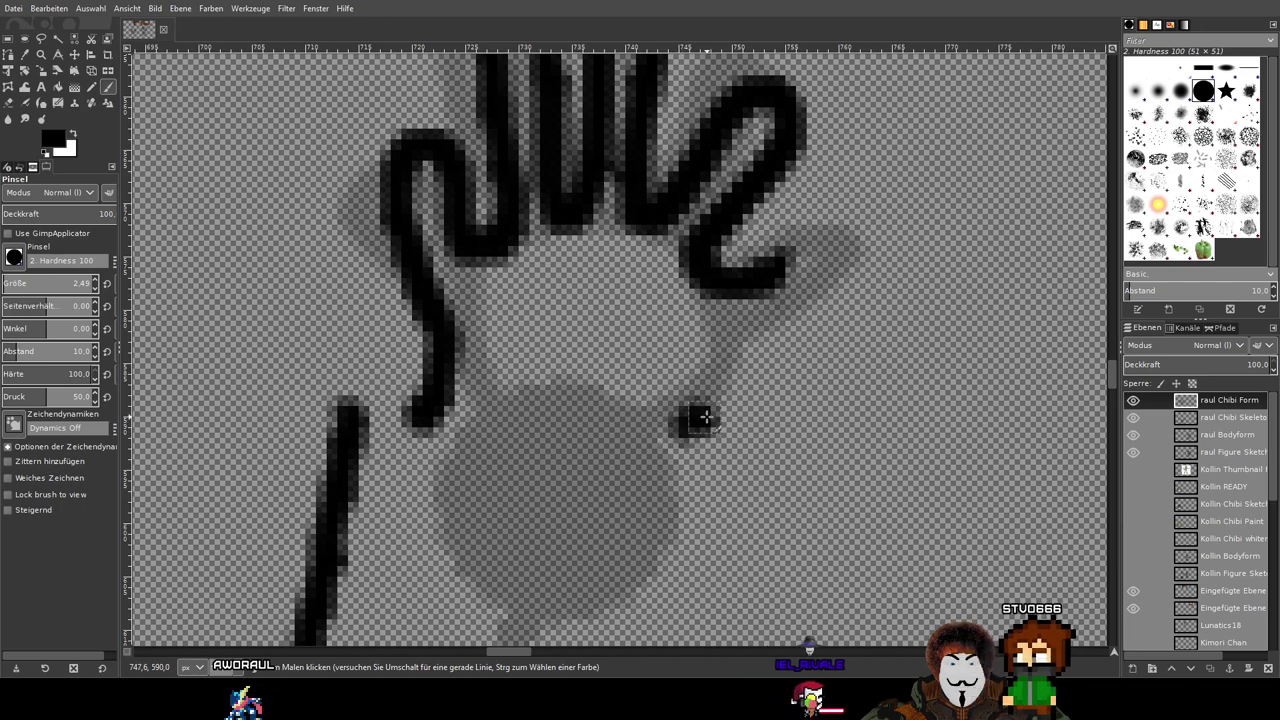
mouse_move(704, 417)
mouse_down()
mouse_move(759, 370)
mouse_move(818, 252)
mouse_up()
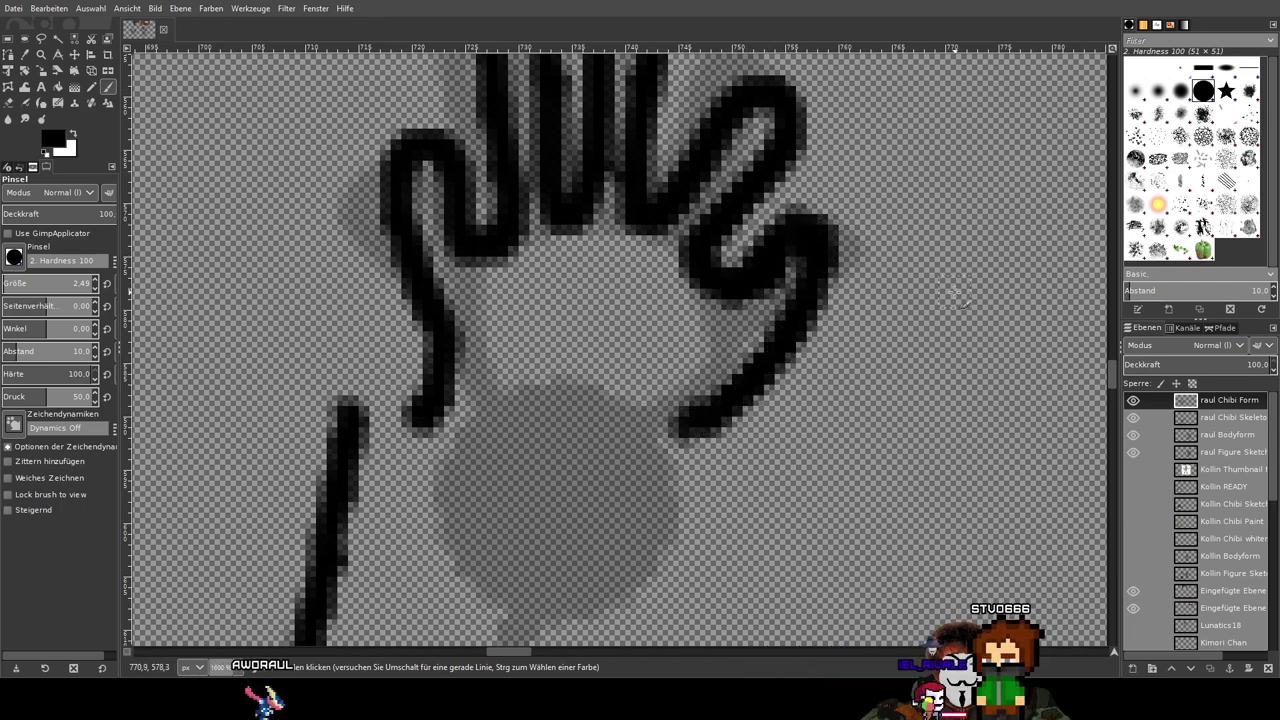
Step: Undo all outline strokes of the raised hand right of the head, back to the bare grey sketch
scroll(957, 294, down, 3)
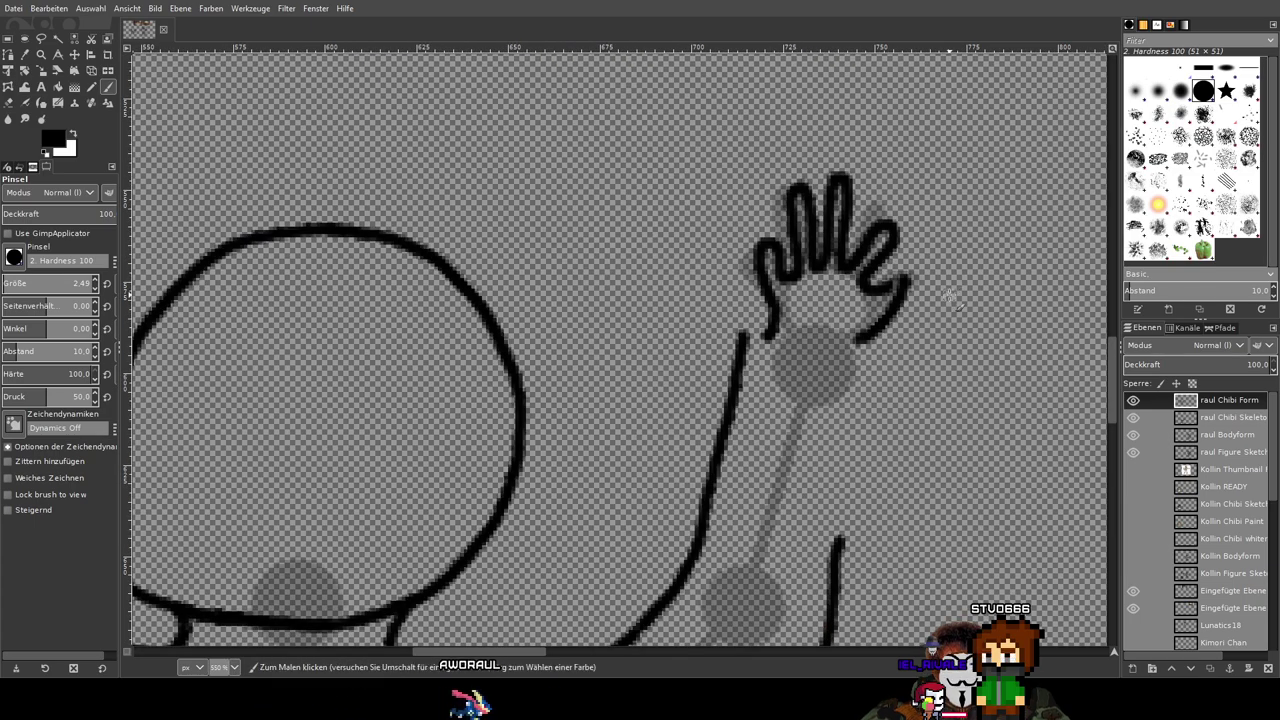
scroll(957, 294, down, 3)
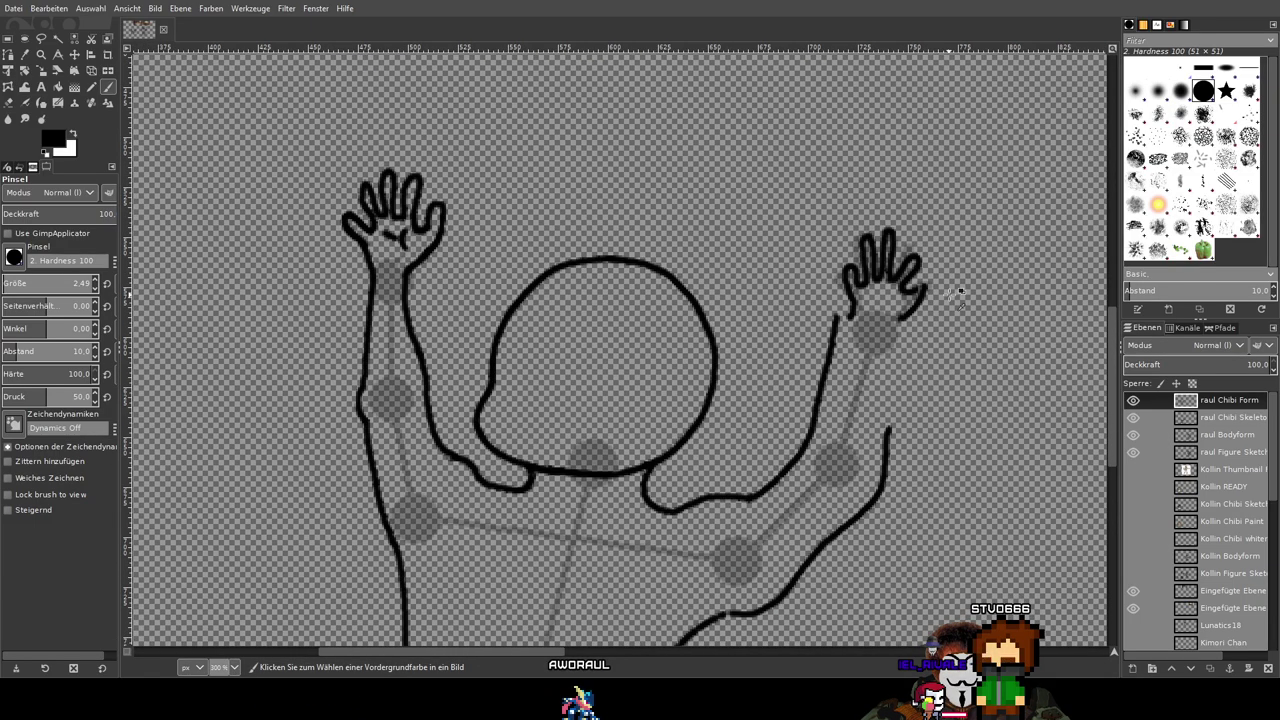
scroll(957, 294, up, 1)
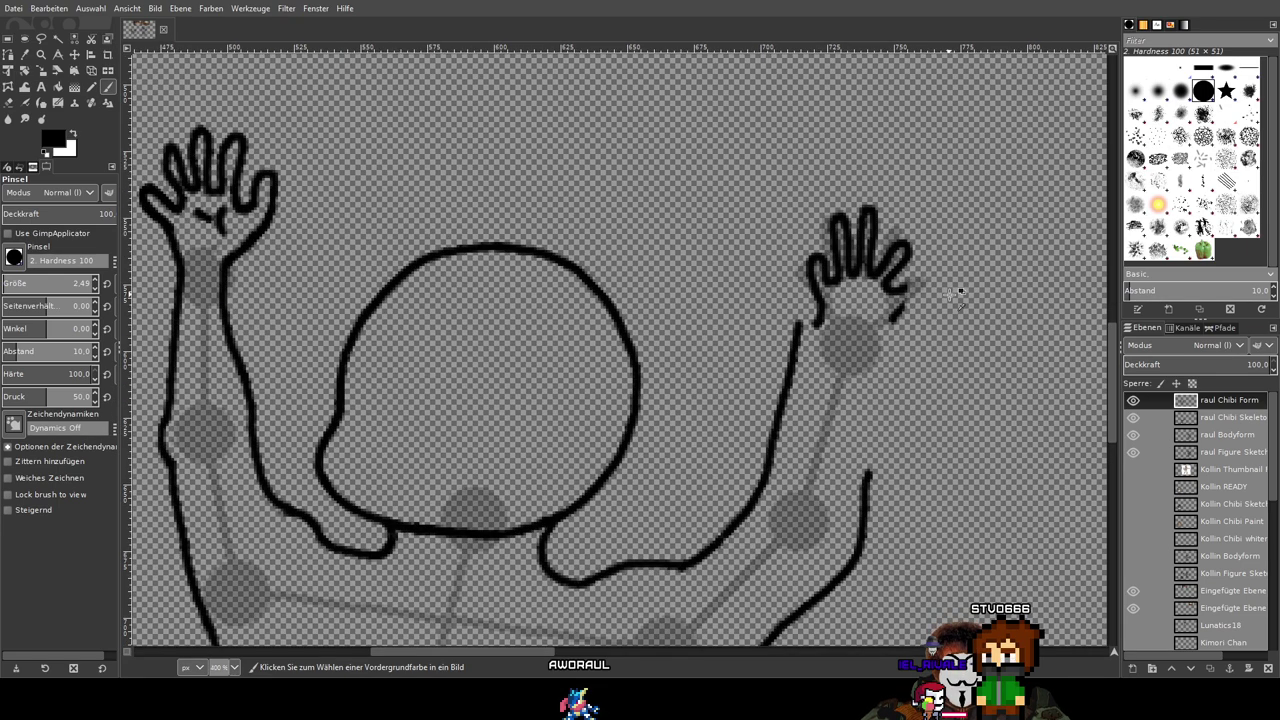
key(ctrl+z)
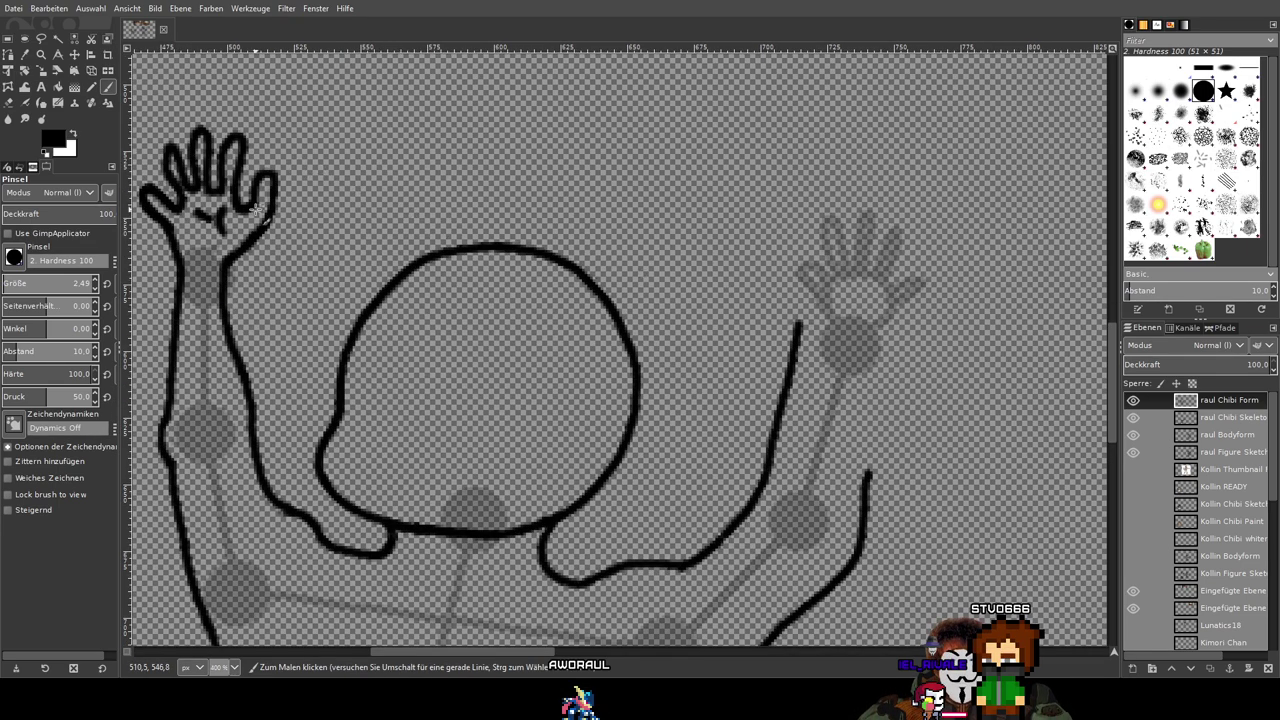
Step: Try to outline the finger nearest the head on the sketched right hand with the black brush
scroll(797, 287, up, 1)
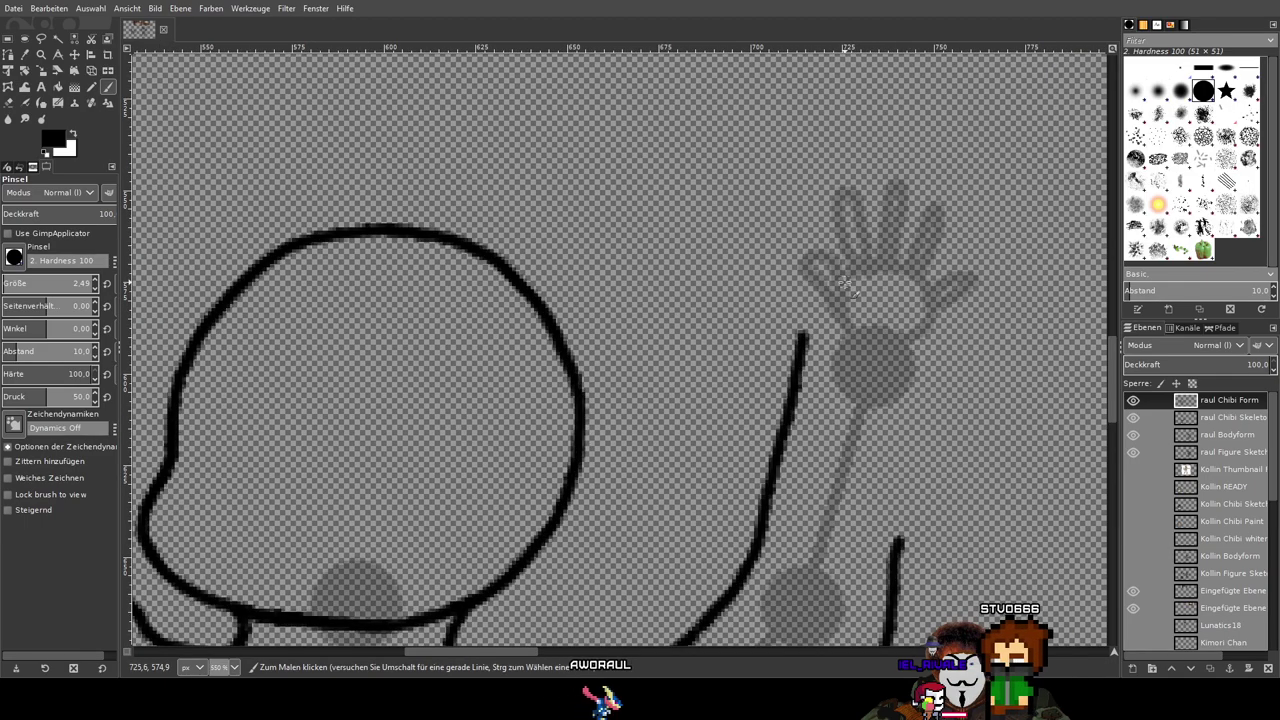
drag(625, 246, 795, 308)
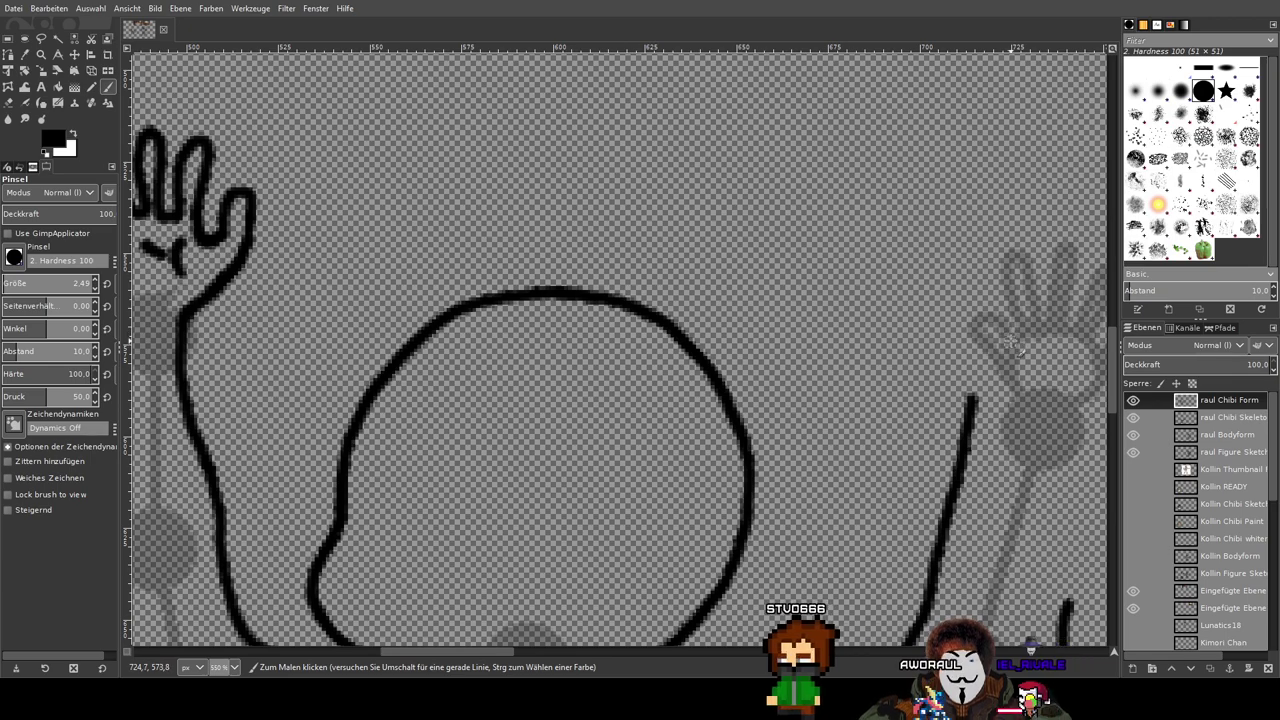
drag(1010, 336, 988, 296)
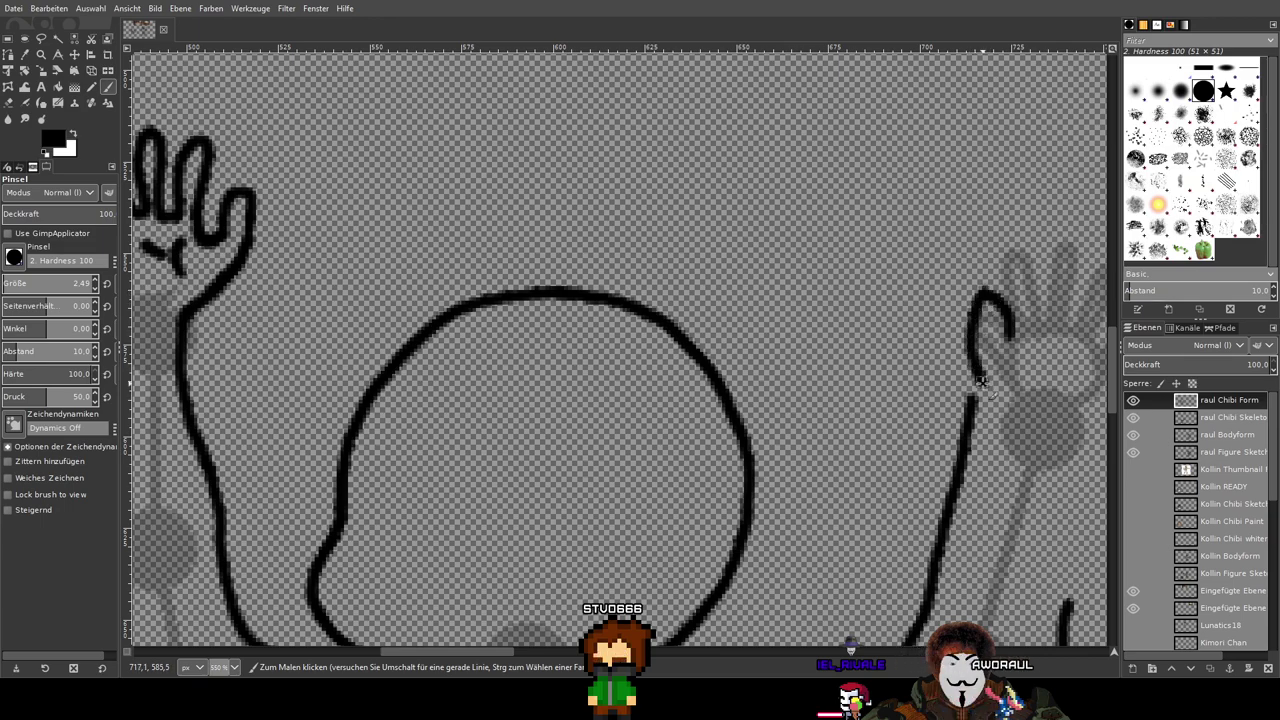
drag(1030, 406, 1000, 386)
key(ctrl+z)
key(ctrl+z)
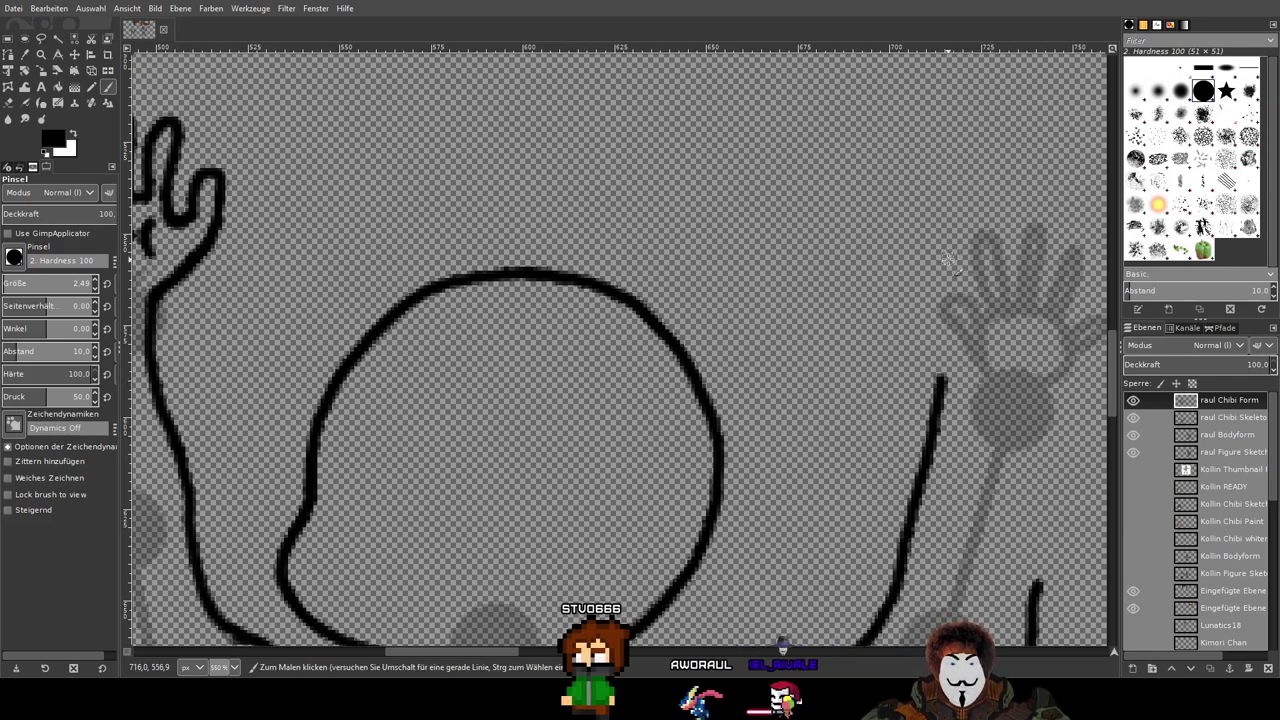
Step: Outline the right hand's inner edge and its two fingers nearest the head, undoing the strokes tried for the other fingers
mouse_move(946, 259)
mouse_down()
mouse_move(945, 320)
mouse_move(968, 393)
mouse_up()
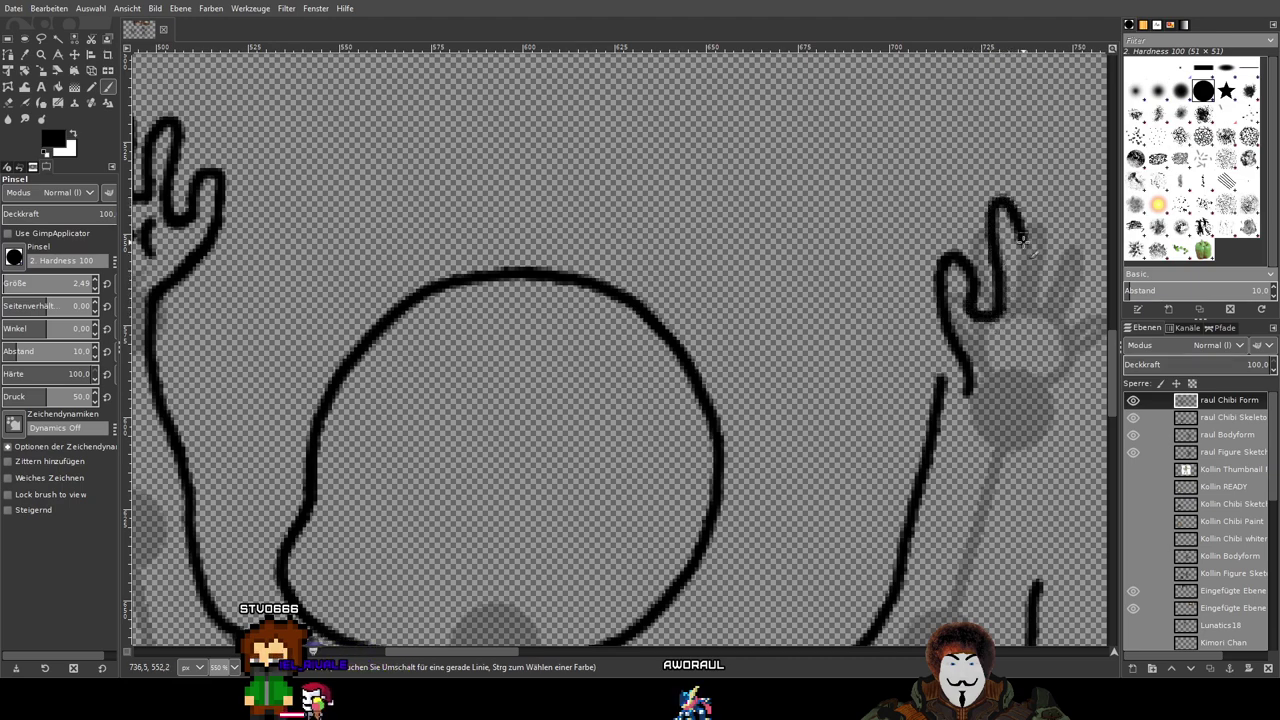
drag(1018, 313, 773, 340)
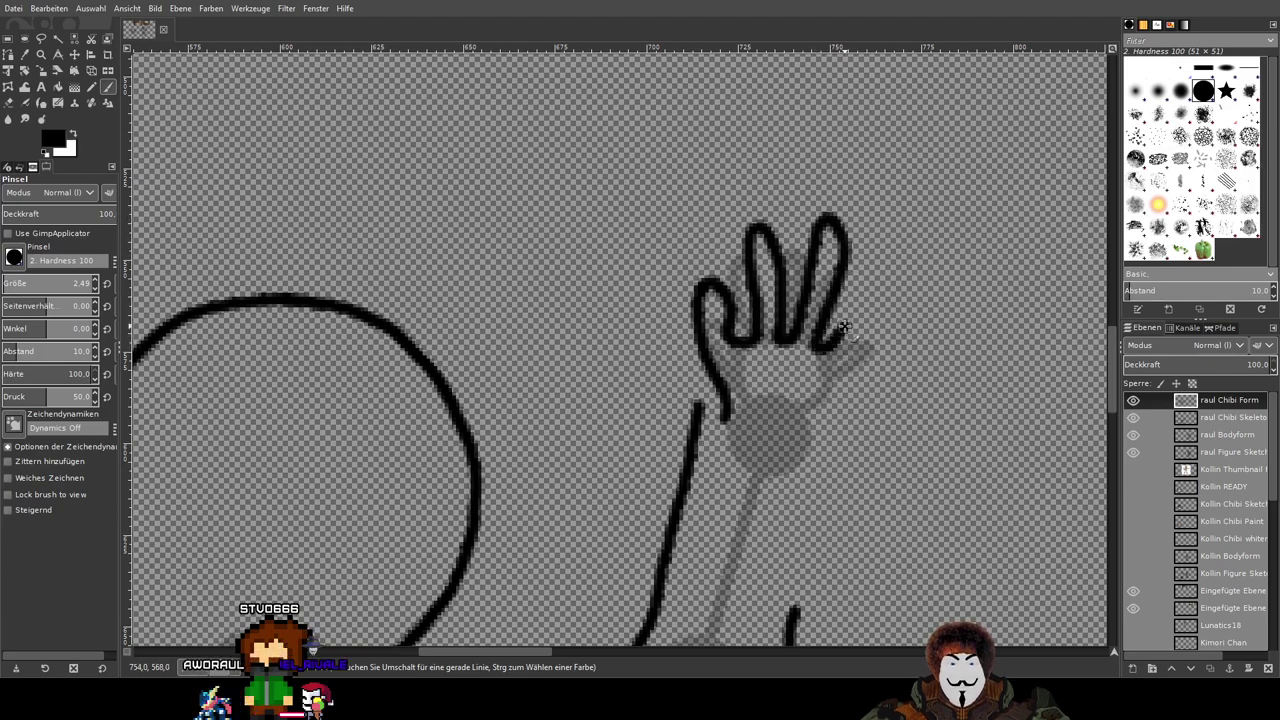
drag(845, 327, 876, 302)
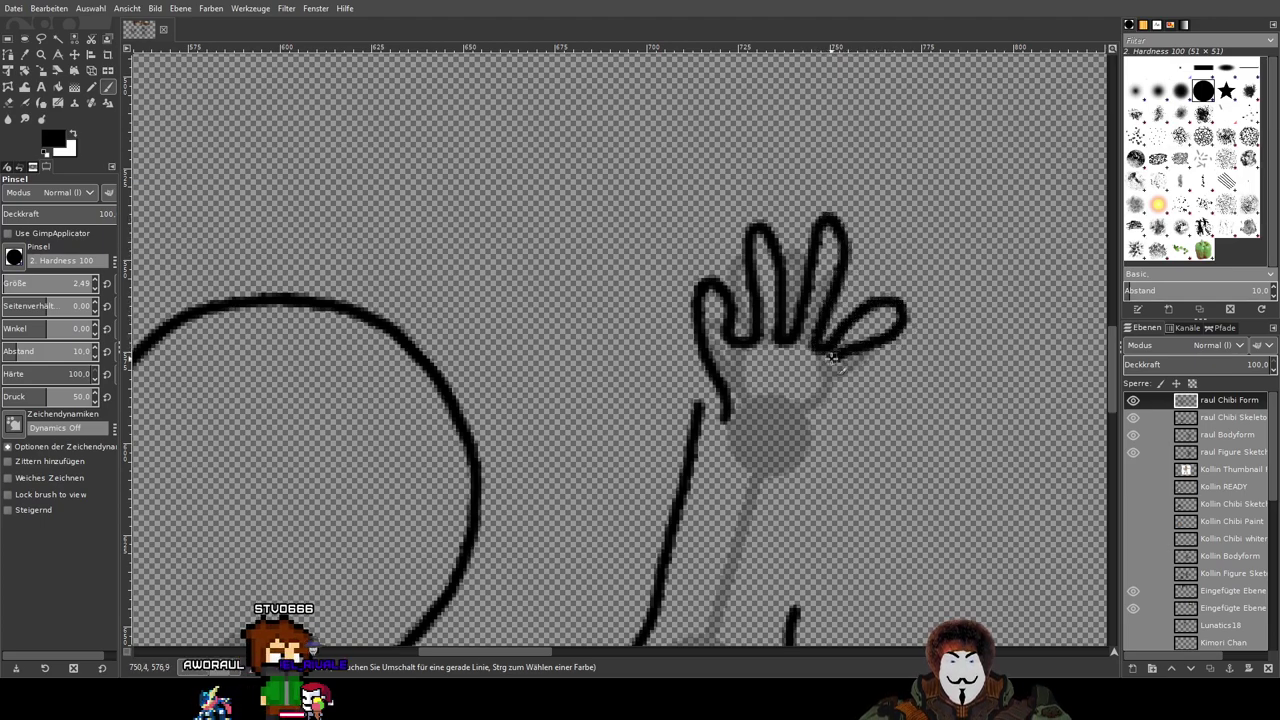
key(ctrl+z)
key(ctrl+z)
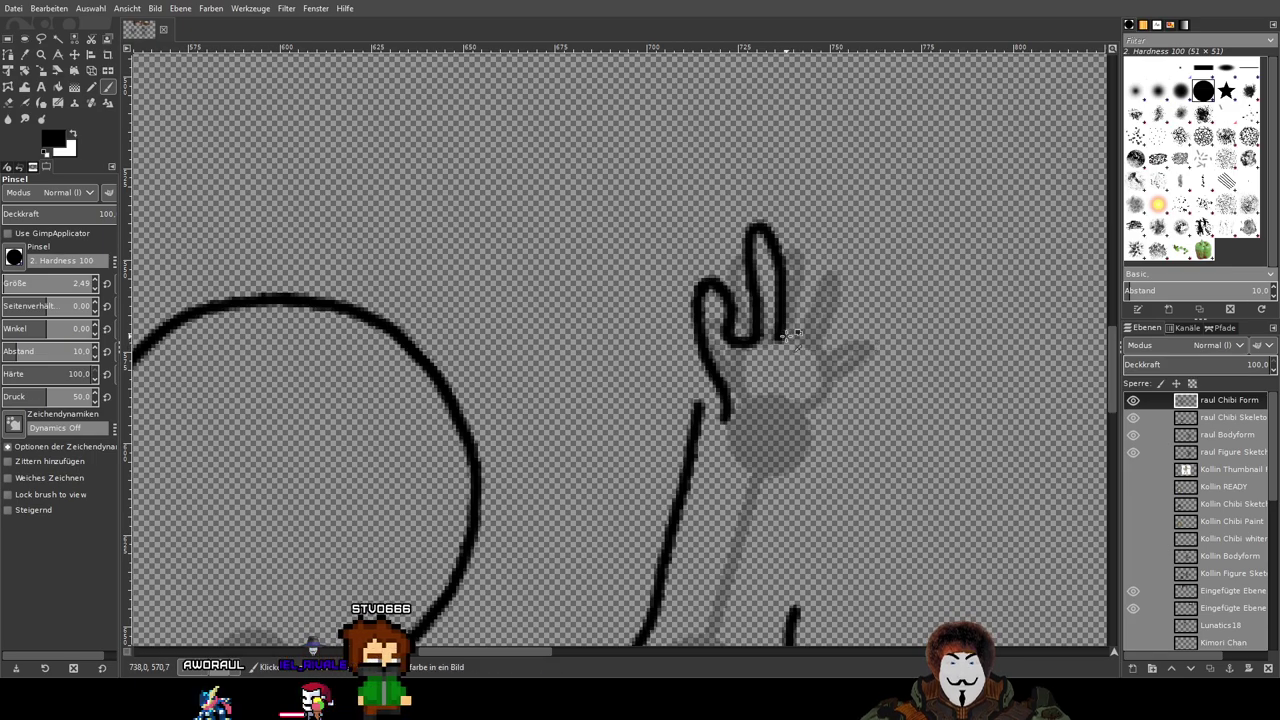
Step: Try to outline the middle finger beside the two finished fingers of the right hand
drag(742, 324, 957, 326)
scroll(900, 360, right, 2)
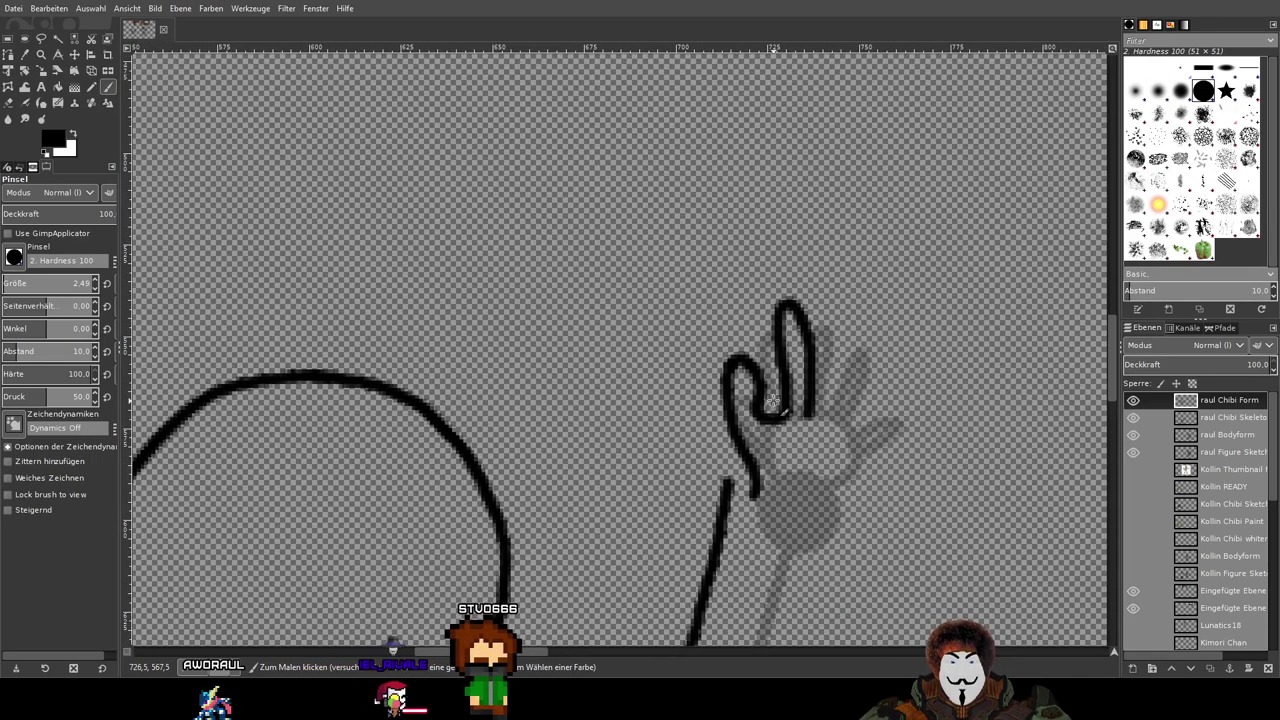
scroll(795, 417, up, 2)
mouse_move(795, 417)
mouse_down()
mouse_move(805, 433)
mouse_move(823, 423)
mouse_move(836, 365)
mouse_move(817, 205)
mouse_move(840, 183)
mouse_move(871, 206)
mouse_move(879, 363)
mouse_up()
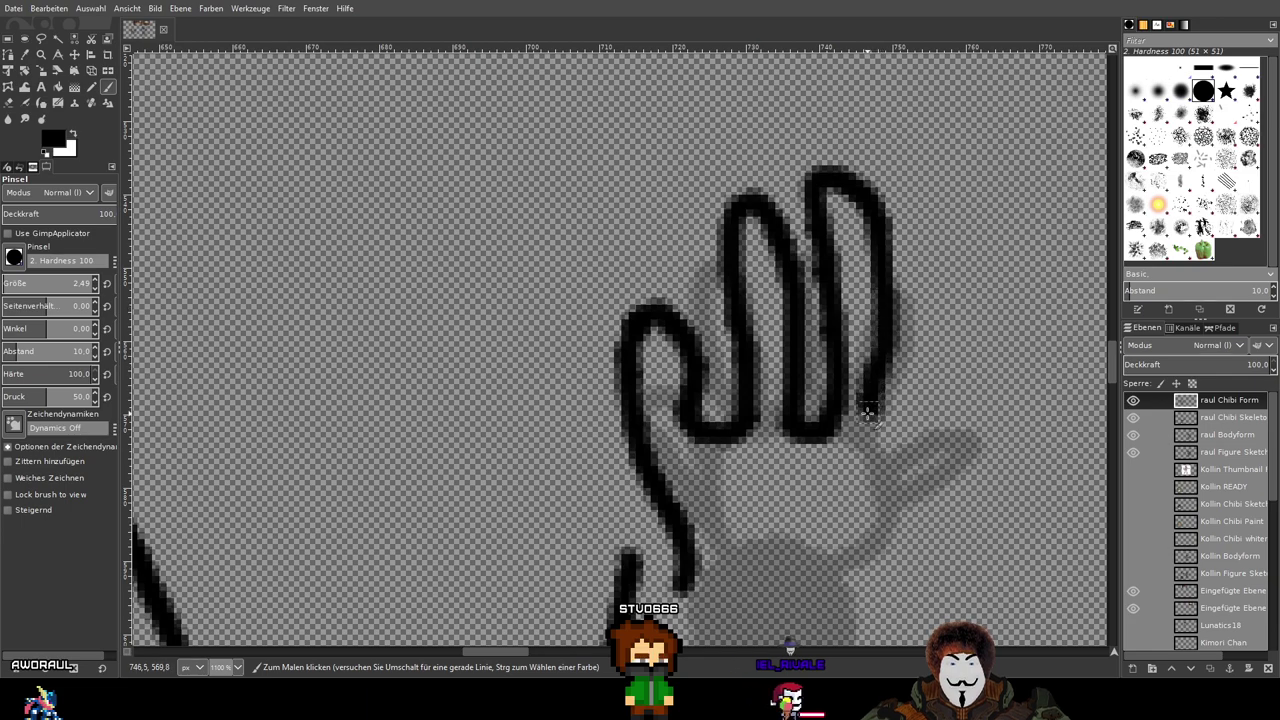
key(ctrl+z)
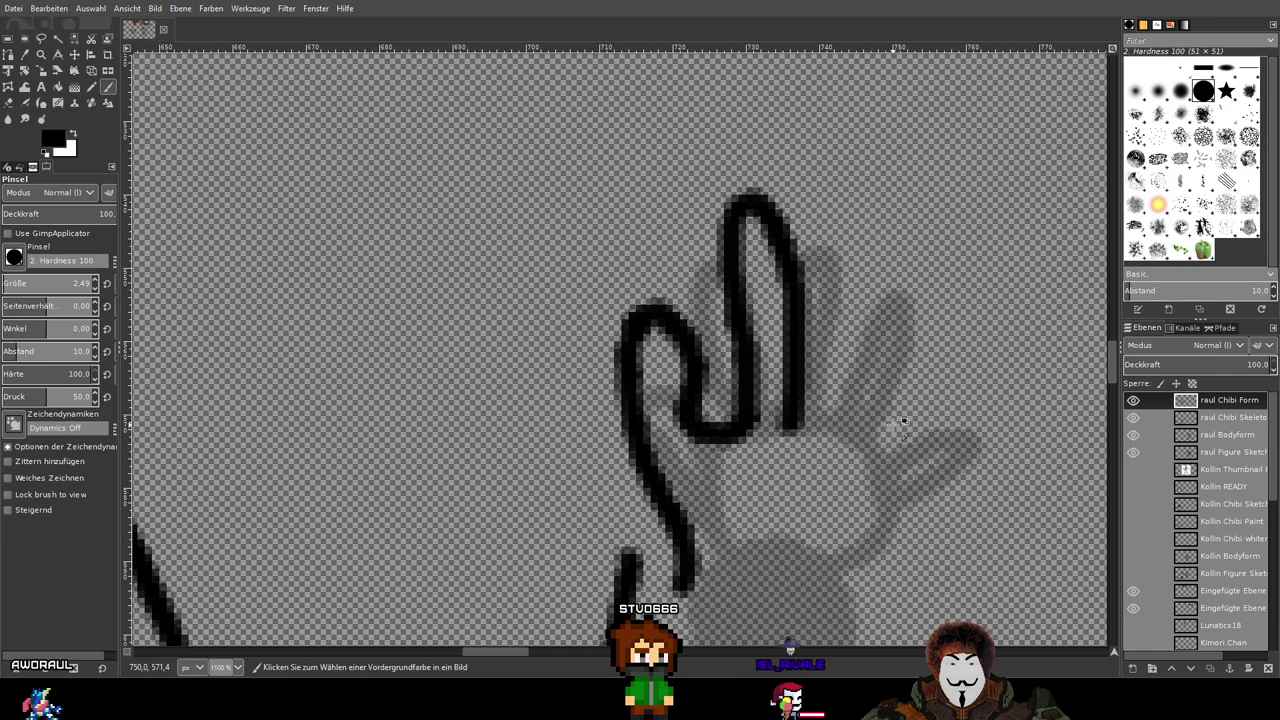
Step: Compare the drawn finger outlines with the grey hand sketch, with the raul Chibi Form strokes hidden and shown
ctrl+scroll(891, 432, down, 3)
ctrl+scroll(891, 430, up, 2)
ctrl+scroll(893, 428, up, 2)
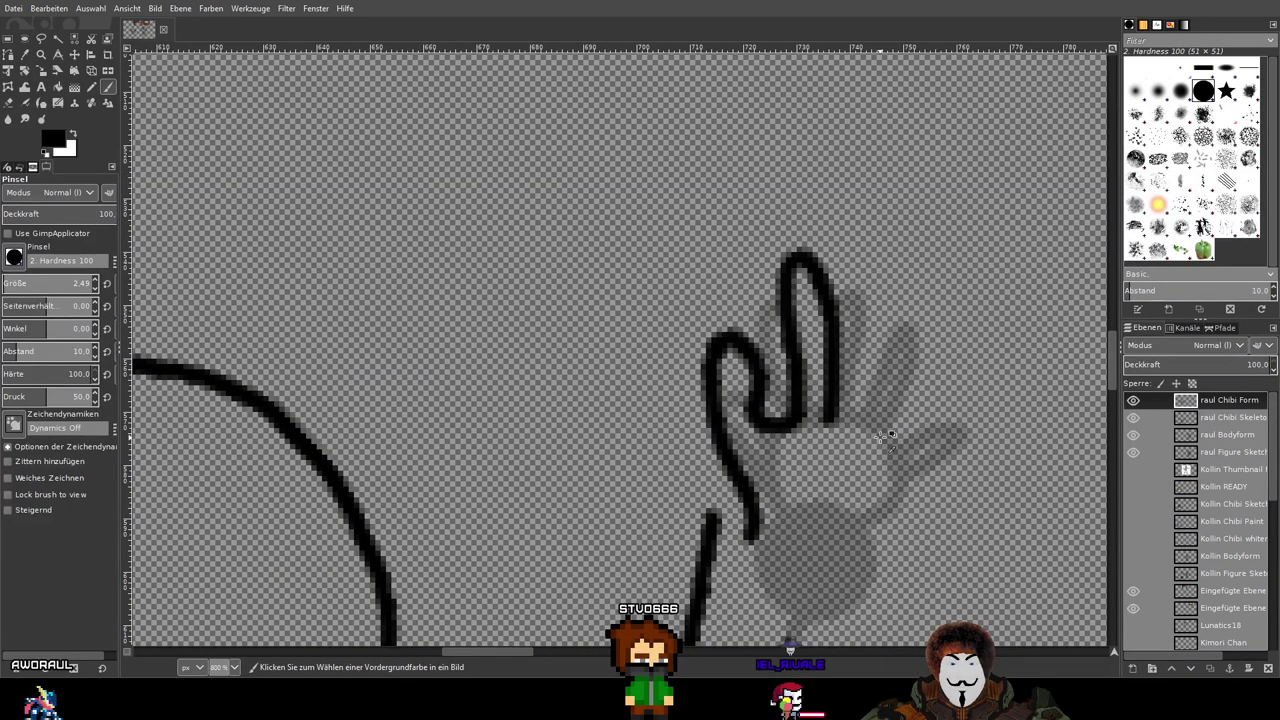
key(ctrl+z)
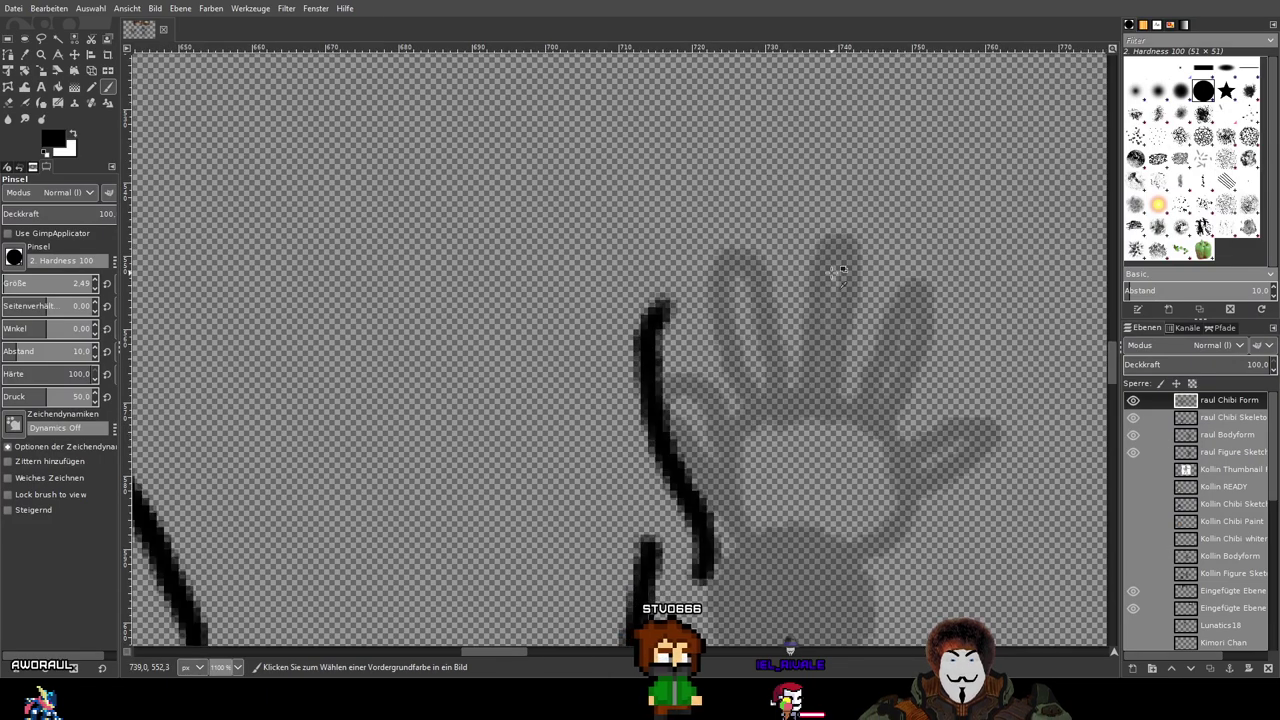
key(ctrl+y)
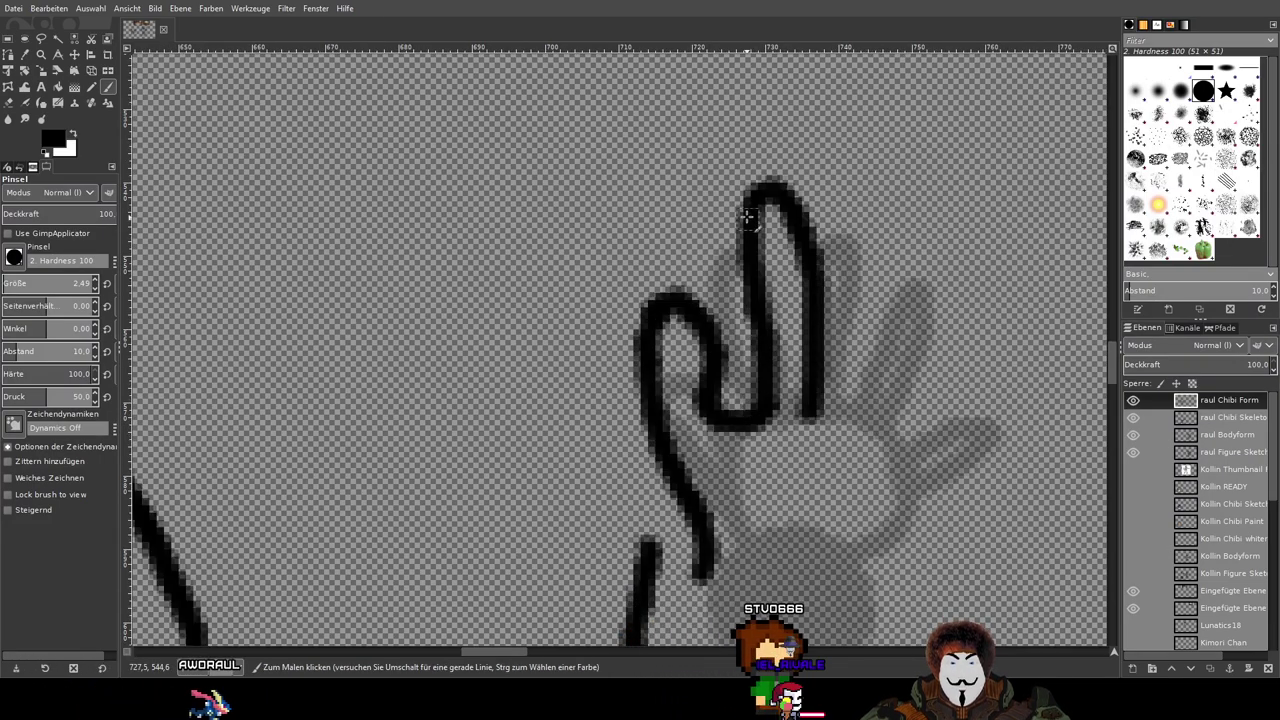
click(1241, 419)
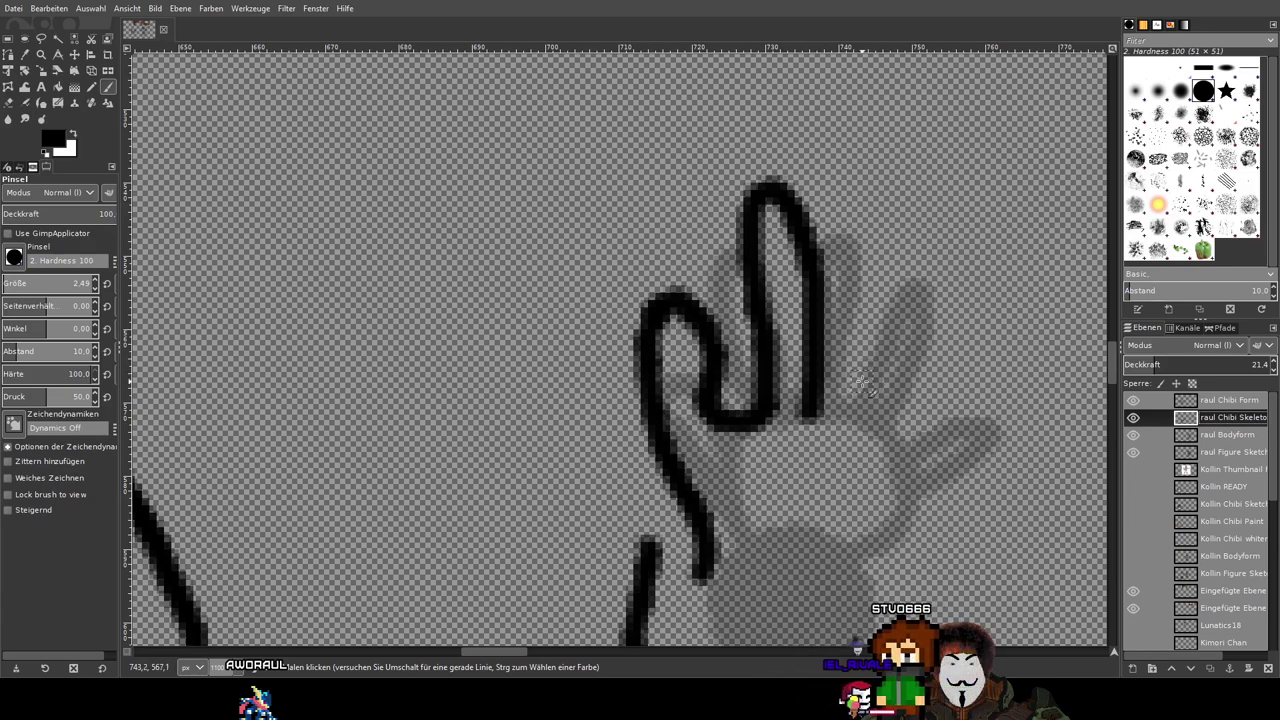
click(1137, 400)
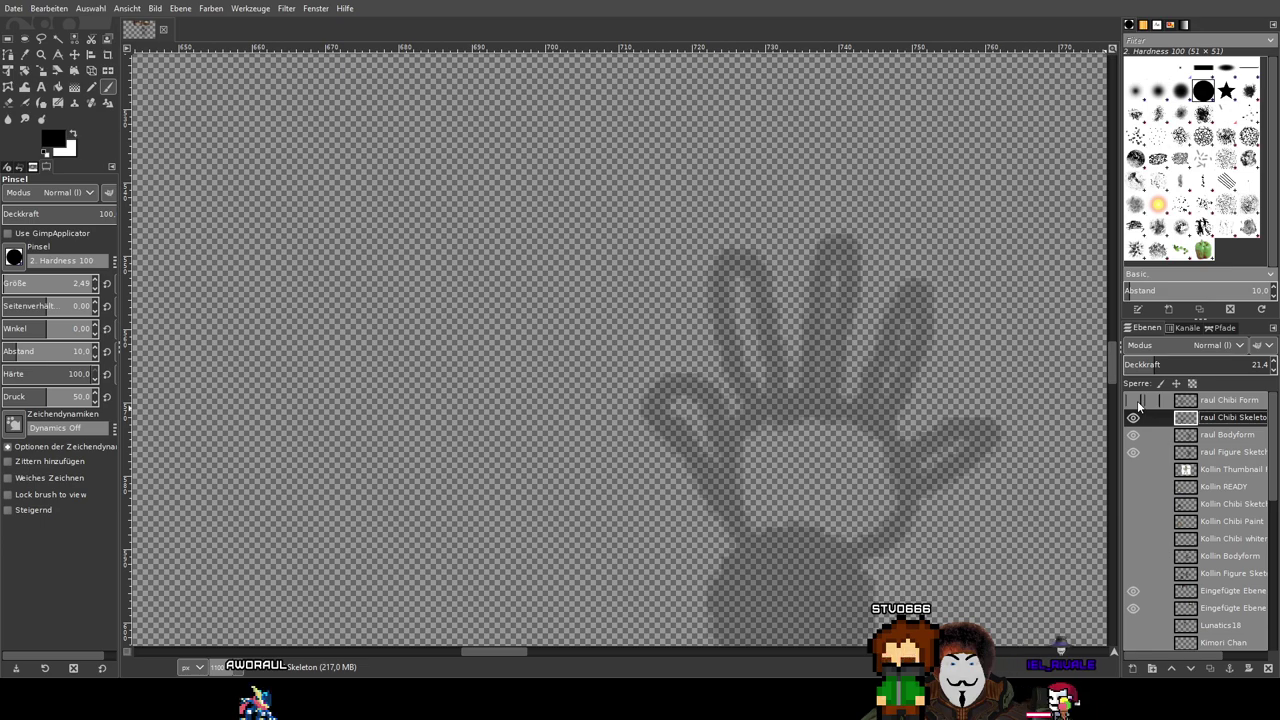
click(1137, 400)
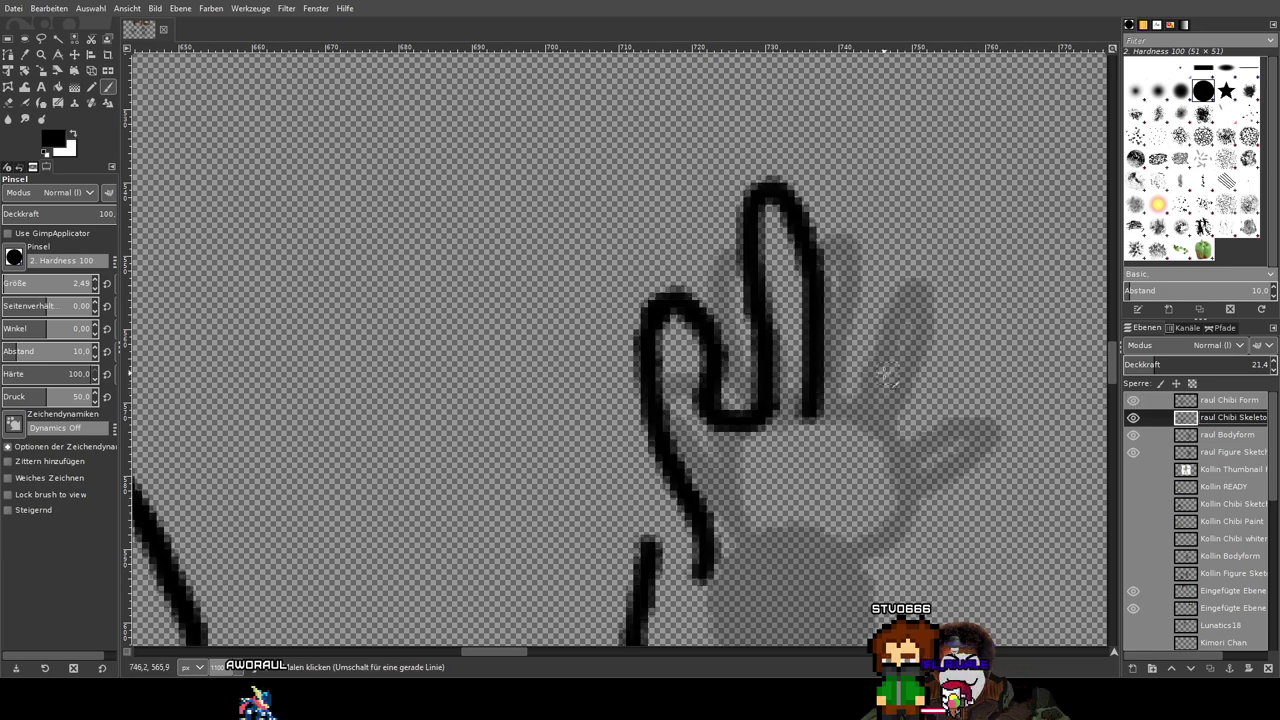
Step: Undo the finger outlines down to the hand's inner edge line and reactivate the raul Chibi Form layer
key(ctrl+z)
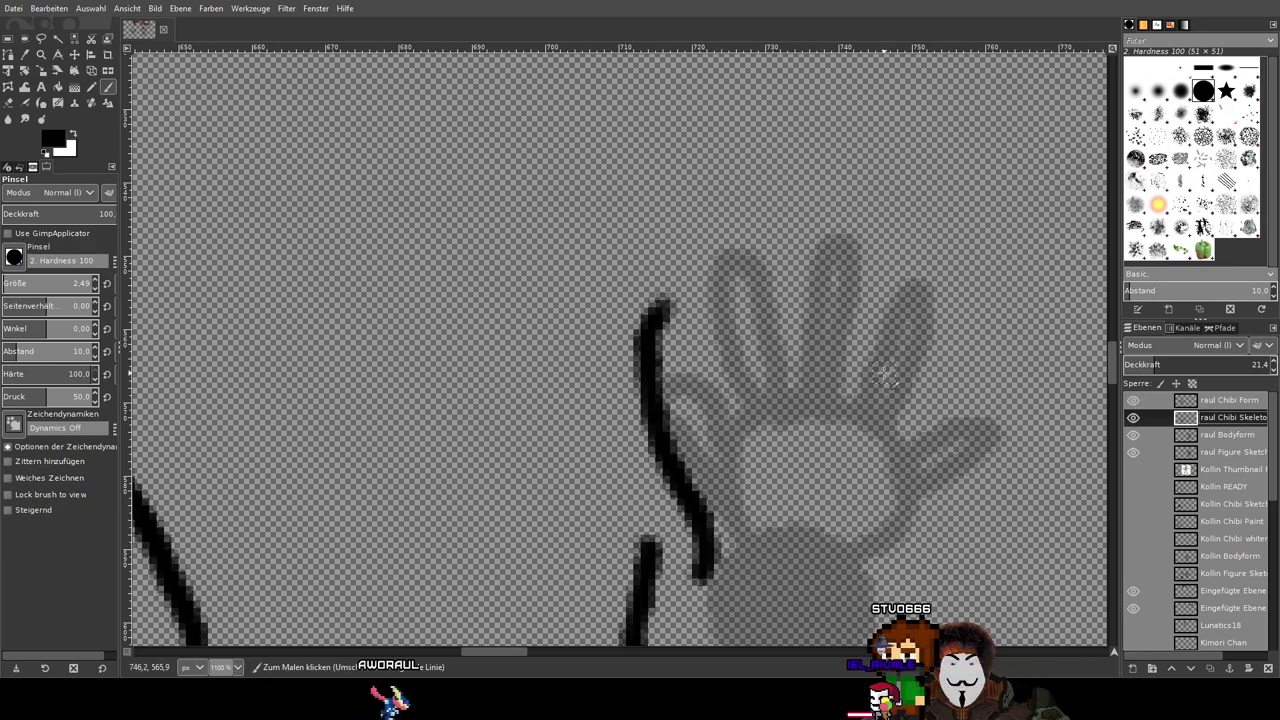
click(1220, 402)
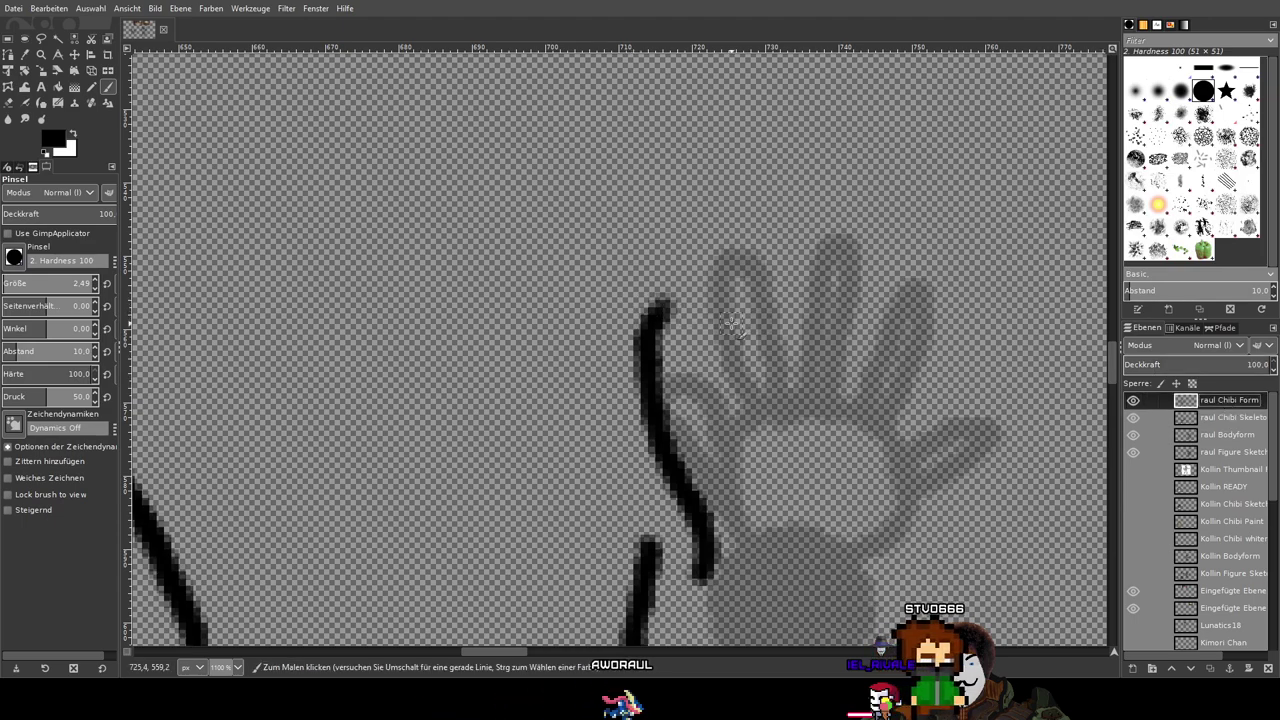
Step: Try to continue the inner edge line into the first finger's tip and its far side
drag(687, 315, 700, 430)
key(ctrl+z)
mouse_move(670, 302)
mouse_down()
mouse_move(723, 375)
mouse_move(716, 405)
mouse_up()
key(ctrl+z)
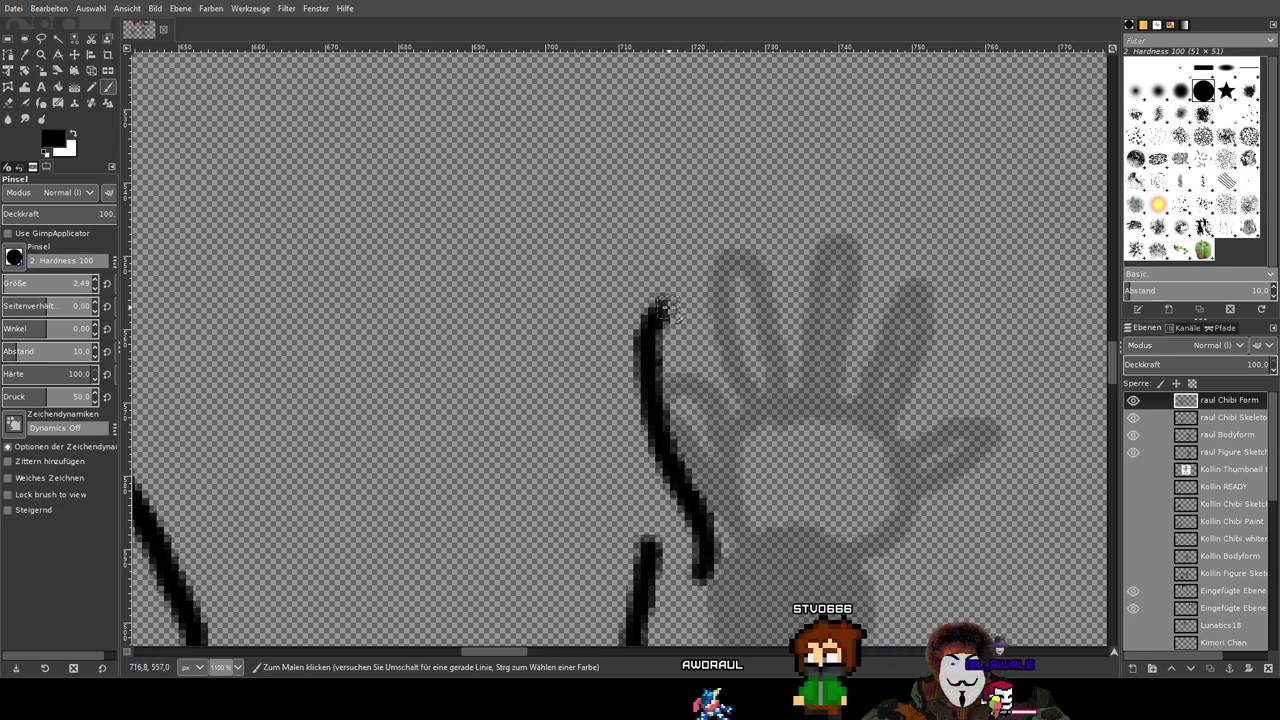
Step: Outline all five fingers of the right hand in black over the sketch and continue the outer edge to the wrist
mouse_move(660, 301)
mouse_down()
mouse_move(697, 340)
mouse_move(718, 397)
mouse_move(707, 431)
mouse_move(737, 352)
mouse_move(713, 290)
mouse_move(711, 230)
mouse_move(735, 212)
mouse_up()
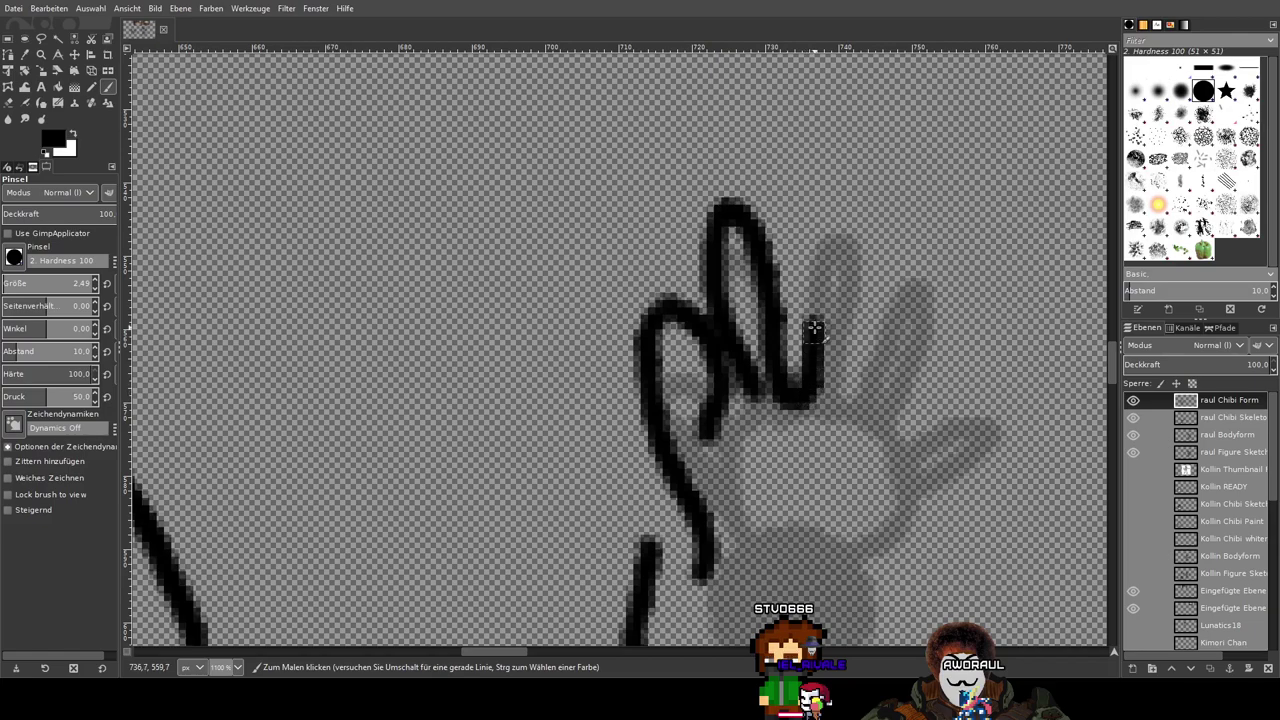
mouse_move(815, 330)
mouse_down()
mouse_move(832, 215)
mouse_move(851, 194)
mouse_move(862, 228)
mouse_move(850, 358)
mouse_up()
mouse_move(849, 398)
mouse_down()
mouse_move(854, 409)
mouse_move(883, 371)
mouse_move(912, 285)
mouse_up()
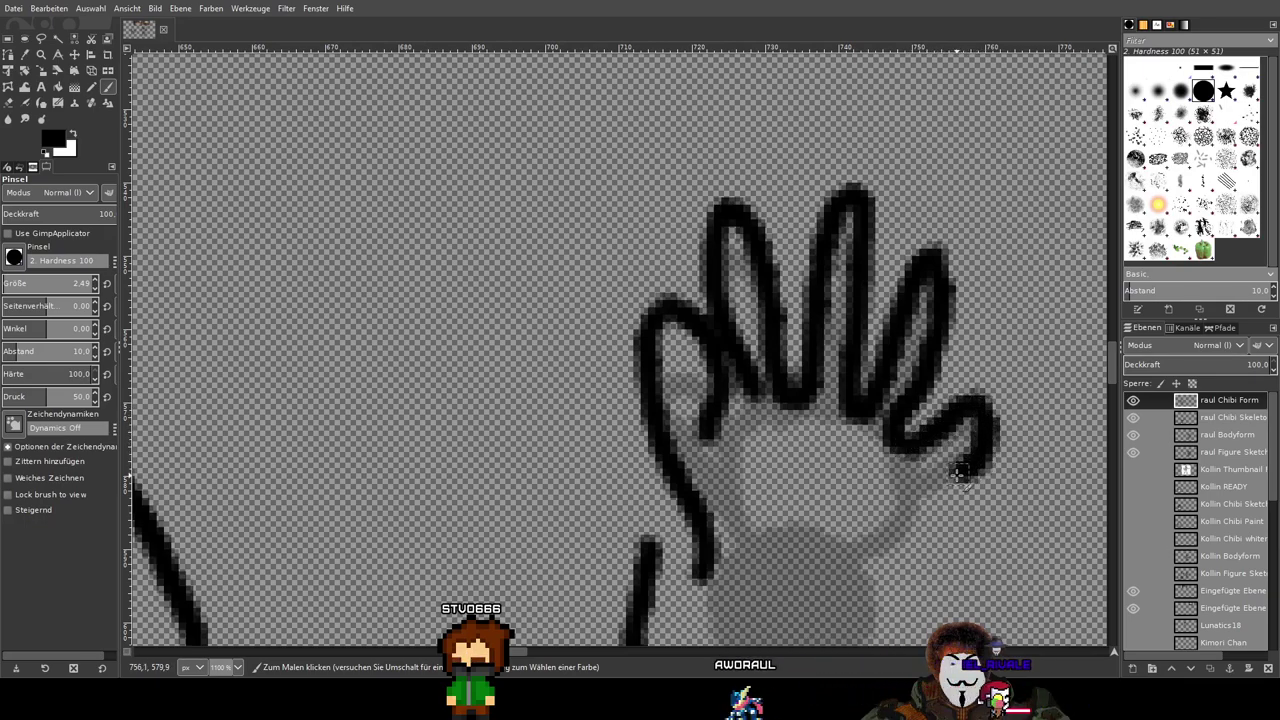
drag(921, 491, 856, 553)
scroll(1045, 465, down, 4)
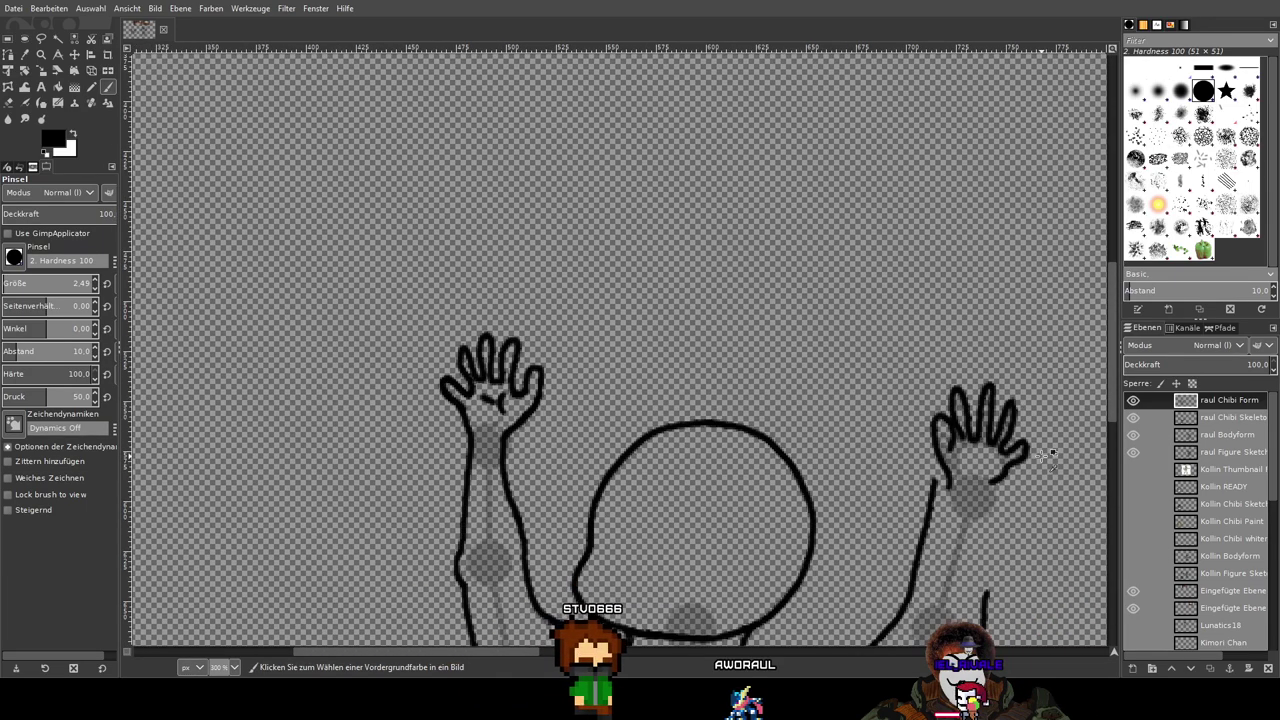
scroll(1044, 456, up, 1)
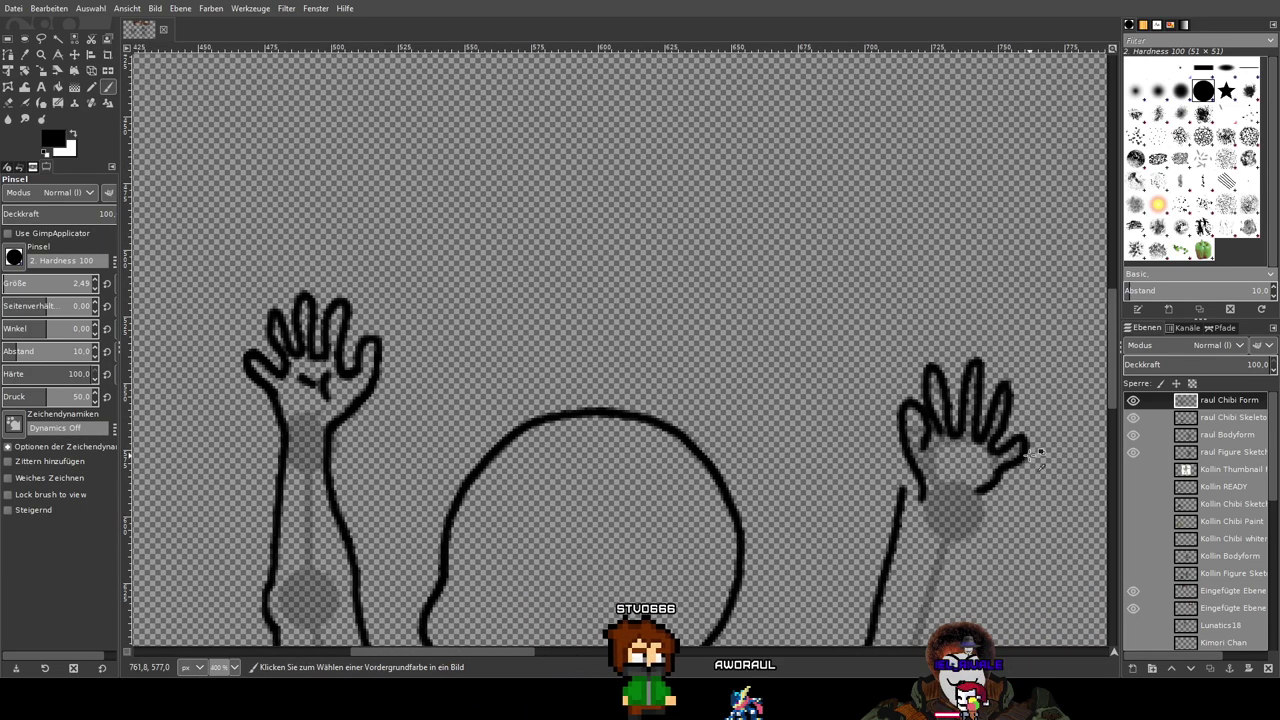
Step: Erase the surplus black edge where the right hand's thumb outline meets the base of the first finger
click(1133, 417)
click(1133, 417)
scroll(910, 405, up, 3)
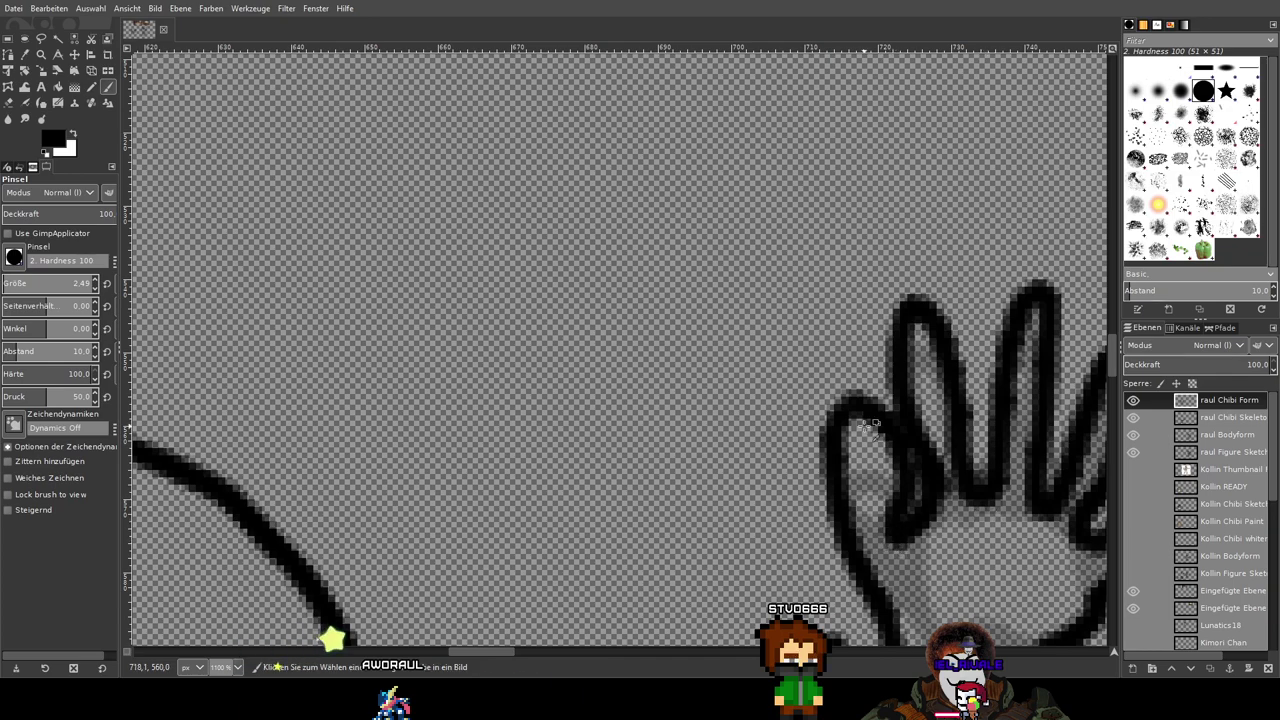
click(58, 103)
scroll(929, 434, up, 3)
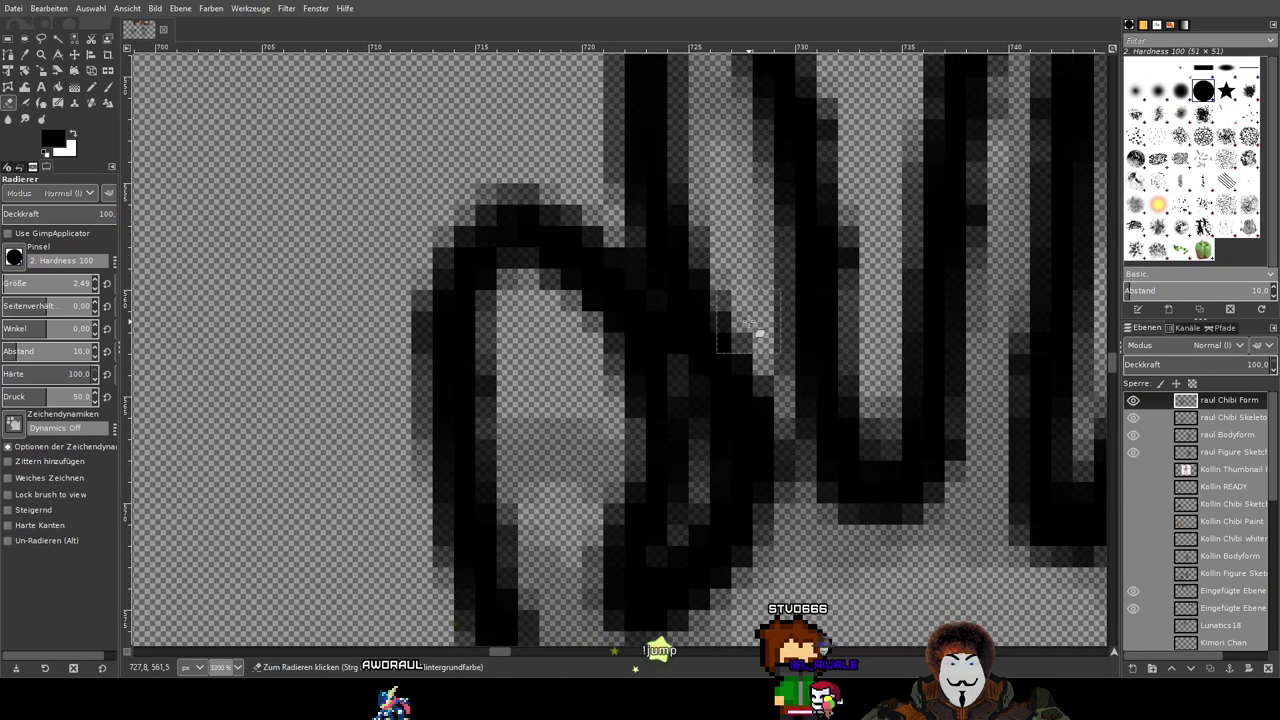
drag(747, 320, 775, 540)
scroll(820, 513, down, 1)
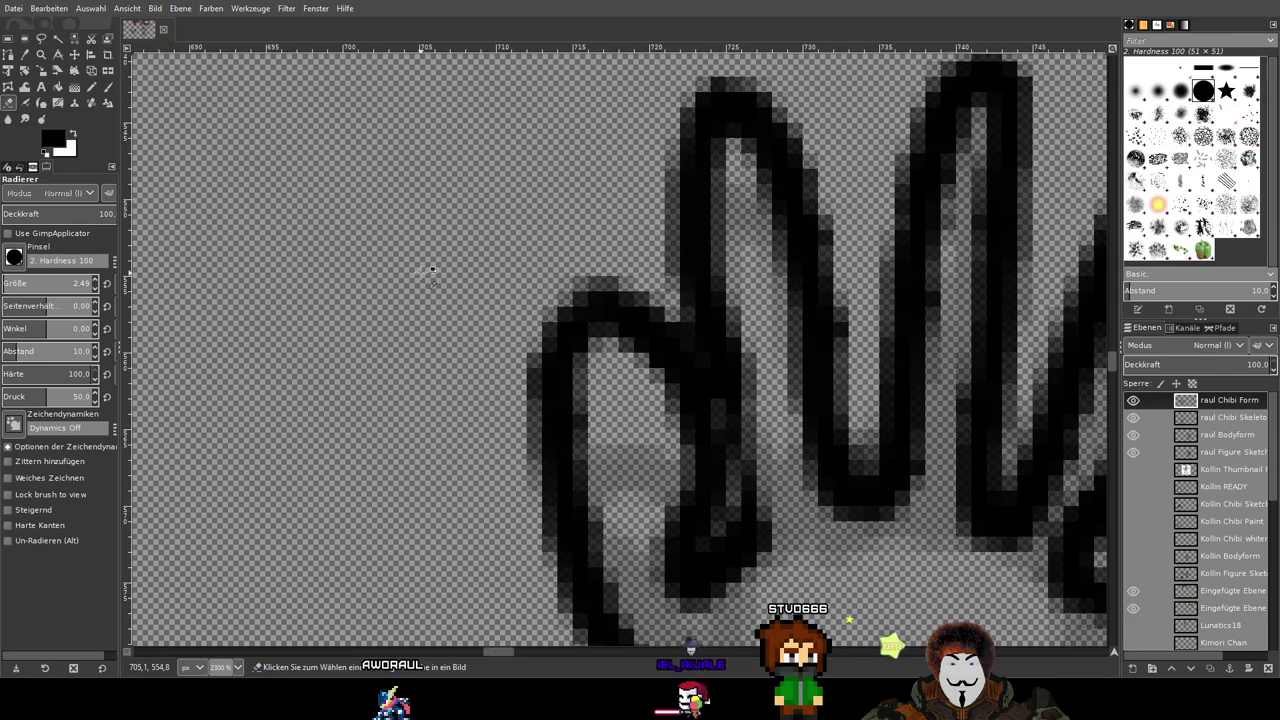
Step: Repaint the line between the thumb and first finger solid black with the Paintbrush
scroll(735, 345, down, 3)
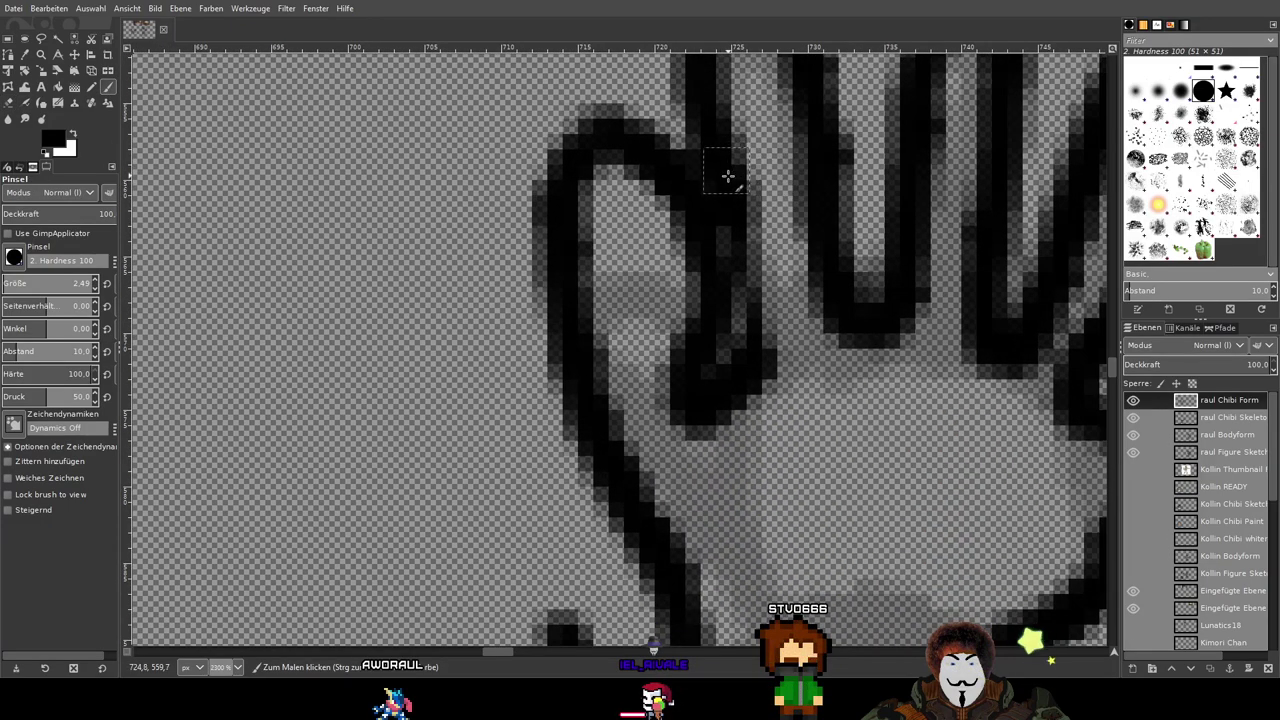
drag(740, 240, 750, 327)
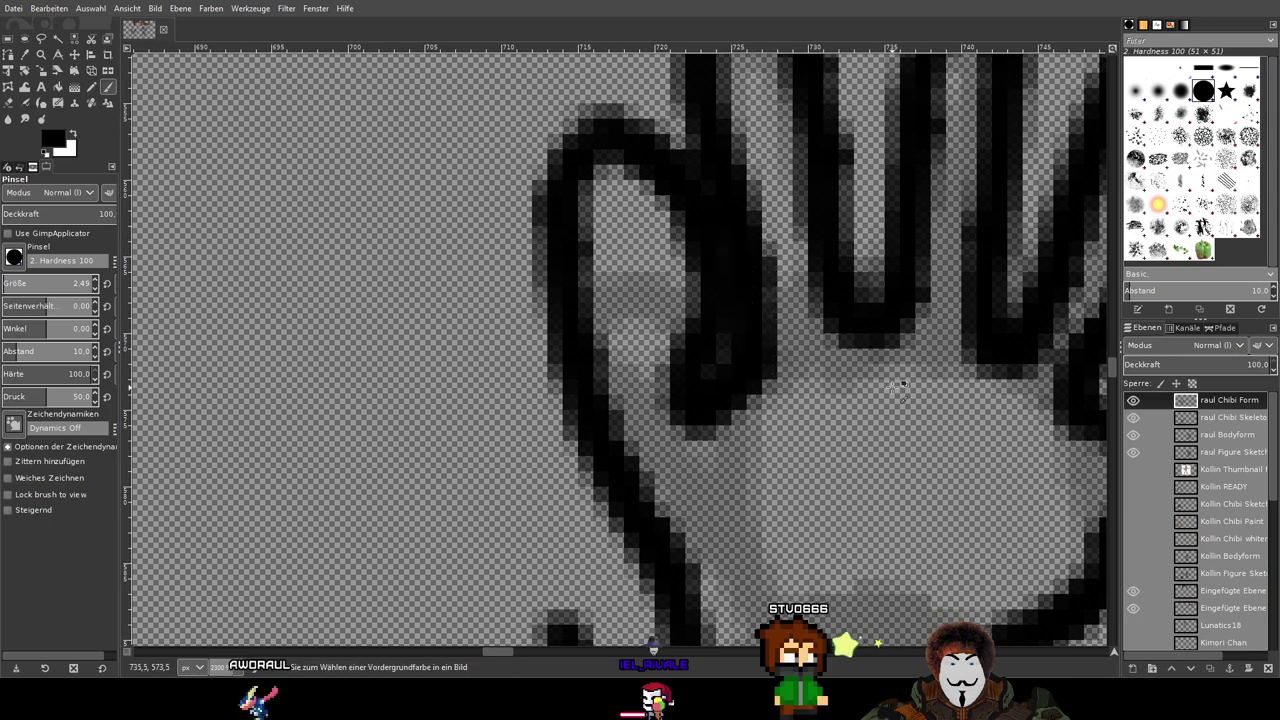
scroll(900, 385, down, 5)
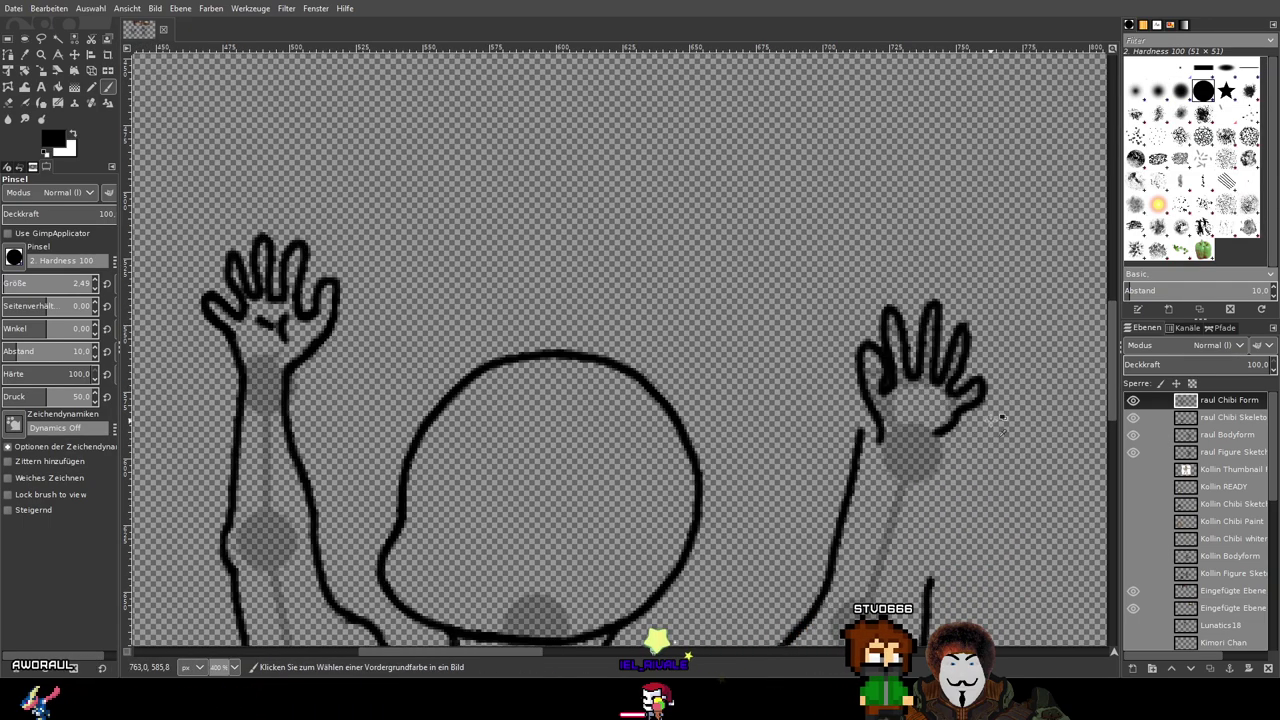
Step: Erase the doubled line above the thumb and the black mass between the thumb and first finger
scroll(1000, 418, up, 3)
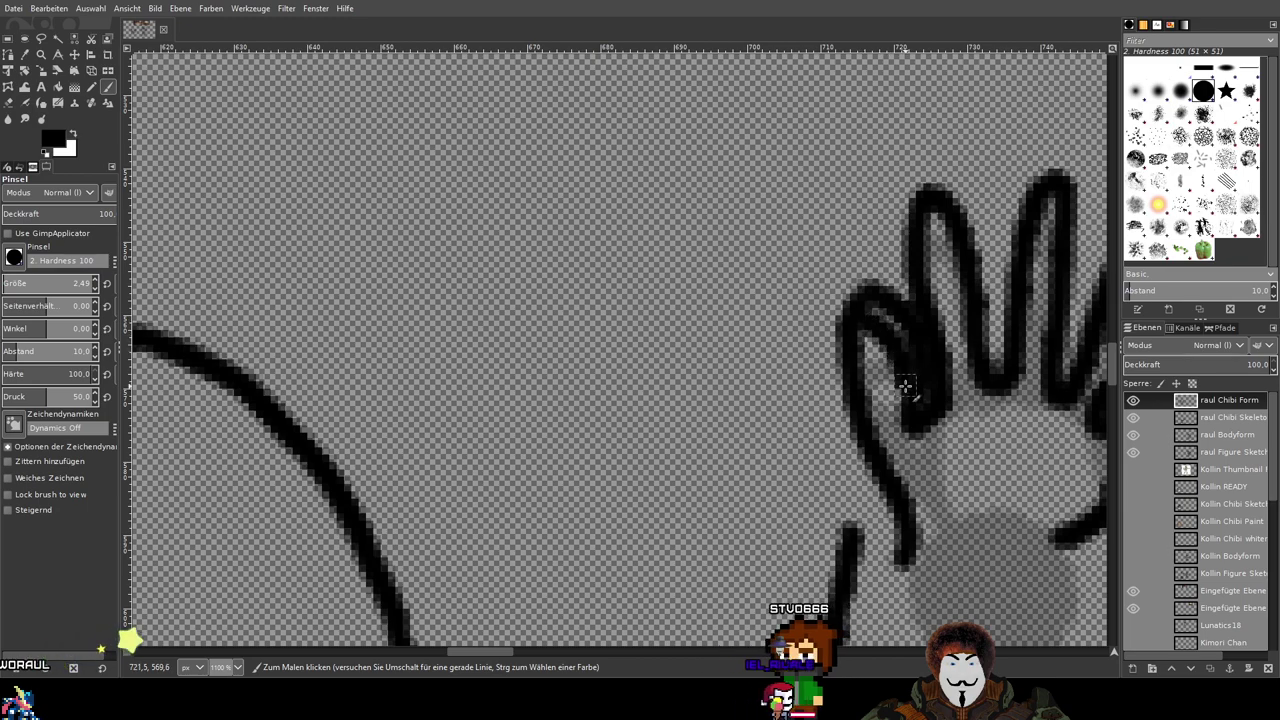
scroll(1013, 327, up, 2)
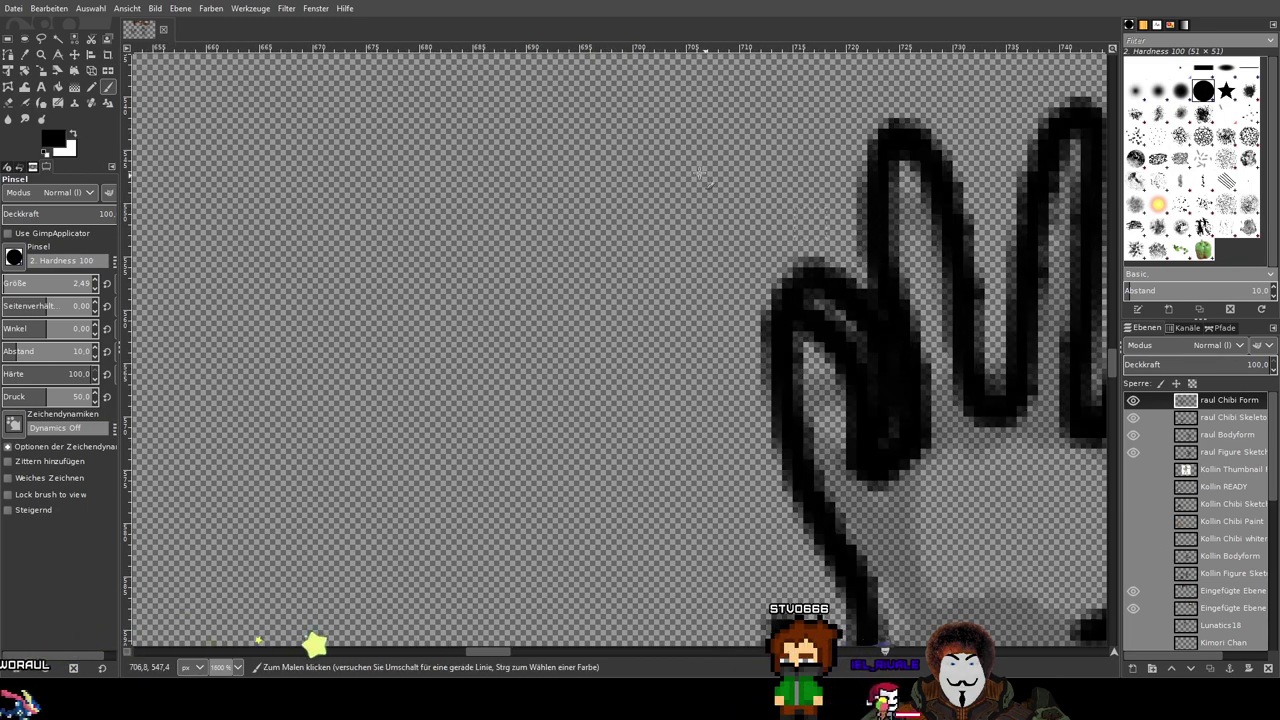
scroll(714, 209, up, 2)
key(shift+e)
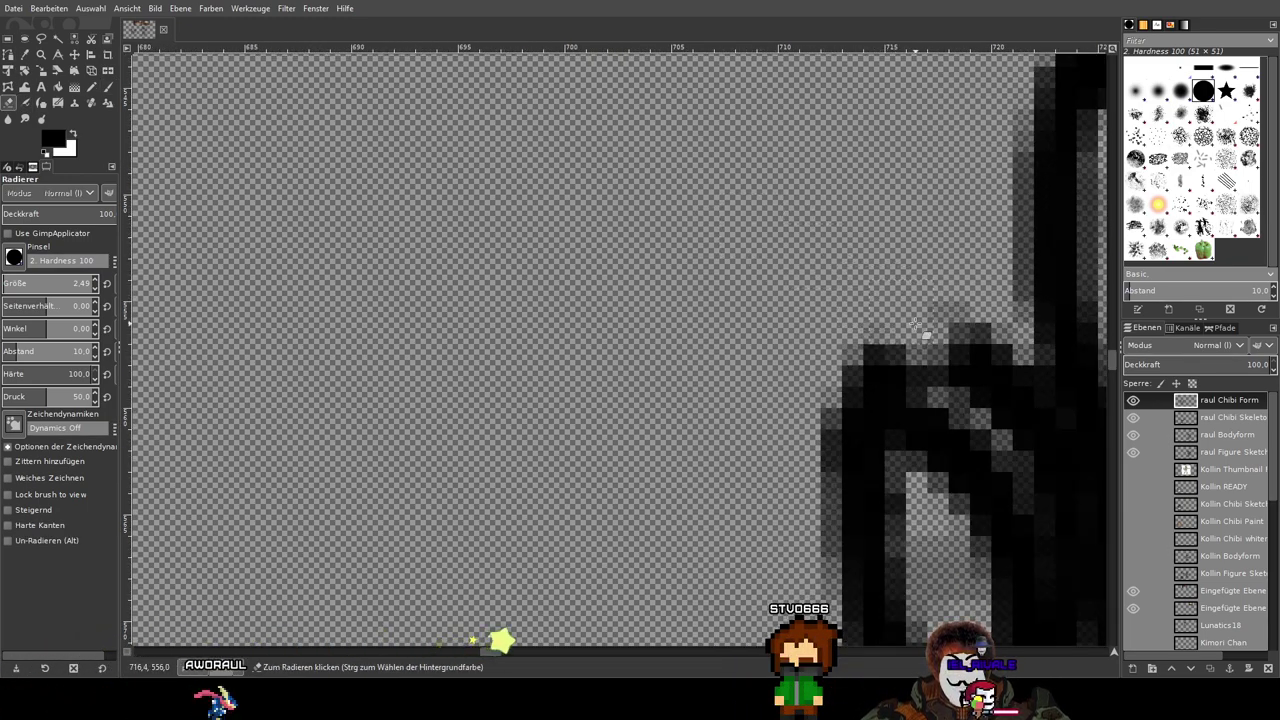
mouse_move(914, 325)
mouse_down()
mouse_move(852, 318)
mouse_move(915, 356)
mouse_move(834, 354)
mouse_move(959, 345)
mouse_move(650, 108)
mouse_move(602, 88)
mouse_move(621, 199)
mouse_move(617, 160)
mouse_move(681, 250)
mouse_move(719, 346)
mouse_move(738, 524)
mouse_move(756, 425)
mouse_move(742, 338)
mouse_move(711, 271)
mouse_up()
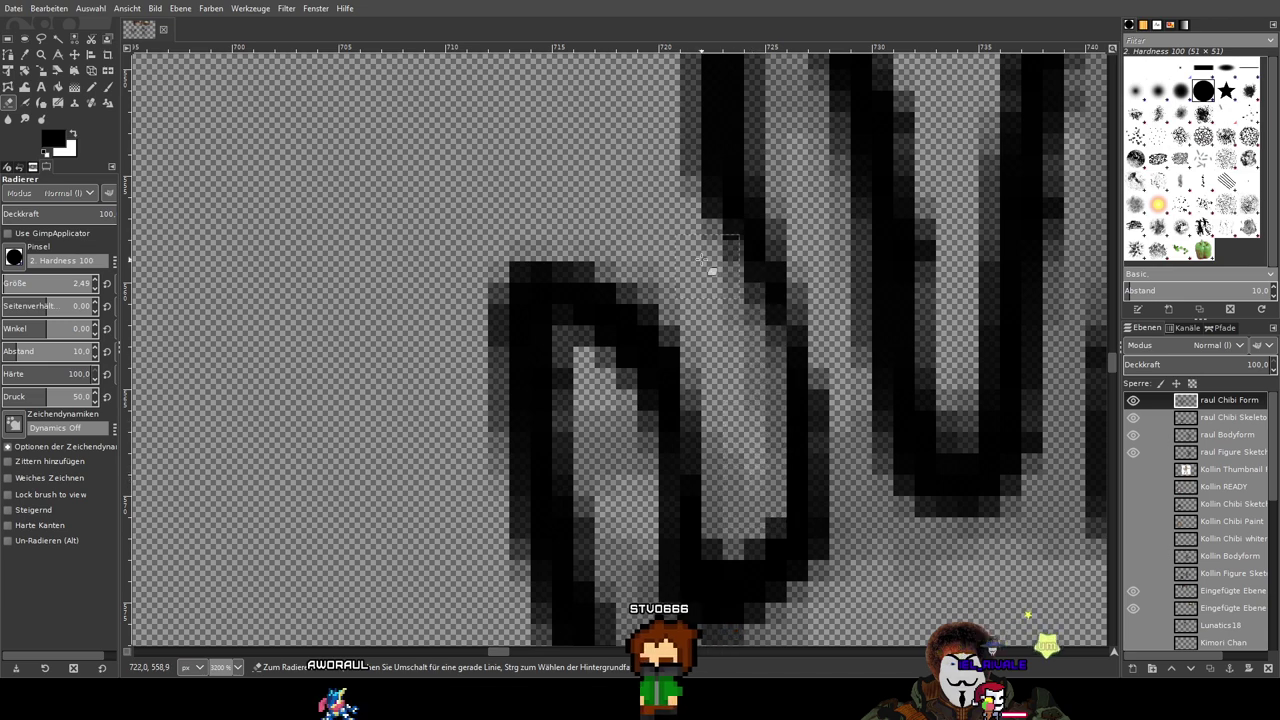
Step: Repaint the first finger's lower edge and the thumb's inner edge in black, joined by a rounded gap
click(108, 87)
mouse_move(758, 200)
mouse_down()
mouse_move(708, 157)
mouse_move(720, 300)
mouse_move(748, 402)
mouse_up()
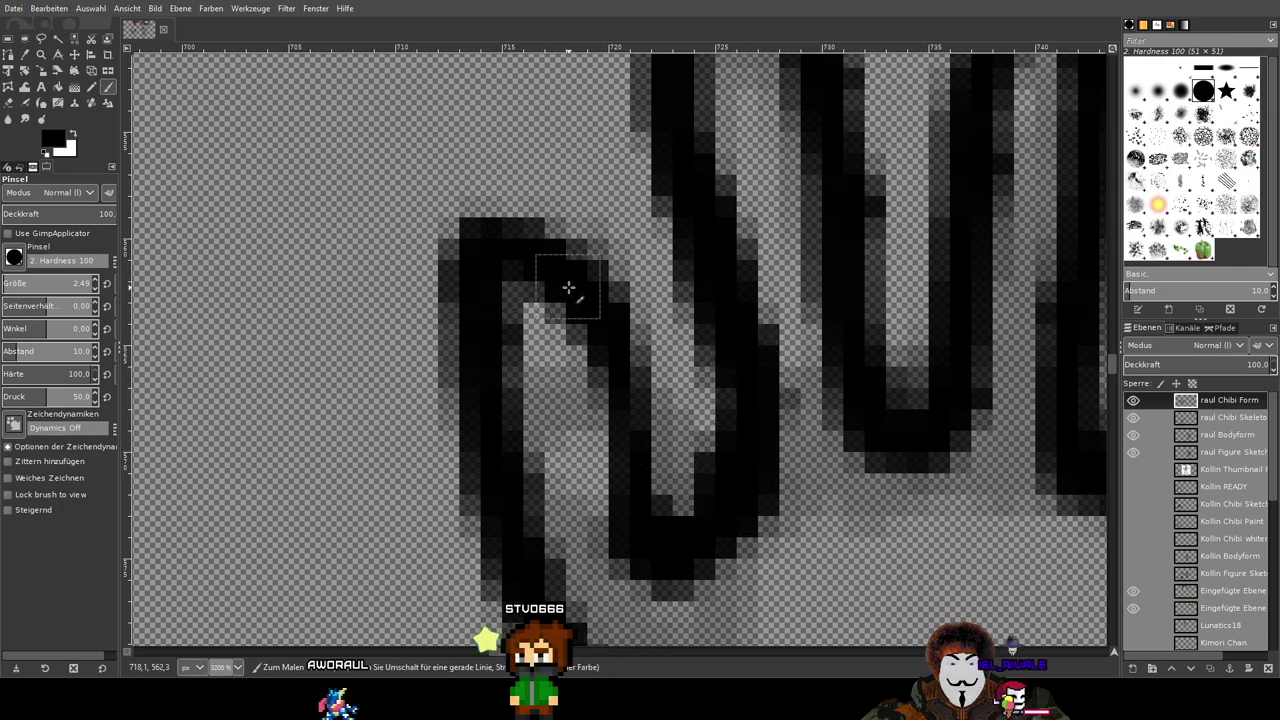
drag(602, 329, 644, 531)
scroll(799, 452, down, 7)
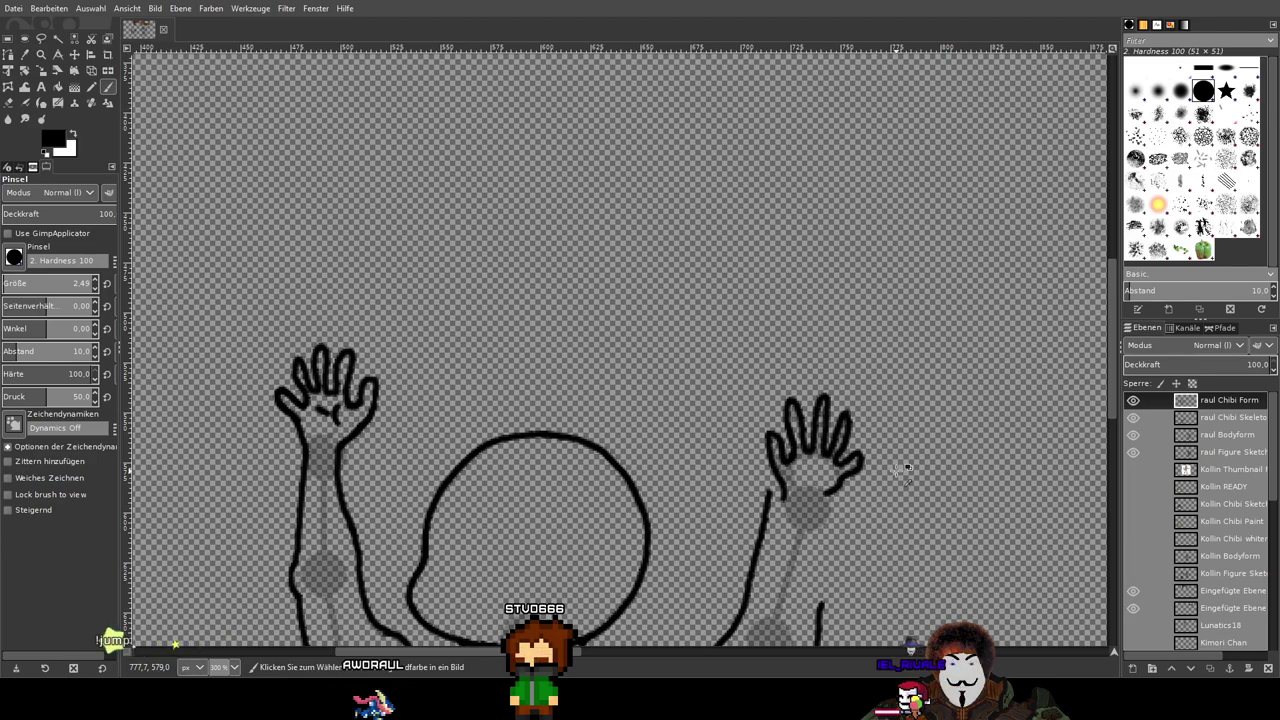
Step: Paint a new outer edge for the right hand's thumb that bulges outward from the tip to the thumb base
scroll(866, 475, up, 2)
scroll(697, 452, down, 1)
drag(703, 456, 854, 423)
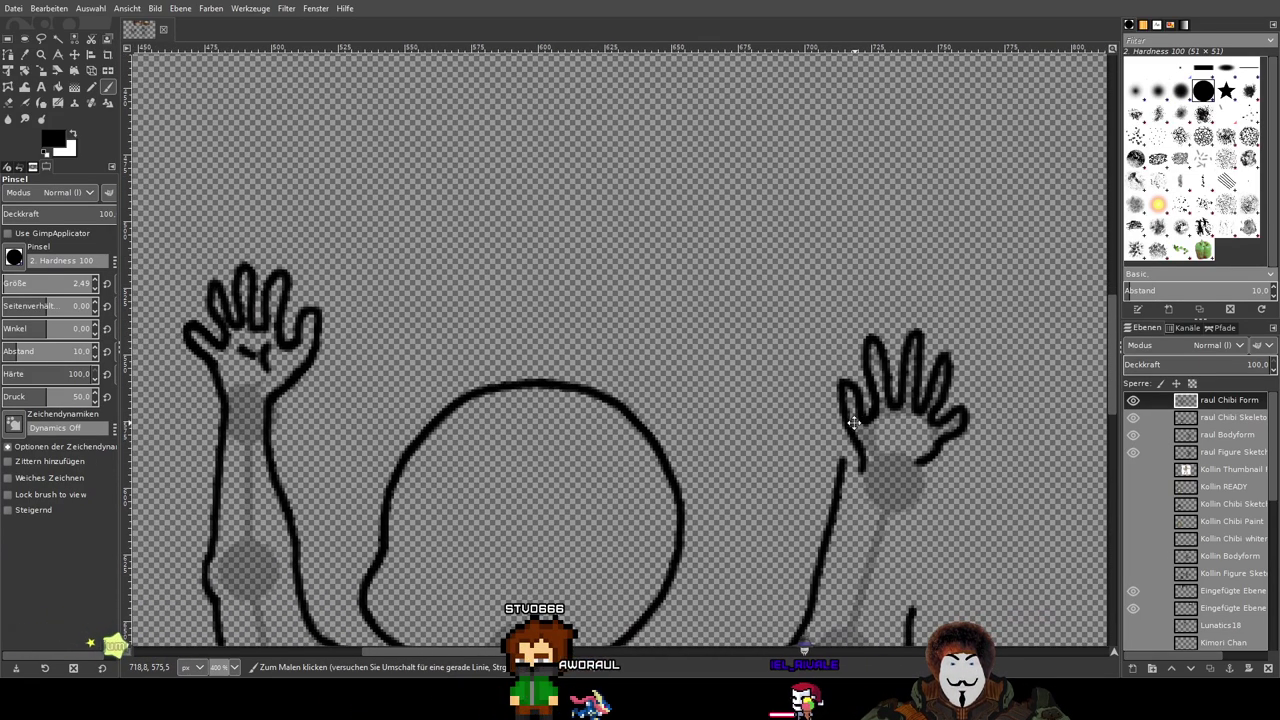
scroll(853, 423, down, 1)
scroll(780, 329, up, 4)
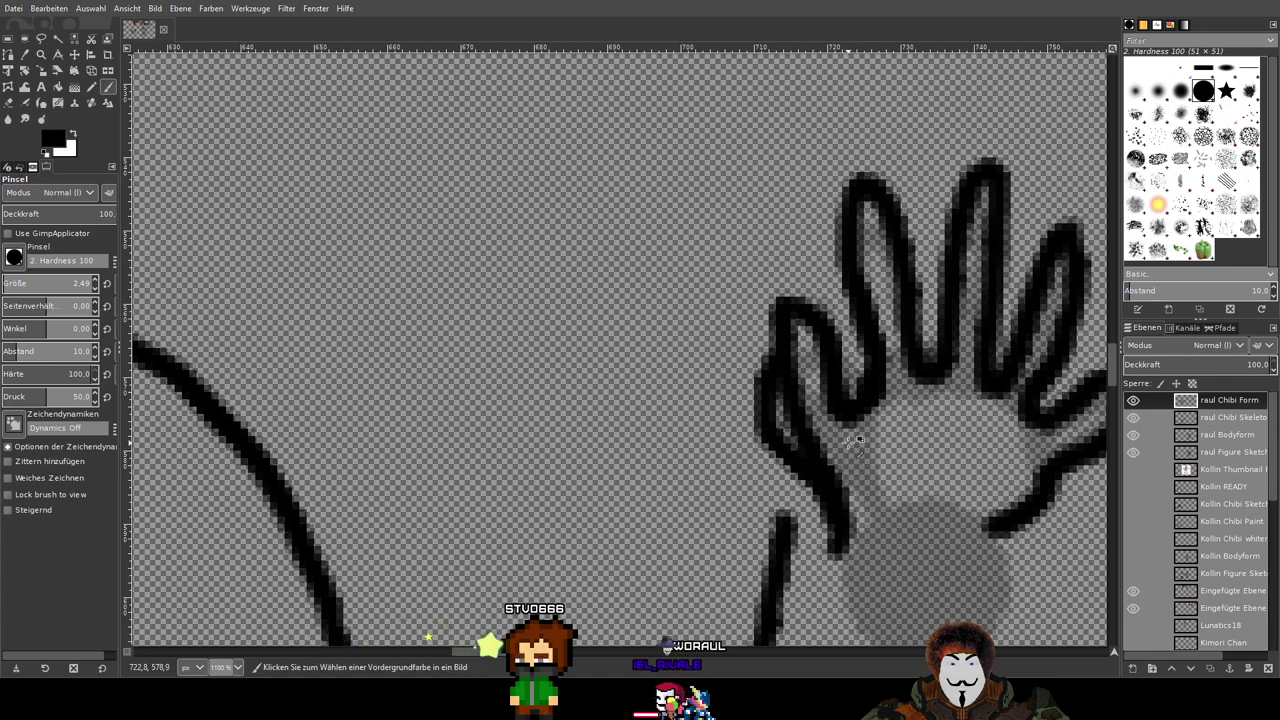
mouse_move(780, 306)
mouse_down()
mouse_move(773, 409)
mouse_move(807, 447)
mouse_move(833, 517)
mouse_up()
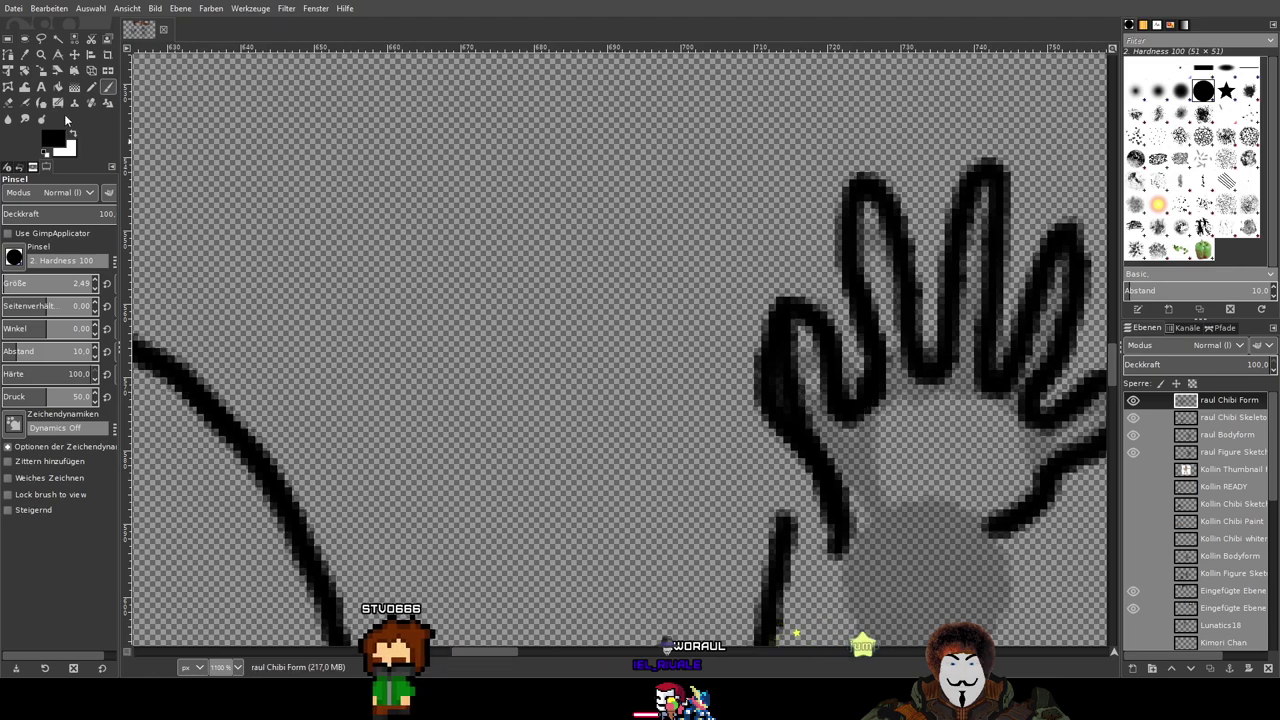
Step: Erase the old line inside the thumb and touch up the remaining outer edge in black
key(shift+e)
scroll(810, 390, up, 1)
scroll(810, 390, up, 1)
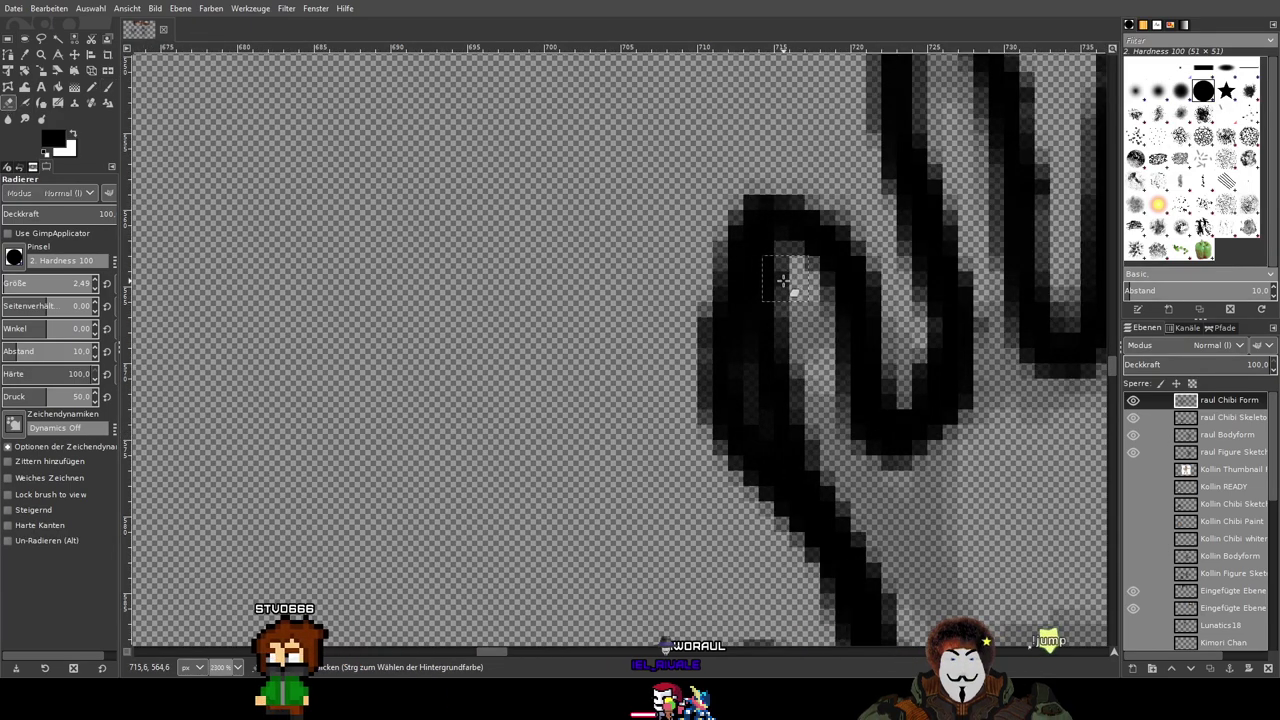
mouse_move(780, 334)
mouse_down()
mouse_move(792, 403)
mouse_move(842, 475)
mouse_move(774, 407)
mouse_move(760, 363)
mouse_move(784, 265)
mouse_move(774, 301)
mouse_up()
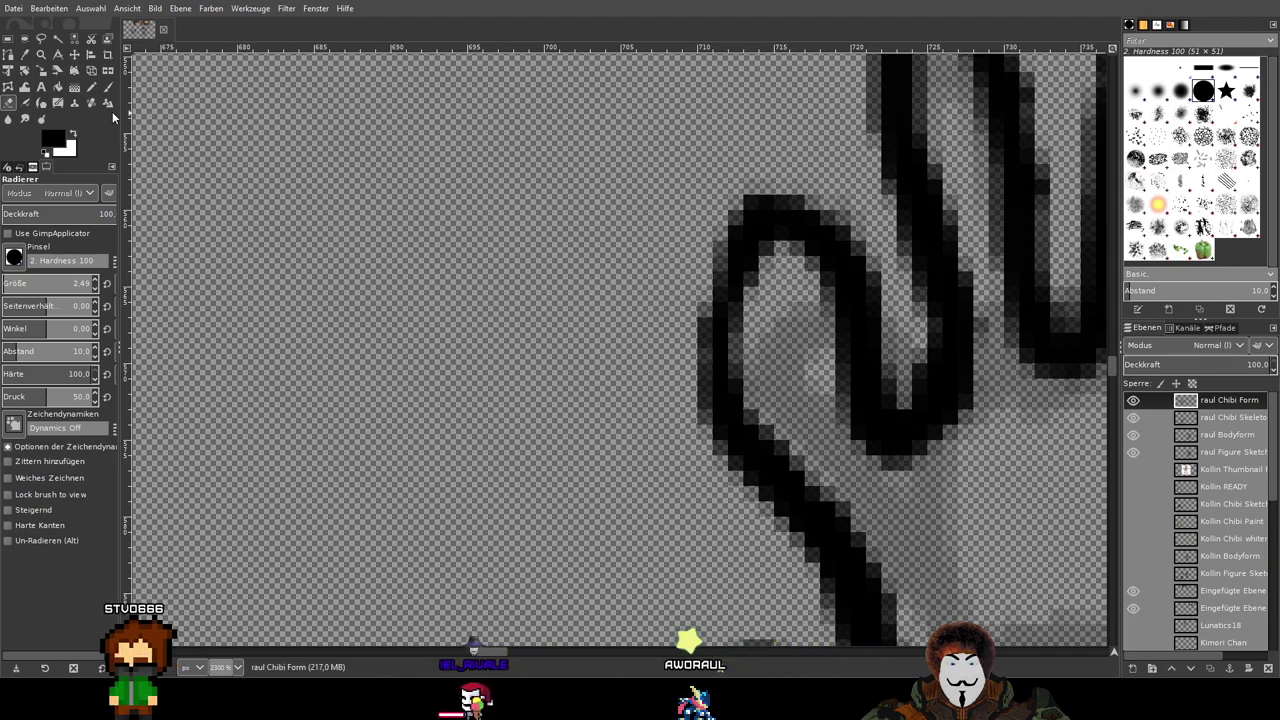
mouse_move(742, 256)
mouse_down()
mouse_move(727, 338)
mouse_move(750, 408)
mouse_up()
scroll(1018, 545, down, 4)
drag(1012, 546, 821, 457)
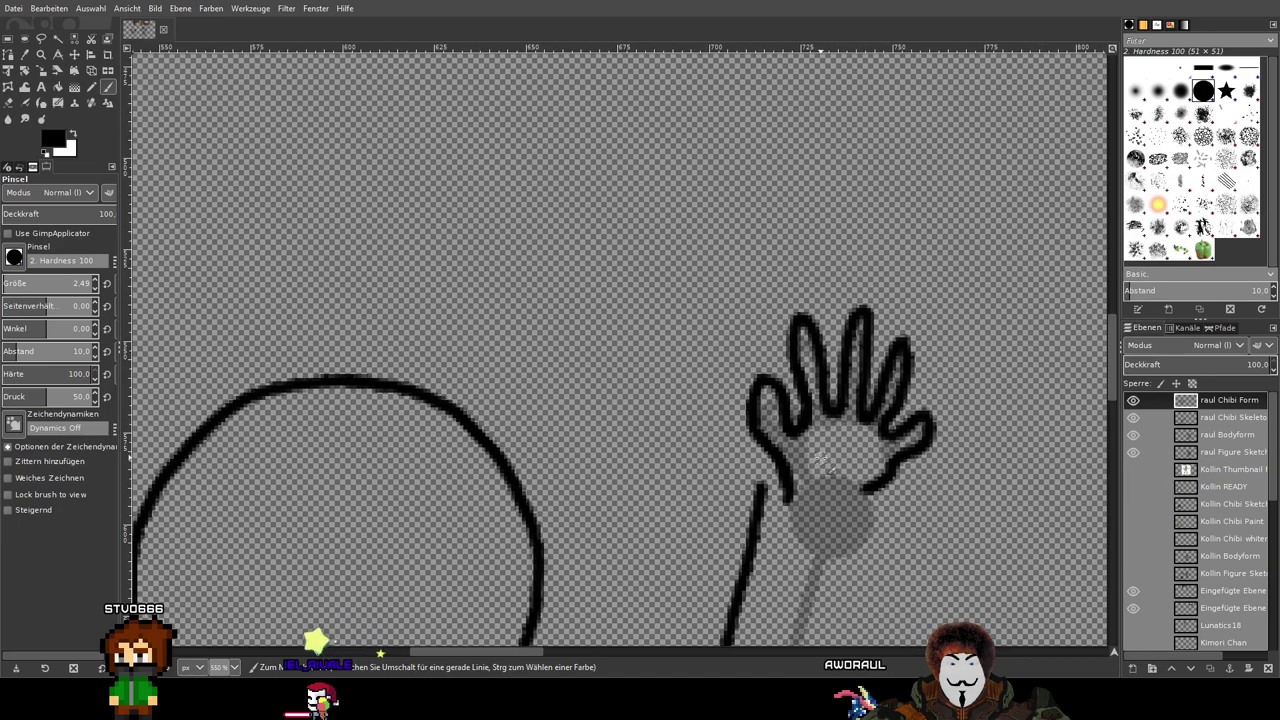
Step: Add a curved thumb crease and a short horizontal crease in black on the right palm
scroll(816, 490, down, 2)
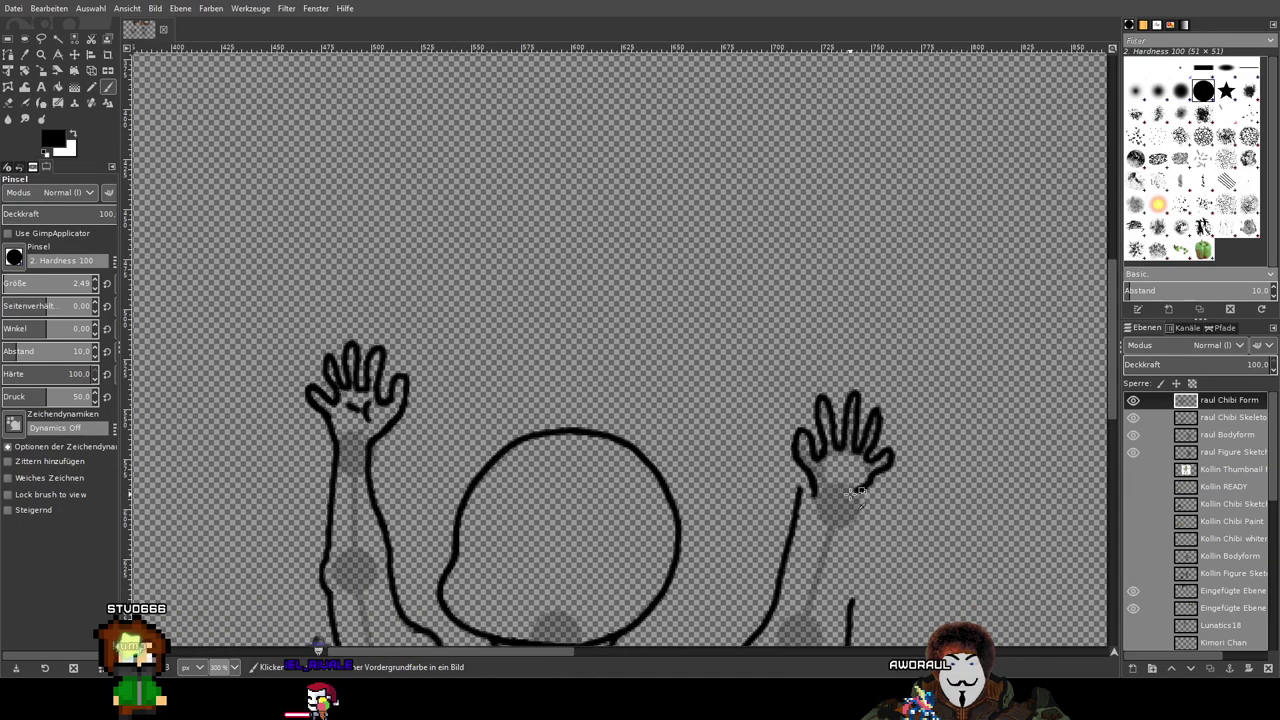
scroll(852, 510, up, 2)
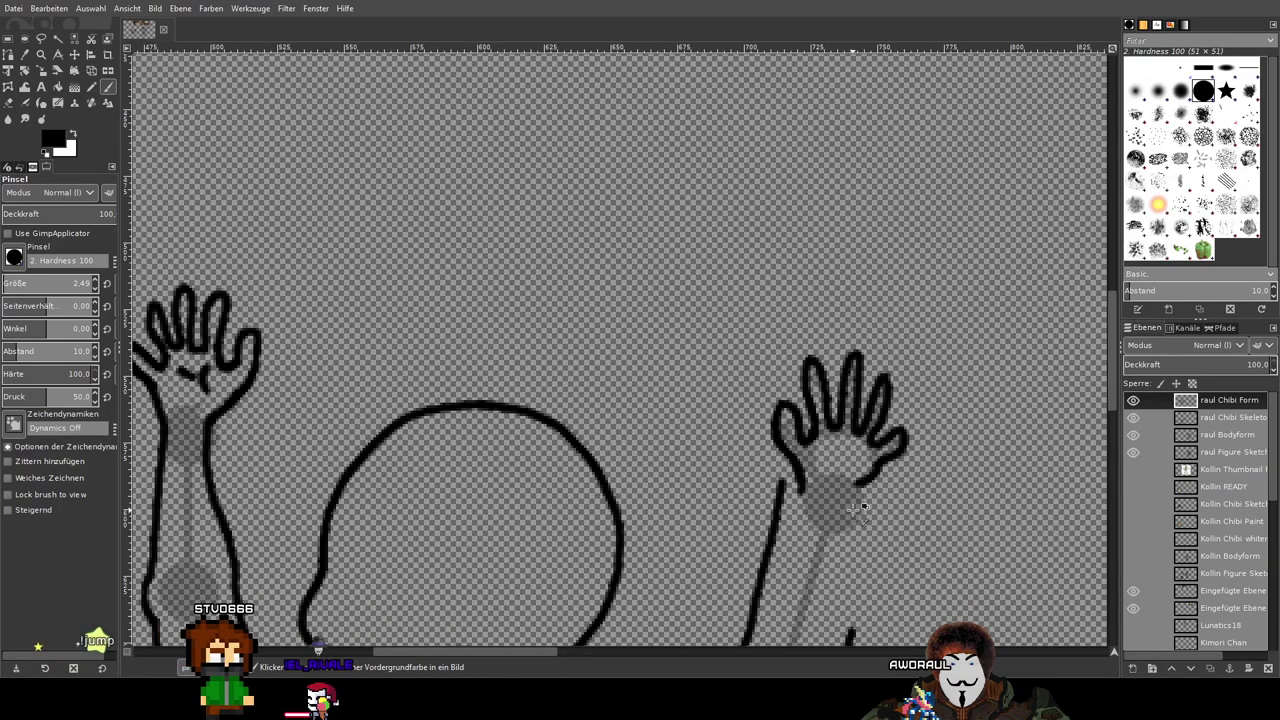
scroll(813, 425, down, 2)
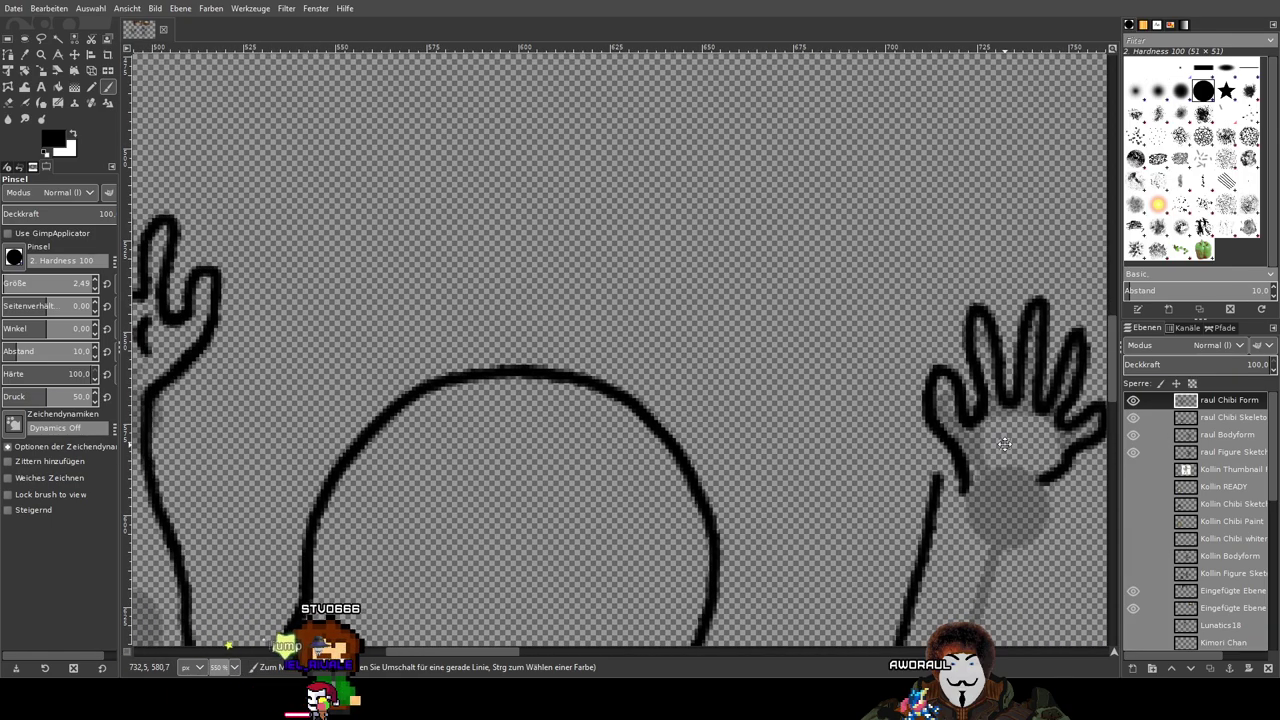
scroll(860, 420, up, 2)
mouse_move(874, 418)
mouse_down()
mouse_move(874, 456)
mouse_move(850, 487)
mouse_move(1033, 394)
mouse_move(810, 423)
mouse_up()
drag(848, 378, 877, 375)
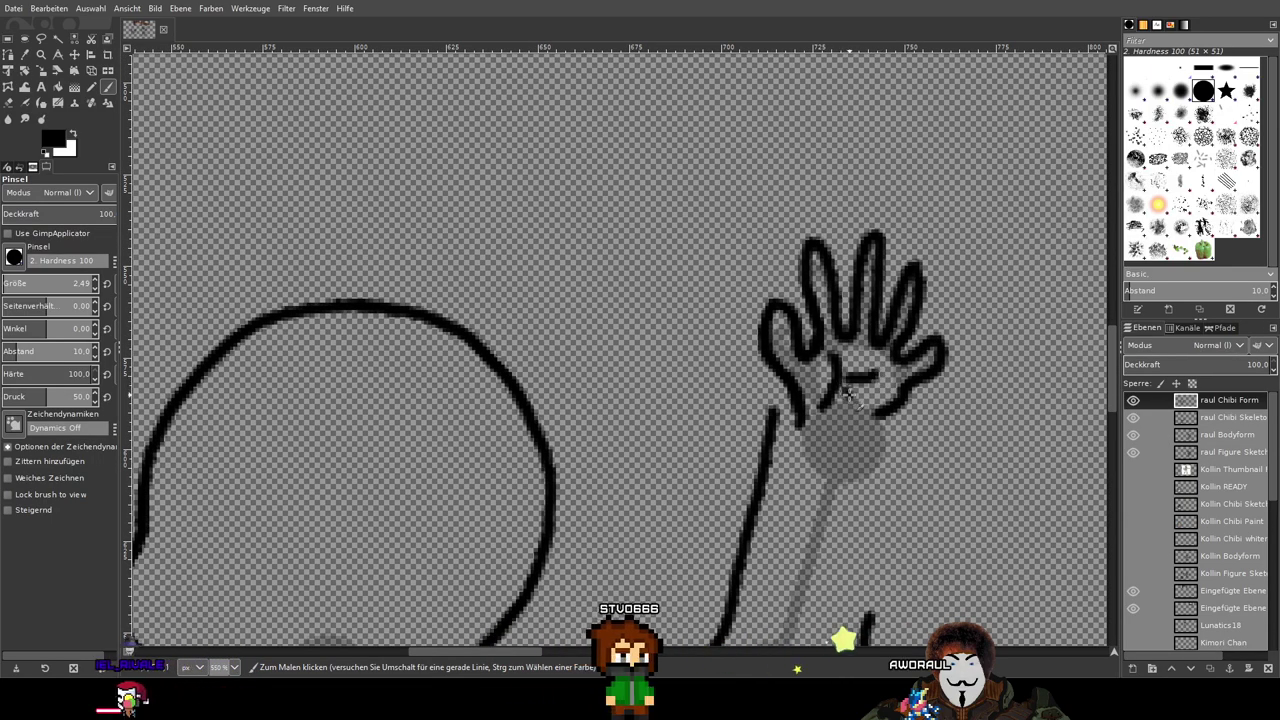
Step: Paint a black edge outside the right hand's thumb tip to shift the tip outward
scroll(868, 443, down, 2)
scroll(870, 442, up, 1)
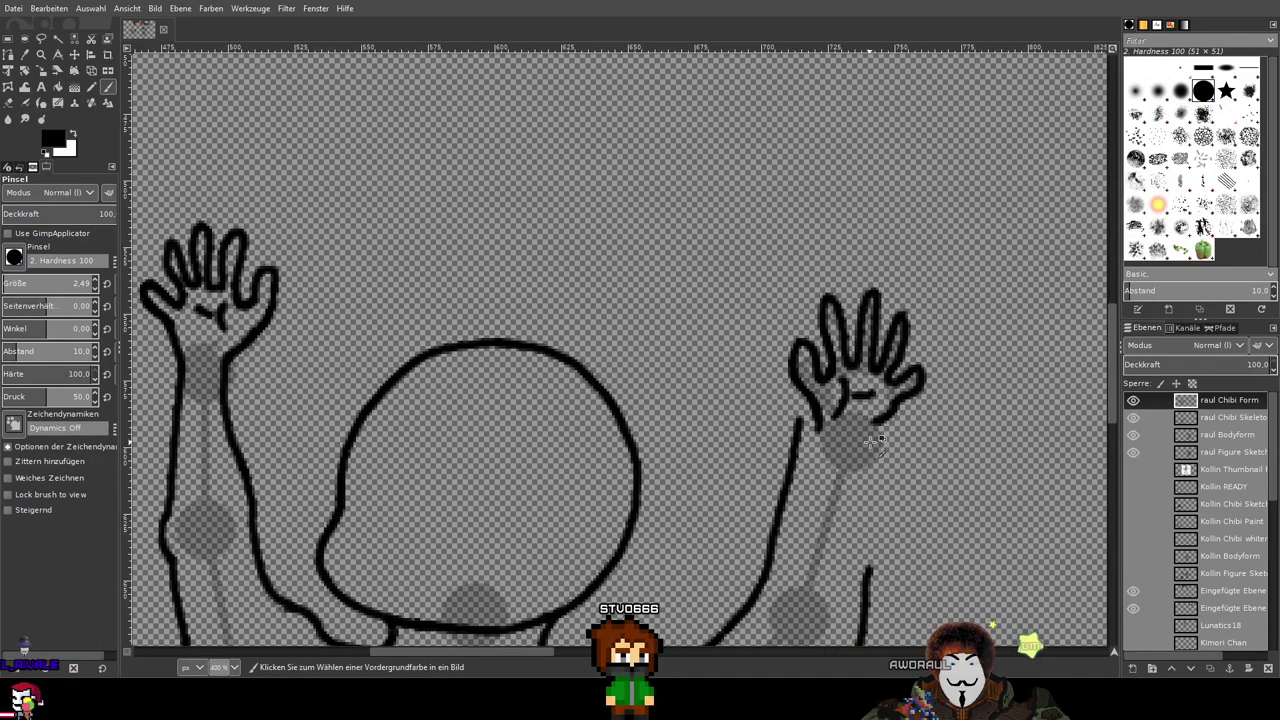
scroll(872, 441, down, 2)
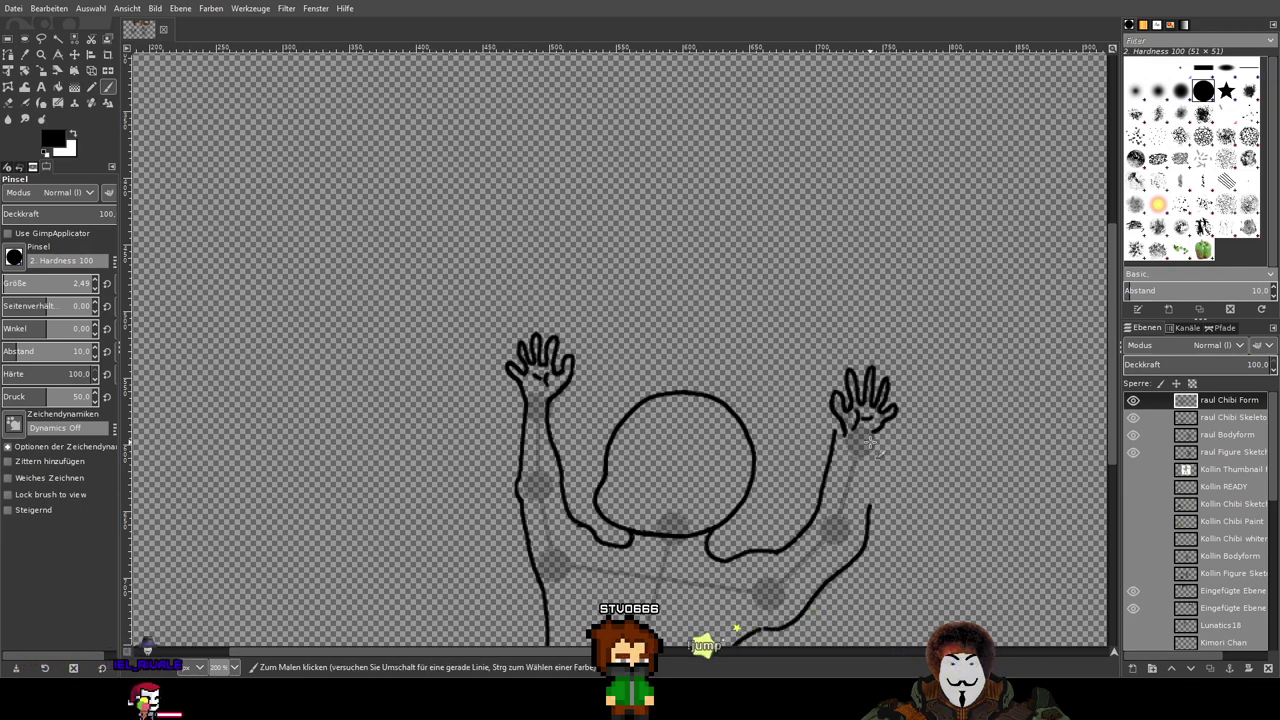
scroll(868, 443, up, 2)
scroll(868, 443, down, 2)
scroll(840, 410, up, 3)
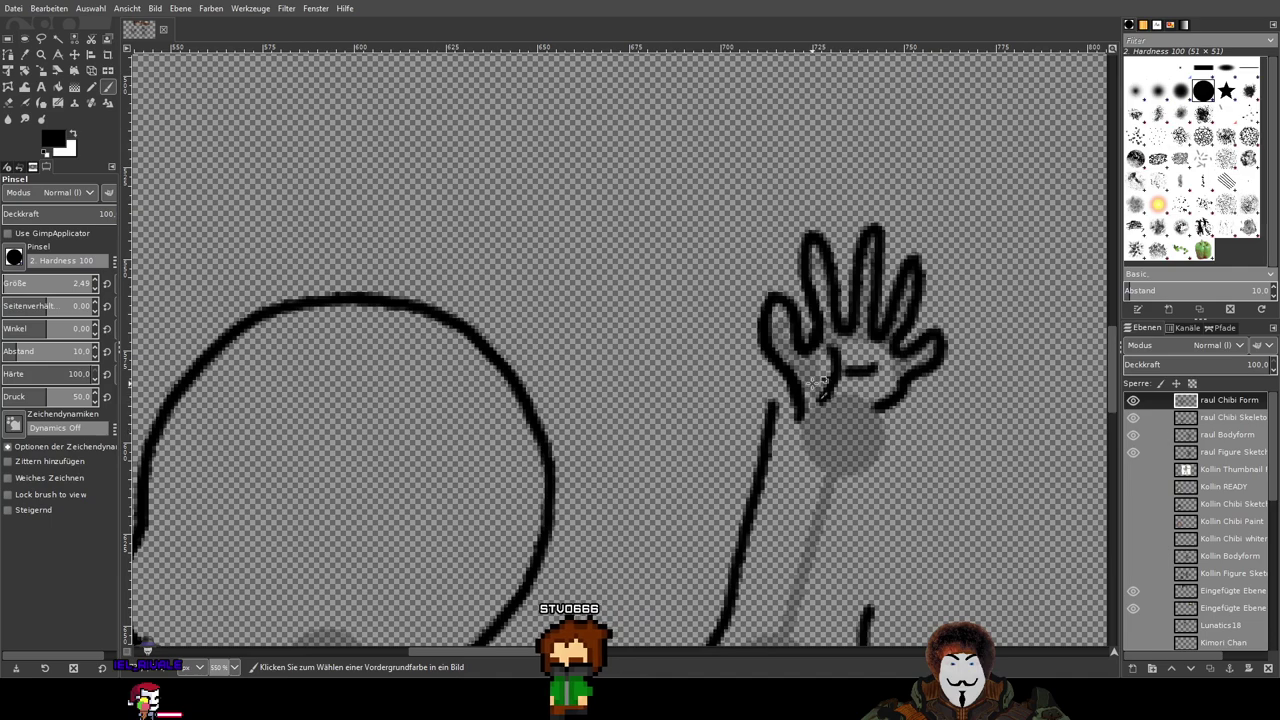
scroll(822, 383, up, 1)
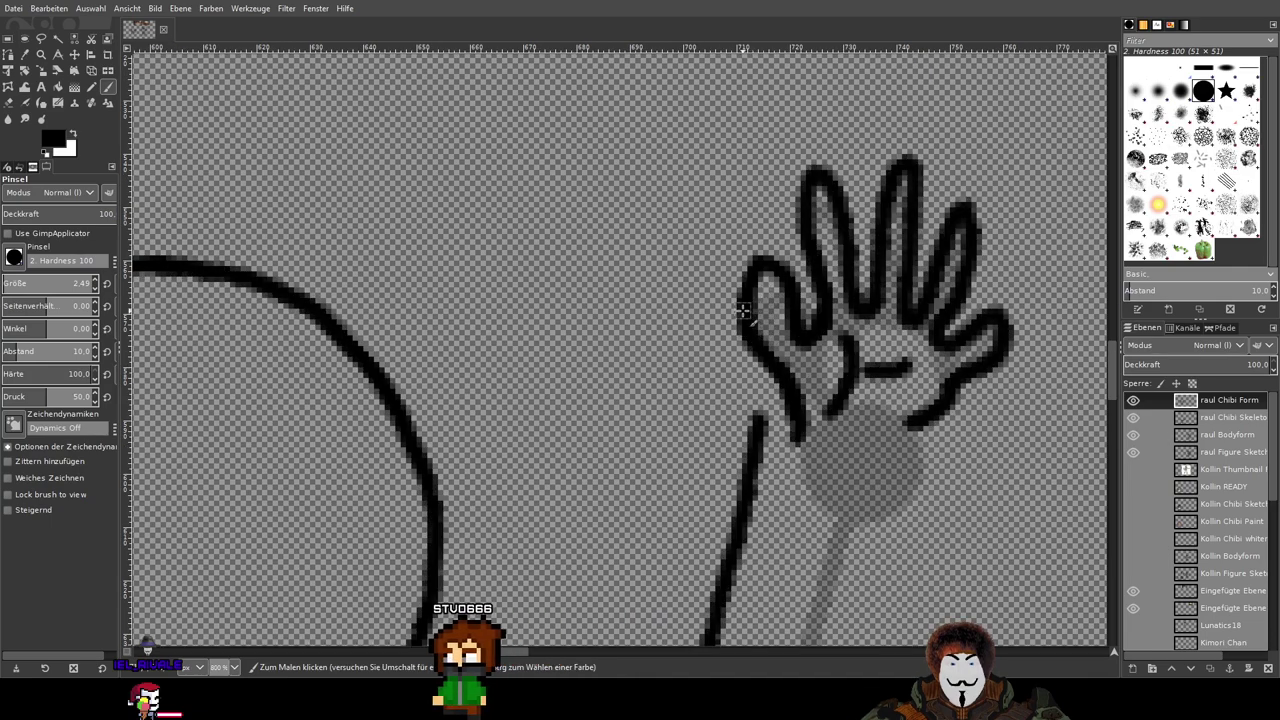
mouse_move(749, 320)
mouse_down()
mouse_move(737, 274)
mouse_move(755, 266)
mouse_move(780, 296)
mouse_move(784, 340)
mouse_up()
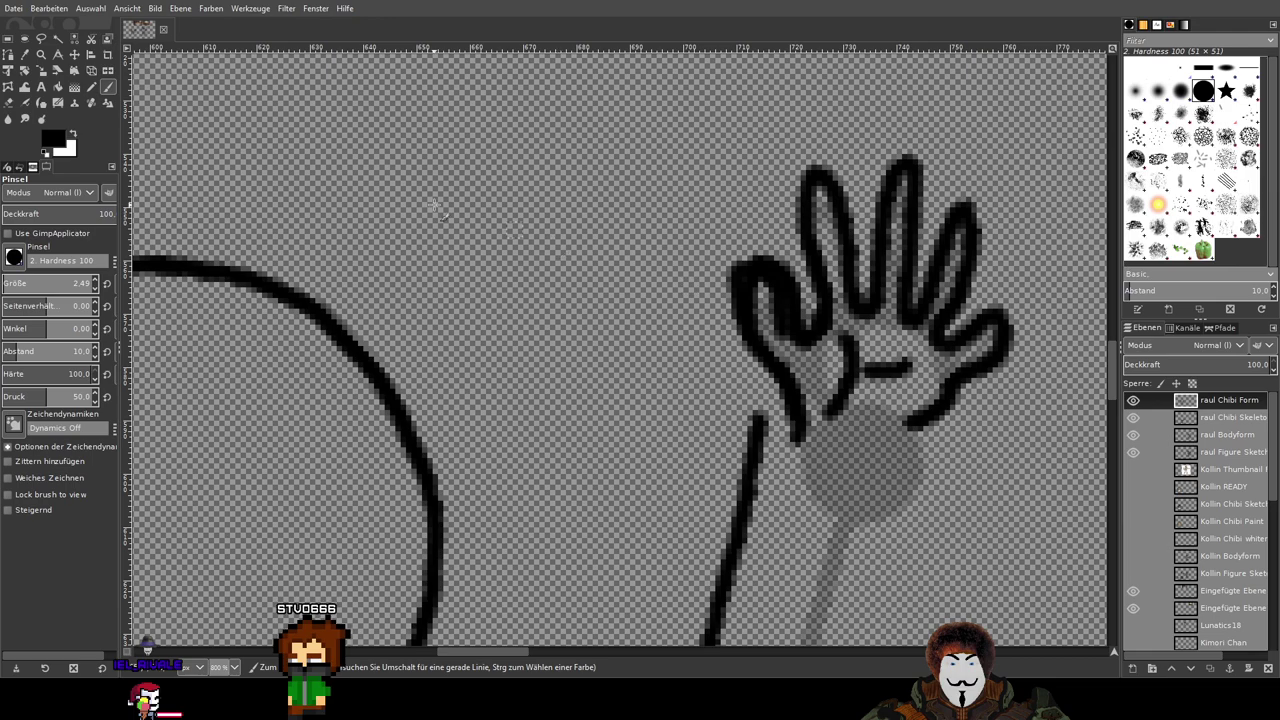
Step: Erase the old thumb tip and inner line, and repaint the thumb as one clean rounded outline
click(10, 104)
scroll(678, 335, up, 1)
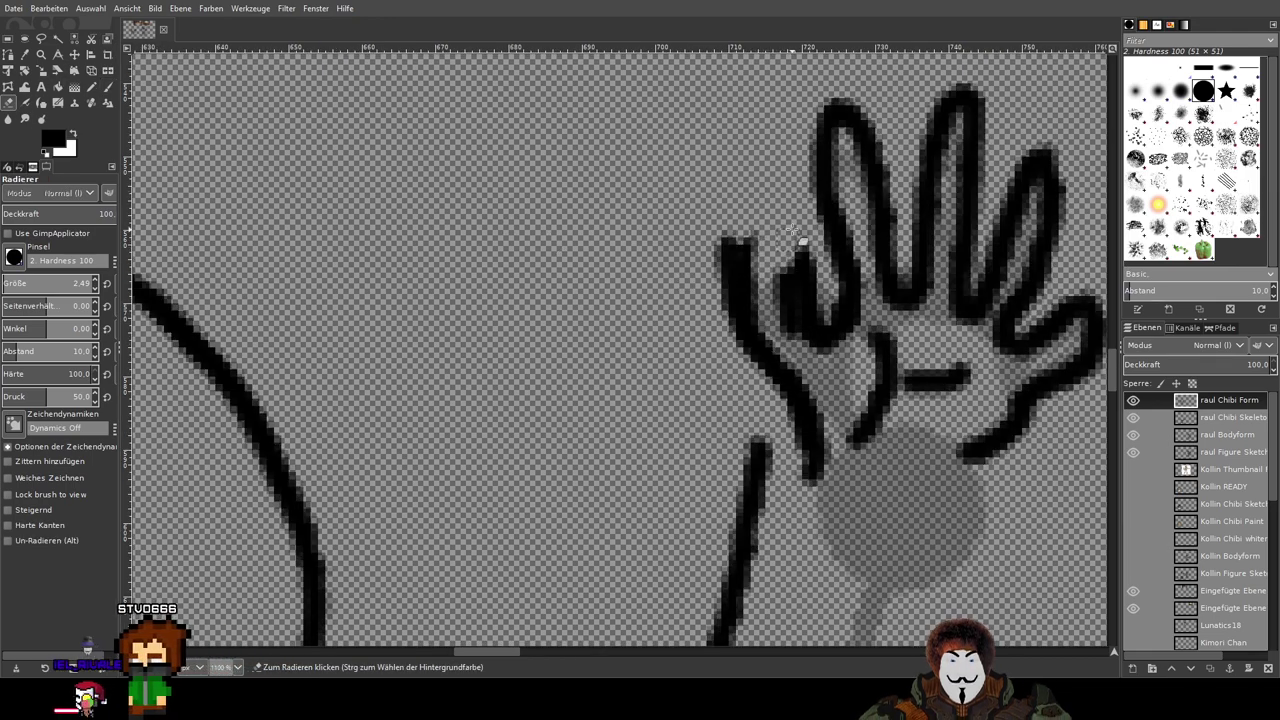
mouse_move(814, 271)
mouse_down()
mouse_move(806, 340)
mouse_move(778, 295)
mouse_move(751, 237)
mouse_up()
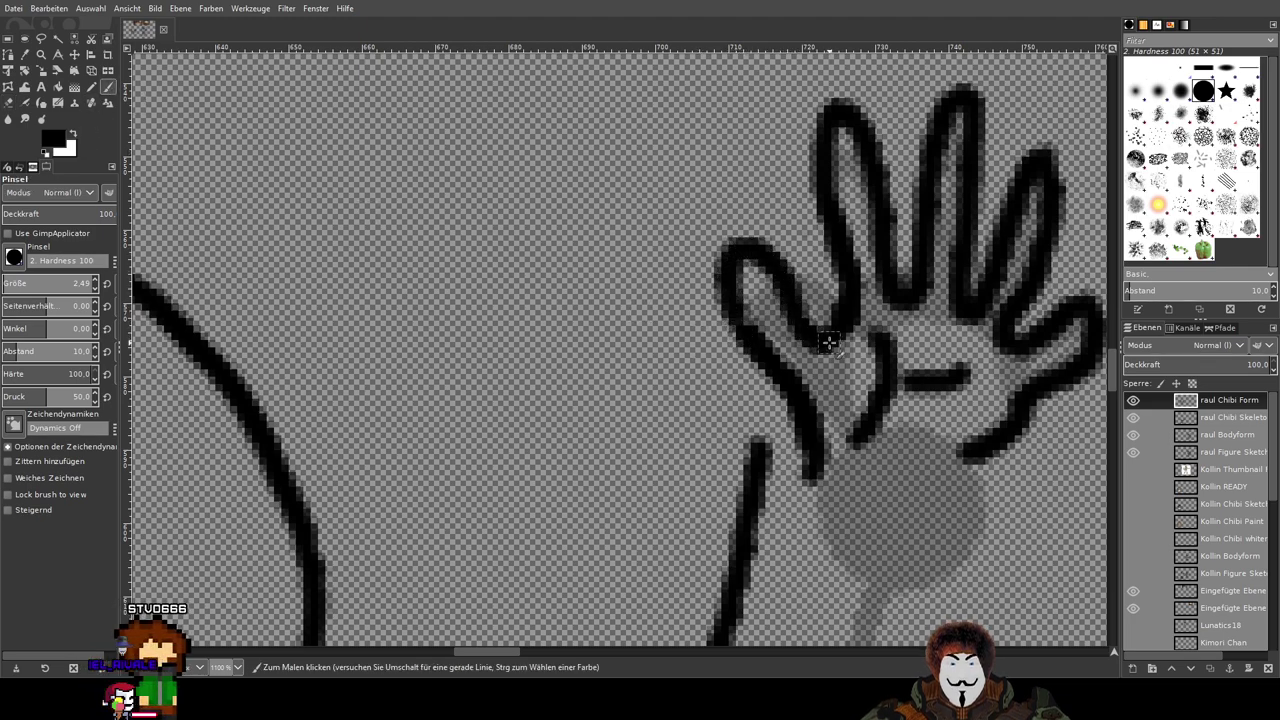
Step: Try to remove the thumb tip and redraw it as a taller, rounder curve down to the first finger
drag(829, 343, 762, 292)
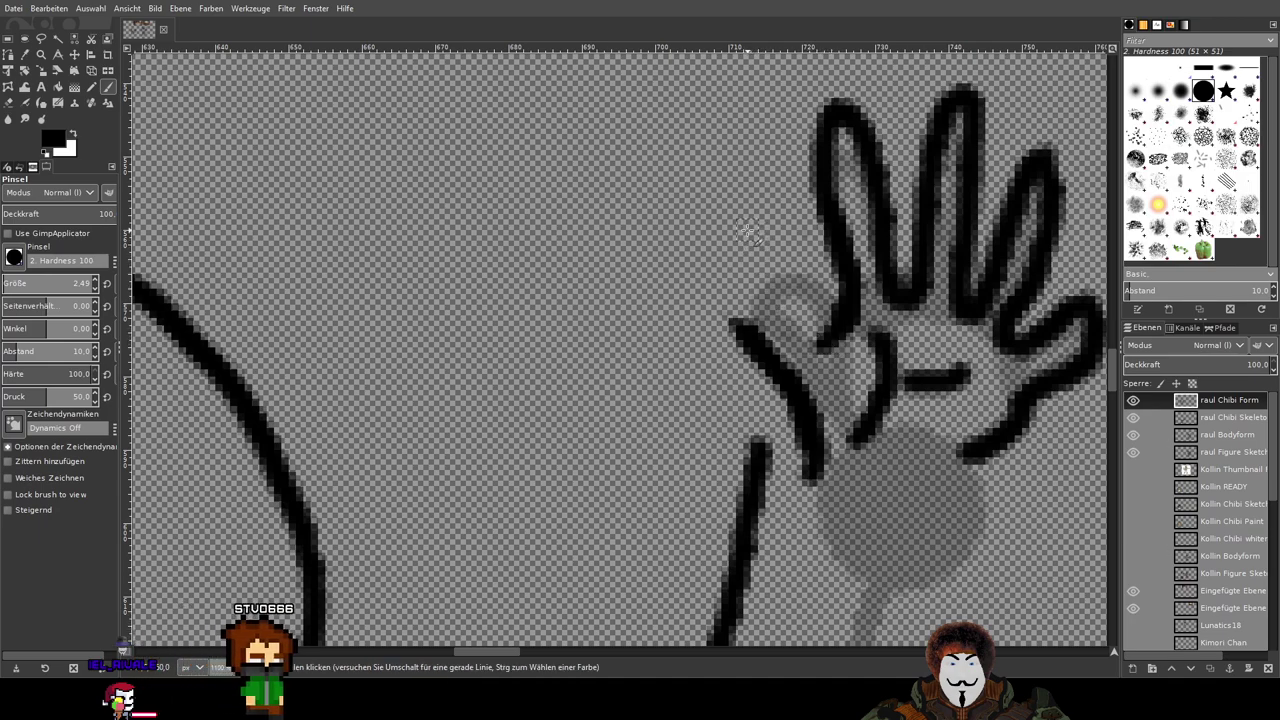
mouse_move(748, 232)
mouse_down()
mouse_move(731, 303)
mouse_move(760, 354)
mouse_up()
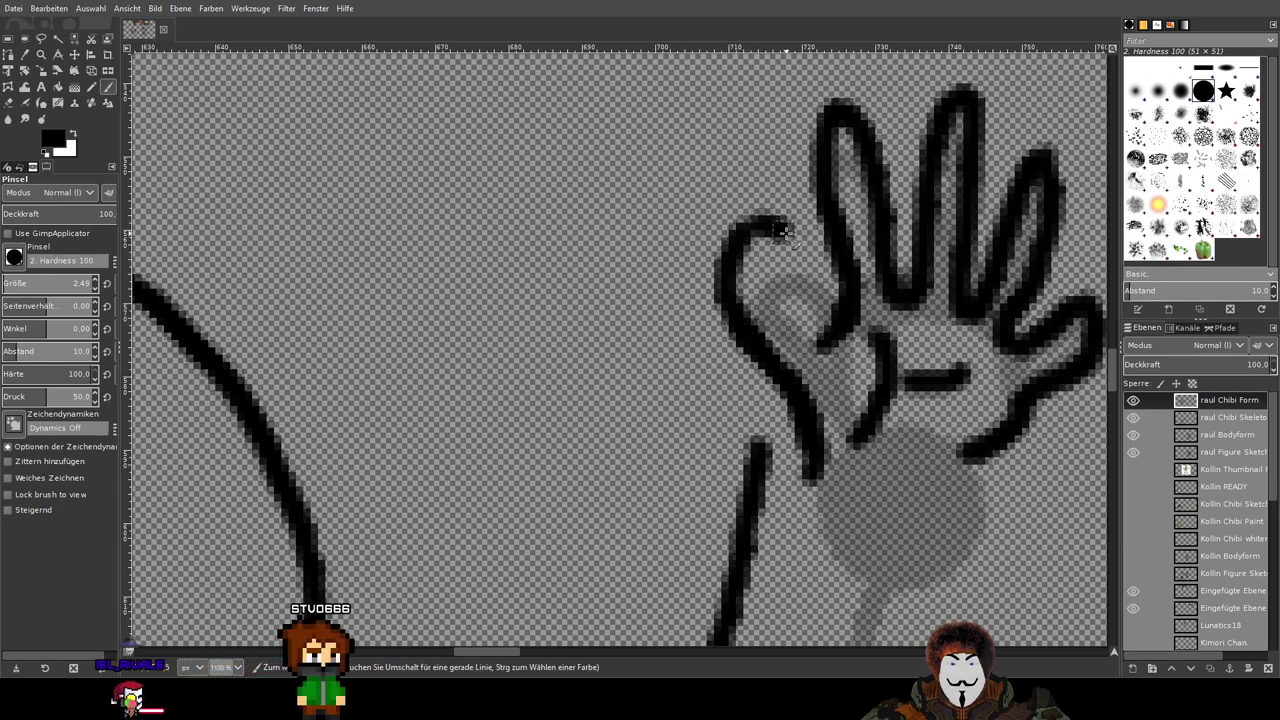
key(ctrl+z)
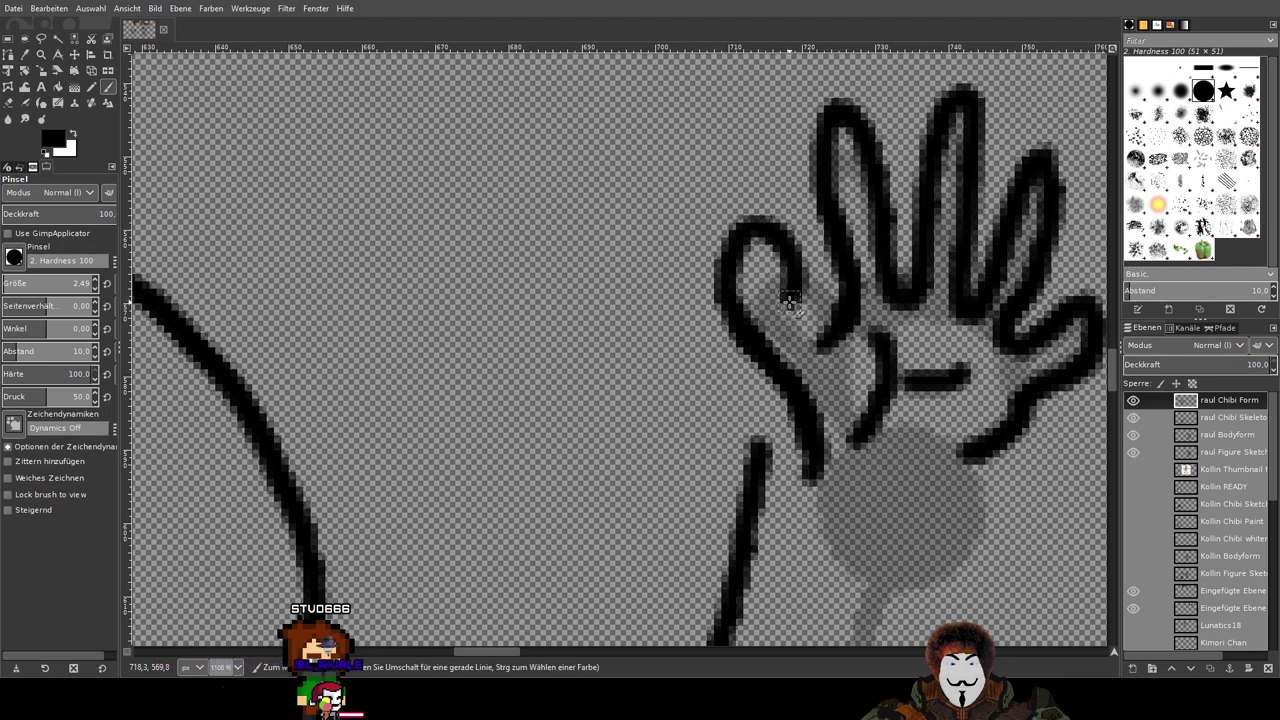
scroll(940, 333, down, 3)
scroll(920, 312, up, 3)
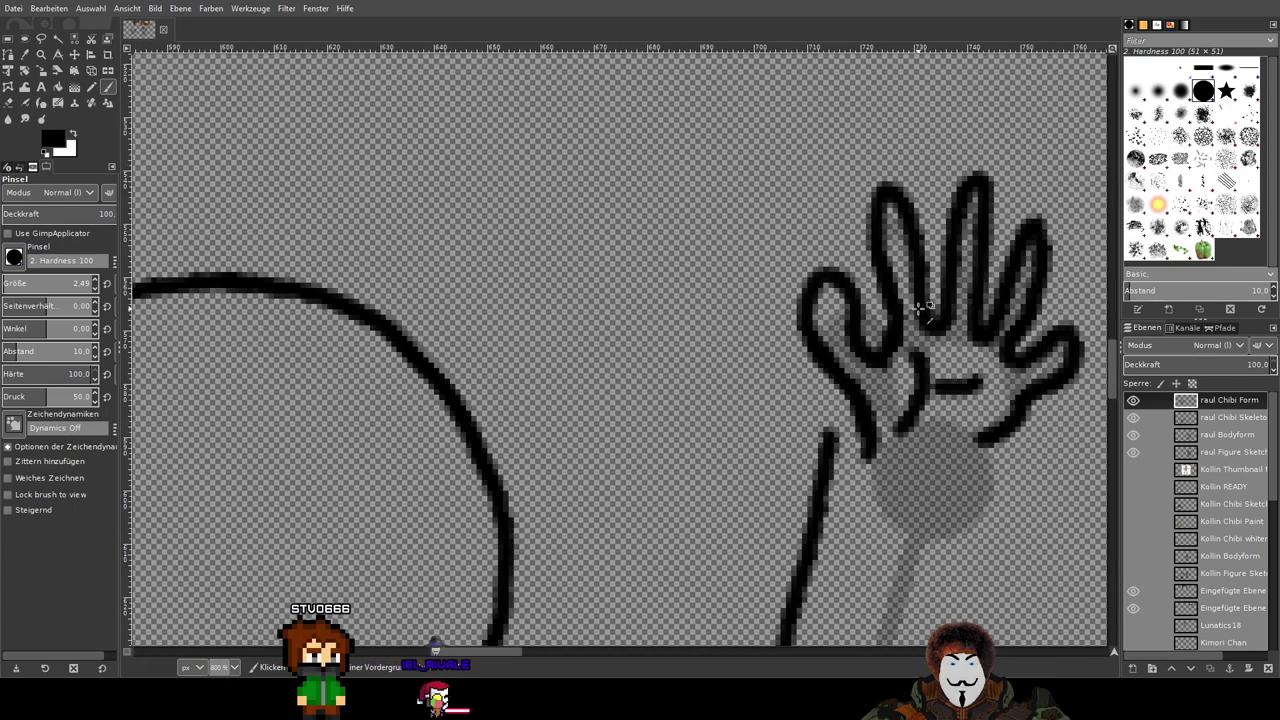
Step: Undo the round thumb curve and redraw the thumb with a straighter outer edge, joined to the first finger's base
key(ctrl+z)
key(ctrl+z)
drag(775, 262, 807, 342)
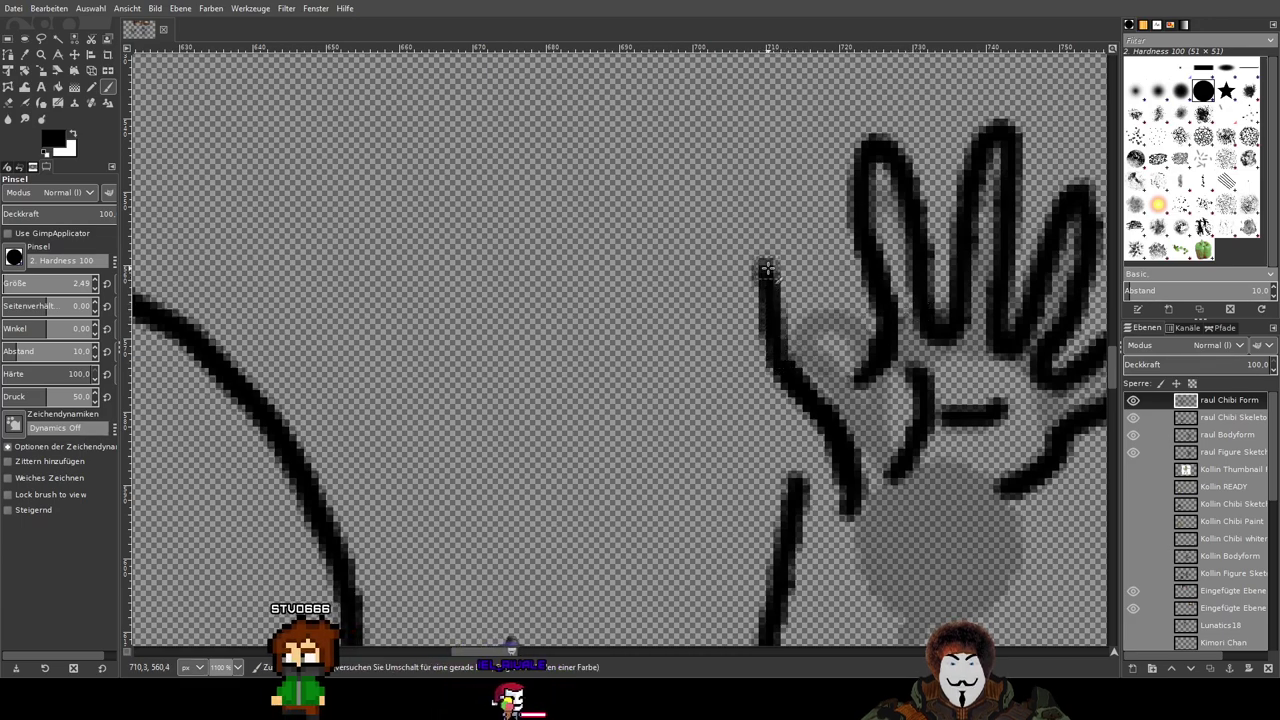
mouse_move(765, 268)
mouse_down()
mouse_move(802, 271)
mouse_move(826, 297)
mouse_move(834, 354)
mouse_move(880, 385)
mouse_up()
scroll(880, 385, down, 5)
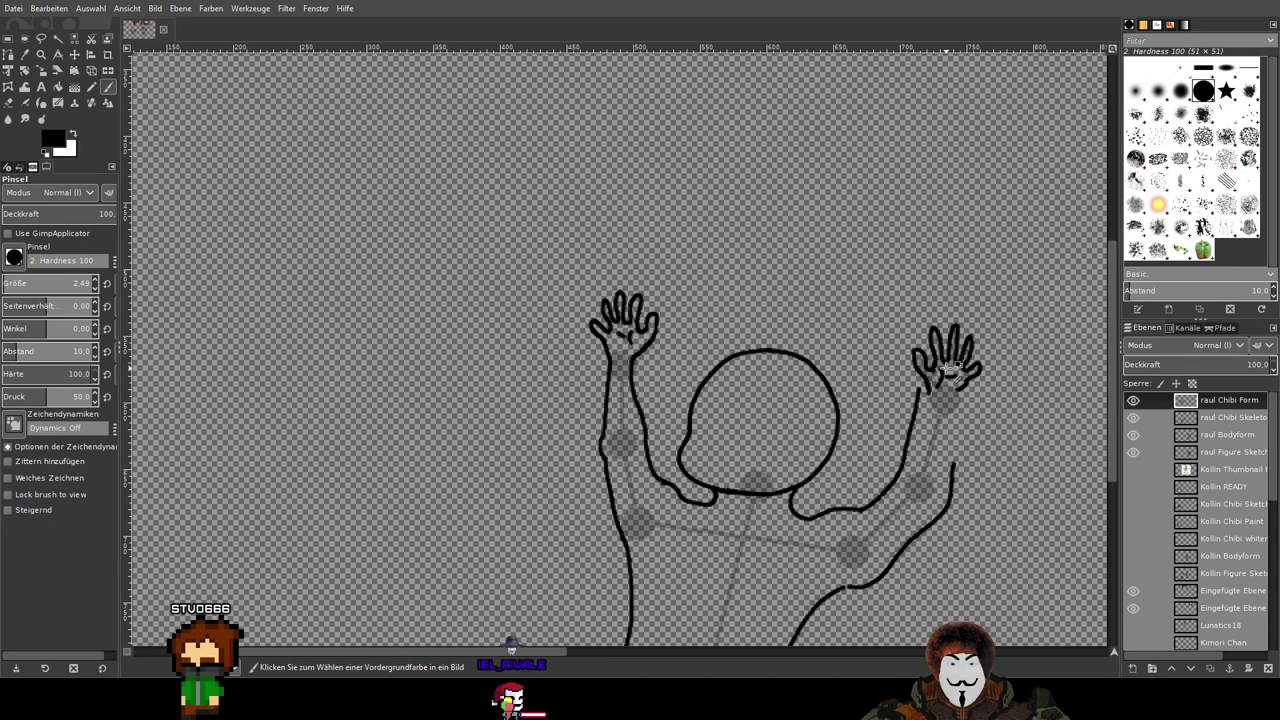
Step: Redraw the right hand's thumb tip, joining its outer edge to the line that runs down to the first finger's base
scroll(948, 367, up, 5)
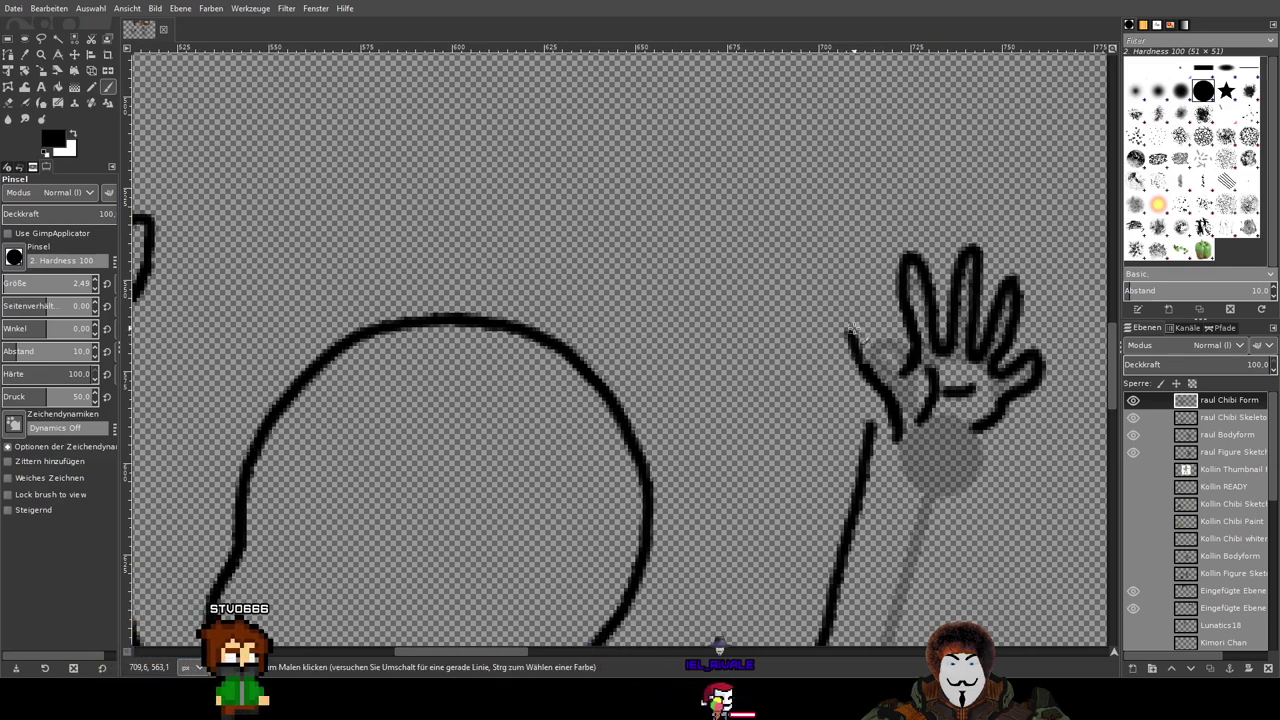
drag(850, 331, 884, 343)
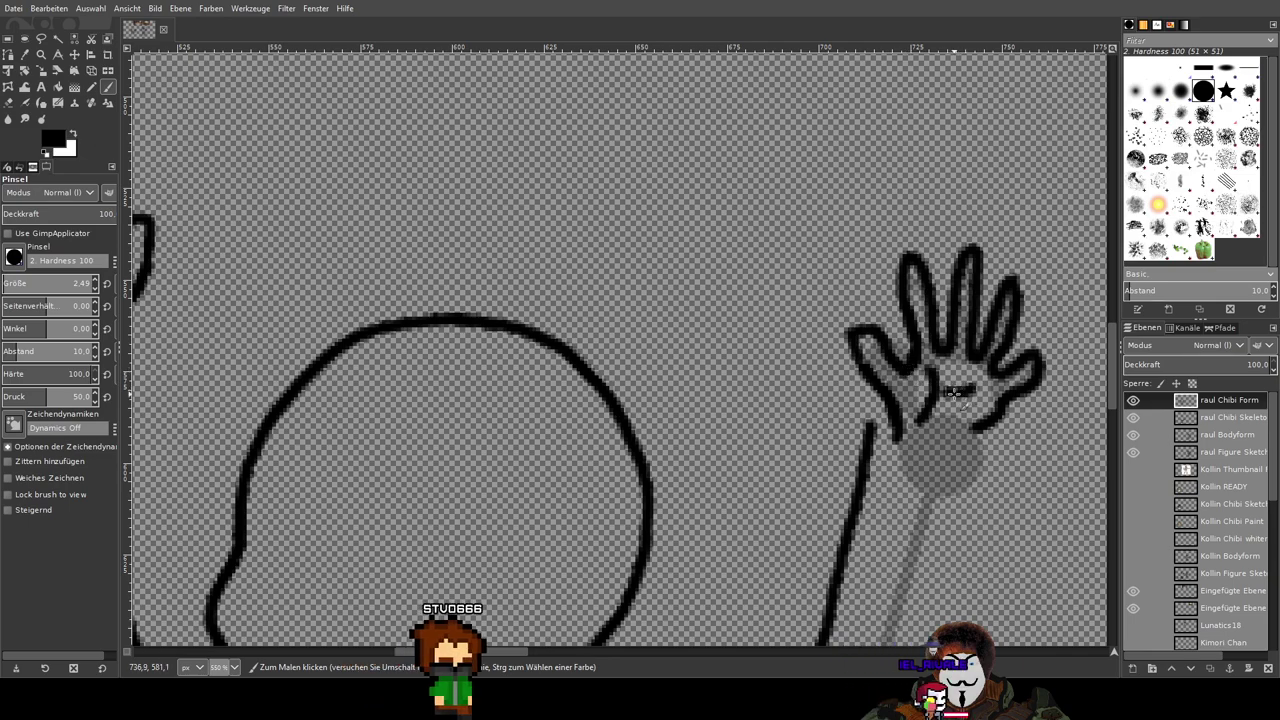
Step: Examine the redrawn thumb up close and compare the right hand with the rest of the figure
scroll(864, 383, up, 2)
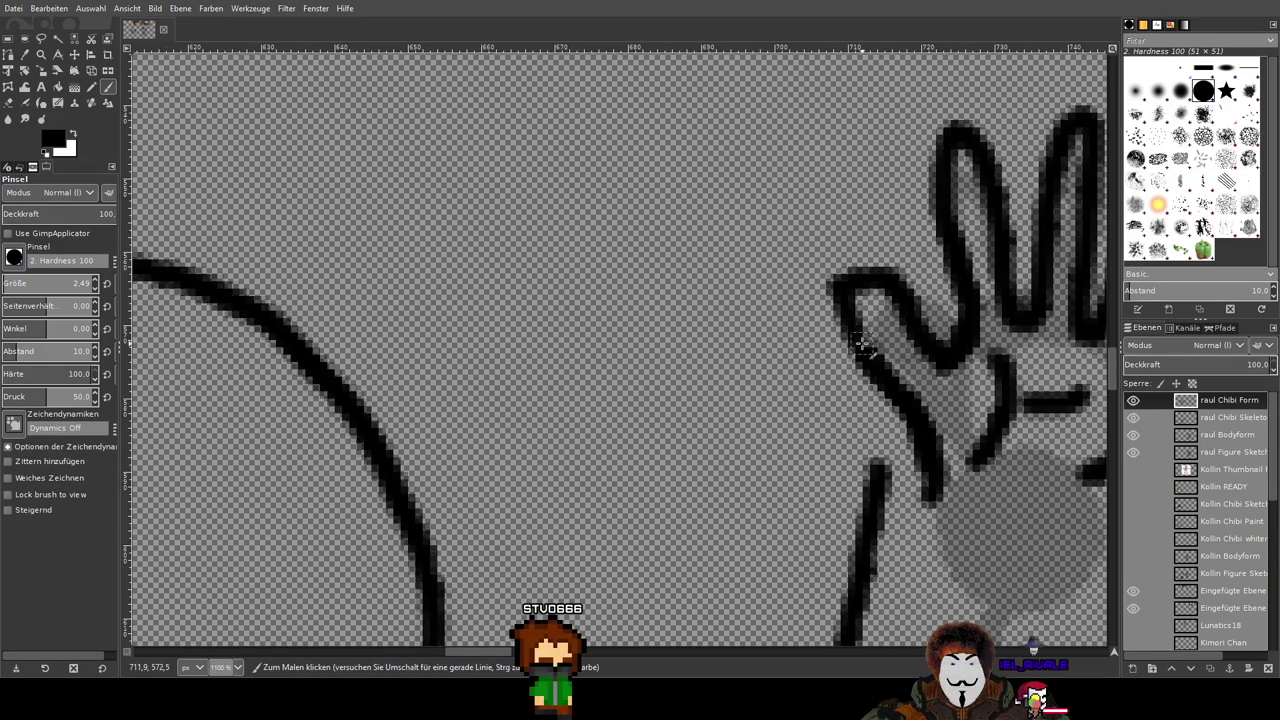
scroll(970, 415, down, 5)
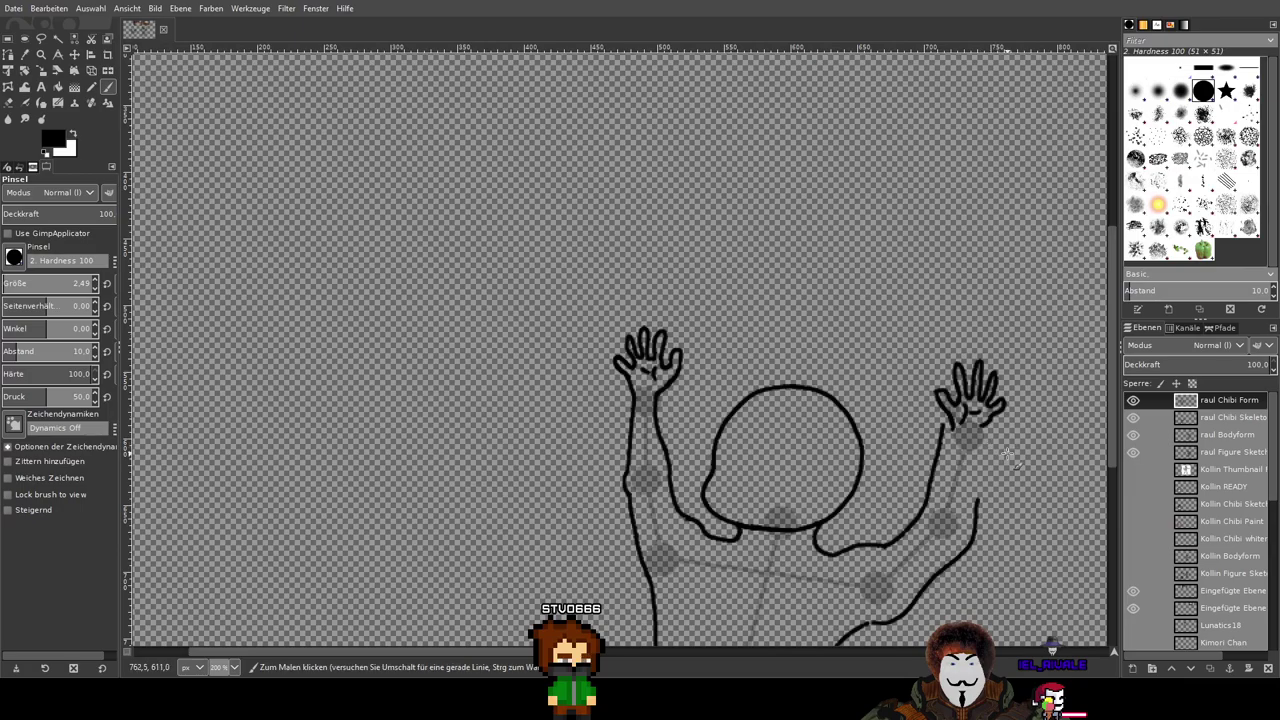
scroll(1008, 455, up, 4)
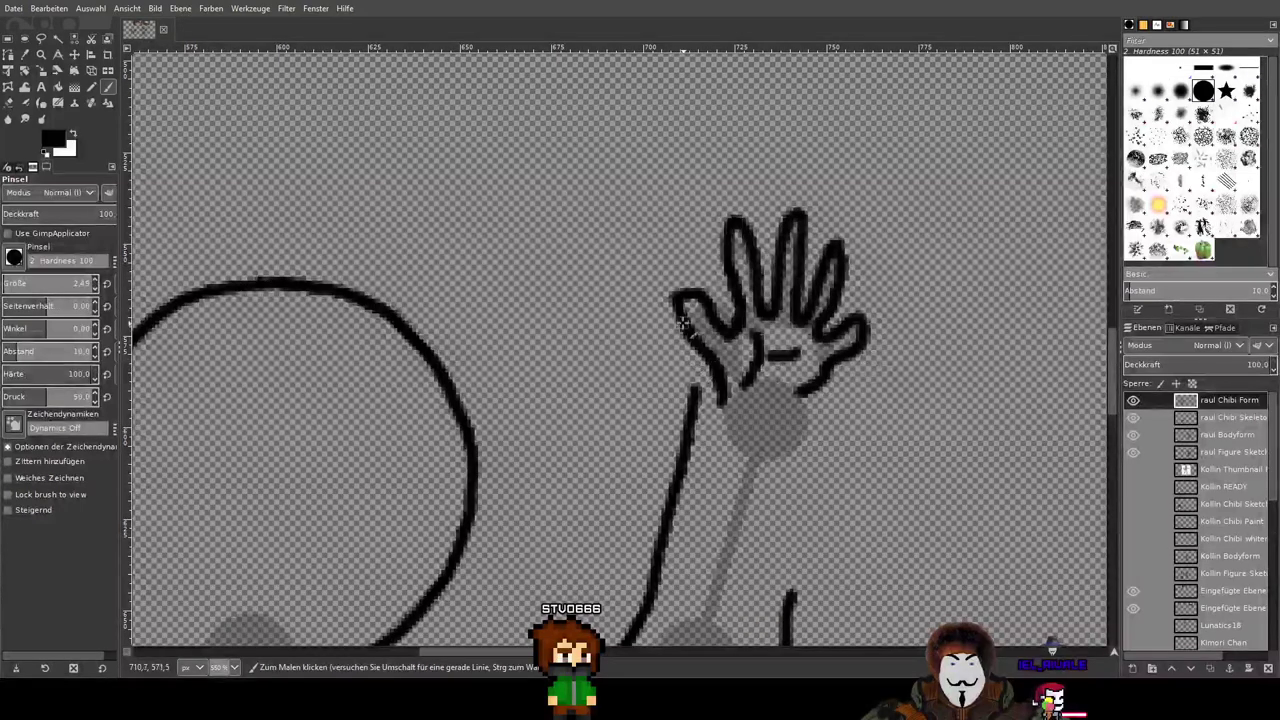
scroll(708, 305, up, 3)
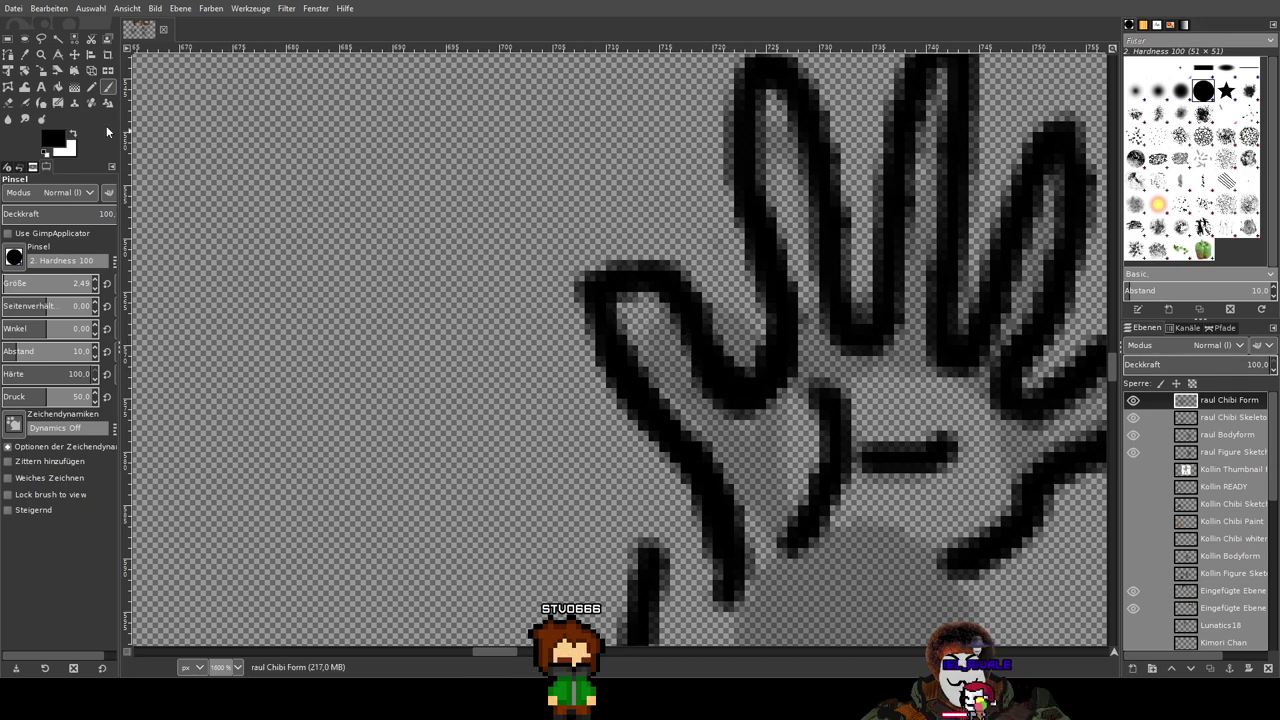
click(25, 104)
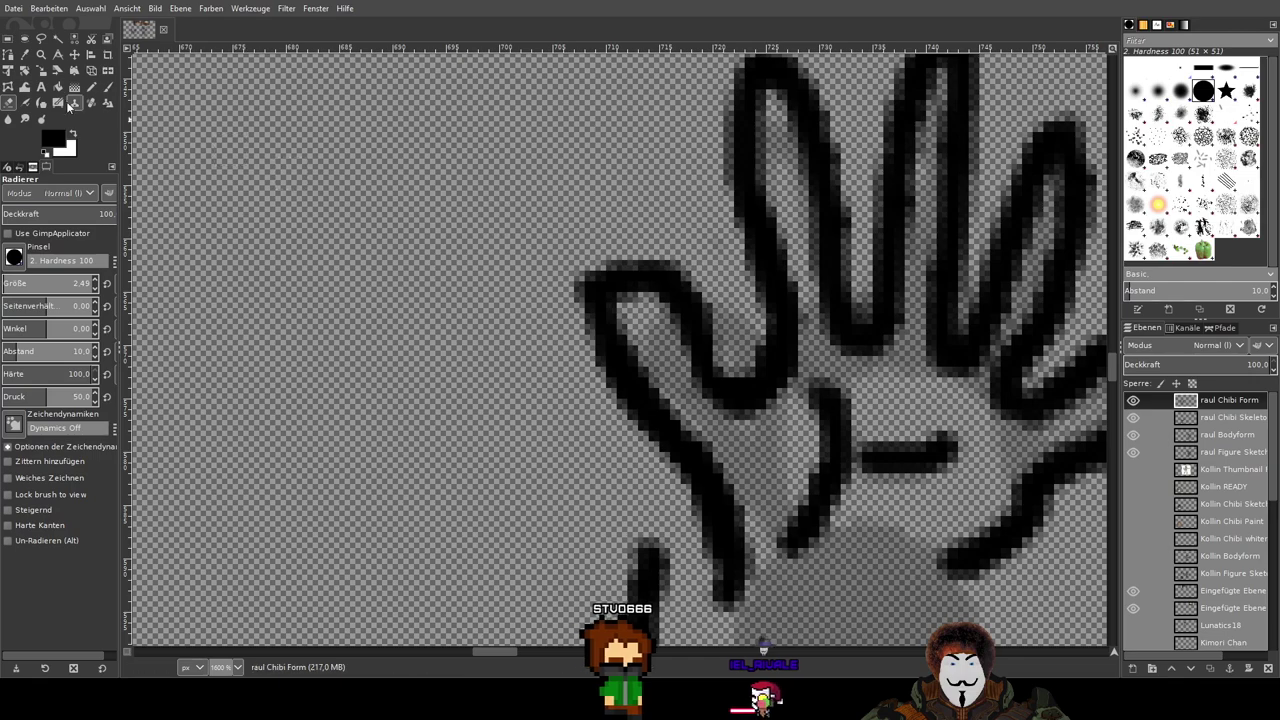
click(108, 88)
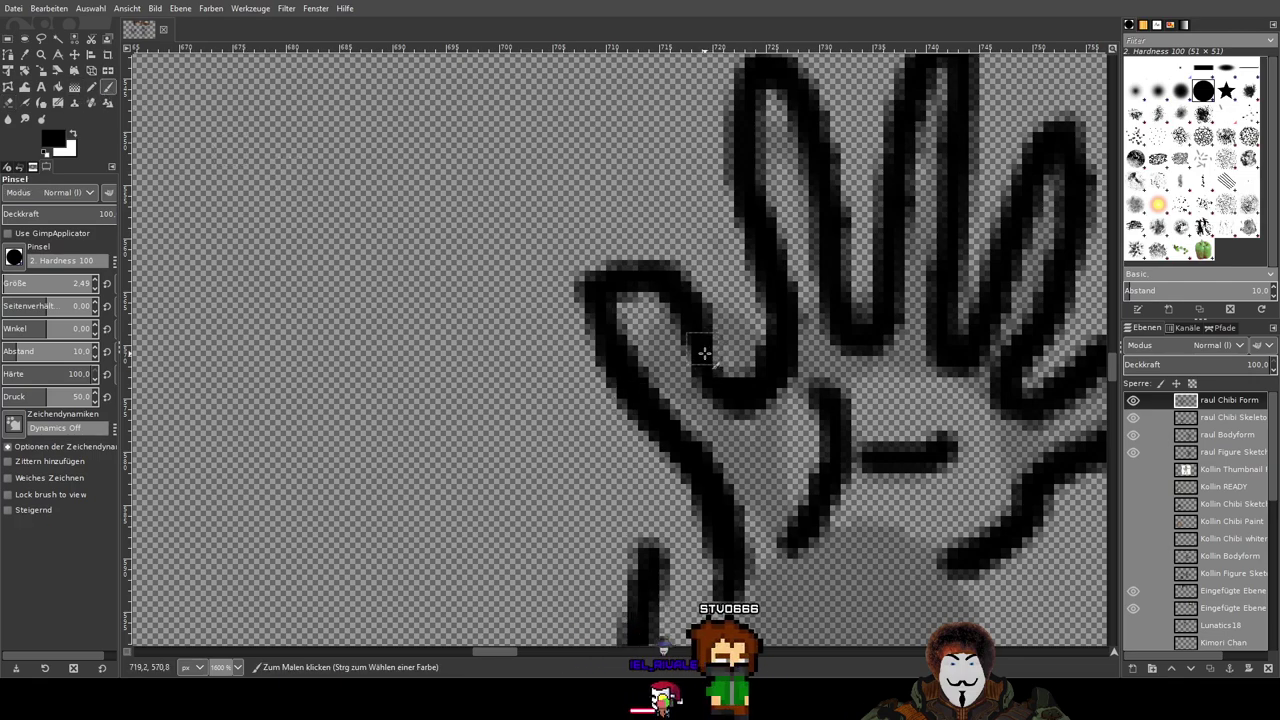
scroll(771, 397, down, 6)
scroll(934, 503, up, 4)
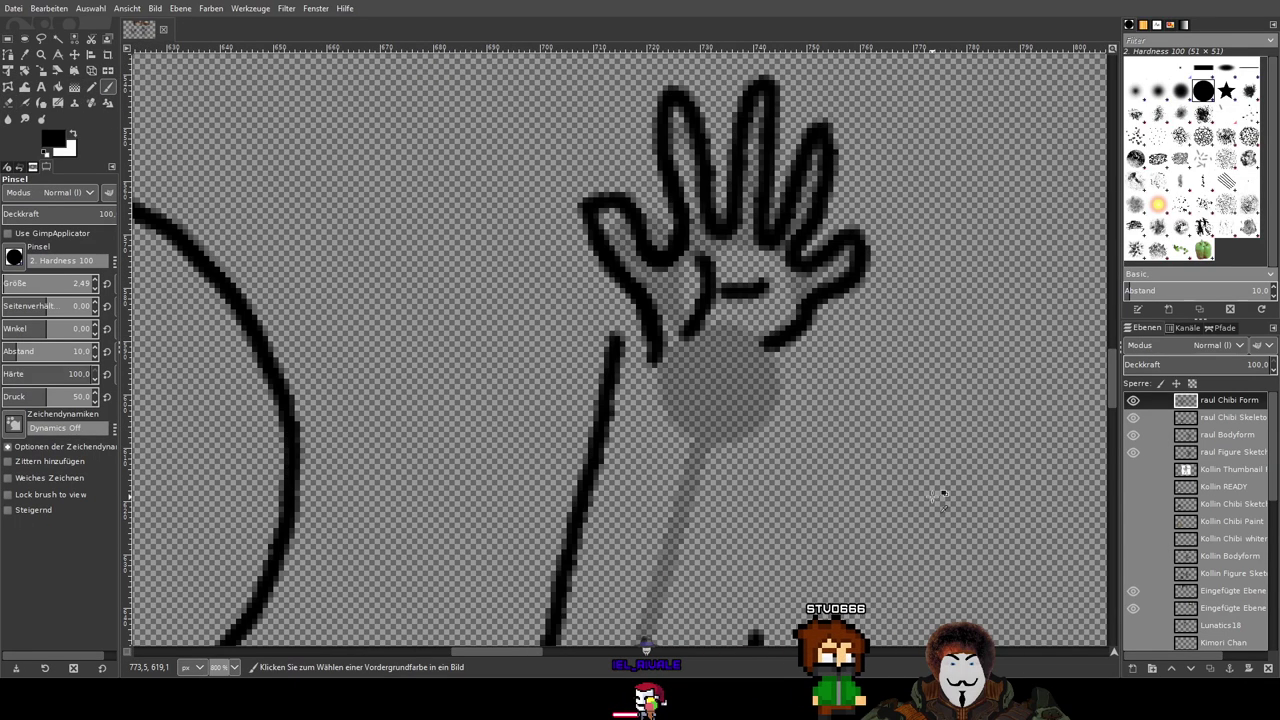
scroll(934, 500, down, 3)
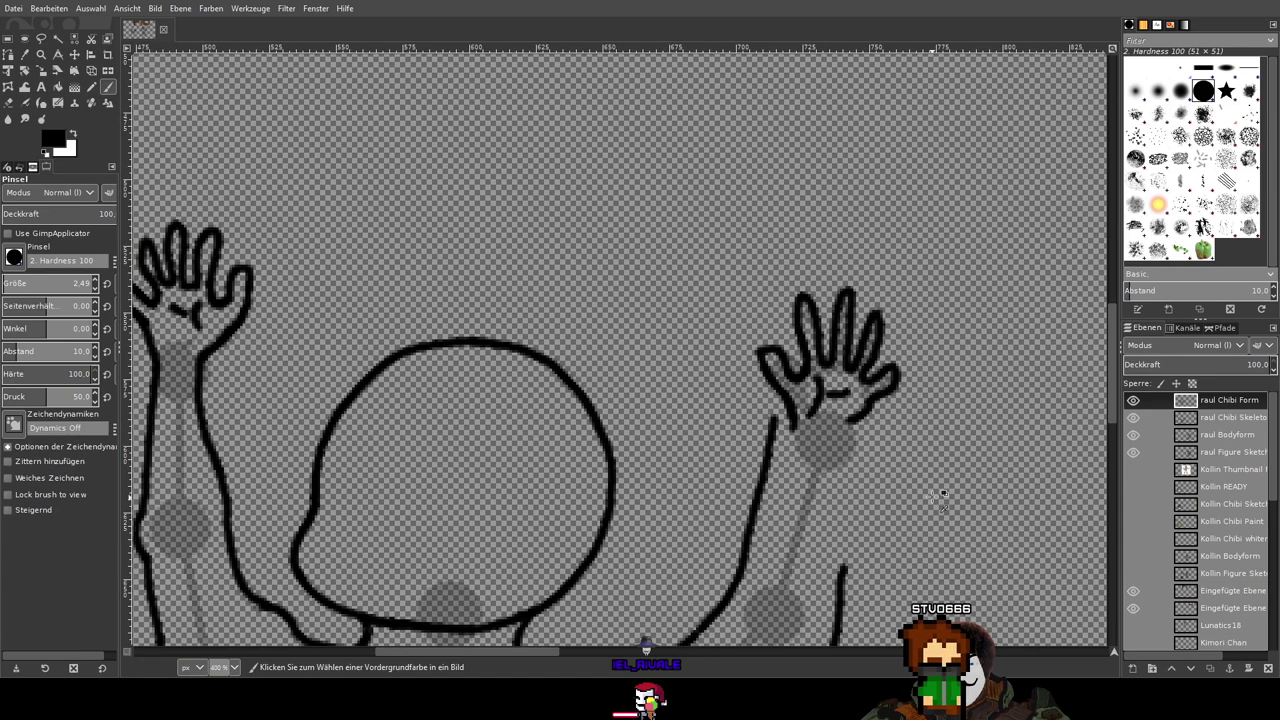
scroll(887, 483, up, 1)
Step: Connect the right thumb's base to the inner forearm line with a curved wrist stroke, and erase the forearm's leftover upper end
drag(887, 483, 986, 463)
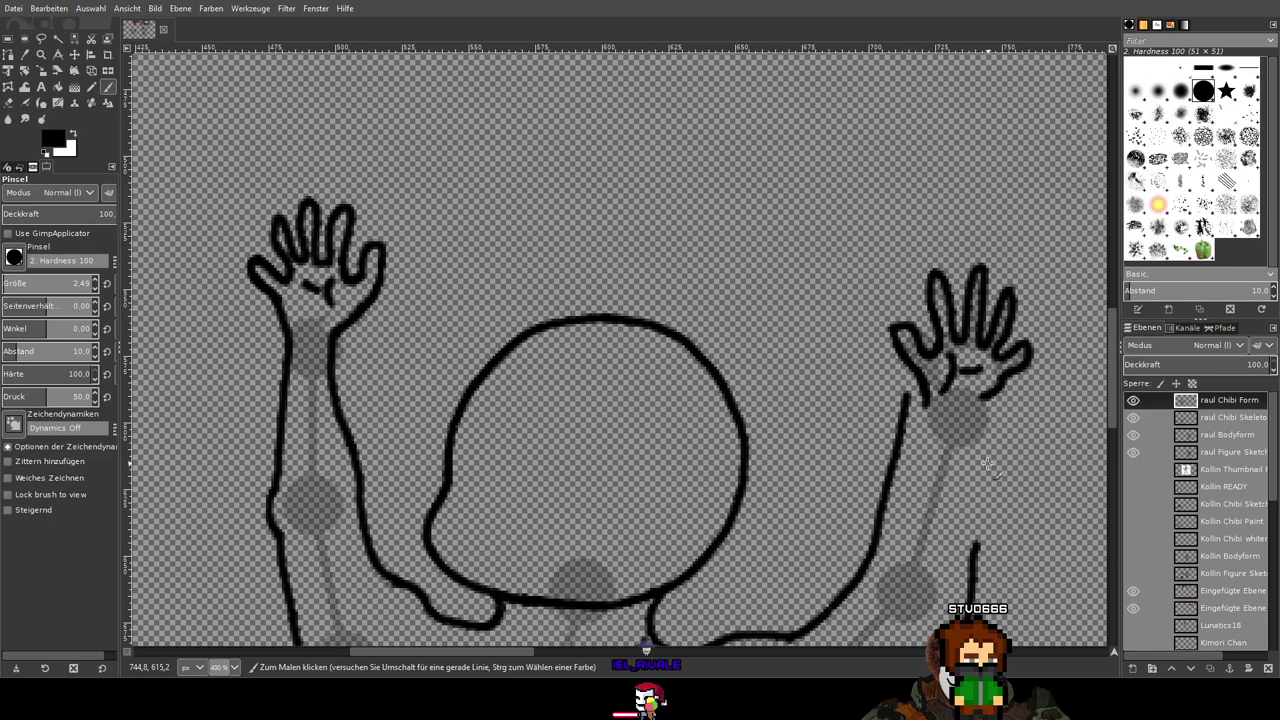
mouse_move(985, 453)
mouse_down()
mouse_move(893, 367)
mouse_move(903, 291)
mouse_up()
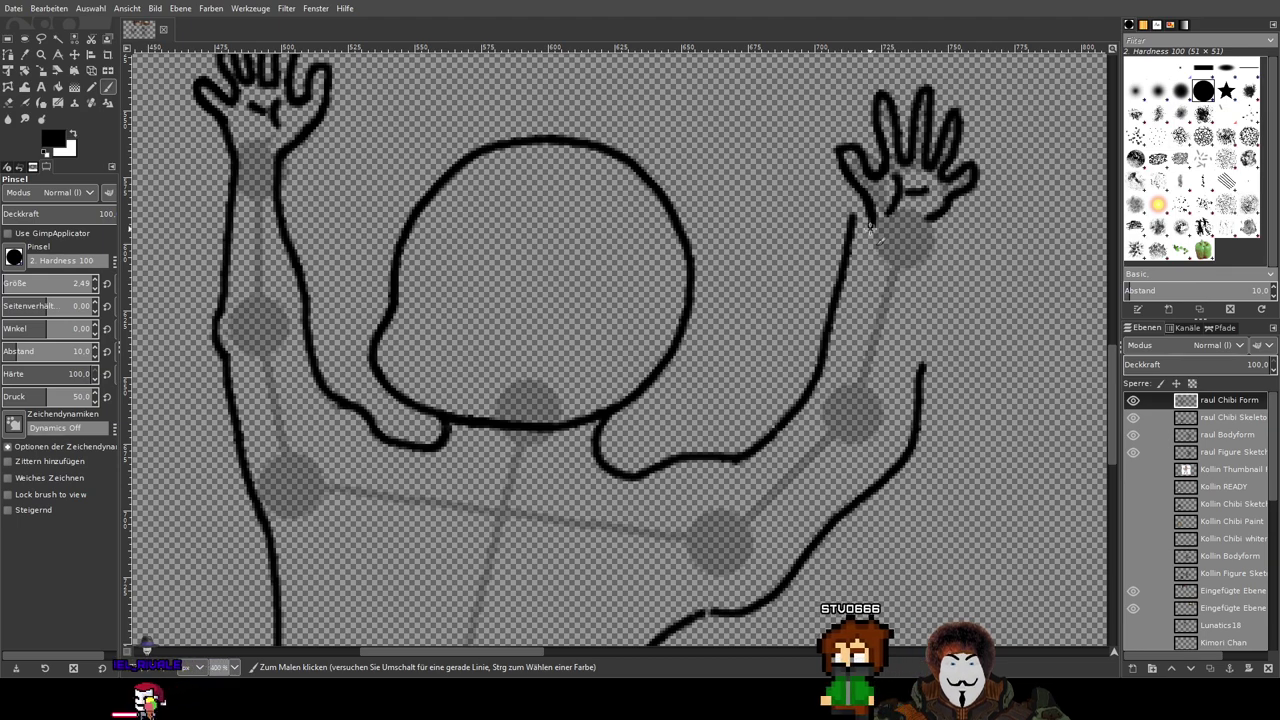
drag(867, 236, 822, 343)
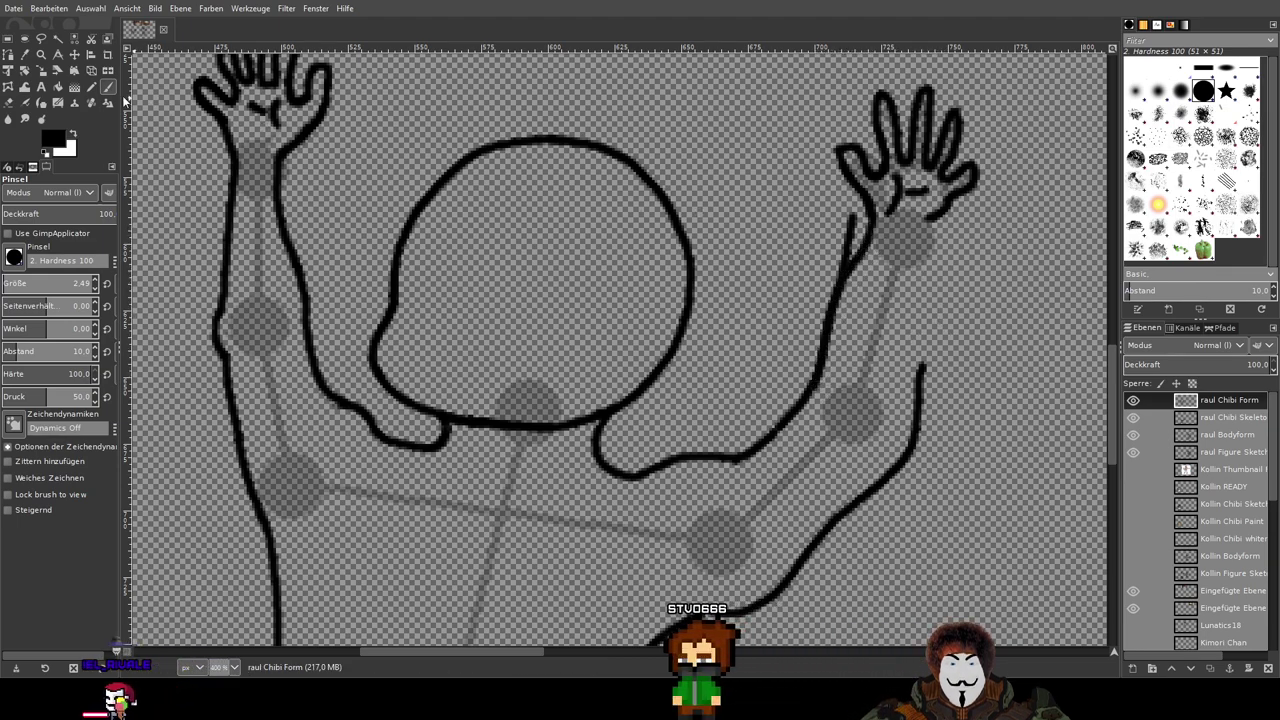
scroll(792, 194, up, 2)
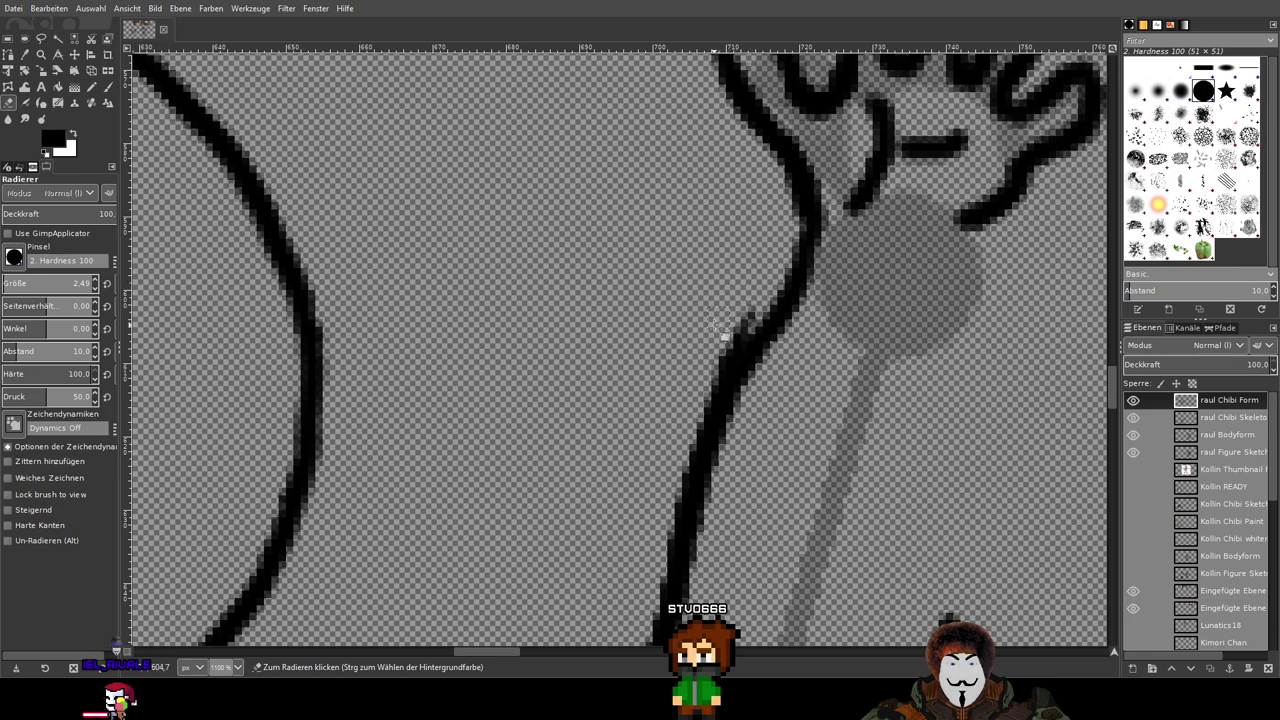
scroll(723, 329, up, 1)
mouse_move(750, 329)
mouse_down()
mouse_move(589, 481)
mouse_move(619, 477)
mouse_move(683, 394)
mouse_move(616, 484)
mouse_move(674, 385)
mouse_move(636, 498)
mouse_up()
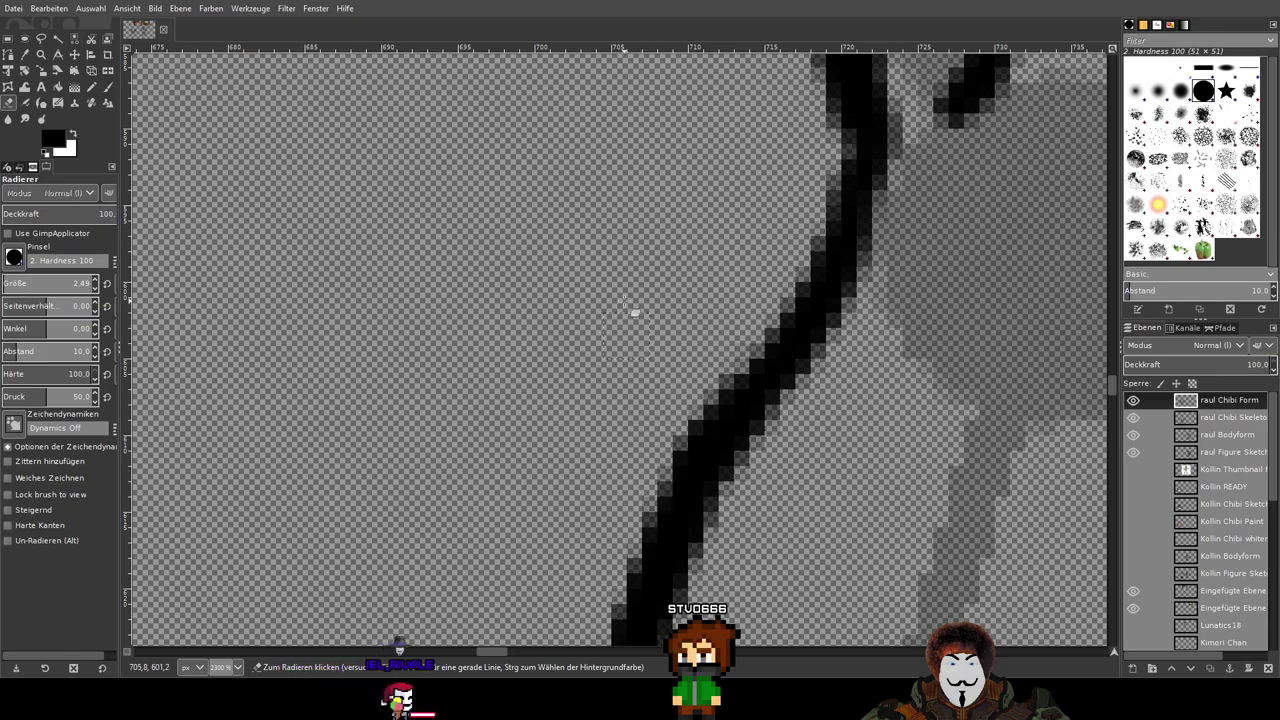
scroll(624, 291, down, 5)
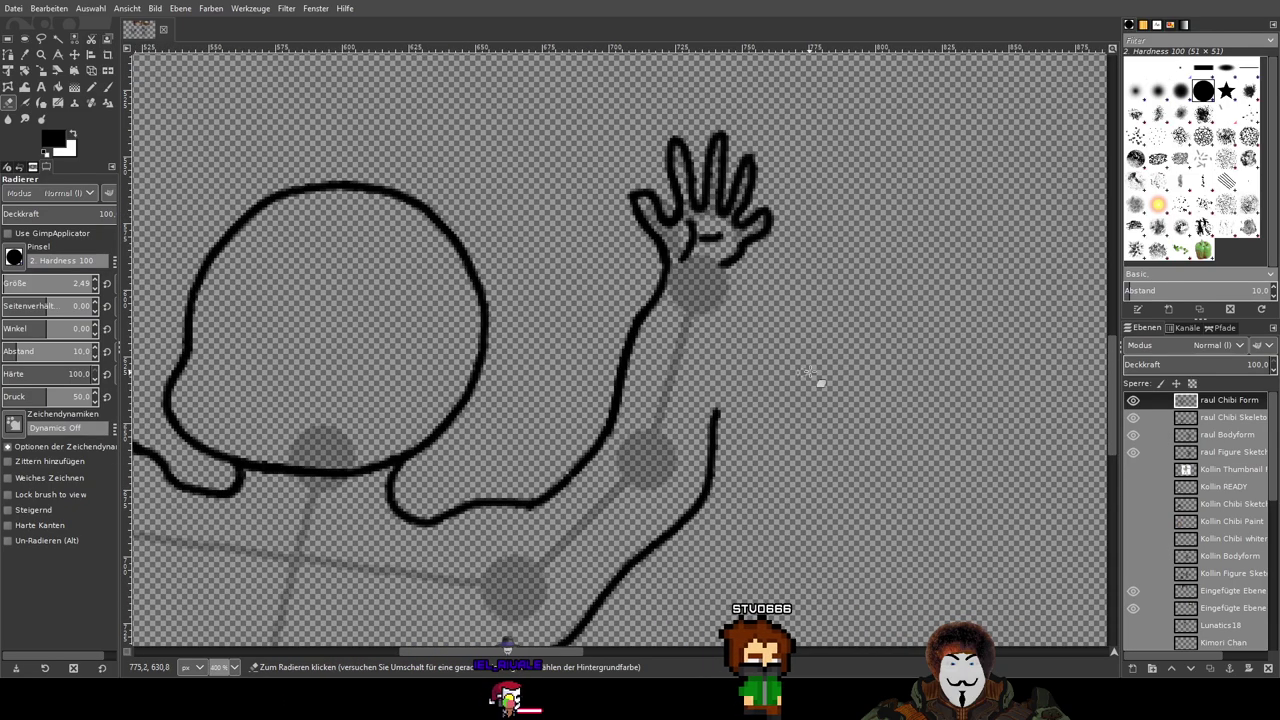
Step: Erase the right inner forearm line between wrist and elbow, and try to redraw it upward from the elbow
scroll(820, 380, left, 5)
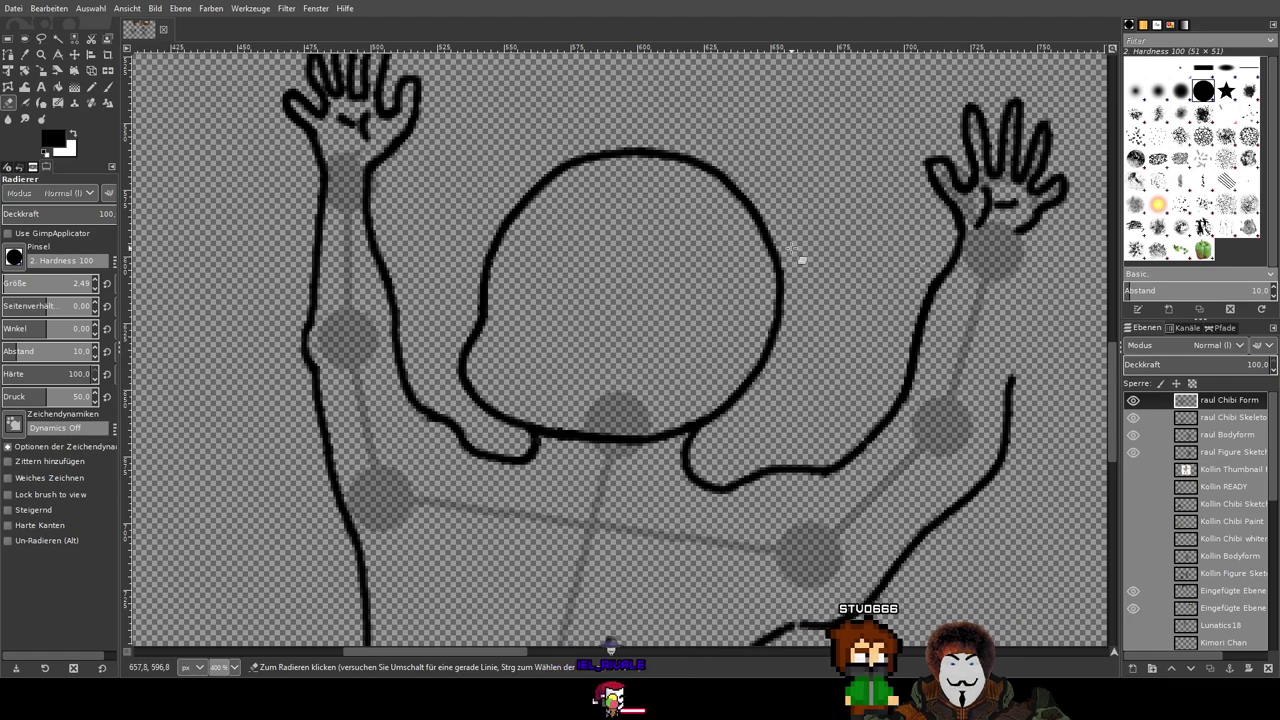
scroll(965, 300, up, 1)
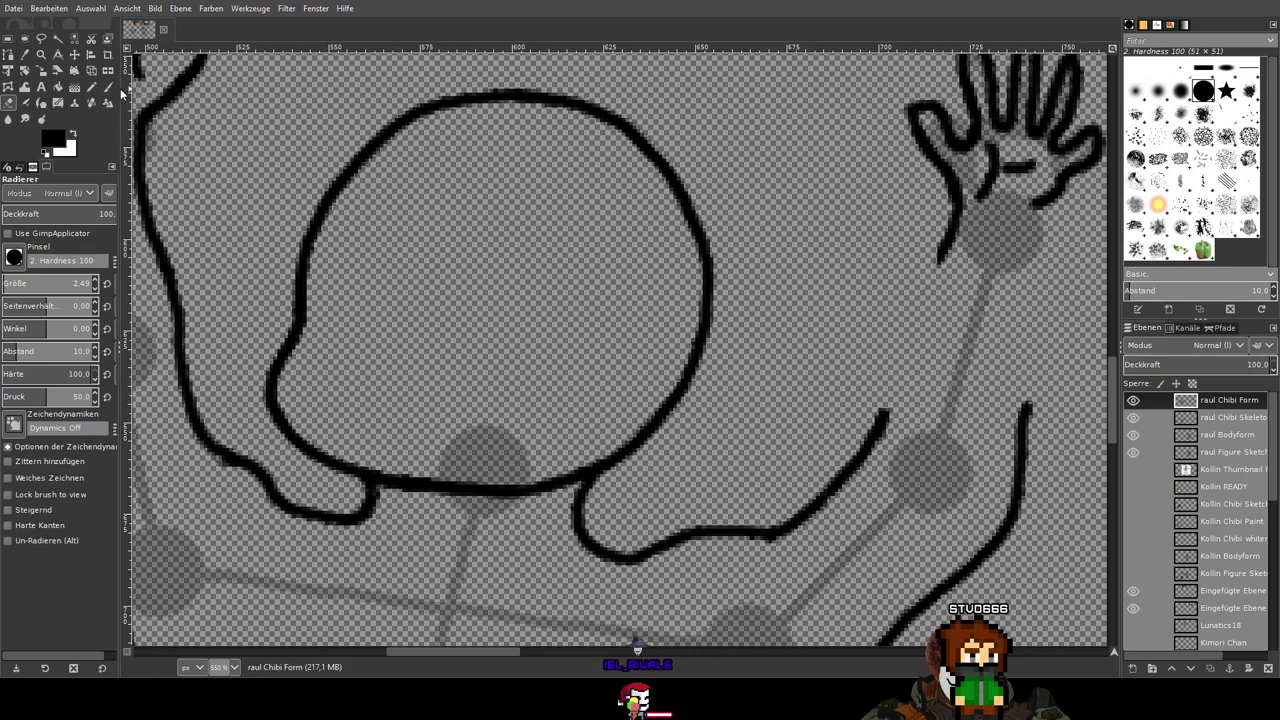
drag(984, 274, 861, 350)
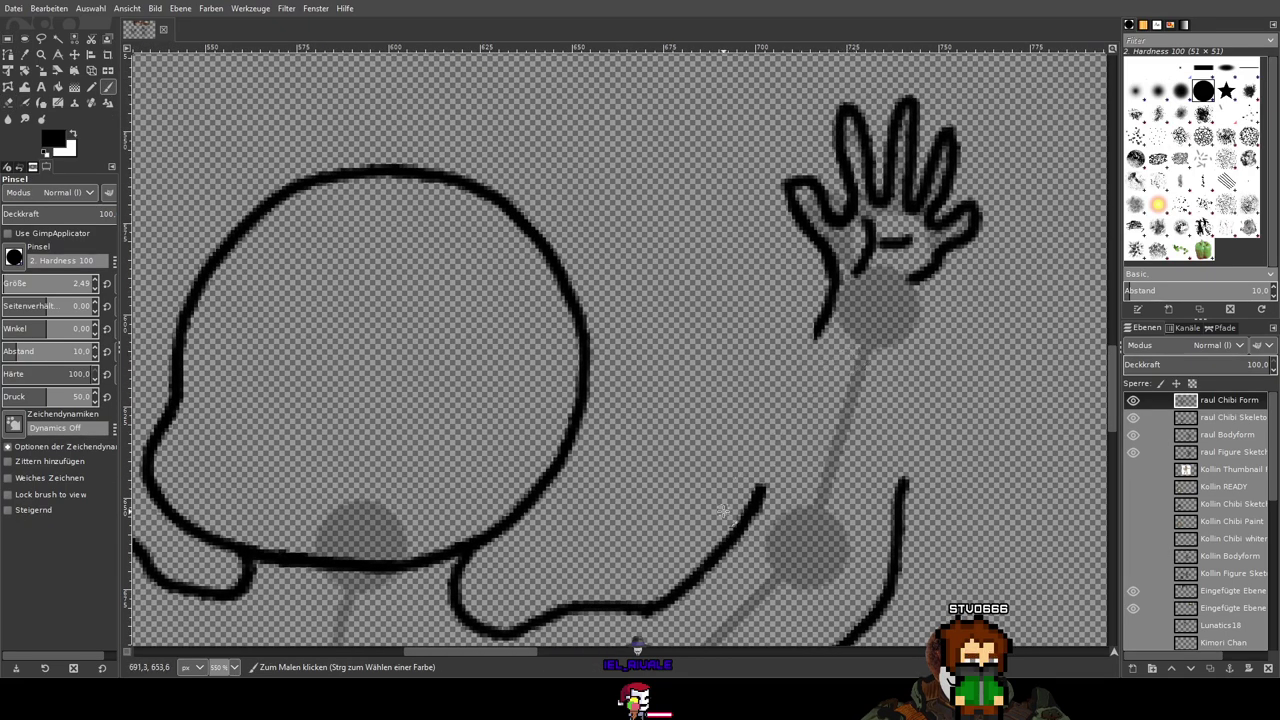
drag(760, 490, 832, 282)
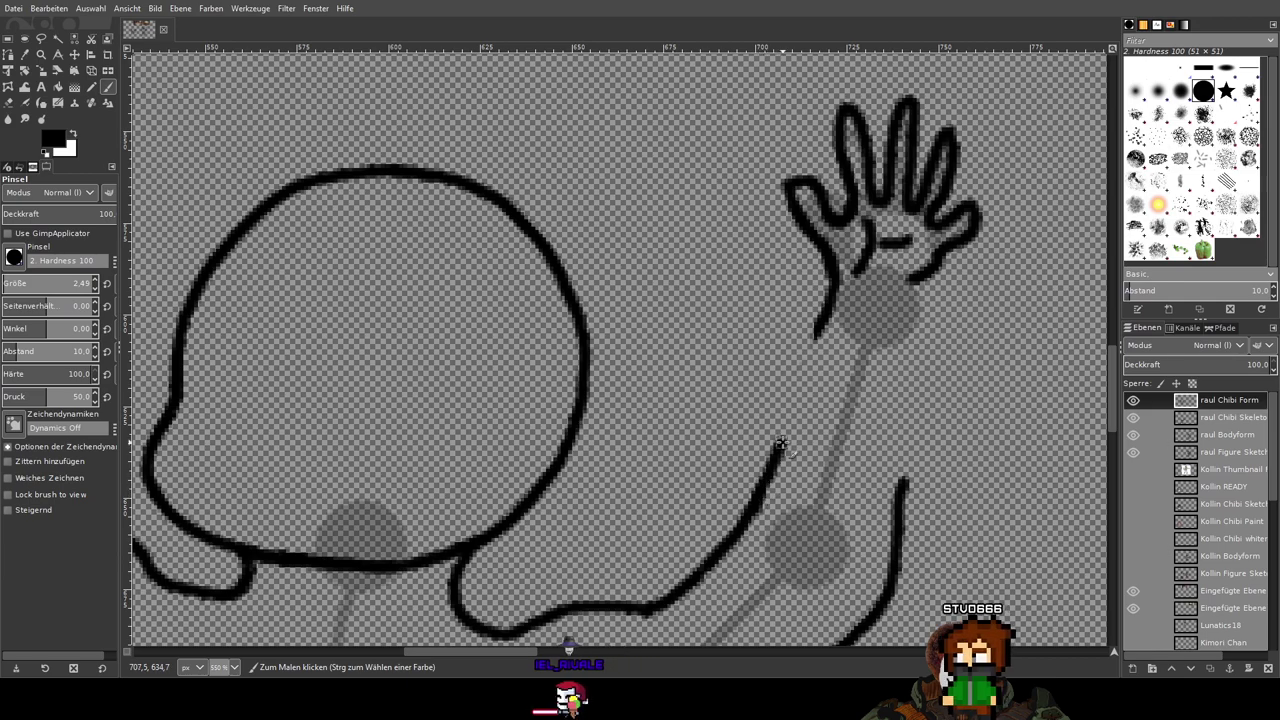
scroll(886, 360, down, 3)
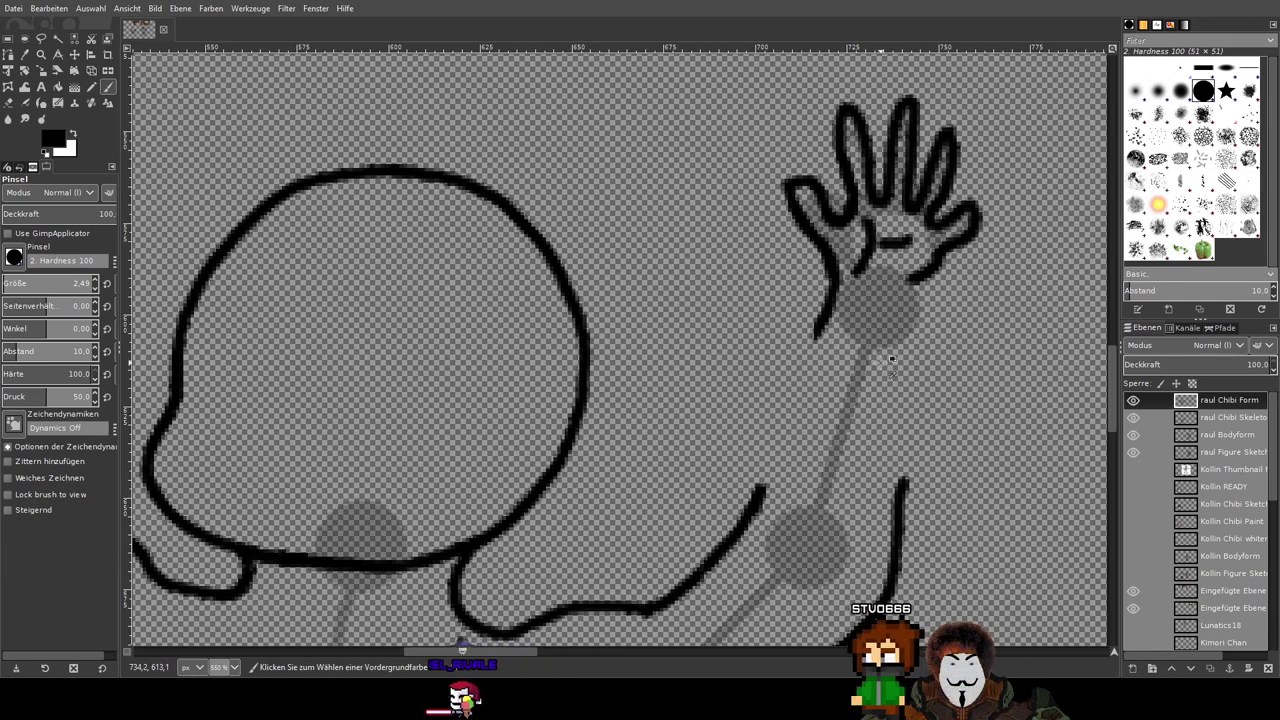
scroll(828, 390, up, 2)
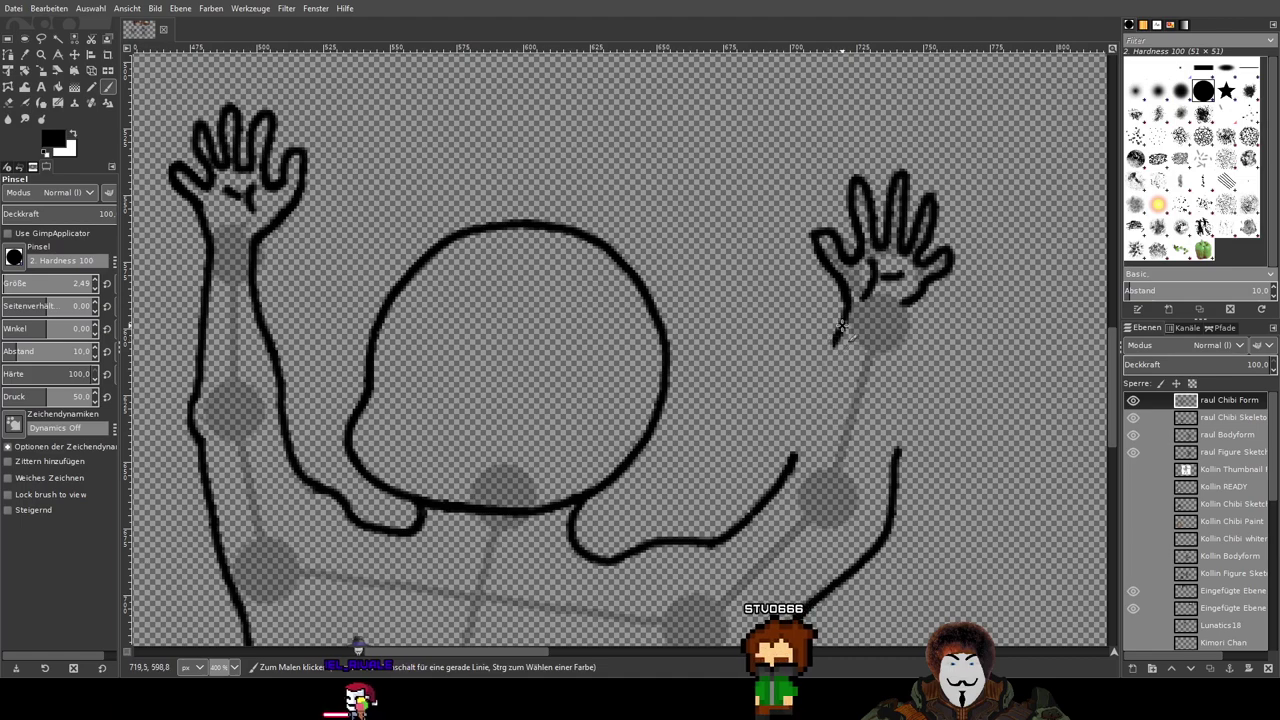
Step: Try to draw the right inner forearm as one stroke from the wrist to the elbow, and undo it
drag(834, 345, 790, 476)
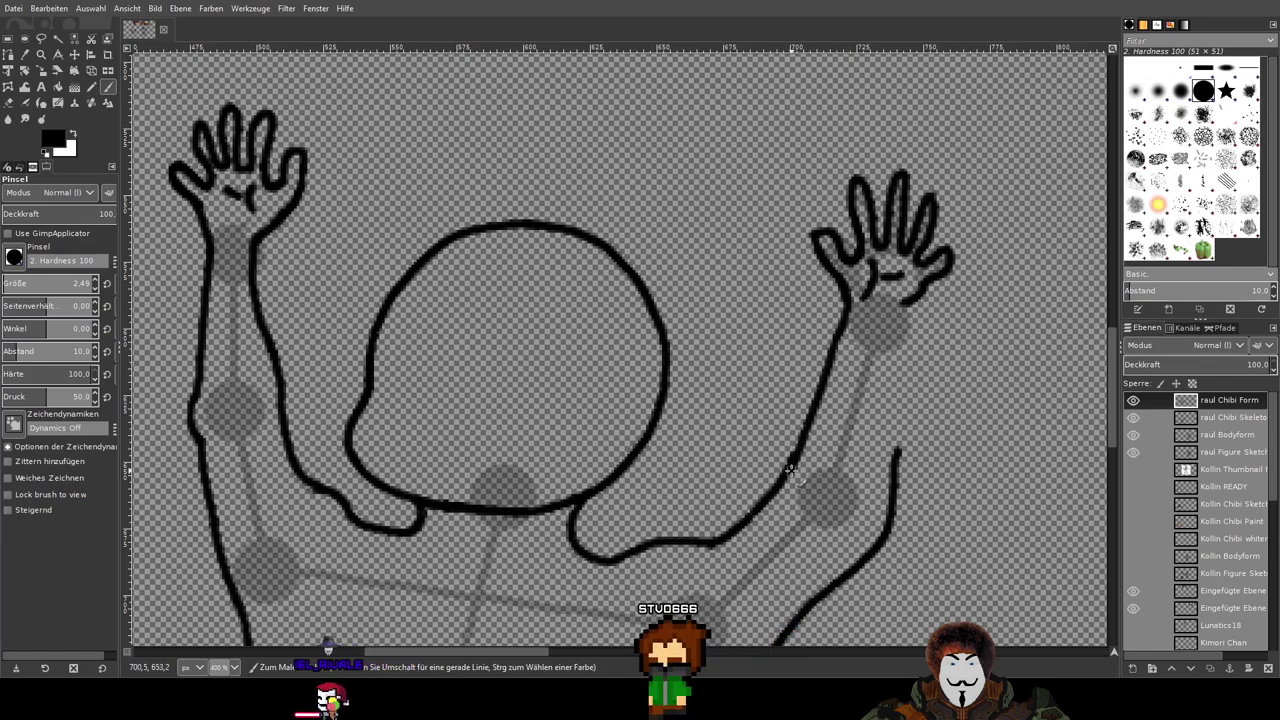
key(ctrl+z)
key(ctrl+z)
Step: Try the right inner forearm in two shorter strokes and again in one stroke, undoing each attempt
drag(834, 340, 798, 425)
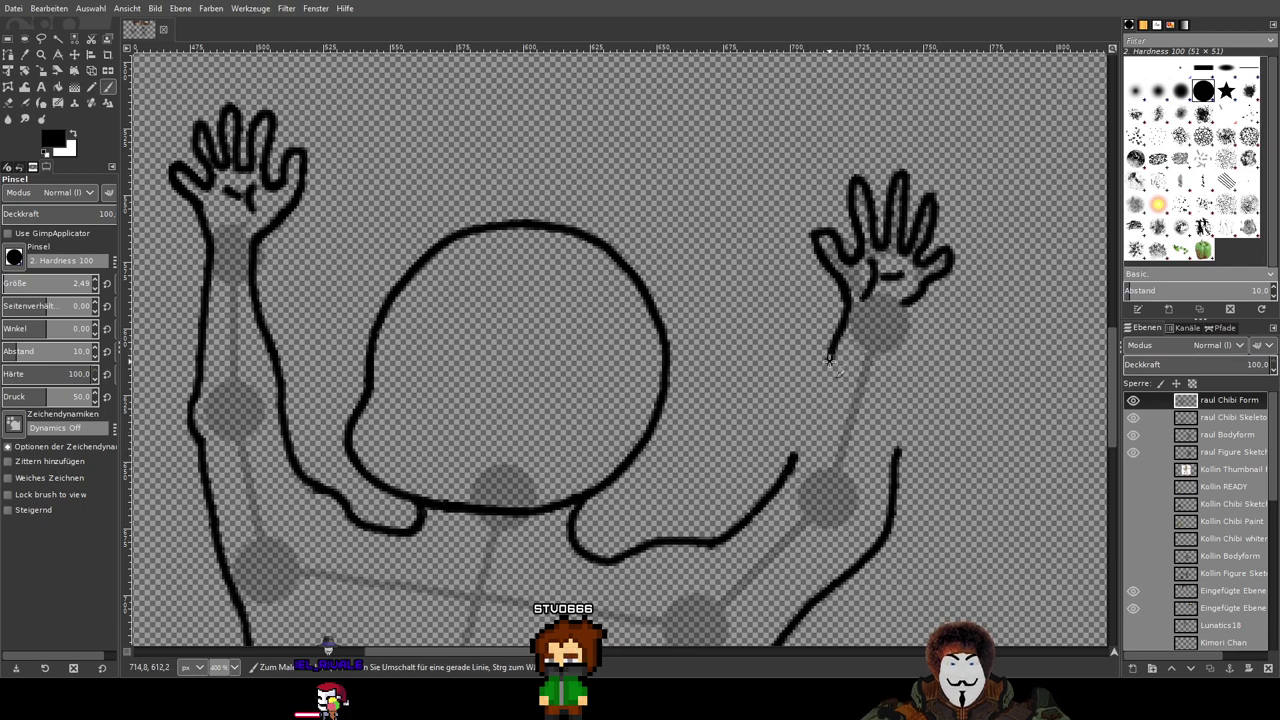
drag(800, 422, 776, 487)
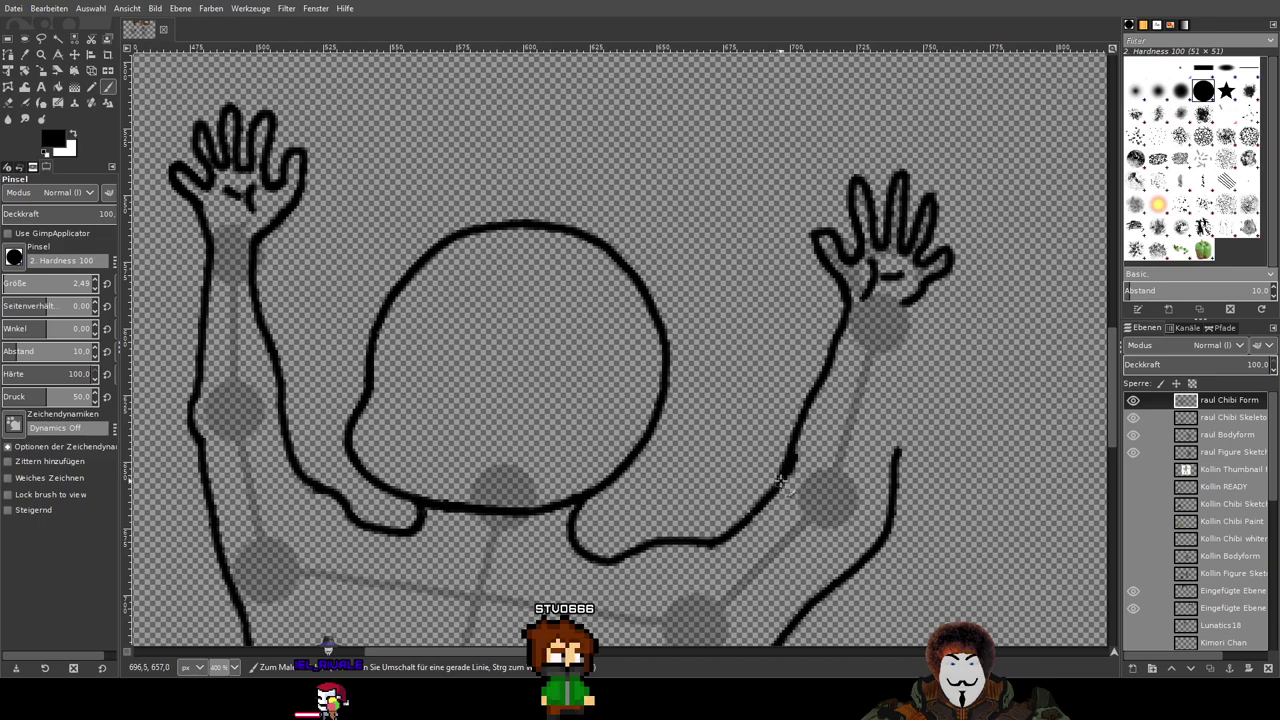
key(ctrl+z)
key(ctrl+z)
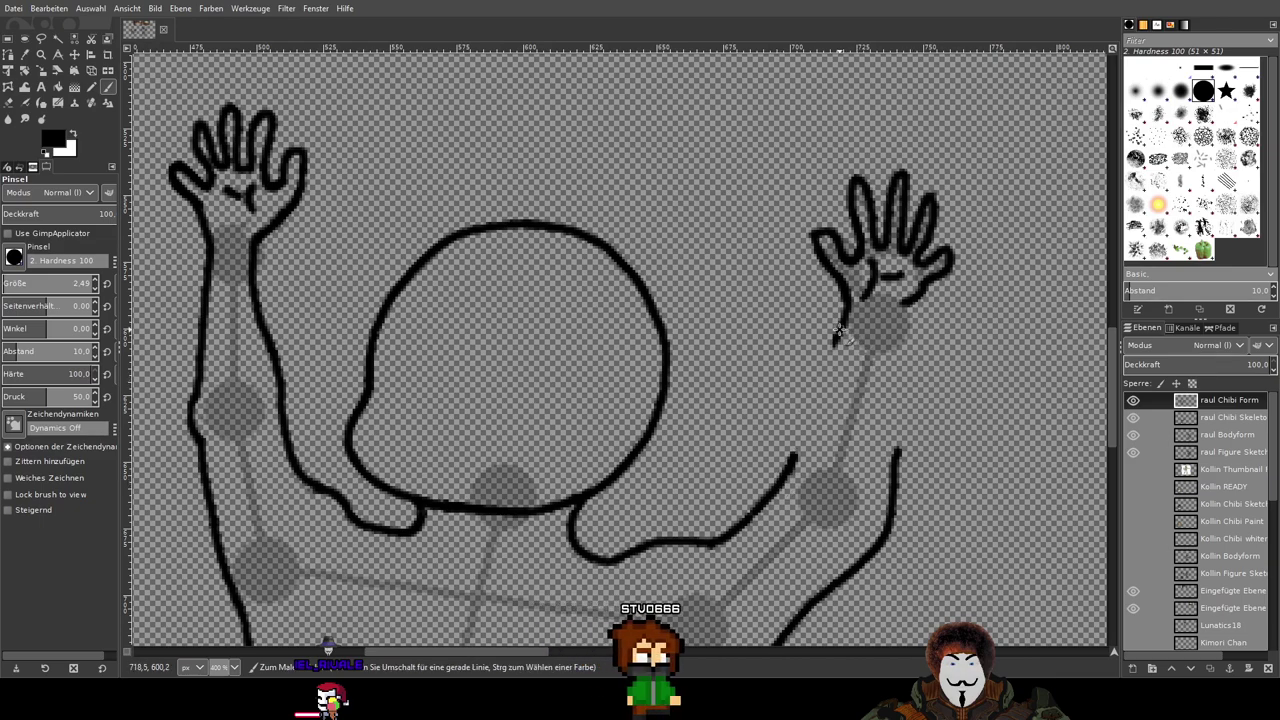
mouse_move(841, 326)
mouse_down()
mouse_move(810, 378)
mouse_move(793, 456)
mouse_up()
key(ctrl+z)
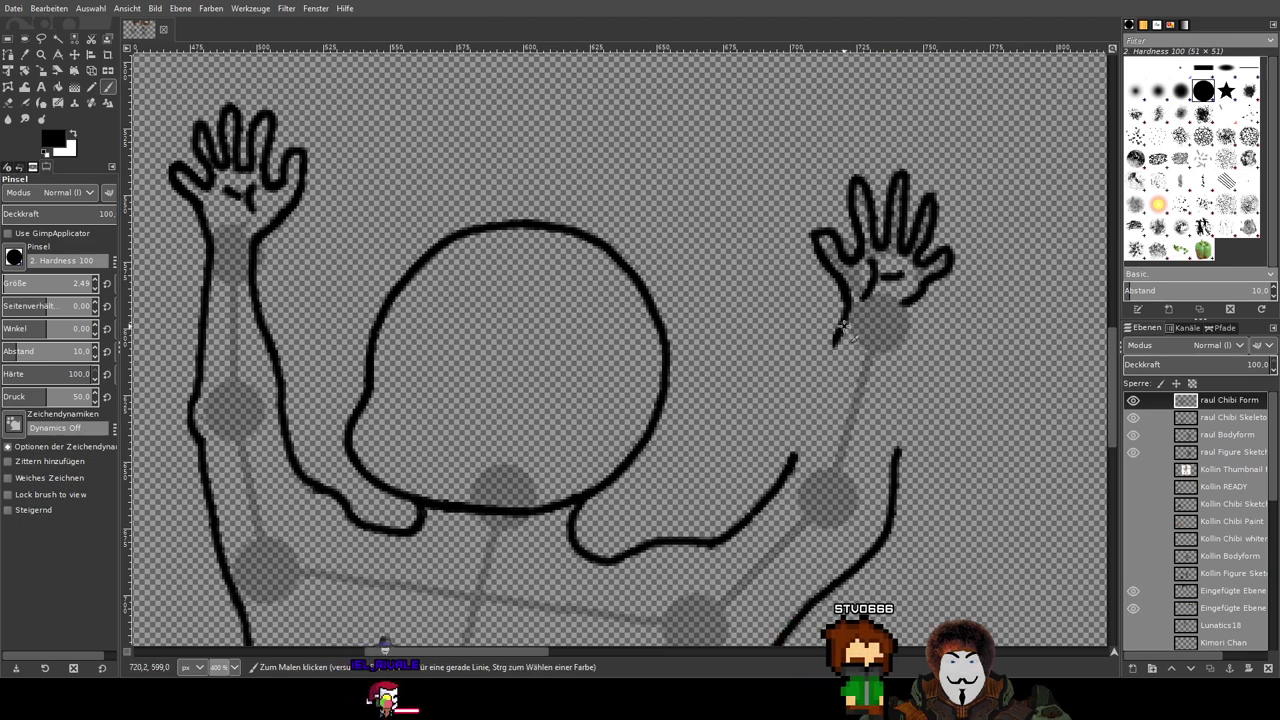
Step: Try a gently curved inner forearm line from the right wrist to the elbow, and undo back to the original forearm line
drag(838, 335, 828, 362)
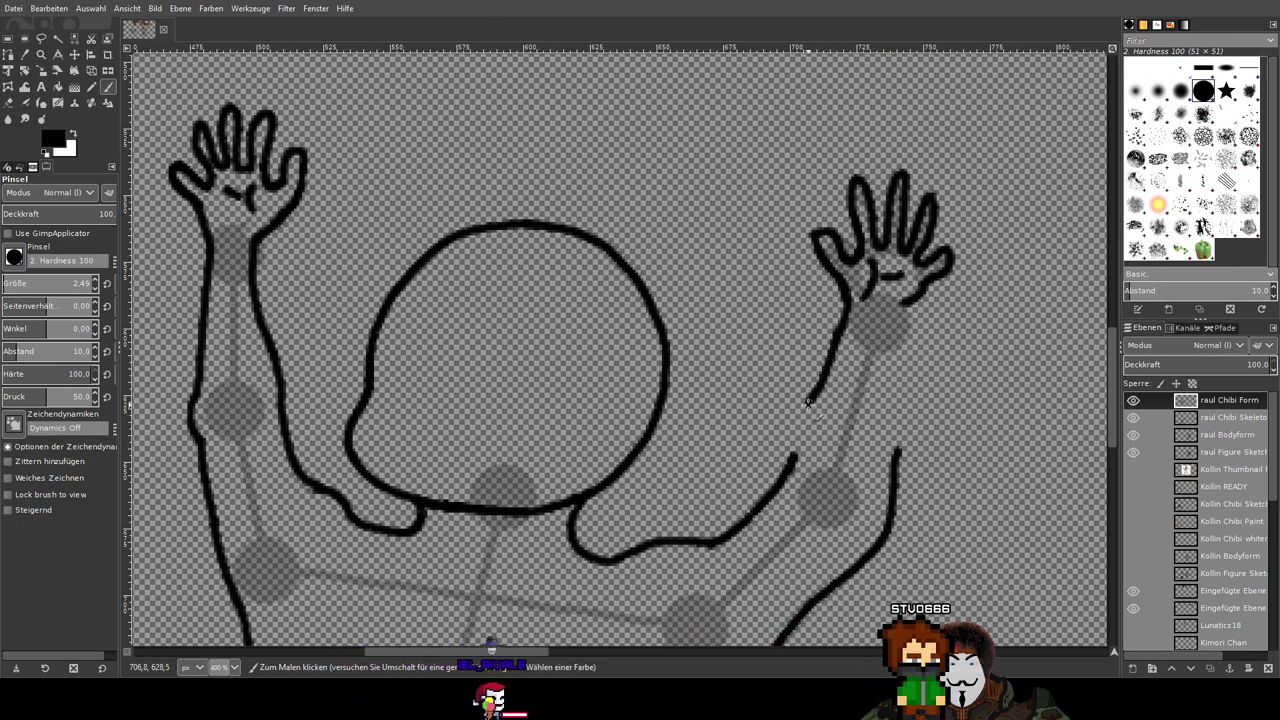
scroll(995, 352, down, 4)
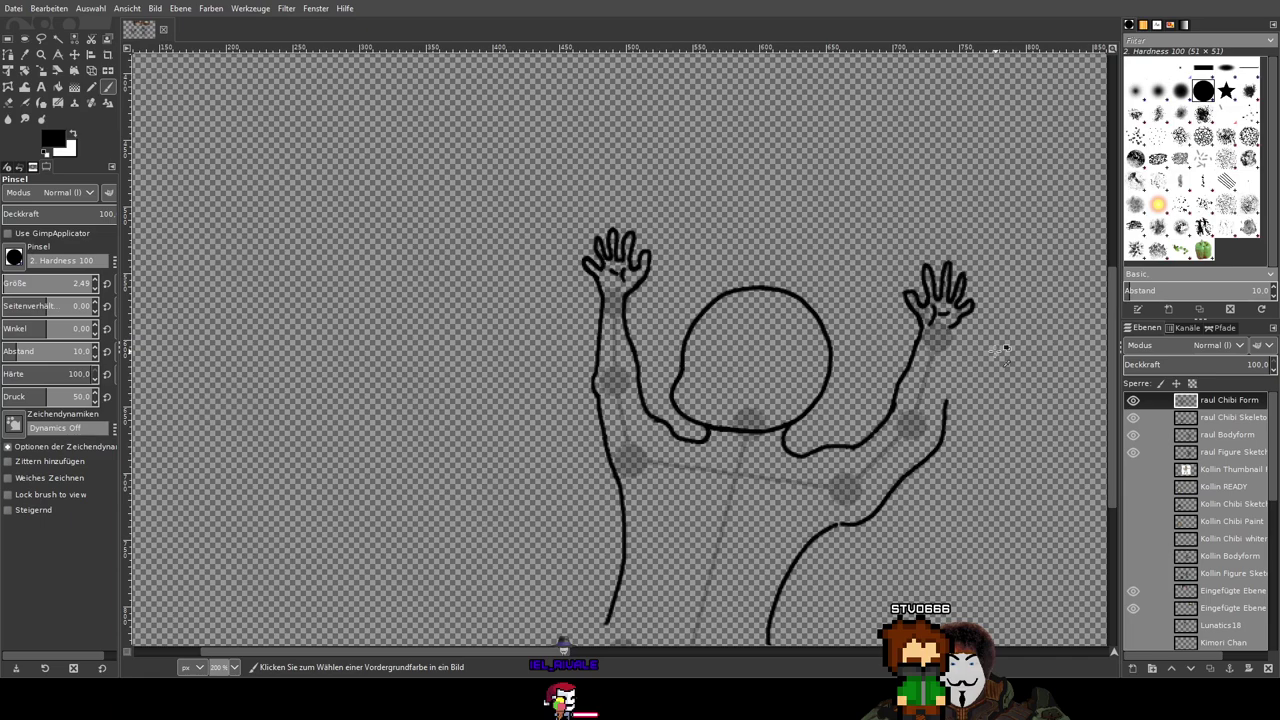
scroll(995, 352, up, 4)
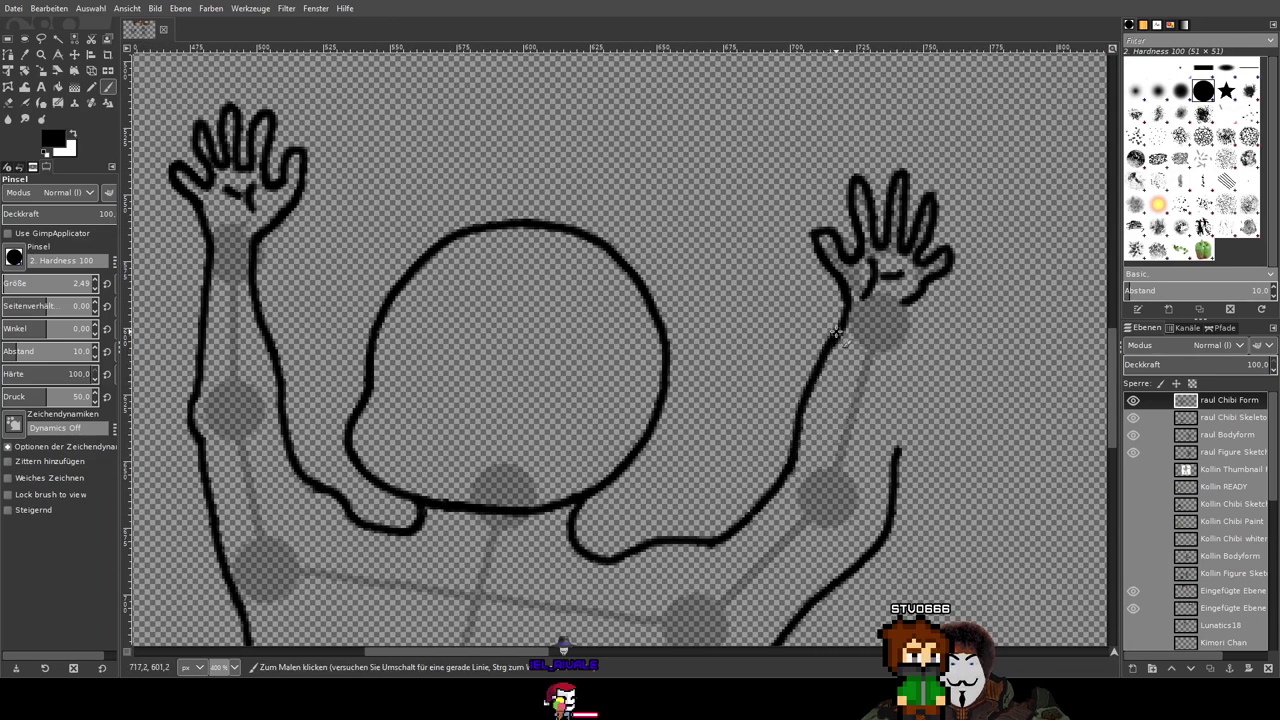
key(ctrl+z)
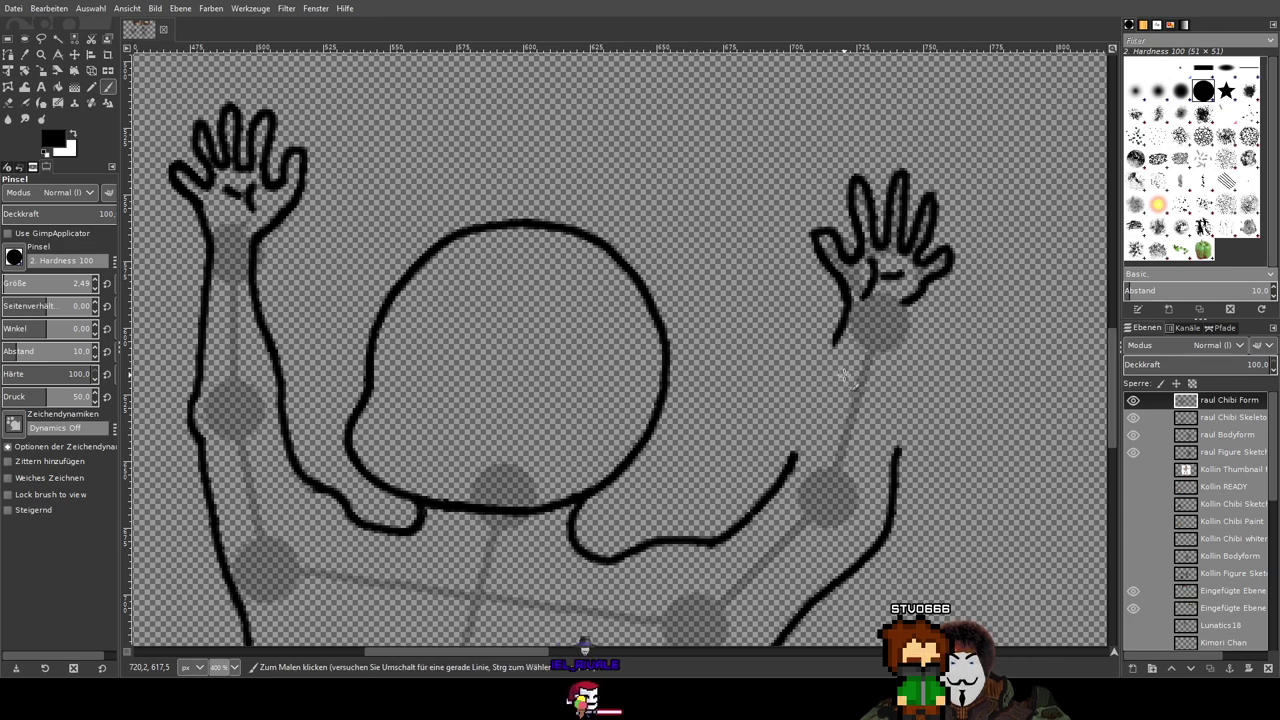
key(ctrl+z)
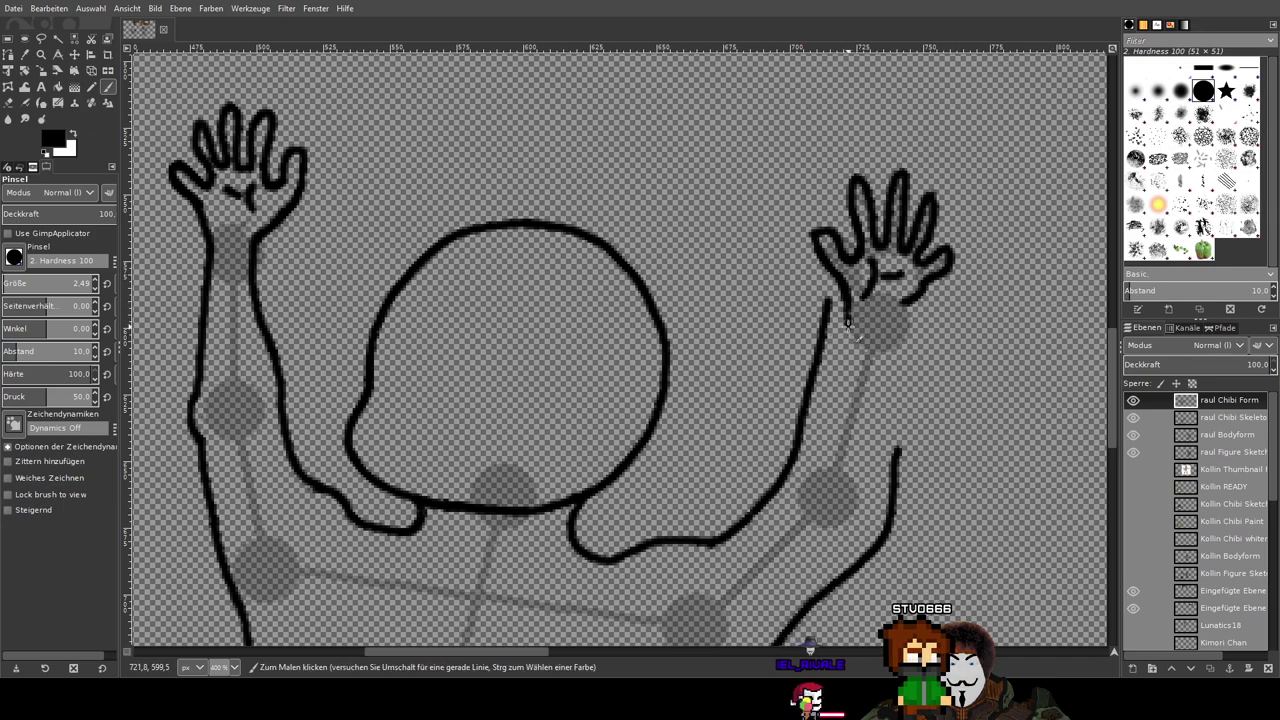
Step: Draw a curved right inner forearm line from the wrist to the elbow and erase the old straighter line beside it
drag(847, 321, 800, 452)
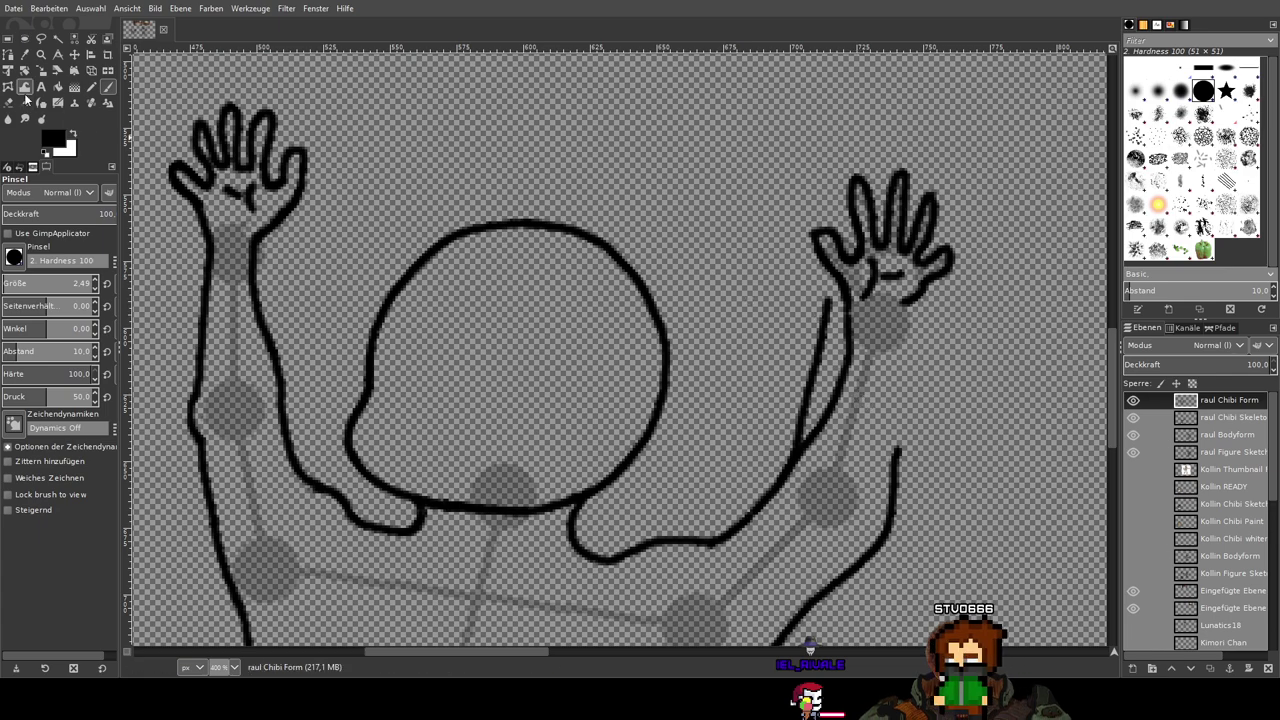
click(25, 101)
scroll(905, 340, up, 2)
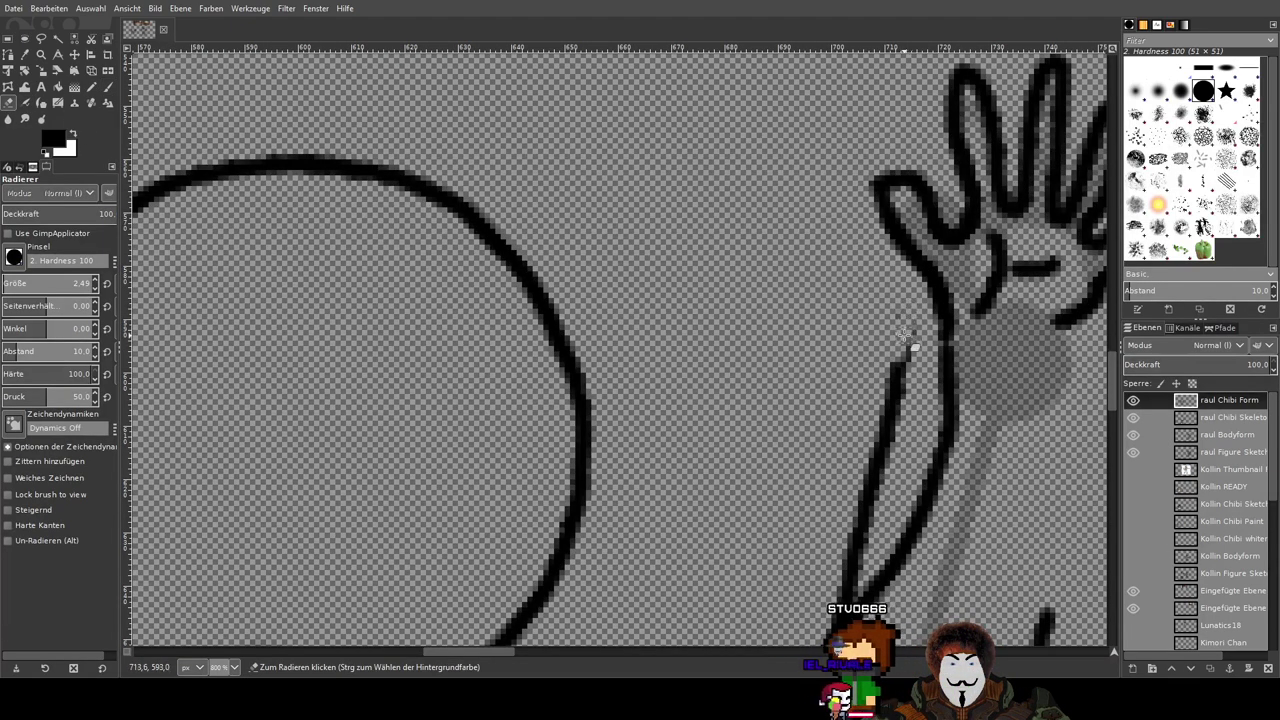
drag(905, 340, 886, 449)
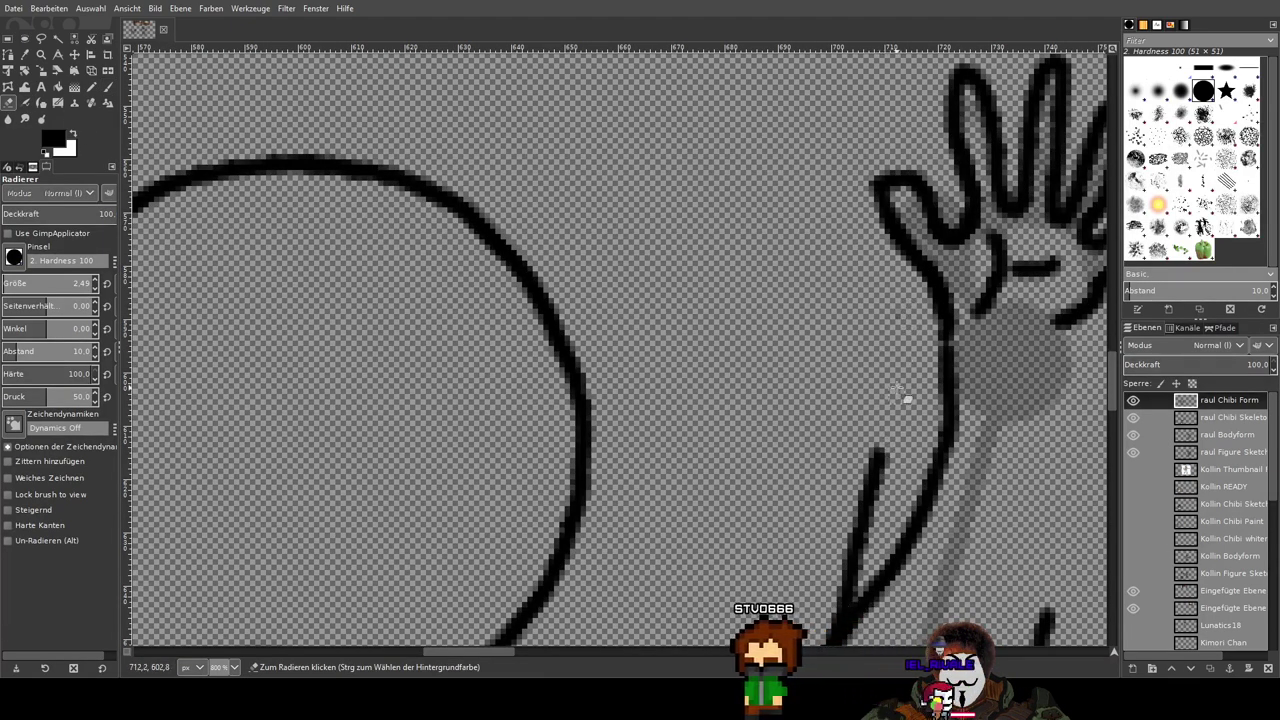
scroll(890, 296, down, 3)
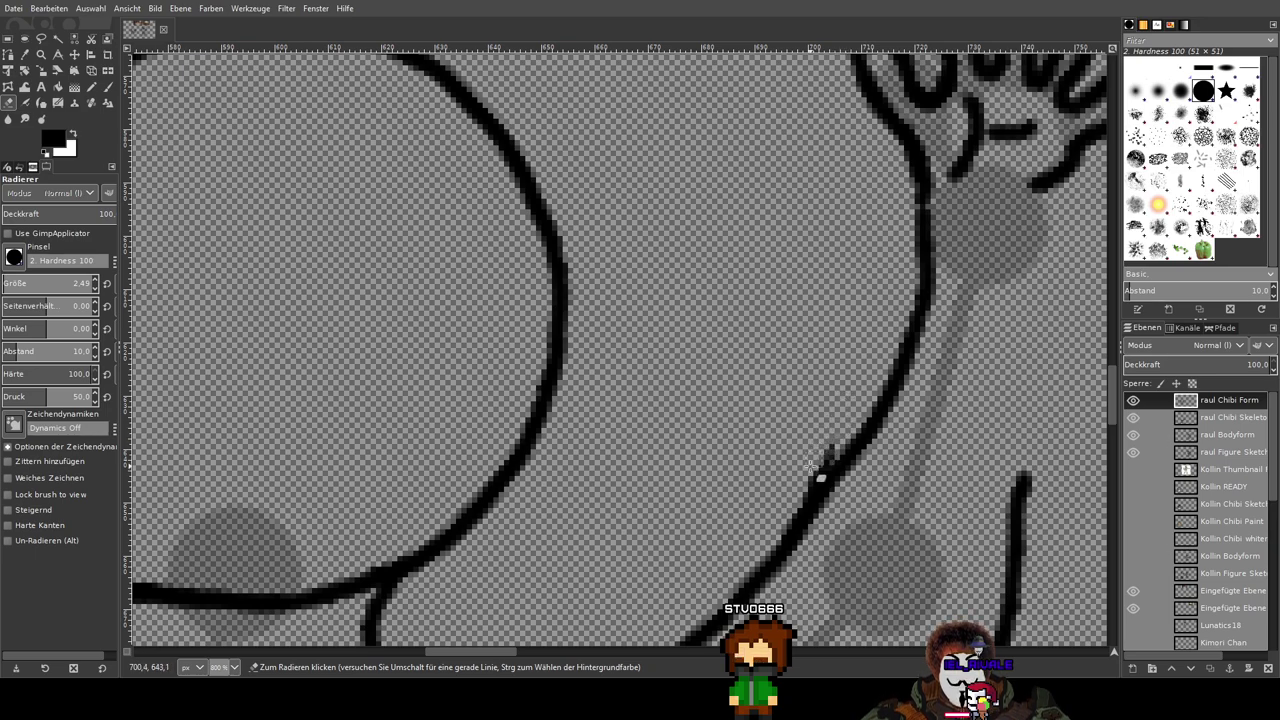
scroll(812, 470, up, 3)
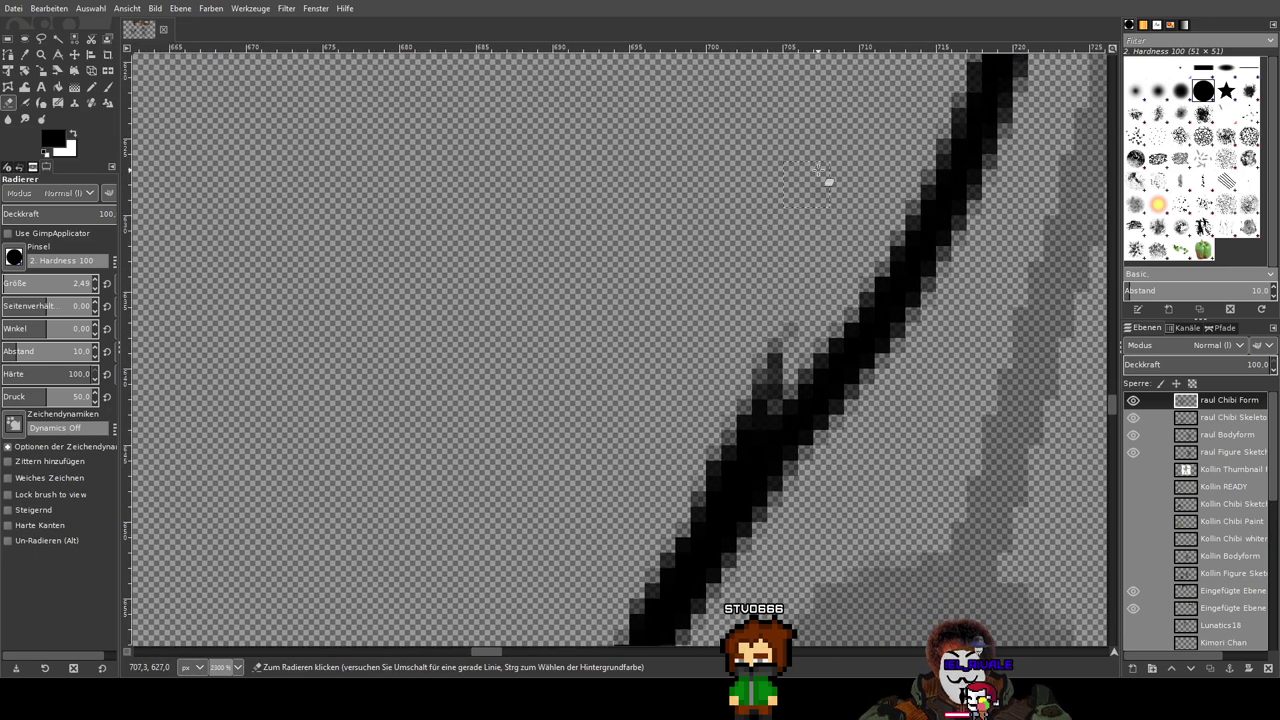
drag(776, 340, 687, 497)
scroll(813, 231, down, 5)
scroll(830, 240, down, 1)
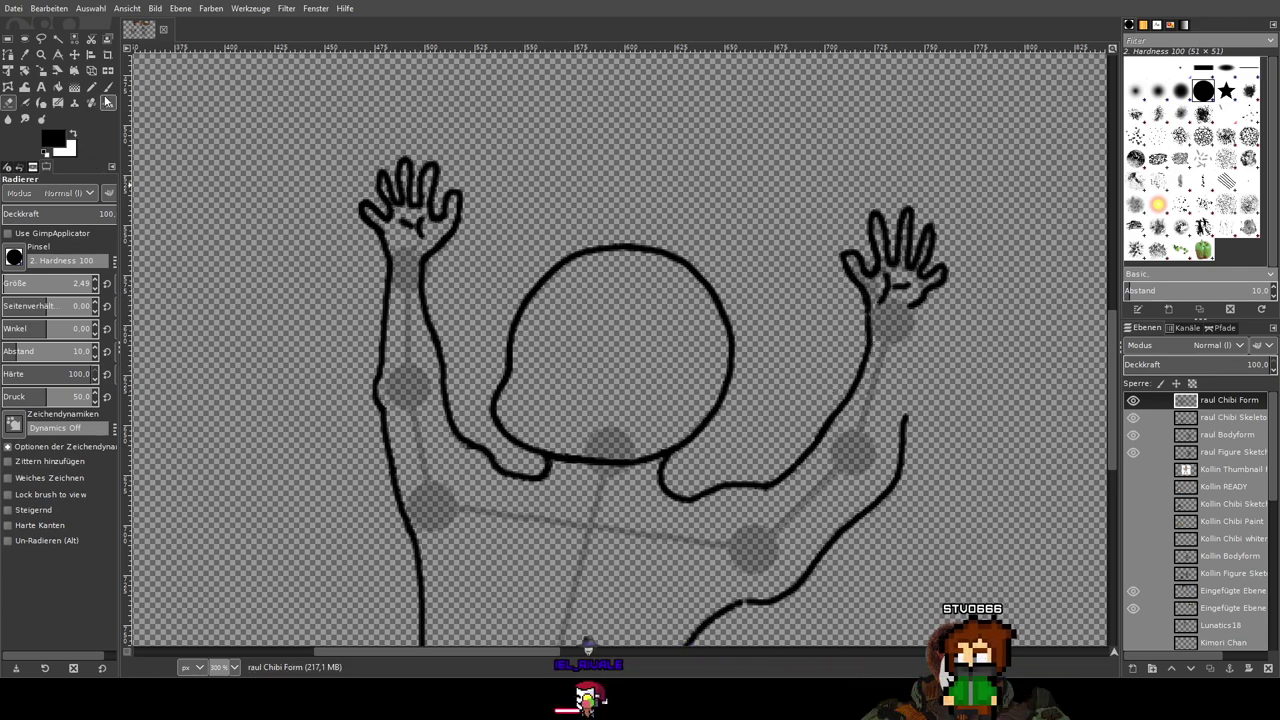
Step: Erase the thickened right inner forearm line from just below the hand down to the elbow
key(p)
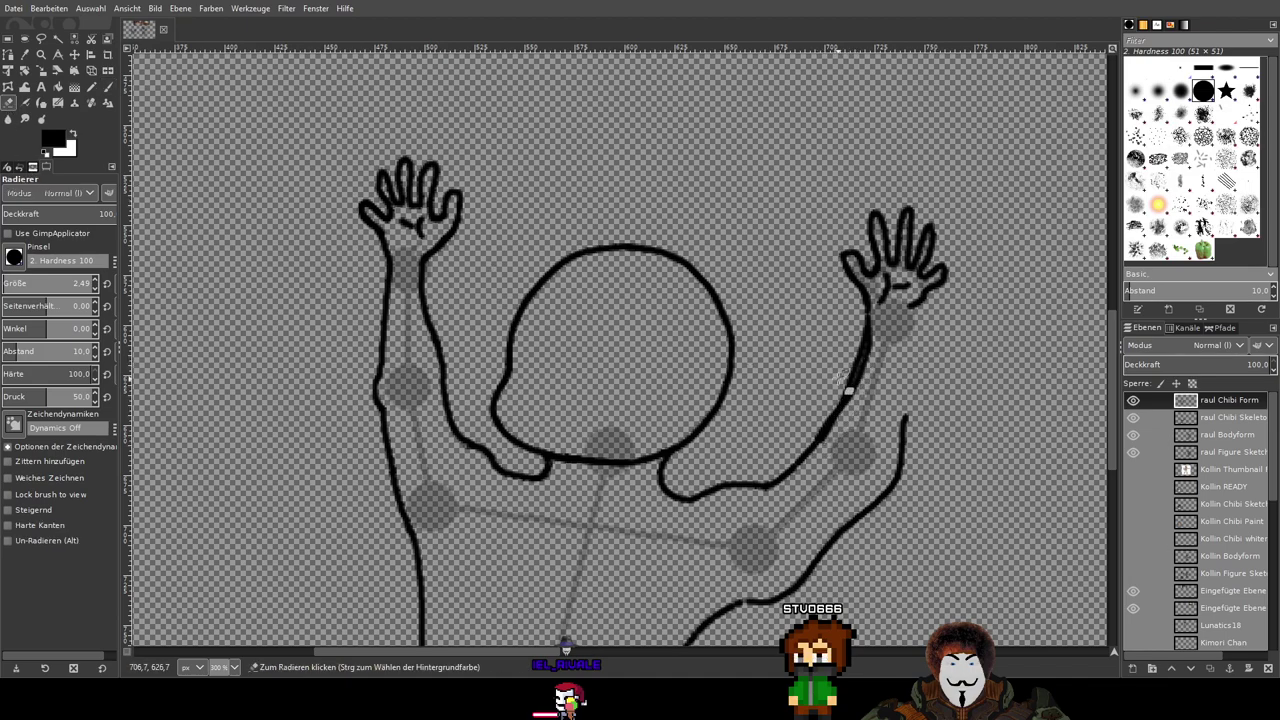
drag(840, 377, 871, 370)
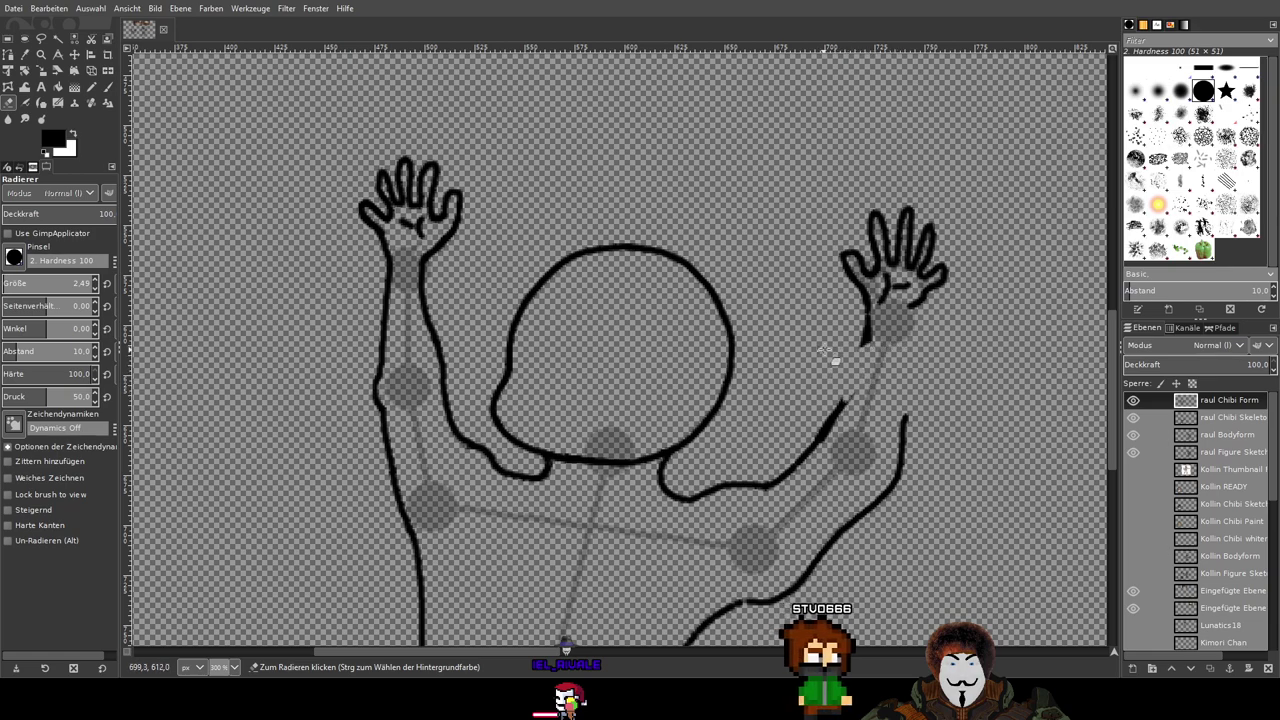
drag(856, 335, 895, 331)
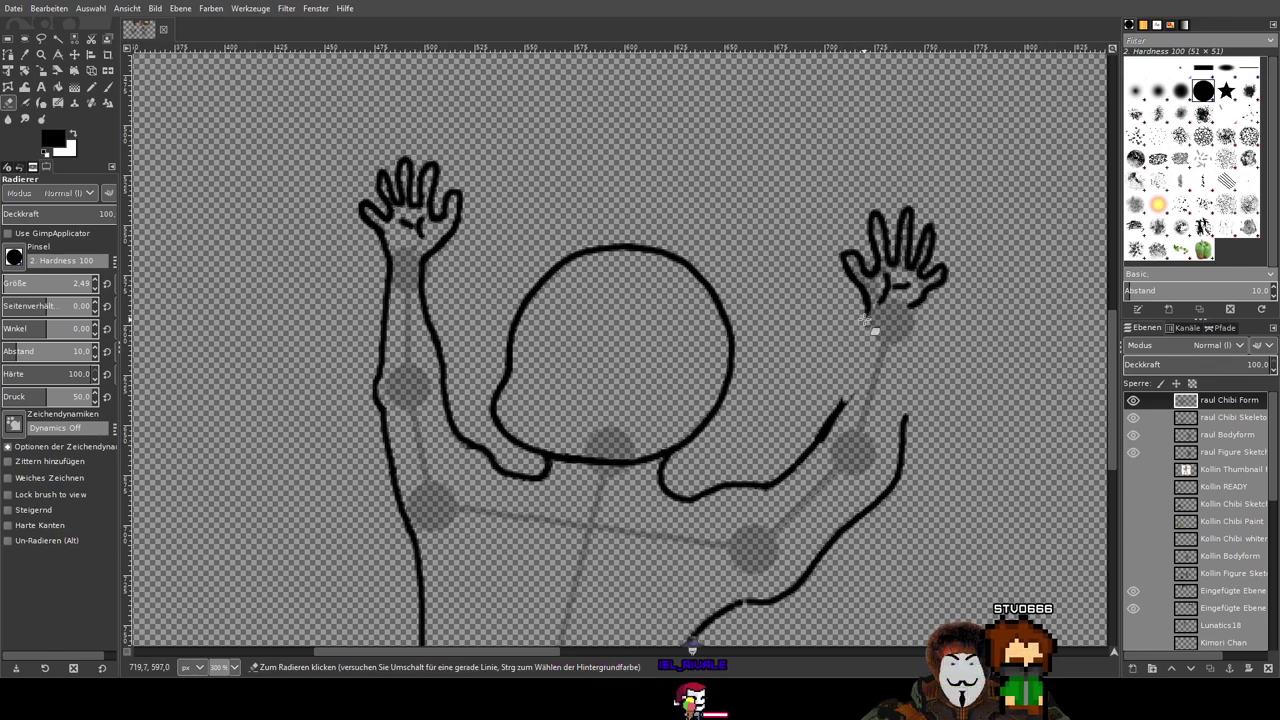
mouse_move(858, 320)
mouse_down()
mouse_move(869, 315)
mouse_move(858, 316)
mouse_up()
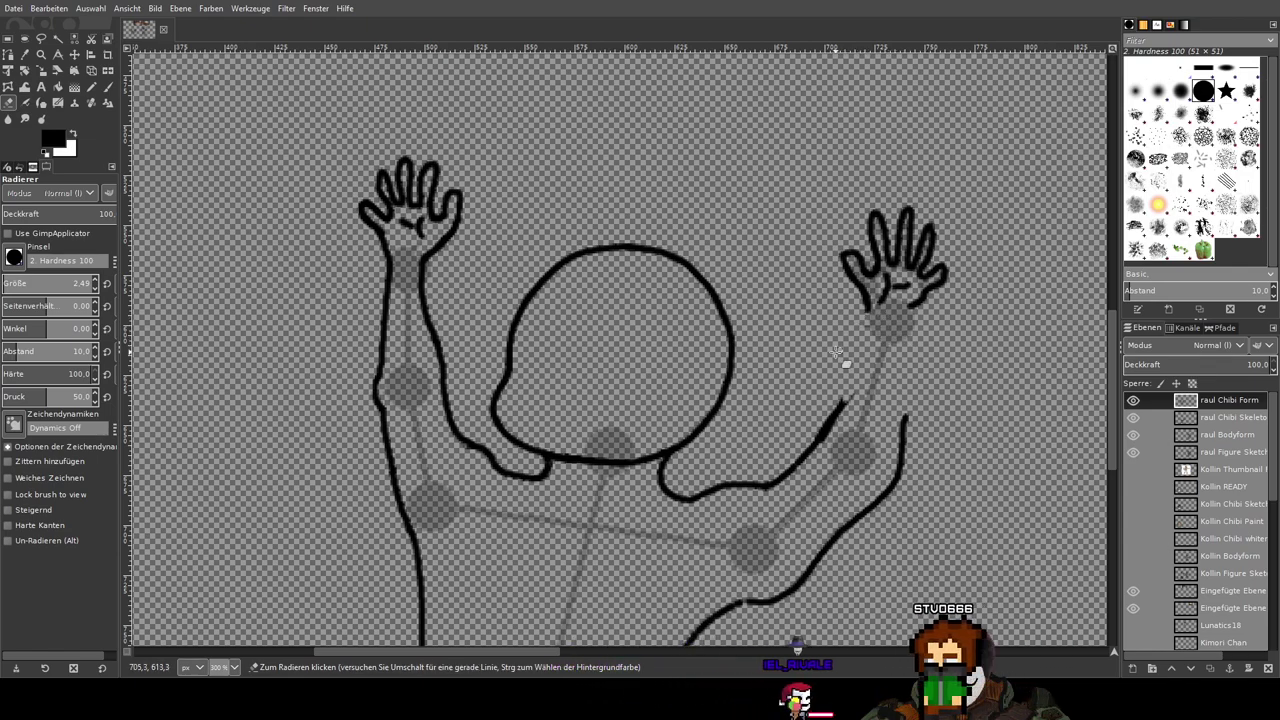
drag(852, 402, 836, 422)
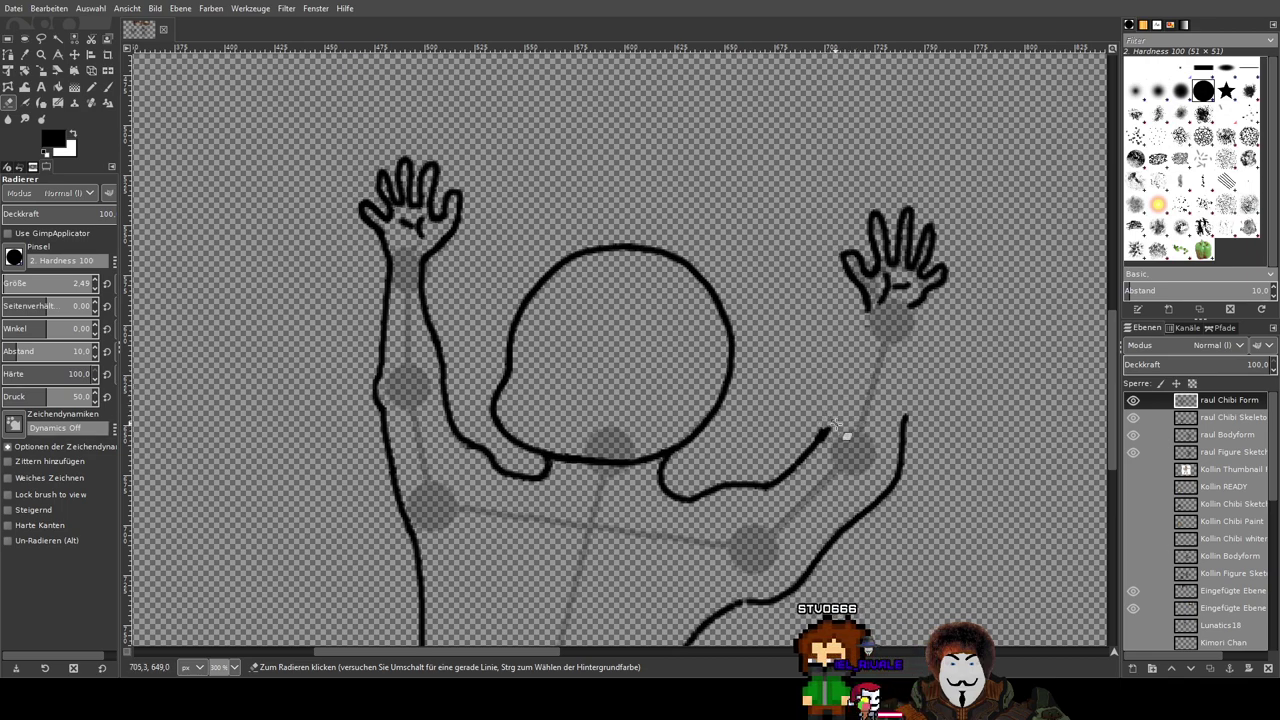
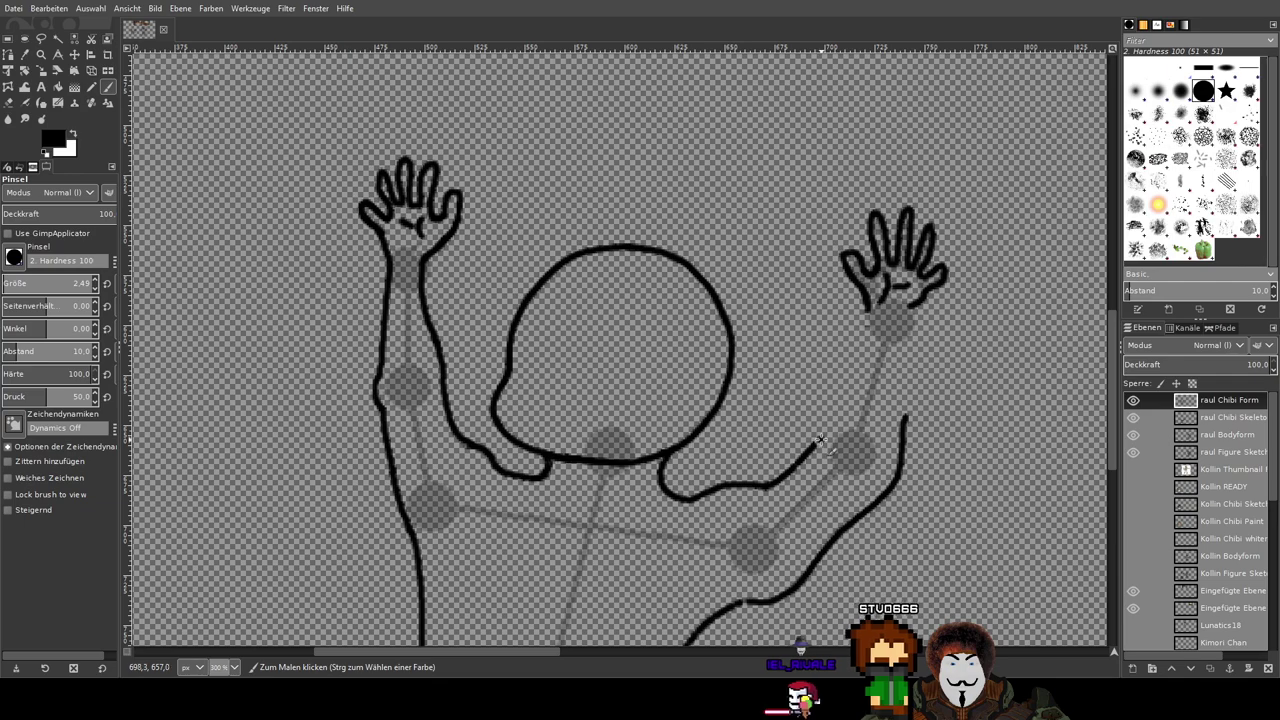
Step: Try three versions of the right inner forearm line from the elbow up toward the wrist, undoing each one
drag(820, 440, 860, 348)
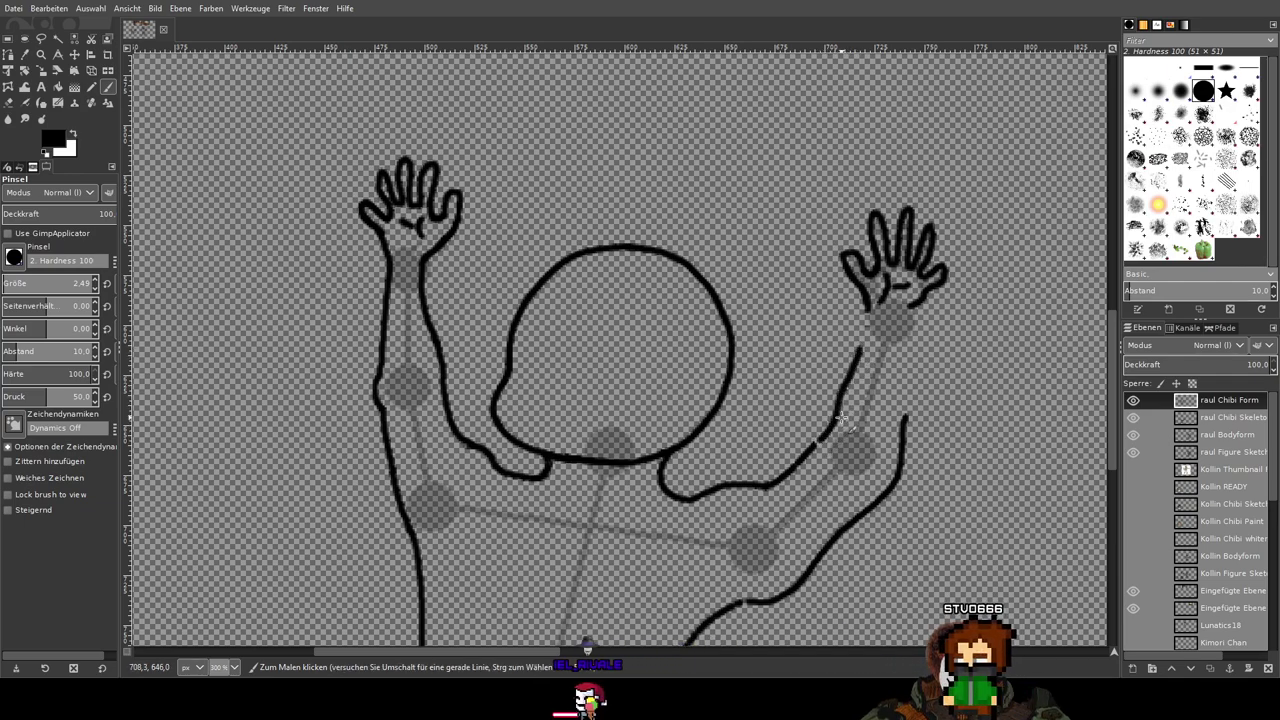
key(ctrl+z)
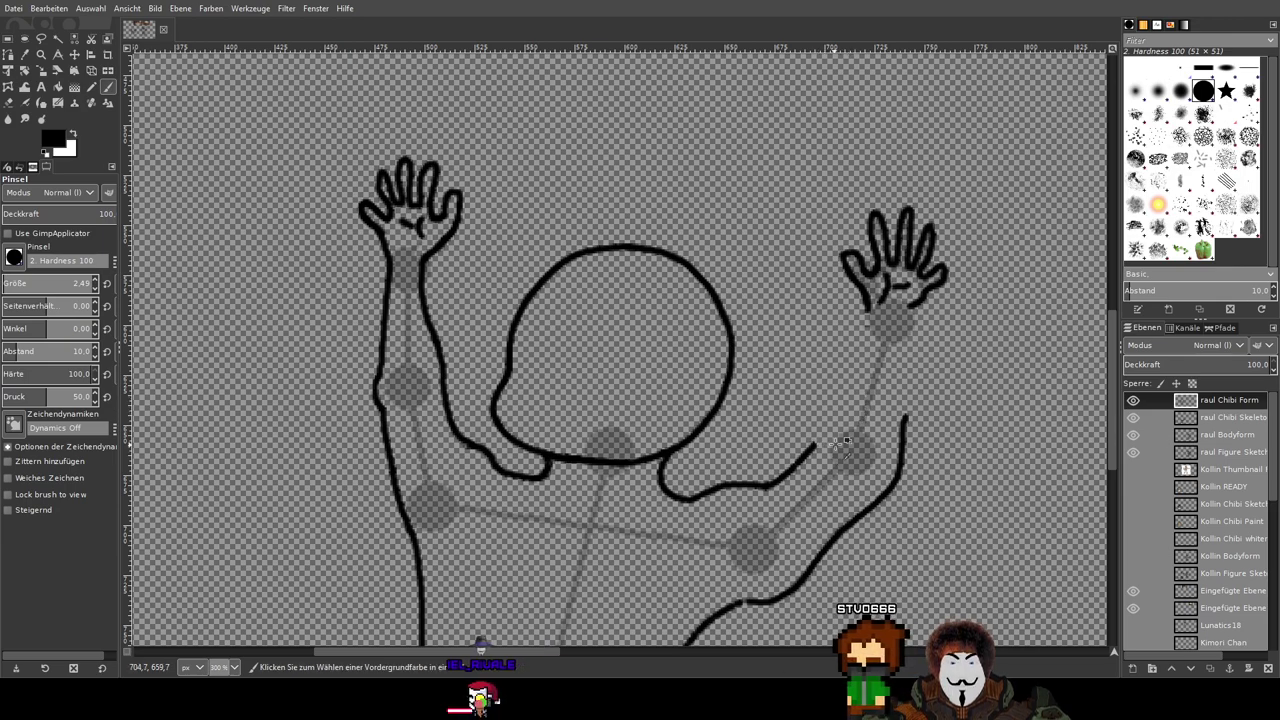
scroll(840, 444, up, 2)
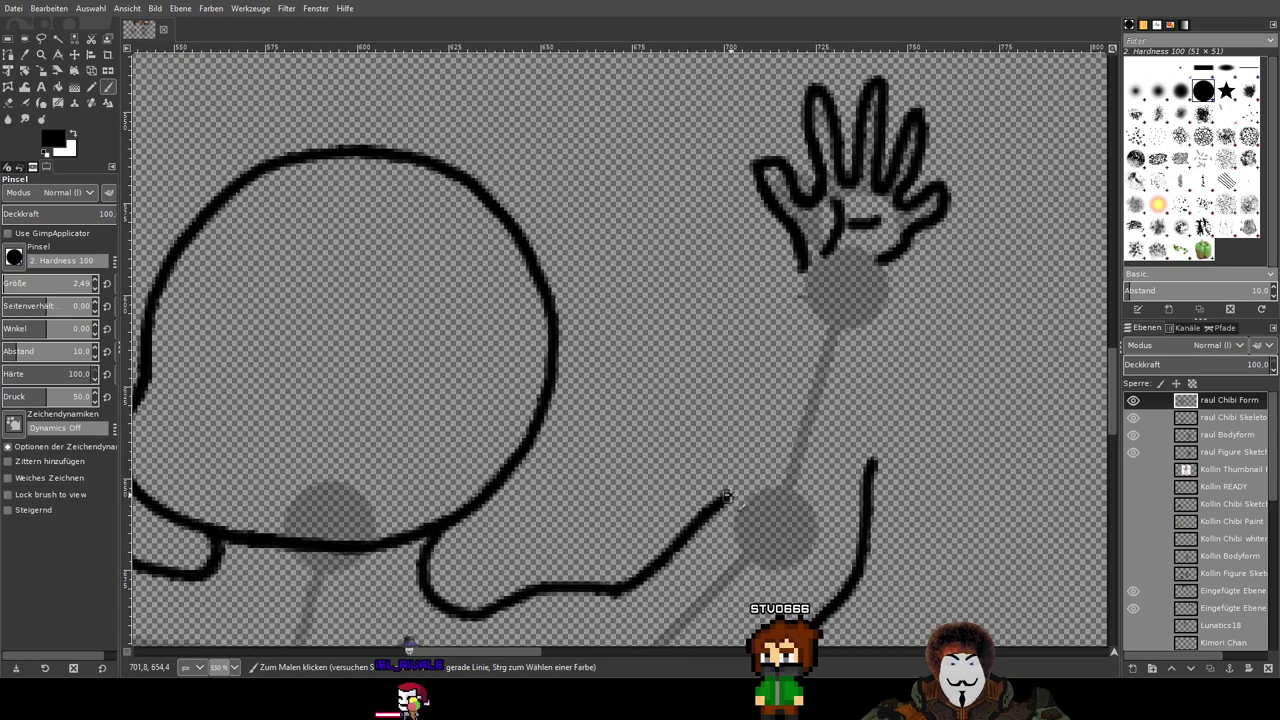
drag(727, 496, 764, 452)
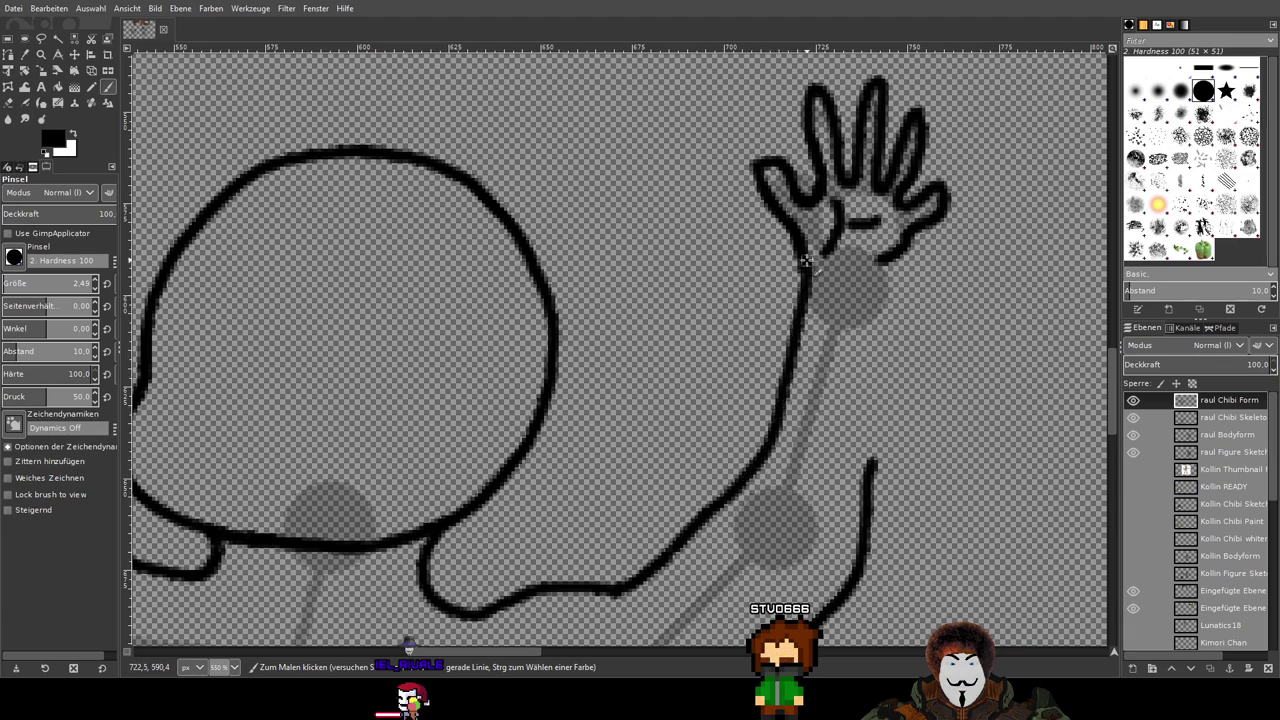
scroll(1005, 400, down, 2)
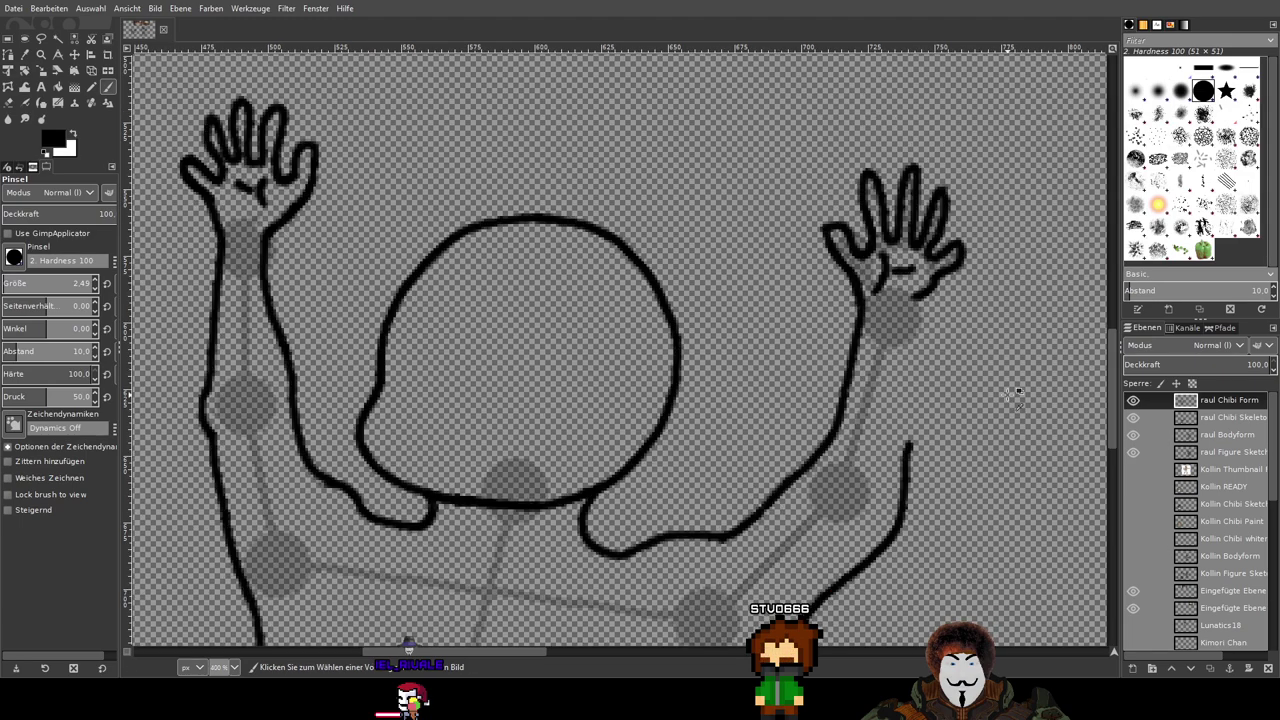
scroll(985, 405, up, 1)
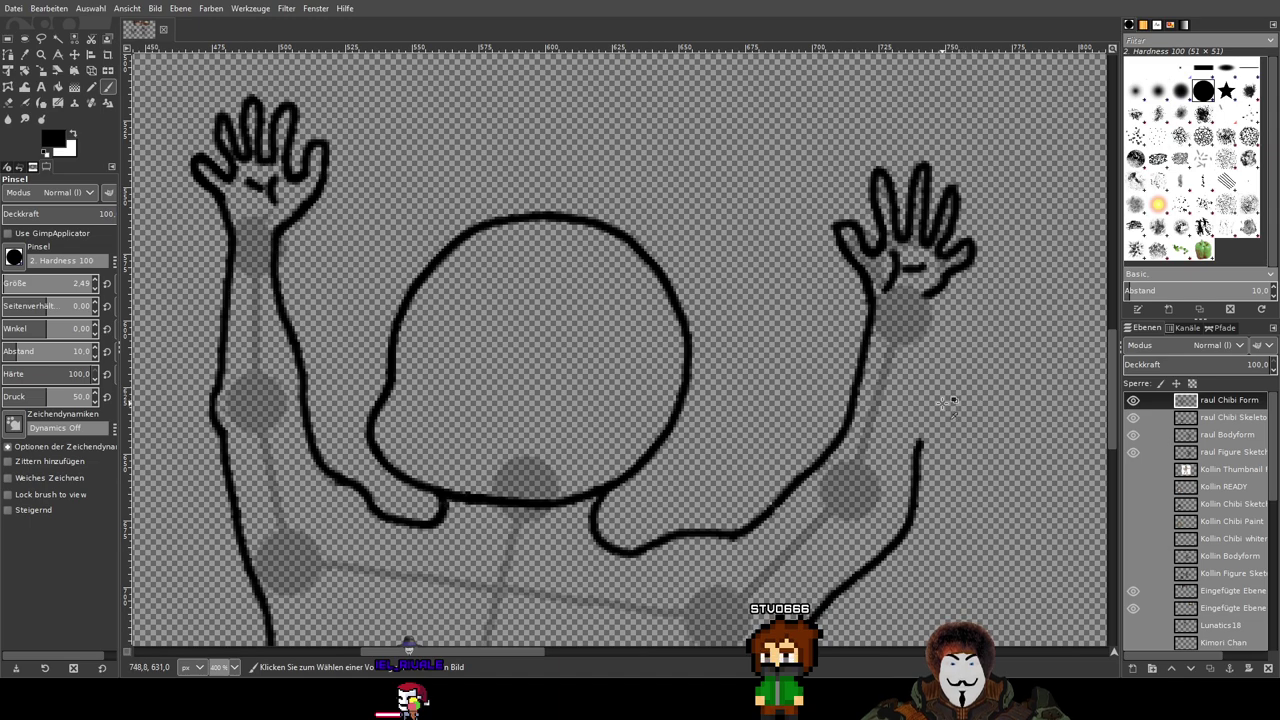
scroll(857, 442, up, 1)
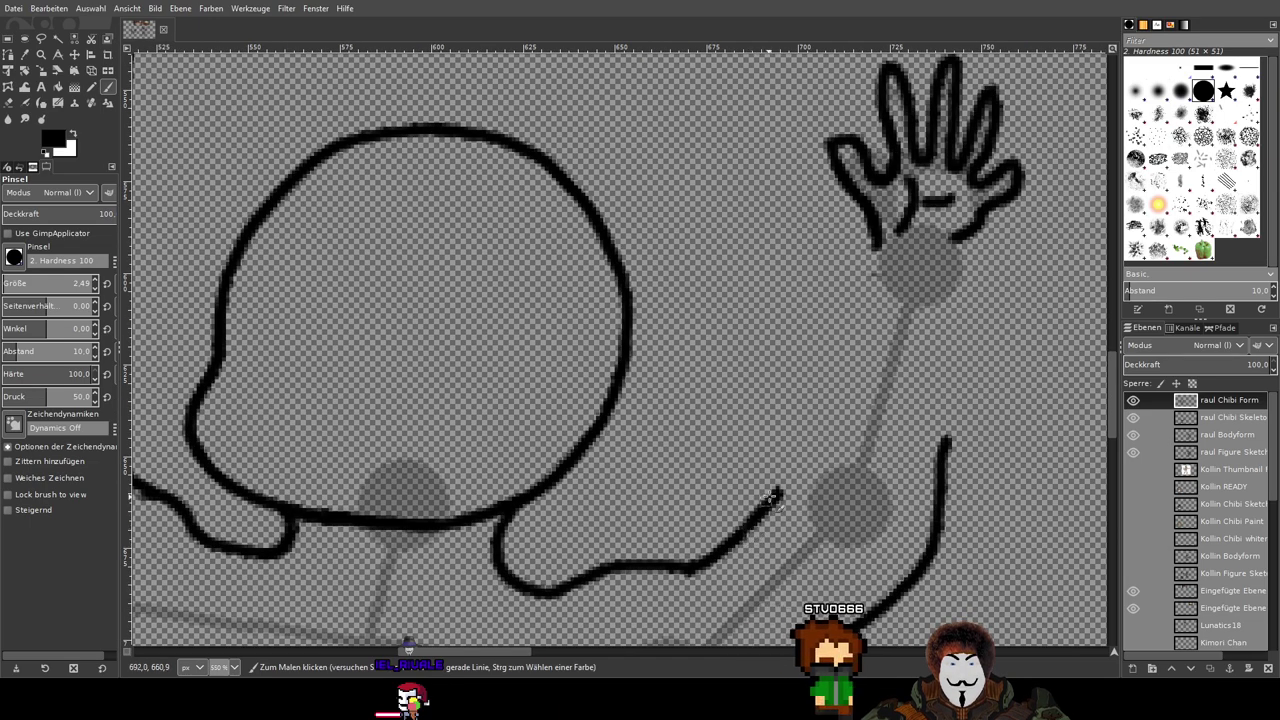
drag(777, 494, 870, 326)
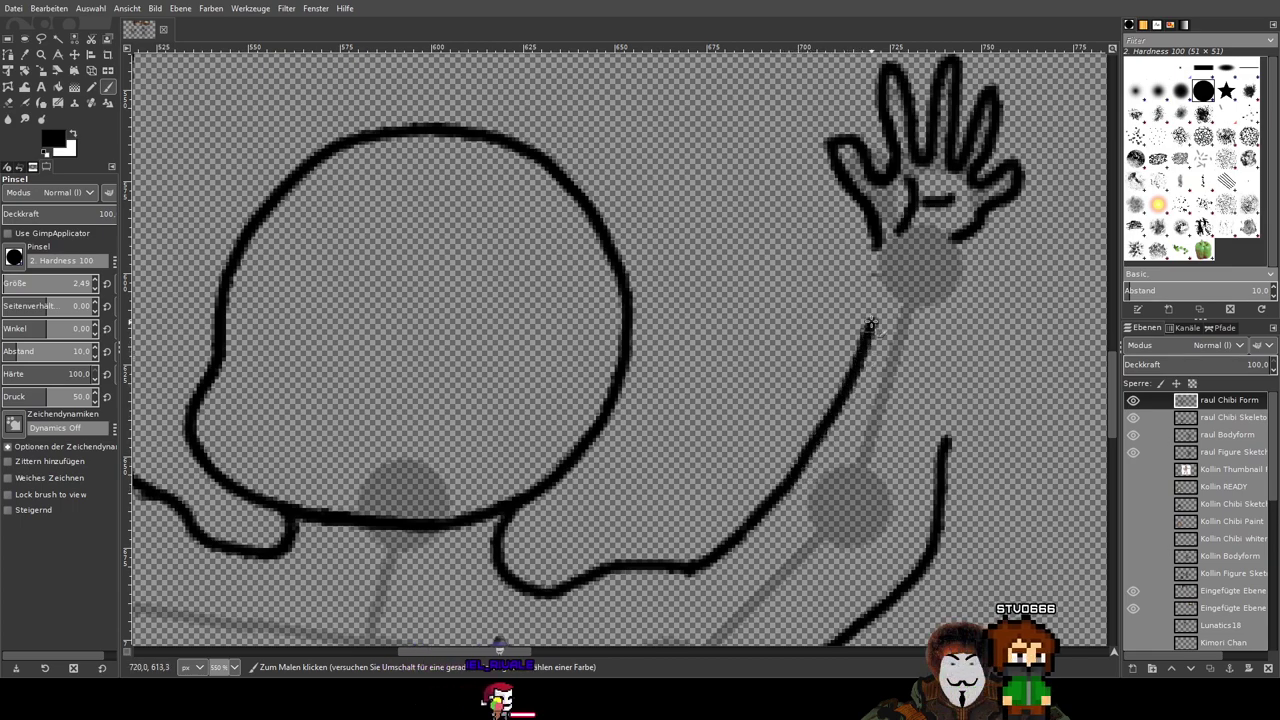
key(ctrl)
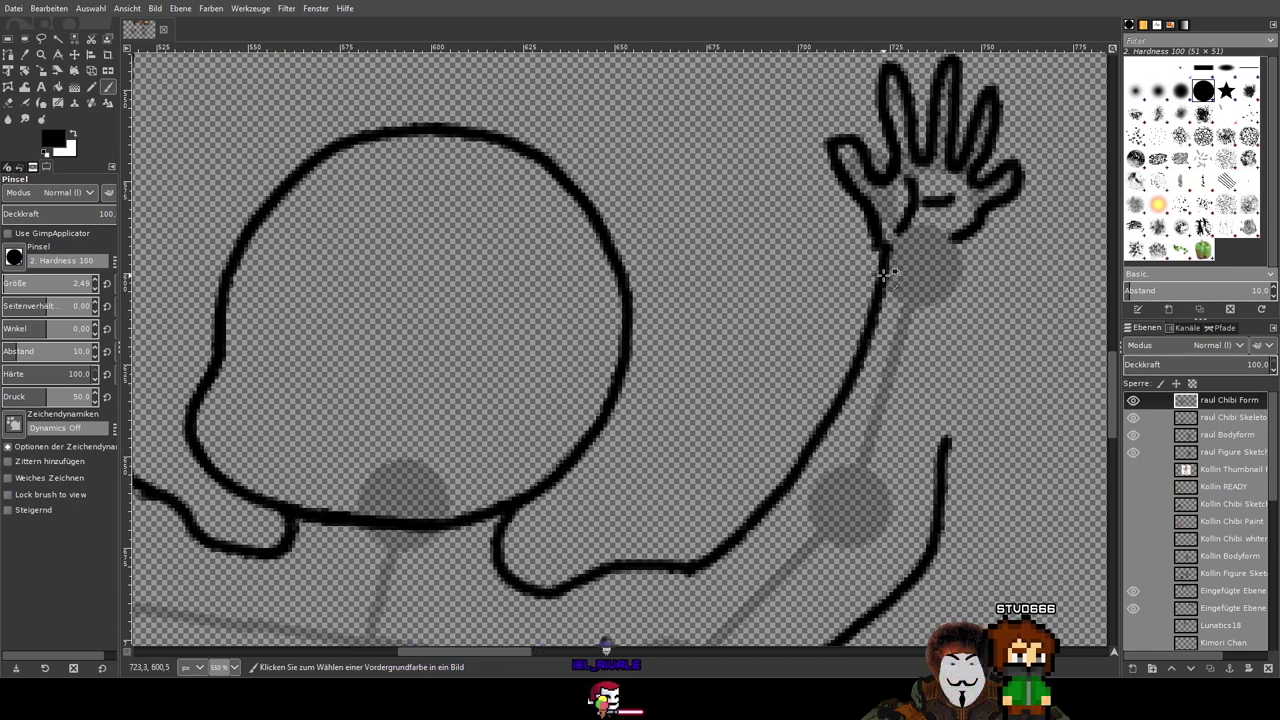
key(ctrl+z)
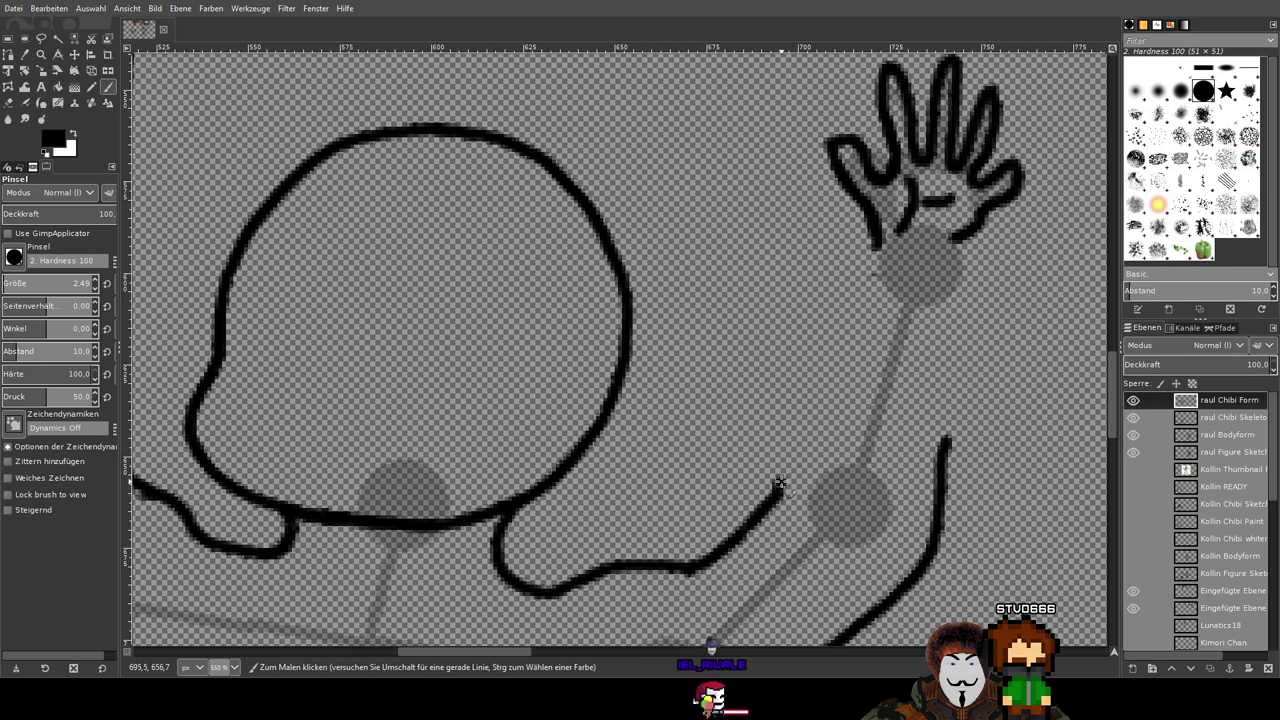
Step: Draw the right inner forearm line from the elbow up to the wrist, joining it to the thumb side of the hand
mouse_move(779, 484)
mouse_down()
mouse_move(836, 386)
mouse_move(868, 268)
mouse_up()
scroll(918, 503, down, 3)
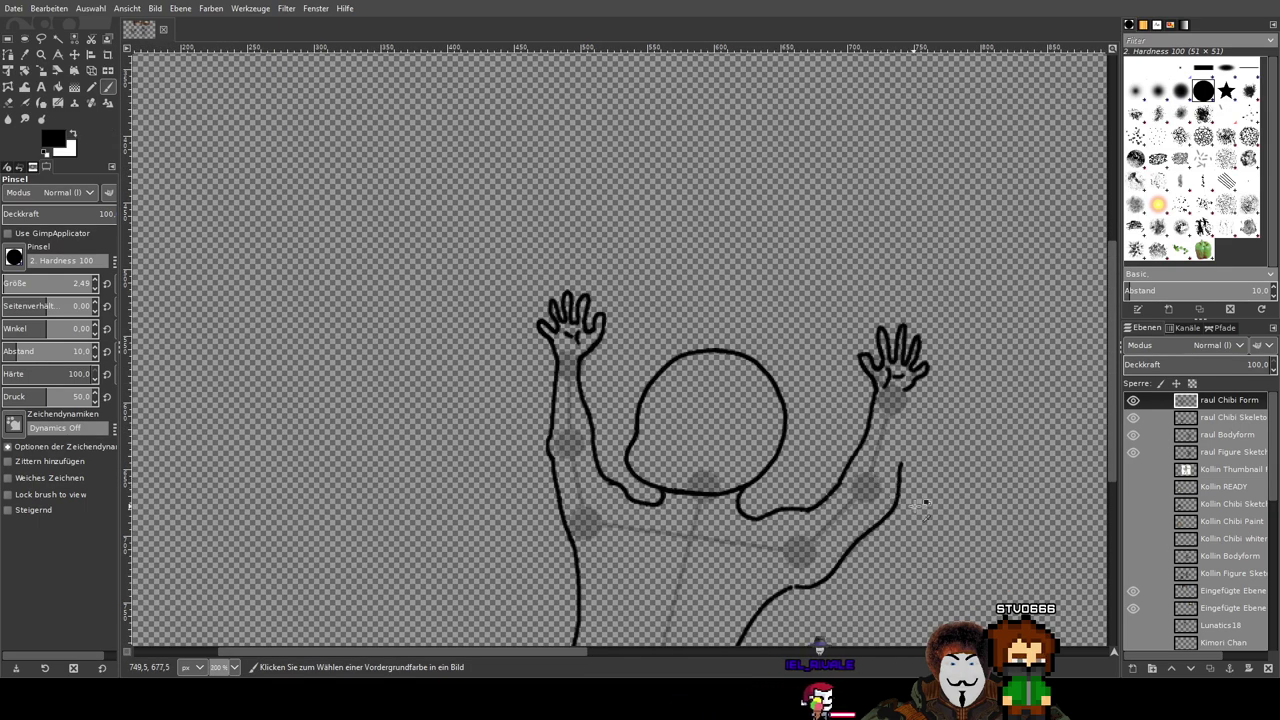
scroll(955, 517, up, 2)
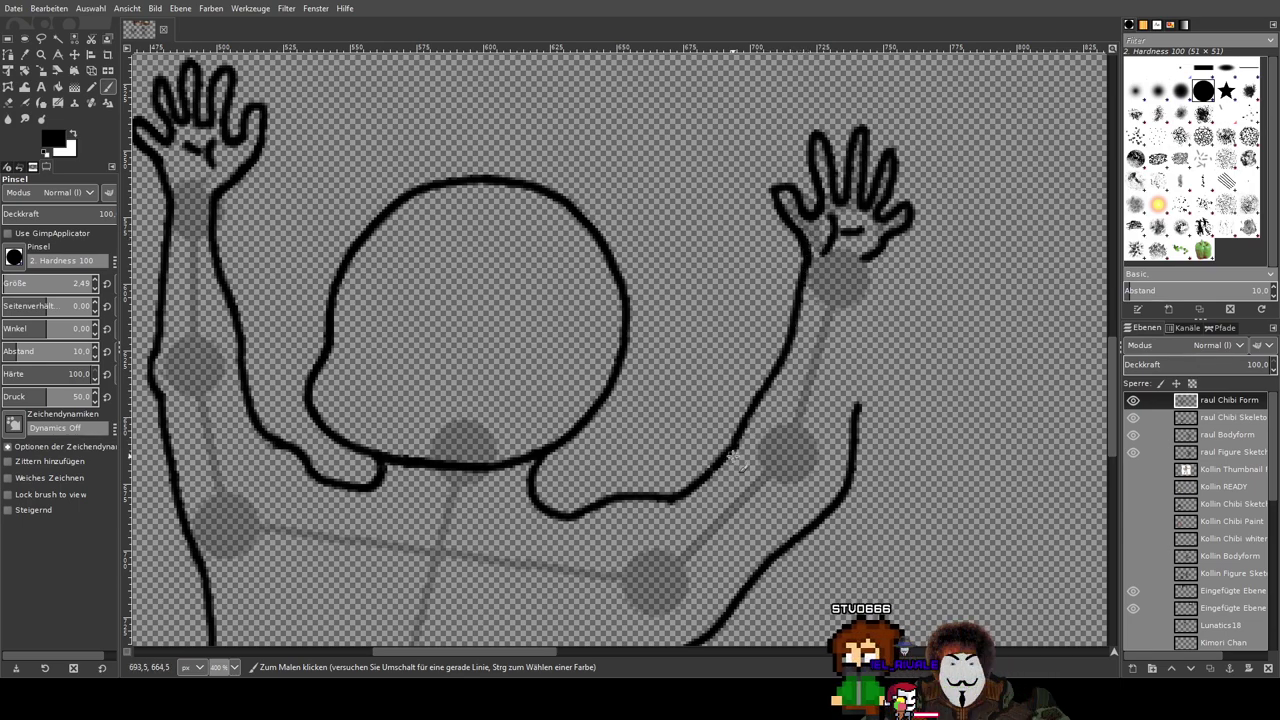
scroll(763, 383, down, 3)
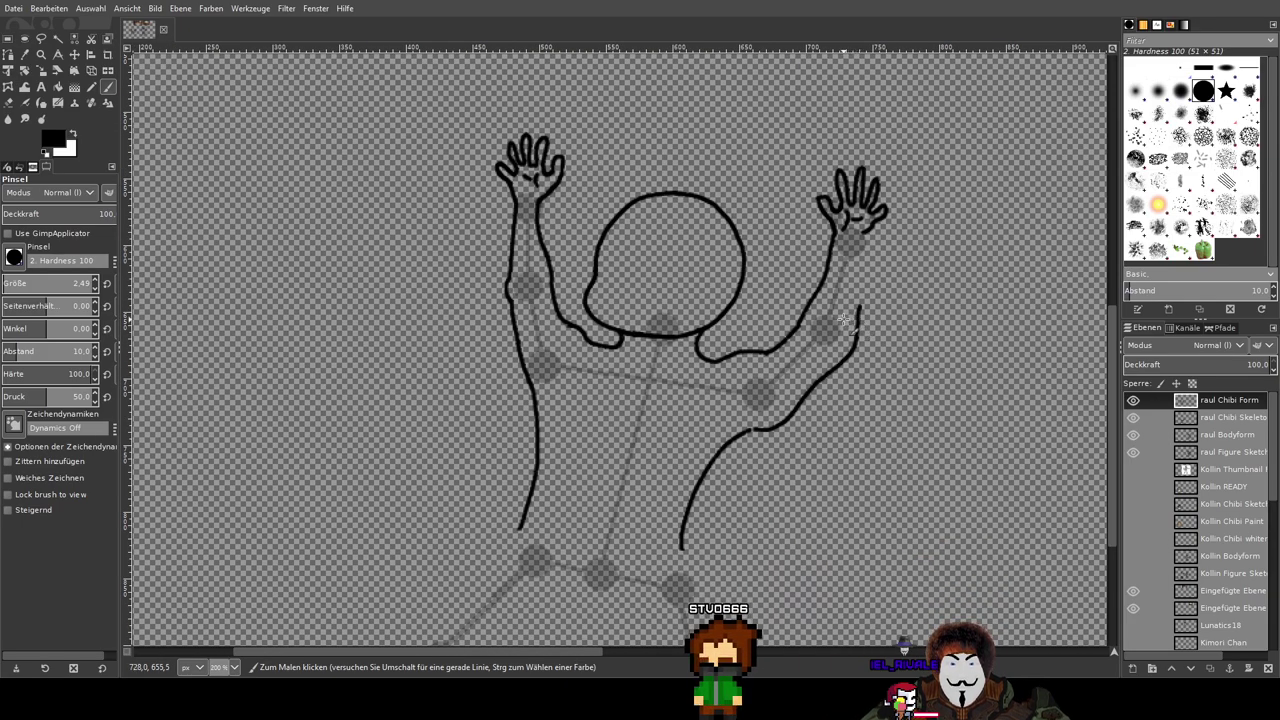
Step: Draw the right outer forearm line from the wrist down to the elbow and close its gap to the heel of the hand
scroll(880, 310, up, 1)
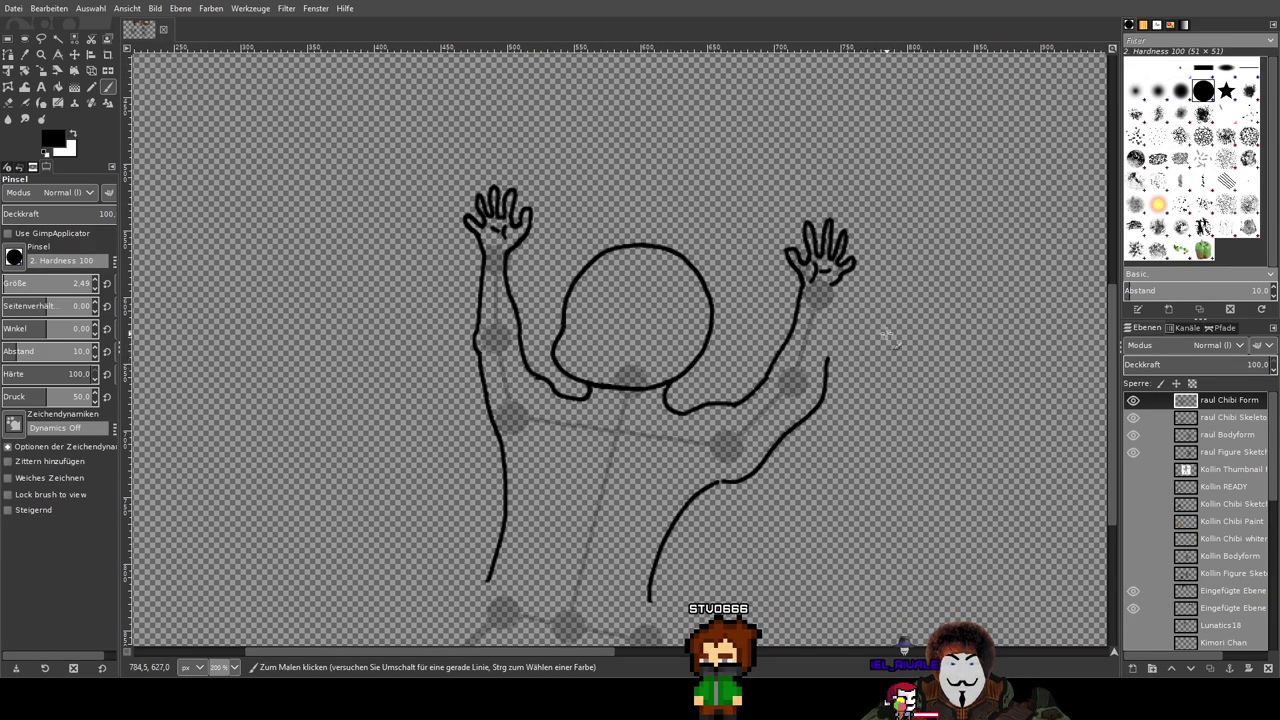
scroll(888, 340, up, 2)
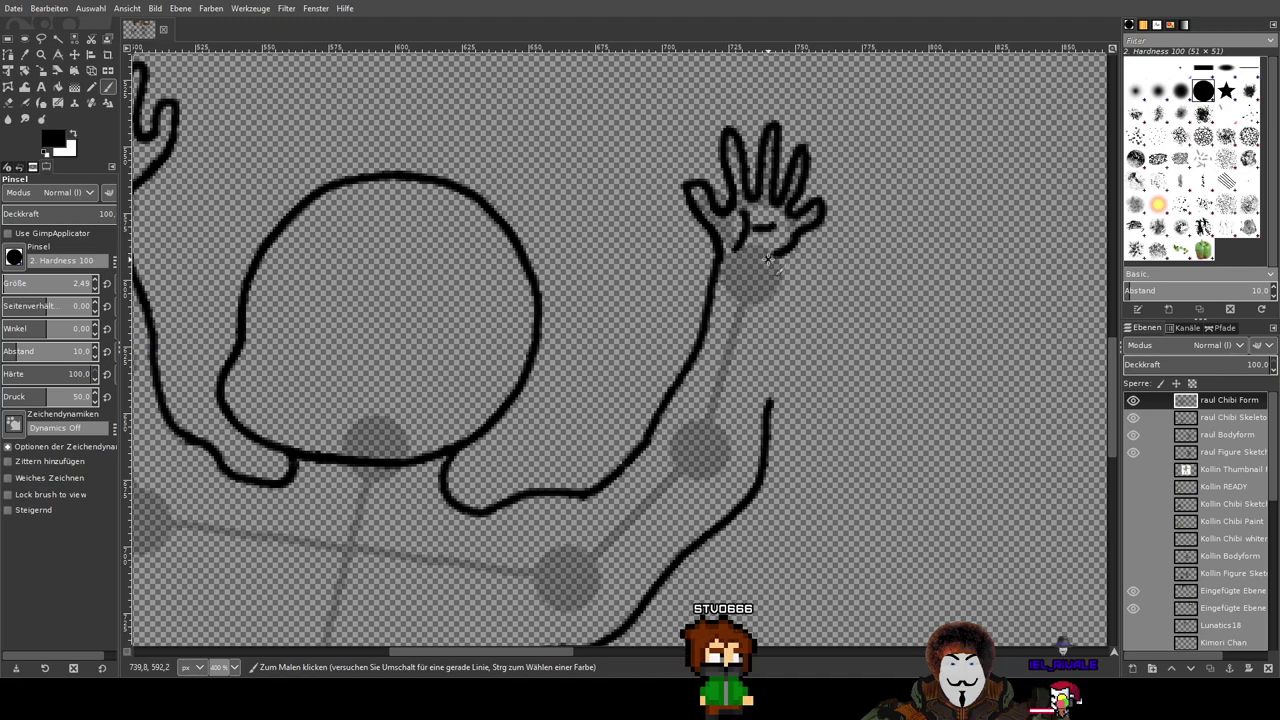
drag(771, 262, 767, 402)
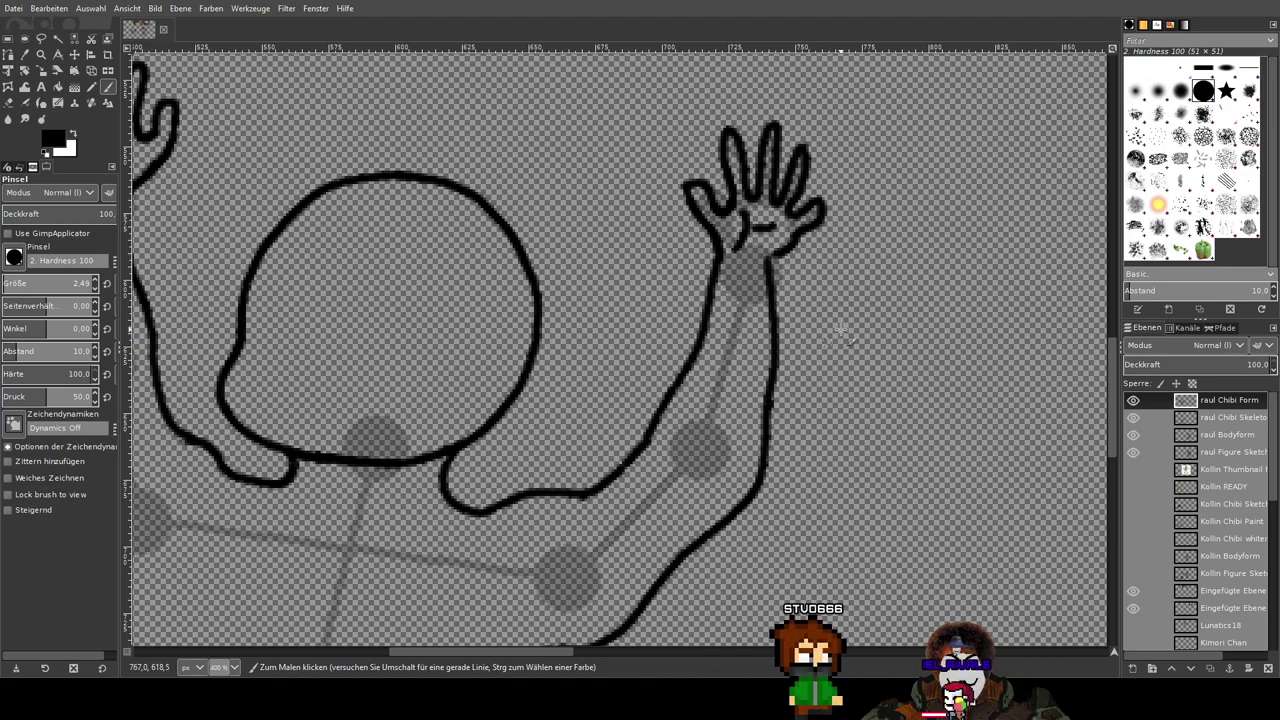
scroll(785, 255, up, 3)
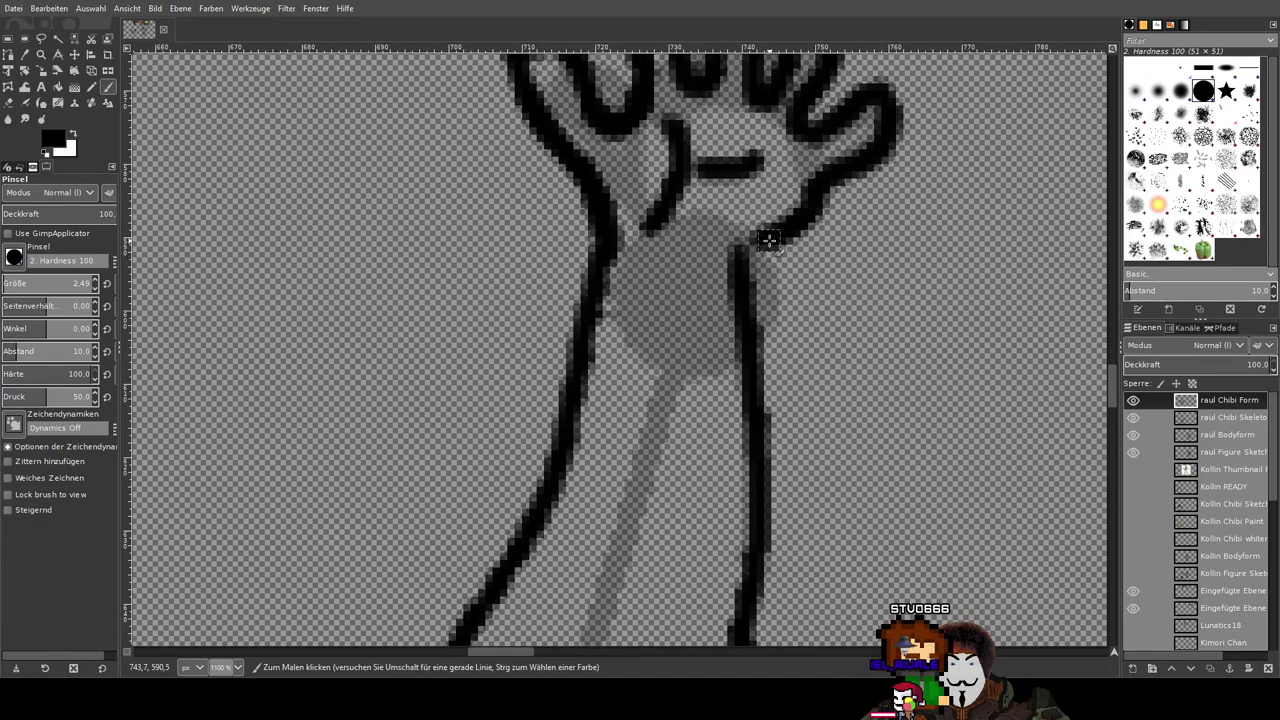
scroll(890, 313, down, 4)
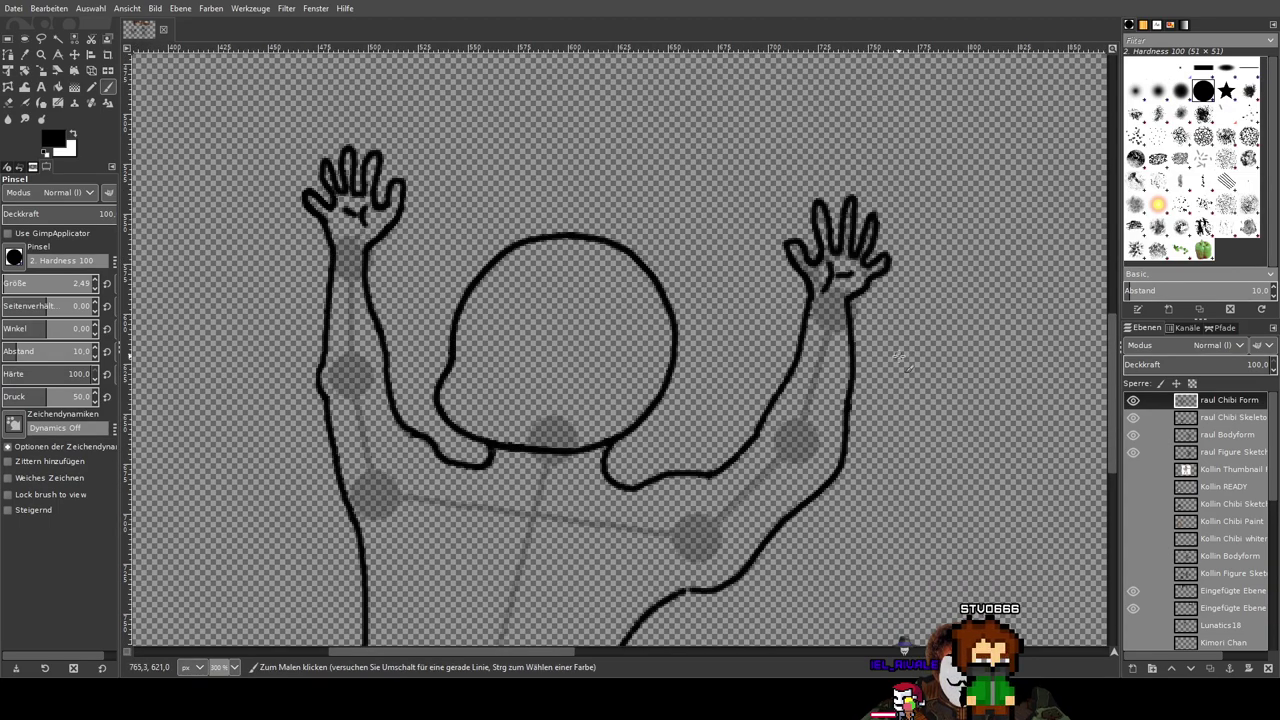
scroll(898, 357, down, 1)
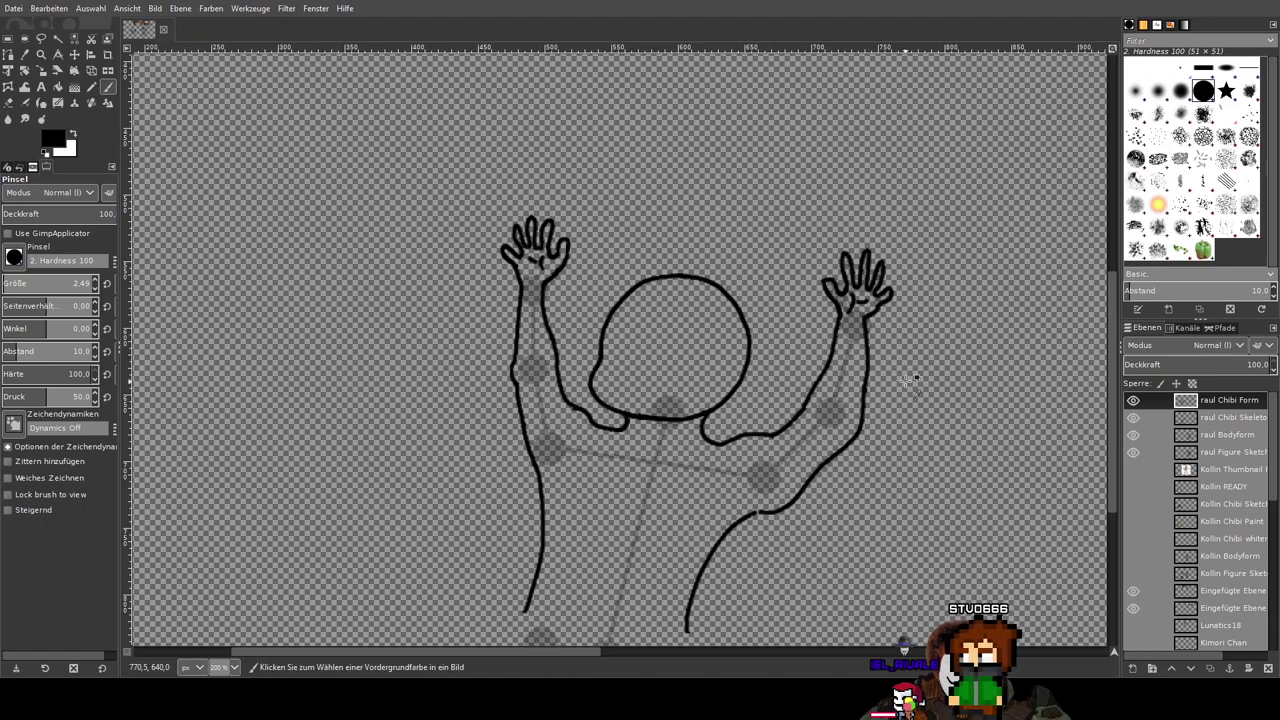
scroll(898, 357, down, 1)
scroll(905, 370, up, 2)
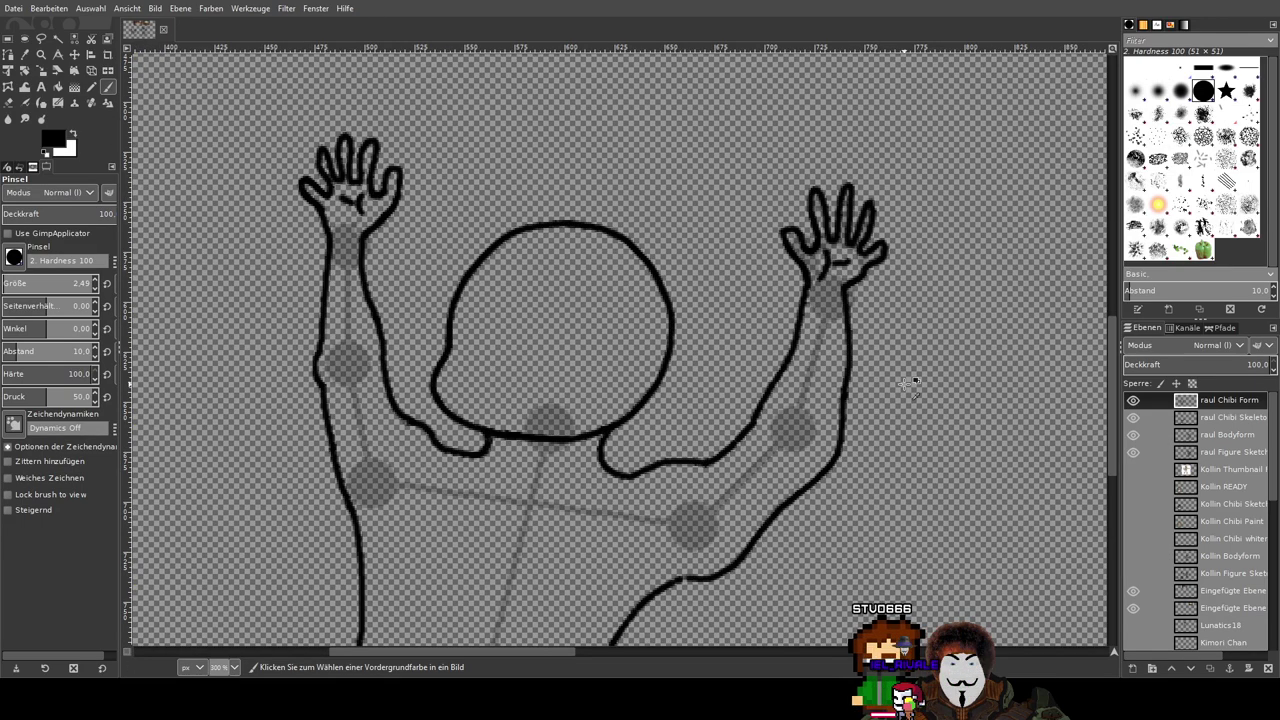
Step: Show the Kollin READY and Sketch (Skizze) layers together with the new body outline
click(1133, 487)
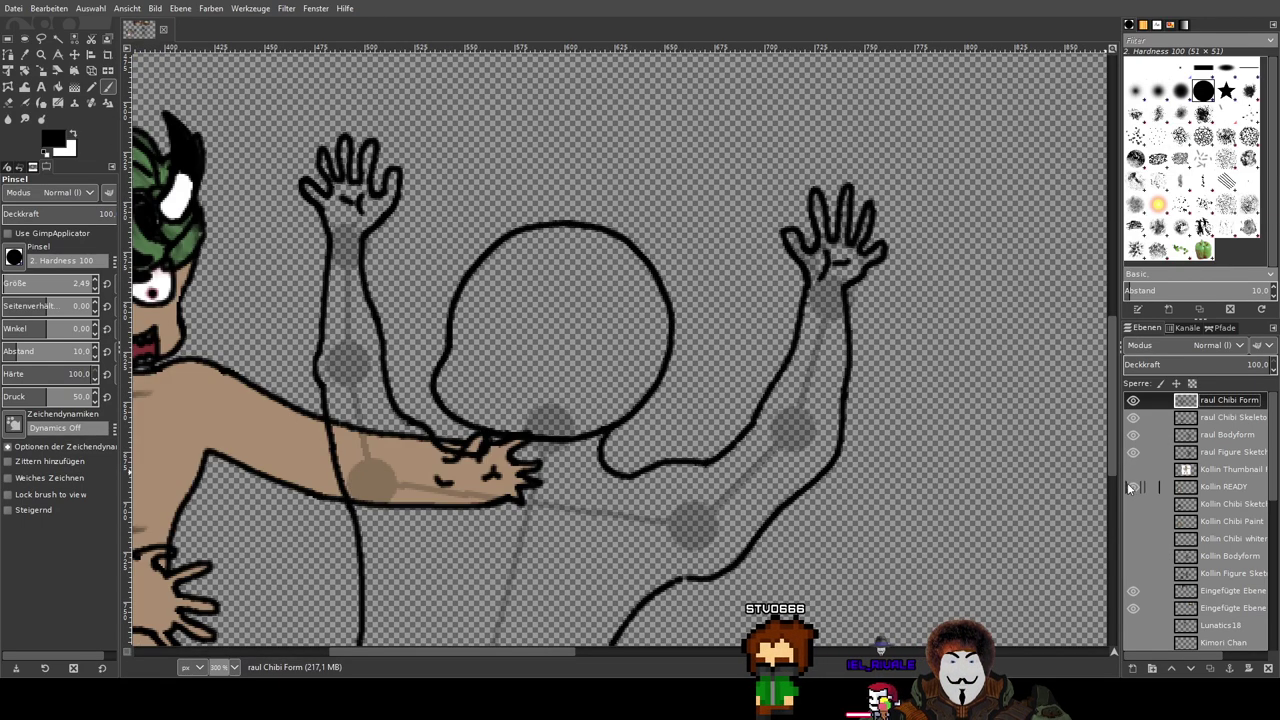
scroll(873, 465, down, 1)
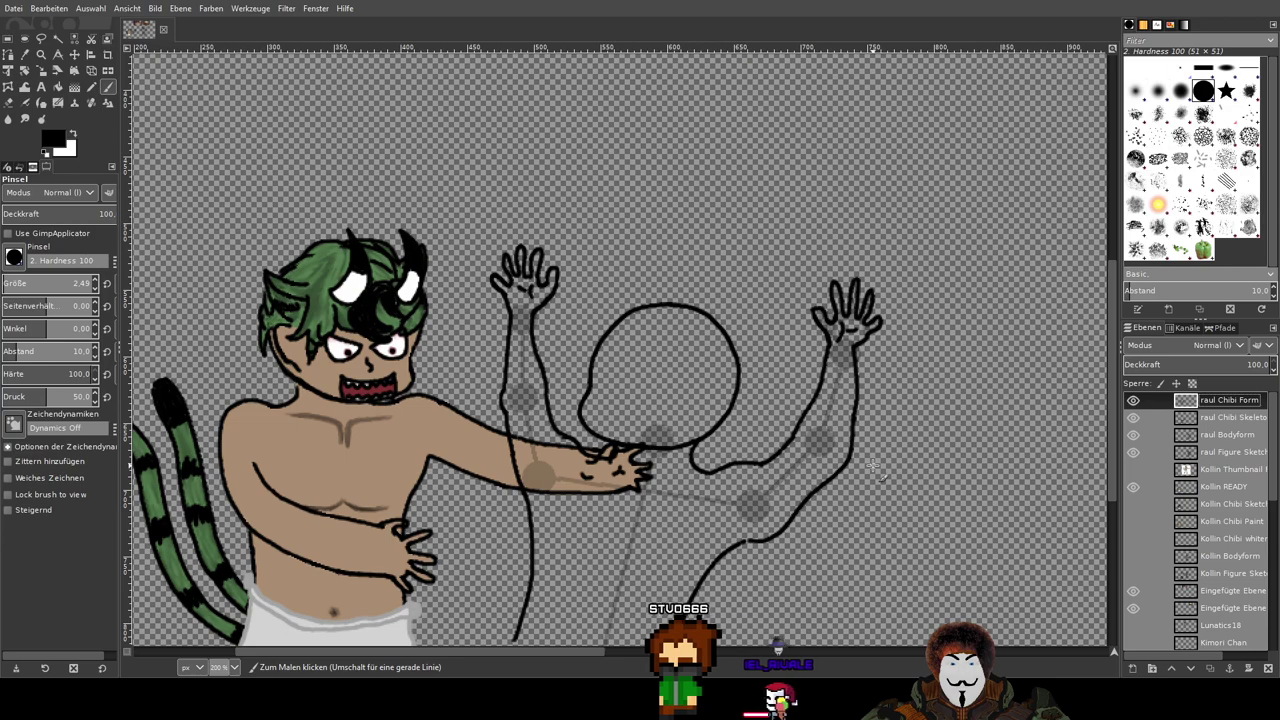
scroll(1150, 545, down, 10)
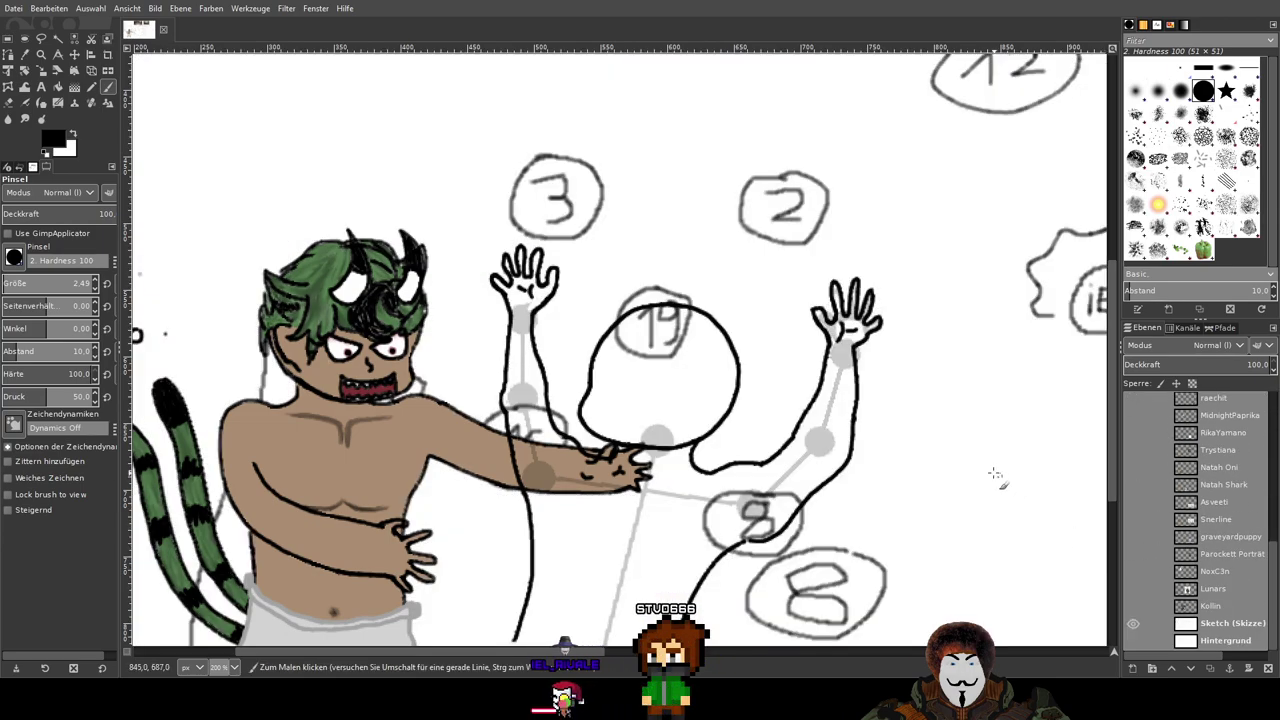
Step: Make the raul Chibi Form layer active and save the image
ctrl+scroll(950, 447, up, 2)
ctrl+scroll(950, 447, down, 2)
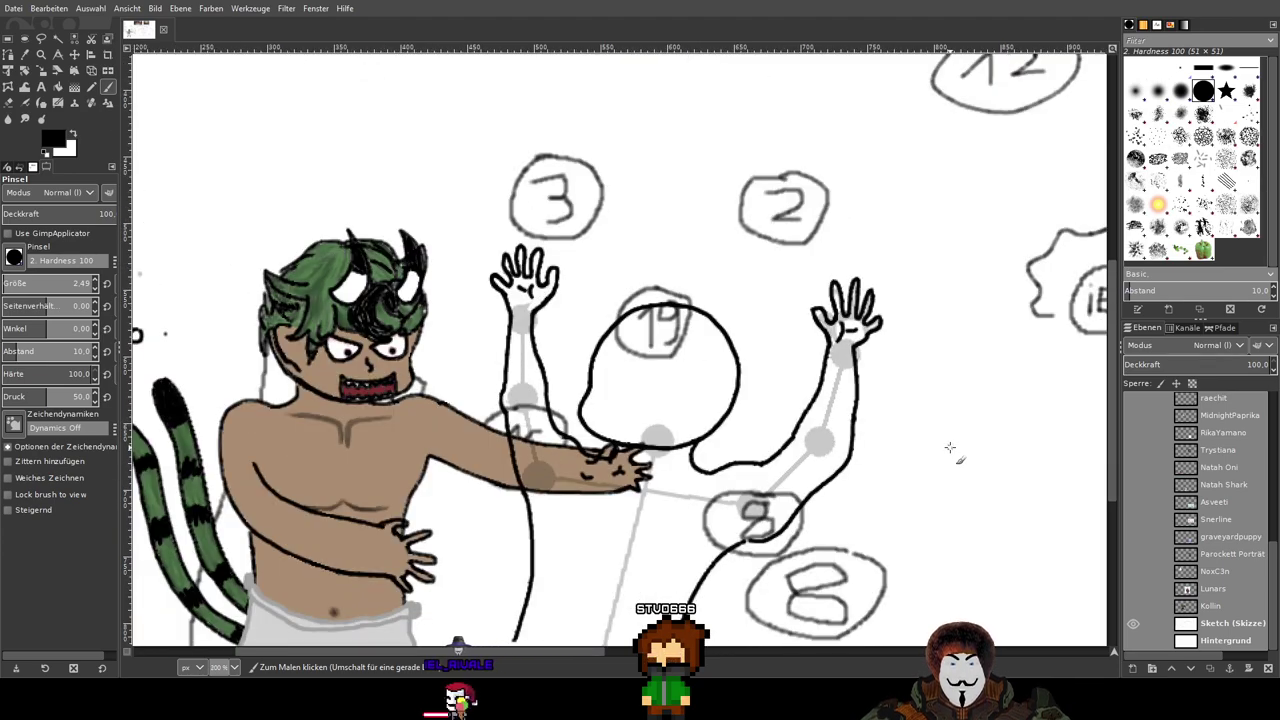
ctrl+scroll(955, 447, up, 1)
scroll(1207, 421, up, 10)
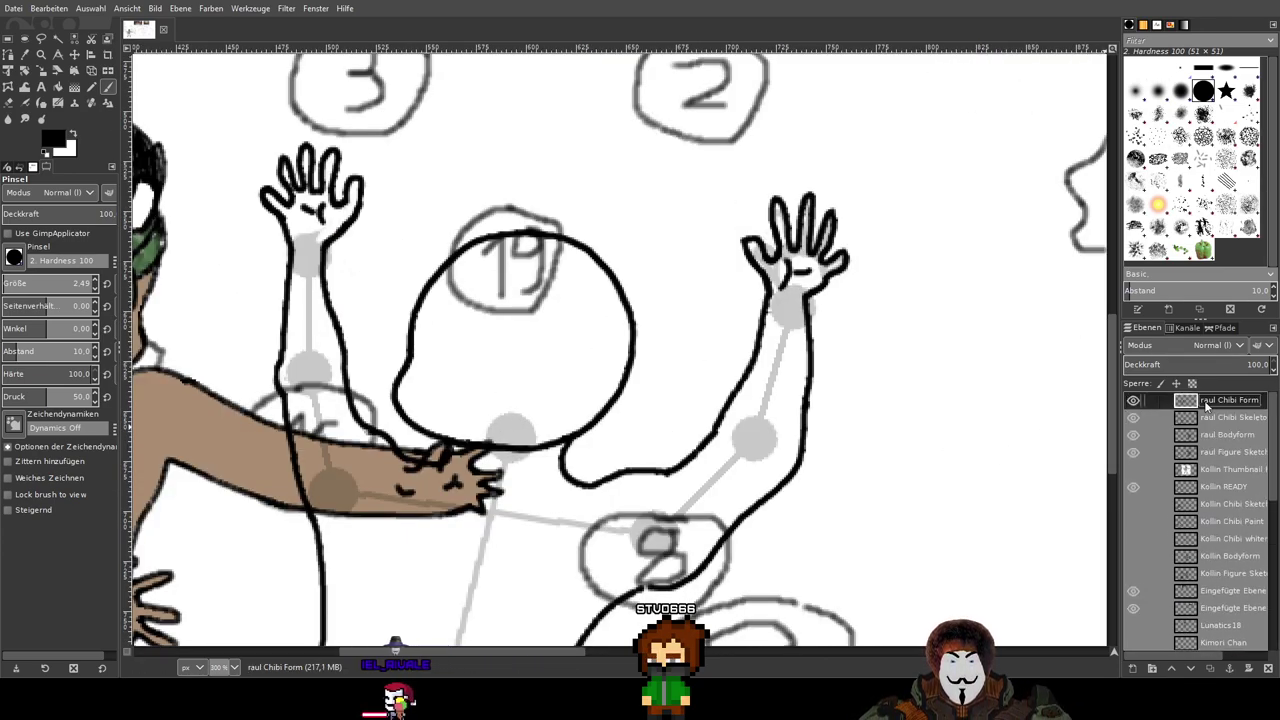
click(1215, 402)
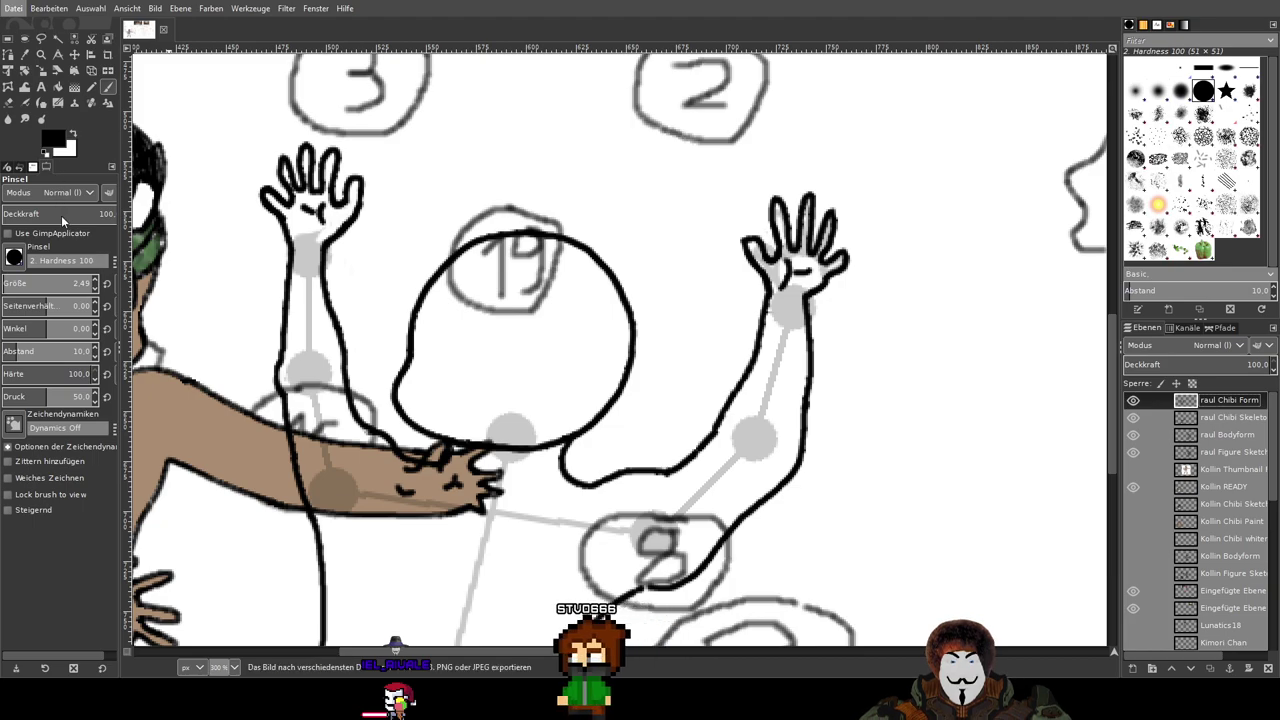
click(42, 133)
Step: Draw the outer line of the chibi's left leg from the waist over the thigh and knee down to the ankle
drag(580, 382, 732, 305)
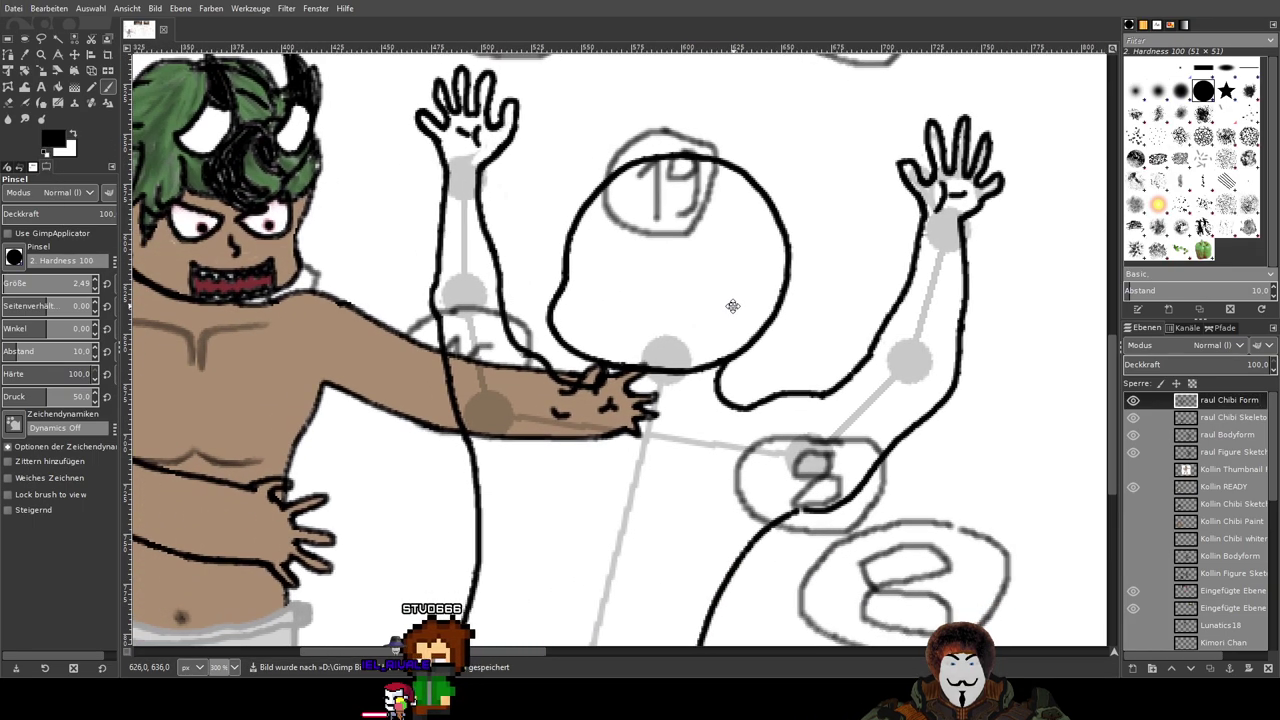
scroll(876, 410, down, 1)
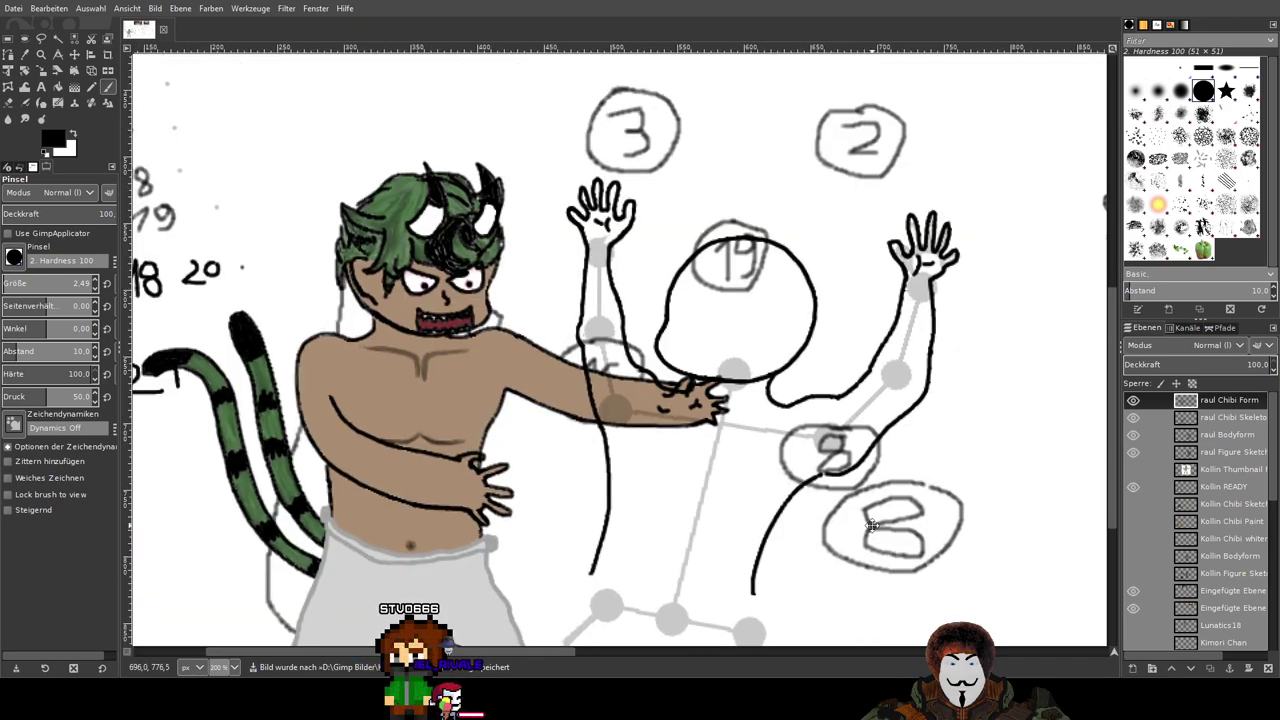
scroll(863, 452, down, 3)
scroll(774, 356, up, 1)
drag(792, 464, 787, 241)
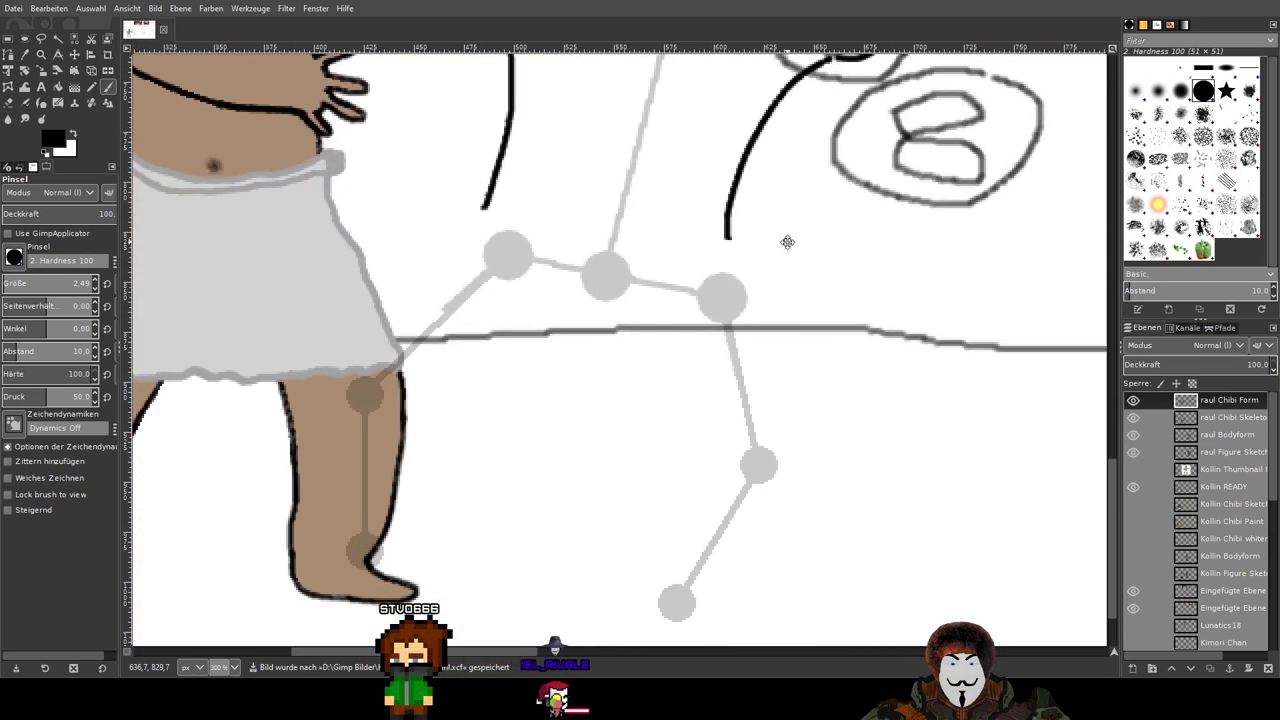
scroll(787, 240, down, 1)
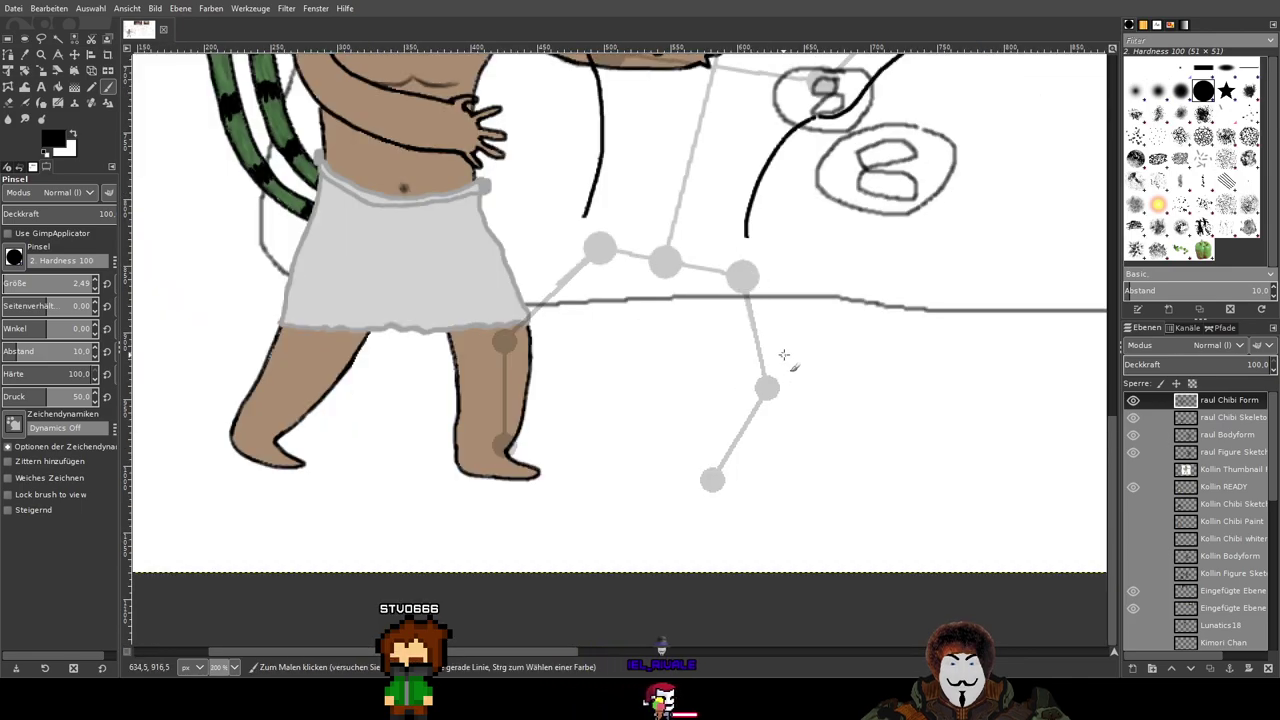
drag(784, 355, 783, 394)
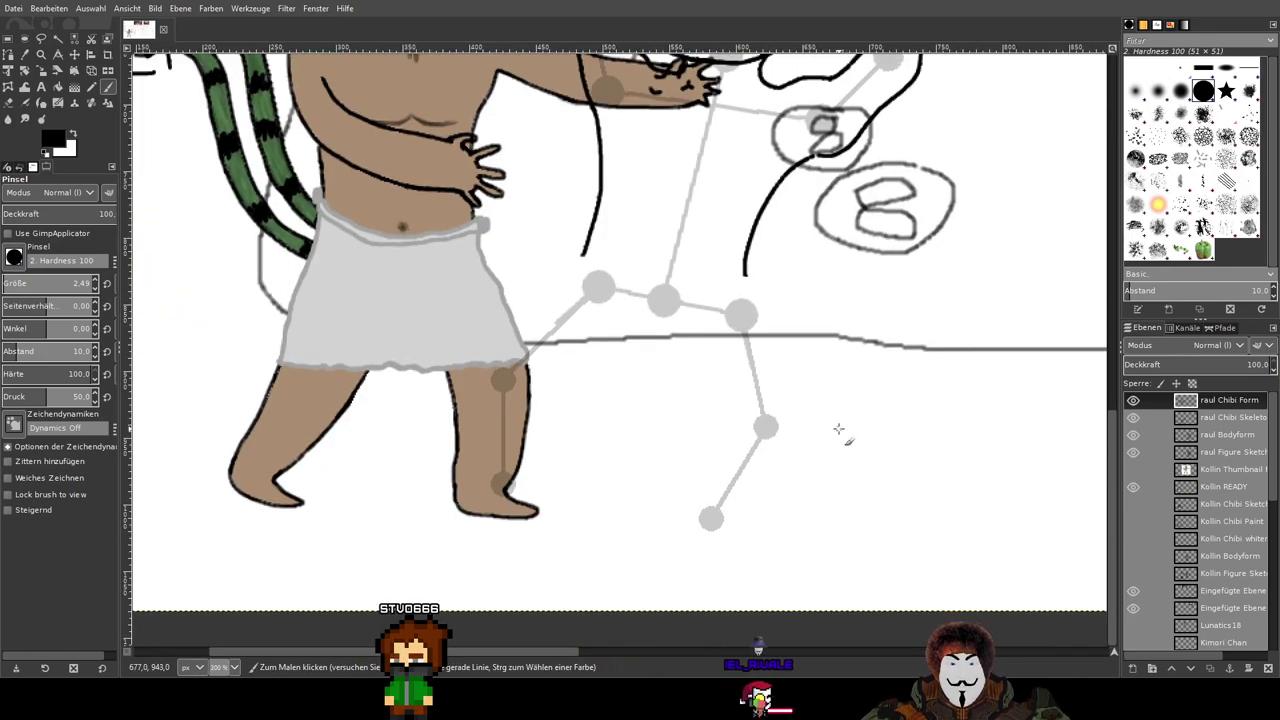
scroll(760, 430, up, 1)
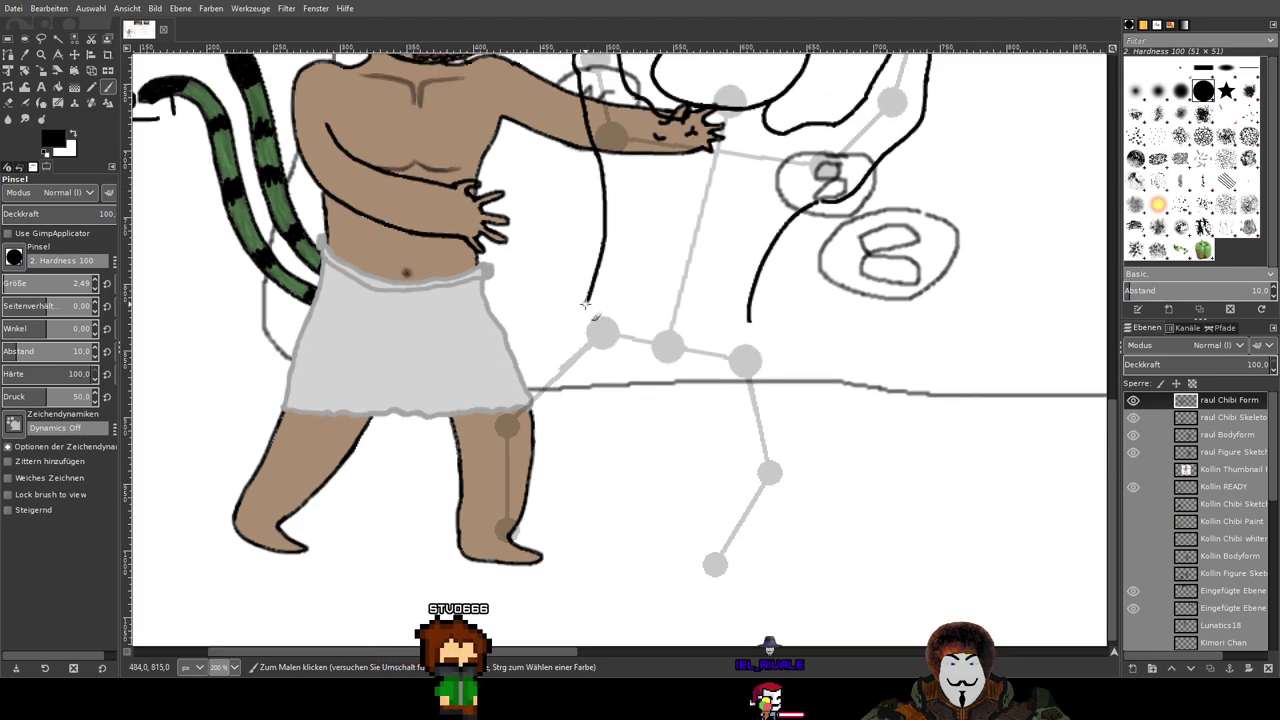
mouse_move(583, 306)
mouse_down()
mouse_move(489, 407)
mouse_move(475, 552)
mouse_up()
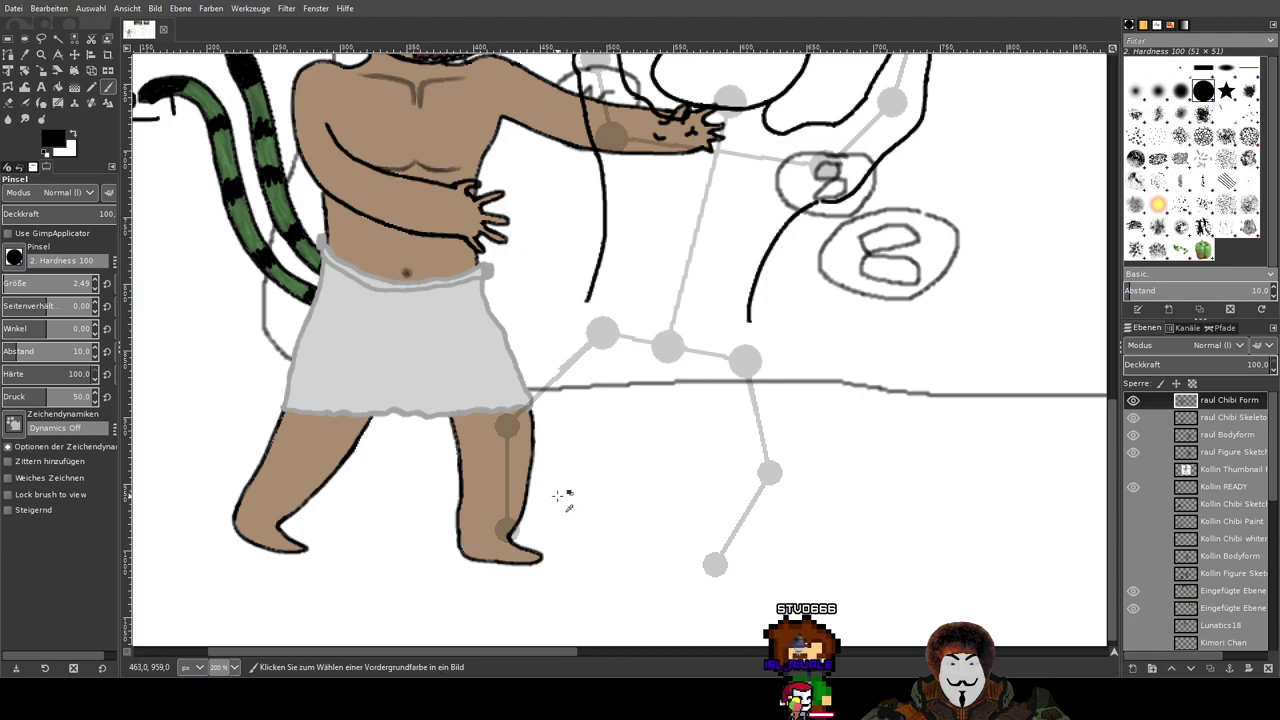
ctrl+scroll(507, 561, up, 1)
scroll(473, 533, up, 1)
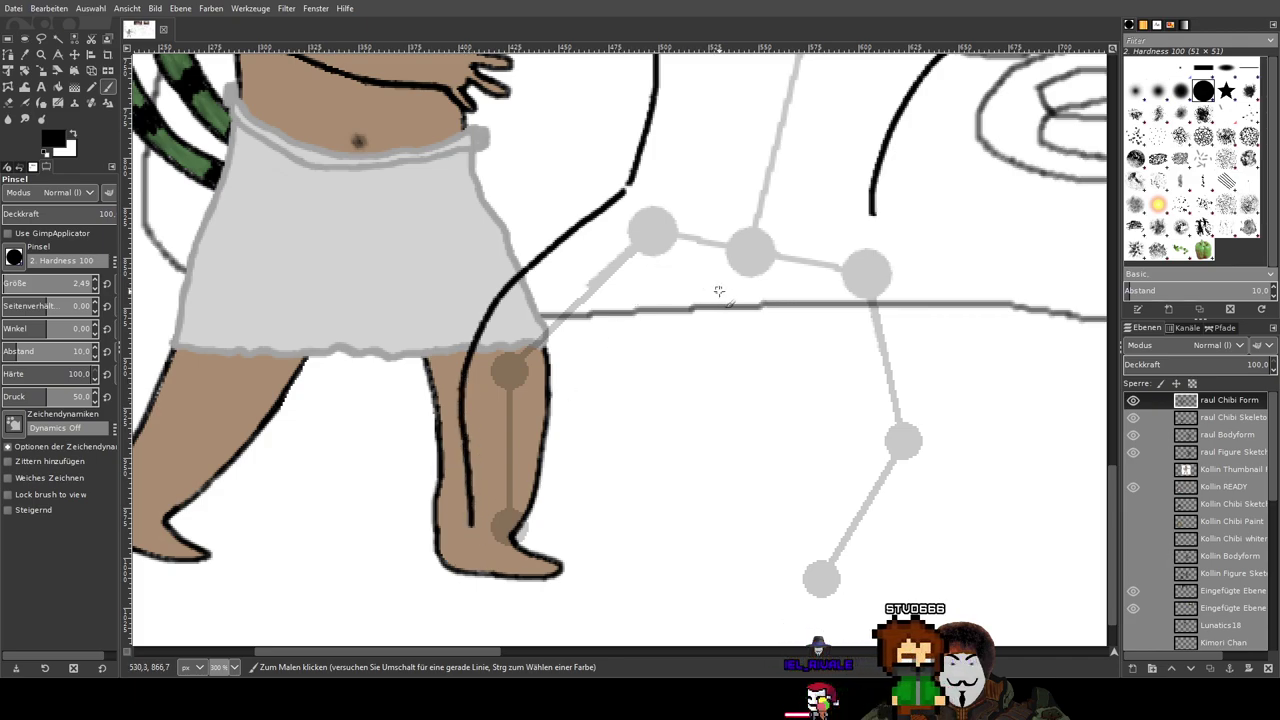
Step: Draw the left leg's inner line from the crotch and its foot, plus the right leg's inner line from the crotch to the heel
mouse_move(717, 301)
mouse_down()
mouse_move(563, 381)
mouse_move(536, 548)
mouse_move(485, 563)
mouse_up()
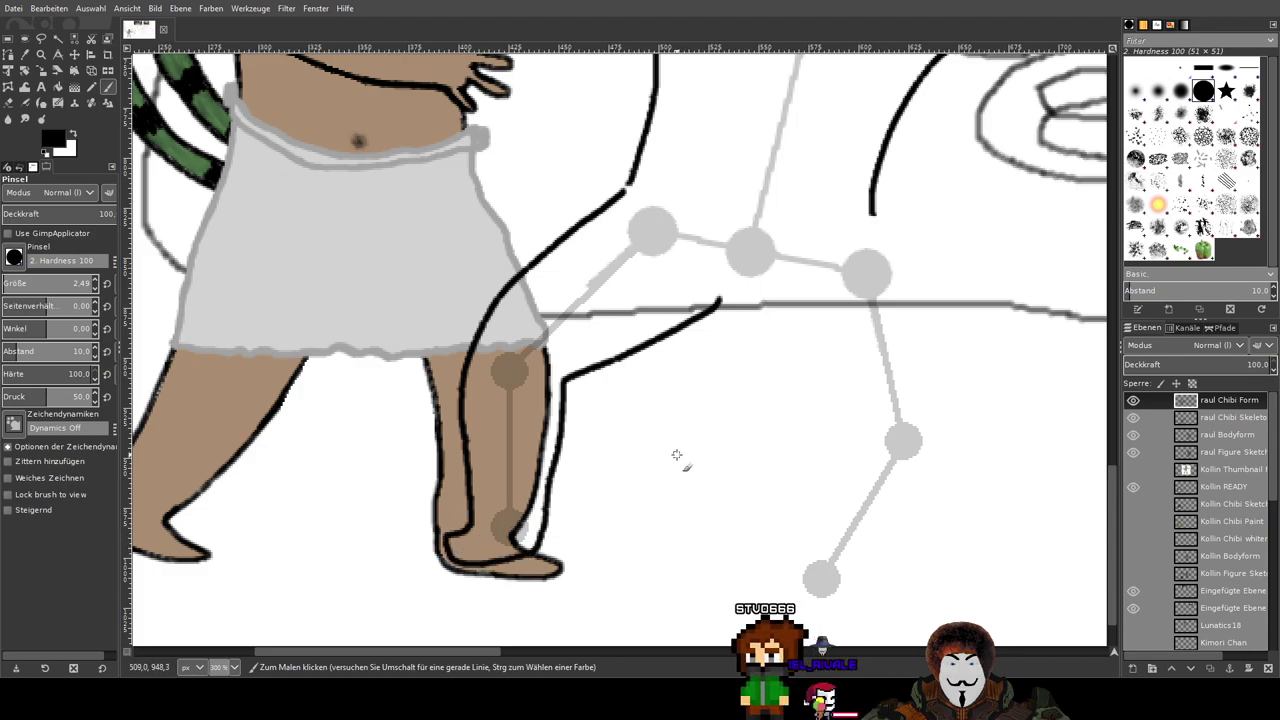
ctrl+scroll(680, 443, down, 2)
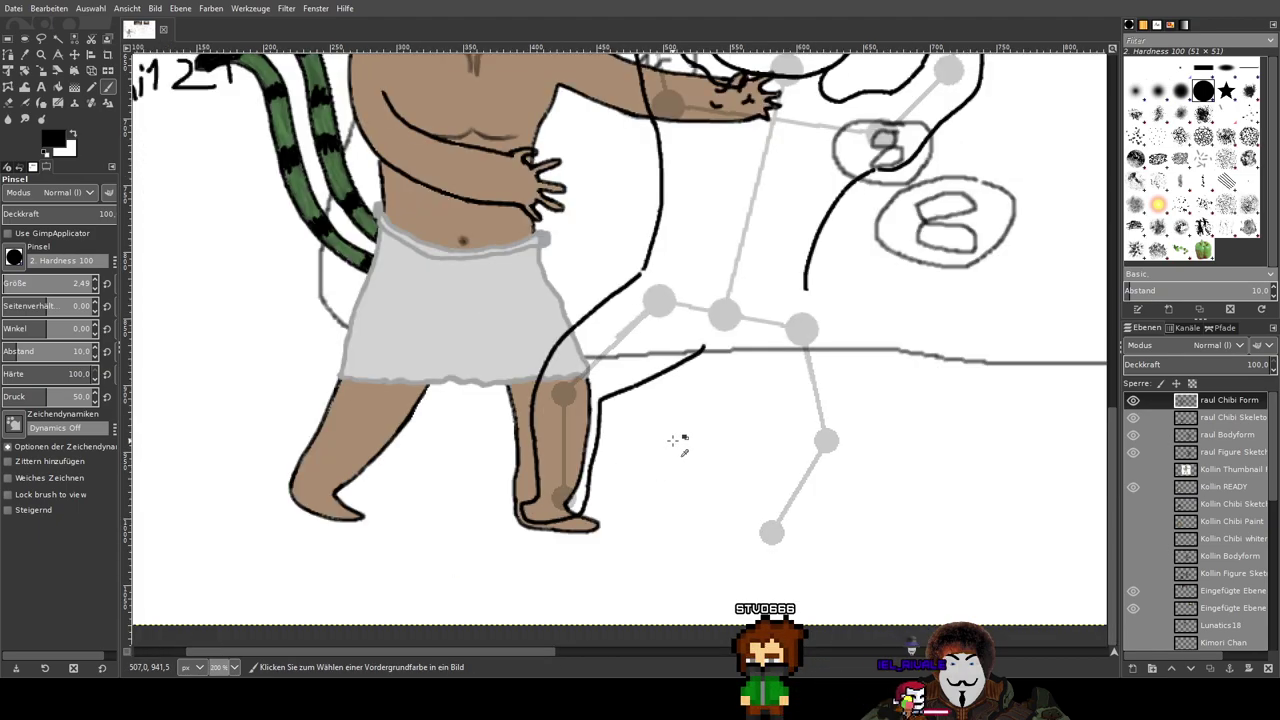
ctrl+scroll(666, 426, up, 2)
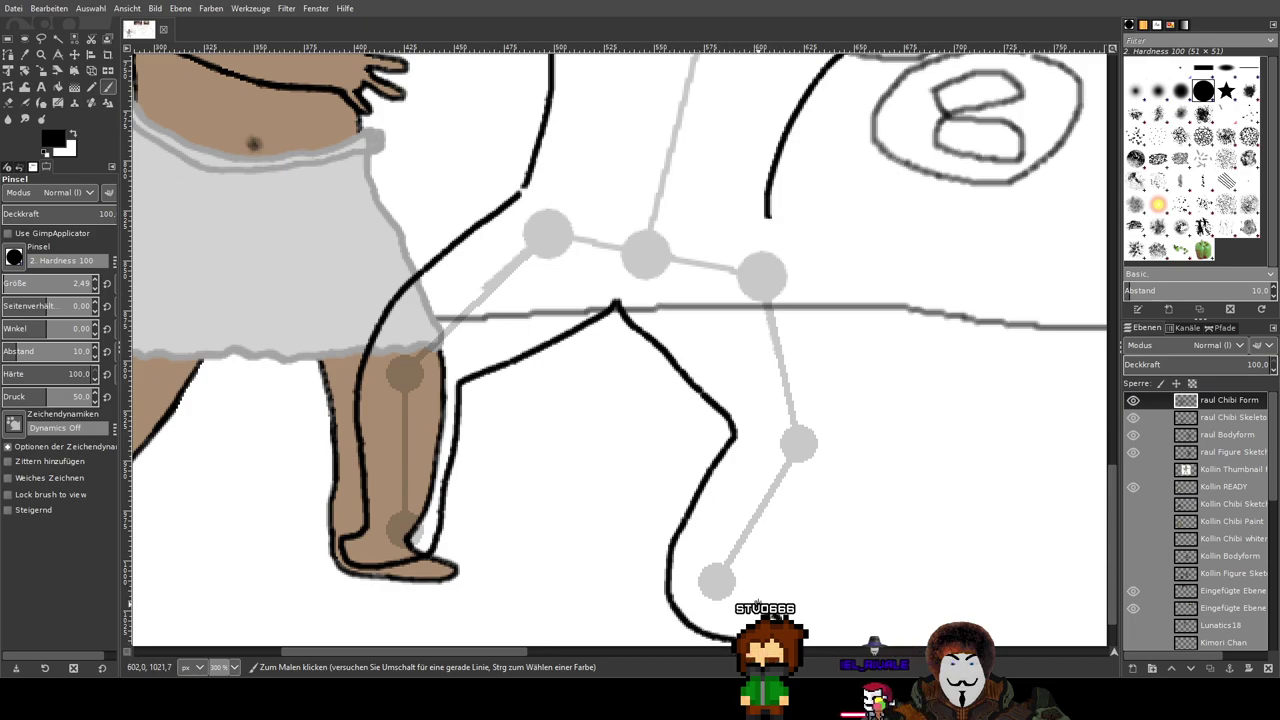
drag(879, 491, 808, 529)
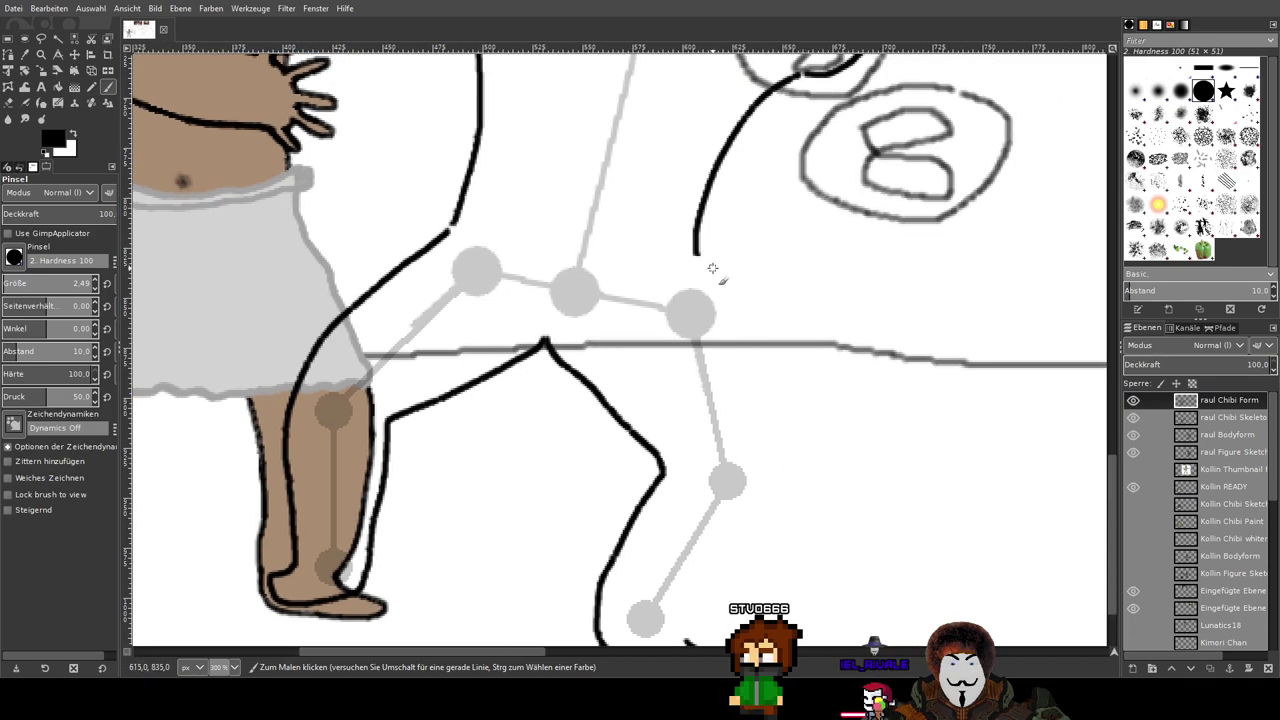
Step: Undo a first try at the right leg's outer line, then redraw it from the hip around the knee down to the foot
mouse_move(700, 262)
mouse_down()
mouse_move(783, 475)
mouse_move(719, 545)
mouse_up()
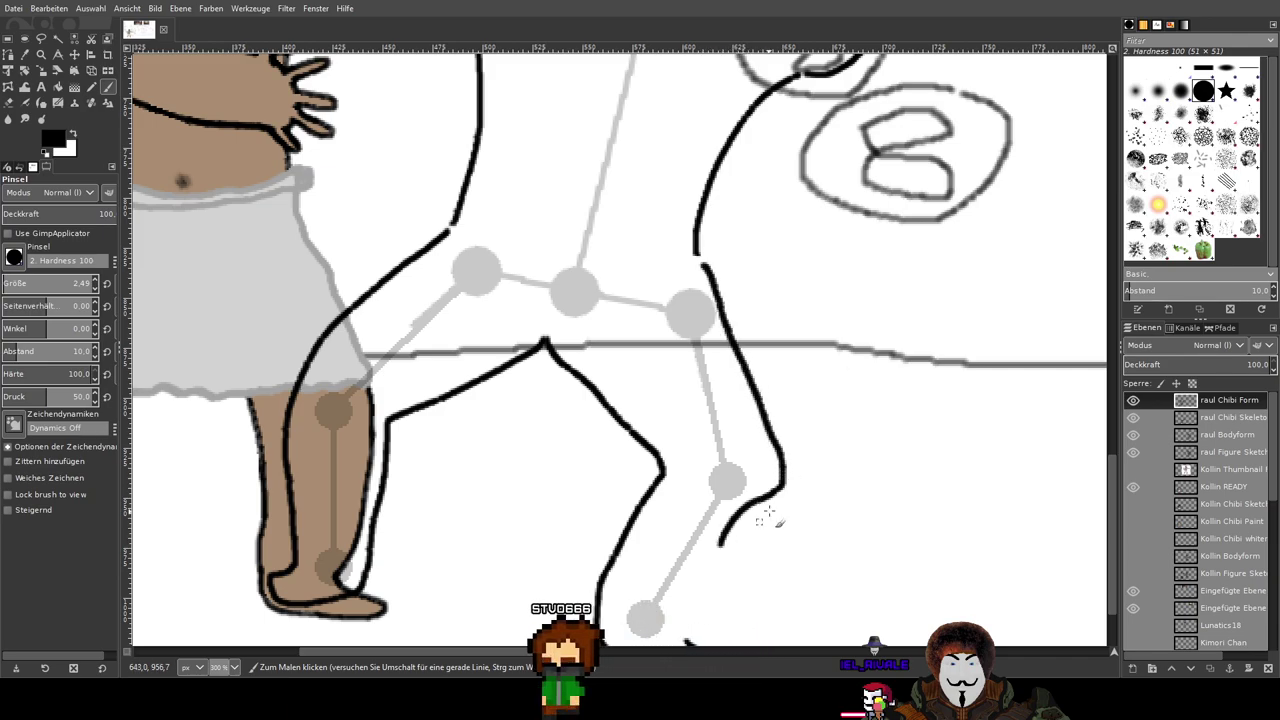
key(ctrl+z)
drag(702, 287, 785, 474)
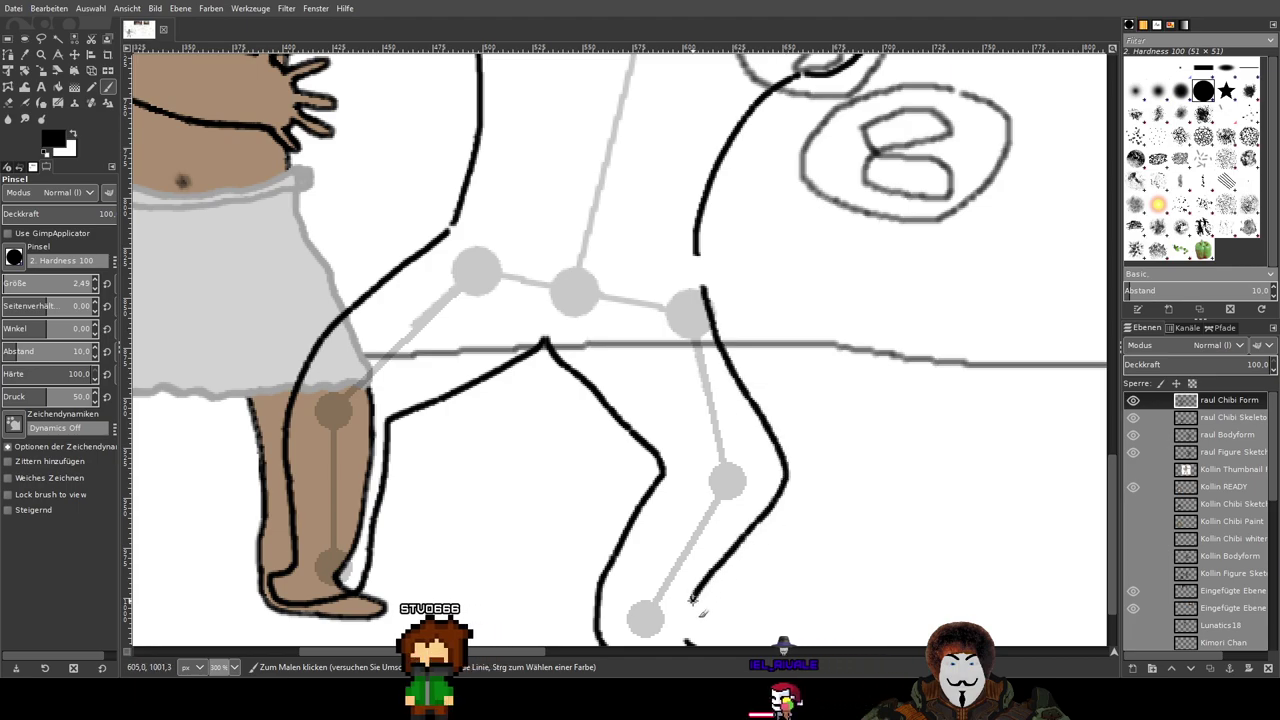
scroll(843, 466, down, 3)
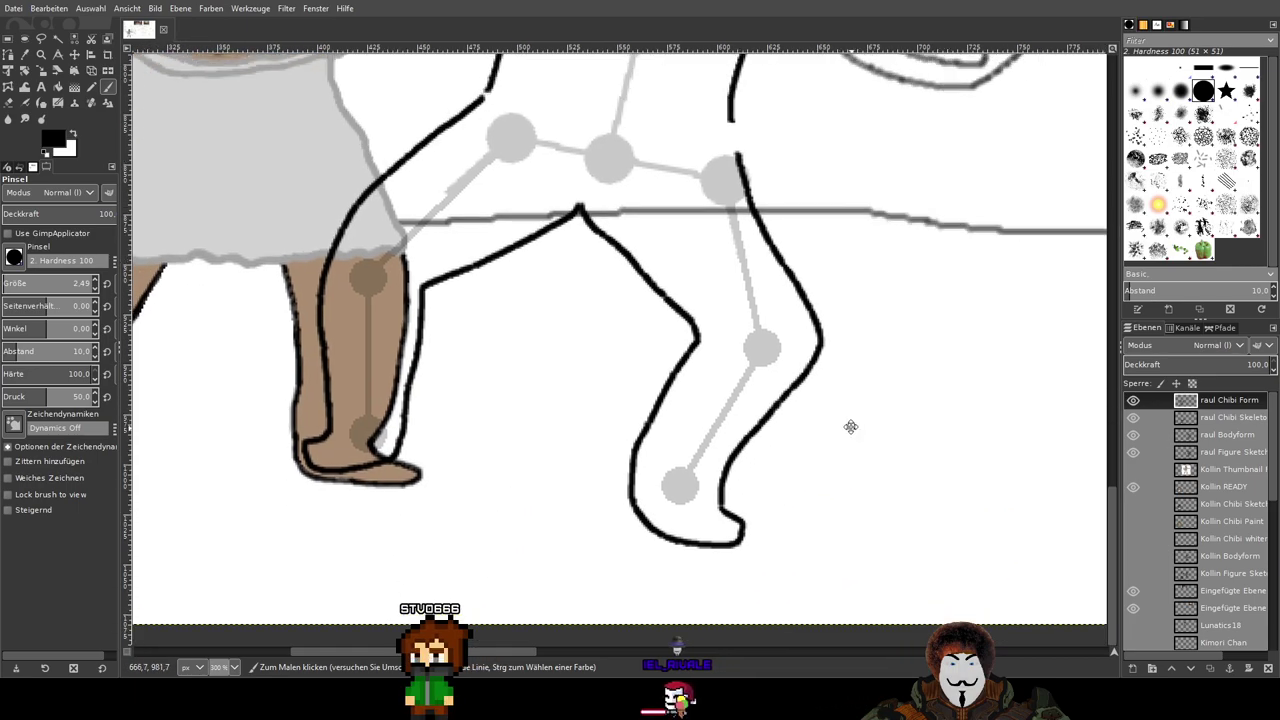
Step: Hide the Kollin READY layer and check the body outline with the raul chibi skeleton layer briefly turned off
ctrl+scroll(849, 426, down, 1)
ctrl+scroll(845, 468, down, 2)
ctrl+scroll(860, 463, up, 1)
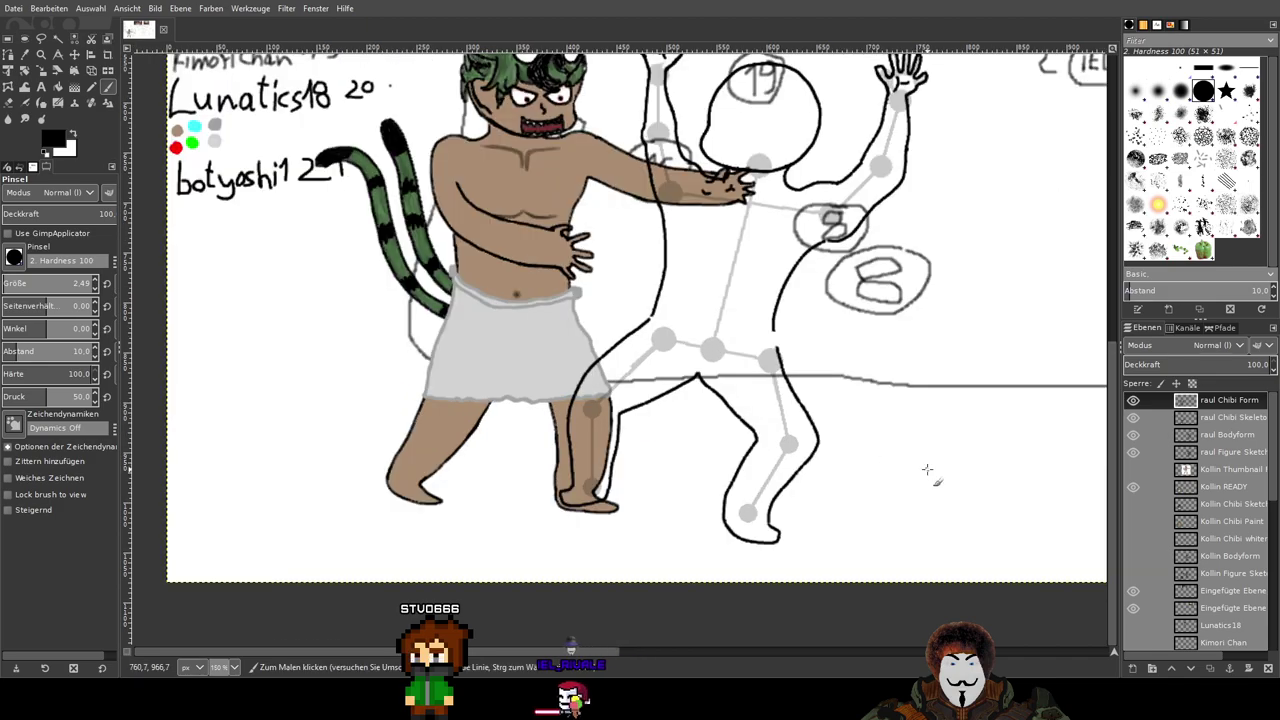
click(1135, 488)
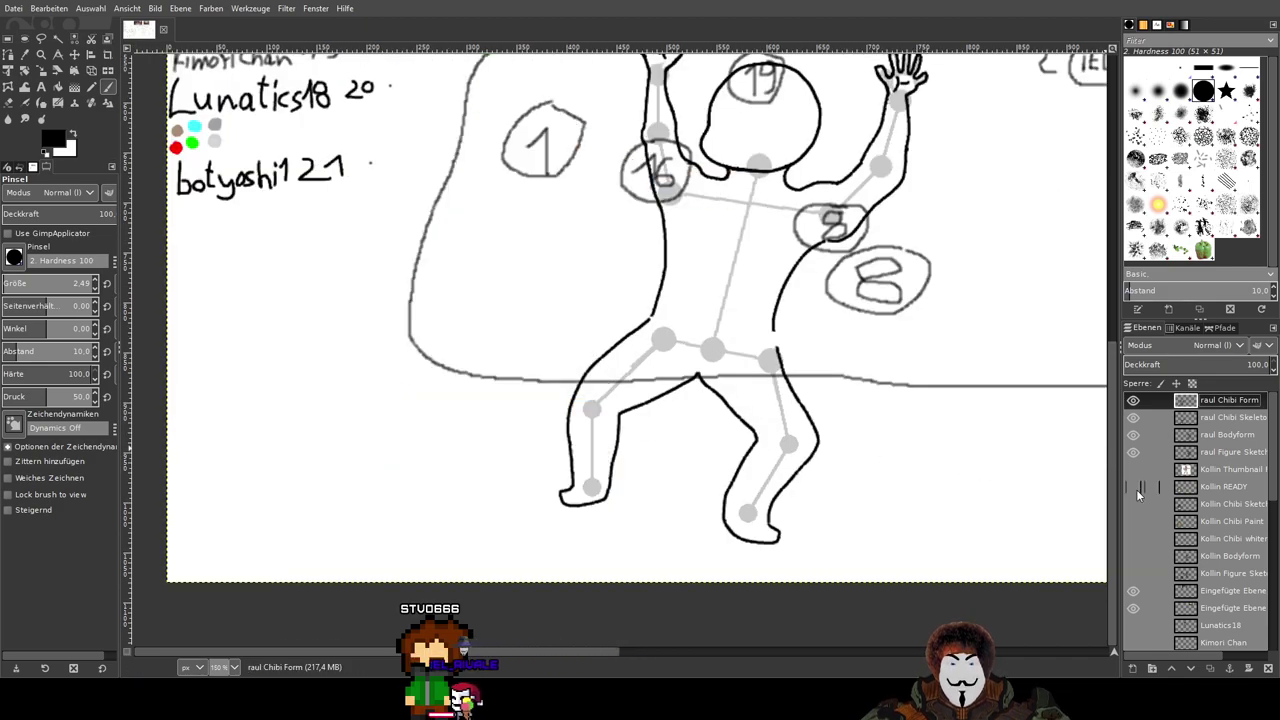
click(1130, 419)
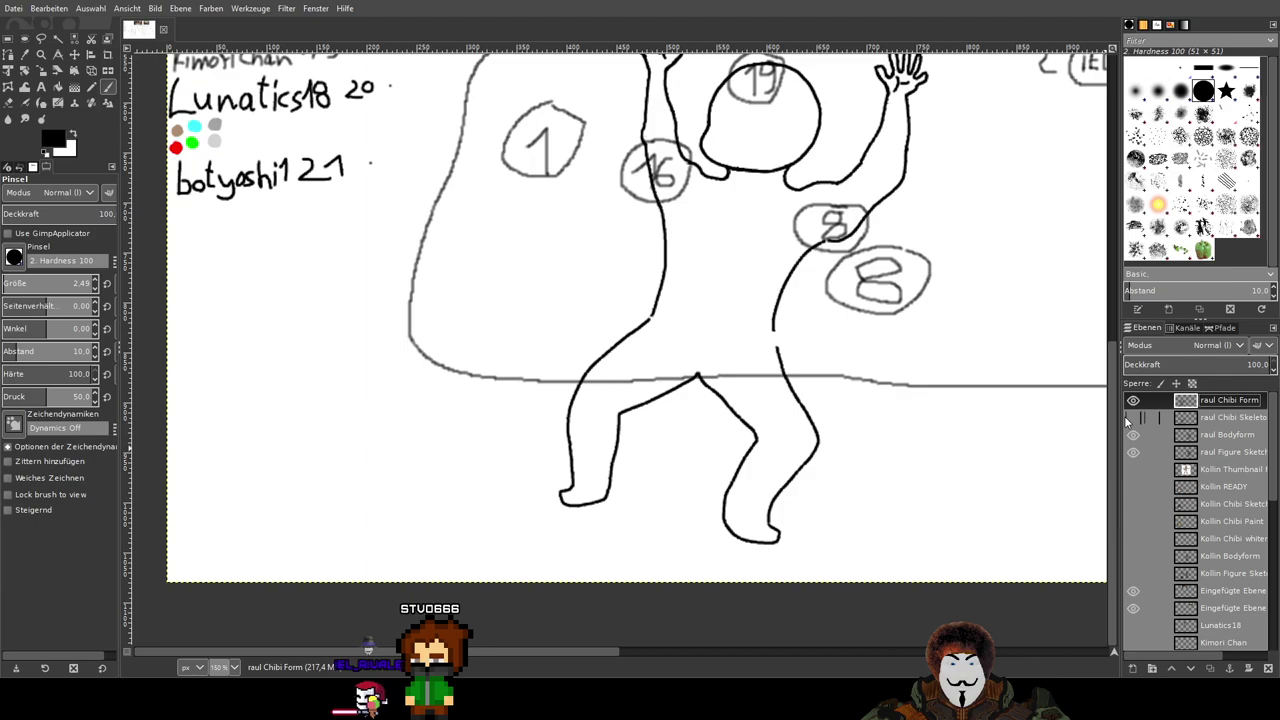
click(1129, 421)
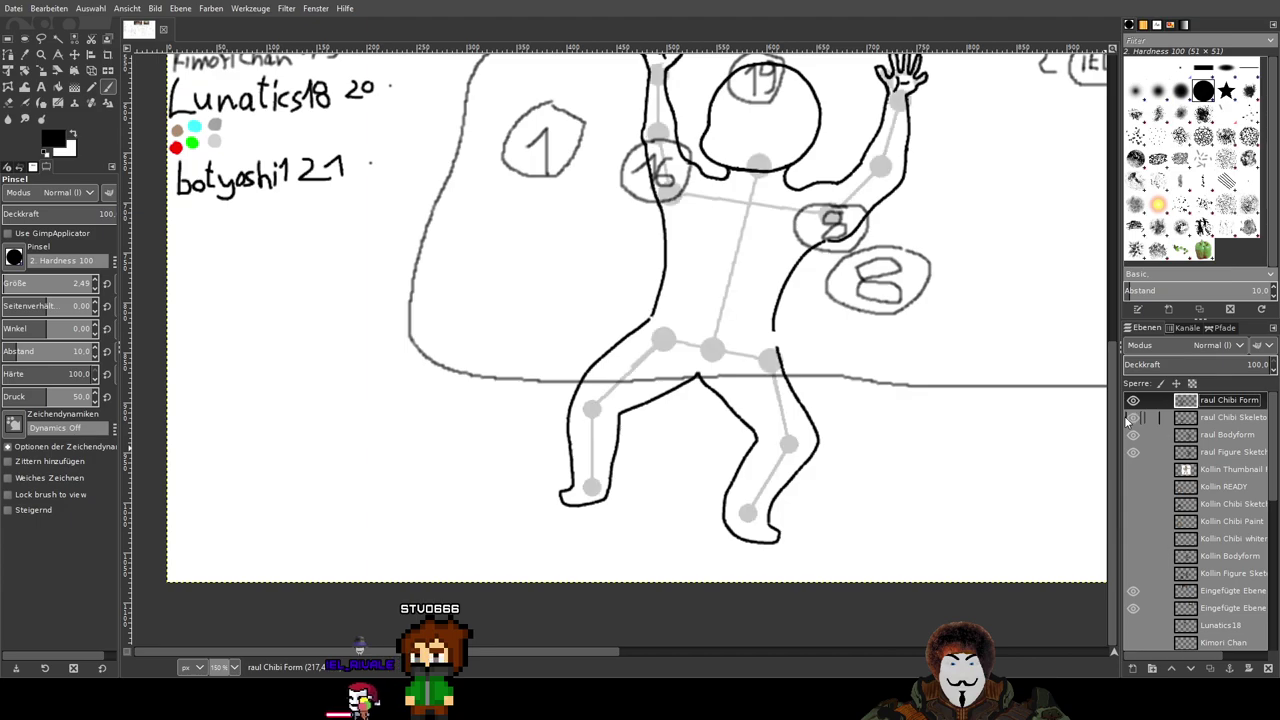
Step: Draw a longer, lower outline for the left foot from the heel around the toes up to the front of the ankle
scroll(1093, 418, down, 3)
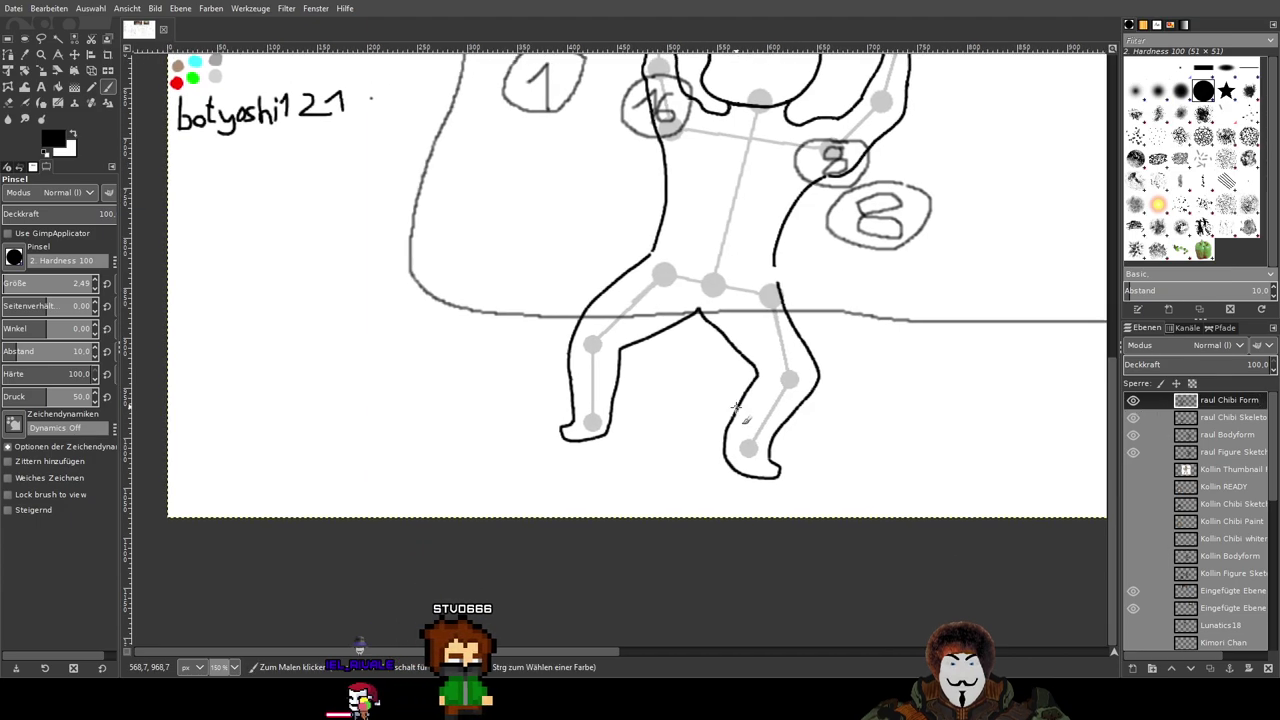
ctrl+scroll(923, 449, up, 2)
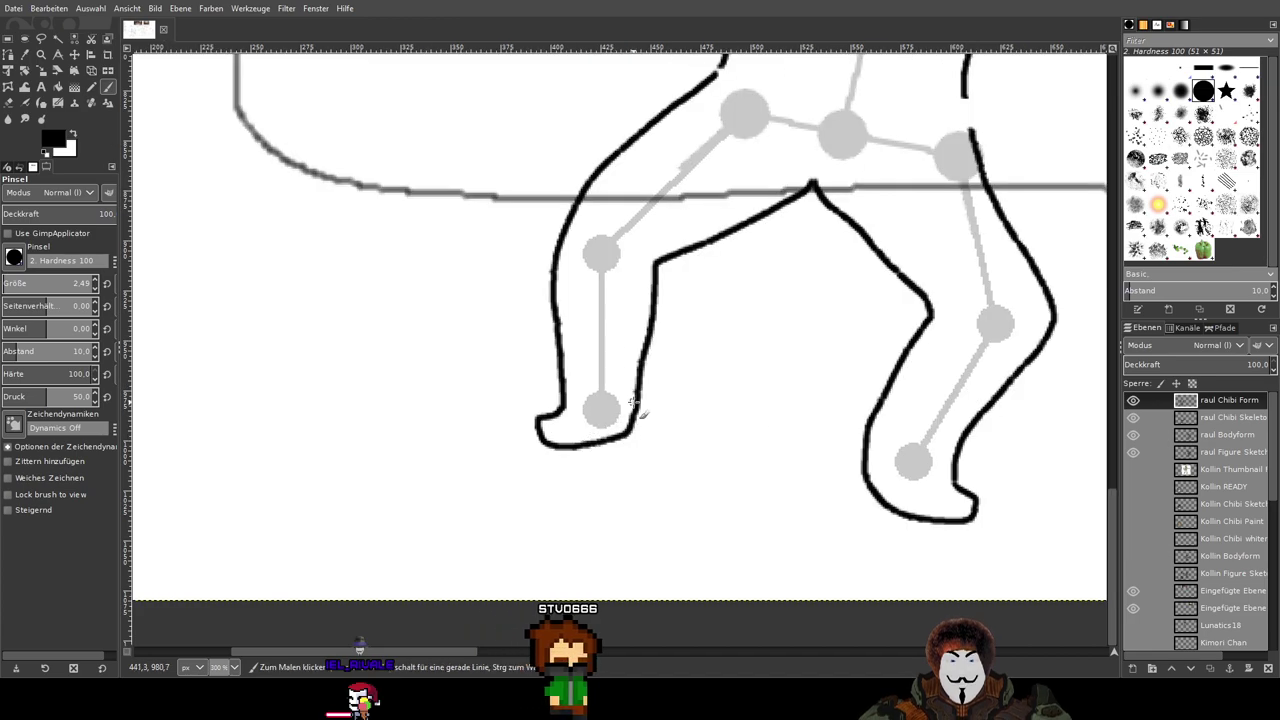
mouse_move(637, 398)
mouse_down()
mouse_move(633, 437)
mouse_move(606, 468)
mouse_move(552, 475)
mouse_move(525, 463)
mouse_up()
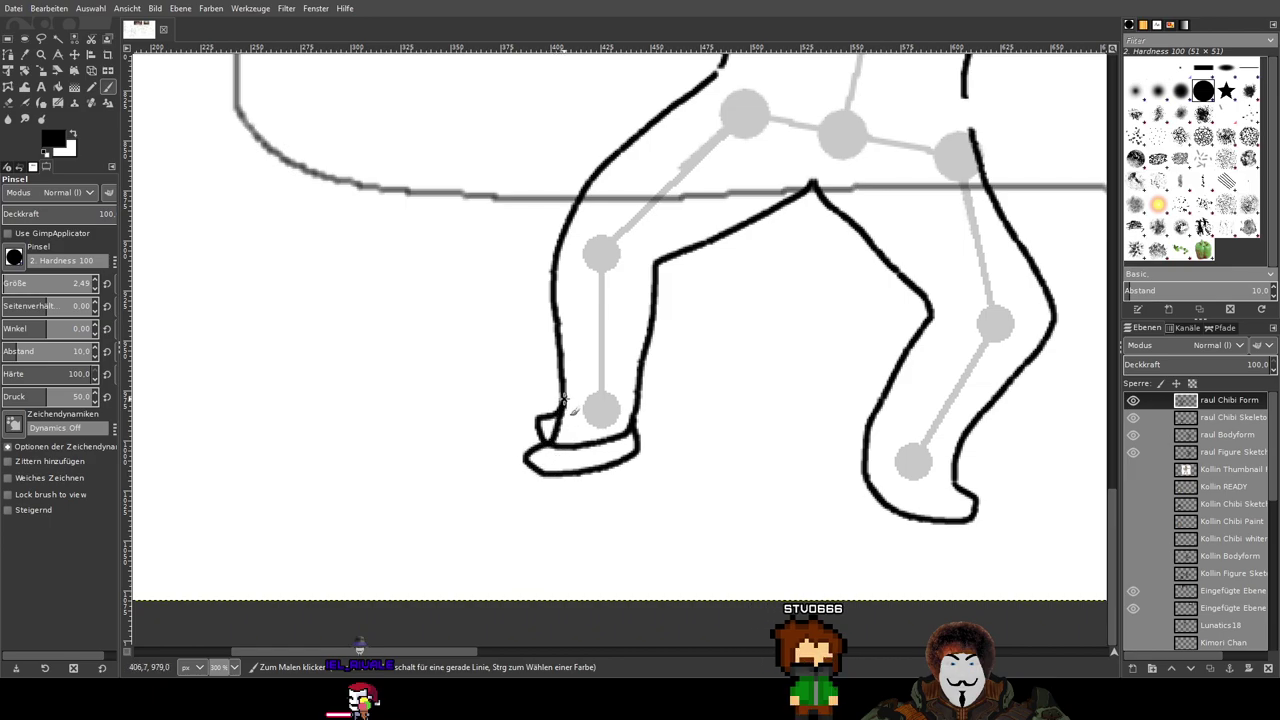
Step: Erase the old toe lines of the left foot that stick out in front of the new ankle line
click(8, 103)
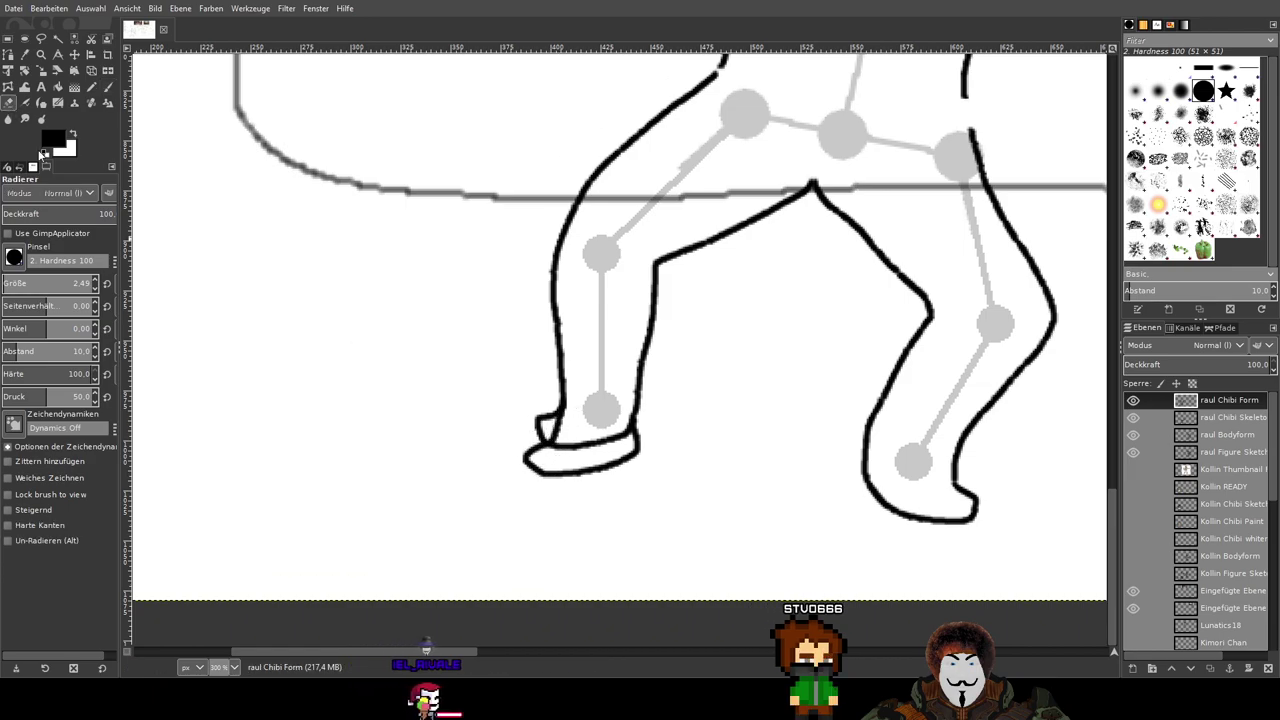
scroll(470, 436, up, 4)
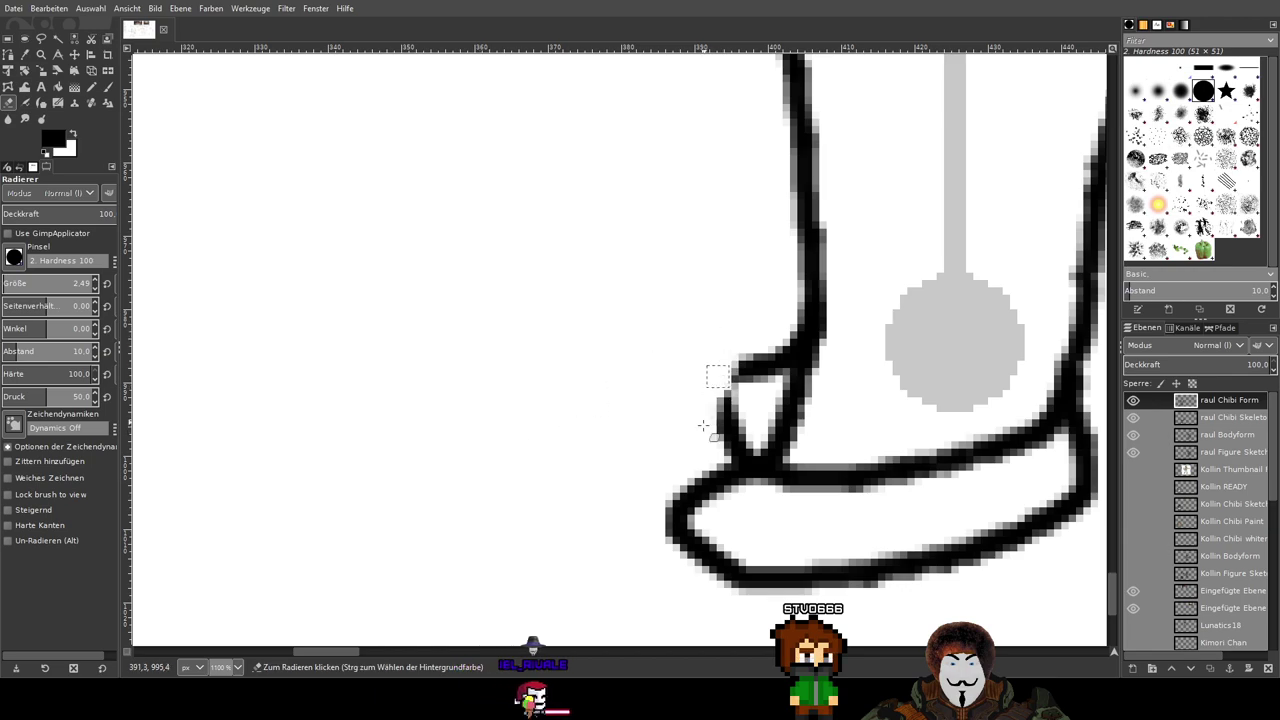
scroll(760, 362, up, 2)
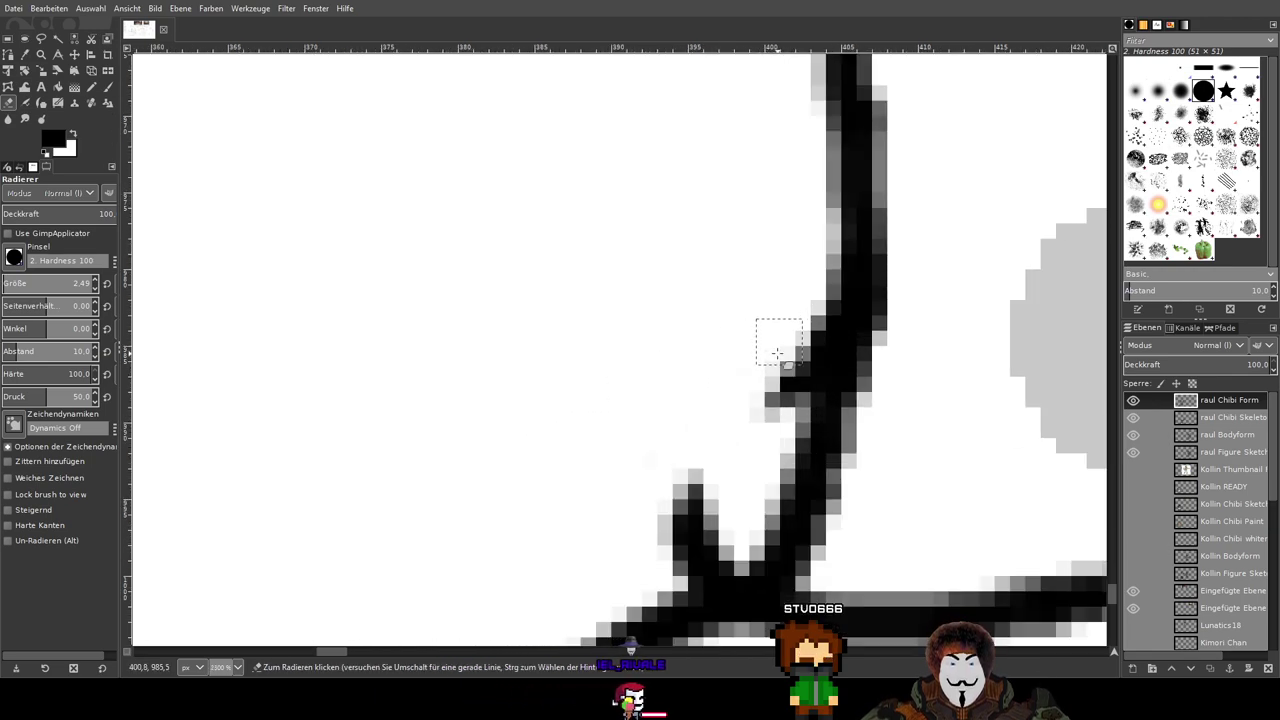
scroll(740, 380, down, 4)
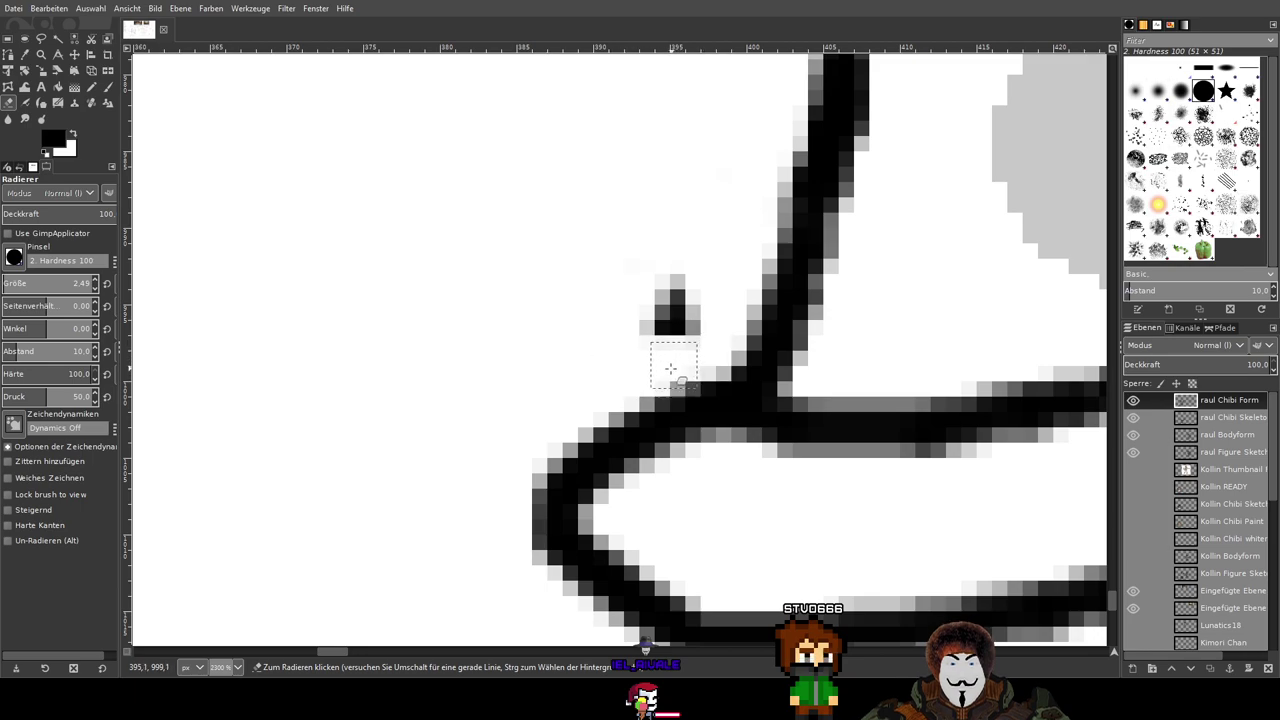
drag(674, 328, 676, 298)
scroll(695, 432, down, 3)
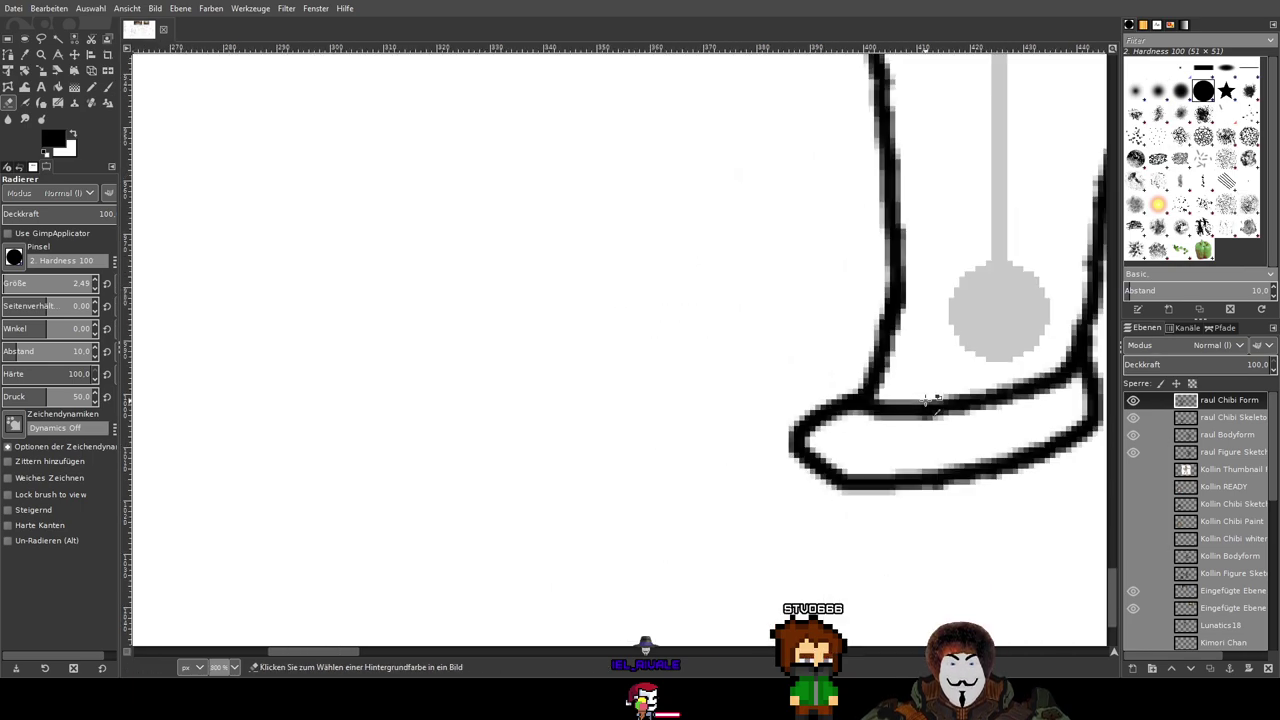
scroll(695, 432, down, 3)
scroll(755, 378, up, 3)
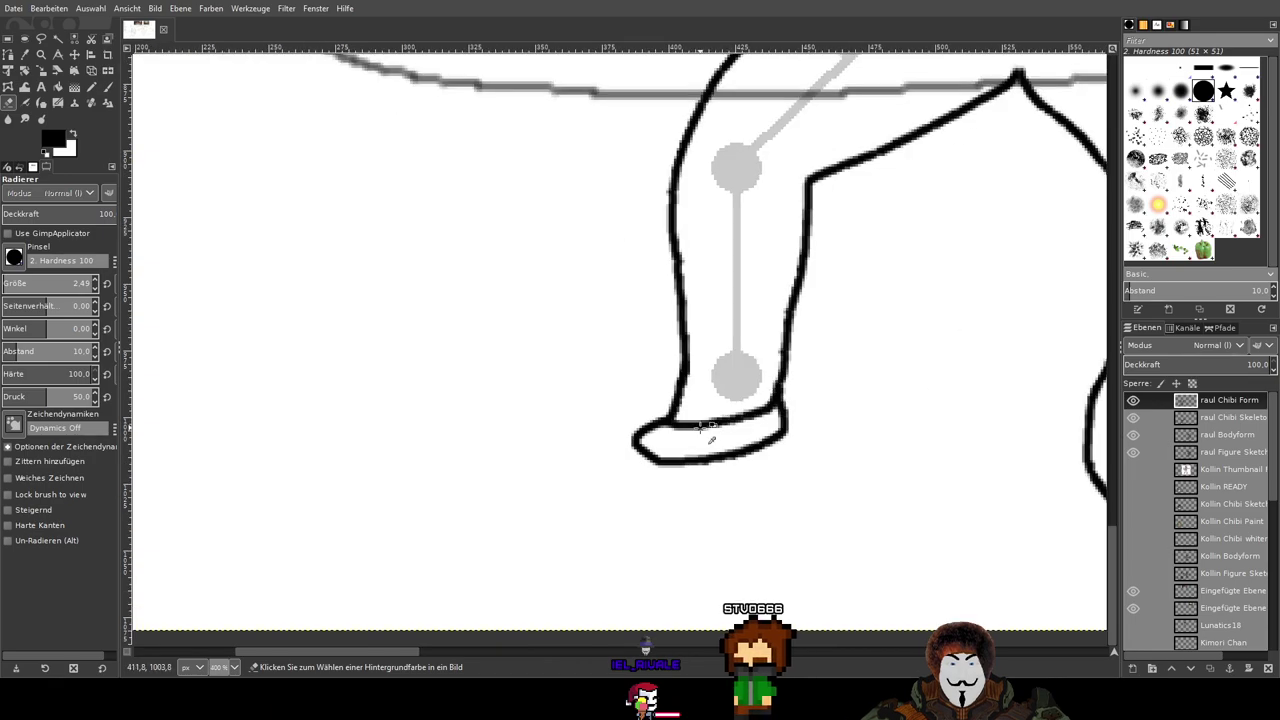
Step: Erase the old sole line running across the inside of the left foot from toe to heel
mouse_move(755, 378)
mouse_down()
mouse_move(723, 425)
mouse_move(750, 392)
mouse_move(734, 387)
mouse_move(655, 434)
mouse_move(699, 408)
mouse_move(678, 434)
mouse_move(673, 361)
mouse_move(565, 424)
mouse_move(636, 376)
mouse_up()
scroll(668, 434, up, 3)
drag(890, 379, 490, 509)
mouse_move(488, 508)
mouse_down()
mouse_move(530, 494)
mouse_move(556, 446)
mouse_up()
mouse_move(577, 497)
mouse_down()
mouse_move(653, 471)
mouse_move(642, 423)
mouse_move(664, 496)
mouse_move(701, 448)
mouse_move(768, 439)
mouse_move(752, 357)
mouse_up()
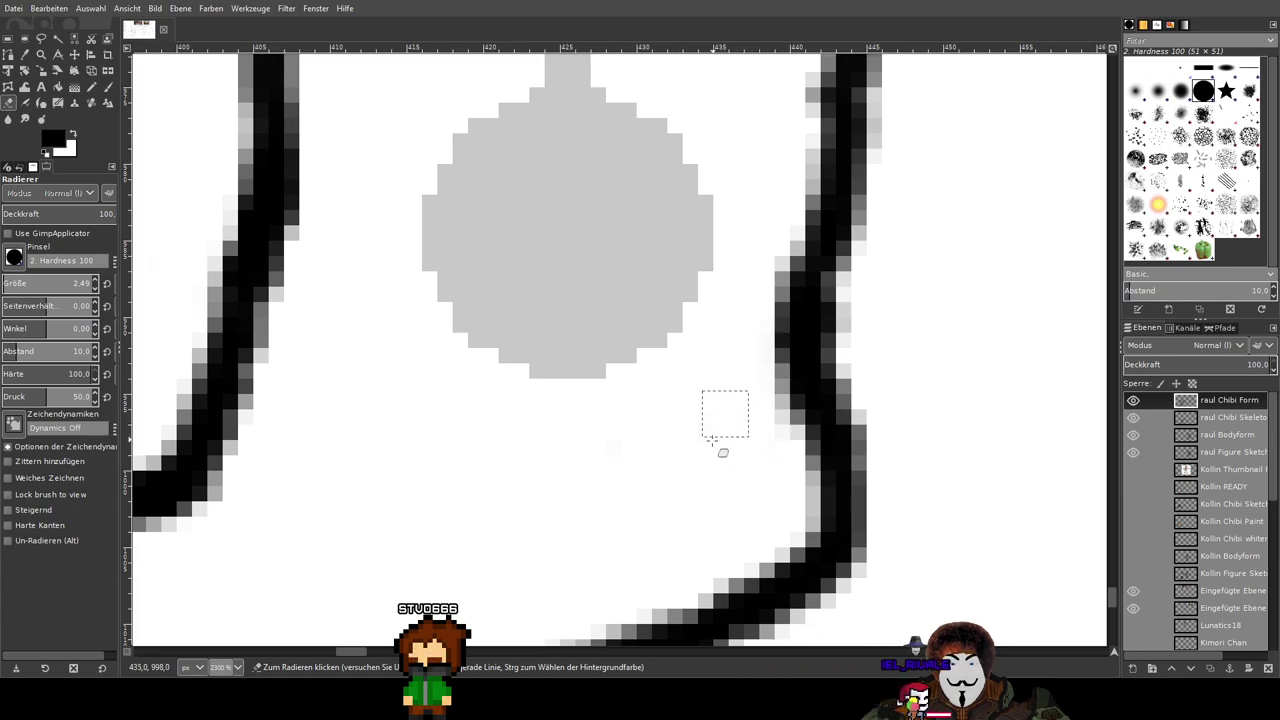
scroll(715, 440, down, 5)
drag(918, 489, 608, 463)
scroll(608, 460, down, 1)
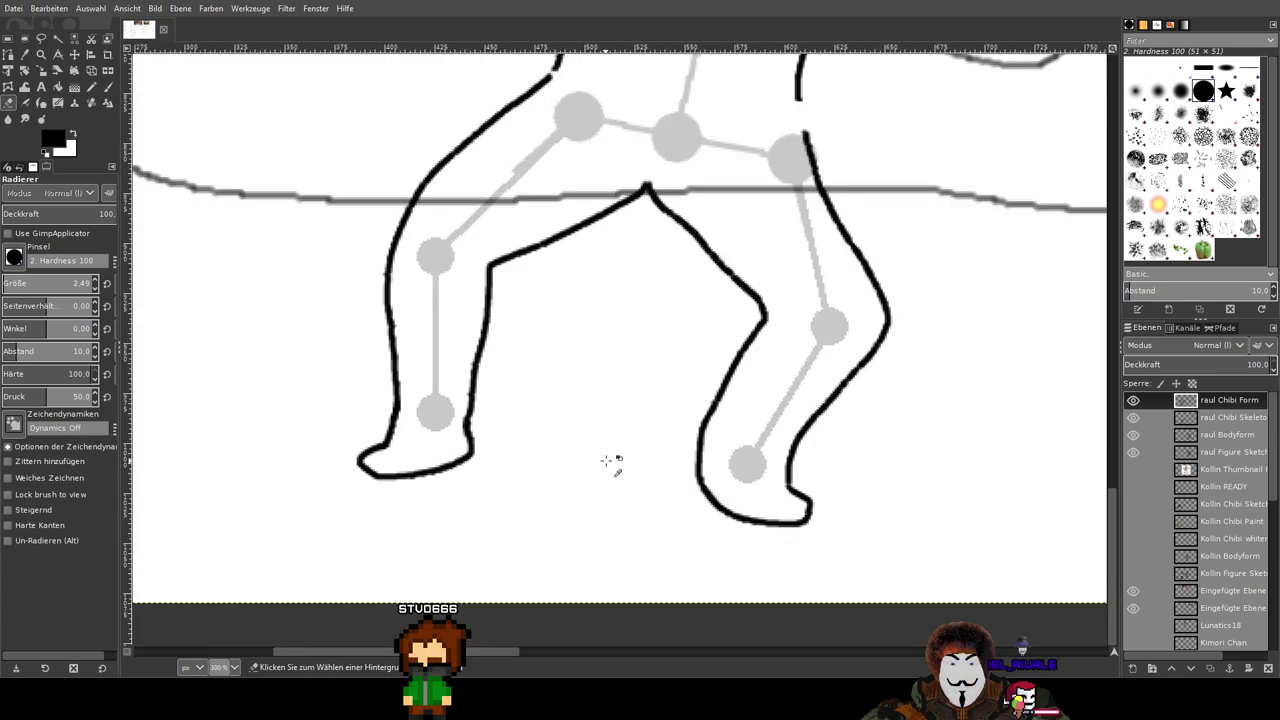
Step: Paint a rounder, fuller toe outline on the left foot, curving from the top of the toes down into the sole
scroll(323, 511, down, 1)
scroll(742, 400, up, 3)
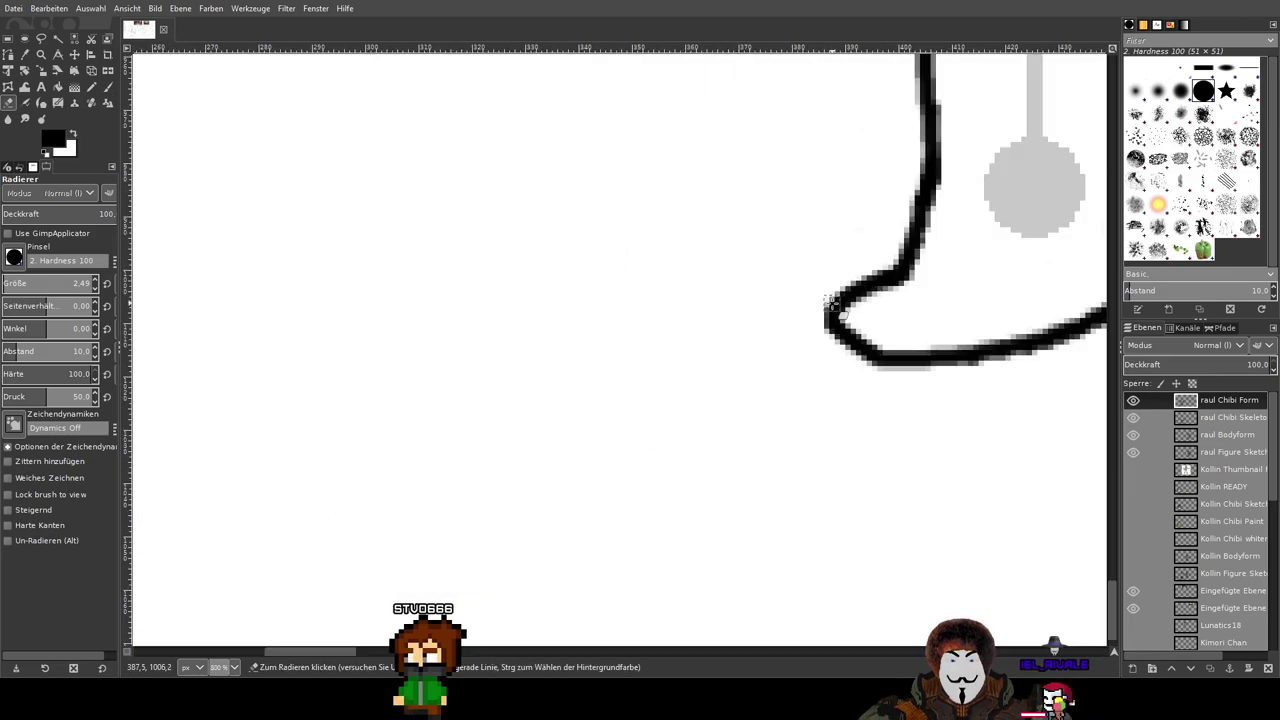
click(108, 88)
scroll(840, 330, up, 2)
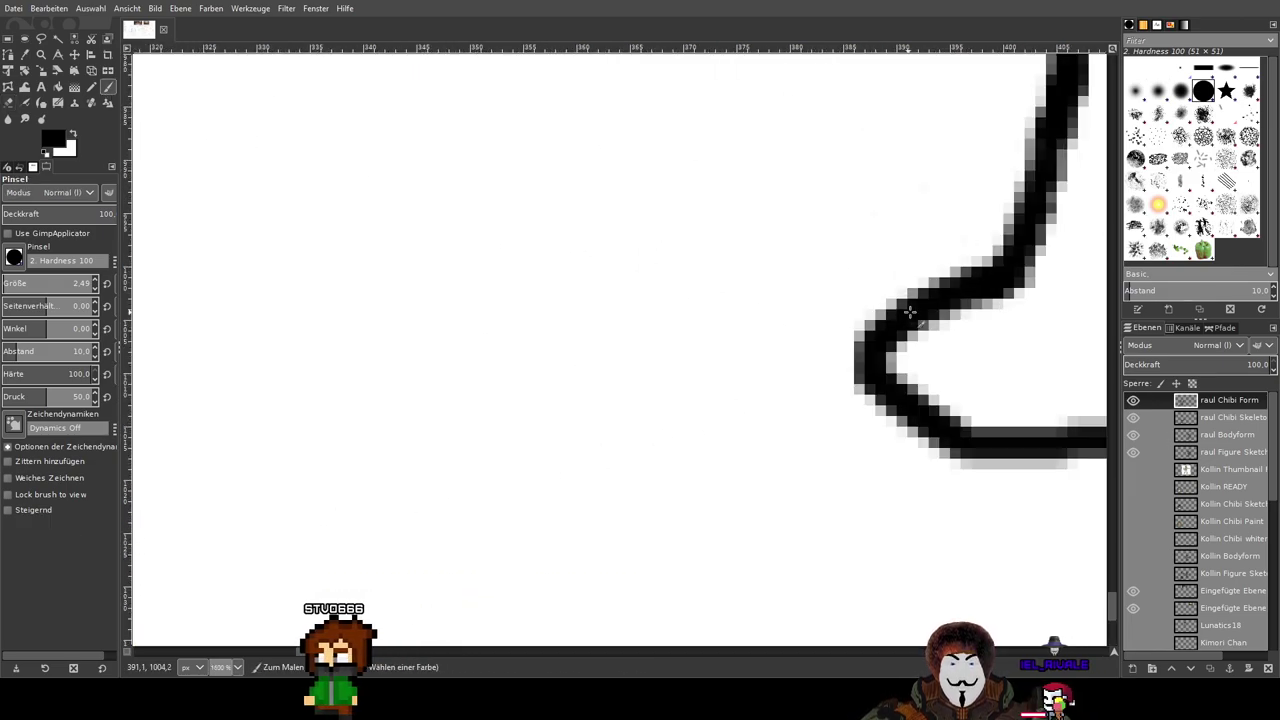
mouse_move(506, 340)
mouse_down()
mouse_move(480, 369)
mouse_move(486, 430)
mouse_move(536, 457)
mouse_move(664, 455)
mouse_up()
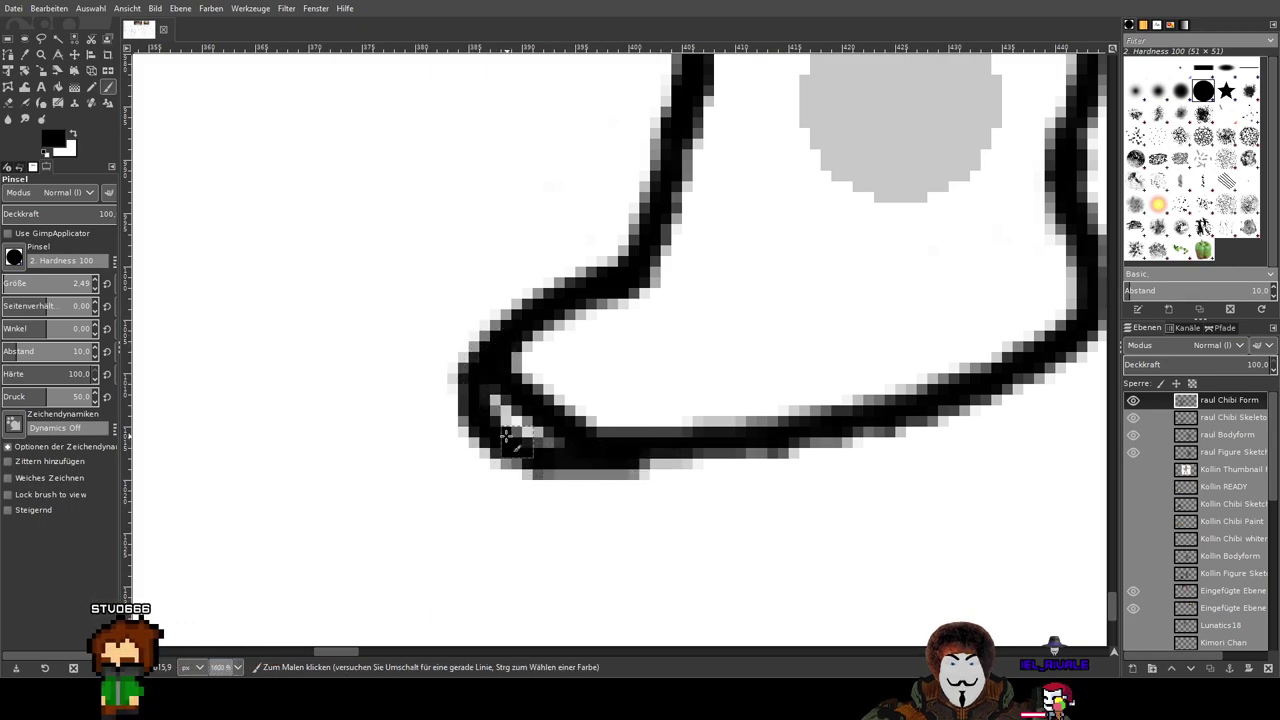
Step: Erase the old toe line inside the left foot's new rounded tip and thin the adjoining sole line from inside
click(9, 103)
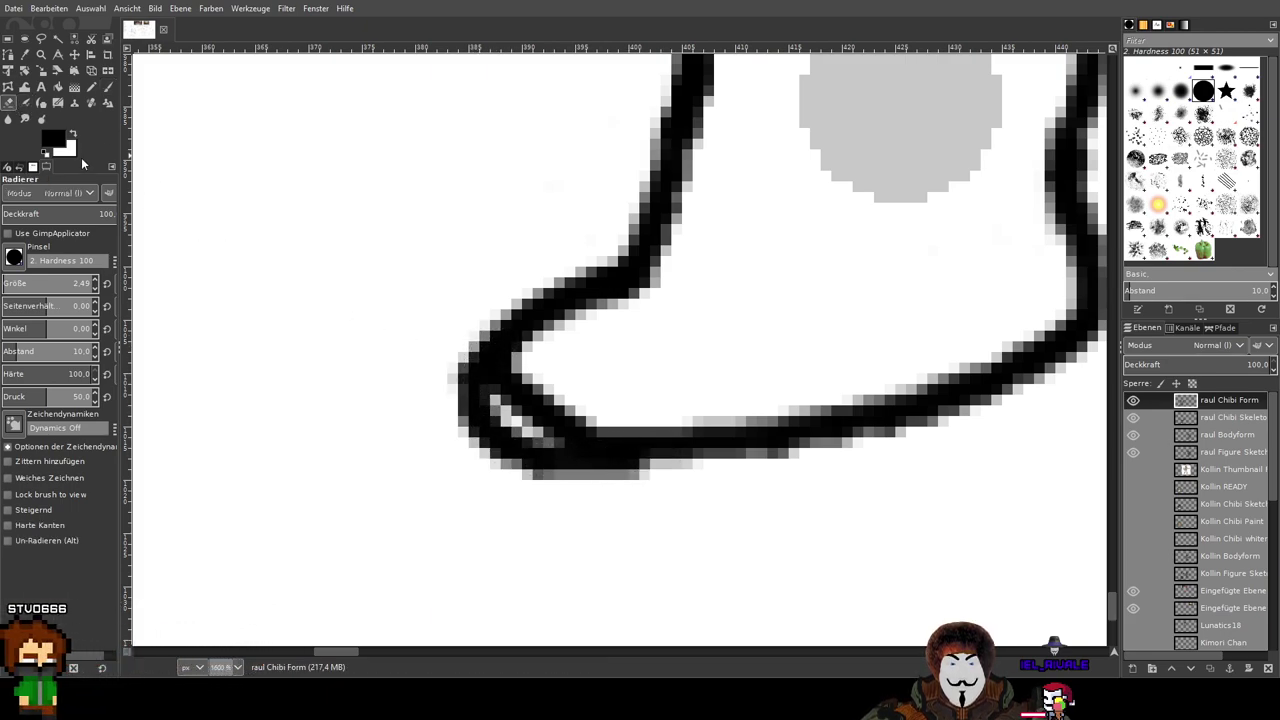
scroll(560, 390, up, 2)
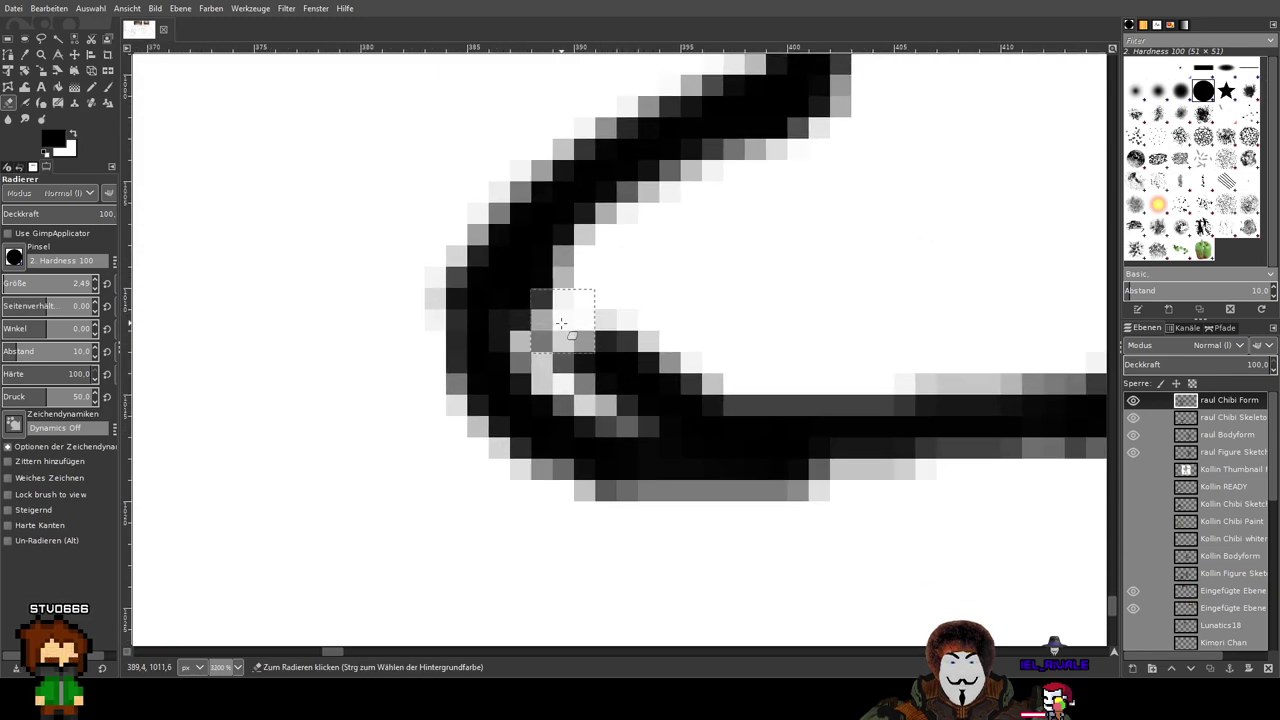
mouse_move(538, 310)
mouse_down()
mouse_move(566, 340)
mouse_move(623, 357)
mouse_move(694, 377)
mouse_move(757, 374)
mouse_move(603, 341)
mouse_up()
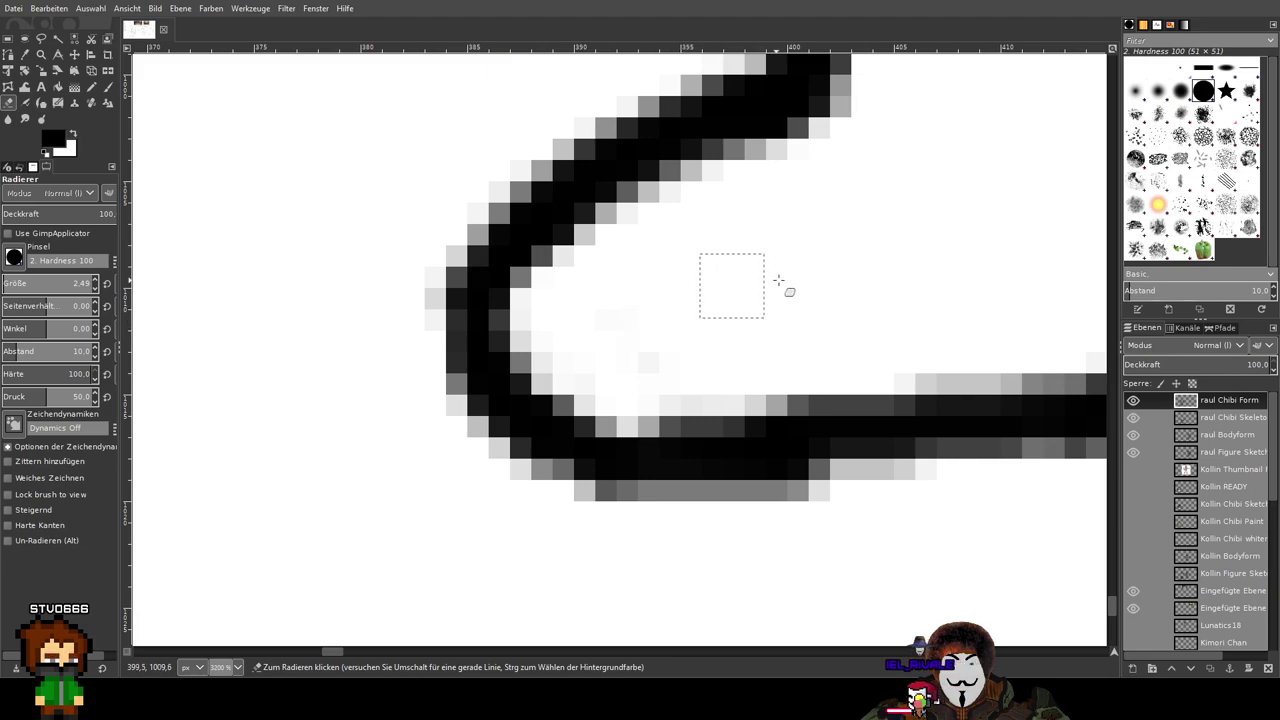
scroll(800, 278, down, 5)
scroll(811, 277, up, 5)
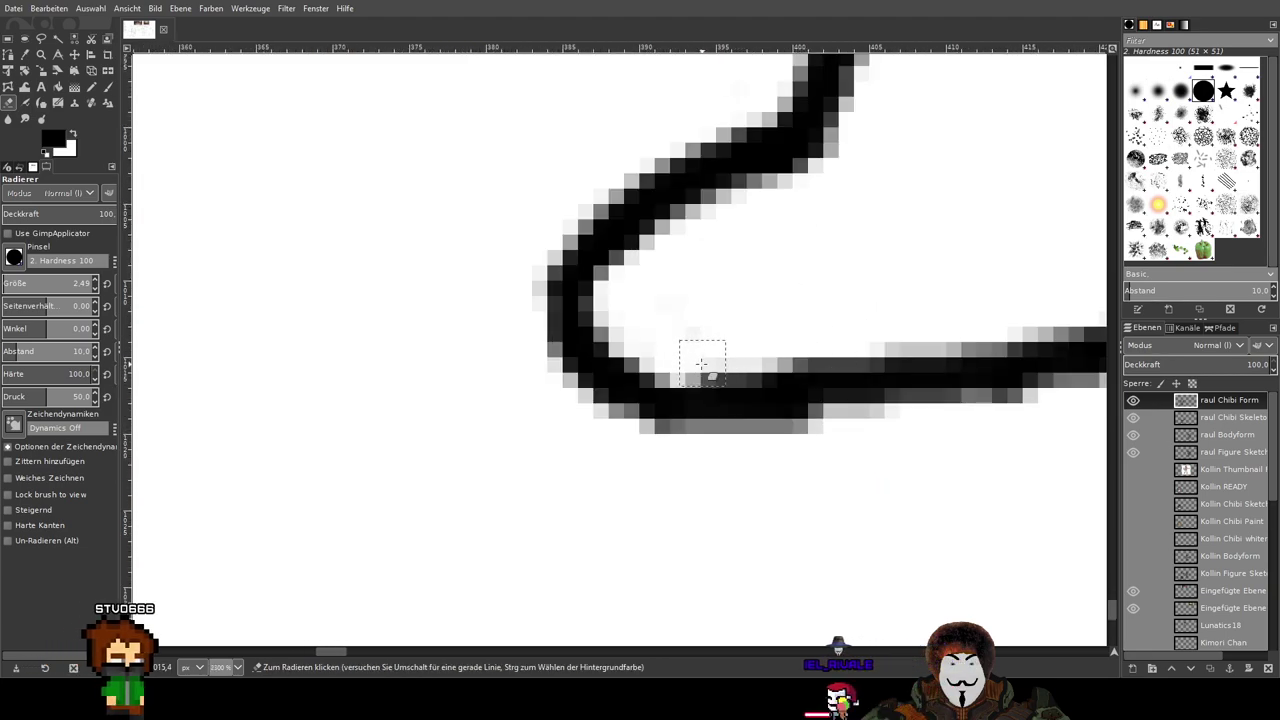
drag(702, 363, 829, 349)
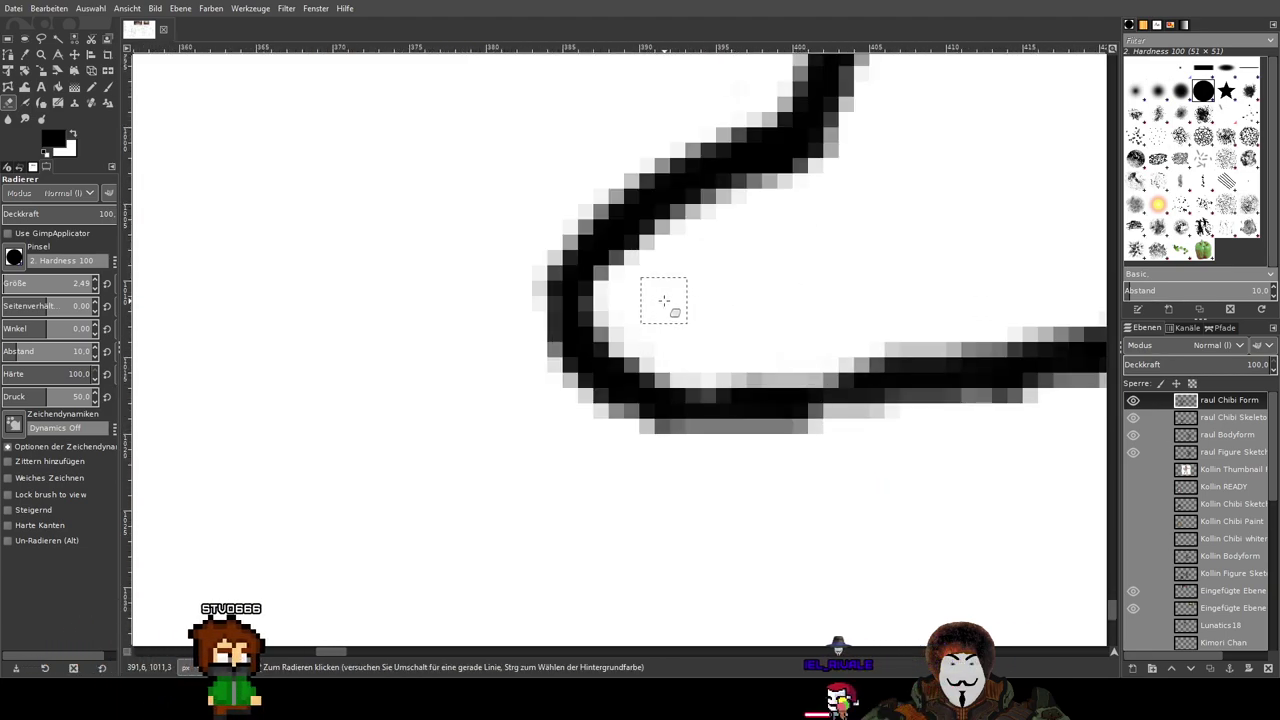
Step: Paint over the underside of the left foot's sole behind the toes to even out the black line
click(108, 87)
drag(564, 296, 353, 255)
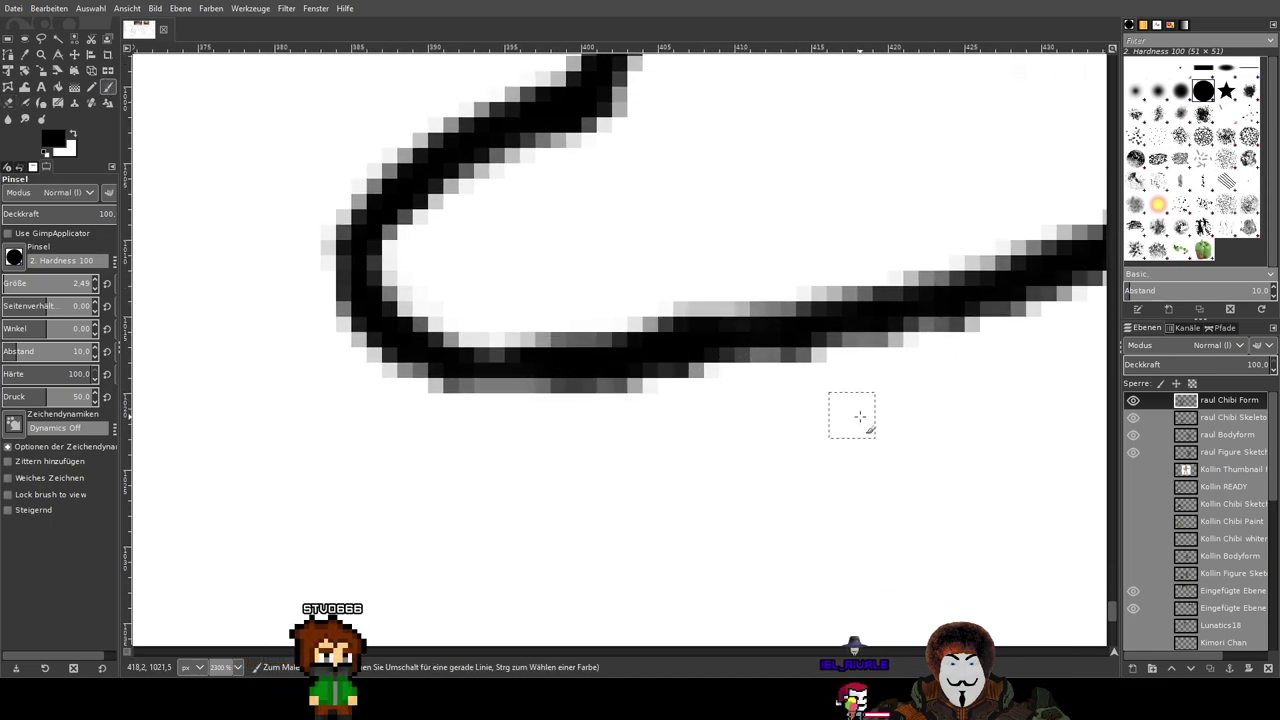
scroll(860, 417, down, 6)
drag(912, 383, 554, 427)
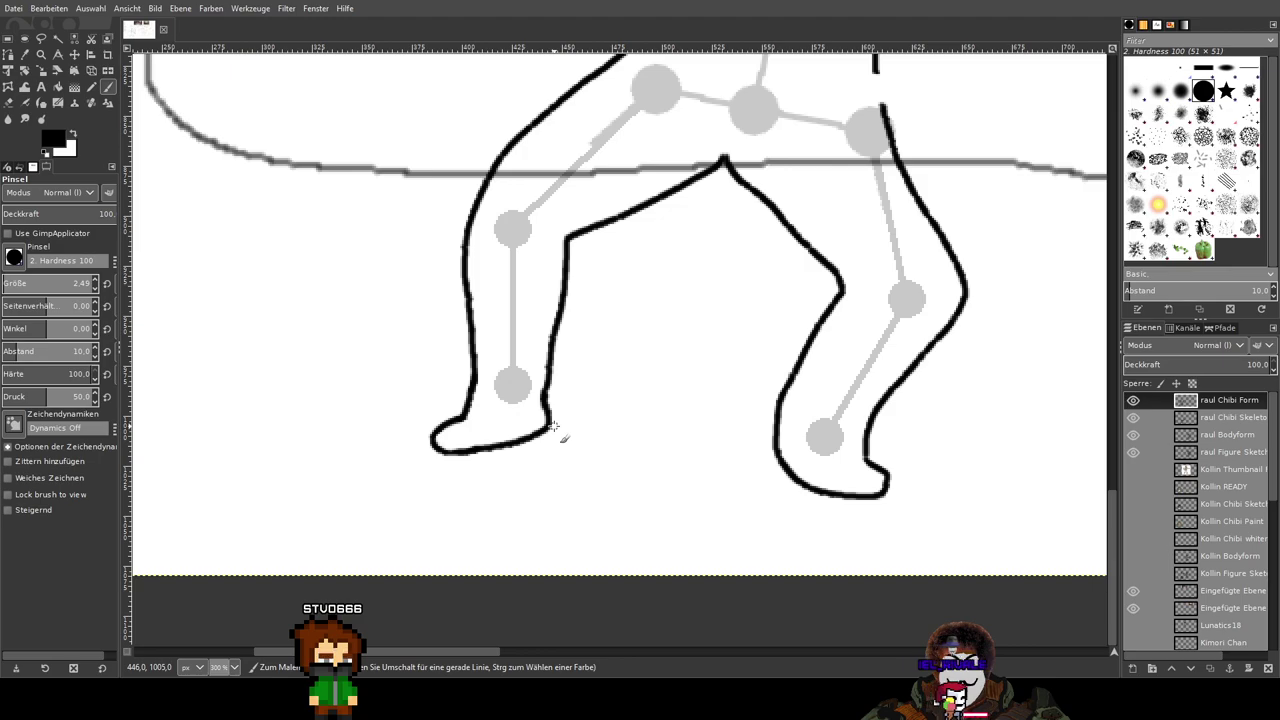
Step: Paint a rounder toe tip on the outer edge of the right foot, from the instep down to the sole
scroll(570, 410, down, 3)
scroll(731, 466, up, 4)
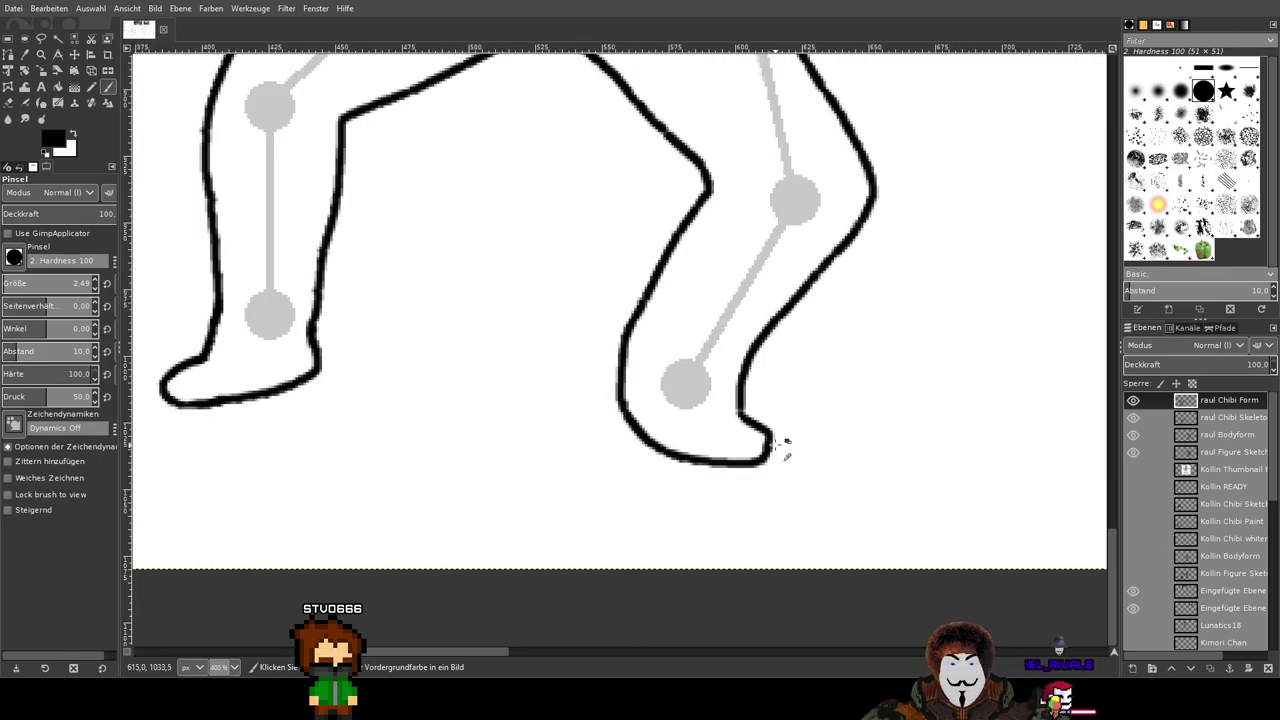
scroll(762, 432, up, 2)
drag(750, 413, 791, 466)
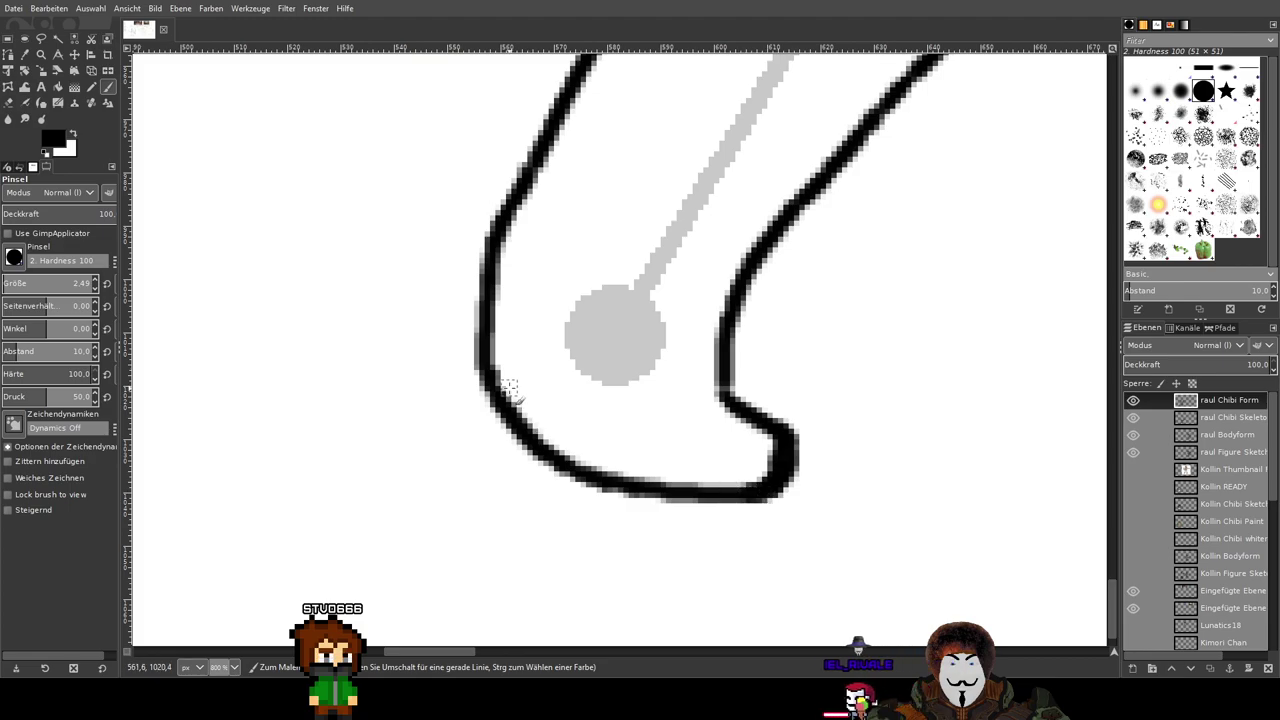
Step: Draw a protruding heel on the right foot, running from the sole around and up to the back of the ankle
scroll(605, 371, down, 4)
scroll(625, 363, up, 3)
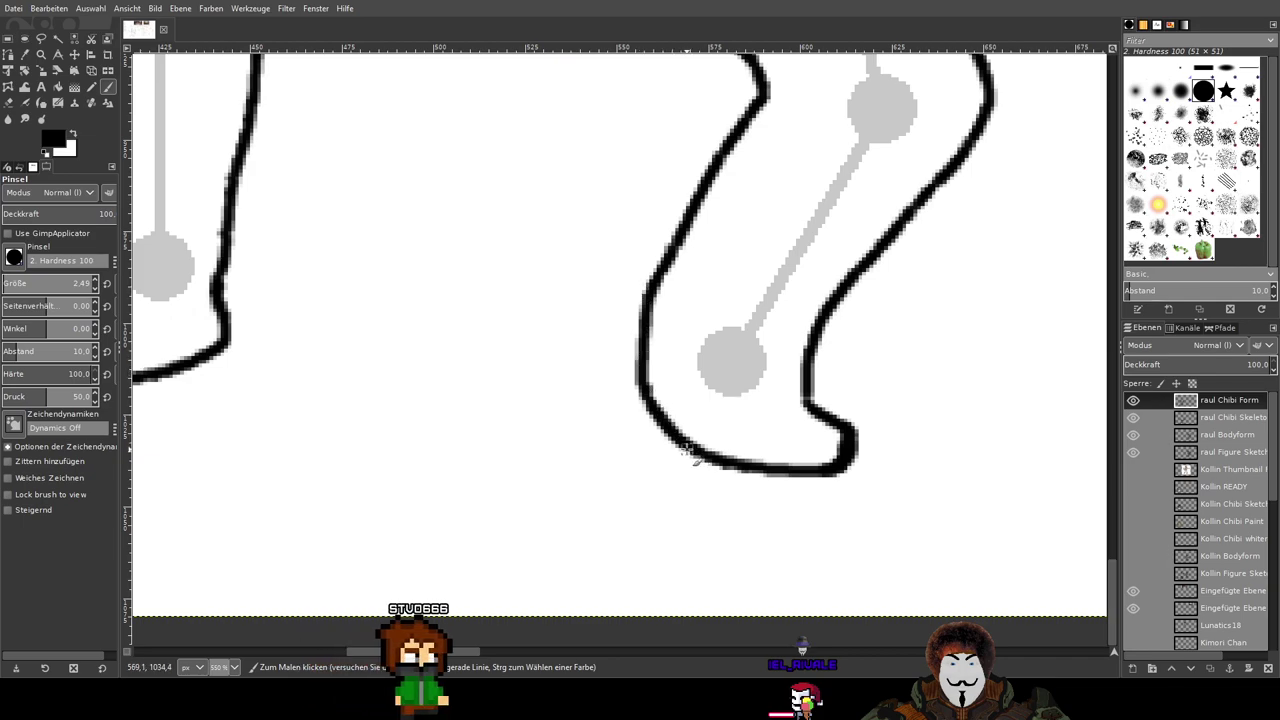
mouse_move(708, 456)
mouse_down()
mouse_move(650, 427)
mouse_move(626, 395)
mouse_move(643, 301)
mouse_up()
key(ctrl+z)
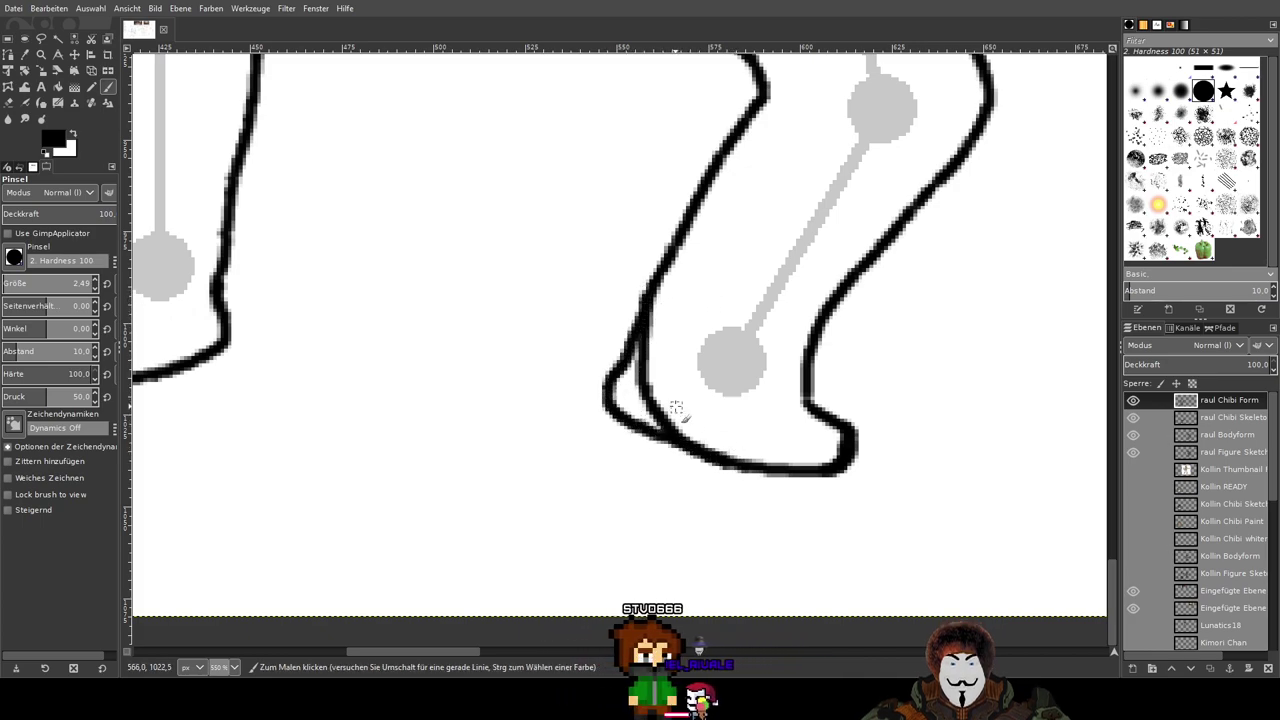
Step: Erase the upper part of the old ankle line inside the right foot's new heel
ctrl+scroll(637, 345, up, 1)
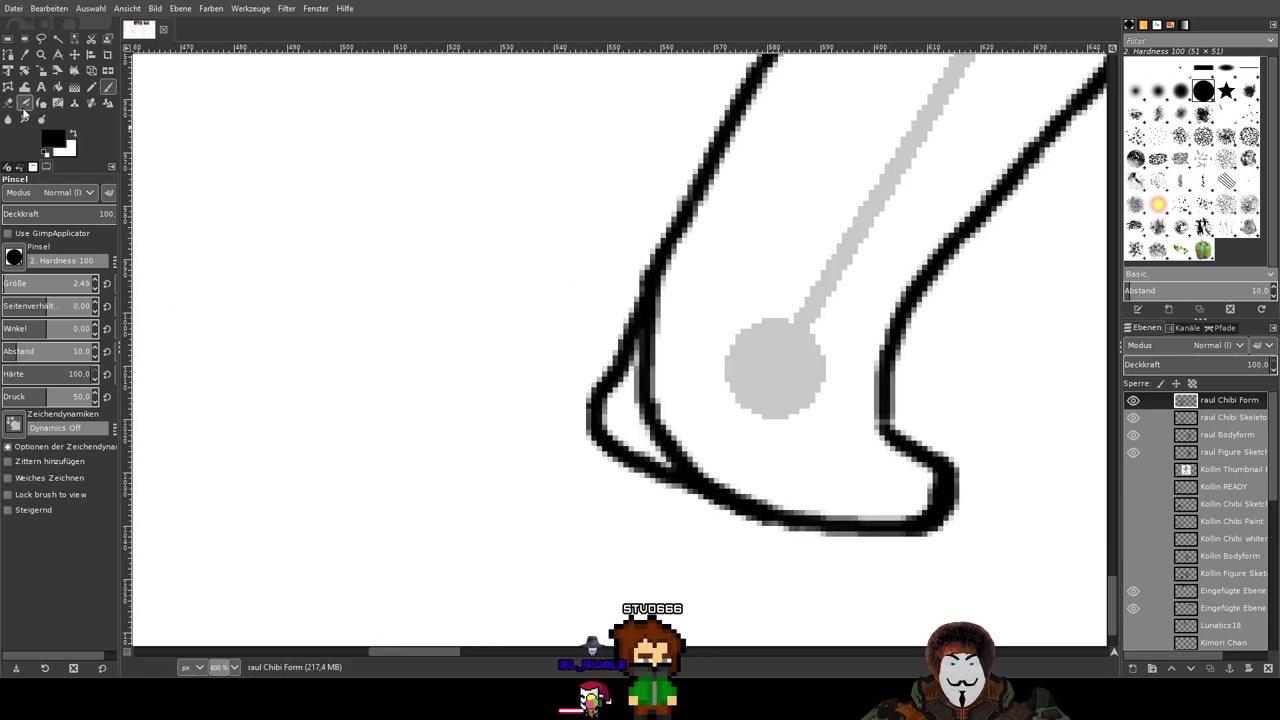
click(8, 104)
ctrl+scroll(630, 360, up, 2)
click(634, 392)
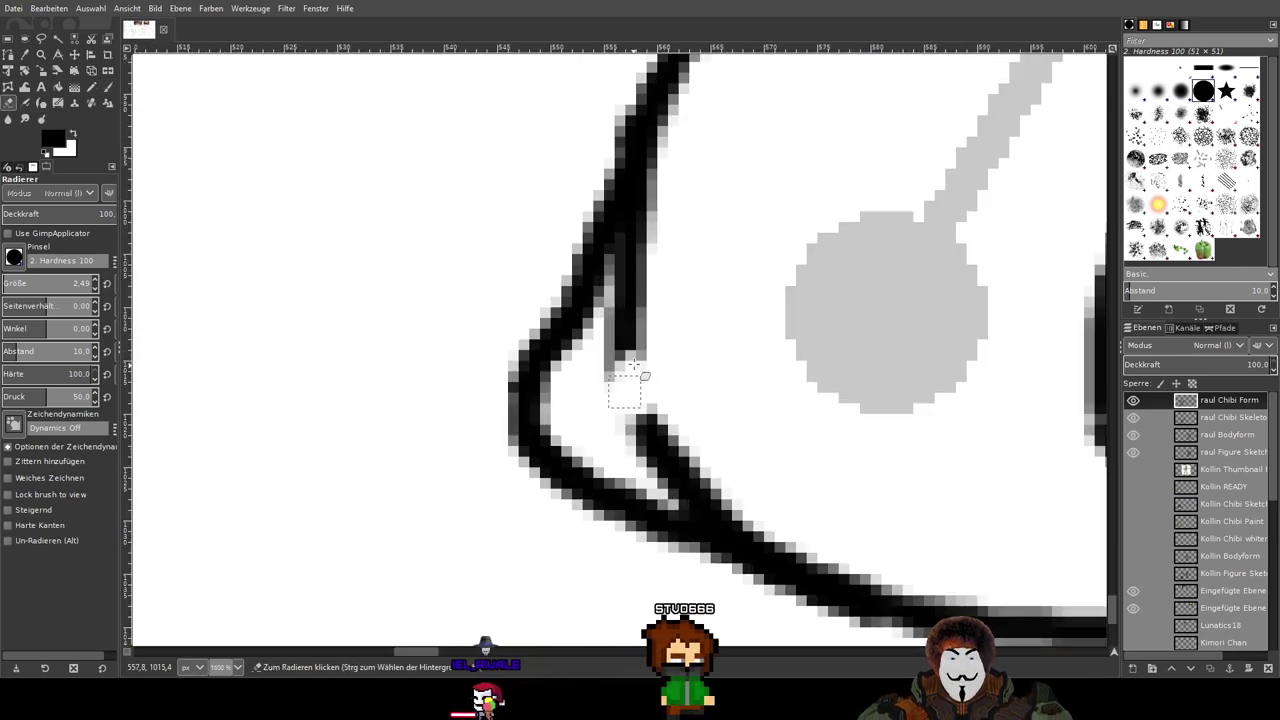
click(628, 350)
mouse_move(621, 362)
mouse_down()
mouse_move(621, 318)
mouse_move(655, 249)
mouse_move(674, 144)
mouse_move(610, 351)
mouse_move(627, 290)
mouse_up()
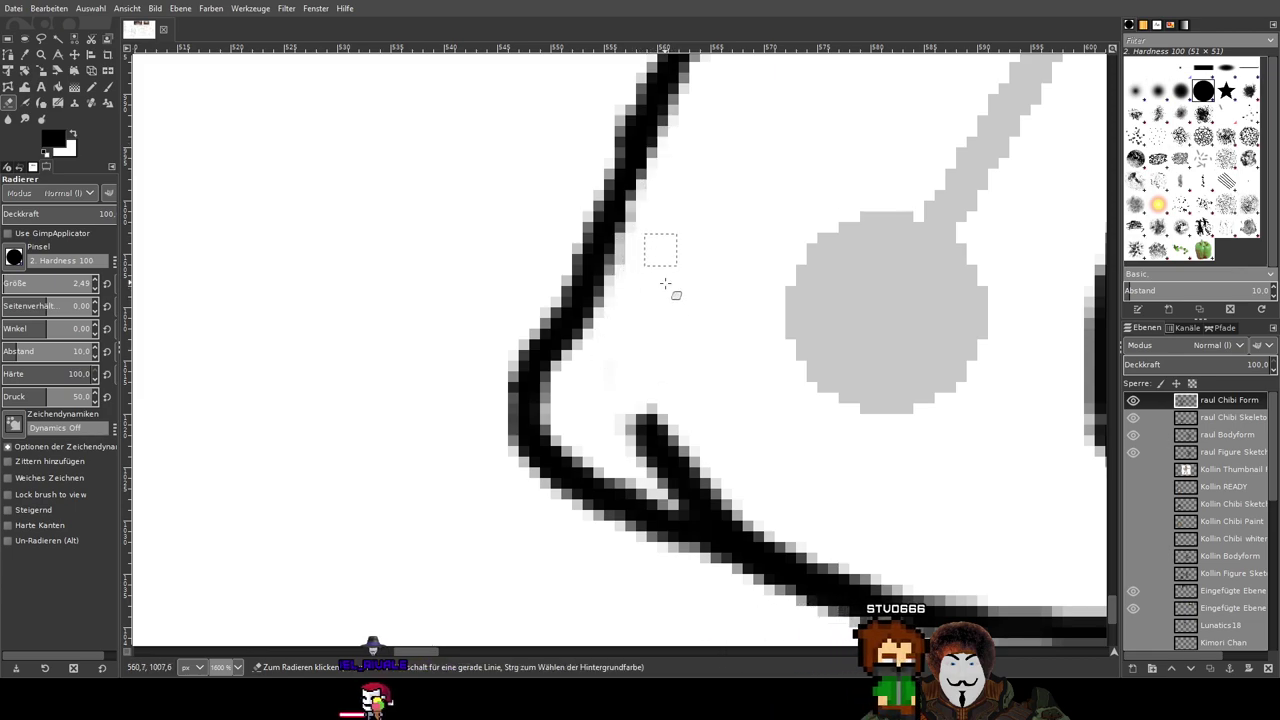
Step: Erase the remaining stub of the old heel line where it meets the right foot's sole
drag(712, 380, 614, 266)
drag(531, 288, 569, 314)
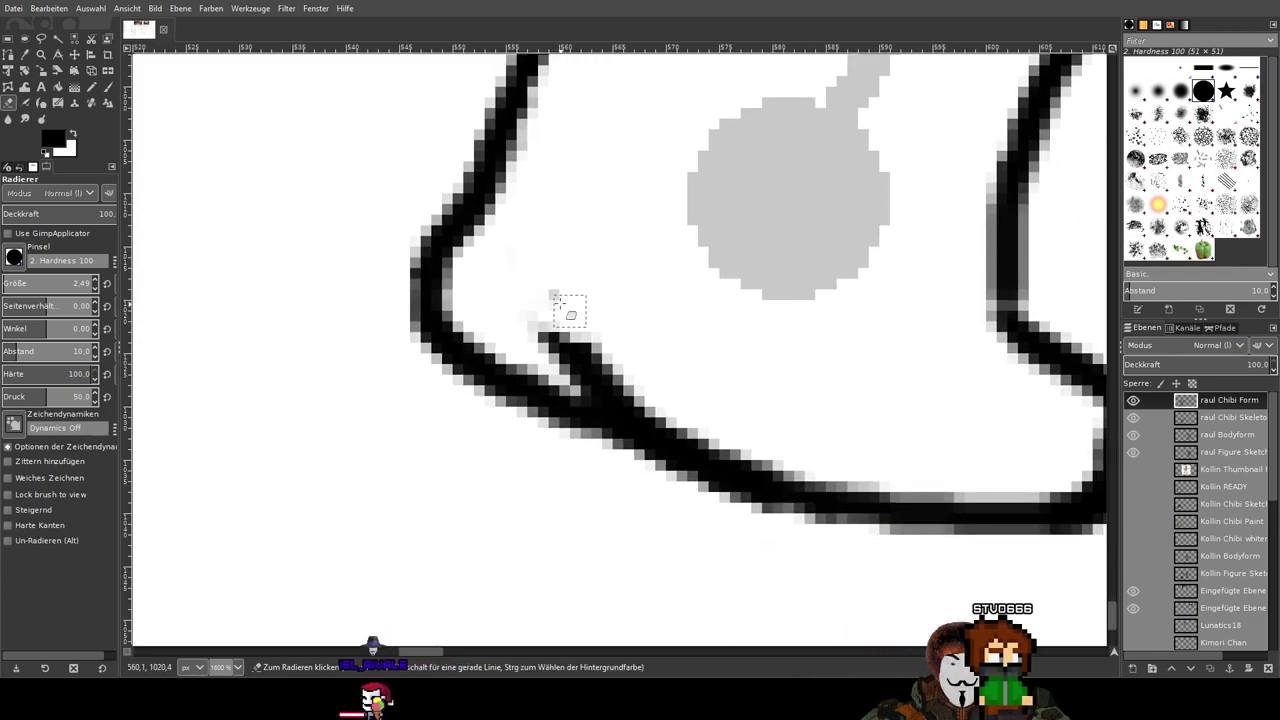
scroll(657, 386, up, 2)
mouse_move(480, 286)
mouse_down()
mouse_move(466, 289)
mouse_move(730, 456)
mouse_up()
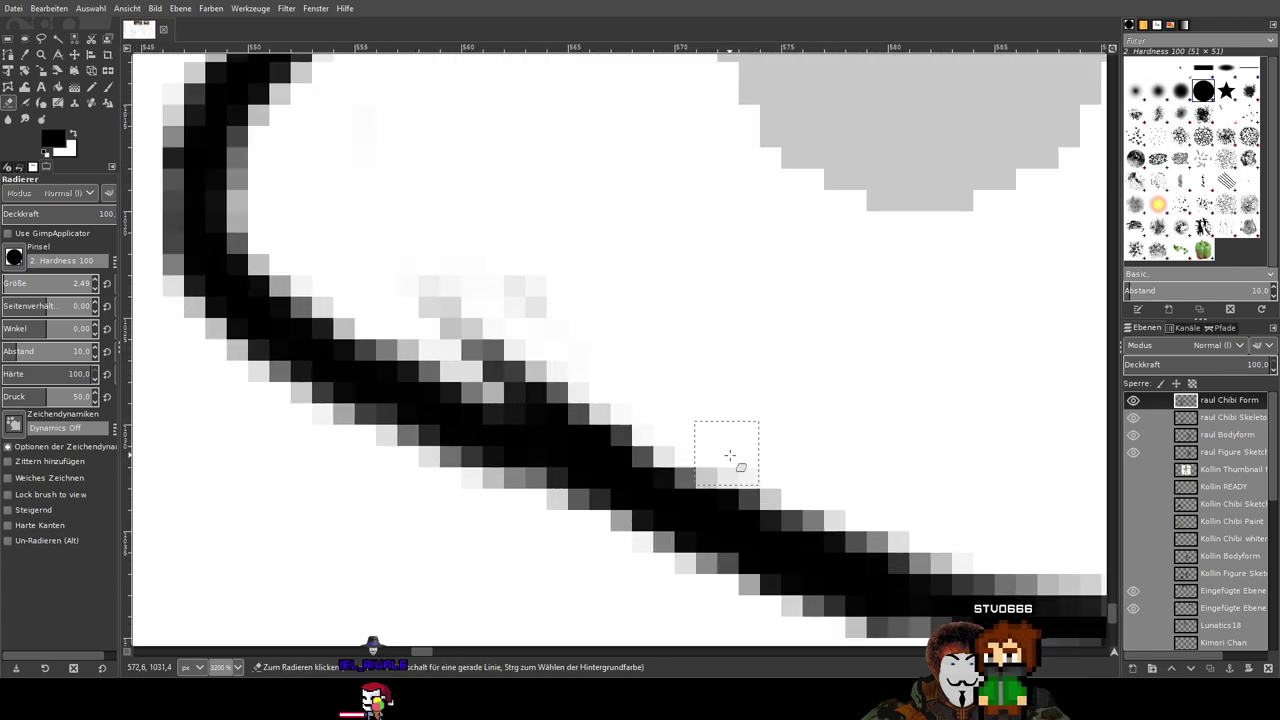
mouse_move(594, 378)
mouse_down()
mouse_move(451, 320)
mouse_move(430, 288)
mouse_up()
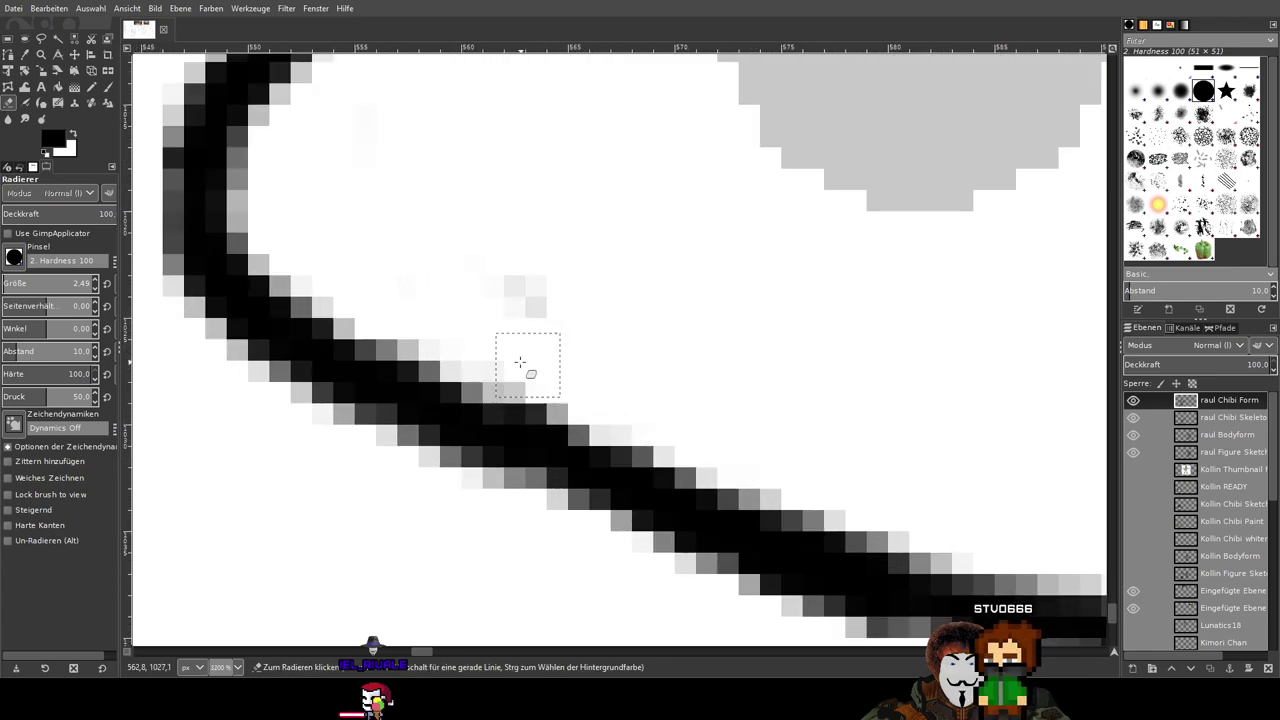
scroll(670, 328, down, 3)
Step: Erase the excess black along the inside of the right foot's toe tip to thin the outline
drag(817, 357, 574, 414)
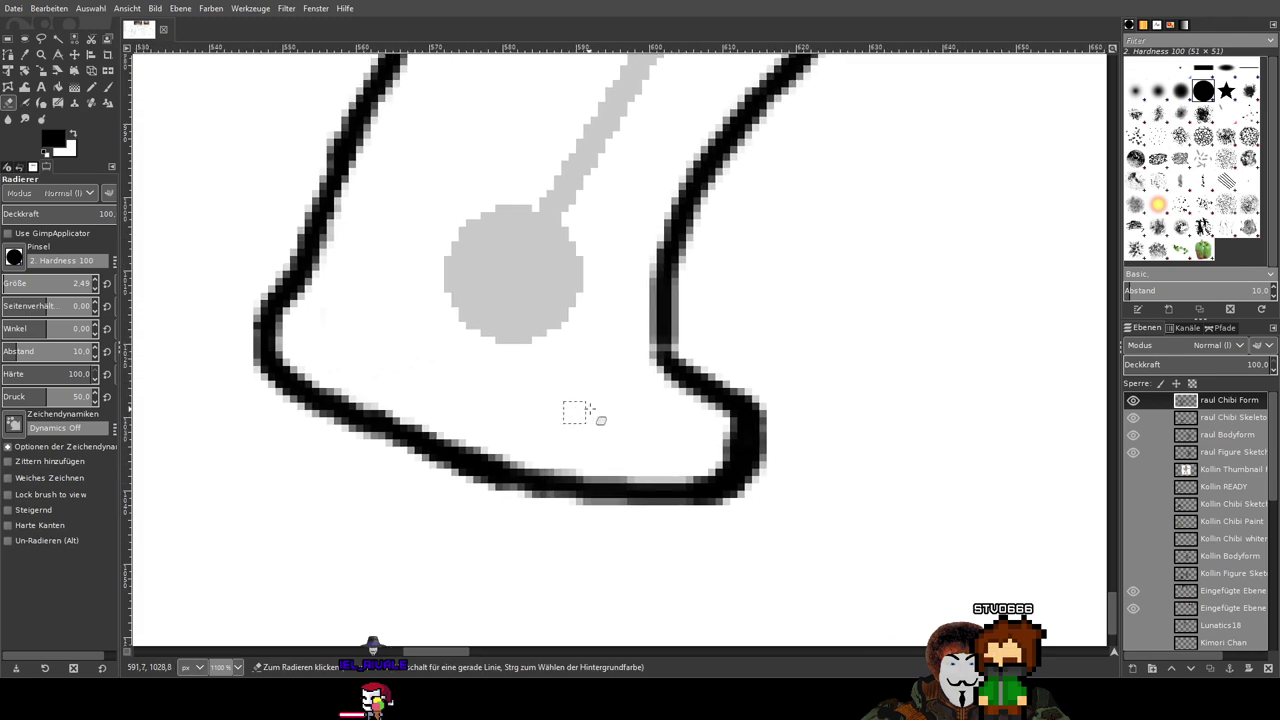
scroll(712, 398, up, 2)
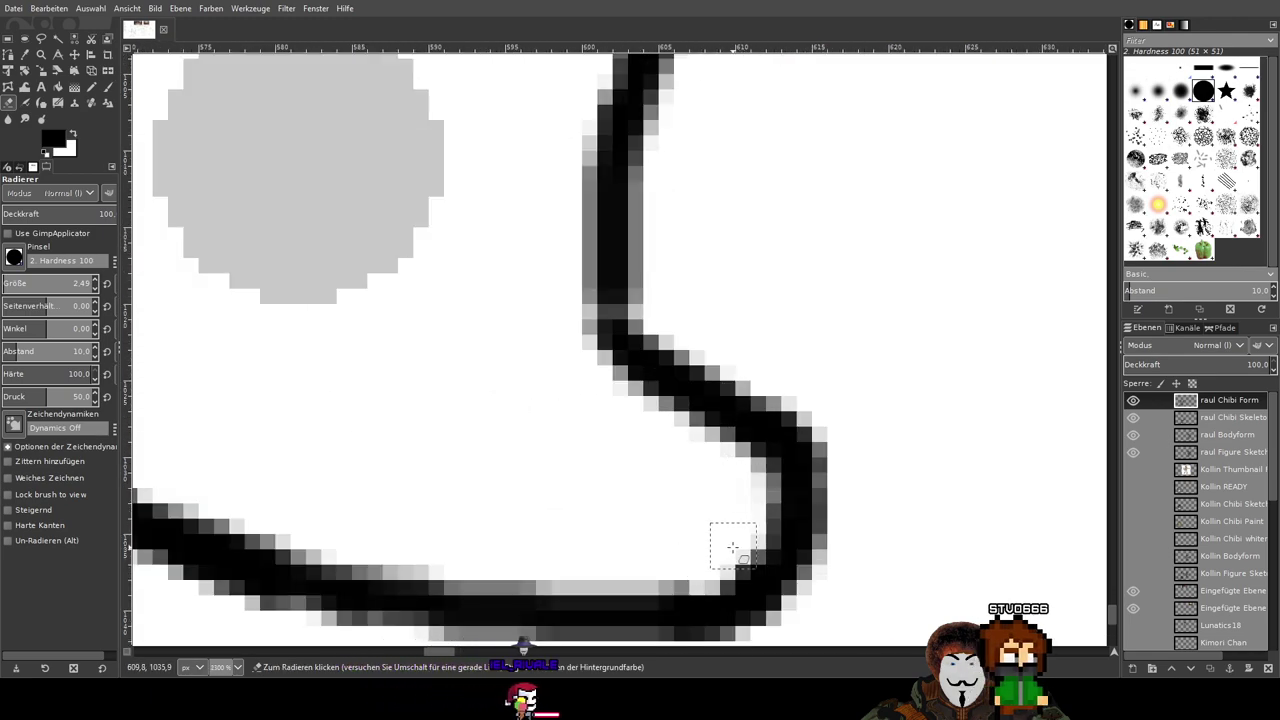
scroll(645, 470, down, 2)
scroll(640, 463, down, 4)
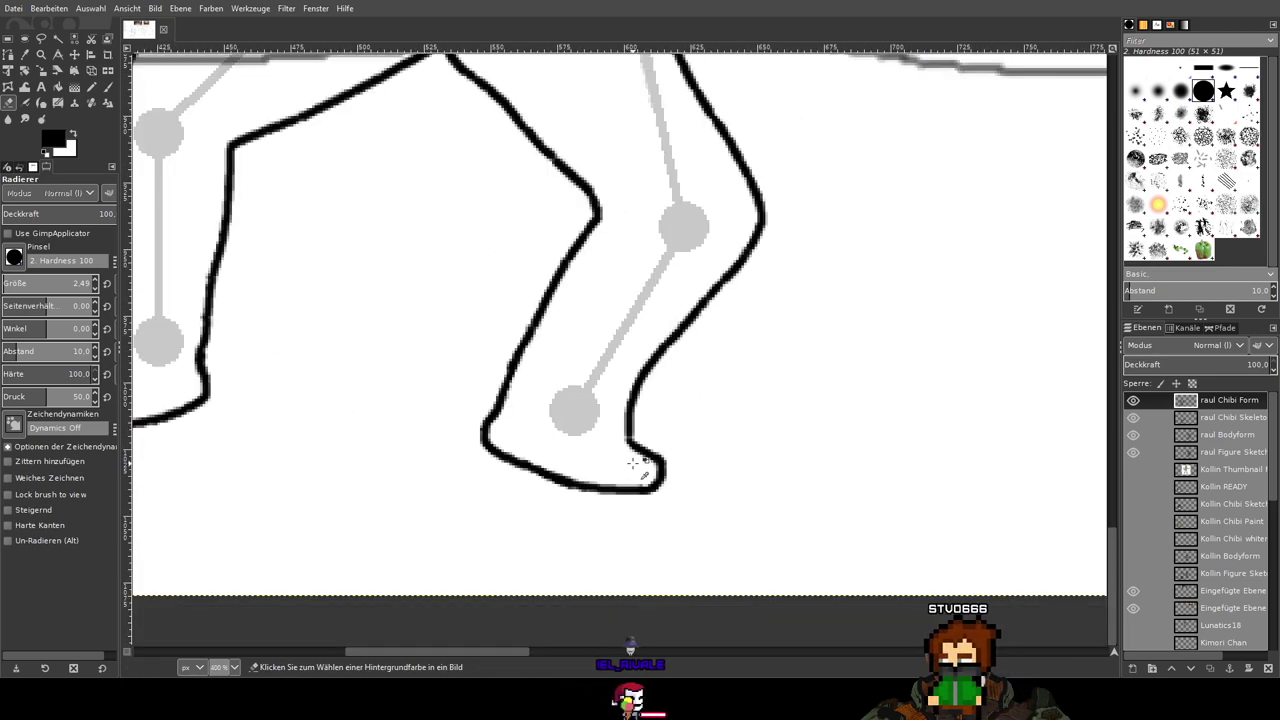
scroll(516, 487, down, 2)
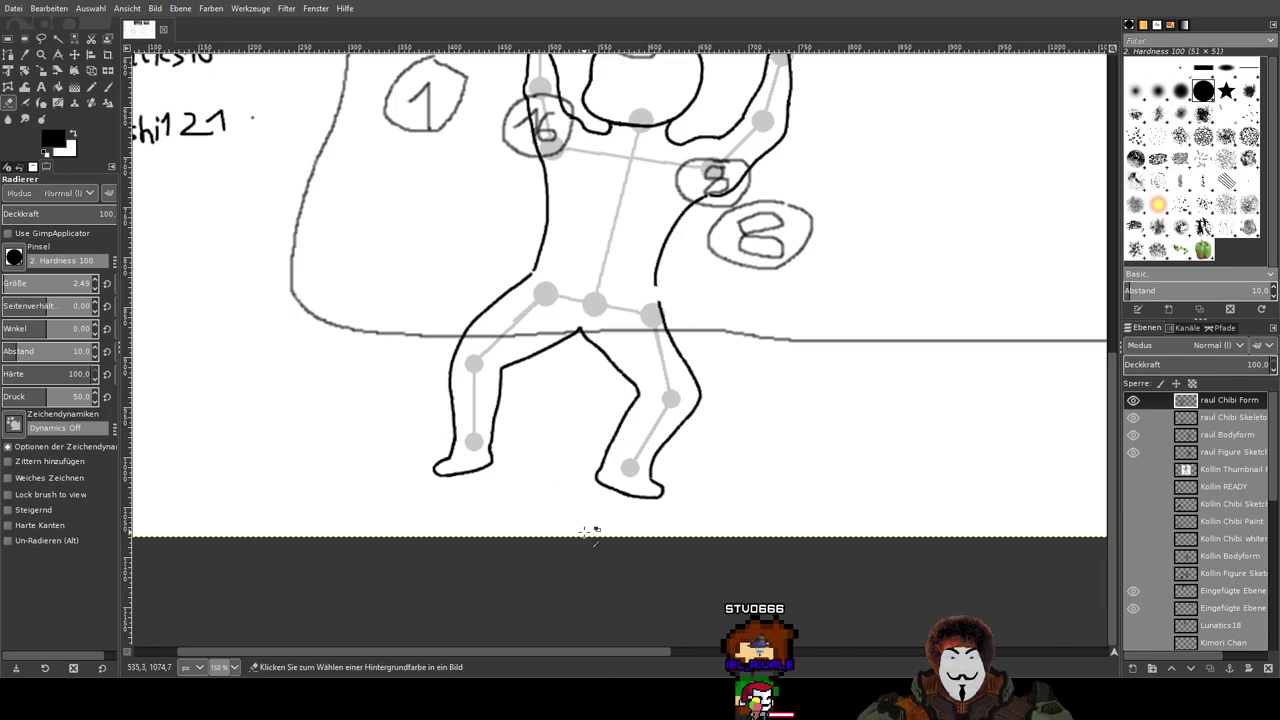
scroll(600, 464, up, 3)
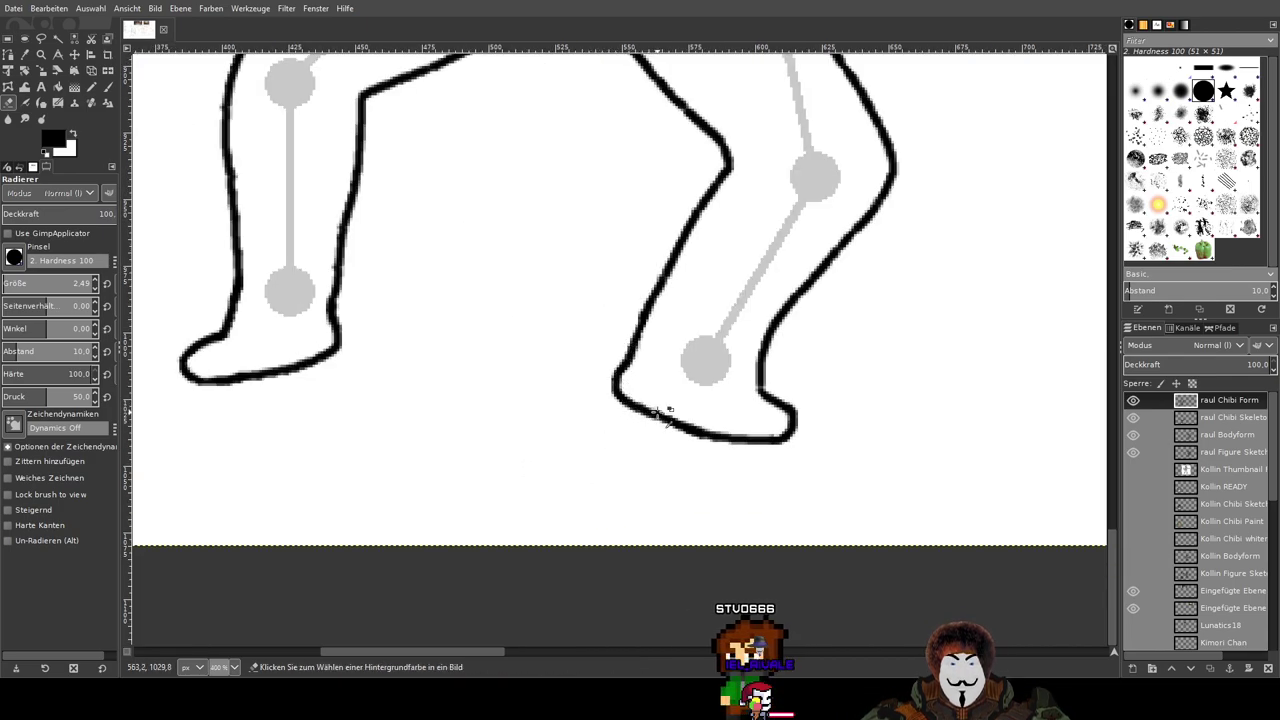
scroll(660, 412, down, 2)
scroll(655, 443, up, 2)
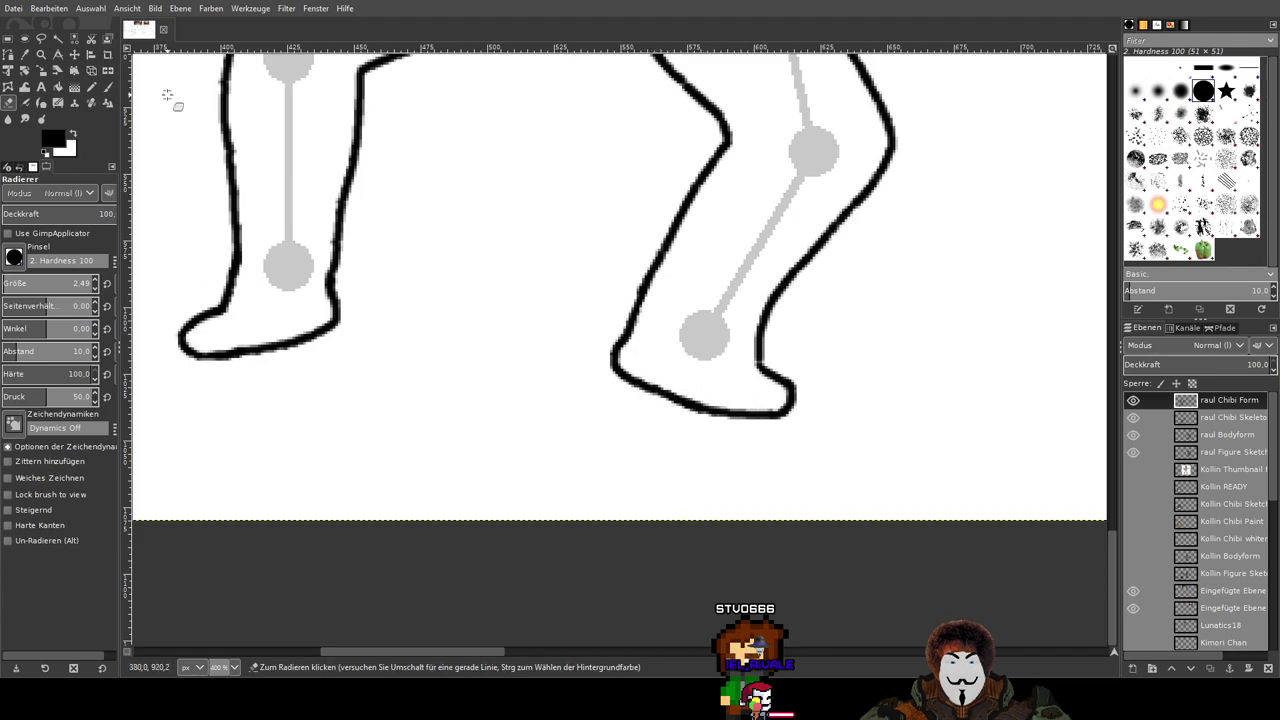
Step: Redraw the front of the right foot's sole slightly higher up to the toe and erase the old lower line
key(p)
key(4)
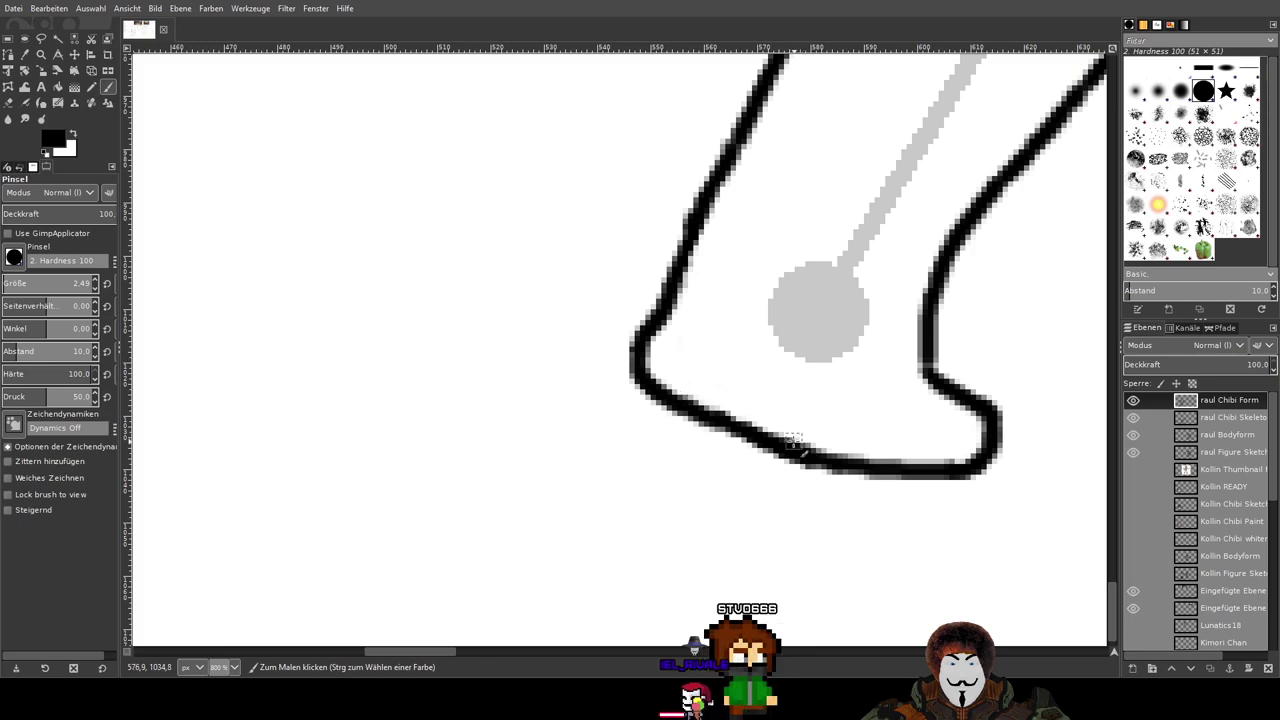
drag(789, 443, 982, 455)
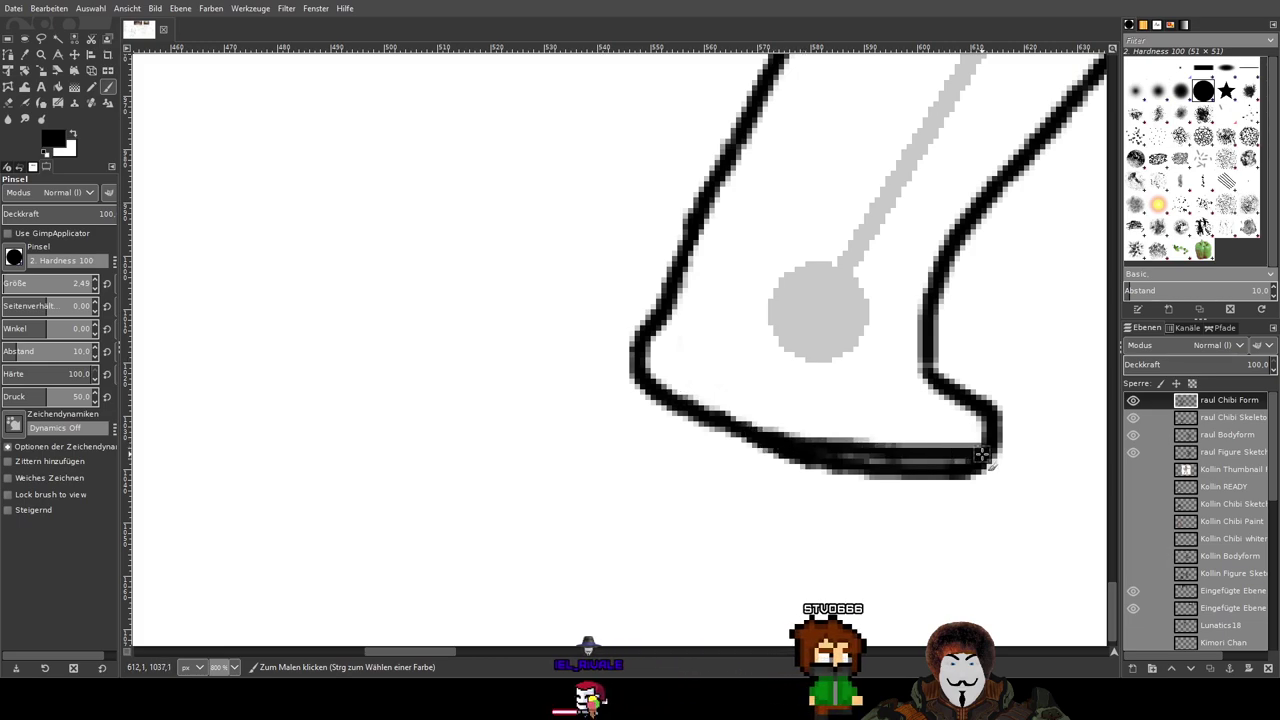
key(ctrl+z)
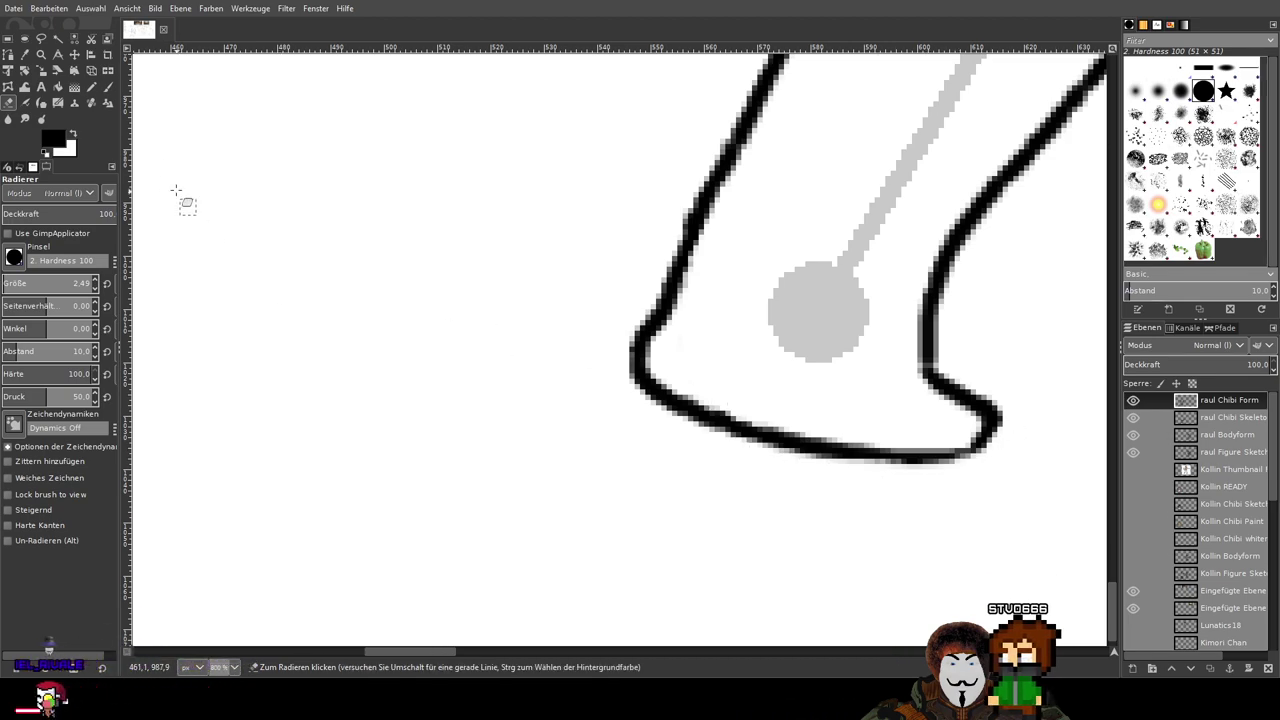
Step: Paint over the right foot's new sole line from the toe toward the heel to make it solid and evenly thick
key(p)
scroll(810, 506, up, 2)
scroll(909, 463, right, 3)
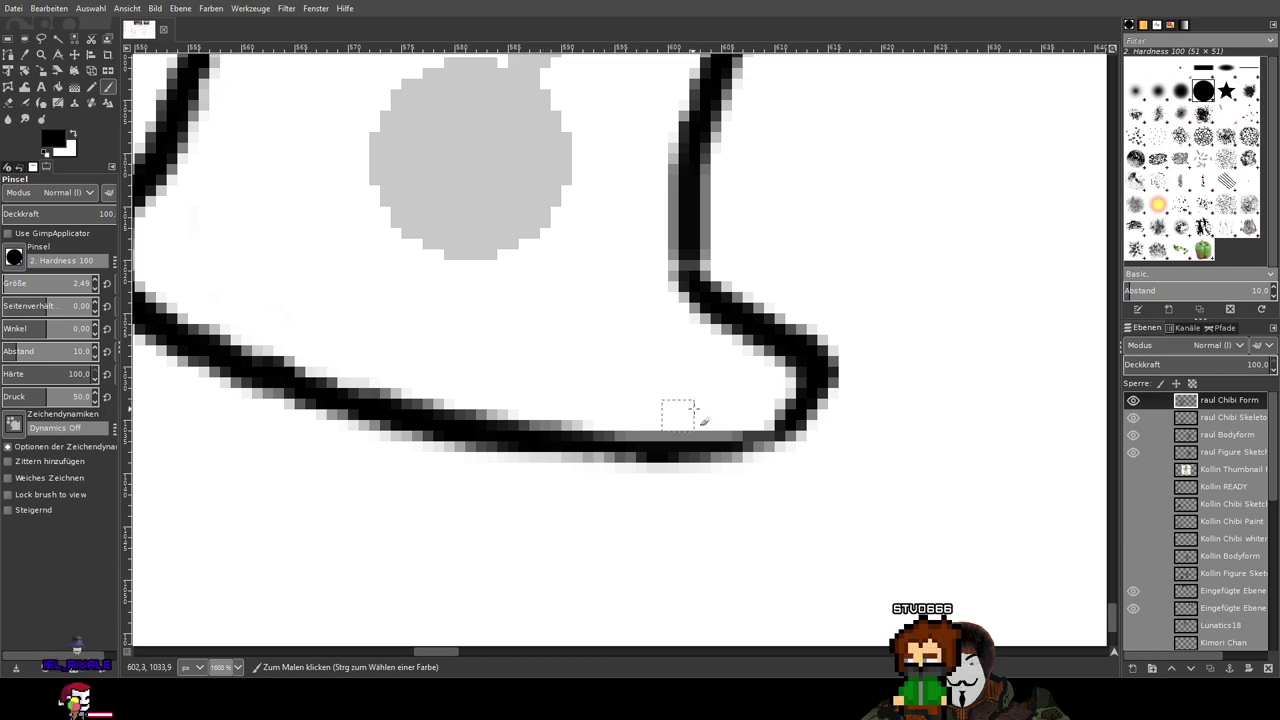
mouse_move(808, 396)
mouse_down()
mouse_move(729, 446)
mouse_move(566, 438)
mouse_move(364, 406)
mouse_move(228, 358)
mouse_up()
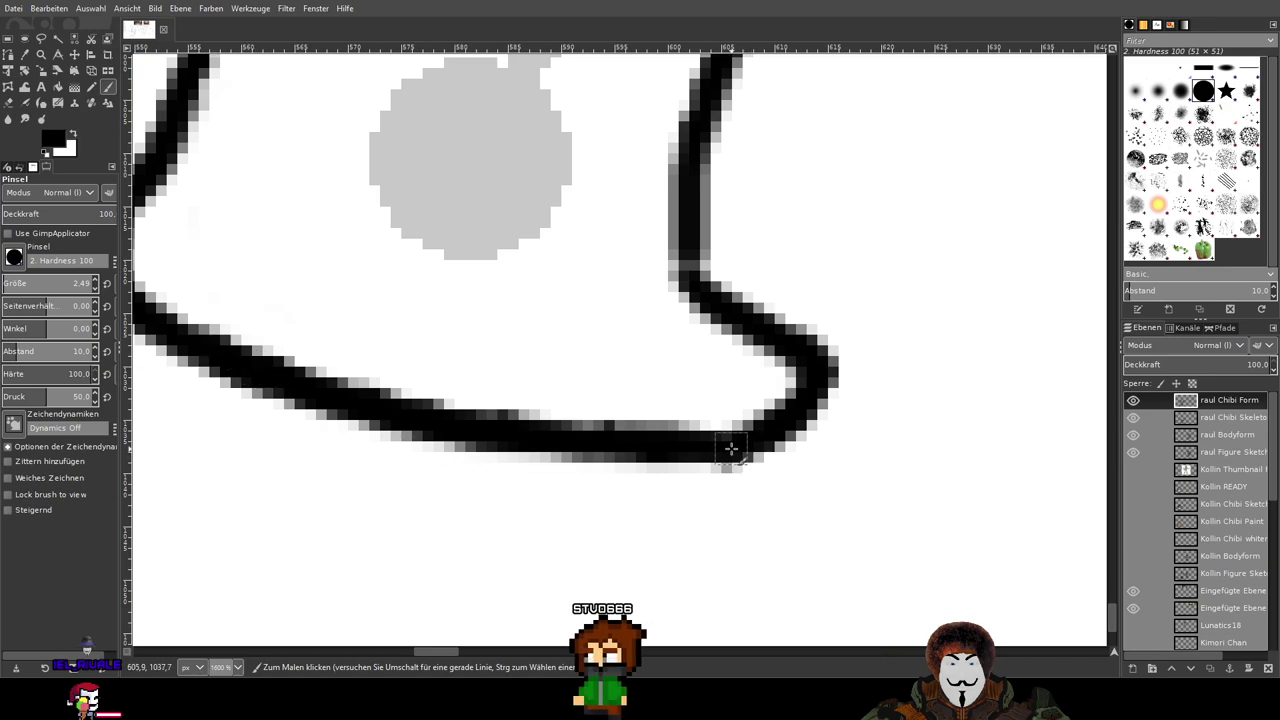
drag(729, 449, 519, 441)
ctrl+scroll(900, 551, down, 6)
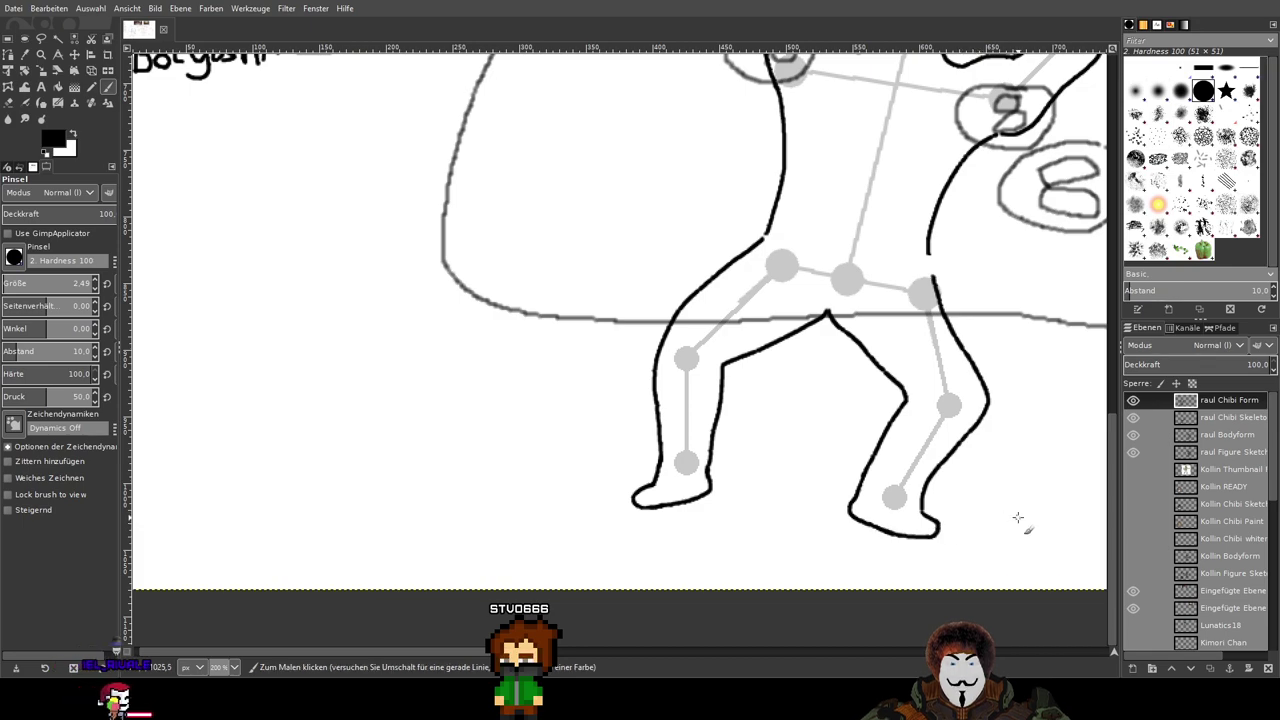
Step: Hide the raul Chibi skeleton and Sketch (Skizze) layers, show the Hintergrund layer, and make raul Chibi Form the active layer
ctrl+scroll(1030, 492, down, 1)
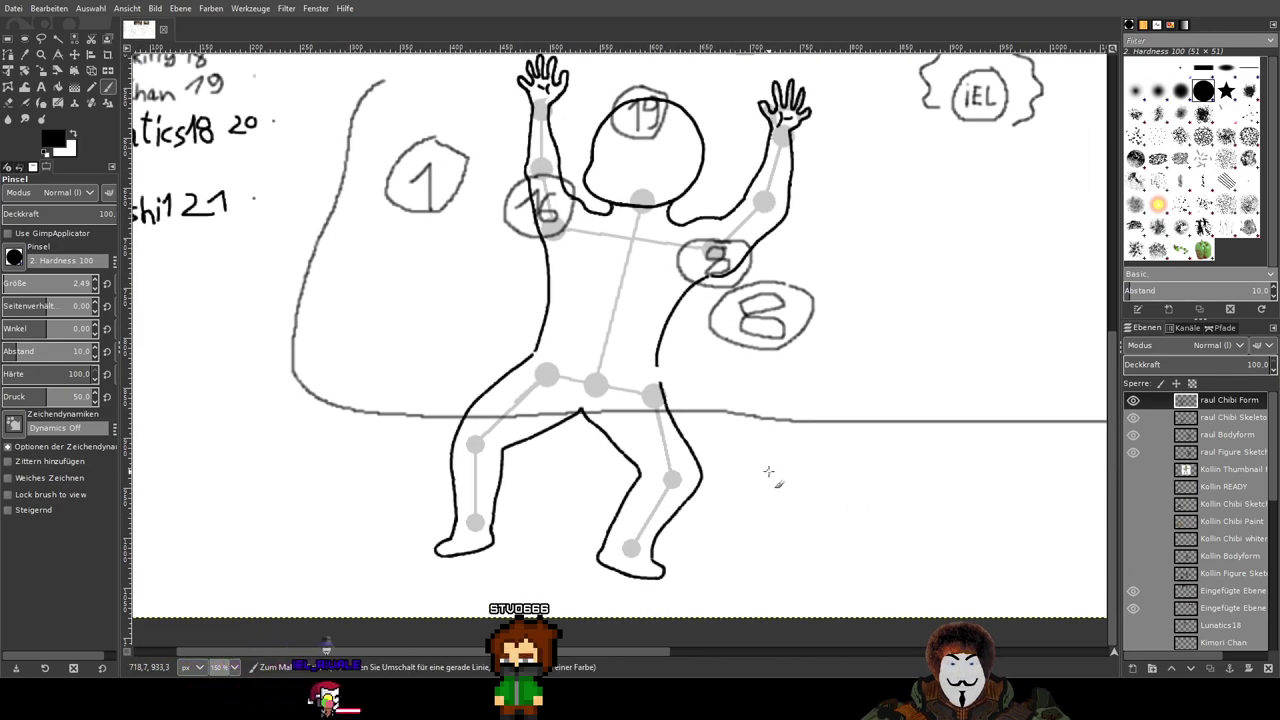
ctrl+scroll(768, 471, up, 3)
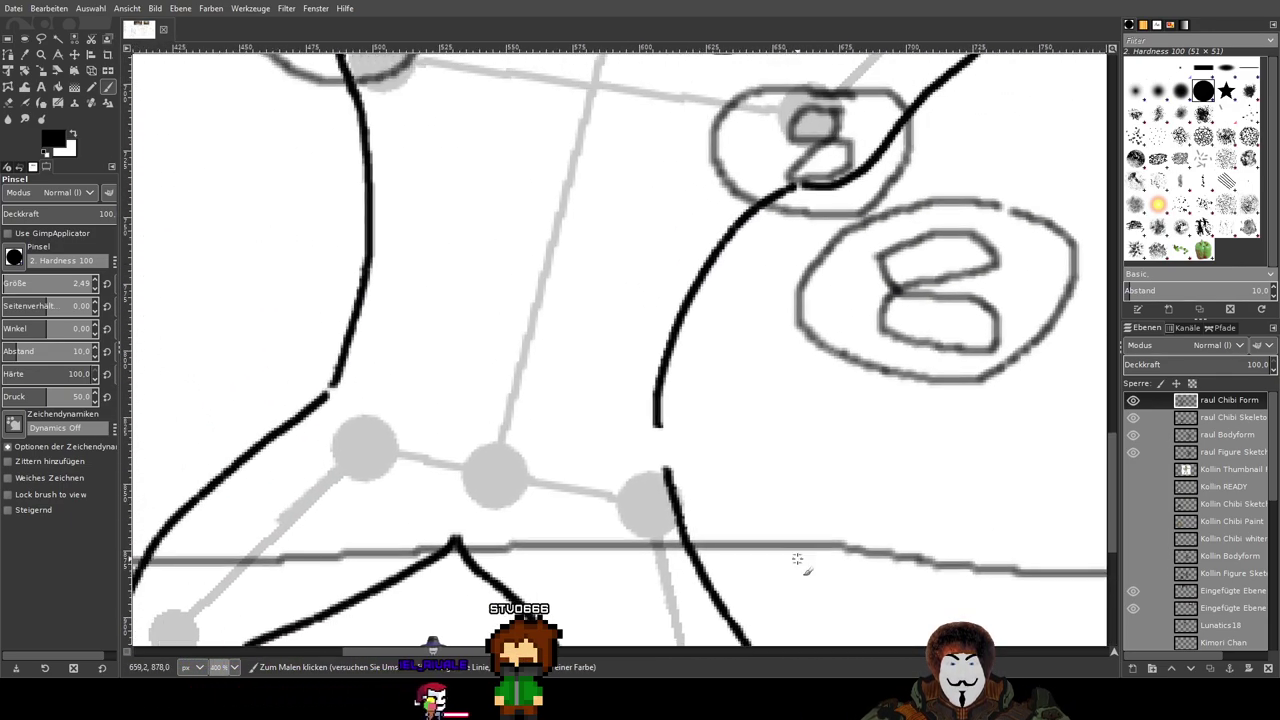
ctrl+scroll(734, 491, up, 1)
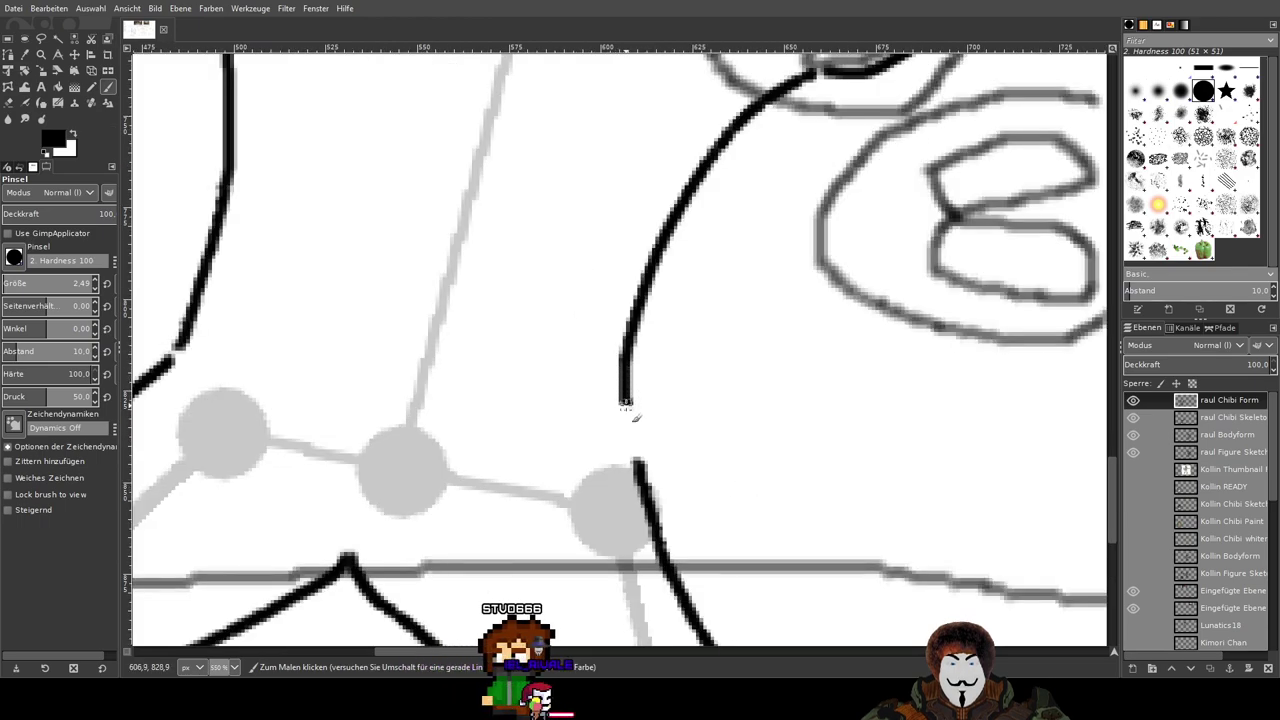
ctrl+scroll(870, 535, down, 4)
drag(888, 542, 865, 419)
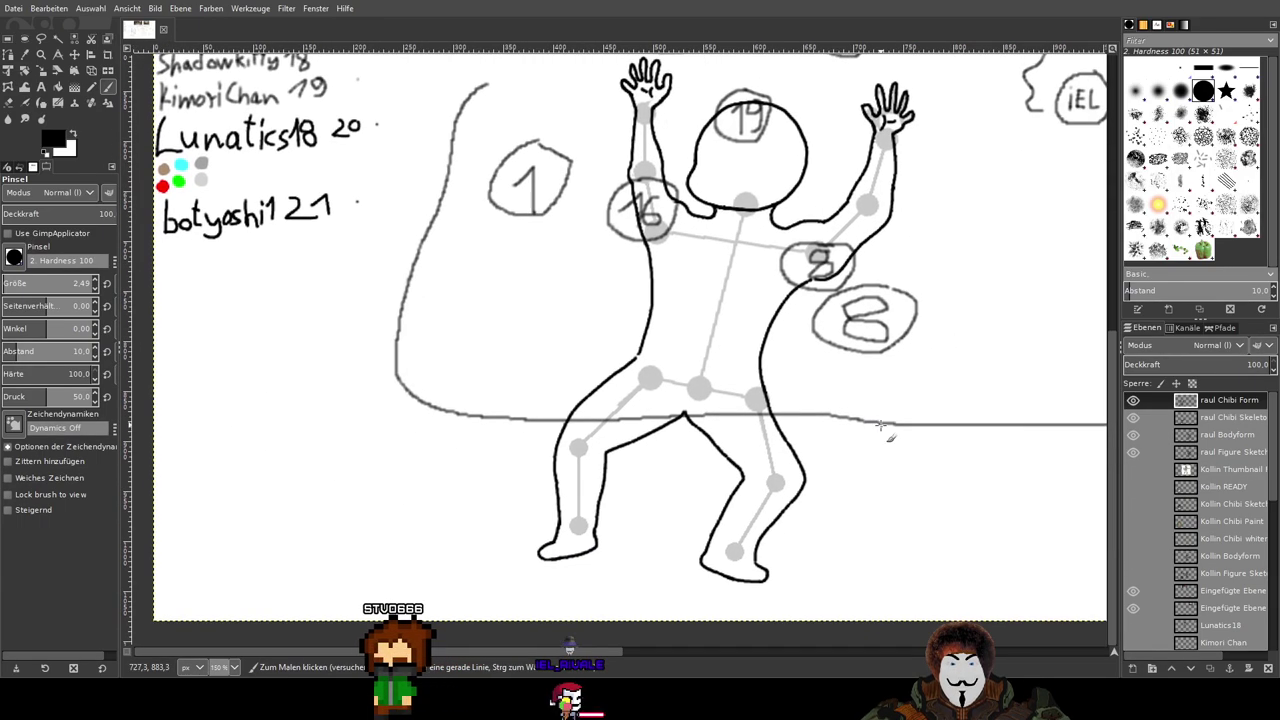
click(1133, 417)
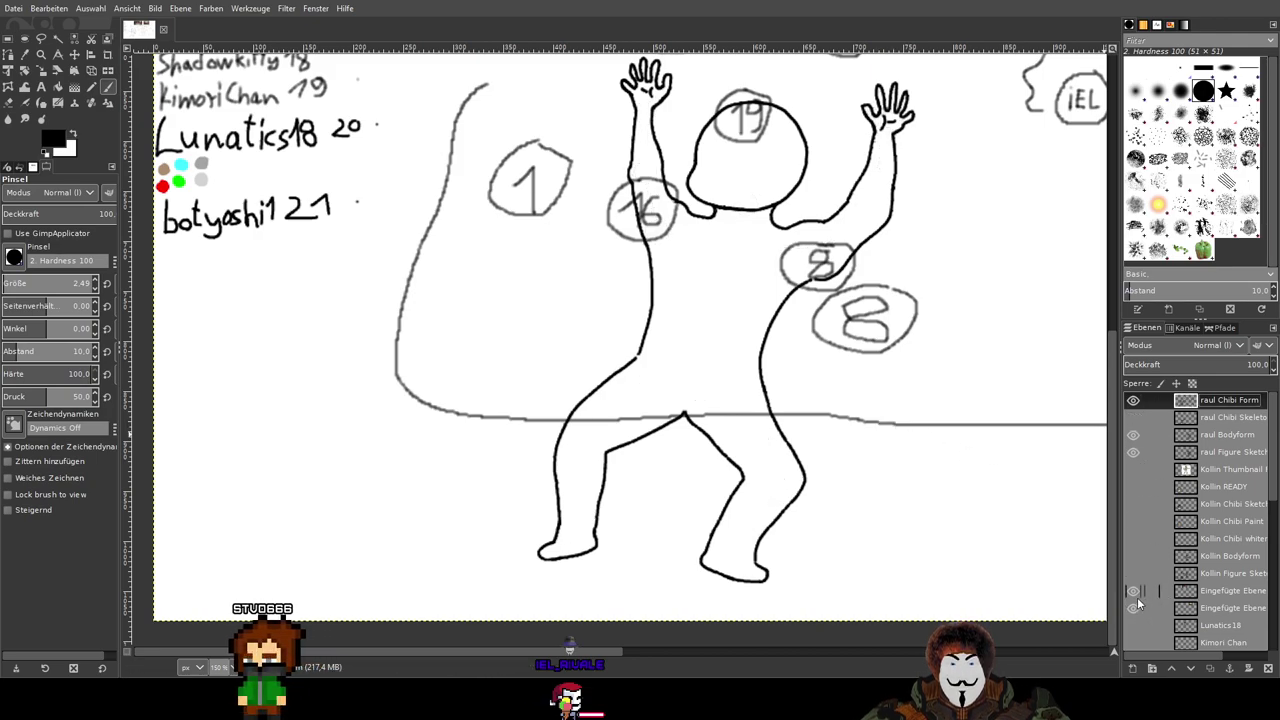
scroll(1136, 624, down, 5)
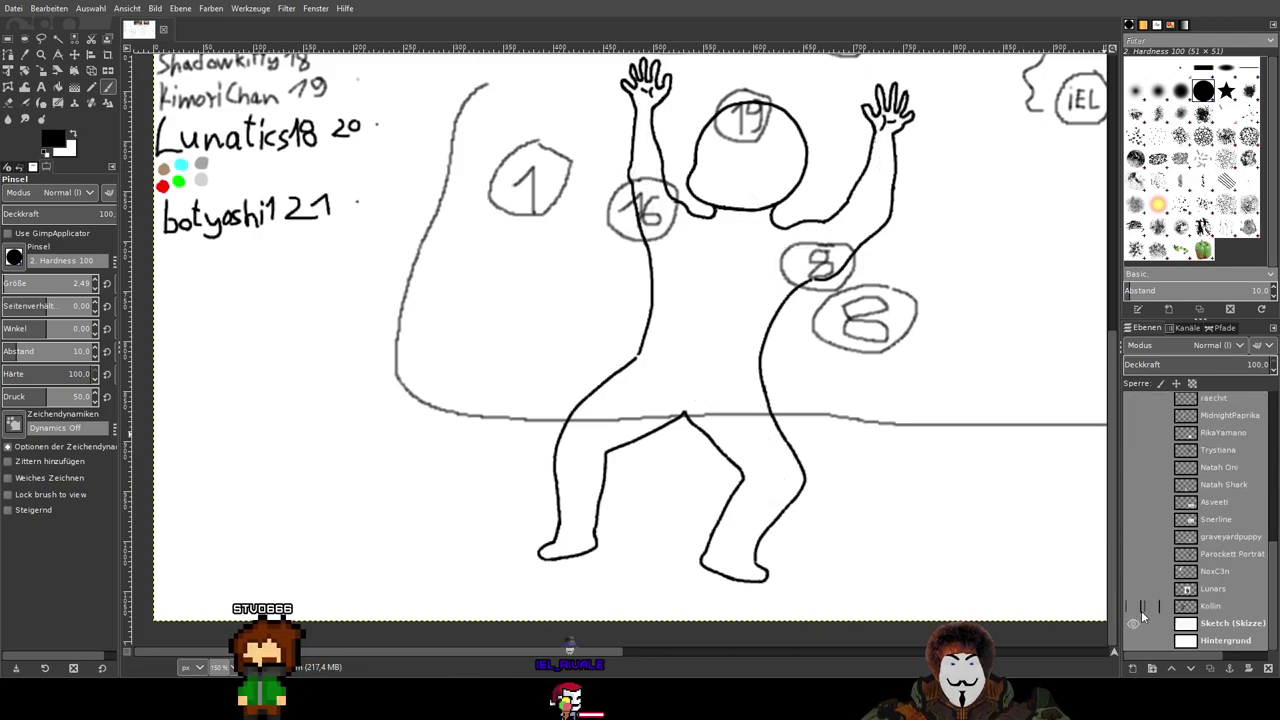
click(1136, 624)
click(1134, 641)
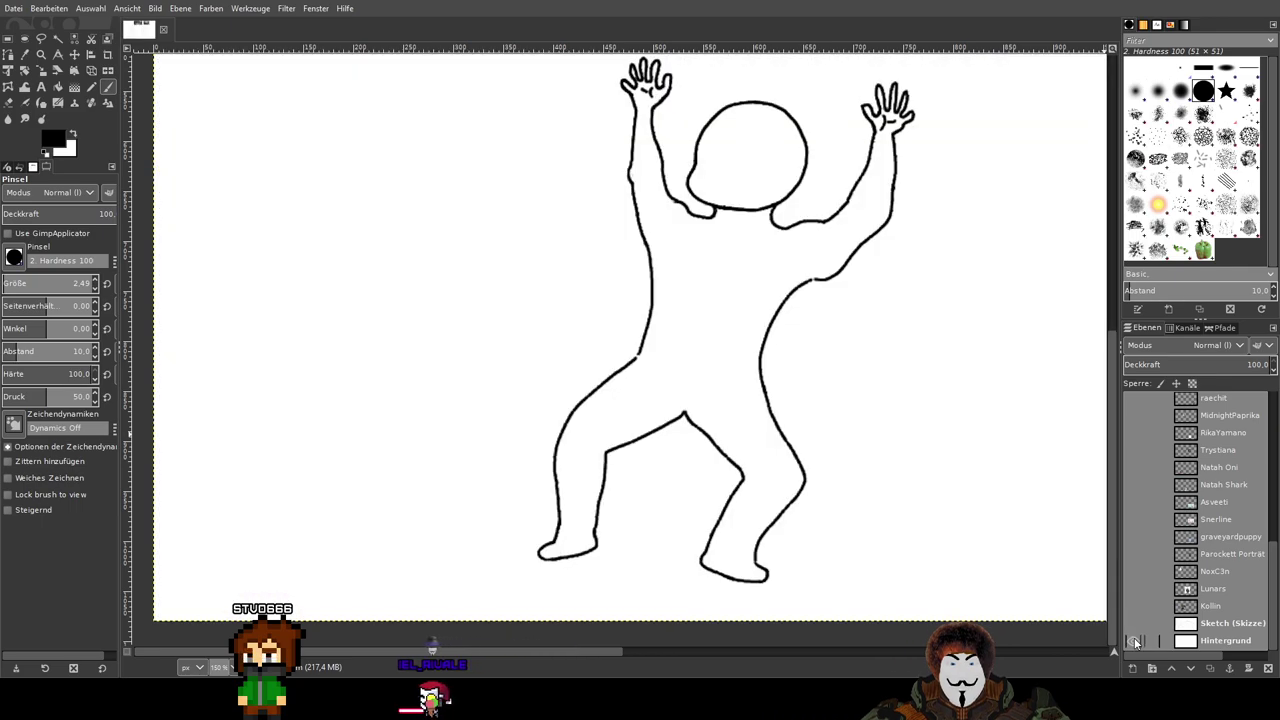
scroll(898, 462, up, 3)
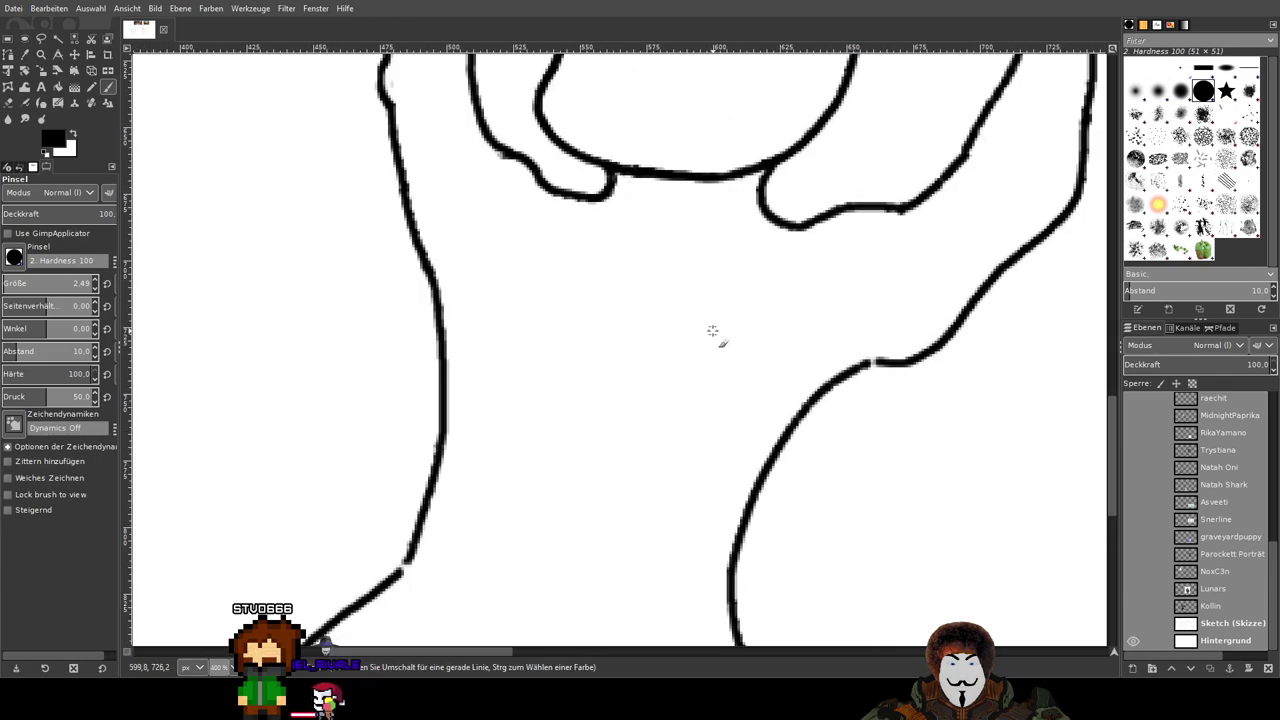
scroll(712, 330, up, 3)
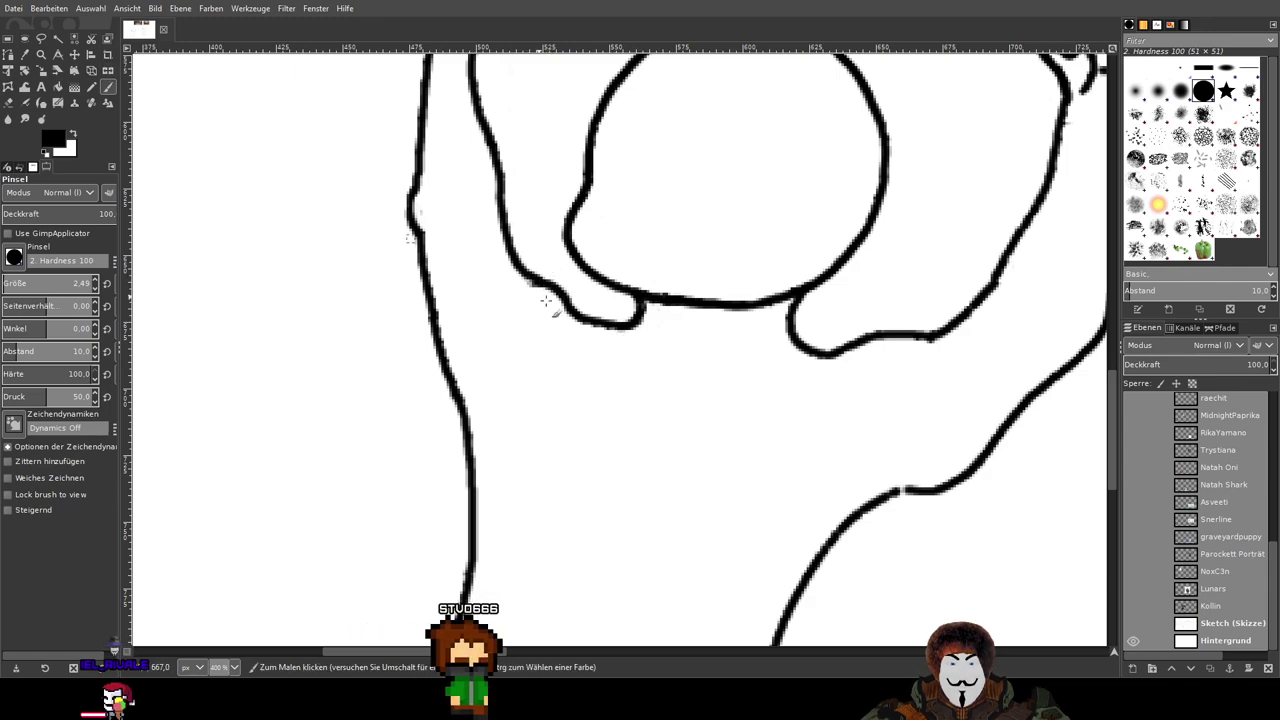
scroll(1205, 432, up, 10)
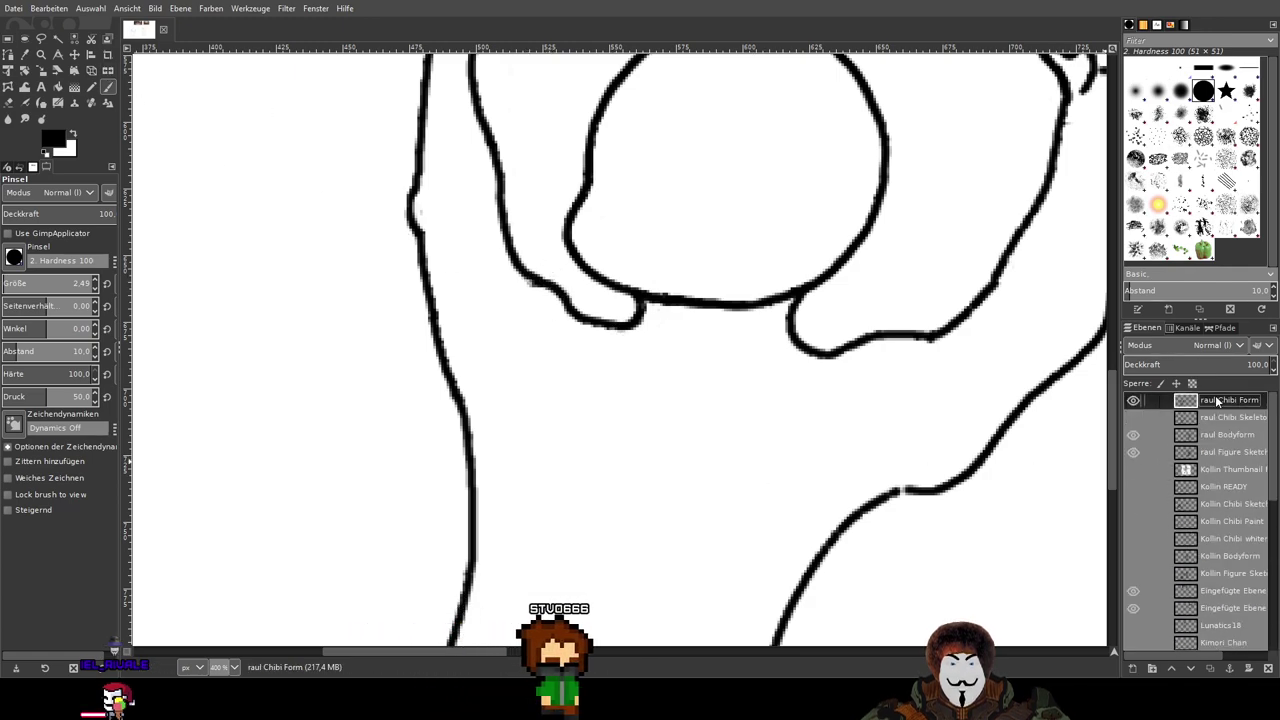
Step: Try redrawing the shoulder line below the left raised arm as a higher curve, and undo the attempted strokes
ctrl+scroll(700, 400, up, 2)
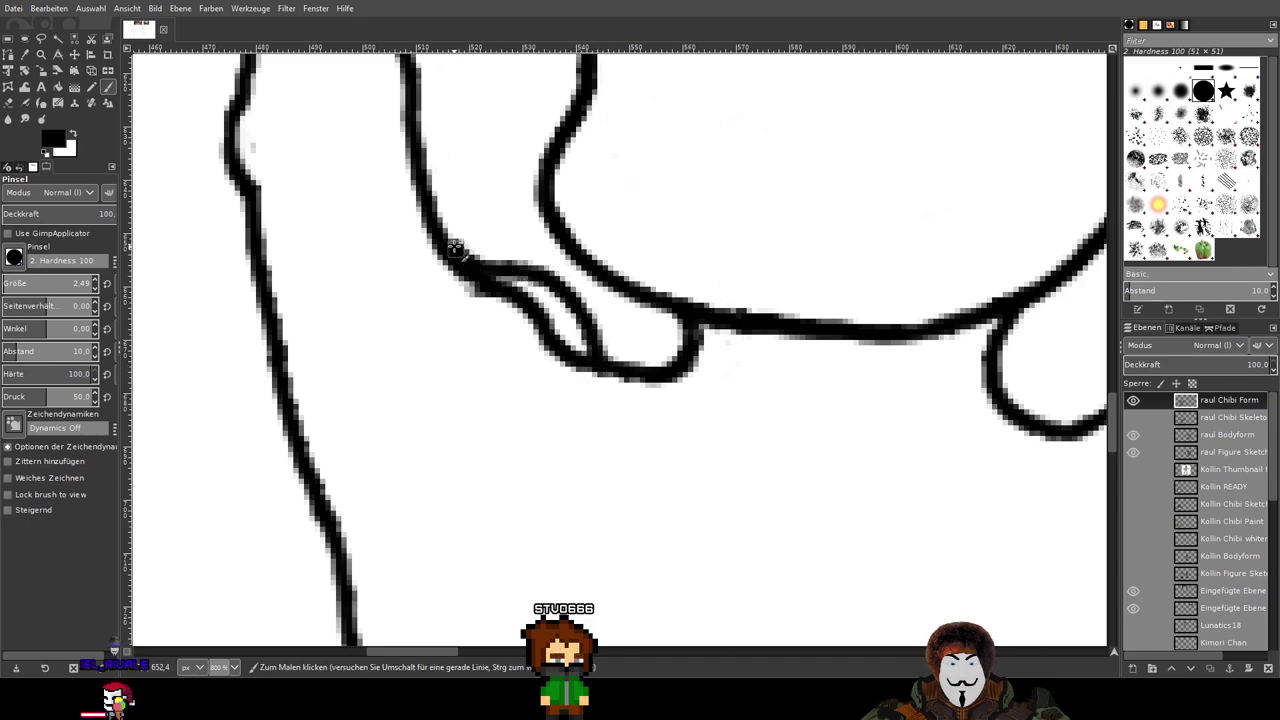
ctrl+scroll(741, 443, down, 3)
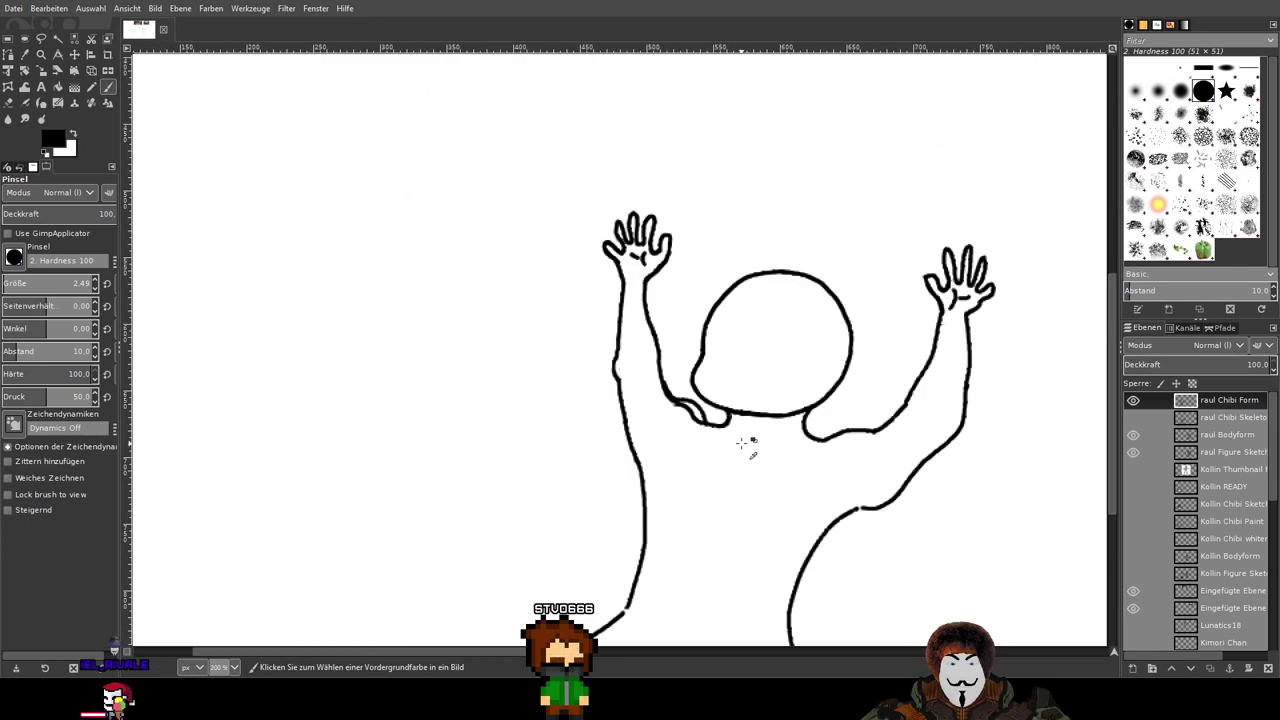
ctrl+scroll(741, 443, up, 2)
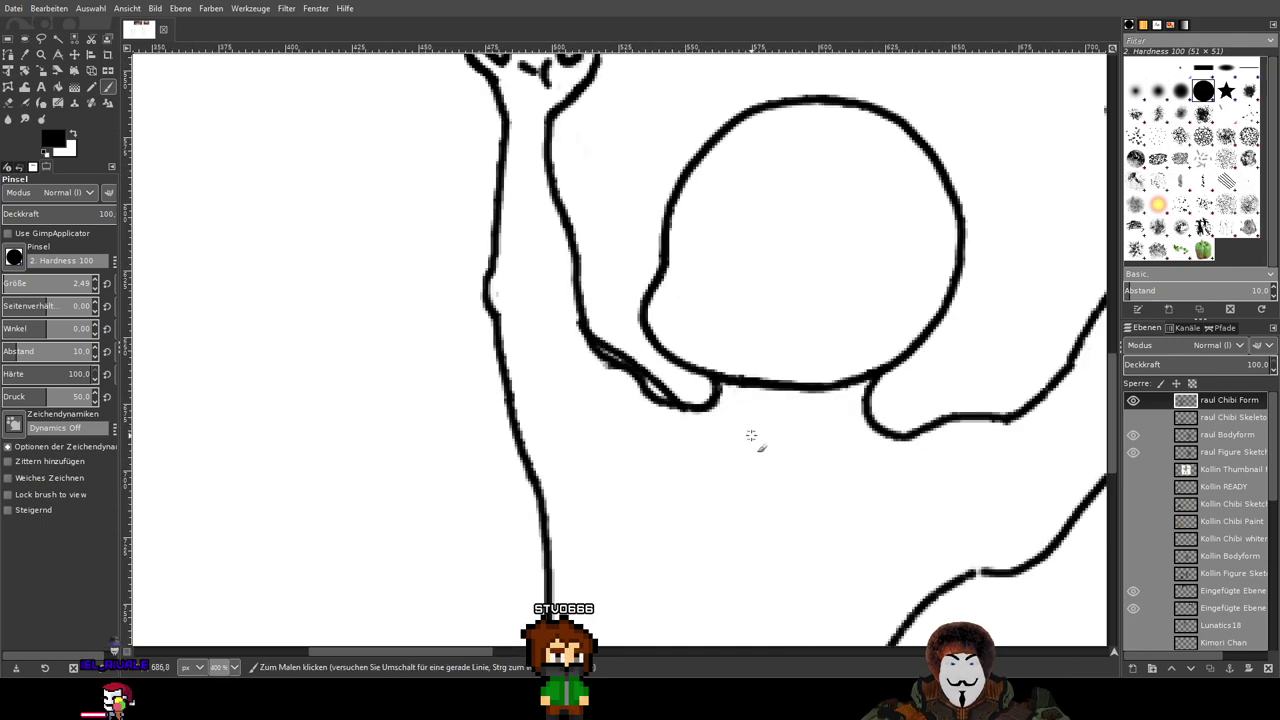
key(ctrl+z)
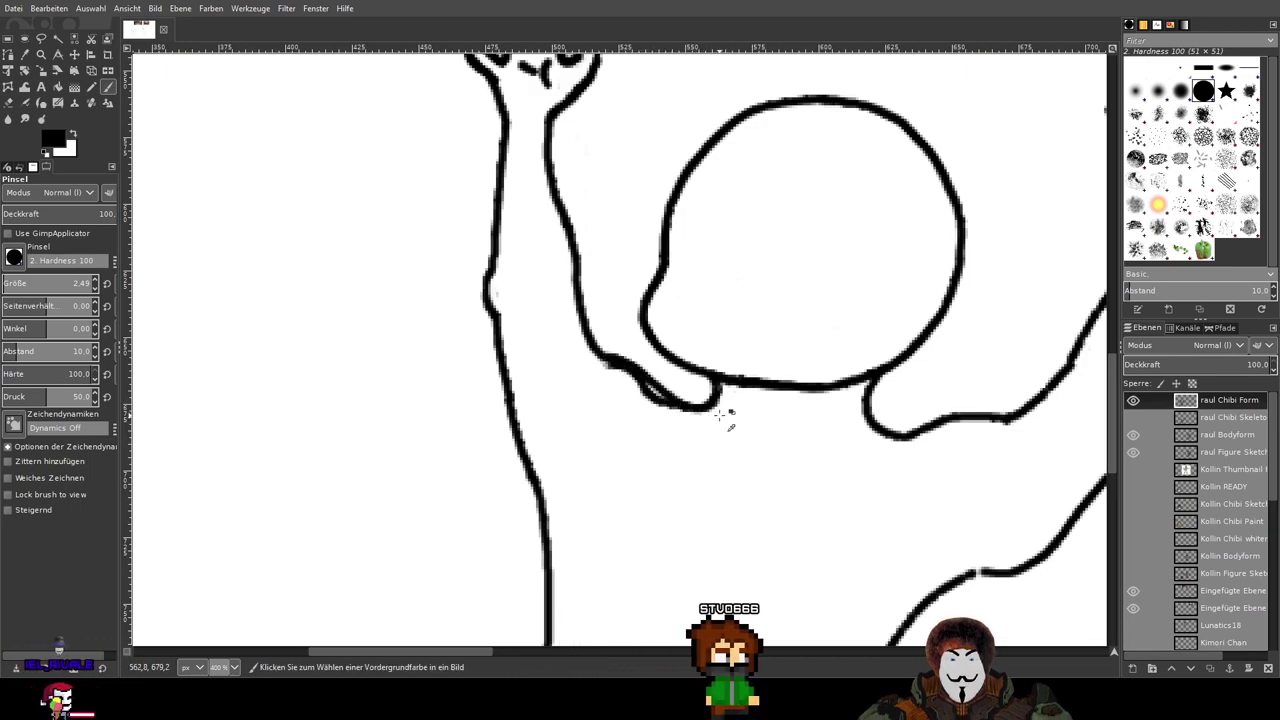
drag(676, 403, 591, 347)
key(ctrl+z)
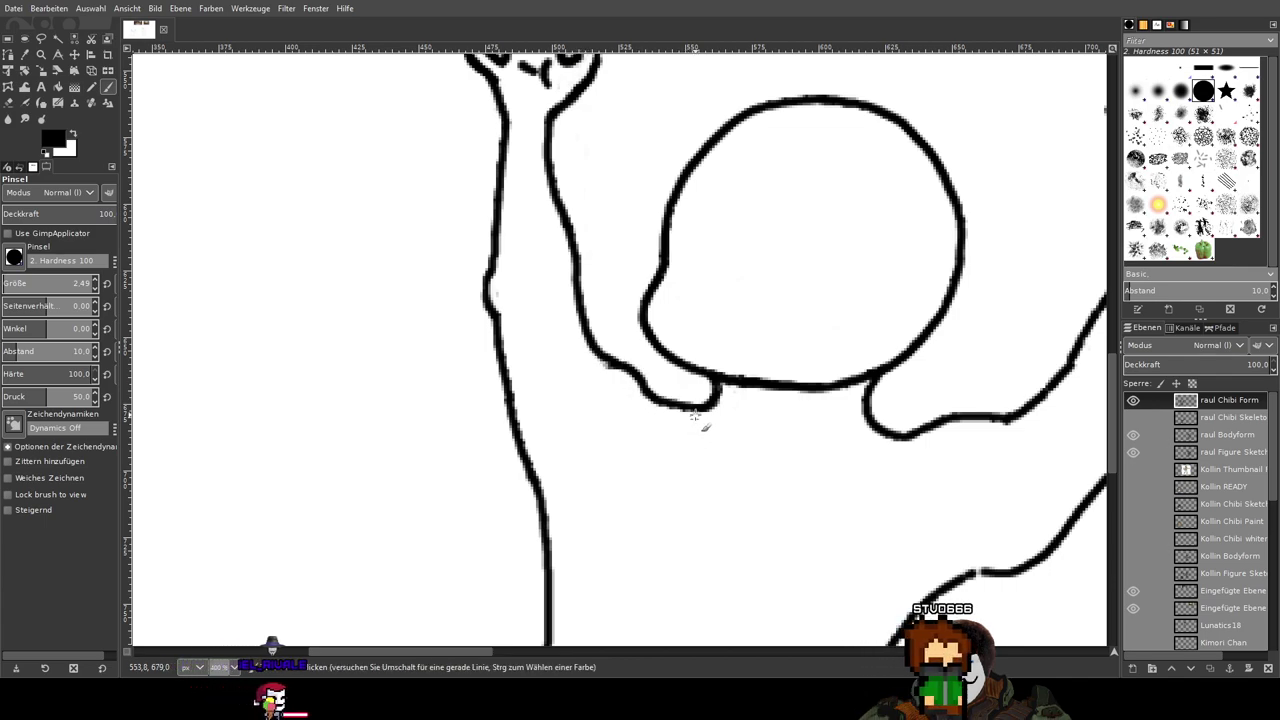
Step: Redraw the curve from the left raised arm into the shoulder slightly higher, and erase the old line beneath it
drag(706, 408, 598, 350)
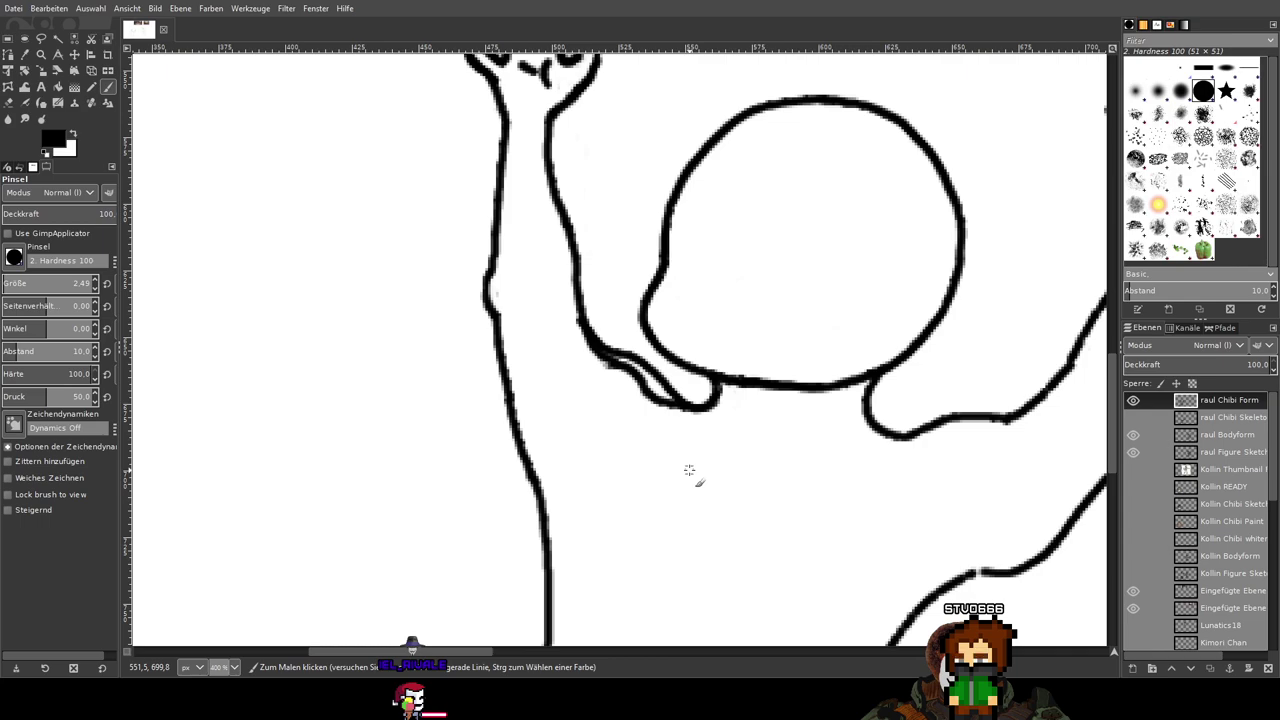
scroll(630, 365, up, 2)
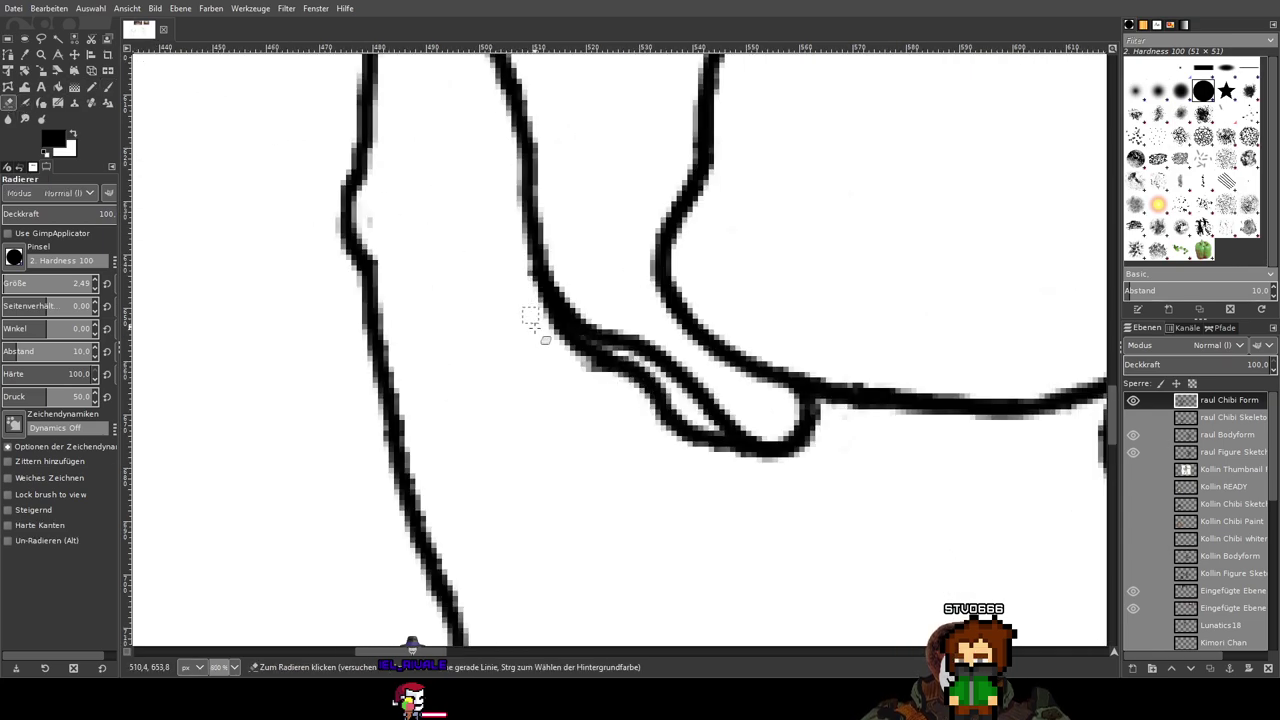
scroll(683, 438, up, 1)
mouse_move(668, 411)
mouse_down()
mouse_move(615, 398)
mouse_move(698, 414)
mouse_move(646, 381)
mouse_up()
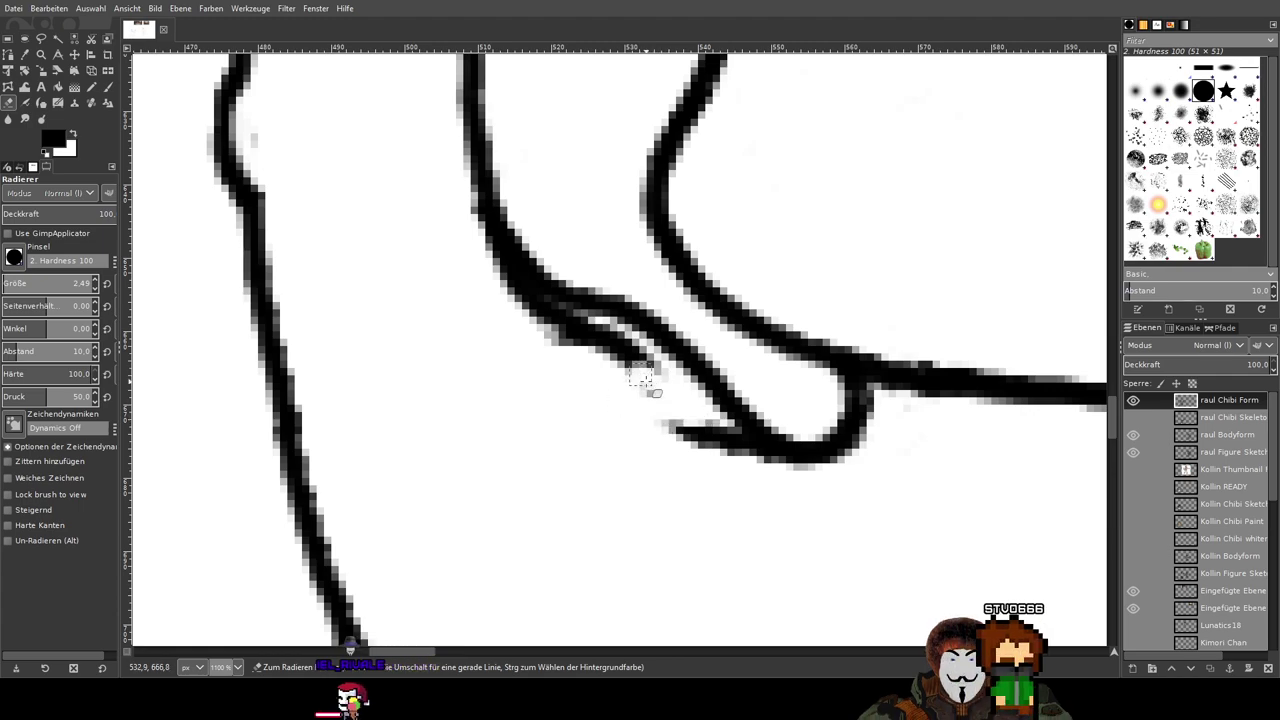
mouse_move(688, 436)
mouse_down()
mouse_move(720, 449)
mouse_move(714, 426)
mouse_move(751, 464)
mouse_up()
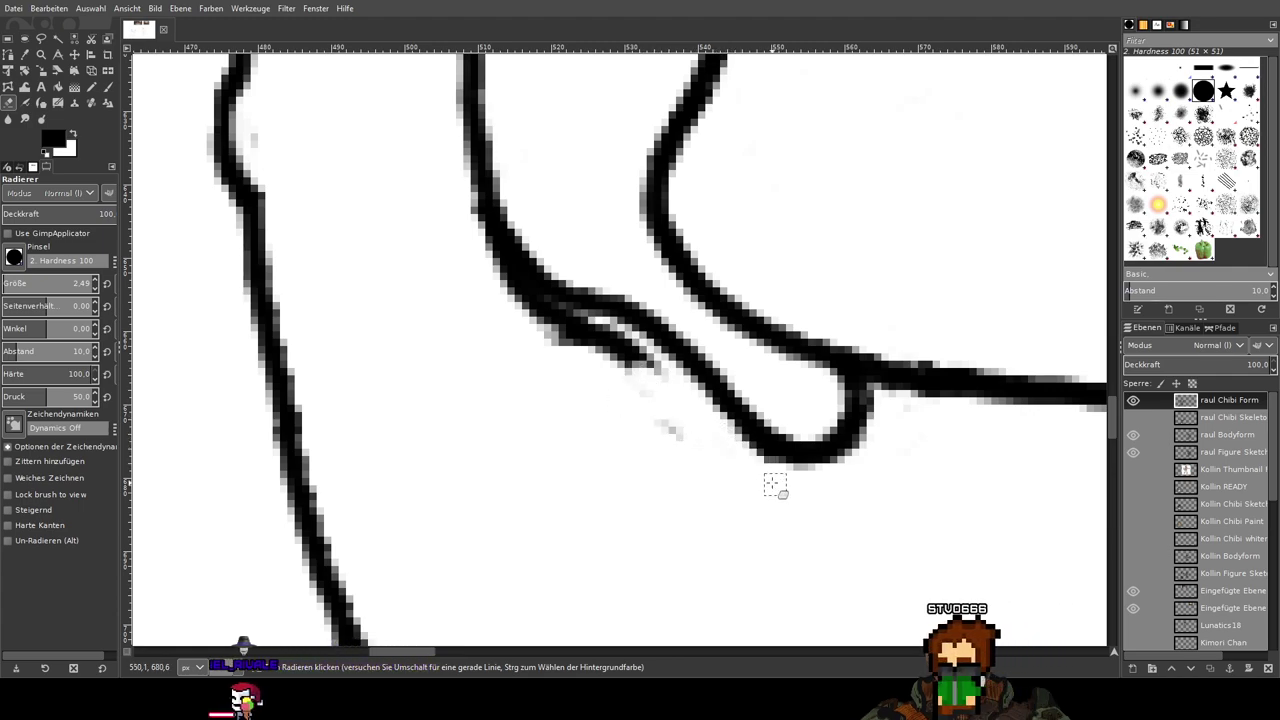
mouse_move(684, 437)
mouse_down()
mouse_move(652, 420)
mouse_move(678, 478)
mouse_up()
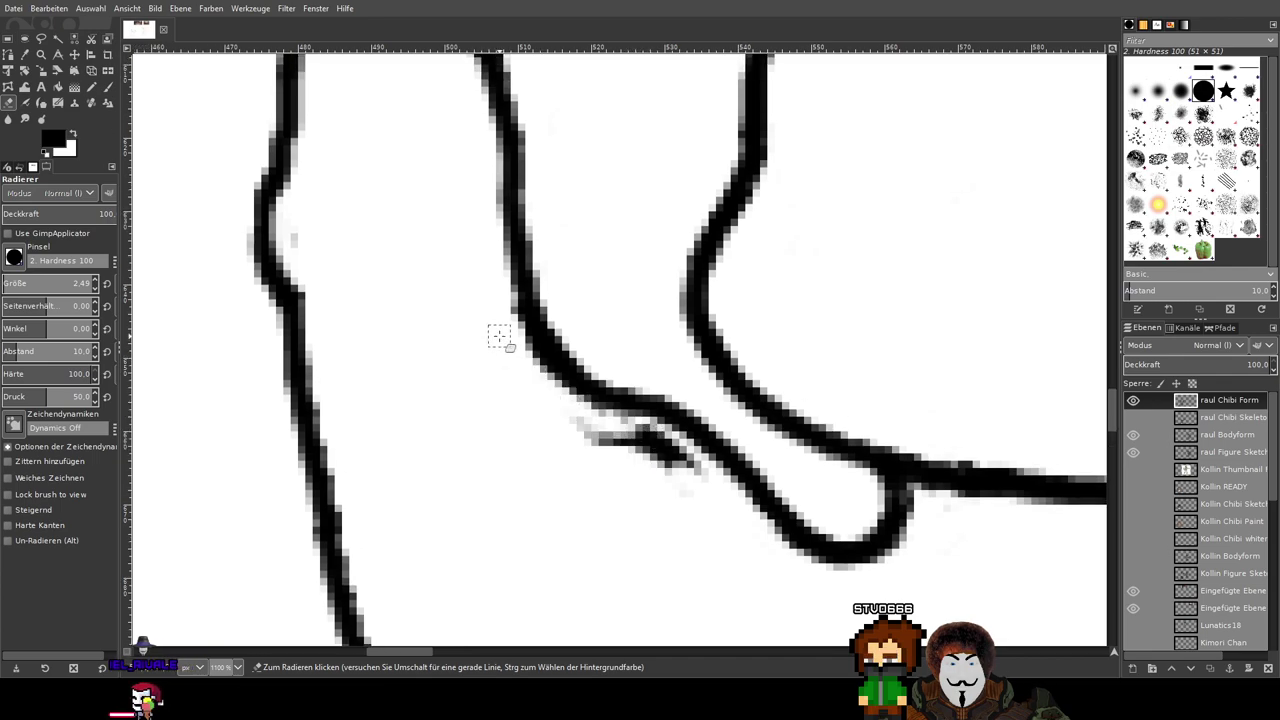
scroll(575, 440, up, 3)
mouse_move(540, 385)
mouse_down()
mouse_move(490, 392)
mouse_move(614, 460)
mouse_move(565, 405)
mouse_move(700, 506)
mouse_up()
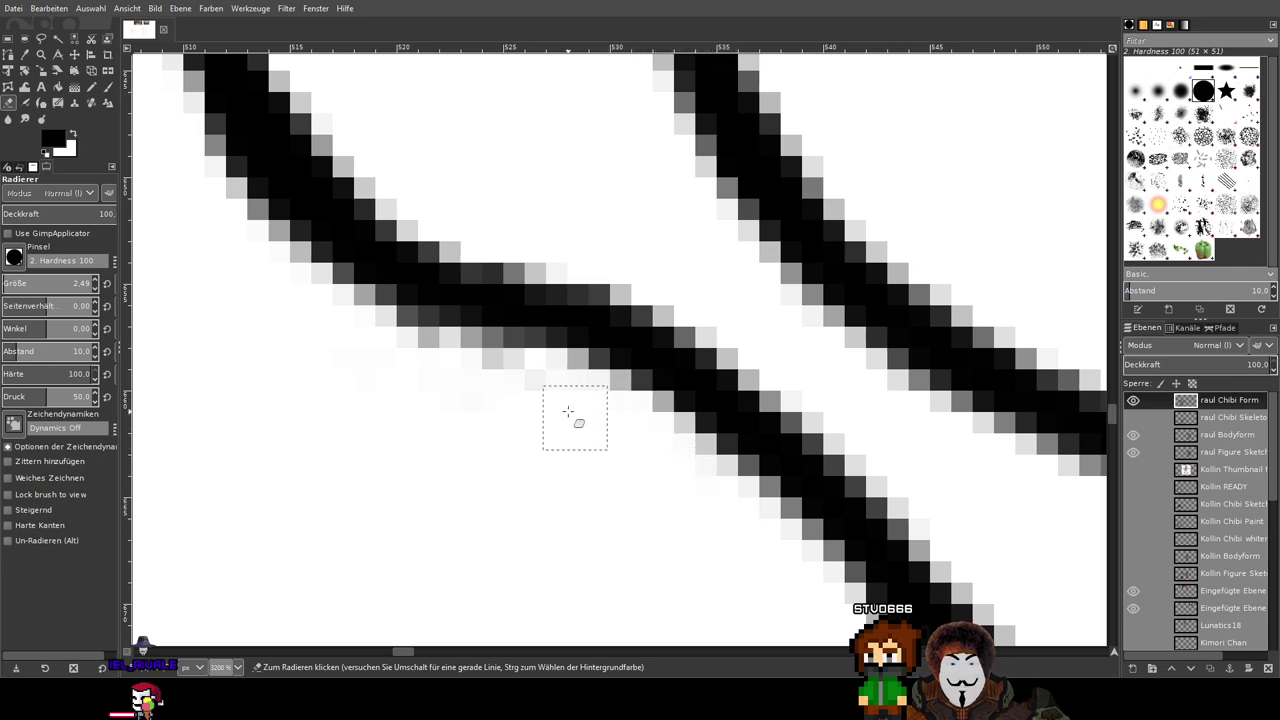
scroll(567, 467, down, 5)
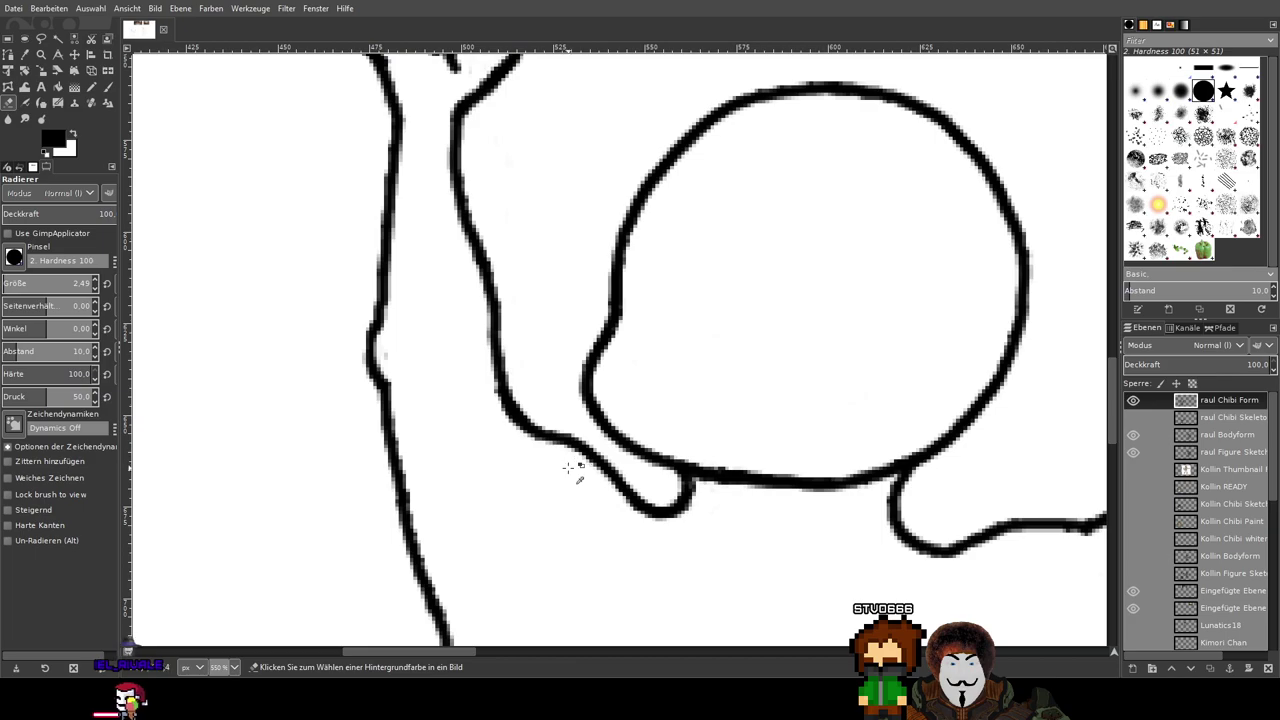
scroll(719, 548, down, 3)
drag(795, 578, 733, 394)
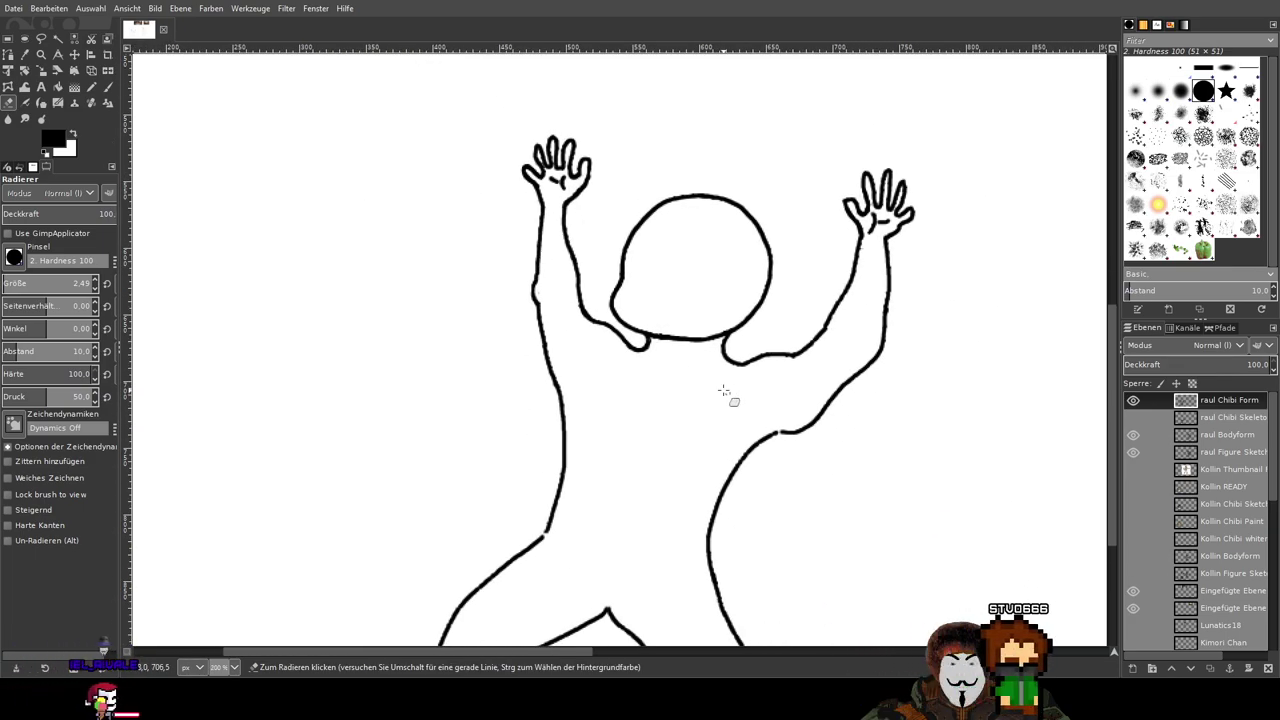
Step: Examine the whole body outline, especially how both raised arms run into the shoulders and neck
scroll(705, 362, up, 1)
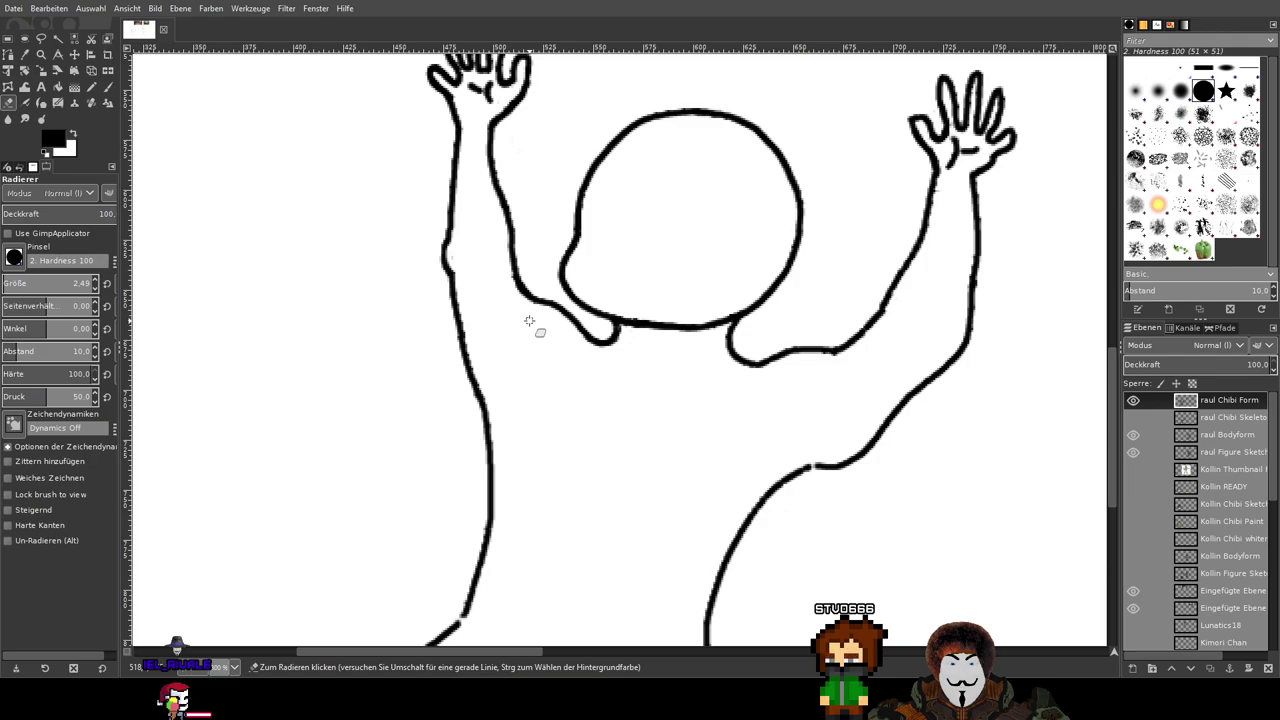
scroll(558, 331, down, 3)
scroll(603, 399, up, 1)
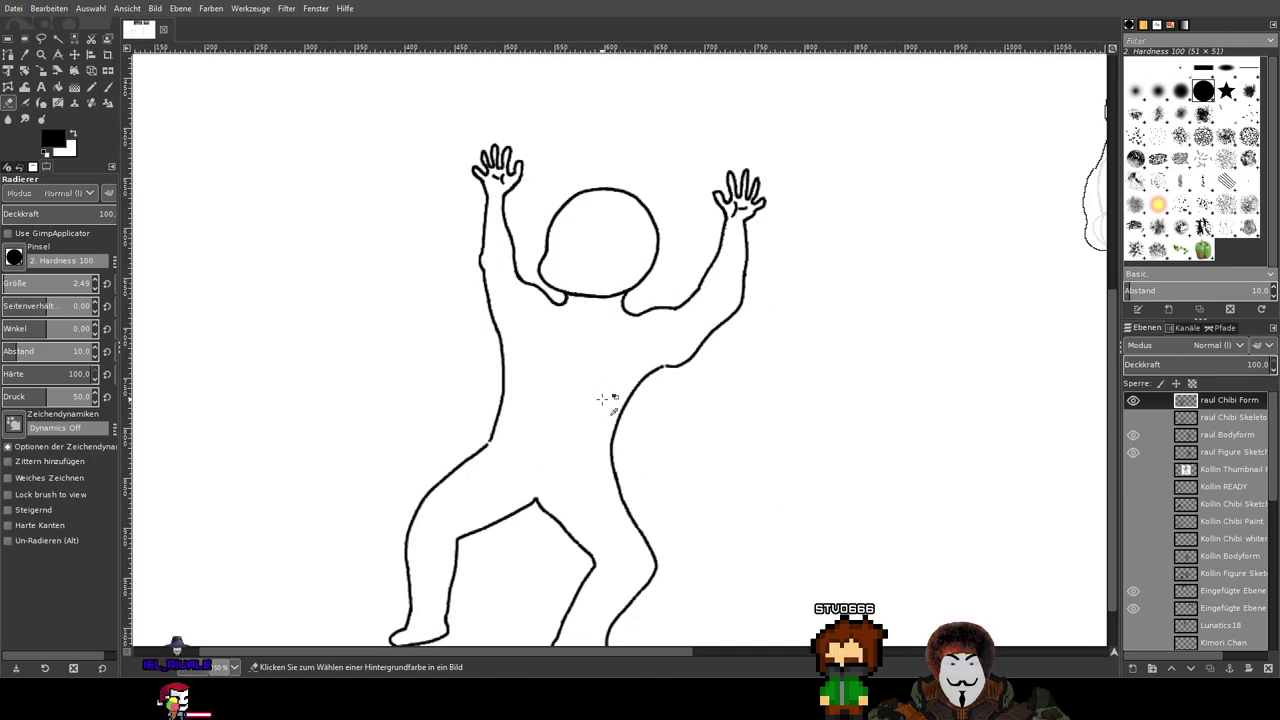
drag(607, 371, 625, 444)
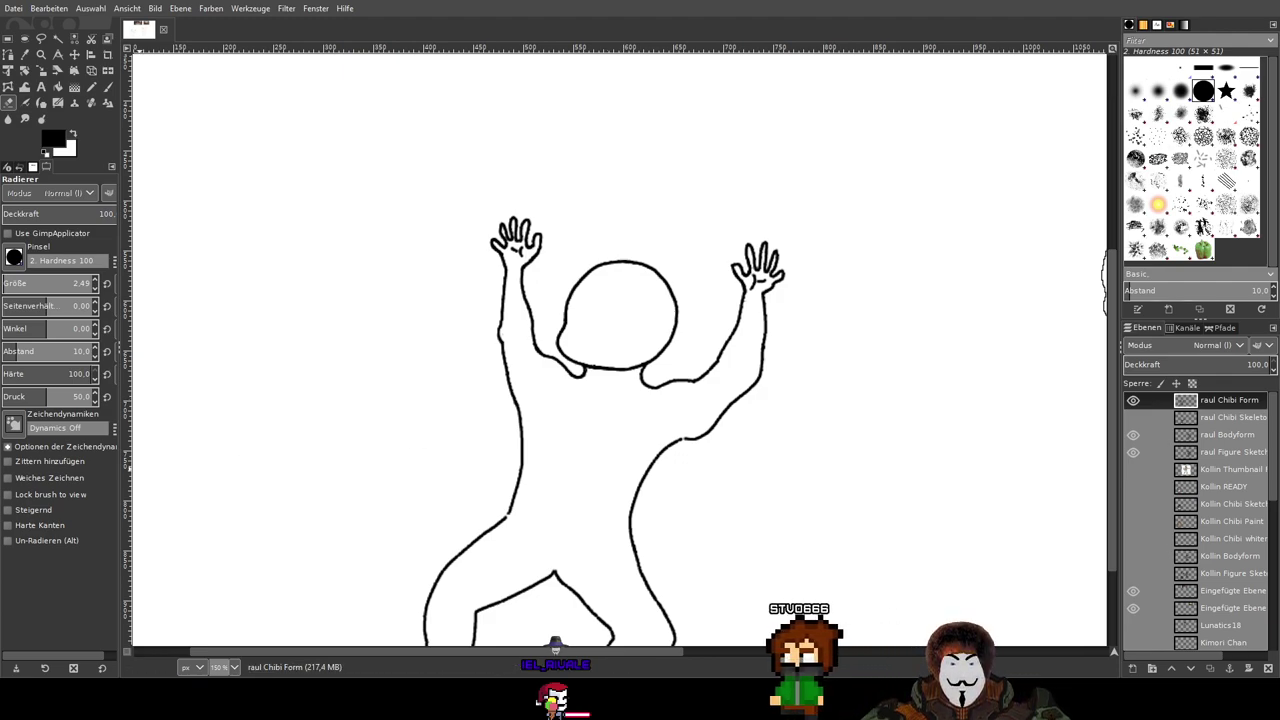
mouse_move(792, 441)
mouse_down()
mouse_move(751, 280)
mouse_move(751, 321)
mouse_up()
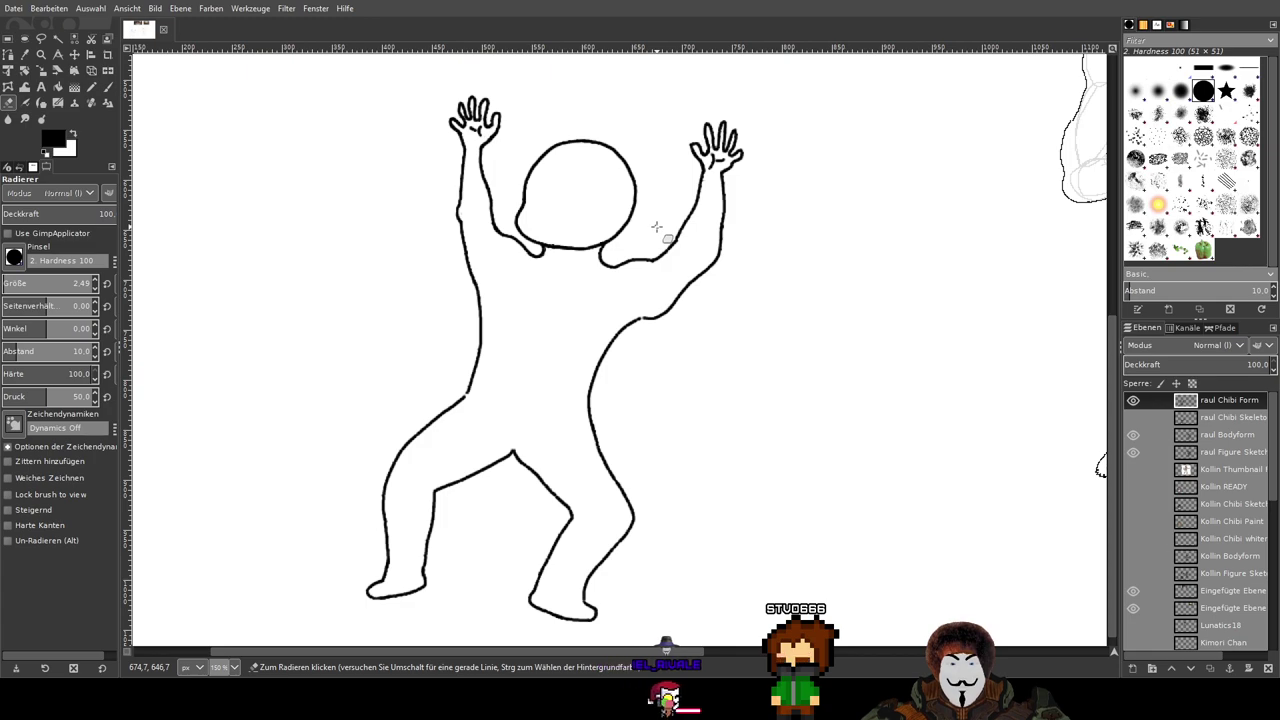
drag(656, 228, 615, 320)
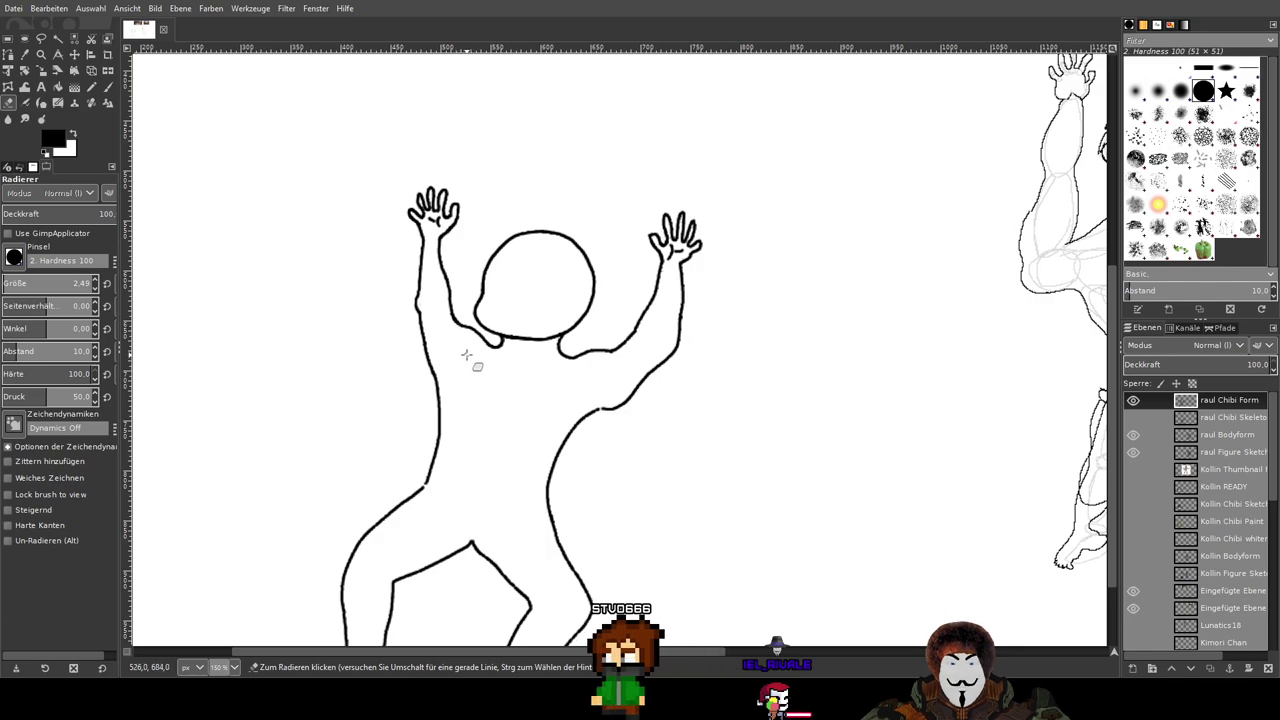
drag(464, 368, 505, 398)
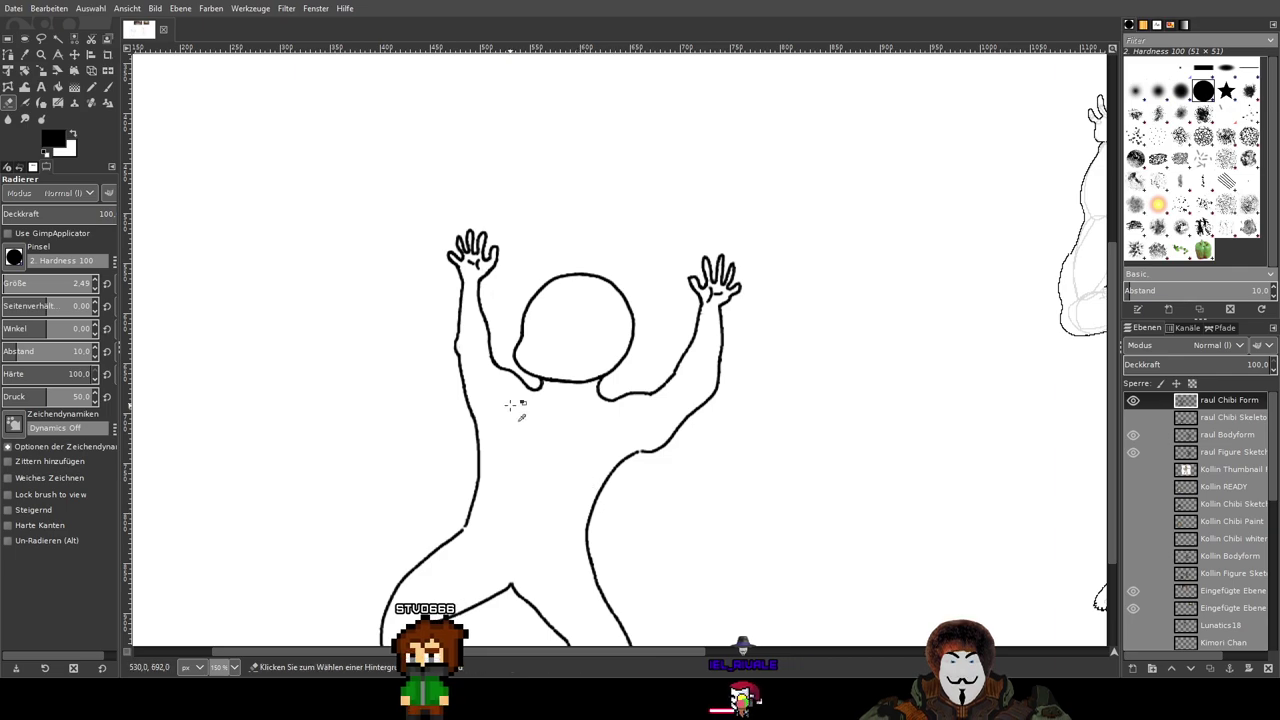
scroll(514, 418, up, 3)
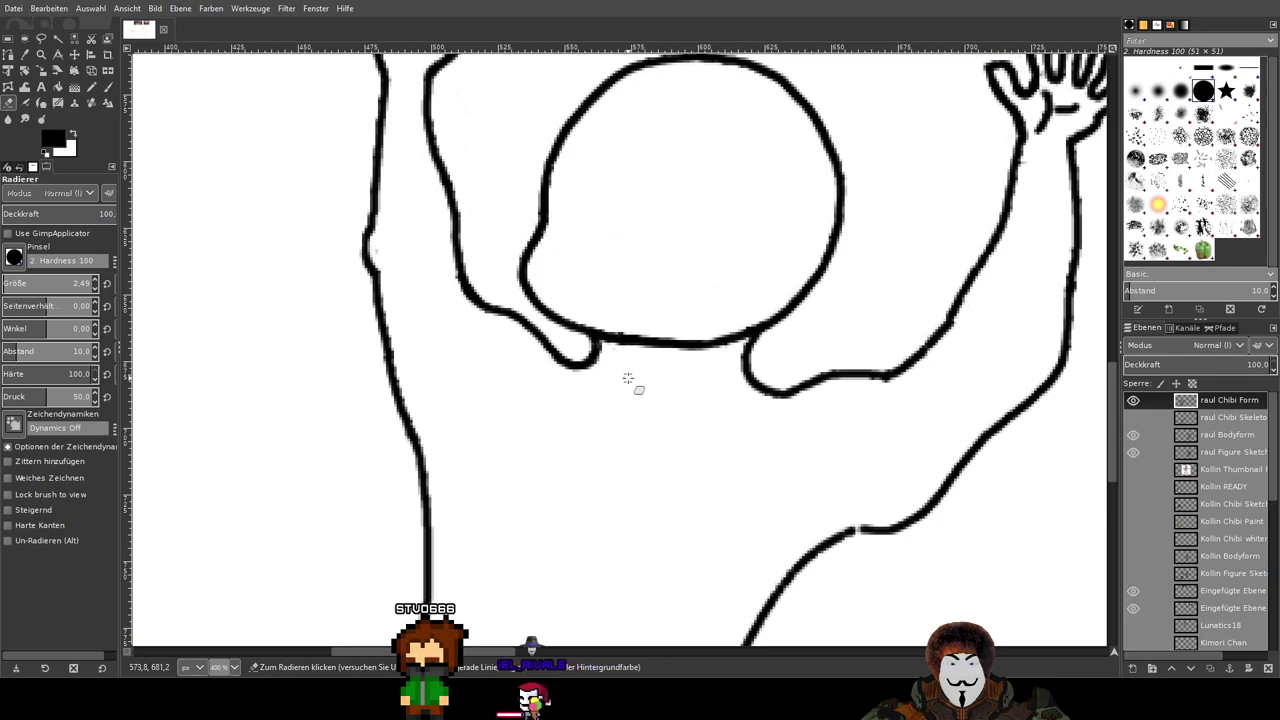
scroll(627, 378, down, 2)
Step: Paint a slightly lower line along the bend where the left raised arm meets the shoulder
scroll(629, 378, up, 1)
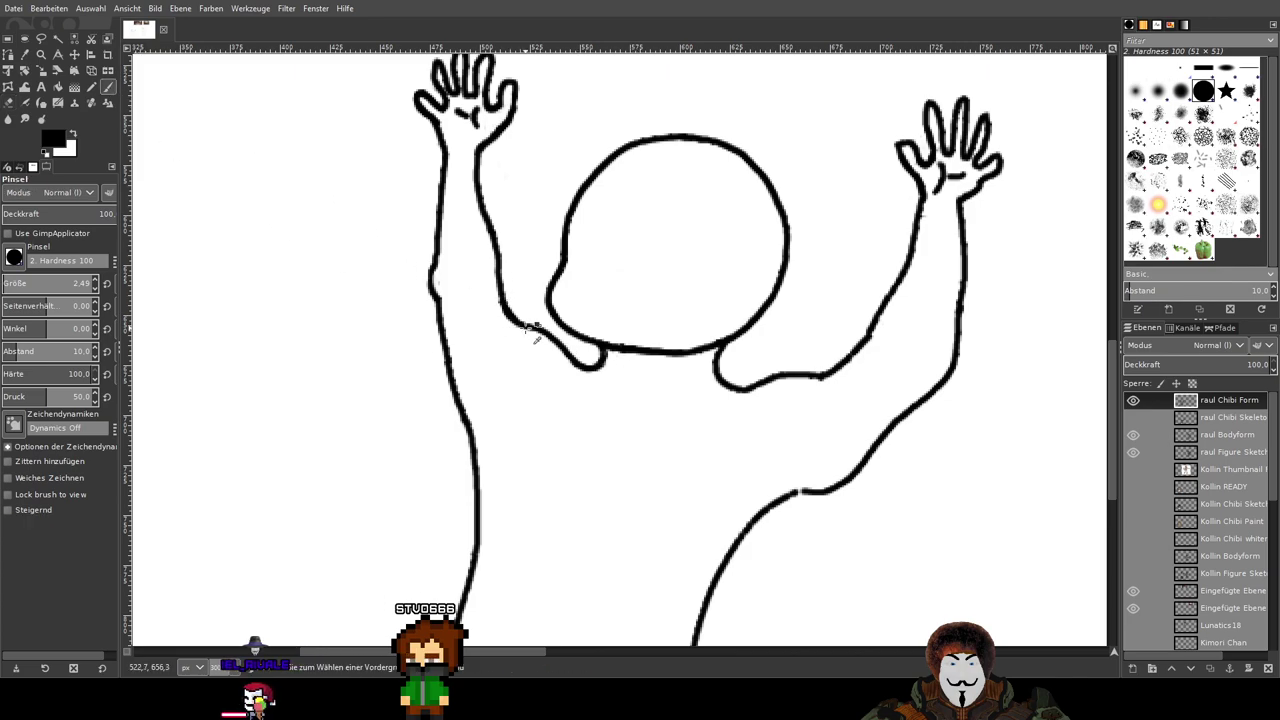
scroll(530, 330, up, 2)
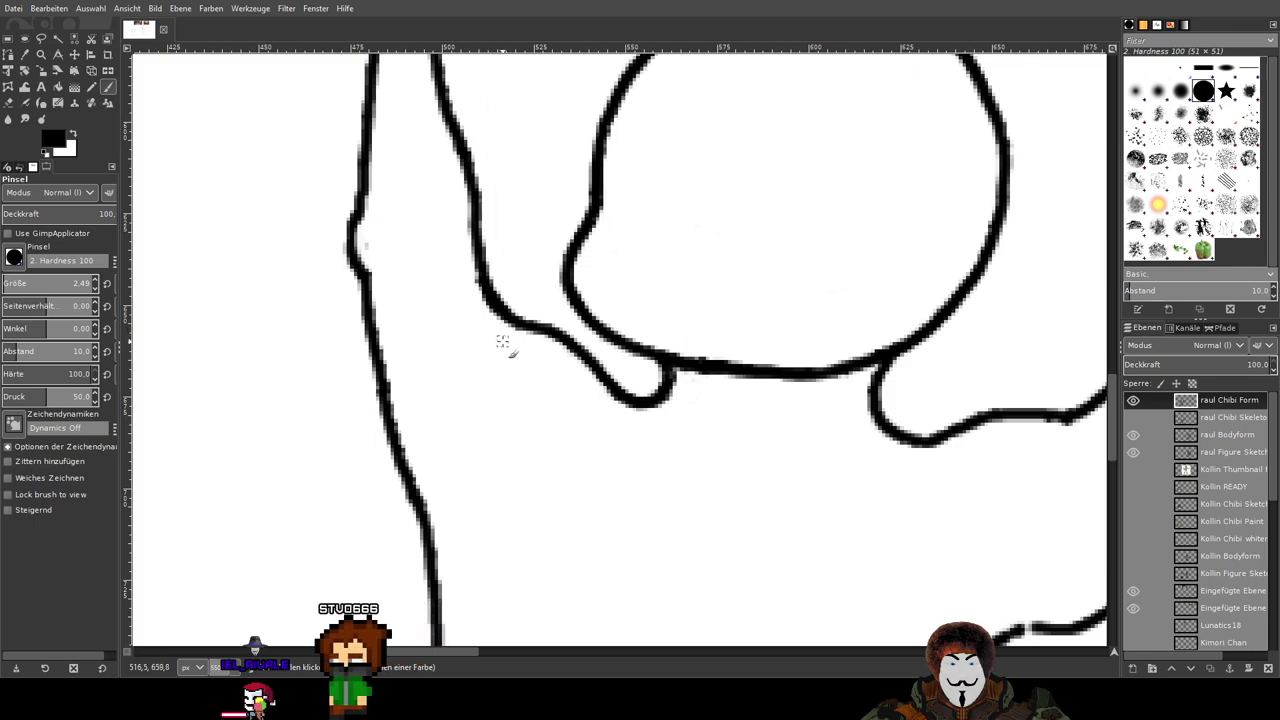
mouse_move(500, 341)
mouse_down()
mouse_move(579, 355)
mouse_move(625, 393)
mouse_up()
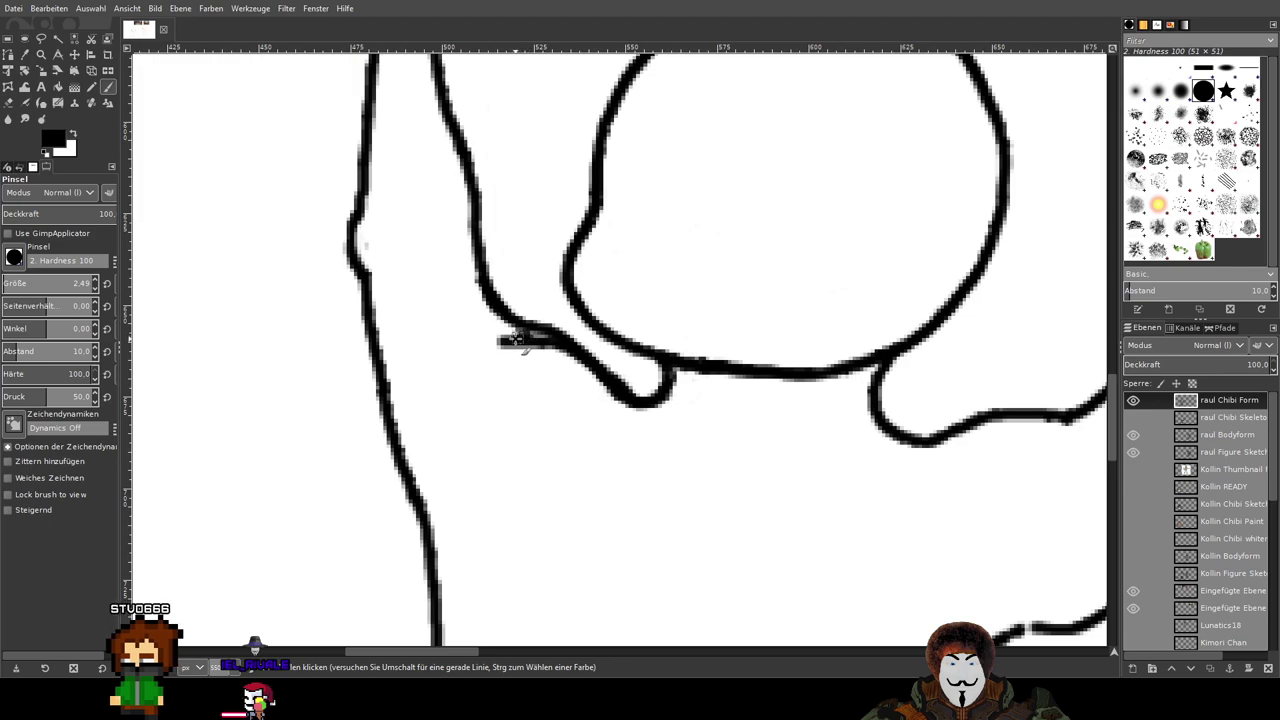
drag(512, 340, 480, 245)
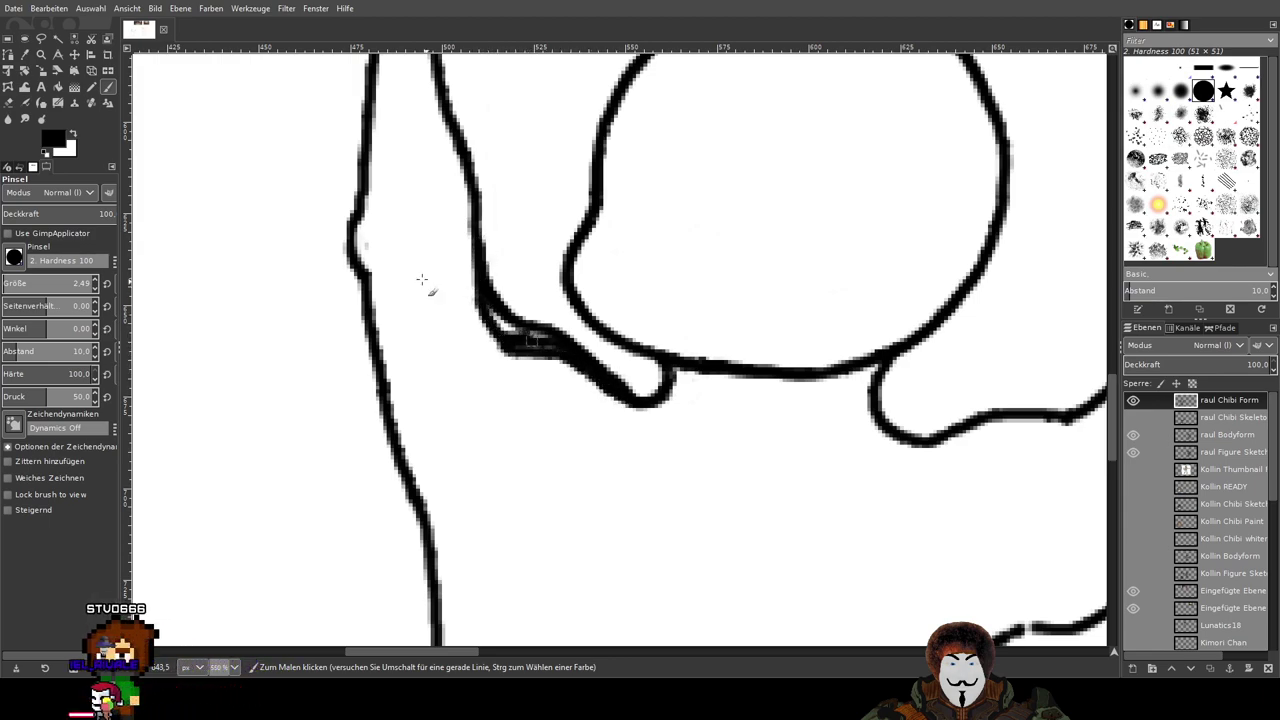
Step: Erase the doubled line and thick clump at the bend between the left raised arm and the shoulder
click(11, 101)
scroll(497, 263, up, 1)
mouse_move(521, 328)
mouse_down()
mouse_move(511, 408)
mouse_move(540, 360)
mouse_up()
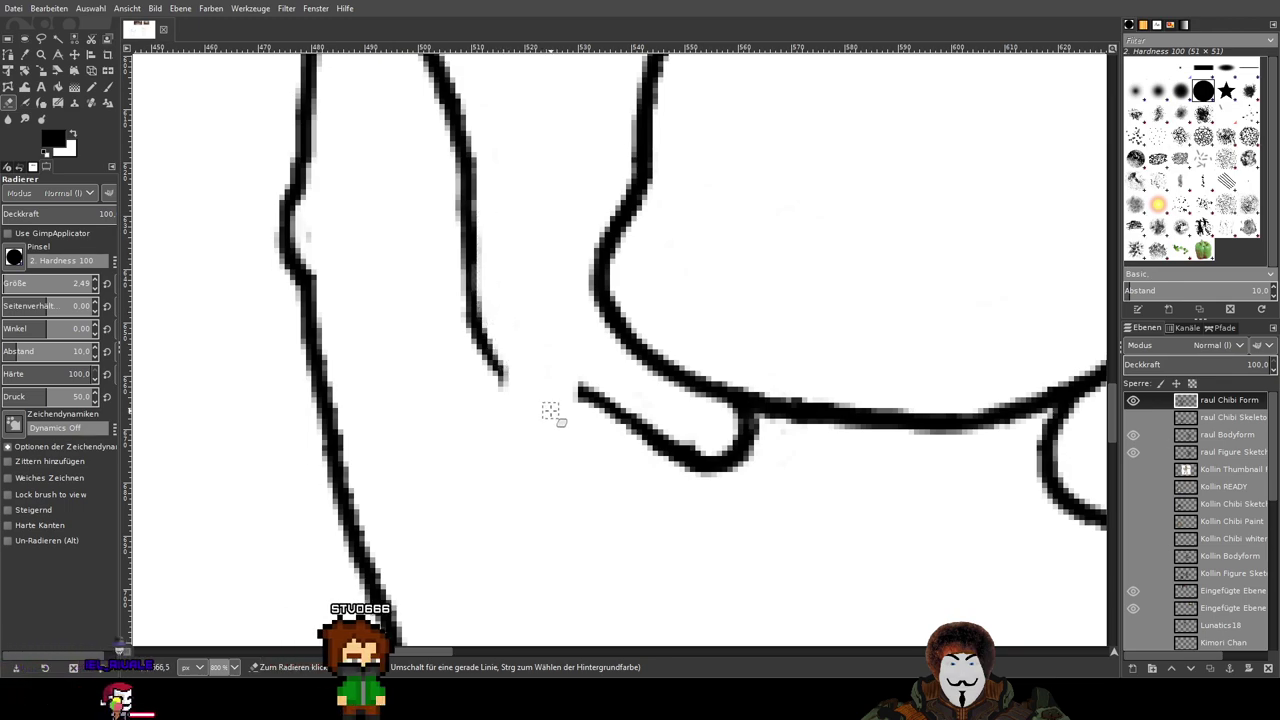
Step: Paint a line bridging the gap between the left raised arm and the shoulder, and erase the small spur at their bend
click(108, 87)
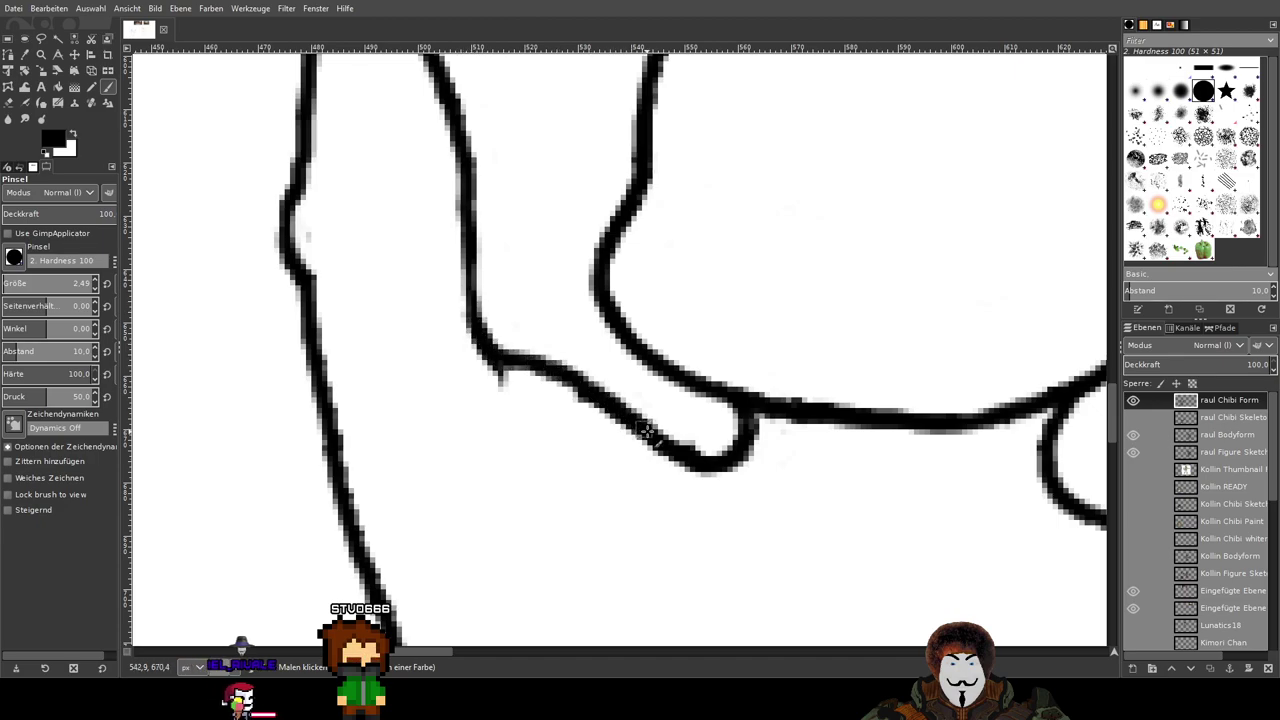
scroll(695, 467, down, 5)
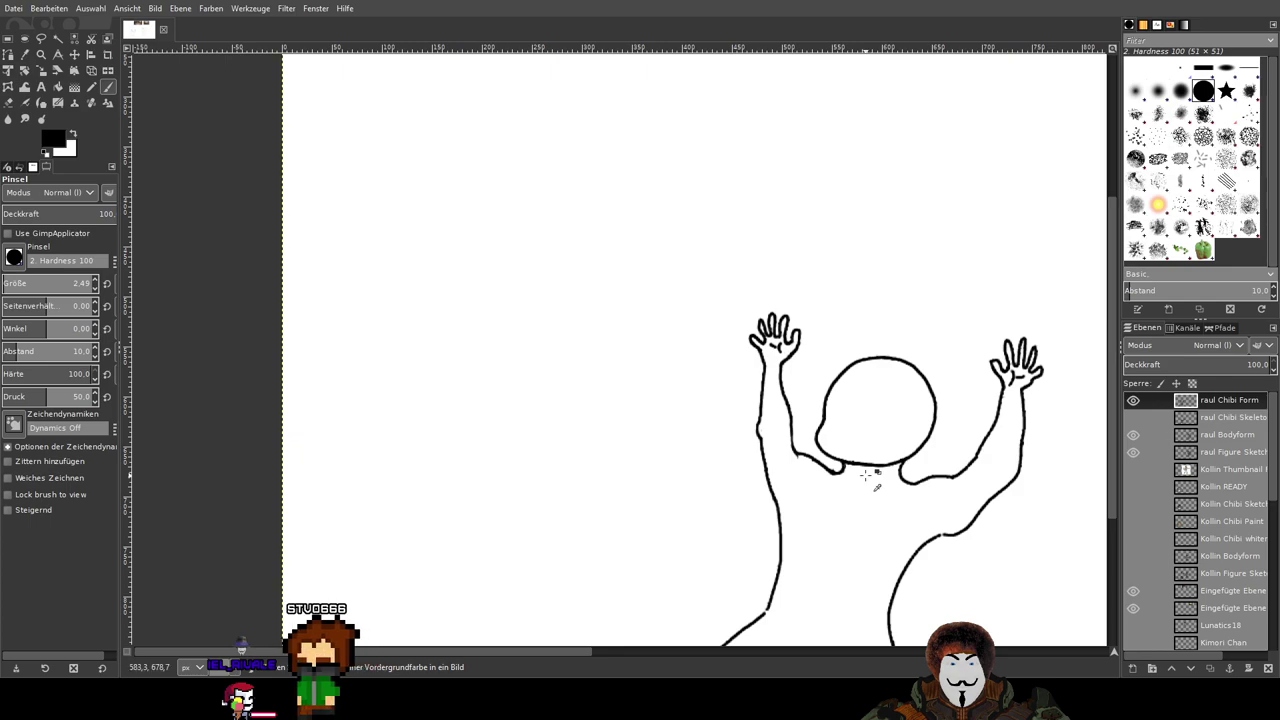
scroll(868, 476, up, 5)
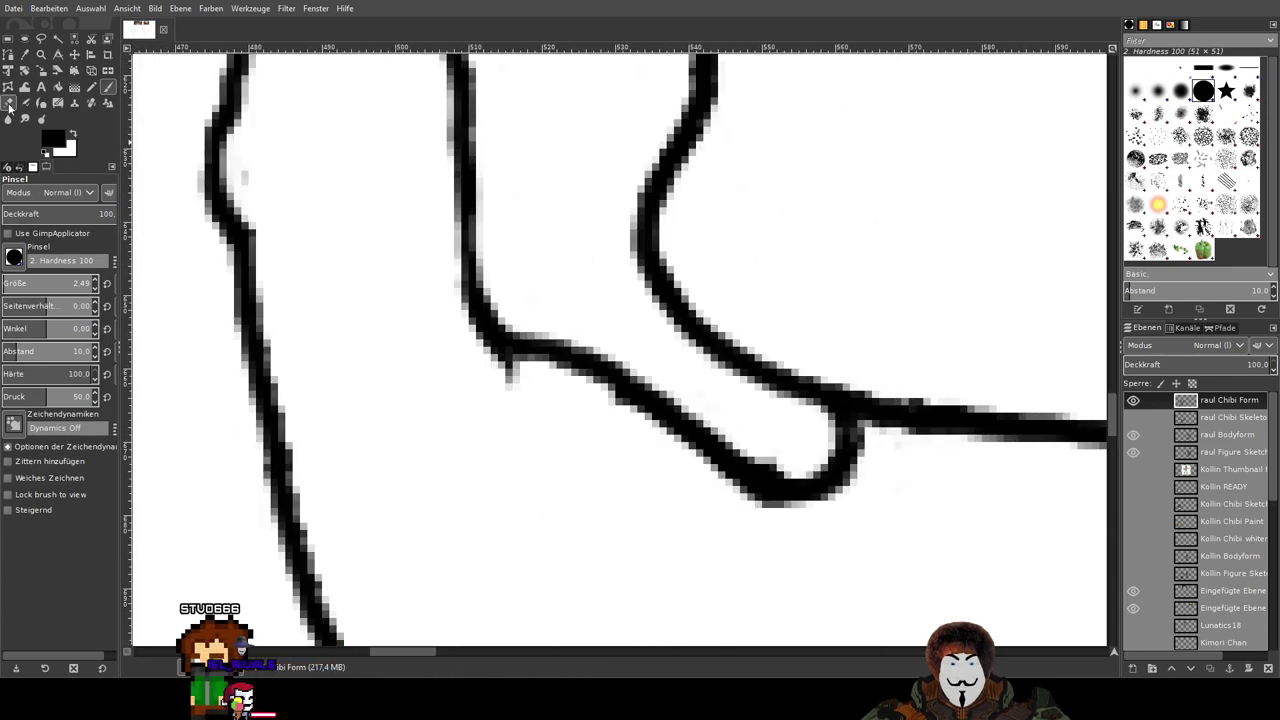
click(10, 104)
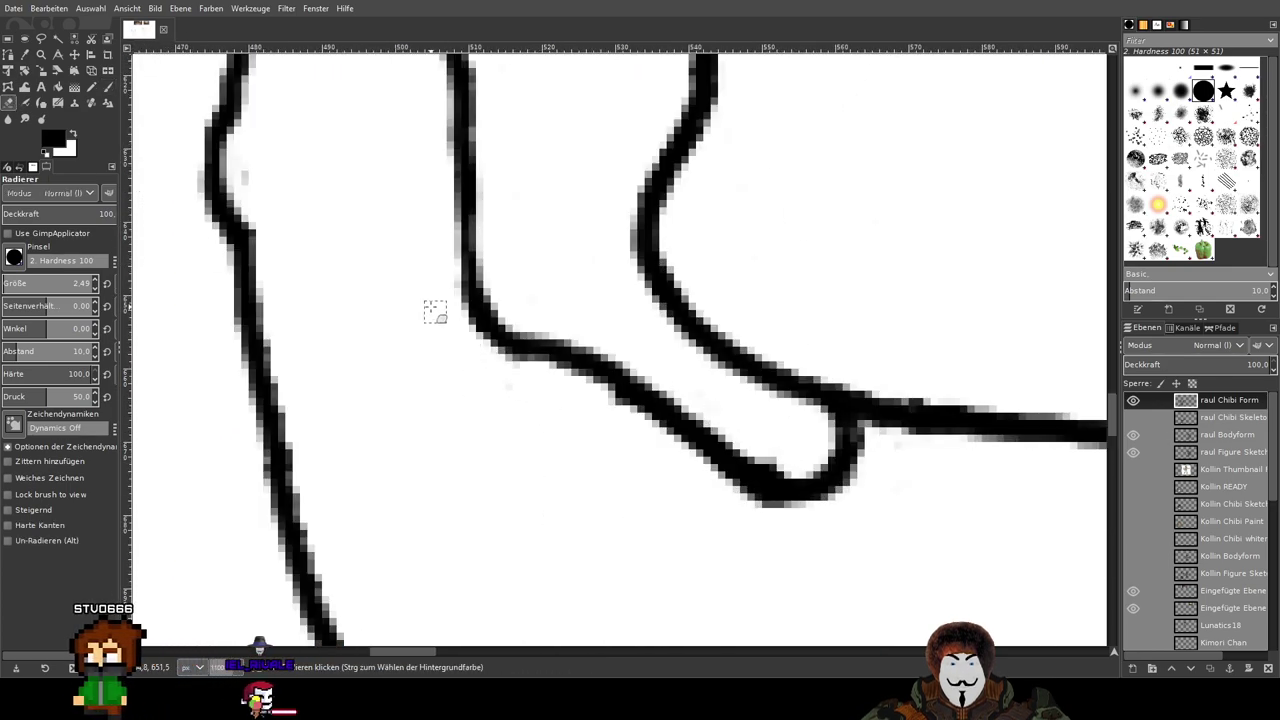
Step: Erase the left shoulder line and the lower end of the arm's inner line, leaving only the short stub beneath the head
scroll(723, 423, down, 4)
scroll(774, 471, up, 3)
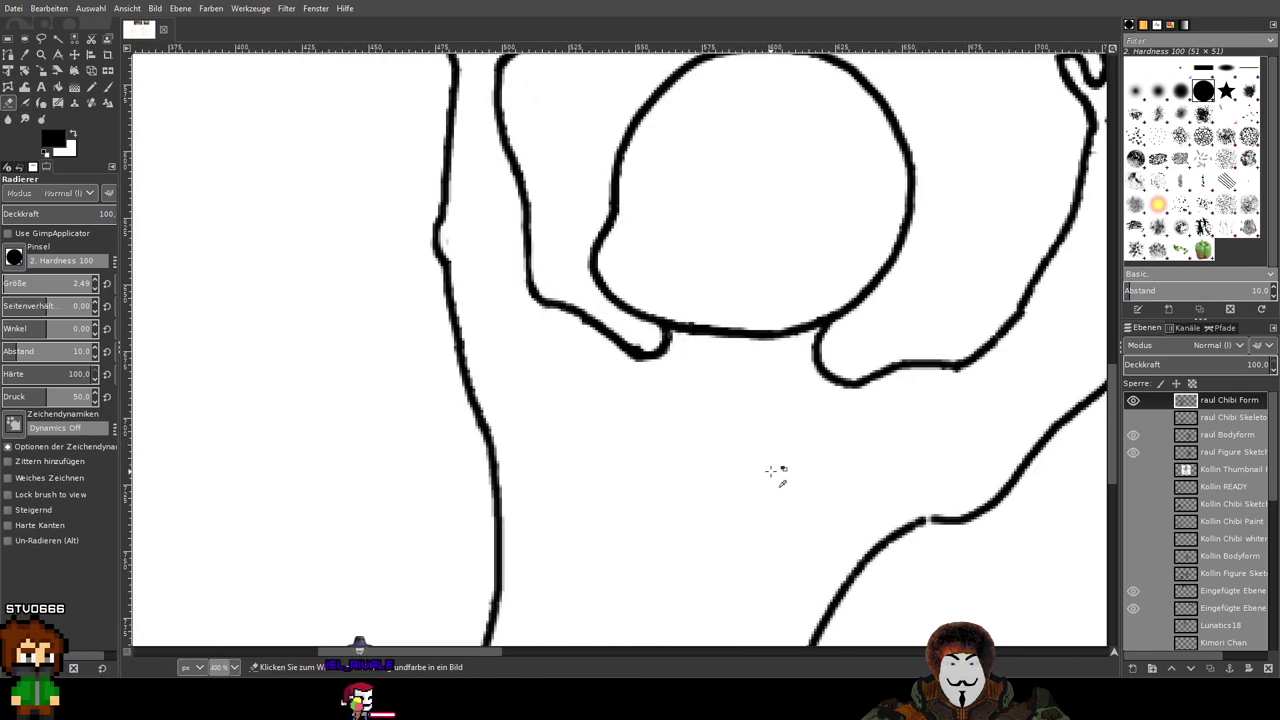
scroll(575, 325, up, 3)
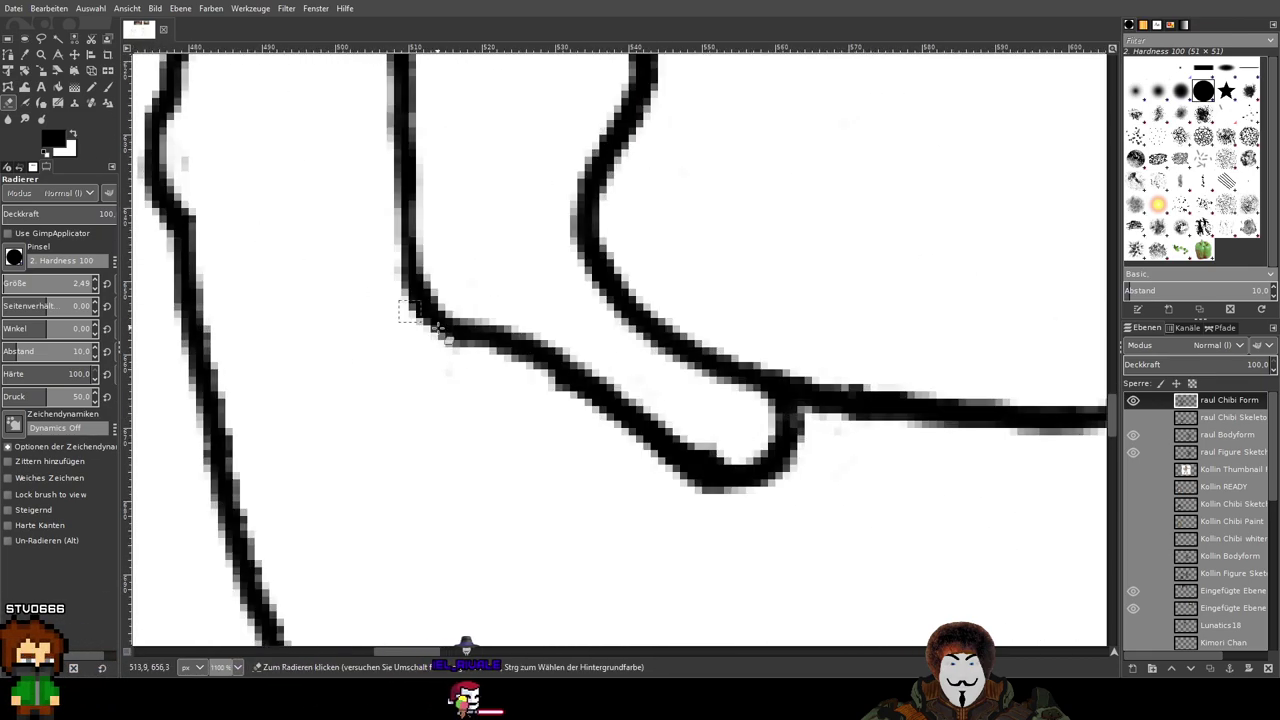
mouse_move(460, 330)
mouse_down()
mouse_move(444, 396)
mouse_move(489, 394)
mouse_move(486, 360)
mouse_move(506, 376)
mouse_move(516, 347)
mouse_move(656, 432)
mouse_move(493, 331)
mouse_move(682, 430)
mouse_move(532, 331)
mouse_move(630, 420)
mouse_move(509, 357)
mouse_move(642, 427)
mouse_up()
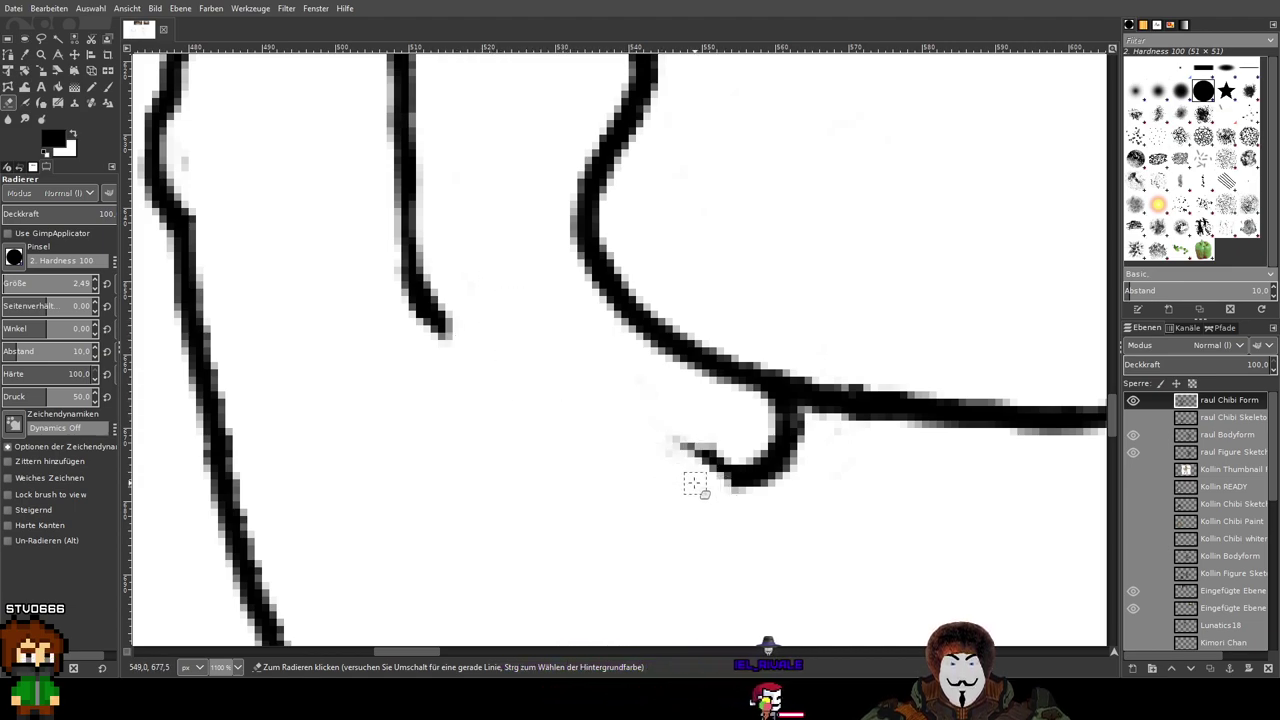
mouse_move(714, 452)
mouse_down()
mouse_move(654, 420)
mouse_move(643, 397)
mouse_up()
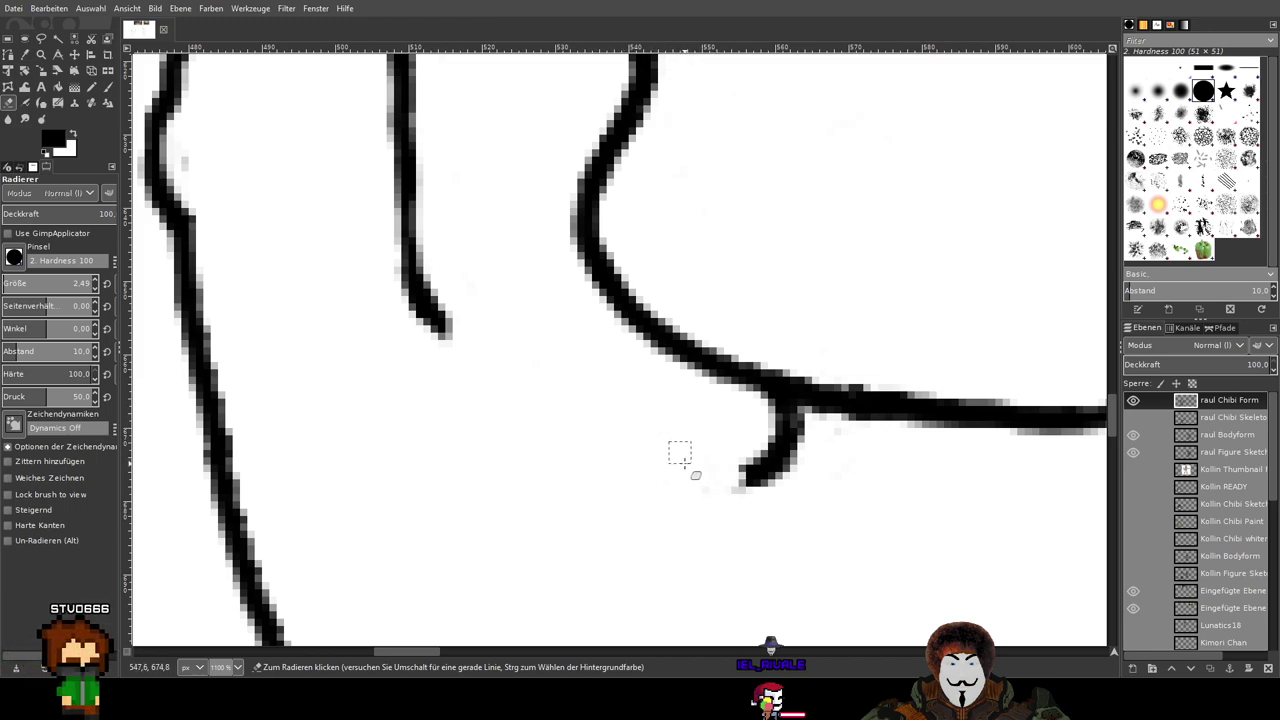
click(735, 497)
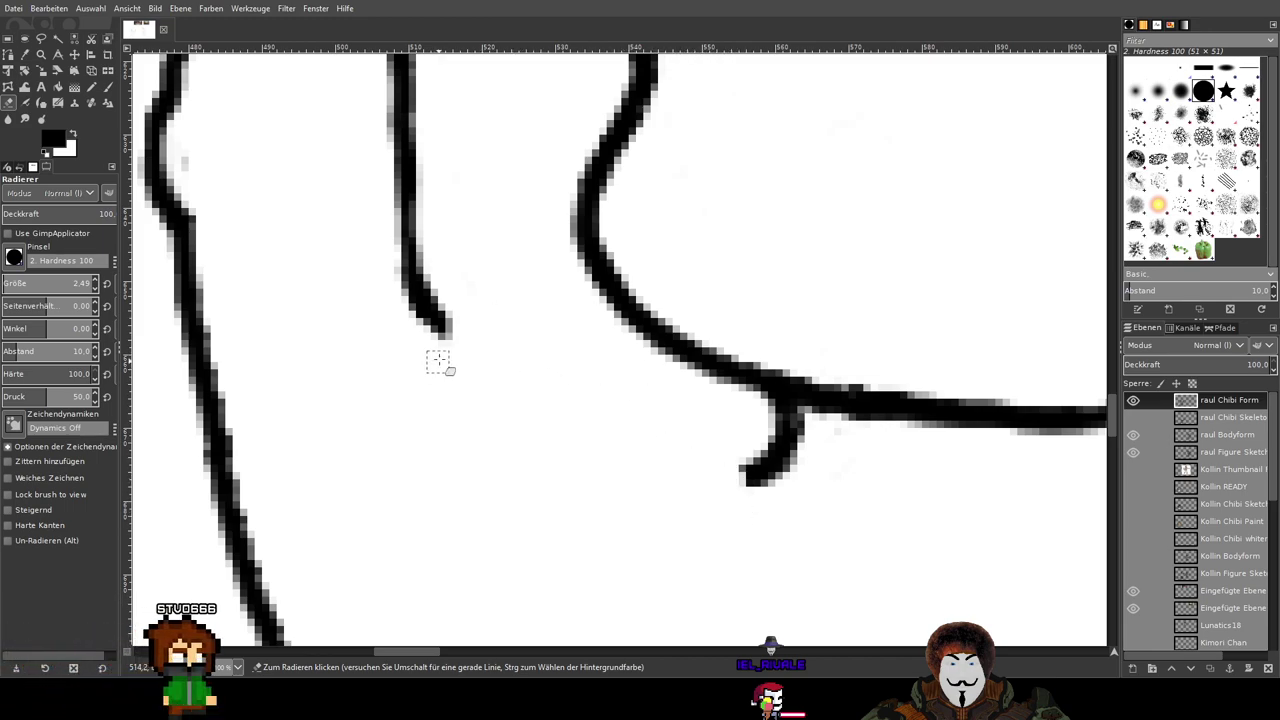
mouse_move(450, 337)
mouse_down()
mouse_move(430, 347)
mouse_move(428, 250)
mouse_move(417, 257)
mouse_up()
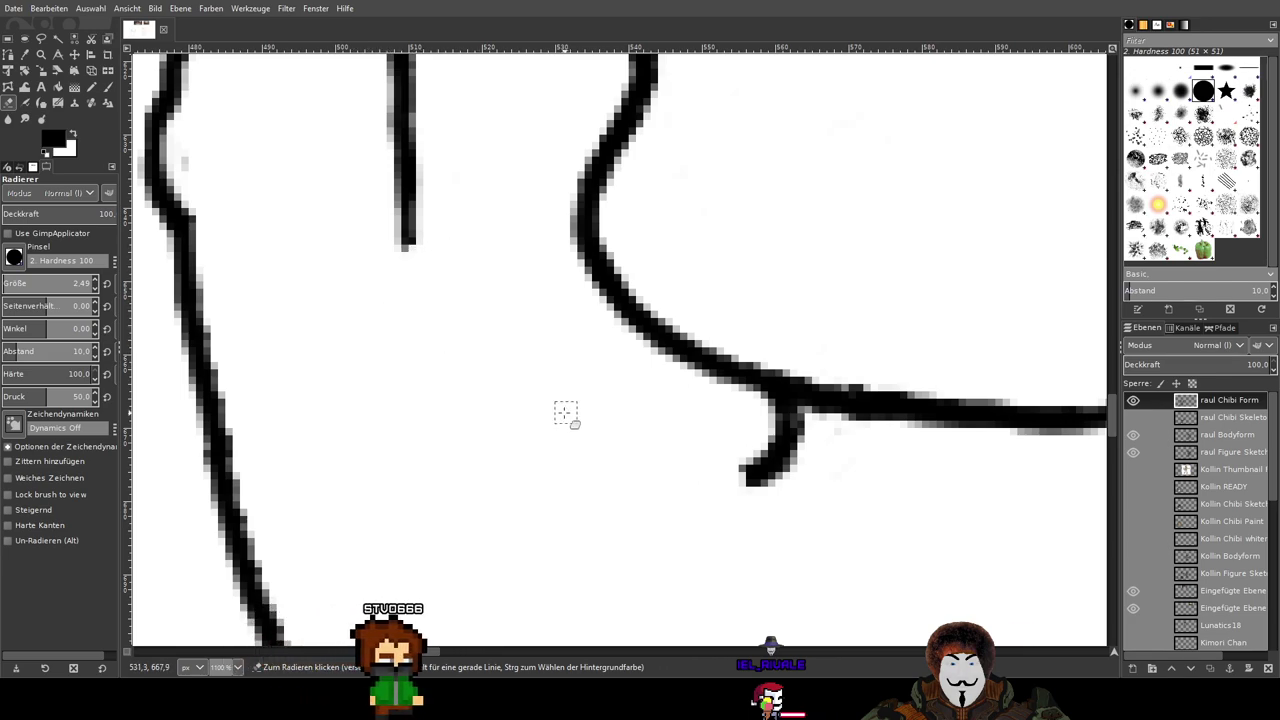
Step: Try several freehand shoulder lines between the left raised arm and the stub beneath the head, undoing the rejected strokes
click(108, 86)
scroll(480, 325, down, 3)
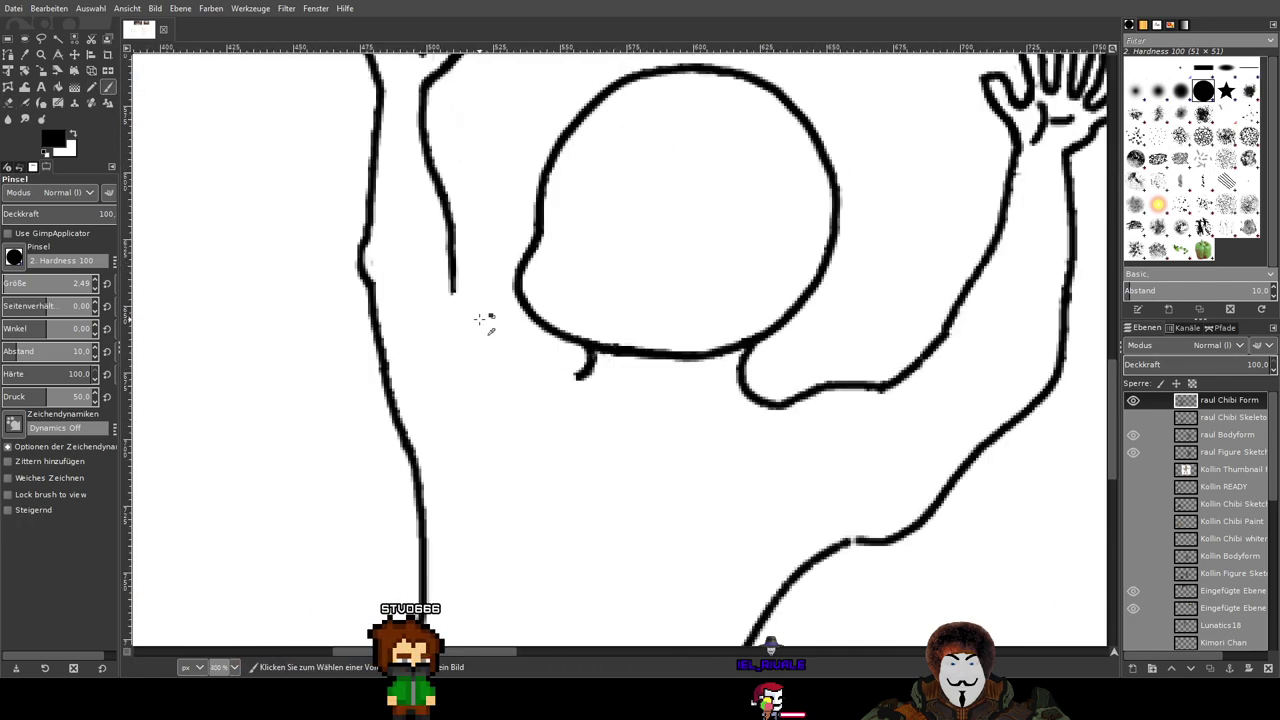
scroll(500, 392, down, 1)
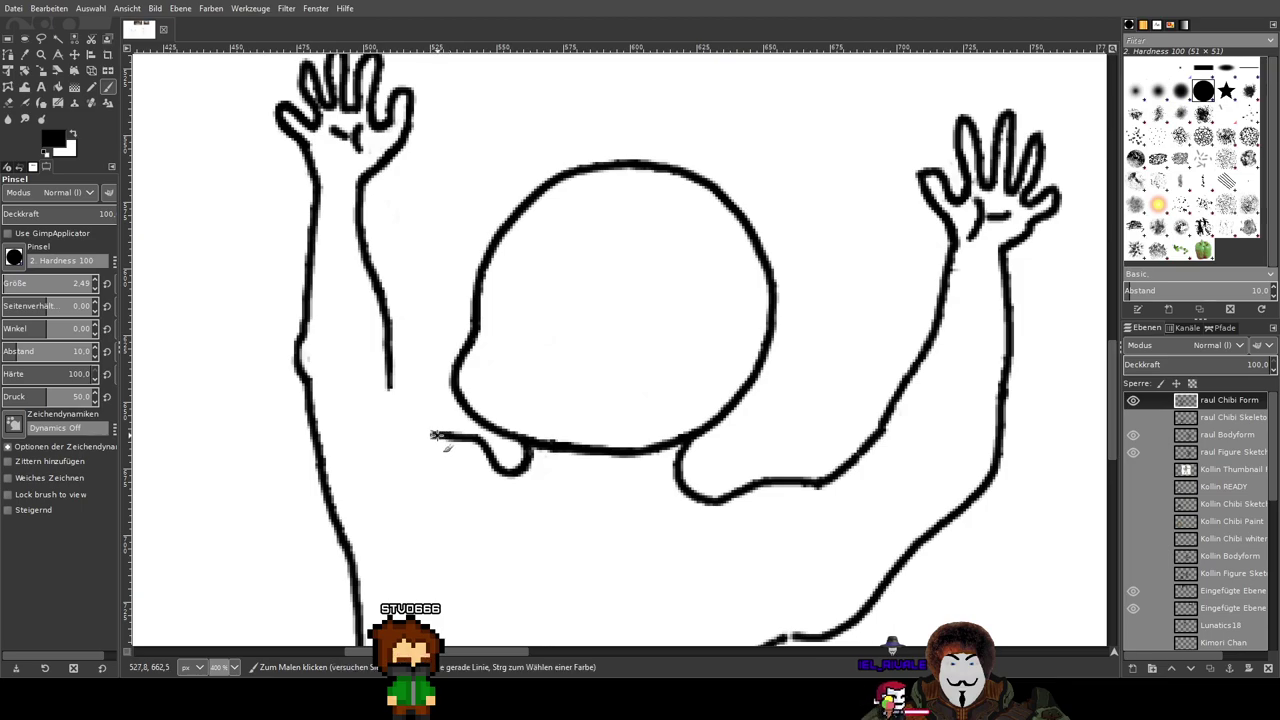
key(ctrl+z)
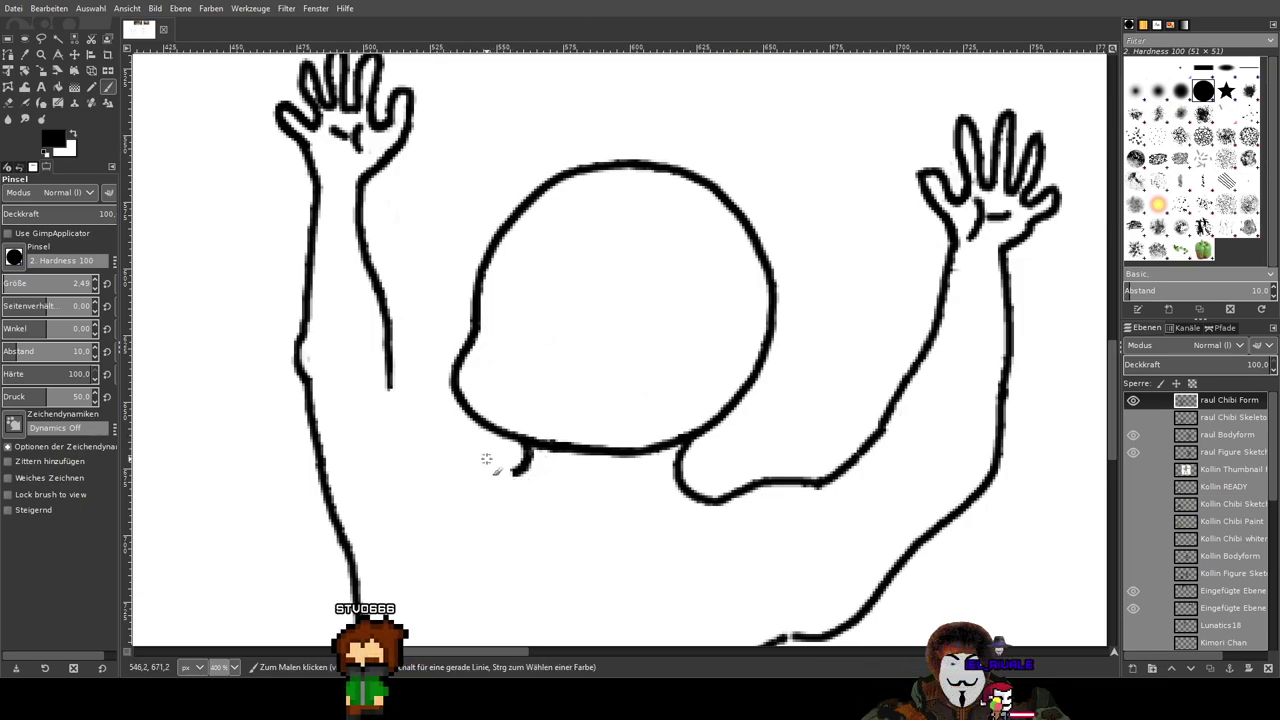
mouse_move(486, 456)
mouse_down()
mouse_move(453, 420)
mouse_move(413, 417)
mouse_move(414, 403)
mouse_move(449, 414)
mouse_move(491, 474)
mouse_up()
key(ctrl+z)
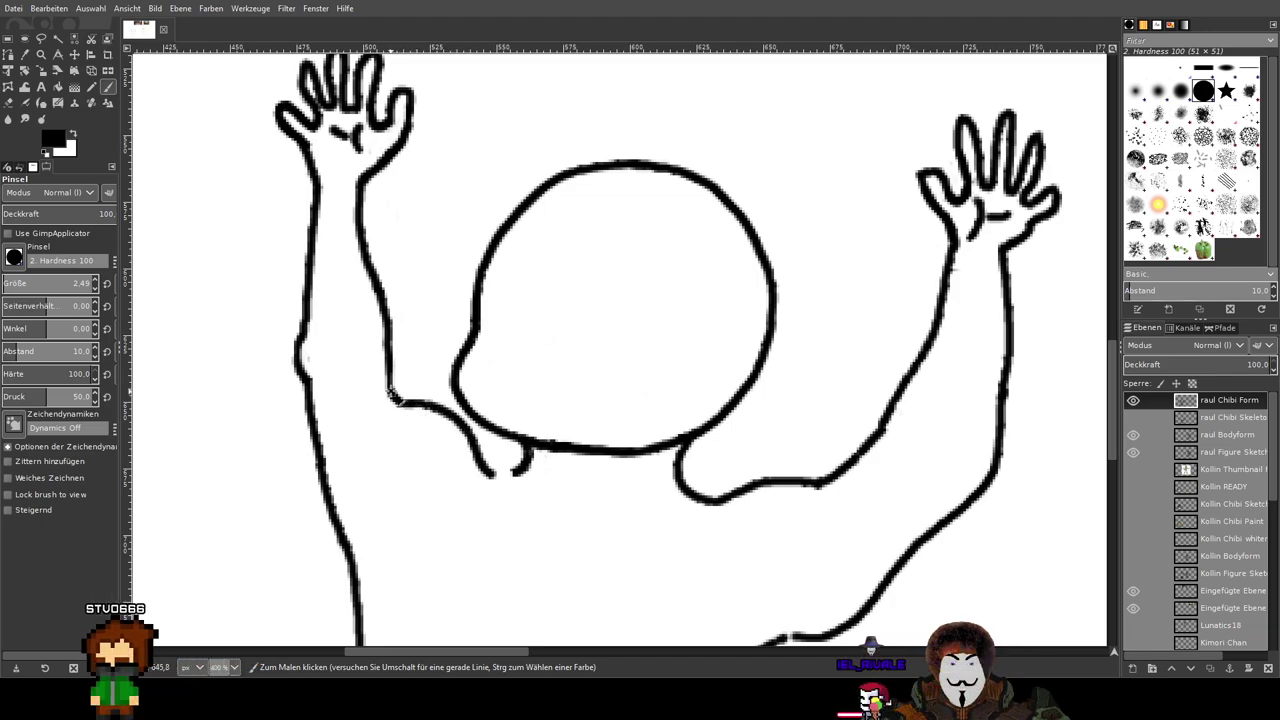
scroll(617, 440, down, 3)
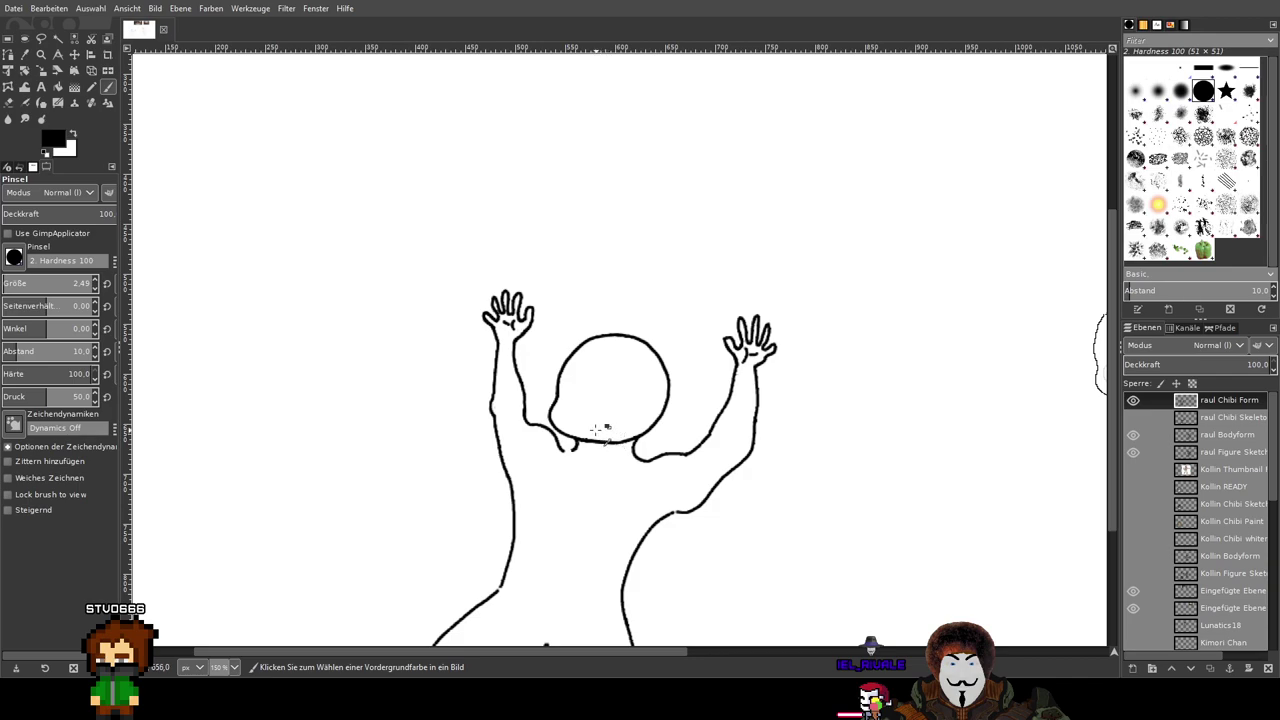
scroll(595, 428, up, 2)
Step: Undo the last shoulder line and paint a smoother slope from the left raised arm down to the stub beneath the head
key(ctrl+z)
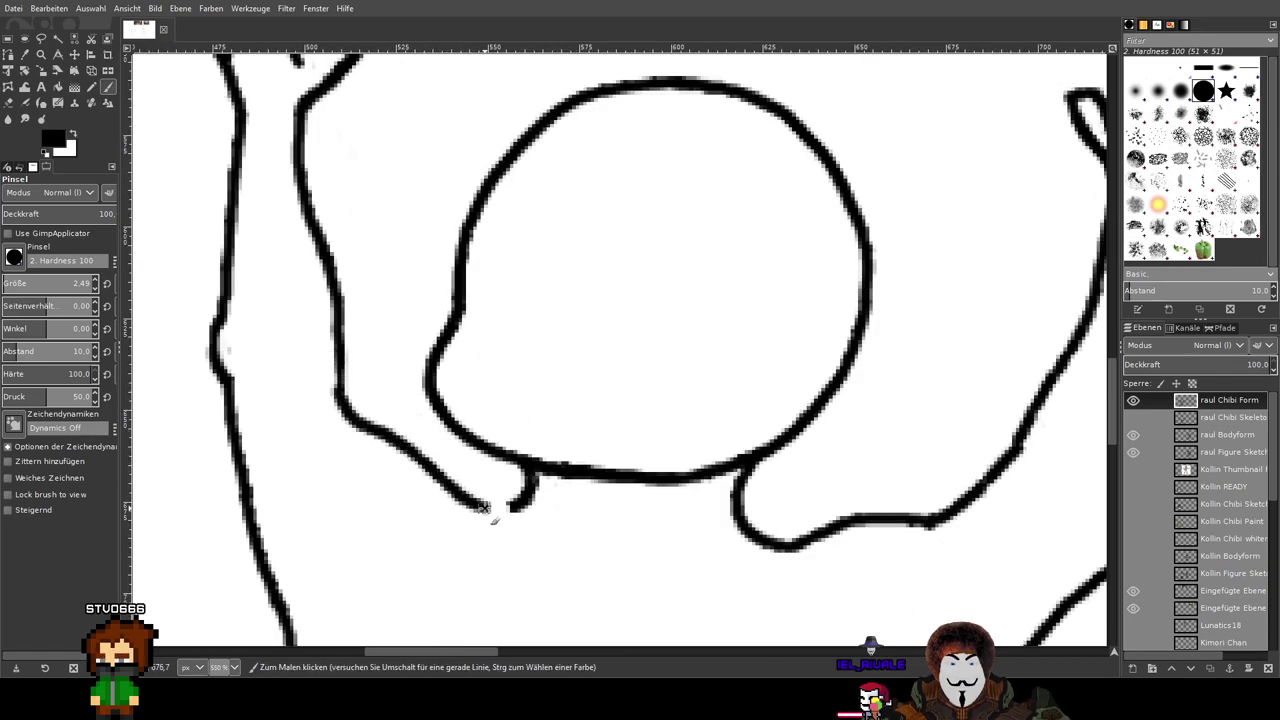
scroll(515, 507, down, 3)
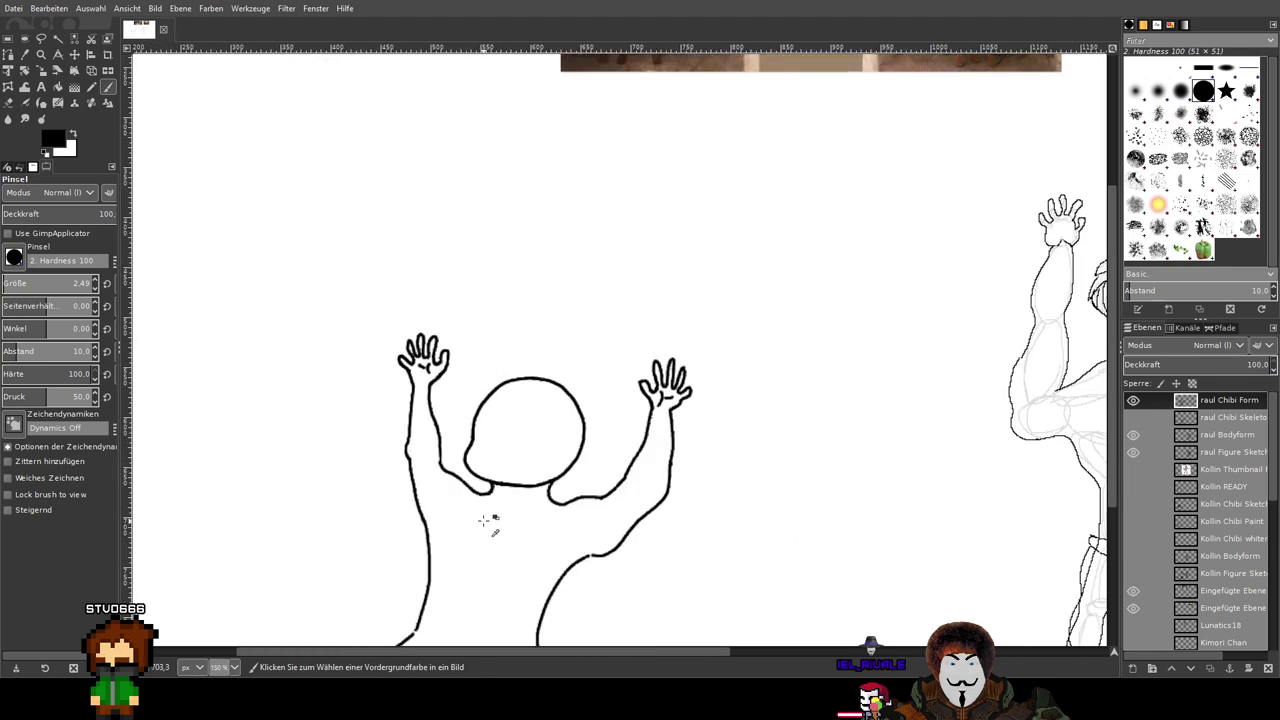
scroll(485, 520, up, 2)
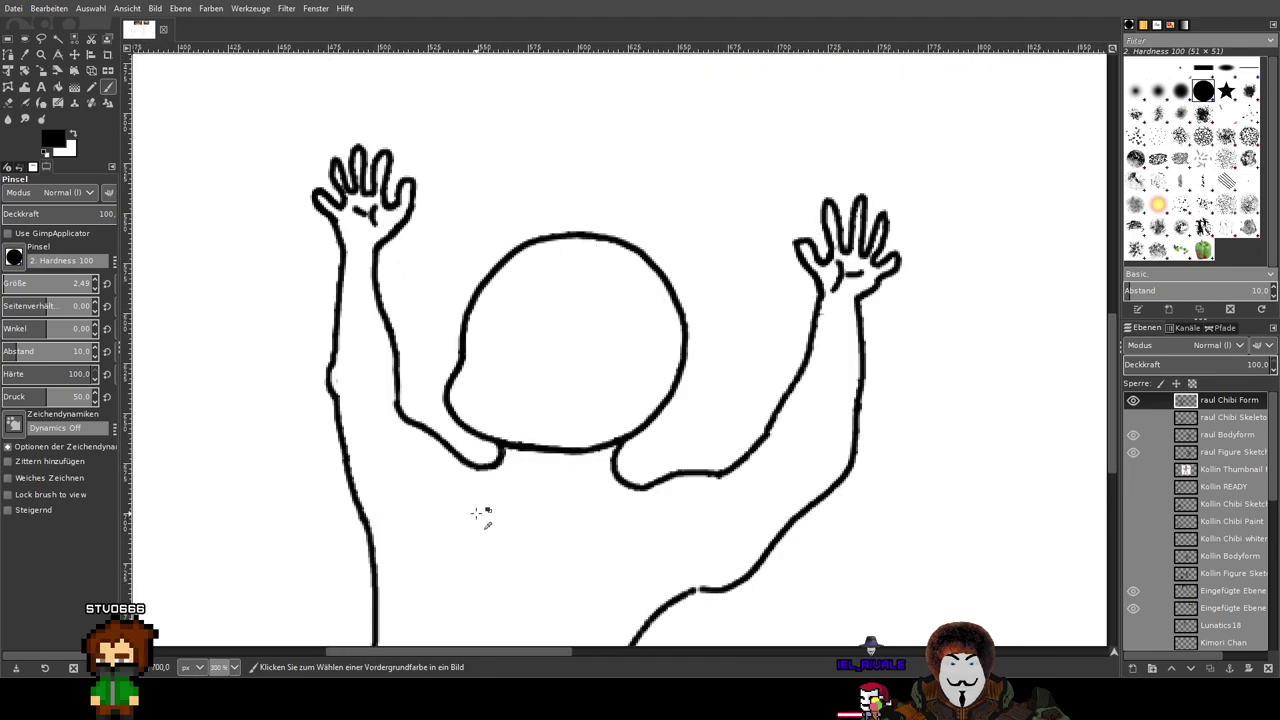
scroll(478, 515, down, 5)
scroll(560, 533, up, 3)
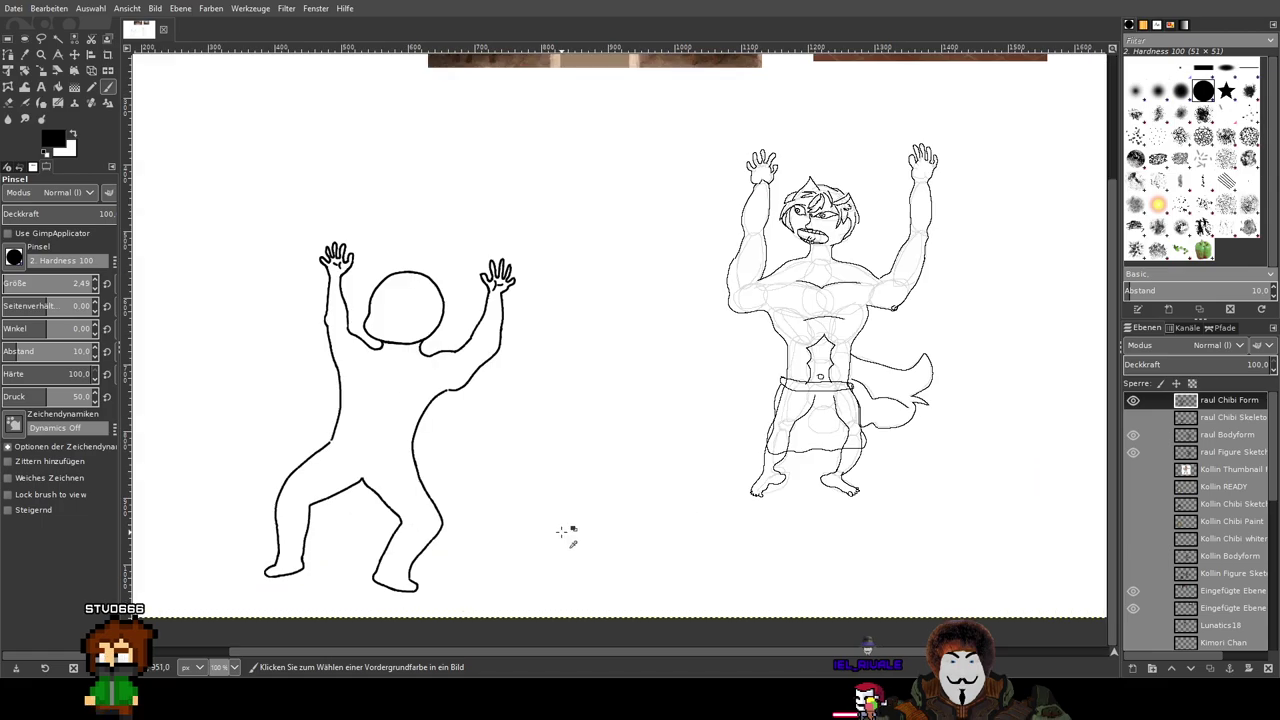
Step: Paint a more direct diagonal where the left raised arm meets the shoulder, and erase the old corner outside it
drag(421, 427, 554, 443)
scroll(543, 431, up, 3)
drag(519, 375, 497, 462)
scroll(430, 356, up, 1)
scroll(440, 285, up, 1)
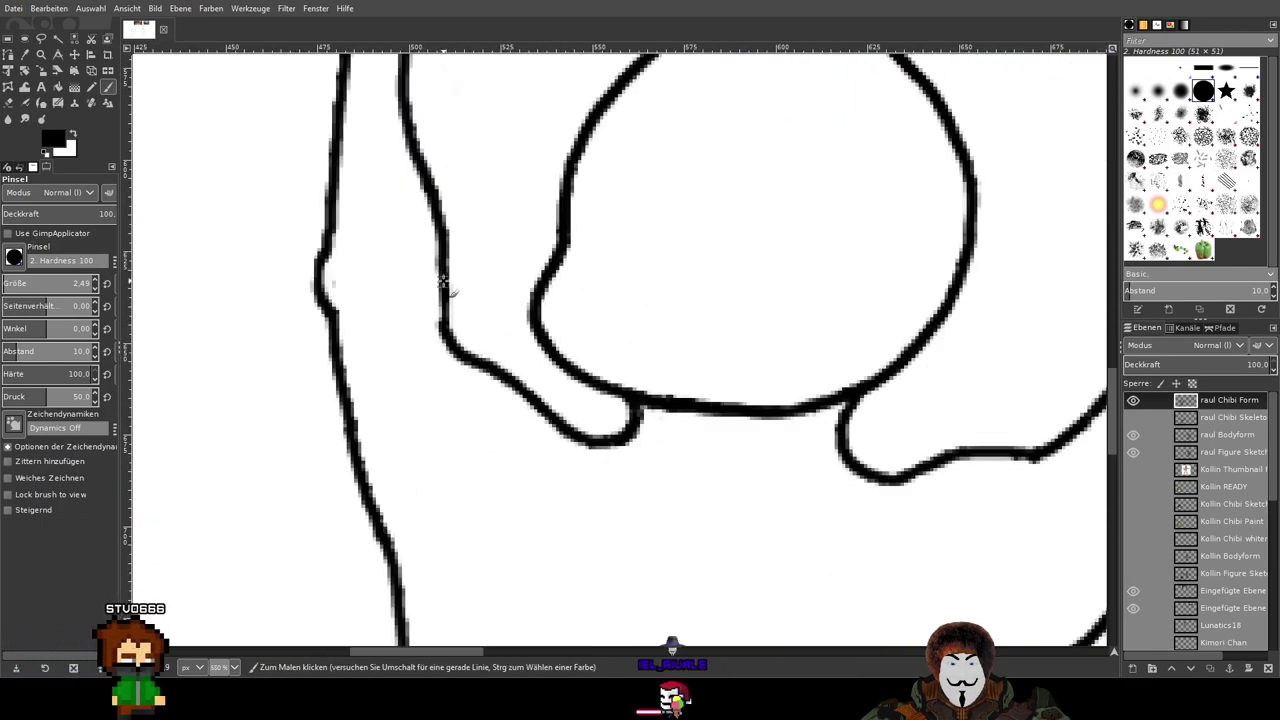
drag(443, 320, 512, 383)
scroll(429, 303, up, 2)
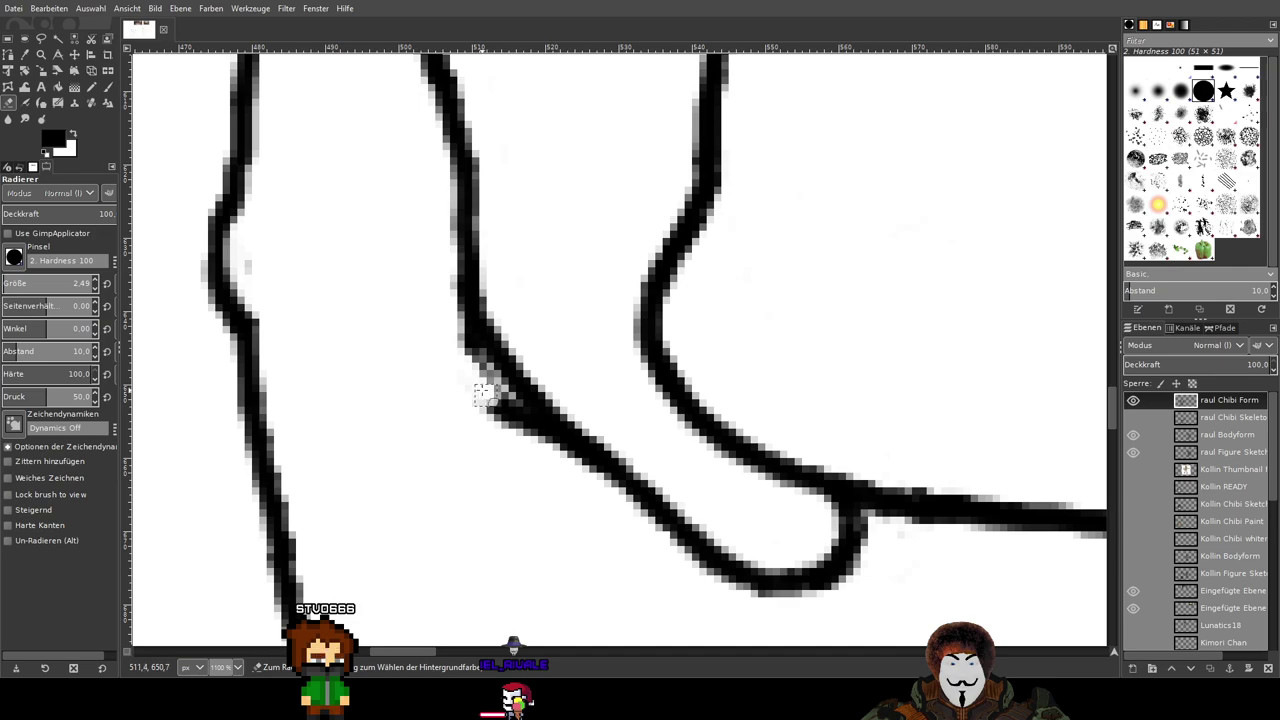
mouse_move(483, 393)
mouse_down()
mouse_move(444, 300)
mouse_move(538, 448)
mouse_up()
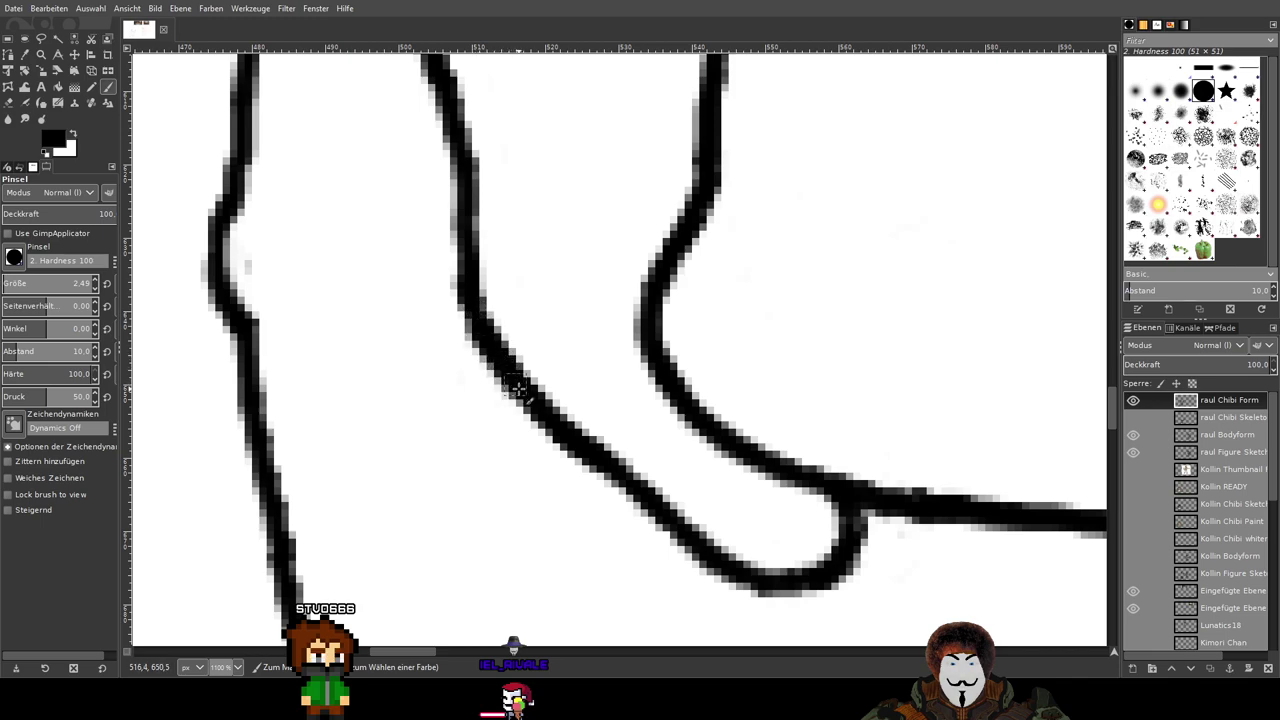
Step: Paint a higher, rounded line along the left shoulder, and erase the old straight line beneath it
scroll(620, 460, down, 6)
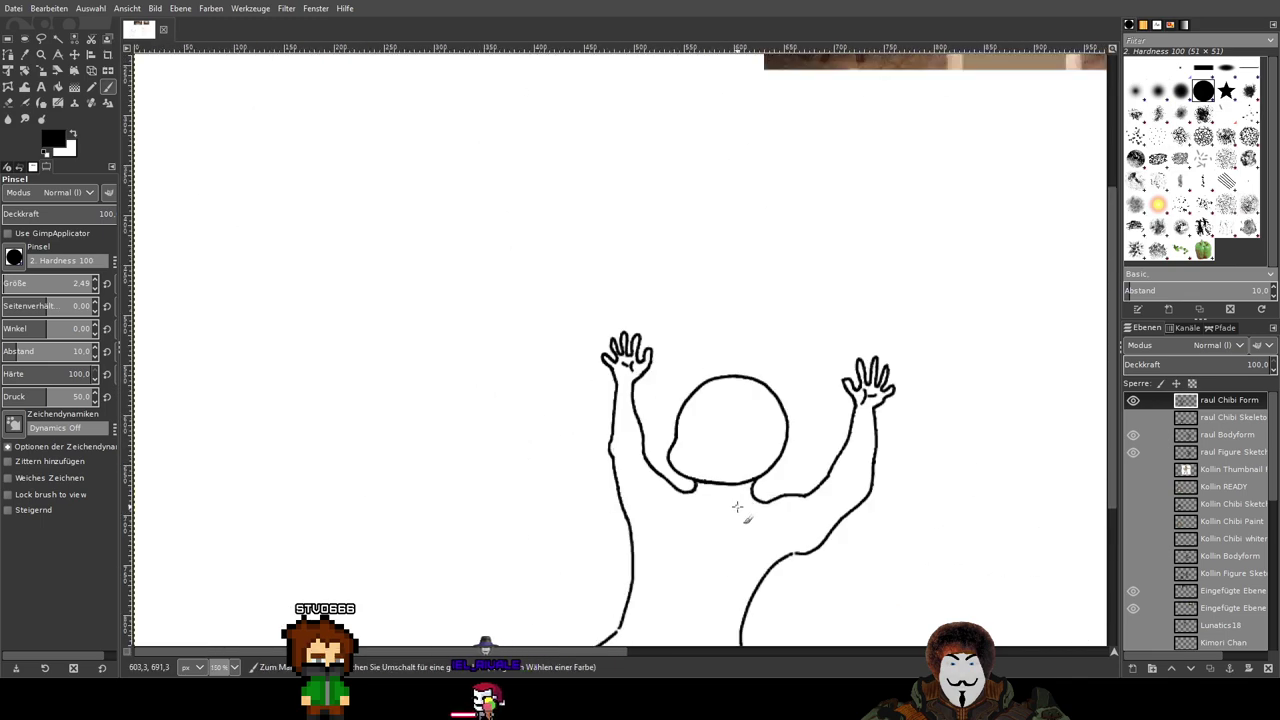
drag(737, 507, 629, 451)
scroll(540, 435, up, 3)
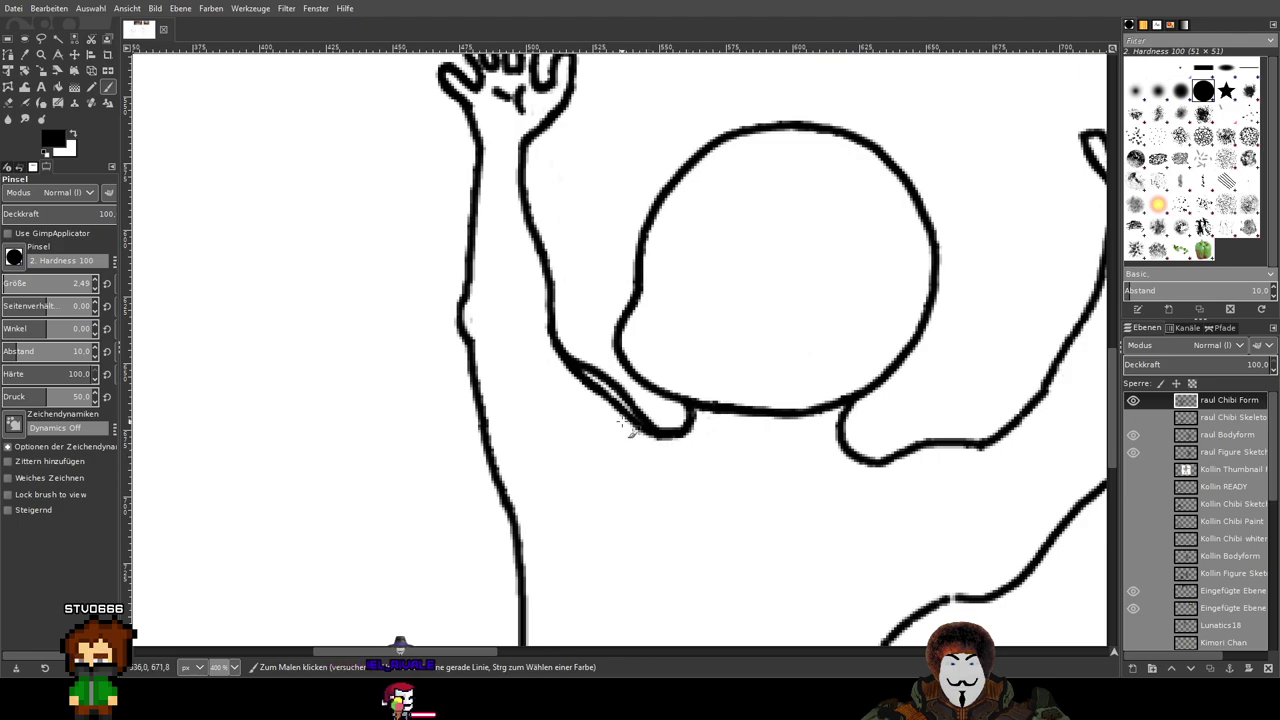
scroll(628, 428, up, 3)
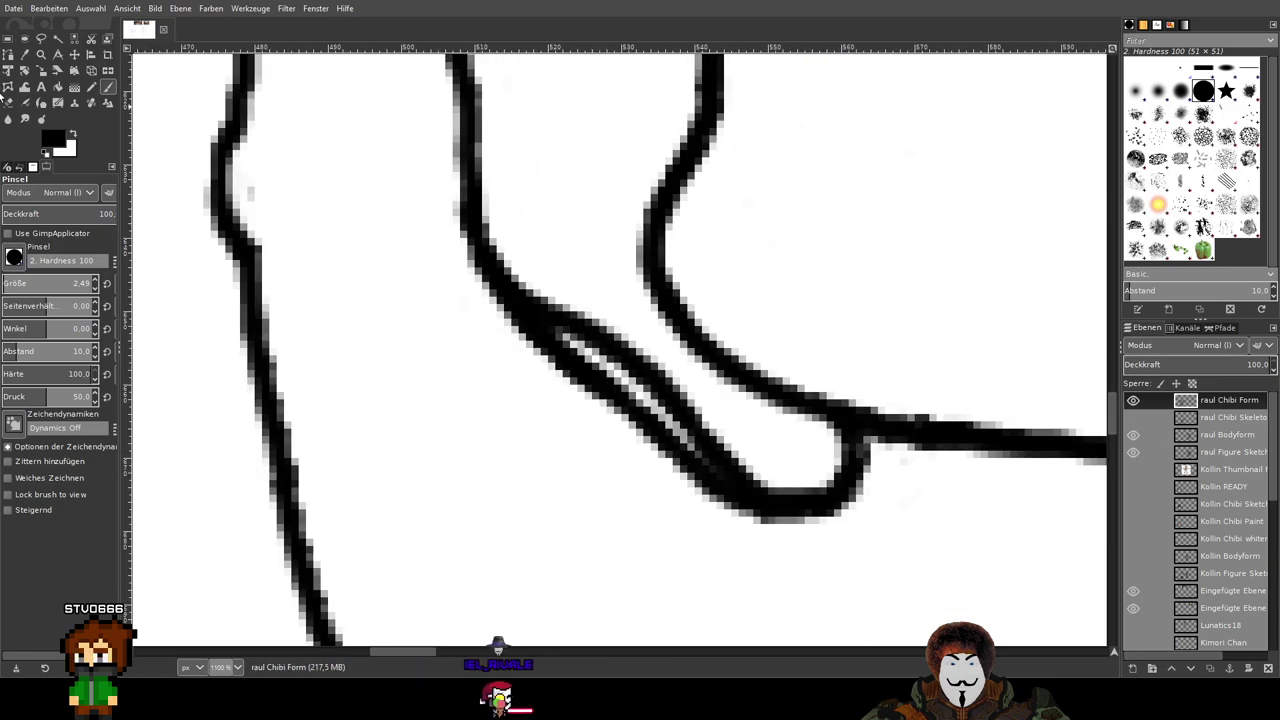
click(8, 103)
mouse_move(527, 333)
mouse_down()
mouse_move(639, 411)
mouse_move(561, 349)
mouse_move(489, 328)
mouse_move(607, 400)
mouse_move(513, 345)
mouse_move(594, 413)
mouse_move(571, 378)
mouse_move(640, 462)
mouse_move(601, 397)
mouse_move(614, 398)
mouse_move(724, 538)
mouse_move(673, 468)
mouse_move(588, 403)
mouse_up()
scroll(709, 453, up, 1)
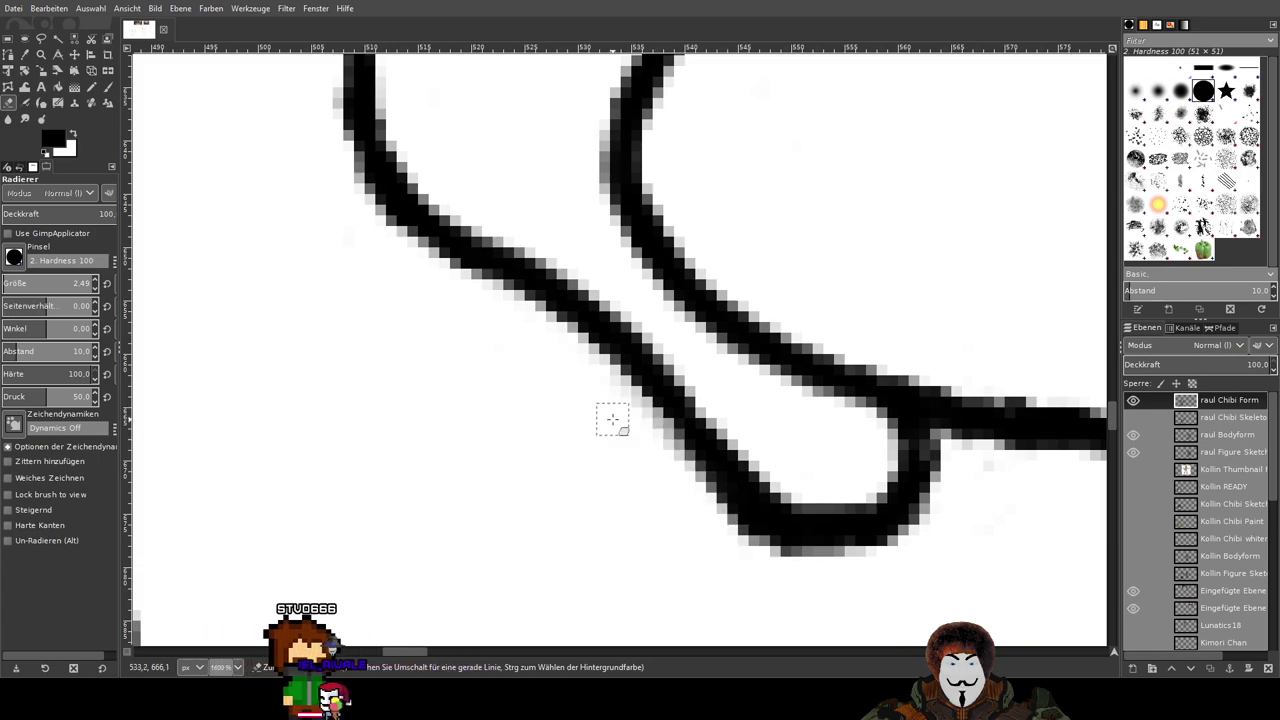
drag(687, 499, 791, 579)
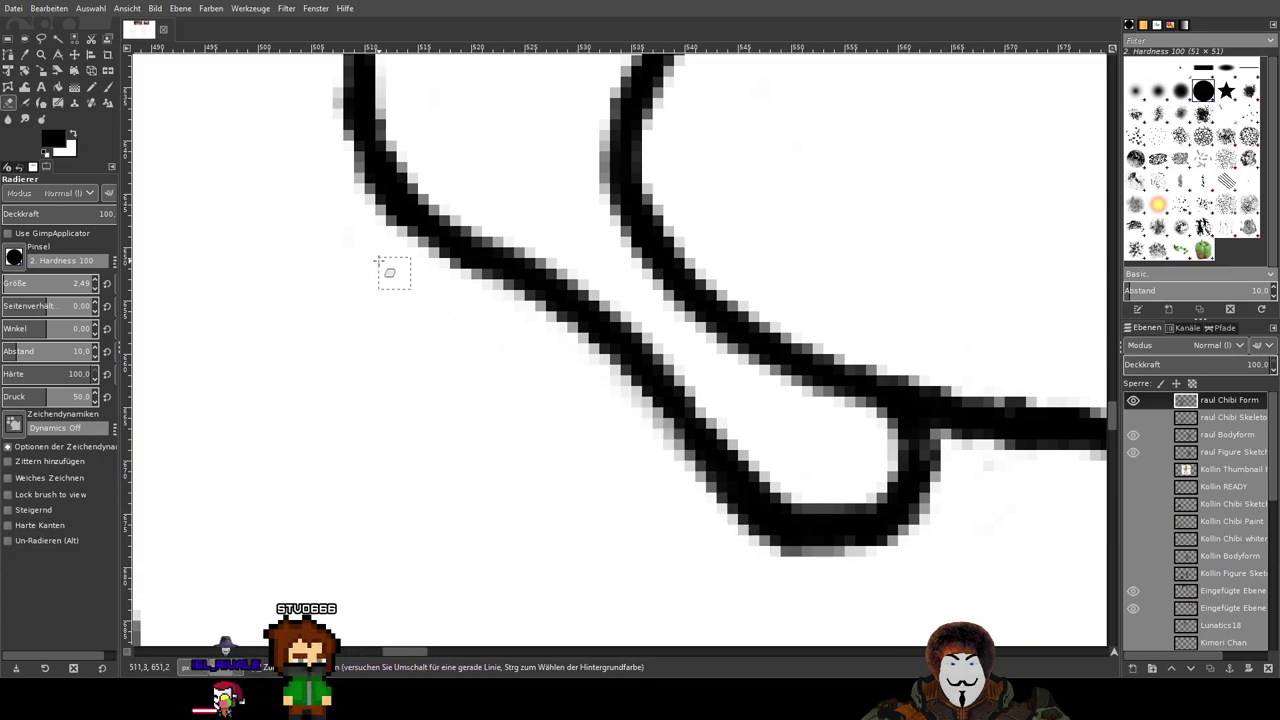
Step: Examine the whole body outline, comparing the left arm and shoulder with the right side
scroll(389, 274, down, 6)
scroll(372, 312, up, 5)
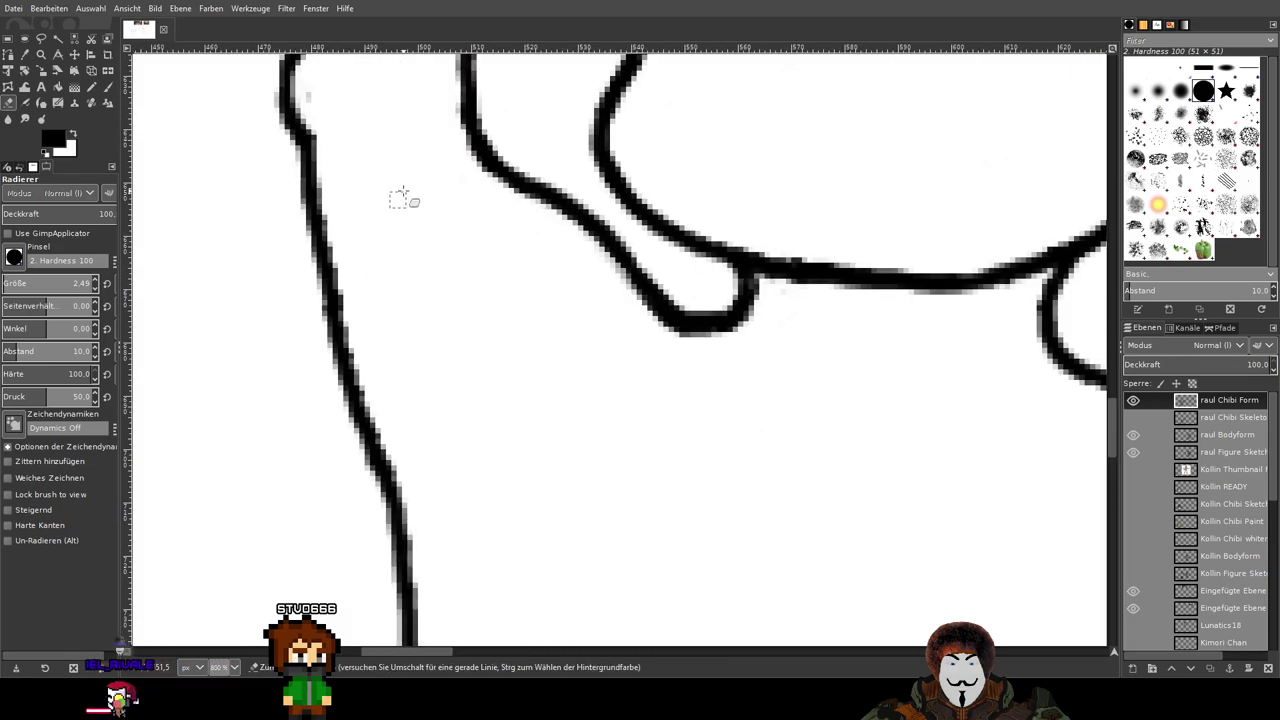
scroll(597, 351, down, 6)
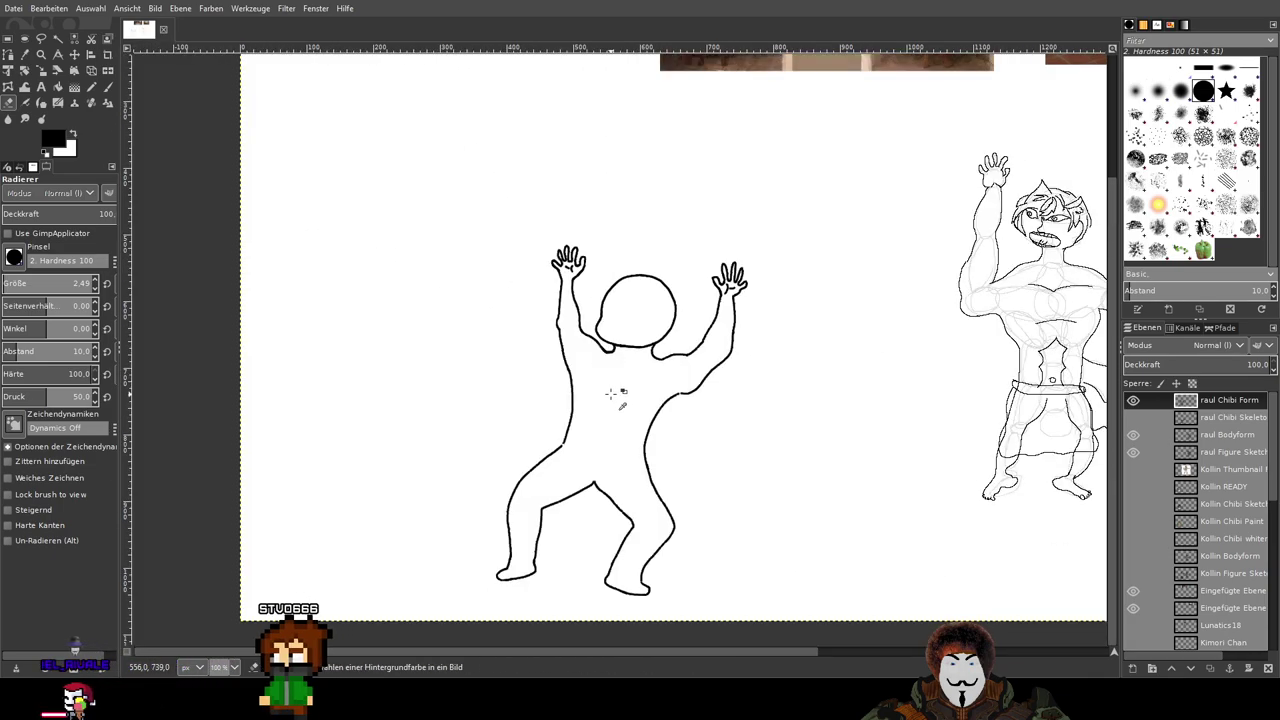
scroll(611, 394, up, 1)
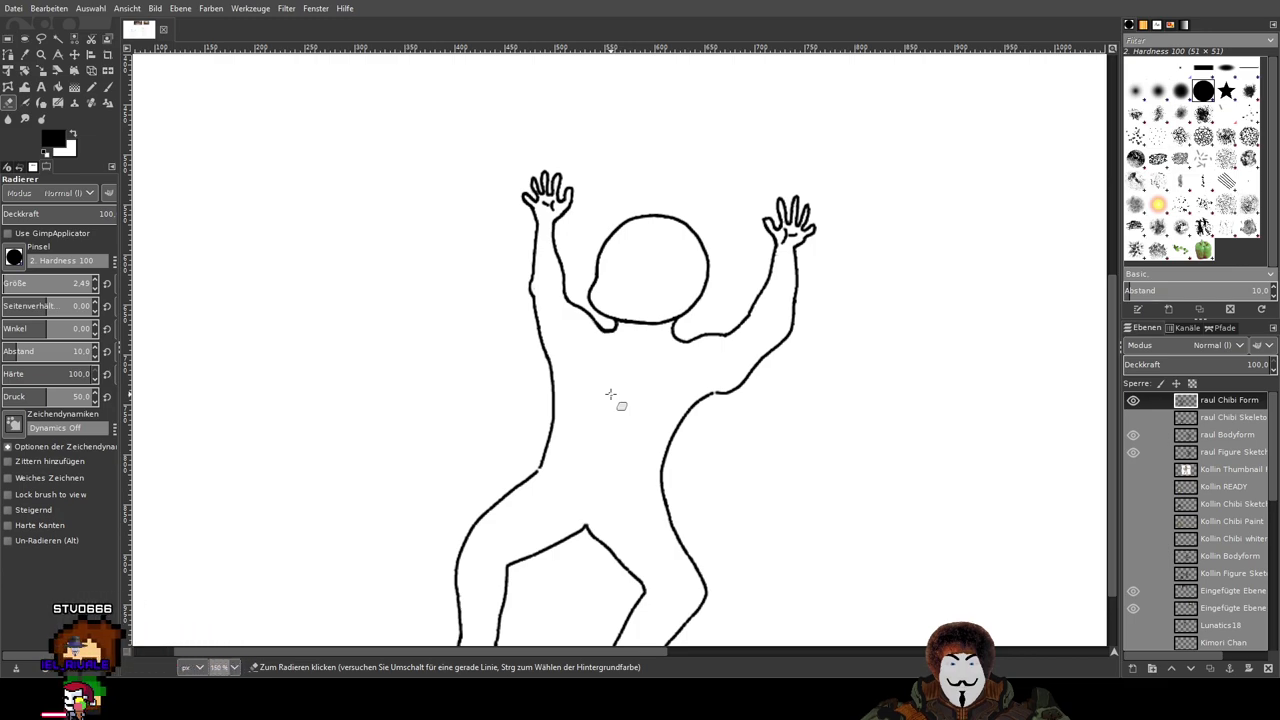
scroll(587, 349, up, 1)
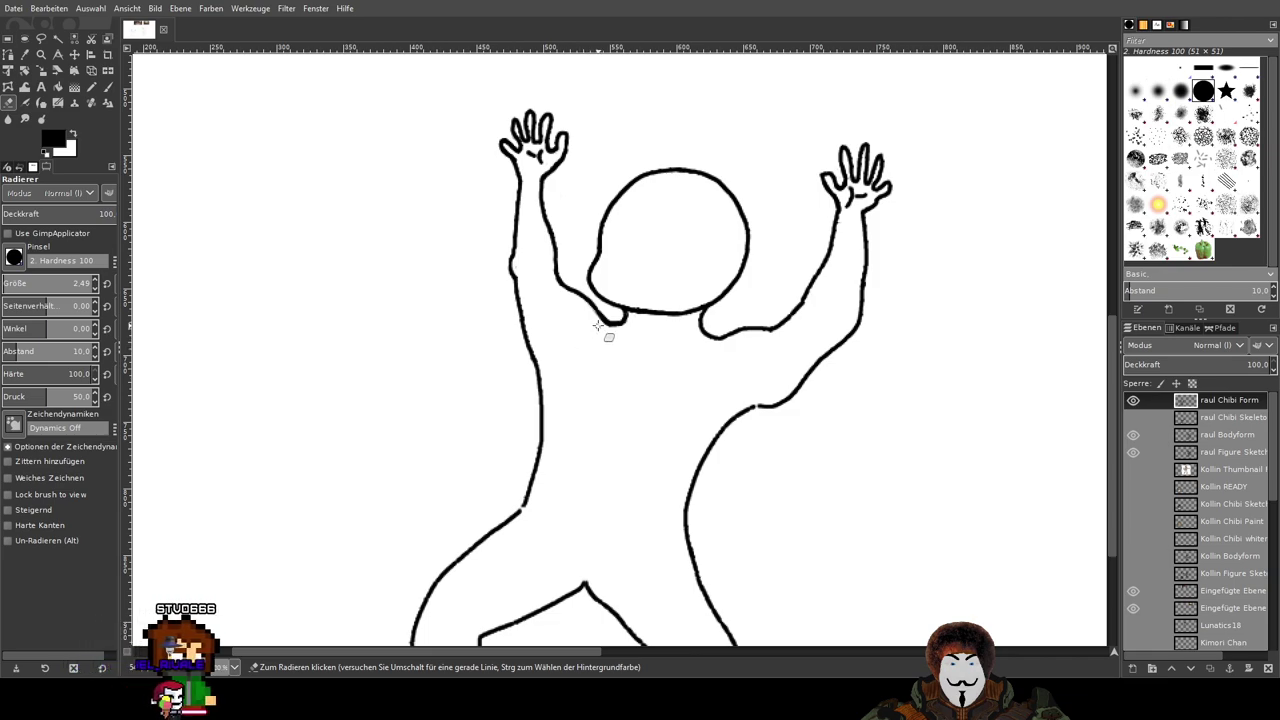
drag(371, 368, 291, 400)
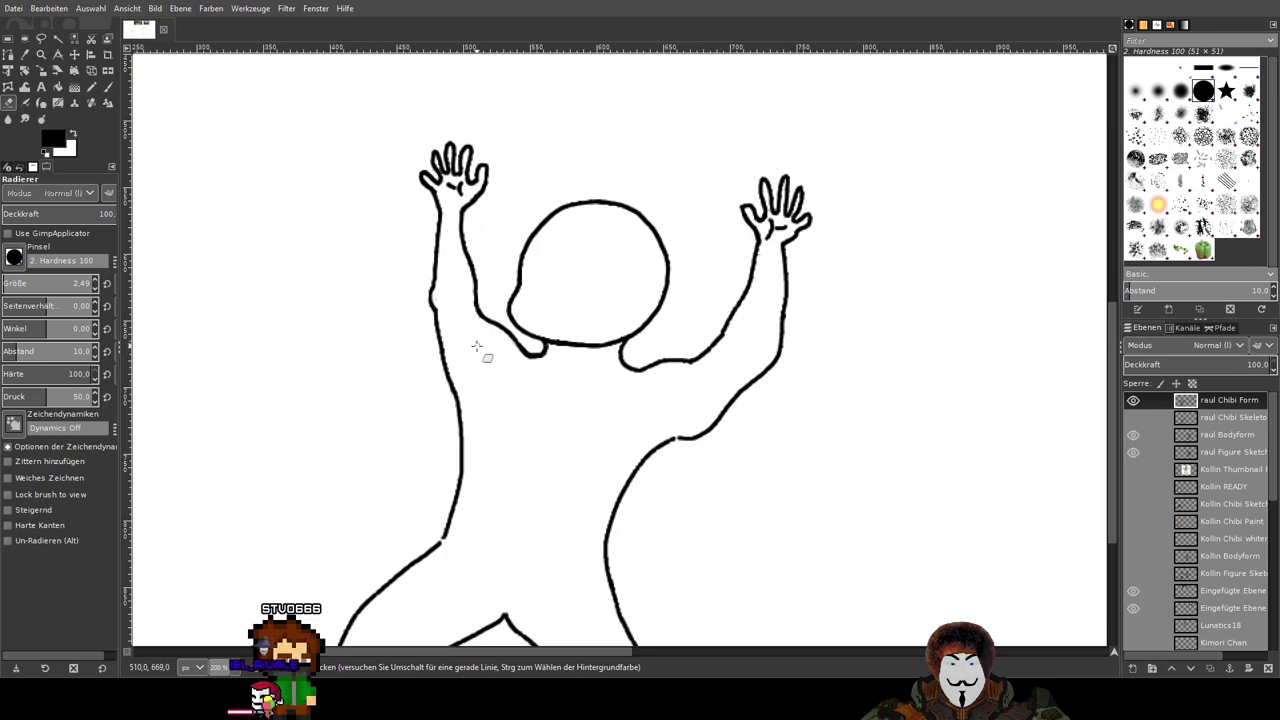
drag(476, 346, 448, 461)
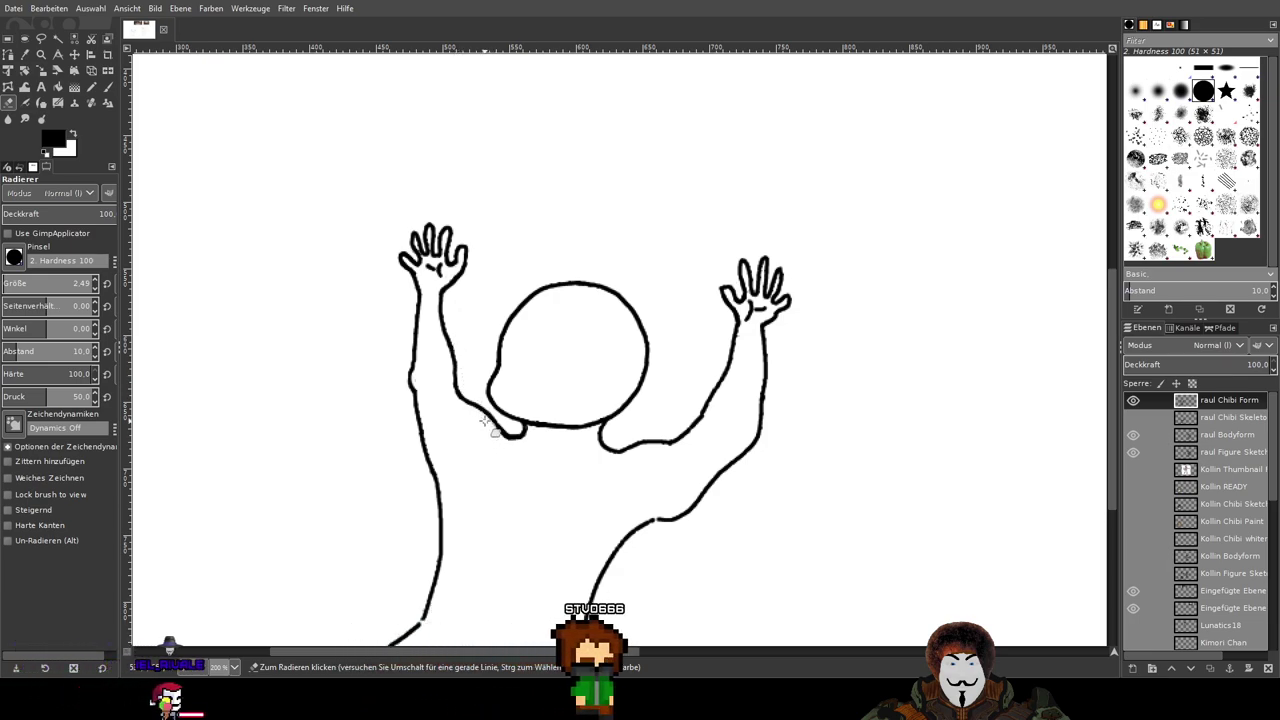
Step: Repaint the bend between the left raised arm and shoulder as a steeper diagonal, and erase the leftover outer line and specks
scroll(452, 362, up, 3)
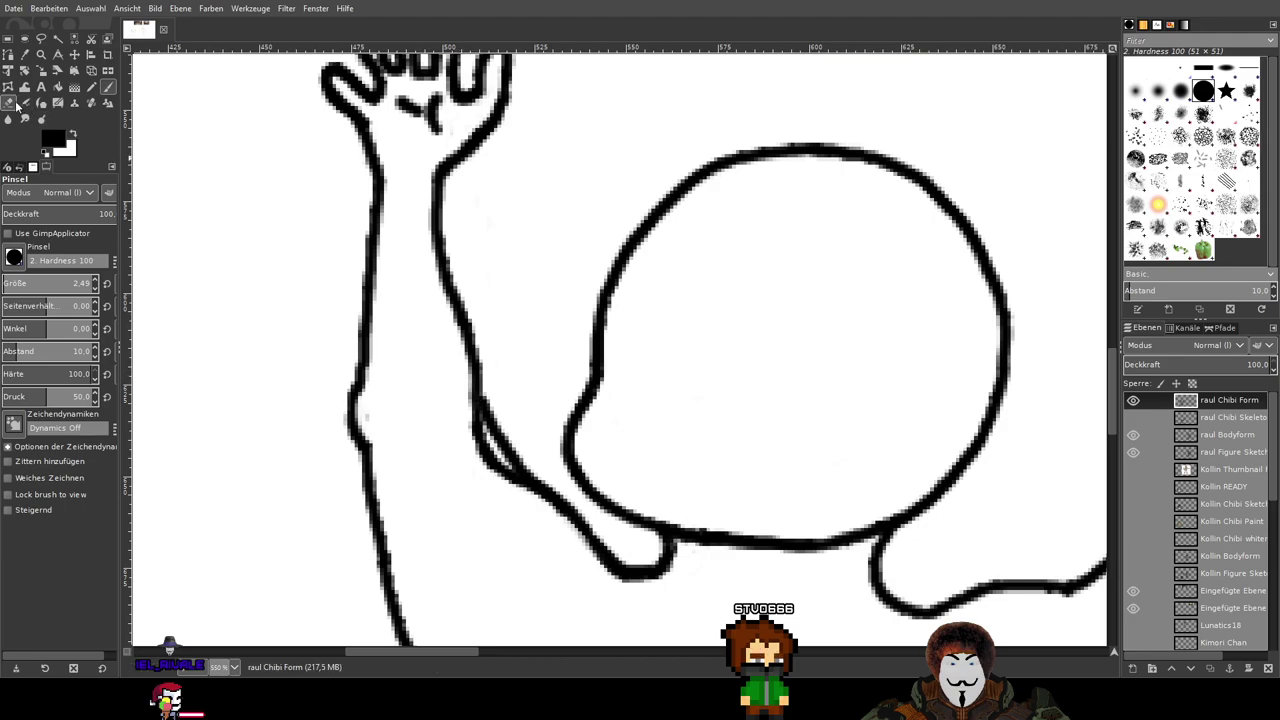
scroll(478, 496, up, 3)
mouse_move(438, 292)
mouse_down()
mouse_move(503, 378)
mouse_move(471, 298)
mouse_move(600, 490)
mouse_move(429, 329)
mouse_up()
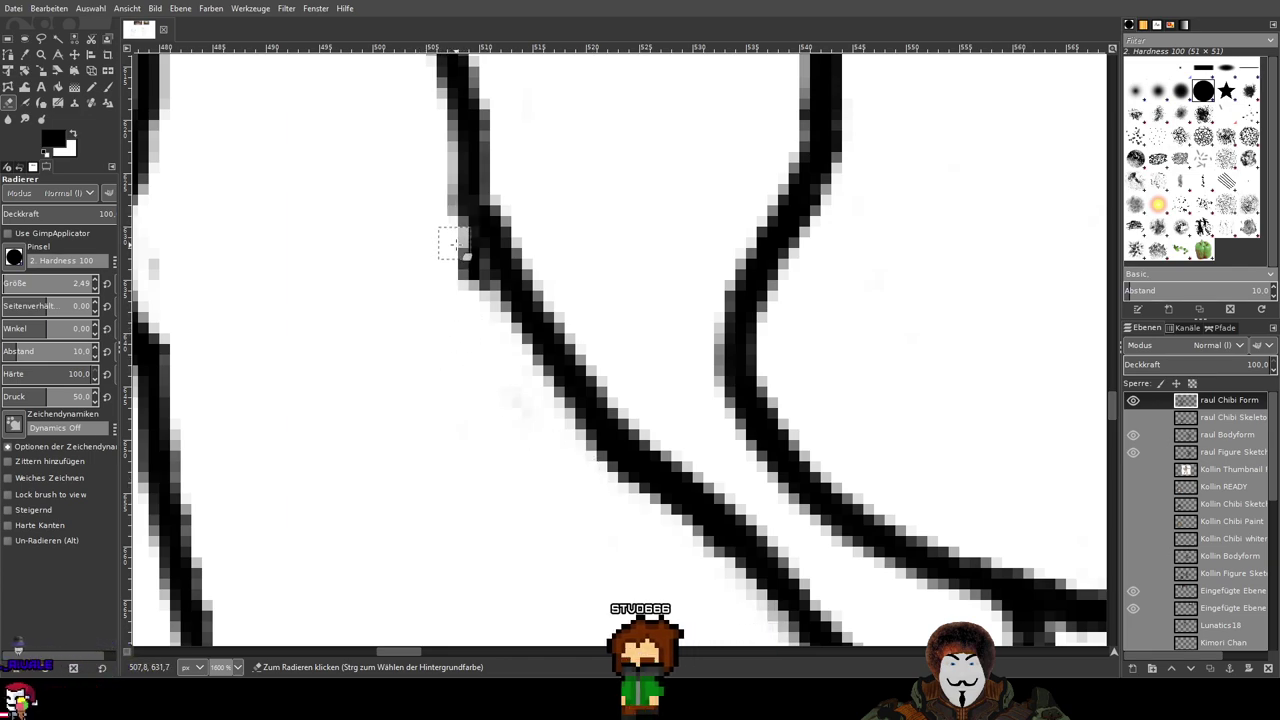
drag(457, 251, 494, 334)
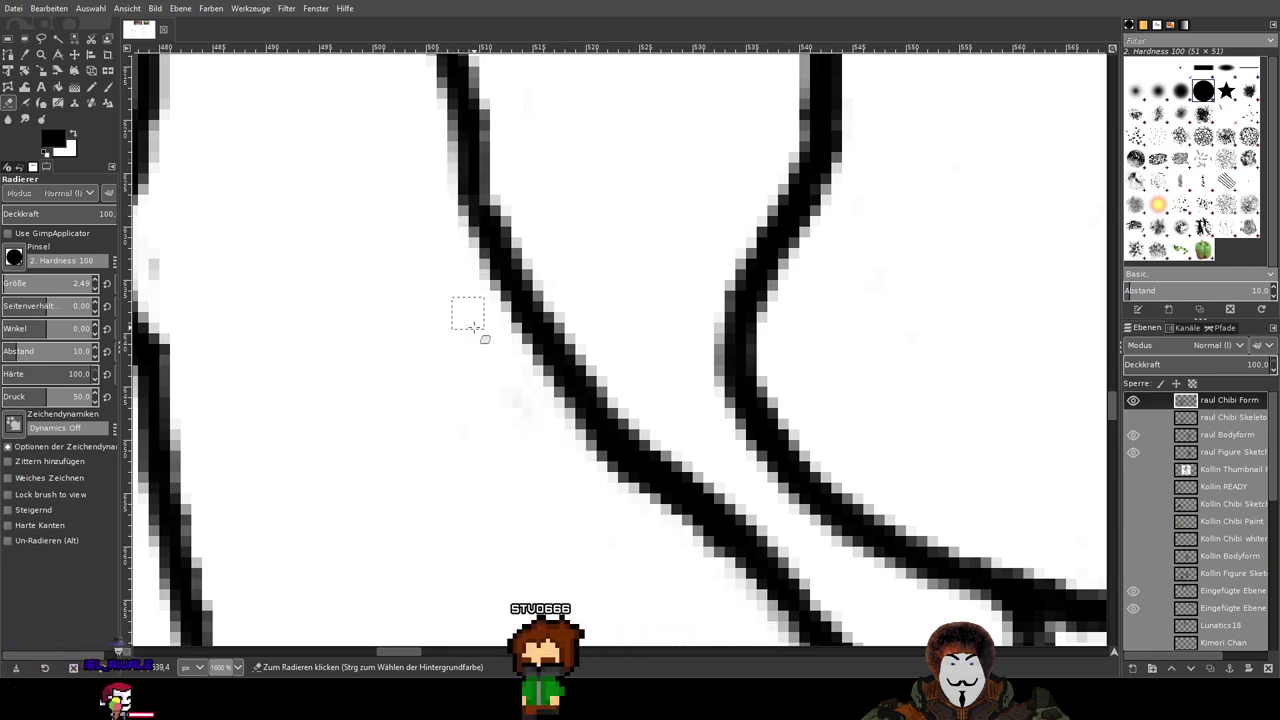
drag(512, 388, 534, 451)
scroll(559, 494, down, 4)
scroll(565, 520, down, 2)
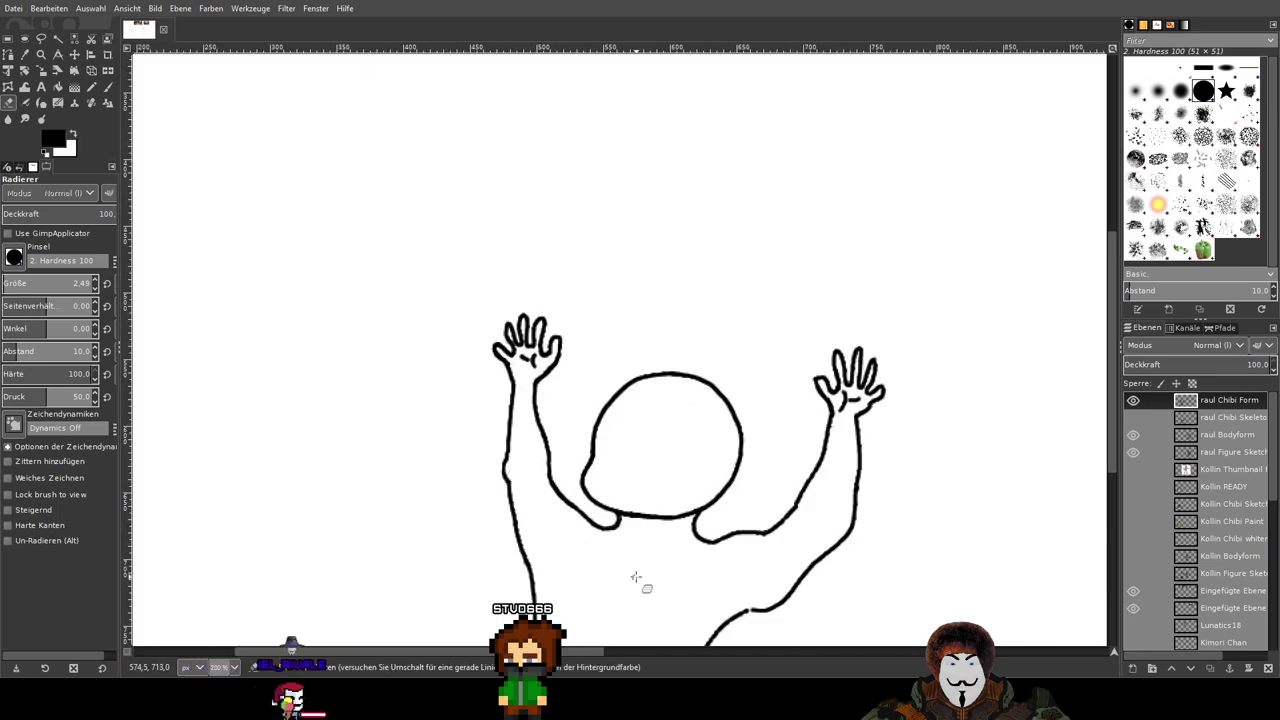
Step: Try alternative brush strokes below and outside the left shoulder diagonal, and undo them
drag(636, 577, 666, 490)
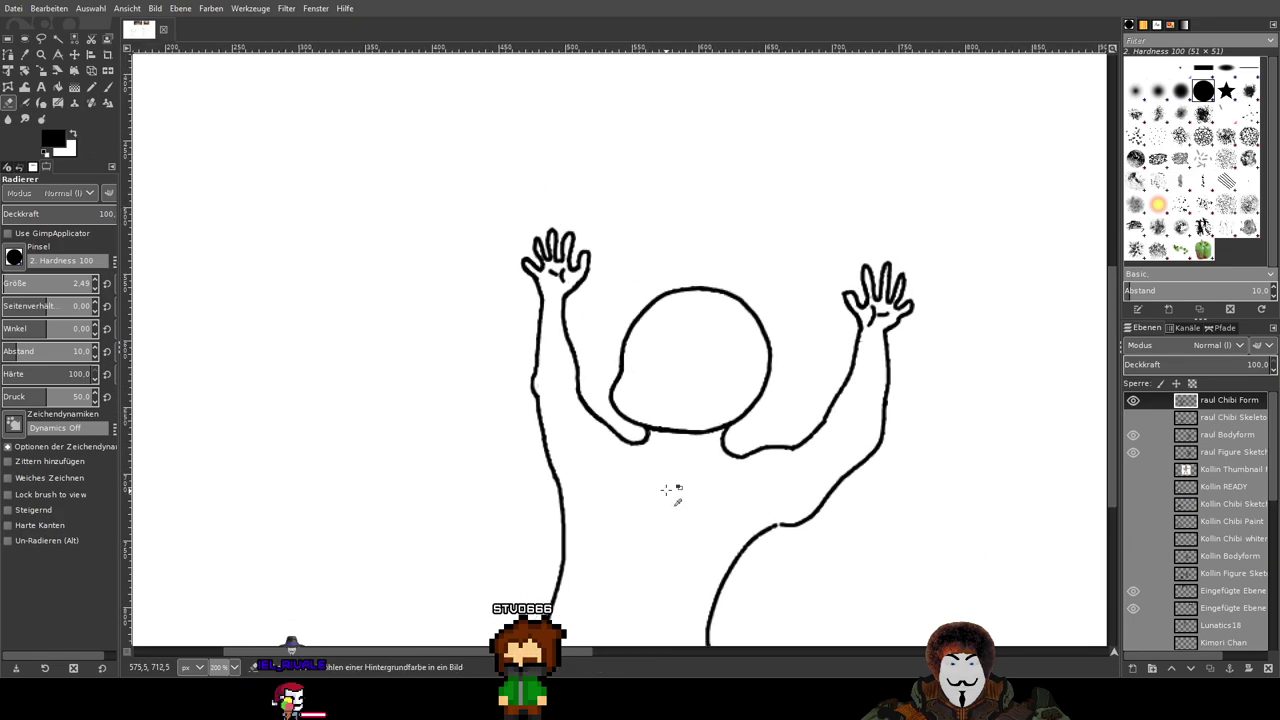
scroll(650, 475, up, 3)
click(108, 87)
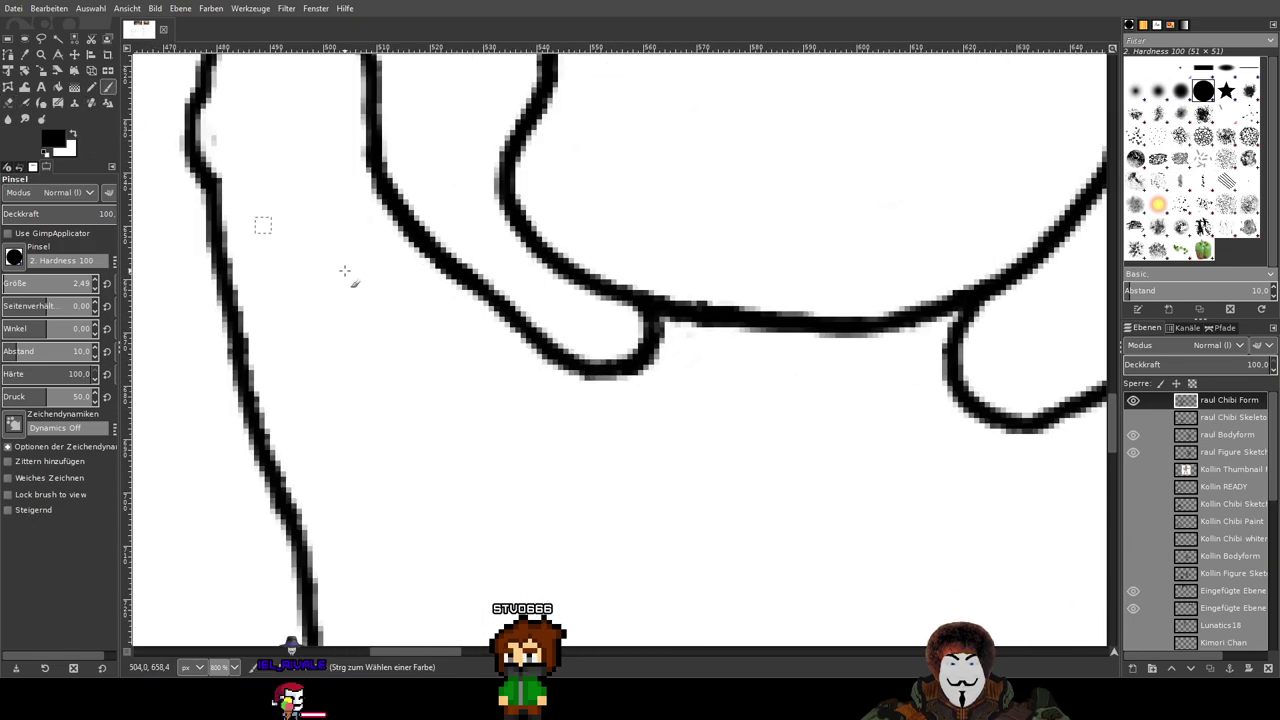
mouse_move(589, 329)
mouse_down()
mouse_move(321, 371)
mouse_move(332, 393)
mouse_up()
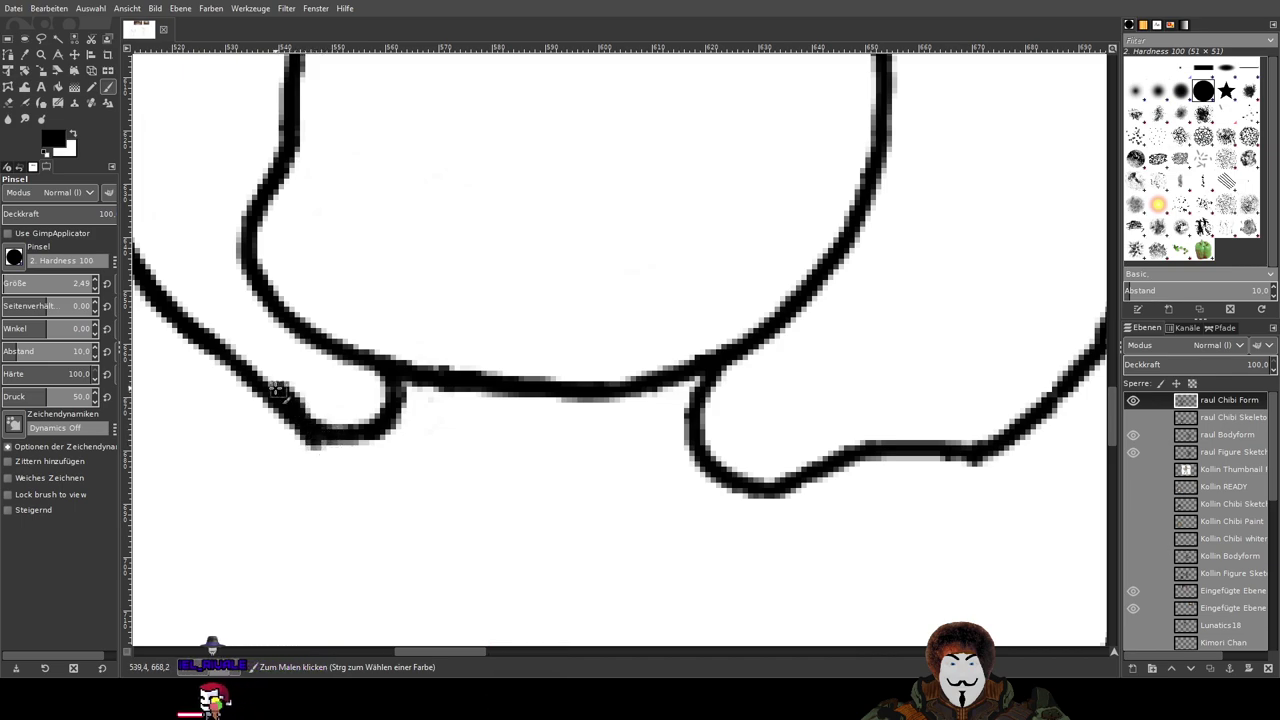
scroll(453, 428, down, 2)
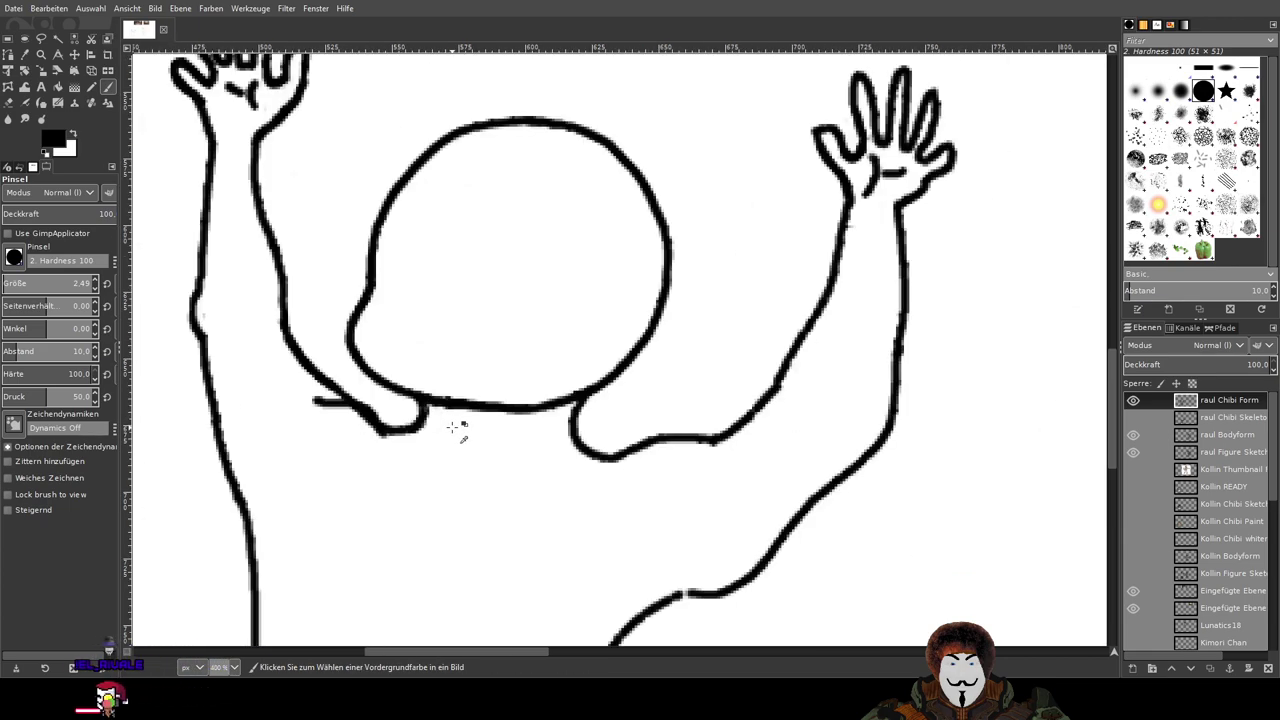
scroll(340, 408, up, 1)
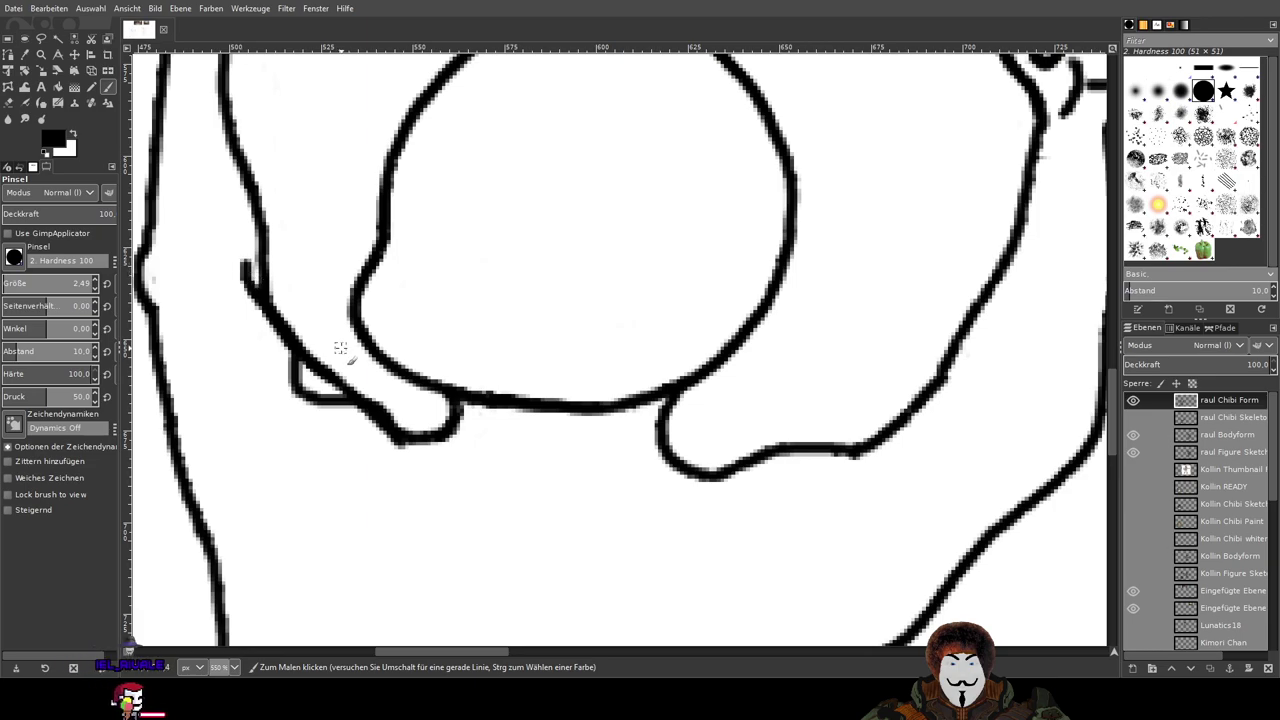
scroll(340, 348, down, 2)
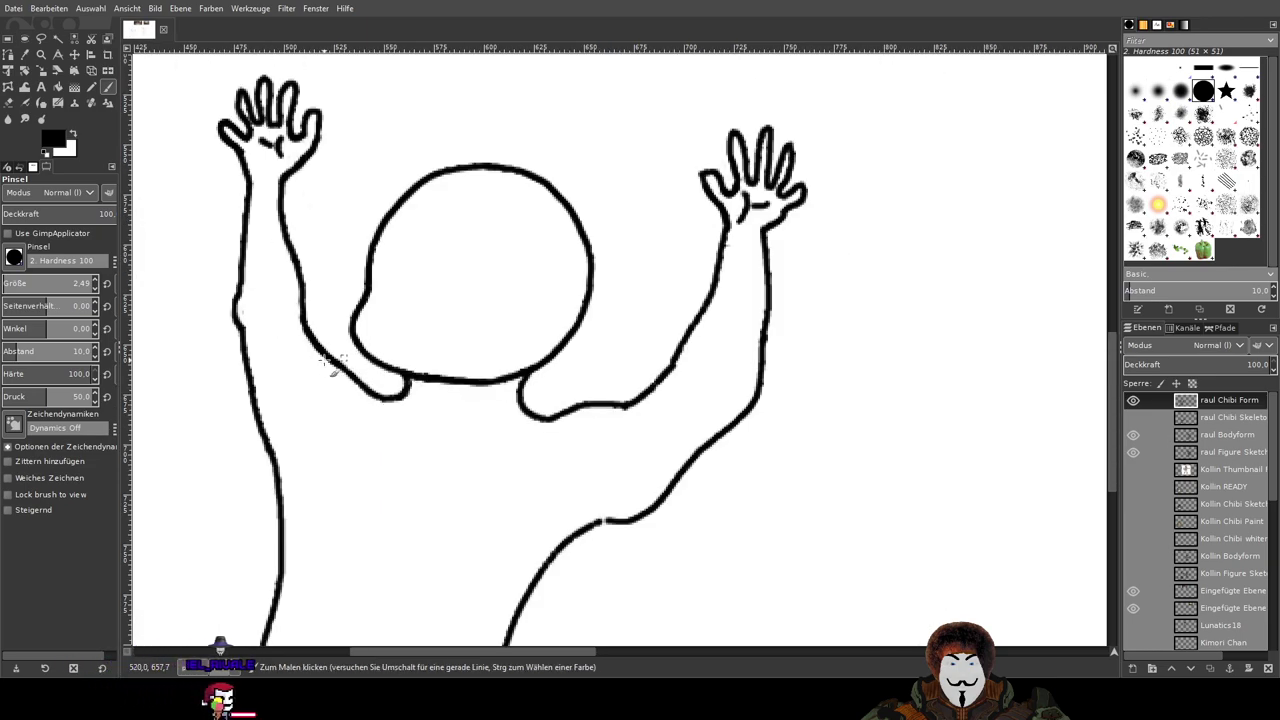
Step: Erase the left shoulder diagonal between the end of the raised arm and the short hook beneath the head
scroll(283, 348, up, 1)
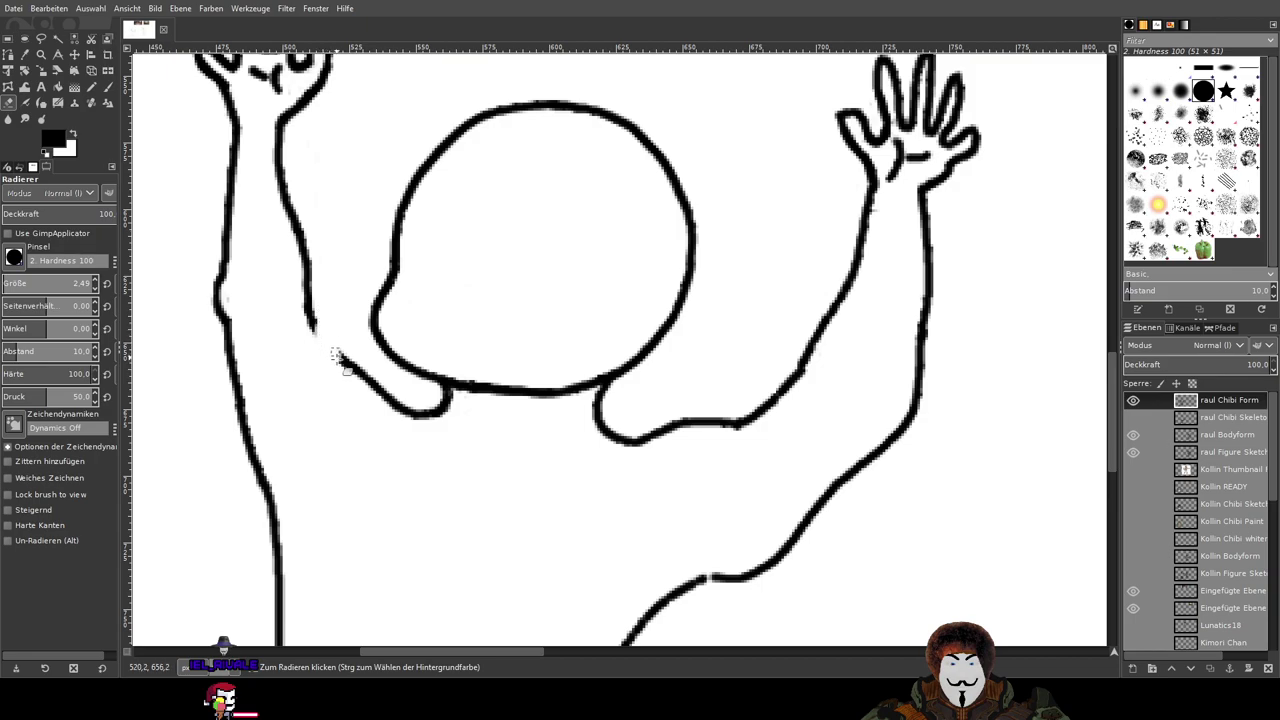
scroll(345, 381, up, 6)
mouse_move(329, 243)
mouse_down()
mouse_move(519, 450)
mouse_move(410, 286)
mouse_move(658, 497)
mouse_move(409, 325)
mouse_move(461, 320)
mouse_up()
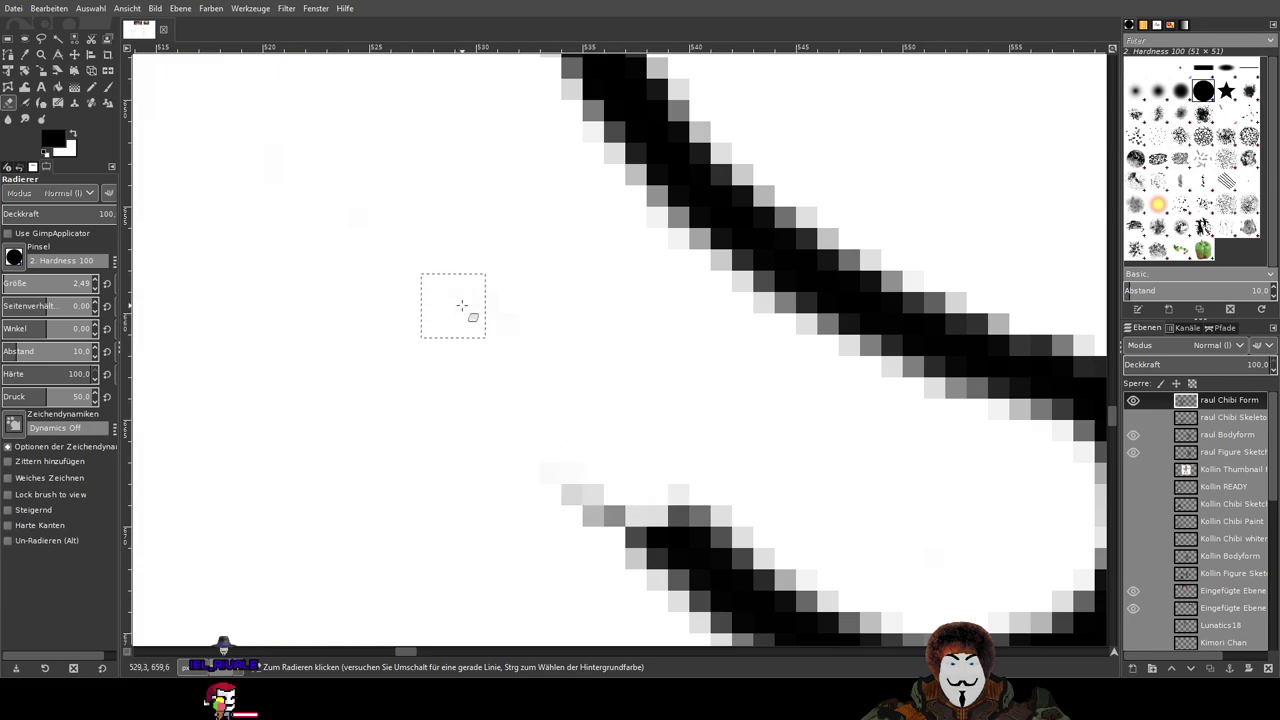
mouse_move(658, 515)
mouse_down()
mouse_move(494, 290)
mouse_move(411, 212)
mouse_up()
mouse_move(334, 192)
mouse_down()
mouse_move(514, 246)
mouse_move(280, 226)
mouse_move(437, 285)
mouse_move(566, 271)
mouse_move(470, 325)
mouse_up()
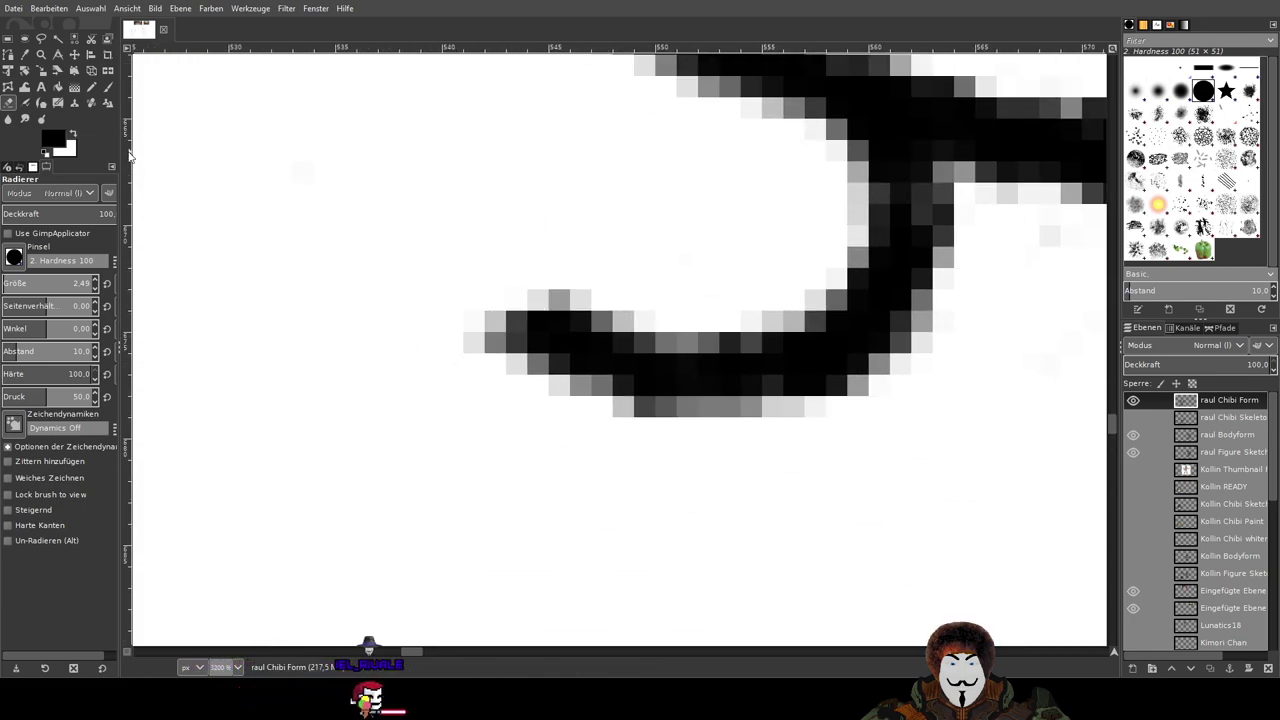
Step: Try painting a humped shoulder line from the hook beneath the head up to the left arm, and undo it
click(108, 87)
scroll(449, 320, down, 6)
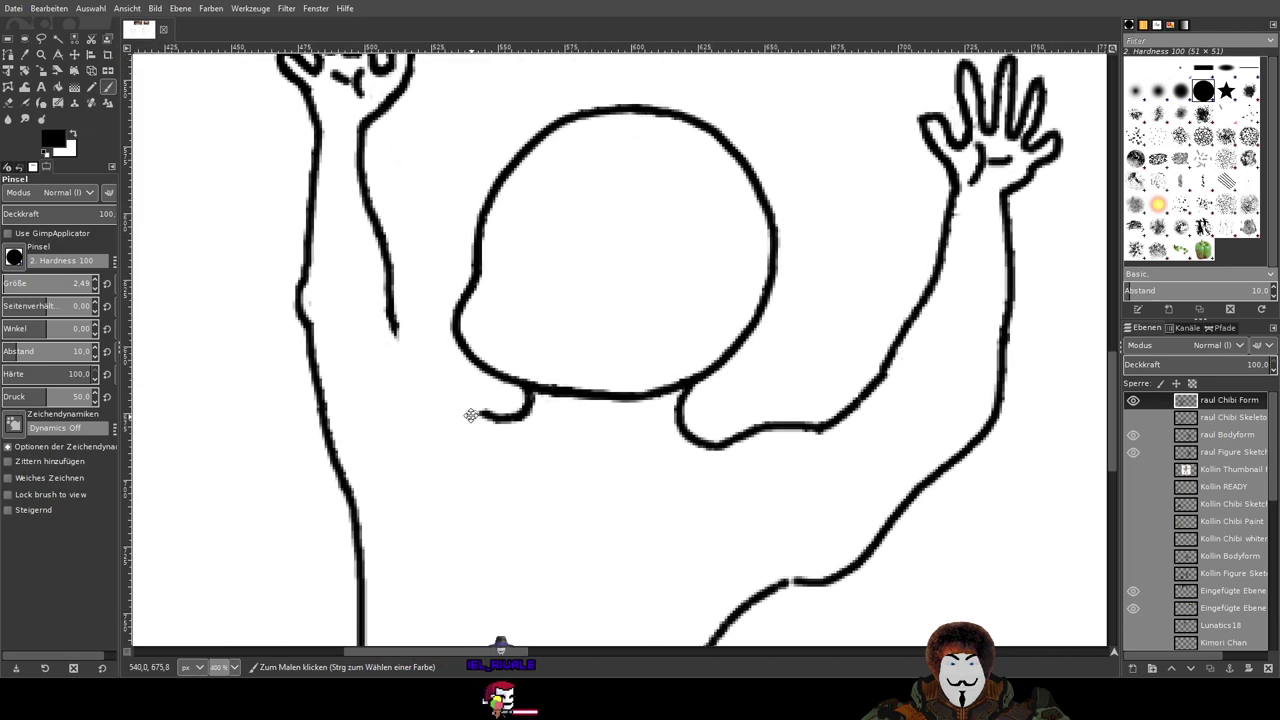
drag(471, 415, 462, 430)
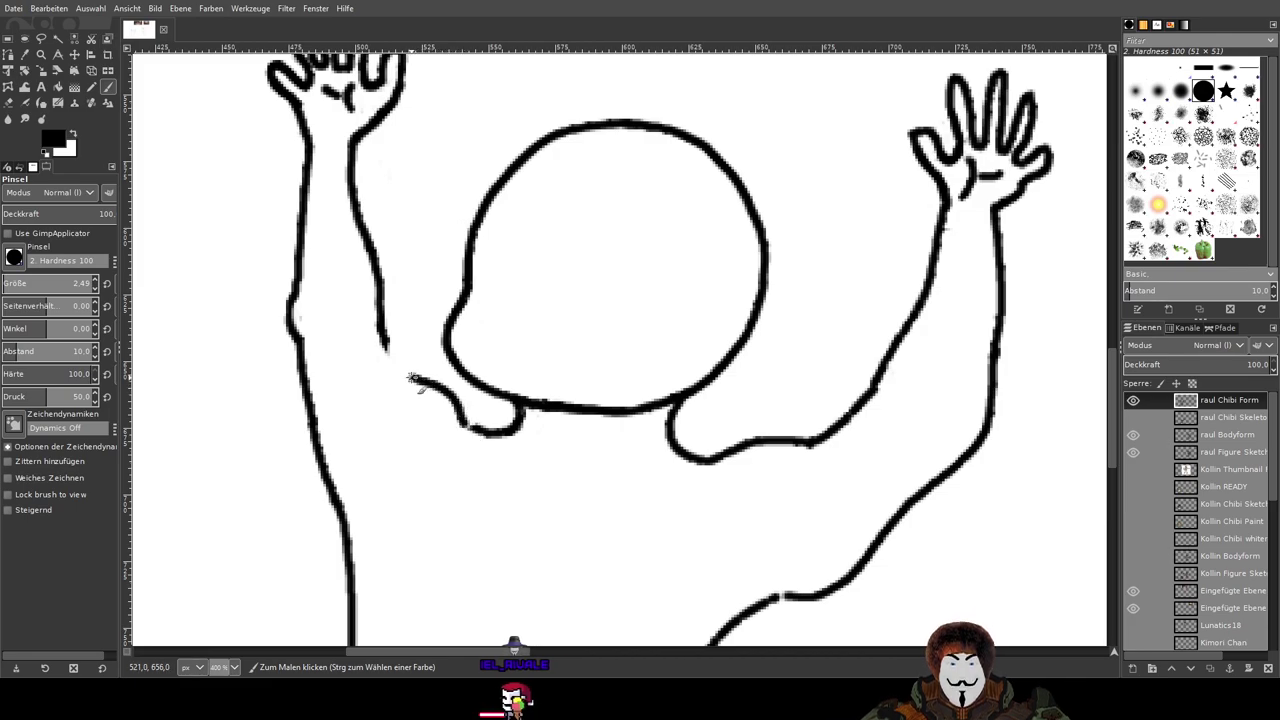
drag(383, 332, 399, 371)
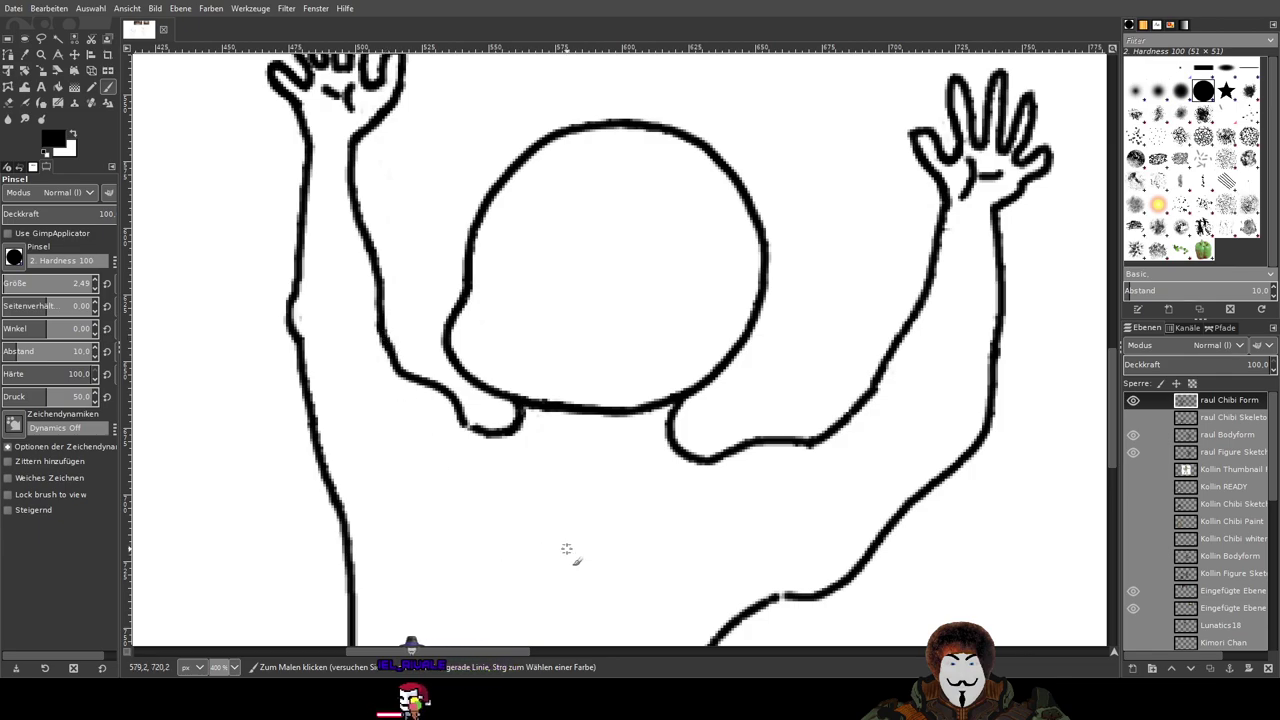
drag(569, 547, 669, 529)
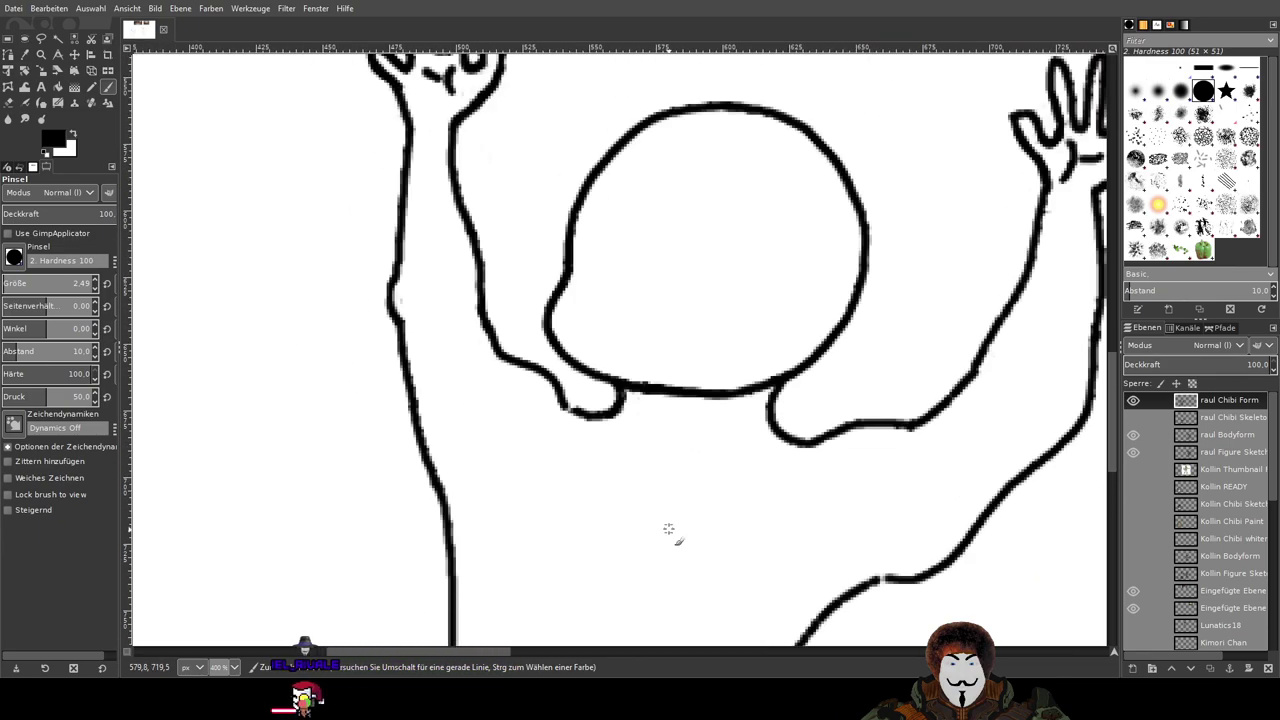
key(ctrl+z)
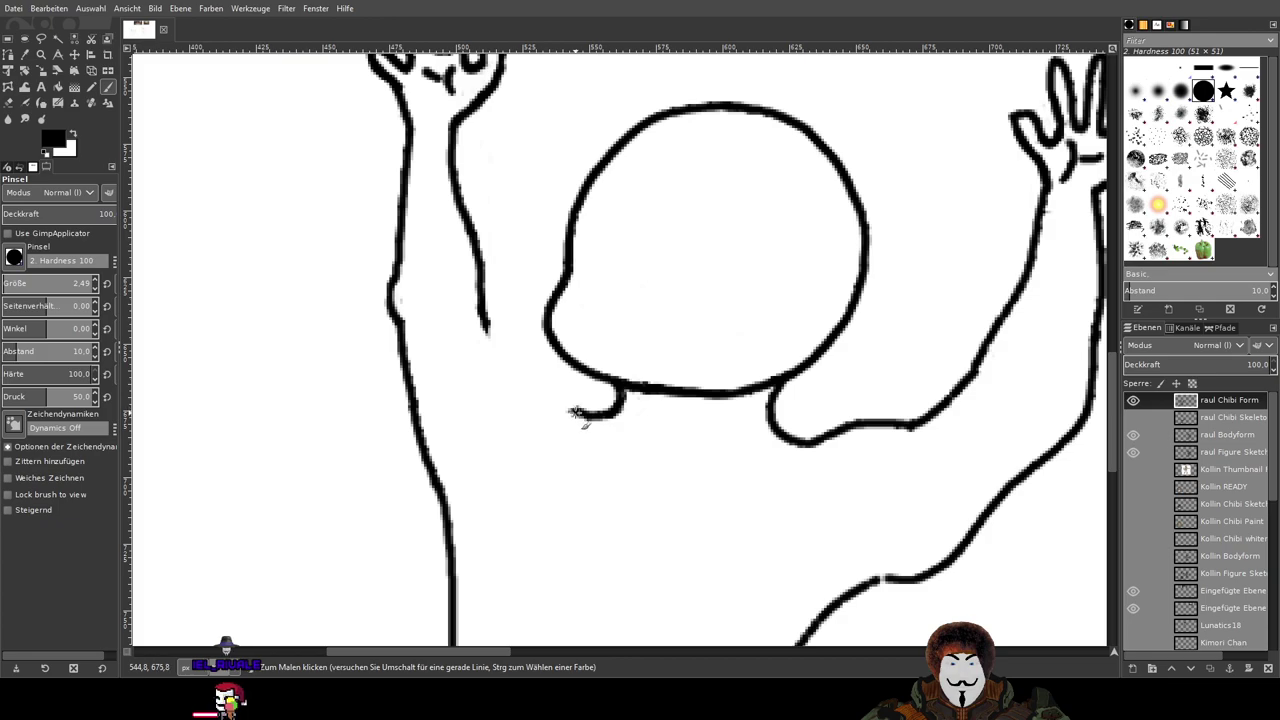
Step: Try a steeper shoulder line joining the left arm to the hook beneath the head, compare it with the whole figure, and undo it
mouse_move(578, 416)
mouse_down()
mouse_move(564, 389)
mouse_move(489, 337)
mouse_up()
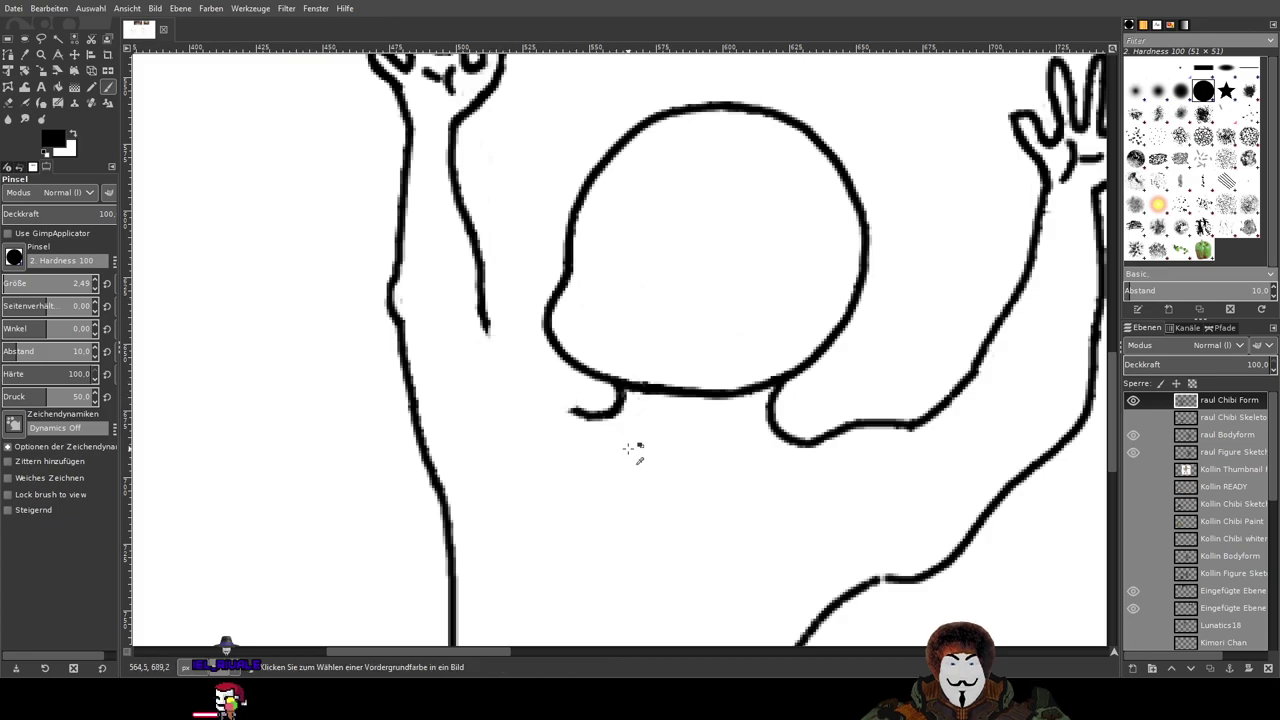
scroll(632, 452, up, 3)
mouse_move(609, 437)
mouse_down()
mouse_move(517, 310)
mouse_move(346, 154)
mouse_move(286, 122)
mouse_up()
scroll(740, 430, down, 5)
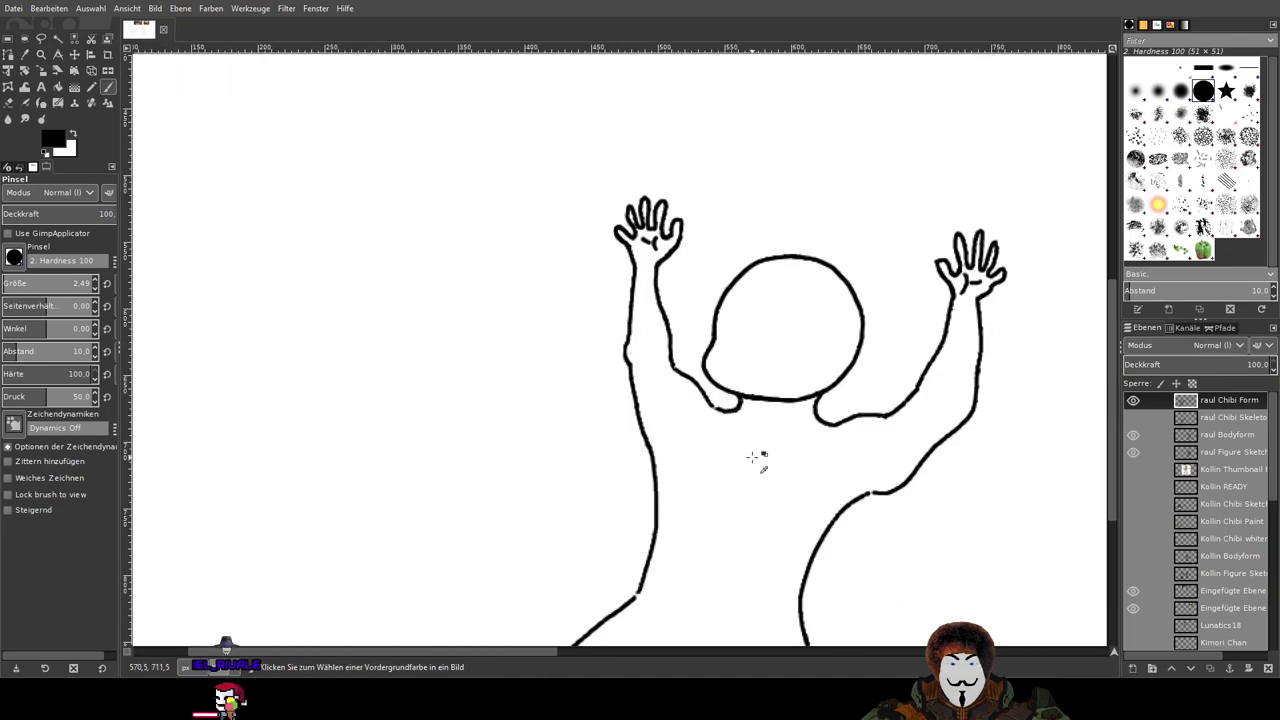
scroll(752, 457, up, 3)
key(ctrl+z)
Step: Try a rounded left shoulder line with an extension up to the arm, compare it with the right side, and undo it
drag(755, 421, 464, 544)
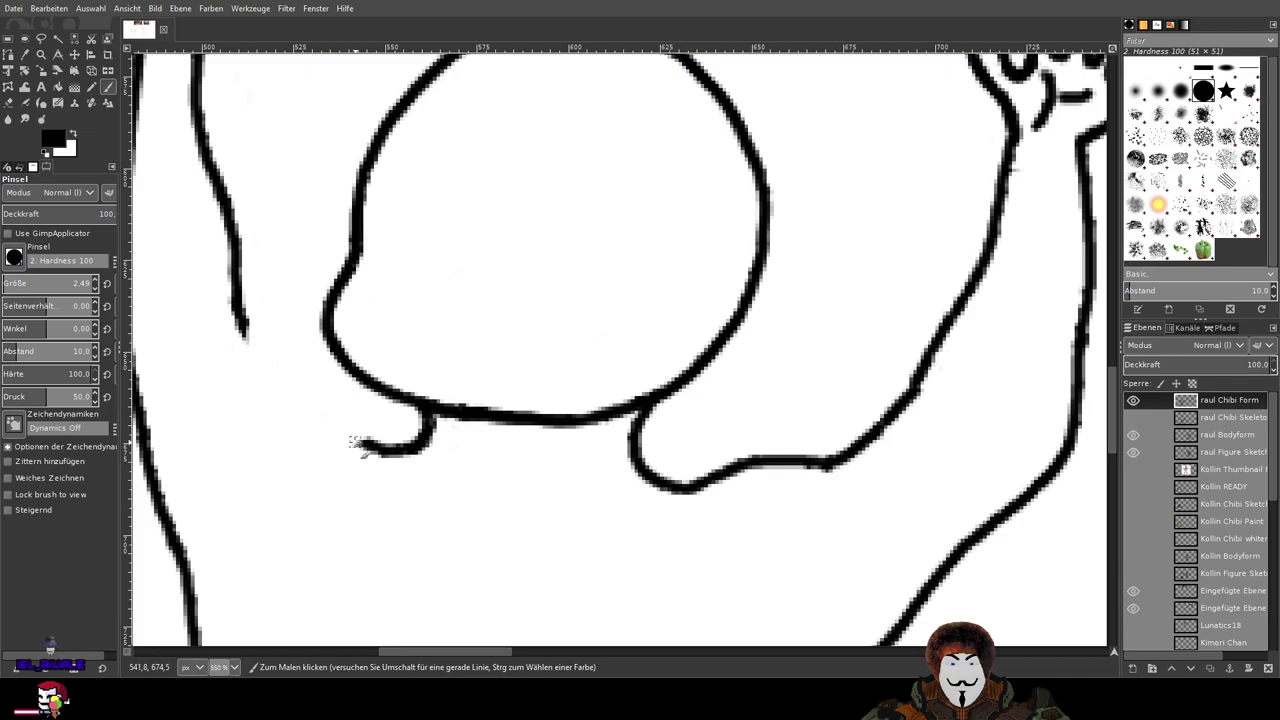
mouse_move(341, 427)
mouse_down()
mouse_move(306, 379)
mouse_move(246, 340)
mouse_up()
scroll(510, 515, down, 4)
scroll(514, 517, up, 4)
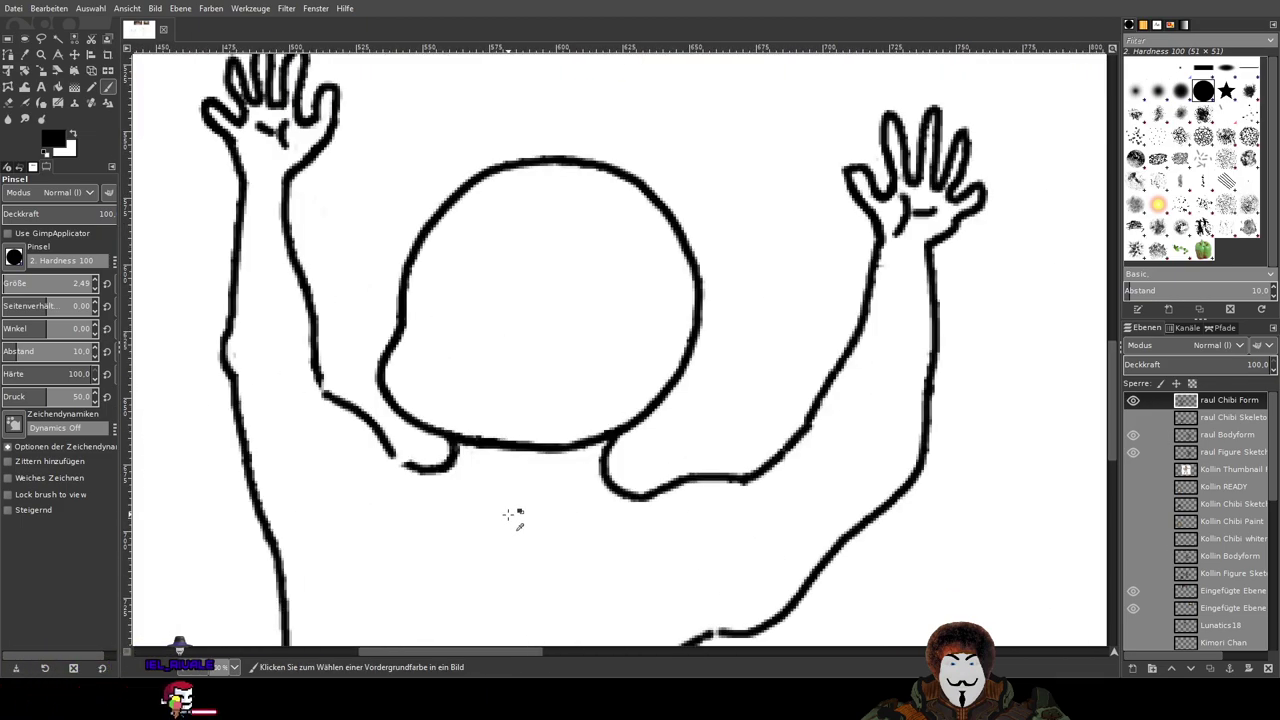
scroll(495, 508, down, 1)
key(ctrl+z)
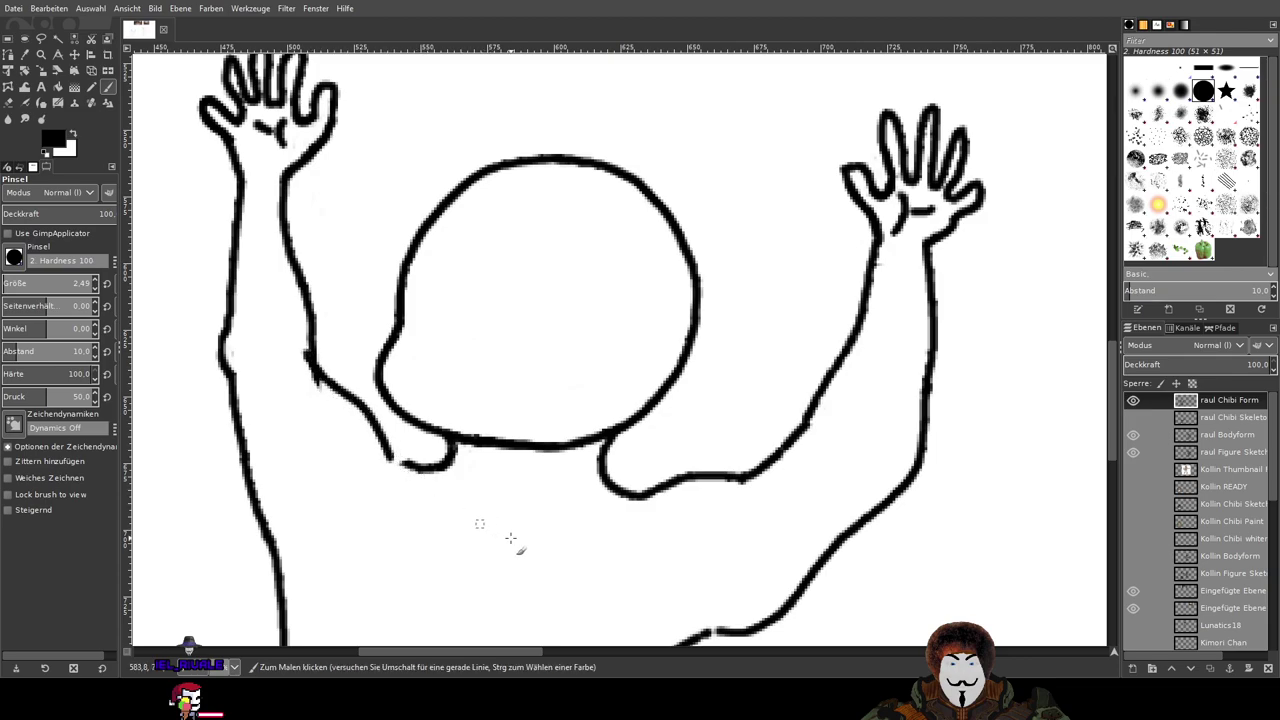
scroll(527, 540, down, 3)
scroll(527, 540, up, 4)
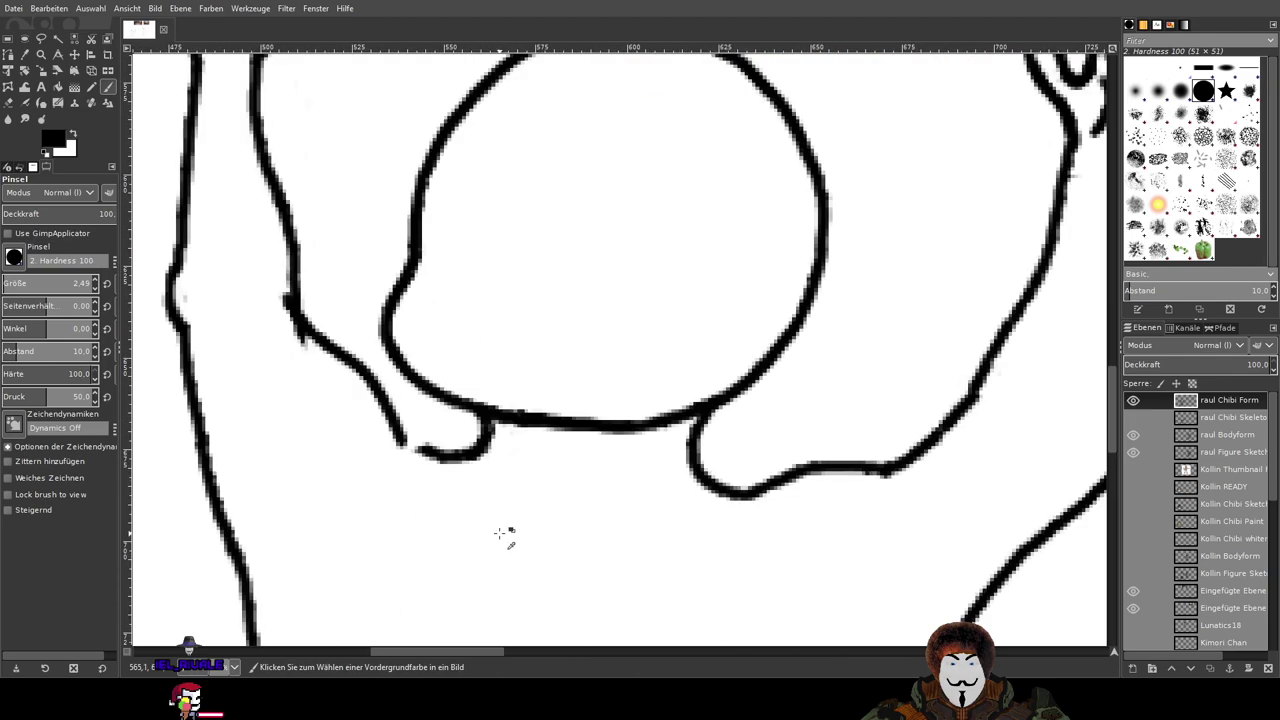
key(ctrl+z)
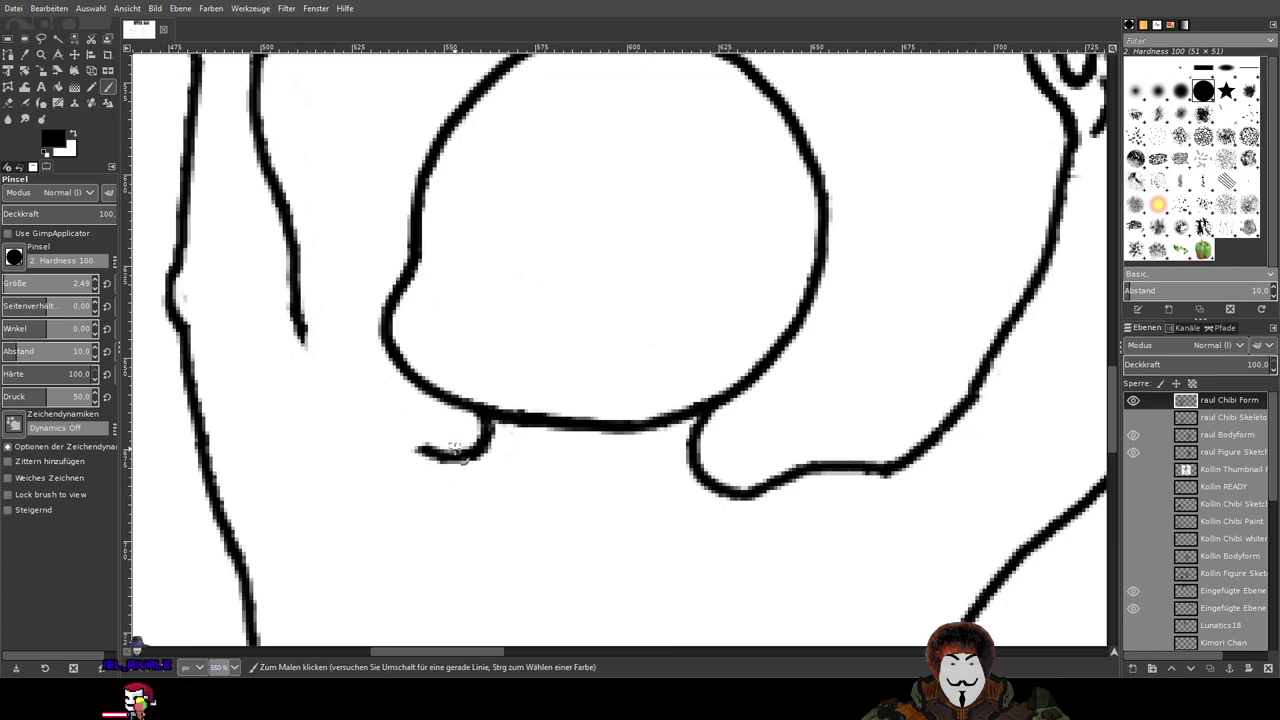
Step: Try further variations of the slope between the hook beneath the head and the left arm, and undo them
mouse_move(455, 457)
mouse_down()
mouse_move(380, 420)
mouse_move(337, 409)
mouse_move(300, 330)
mouse_up()
key(ctrl+z)
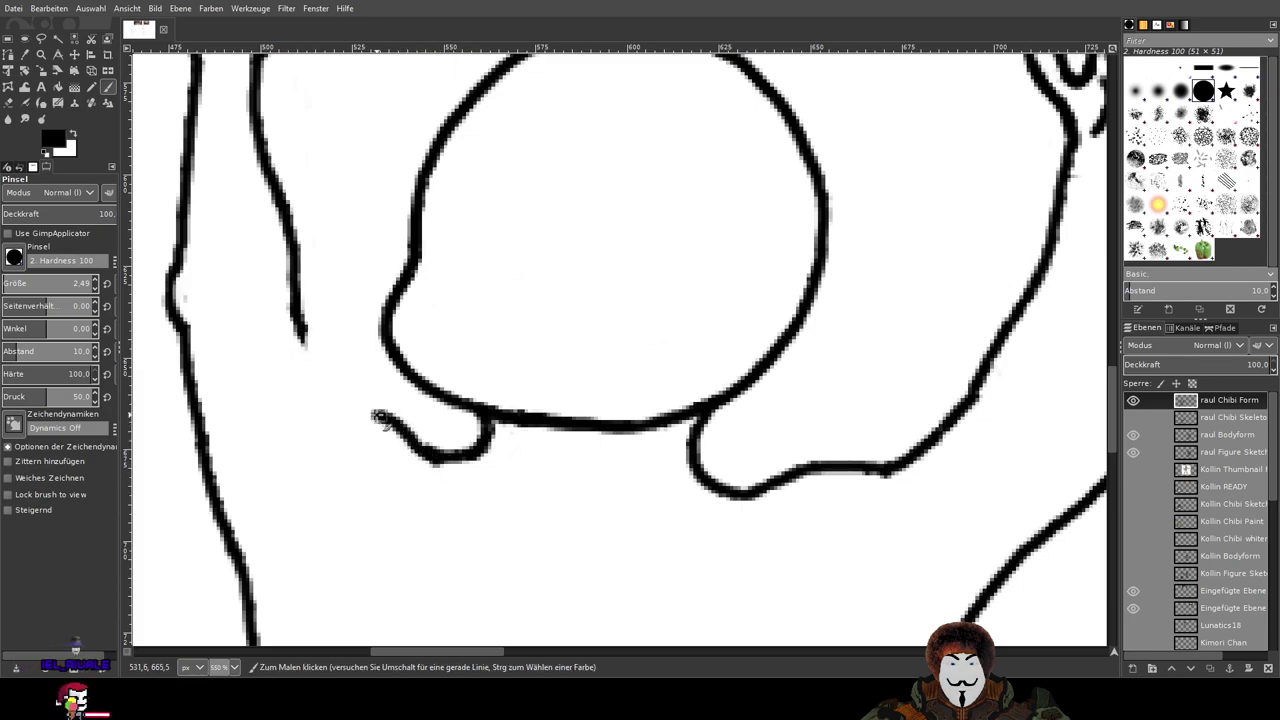
key(ctrl+z)
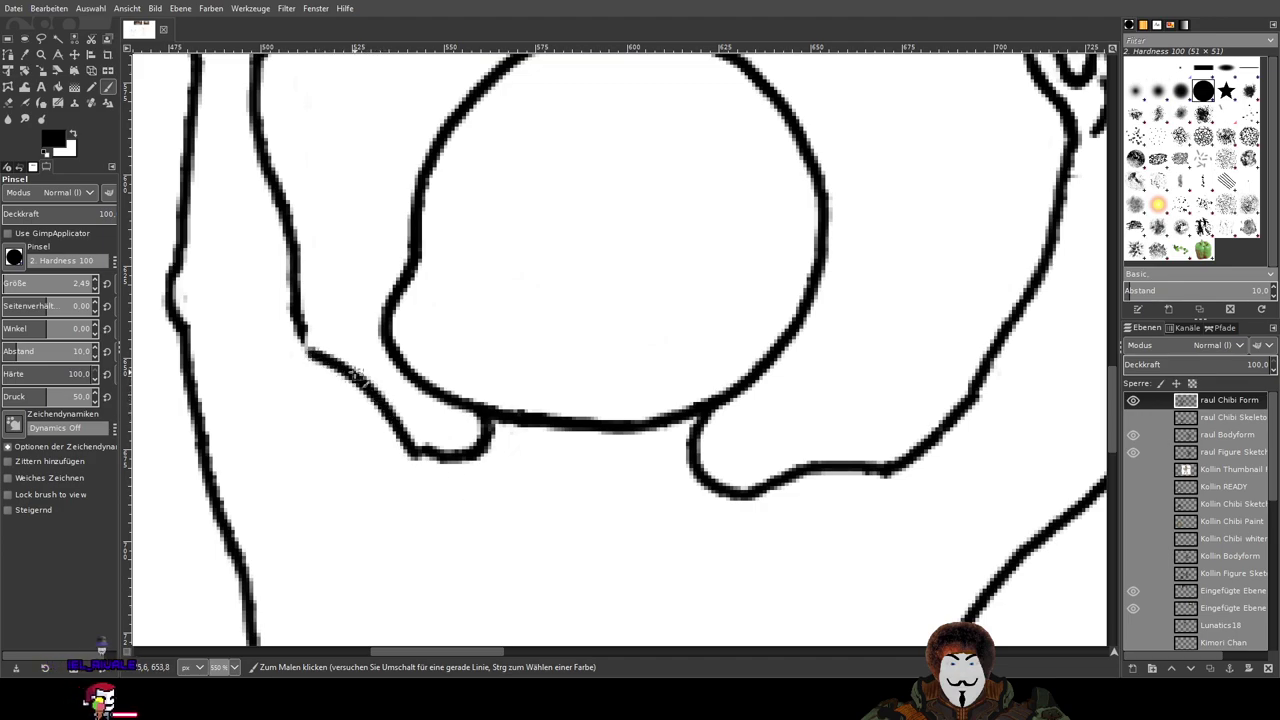
scroll(466, 529, down, 5)
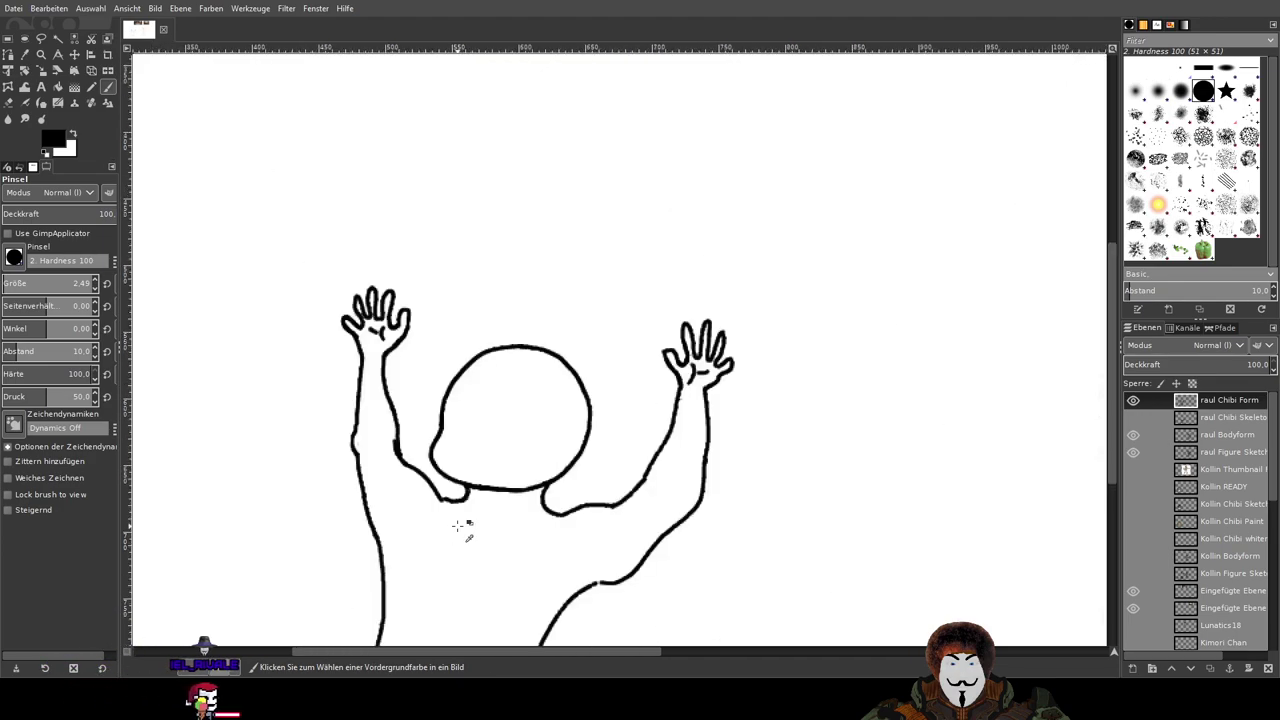
scroll(466, 529, up, 5)
key(ctrl+z)
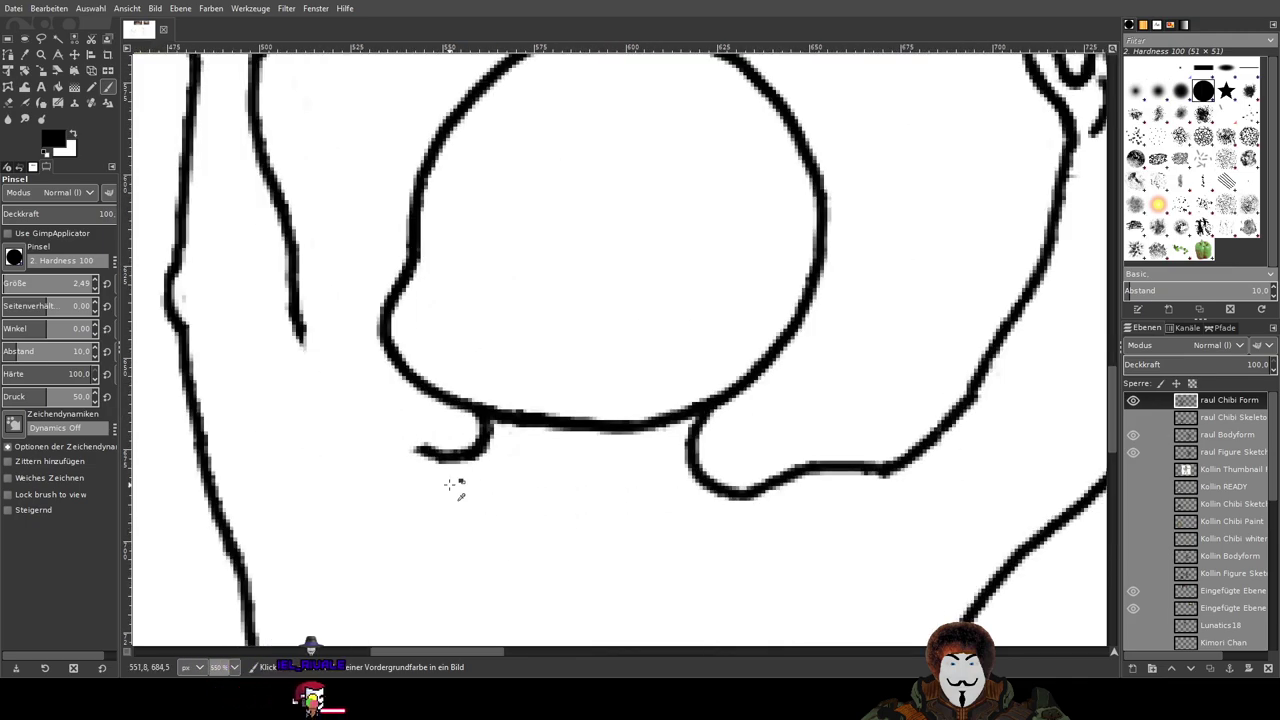
Step: Paint a lower shoulder line from the hook beneath the head, running nearly level before bending up into the left arm
mouse_move(462, 455)
mouse_down()
mouse_move(339, 411)
mouse_move(290, 322)
mouse_up()
scroll(545, 545, down, 4)
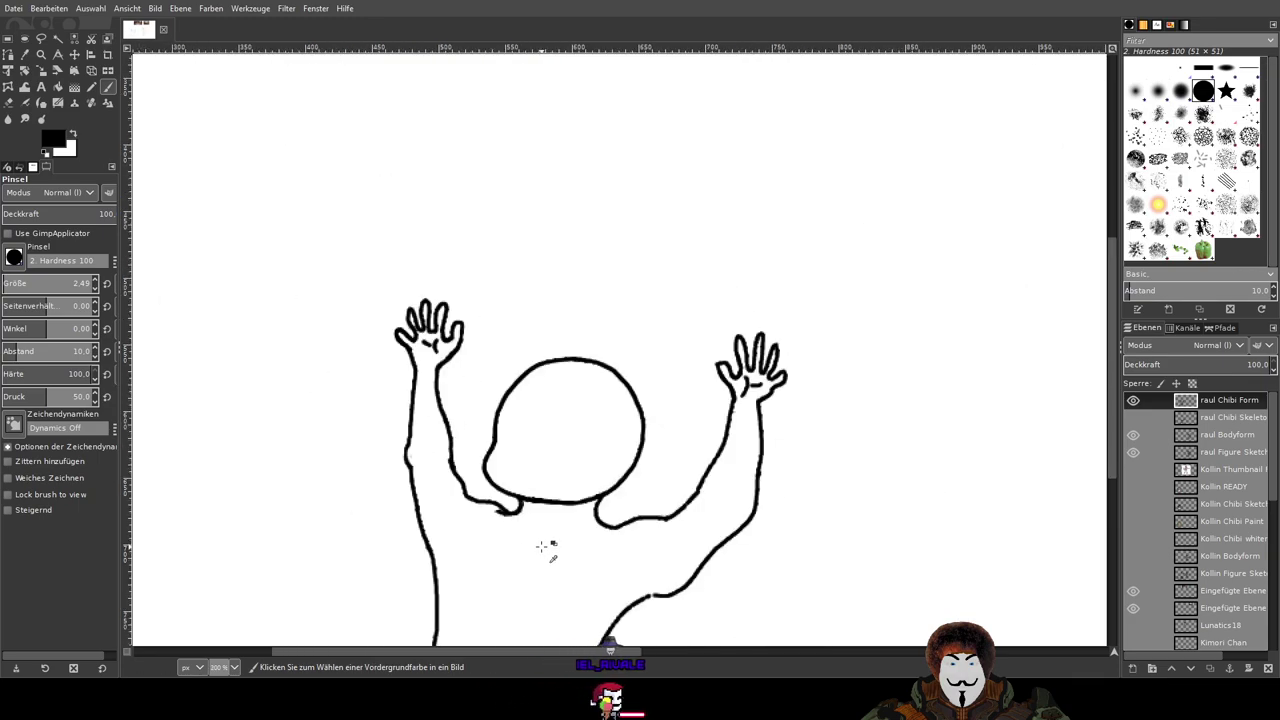
scroll(541, 546, up, 3)
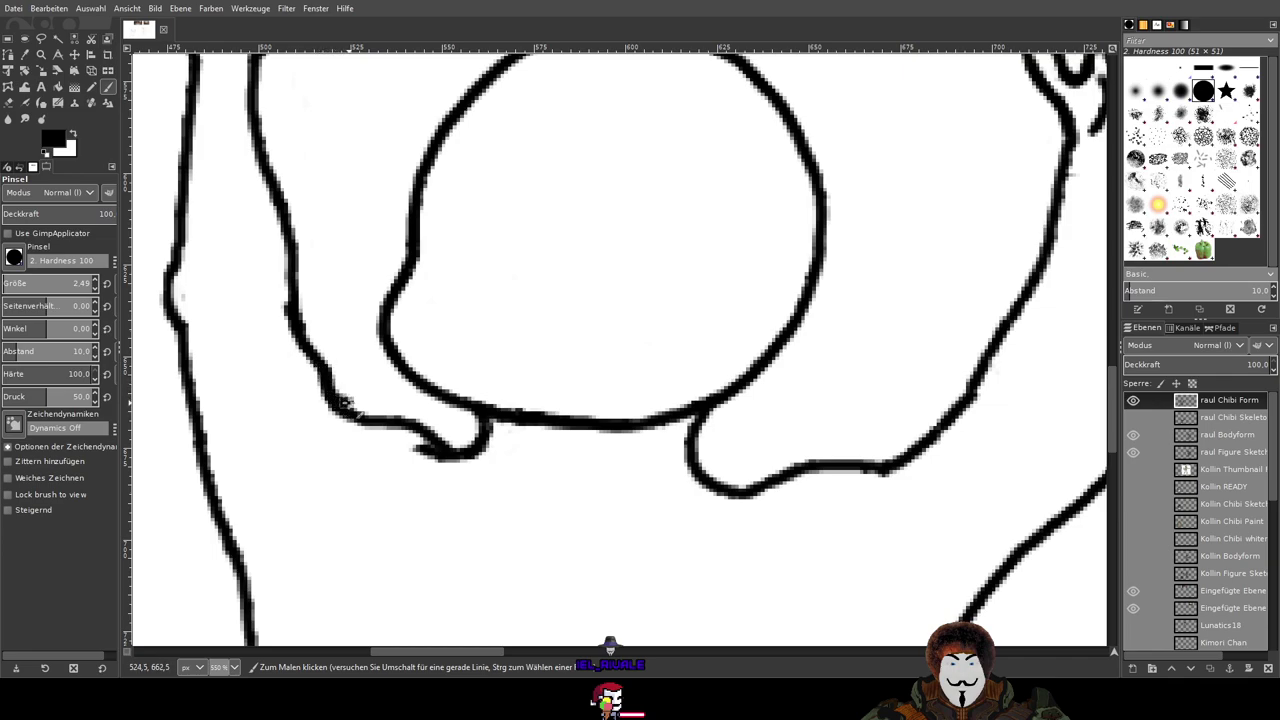
Step: Try upper shoulder lines from the left arm's lower bend toward the hook beneath the head, and undo them
key(ctrl+z)
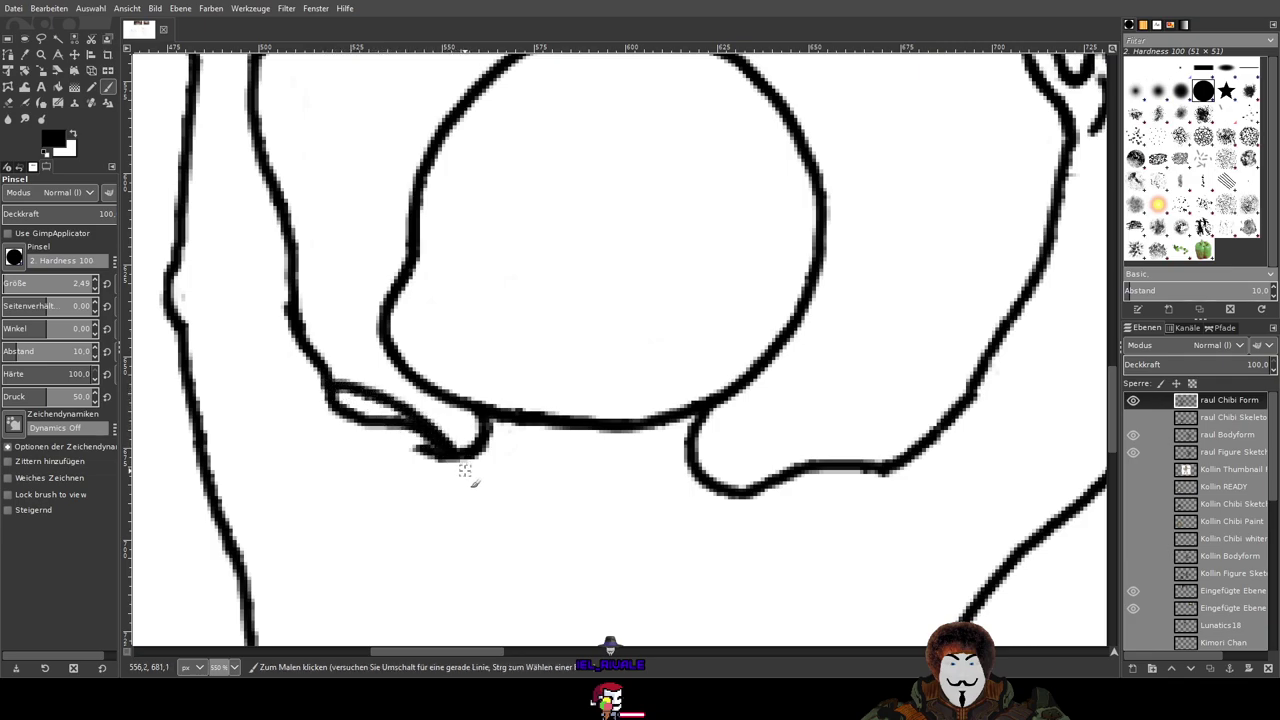
key(ctrl+z)
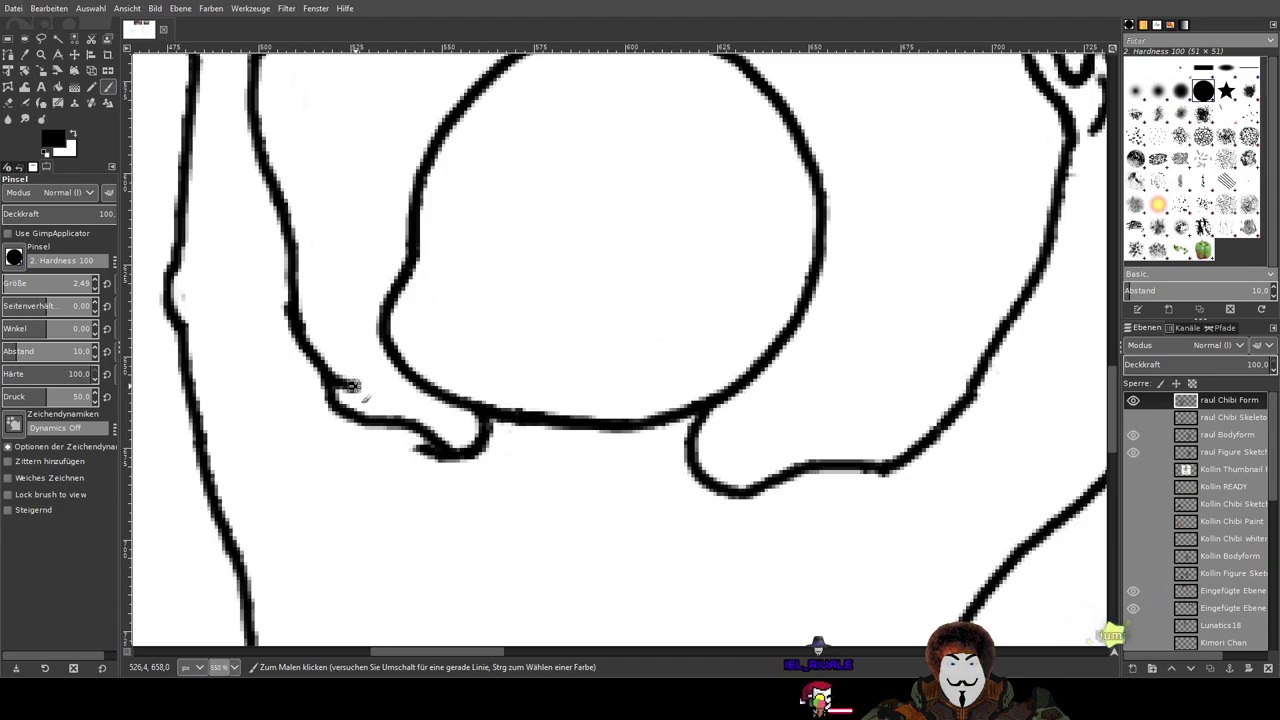
mouse_move(330, 383)
mouse_down()
mouse_move(386, 386)
mouse_move(410, 406)
mouse_up()
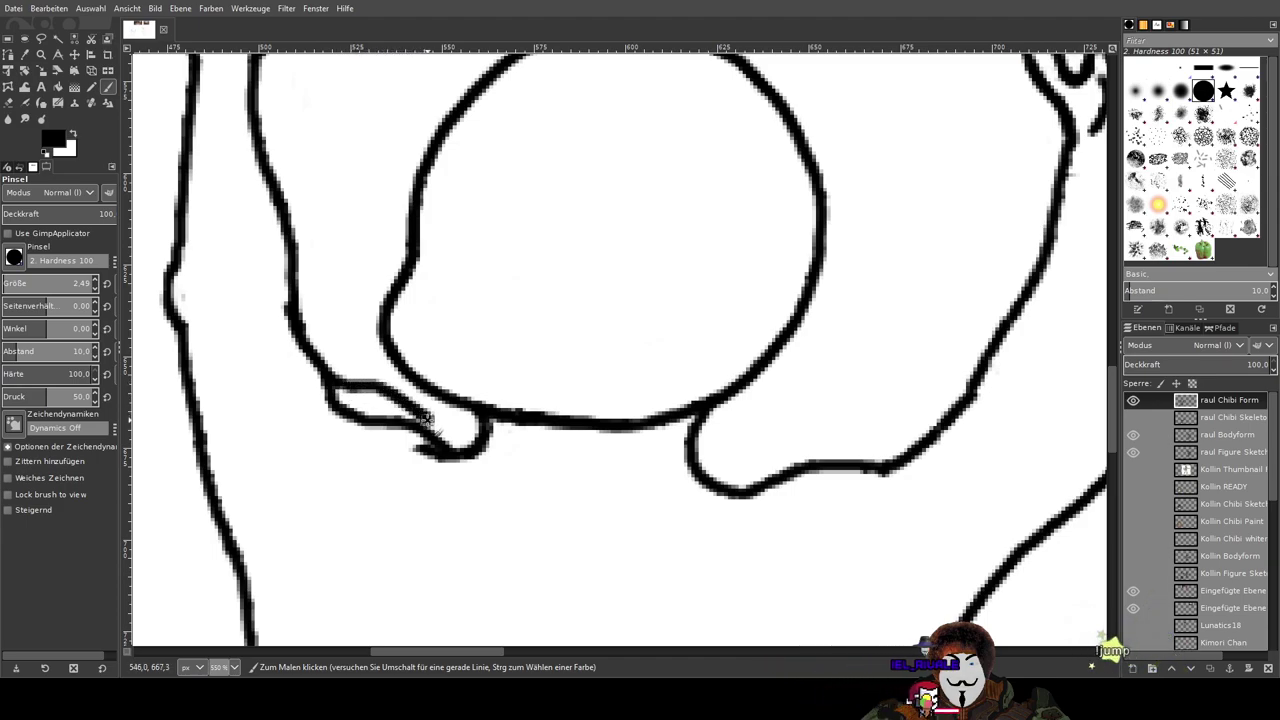
key(ctrl+z)
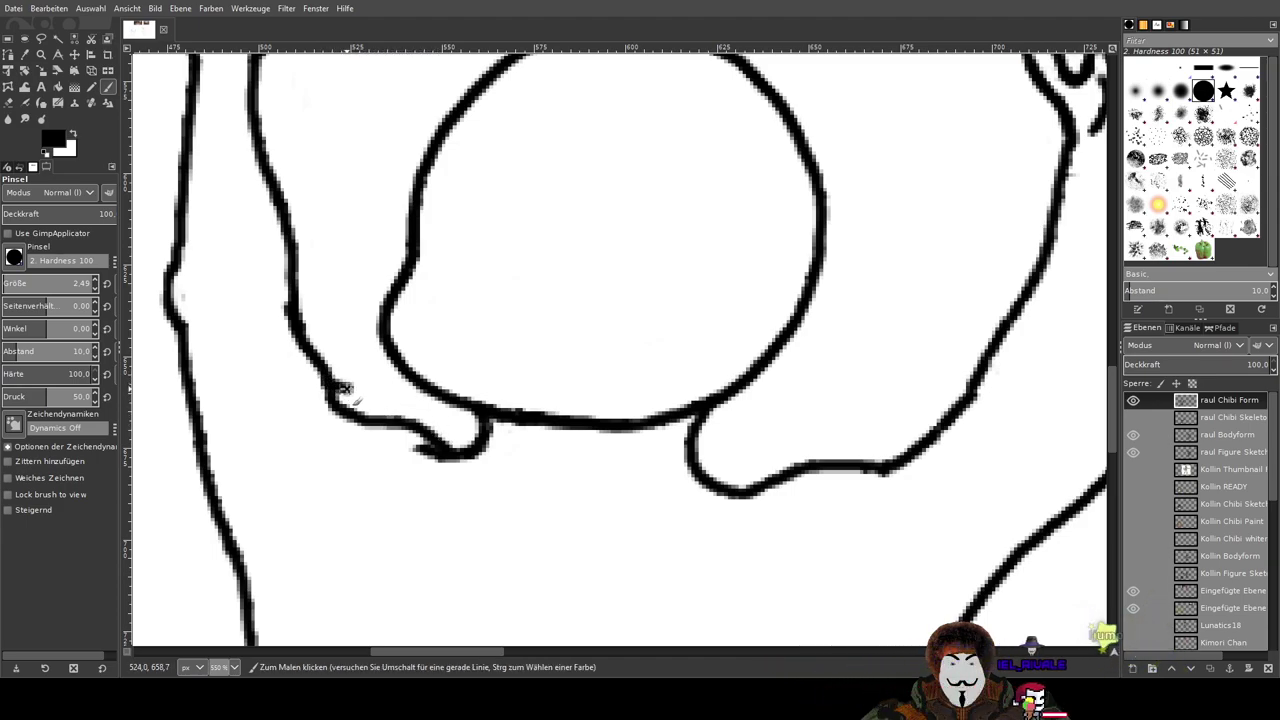
Step: Paint a sloping shoulder line from the left arm to the hook beneath the head, and erase the old lower line and its spur
drag(334, 383, 453, 452)
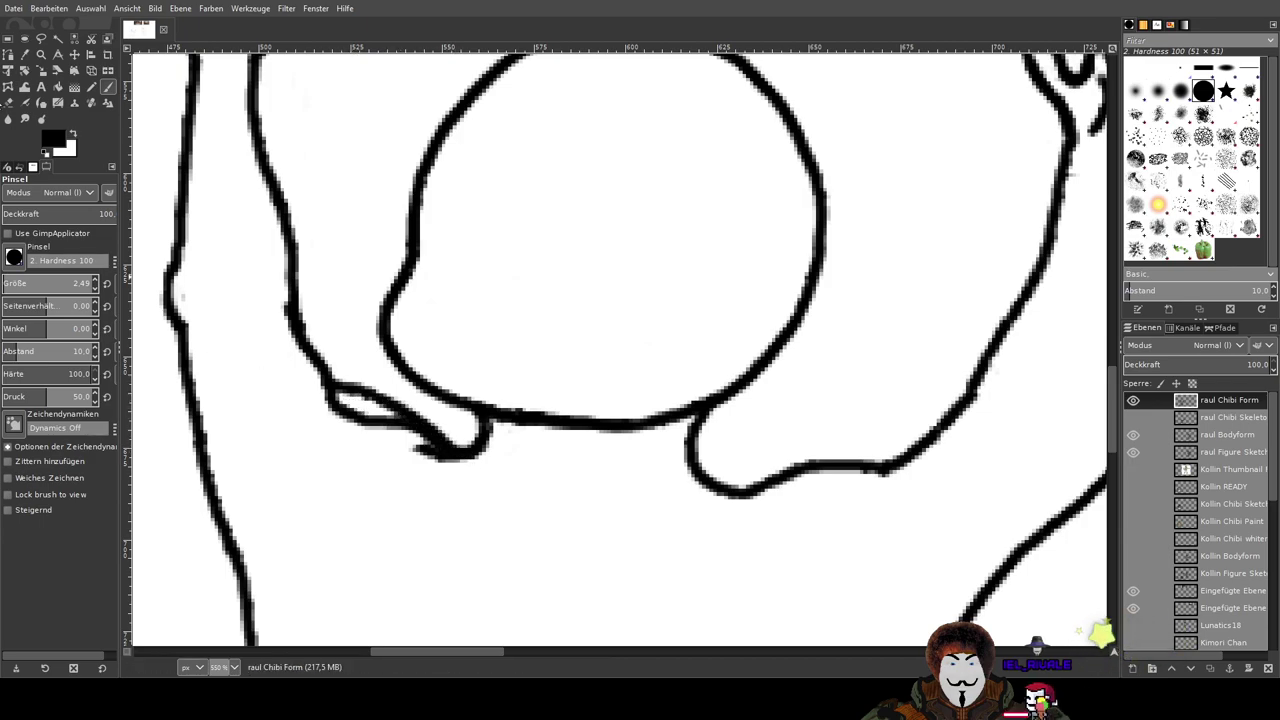
click(8, 88)
click(8, 103)
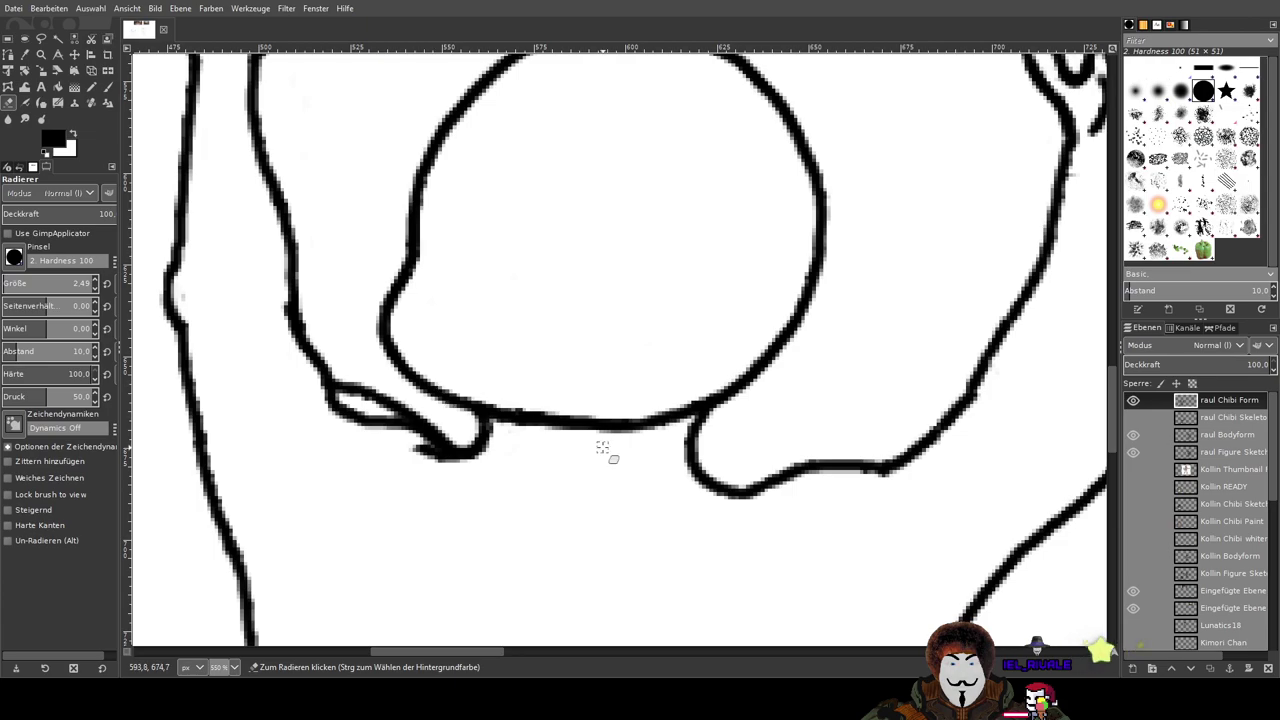
scroll(434, 413, up, 6)
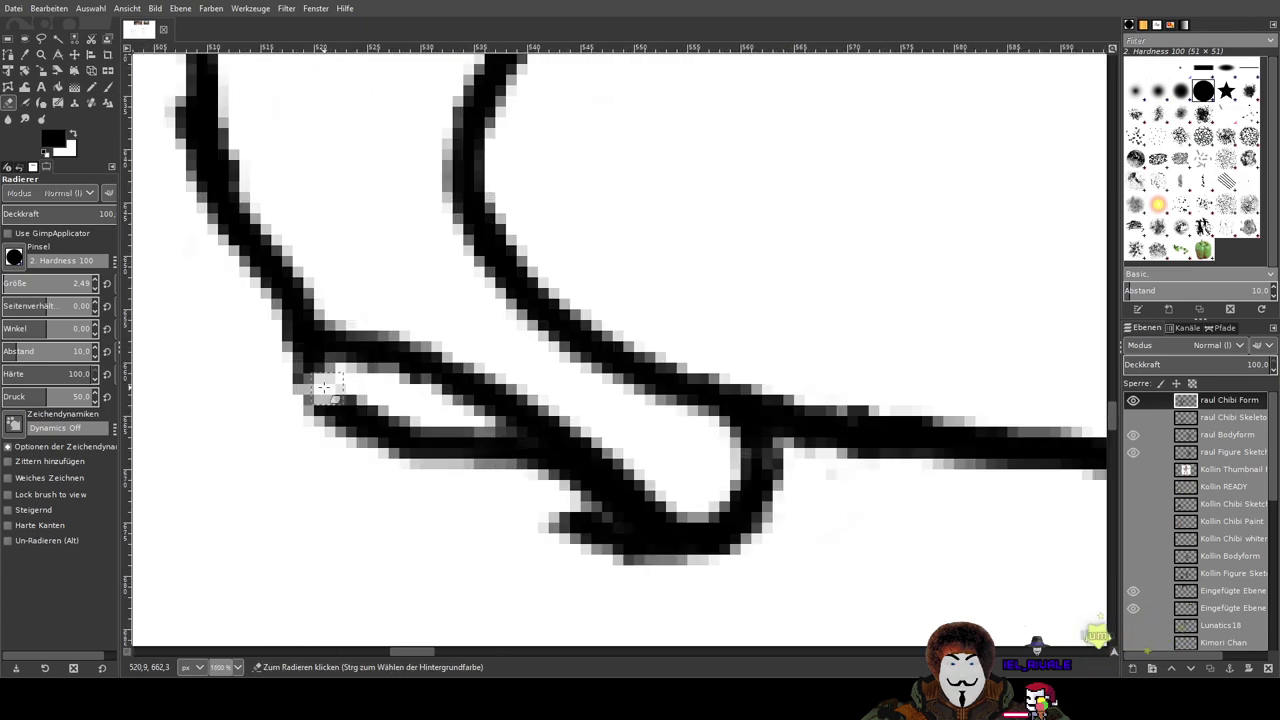
mouse_move(283, 418)
mouse_down()
mouse_move(400, 421)
mouse_move(320, 420)
mouse_move(438, 476)
mouse_move(383, 443)
mouse_move(491, 450)
mouse_up()
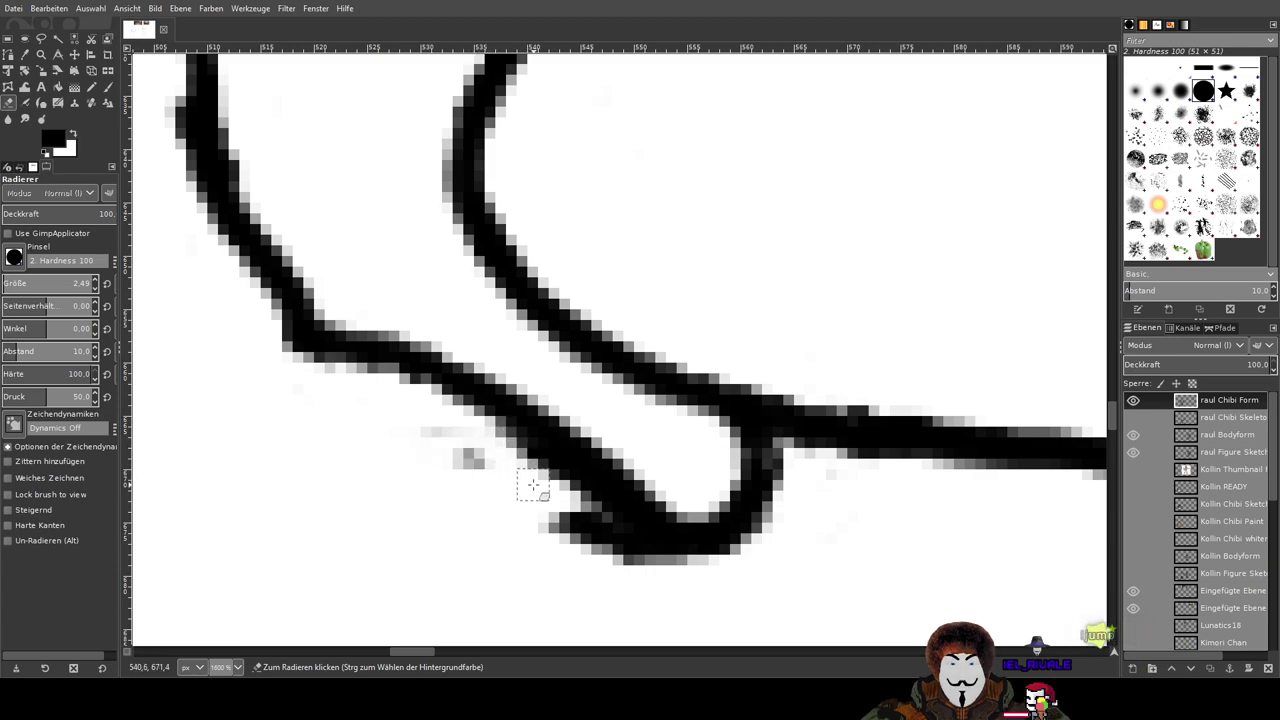
drag(538, 520, 690, 565)
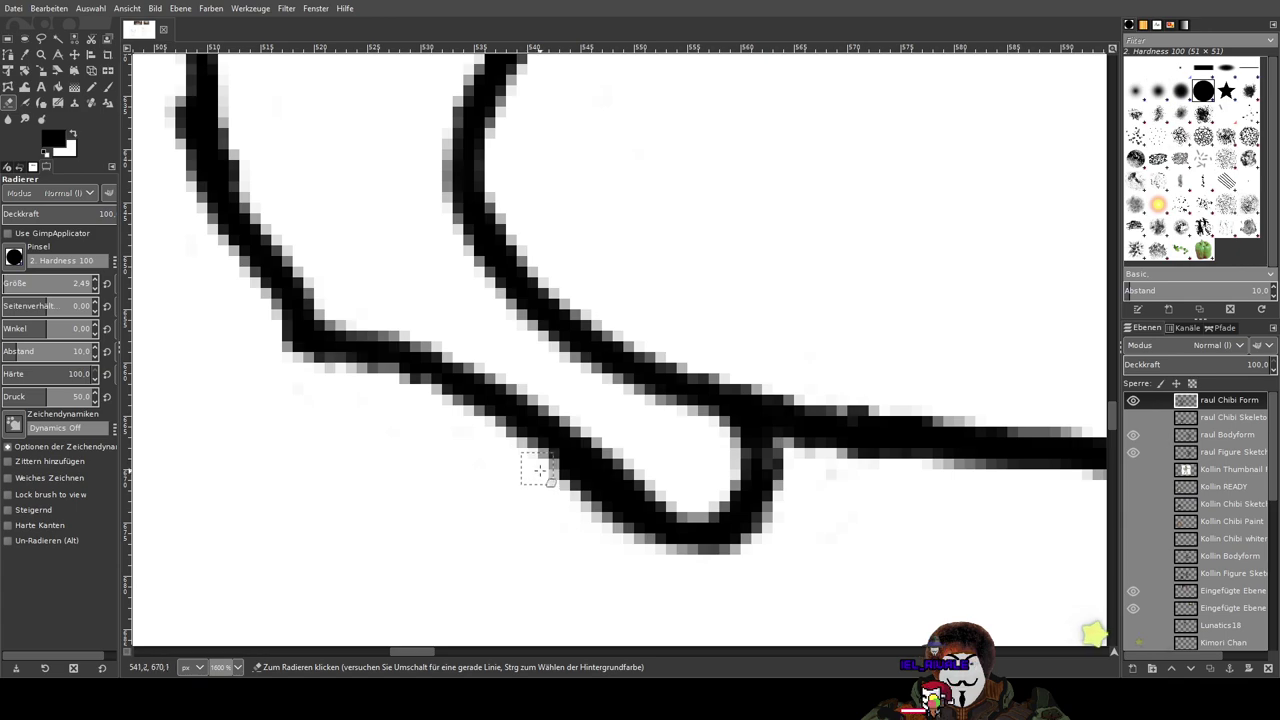
Step: Round the corner where the left arm's inner line meets the shoulder line by filling its inside and erasing its outer point
scroll(471, 514, down, 4)
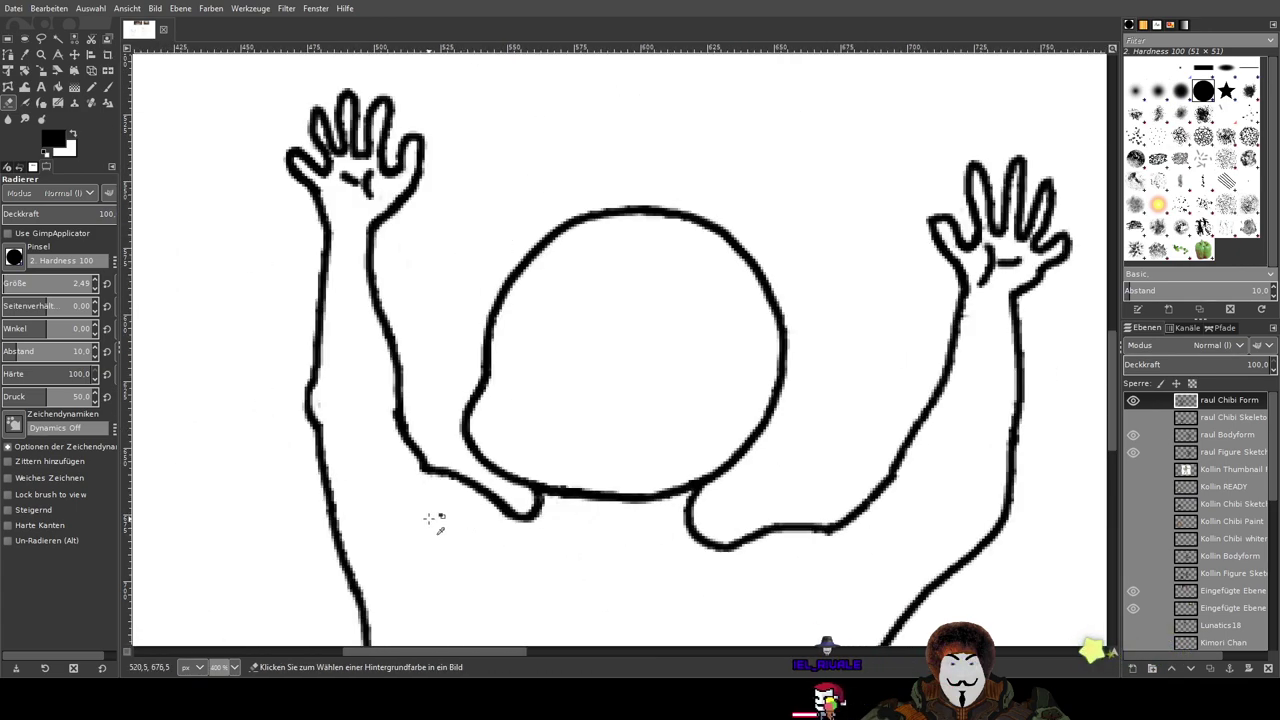
drag(429, 519, 526, 337)
scroll(529, 338, down, 1)
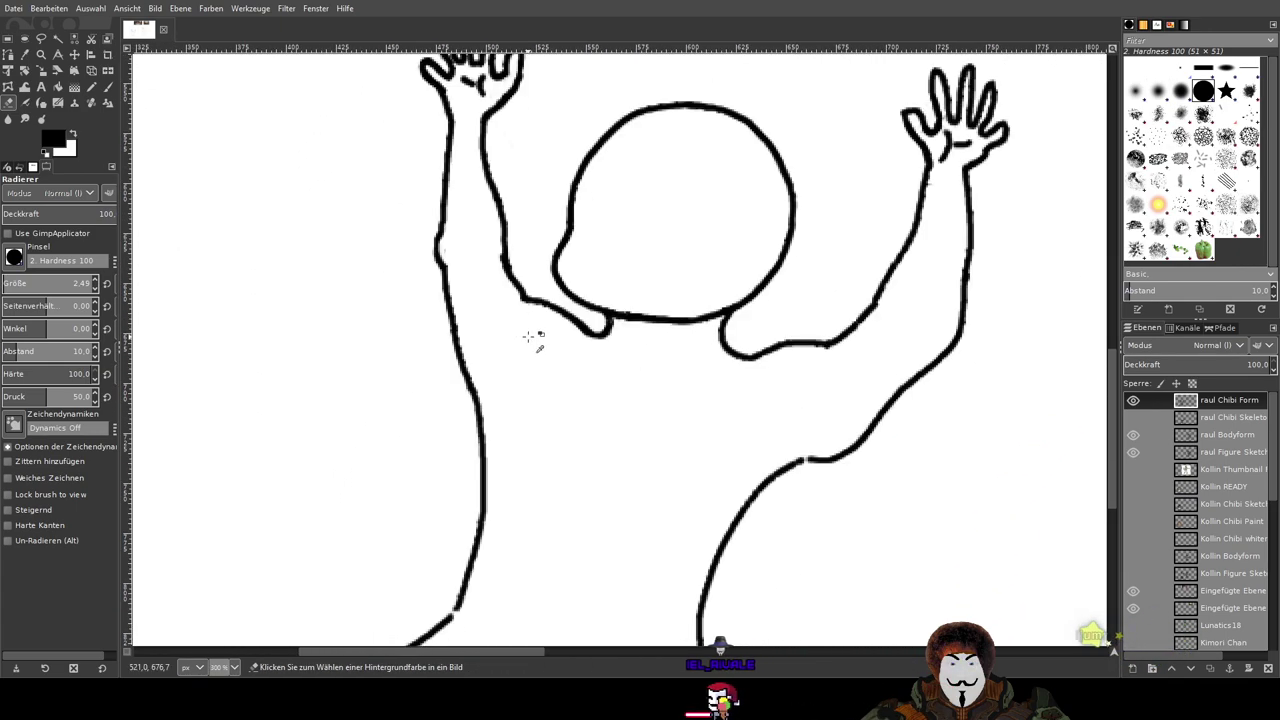
scroll(562, 357, down, 3)
scroll(540, 455, up, 6)
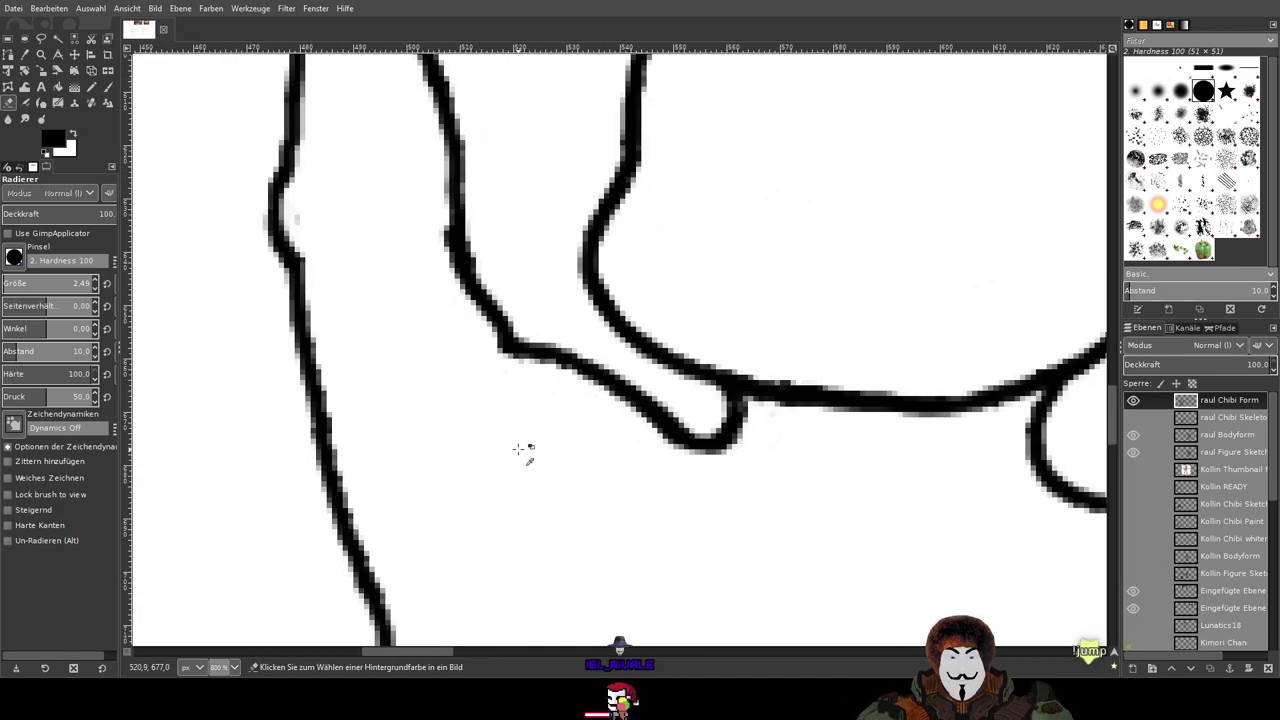
key(p)
scroll(470, 292, up, 2)
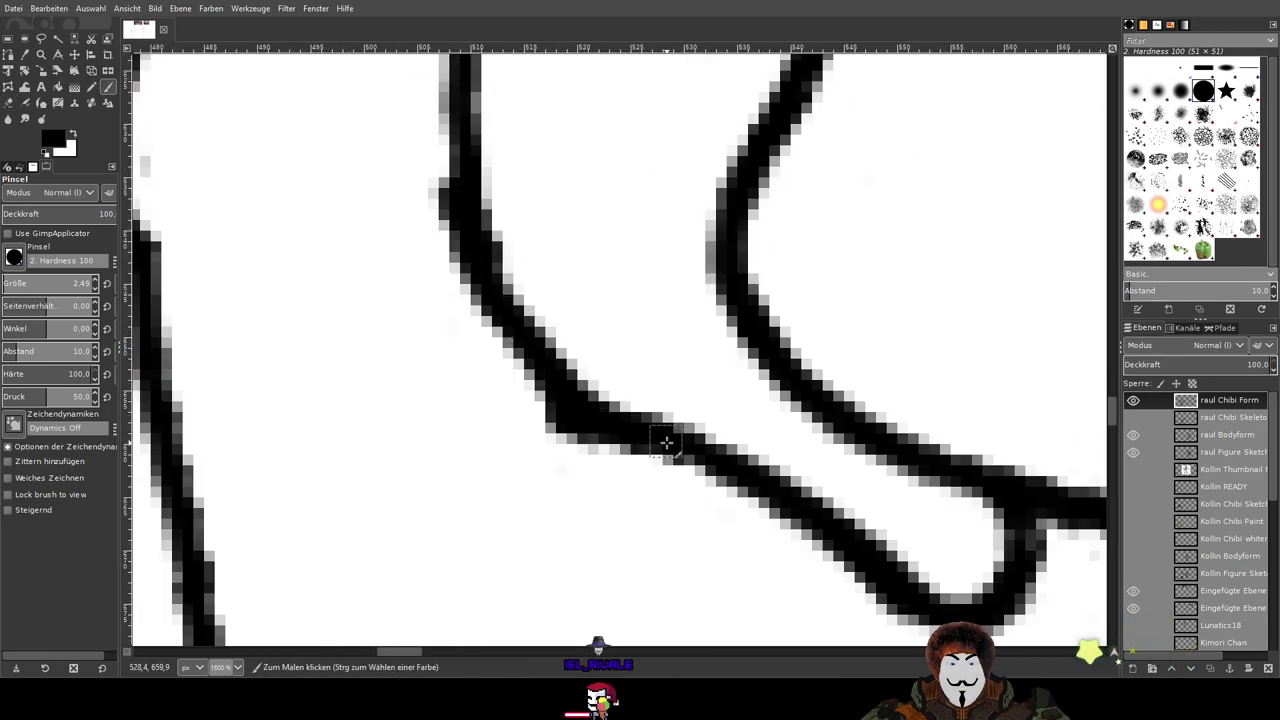
click(10, 104)
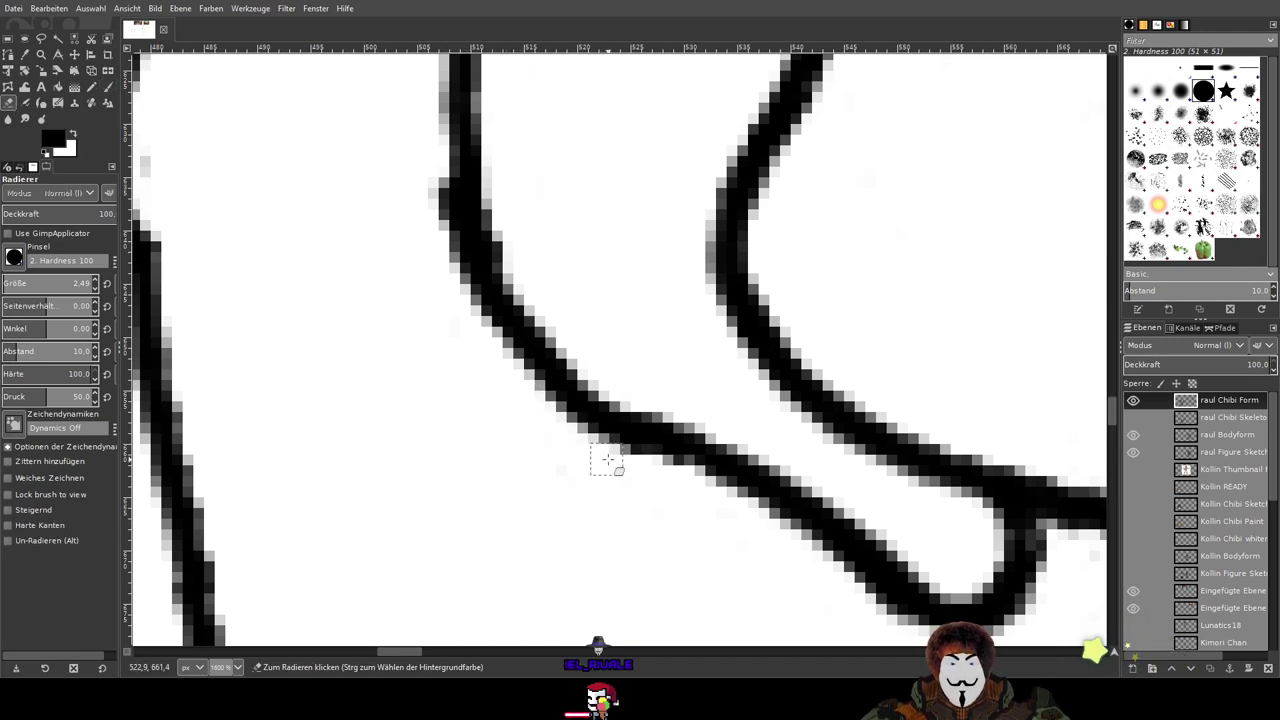
Step: Examine the whole chibi outline beside the muscular reference figure, comparing the arms, shoulders and torso sides
scroll(686, 500, down, 5)
drag(762, 569, 563, 403)
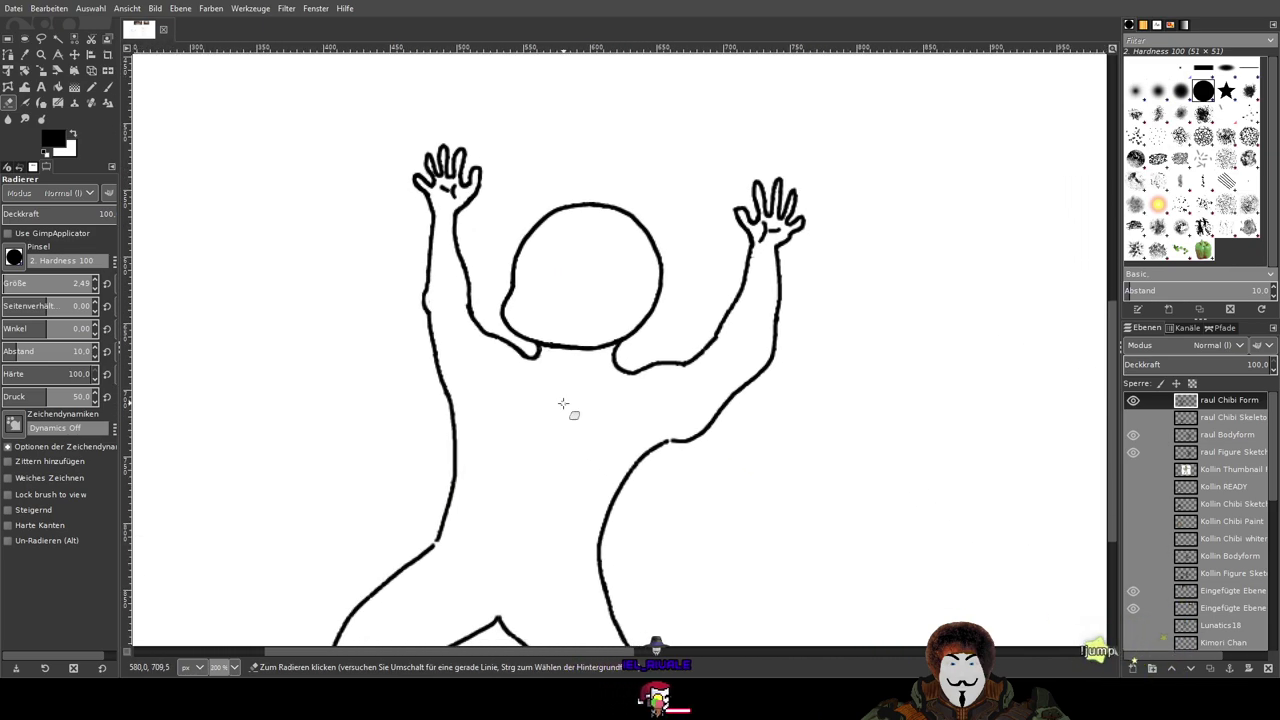
scroll(563, 403, down, 1)
scroll(563, 403, down, 1)
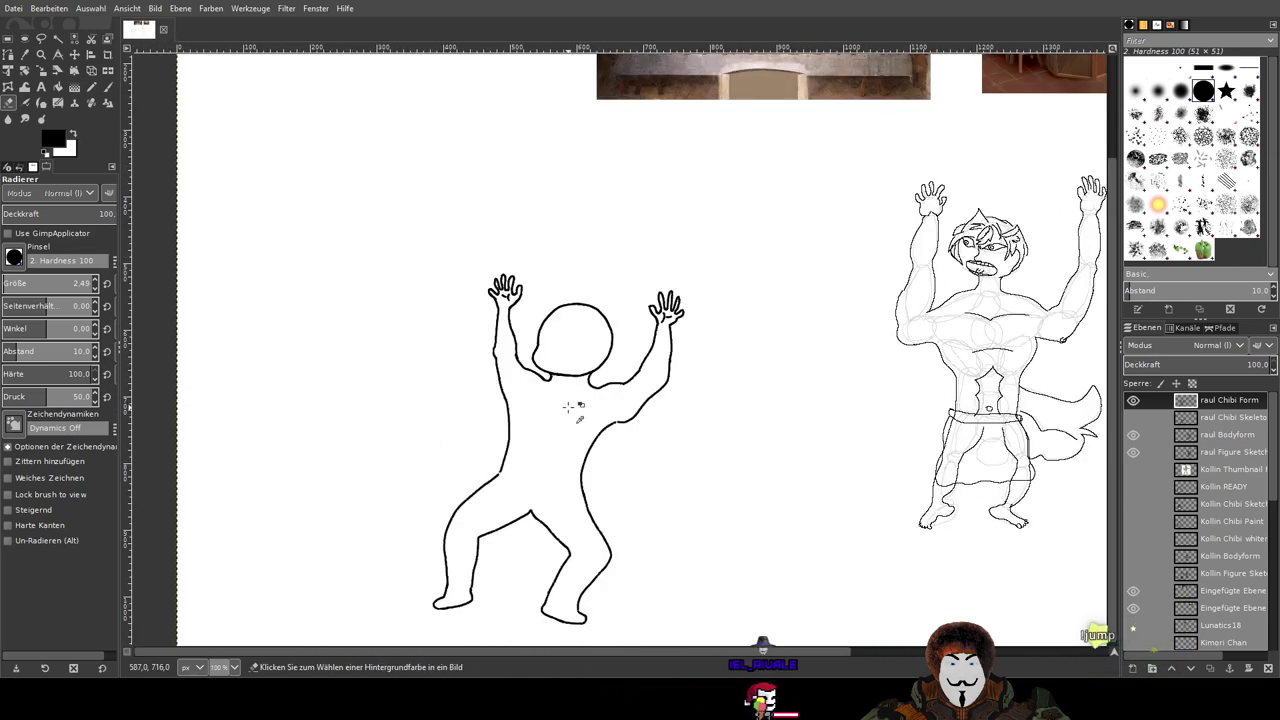
scroll(699, 405, down, 1)
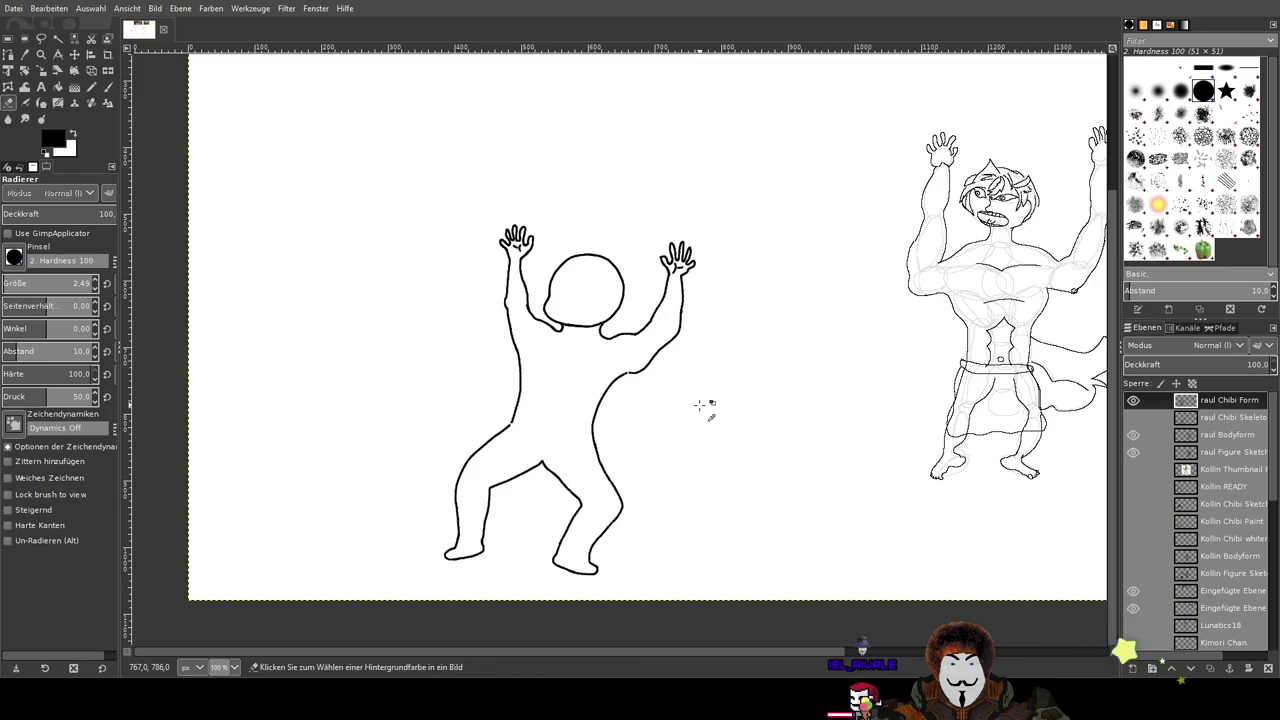
scroll(700, 405, up, 4)
scroll(425, 353, down, 1)
drag(418, 353, 765, 441)
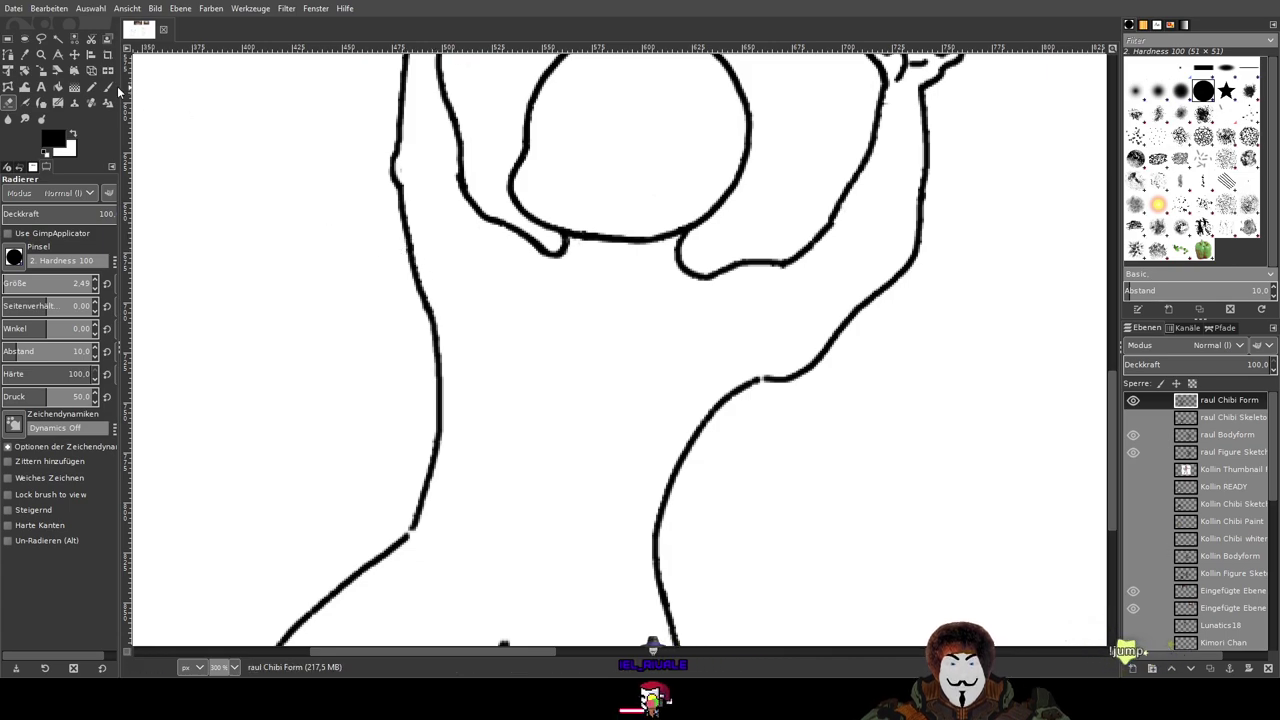
Step: Paint a new left torso line from the armpit to the waist slightly inside the old one, undoing the rejected attempts
key(p)
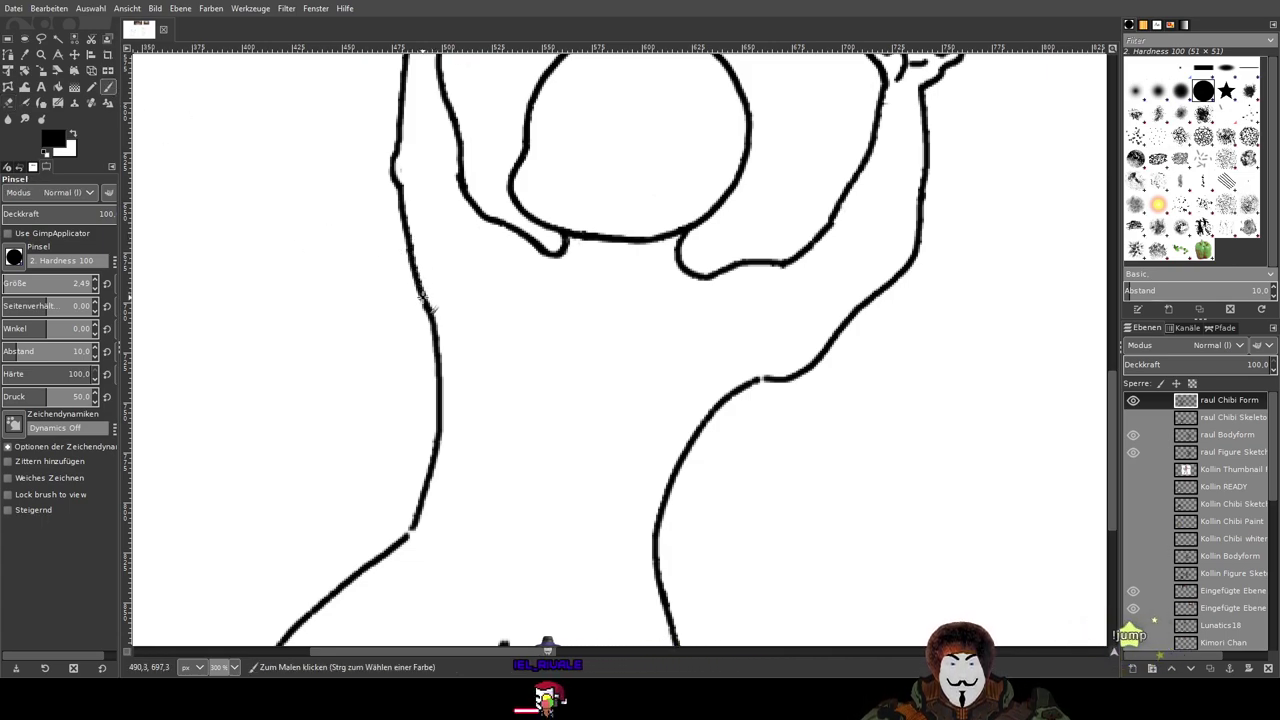
drag(428, 305, 460, 339)
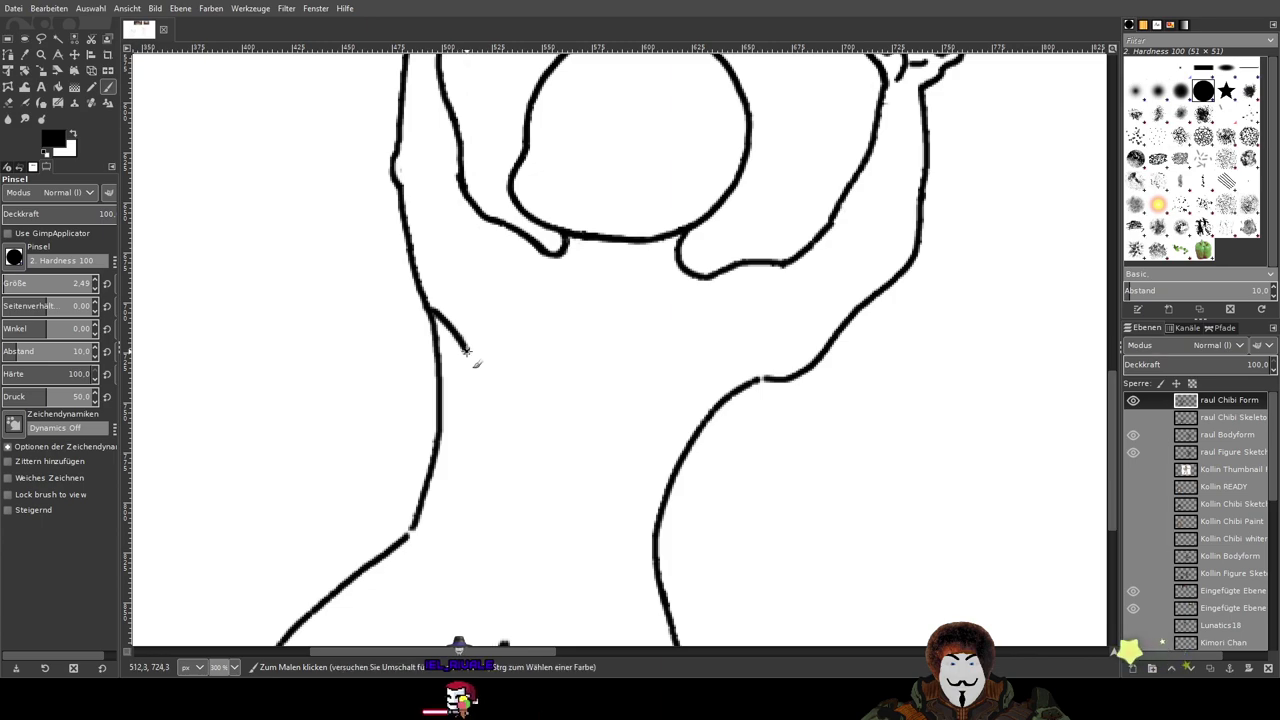
key(ctrl+z)
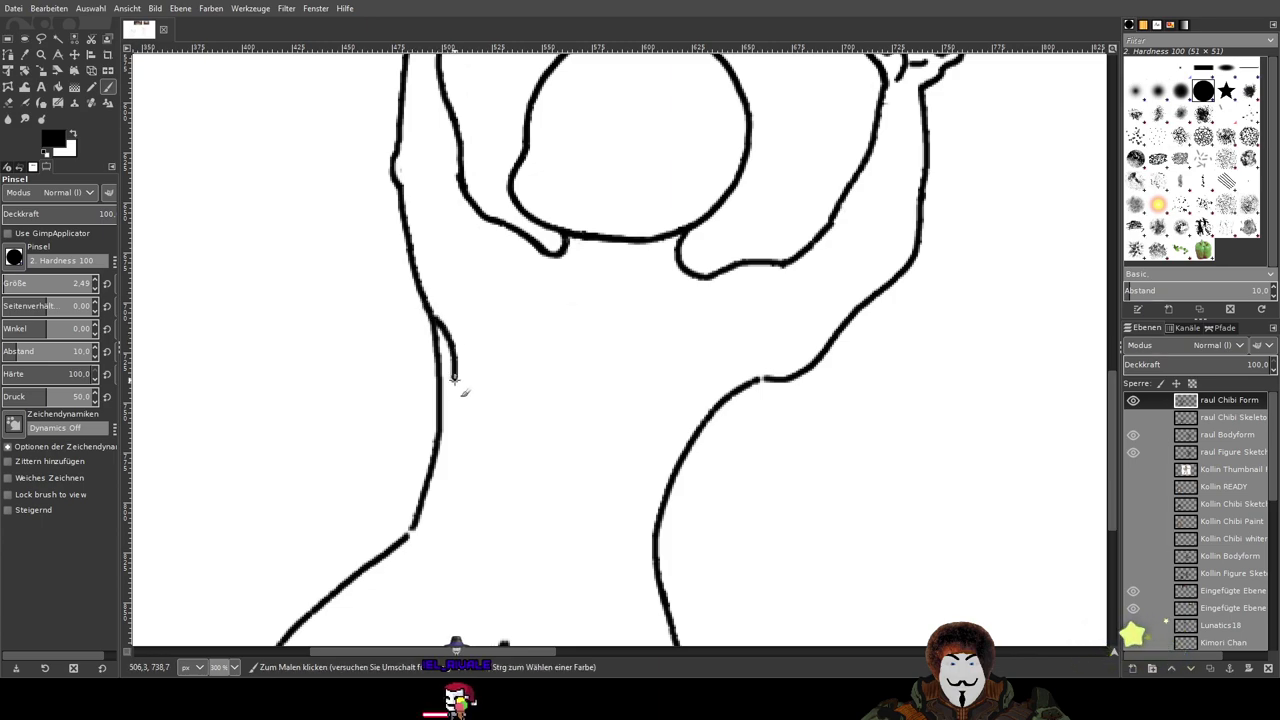
drag(455, 378, 444, 474)
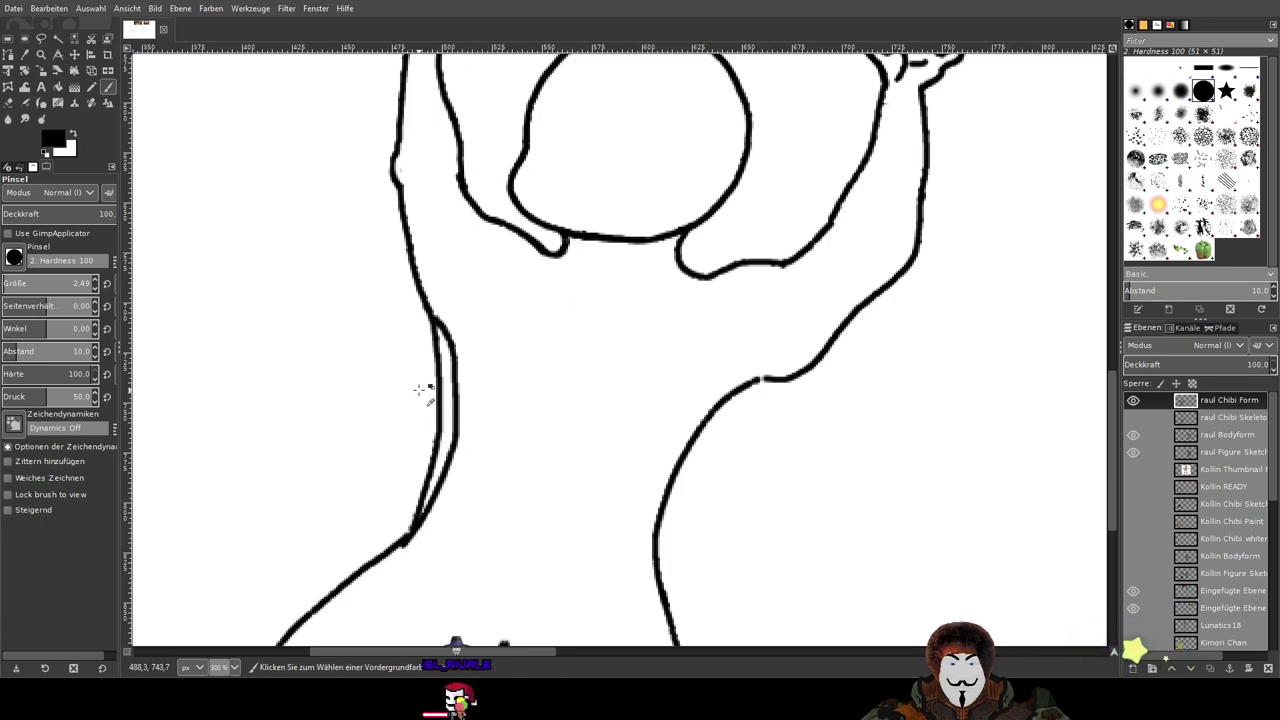
key(ctrl+z)
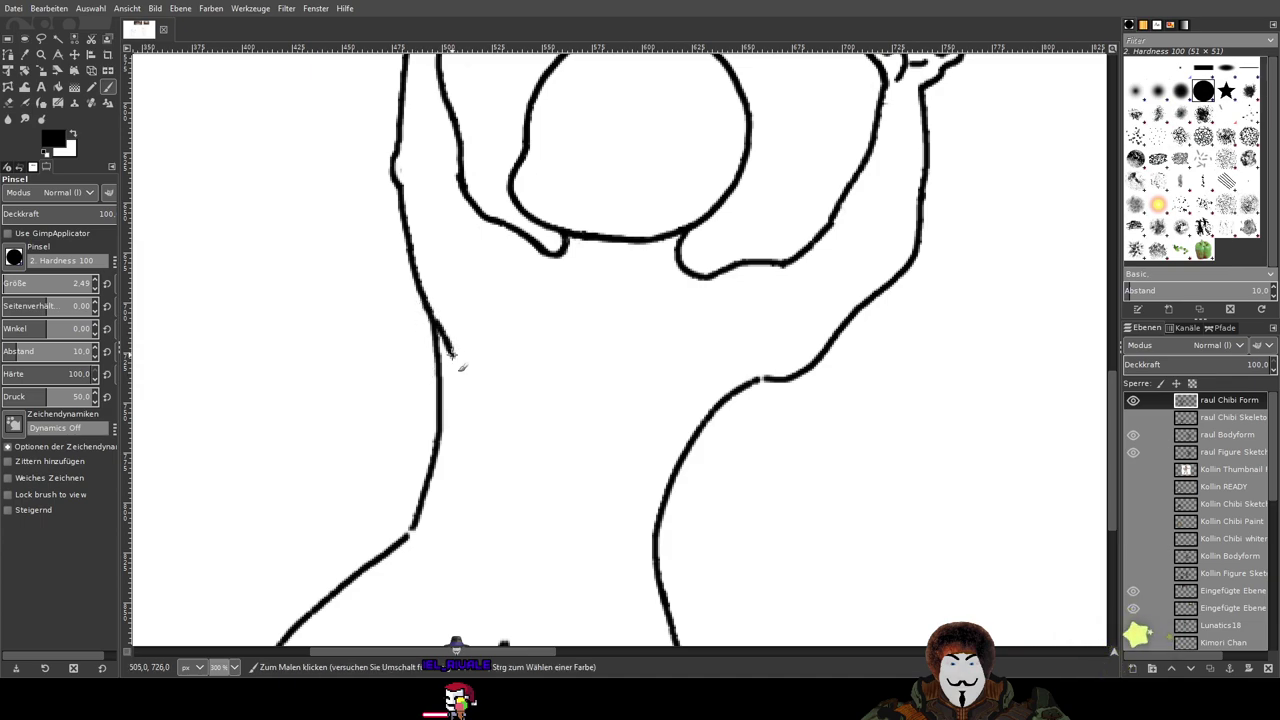
mouse_move(451, 352)
mouse_down()
mouse_move(452, 446)
mouse_move(410, 533)
mouse_up()
key(ctrl+z)
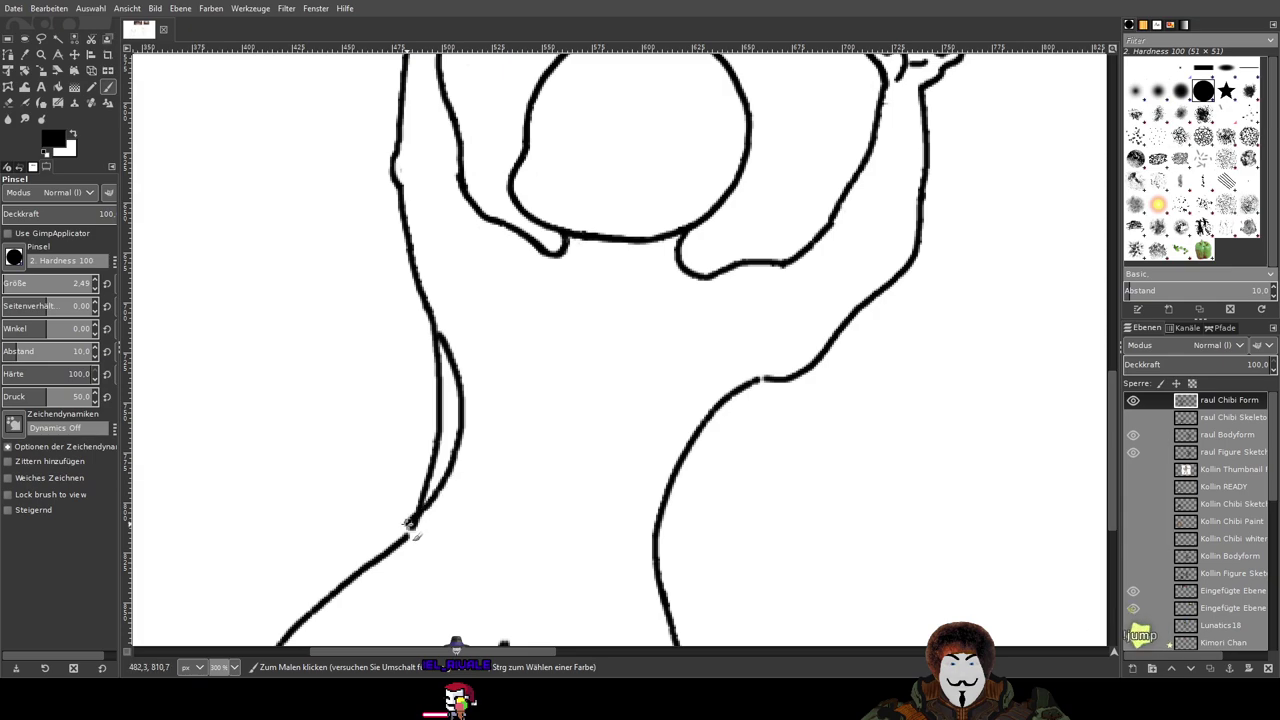
key(ctrl+z)
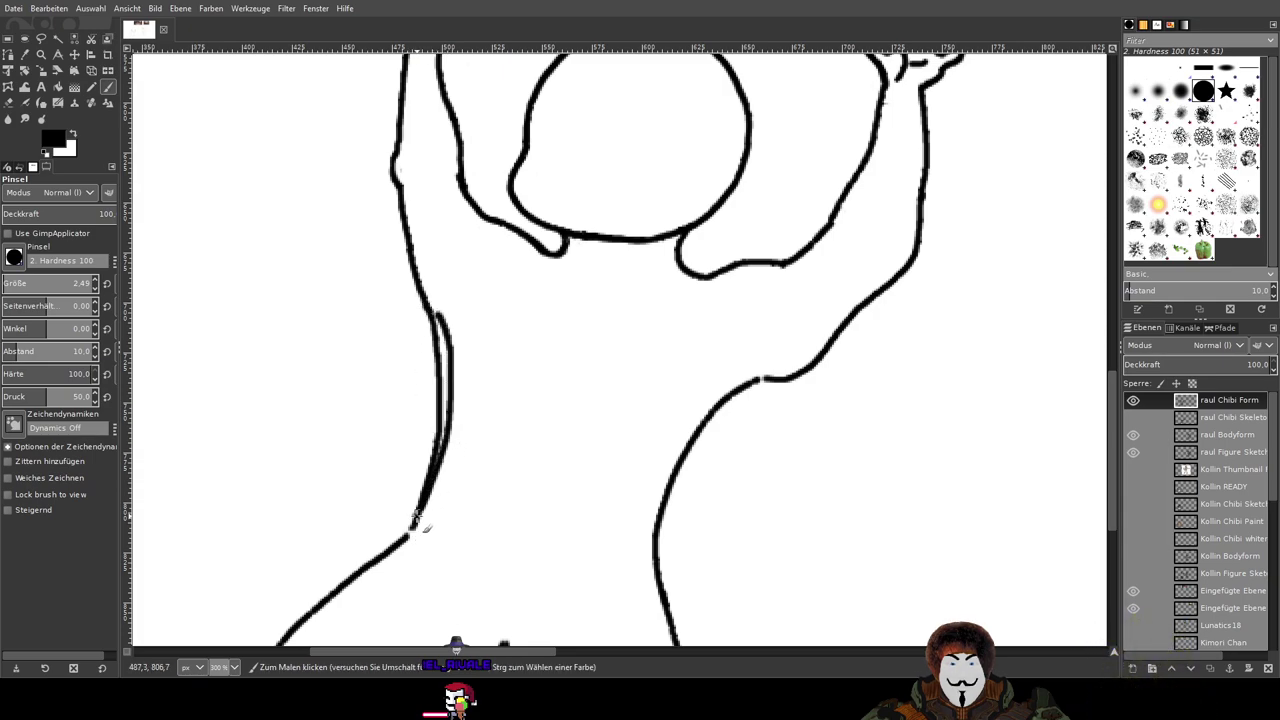
Step: Erase the upper part of the old left torso line just below the armpit, beside the newly painted line
key(shift+e)
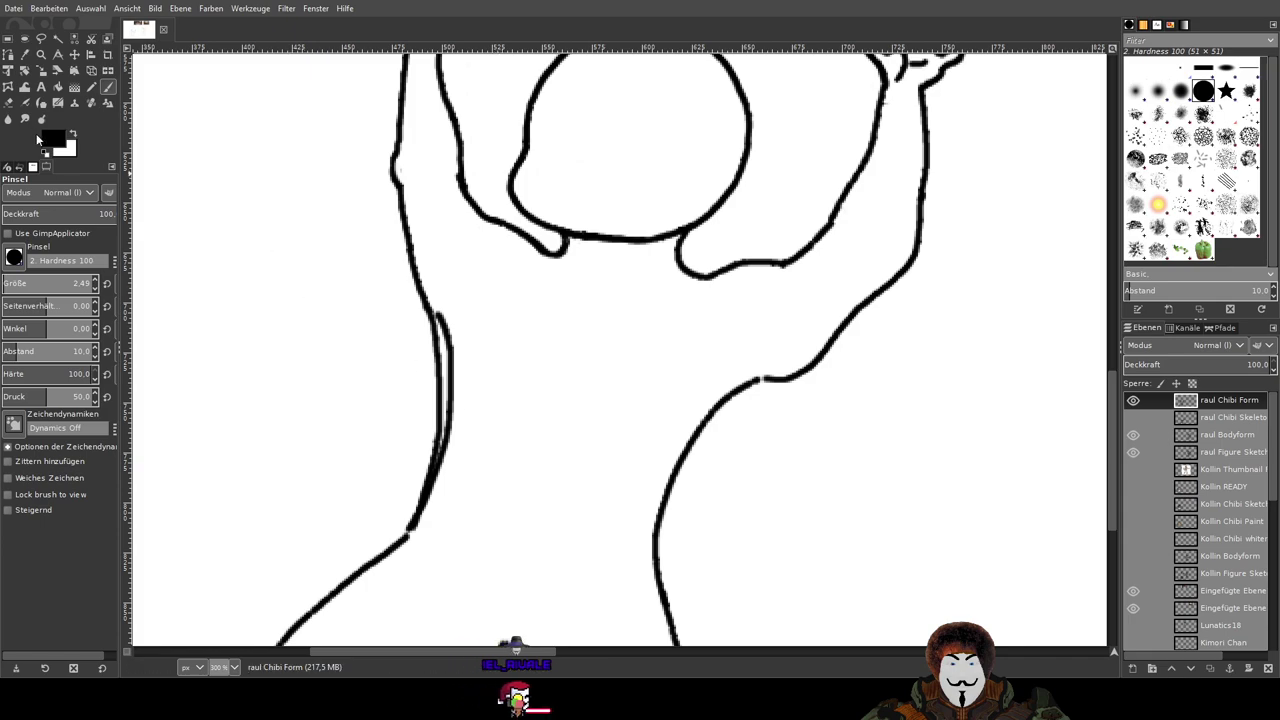
scroll(430, 310, up, 2)
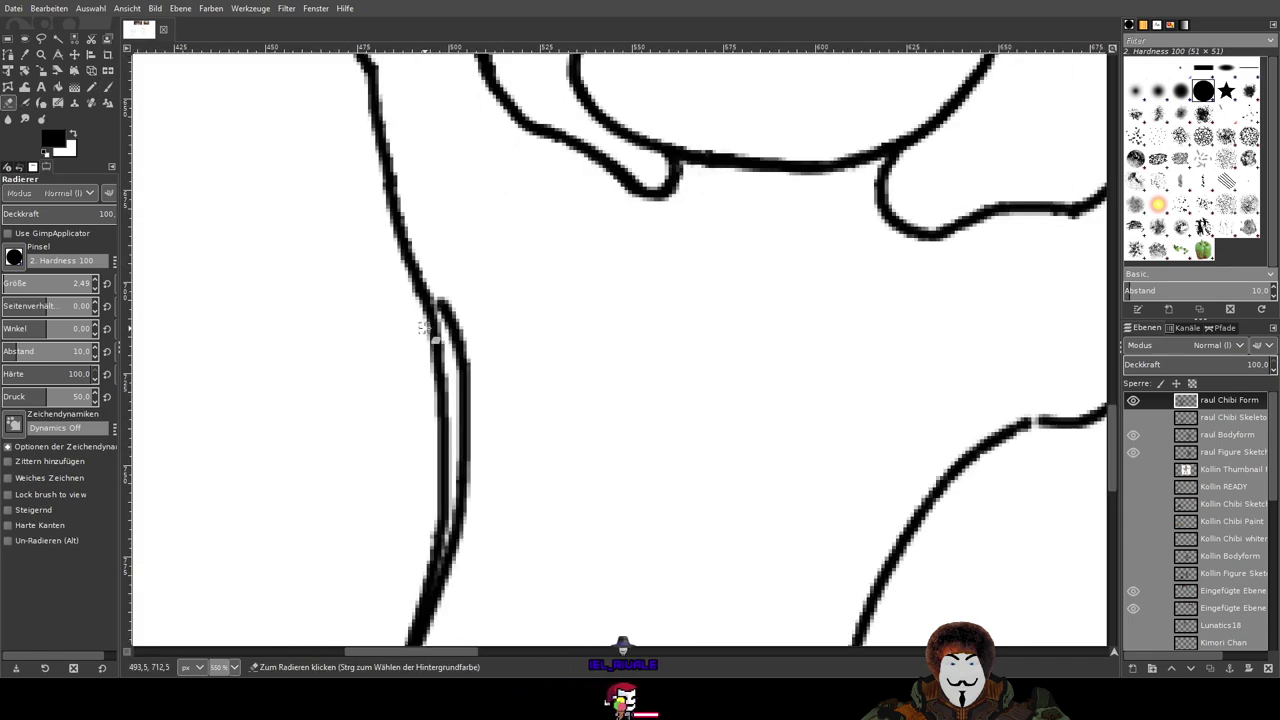
drag(434, 306, 447, 390)
scroll(443, 383, up, 4)
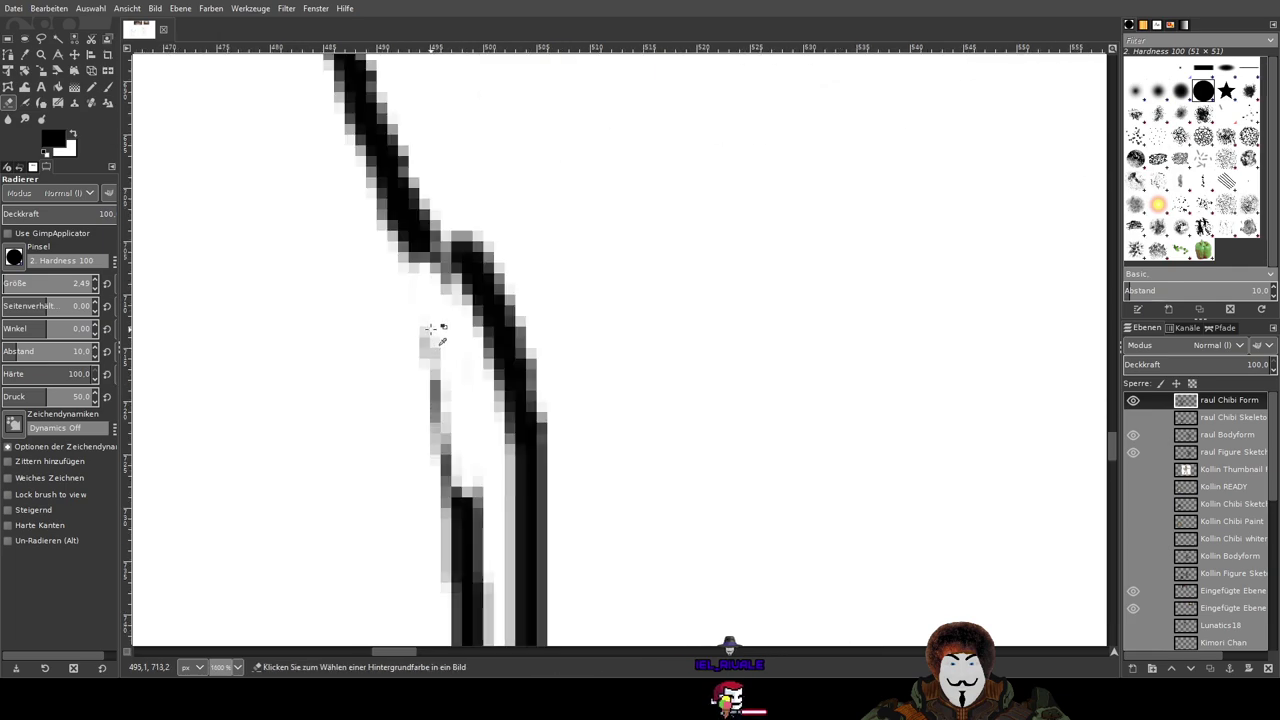
mouse_move(429, 300)
mouse_down()
mouse_move(439, 457)
mouse_move(413, 328)
mouse_move(438, 500)
mouse_up()
drag(523, 510, 494, 246)
mouse_move(398, 197)
mouse_down()
mouse_move(416, 374)
mouse_move(403, 204)
mouse_move(435, 331)
mouse_move(431, 293)
mouse_move(454, 458)
mouse_move(441, 472)
mouse_move(454, 289)
mouse_move(468, 447)
mouse_move(458, 307)
mouse_move(474, 556)
mouse_up()
Step: Erase the remaining lower part of the old left torso line down toward the waist, leaving a single clean line
scroll(546, 174, down, 5)
scroll(546, 174, down, 2)
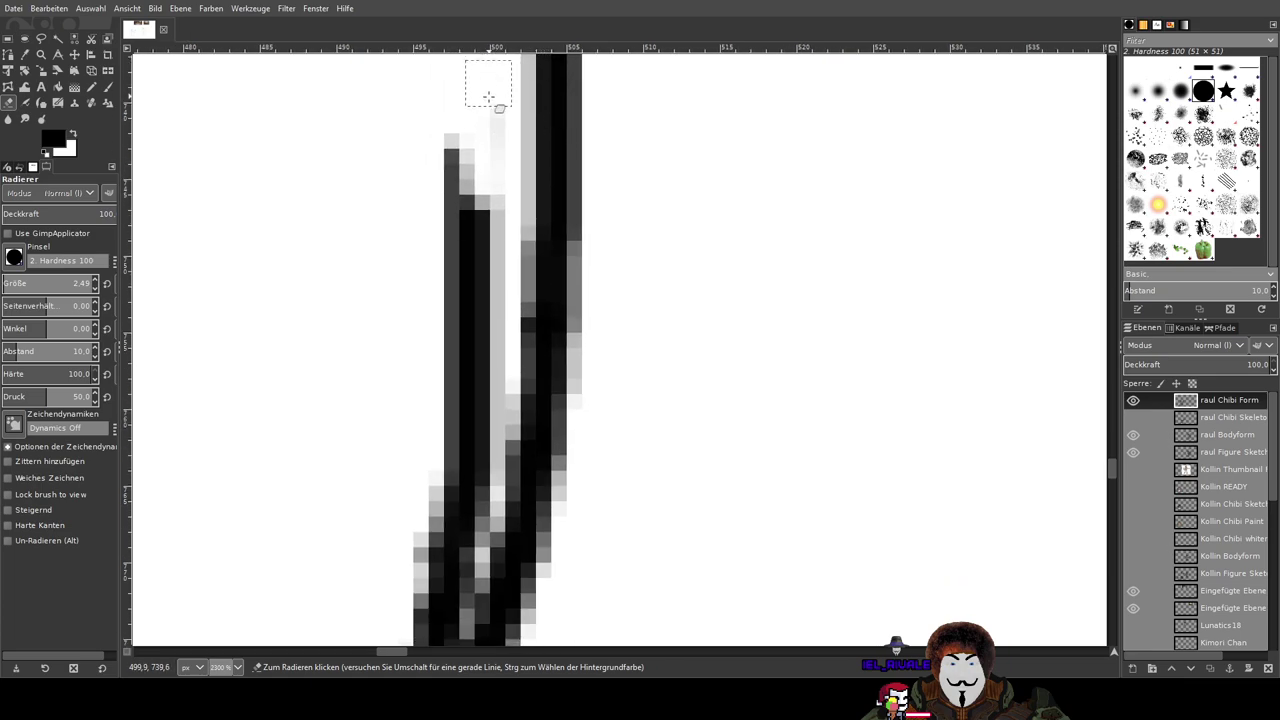
mouse_move(488, 83)
mouse_down()
mouse_move(485, 231)
mouse_move(481, 205)
mouse_move(462, 212)
mouse_move(441, 134)
mouse_move(442, 374)
mouse_move(440, 203)
mouse_move(459, 401)
mouse_move(467, 216)
mouse_move(482, 286)
mouse_move(476, 235)
mouse_up()
mouse_move(472, 330)
mouse_down()
mouse_move(453, 527)
mouse_move(443, 349)
mouse_up()
scroll(697, 231, down, 1)
scroll(579, 222, down, 1)
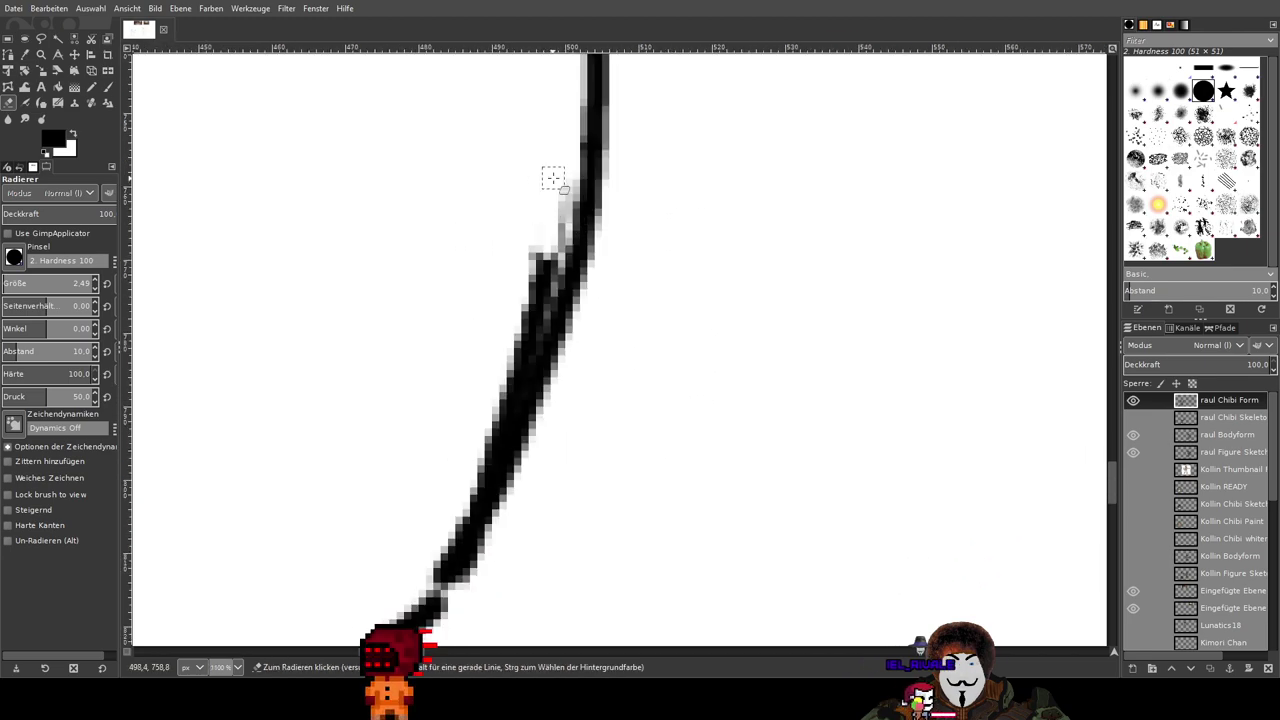
mouse_move(551, 223)
mouse_down()
mouse_move(508, 371)
mouse_move(534, 212)
mouse_move(479, 447)
mouse_move(510, 373)
mouse_up()
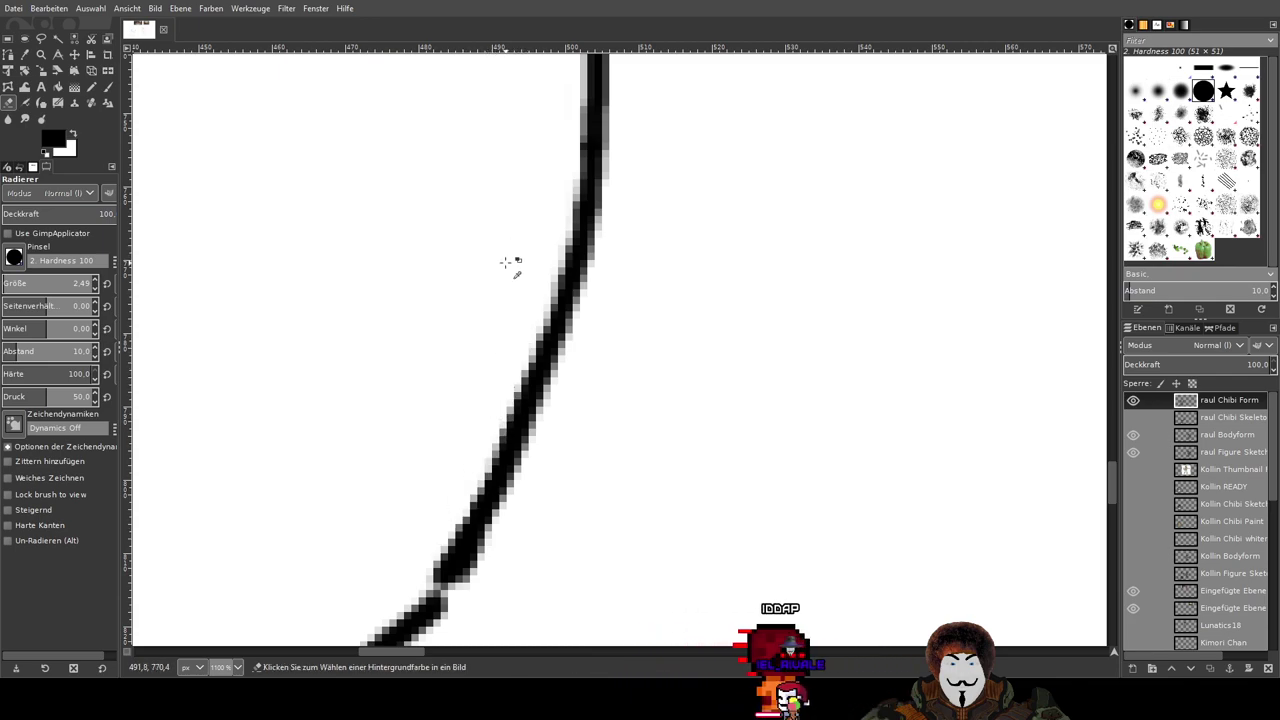
Step: Close the gap in the black outline at the left armpit, joining the upper arm line to the torso line
scroll(511, 266, down, 3)
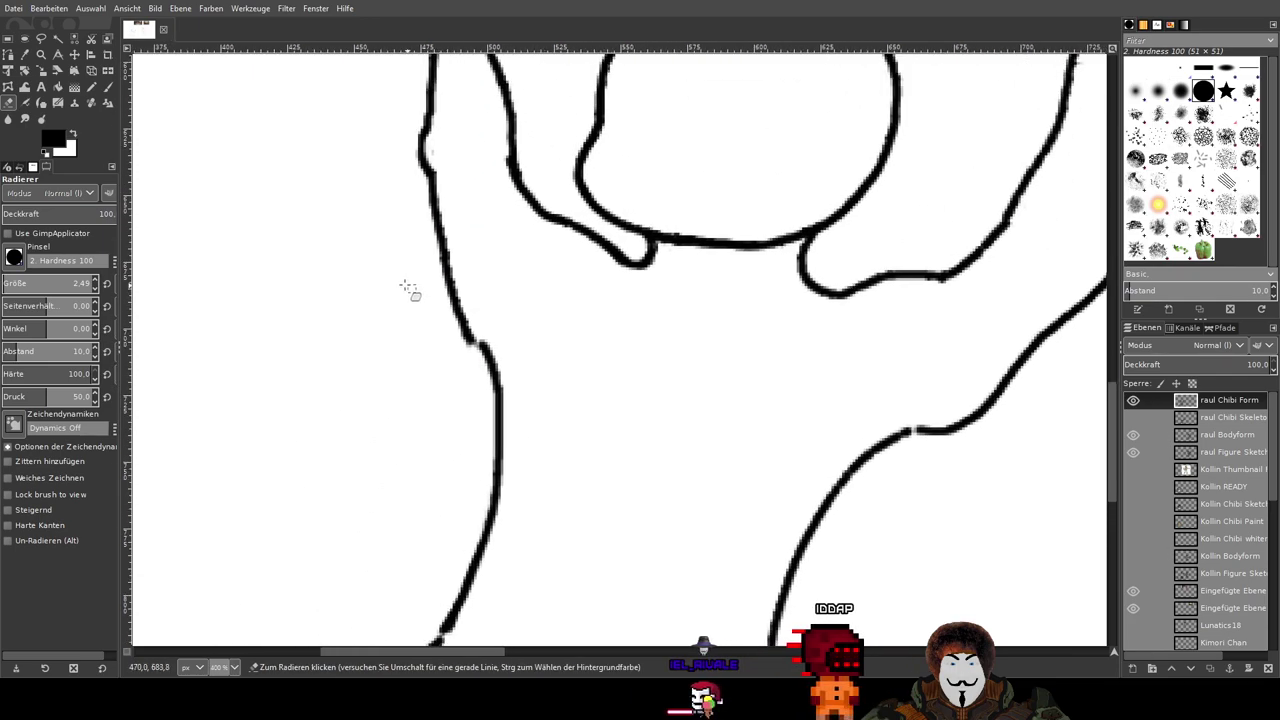
click(108, 88)
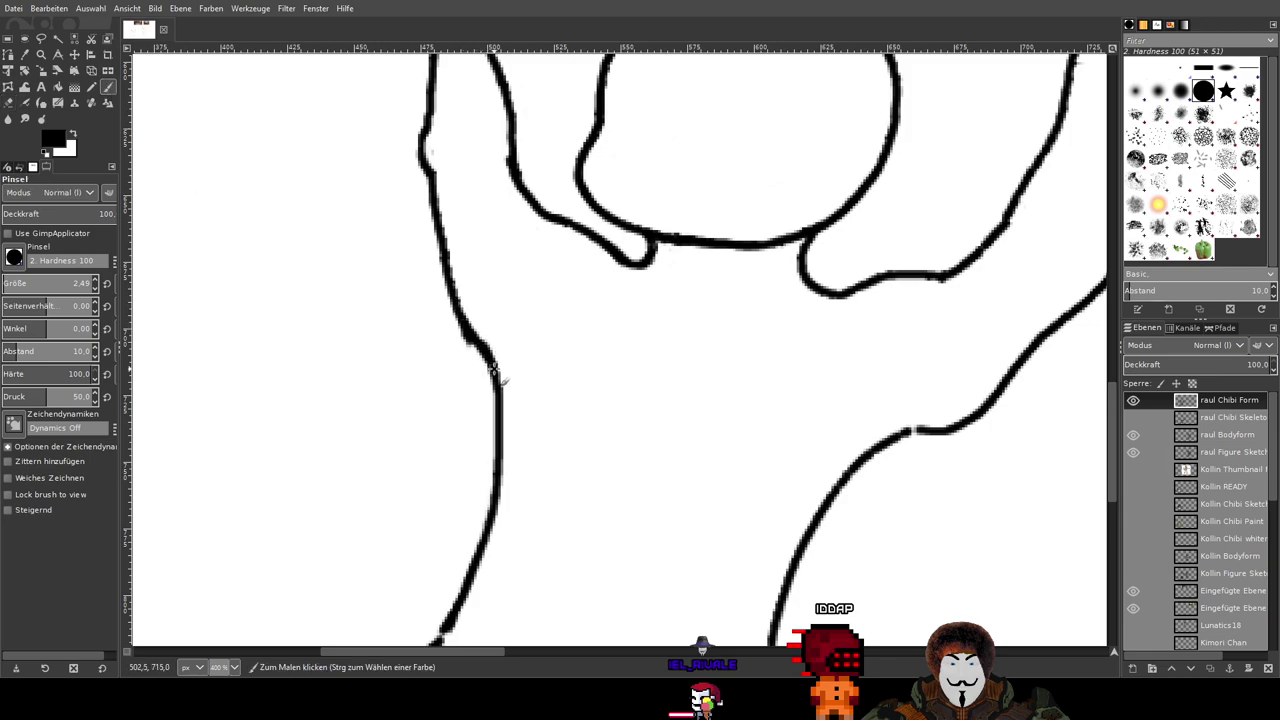
scroll(652, 477, down, 2)
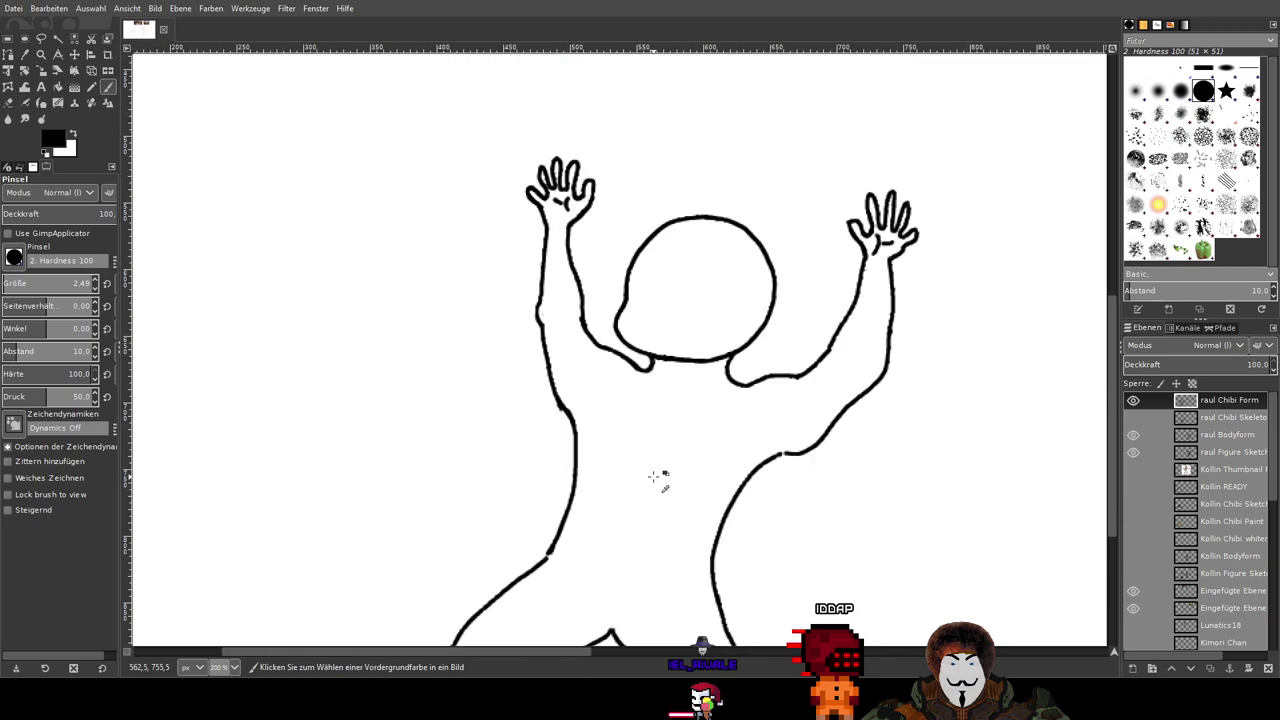
mouse_move(653, 477)
mouse_down()
mouse_move(667, 323)
mouse_move(667, 404)
mouse_up()
Step: Erase the excess pixels on the outer side of the joint at the left armpit
key(shift+e)
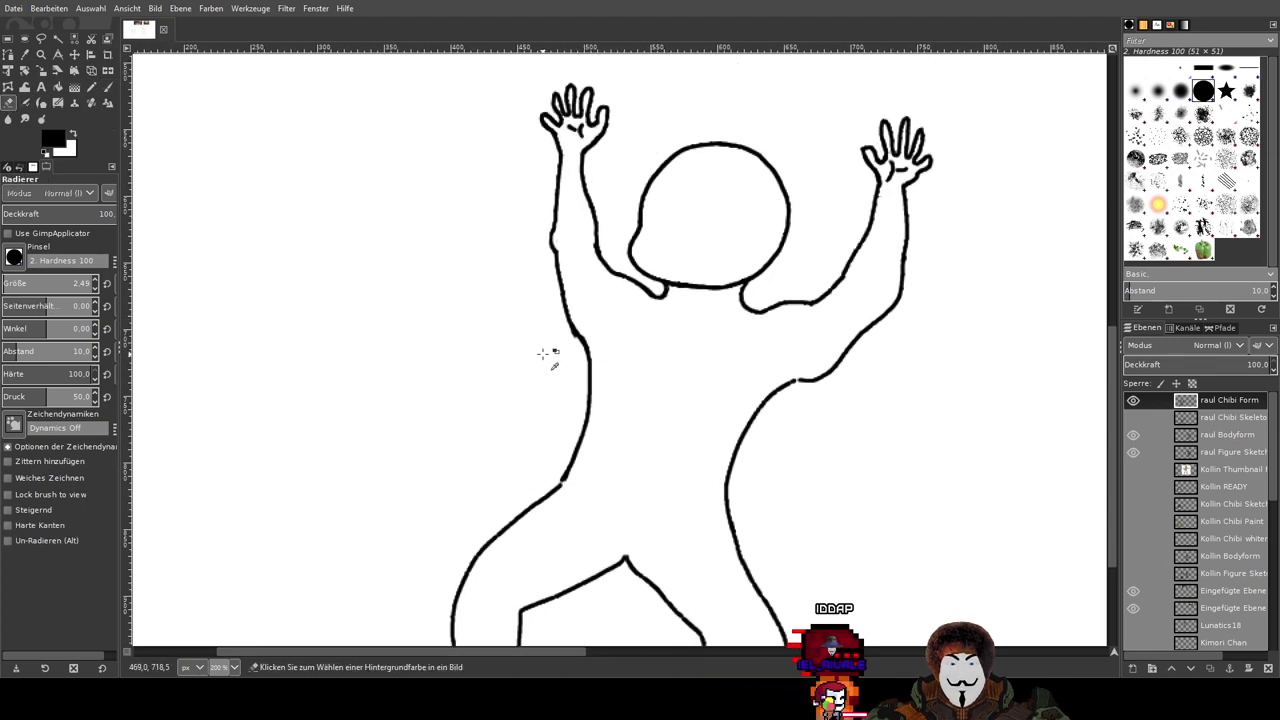
scroll(543, 349, up, 4)
scroll(640, 282, up, 3)
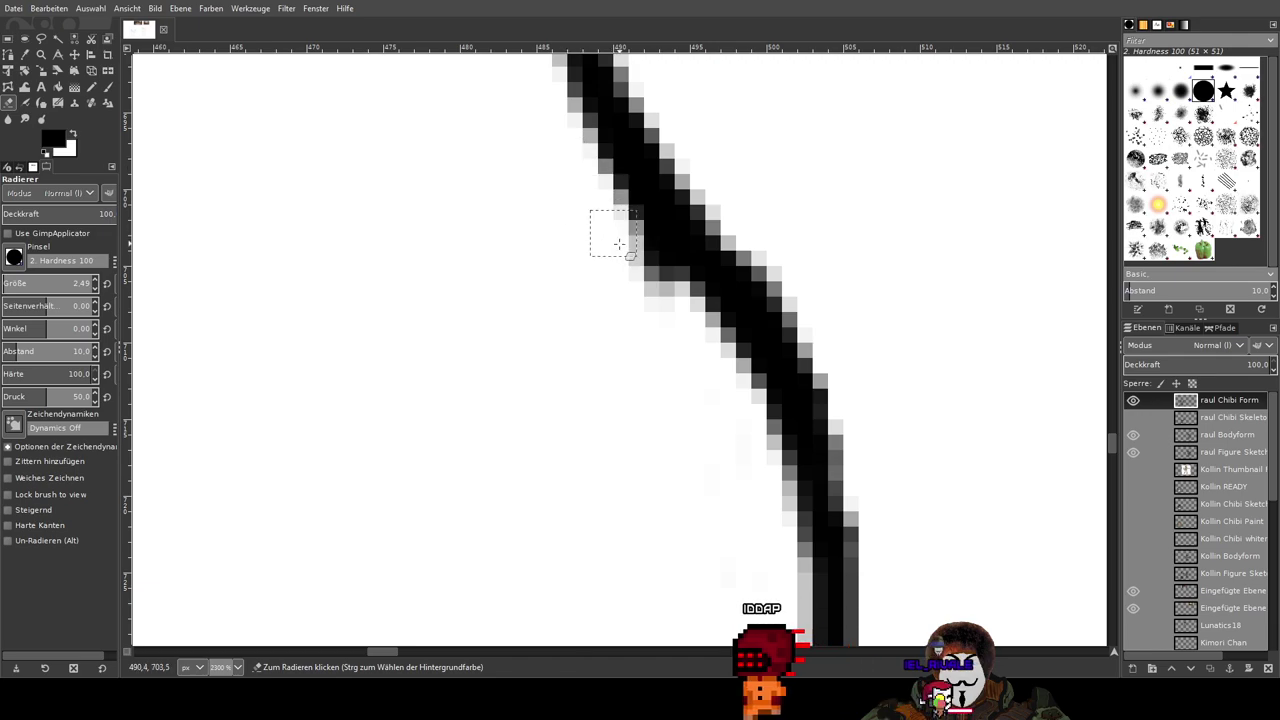
Step: Join the left torso line to the hip line at the waist and trim the joint to an even thickness
scroll(689, 400, down, 7)
drag(789, 463, 710, 302)
scroll(643, 363, up, 3)
key(p)
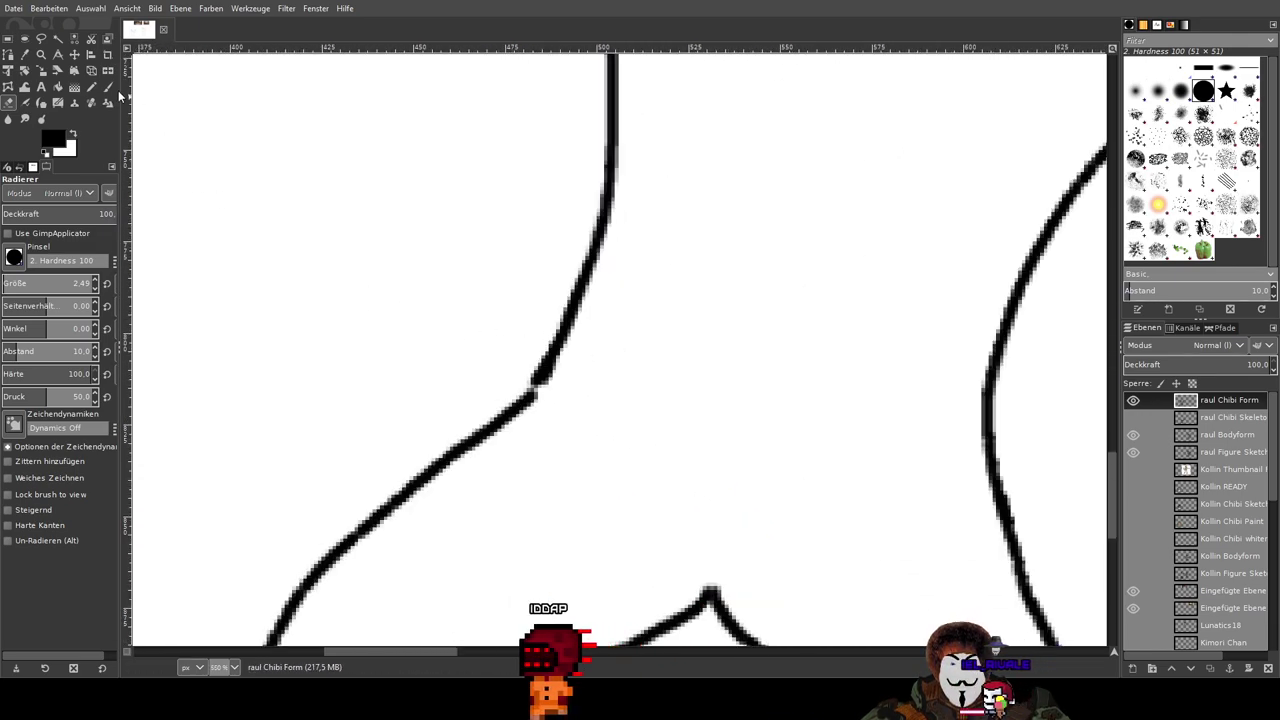
scroll(570, 402, up, 2)
drag(531, 352, 484, 422)
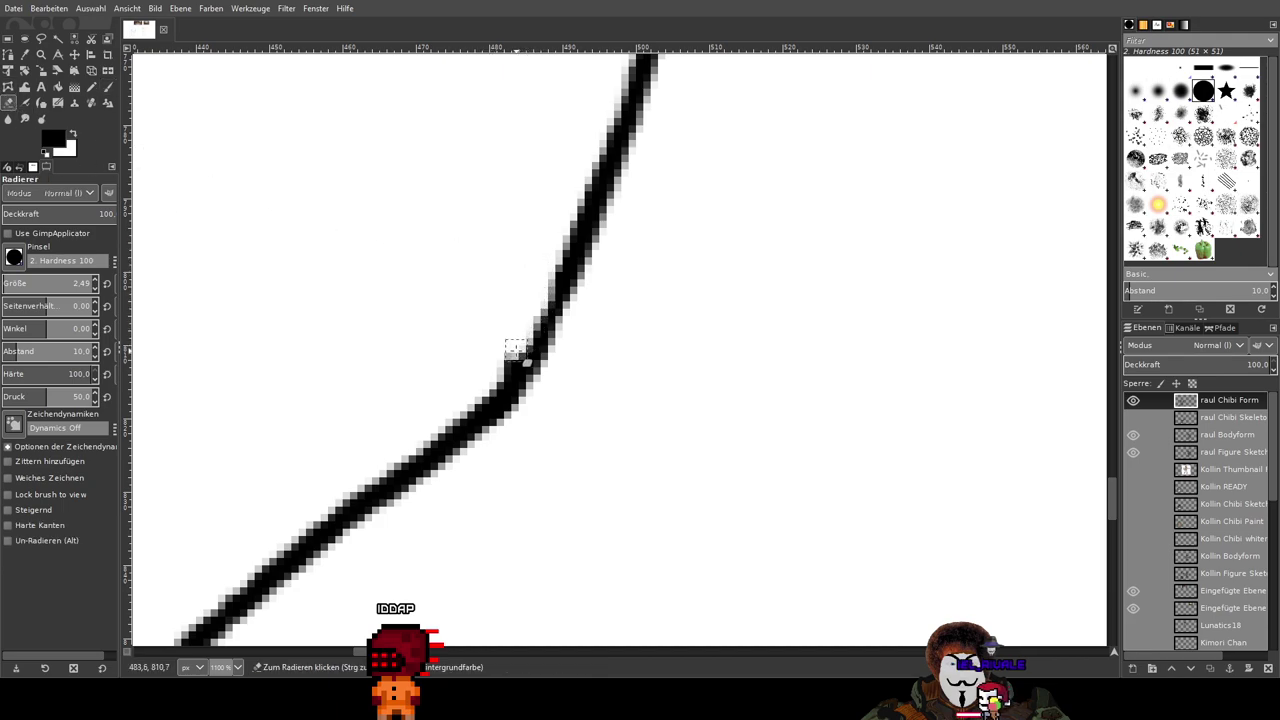
click(108, 87)
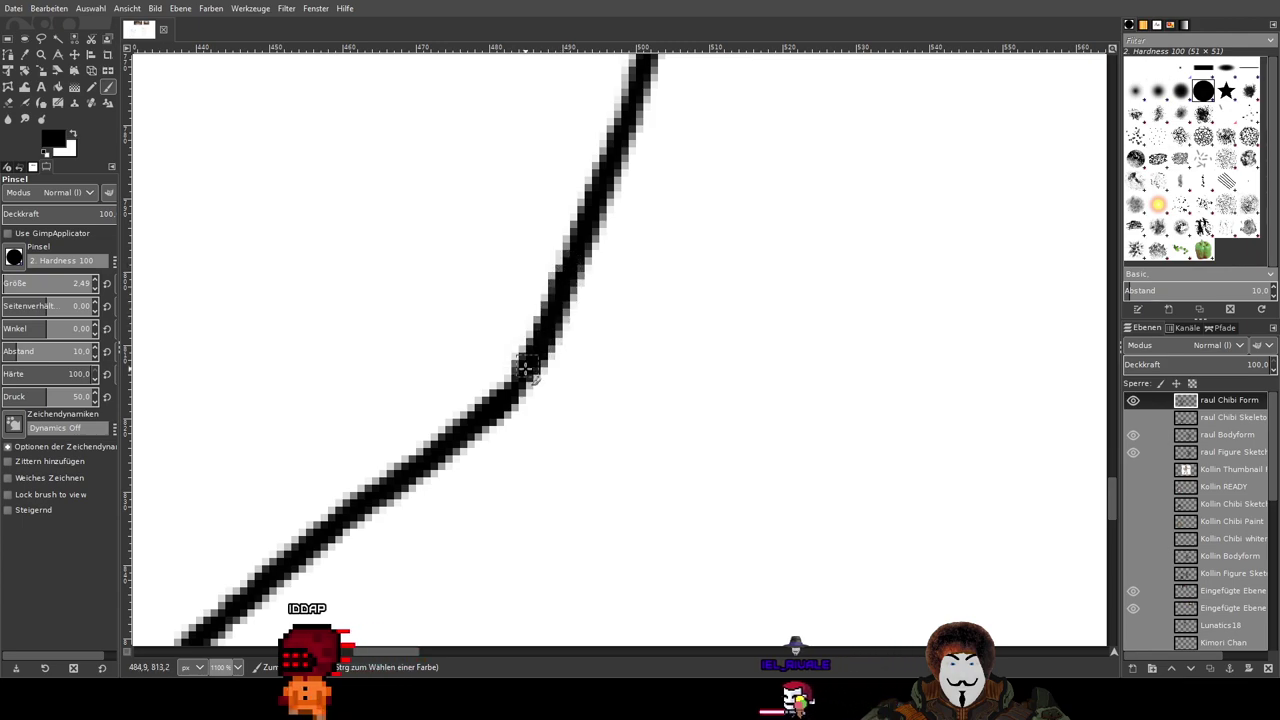
Step: Paint a more inward-curving waist line on the right side of the torso, slightly inside the existing line
scroll(851, 371, down, 8)
scroll(931, 374, up, 2)
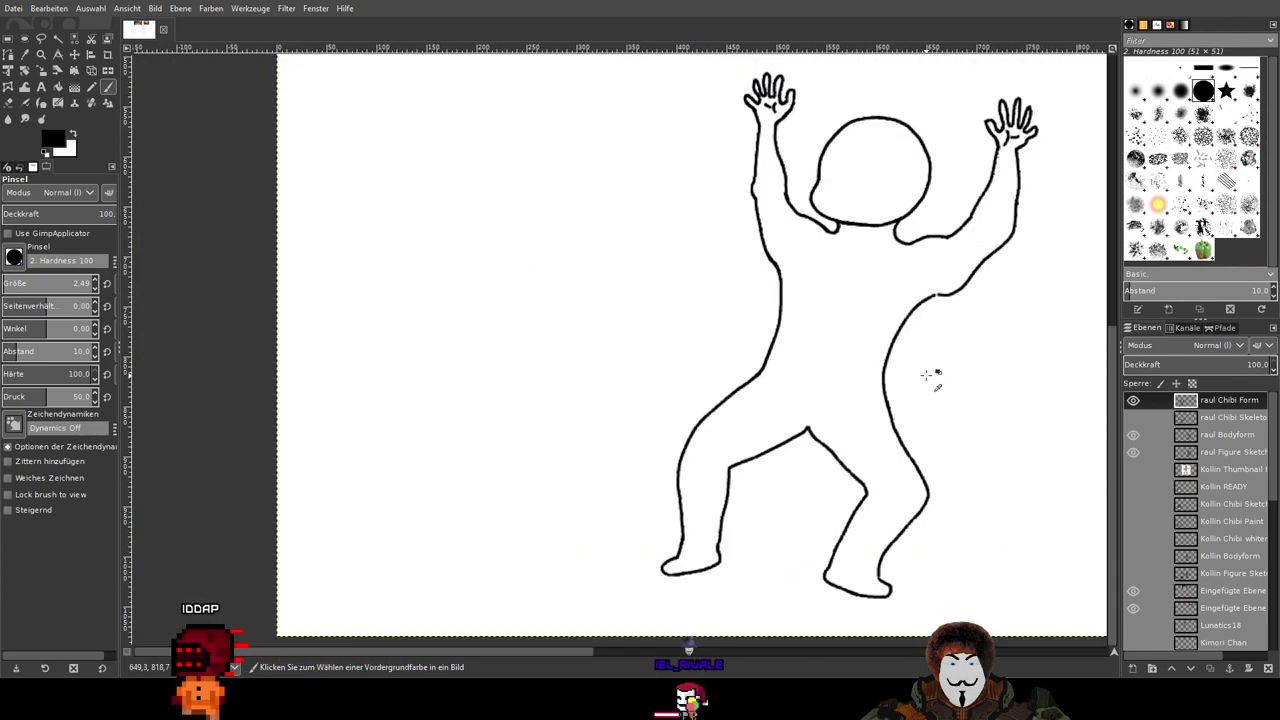
scroll(937, 349, up, 2)
scroll(803, 389, down, 1)
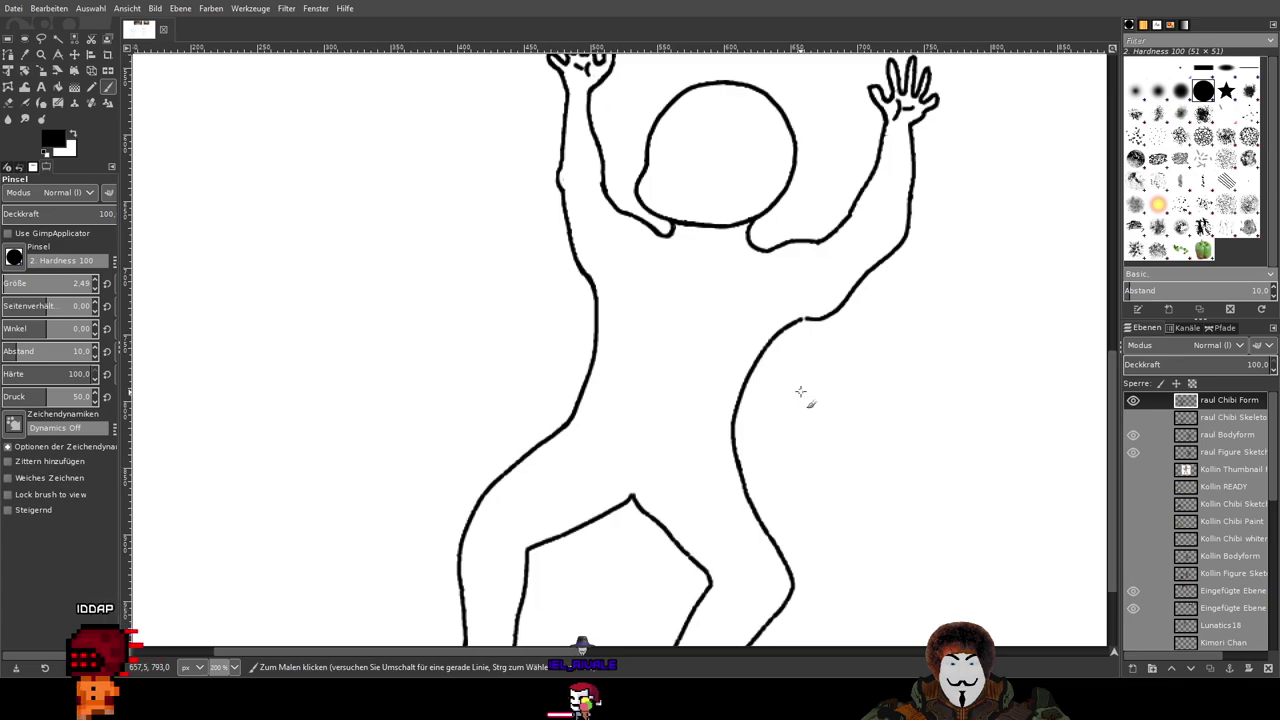
scroll(798, 421, up, 1)
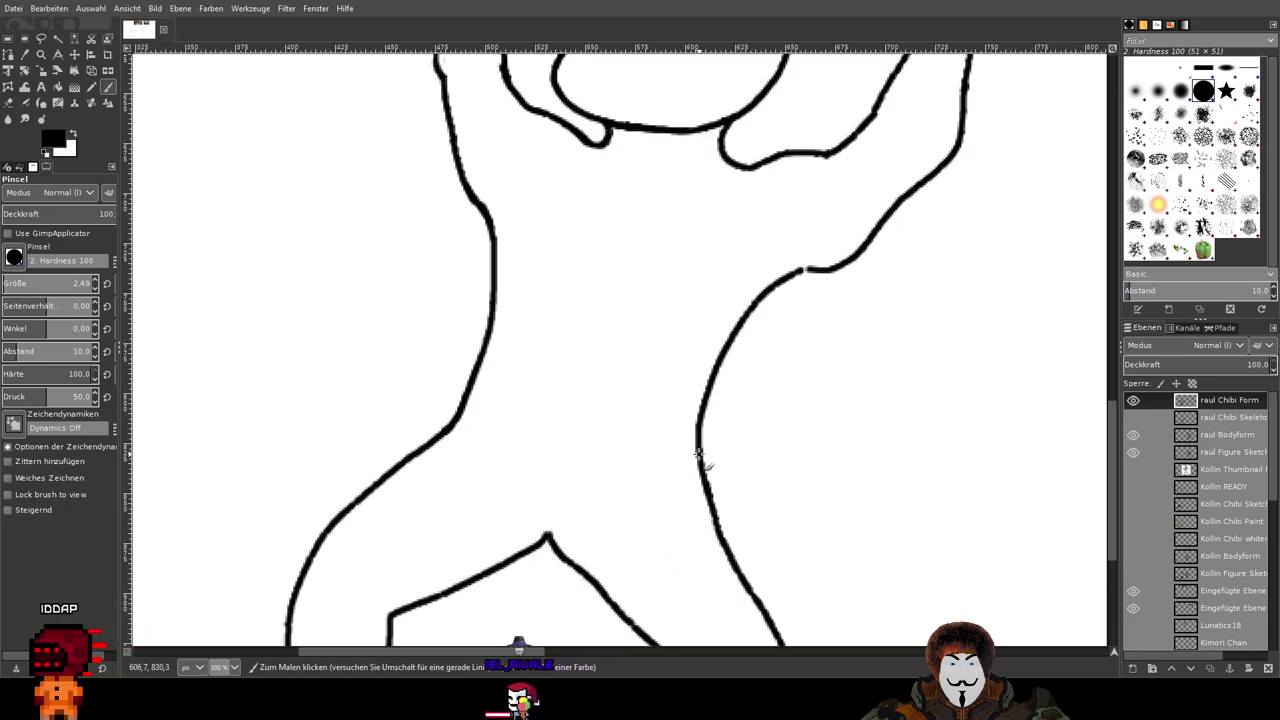
scroll(700, 422, up, 3)
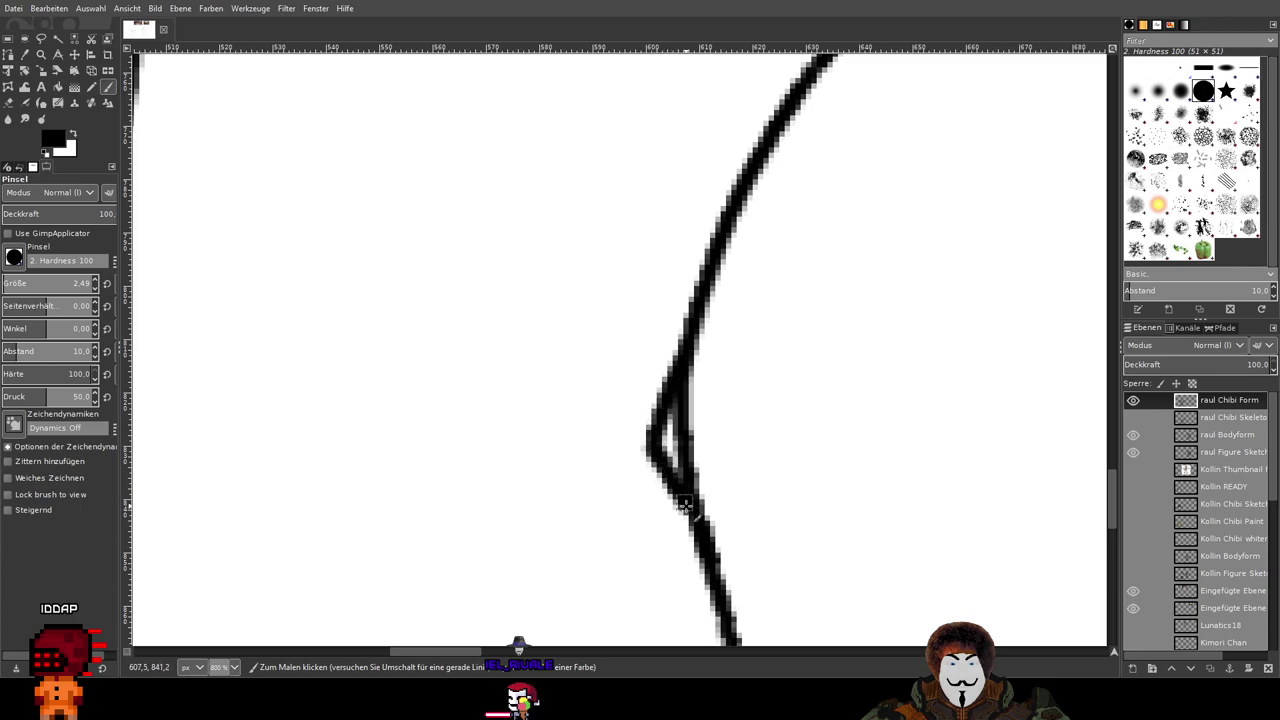
scroll(819, 433, down, 3)
scroll(830, 428, up, 1)
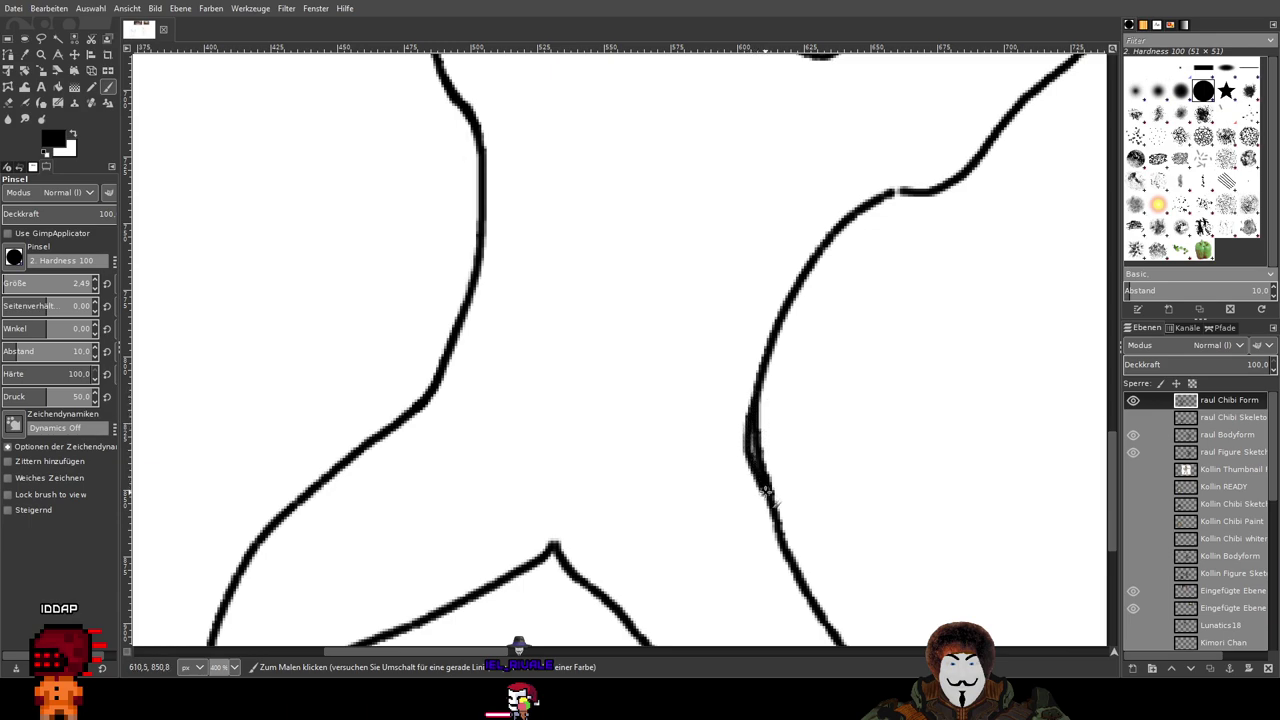
Step: Erase the old outer line at the right waist and thin the thick joint just below it
drag(807, 456, 781, 444)
scroll(703, 395, up, 3)
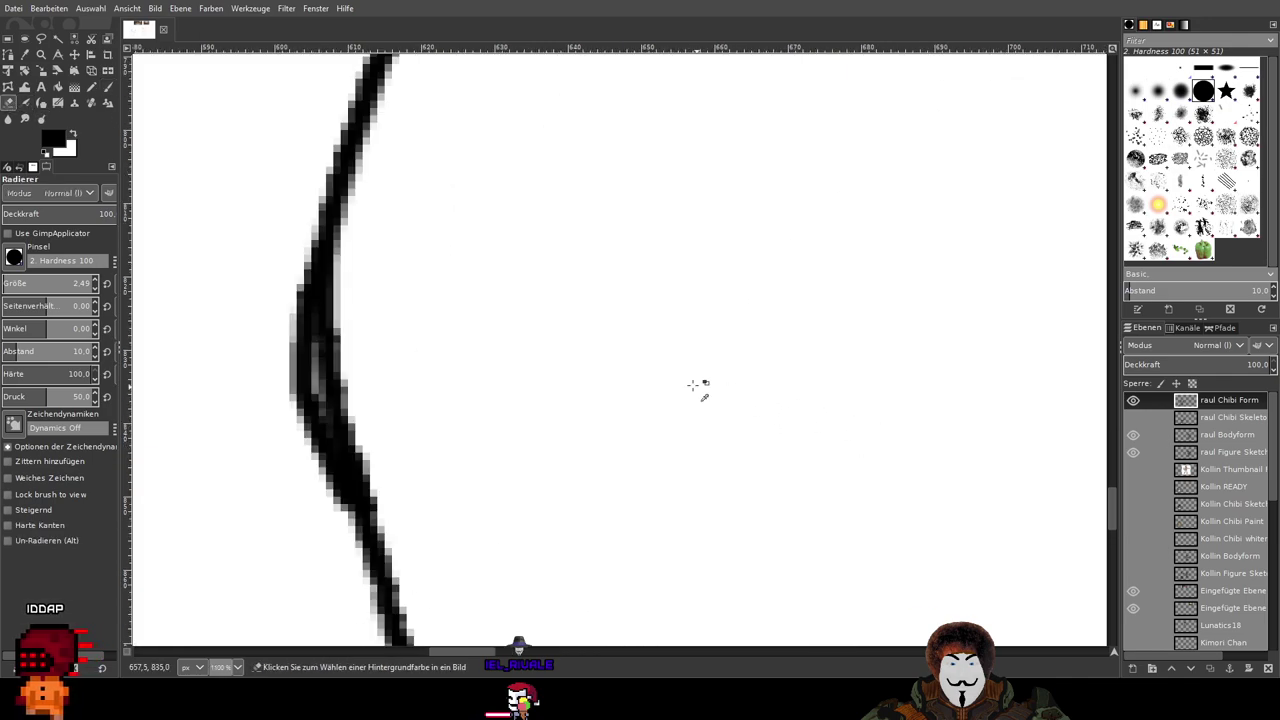
mouse_move(329, 363)
mouse_down()
mouse_move(337, 327)
mouse_move(323, 357)
mouse_move(334, 414)
mouse_move(378, 478)
mouse_move(345, 423)
mouse_up()
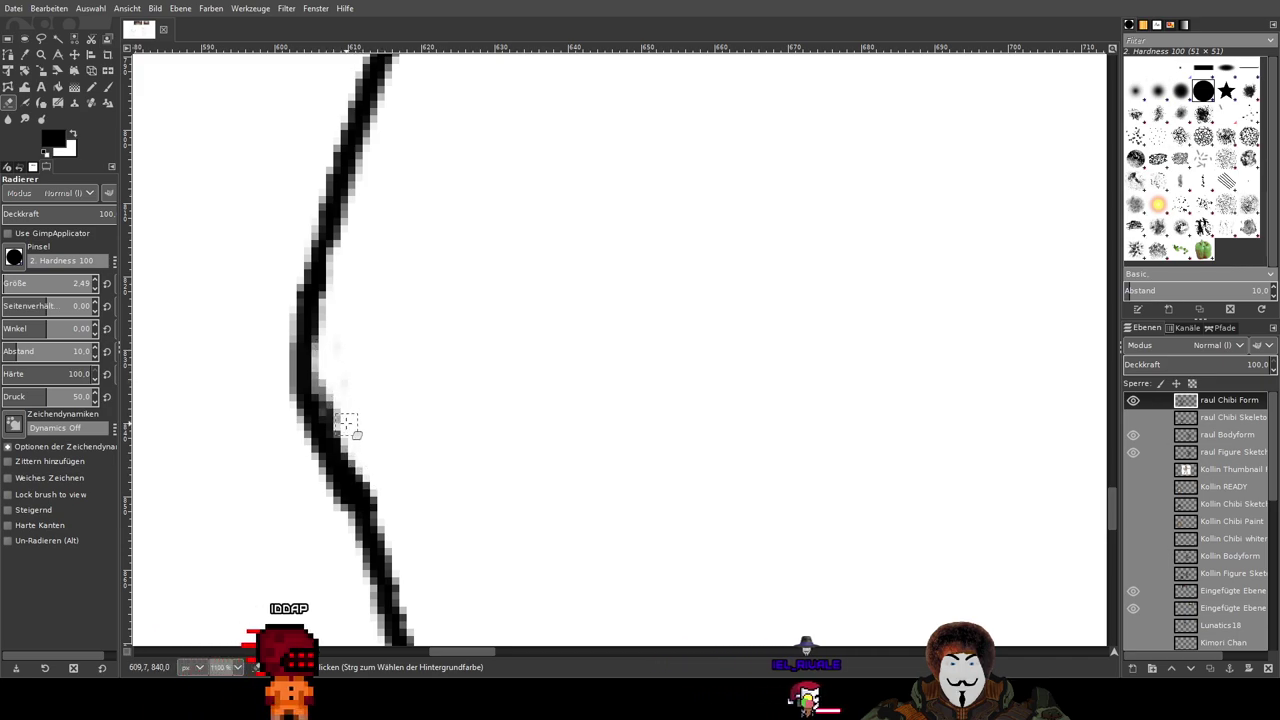
scroll(920, 320, down, 4)
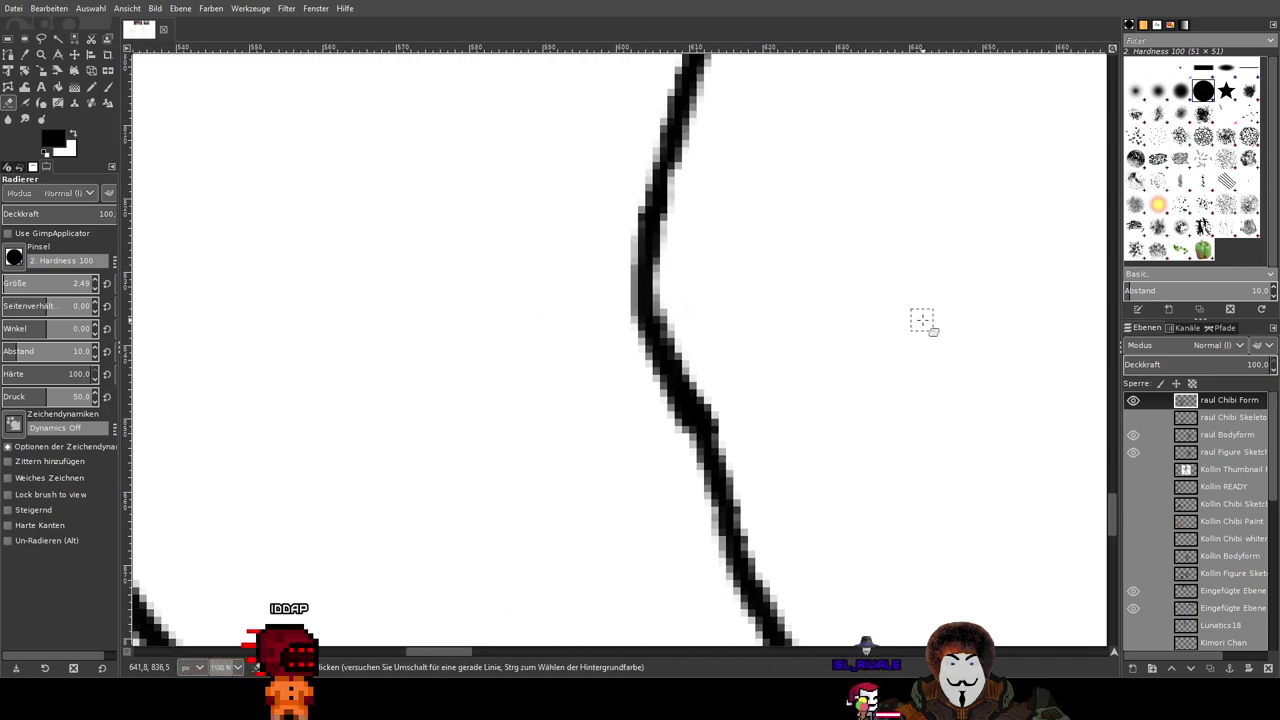
scroll(922, 320, up, 4)
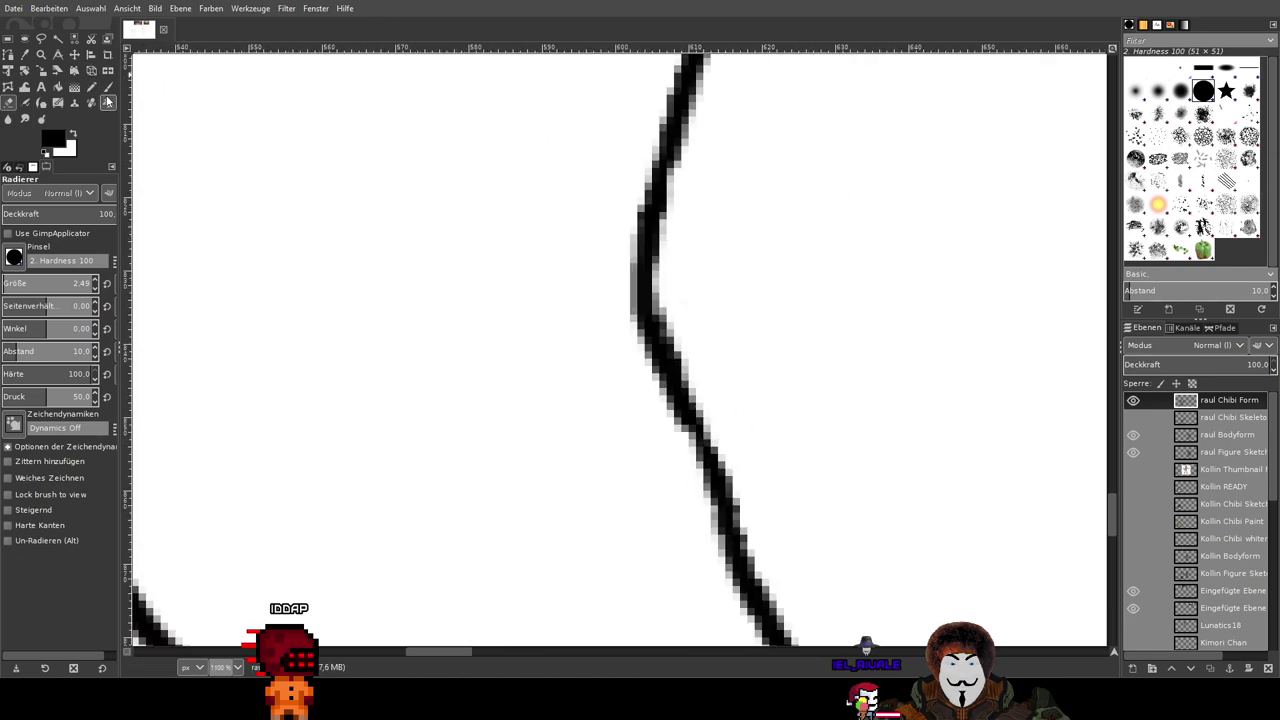
Step: Paint over the right waist curve and the hip line below it to smooth out the thinned spots
key(p)
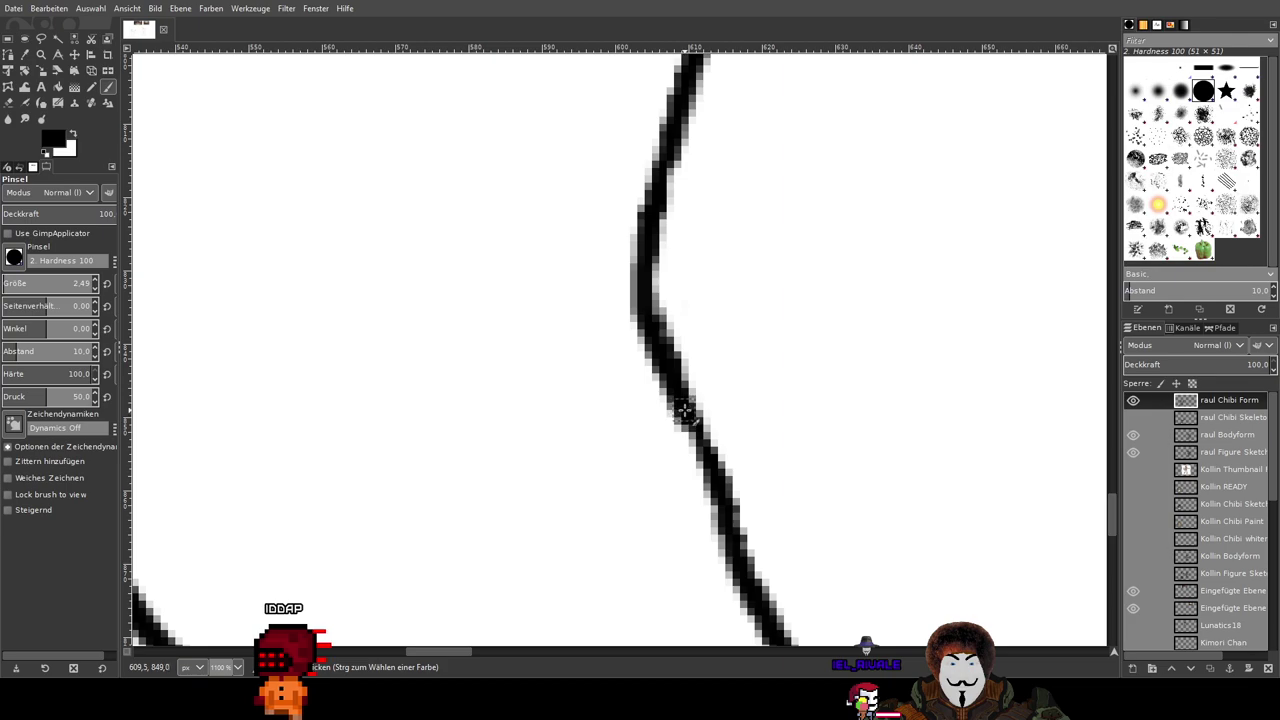
drag(718, 488, 731, 543)
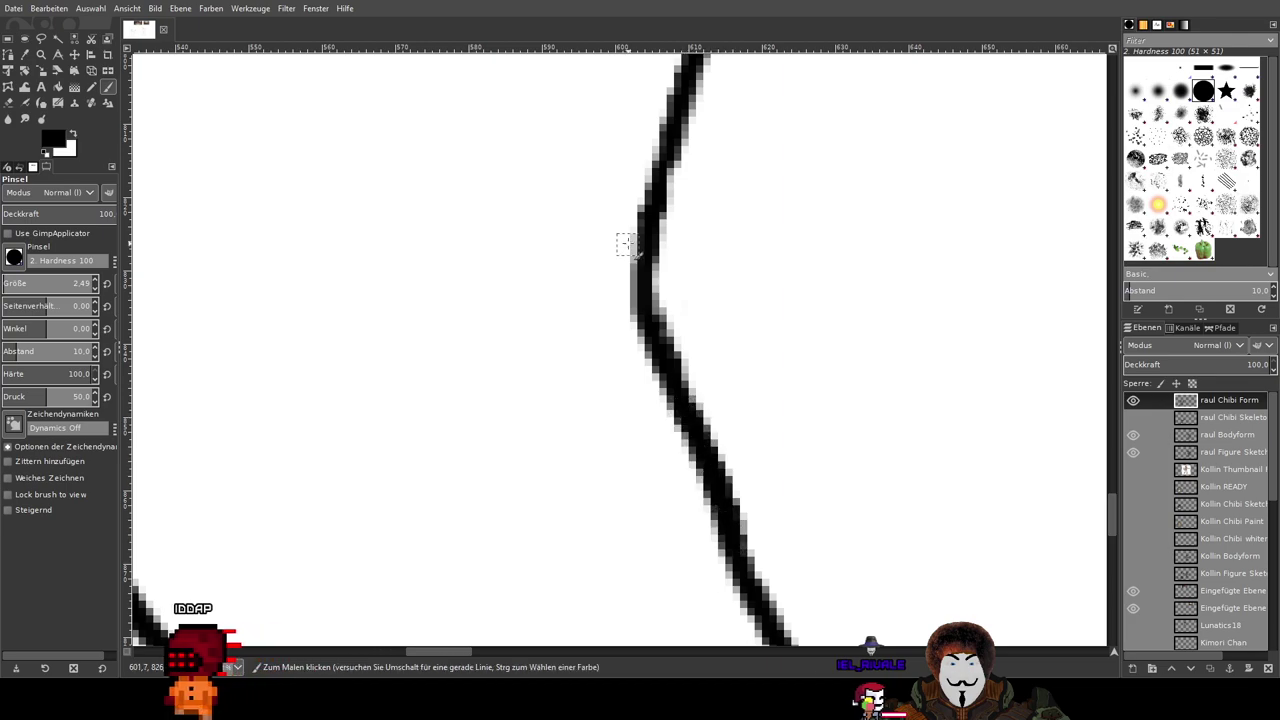
drag(648, 238, 647, 294)
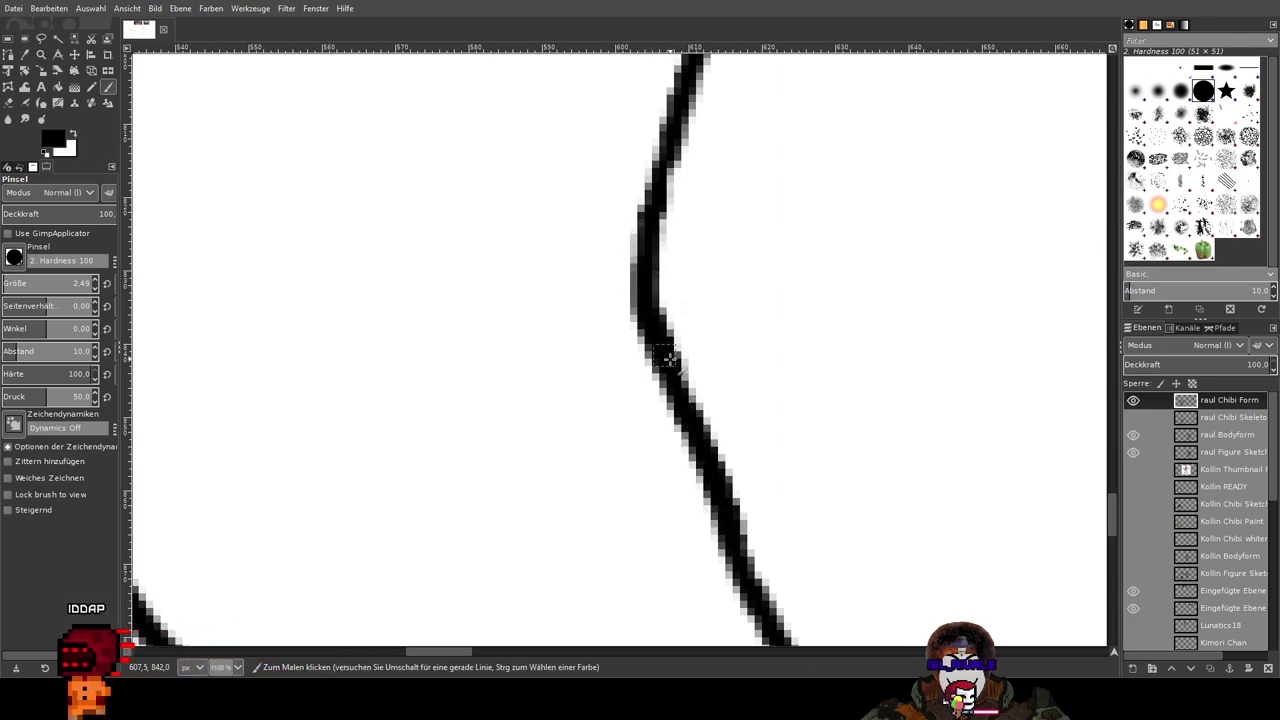
Step: Close the gap at the right armpit between the torso line and the underside of the arm
scroll(875, 370, down, 6)
scroll(854, 449, down, 1)
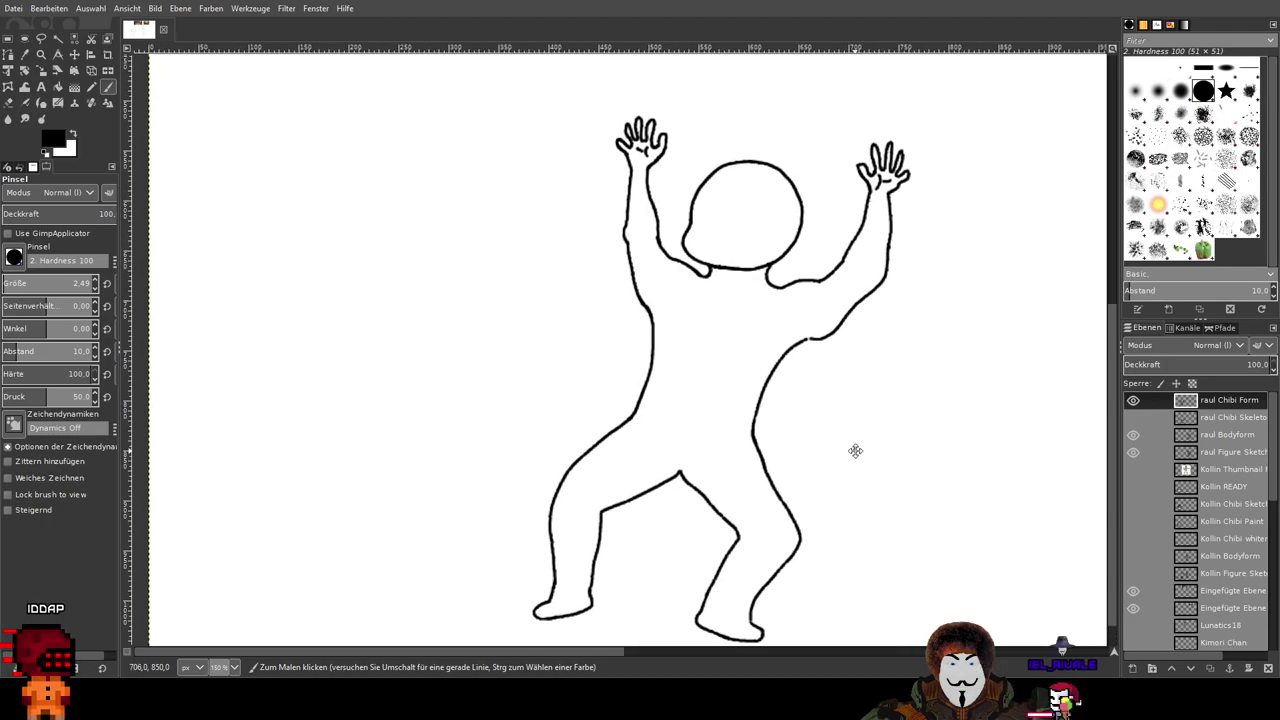
scroll(831, 354, up, 6)
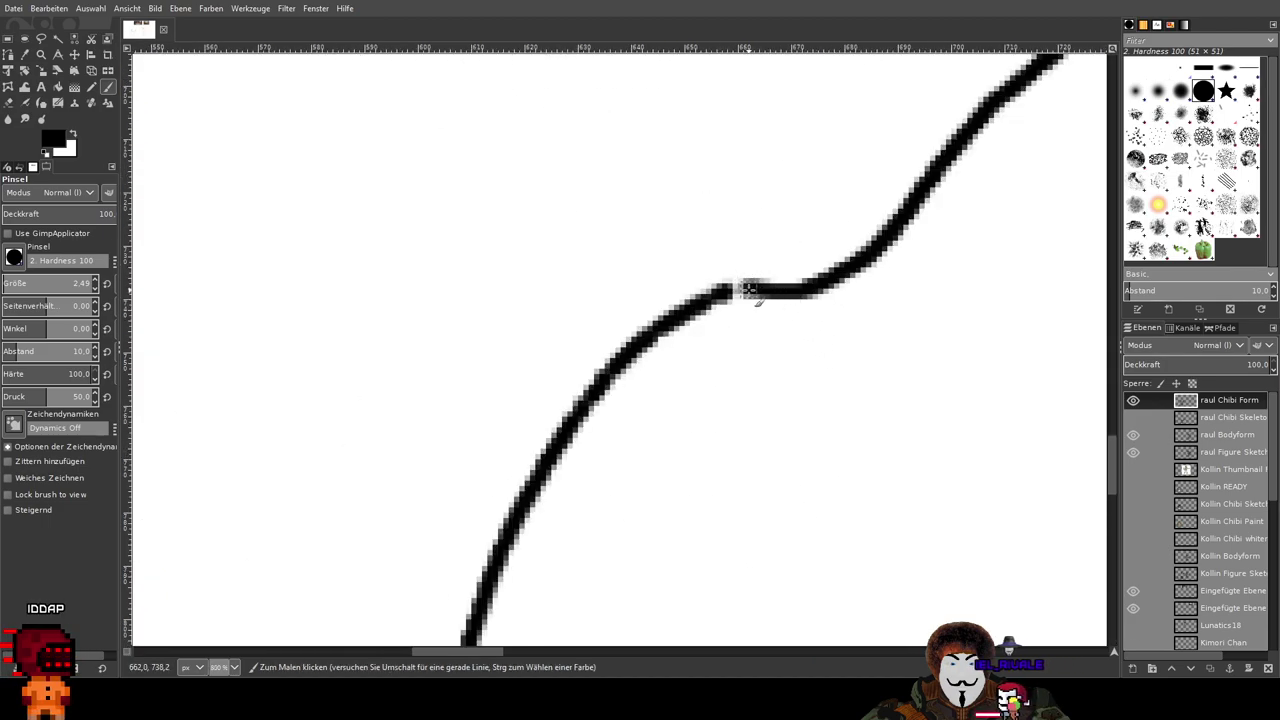
Step: Examine the whole chibi outline beside the reference figure, checking the armpits, the waist and the left arm
scroll(900, 380, down, 7)
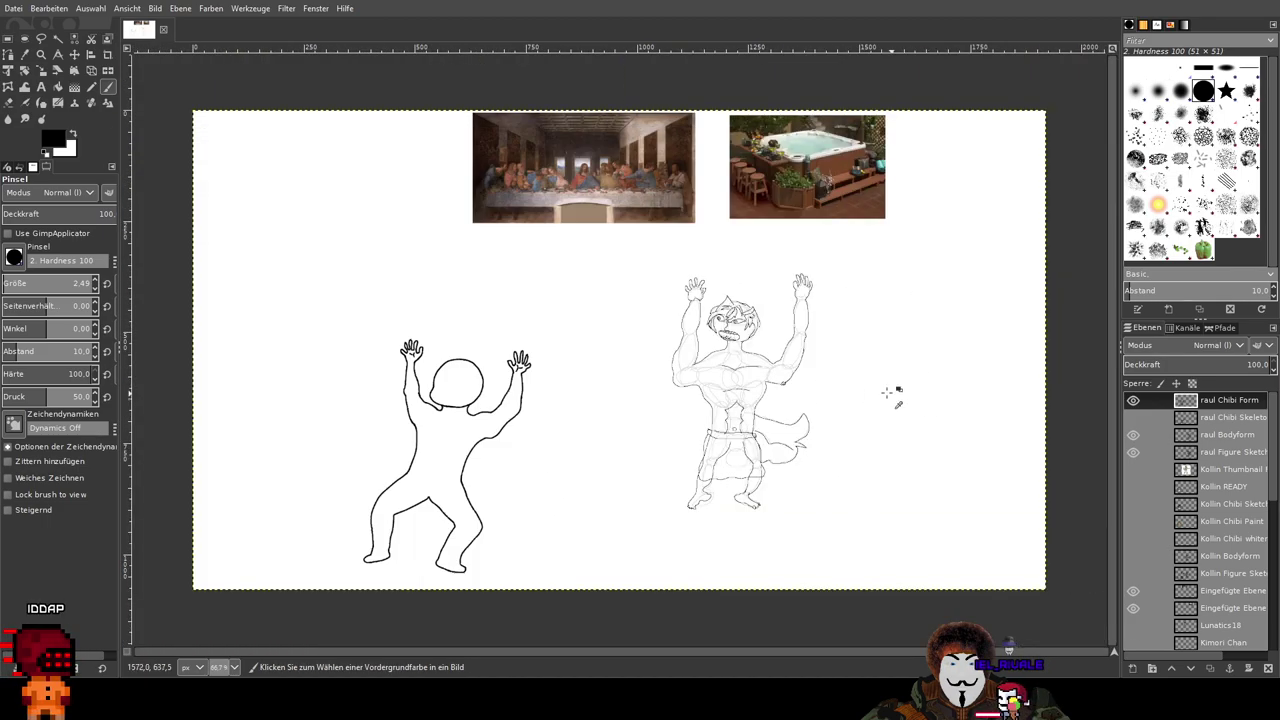
scroll(491, 421, up, 3)
scroll(593, 417, down, 1)
scroll(593, 417, down, 1)
scroll(666, 343, up, 2)
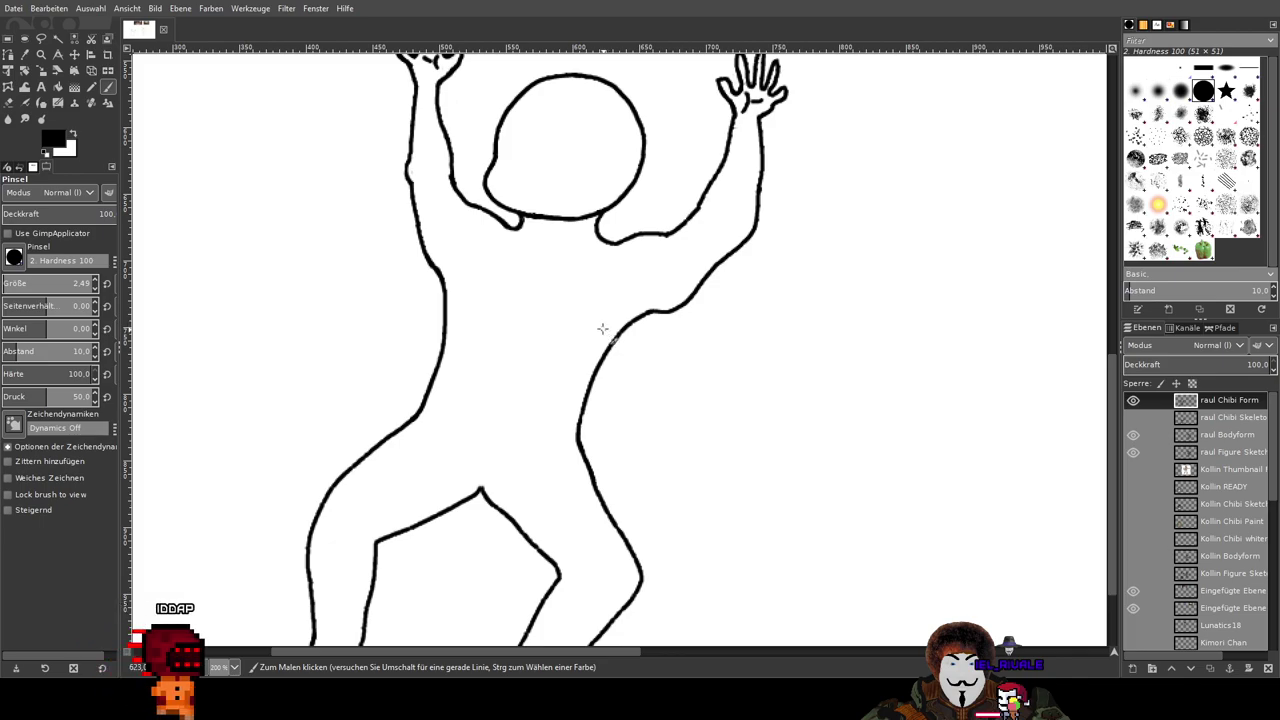
scroll(540, 314, down, 1)
scroll(718, 372, down, 1)
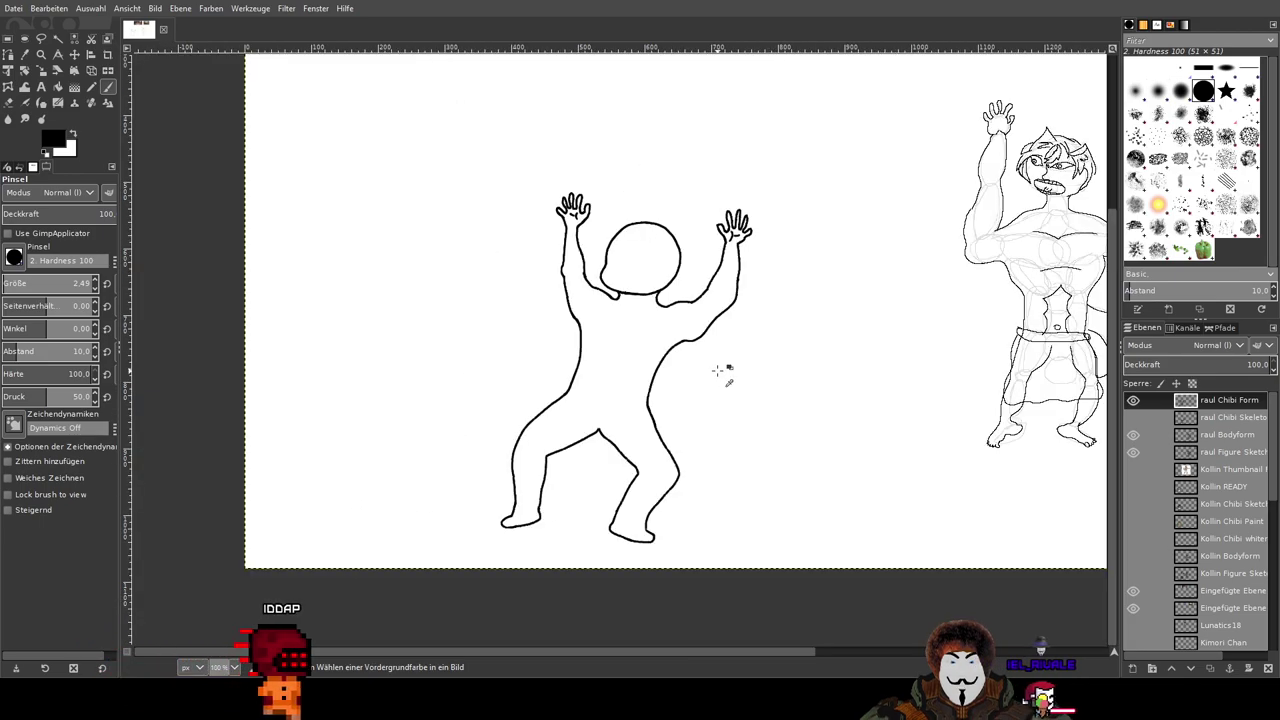
scroll(718, 372, up, 1)
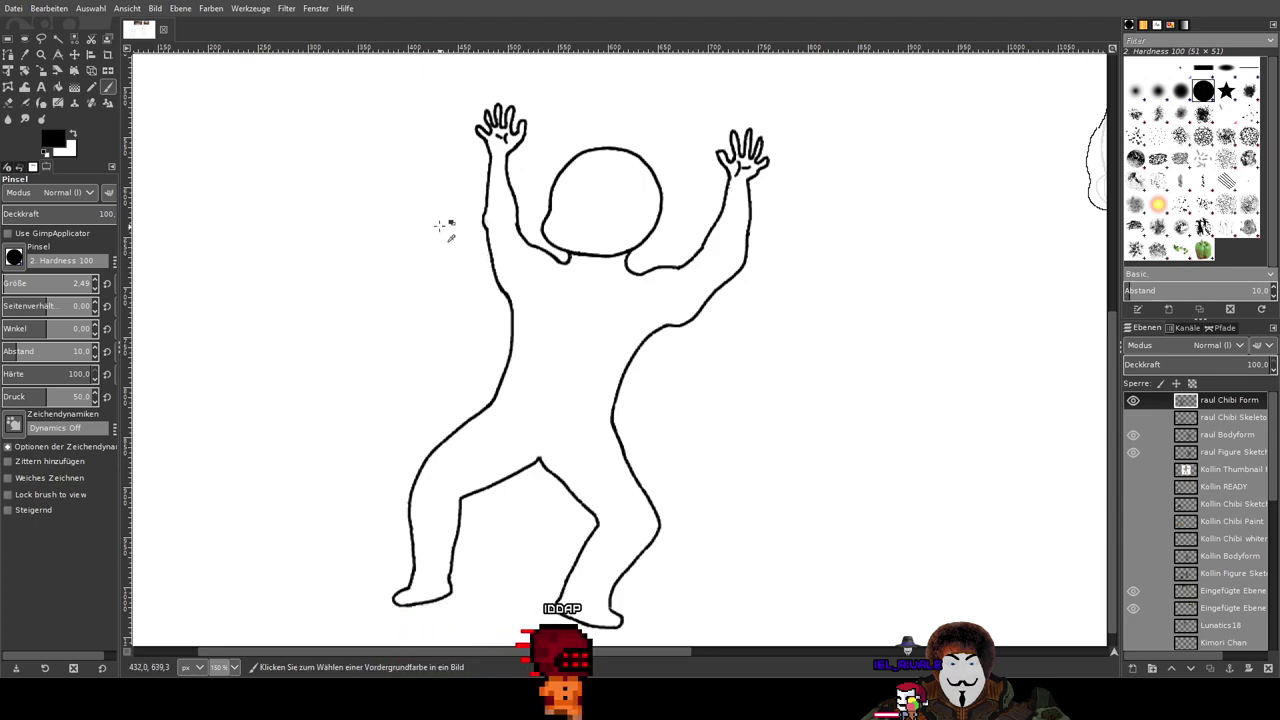
Step: Try to repaint the outer line of the left upper arm further outward above the armpit, undoing the rejected strokes
scroll(691, 428, up, 6)
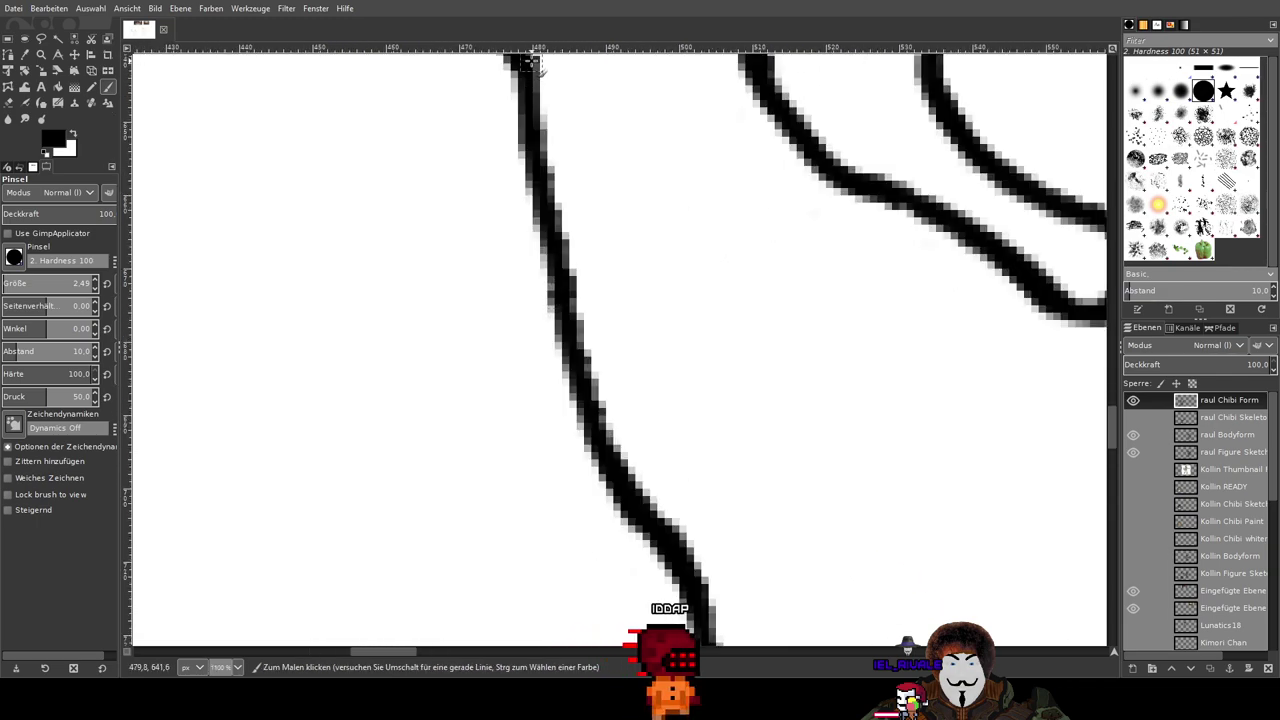
mouse_move(535, 200)
mouse_down()
mouse_move(516, 396)
mouse_move(541, 457)
mouse_move(712, 615)
mouse_up()
scroll(785, 490, down, 2)
key(ctrl+z)
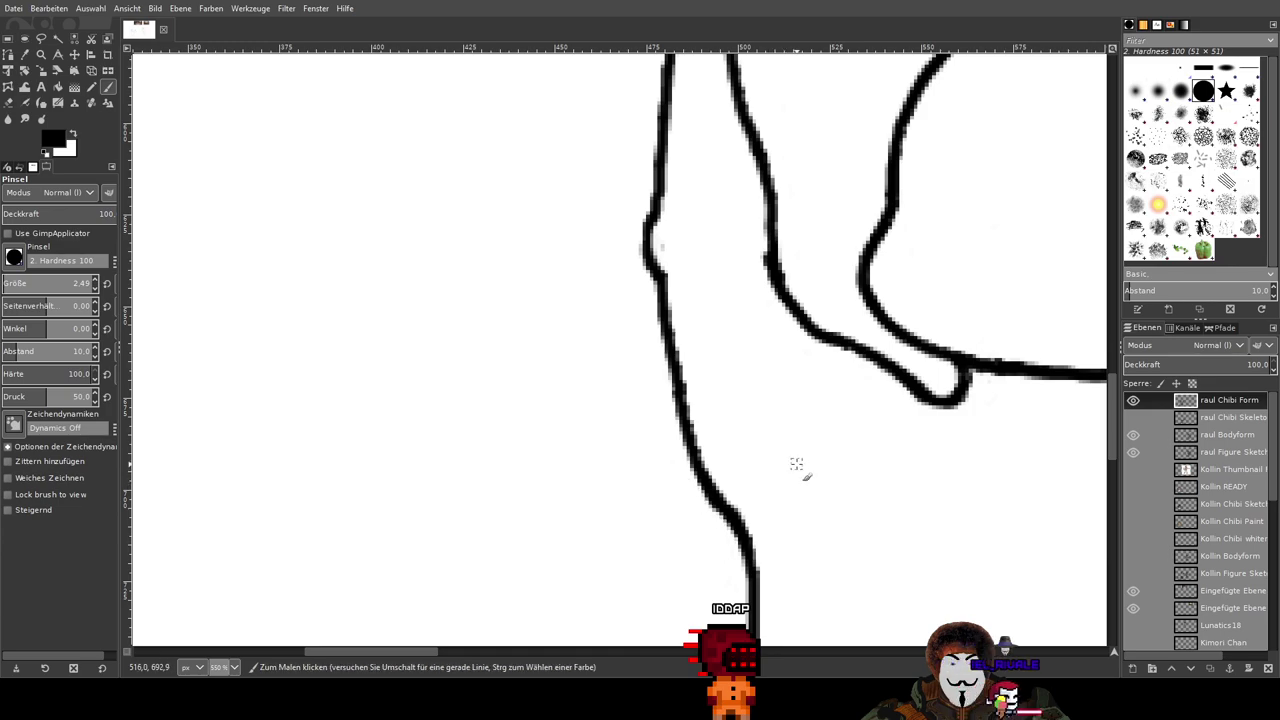
drag(797, 463, 657, 353)
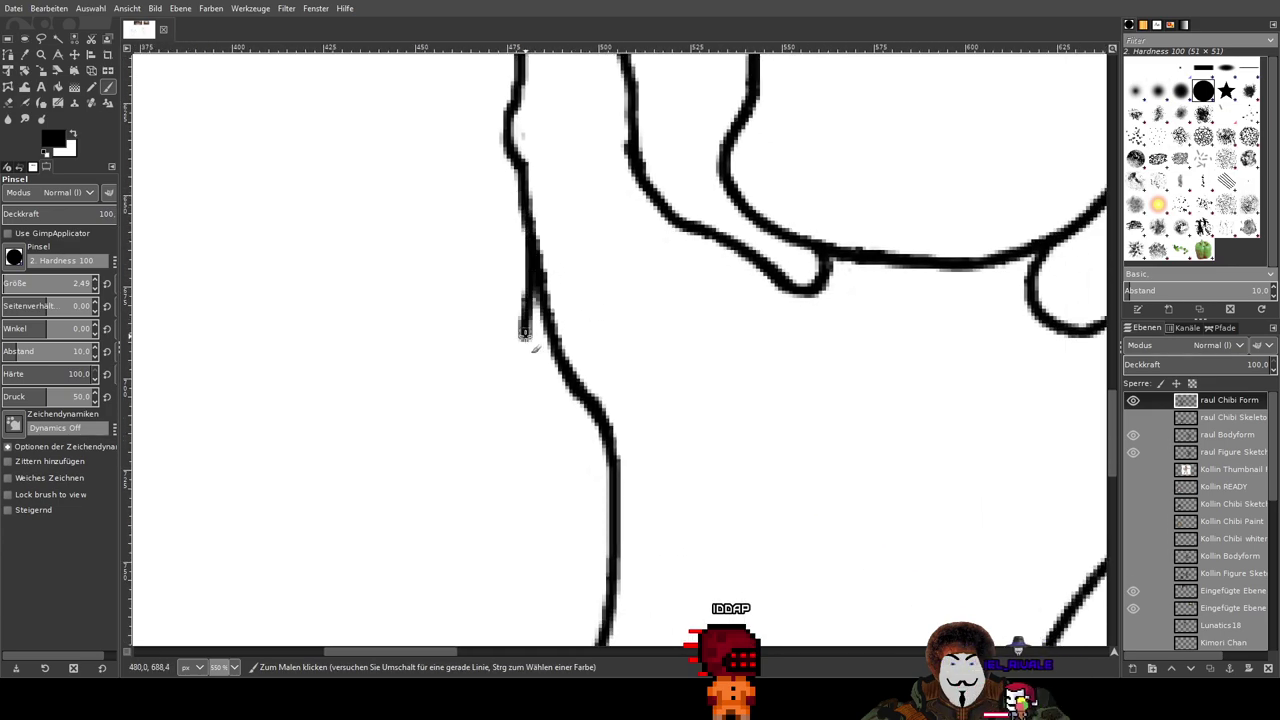
scroll(750, 415, down, 2)
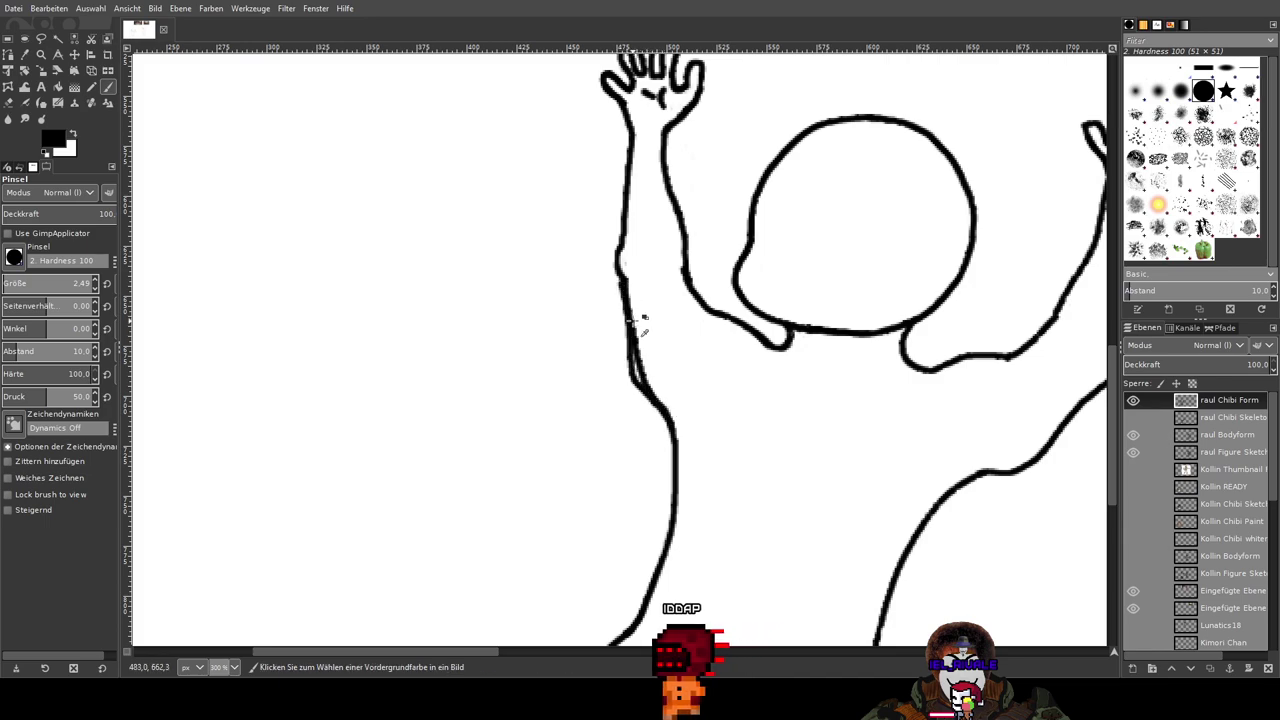
key(ctrl+z)
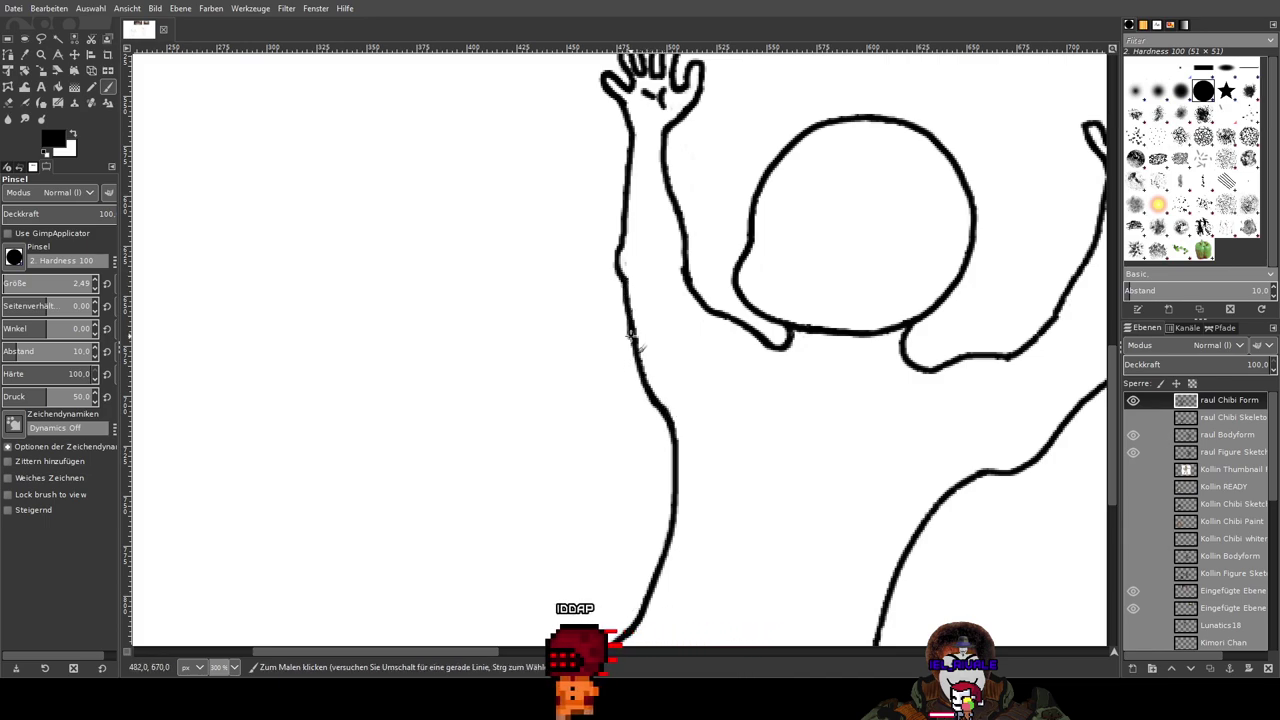
drag(627, 336, 638, 406)
key(ctrl+z)
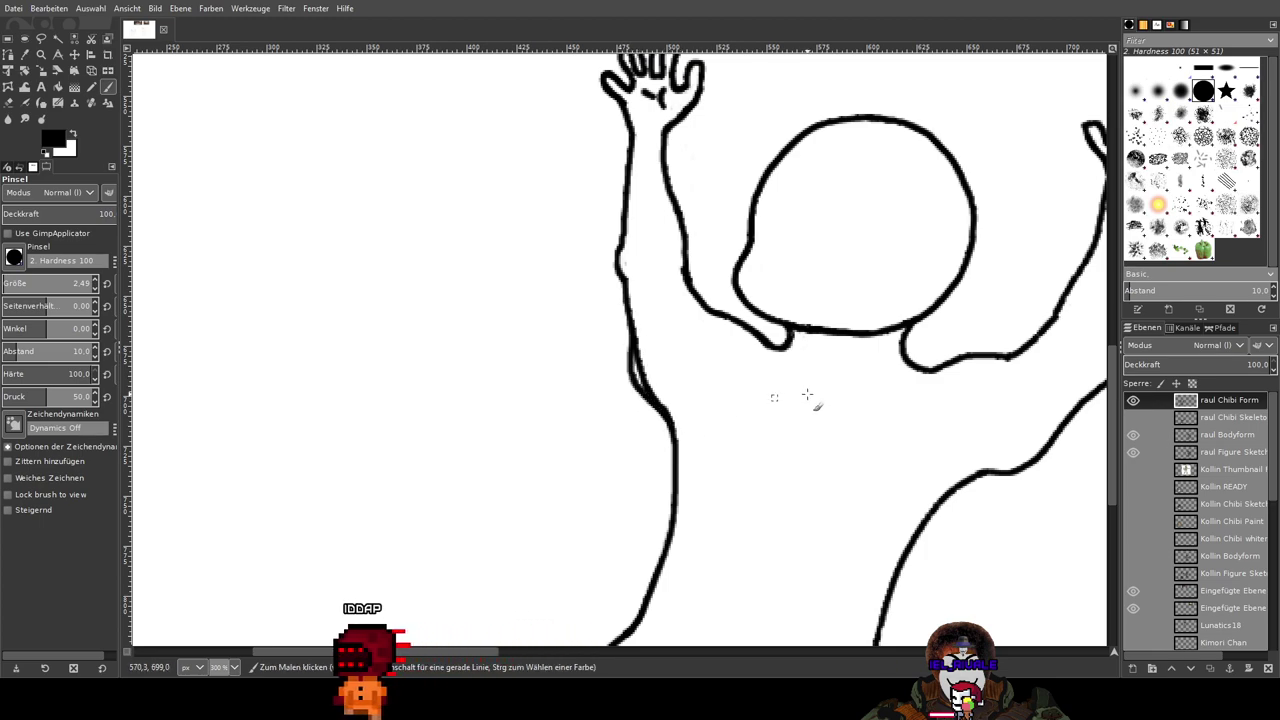
Step: Paint a fuller outer line for the left upper arm, from below the elbow bump to the armpit
scroll(808, 392, down, 1)
scroll(808, 392, up, 1)
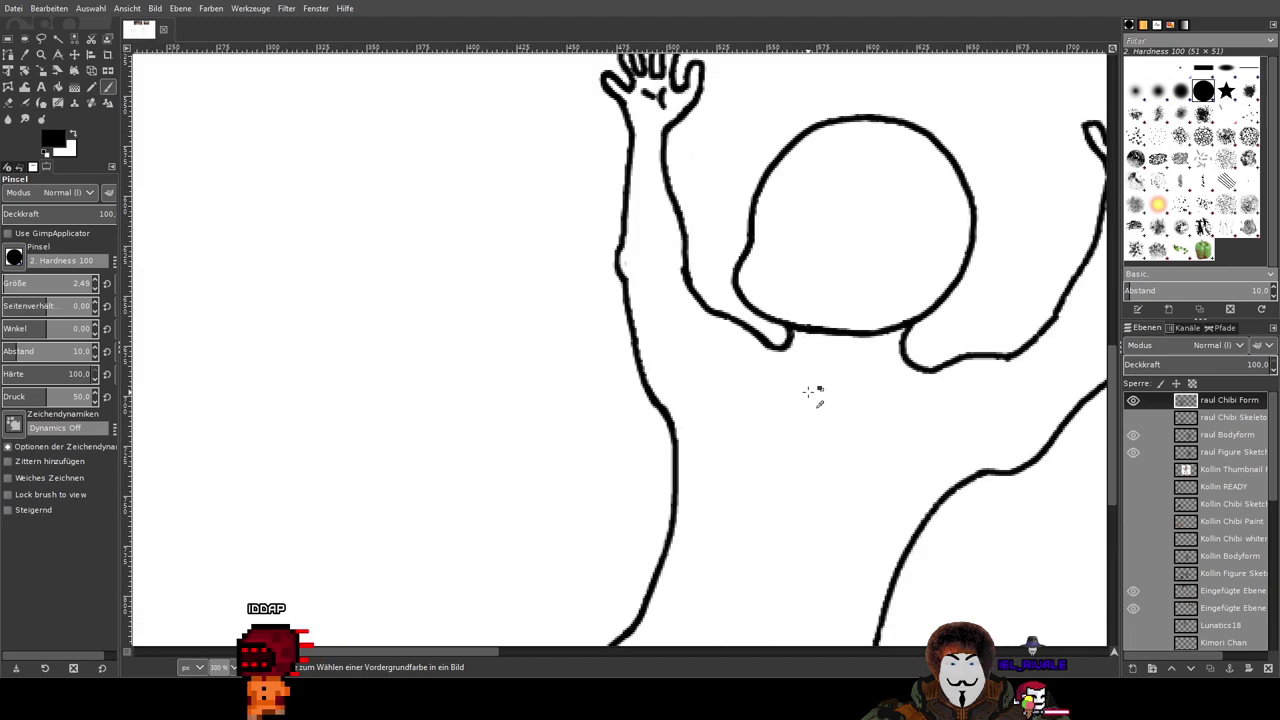
drag(808, 392, 742, 395)
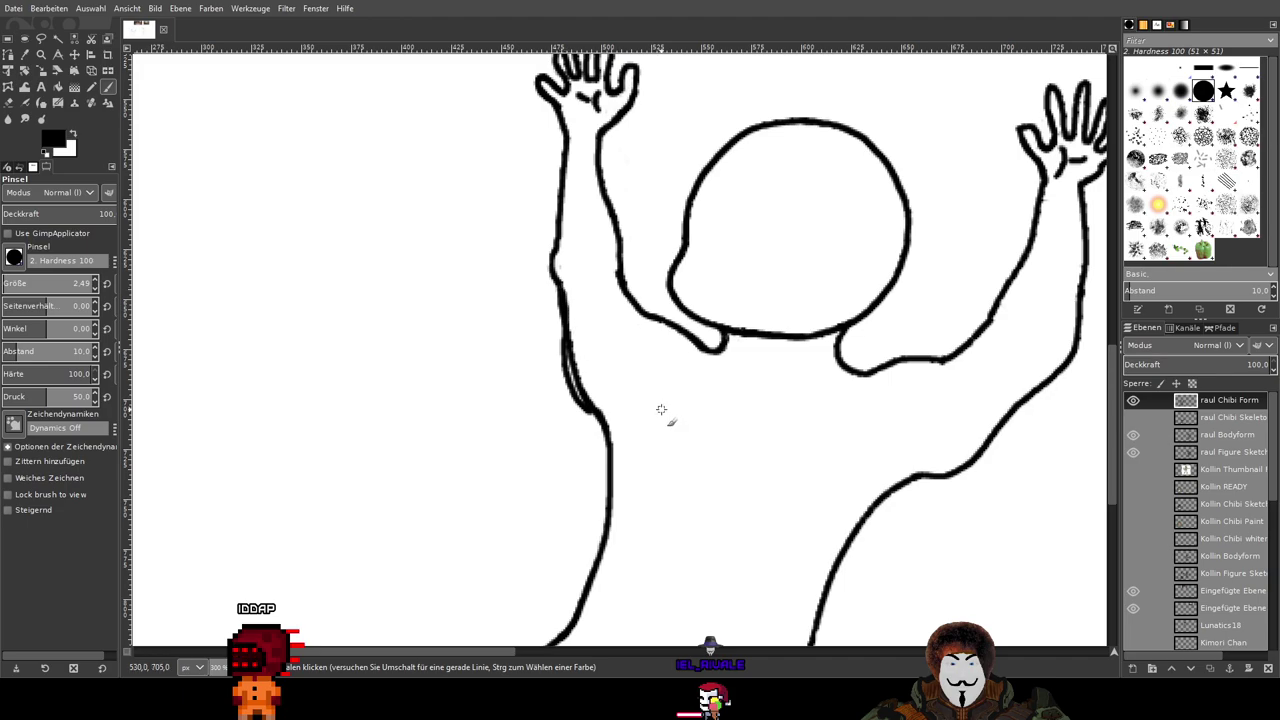
Step: Erase the old inner line of the left upper arm down to the armpit, keeping the new outer line
scroll(612, 415, up, 4)
key(shift+e)
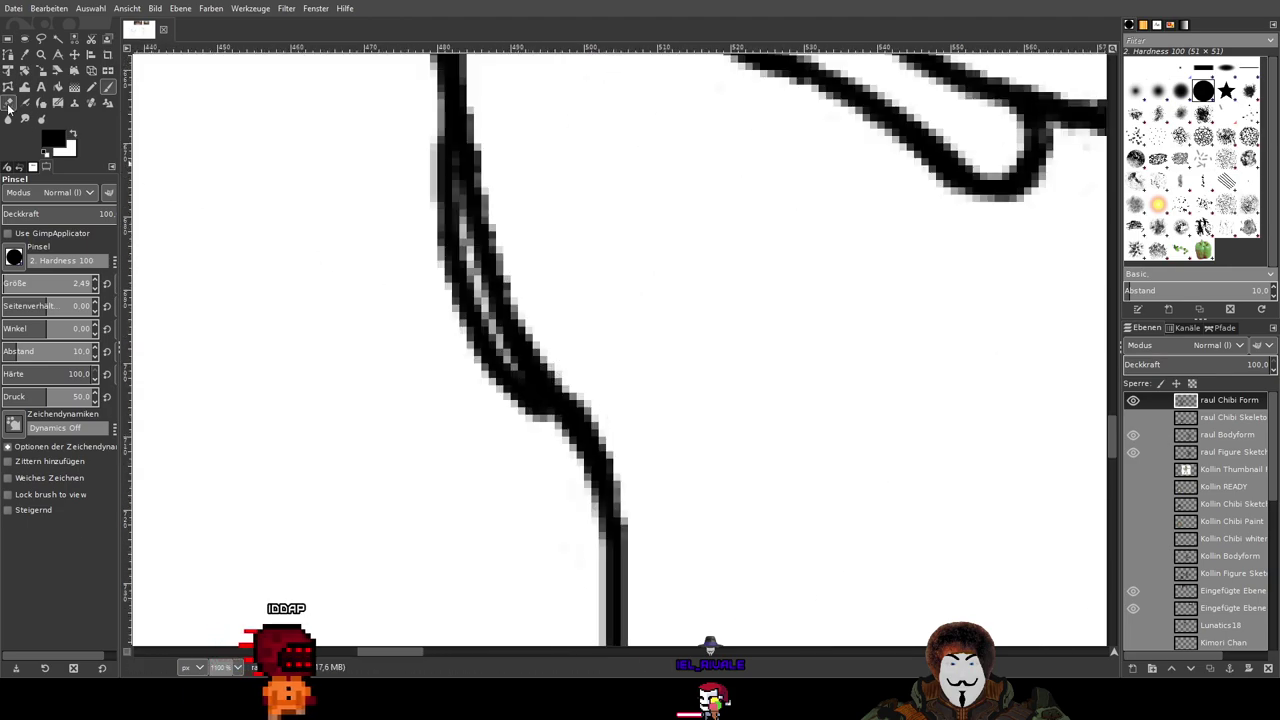
mouse_move(480, 126)
mouse_down()
mouse_move(488, 242)
mouse_move(545, 362)
mouse_move(491, 278)
mouse_move(479, 125)
mouse_move(478, 249)
mouse_move(512, 318)
mouse_up()
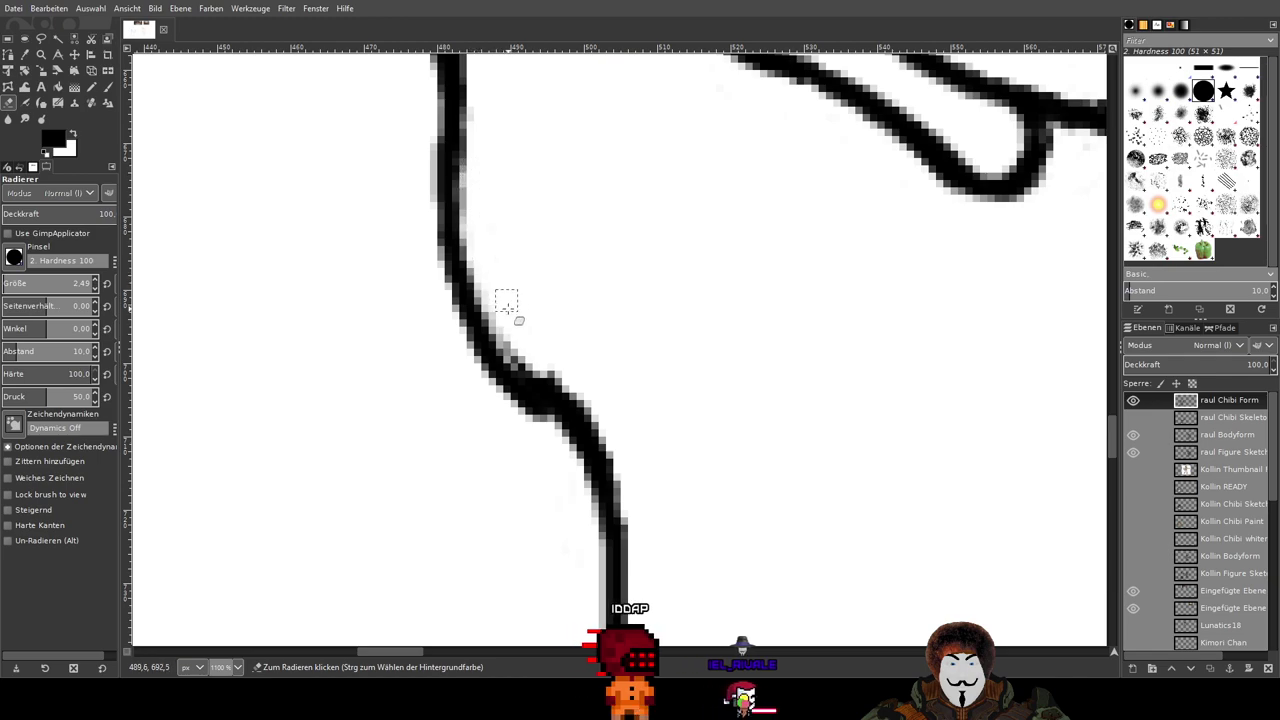
scroll(642, 408, down, 5)
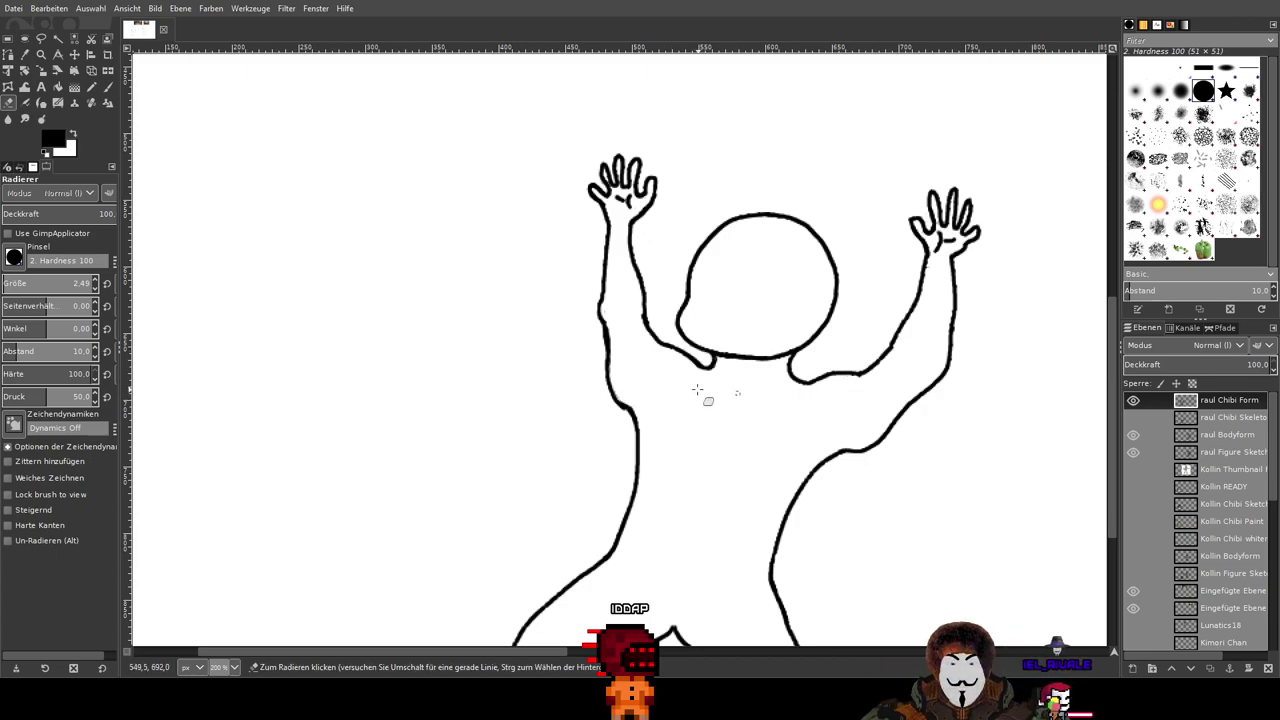
scroll(627, 398, up, 5)
drag(604, 378, 551, 286)
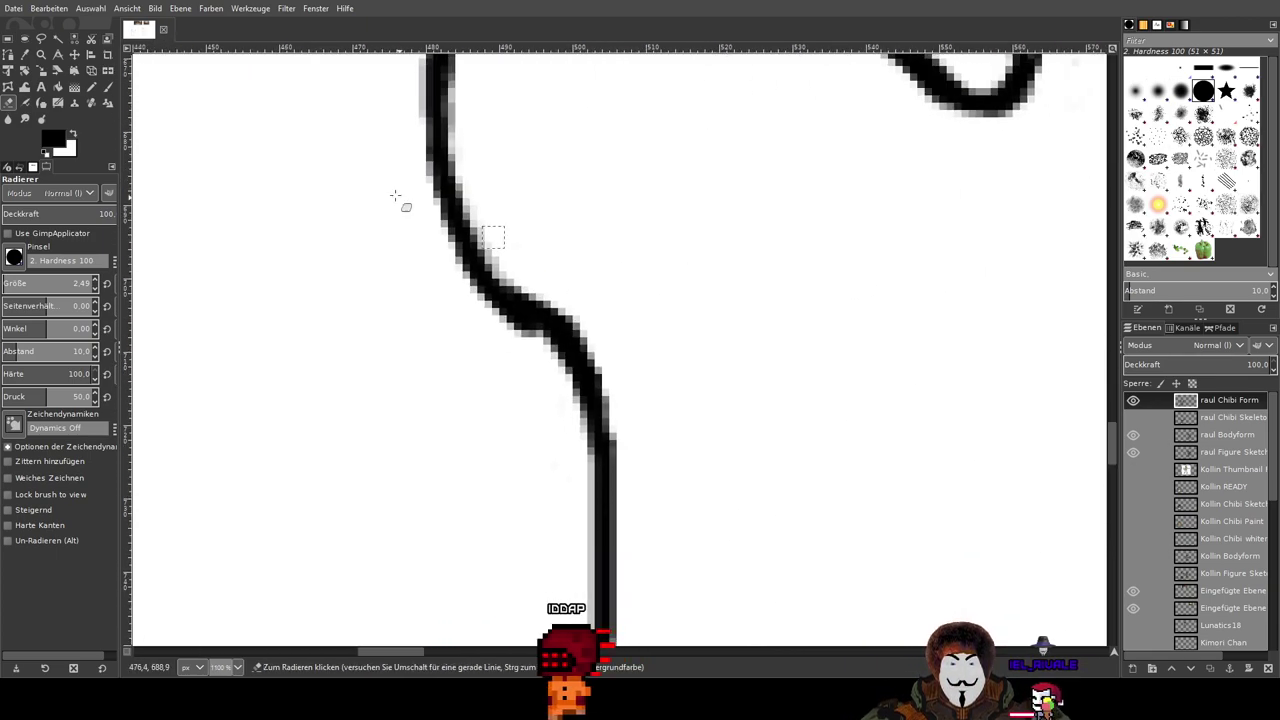
Step: Repaint the bump at the left armpit as a smooth slope into the torso line and erase the excess above it
click(108, 87)
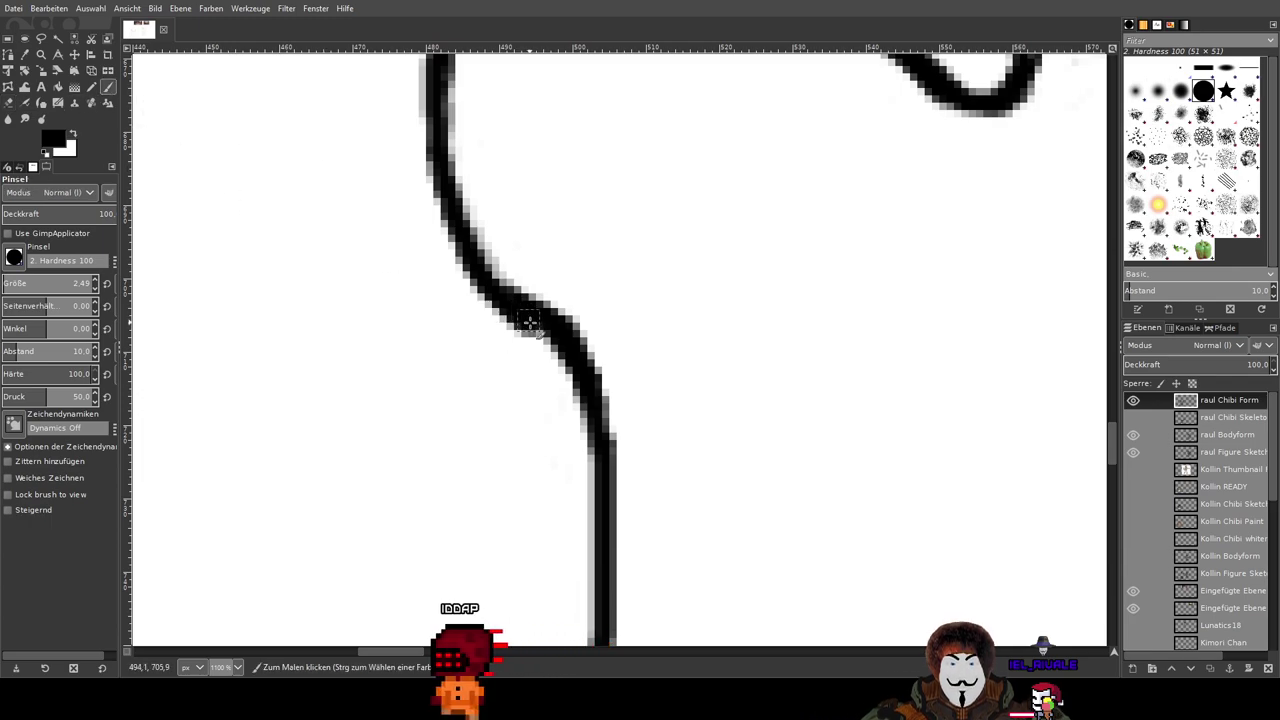
drag(527, 325, 591, 413)
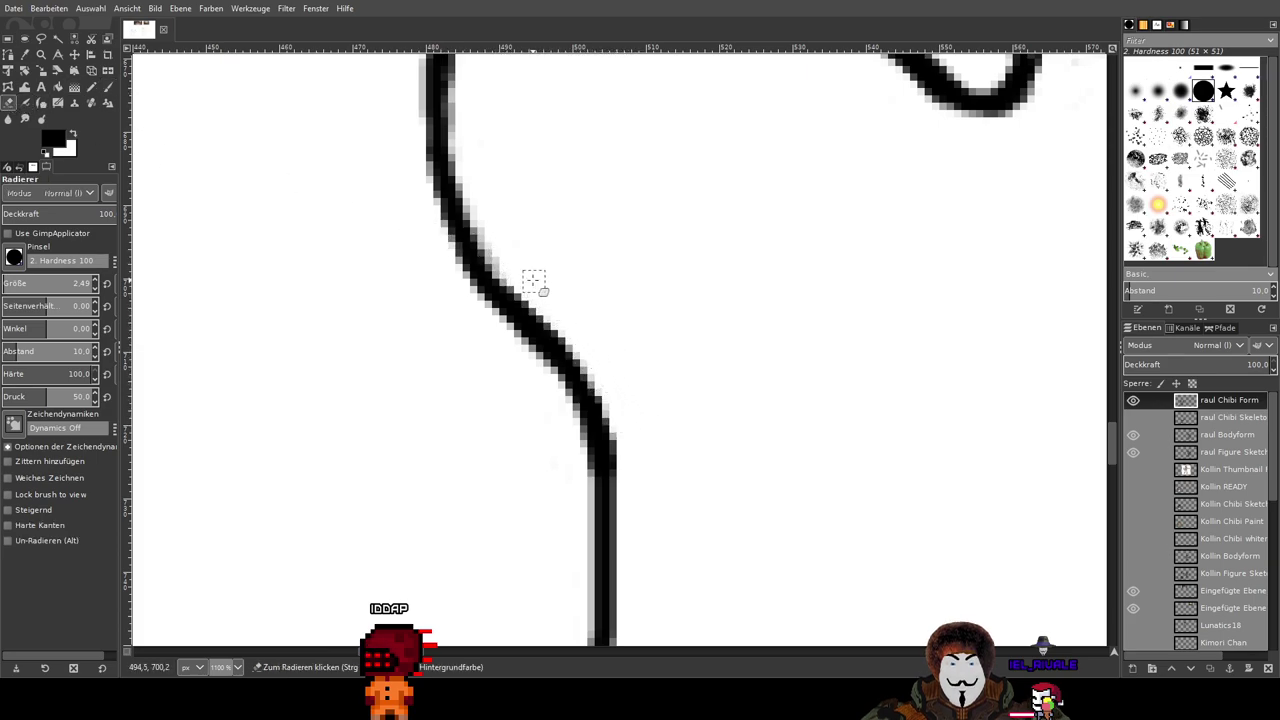
scroll(546, 155, down, 2)
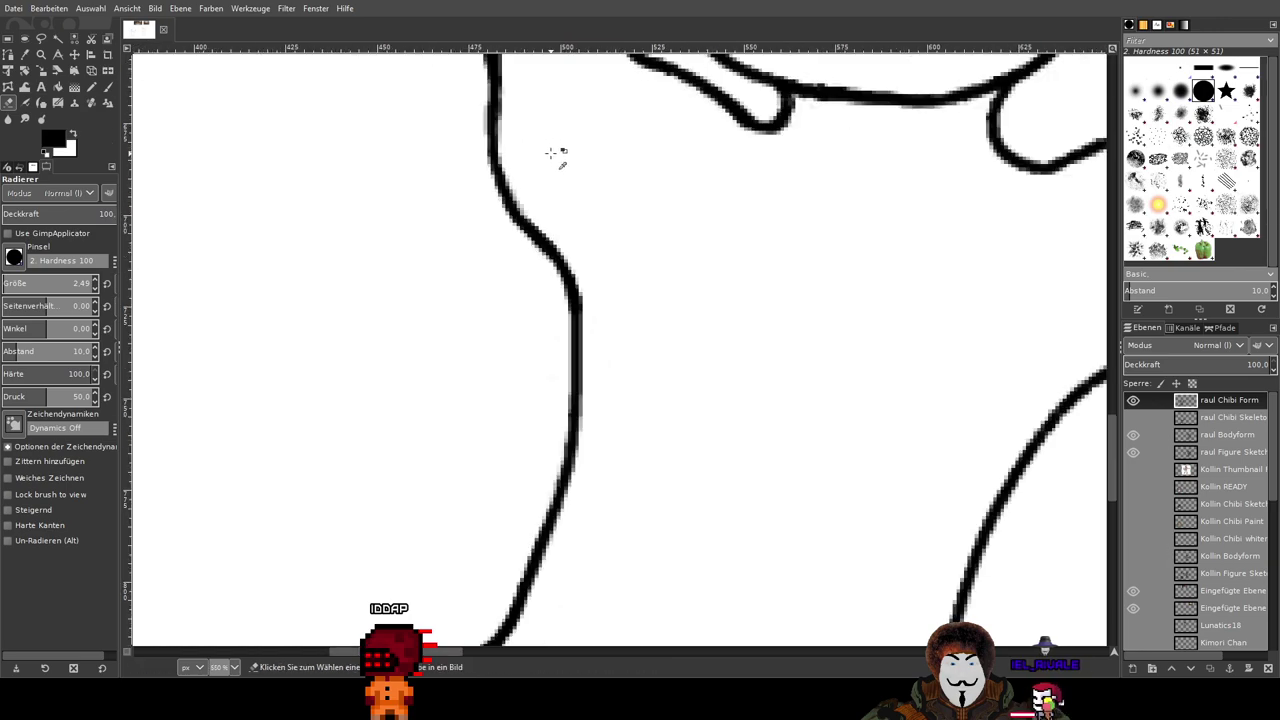
Step: Thin the thickened outer line of the left arm just below the elbow bump to match the outline
drag(562, 188, 595, 308)
scroll(530, 132, up, 2)
scroll(541, 137, down, 3)
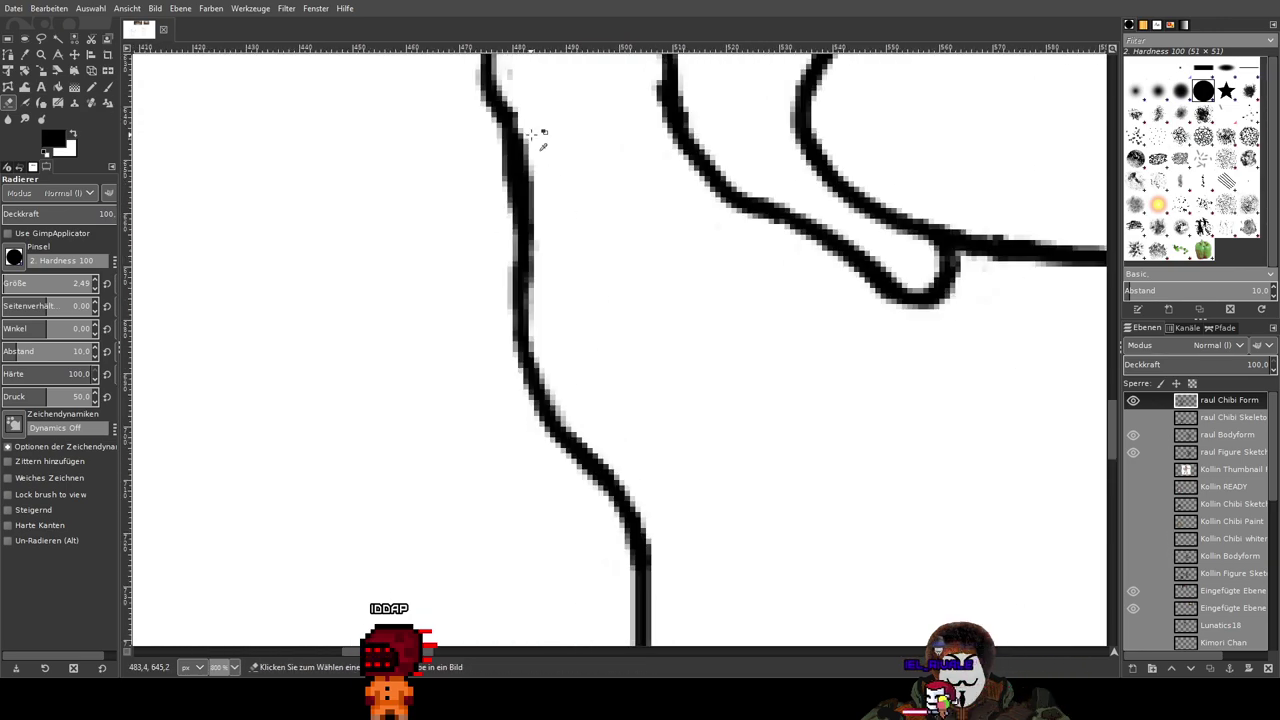
drag(545, 150, 575, 345)
scroll(577, 343, up, 3)
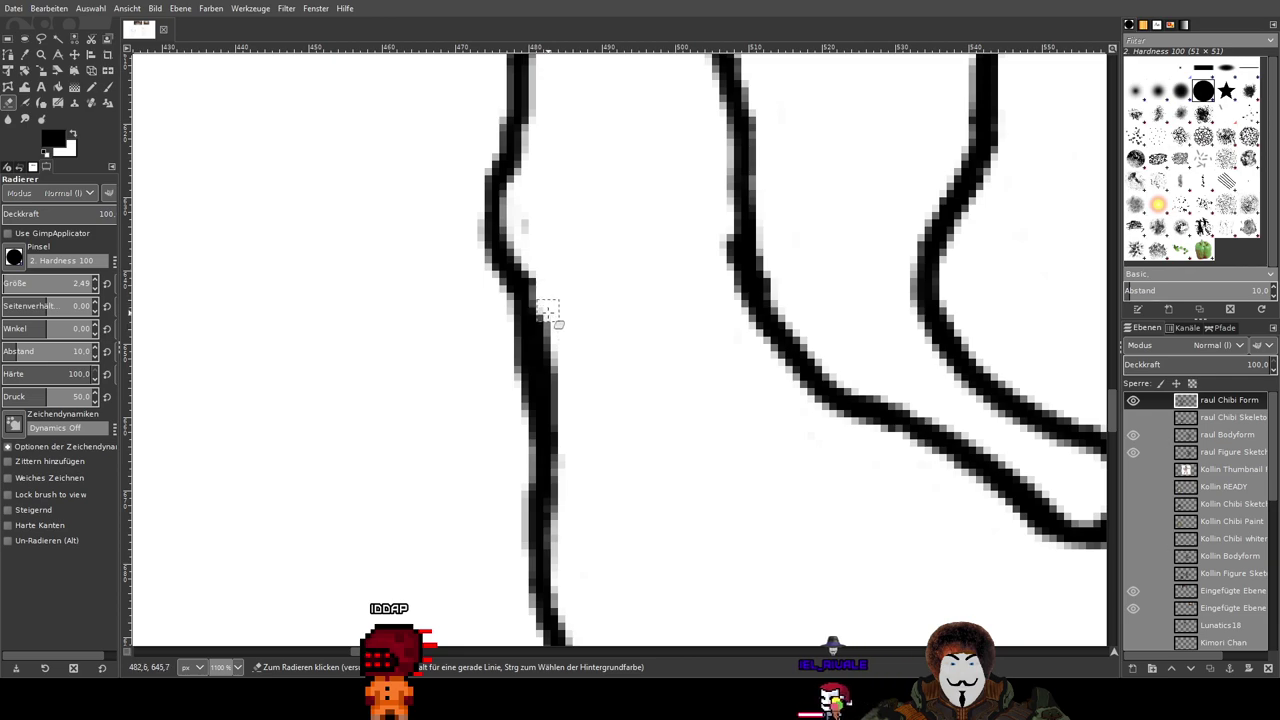
click(109, 90)
drag(659, 390, 567, 277)
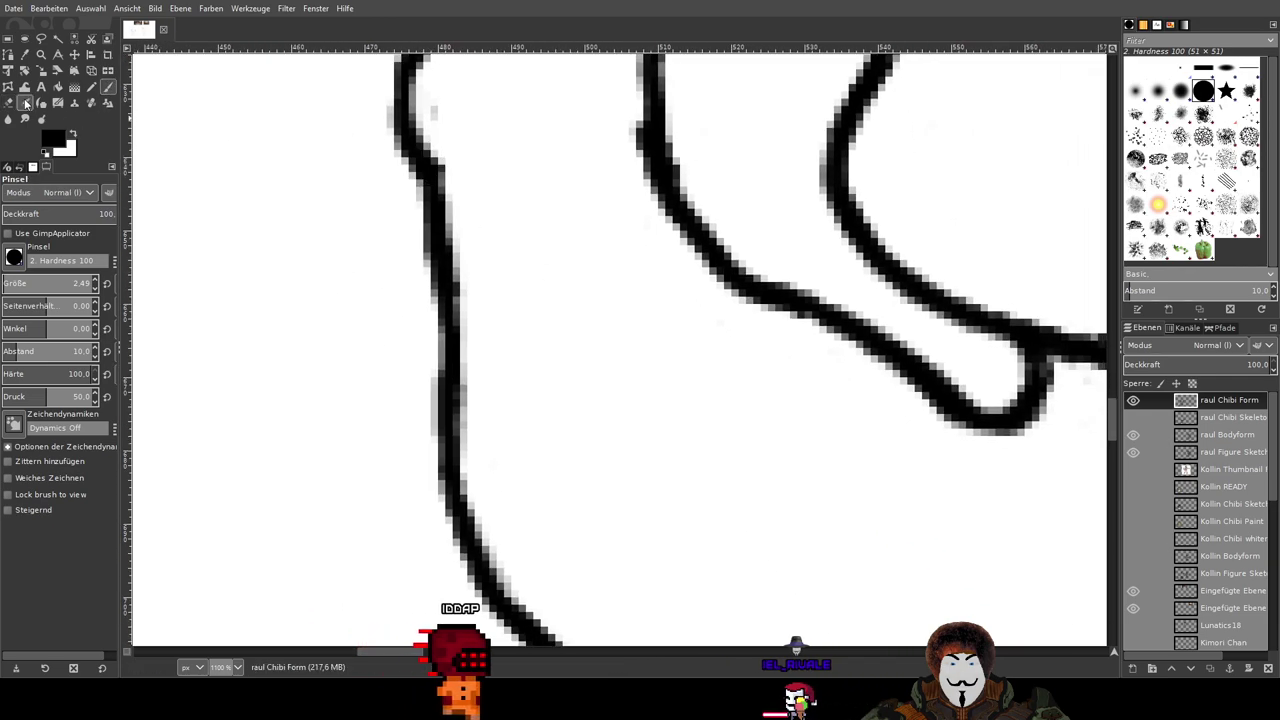
Step: Repaint the outer line of the left upper arm from below the elbow down through the armpit curve
click(25, 104)
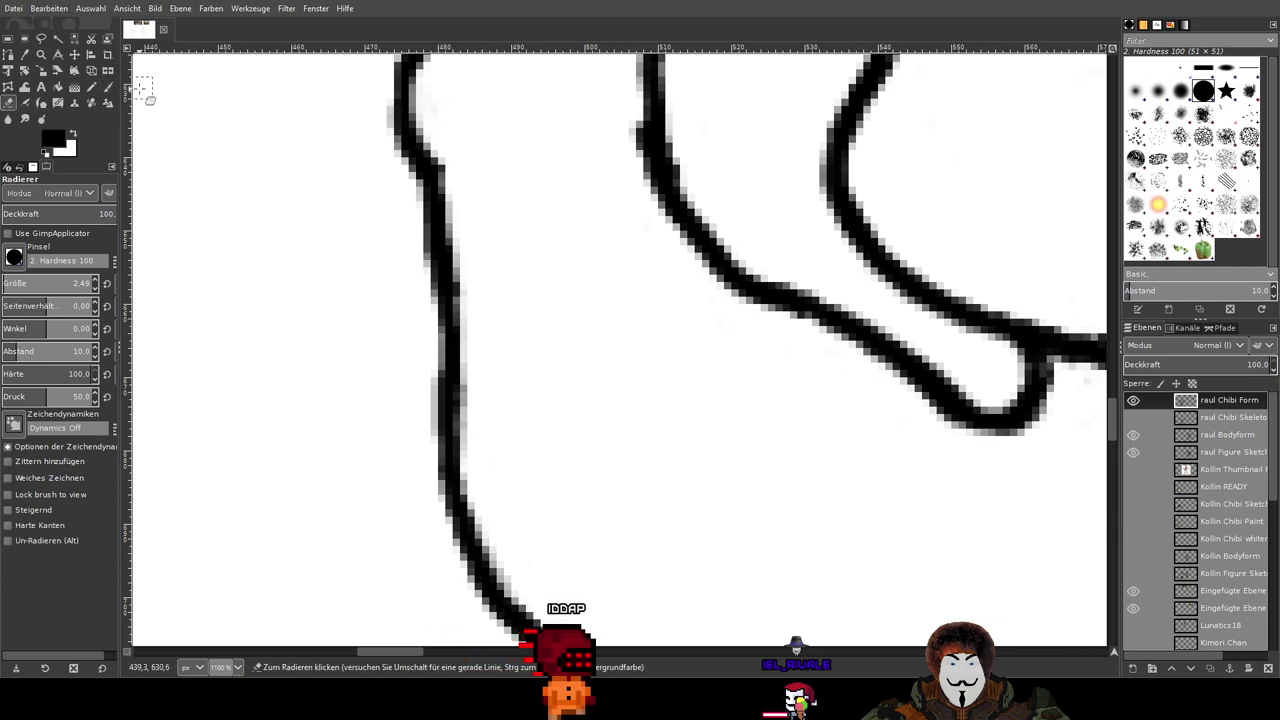
key(p)
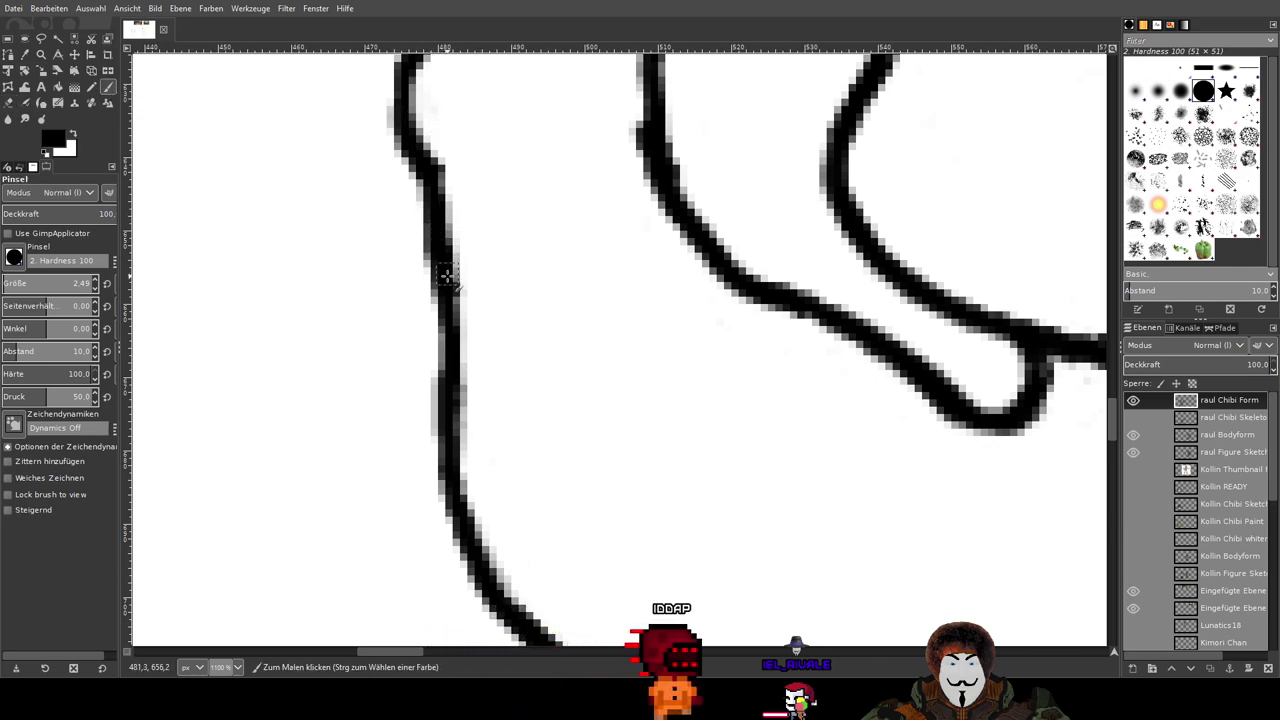
drag(445, 275, 446, 430)
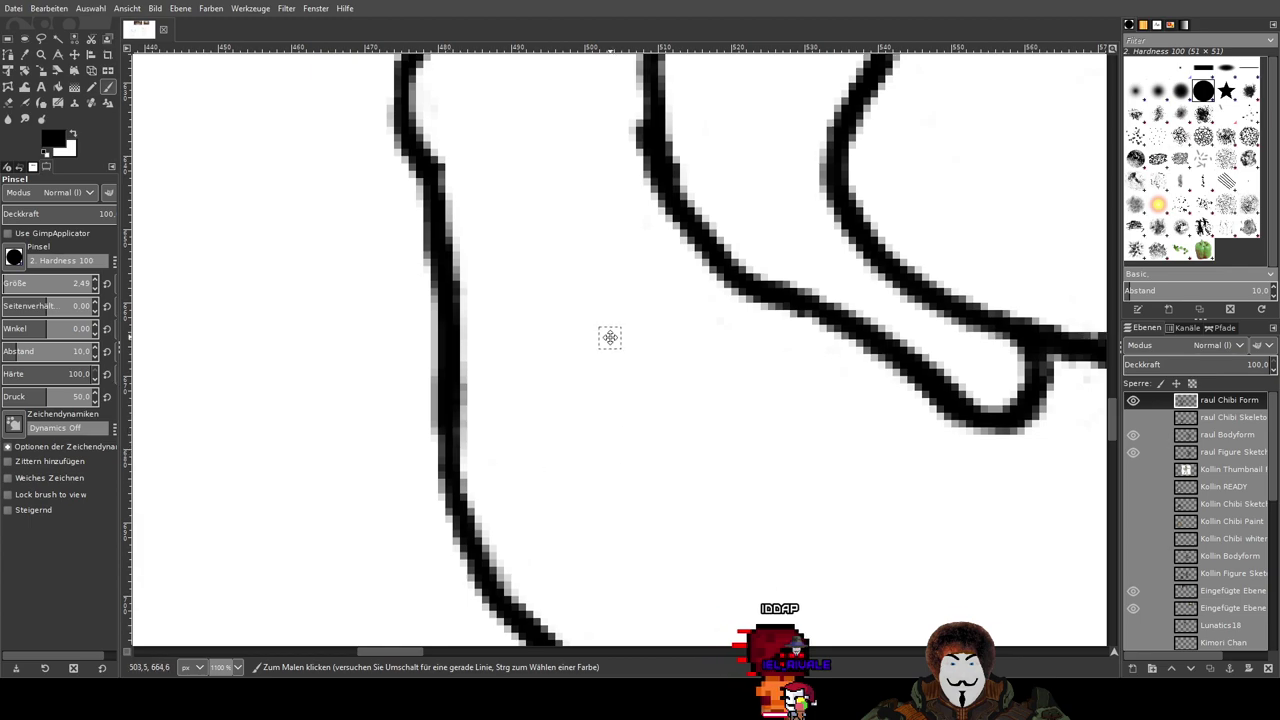
scroll(610, 337, down, 3)
mouse_move(451, 350)
mouse_down()
mouse_move(499, 476)
mouse_move(601, 607)
mouse_up()
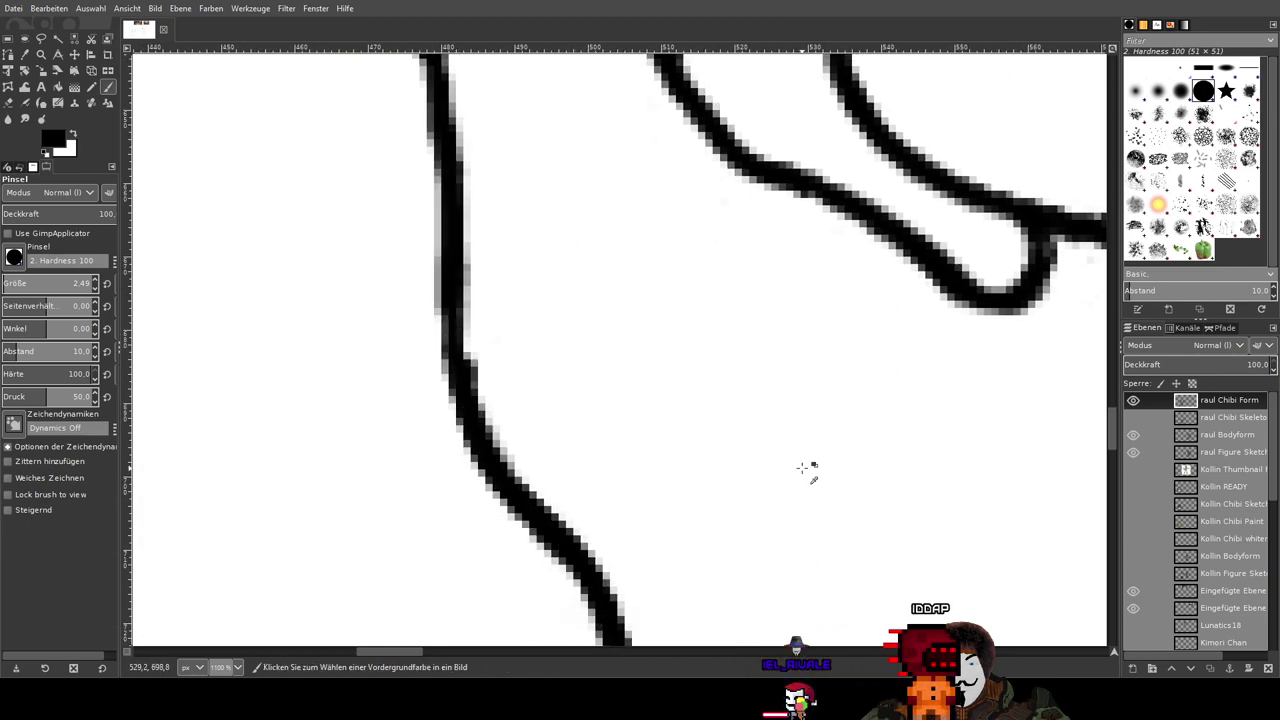
Step: Smooth the small kink in the left upper arm's outer line above the armpit by erasing the nub and repainting the bend
scroll(802, 468, down, 6)
scroll(851, 490, up, 3)
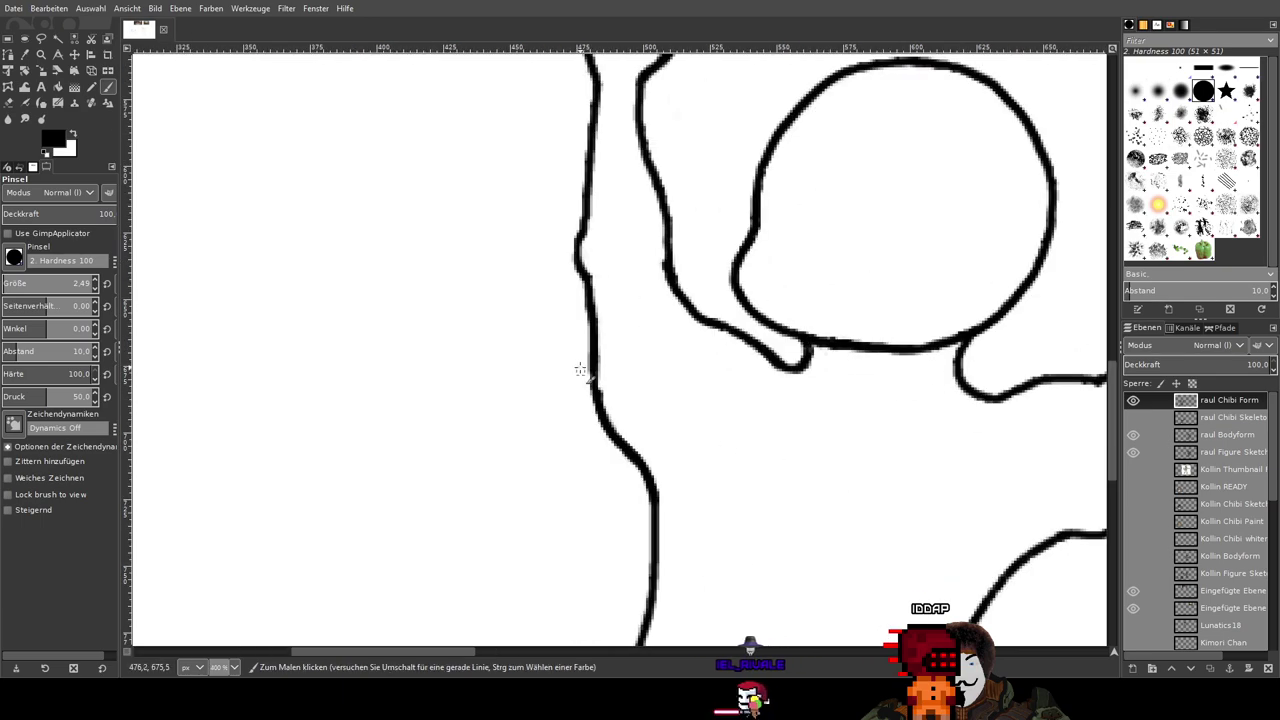
scroll(606, 384, up, 3)
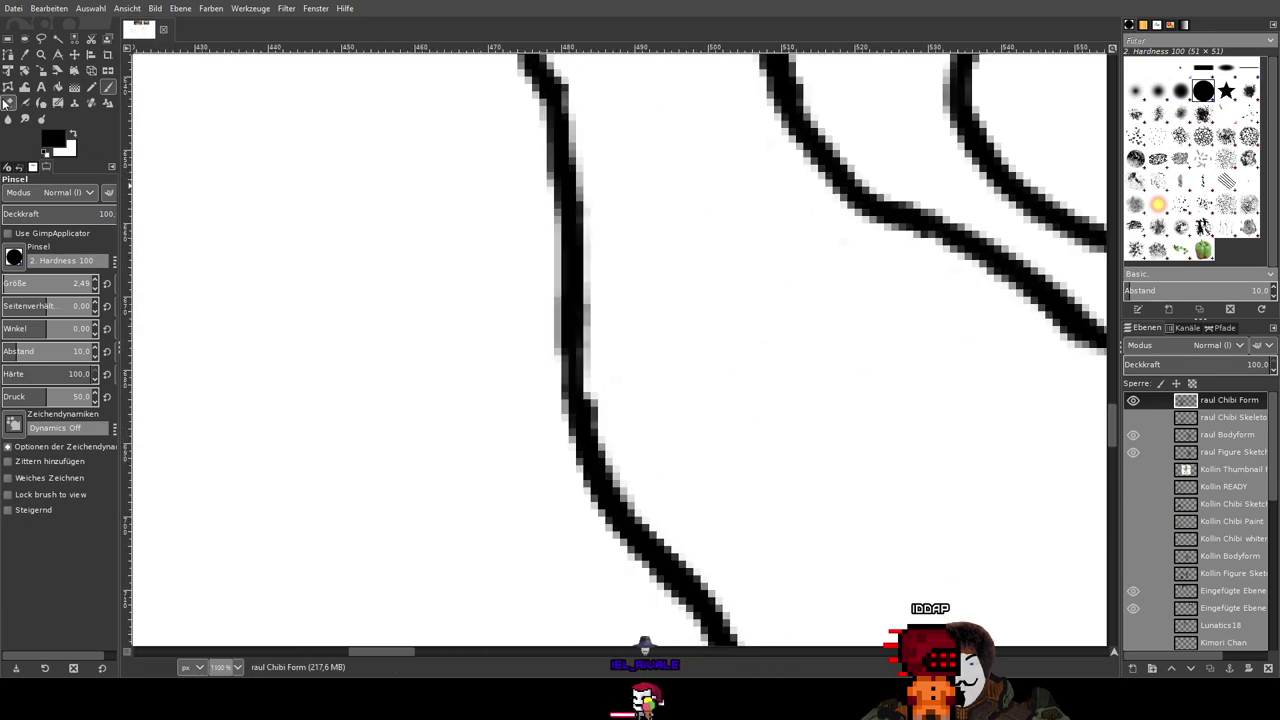
click(8, 103)
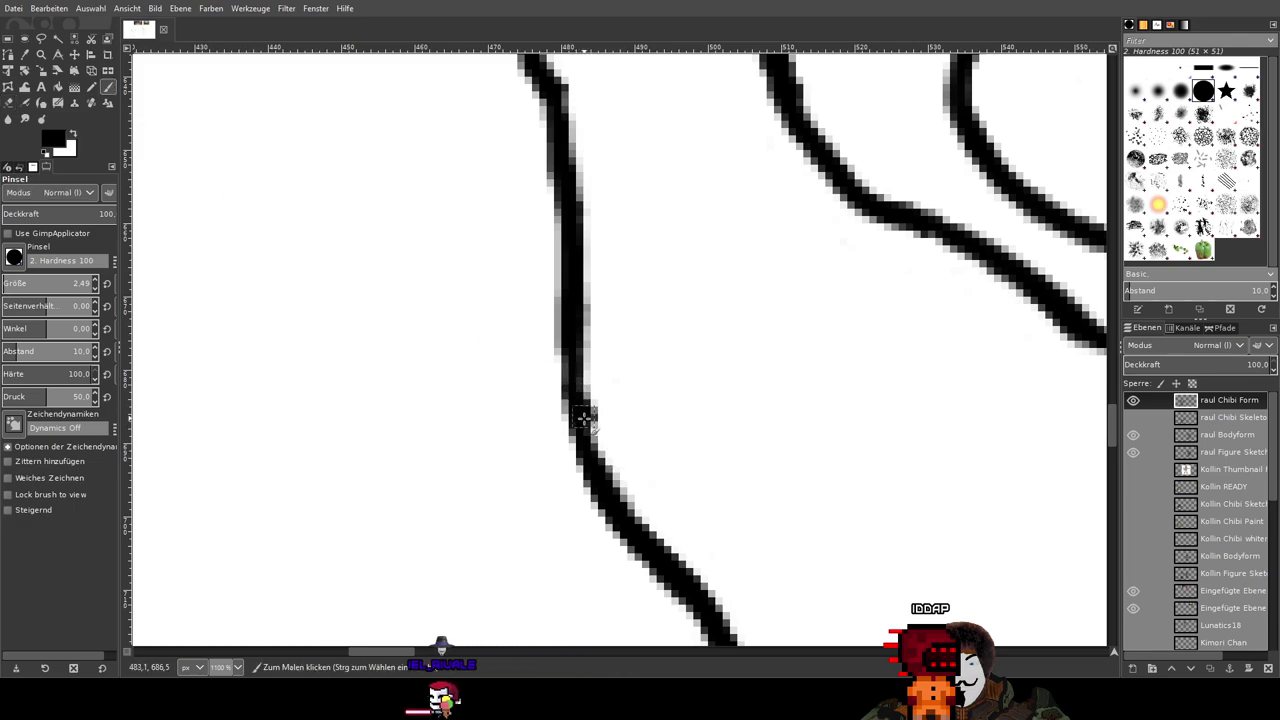
scroll(878, 400, down, 4)
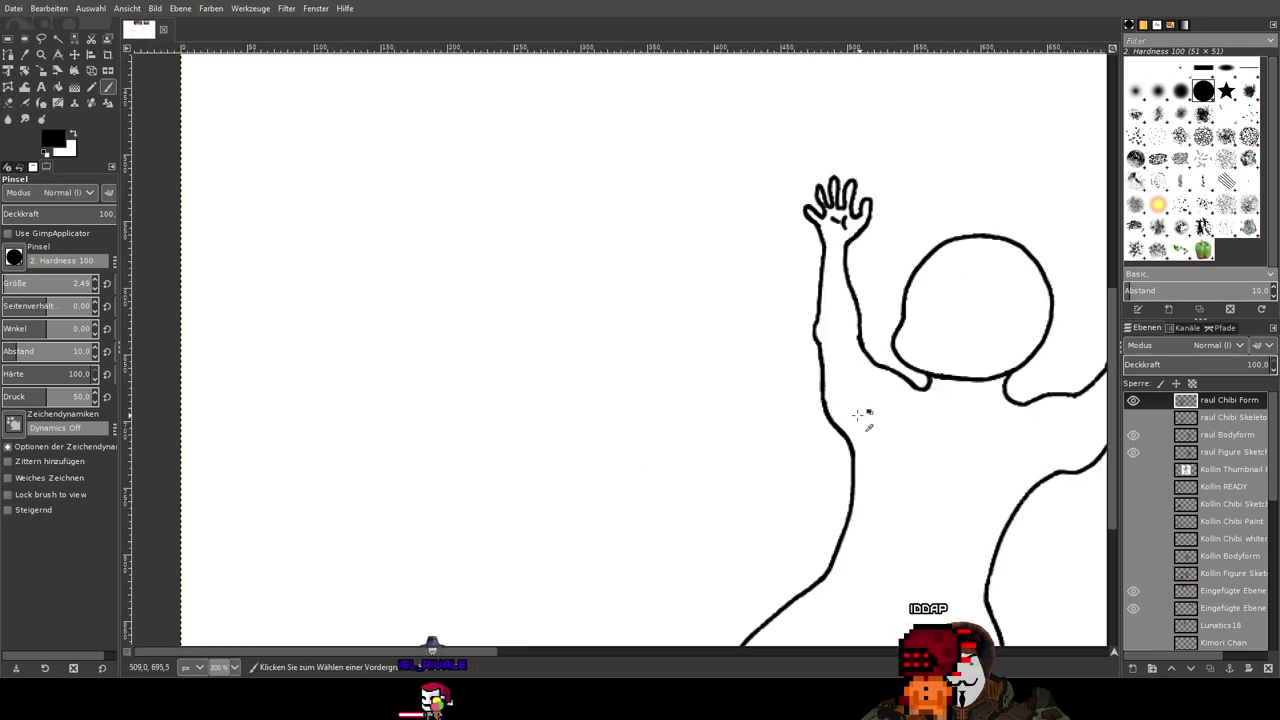
scroll(866, 420, up, 3)
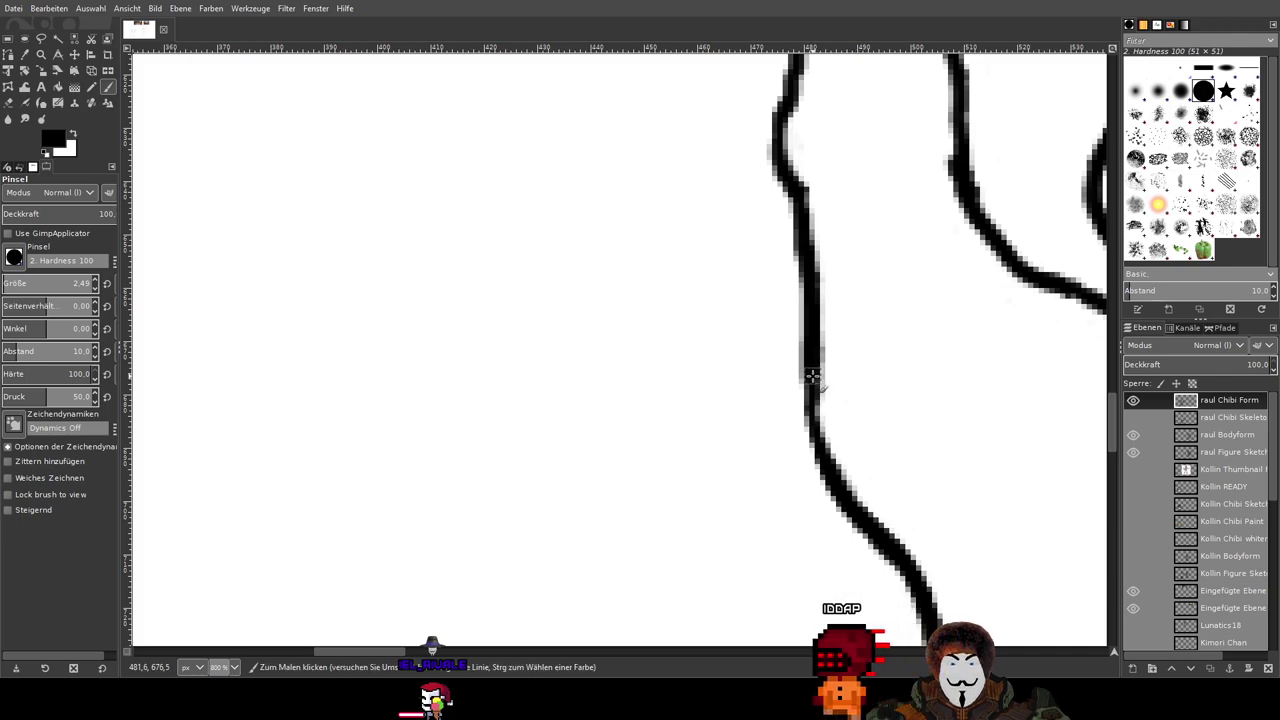
mouse_move(811, 371)
mouse_down()
mouse_move(810, 425)
mouse_move(833, 478)
mouse_up()
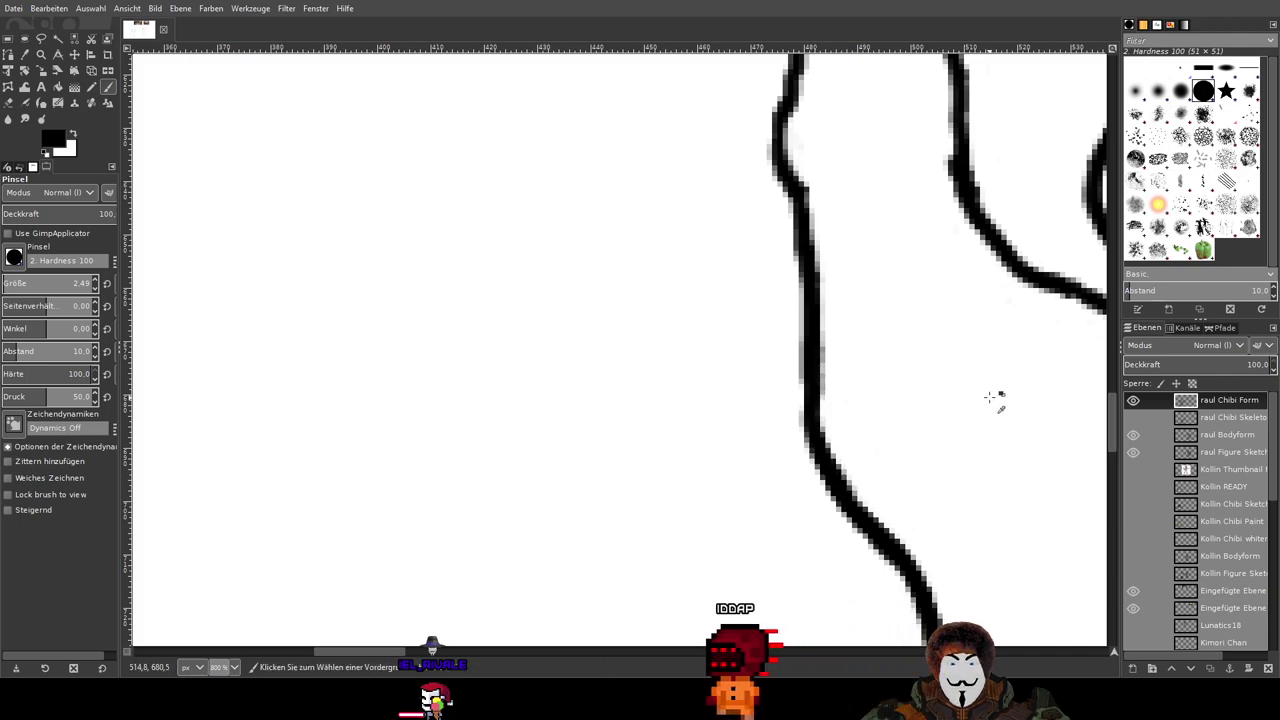
scroll(994, 400, down, 3)
scroll(630, 337, down, 1)
drag(631, 338, 613, 336)
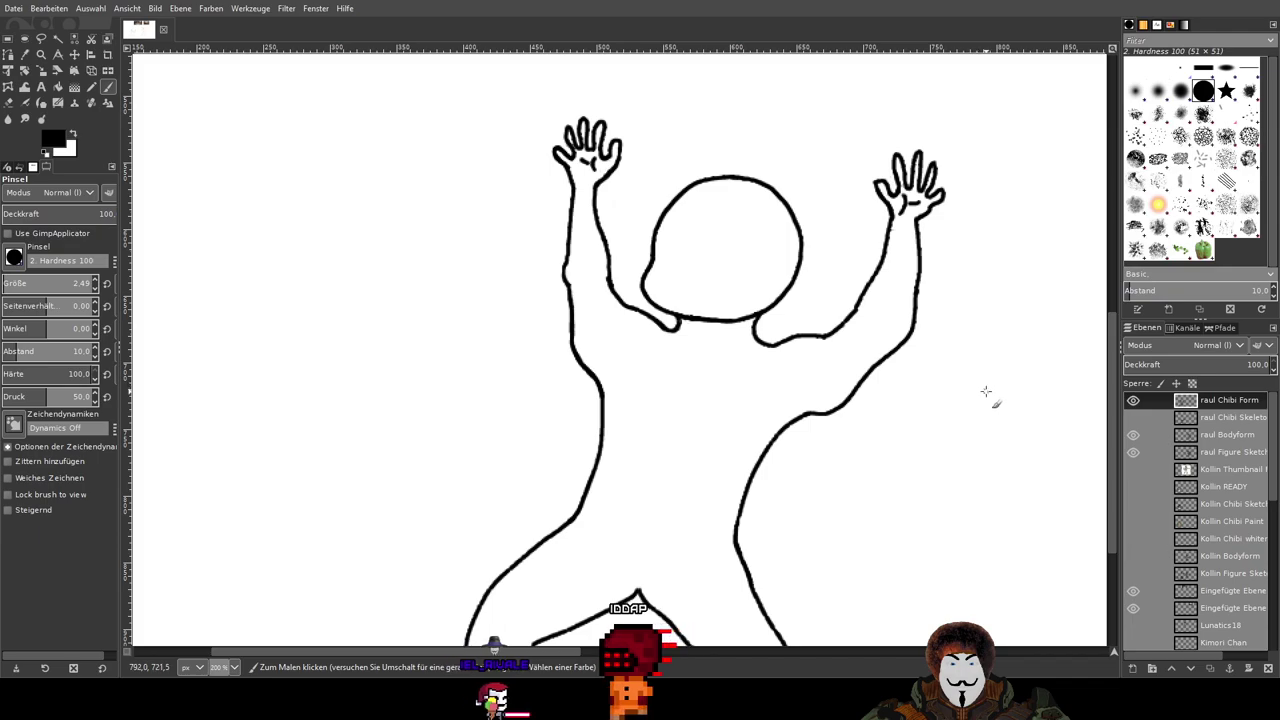
Step: Erase the uneven stretch of the chibi's outline below the left raised arm and redraw it with the Paintbrush
scroll(990, 390, down, 1)
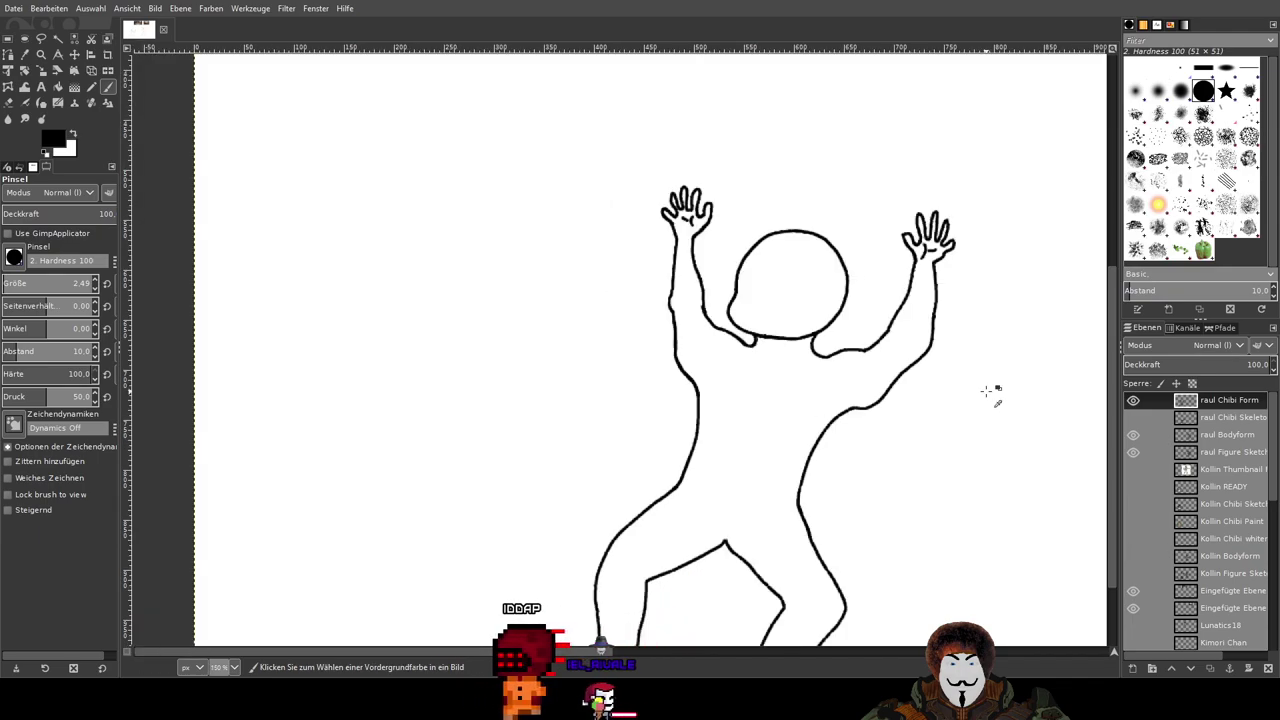
scroll(771, 377, up, 4)
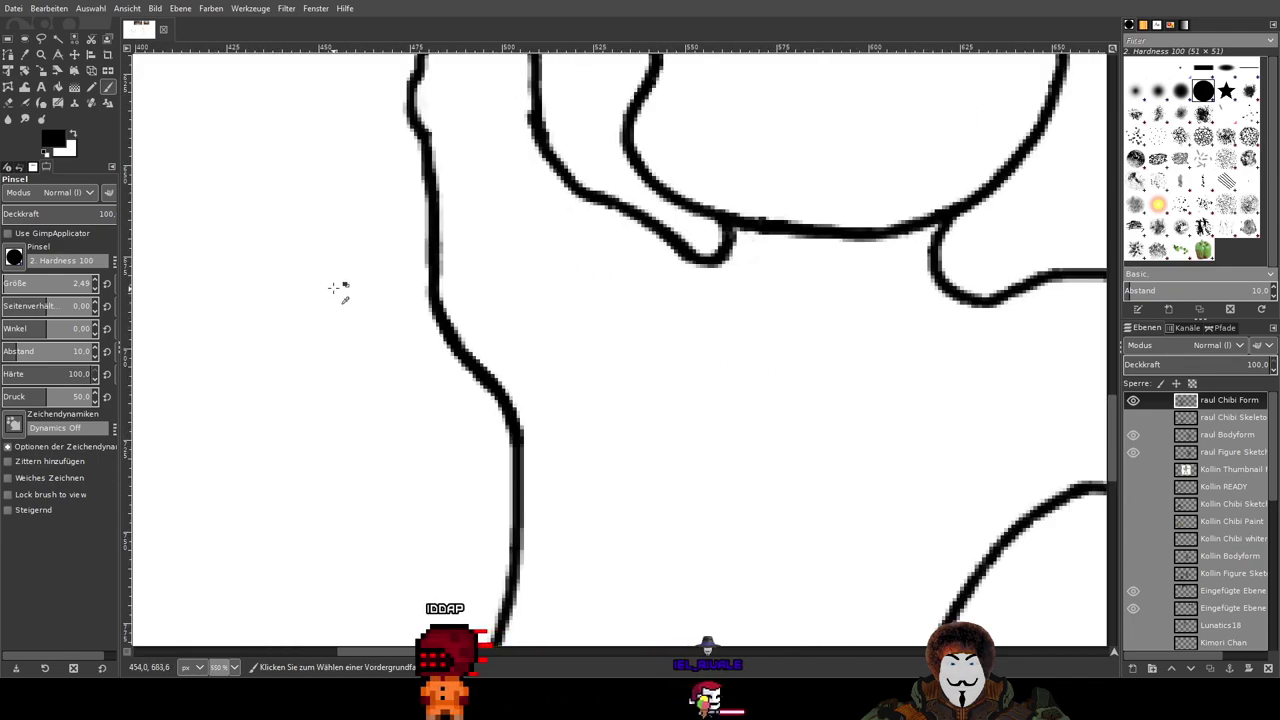
scroll(565, 270, up, 1)
scroll(621, 239, down, 6)
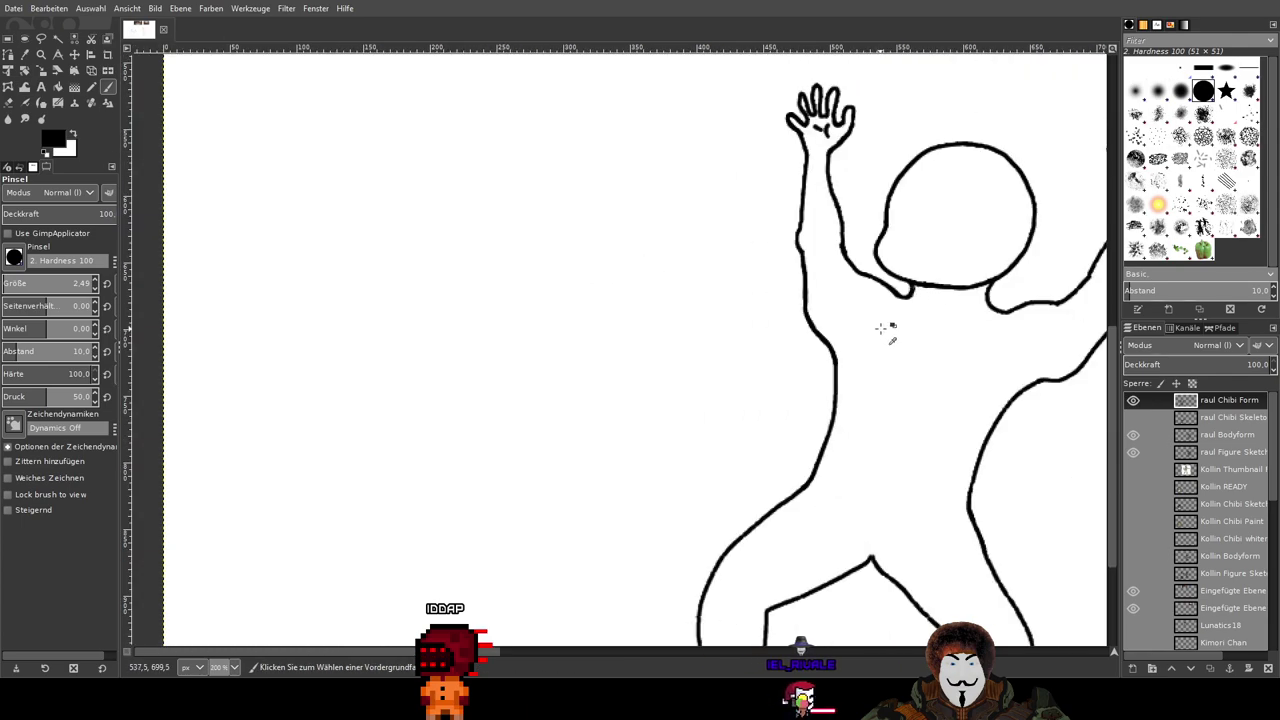
scroll(897, 333, up, 5)
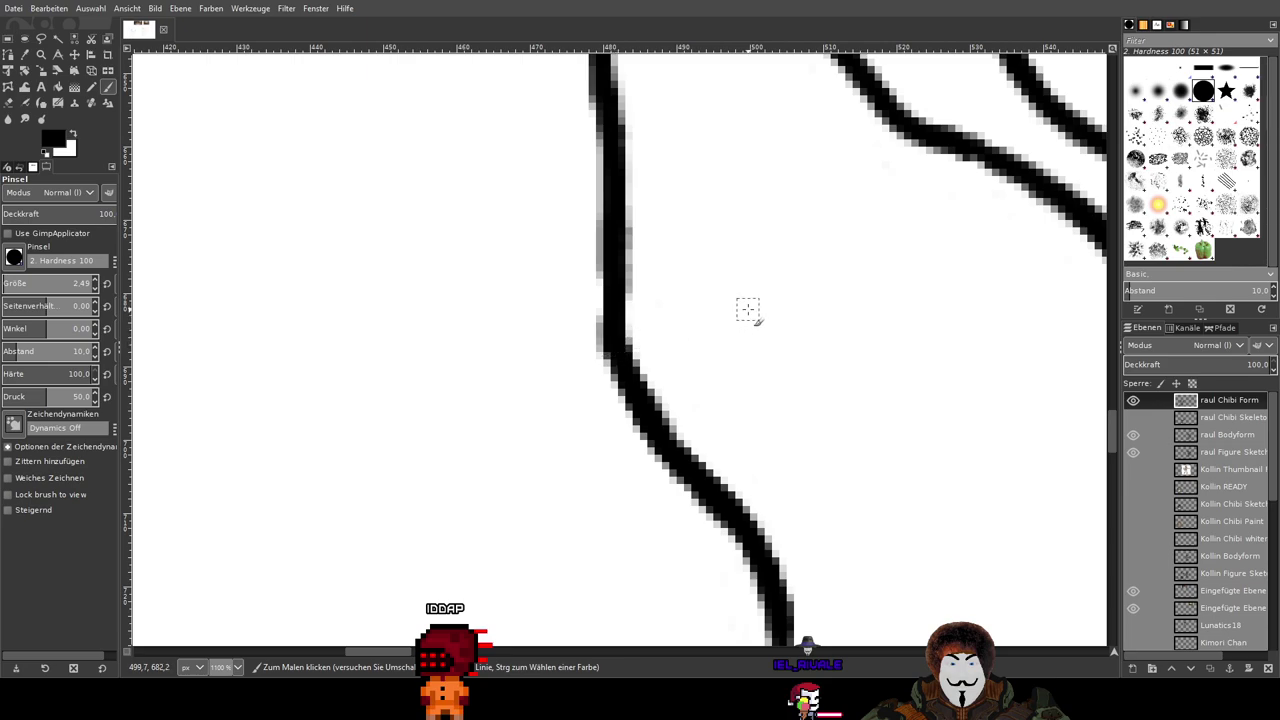
click(12, 104)
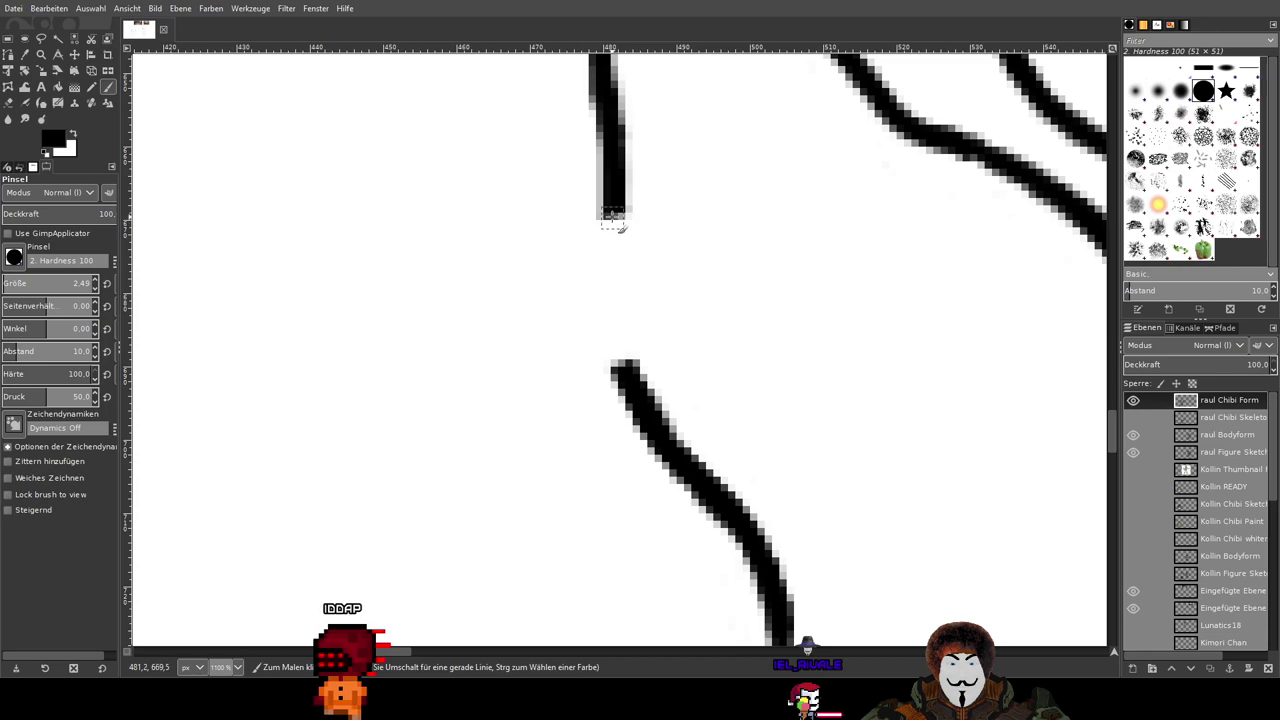
mouse_move(612, 215)
mouse_down()
mouse_move(612, 333)
mouse_move(626, 368)
mouse_up()
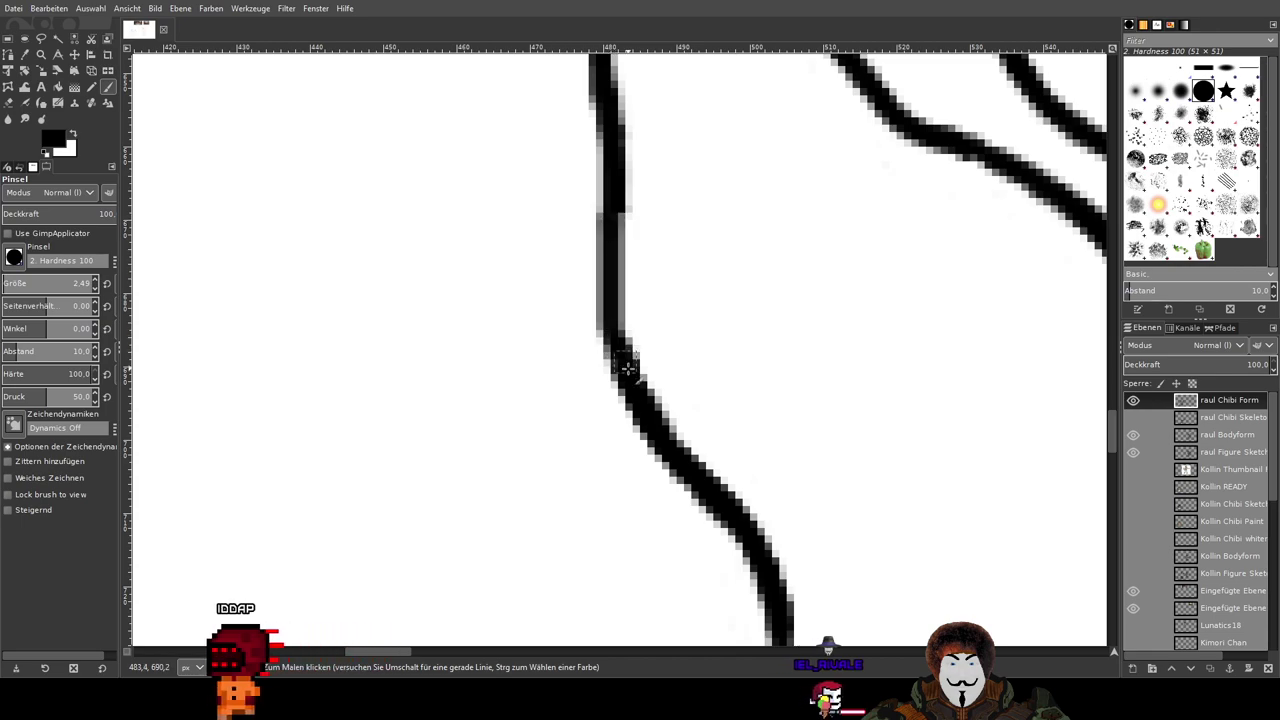
scroll(894, 306, down, 6)
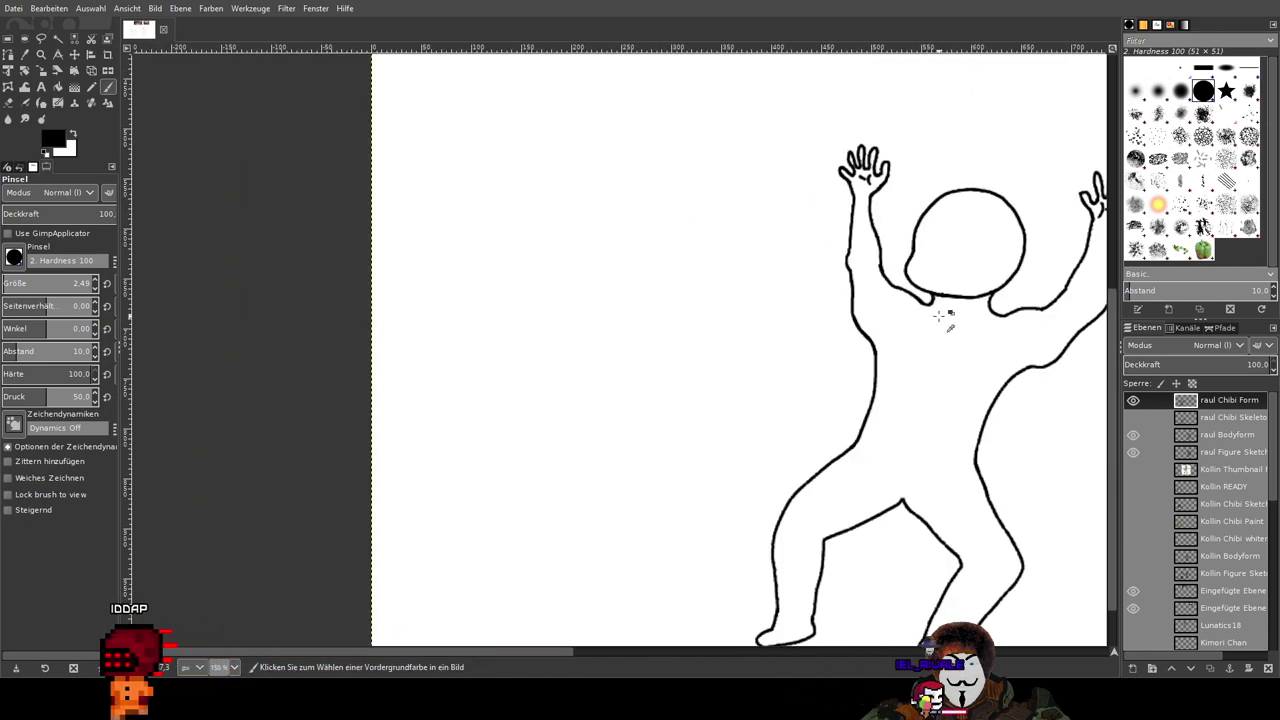
Step: Try short crease strokes inside both armpits of the chibi figure
scroll(944, 316, up, 4)
scroll(404, 262, down, 1)
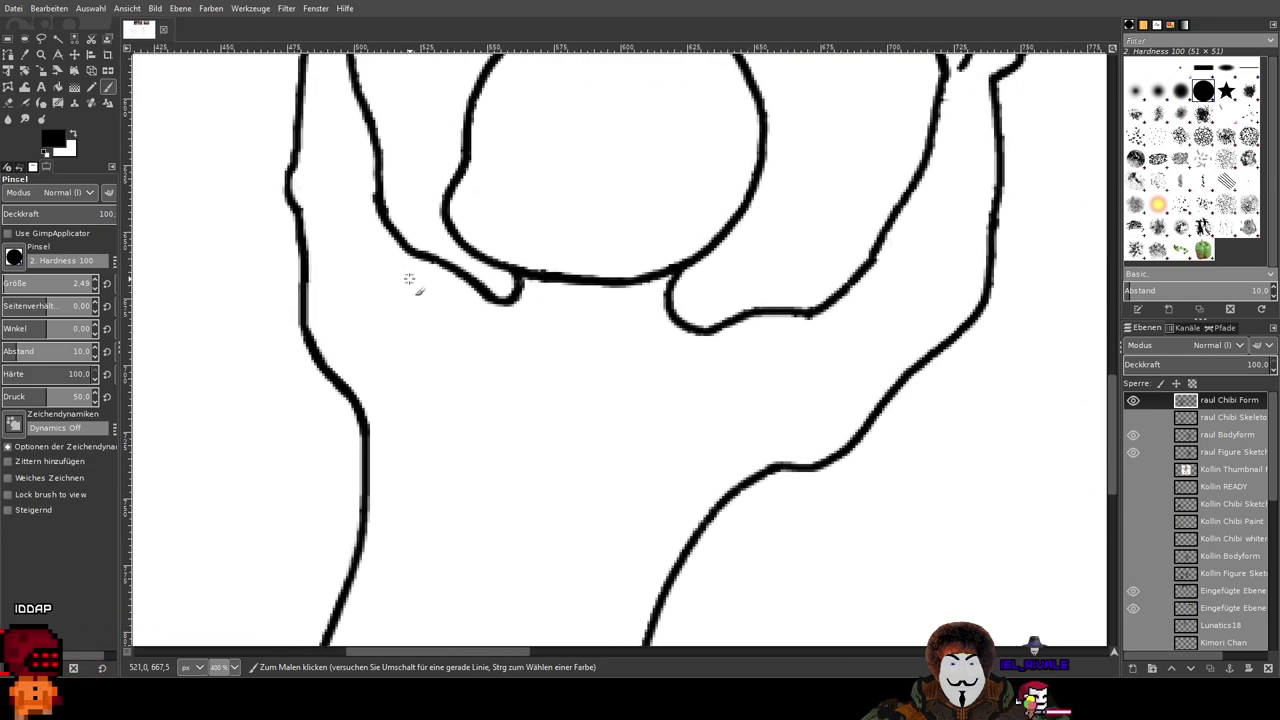
scroll(528, 337, down, 2)
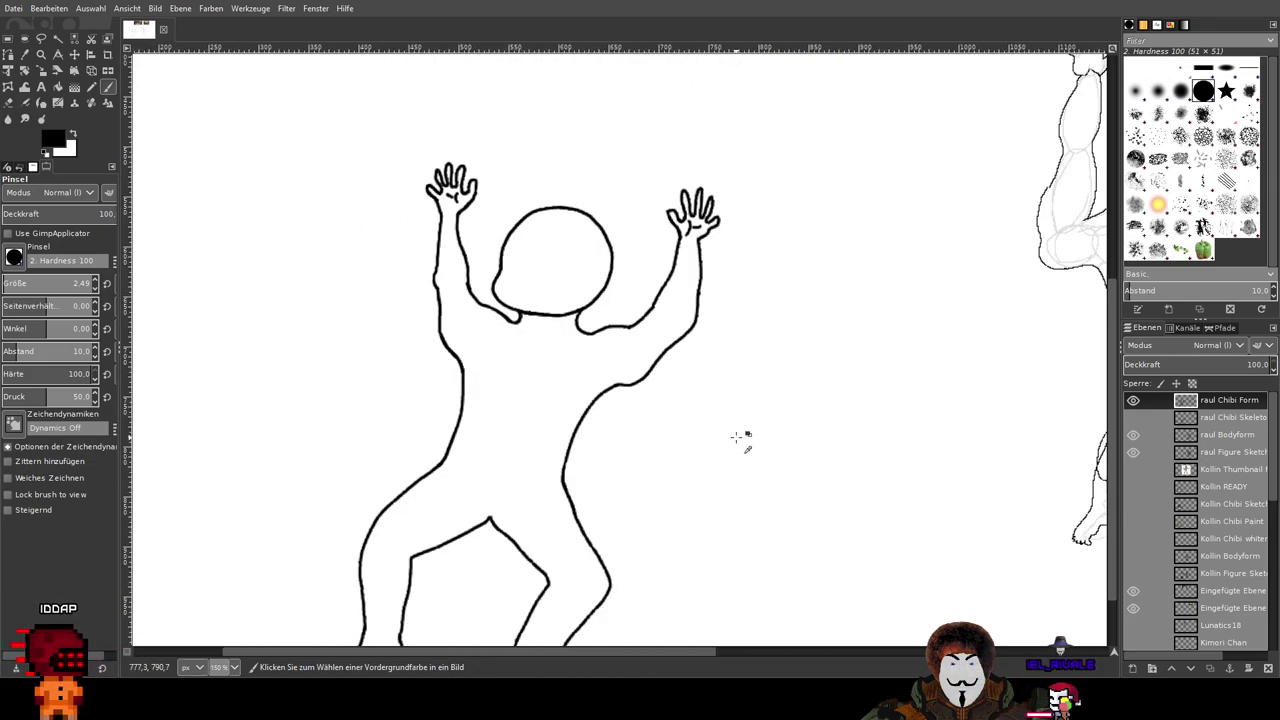
scroll(490, 385, up, 3)
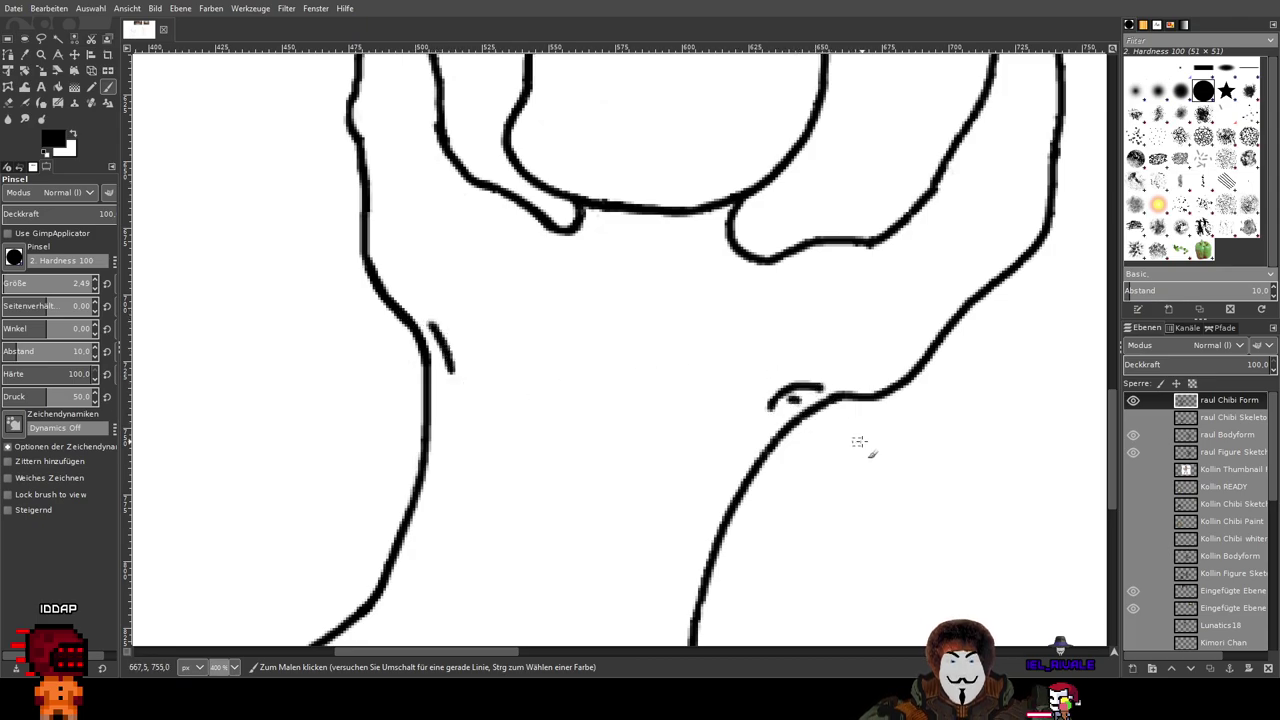
scroll(859, 441, down, 3)
scroll(678, 405, up, 1)
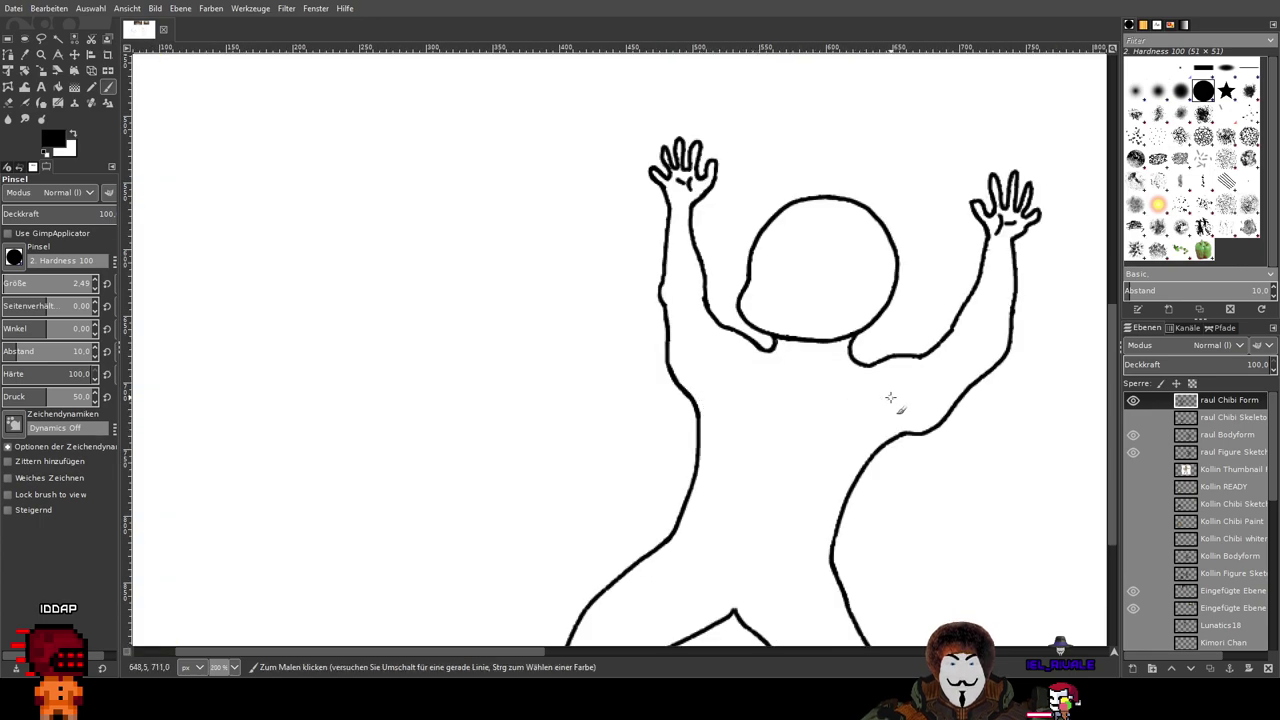
Step: Save the image with the current chibi outline
scroll(576, 272, down, 2)
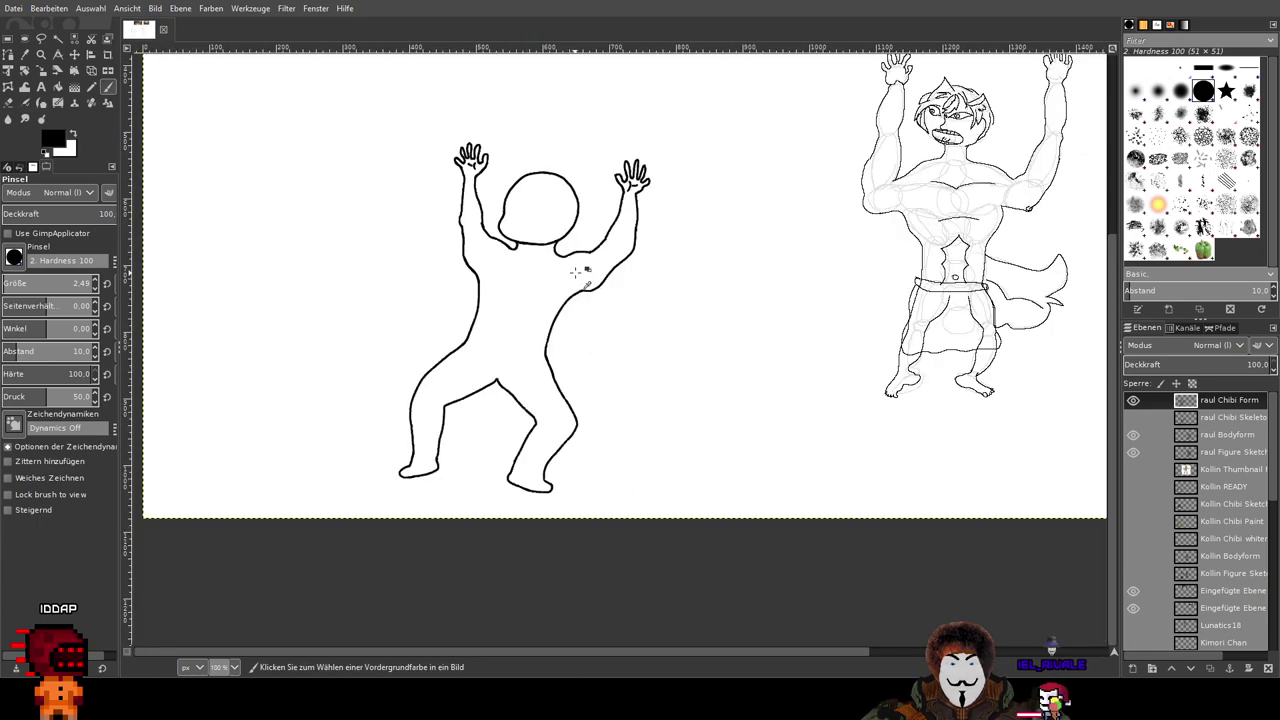
scroll(576, 272, up, 1)
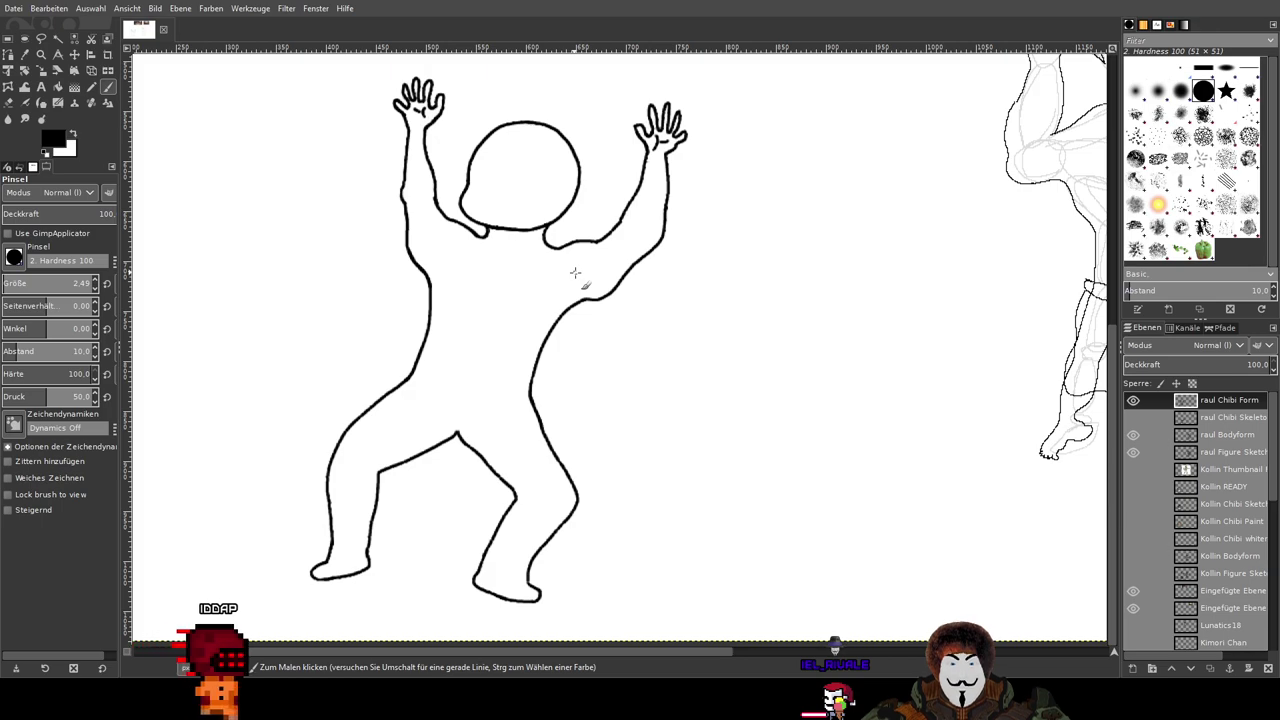
click(22, 5)
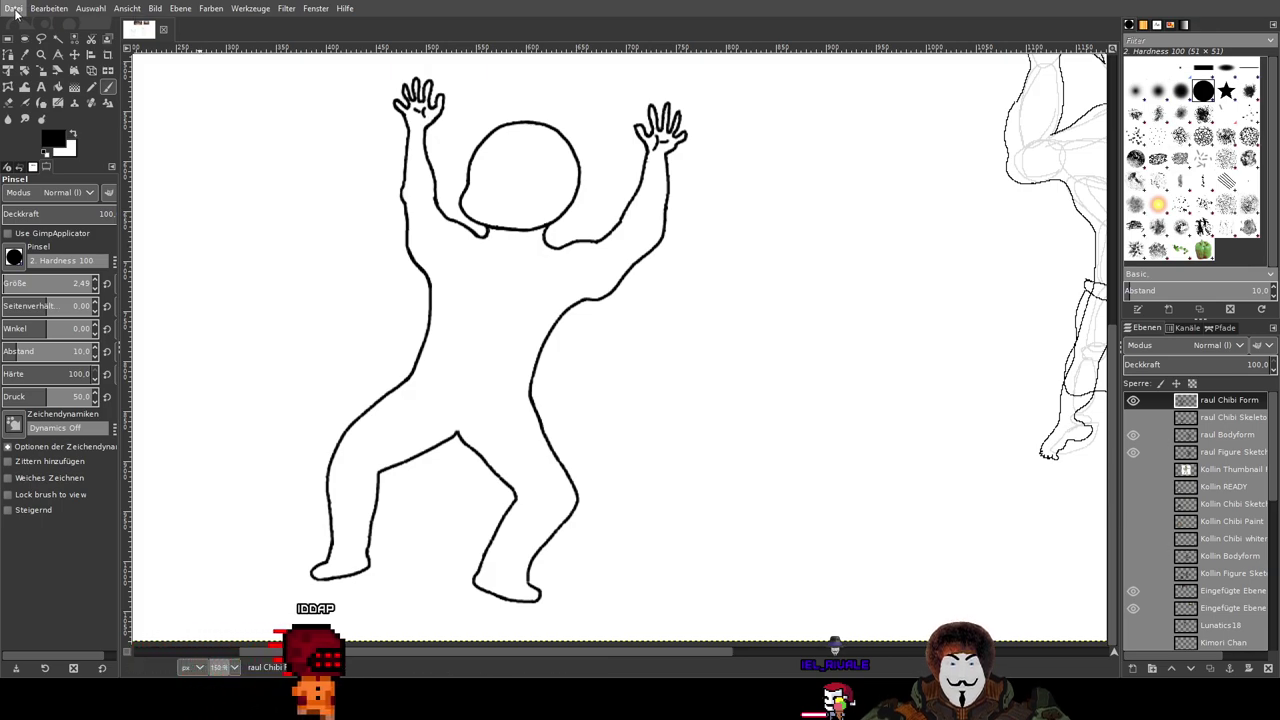
click(65, 130)
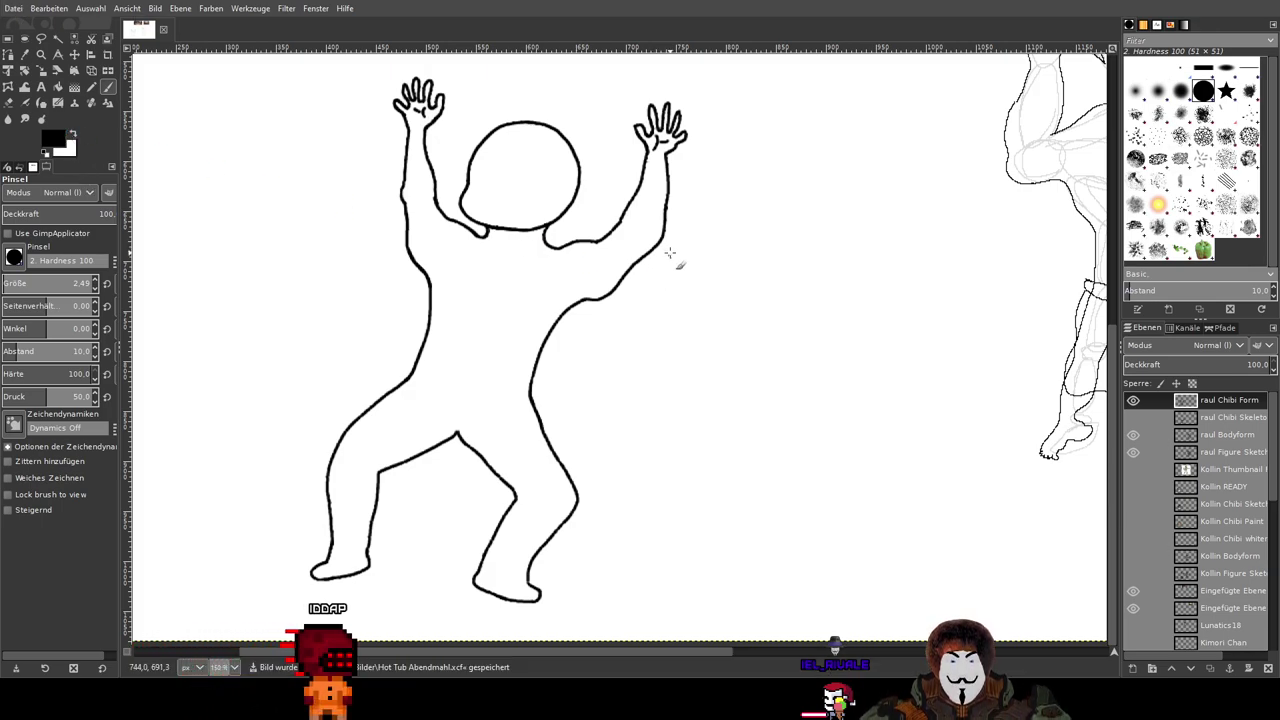
Step: Compare the chibi outline with and without the finished Kollin READY character and leave that layer visible
key(1)
drag(645, 321, 741, 214)
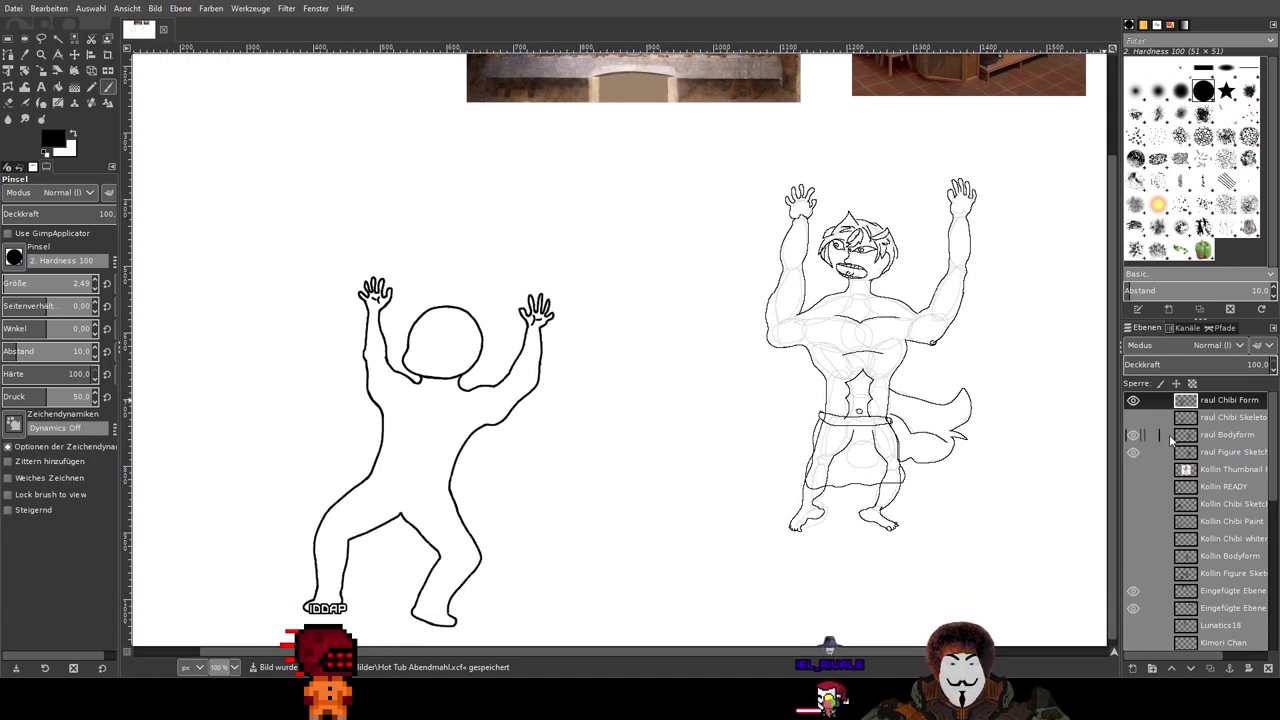
click(1134, 487)
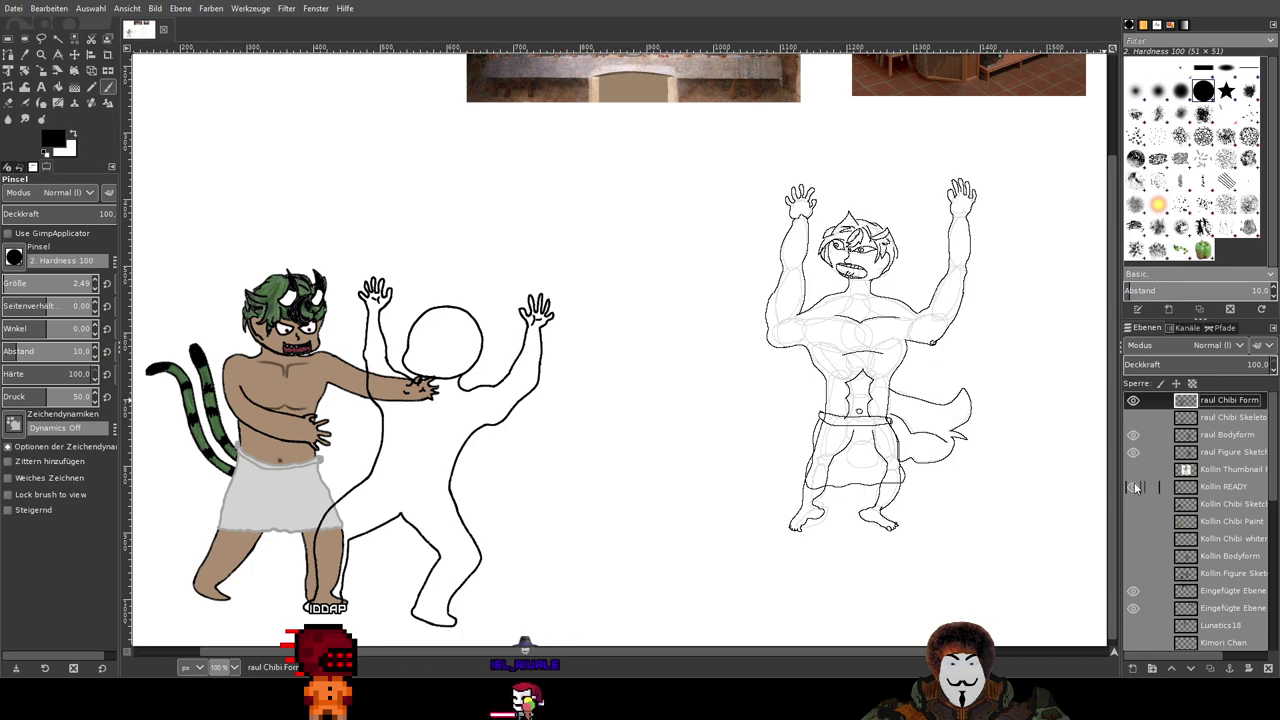
click(1134, 487)
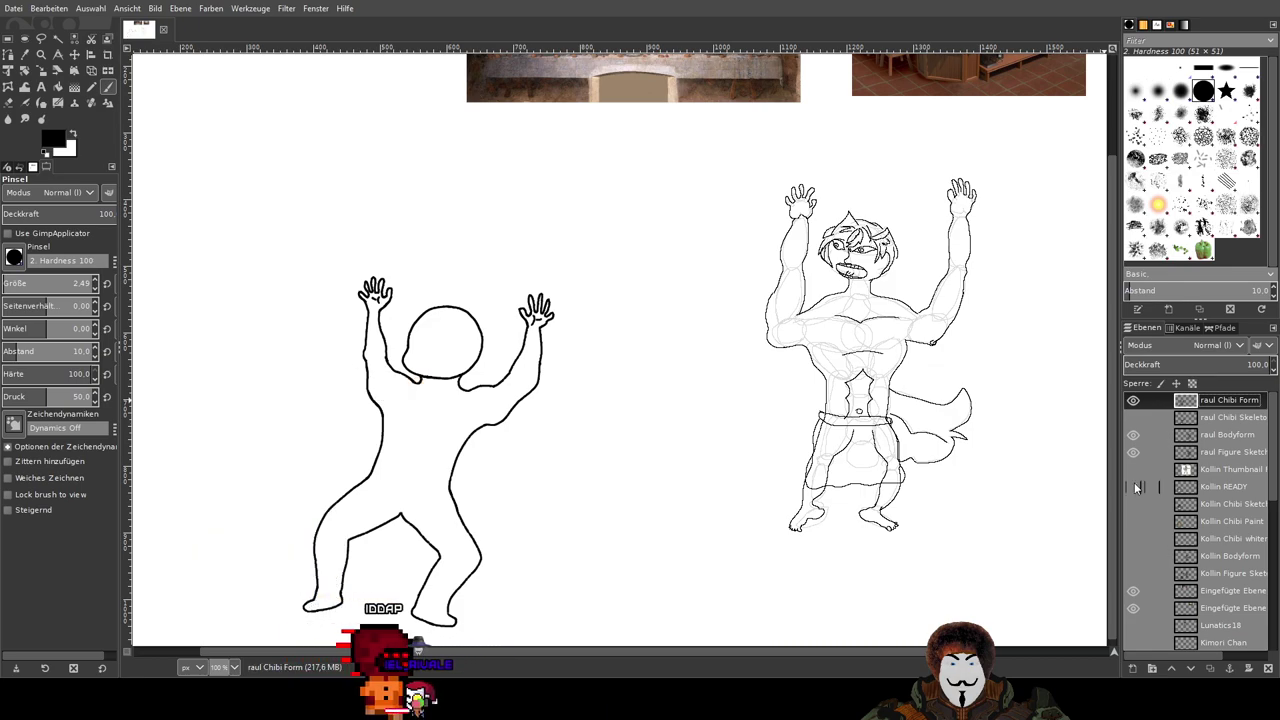
click(1134, 487)
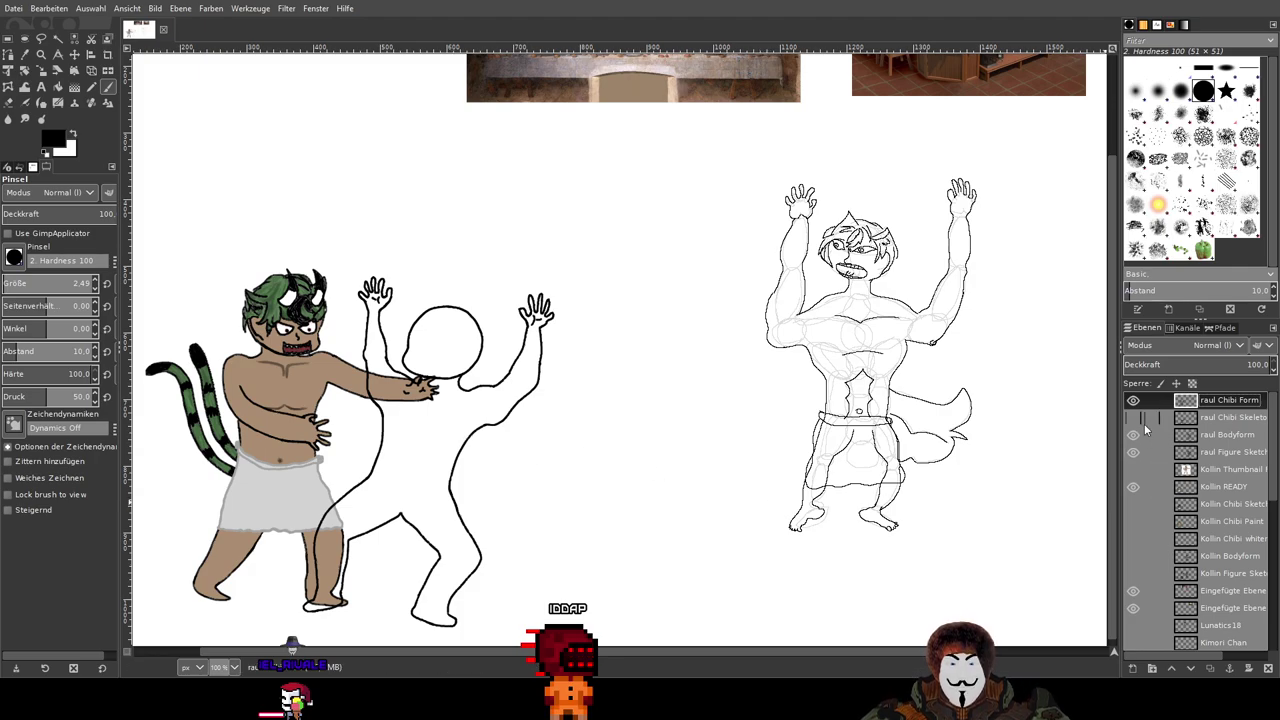
click(1135, 487)
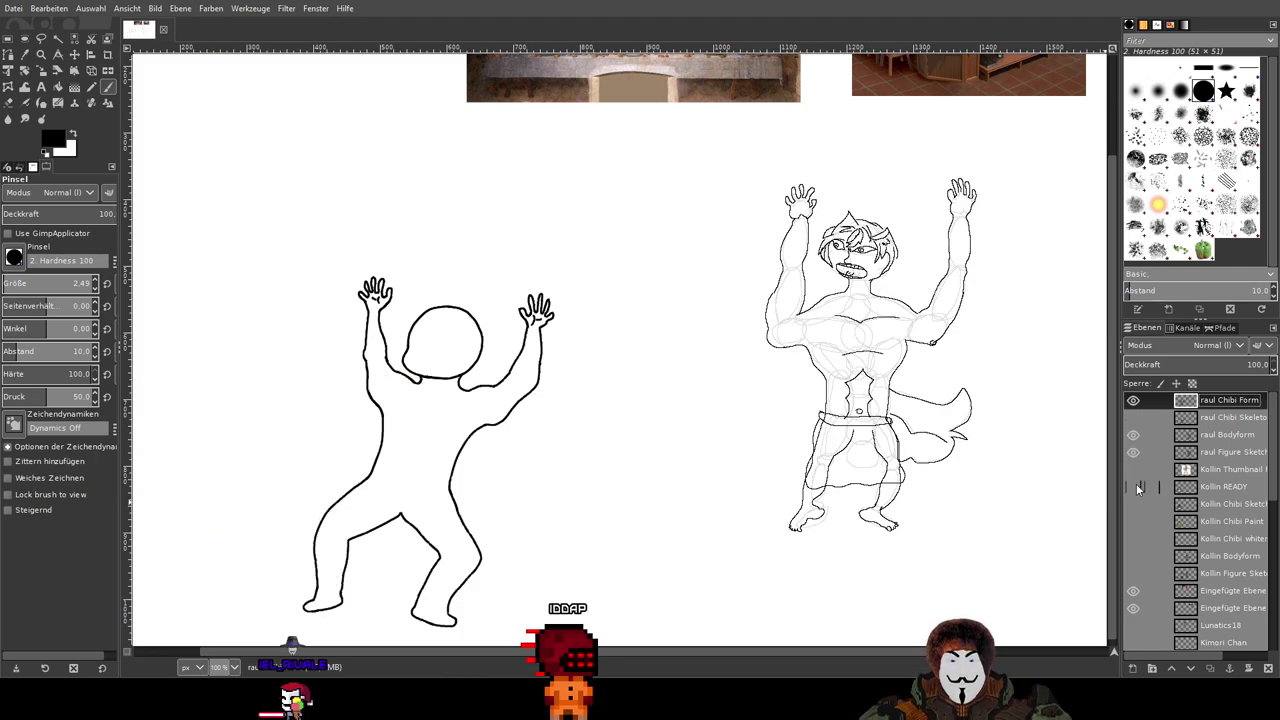
click(1135, 487)
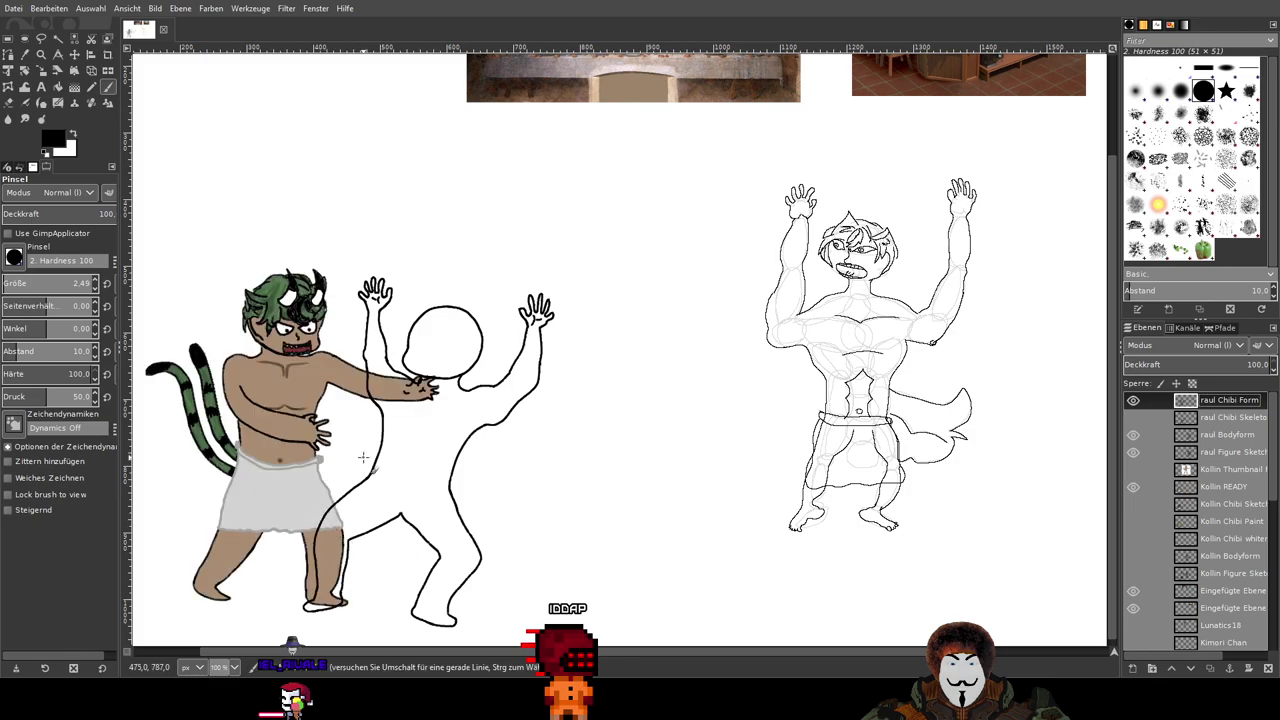
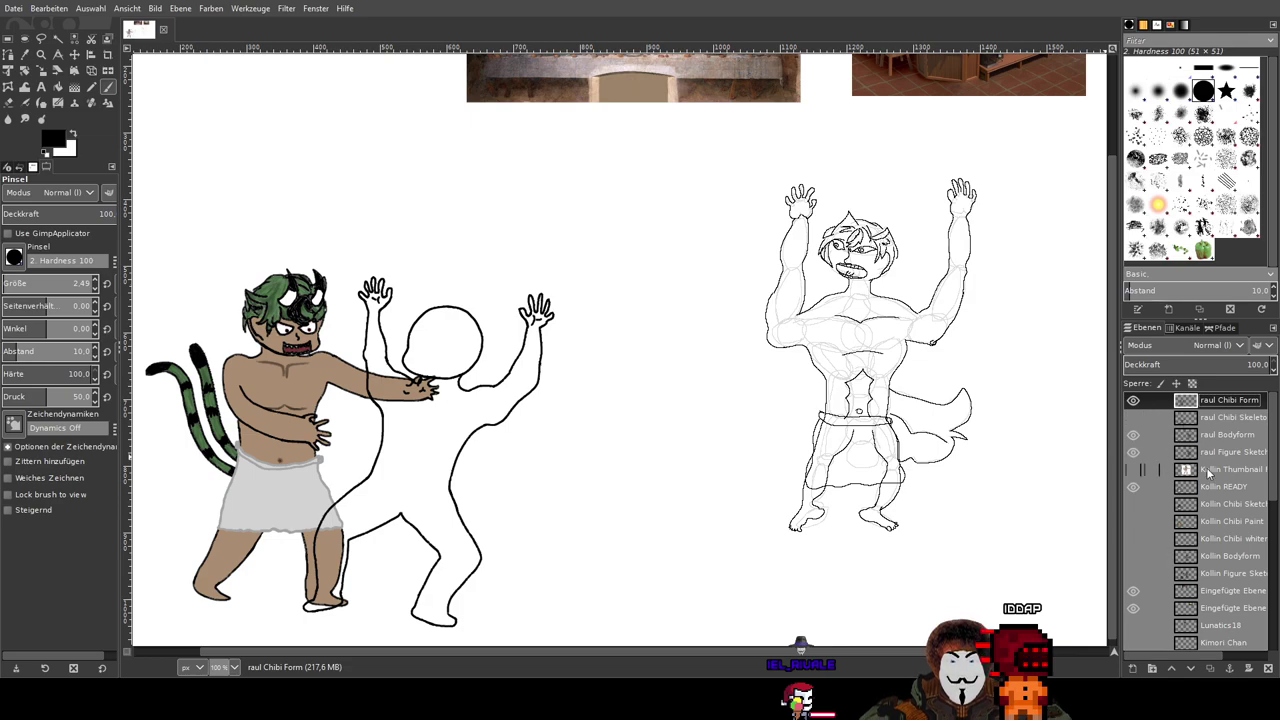
Step: Show the raul reference layer and bring the figures into view together
scroll(1209, 482, down, 5)
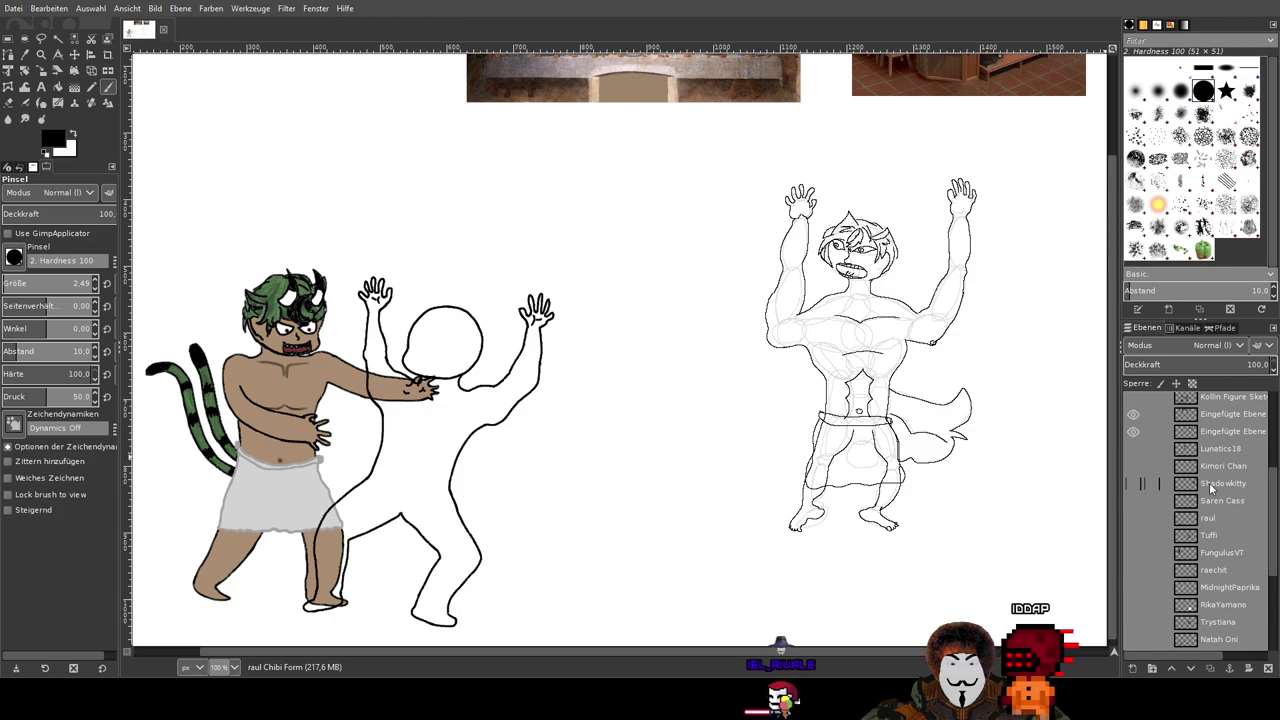
click(1135, 519)
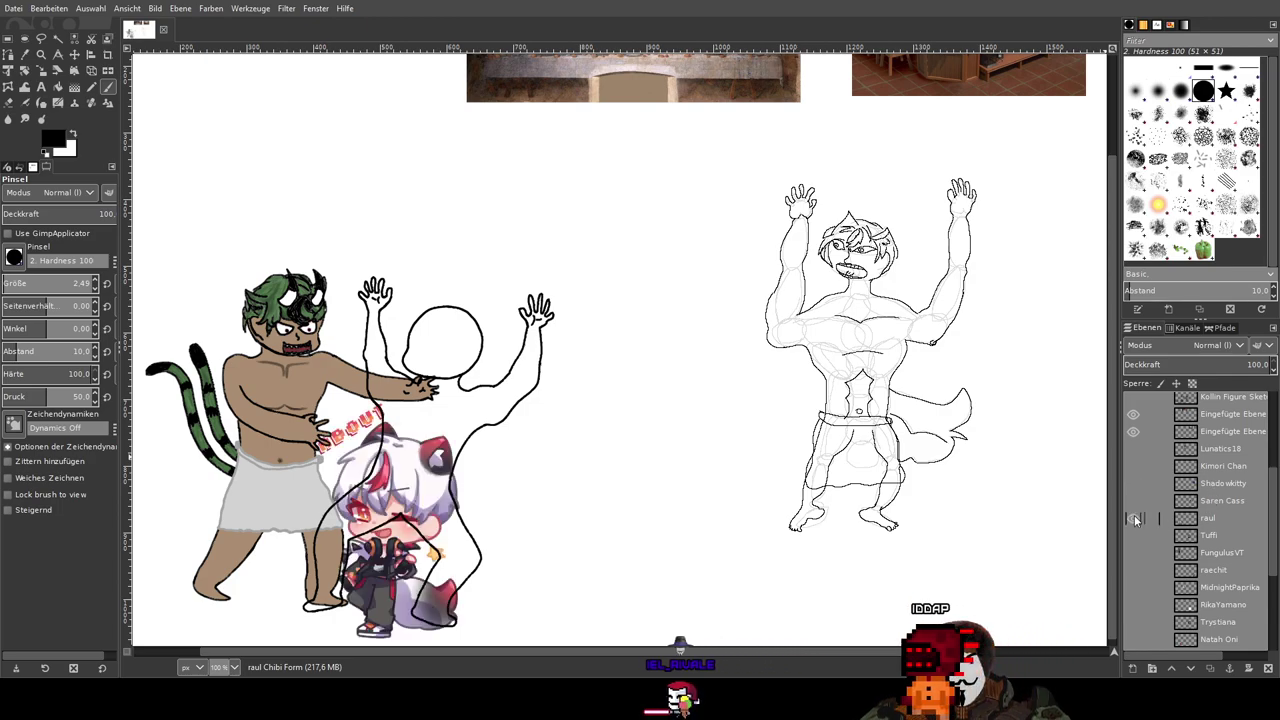
drag(694, 491, 880, 349)
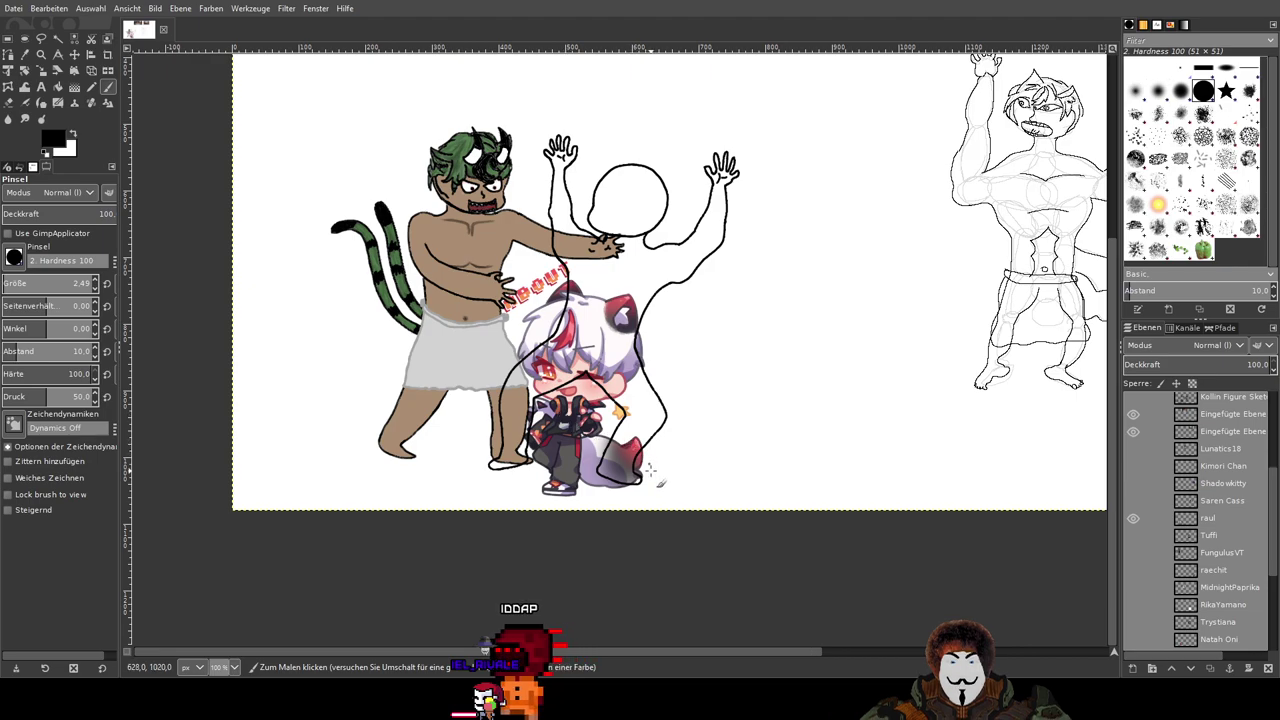
drag(765, 382, 670, 467)
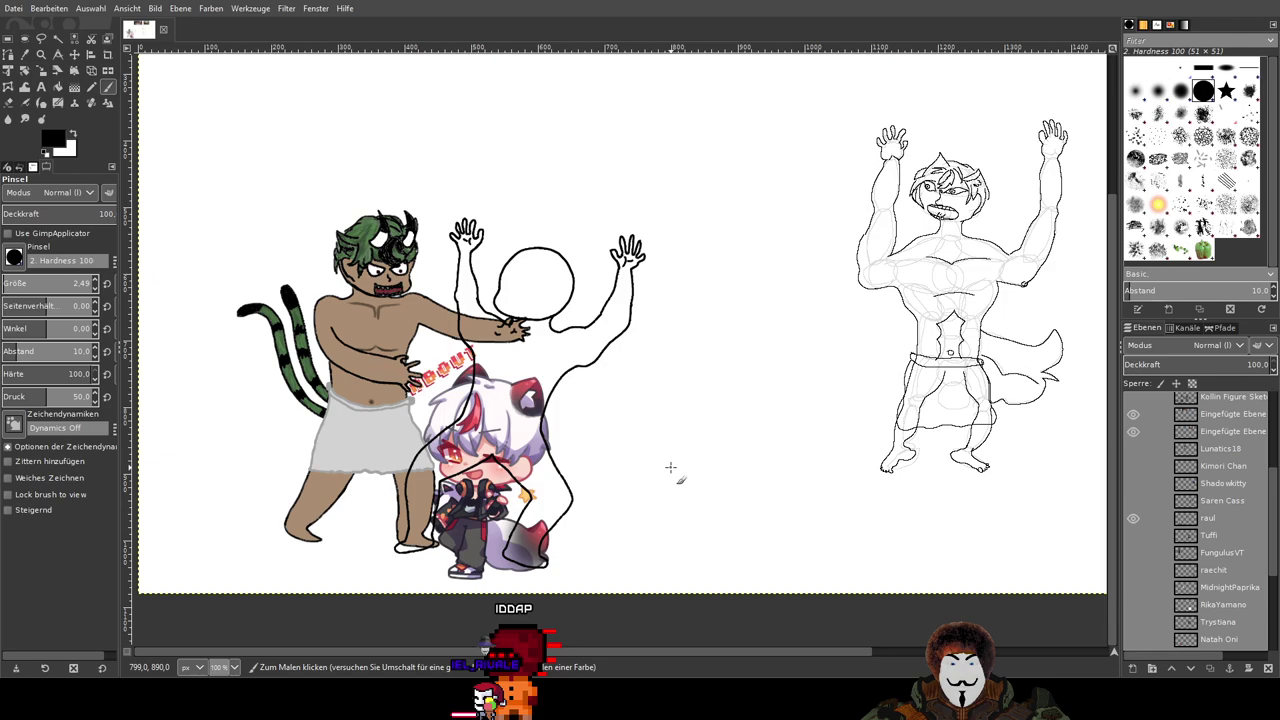
Step: Draw a curved ear on the lower right side of the chibi's head on the raul Chibi Form layer
scroll(560, 285, up, 3)
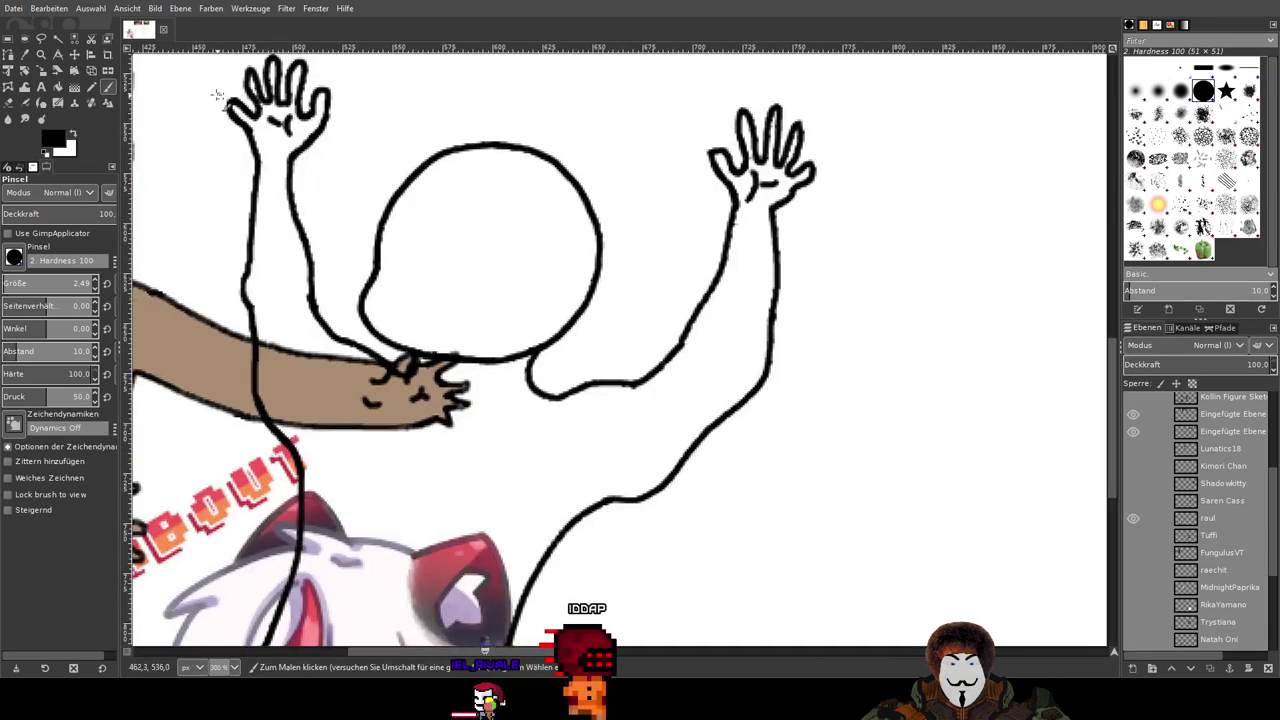
scroll(576, 272, up, 1)
scroll(1215, 410, up, 5)
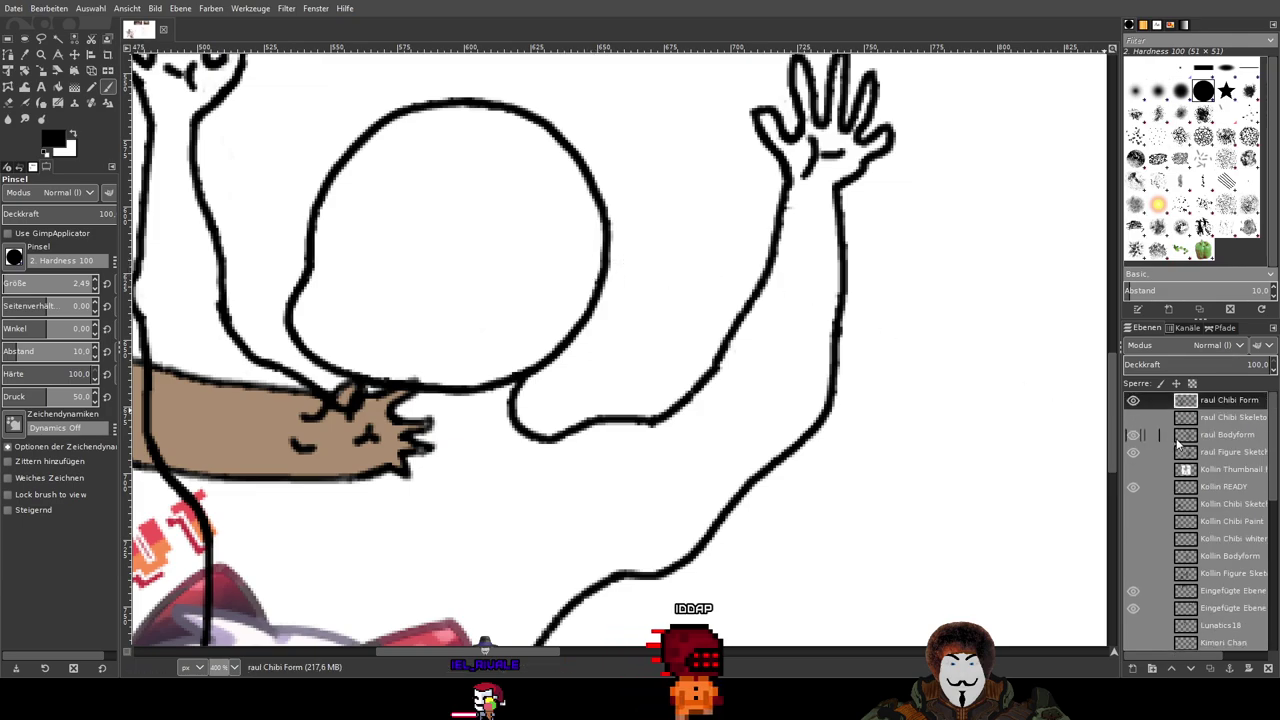
scroll(948, 374, down, 1)
scroll(563, 294, down, 1)
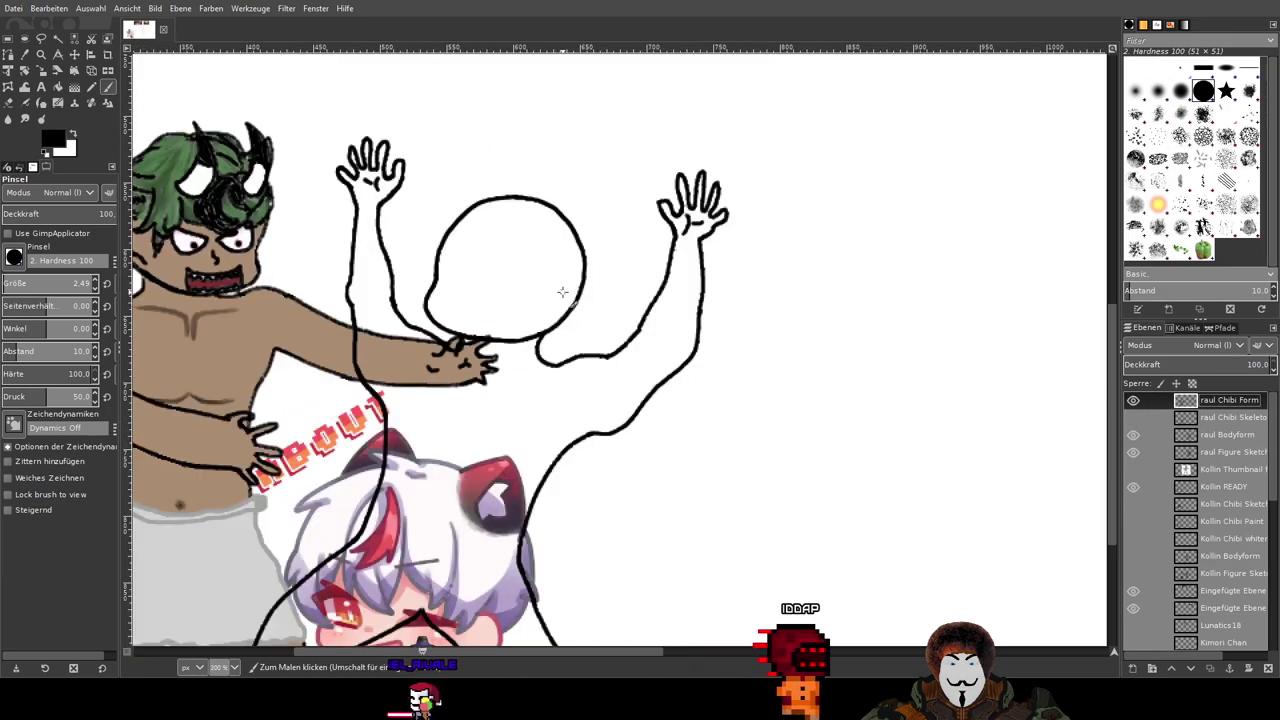
drag(573, 238, 593, 173)
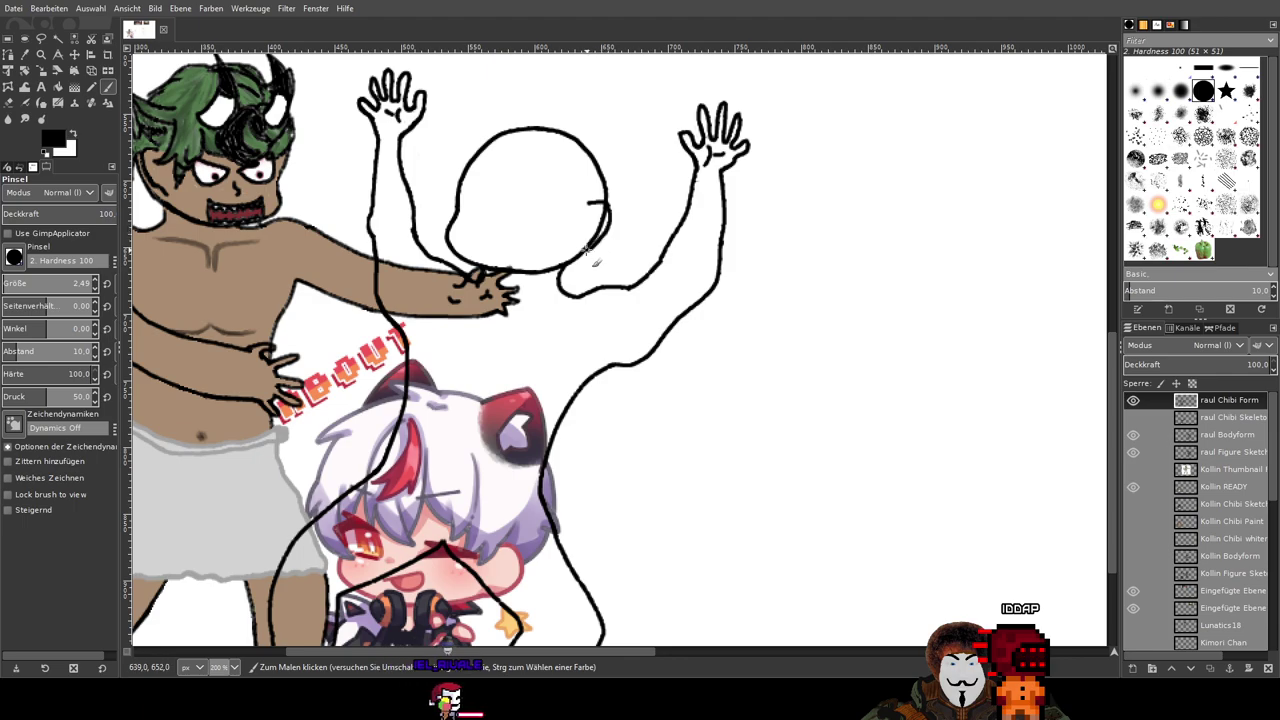
scroll(590, 210, up, 3)
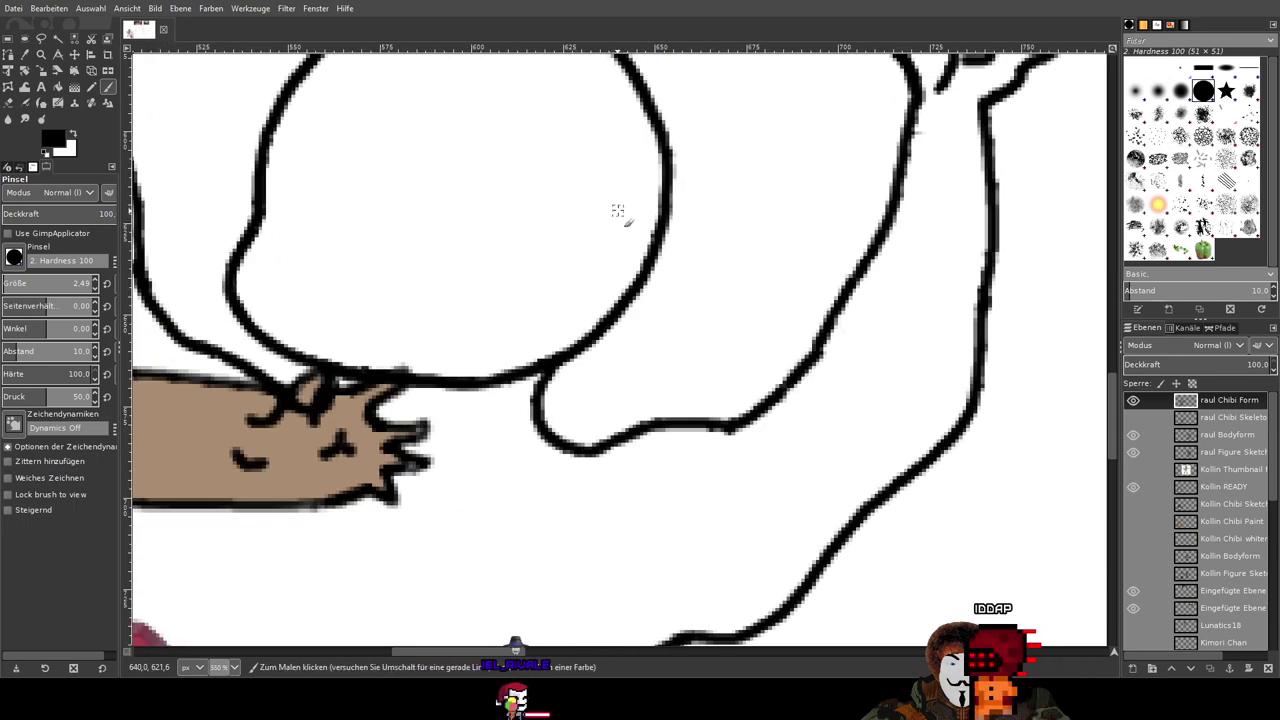
mouse_move(627, 205)
mouse_down()
mouse_move(669, 225)
mouse_move(680, 265)
mouse_move(637, 313)
mouse_move(578, 312)
mouse_up()
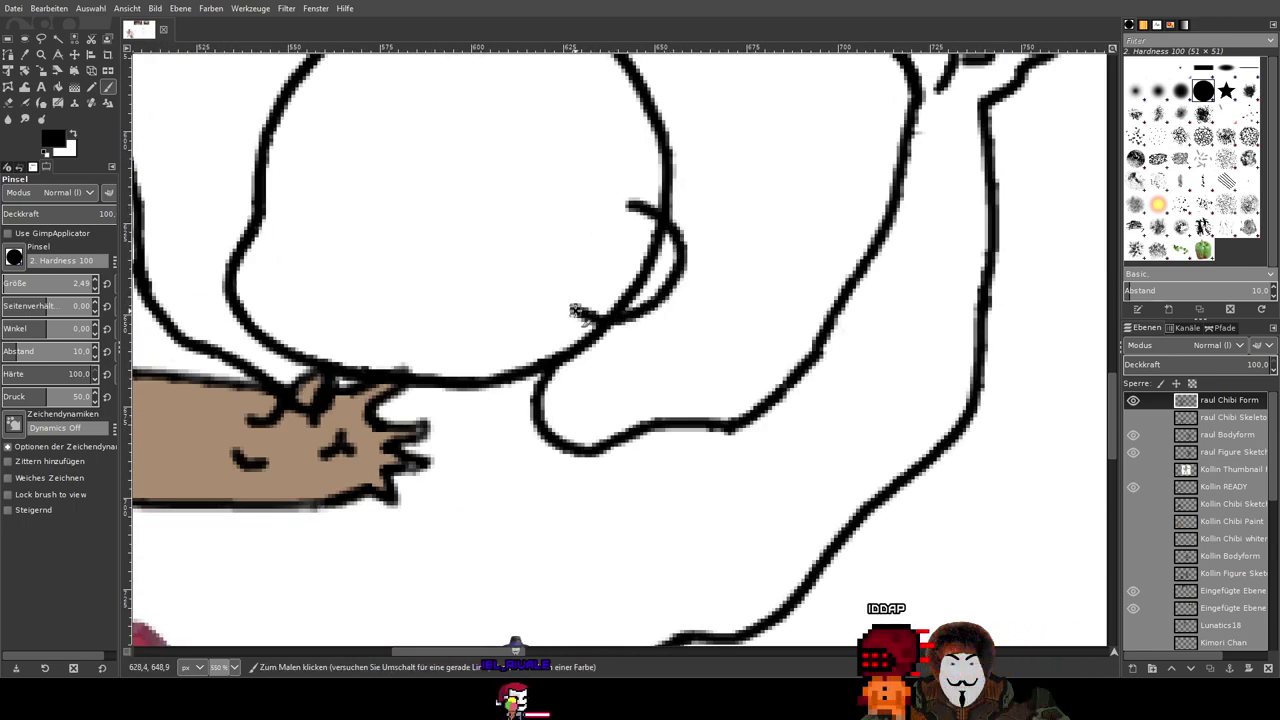
scroll(578, 312, down, 5)
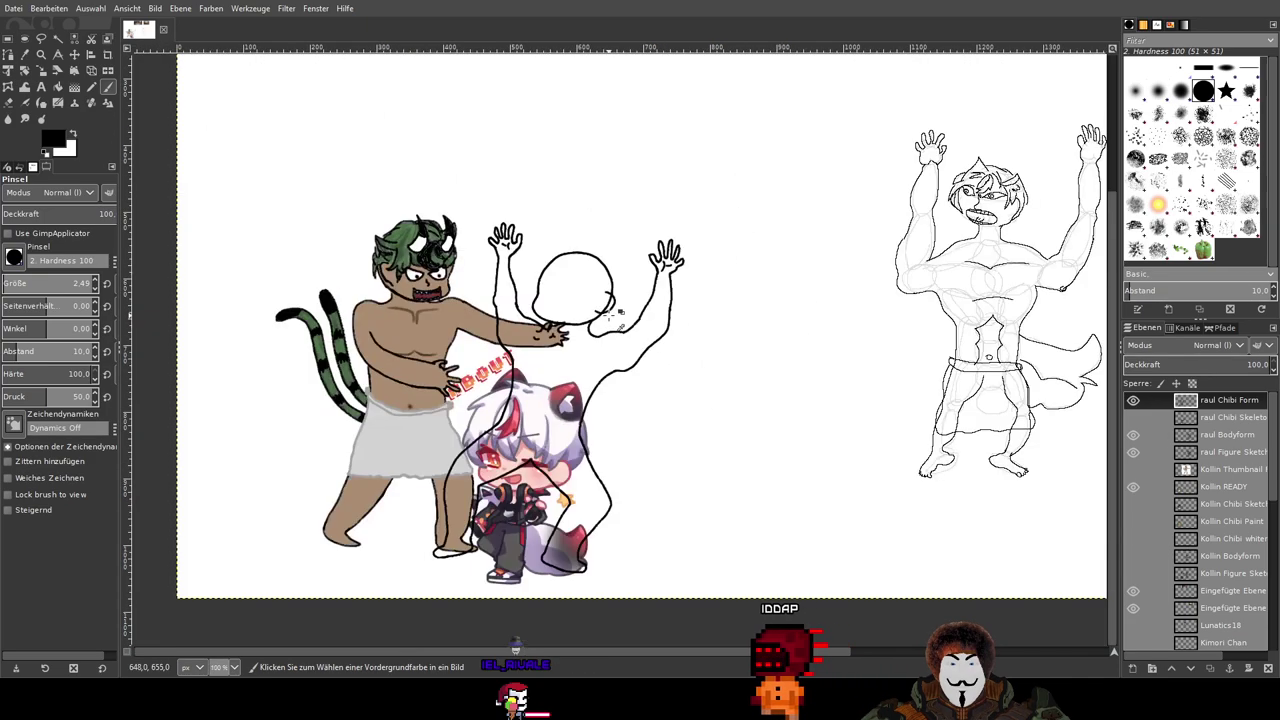
scroll(619, 312, up, 5)
scroll(619, 312, down, 3)
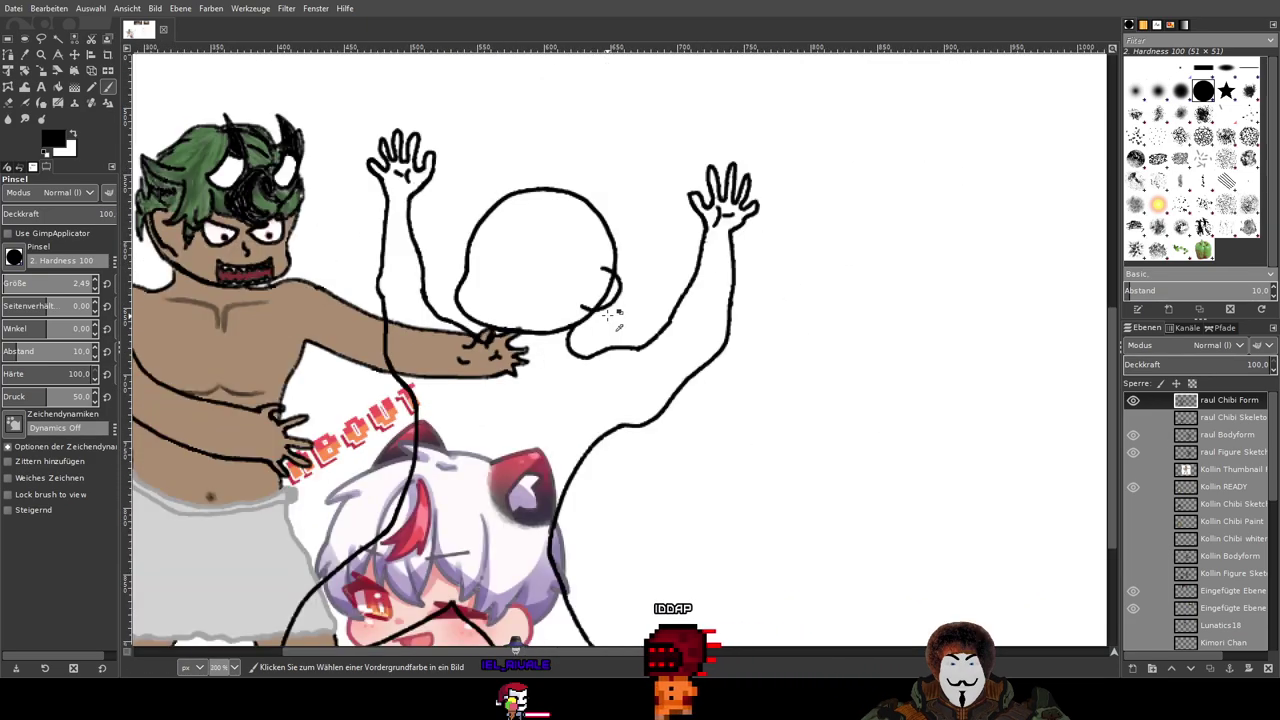
Step: Erase the part of the head outline that runs inside the ear on the raul chibi's head
click(8, 102)
drag(621, 383, 659, 366)
scroll(659, 366, up, 4)
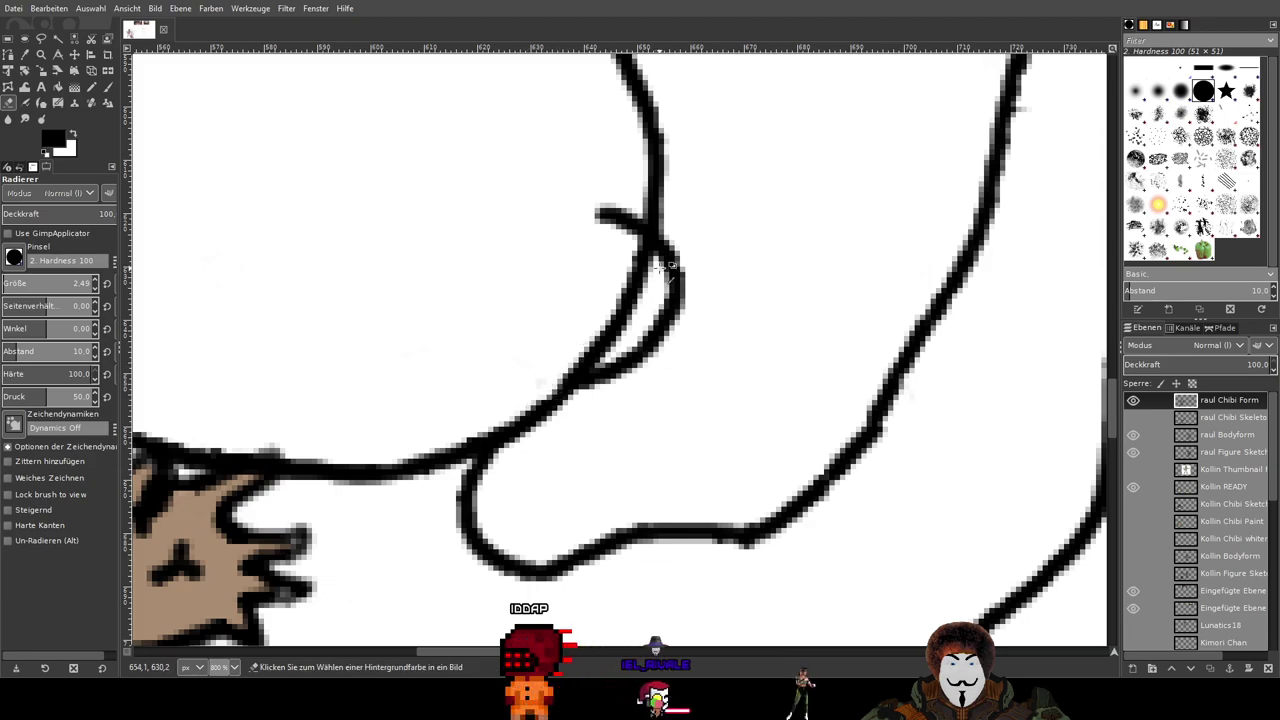
scroll(608, 224, up, 1)
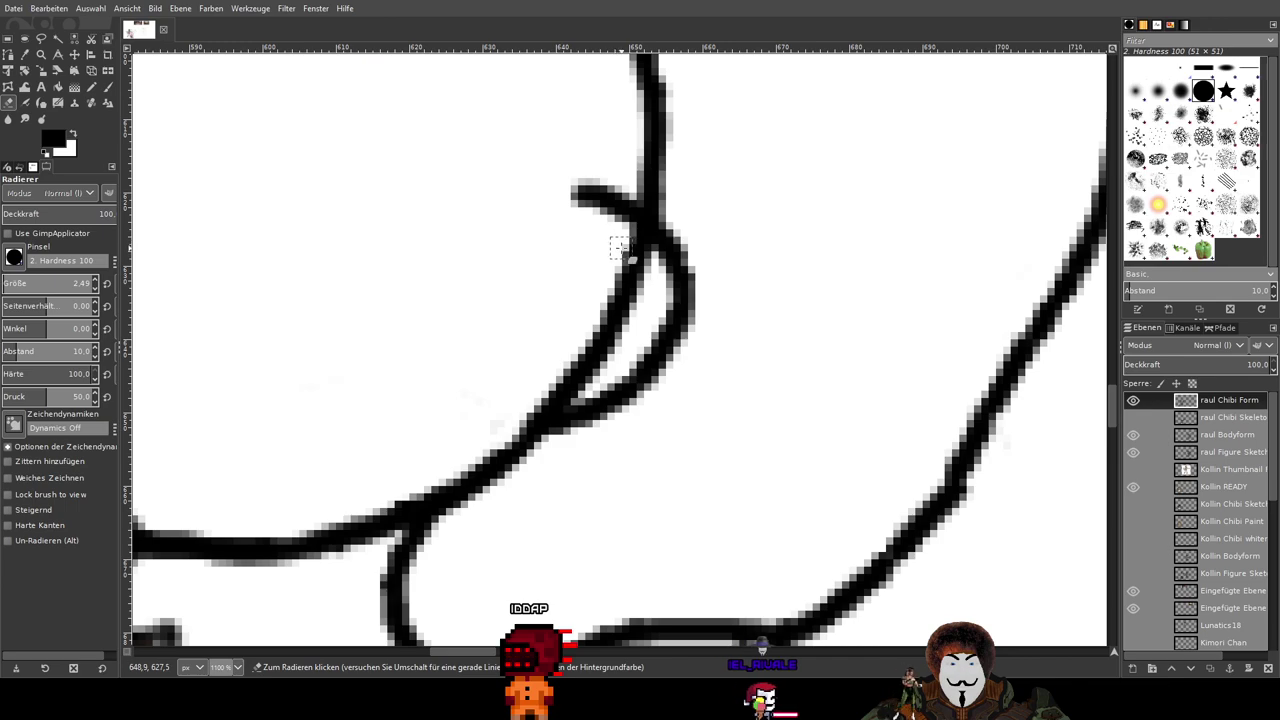
mouse_move(621, 249)
mouse_down()
mouse_move(645, 260)
mouse_move(602, 338)
mouse_up()
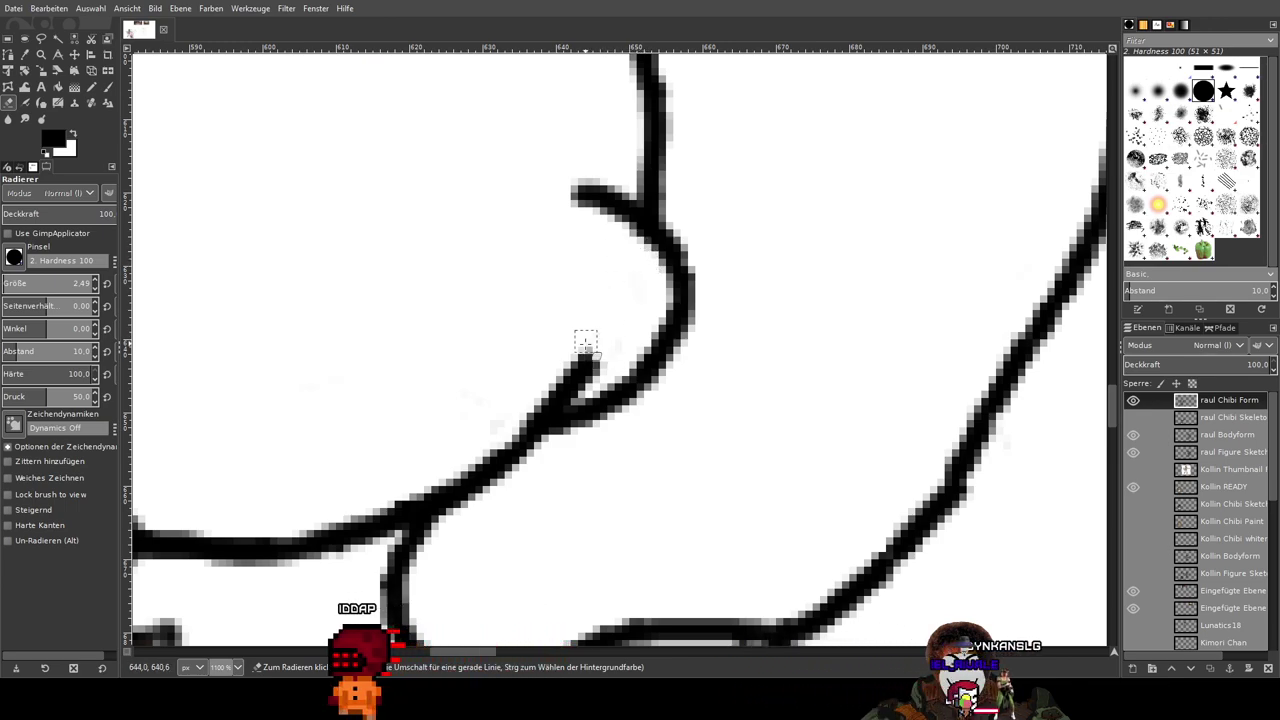
scroll(586, 343, up, 3)
mouse_move(620, 345)
mouse_down()
mouse_move(530, 430)
mouse_move(334, 532)
mouse_move(488, 465)
mouse_move(544, 423)
mouse_move(596, 283)
mouse_move(427, 455)
mouse_up()
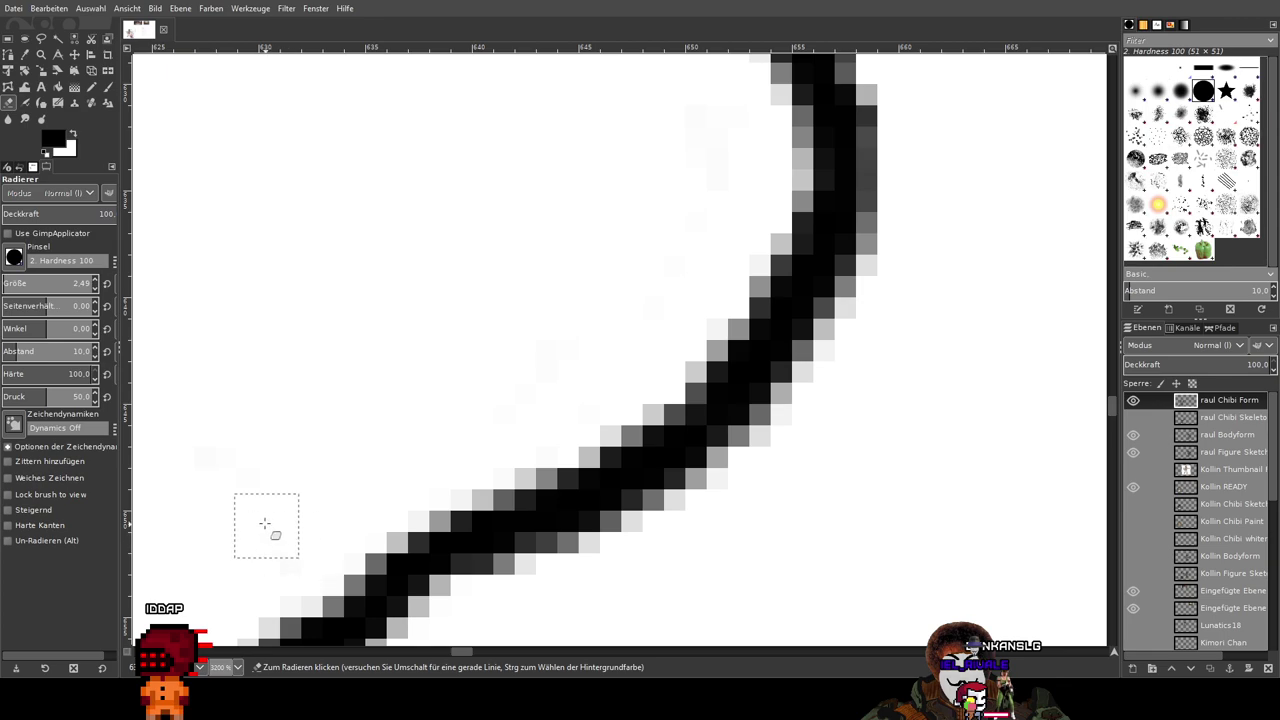
scroll(552, 382, down, 6)
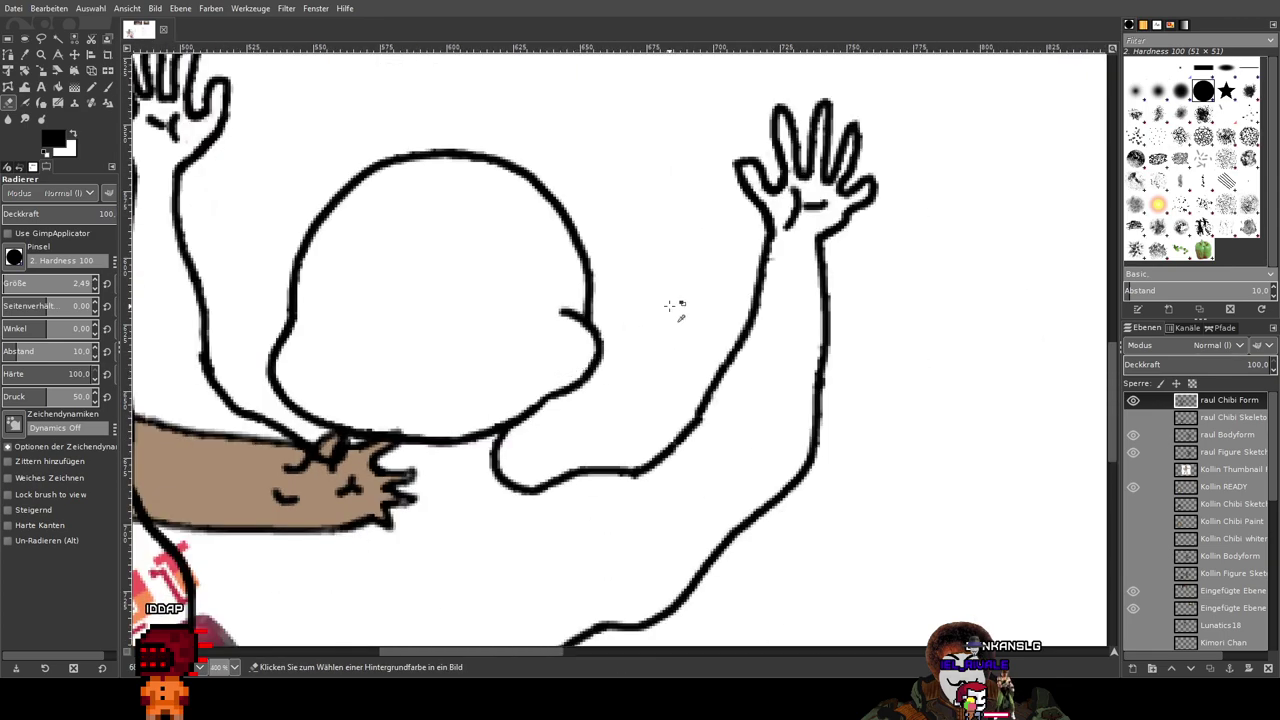
Step: Smooth the junction between the ear's lower end and the jawline with a short black Paintbrush stroke
scroll(670, 305, down, 3)
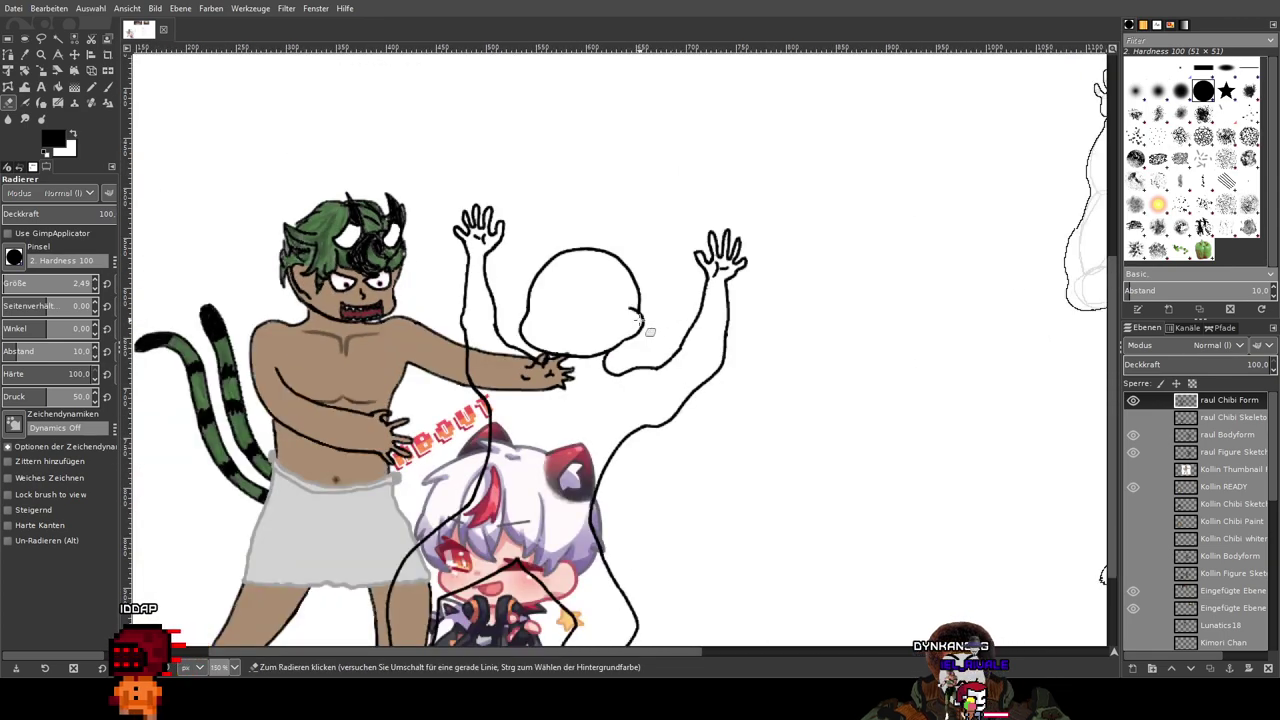
scroll(697, 313, up, 5)
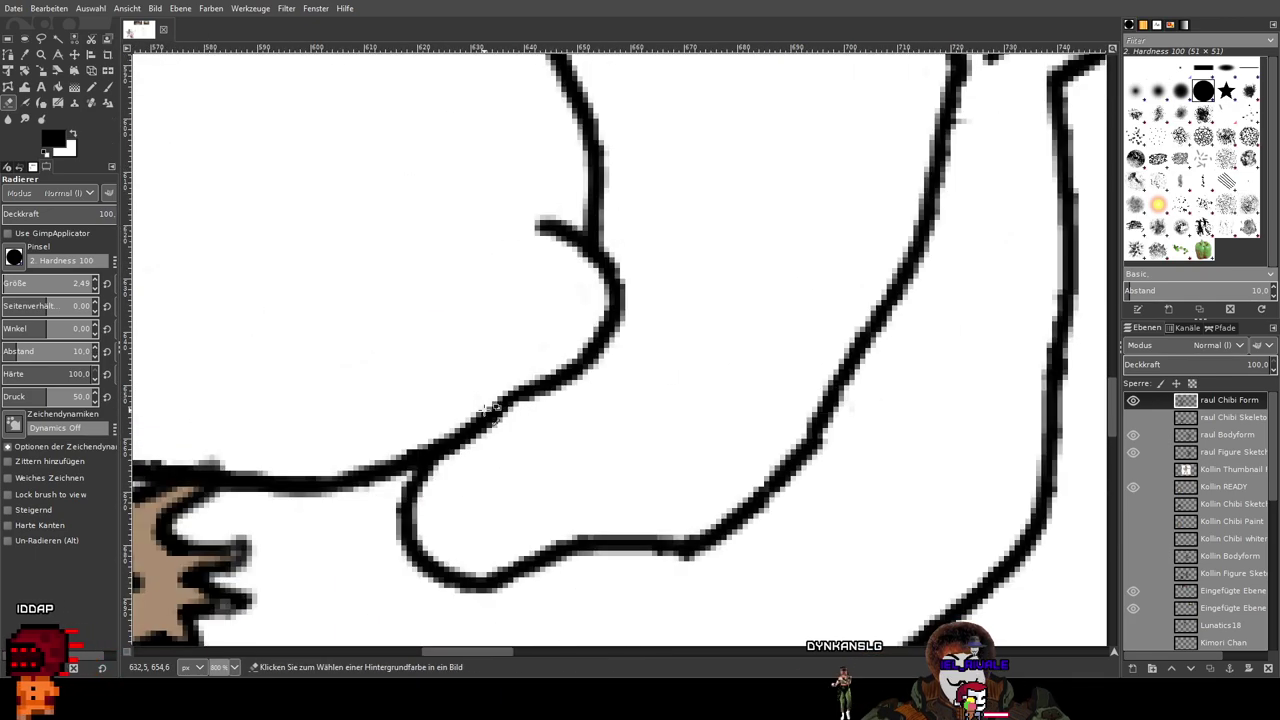
click(108, 87)
scroll(608, 337, up, 2)
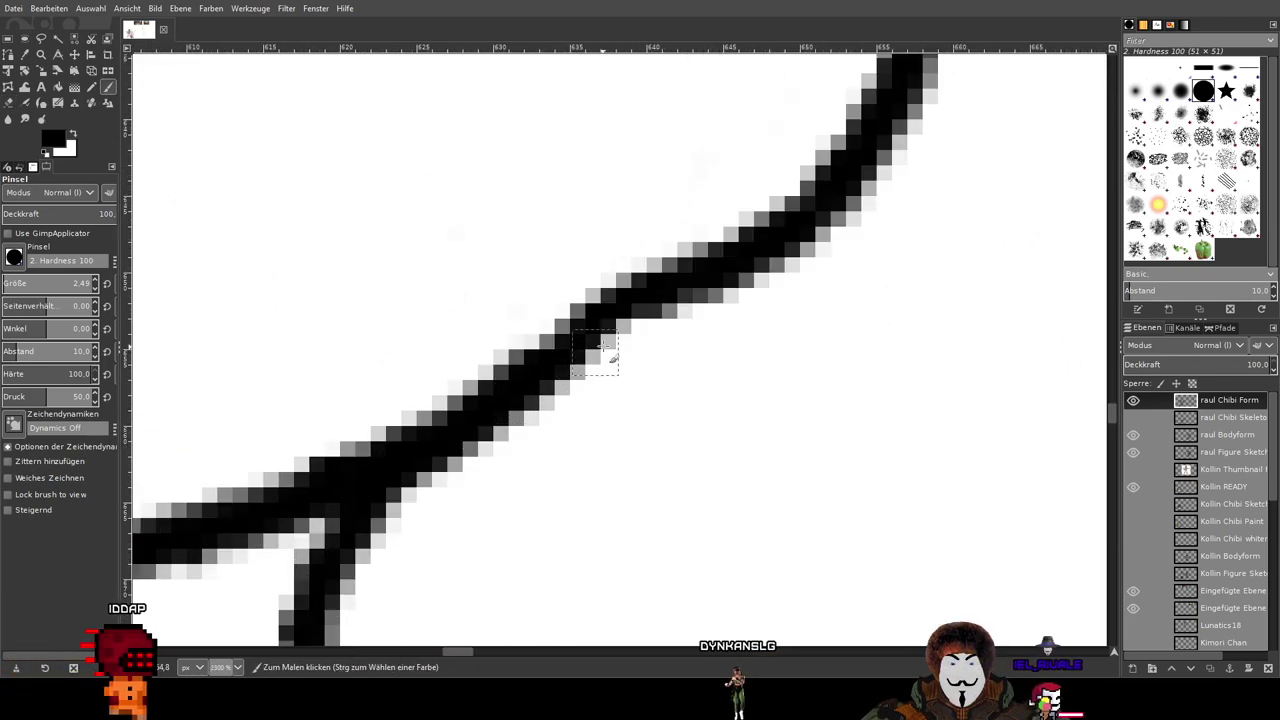
drag(634, 294, 538, 372)
scroll(910, 378, down, 4)
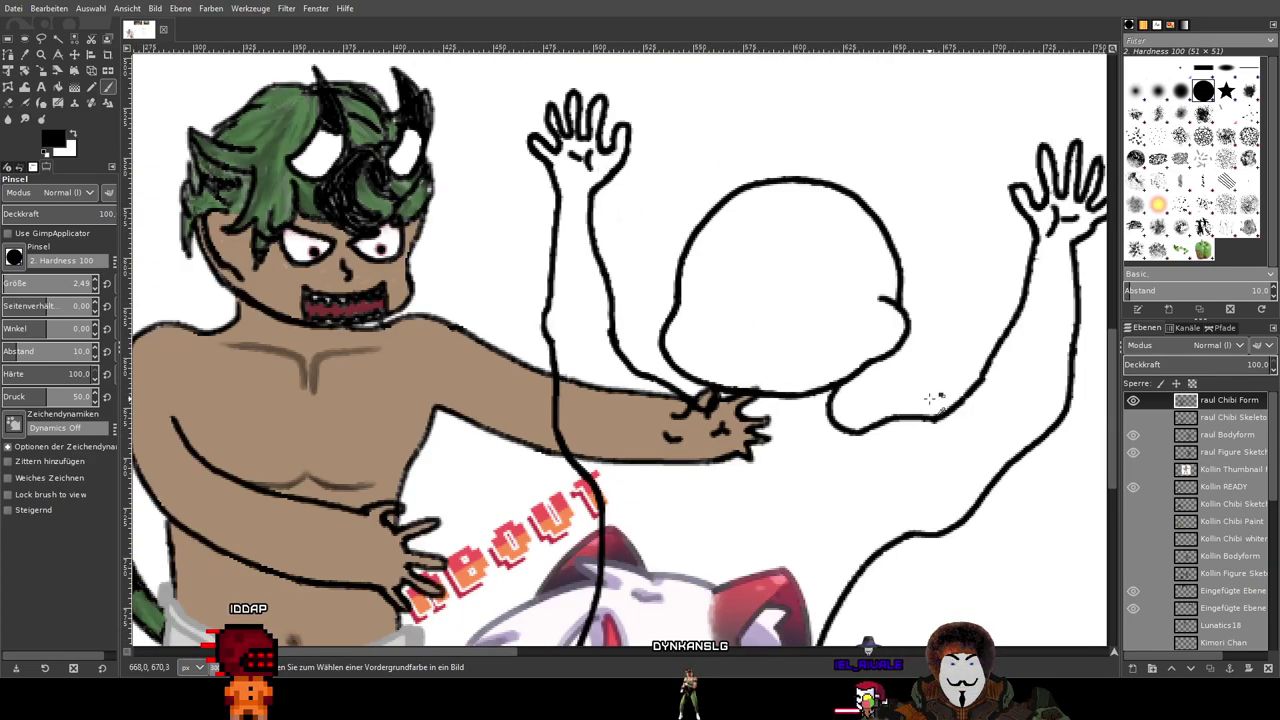
Step: Save the image with the cleaned-up ear on the chibi outline
scroll(929, 399, down, 3)
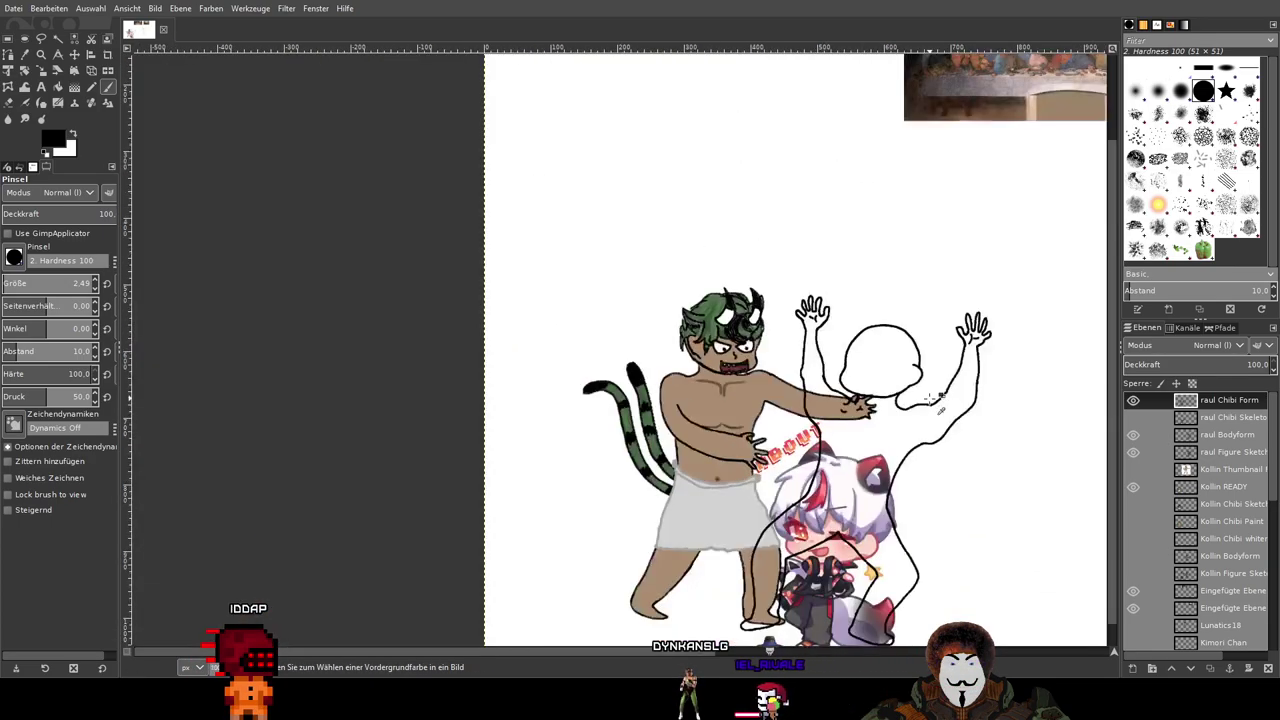
scroll(971, 423, up, 2)
mouse_move(360, 367)
mouse_down()
mouse_move(557, 368)
mouse_move(694, 390)
mouse_up()
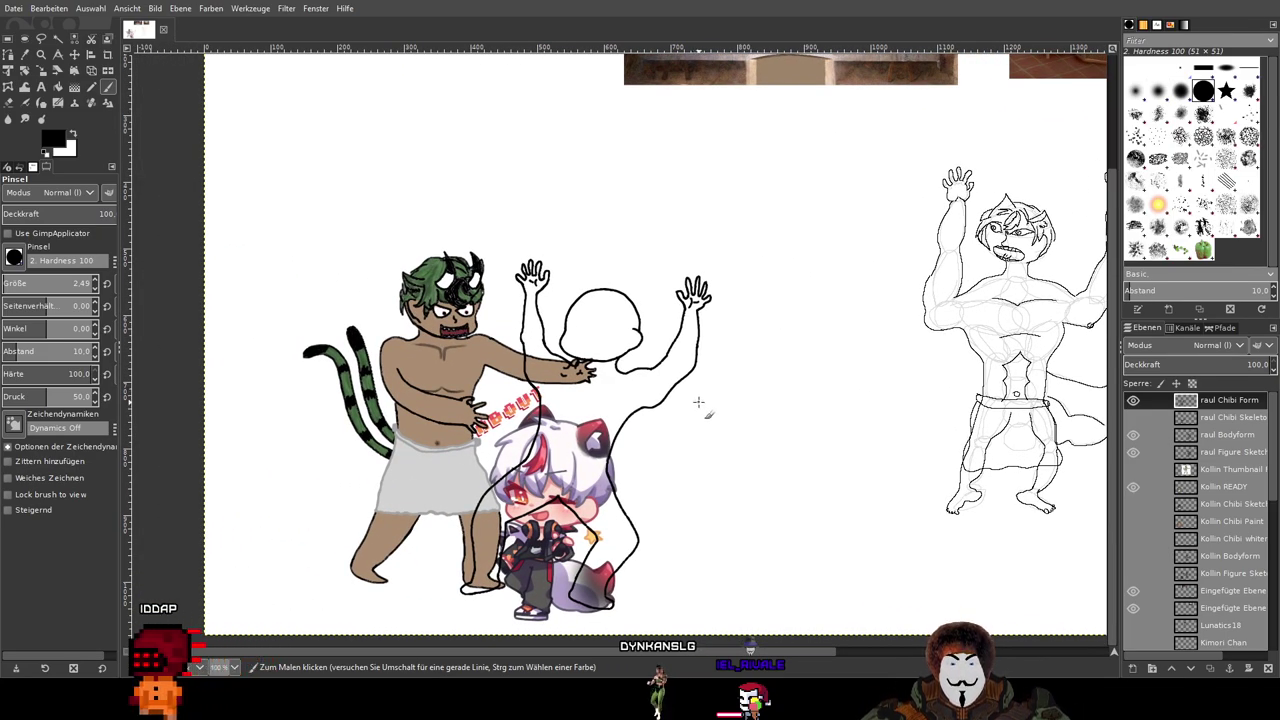
scroll(682, 358, up, 2)
mouse_move(666, 358)
mouse_down()
mouse_move(794, 309)
mouse_move(780, 313)
mouse_up()
mouse_move(824, 497)
mouse_down()
mouse_move(871, 303)
mouse_move(823, 466)
mouse_move(844, 421)
mouse_up()
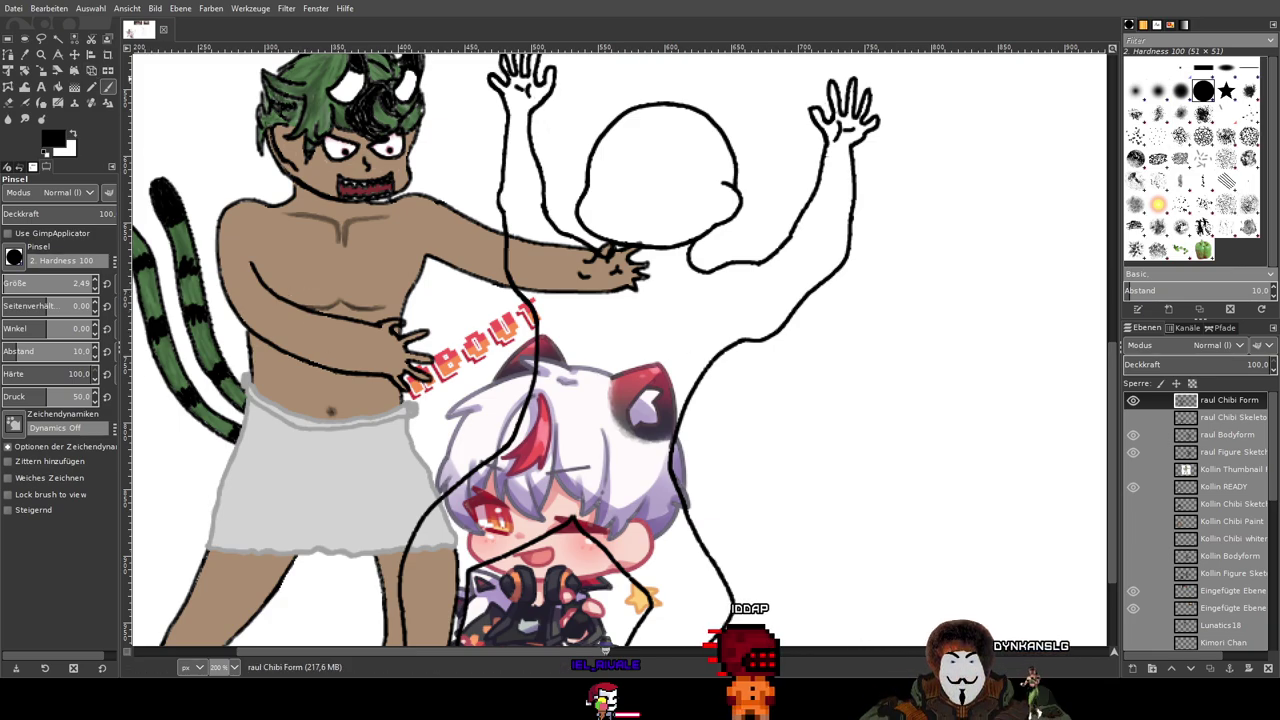
click(14, 9)
click(37, 131)
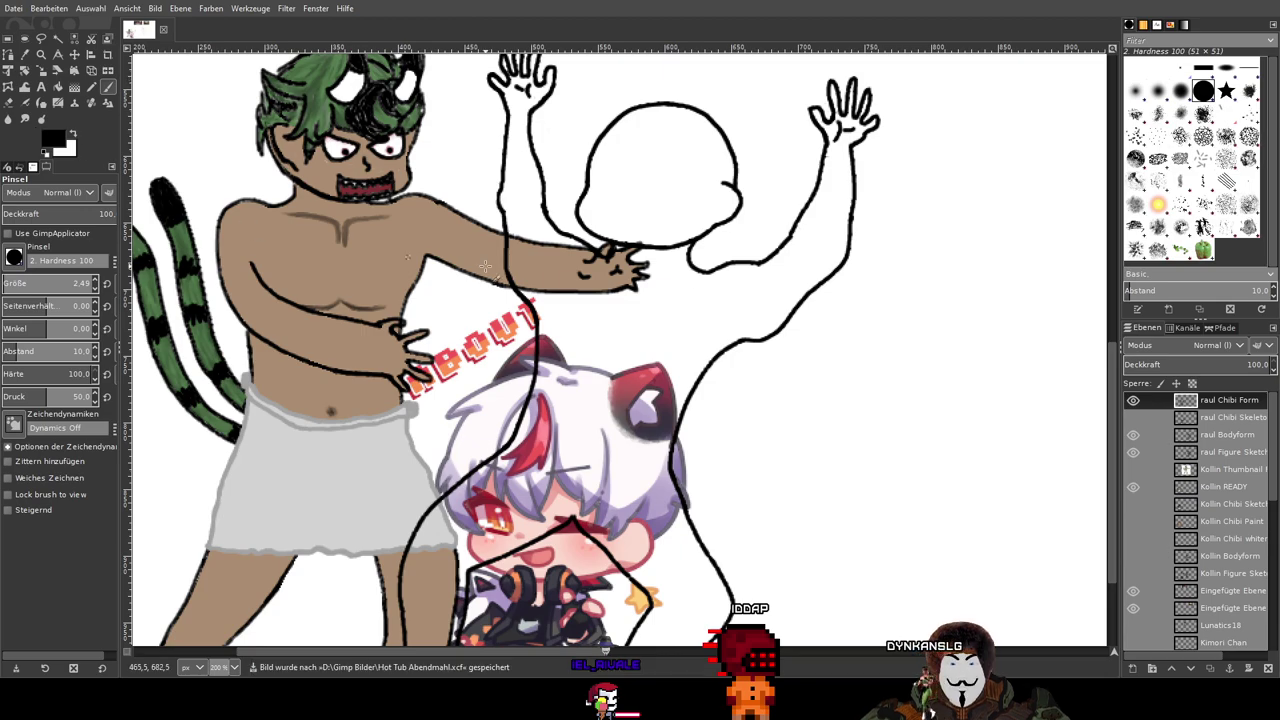
Step: Inspect the Kollin Chibi Paint and Kollin Chibi Sketch layers individually in place of Kollin READY, and restore Kollin READY
drag(767, 326, 685, 314)
scroll(685, 314, up, 1)
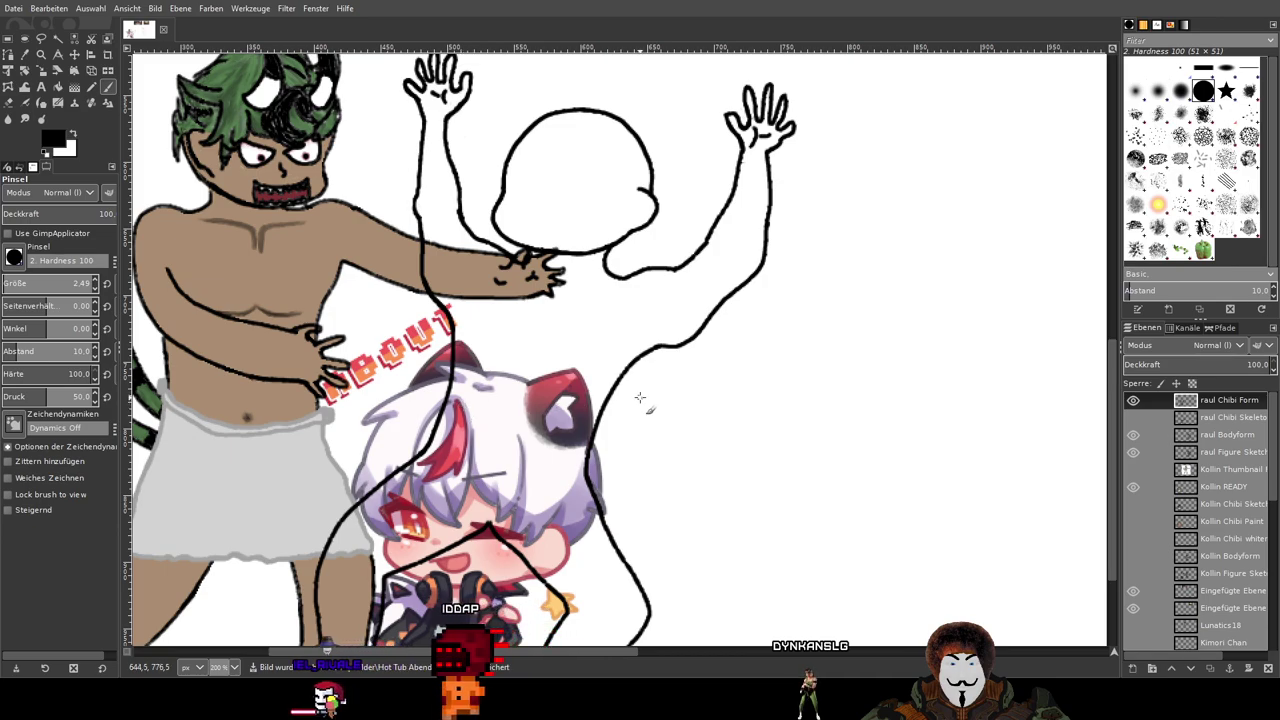
click(1133, 487)
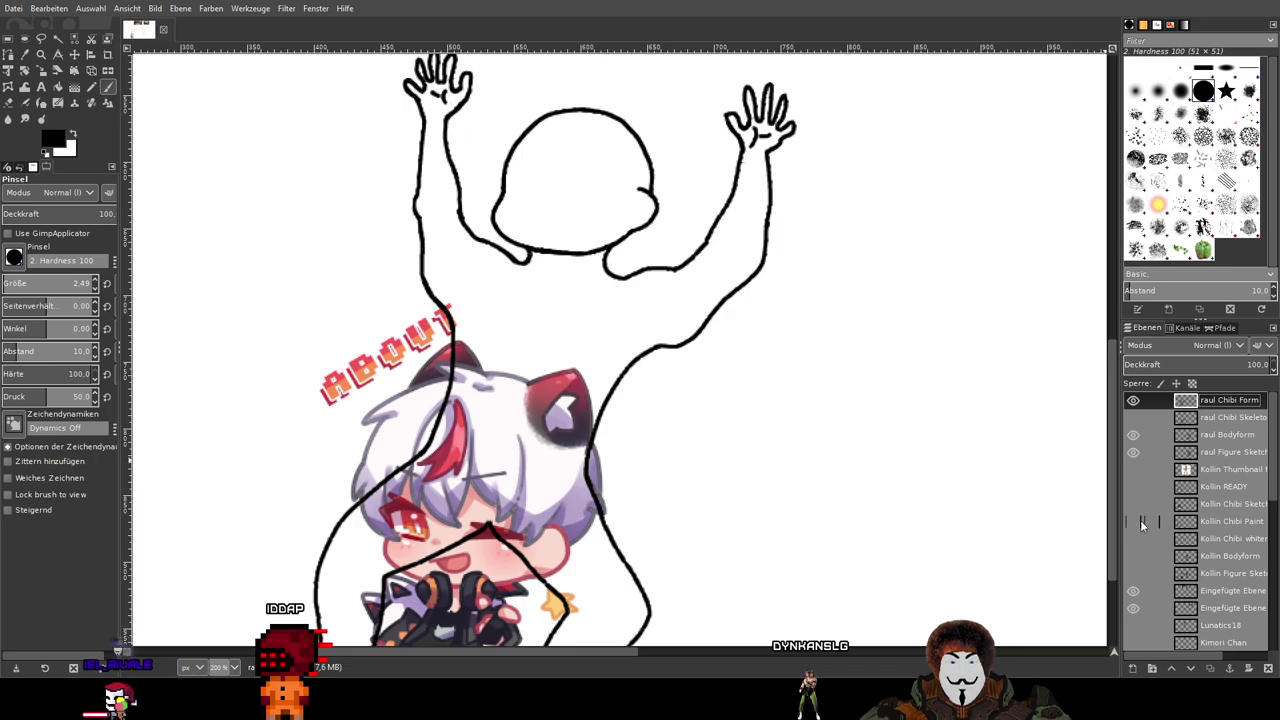
click(1134, 521)
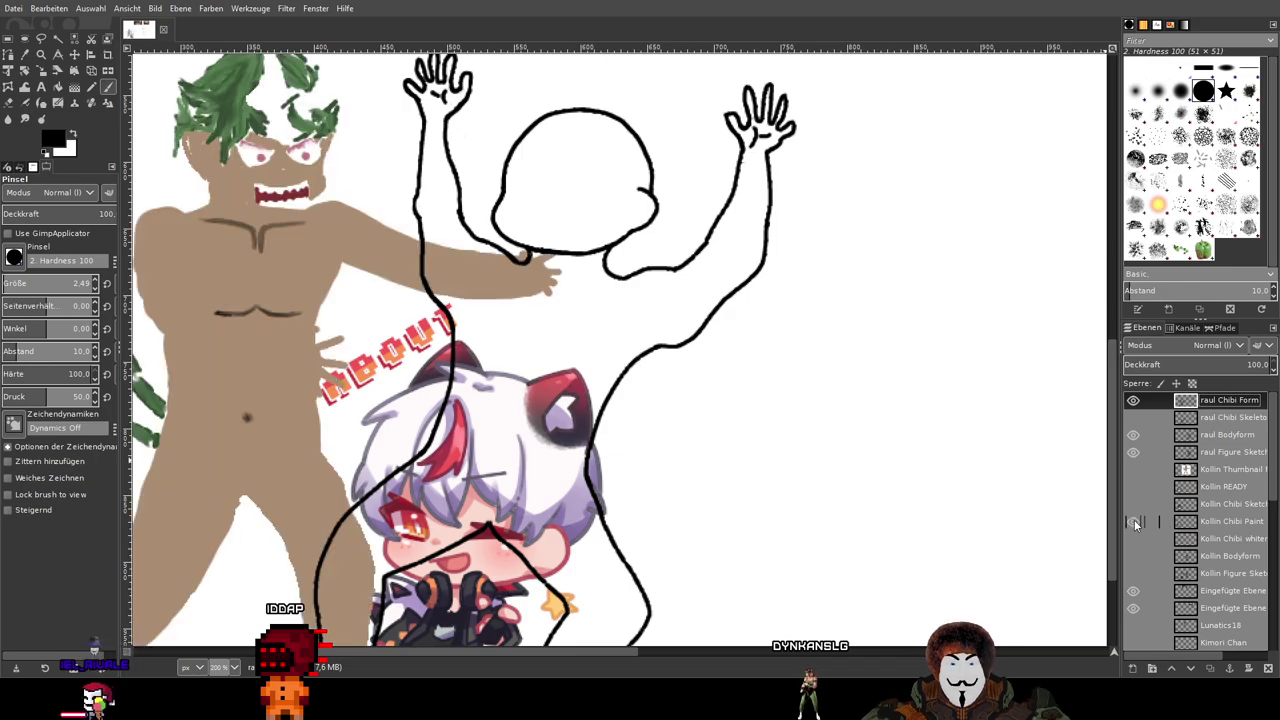
click(1134, 520)
click(1131, 504)
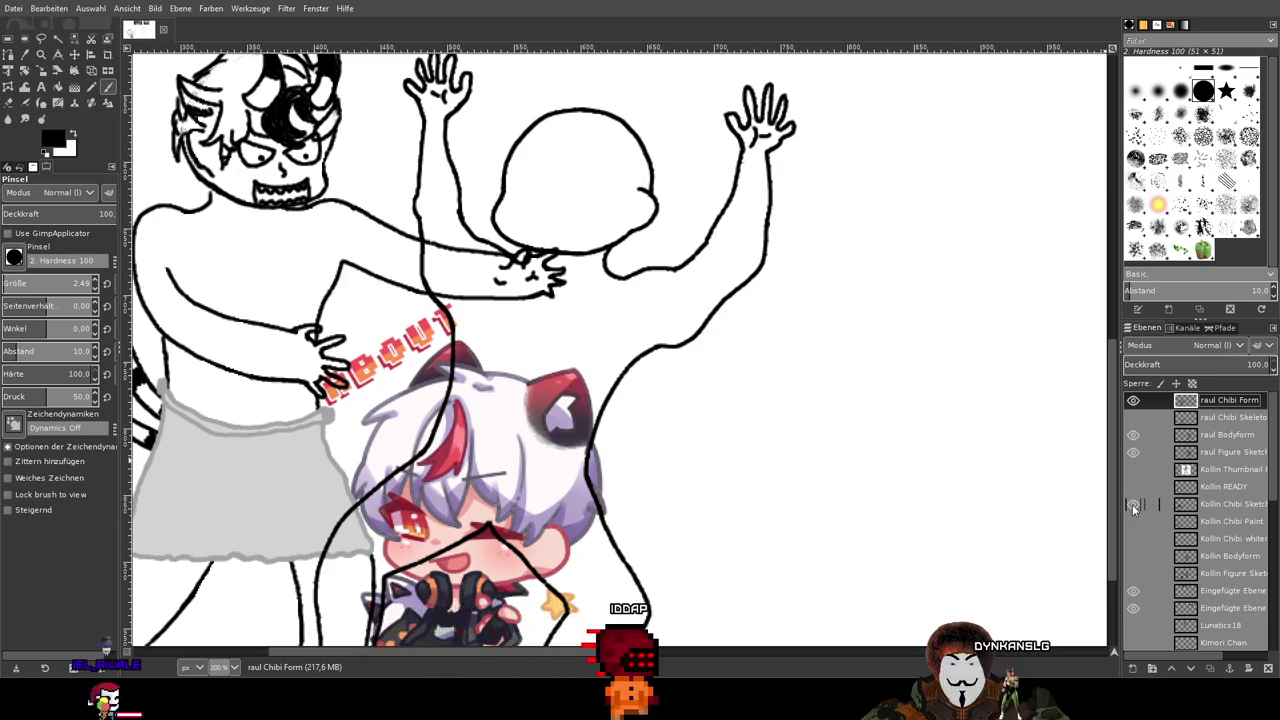
click(1132, 504)
click(1133, 488)
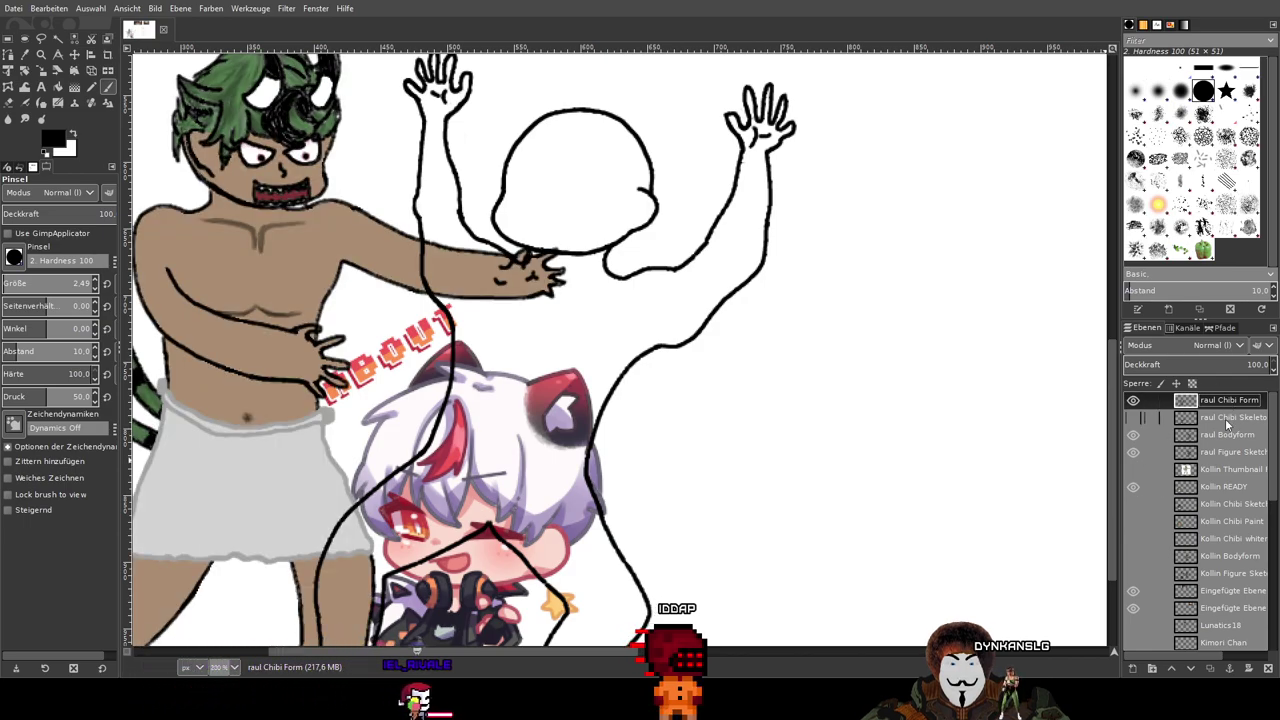
Step: Check the chibi outline against the raul Chibi Skeleton layer, hide the skeleton again and look over the whole figure
click(1133, 419)
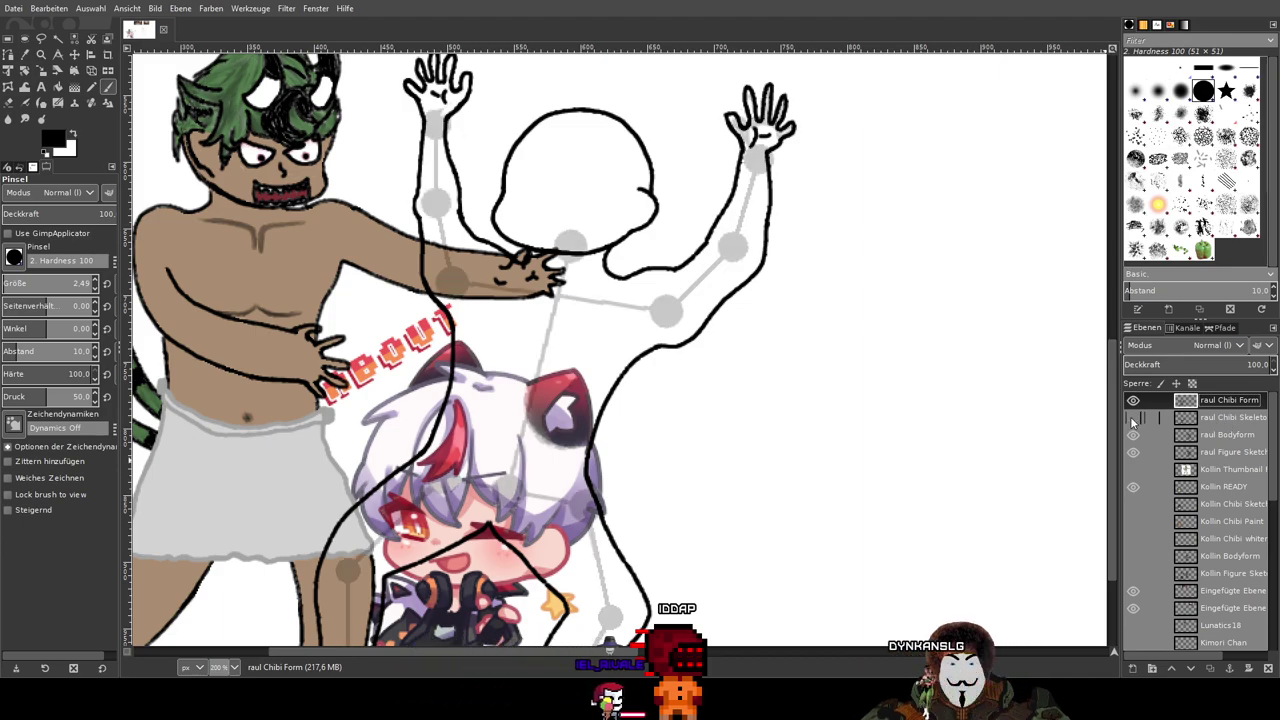
click(1133, 420)
scroll(880, 310, down, 5)
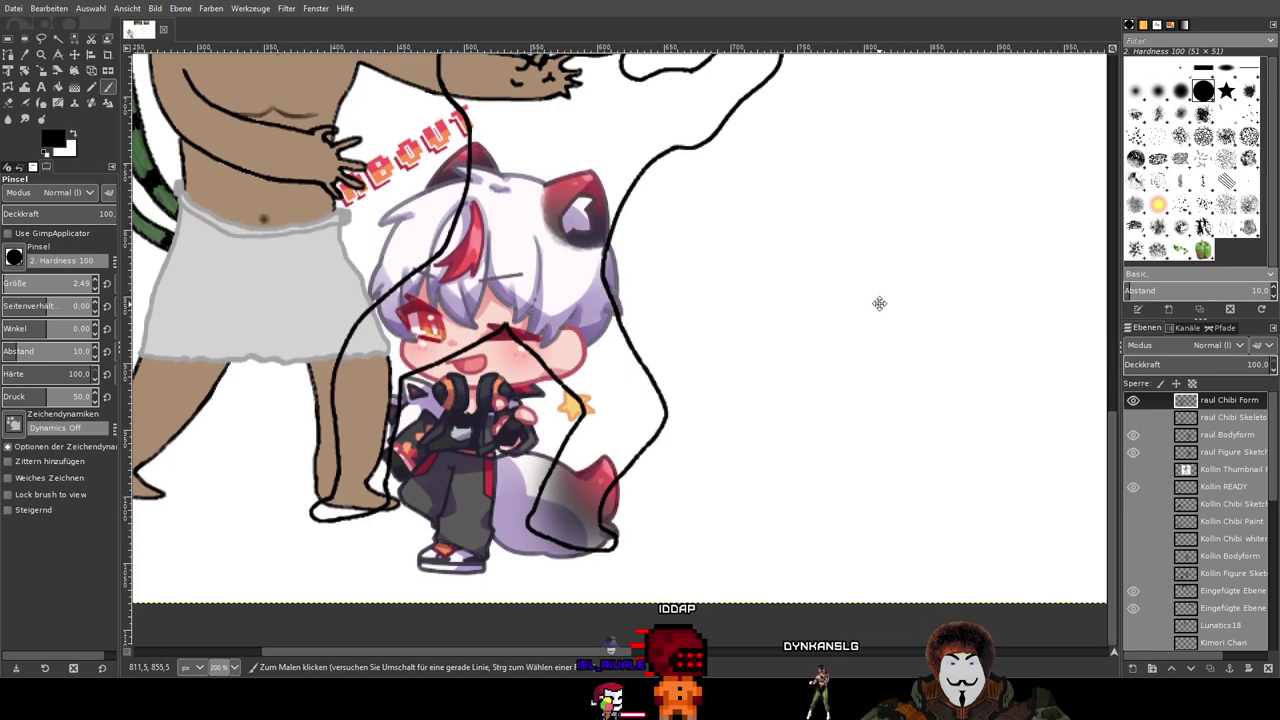
scroll(860, 440, up, 4)
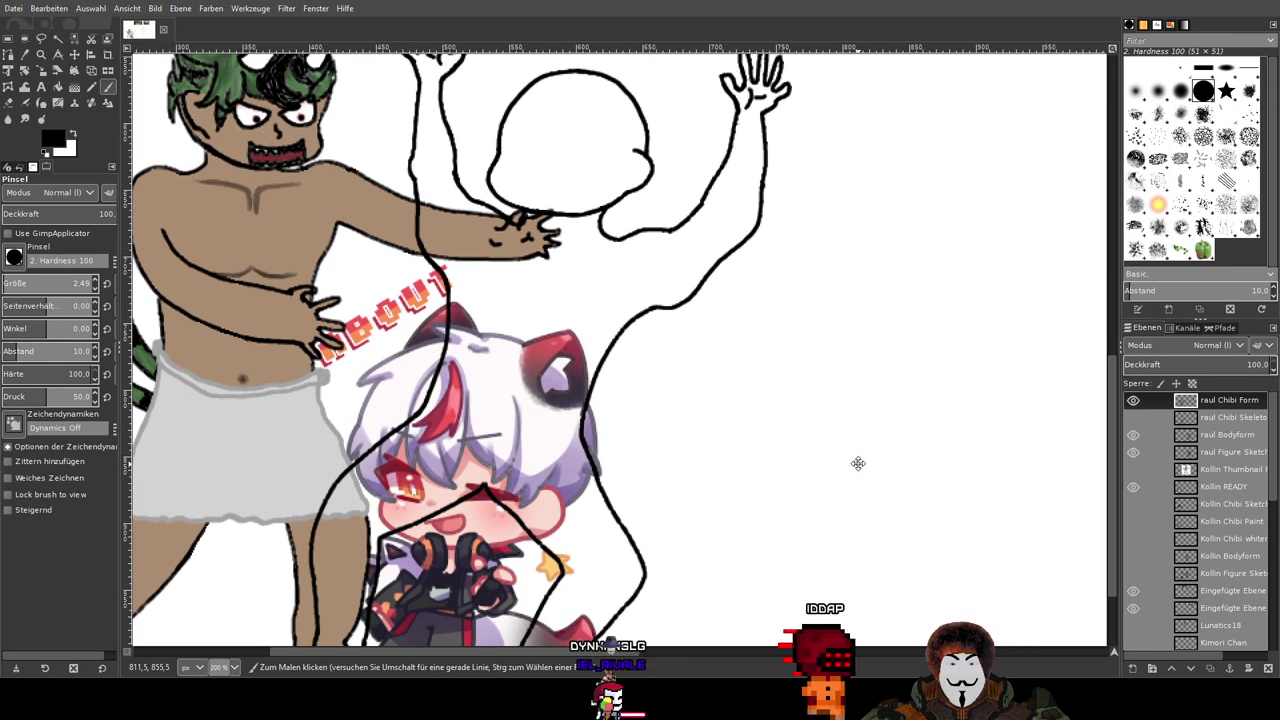
ctrl+scroll(858, 463, up, 4)
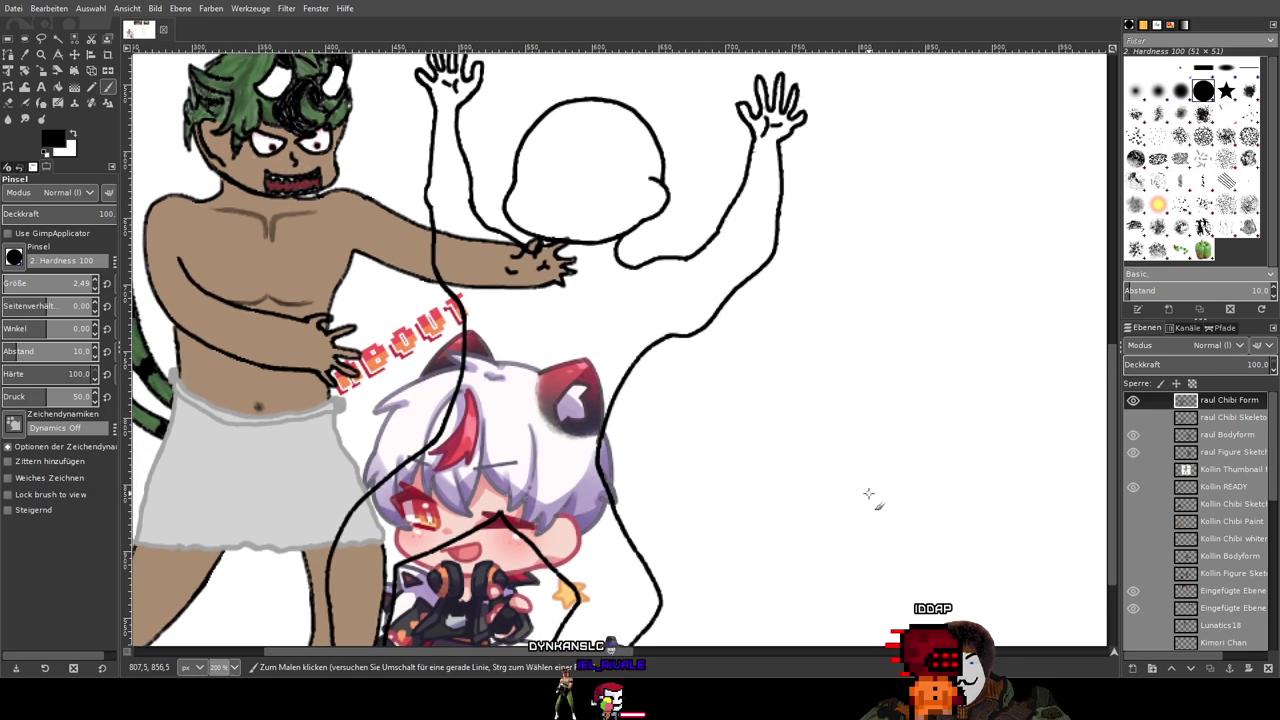
ctrl+scroll(785, 388, up, 2)
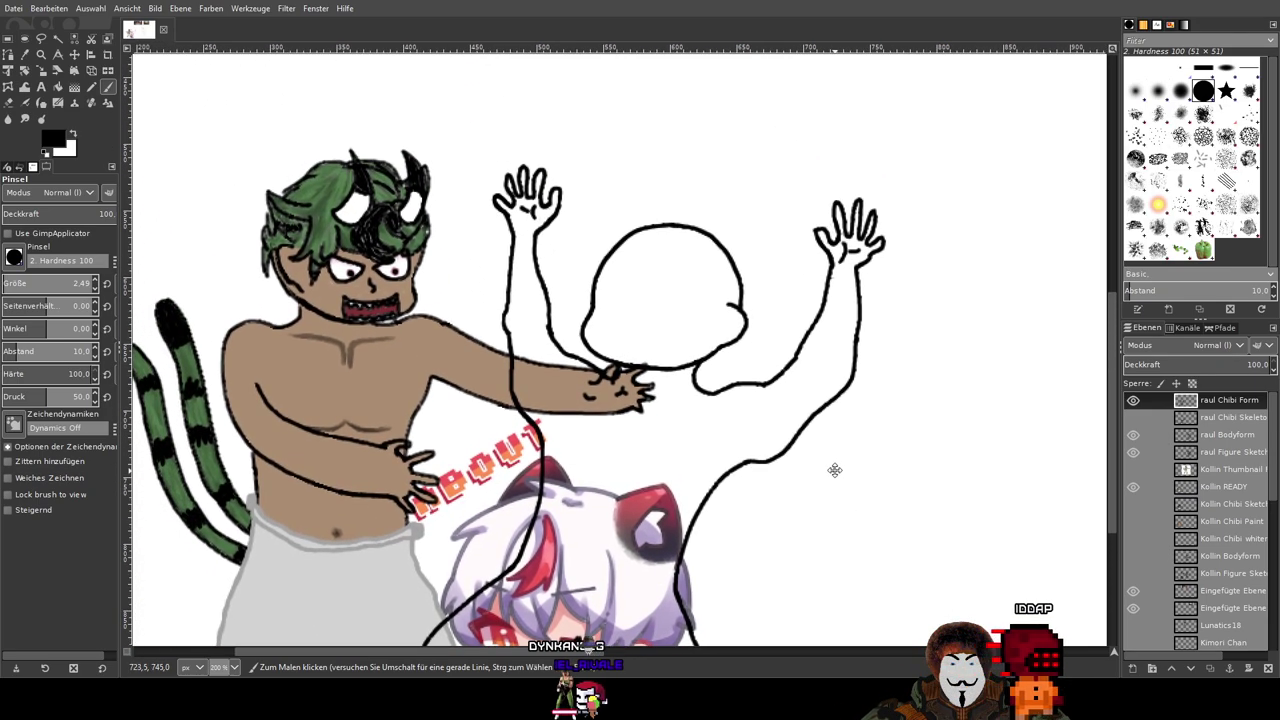
ctrl+scroll(669, 288, up, 1)
ctrl+scroll(669, 288, down, 1)
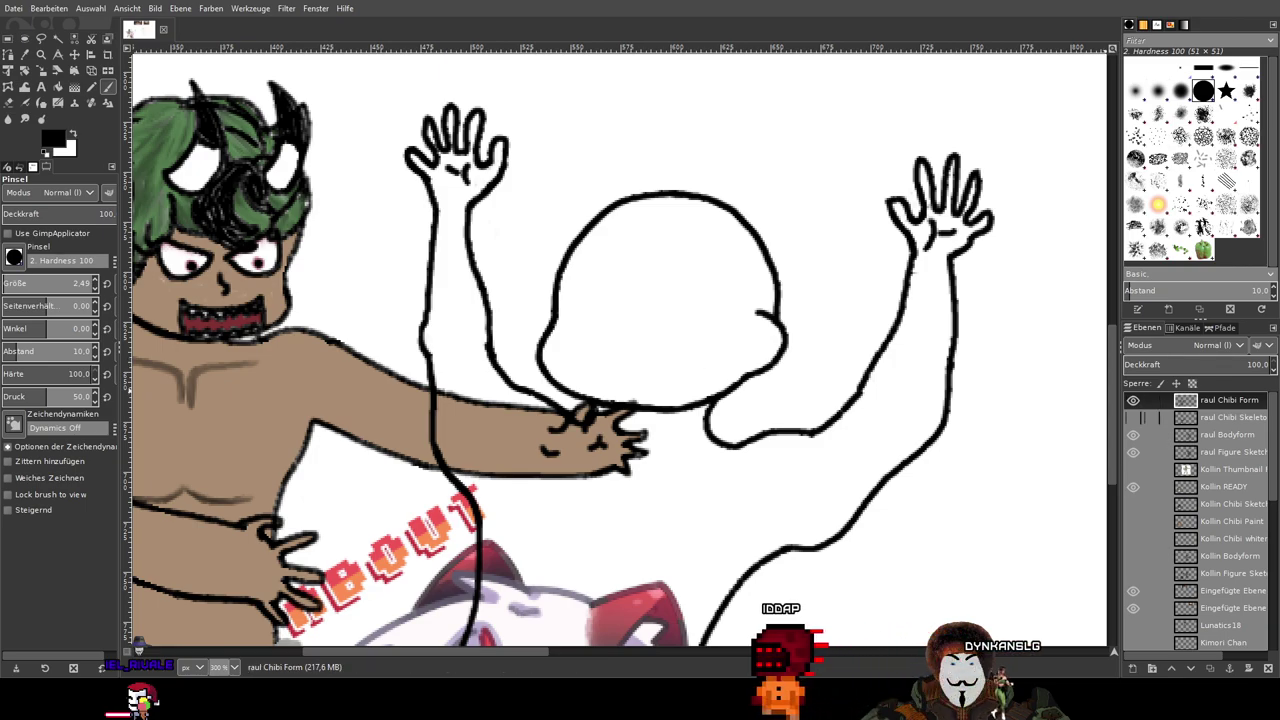
Step: Show the raul Chibi Skeleton layer and check the body outline against it from head to hips
click(1133, 418)
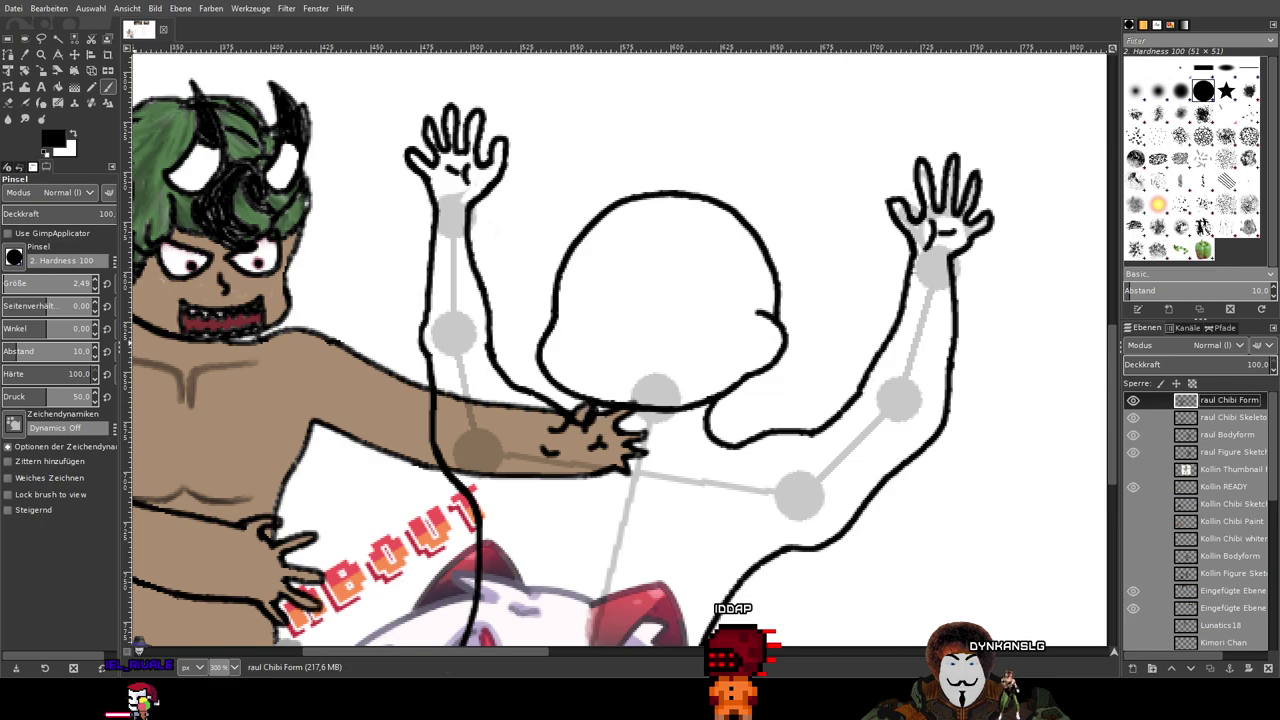
drag(620, 557, 755, 190)
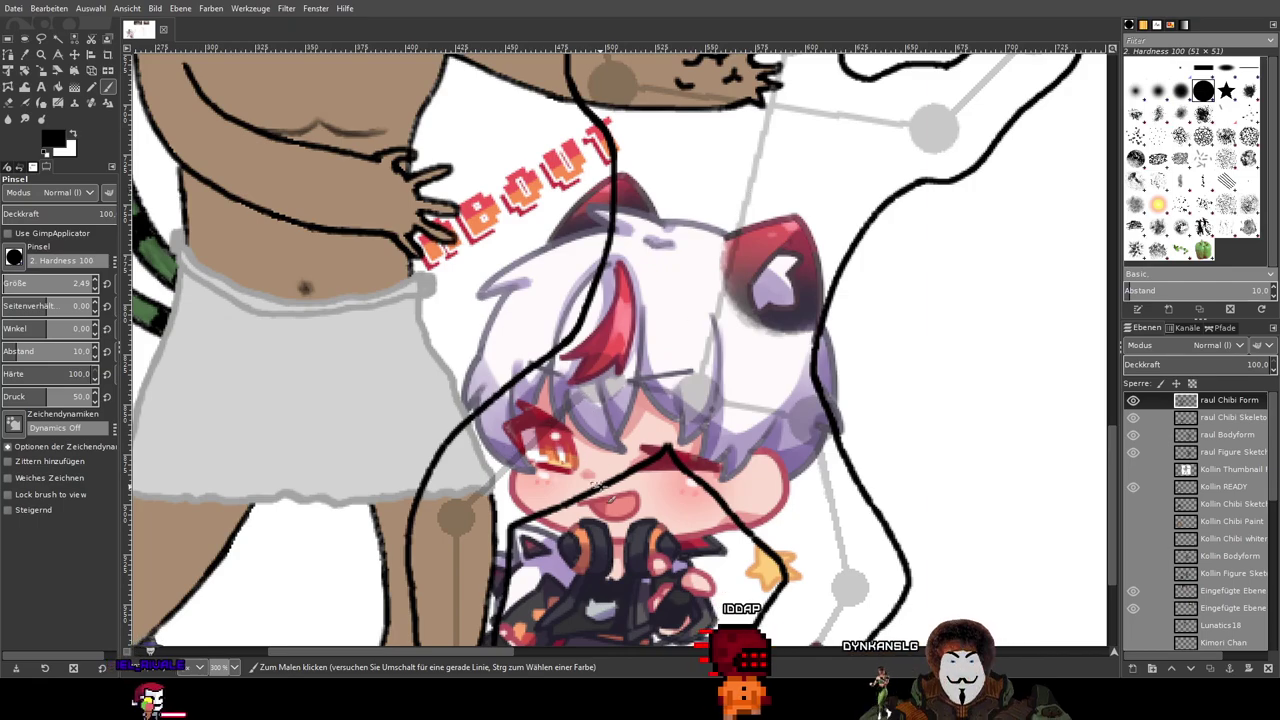
drag(702, 348, 623, 588)
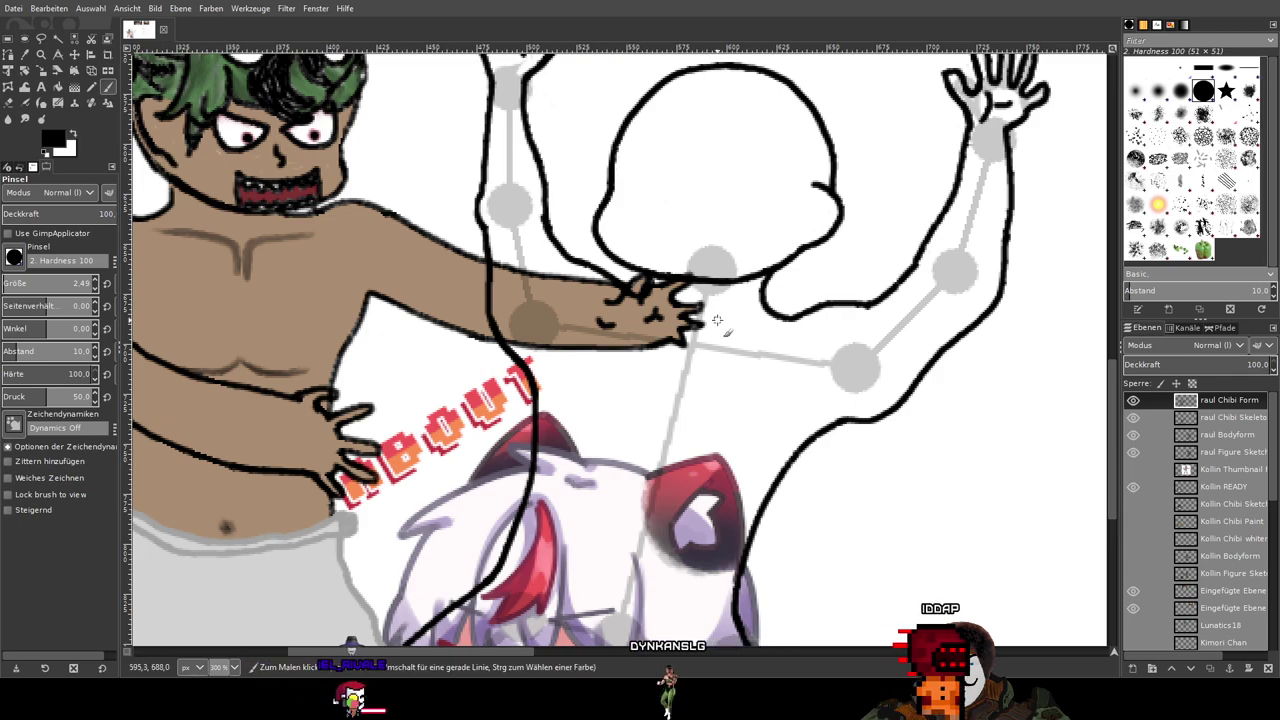
drag(718, 320, 730, 107)
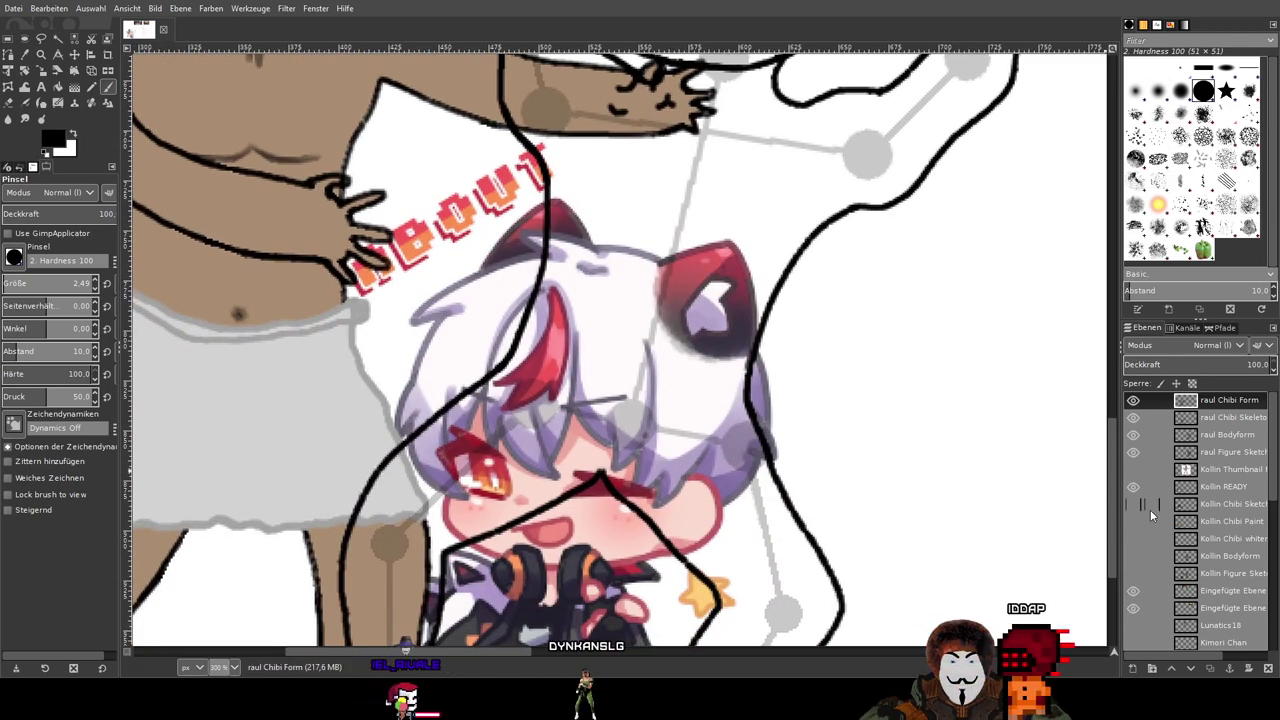
Step: Move the raul reference layer up so the reference character's face lies over the chibi's head outline
scroll(1220, 500, down, 4)
click(1227, 520)
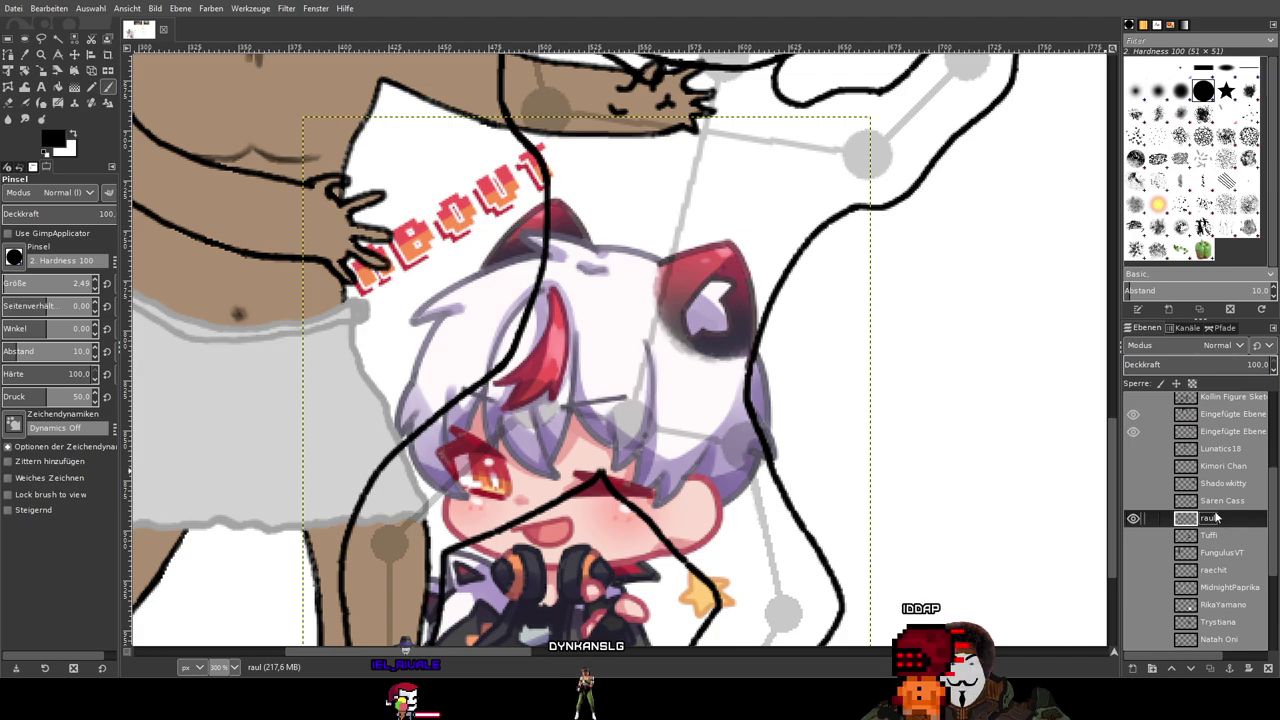
click(75, 56)
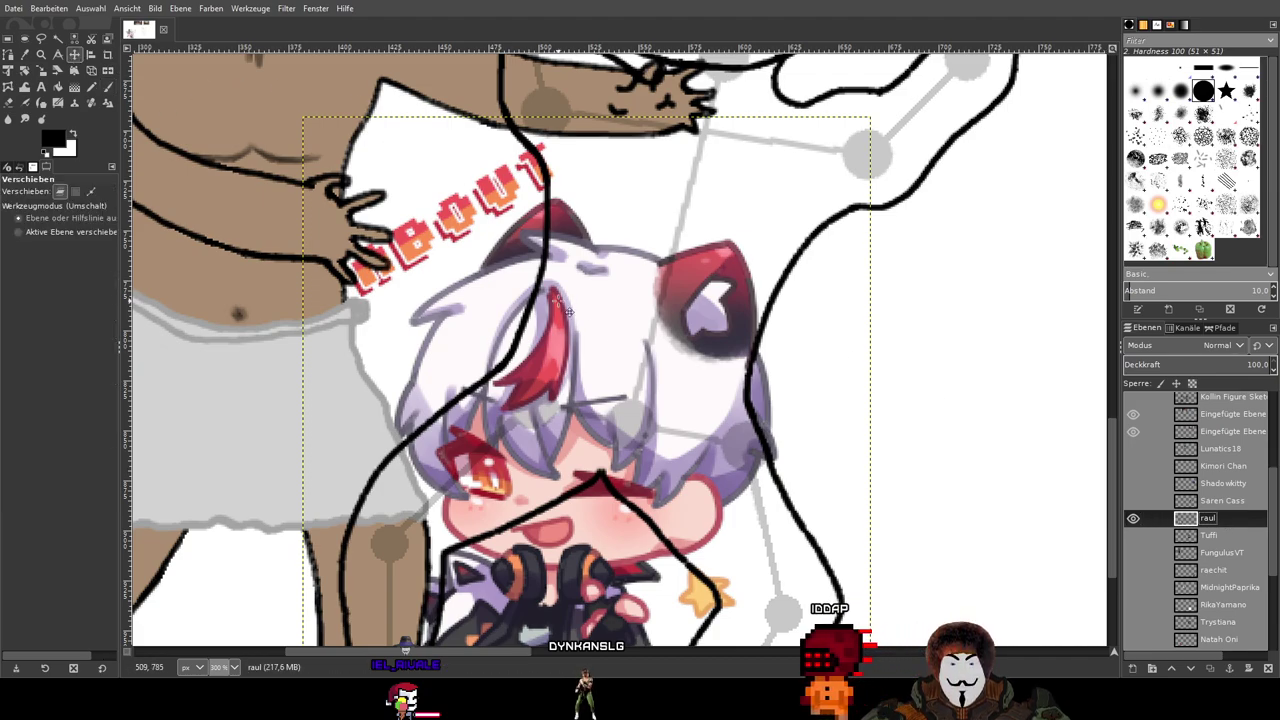
scroll(563, 400, down, 4)
scroll(480, 497, up, 2)
scroll(478, 497, down, 1)
scroll(511, 540, up, 1)
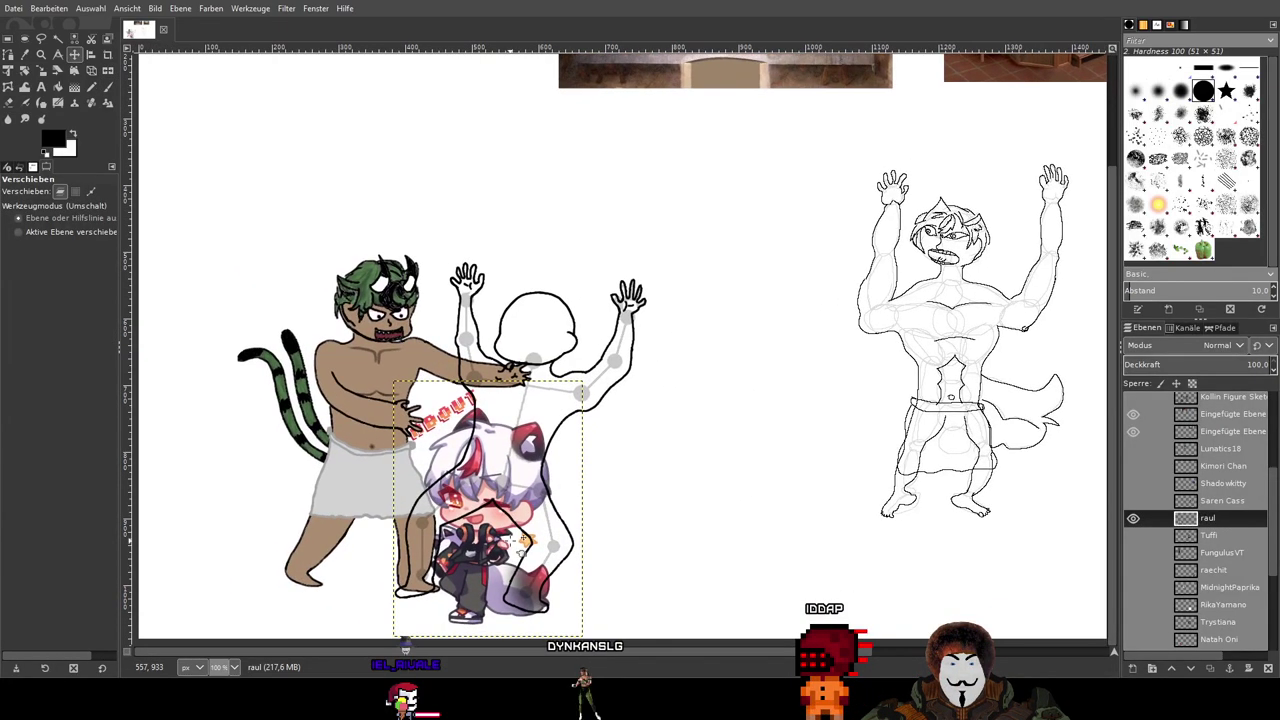
drag(492, 550, 537, 371)
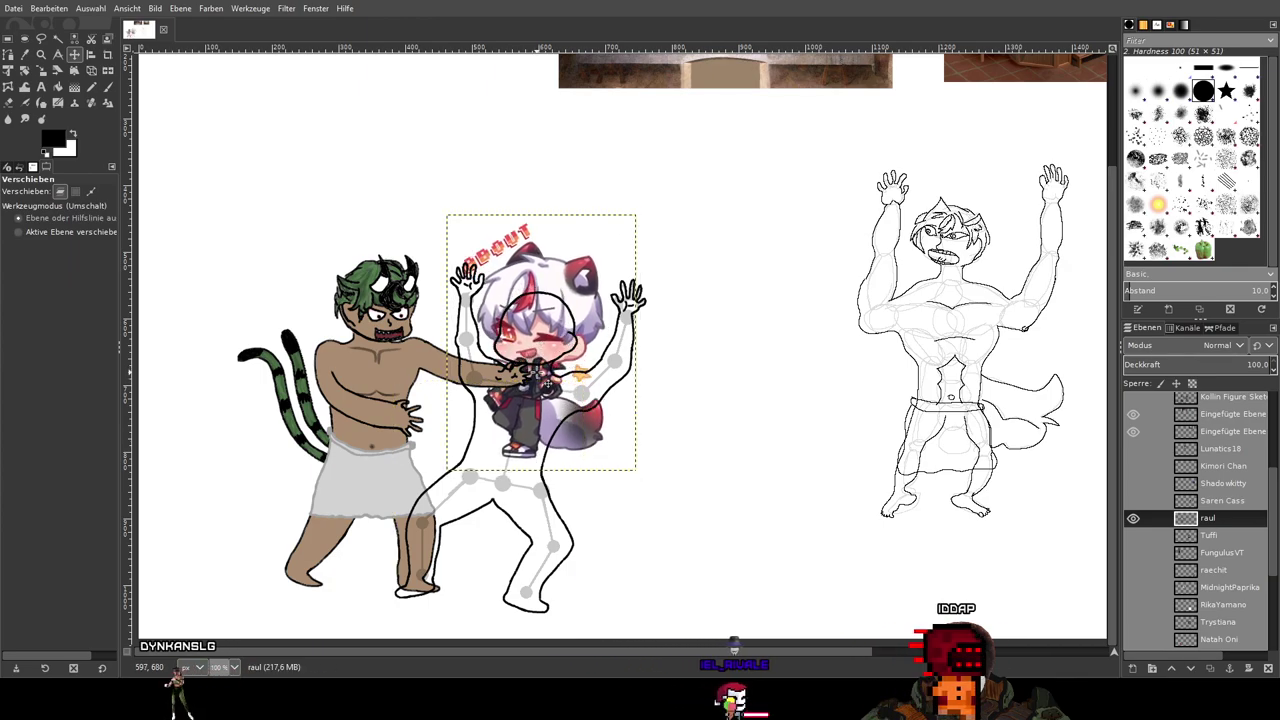
Step: Try to draw a small hooked nose with the Paintbrush between the reference's eyes on the raul layer
scroll(537, 371, up, 3)
scroll(640, 424, up, 1)
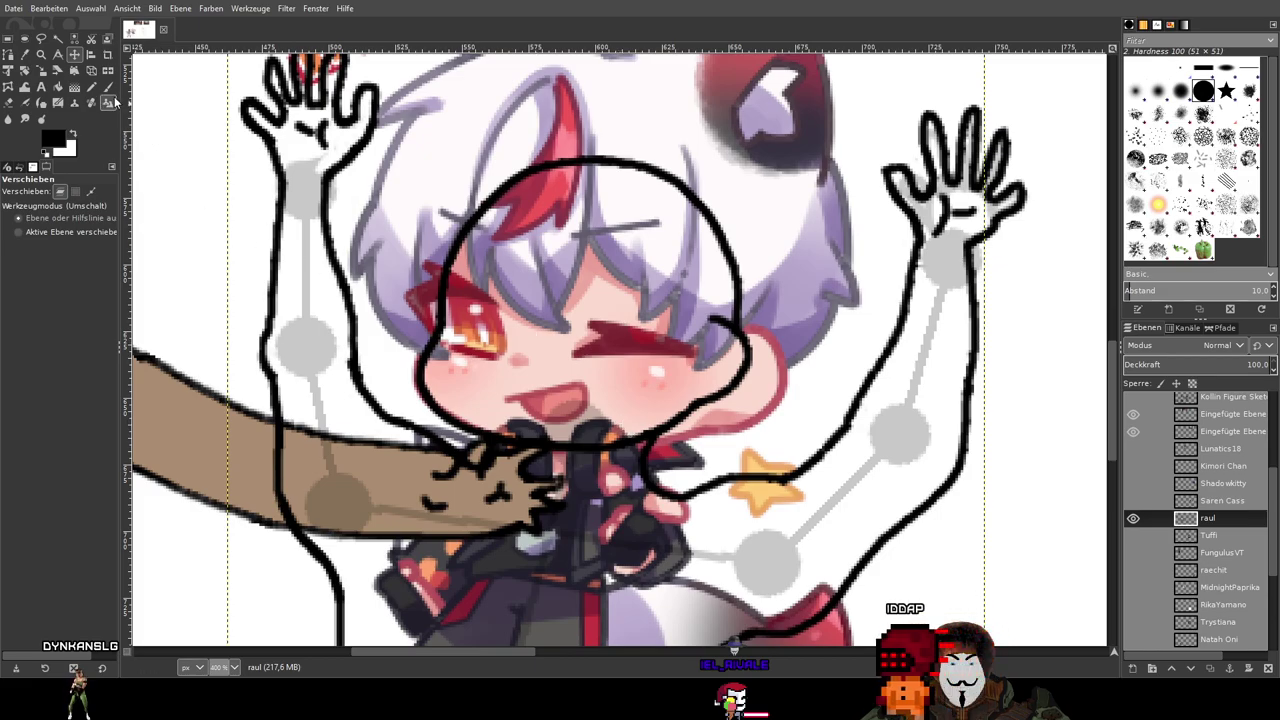
key(p)
drag(524, 282, 635, 284)
scroll(635, 284, up, 2)
scroll(643, 285, down, 2)
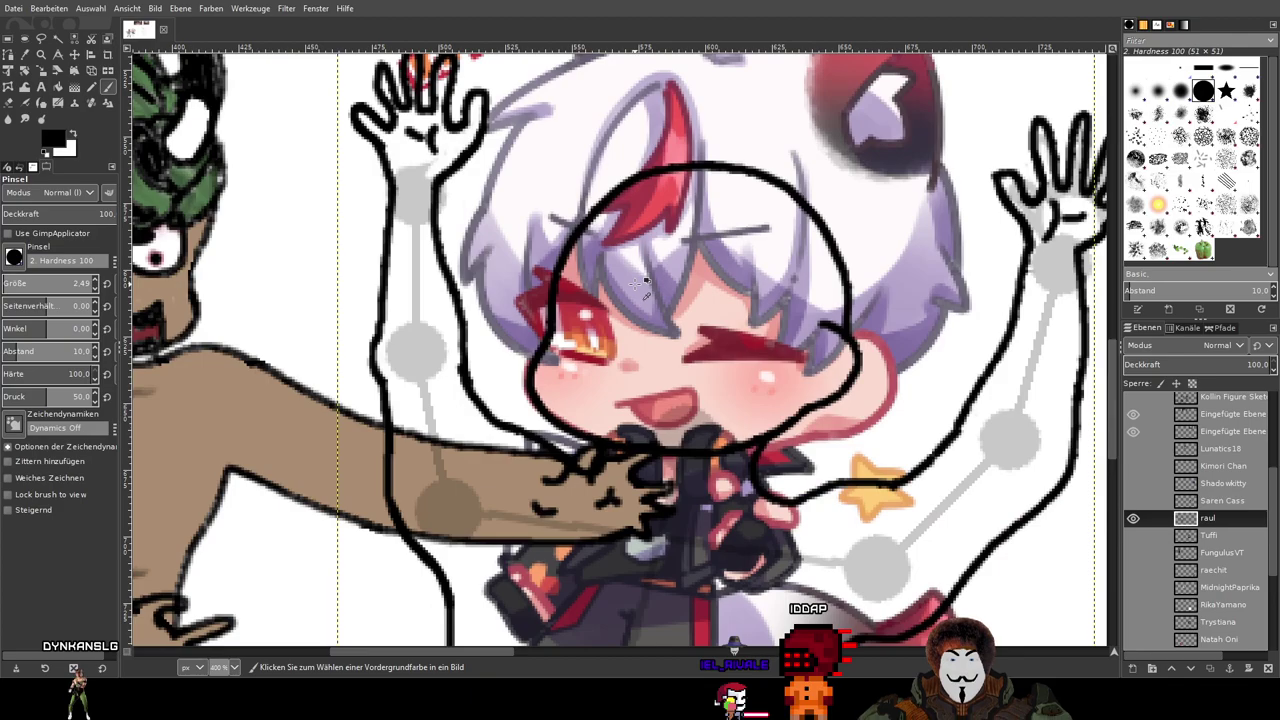
mouse_move(692, 335)
mouse_down()
mouse_move(758, 281)
mouse_move(807, 332)
mouse_move(955, 288)
mouse_move(906, 308)
mouse_up()
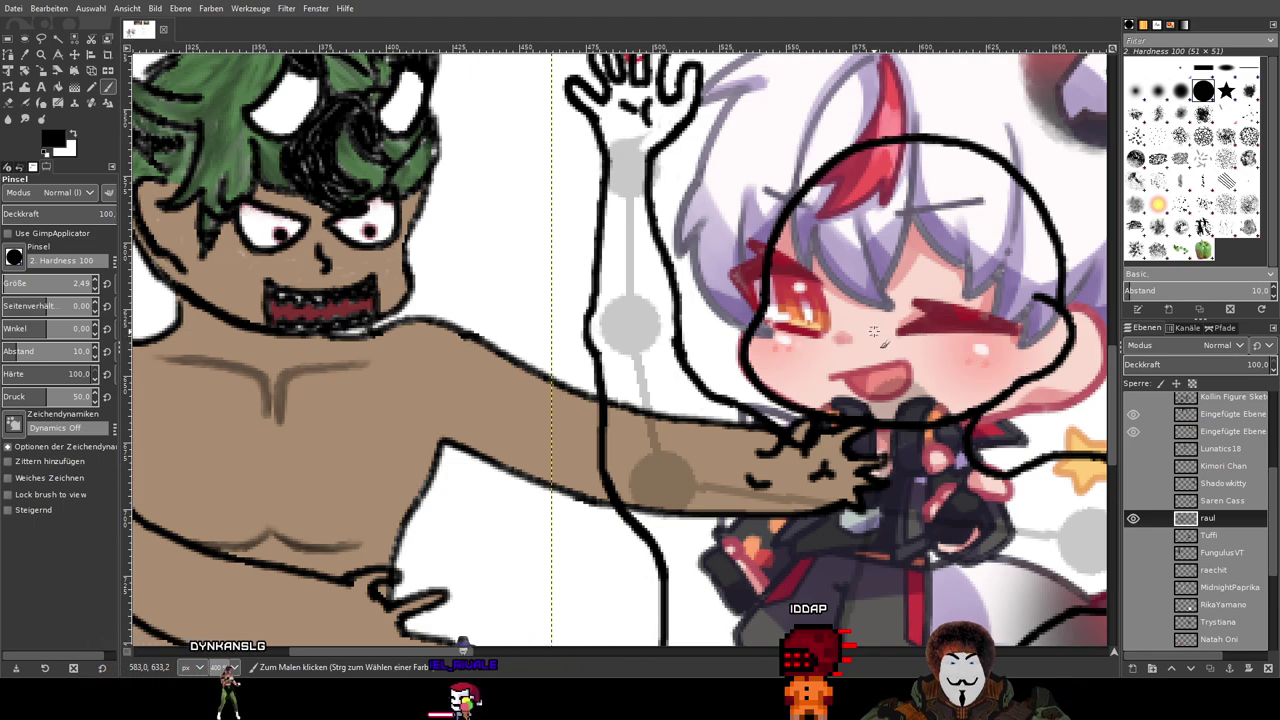
scroll(873, 331, right, 3)
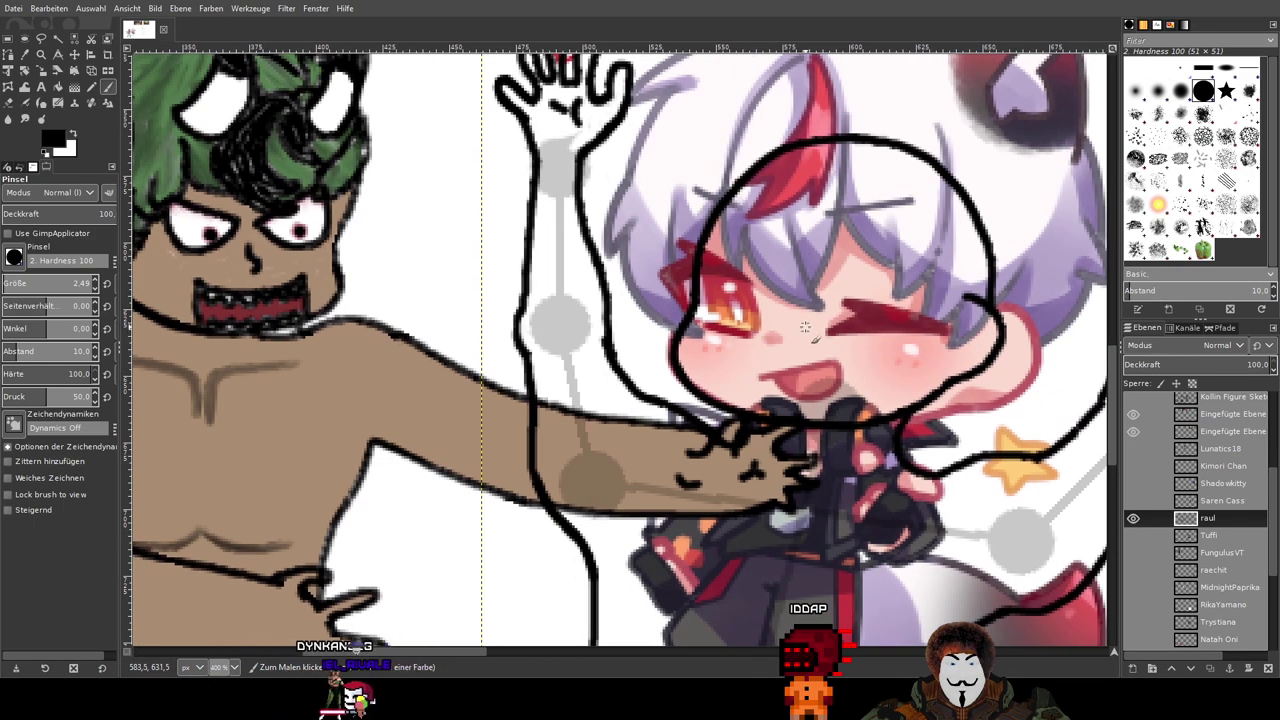
drag(801, 336, 801, 346)
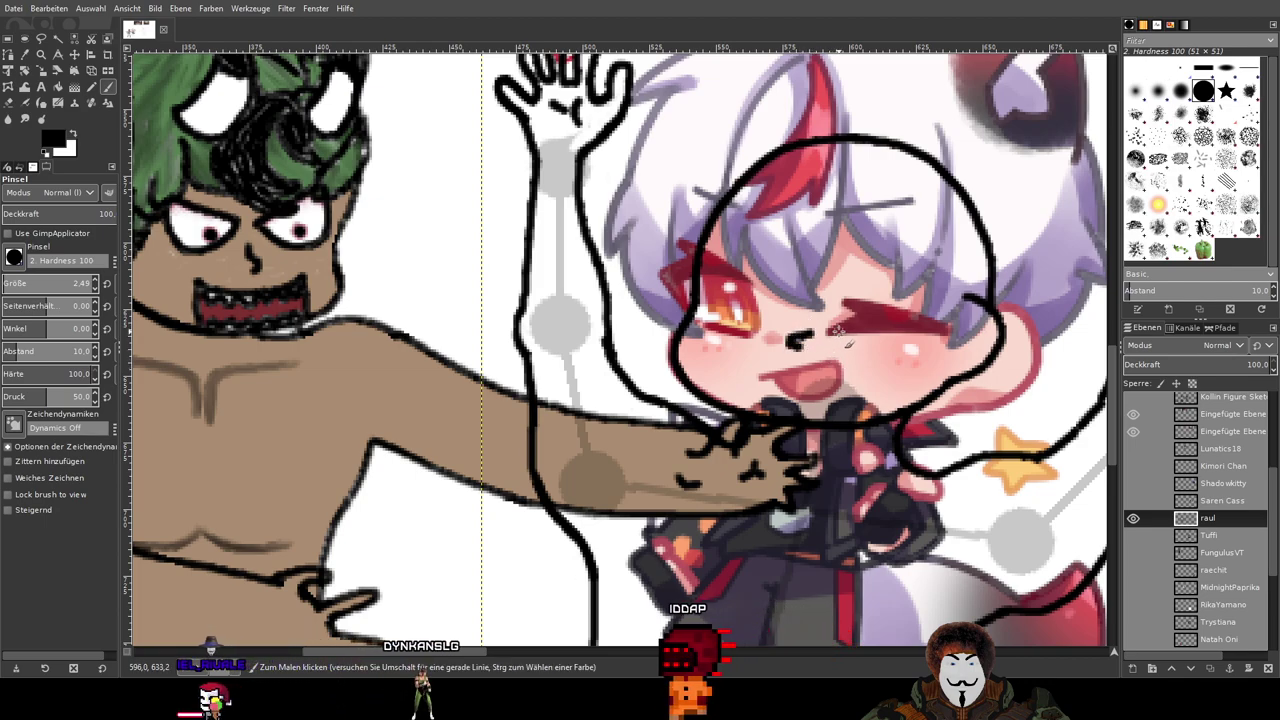
scroll(836, 331, up, 2)
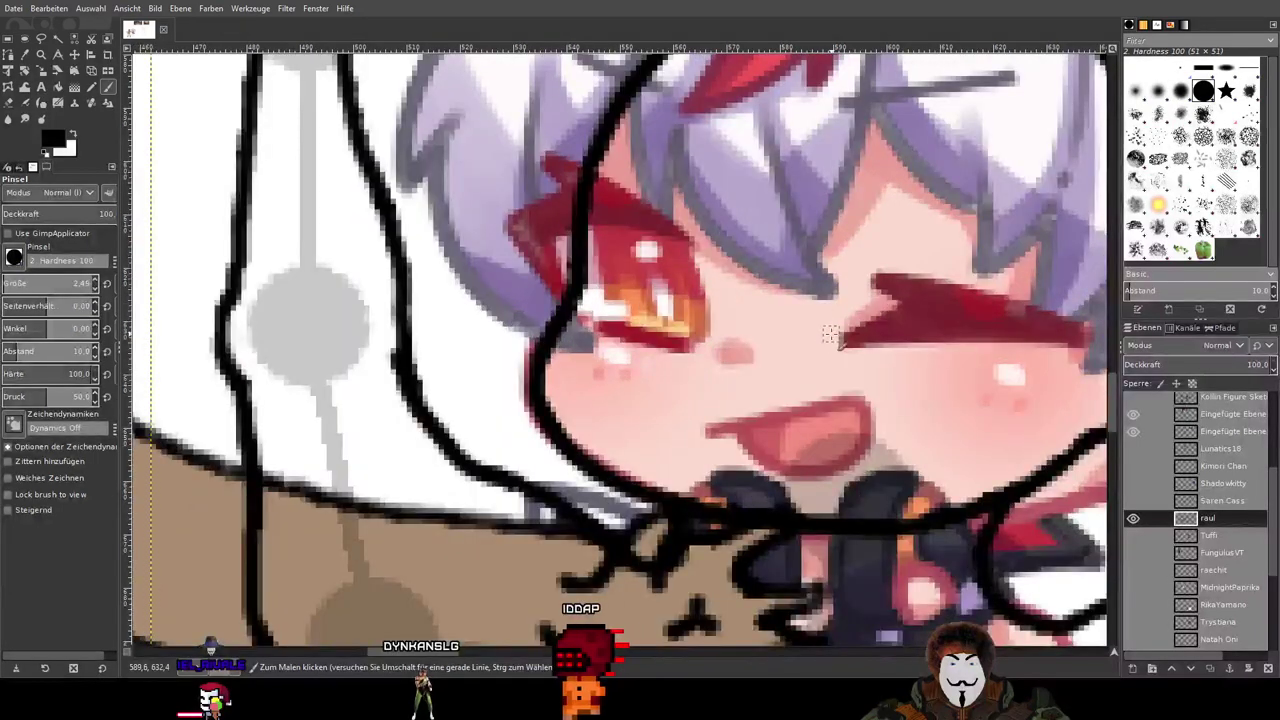
scroll(830, 333, down, 1)
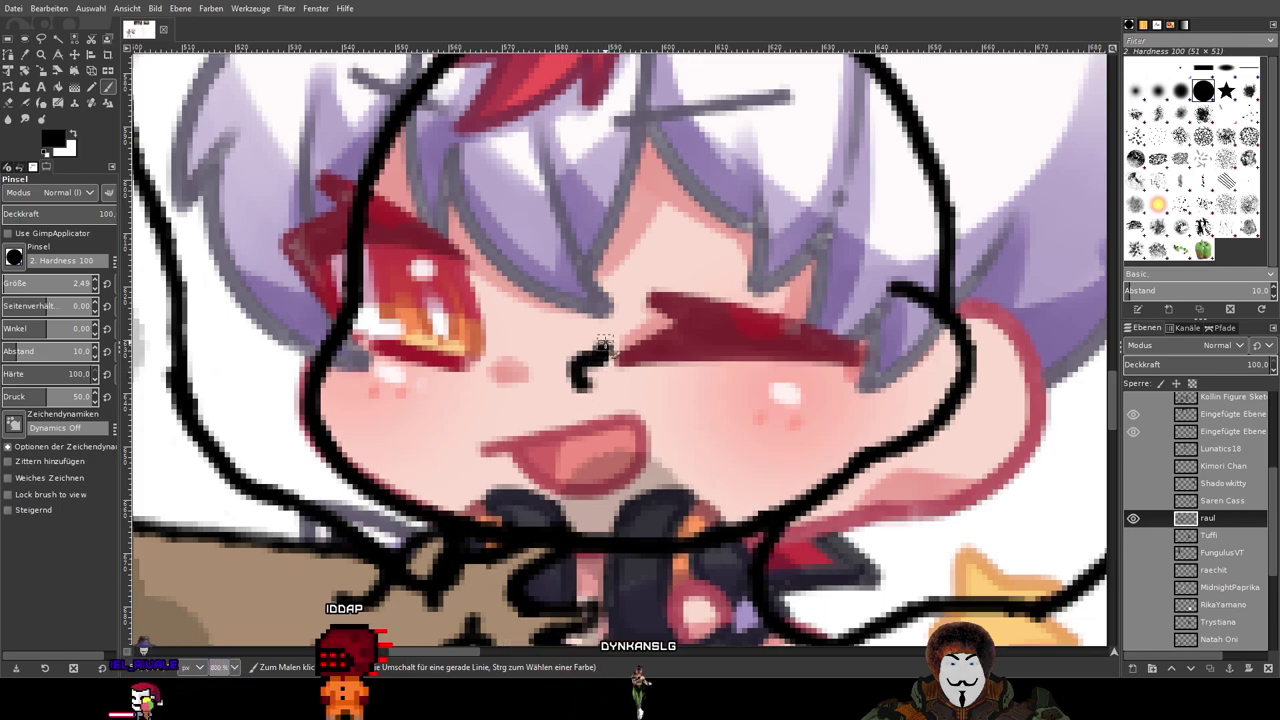
Step: Try to draw a straight-edged triangular mouth below the nose inside the chibi's head outline
scroll(663, 385, down, 2)
drag(496, 416, 553, 394)
scroll(556, 395, up, 1)
scroll(625, 362, down, 3)
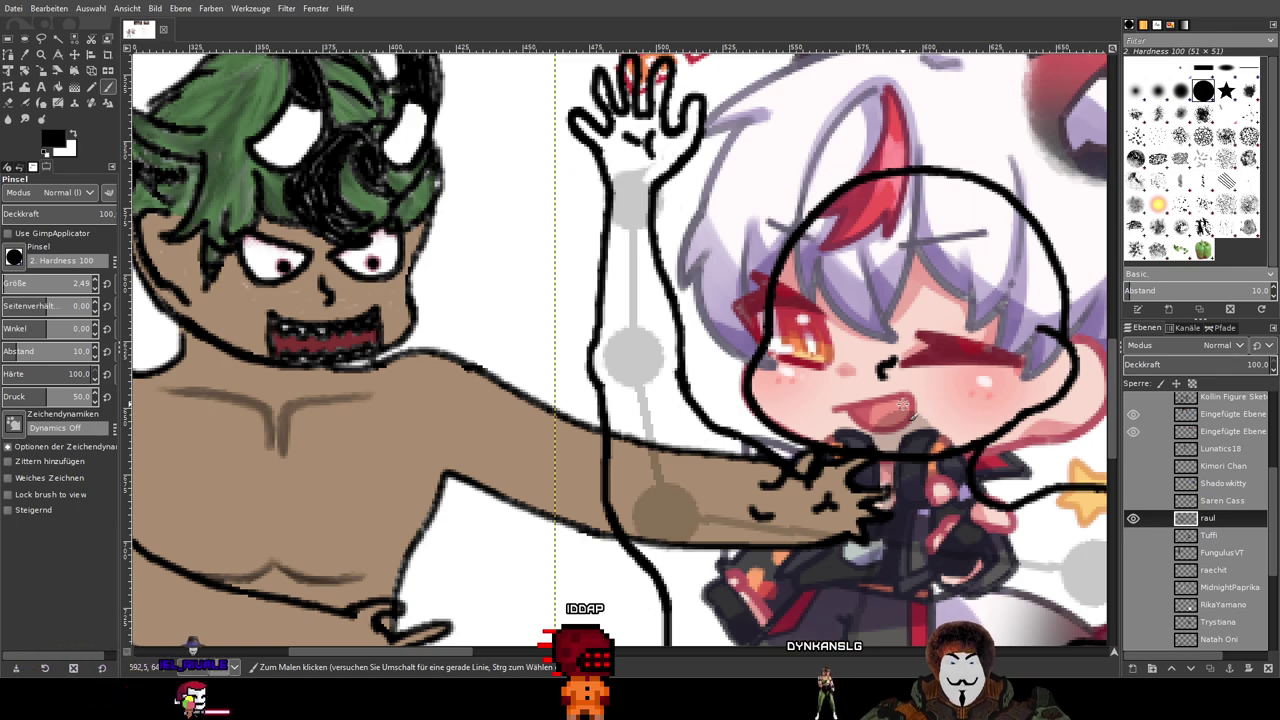
drag(902, 408, 824, 384)
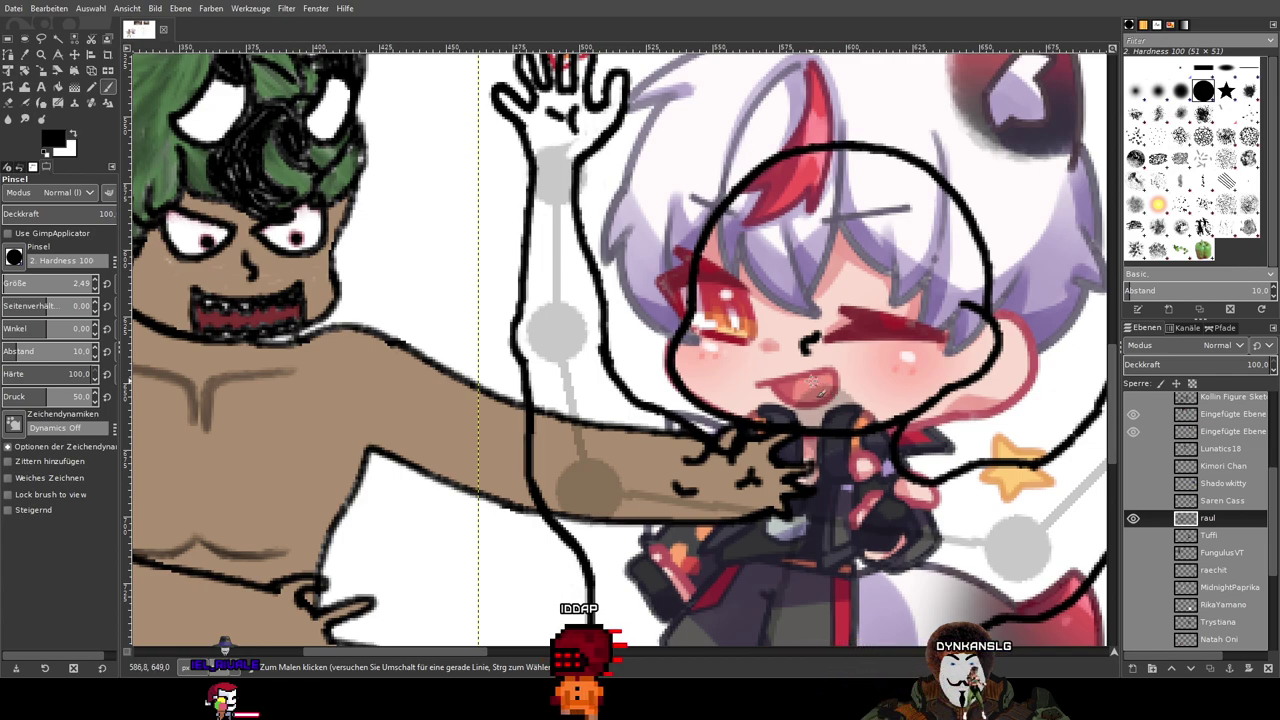
ctrl+scroll(765, 388, up, 1)
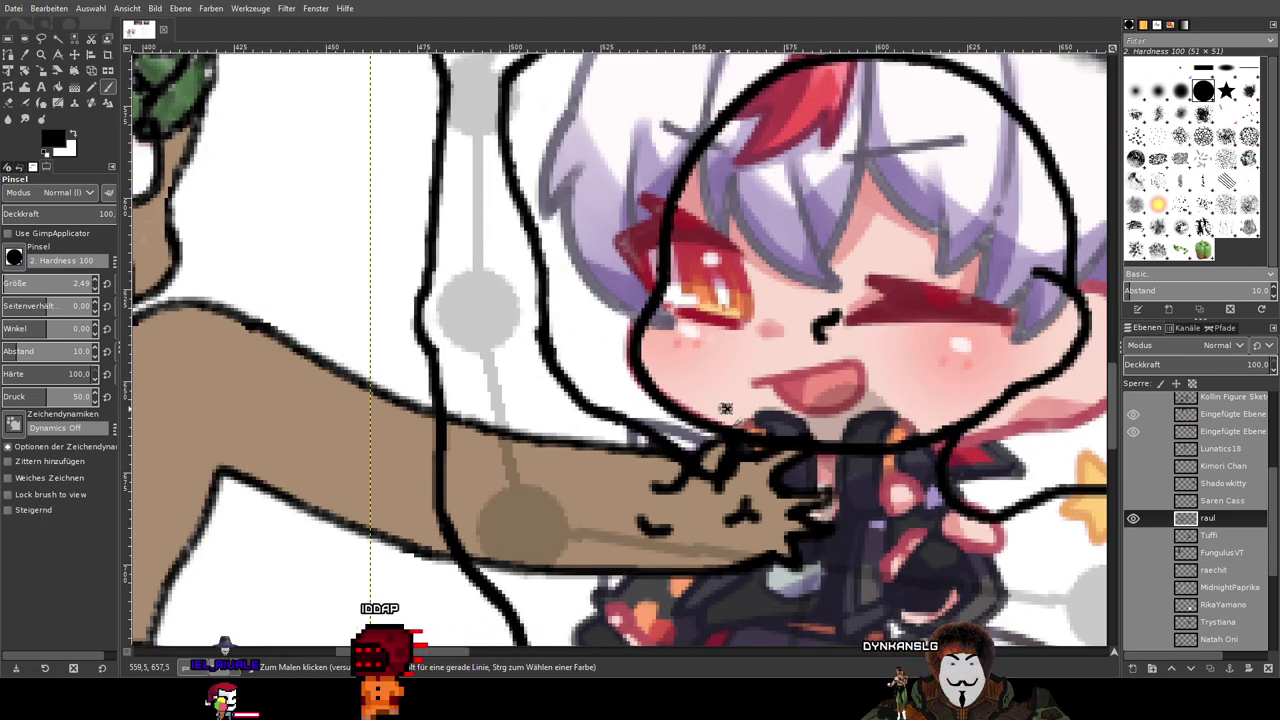
mouse_move(841, 427)
mouse_down()
mouse_move(808, 352)
mouse_move(734, 404)
mouse_up()
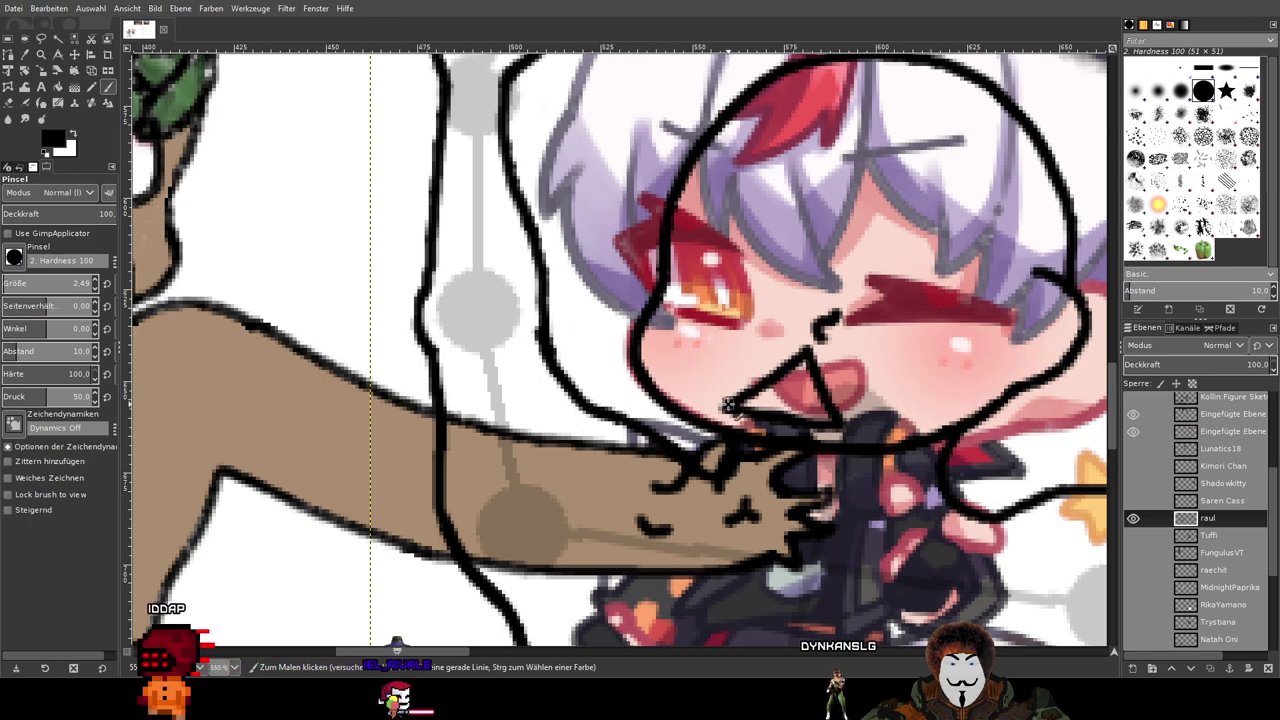
ctrl+scroll(865, 378, down, 1)
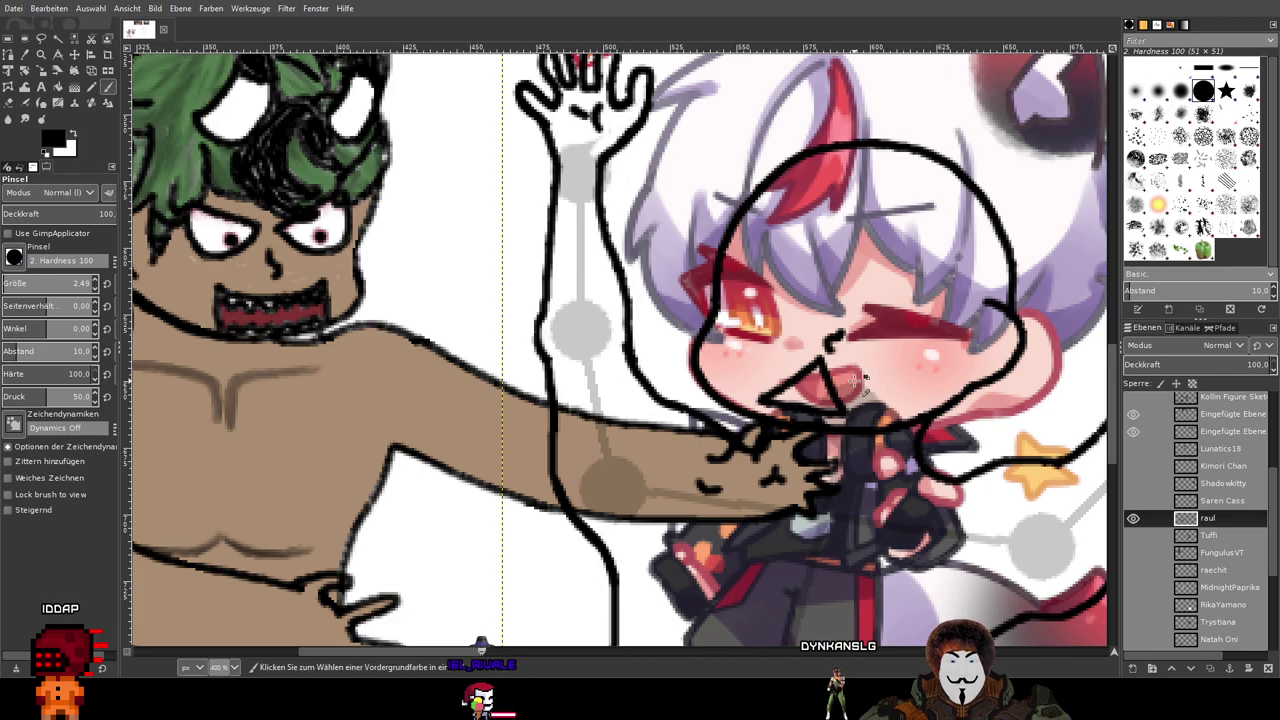
Step: Try several curved and straight strokes for a wider pointed mouth below the nose, undoing the unwanted ones
scroll(812, 335, up, 2)
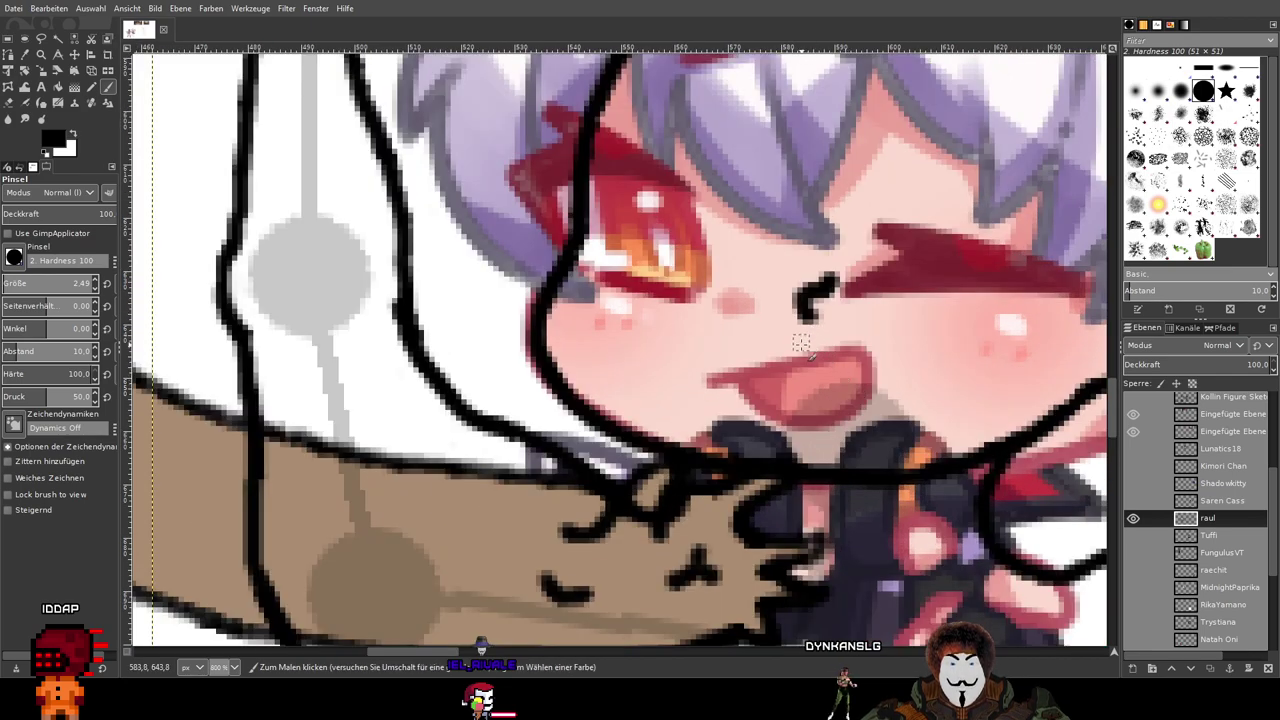
drag(805, 346, 700, 416)
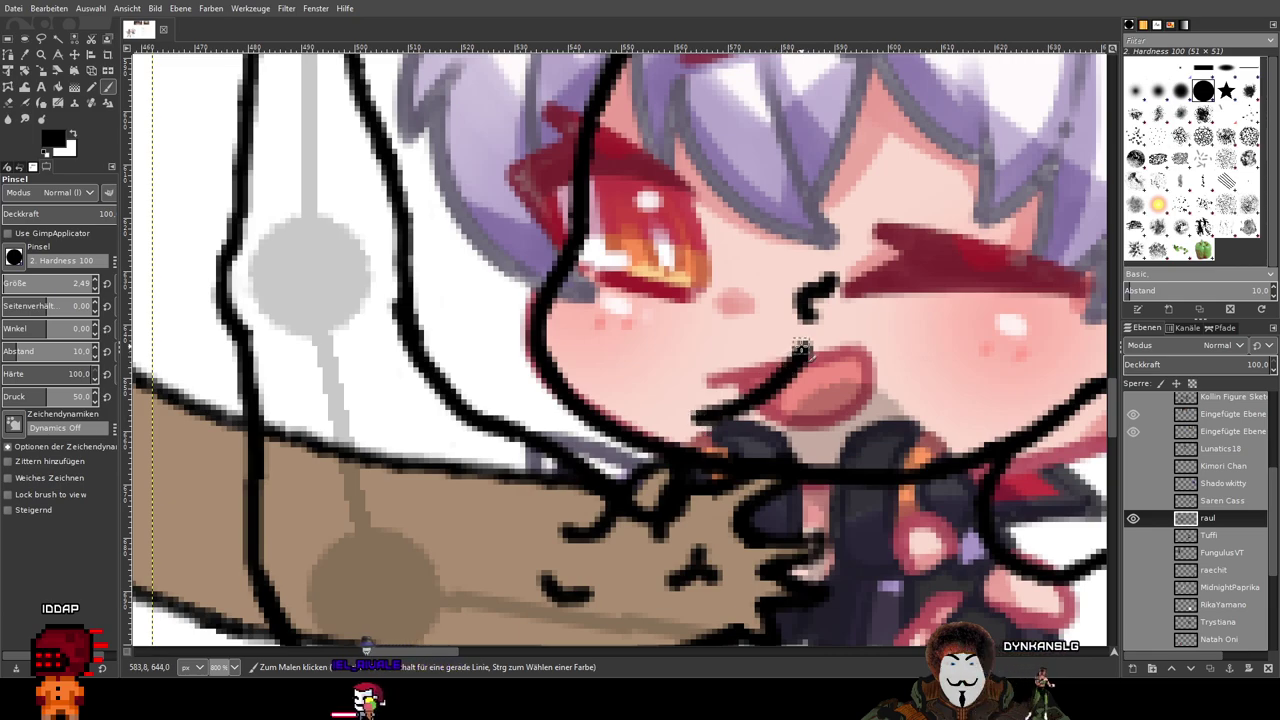
drag(803, 347, 886, 432)
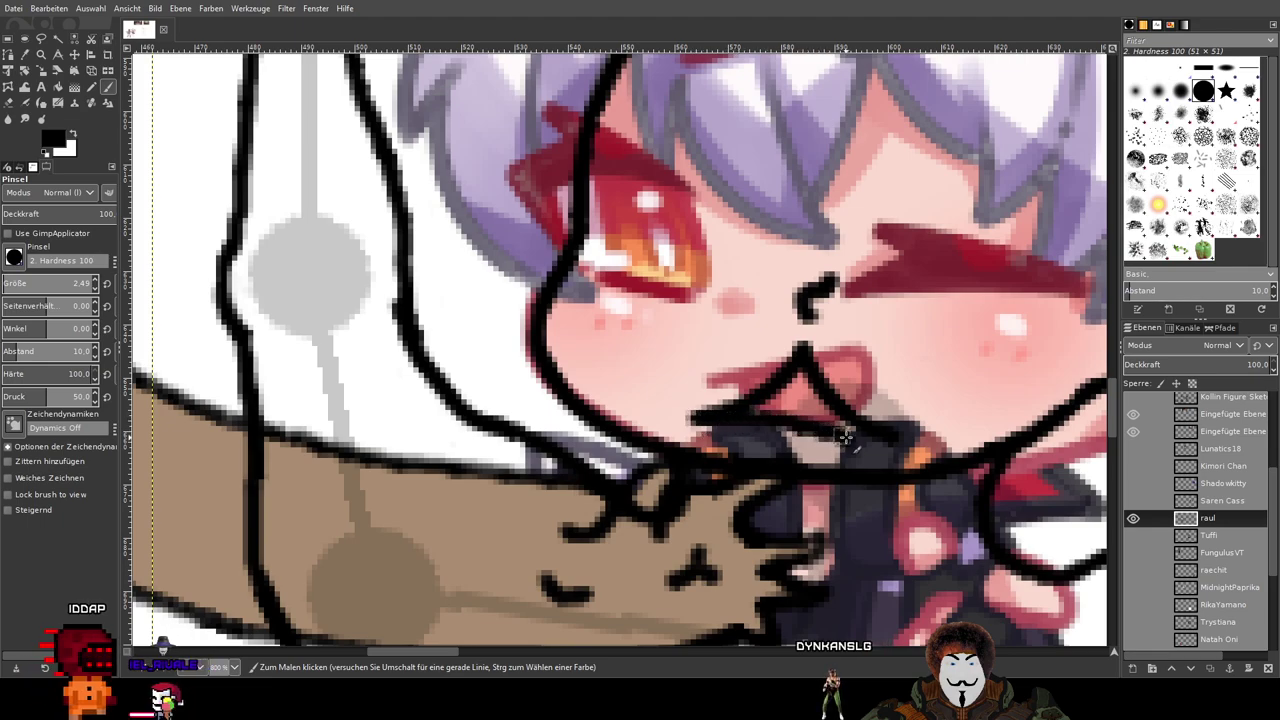
key(ctrl+z)
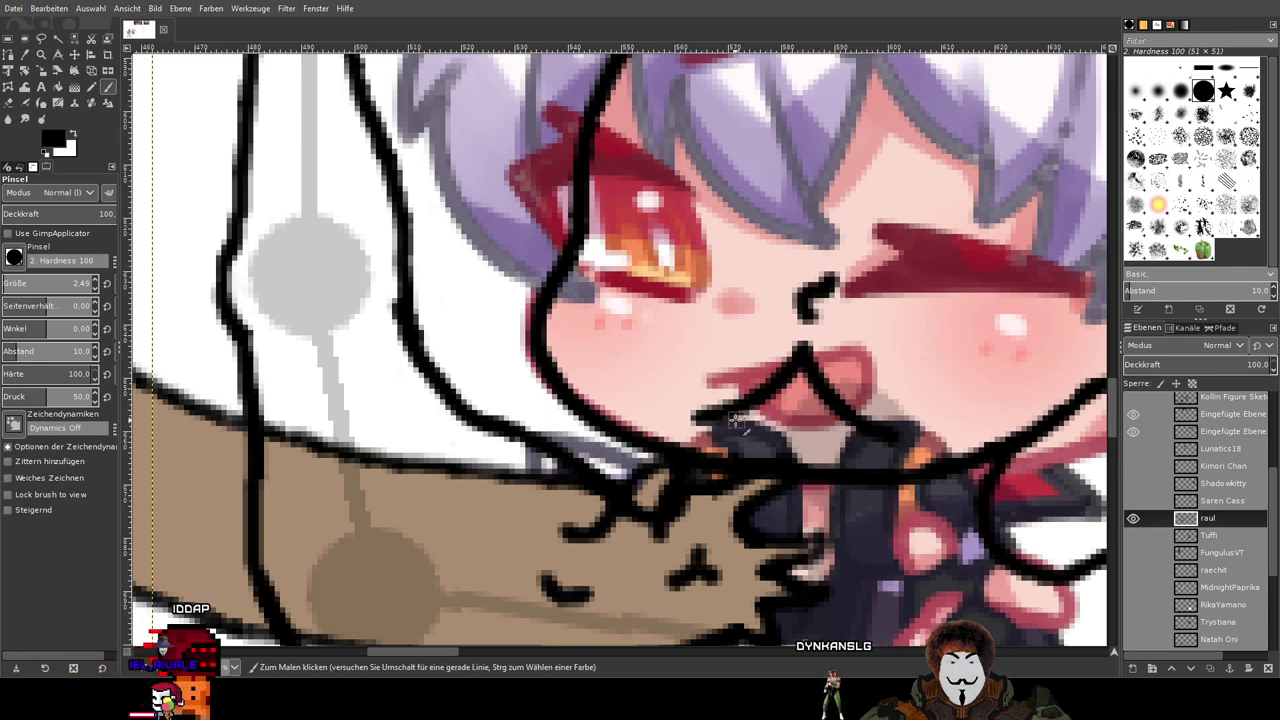
drag(690, 421, 905, 430)
key(ctrl+z)
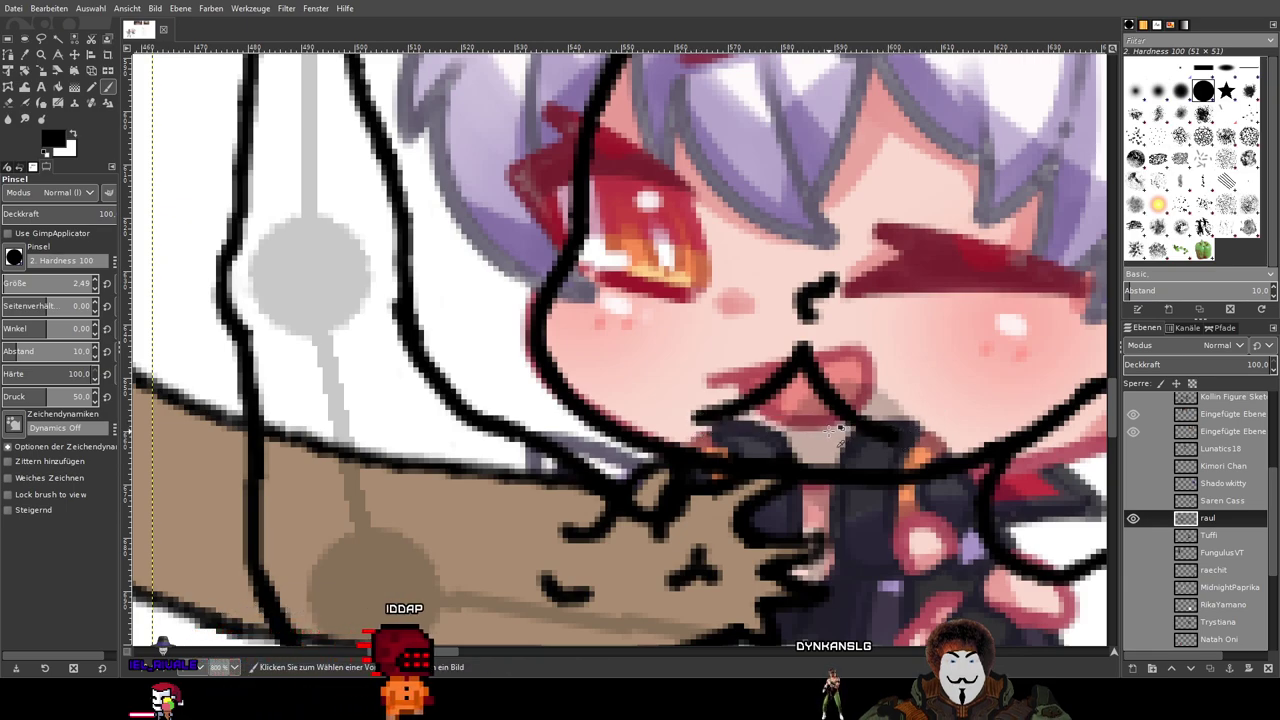
key(ctrl+z)
mouse_move(801, 353)
mouse_down()
mouse_move(826, 420)
mouse_move(862, 440)
mouse_up()
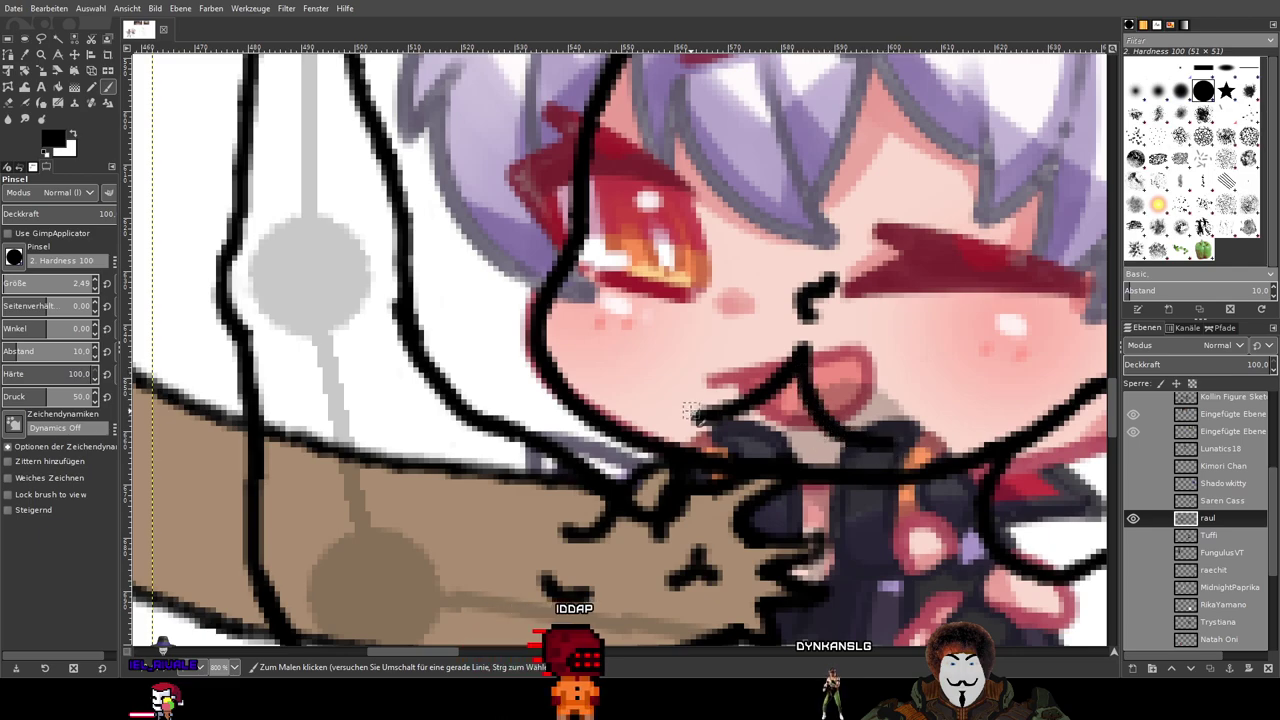
key(ctrl+z)
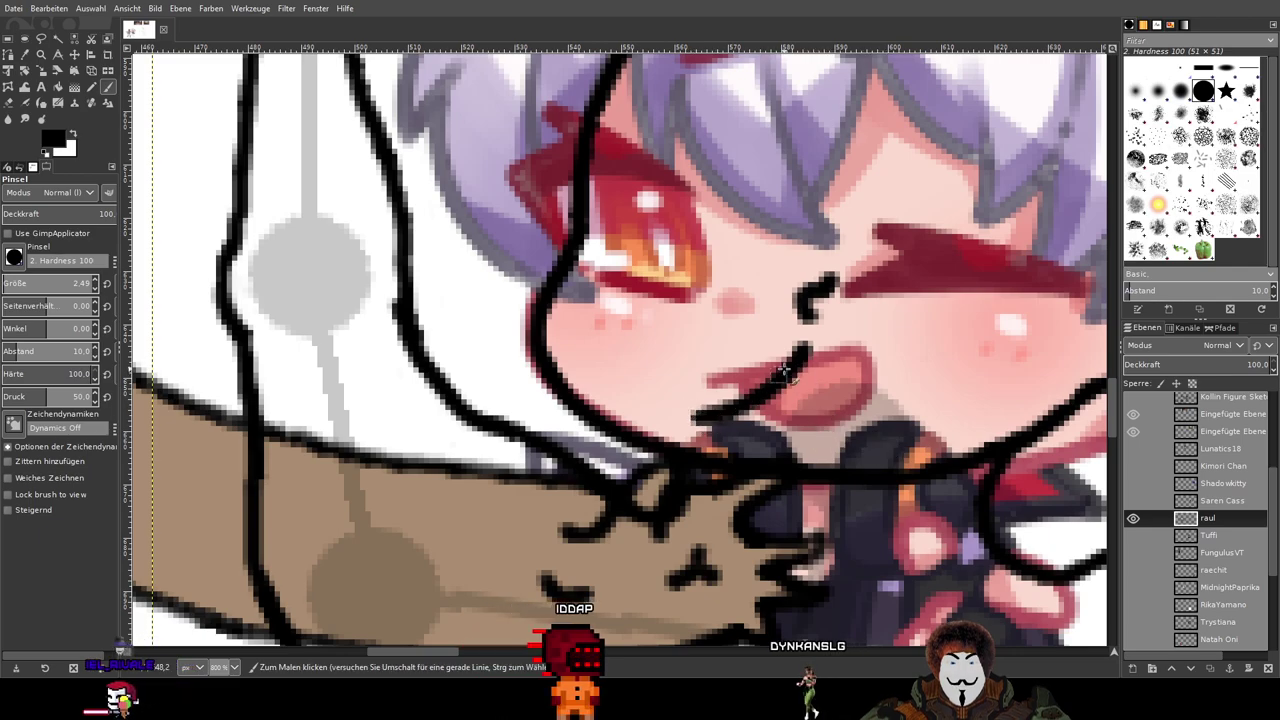
drag(803, 353, 838, 432)
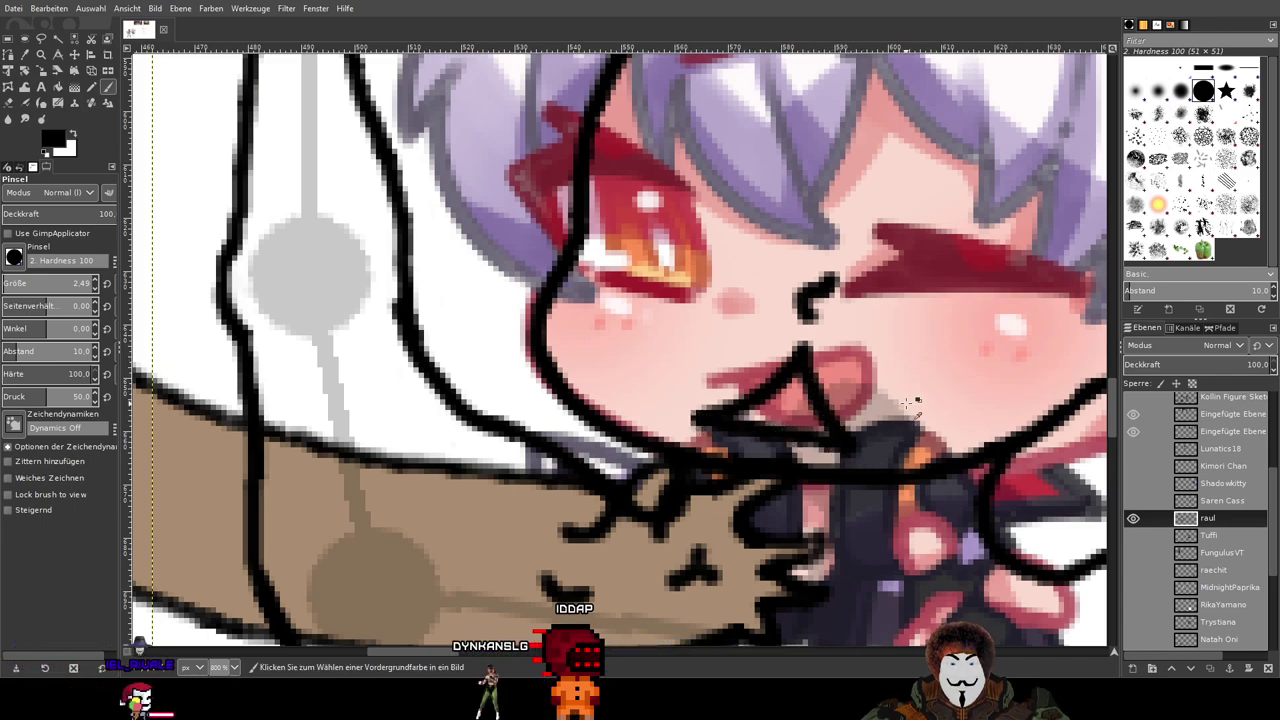
scroll(908, 402, down, 3)
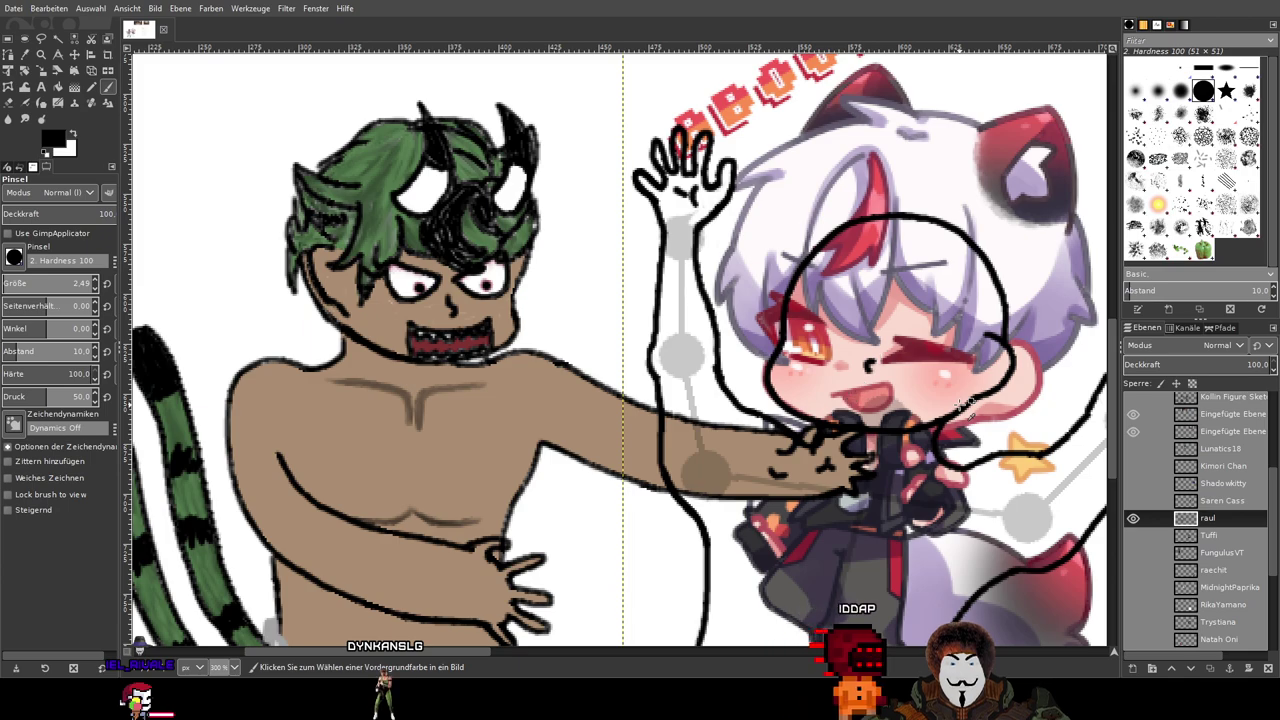
Step: Select the raul Chibi Form layer and redraw the small hooked black nose between the reference's eyes
scroll(1210, 480, up, 5)
click(1210, 400)
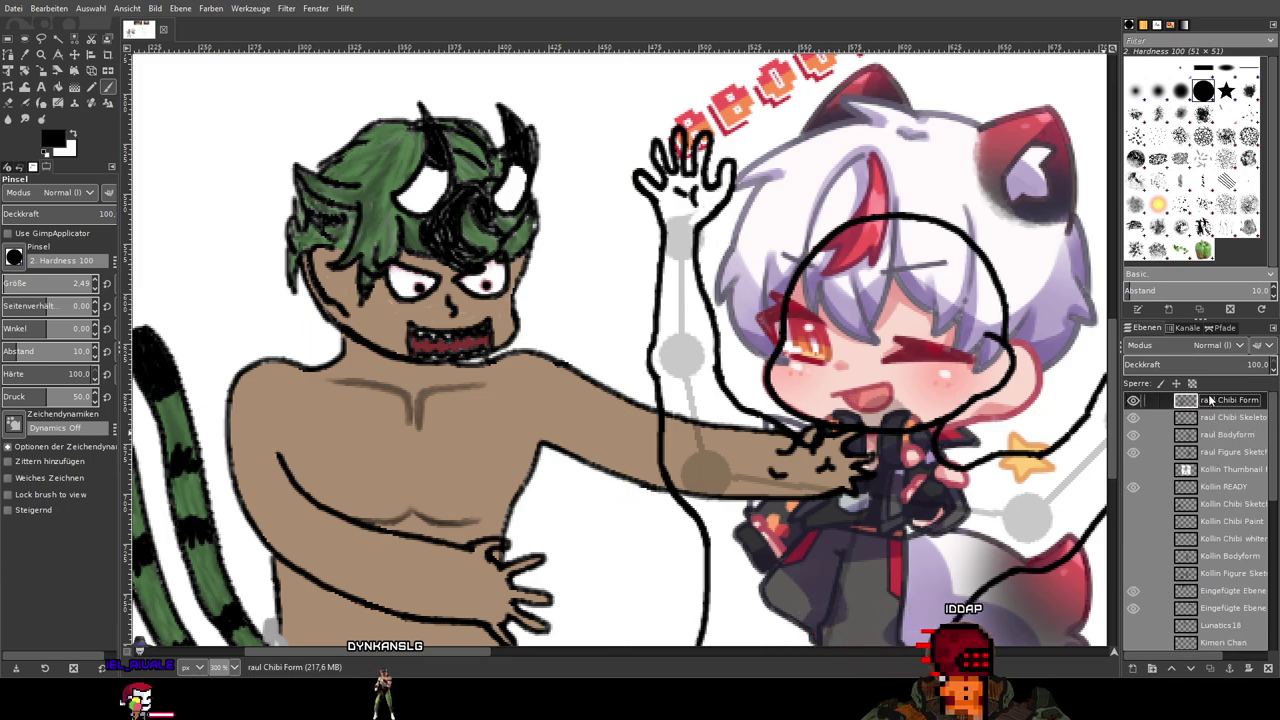
scroll(870, 360, up, 7)
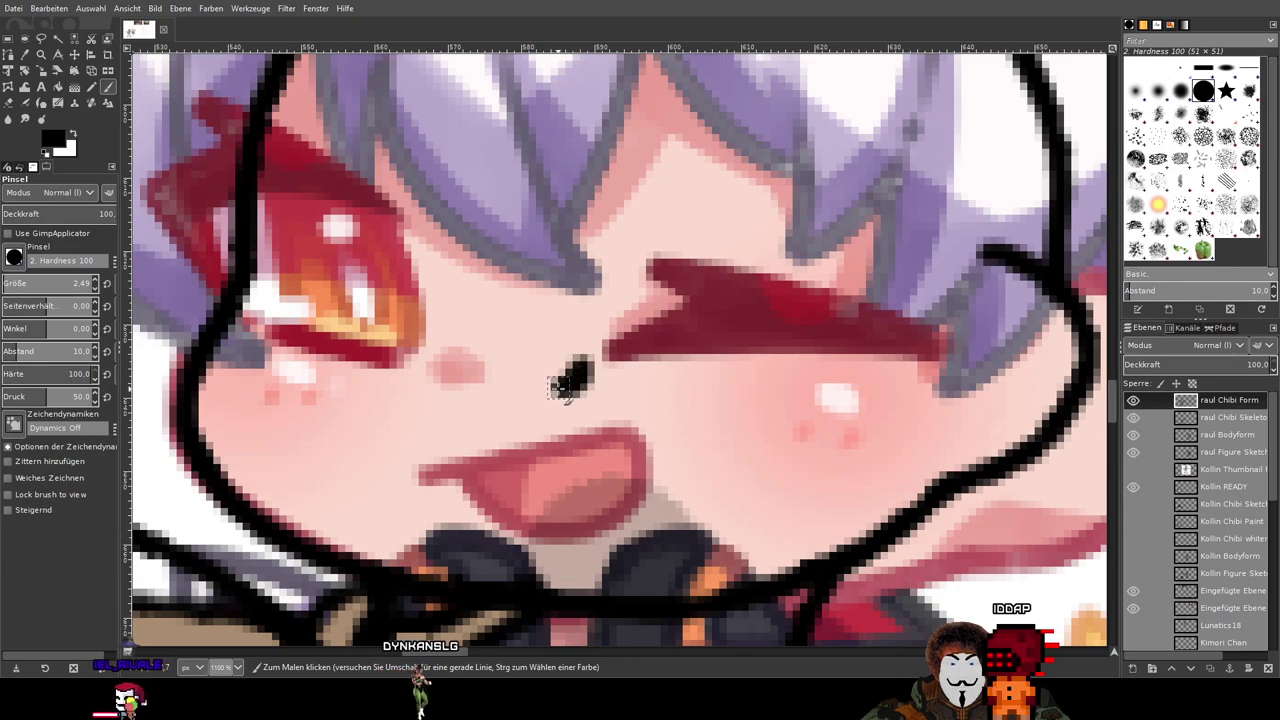
drag(562, 386, 548, 432)
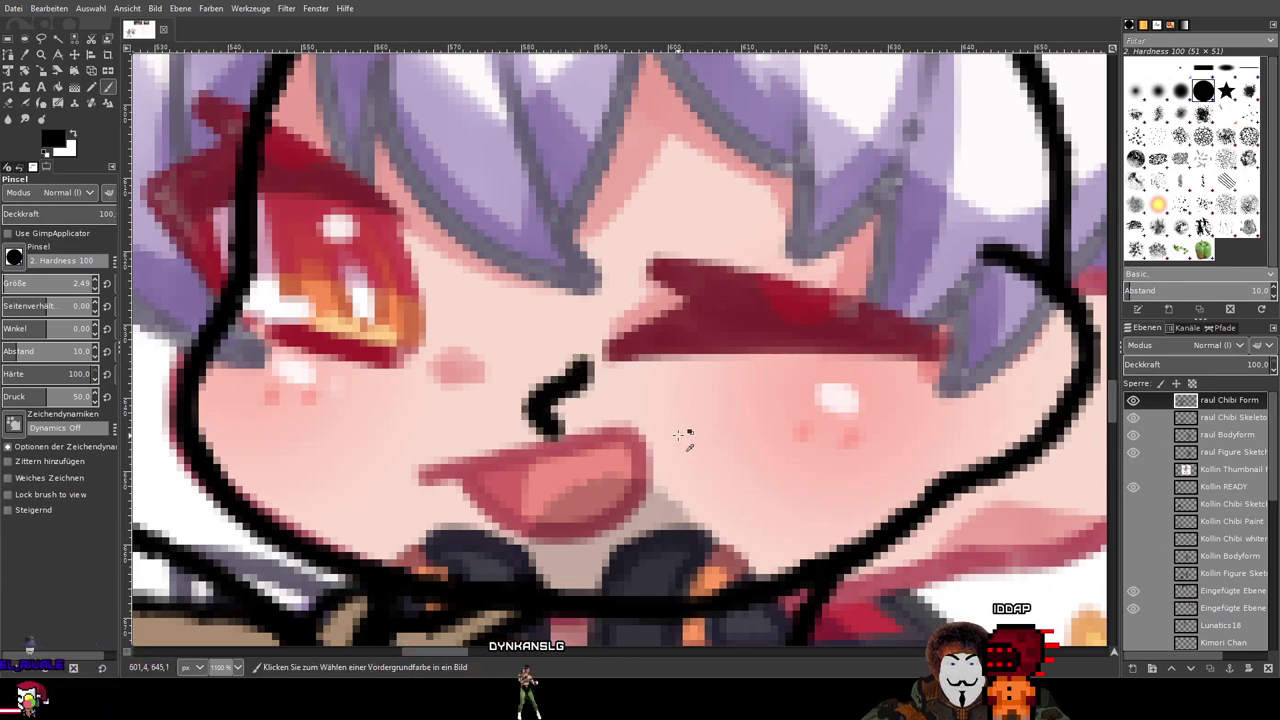
key(ctrl+z)
key(ctrl+z)
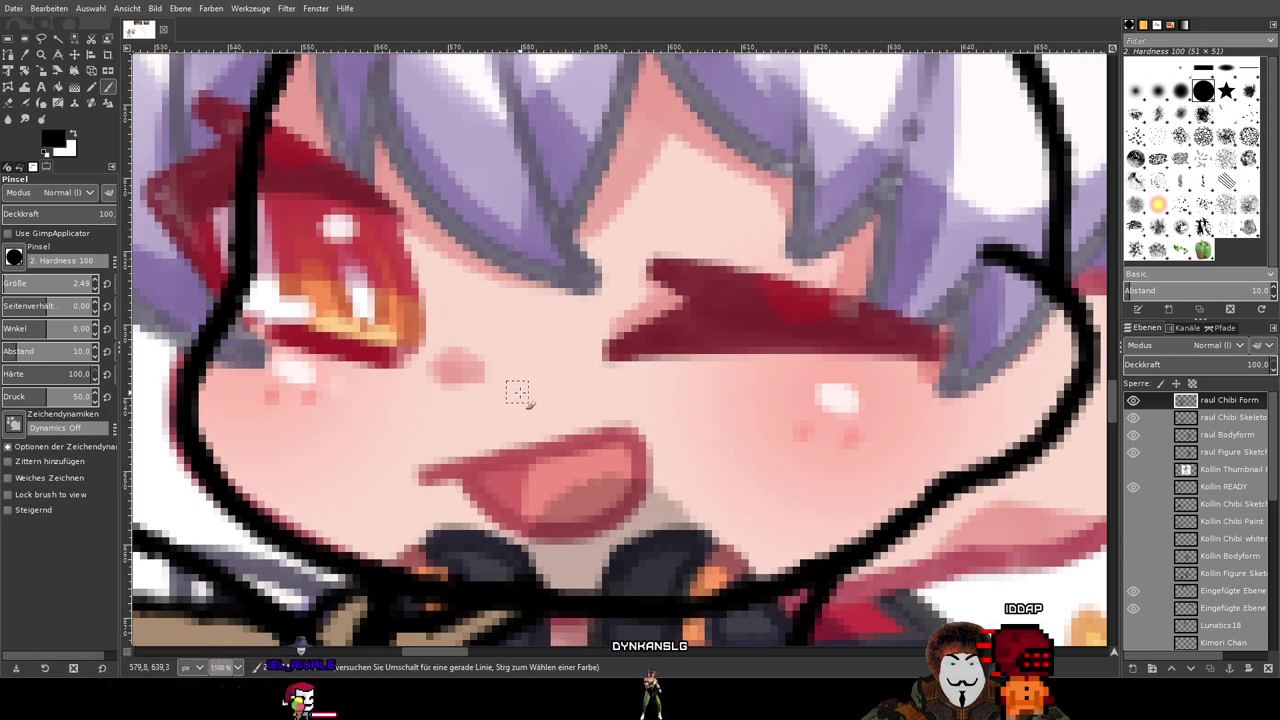
drag(520, 392, 578, 350)
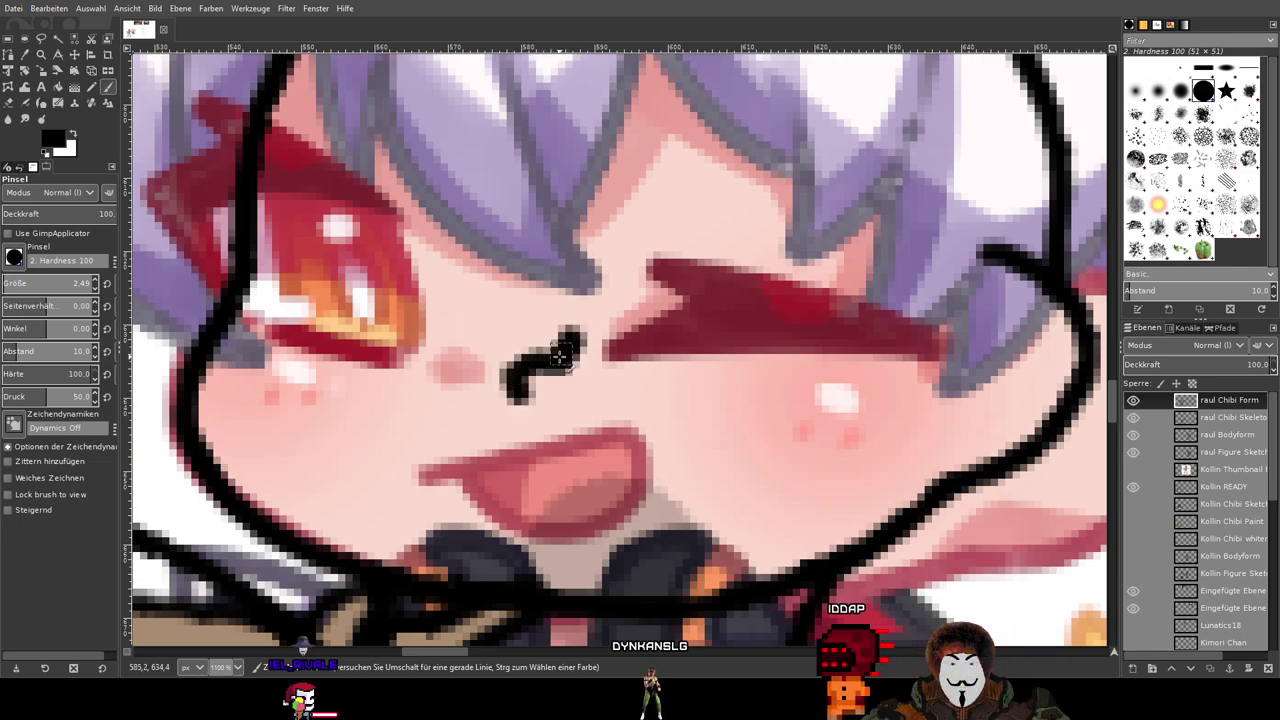
Step: Draw a slanted triangular open mouth in black just below the nose on the raul Chibi Form layer
scroll(652, 346, down, 3)
scroll(620, 350, up, 2)
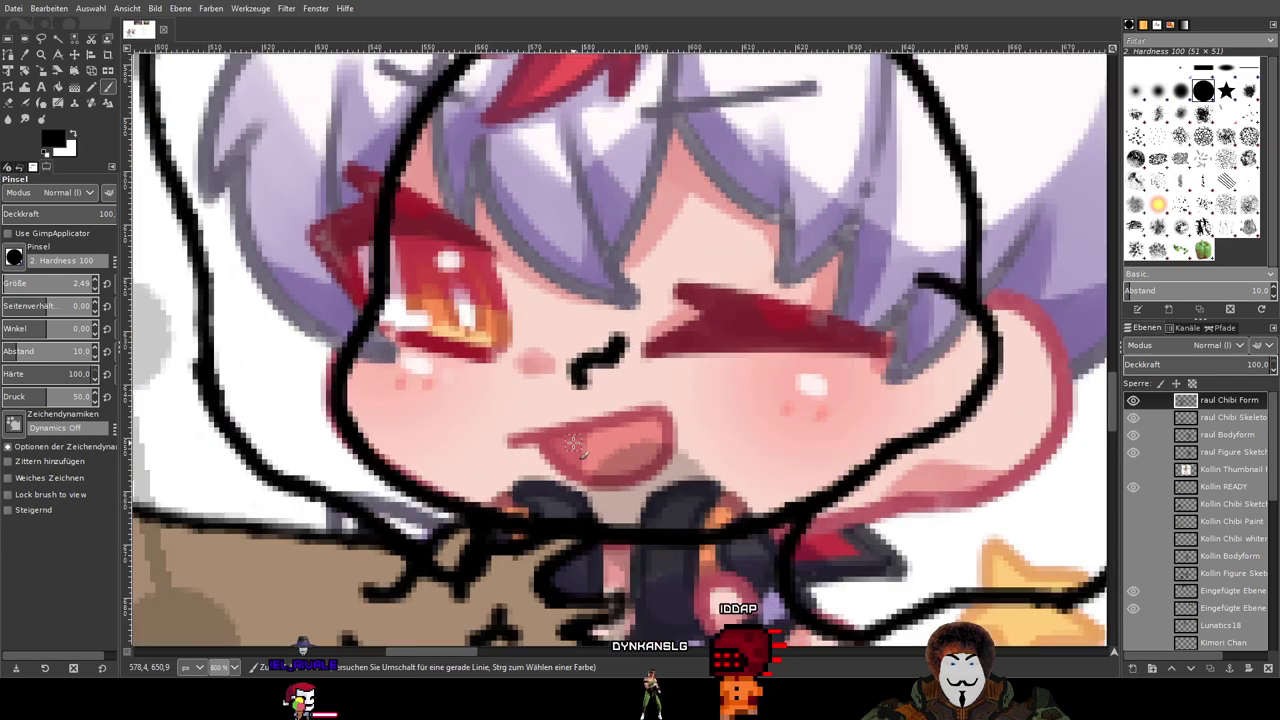
drag(580, 413, 487, 470)
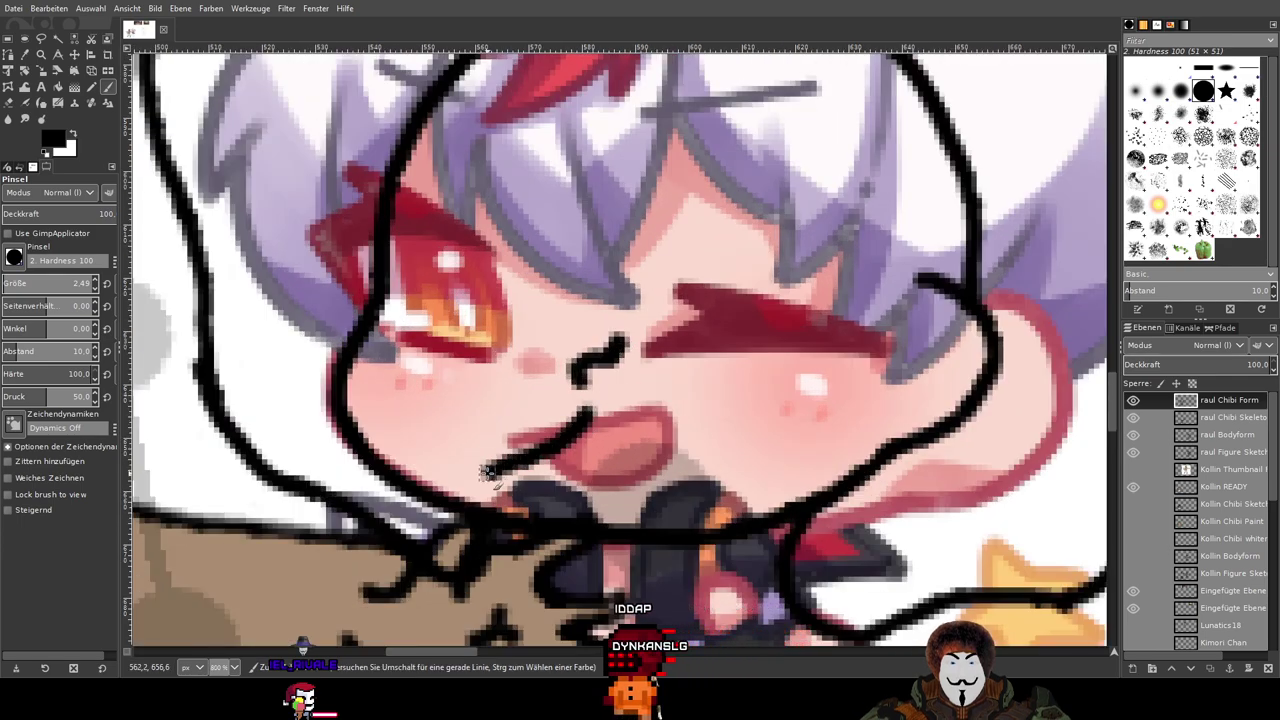
mouse_move(585, 410)
mouse_down()
mouse_move(648, 499)
mouse_move(546, 485)
mouse_up()
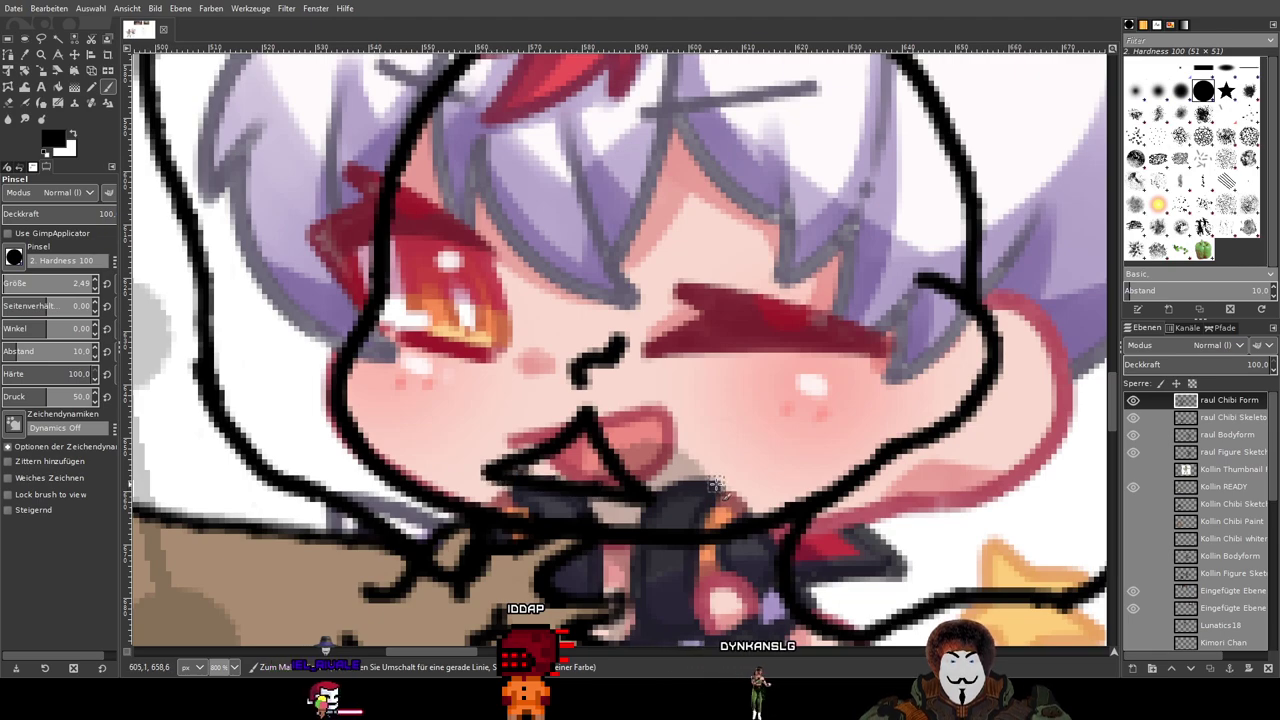
key(ctrl+z)
key(ctrl+z)
key(ctrl+z)
drag(577, 409, 474, 463)
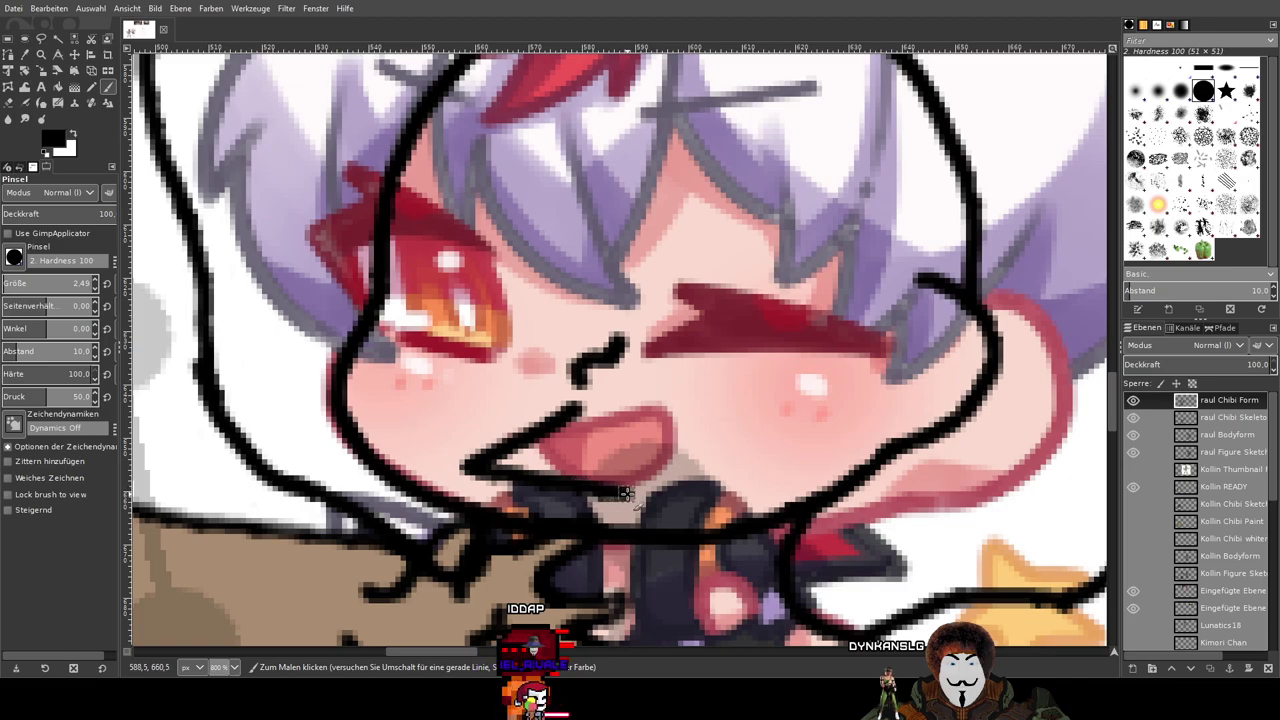
Step: Try small oval pupils over both of the reference's eyes
scroll(700, 440, down, 10)
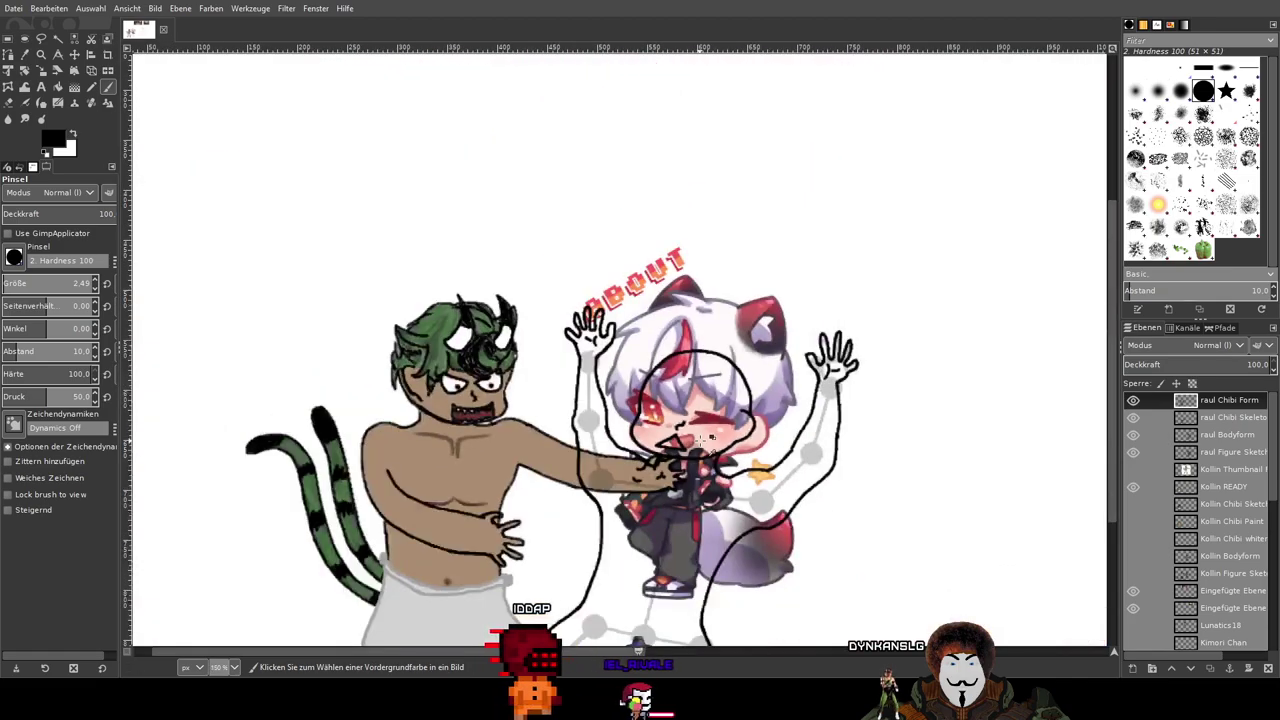
scroll(640, 380, up, 8)
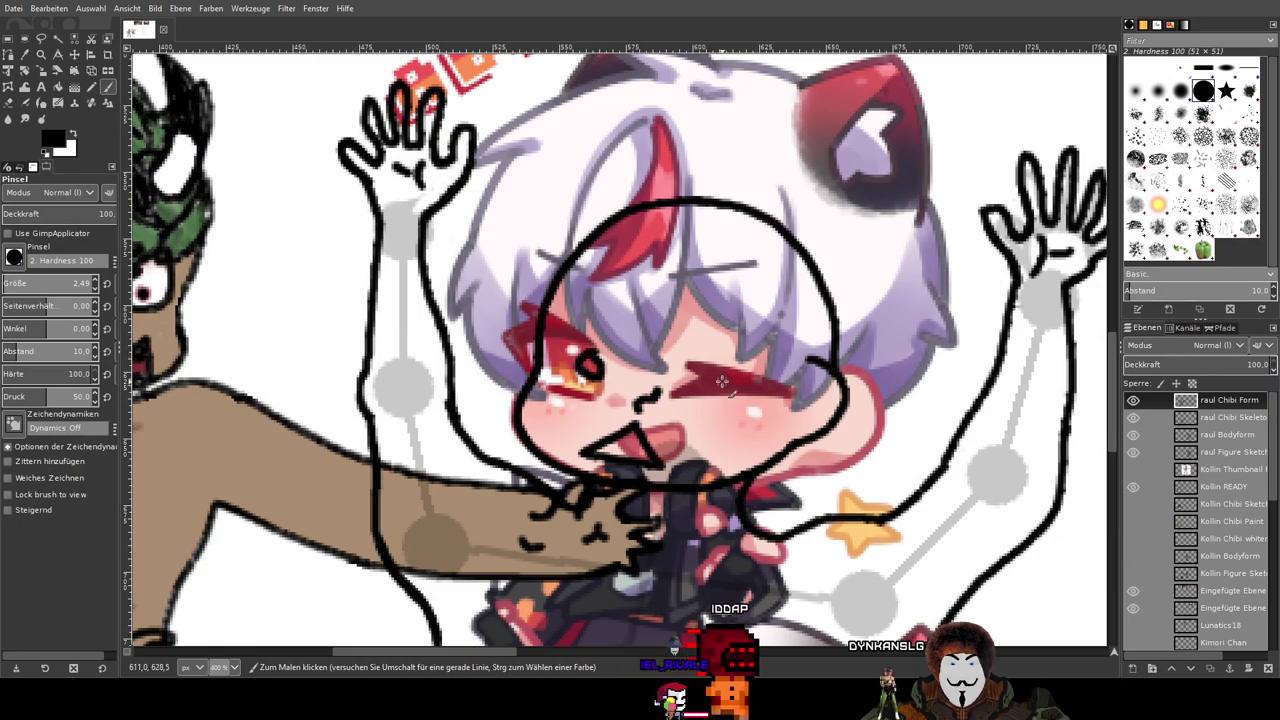
mouse_move(720, 380)
mouse_down()
mouse_move(694, 386)
mouse_move(717, 382)
mouse_up()
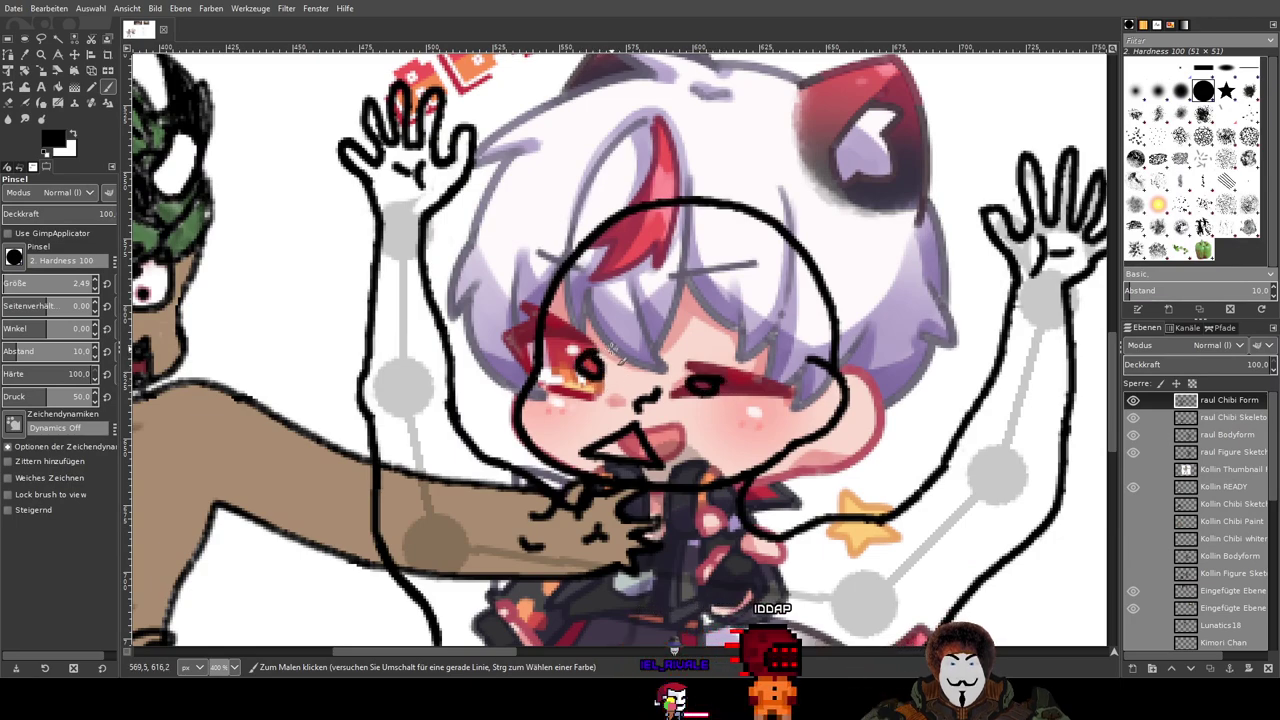
scroll(750, 333, down, 2)
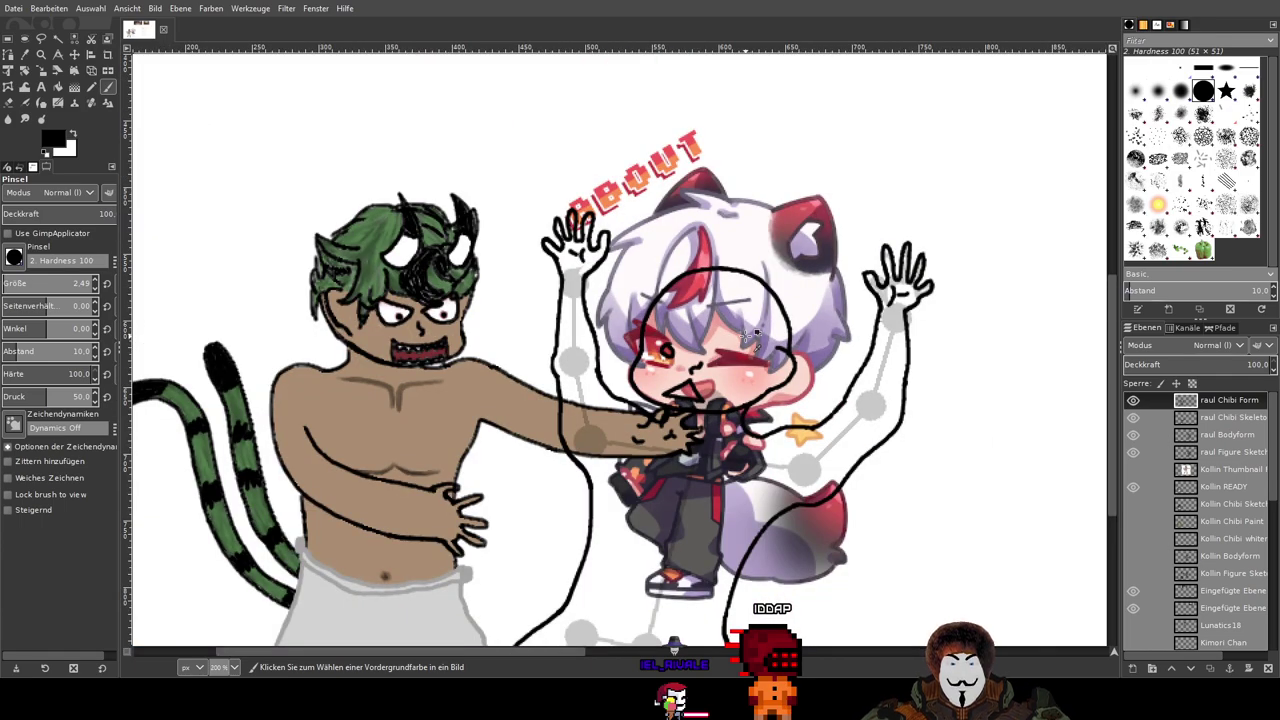
scroll(757, 336, up, 2)
drag(707, 363, 639, 335)
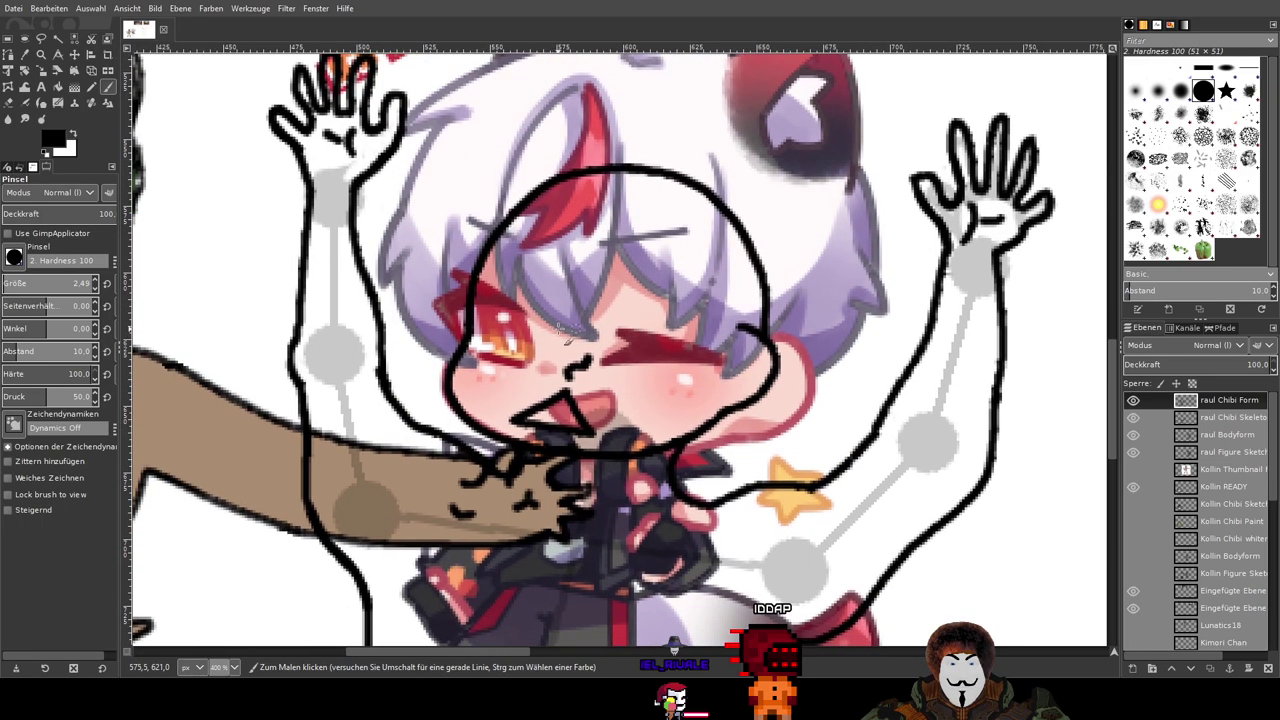
Step: Draw curved lower lids, arched upper lids and small round black pupils for both eyes over the raul reference
scroll(757, 336, down, 2)
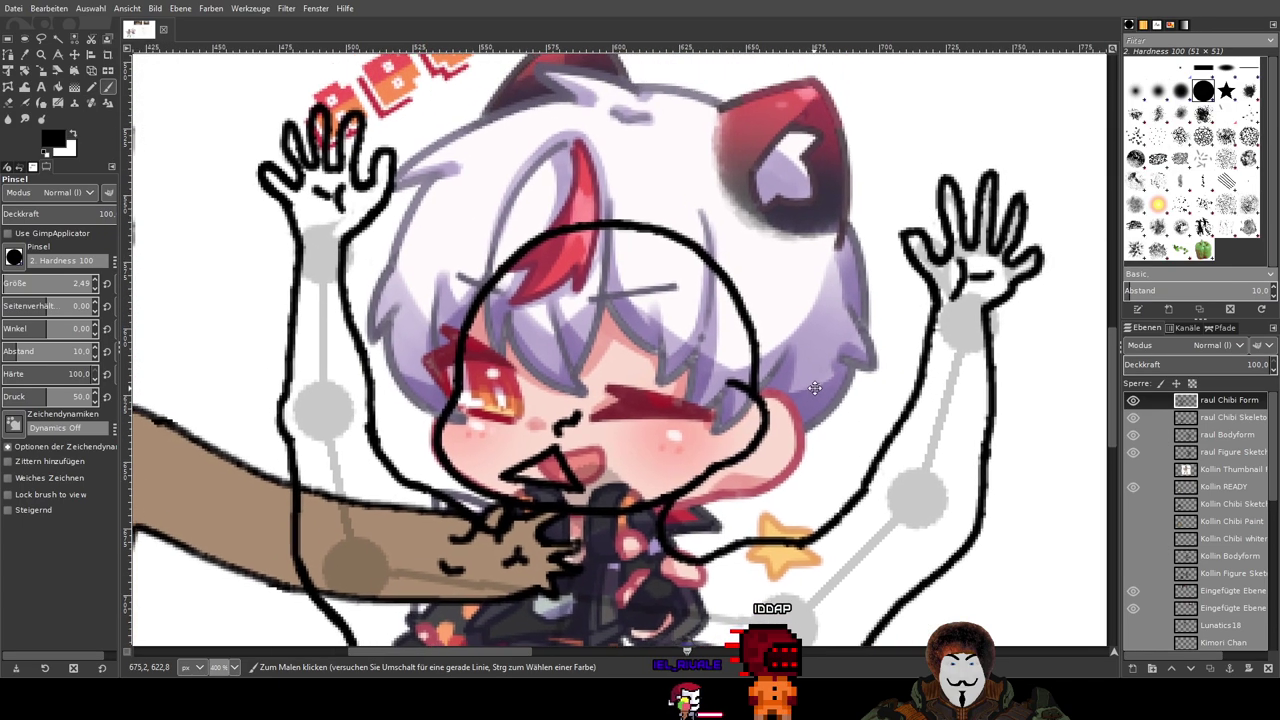
scroll(575, 390, up, 3)
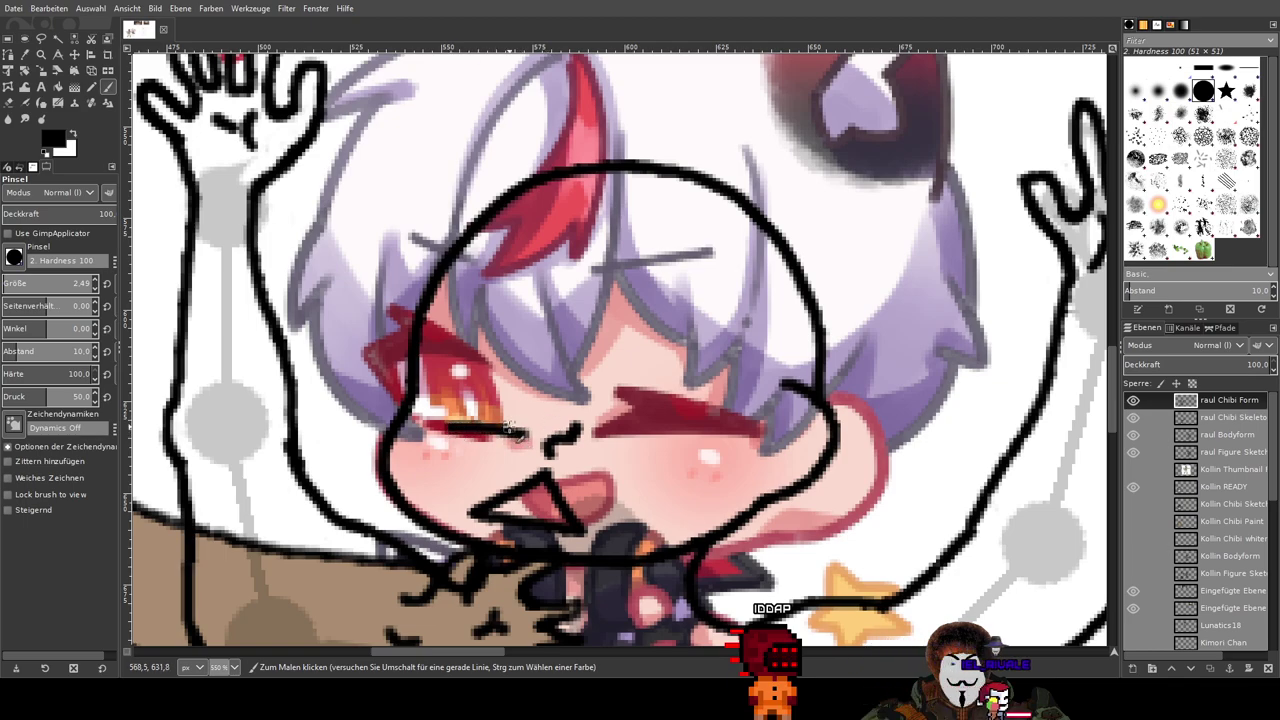
scroll(509, 425, up, 2)
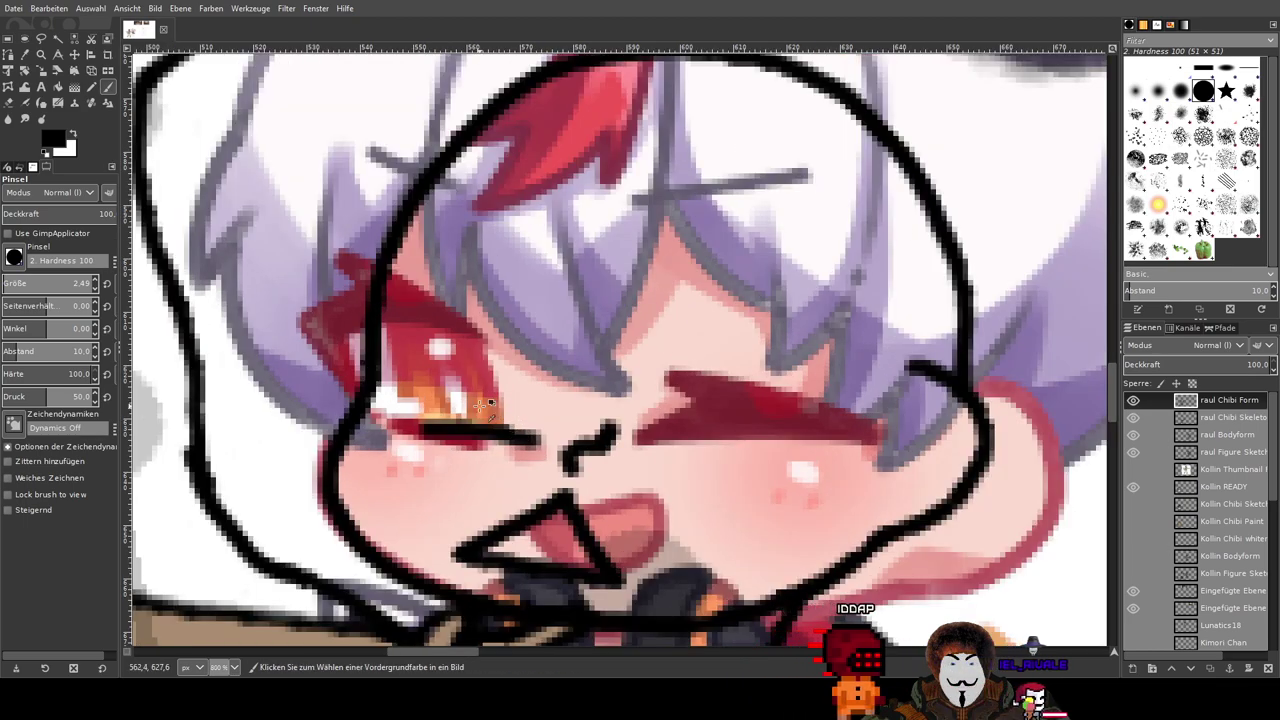
key(ctrl+z)
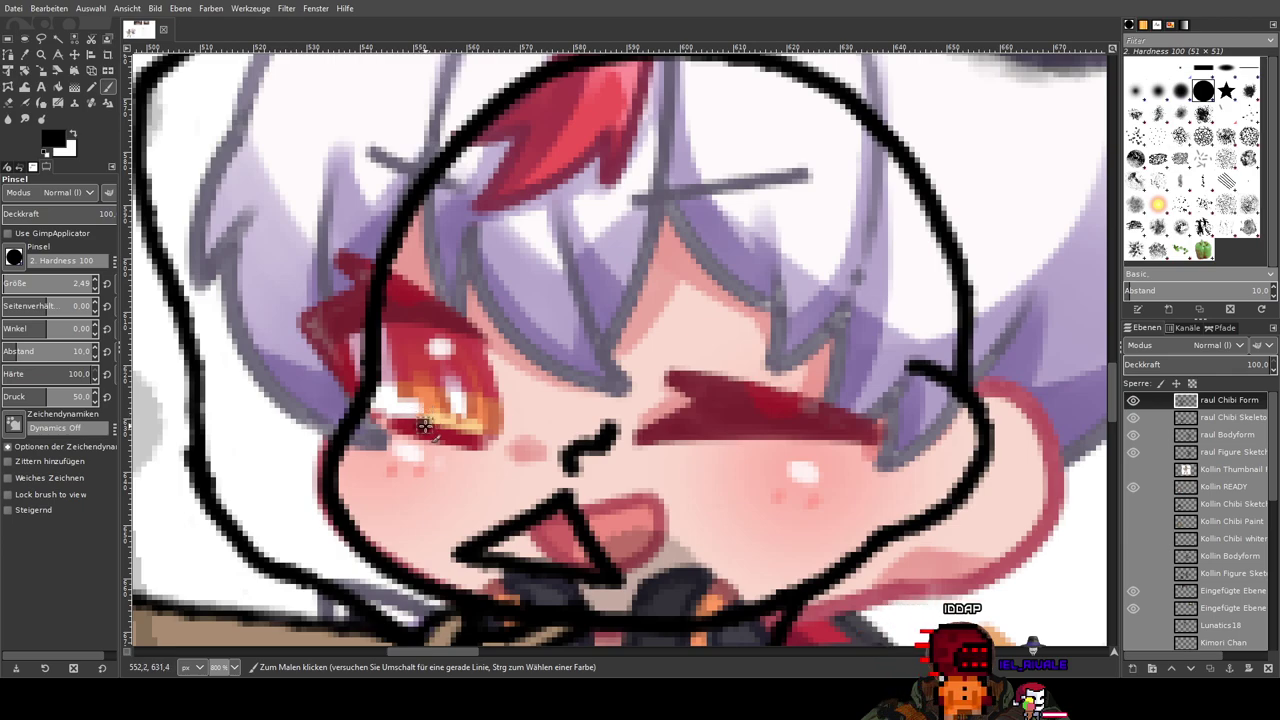
mouse_move(424, 424)
mouse_down()
mouse_move(468, 446)
mouse_move(545, 453)
mouse_up()
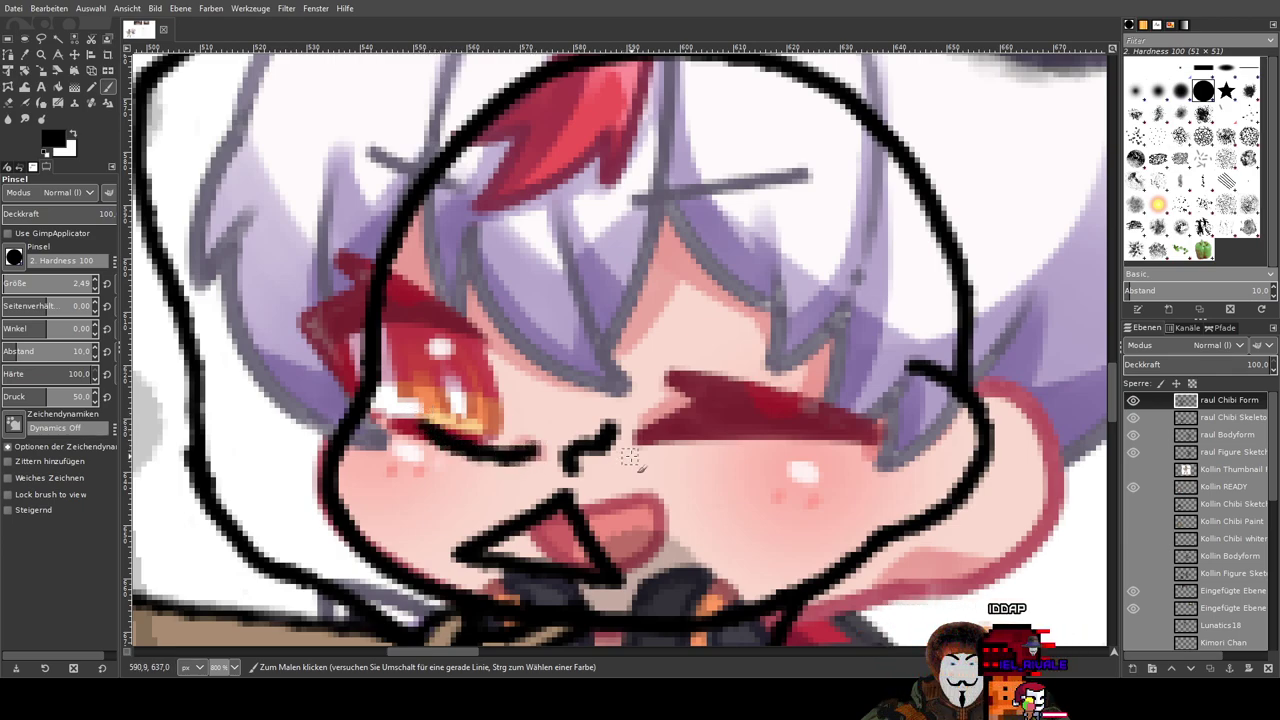
mouse_move(631, 454)
mouse_down()
mouse_move(757, 478)
mouse_move(795, 467)
mouse_up()
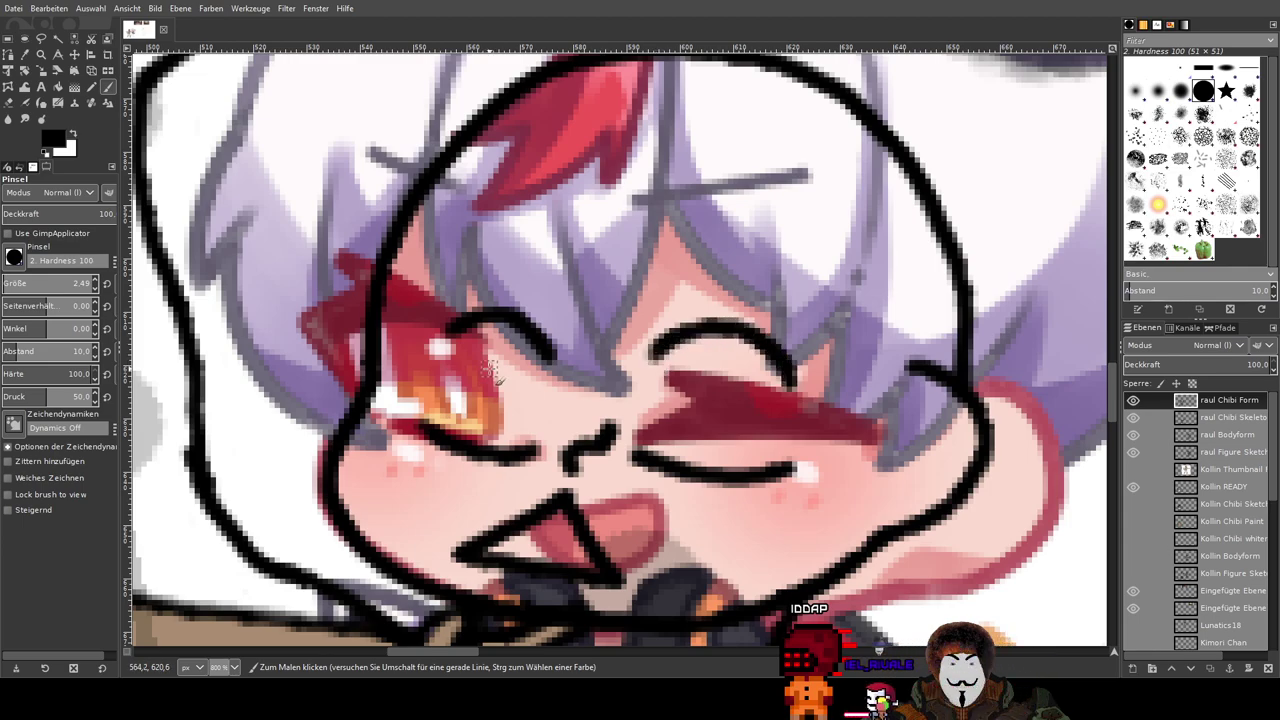
scroll(486, 371, down, 2)
drag(486, 371, 700, 410)
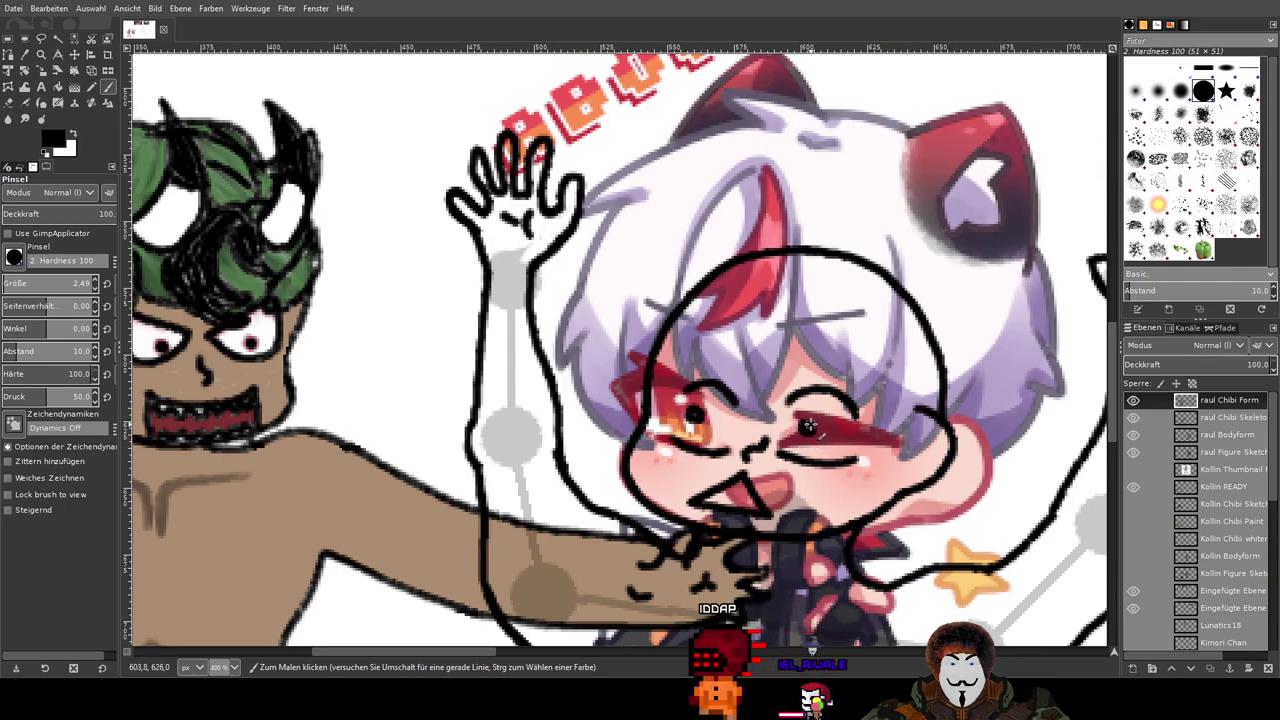
Step: Hide the raul reference layer to leave only the chibi line art and skeleton beside Kollin
scroll(1151, 539, down, 3)
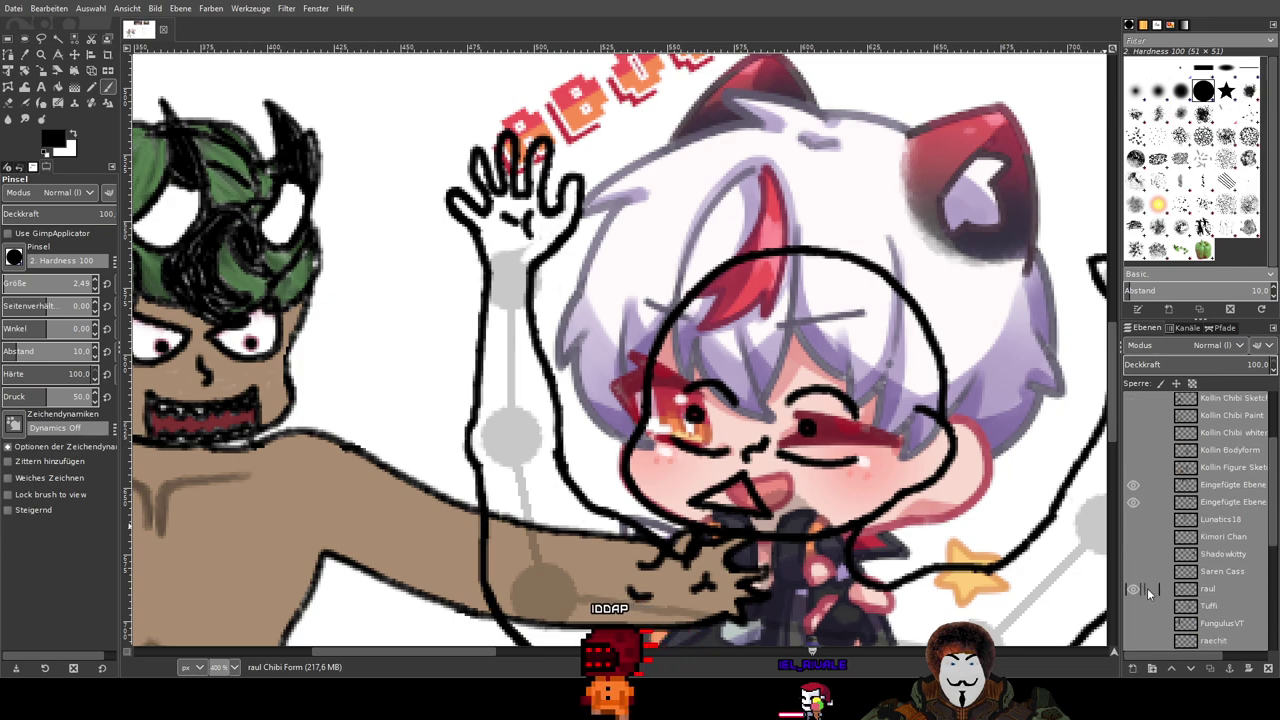
click(1132, 588)
scroll(876, 455, down, 3)
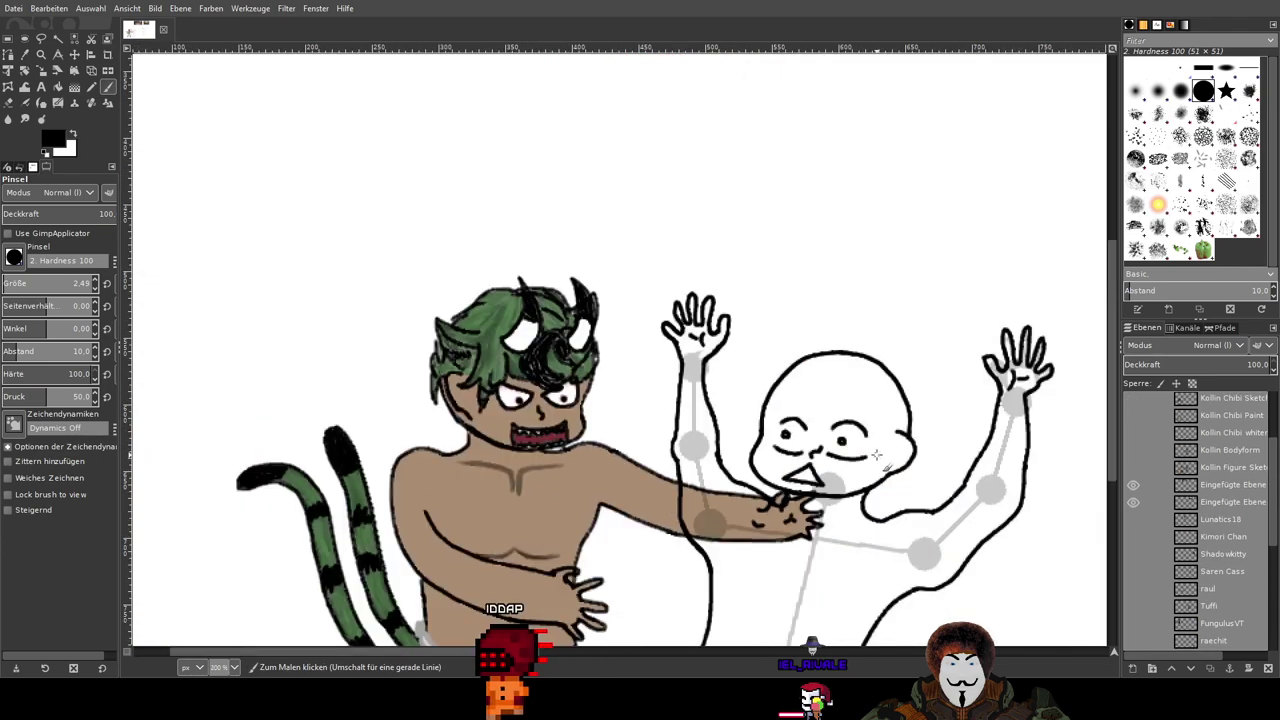
Step: Try closing the eye nearer Kollin with curved side strokes between its upper and lower lids, undoing the unwanted ones
scroll(876, 455, up, 2)
scroll(876, 455, up, 1)
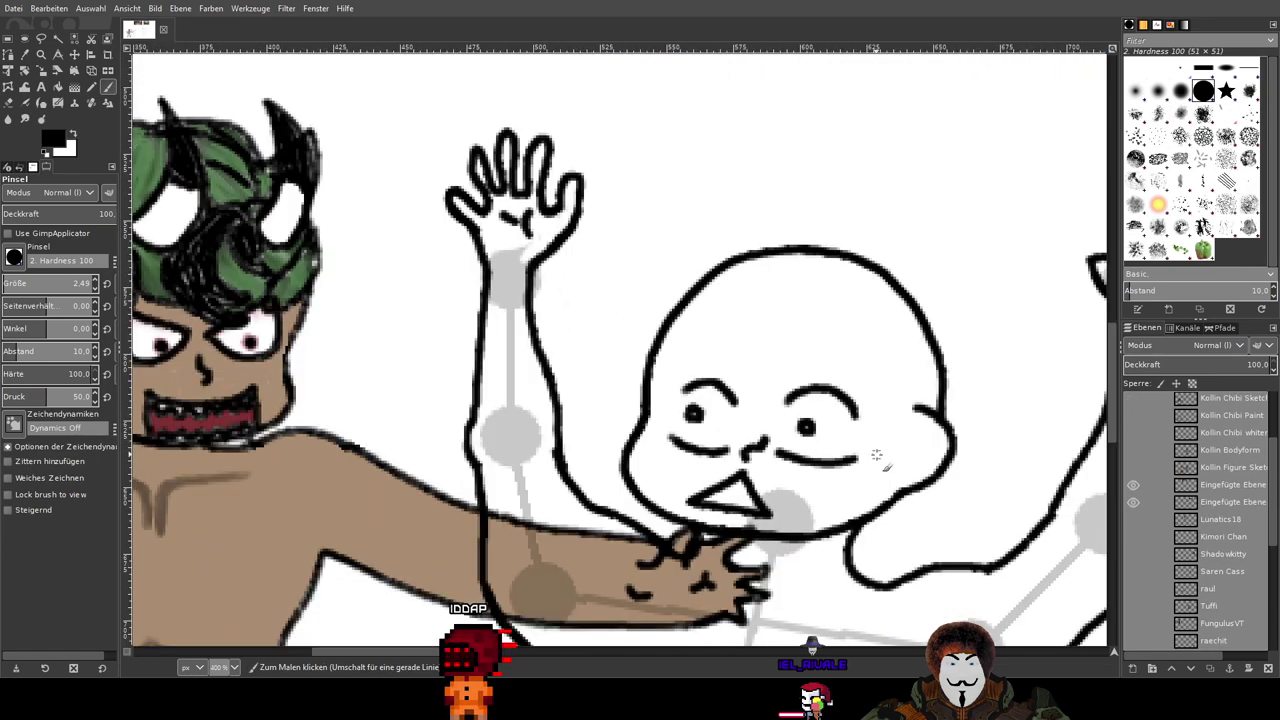
scroll(713, 425, up, 1)
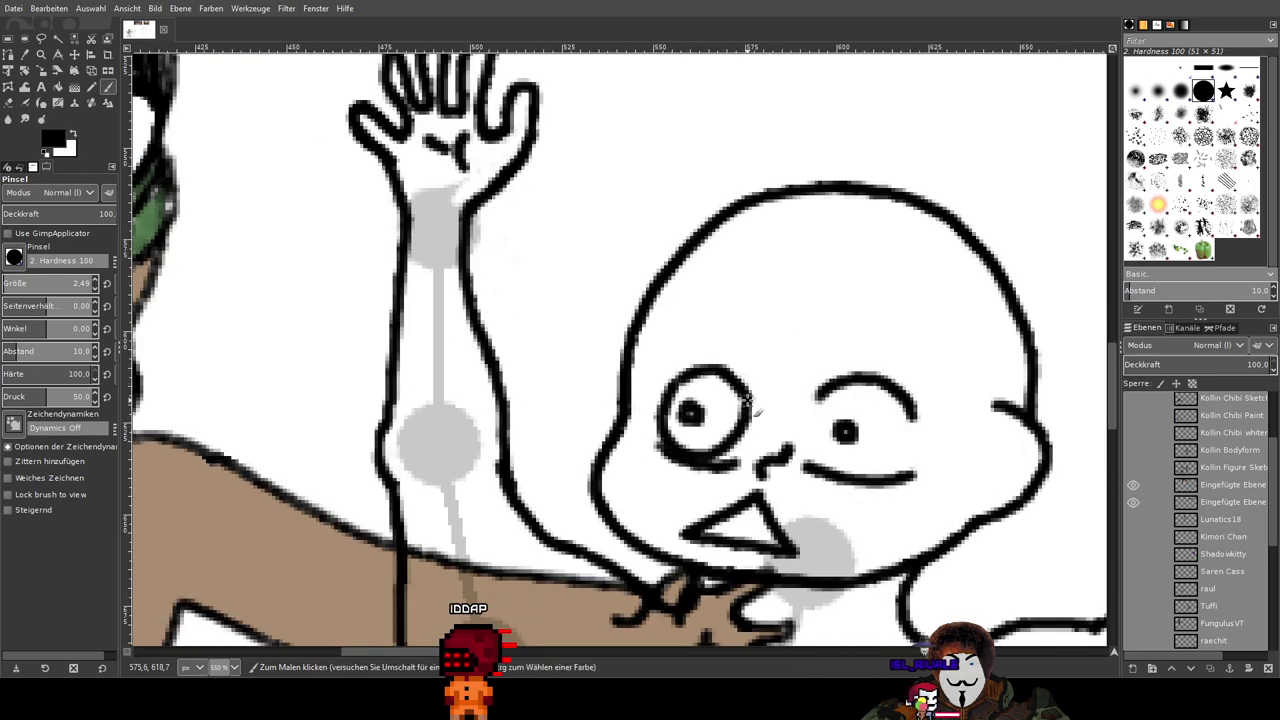
key(ctrl+z)
scroll(693, 408, up, 2)
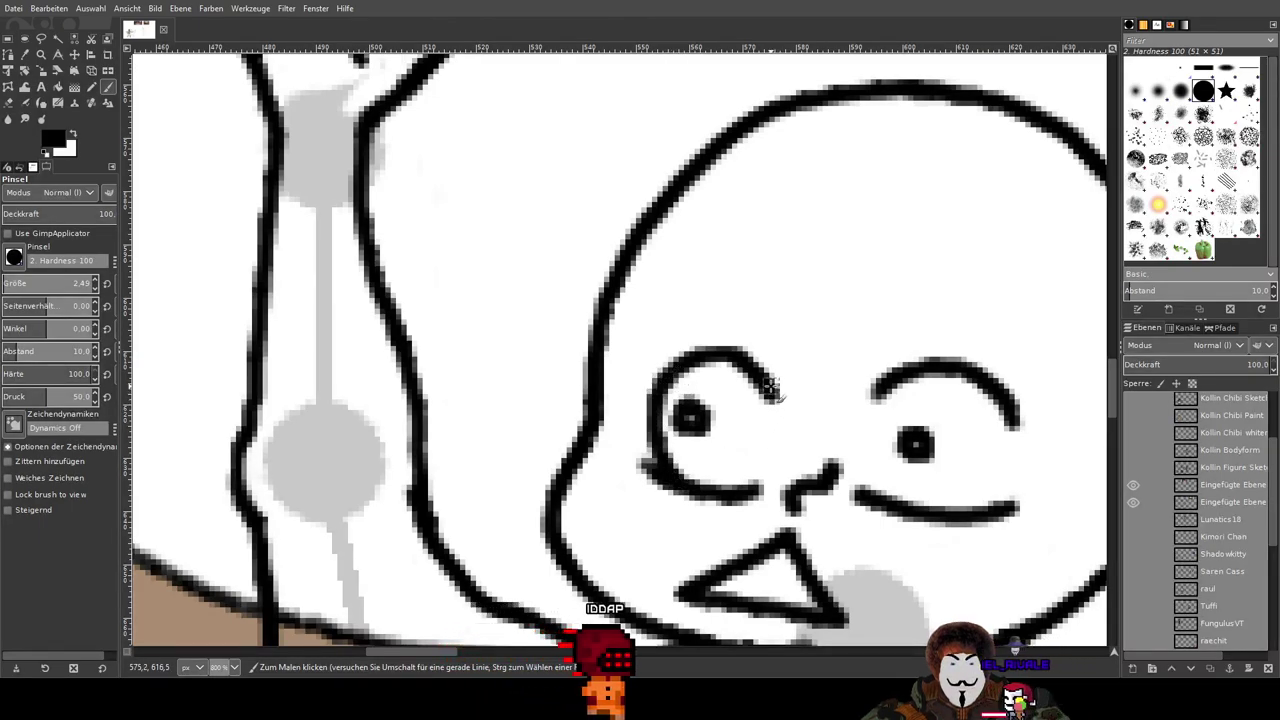
drag(772, 402, 714, 490)
key(ctrl+z)
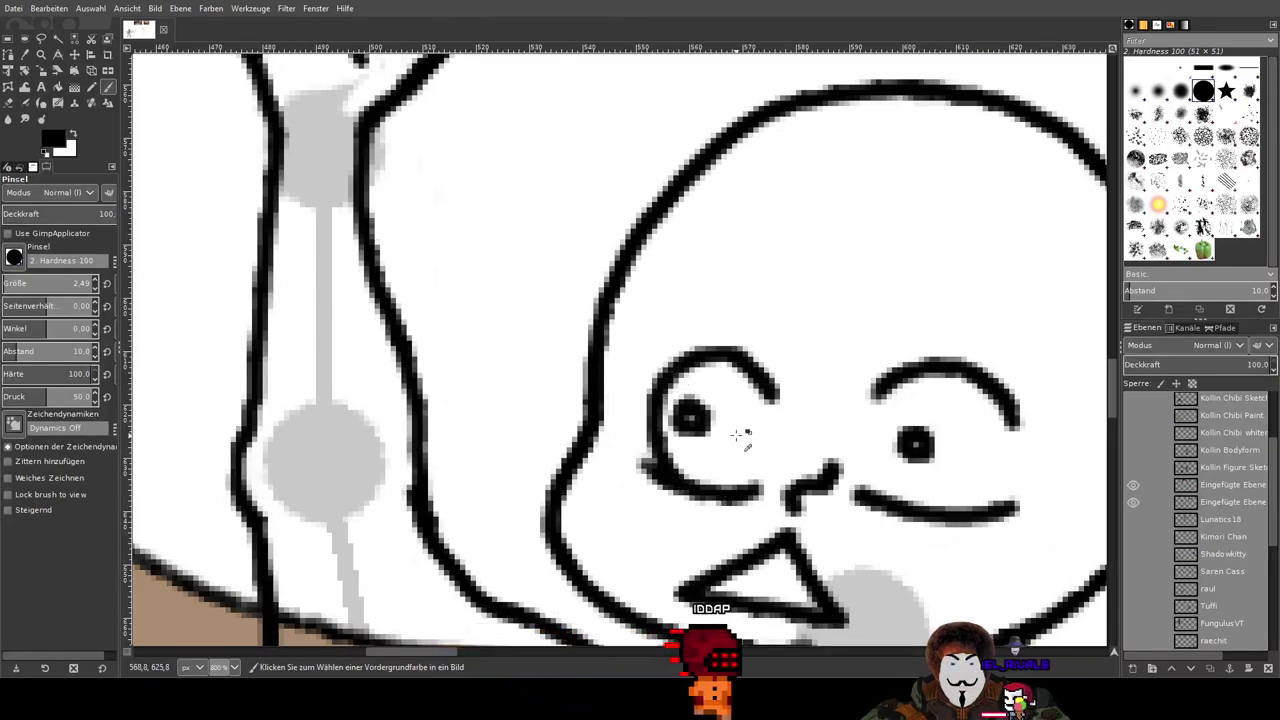
drag(757, 405, 741, 463)
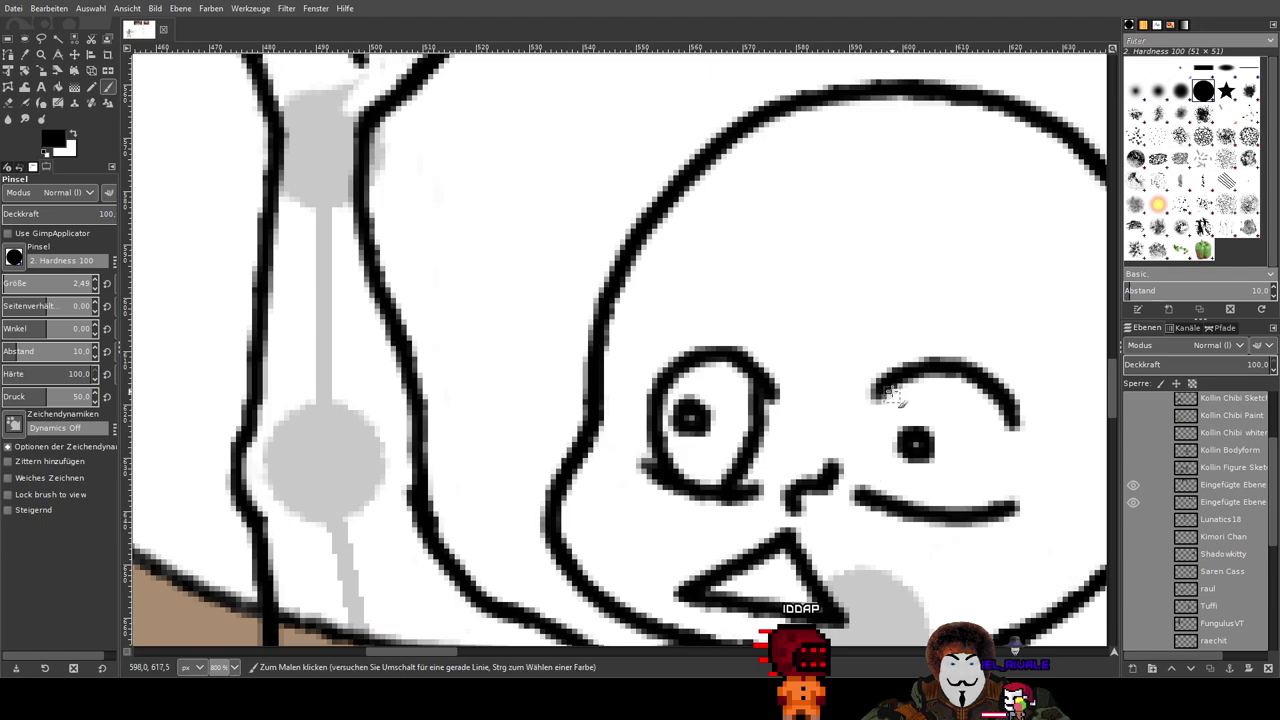
Step: Try closing the eye nearer the ear with inward-curving side strokes from the upper lid to the lower lid
scroll(897, 490, up, 3)
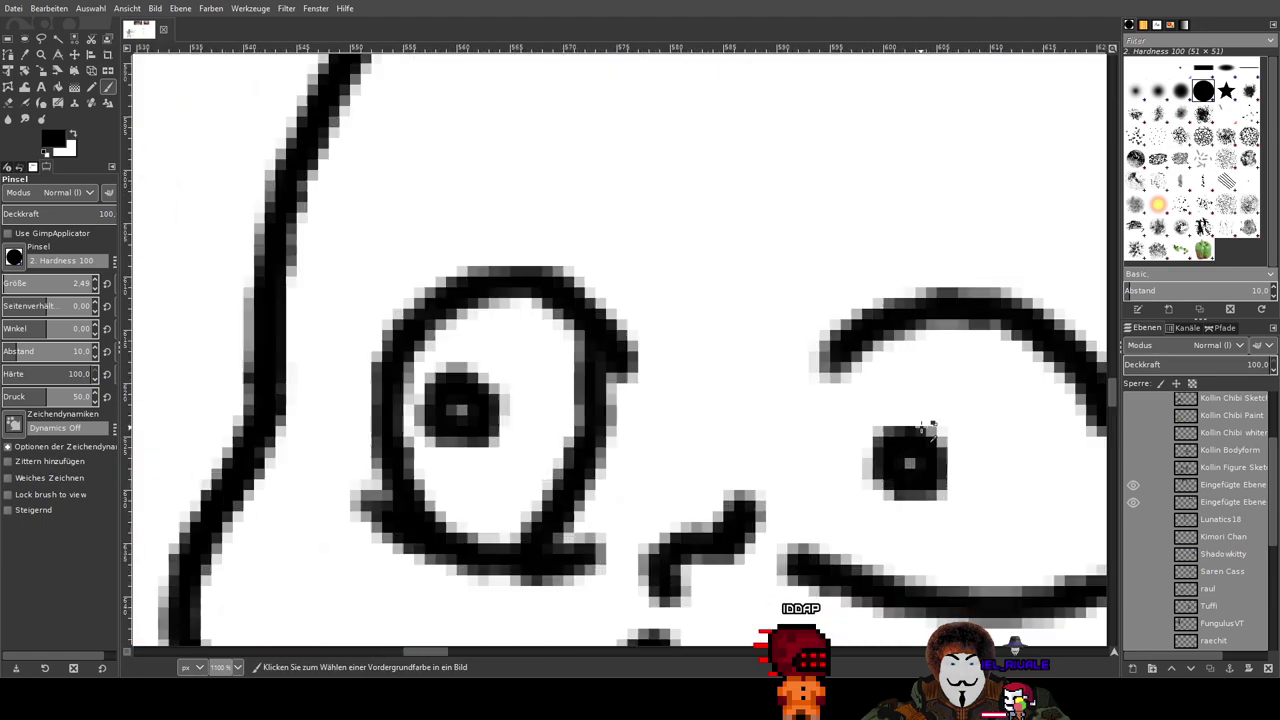
mouse_move(614, 300)
mouse_down()
mouse_move(604, 380)
mouse_move(650, 495)
mouse_up()
key(ctrl+z)
mouse_move(609, 311)
mouse_down()
mouse_move(587, 401)
mouse_move(601, 455)
mouse_up()
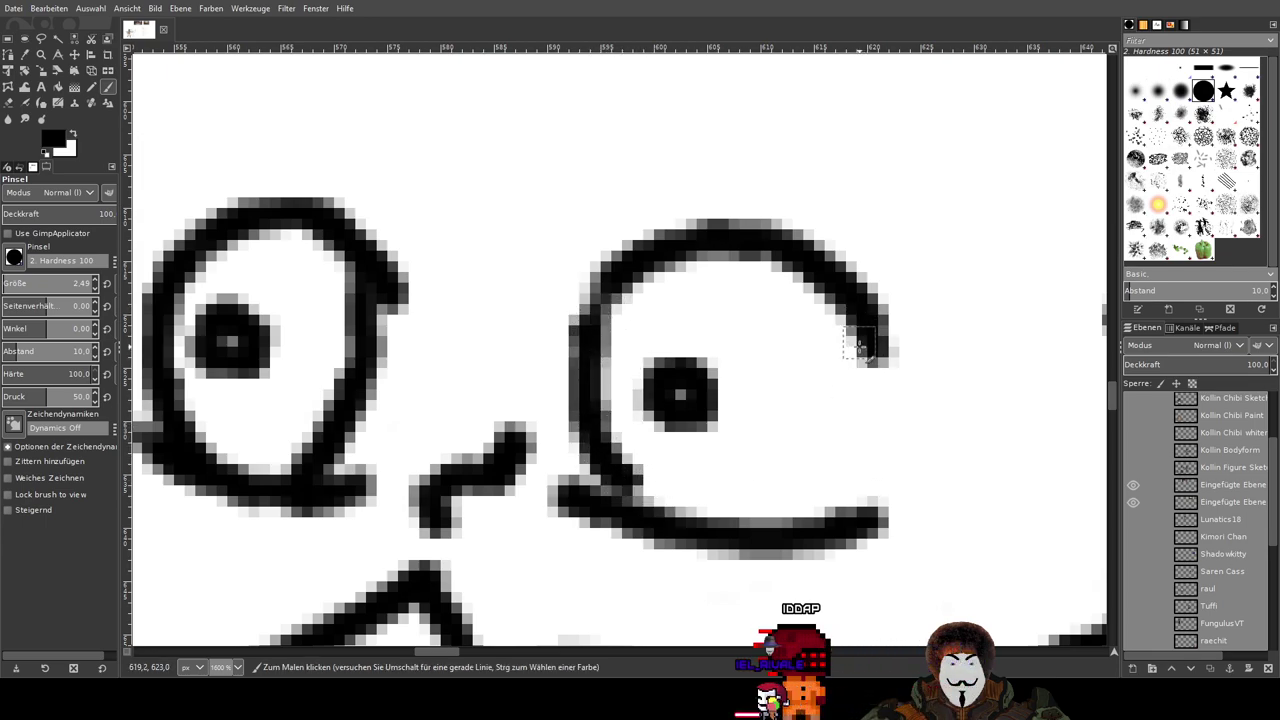
mouse_move(858, 345)
mouse_down()
mouse_move(822, 451)
mouse_move(737, 509)
mouse_up()
key(ctrl+z)
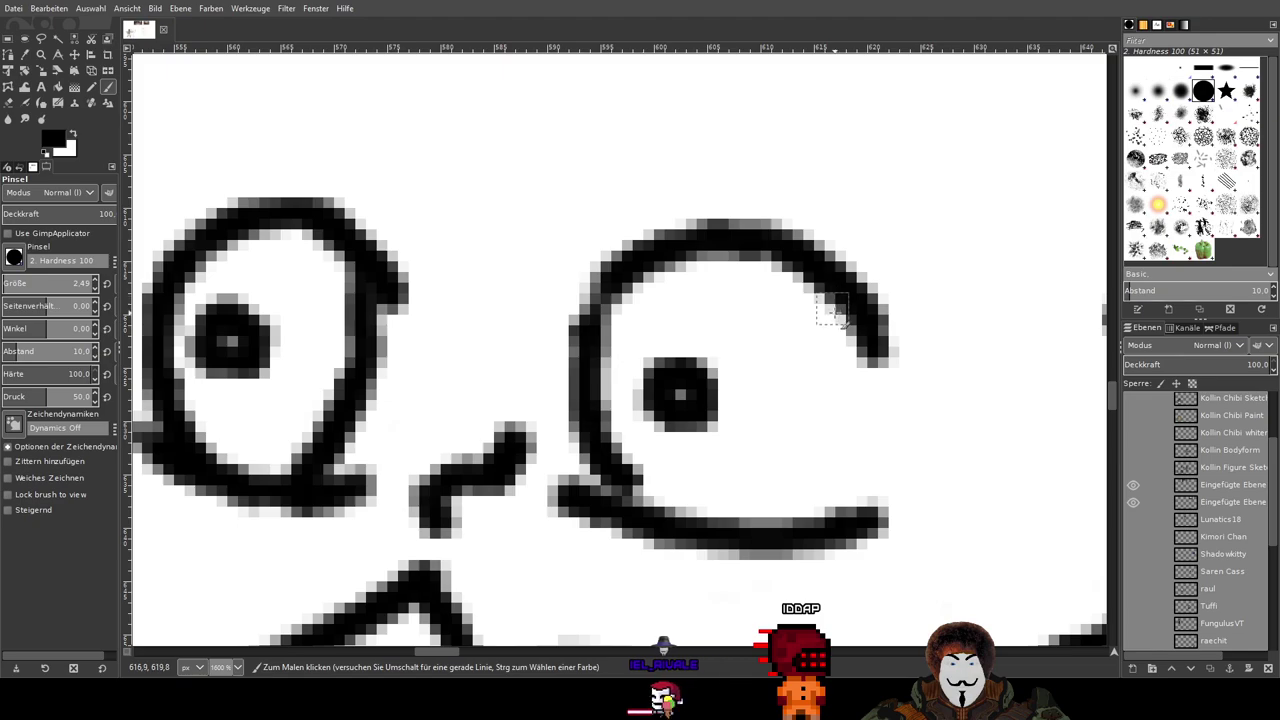
mouse_move(833, 313)
mouse_down()
mouse_move(844, 414)
mouse_move(809, 471)
mouse_move(745, 508)
mouse_up()
scroll(831, 443, down, 1)
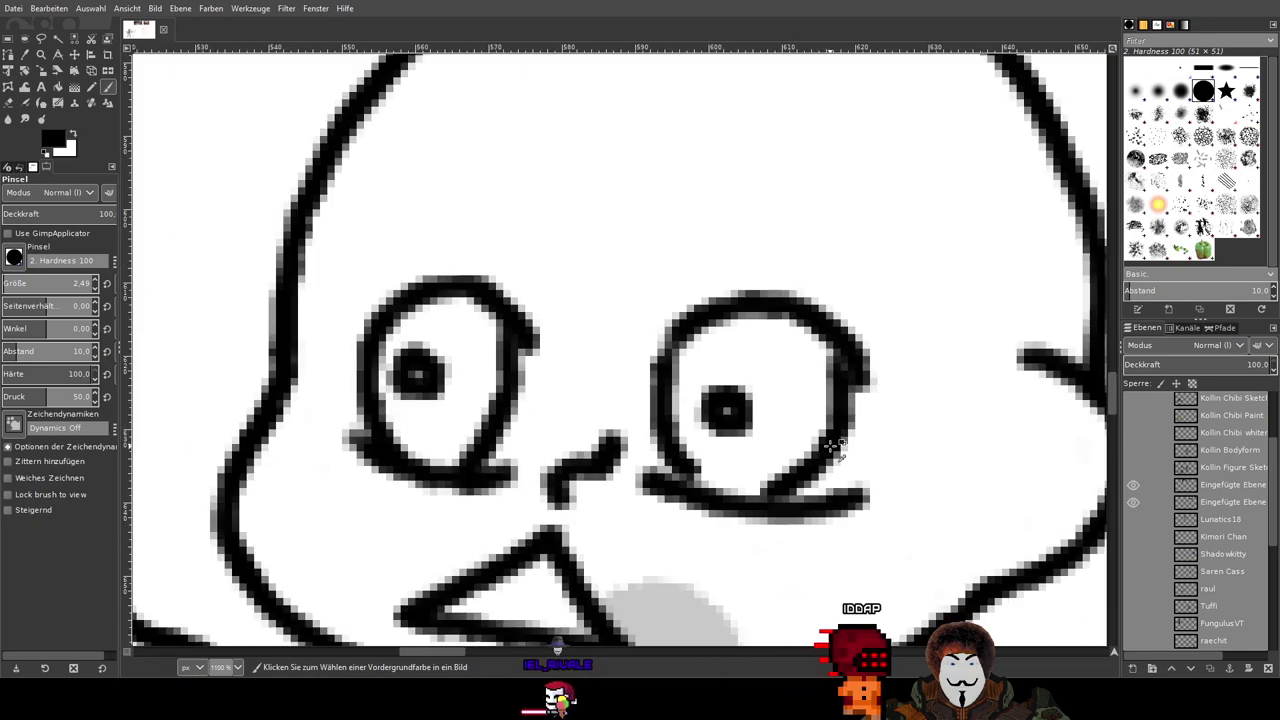
Step: Try straighter side strokes on the eye nearer the ear, meeting the ends of its lower lid
scroll(831, 443, down, 3)
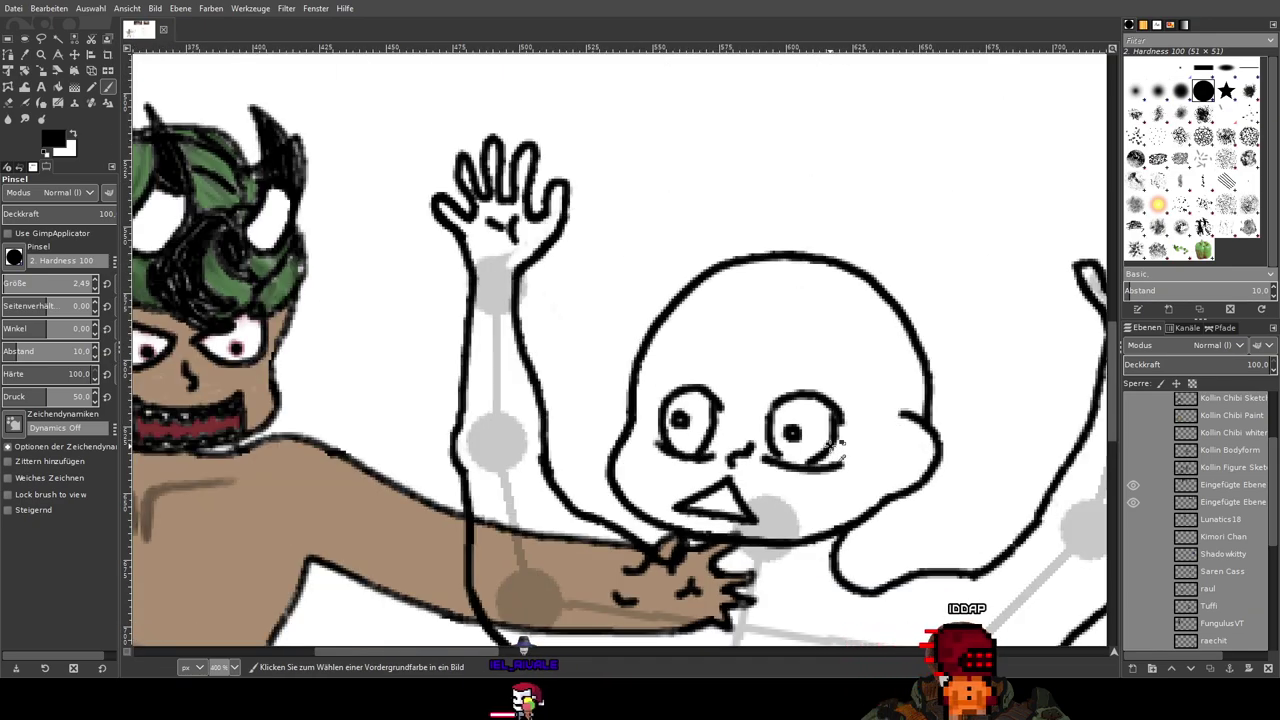
scroll(835, 446, up, 1)
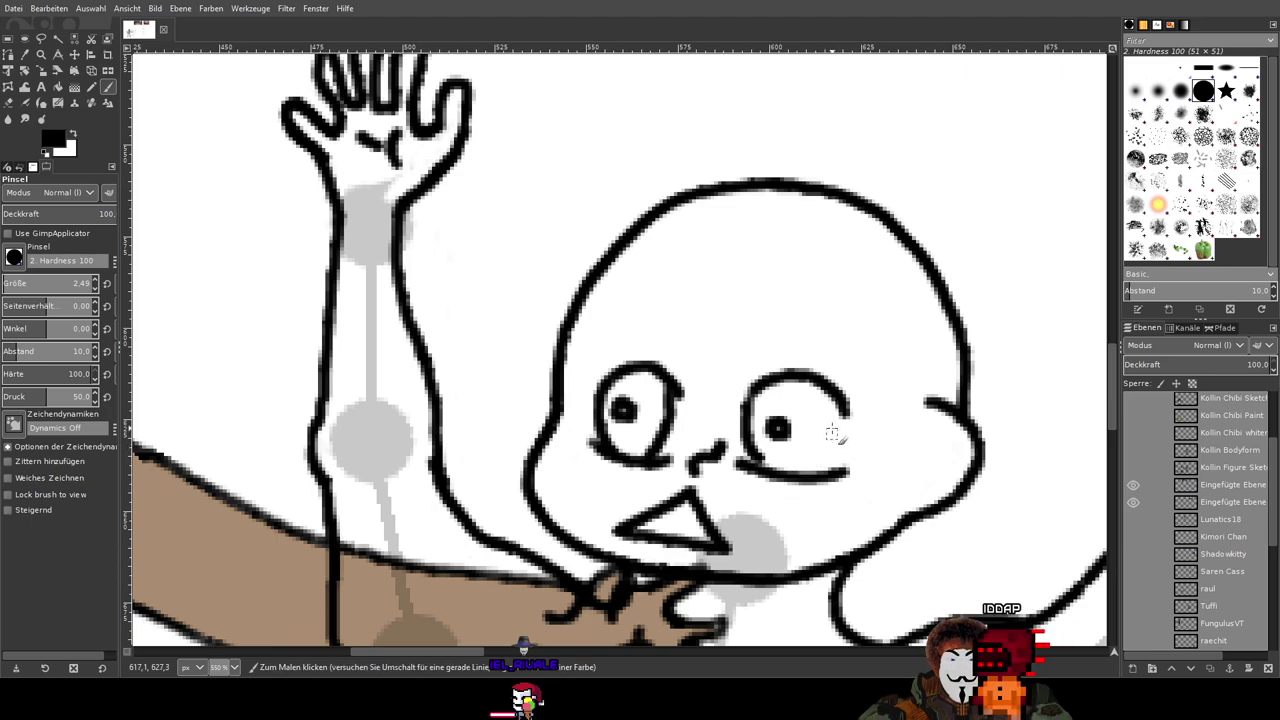
mouse_move(845, 396)
mouse_down()
mouse_move(846, 450)
mouse_move(822, 478)
mouse_up()
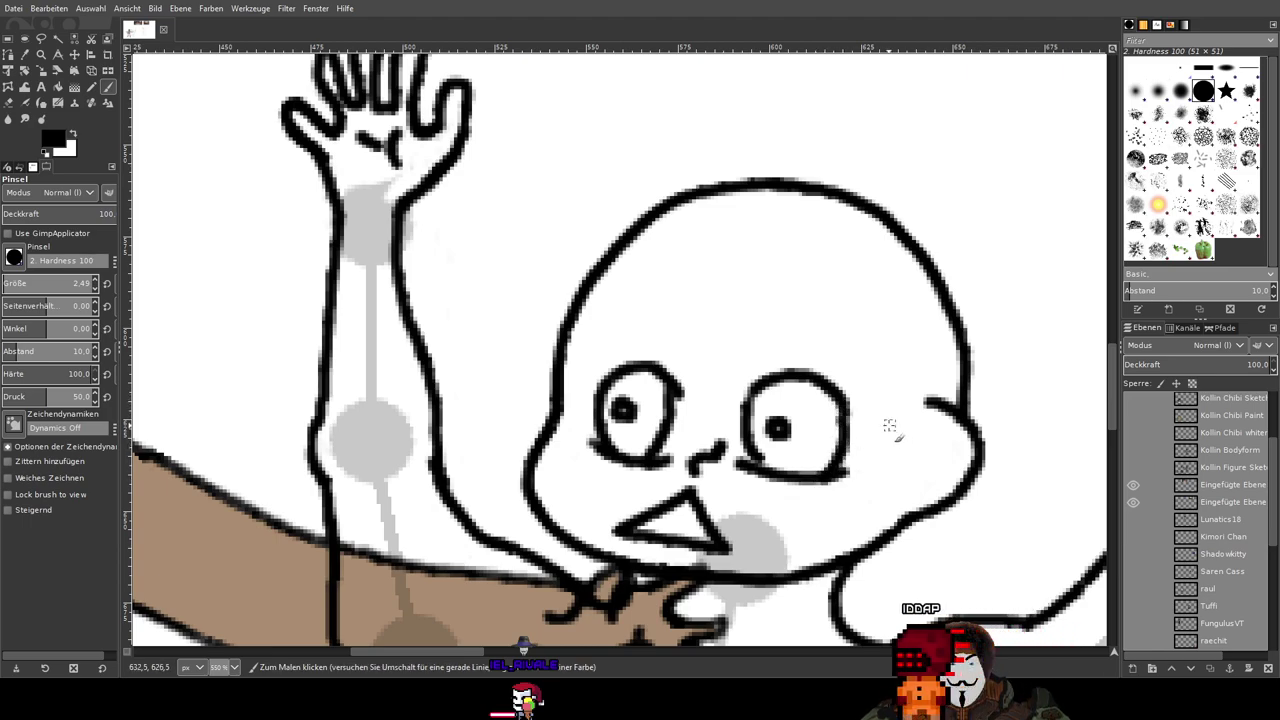
scroll(890, 362, down, 3)
scroll(890, 362, up, 3)
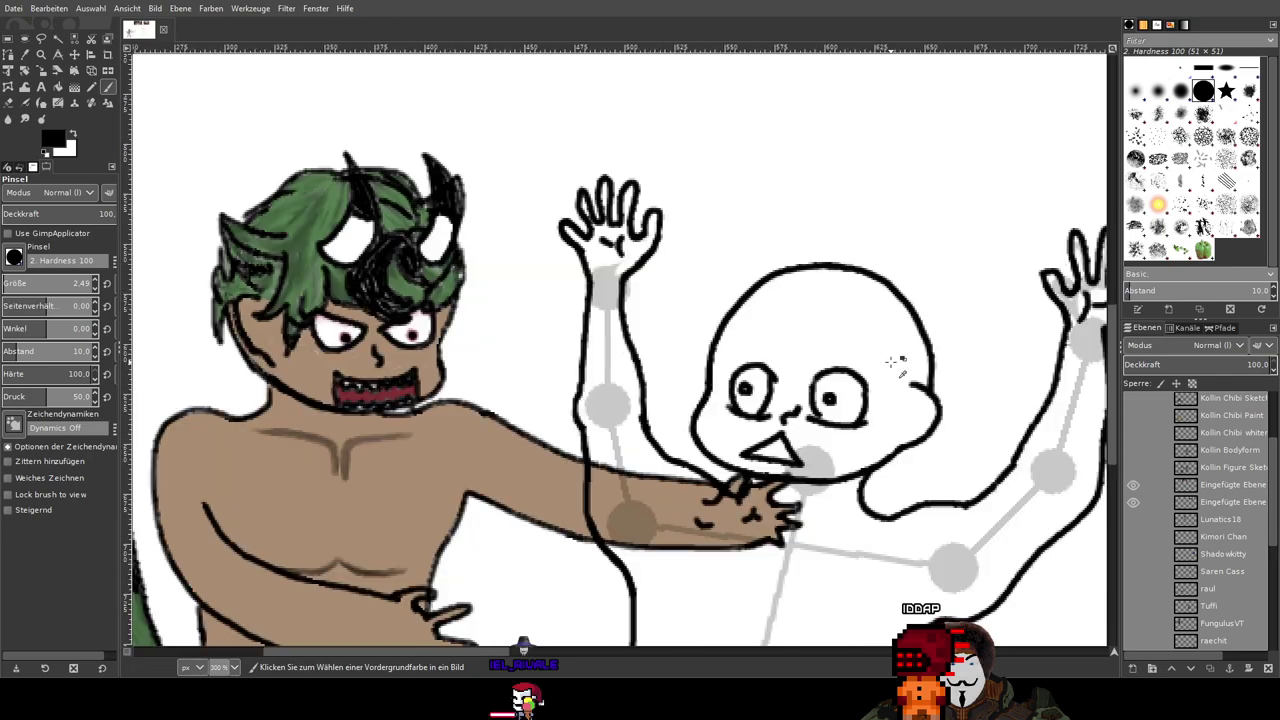
scroll(790, 413, up, 1)
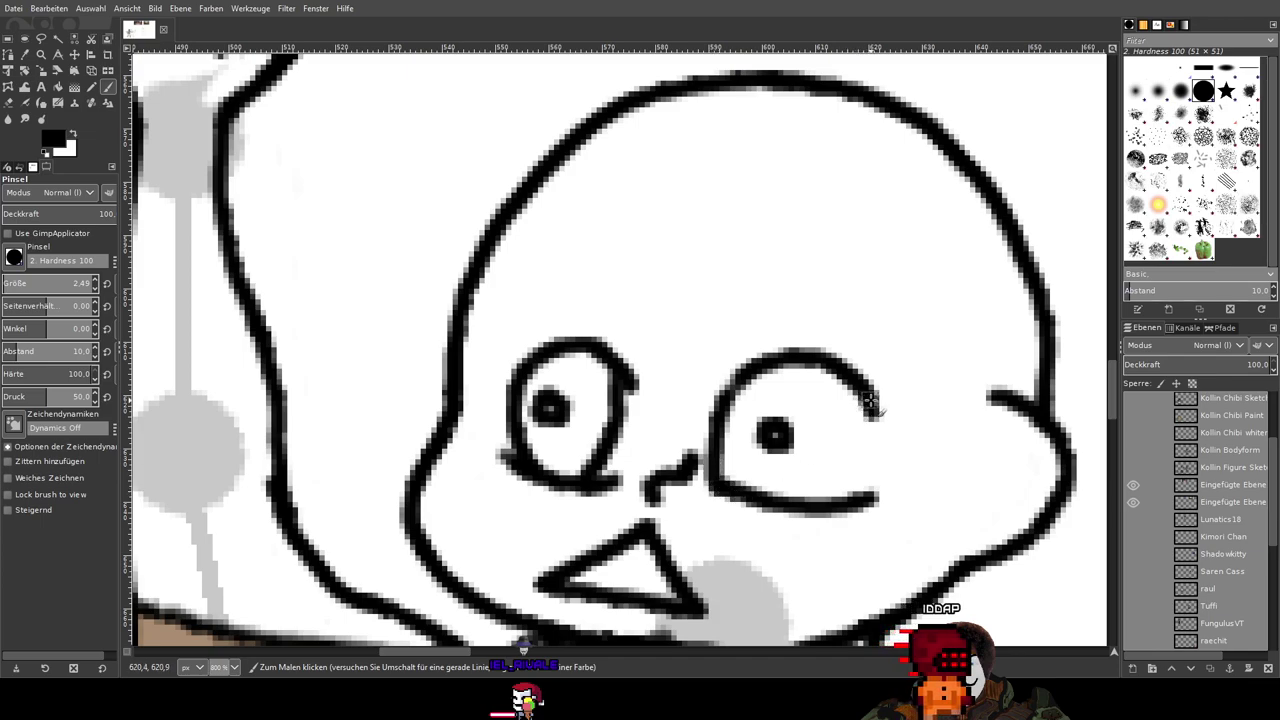
drag(872, 404, 868, 478)
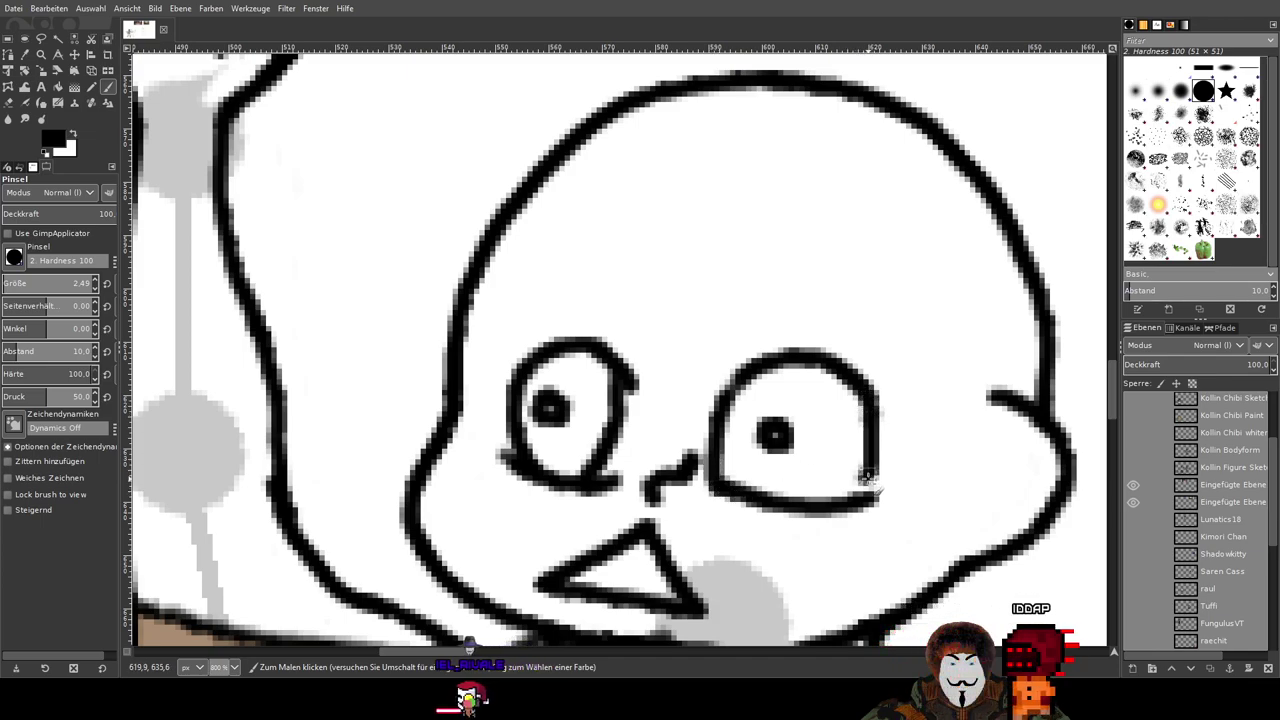
key(ctrl+z)
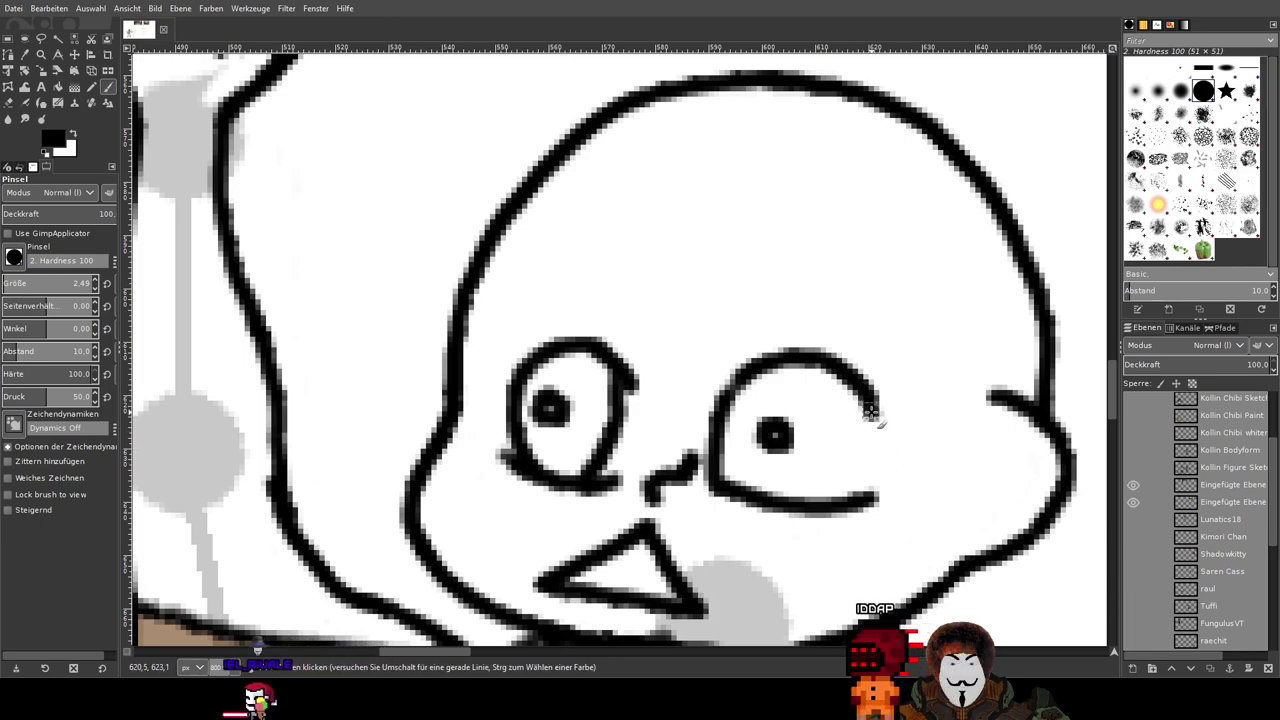
Step: Try a slightly bulging outer side stroke that closes the eye nearer the ear into a dome shape
scroll(893, 430, up, 2)
key(ctrl+z)
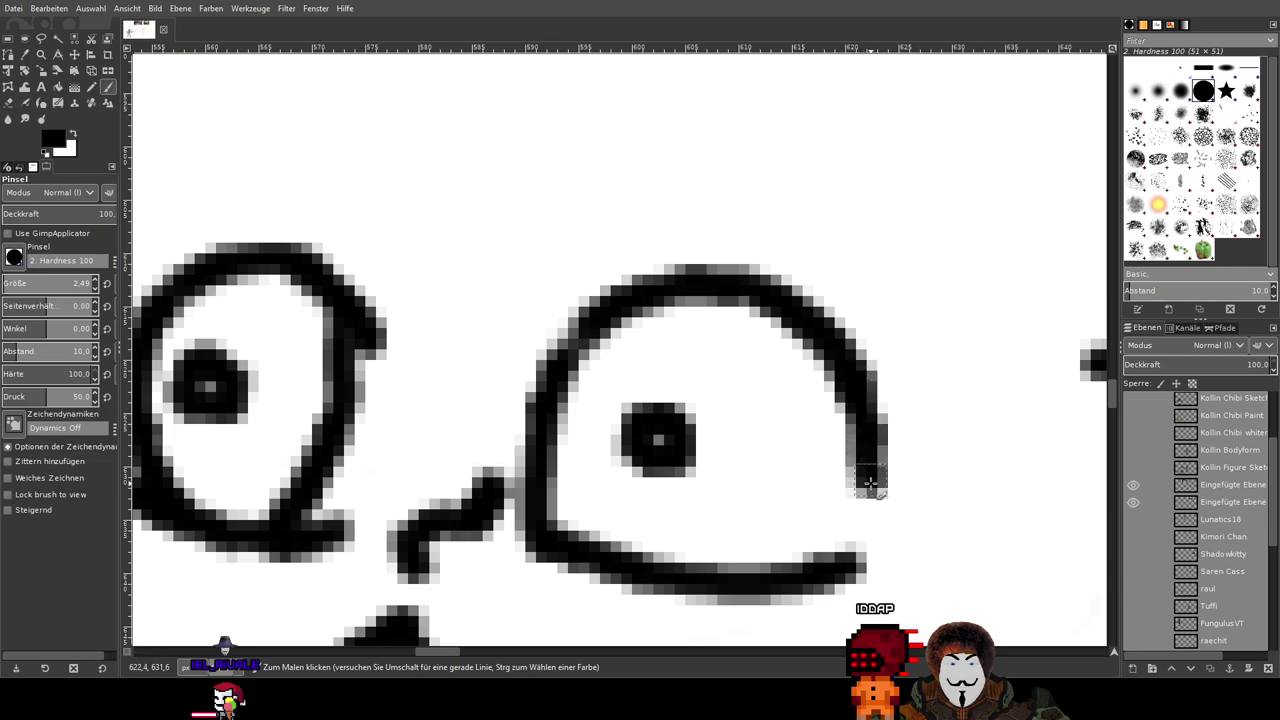
scroll(922, 482, down, 4)
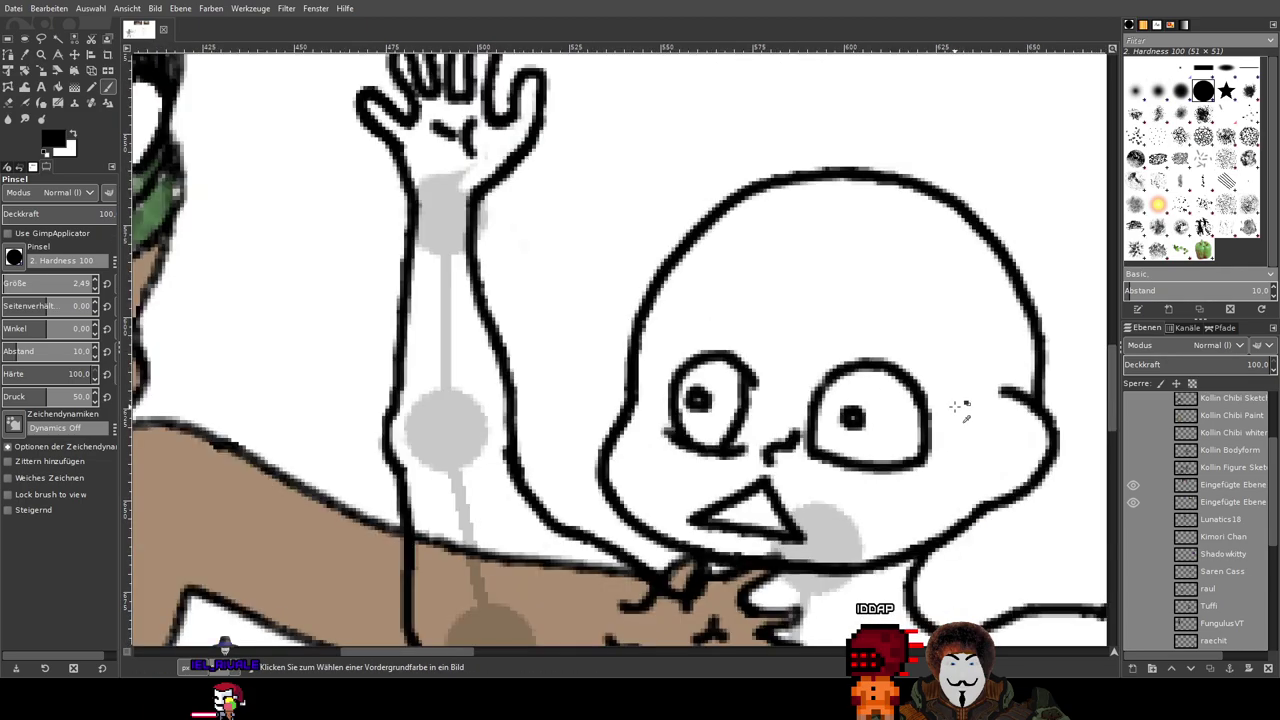
scroll(806, 382, up, 3)
scroll(806, 382, down, 3)
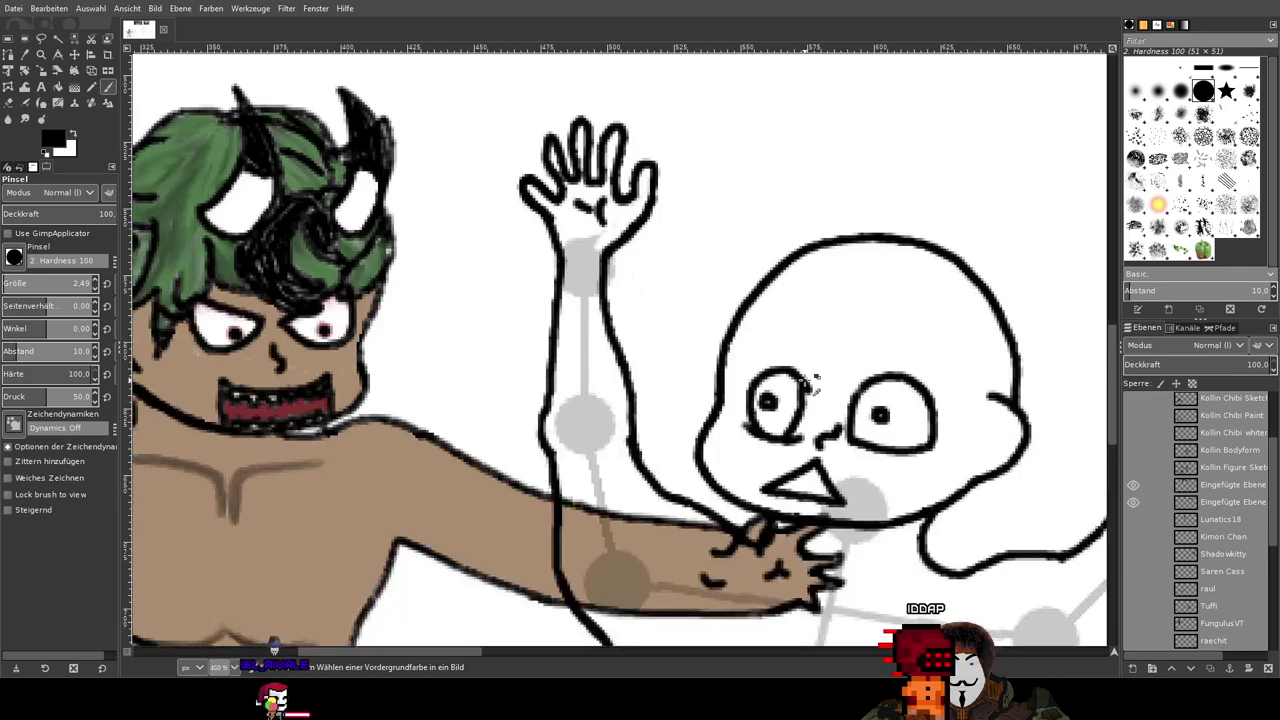
scroll(810, 380, up, 2)
scroll(812, 382, up, 2)
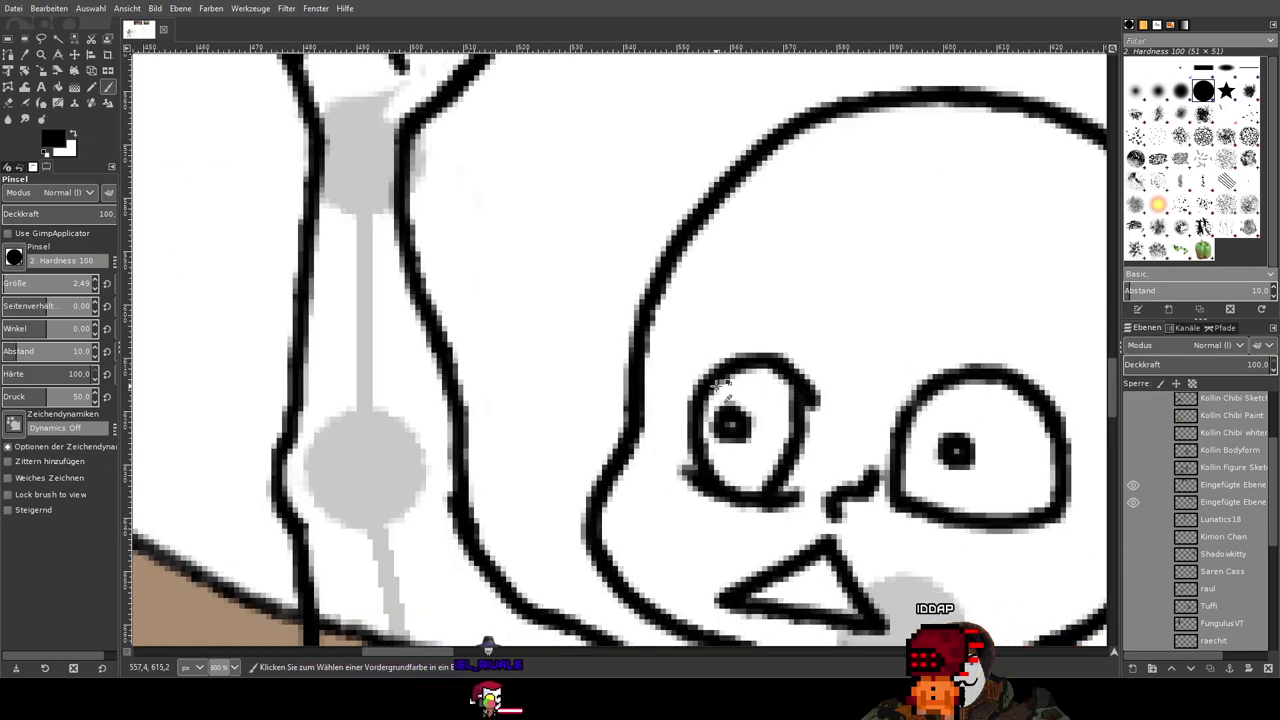
Step: Undo the side strokes of both eyes and try a wider closed outline around the eye nearer Kollin
key(ctrl+z)
key(ctrl+z)
key(ctrl+z)
key(ctrl+z)
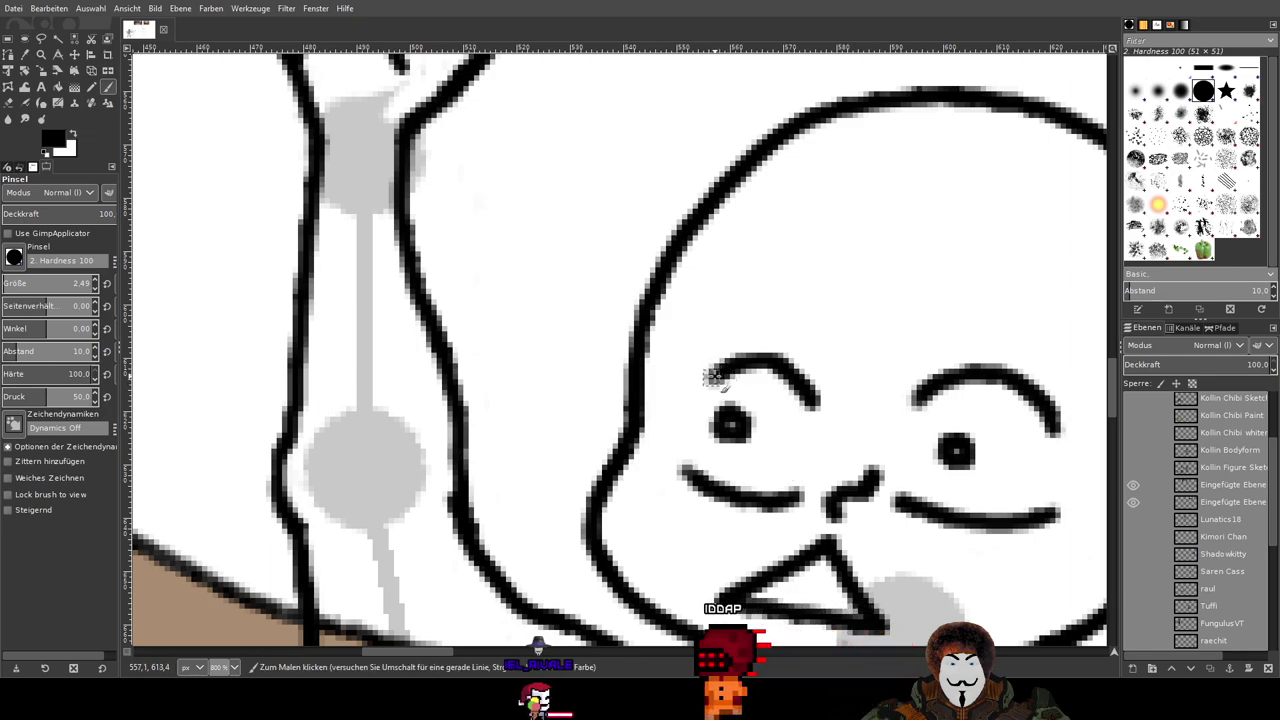
drag(711, 379, 693, 410)
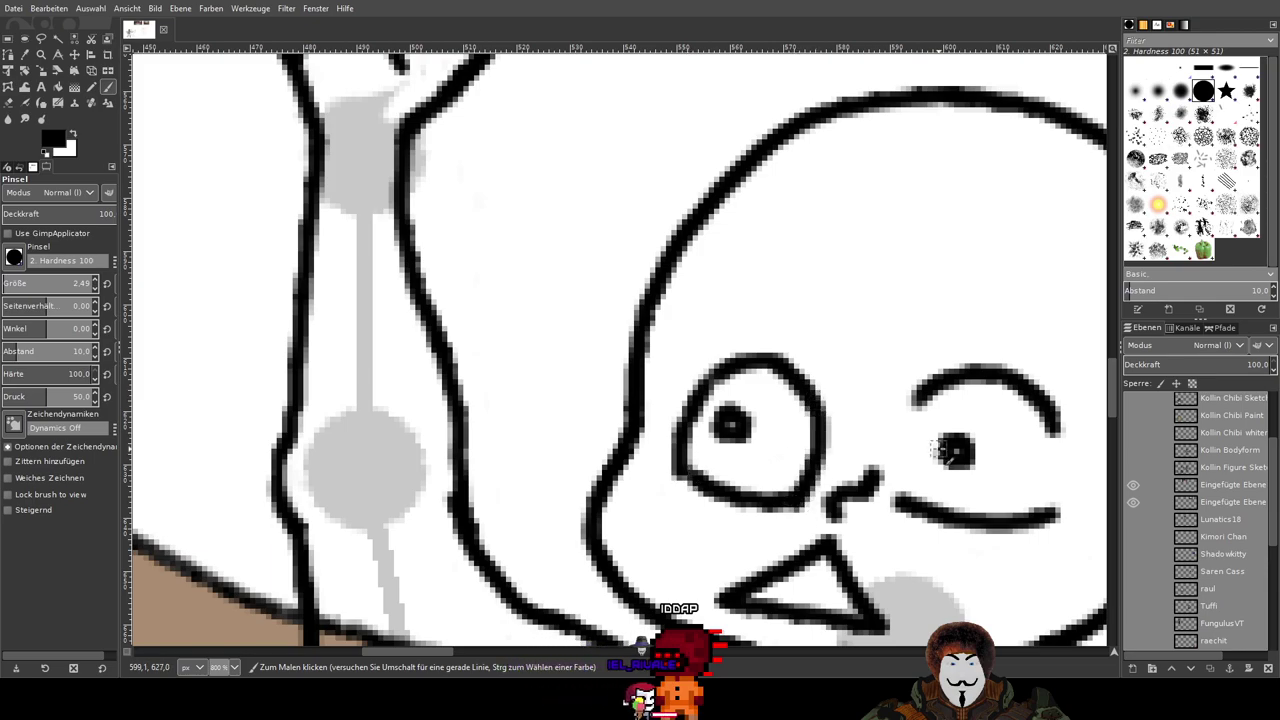
Step: Close the eye nearer Kollin with outward-curving black side strokes joining the ends of its upper and lower lids
scroll(643, 409, up, 3)
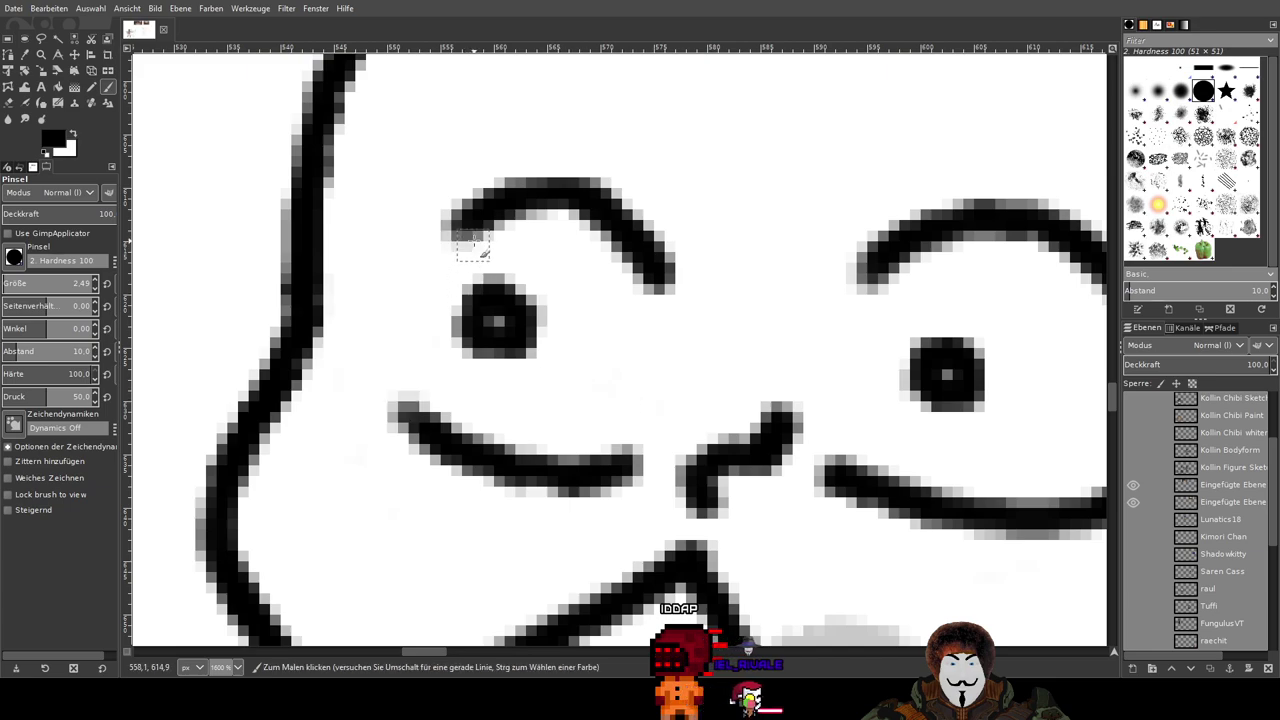
drag(445, 234, 422, 263)
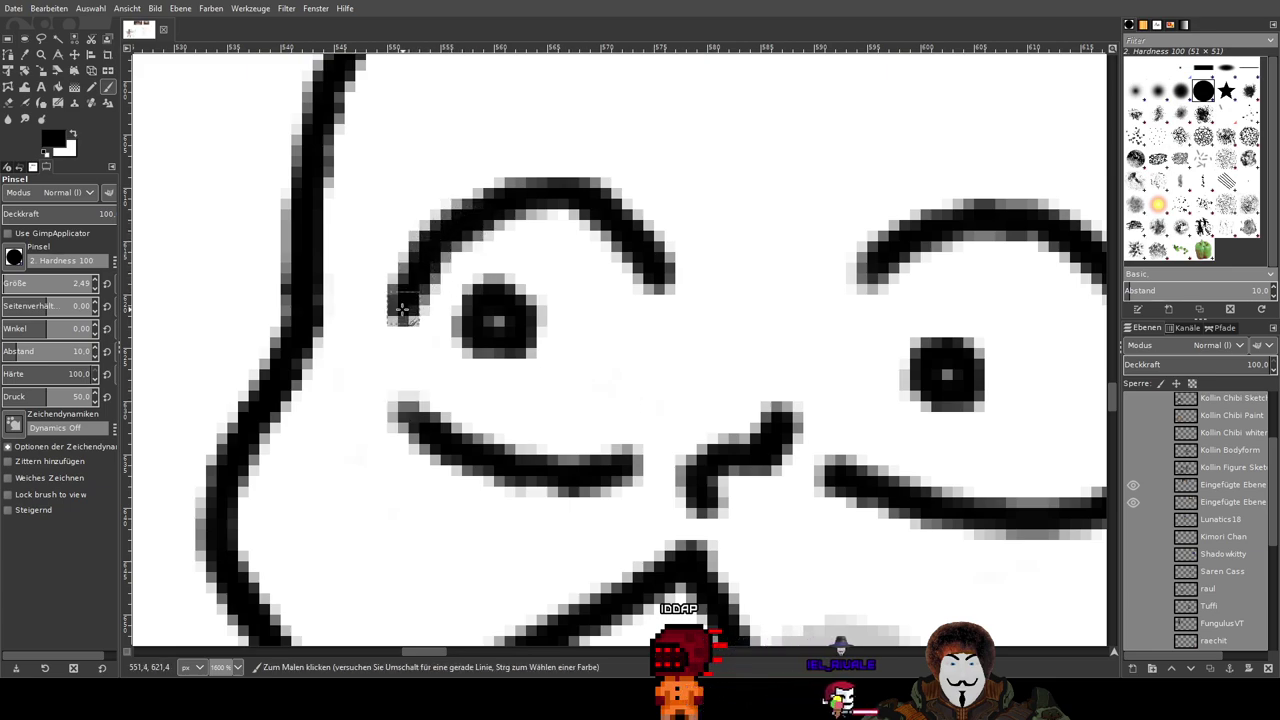
mouse_move(390, 345)
mouse_down()
mouse_move(402, 388)
mouse_move(437, 430)
mouse_up()
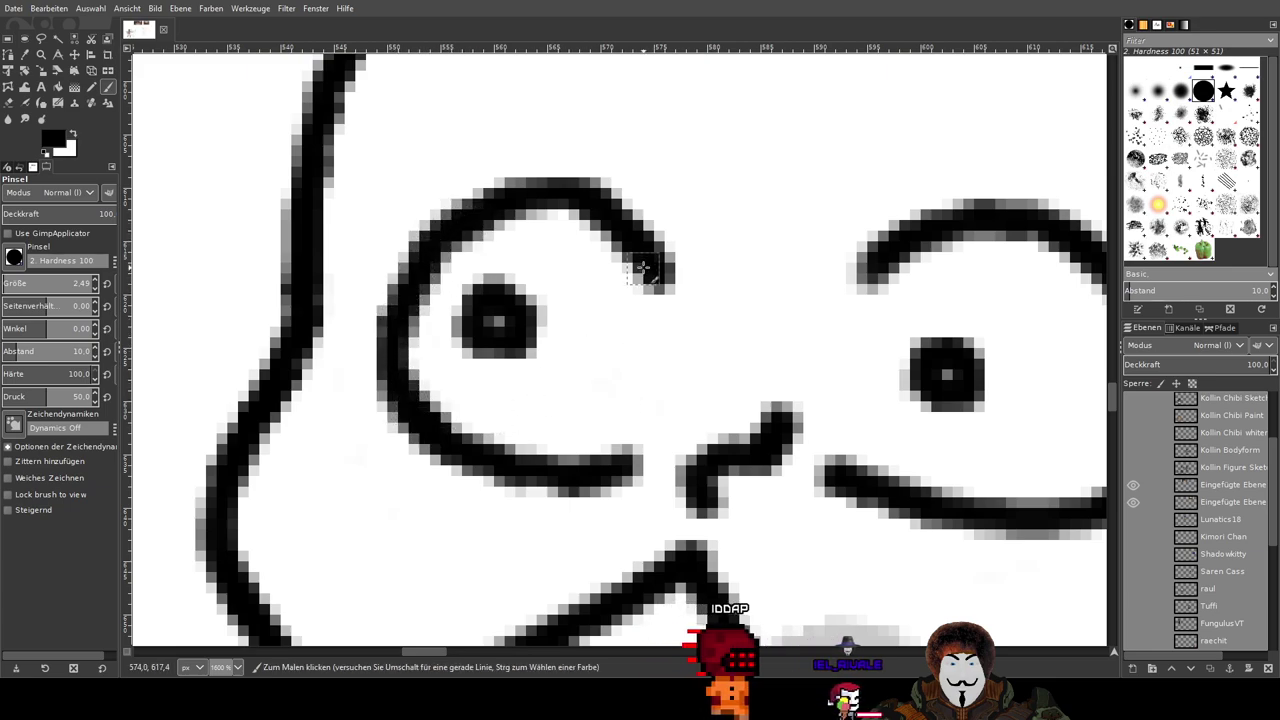
mouse_move(652, 256)
mouse_down()
mouse_move(654, 373)
mouse_move(608, 466)
mouse_up()
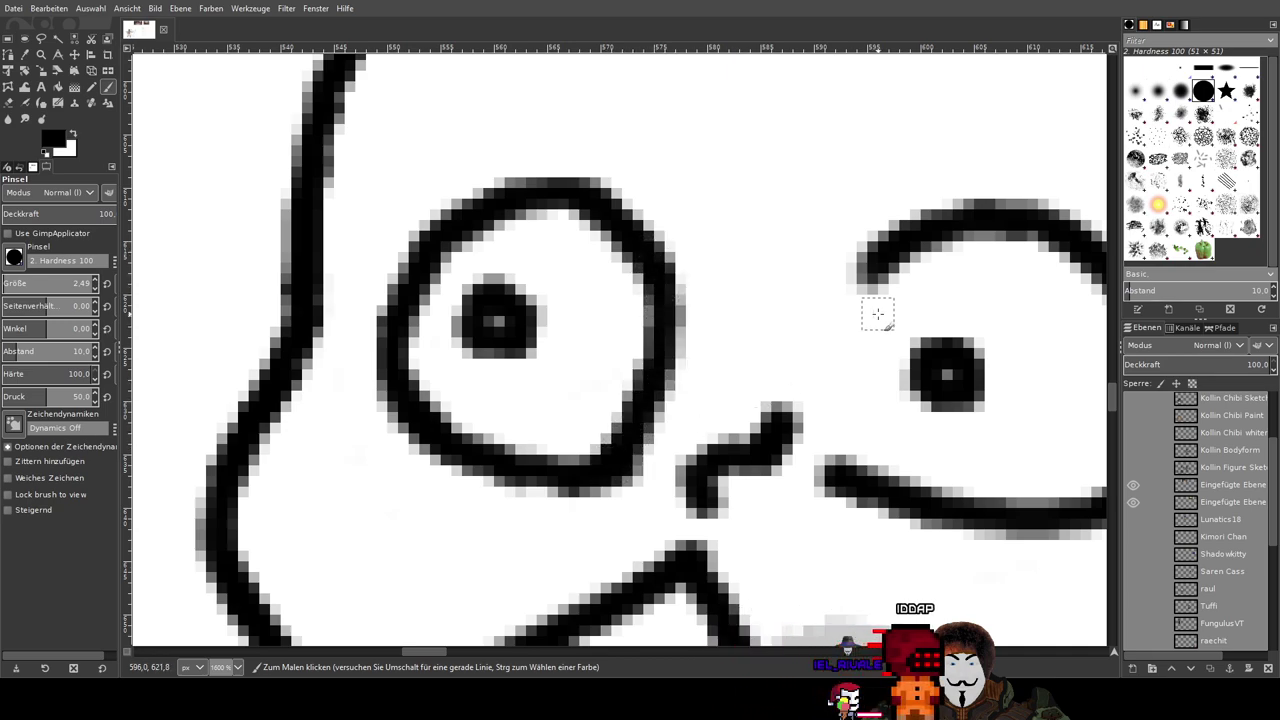
Step: Close the eye nearer the ear into a dome with curved black side strokes joining its upper and lower lids
drag(877, 313, 752, 295)
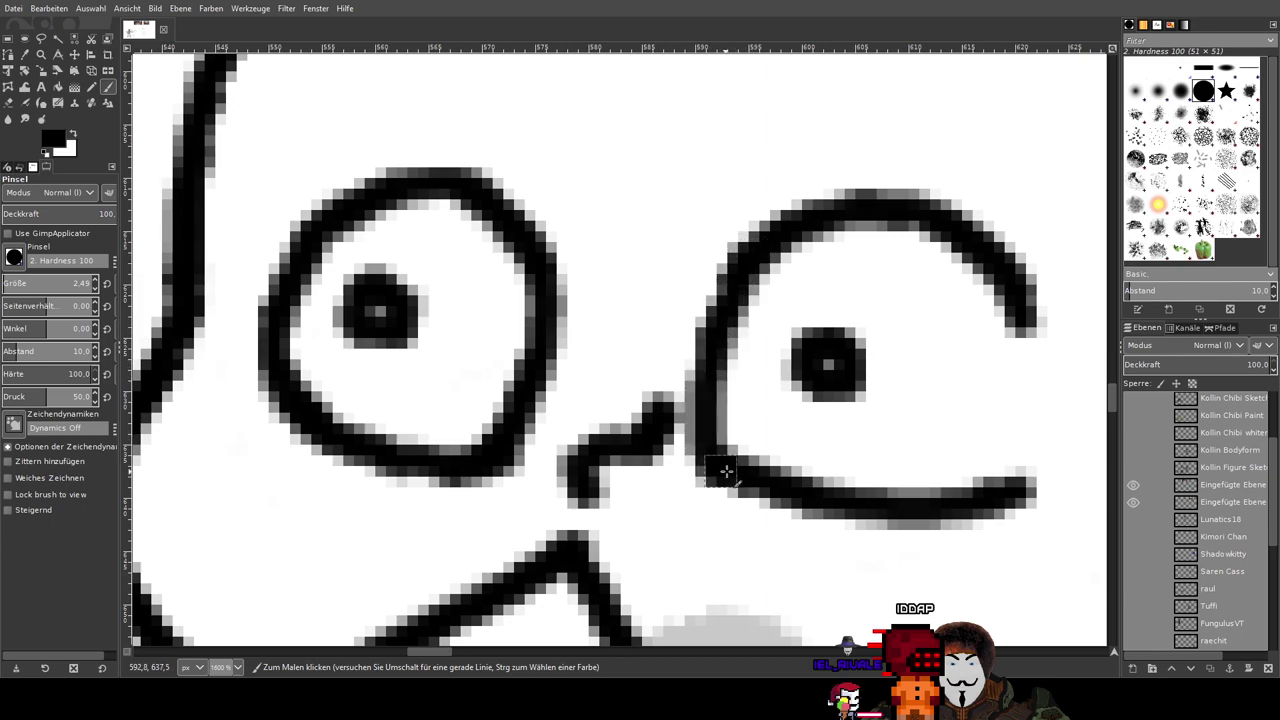
drag(909, 427, 728, 347)
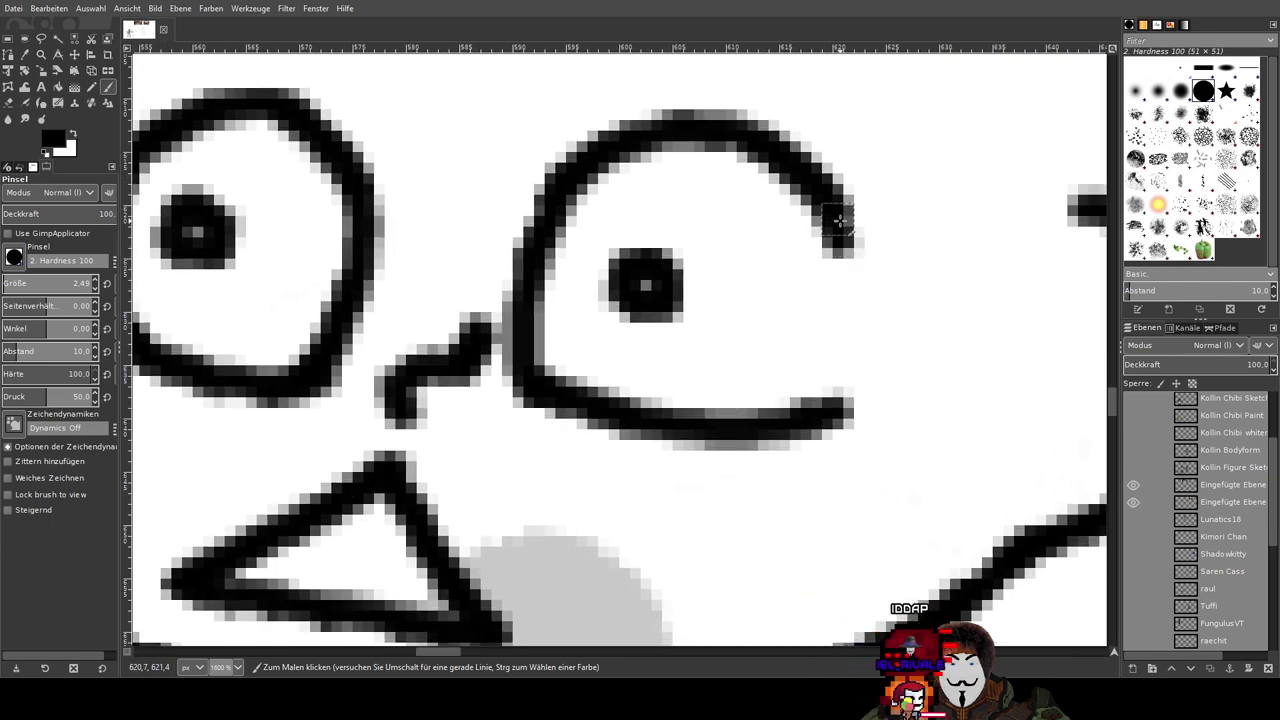
mouse_move(846, 240)
mouse_down()
mouse_move(854, 355)
mouse_move(850, 400)
mouse_move(832, 420)
mouse_up()
key(ctrl+z)
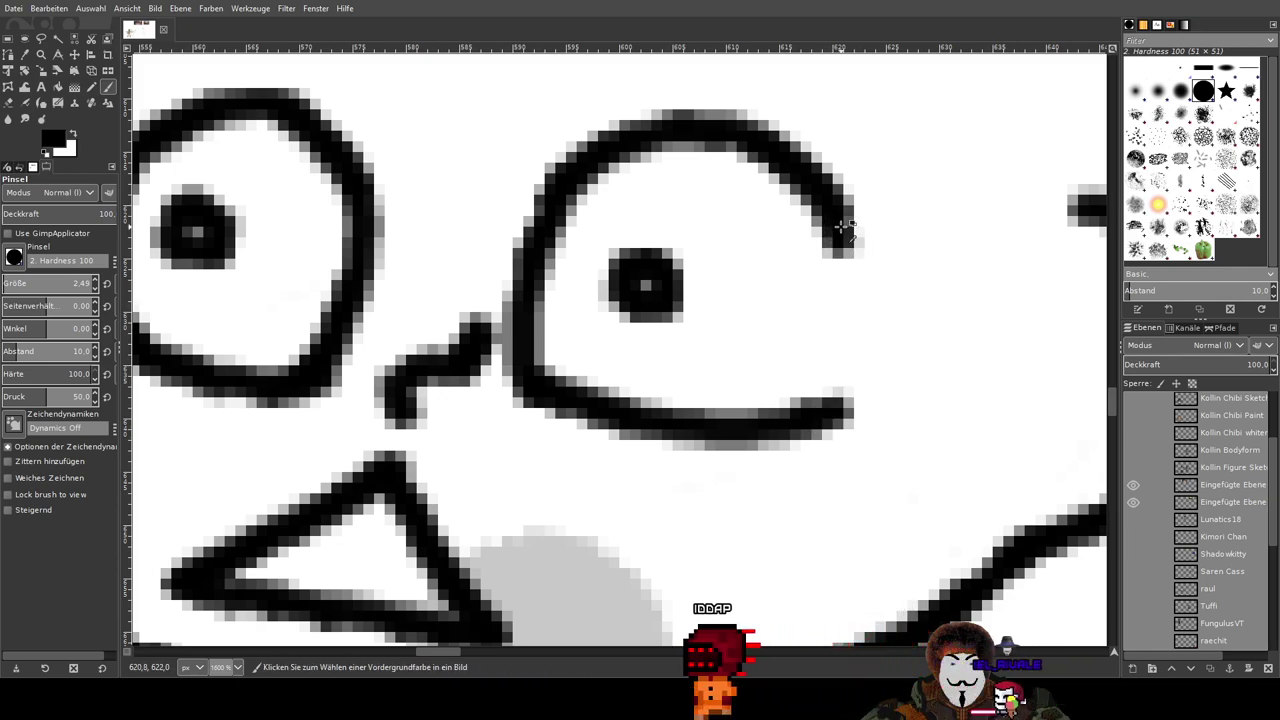
mouse_move(845, 238)
mouse_down()
mouse_move(843, 345)
mouse_move(826, 400)
mouse_up()
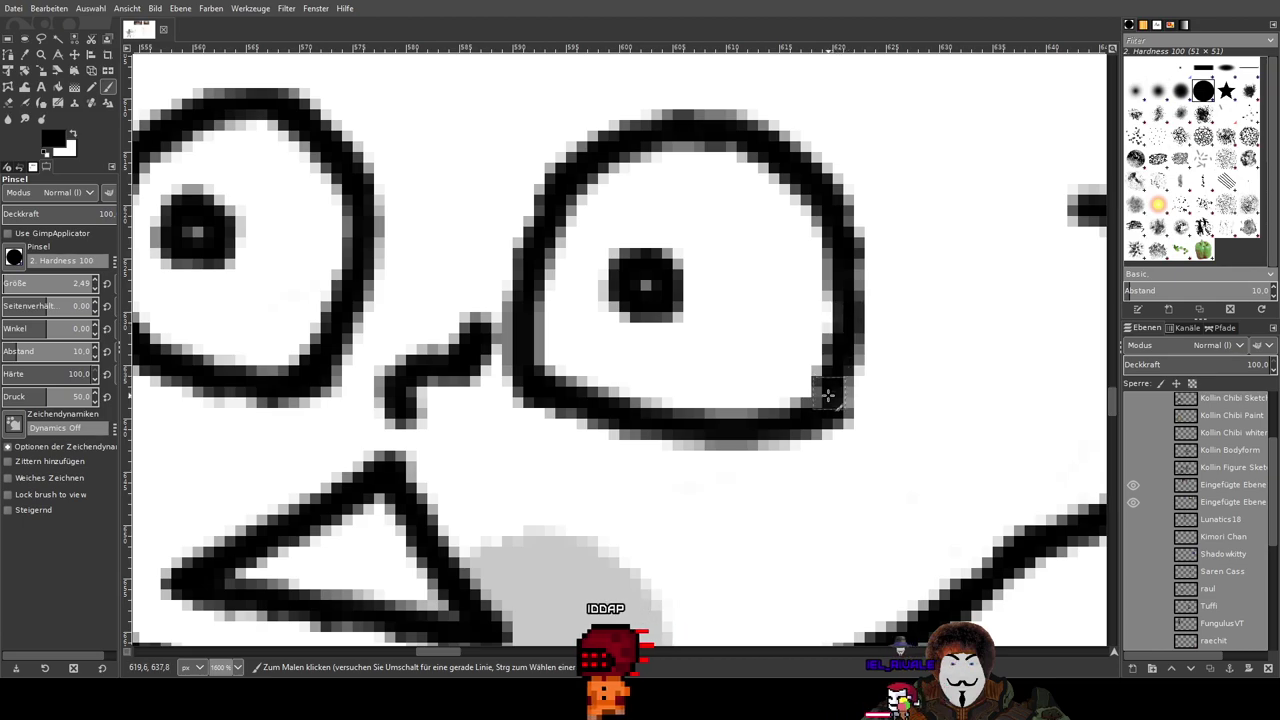
key(ctrl+z)
mouse_move(840, 224)
mouse_down()
mouse_move(864, 340)
mouse_move(858, 395)
mouse_move(822, 418)
mouse_up()
scroll(987, 255, down, 5)
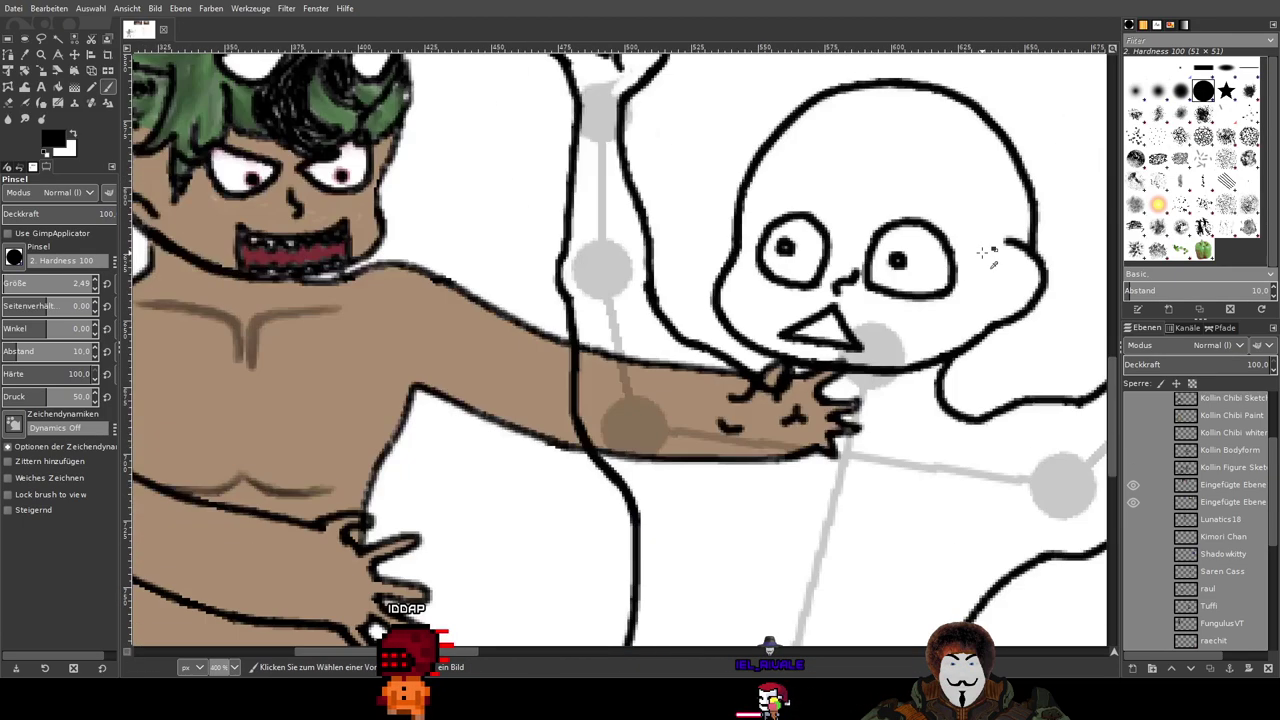
Step: Try arched black eyebrows above both eyes of the raul chibi, varying their height and width
scroll(965, 150, up, 1)
drag(883, 194, 871, 290)
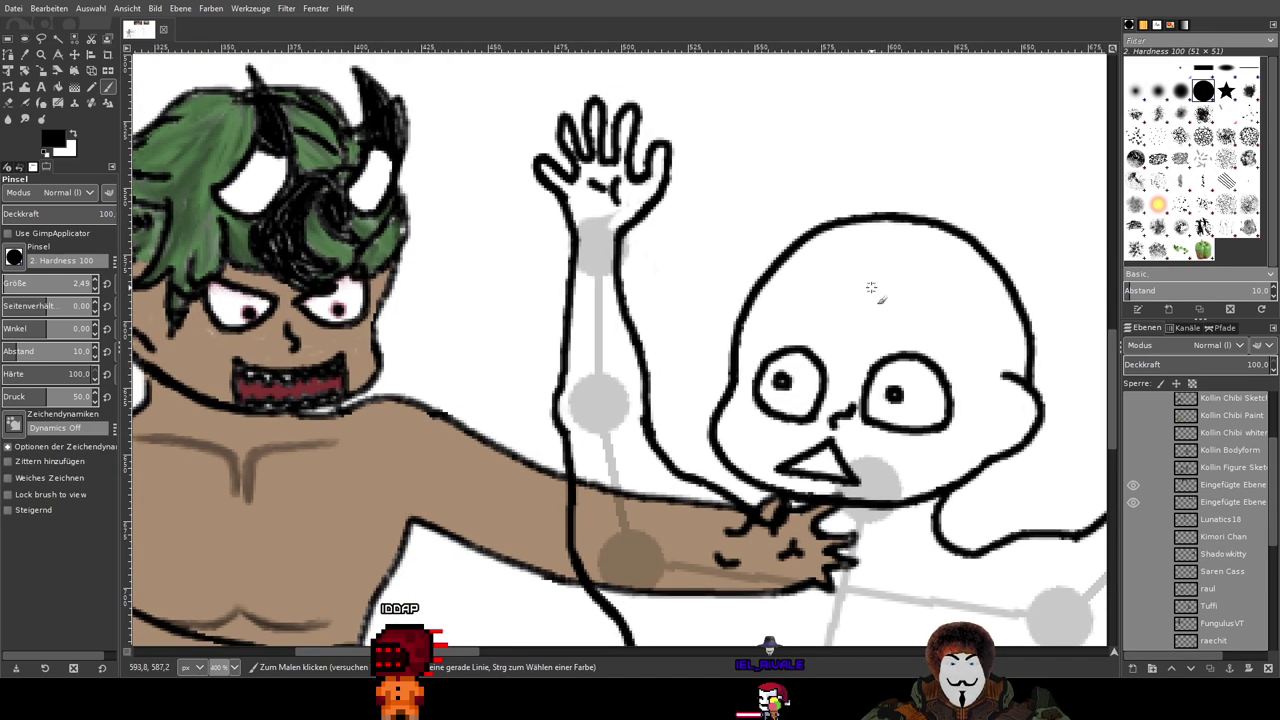
scroll(871, 287, down, 3)
scroll(871, 287, up, 2)
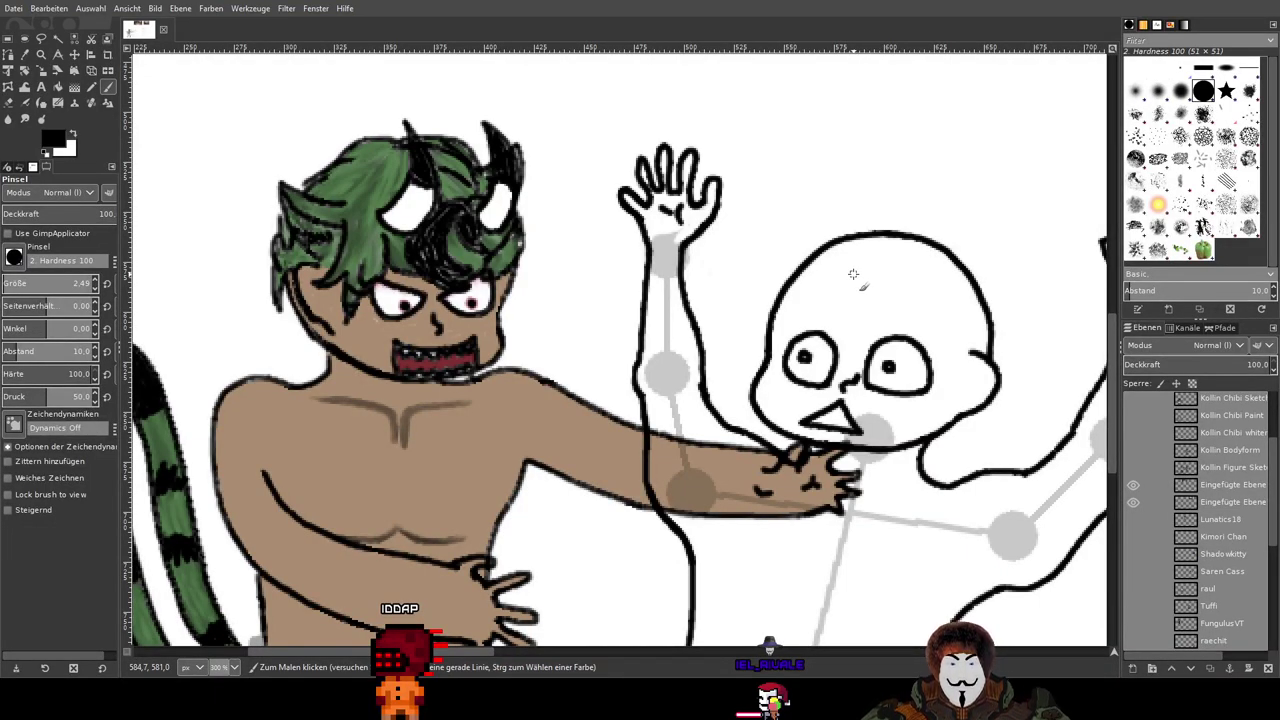
scroll(853, 273, up, 2)
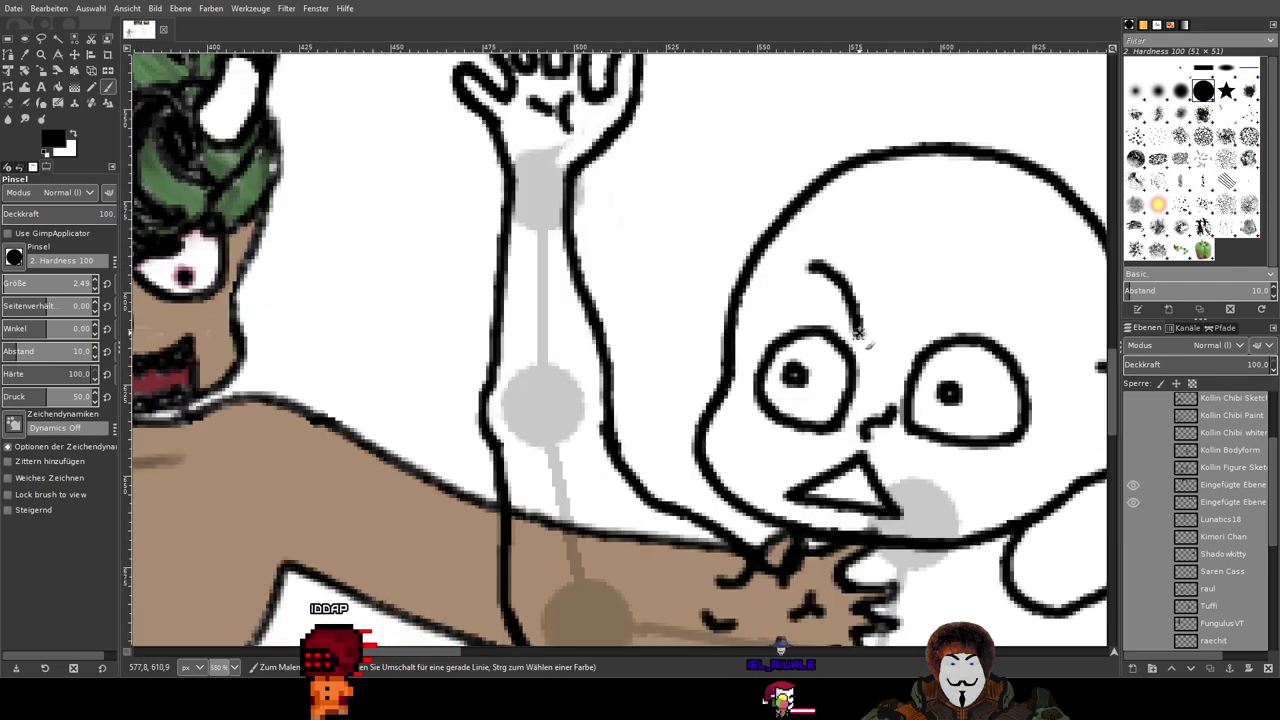
mouse_move(762, 318)
mouse_down()
mouse_move(799, 275)
mouse_move(834, 263)
mouse_move(868, 285)
mouse_up()
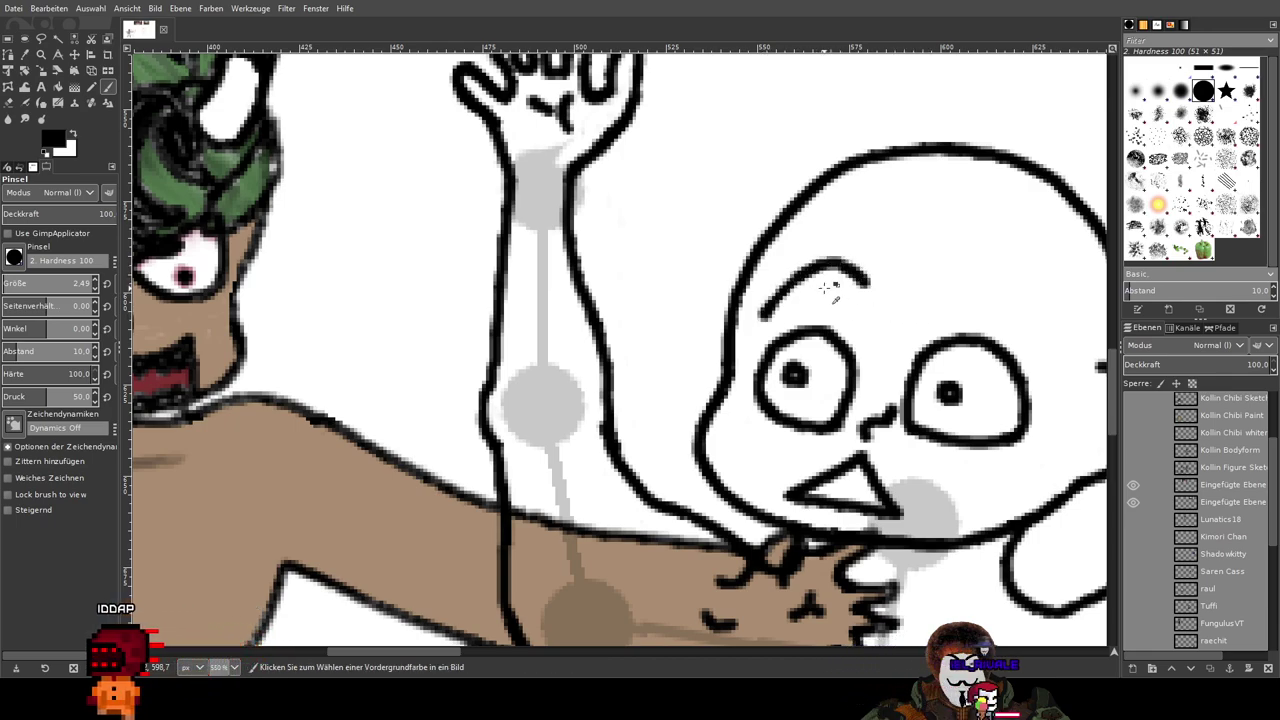
key(ctrl+z)
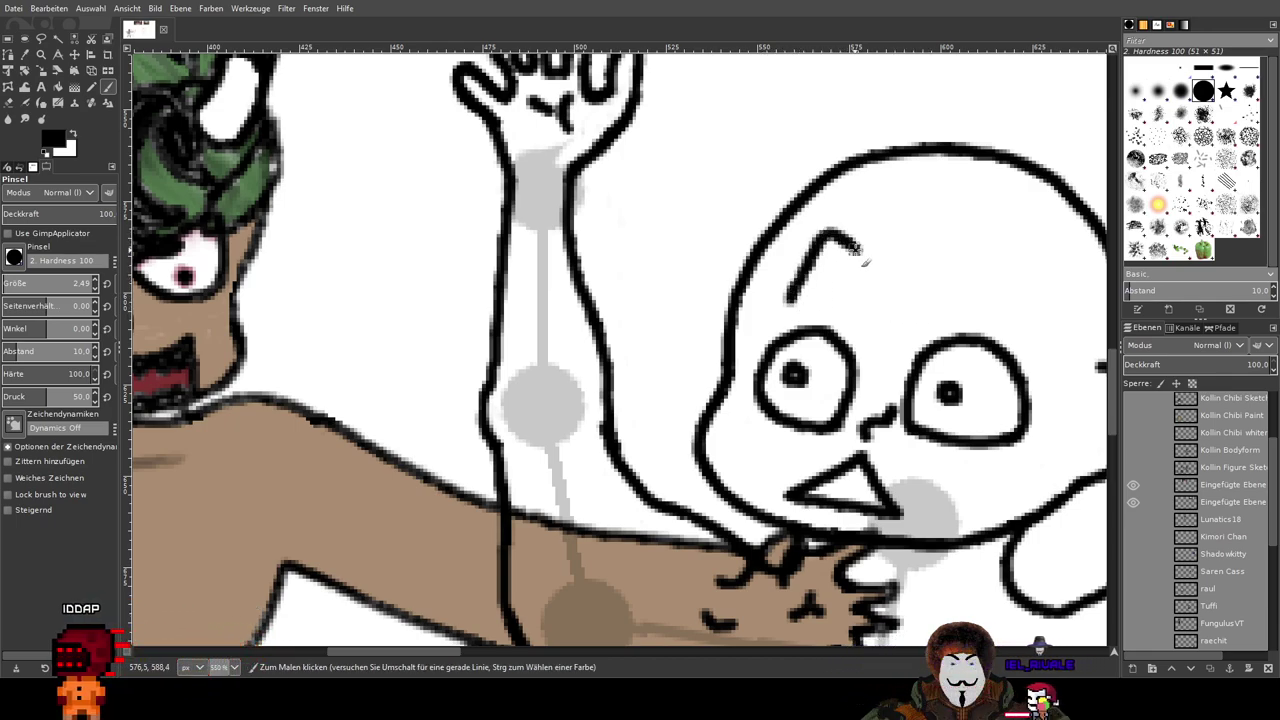
key(ctrl+z)
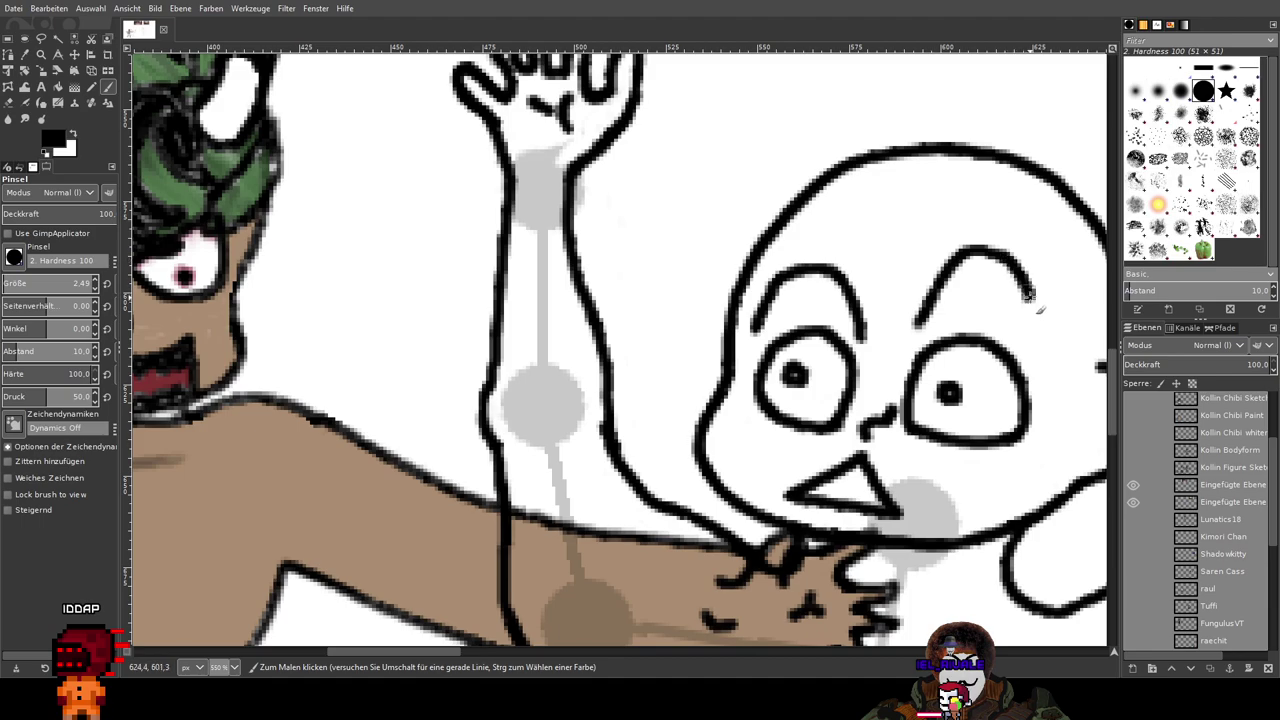
key(ctrl+z)
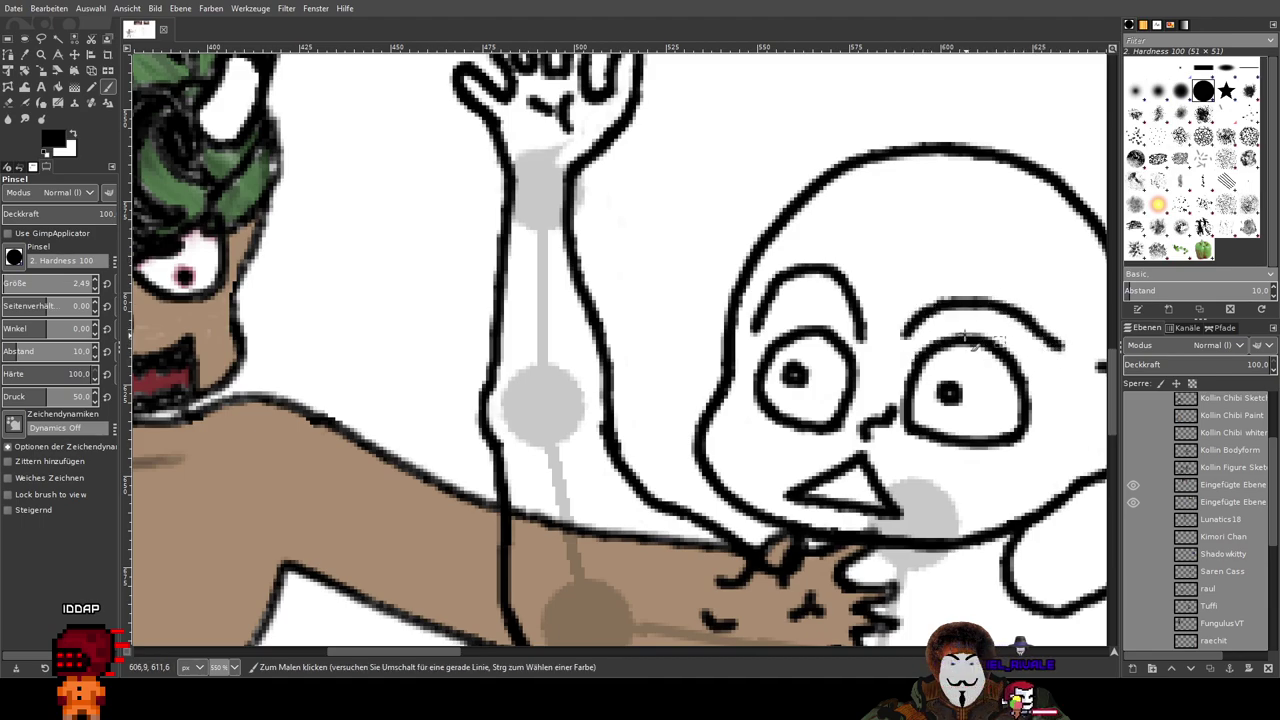
key(ctrl+z)
key(ctrl+z)
Step: Try short eyebrow strokes sloping down towards the outer sides of the face
drag(820, 280, 750, 310)
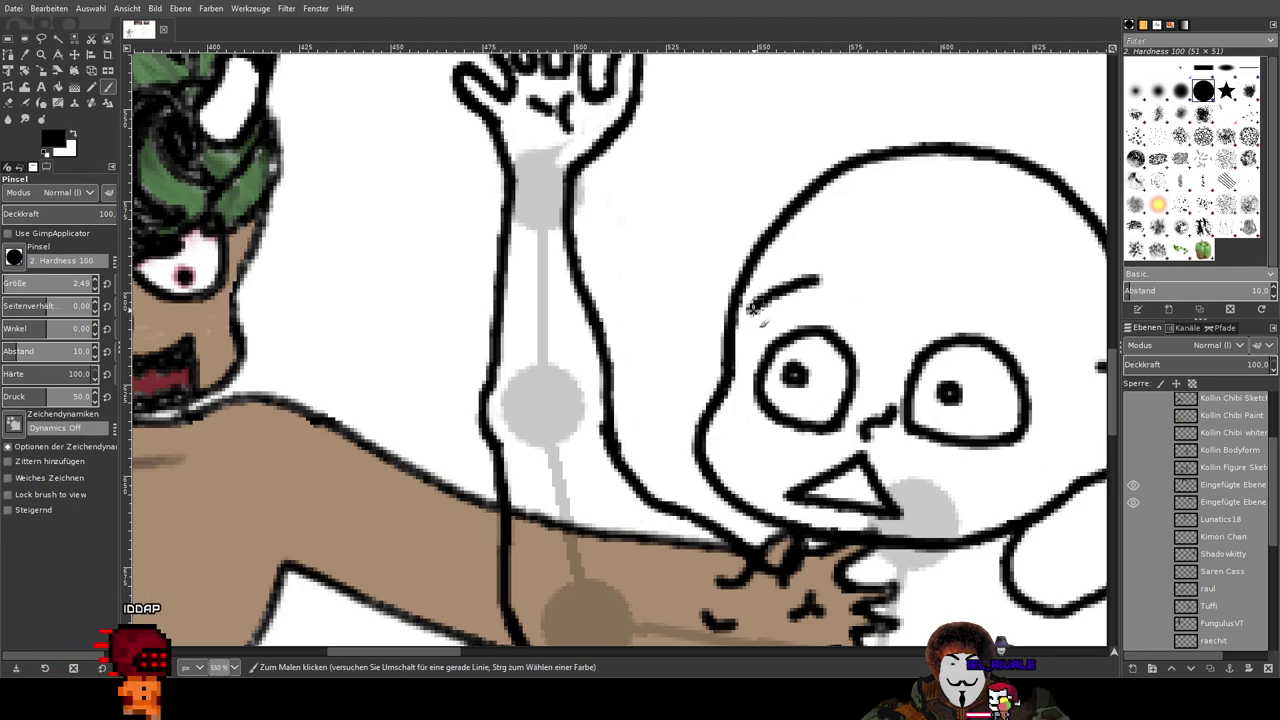
drag(1010, 296, 1093, 404)
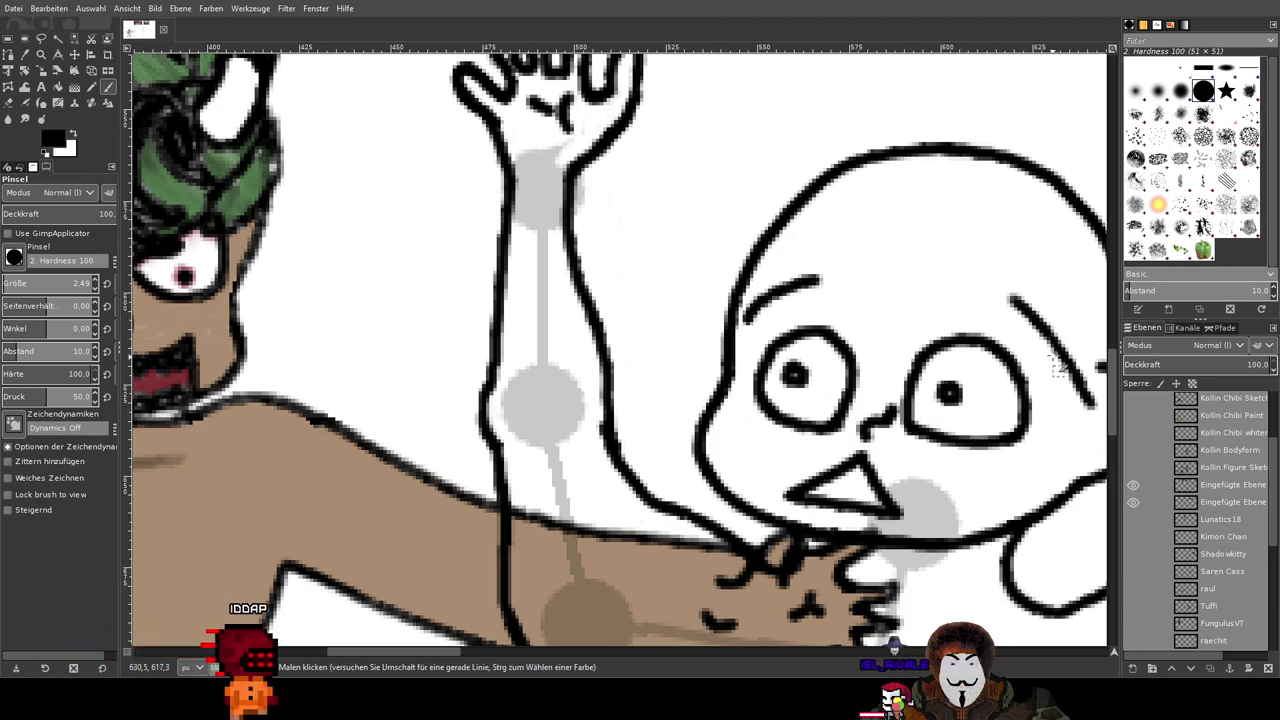
key(ctrl+z)
drag(1038, 318, 864, 269)
key(ctrl+z)
Step: Try long, high eyebrows that run flat near the forehead's middle and curve steeply down at their outer ends
scroll(692, 217, up, 2)
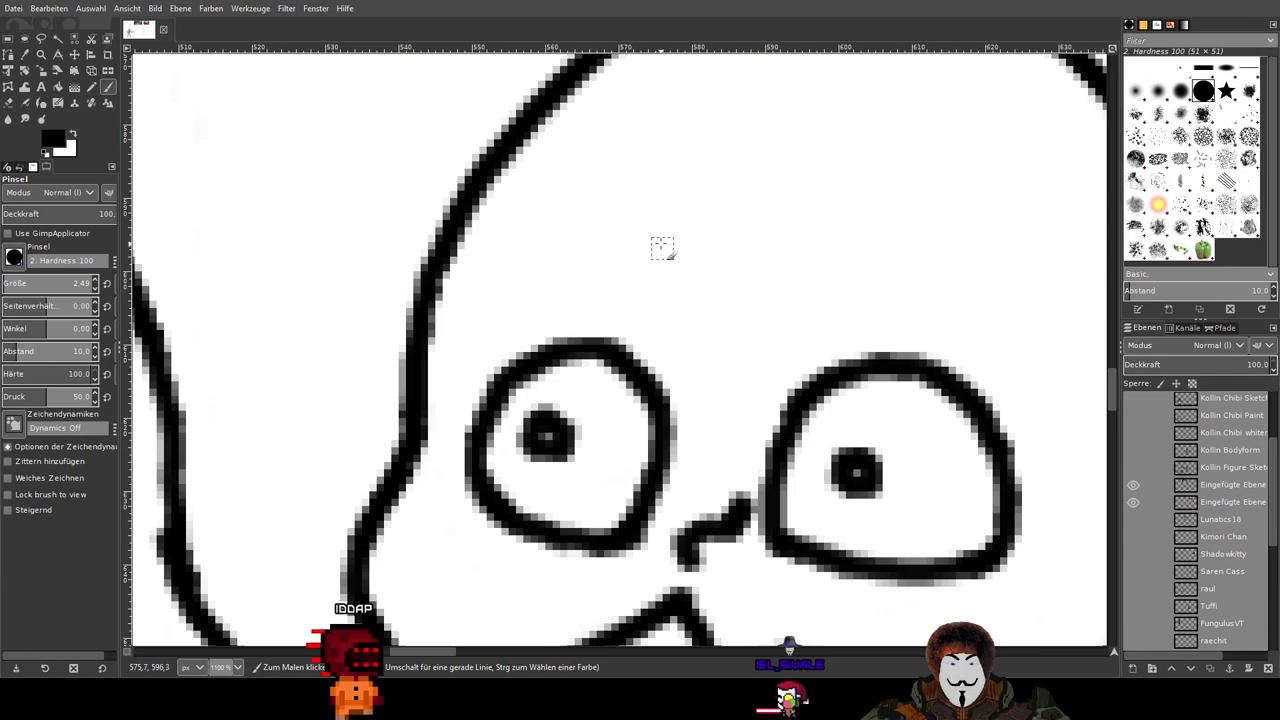
mouse_move(657, 232)
mouse_down()
mouse_move(626, 221)
mouse_move(561, 230)
mouse_move(492, 303)
mouse_up()
mouse_move(945, 310)
mouse_down()
mouse_move(780, 247)
mouse_move(758, 251)
mouse_up()
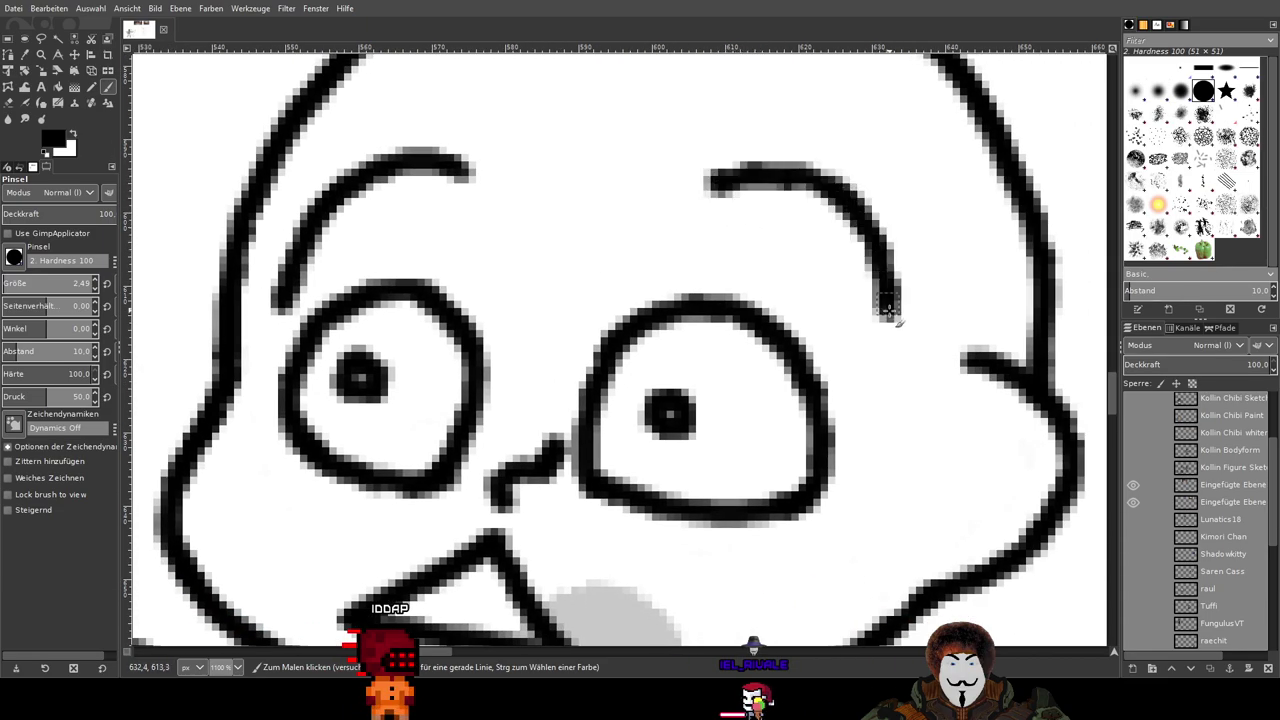
scroll(1170, 430, up, 3)
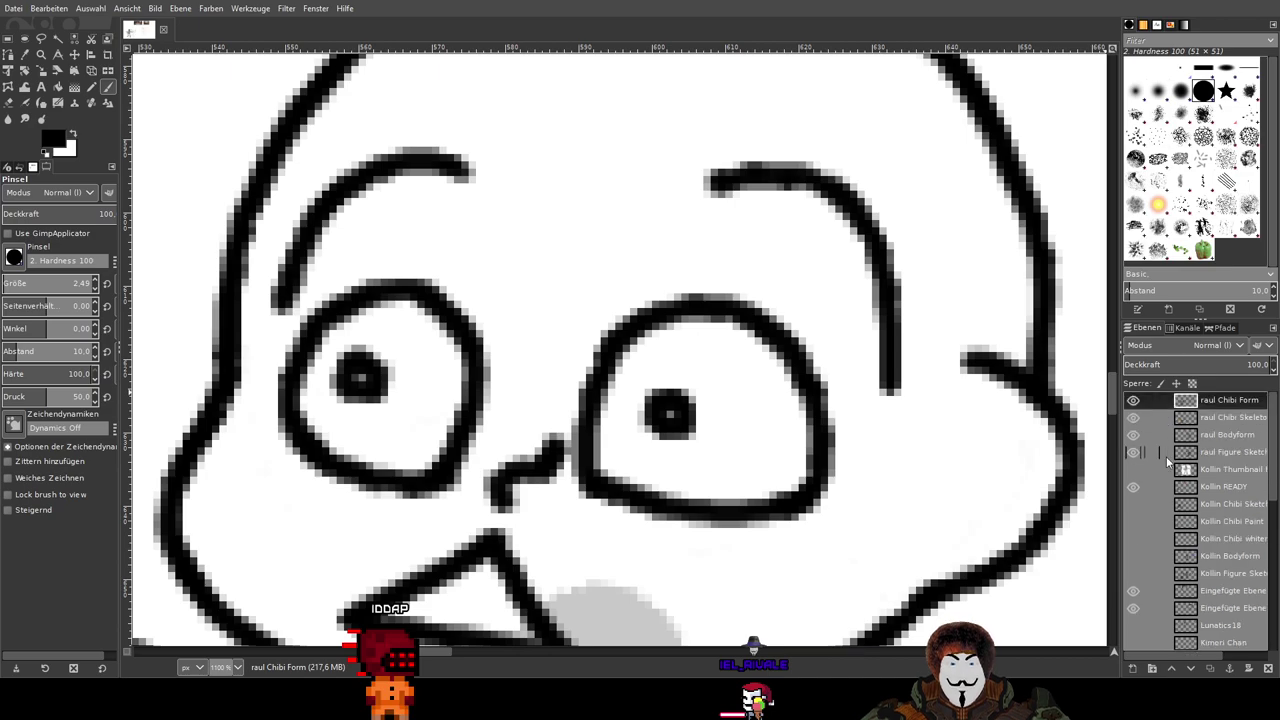
scroll(925, 340, down, 4)
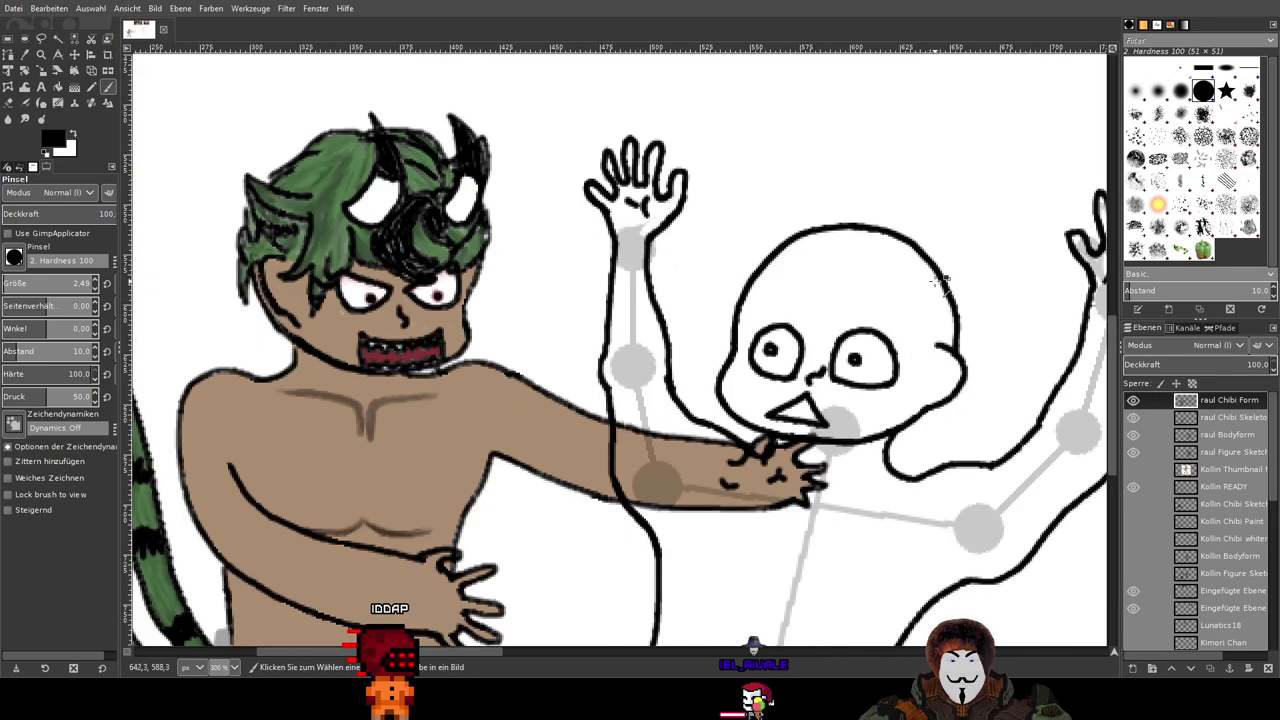
Step: Try gently curved, worried eyebrows close above both eyes, with raised inner ends and lowered outer ends
scroll(795, 318, up, 2)
drag(799, 313, 879, 391)
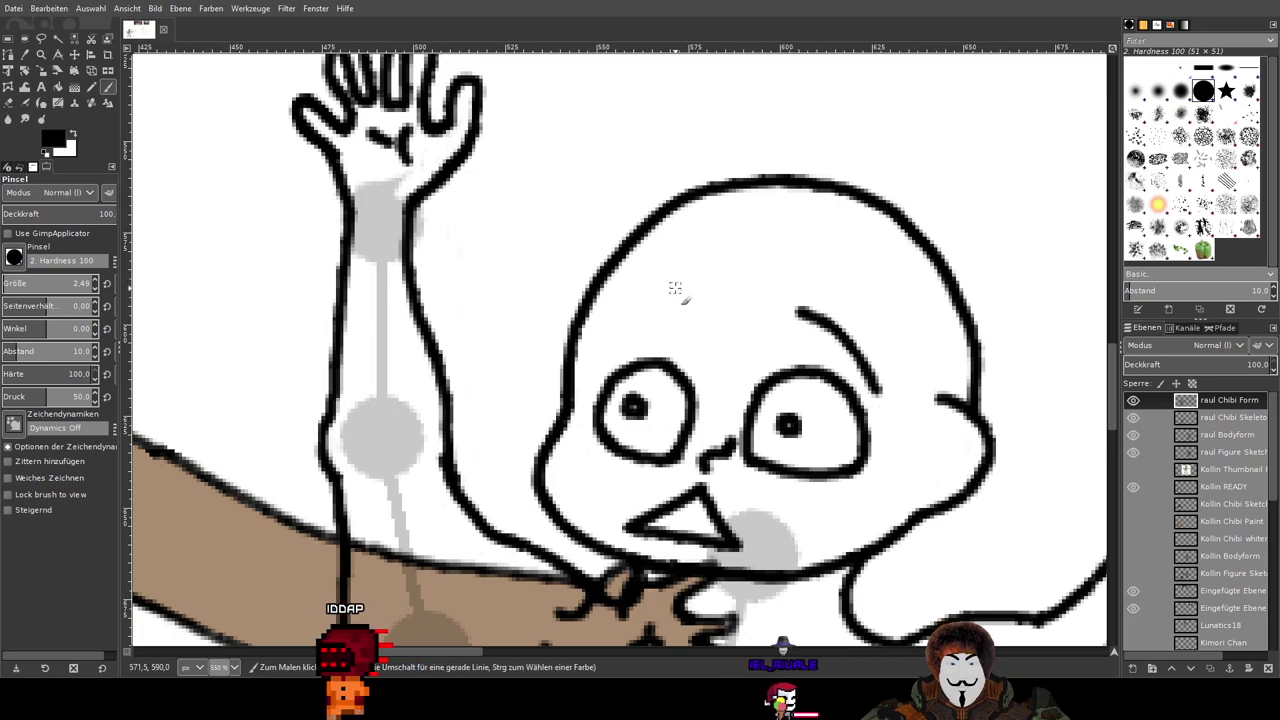
drag(686, 296, 597, 334)
key(ctrl+z)
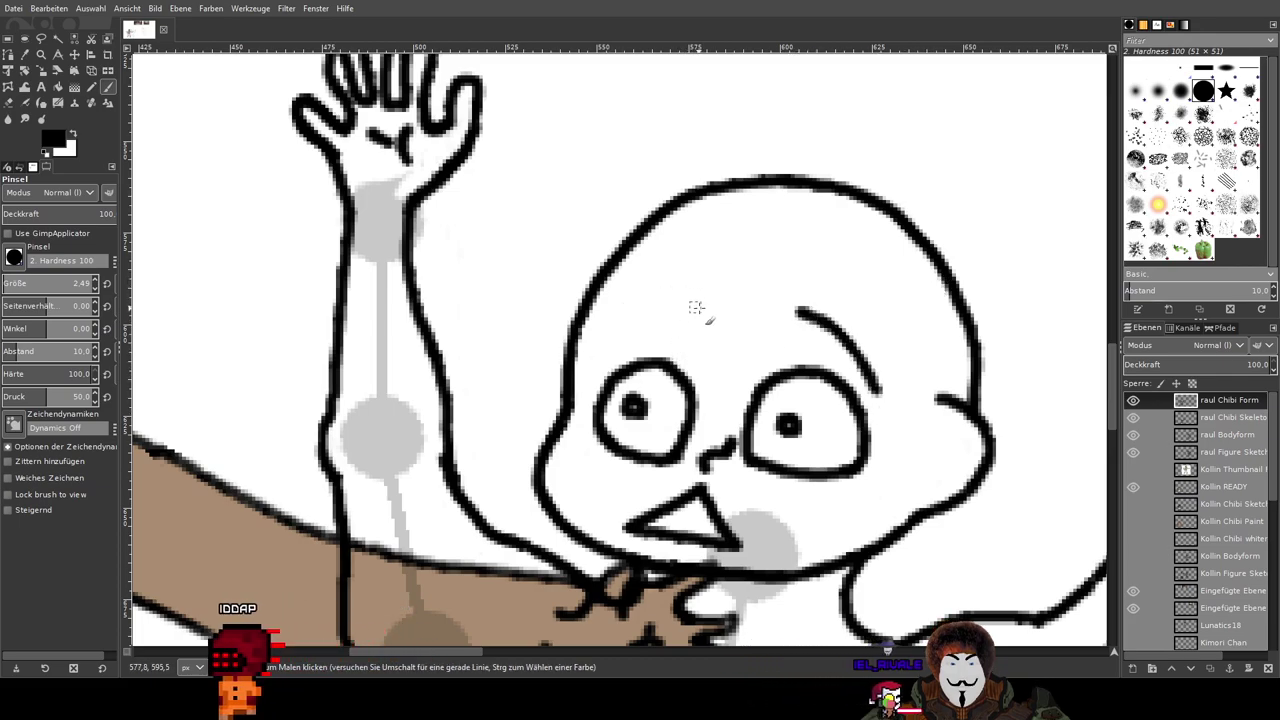
drag(686, 316, 594, 350)
key(ctrl+z)
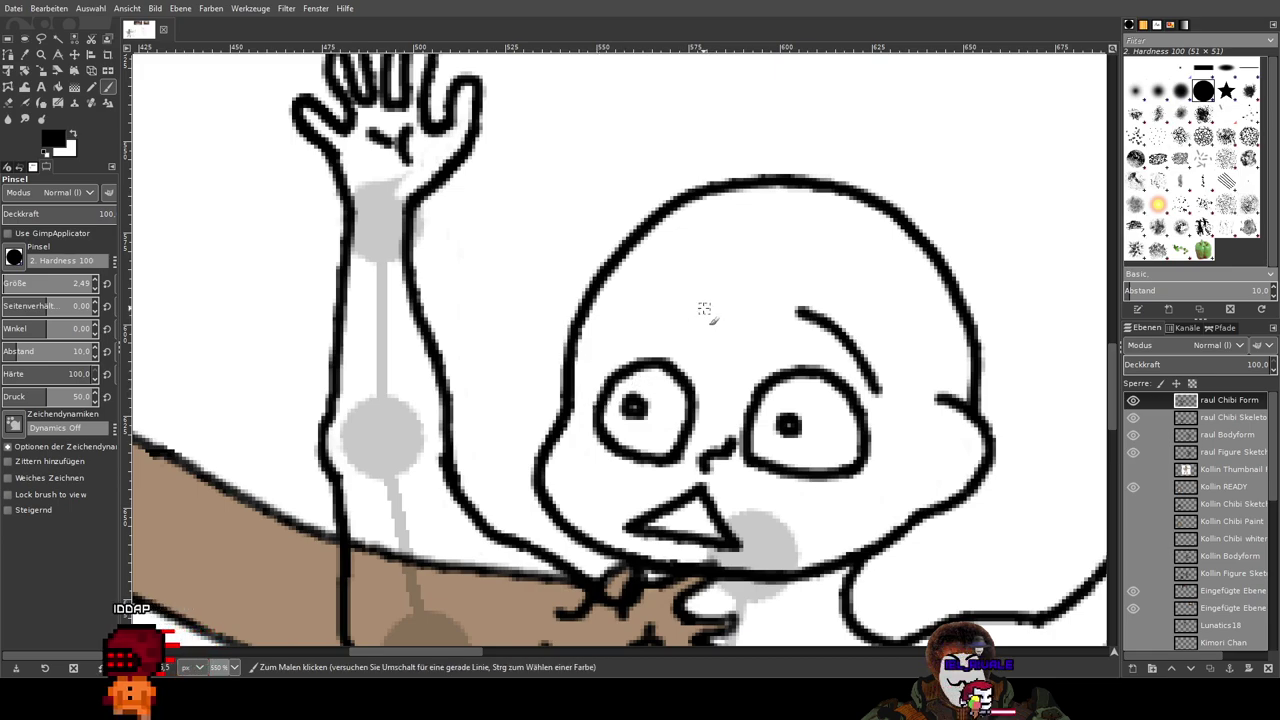
drag(686, 306, 594, 365)
scroll(940, 344, down, 2)
scroll(943, 343, up, 2)
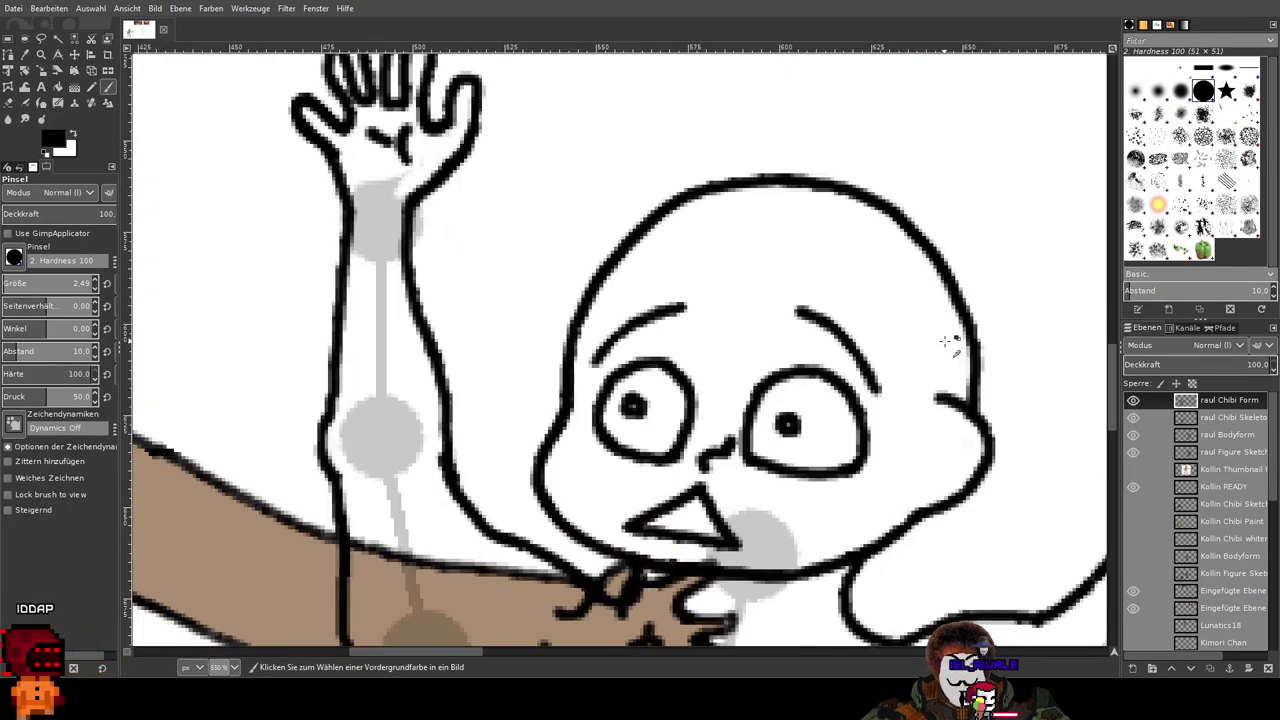
scroll(940, 344, down, 2)
scroll(785, 320, up, 1)
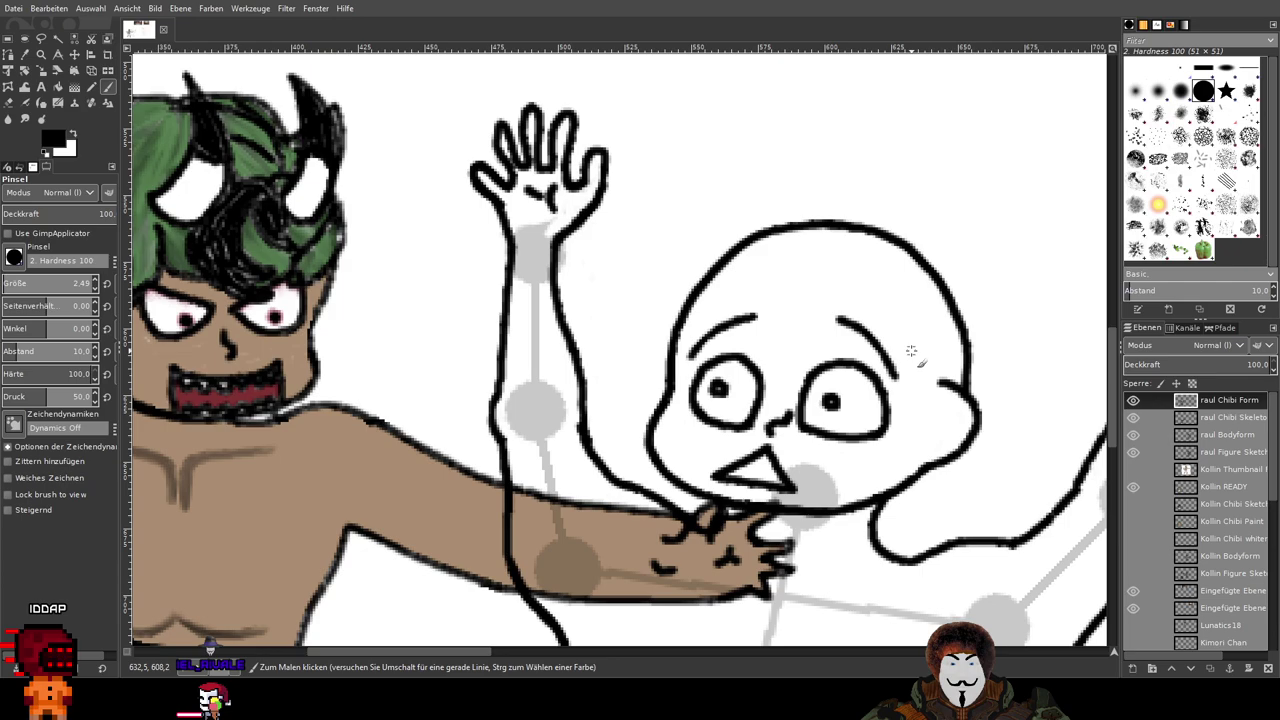
scroll(857, 348, down, 3)
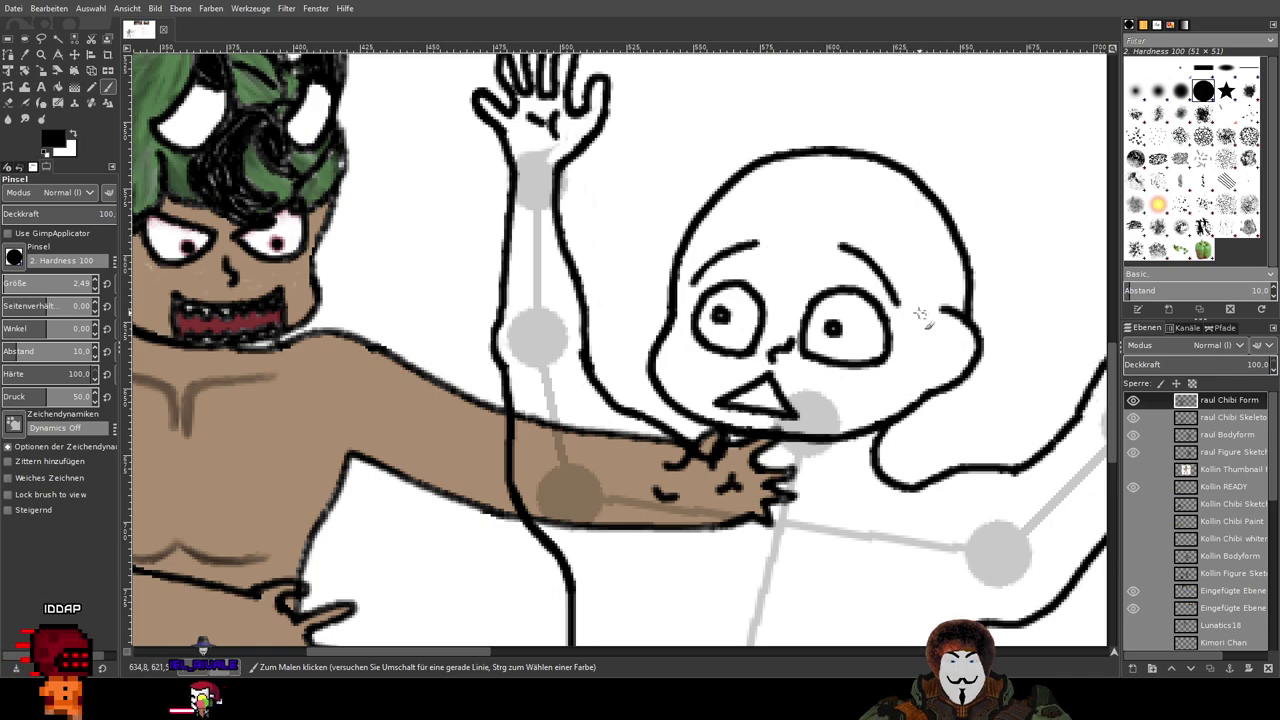
mouse_move(605, 294)
mouse_down()
mouse_move(720, 328)
mouse_move(710, 341)
mouse_up()
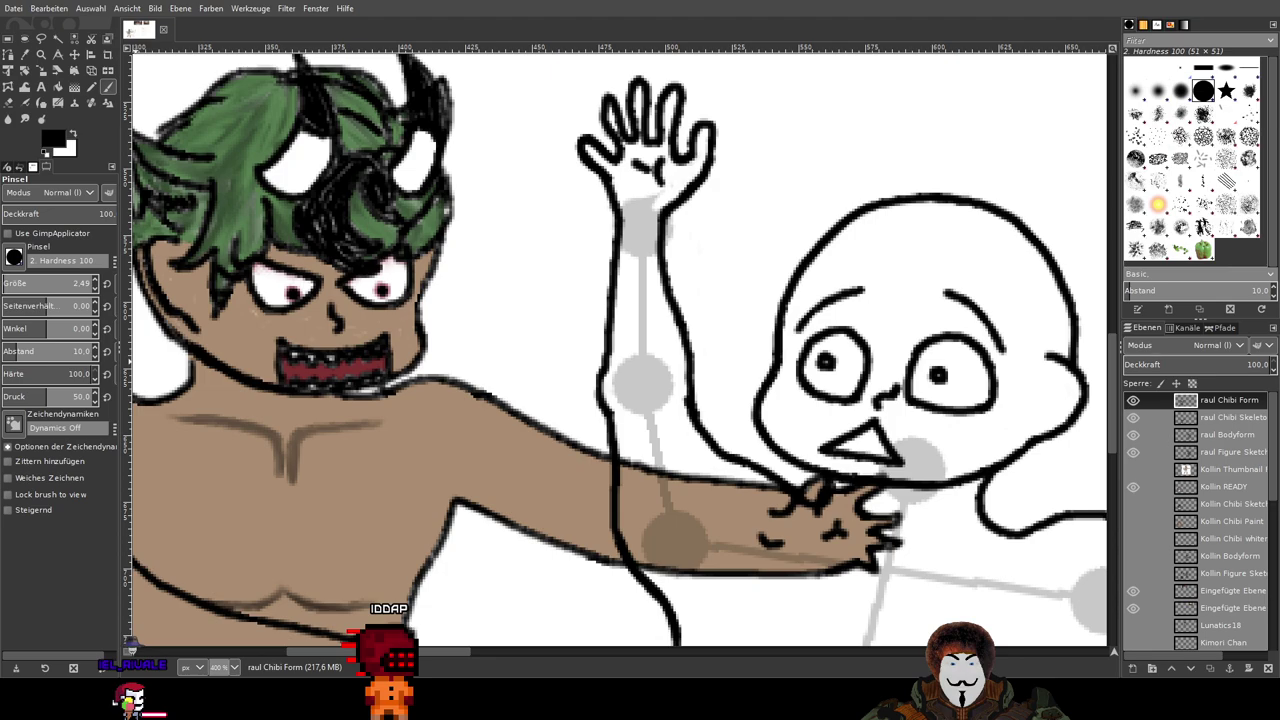
Step: Undo the gently curved eyebrows and try steep, inward-bending brows starting high on the forehead
drag(844, 293, 748, 317)
scroll(884, 323, up, 2)
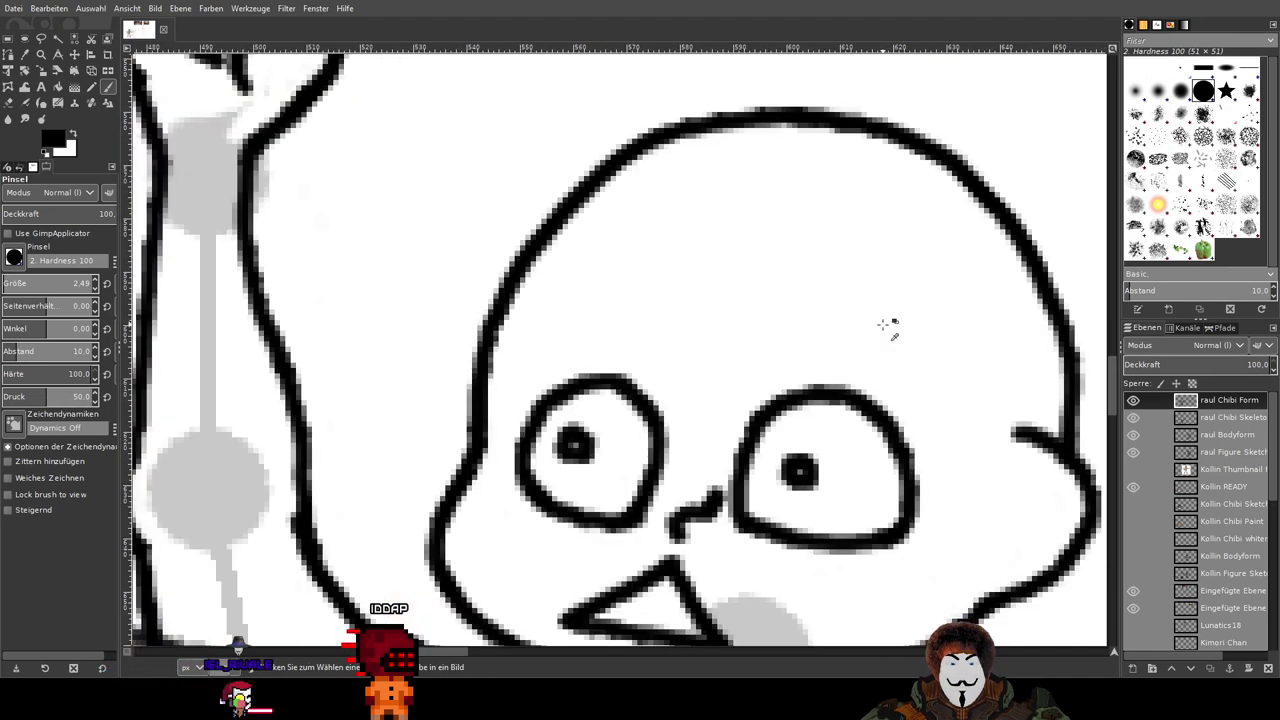
mouse_move(798, 266)
mouse_down()
mouse_move(801, 308)
mouse_move(858, 376)
mouse_move(955, 440)
mouse_up()
mouse_move(722, 262)
mouse_down()
mouse_move(683, 298)
mouse_move(520, 378)
mouse_up()
key(ctrl+z)
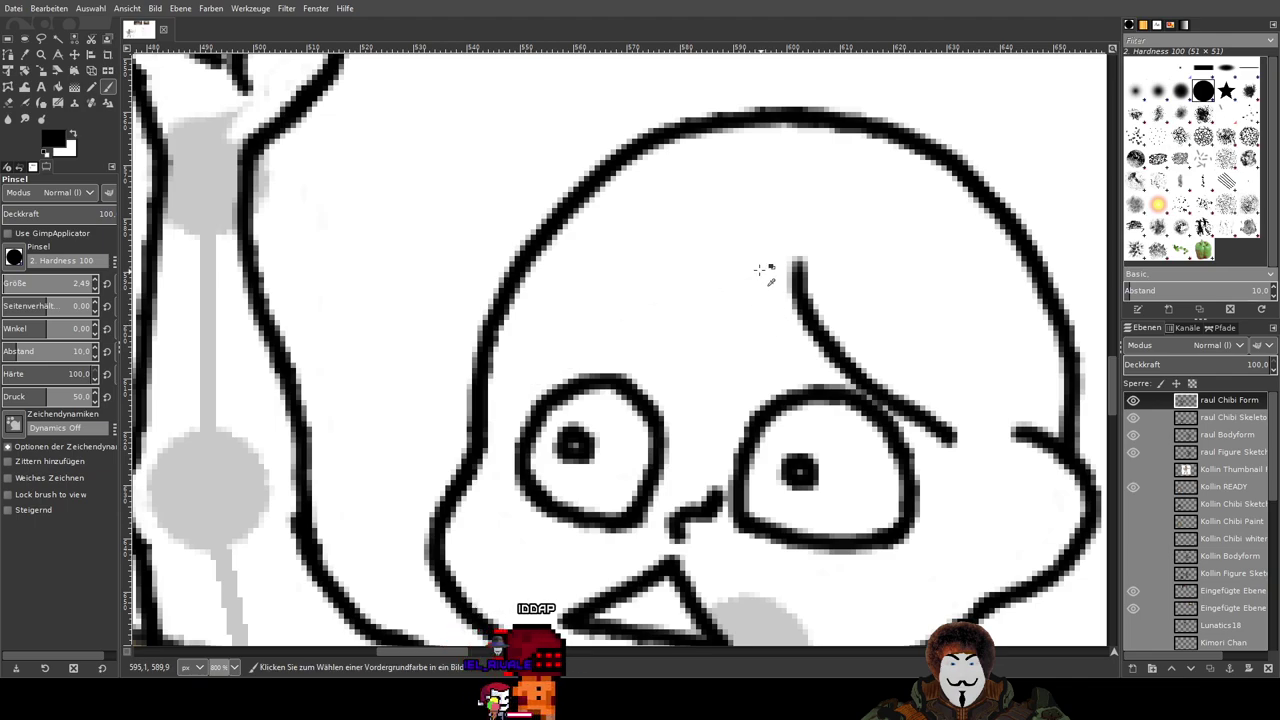
mouse_move(722, 254)
mouse_down()
mouse_move(667, 320)
mouse_move(562, 327)
mouse_move(512, 367)
mouse_up()
key(ctrl+z)
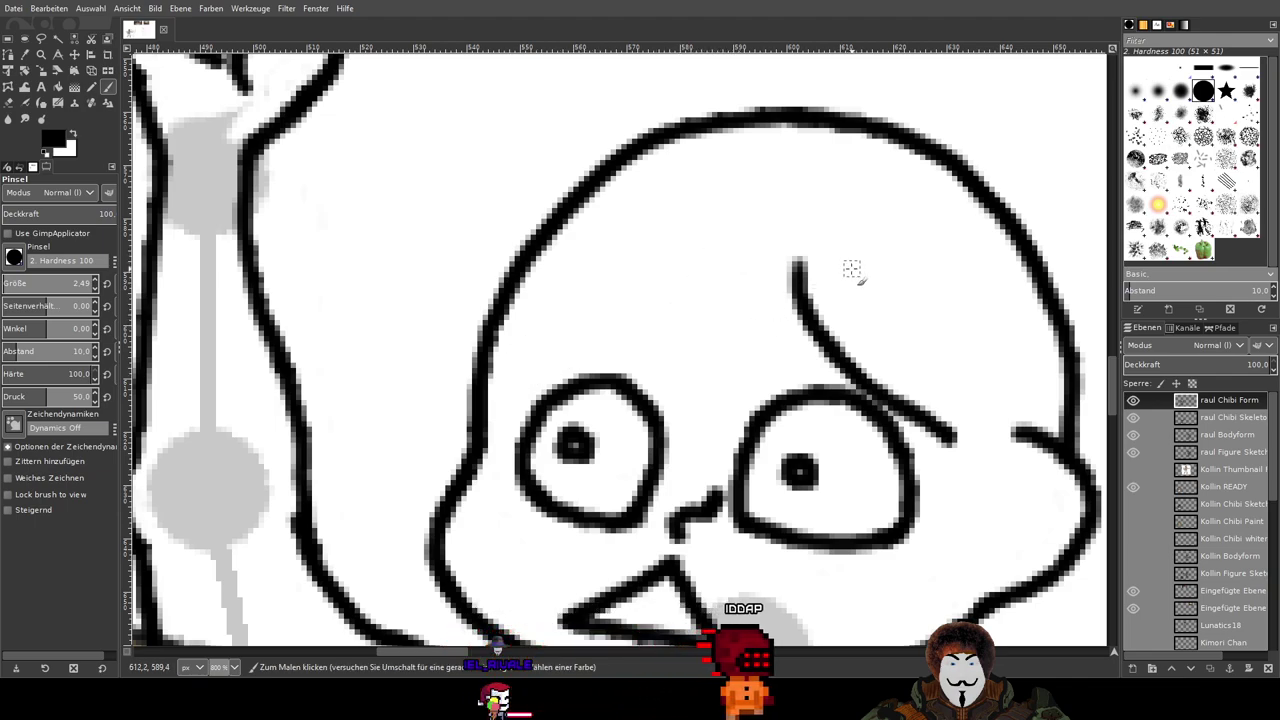
Step: Undo the steep brow stroke and try wavy, worried eyebrows with upturned inner ends that follow the tops of the eyes
key(ctrl+z)
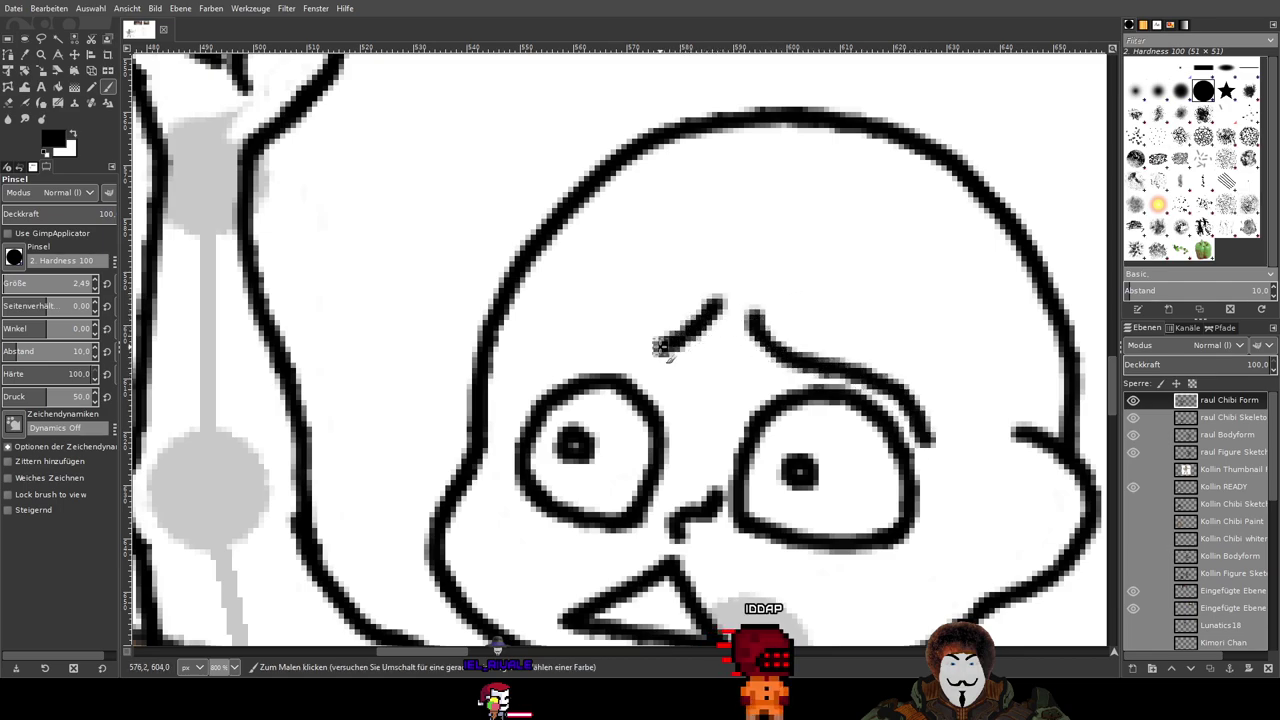
key(2)
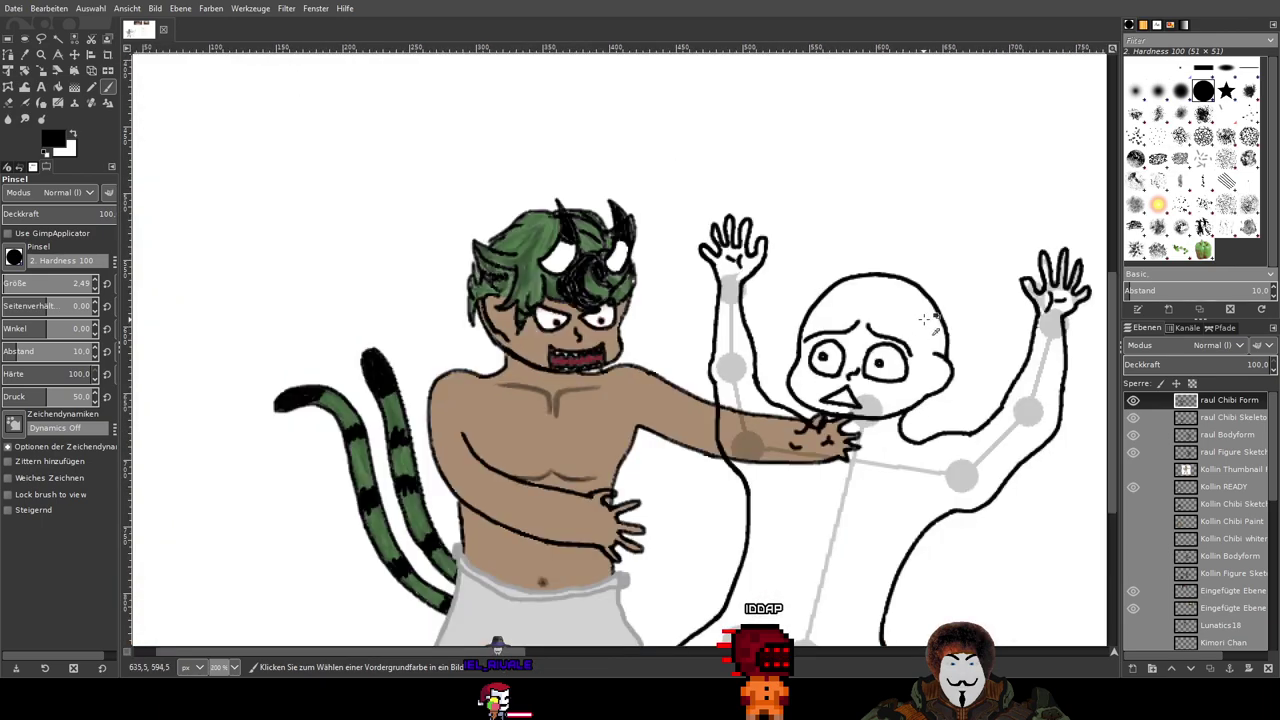
key(3)
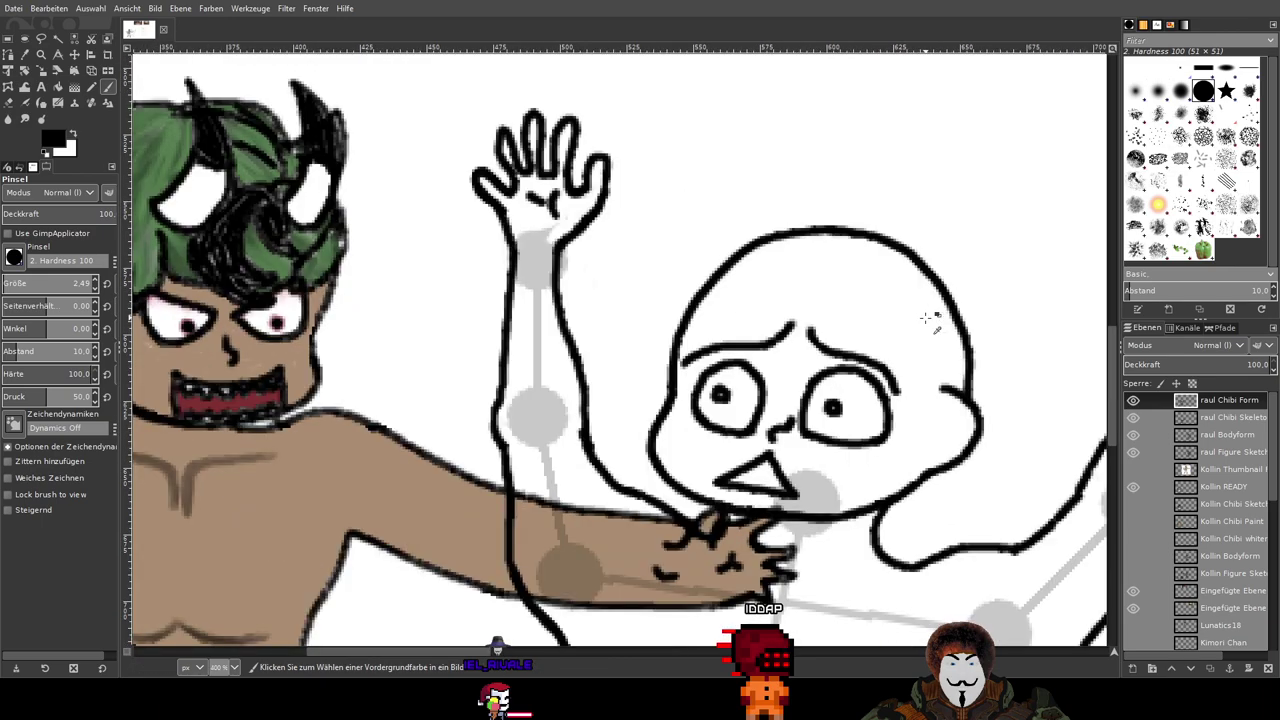
key(minus)
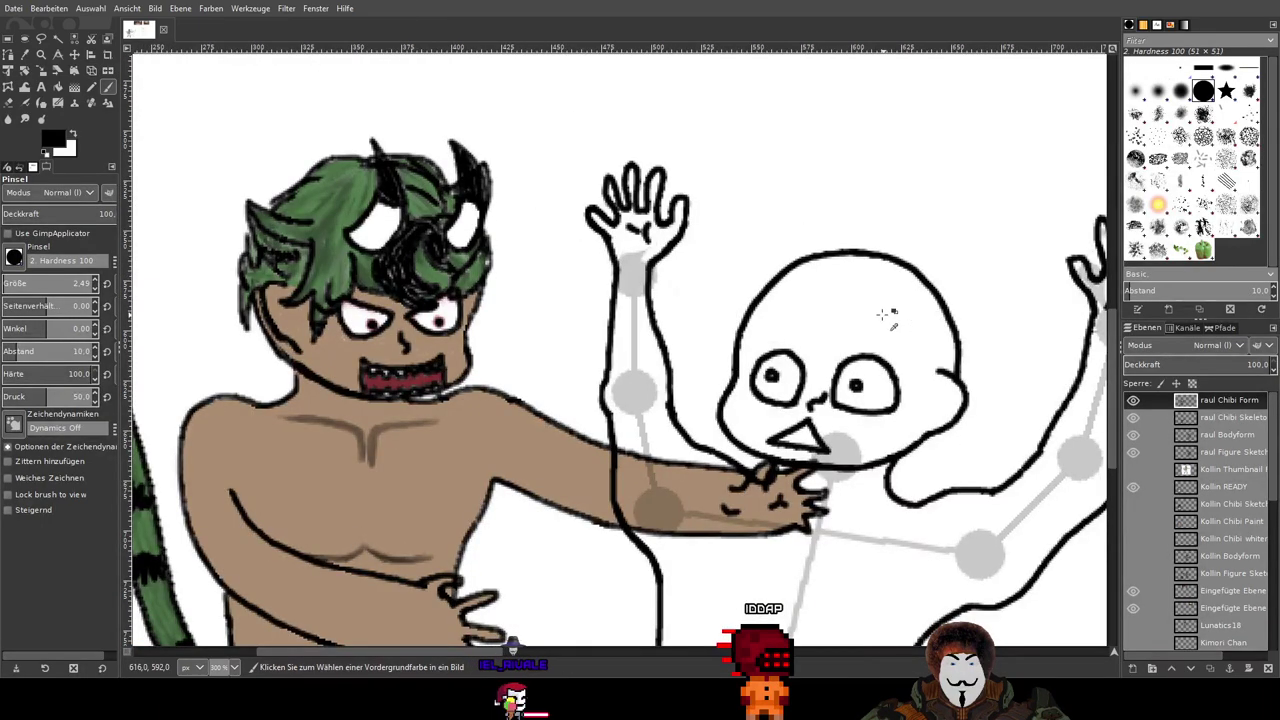
Step: Try simple slanted eyebrow strokes set higher on the forehead, falling towards the outer sides of the face
drag(754, 336, 746, 347)
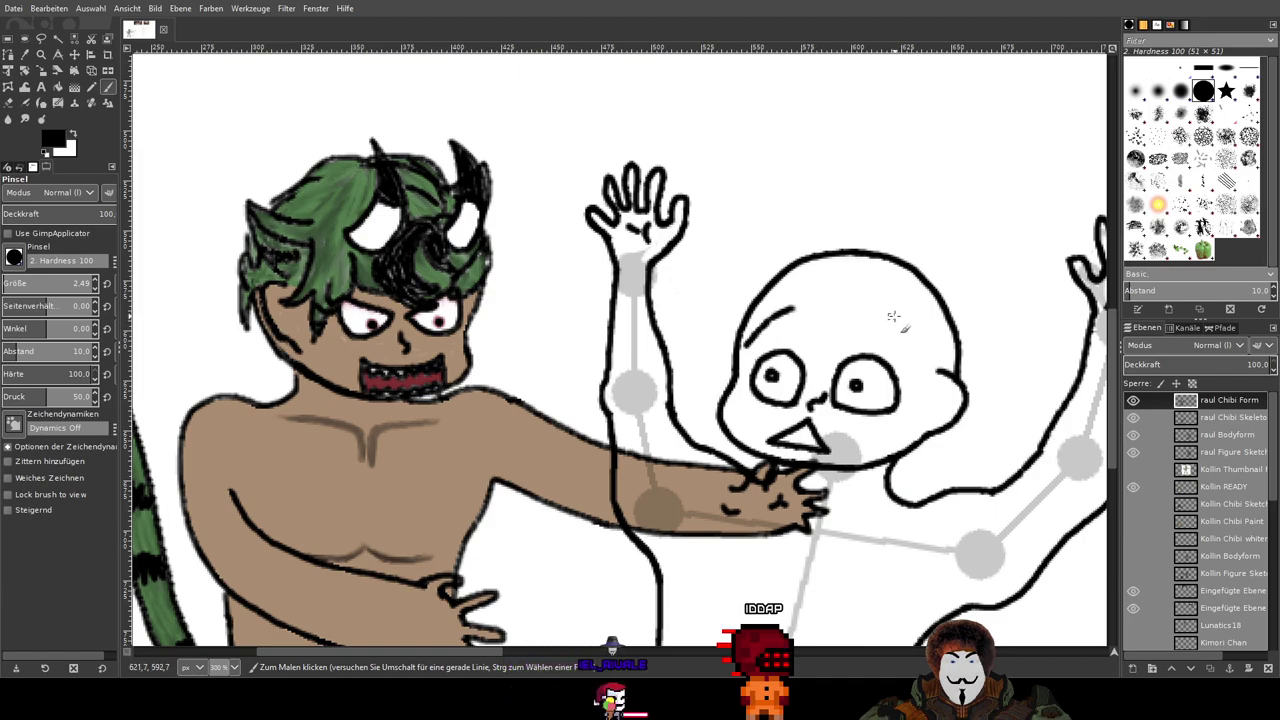
drag(891, 316, 930, 400)
key(ctrl+z)
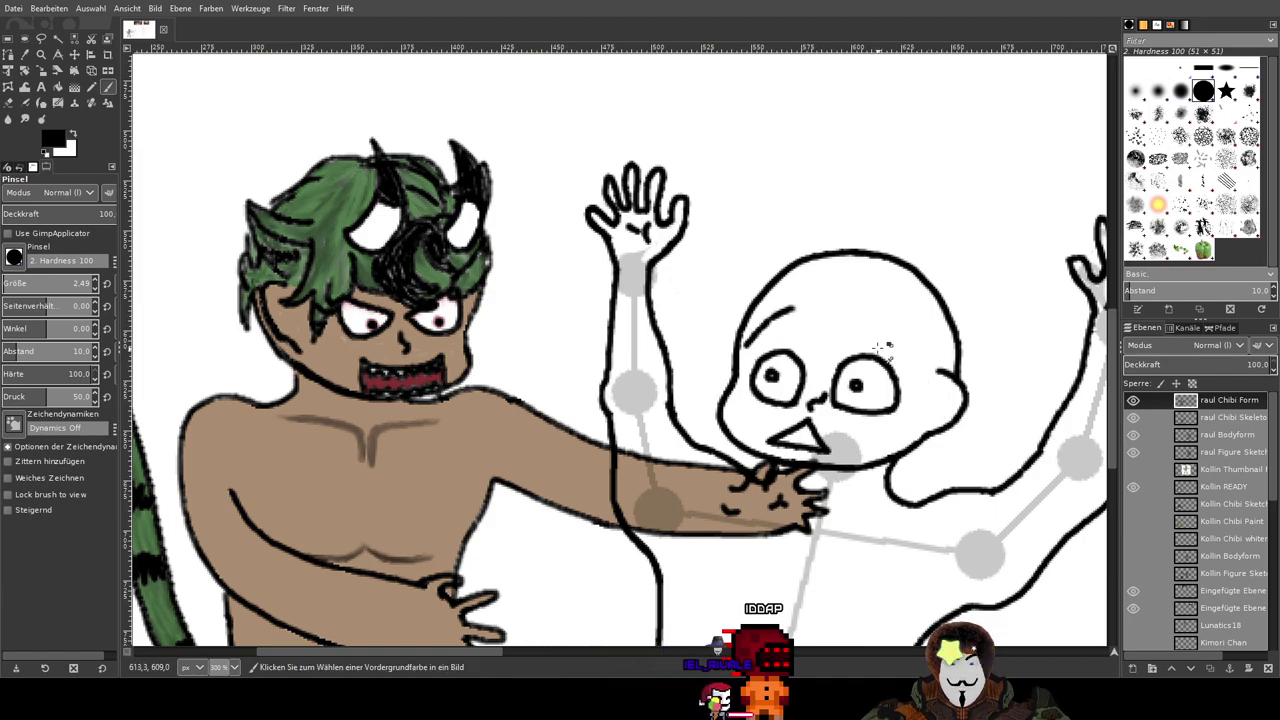
drag(869, 323, 908, 379)
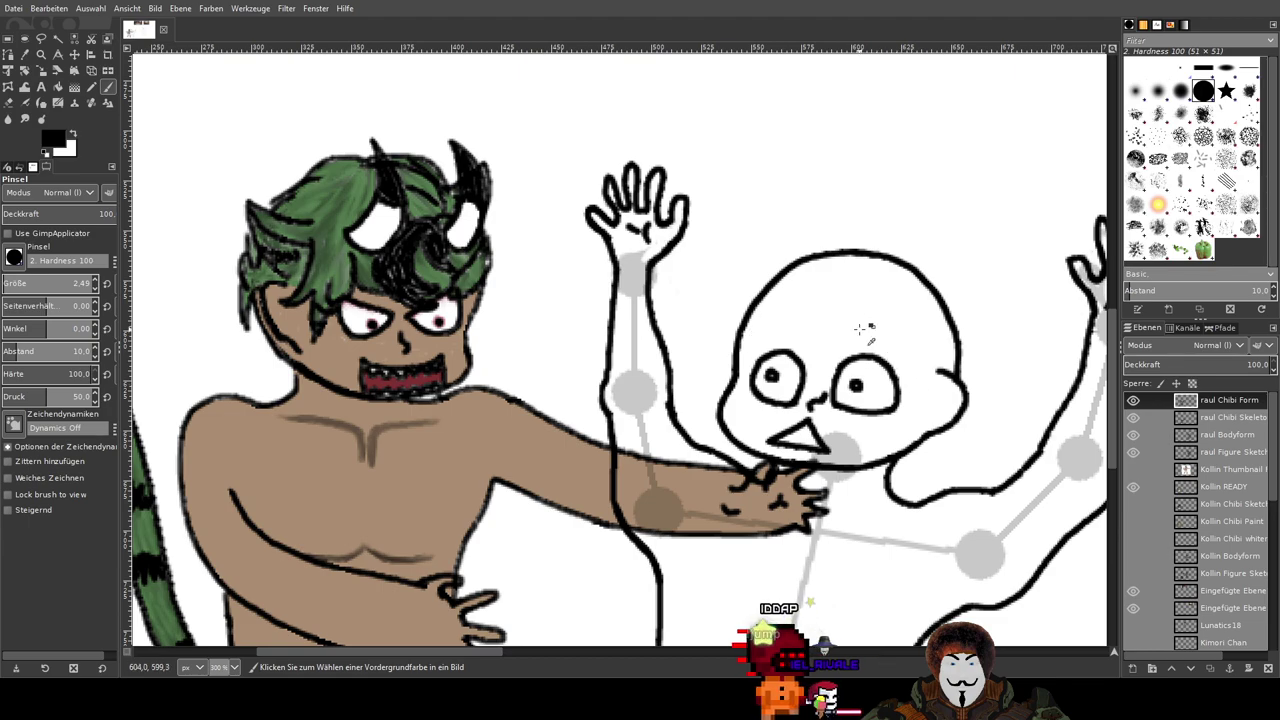
Step: Undo the slanted brow strokes and try arched eyebrows high on the chibi's forehead, curving down towards the outer sides of the face
key(ctrl+z)
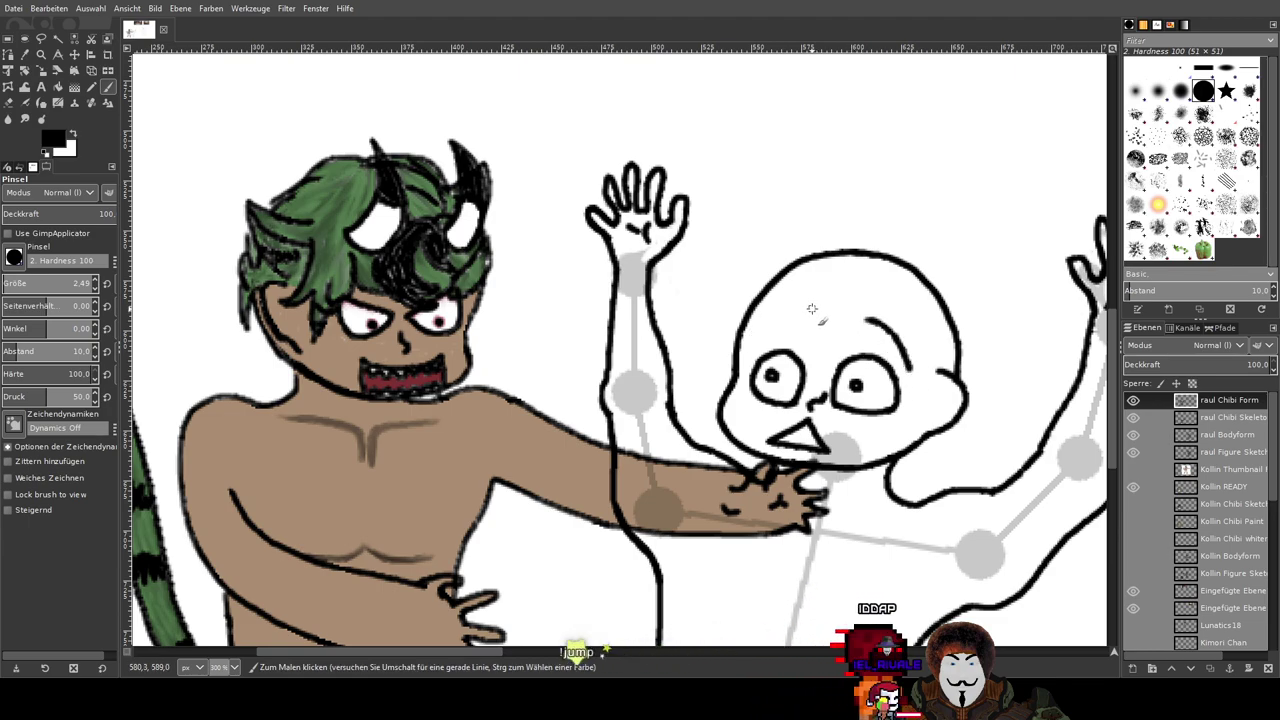
drag(797, 306, 742, 342)
key(ctrl+z)
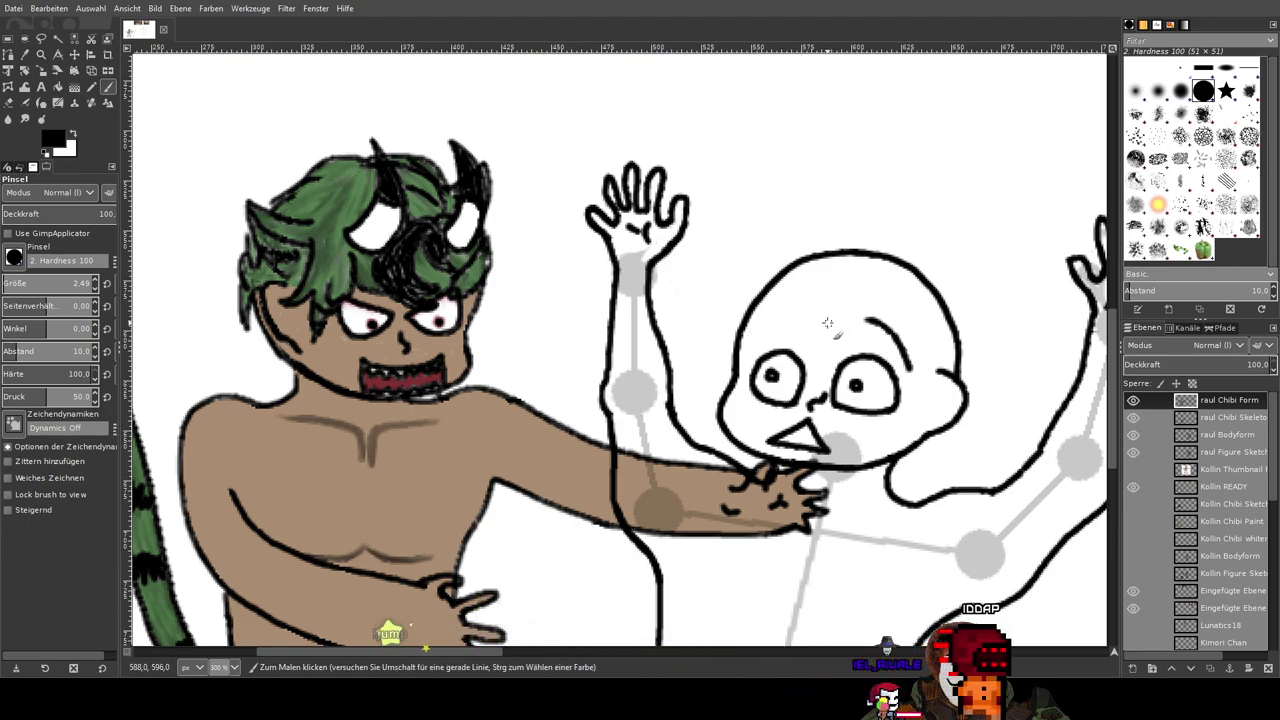
mouse_move(816, 317)
mouse_down()
mouse_move(784, 320)
mouse_move(758, 347)
mouse_up()
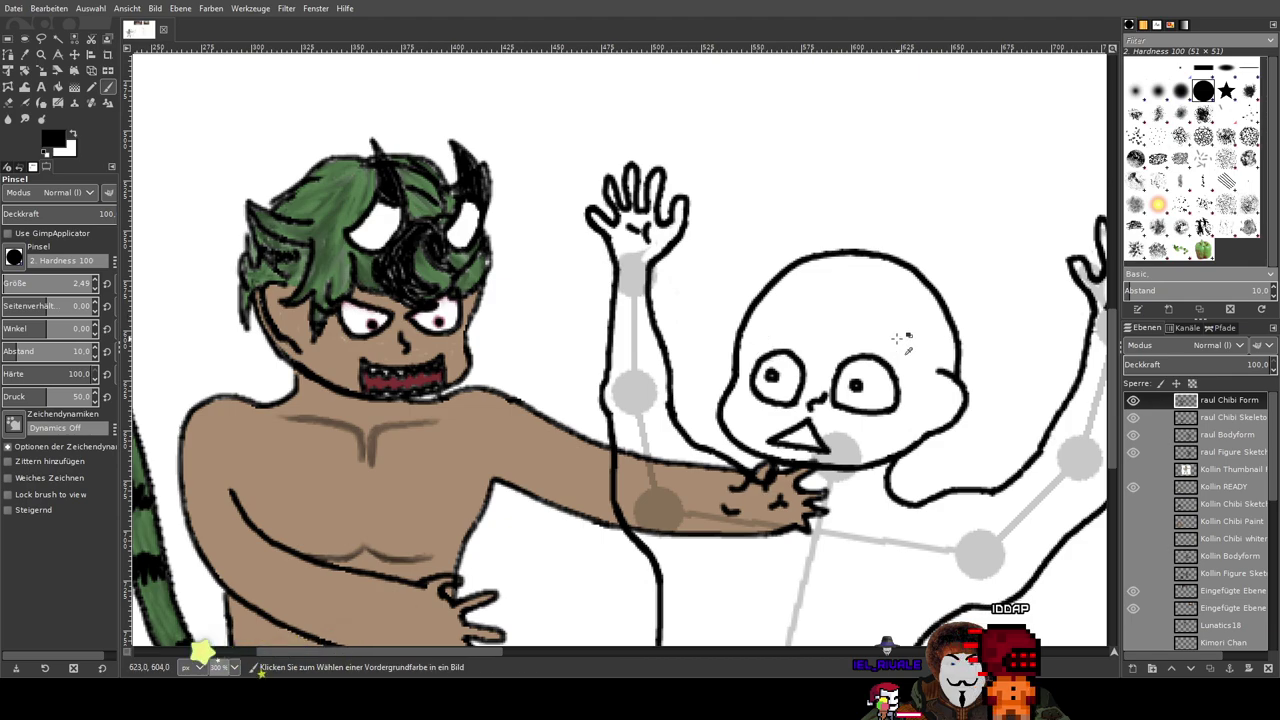
Step: Try nearly flat eyebrows with sharply upturned inner ends above both eyes, and undo both attempts
scroll(884, 328, up, 2)
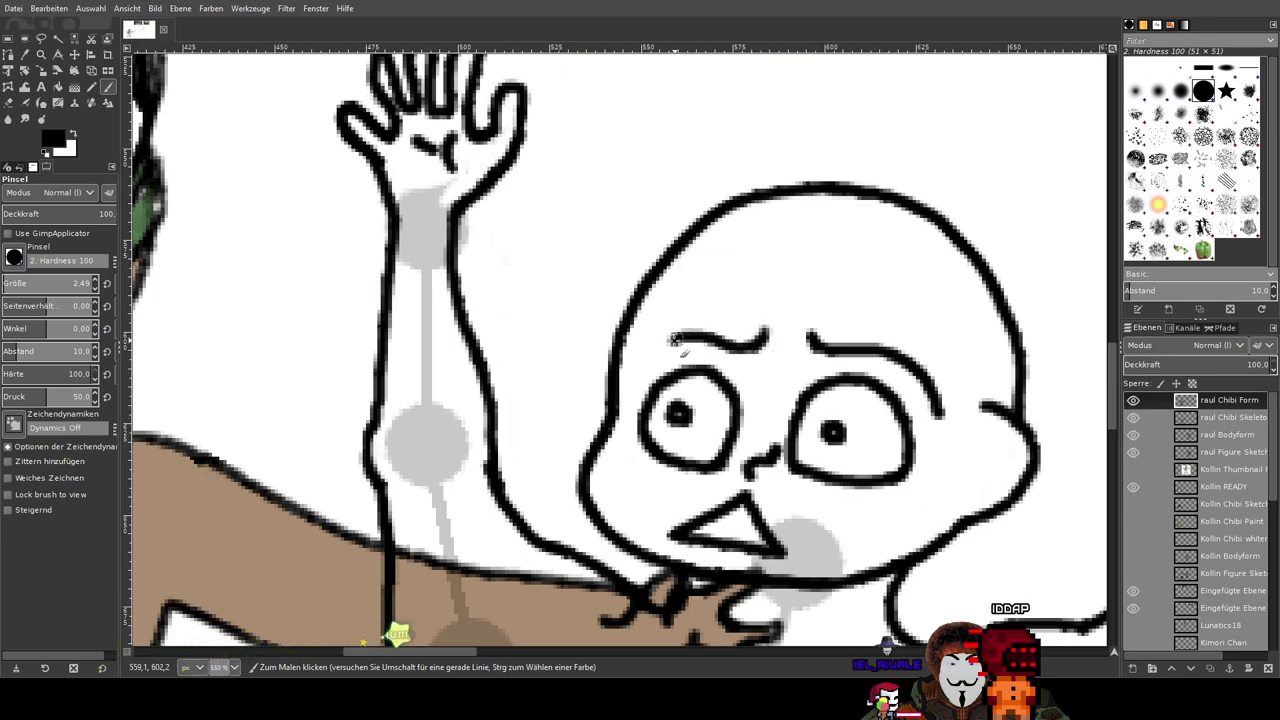
key(ctrl+z)
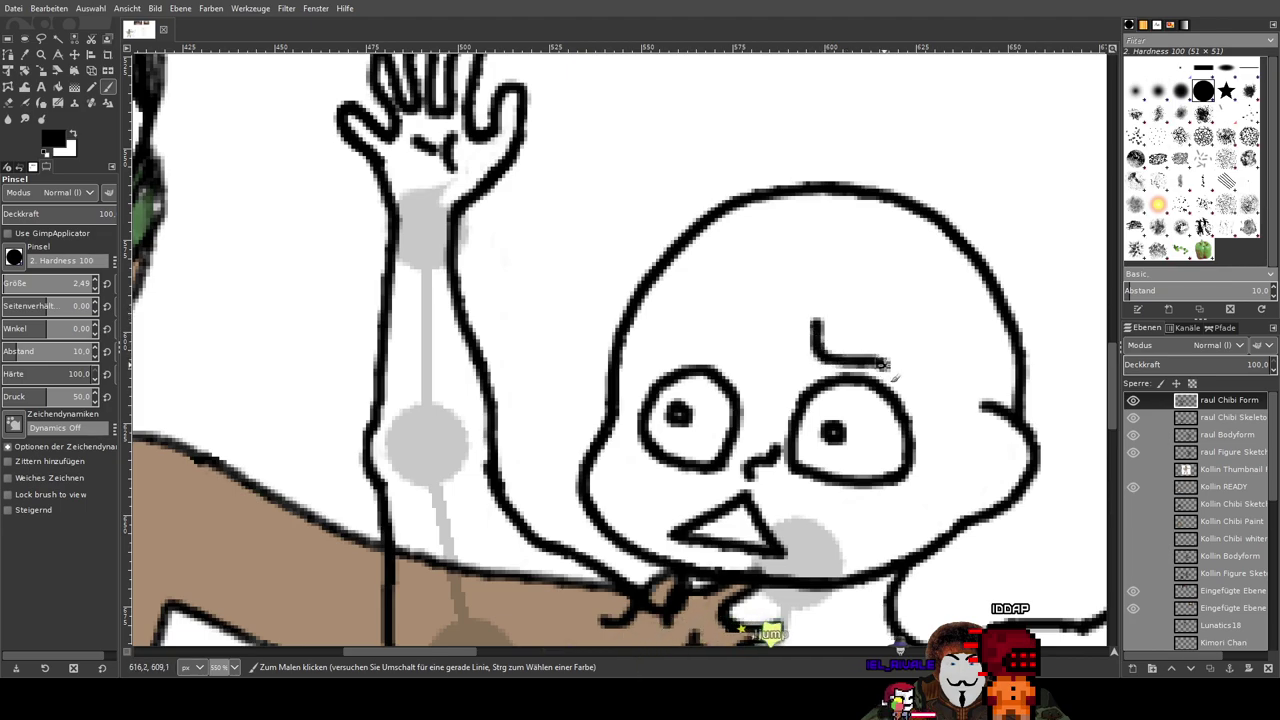
drag(884, 366, 916, 382)
drag(757, 304, 710, 339)
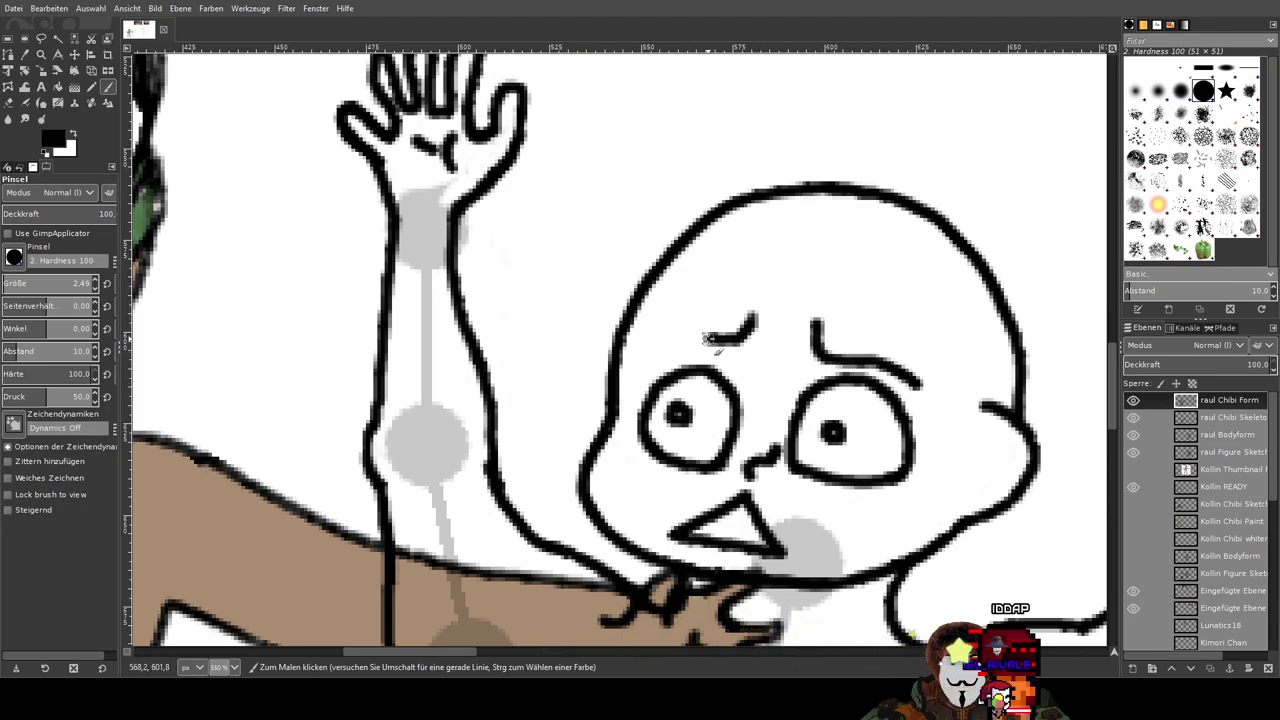
key(ctrl+z)
key(ctrl+z)
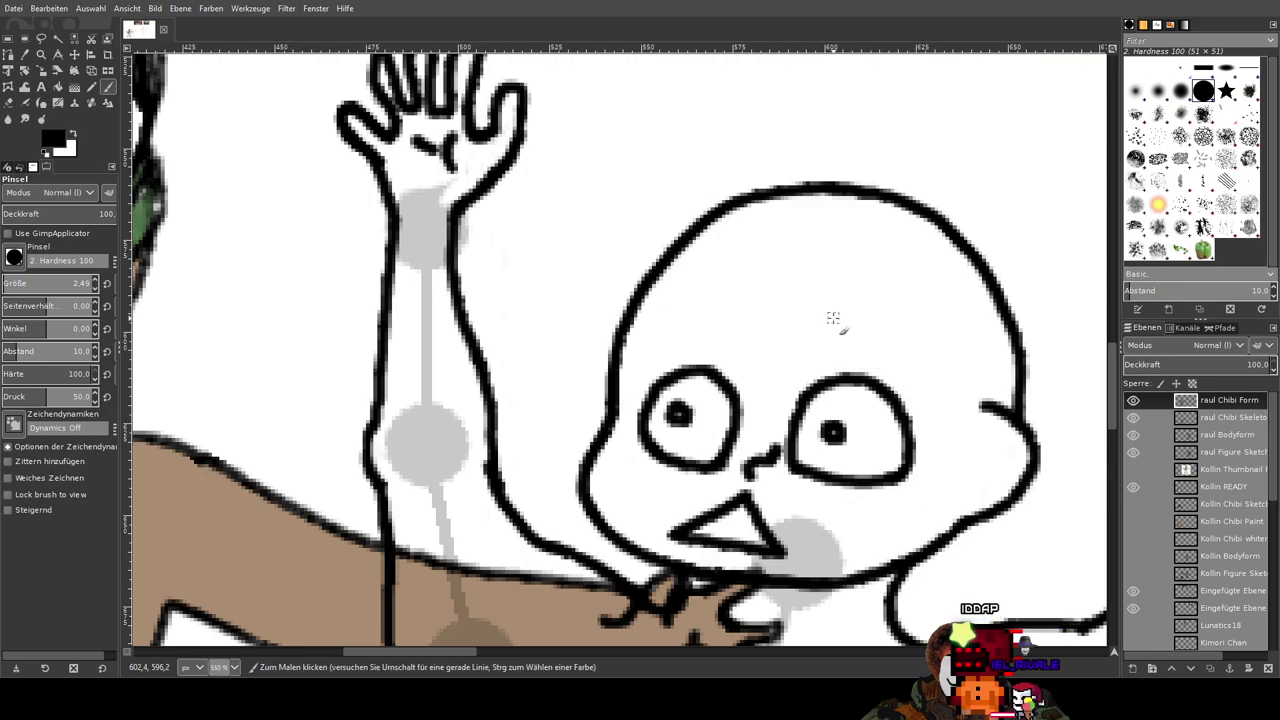
Step: Try worried eyebrows with inner ends close together above the nose, following the tops of the eyes, and undo them
mouse_move(793, 319)
mouse_down()
mouse_move(893, 375)
mouse_move(935, 420)
mouse_up()
drag(771, 313, 757, 348)
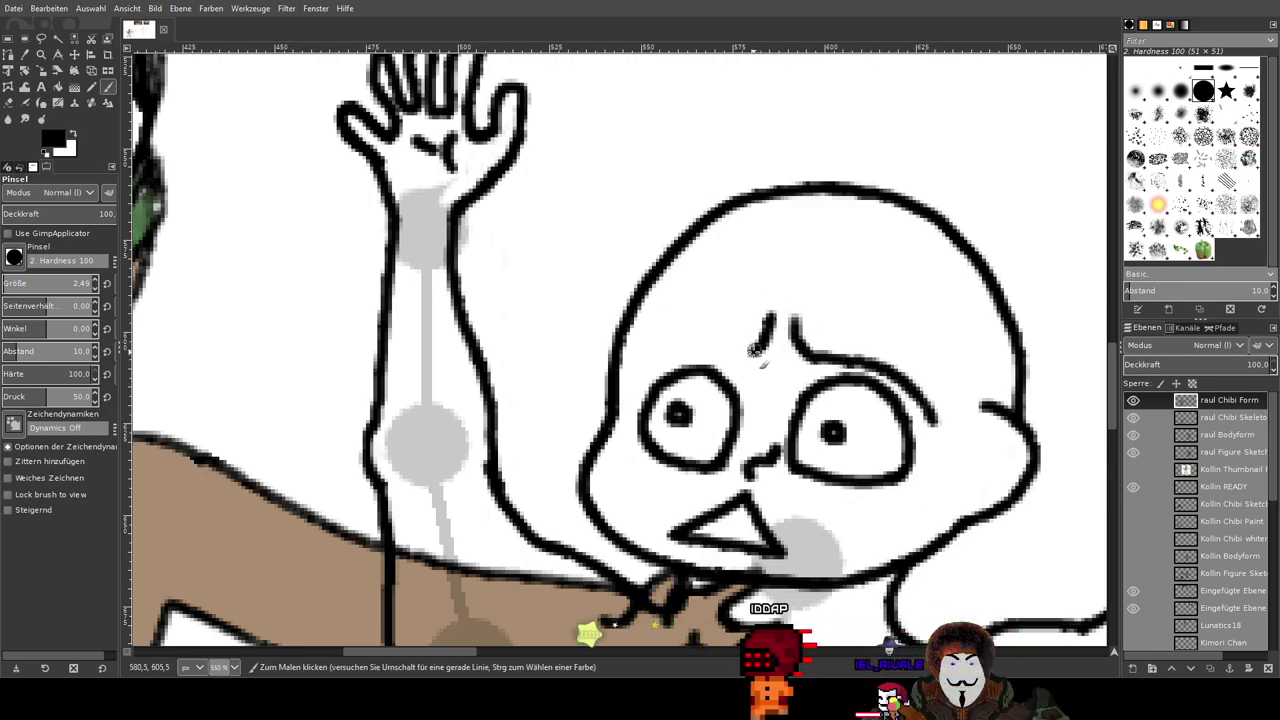
scroll(960, 349, down, 3)
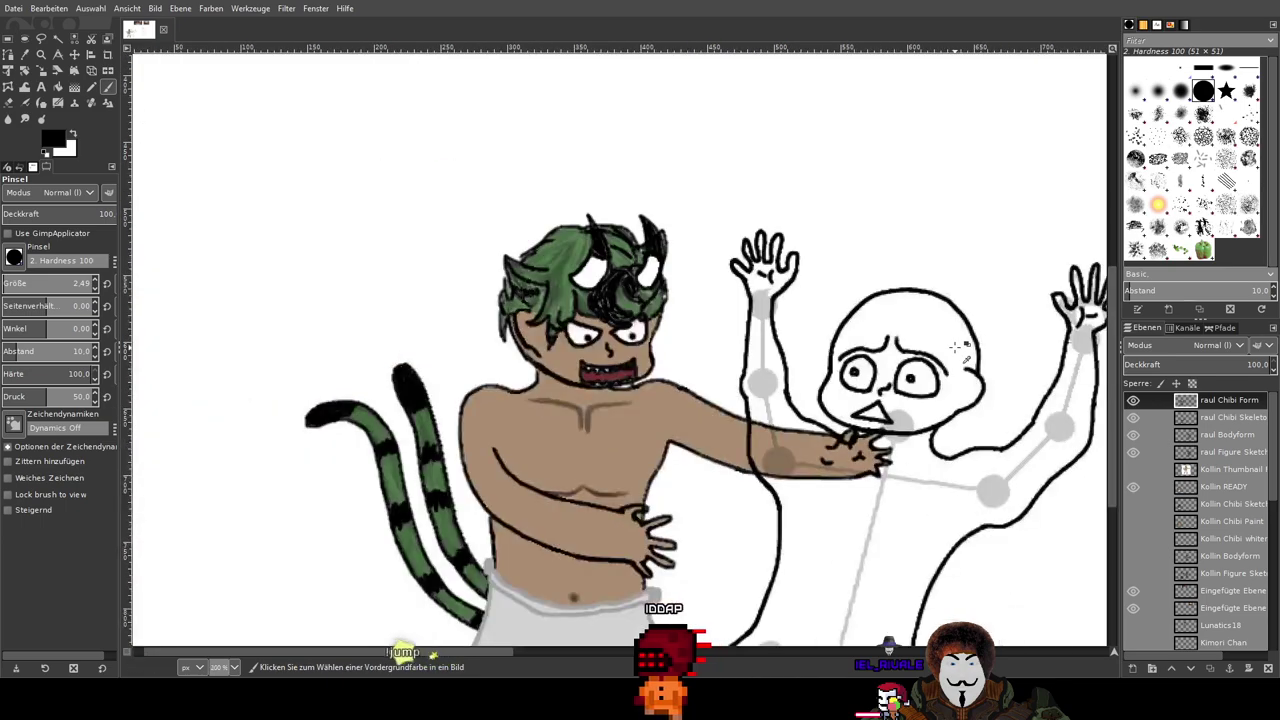
scroll(960, 349, up, 3)
key(ctrl+z)
key(ctrl+z)
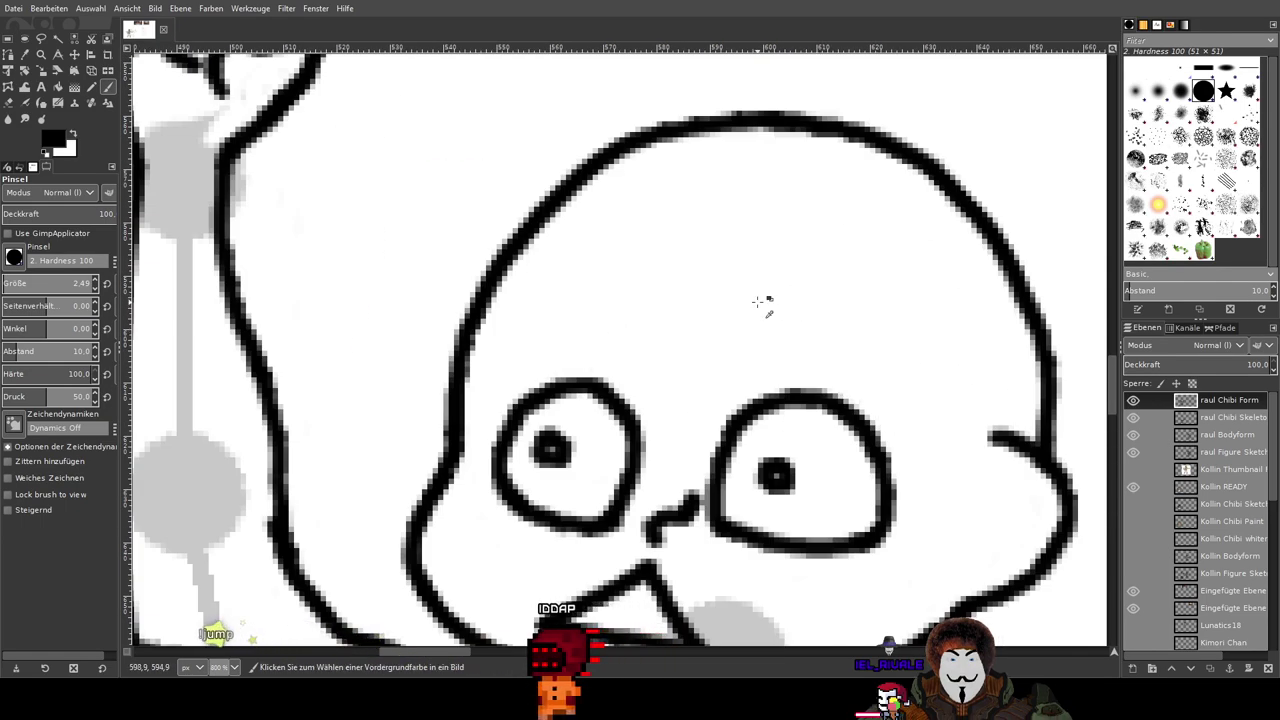
Step: Try long, steeply slanted worried brows from high mid-forehead to the outer eye corners, judge them beside Kollin, and undo them
mouse_move(742, 266)
mouse_down()
mouse_move(752, 302)
mouse_move(902, 430)
mouse_up()
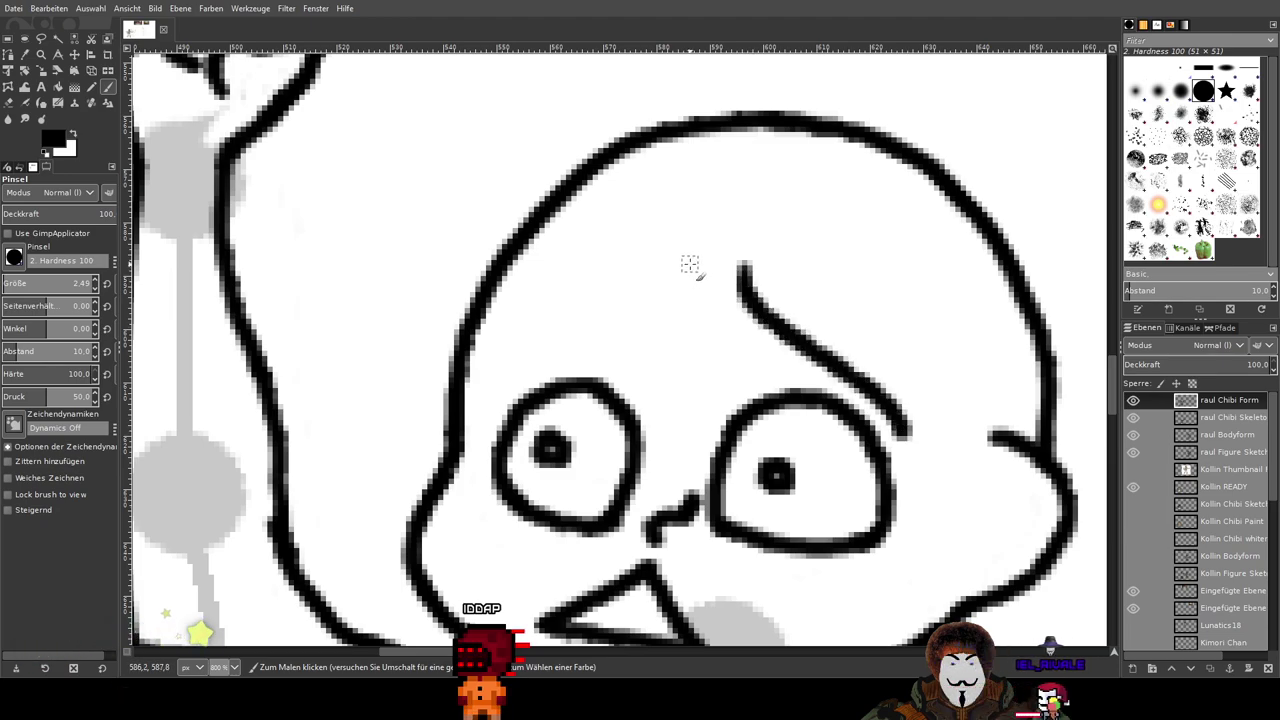
mouse_move(686, 270)
mouse_down()
mouse_move(608, 332)
mouse_move(522, 372)
mouse_up()
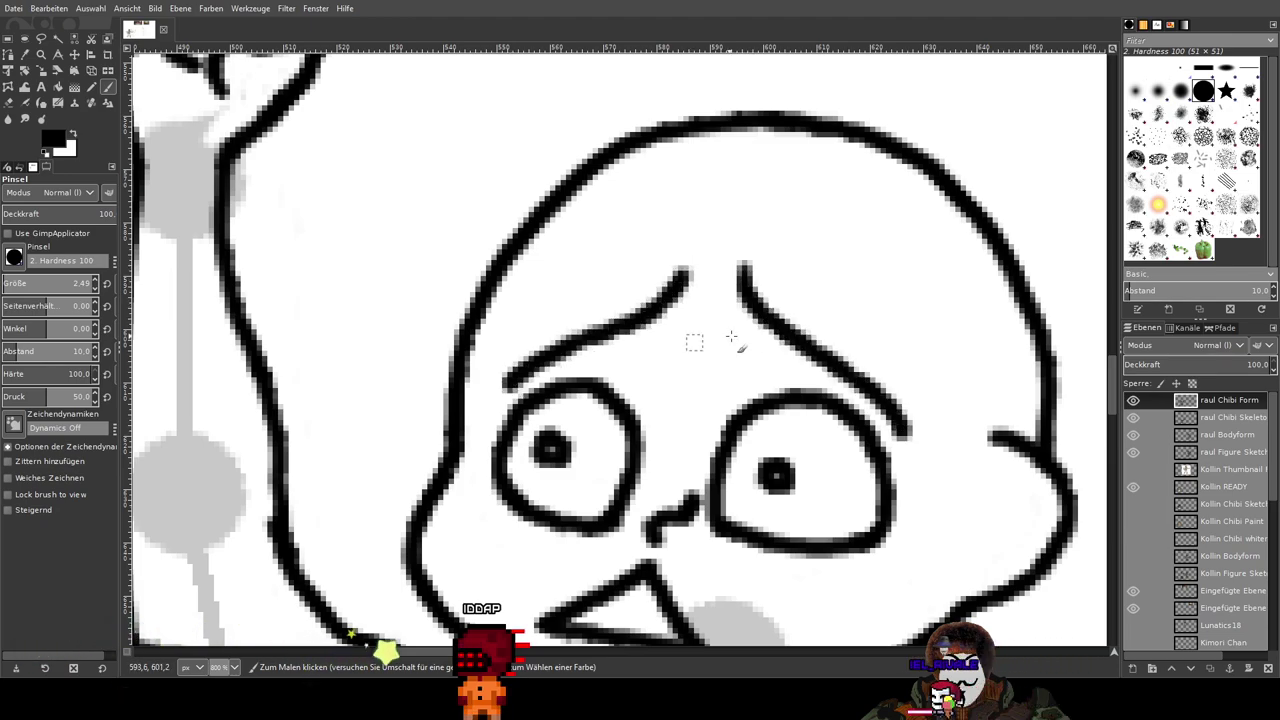
ctrl+scroll(882, 292, down, 2)
ctrl+scroll(882, 292, down, 2)
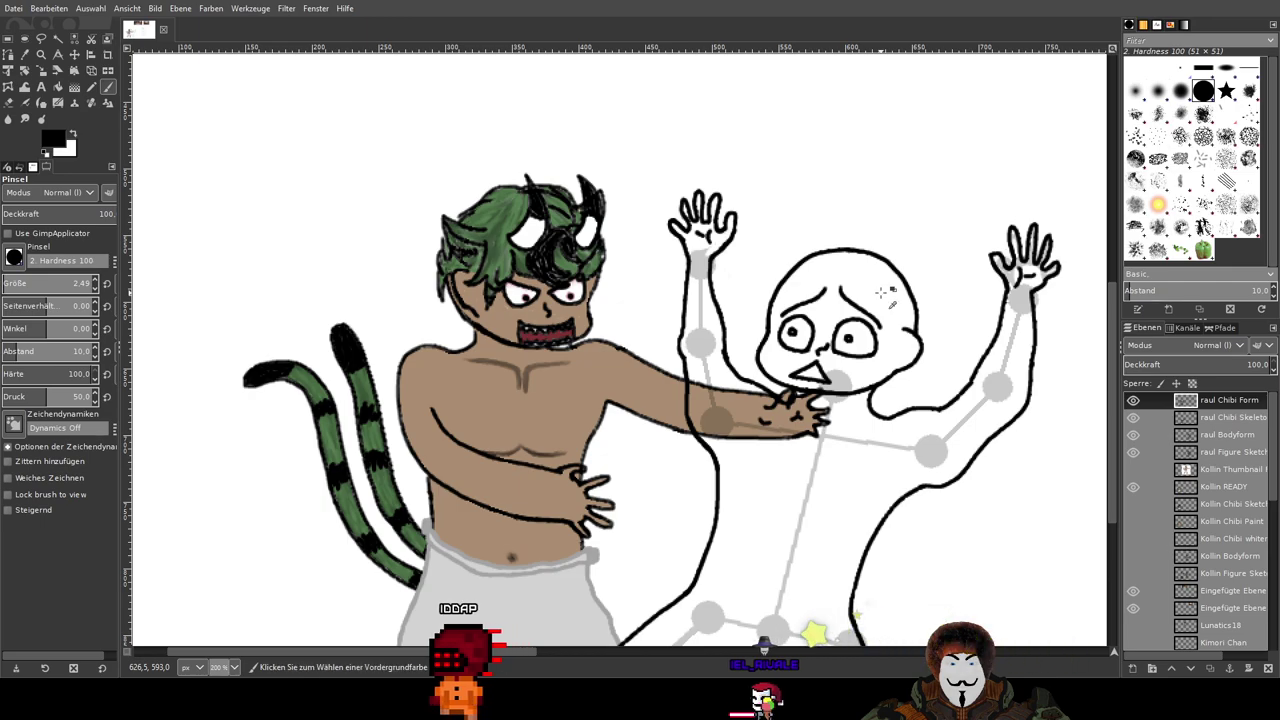
ctrl+scroll(882, 292, down, 2)
ctrl+scroll(882, 292, up, 1)
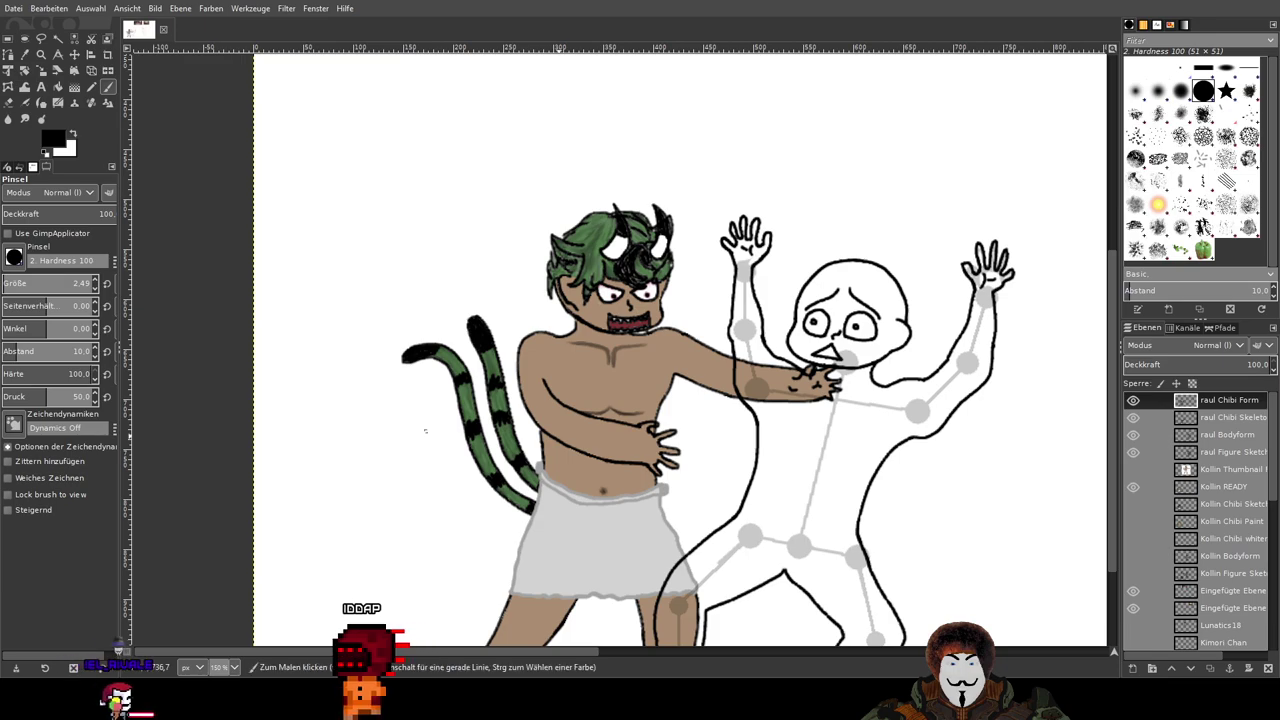
drag(812, 355, 736, 366)
scroll(735, 365, up, 2)
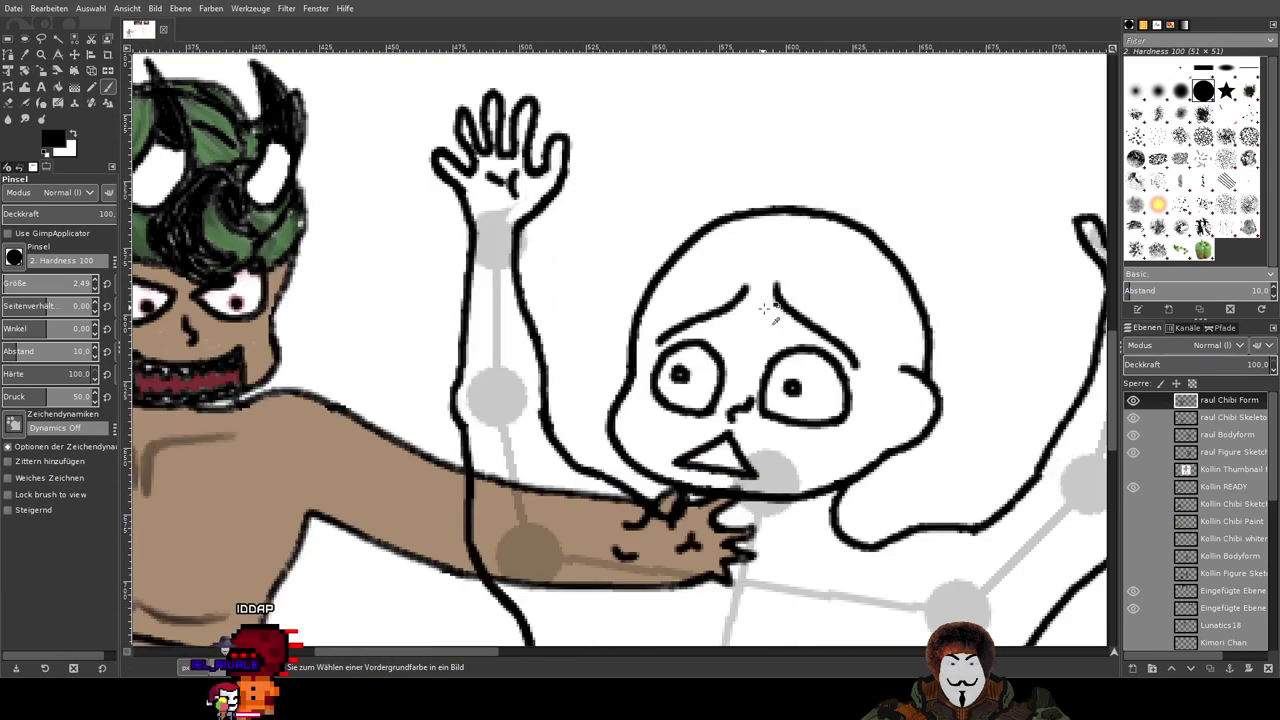
key(ctrl+z)
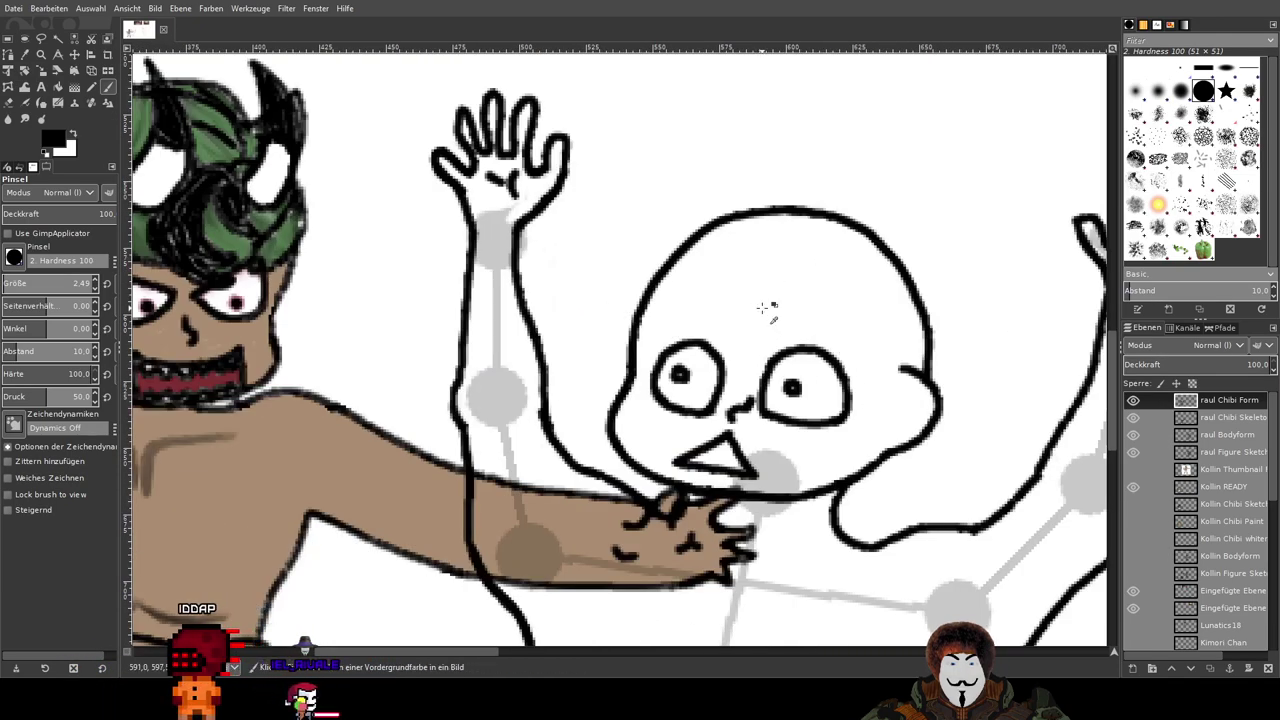
Step: Try low worried eyebrows hugging the tops of both eyes, with short upturned inner ends, and undo them
scroll(764, 307, up, 1)
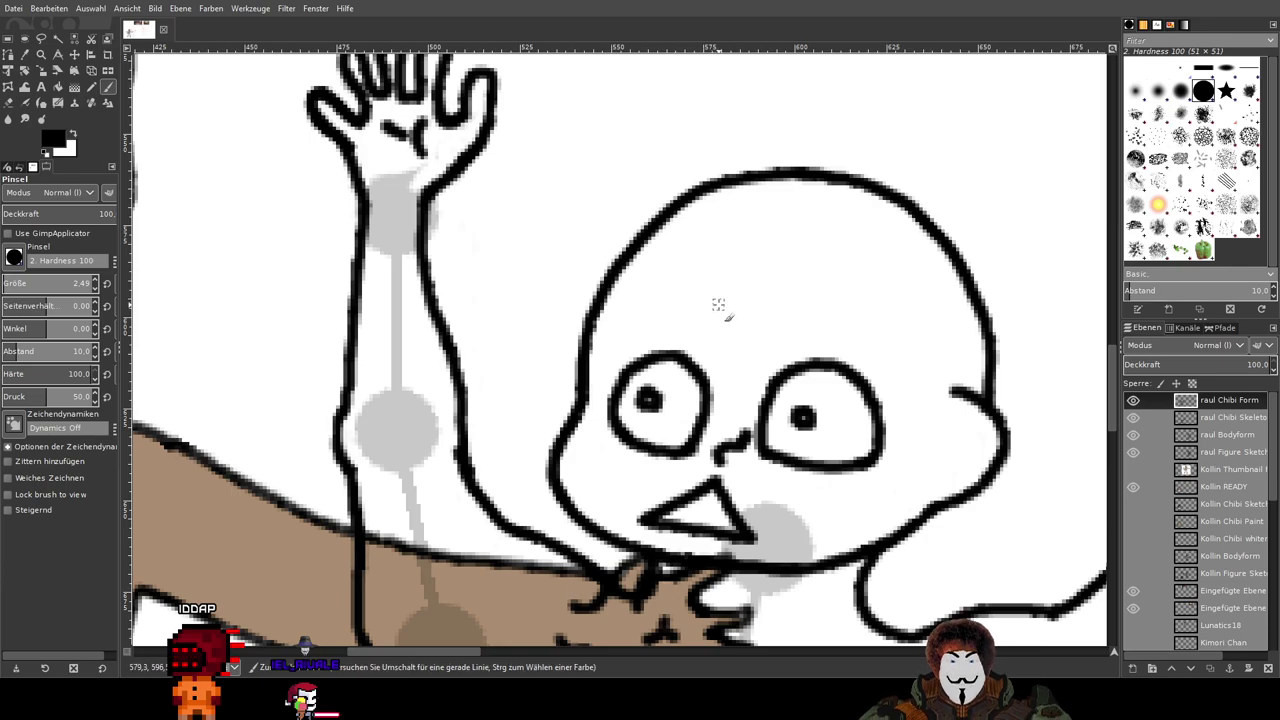
drag(721, 312, 690, 343)
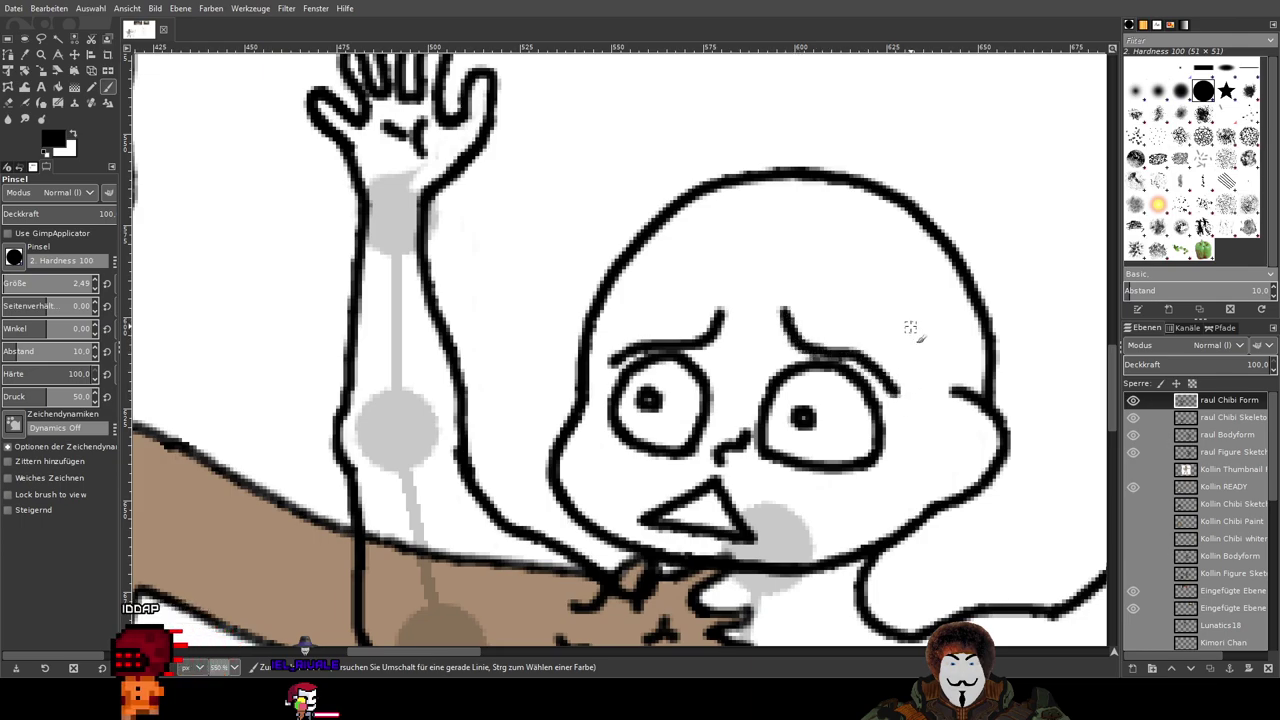
scroll(908, 323, down, 3)
scroll(918, 297, up, 2)
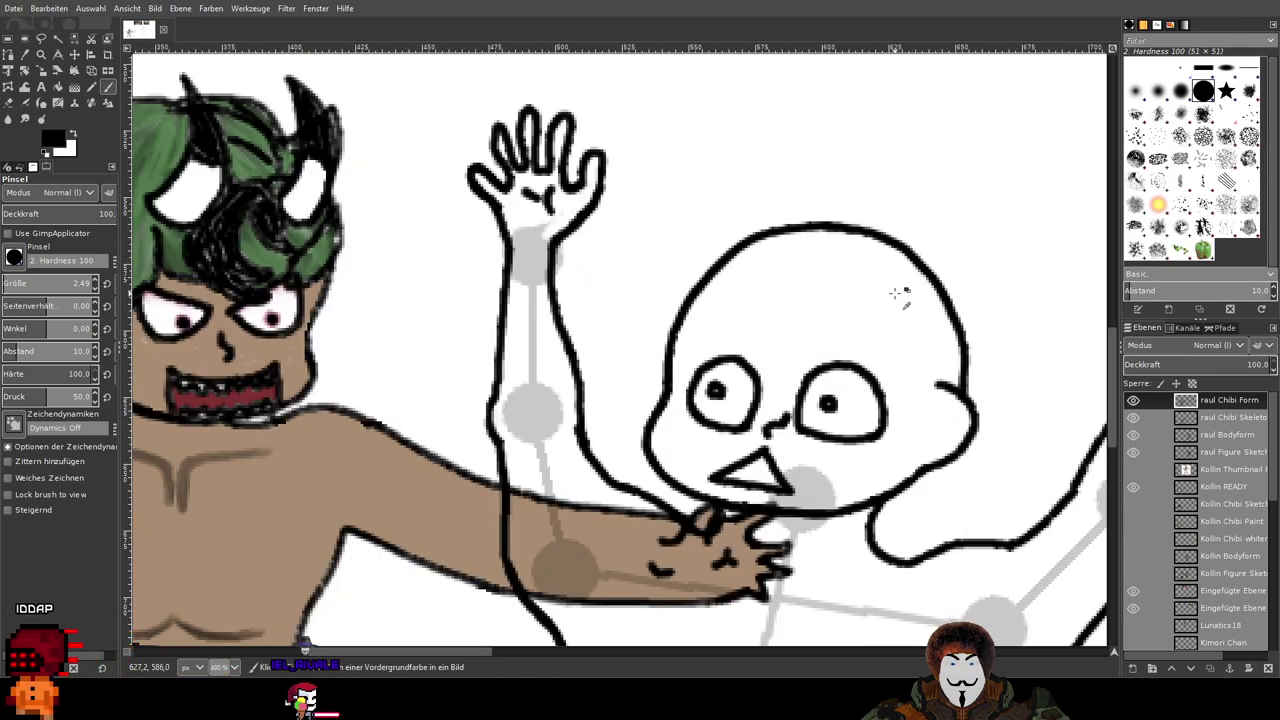
key(ctrl+z)
Step: Try wavy eyebrows rising steeply to closely spaced inner ends, redo the brow over the larger eye, and undo both
drag(790, 308, 690, 352)
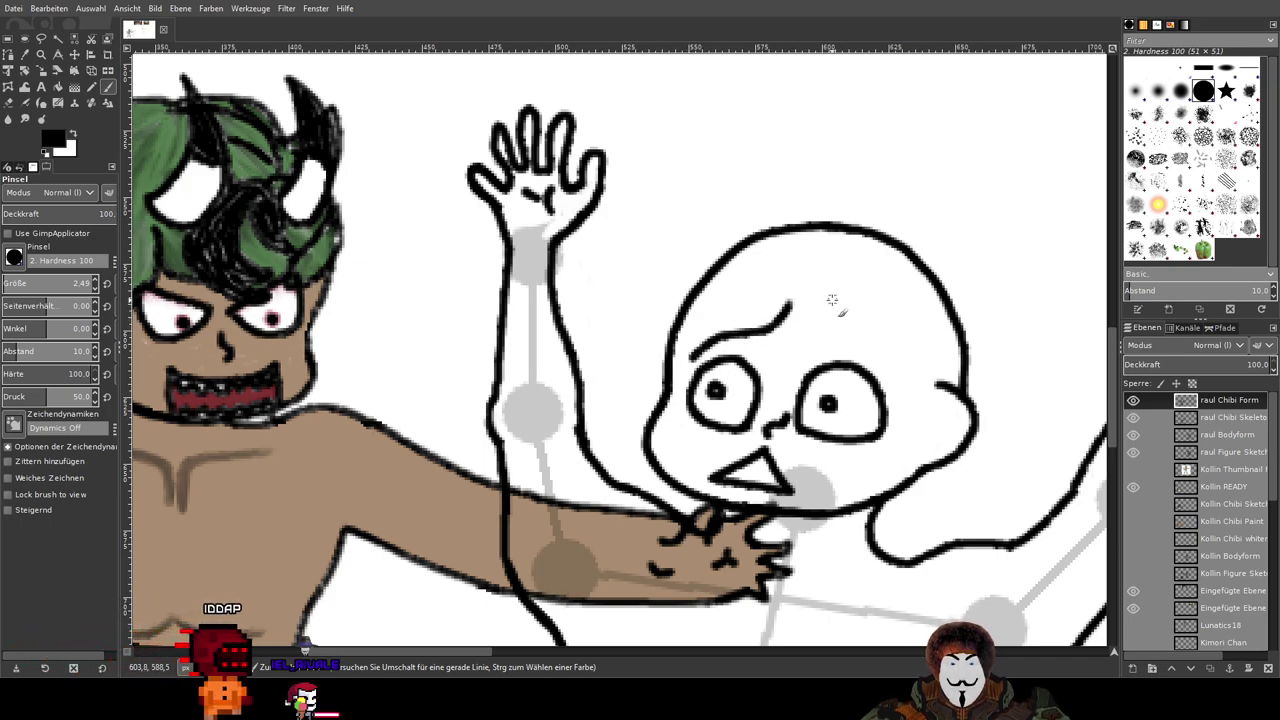
drag(829, 305, 864, 340)
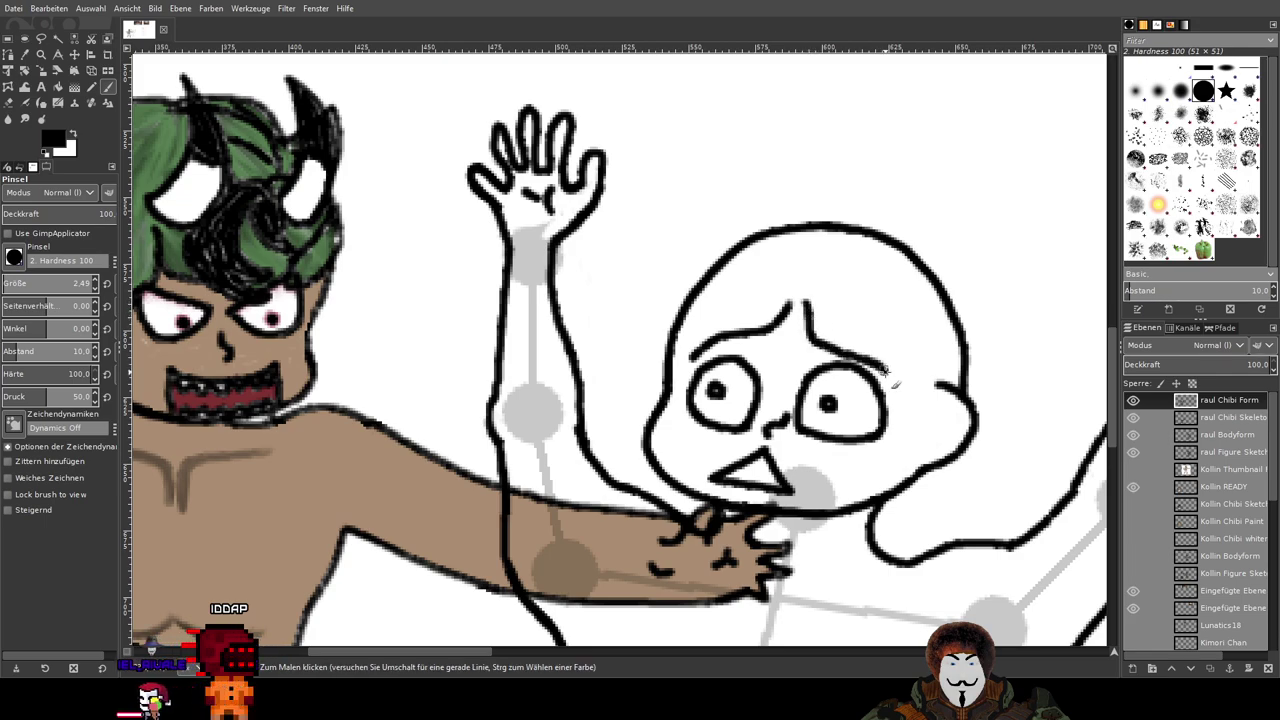
key(ctrl+z)
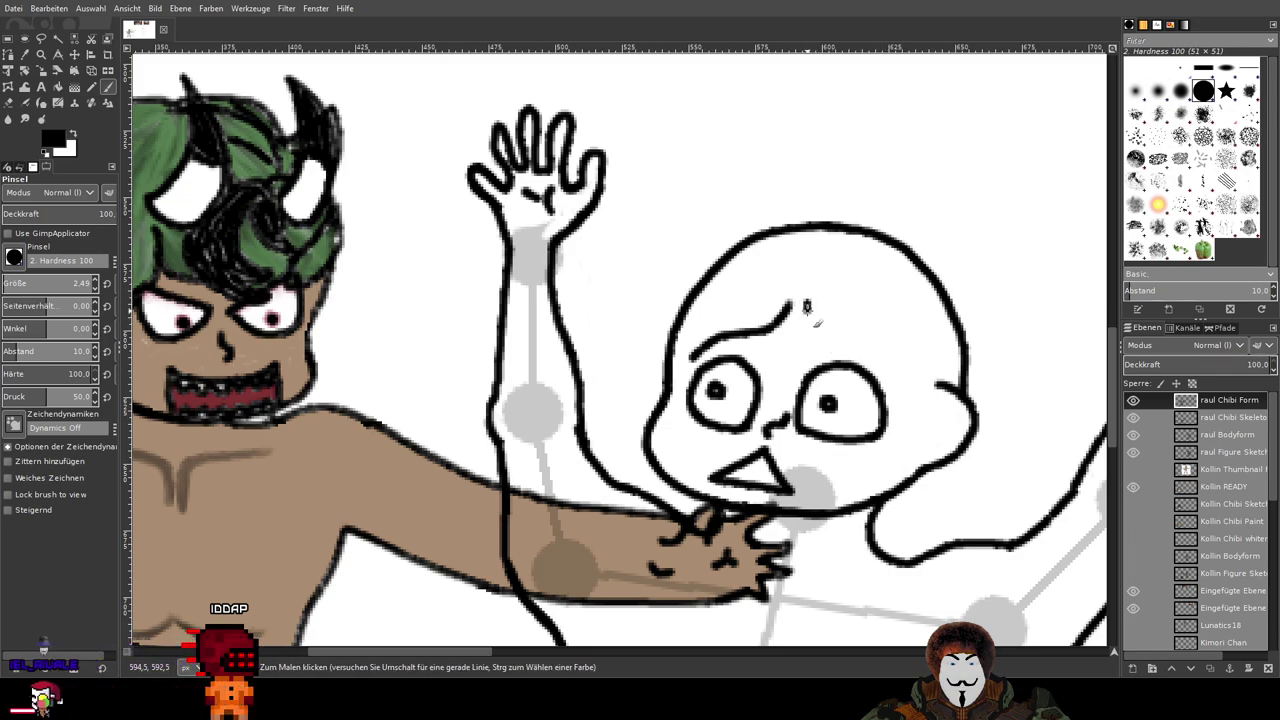
scroll(940, 365, down, 3)
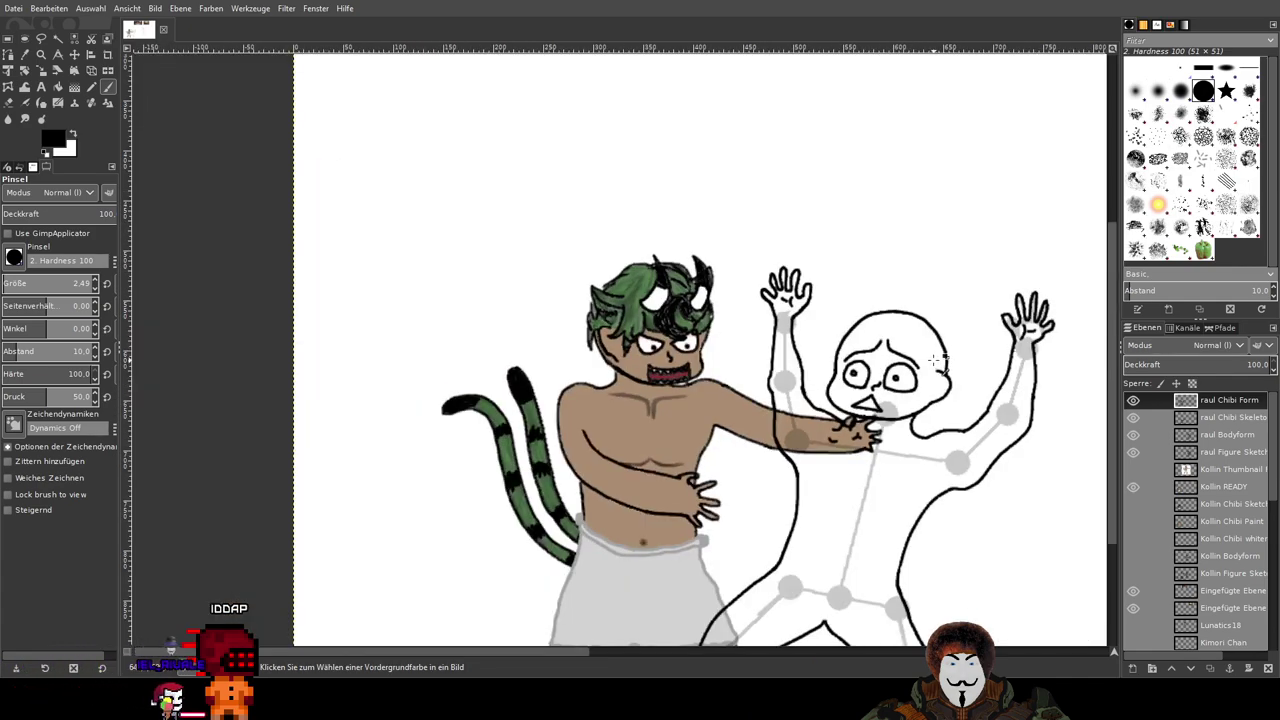
scroll(910, 360, up, 3)
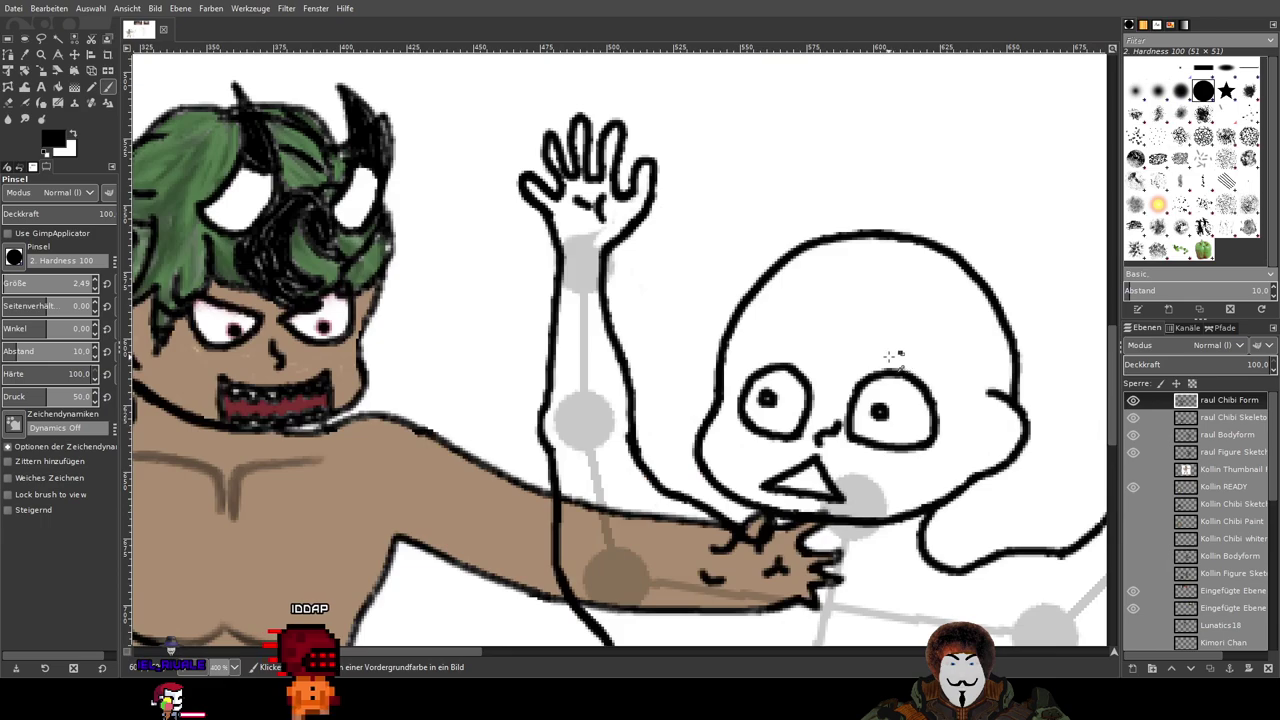
Step: Try short, widely spaced wavy worried brows, redrawing the one over the larger eye nearer the nose, and compare them with Kollin
drag(800, 330, 742, 358)
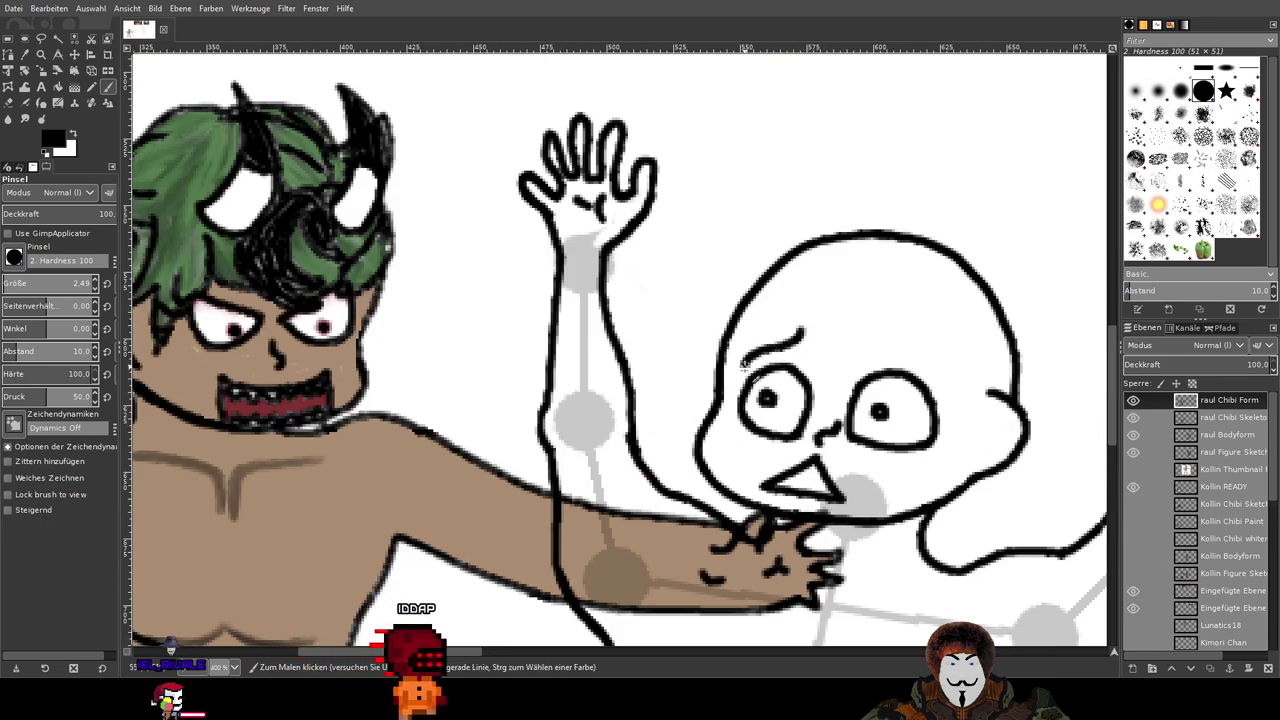
drag(915, 342, 958, 395)
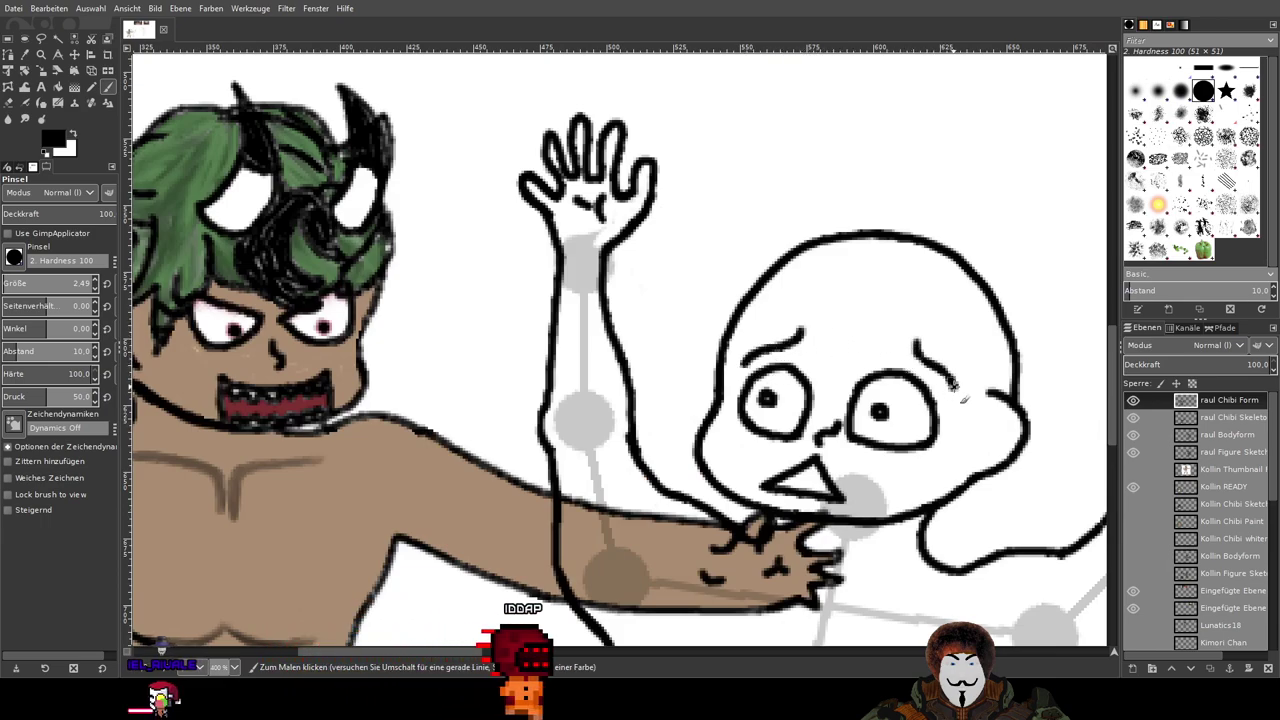
key(ctrl+z)
drag(892, 338, 949, 393)
ctrl+scroll(1022, 370, down, 3)
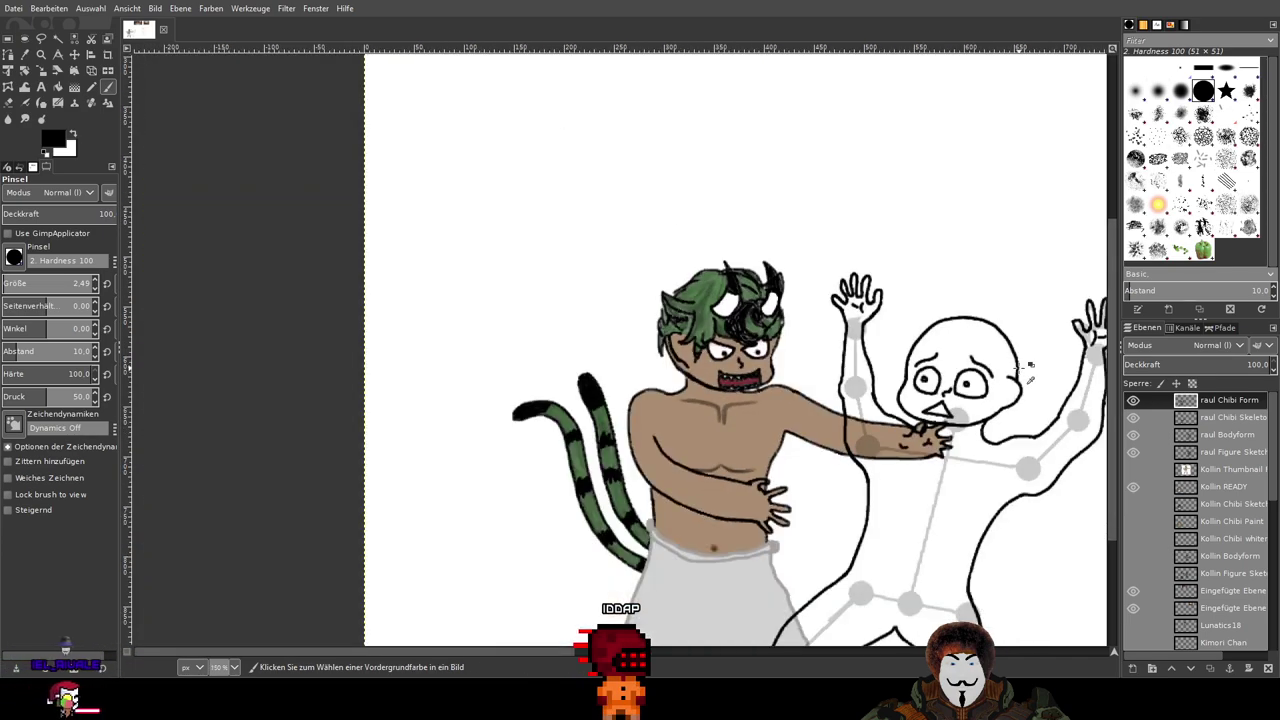
ctrl+scroll(1027, 368, up, 3)
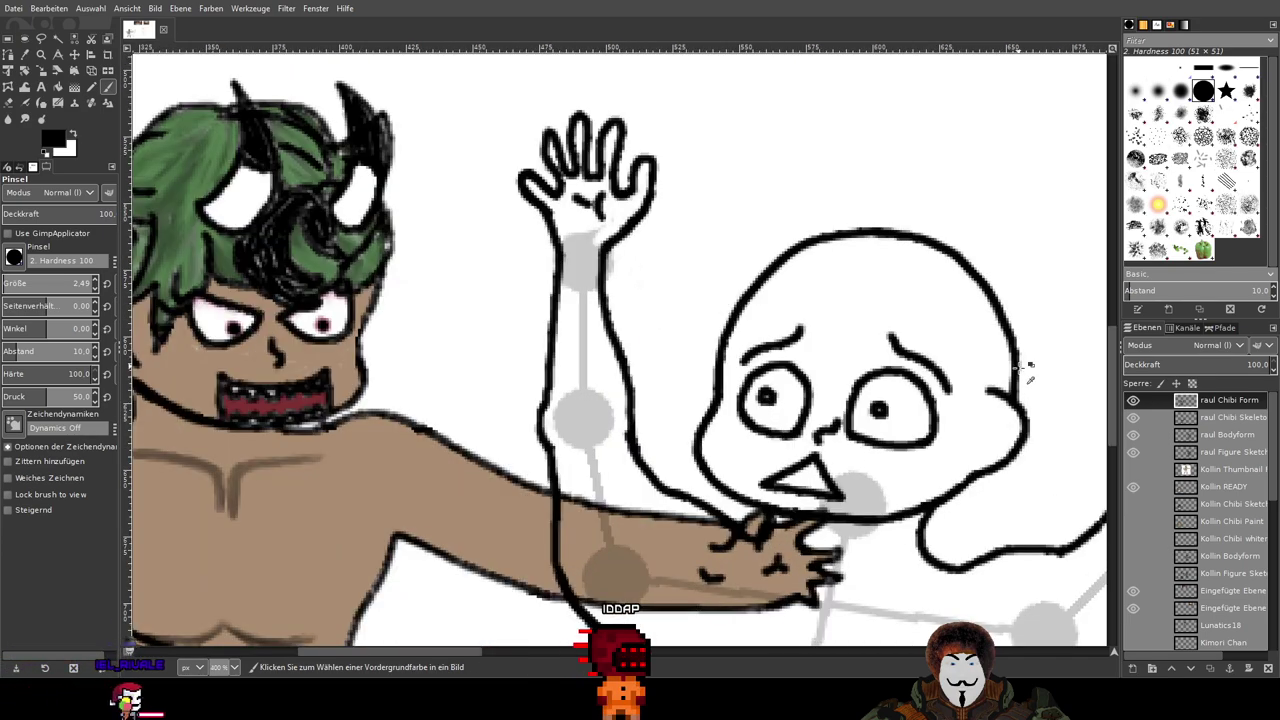
ctrl+scroll(1027, 370, down, 2)
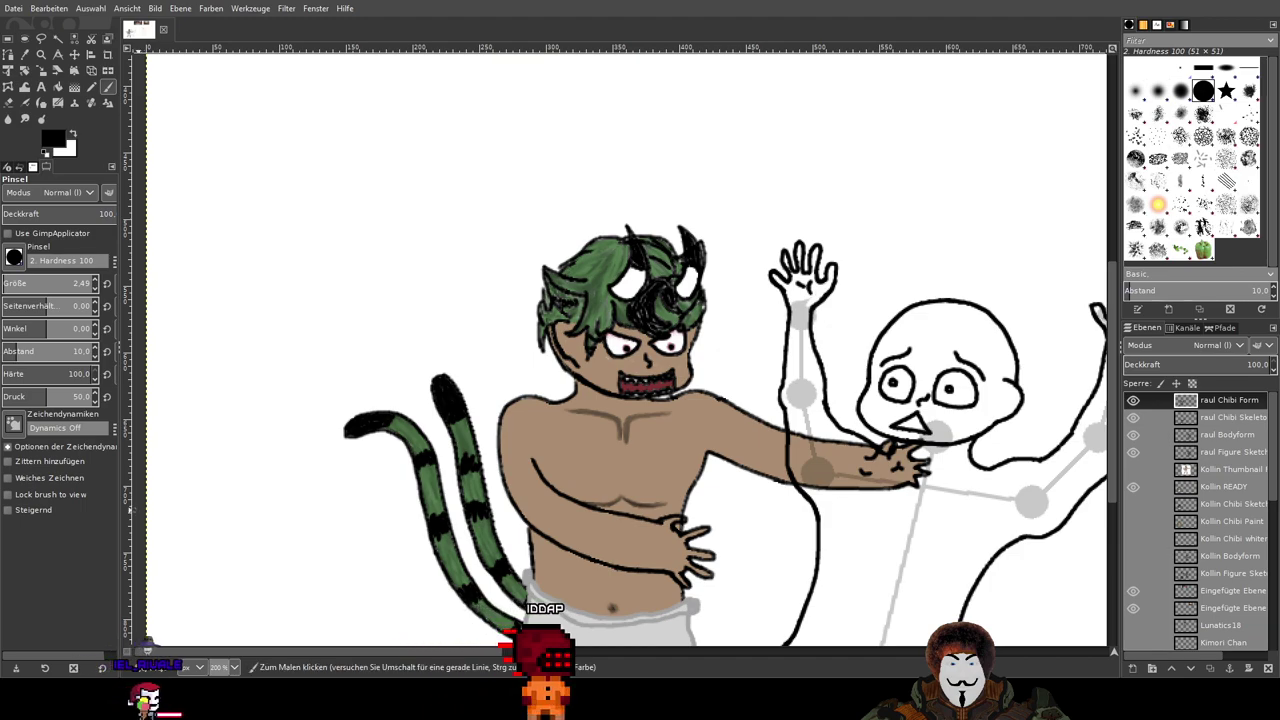
scroll(614, 323, right, 5)
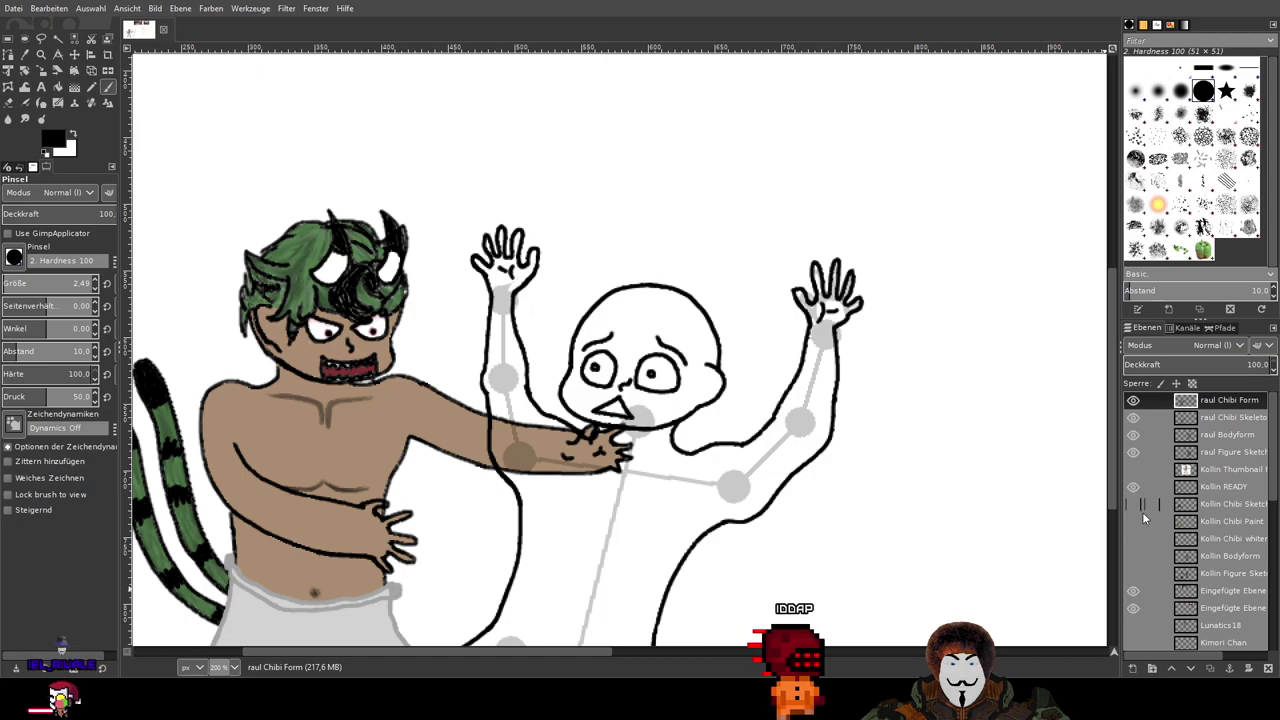
Step: Show the raul reference layer over the line art to check the original face, and hide it again
scroll(1140, 525, down, 3)
click(1133, 554)
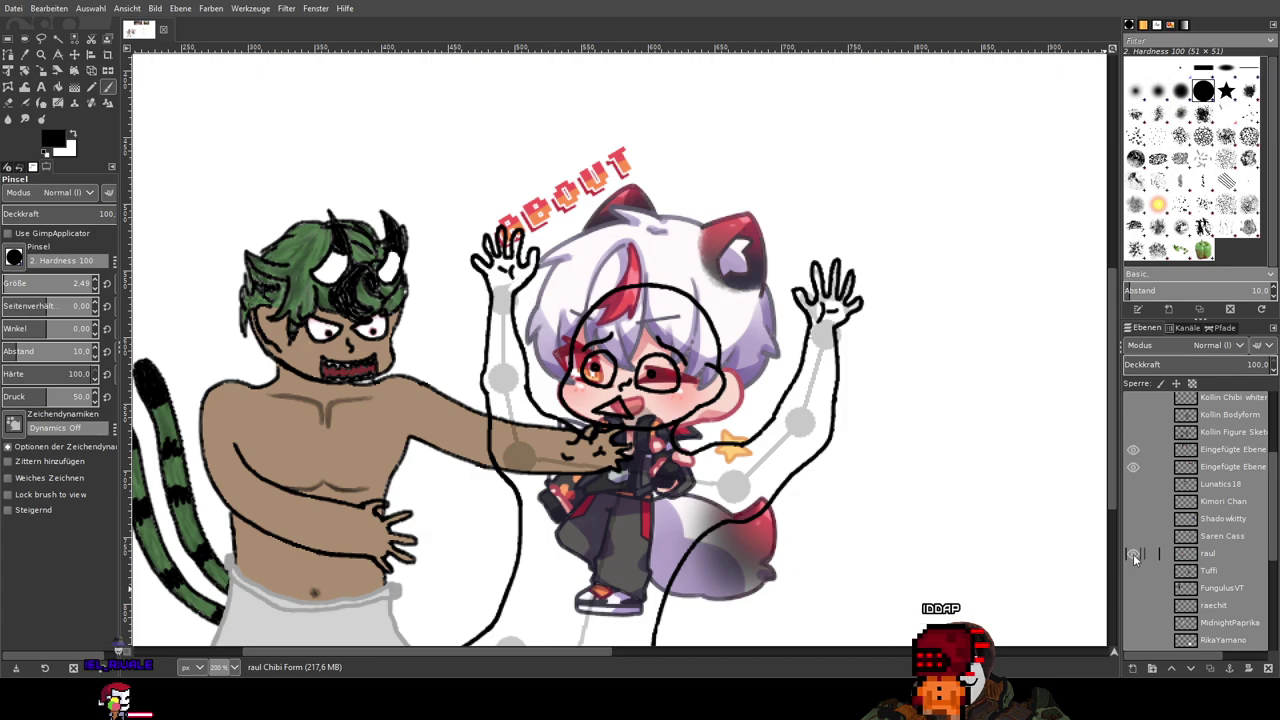
click(1133, 554)
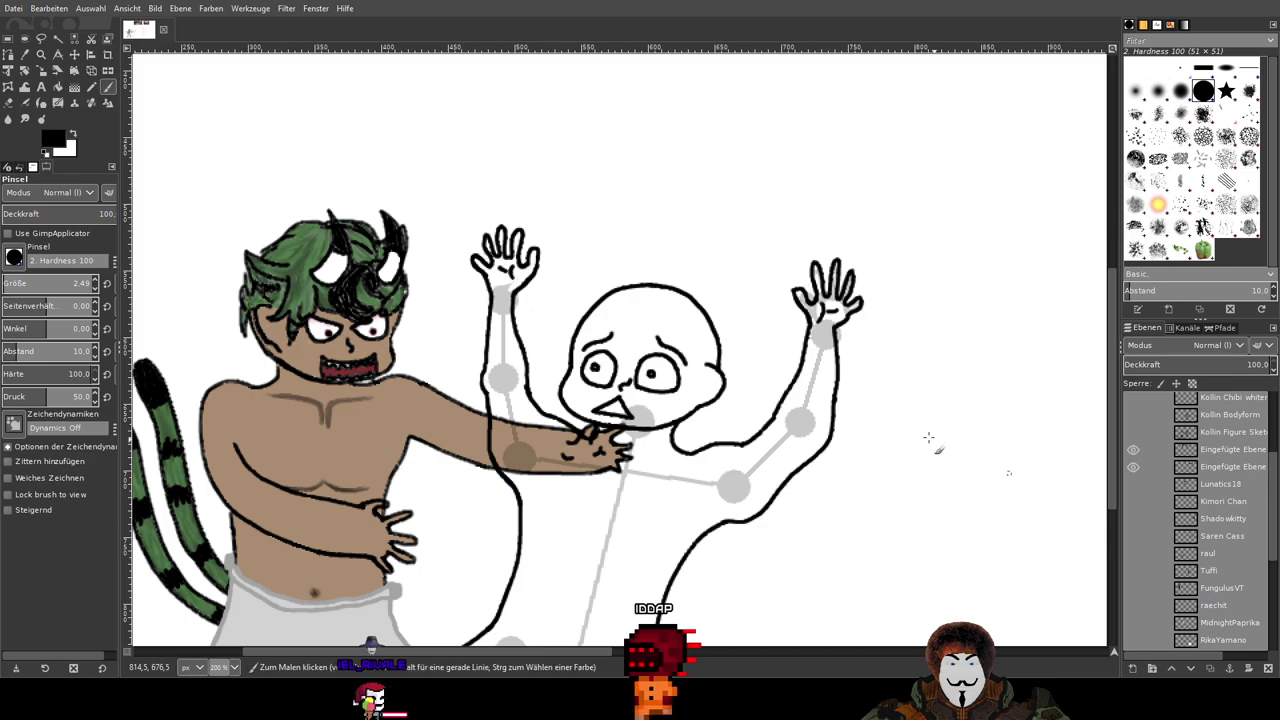
Step: Undo the short, widely spaced eyebrows so the chibi's forehead is blank
scroll(726, 384, up, 3)
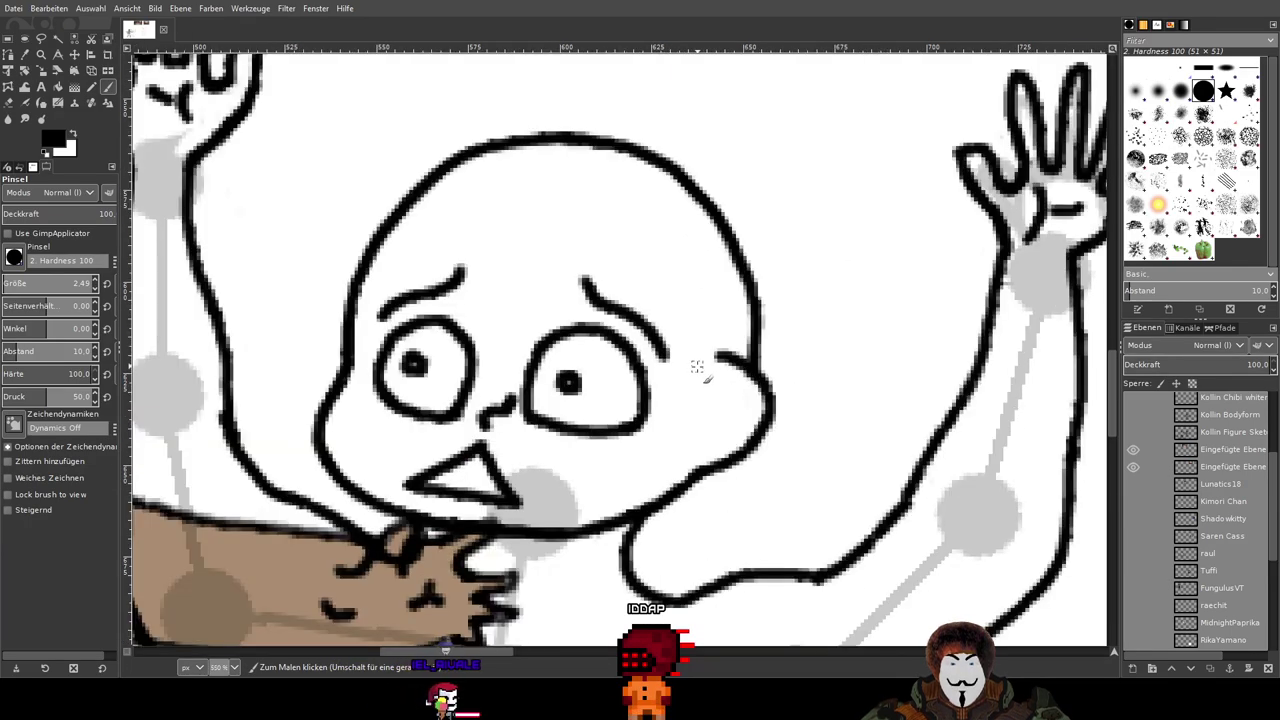
drag(670, 364, 729, 378)
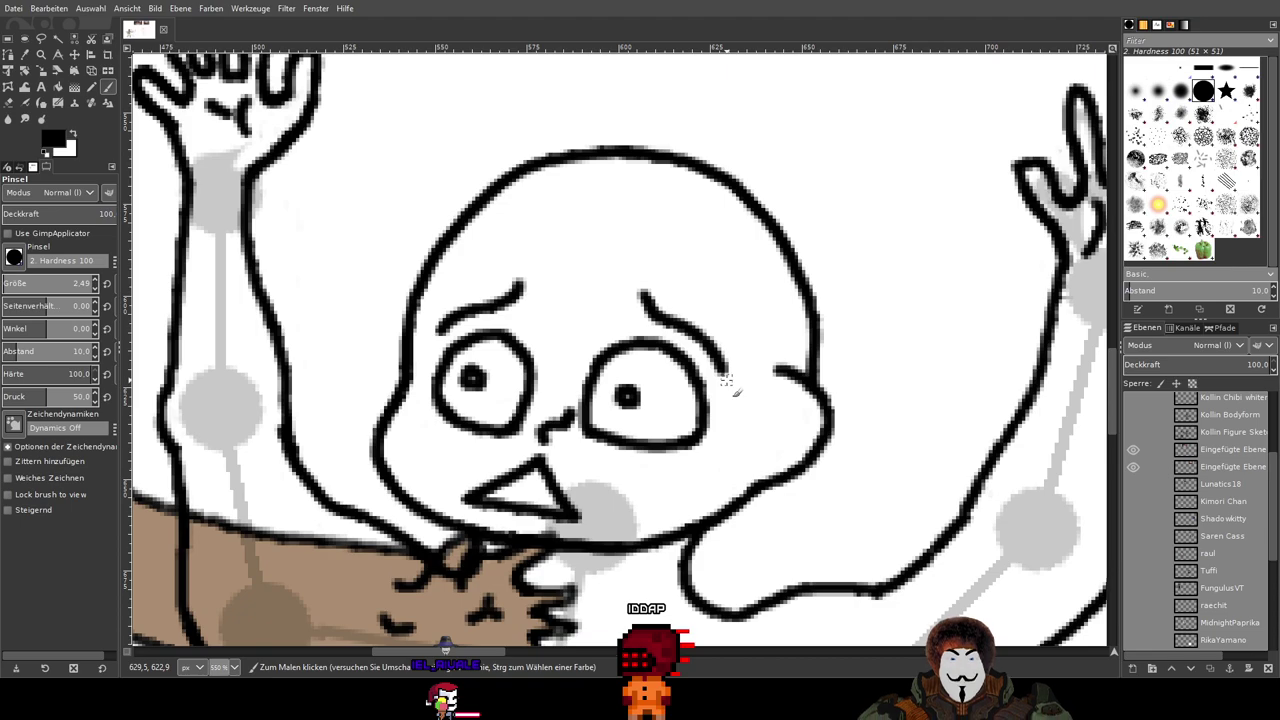
key(ctrl+z)
key(ctrl+z)
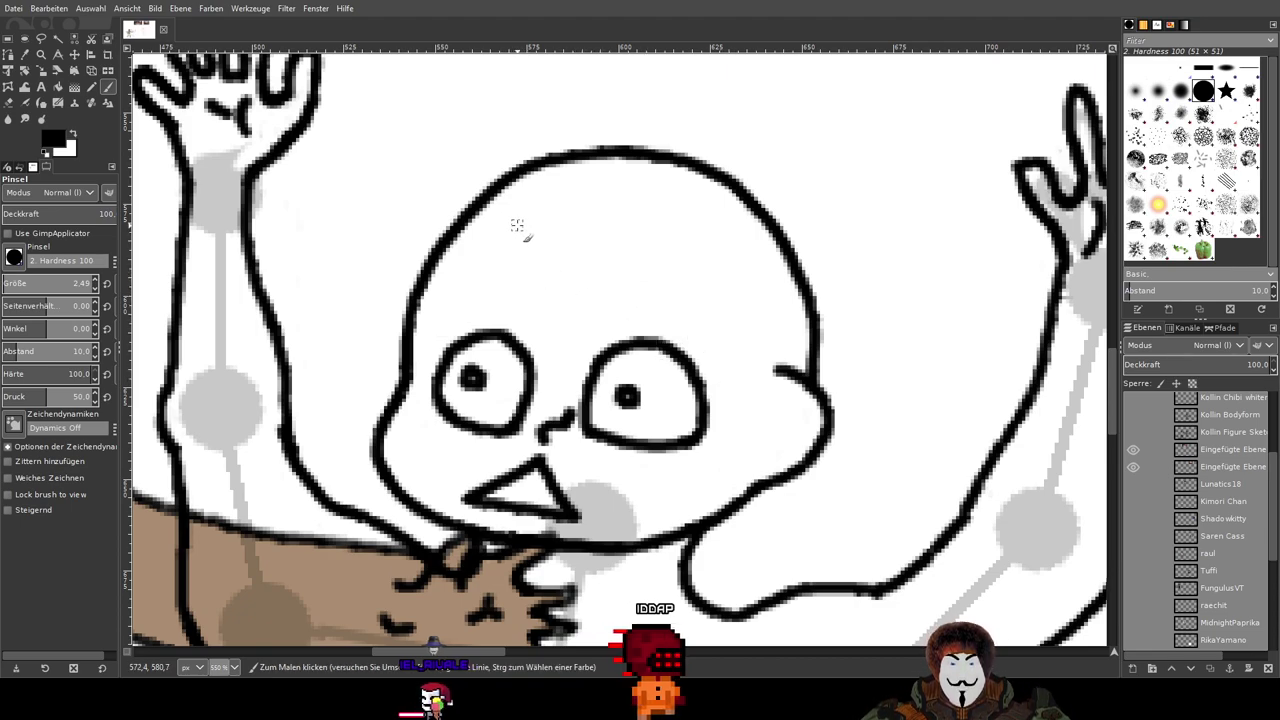
Step: Try a curved brow from the head outline above the smaller eye, paired with steeply slanting brows over the larger eye, undoing the latter
mouse_move(516, 226)
mouse_down()
mouse_move(498, 254)
mouse_move(420, 292)
mouse_up()
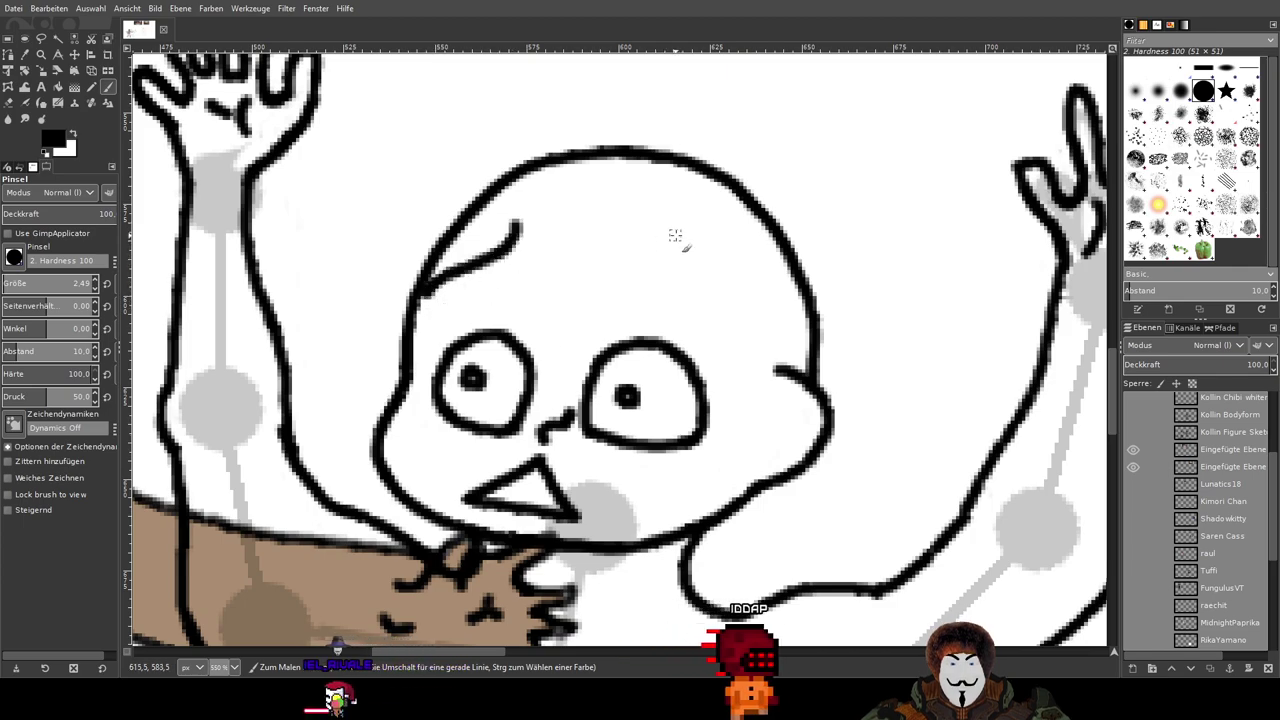
drag(700, 240, 760, 348)
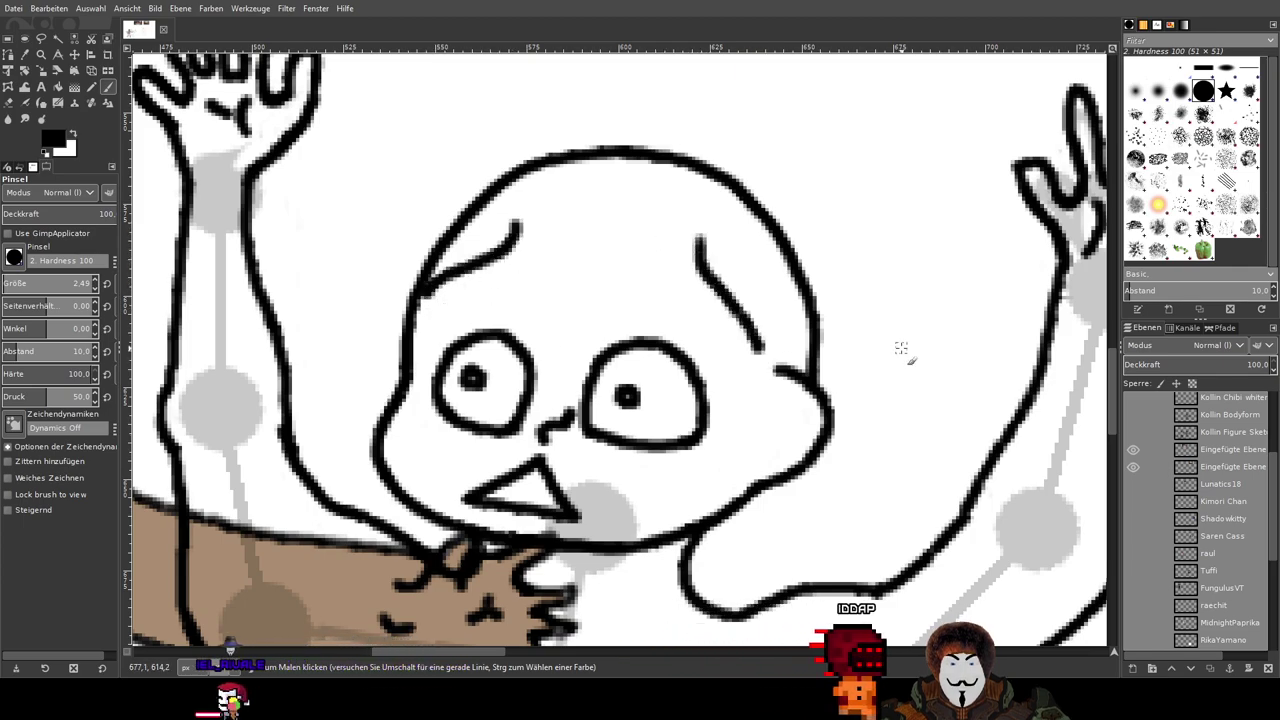
key(ctrl+z)
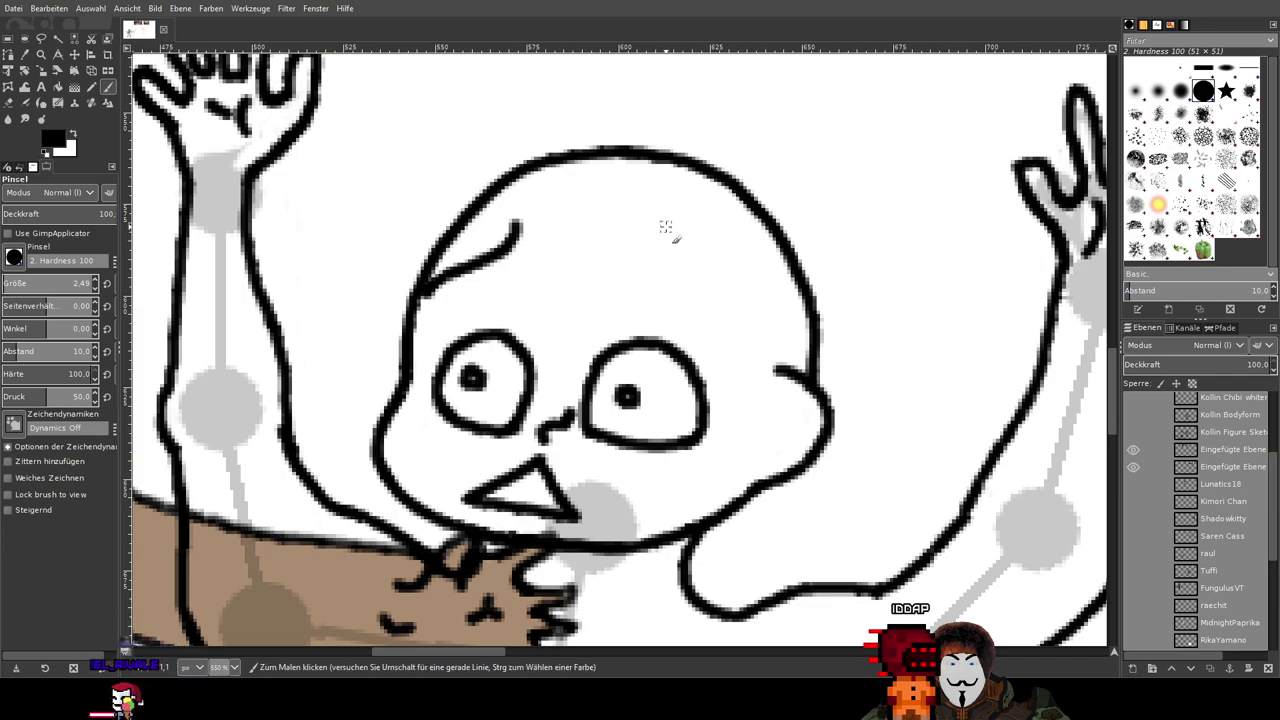
key(ctrl+z)
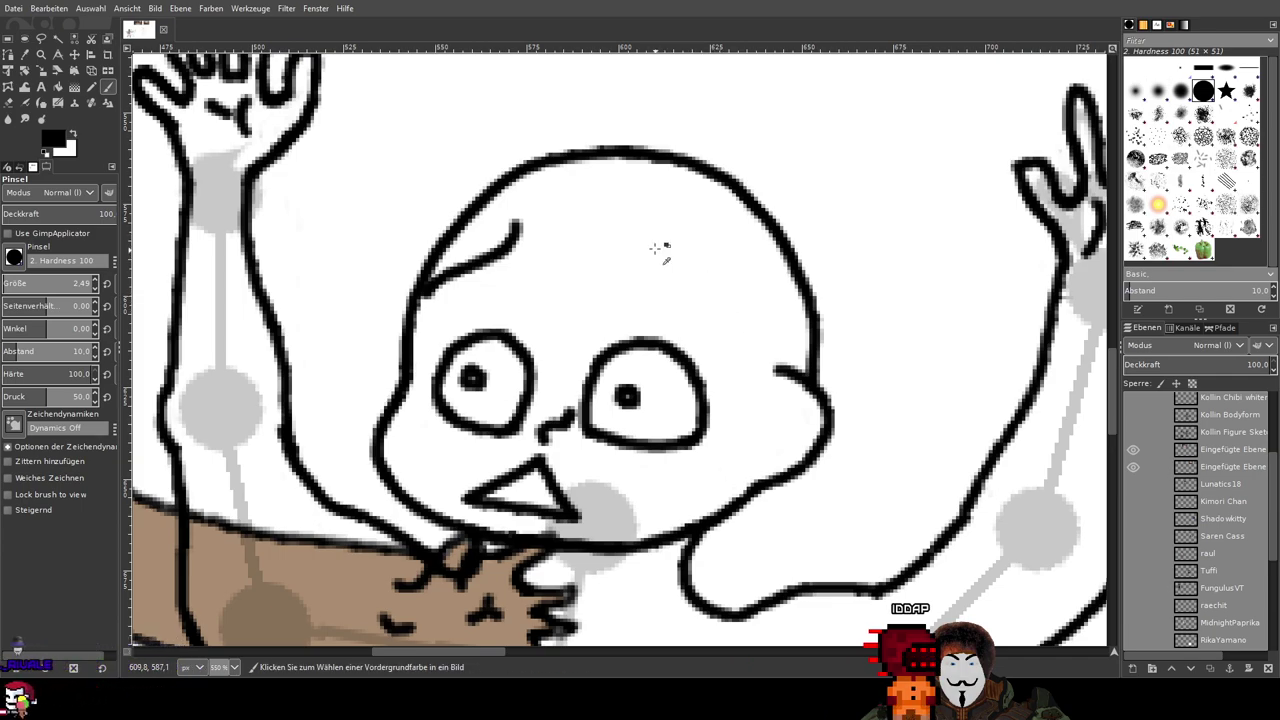
drag(677, 279, 716, 318)
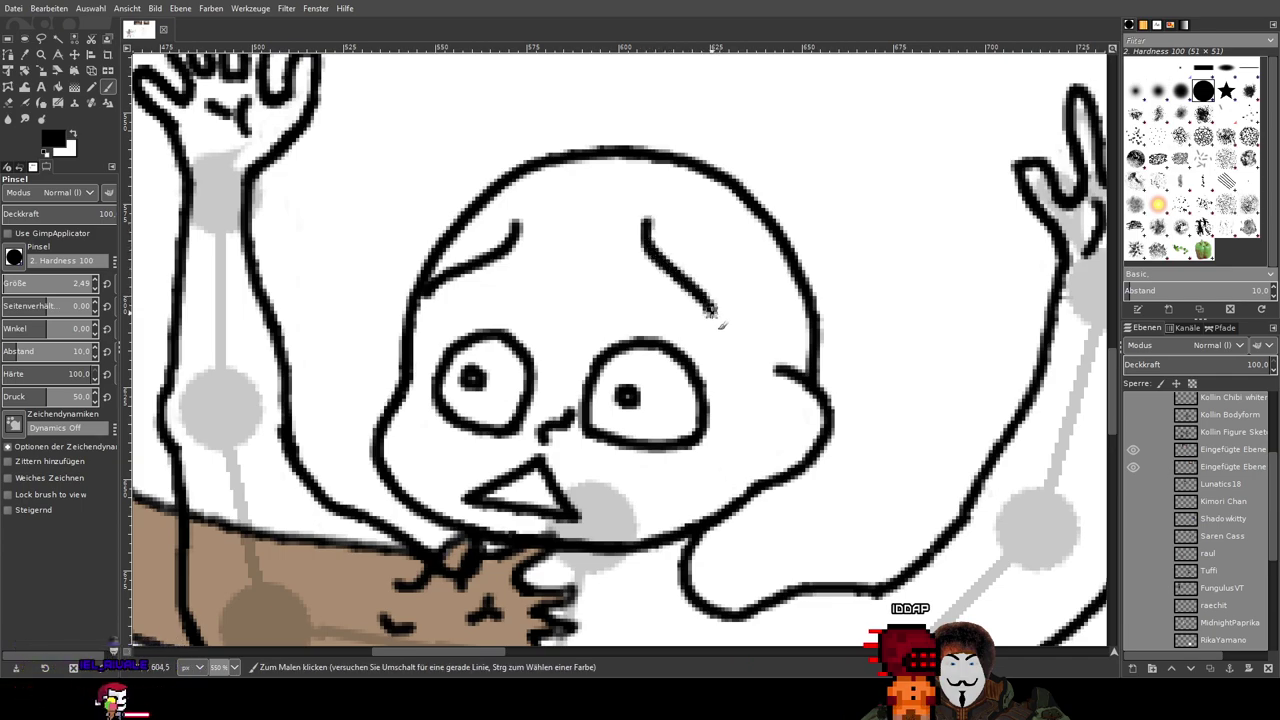
key(ctrl+z)
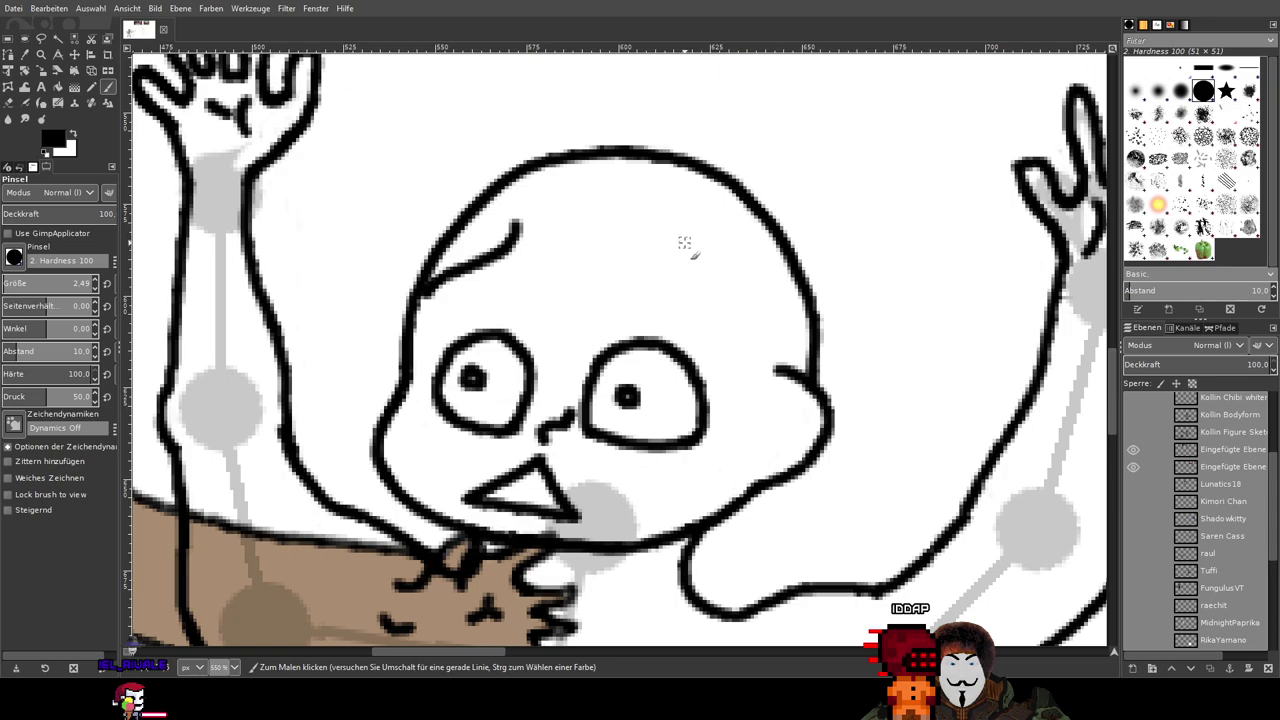
key(ctrl+z)
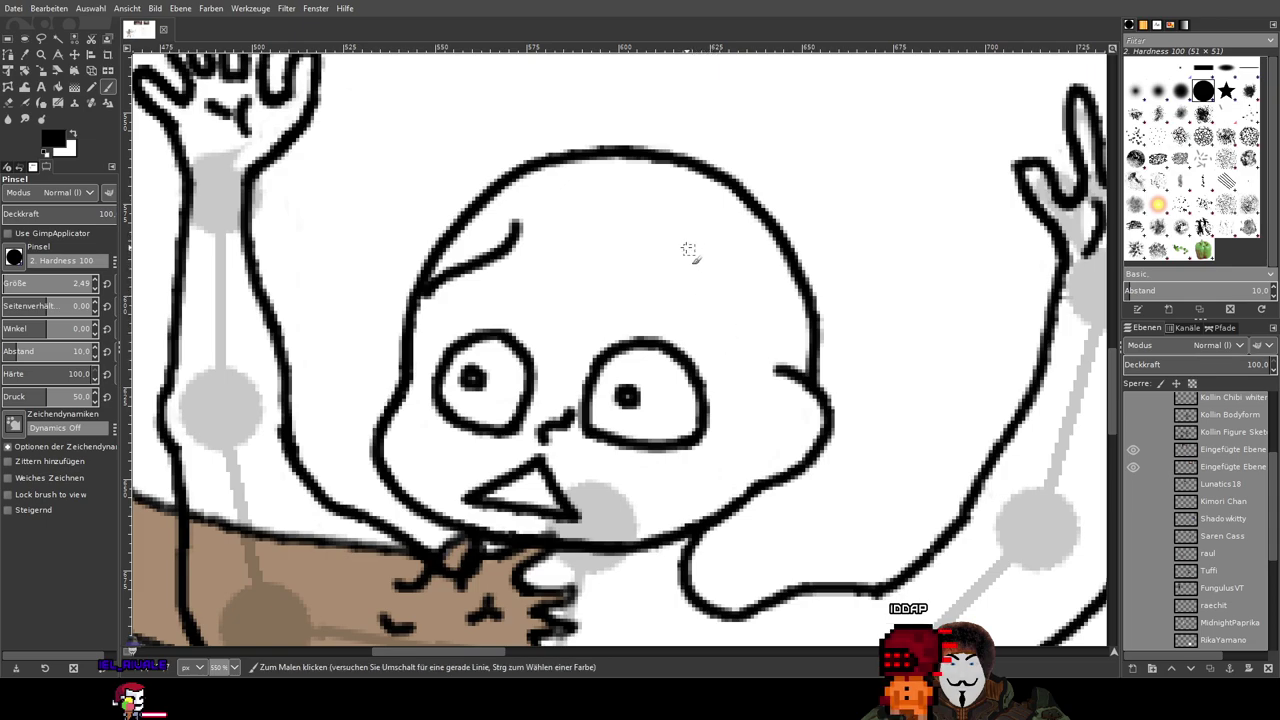
Step: Try more brow shapes over the larger eye, including a long wavy one reaching toward the ear, and undo both eyebrows
mouse_move(670, 252)
mouse_down()
mouse_move(705, 297)
mouse_move(726, 347)
mouse_up()
key(ctrl+z)
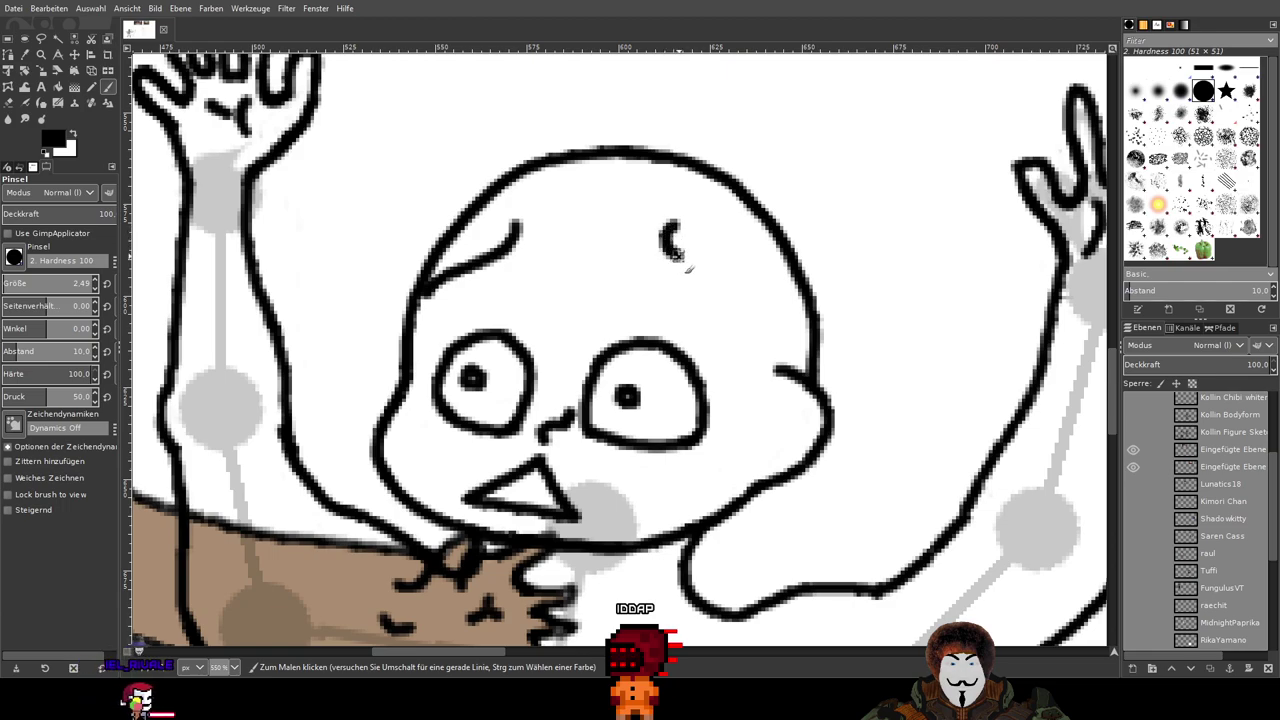
key(ctrl+z)
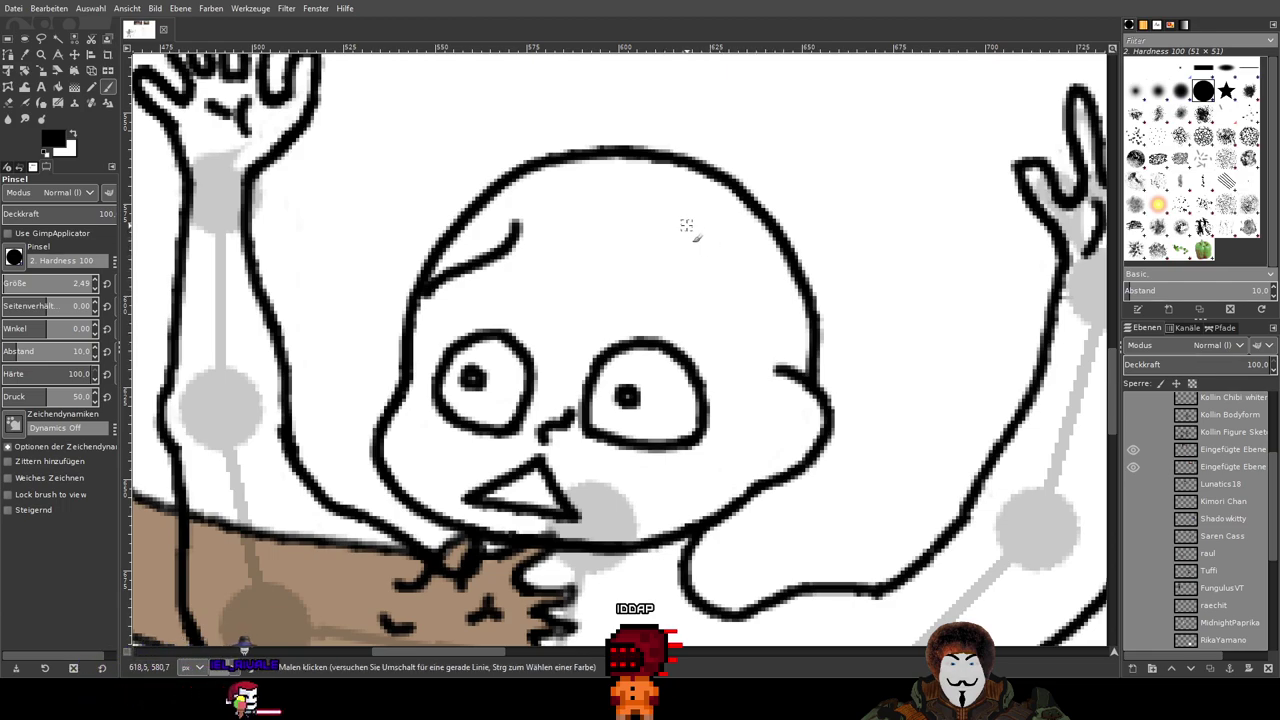
drag(670, 235, 734, 352)
key(ctrl+z)
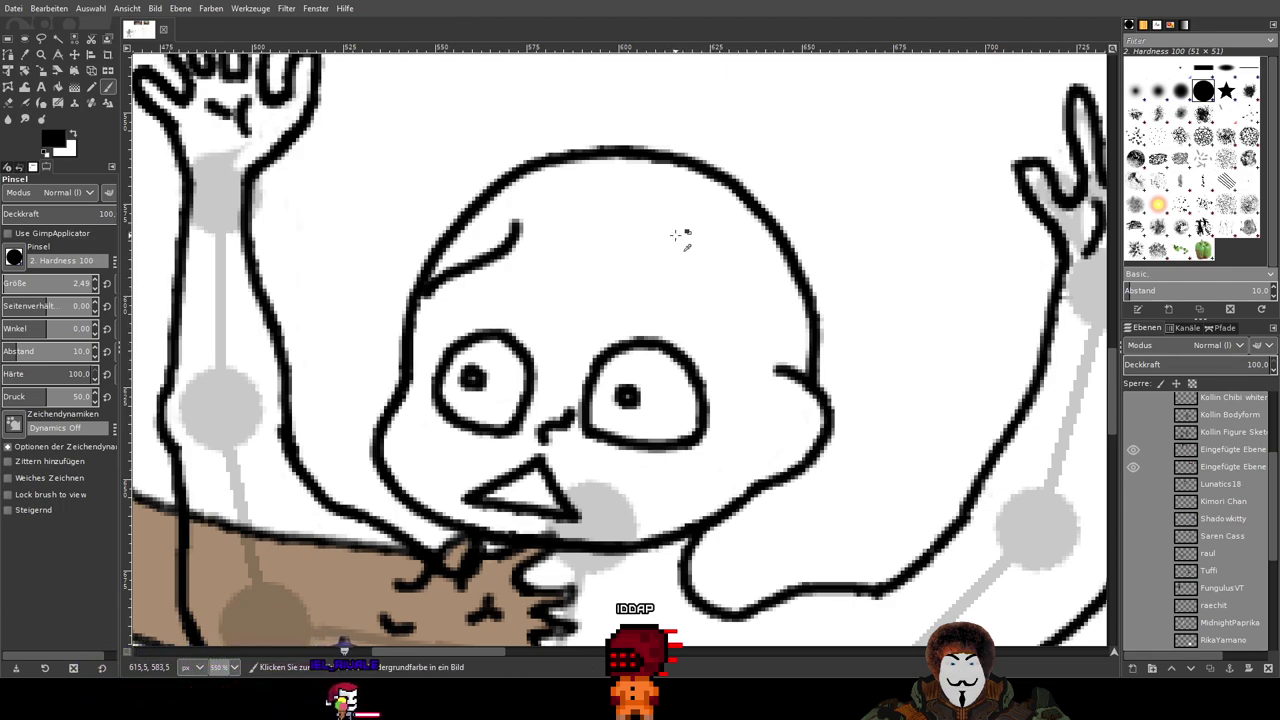
scroll(668, 225, down, 1)
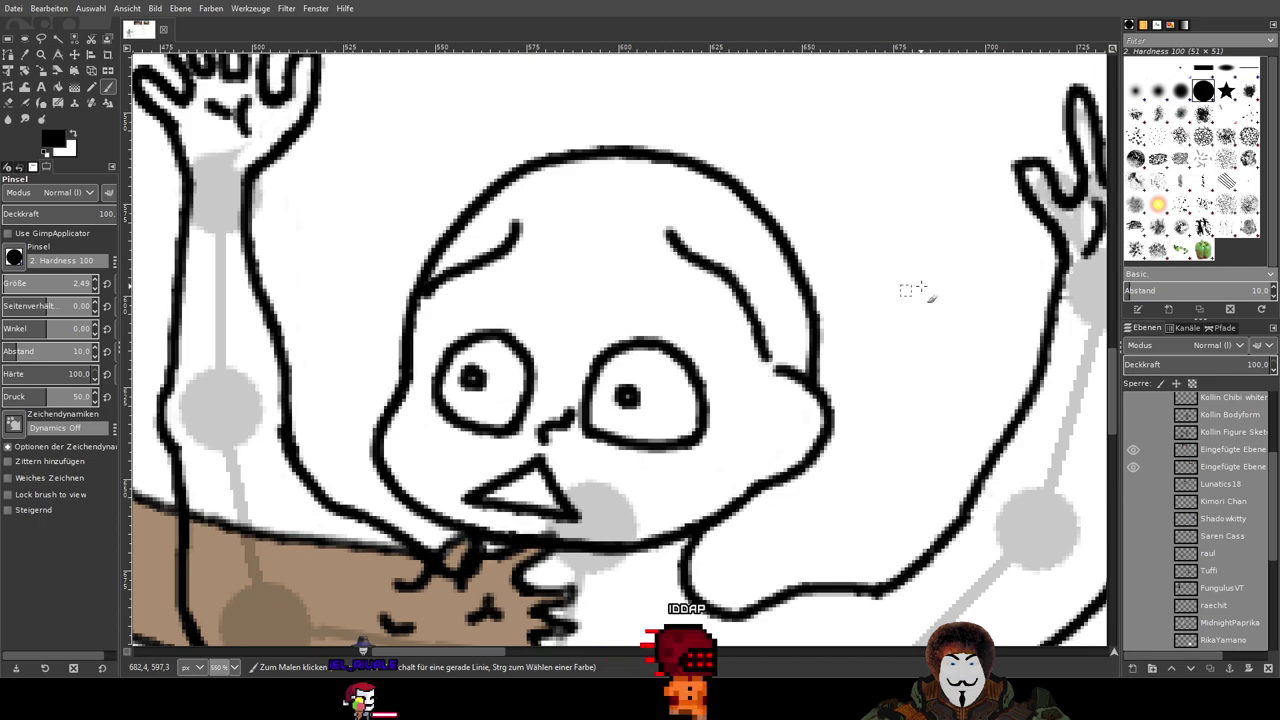
scroll(909, 286, down, 3)
scroll(928, 285, up, 2)
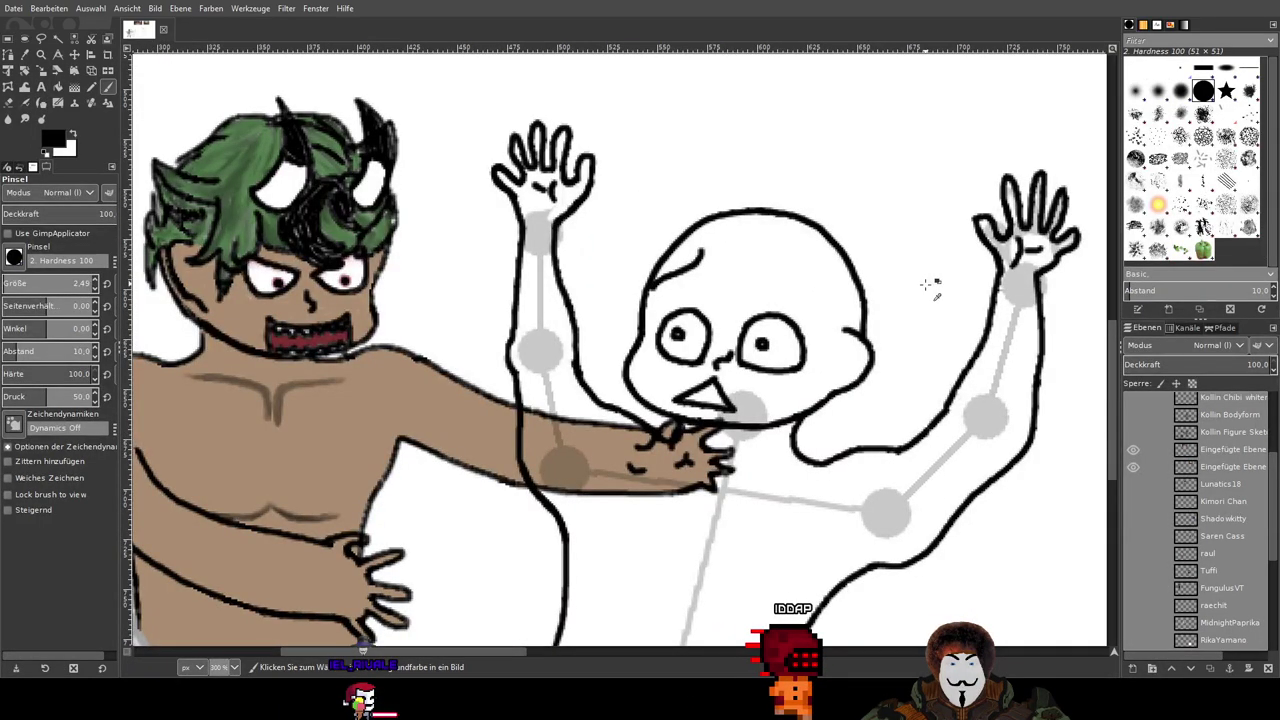
scroll(885, 287, up, 1)
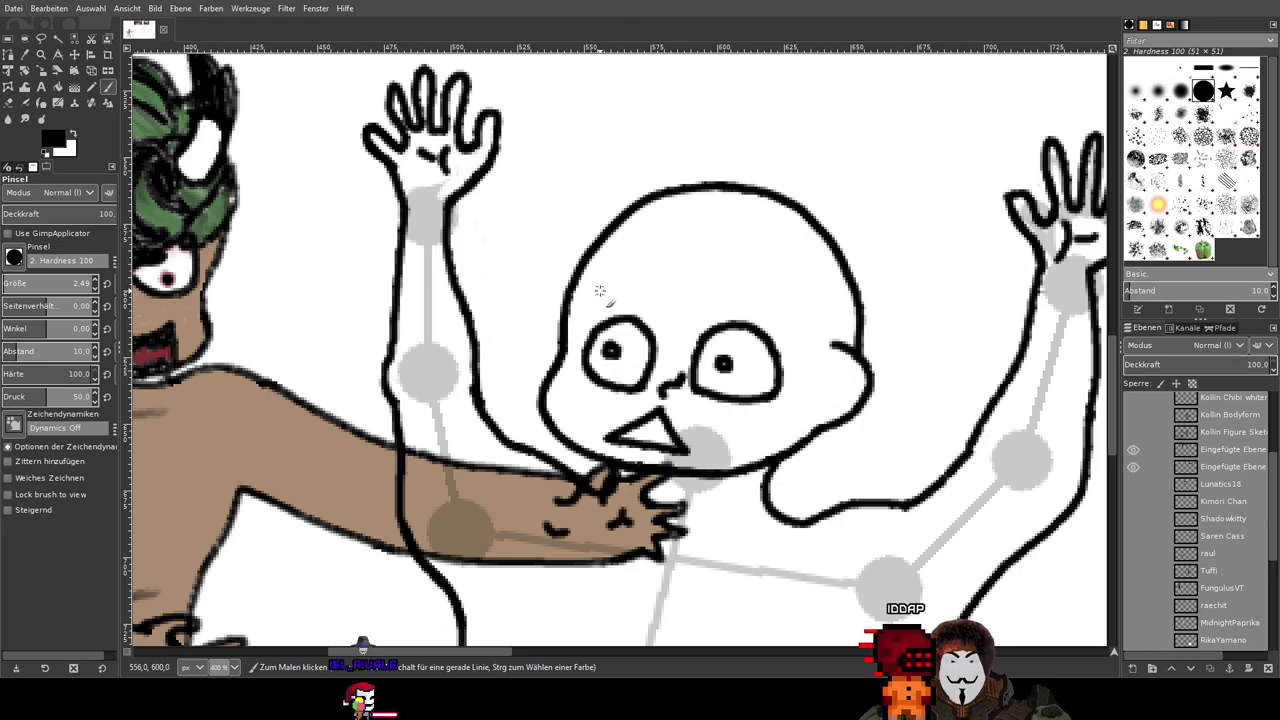
Step: Try broad, gently wavy worried eyebrows with inner ends close together above the nose, compare them with Kollin, and undo both
scroll(600, 290, up, 1)
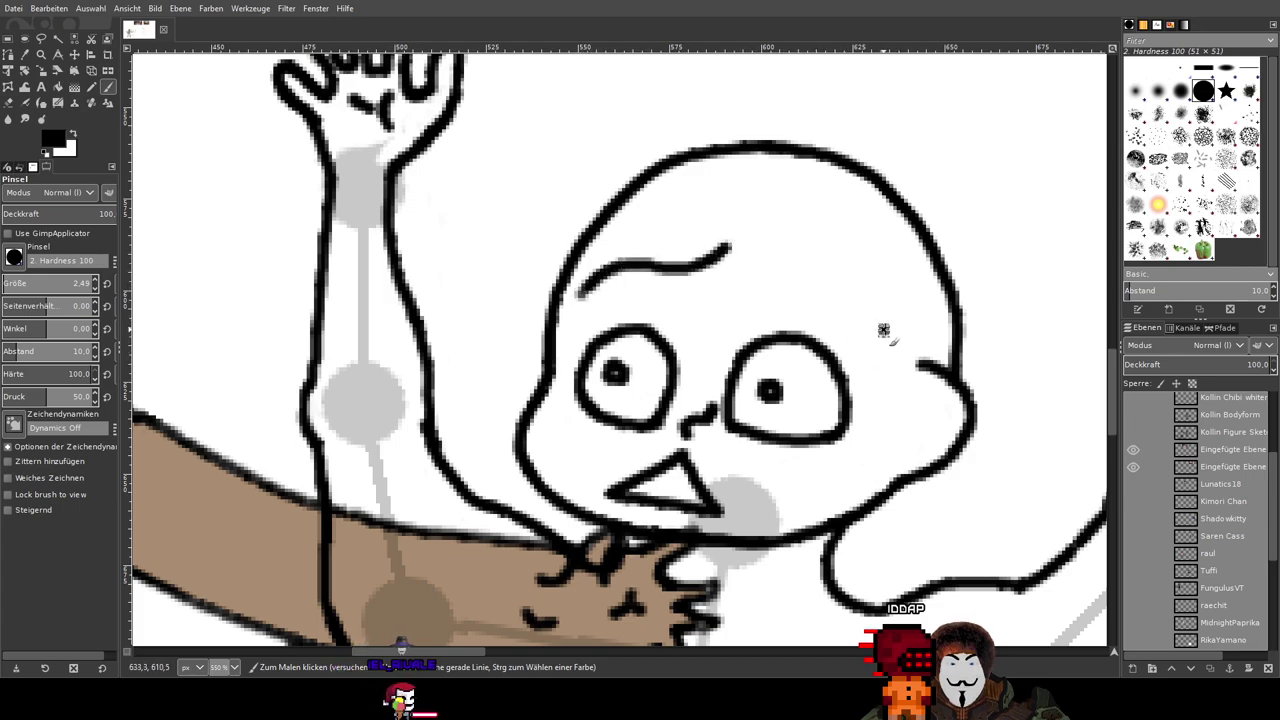
drag(838, 292, 767, 262)
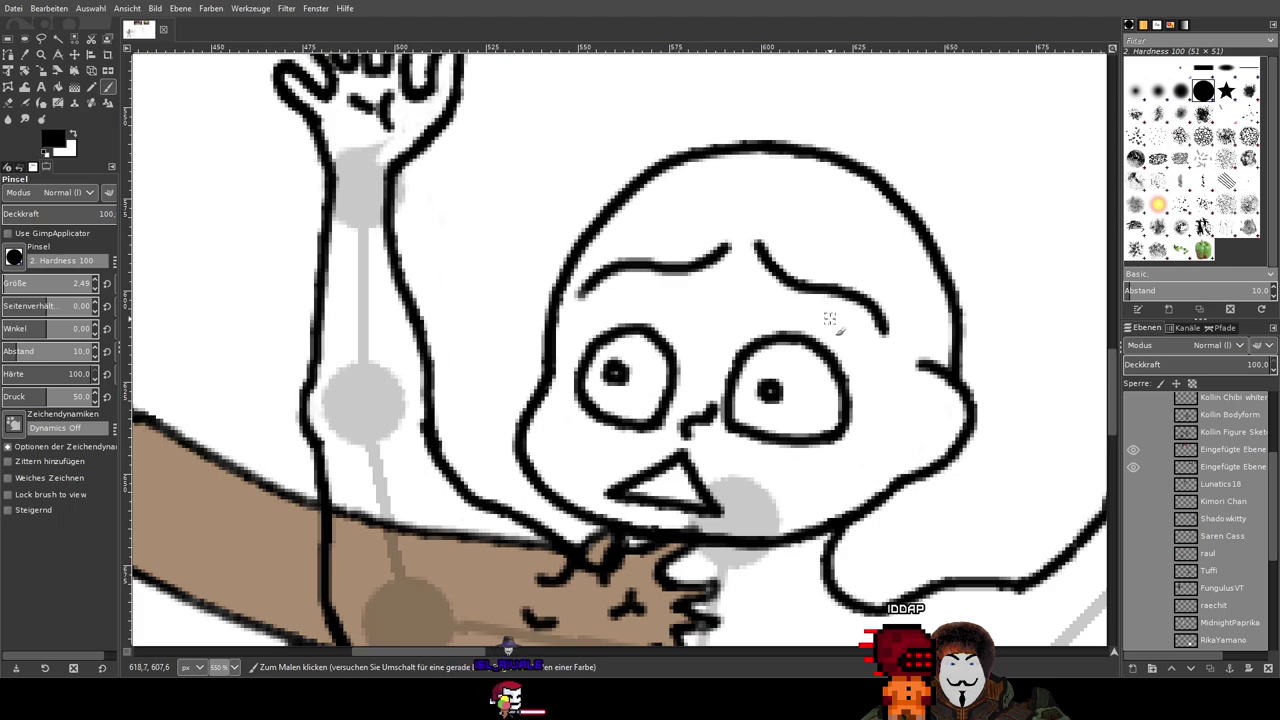
scroll(829, 318, down, 3)
scroll(918, 318, up, 1)
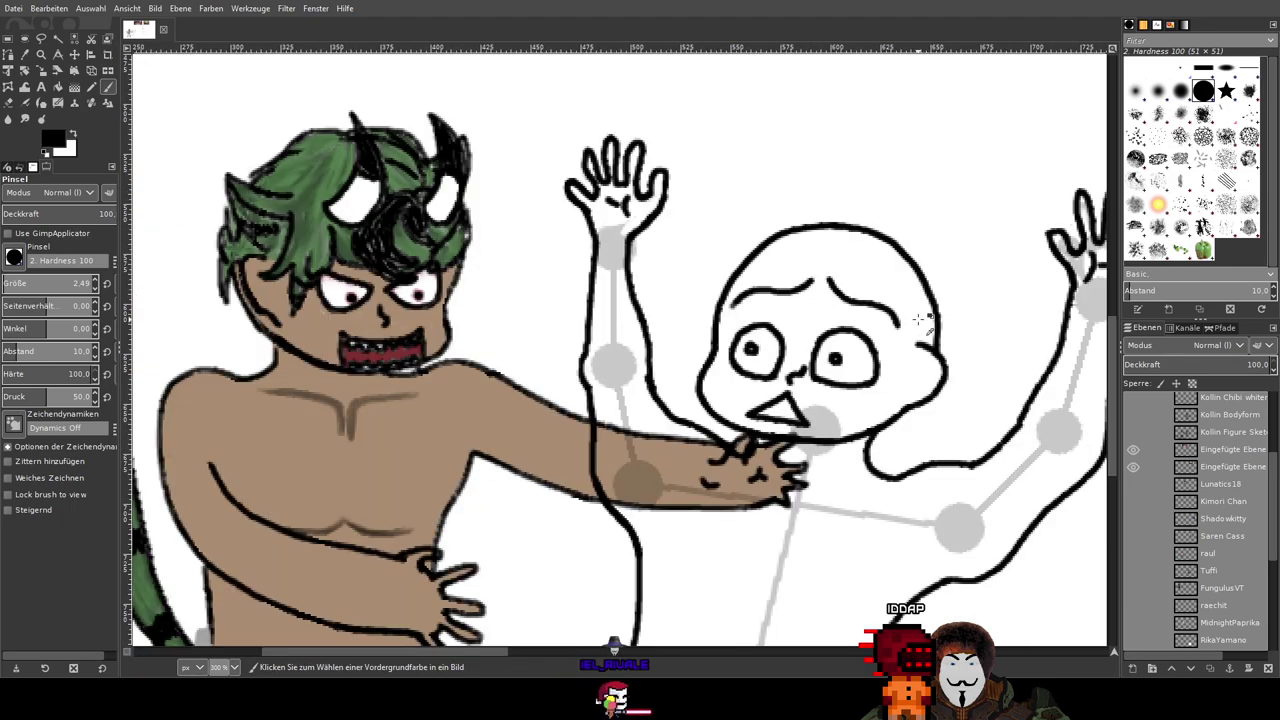
key(ctrl+z)
key(ctrl+z)
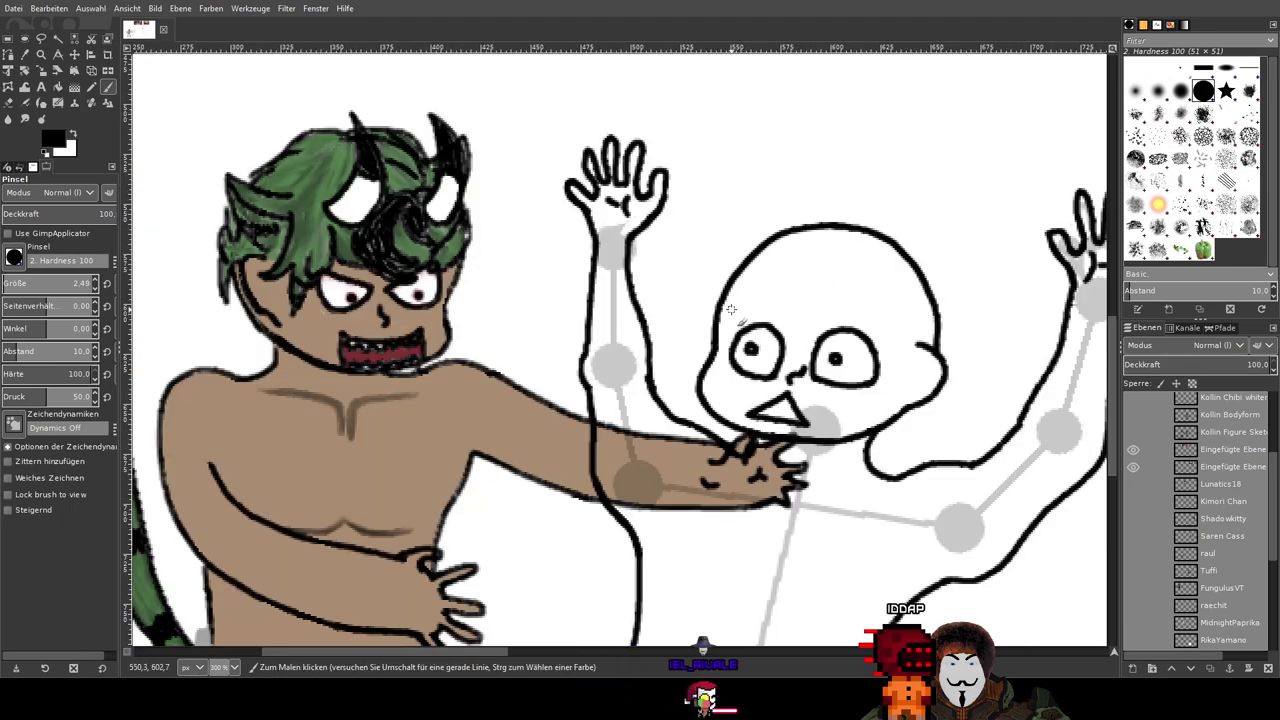
Step: Try hooked eyebrows that run flat over the eyes and turn sharply upward at their inner ends, and undo both
mouse_move(748, 290)
mouse_down()
mouse_move(780, 290)
mouse_move(805, 257)
mouse_up()
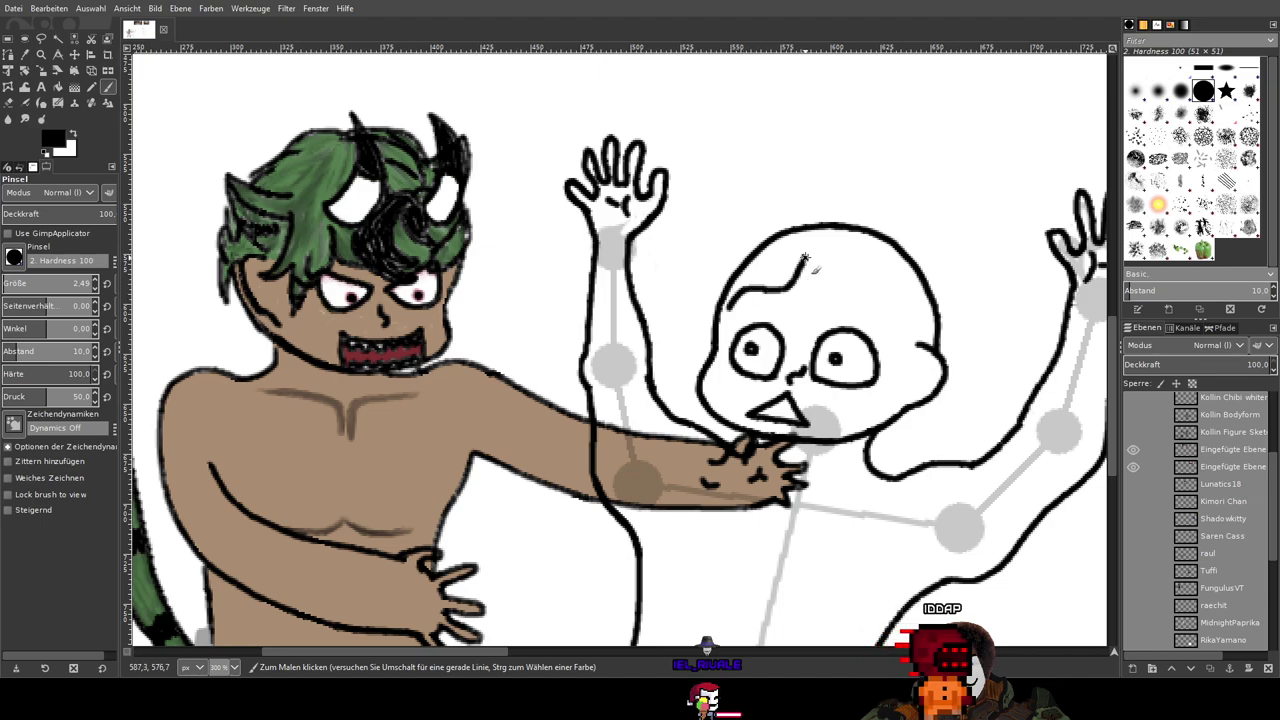
drag(897, 325, 828, 262)
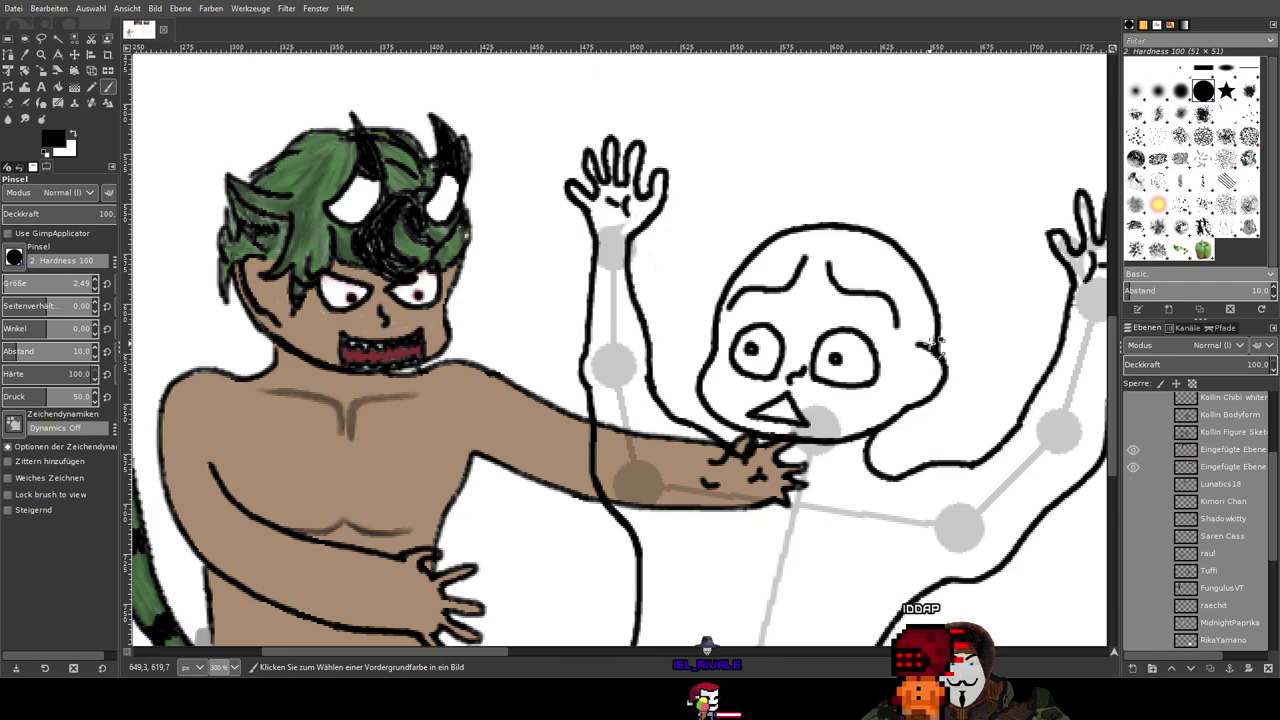
key(ctrl+z)
key(ctrl+z)
scroll(930, 345, up, 2)
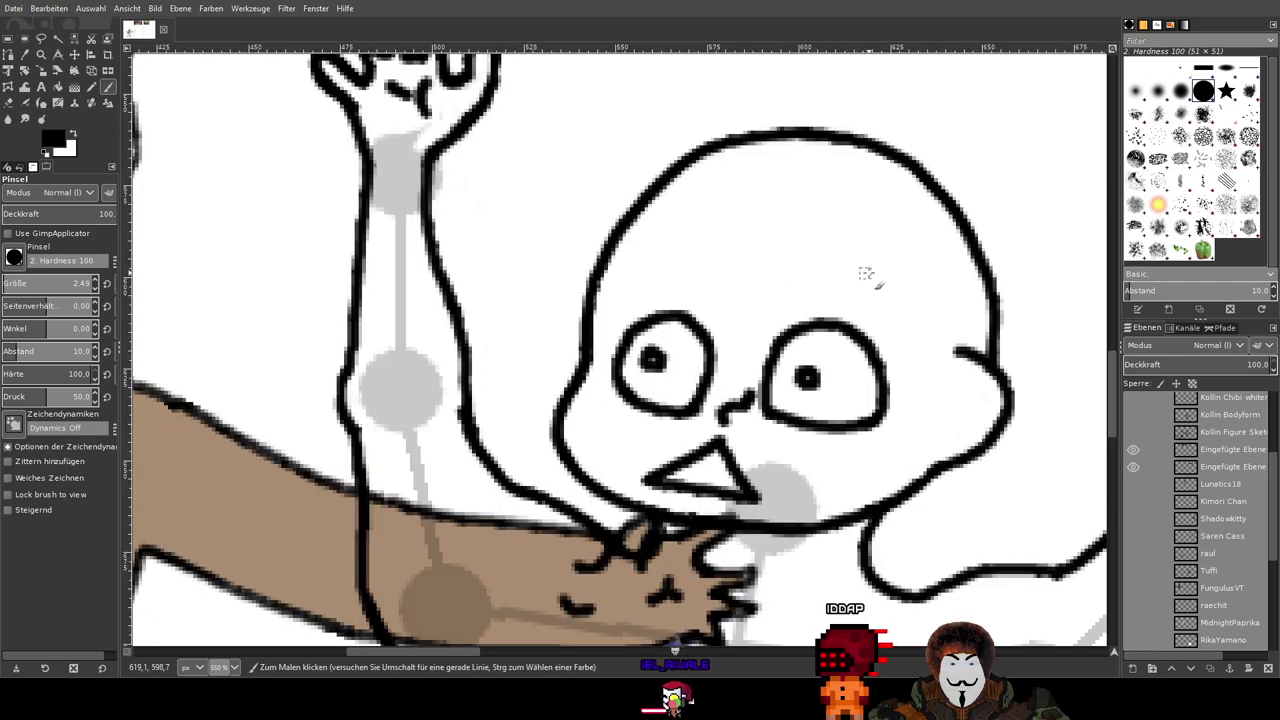
key(ctrl+z)
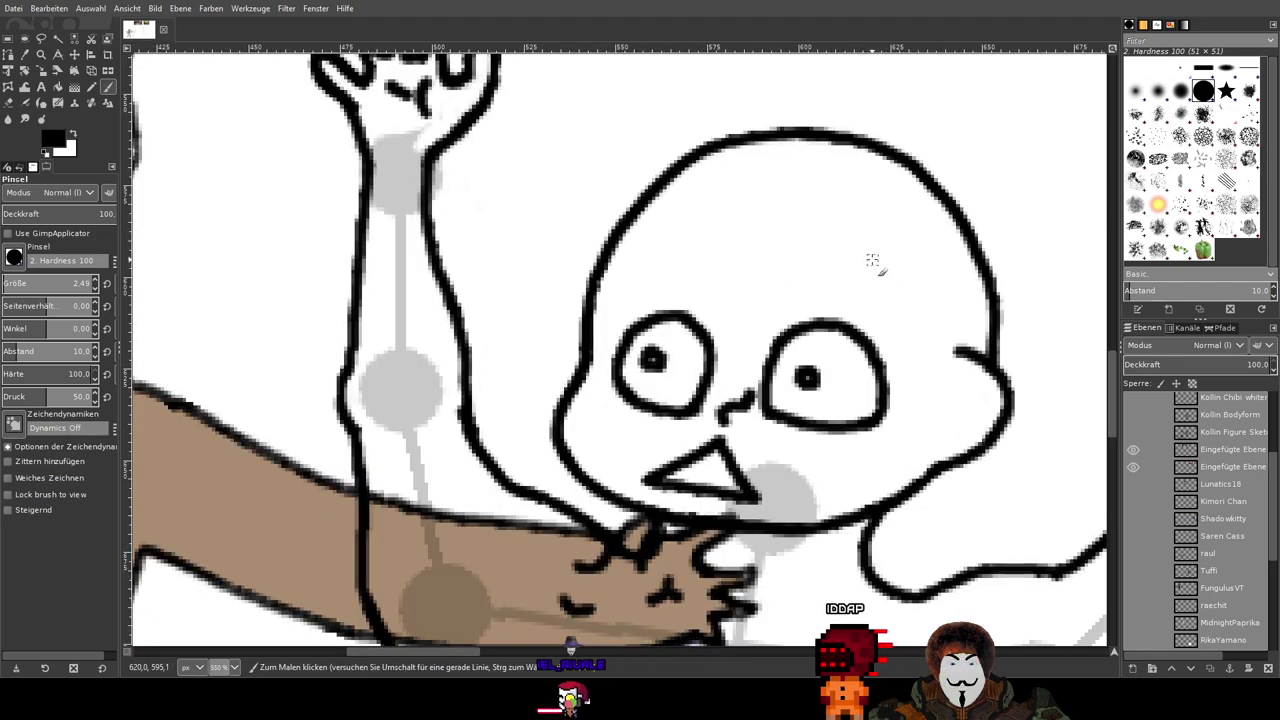
Step: Replace short arched brows with nearly straight, widely spaced worried eyebrows slanting up toward the forehead's centre, and compare them with Kollin
drag(868, 257, 914, 312)
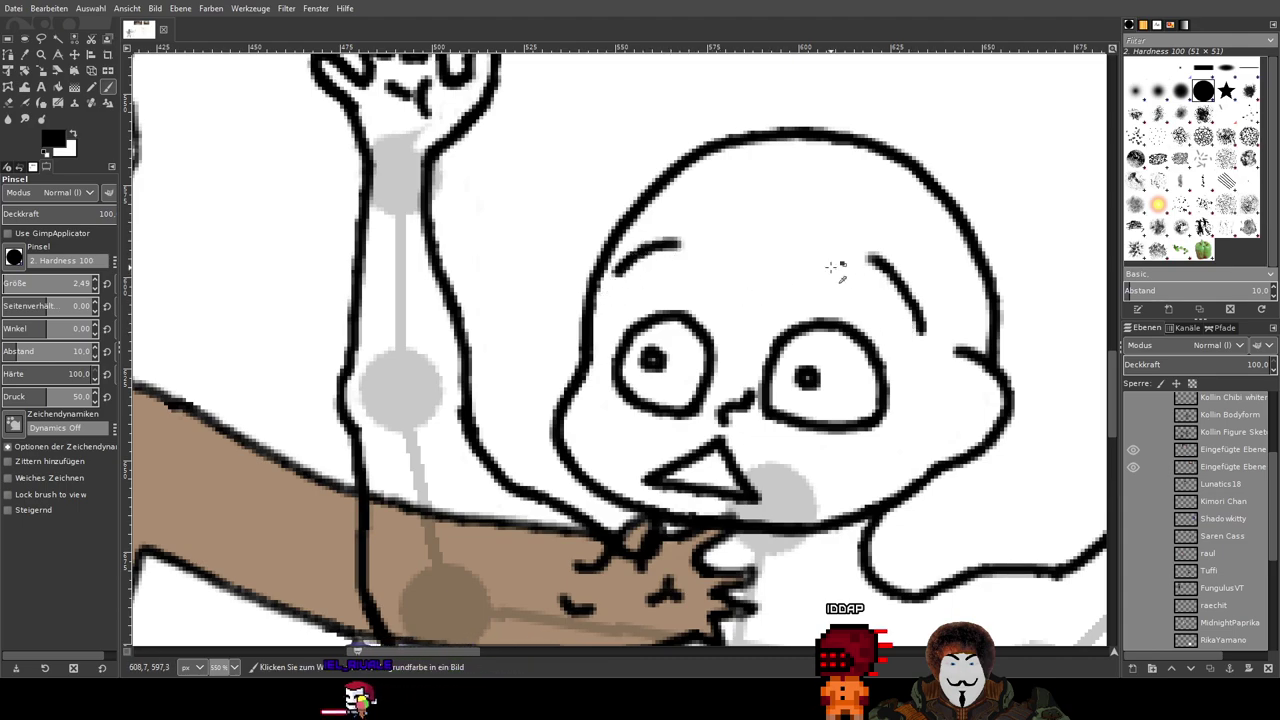
key(ctrl+z)
key(ctrl+z)
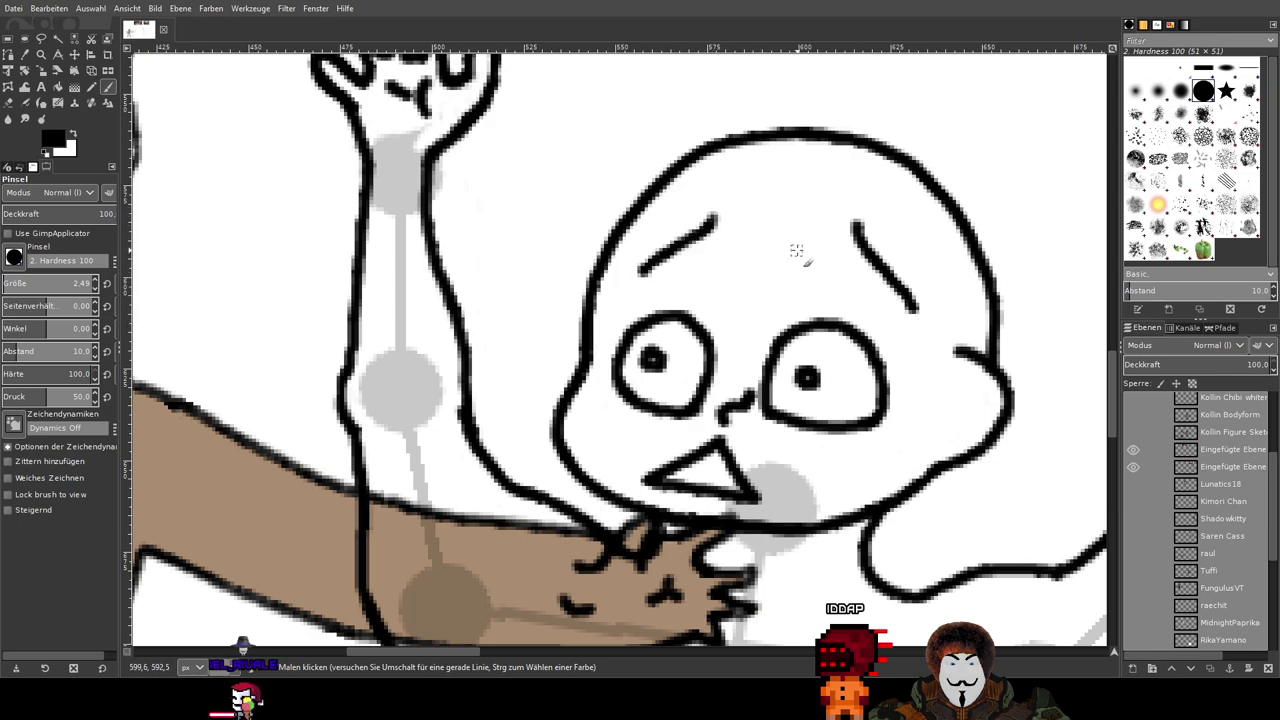
scroll(800, 250, down, 4)
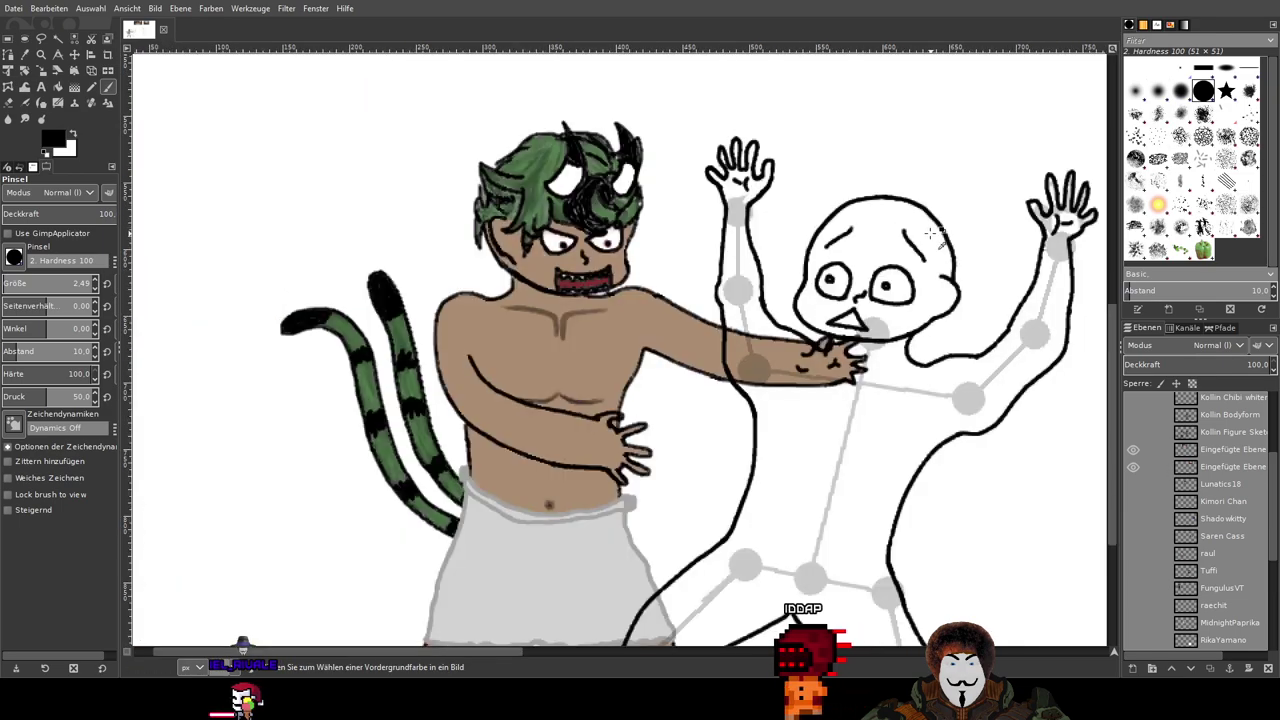
scroll(930, 233, up, 3)
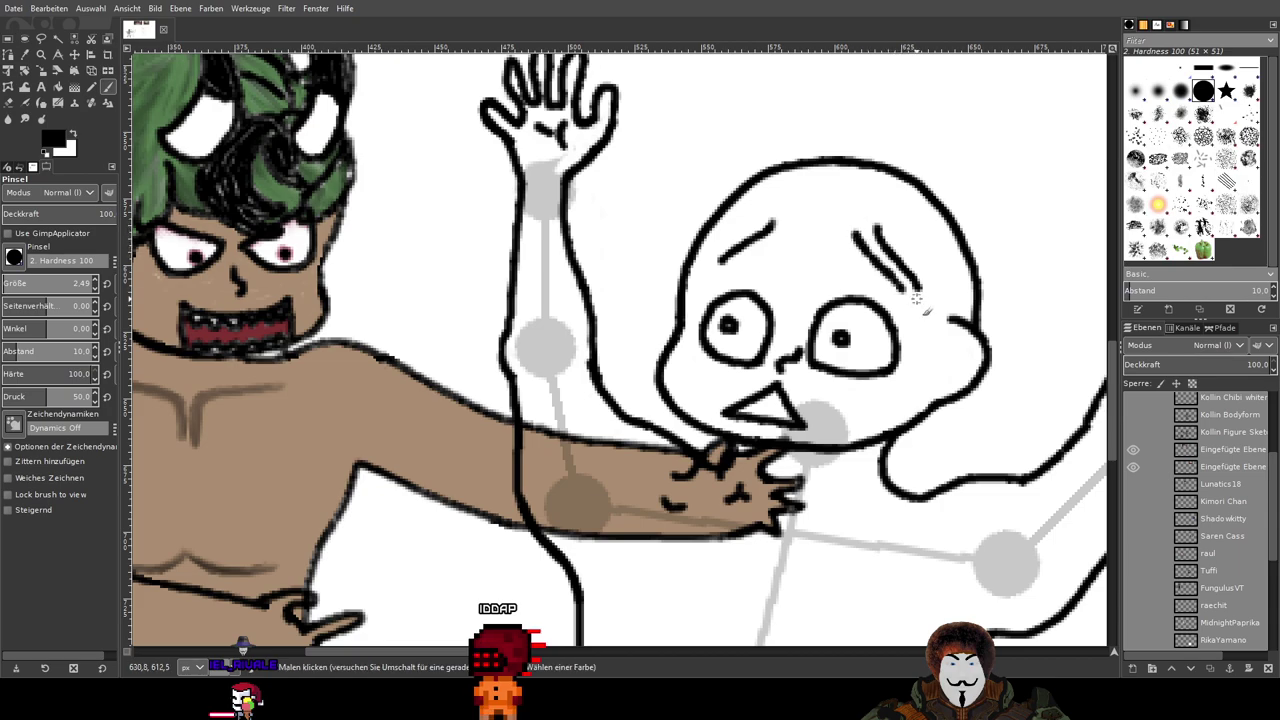
Step: Try a second slanted line along the inner side of the brow over the larger eye, undoing and redrawing it
drag(867, 257, 884, 278)
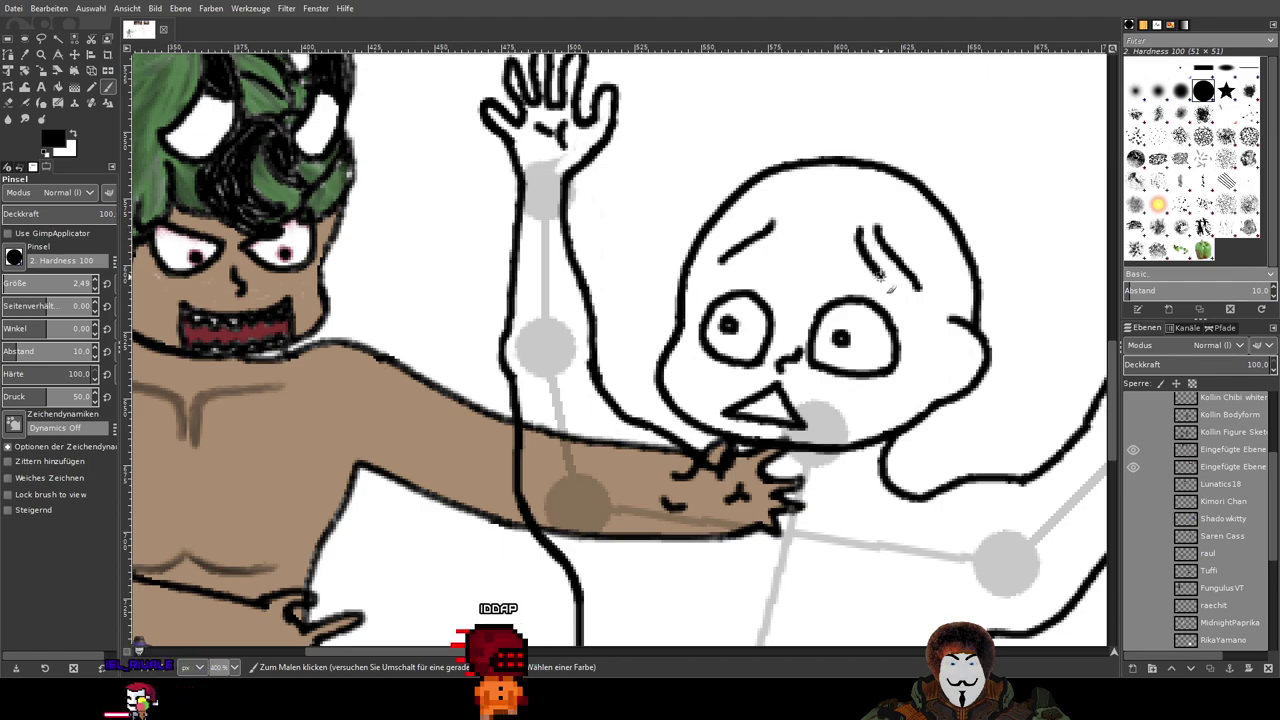
key(ctrl+z)
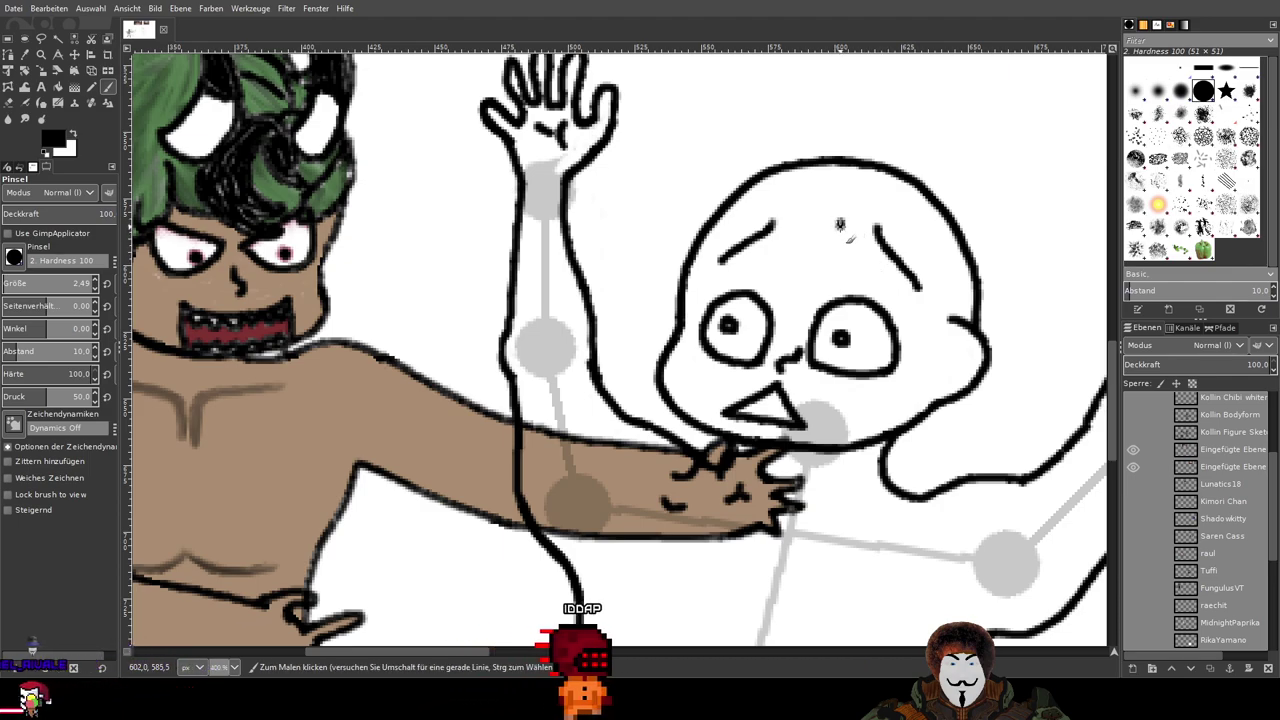
drag(840, 226, 880, 268)
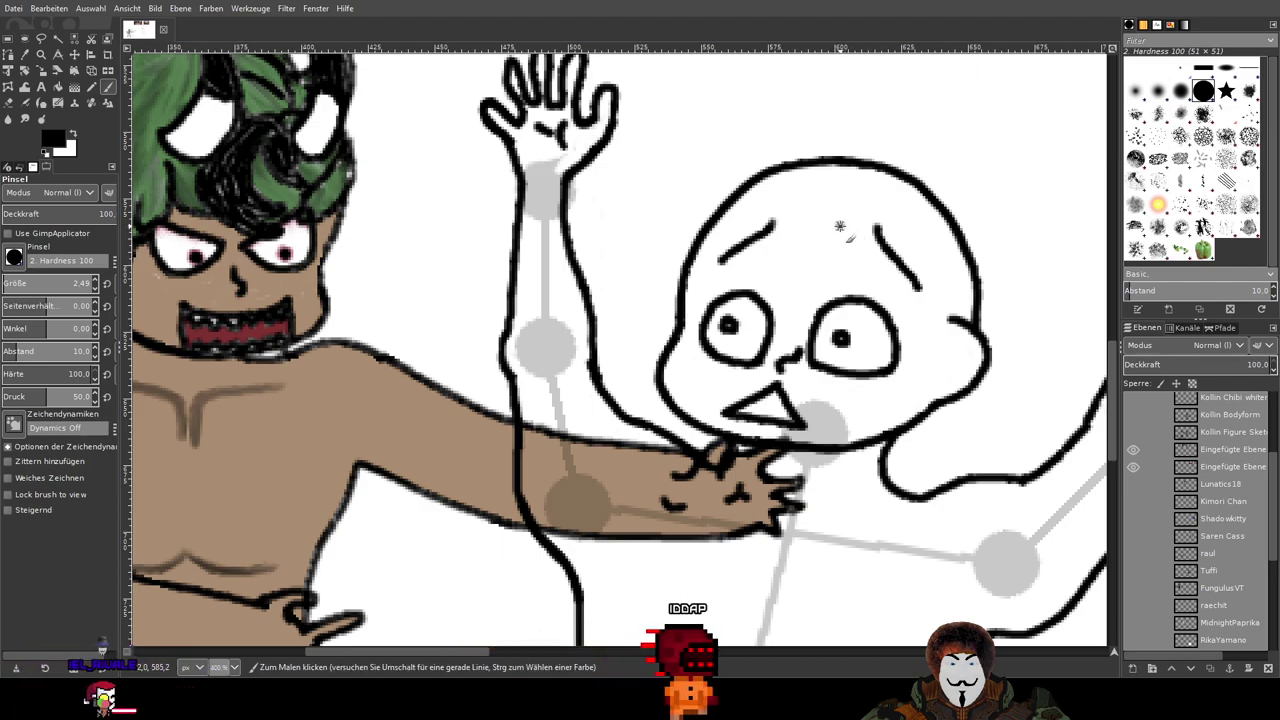
key(ctrl+z)
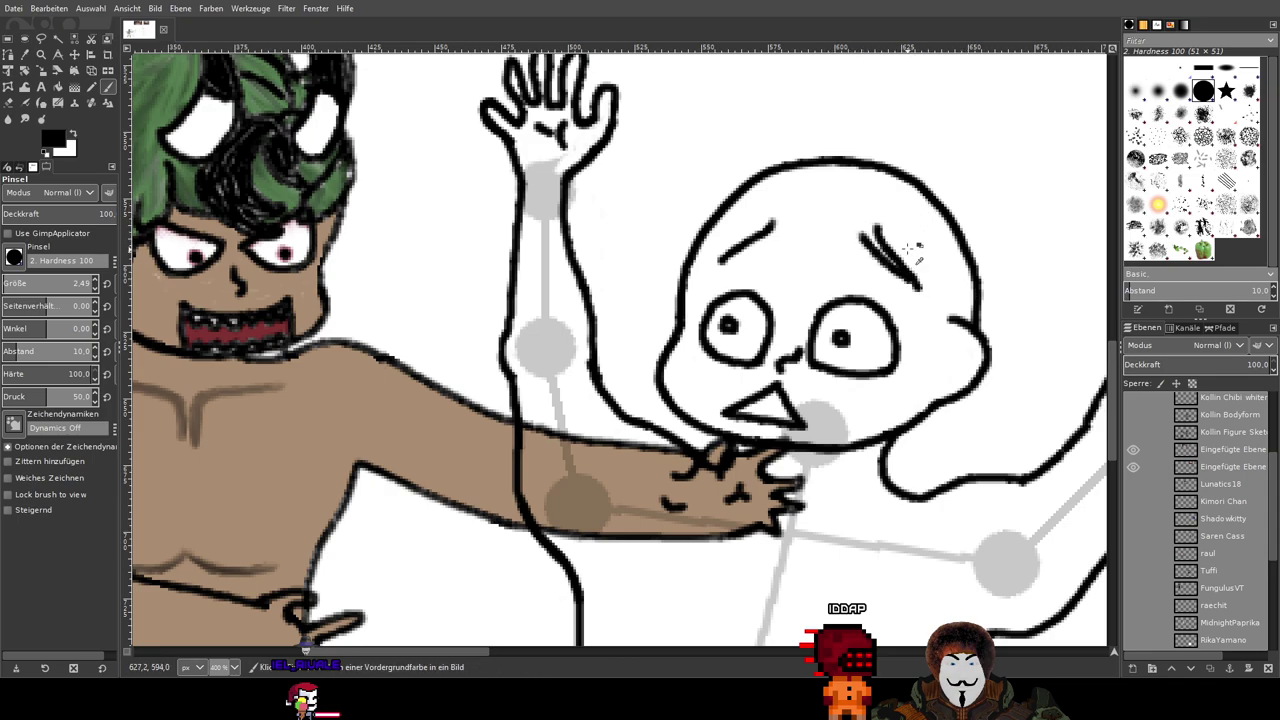
Step: Try a separate, evenly spaced parallel line on the inner side of the brow over the larger eye, undoing each attempt
scroll(912, 250, up, 2)
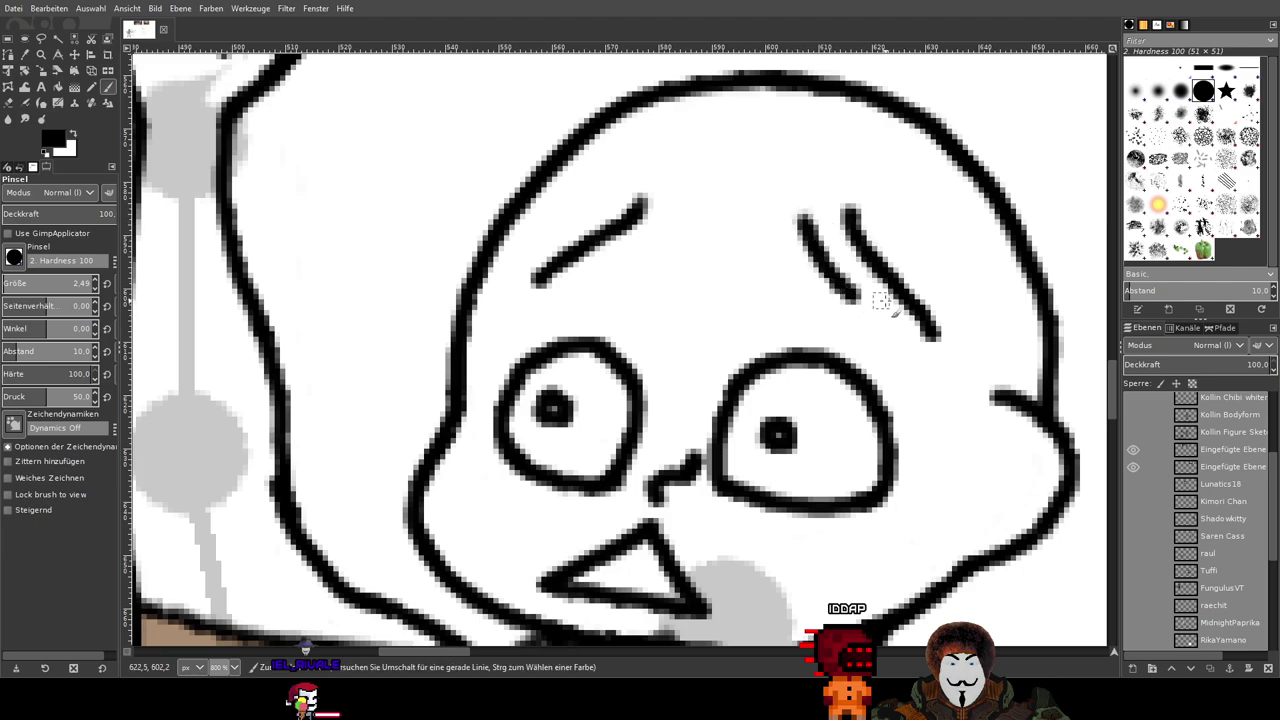
key(ctrl+z)
drag(812, 218, 836, 266)
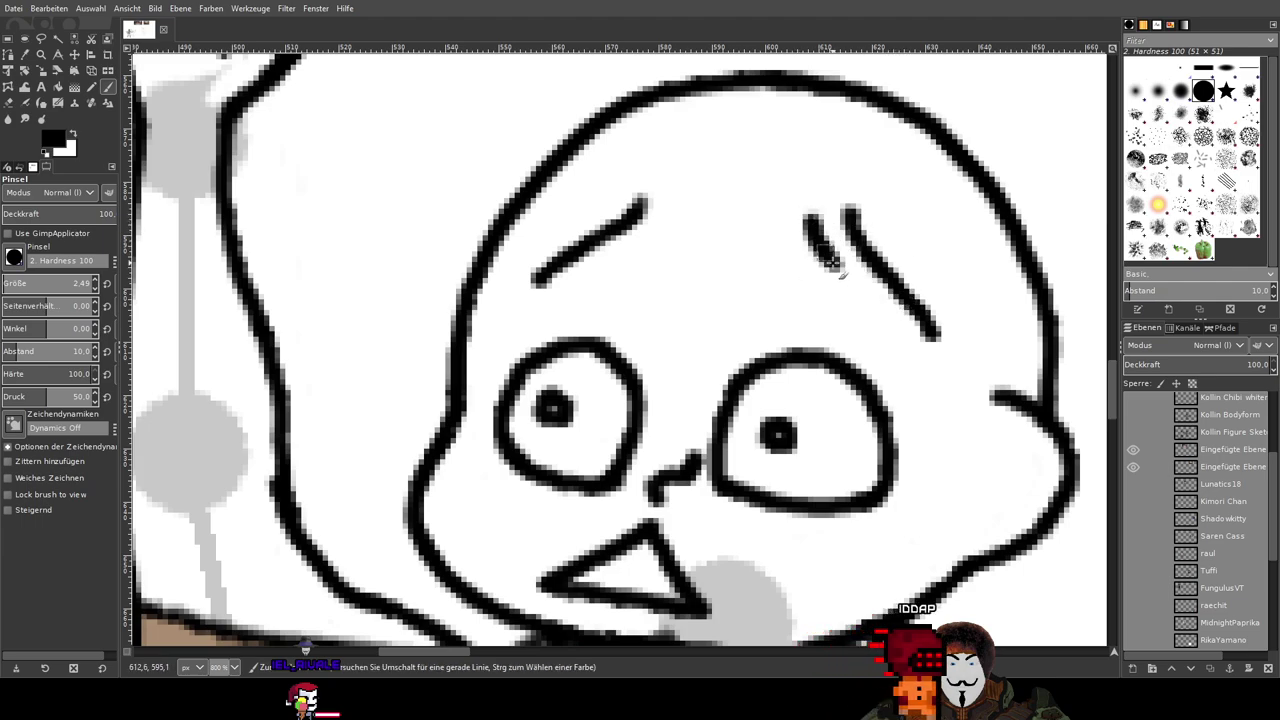
key(ctrl+z)
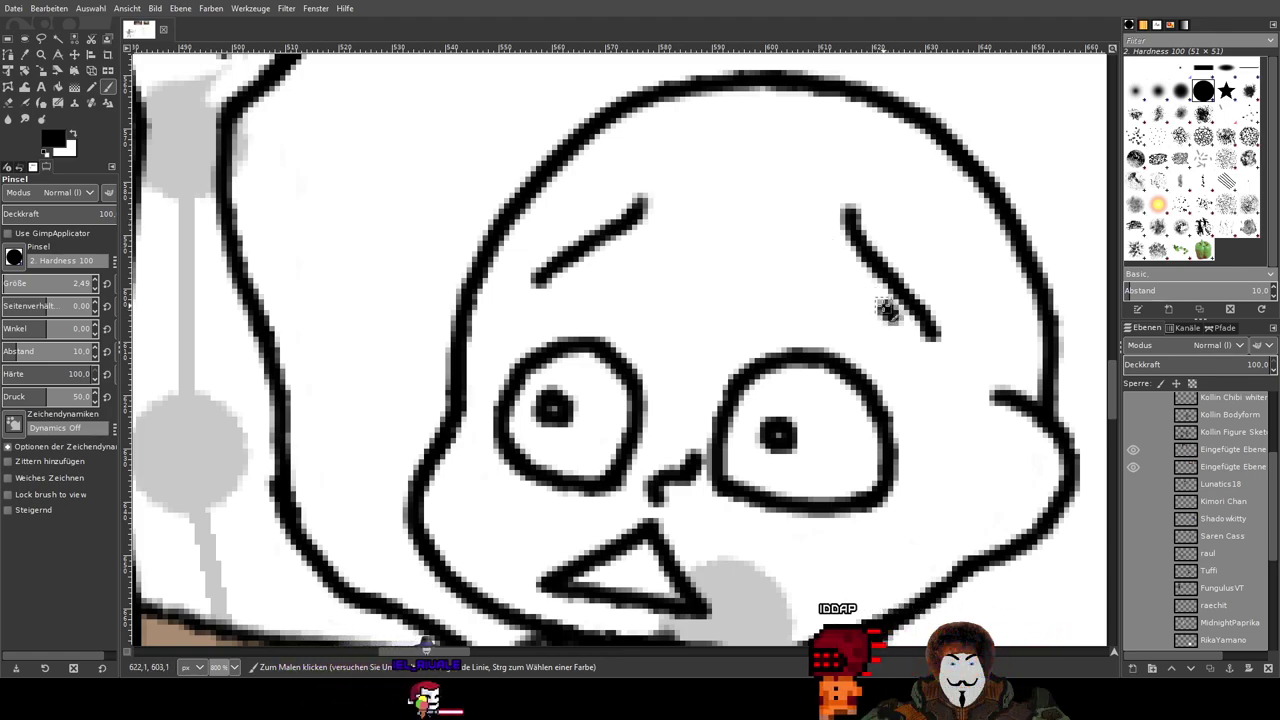
drag(889, 315, 806, 229)
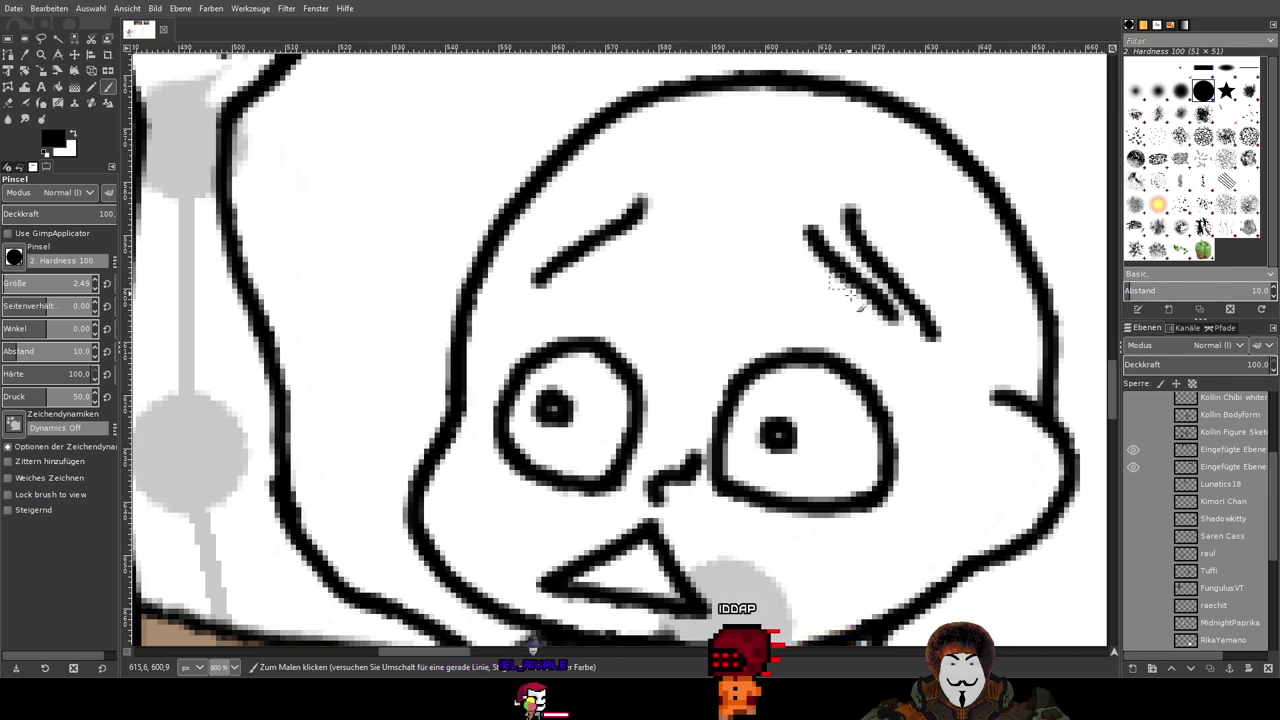
key(ctrl+z)
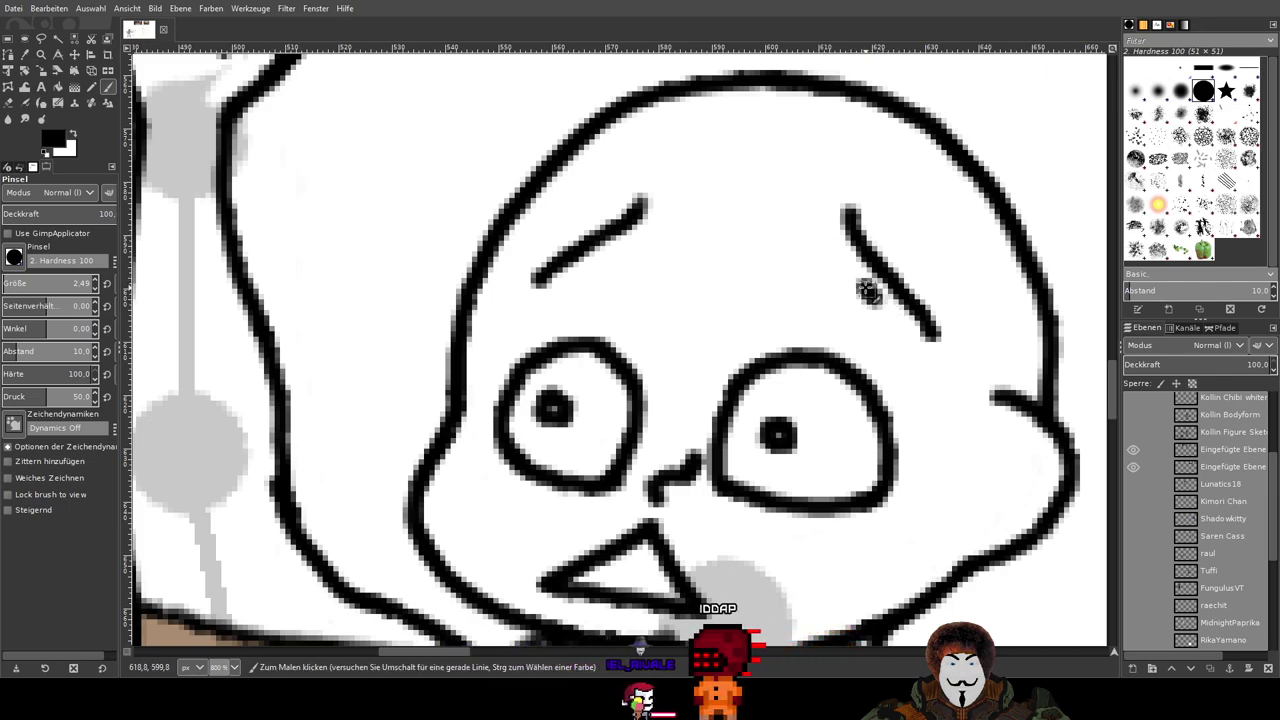
Step: Try a second line running closely along the underside of the brow over the larger eye, undoing every version
drag(845, 256, 825, 232)
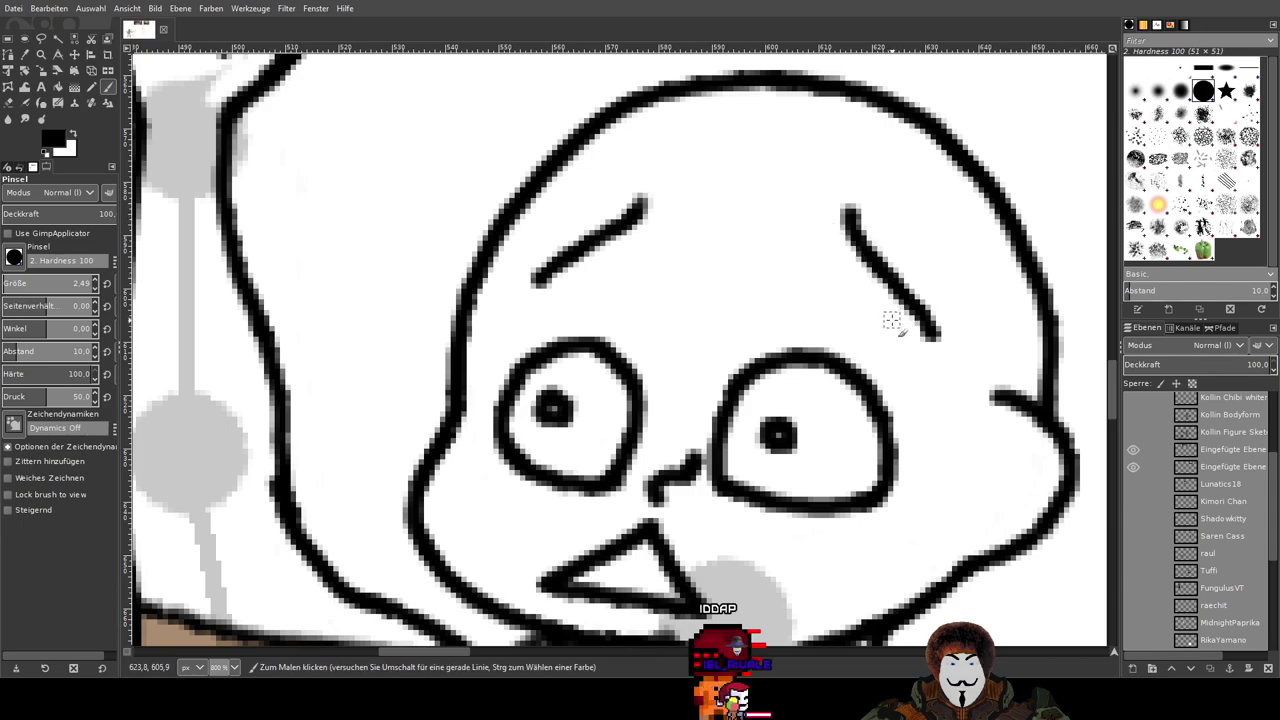
drag(877, 300, 825, 236)
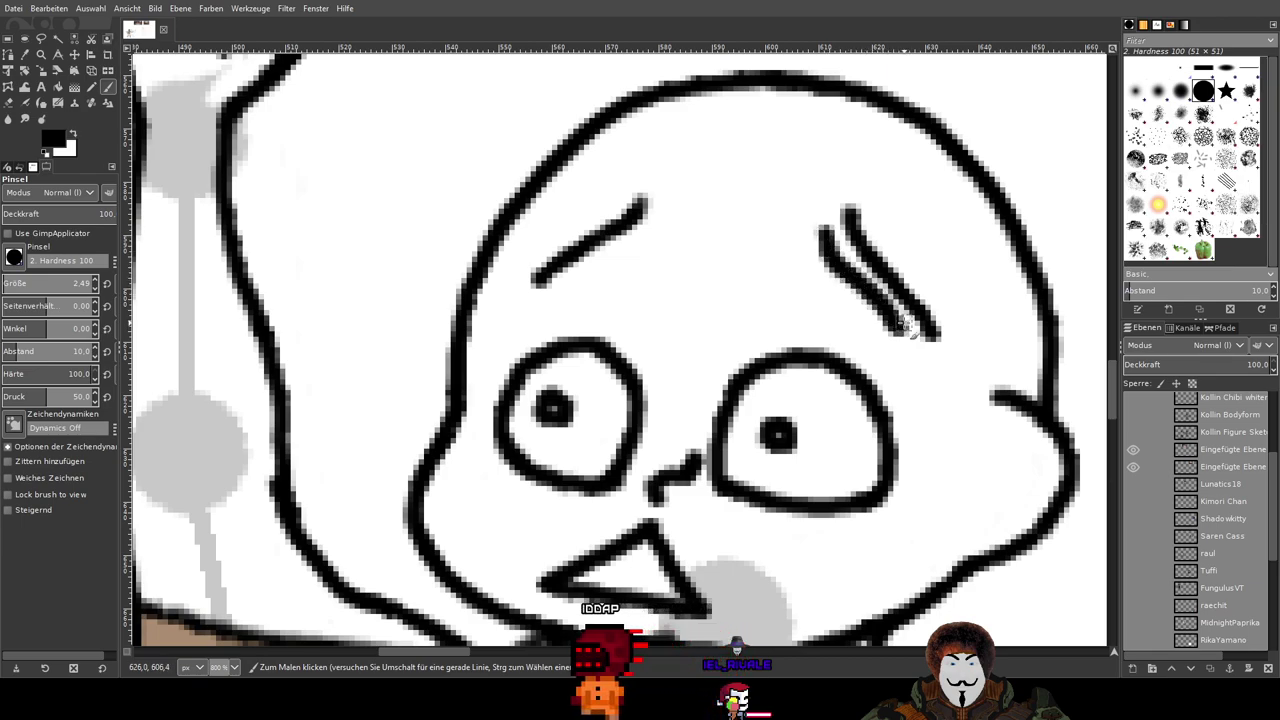
key(ctrl+z)
drag(905, 330, 824, 234)
key(ctrl+z)
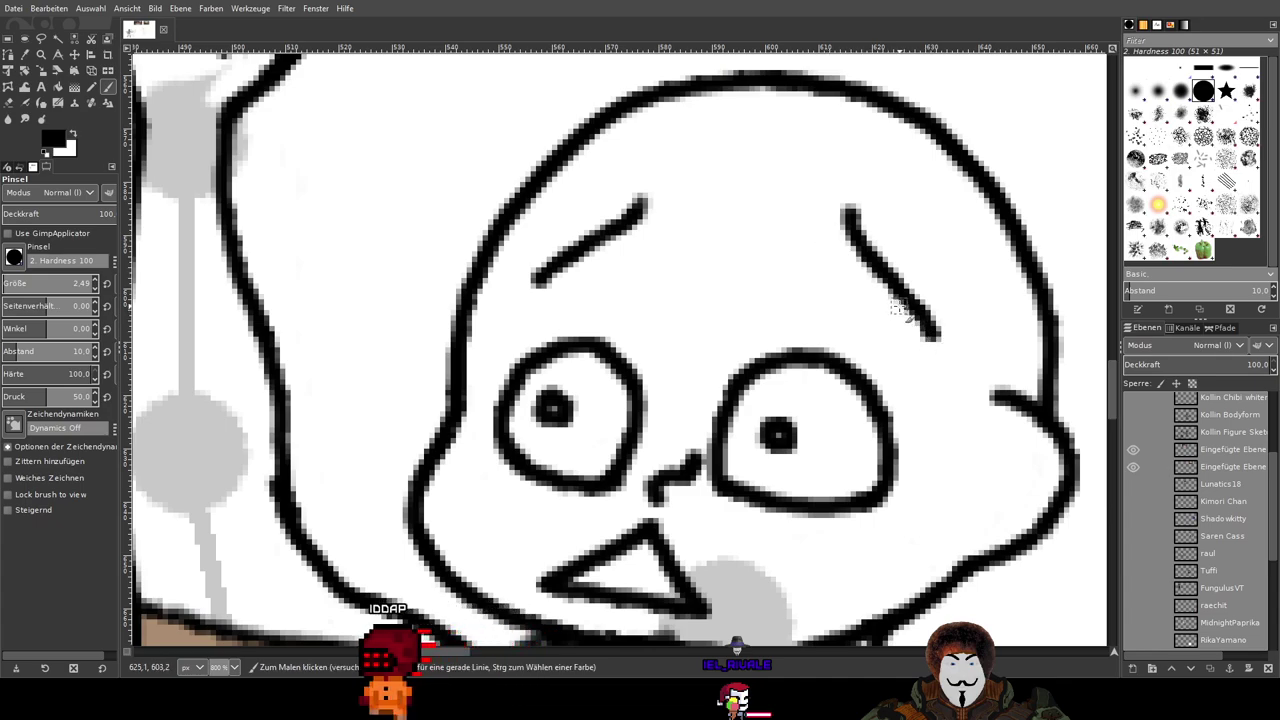
drag(904, 300, 835, 238)
key(ctrl+z)
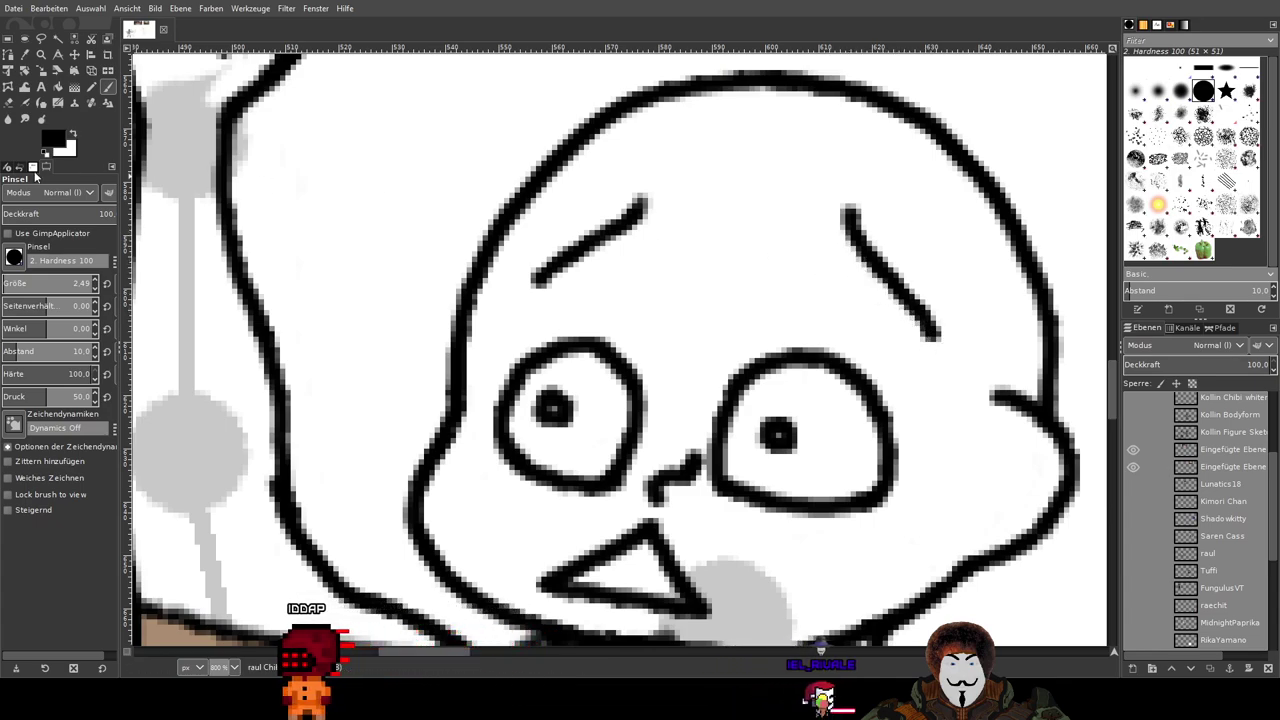
Step: Replace the brow over the larger eye with a straighter one nearer the forehead's centre, compare it with Kollin, and undo it
key(shift+e)
mouse_move(835, 233)
mouse_down()
mouse_move(855, 212)
mouse_move(846, 200)
mouse_up()
mouse_move(897, 310)
mouse_down()
mouse_move(900, 257)
mouse_move(961, 336)
mouse_move(845, 241)
mouse_move(945, 344)
mouse_move(877, 257)
mouse_up()
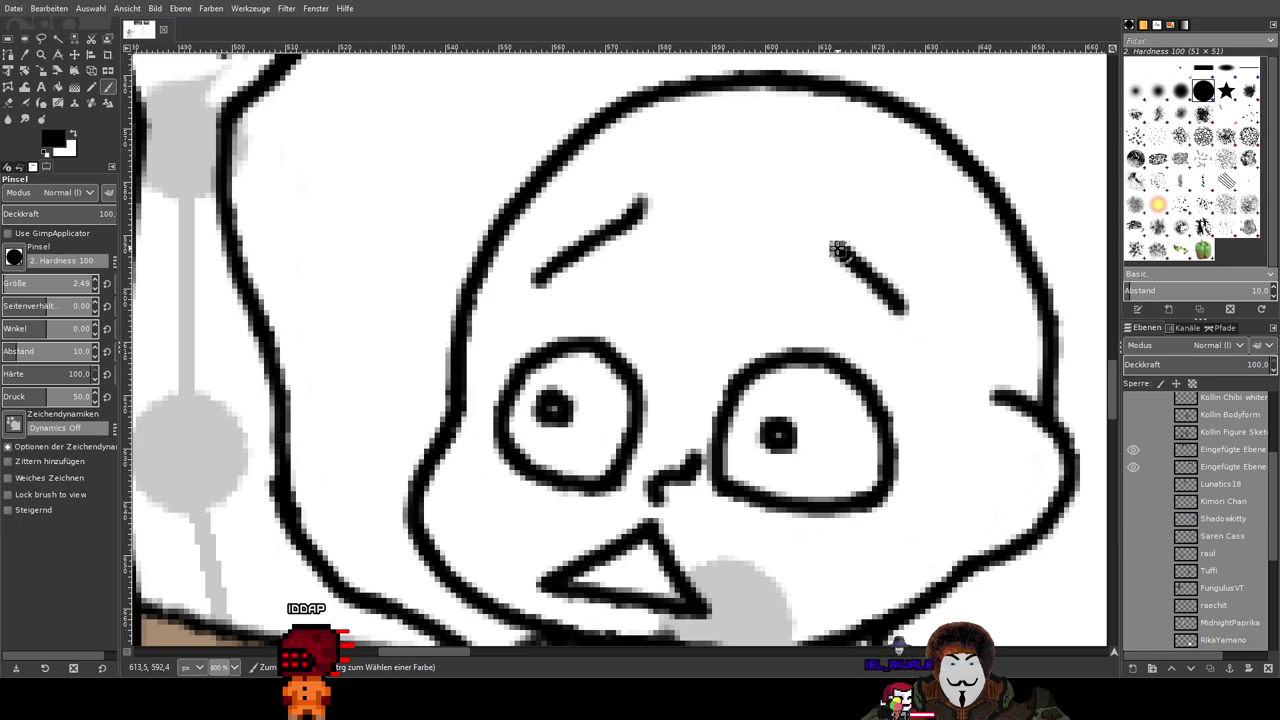
drag(838, 250, 806, 212)
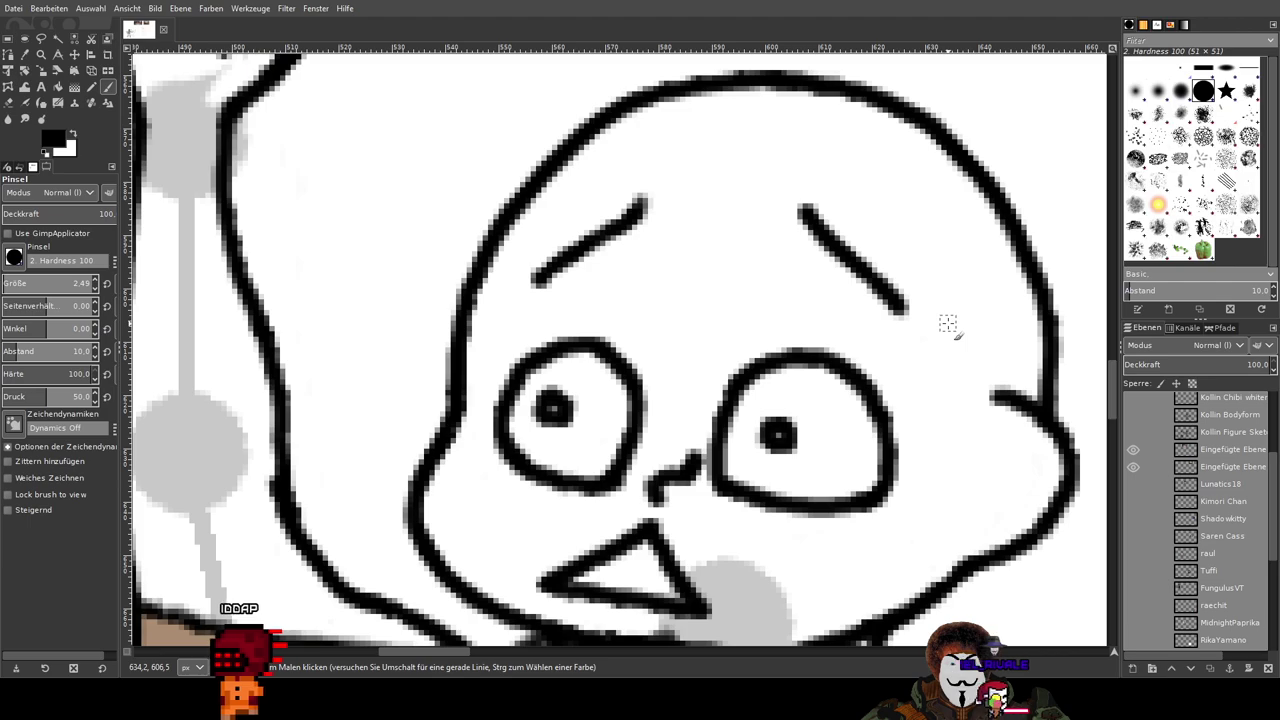
key(ctrl+z)
drag(811, 217, 908, 320)
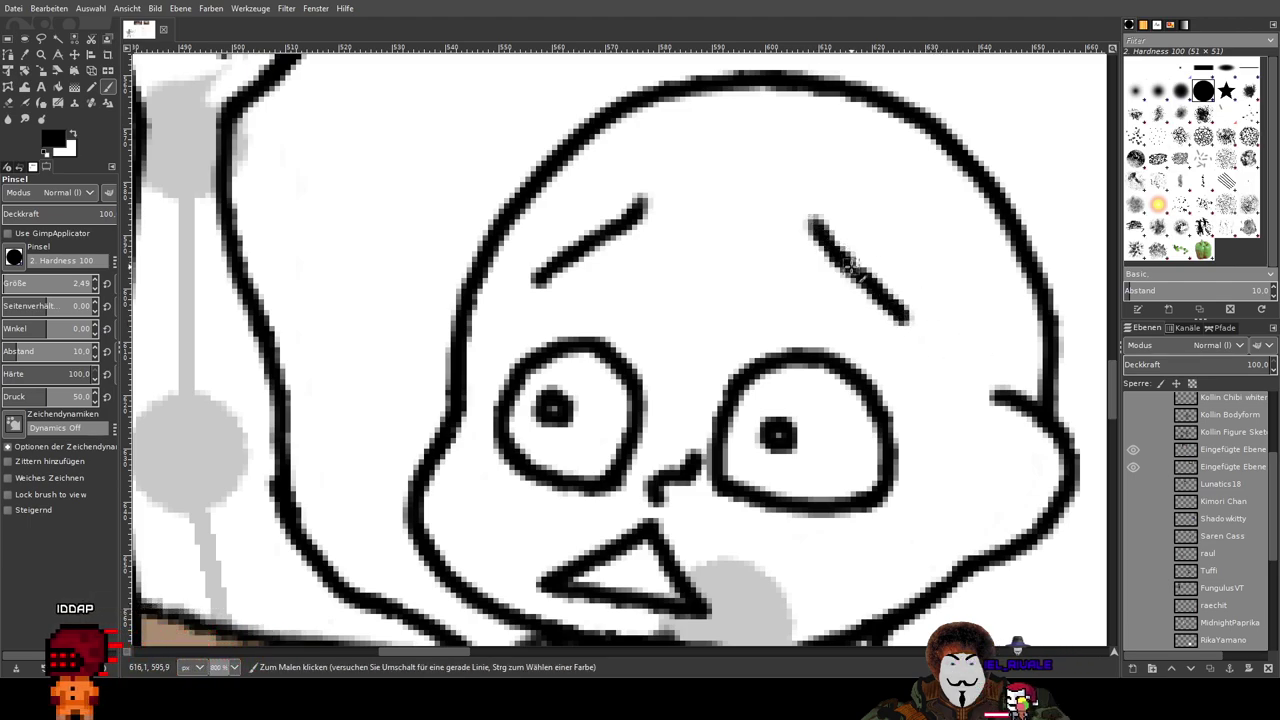
scroll(985, 349, down, 2)
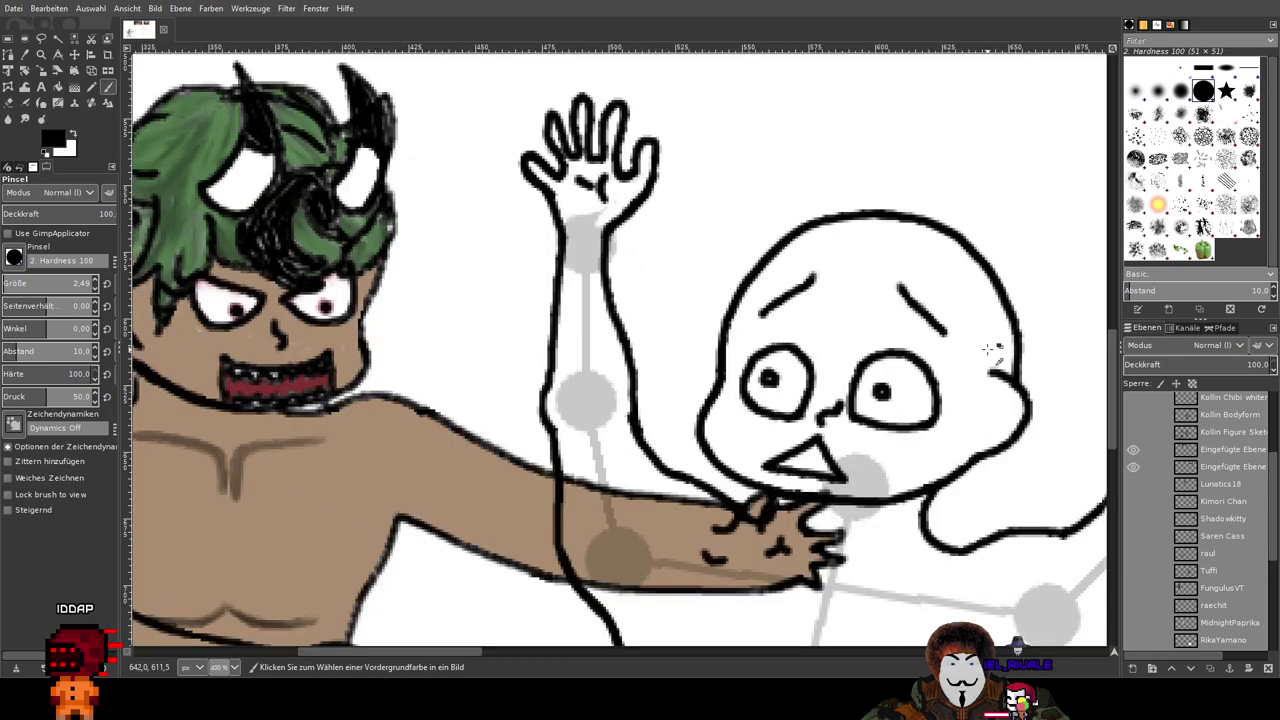
scroll(988, 349, up, 2)
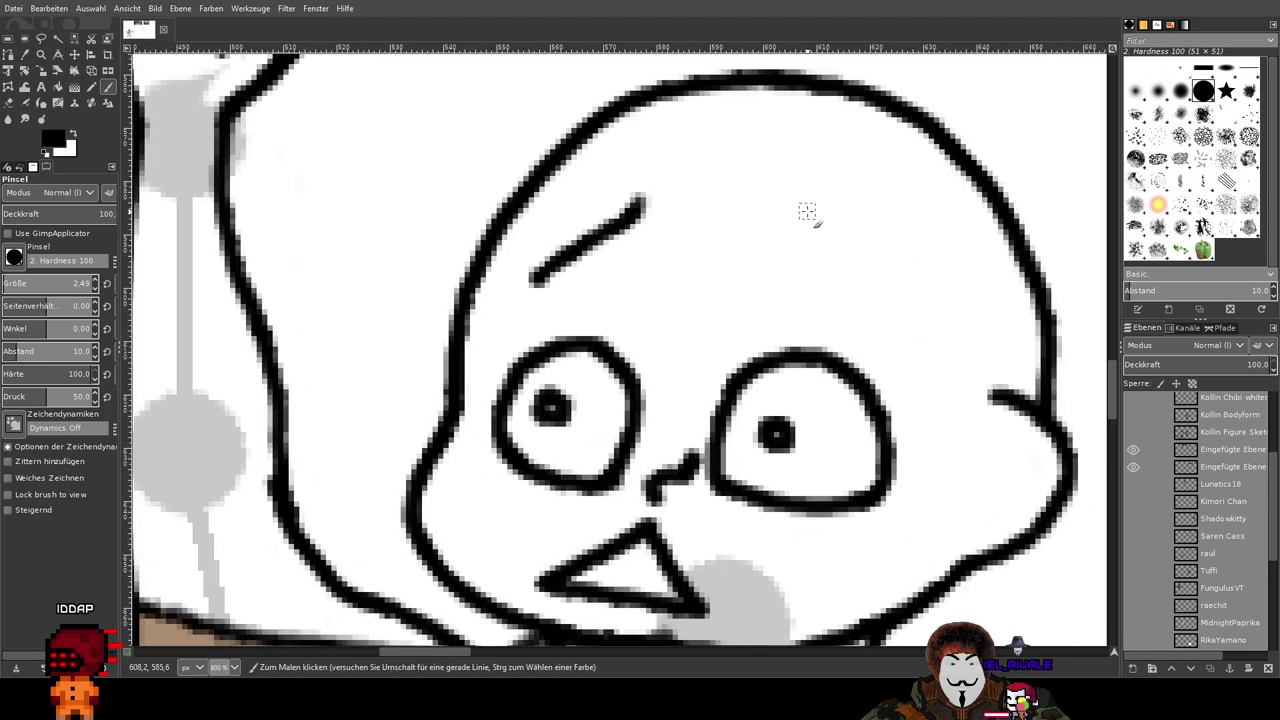
Step: Try wavy, steep, arched and hooked brows over the larger eye, comparing with Kollin and undoing each version
scroll(968, 318, down, 4)
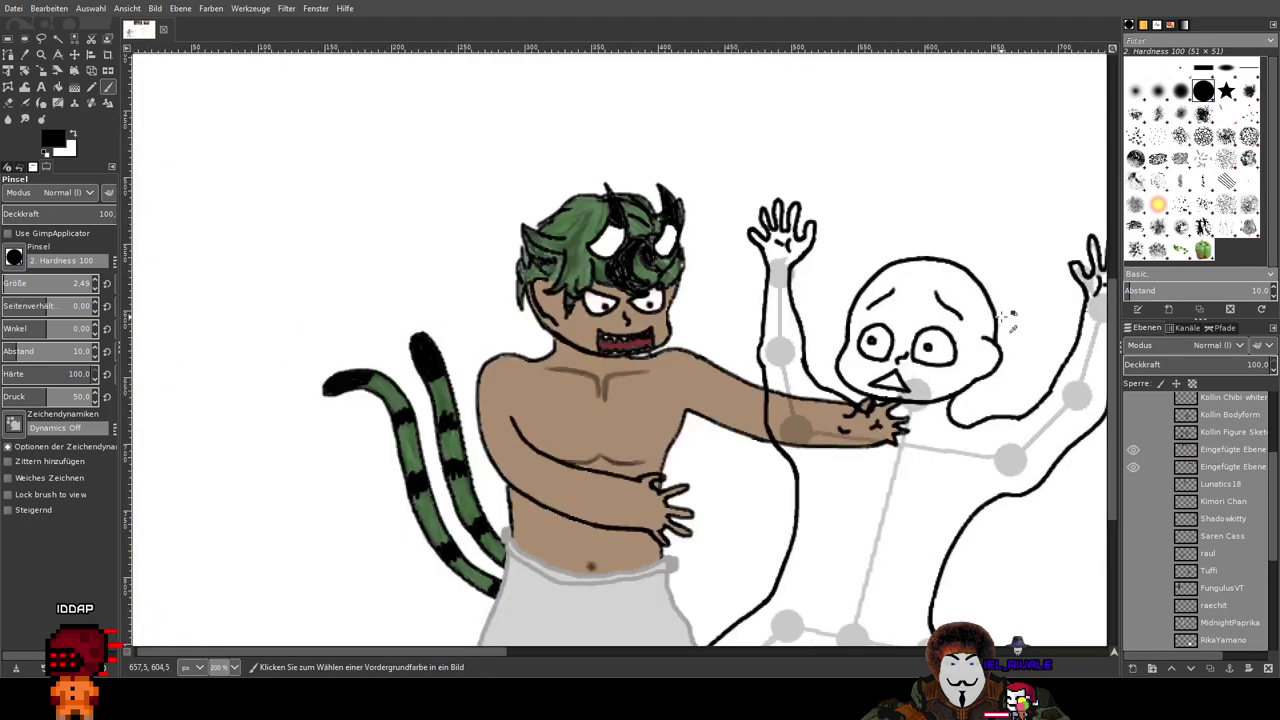
scroll(1005, 316, up, 3)
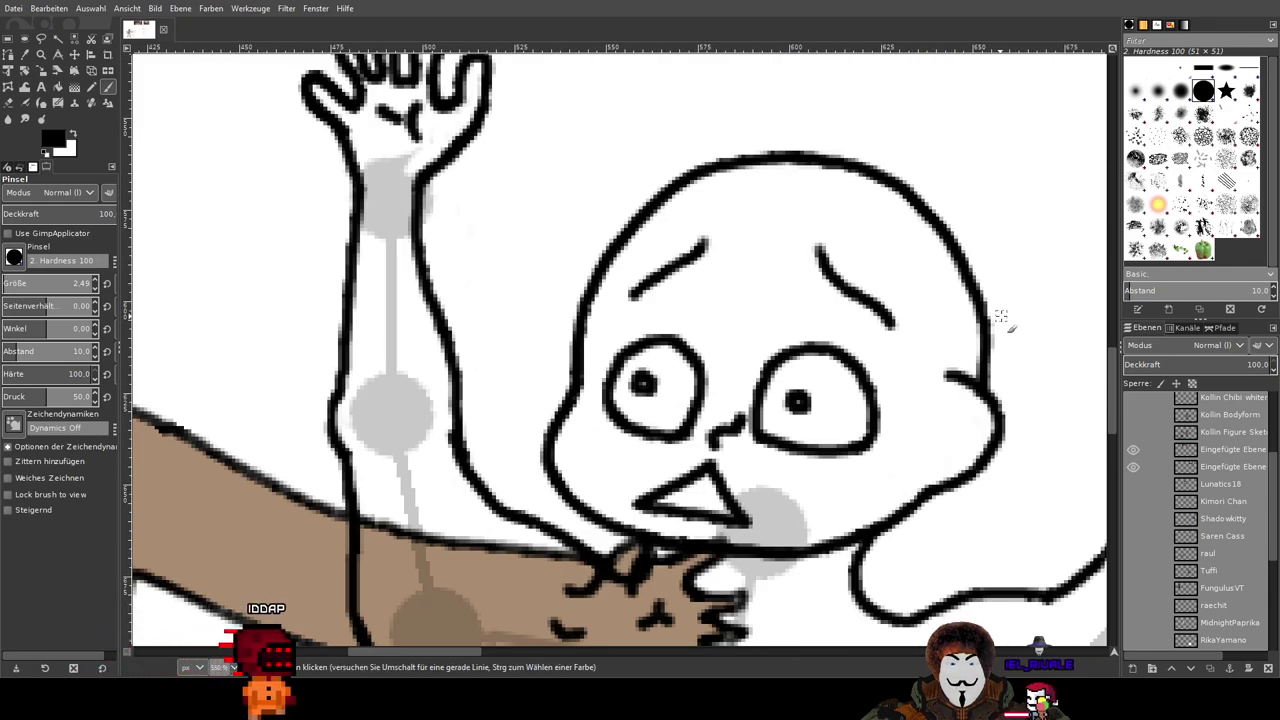
scroll(1001, 316, down, 2)
scroll(1003, 318, up, 1)
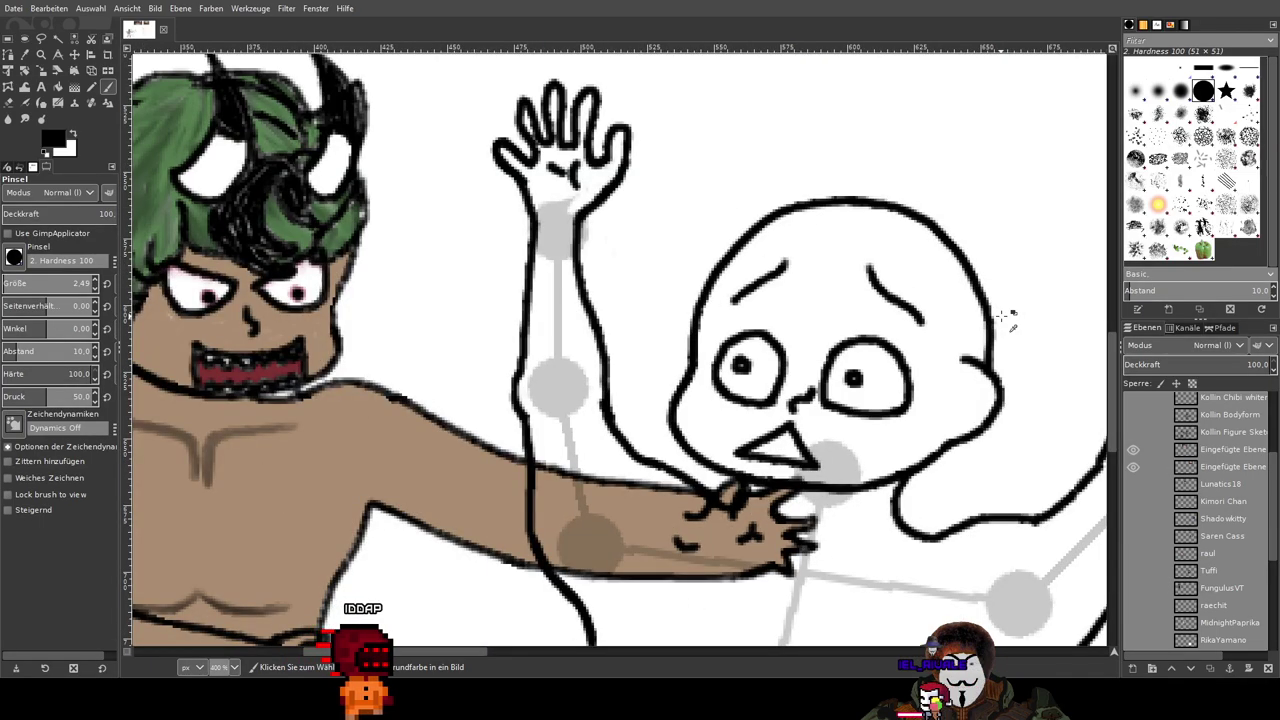
drag(889, 277, 913, 317)
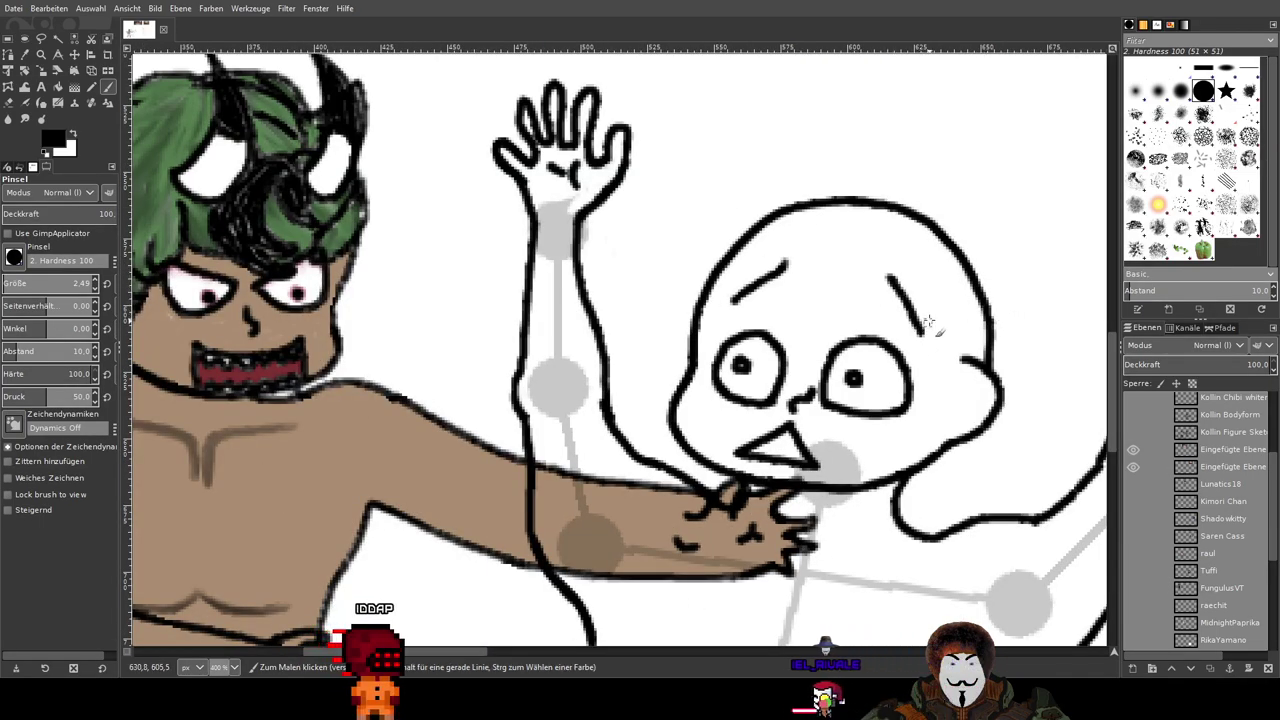
key(ctrl+z)
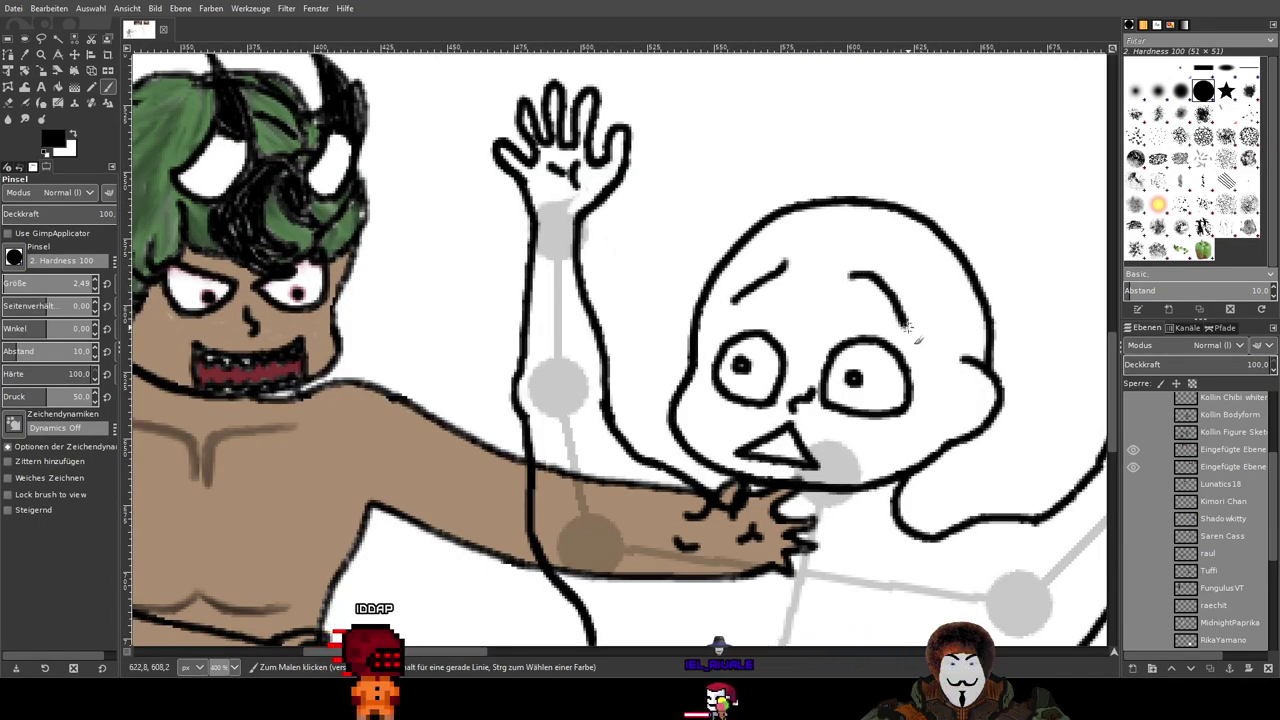
key(ctrl+z)
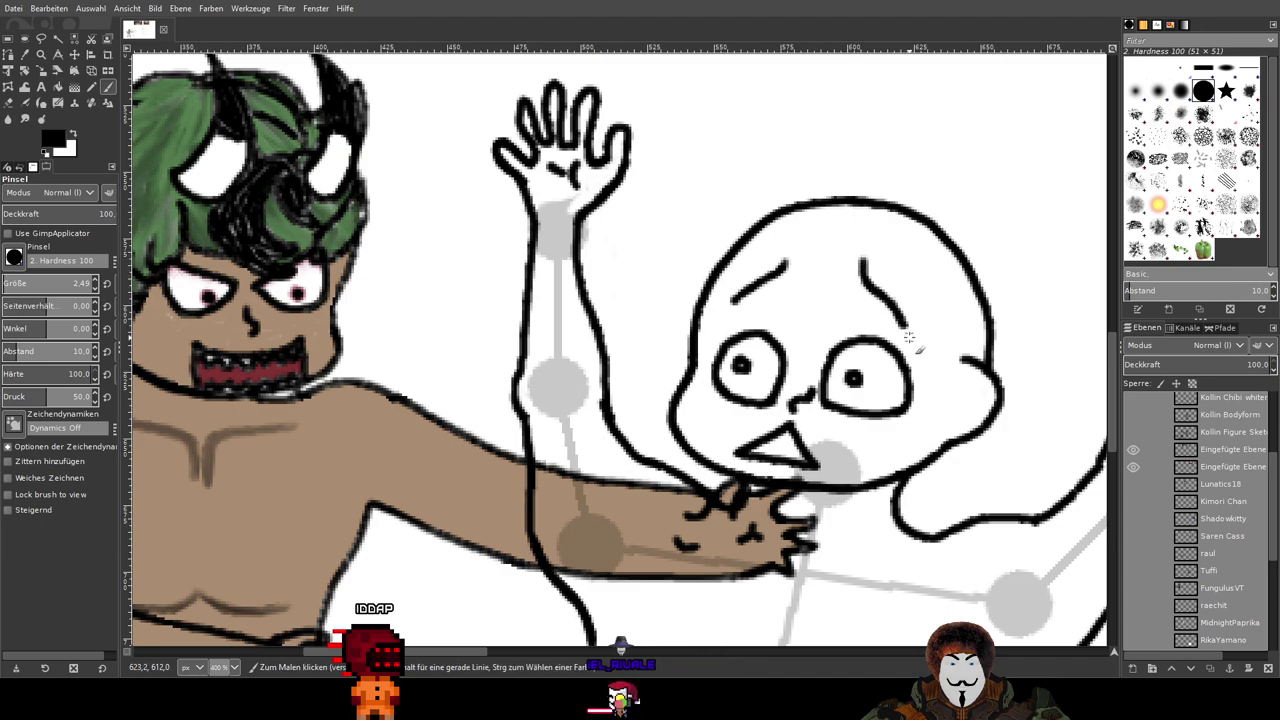
key(ctrl+z)
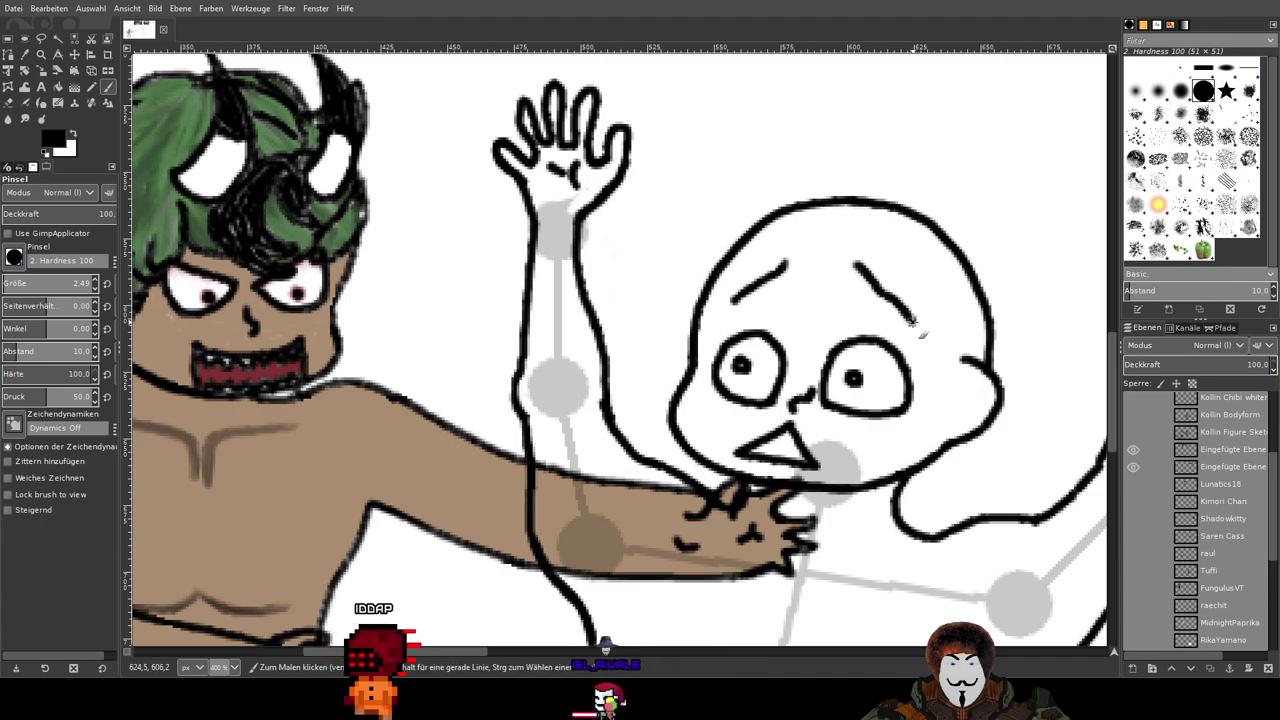
Step: Try several slanted single-stroke brows over the larger eye, starting closer to the forehead's centre, and undo them
drag(852, 267, 902, 308)
key(ctrl+z)
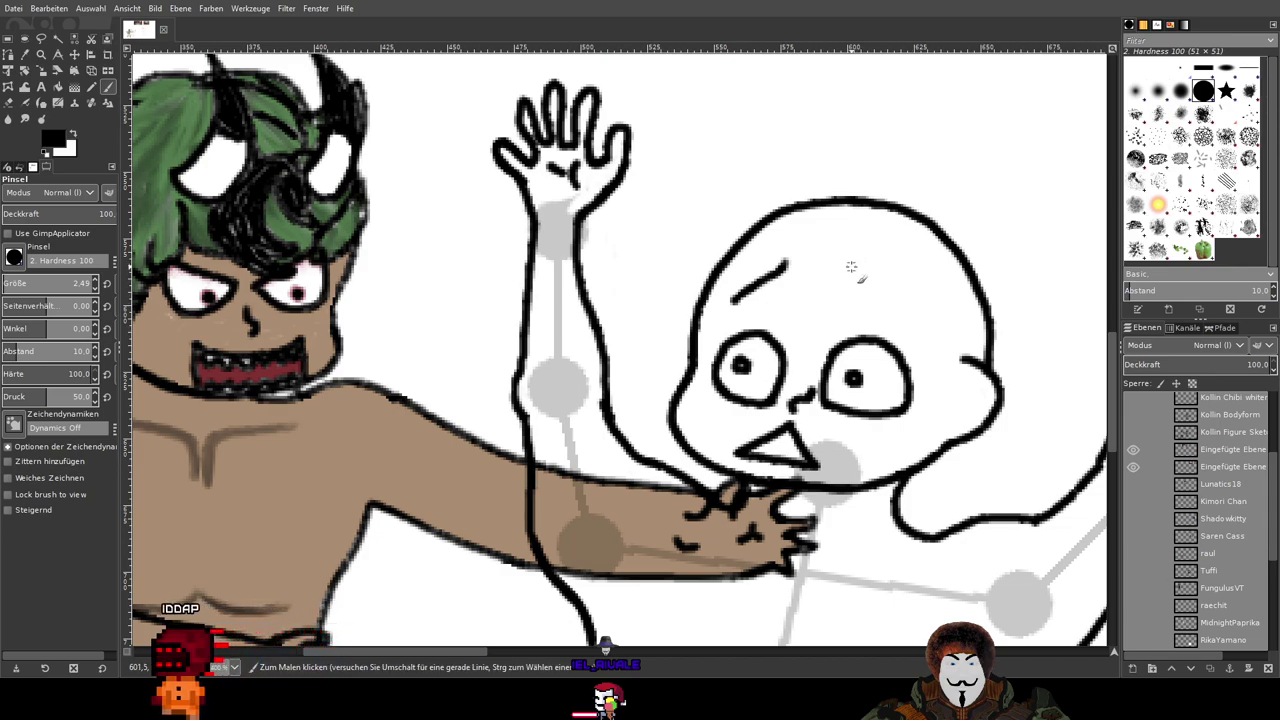
drag(852, 267, 892, 302)
key(ctrl+z)
scroll(905, 300, up, 3)
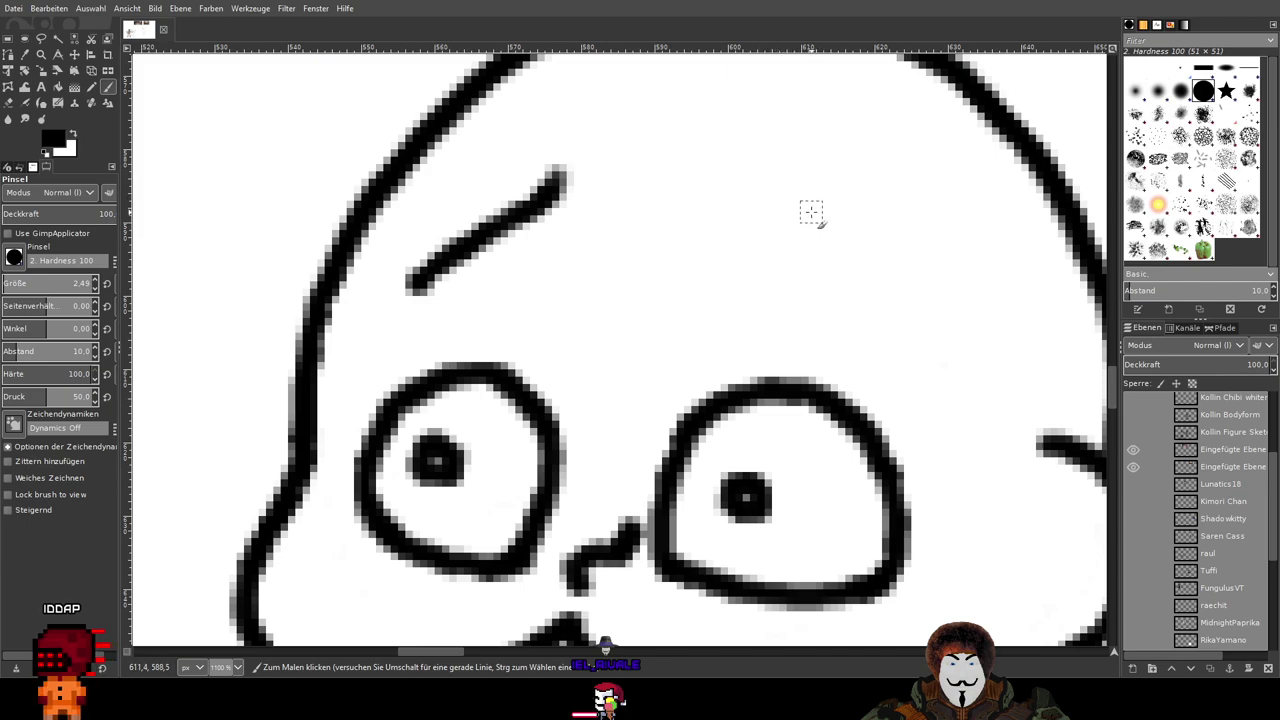
drag(811, 209, 889, 332)
key(ctrl+z)
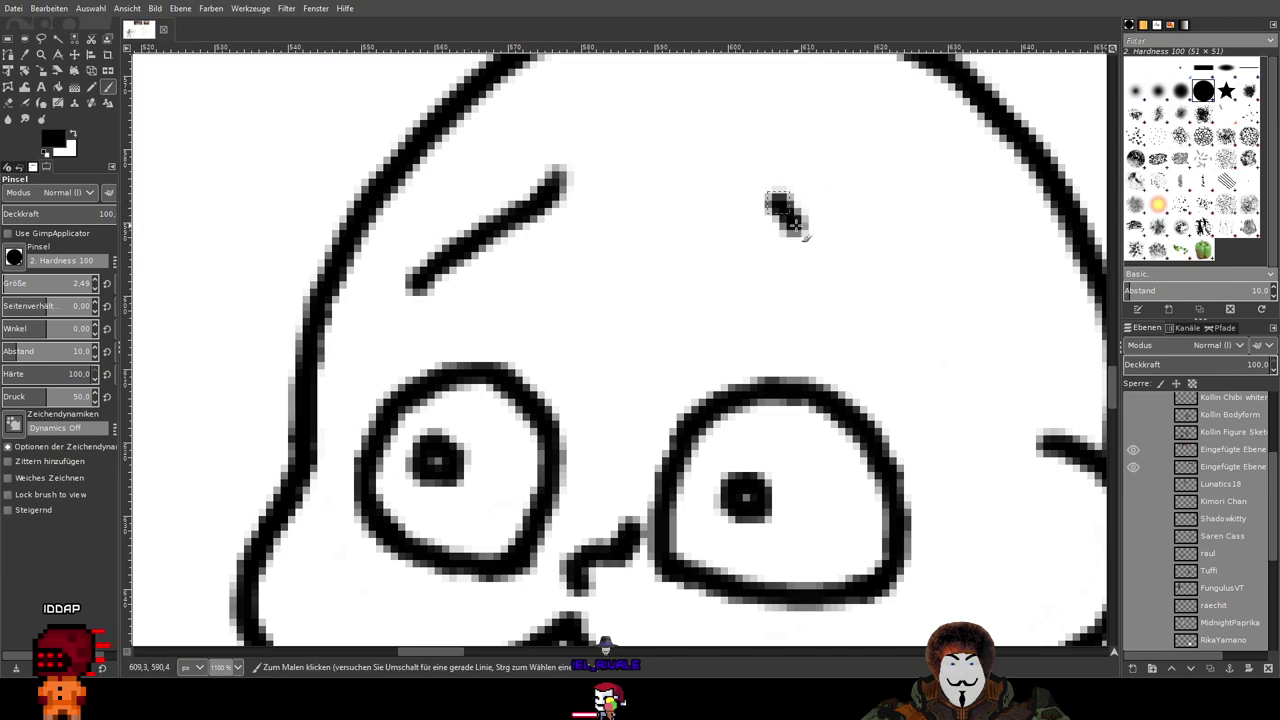
Step: Try a short, straight brow slanting down above the larger eye's centre, compare it with Kollin, and undo it
drag(792, 222, 870, 323)
scroll(870, 325, down, 6)
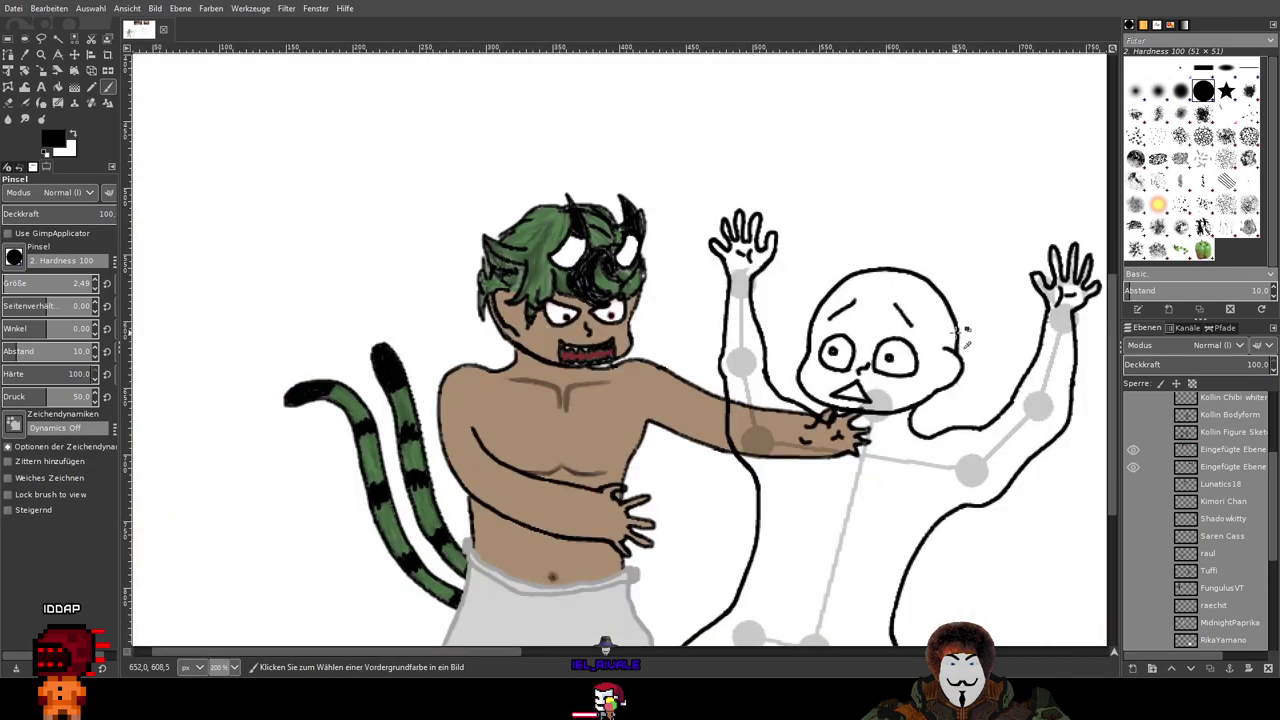
scroll(962, 338, up, 4)
scroll(944, 328, up, 2)
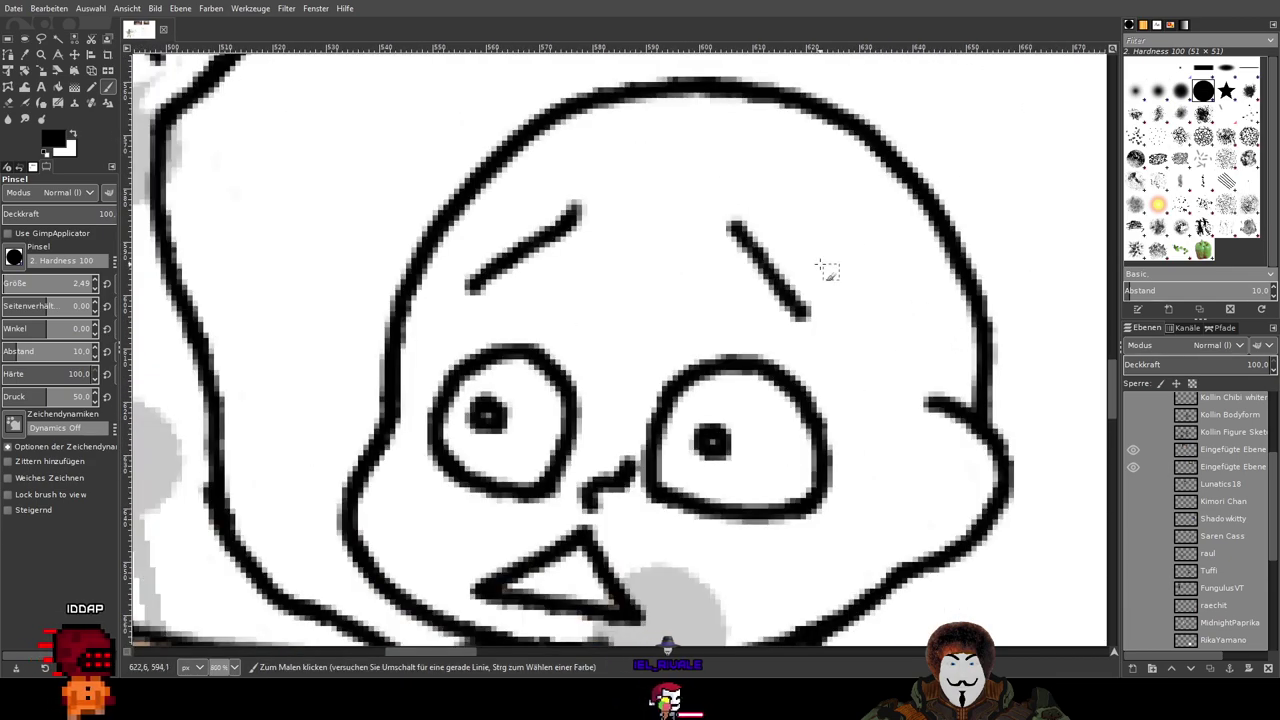
key(z)
key(ctrl)
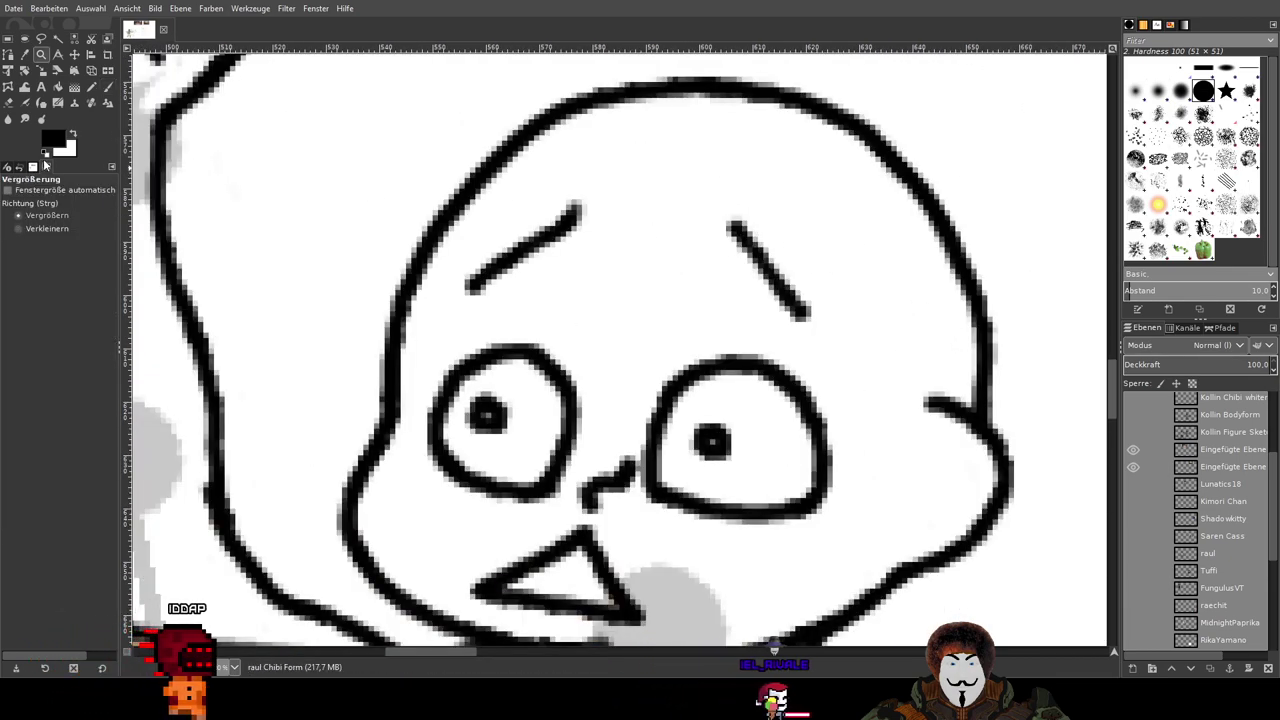
key(p)
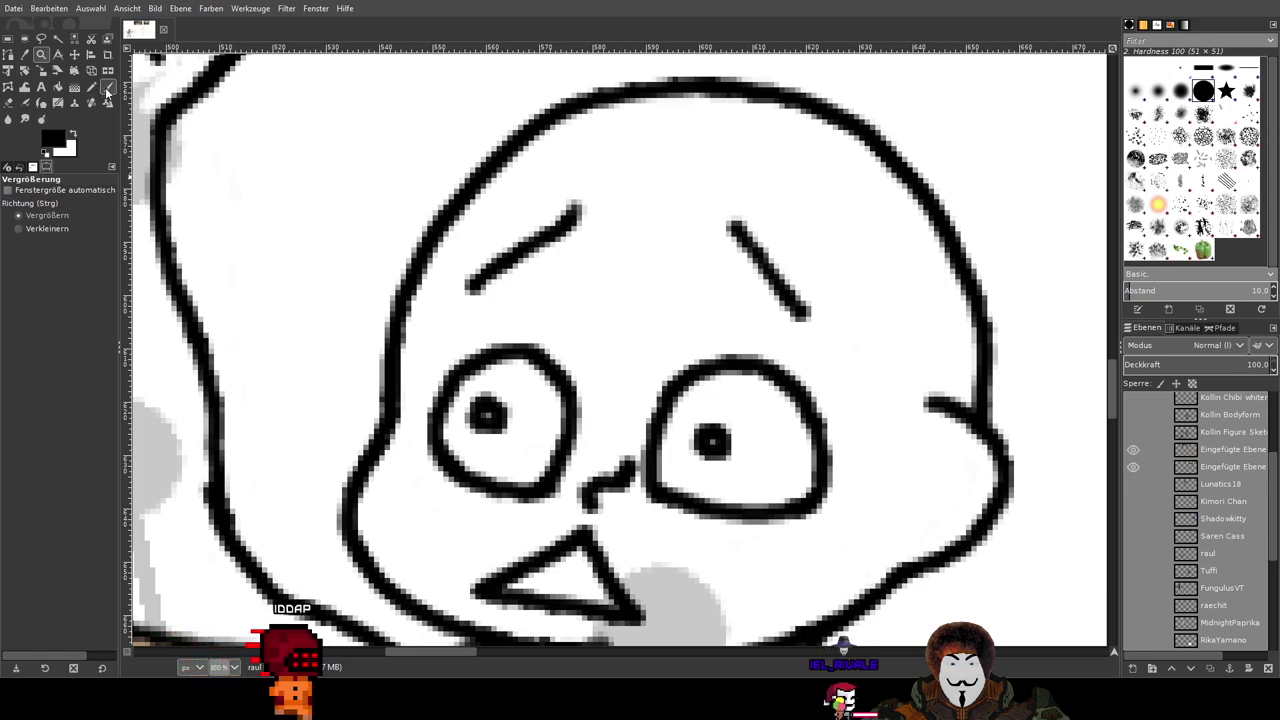
key(ctrl+z)
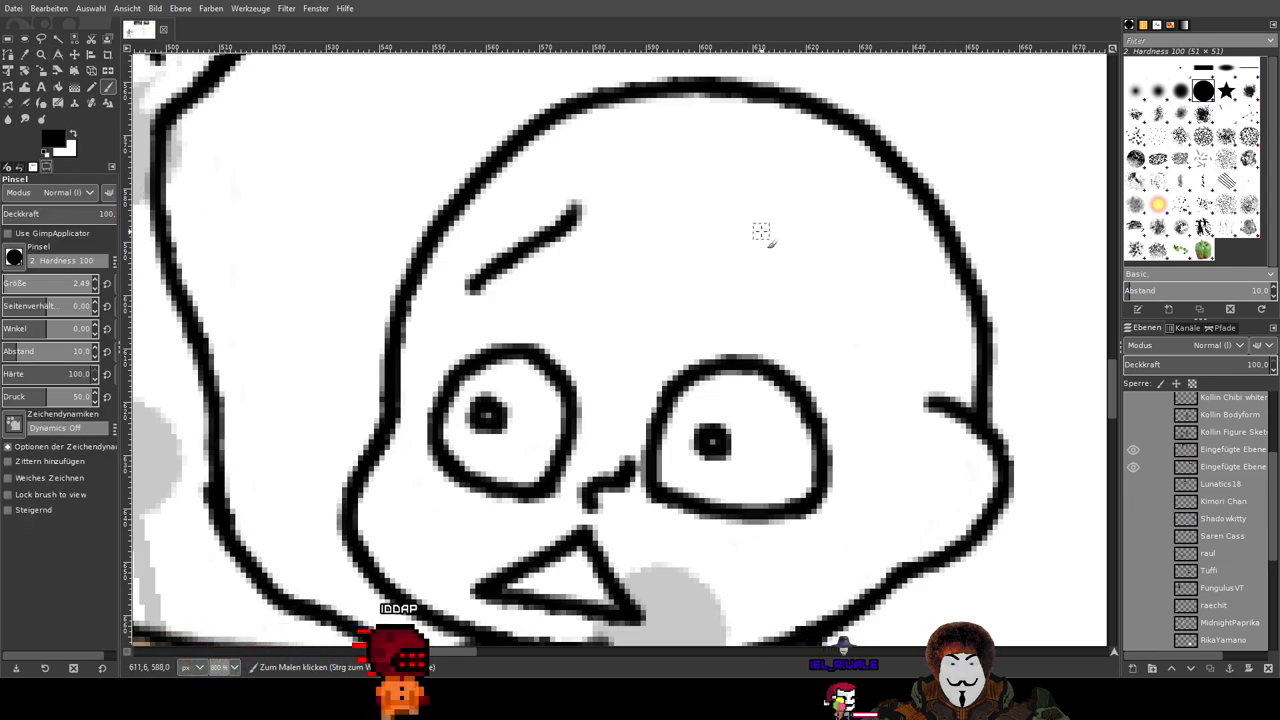
Step: Draw a nearly straight worried brow slanting down toward the larger eye's outer side, redoing it until it suits the pose beside Kollin
drag(758, 227, 836, 337)
key(ctrl+z)
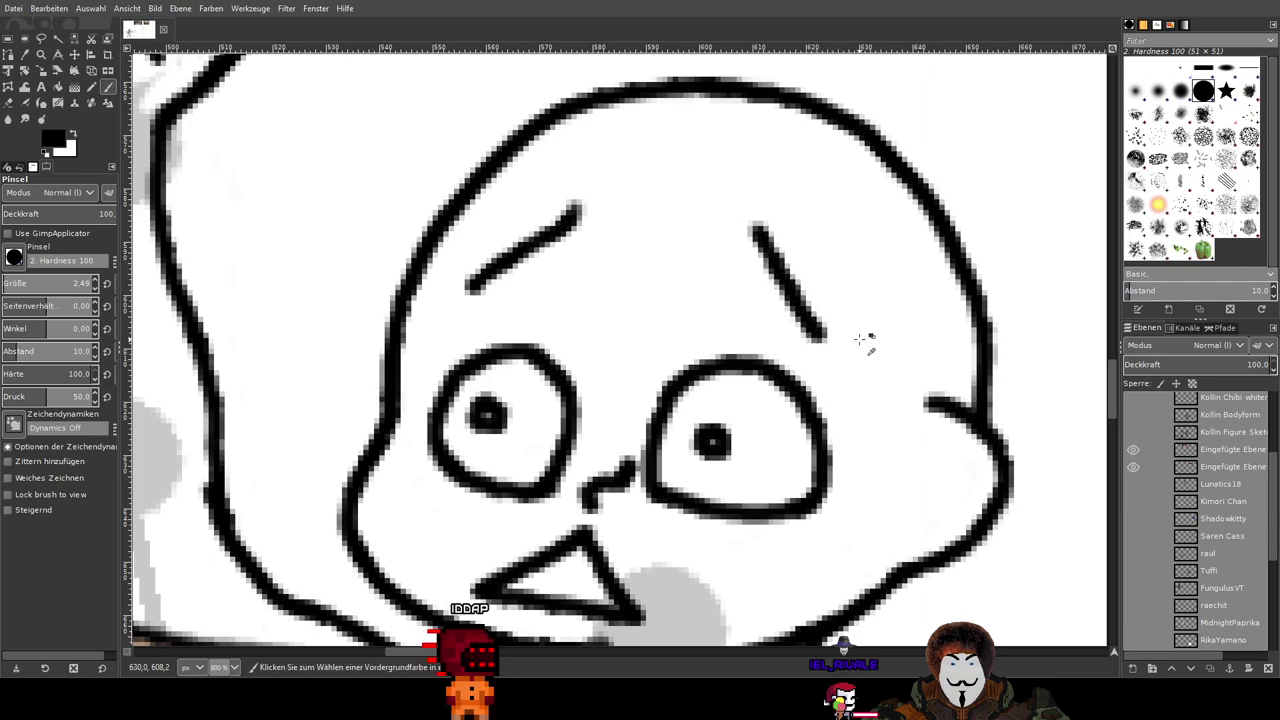
key(ctrl+z)
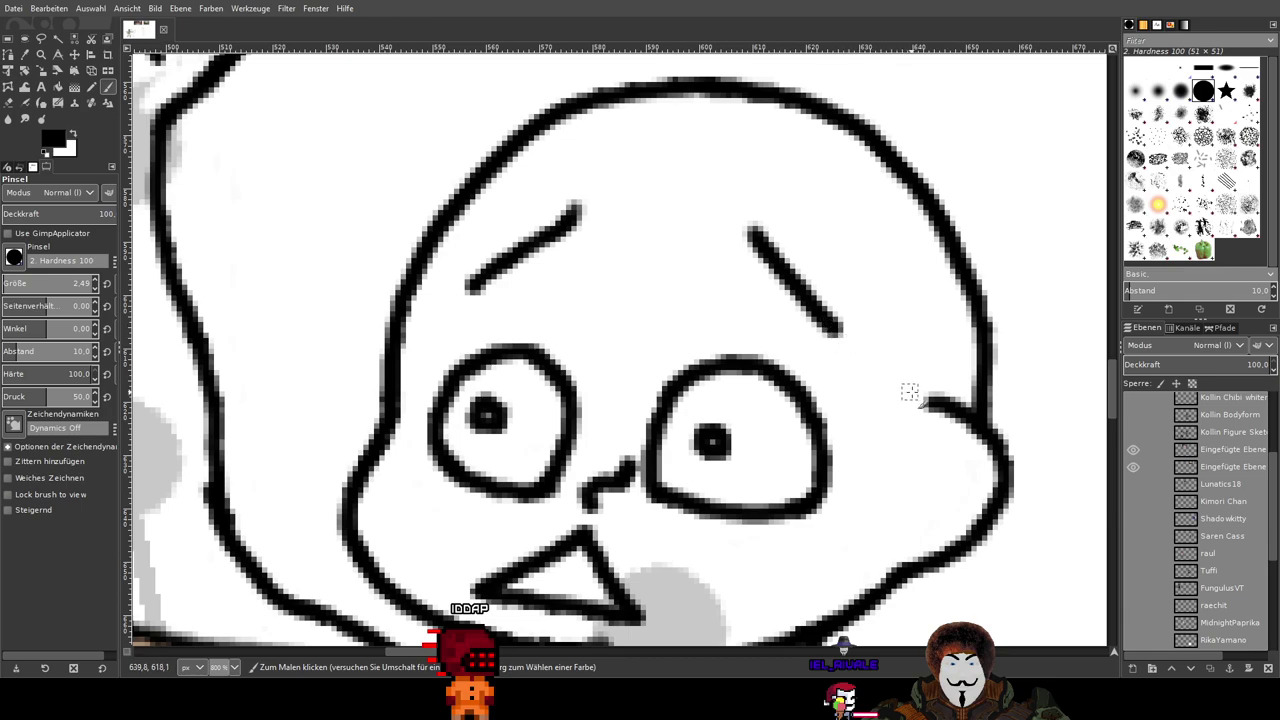
scroll(909, 392, down, 5)
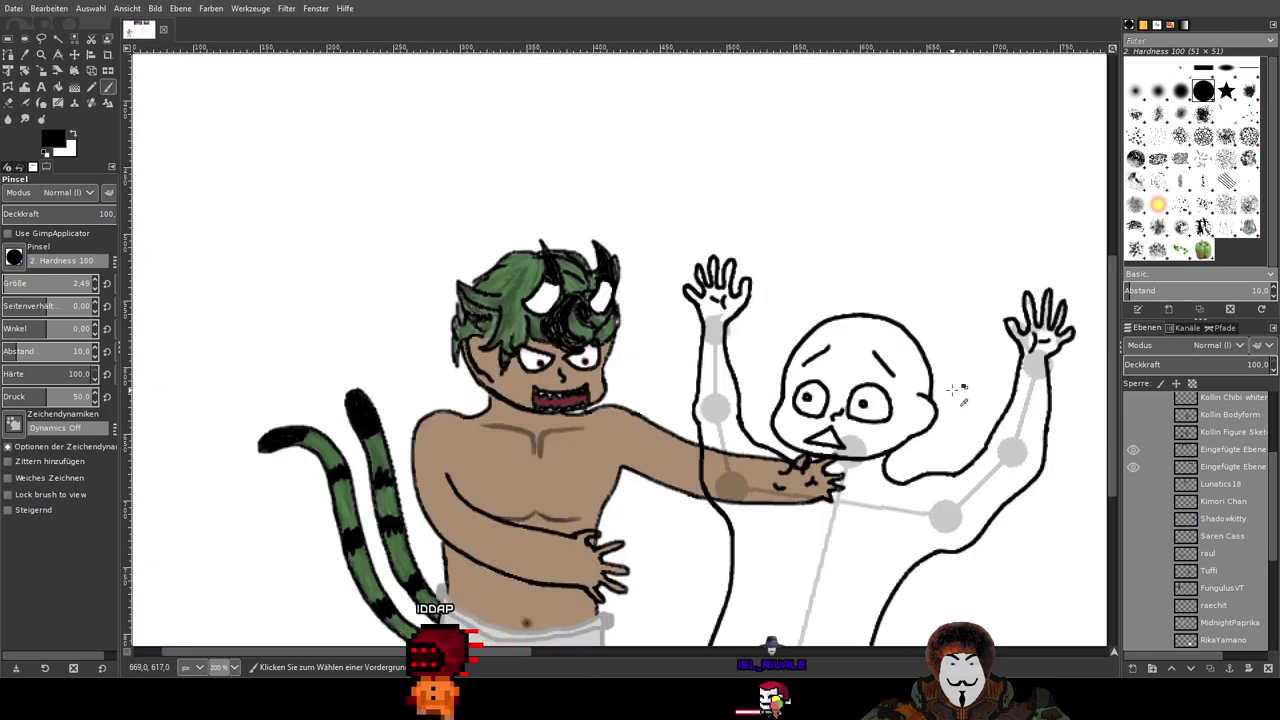
scroll(956, 390, down, 1)
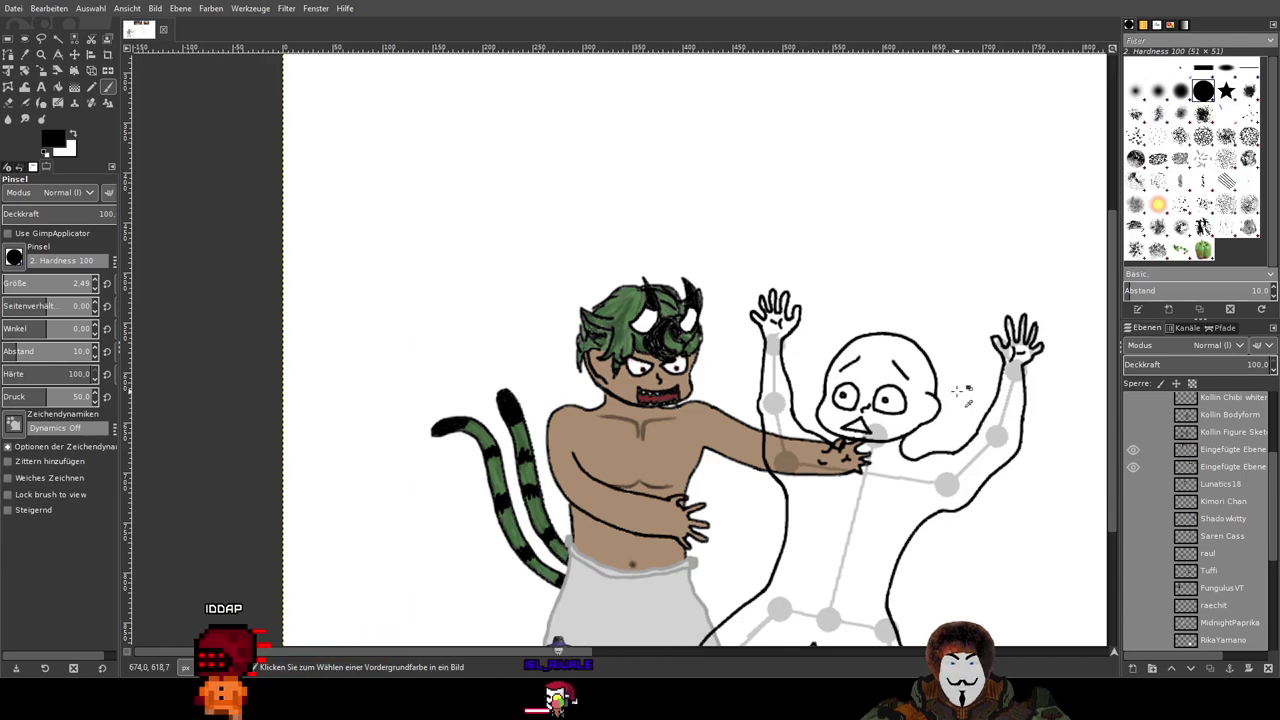
scroll(957, 390, up, 1)
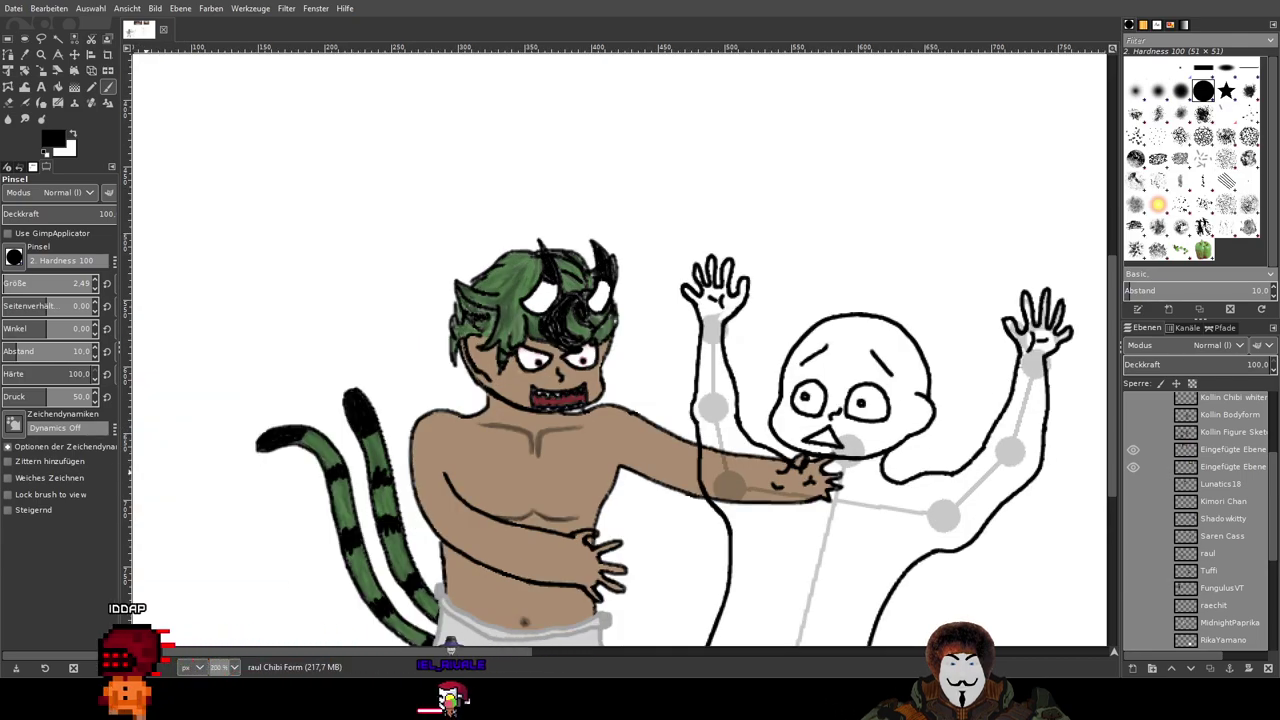
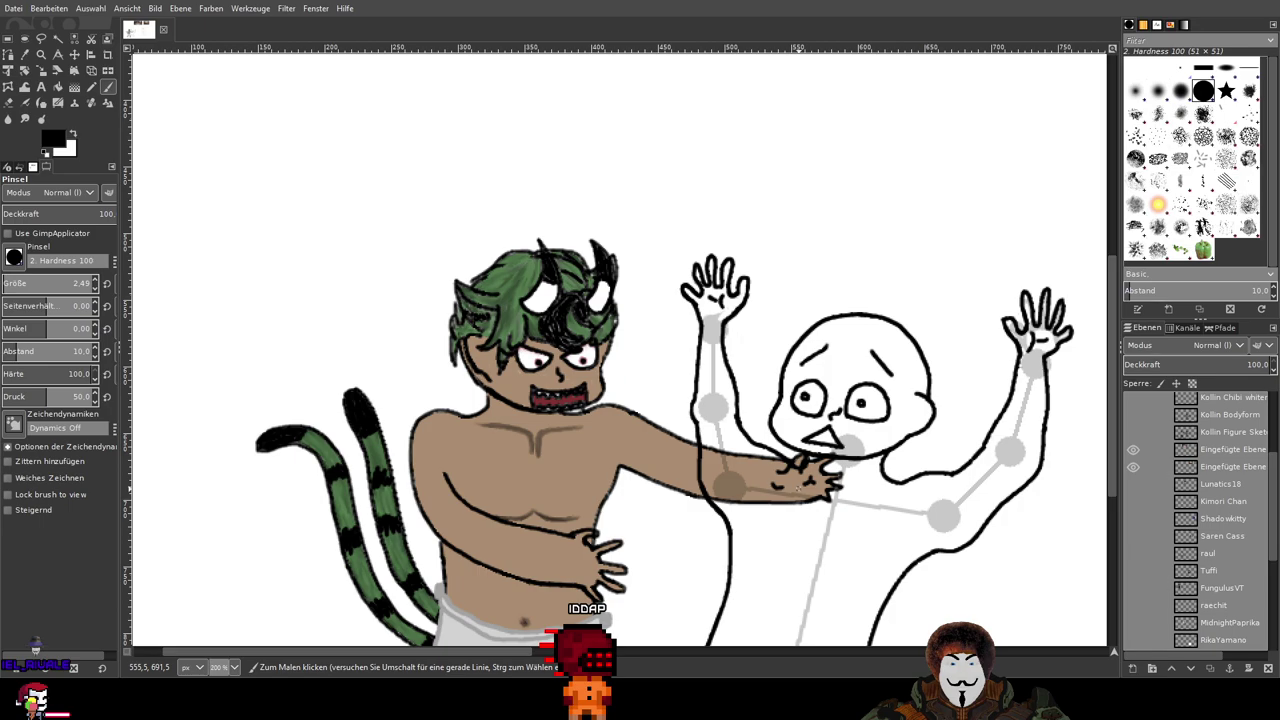
Step: Compare the raised-arms chibi with the muscular full-body sketch beside it, including its ears, hair and pose
drag(945, 508, 780, 466)
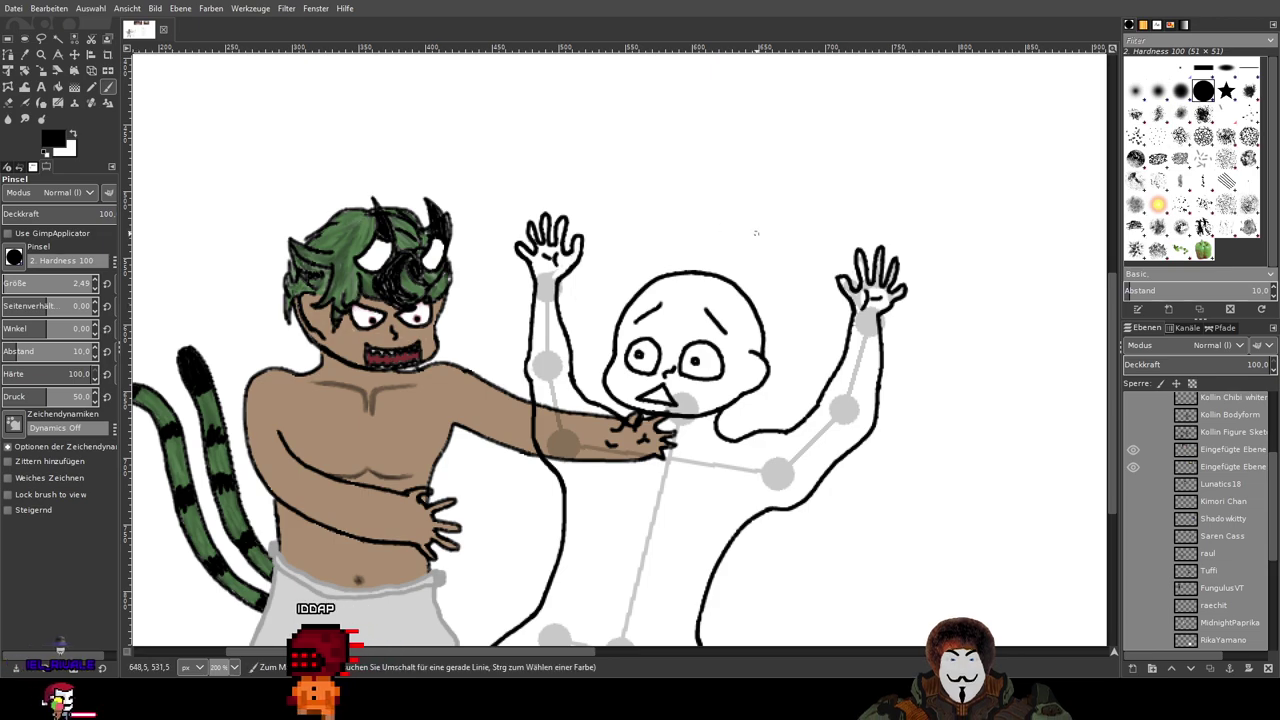
scroll(756, 233, down, 2)
scroll(756, 233, up, 1)
drag(884, 246, 285, 261)
scroll(290, 262, left, 2)
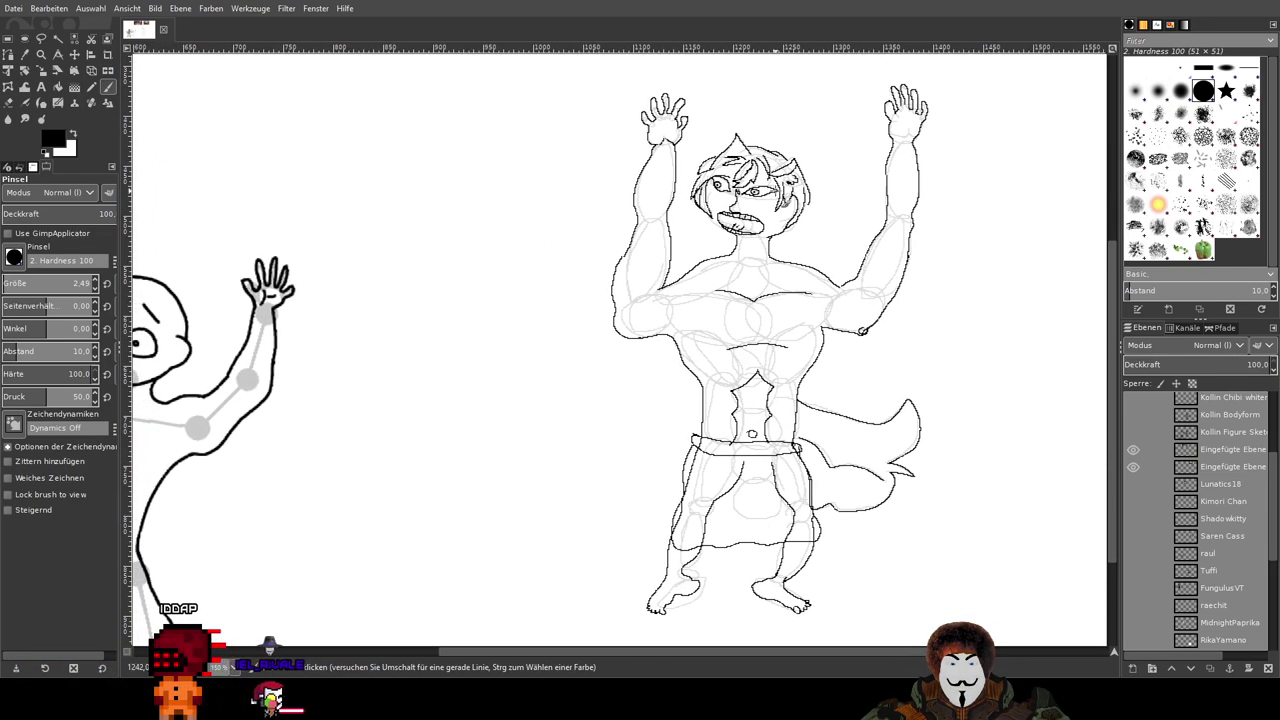
drag(471, 257, 951, 183)
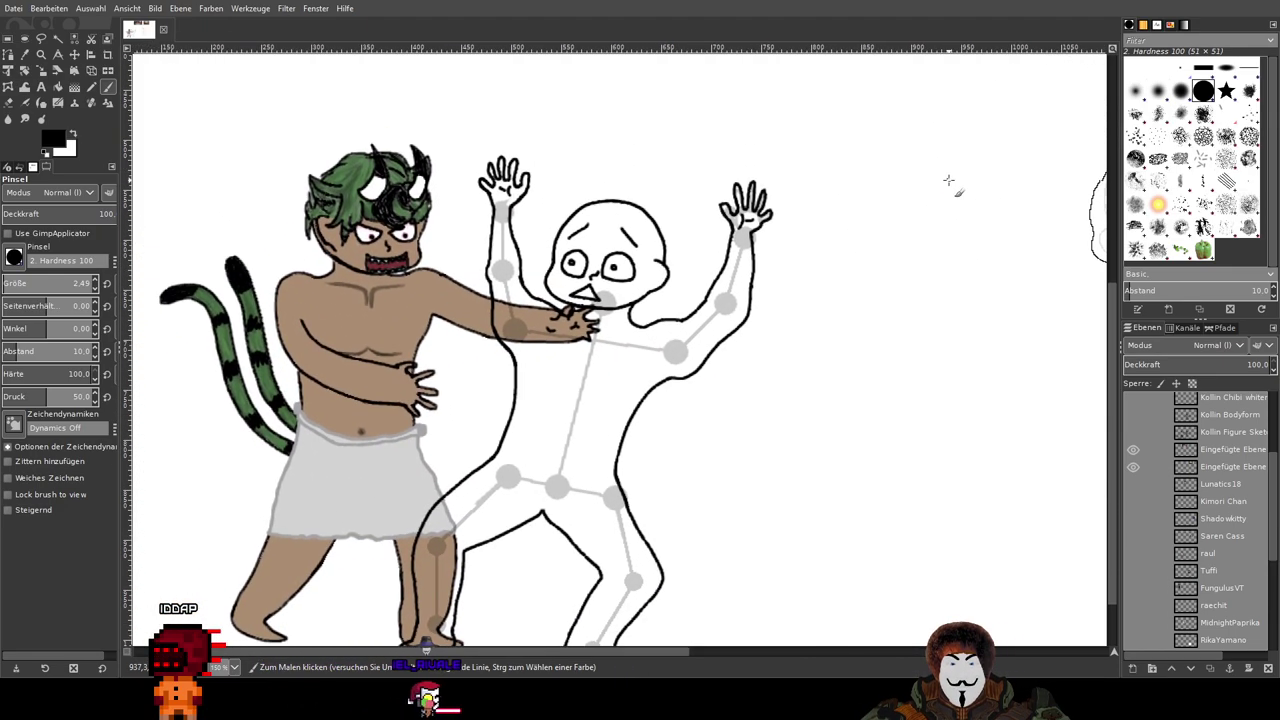
Step: Show the raul reference artwork, move it down beside the chibi's head, and make the raul Chibi Form layer ready for brush drawing
click(1134, 553)
scroll(733, 257, up, 2)
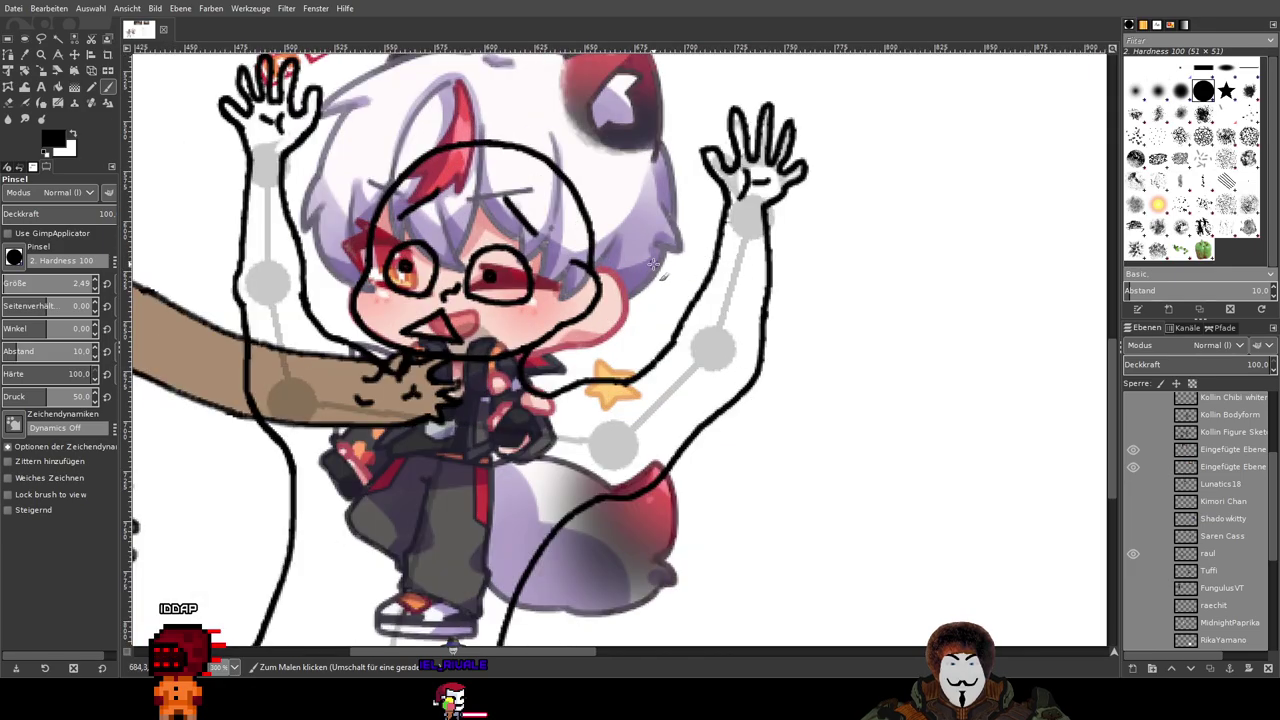
drag(652, 263, 780, 322)
click(75, 55)
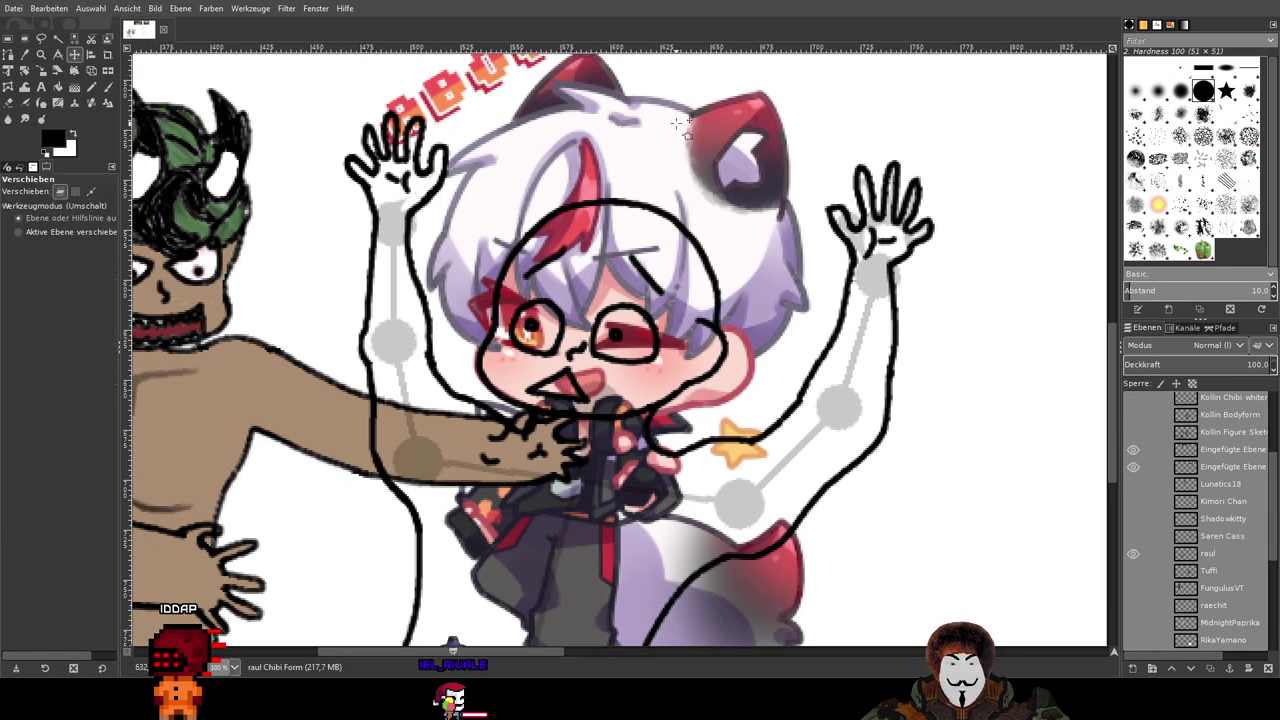
drag(695, 140, 920, 314)
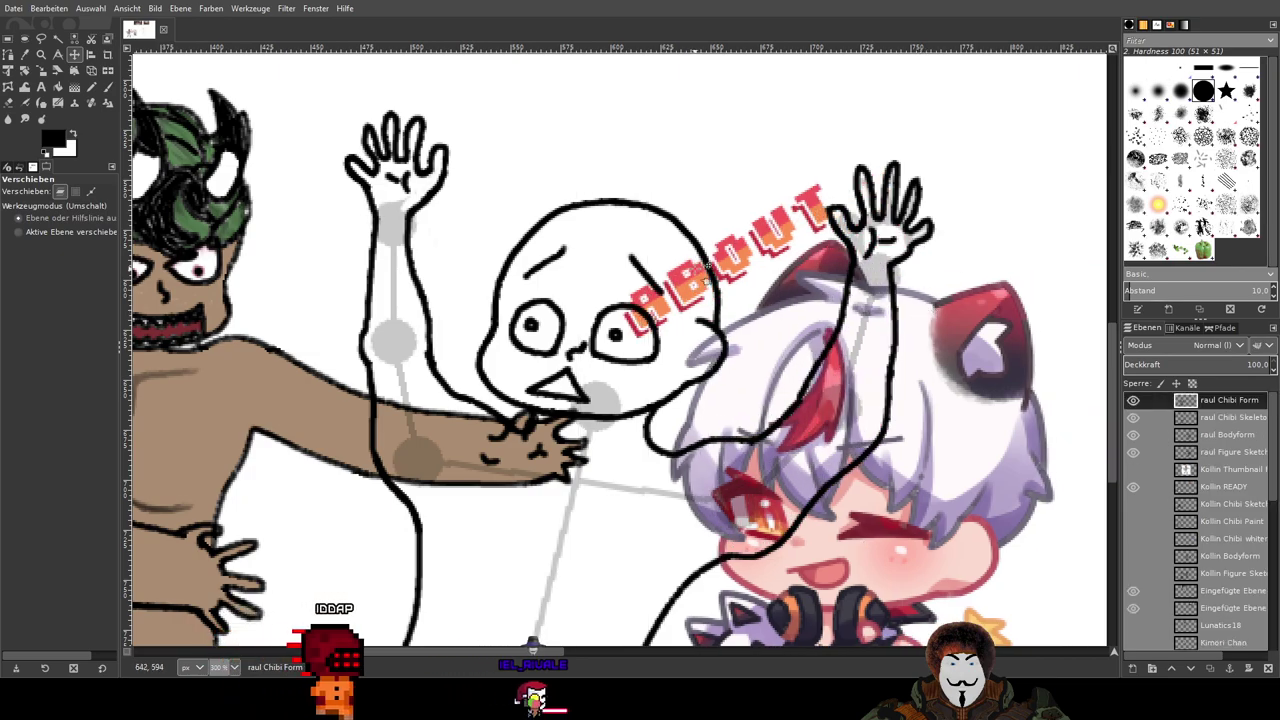
drag(607, 167, 560, 149)
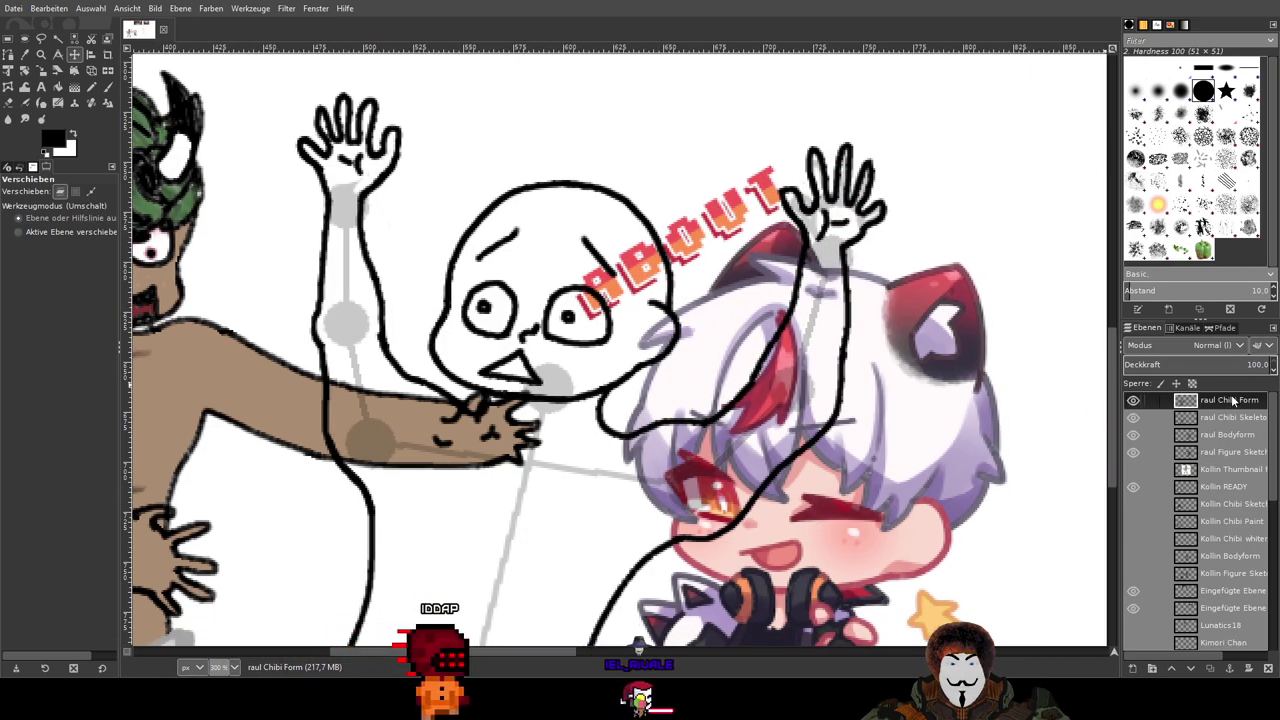
key(p)
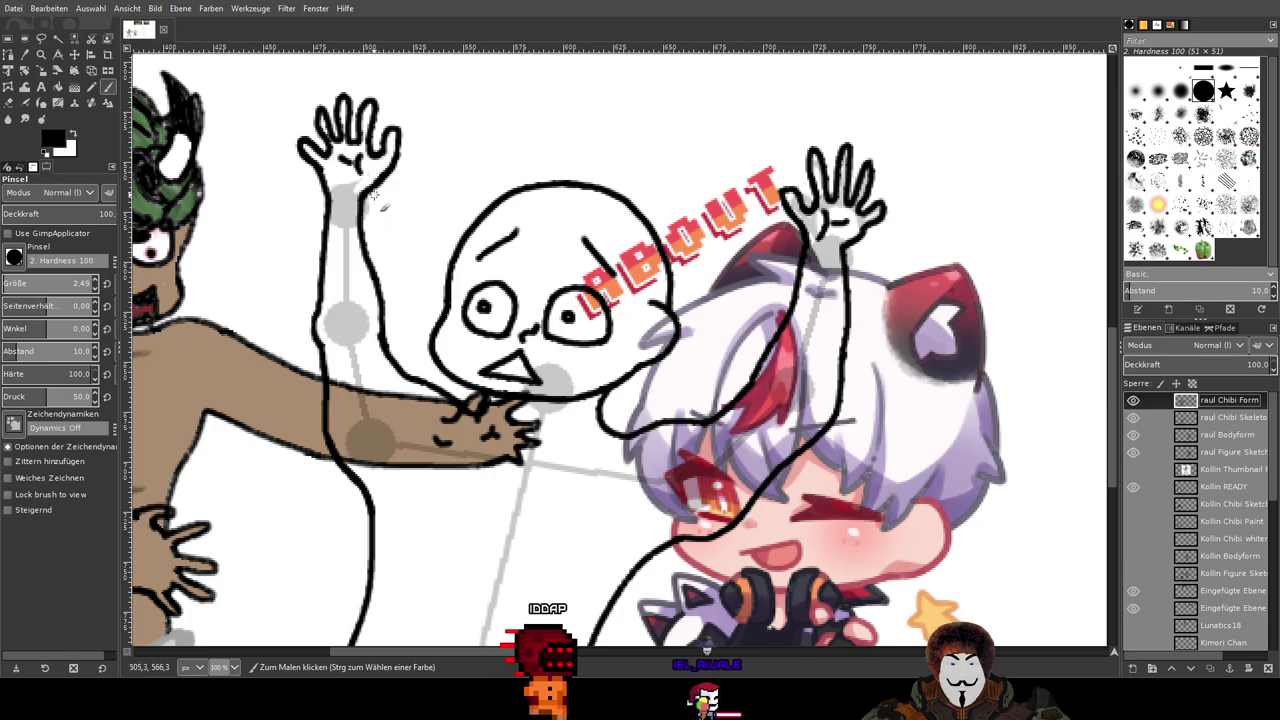
Step: Study Kollin's finished hair and horns against the raul reference's hair, ears and head shape
scroll(517, 224, up, 1)
scroll(617, 217, down, 1)
mouse_move(550, 246)
mouse_down()
mouse_move(668, 223)
mouse_move(406, 207)
mouse_move(366, 234)
mouse_move(364, 259)
mouse_move(422, 207)
mouse_move(430, 160)
mouse_move(871, 121)
mouse_move(814, 249)
mouse_move(487, 249)
mouse_move(788, 265)
mouse_move(794, 251)
mouse_up()
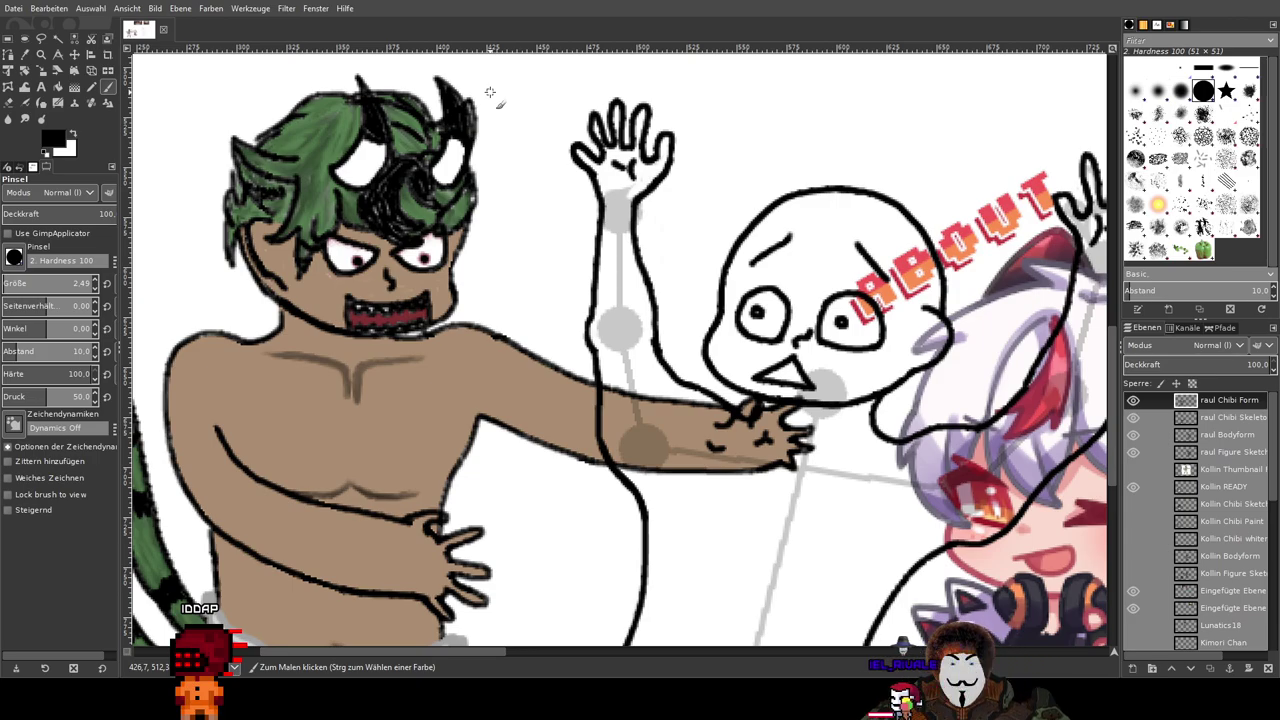
drag(818, 253, 685, 267)
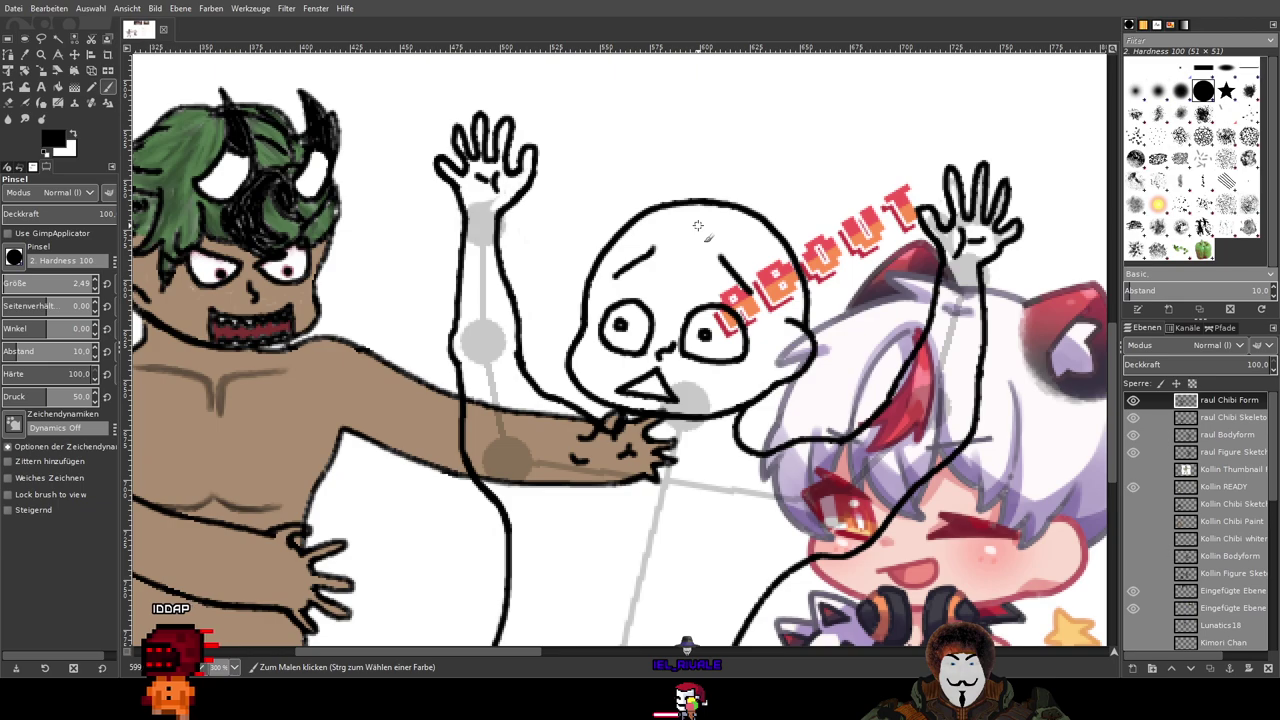
drag(698, 226, 639, 214)
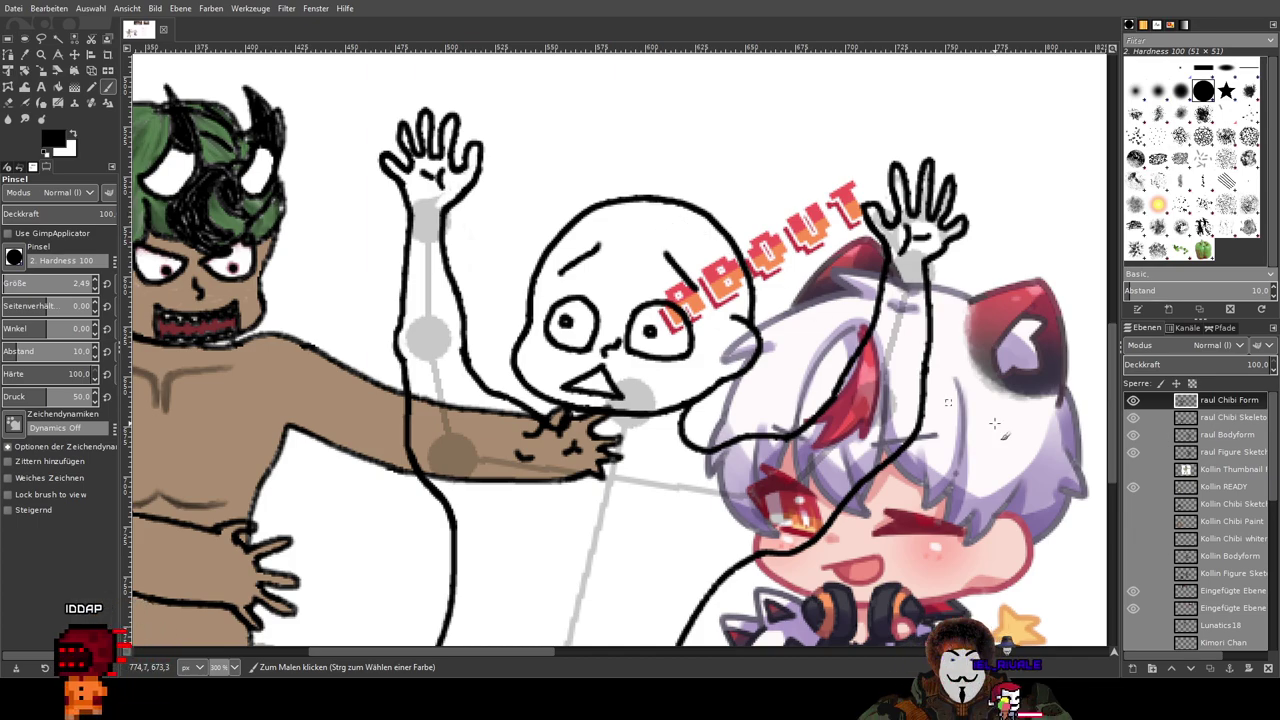
drag(992, 423, 790, 354)
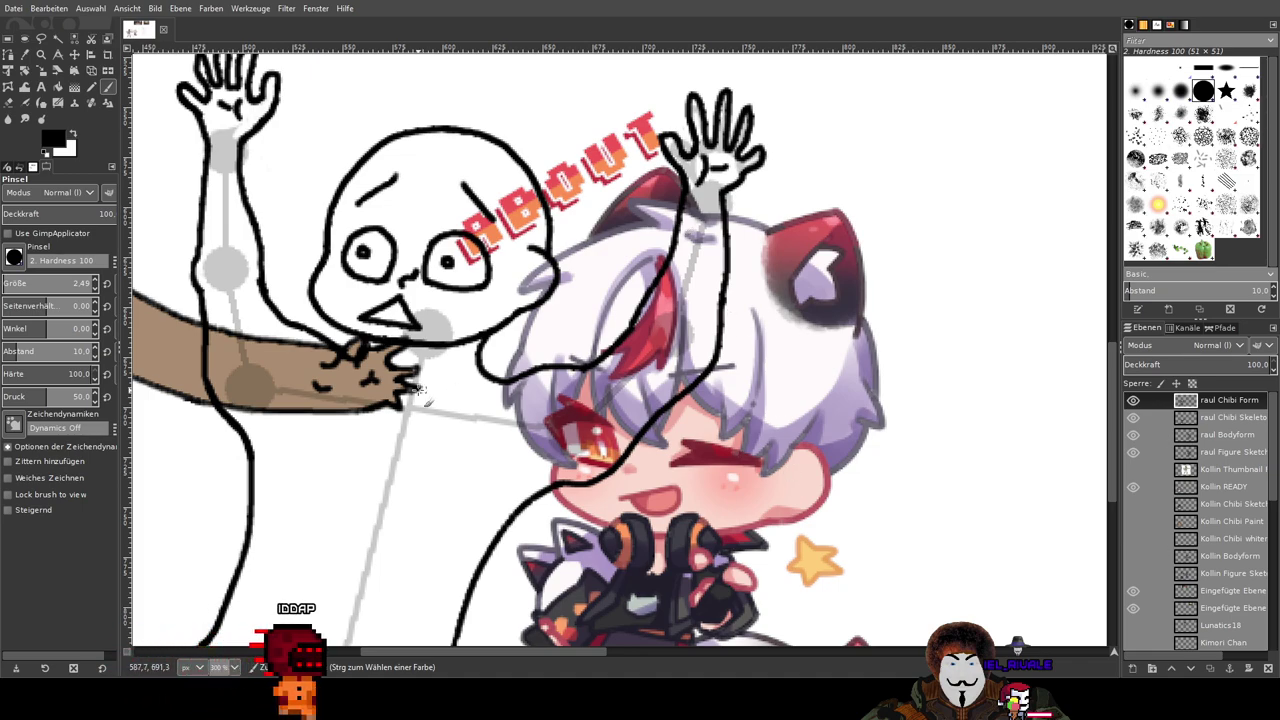
scroll(988, 376, left, 12)
mouse_move(988, 378)
mouse_down()
mouse_move(904, 510)
mouse_move(785, 462)
mouse_move(481, 378)
mouse_up()
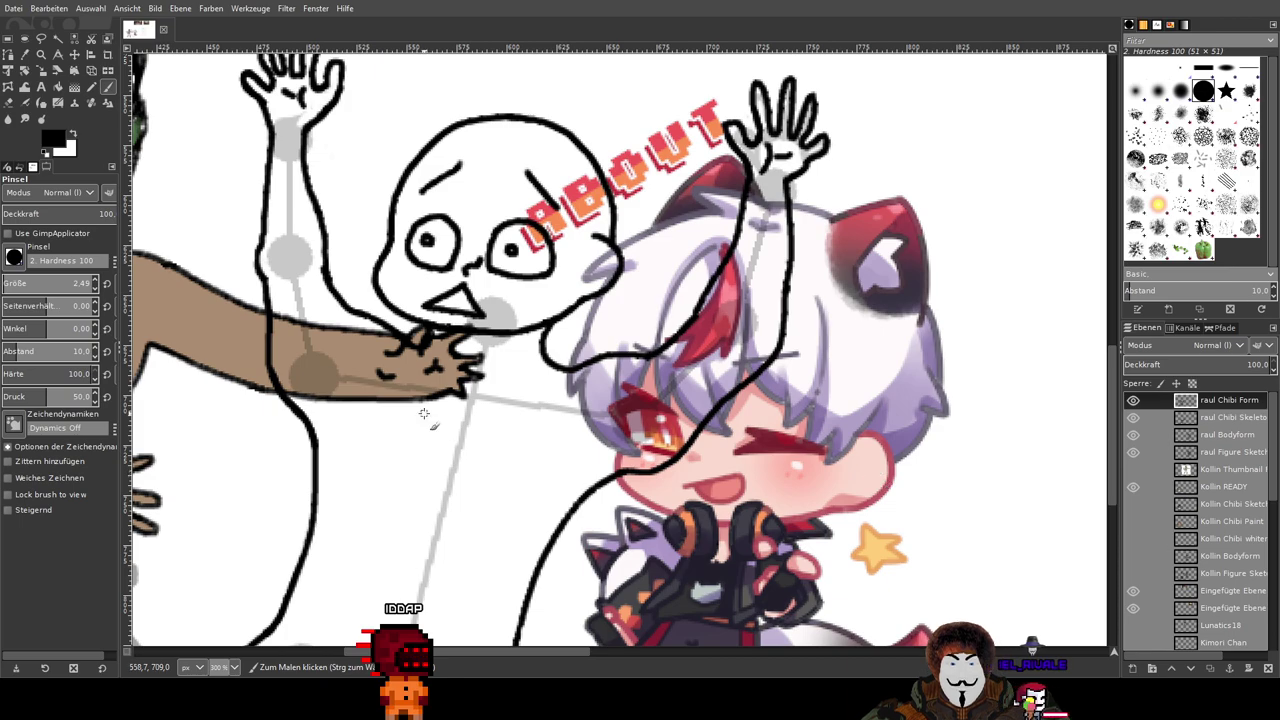
scroll(815, 410, left, 8)
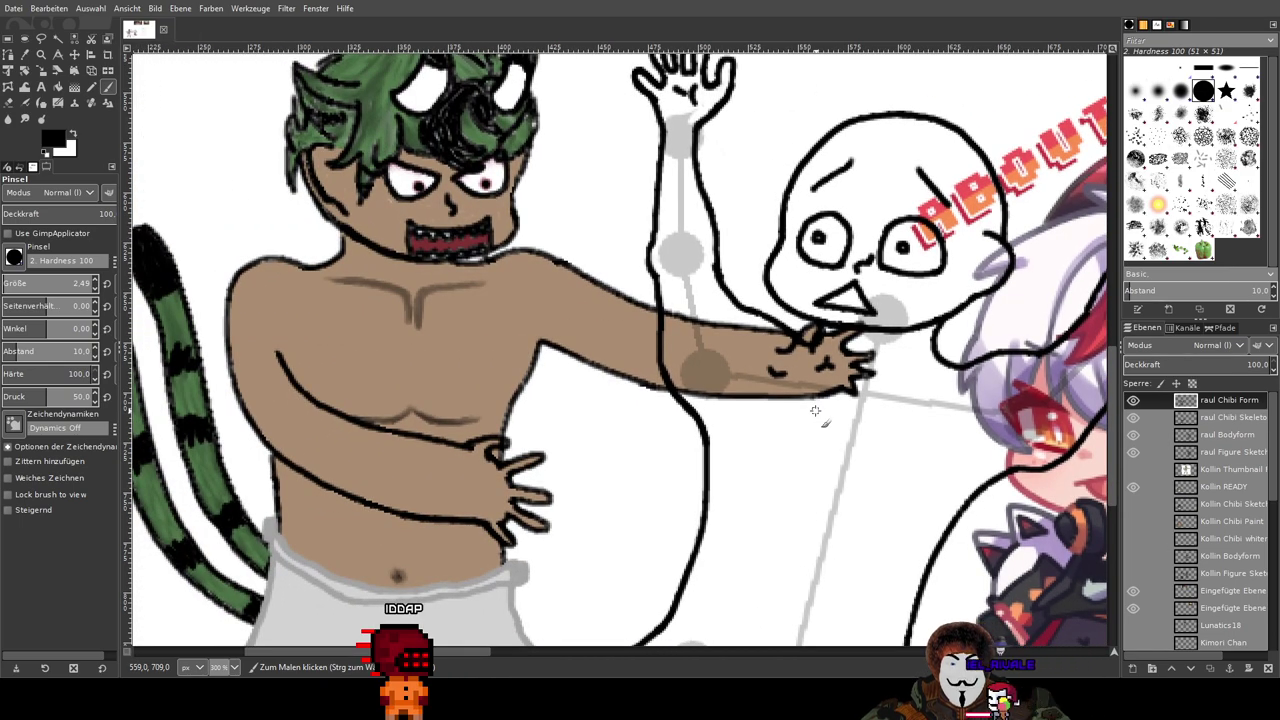
scroll(452, 398, up, 4)
scroll(452, 398, left, 2)
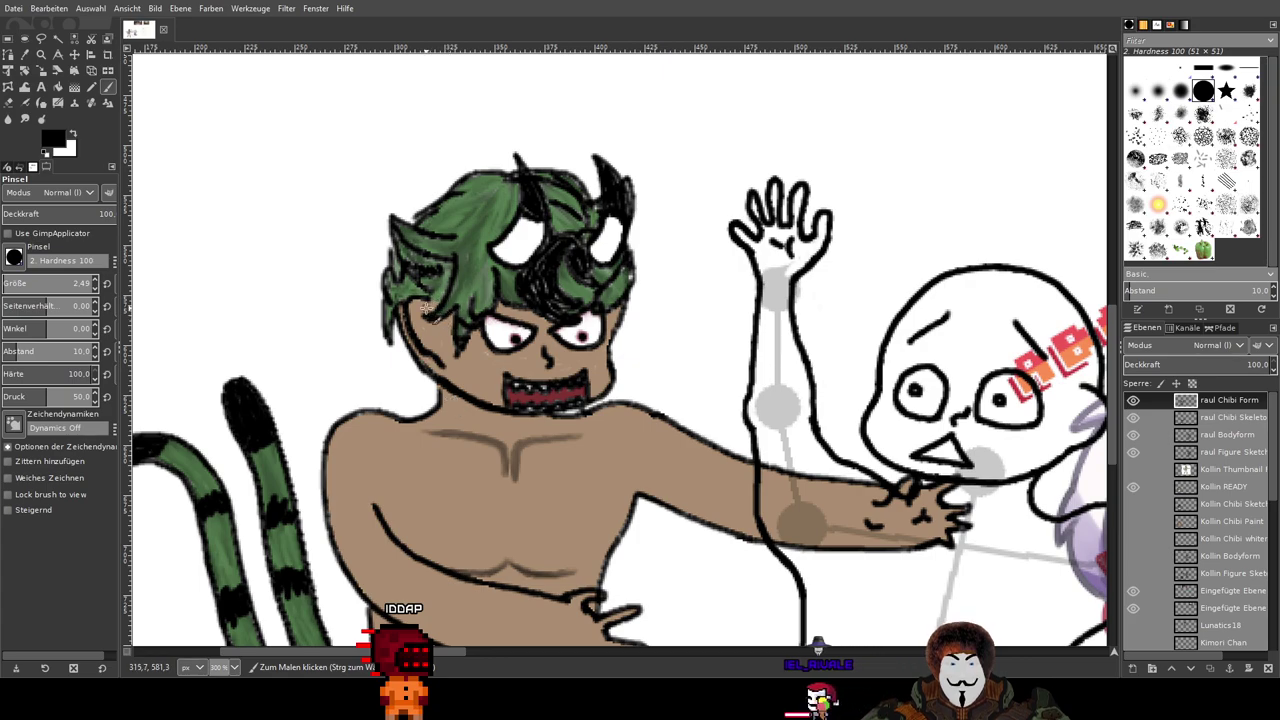
drag(426, 308, 414, 315)
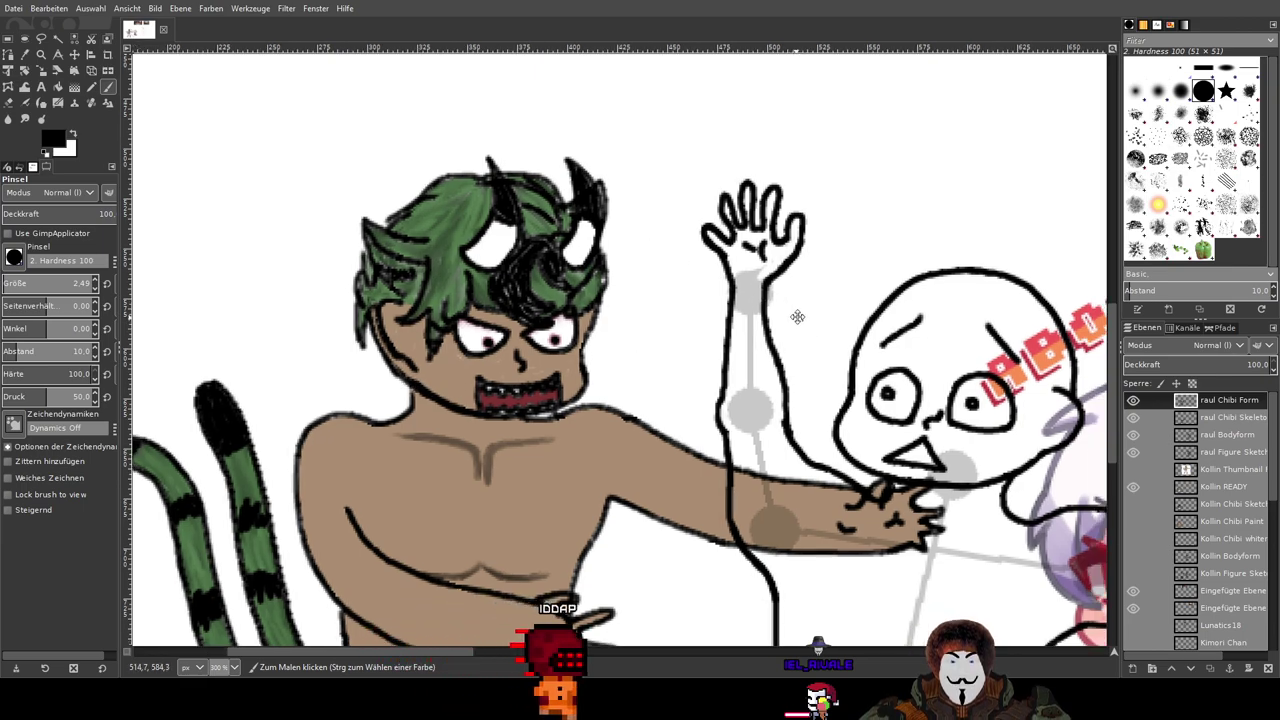
drag(794, 314, 640, 285)
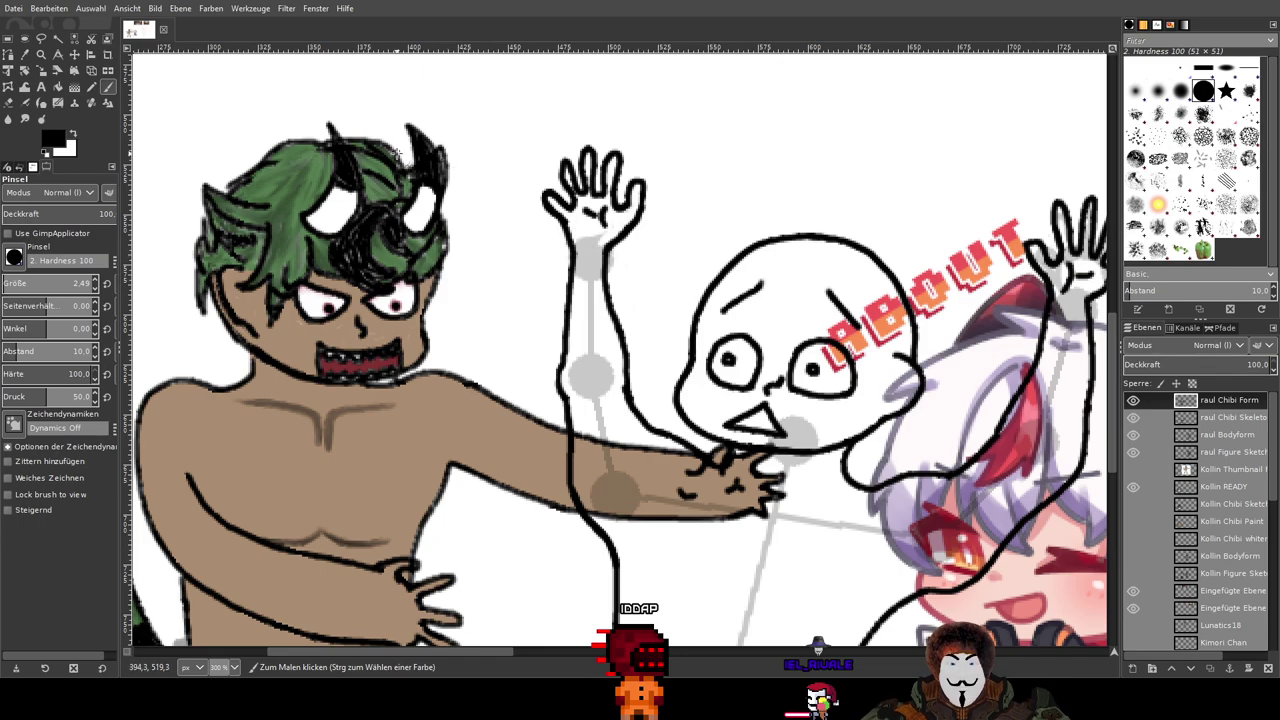
drag(841, 361, 548, 262)
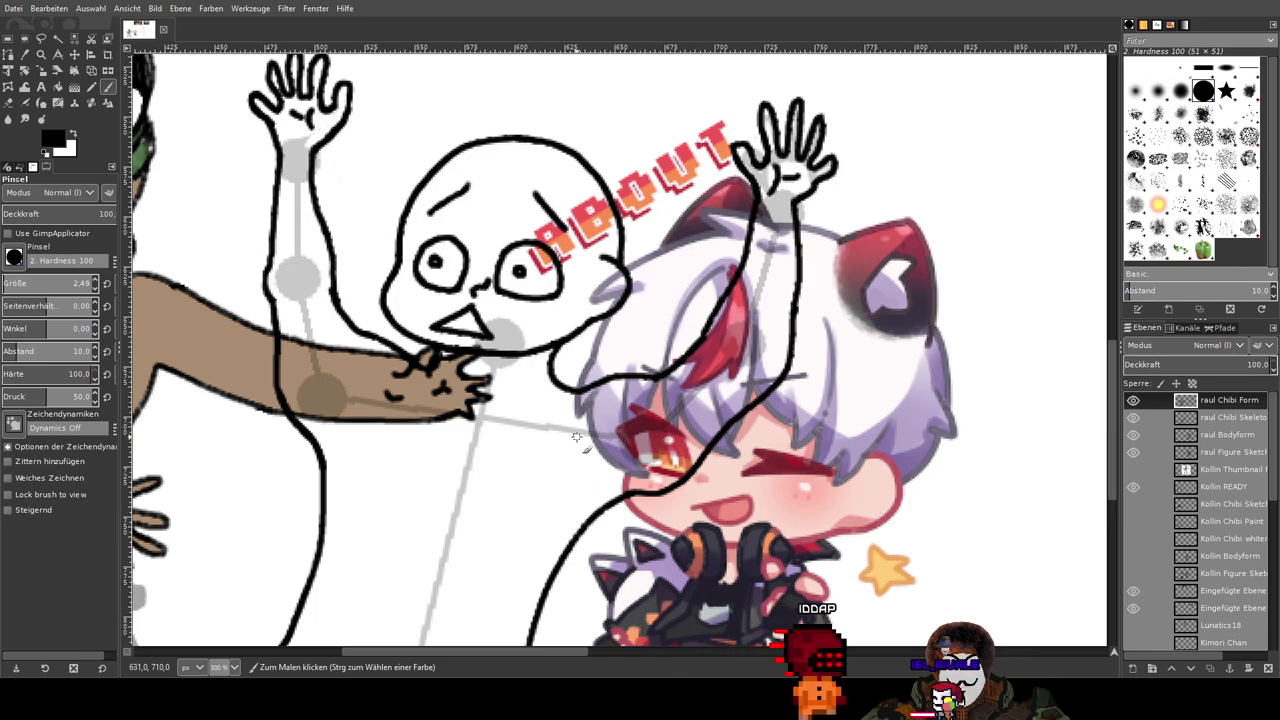
drag(544, 403, 1014, 537)
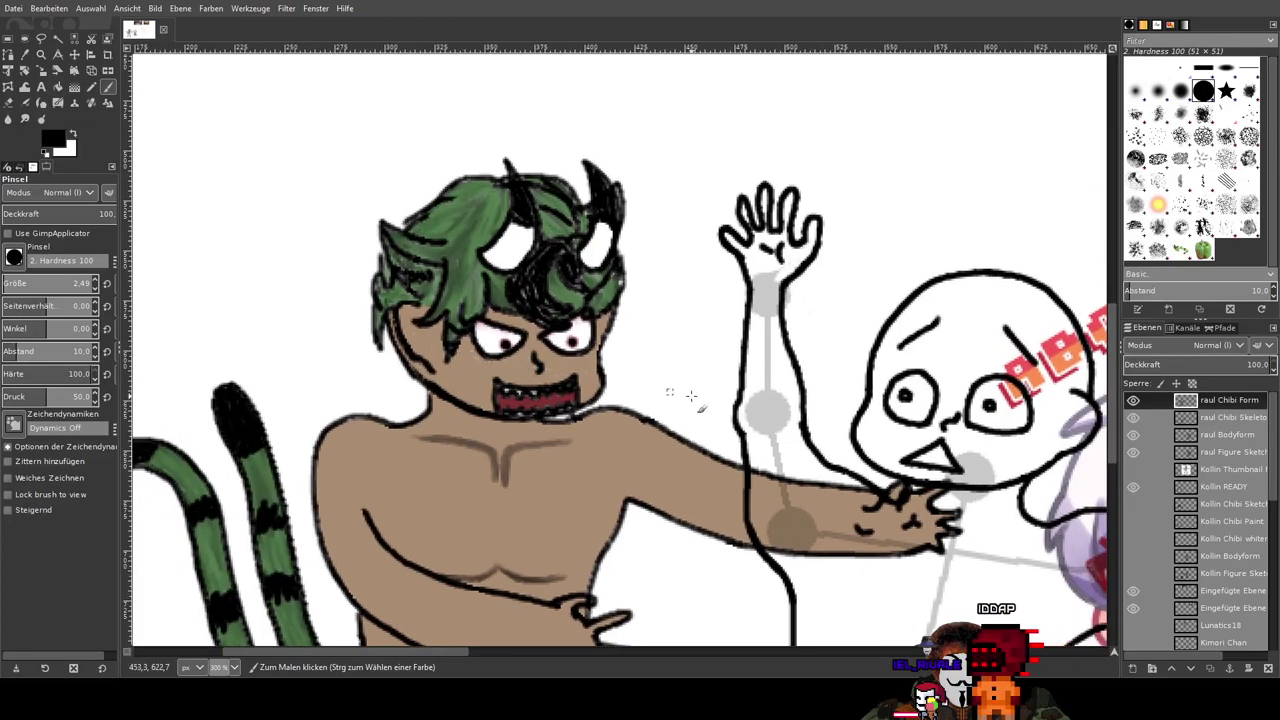
drag(944, 446, 415, 276)
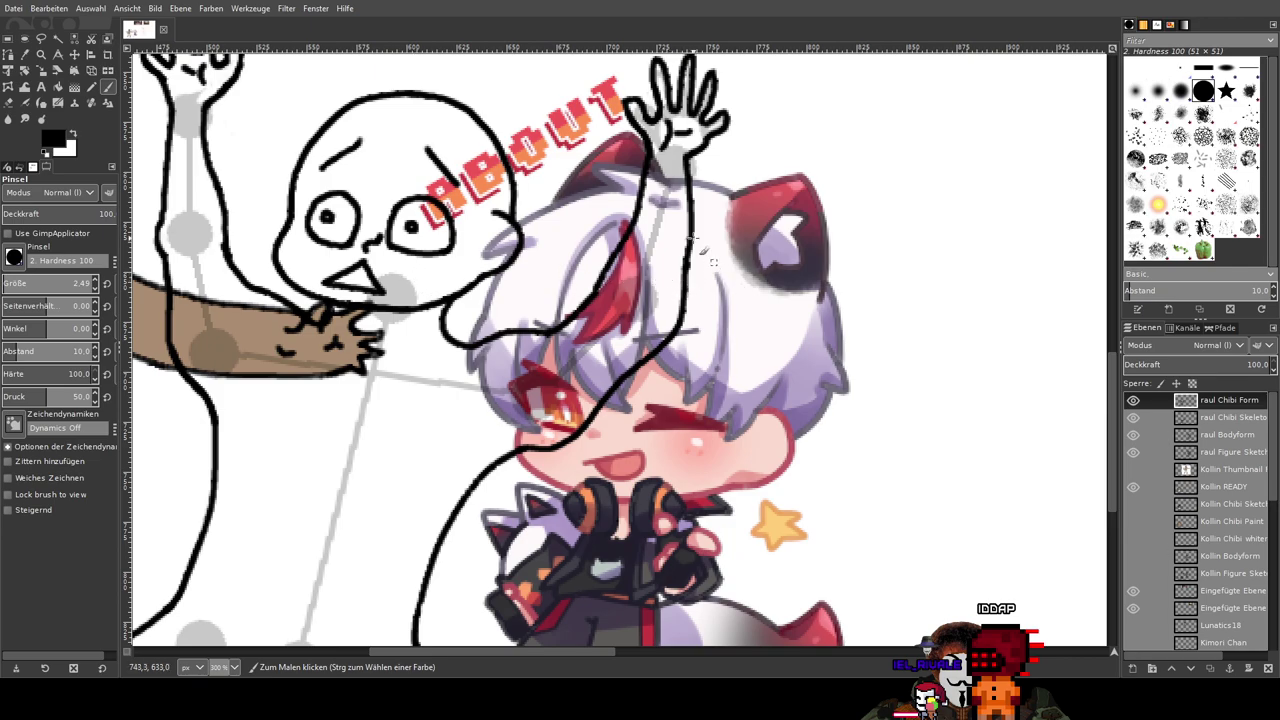
Step: Draw a pointed animal ear on the head above the larger eye, with a short fur stroke at its inner base
drag(769, 327, 698, 466)
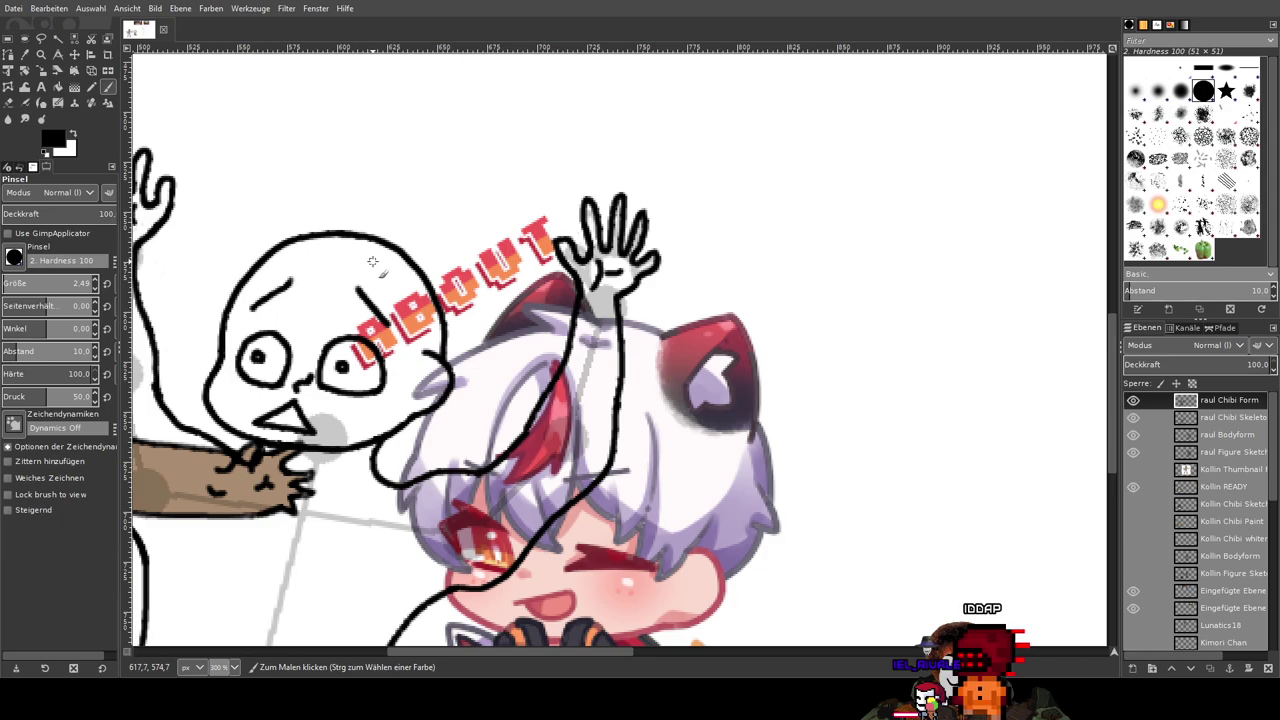
mouse_move(366, 260)
mouse_down()
mouse_move(409, 235)
mouse_move(423, 243)
mouse_move(434, 316)
mouse_up()
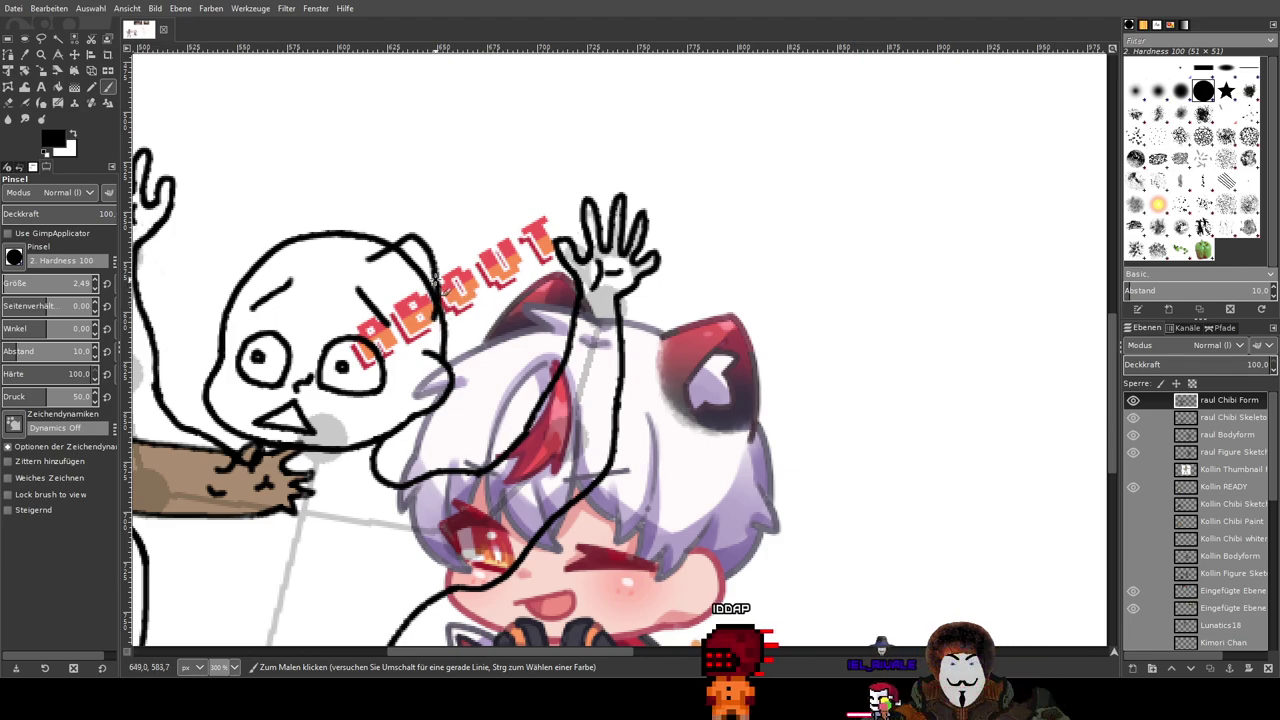
scroll(404, 266, up, 1)
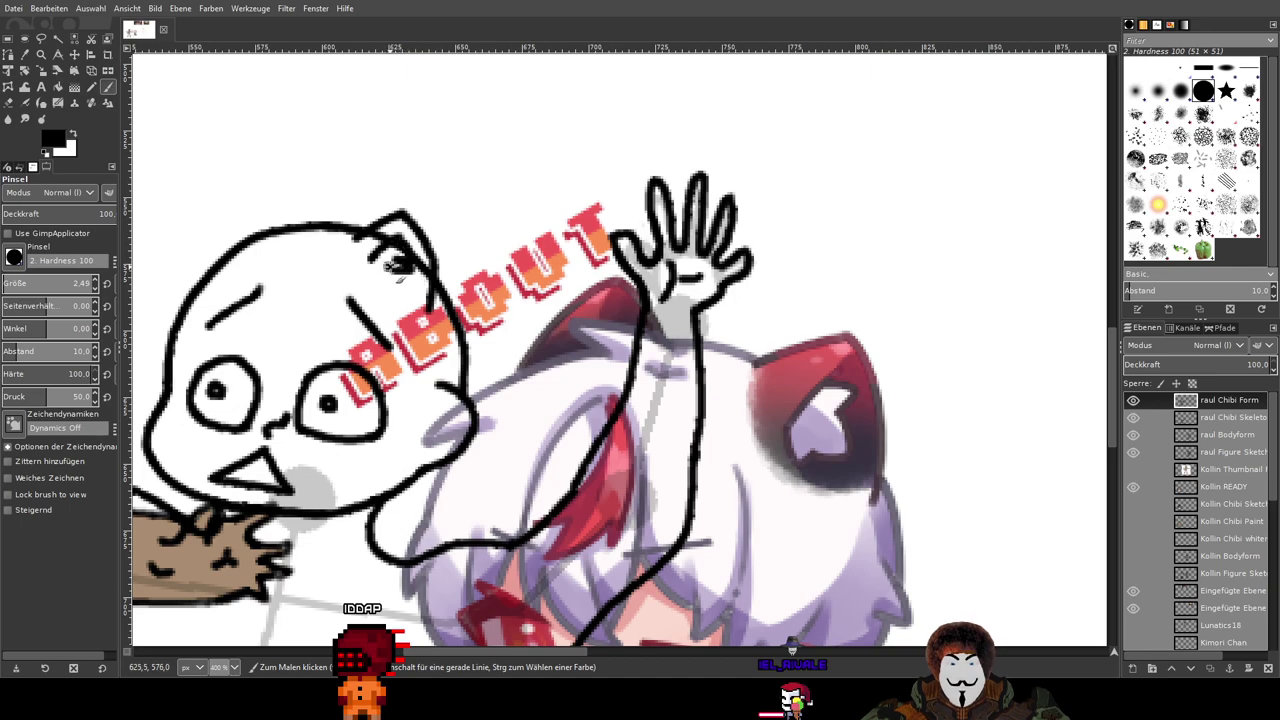
scroll(396, 284, up, 2)
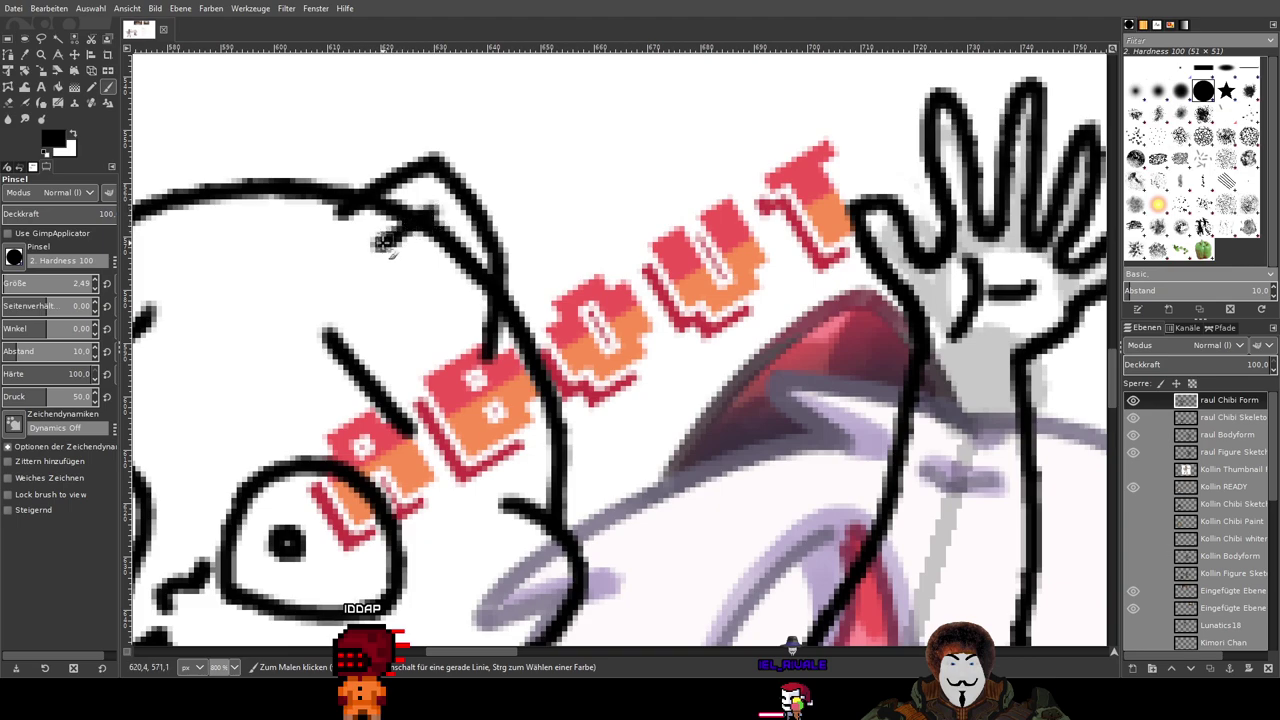
scroll(357, 262, down, 2)
scroll(401, 282, up, 2)
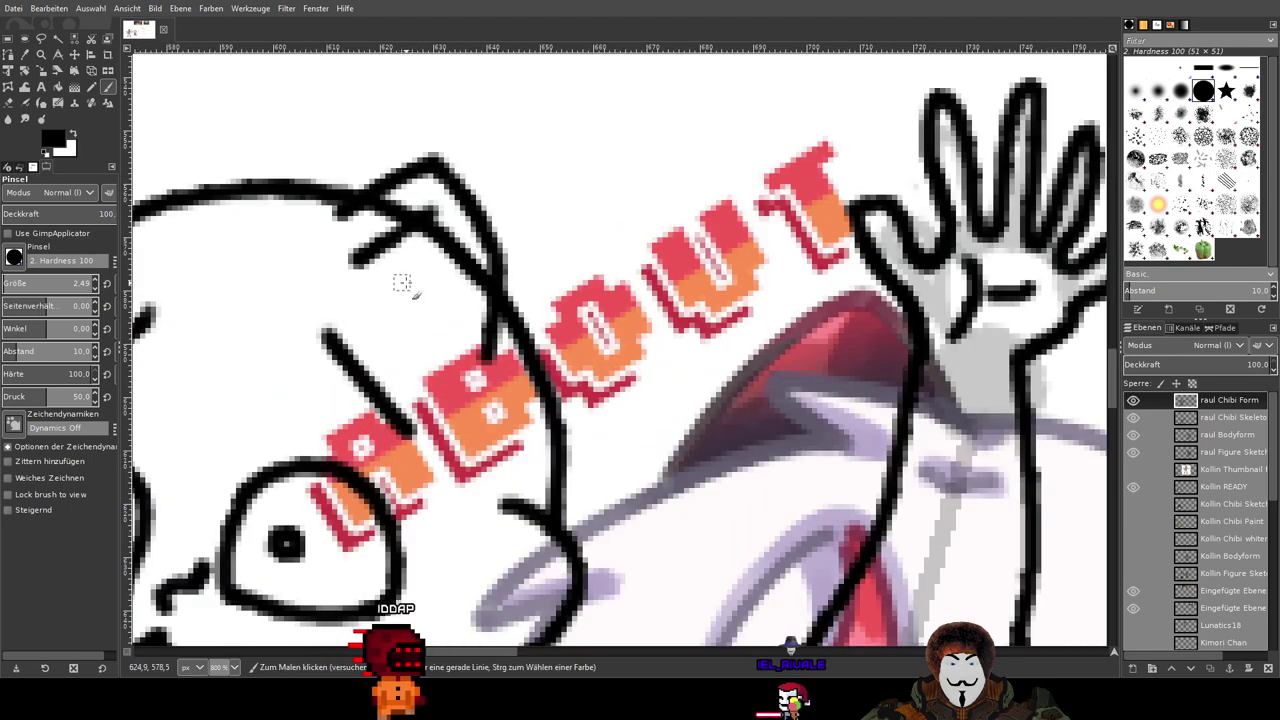
scroll(519, 355, down, 3)
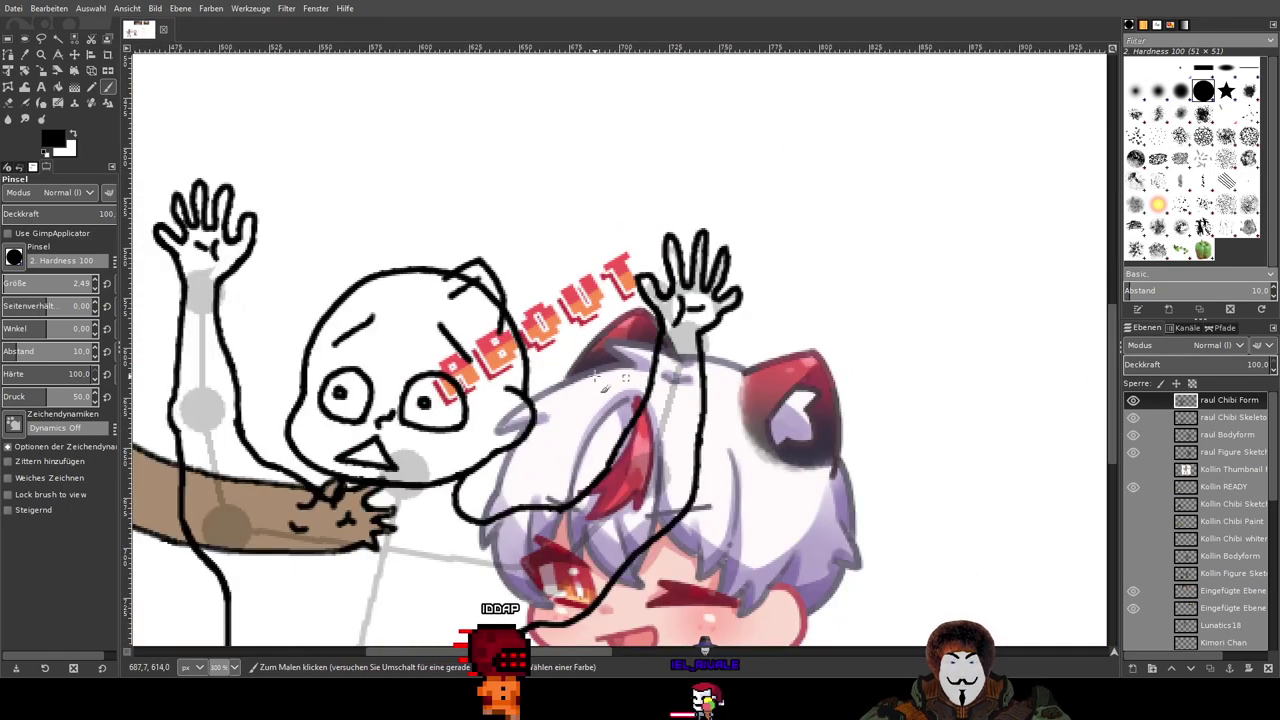
Step: Draw the second pointed ear above the smaller eye, redoing its outer edge and adding a jagged fur stroke at its base
scroll(516, 352, down, 1)
scroll(540, 328, up, 2)
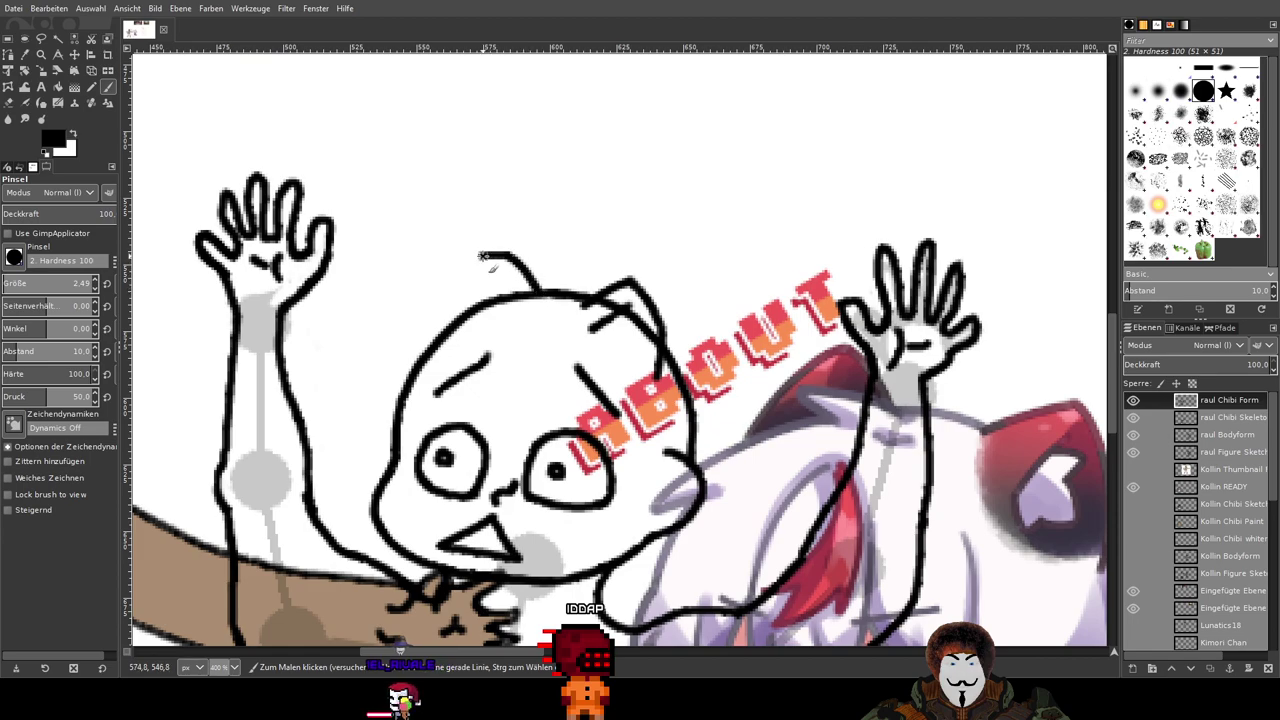
key(ctrl+z)
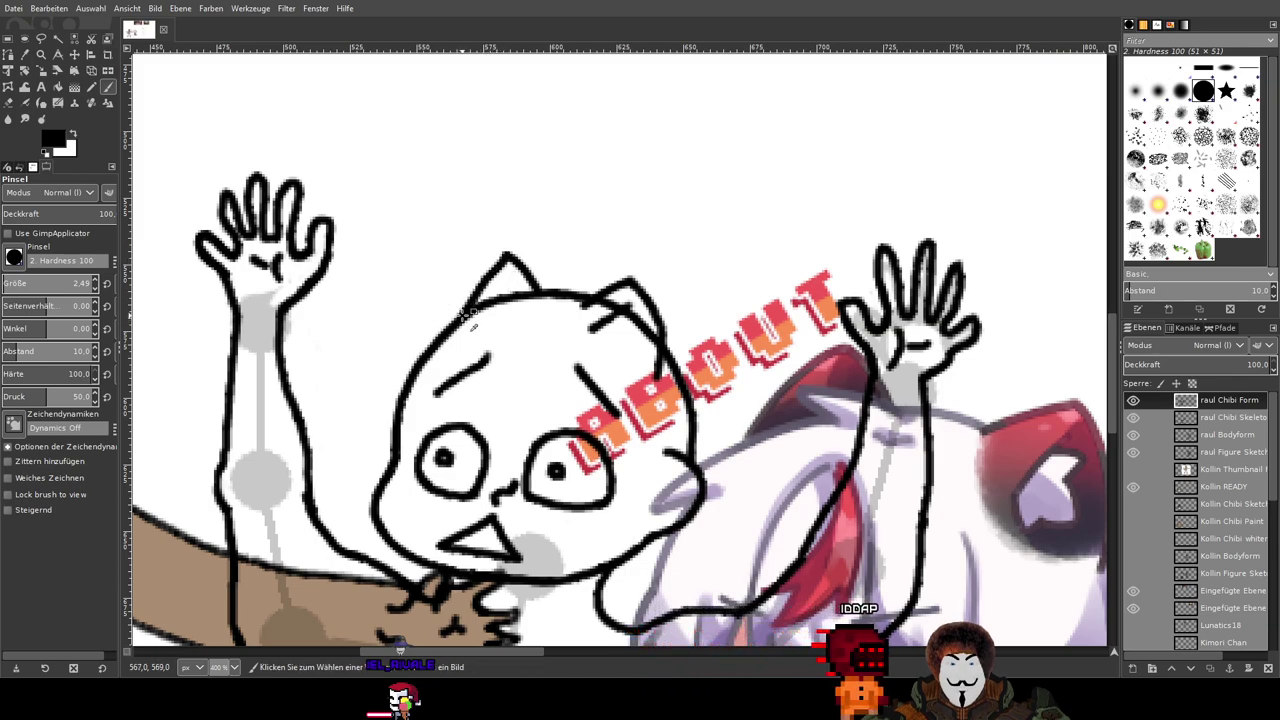
drag(508, 260, 454, 332)
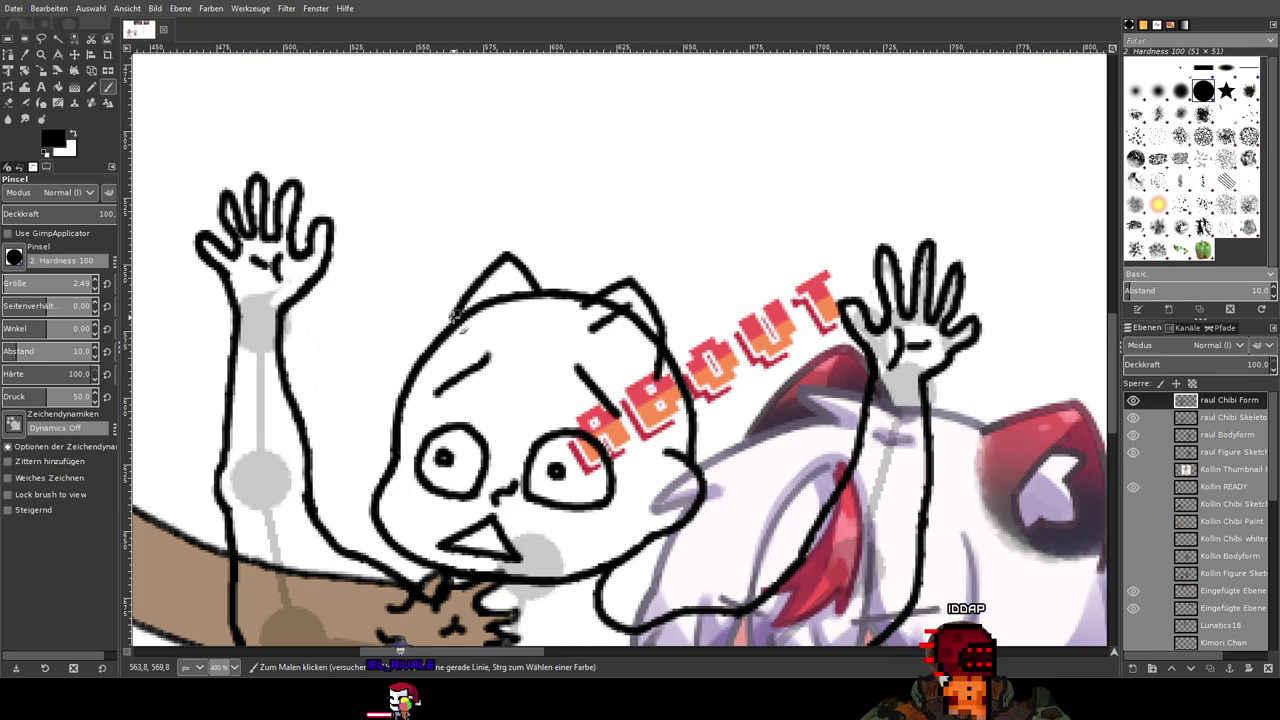
scroll(454, 332, down, 1)
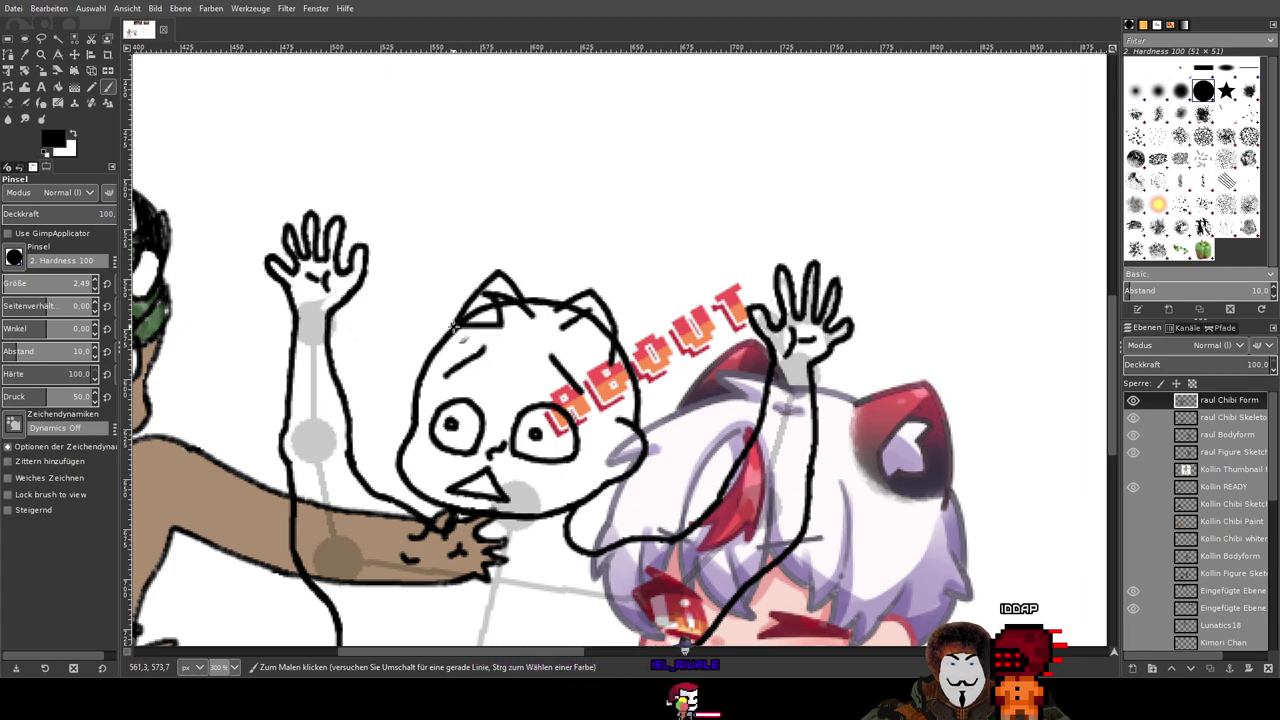
Step: Draw pointed hair tufts and a long side strand ending in jagged tips on the side of the chibi's head facing Kollin
drag(455, 327, 392, 352)
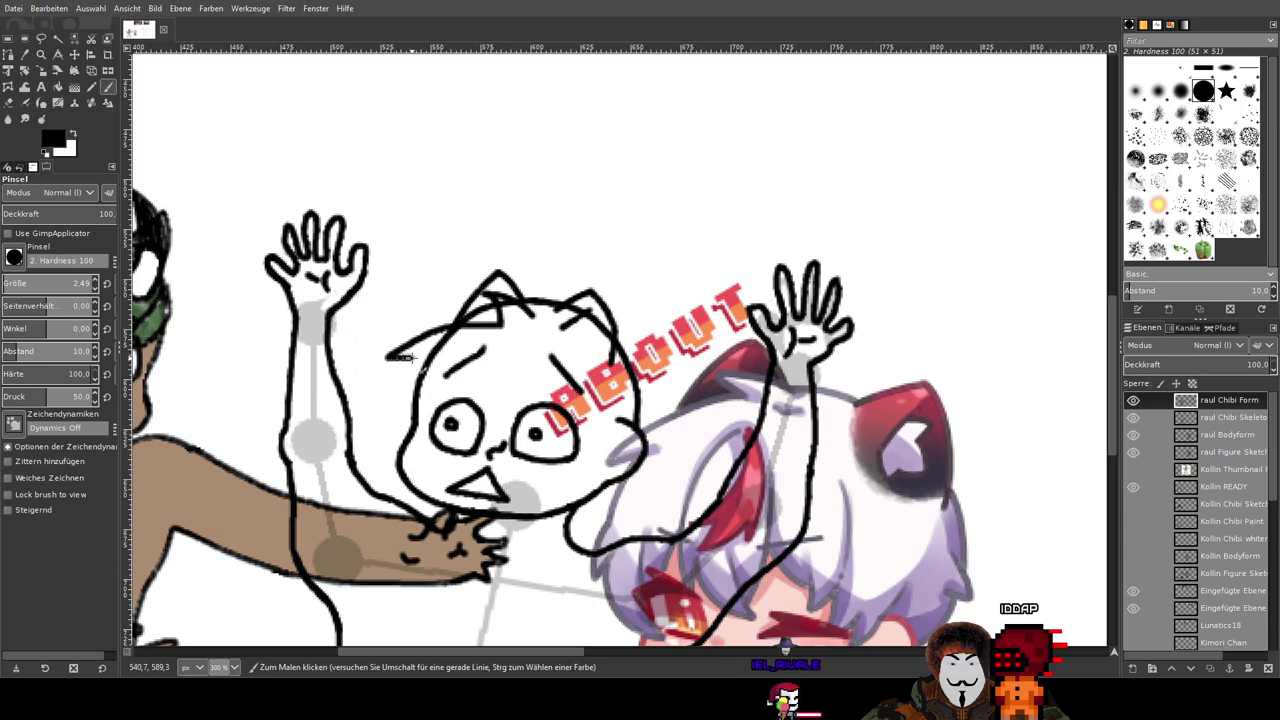
ctrl+scroll(459, 363, down, 2)
ctrl+scroll(445, 279, up, 3)
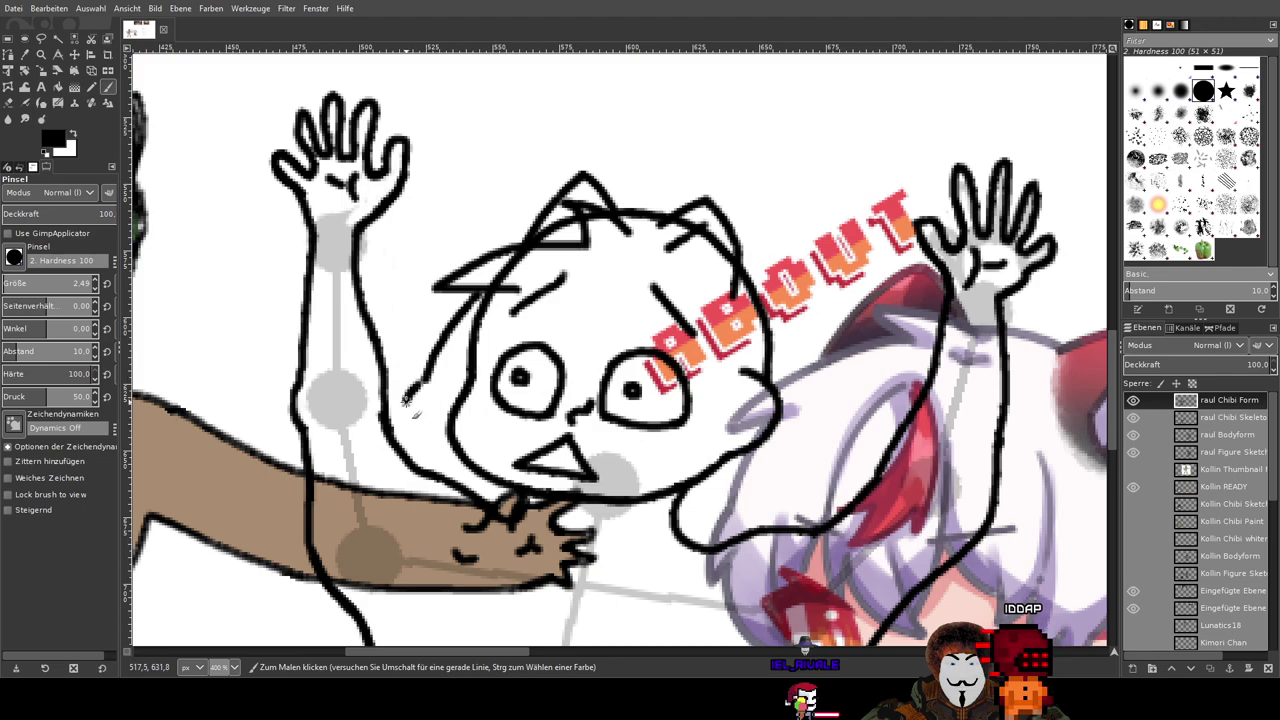
scroll(440, 340, down, 3)
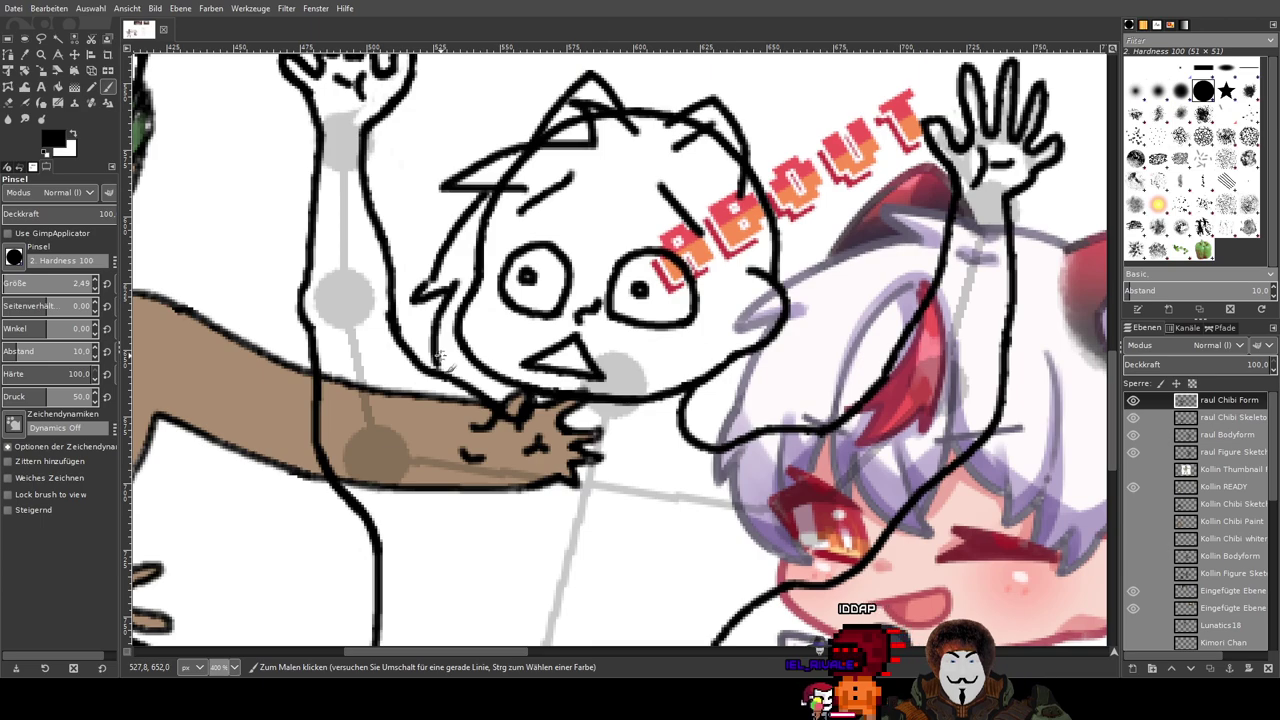
key(ctrl+z)
mouse_move(415, 299)
mouse_down()
mouse_move(459, 273)
mouse_move(448, 357)
mouse_up()
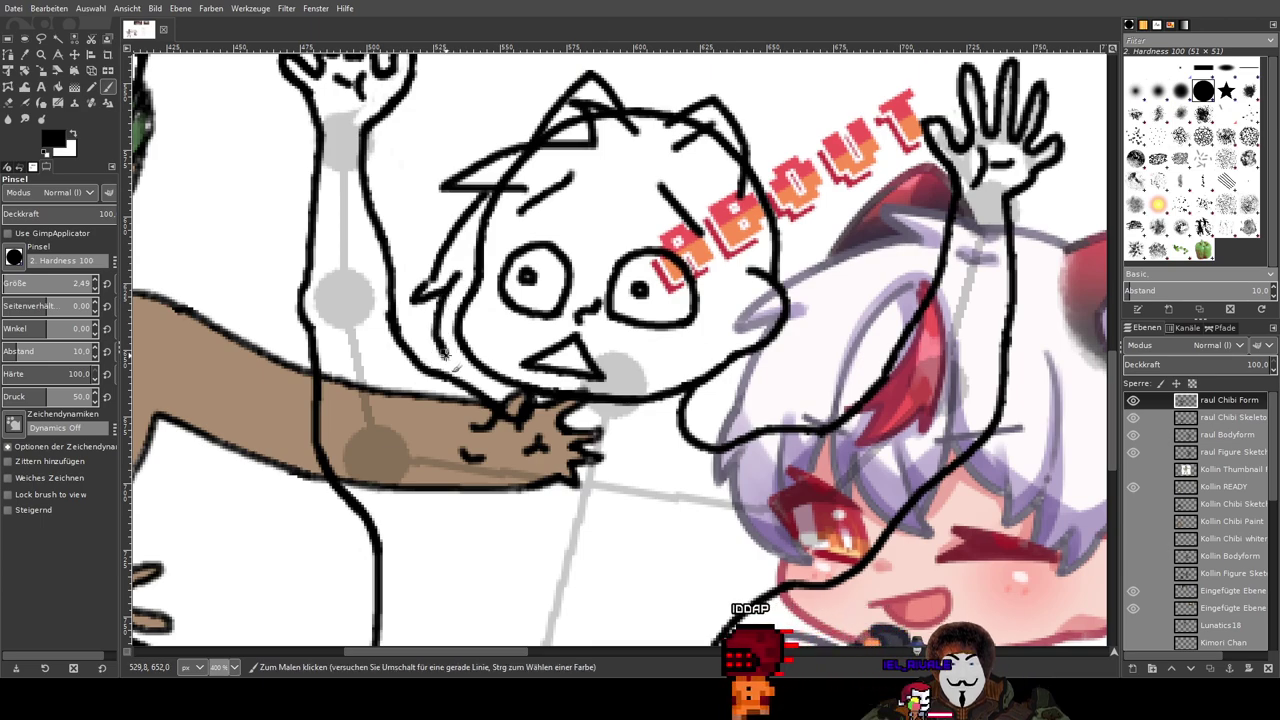
mouse_move(447, 287)
mouse_down()
mouse_move(450, 347)
mouse_move(481, 298)
mouse_move(546, 316)
mouse_up()
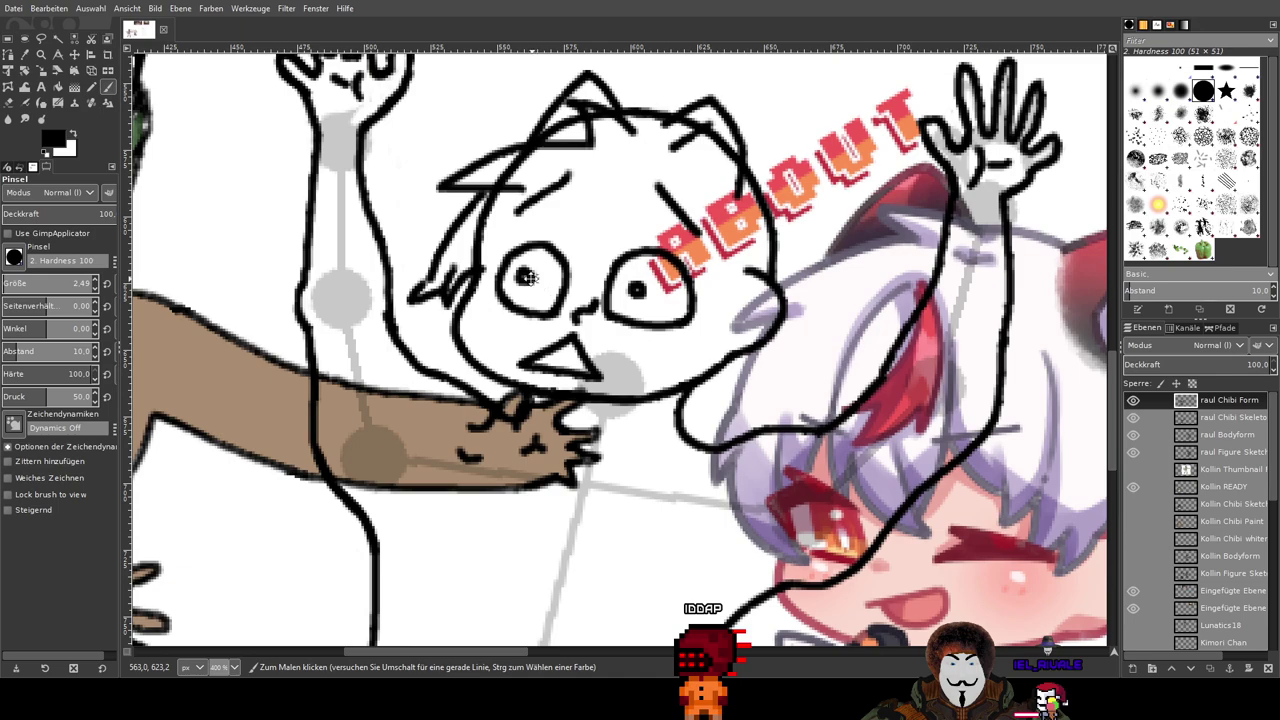
drag(525, 277, 449, 316)
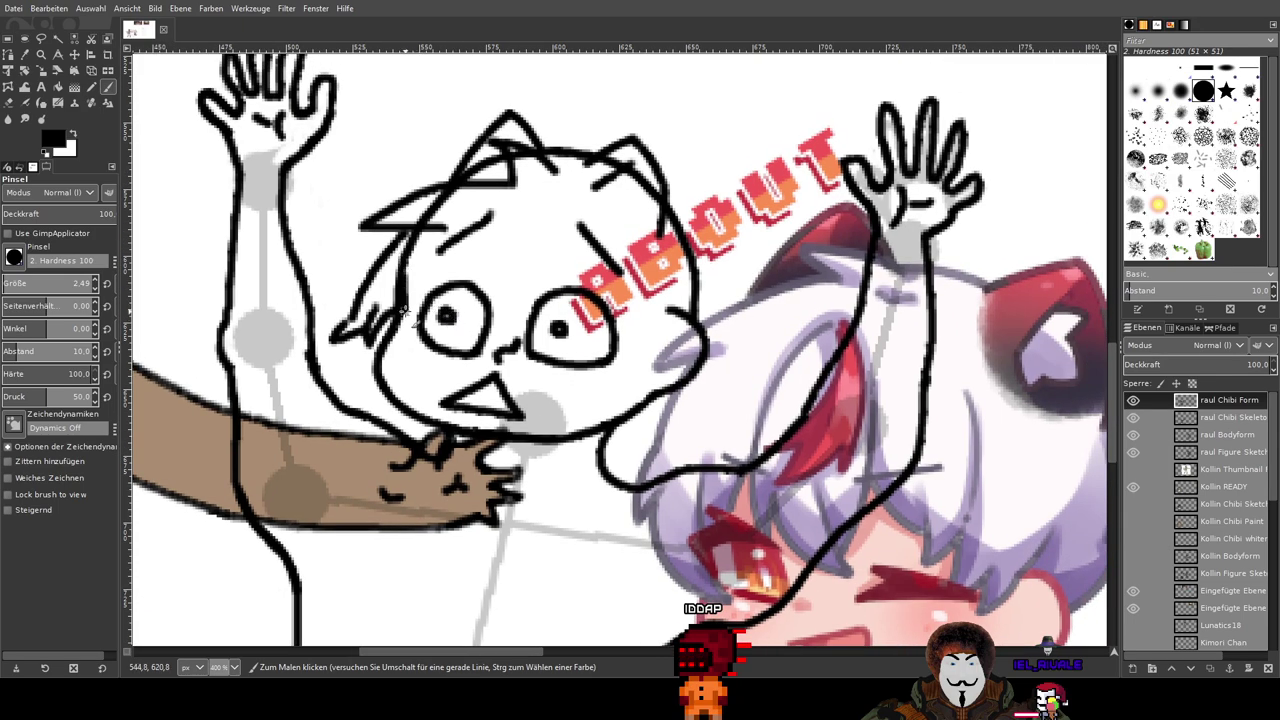
mouse_move(490, 285)
mouse_down()
mouse_move(500, 252)
mouse_move(460, 291)
mouse_move(505, 328)
mouse_move(1060, 451)
mouse_move(948, 450)
mouse_up()
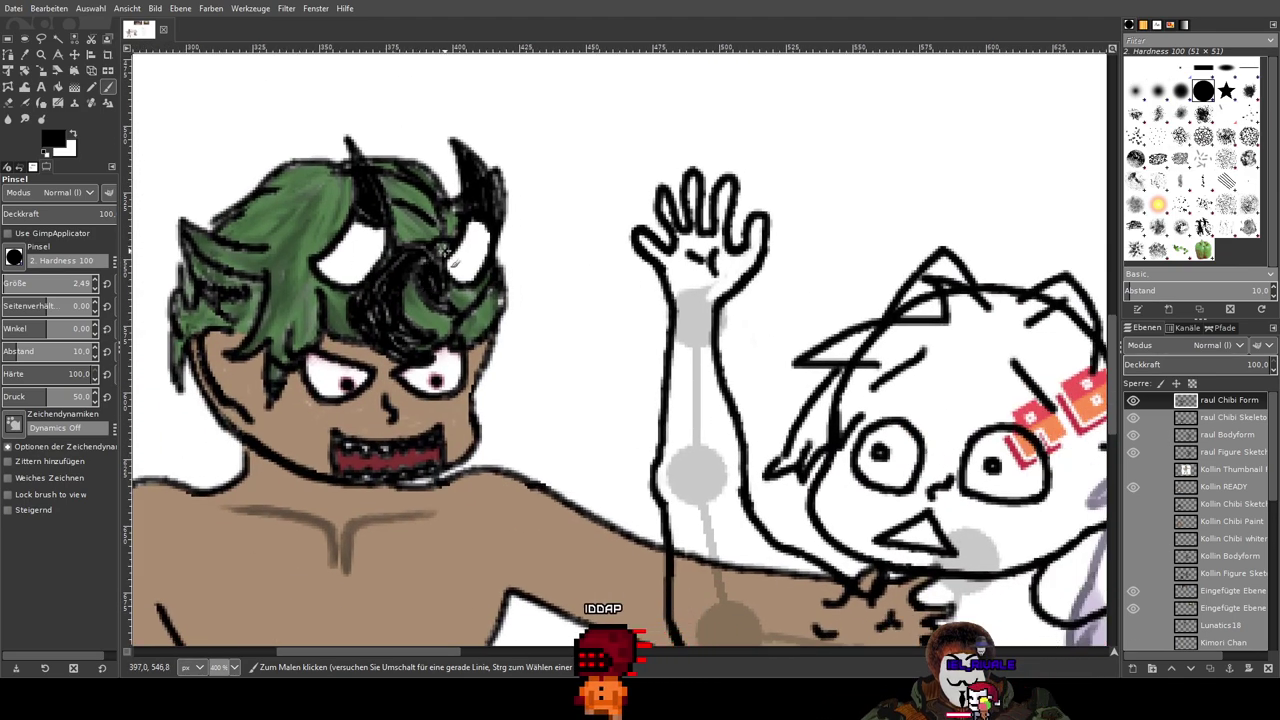
drag(777, 370, 355, 278)
mouse_move(775, 445)
mouse_down()
mouse_move(727, 382)
mouse_move(683, 379)
mouse_up()
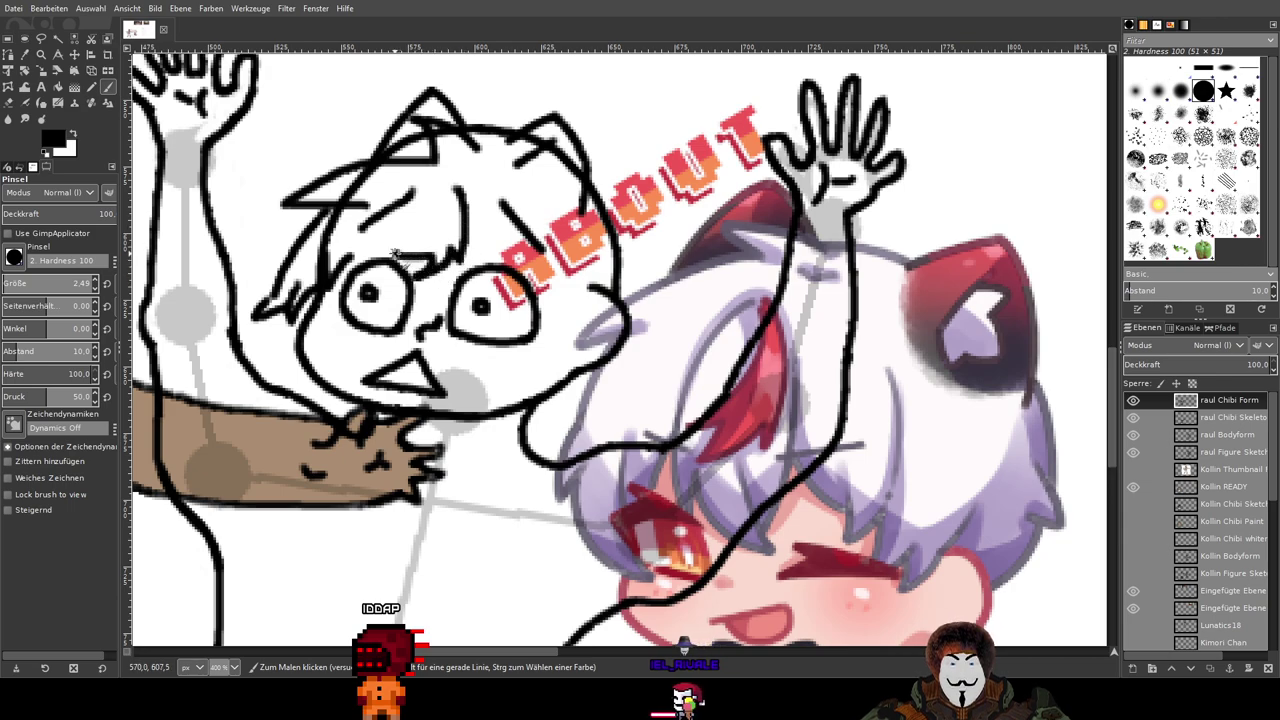
Step: Draw a curved lock of hair with jagged tips on the forehead between the two eyebrows
scroll(437, 210, up, 2)
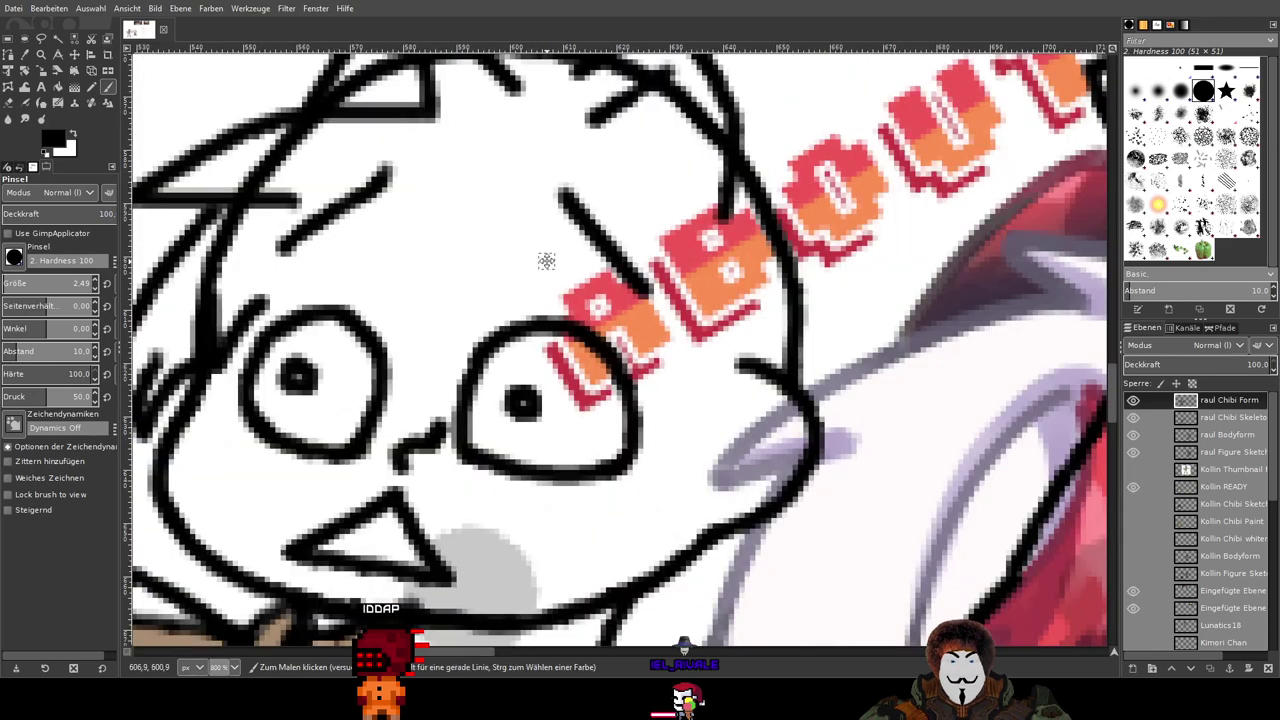
scroll(546, 261, down, 3)
scroll(420, 234, up, 2)
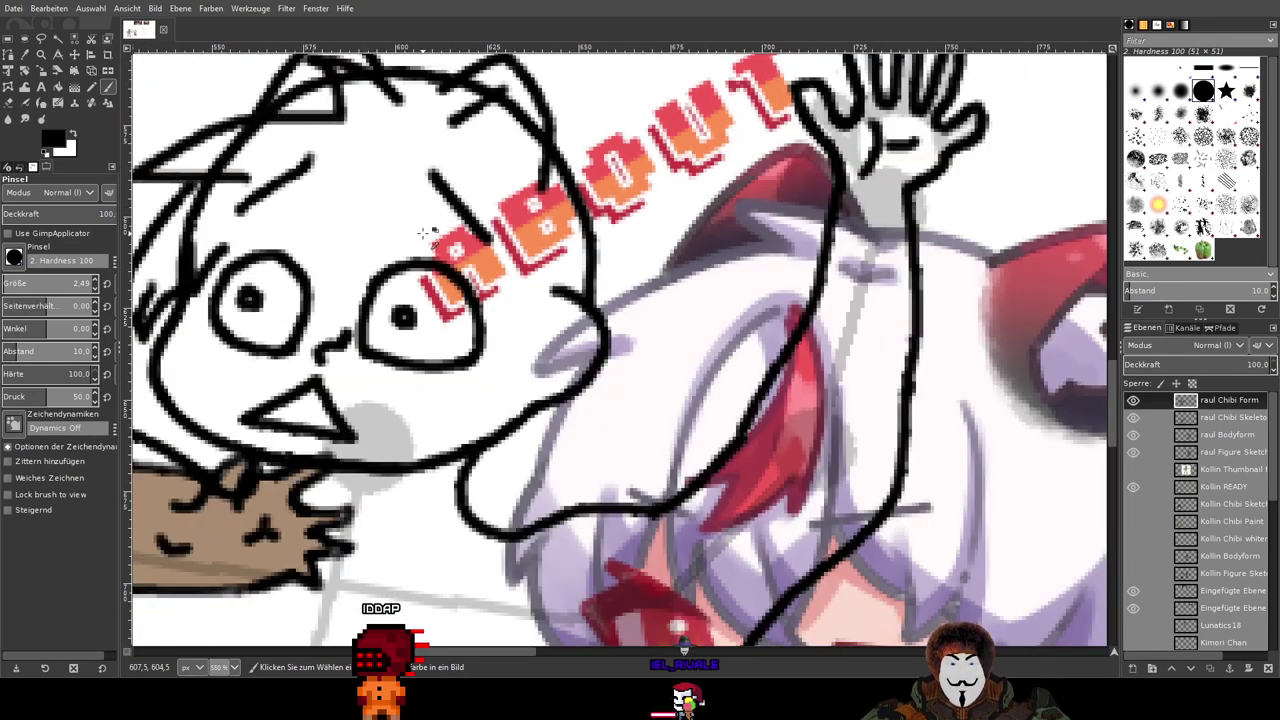
drag(366, 196, 292, 215)
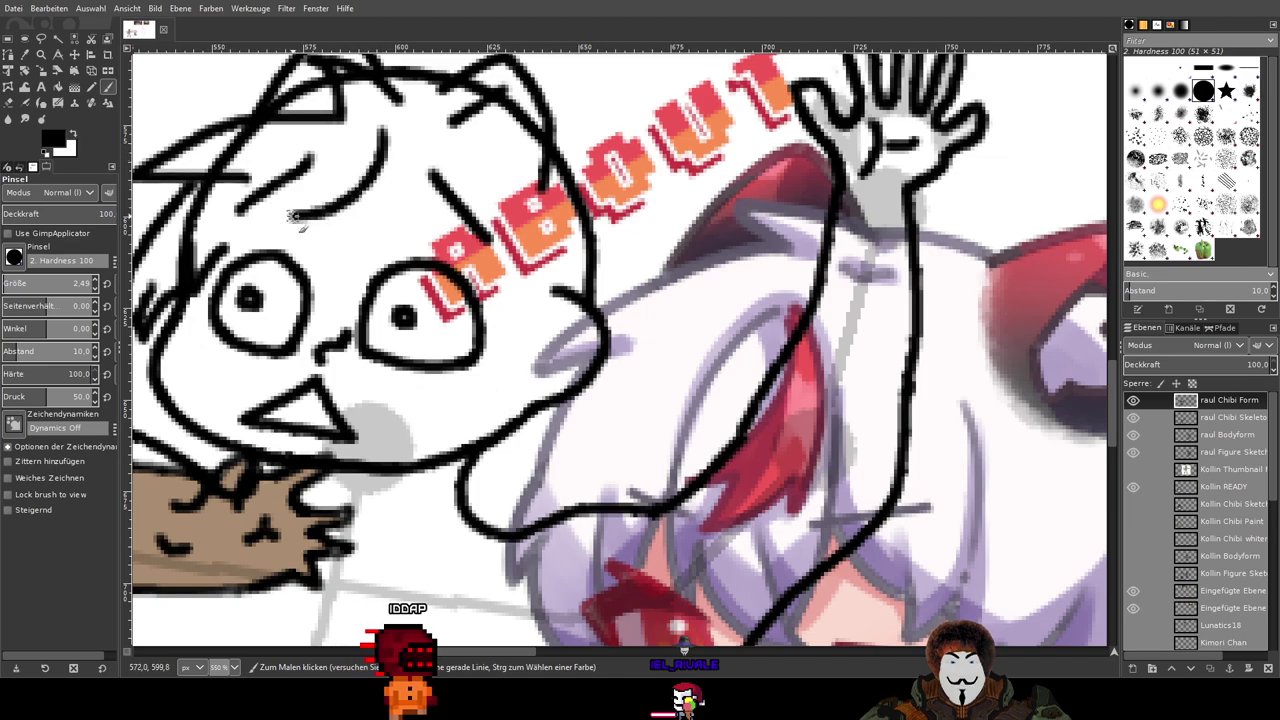
drag(383, 130, 408, 230)
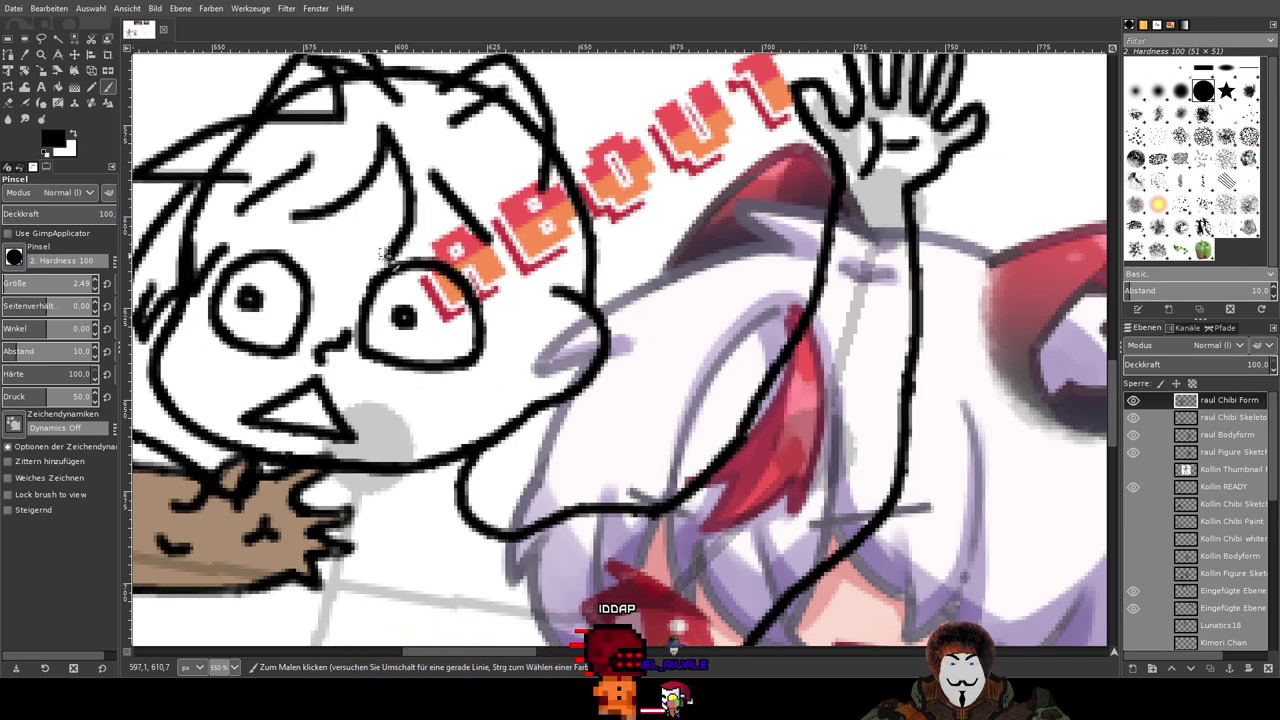
mouse_move(373, 228)
mouse_down()
mouse_move(389, 256)
mouse_move(324, 267)
mouse_up()
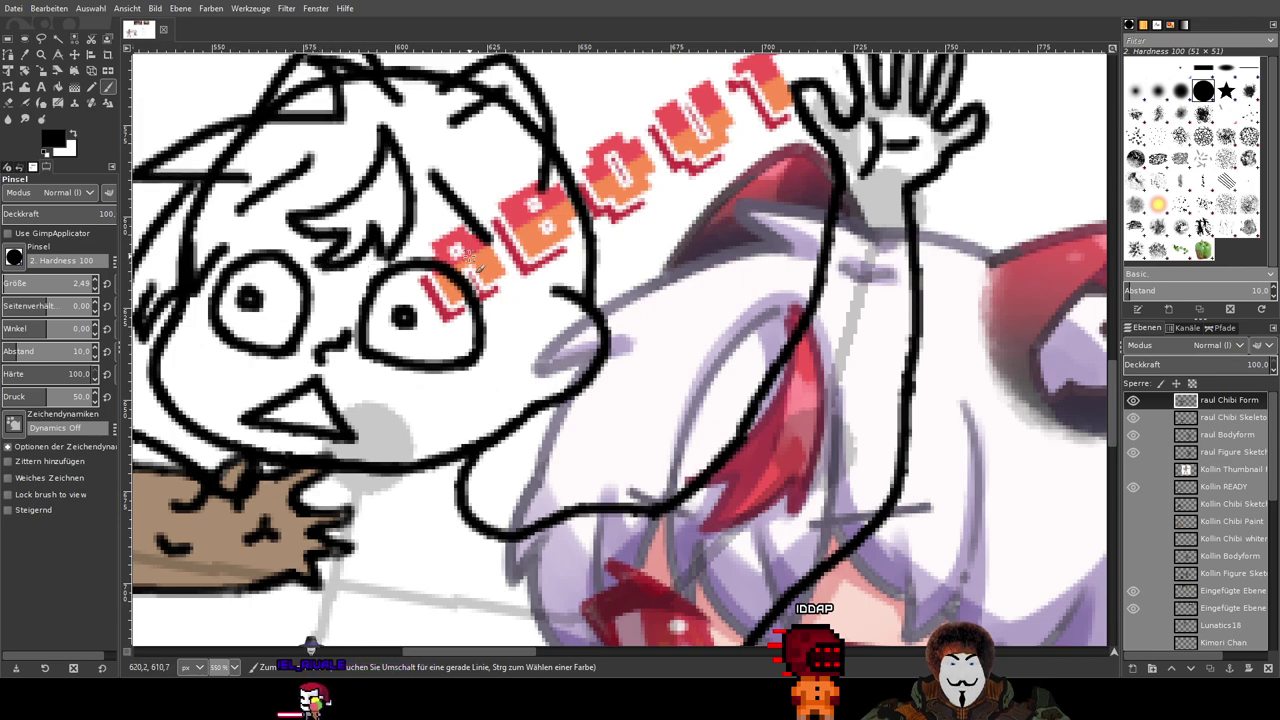
Step: Draw a pointed strand beside the eye and a spiky tuft over the head's edge on the side facing the raul reference
scroll(483, 258, down, 2)
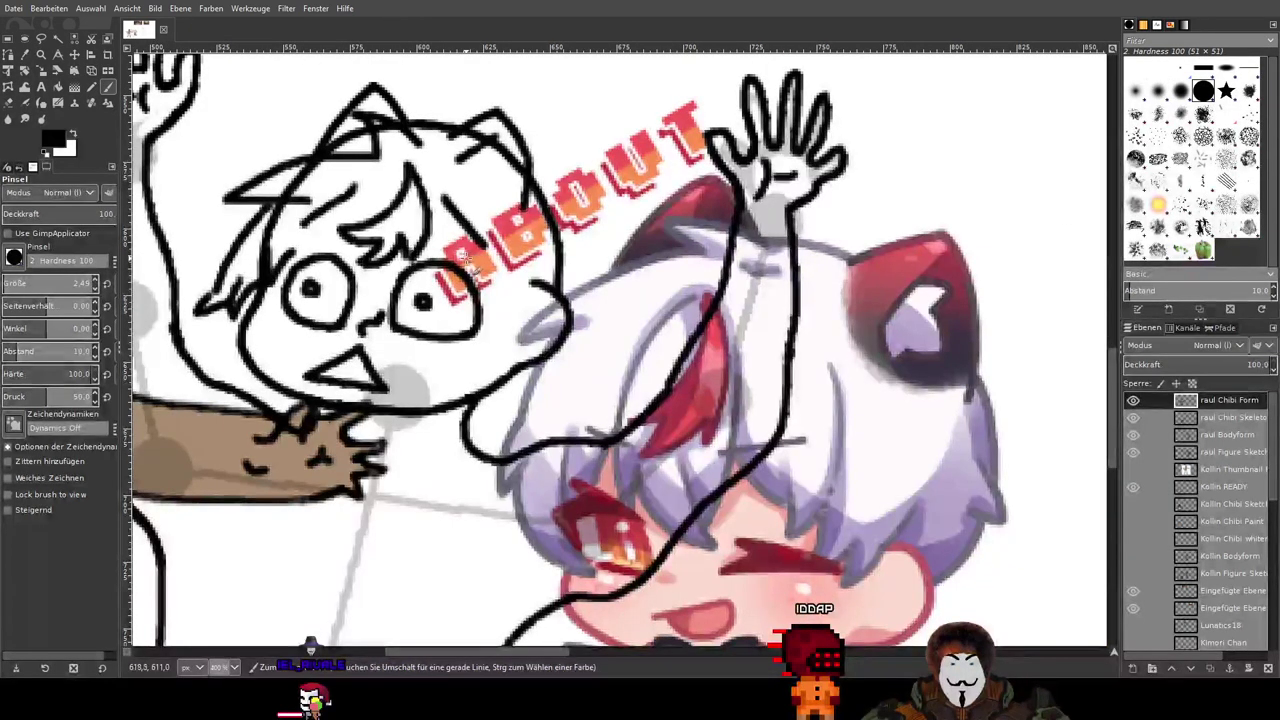
drag(461, 258, 473, 240)
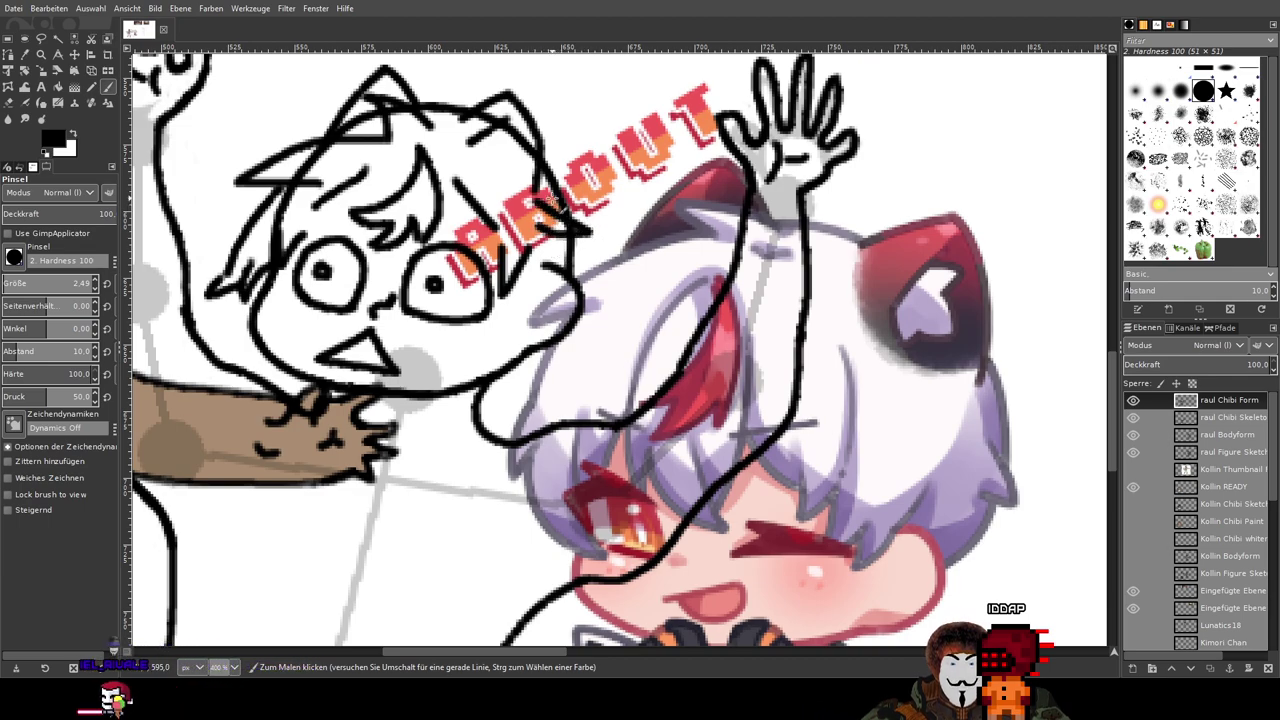
drag(579, 275, 562, 250)
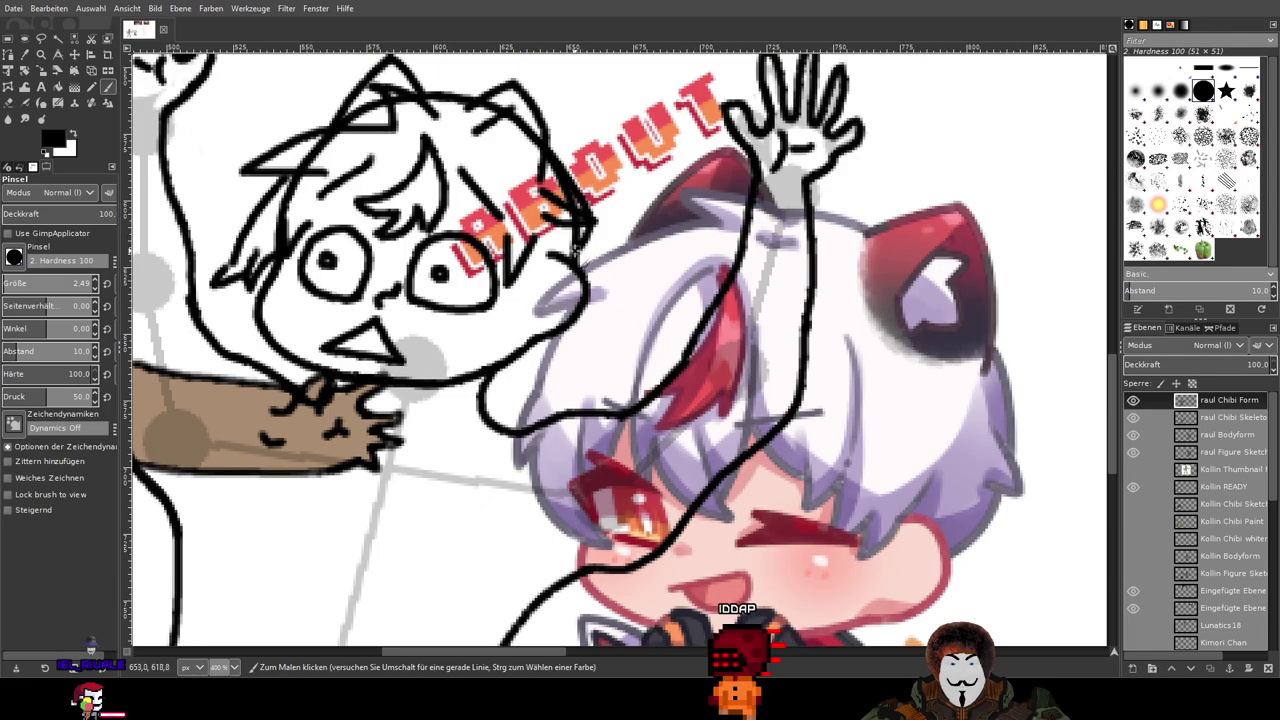
mouse_move(491, 228)
mouse_down()
mouse_move(592, 257)
mouse_move(696, 348)
mouse_up()
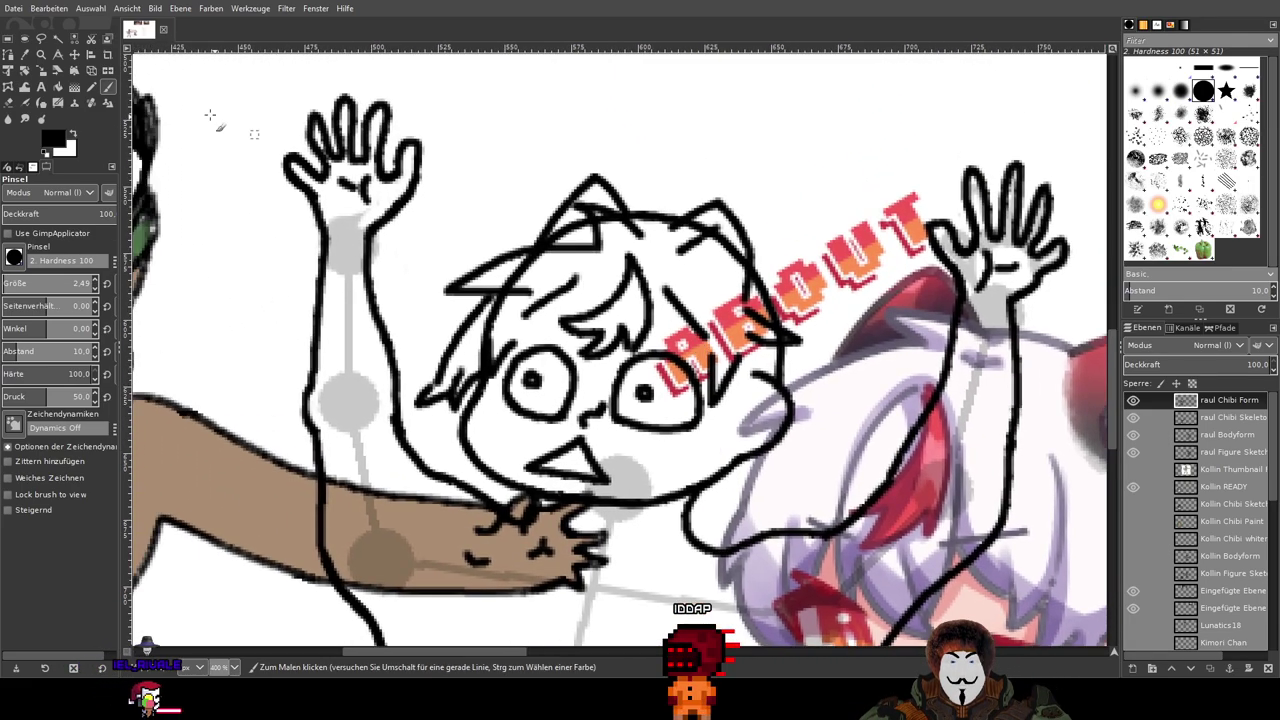
Step: Erase the head outline running below the hair tuft beside the ear nearest Kollin, using the Eraser
click(9, 103)
ctrl+scroll(466, 331, up, 3)
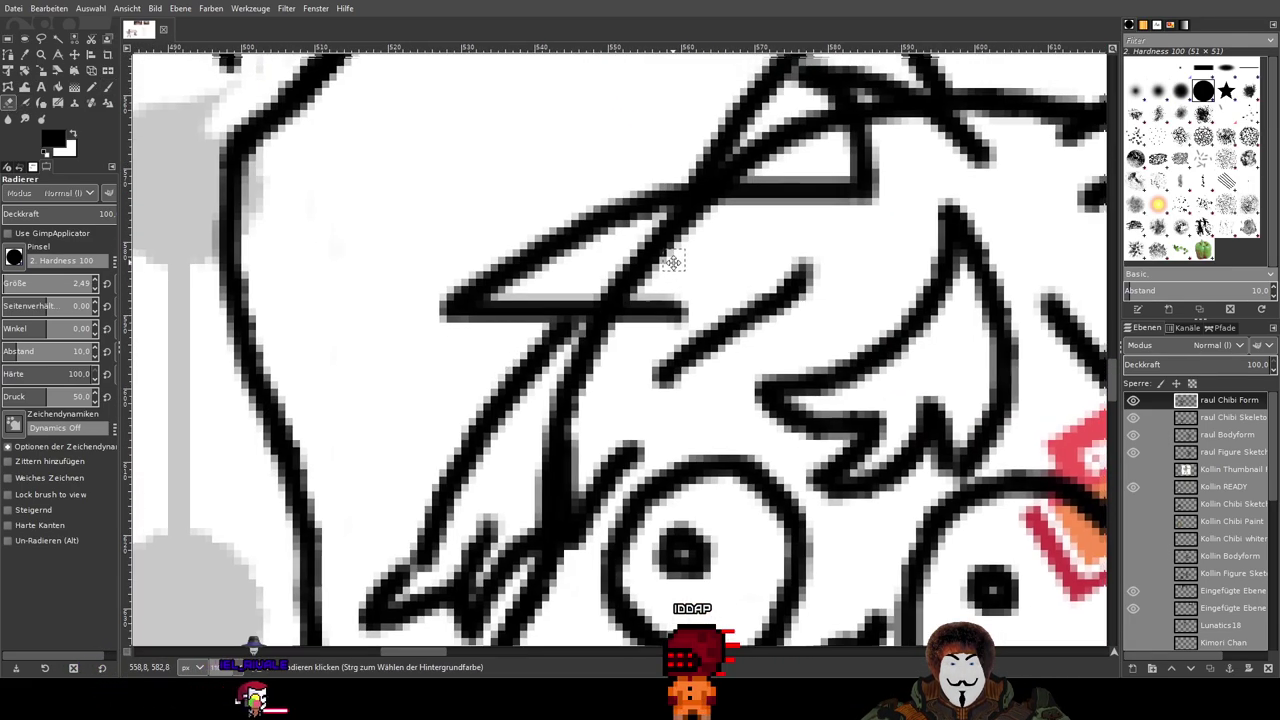
ctrl+scroll(632, 313, up, 3)
mouse_move(352, 420)
mouse_down()
mouse_move(615, 420)
mouse_move(535, 365)
mouse_move(526, 296)
mouse_move(700, 280)
mouse_up()
drag(742, 307, 534, 519)
mouse_move(650, 380)
mouse_down()
mouse_move(480, 410)
mouse_move(503, 414)
mouse_up()
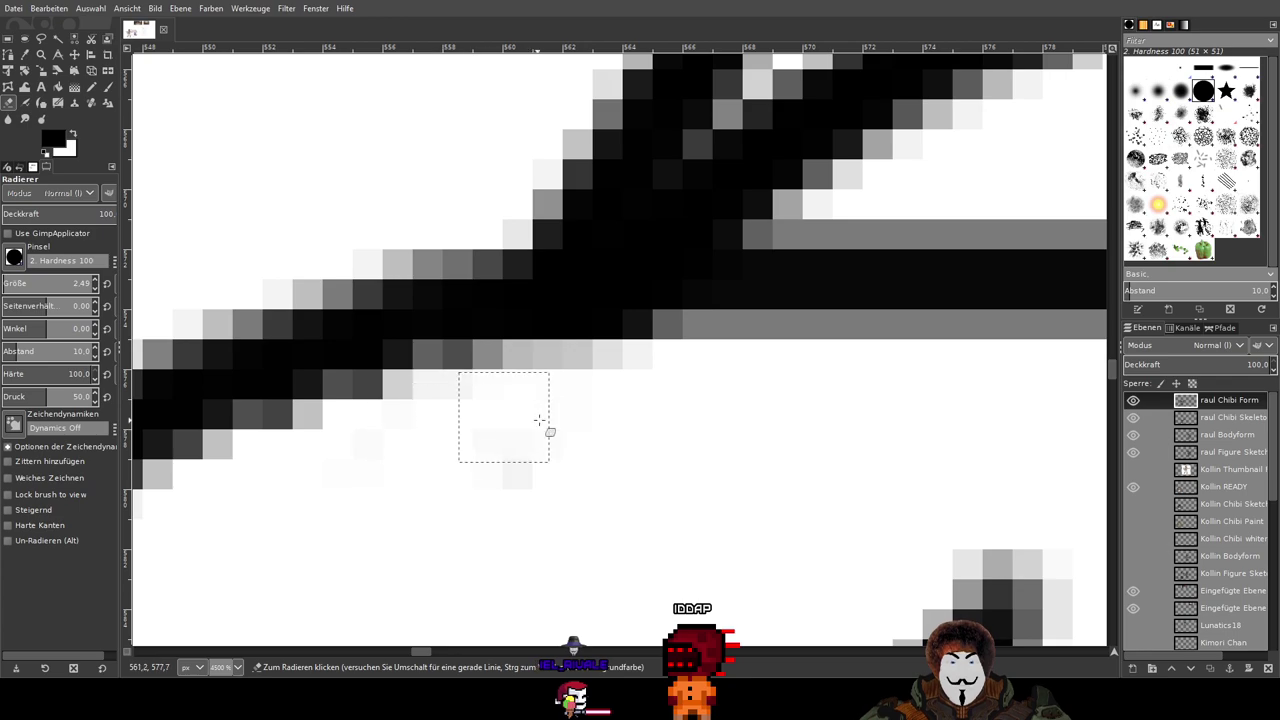
Step: Erase the head outline crossing the inside of the ear nearest Kollin
ctrl+scroll(617, 455, down, 3)
ctrl+scroll(617, 455, up, 4)
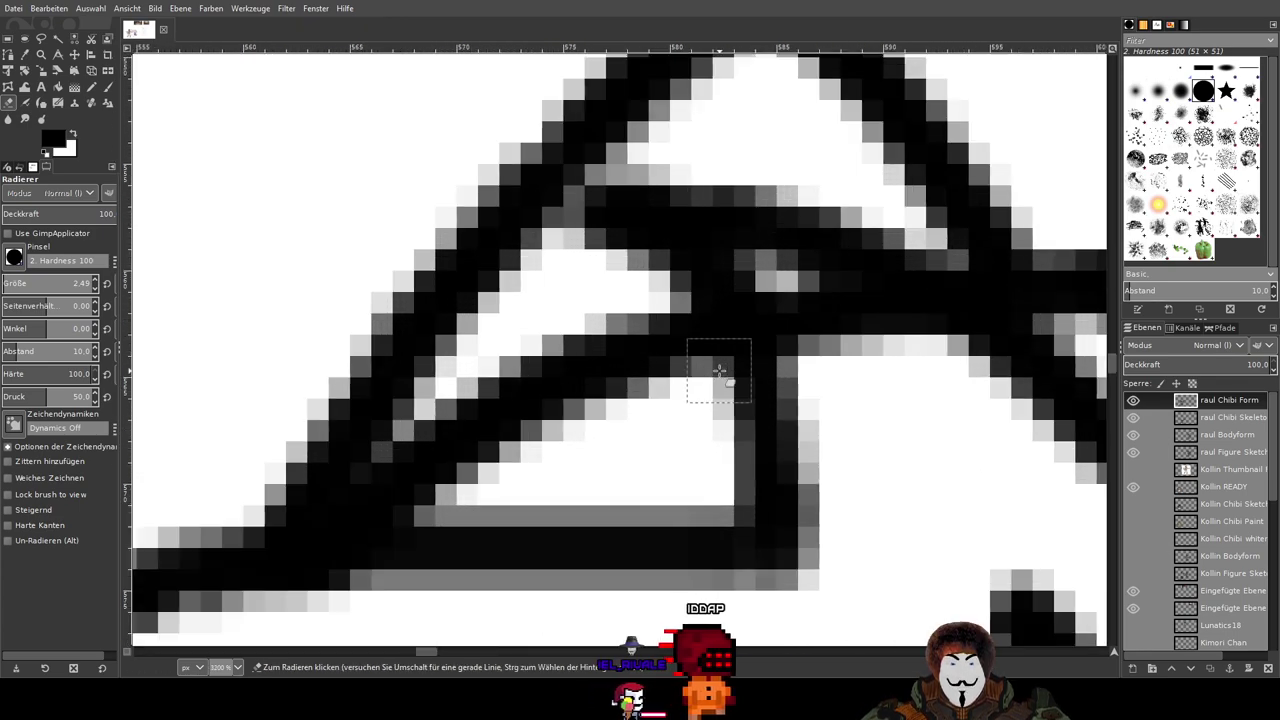
mouse_move(662, 355)
mouse_down()
mouse_move(677, 394)
mouse_move(646, 320)
mouse_move(669, 379)
mouse_move(617, 343)
mouse_move(546, 368)
mouse_move(605, 387)
mouse_move(524, 419)
mouse_move(526, 379)
mouse_move(436, 451)
mouse_move(503, 442)
mouse_move(494, 451)
mouse_move(385, 491)
mouse_move(577, 409)
mouse_up()
click(478, 408)
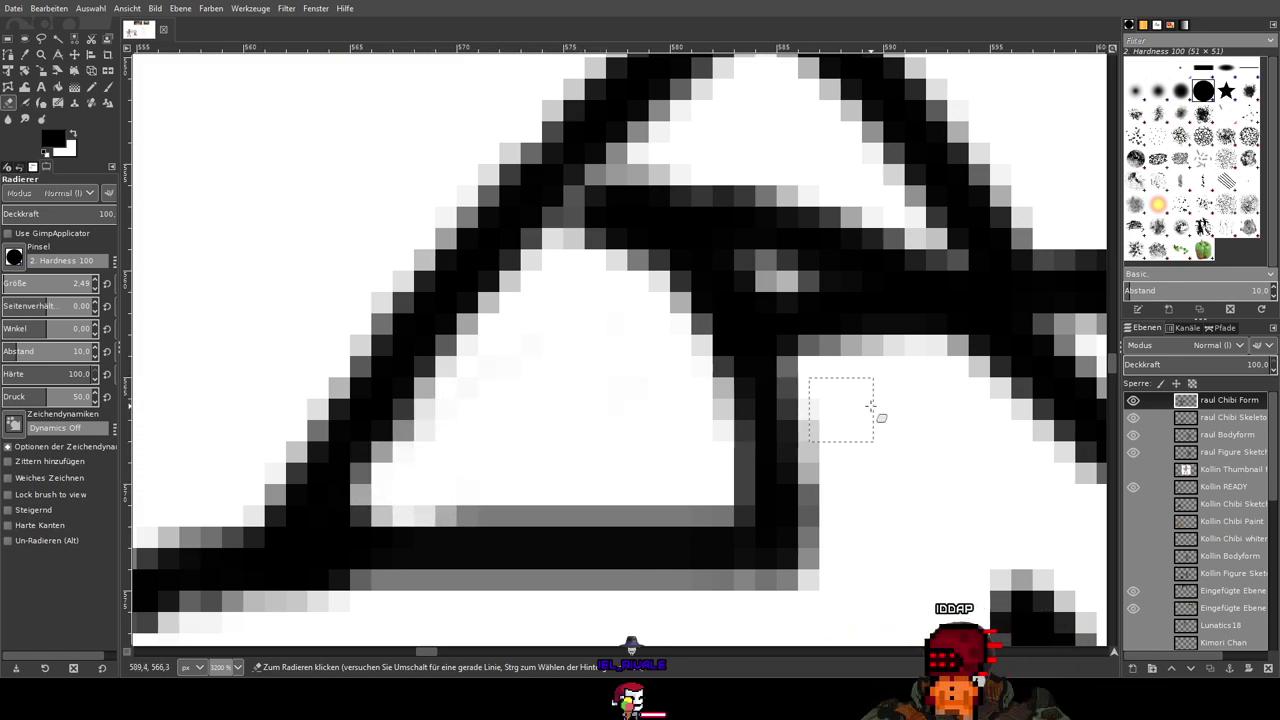
drag(871, 408, 435, 426)
Step: Erase the head outline inside the second ear and the leftover line attached to its short fur stroke
scroll(512, 415, down, 4)
scroll(592, 430, down, 1)
scroll(544, 300, up, 4)
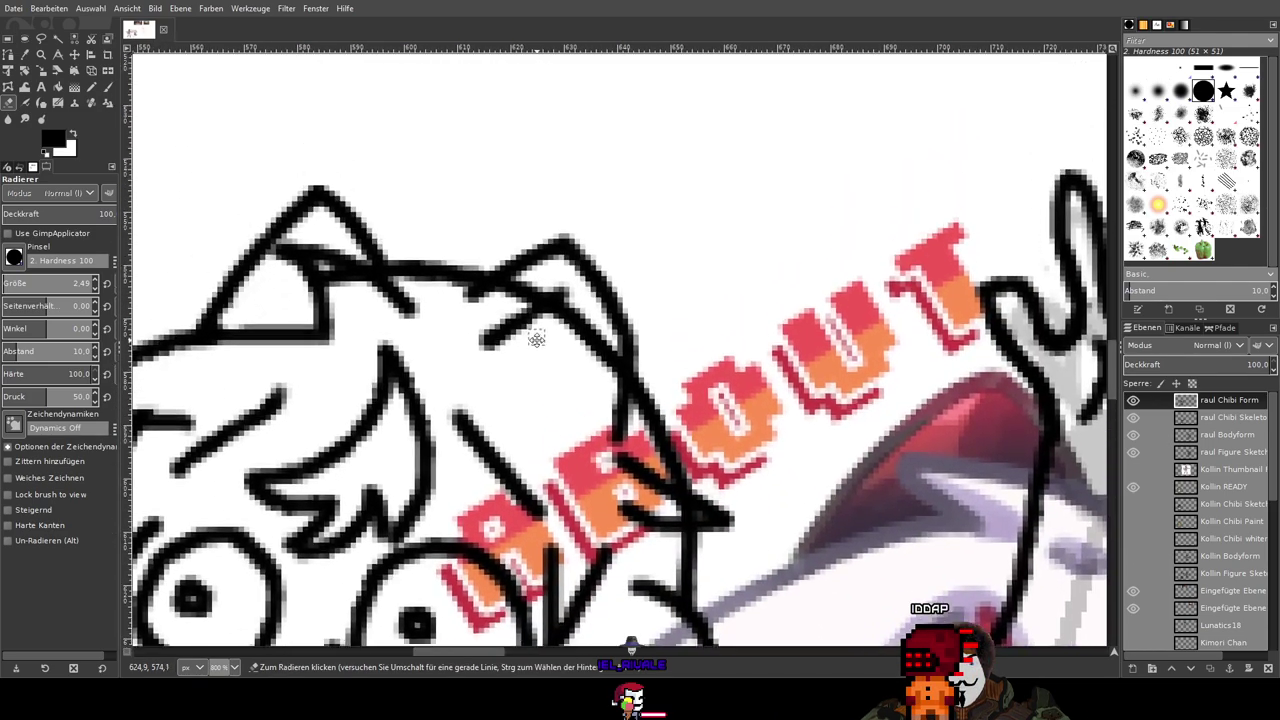
drag(544, 279, 455, 326)
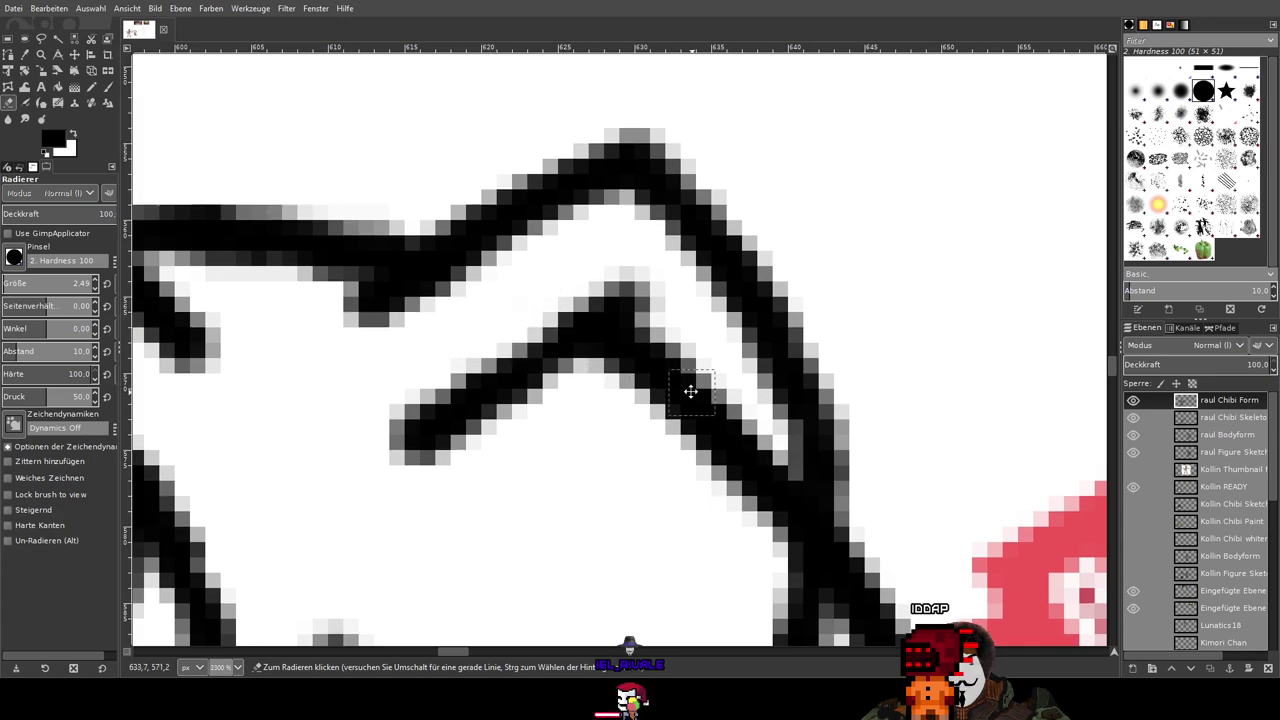
mouse_move(691, 391)
mouse_down()
mouse_move(542, 184)
mouse_move(594, 276)
mouse_move(597, 338)
mouse_move(605, 276)
mouse_move(596, 358)
mouse_up()
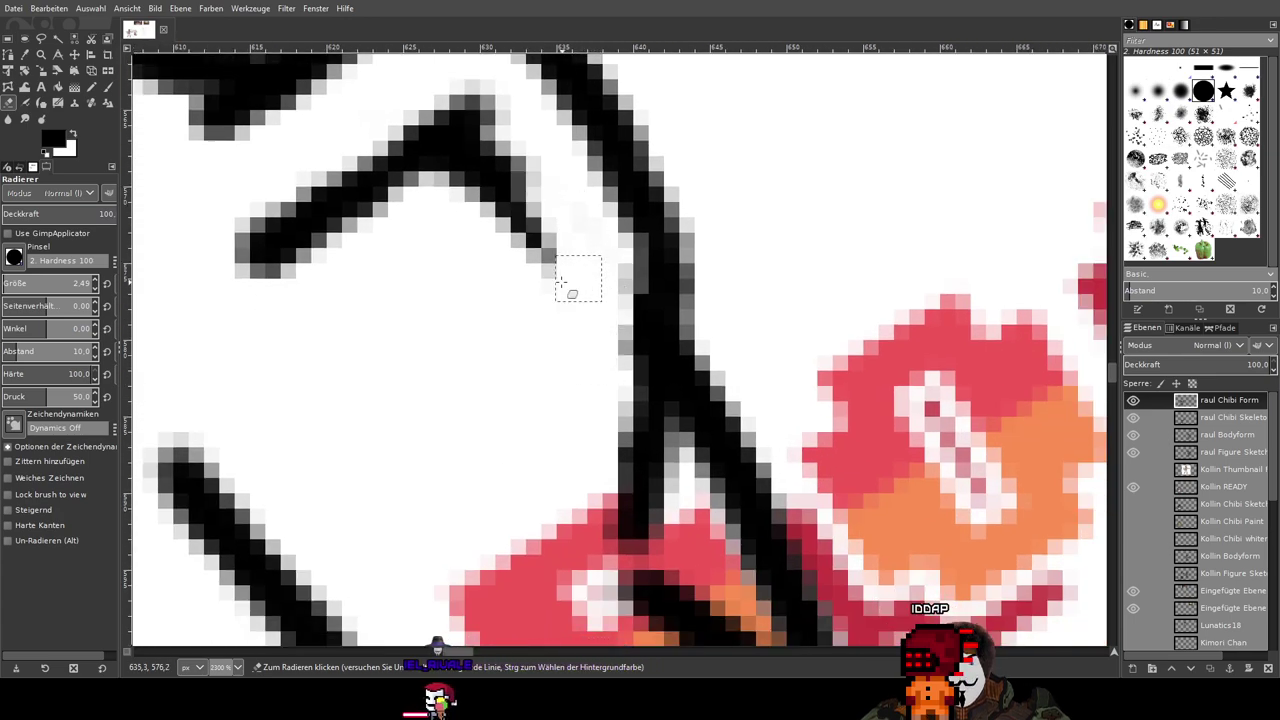
drag(526, 150, 470, 178)
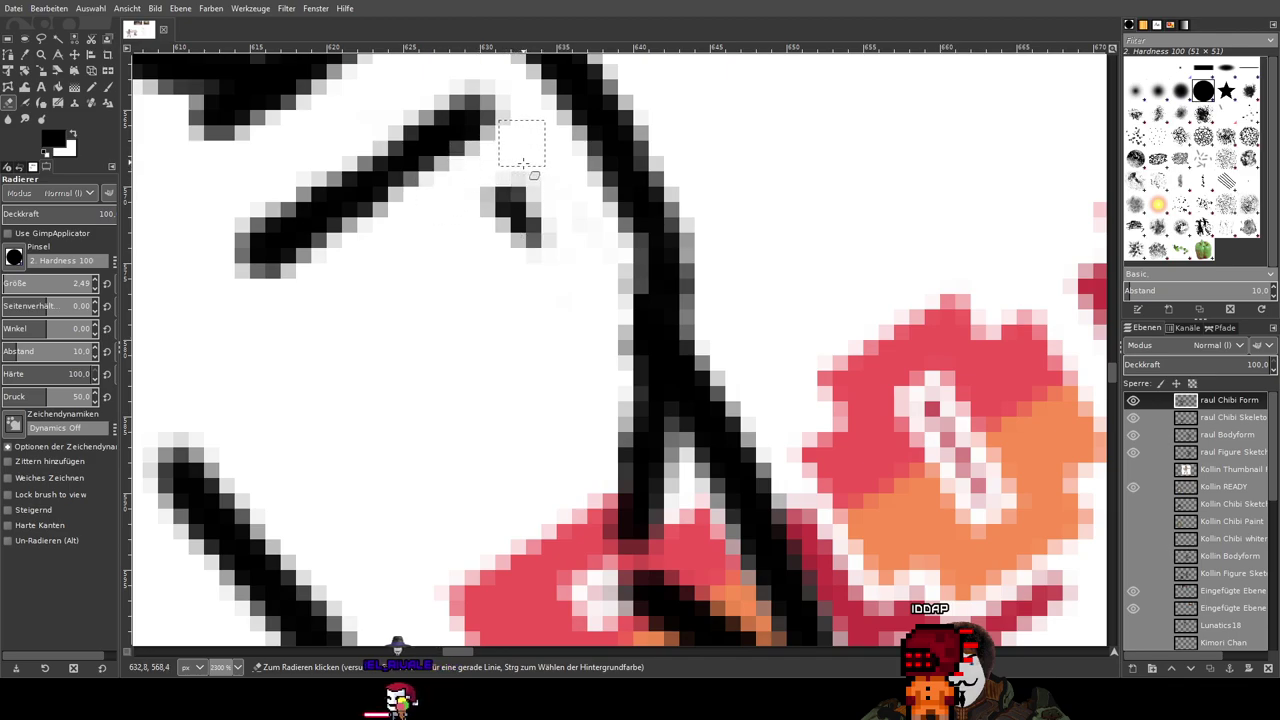
scroll(533, 275, down, 5)
drag(558, 287, 682, 279)
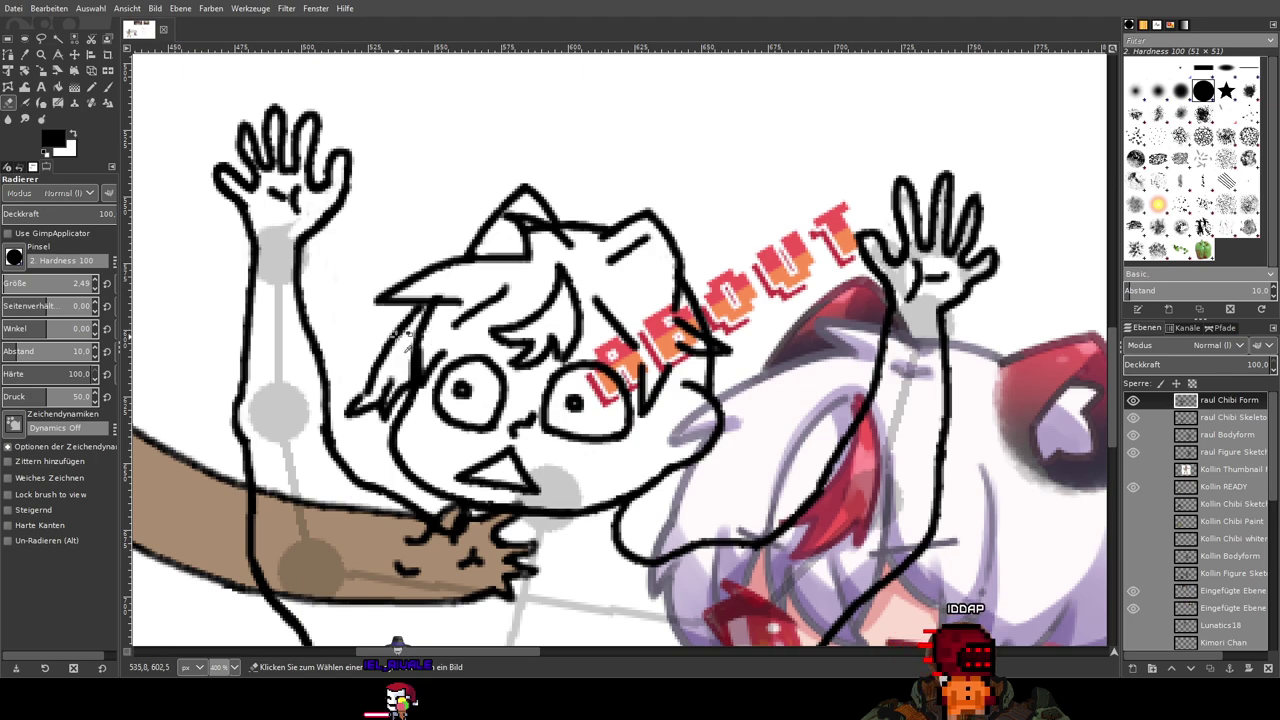
Step: Erase the remaining head outline between the upper tuft and the jagged side strand facing Kollin, then return to the Paintbrush
scroll(404, 337, up, 3)
mouse_move(491, 306)
mouse_down()
mouse_move(440, 334)
mouse_move(488, 290)
mouse_move(481, 258)
mouse_move(515, 258)
mouse_move(442, 321)
mouse_move(471, 266)
mouse_up()
scroll(503, 291, up, 1)
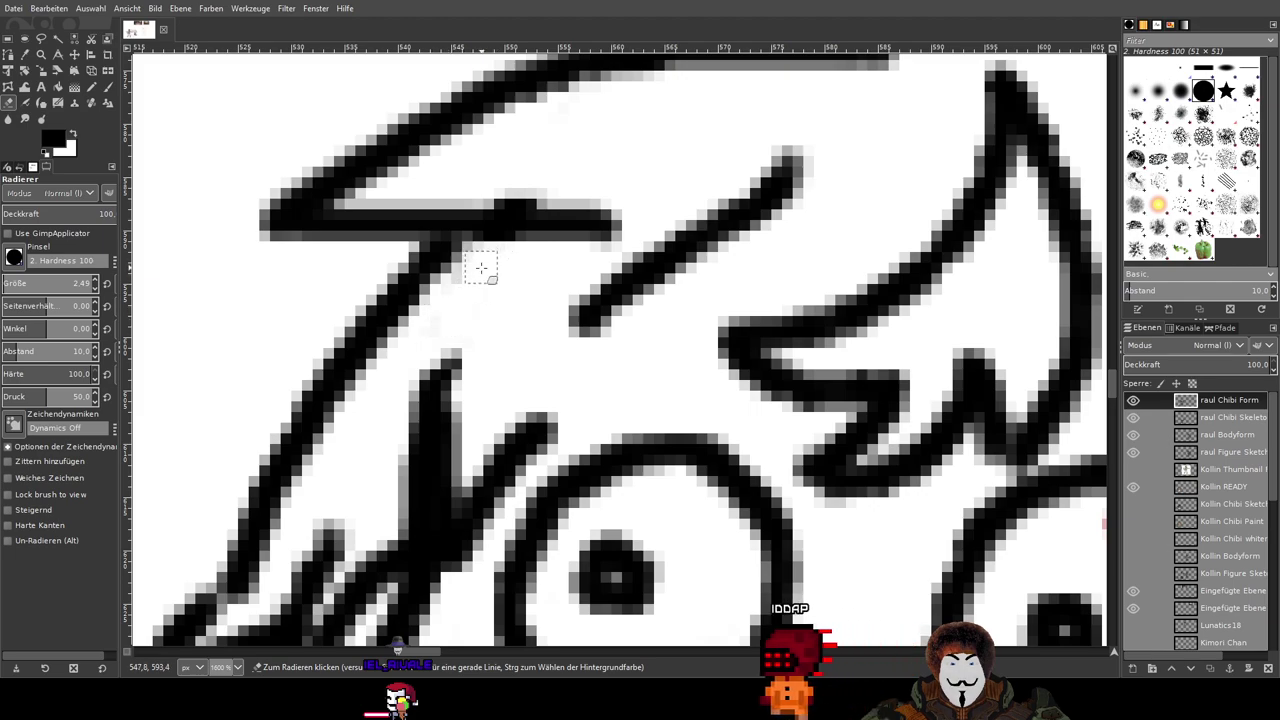
mouse_move(507, 342)
mouse_down()
mouse_move(533, 246)
mouse_move(482, 250)
mouse_move(425, 299)
mouse_move(471, 297)
mouse_move(480, 241)
mouse_up()
scroll(560, 272, down, 4)
scroll(556, 266, up, 3)
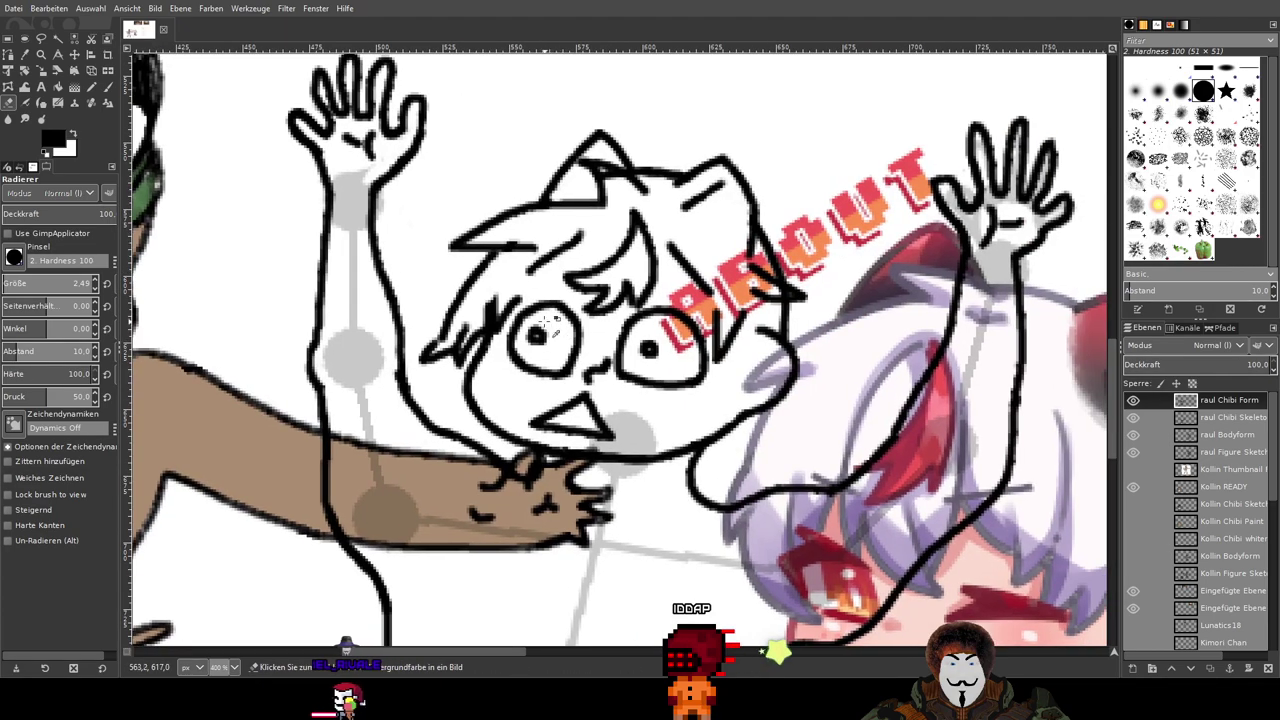
mouse_move(554, 262)
mouse_down()
mouse_move(494, 331)
mouse_move(540, 248)
mouse_move(500, 306)
mouse_move(550, 278)
mouse_move(504, 343)
mouse_up()
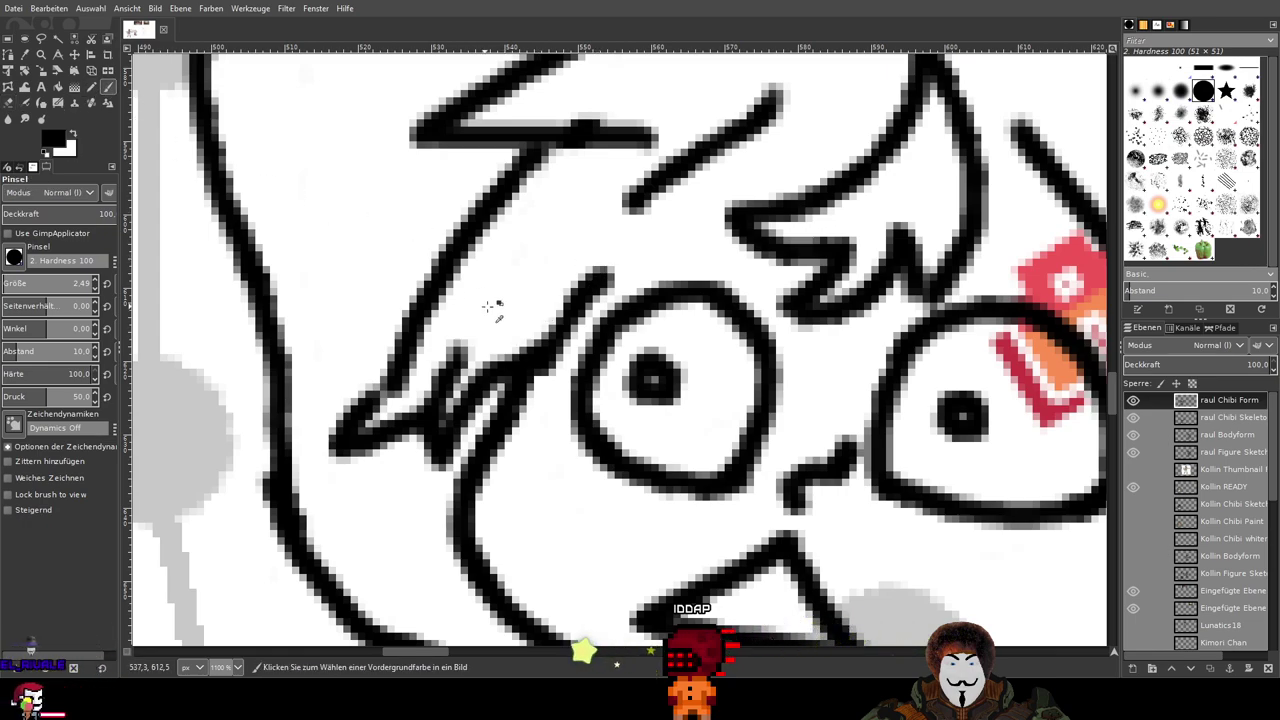
Step: Examine the chibi's cleaned-up hair outline against the raul reference's fringe and side hair
scroll(488, 305, up, 2)
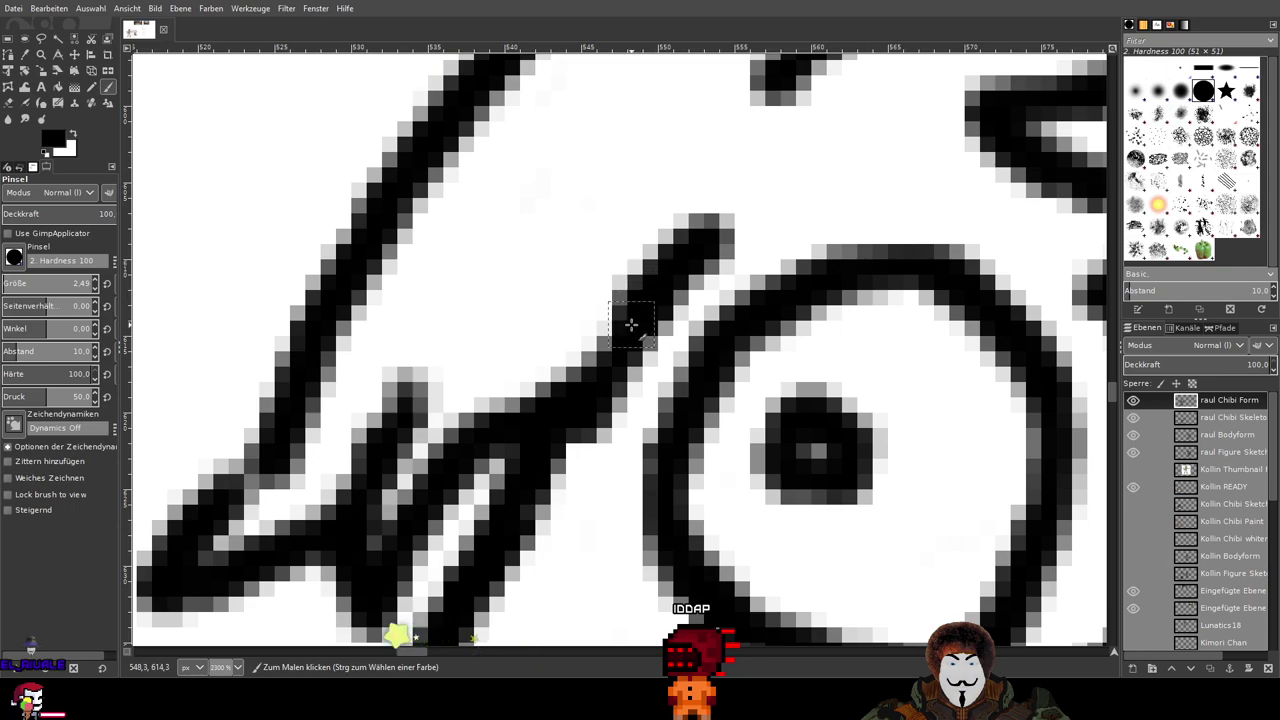
scroll(556, 399, down, 6)
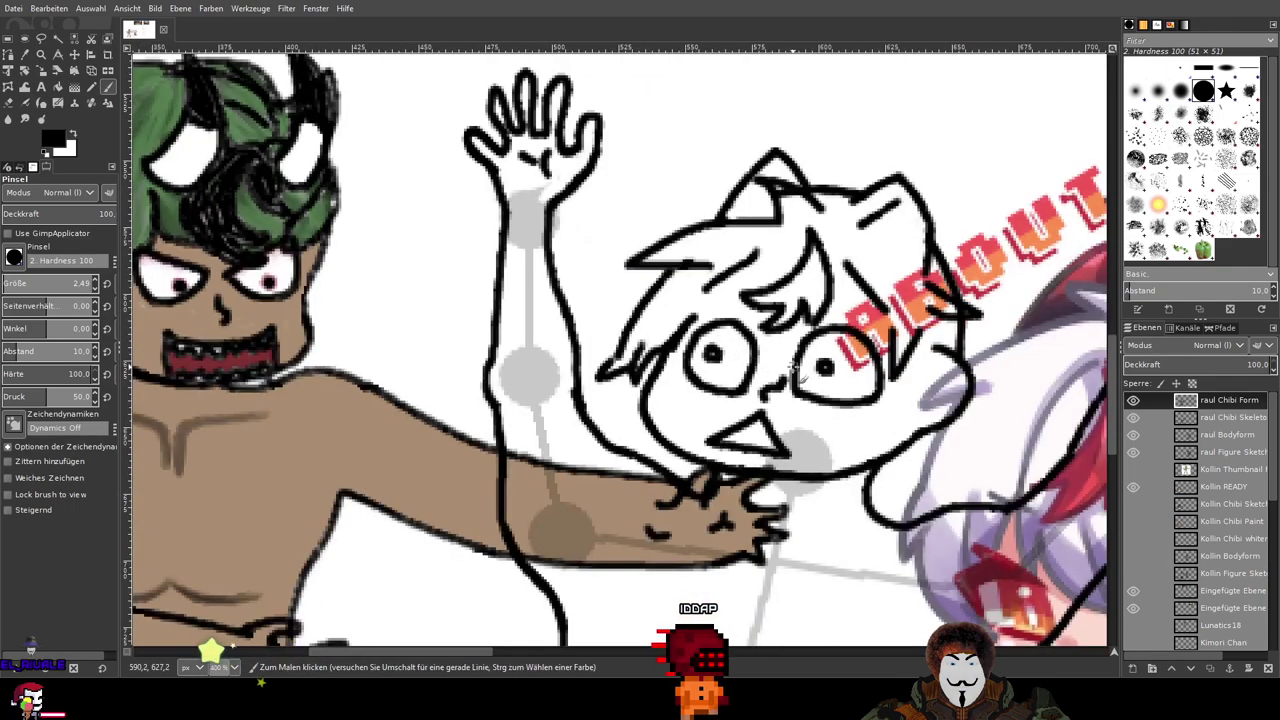
scroll(600, 341, up, 1)
drag(747, 376, 504, 279)
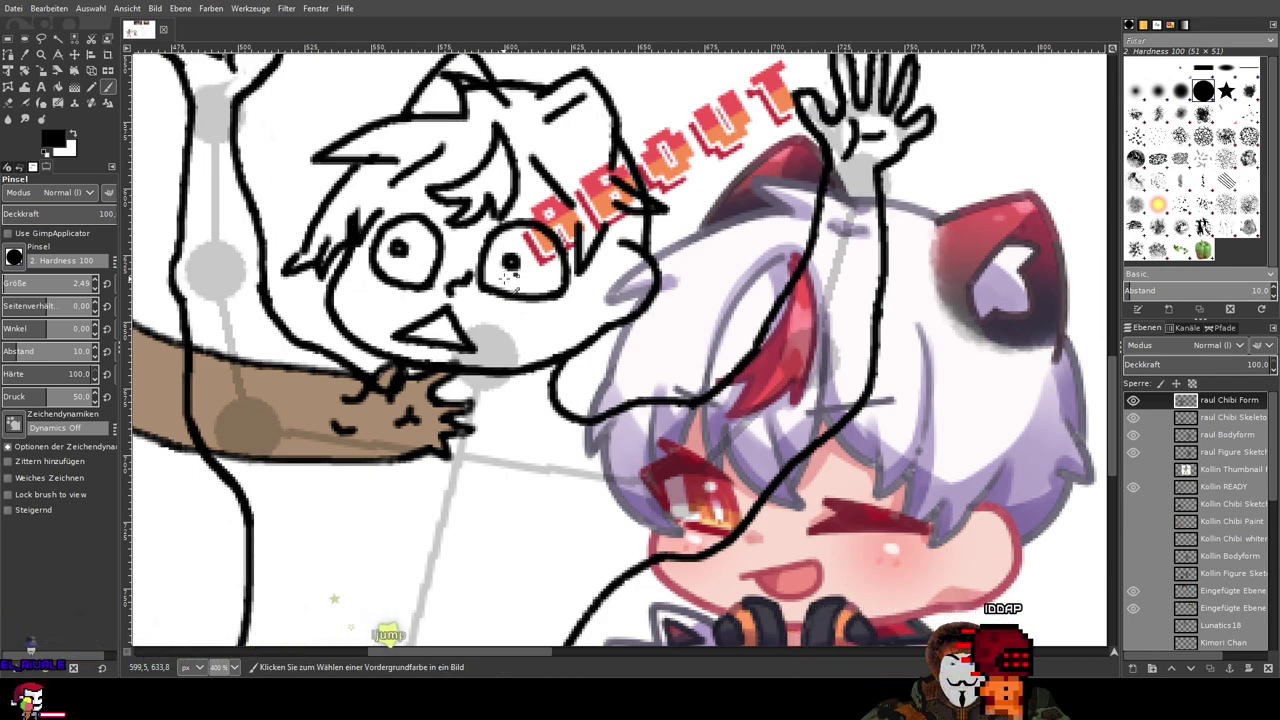
mouse_move(341, 267)
mouse_down()
mouse_move(439, 323)
mouse_move(431, 248)
mouse_move(415, 246)
mouse_up()
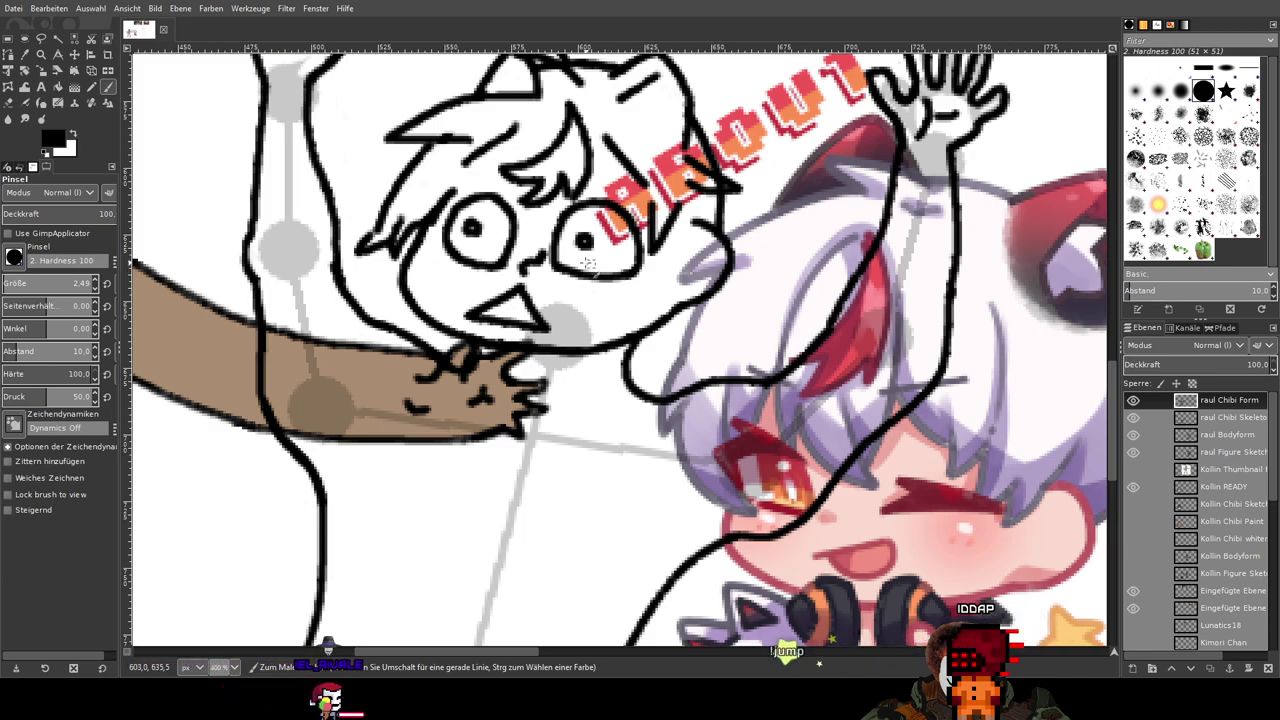
mouse_move(466, 255)
mouse_down()
mouse_move(422, 329)
mouse_move(349, 301)
mouse_up()
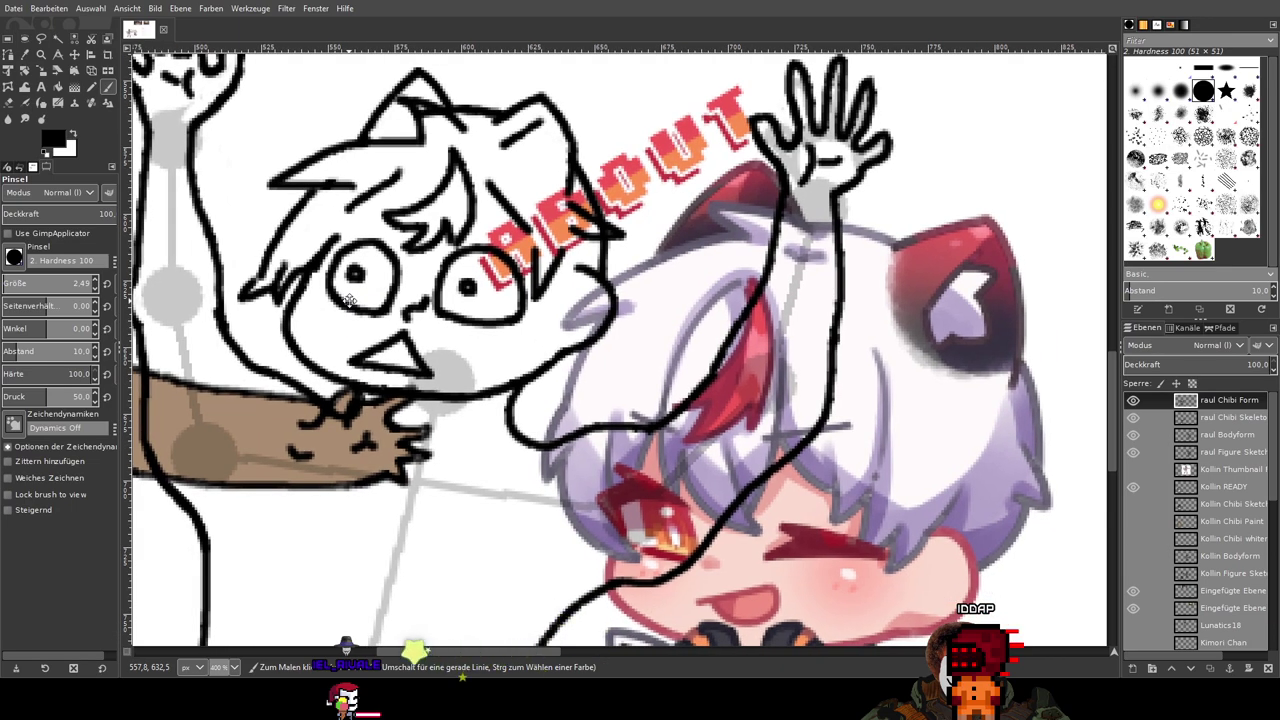
scroll(349, 300, down, 1)
scroll(347, 300, up, 1)
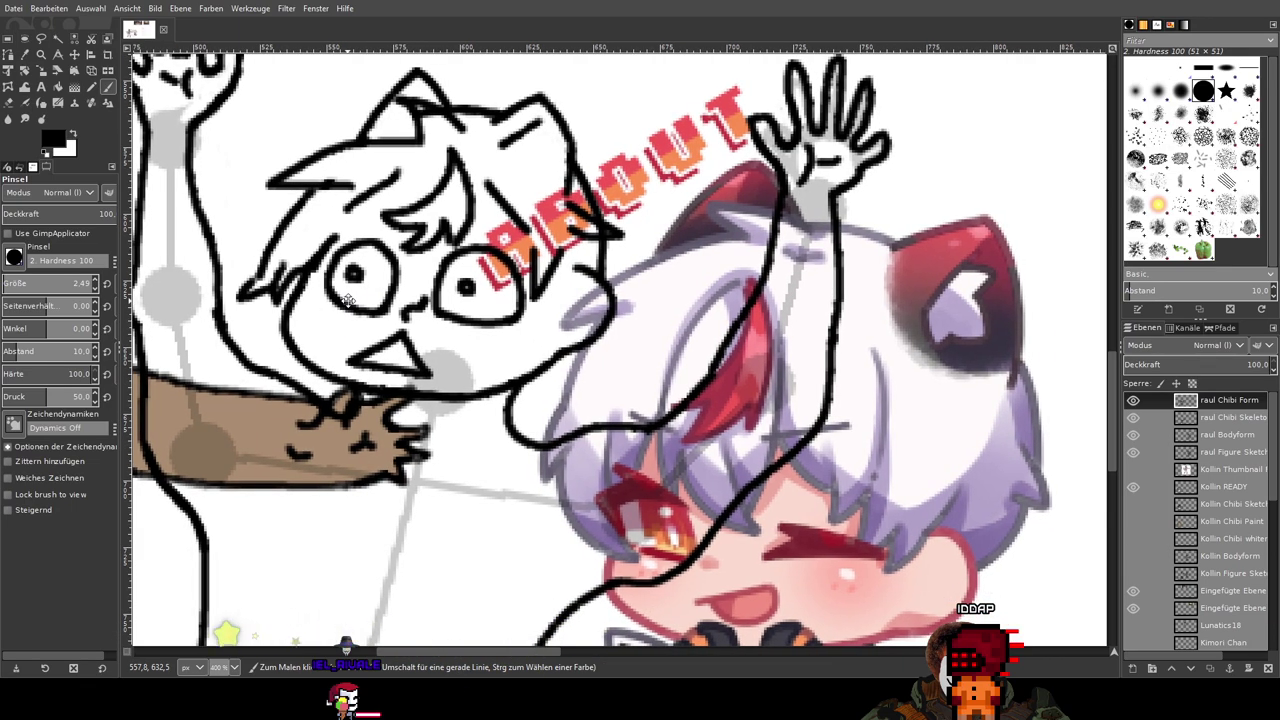
Step: Try drawing fringe strands between the eyes and a pointed strand above the eye nearest the raul reference
scroll(347, 300, down, 1)
scroll(180, 115, up, 1)
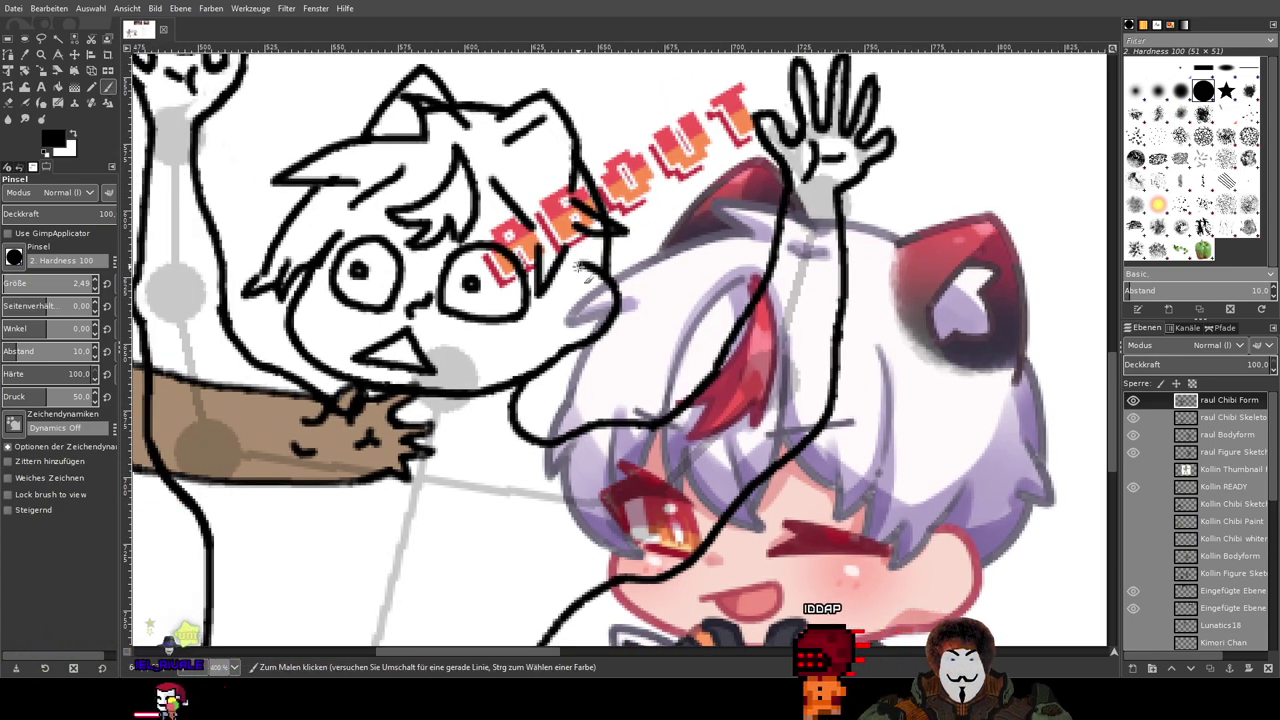
scroll(578, 266, down, 1)
scroll(578, 266, up, 1)
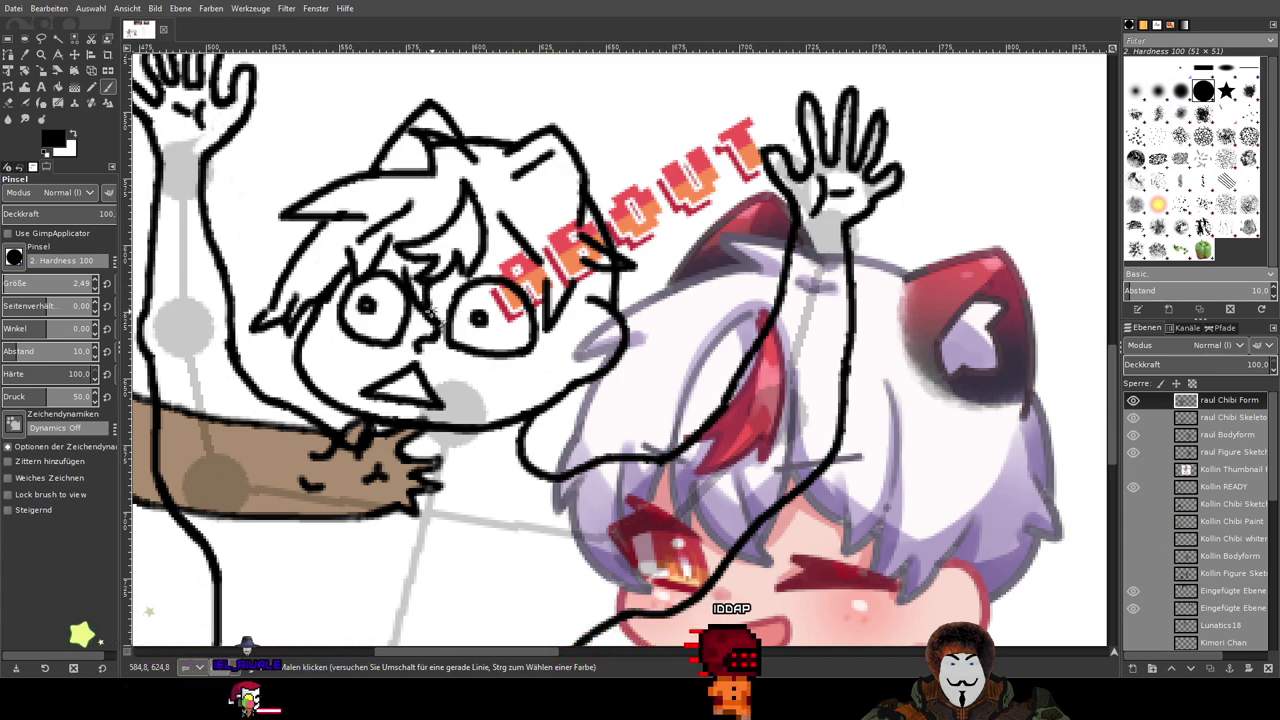
mouse_move(430, 299)
mouse_down()
mouse_move(472, 279)
mouse_move(493, 207)
mouse_up()
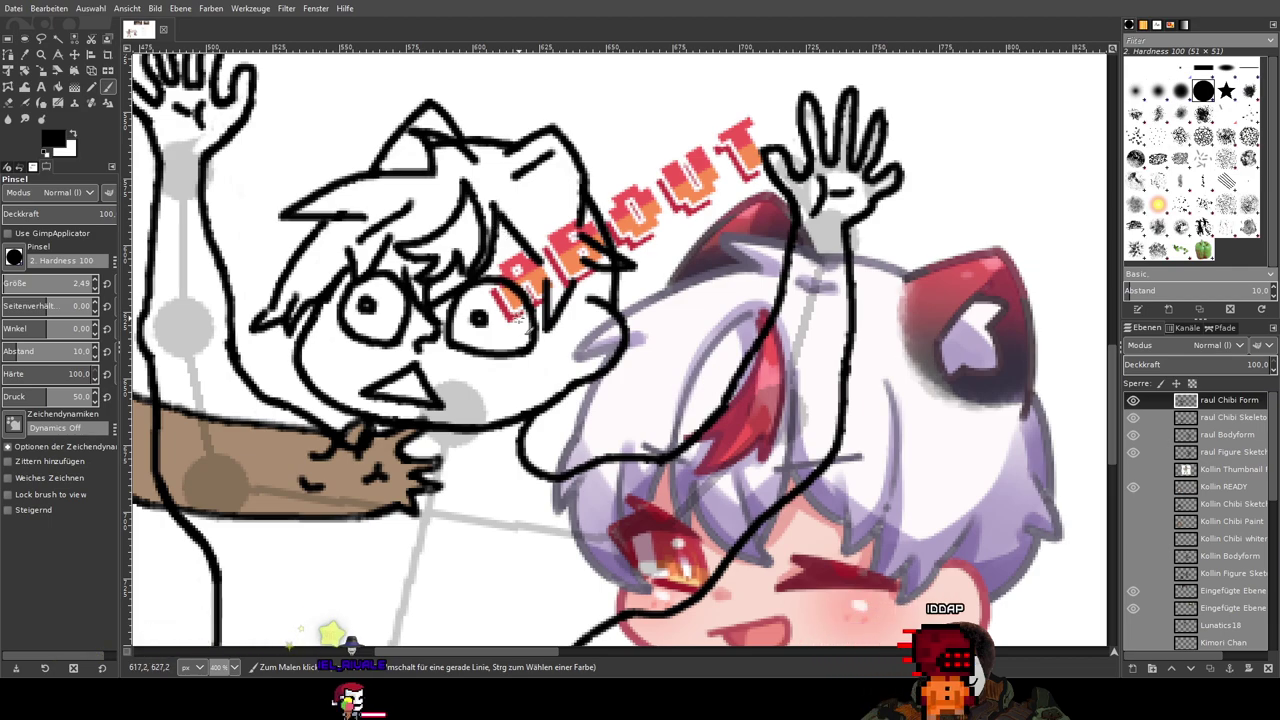
scroll(513, 265, down, 2)
scroll(513, 265, down, 2)
scroll(513, 260, up, 2)
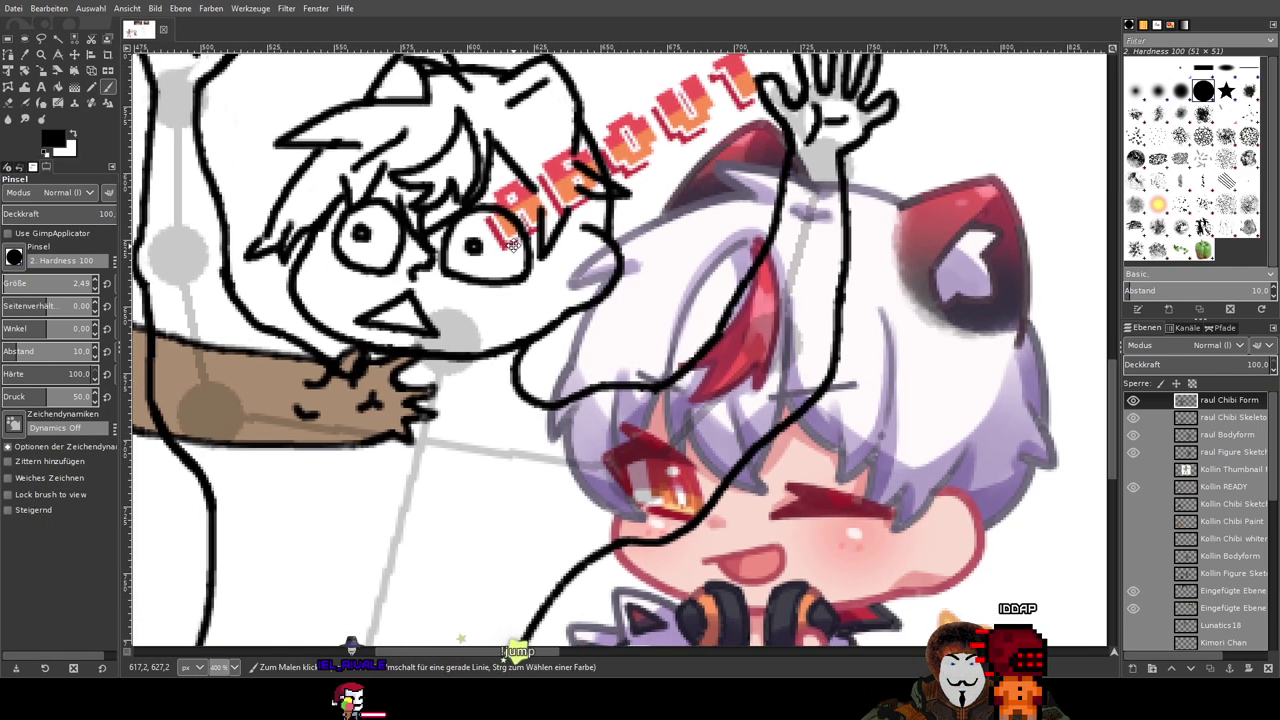
drag(513, 247, 521, 256)
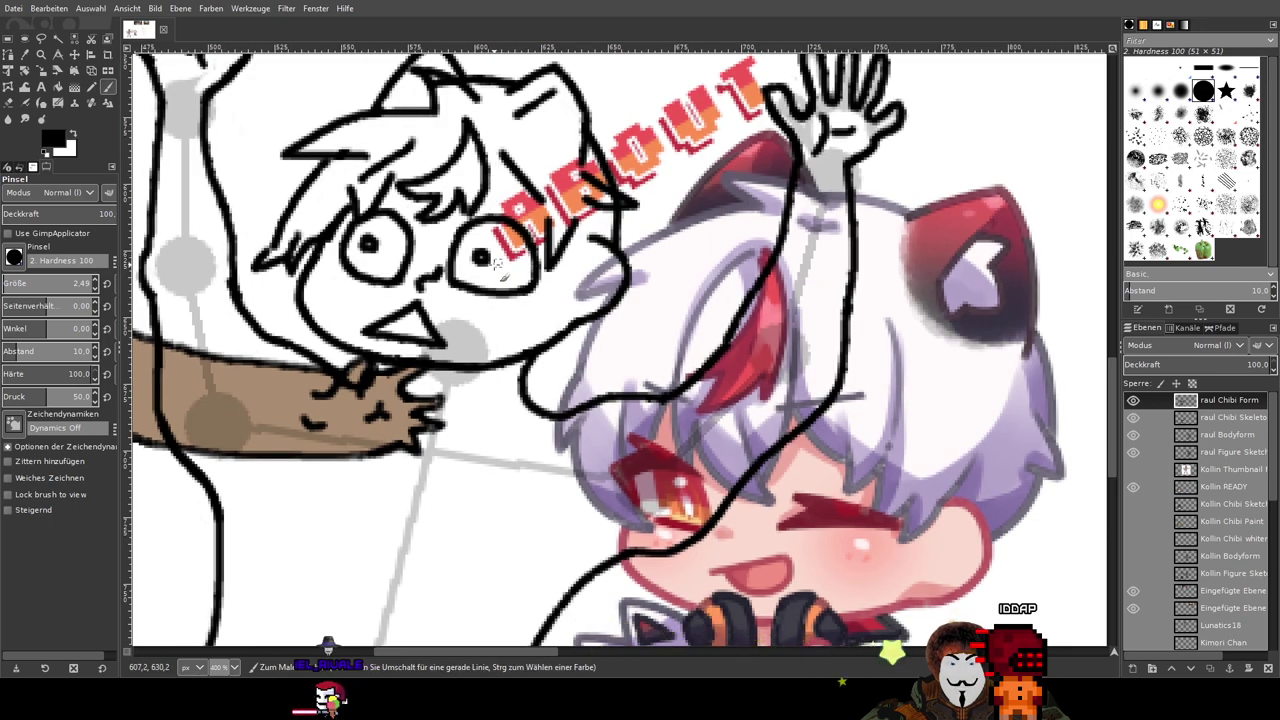
Step: Redraw the jagged fringe strands between and above the eyes, and add the outer hair line on the side facing the reference
scroll(440, 287, up, 2)
scroll(440, 287, down, 1)
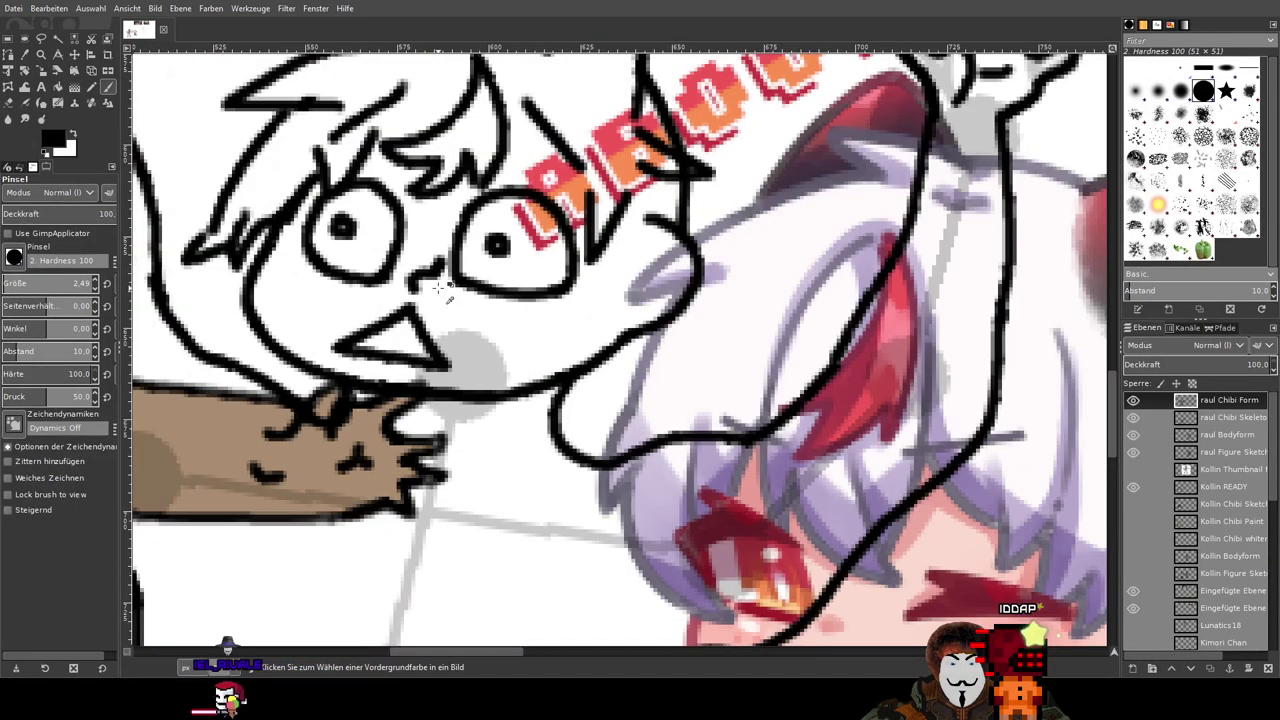
scroll(440, 287, up, 1)
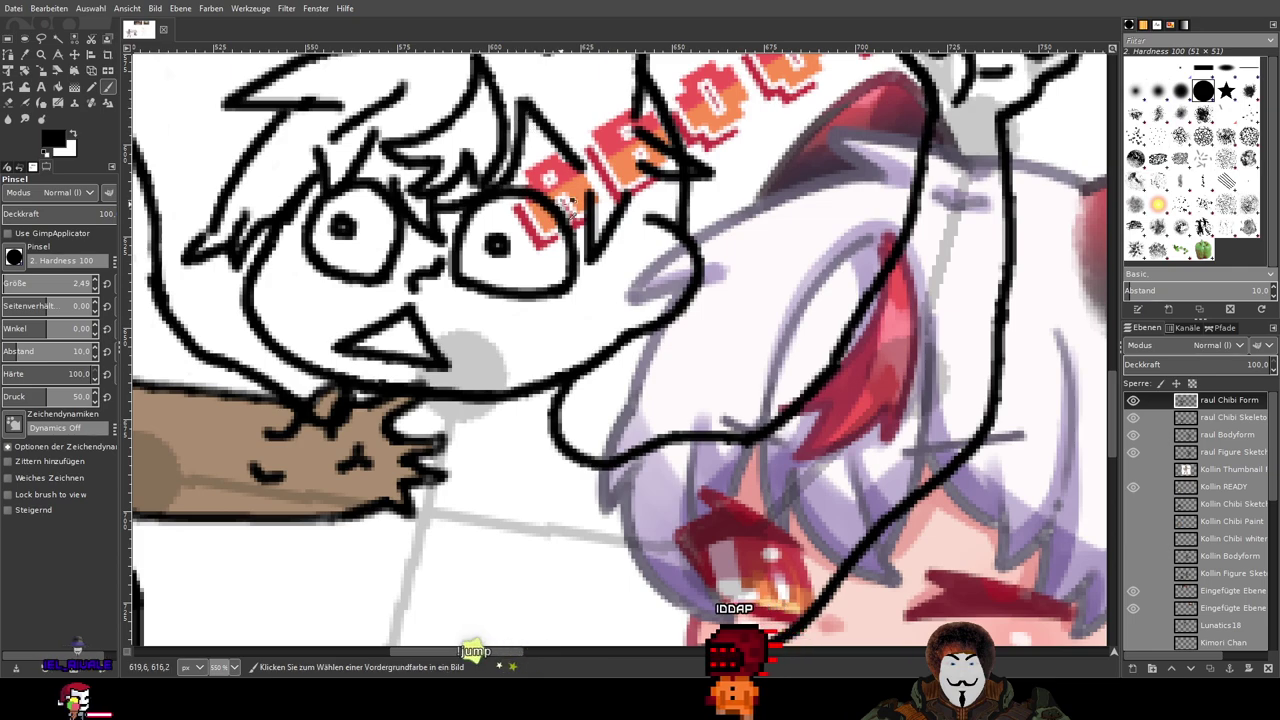
scroll(563, 201, down, 2)
scroll(565, 200, up, 3)
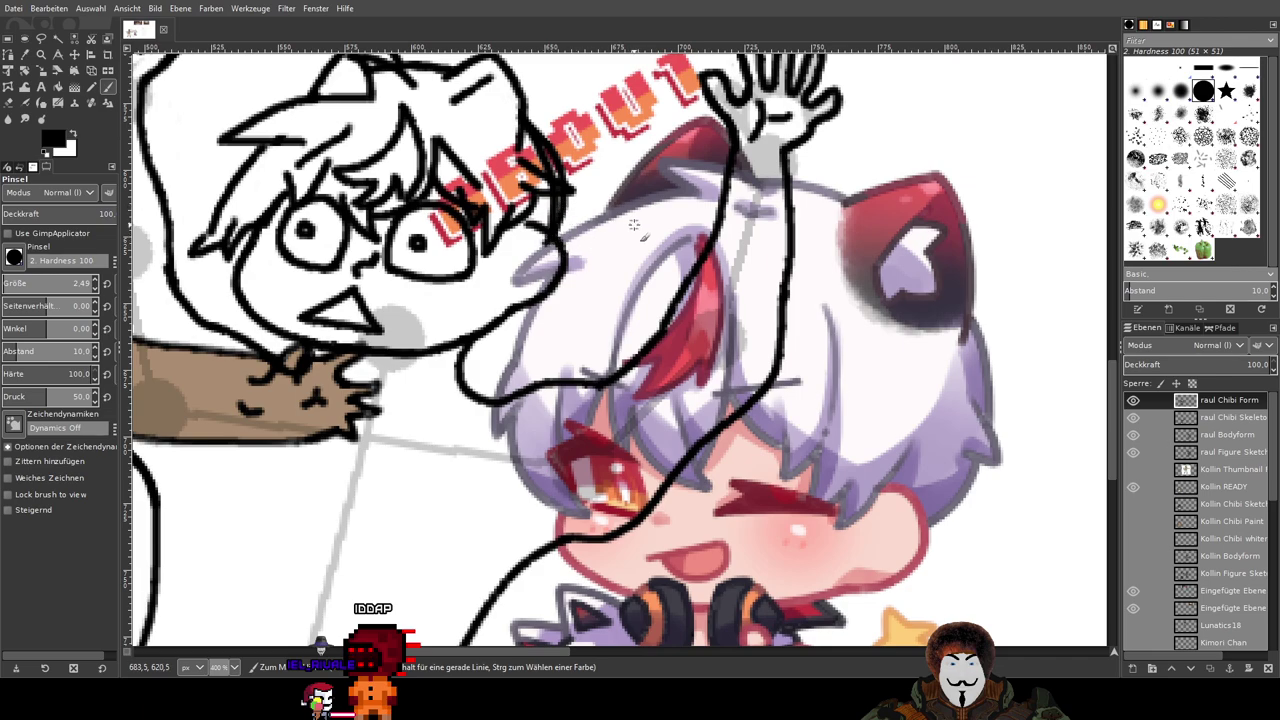
Step: Erase the doubled inner line between the side hair spike and the cheek on the side facing the reference
drag(596, 236, 512, 282)
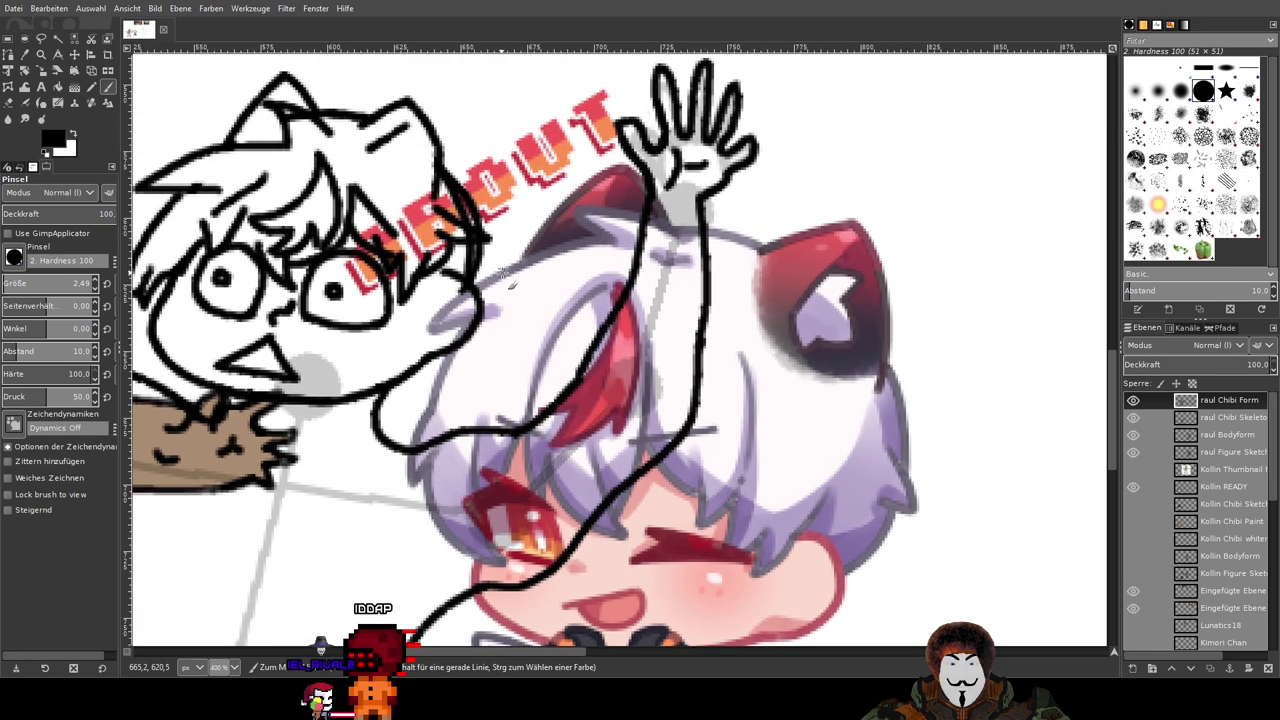
scroll(405, 257, up, 5)
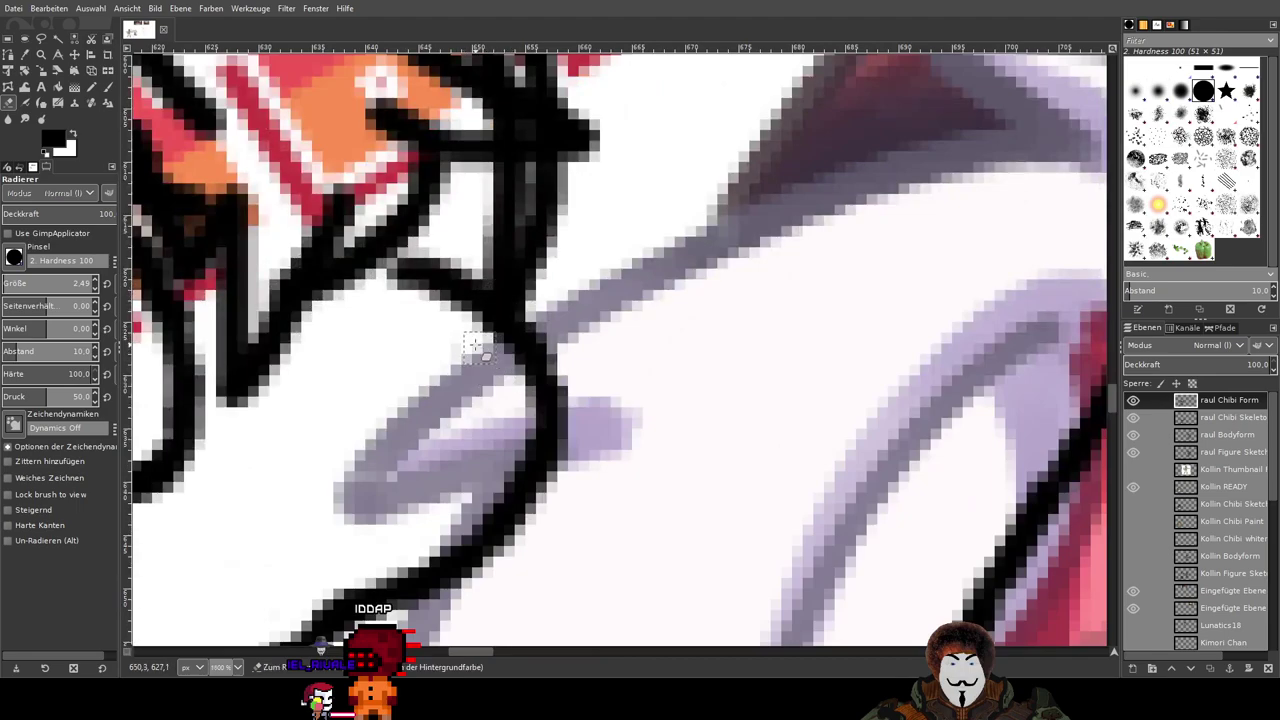
scroll(652, 231, up, 3)
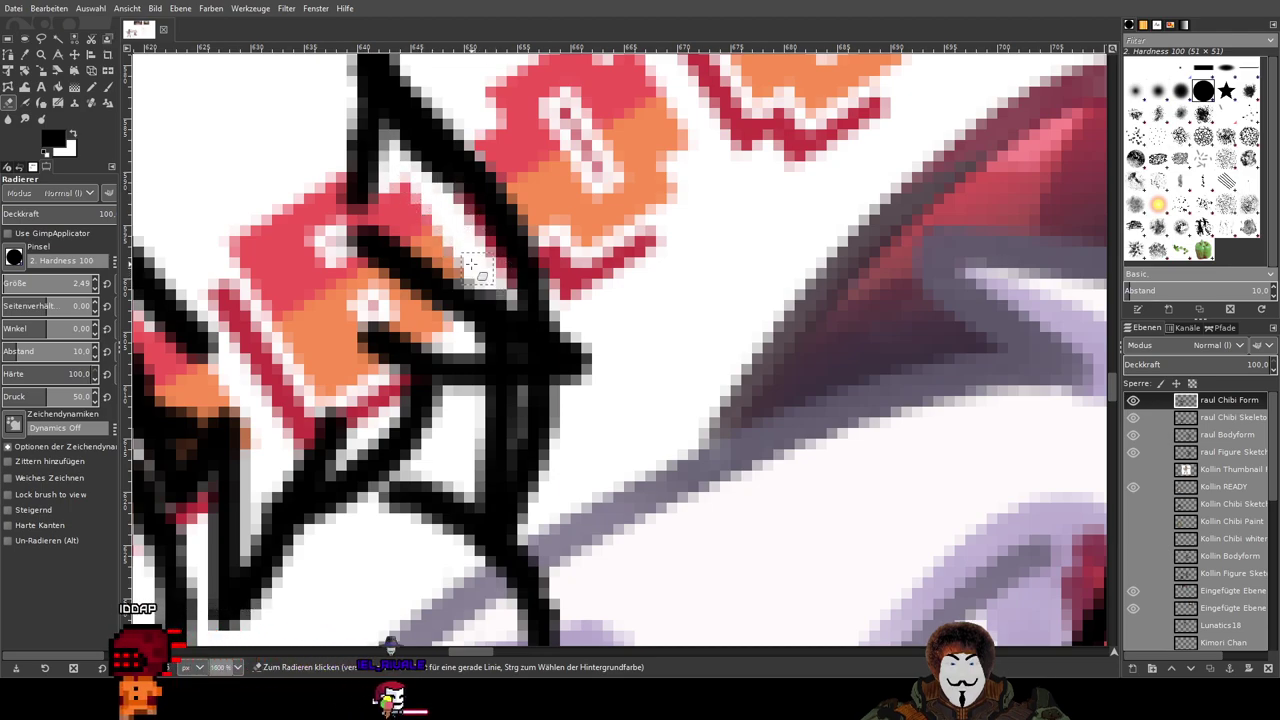
drag(577, 347, 650, 253)
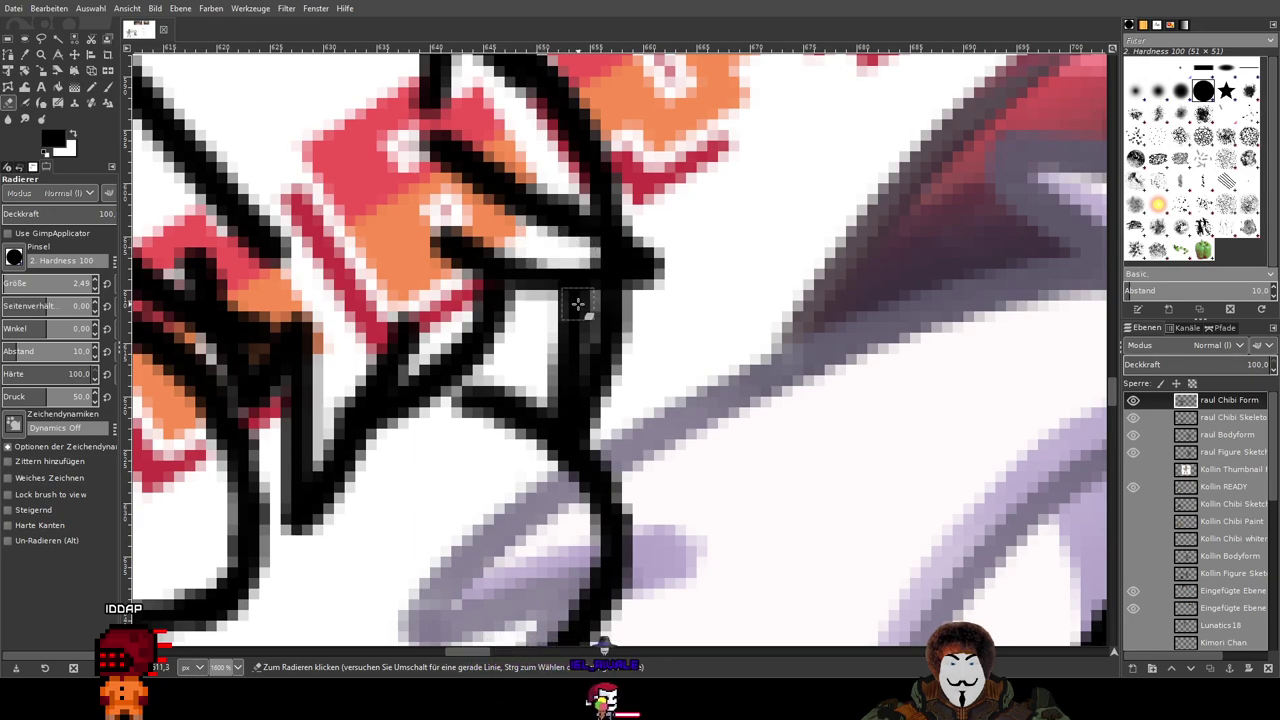
drag(581, 310, 562, 366)
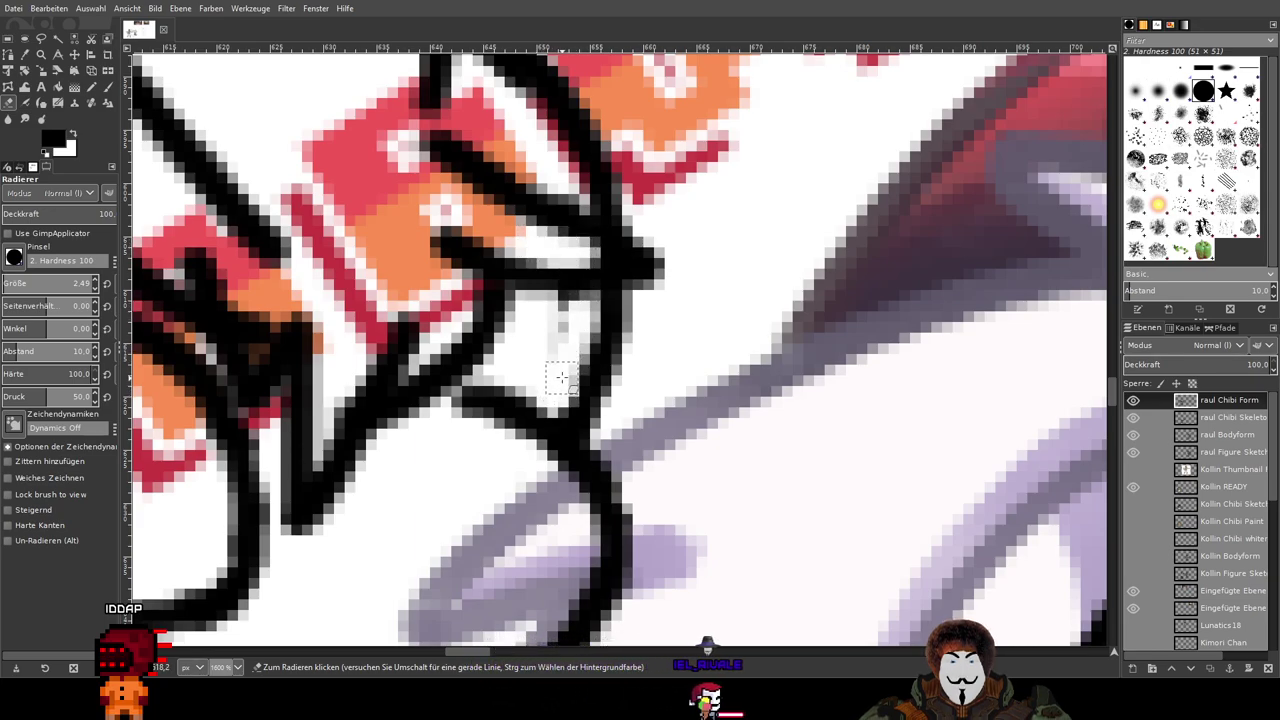
drag(551, 241, 566, 283)
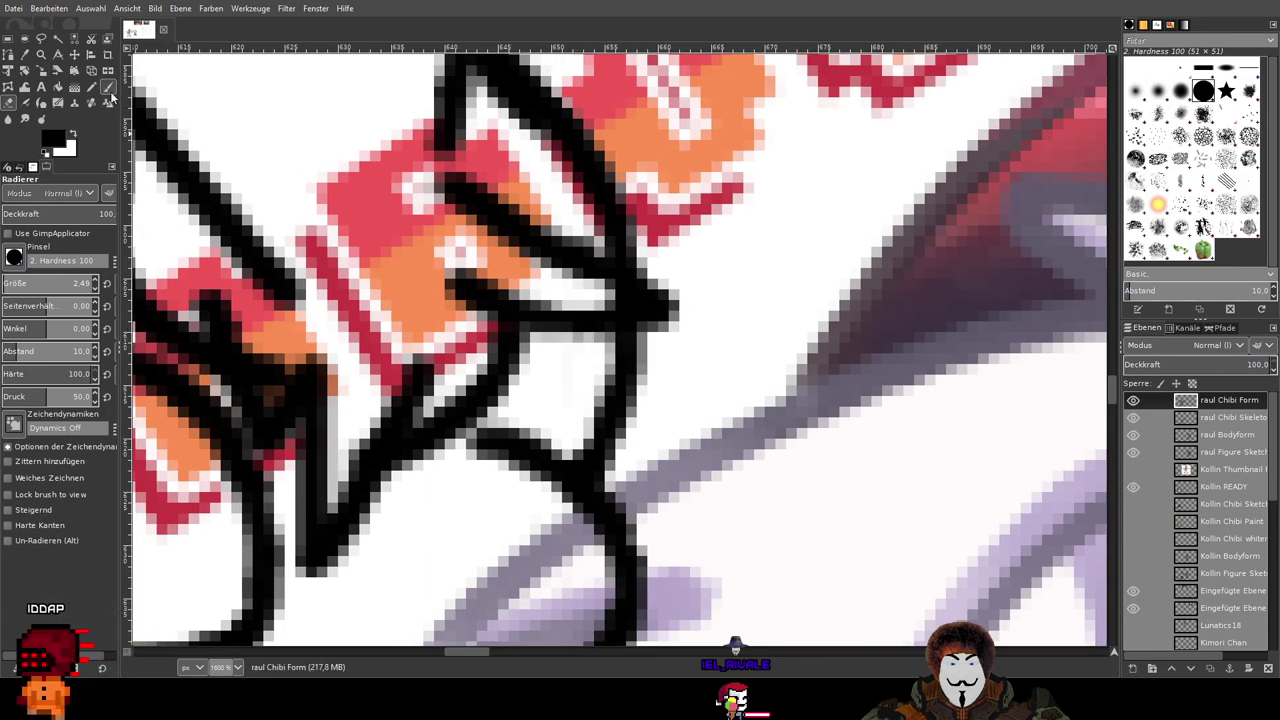
Step: Return to the Paintbrush and thicken the two lines of the side hair spike facing the reference
key(p)
mouse_move(481, 293)
mouse_down()
mouse_move(565, 318)
mouse_move(655, 311)
mouse_up()
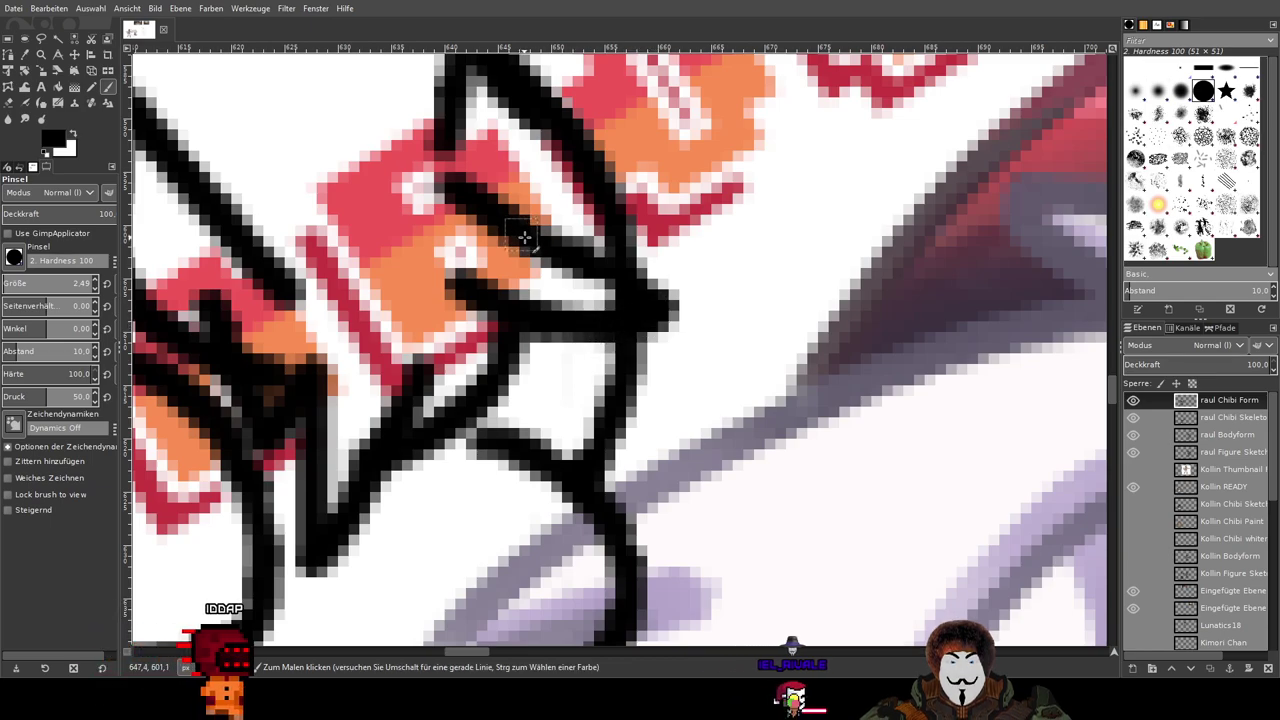
drag(531, 243, 632, 284)
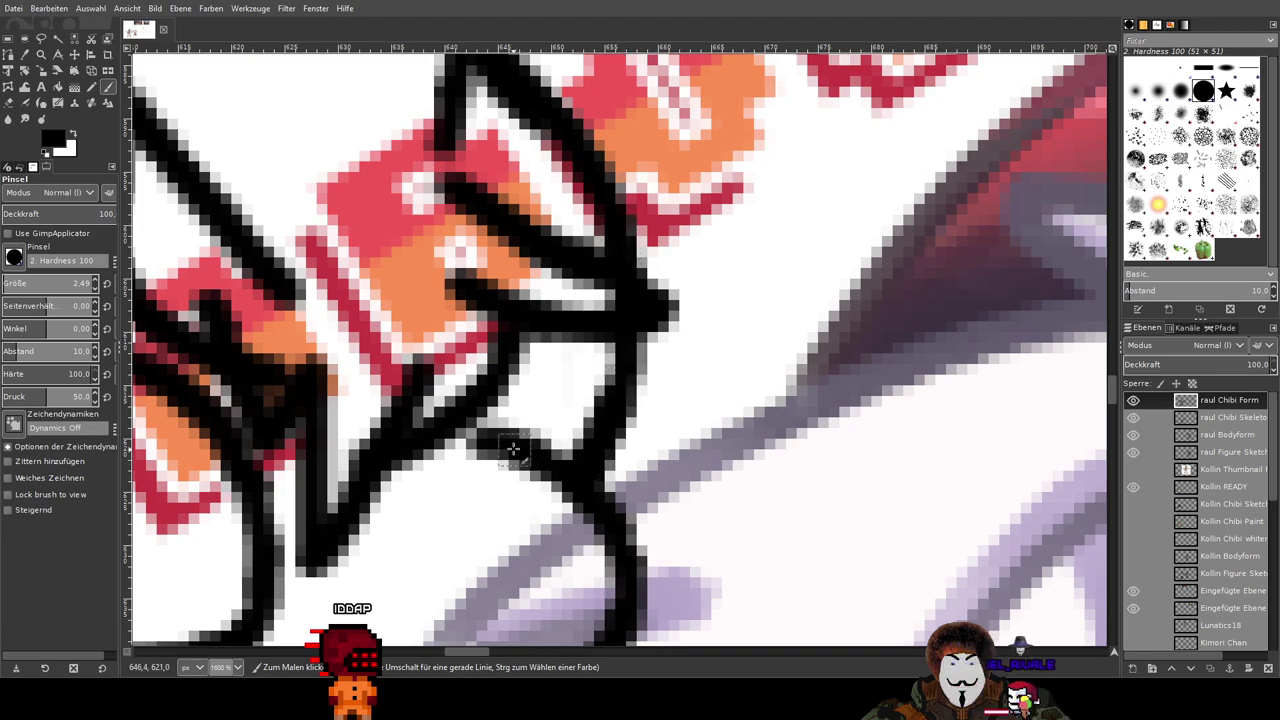
scroll(768, 512, down, 4)
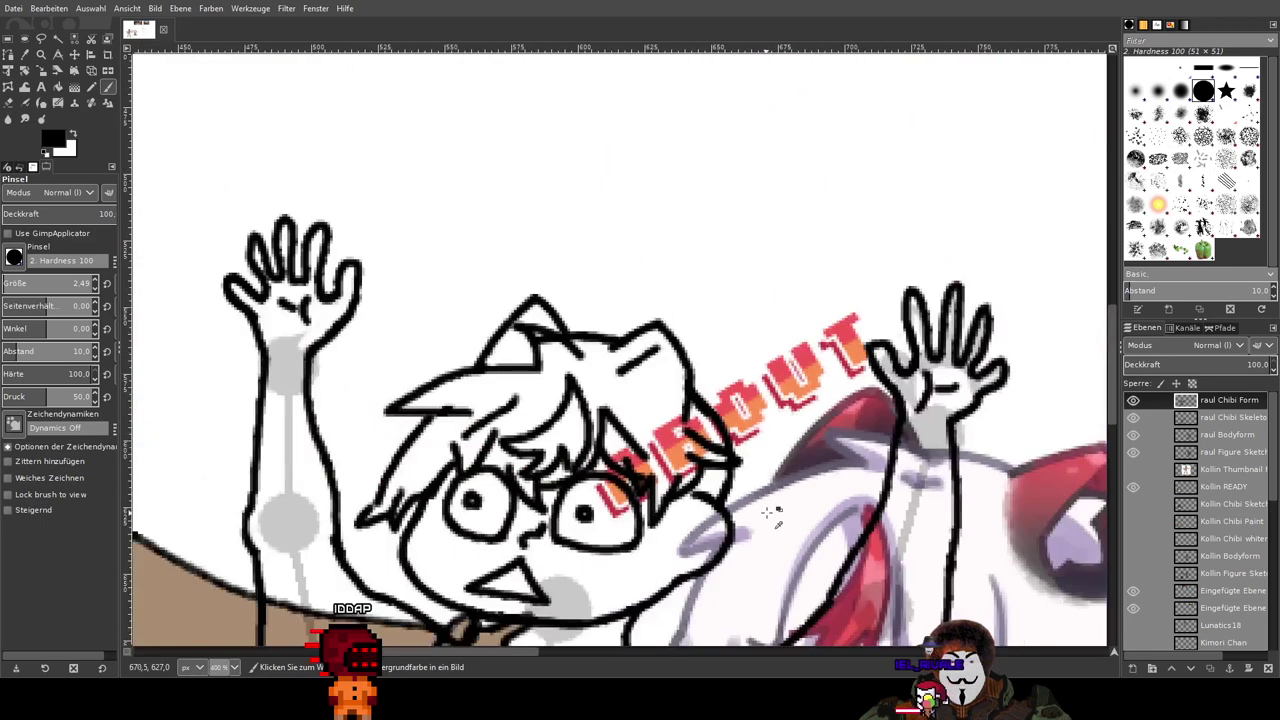
Step: Try drawing a jagged fur outline inside the ear nearest the reference, and undo its strokes
drag(773, 508, 702, 235)
scroll(811, 324, down, 1)
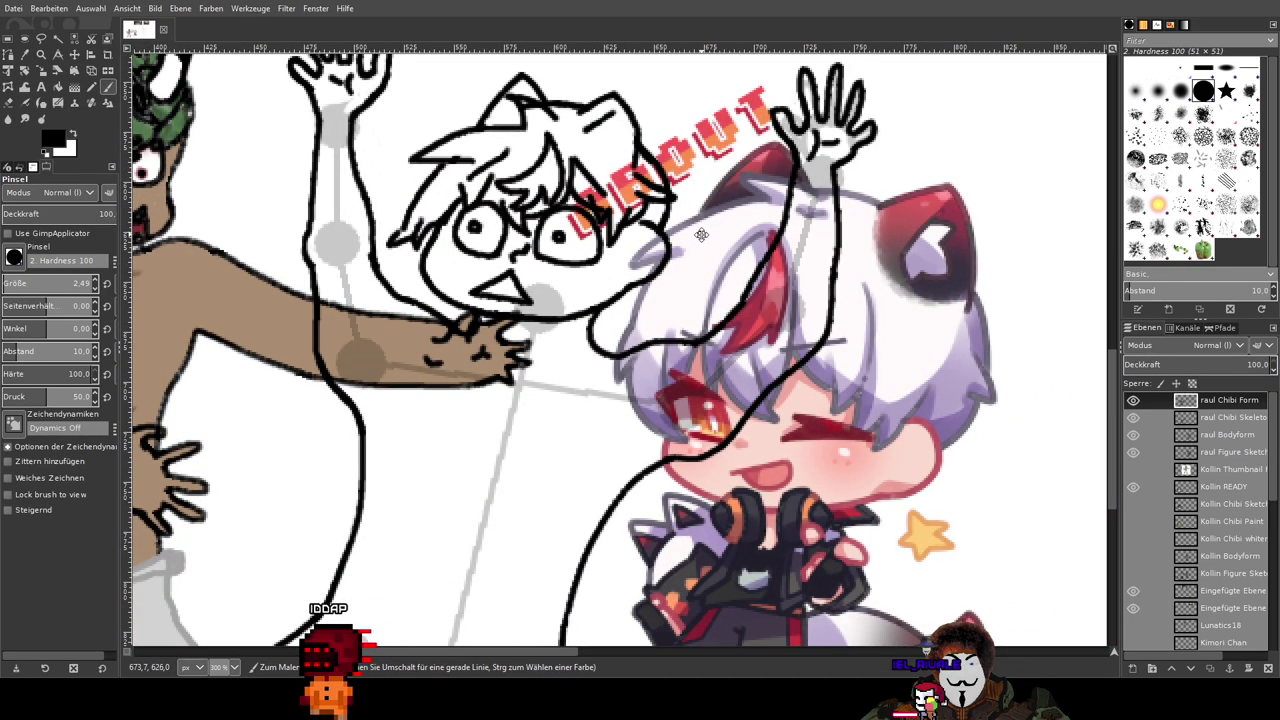
scroll(701, 234, up, 4)
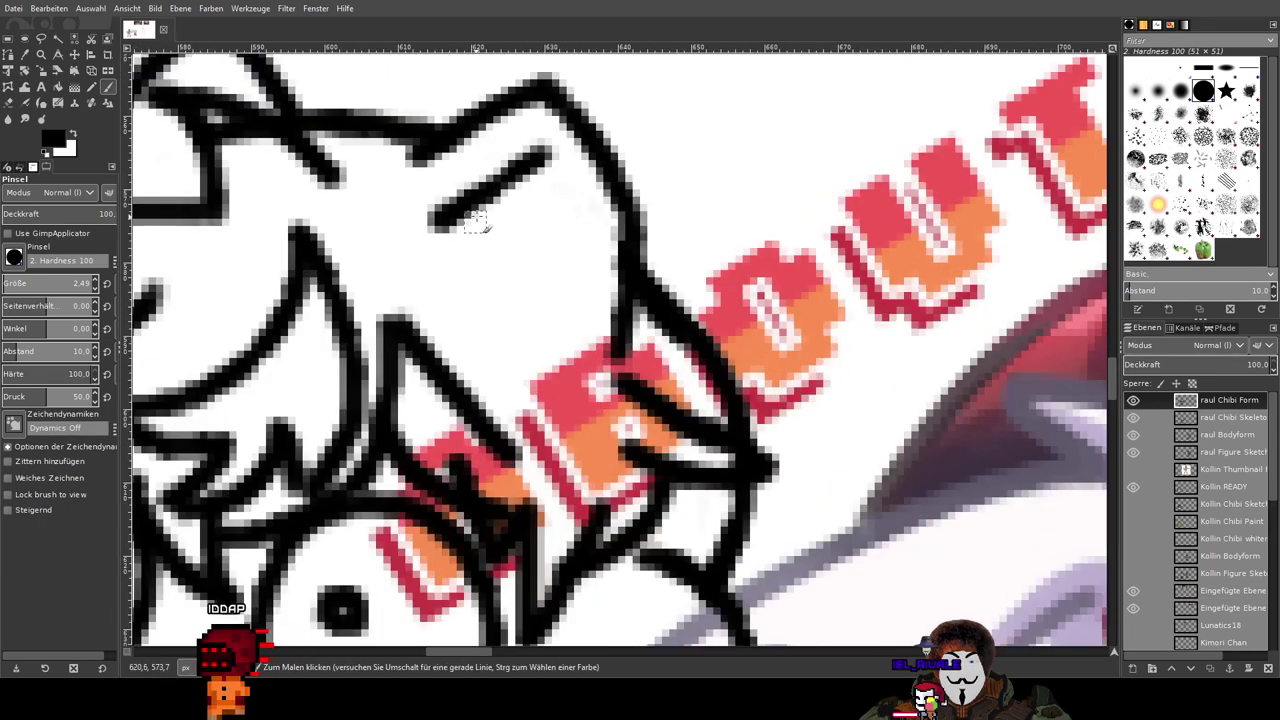
mouse_move(513, 180)
mouse_down()
mouse_move(581, 205)
mouse_move(537, 222)
mouse_move(589, 258)
mouse_move(490, 258)
mouse_up()
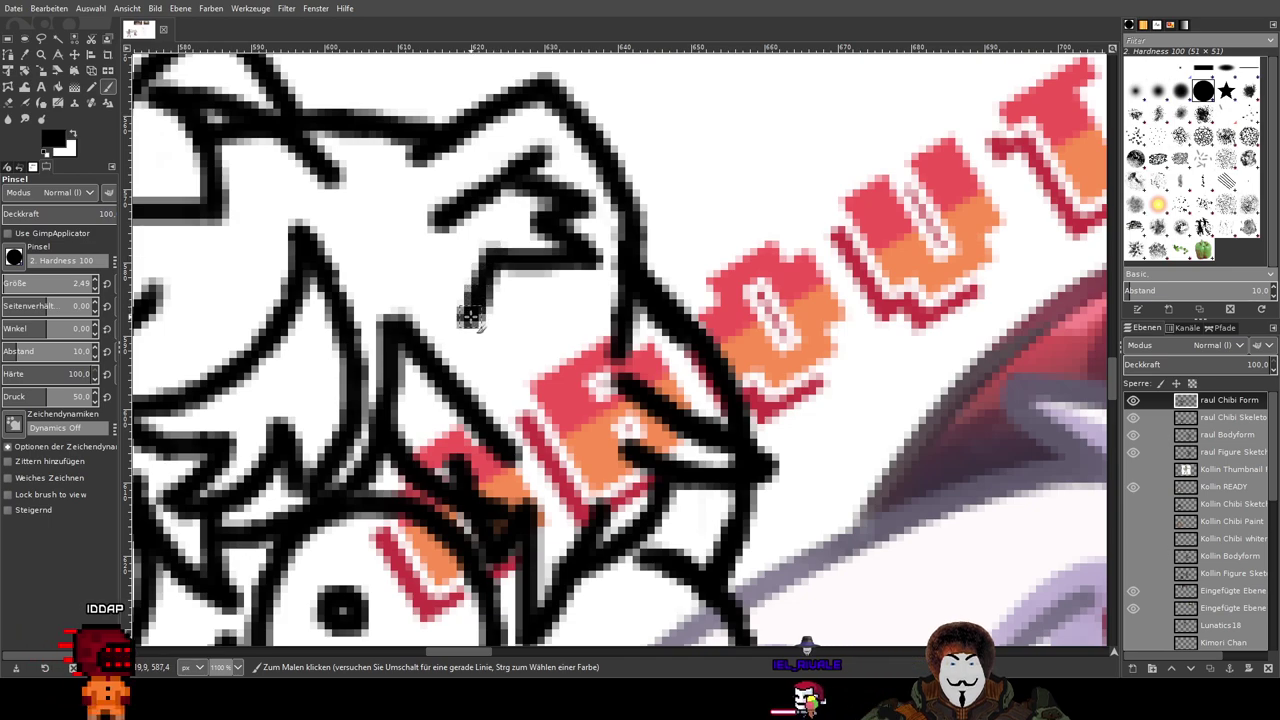
key(ctrl+z)
key(ctrl+z)
key(ctrl+z)
key(ctrl+z)
key(ctrl+z)
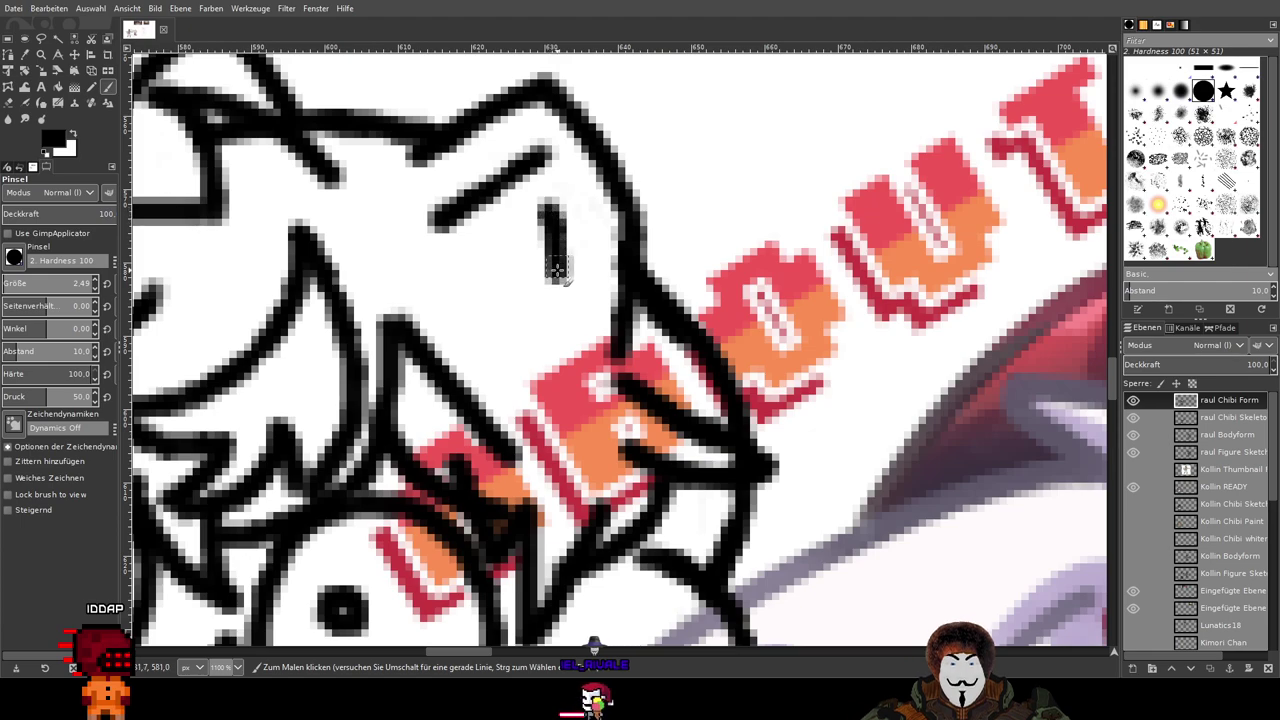
Step: Draw a zigzag fur tuft beneath the short stroke inside the ear nearest the reference
drag(557, 268, 483, 238)
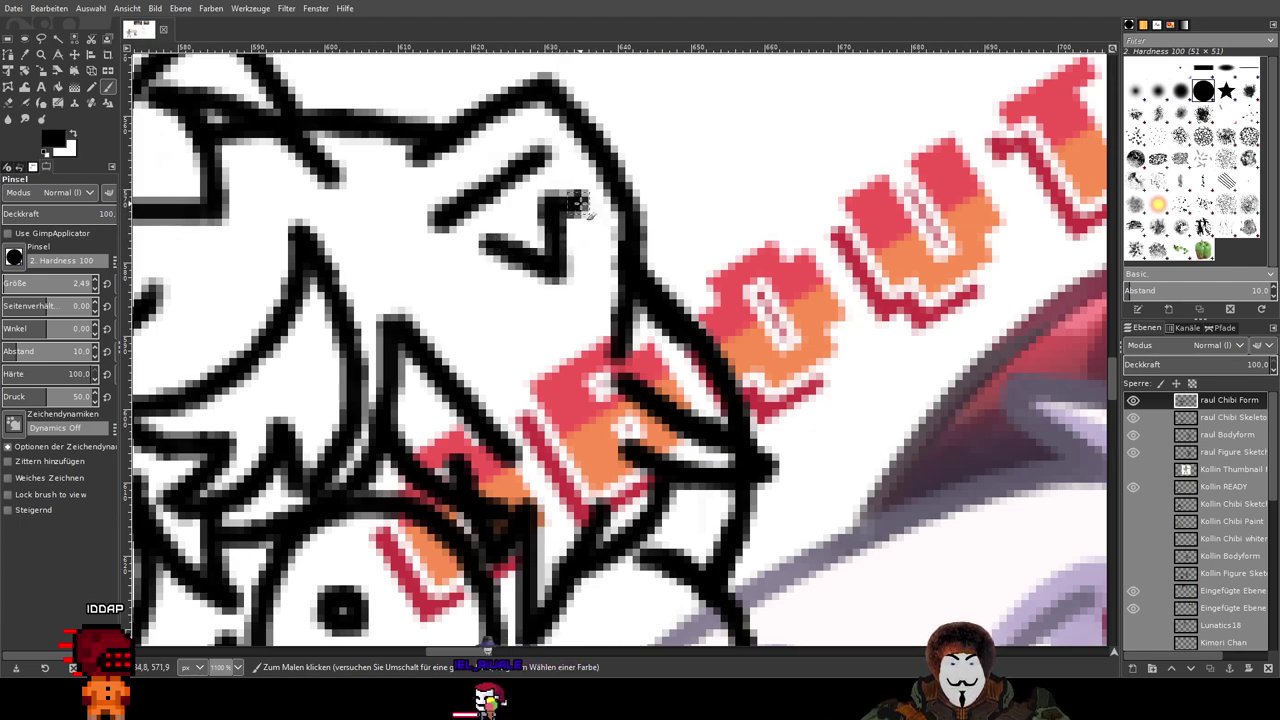
mouse_move(578, 205)
mouse_down()
mouse_move(605, 208)
mouse_move(537, 172)
mouse_up()
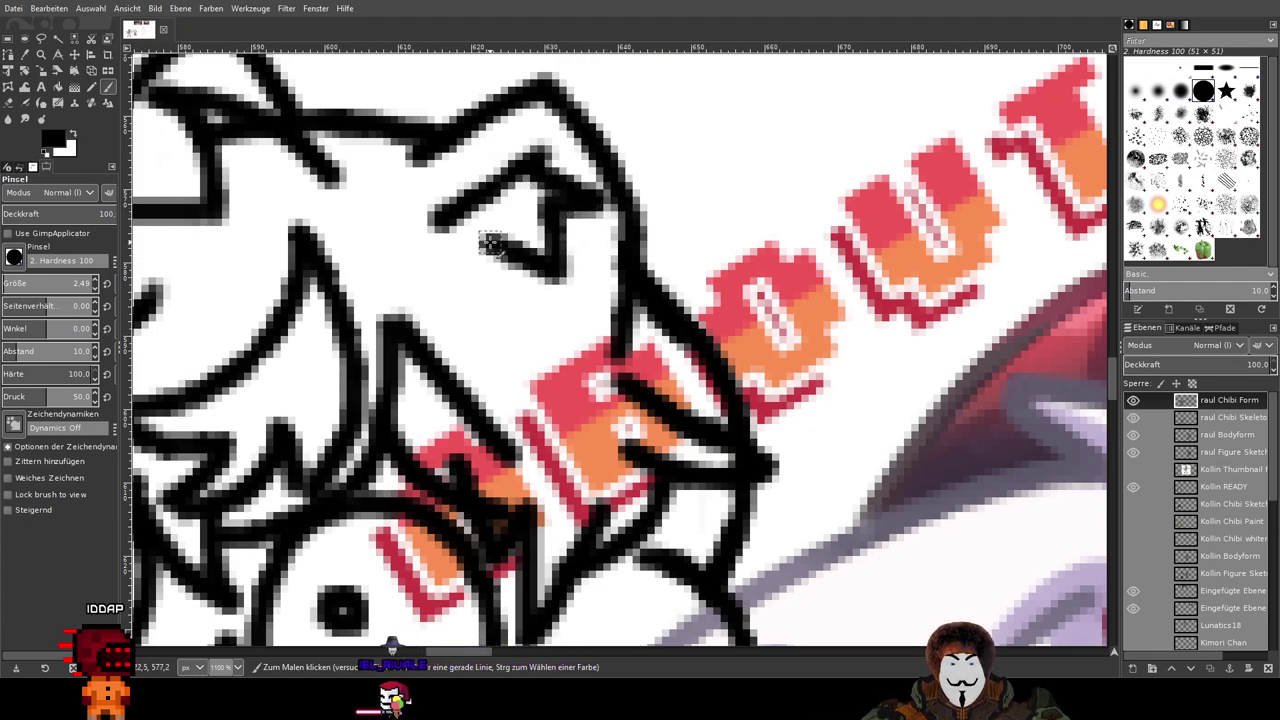
scroll(468, 216, down, 5)
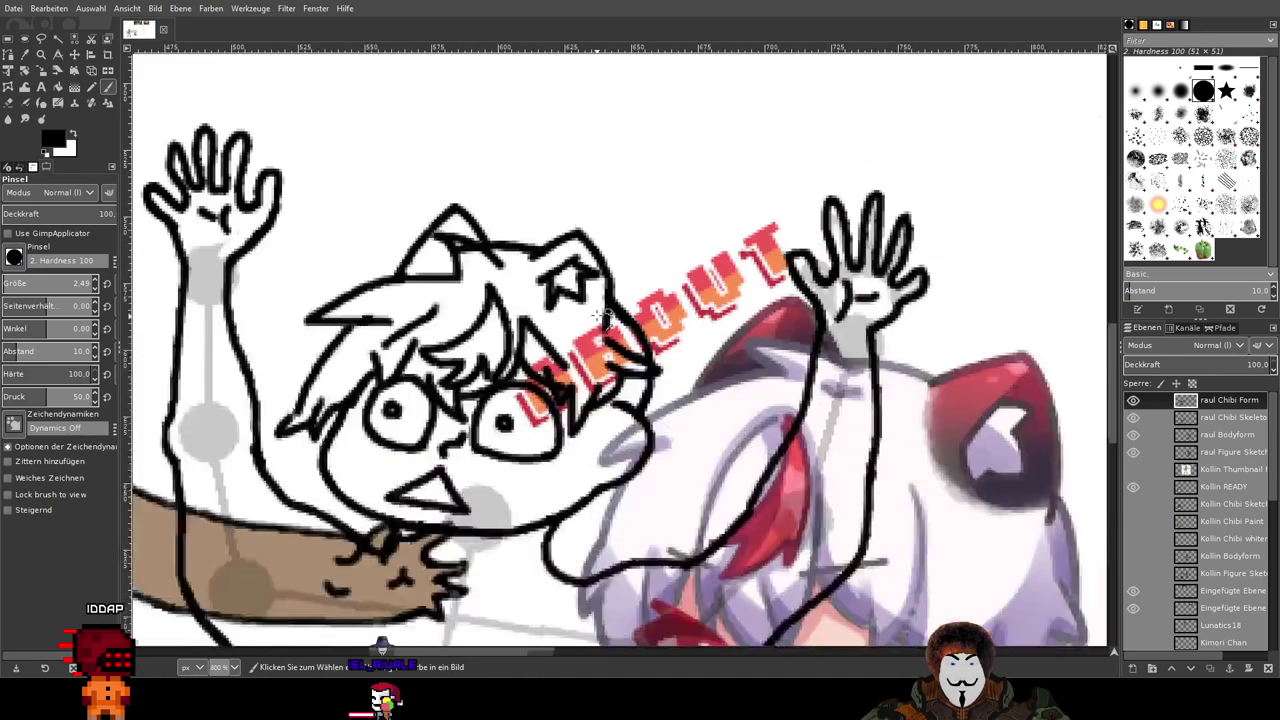
scroll(602, 316, up, 5)
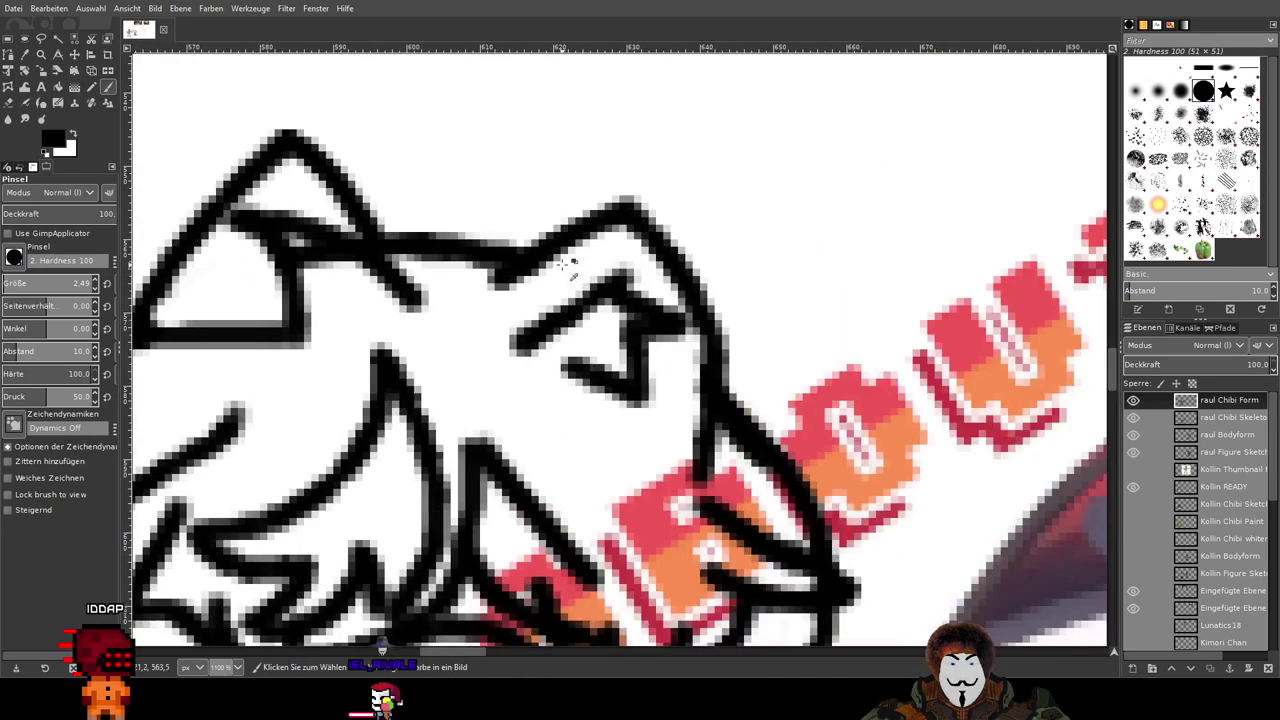
mouse_move(614, 303)
mouse_down()
mouse_move(659, 316)
mouse_move(627, 327)
mouse_move(662, 379)
mouse_move(584, 341)
mouse_move(589, 406)
mouse_move(555, 348)
mouse_up()
scroll(630, 425, down, 3)
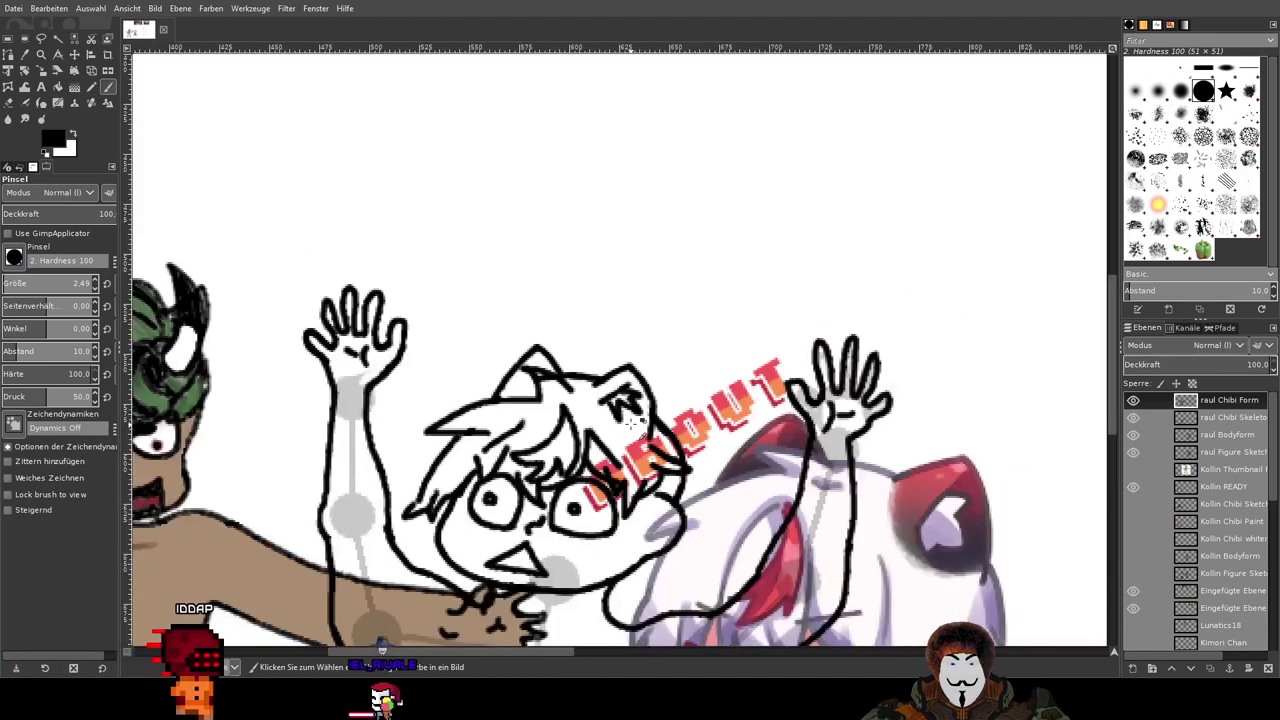
drag(630, 425, 616, 269)
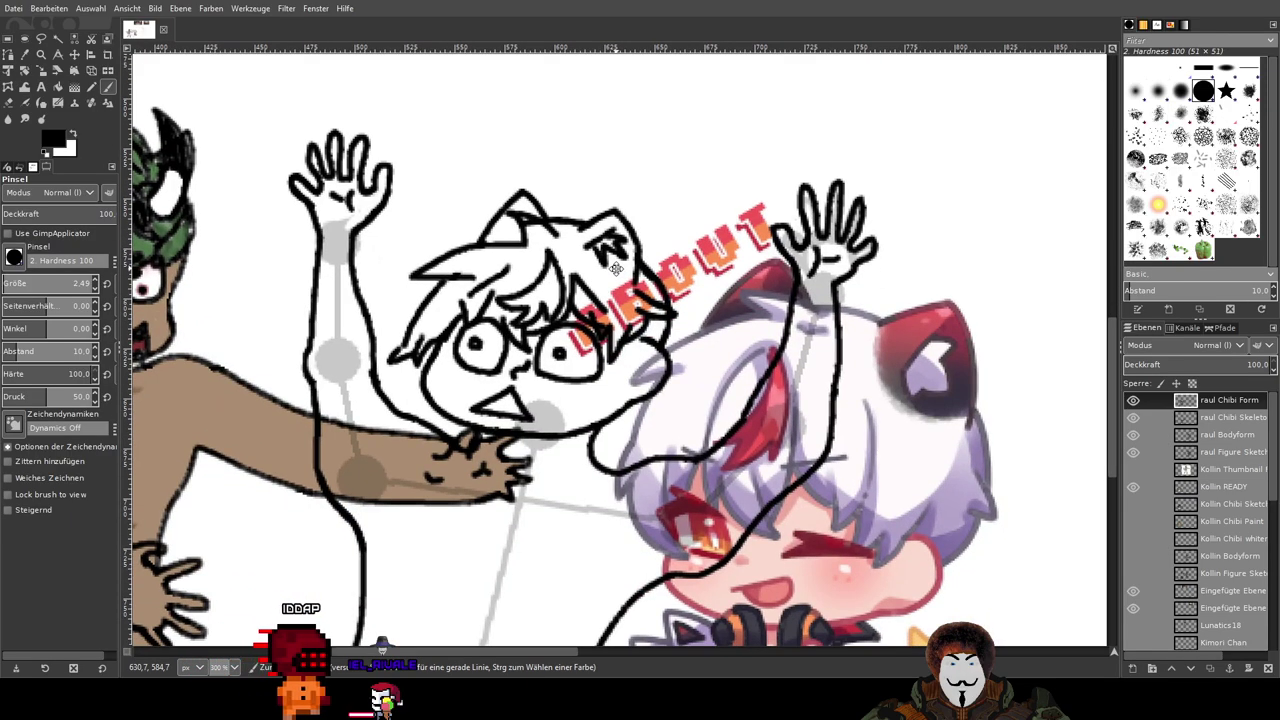
Step: Erase the overlapping line at the inner corner of the ear nearest Kollin, separating the hair line from the inner-ear edge
scroll(600, 250, up, 5)
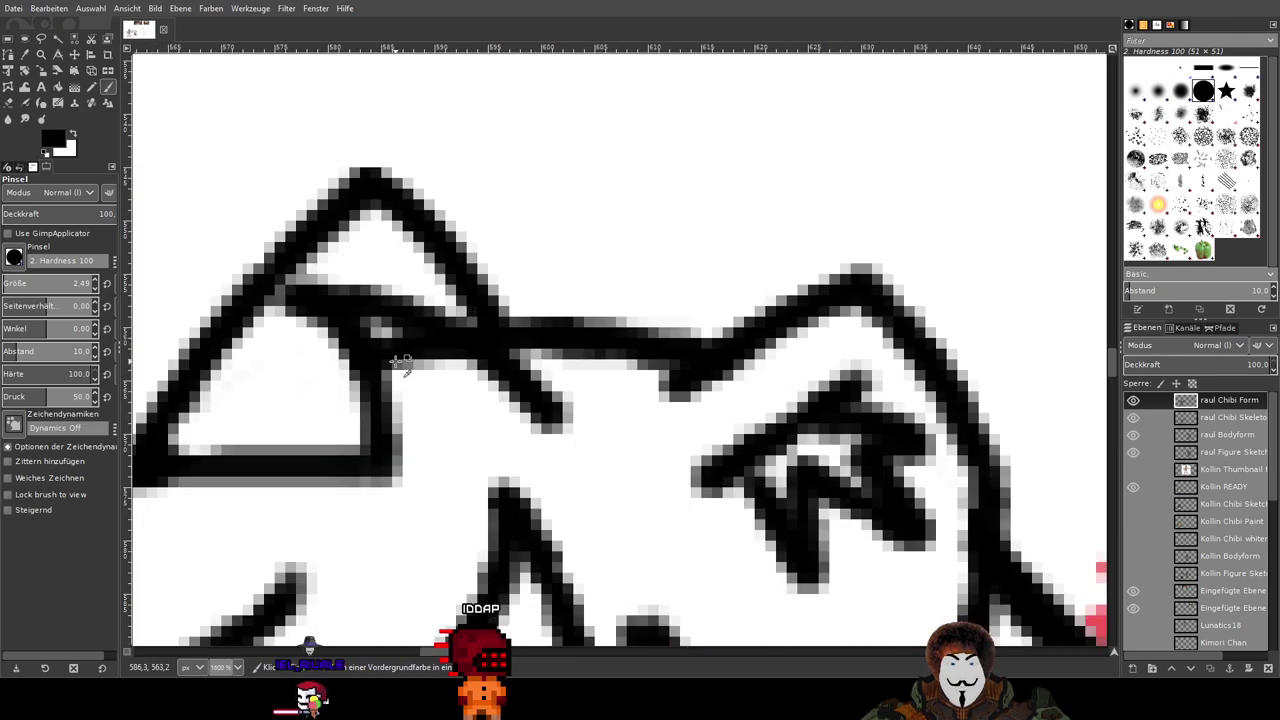
scroll(400, 323, up, 3)
click(9, 104)
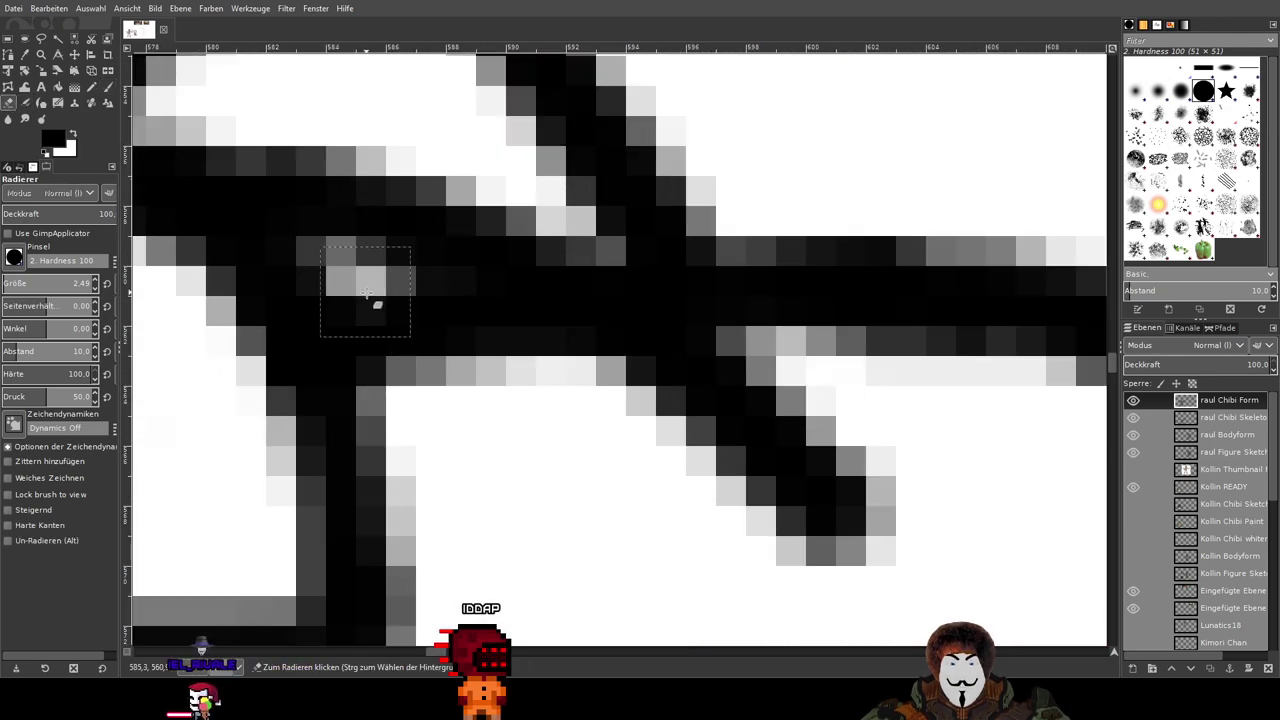
mouse_move(398, 315)
mouse_down()
mouse_move(508, 391)
mouse_move(406, 337)
mouse_move(366, 291)
mouse_move(566, 377)
mouse_move(380, 334)
mouse_move(370, 385)
mouse_up()
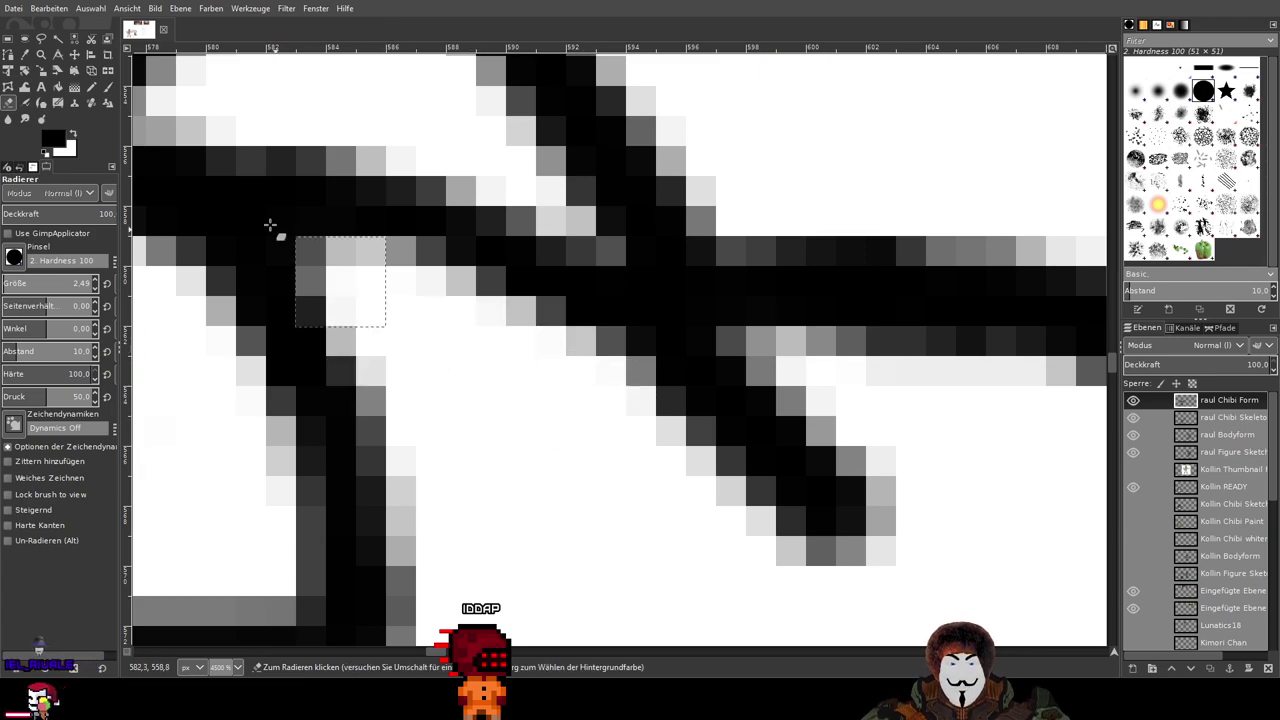
Step: Paint over the hair line crossing the ear nearest Kollin and its inner-ear edge to even out their thickness
click(108, 87)
scroll(286, 209, down, 4)
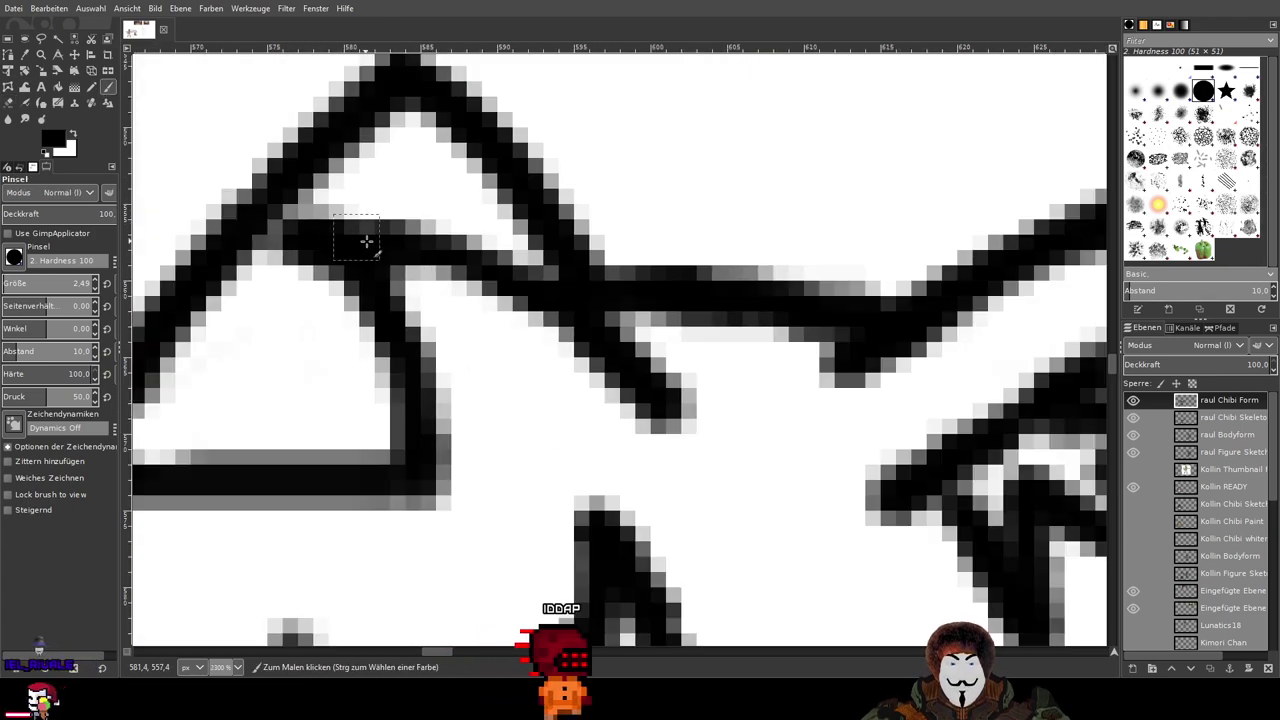
drag(403, 248, 587, 331)
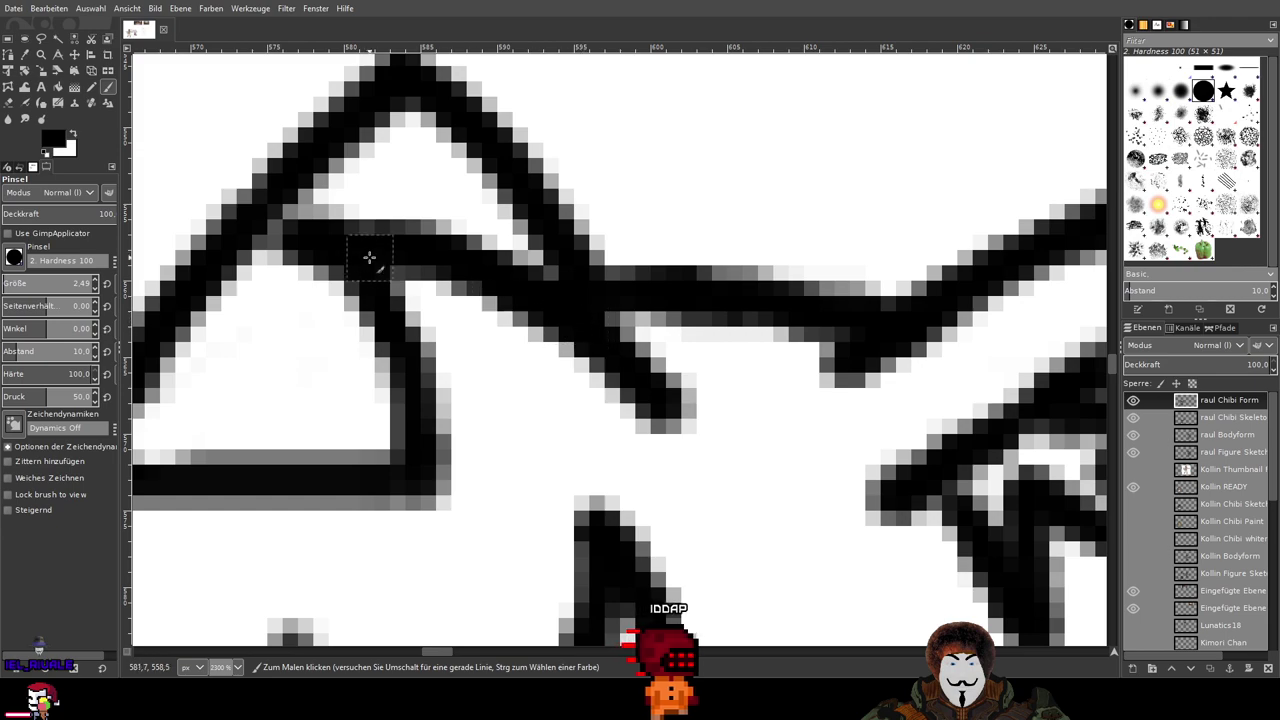
drag(364, 271, 434, 382)
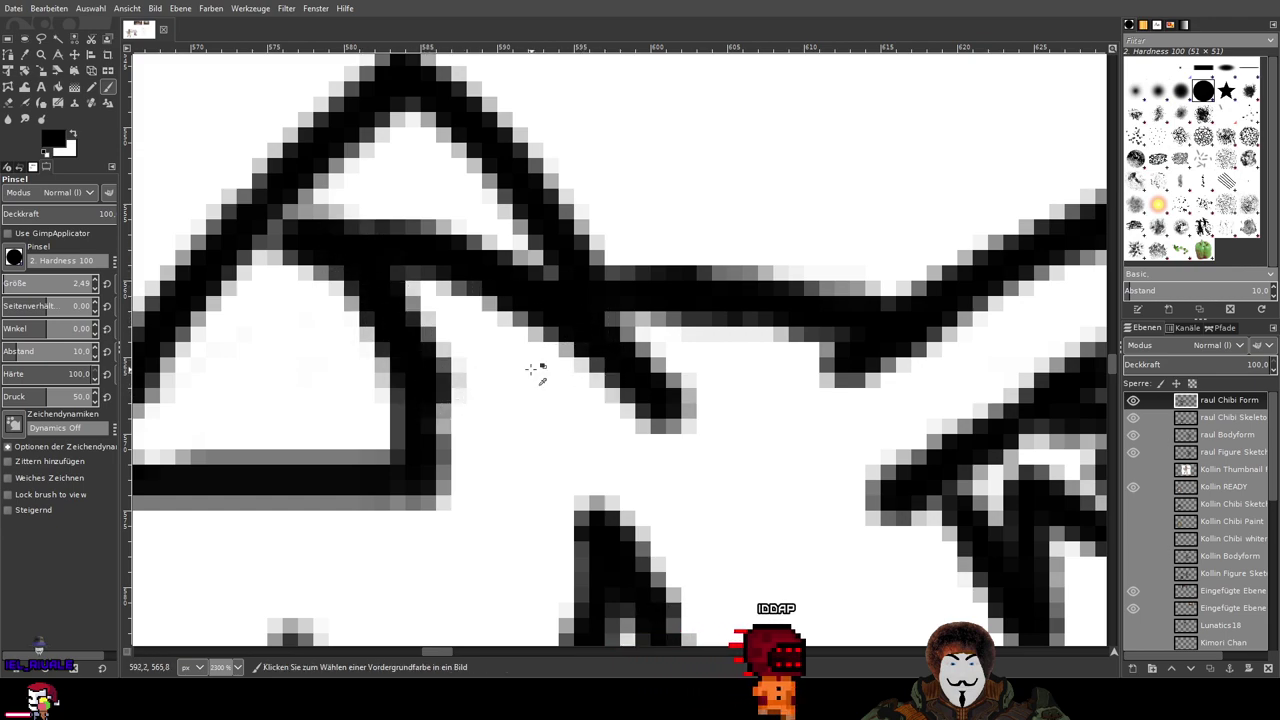
key(ctrl+z)
mouse_move(366, 274)
mouse_down()
mouse_move(408, 379)
mouse_move(425, 408)
mouse_up()
Step: Hide the raul reference layer behind the chibi line art
scroll(622, 413, down, 5)
drag(640, 422, 470, 183)
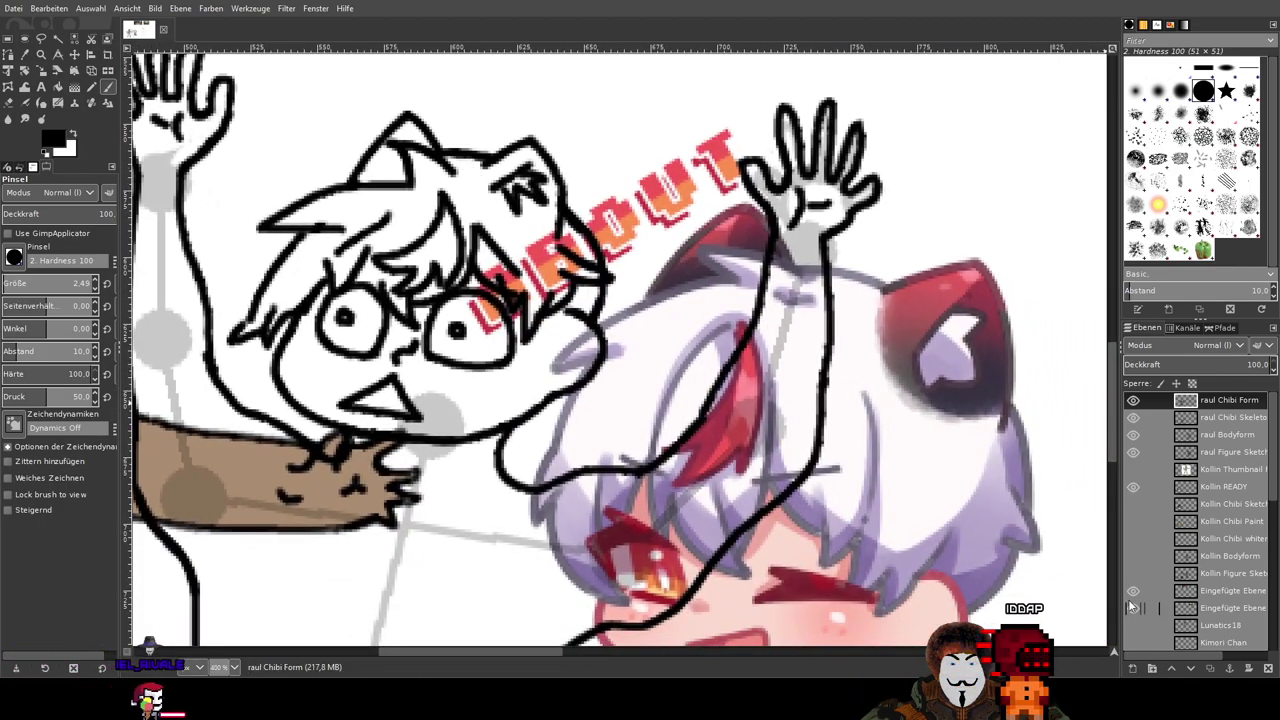
scroll(1192, 540, down, 3)
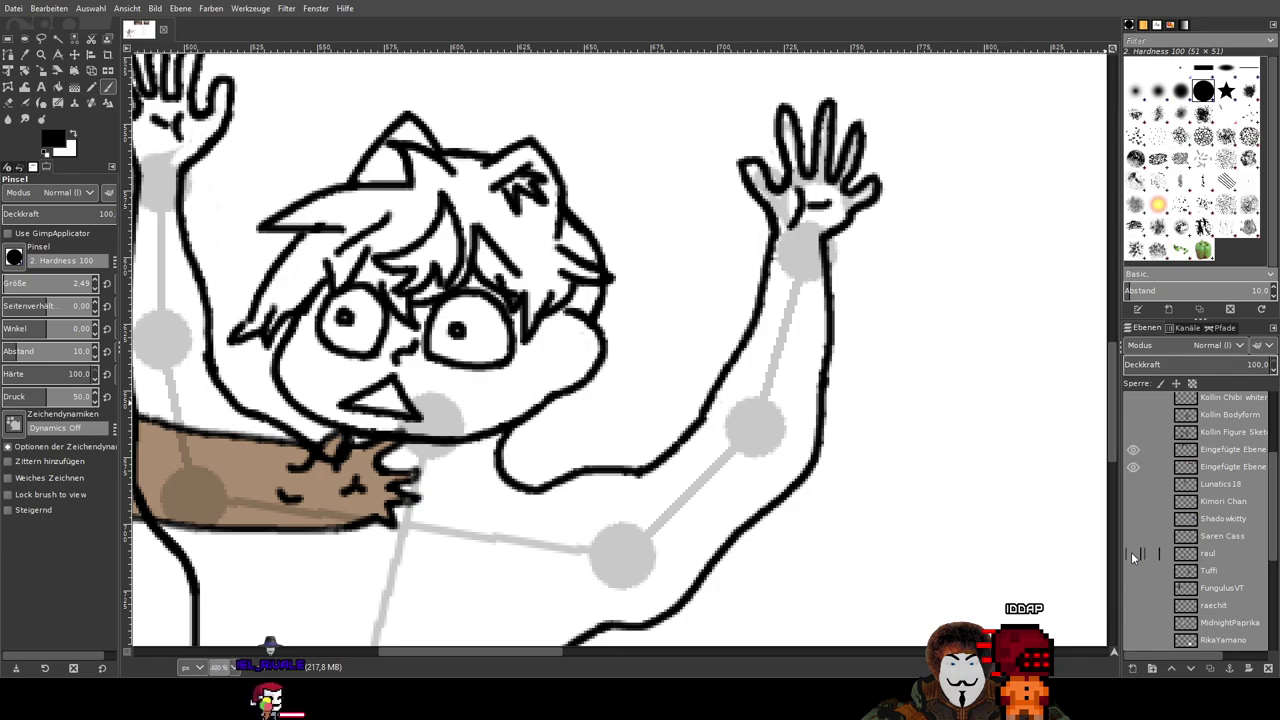
Step: Show the raul reference layer again and examine its hair, ears and face beside the chibi's line art
click(1133, 553)
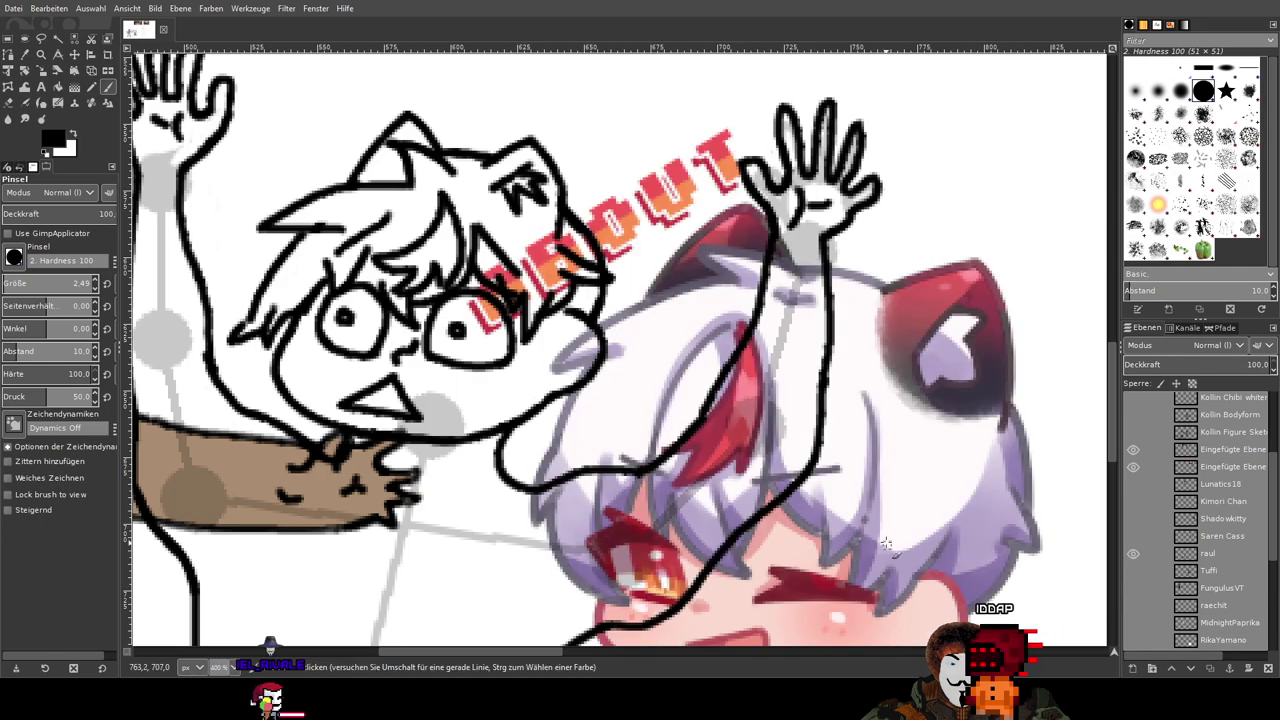
scroll(884, 390, down, 3)
scroll(884, 390, up, 1)
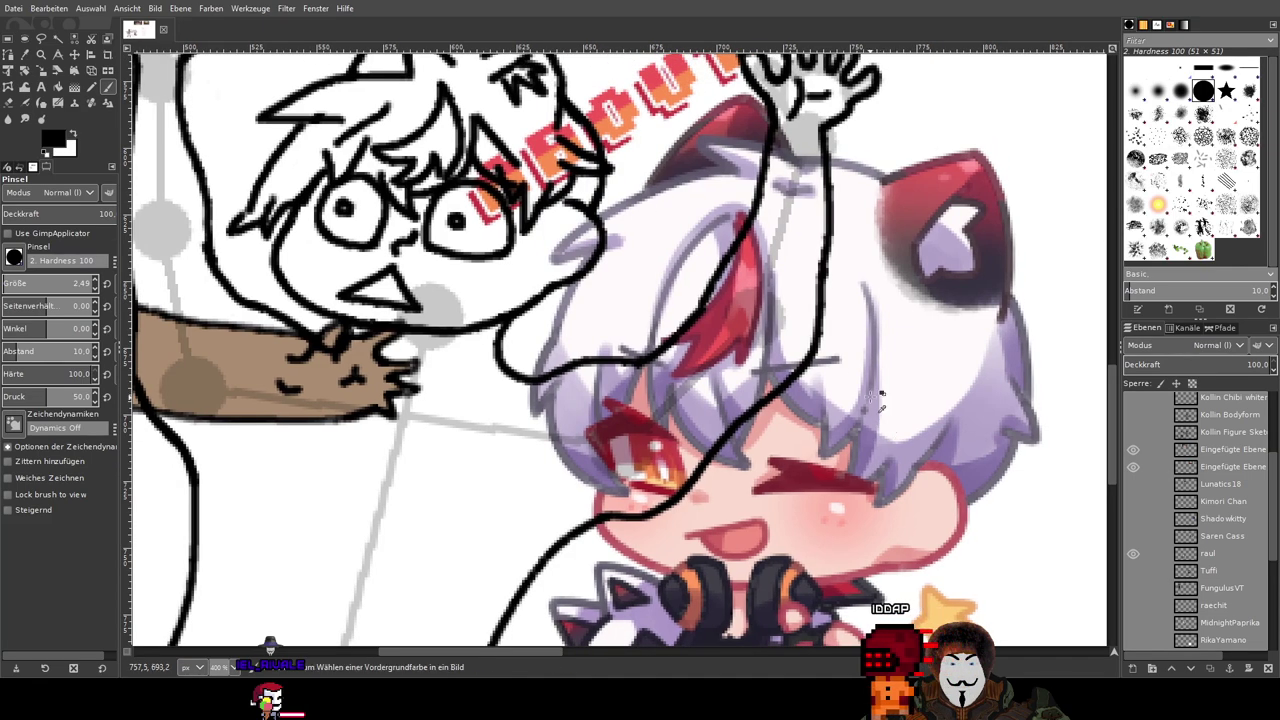
ctrl+scroll(877, 394, up, 1)
drag(805, 321, 822, 341)
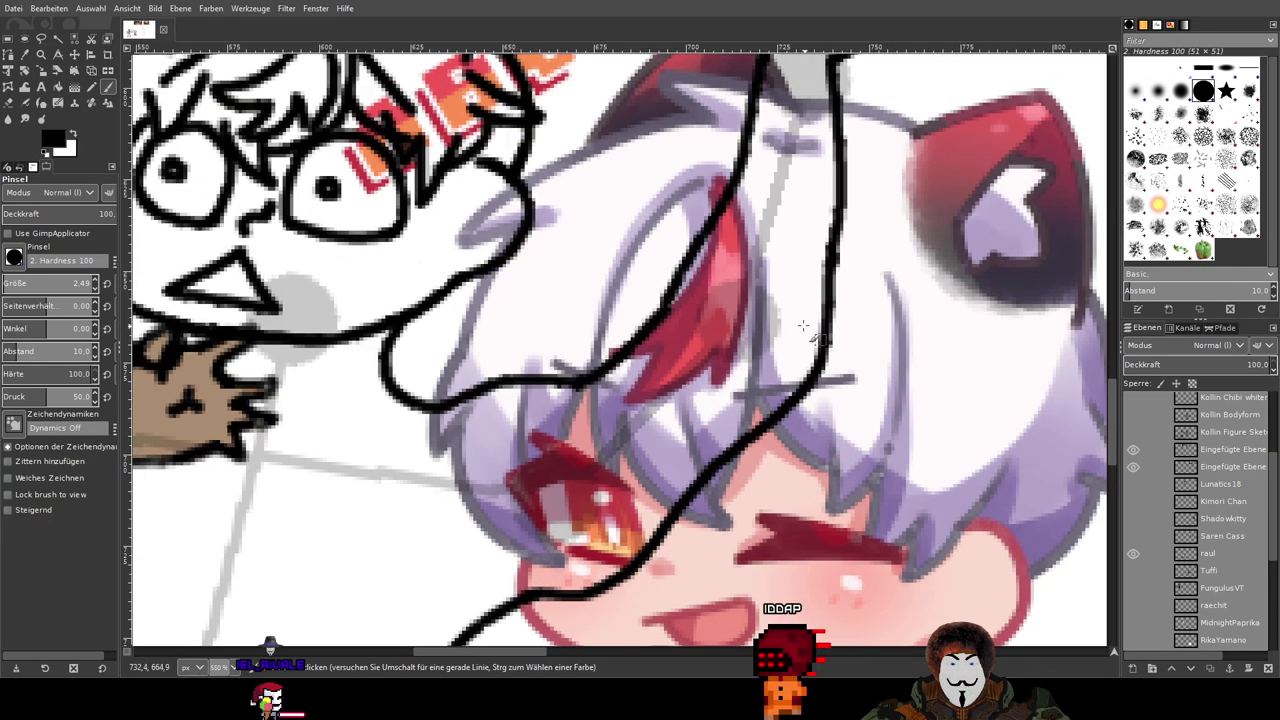
mouse_move(455, 160)
mouse_down()
mouse_move(459, 192)
mouse_move(473, 197)
mouse_move(508, 156)
mouse_up()
ctrl+scroll(645, 270, down, 2)
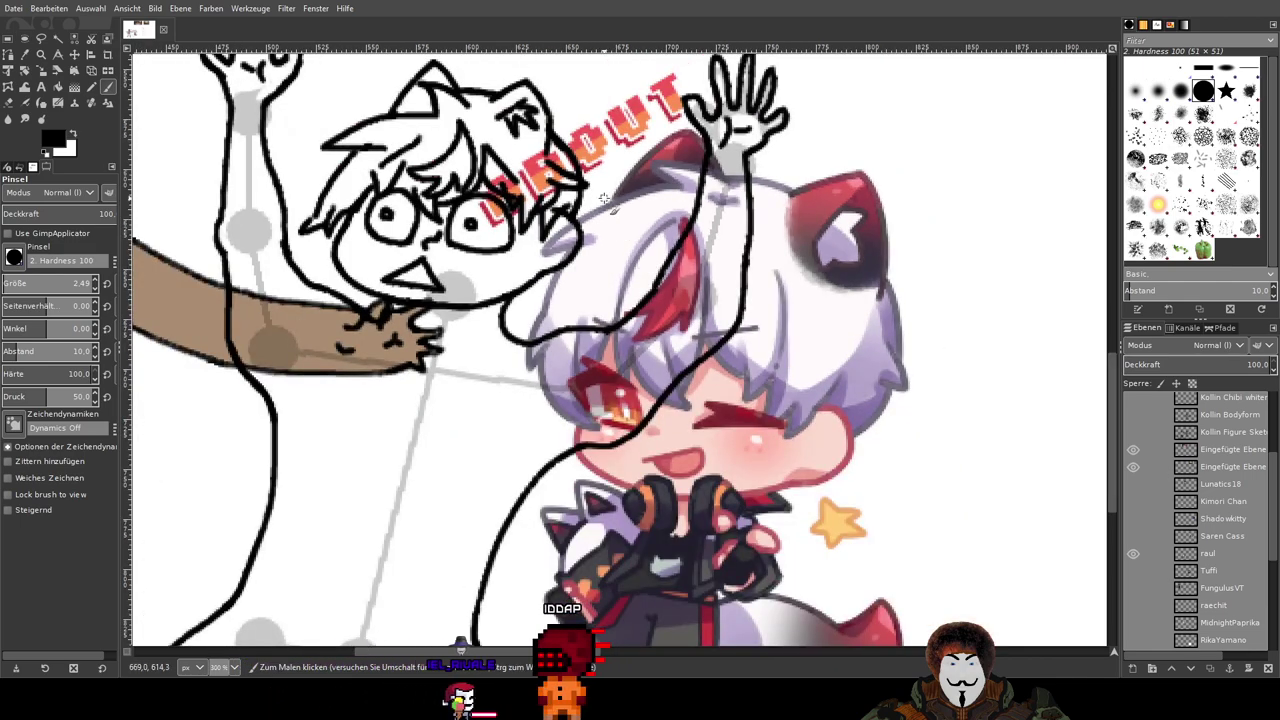
ctrl+scroll(604, 197, down, 1)
ctrl+scroll(577, 237, up, 4)
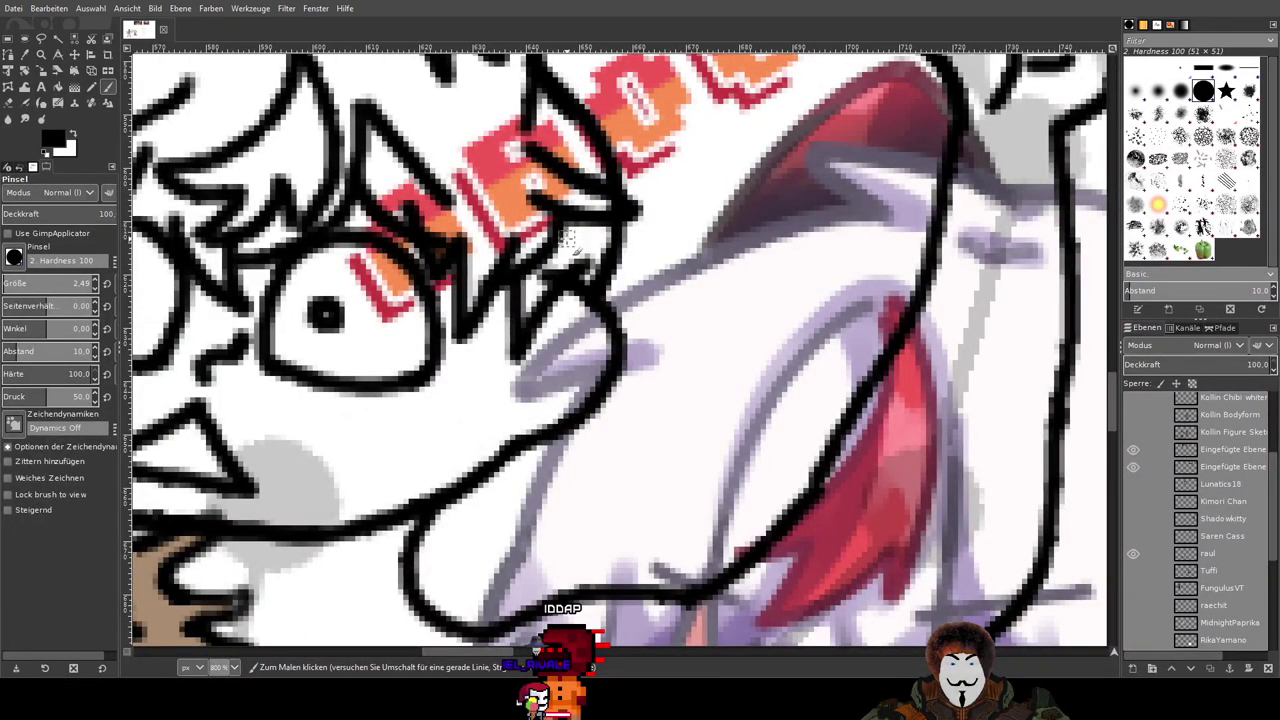
ctrl+scroll(567, 240, down, 3)
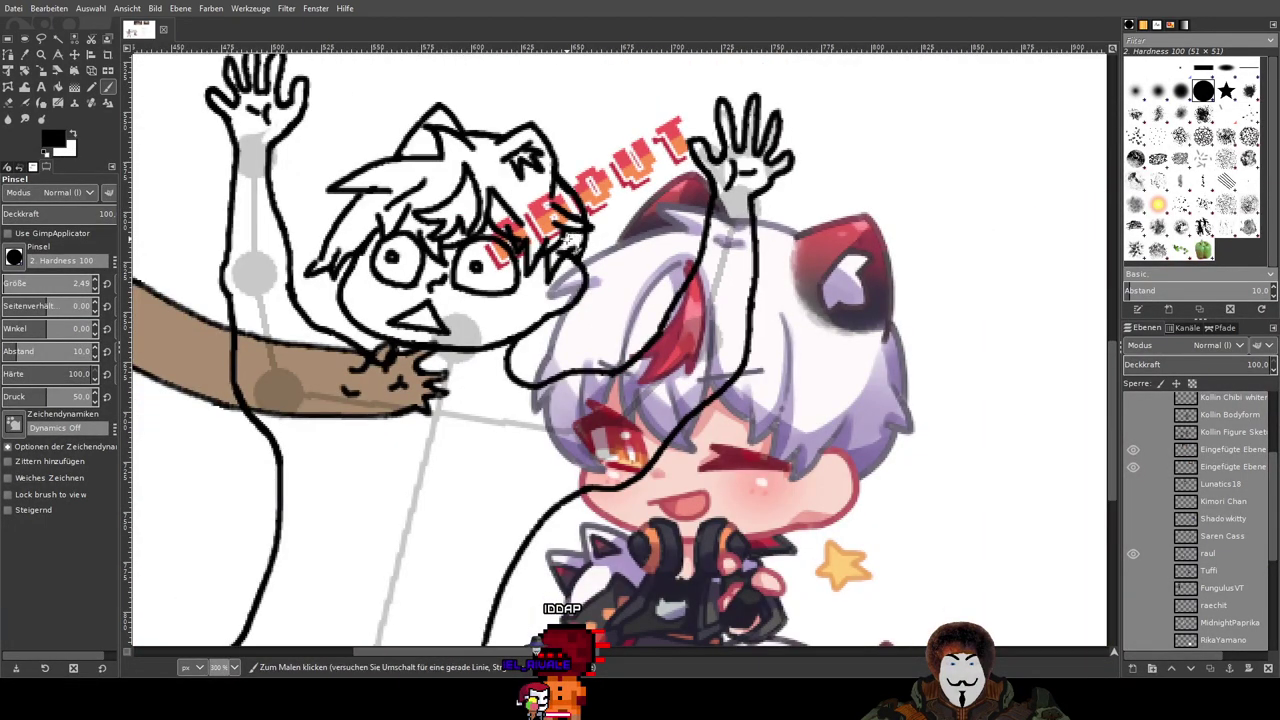
Step: Erase the large ring-shaped pupils from both of the chibi's eyes, keeping the eye outlines
drag(524, 310, 742, 327)
ctrl+scroll(457, 269, up, 4)
ctrl+scroll(700, 289, down, 3)
ctrl+scroll(823, 328, up, 2)
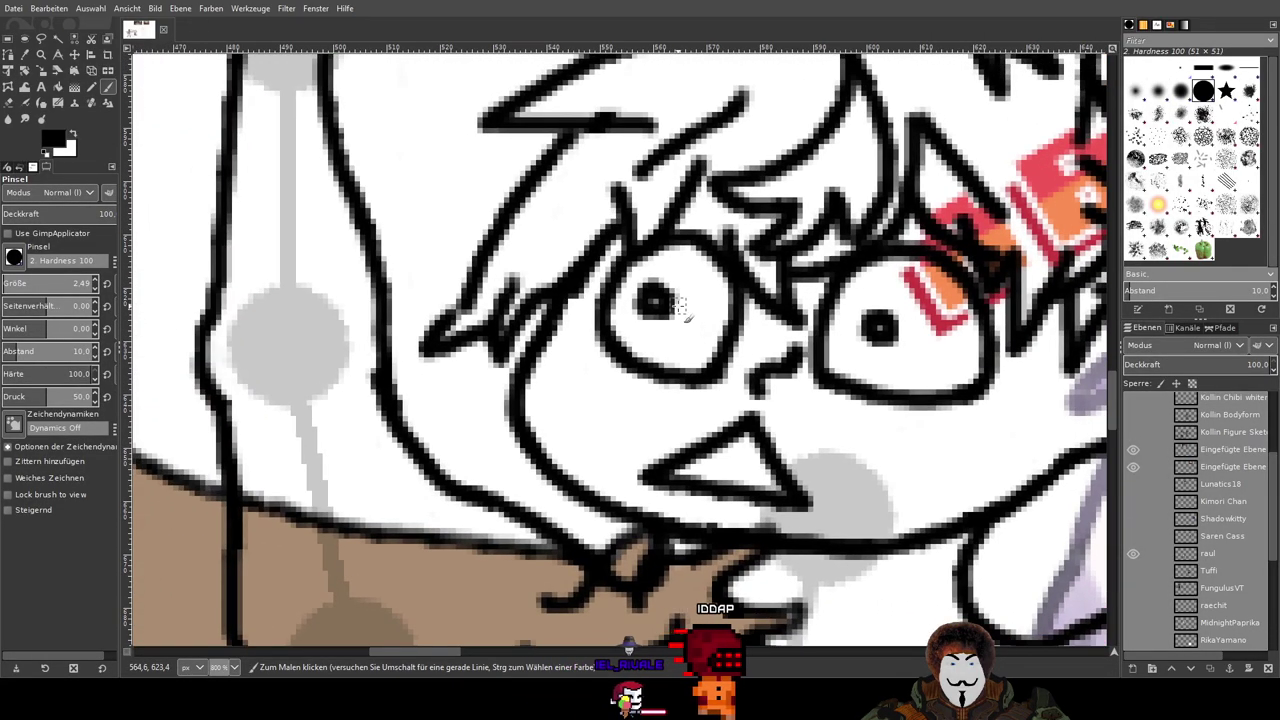
ctrl+scroll(675, 275, up, 2)
key(shift+e)
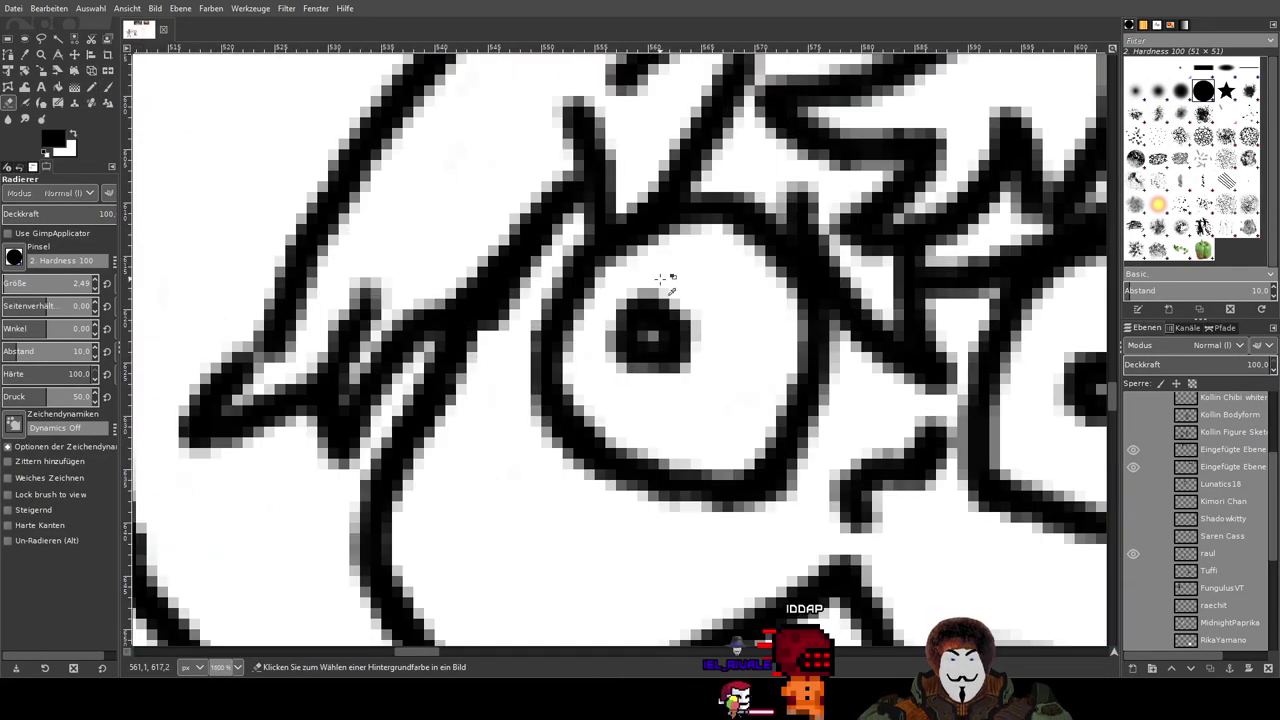
mouse_move(670, 300)
mouse_down()
mouse_move(682, 333)
mouse_move(668, 320)
mouse_move(654, 335)
mouse_move(659, 291)
mouse_up()
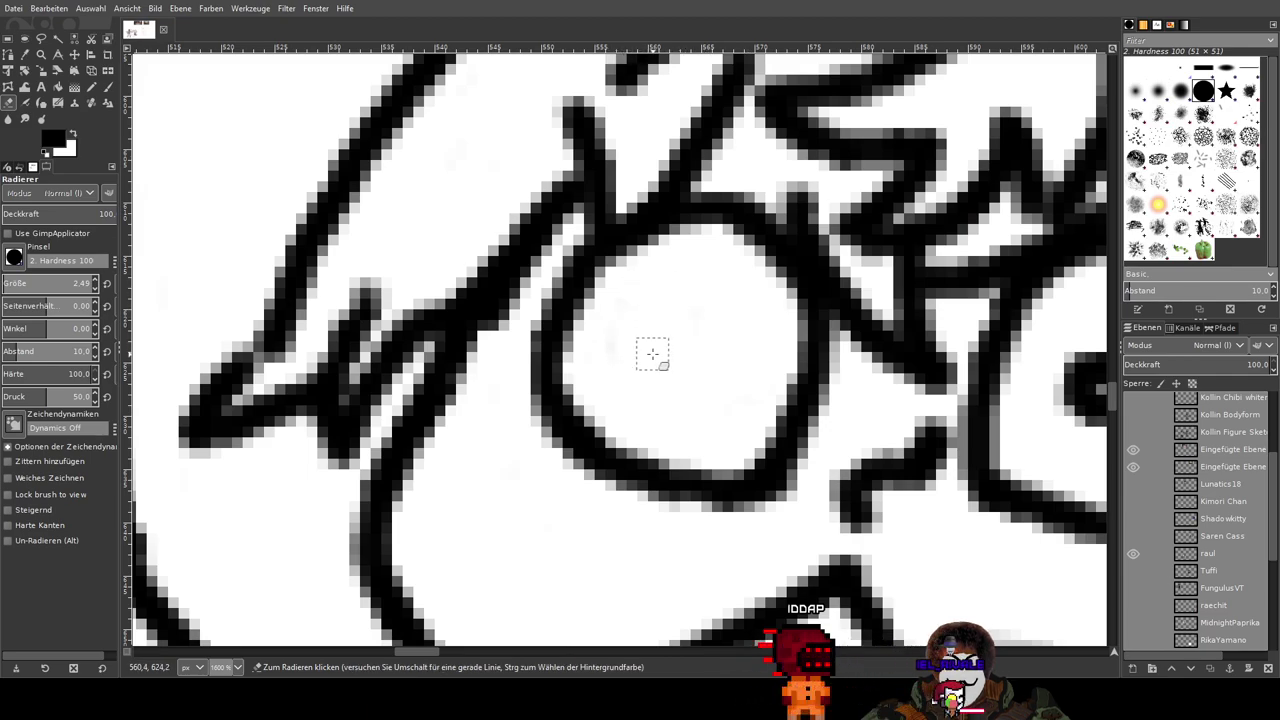
drag(740, 383, 414, 352)
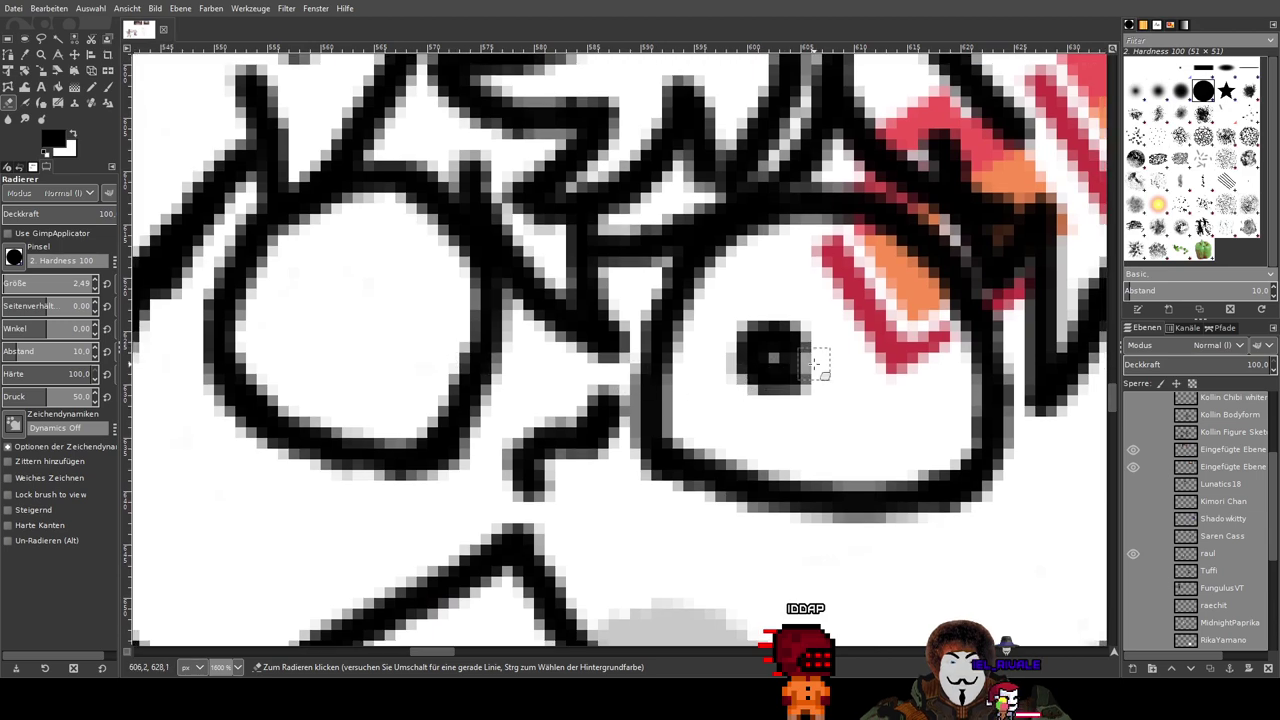
drag(747, 352, 766, 357)
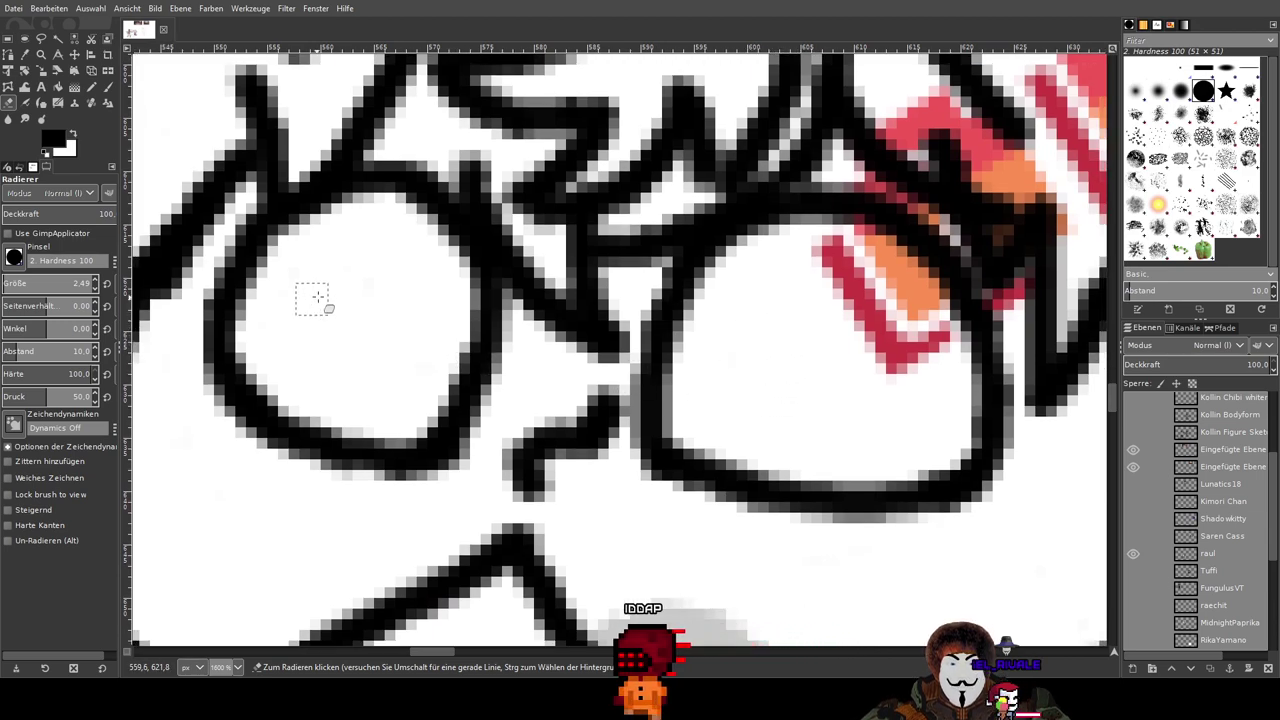
Step: Paint a small solid black dot as the pupil in each of the chibi's eyes with the 2.49 brush
key(p)
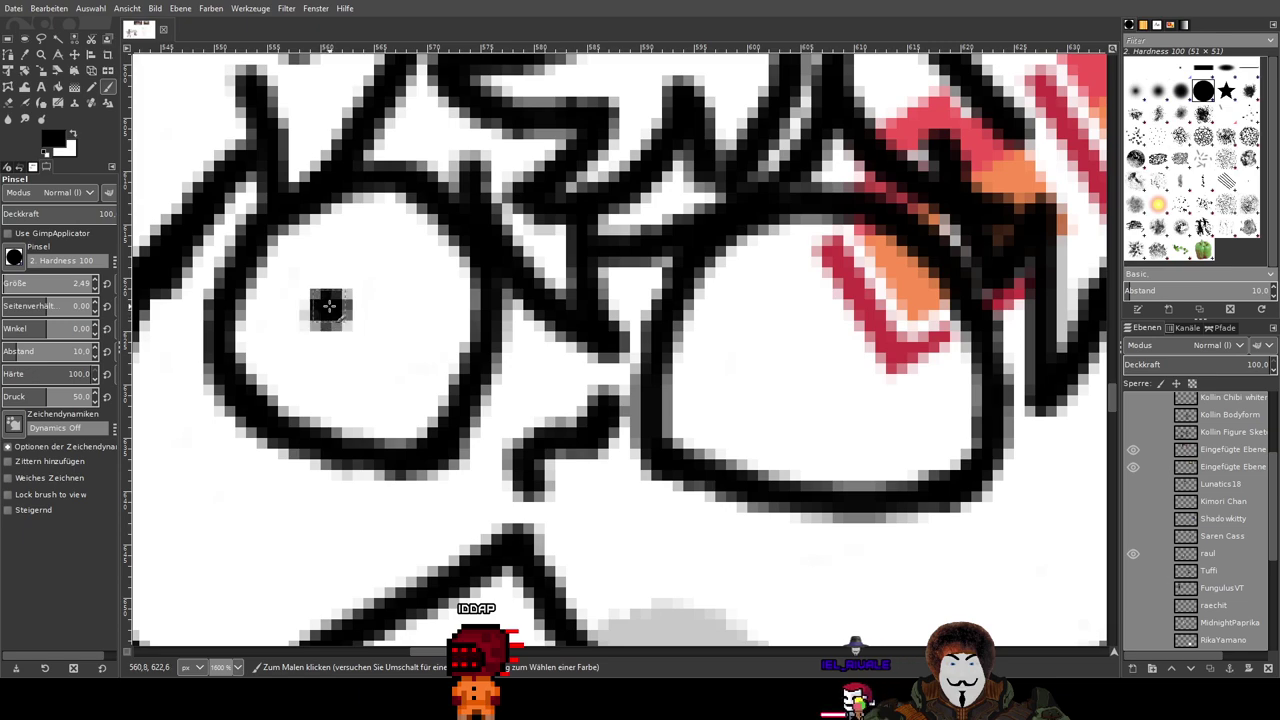
click(753, 347)
scroll(828, 380, down, 4)
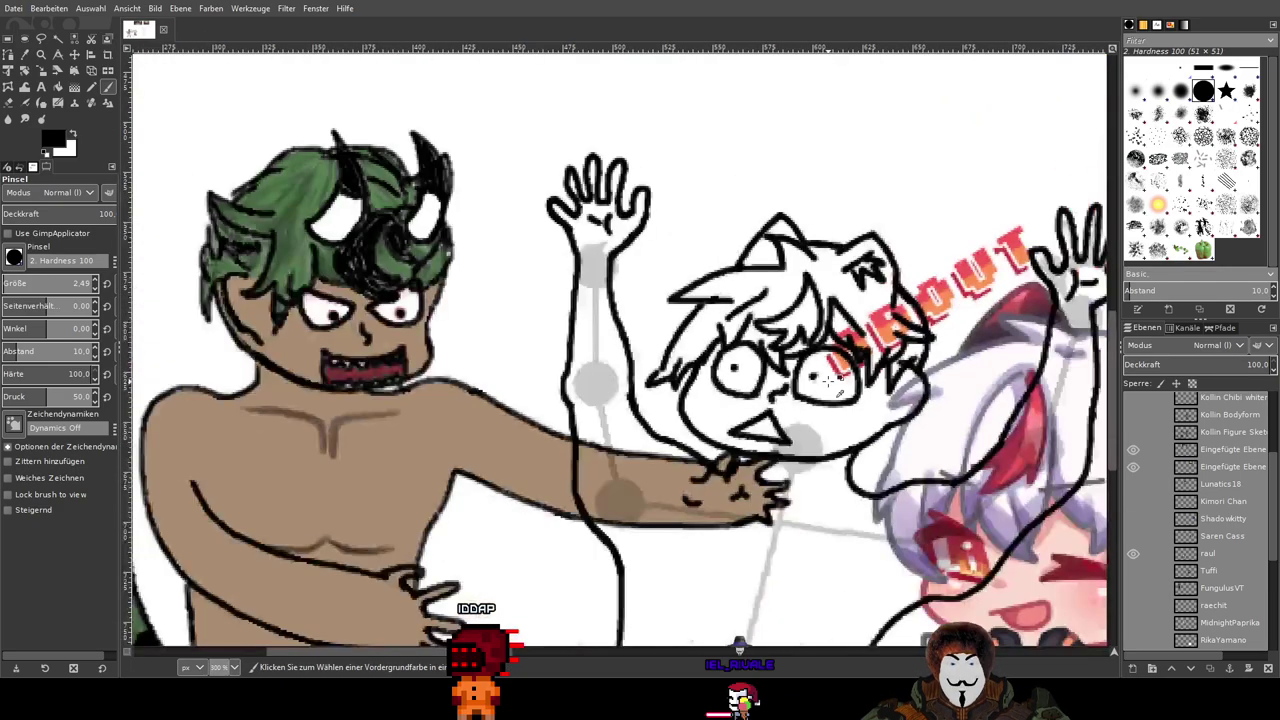
mouse_move(811, 438)
mouse_down()
mouse_move(565, 335)
mouse_move(577, 330)
mouse_up()
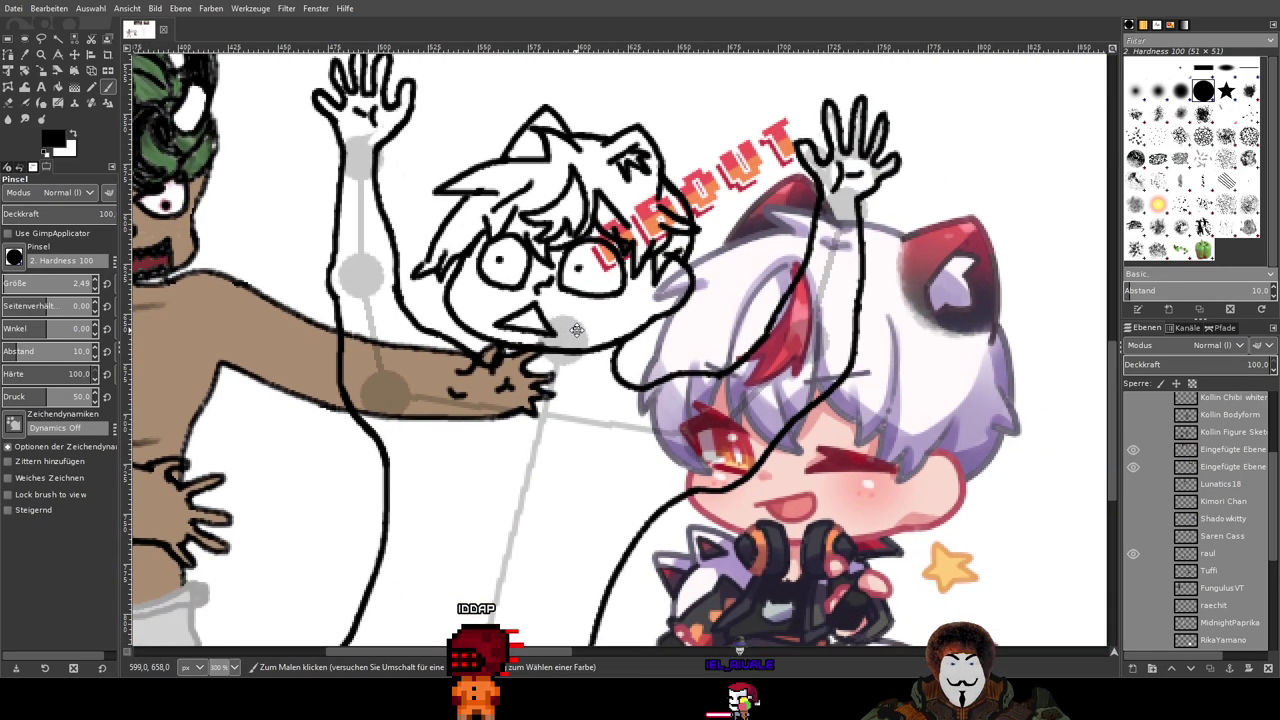
scroll(746, 470, up, 2)
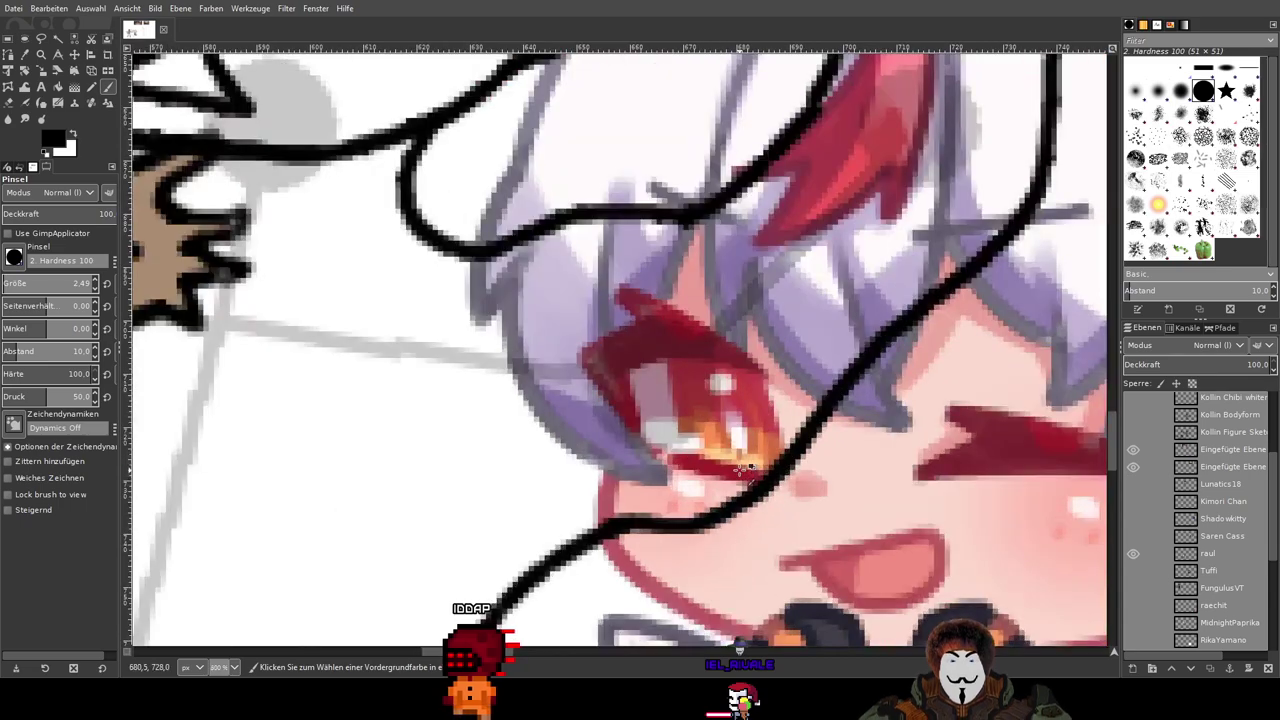
scroll(752, 416, down, 1)
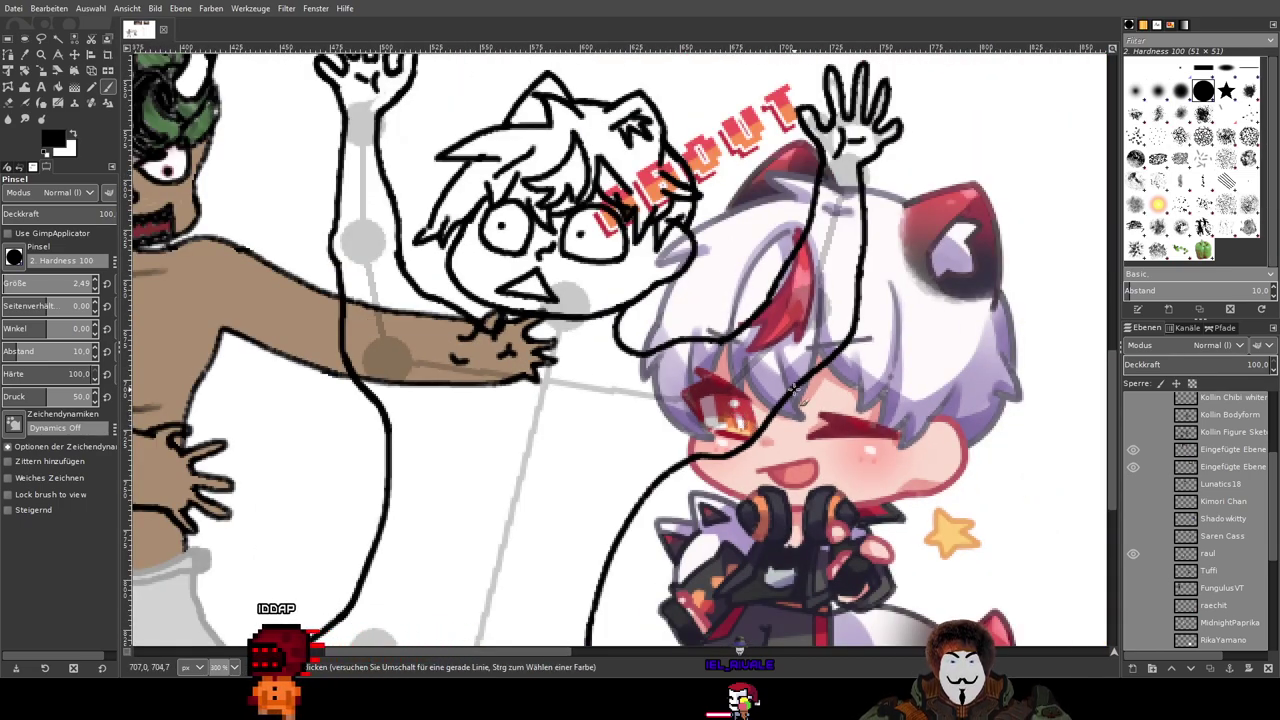
scroll(1208, 513, up, 3)
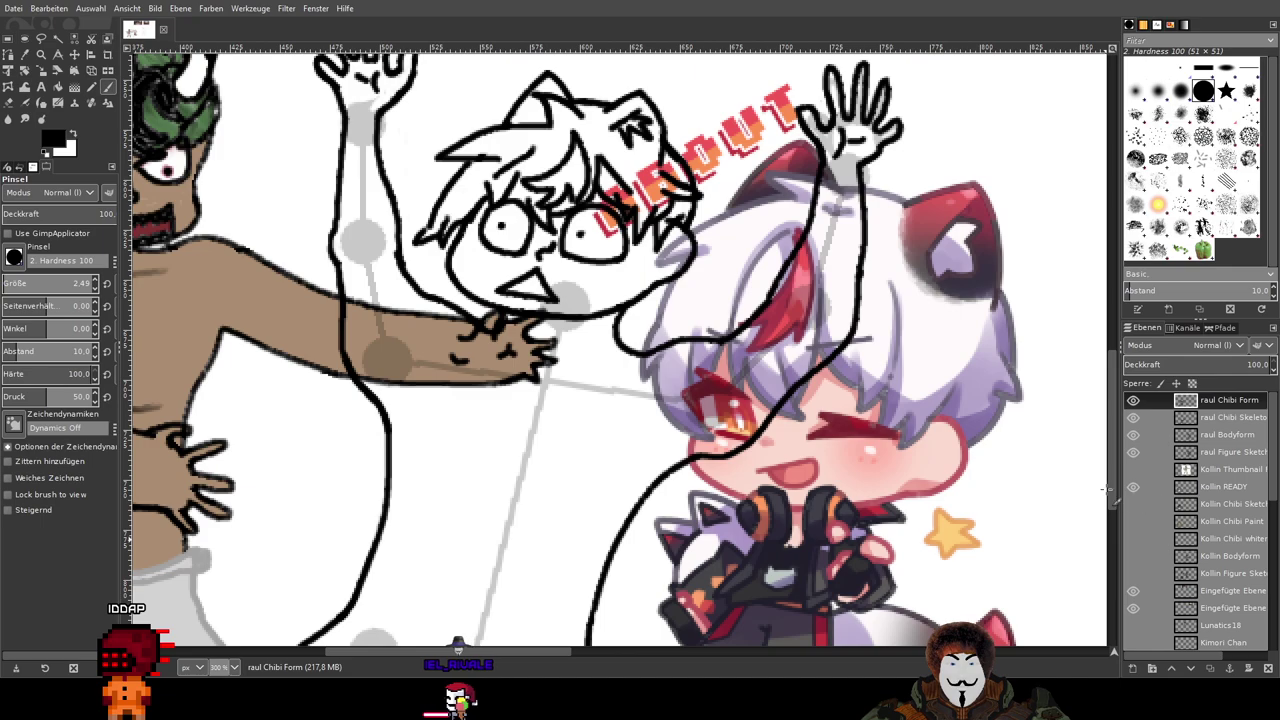
ctrl+scroll(647, 337, down, 3)
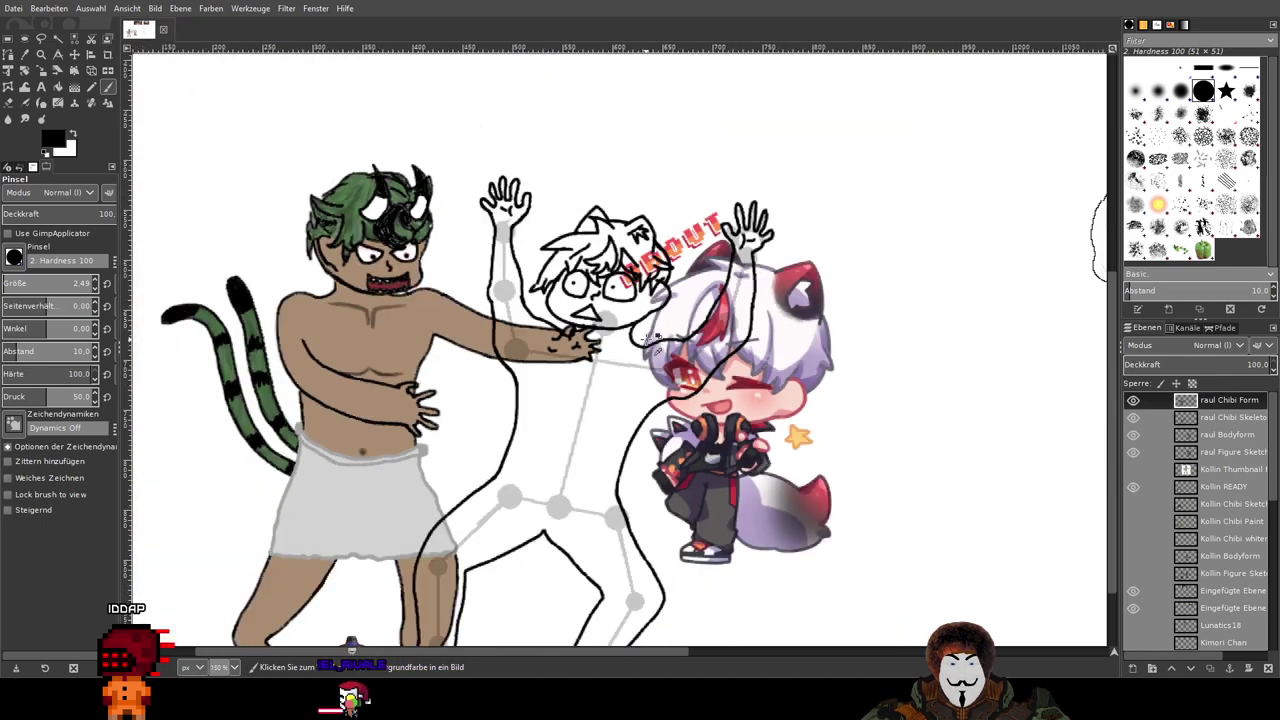
ctrl+scroll(657, 370, up, 2)
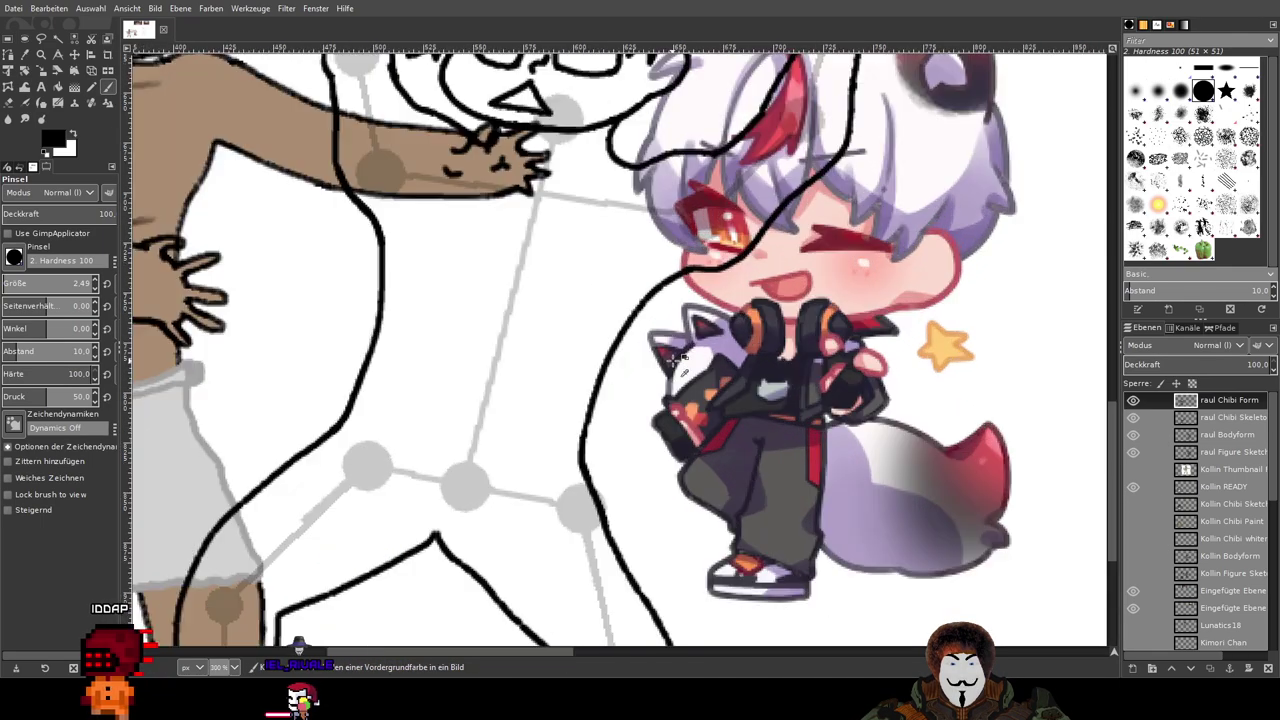
ctrl+scroll(680, 342, down, 2)
ctrl+scroll(682, 340, up, 2)
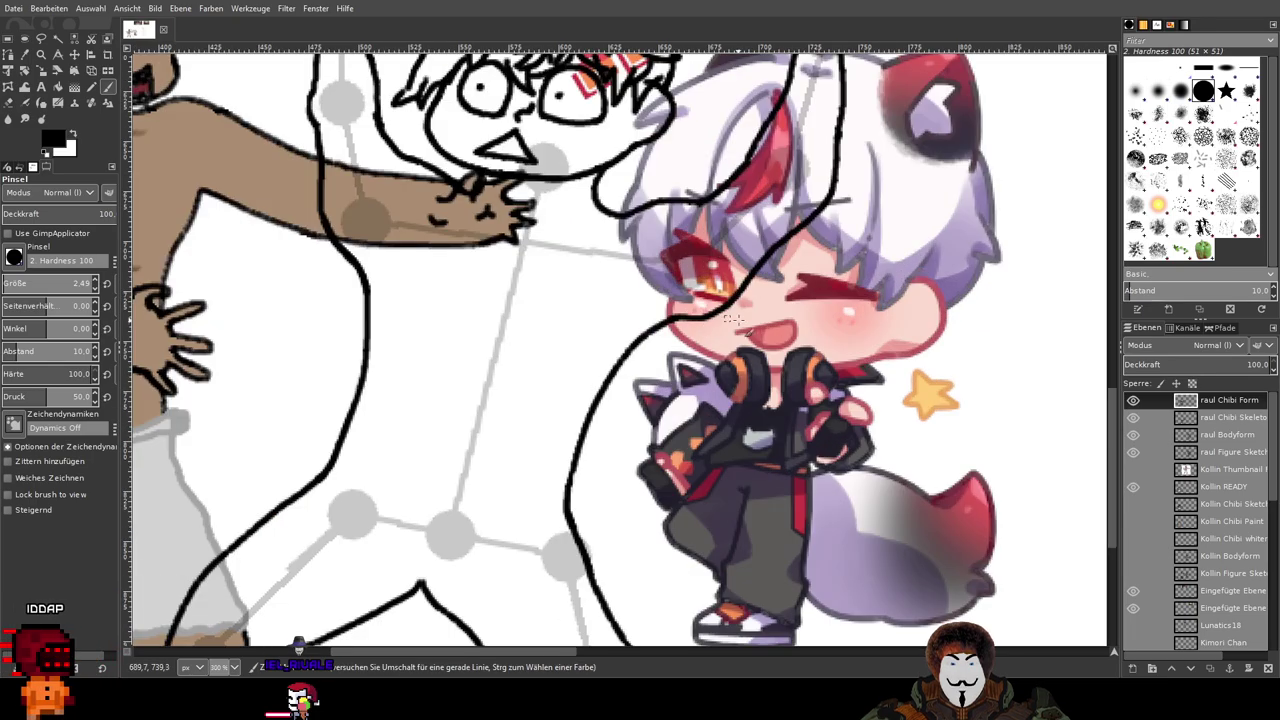
drag(563, 253, 920, 485)
Step: Make the Kollin READY layer active for retouching the face of the green-haired horned character
drag(342, 264, 554, 357)
scroll(554, 357, up, 5)
scroll(662, 308, right, 5)
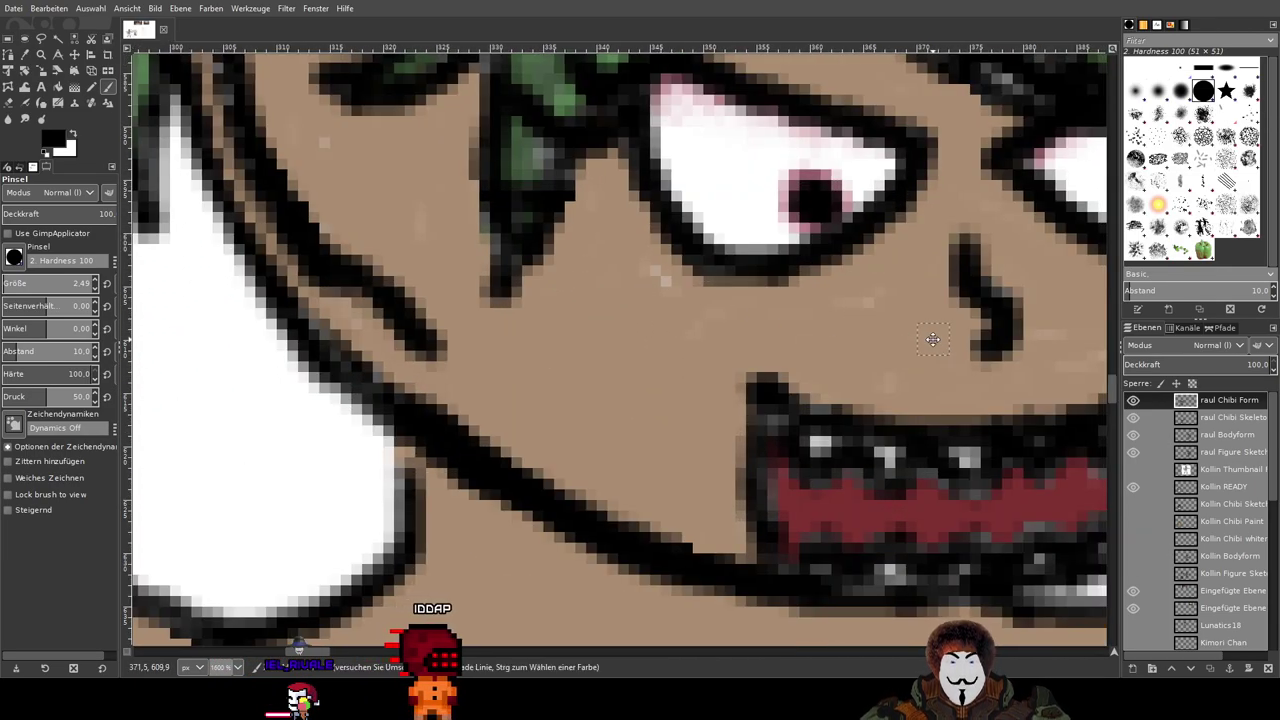
scroll(1188, 503, down, 5)
scroll(1188, 503, up, 5)
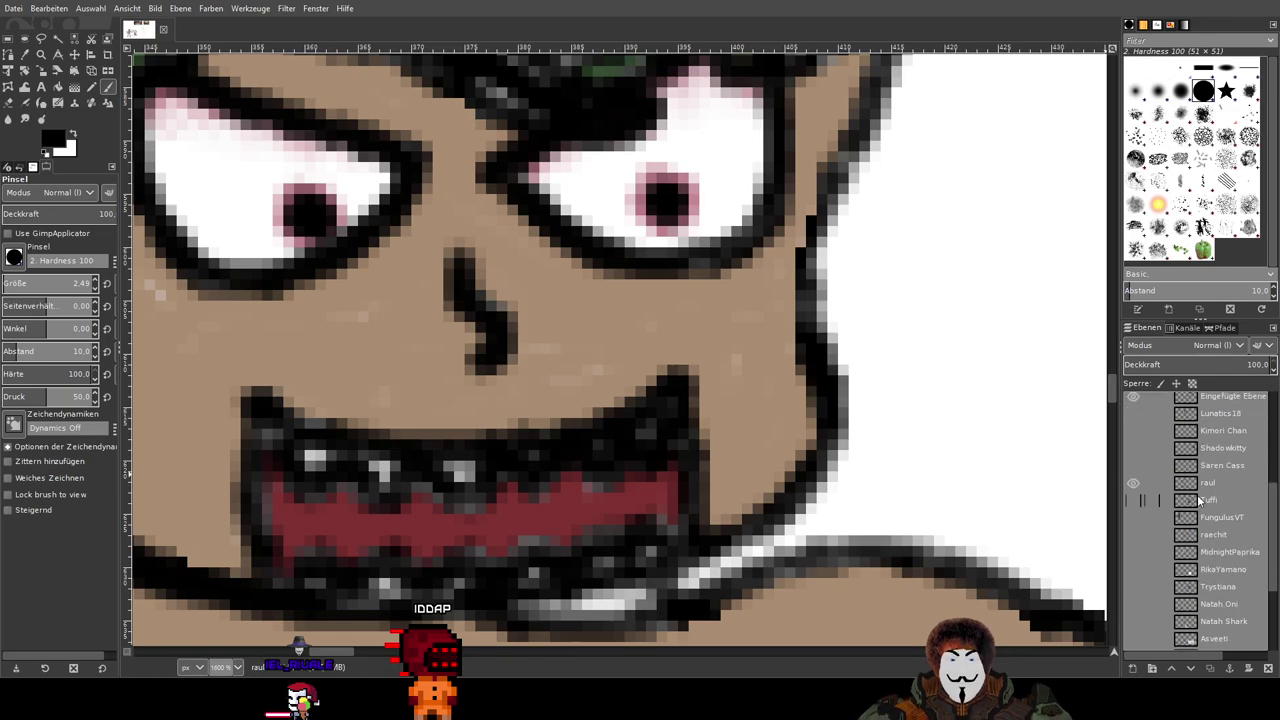
click(1232, 486)
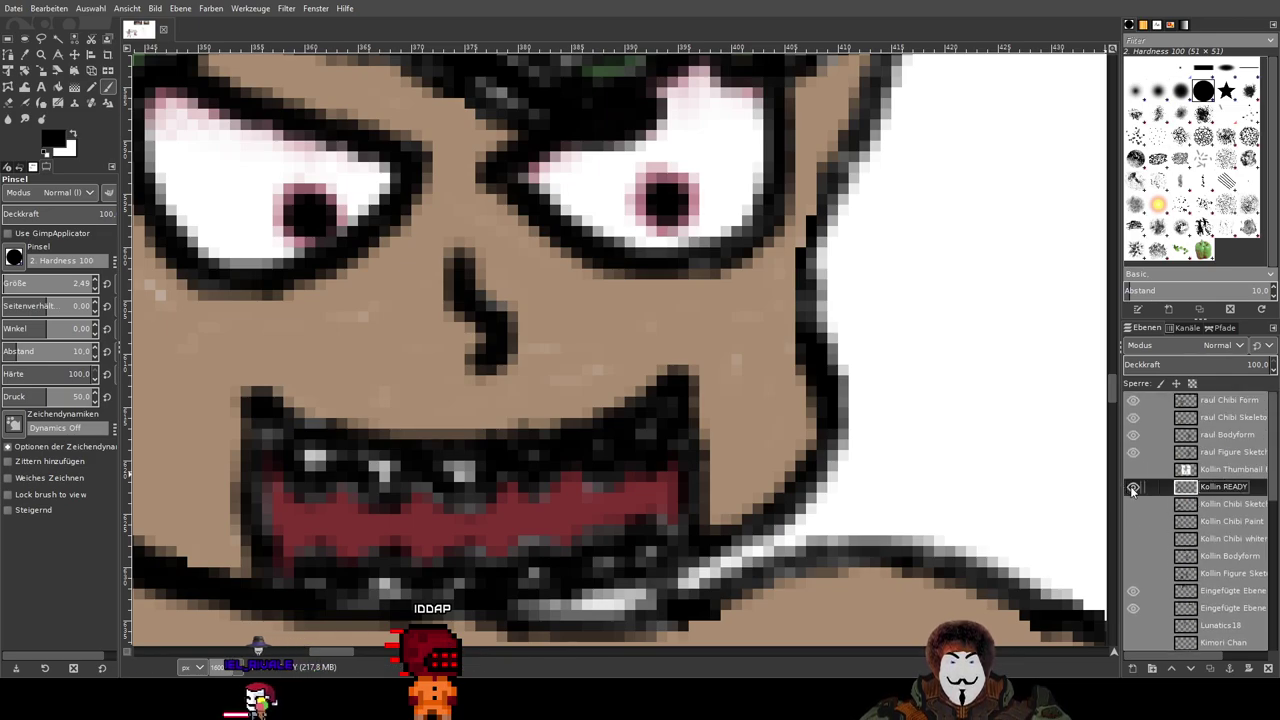
click(1133, 488)
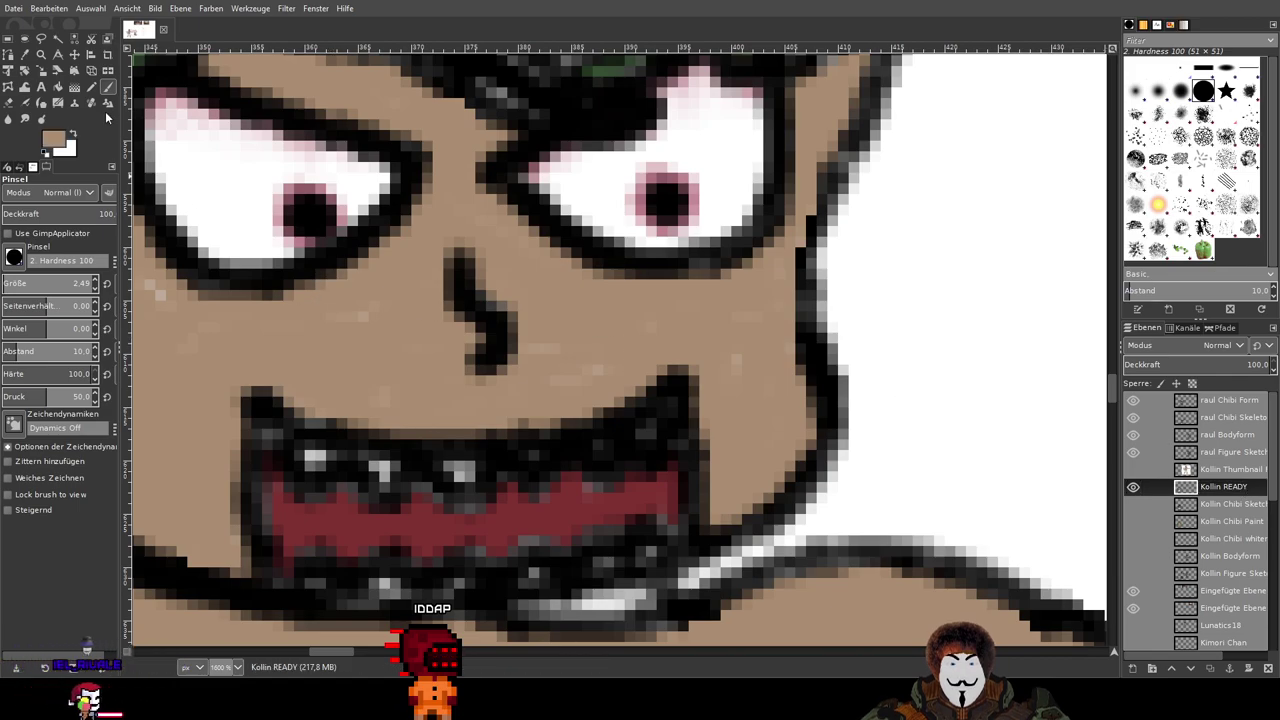
Step: Paint over the pale specks under the eyes and on the cheeks with the Pencil in the face's skin tone
drag(140, 322, 343, 345)
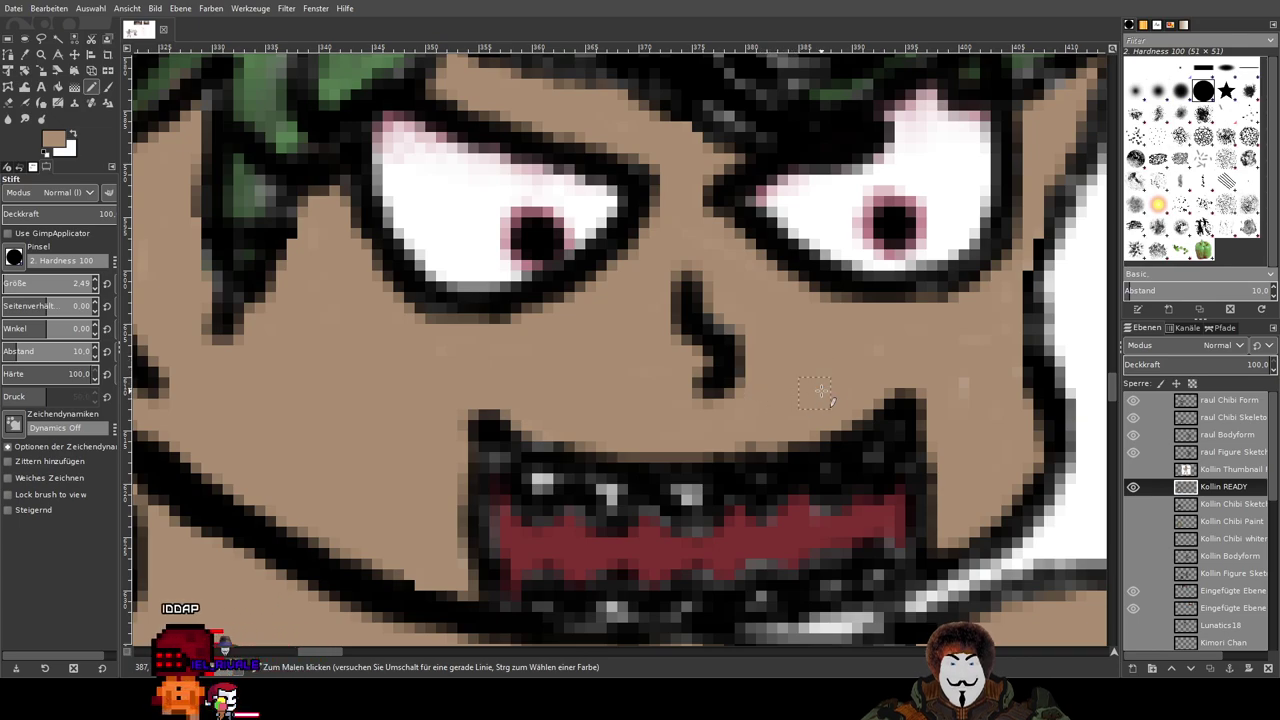
scroll(975, 405, down, 3)
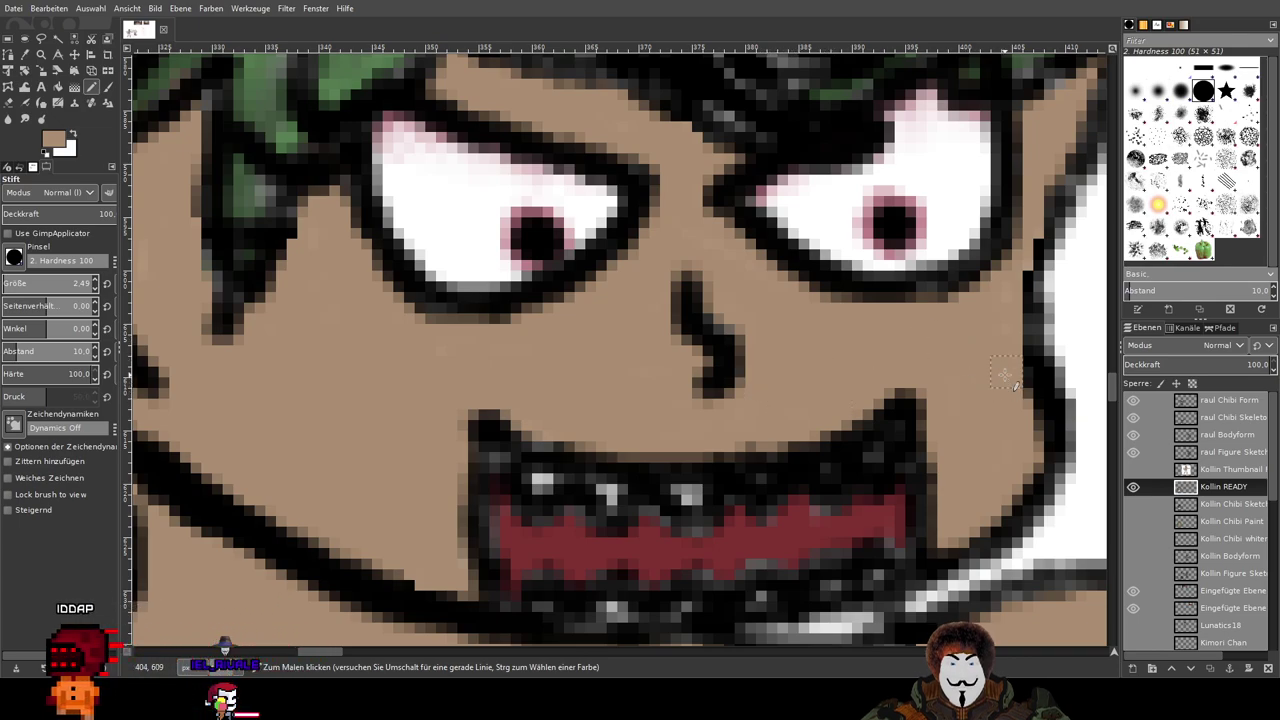
scroll(677, 363, down, 1)
Step: Cover the remaining light specks between the ear line and the hair with the skin tone and check the rest of the head
scroll(778, 537, up, 3)
scroll(556, 458, up, 1)
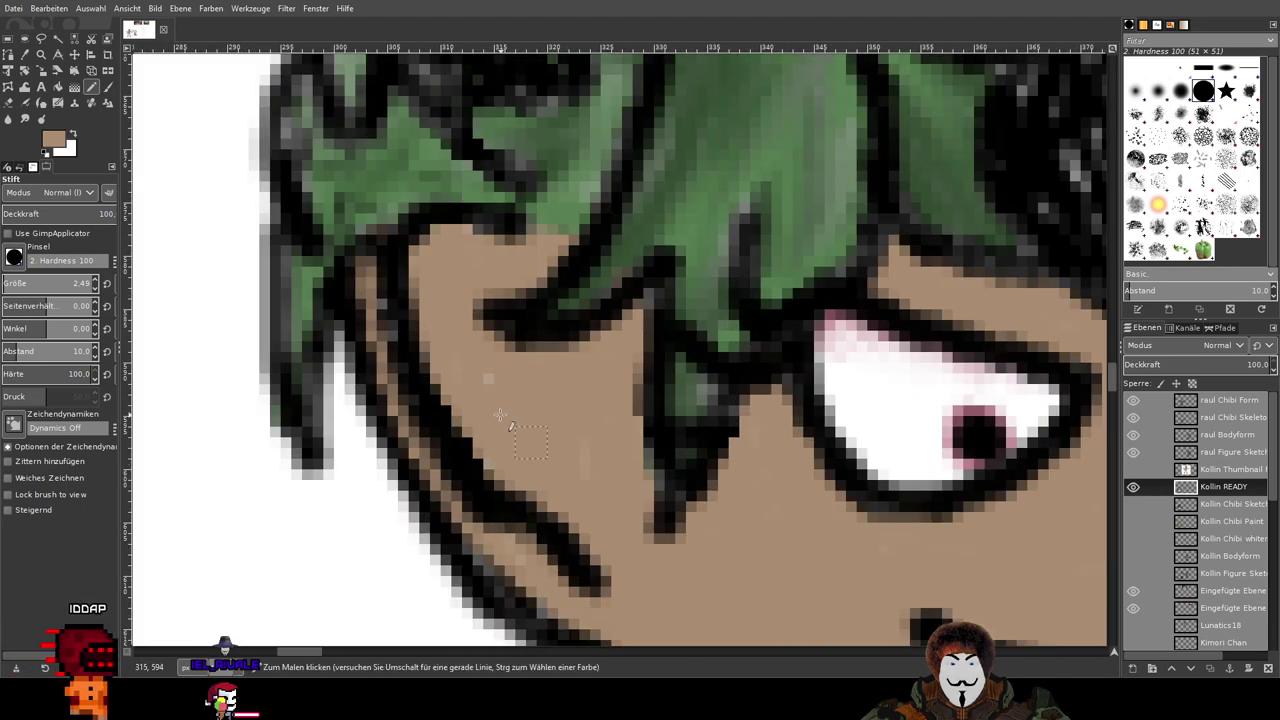
scroll(596, 428, down, 1)
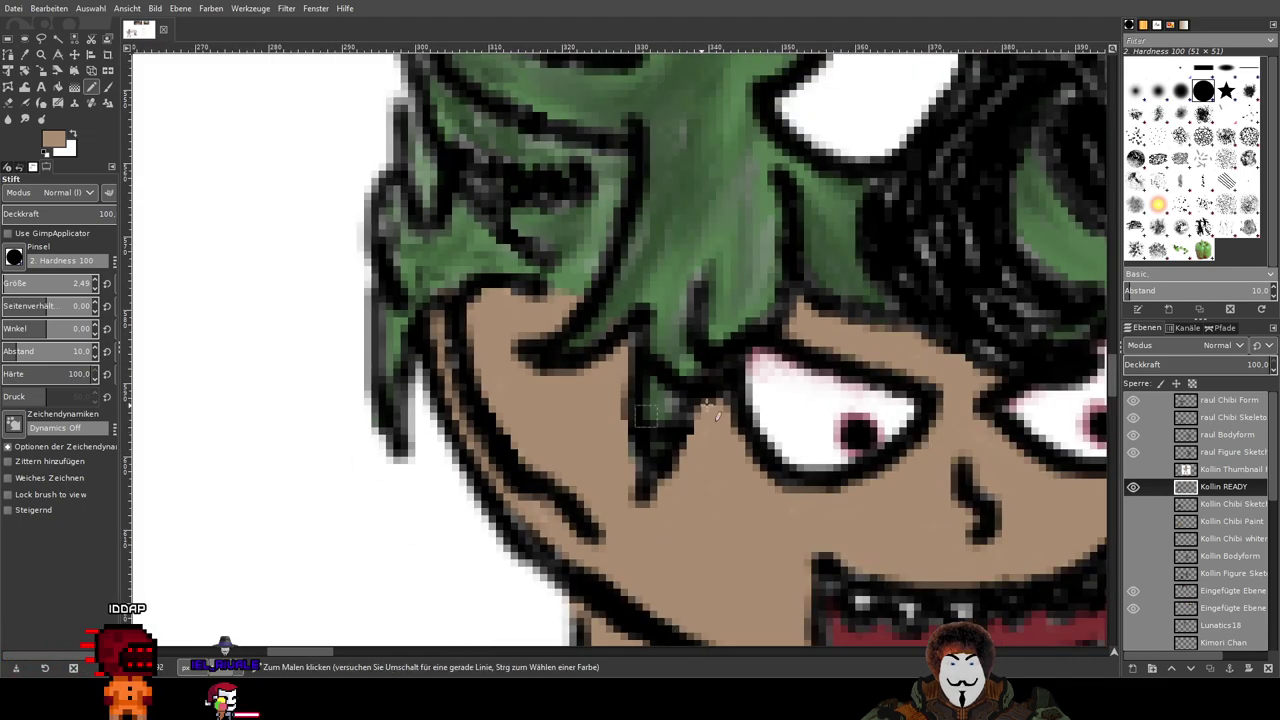
scroll(715, 415, down, 2)
scroll(620, 329, up, 3)
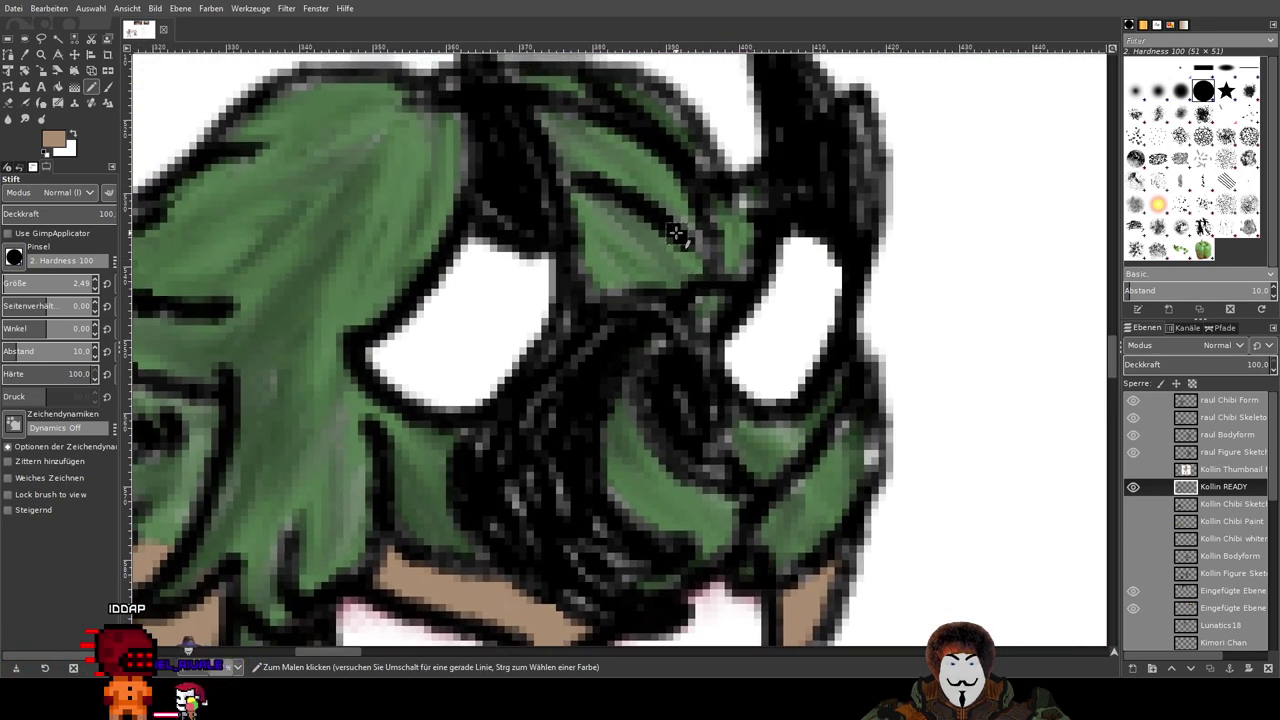
scroll(676, 233, down, 2)
scroll(742, 497, down, 1)
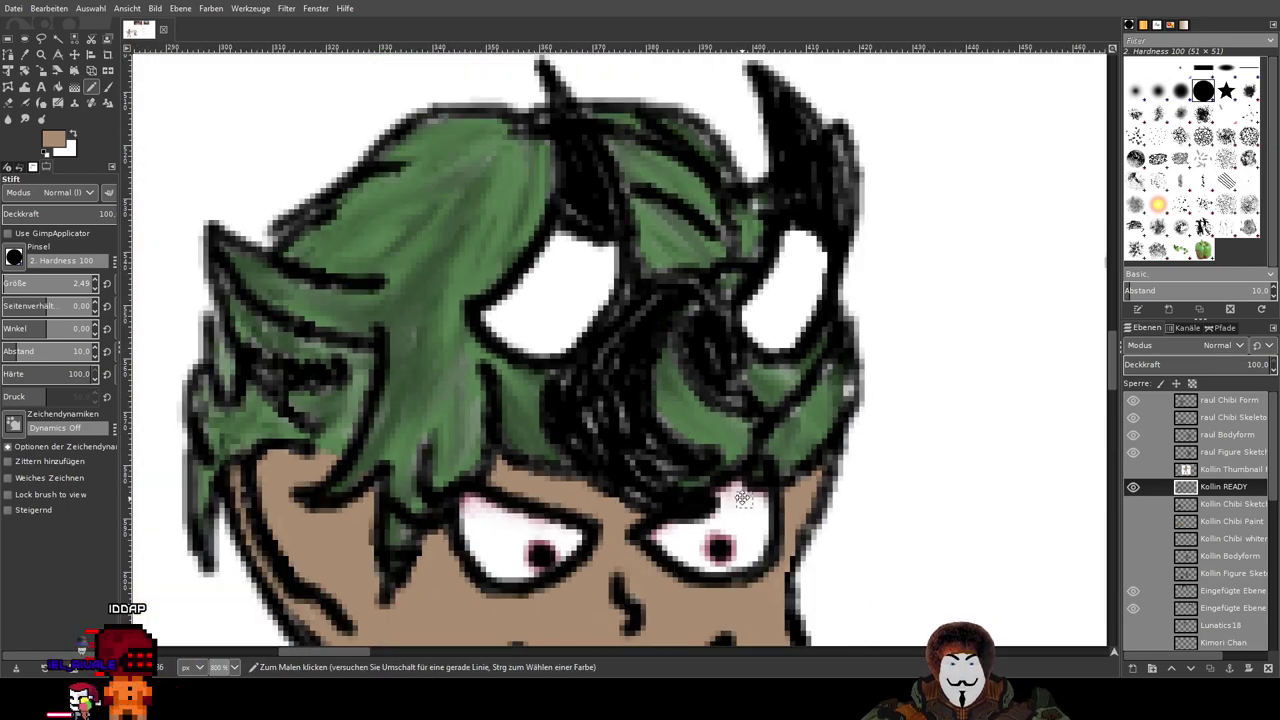
scroll(742, 497, down, 4)
scroll(700, 330, down, 2)
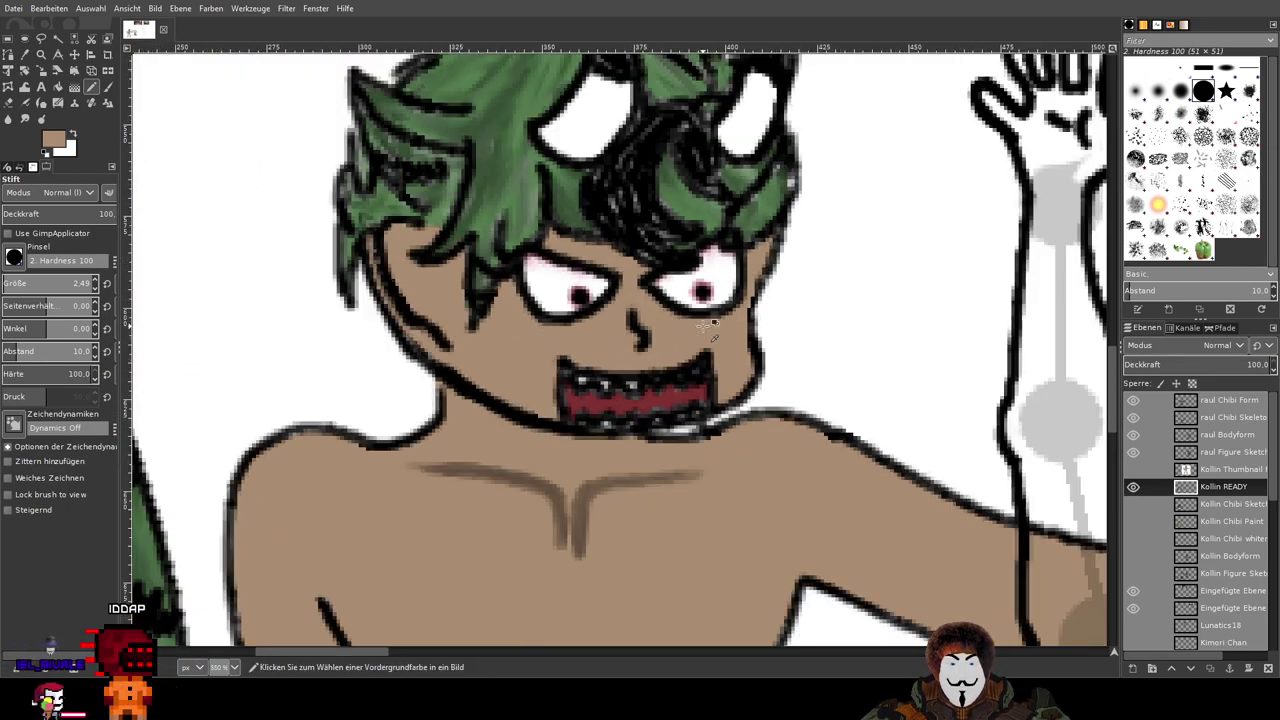
scroll(480, 335, up, 2)
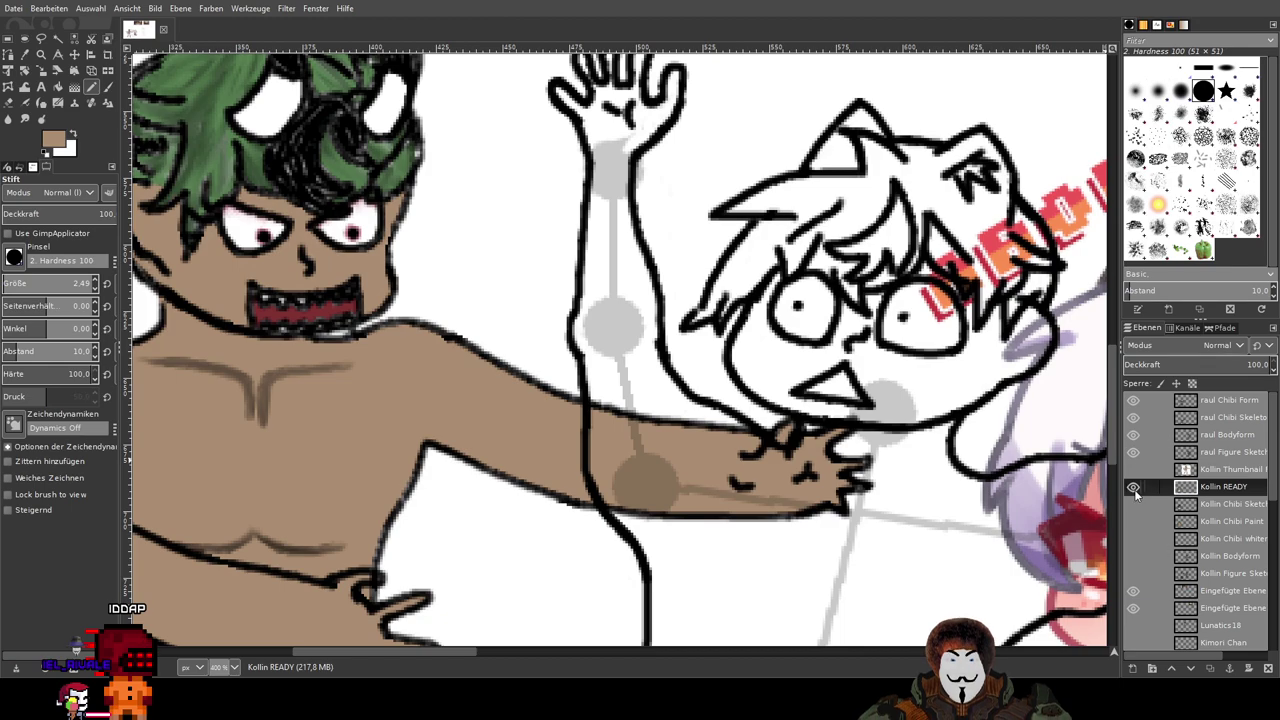
Step: Show the Kollin Thumbnail FIXED layer and make it active for retouching its copy of the character's face
click(1132, 487)
click(1133, 487)
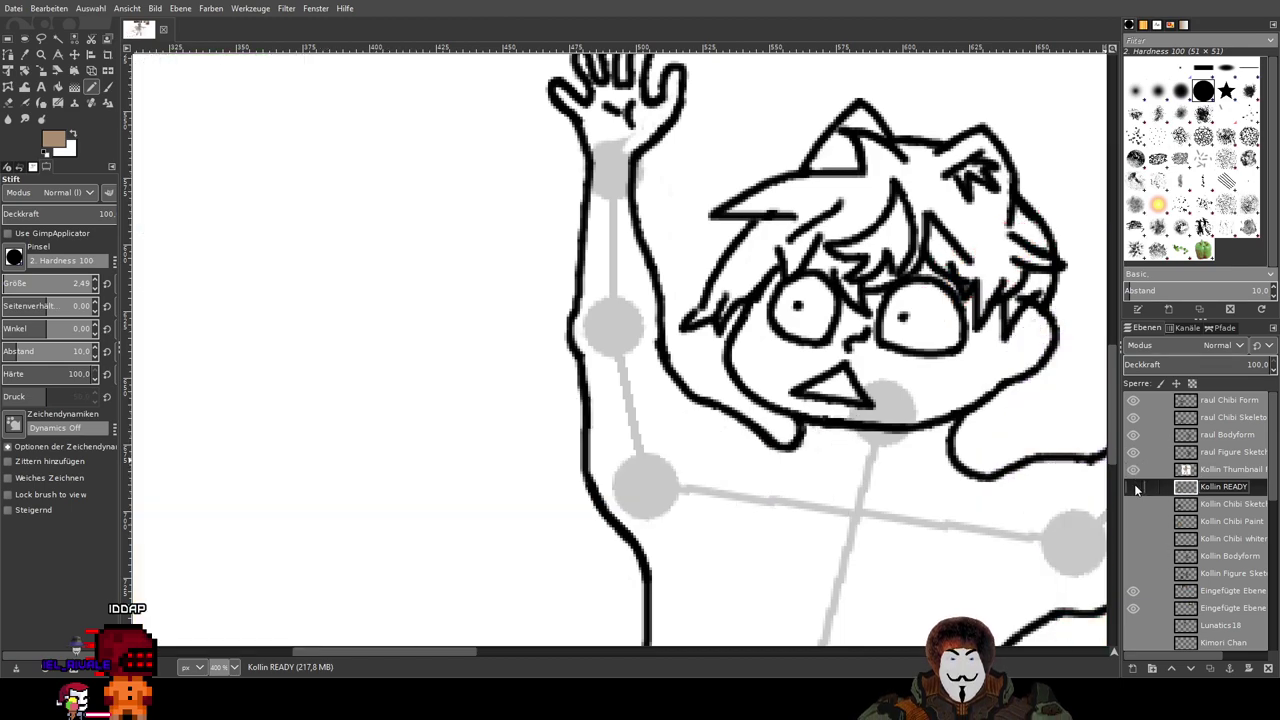
scroll(820, 295, down, 3)
drag(1026, 272, 465, 500)
drag(660, 168, 658, 282)
scroll(655, 281, up, 6)
drag(614, 386, 462, 280)
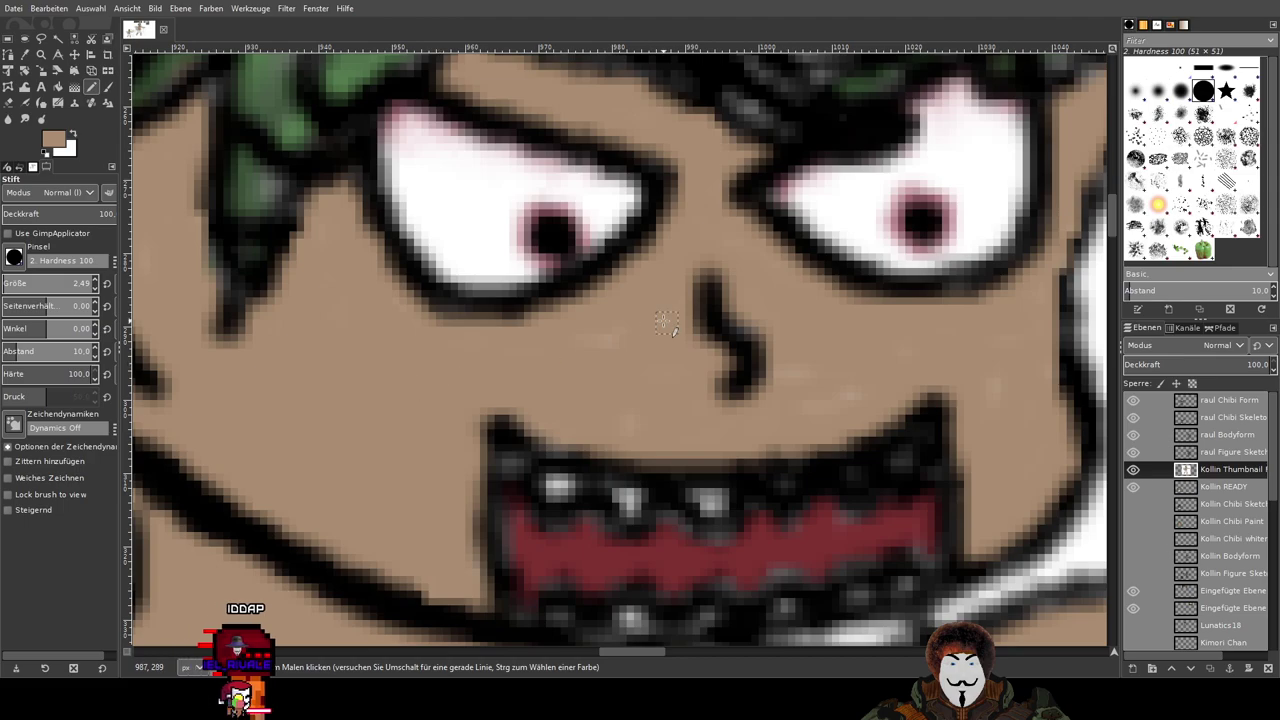
Step: Paint over the light specks around the nose, cheeks and temple of the thumbnail copy's face with the skin-tone Pencil
scroll(877, 340, up, 2)
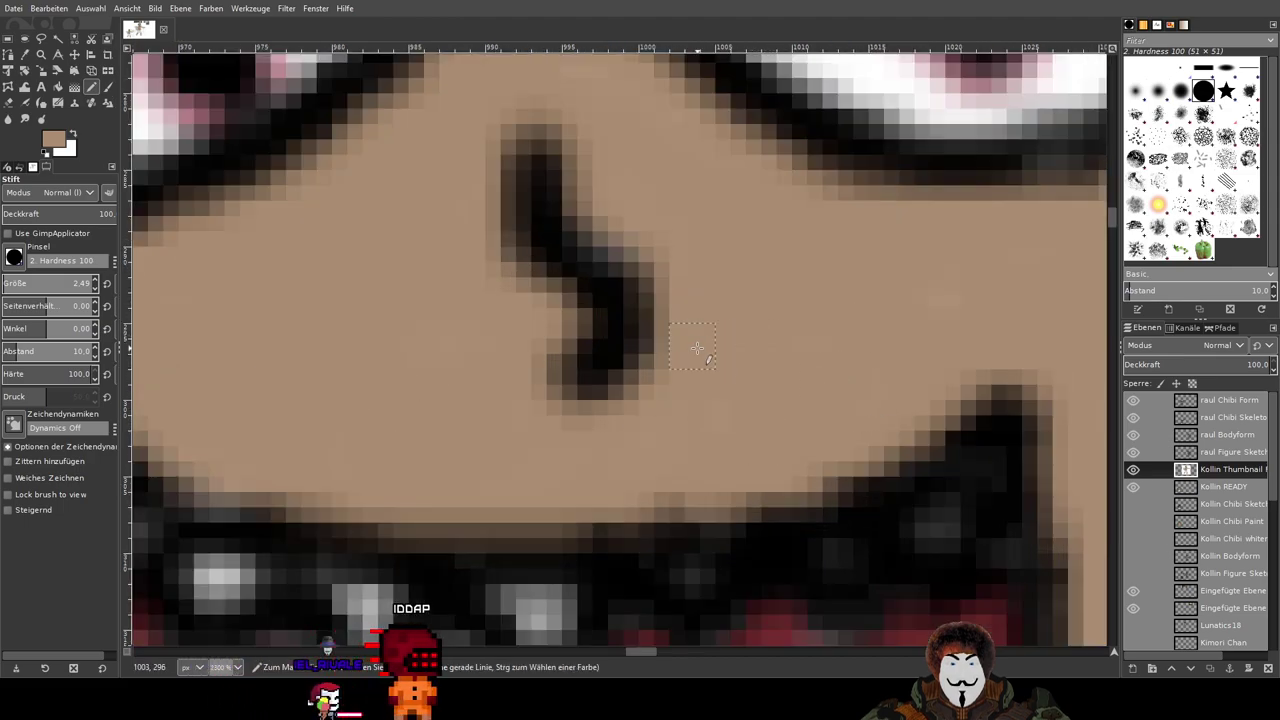
scroll(788, 372, down, 2)
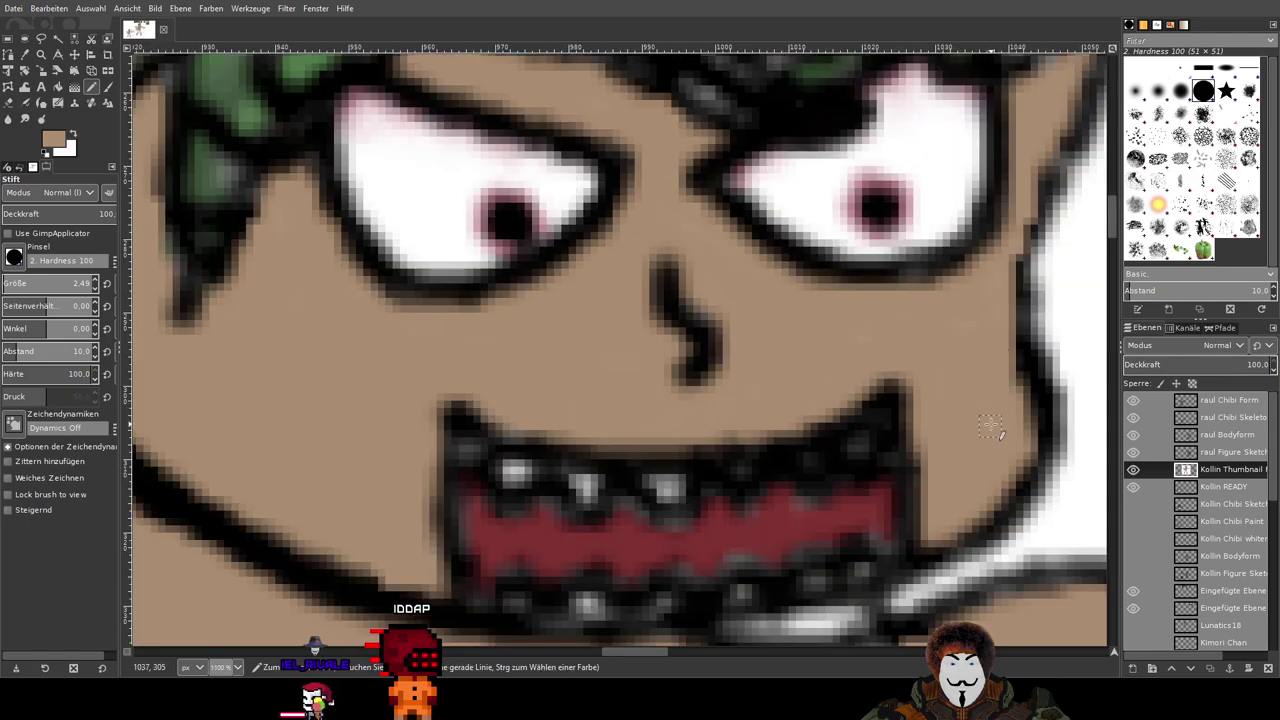
drag(370, 371, 631, 532)
scroll(557, 303, up, 3)
scroll(559, 302, down, 3)
drag(440, 502, 626, 523)
scroll(585, 495, up, 2)
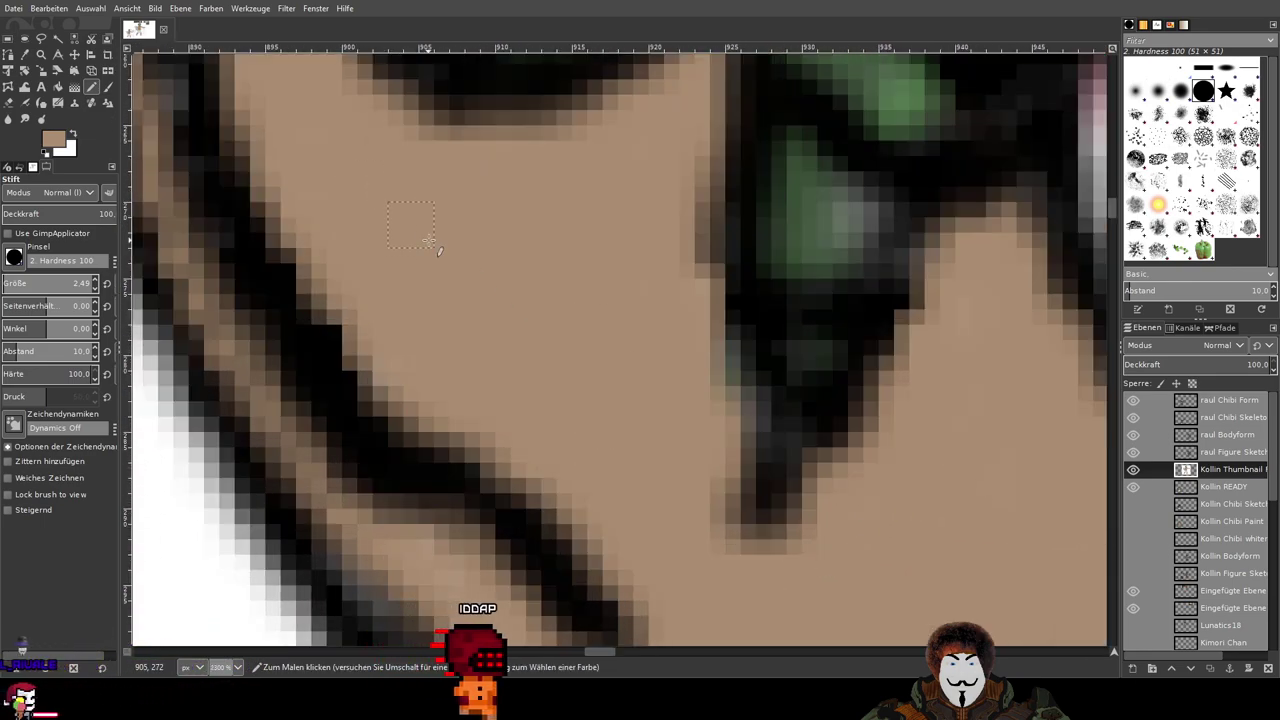
scroll(460, 330, down, 4)
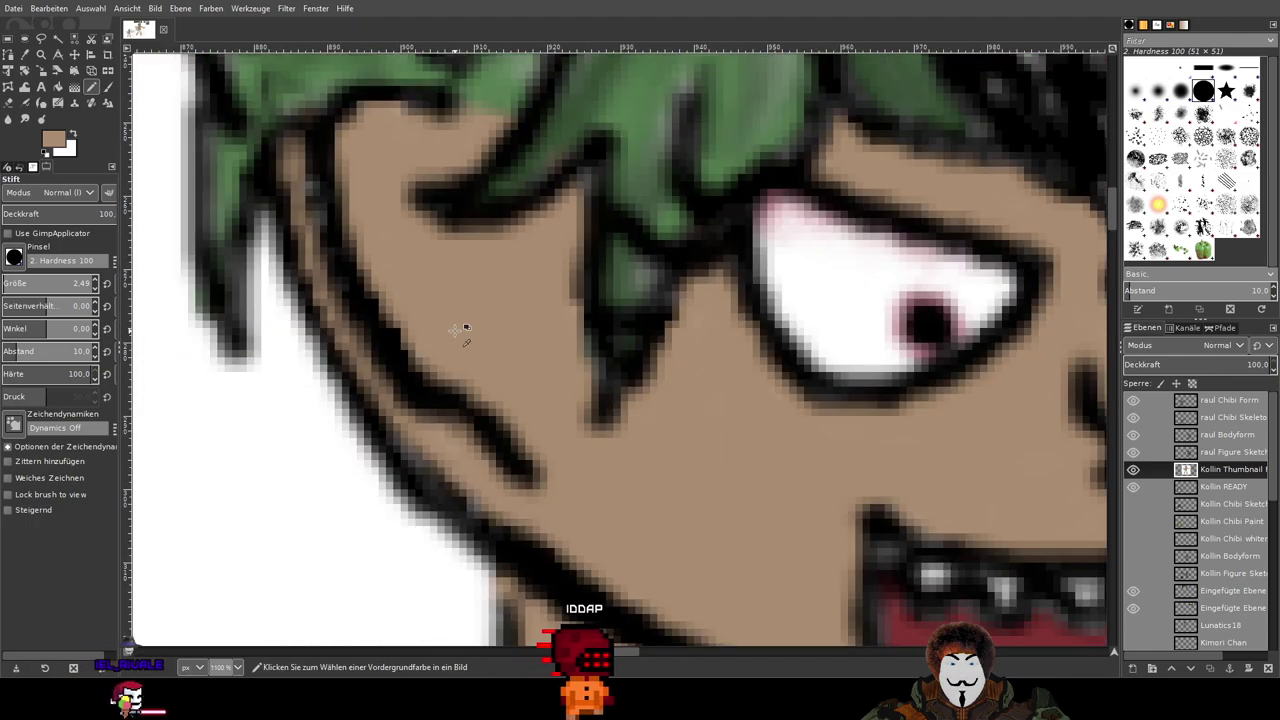
Step: Hide the Kollin Thumbnail FIXED layer
scroll(615, 336, down, 2)
scroll(620, 334, down, 2)
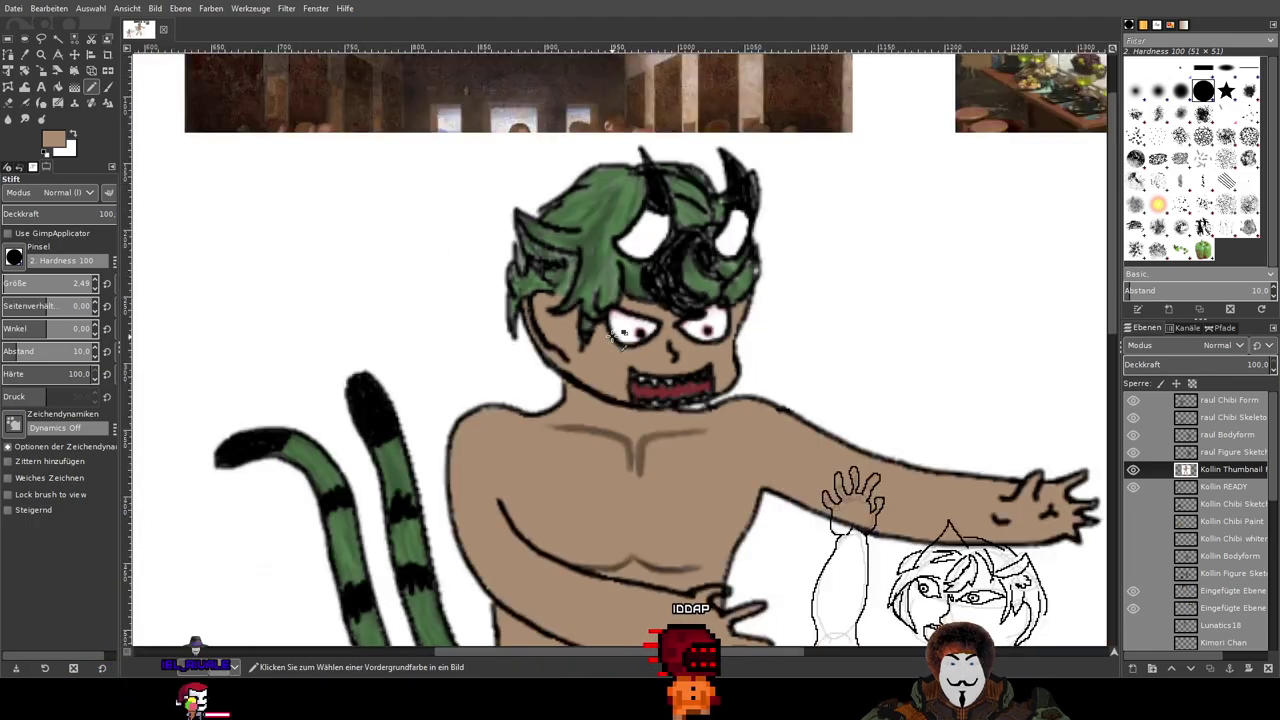
scroll(617, 335, down, 3)
click(1133, 469)
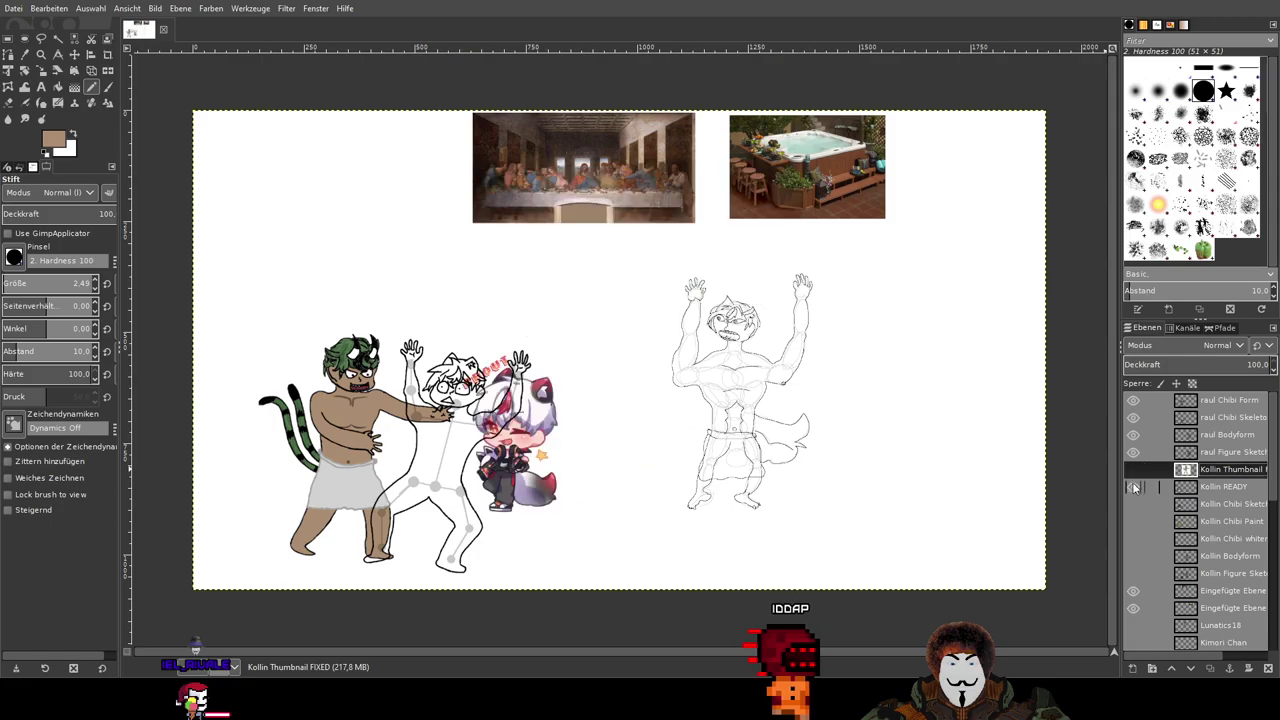
Step: Erase the inner fur marks from the right-hand ear of the sketched chibi on the raul Chibi Form layer
scroll(556, 470, up, 4)
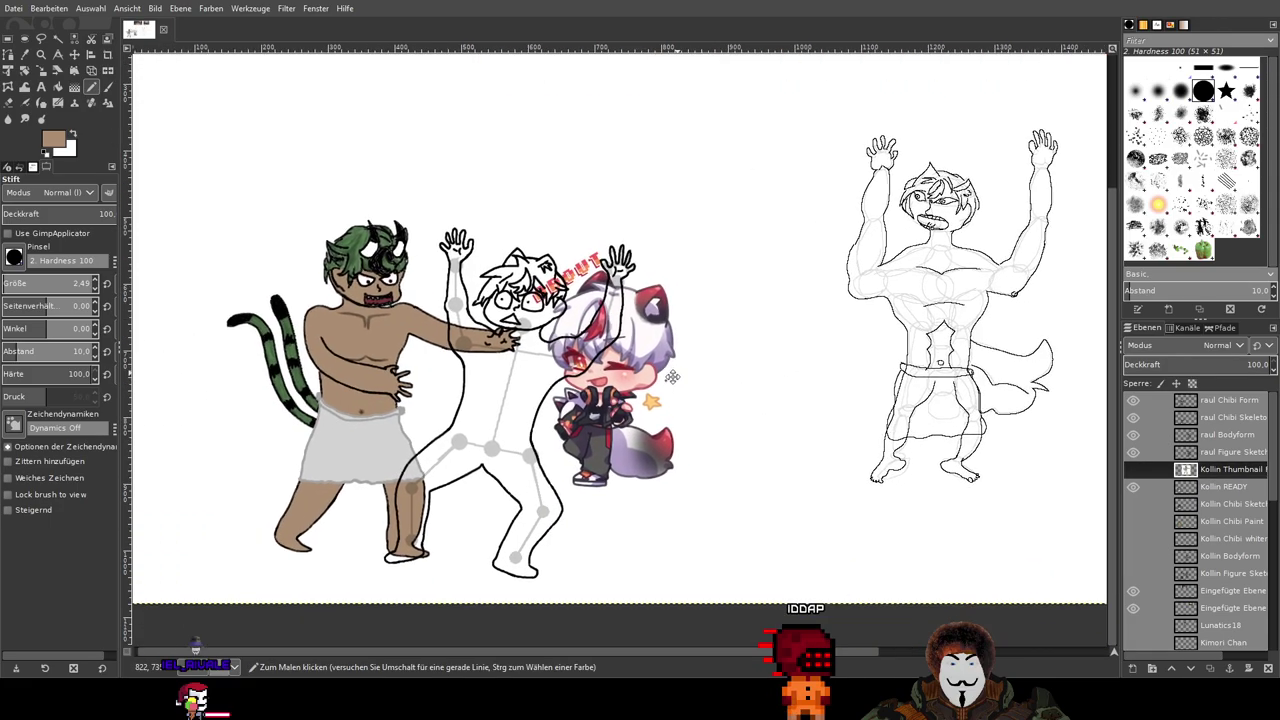
scroll(651, 268, down, 2)
scroll(710, 322, up, 2)
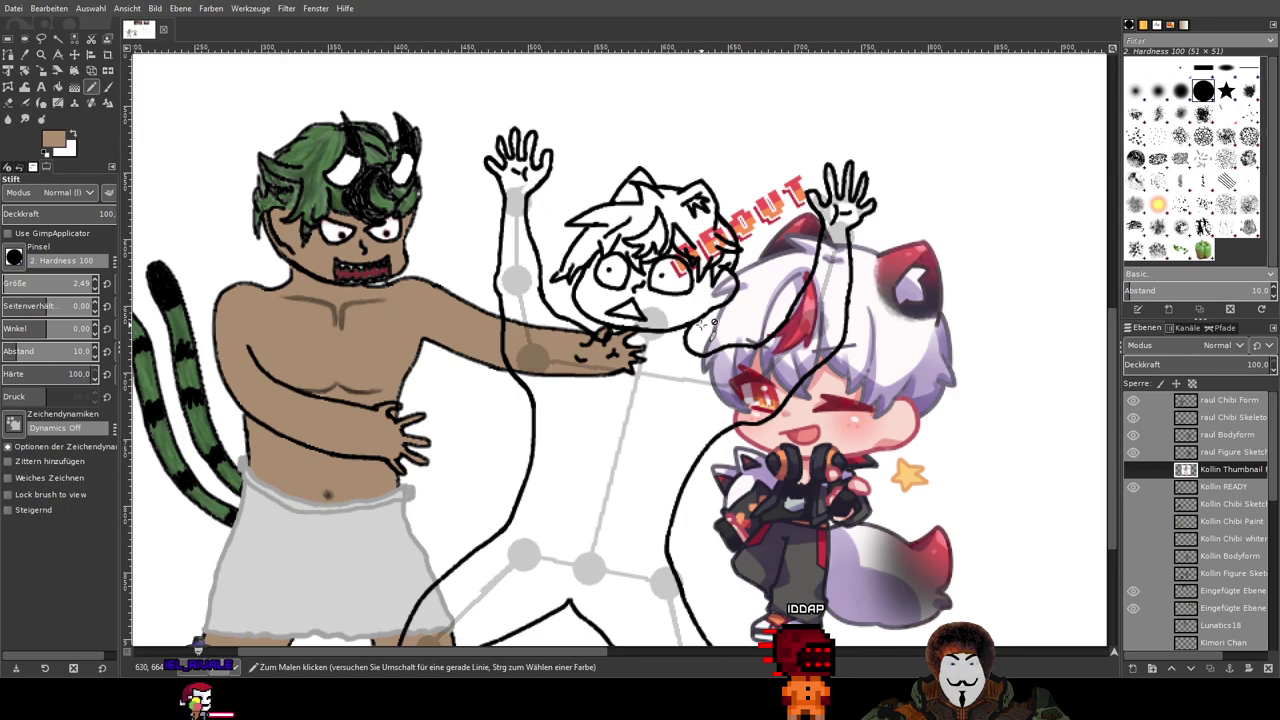
scroll(745, 264, up, 1)
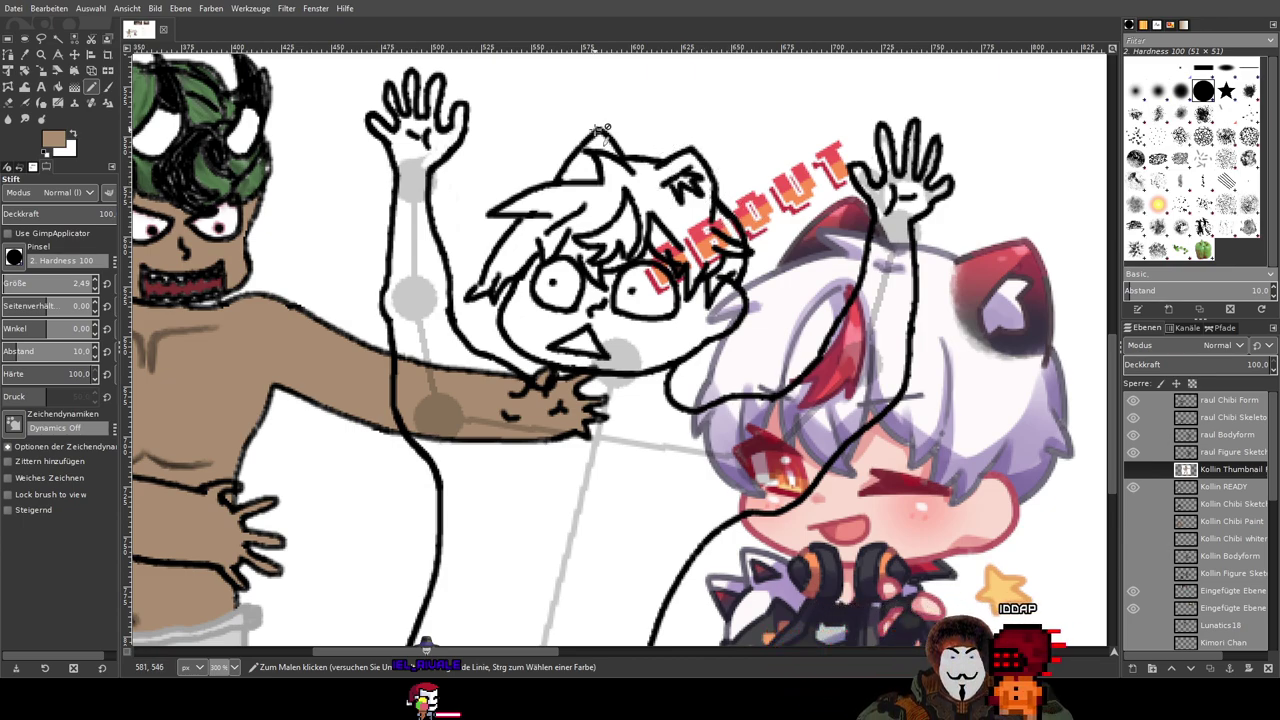
click(8, 104)
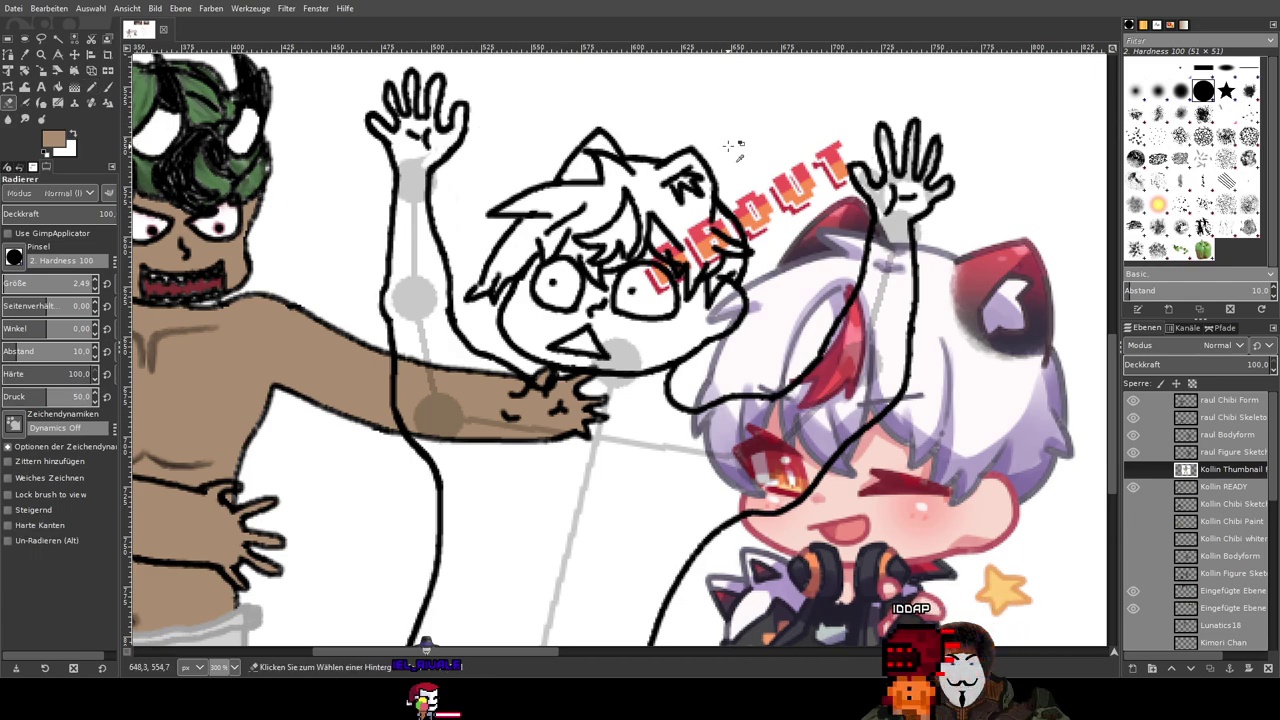
key(4)
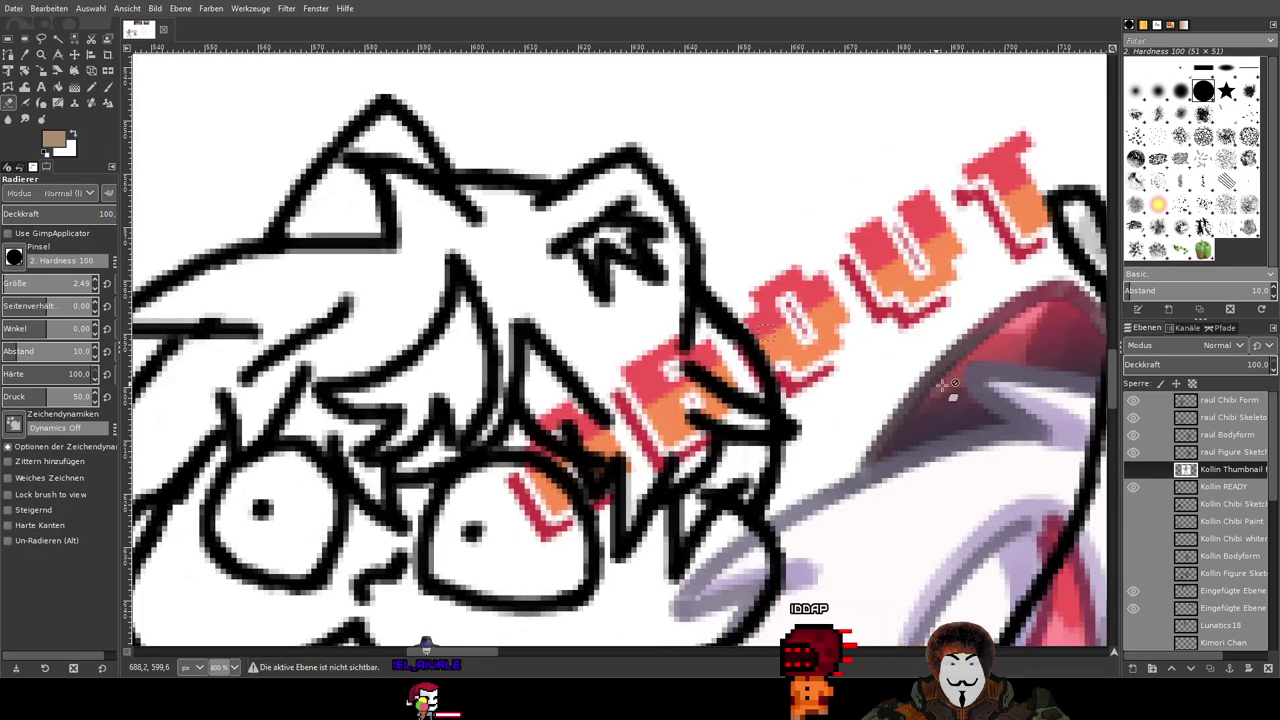
click(1222, 400)
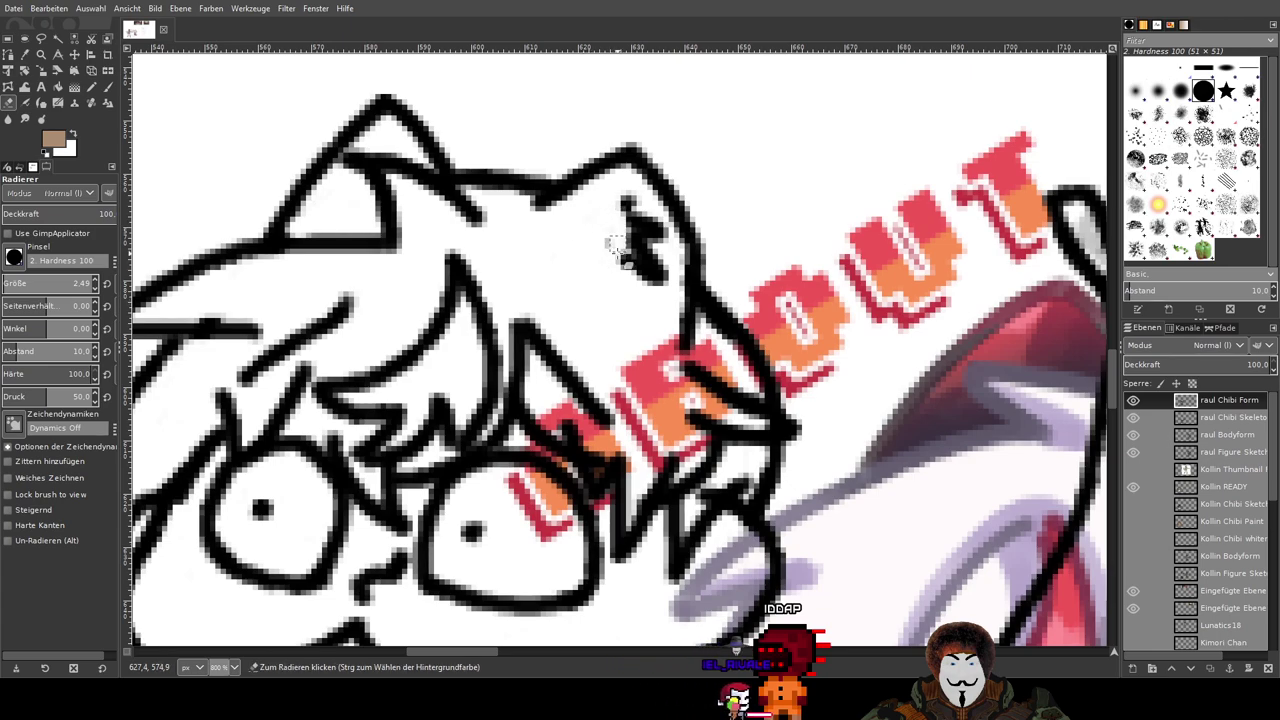
scroll(609, 259, up, 4)
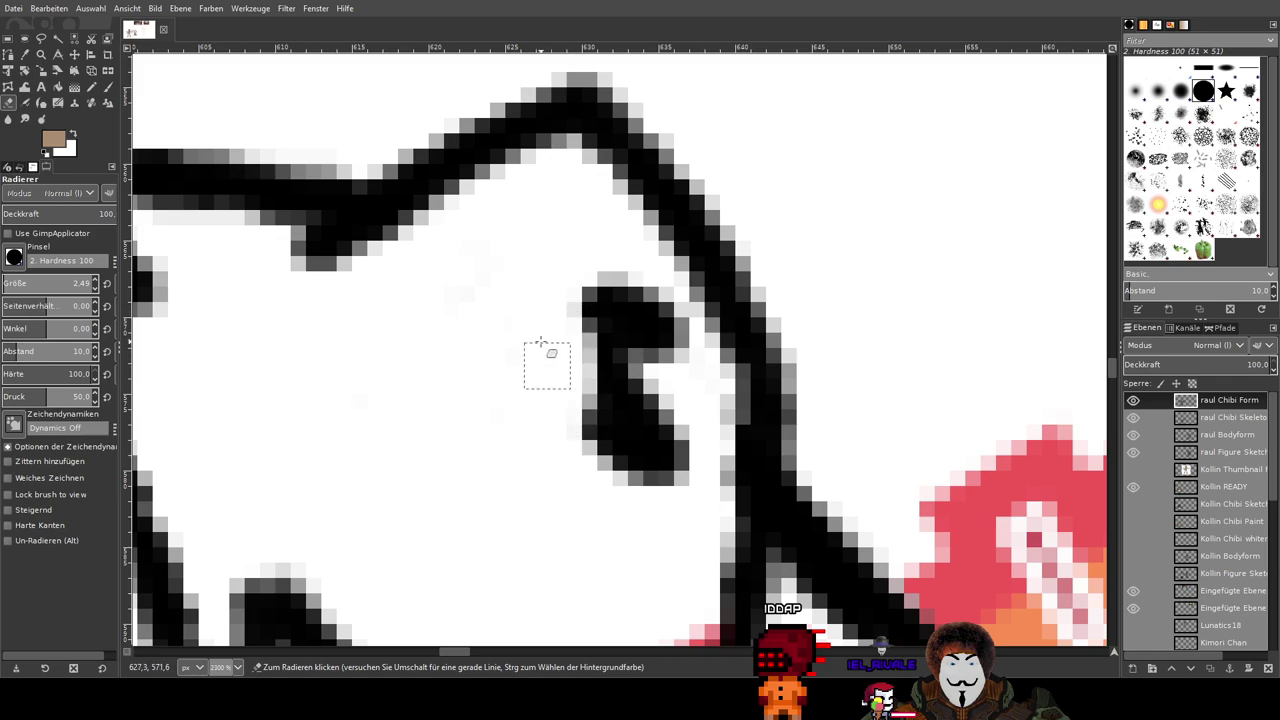
mouse_move(576, 453)
mouse_down()
mouse_move(614, 429)
mouse_move(665, 480)
mouse_up()
mouse_move(617, 433)
mouse_down()
mouse_move(606, 282)
mouse_move(671, 355)
mouse_move(639, 278)
mouse_move(676, 351)
mouse_move(653, 297)
mouse_move(668, 325)
mouse_move(630, 389)
mouse_up()
scroll(630, 371, down, 3)
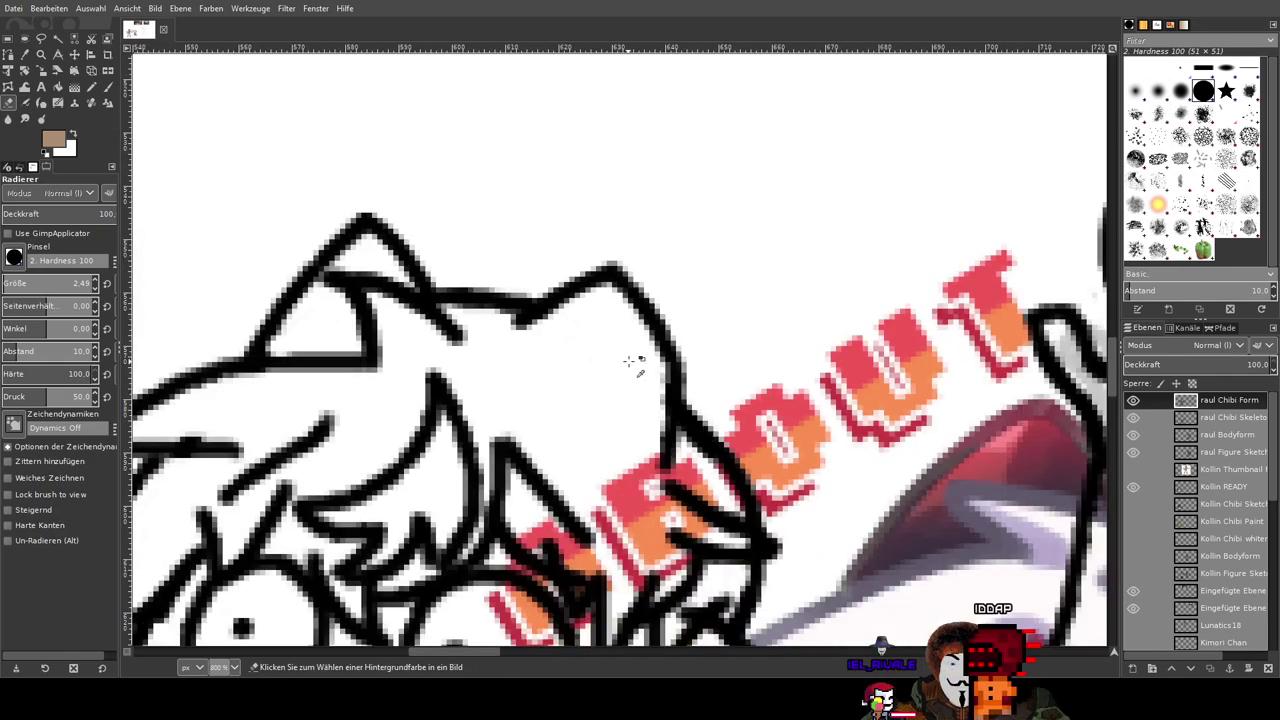
Step: Erase the peak of the chibi's right-hand ear and paint a lower, smaller ear outline with inner strokes in black using the Paintbrush
scroll(630, 369, up, 1)
mouse_move(574, 270)
mouse_down()
mouse_move(588, 209)
mouse_move(633, 236)
mouse_up()
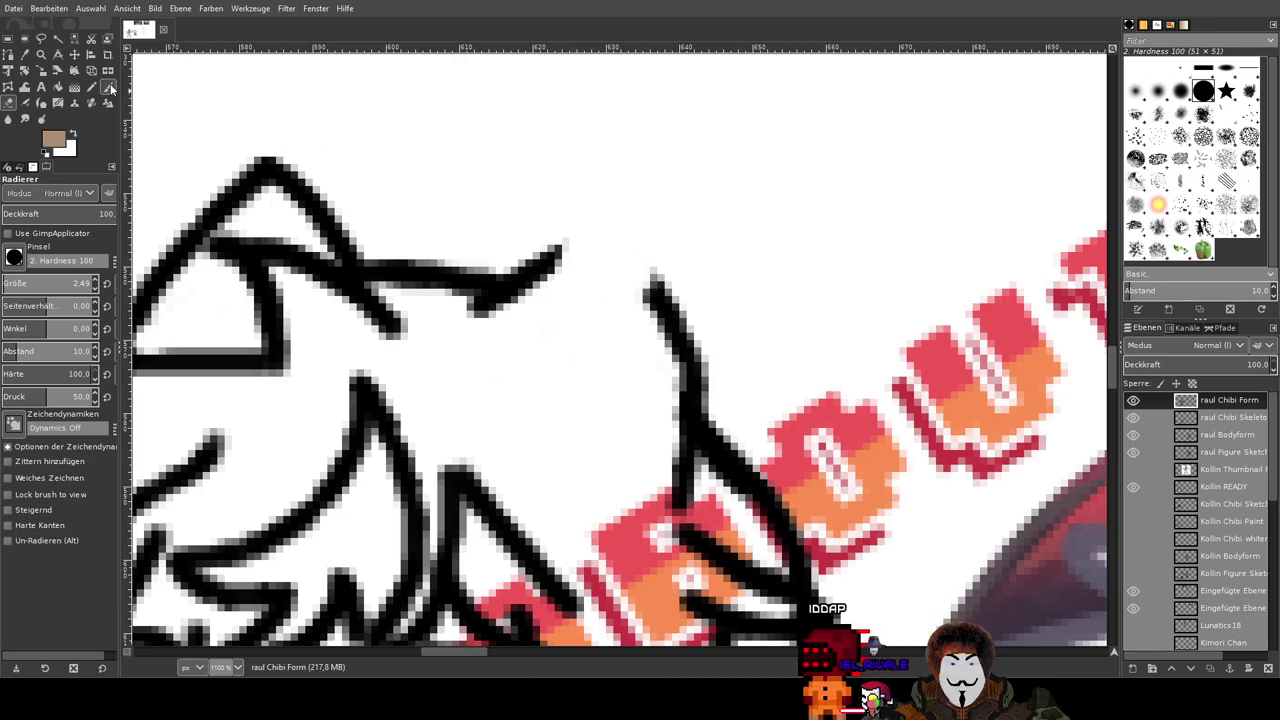
click(109, 88)
scroll(420, 213, down, 3)
mouse_move(578, 172)
mouse_down()
mouse_move(594, 246)
mouse_move(618, 112)
mouse_up()
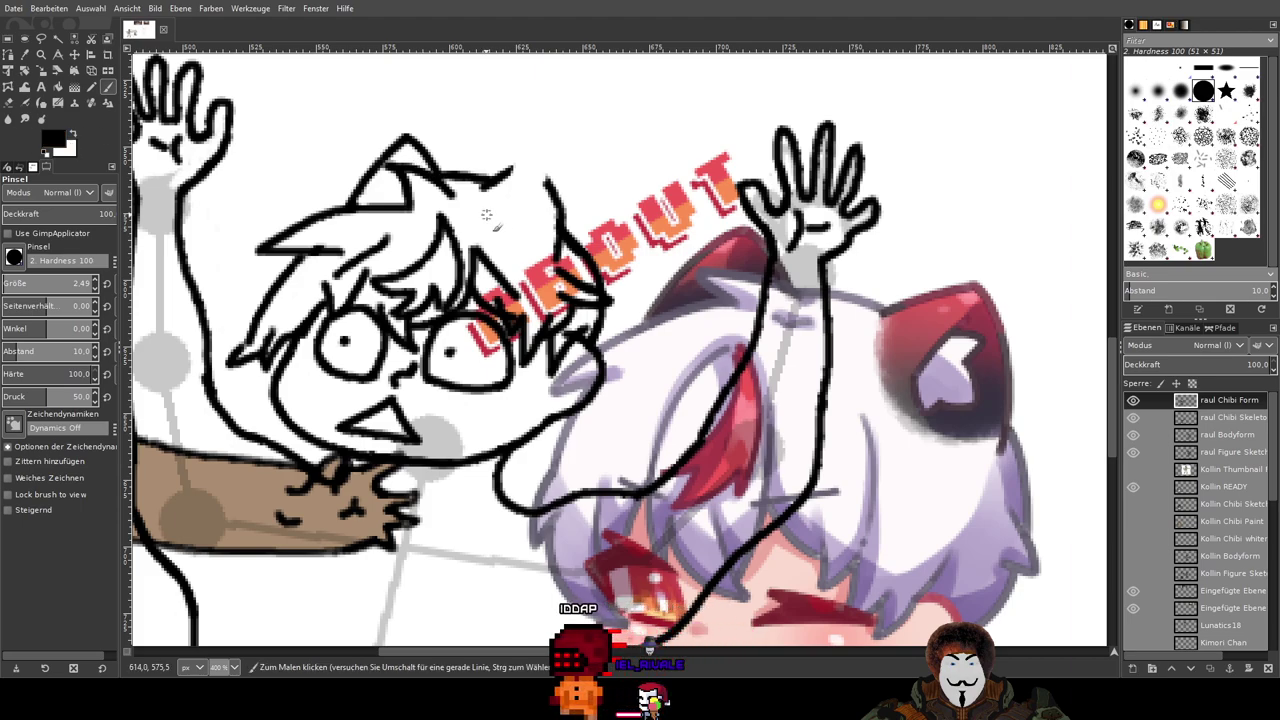
drag(514, 217, 417, 121)
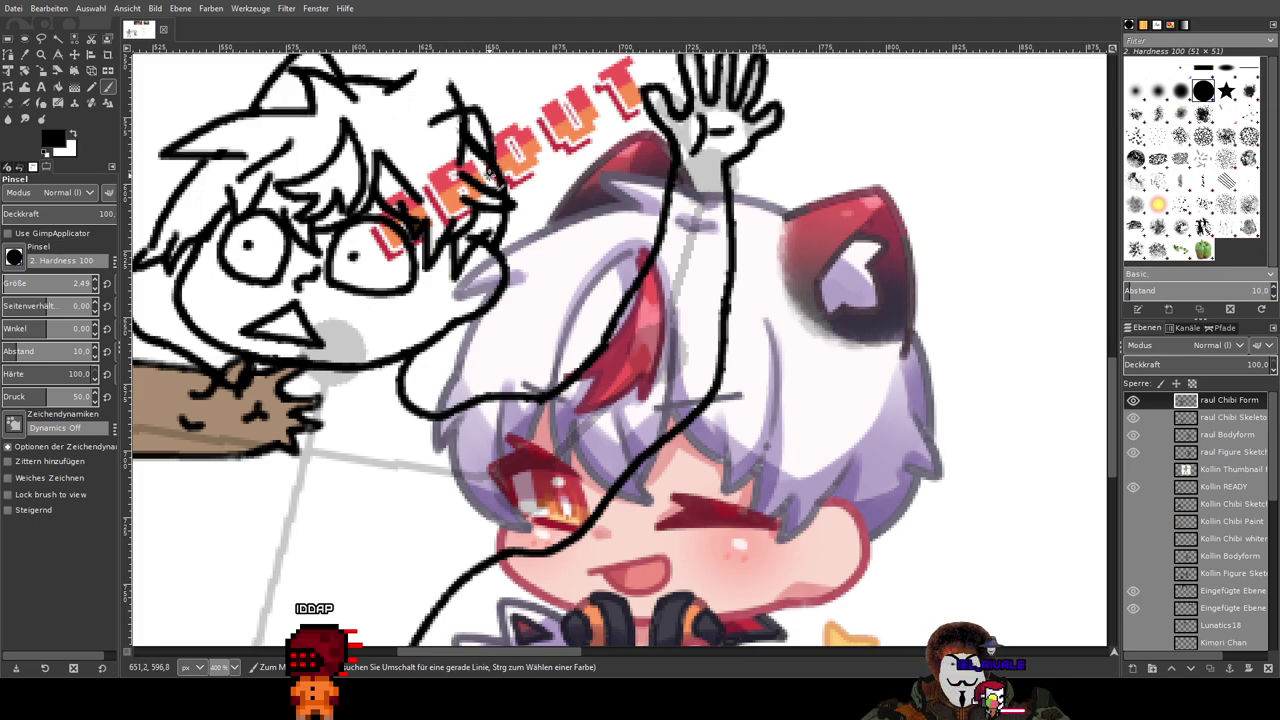
ctrl+scroll(454, 134, up, 1)
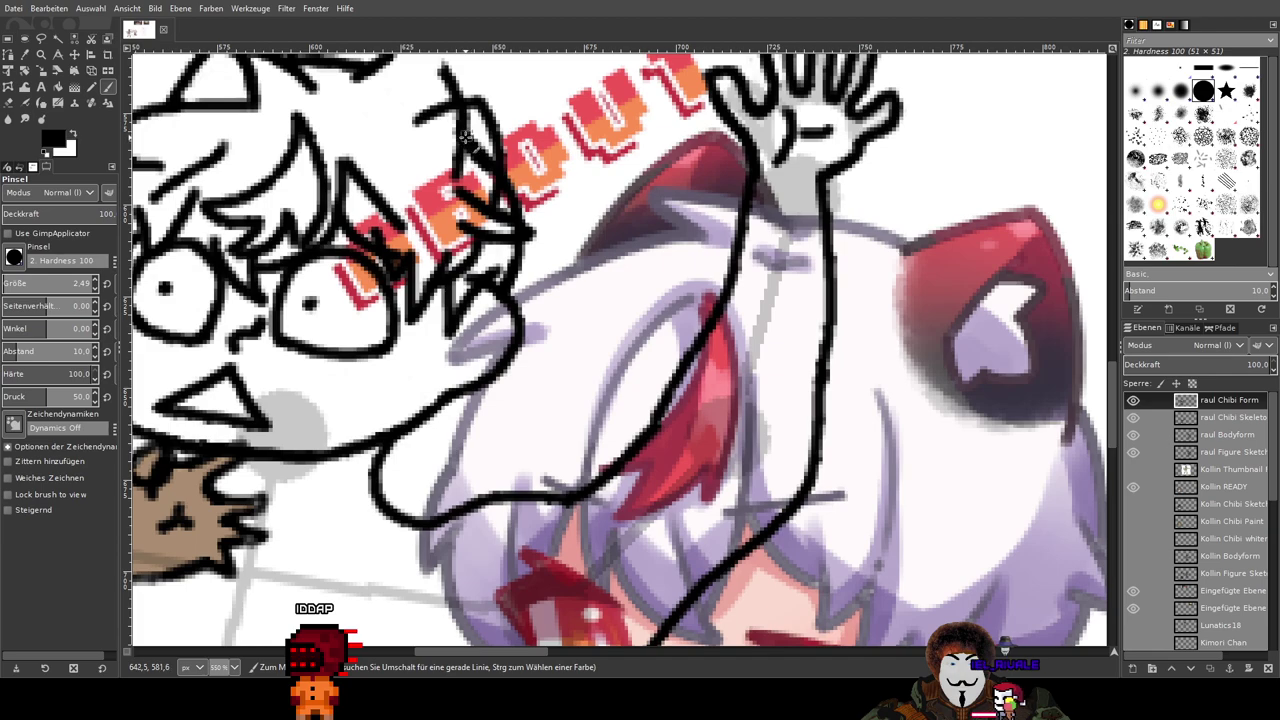
drag(480, 82, 565, 223)
ctrl+scroll(565, 222, up, 1)
ctrl+scroll(562, 220, down, 2)
ctrl+scroll(565, 218, up, 1)
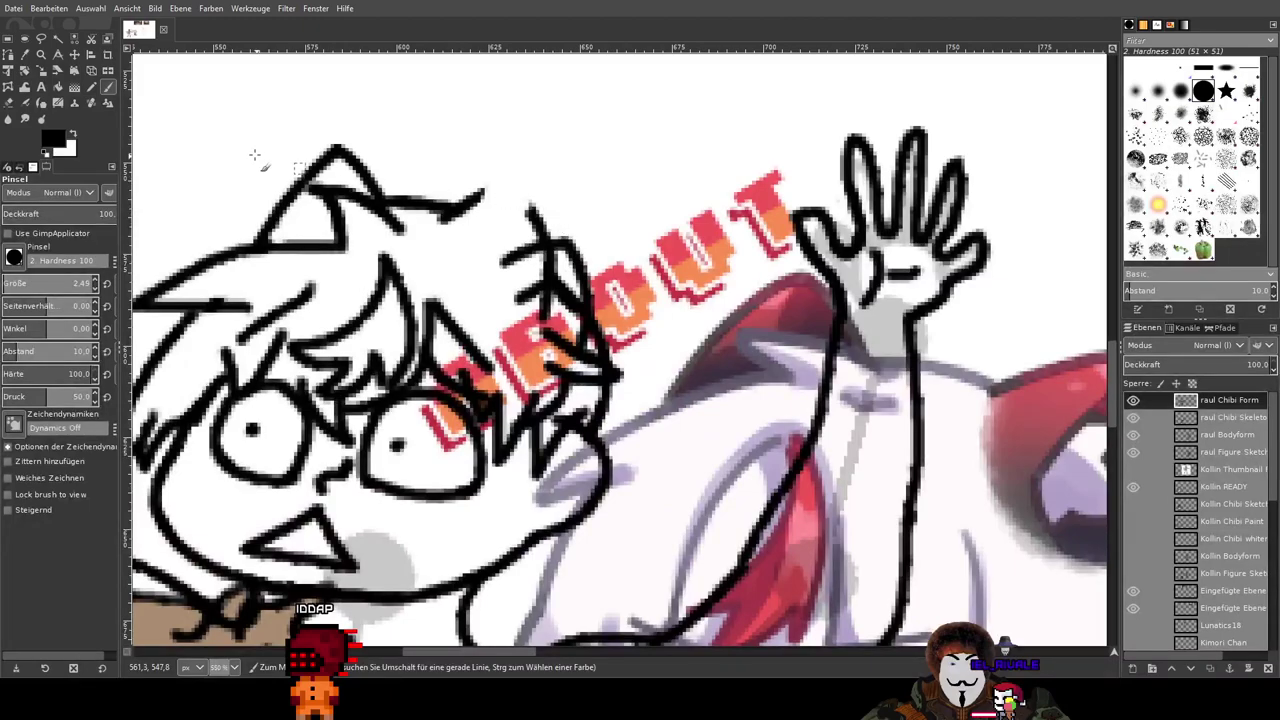
Step: Erase the remnants of the old ear outline above the new ear and trim the end of the head line
ctrl+scroll(409, 190, up, 3)
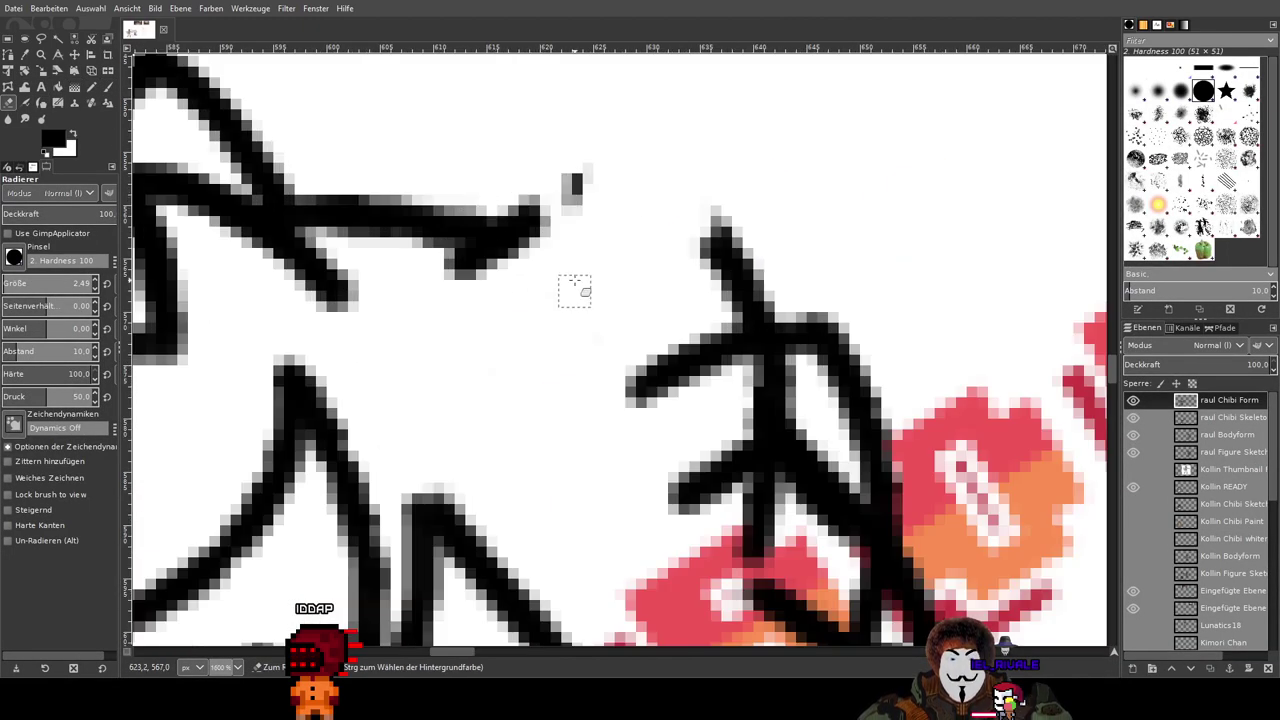
mouse_move(456, 288)
mouse_down()
mouse_move(557, 180)
mouse_move(446, 280)
mouse_move(514, 206)
mouse_move(655, 265)
mouse_move(688, 203)
mouse_up()
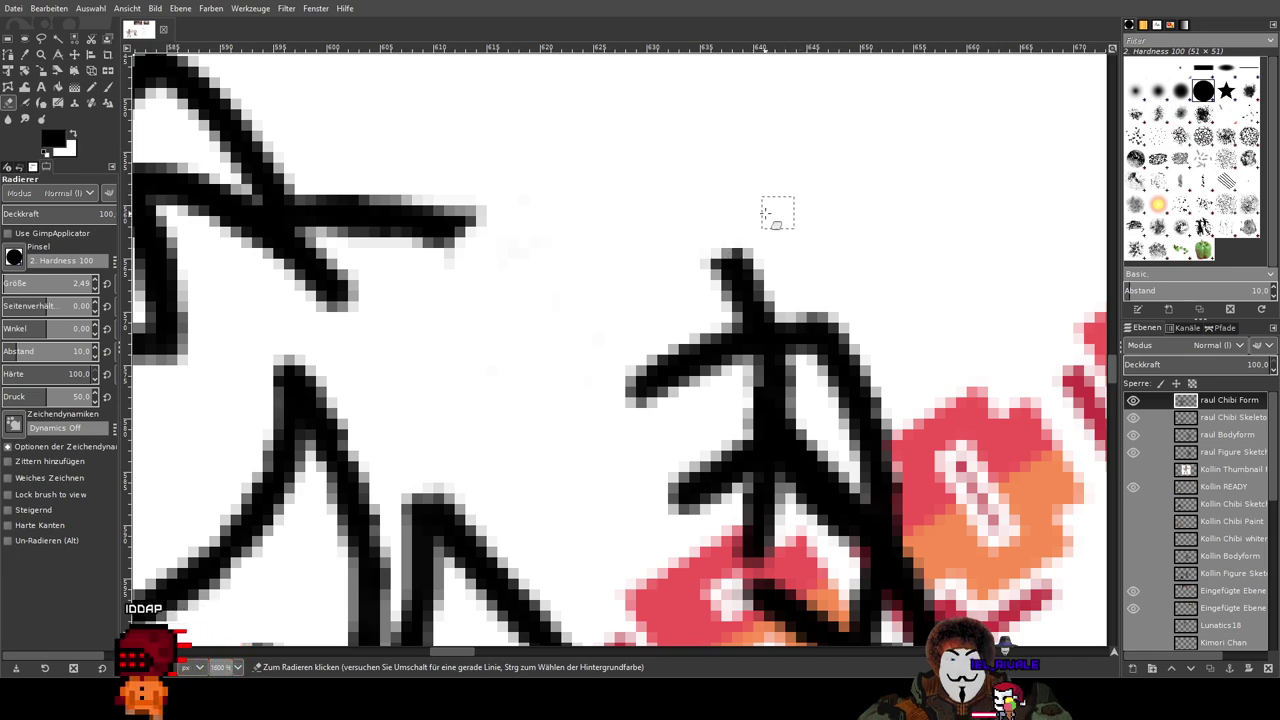
mouse_move(628, 254)
mouse_down()
mouse_move(777, 259)
mouse_move(764, 285)
mouse_move(704, 293)
mouse_move(779, 298)
mouse_move(681, 311)
mouse_move(771, 296)
mouse_up()
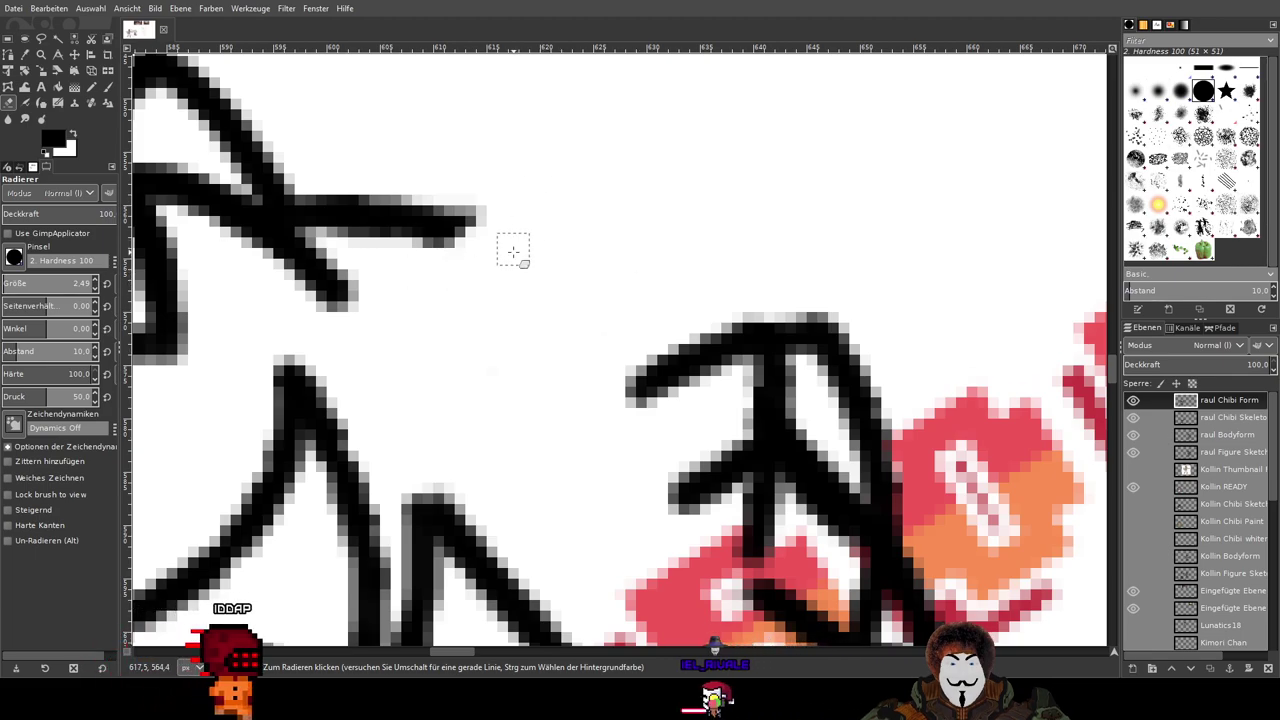
Step: Erase the leftover vertical and diagonal lines inside the new right-hand ear, keeping its outer outline
drag(671, 408, 655, 258)
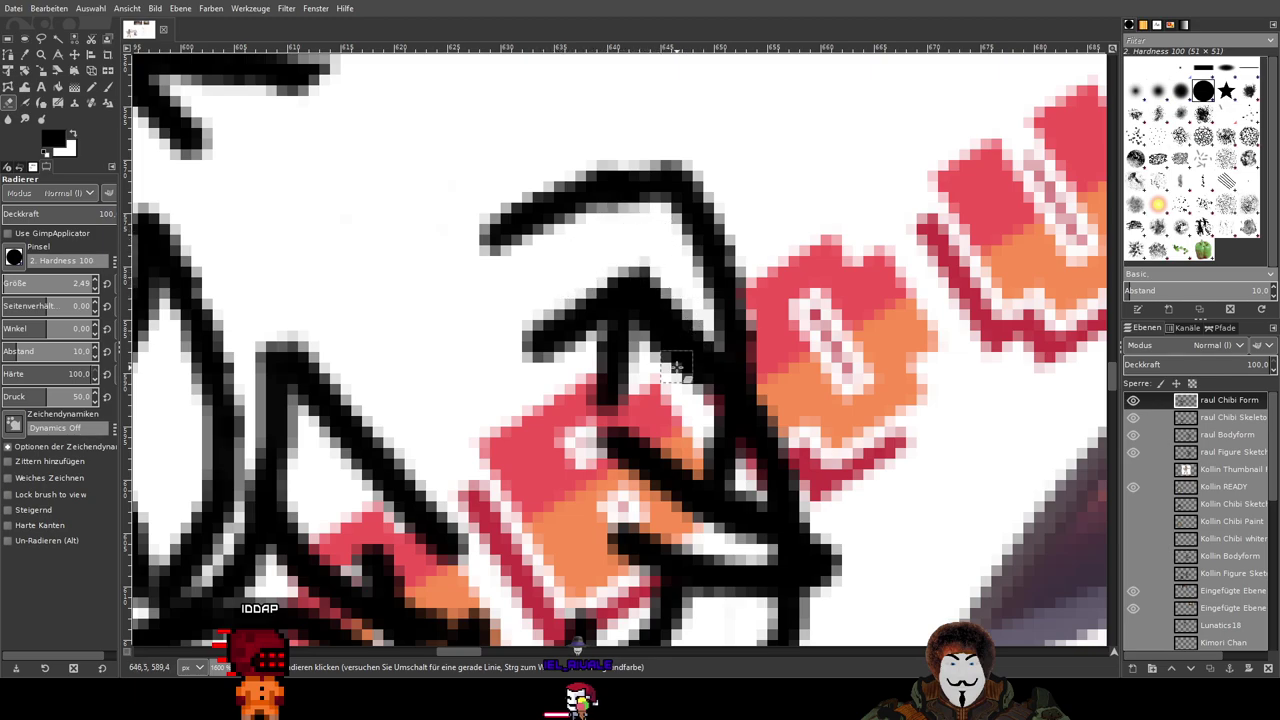
scroll(670, 332, down, 5)
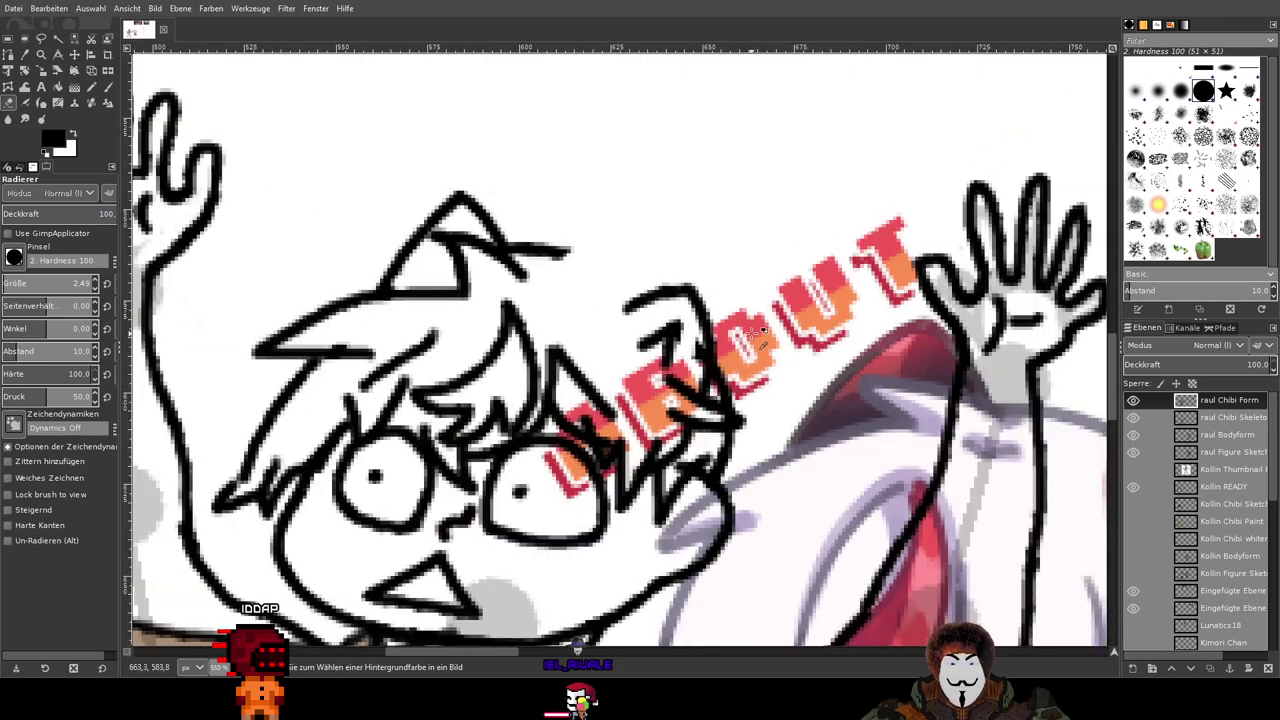
scroll(752, 331, up, 2)
scroll(752, 331, up, 2)
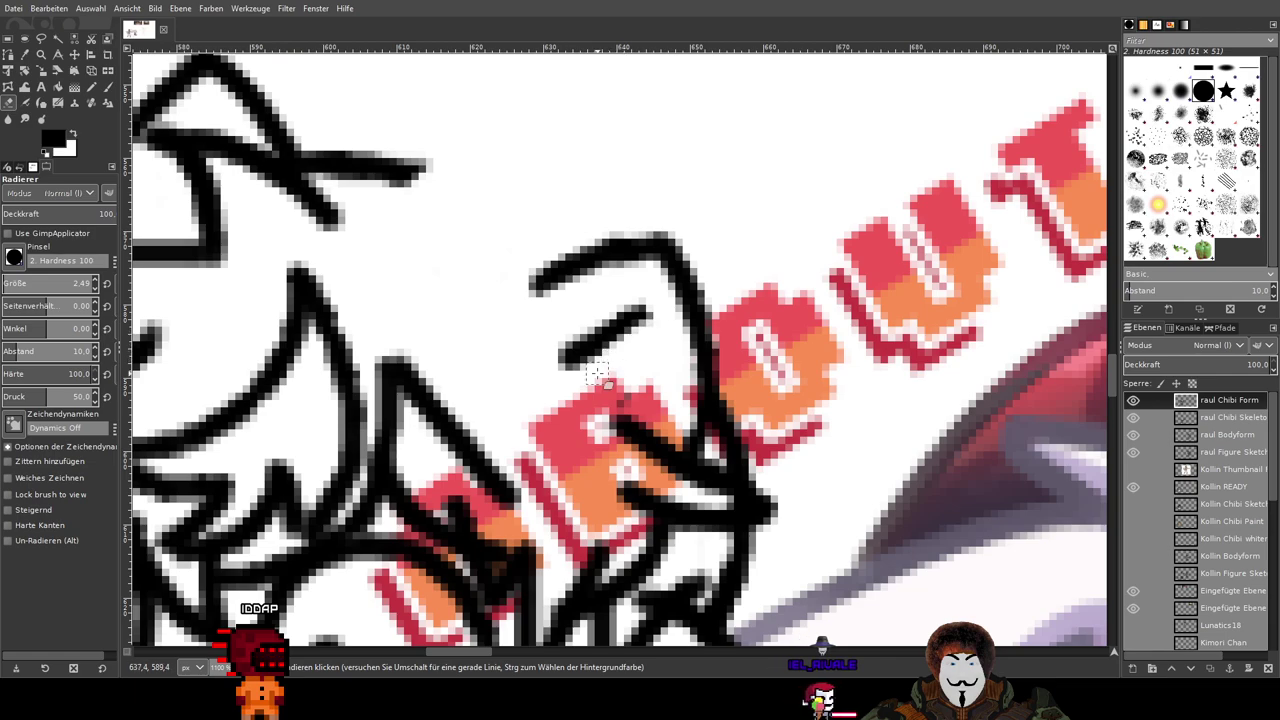
drag(690, 395, 595, 218)
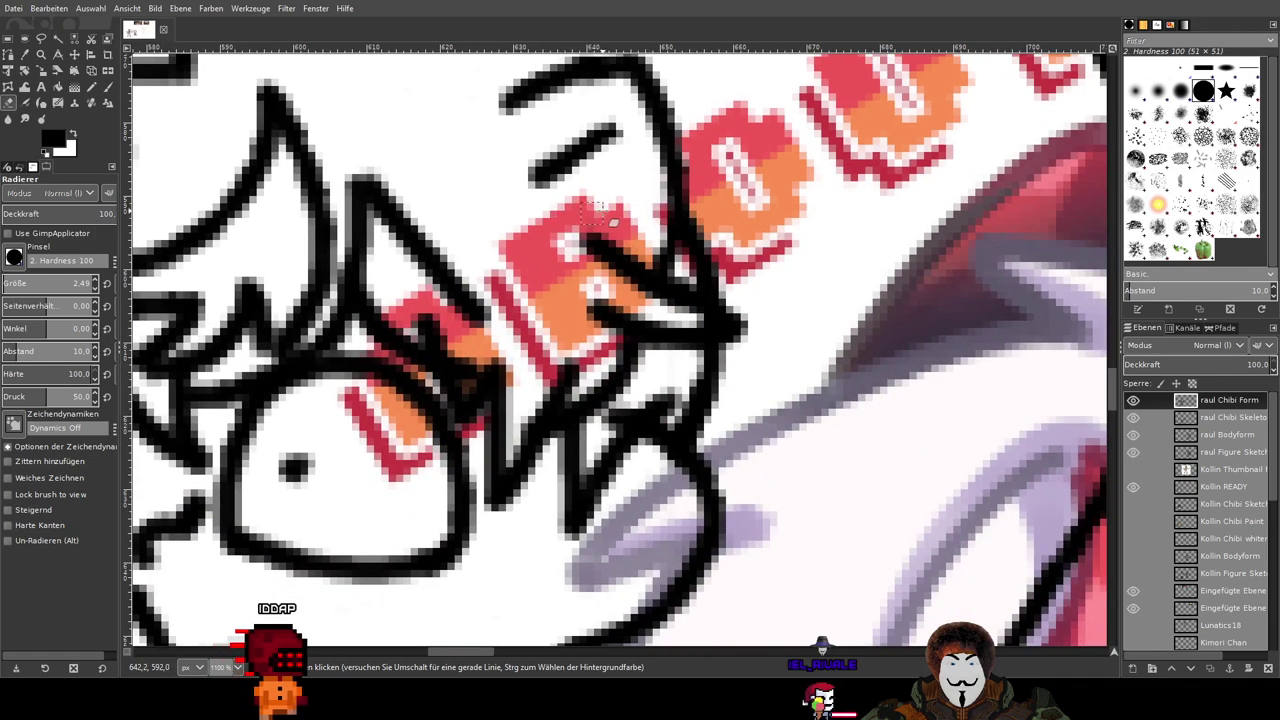
scroll(594, 215, down, 2)
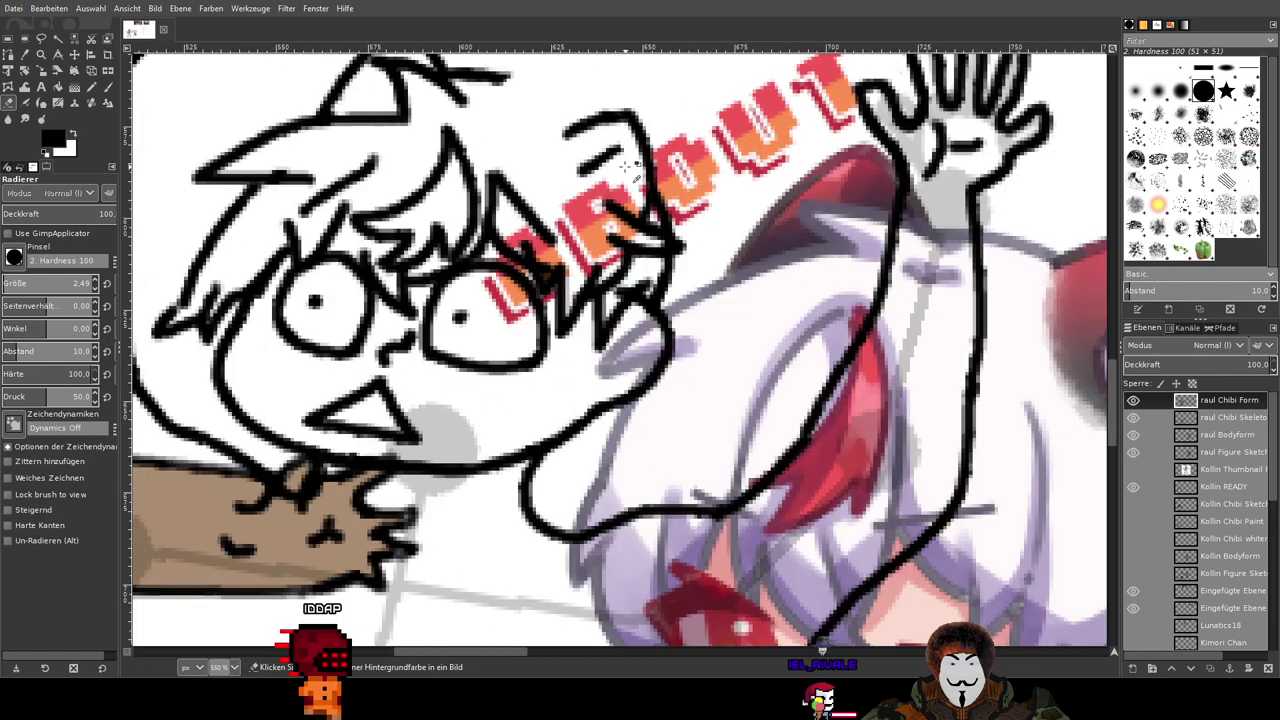
Step: Retouch the outer edge of the right-hand ear where it meets the hair with the black Paintbrush
click(108, 87)
scroll(615, 218, up, 2)
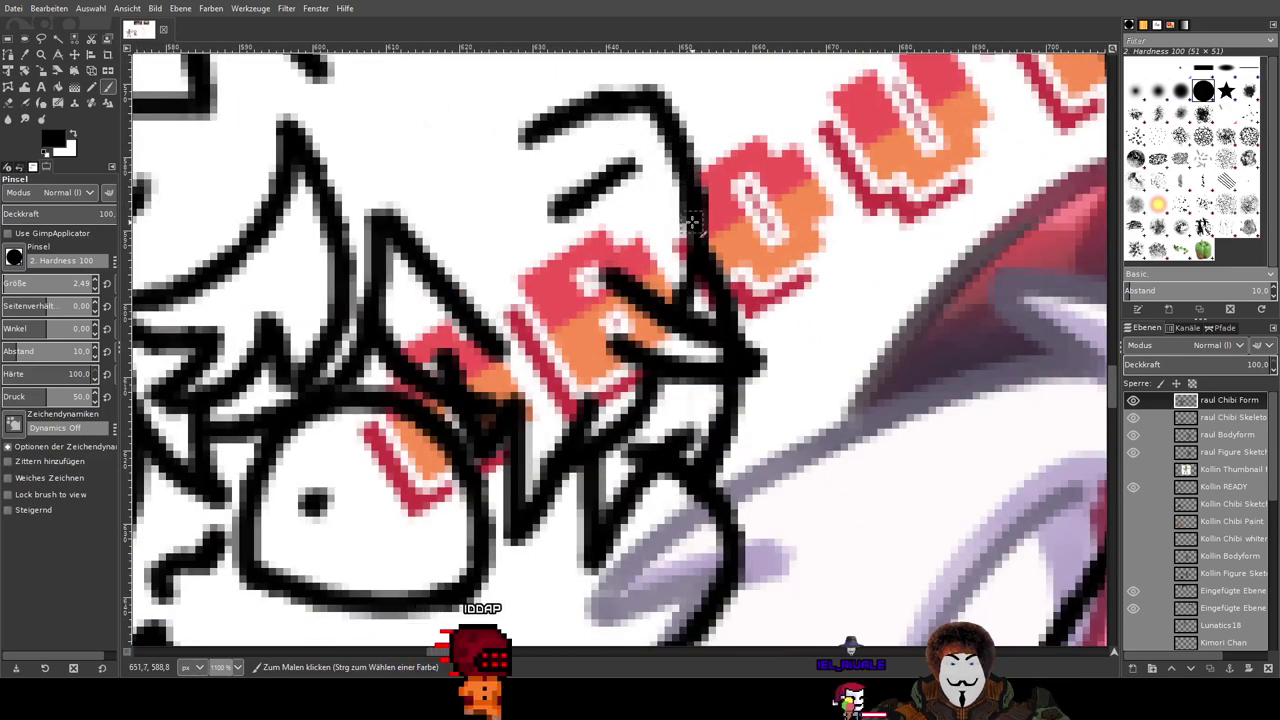
drag(686, 290, 672, 206)
key(ctrl+z)
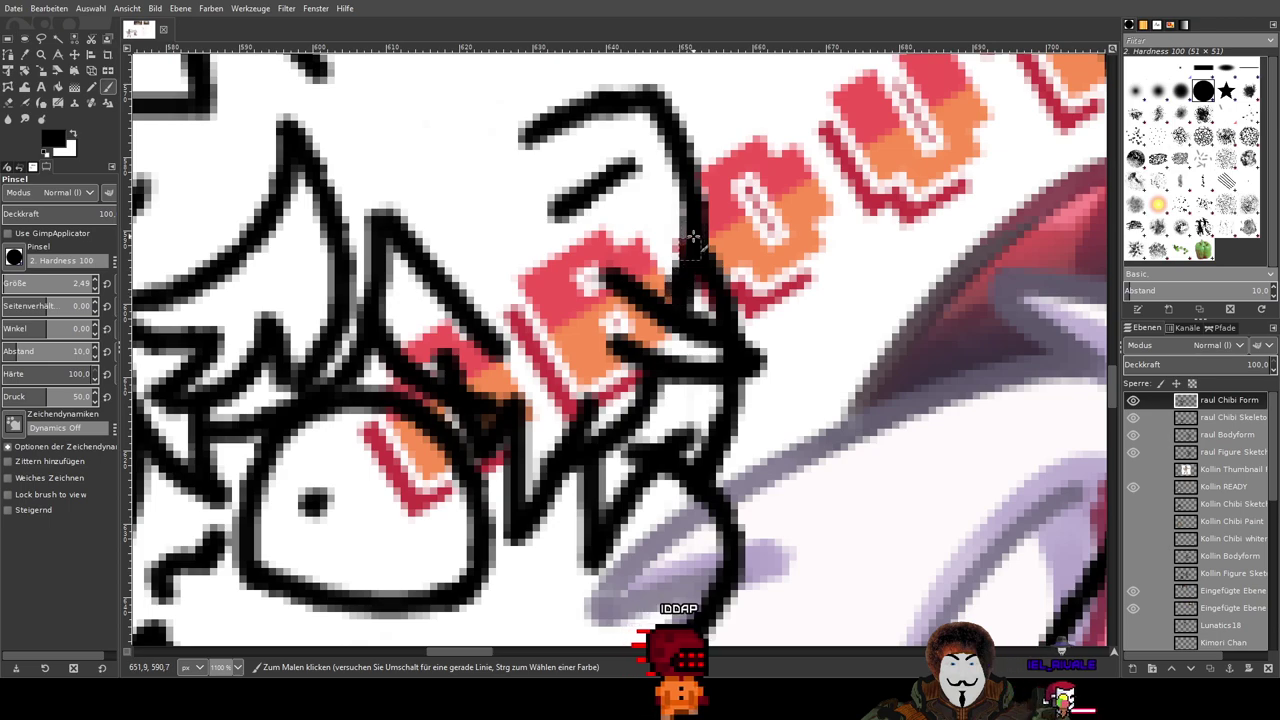
drag(647, 281, 648, 287)
scroll(636, 198, up, 2)
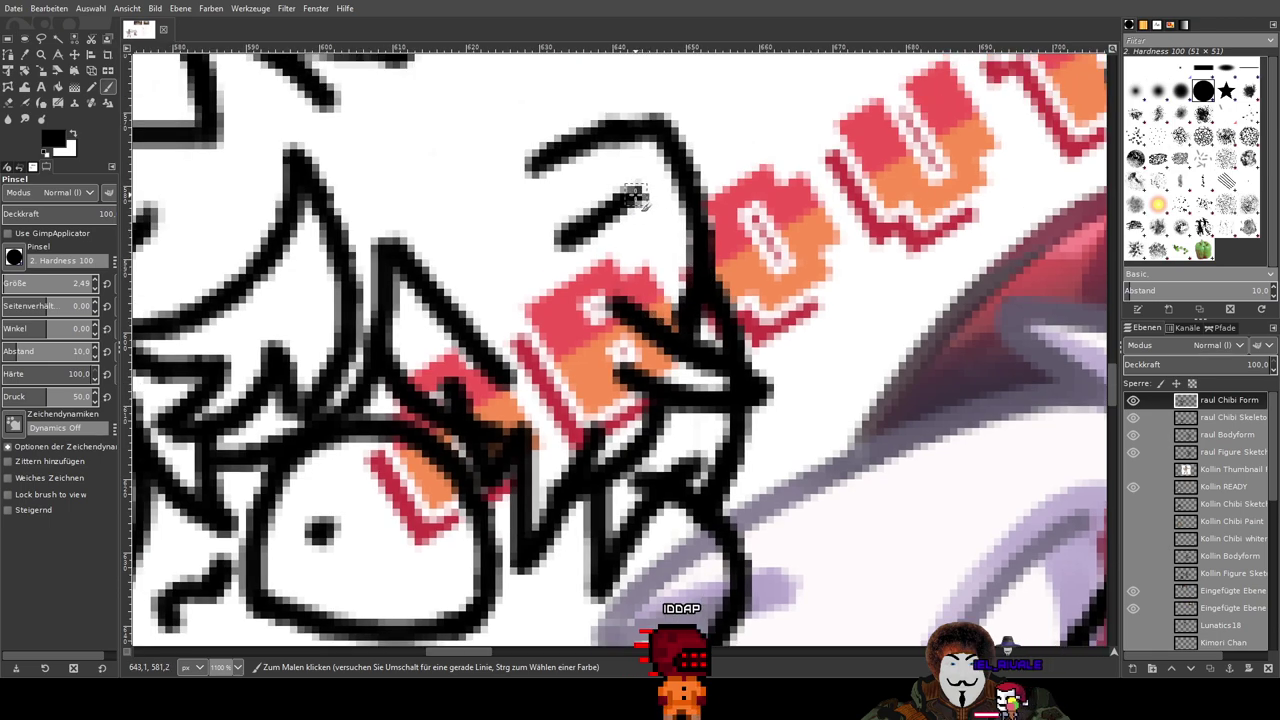
scroll(792, 233, down, 5)
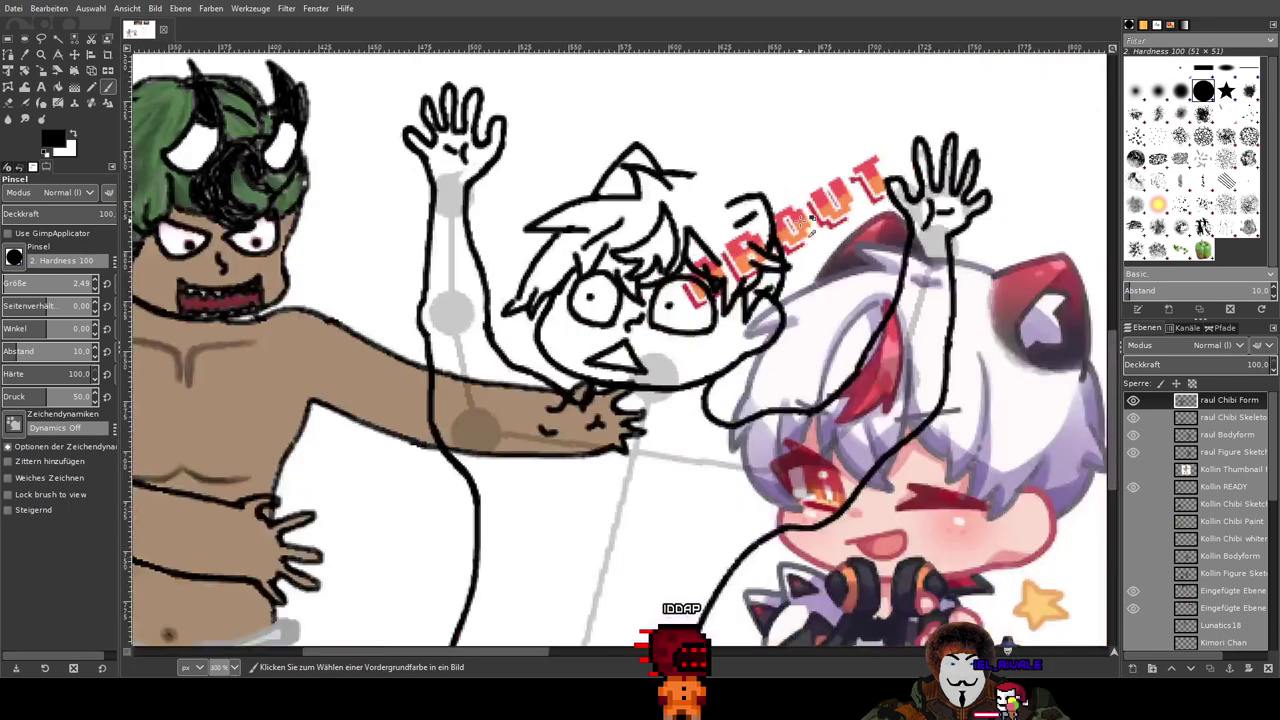
Step: Erase the short slanted stroke inside the right-hand ear
scroll(700, 205, up, 5)
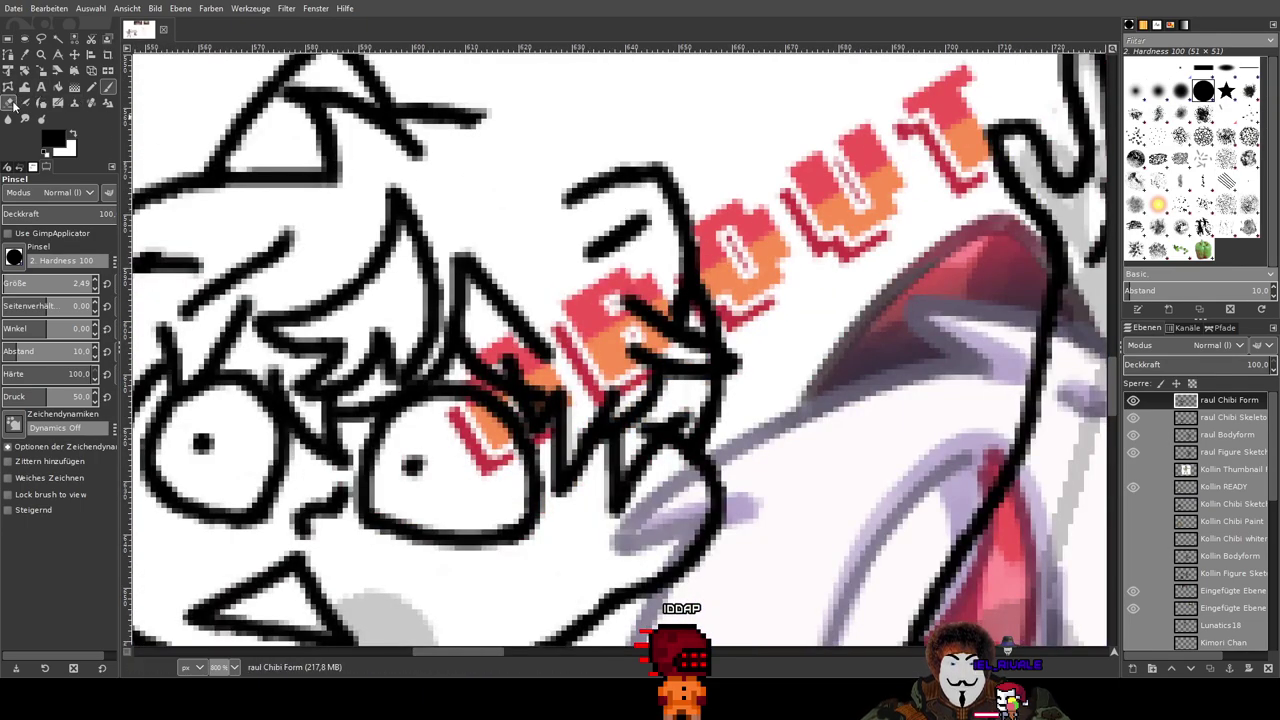
scroll(566, 258, up, 3)
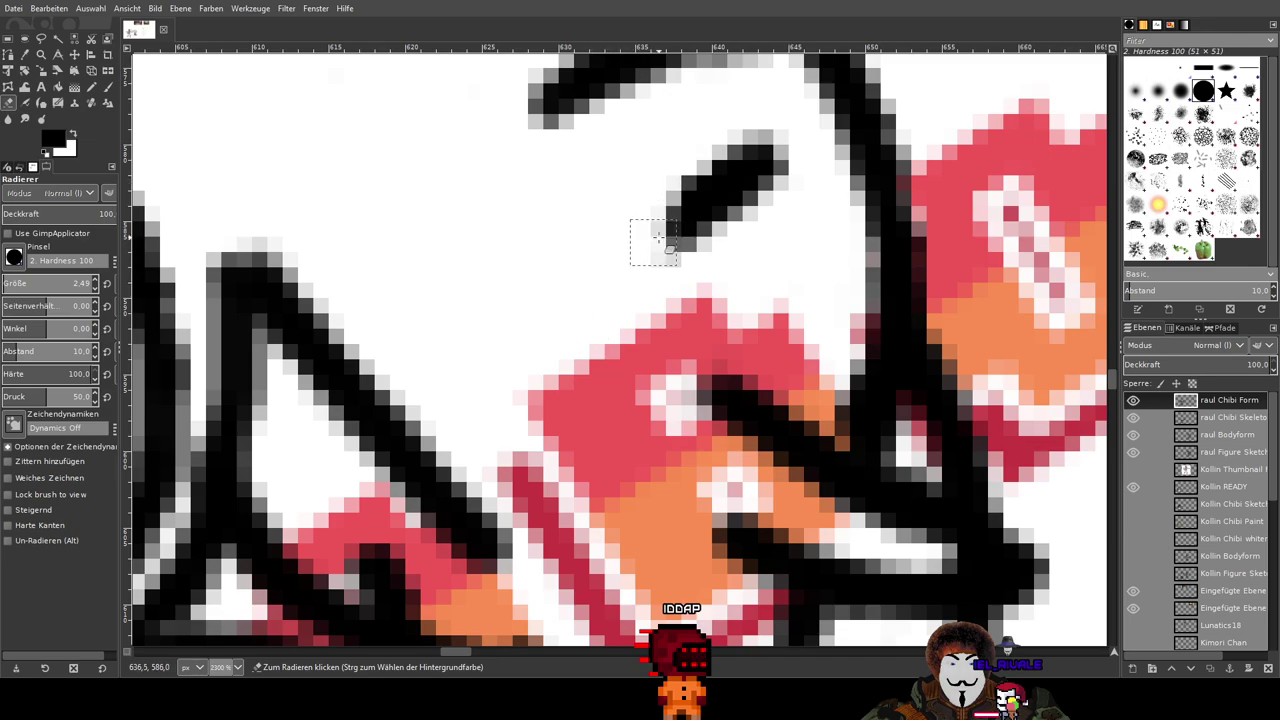
mouse_move(658, 237)
mouse_down()
mouse_move(706, 213)
mouse_move(699, 262)
mouse_up()
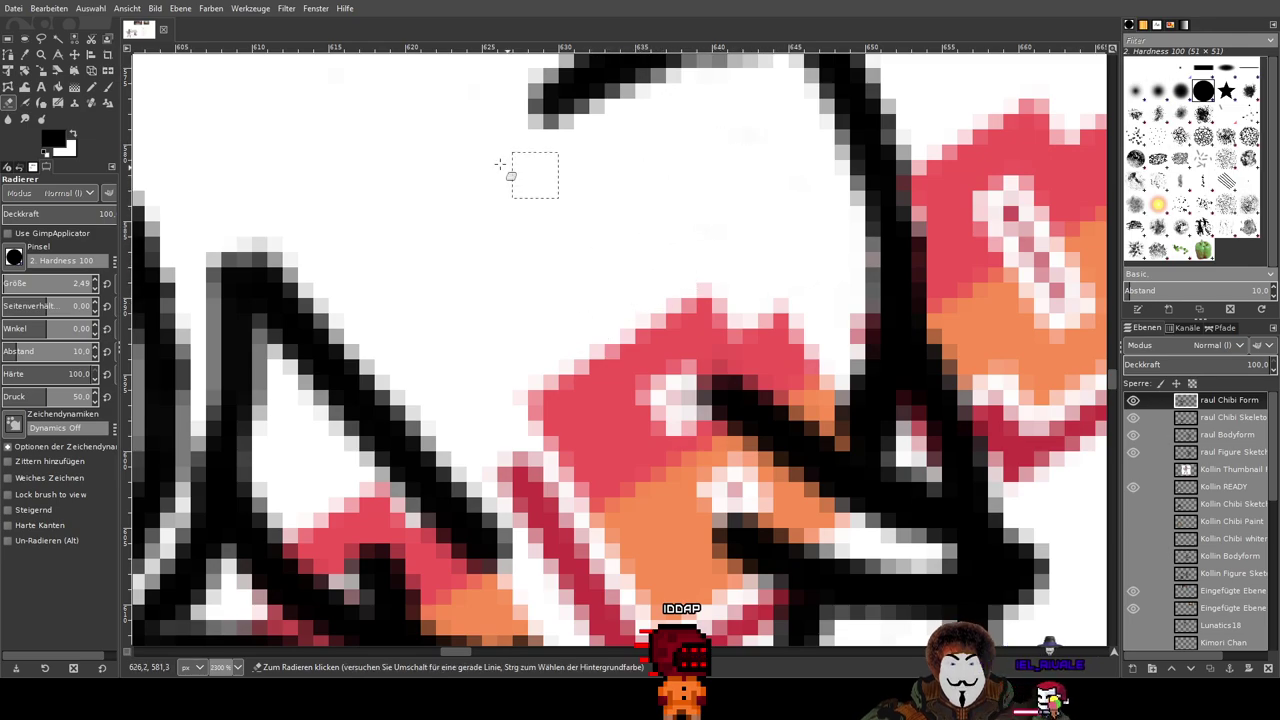
Step: Paint a jagged black inner-fur outline inside the right-hand ear, modelled on the reference character's ear
click(108, 87)
scroll(600, 150, down, 2)
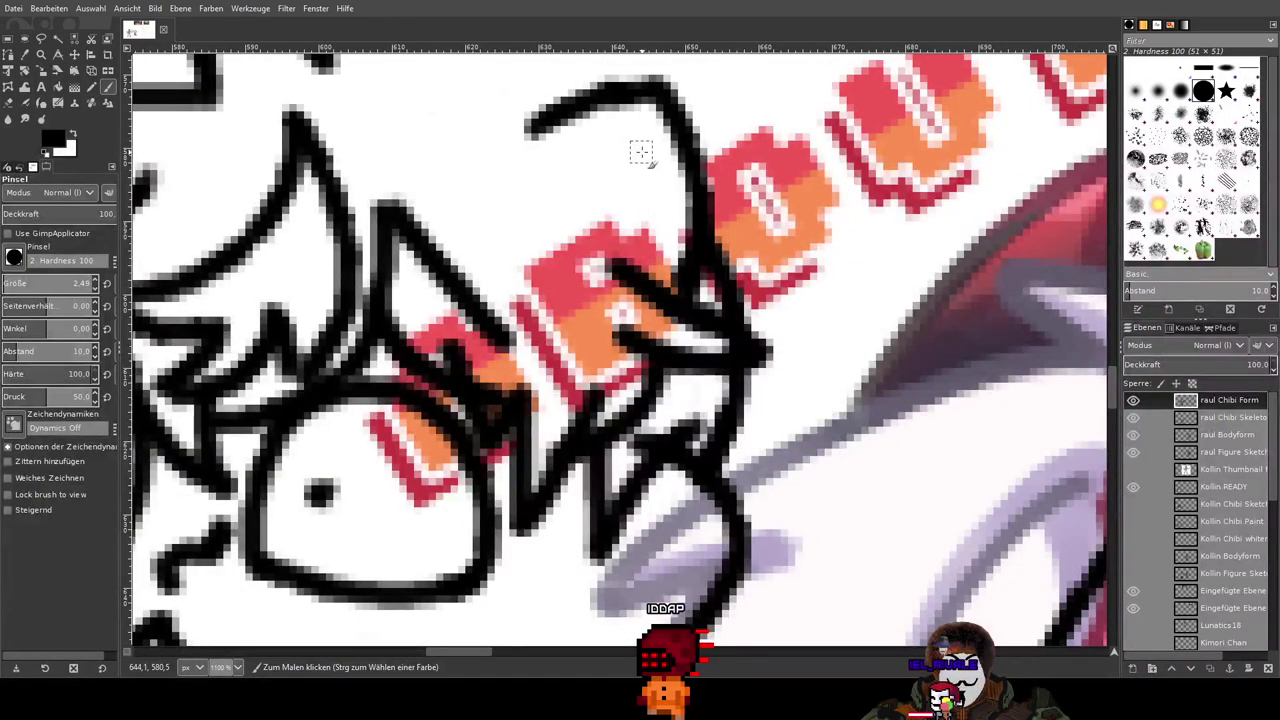
mouse_move(642, 150)
mouse_down()
mouse_move(610, 177)
mouse_move(528, 203)
mouse_up()
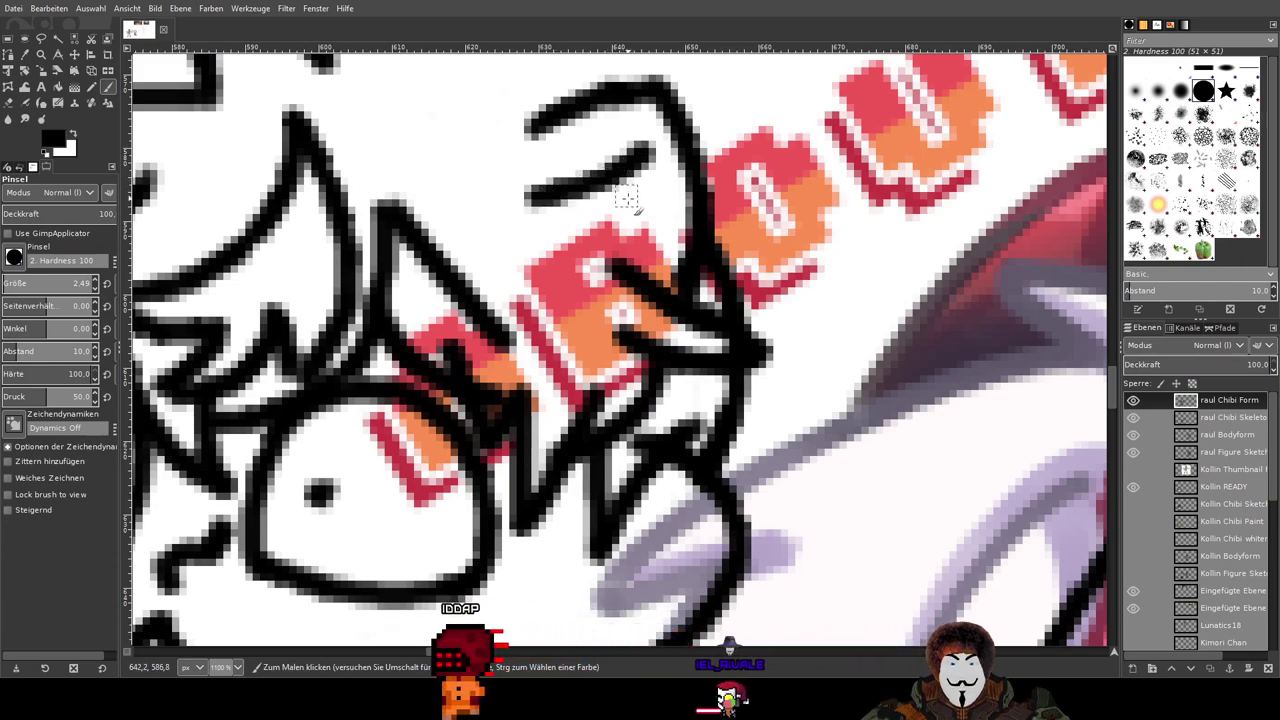
mouse_move(630, 174)
mouse_down()
mouse_move(664, 188)
mouse_move(636, 210)
mouse_move(664, 245)
mouse_move(600, 240)
mouse_up()
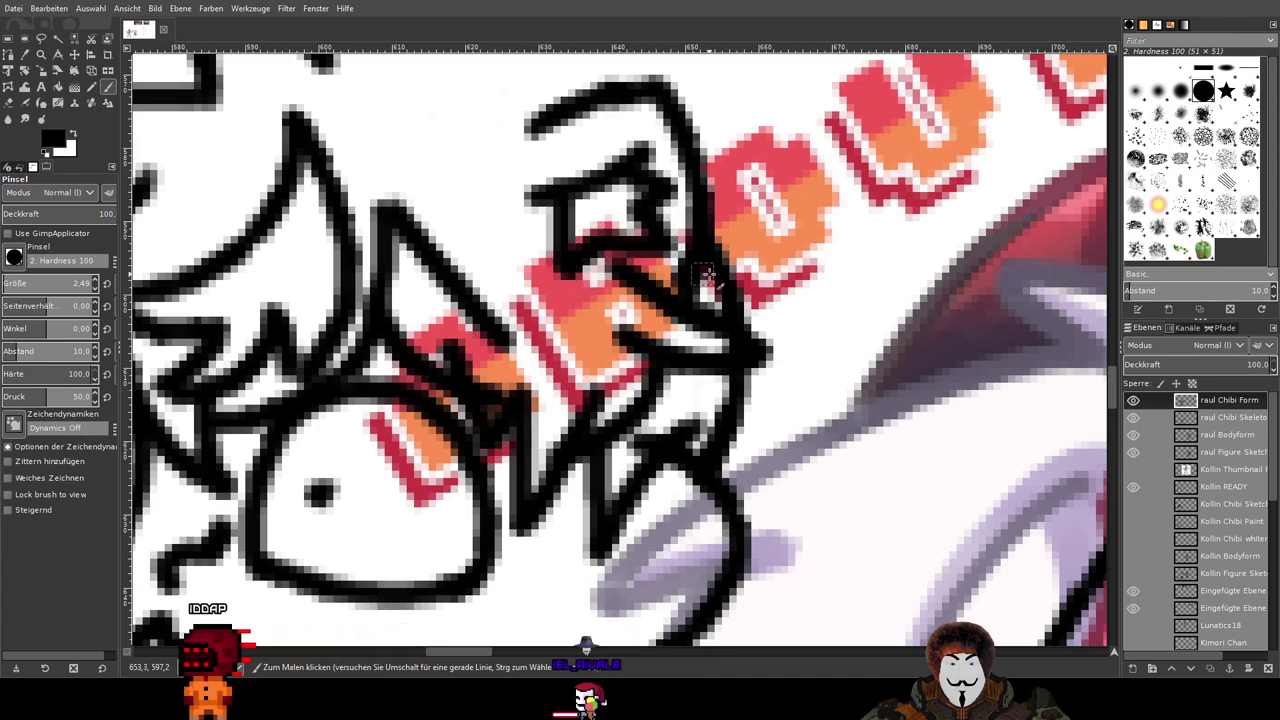
Step: Try out curved black strokes that extend the top head line to the right-hand ear
scroll(706, 272, down, 4)
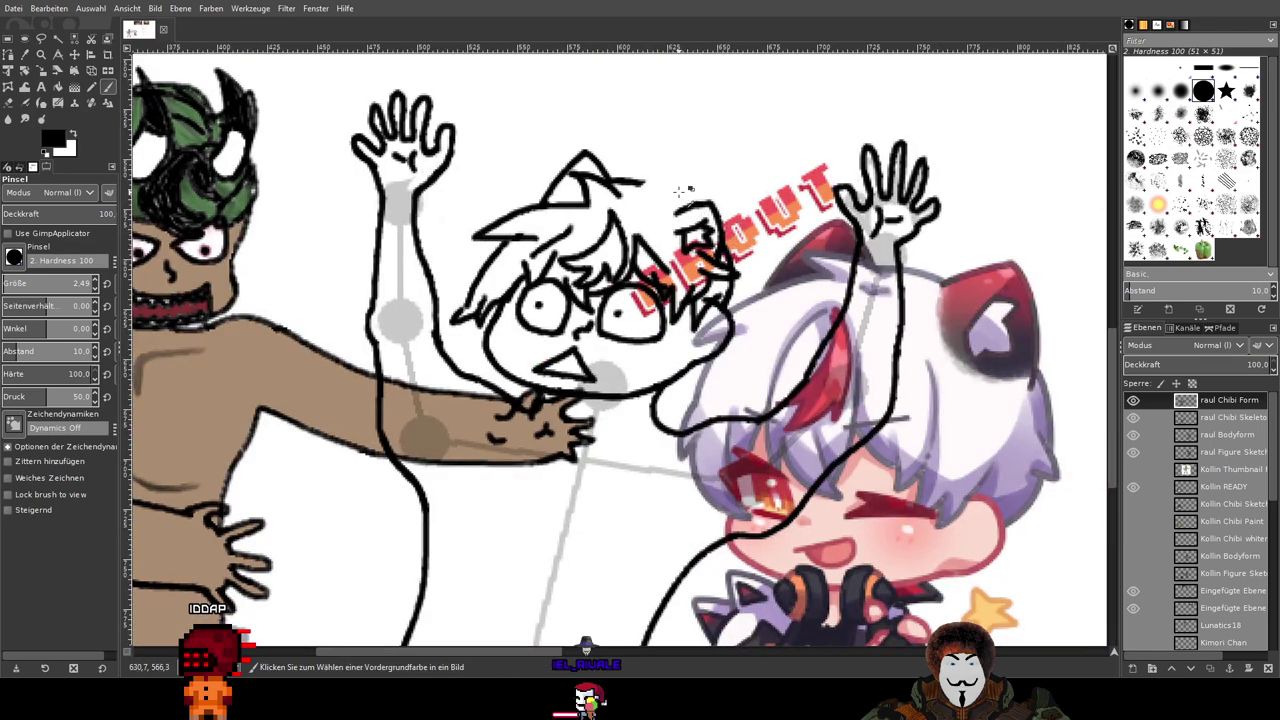
scroll(678, 190, up, 2)
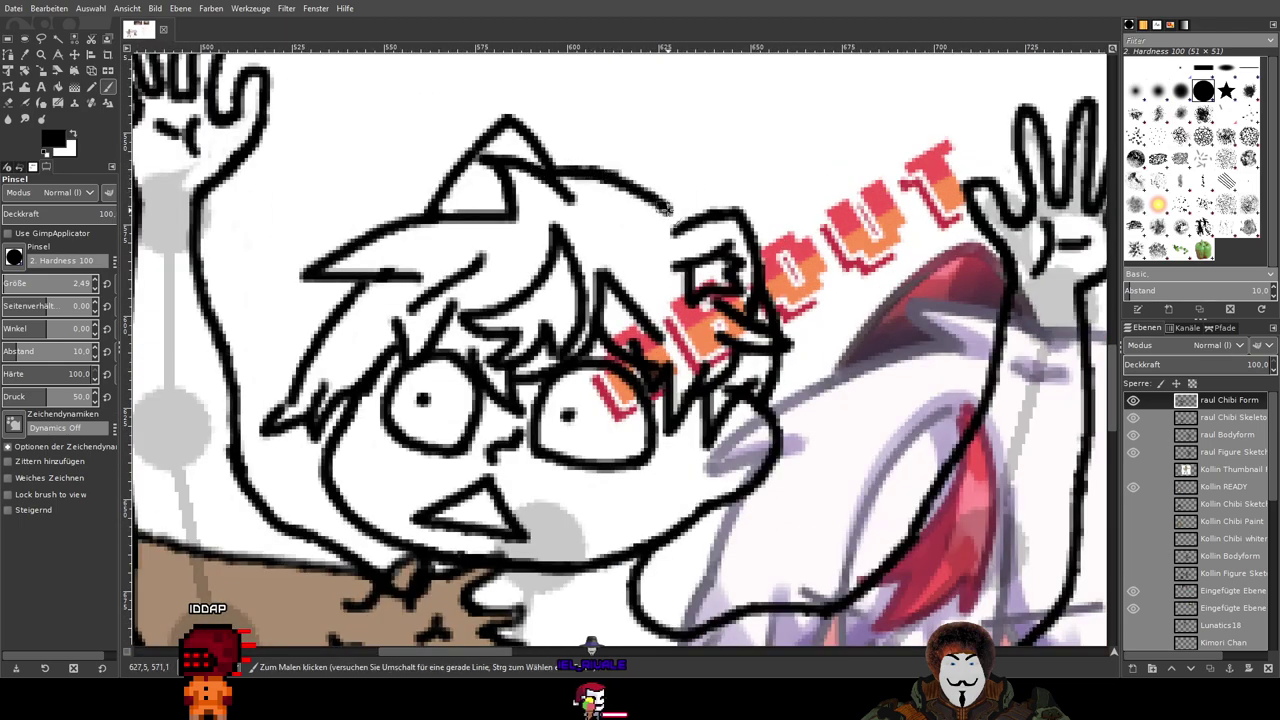
scroll(851, 212, down, 3)
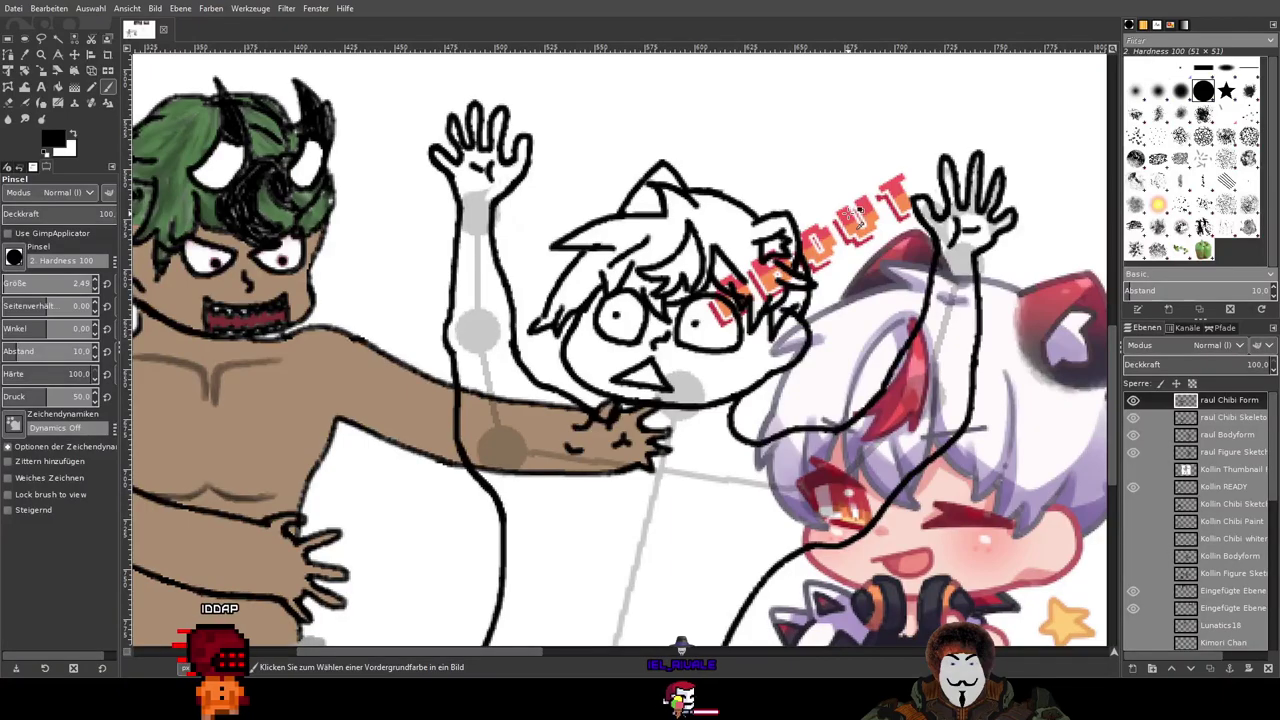
scroll(657, 193, up, 2)
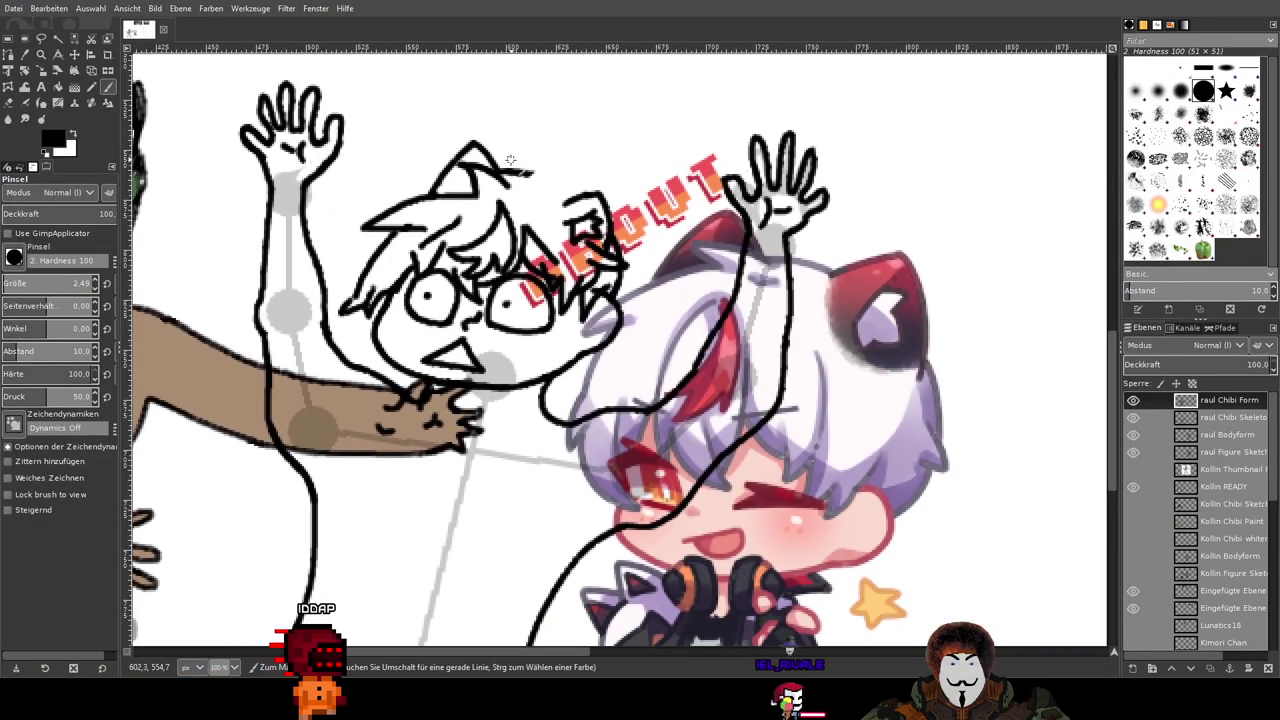
scroll(620, 180, up, 5)
scroll(541, 158, up, 1)
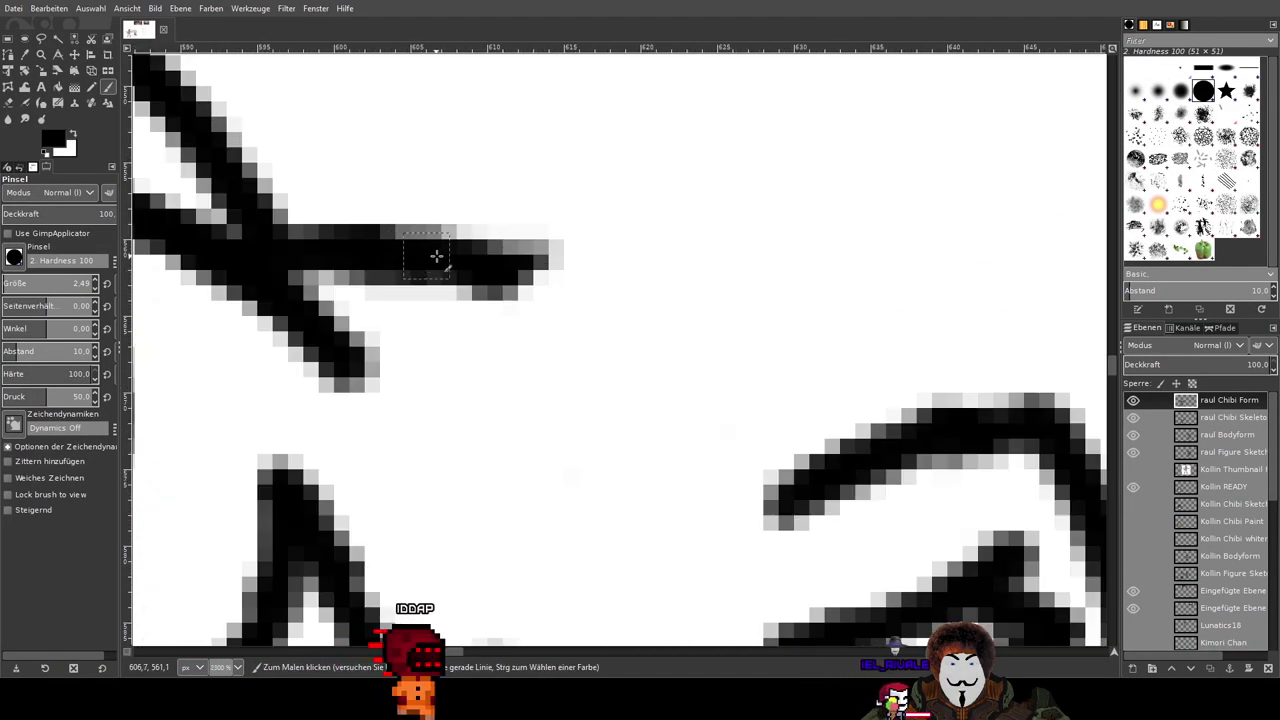
mouse_move(434, 257)
mouse_down()
mouse_move(520, 270)
mouse_move(675, 343)
mouse_move(737, 390)
mouse_move(814, 483)
mouse_up()
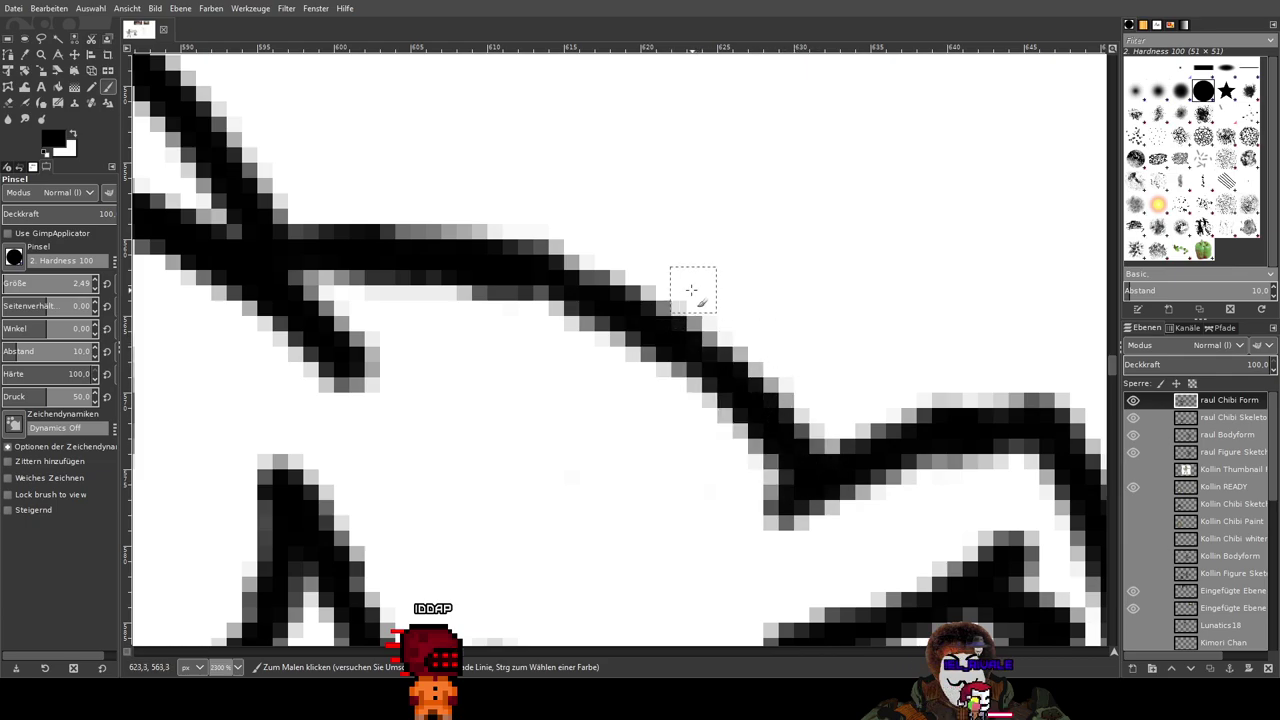
scroll(767, 215, down, 4)
scroll(843, 190, up, 3)
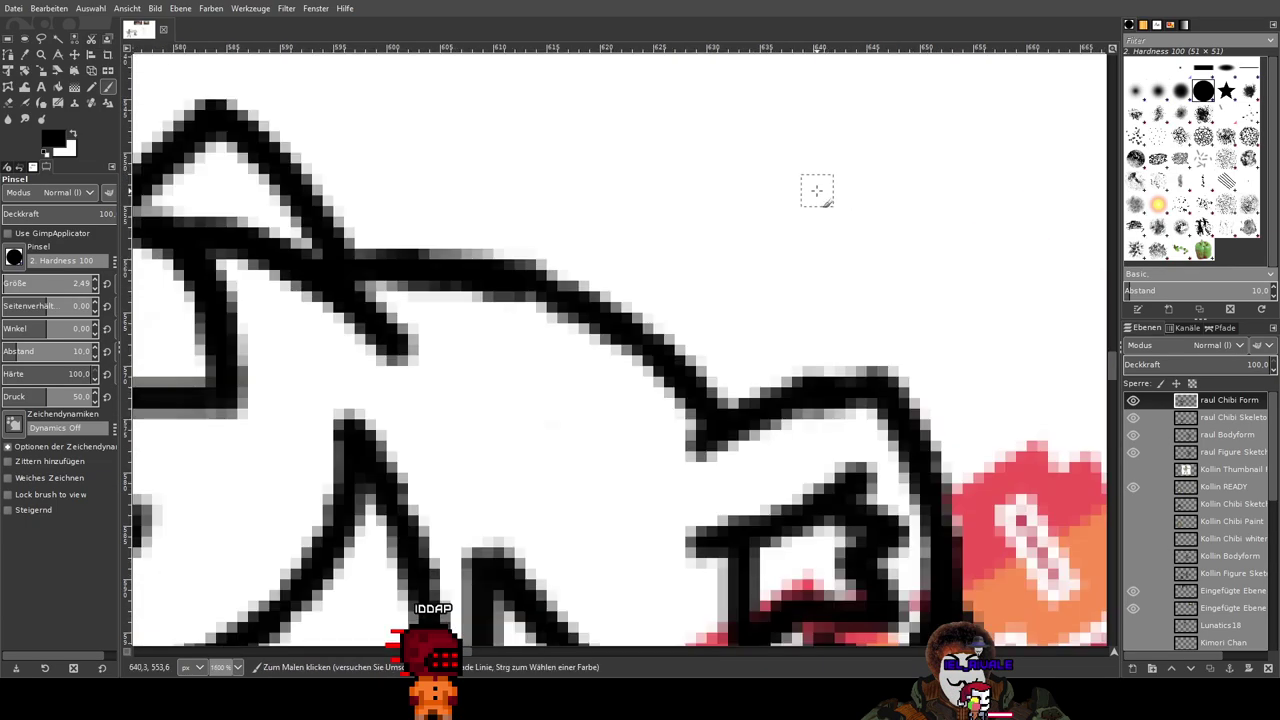
key(ctrl+z)
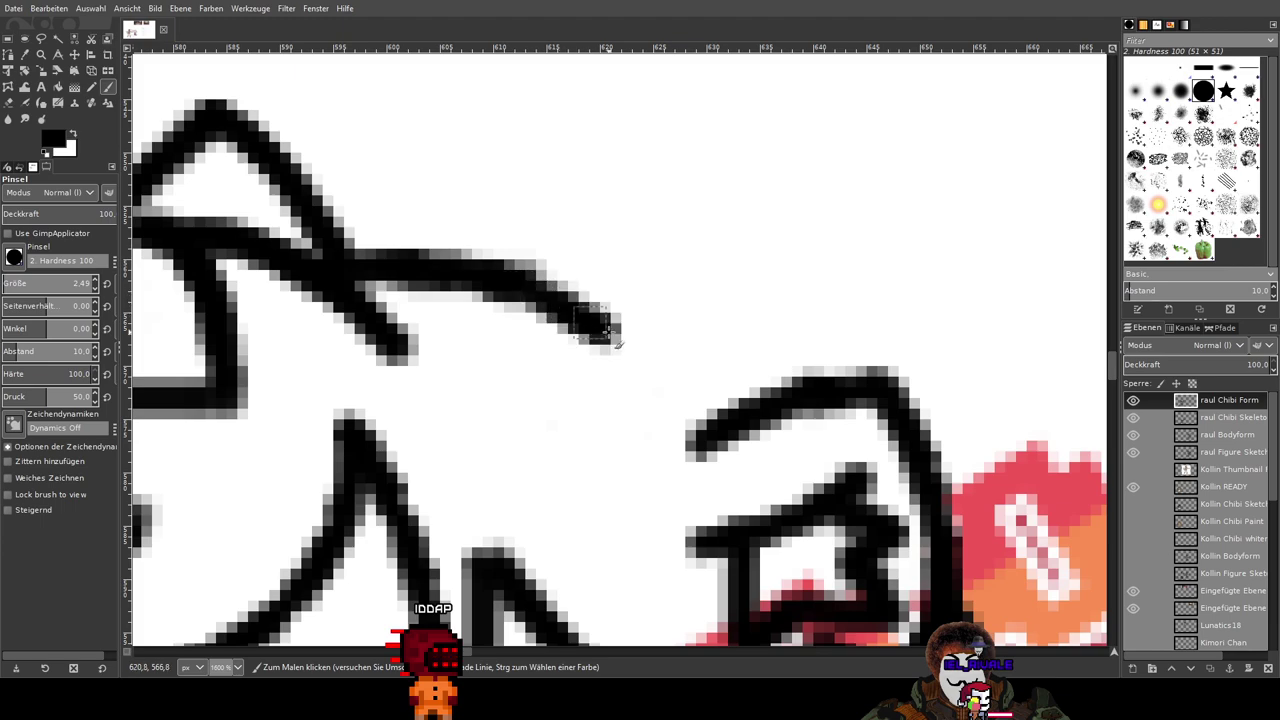
key(ctrl+g)
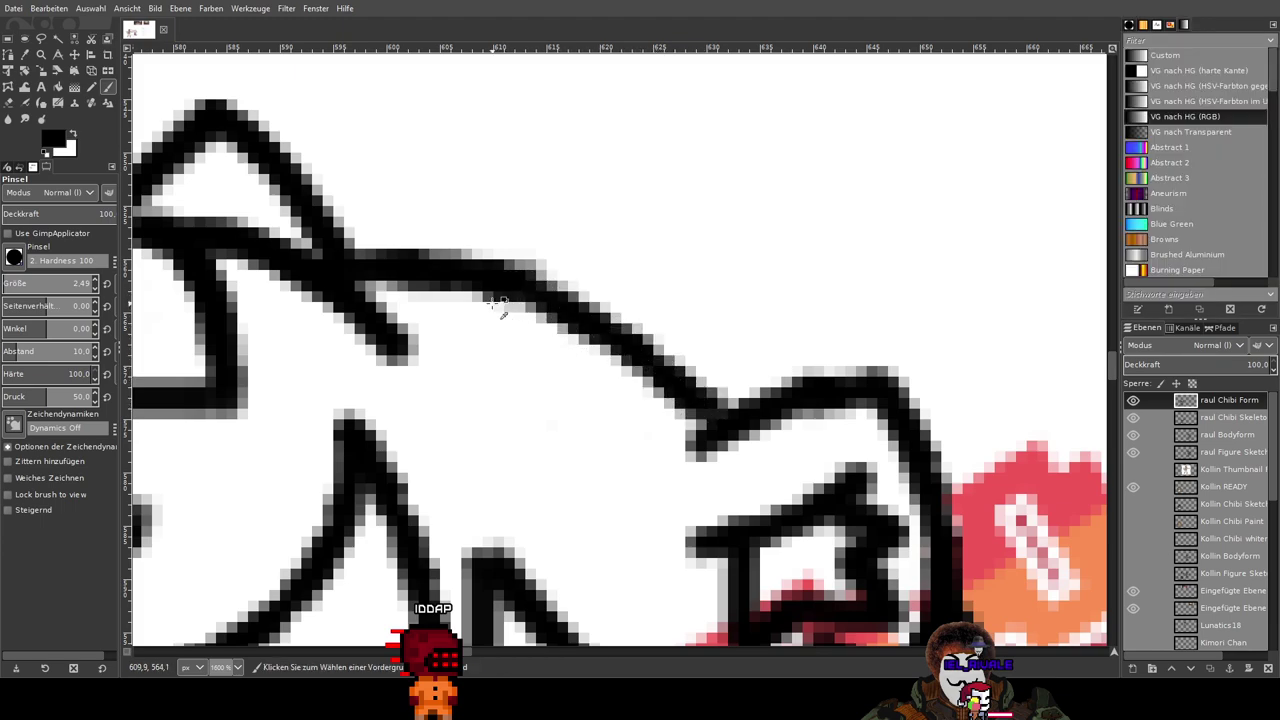
key(ctrl+z)
Step: Bring back the brush list and paint a curved black head line from the left-hand ear to the base of the right-hand ear
click(1138, 27)
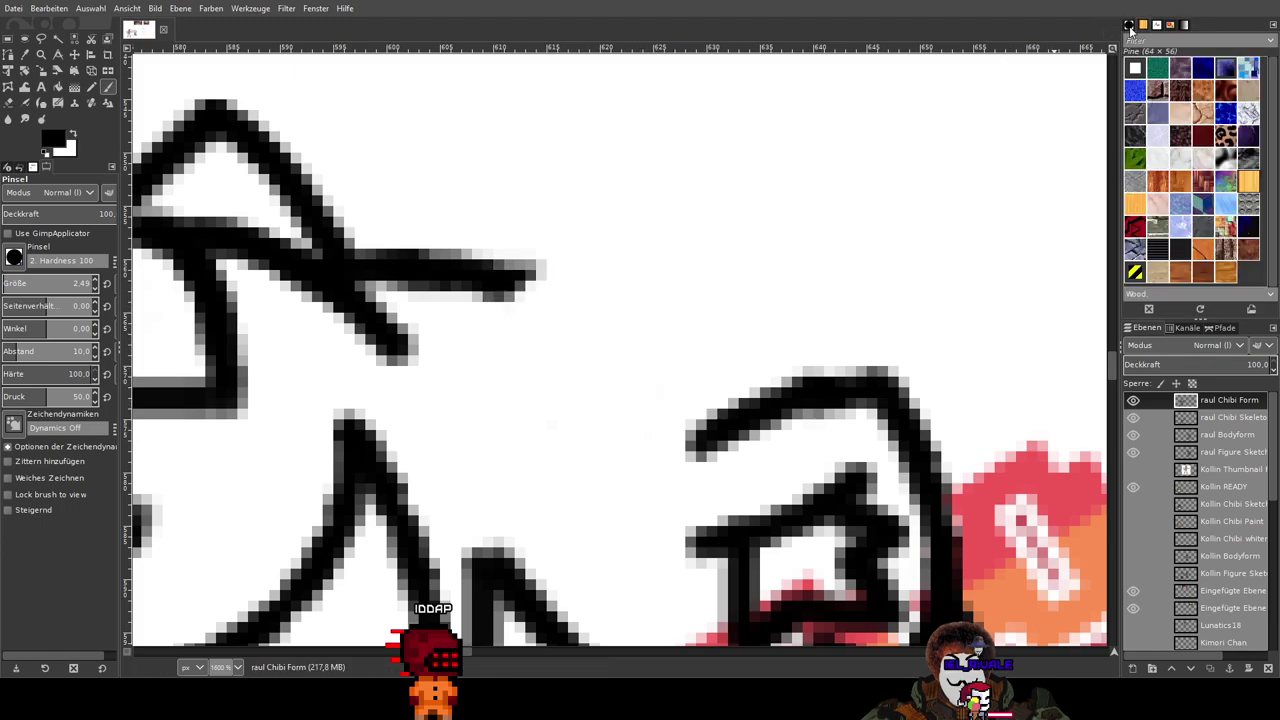
click(1130, 27)
mouse_move(376, 265)
mouse_down()
mouse_move(583, 320)
mouse_move(704, 393)
mouse_up()
scroll(704, 393, down, 5)
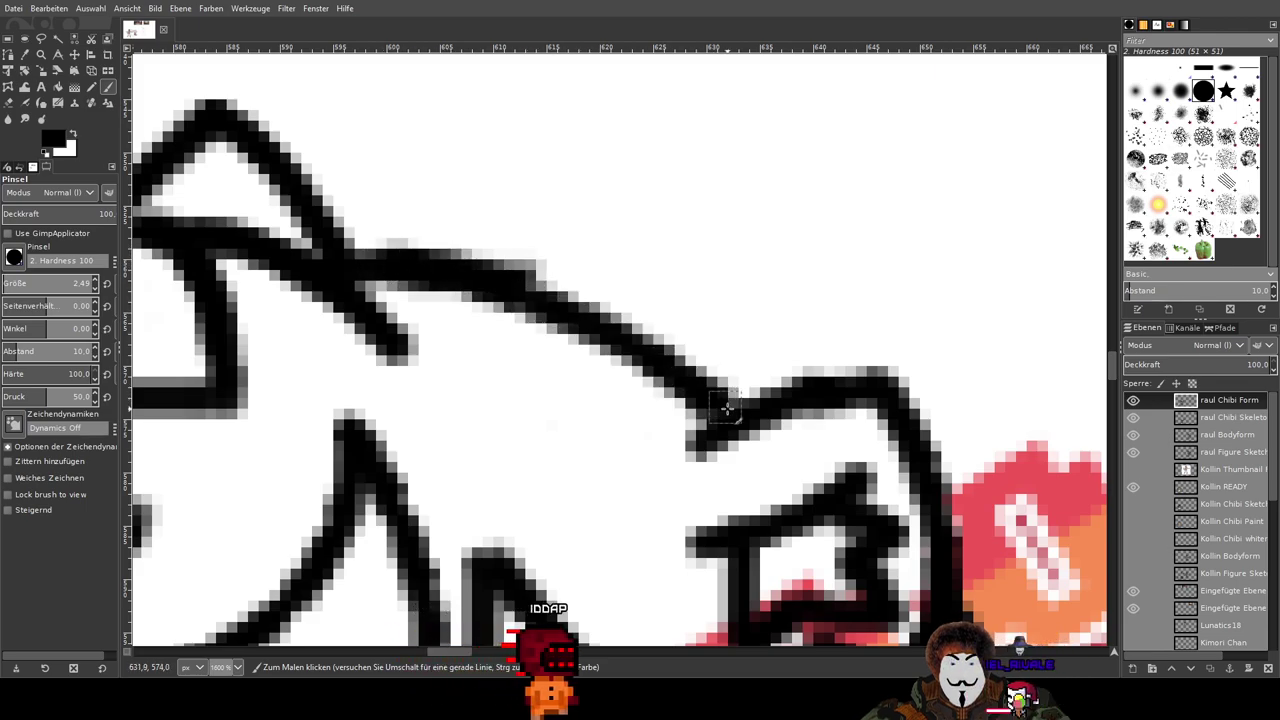
scroll(558, 285, up, 4)
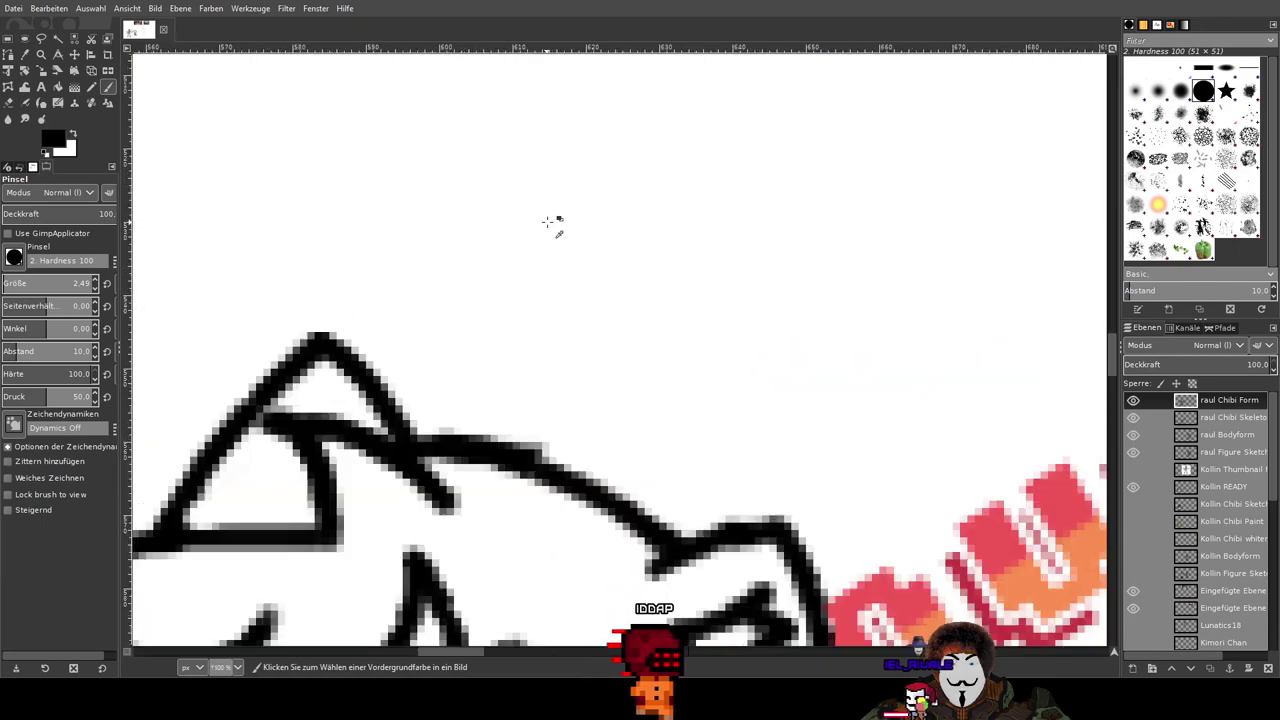
Step: Even out the start of the top head line where it meets the left-hand ear by erasing and repainting its edge
key(shift+e)
drag(547, 422, 737, 256)
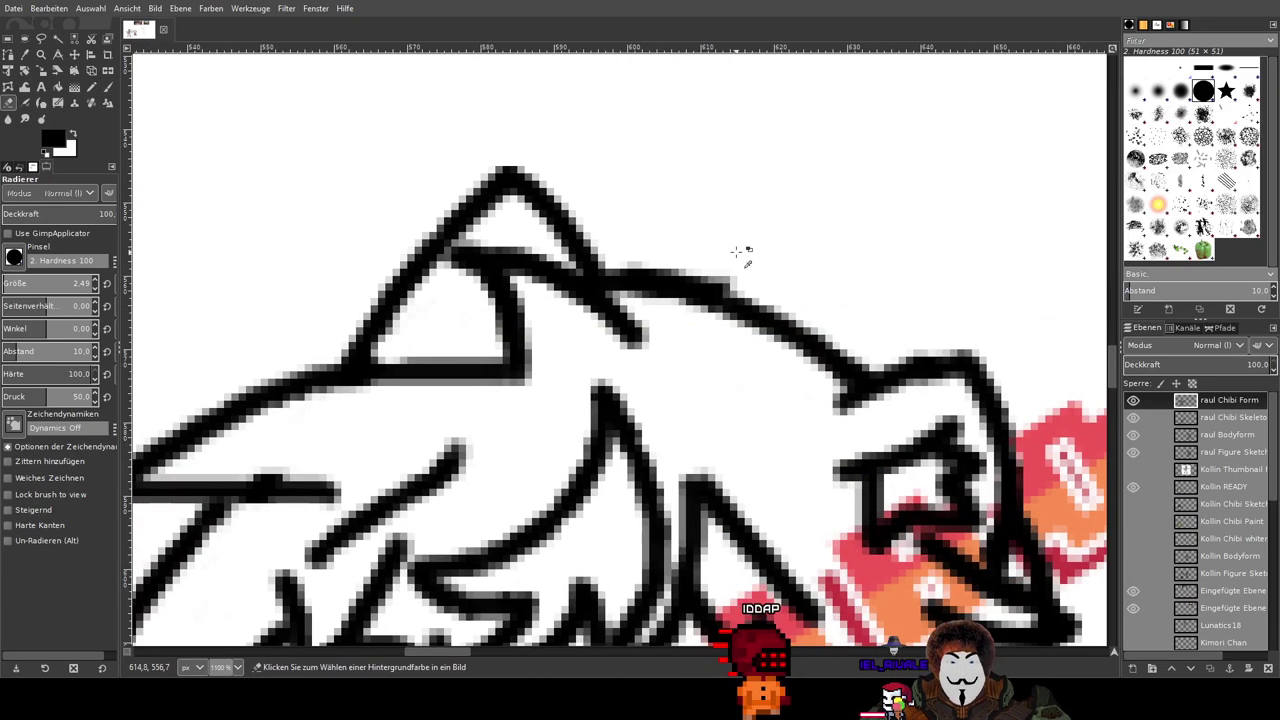
scroll(745, 265, up, 3)
drag(652, 262, 397, 198)
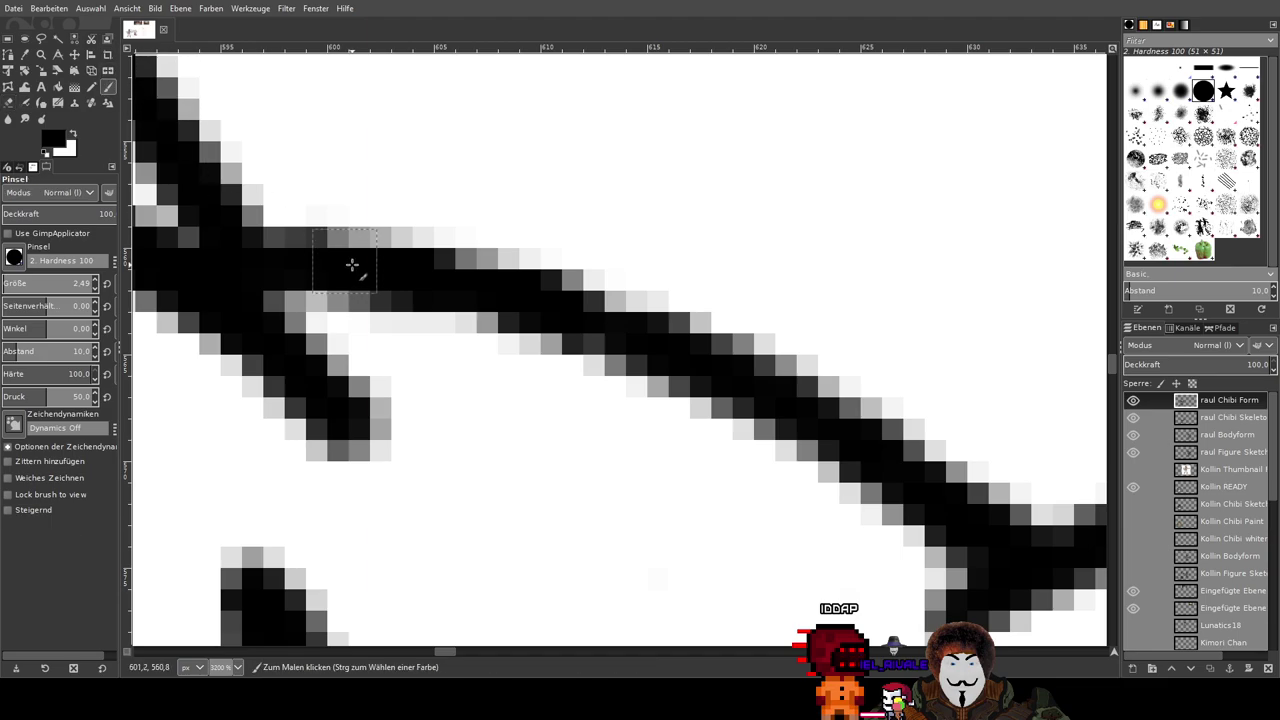
Step: Paint a short wavy black hair mark just beneath the top head line, modelled on the mark on the reference character's crown
scroll(448, 292, down, 7)
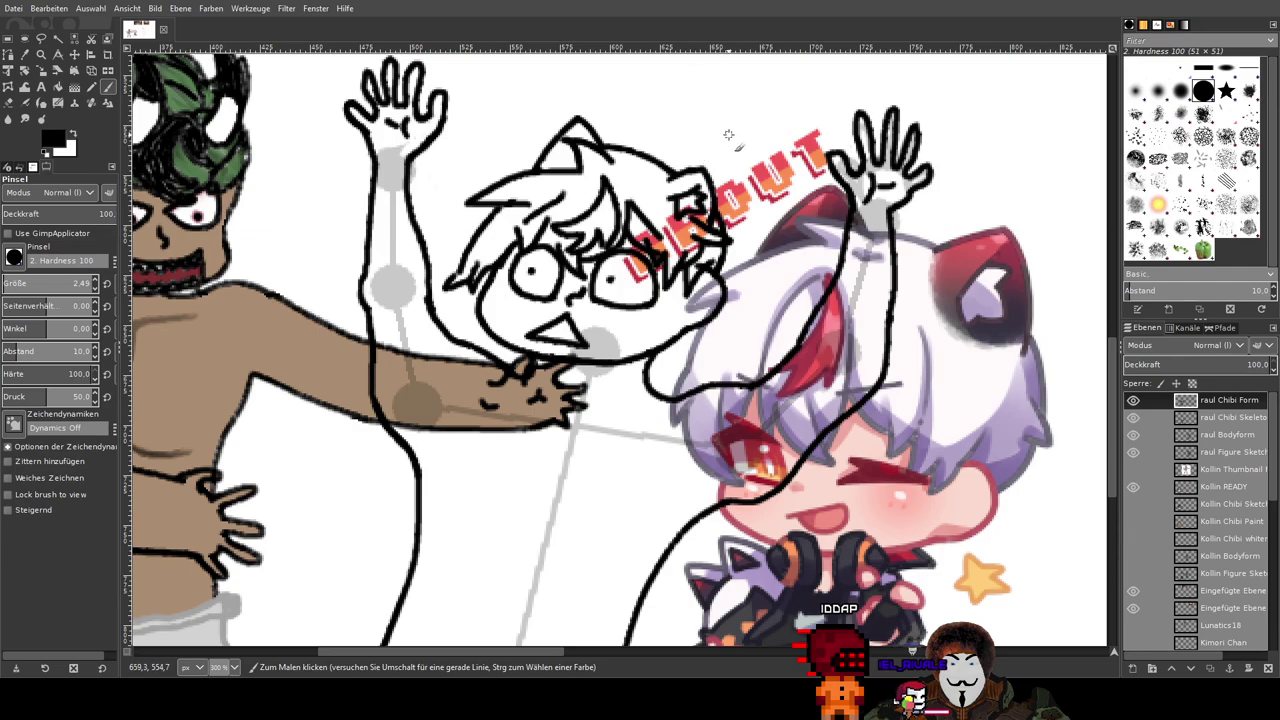
drag(908, 268, 746, 267)
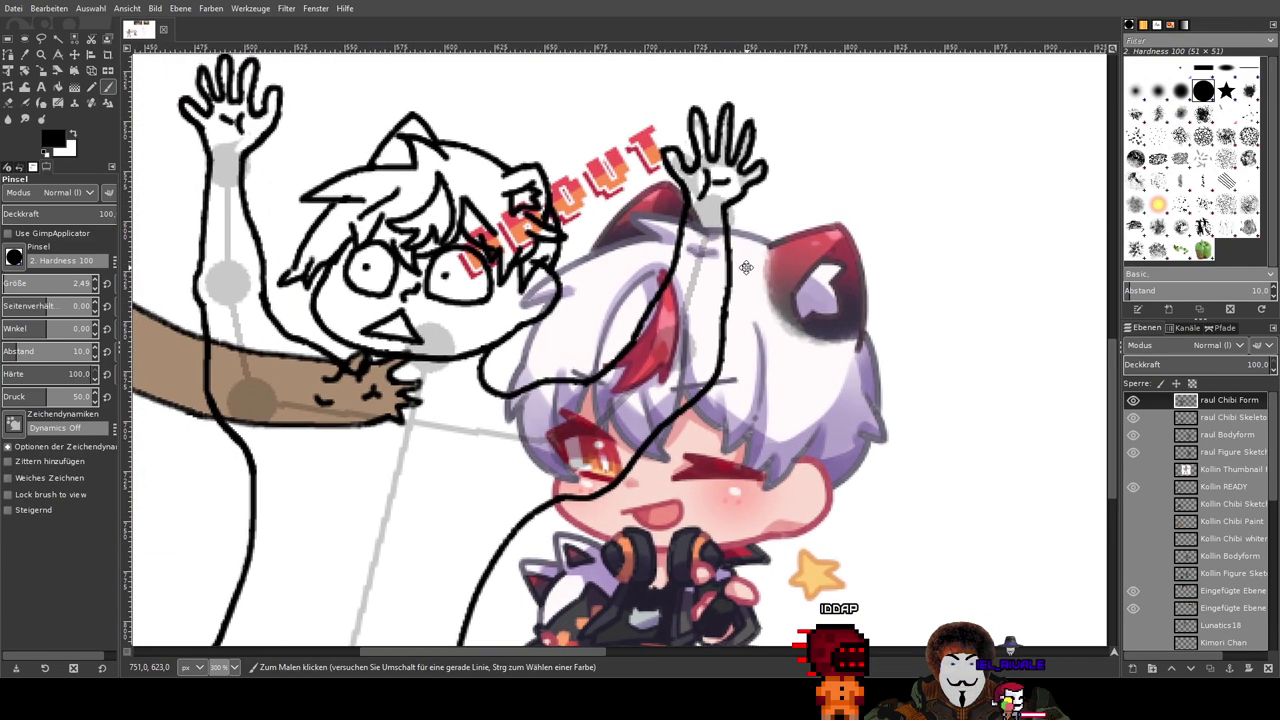
scroll(548, 205, up, 3)
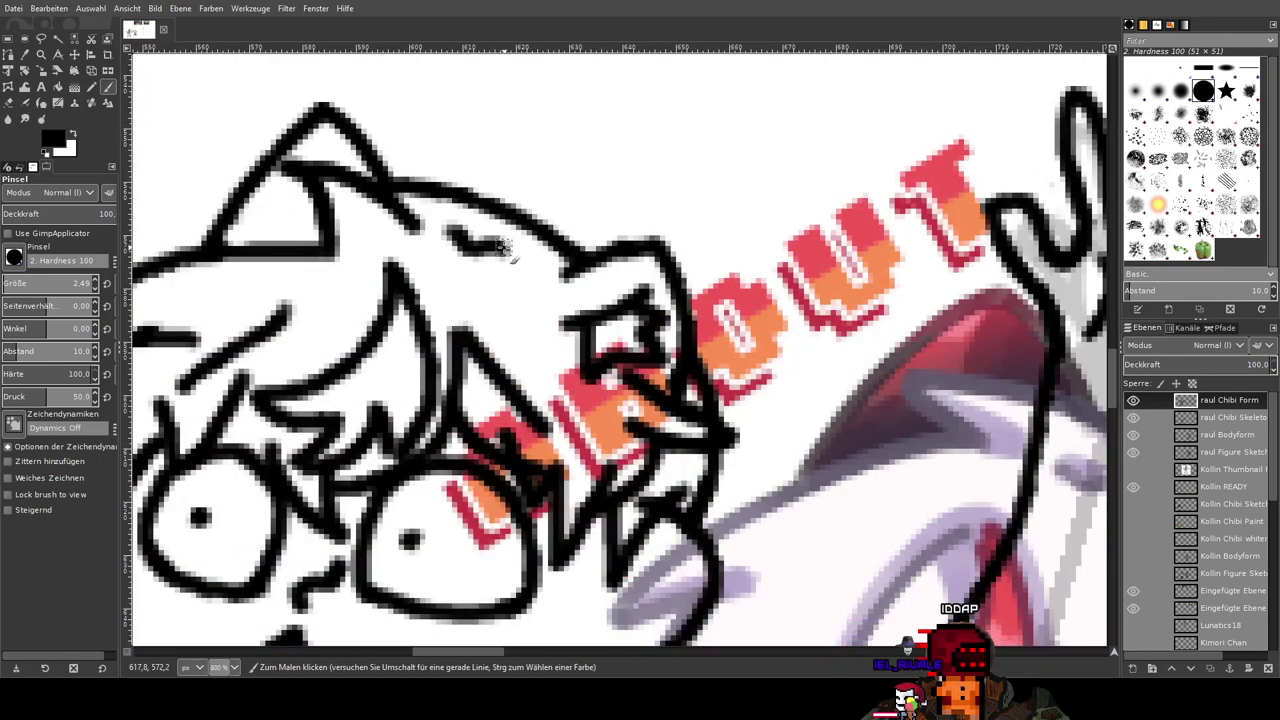
scroll(451, 232, down, 4)
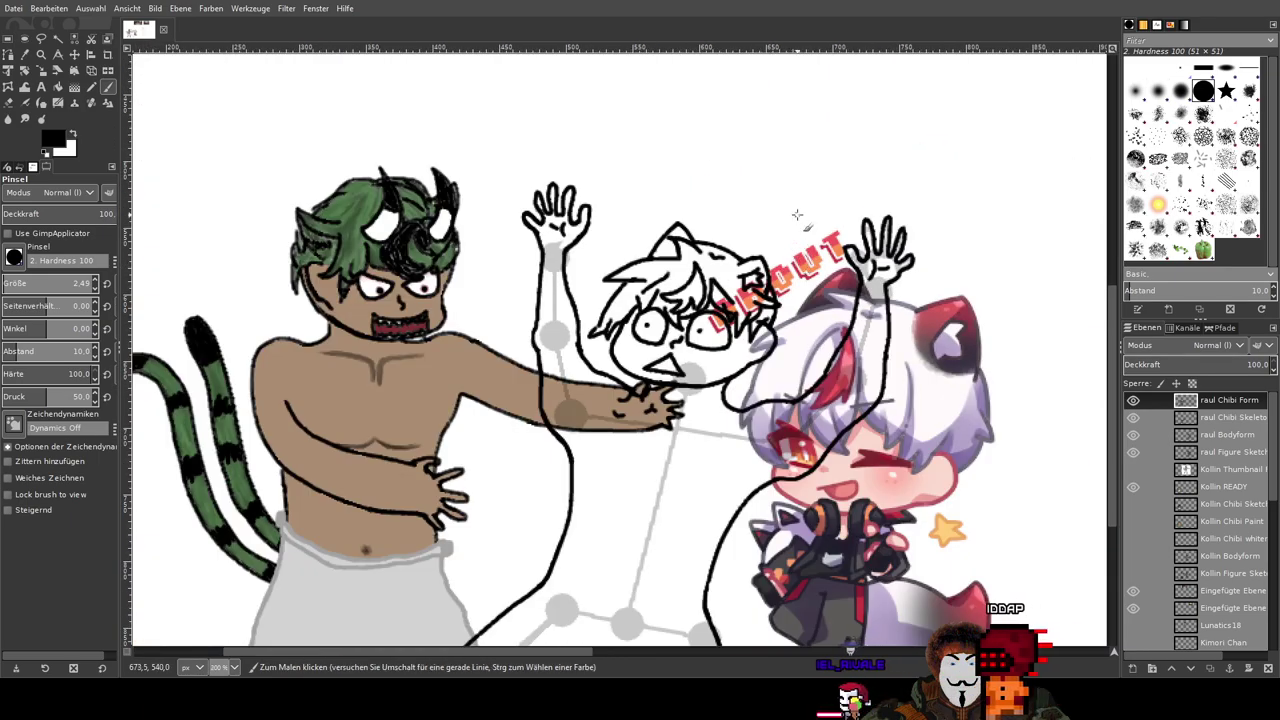
Step: Erase the surplus short hair stroke between the left-hand eye and the side lock of the chibi's hair
drag(885, 263, 790, 158)
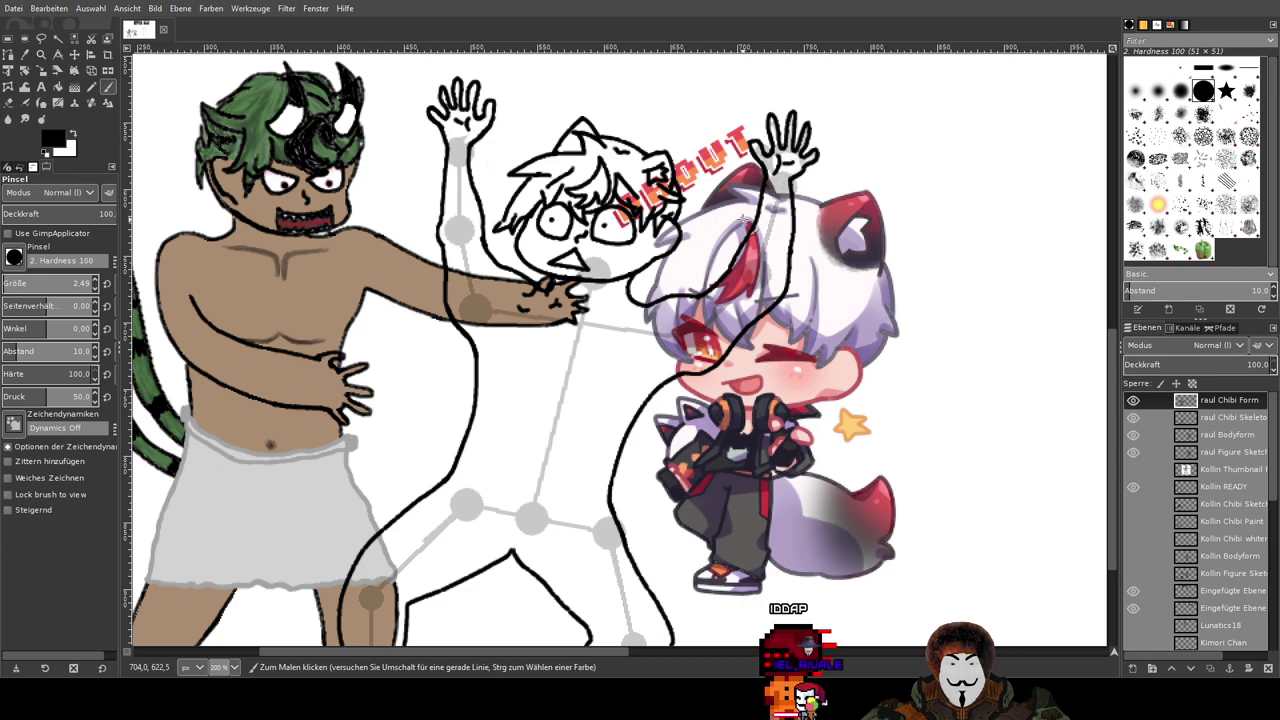
scroll(590, 150, up, 1)
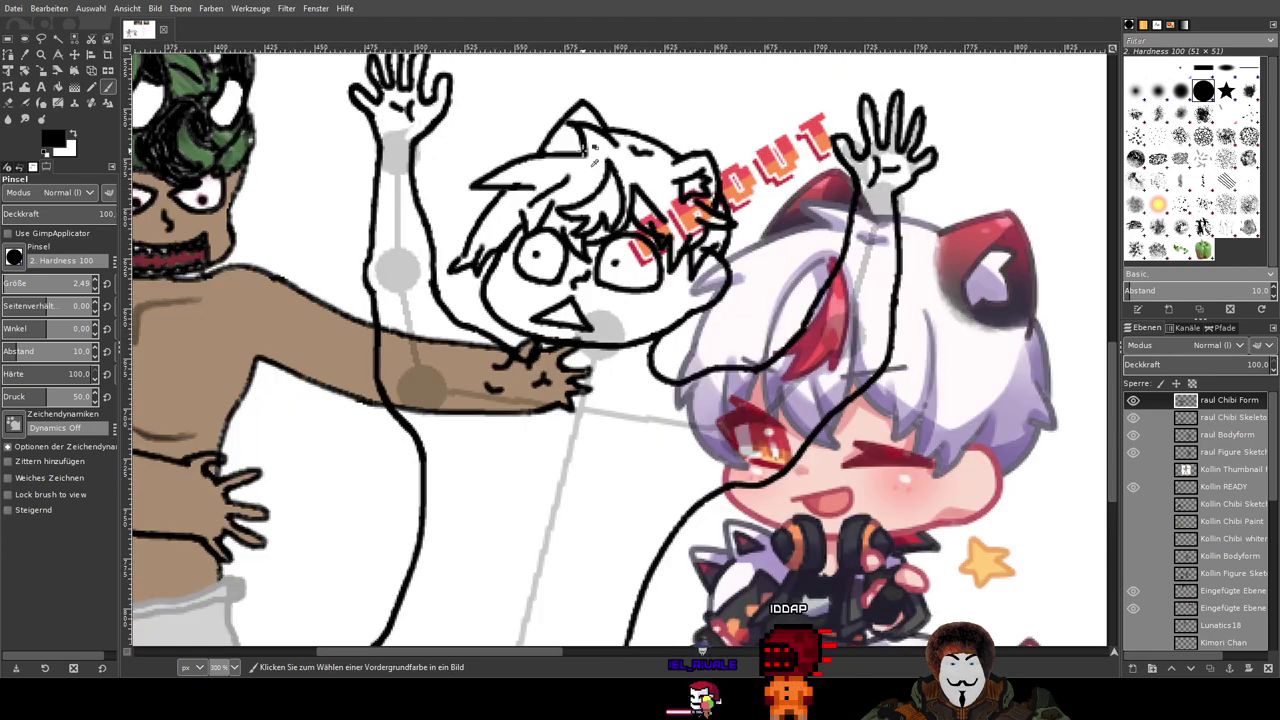
scroll(592, 156, up, 1)
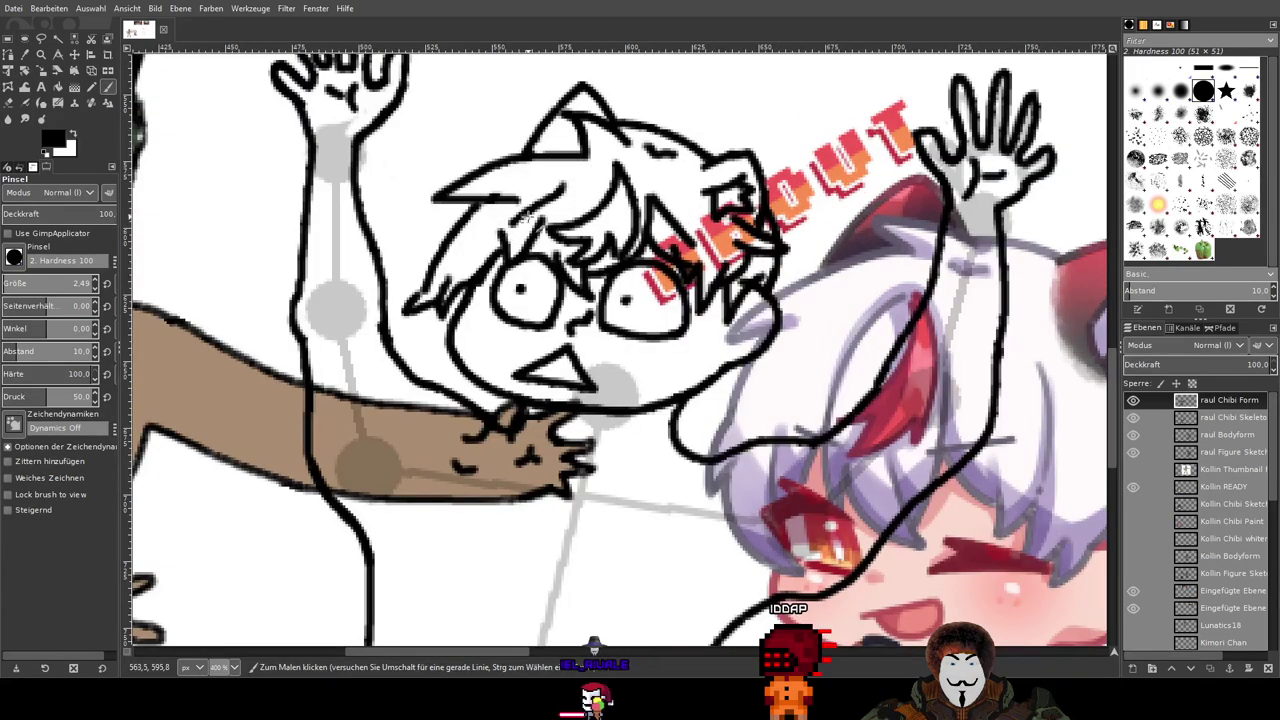
scroll(601, 194, down, 1)
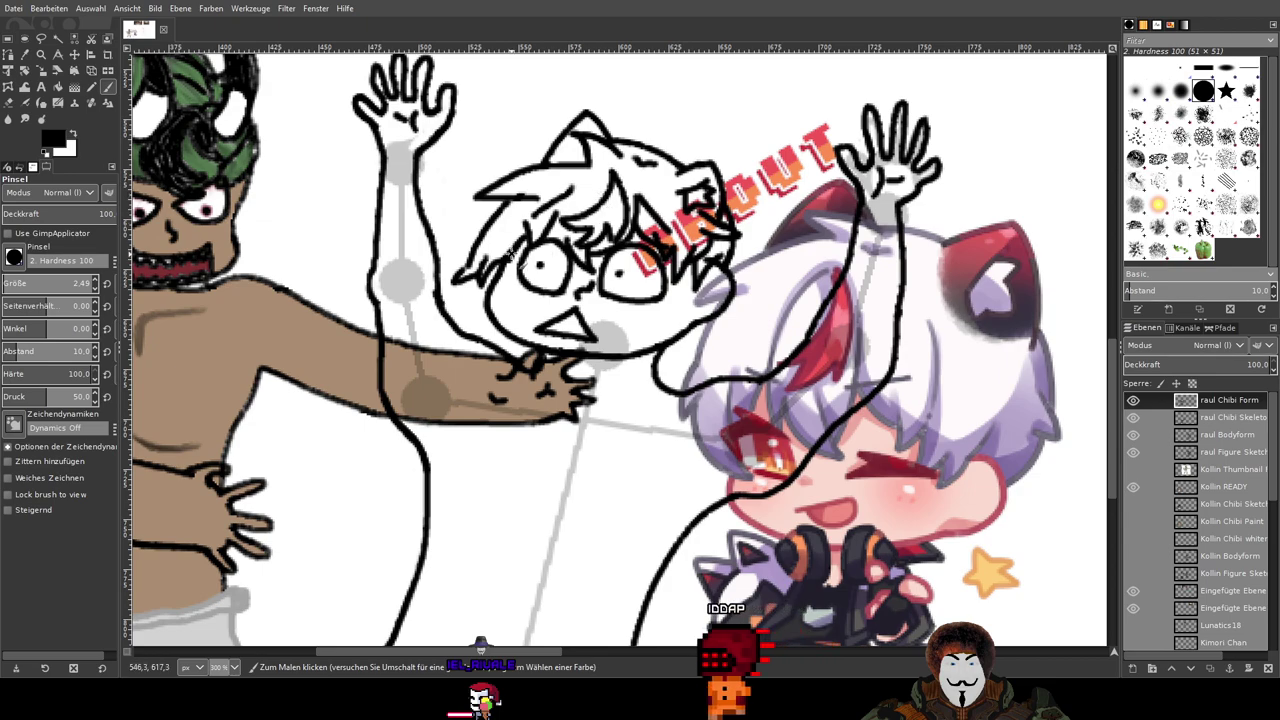
scroll(506, 299, up, 4)
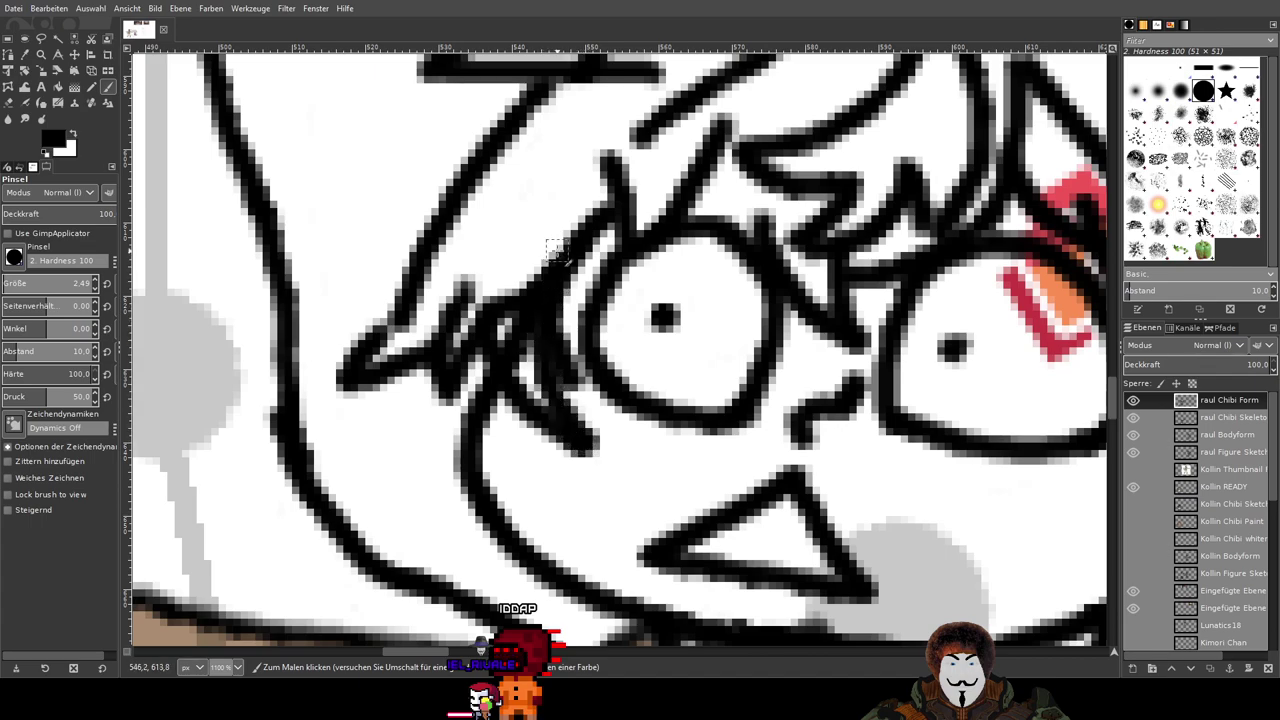
scroll(556, 250, up, 1)
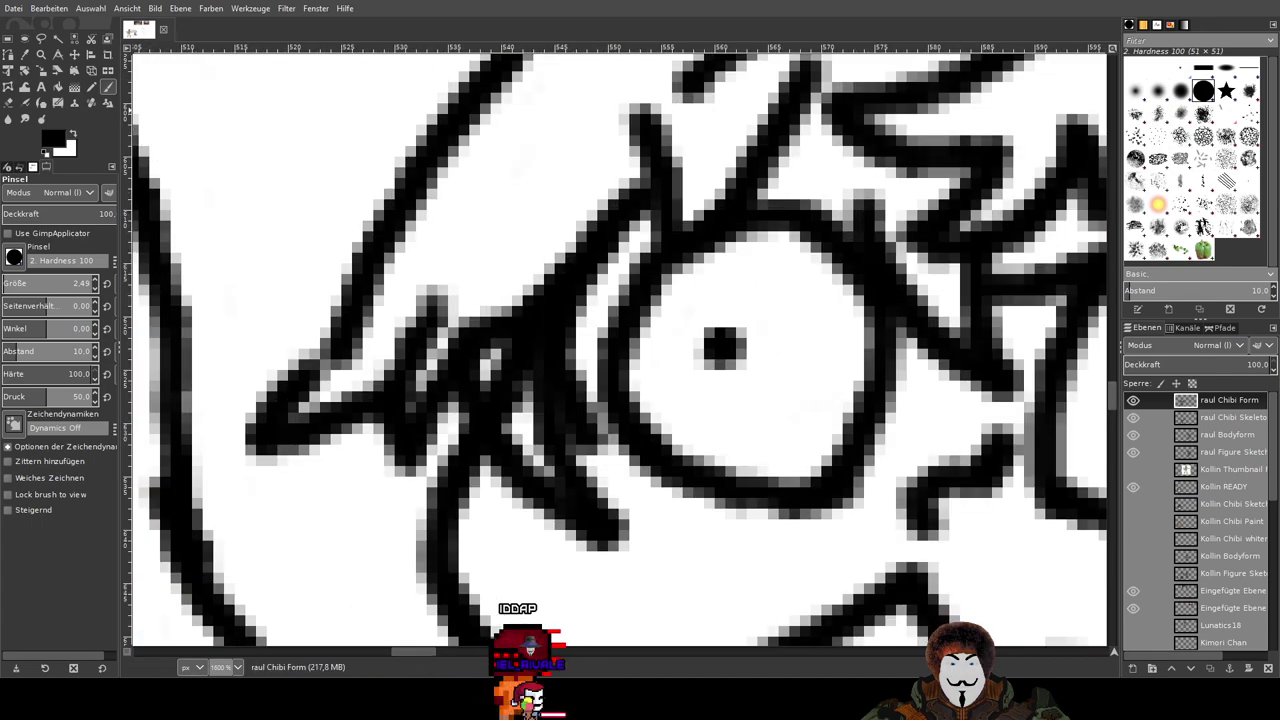
click(12, 103)
scroll(500, 360, up, 2)
mouse_move(491, 357)
mouse_down()
mouse_move(516, 398)
mouse_move(523, 358)
mouse_move(534, 375)
mouse_move(512, 478)
mouse_up()
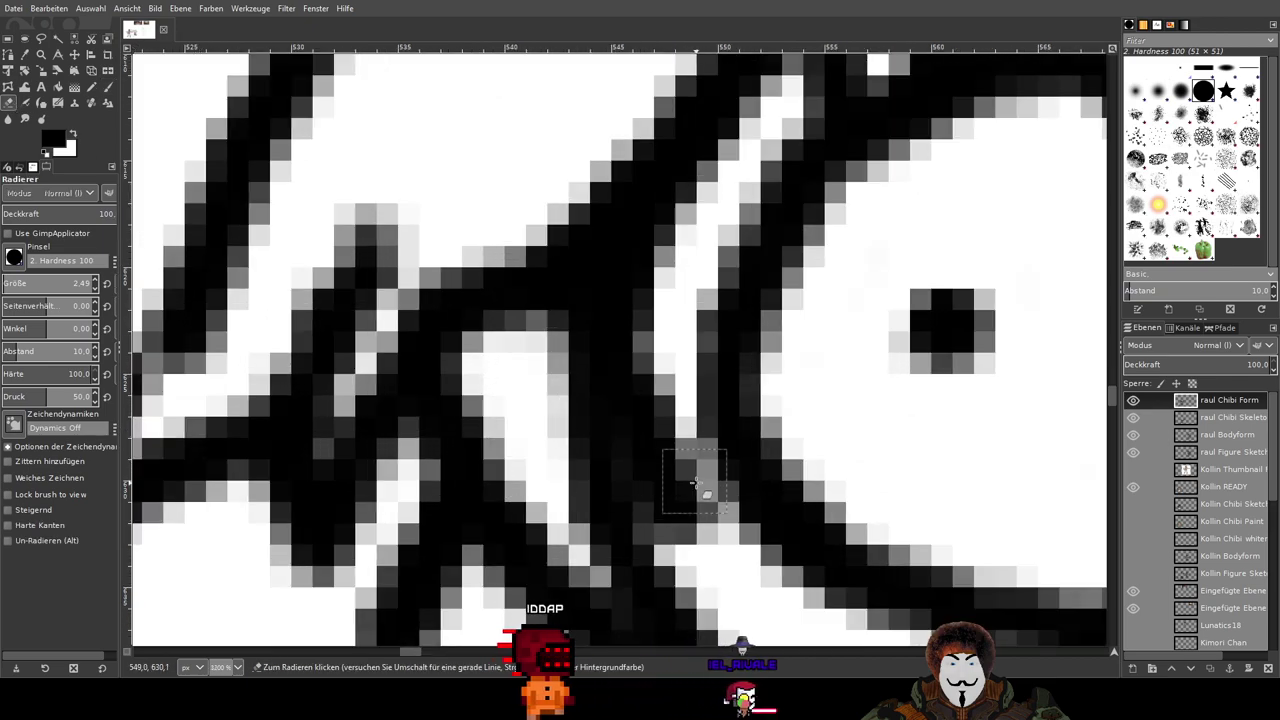
drag(690, 527, 651, 398)
Step: Repaint the side lock beside the left-hand eye in black so its strands join in a pointed tip
click(110, 87)
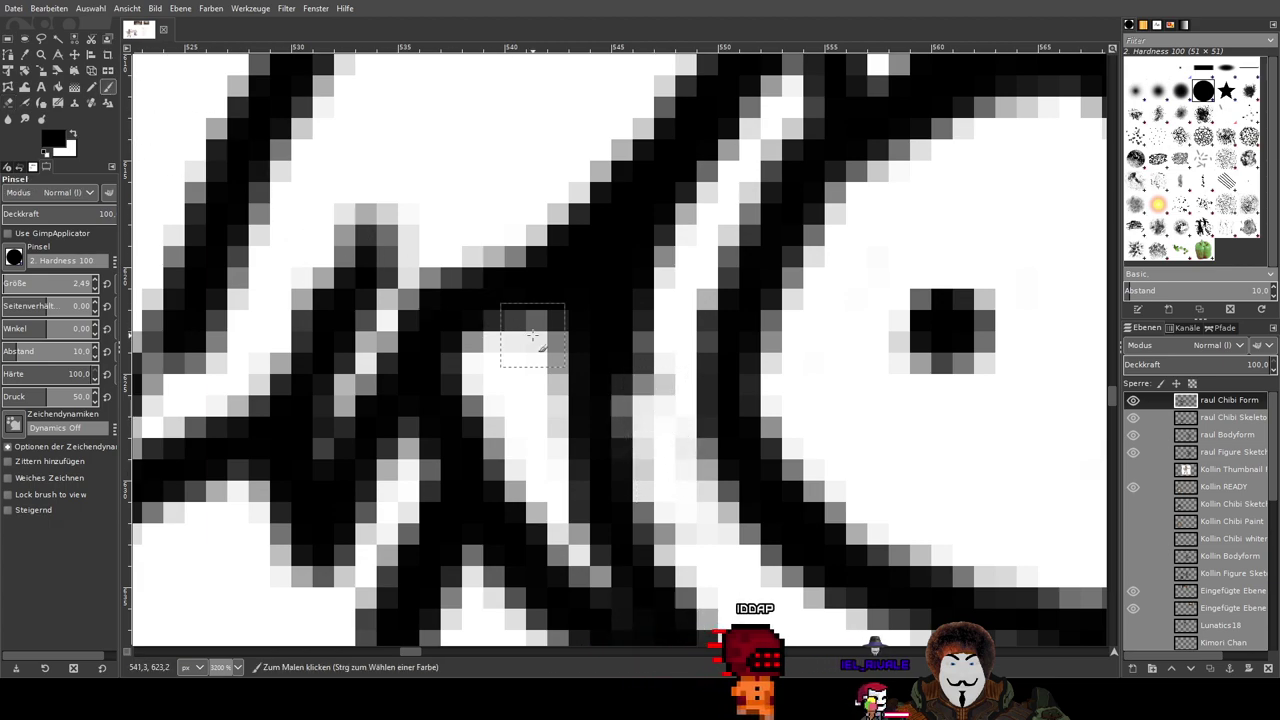
scroll(528, 171, down, 3)
drag(450, 239, 534, 380)
scroll(643, 317, up, 1)
drag(613, 253, 650, 491)
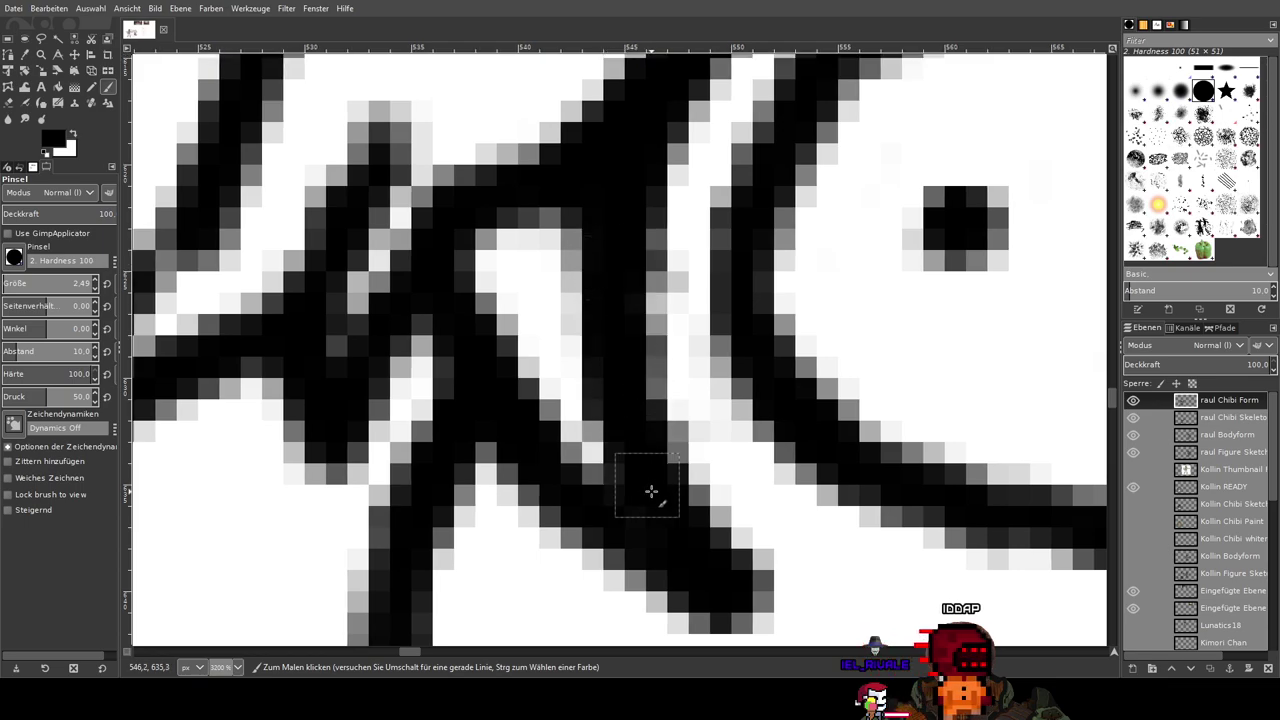
drag(552, 171, 428, 251)
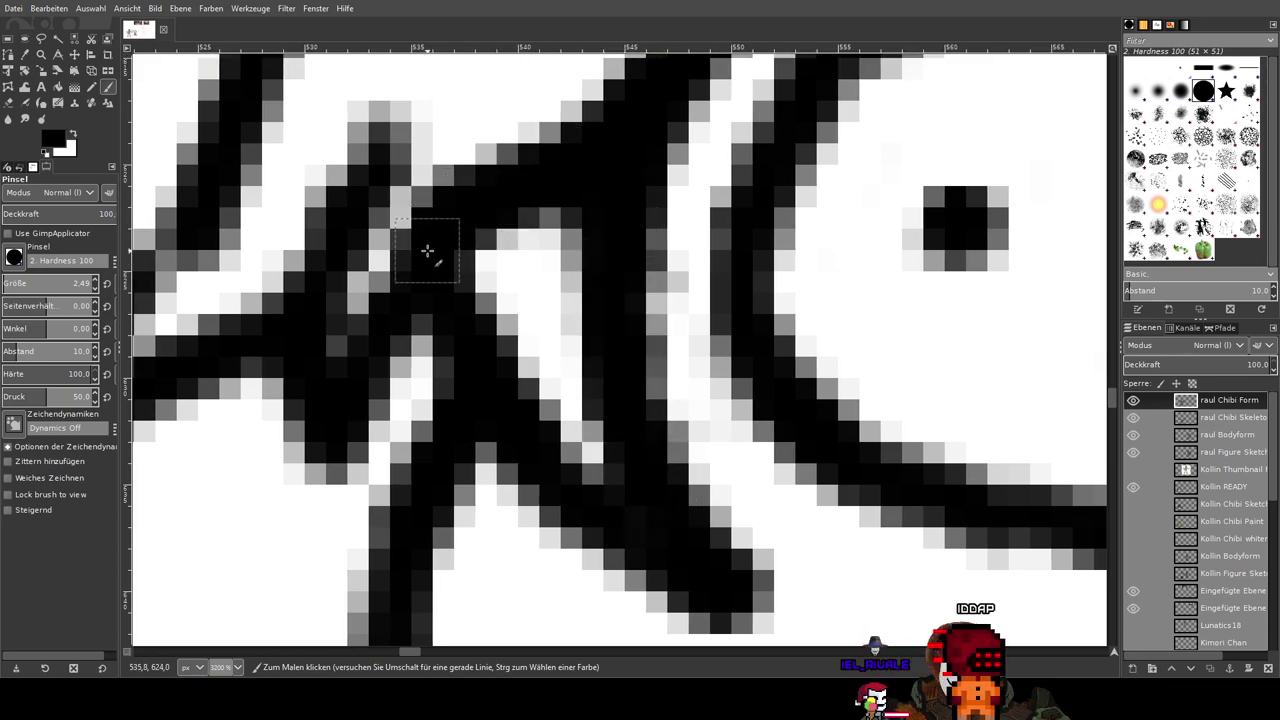
Step: Examine the chibi's head and ears next to the reference character and the green-haired figure
scroll(646, 189, down, 6)
drag(791, 149, 570, 387)
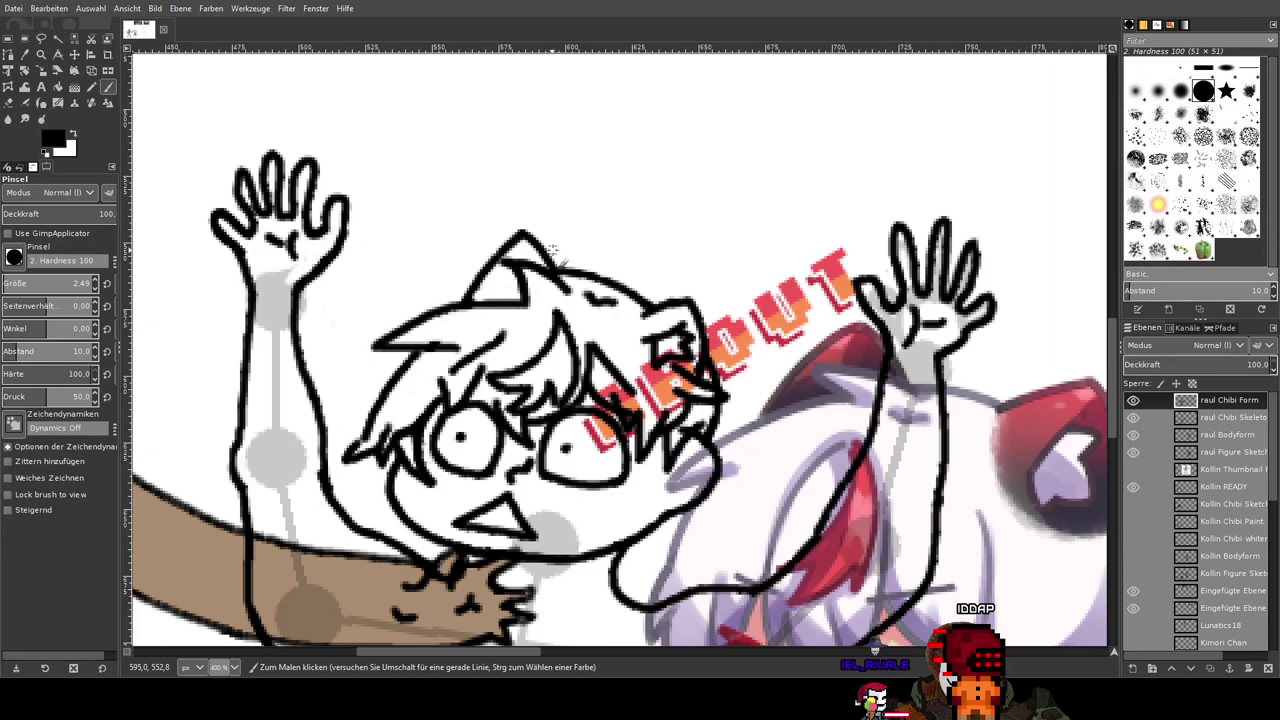
drag(597, 315, 541, 178)
ctrl+scroll(541, 177, down, 1)
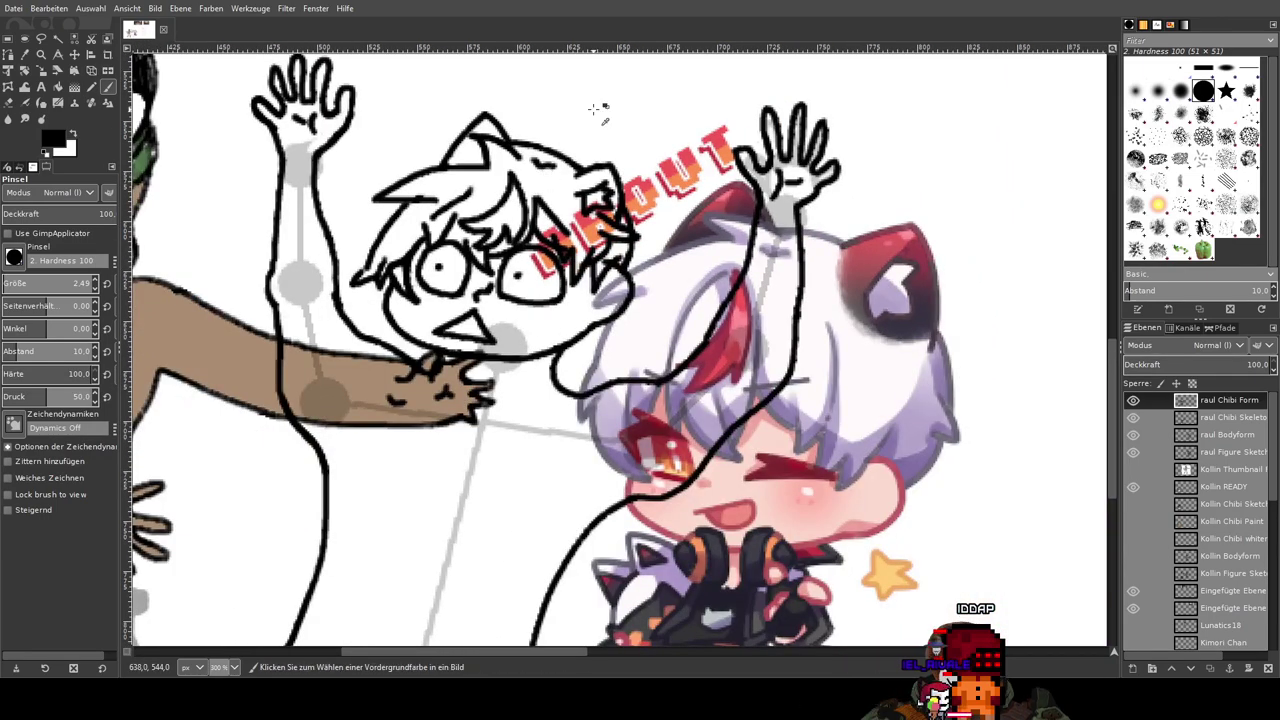
ctrl+scroll(594, 108, down, 1)
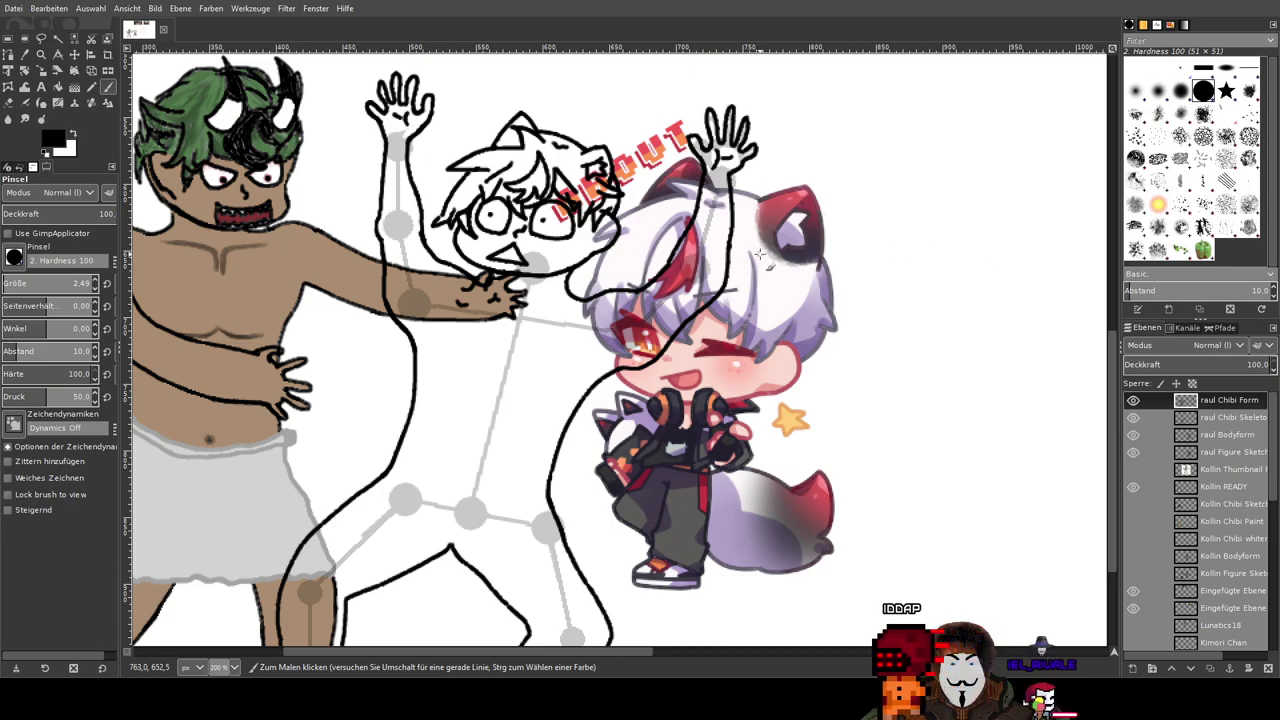
drag(760, 255, 824, 330)
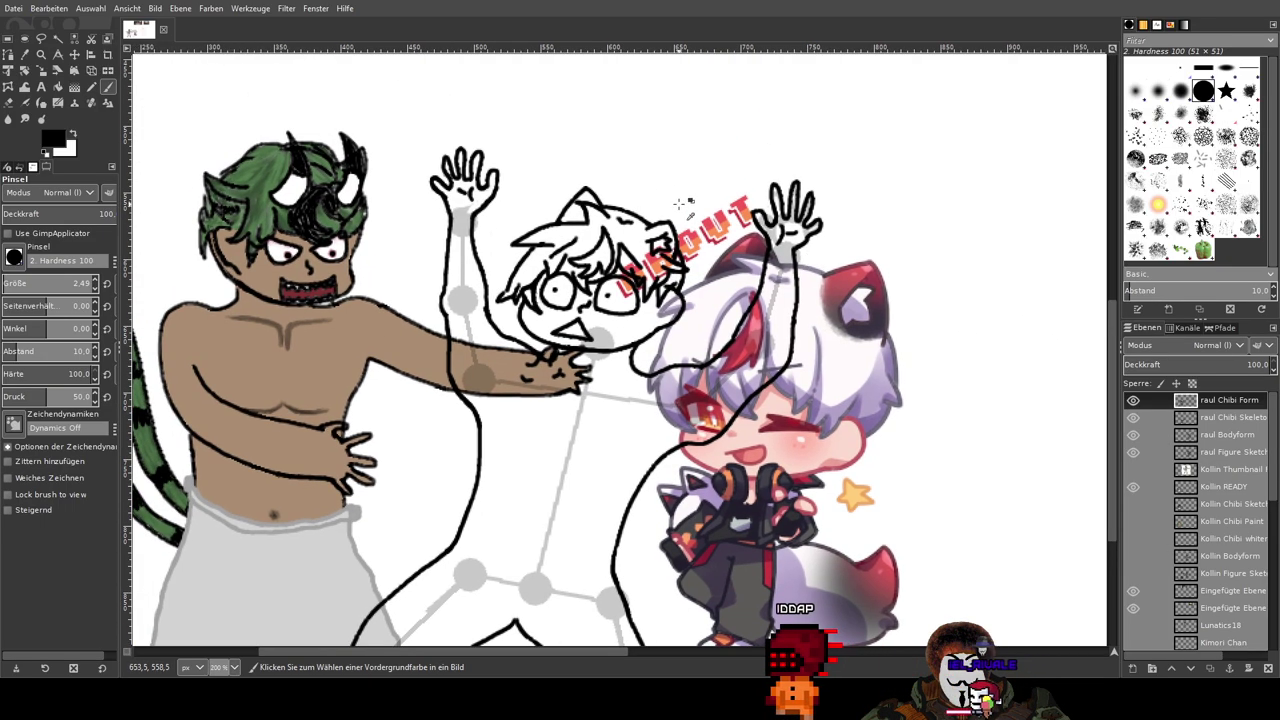
ctrl+scroll(680, 203, up, 3)
ctrl+scroll(665, 195, down, 2)
ctrl+scroll(655, 192, up, 1)
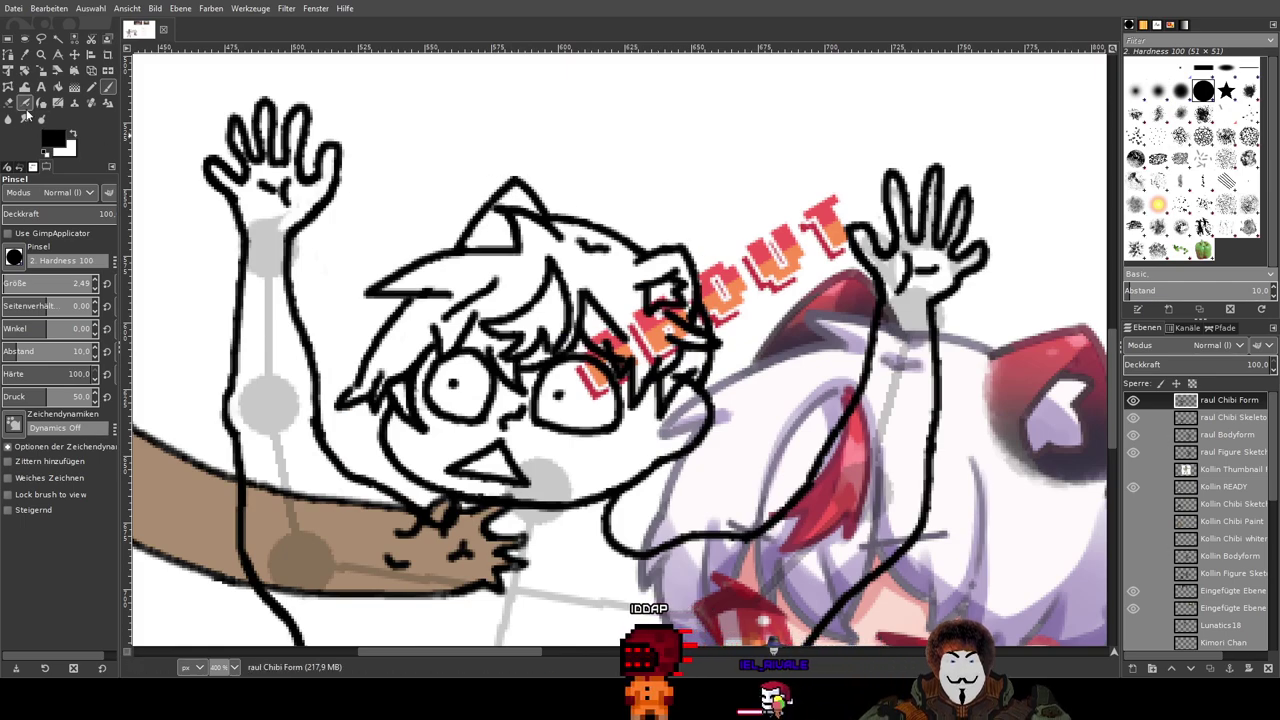
Step: Erase the pointed tip and right slope of the left-hand ear down to the inner ear line
click(27, 114)
ctrl+scroll(400, 194, up, 2)
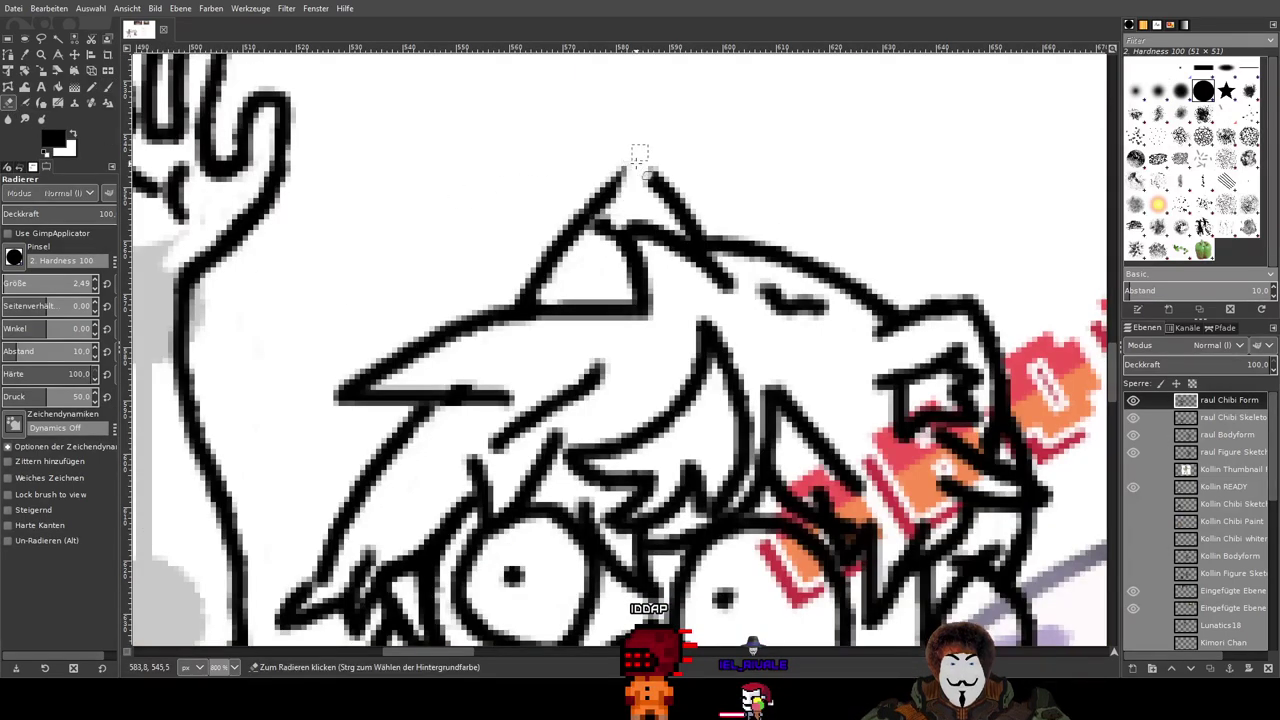
ctrl+scroll(649, 150, up, 5)
mouse_move(603, 250)
mouse_down()
mouse_move(557, 306)
mouse_move(585, 285)
mouse_move(560, 229)
mouse_move(529, 394)
mouse_move(686, 434)
mouse_move(686, 266)
mouse_move(757, 362)
mouse_up()
ctrl+scroll(755, 362, down, 2)
mouse_move(869, 407)
mouse_down()
mouse_move(382, 264)
mouse_move(522, 181)
mouse_move(432, 170)
mouse_move(402, 329)
mouse_move(639, 442)
mouse_move(549, 366)
mouse_move(498, 292)
mouse_move(620, 326)
mouse_move(451, 275)
mouse_move(477, 374)
mouse_move(718, 484)
mouse_move(537, 446)
mouse_move(725, 488)
mouse_move(566, 457)
mouse_move(683, 472)
mouse_move(563, 475)
mouse_move(618, 489)
mouse_move(586, 466)
mouse_up()
ctrl+scroll(436, 232, up, 3)
ctrl+scroll(666, 370, down, 2)
drag(541, 322, 804, 256)
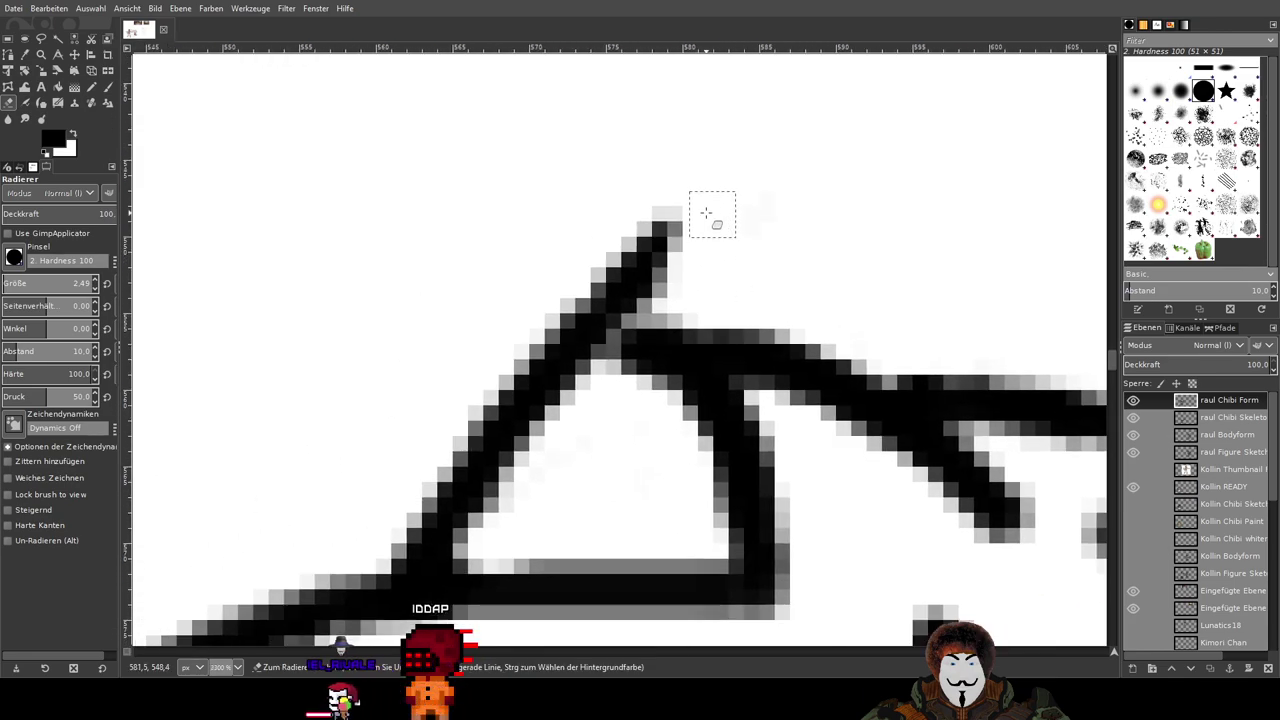
ctrl+scroll(640, 237, up, 2)
mouse_move(657, 237)
mouse_down()
mouse_move(528, 272)
mouse_move(779, 283)
mouse_move(550, 322)
mouse_move(726, 341)
mouse_move(537, 357)
mouse_move(734, 375)
mouse_move(466, 380)
mouse_up()
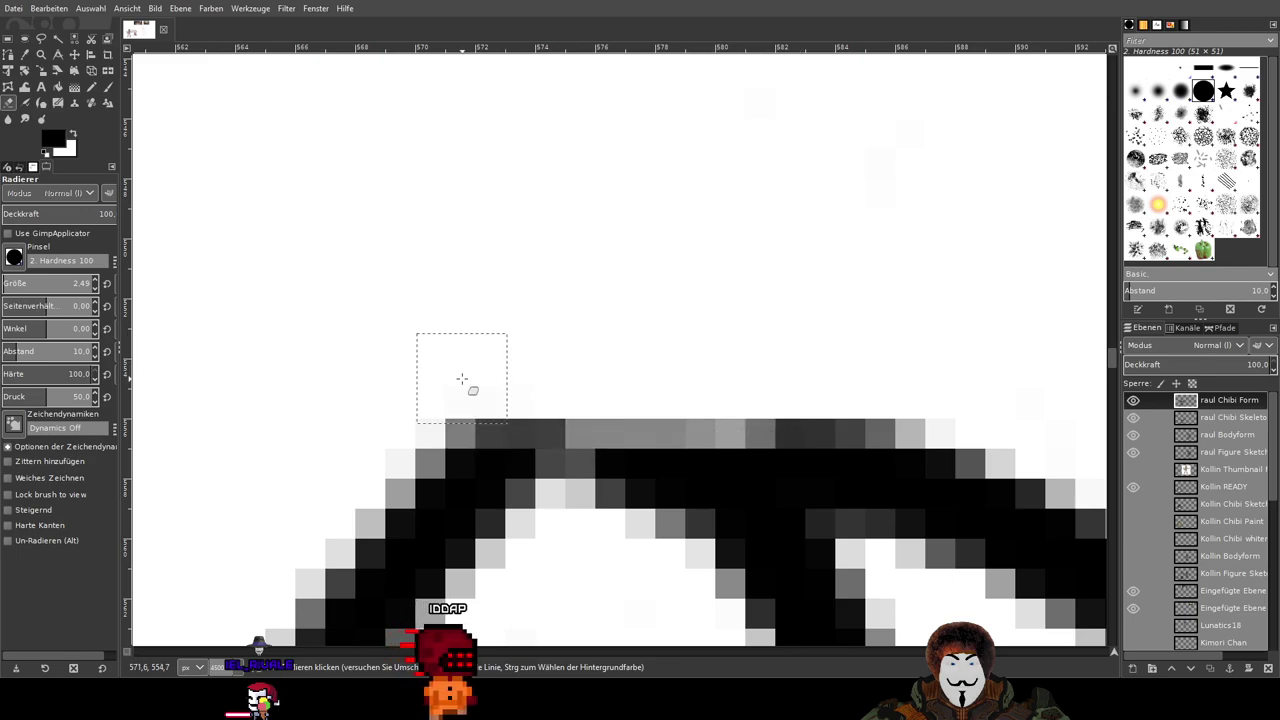
Step: Erase the left slope of the left-hand ear, including the leftover stub on the hair line and stray edge pixels
ctrl+scroll(643, 320, down, 6)
ctrl+scroll(646, 320, up, 5)
ctrl+scroll(646, 320, down, 5)
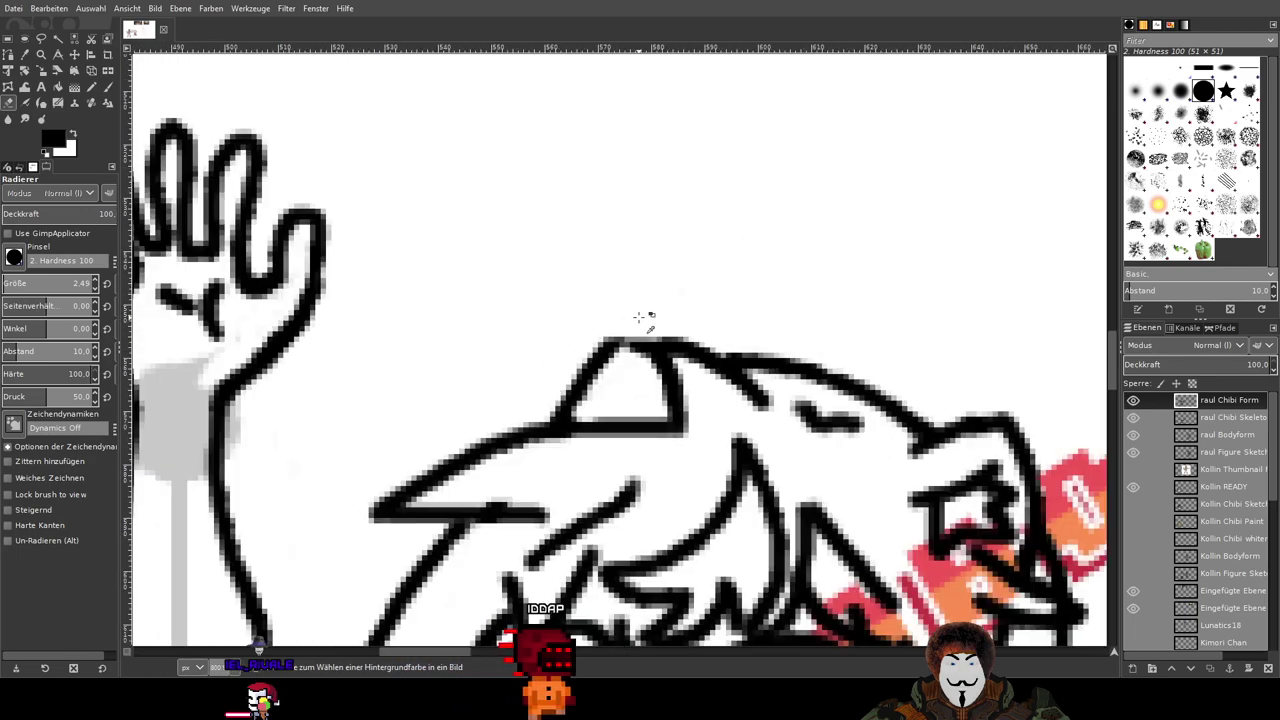
ctrl+scroll(618, 370, up, 3)
ctrl+scroll(614, 357, up, 2)
mouse_move(608, 409)
mouse_down()
mouse_move(575, 373)
mouse_move(597, 384)
mouse_move(610, 319)
mouse_move(650, 271)
mouse_move(663, 274)
mouse_move(619, 350)
mouse_move(633, 384)
mouse_move(519, 389)
mouse_move(445, 422)
mouse_move(593, 453)
mouse_move(457, 488)
mouse_up()
ctrl+scroll(700, 330, up, 4)
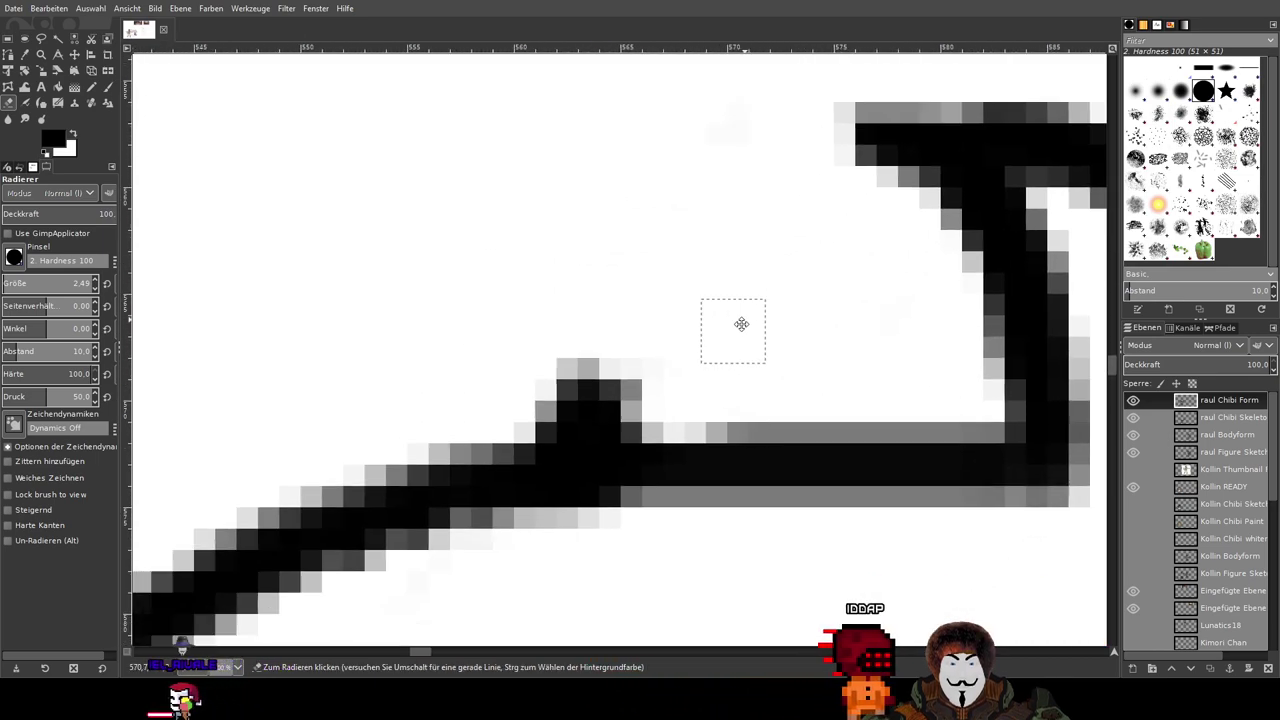
mouse_move(648, 318)
mouse_down()
mouse_move(753, 315)
mouse_move(343, 335)
mouse_move(807, 326)
mouse_move(568, 384)
mouse_move(780, 411)
mouse_move(462, 428)
mouse_move(765, 433)
mouse_move(501, 431)
mouse_move(746, 442)
mouse_move(629, 441)
mouse_move(723, 431)
mouse_up()
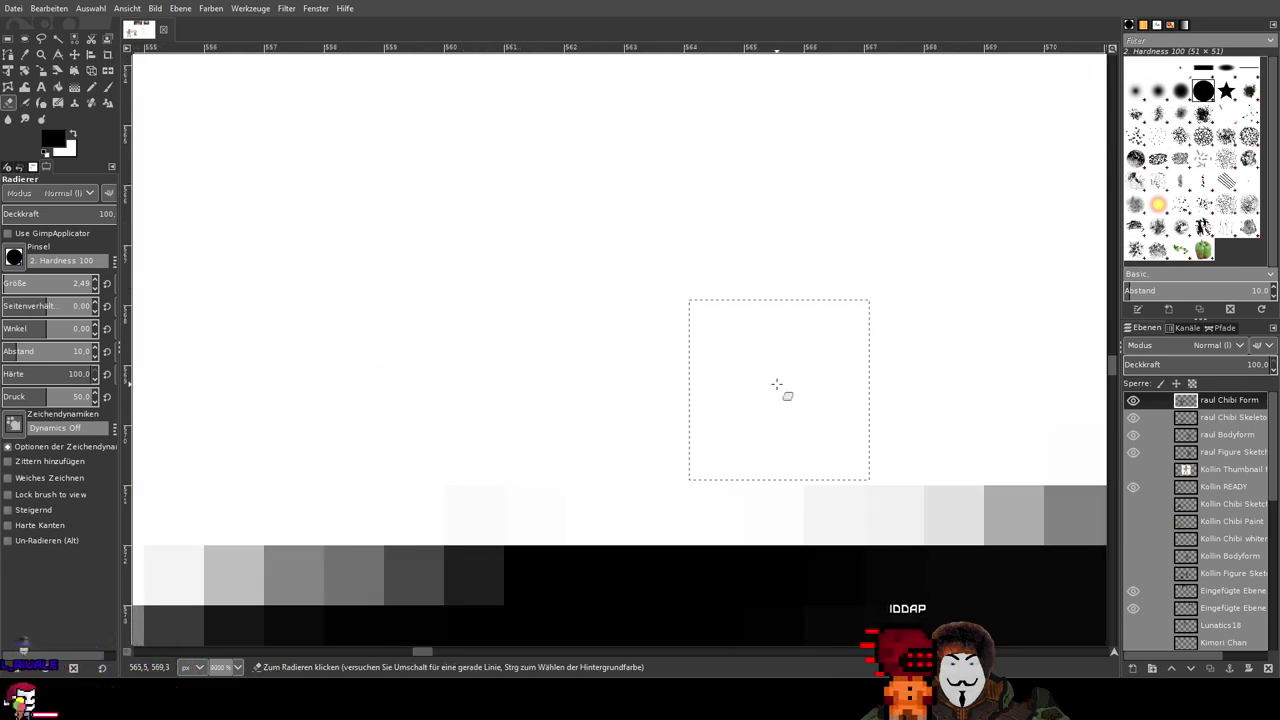
ctrl+scroll(777, 384, down, 5)
drag(869, 297, 414, 369)
ctrl+scroll(460, 298, up, 2)
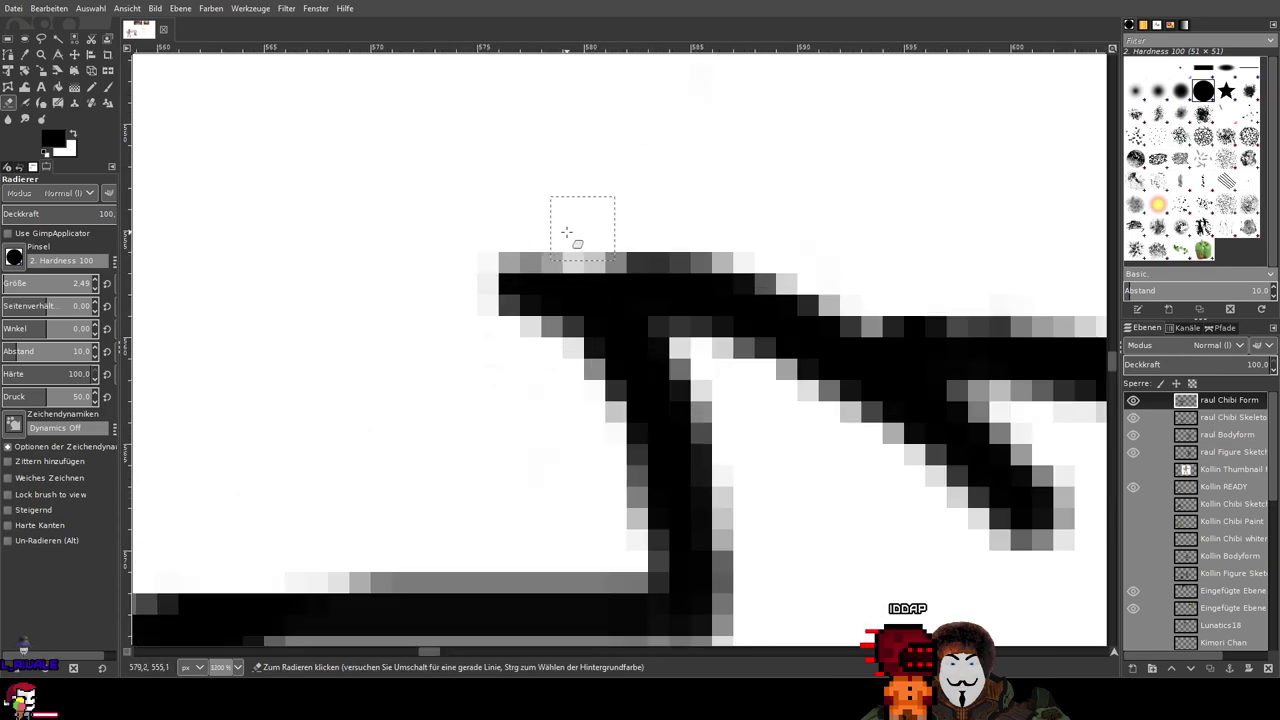
Step: Try out a slanted black outline that closes the left-hand ear into a triangle, and undo it
ctrl+scroll(552, 246, down, 5)
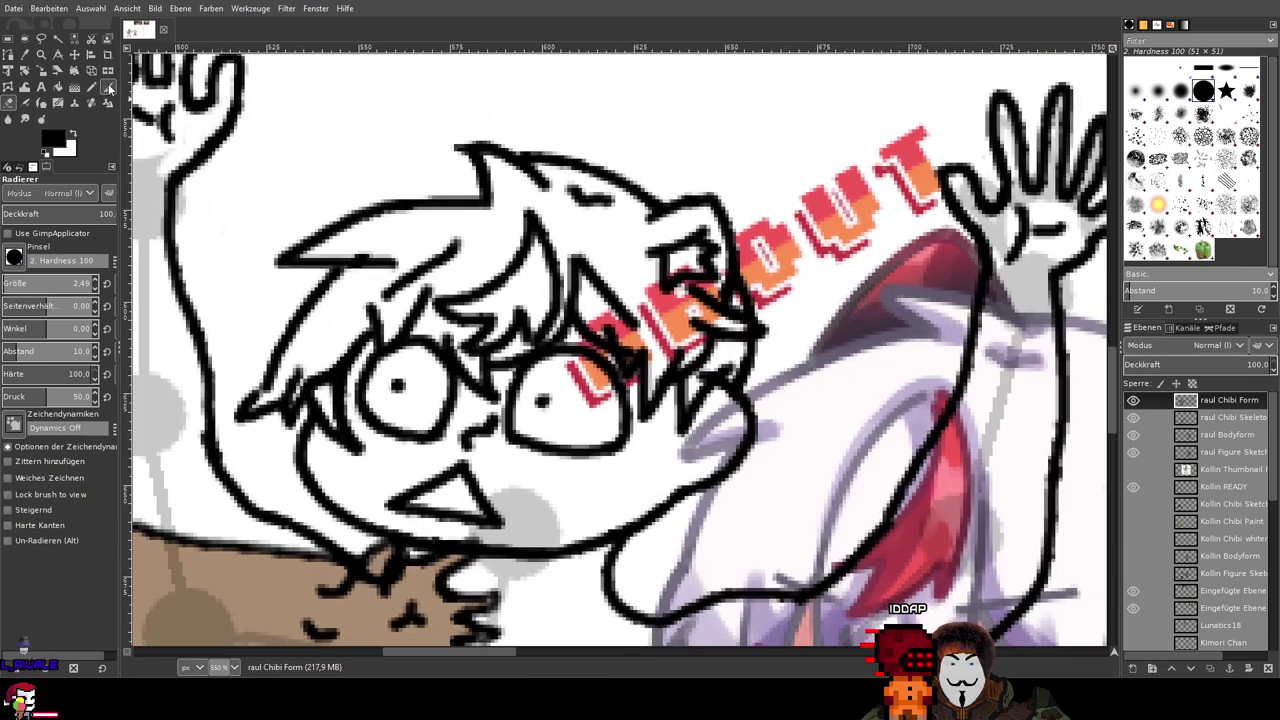
ctrl+scroll(398, 184, down, 1)
drag(431, 181, 475, 217)
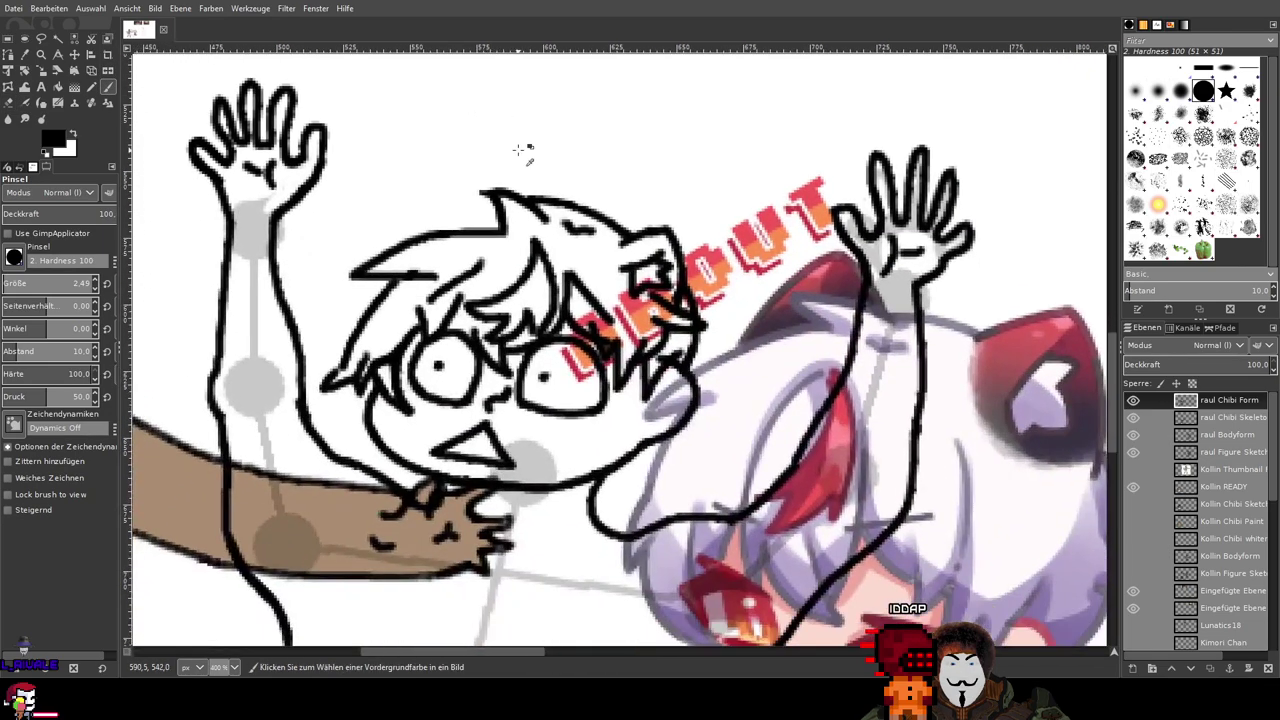
ctrl+scroll(525, 156, down, 1)
ctrl+scroll(525, 157, down, 1)
ctrl+scroll(529, 163, up, 3)
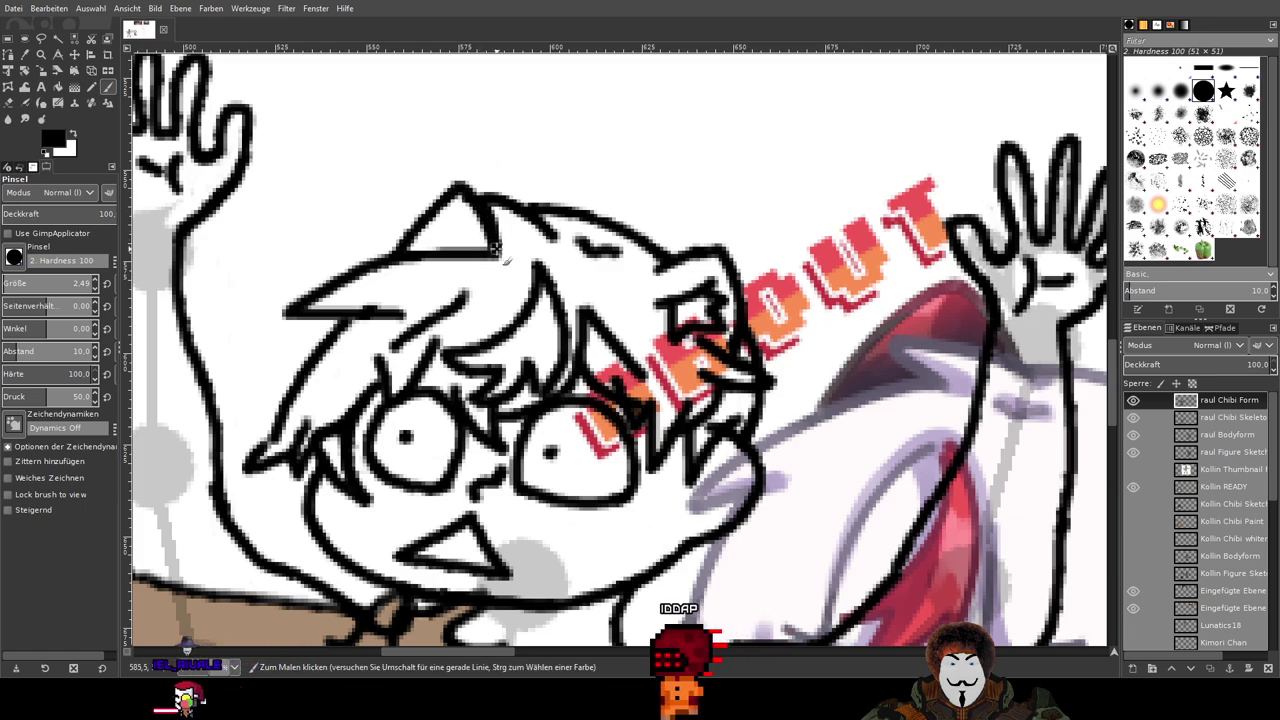
key(ctrl+z)
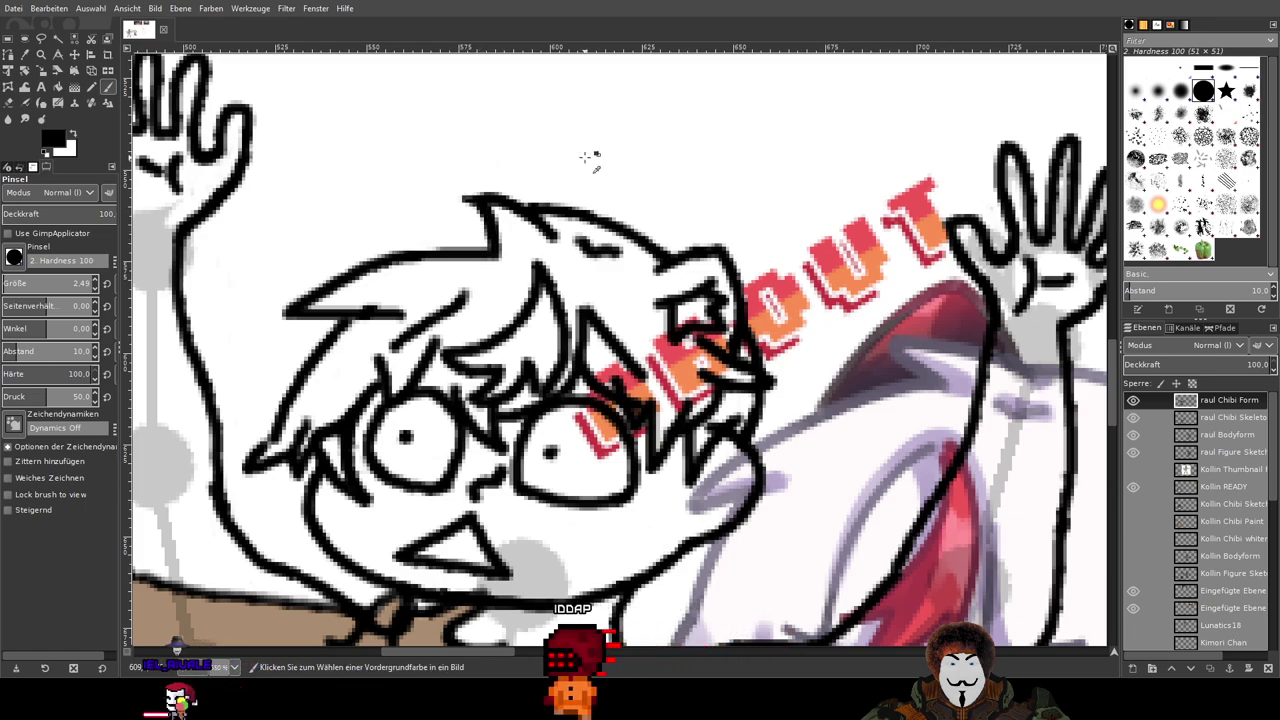
Step: Erase the pointed hair tuft and the remaining ear lines at the top of the head, back to the hair line and skull curve
scroll(537, 176, up, 3)
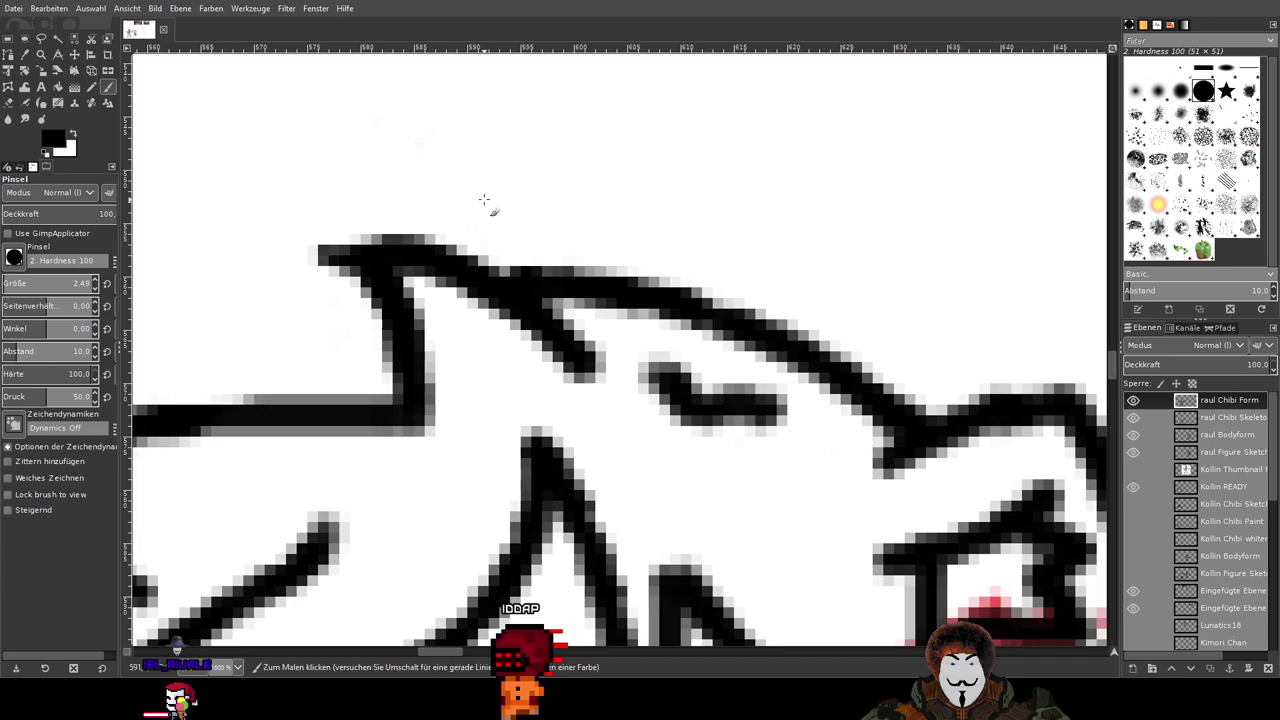
click(9, 103)
drag(356, 245, 328, 240)
drag(303, 286, 437, 331)
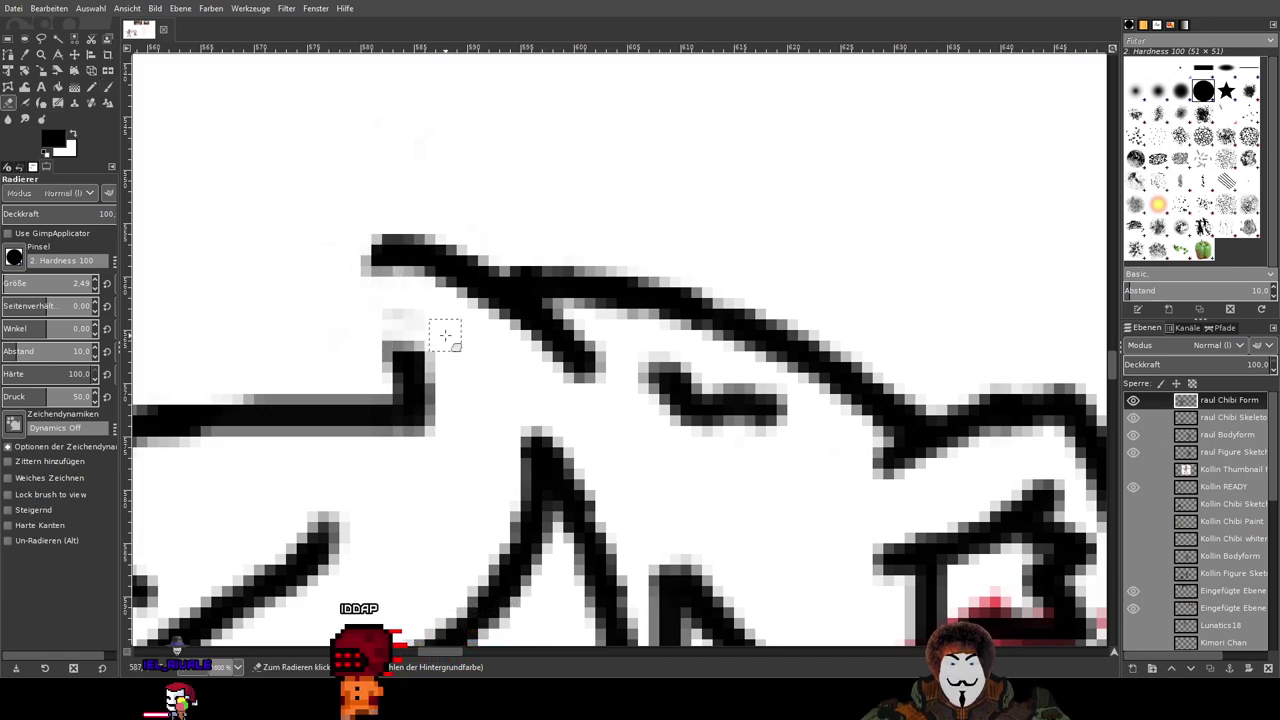
mouse_move(355, 268)
mouse_down()
mouse_move(371, 205)
mouse_move(417, 266)
mouse_move(436, 212)
mouse_up()
drag(504, 331, 557, 344)
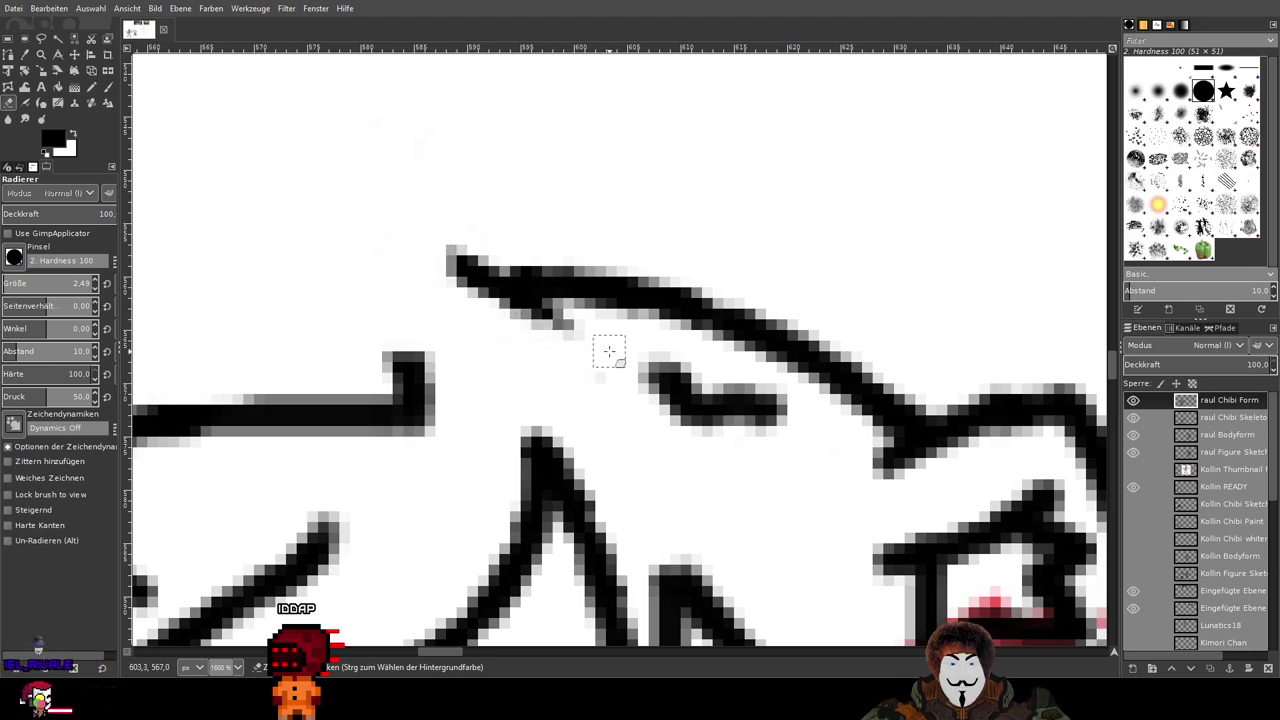
drag(566, 334, 451, 251)
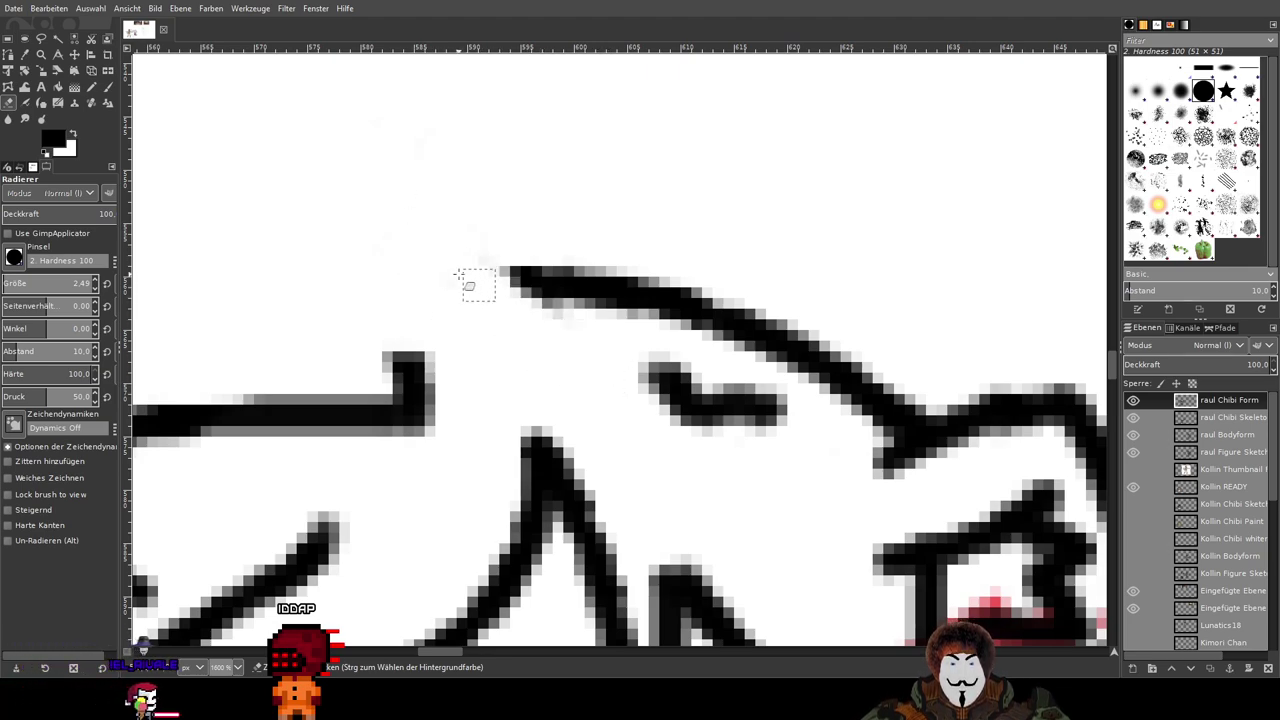
mouse_move(548, 326)
mouse_down()
mouse_move(414, 277)
mouse_move(434, 359)
mouse_move(379, 368)
mouse_move(476, 367)
mouse_move(441, 389)
mouse_up()
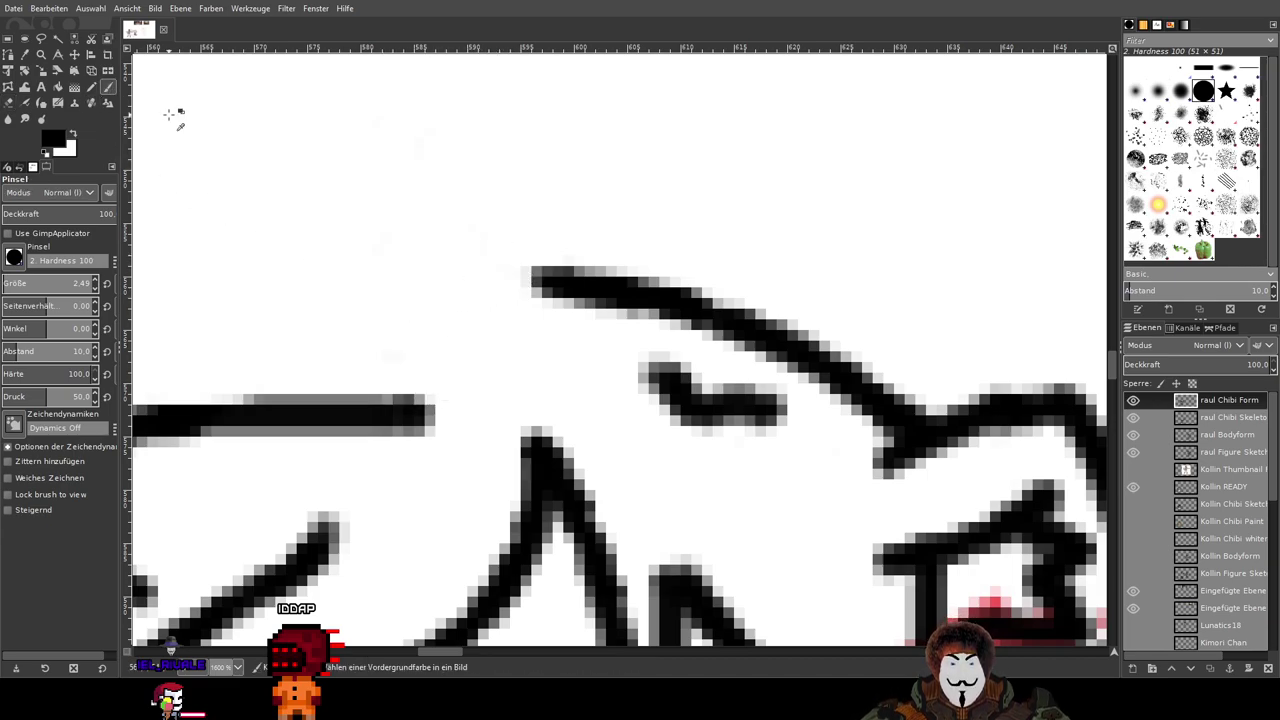
Step: Try out a rounded black ear outline above the hair line, and undo its left-hand slope
scroll(549, 183, down, 4)
drag(545, 183, 520, 162)
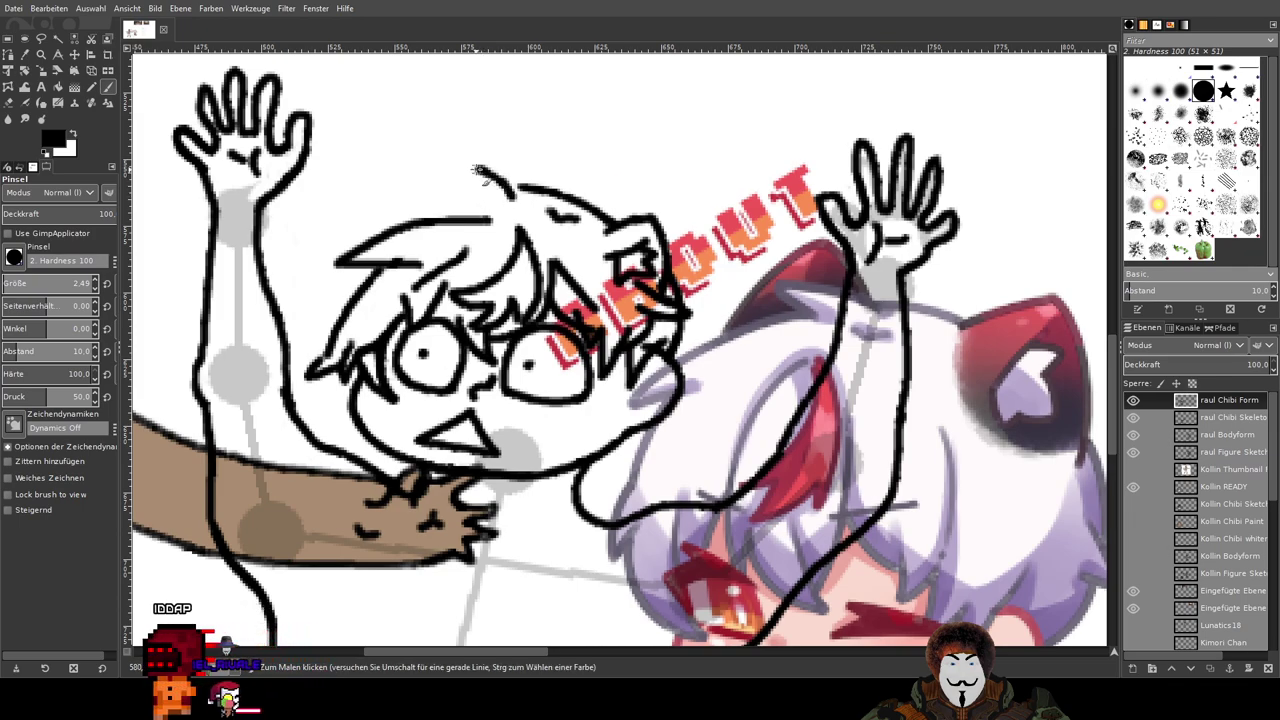
drag(410, 215, 500, 178)
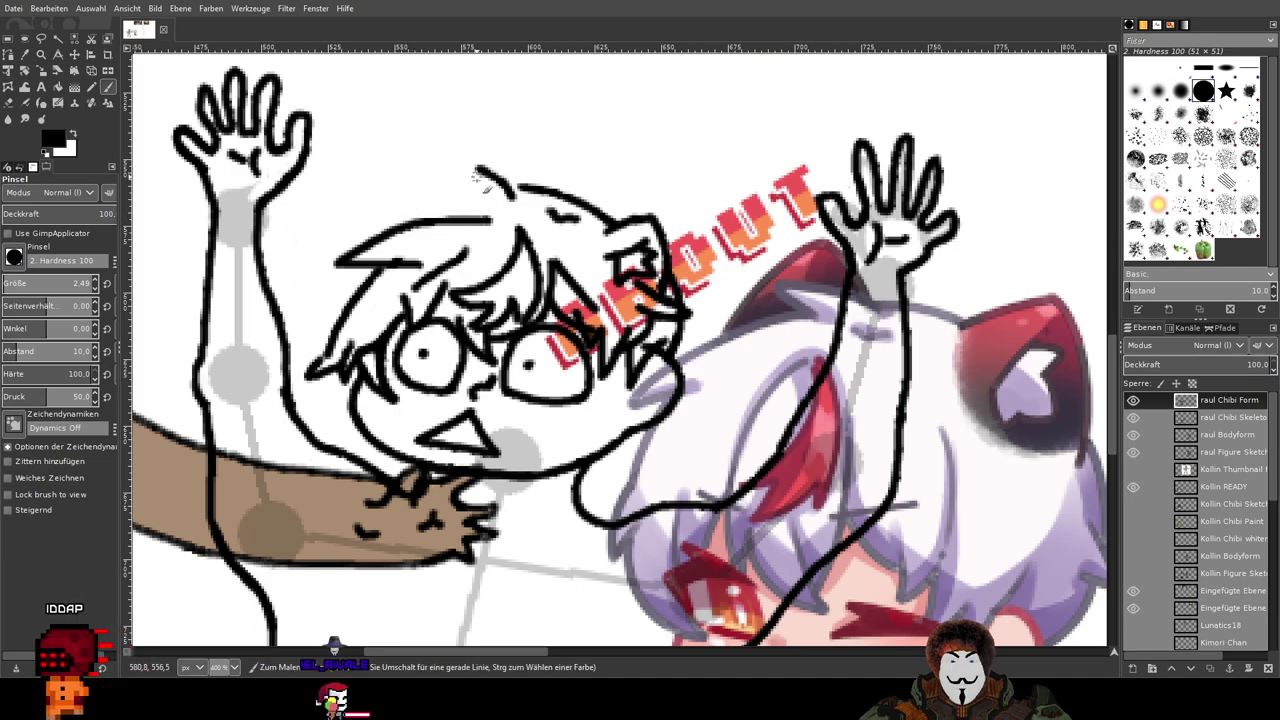
scroll(488, 178, up, 3)
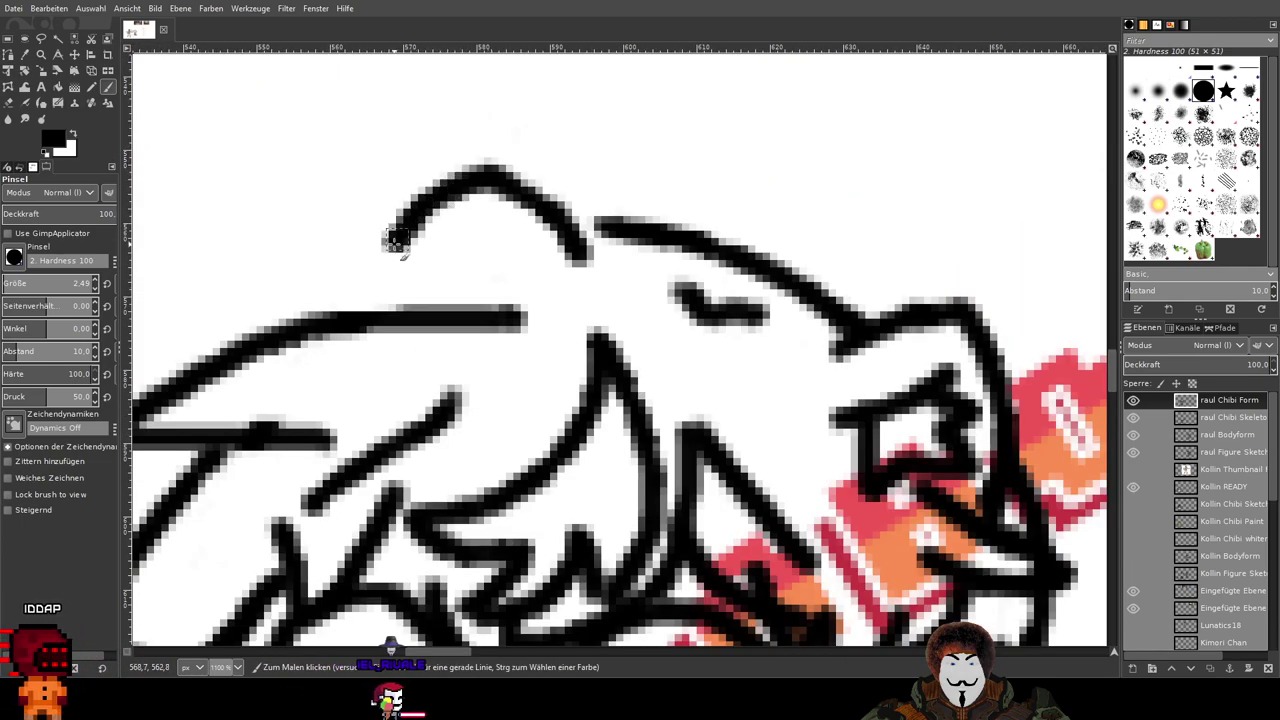
scroll(527, 205, down, 6)
scroll(598, 215, up, 5)
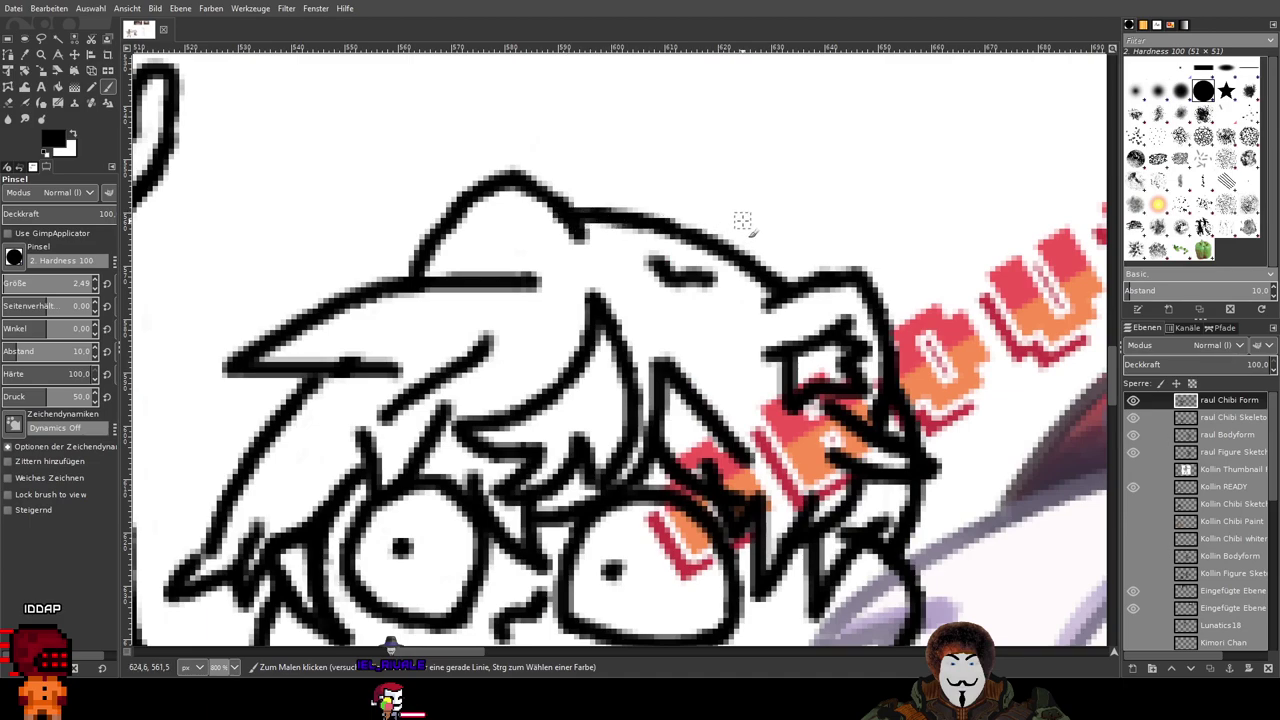
scroll(742, 220, down, 2)
scroll(748, 195, up, 2)
key(ctrl+z)
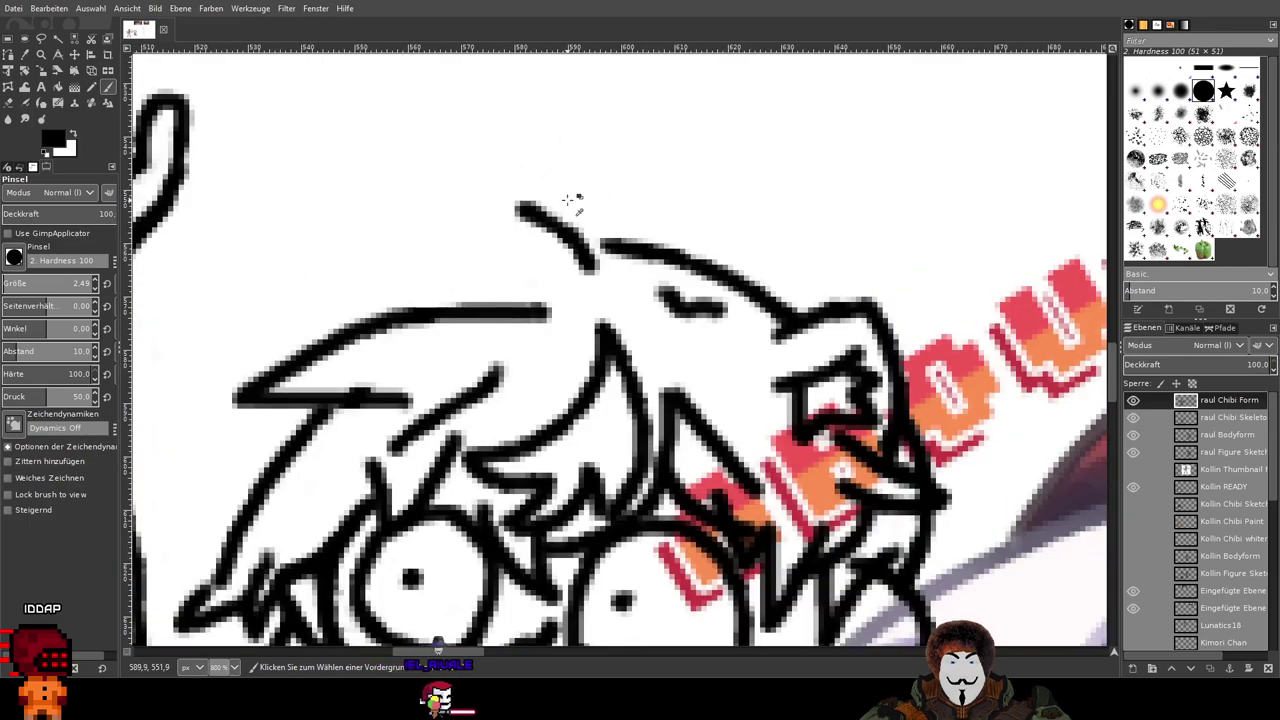
Step: Try a wider ear outline with a long left-hand slope down to the hair line, and undo it
scroll(571, 200, up, 1)
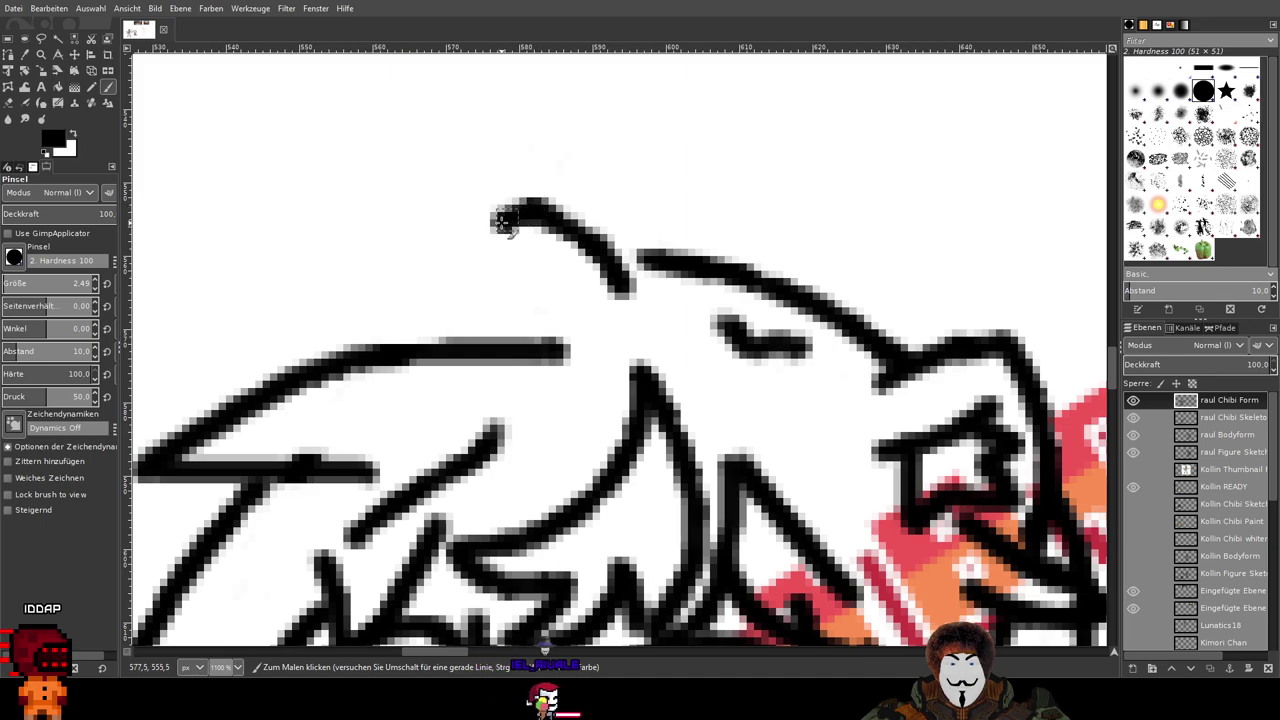
drag(505, 220, 345, 347)
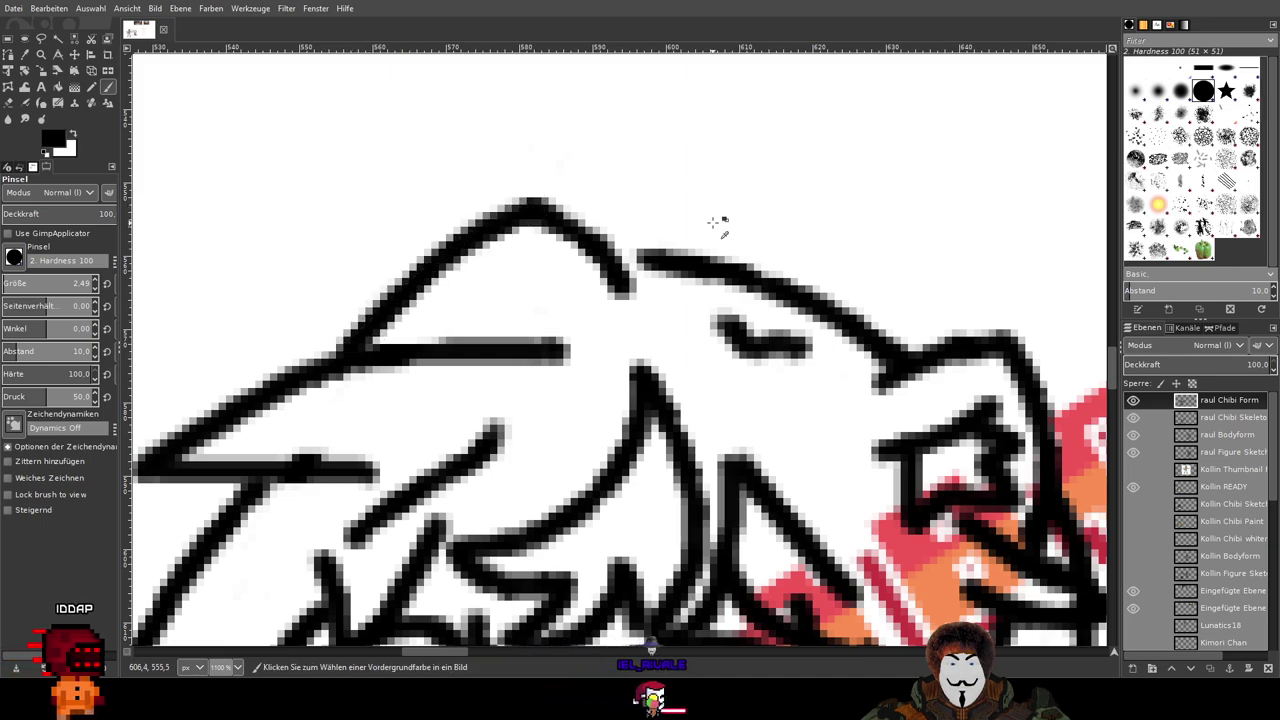
scroll(714, 222, down, 3)
scroll(640, 250, up, 2)
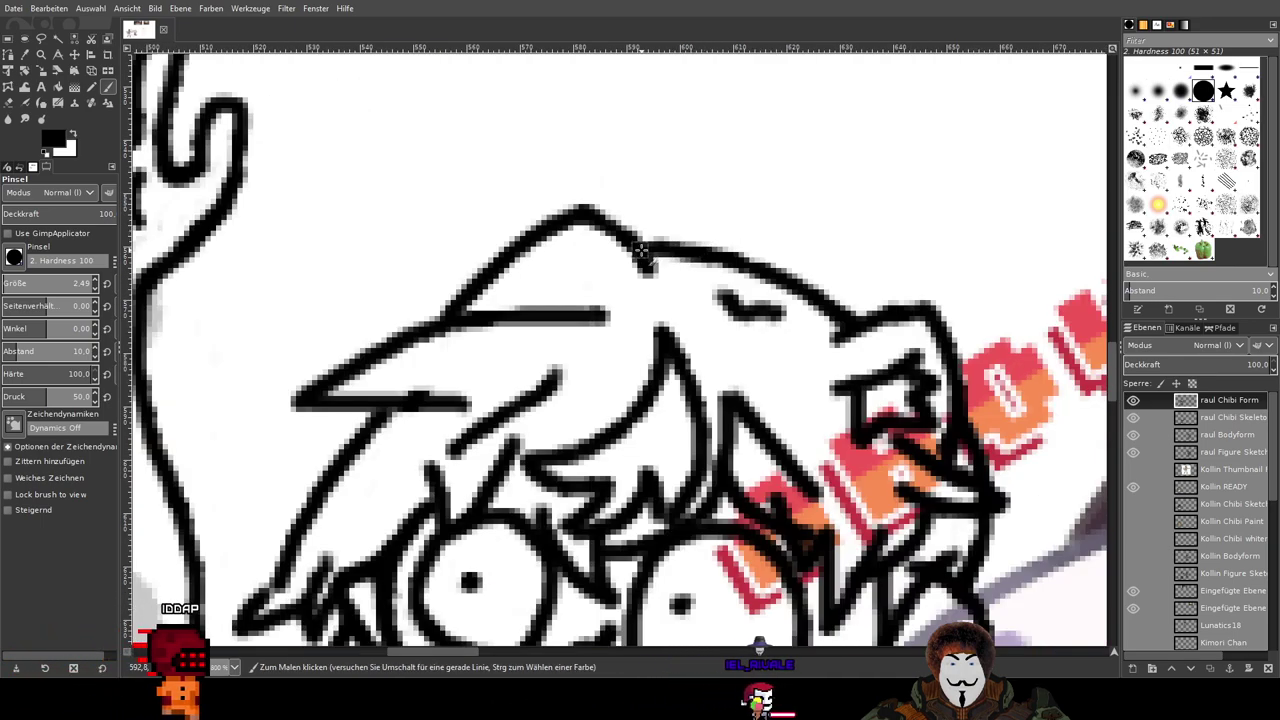
scroll(640, 250, down, 3)
scroll(800, 180, up, 1)
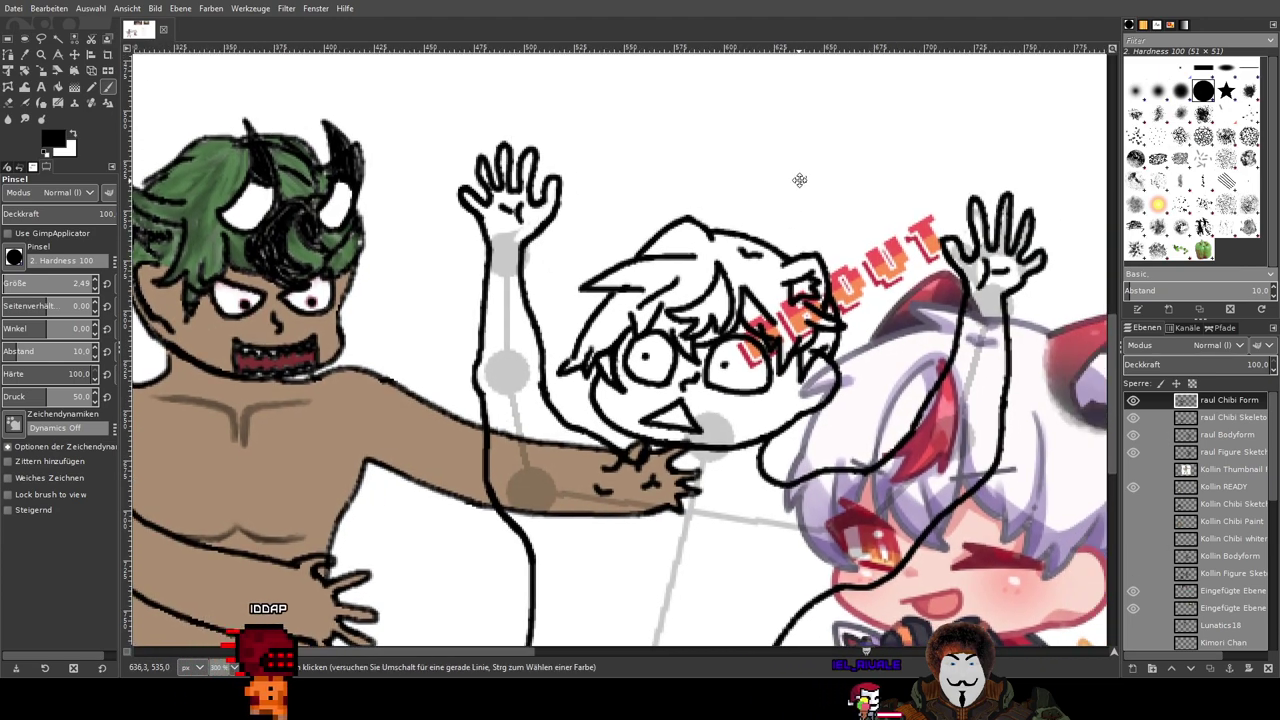
scroll(800, 180, up, 2)
key(ctrl+z)
Step: Try a steeper ear outline joined to the skull curve, and undo it together with the right-hand slope
scroll(577, 280, up, 3)
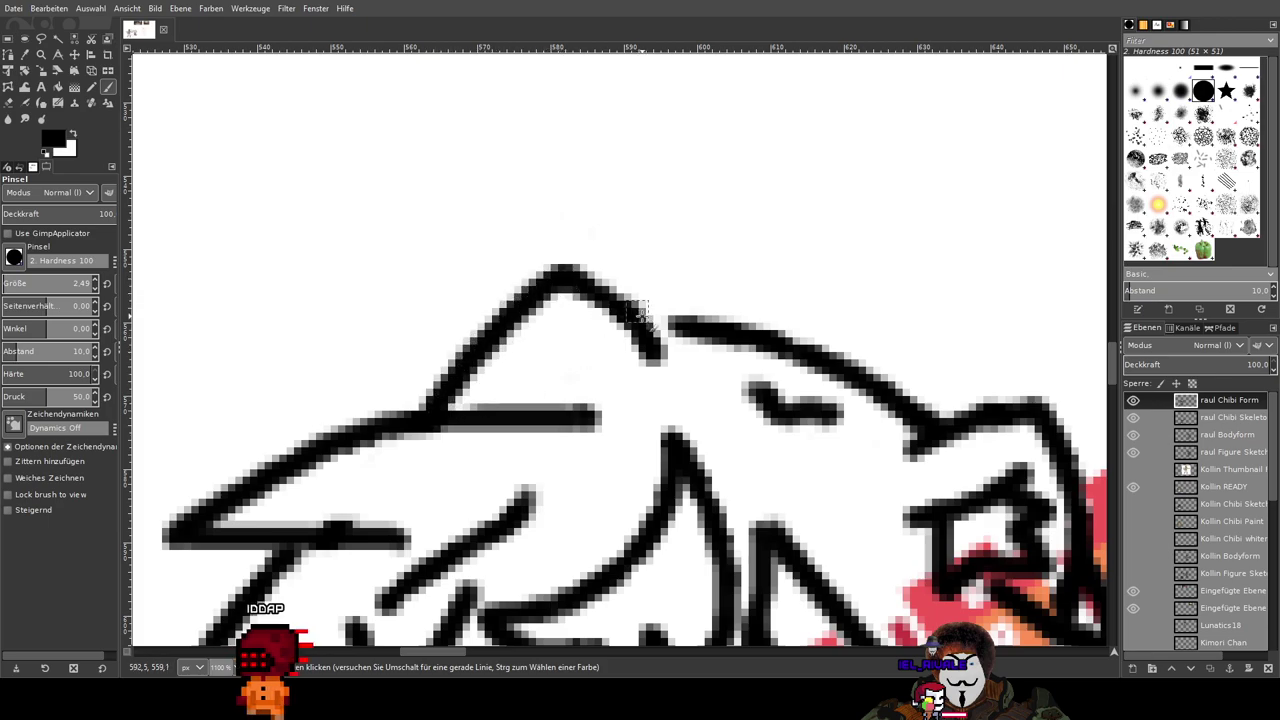
drag(651, 325, 734, 334)
scroll(827, 316, down, 4)
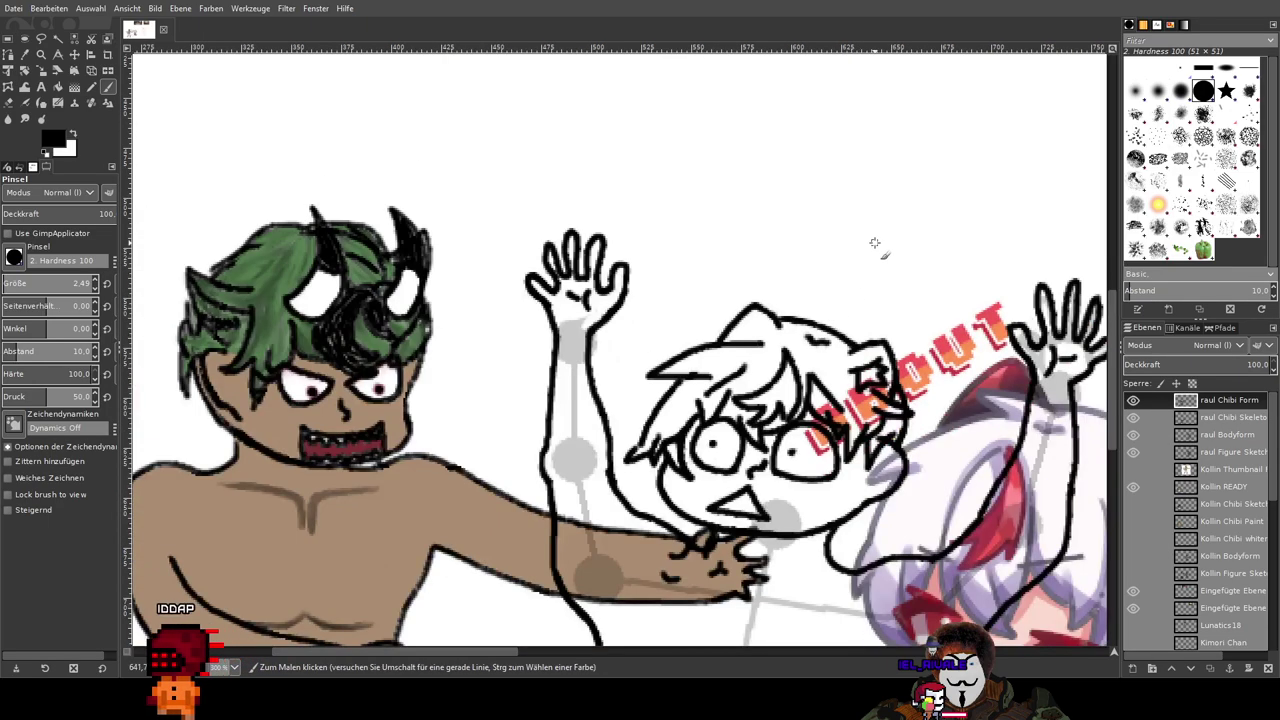
drag(877, 246, 524, 143)
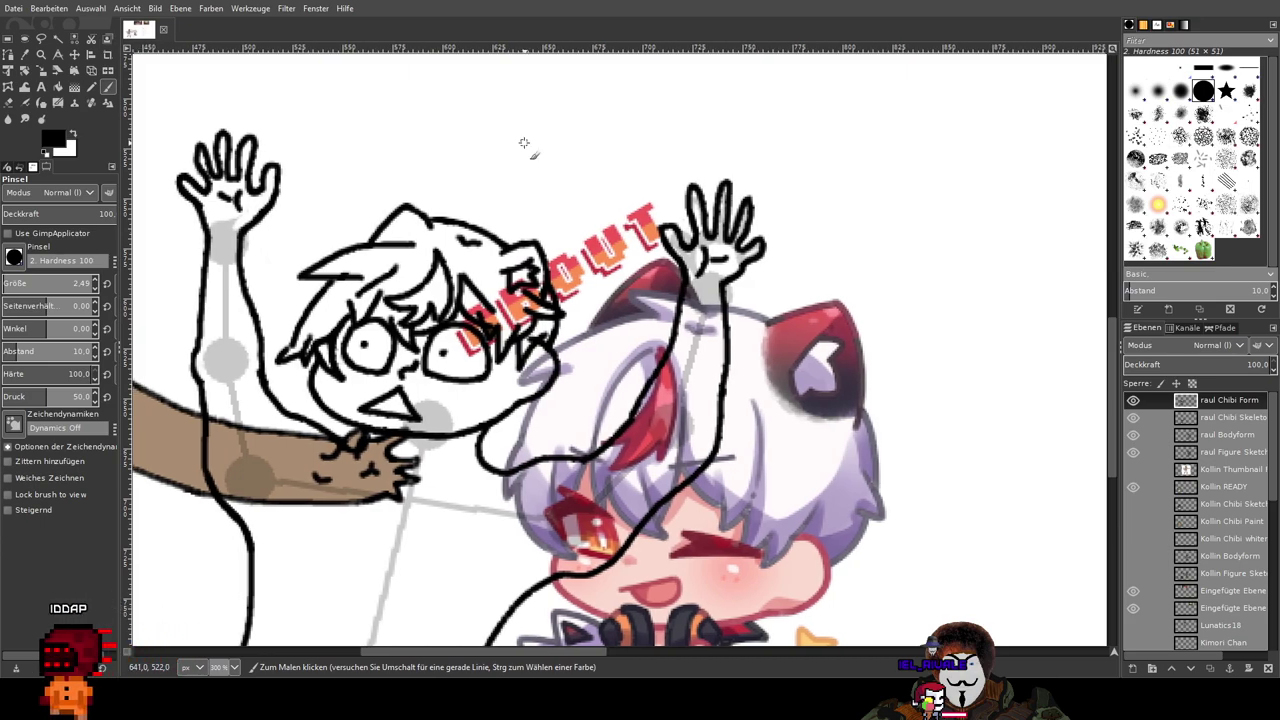
scroll(362, 195, up, 4)
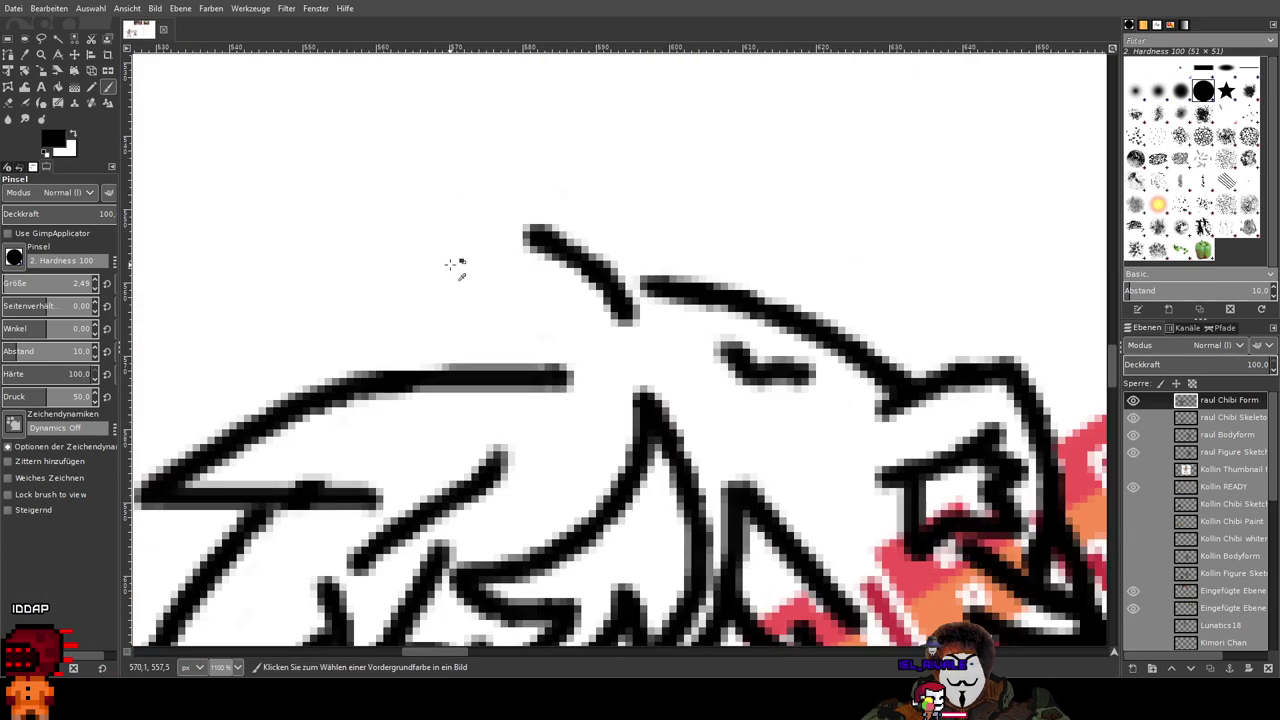
key(ctrl+z)
Step: Draw a smaller pointed left-hand ear on the hair line and extend the skull curve to meet its short right slope
drag(520, 263, 490, 280)
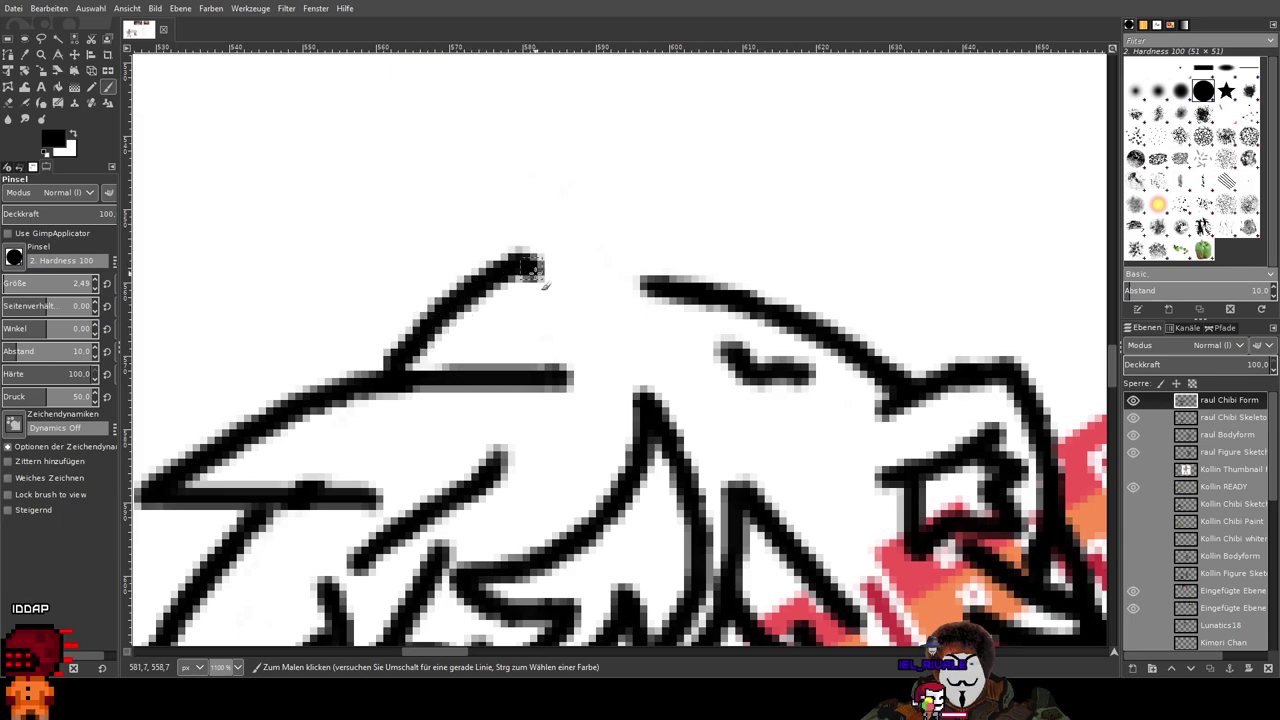
drag(650, 288, 590, 318)
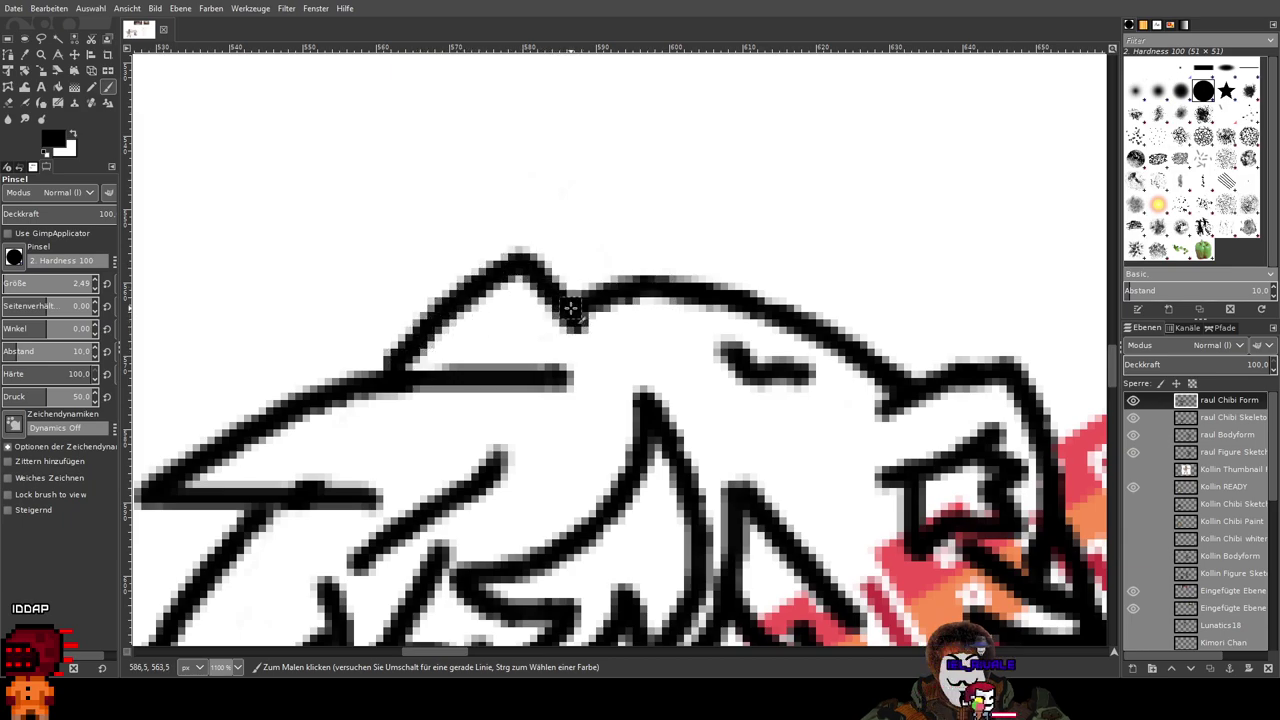
scroll(862, 190, down, 4)
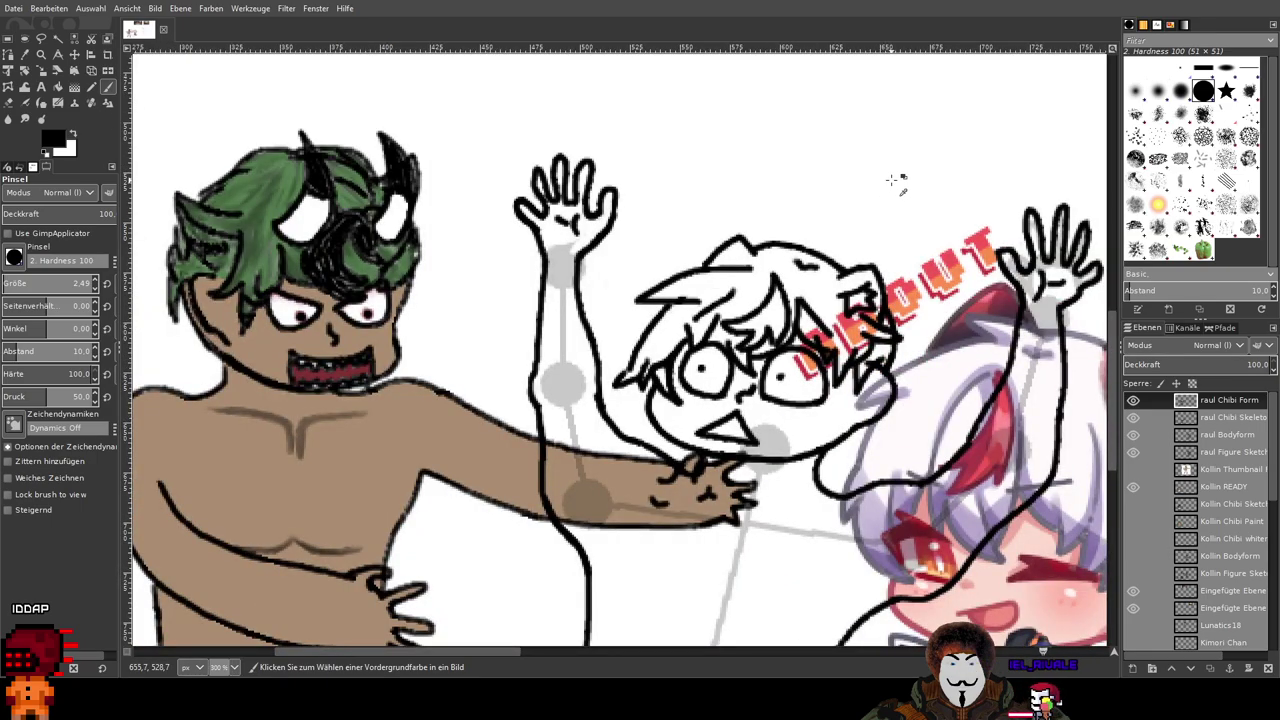
drag(903, 180, 611, 135)
scroll(611, 135, up, 2)
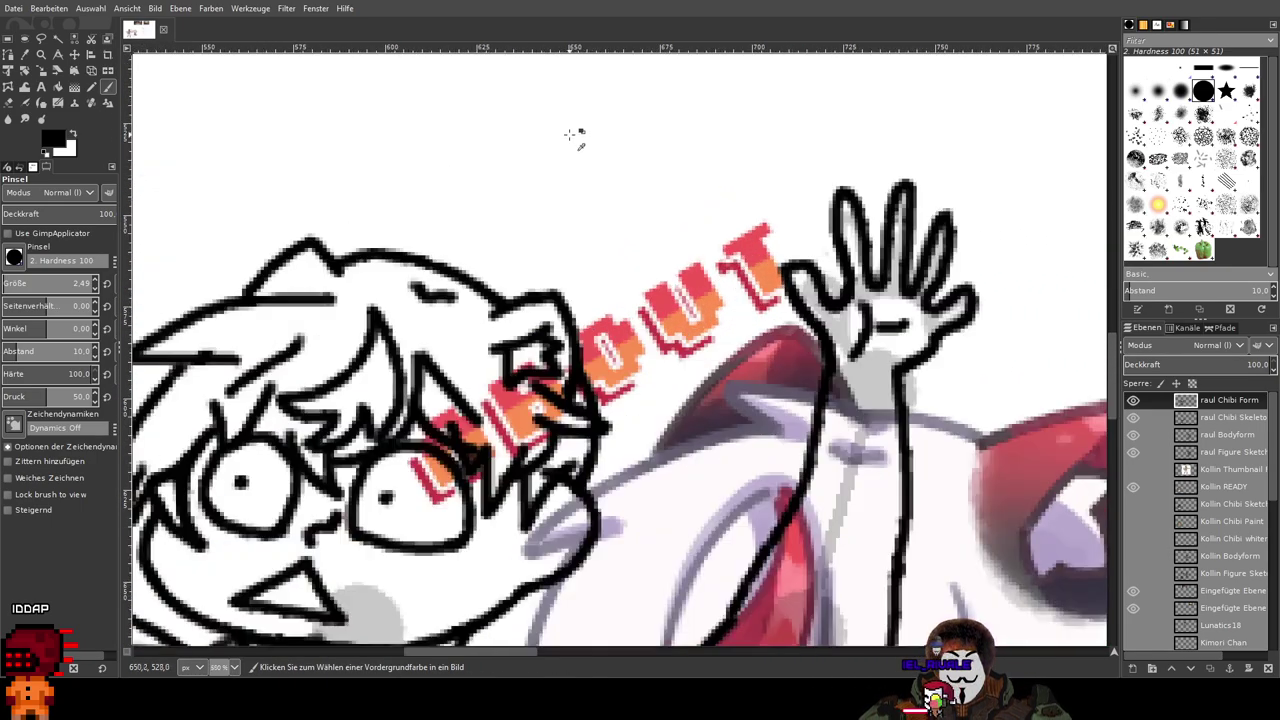
Step: Draw a pointed hair tuft in front of the ear, running to the fringe peak and back down to the hair line
scroll(434, 209, up, 3)
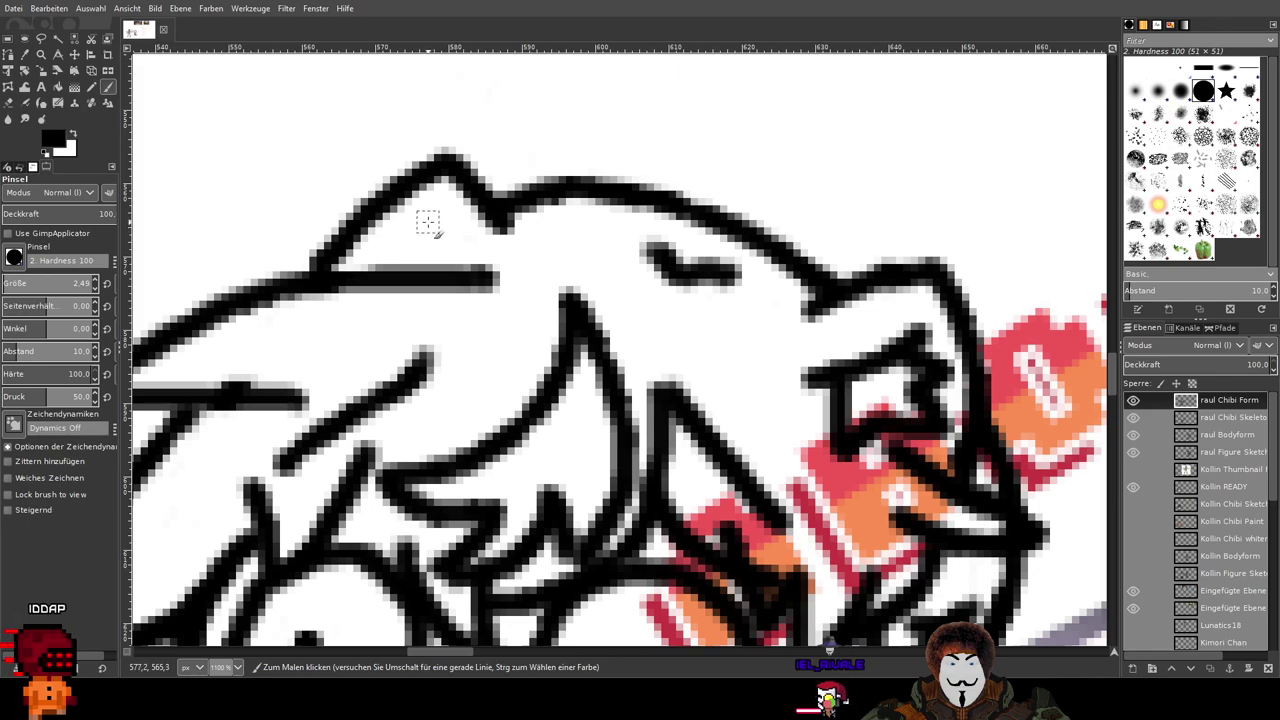
mouse_move(451, 214)
mouse_down()
mouse_move(537, 242)
mouse_move(578, 278)
mouse_up()
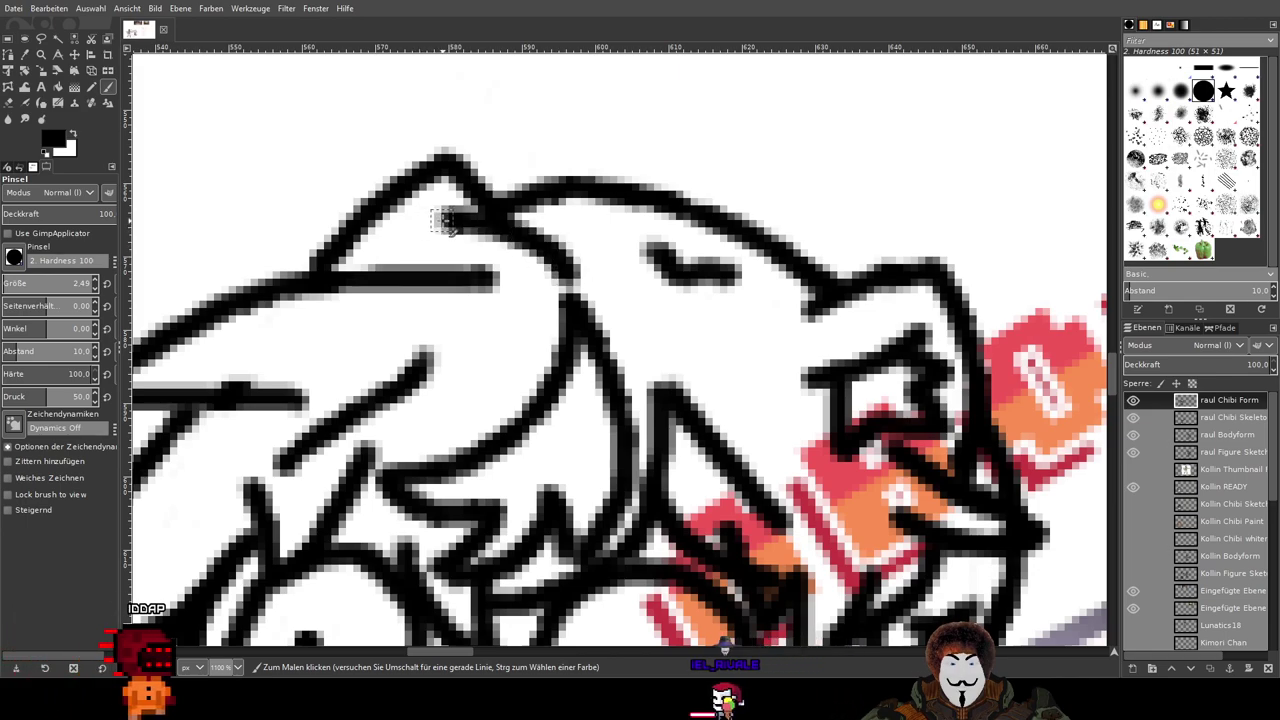
scroll(447, 220, down, 5)
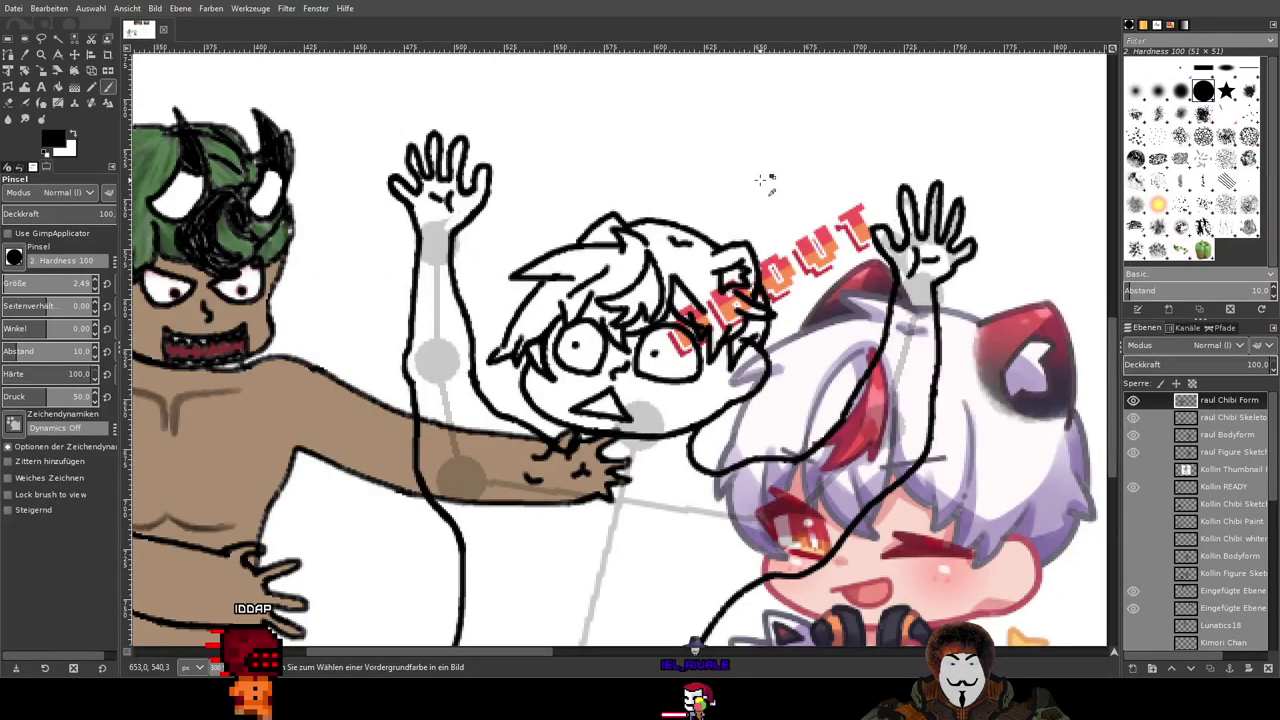
scroll(763, 180, up, 5)
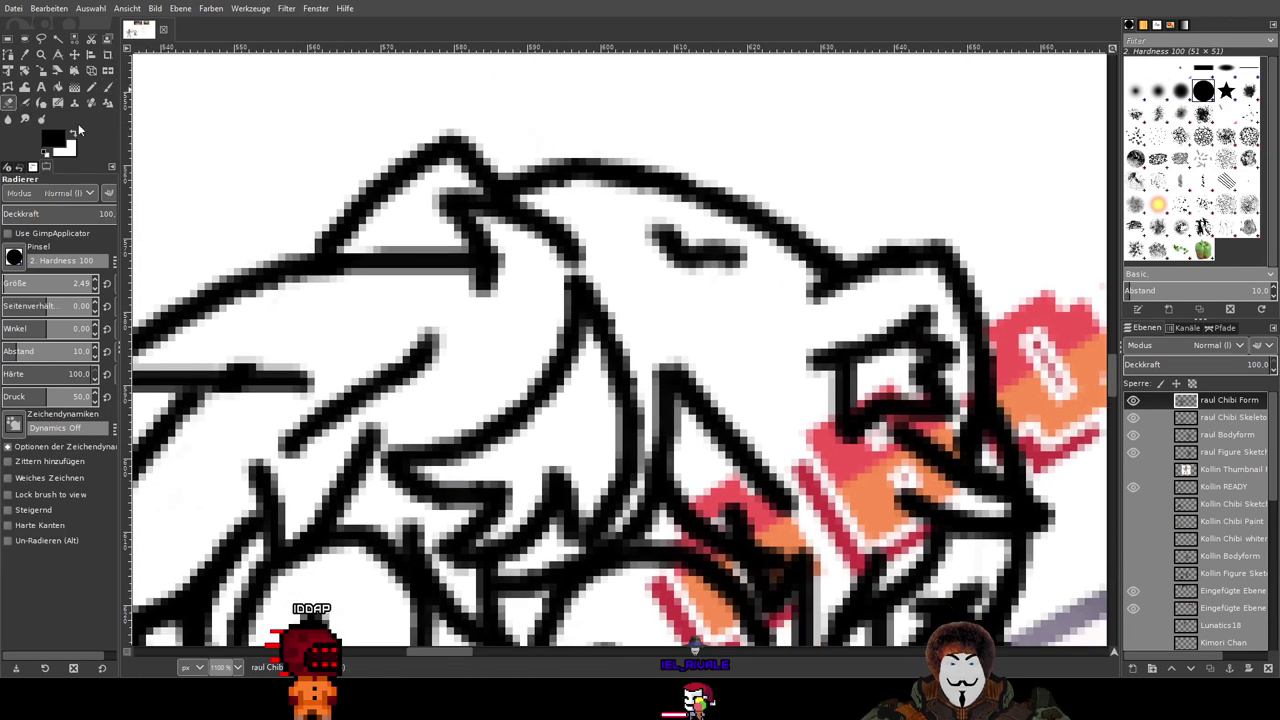
Step: Erase the faint leftover pixels where the hair line overshoots the new tuft
scroll(586, 337, up, 3)
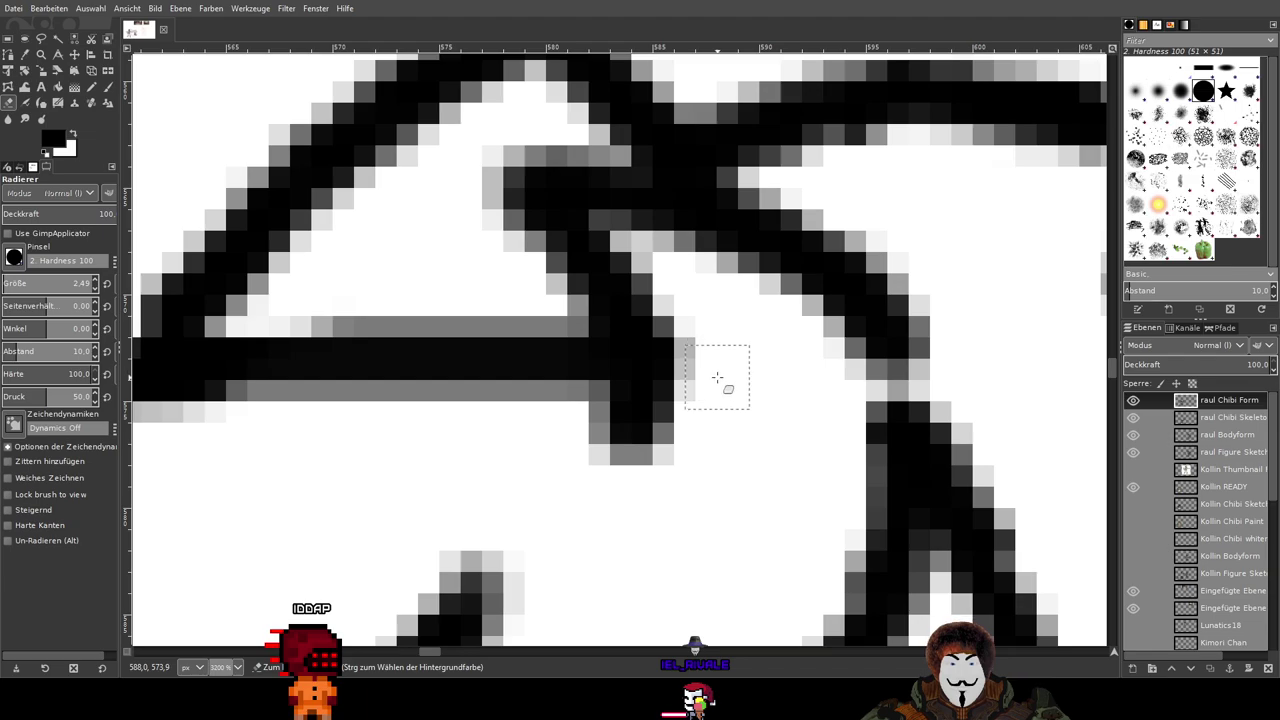
mouse_move(716, 377)
mouse_down()
mouse_move(707, 333)
mouse_move(712, 383)
mouse_up()
scroll(775, 295, down, 8)
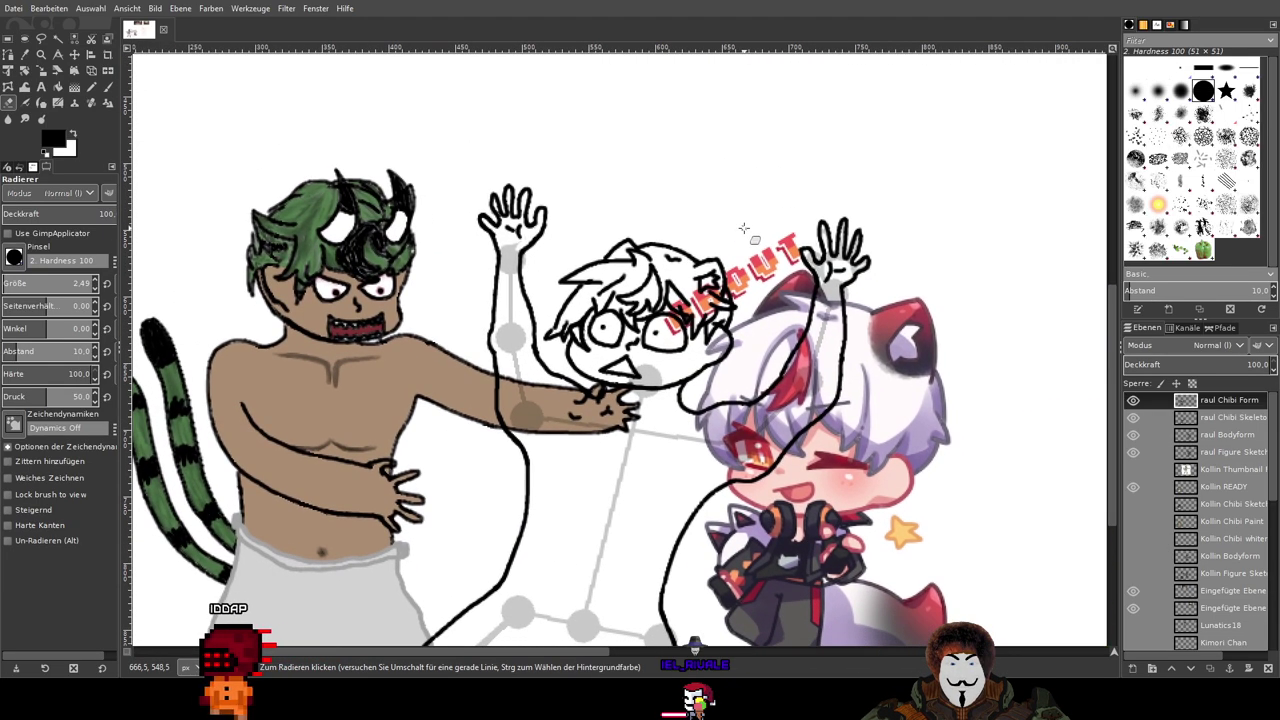
scroll(757, 329, up, 8)
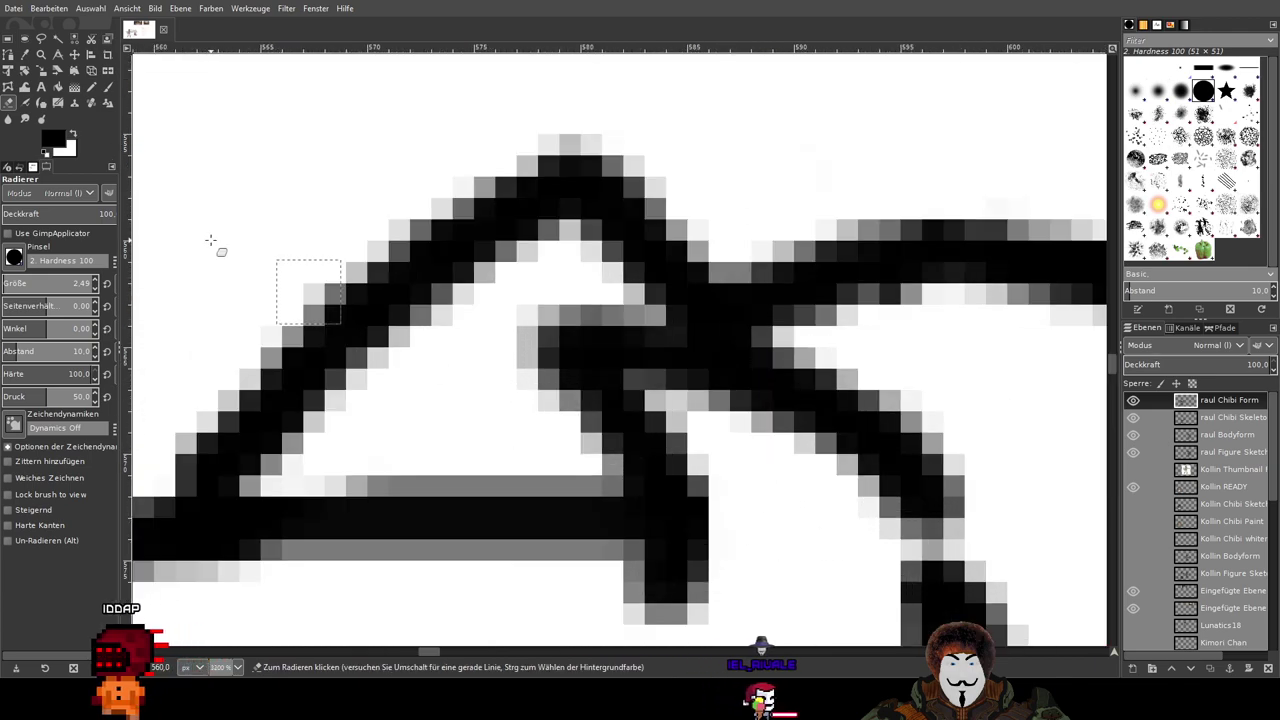
key(p)
click(590, 440)
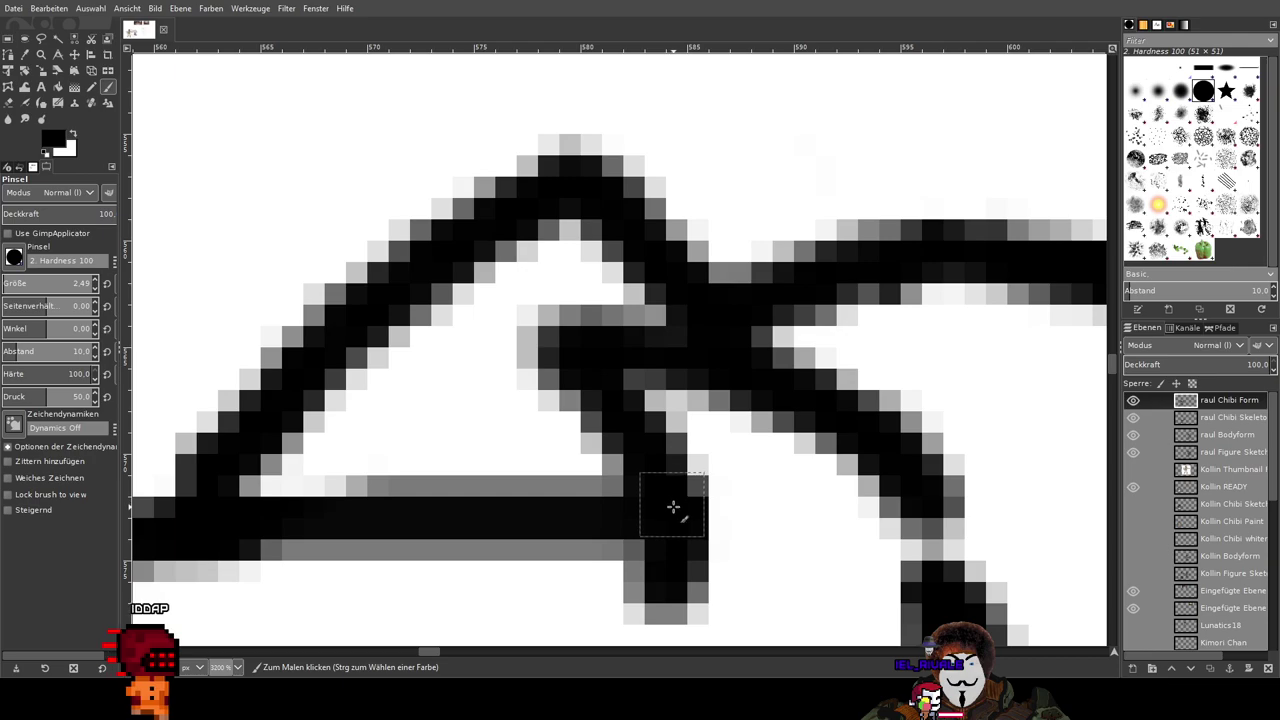
scroll(855, 318, down, 6)
scroll(855, 318, down, 3)
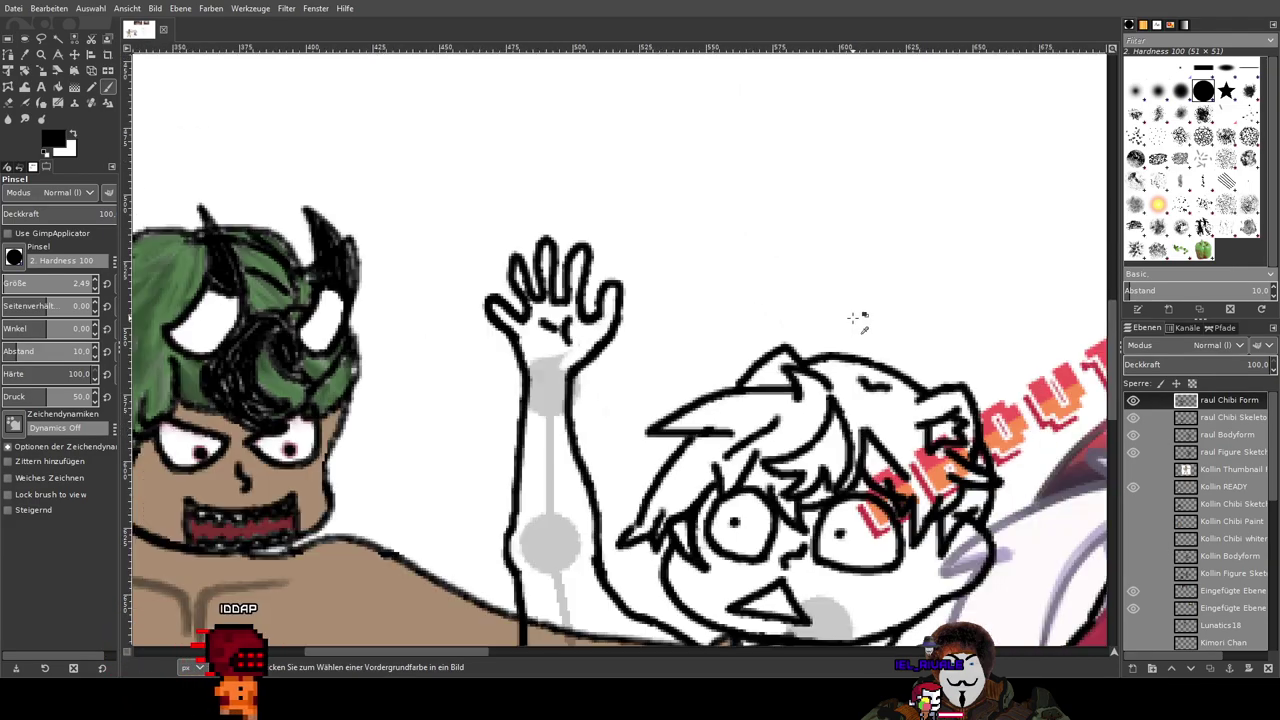
drag(870, 330, 457, 172)
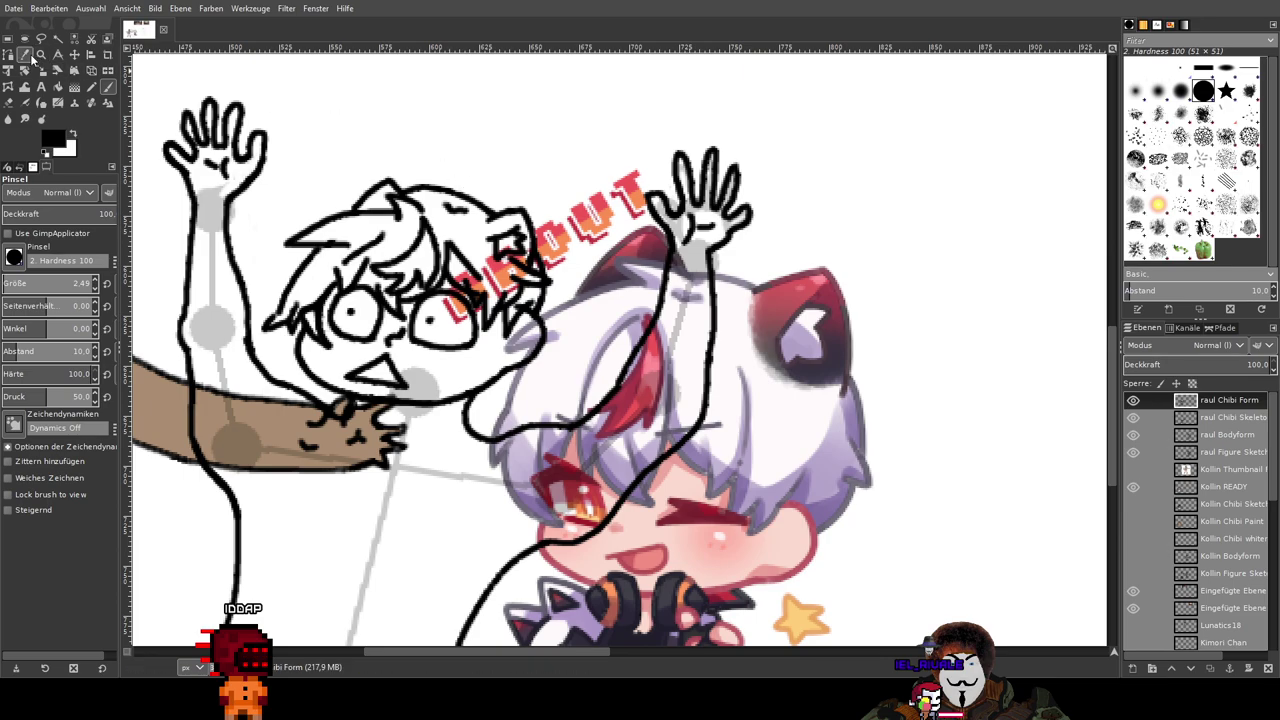
Step: Save the image Hot Tub Abendmahl.xcf, return to the Paintbrush and bring all the figures into view
key(r)
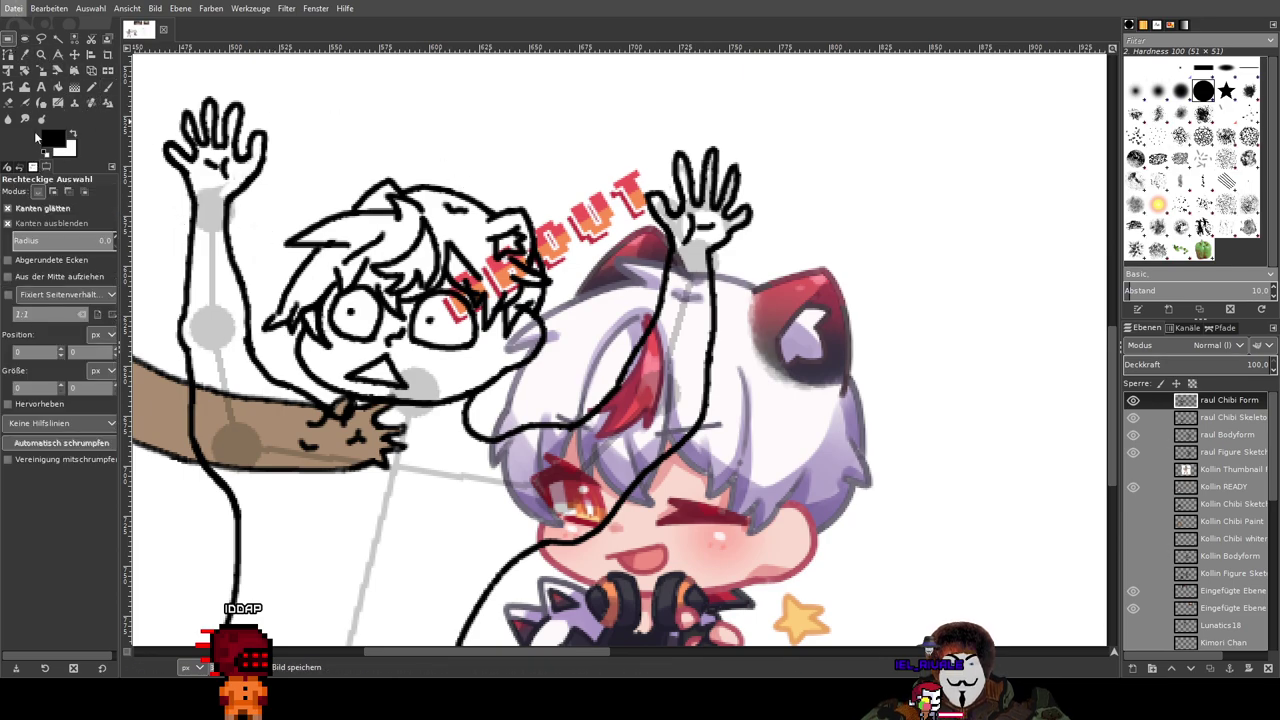
click(107, 88)
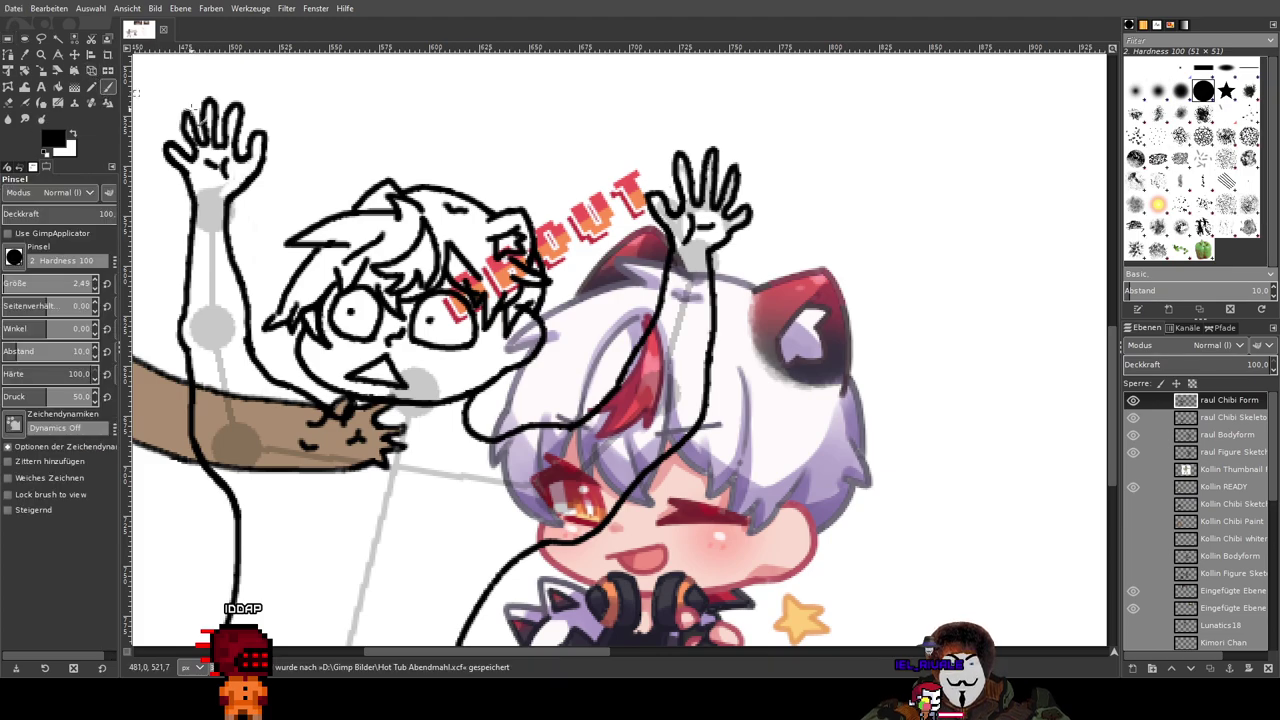
scroll(548, 258, down, 2)
mouse_move(522, 159)
mouse_down()
mouse_move(529, 303)
mouse_move(730, 70)
mouse_up()
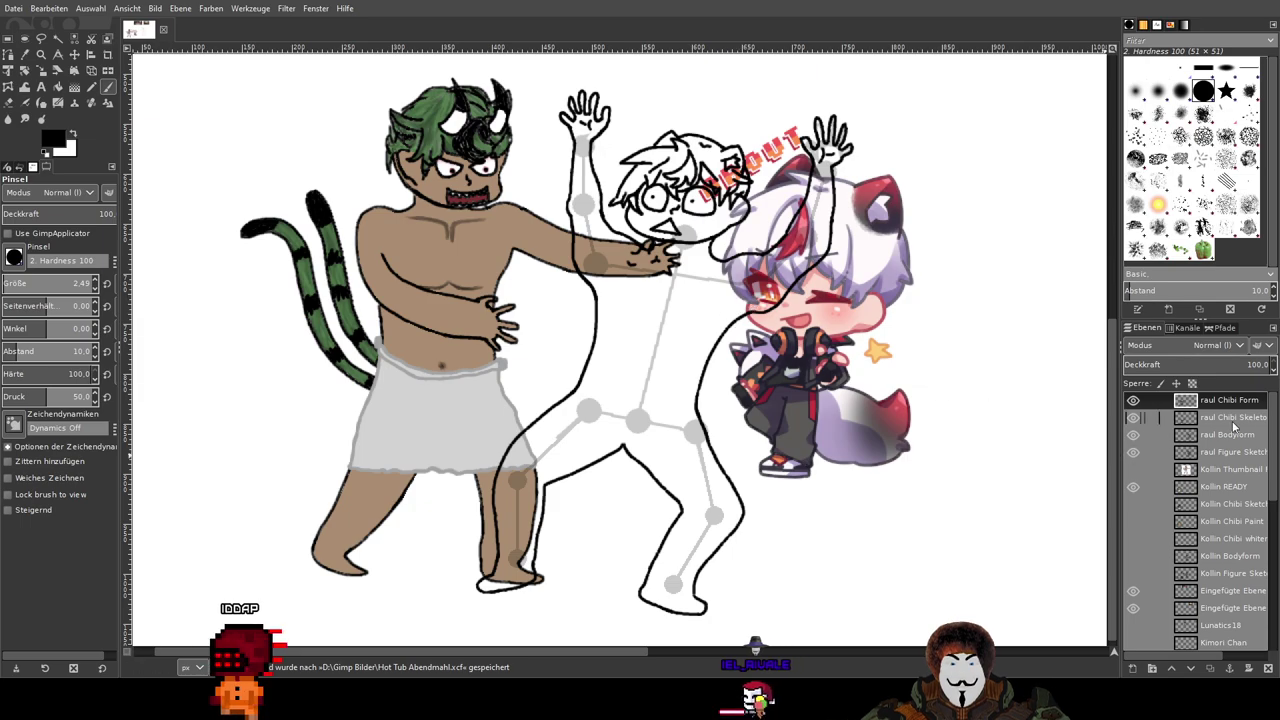
Step: Hide the raul Chibi Skeleton layer, leaving the raul Chibi Form line art and the reference character visible
click(1133, 400)
click(1133, 400)
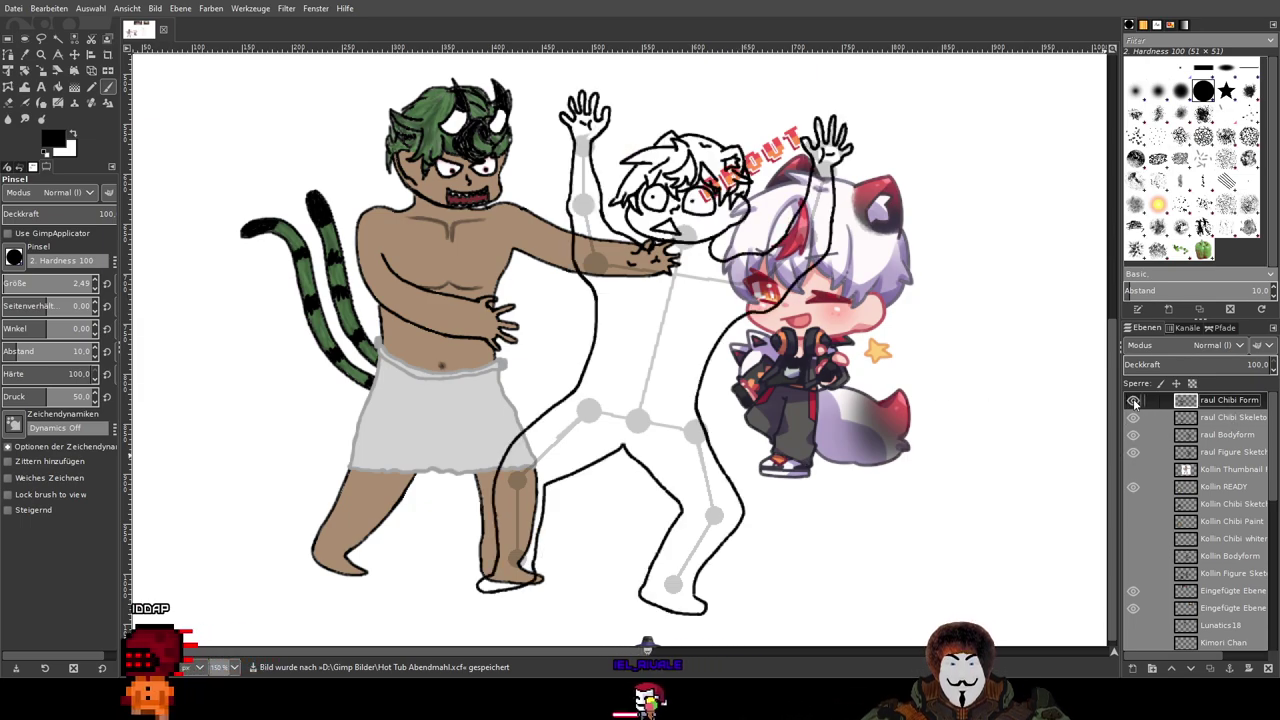
scroll(855, 405, down, 1)
scroll(855, 405, left, 1)
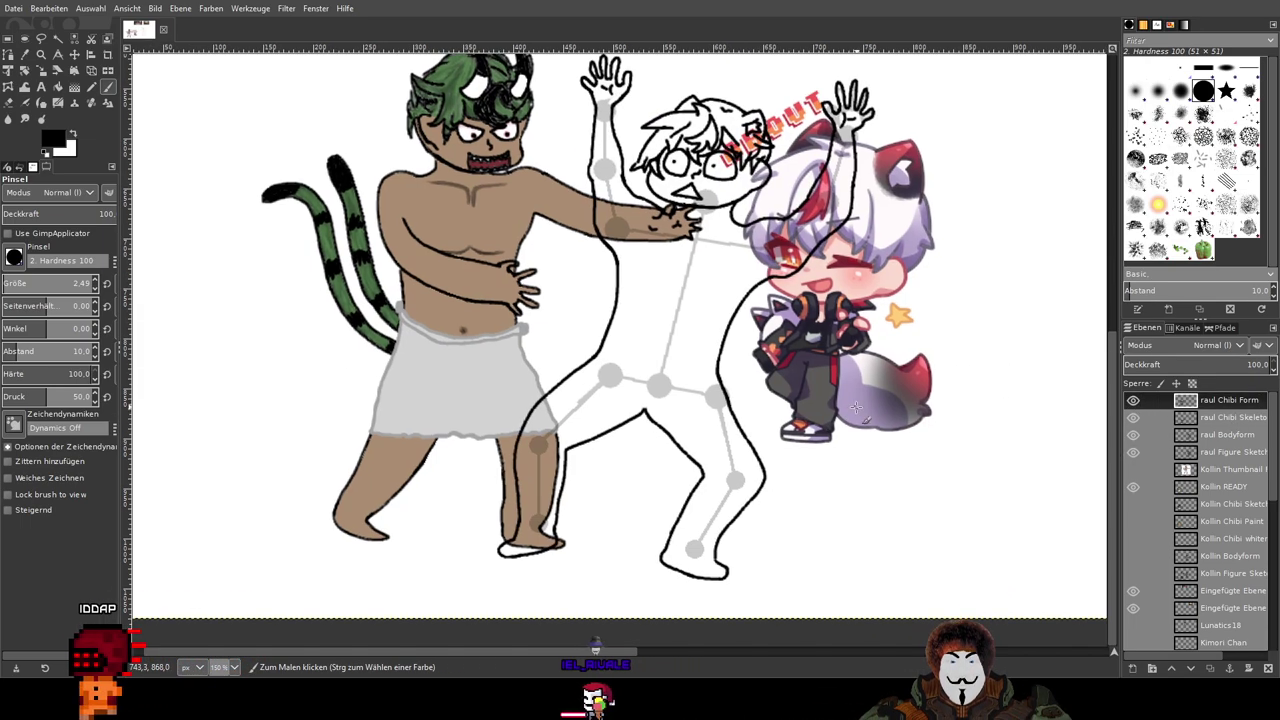
click(1133, 417)
ctrl+scroll(709, 429, up, 1)
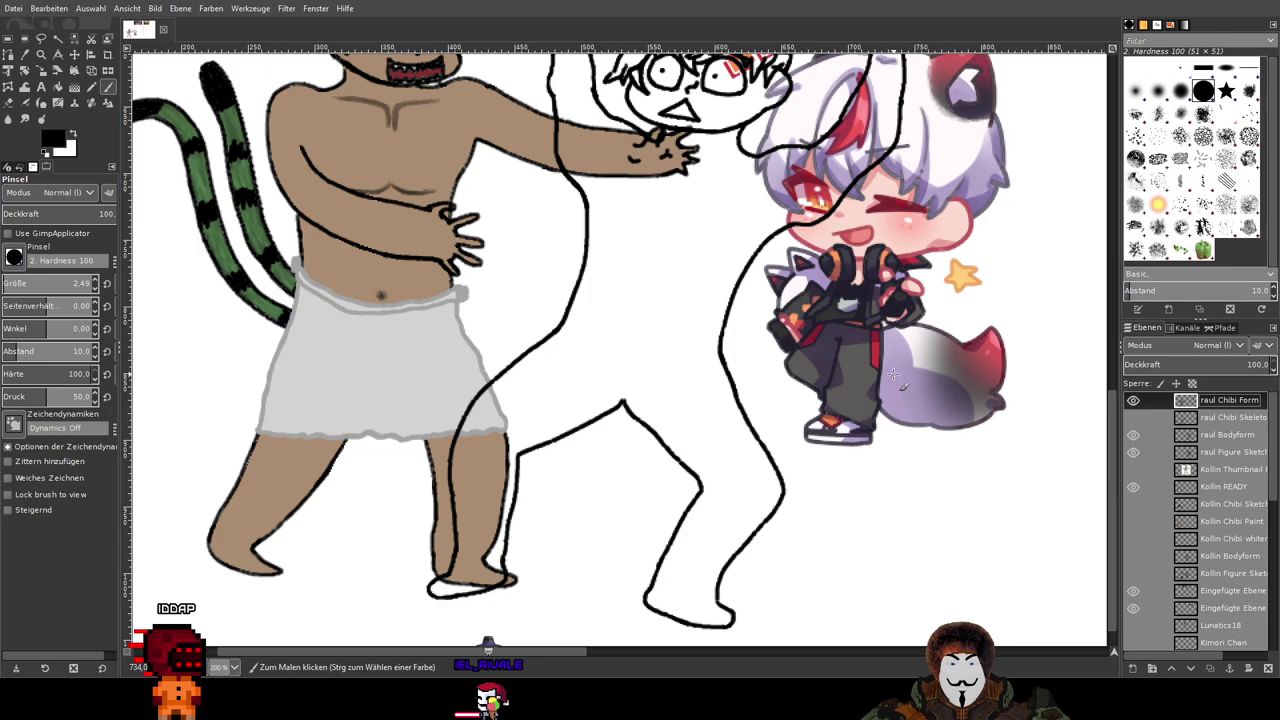
drag(886, 366, 673, 381)
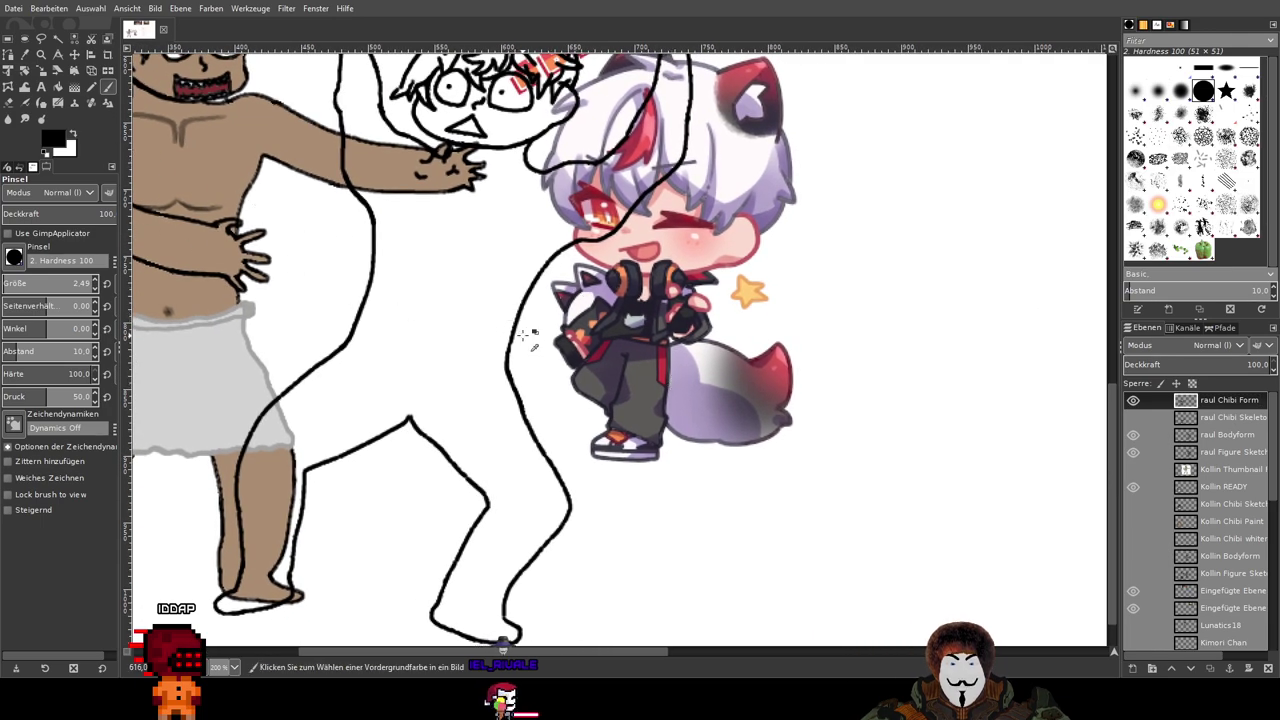
Step: Draw the tail's upper edge from the hip to a pointed tip and curve its outer side down to a small jagged tuft
scroll(522, 335, up, 1)
drag(523, 336, 539, 367)
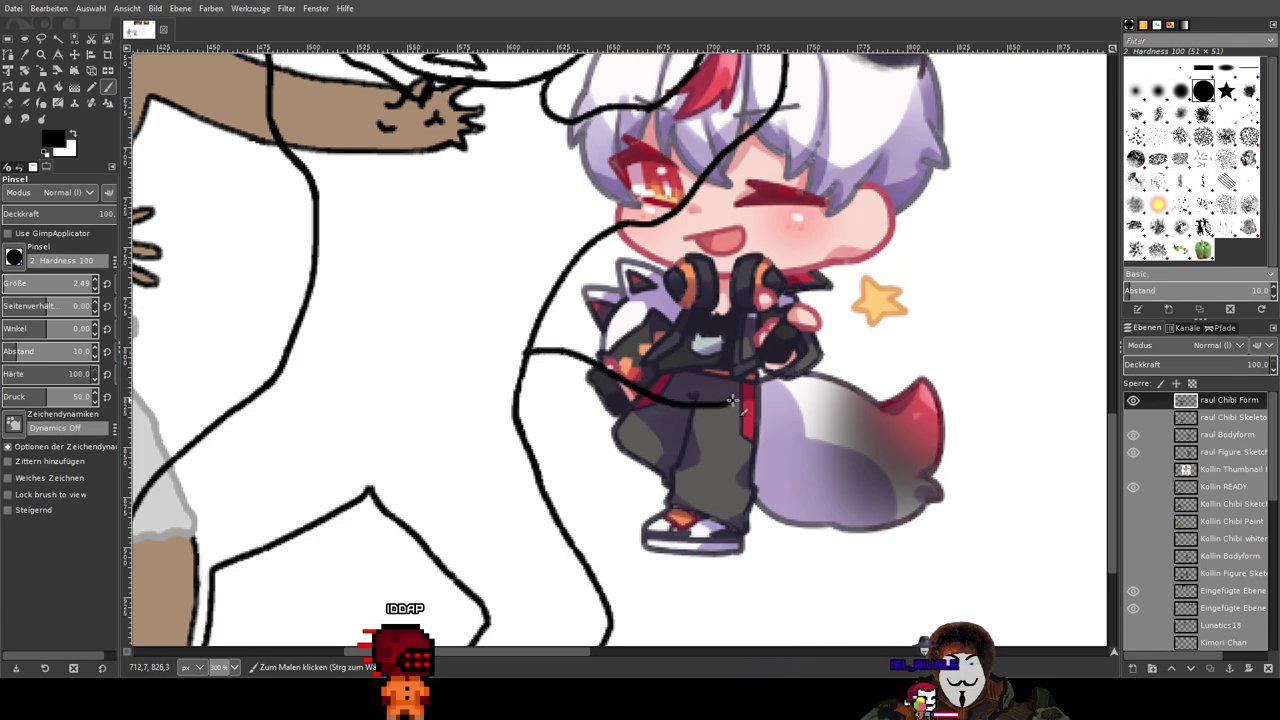
drag(760, 375, 735, 520)
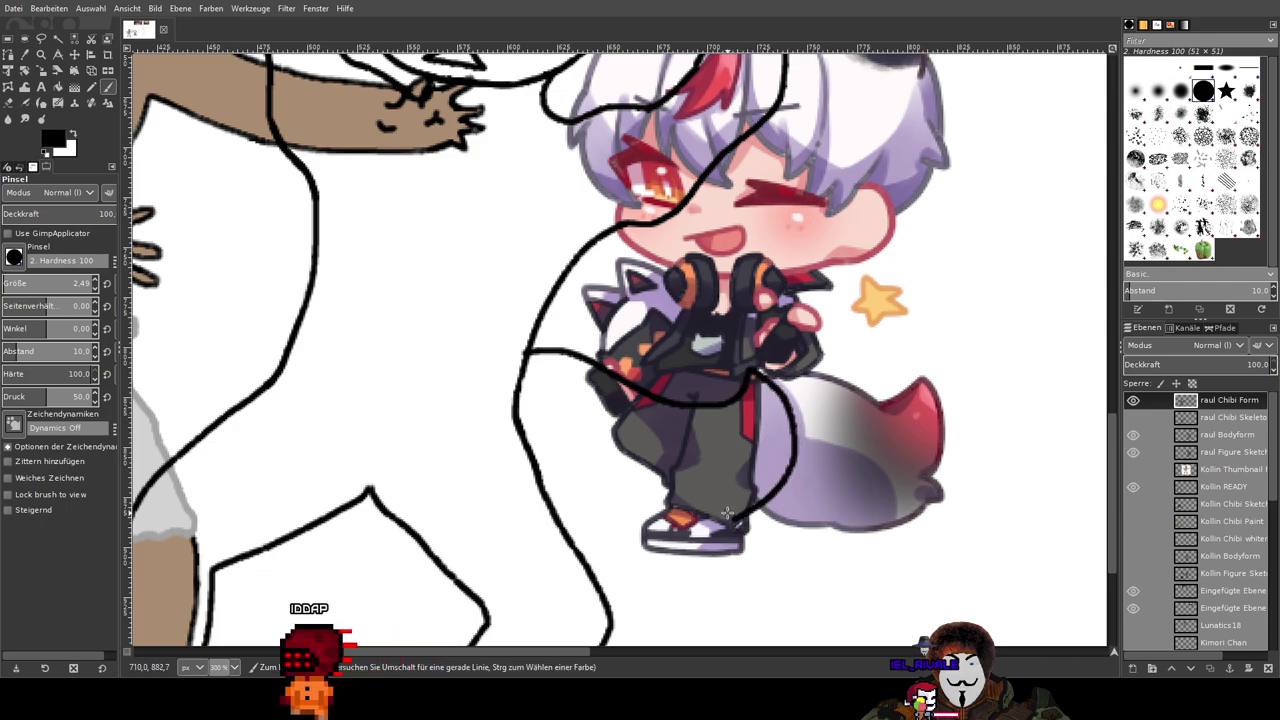
drag(734, 515, 787, 551)
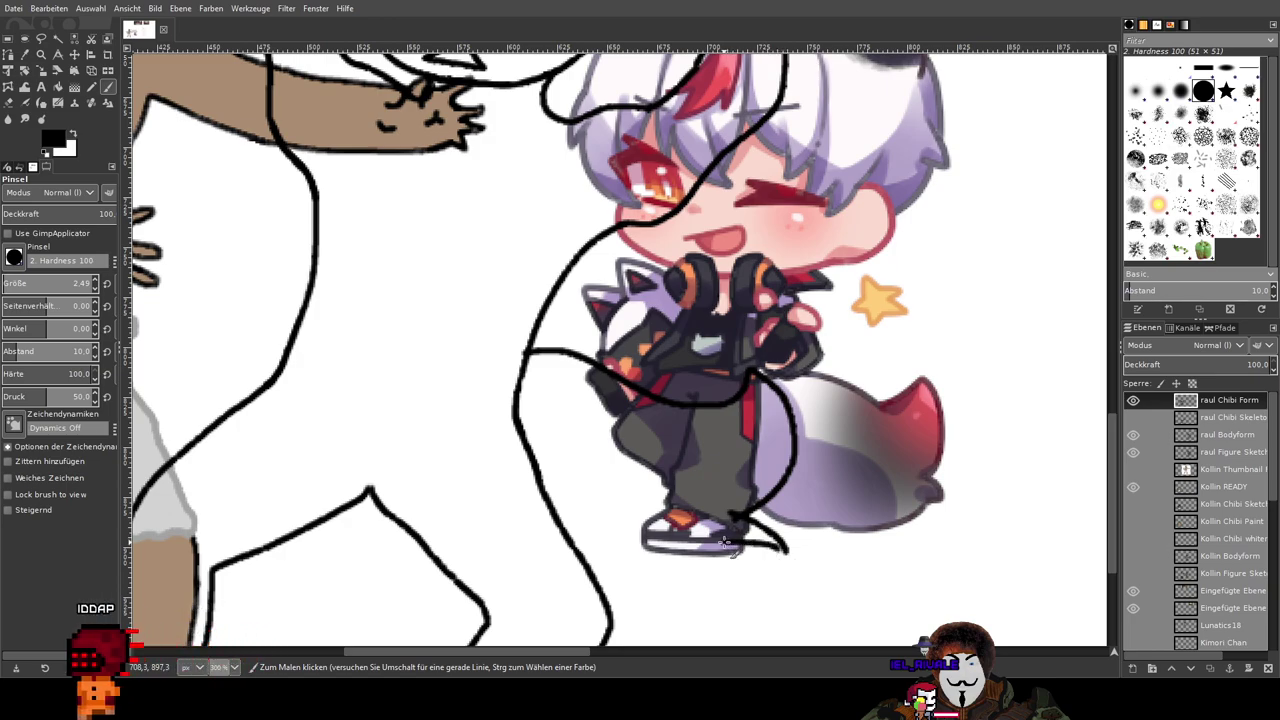
key(ctrl)
scroll(750, 545, up, 3)
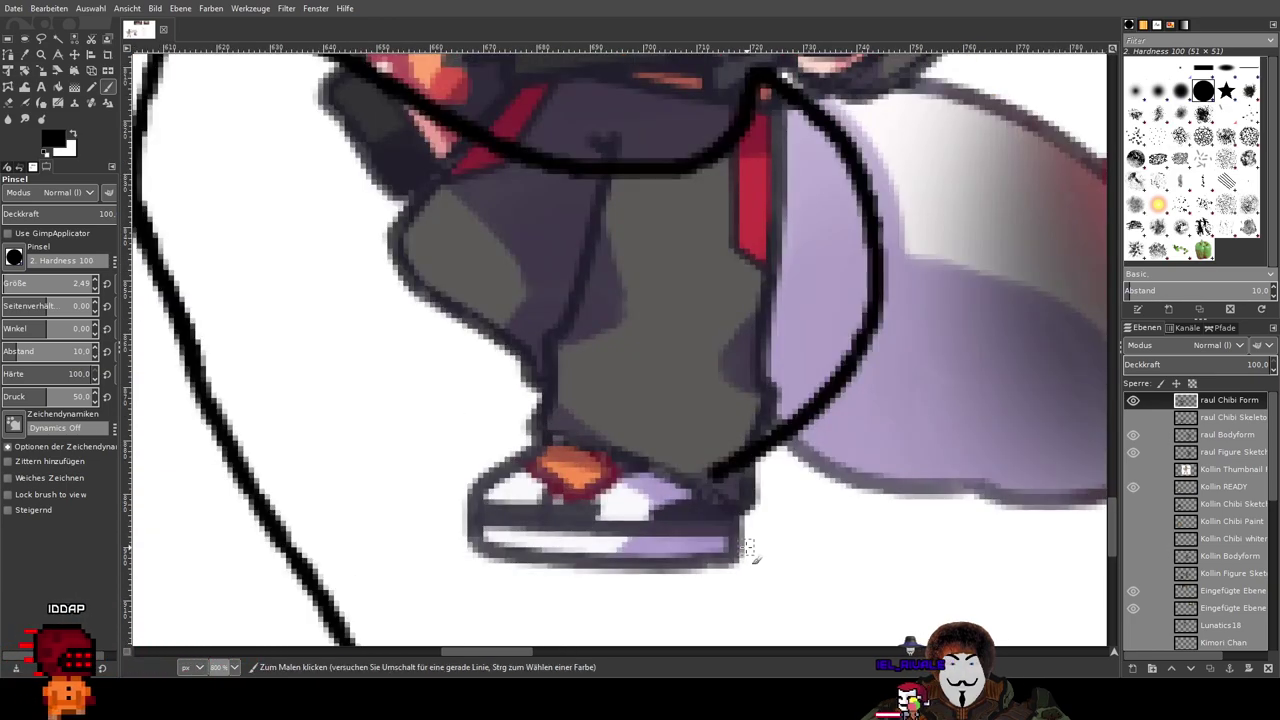
mouse_move(710, 468)
mouse_down()
mouse_move(766, 527)
mouse_move(671, 518)
mouse_up()
scroll(671, 518, down, 6)
scroll(700, 470, up, 4)
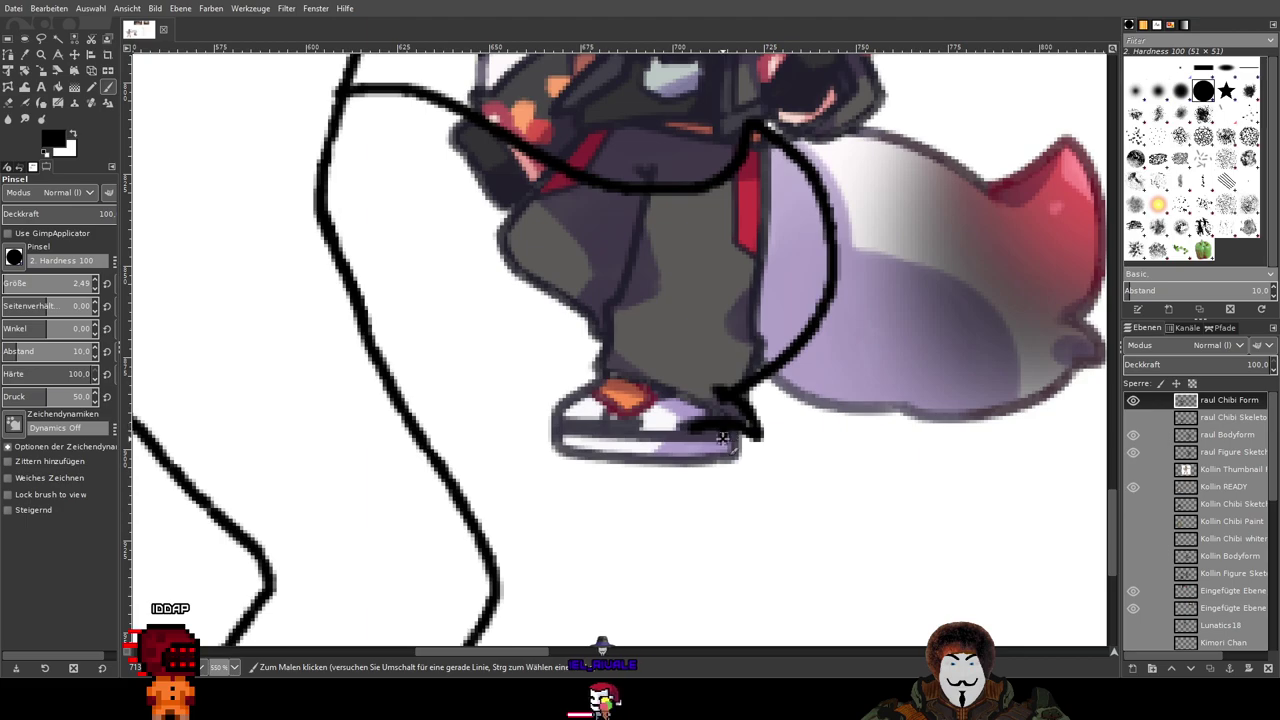
Step: Draw the tail's rounded underside from the tuft to a small notch and back to the thigh line
mouse_move(722, 437)
mouse_down()
mouse_move(701, 475)
mouse_move(640, 500)
mouse_up()
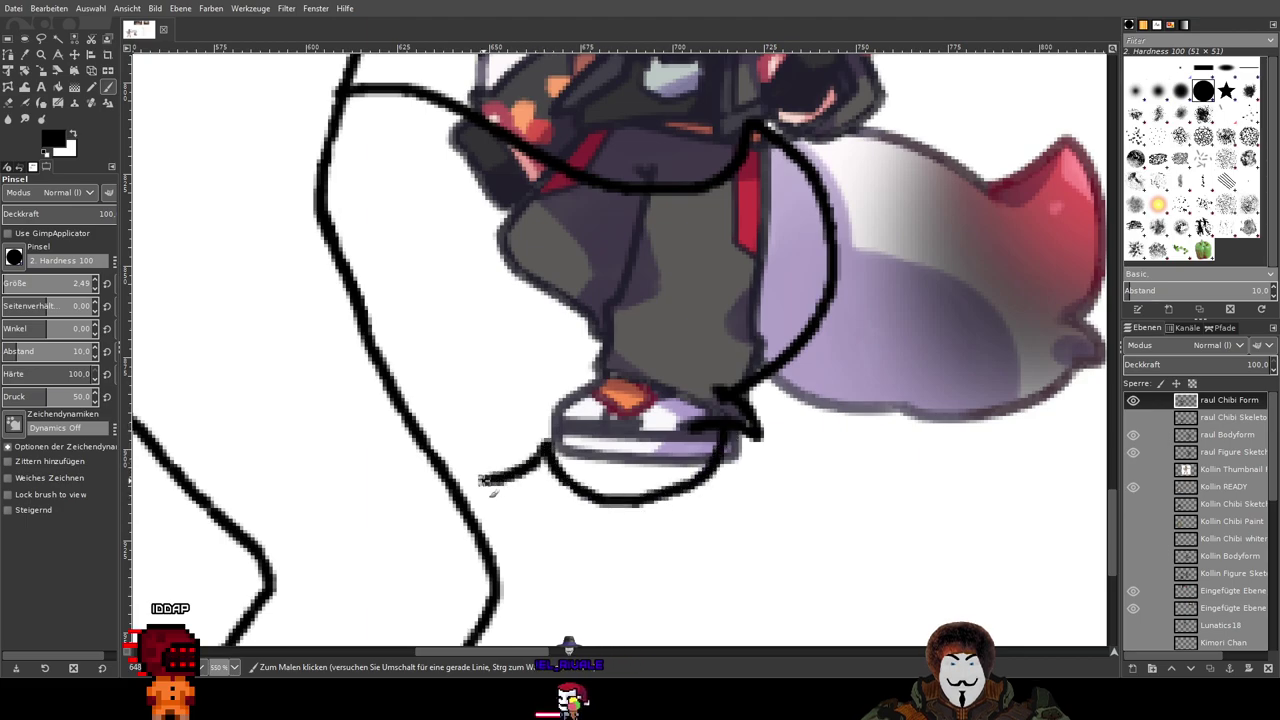
key(ctrl+z)
key(ctrl+z)
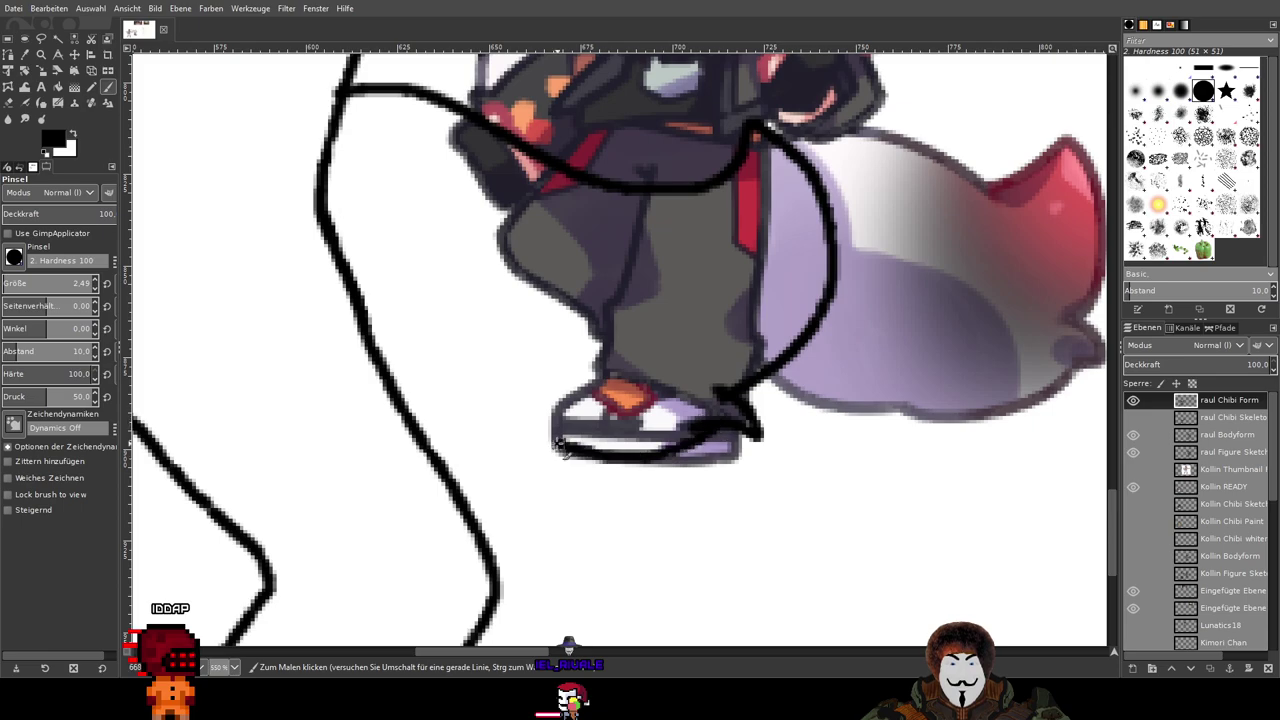
scroll(740, 318, down, 5)
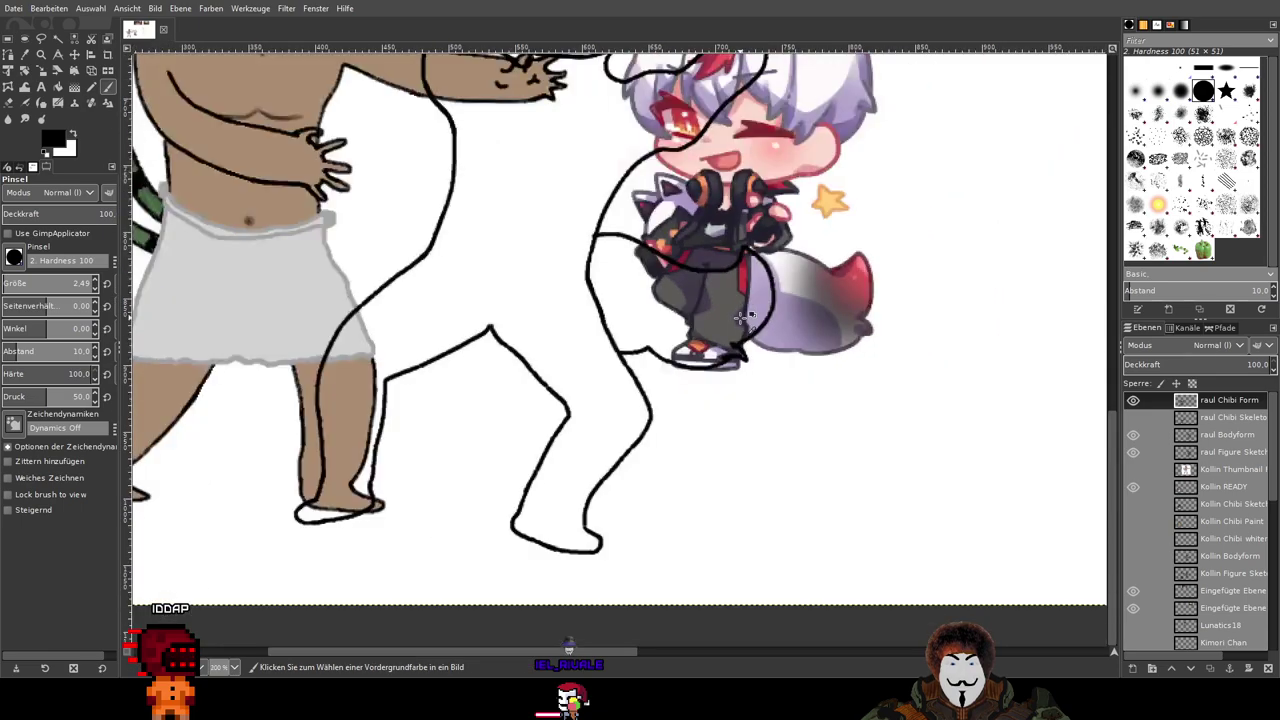
Step: Hide the raul reference layer and bring the figure with its new tail into view
scroll(1146, 588, down, 3)
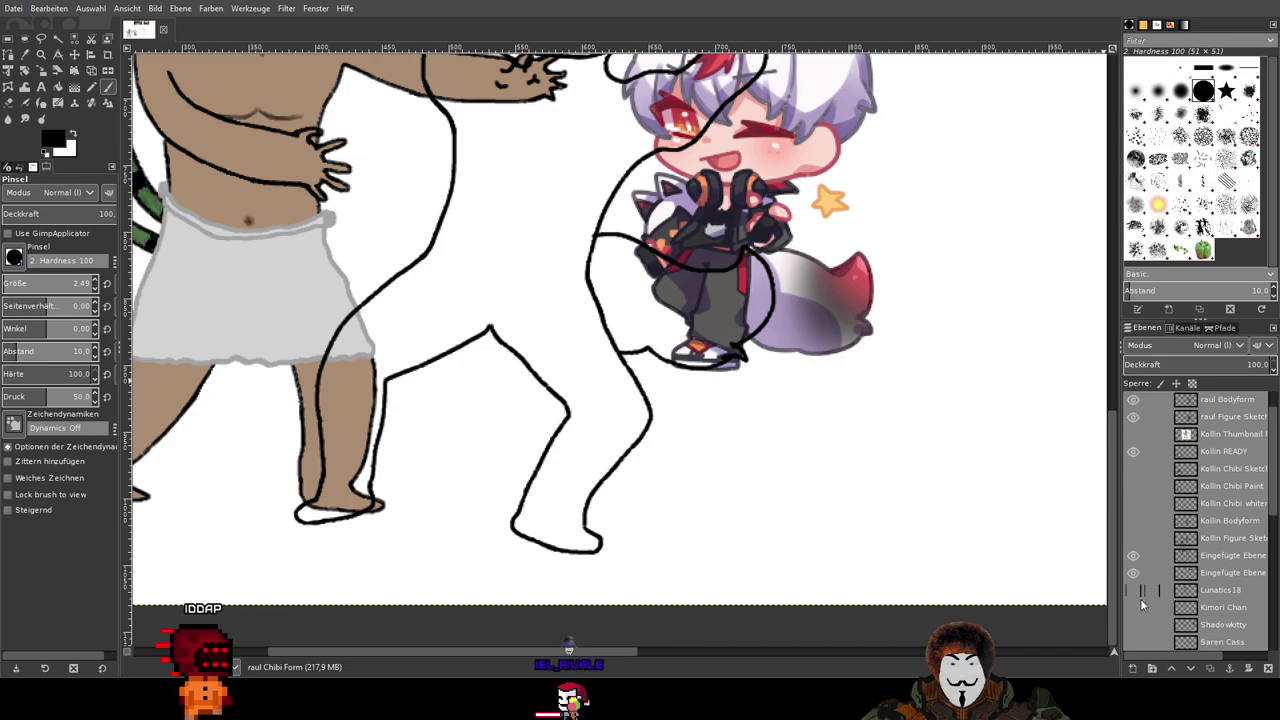
click(1134, 590)
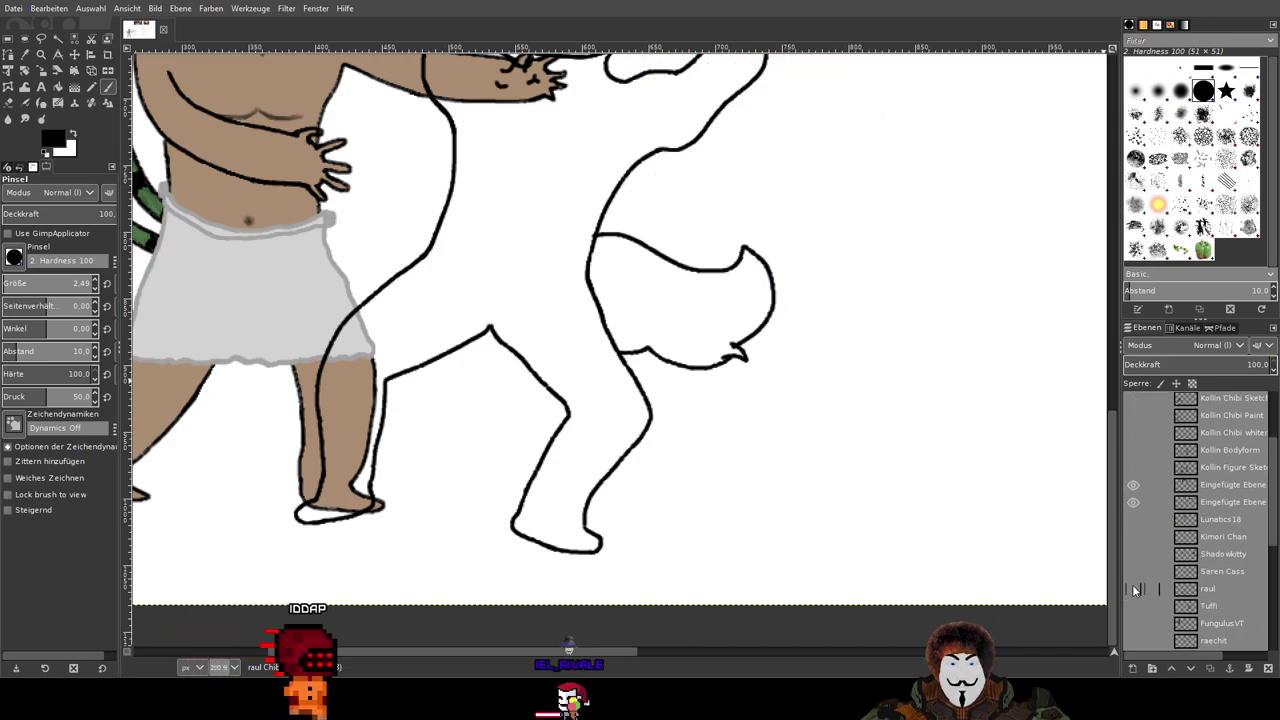
click(1133, 588)
click(1133, 588)
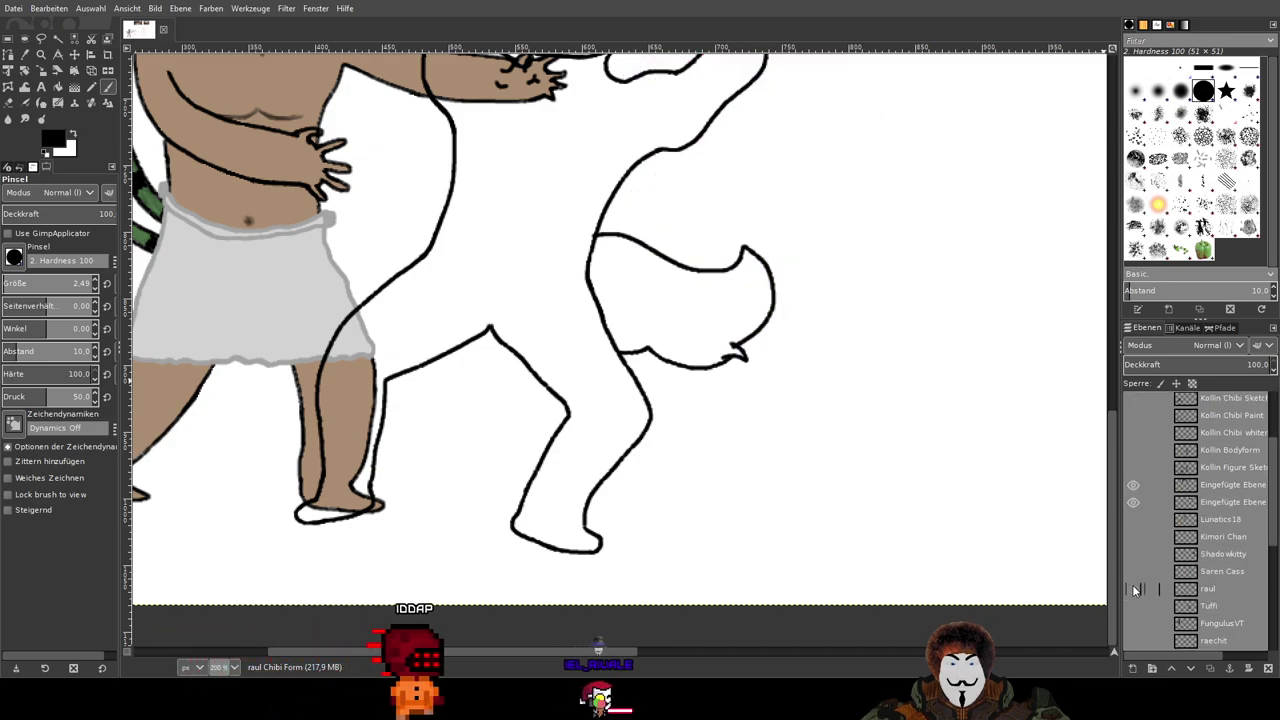
click(1133, 588)
click(1133, 588)
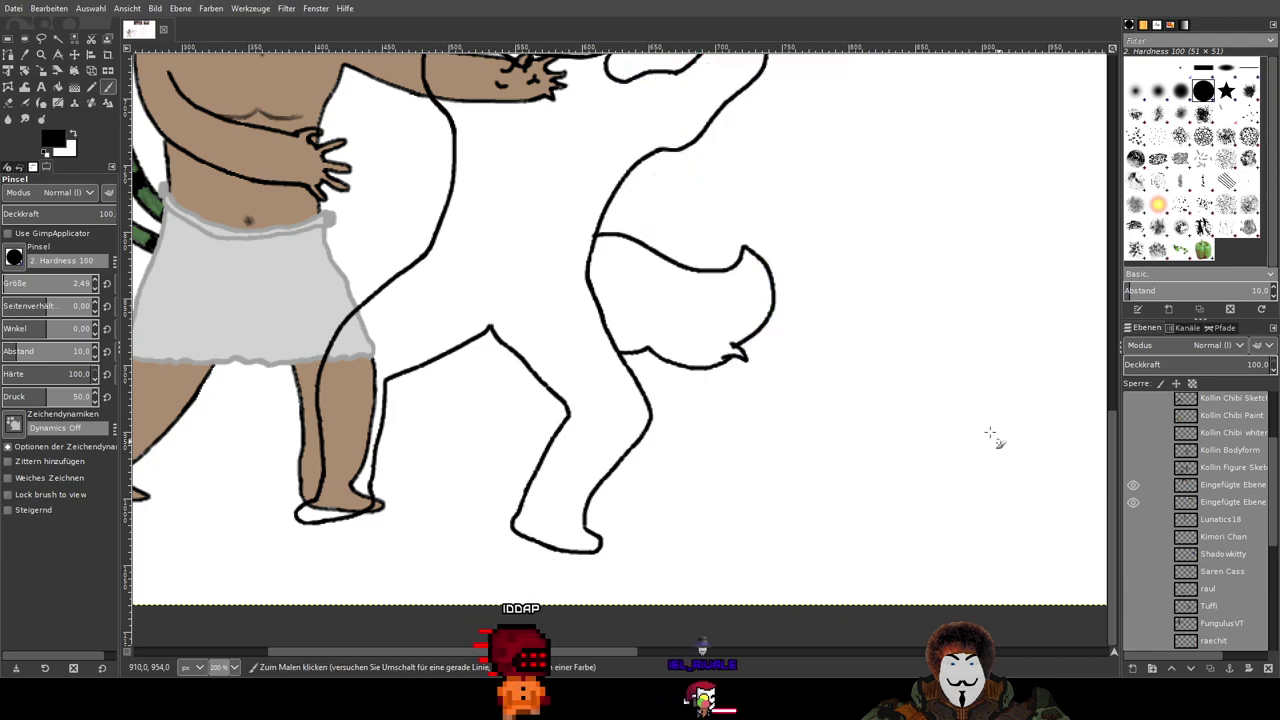
drag(851, 167, 817, 418)
scroll(852, 418, down, 2)
scroll(852, 418, up, 2)
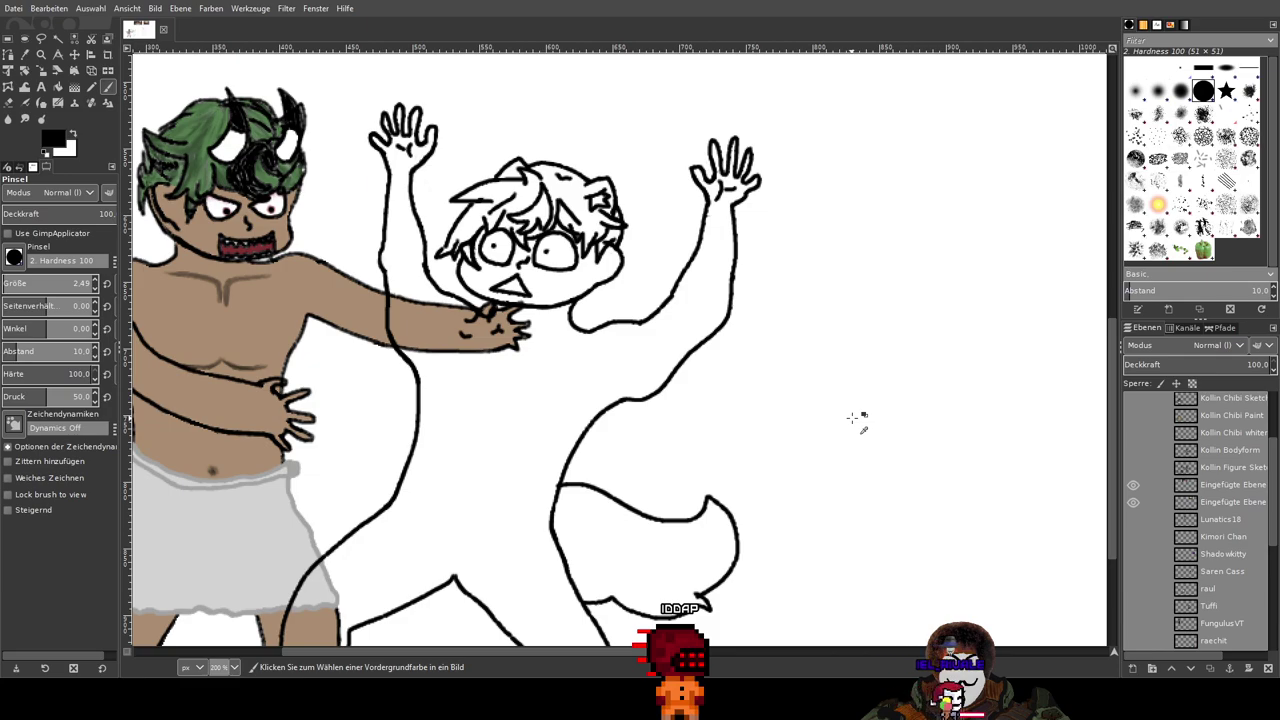
scroll(852, 418, down, 1)
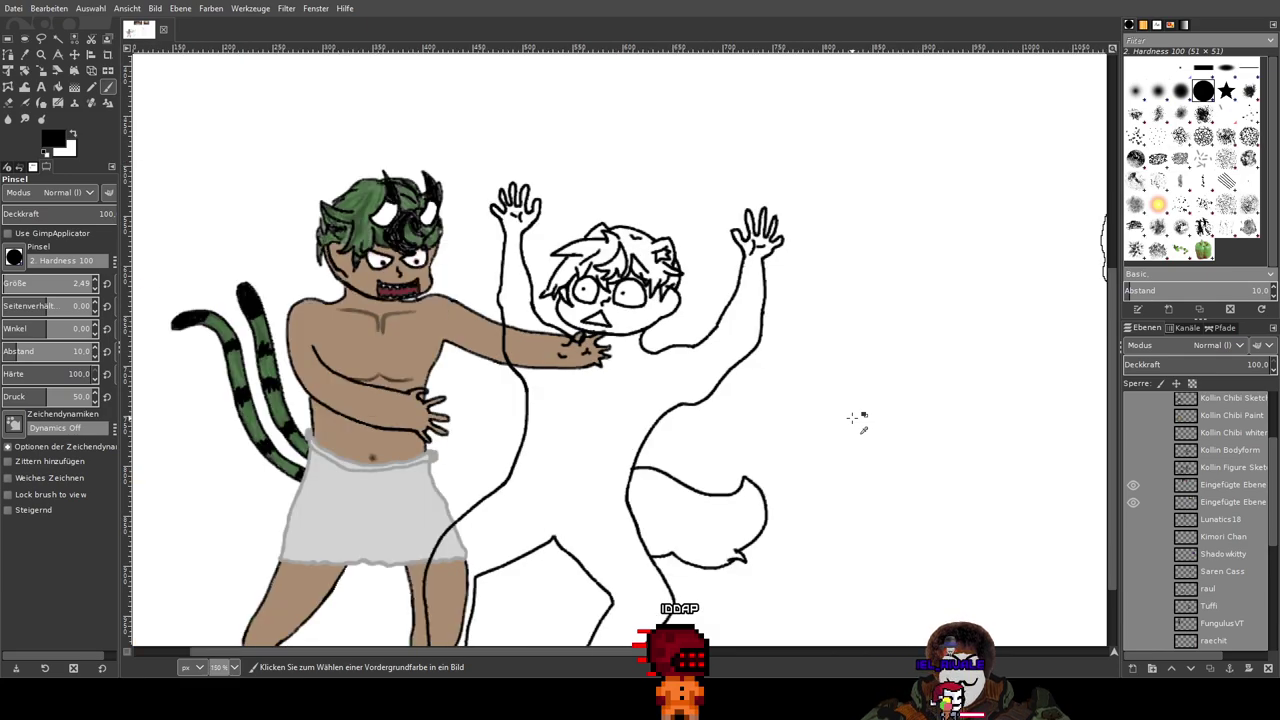
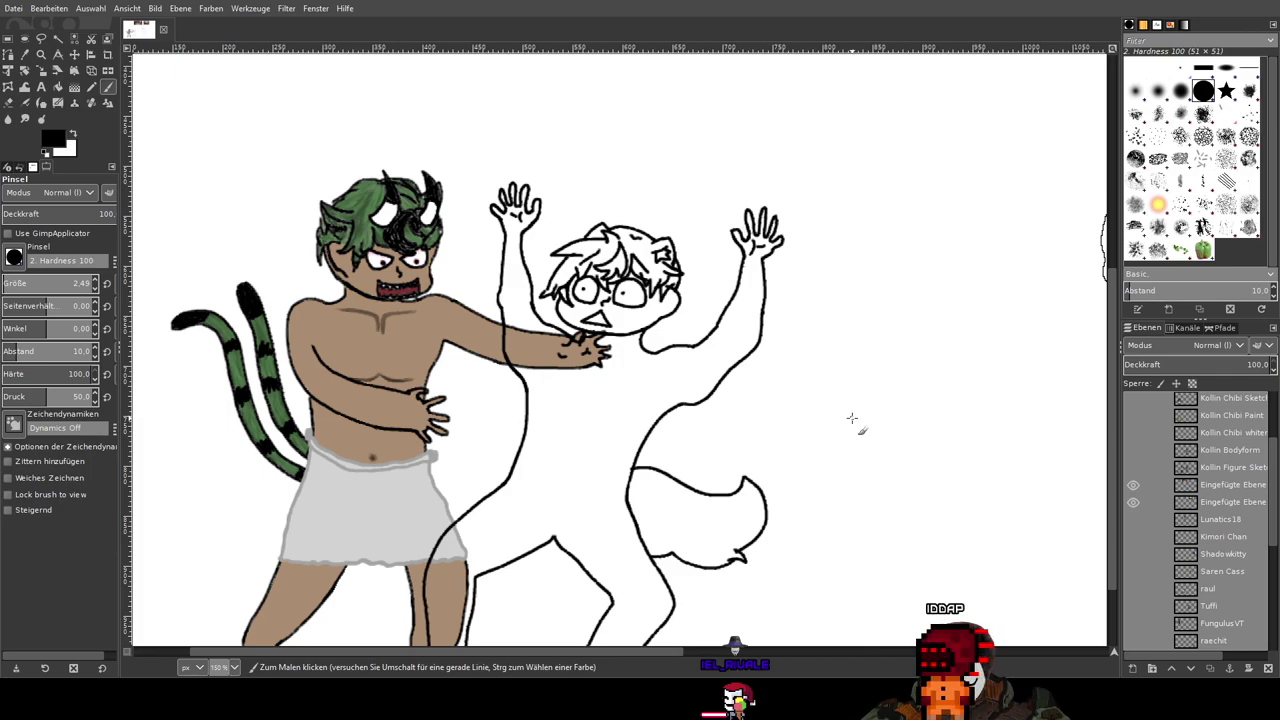
Step: Try to draw a second, narrower tail outline with its own tip and tuft inside the existing tail
scroll(850, 526, up, 3)
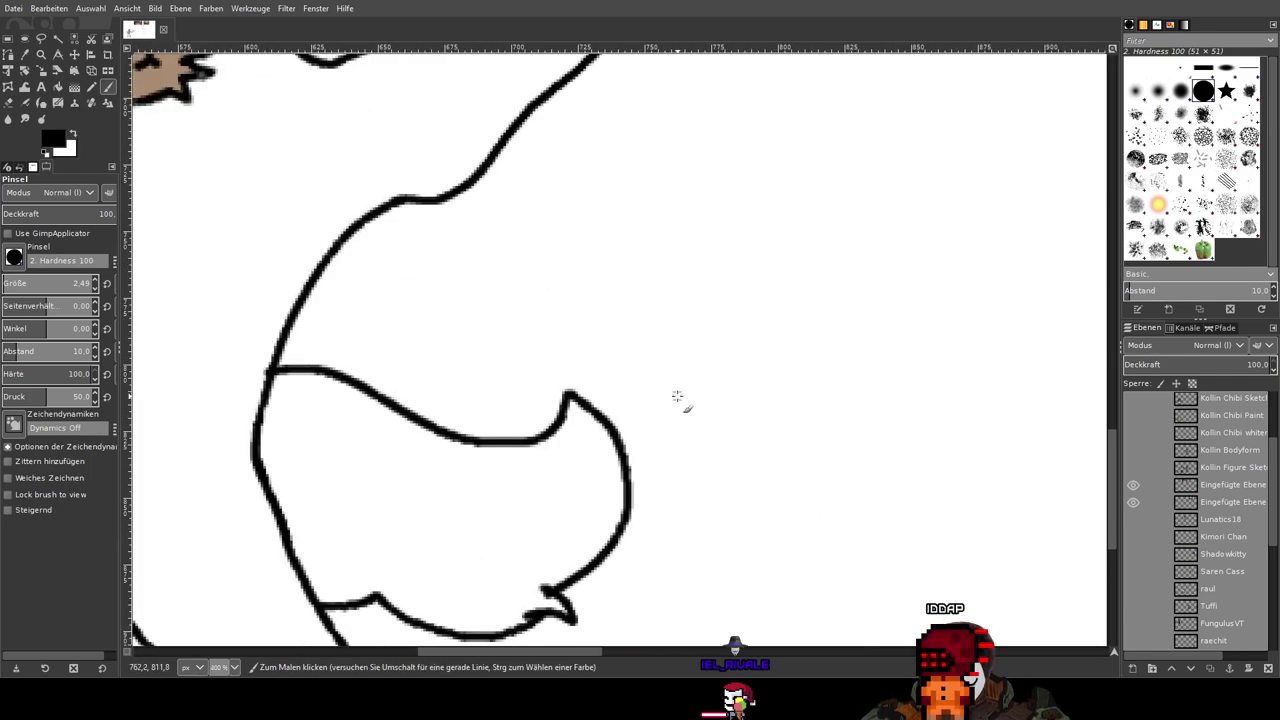
drag(615, 405, 866, 140)
drag(675, 140, 603, 231)
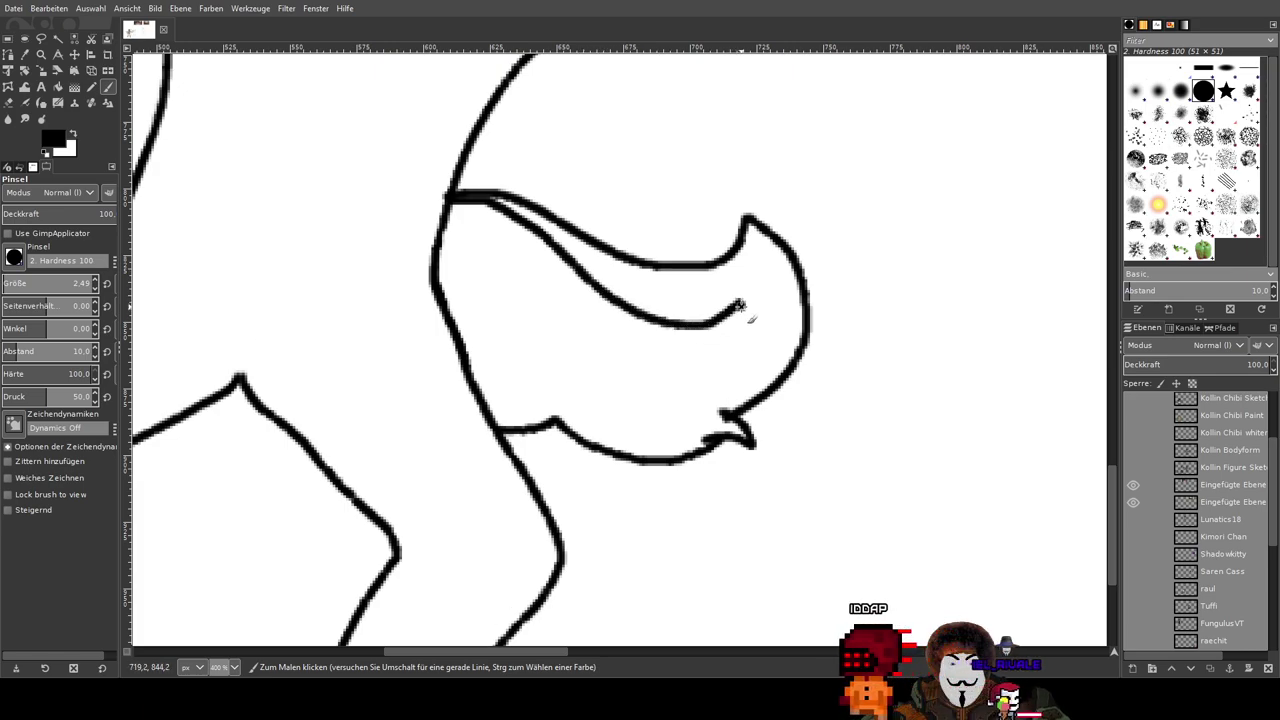
drag(727, 348, 697, 381)
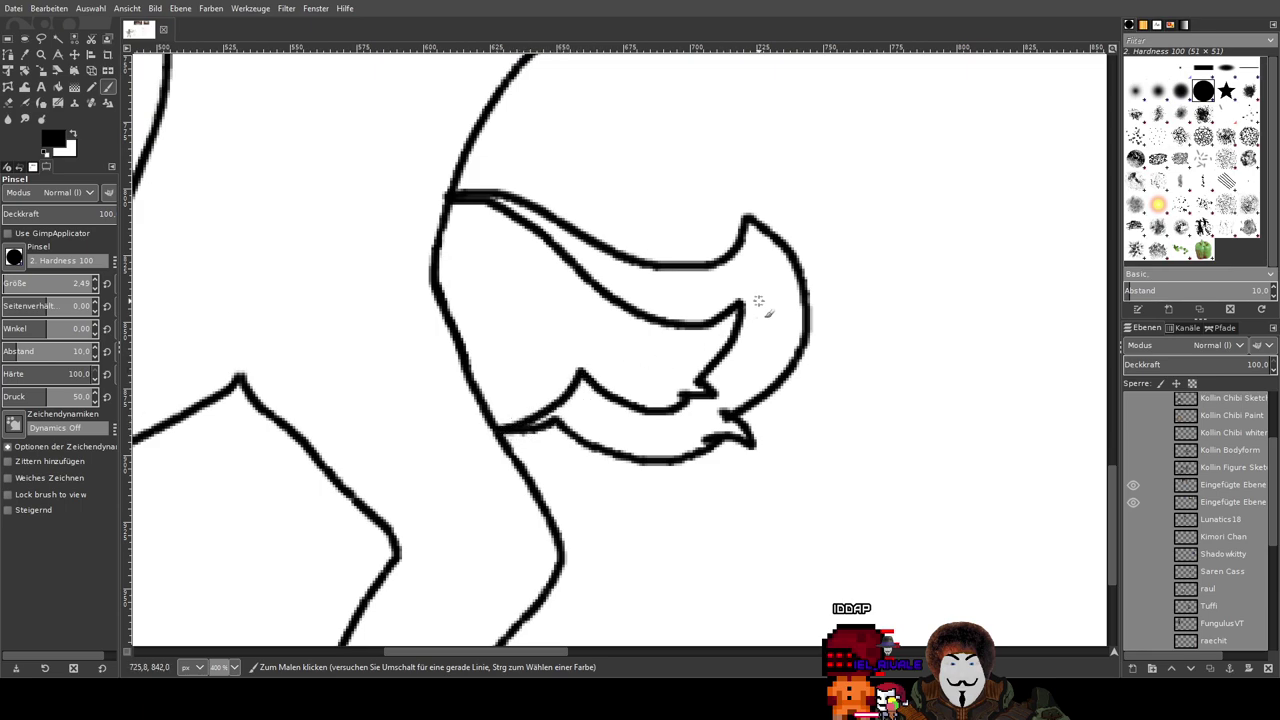
key(ctrl+z)
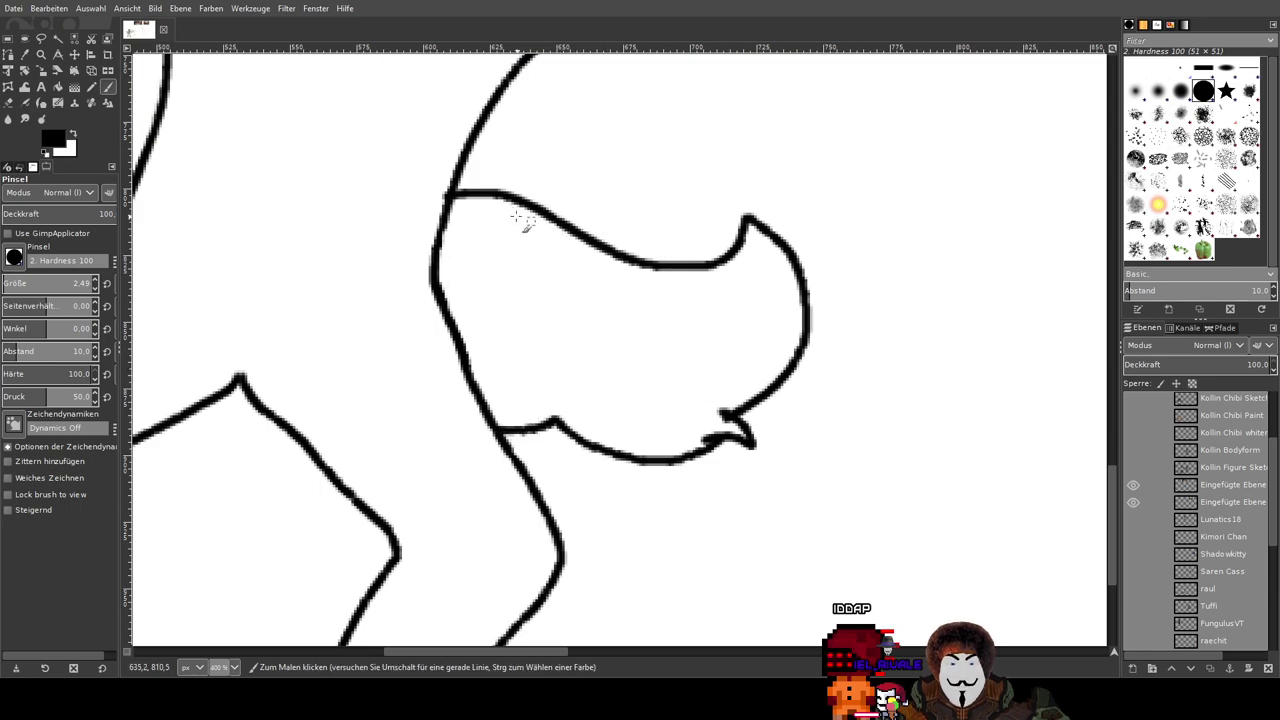
Step: Try to draw a second tail outline of similar size, slightly lower and overlapping the existing tail
mouse_move(450, 196)
mouse_down()
mouse_move(550, 217)
mouse_move(751, 300)
mouse_move(771, 301)
mouse_move(795, 274)
mouse_move(798, 343)
mouse_move(720, 396)
mouse_up()
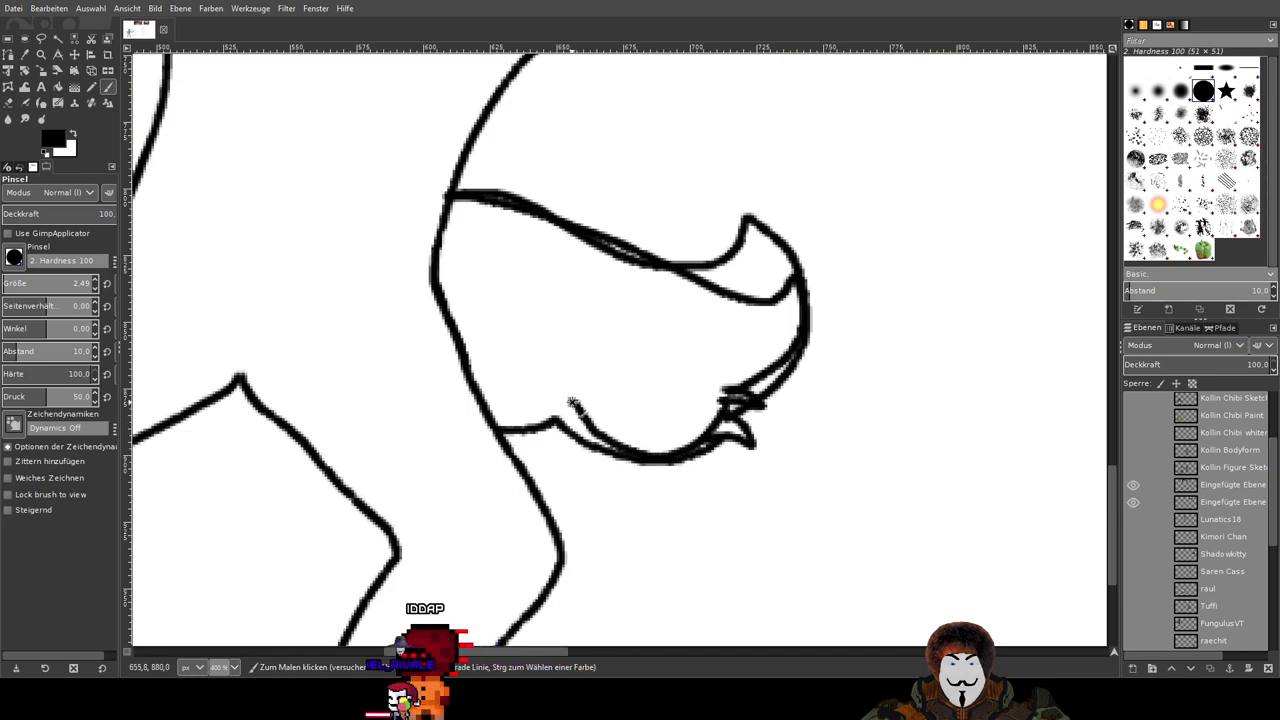
key(ctrl+z)
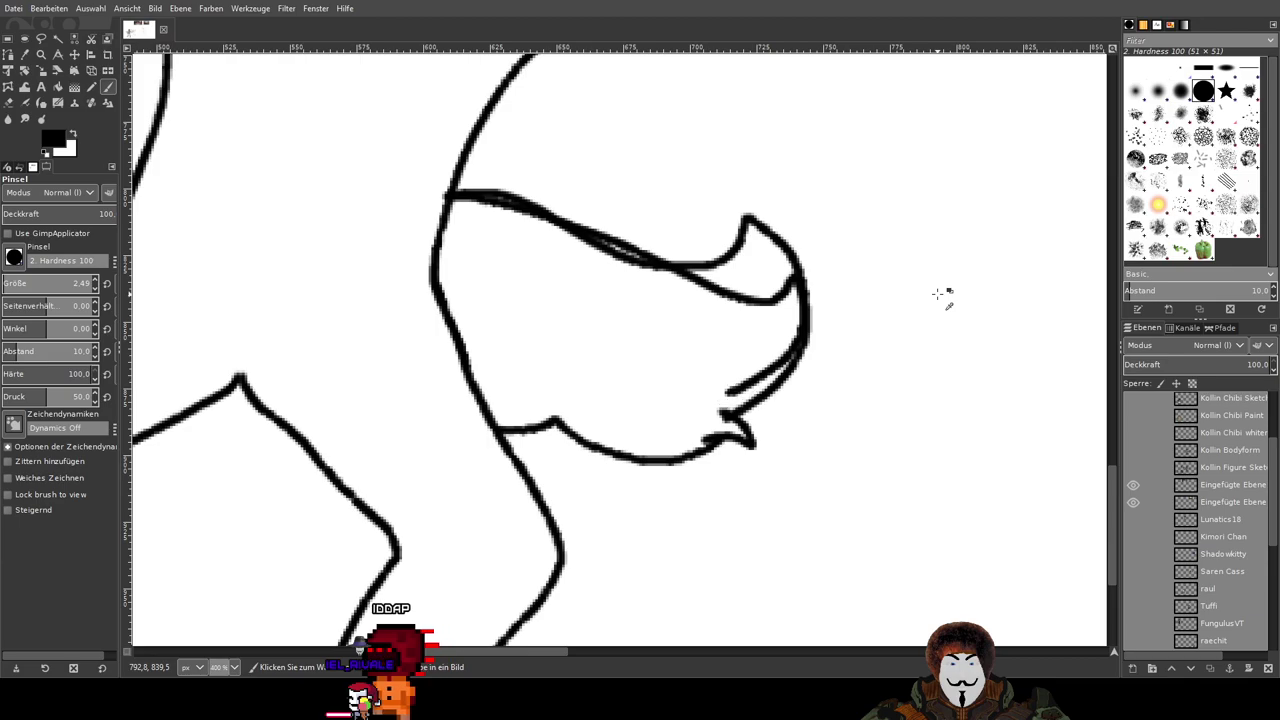
key(ctrl+z)
scroll(938, 293, down, 6)
scroll(937, 251, up, 5)
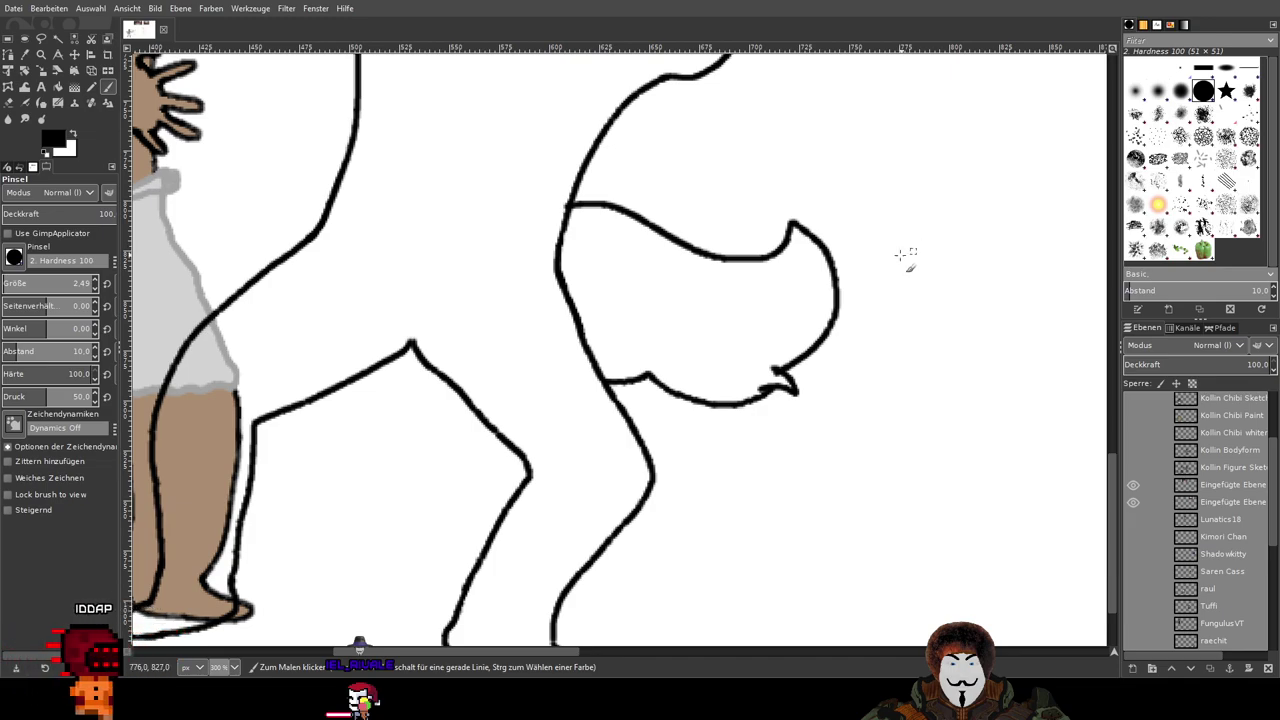
Step: Draw a second tail from the same root, sloping down past the first one to a pointed tip, tuft and notched underside at the thigh
drag(829, 260, 646, 301)
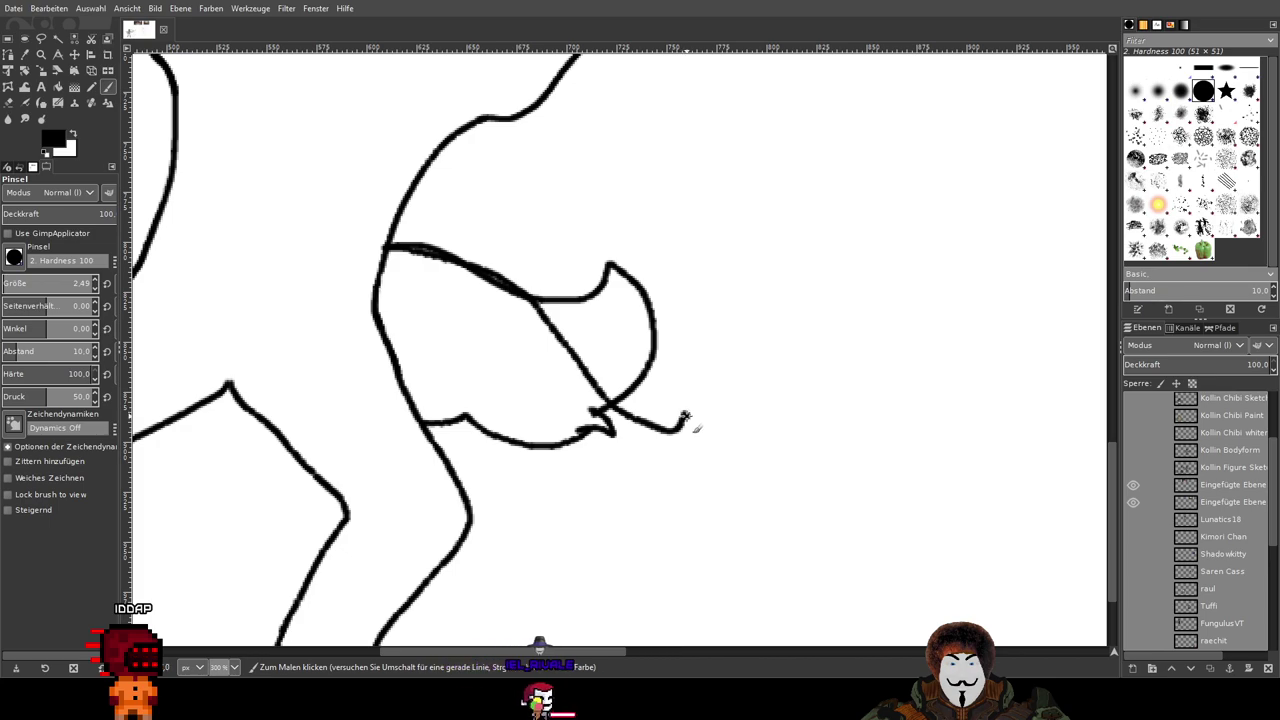
mouse_move(688, 428)
mouse_down()
mouse_move(645, 472)
mouse_move(660, 504)
mouse_move(622, 486)
mouse_move(641, 497)
mouse_move(616, 519)
mouse_move(582, 522)
mouse_move(534, 465)
mouse_move(500, 481)
mouse_move(436, 434)
mouse_up()
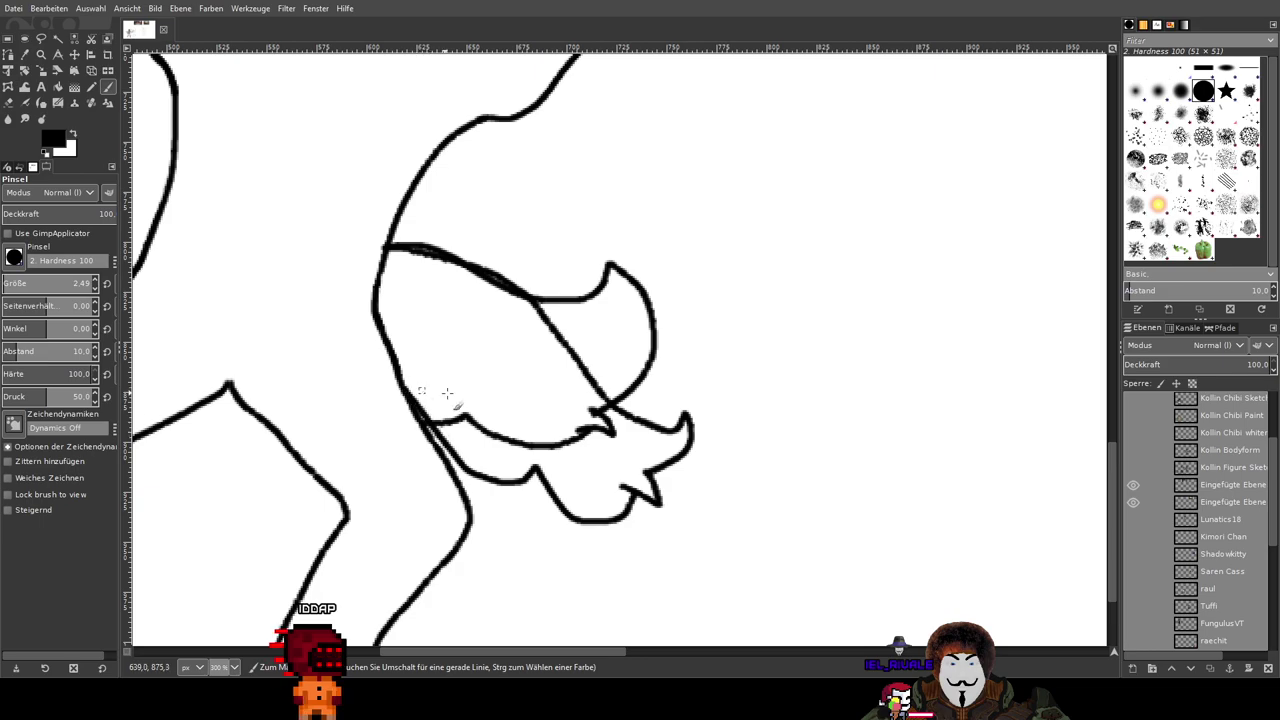
drag(698, 455, 909, 390)
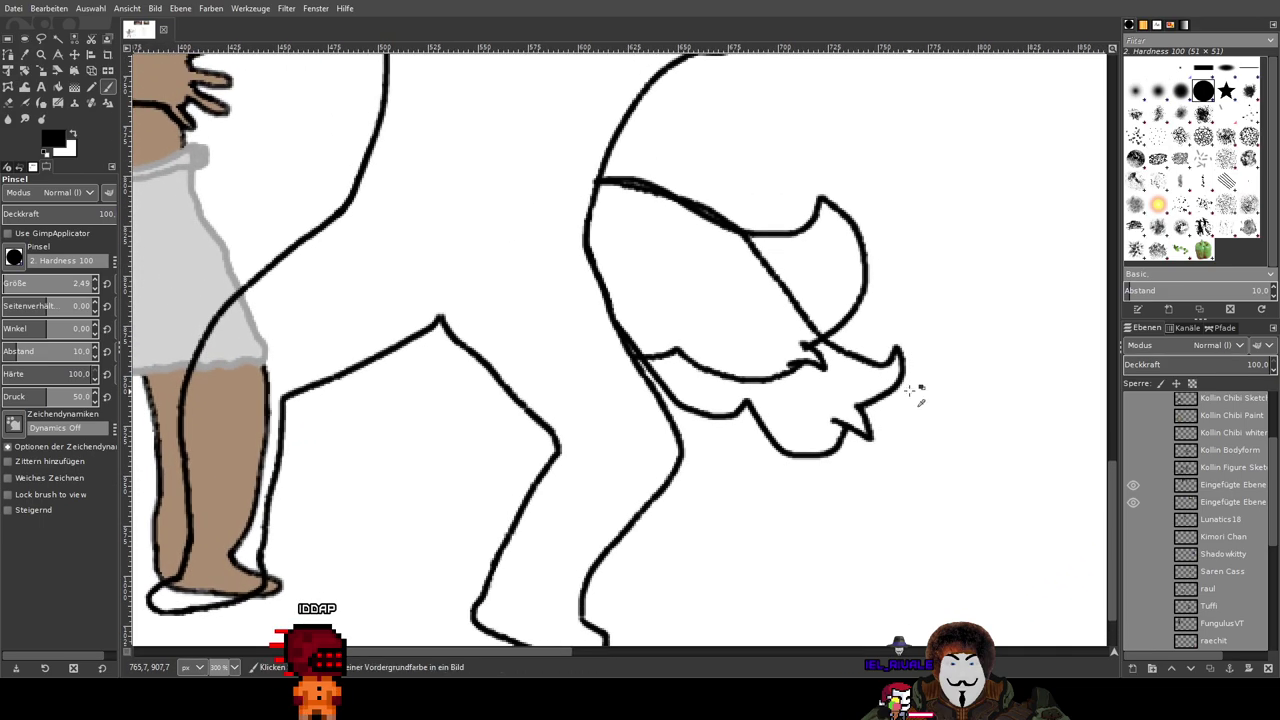
scroll(909, 390, down, 3)
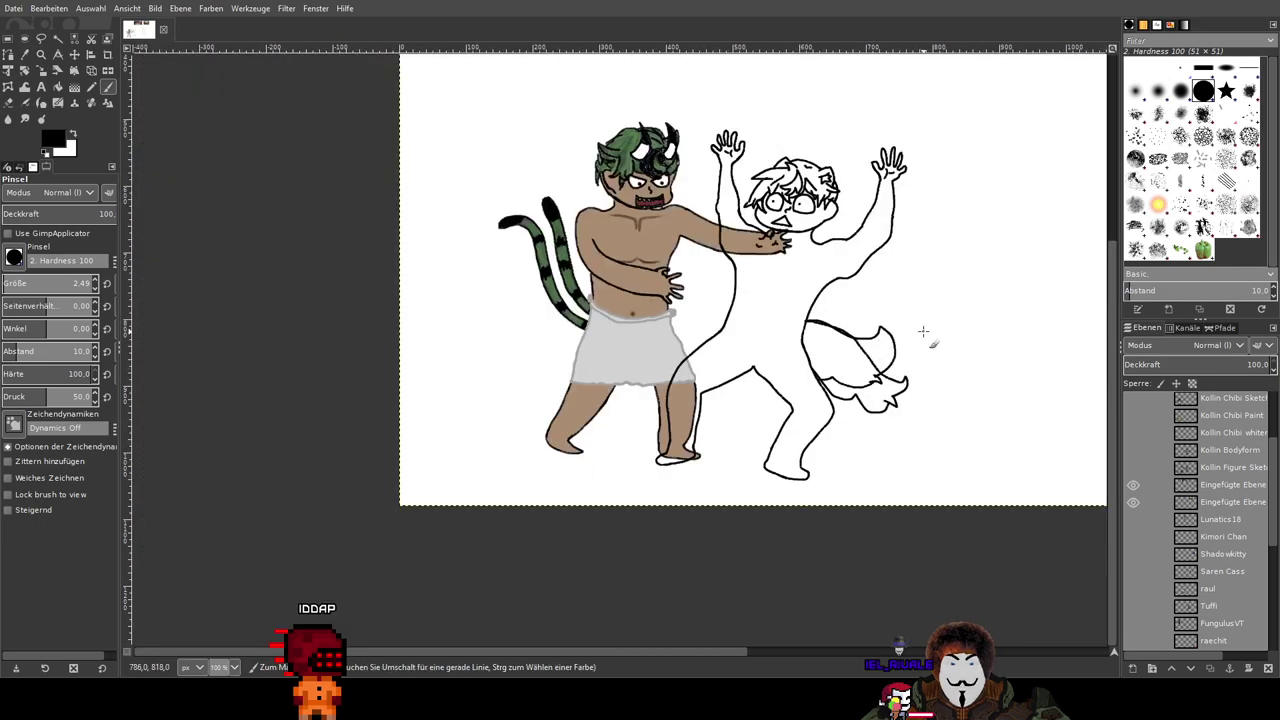
scroll(1180, 438, up, 2)
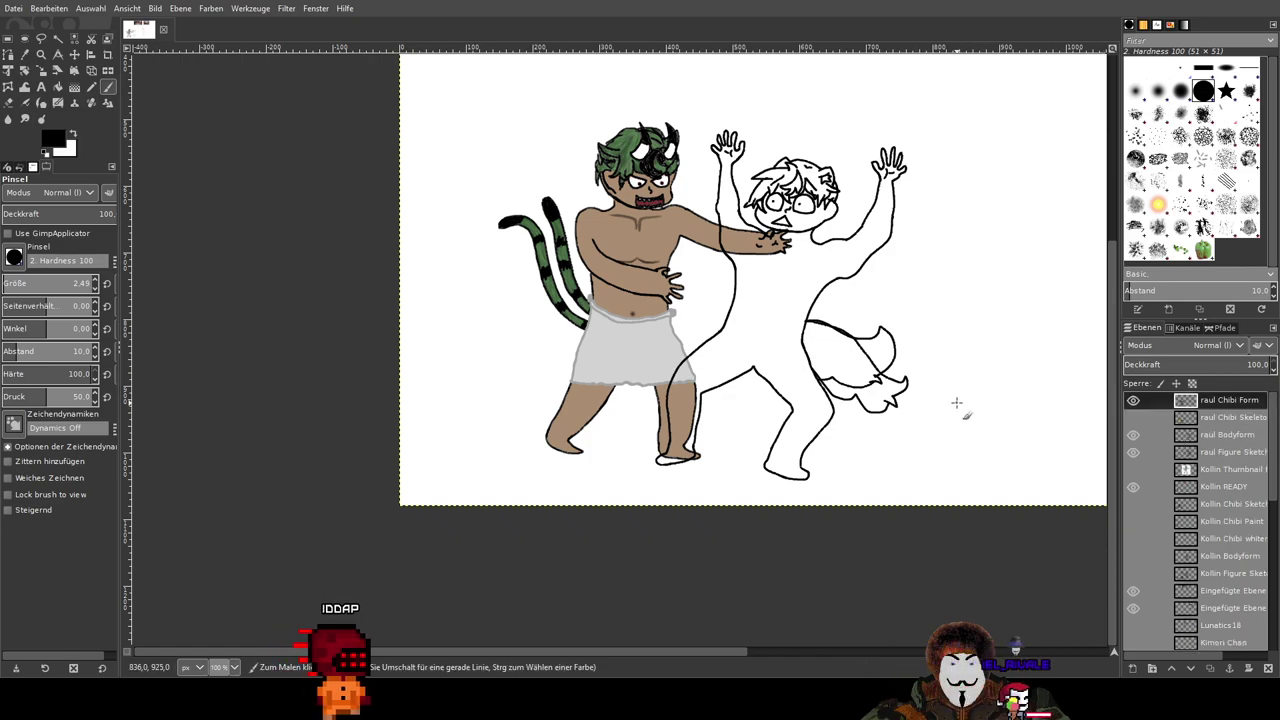
Step: Erase the doubled strokes where both tails share their upper edge near the hip, leaving one clean line
key(3)
key(shift+e)
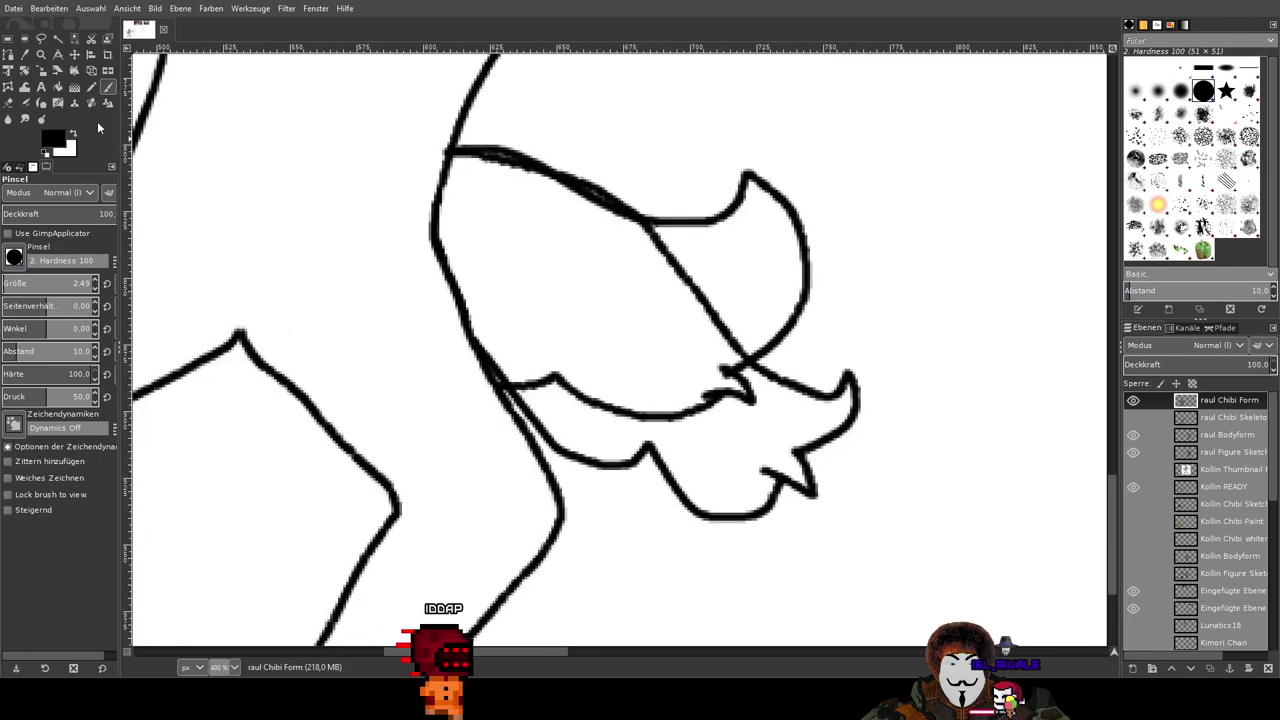
scroll(594, 173, up, 2)
scroll(680, 193, down, 1)
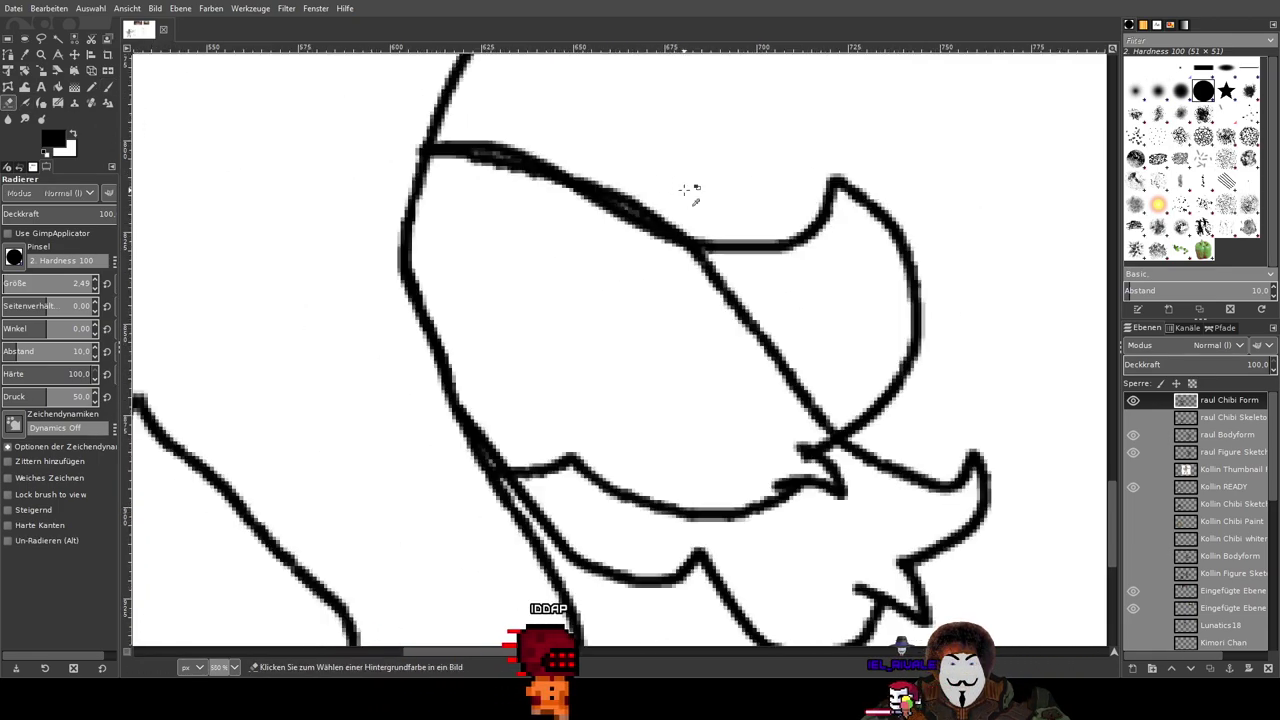
drag(687, 208, 688, 247)
scroll(688, 246, up, 2)
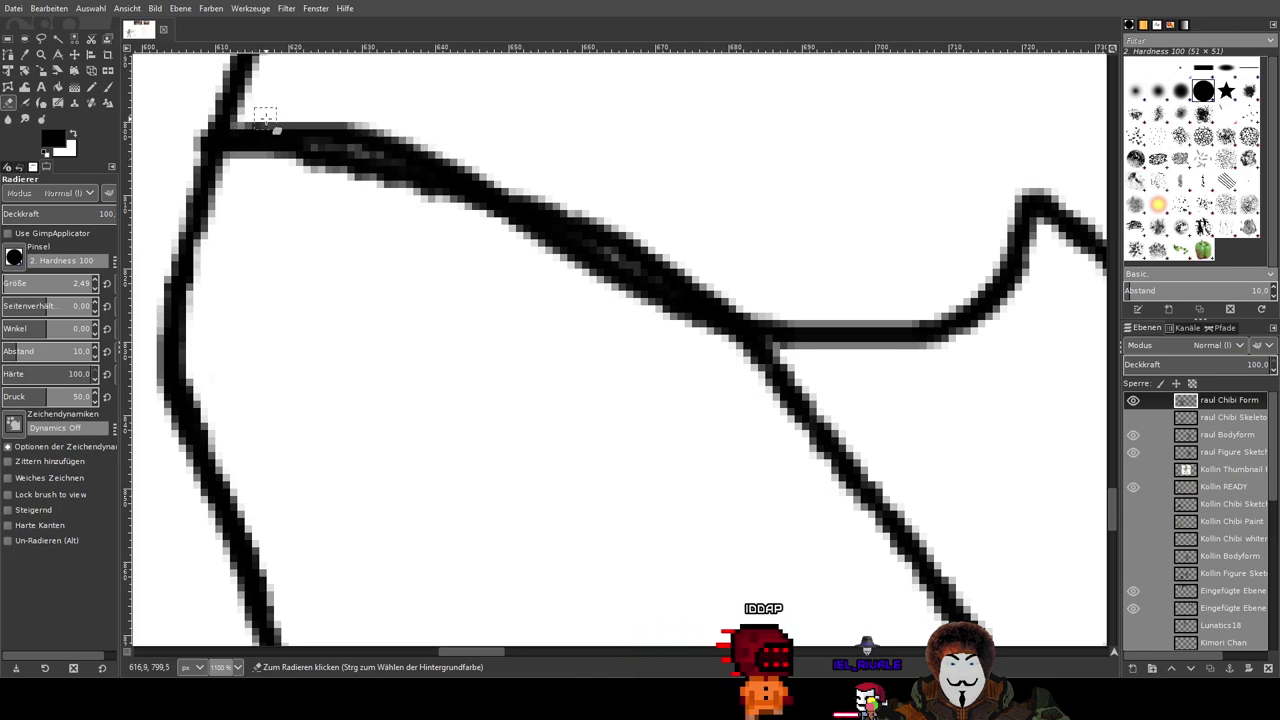
mouse_move(268, 118)
mouse_down()
mouse_move(435, 150)
mouse_move(290, 118)
mouse_up()
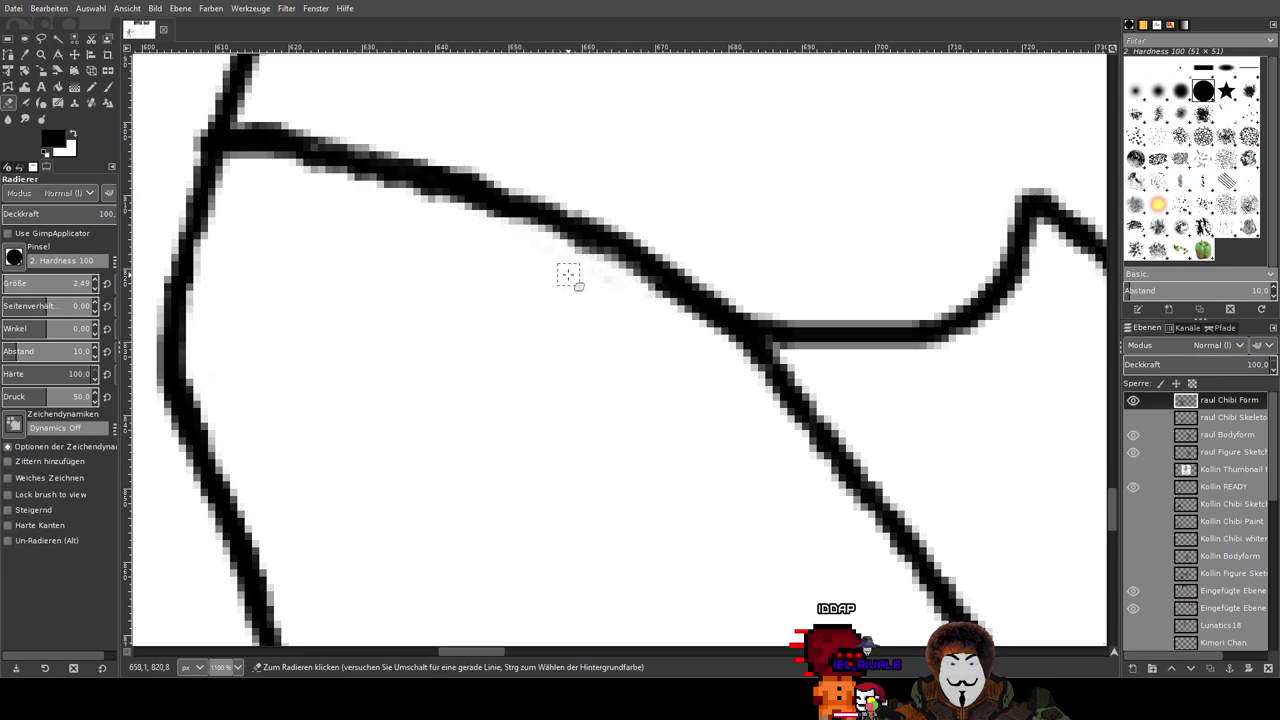
Step: Erase the first tail's outer curve and raised tip that protrude above the second tail's upper edge
scroll(568, 276, right, 5)
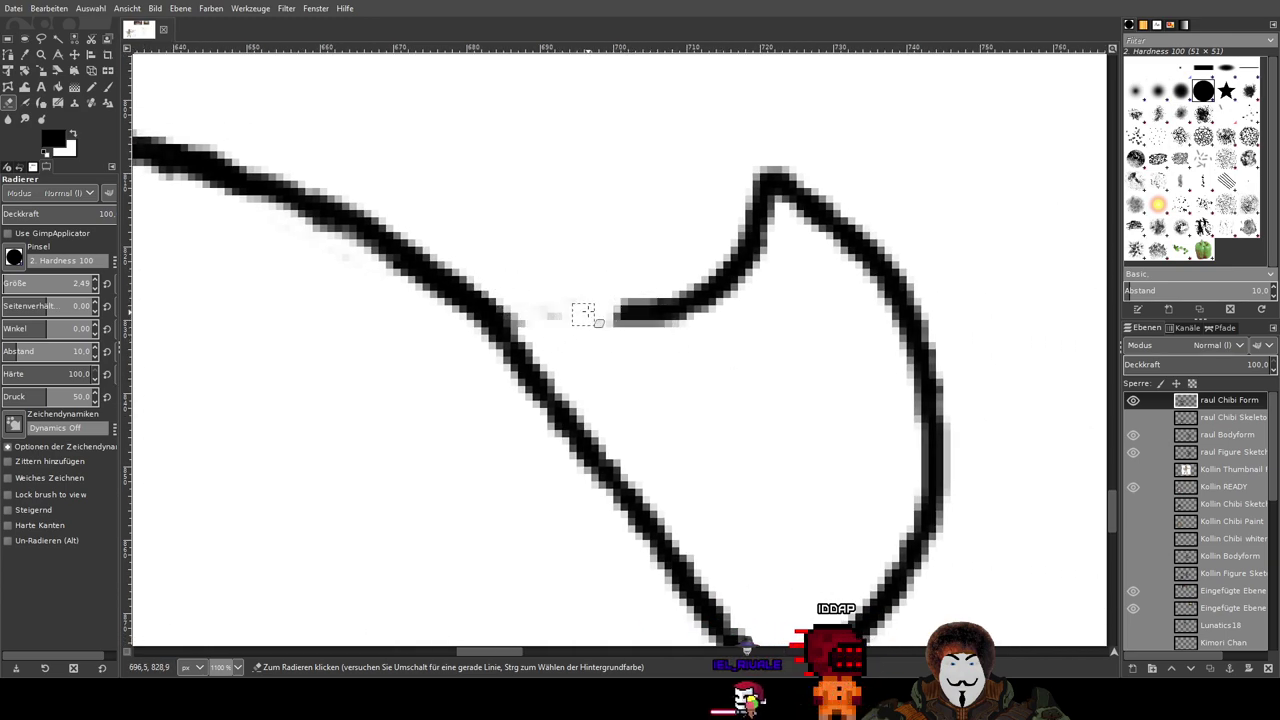
mouse_move(545, 312)
mouse_down()
mouse_move(749, 298)
mouse_move(588, 323)
mouse_move(733, 310)
mouse_move(680, 327)
mouse_move(771, 229)
mouse_move(775, 187)
mouse_move(728, 255)
mouse_move(774, 161)
mouse_move(743, 282)
mouse_move(716, 264)
mouse_move(620, 336)
mouse_move(685, 311)
mouse_move(772, 147)
mouse_move(883, 299)
mouse_move(744, 143)
mouse_move(871, 264)
mouse_move(789, 201)
mouse_move(938, 312)
mouse_move(785, 162)
mouse_move(949, 377)
mouse_move(873, 218)
mouse_move(922, 351)
mouse_move(827, 150)
mouse_move(931, 466)
mouse_move(910, 301)
mouse_move(916, 437)
mouse_move(914, 378)
mouse_move(953, 394)
mouse_move(932, 430)
mouse_move(946, 518)
mouse_move(920, 564)
mouse_move(926, 452)
mouse_move(930, 550)
mouse_move(906, 612)
mouse_move(893, 551)
mouse_move(944, 245)
mouse_up()
drag(900, 345, 843, 378)
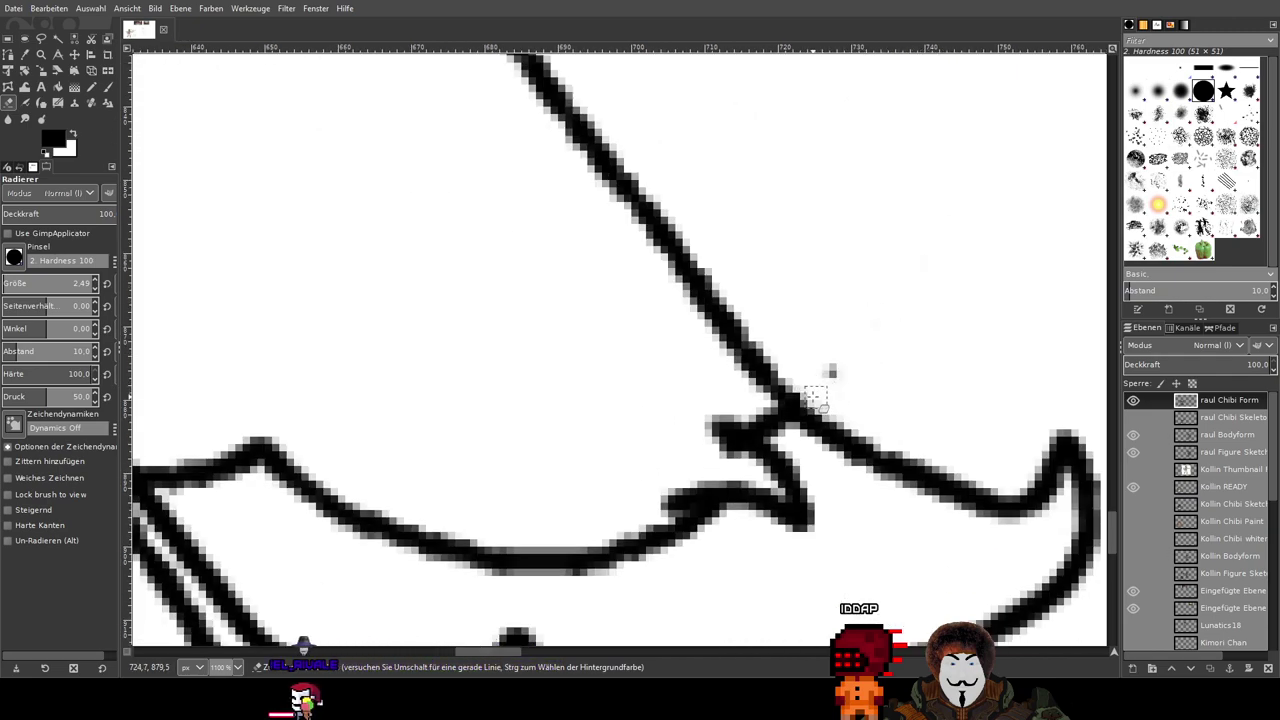
Step: Erase the first tail's leftover tuft and underside lines inside the second tail's outline, as far as the thigh
scroll(743, 300, up, 1)
scroll(751, 300, down, 2)
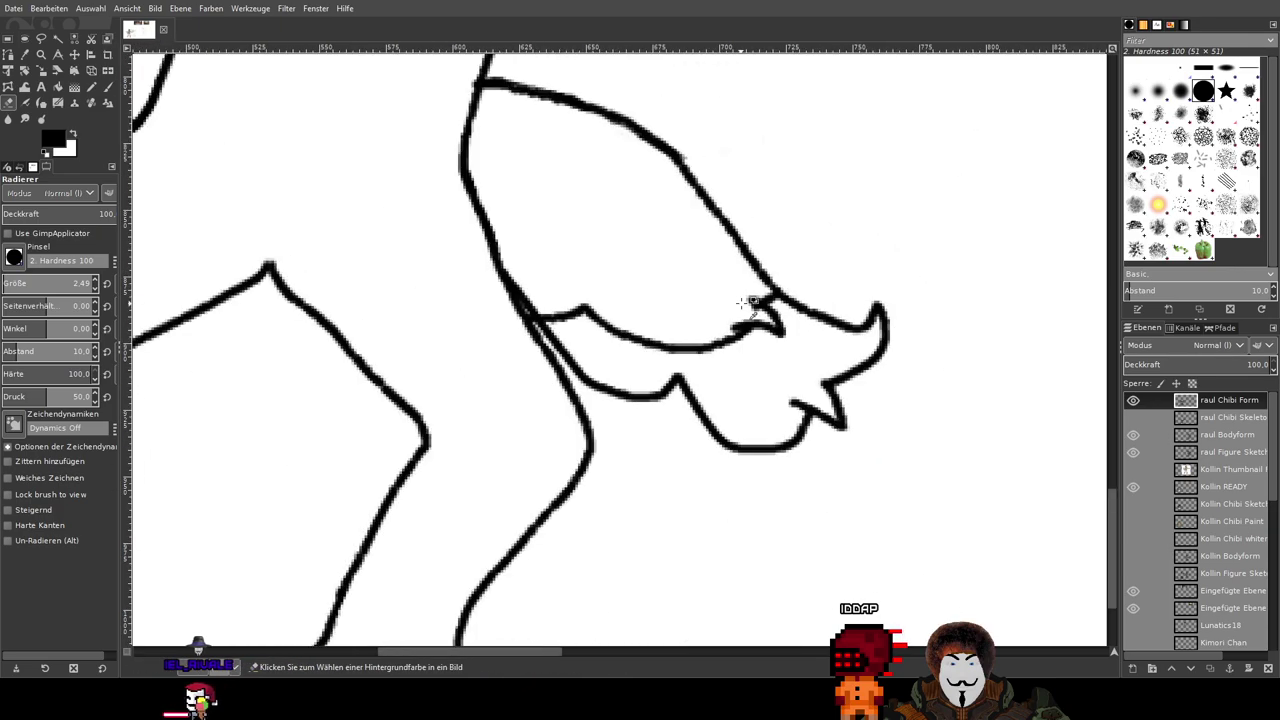
scroll(757, 300, up, 1)
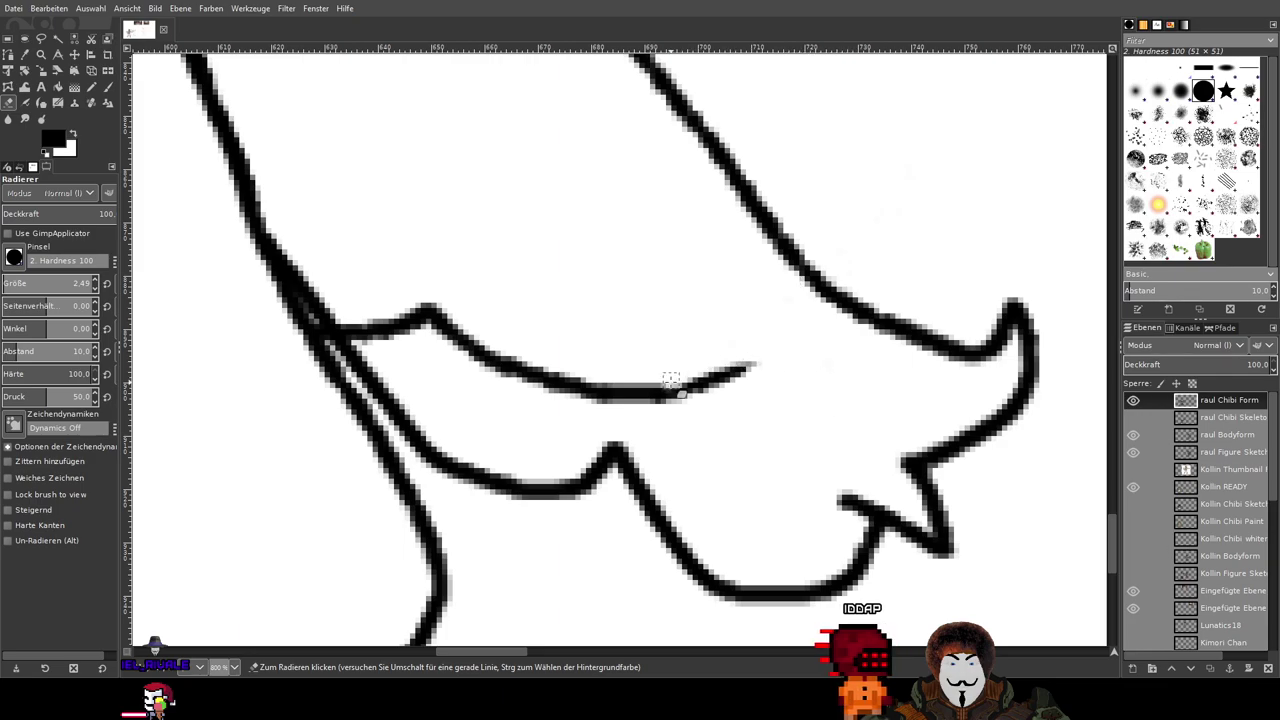
mouse_move(672, 387)
mouse_down()
mouse_move(770, 358)
mouse_move(665, 385)
mouse_move(698, 397)
mouse_move(554, 403)
mouse_move(648, 400)
mouse_move(544, 386)
mouse_move(586, 373)
mouse_move(513, 377)
mouse_move(560, 399)
mouse_move(518, 365)
mouse_move(621, 409)
mouse_move(416, 328)
mouse_move(557, 378)
mouse_move(510, 365)
mouse_move(411, 291)
mouse_up()
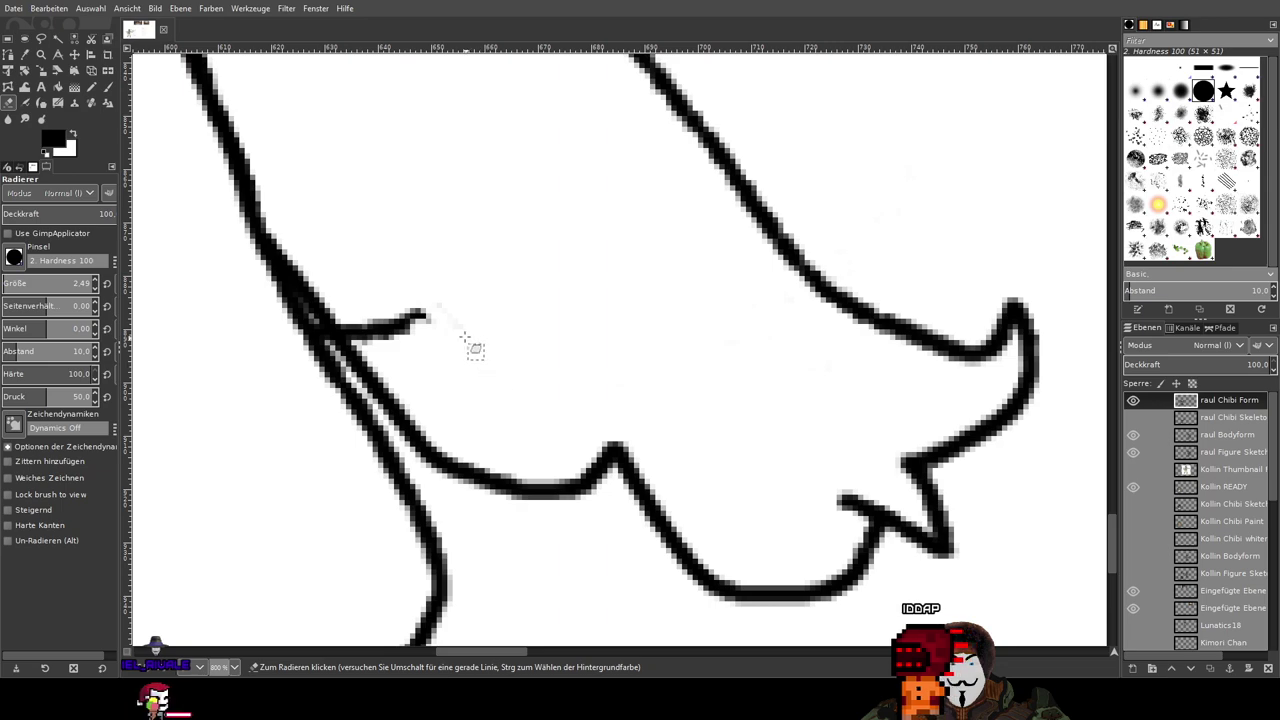
drag(500, 371, 377, 289)
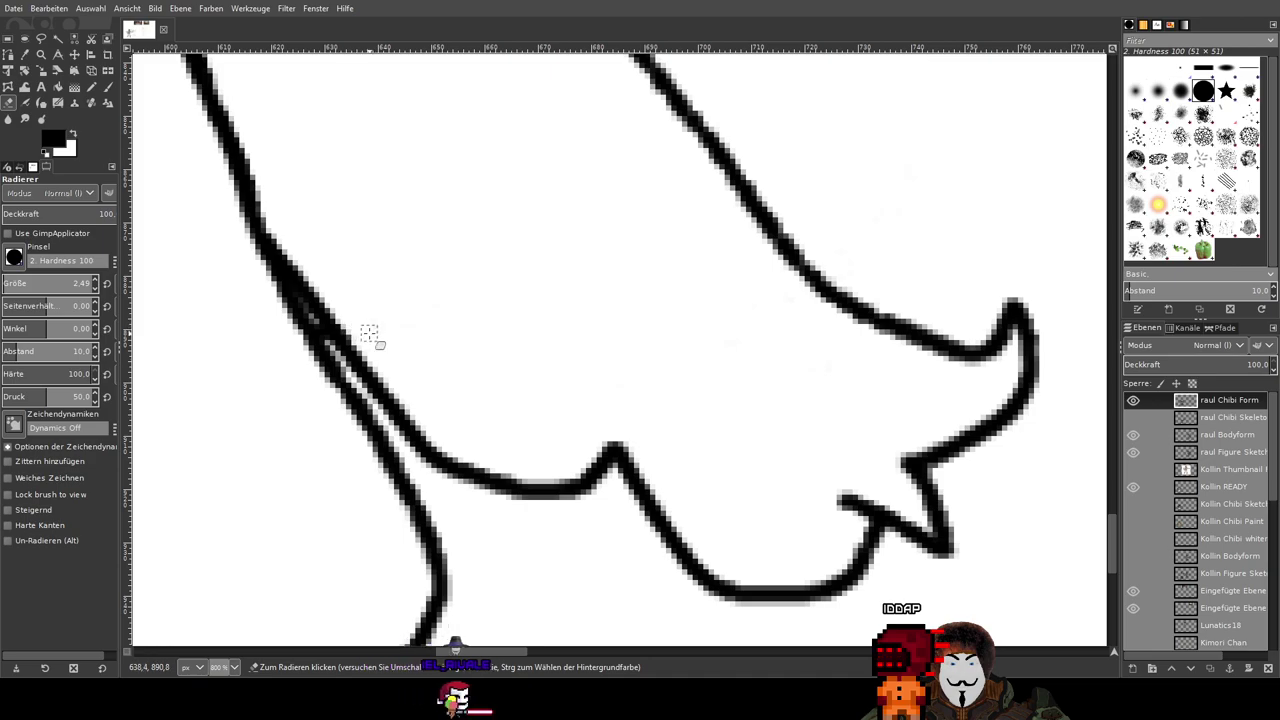
scroll(652, 300, down, 7)
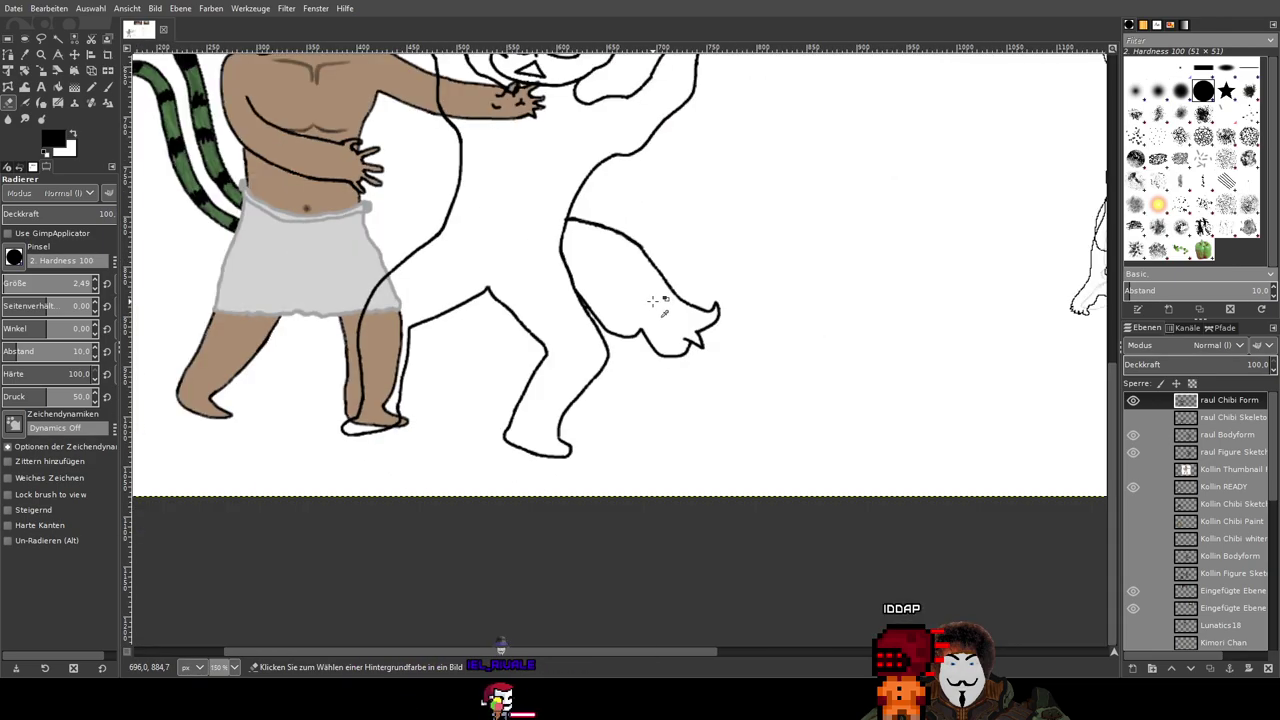
drag(639, 213, 729, 361)
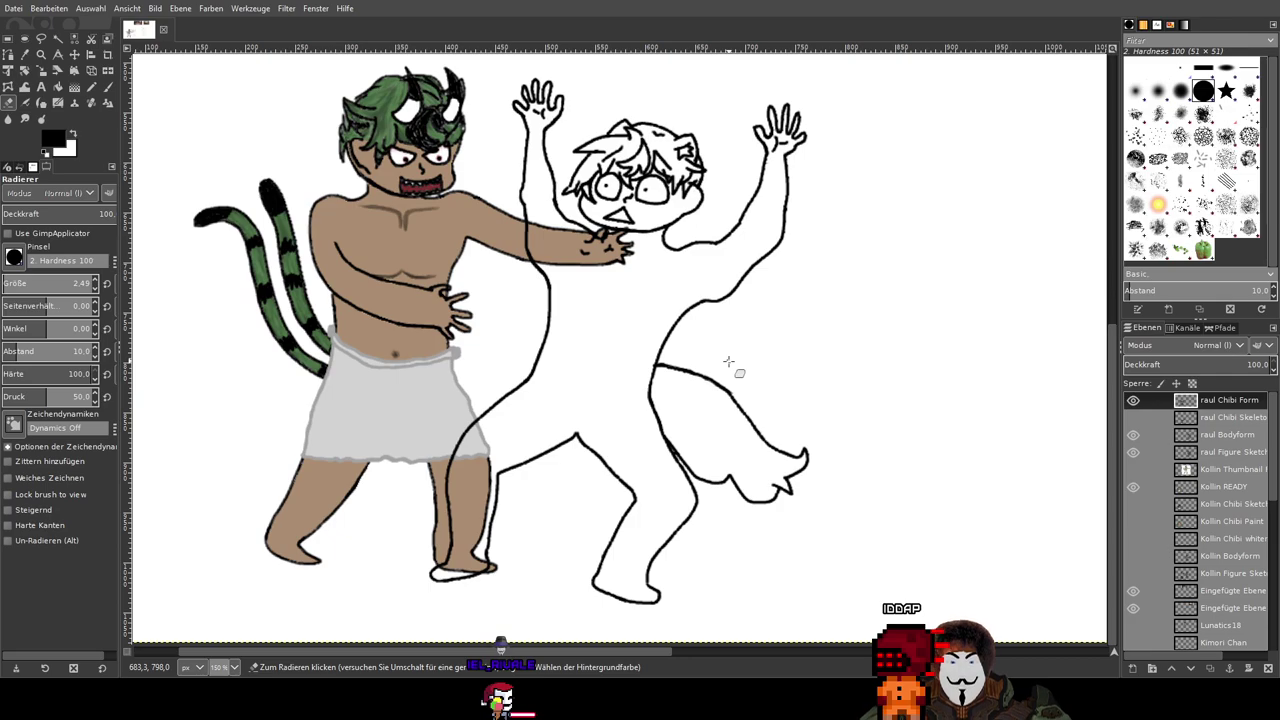
Step: Thin the tail's thick upper edge by erasing along its inner and outer sides from the hip down to the bend
scroll(728, 362, up, 4)
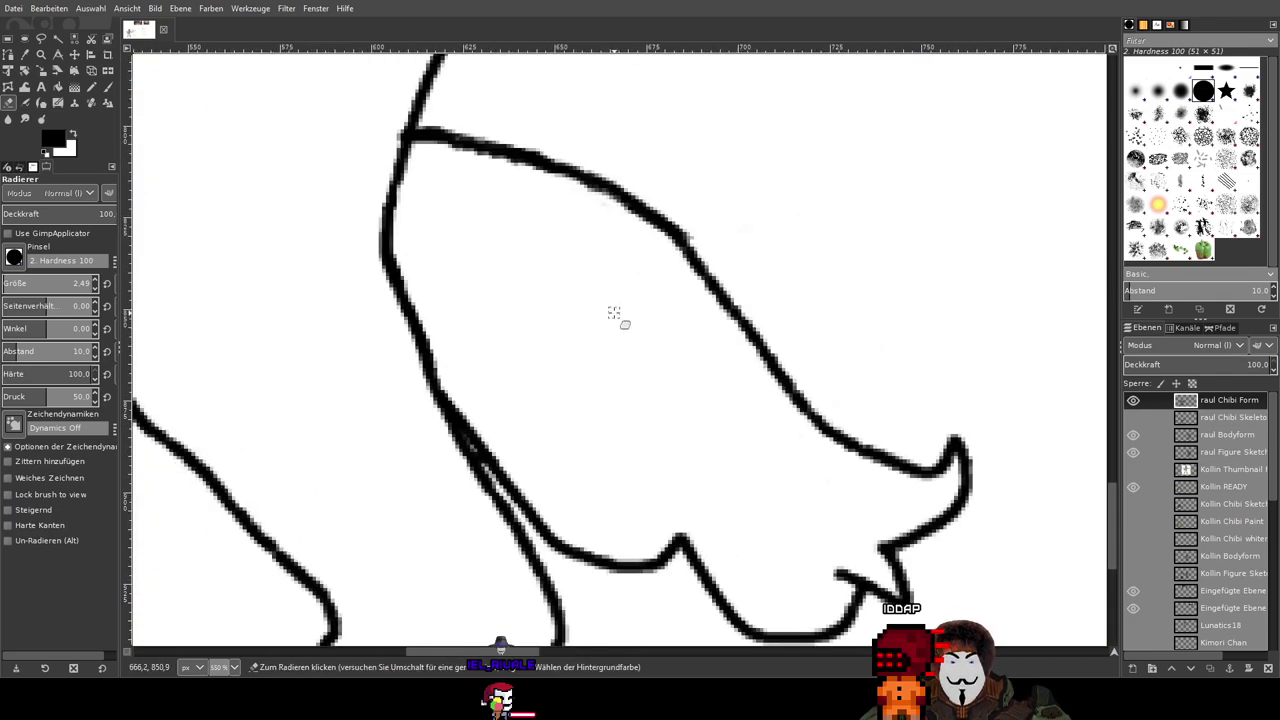
scroll(683, 455, up, 1)
scroll(580, 250, up, 3)
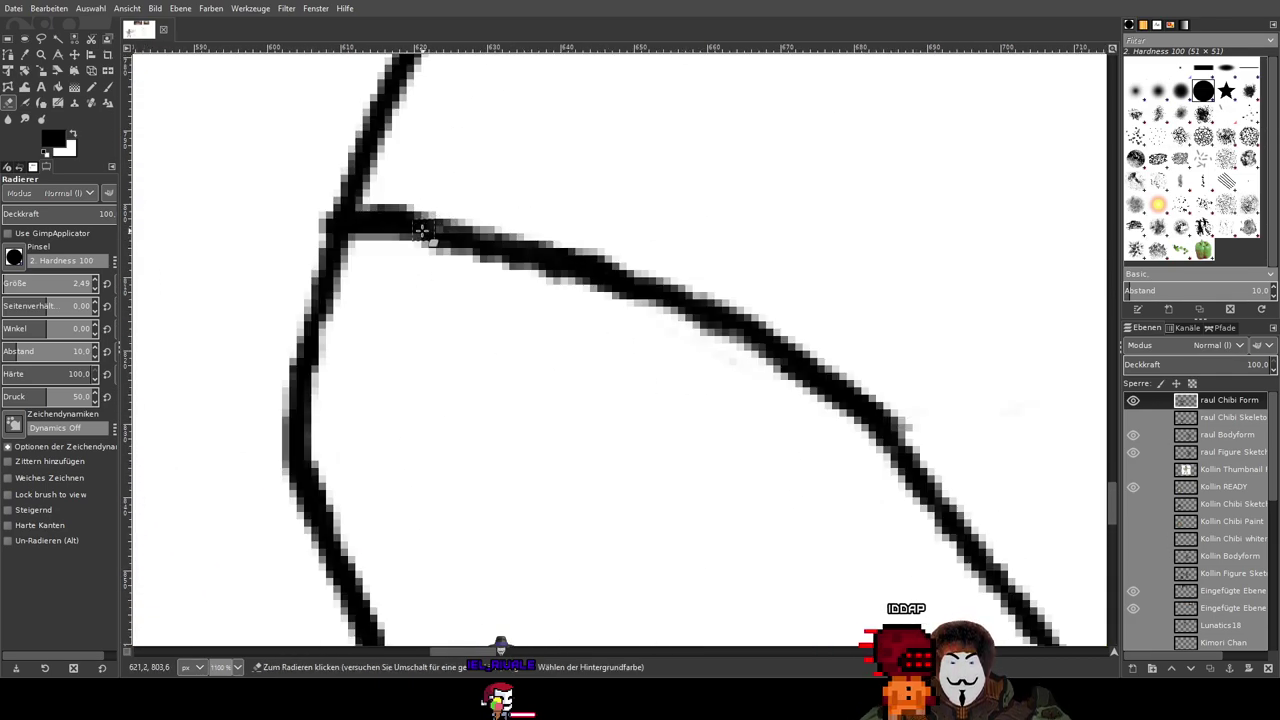
mouse_move(415, 250)
mouse_down()
mouse_move(582, 284)
mouse_move(757, 357)
mouse_up()
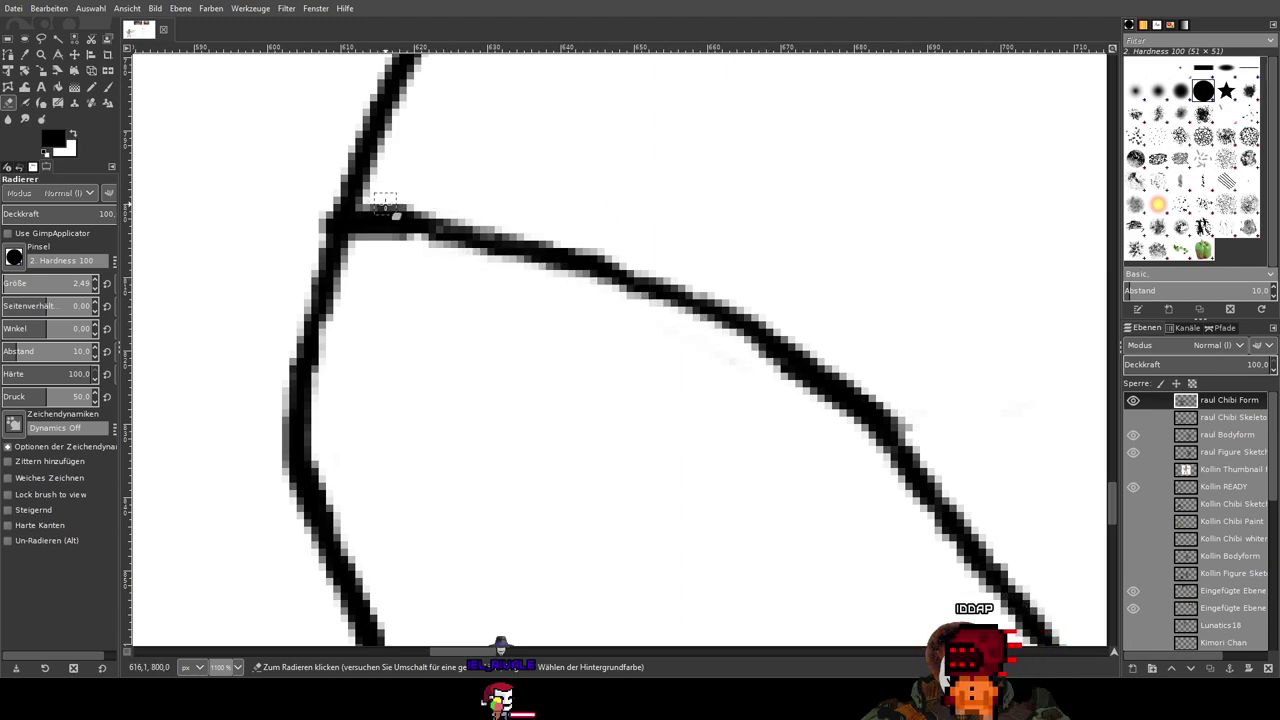
mouse_move(383, 203)
mouse_down()
mouse_move(668, 277)
mouse_move(857, 363)
mouse_up()
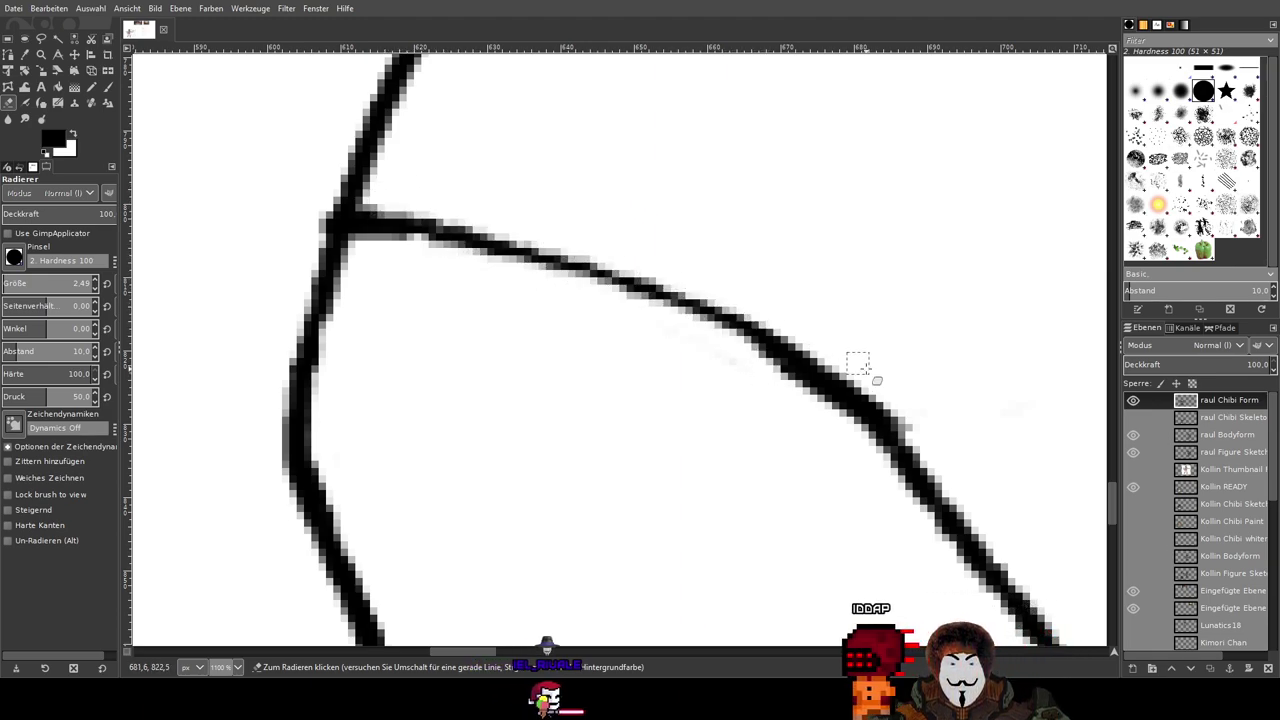
mouse_move(938, 433)
mouse_down()
mouse_move(868, 399)
mouse_move(766, 320)
mouse_up()
Step: Repaint the tail's upper edge with the black brush to give it an even, smooth line from the hip downwards
click(108, 87)
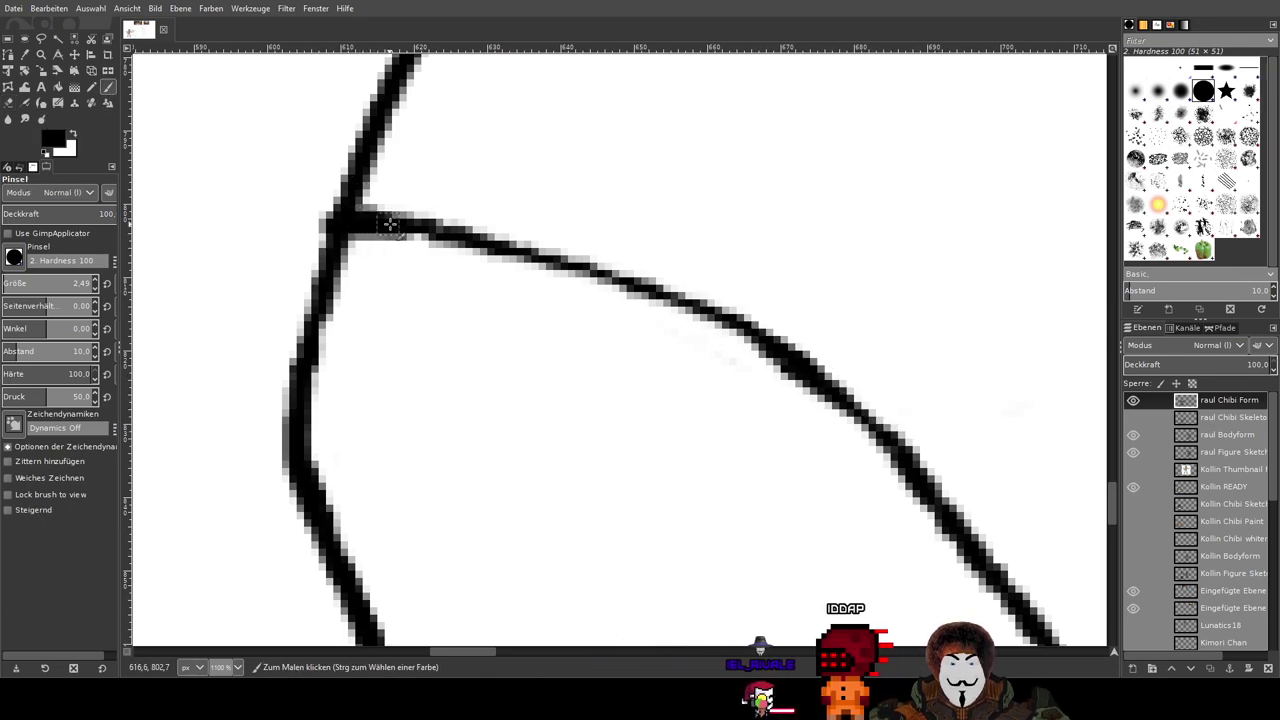
mouse_move(390, 225)
mouse_down()
mouse_move(618, 273)
mouse_move(780, 345)
mouse_up()
mouse_move(845, 393)
mouse_down()
mouse_move(922, 470)
mouse_move(1008, 592)
mouse_up()
scroll(977, 354, down, 5)
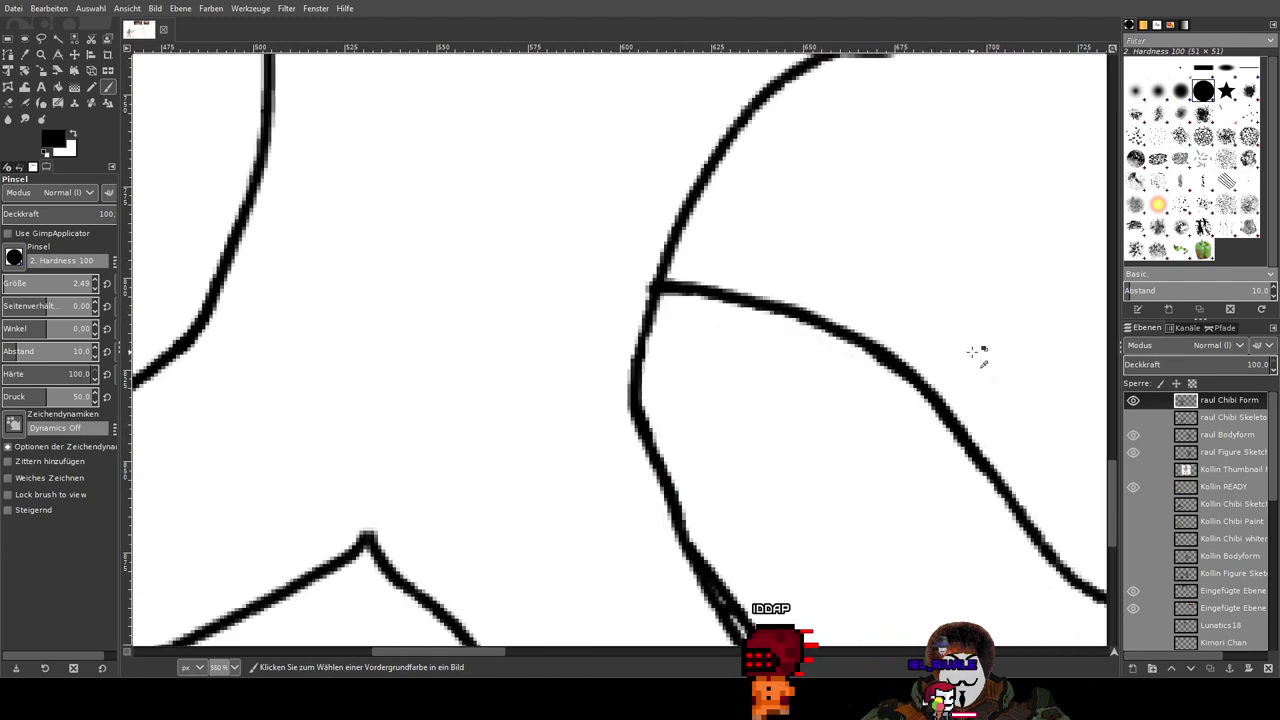
scroll(739, 256, up, 1)
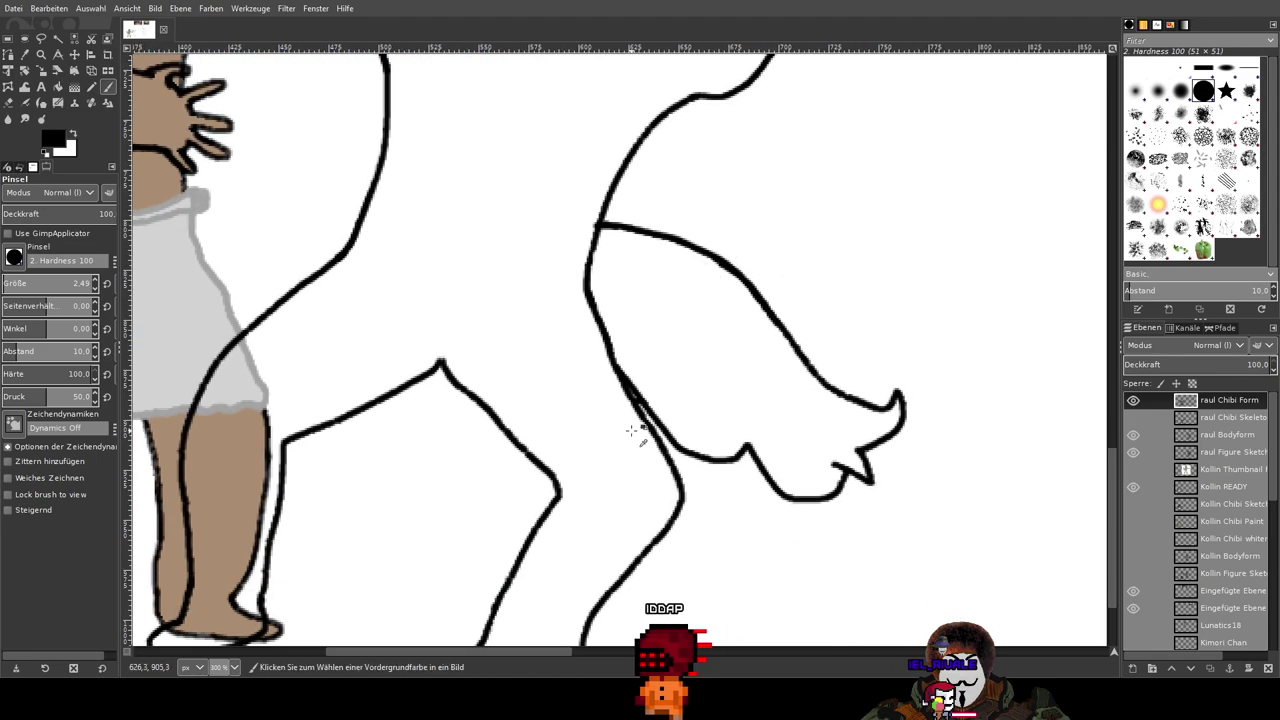
Step: Erase the smudge between the tail's underside and the thigh, and repaint both lines with the brush
scroll(634, 429, up, 5)
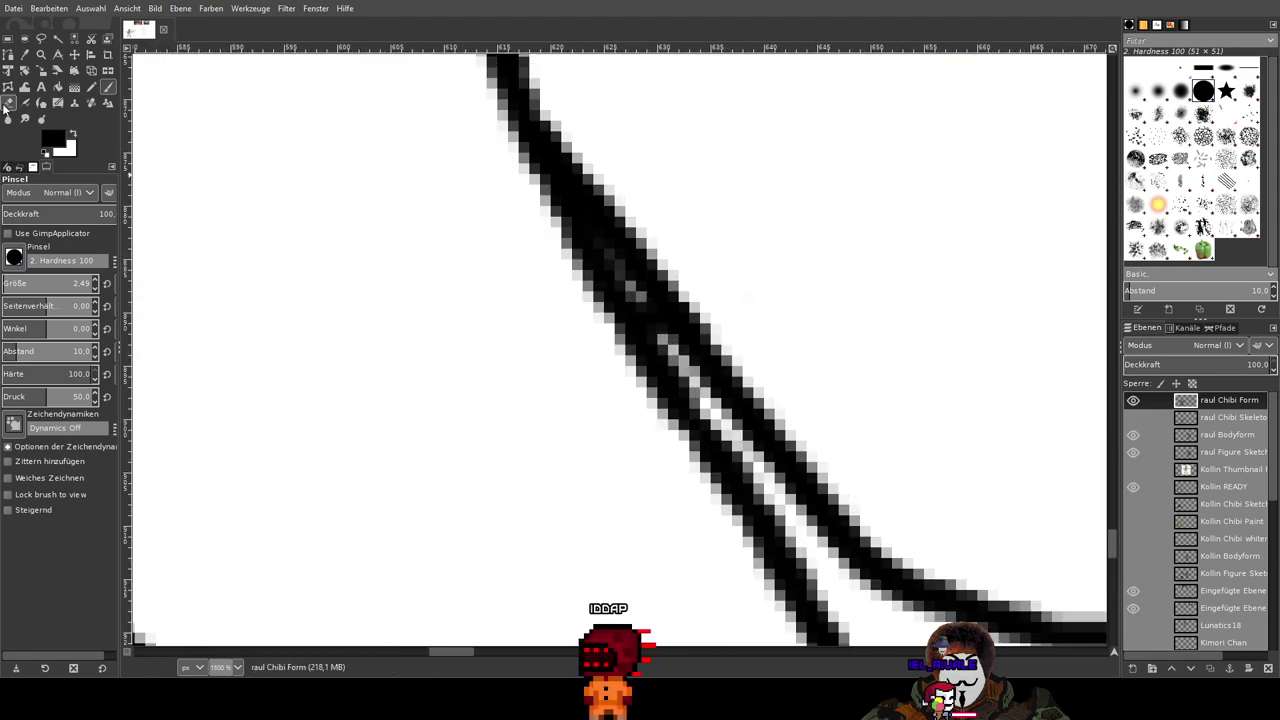
click(7, 104)
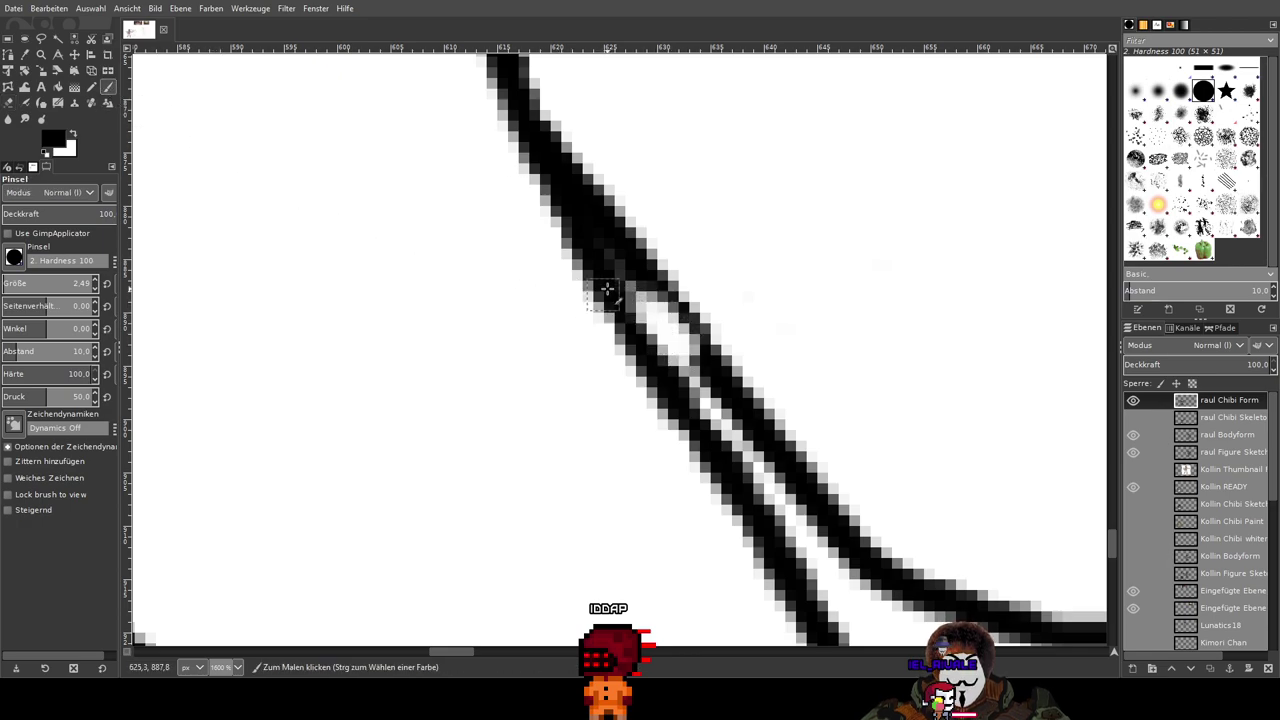
drag(632, 250, 738, 406)
drag(582, 241, 723, 467)
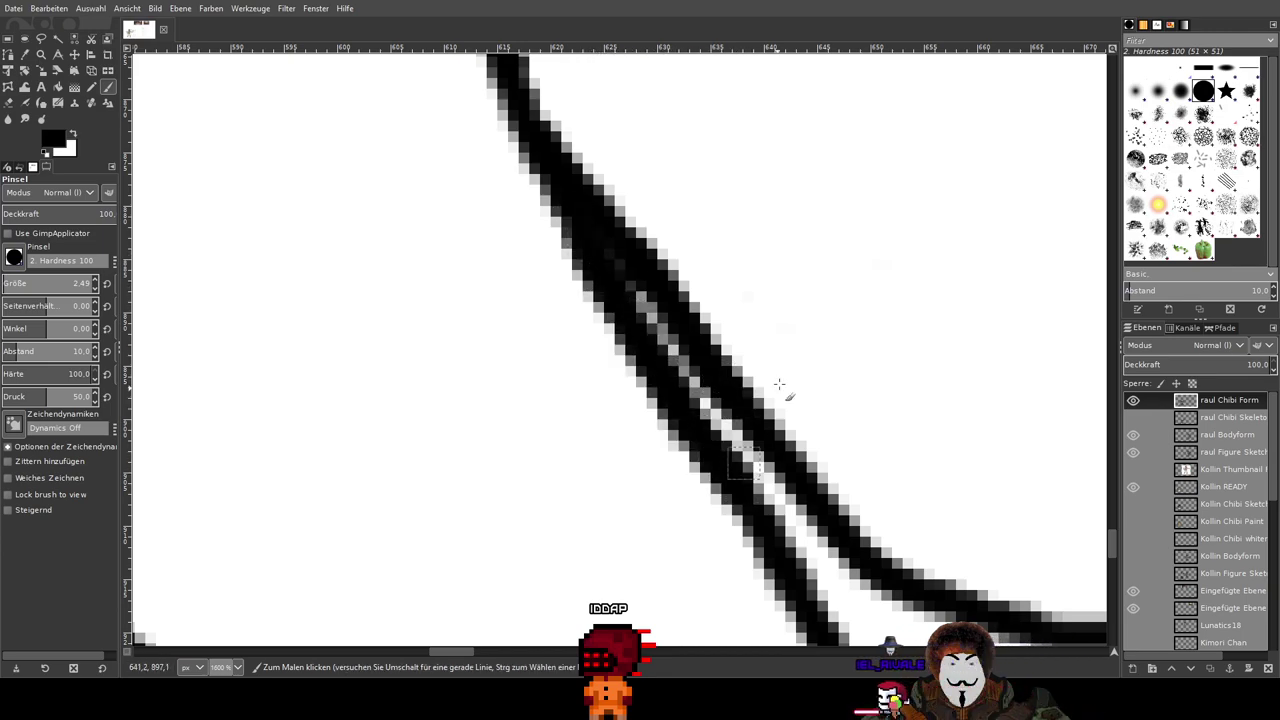
scroll(779, 384, down, 7)
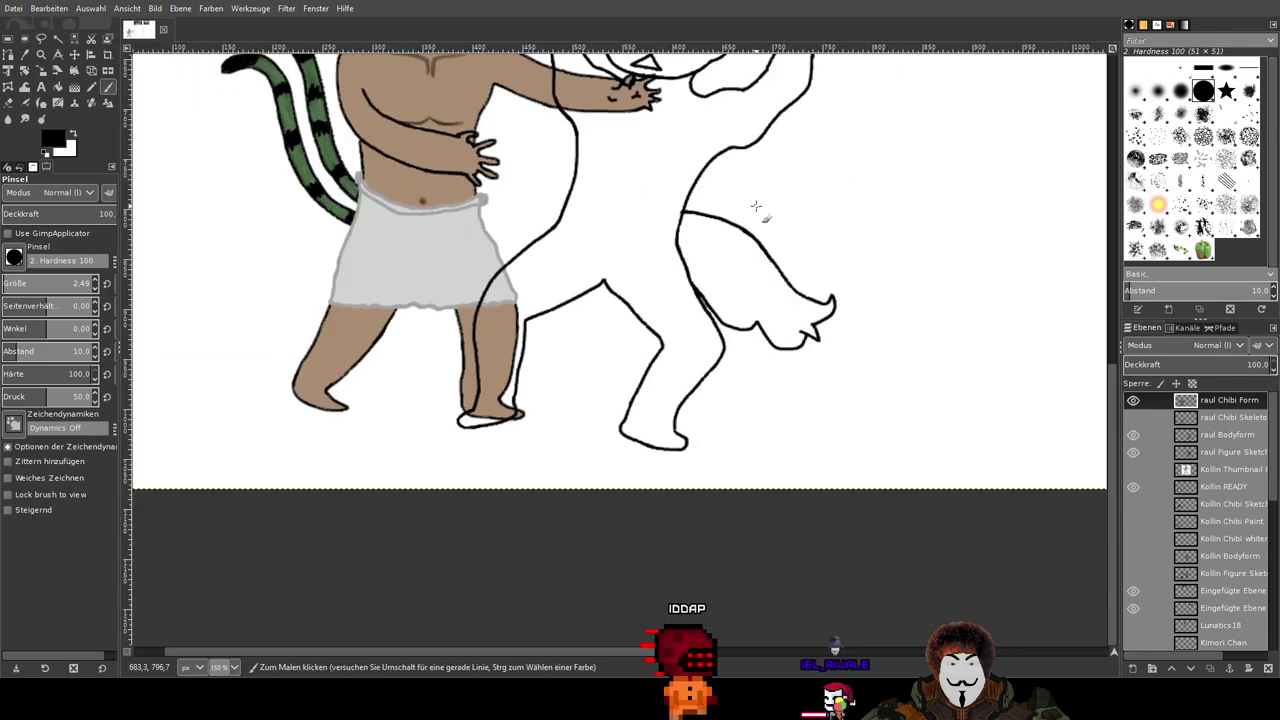
drag(755, 207, 735, 363)
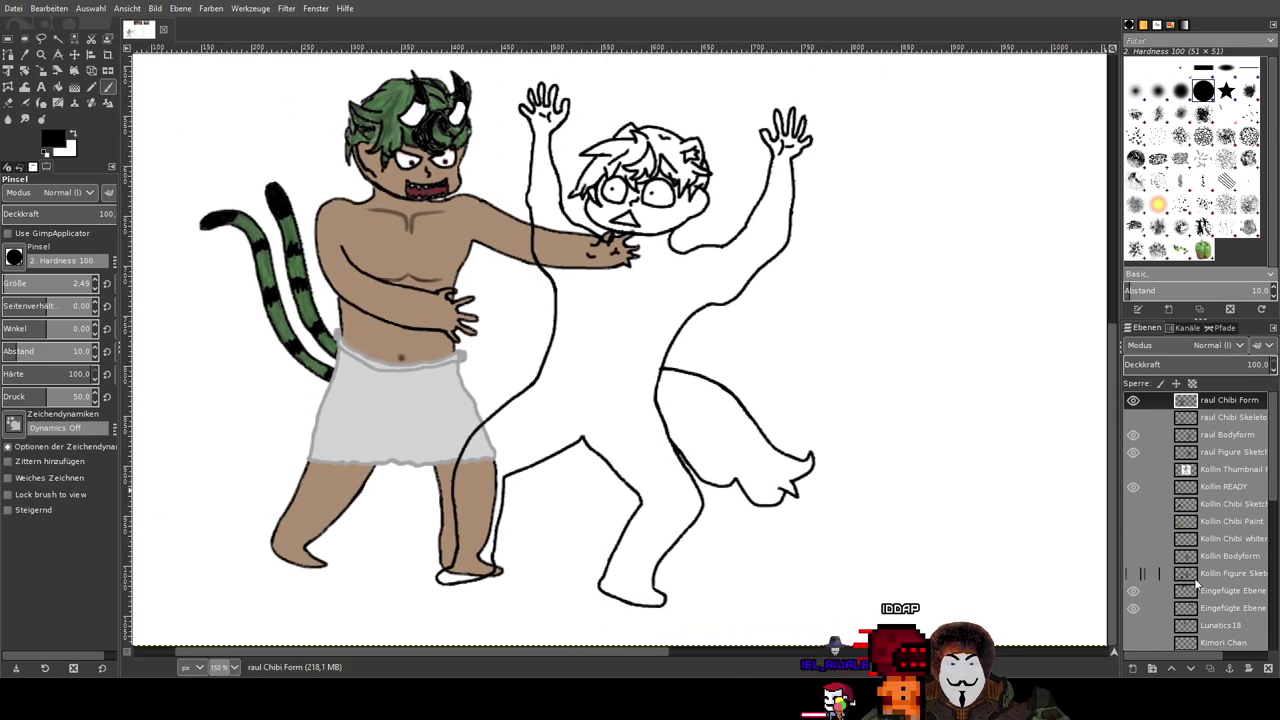
Step: Show the raul reference layer briefly to compare the character's tail with the drawn one, and hide it again
scroll(1196, 583, down, 2)
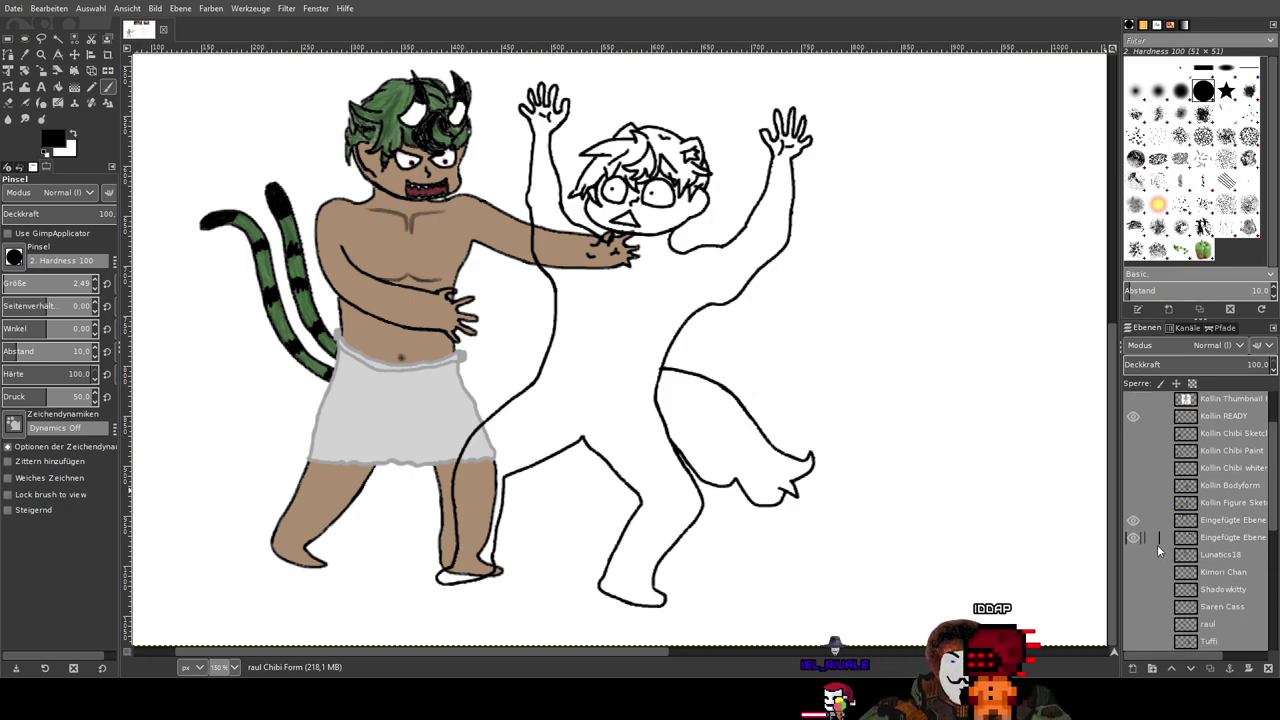
click(1134, 623)
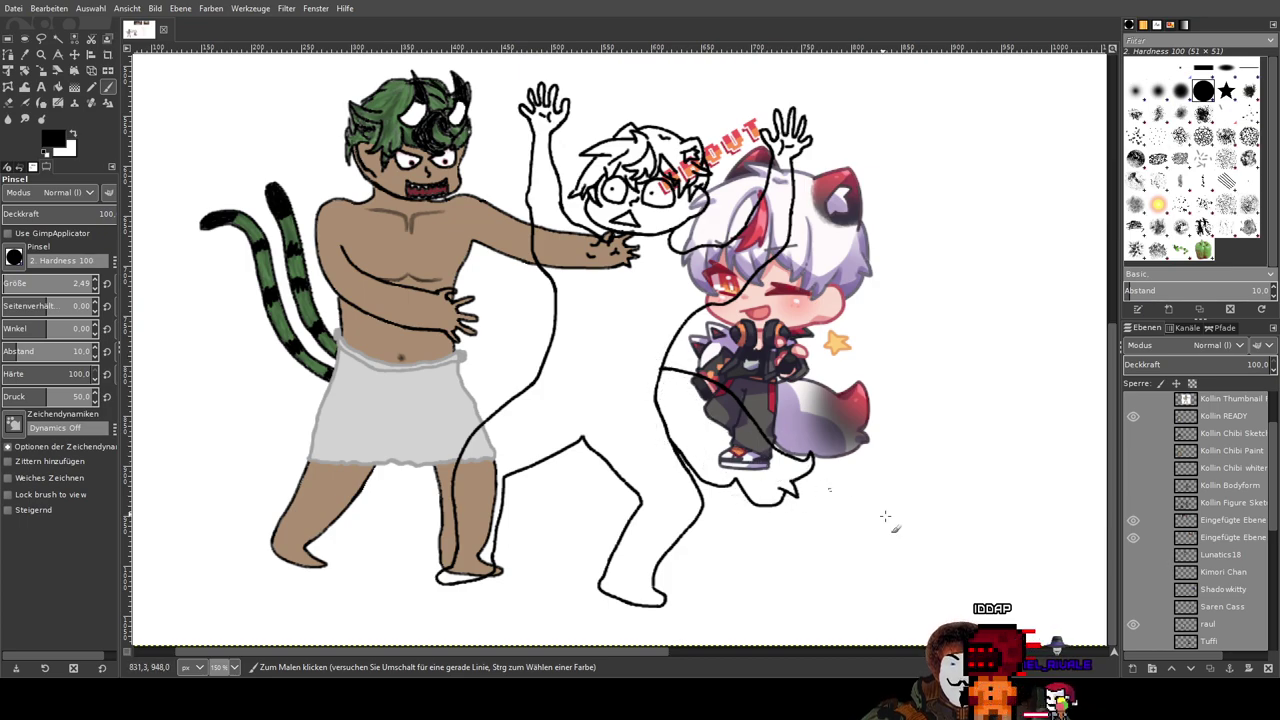
click(1134, 625)
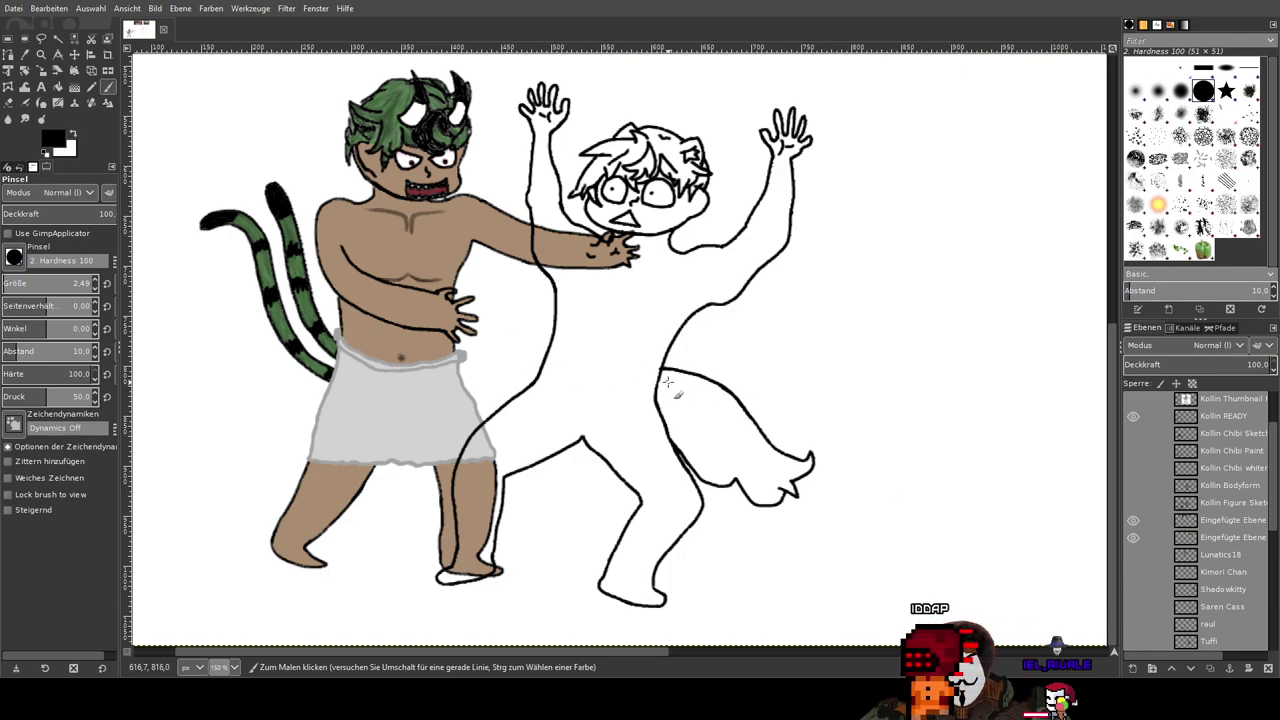
Step: Clean up the junction of the tail's upper edge and the back line with the eraser and the black brush
key(4)
key(shift+e)
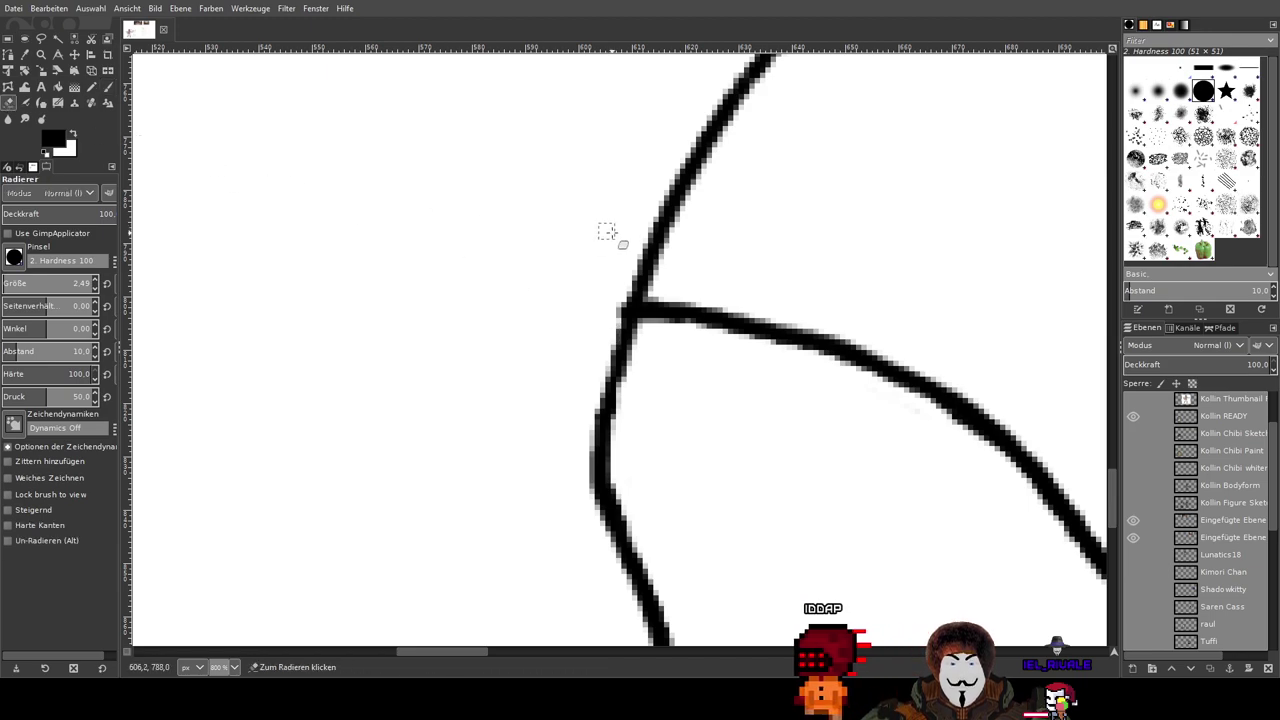
key(5)
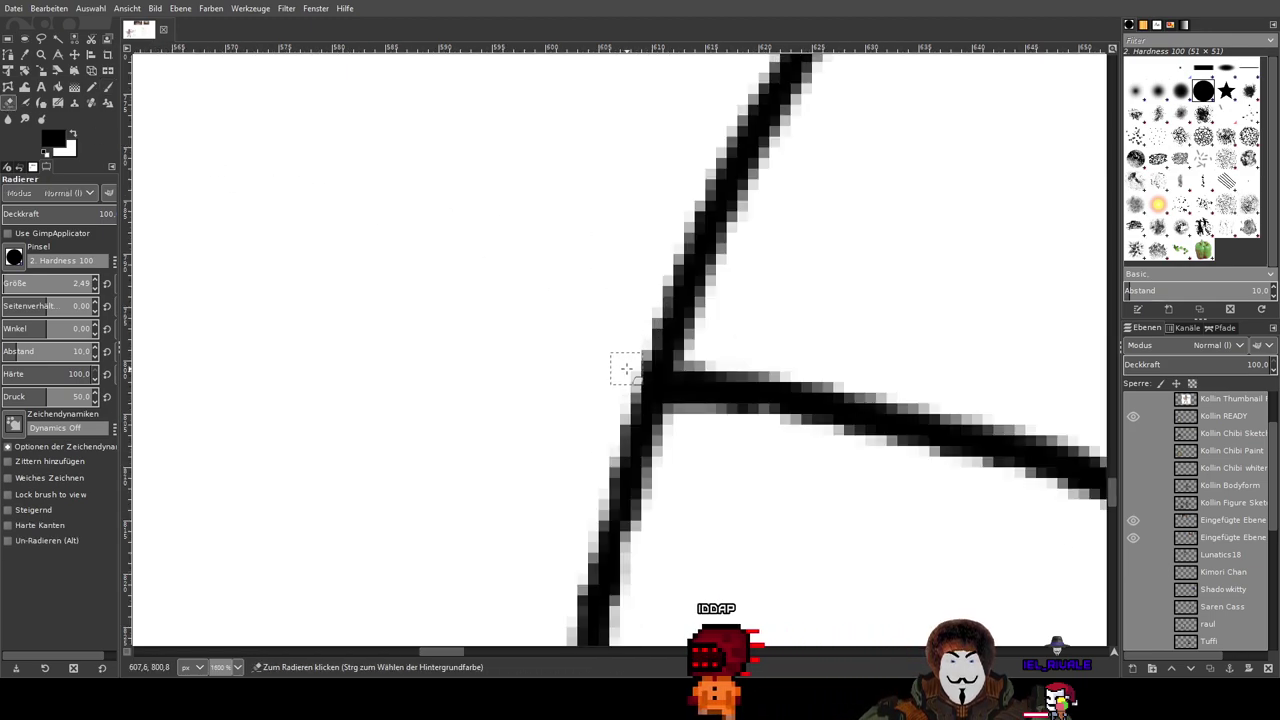
drag(624, 370, 616, 396)
click(104, 88)
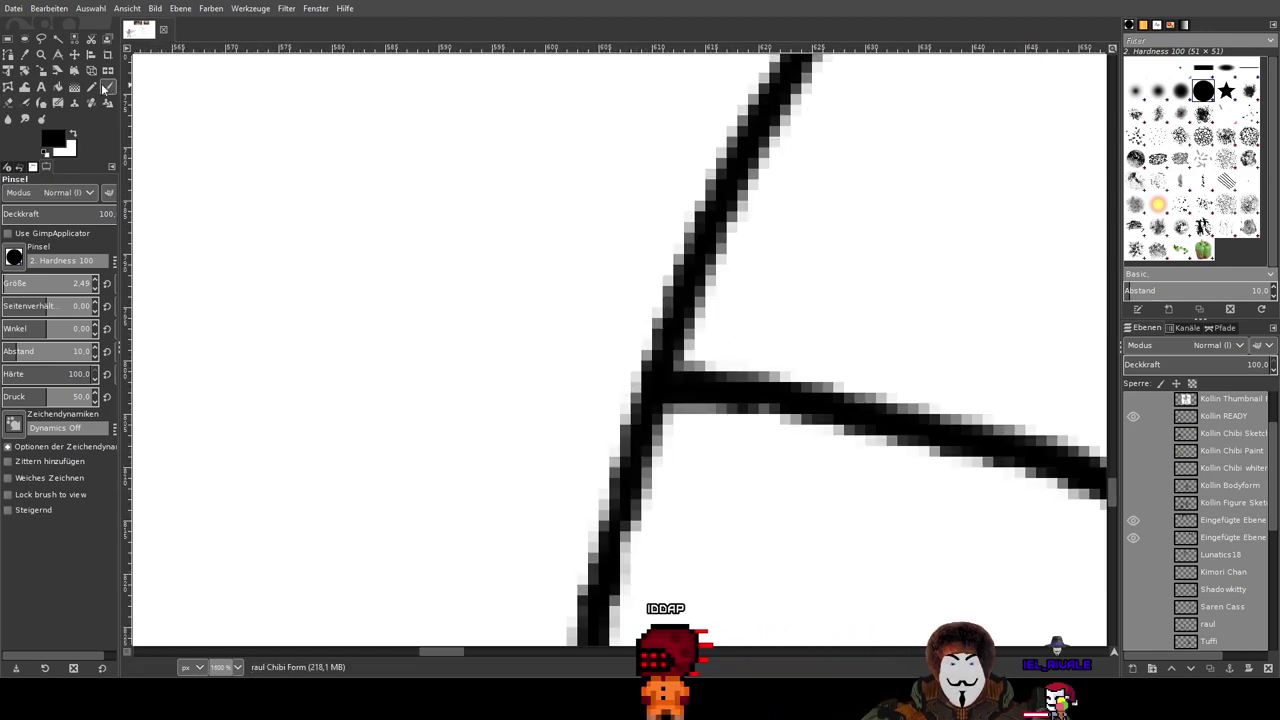
click(657, 390)
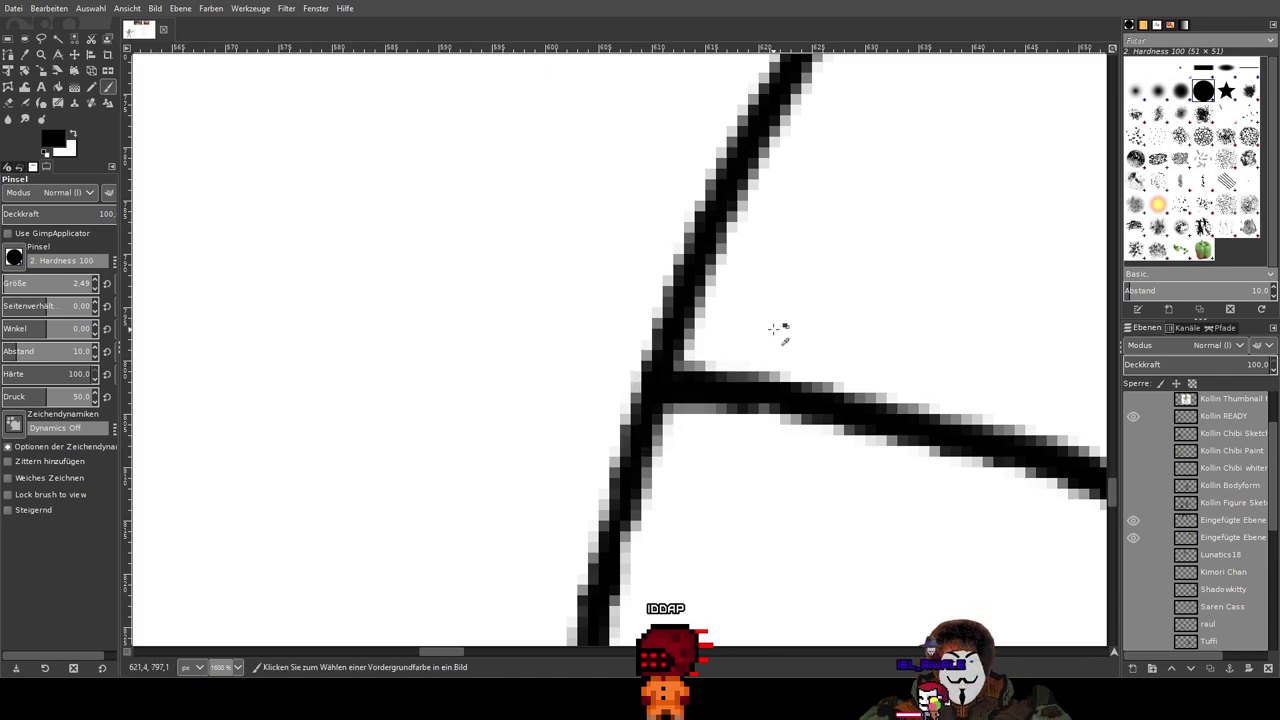
key(shift+ctrl+j)
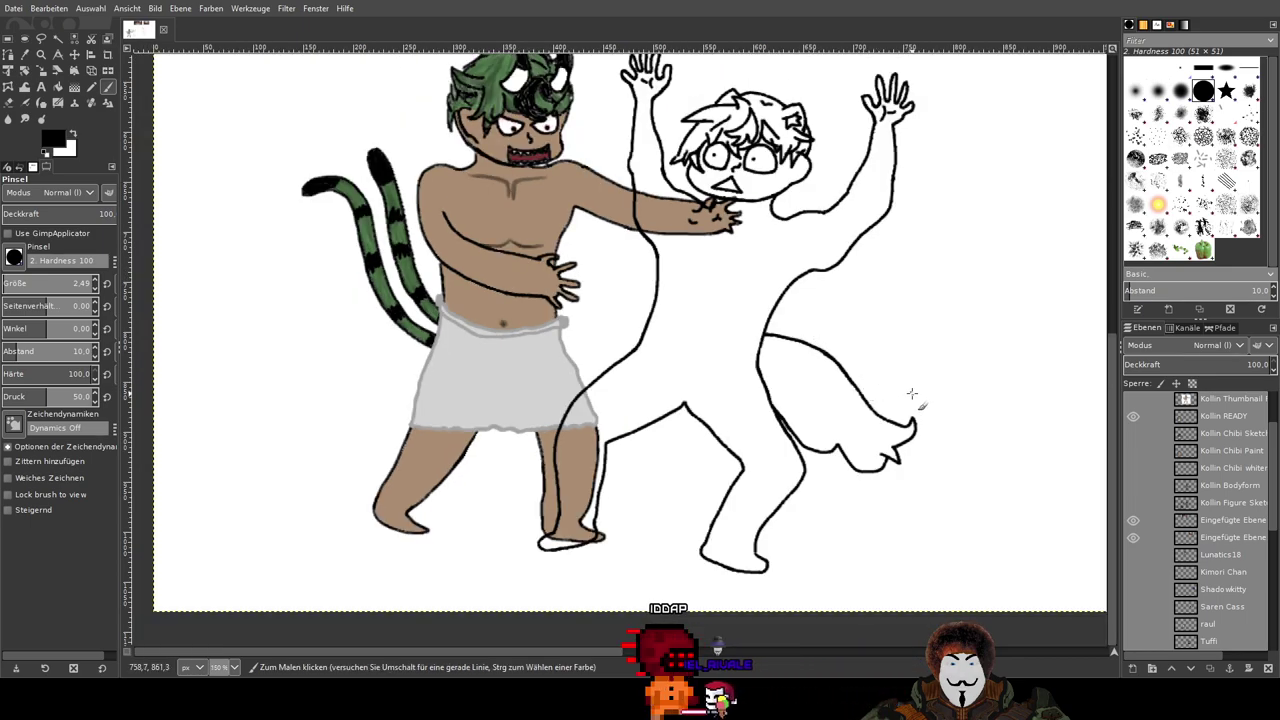
Step: Set the foreground colour to the grey of the towel's outline and compare the towel with the raul chibi's waist and hips
mouse_move(970, 343)
mouse_down()
mouse_move(966, 411)
mouse_move(961, 362)
mouse_up()
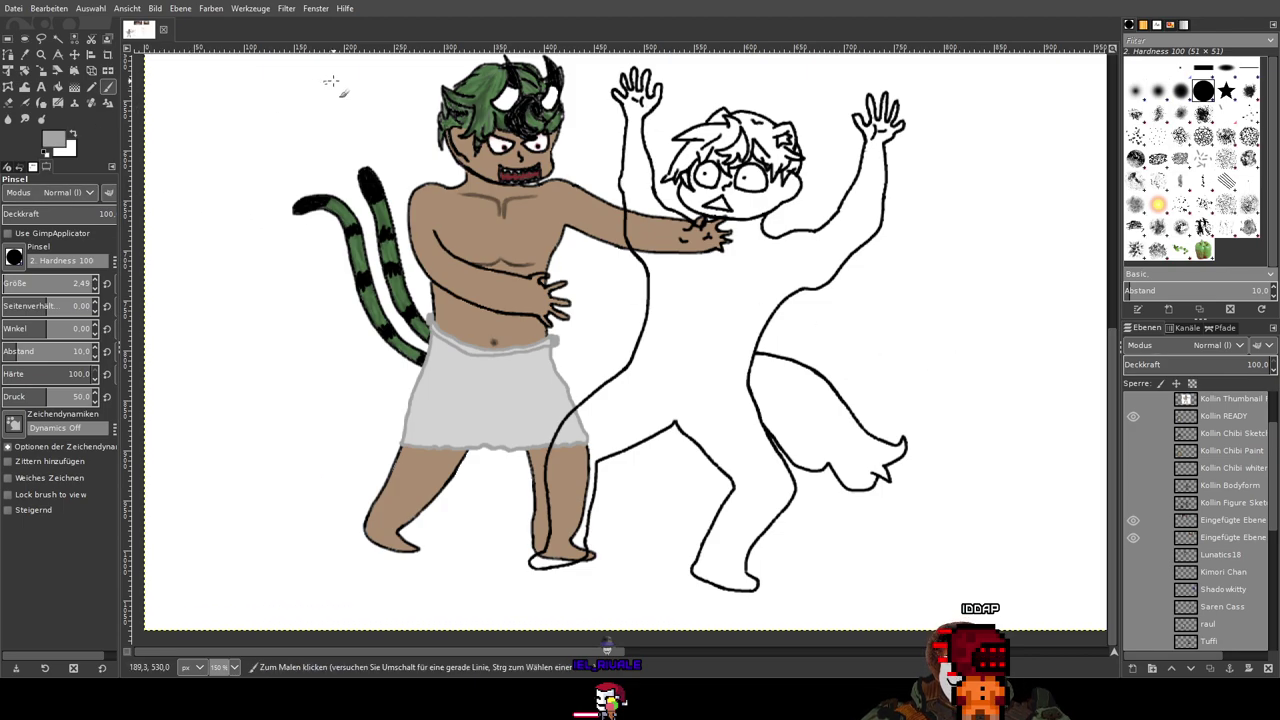
scroll(618, 378, up, 2)
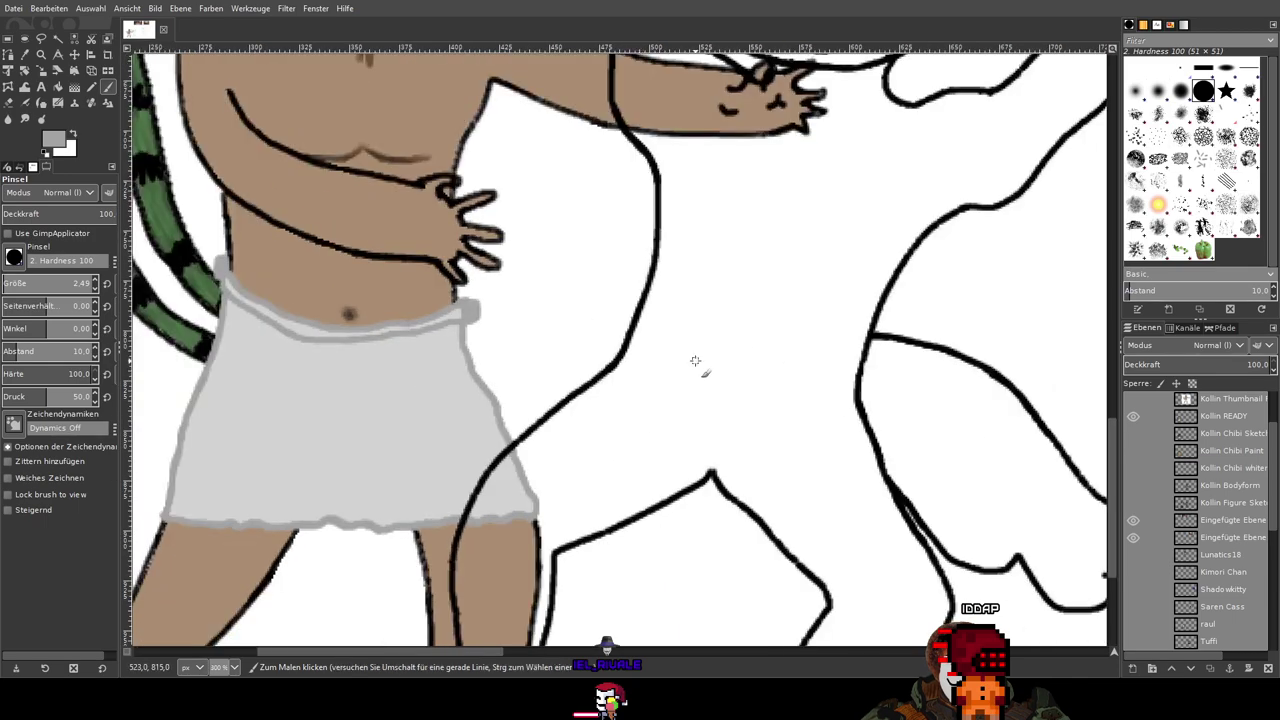
mouse_move(695, 361)
mouse_down()
mouse_move(669, 343)
mouse_move(684, 340)
mouse_move(694, 271)
mouse_move(631, 258)
mouse_up()
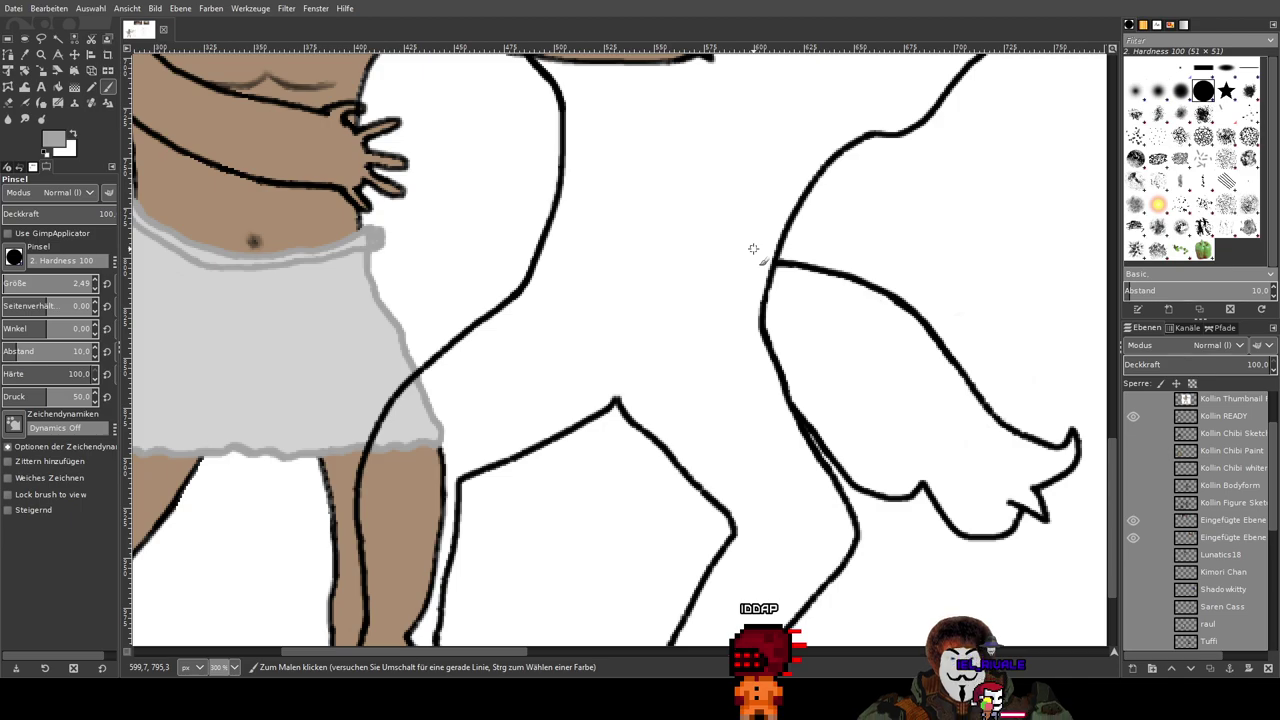
drag(486, 258, 822, 300)
drag(468, 222, 526, 406)
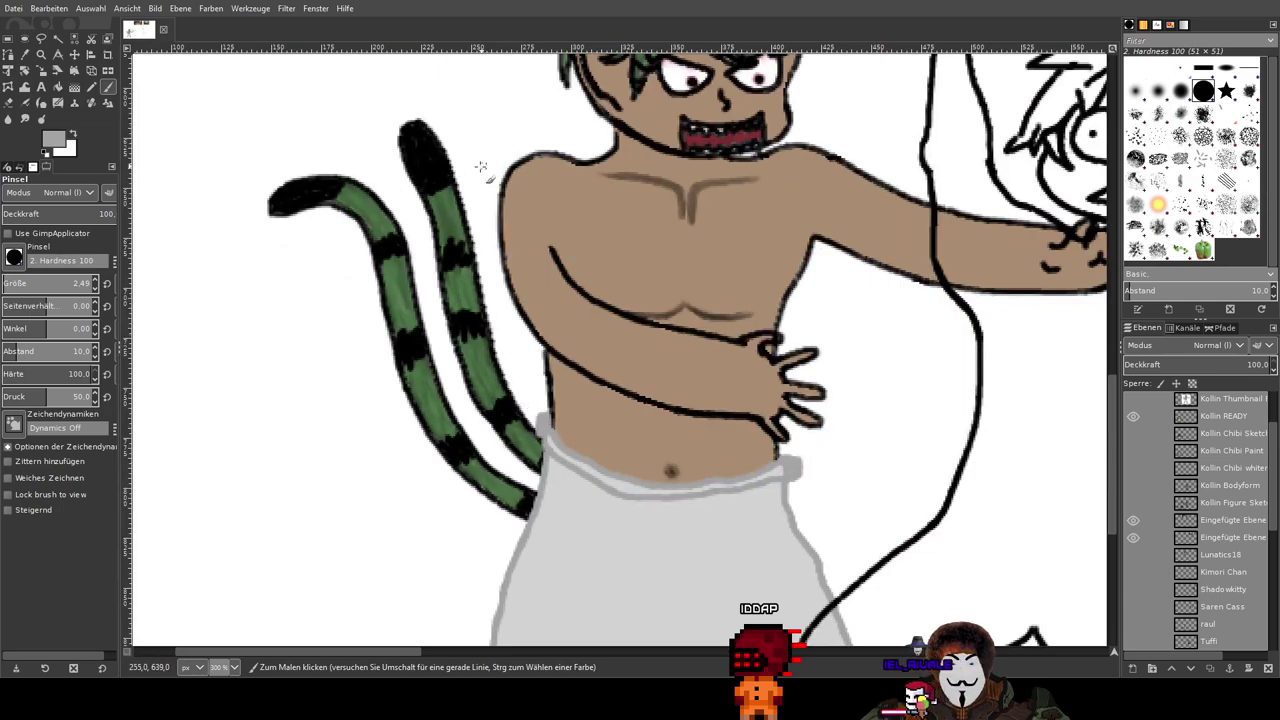
drag(873, 419, 791, 309)
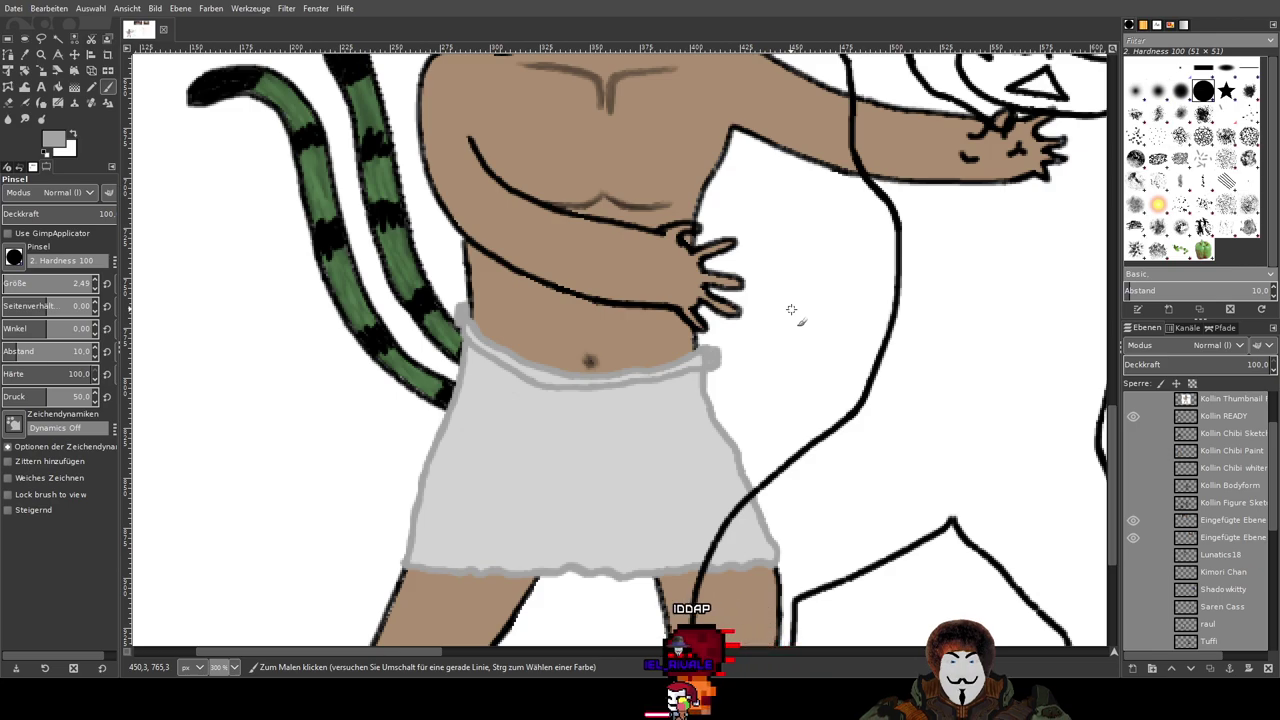
drag(889, 335, 533, 291)
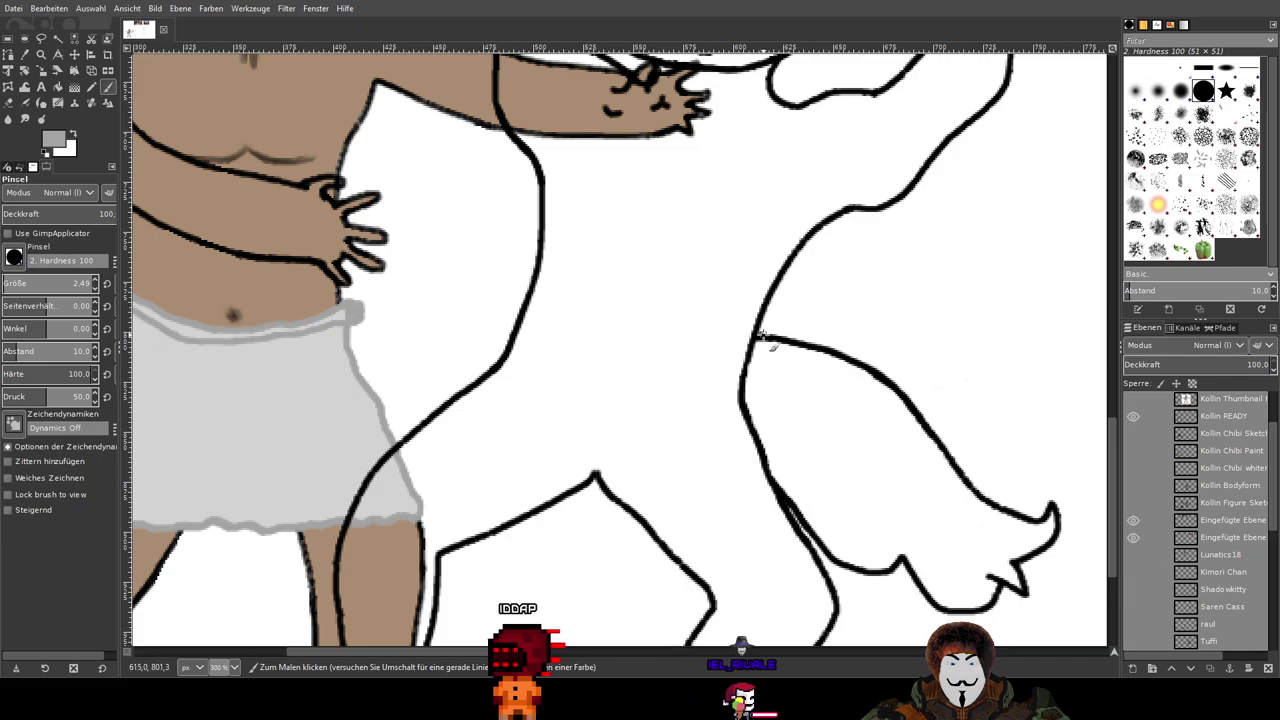
drag(776, 433, 953, 334)
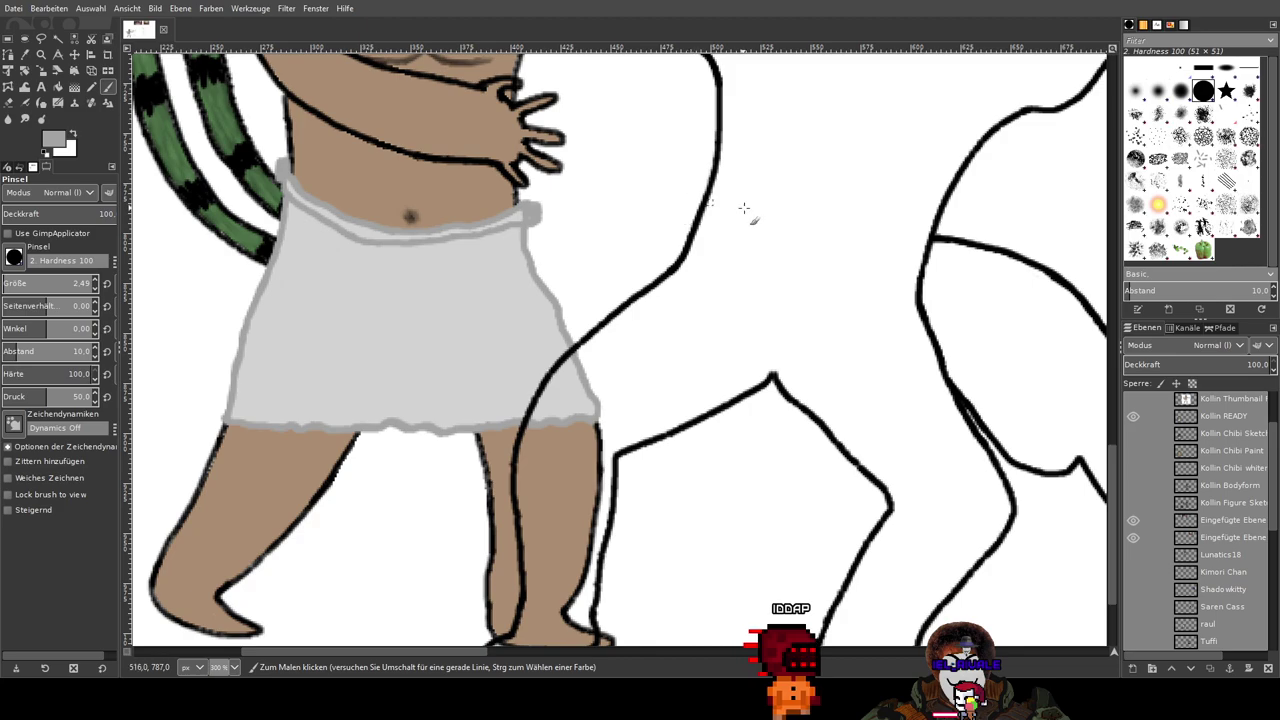
Step: Paint a nearly straight grey towel waistline across the raul chibi from the front of the waist to the tail's upper base
drag(743, 207, 666, 380)
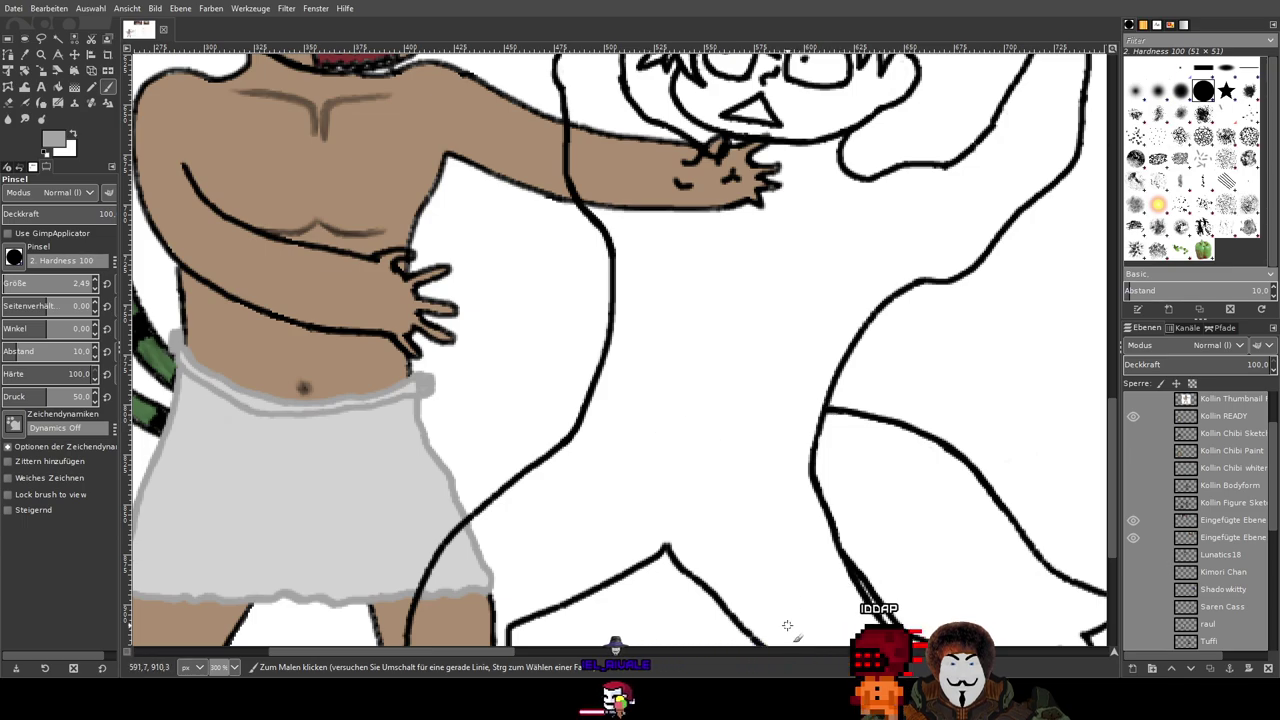
scroll(820, 450, down, 5)
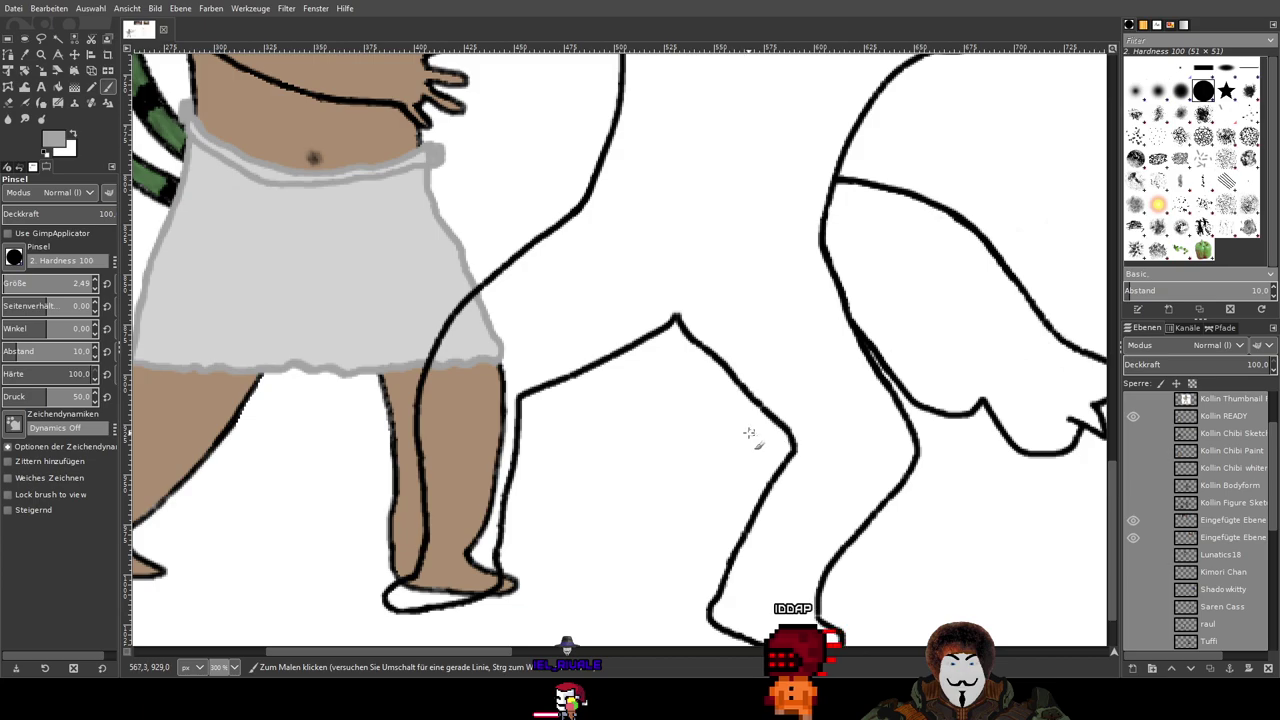
drag(598, 162, 554, 212)
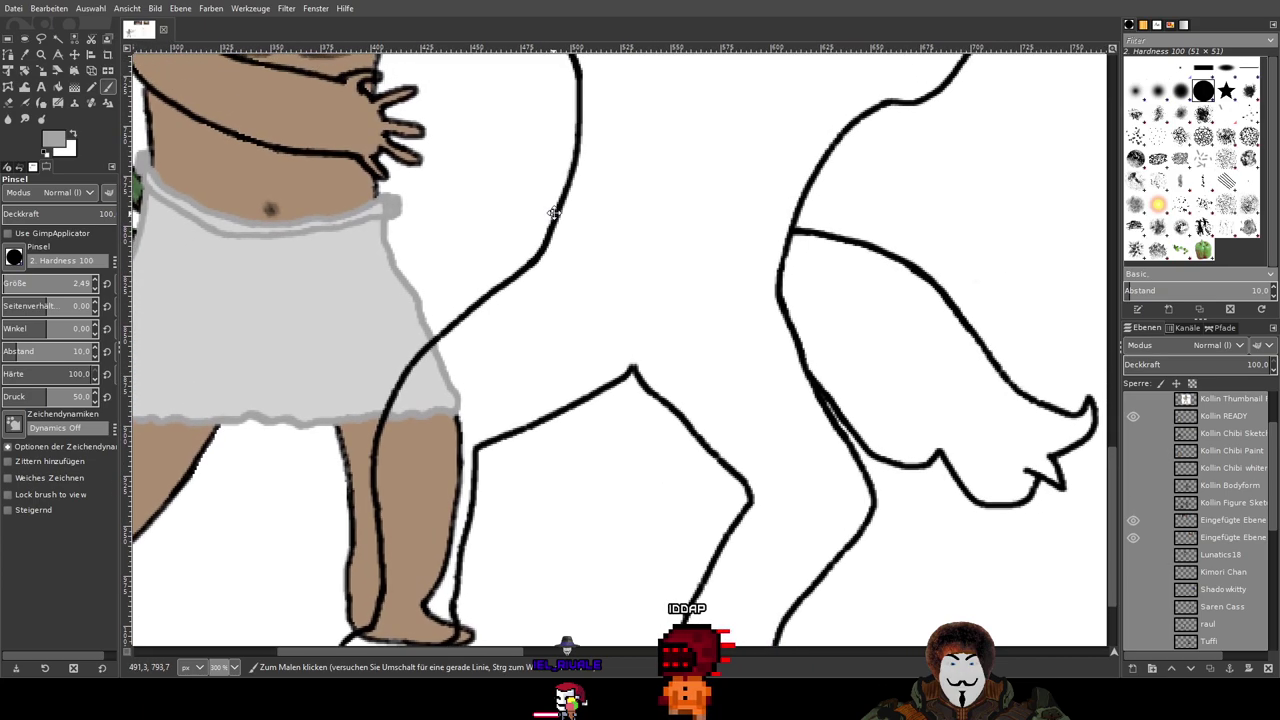
scroll(769, 172, up, 2)
drag(771, 178, 862, 9)
drag(814, 109, 789, 144)
scroll(792, 143, down, 2)
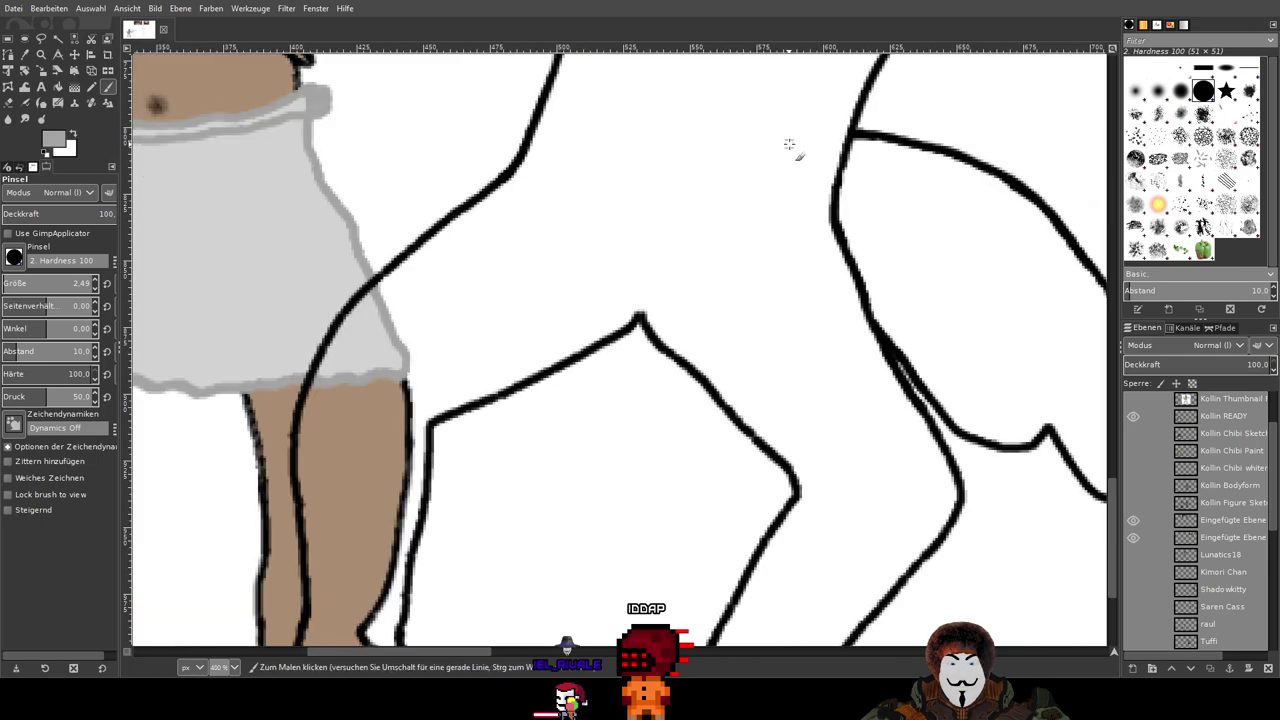
scroll(725, 229, up, 1)
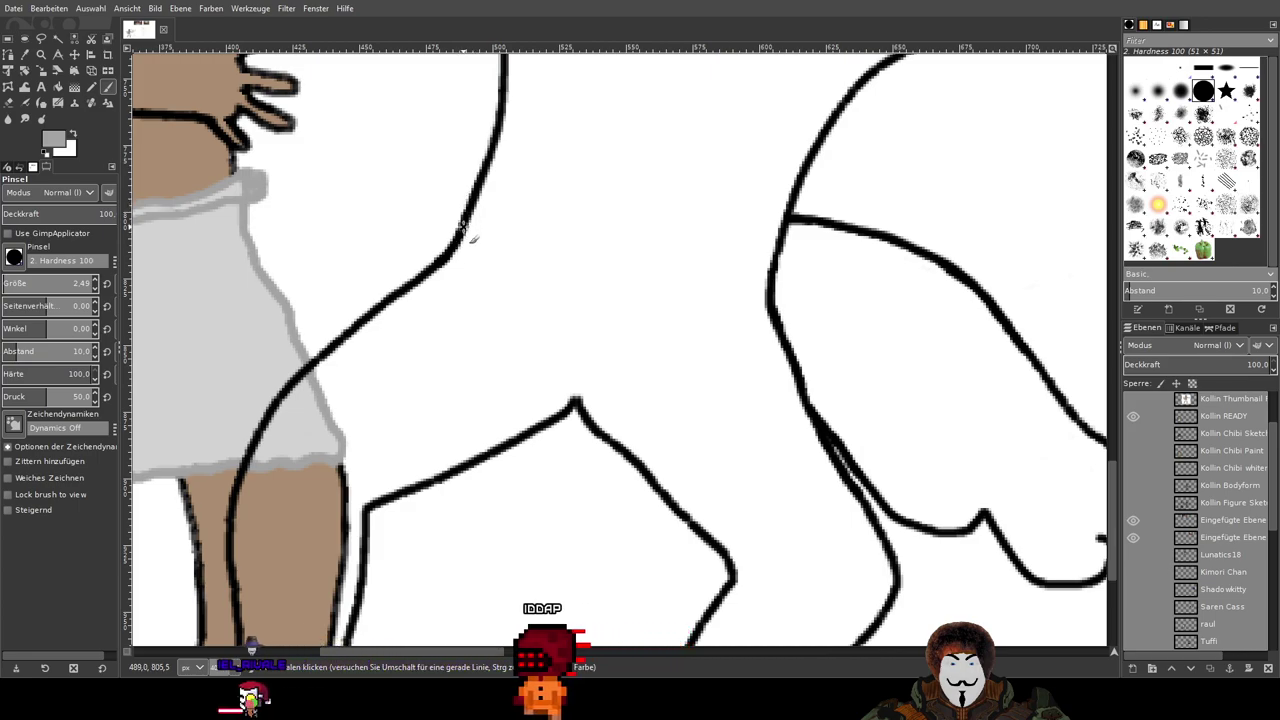
drag(464, 227, 787, 213)
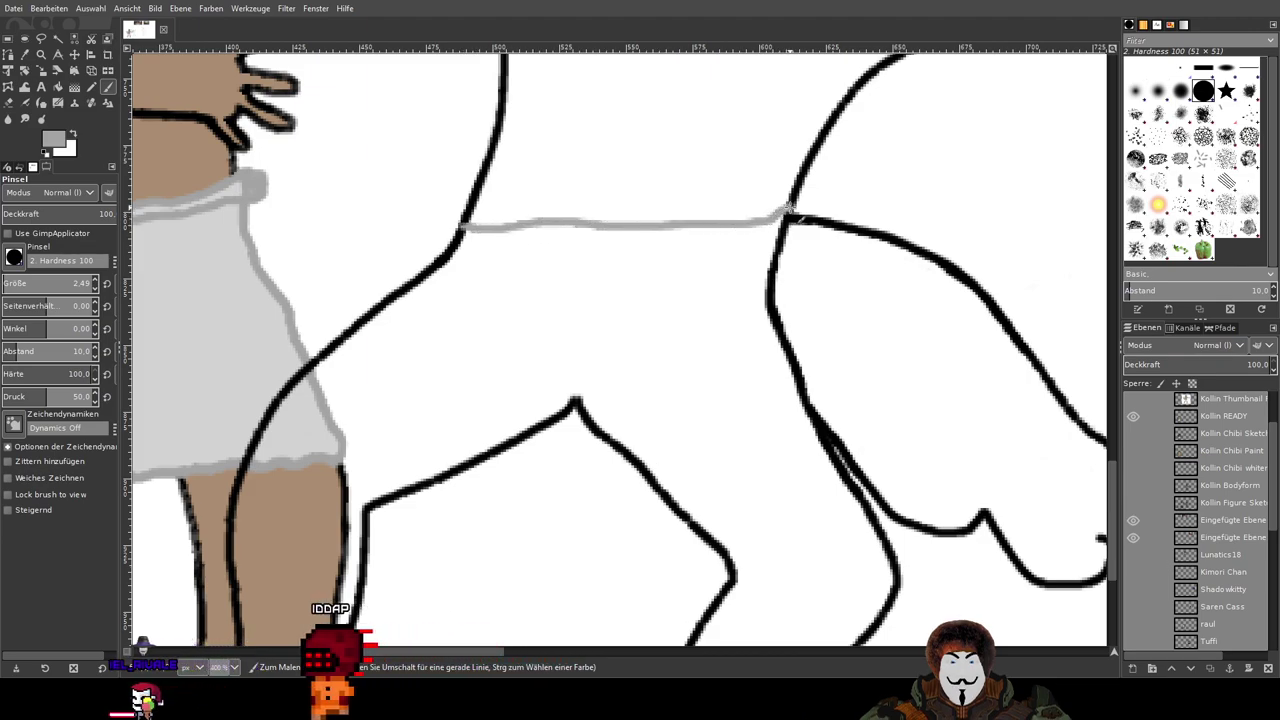
Step: Try painting the towel's grey hem from the front thigh across both legs, undoing each attempt
drag(823, 398, 850, 330)
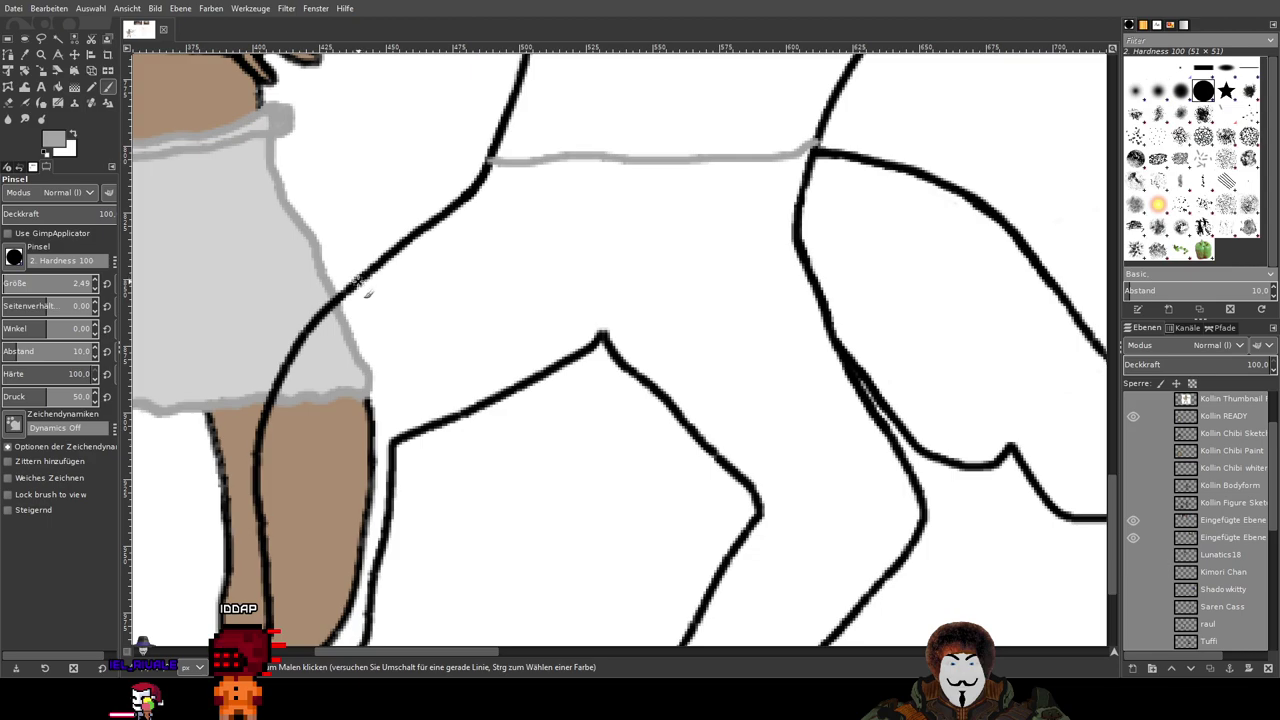
mouse_move(365, 288)
mouse_down()
mouse_move(478, 320)
mouse_move(593, 277)
mouse_move(629, 294)
mouse_up()
key(ctrl+z)
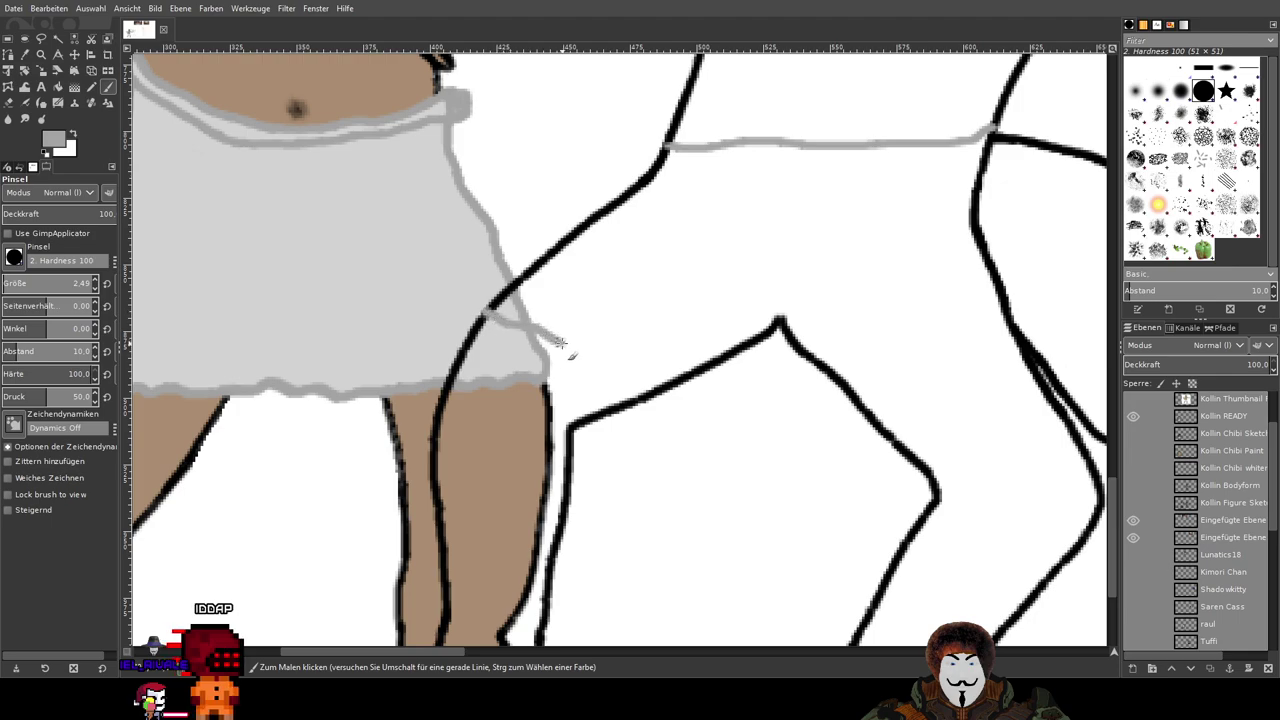
drag(633, 366, 704, 382)
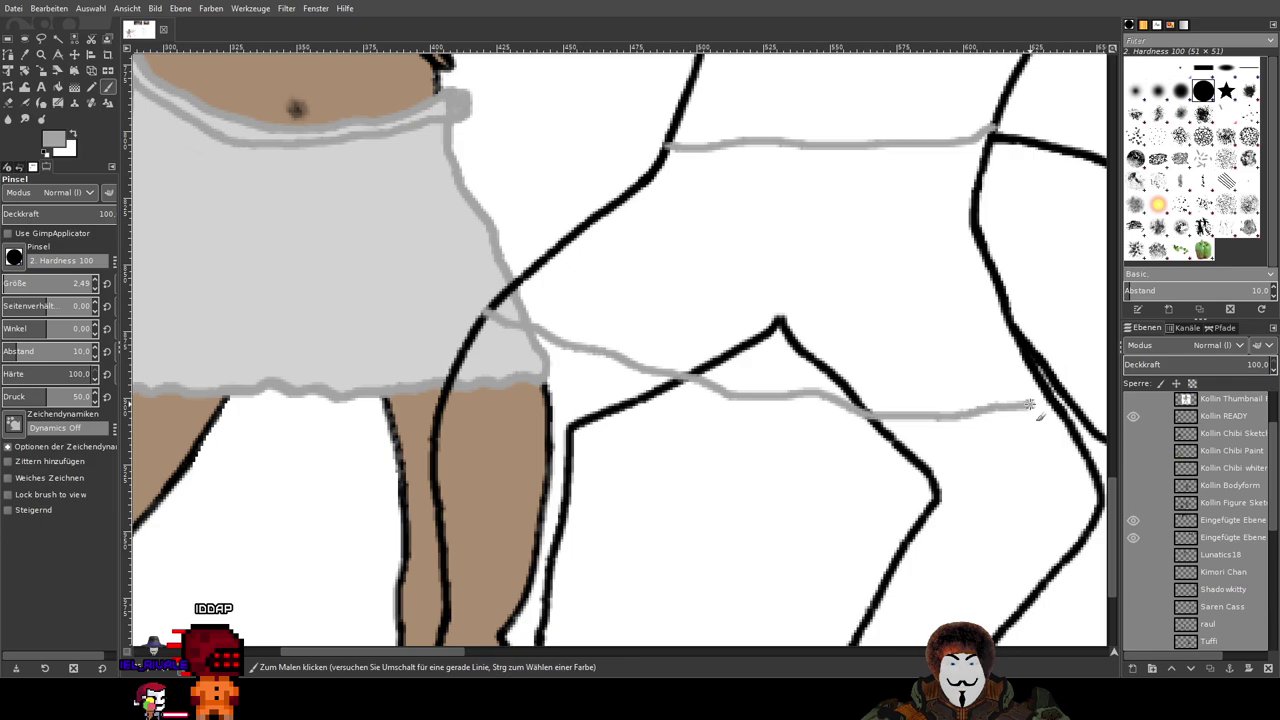
key(ctrl+z)
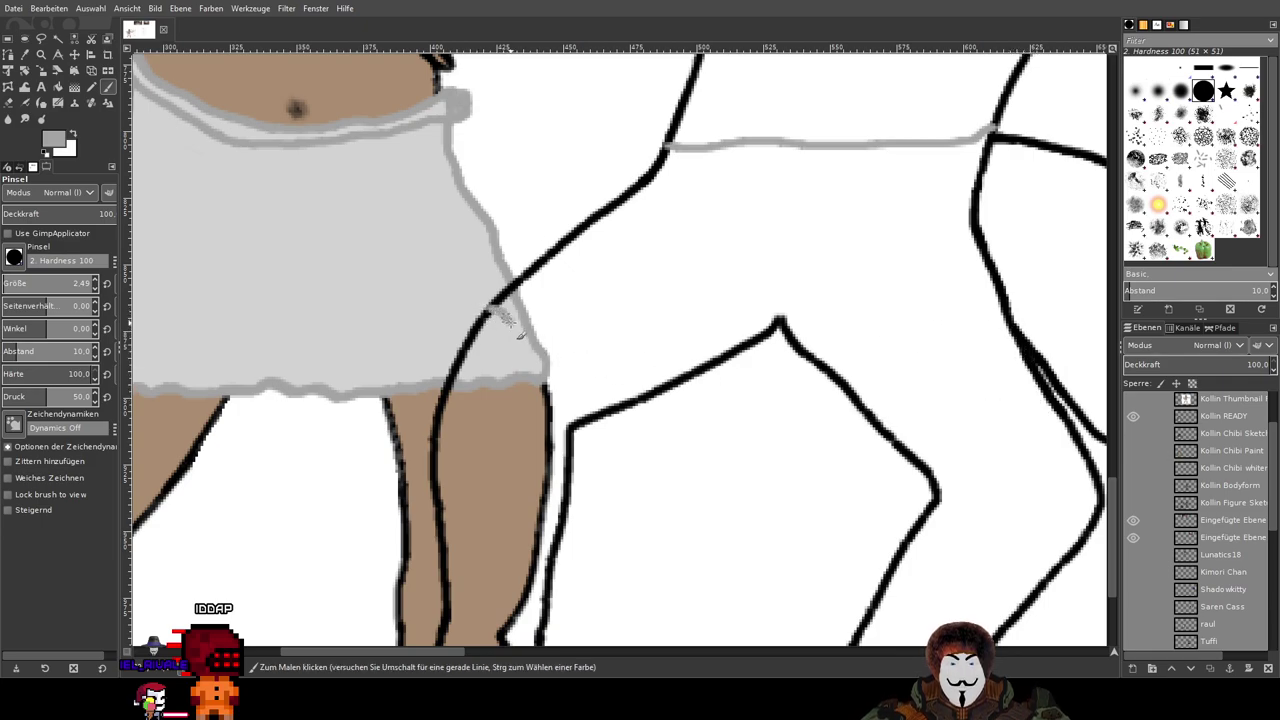
Step: Paint the grey towel hem across both thighs and run its rear edge up to the back line below the tail's base
mouse_move(565, 357)
mouse_down()
mouse_move(597, 376)
mouse_move(733, 396)
mouse_up()
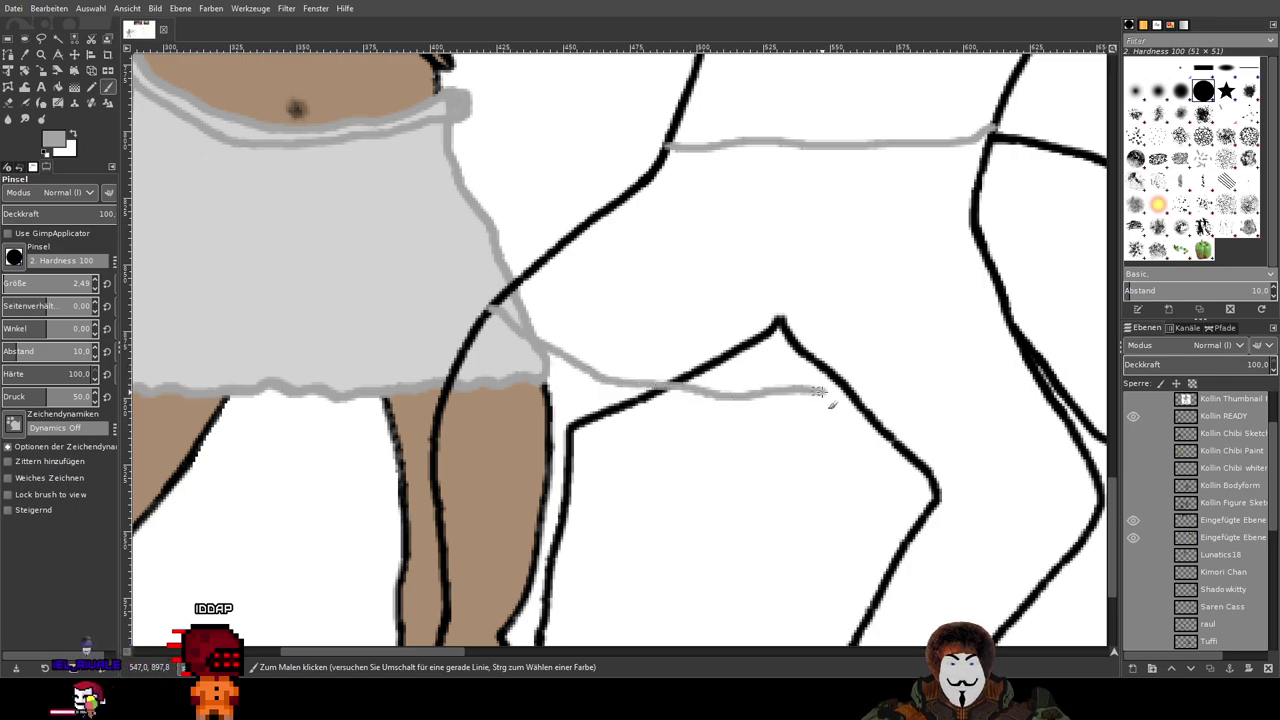
drag(818, 391, 900, 397)
drag(997, 385, 980, 256)
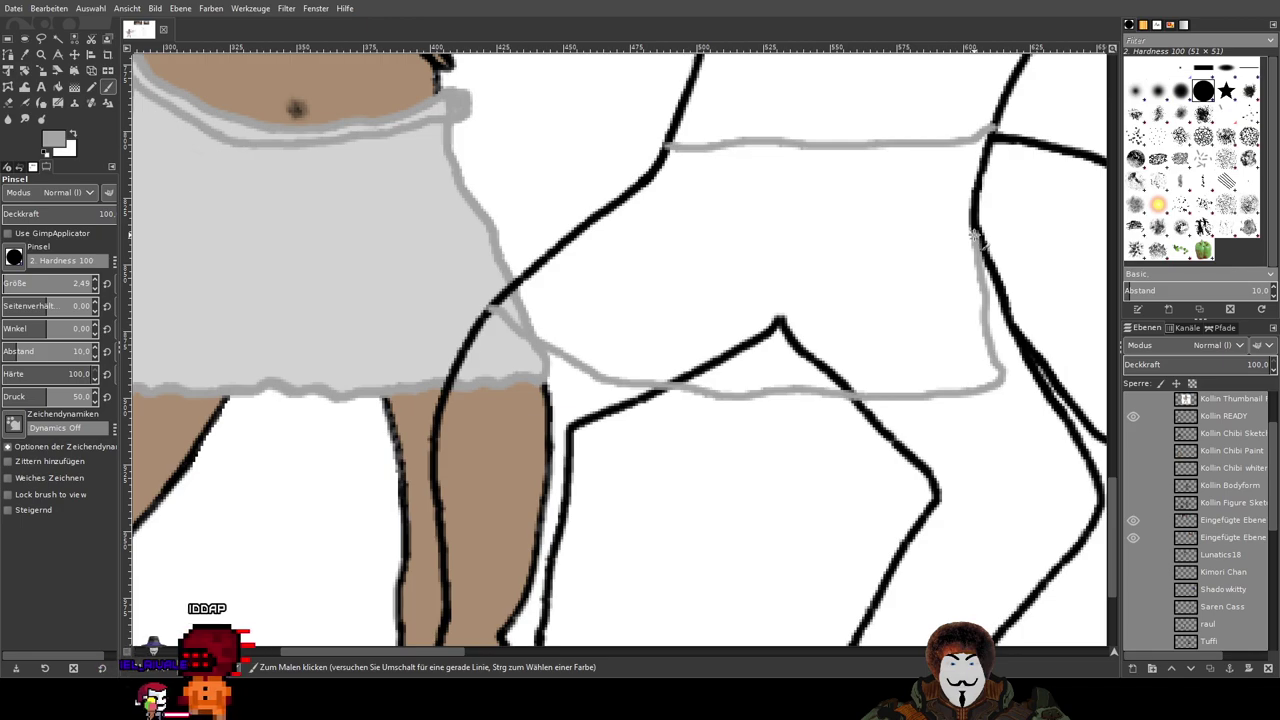
drag(973, 307, 888, 317)
scroll(887, 317, right, 6)
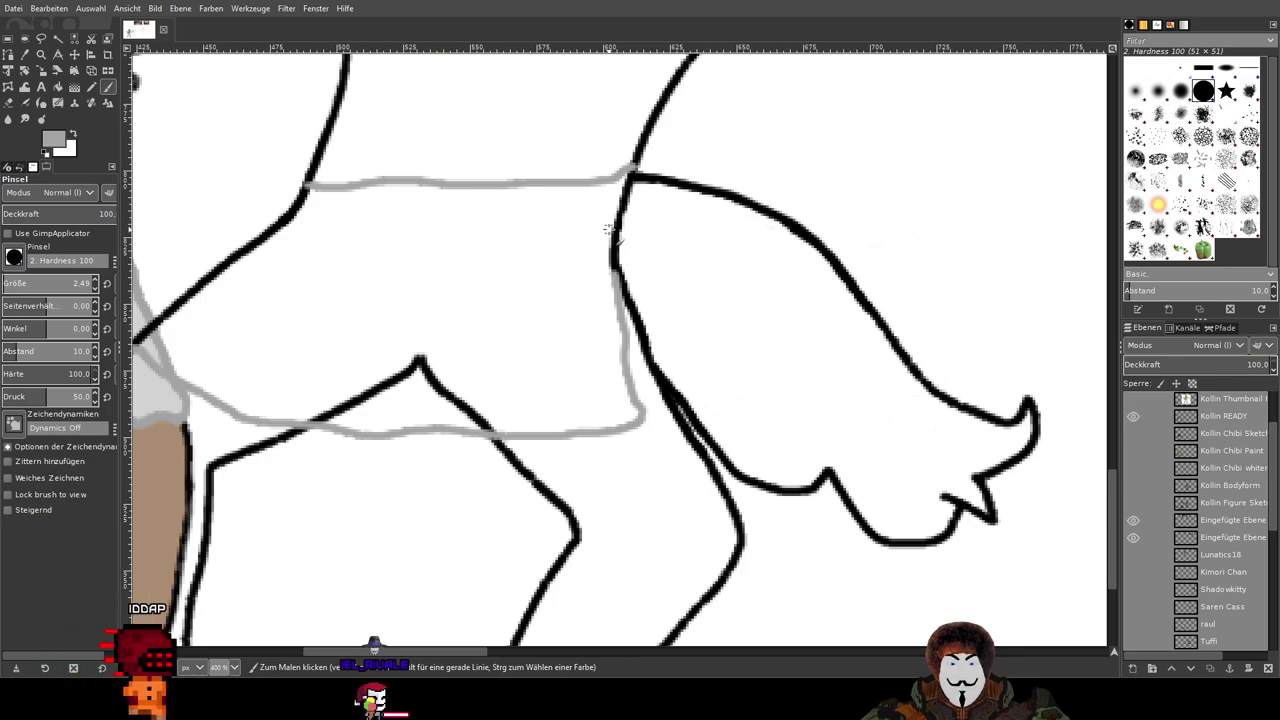
scroll(610, 230, down, 3)
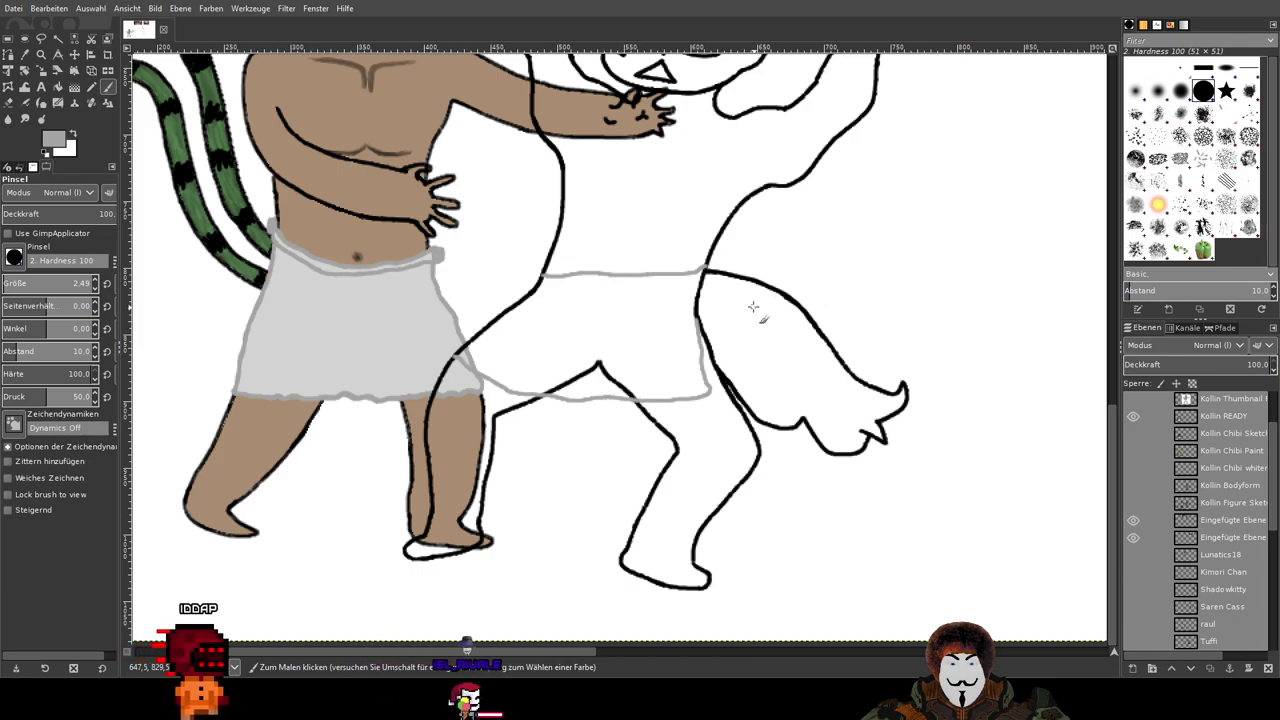
scroll(750, 288, up, 2)
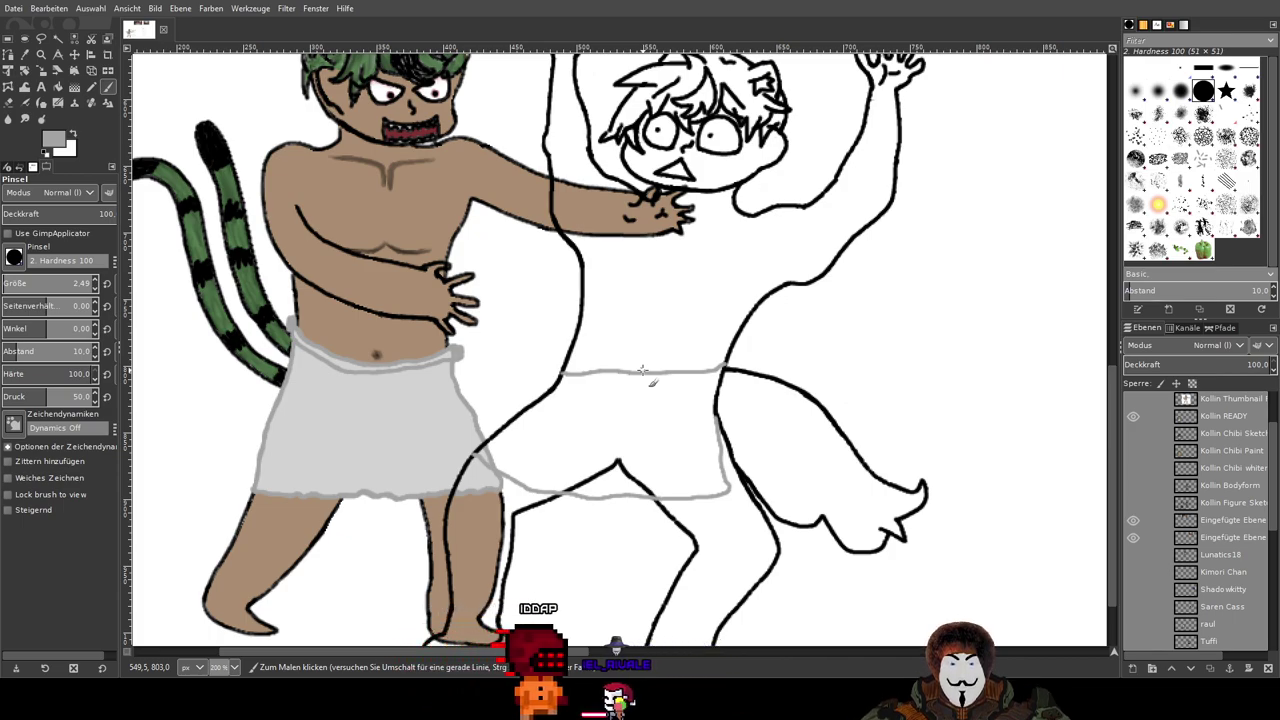
Step: Sketch a rough grey hip, tail and towel study on the empty canvas beside the raul chibi, and undo its towel outline strokes
mouse_move(885, 377)
mouse_down()
mouse_move(649, 357)
mouse_move(585, 382)
mouse_up()
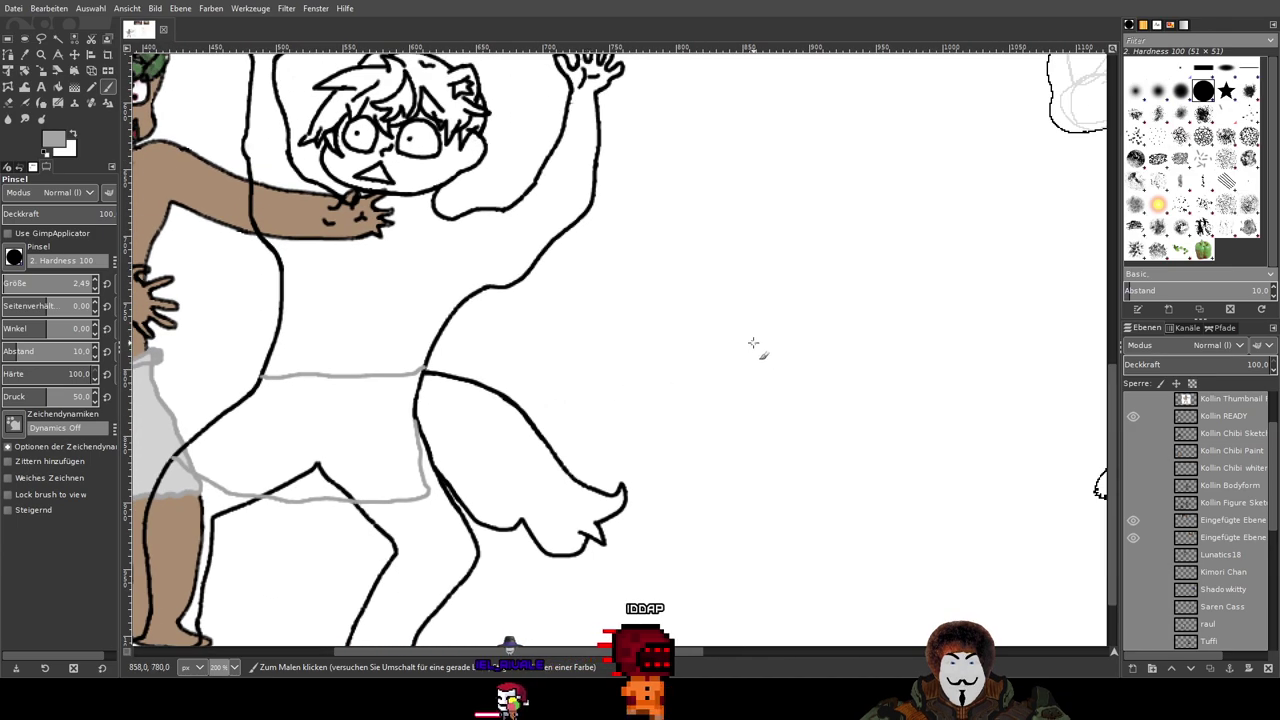
mouse_move(817, 268)
mouse_down()
mouse_move(826, 320)
mouse_move(860, 381)
mouse_up()
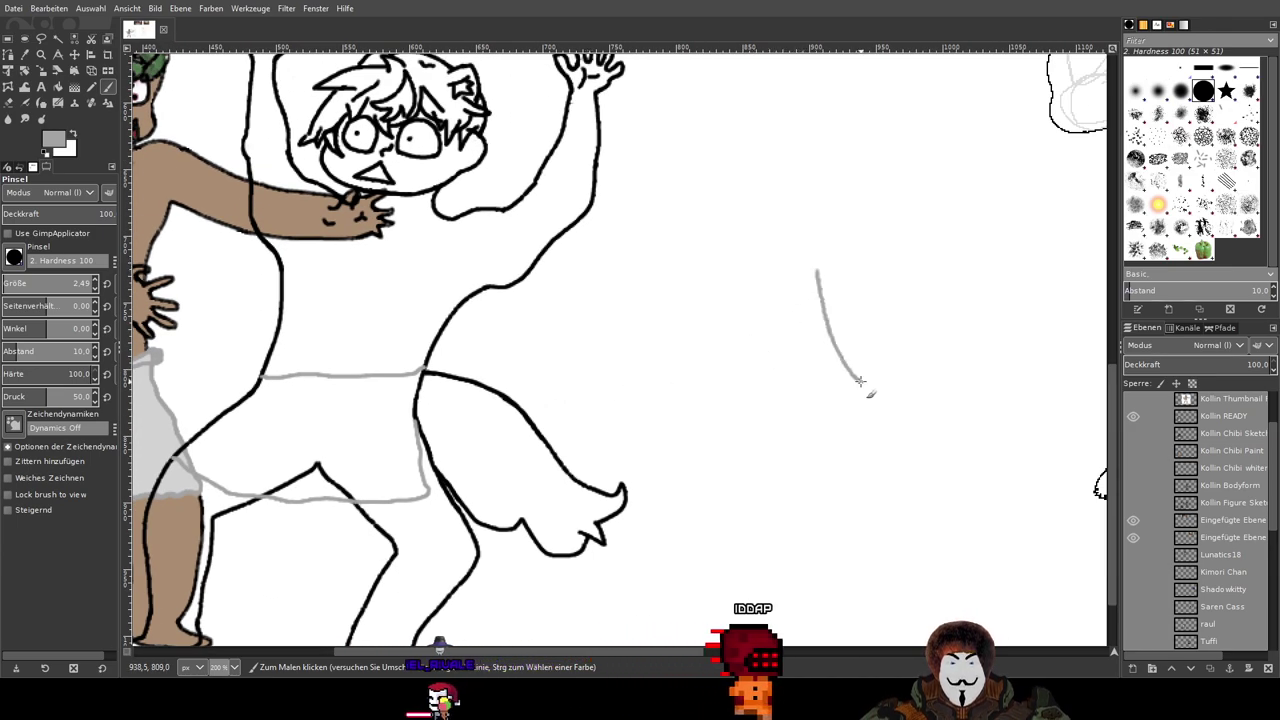
drag(760, 270, 702, 408)
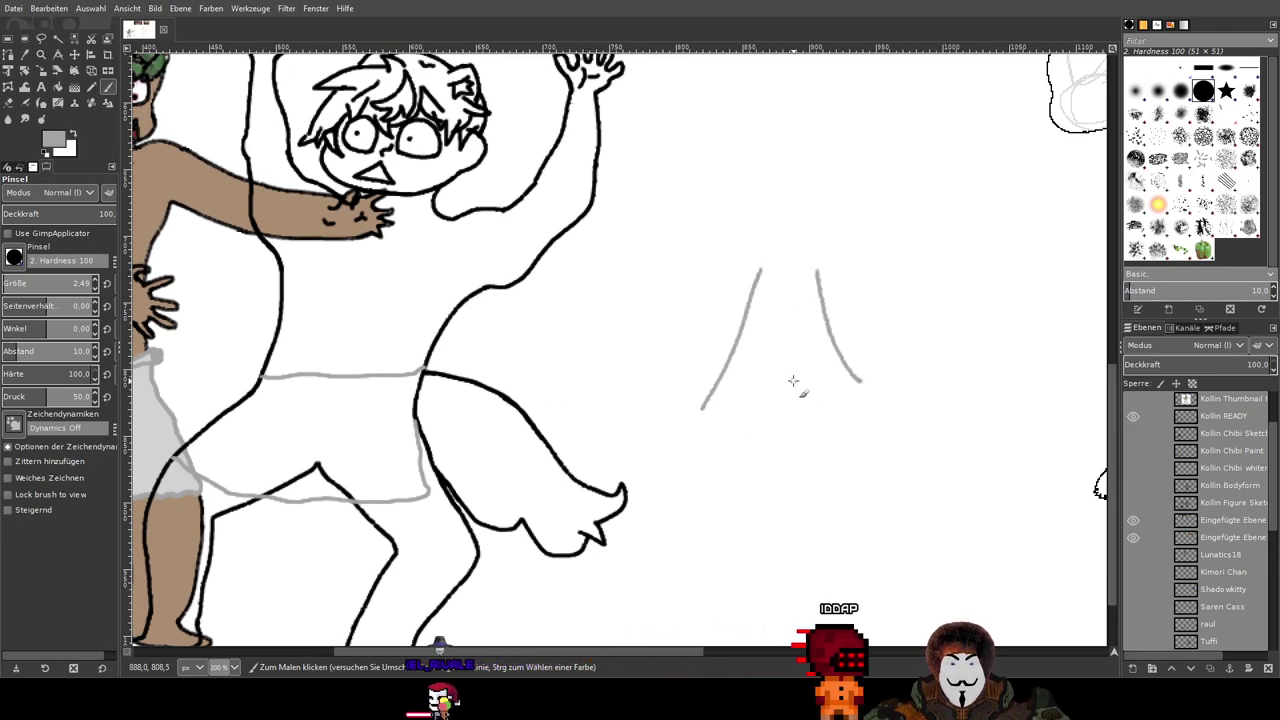
mouse_move(782, 389)
mouse_down()
mouse_move(757, 428)
mouse_move(796, 390)
mouse_move(761, 390)
mouse_move(753, 340)
mouse_up()
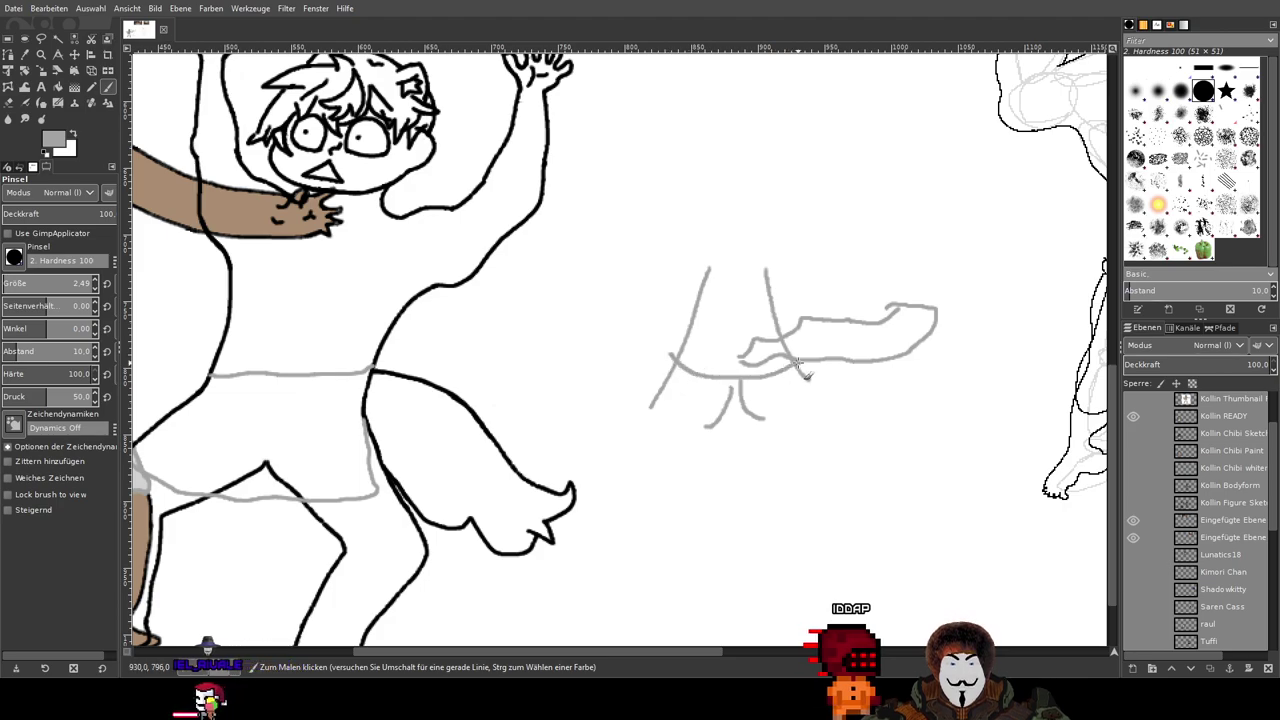
mouse_move(692, 375)
mouse_down()
mouse_move(800, 369)
mouse_move(835, 405)
mouse_move(840, 437)
mouse_move(737, 440)
mouse_move(647, 405)
mouse_move(669, 364)
mouse_move(812, 348)
mouse_up()
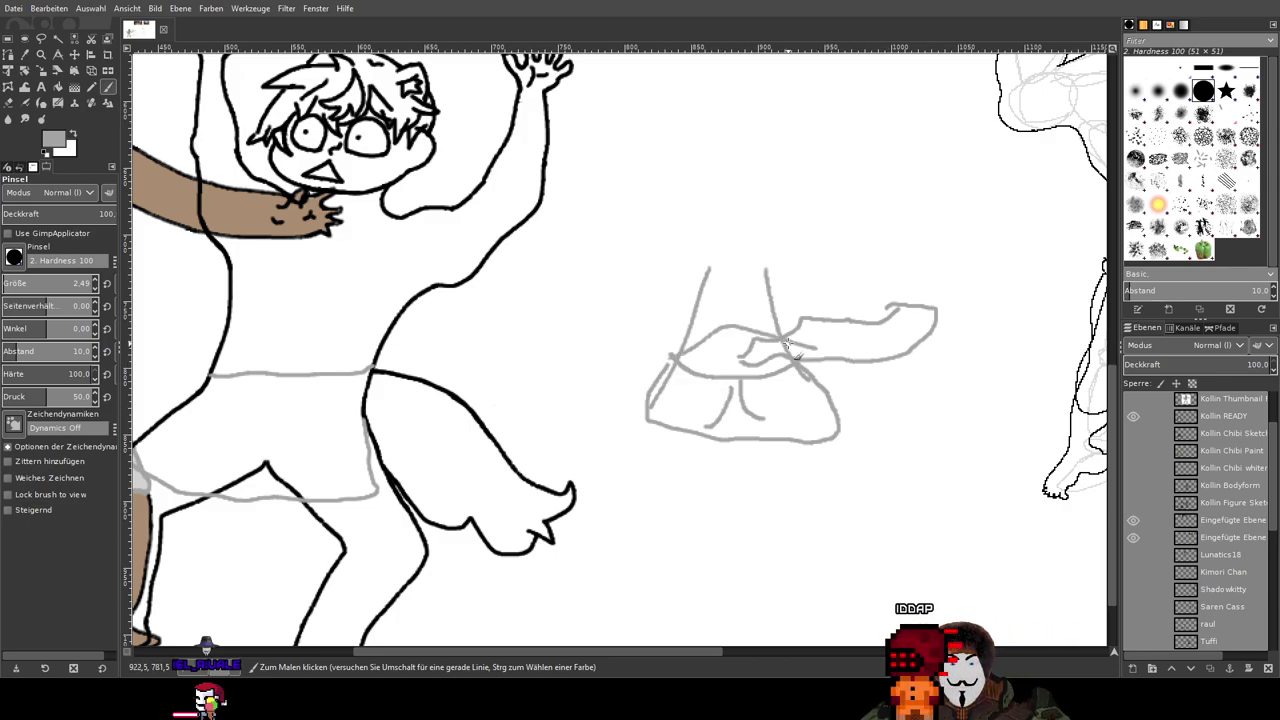
key(ctrl+z)
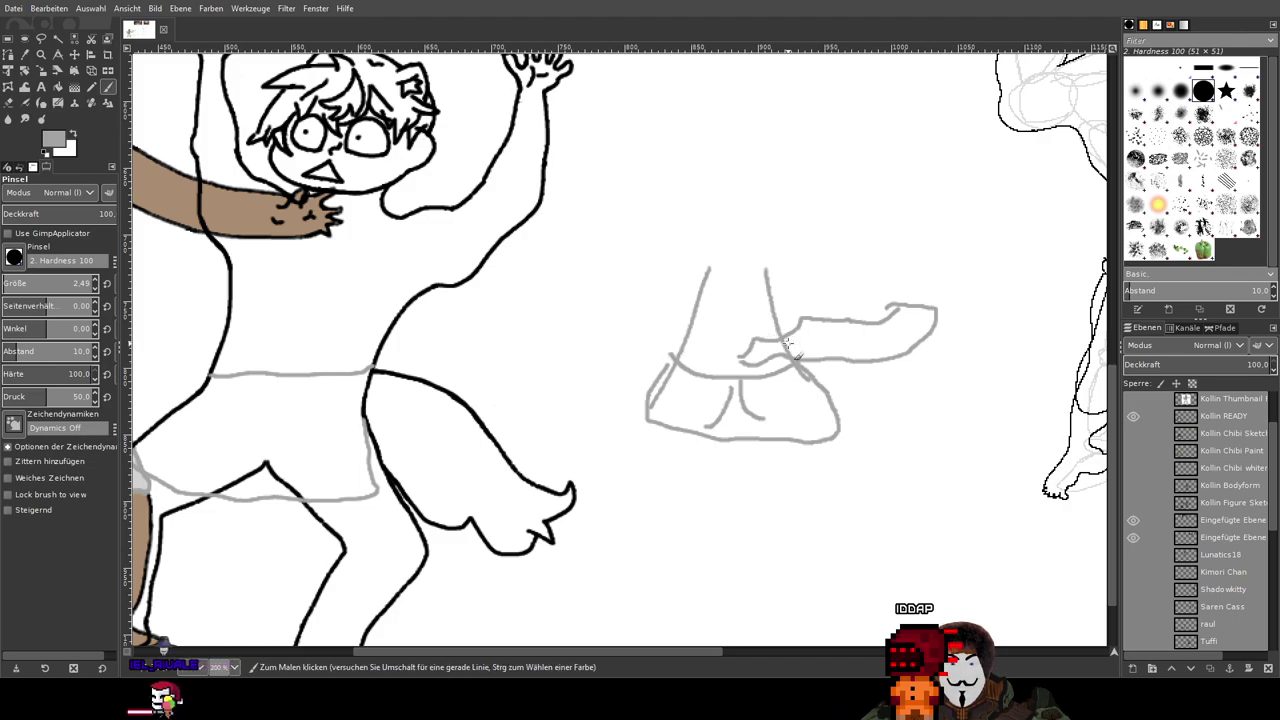
key(ctrl+z)
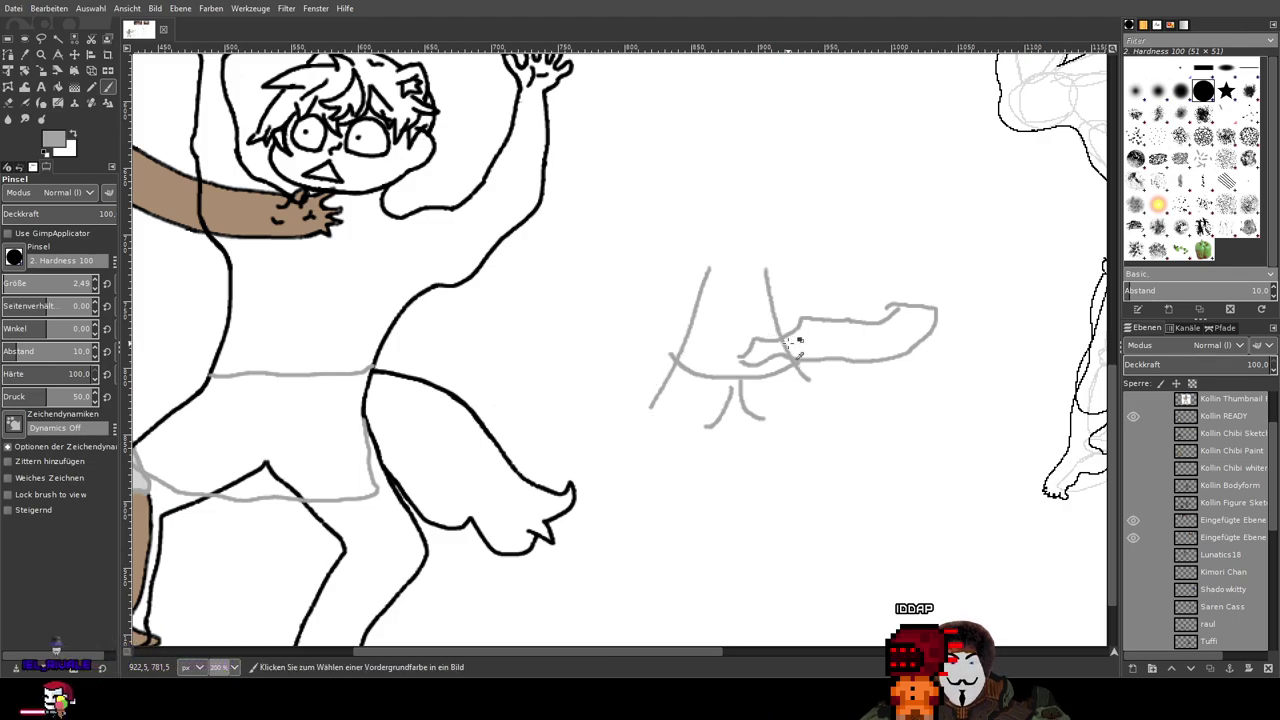
key(ctrl+z)
Step: Sketch a towel waistband with a central knot and hanging ends over the rough hip study
scroll(788, 343, up, 1)
scroll(786, 343, down, 2)
drag(745, 329, 698, 334)
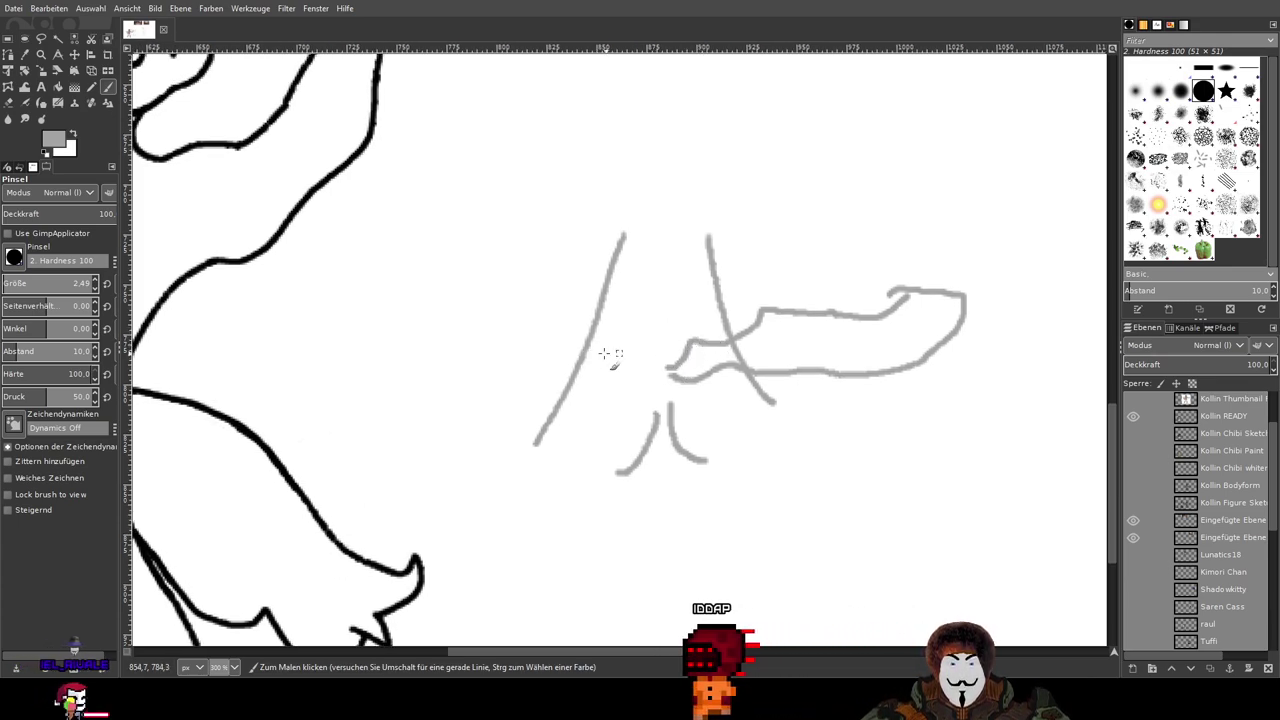
mouse_move(585, 342)
mouse_down()
mouse_move(732, 335)
mouse_move(653, 341)
mouse_move(663, 435)
mouse_move(640, 467)
mouse_up()
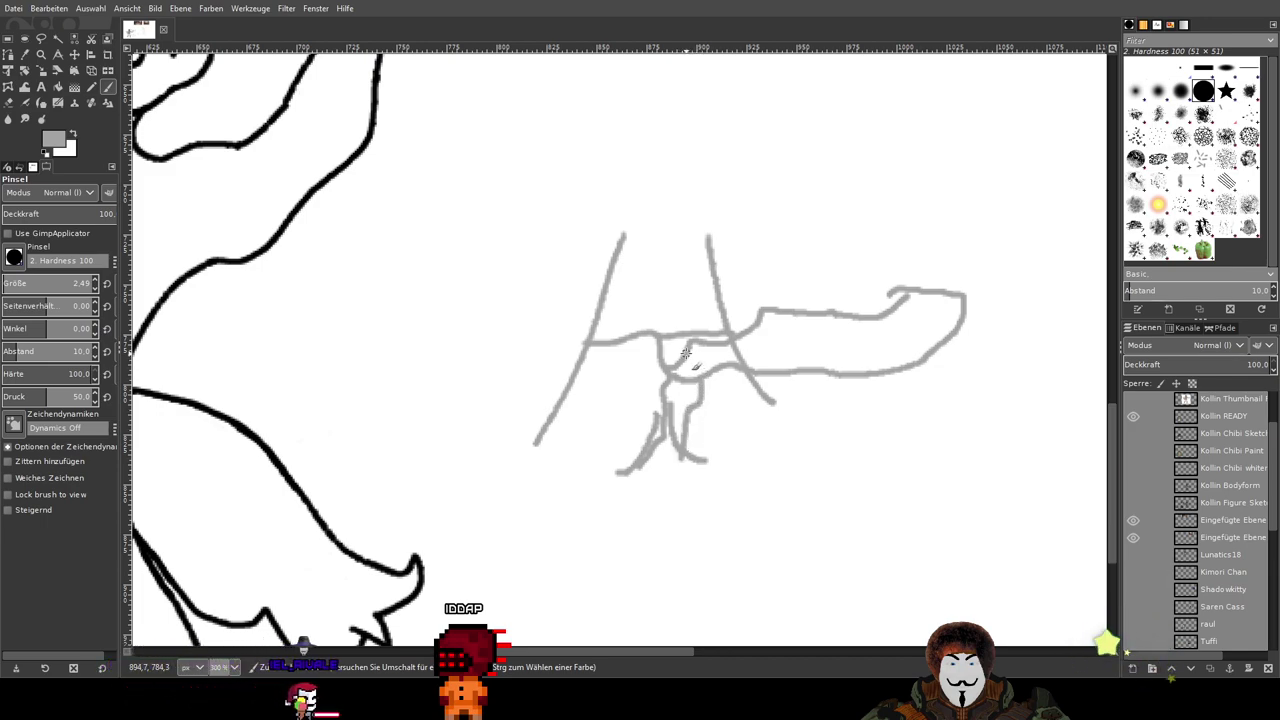
drag(668, 338, 686, 354)
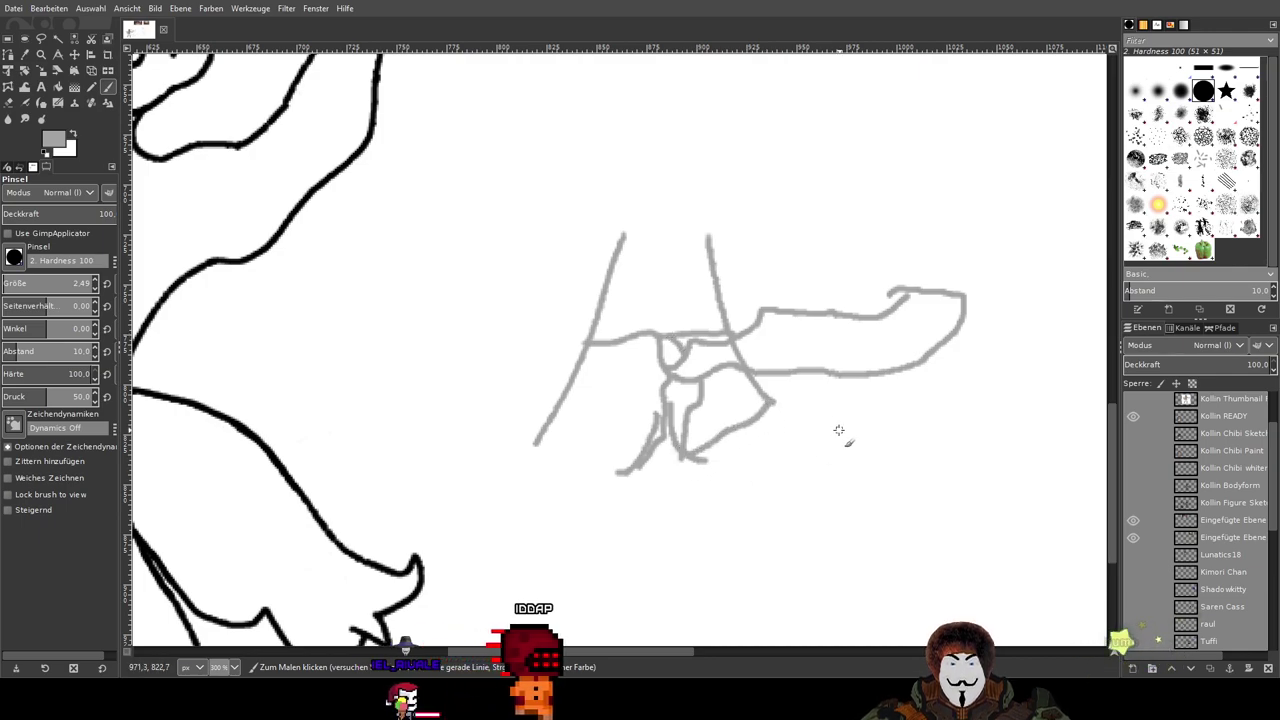
drag(675, 349, 672, 372)
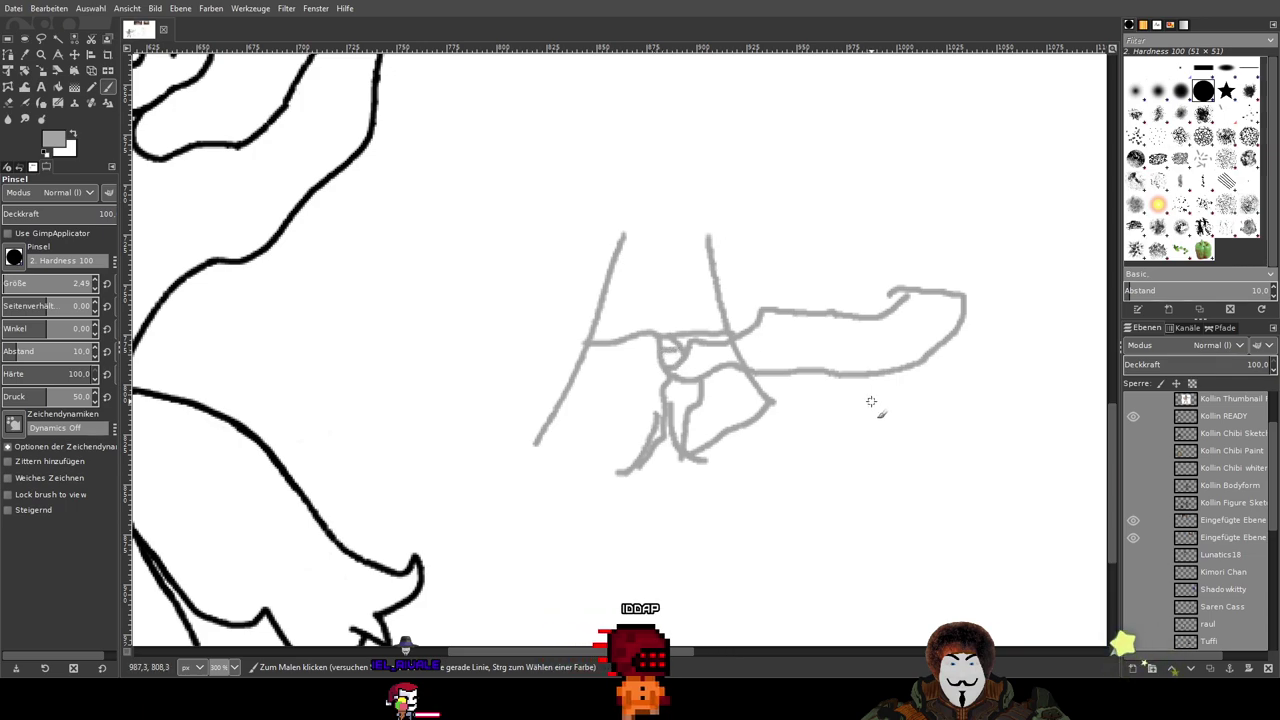
Step: Undo the rough hip study and the grey towel lines on the raul chibi
key(ctrl+z)
key(ctrl+z)
key(ctrl+z)
key(ctrl+z)
key(ctrl+z)
key(ctrl+z)
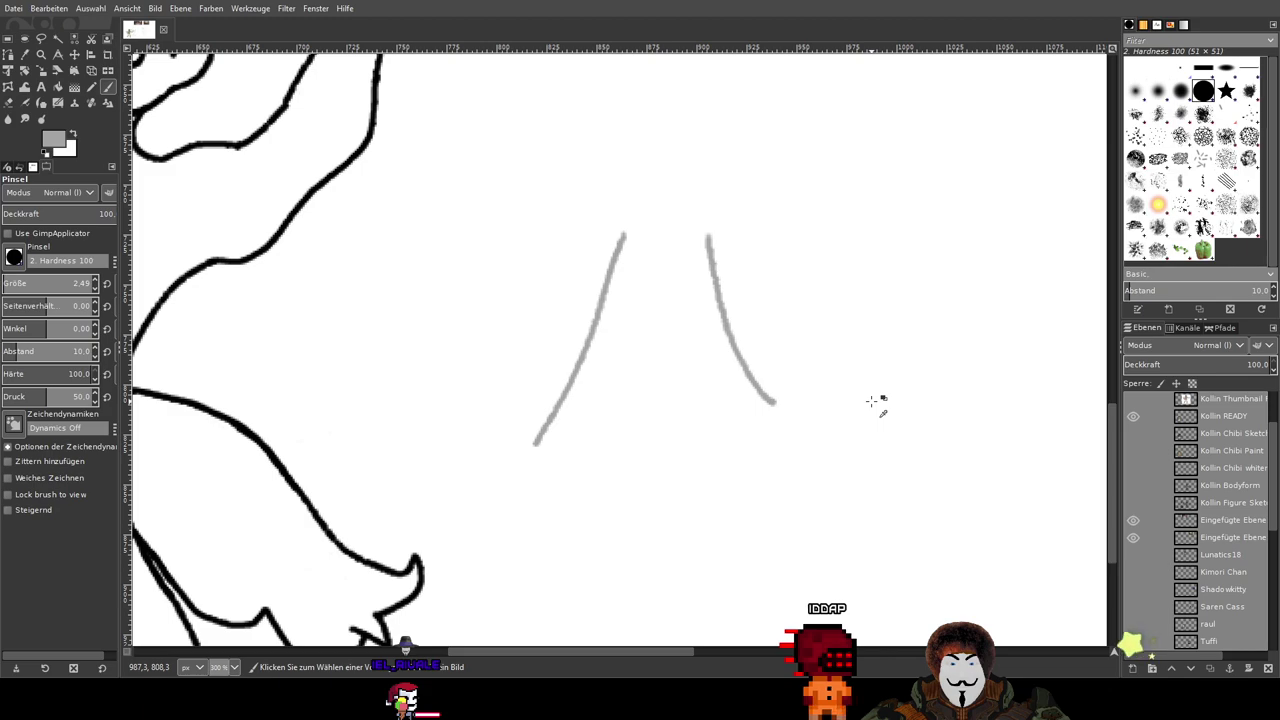
drag(325, 470, 834, 377)
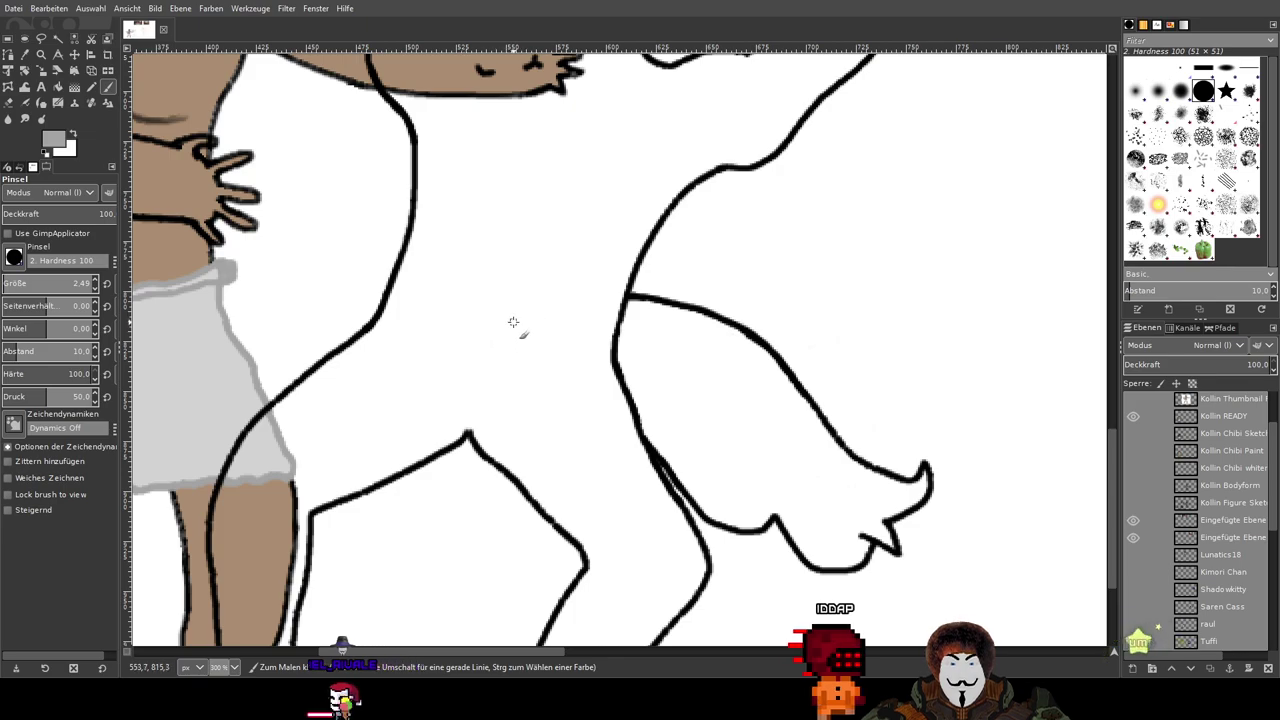
Step: Paint a sagging grey waistline and a grey hem across the thighs for the towel on the raul Chibi Form layer
scroll(1148, 421, up, 2)
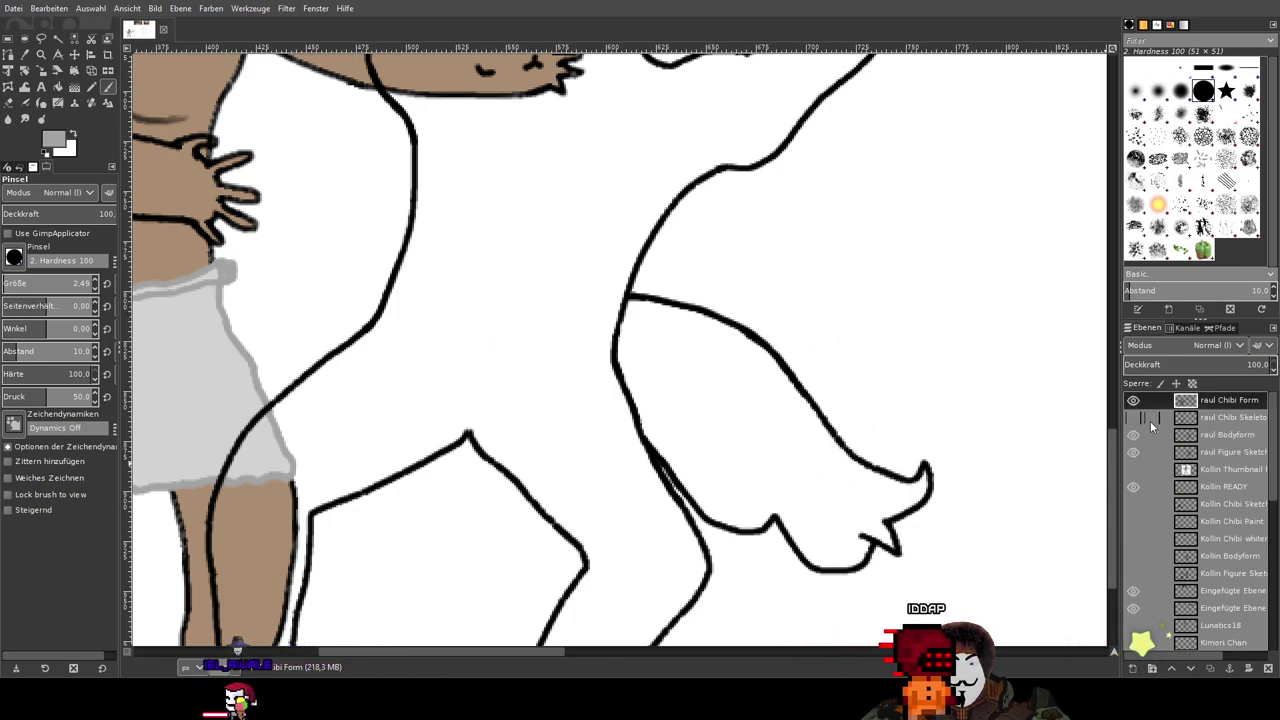
click(1133, 418)
click(1133, 418)
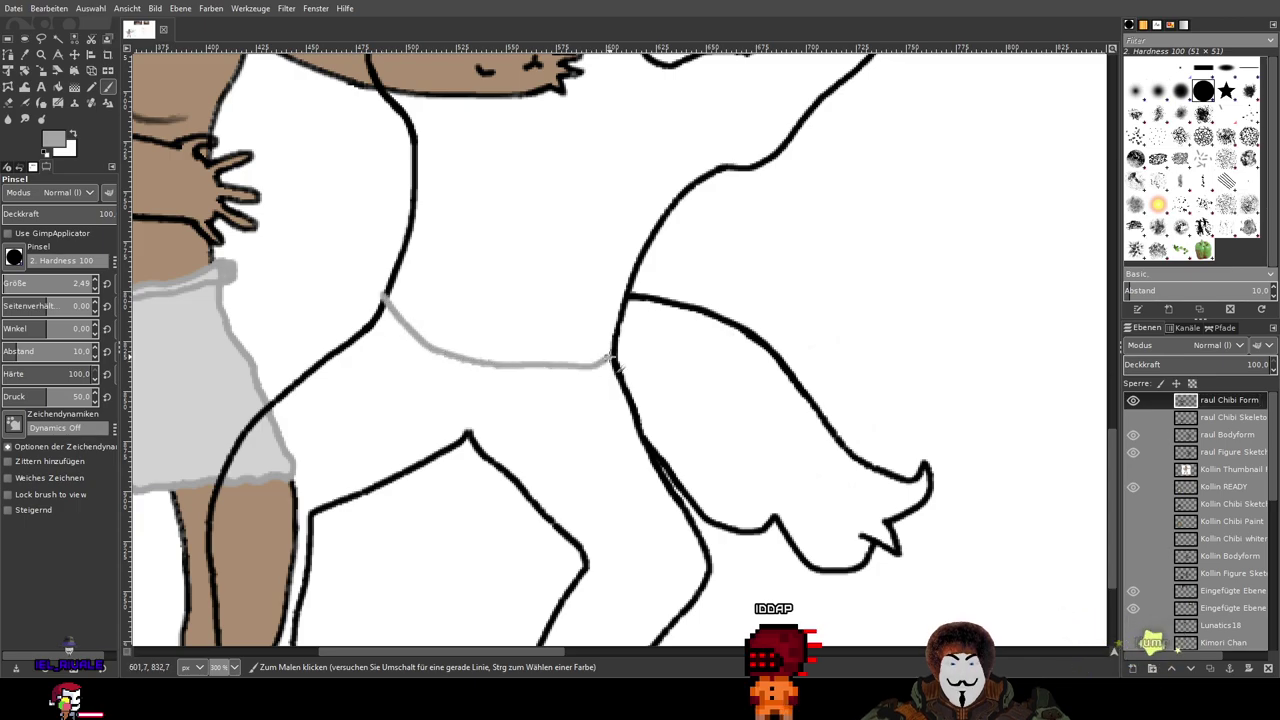
drag(672, 475, 711, 357)
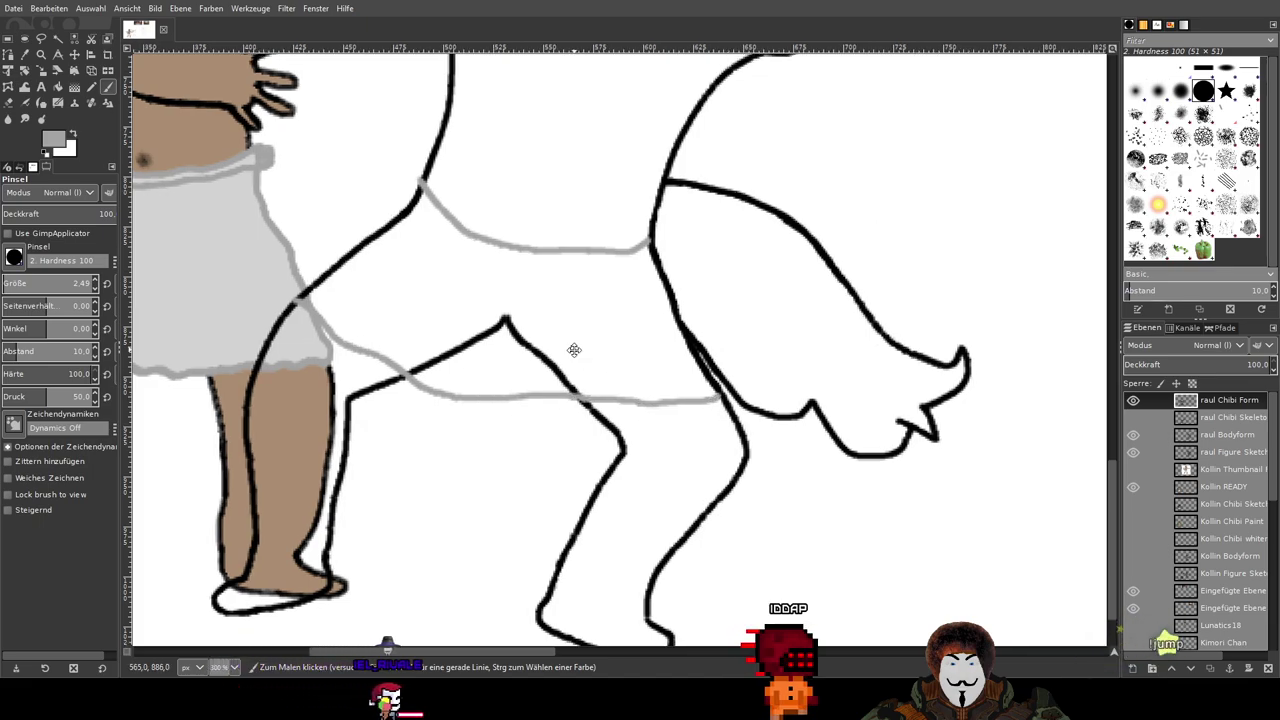
Step: Compare the raul chibi's grey towel lines with the waistband and shape of the green-haired character's towel
scroll(677, 480, down, 2)
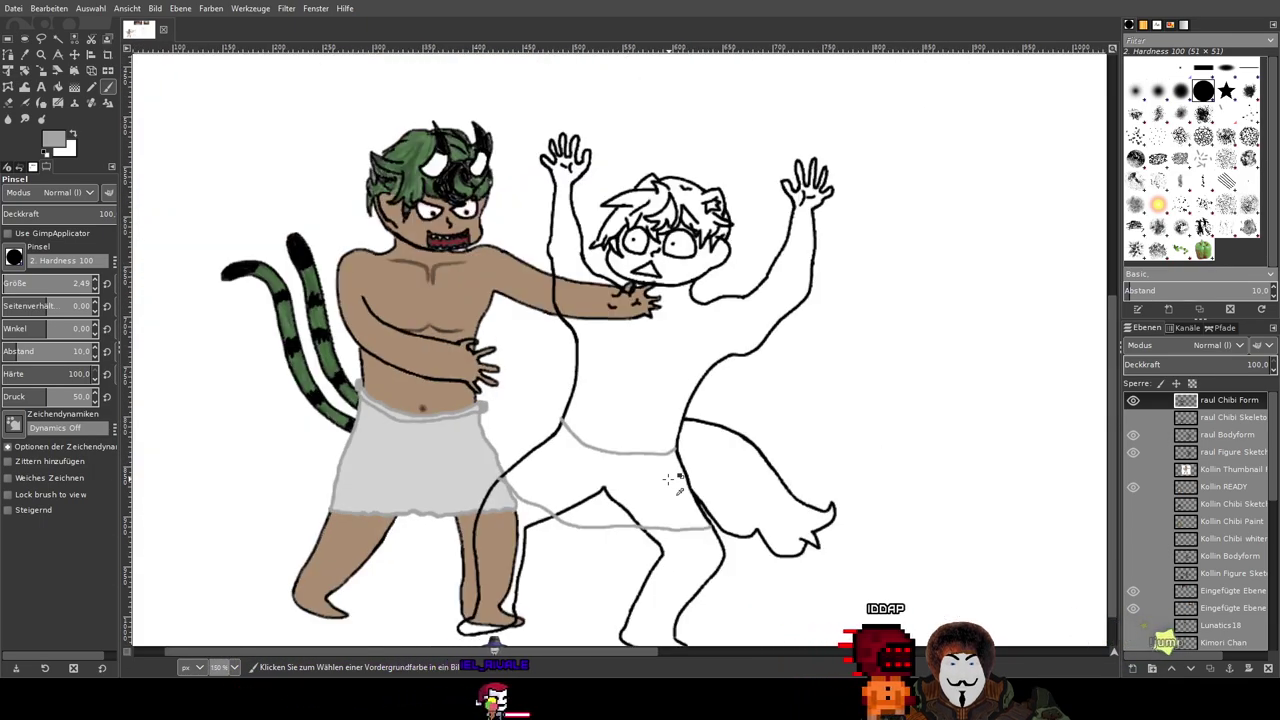
scroll(380, 430, up, 2)
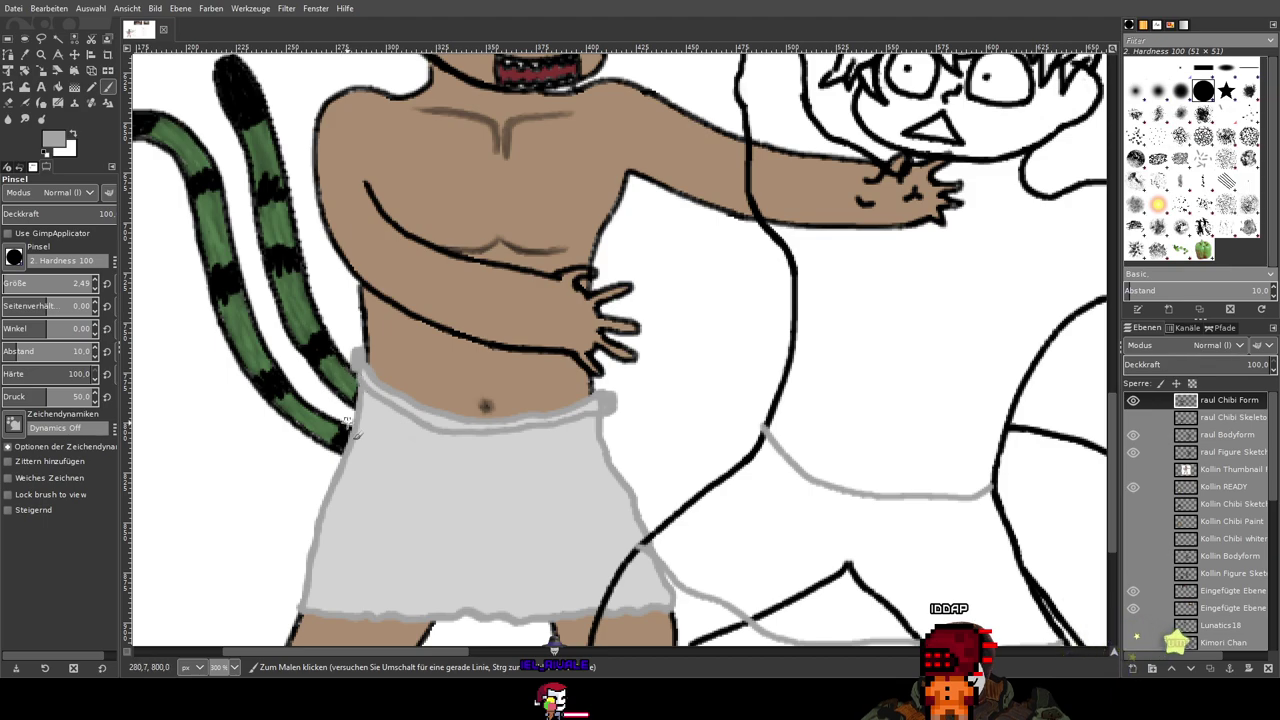
scroll(380, 415, right, 5)
scroll(380, 415, down, 2)
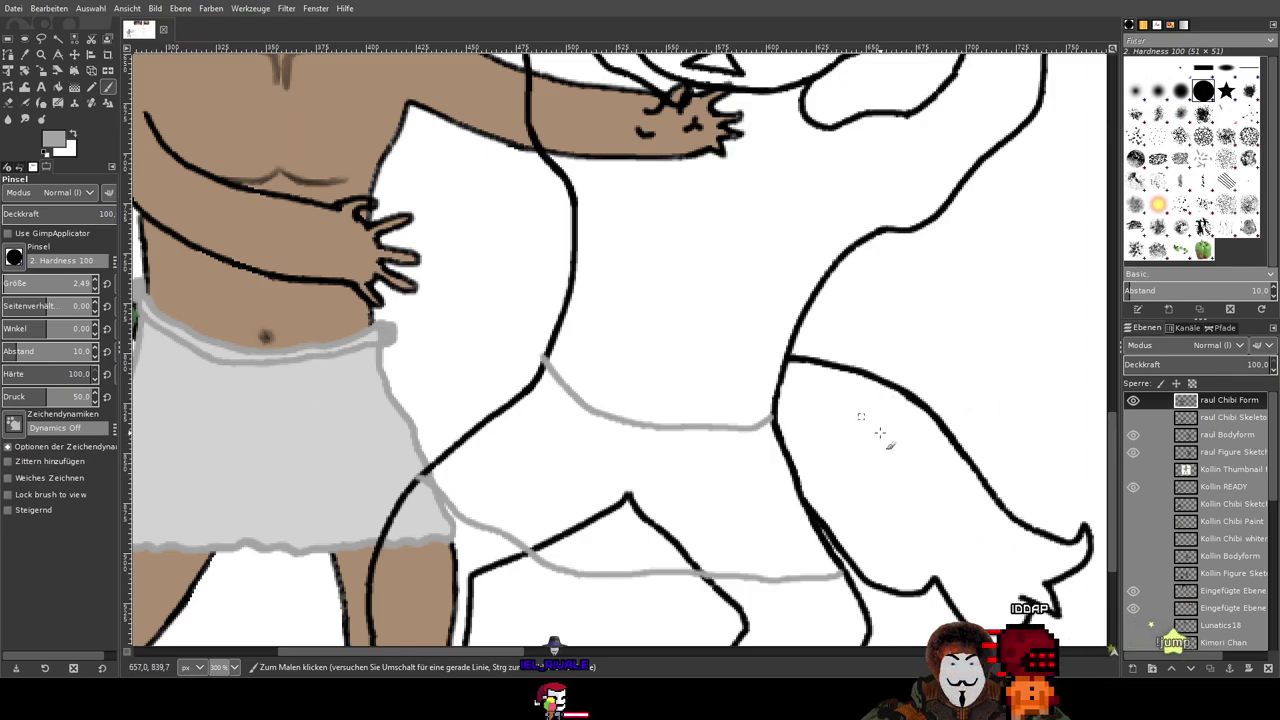
scroll(634, 277, down, 3)
scroll(634, 277, right, 2)
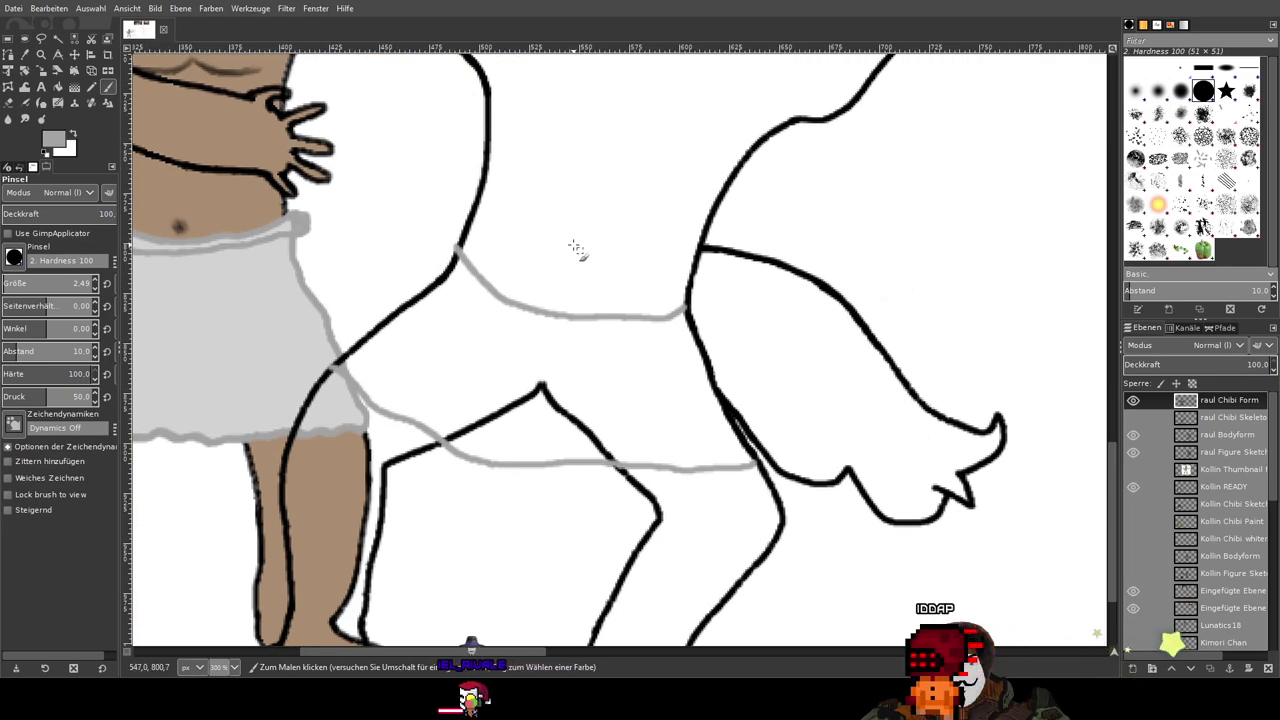
Step: Try out a small grey navel dot on the raul chibi's belly above the towel waistline
scroll(680, 374, down, 2)
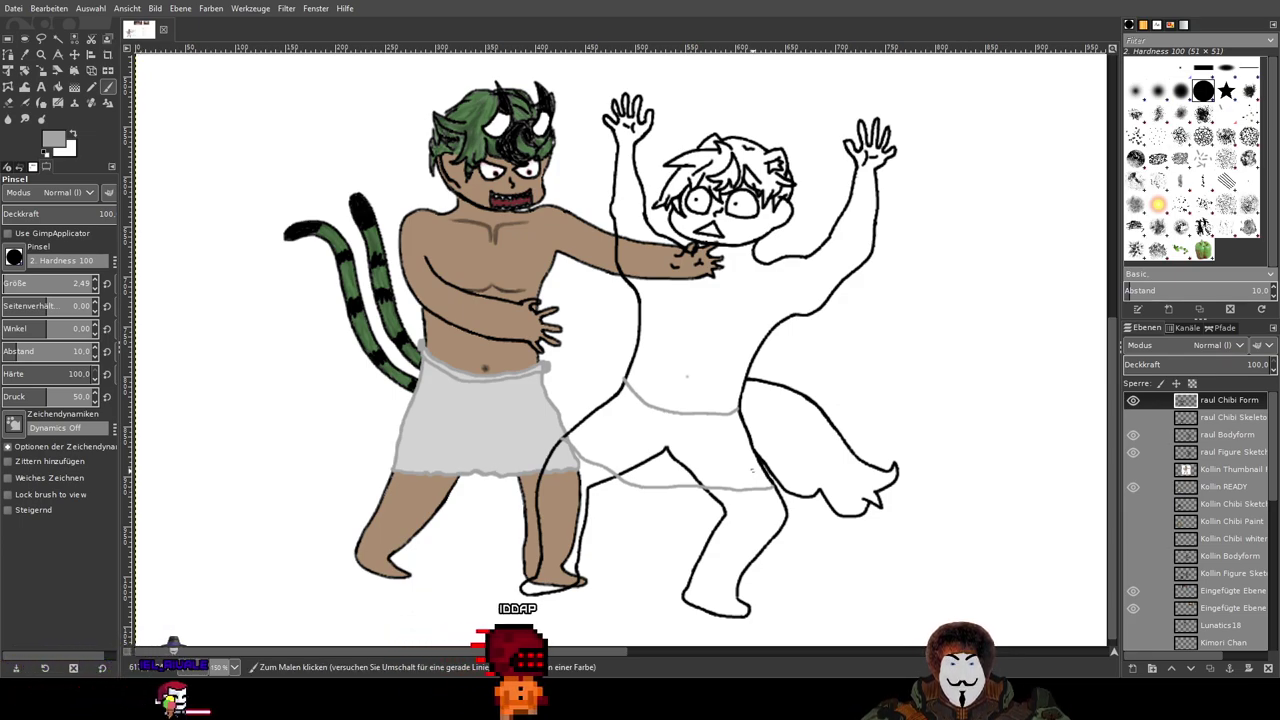
scroll(692, 388, up, 2)
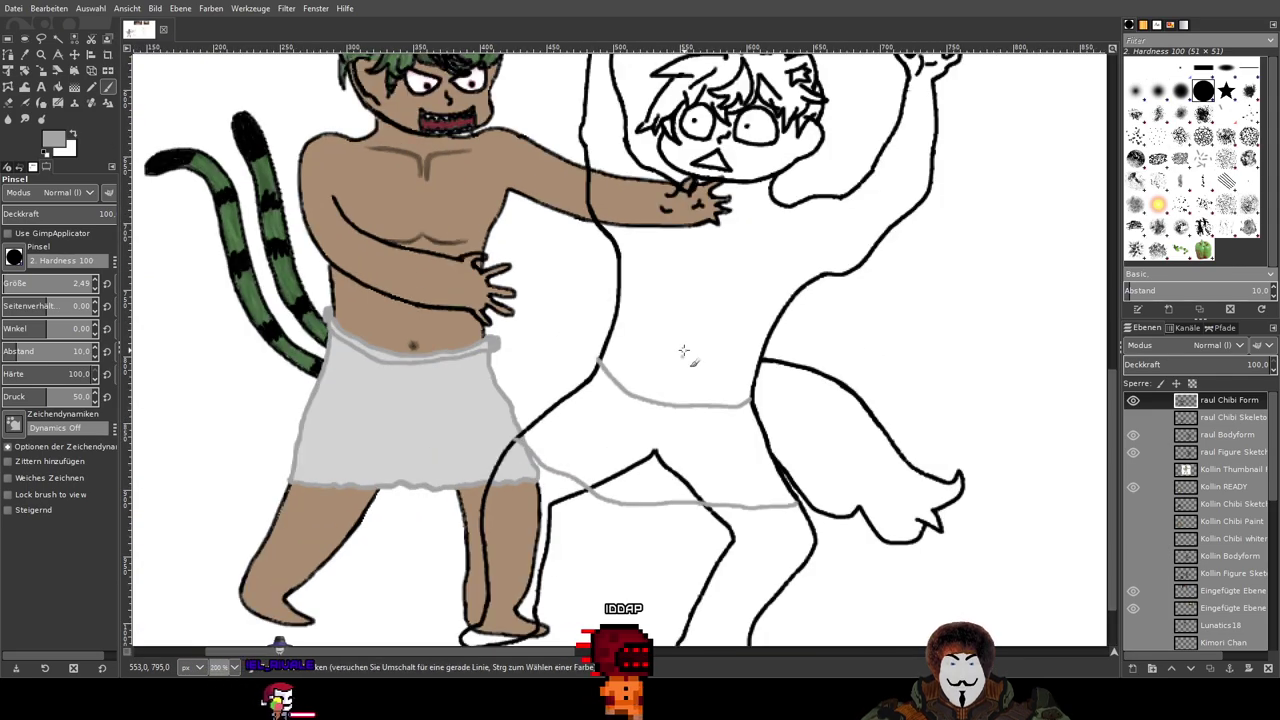
scroll(685, 360, up, 1)
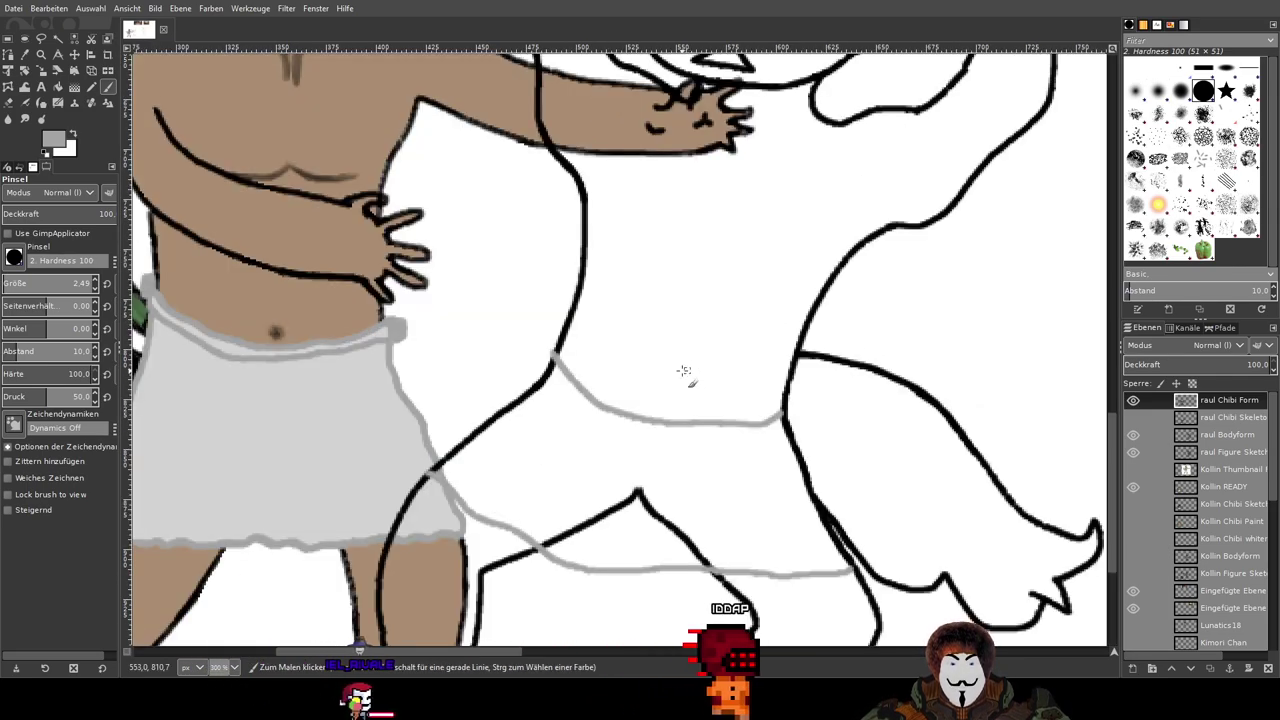
drag(608, 357, 641, 383)
drag(736, 374, 698, 395)
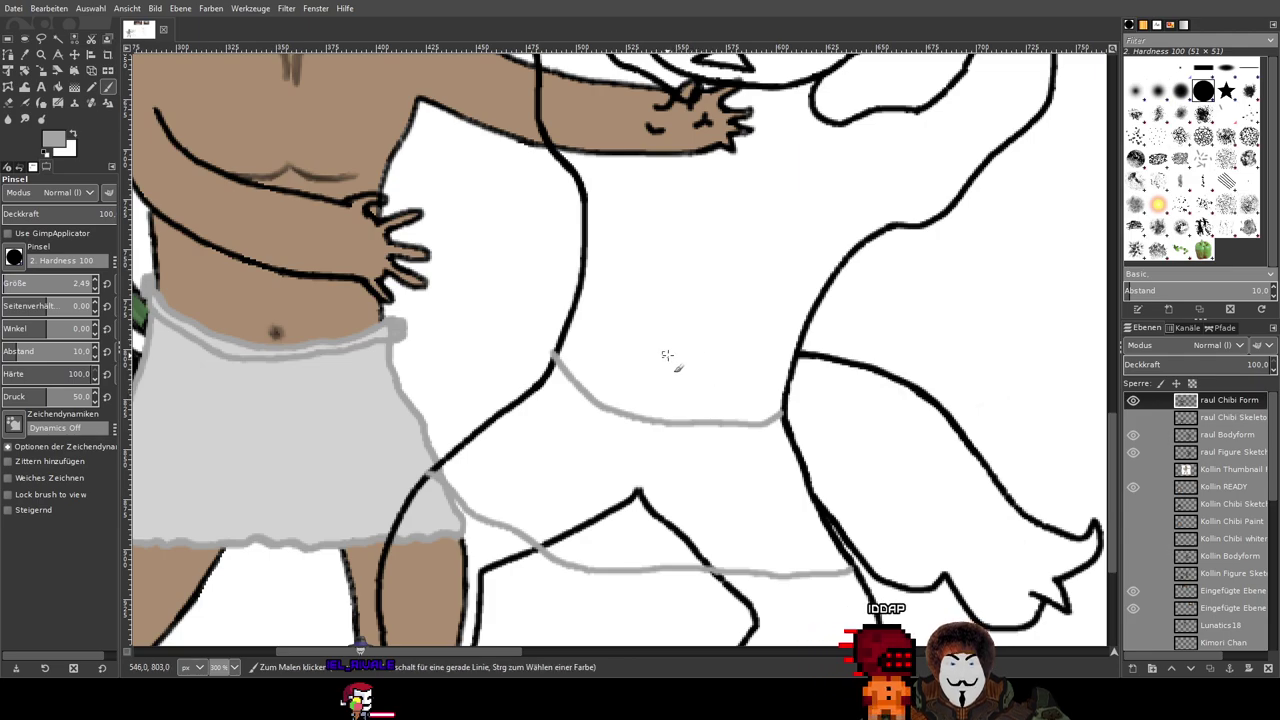
drag(670, 357, 826, 348)
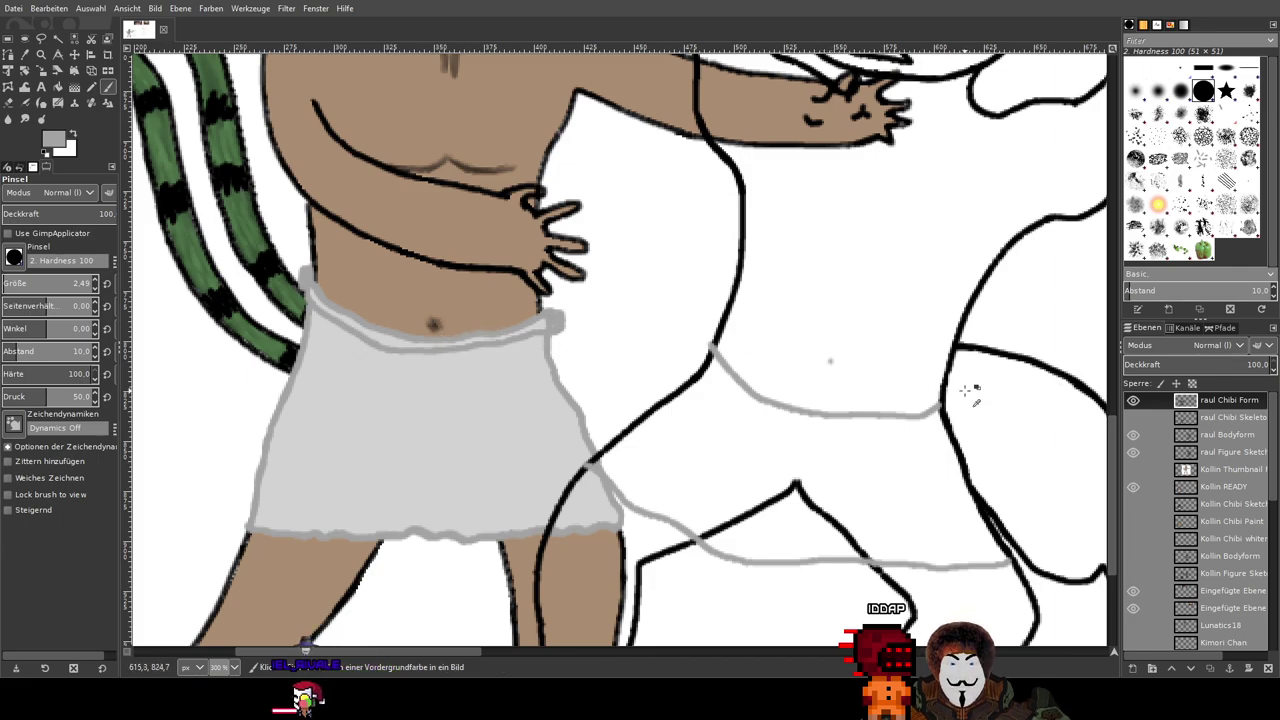
drag(966, 391, 766, 329)
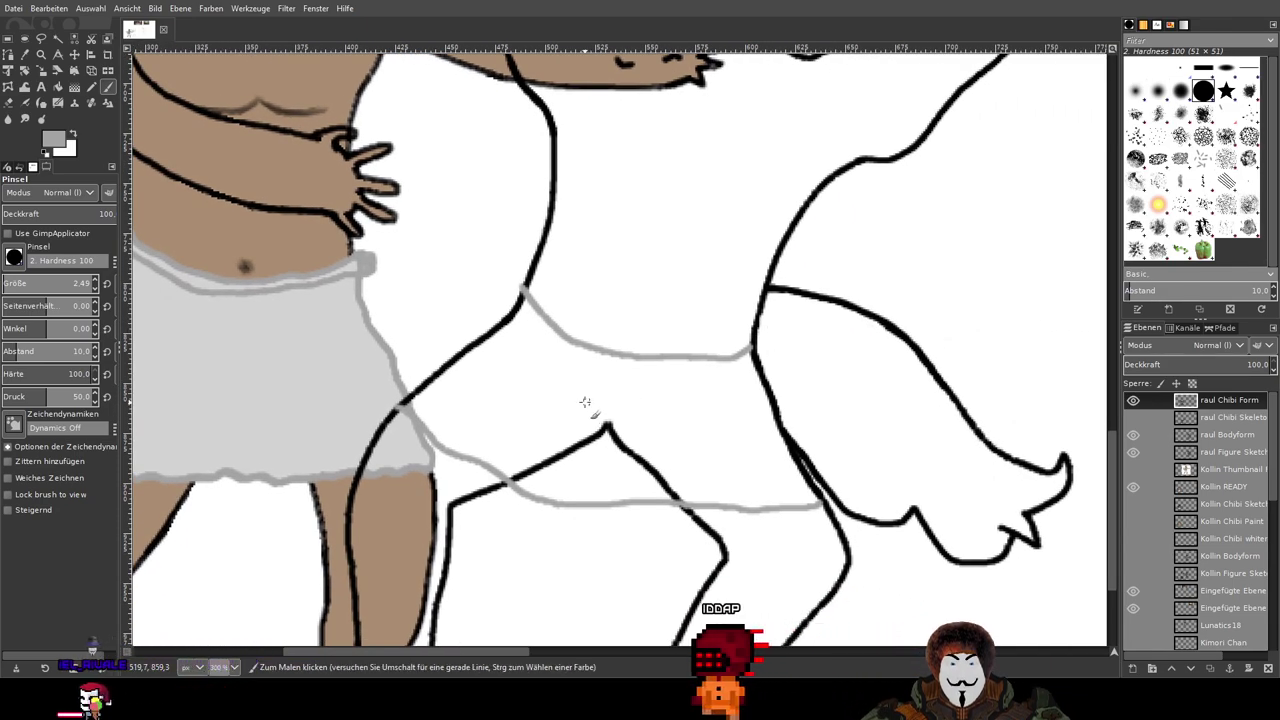
Step: Paint the towel's grey side line over the raul chibi's black hip outline facing the green-haired character, from waistline to hem
scroll(519, 379, up, 4)
drag(500, 346, 743, 403)
scroll(740, 404, down, 1)
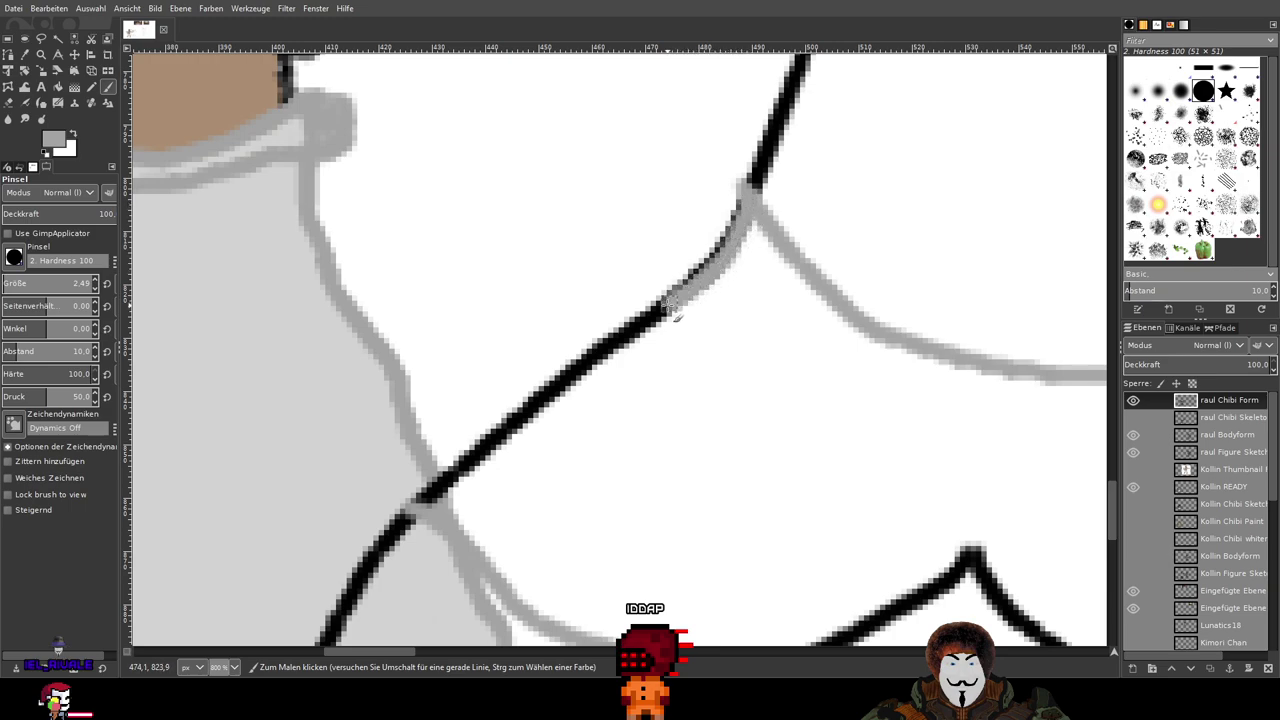
drag(616, 348, 496, 430)
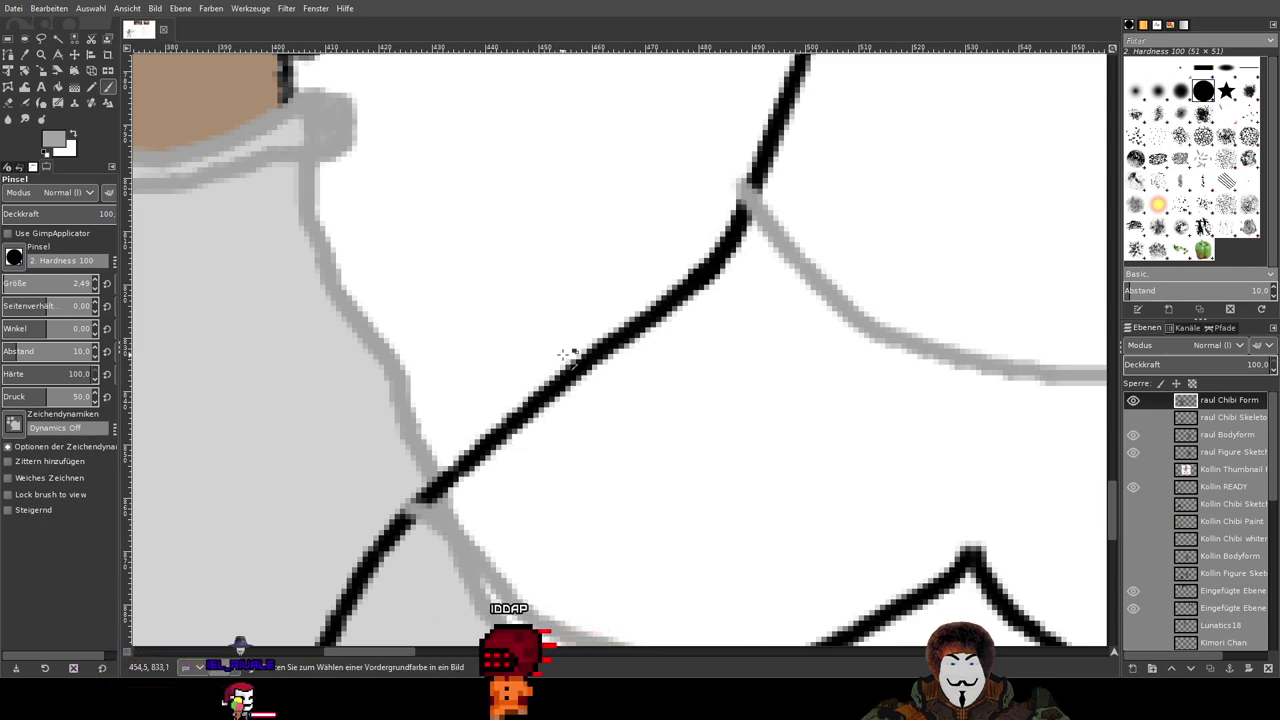
key(ctrl+z)
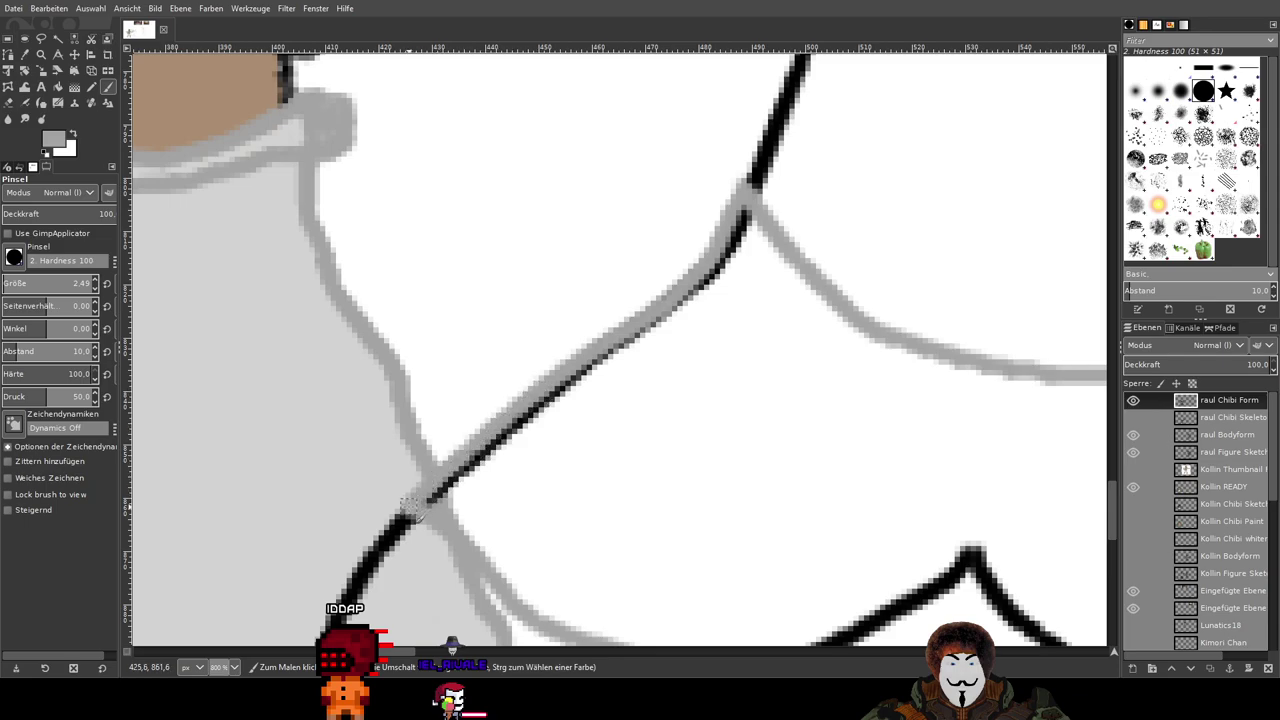
Step: Paint the towel's grey side line over the black hip outline beside the tail, from the waistline down to the hem
drag(762, 468, 290, 399)
drag(675, 347, 303, 235)
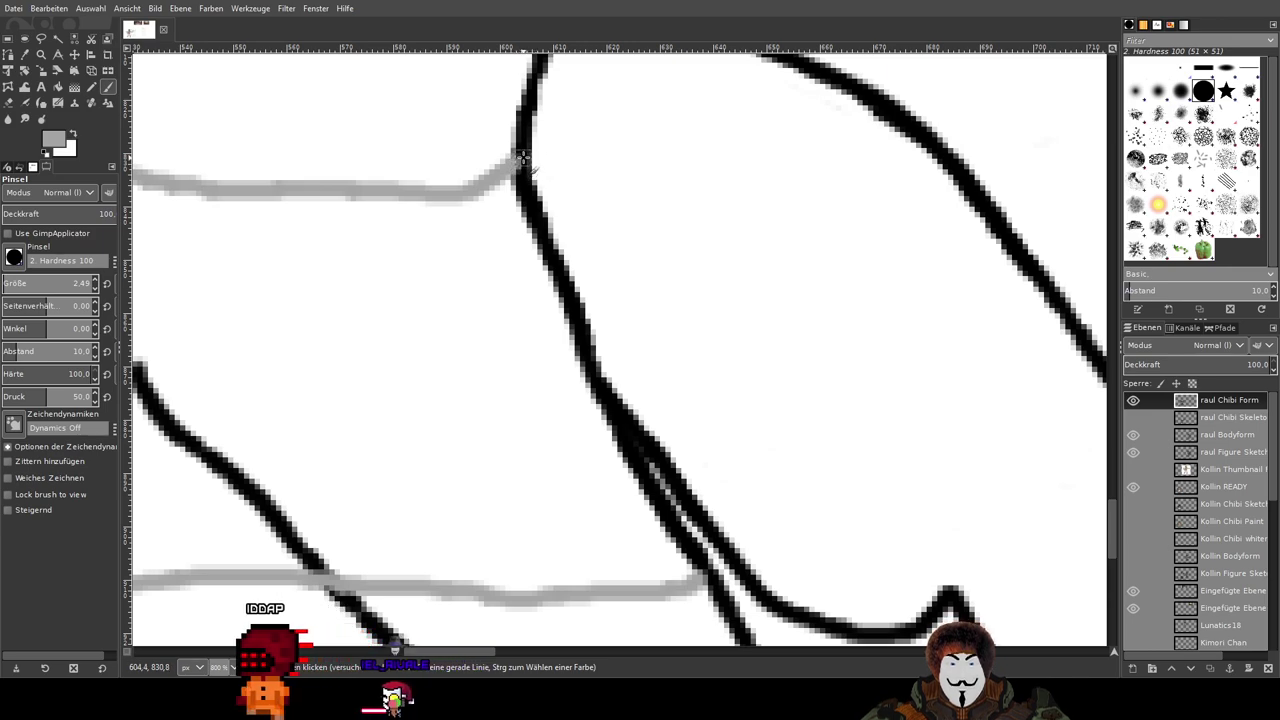
drag(522, 158, 592, 370)
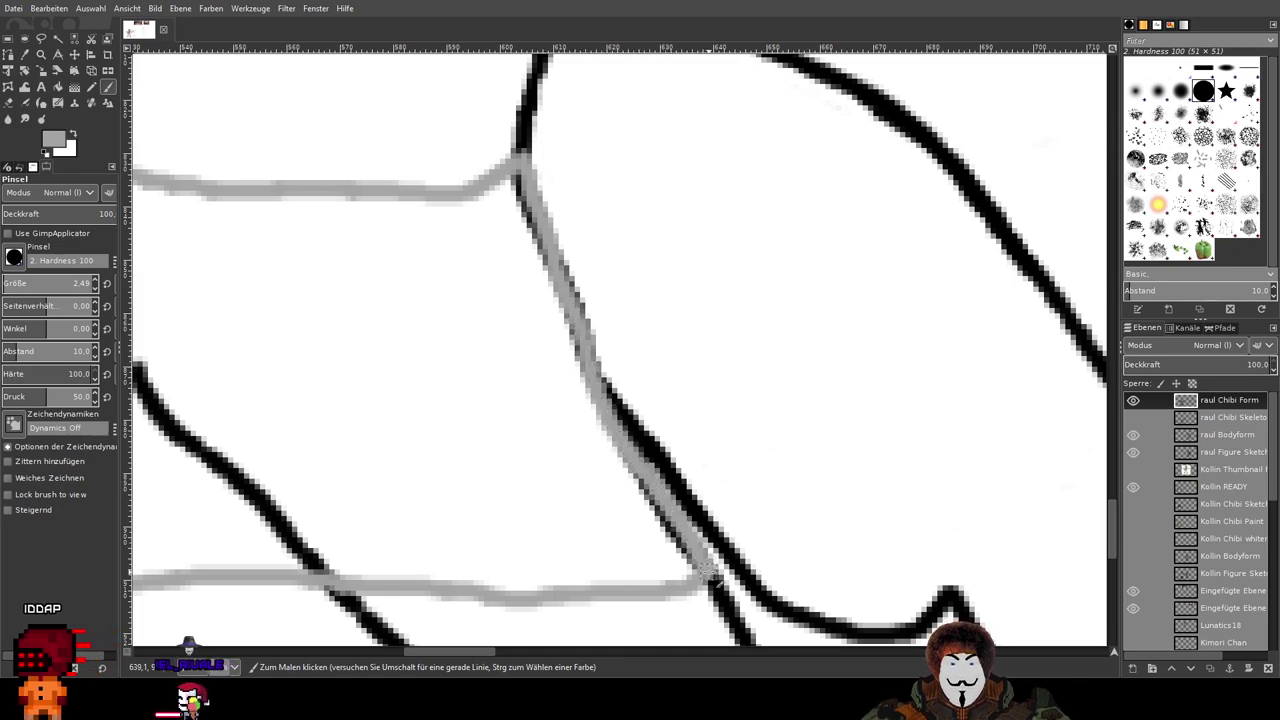
scroll(392, 318, down, 4)
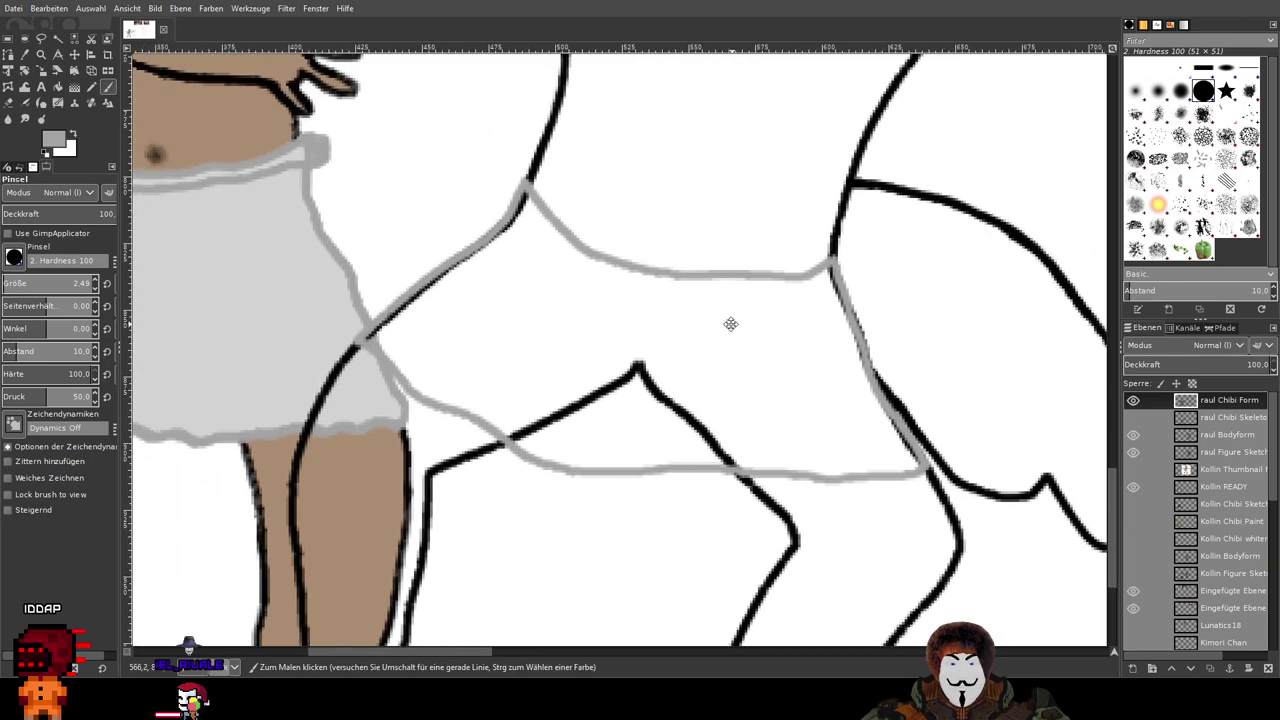
scroll(920, 314, up, 5)
scroll(916, 312, down, 4)
scroll(903, 314, up, 5)
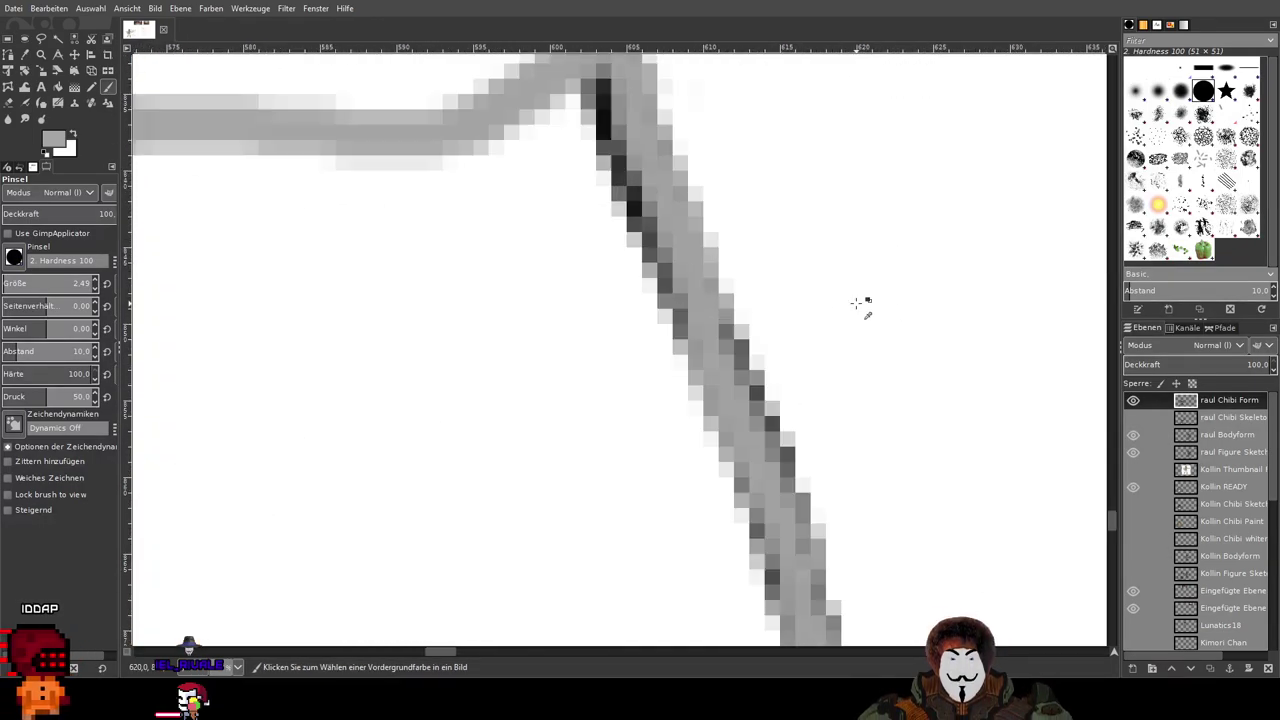
mouse_move(710, 330)
mouse_down()
mouse_move(777, 423)
mouse_move(790, 470)
mouse_up()
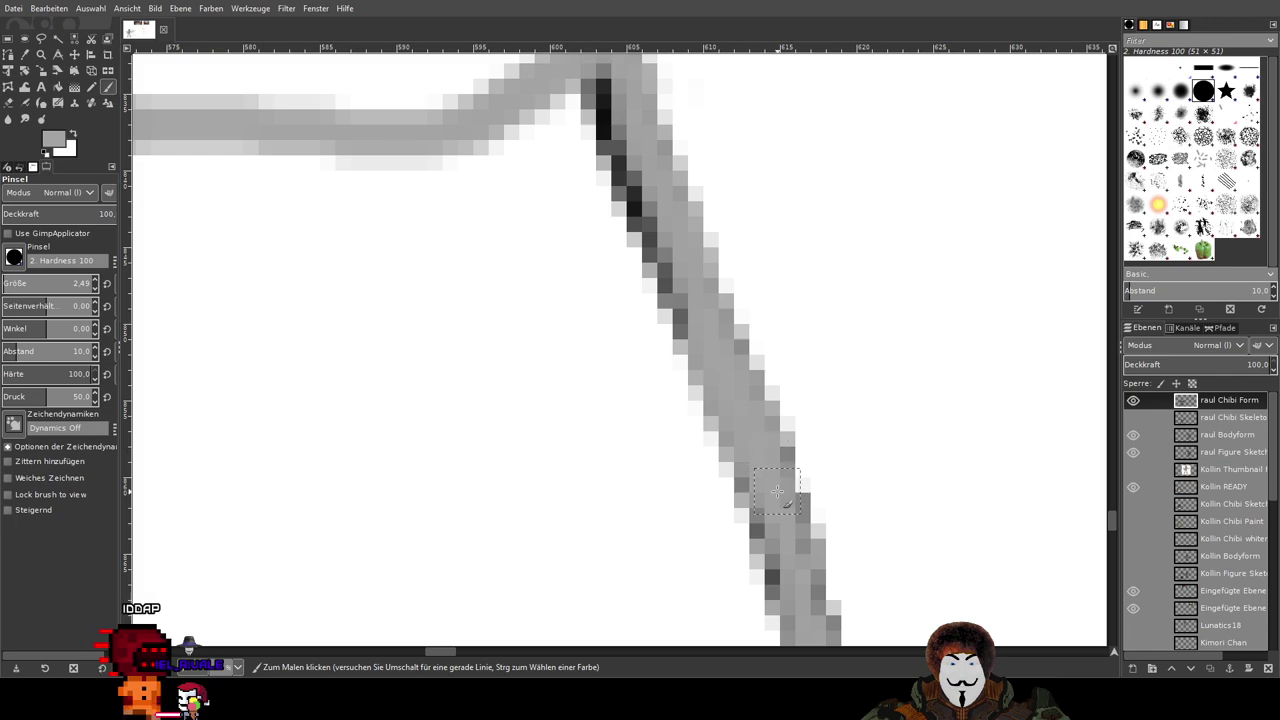
scroll(491, 269, down, 3)
scroll(817, 291, up, 2)
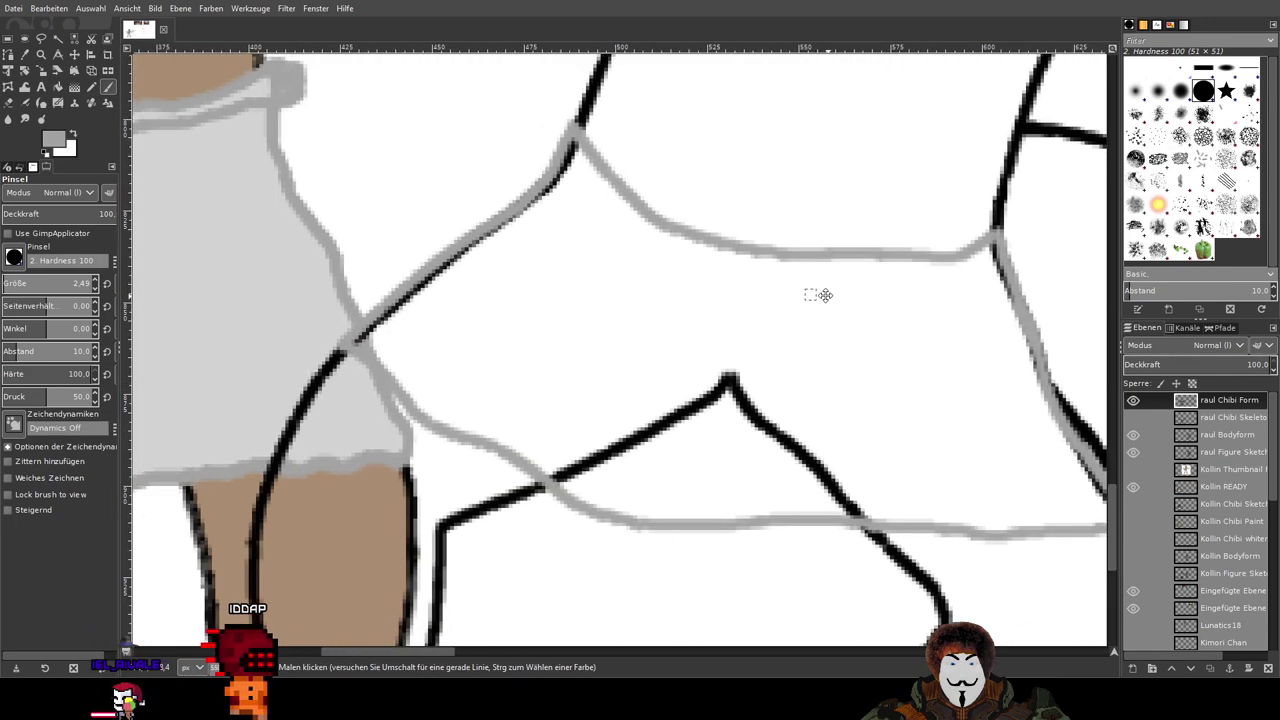
Step: Erase the black outline remnants along the inner edge of the towel's side line nearest the green-haired character
scroll(428, 382, up, 3)
drag(430, 385, 581, 345)
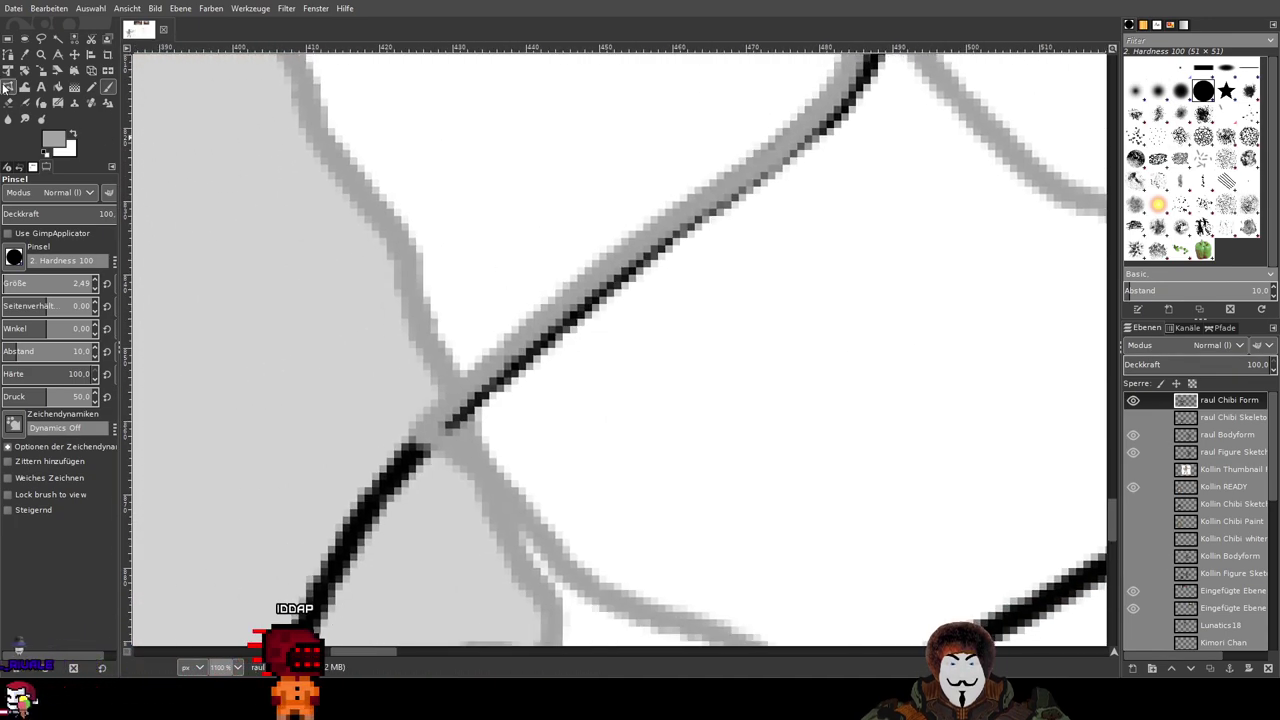
click(9, 103)
scroll(477, 414, up, 1)
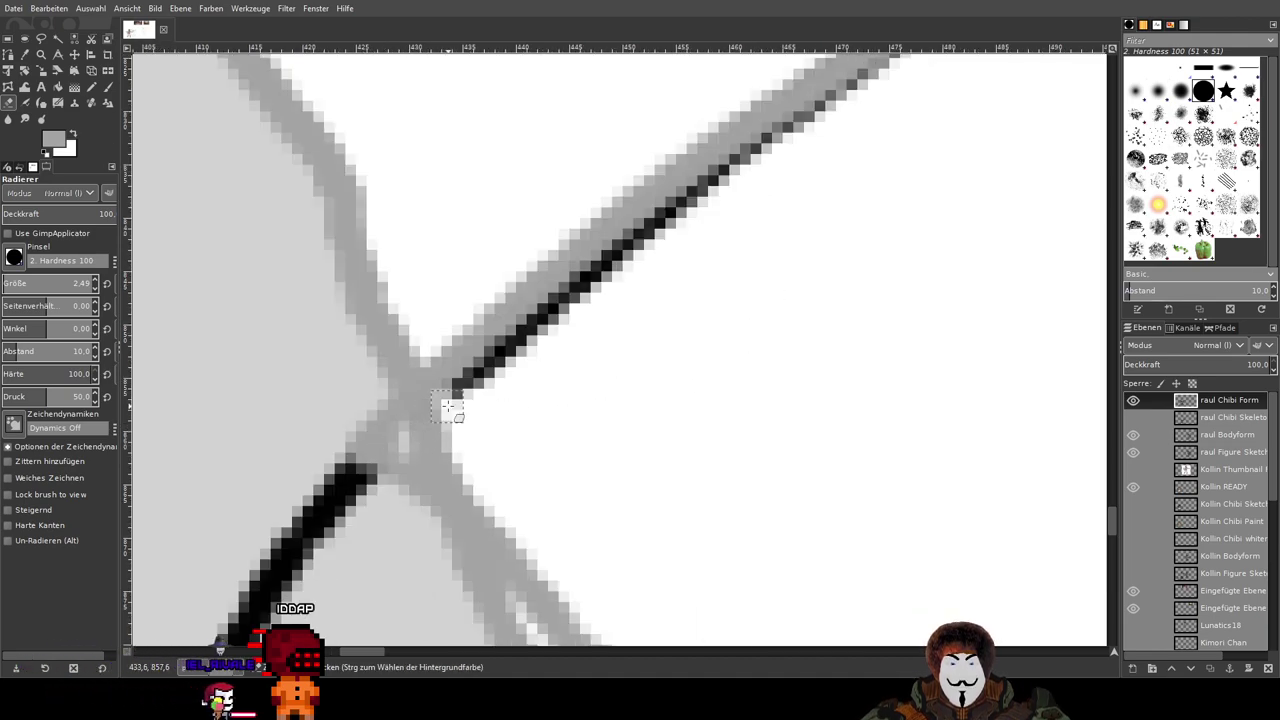
drag(447, 410, 537, 333)
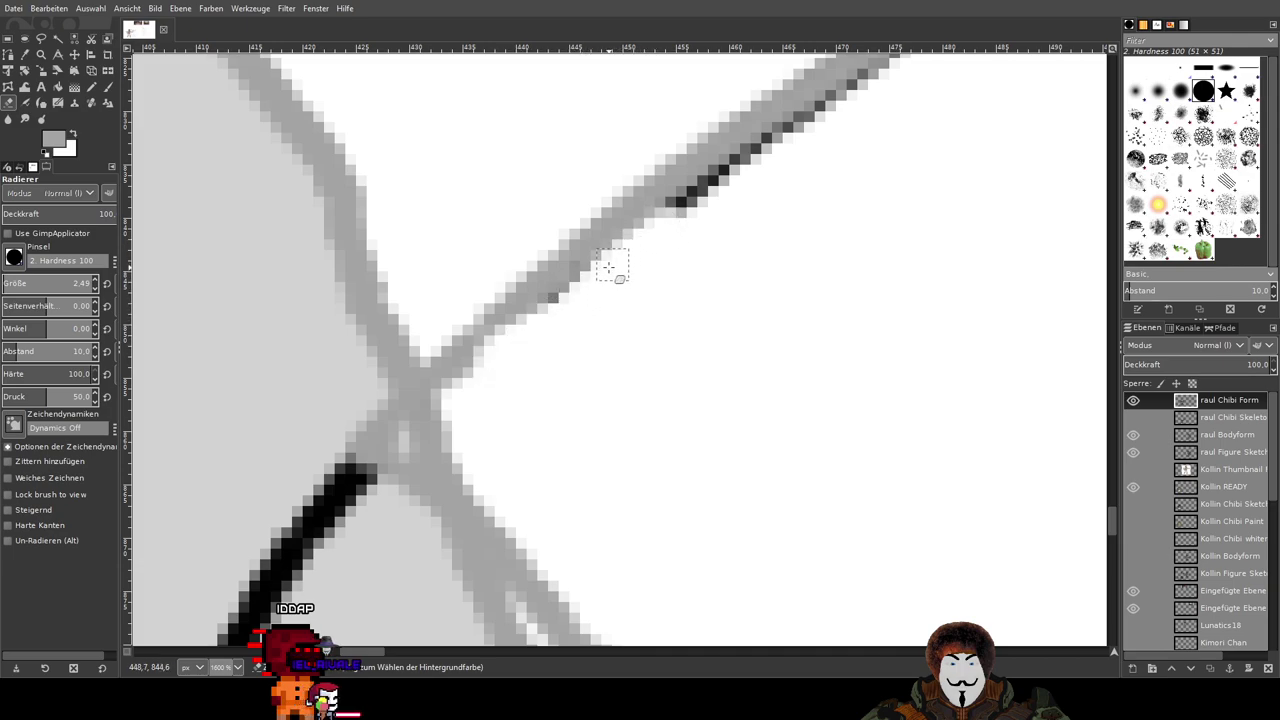
drag(801, 219, 742, 352)
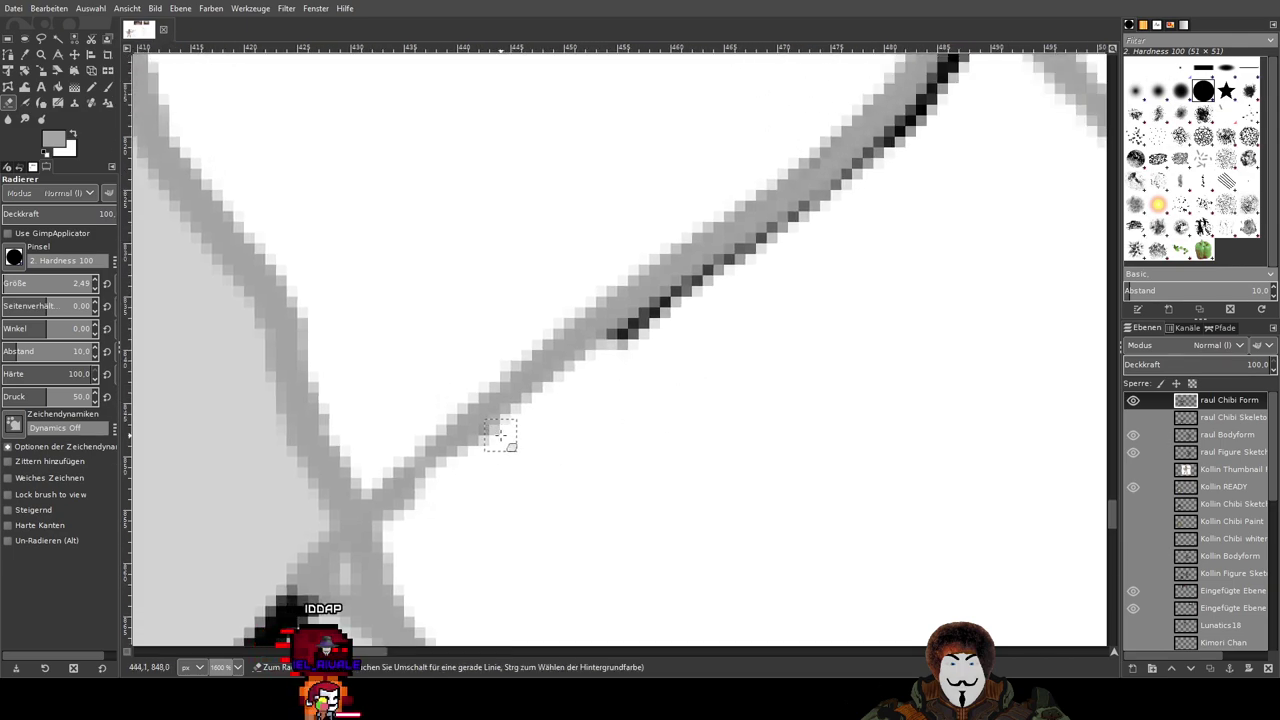
mouse_move(514, 434)
mouse_down()
mouse_move(668, 308)
mouse_move(814, 214)
mouse_move(798, 228)
mouse_up()
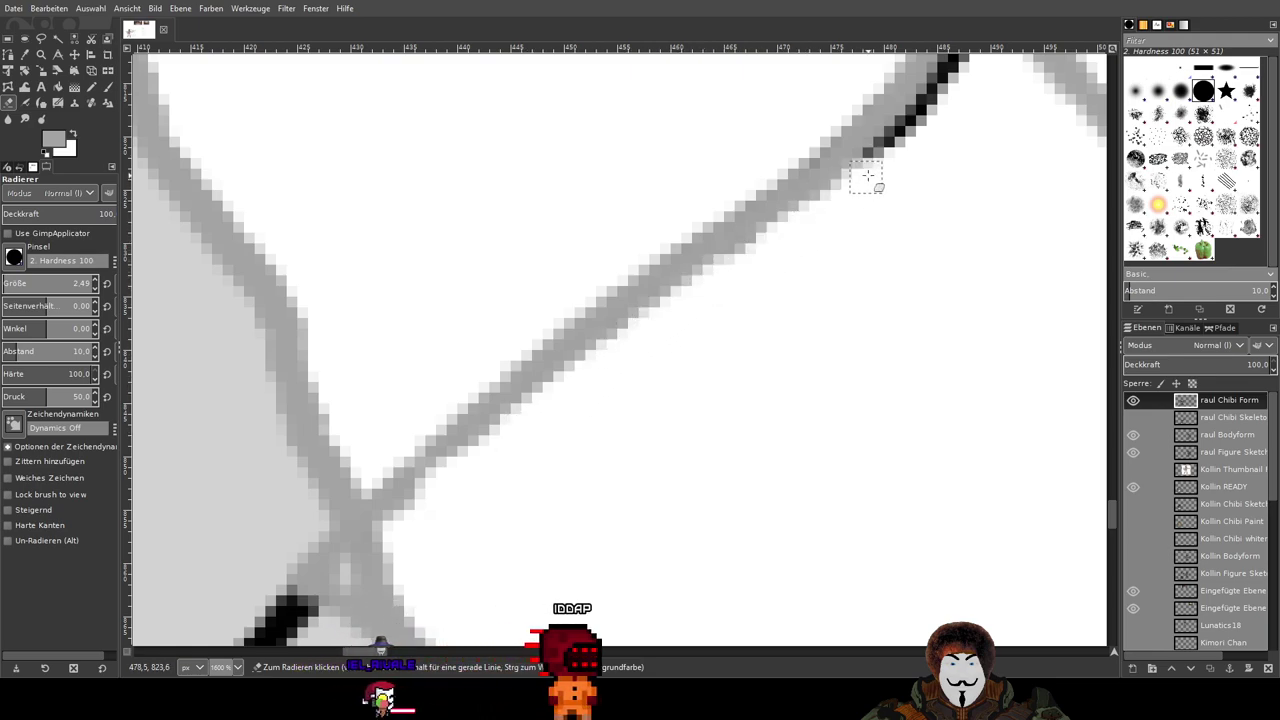
mouse_move(867, 177)
mouse_down()
mouse_move(934, 108)
mouse_move(880, 162)
mouse_move(952, 143)
mouse_move(747, 428)
mouse_up()
scroll(747, 428, up, 1)
mouse_move(740, 258)
mouse_down()
mouse_move(673, 445)
mouse_move(717, 341)
mouse_up()
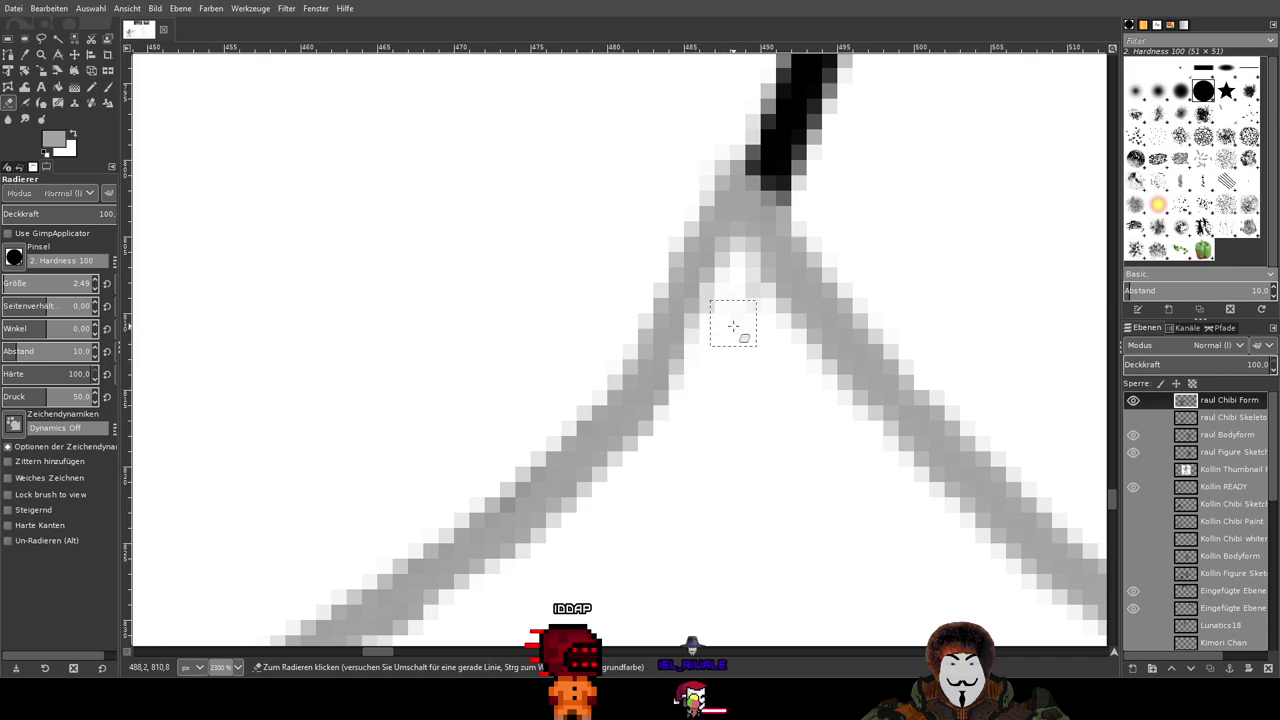
Step: Erase the black remnants along the towel's tail-side line and trim that grey line's uneven edges
scroll(733, 325, down, 3)
scroll(684, 313, up, 2)
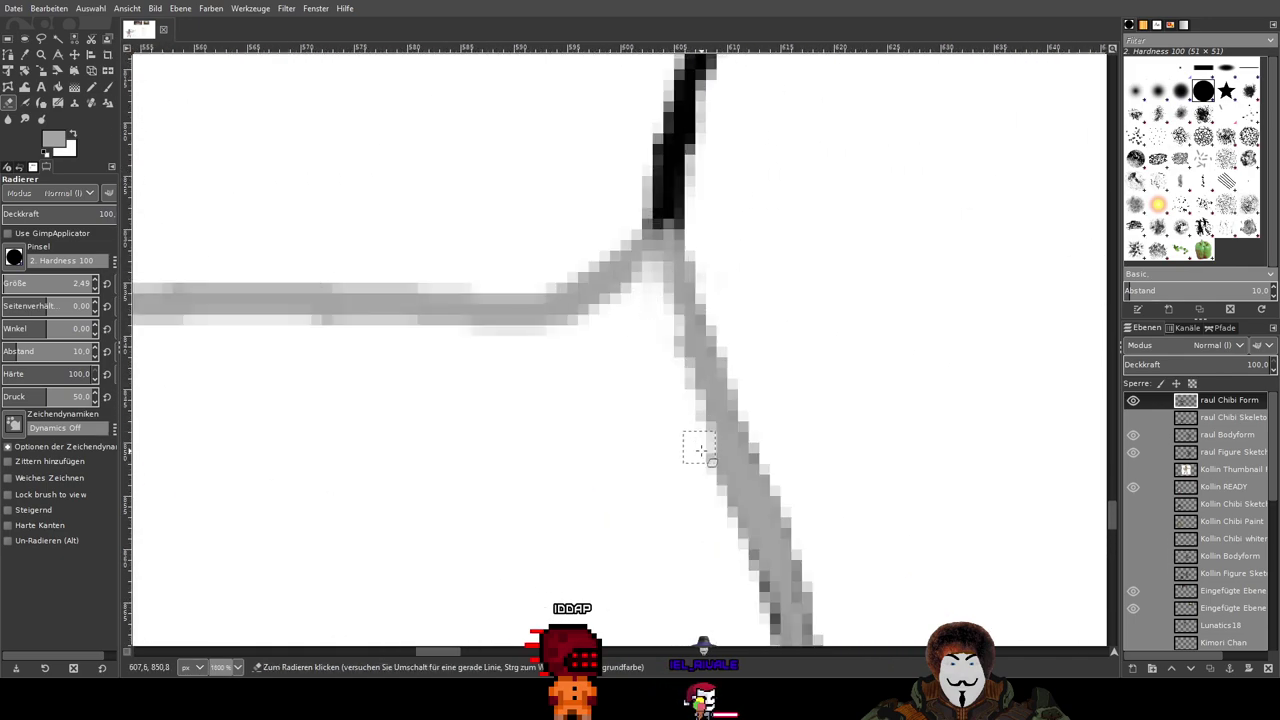
drag(720, 491, 505, 185)
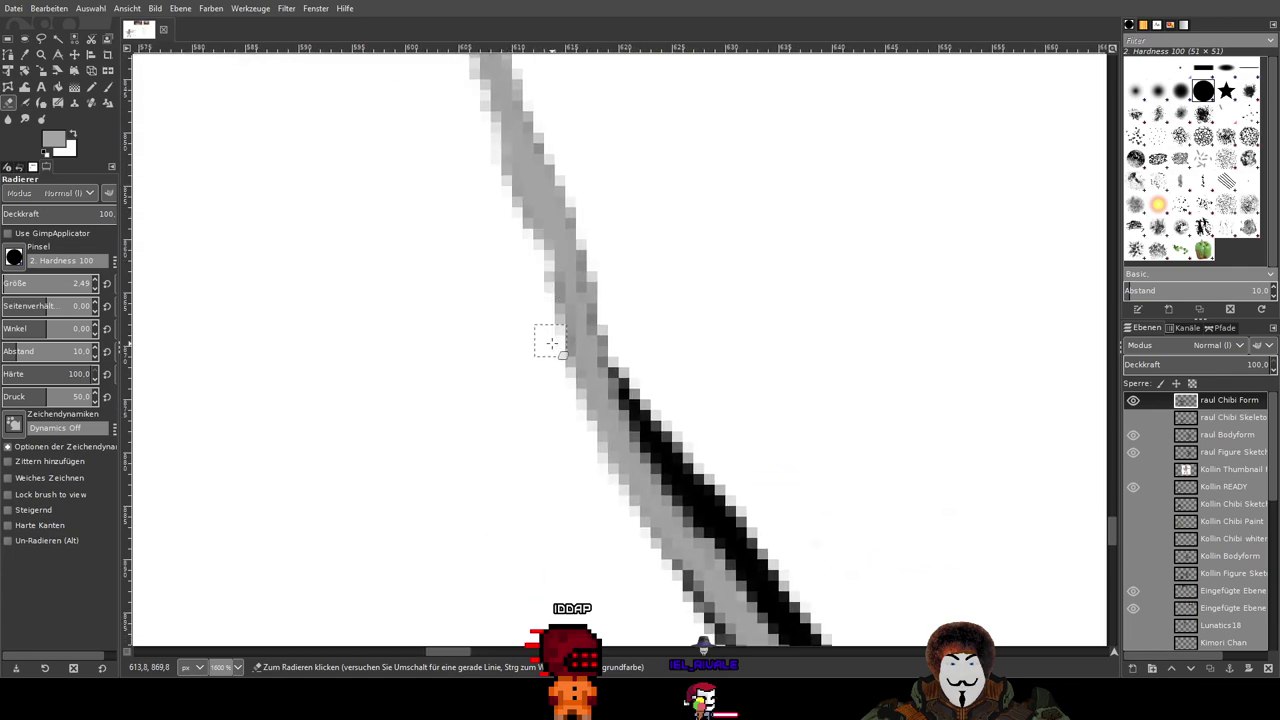
drag(645, 467, 560, 186)
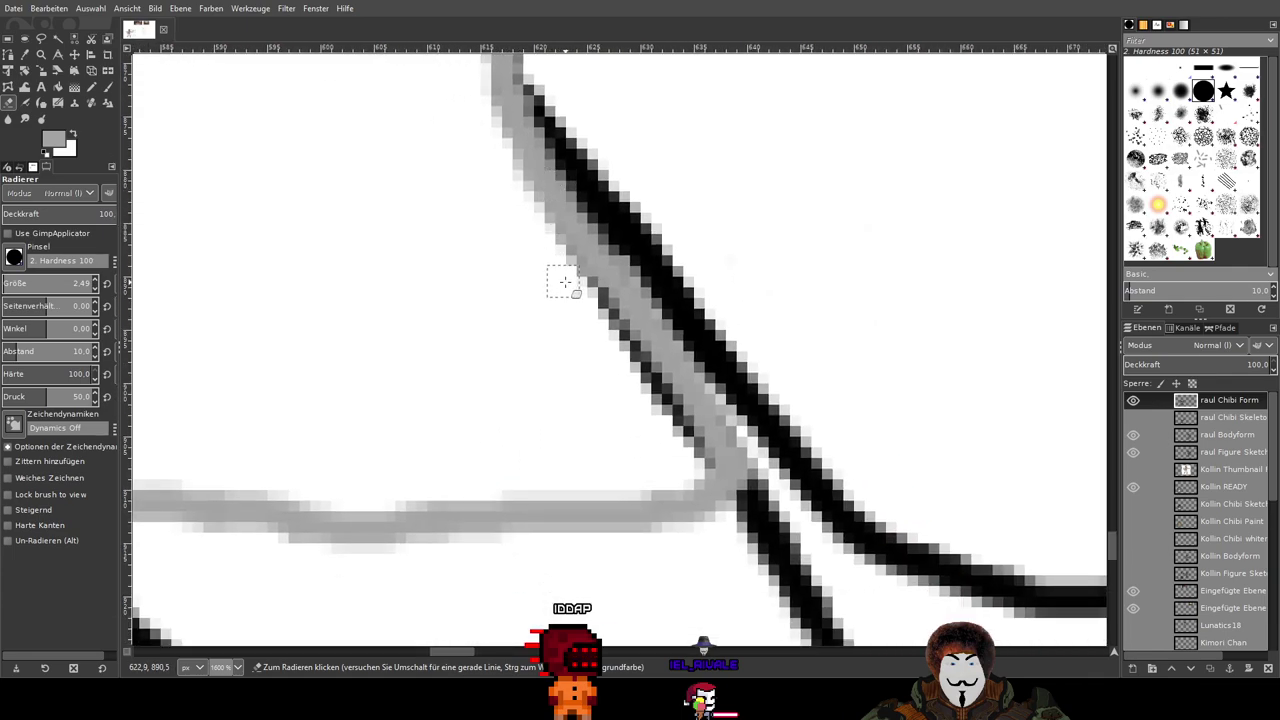
mouse_move(565, 283)
mouse_down()
mouse_move(583, 289)
mouse_move(674, 434)
mouse_move(646, 366)
mouse_move(700, 457)
mouse_move(550, 247)
mouse_up()
scroll(575, 588, down, 5)
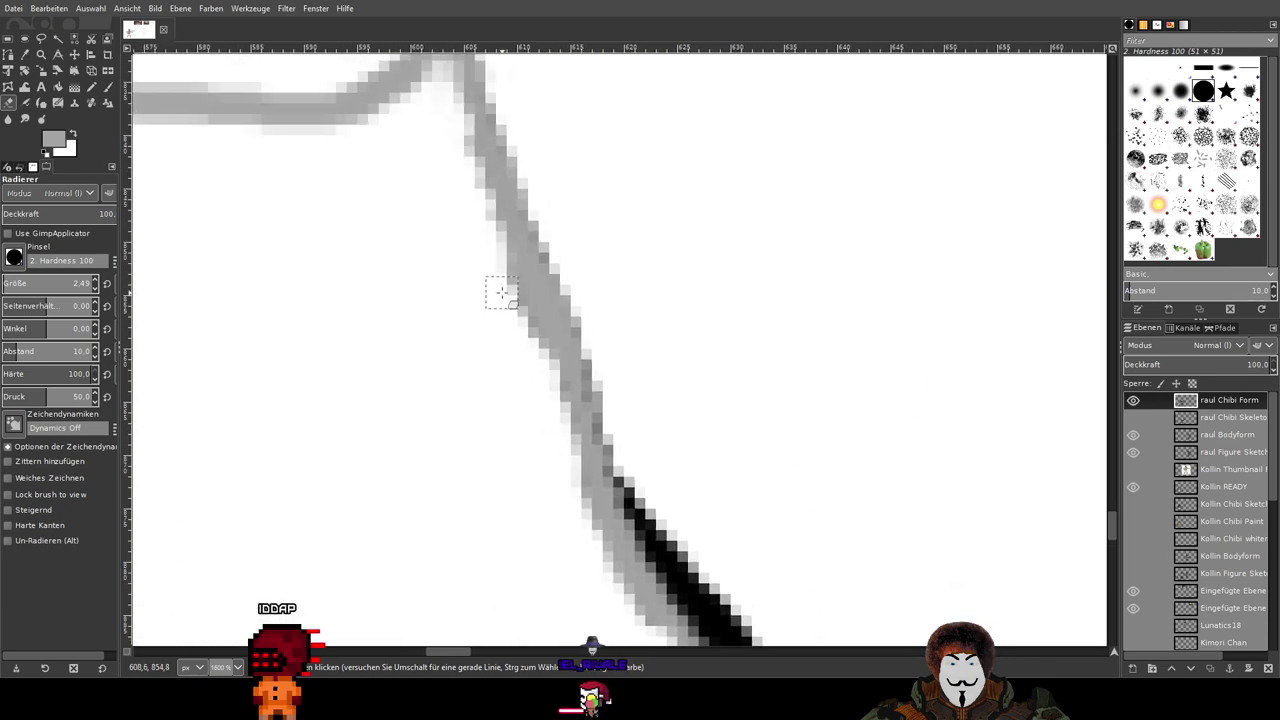
drag(502, 293, 547, 373)
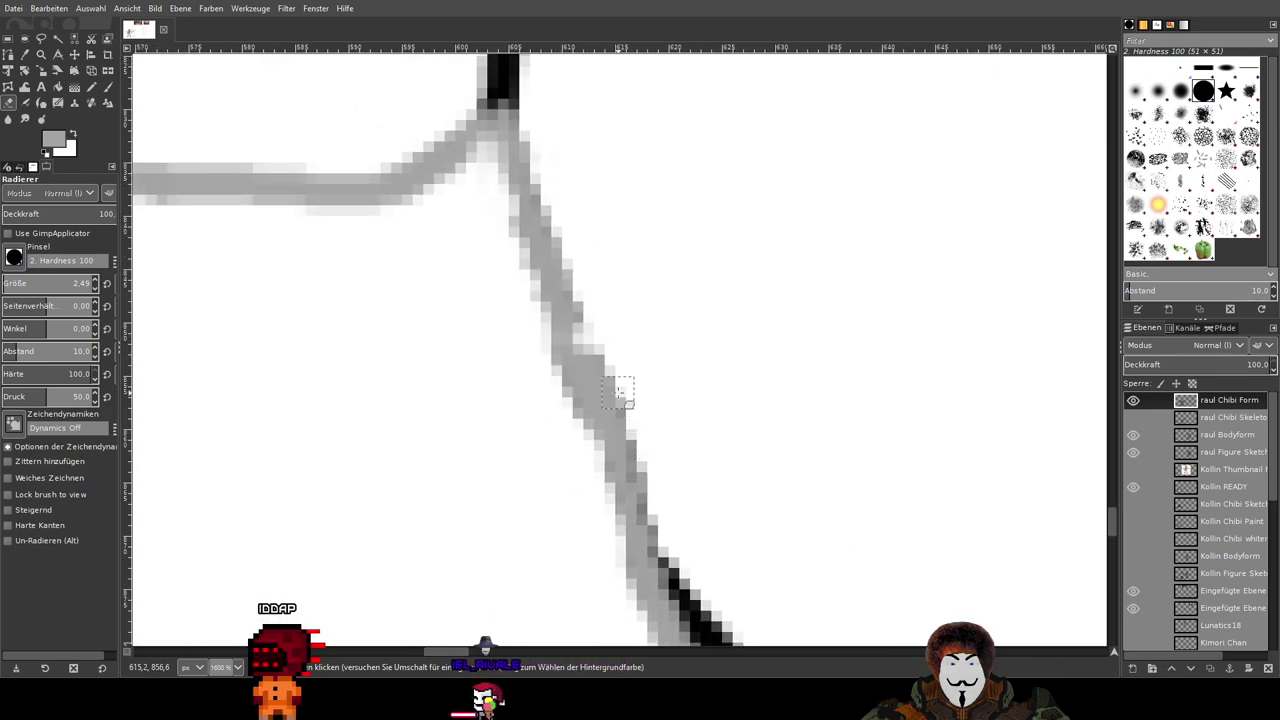
drag(618, 393, 634, 438)
scroll(431, 246, down, 2)
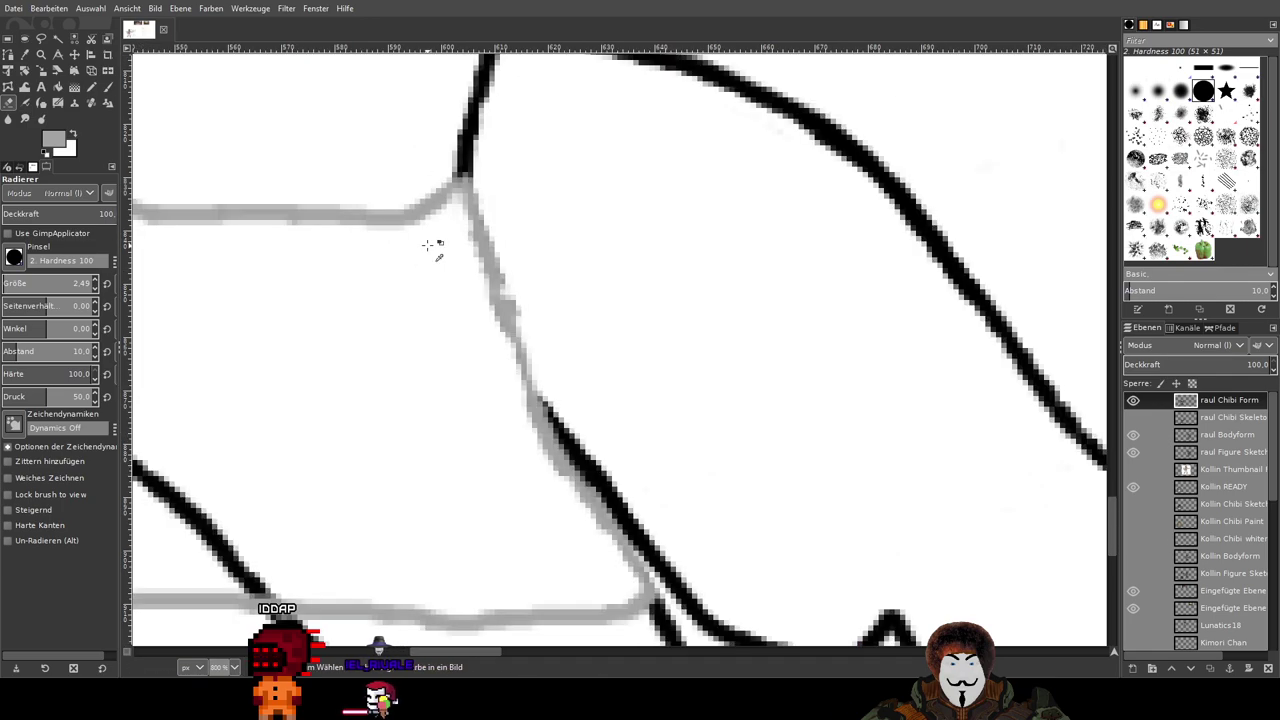
Step: Repaint the thinned parts of the towel's tail-side line in grey with the Paintbrush, from the waistline corner to the hem
scroll(617, 326, left, 8)
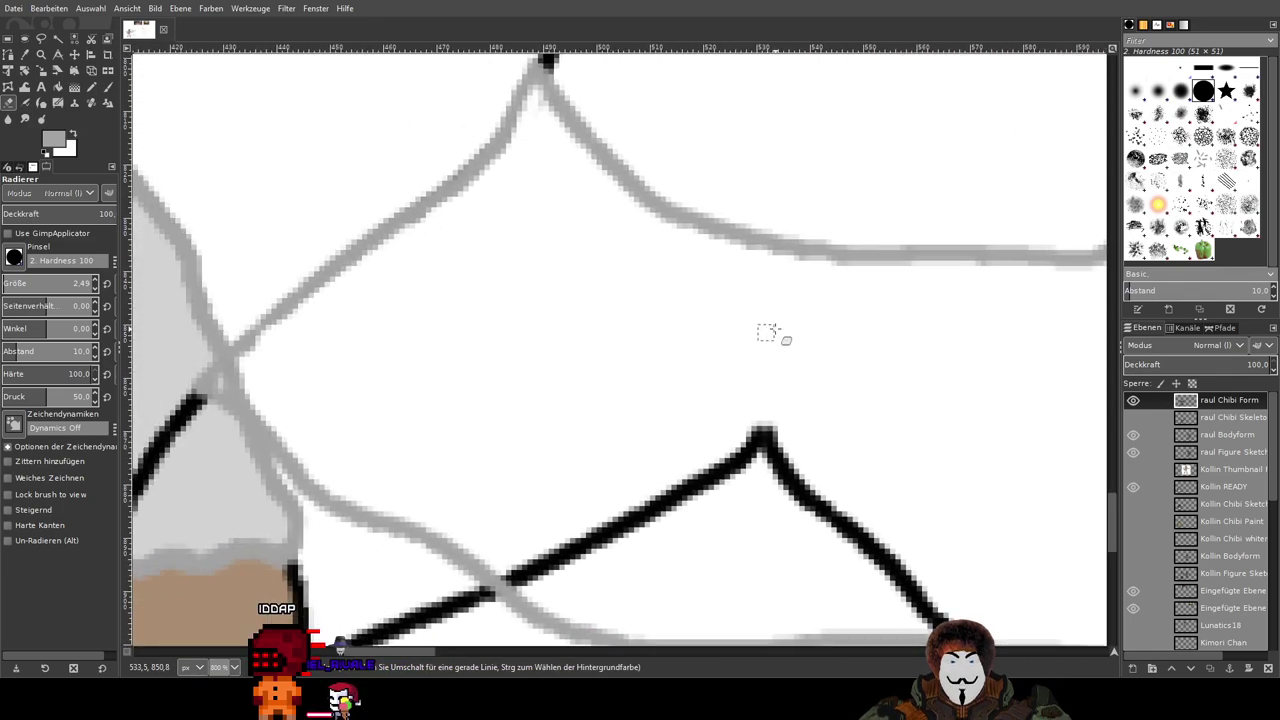
scroll(700, 340, up, 1)
scroll(654, 351, right, 5)
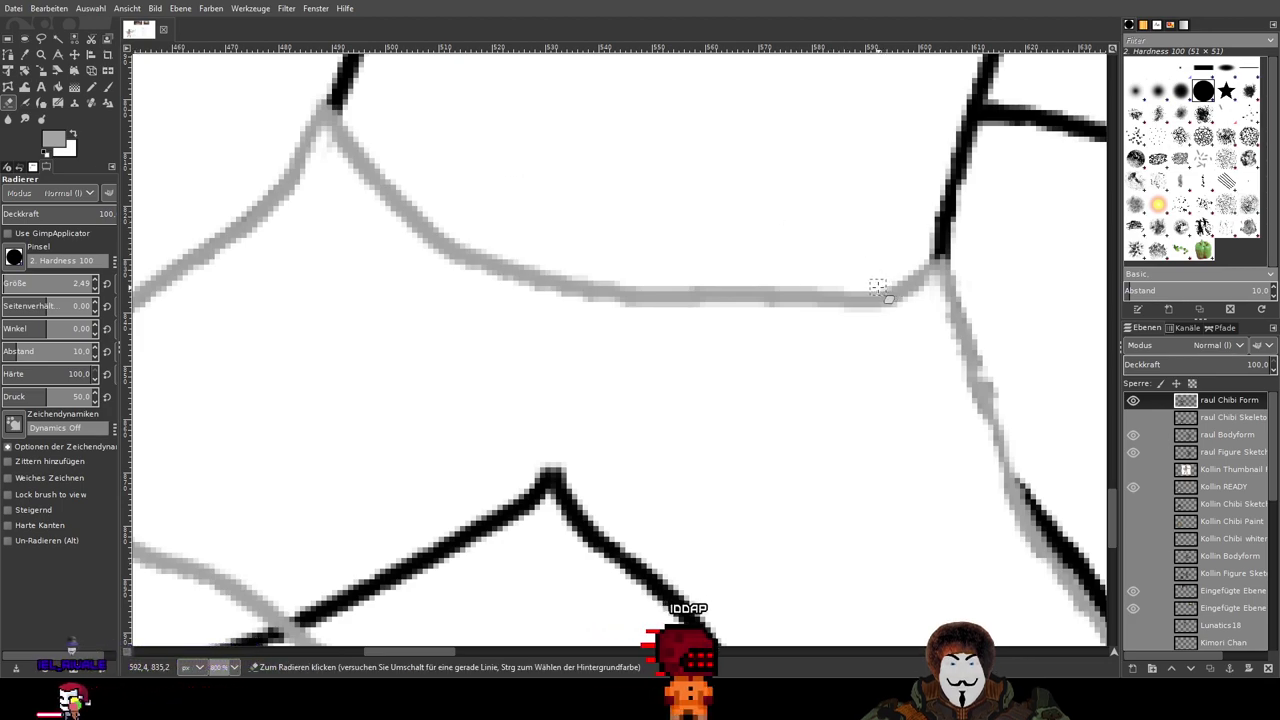
drag(876, 287, 586, 202)
scroll(650, 226, up, 1)
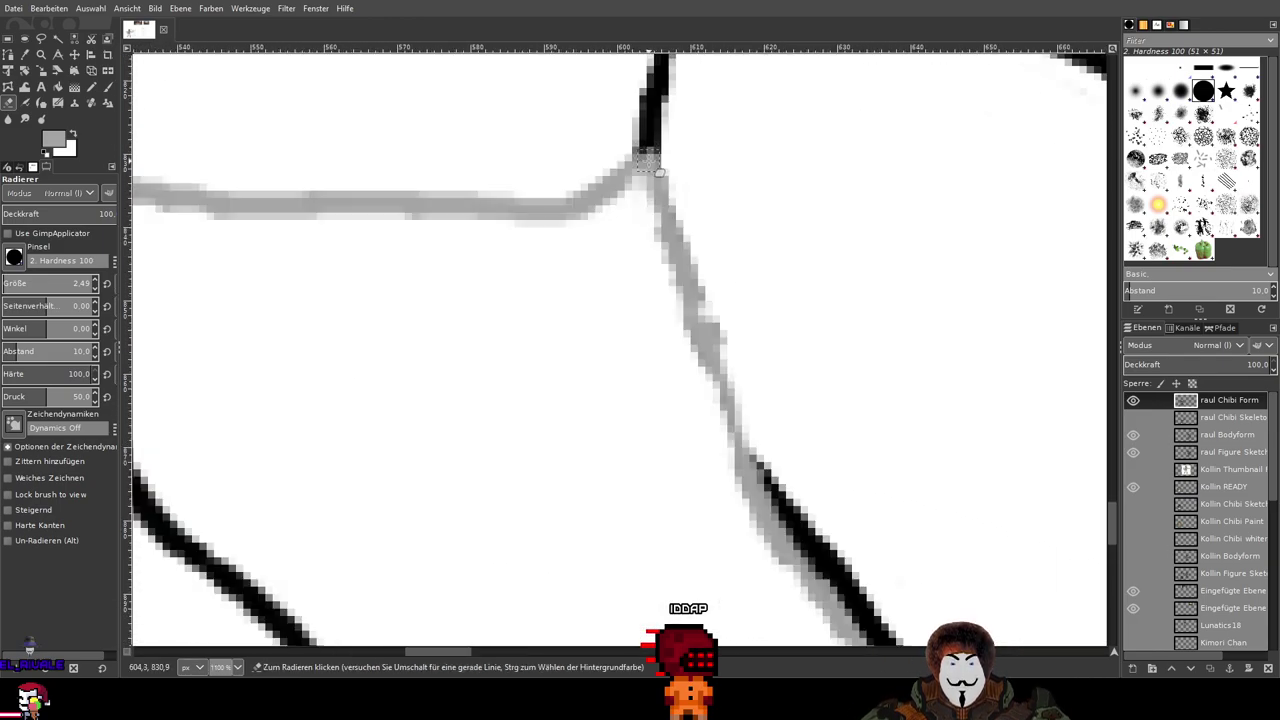
key(p)
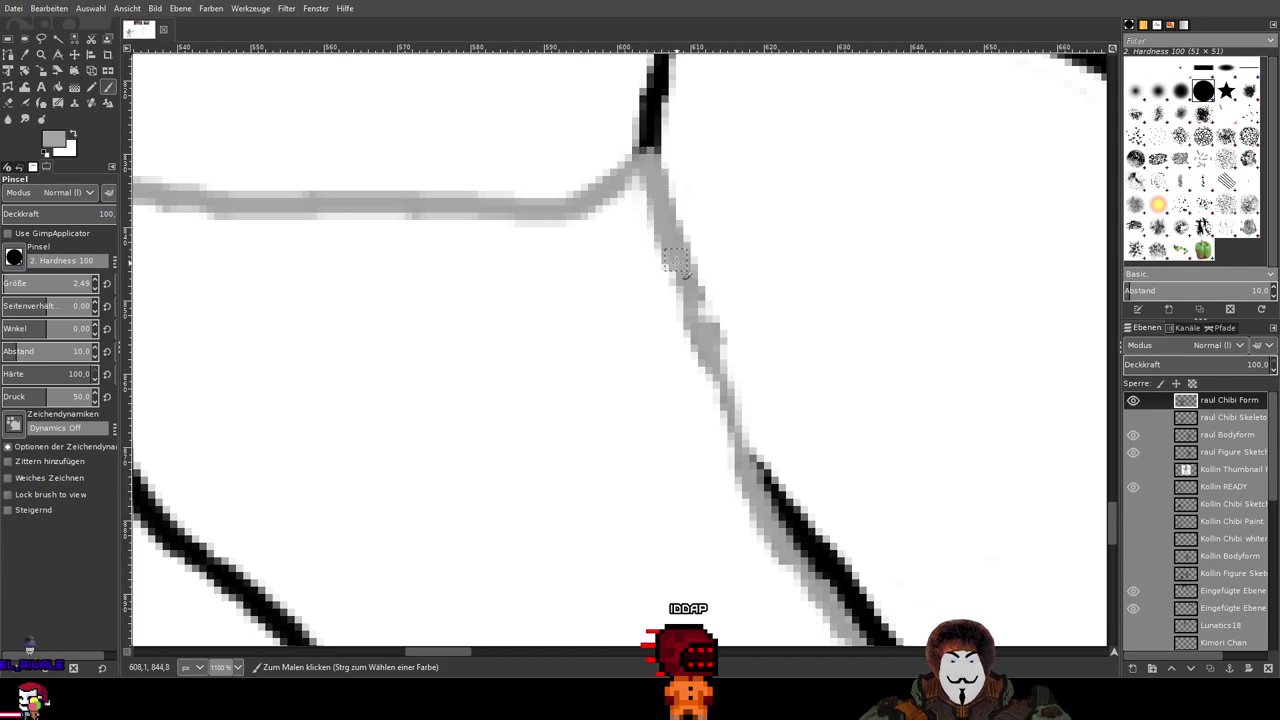
mouse_move(676, 261)
mouse_down()
mouse_move(748, 480)
mouse_move(822, 603)
mouse_up()
drag(937, 582, 778, 236)
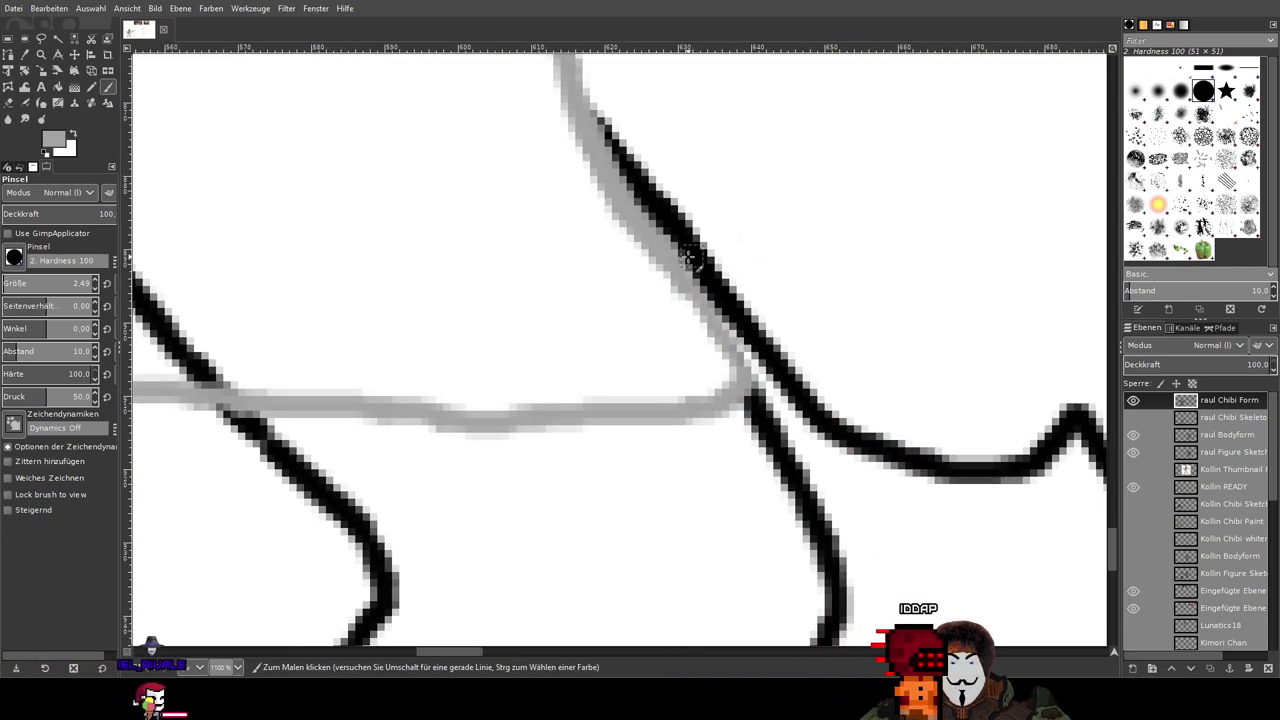
drag(667, 259, 732, 380)
Step: Thicken and smooth the towel's grey side line nearest the green-haired character with further brush strokes
ctrl+scroll(430, 252, down, 2)
drag(432, 249, 956, 426)
scroll(470, 197, up, 2)
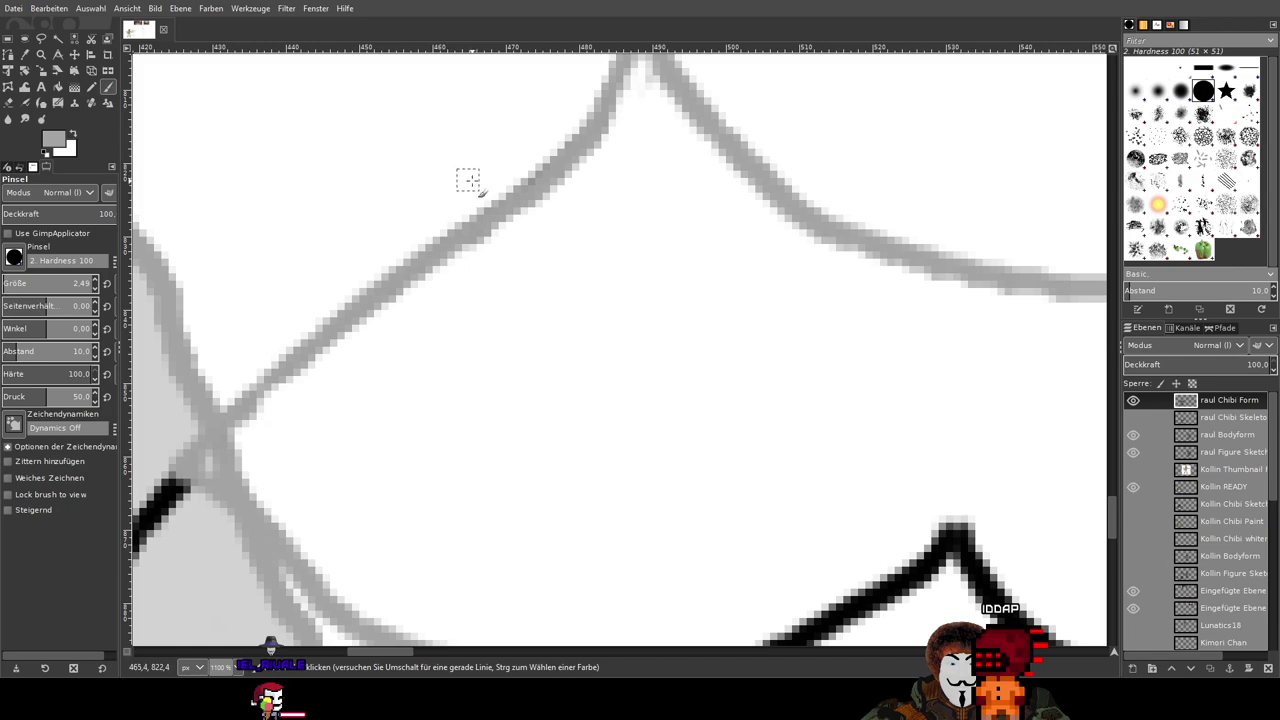
drag(601, 166, 735, 271)
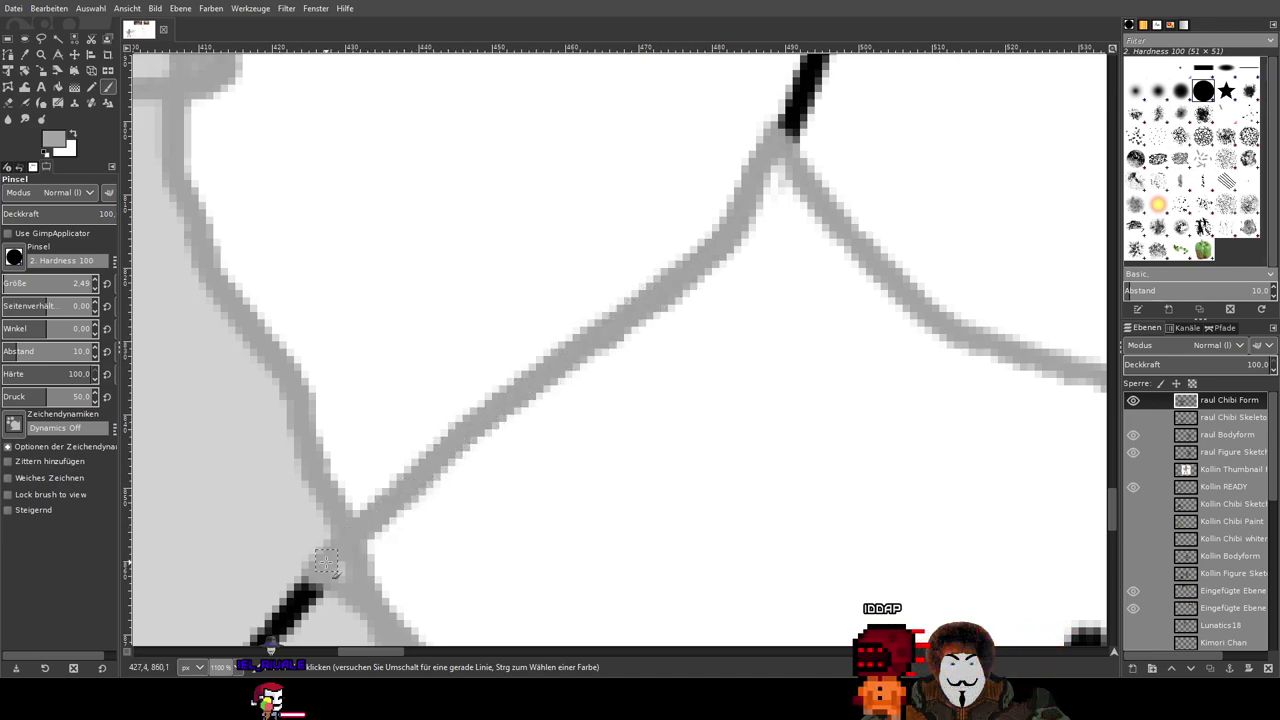
scroll(657, 467, down, 4)
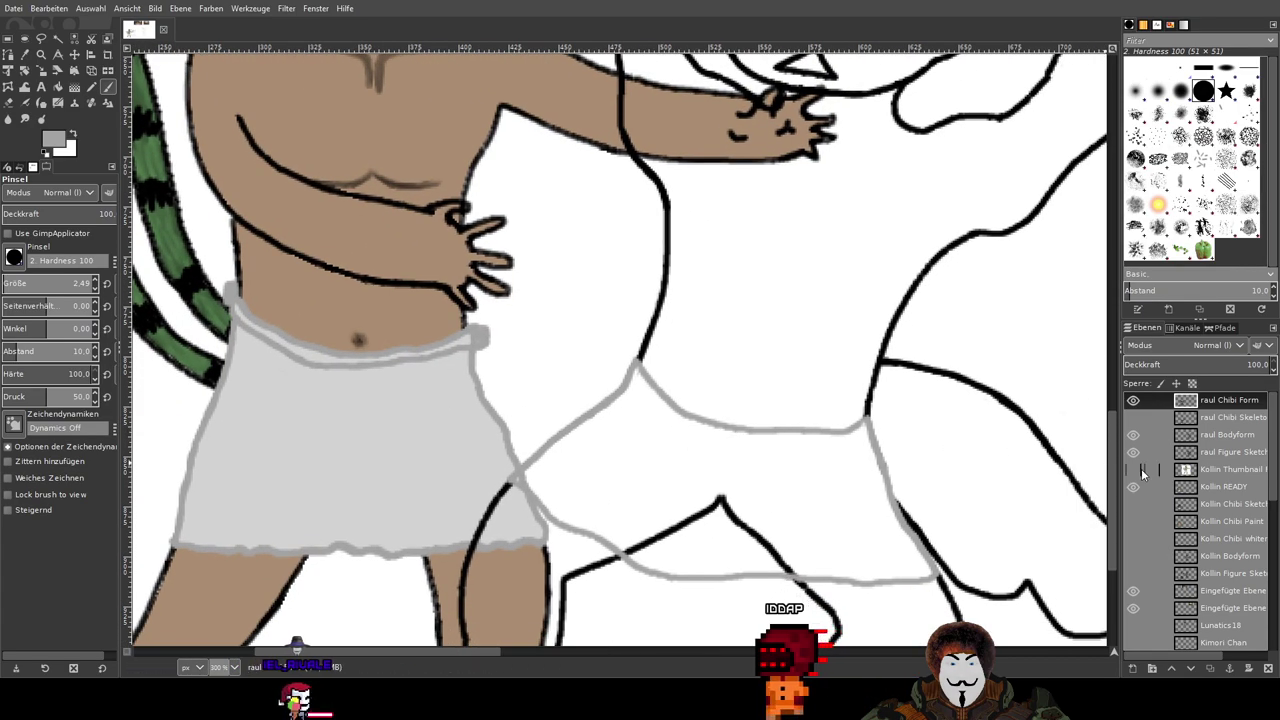
Step: Draw a second grey line along the raul chibi's towel waistline to form a waistband, with a rounded knob at each corner
click(1133, 487)
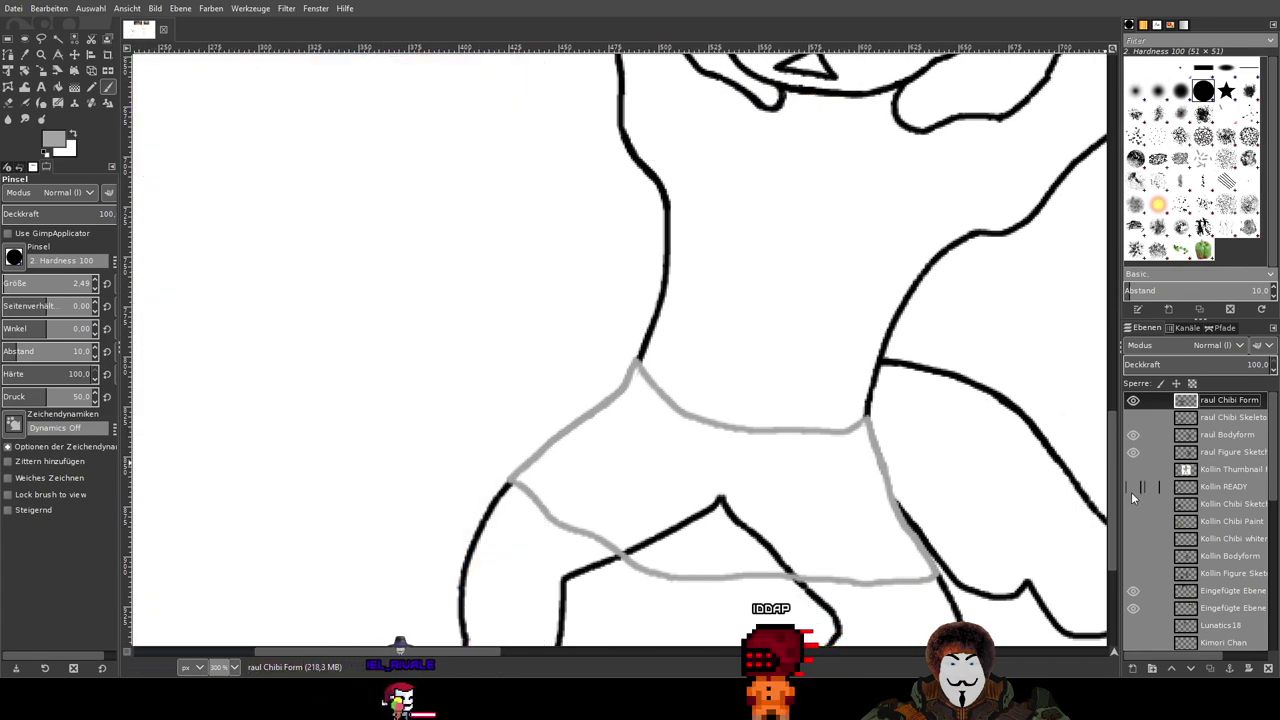
click(1131, 492)
drag(829, 431, 785, 301)
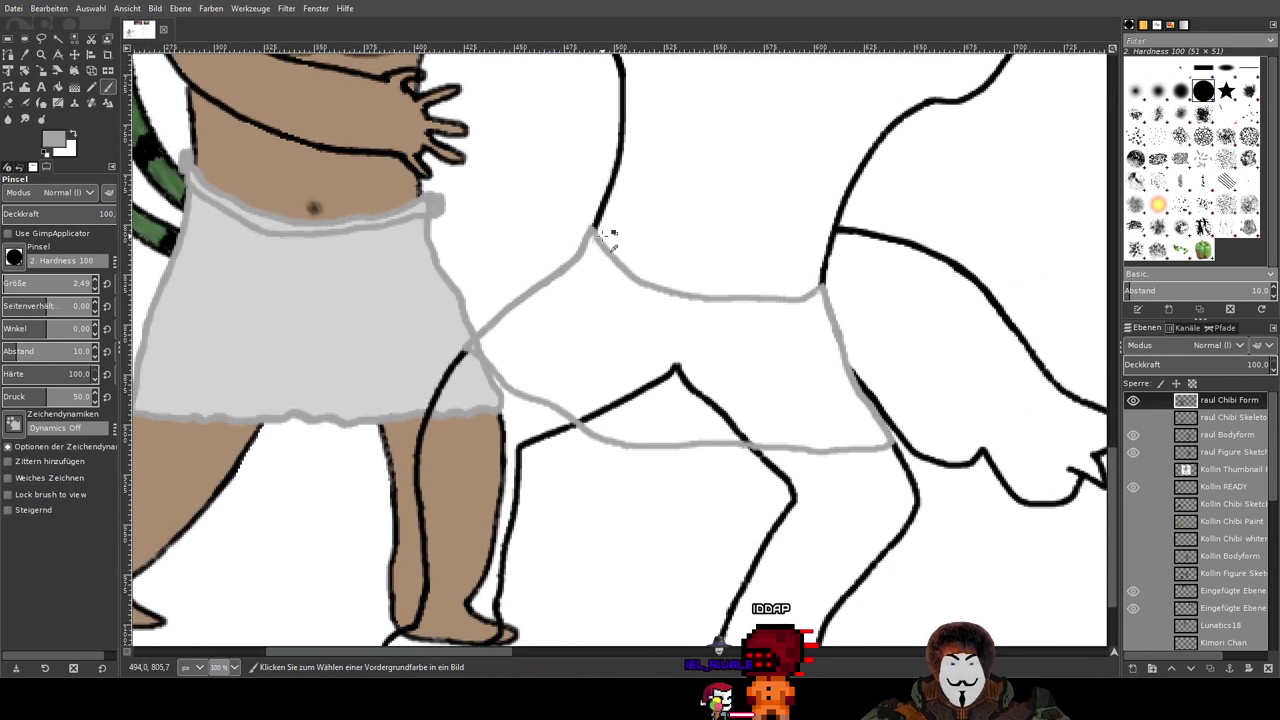
scroll(605, 233, up, 4)
scroll(651, 240, down, 3)
drag(613, 221, 643, 243)
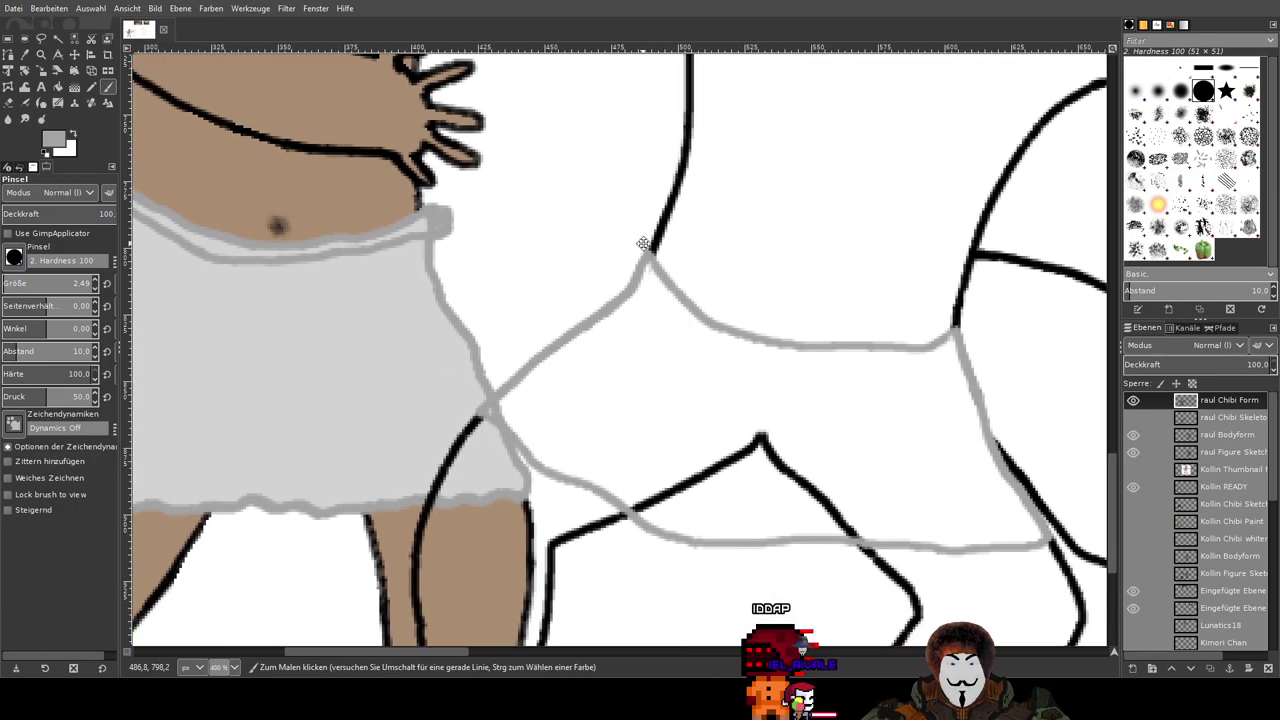
drag(643, 244, 483, 255)
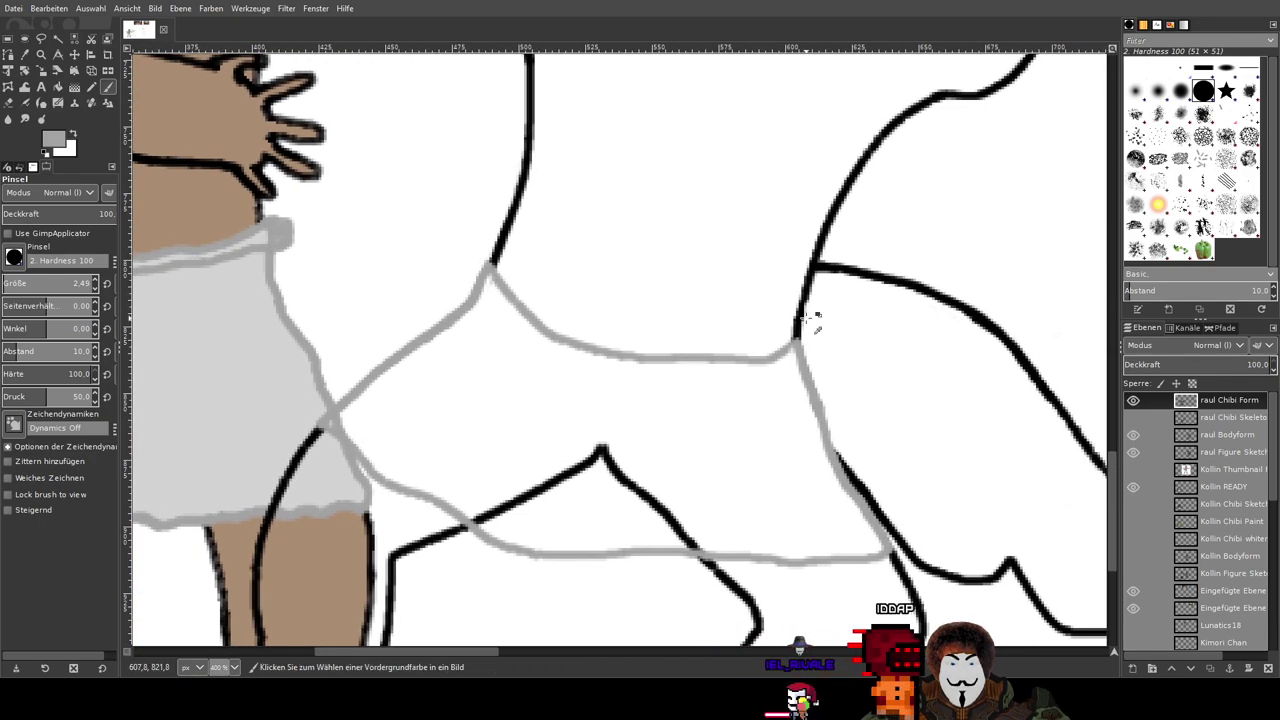
scroll(810, 318, up, 2)
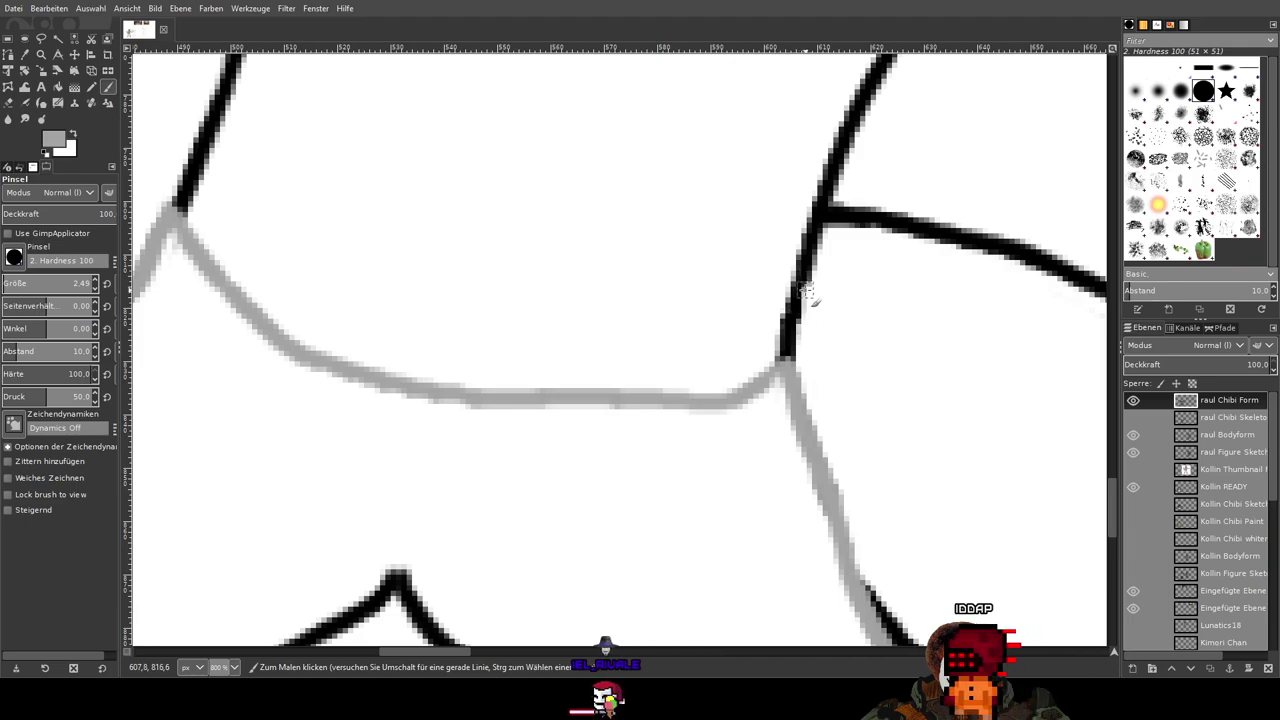
scroll(561, 302, down, 2)
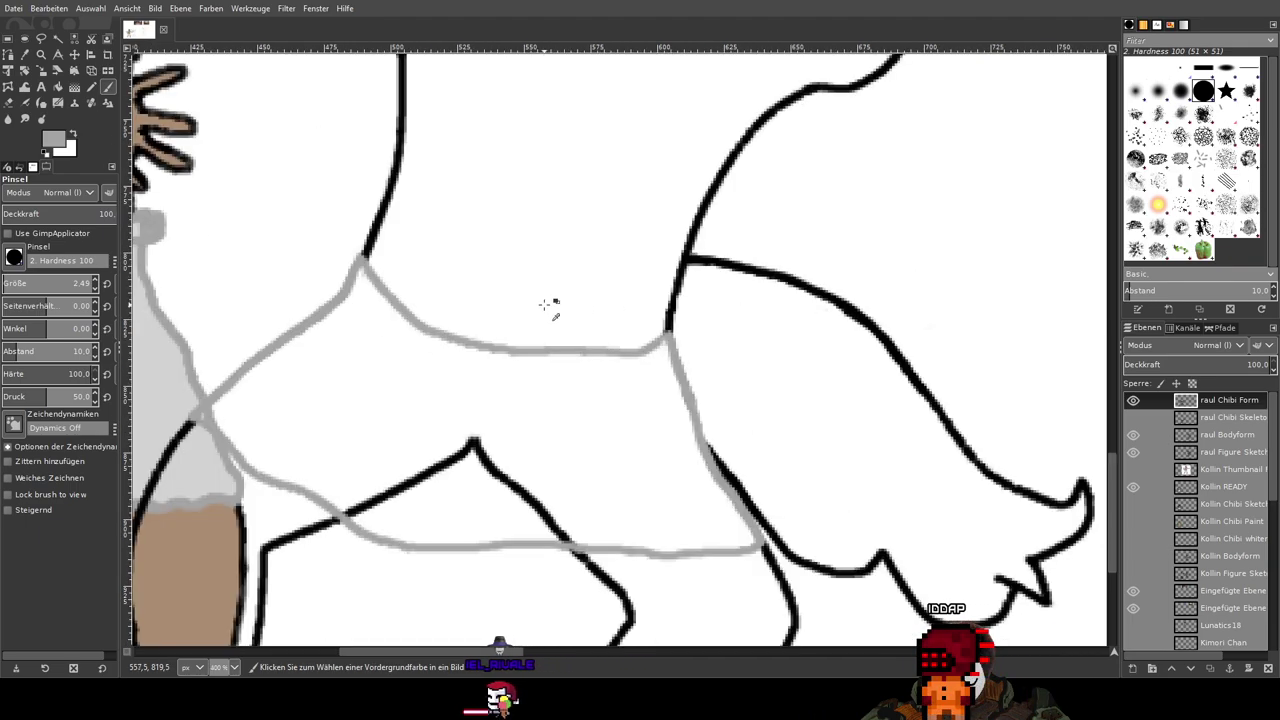
mouse_move(533, 304)
mouse_down()
mouse_move(1051, 371)
mouse_move(781, 401)
mouse_move(931, 398)
mouse_move(837, 376)
mouse_up()
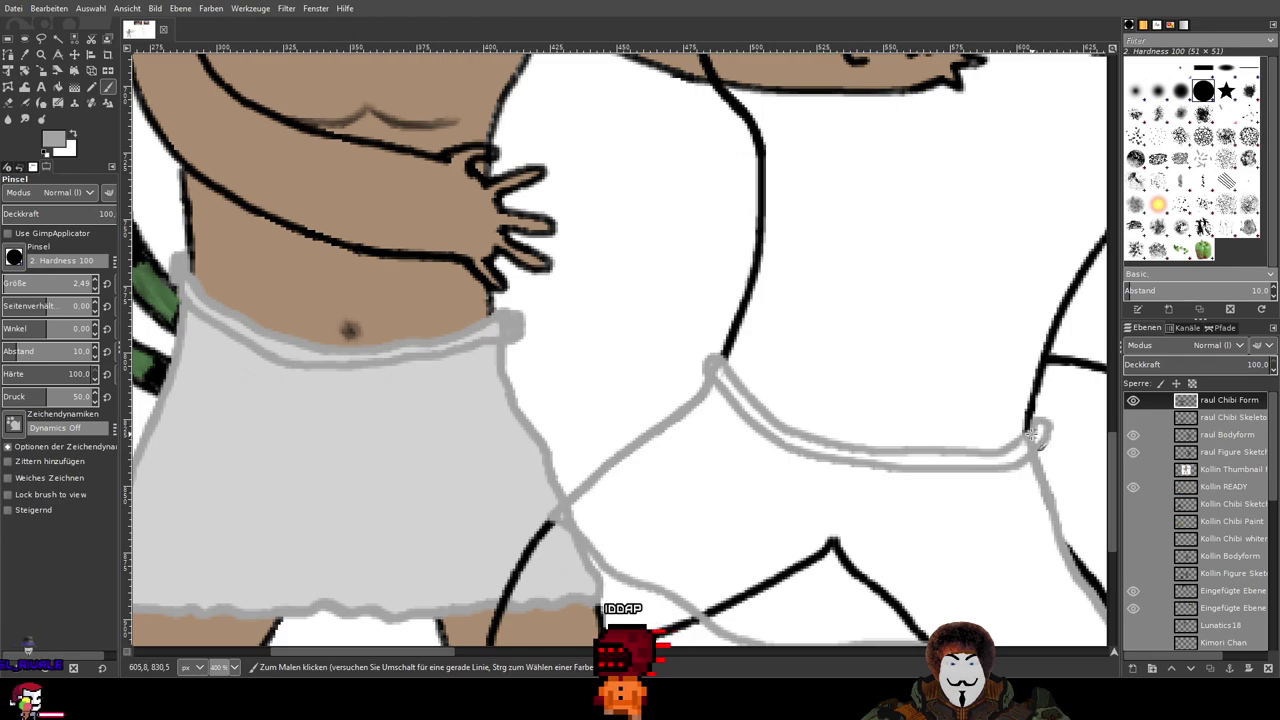
Step: Fill the inside of the waistband's tail-side knob solid grey with brush strokes
mouse_move(1049, 421)
mouse_down()
mouse_move(1040, 477)
mouse_move(939, 444)
mouse_move(990, 445)
mouse_move(938, 431)
mouse_move(690, 396)
mouse_up()
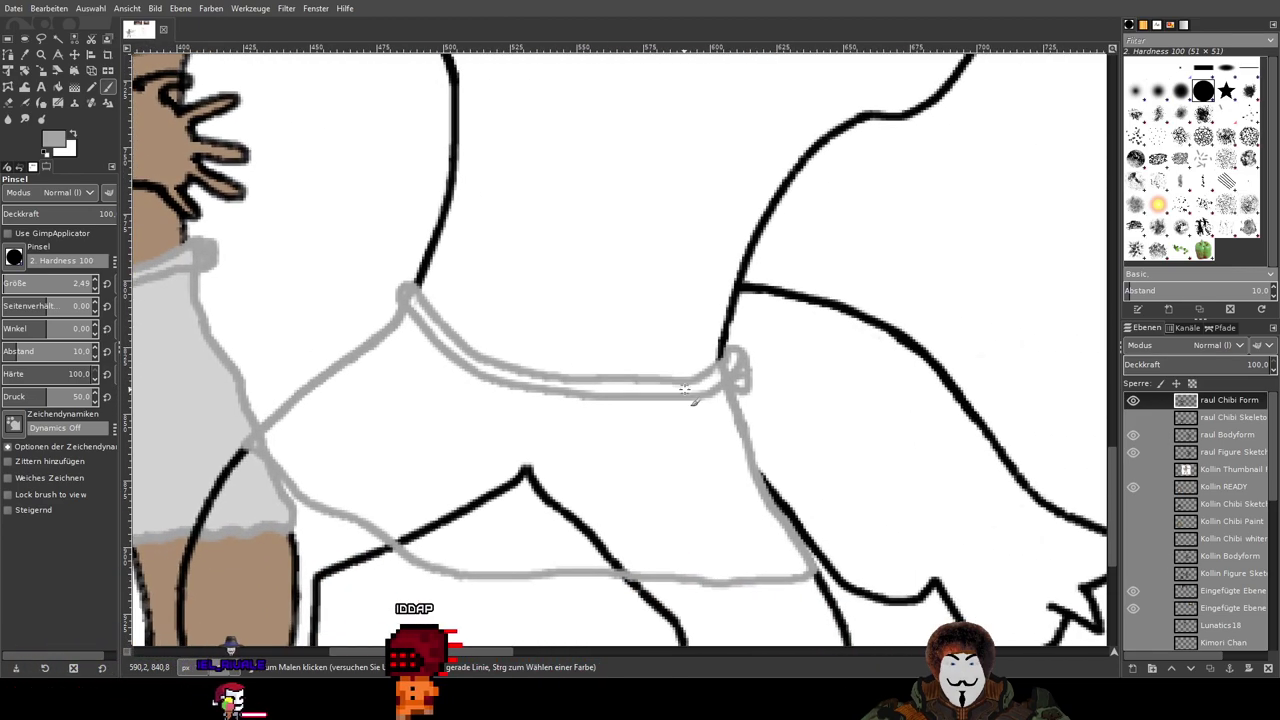
scroll(740, 390, up, 4)
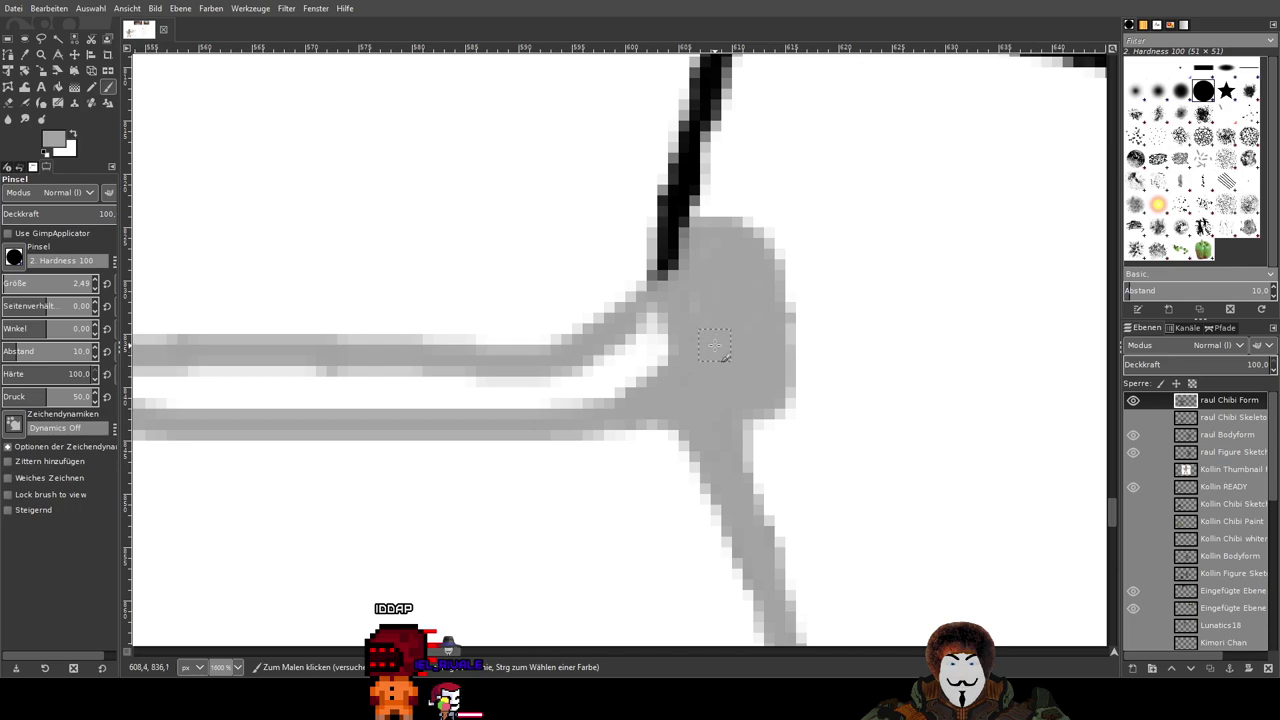
key(ctrl+z)
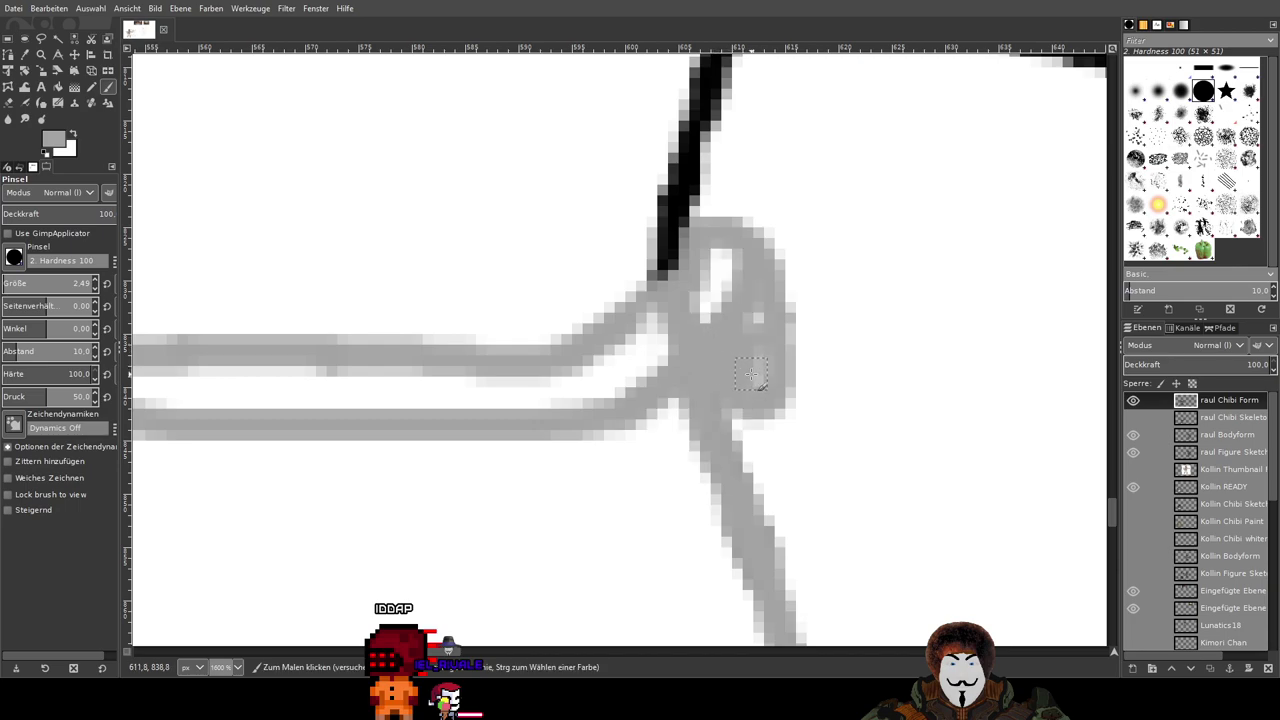
drag(740, 297, 722, 268)
ctrl+scroll(735, 345, down, 6)
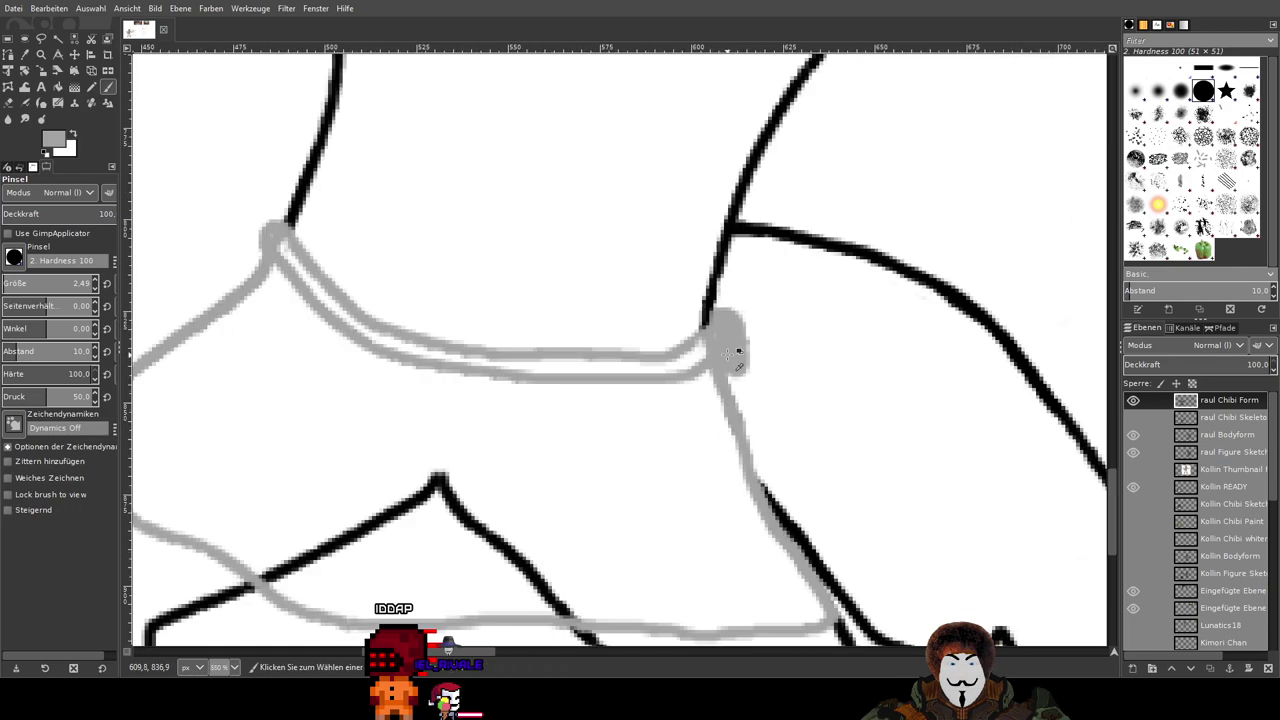
Step: Enlarge the tail-side knob upward in grey over the end of the black body outline
scroll(552, 315, up, 4)
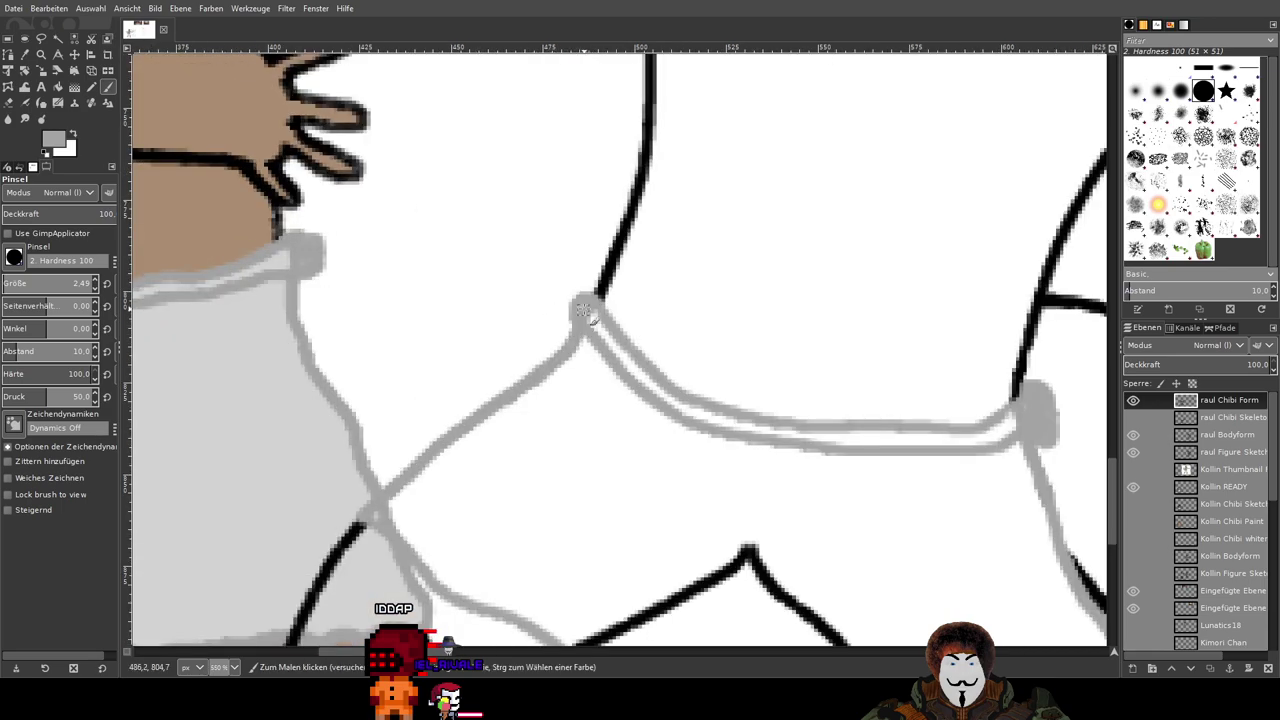
scroll(778, 411, down, 1)
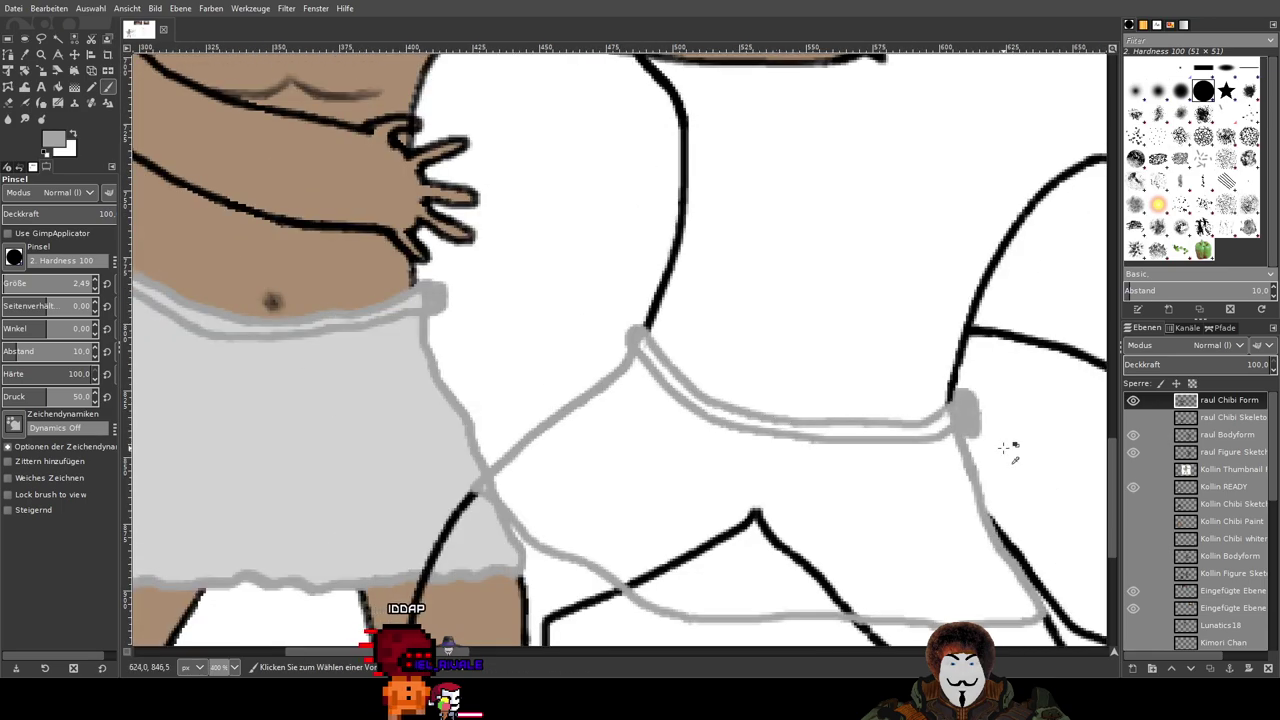
scroll(1004, 447, up, 4)
mouse_move(737, 335)
mouse_down()
mouse_move(705, 275)
mouse_move(760, 235)
mouse_up()
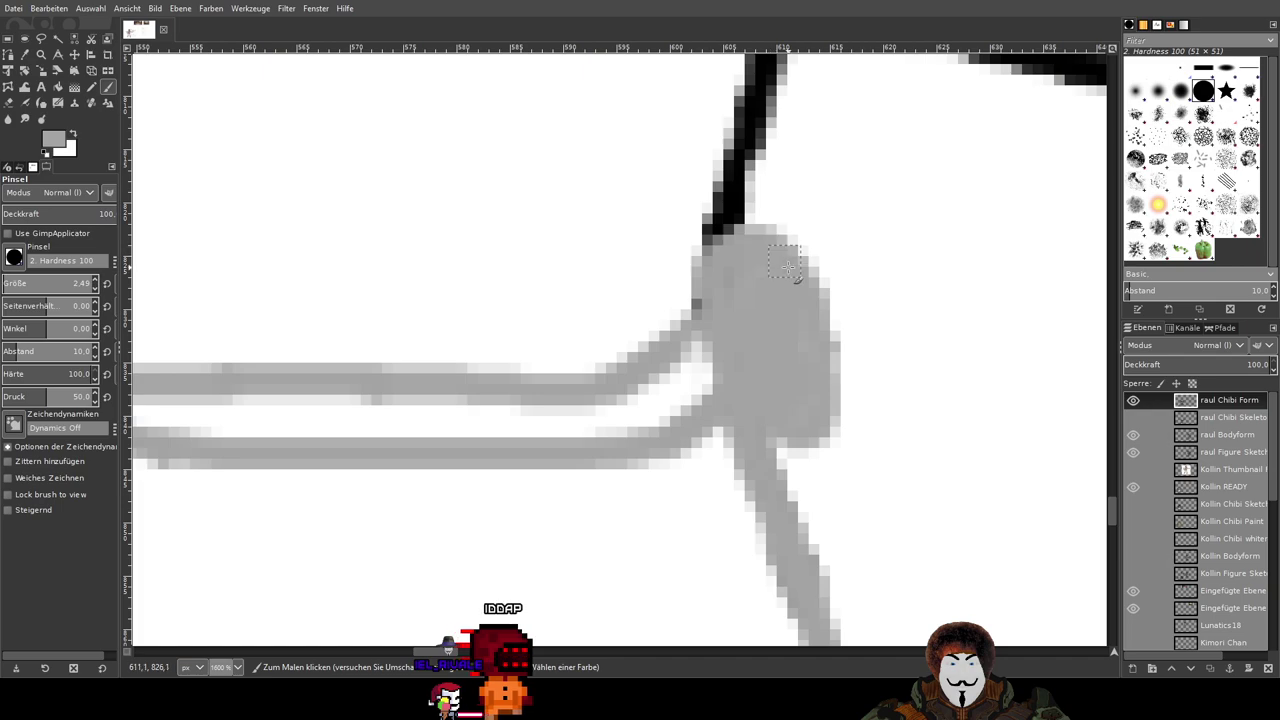
scroll(756, 300, down, 4)
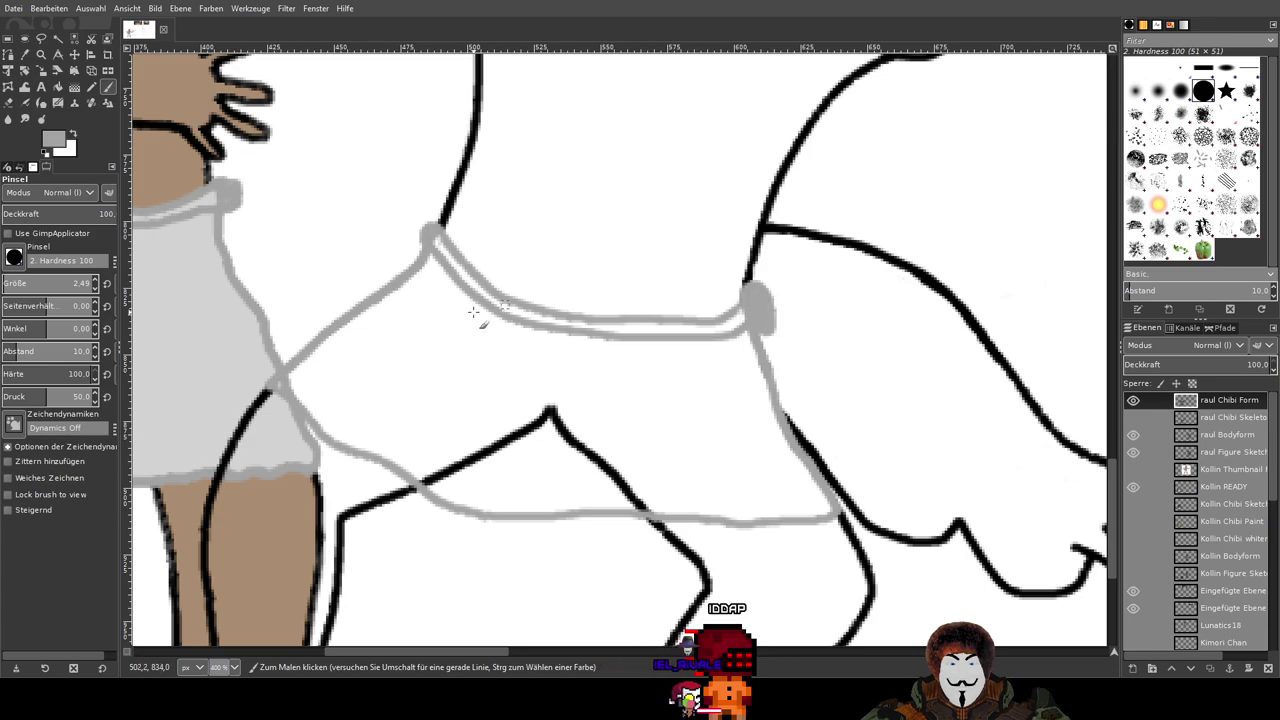
Step: Set the foreground colour to the light grey sampled from the other character's towel
drag(465, 318, 676, 356)
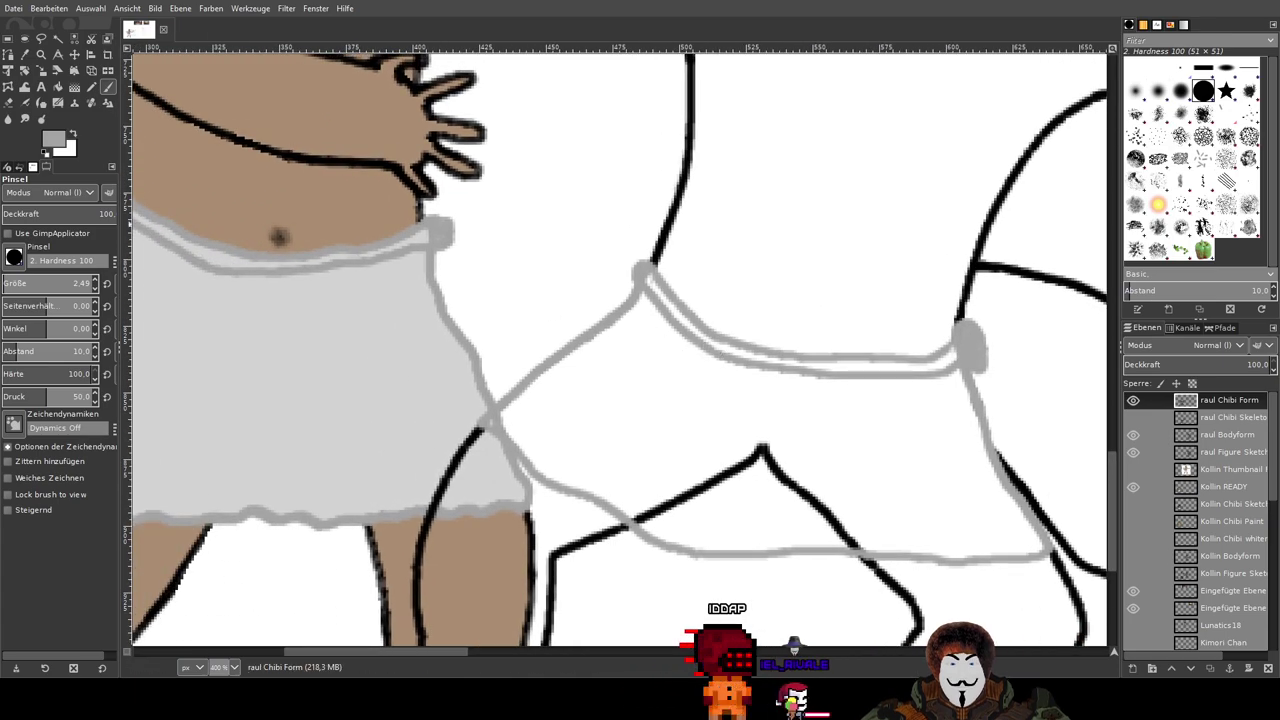
drag(789, 453, 703, 371)
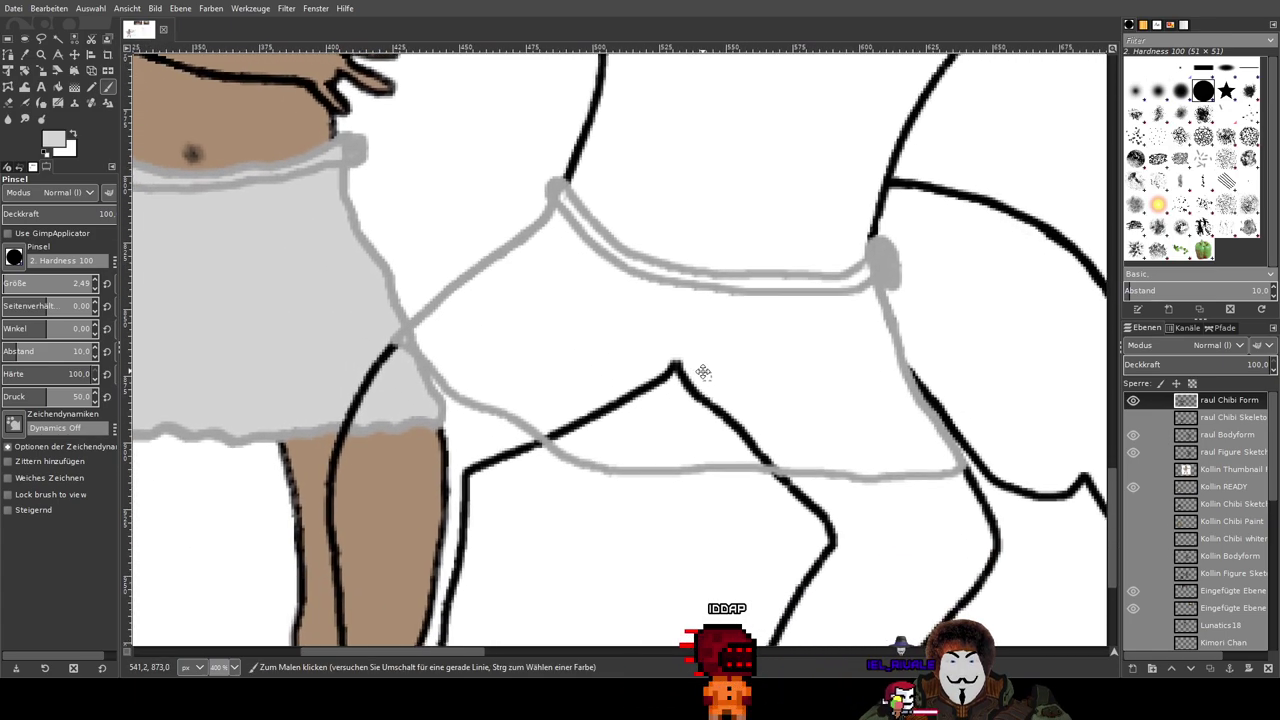
scroll(623, 332, up, 2)
scroll(622, 331, down, 1)
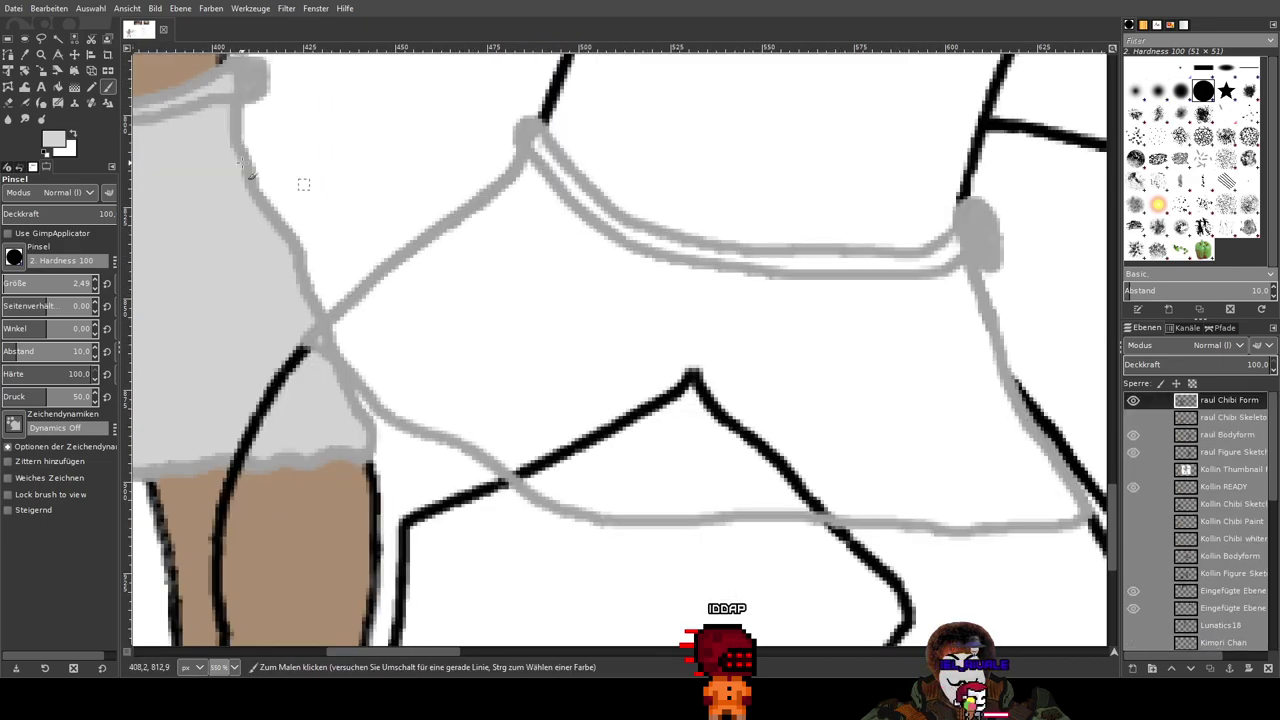
key(shift+e)
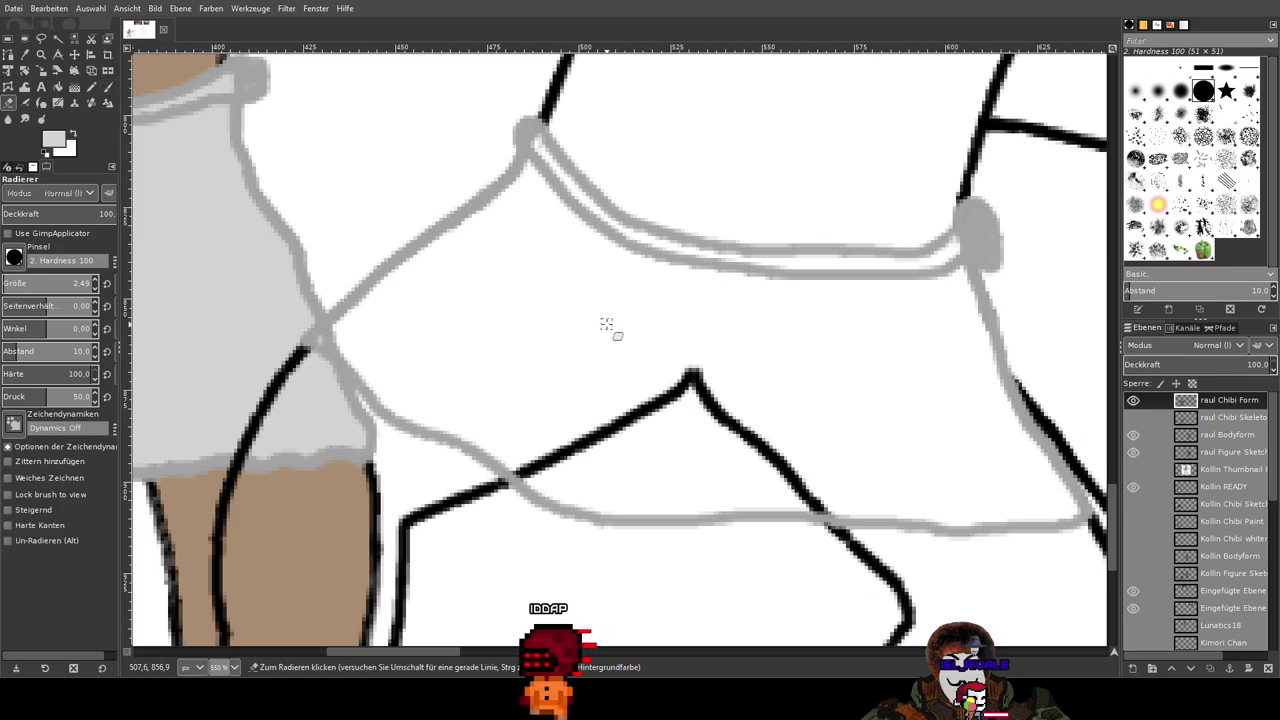
scroll(605, 325, down, 8)
scroll(601, 323, up, 5)
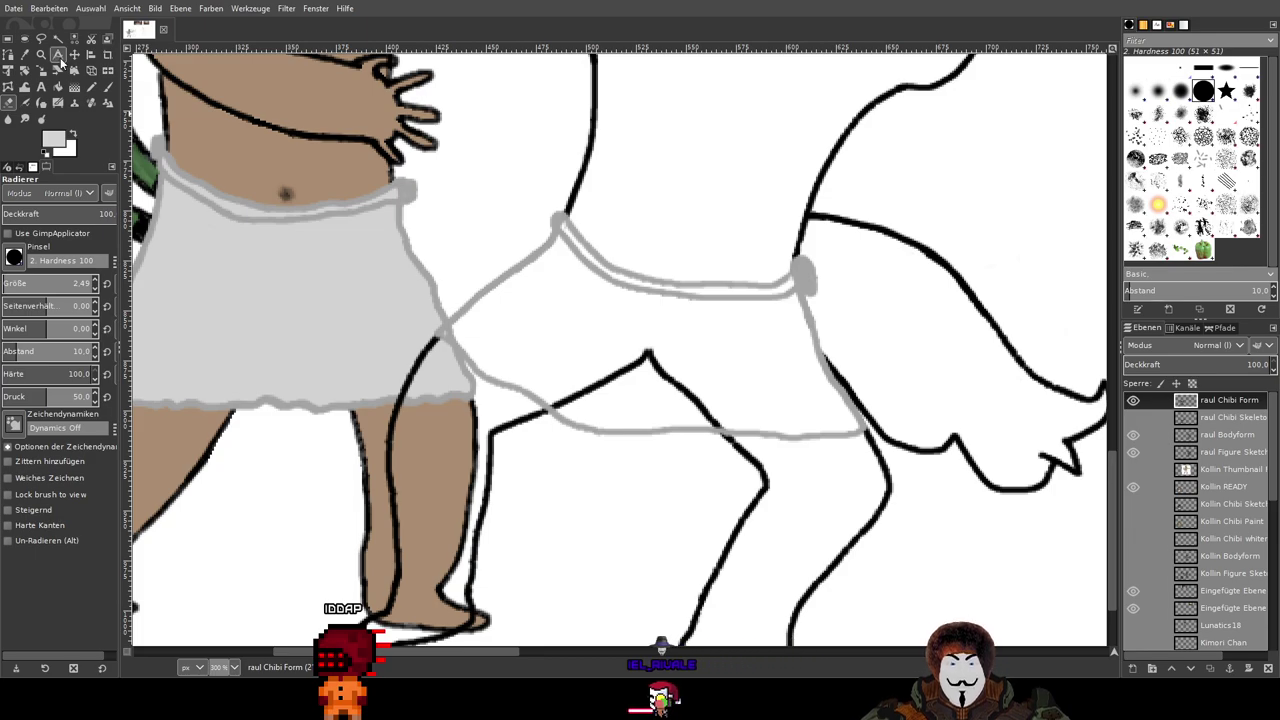
Step: Fill the raul chibi's towel body and the open part of its waistband with light grey using Bucket Fill
key(shift+b)
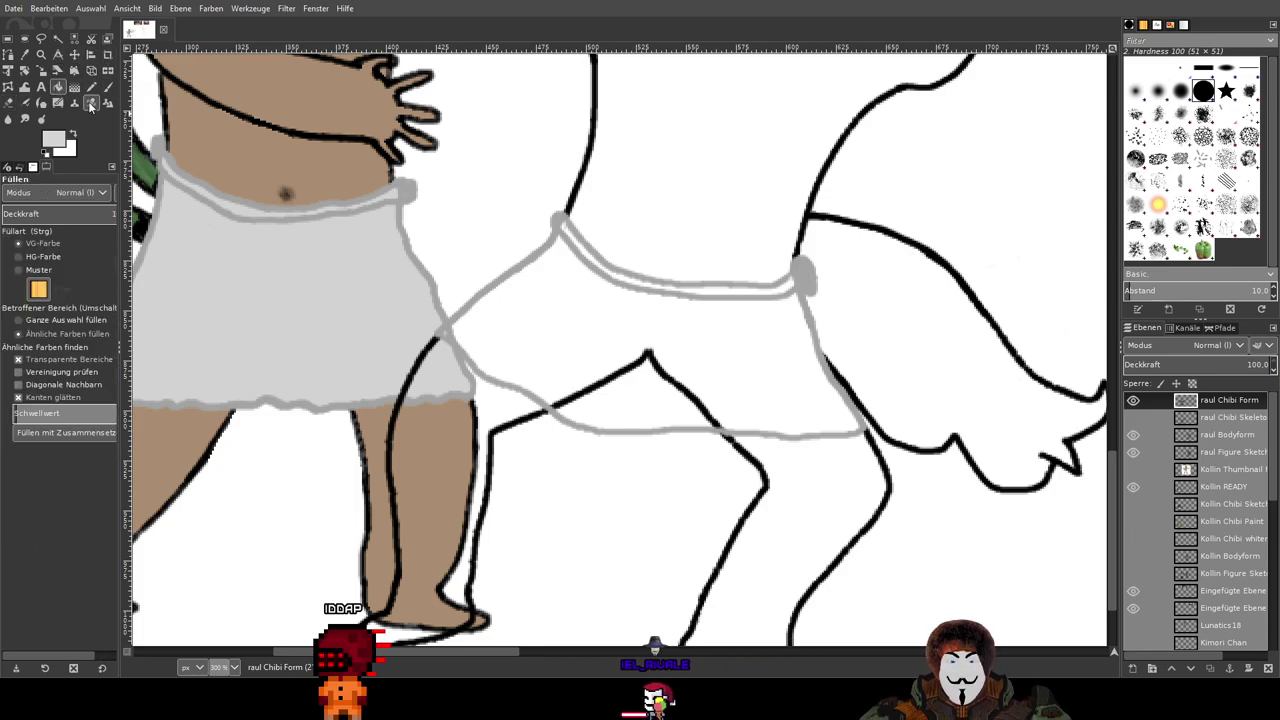
click(567, 313)
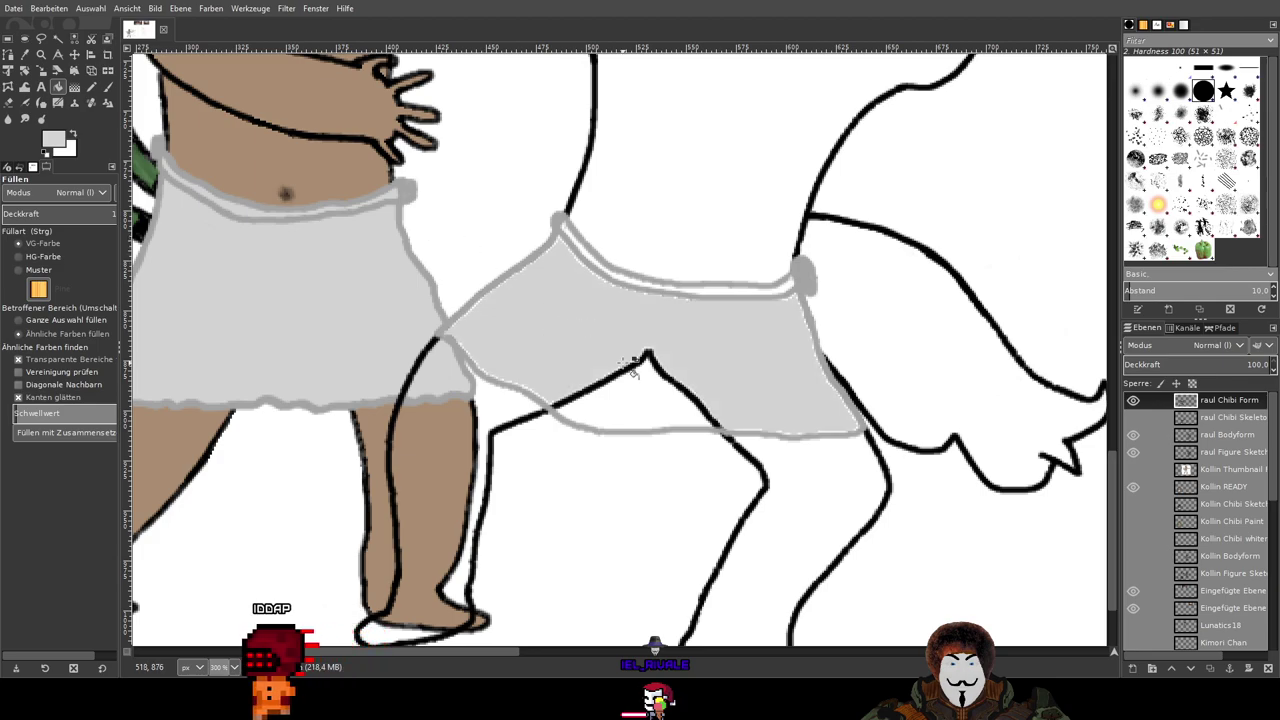
scroll(631, 363, up, 2)
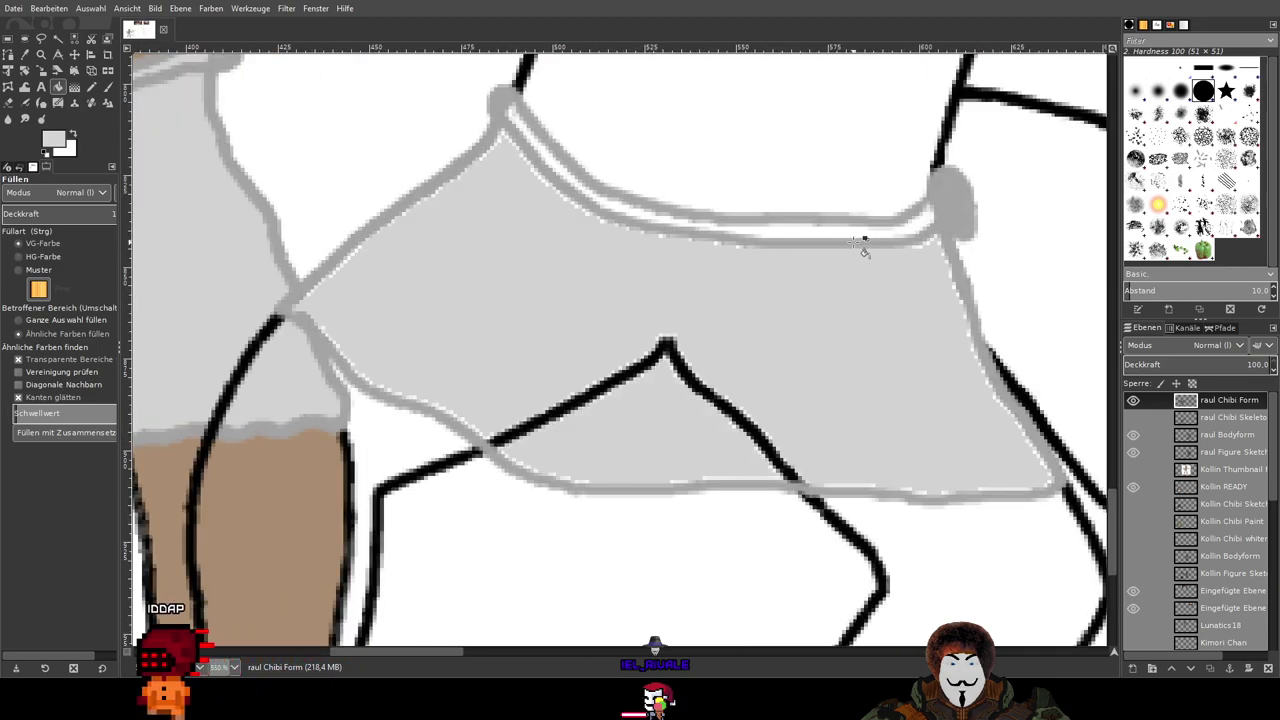
click(826, 227)
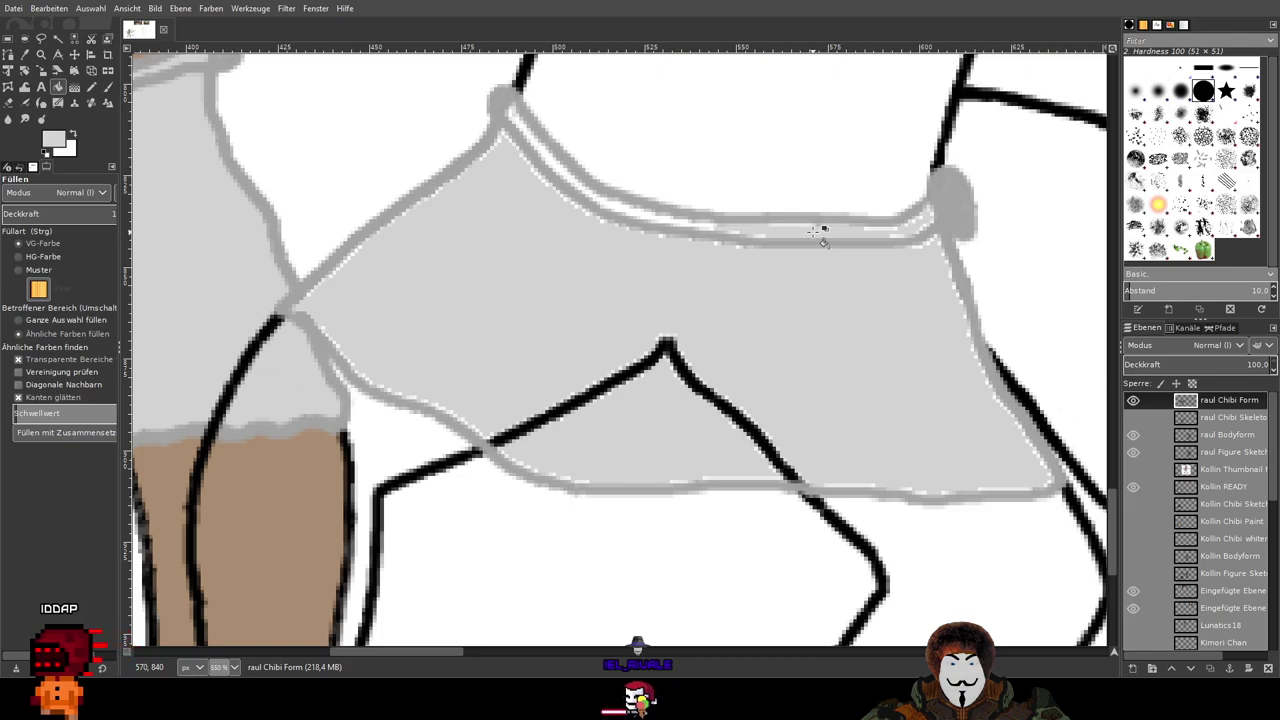
scroll(564, 152, up, 3)
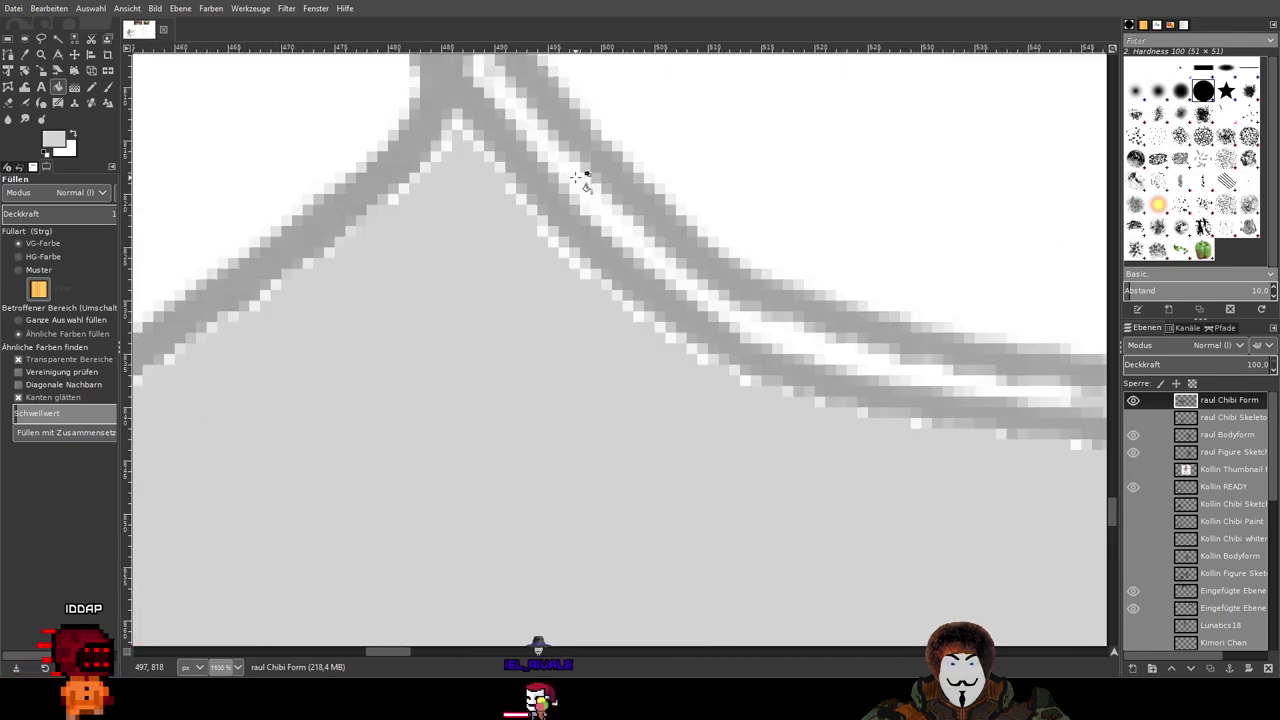
scroll(710, 268, down, 3)
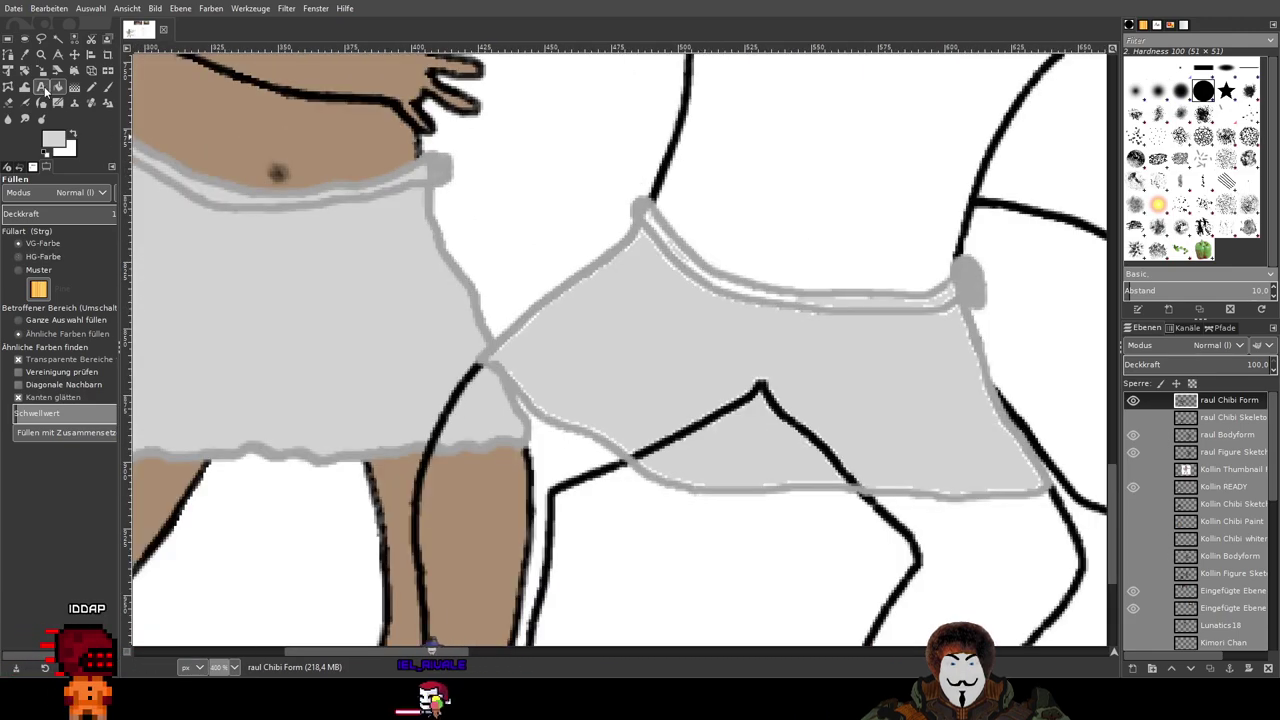
Step: Paint the remaining white gaps inside the waistband light grey with the Paintbrush, from the front corner to the tail-side knob
key(p)
scroll(742, 388, up, 3)
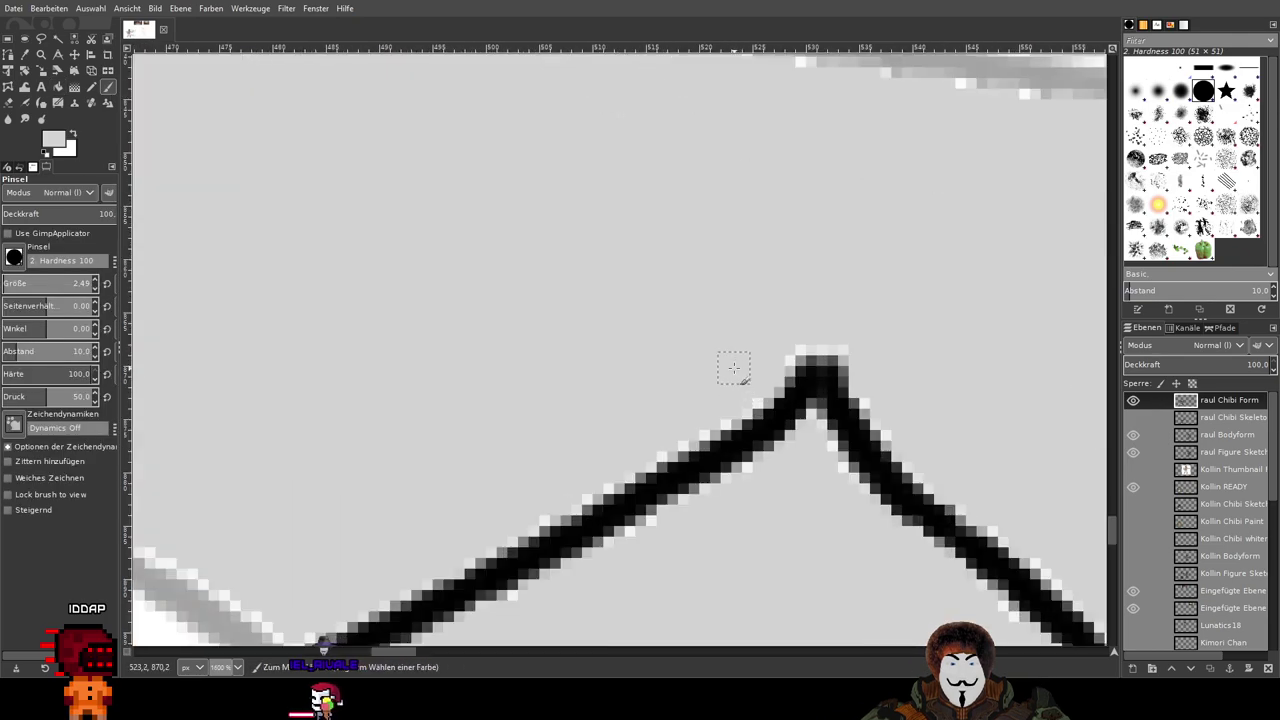
drag(739, 207, 980, 457)
drag(612, 215, 660, 462)
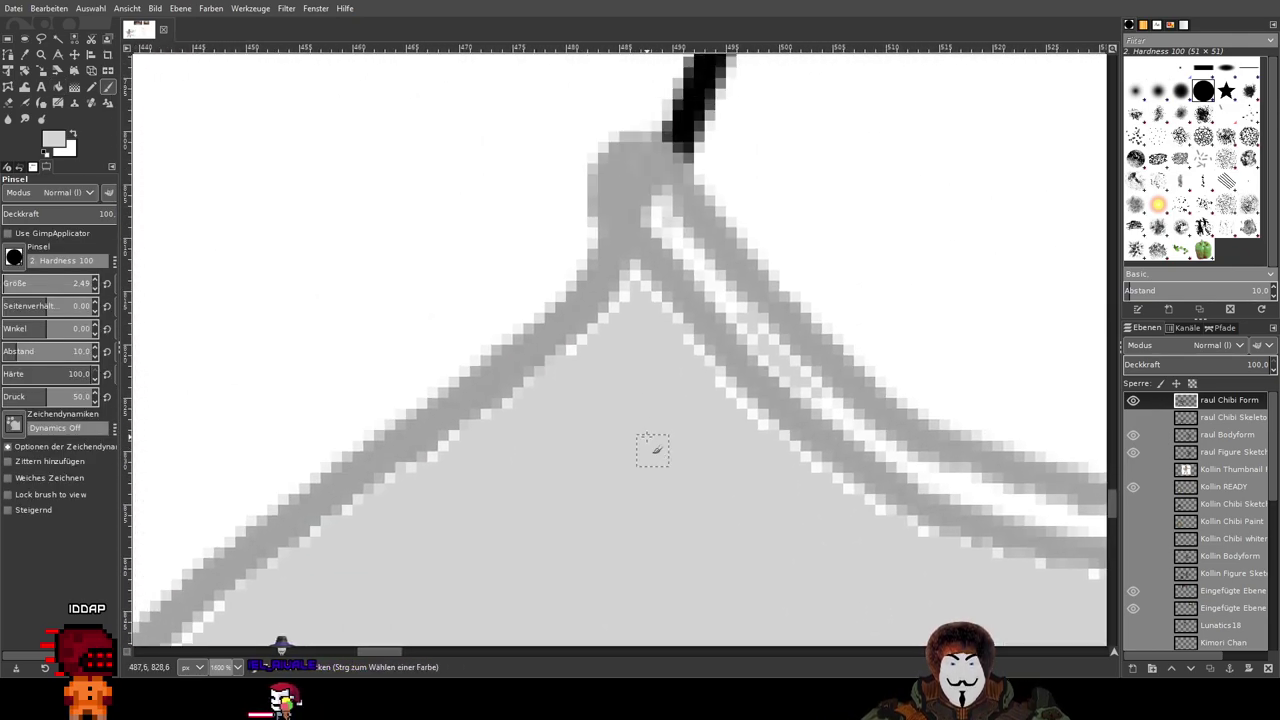
drag(648, 368, 440, 325)
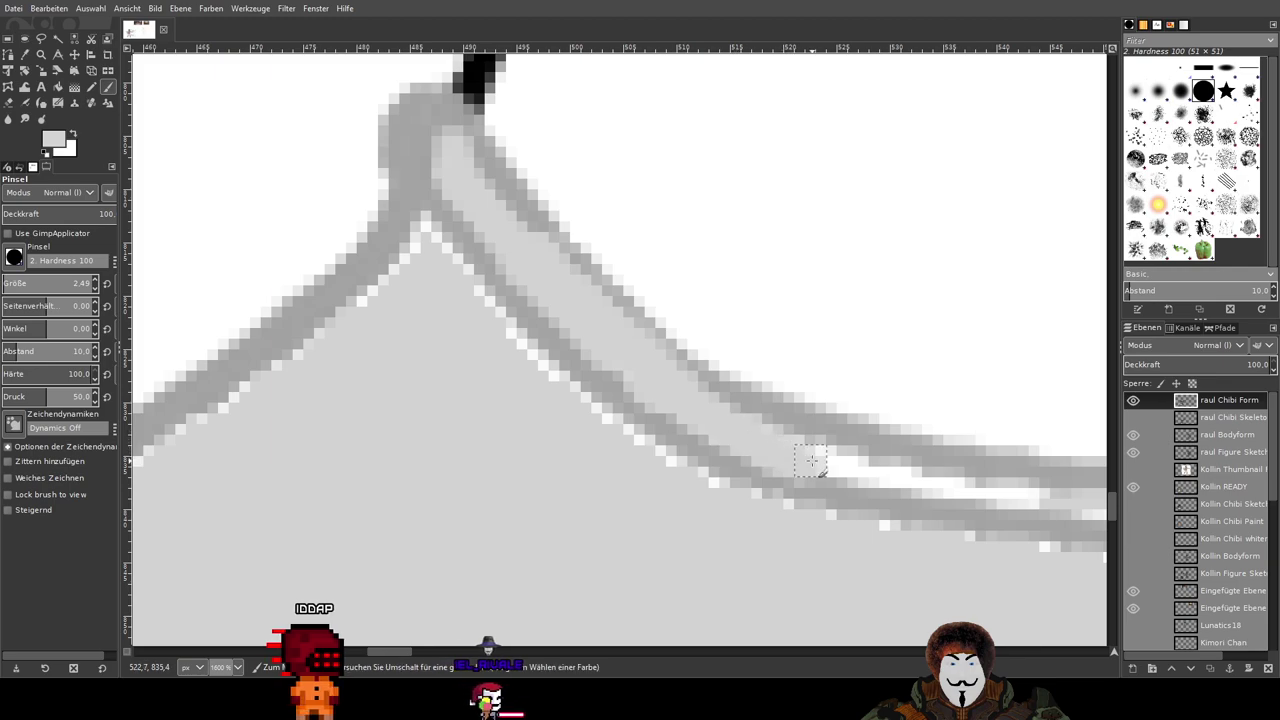
drag(814, 457, 330, 286)
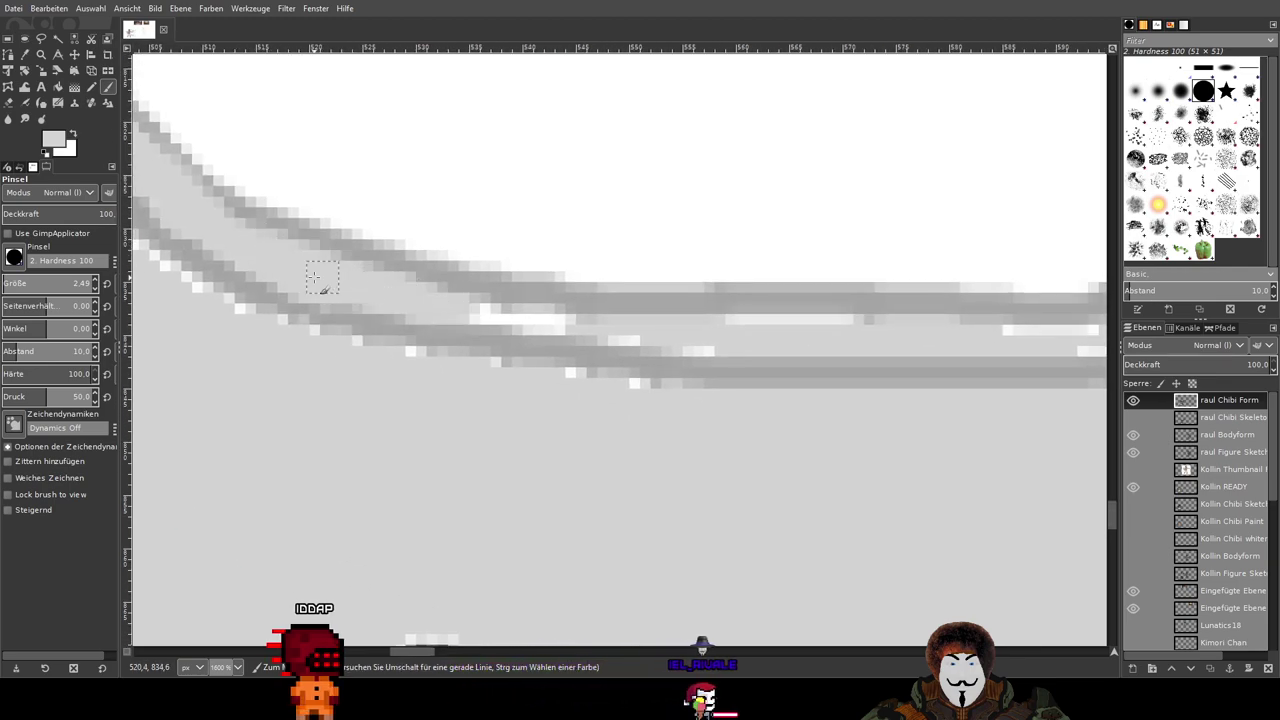
drag(390, 295, 522, 315)
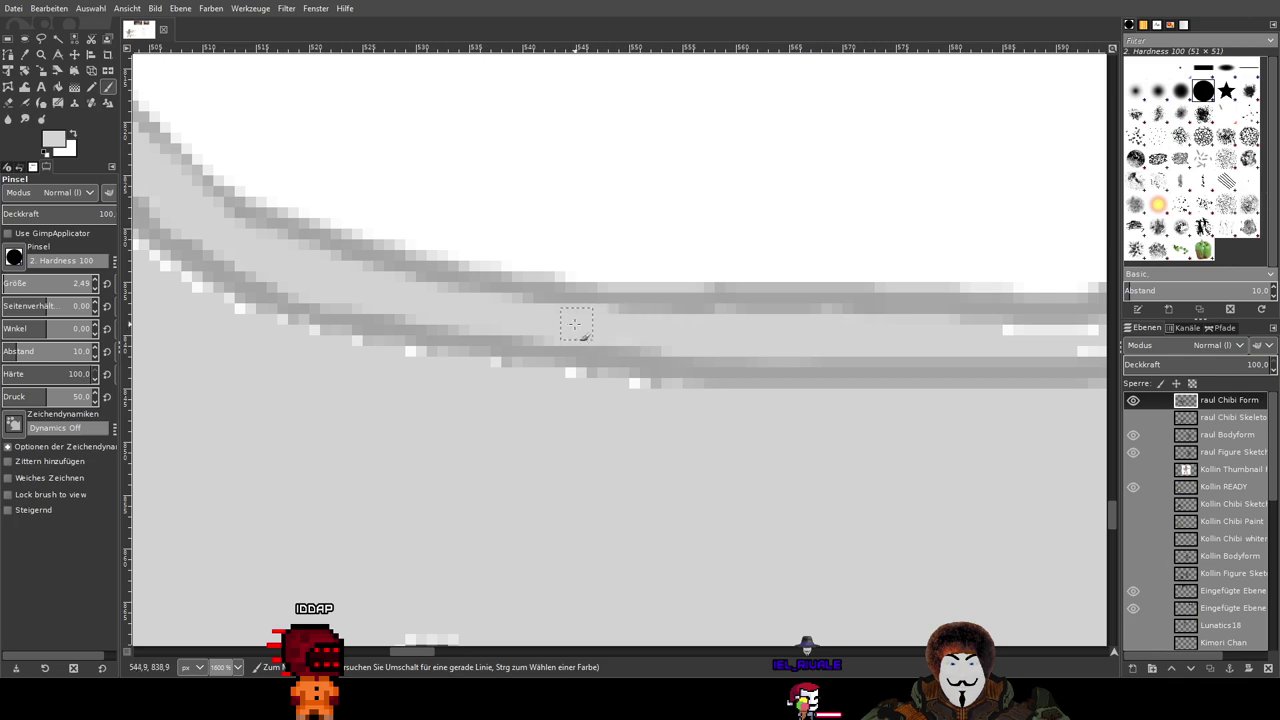
scroll(697, 334, right, 6)
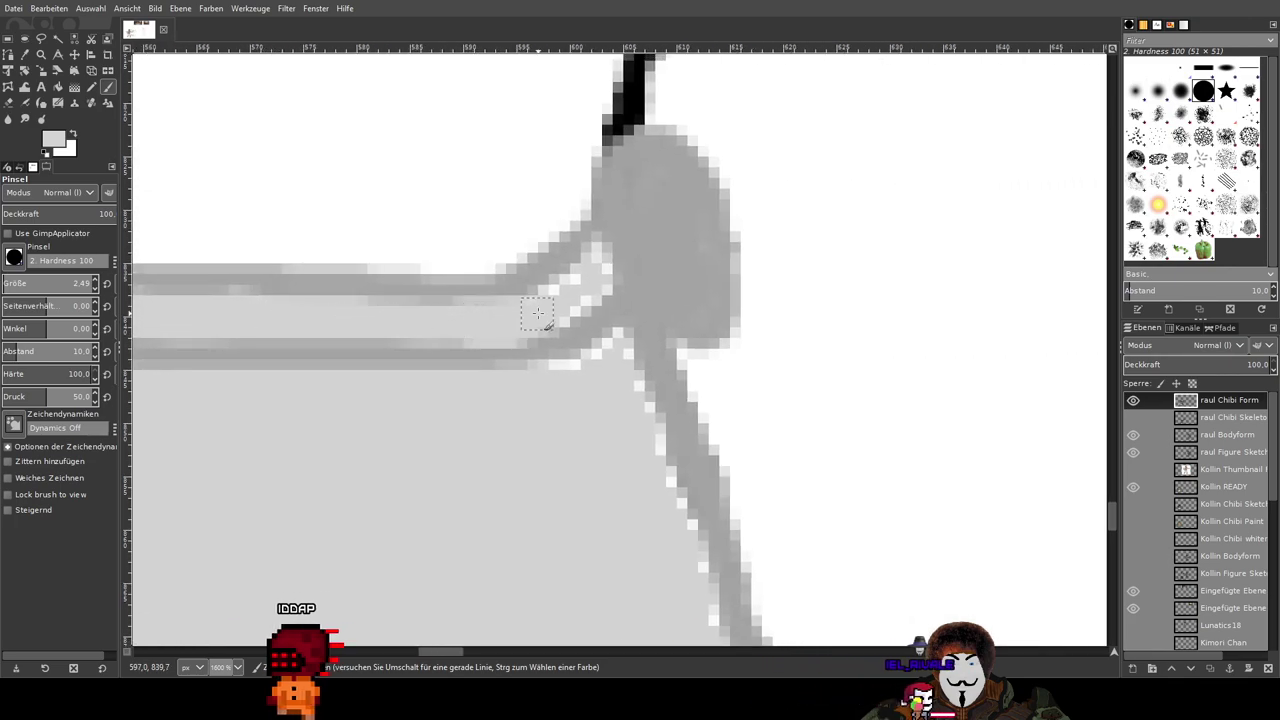
mouse_move(582, 290)
mouse_down()
mouse_move(598, 252)
mouse_move(606, 295)
mouse_move(601, 264)
mouse_up()
Step: Paint the white fringe along the inside of the raul chibi towel's front edge light grey, down to the front lower curve
drag(308, 364, 800, 325)
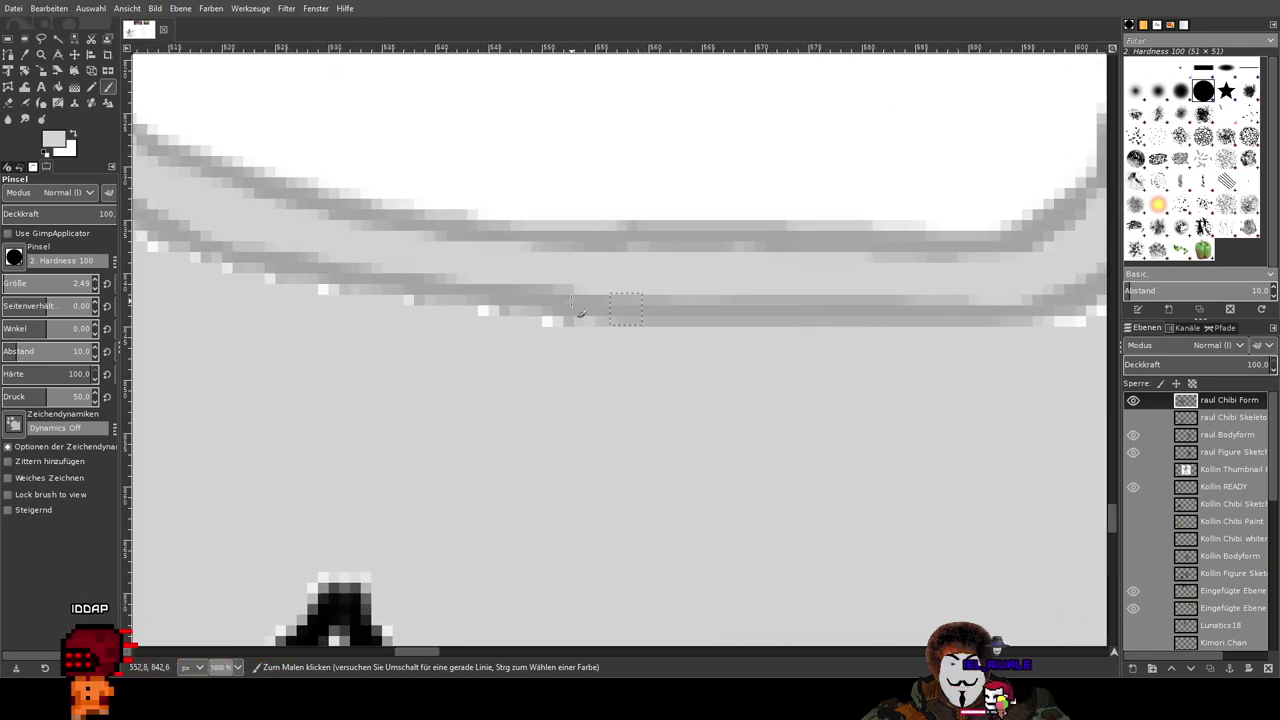
drag(487, 296, 1000, 366)
drag(545, 235, 560, 265)
scroll(540, 268, up, 2)
scroll(540, 268, left, 2)
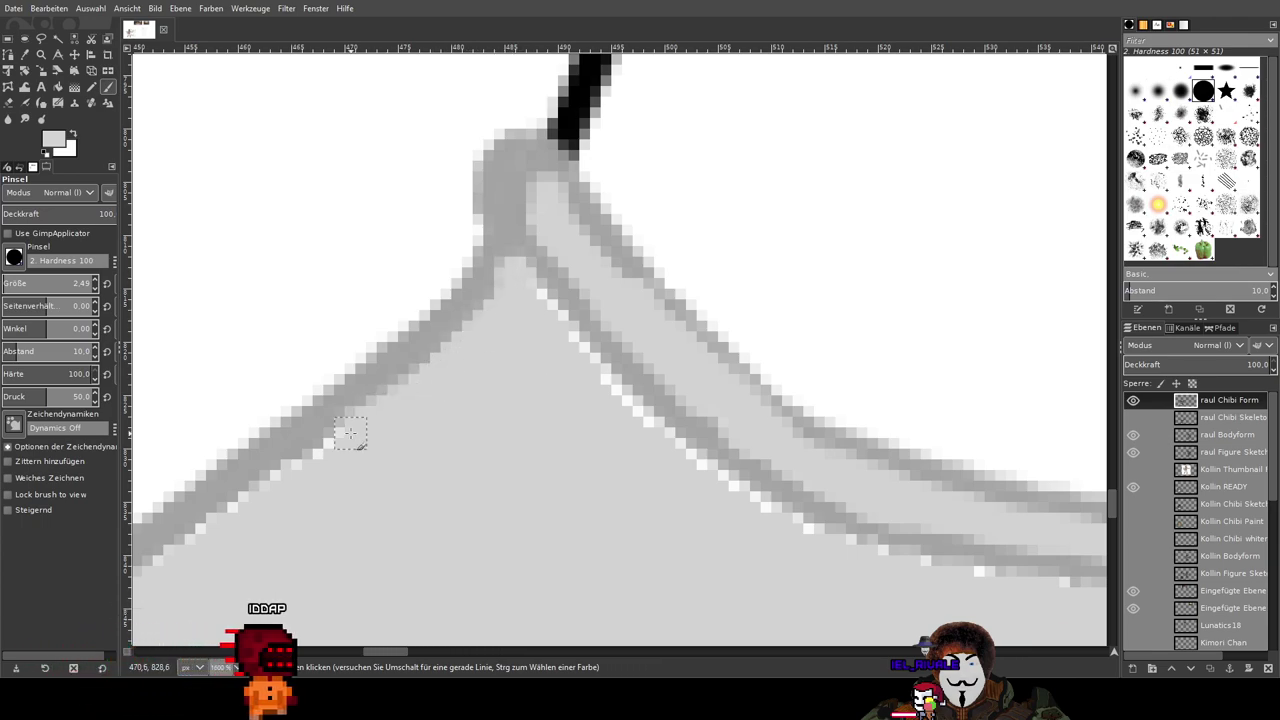
scroll(543, 380, down, 2)
scroll(543, 380, left, 5)
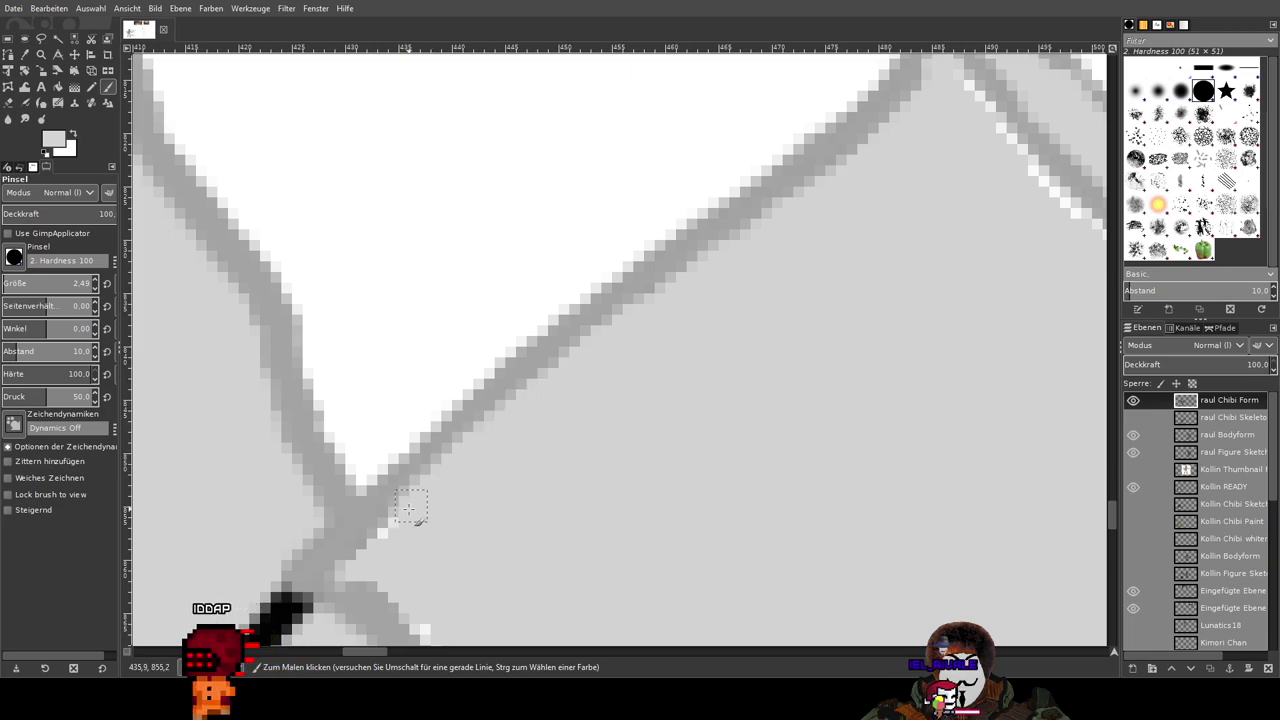
scroll(597, 537, down, 5)
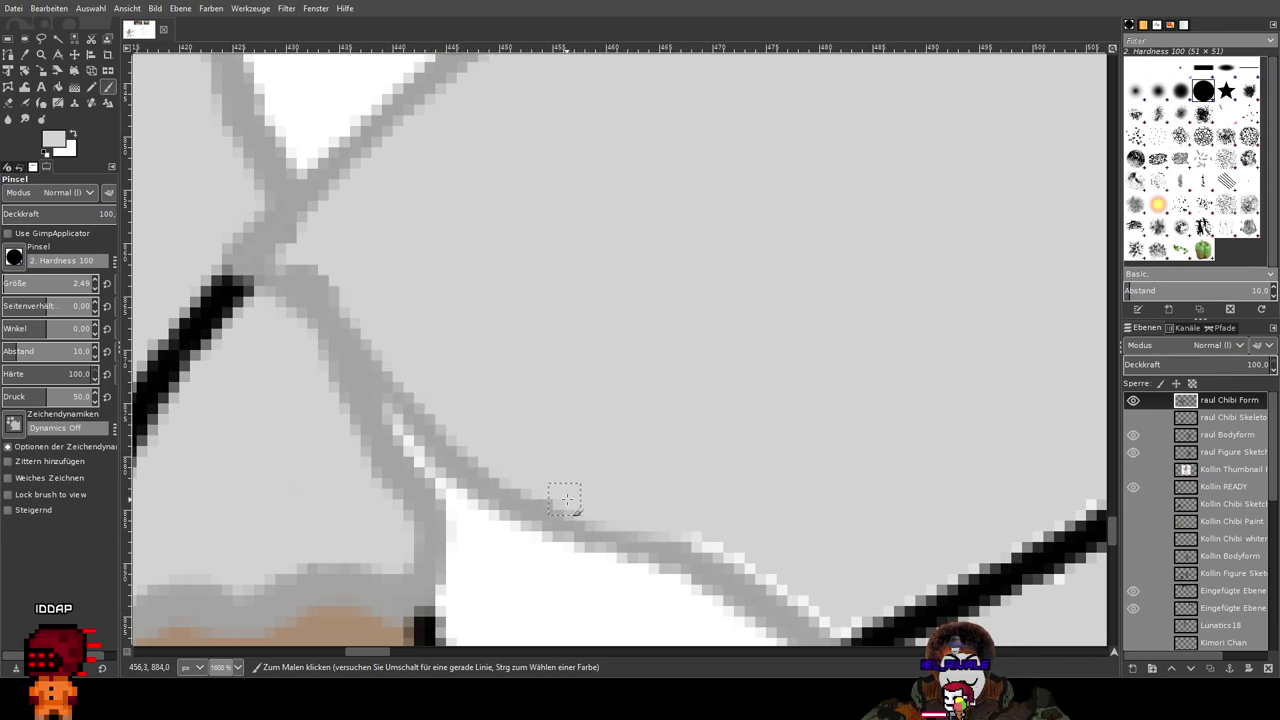
Step: Cover the white fringe along the towel's front hem in light grey, including around the gap where the black front leg line crosses
scroll(500, 134, down, 2)
scroll(503, 211, down, 3)
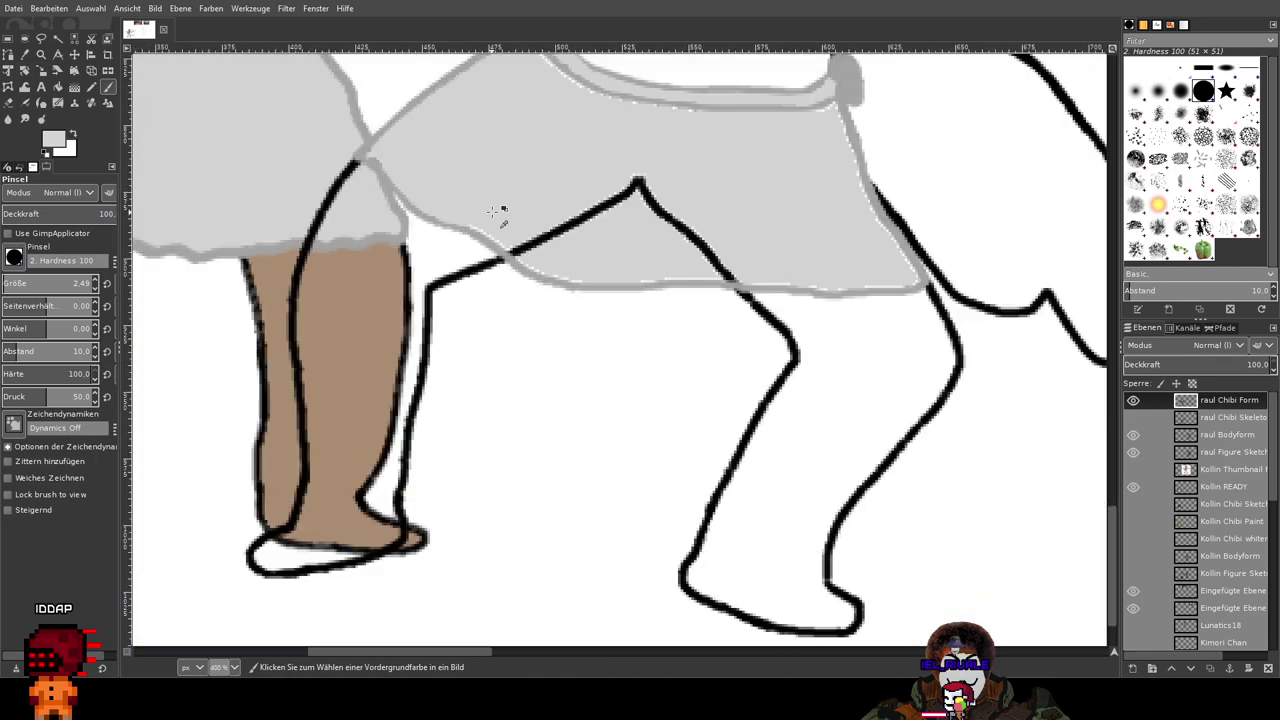
scroll(480, 206, up, 7)
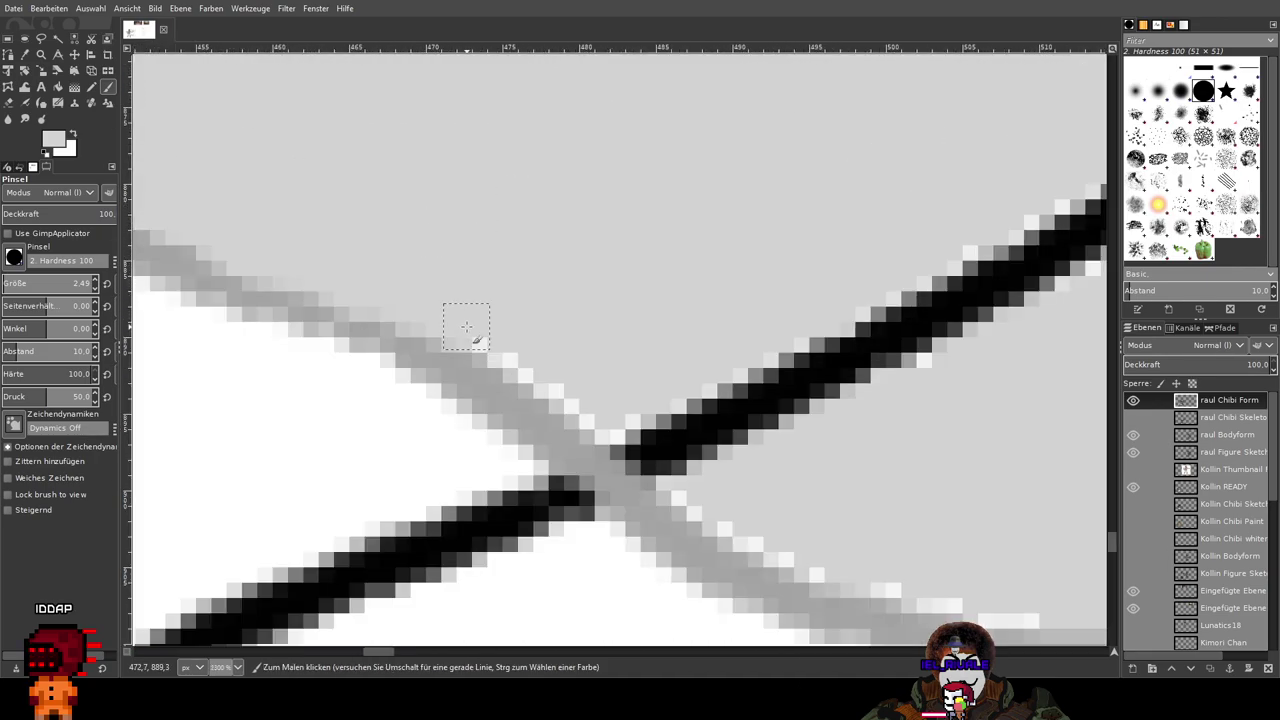
drag(466, 334, 705, 487)
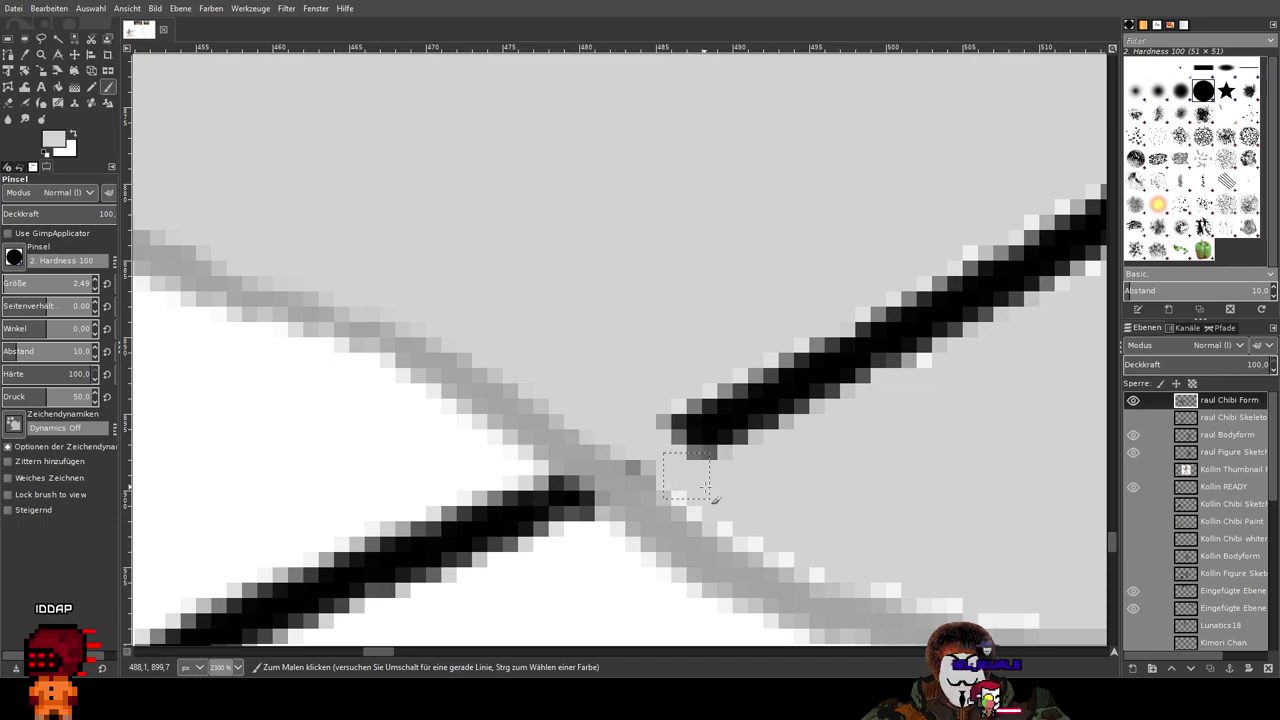
drag(838, 488, 449, 248)
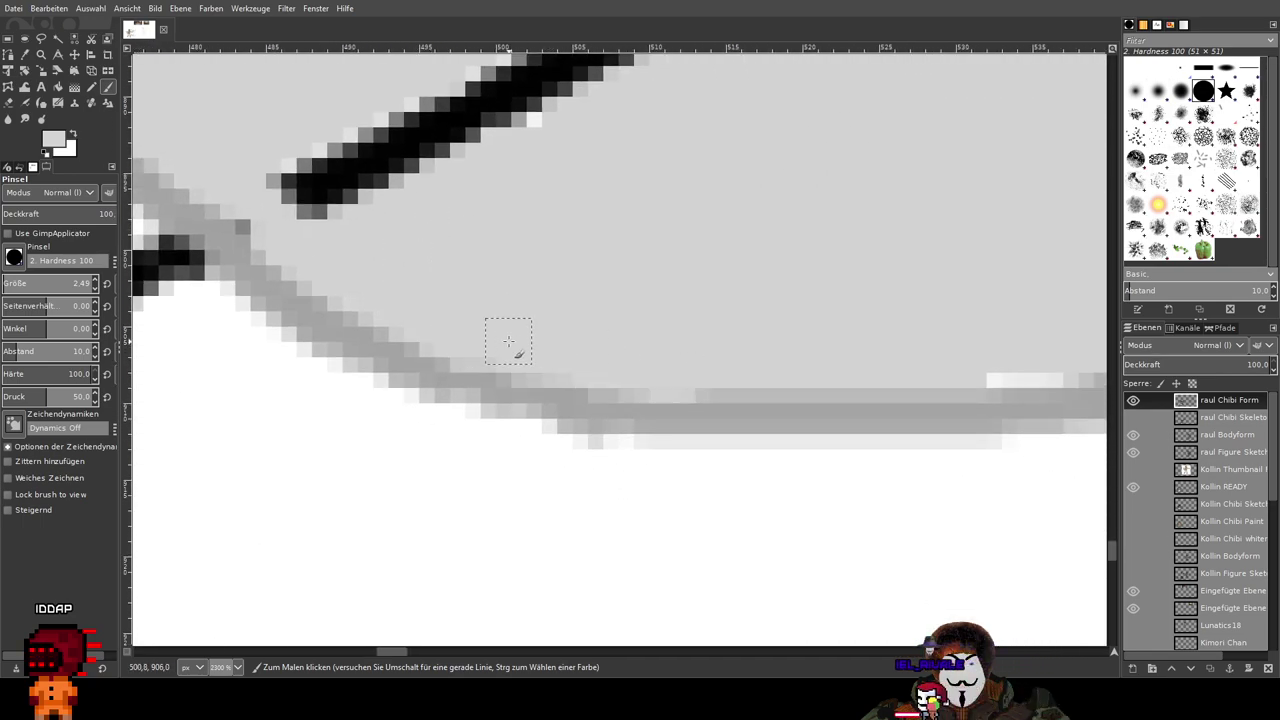
scroll(508, 341, down, 4)
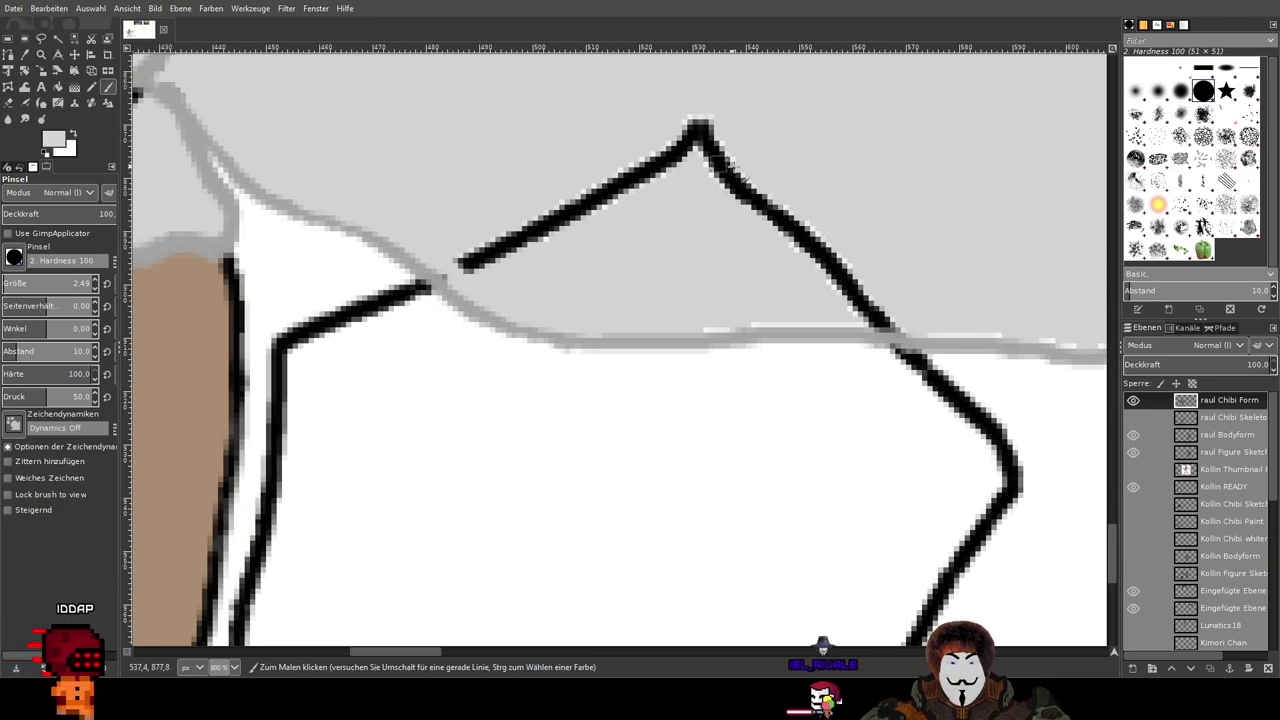
Step: Paint the white fringe along the middle hem light grey up to and over the crossing with the second black leg line
drag(725, 227, 541, 201)
scroll(587, 249, up, 4)
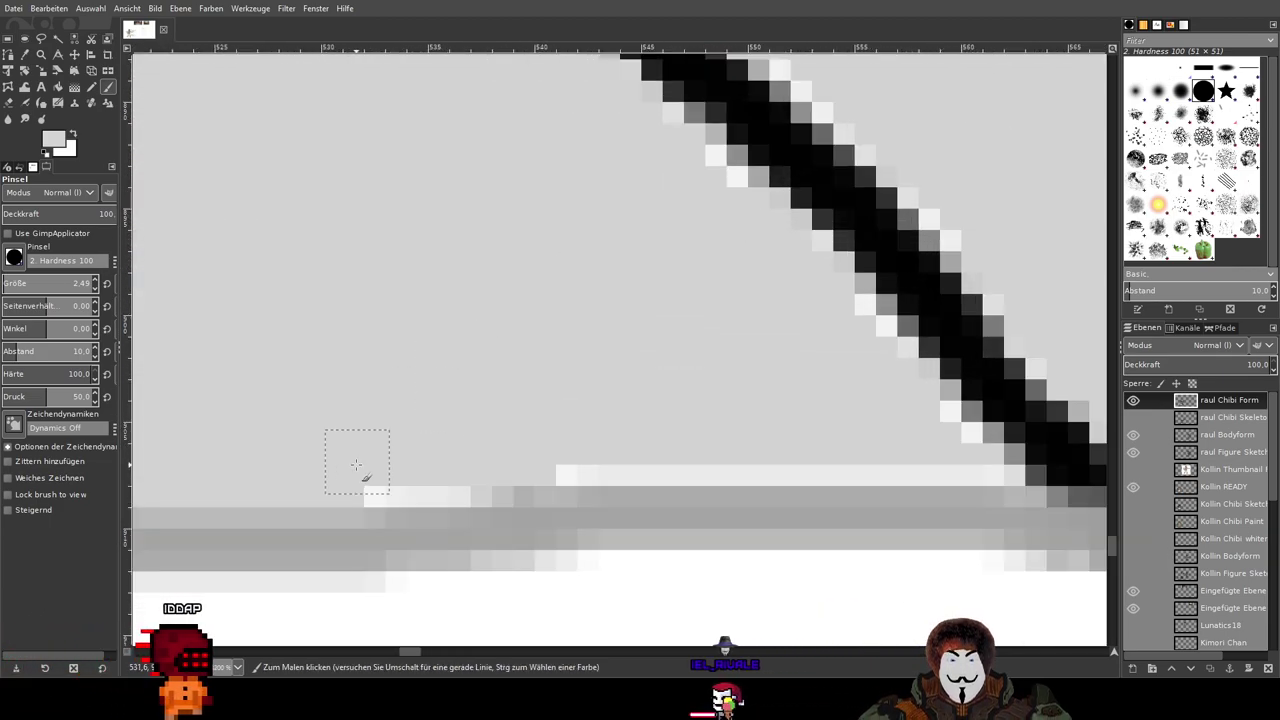
mouse_move(369, 489)
mouse_down()
mouse_move(655, 456)
mouse_move(477, 488)
mouse_move(950, 472)
mouse_up()
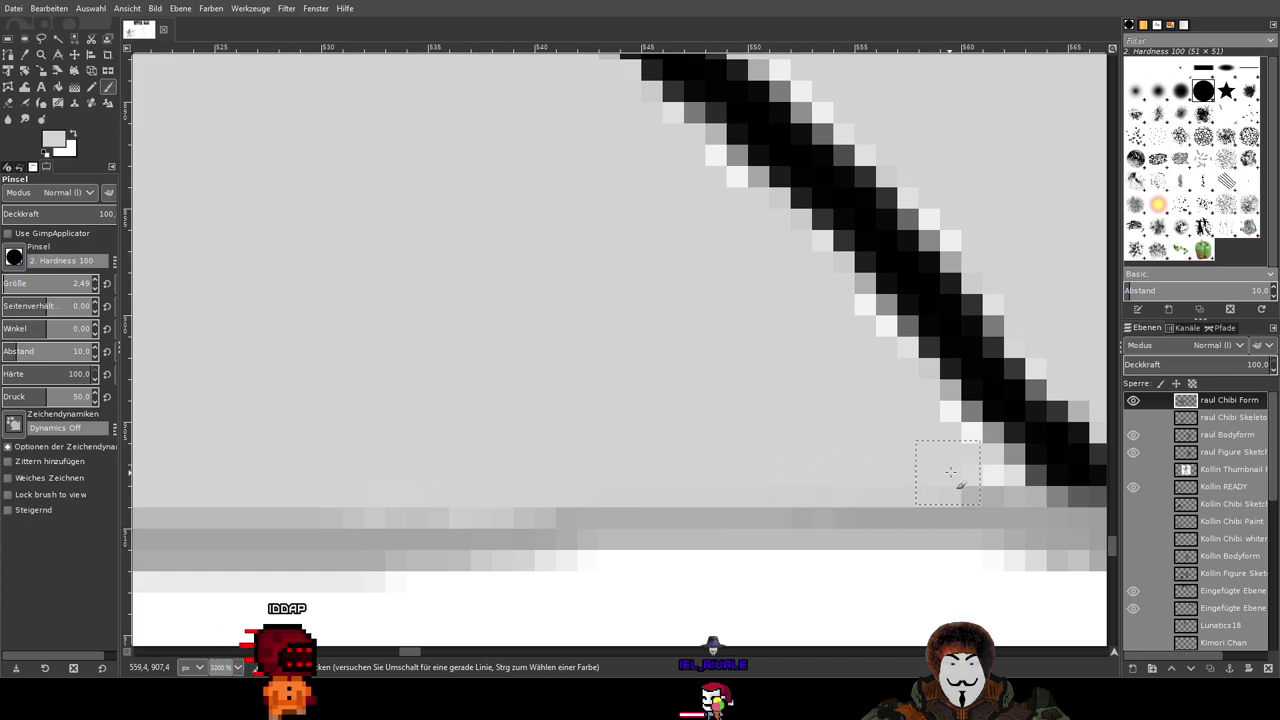
mouse_move(871, 471)
mouse_down()
mouse_move(417, 364)
mouse_move(783, 395)
mouse_up()
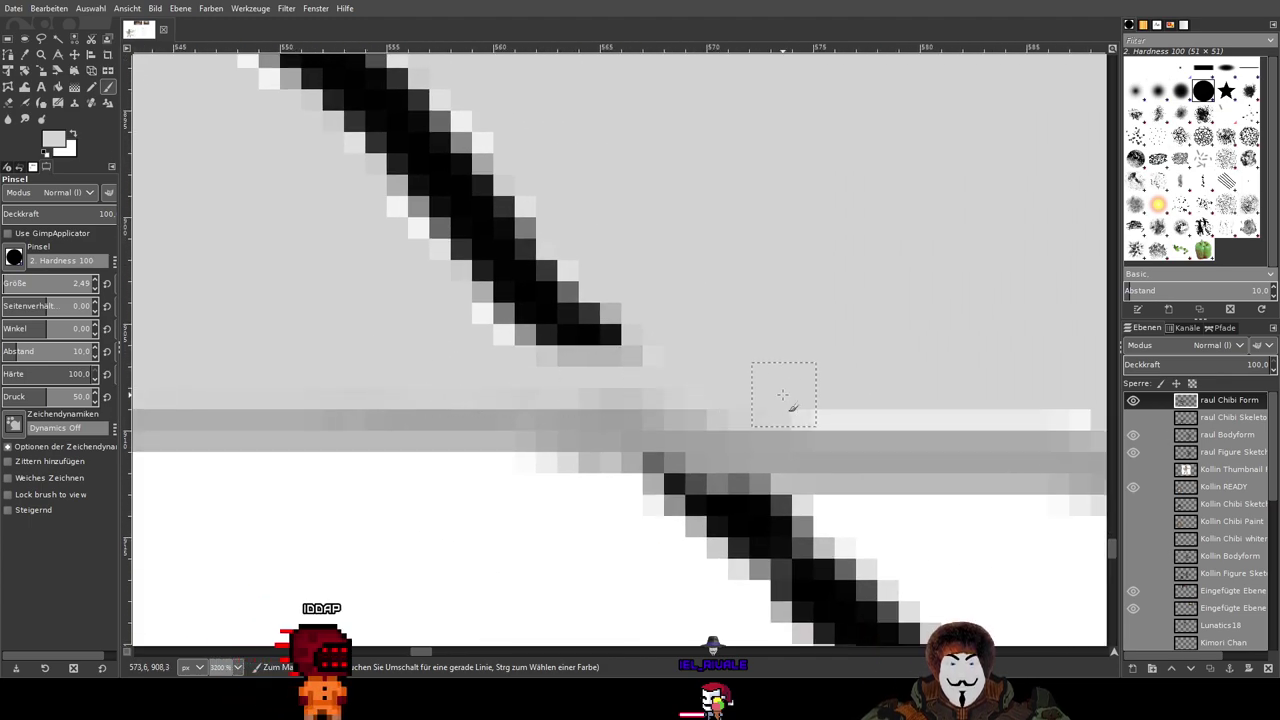
Step: Paint the white fringe along the hem behind the second leg line light grey, towards the rear corner
scroll(772, 370, down, 3)
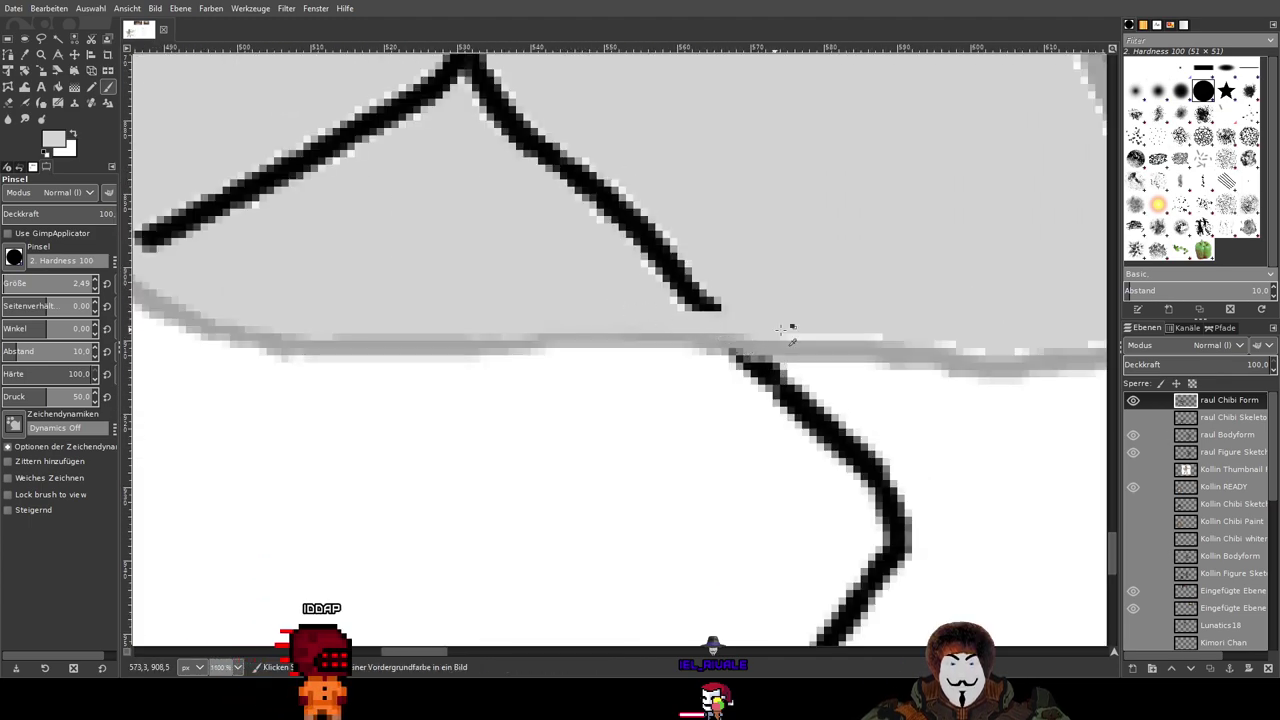
scroll(741, 305, down, 2)
scroll(375, 345, up, 5)
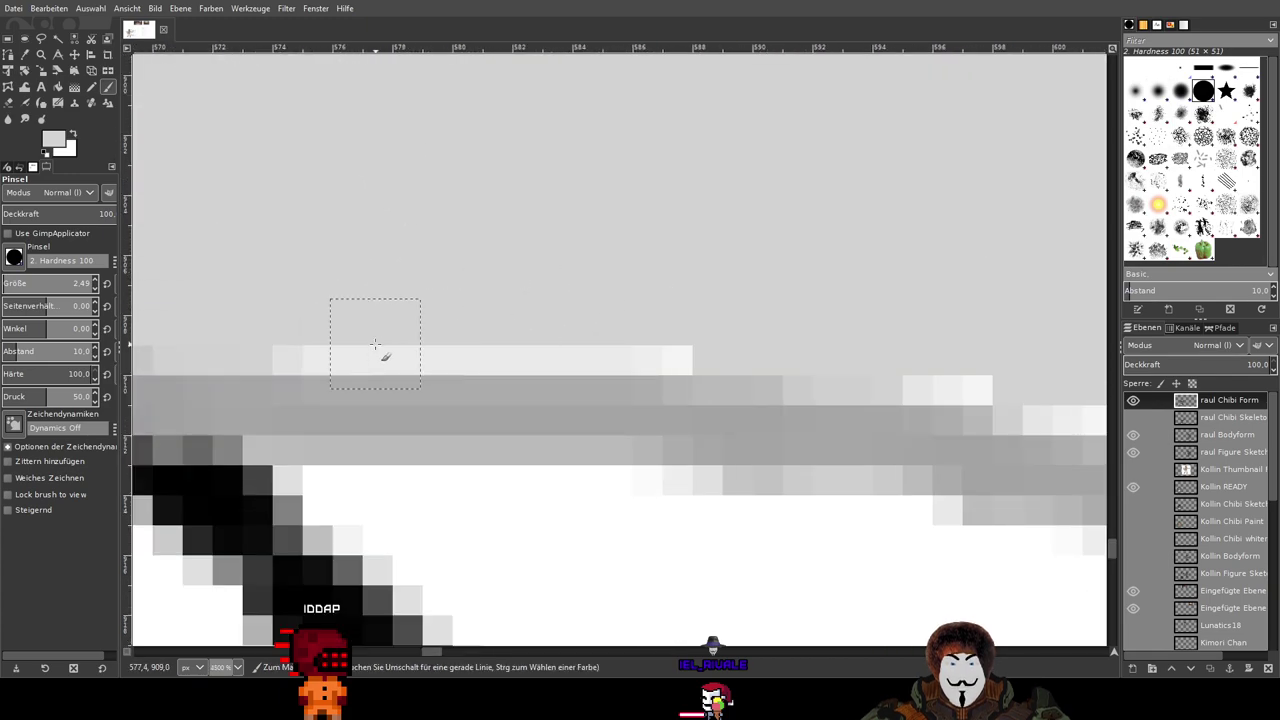
drag(252, 347, 749, 352)
mouse_move(594, 359)
mouse_down()
mouse_move(1037, 414)
mouse_move(388, 317)
mouse_up()
mouse_move(350, 313)
mouse_down()
mouse_move(371, 323)
mouse_move(662, 301)
mouse_move(638, 290)
mouse_move(180, 307)
mouse_move(551, 285)
mouse_up()
scroll(575, 280, down, 2)
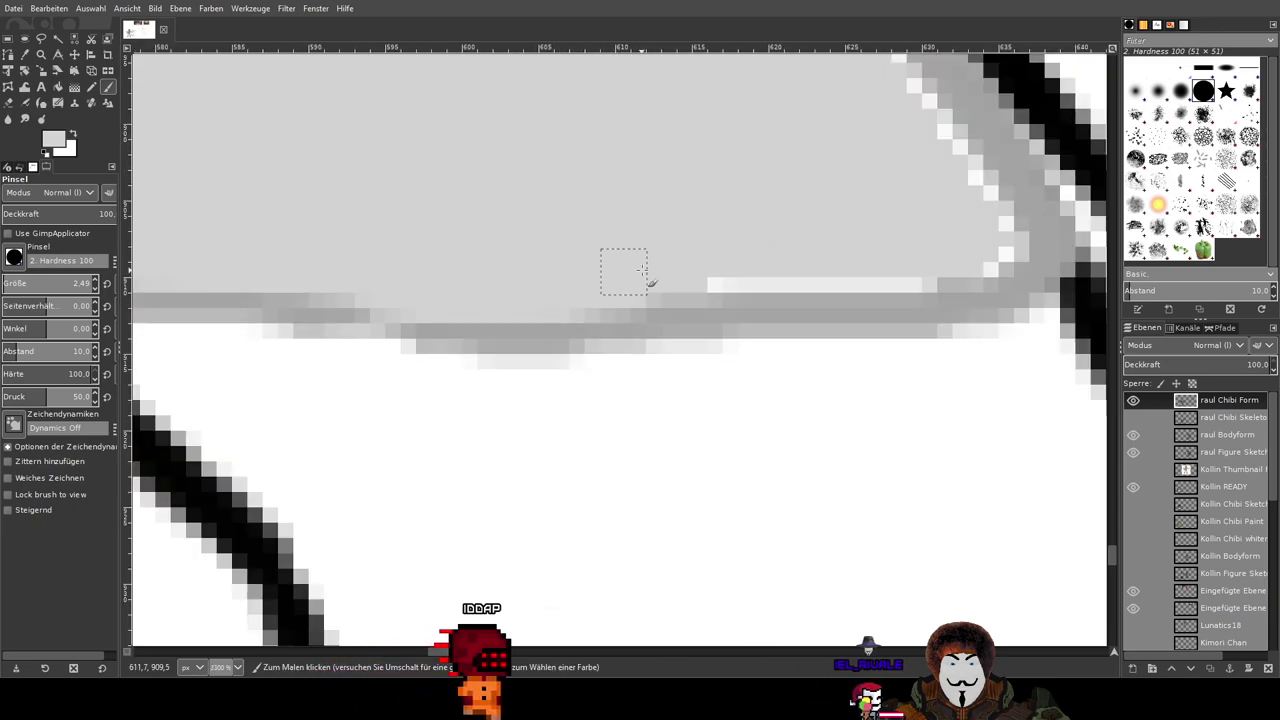
Step: Fill the white gaps along the last stretch of hem and inside the towel's rear lower corner with light grey
drag(640, 270, 395, 322)
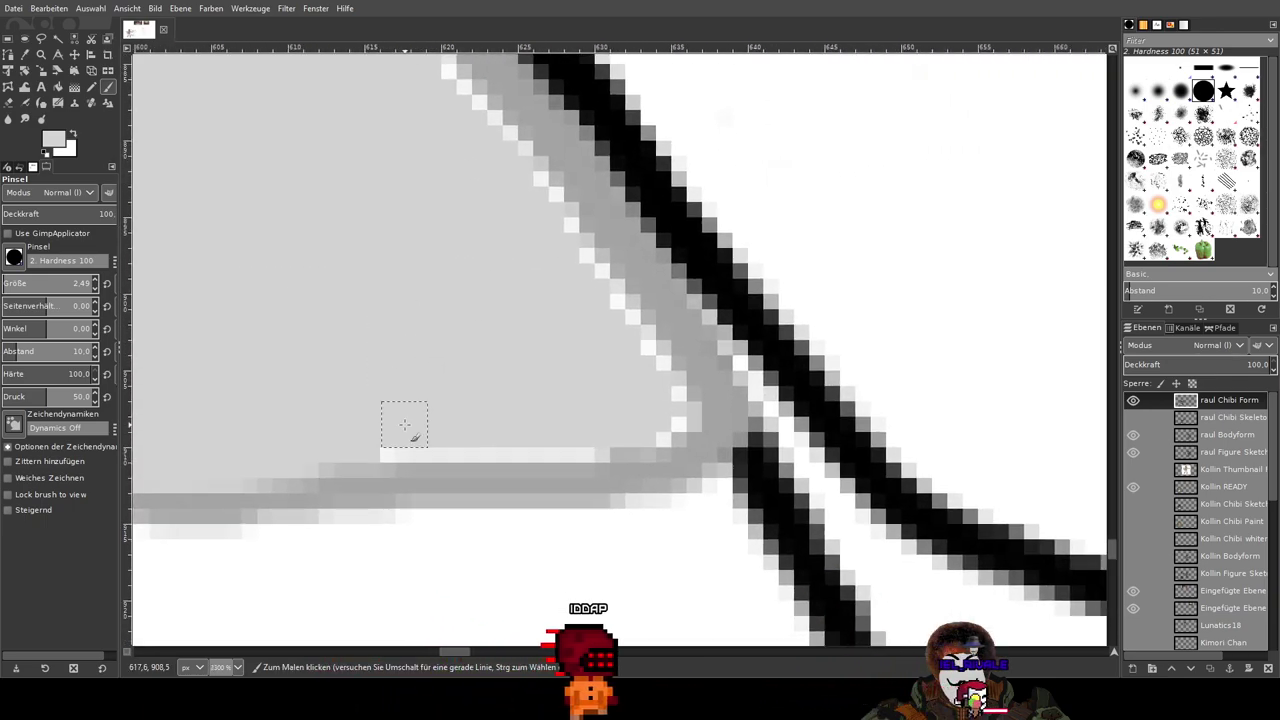
scroll(390, 400, down, 2)
scroll(395, 390, up, 2)
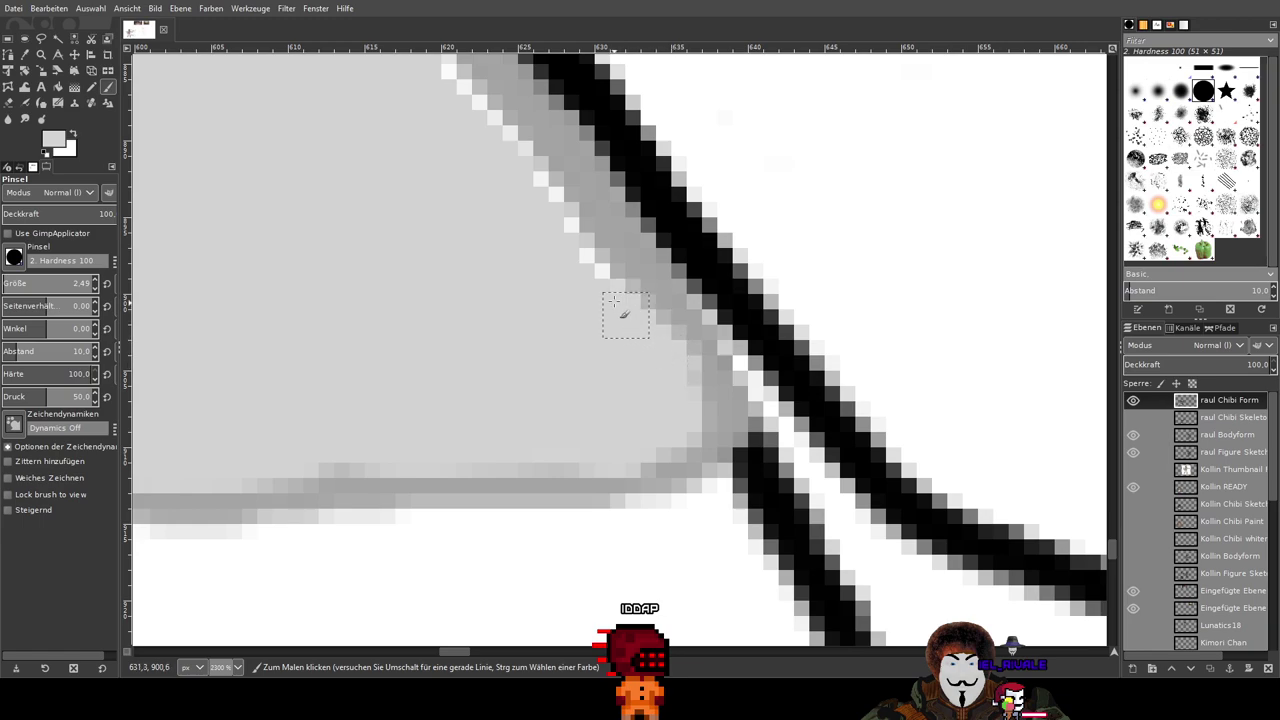
Step: Paint the white fringe along the inside of the towel's rear edge light grey, from the lower corner up to the tail-side knob
drag(460, 197, 673, 577)
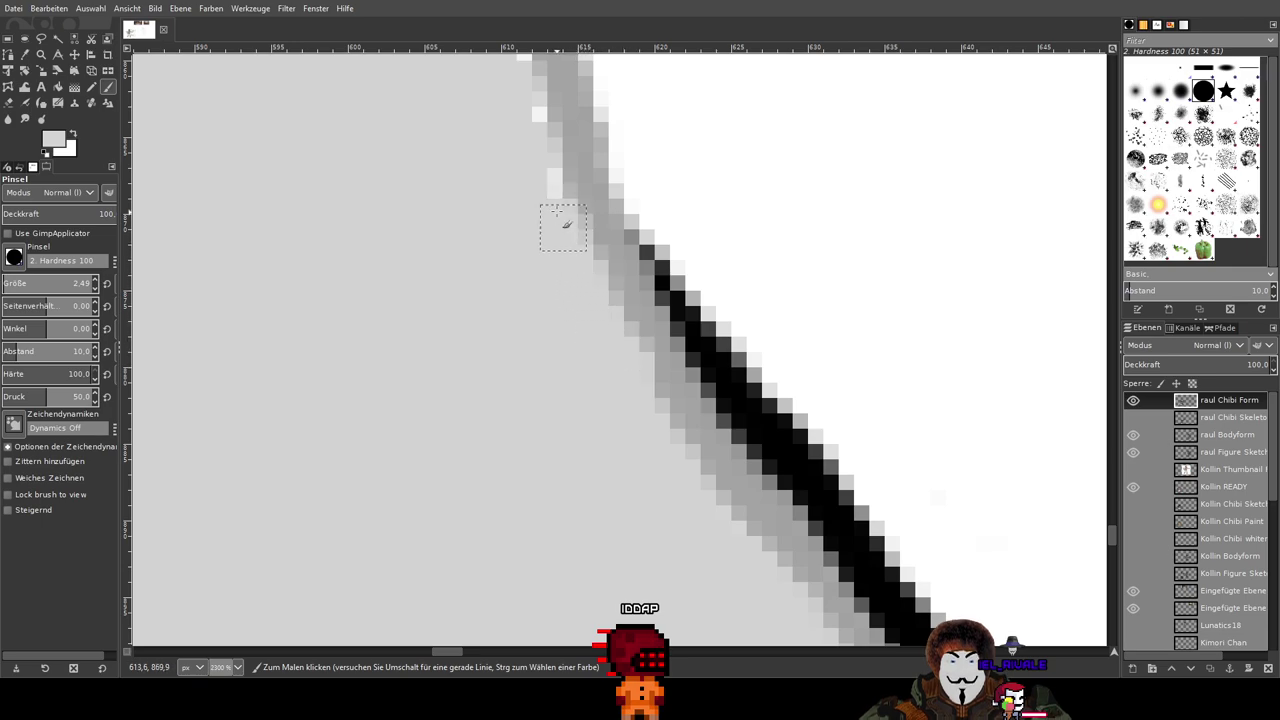
scroll(590, 320, up, 3)
scroll(590, 320, left, 1)
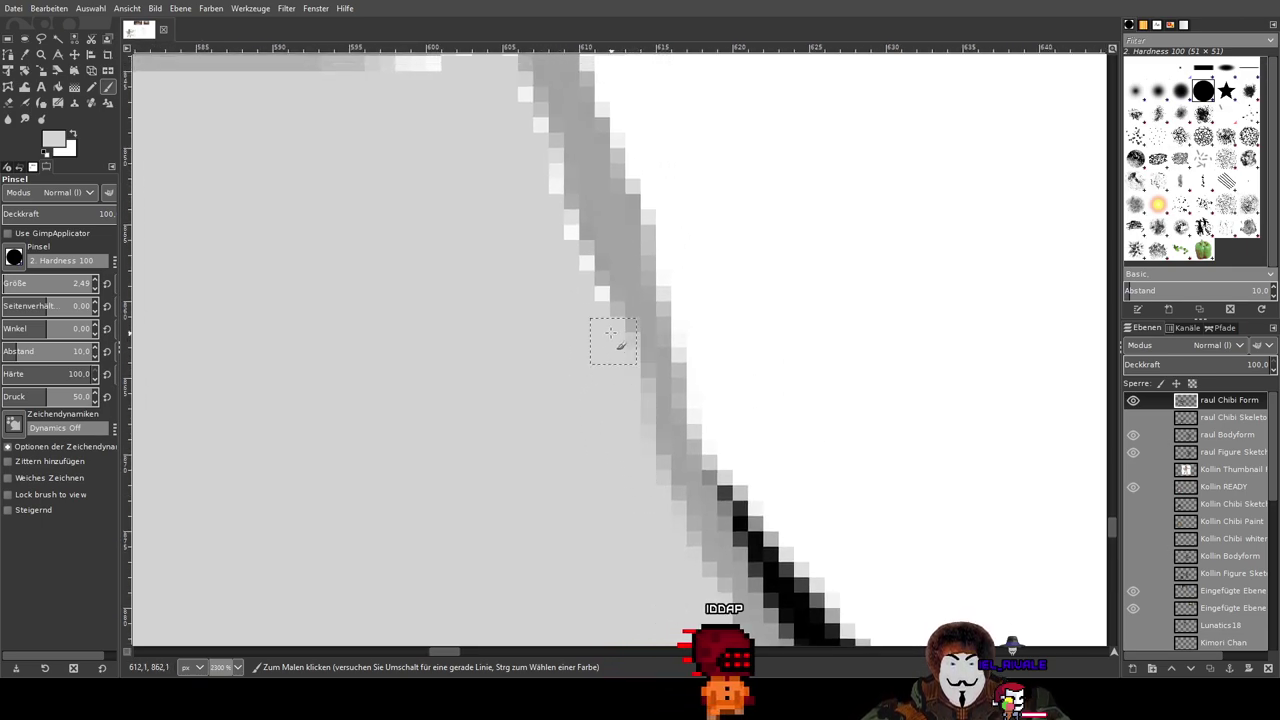
scroll(569, 300, up, 3)
scroll(608, 455, left, 1)
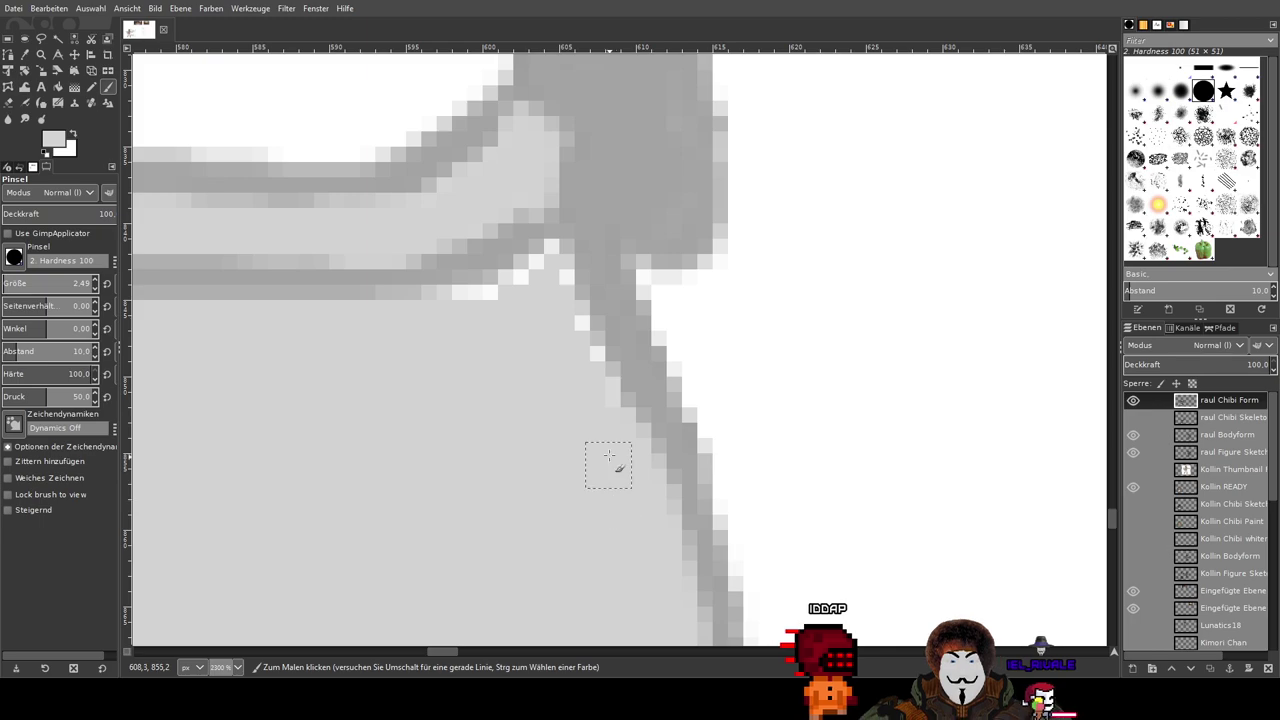
drag(550, 247, 593, 343)
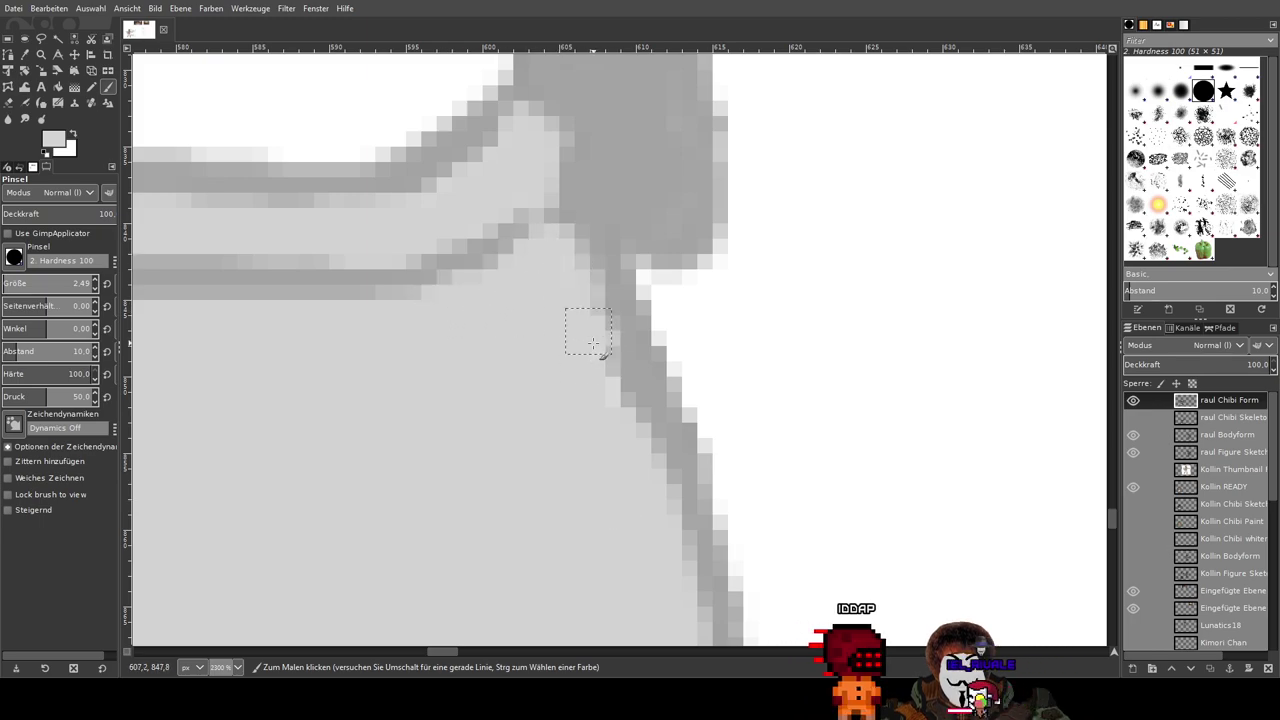
Step: Paint the remaining white fringe beneath the waistband's lower line light grey, from its middle to the front corner
scroll(408, 443, down, 4)
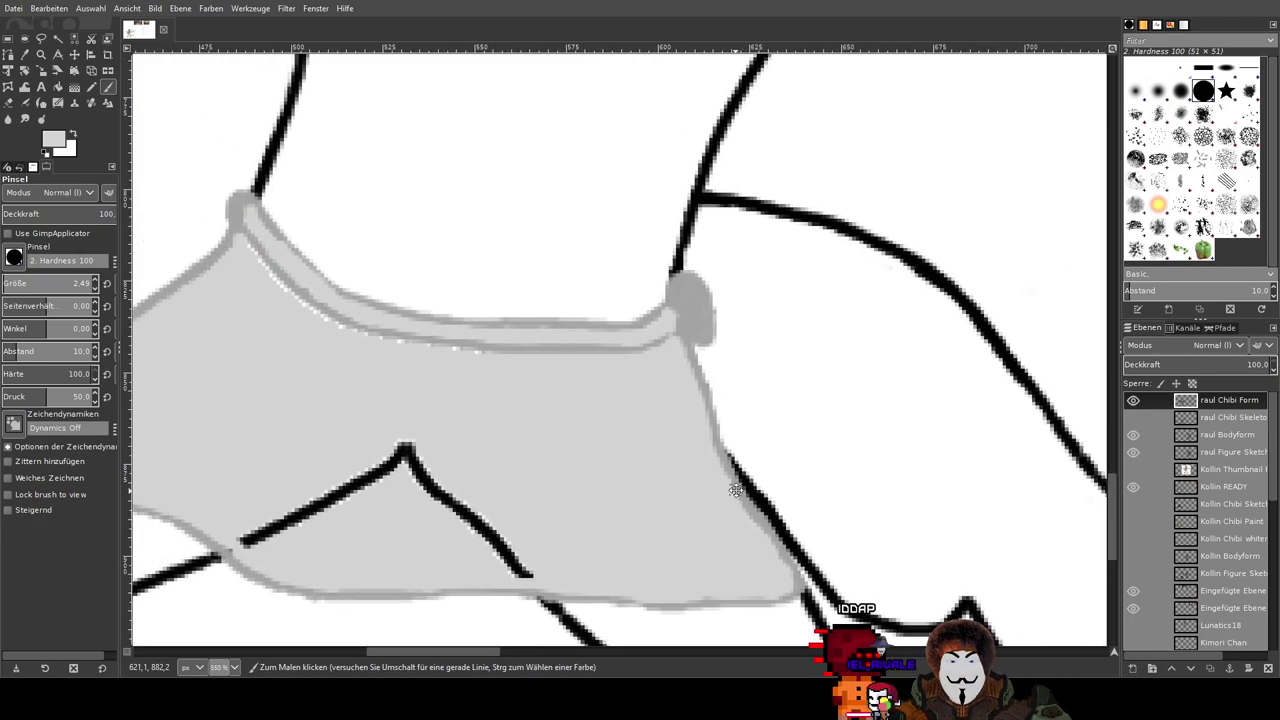
scroll(357, 346, up, 2)
scroll(352, 345, down, 3)
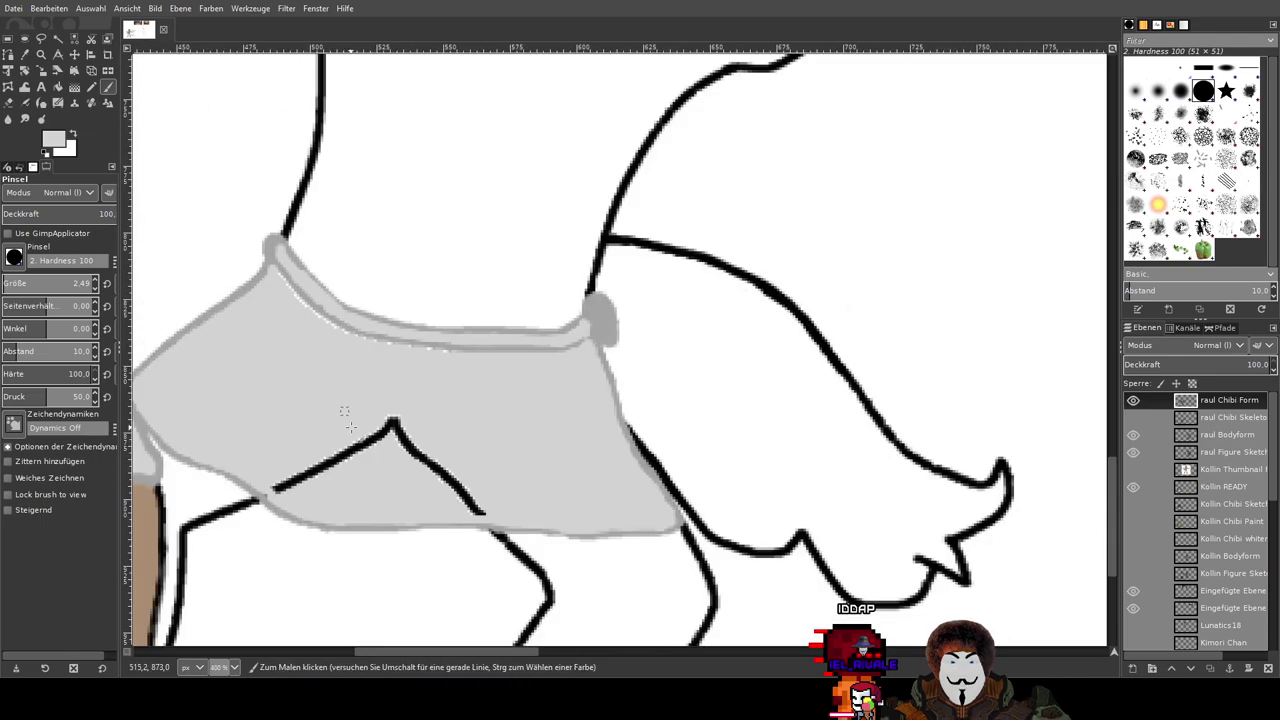
scroll(350, 427, left, 4)
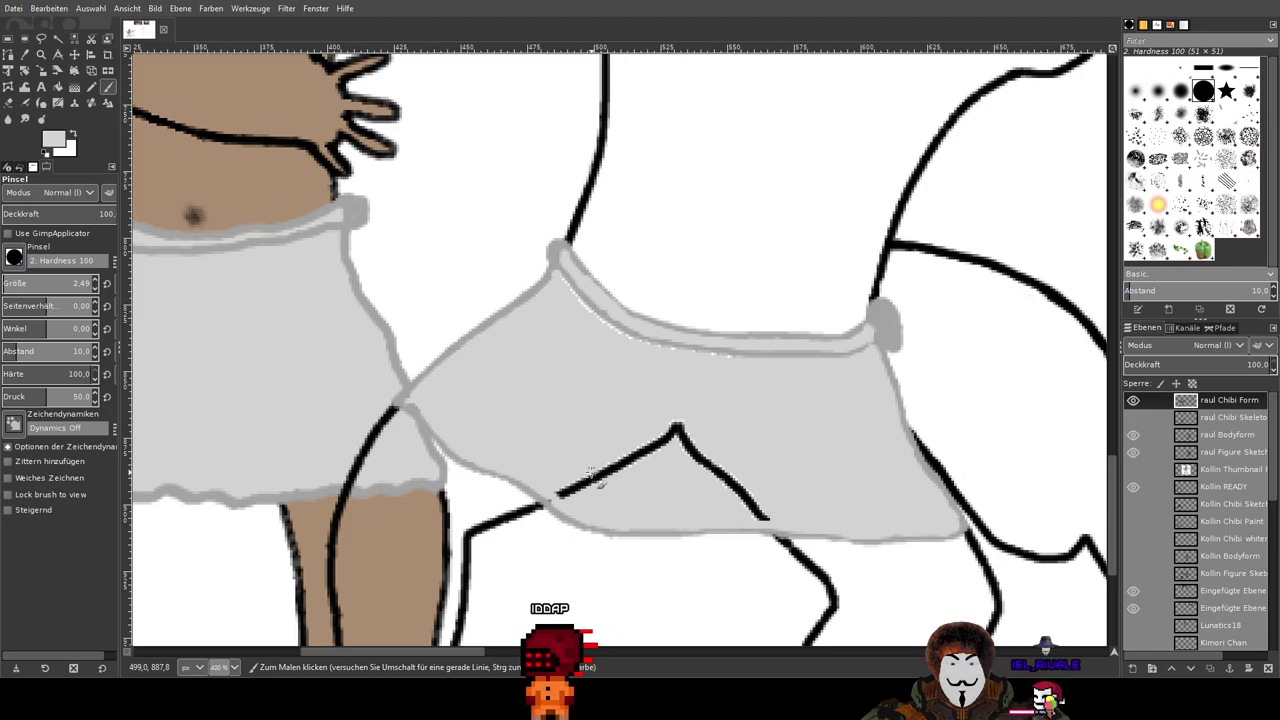
scroll(937, 449, down, 3)
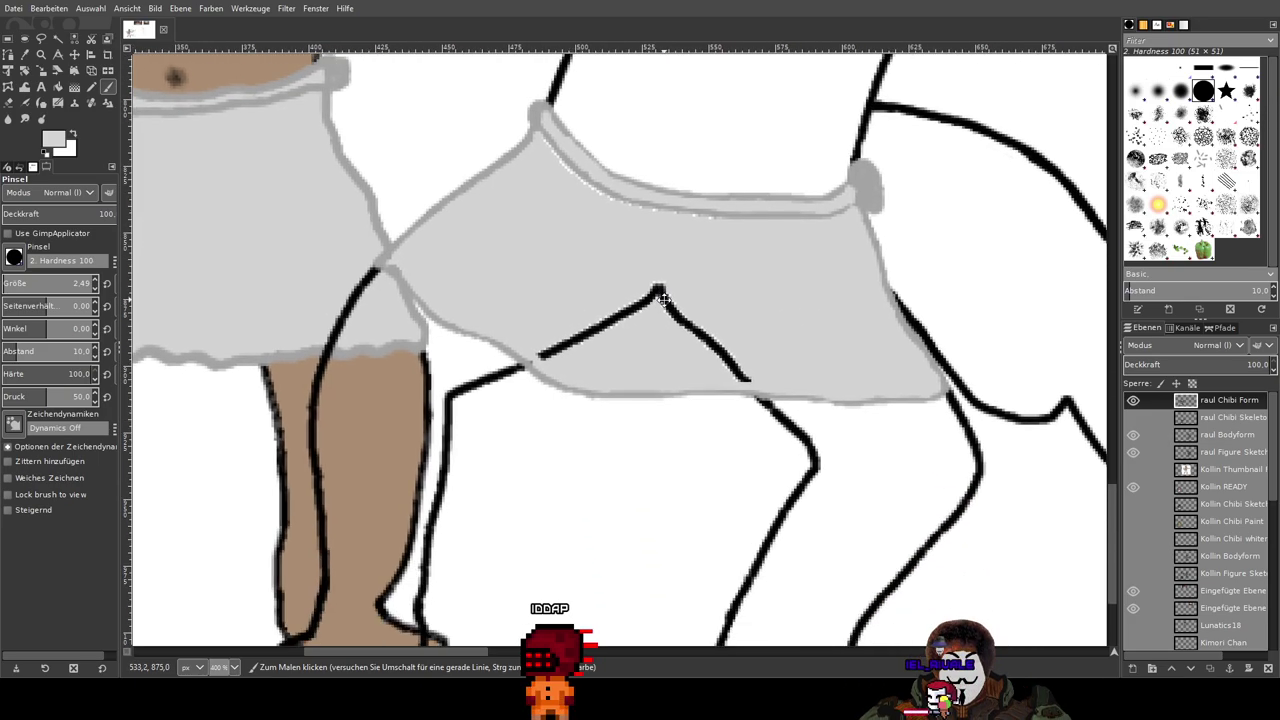
scroll(700, 415, up, 3)
scroll(700, 408, up, 4)
drag(705, 336, 745, 541)
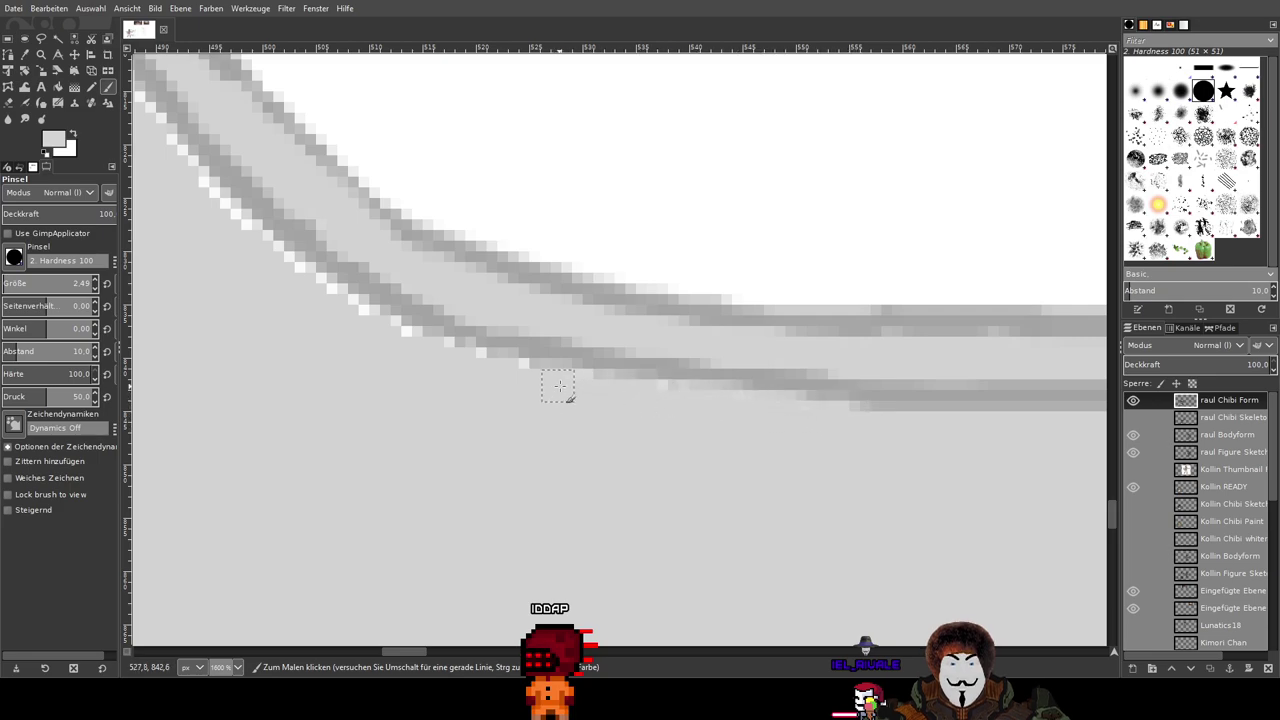
drag(683, 403, 445, 347)
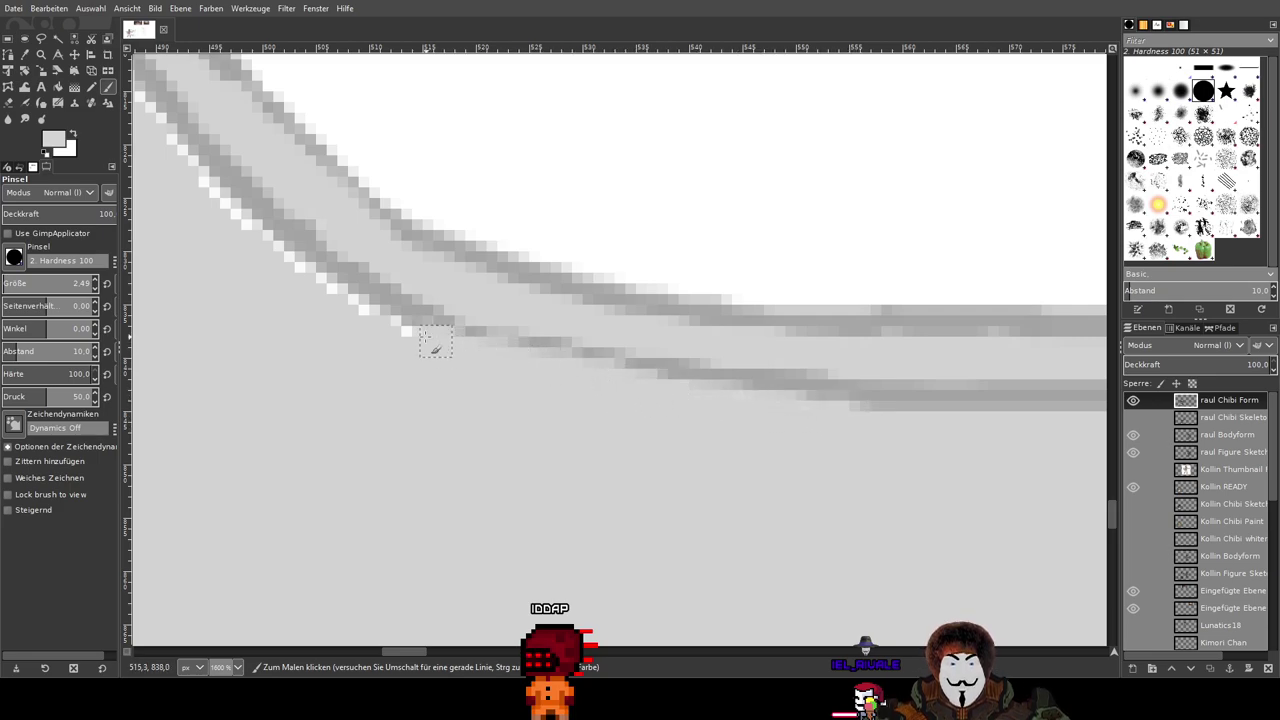
scroll(509, 391, up, 2)
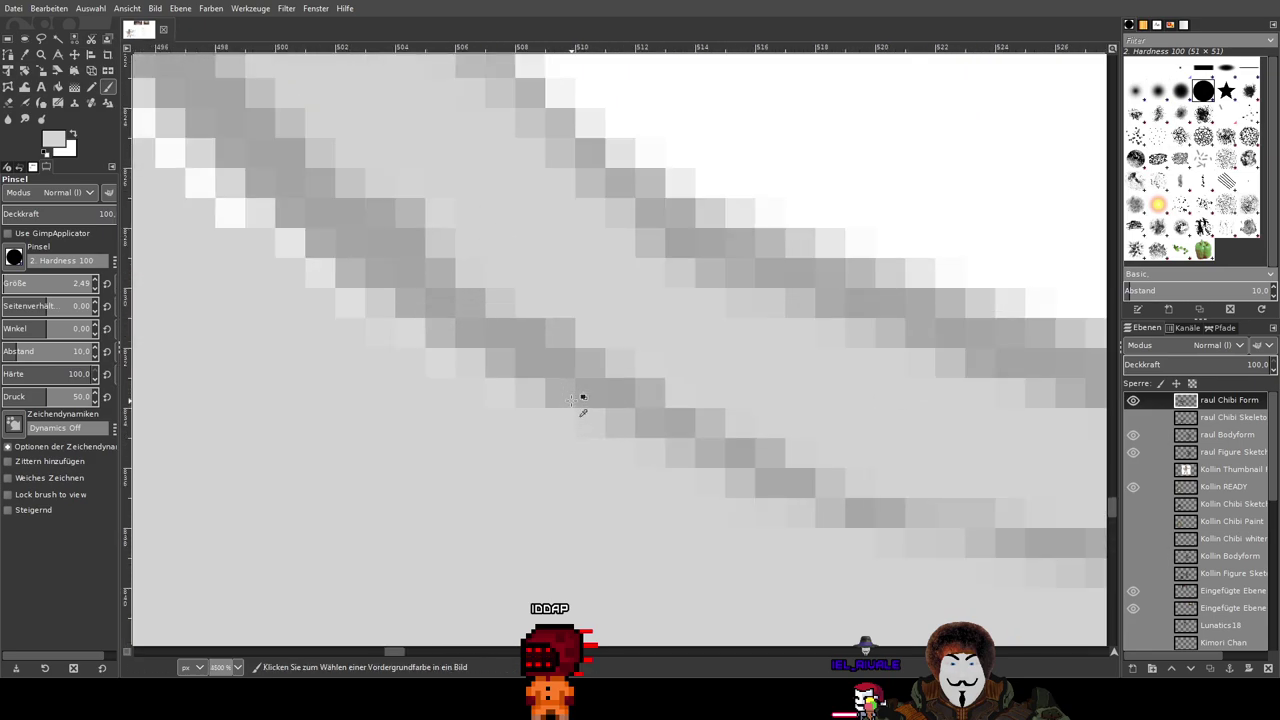
mouse_move(452, 384)
mouse_down()
mouse_move(270, 246)
mouse_move(746, 574)
mouse_move(397, 226)
mouse_move(587, 546)
mouse_up()
click(565, 480)
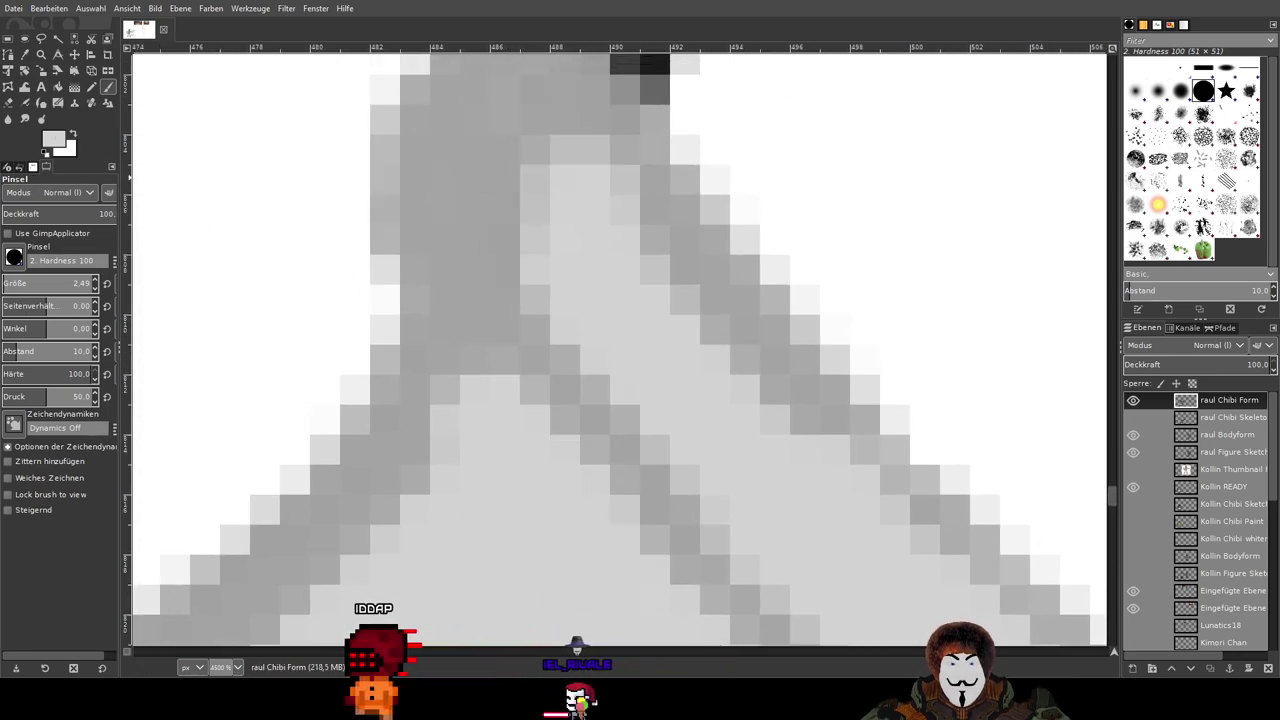
Step: Sample the darker outline grey and thicken the upper stretch of the towel's front edge, from the waist knob downwards
ctrl+click(437, 269)
scroll(640, 370, down, 5)
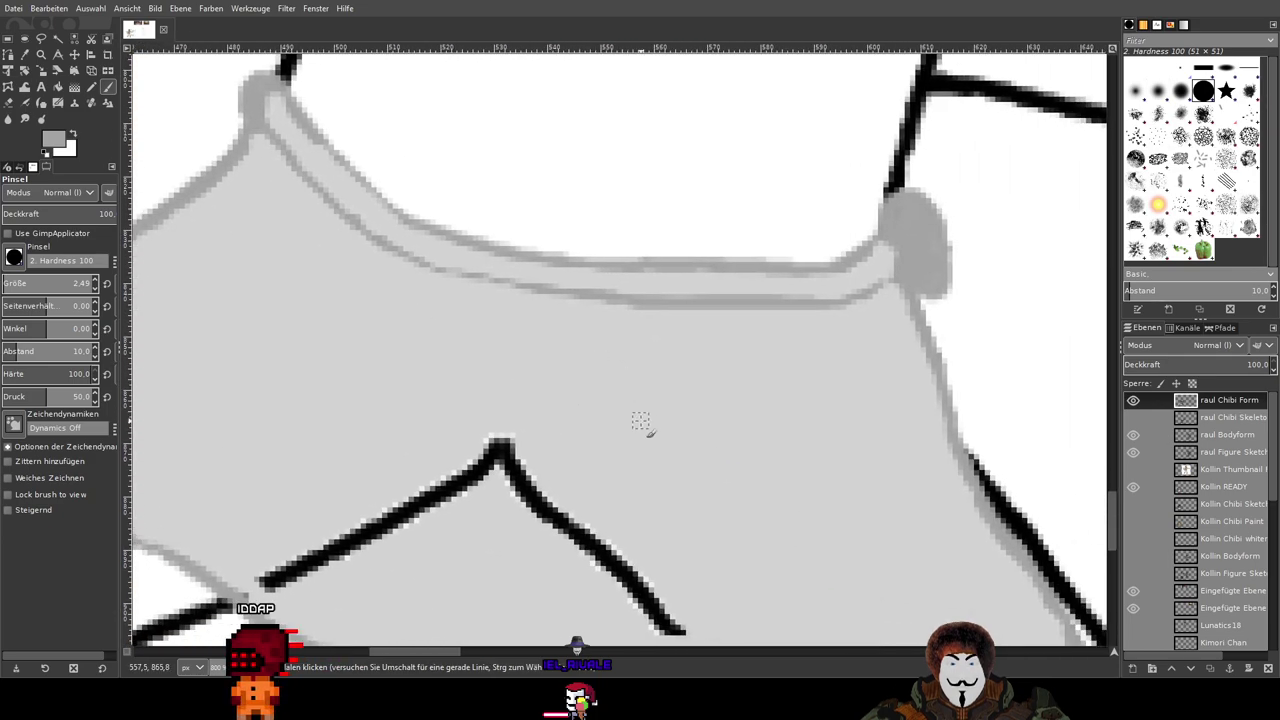
drag(274, 262, 680, 388)
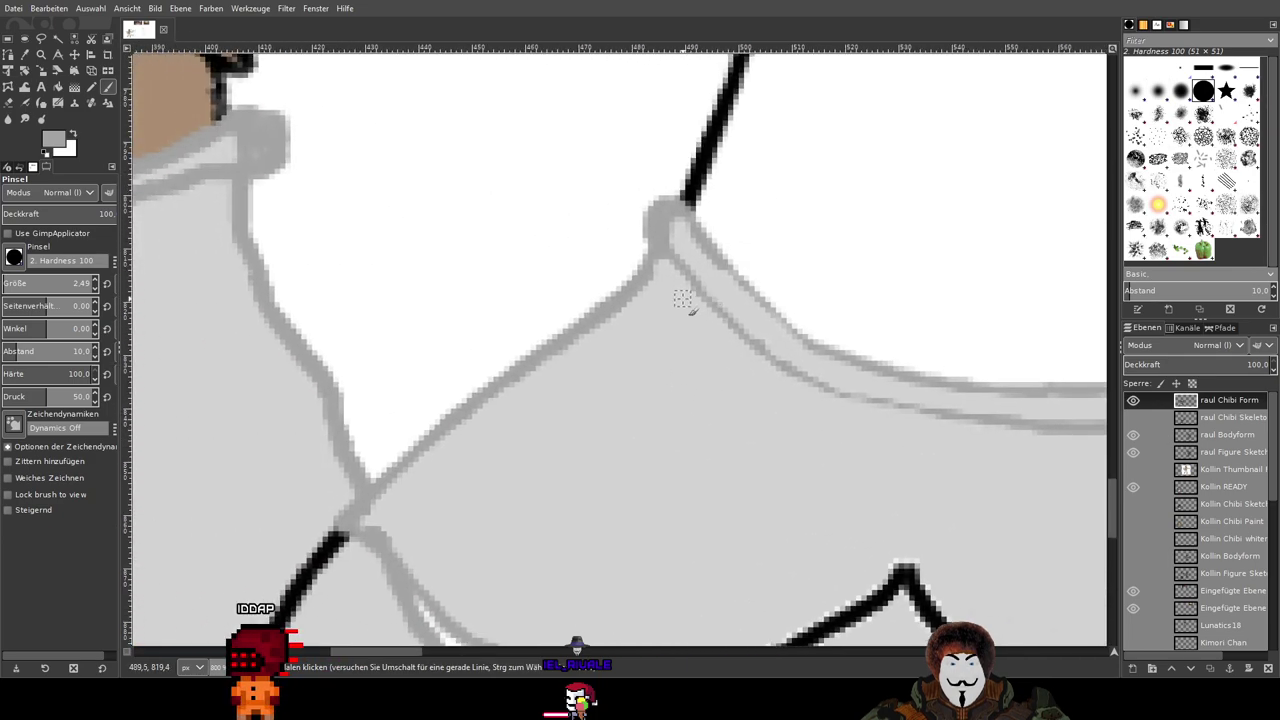
scroll(680, 212, up, 4)
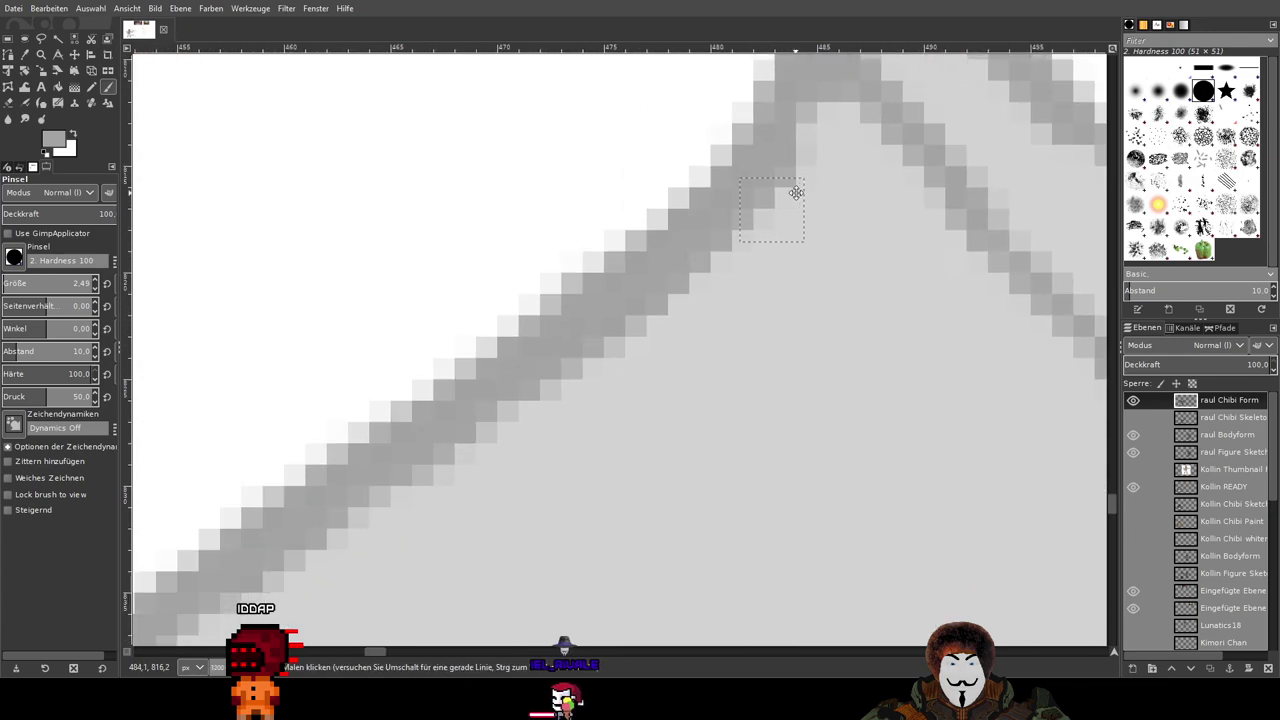
drag(798, 133, 770, 242)
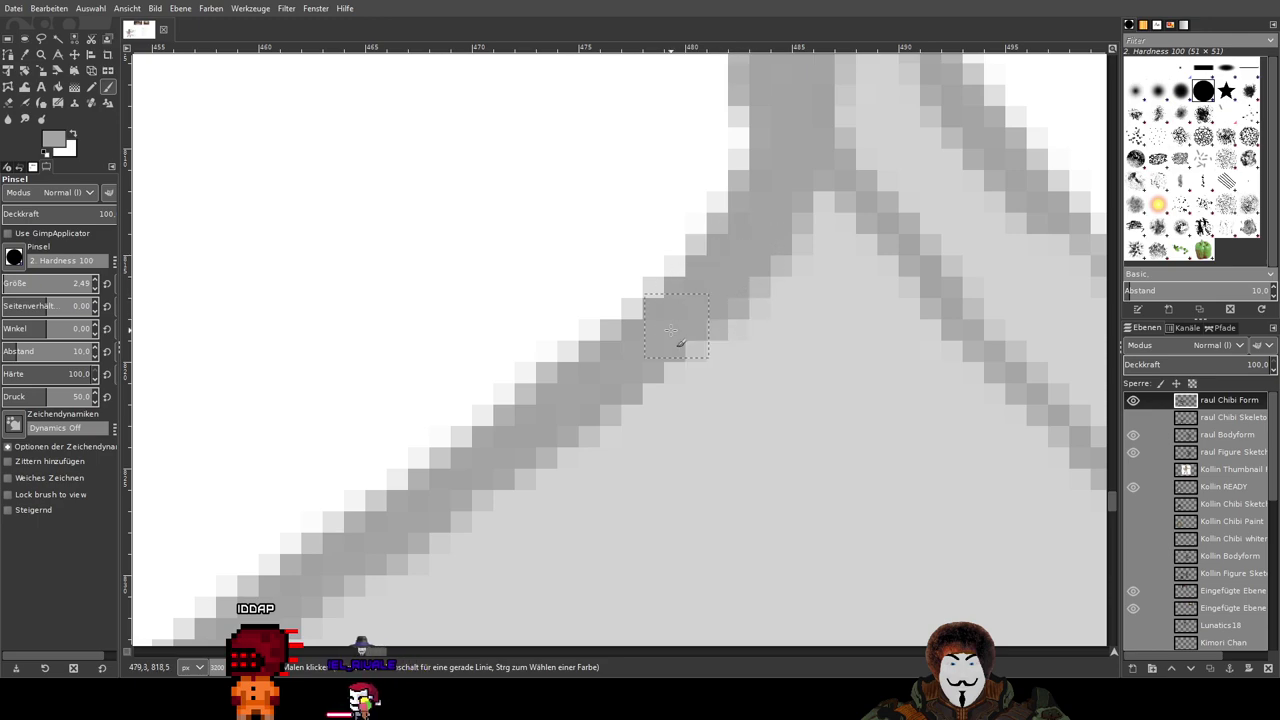
drag(548, 422, 866, 254)
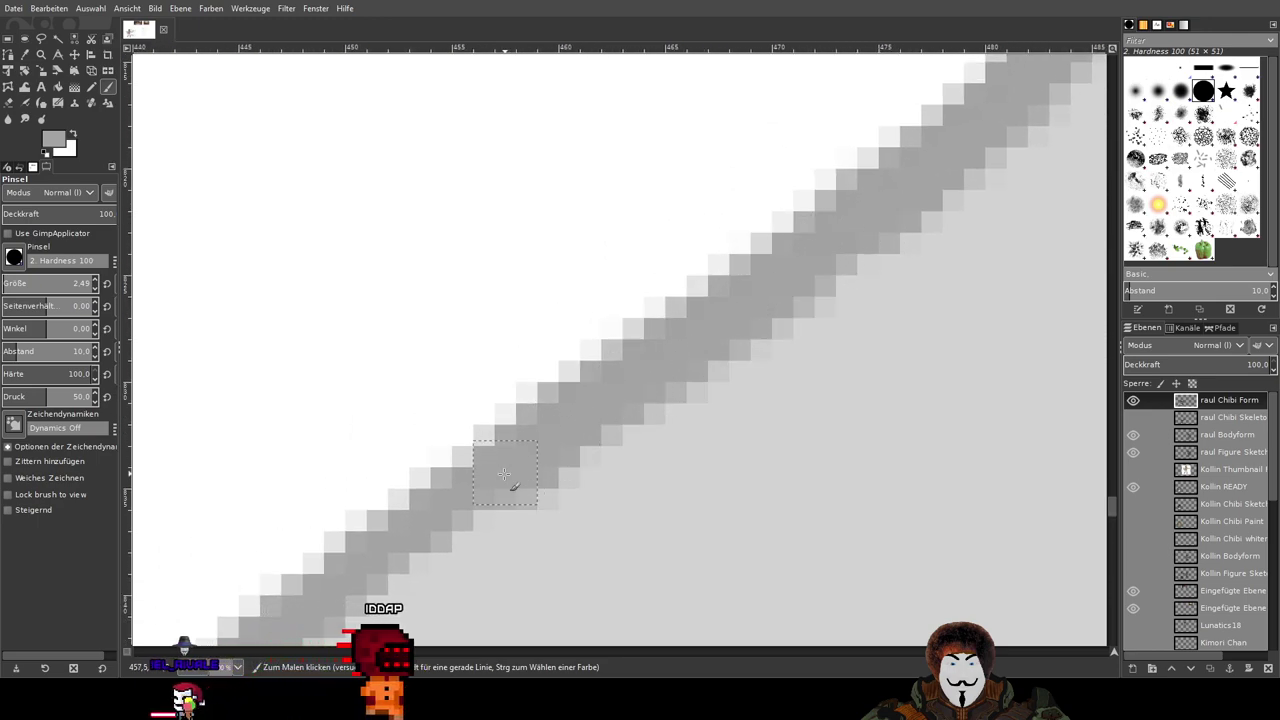
mouse_move(576, 442)
mouse_down()
mouse_move(858, 92)
mouse_move(479, 389)
mouse_up()
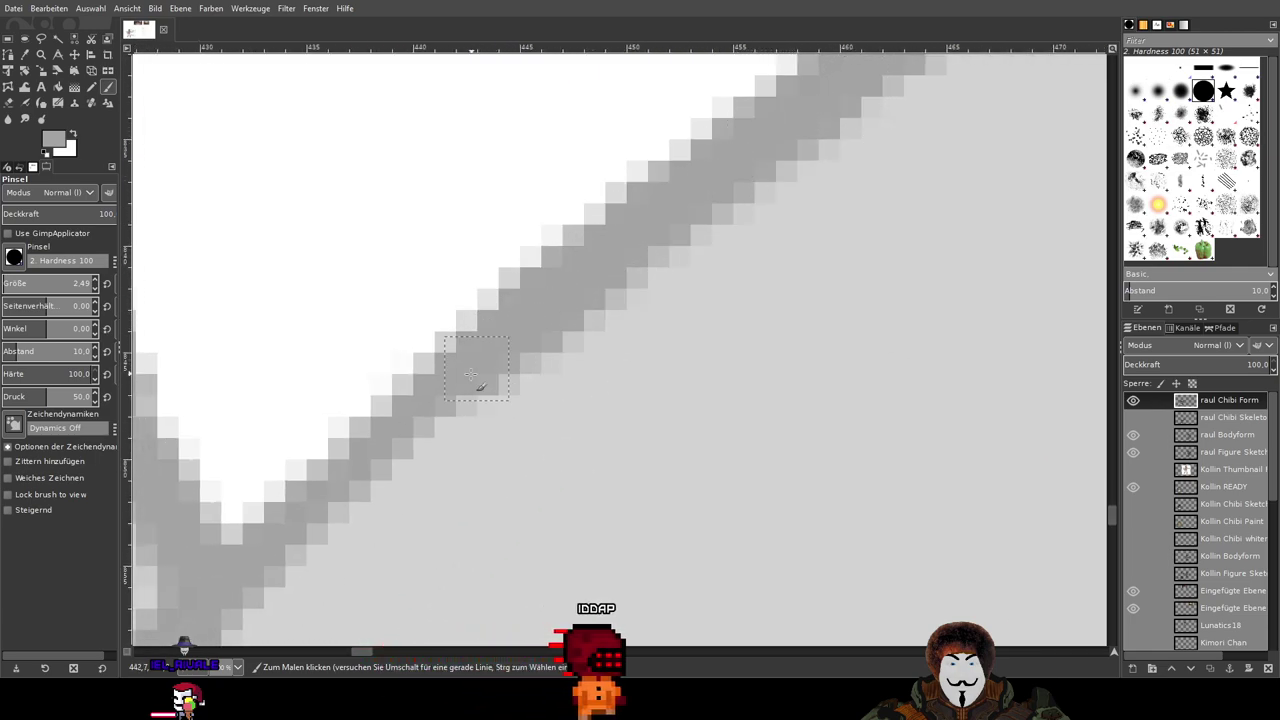
Step: Hide the Kollin READY layer and thicken the remaining front edge in outline grey down to the towel's front corner
mouse_move(570, 343)
mouse_down()
mouse_move(626, 285)
mouse_move(823, 181)
mouse_up()
mouse_move(734, 220)
mouse_down()
mouse_move(600, 354)
mouse_move(509, 412)
mouse_move(653, 399)
mouse_up()
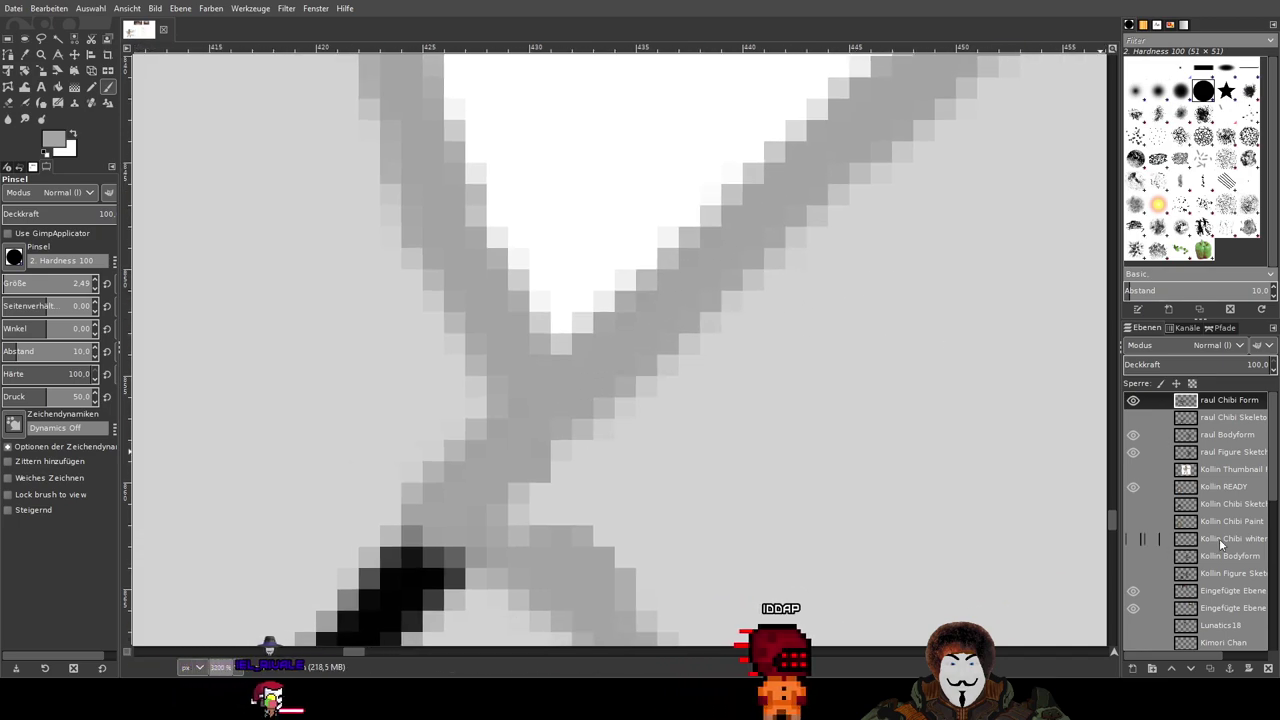
drag(814, 450, 874, 305)
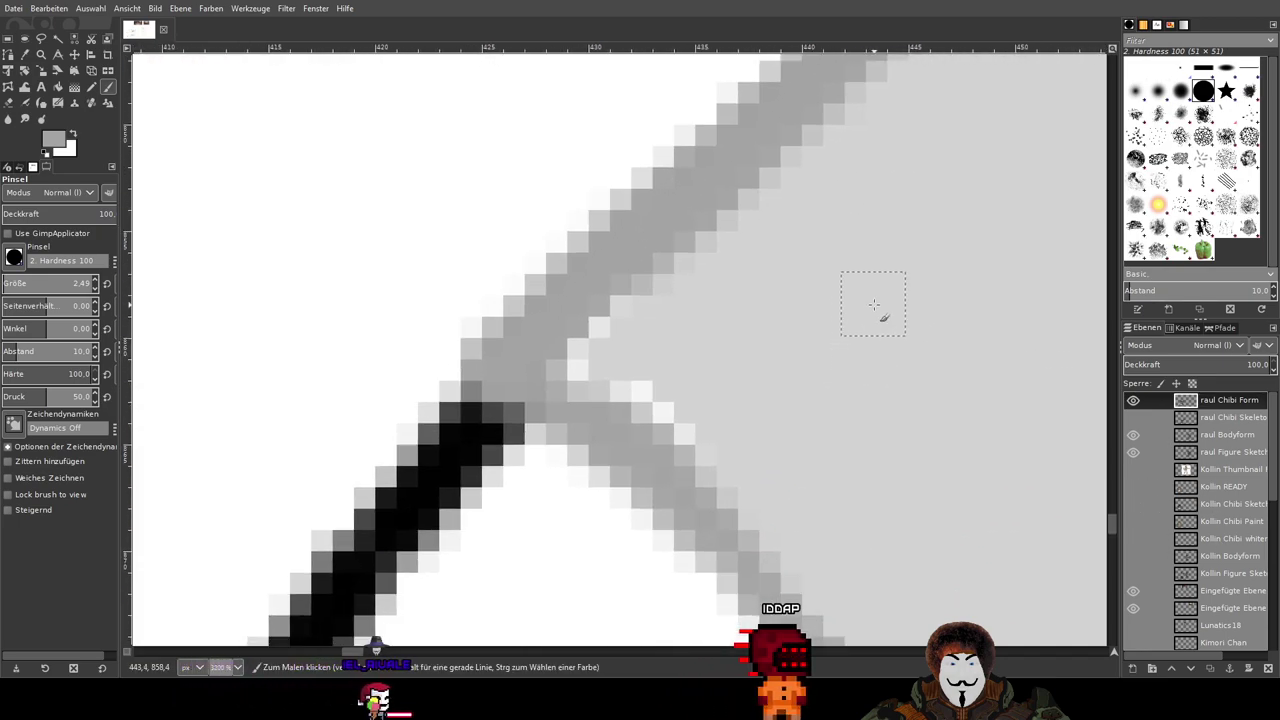
drag(614, 286, 550, 341)
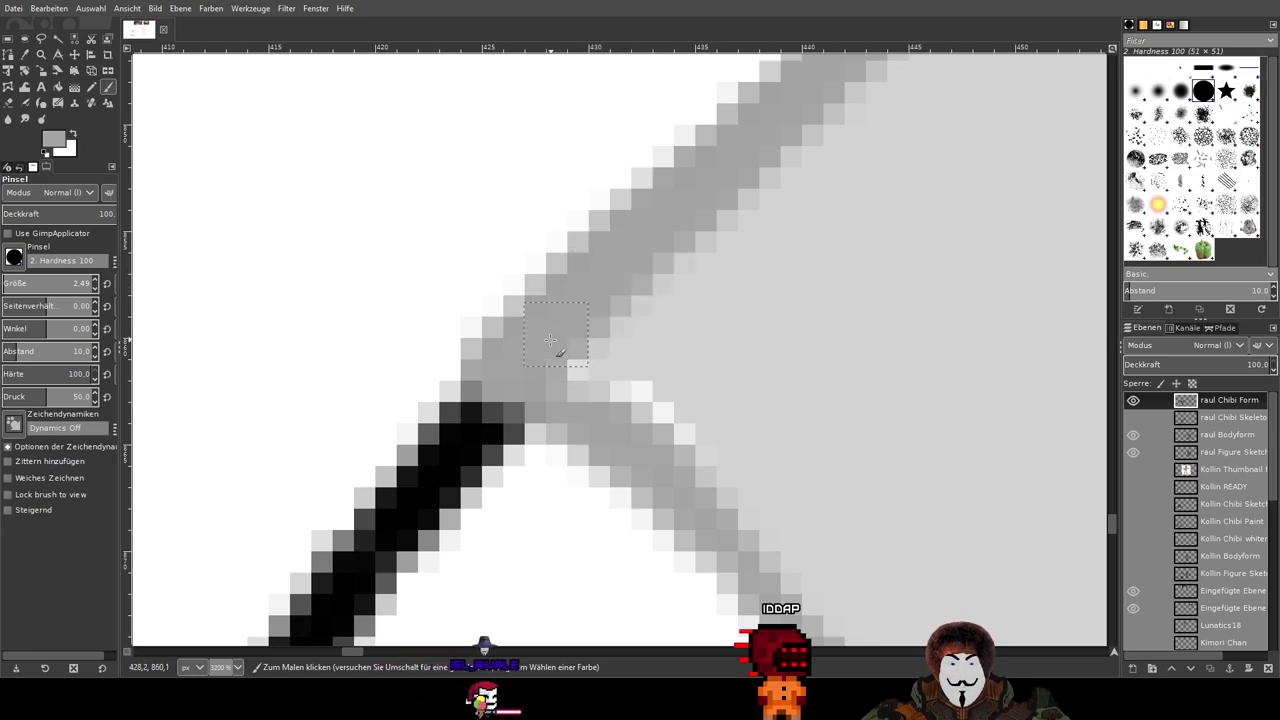
Step: Thicken the towel's hem in outline grey from the front corner to just before the first leg line
mouse_move(543, 390)
mouse_down()
mouse_move(663, 449)
mouse_move(712, 512)
mouse_up()
mouse_move(934, 521)
mouse_down()
mouse_move(819, 351)
mouse_move(555, 141)
mouse_up()
scroll(553, 142, down, 1)
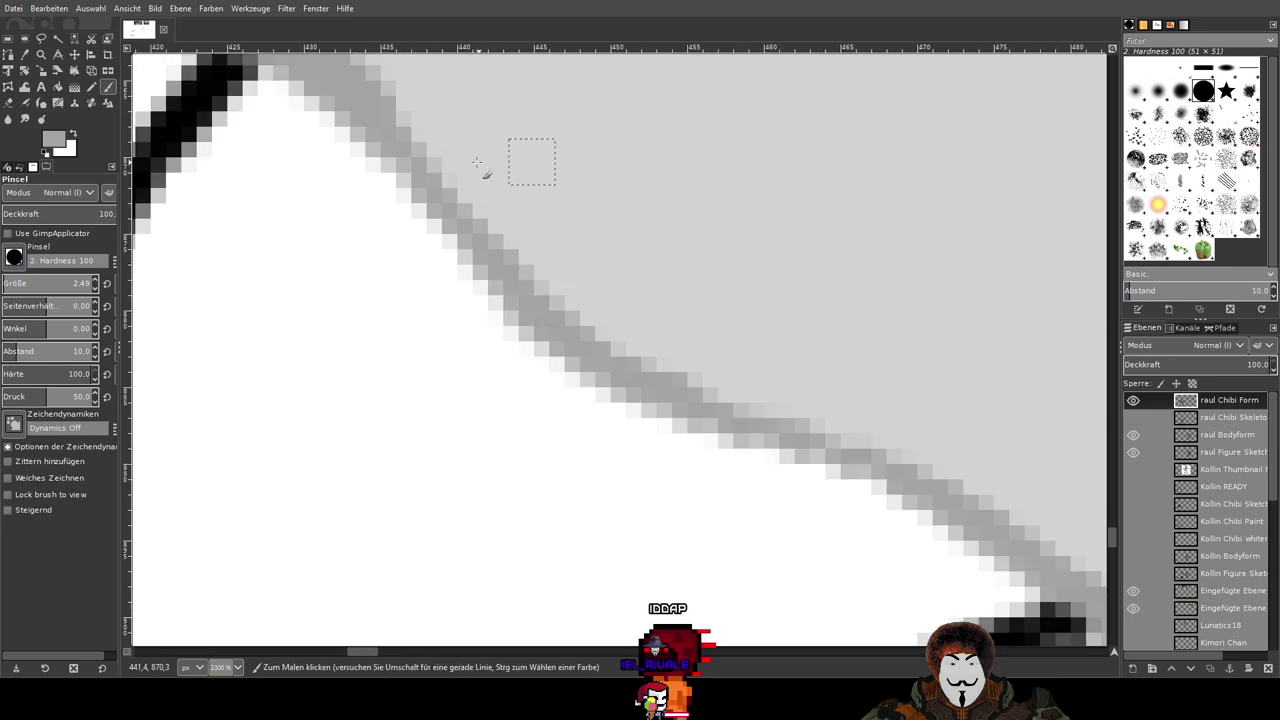
mouse_move(370, 105)
mouse_down()
mouse_move(617, 380)
mouse_move(784, 434)
mouse_move(894, 452)
mouse_move(962, 503)
mouse_up()
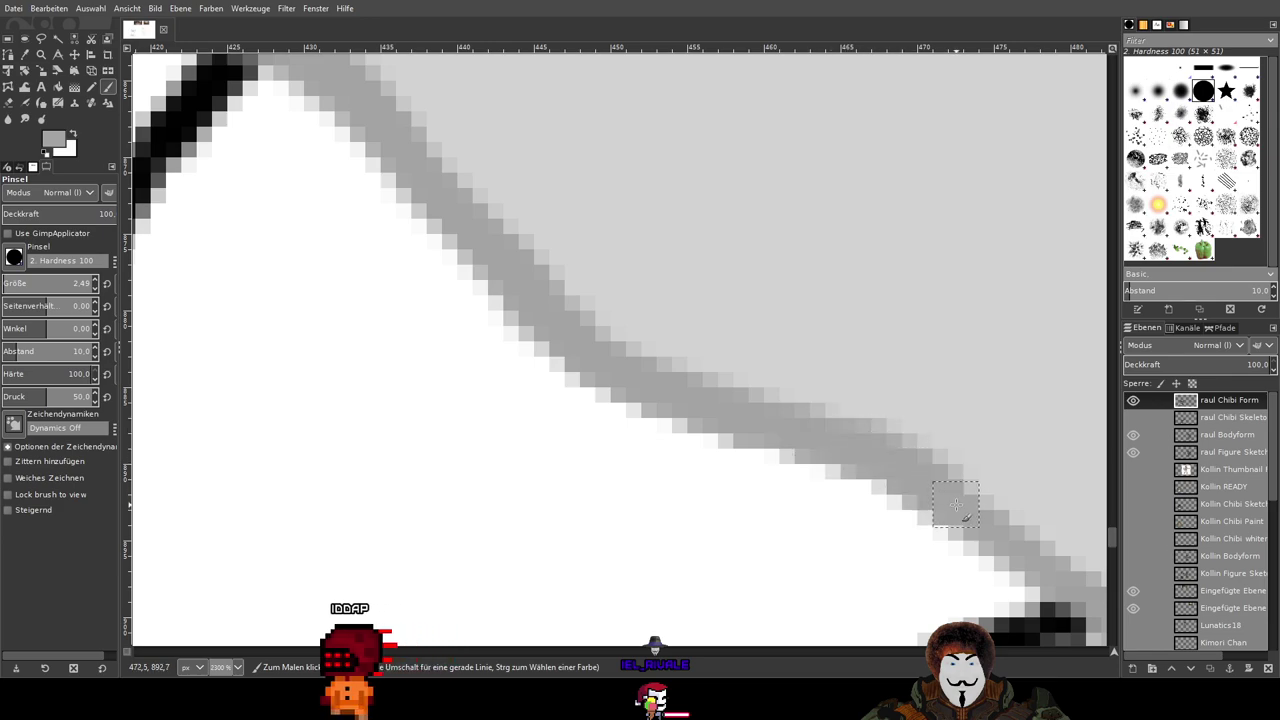
Step: Thicken the hem in outline grey from the first leg line past the second one towards the rear corner
drag(1048, 485, 470, 192)
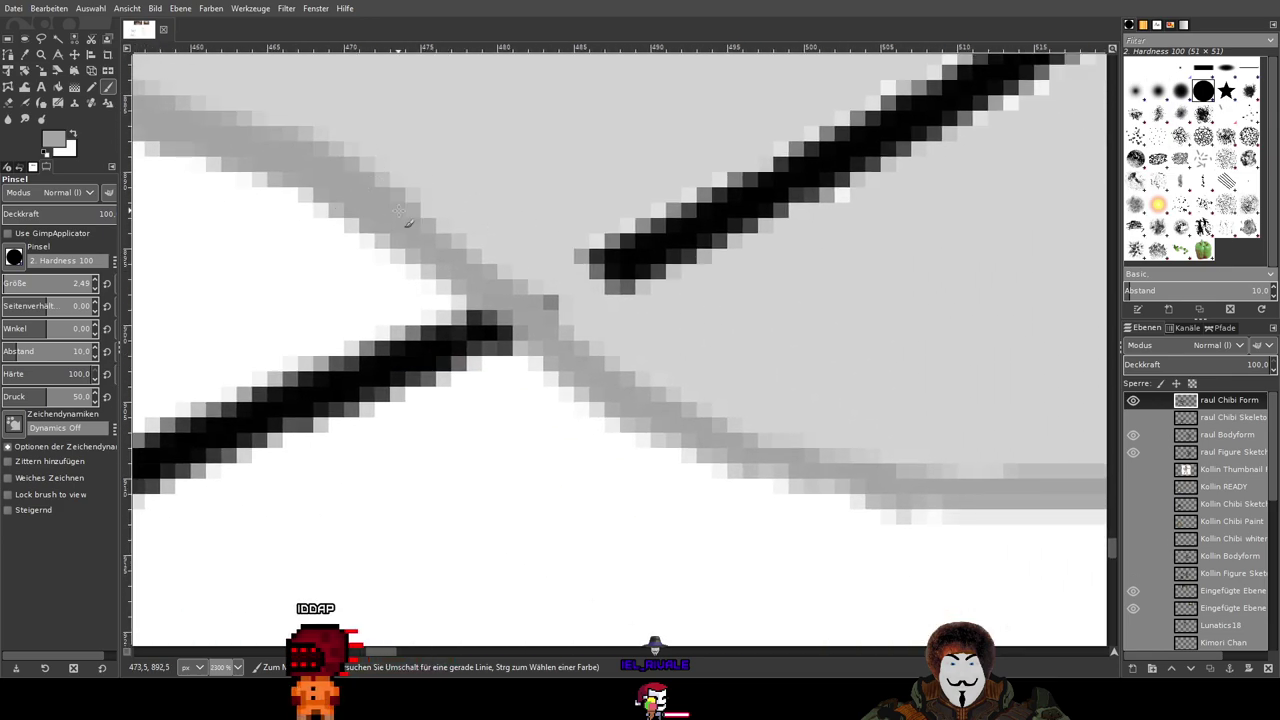
drag(633, 395, 728, 436)
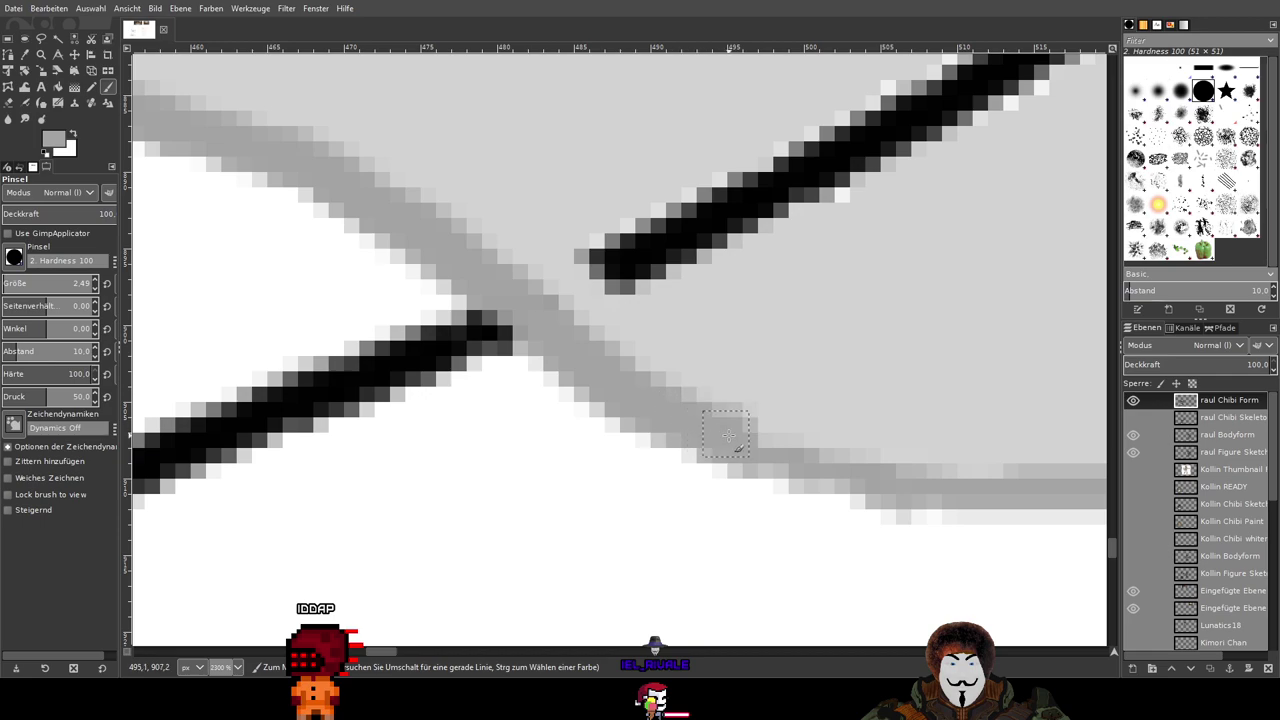
drag(991, 492, 160, 428)
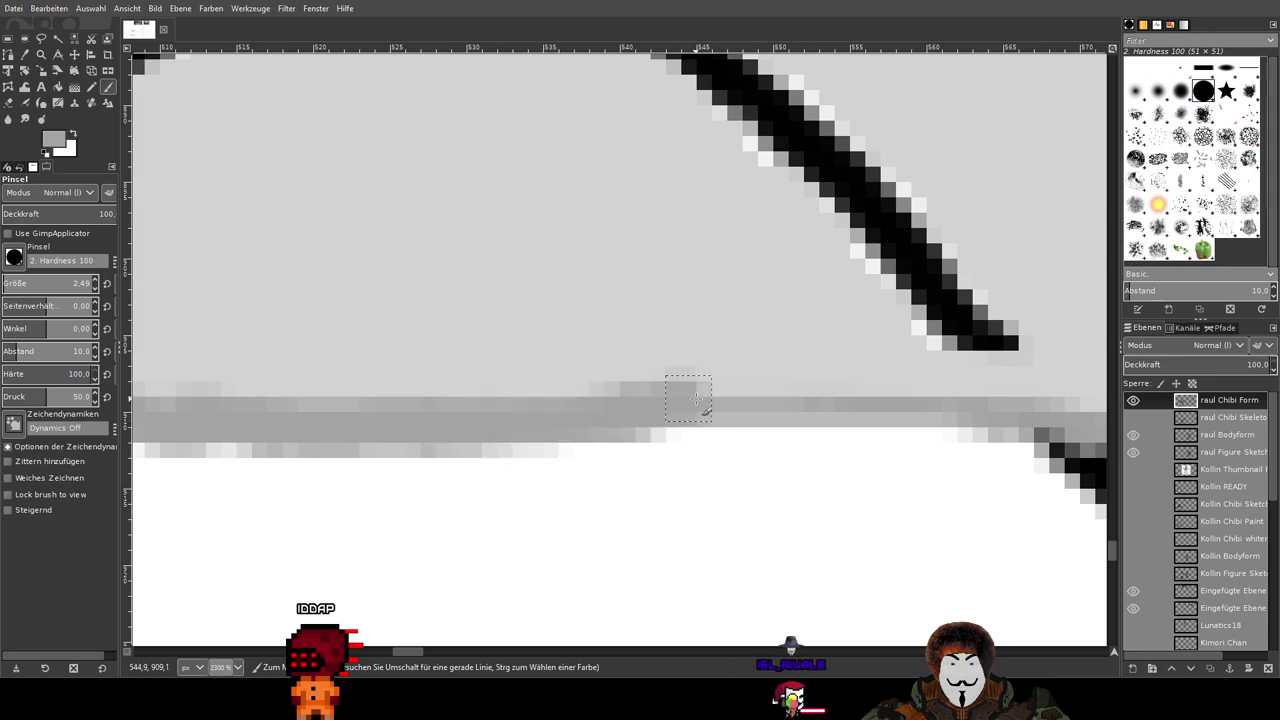
mouse_move(850, 397)
mouse_down()
mouse_move(576, 385)
mouse_move(457, 399)
mouse_move(605, 397)
mouse_move(836, 435)
mouse_move(978, 434)
mouse_move(851, 437)
mouse_move(289, 359)
mouse_move(505, 388)
mouse_move(712, 382)
mouse_up()
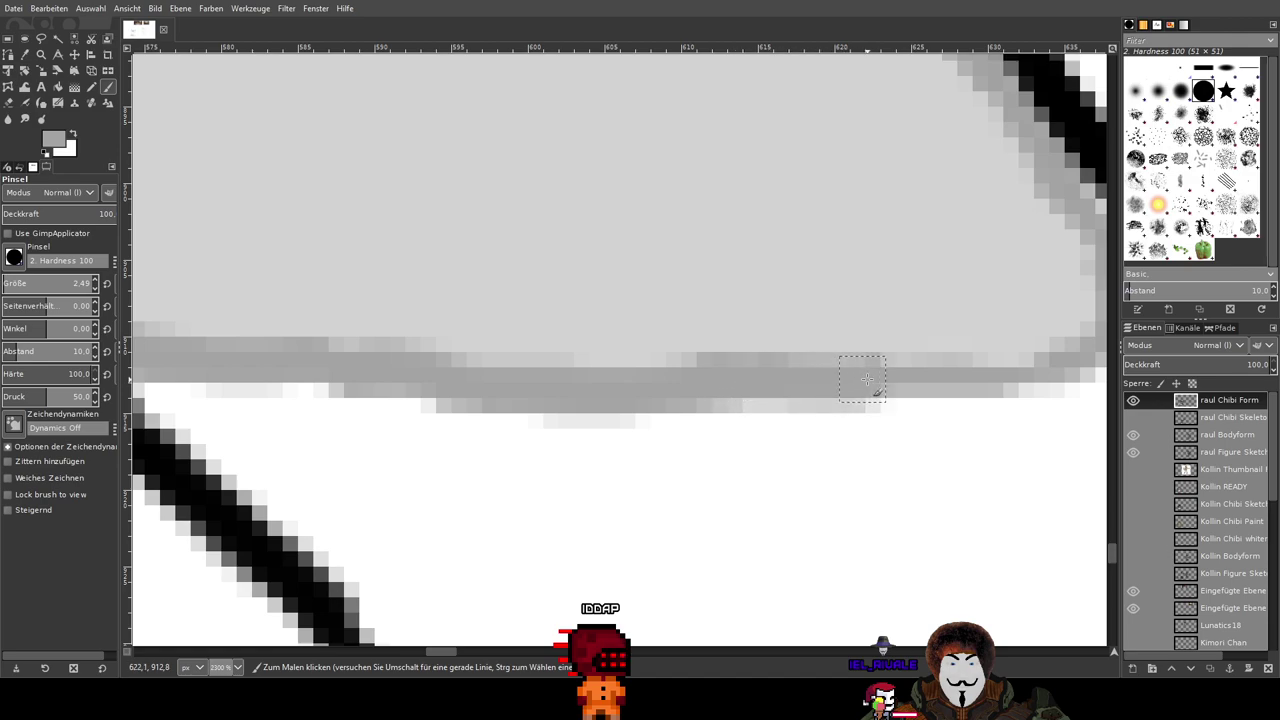
Step: Even out the outline grey around the rear lower corner and thicken the towel's rear edge up to the tail-side knob
drag(1055, 365, 643, 503)
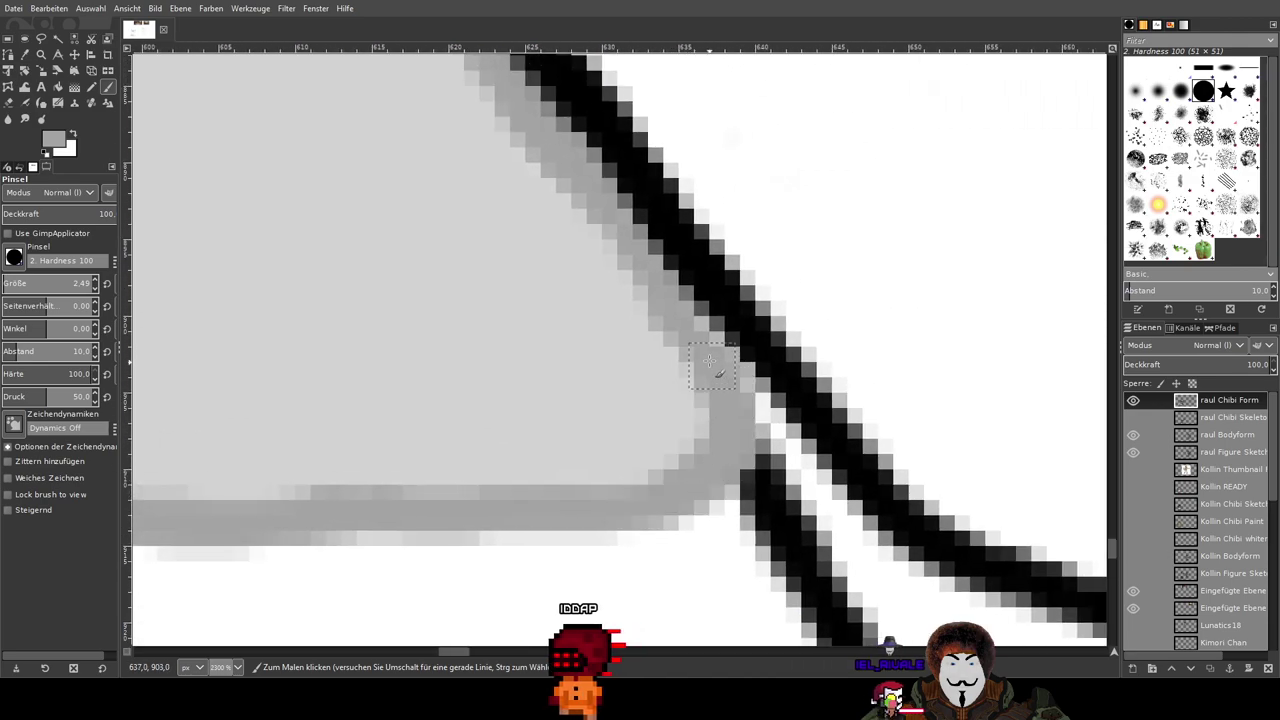
drag(651, 286, 790, 434)
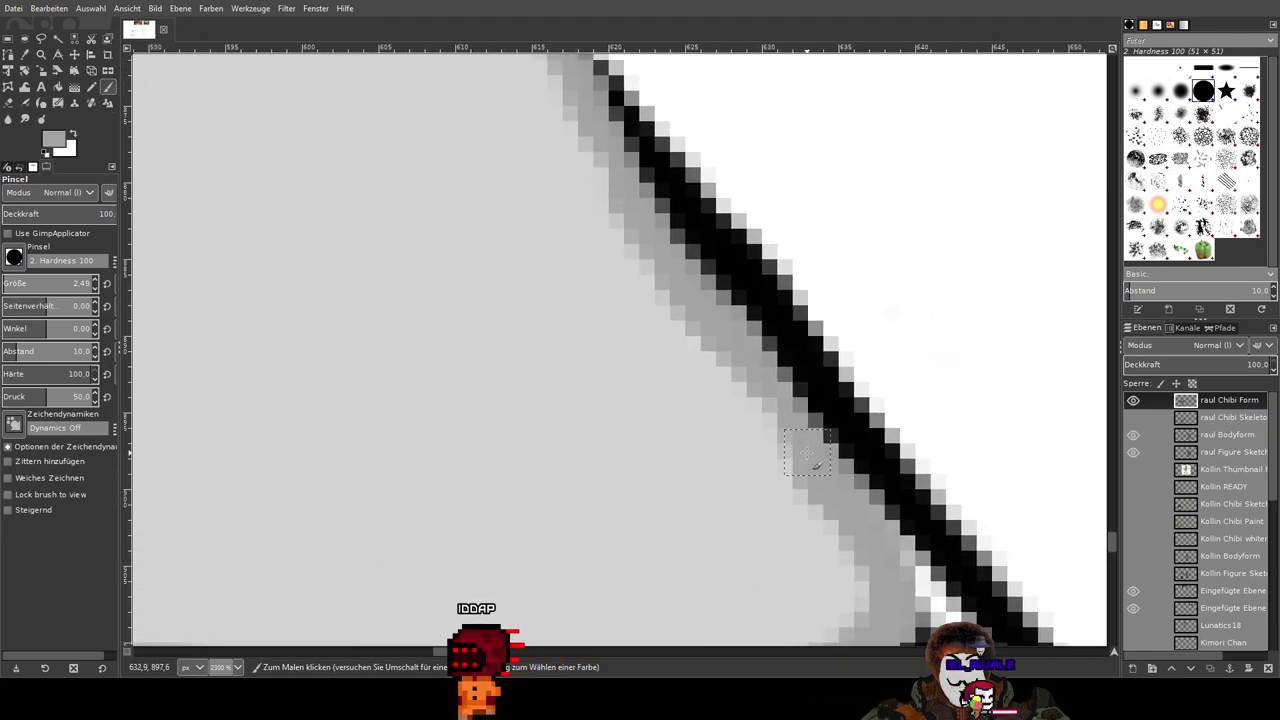
mouse_move(684, 296)
mouse_down()
mouse_move(606, 163)
mouse_move(849, 574)
mouse_up()
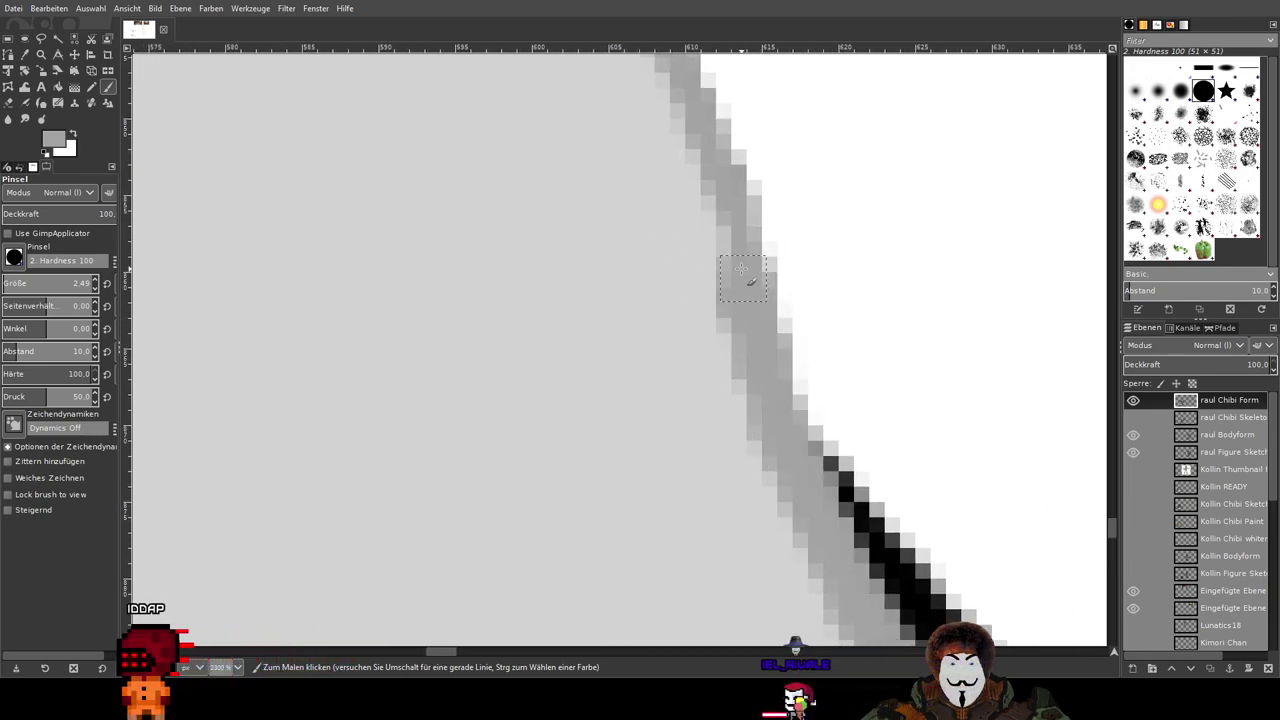
drag(683, 85, 732, 467)
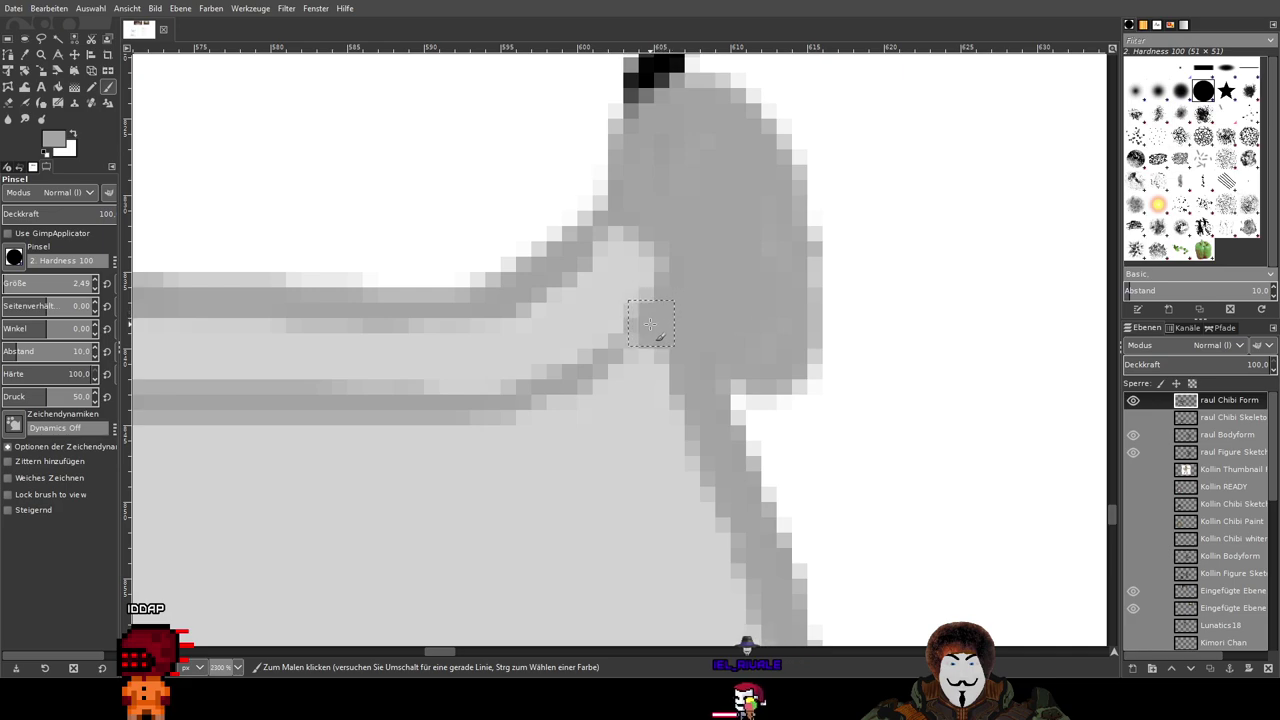
Step: Thicken the waistband's lower line in outline grey from the tail-side knob to the front knob
mouse_move(615, 350)
mouse_down()
mouse_move(570, 385)
mouse_move(428, 418)
mouse_move(364, 403)
mouse_move(848, 400)
mouse_move(986, 423)
mouse_move(788, 408)
mouse_move(612, 421)
mouse_move(374, 370)
mouse_move(200, 358)
mouse_move(927, 492)
mouse_move(627, 422)
mouse_up()
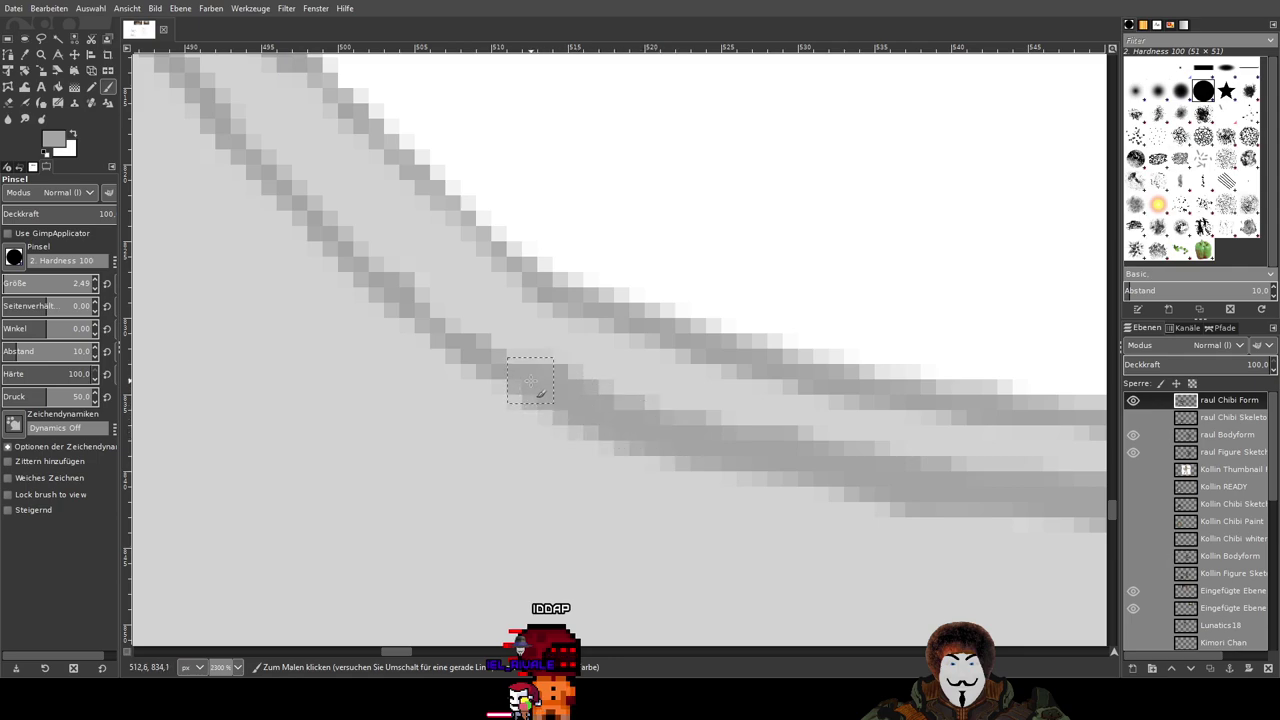
drag(308, 219, 298, 218)
drag(451, 339, 965, 653)
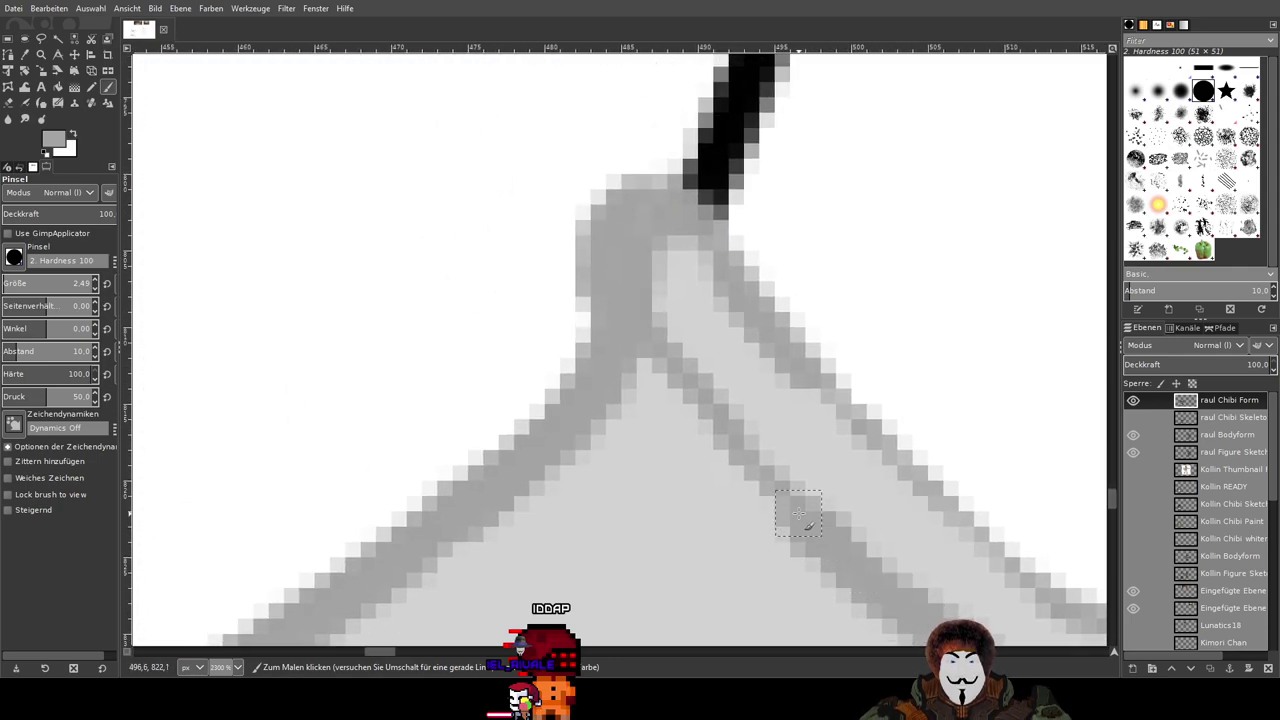
drag(798, 514, 742, 447)
mouse_move(690, 391)
mouse_down()
mouse_move(645, 331)
mouse_move(480, 277)
mouse_move(386, 264)
mouse_up()
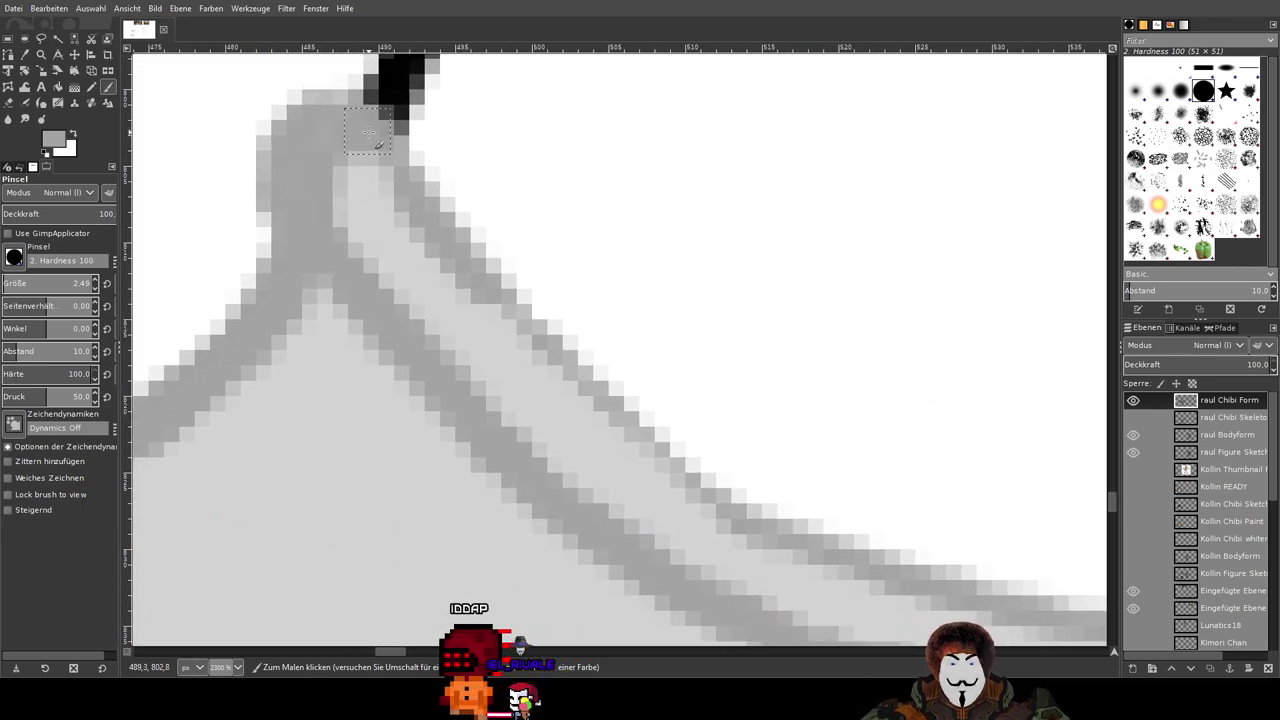
Step: Thicken the waistband's upper line in outline grey from the front knob to the tail-side knob
mouse_move(368, 130)
mouse_down()
mouse_move(504, 301)
mouse_move(698, 476)
mouse_move(841, 559)
mouse_move(940, 589)
mouse_move(950, 588)
mouse_move(241, 265)
mouse_move(649, 328)
mouse_move(637, 327)
mouse_move(958, 328)
mouse_up()
drag(1043, 340, 329, 320)
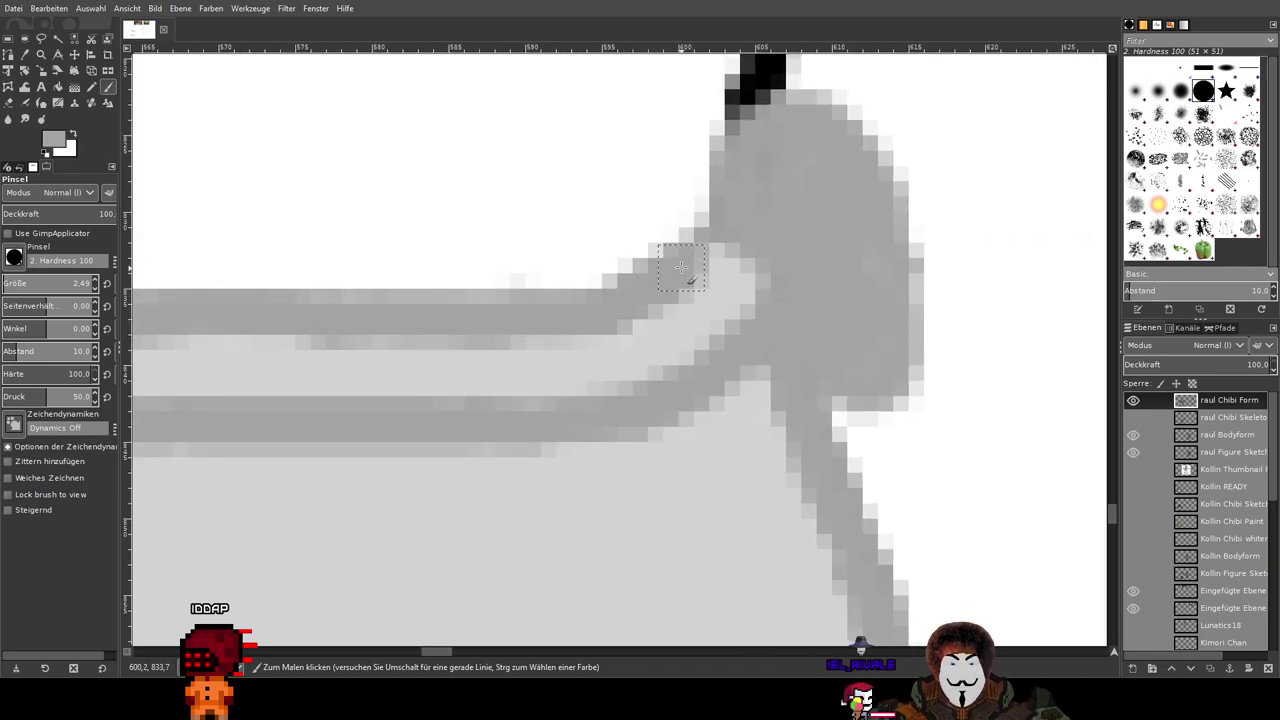
drag(681, 267, 760, 222)
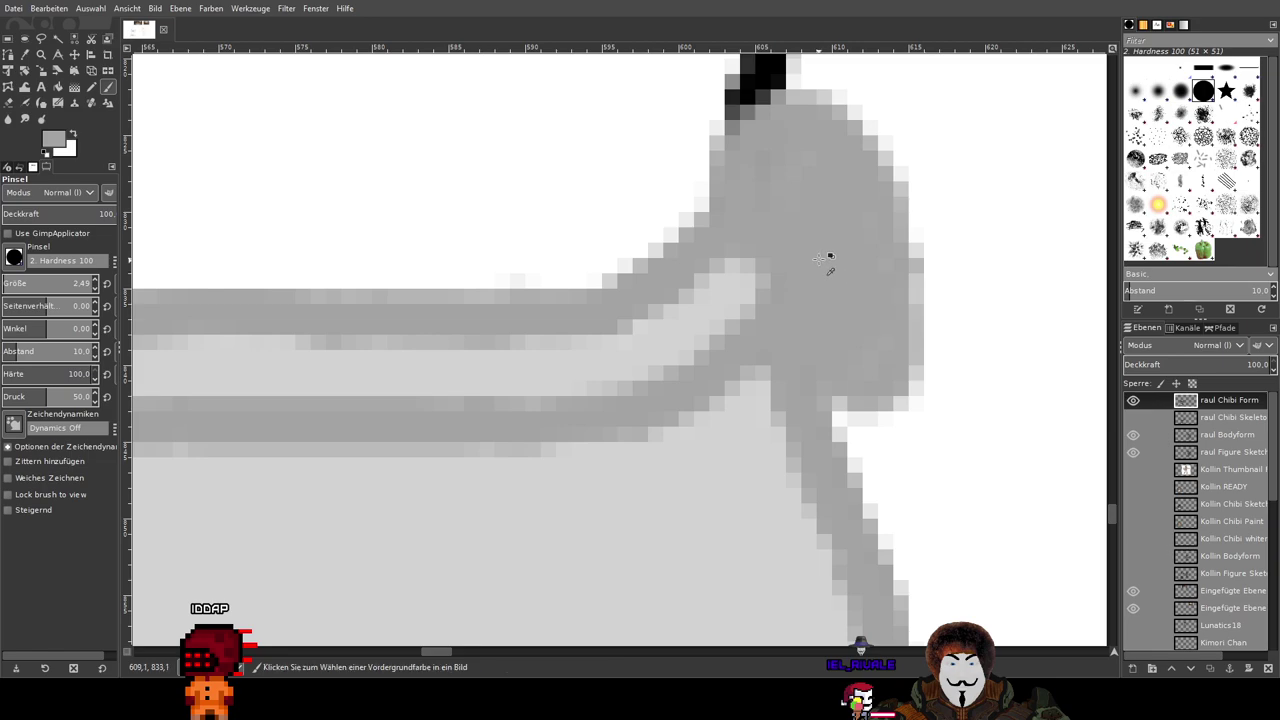
scroll(828, 258, down, 5)
scroll(818, 258, down, 2)
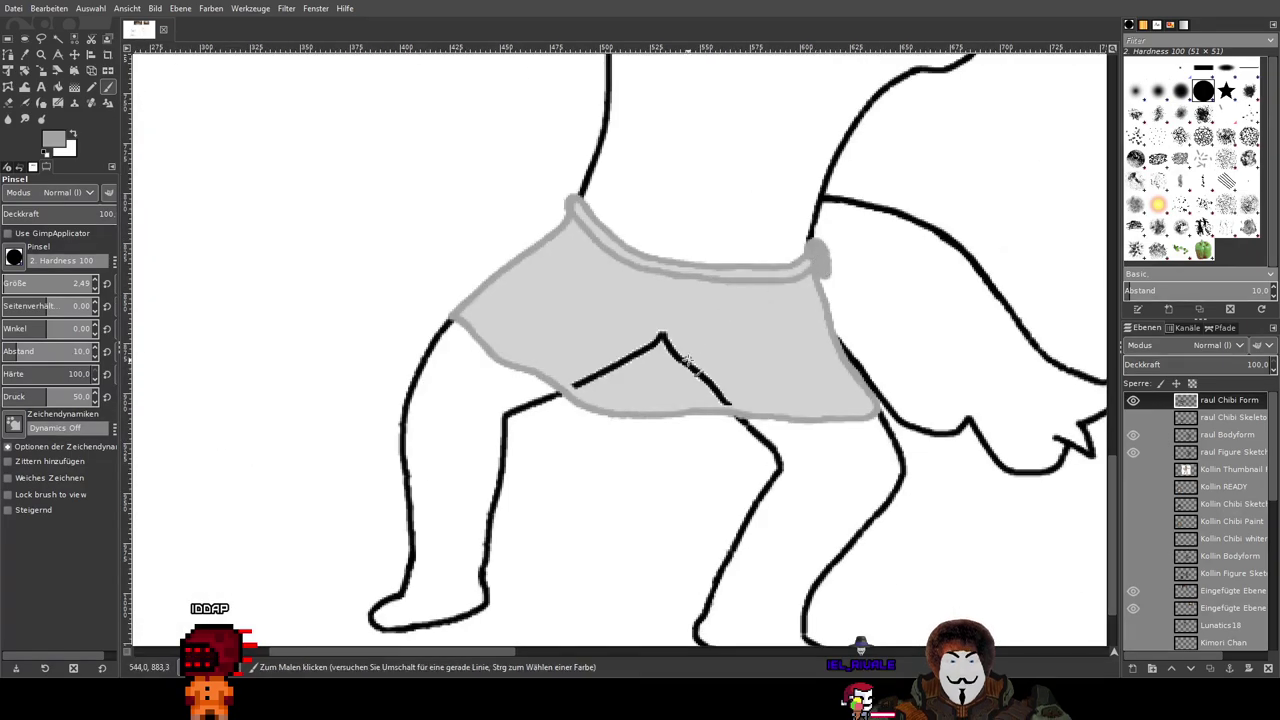
Step: Show the Kollin READY layer again and paint the lower half of the first leg line inside the towel light grey
scroll(686, 360, up, 4)
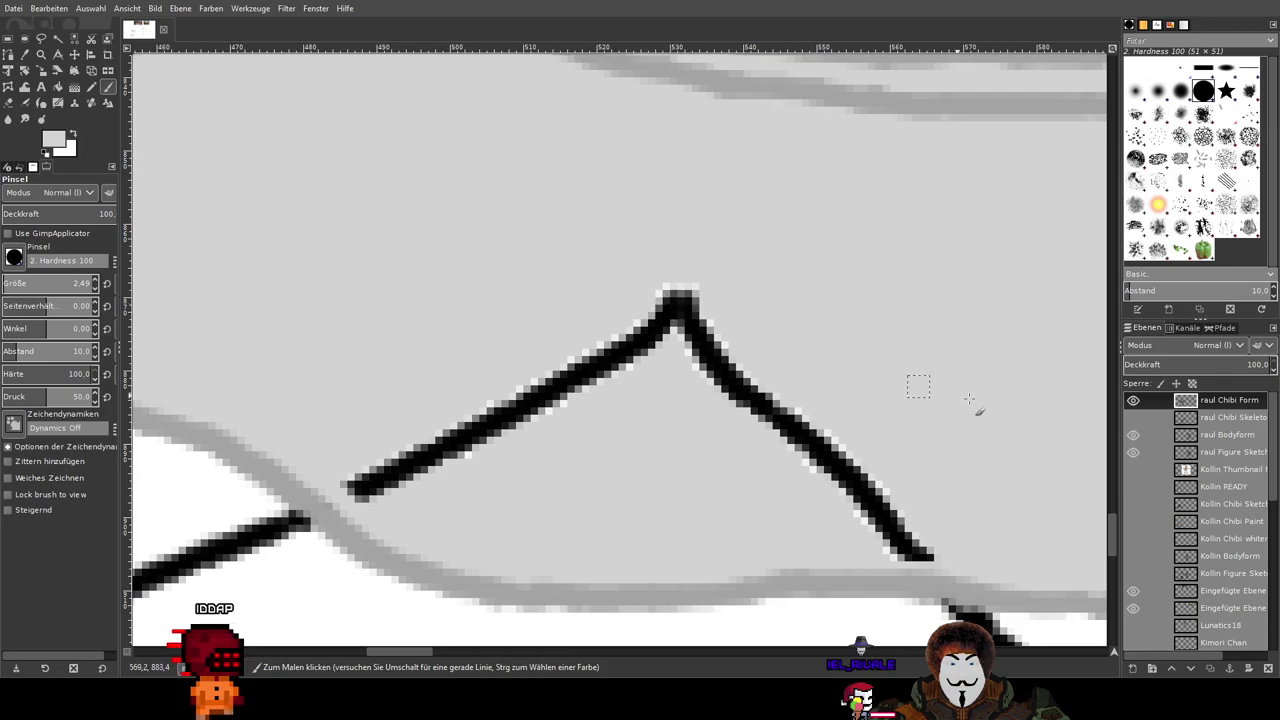
scroll(947, 350, down, 5)
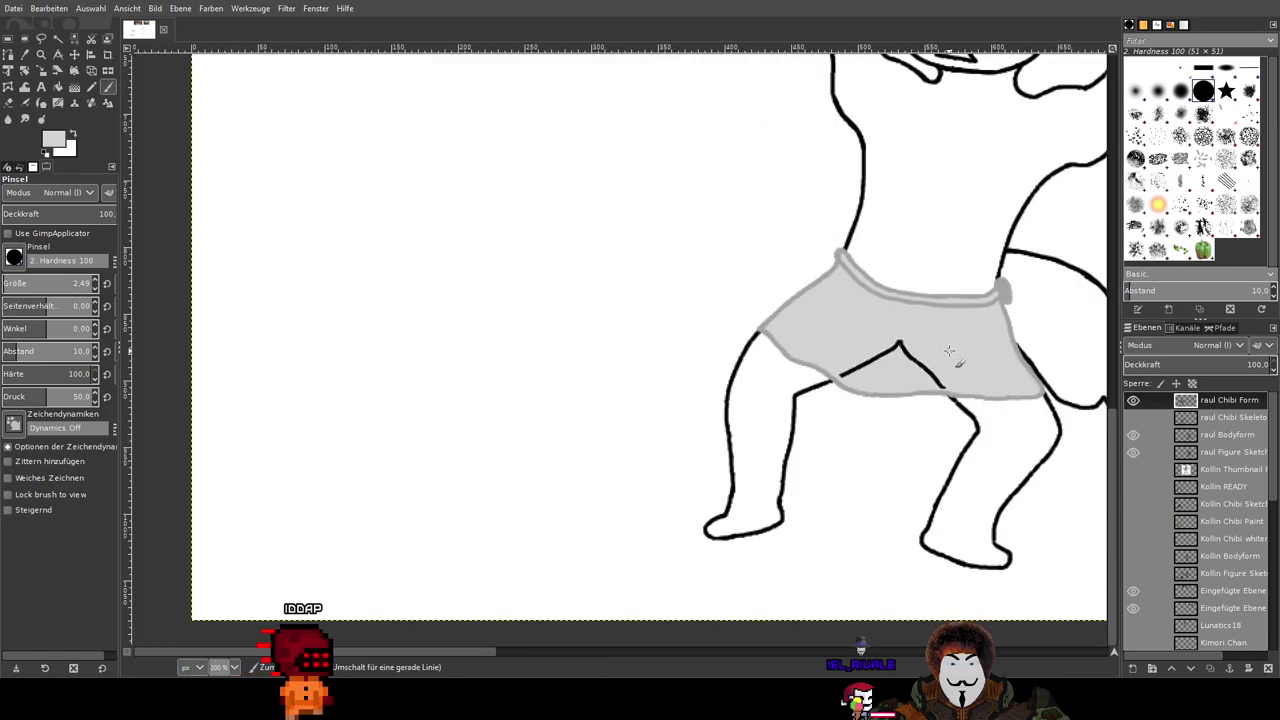
scroll(948, 352, up, 3)
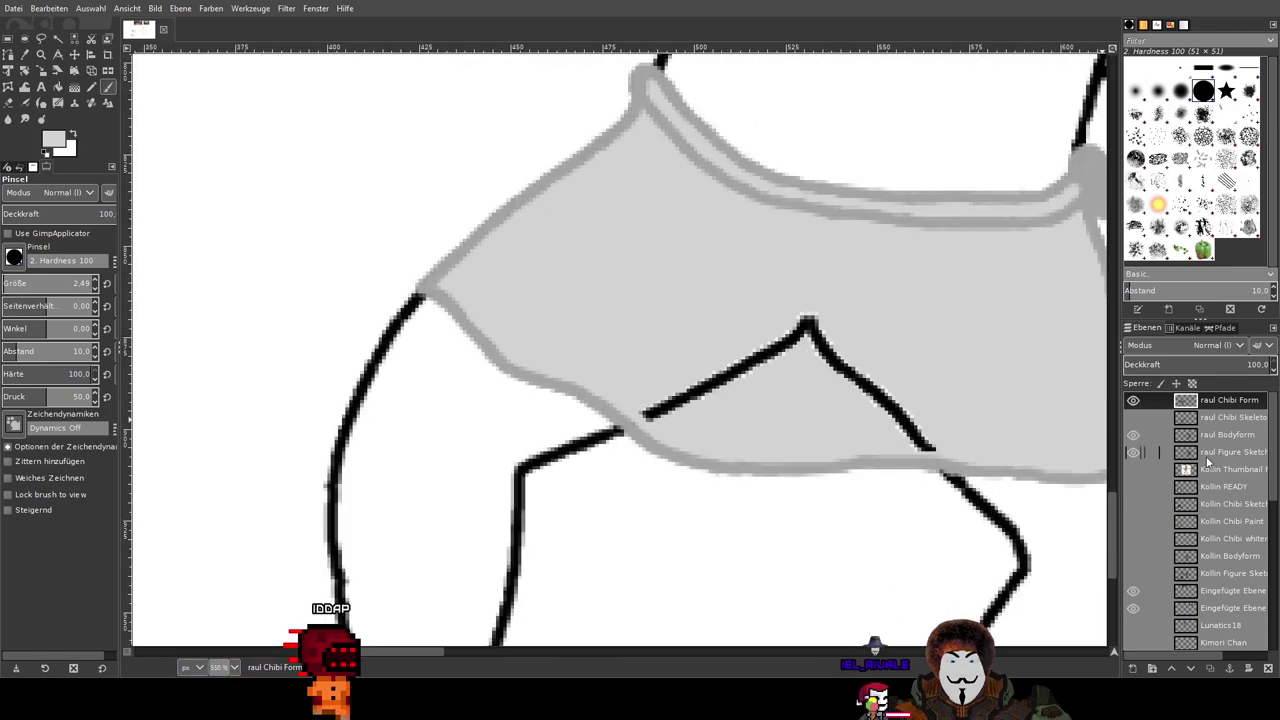
click(1133, 487)
scroll(726, 395, up, 3)
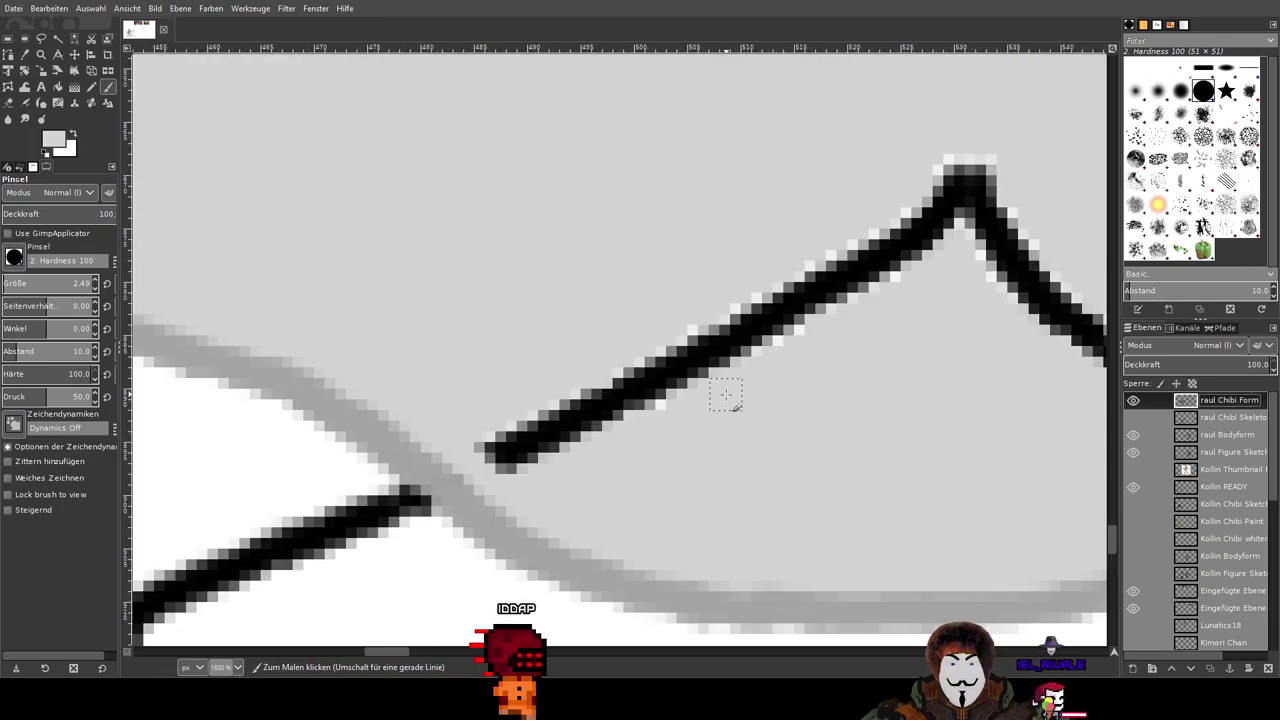
mouse_move(669, 286)
mouse_down()
mouse_move(803, 389)
mouse_move(672, 314)
mouse_move(783, 383)
mouse_move(659, 335)
mouse_move(706, 343)
mouse_move(711, 414)
mouse_move(669, 309)
mouse_move(727, 369)
mouse_move(652, 332)
mouse_up()
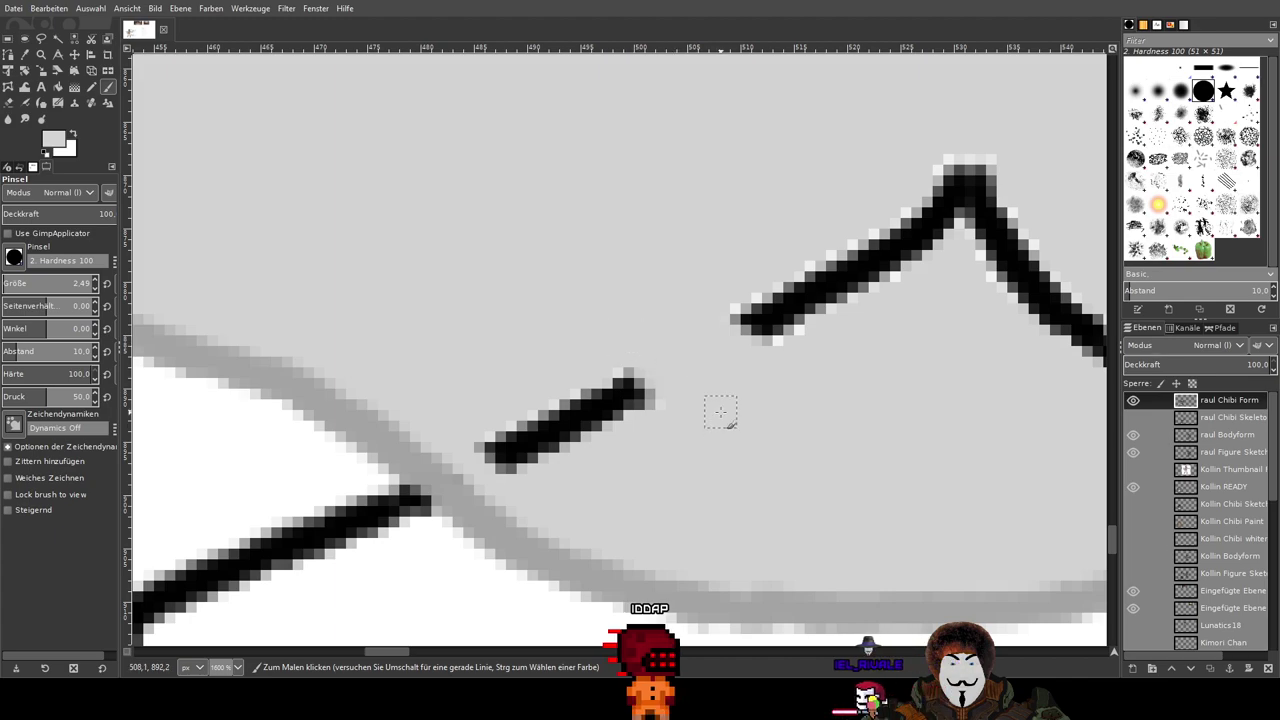
scroll(600, 408, up, 3)
mouse_move(678, 345)
mouse_down()
mouse_move(823, 400)
mouse_move(851, 341)
mouse_move(825, 468)
mouse_move(498, 327)
mouse_up()
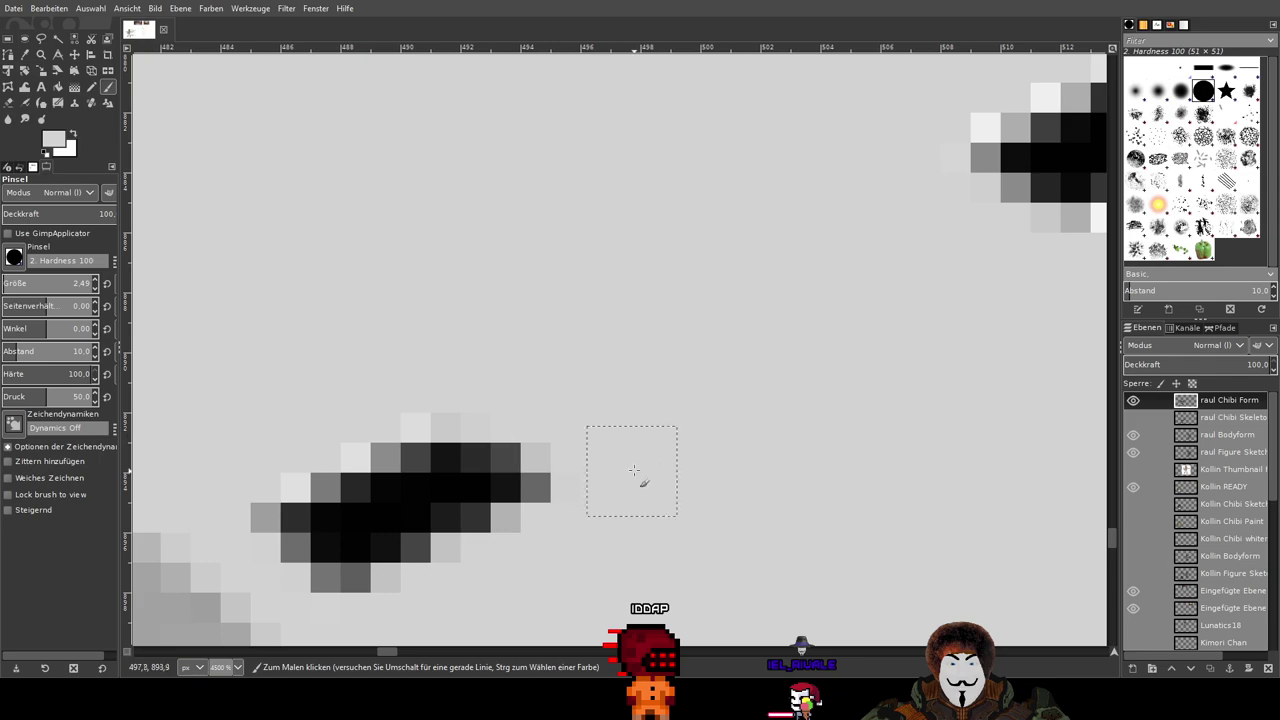
drag(634, 470, 846, 353)
mouse_move(812, 412)
mouse_down()
mouse_move(581, 270)
mouse_move(765, 436)
mouse_move(754, 417)
mouse_move(549, 315)
mouse_move(709, 515)
mouse_move(581, 321)
mouse_move(666, 460)
mouse_move(628, 487)
mouse_move(530, 422)
mouse_move(480, 349)
mouse_up()
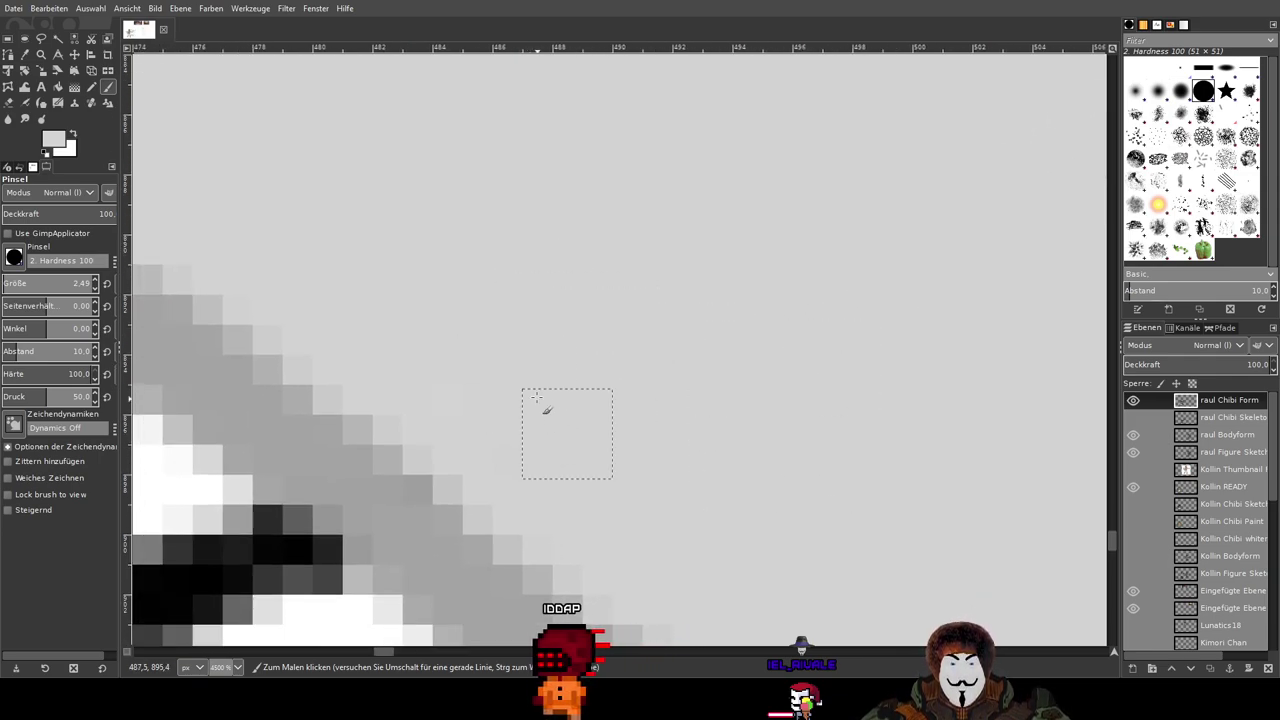
Step: Paint light grey over the rest of the first leg line up to and including the peak where both leg lines meet
scroll(974, 289, down, 2)
drag(974, 289, 348, 409)
mouse_move(484, 250)
mouse_down()
mouse_move(411, 330)
mouse_move(494, 295)
mouse_move(461, 340)
mouse_move(712, 251)
mouse_move(510, 285)
mouse_move(531, 246)
mouse_move(769, 207)
mouse_move(833, 136)
mouse_move(756, 146)
mouse_move(630, 220)
mouse_move(507, 233)
mouse_move(664, 356)
mouse_move(695, 207)
mouse_move(741, 220)
mouse_move(742, 246)
mouse_move(796, 278)
mouse_move(765, 248)
mouse_move(702, 337)
mouse_move(755, 412)
mouse_move(705, 461)
mouse_move(629, 485)
mouse_up()
mouse_move(890, 372)
mouse_down()
mouse_move(914, 404)
mouse_move(842, 422)
mouse_up()
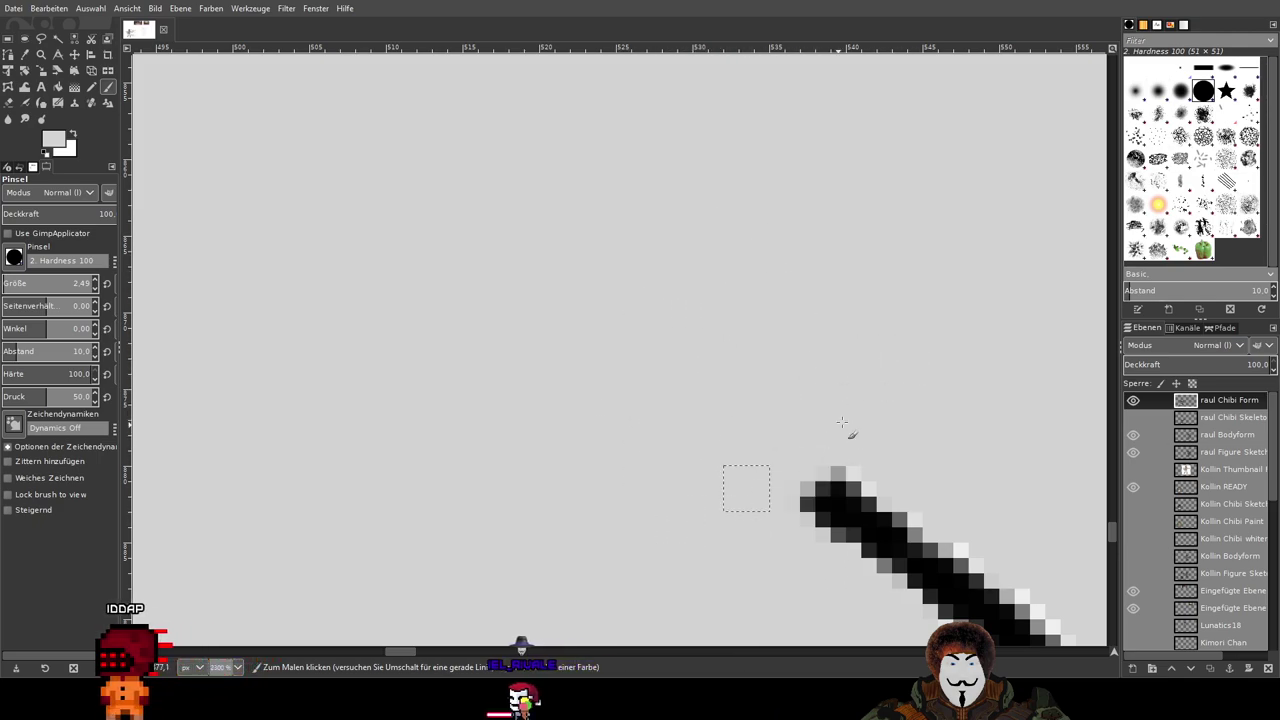
Step: Paint light grey over the second leg line inside the towel, from below the peak down to the hem
drag(632, 512, 706, 563)
mouse_move(891, 495)
mouse_down()
mouse_move(458, 277)
mouse_move(638, 468)
mouse_move(535, 347)
mouse_up()
mouse_move(438, 290)
mouse_down()
mouse_move(327, 273)
mouse_move(378, 265)
mouse_up()
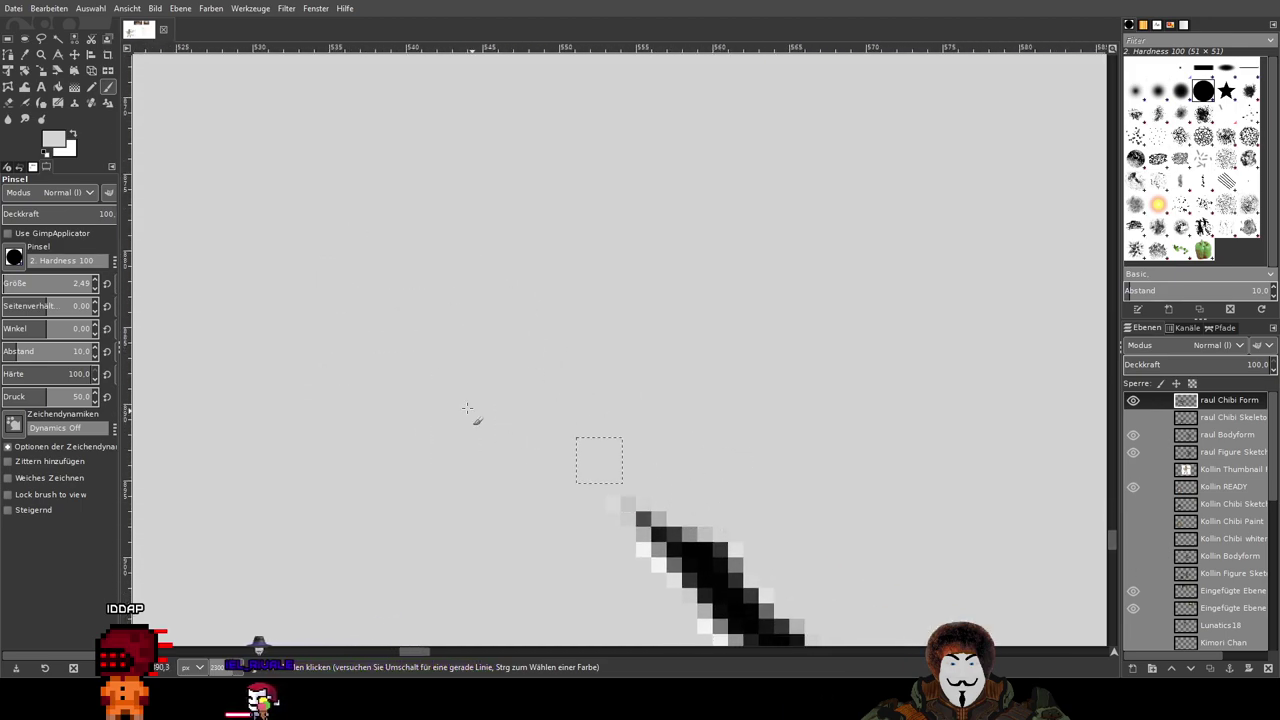
drag(646, 421, 1175, 457)
drag(553, 242, 241, 134)
scroll(748, 365, down, 2)
mouse_move(881, 377)
mouse_down()
mouse_move(706, 517)
mouse_move(643, 268)
mouse_up()
scroll(623, 333, up, 3)
mouse_move(628, 338)
mouse_down()
mouse_move(399, 307)
mouse_move(649, 302)
mouse_move(371, 267)
mouse_move(420, 220)
mouse_move(555, 199)
mouse_move(478, 184)
mouse_move(341, 277)
mouse_move(708, 351)
mouse_move(682, 371)
mouse_move(391, 351)
mouse_move(743, 386)
mouse_up()
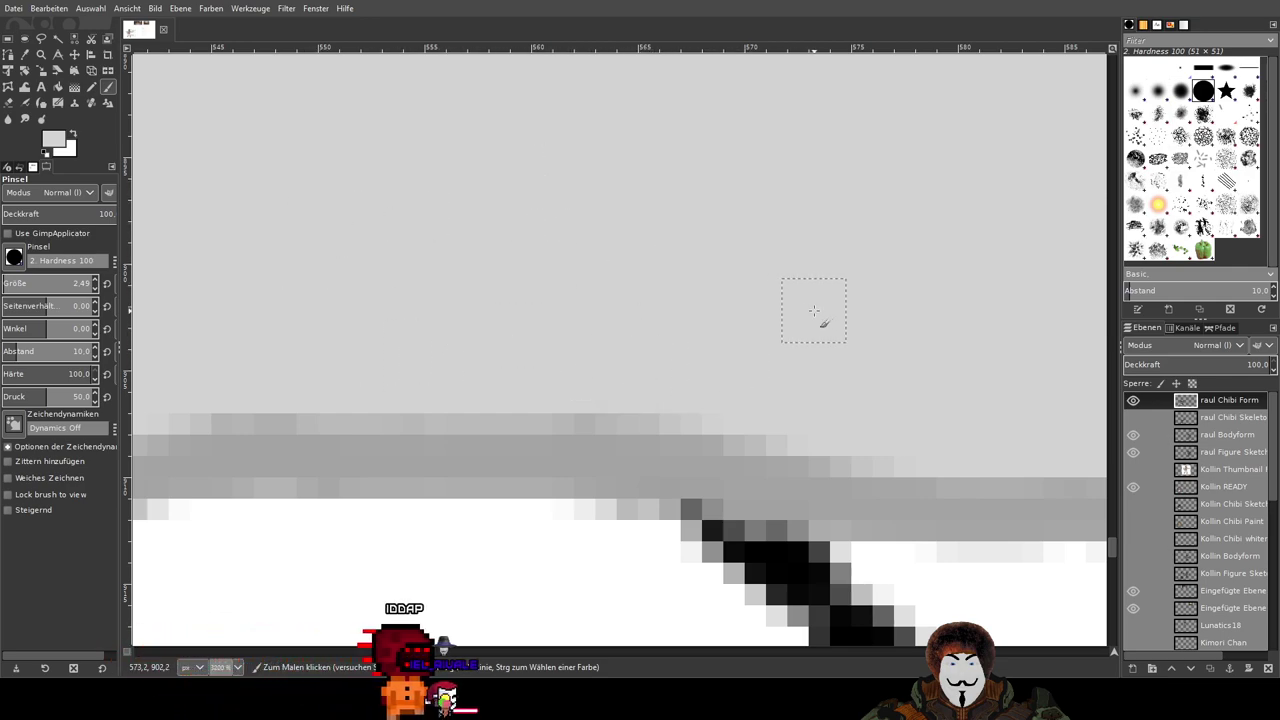
Step: Check the raul chibi's towel fill and outline up close and within the whole two-figure drawing
scroll(814, 306, down, 2)
drag(977, 290, 366, 400)
drag(367, 316, 872, 379)
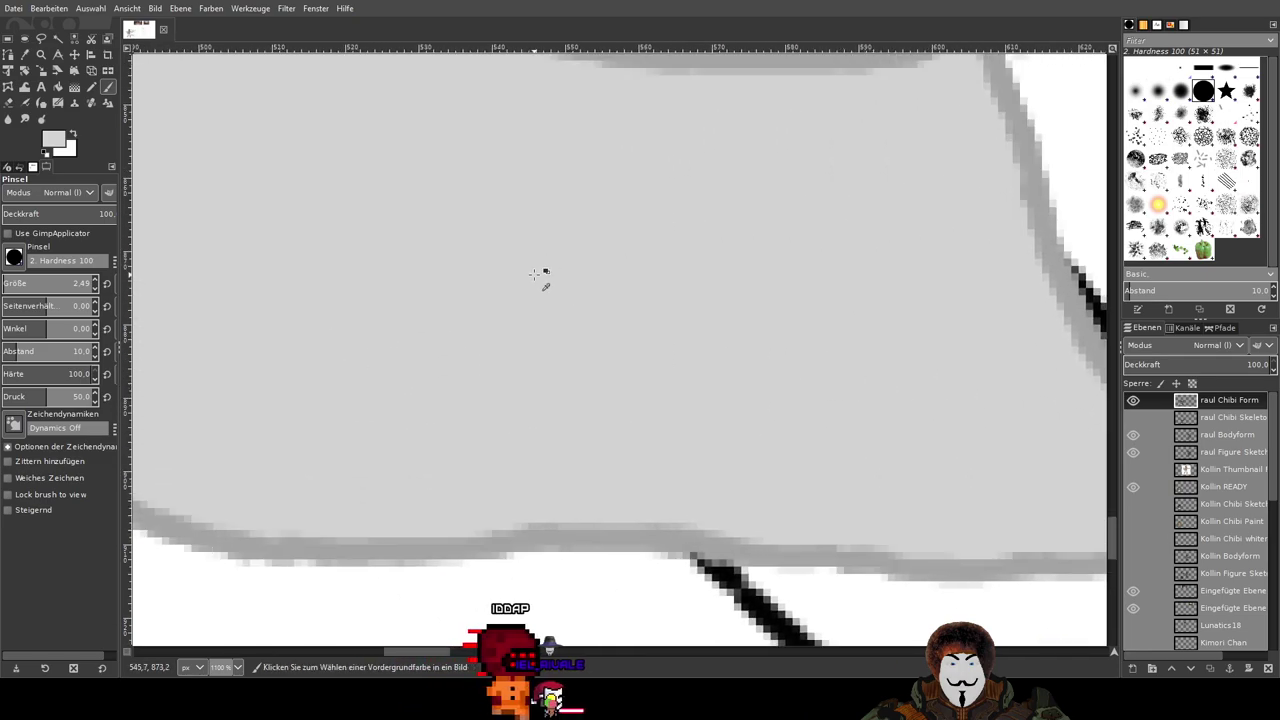
scroll(534, 274, down, 3)
scroll(593, 297, up, 3)
scroll(593, 297, down, 4)
scroll(593, 296, down, 2)
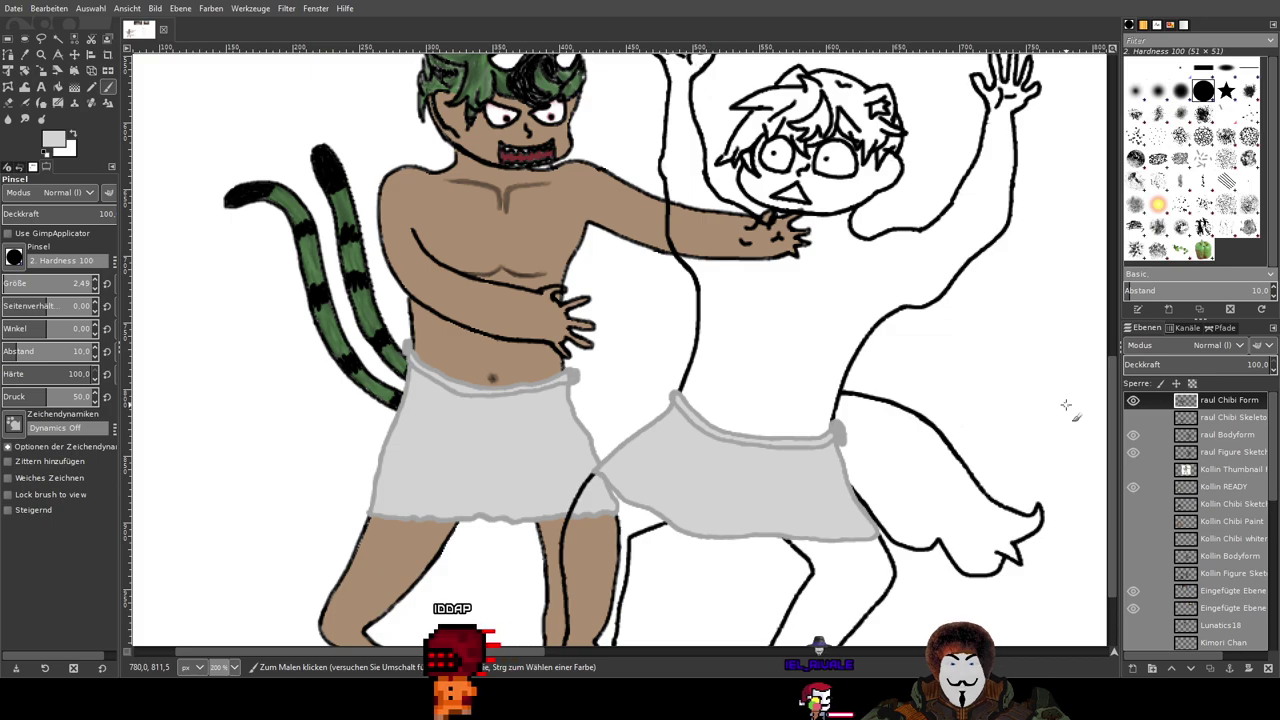
scroll(923, 340, down, 4)
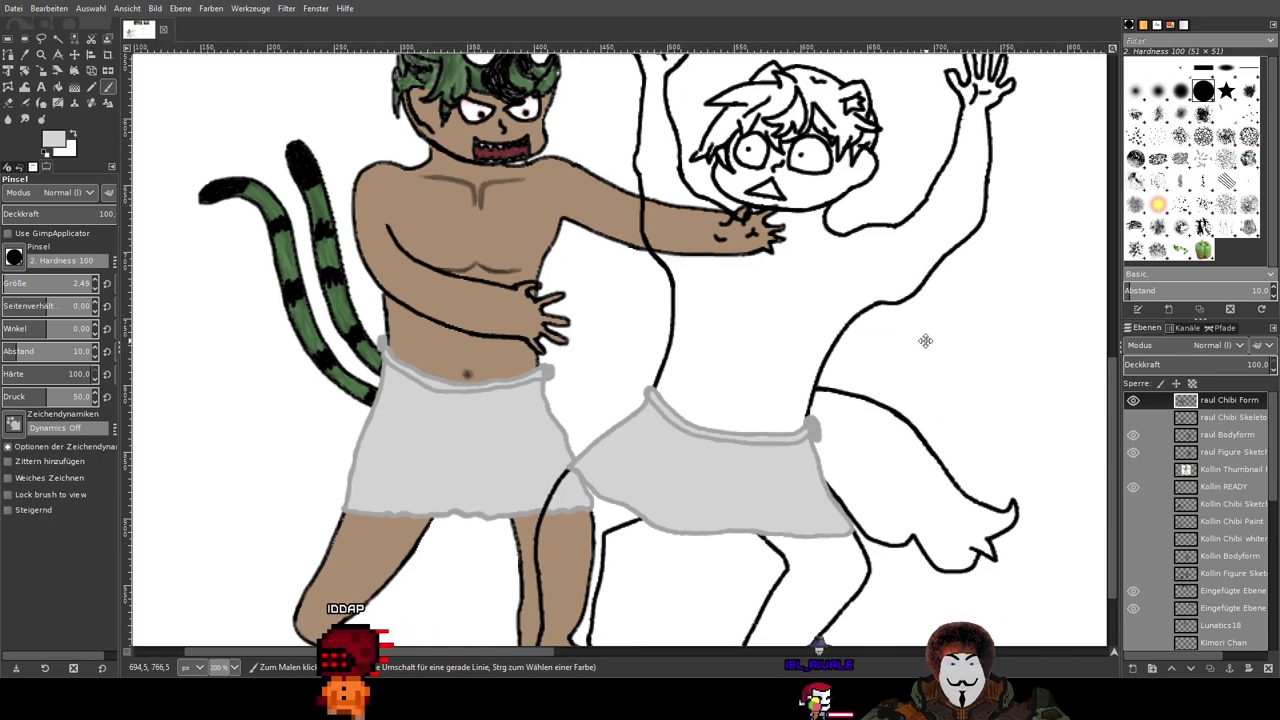
scroll(857, 346, up, 3)
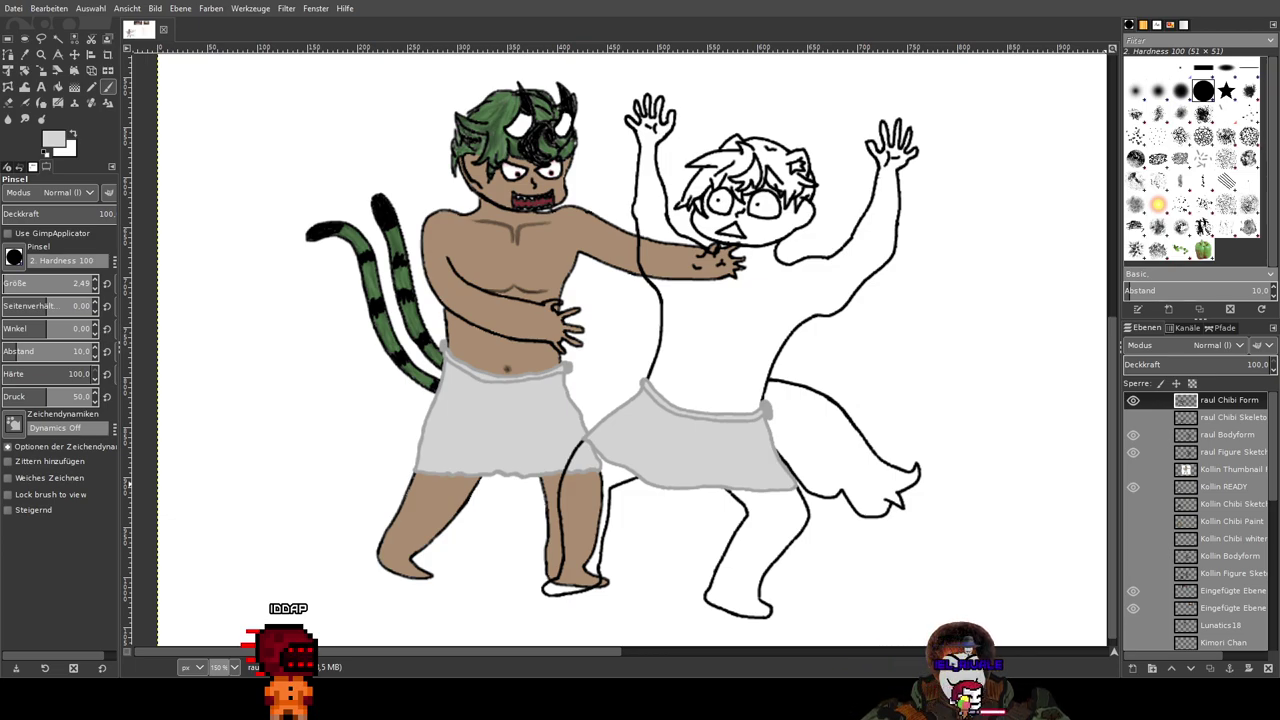
Step: Create a layer named raul Chibi Paint above raul Chibi Form, and switch raul Chibi Form's visibility off and on again
key(Return)
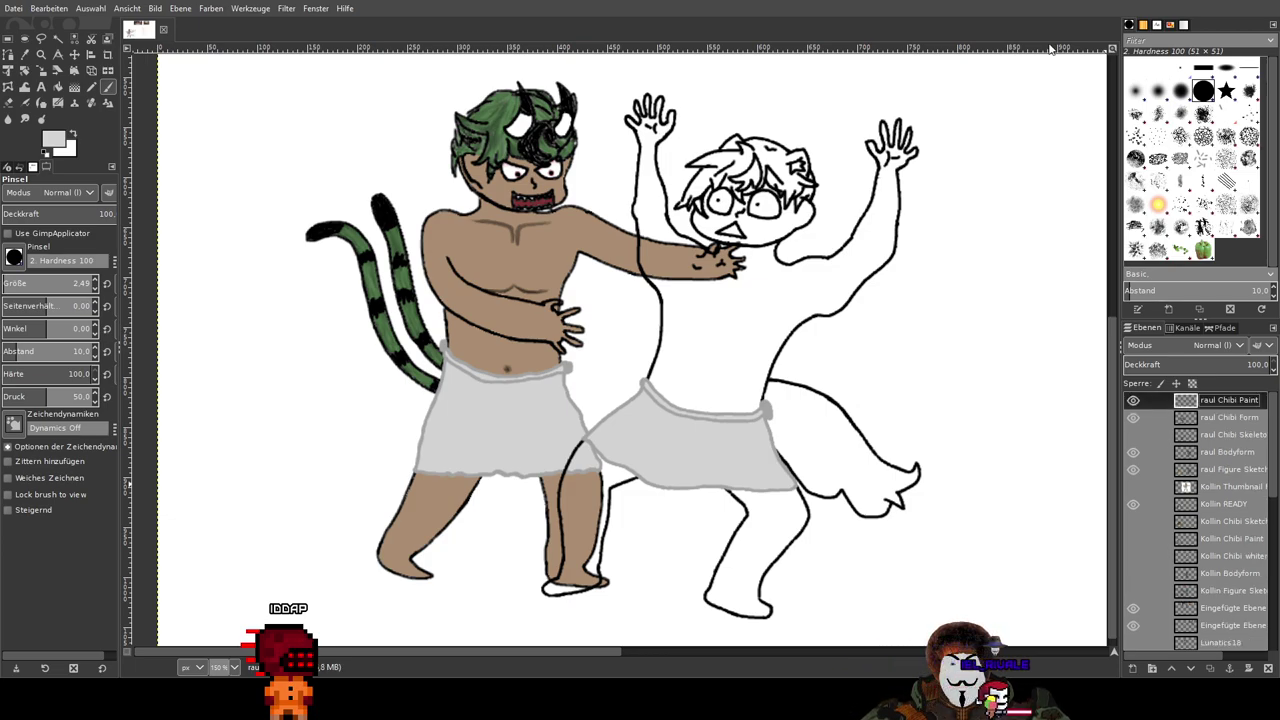
click(1133, 403)
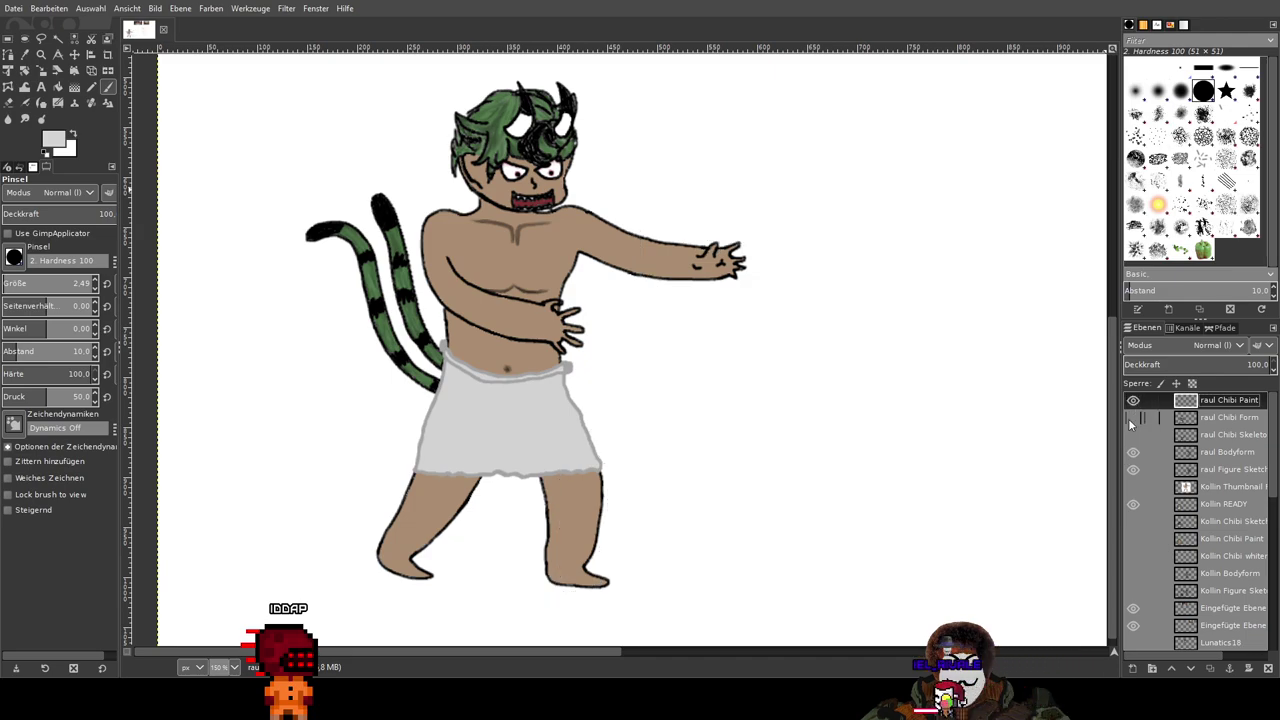
click(1131, 418)
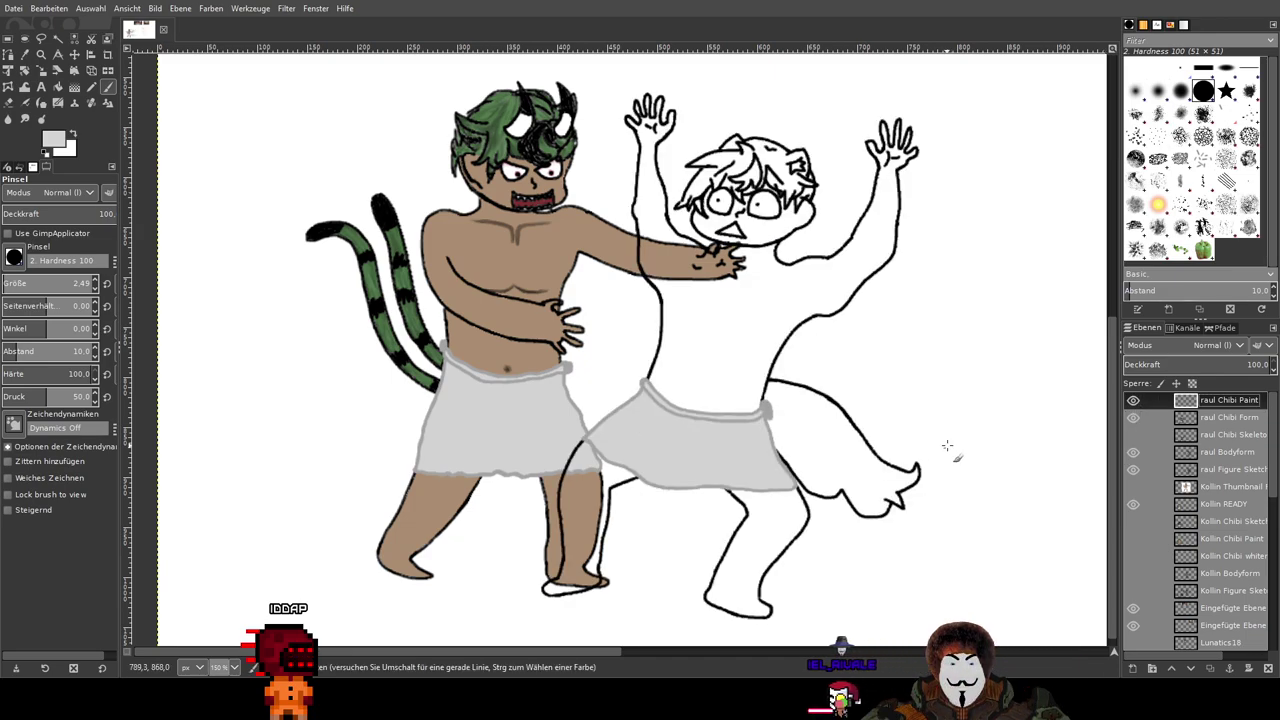
Step: Show the raul reference picture layer and make it the active layer
drag(908, 431, 815, 480)
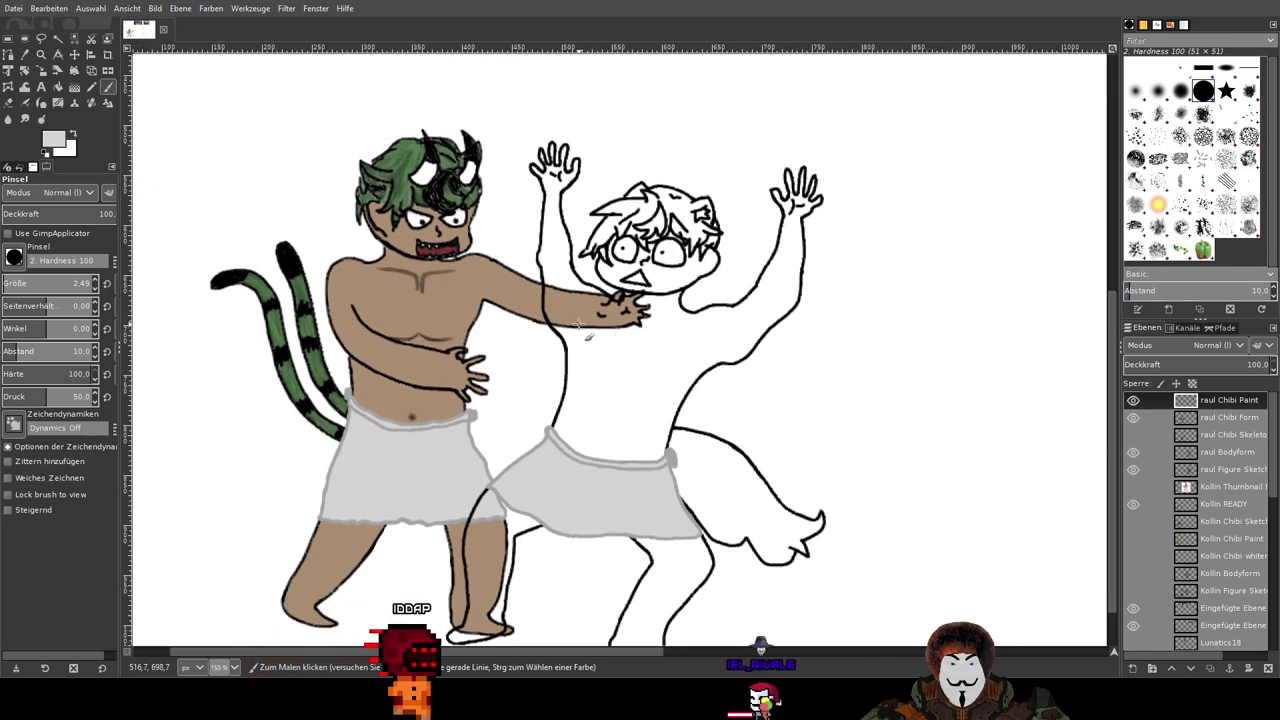
key(4)
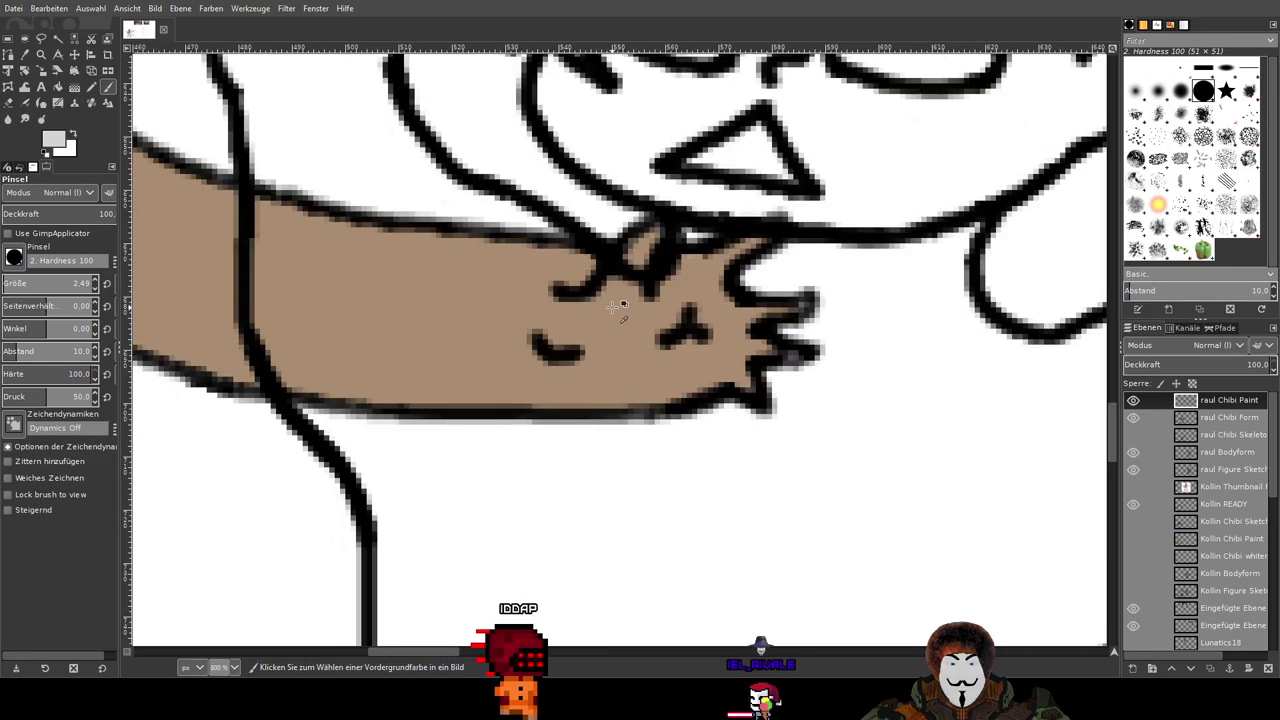
key(2)
scroll(900, 400, down, 1)
scroll(900, 400, up, 1)
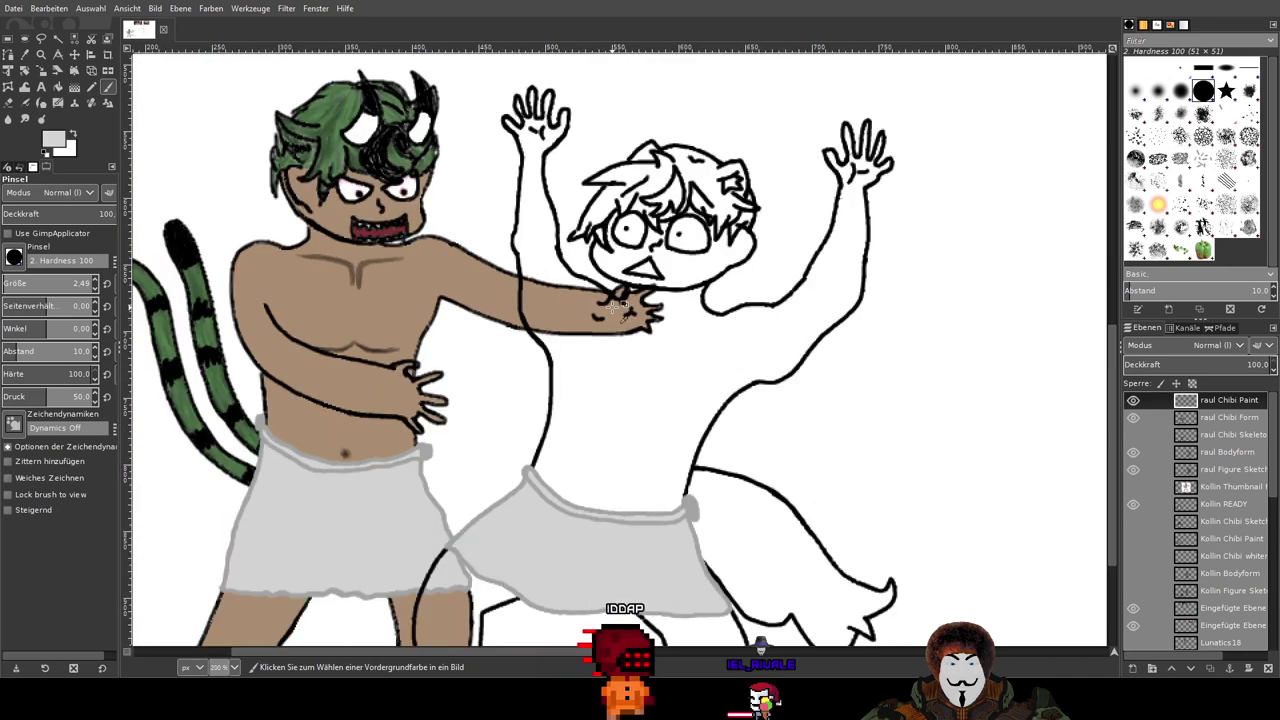
scroll(1154, 536, down, 5)
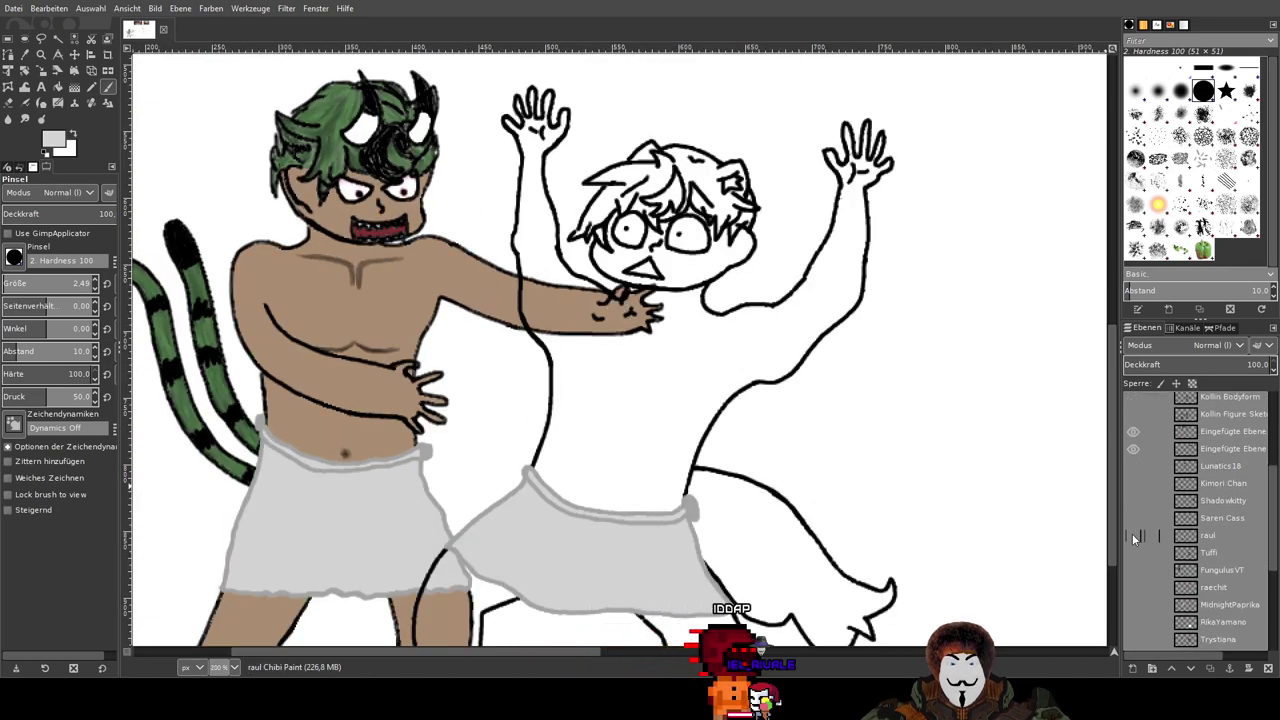
click(1133, 535)
click(1231, 539)
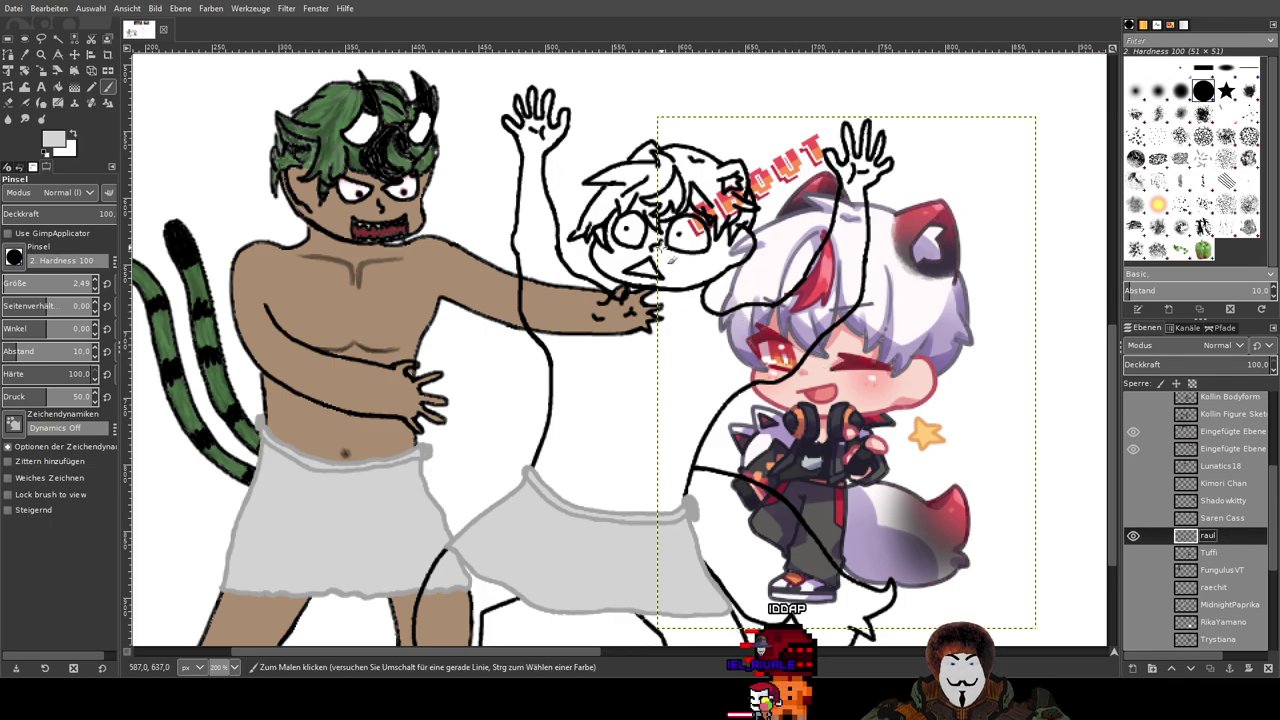
Step: Sample the white hair colour of the raul reference character as the foreground colour and return to the Paintbrush
mouse_move(788, 322)
mouse_down()
mouse_move(739, 391)
mouse_move(847, 336)
mouse_move(770, 350)
mouse_up()
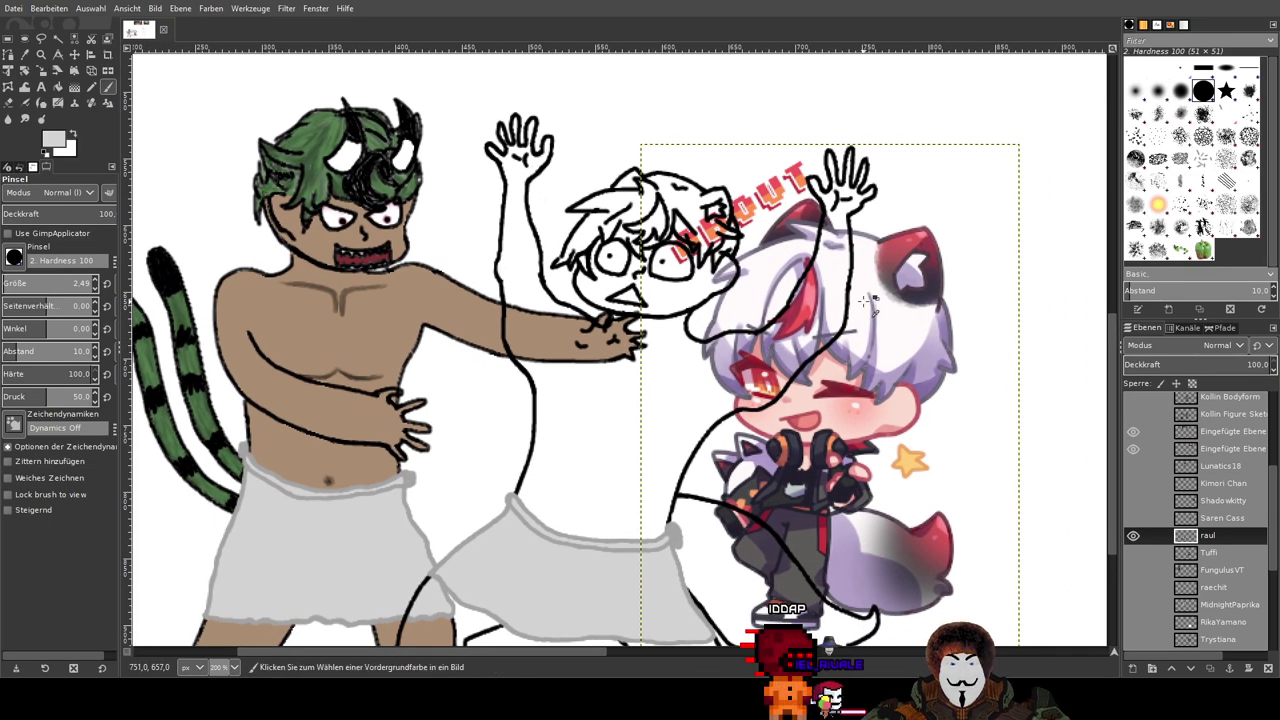
scroll(866, 301, up, 2)
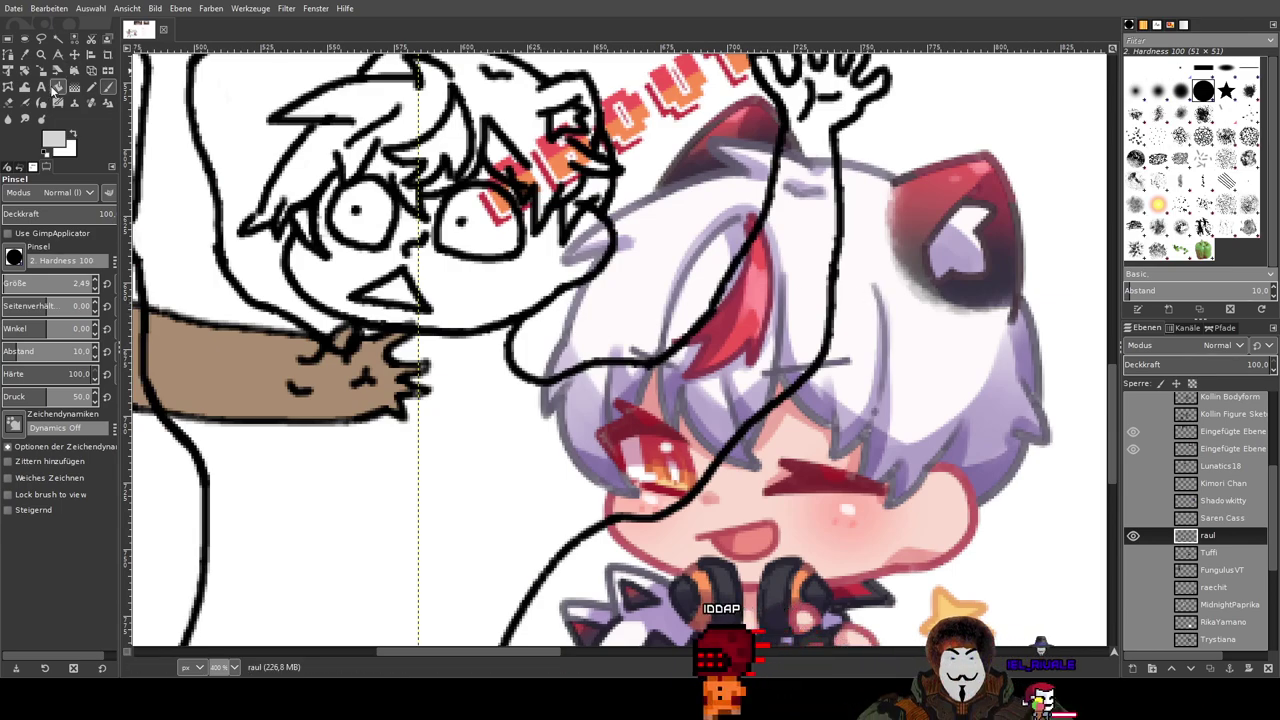
key(o)
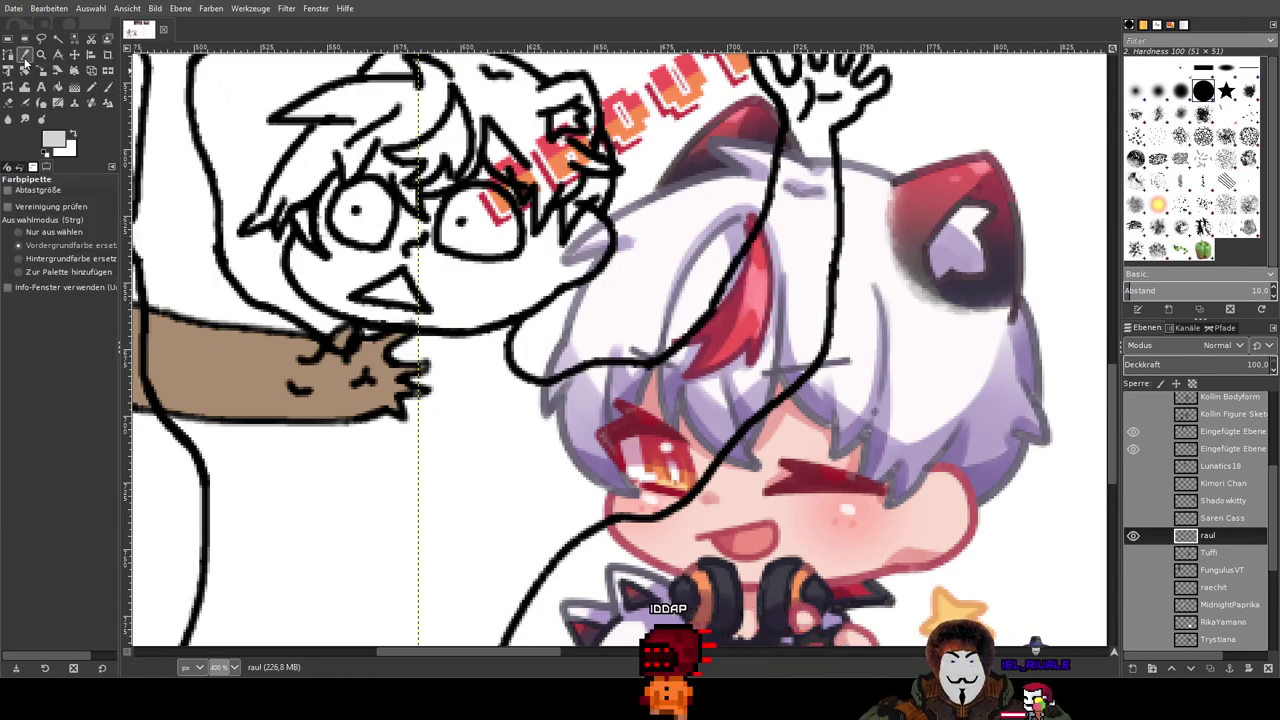
click(928, 357)
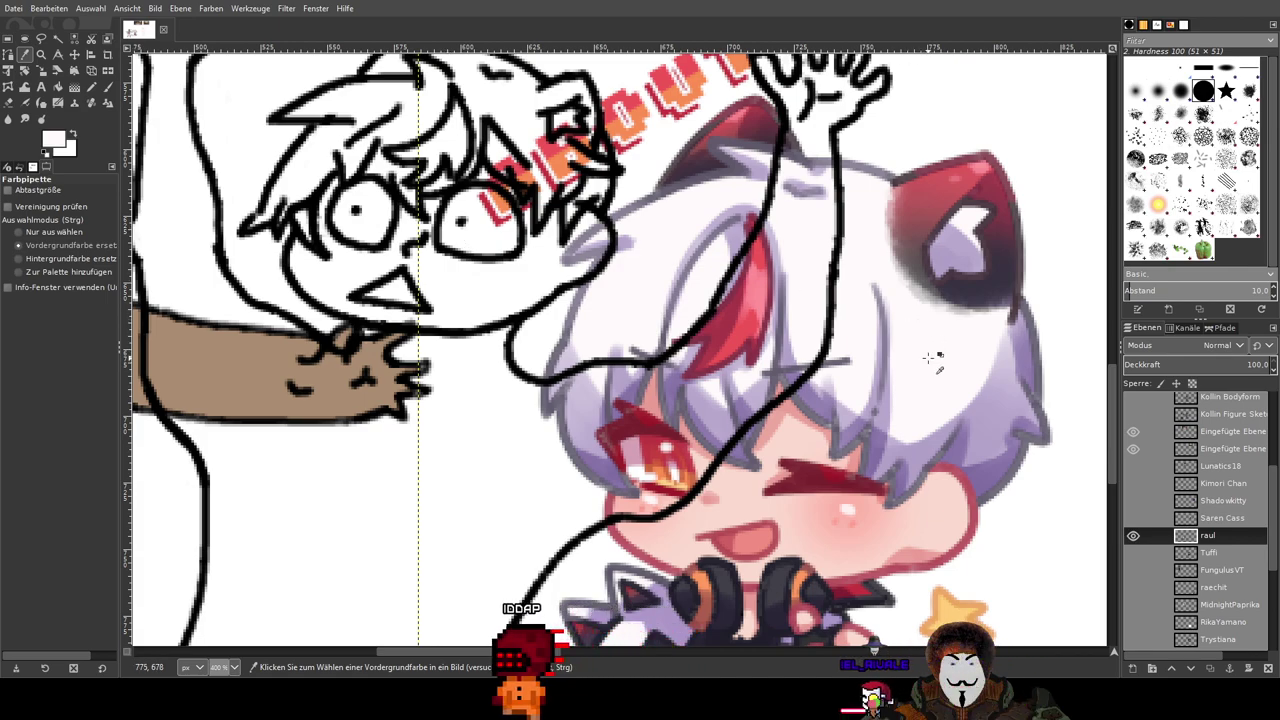
click(108, 88)
Step: Switch to the Move tool with the raul reference layer active
scroll(895, 444, up, 4)
scroll(895, 444, left, 4)
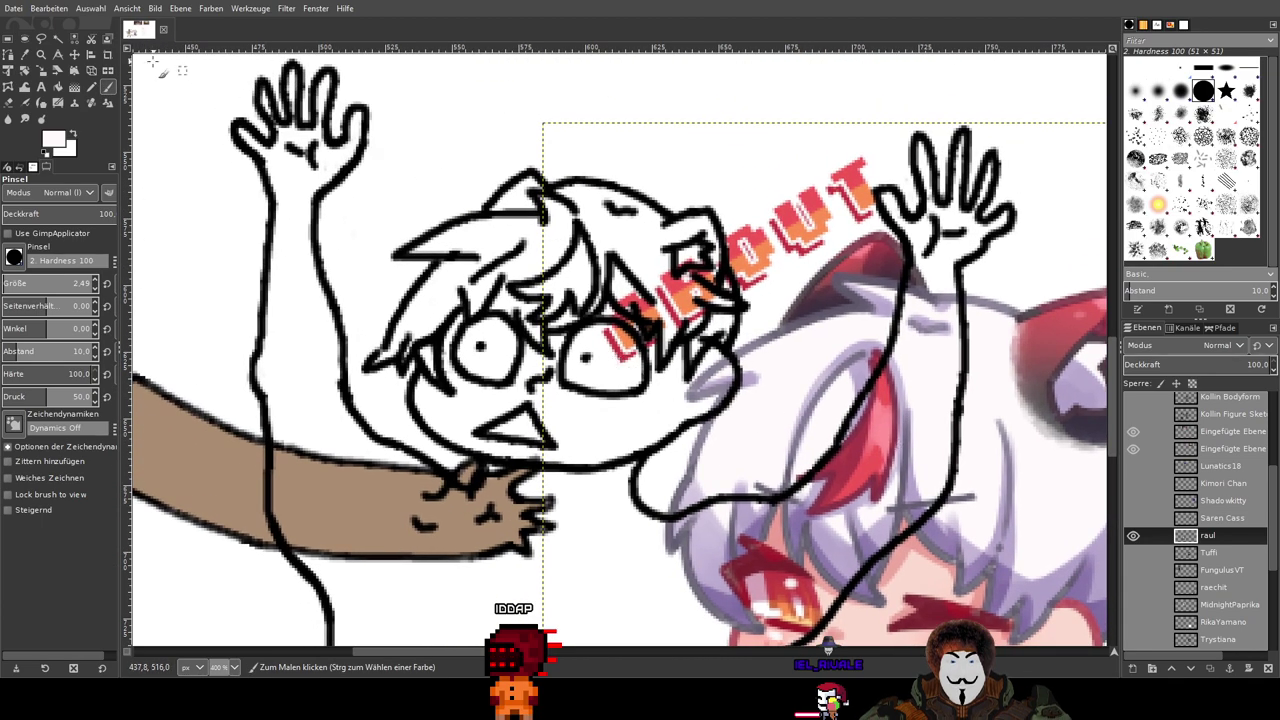
click(74, 54)
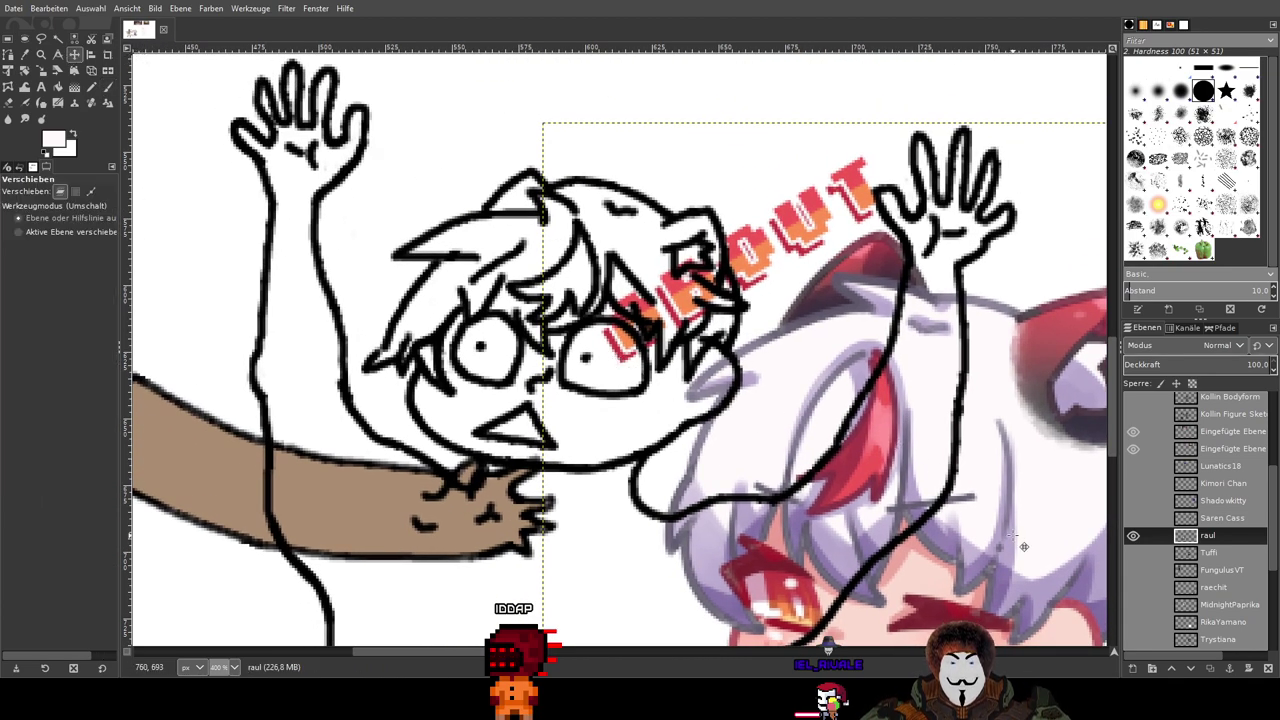
Step: Move the raul reference illustration up and slightly left so its face sits beside the chibi head
drag(1024, 543, 976, 293)
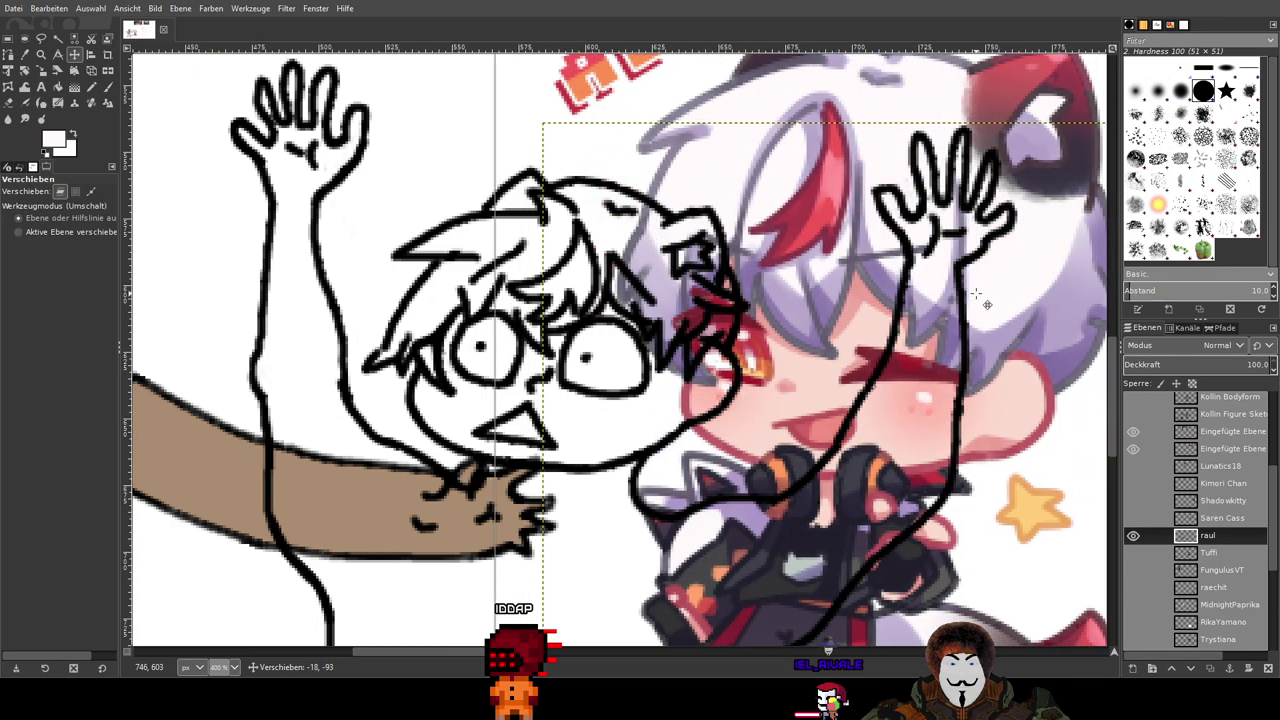
Step: Choose the Paintbrush and make the raul Chibi Paint layer active
click(90, 88)
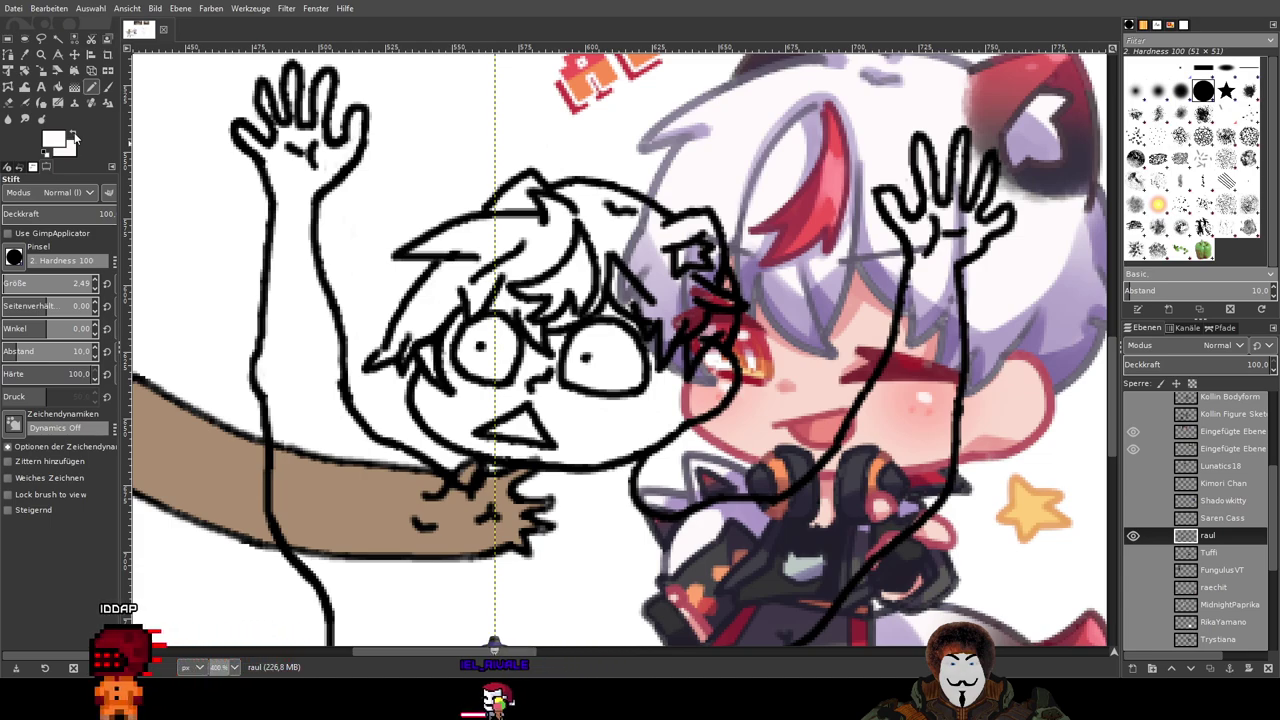
drag(757, 307, 794, 390)
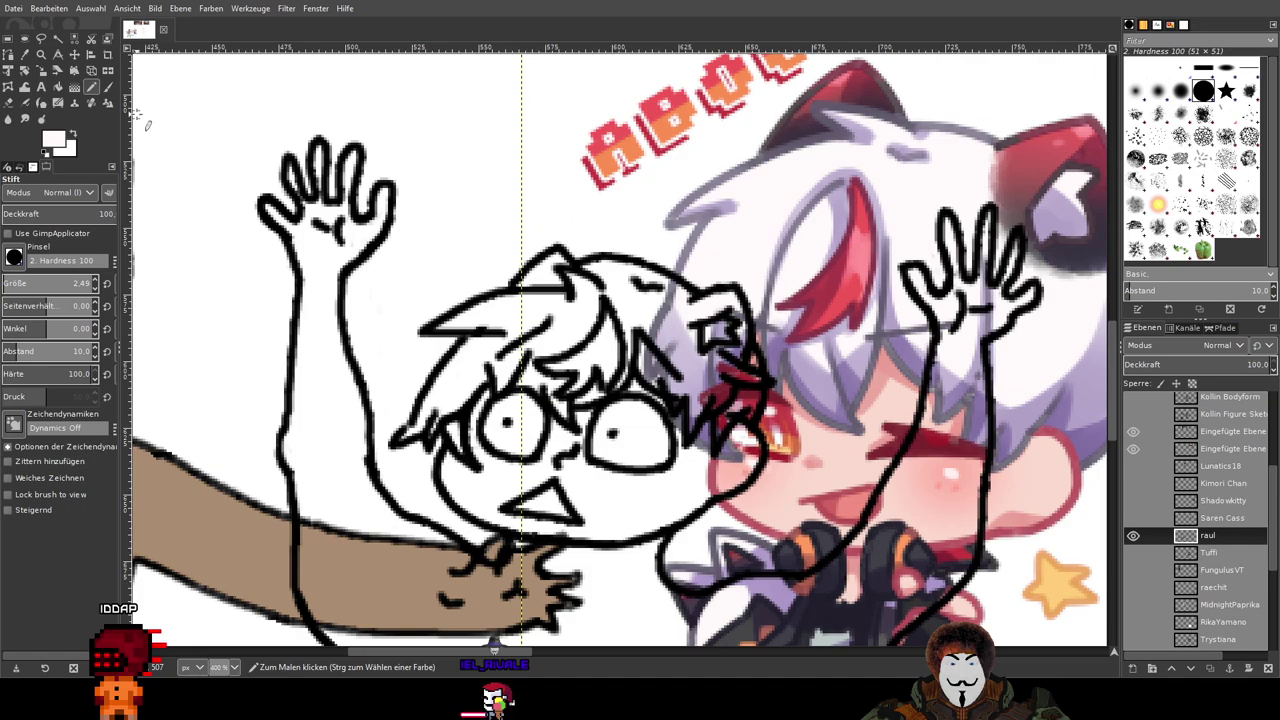
key(p)
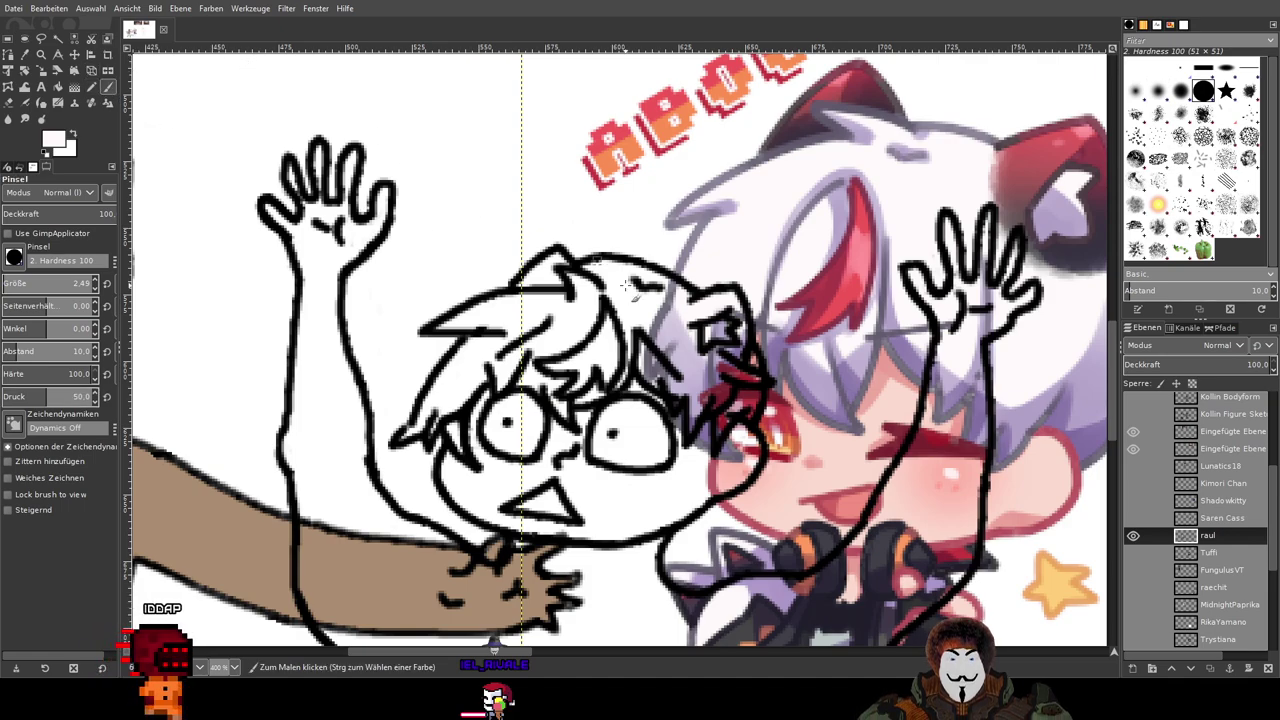
scroll(630, 290, up, 1)
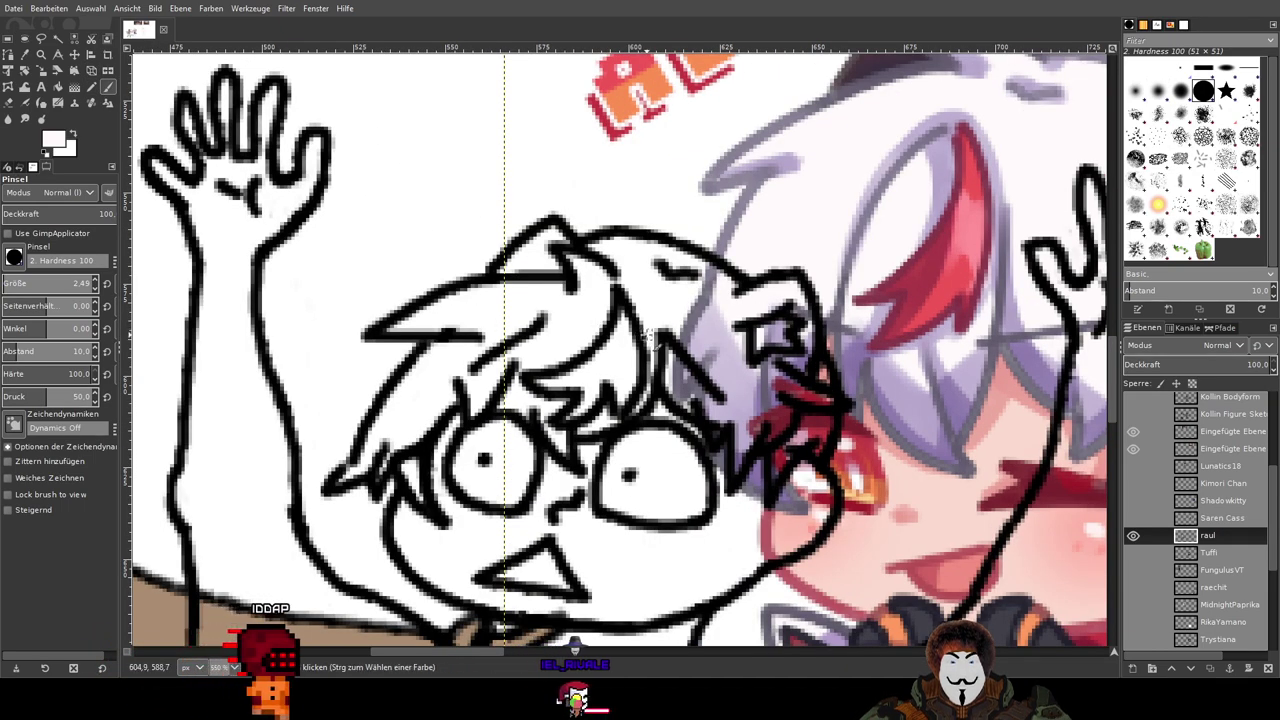
mouse_move(711, 314)
mouse_down()
mouse_move(566, 396)
mouse_move(387, 334)
mouse_move(541, 307)
mouse_up()
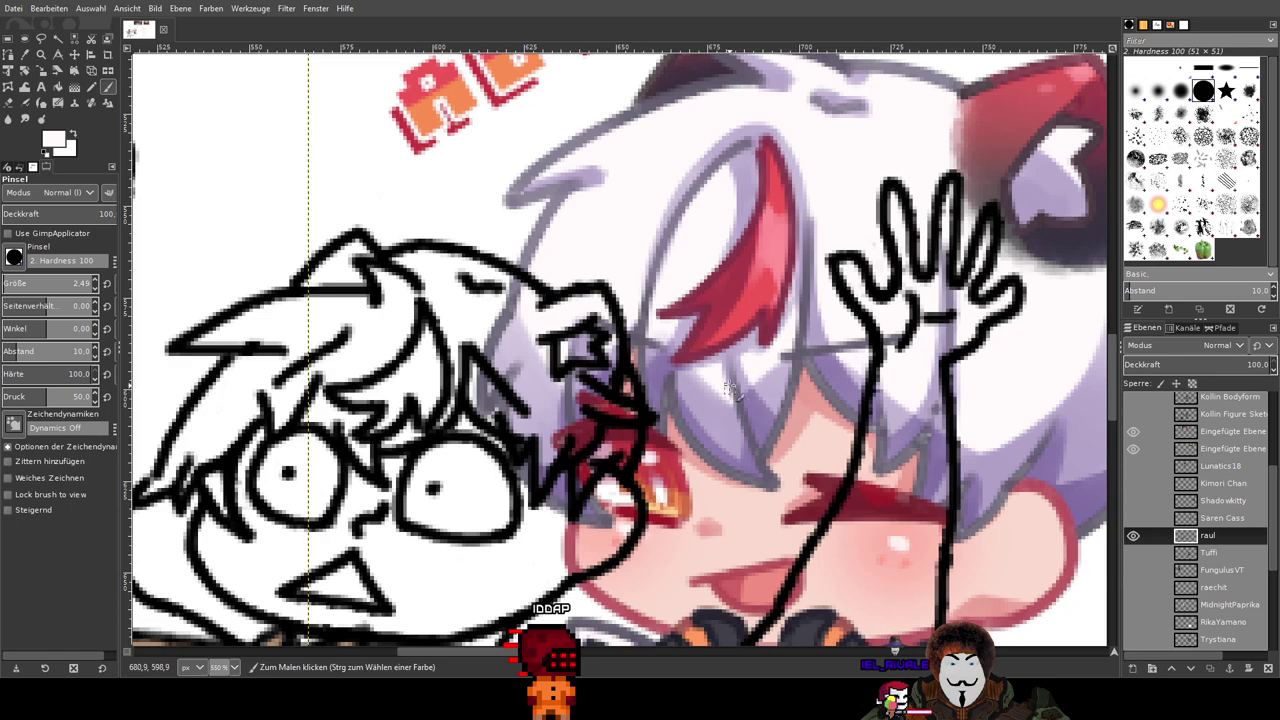
scroll(1274, 458, up, 5)
click(1220, 401)
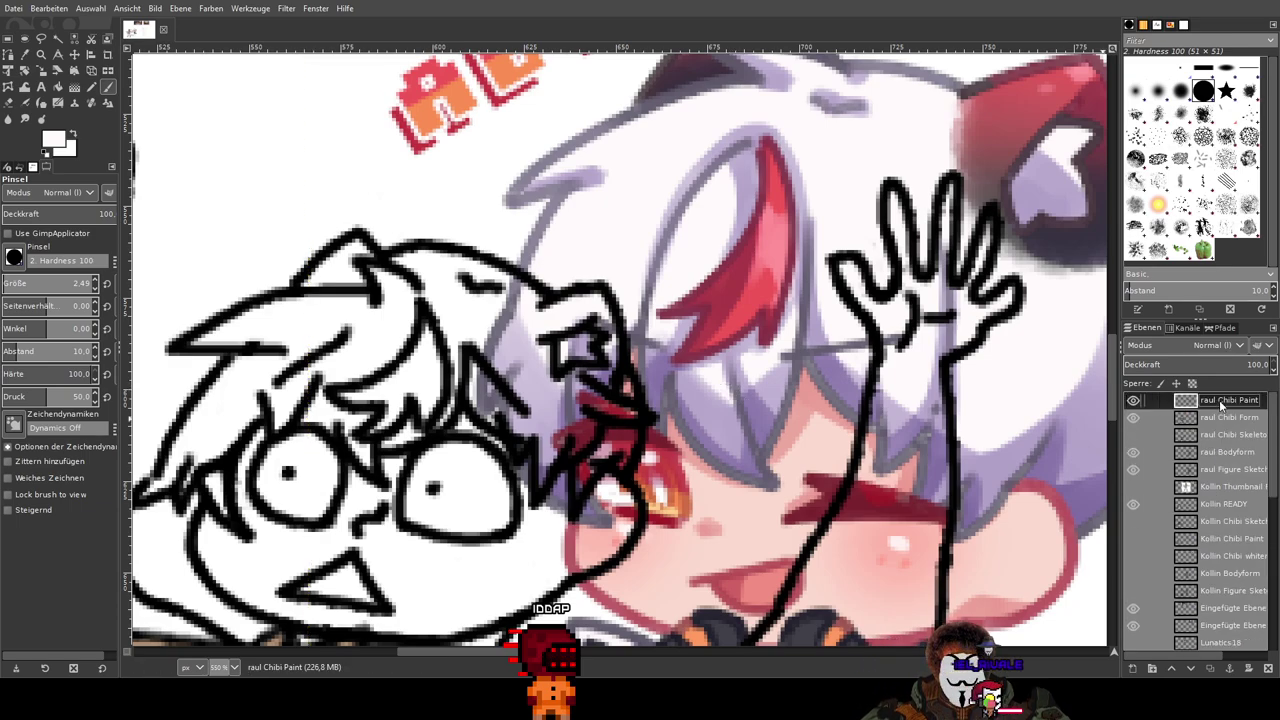
Step: Paint a first near-white stroke inside the chibi's left front hair lock
drag(614, 415, 857, 308)
scroll(750, 297, down, 1)
scroll(857, 308, up, 1)
scroll(604, 291, up, 3)
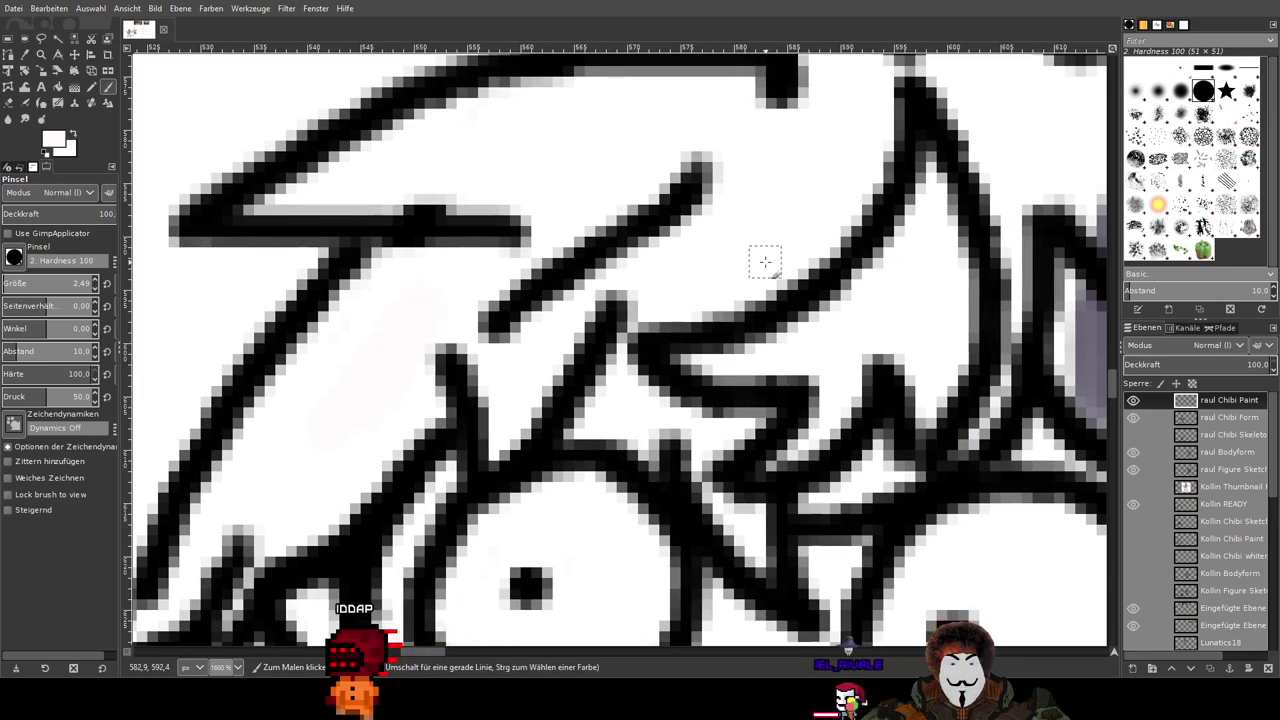
scroll(765, 260, down, 3)
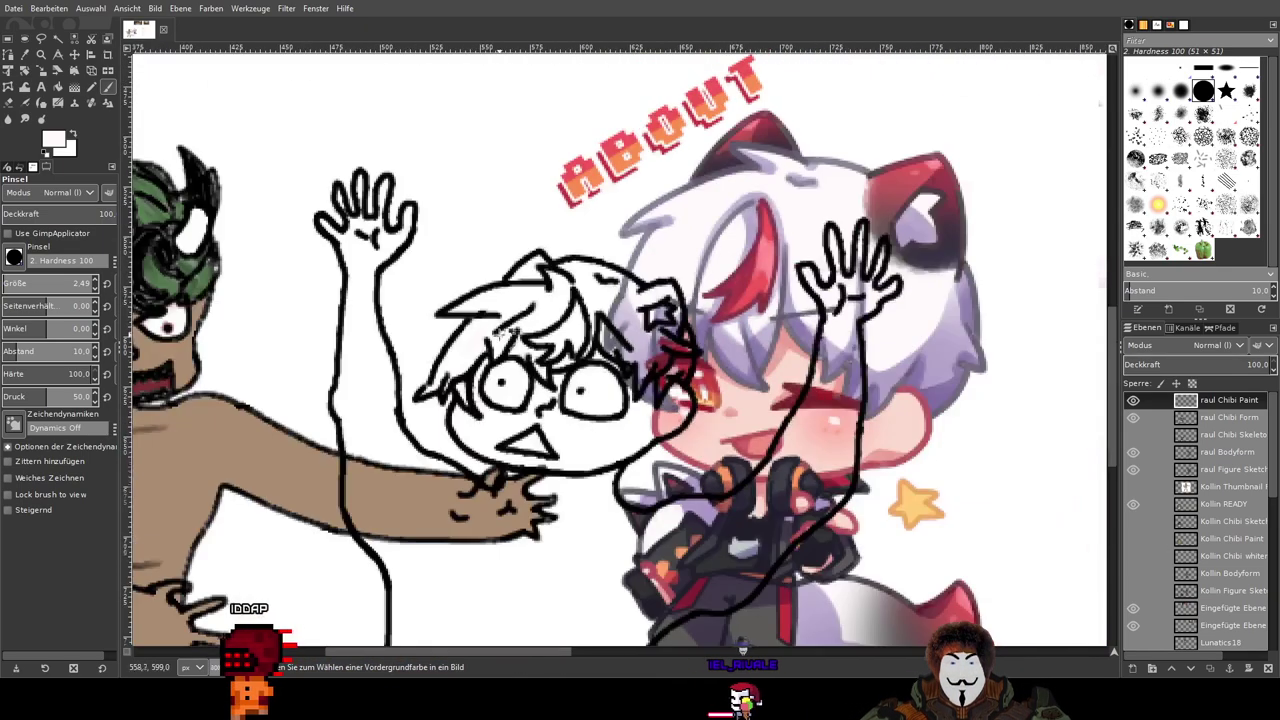
Step: Sample the pale pinkish-white hair colour from the raul reference layer as the foreground colour
scroll(943, 316, up, 1)
scroll(943, 316, up, 1)
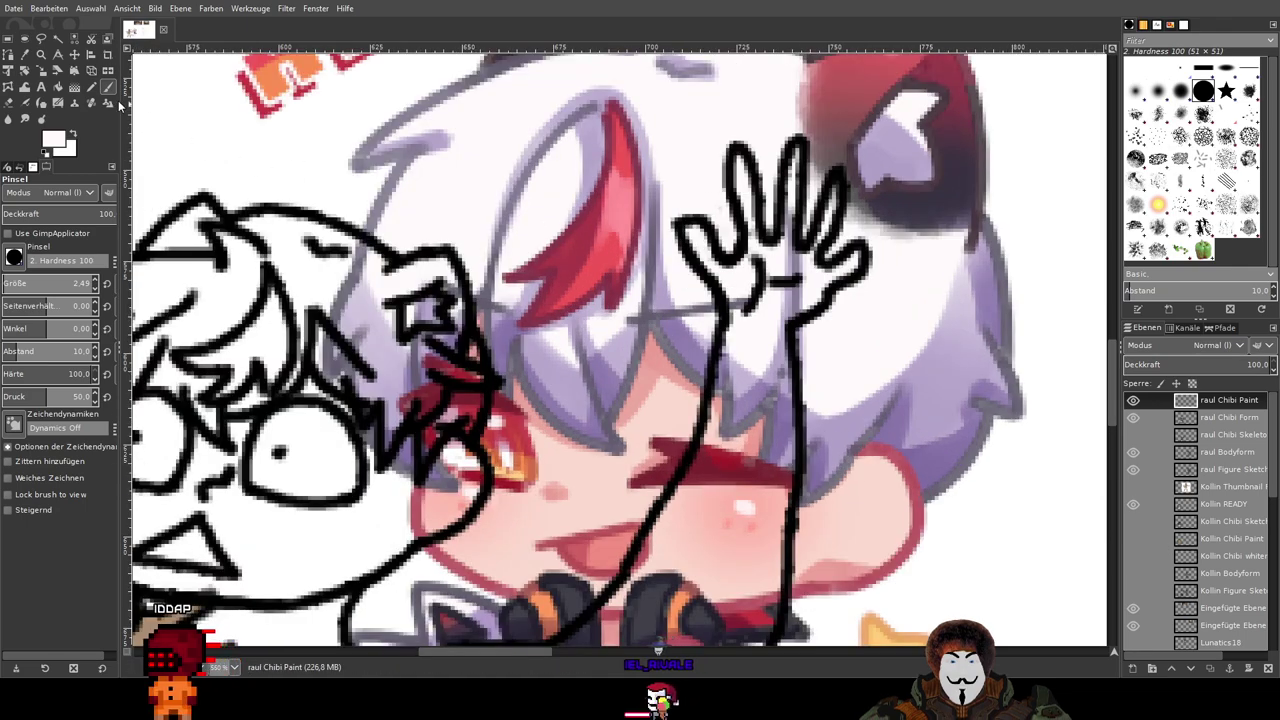
click(26, 56)
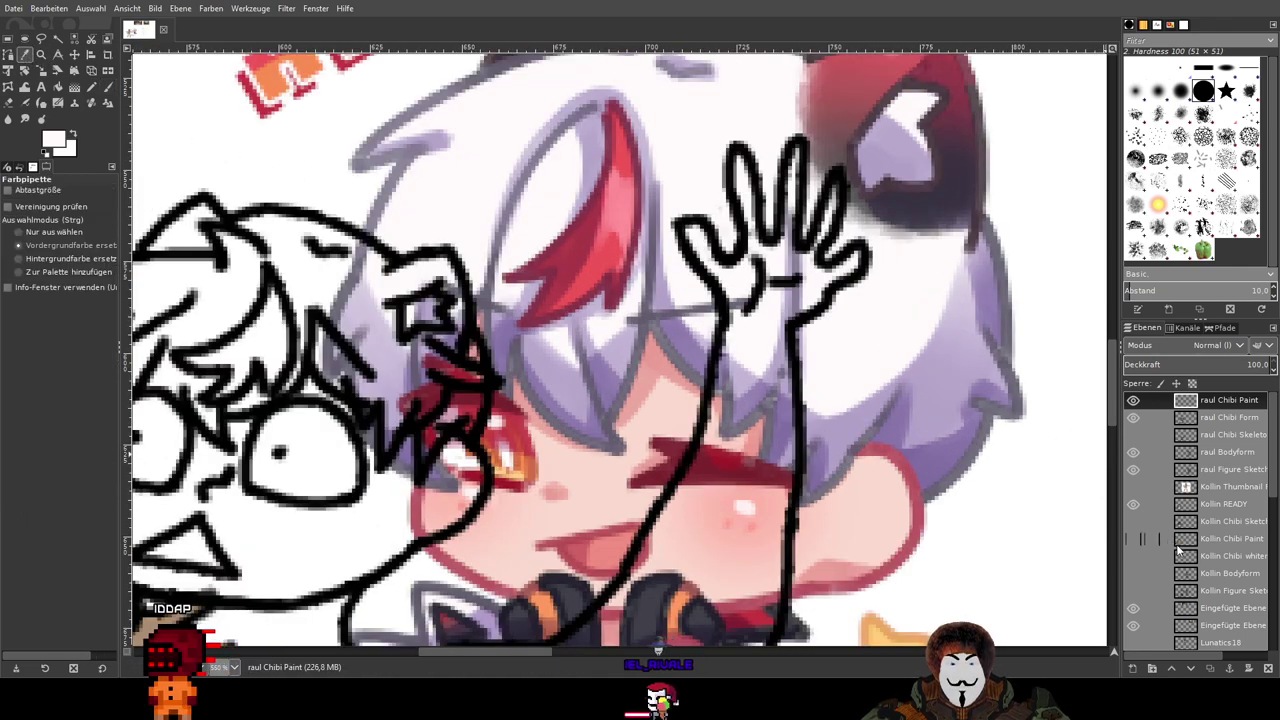
scroll(1179, 549, down, 2)
click(1160, 606)
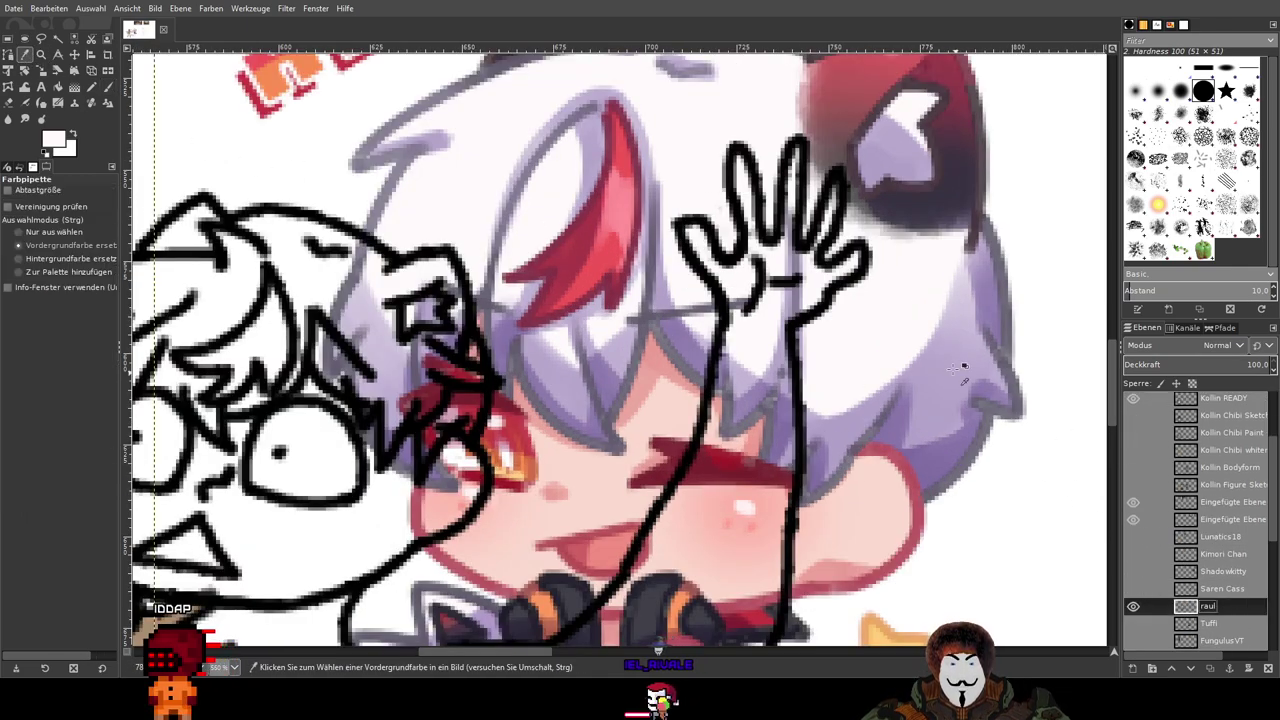
scroll(858, 345, up, 2)
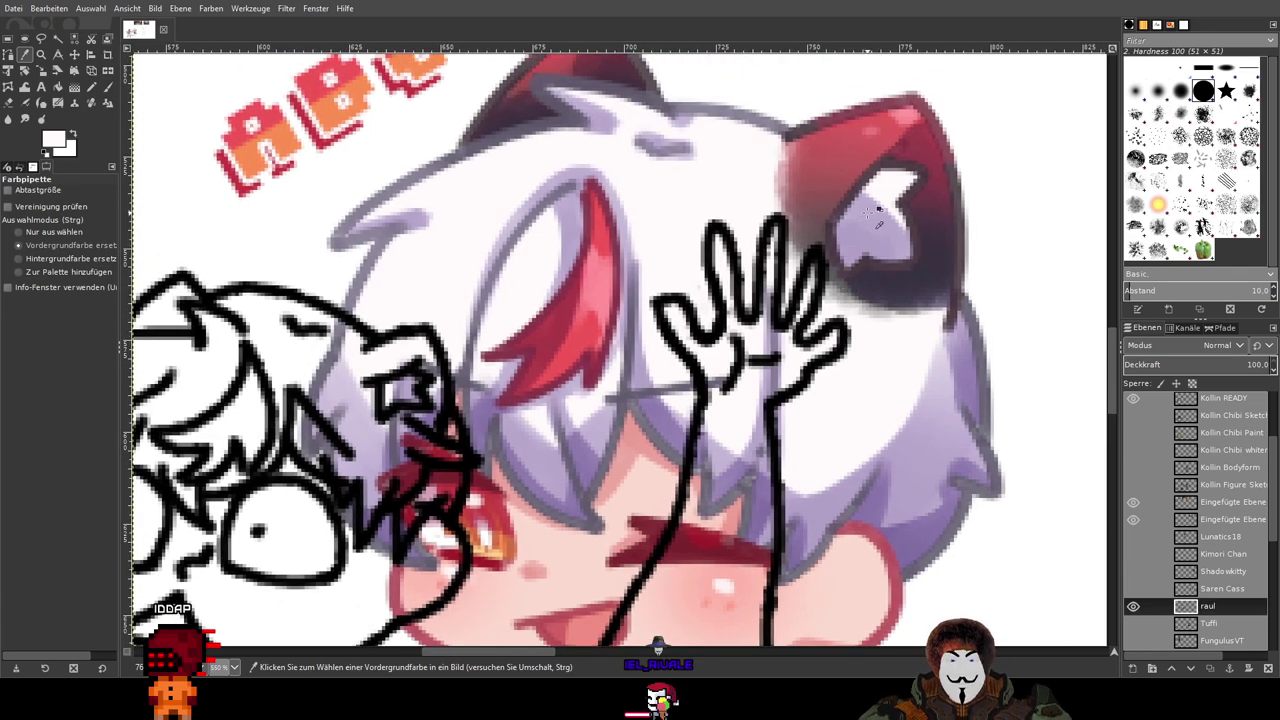
mouse_move(785, 312)
mouse_down()
mouse_move(868, 329)
mouse_move(770, 329)
mouse_up()
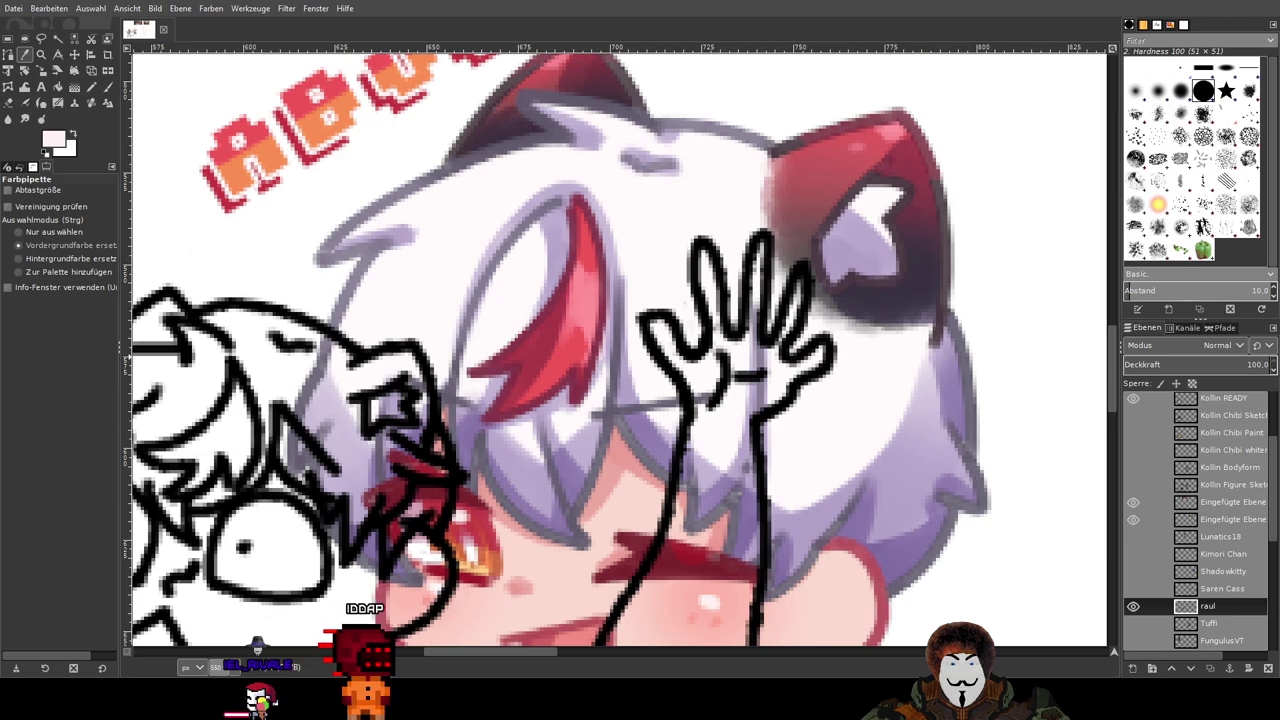
Step: Paint a pale pinkish-white stroke inside the chibi's left front hair lock on the raul Chibi Paint layer
click(109, 85)
scroll(1224, 430, up, 1)
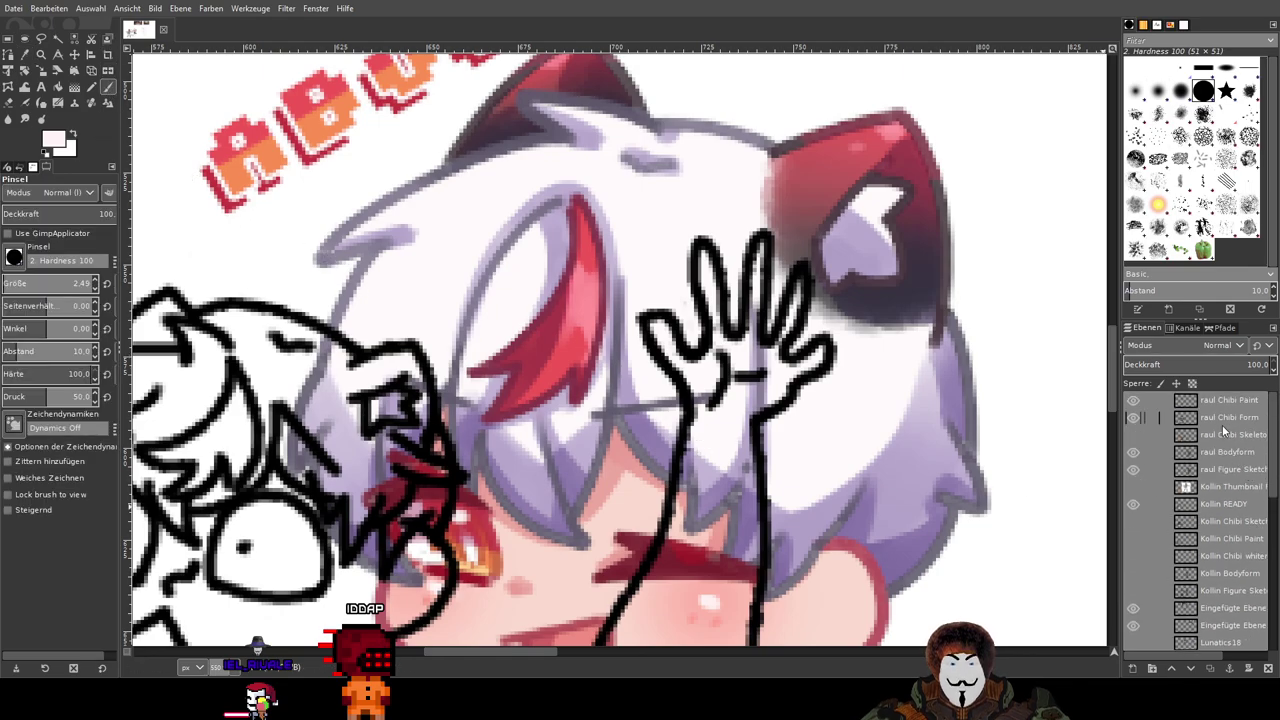
drag(545, 366, 963, 132)
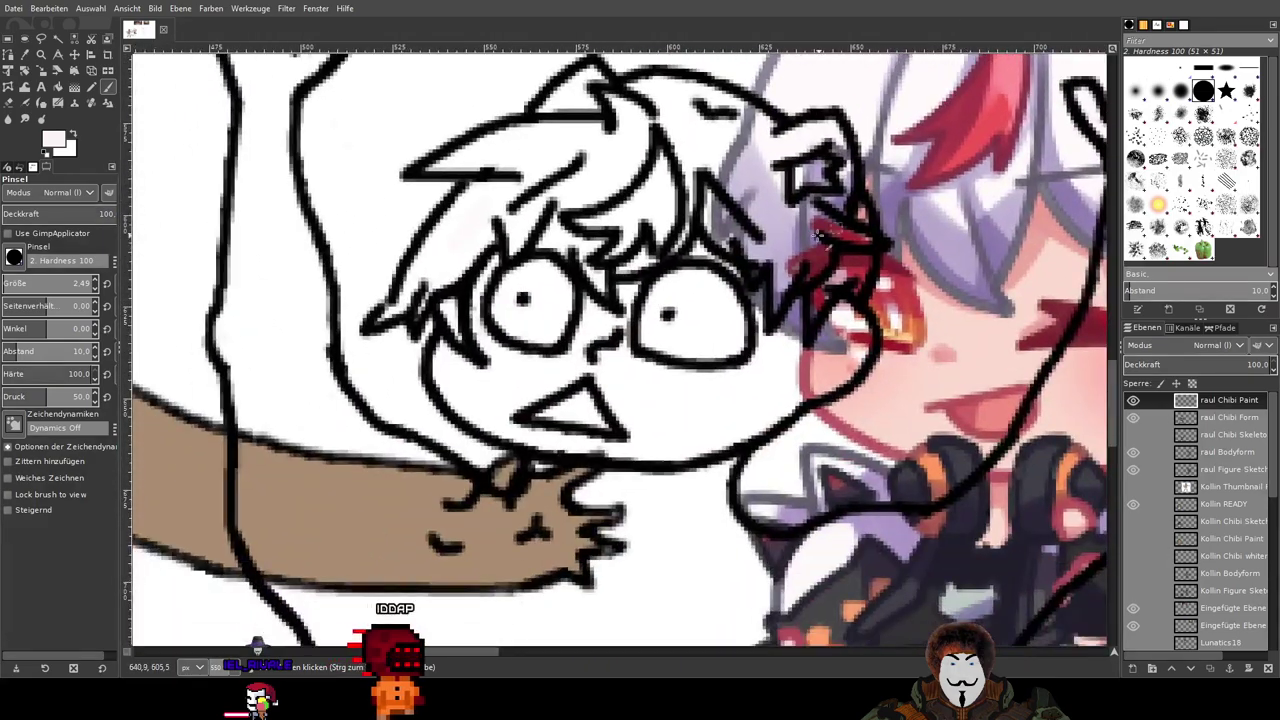
scroll(426, 181, up, 4)
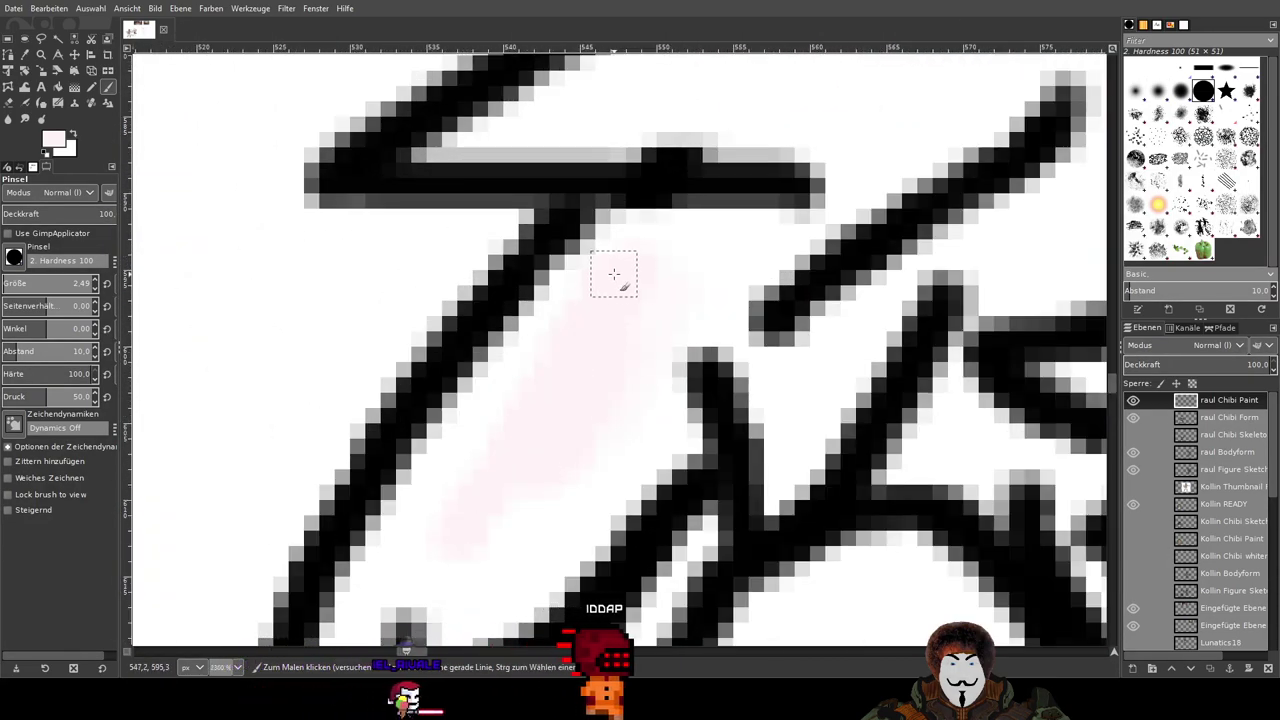
scroll(612, 278, down, 4)
drag(787, 289, 632, 261)
scroll(607, 280, up, 3)
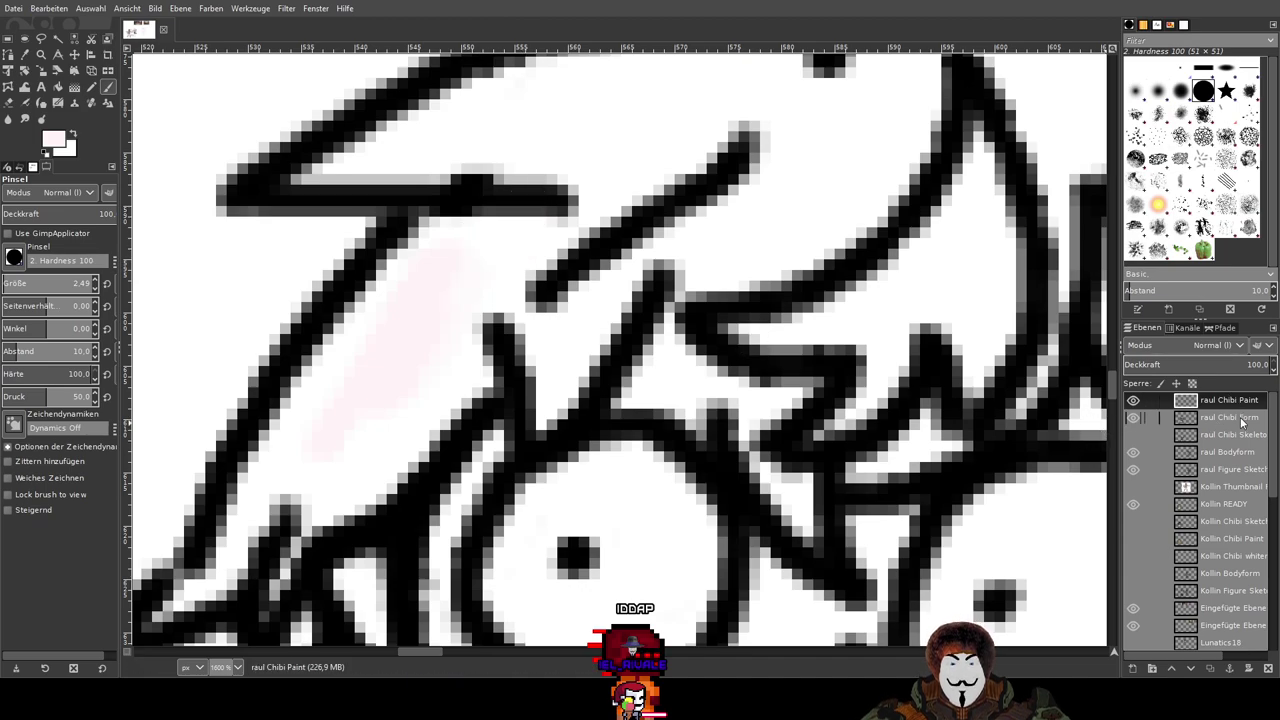
Step: Compare the paint and line art layers by toggling their visibility, and place raul Chibi Paint below raul Chibi Form
click(1135, 418)
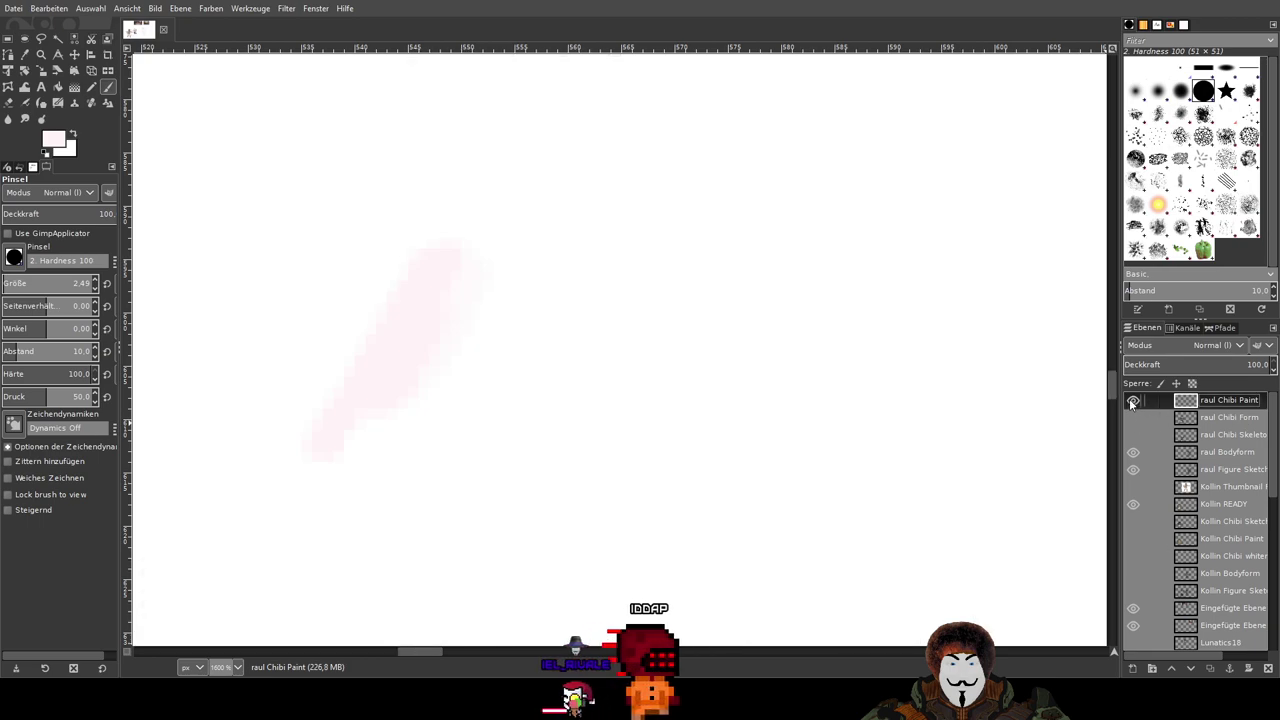
click(1133, 400)
click(1133, 400)
click(1133, 418)
drag(1217, 422, 1222, 428)
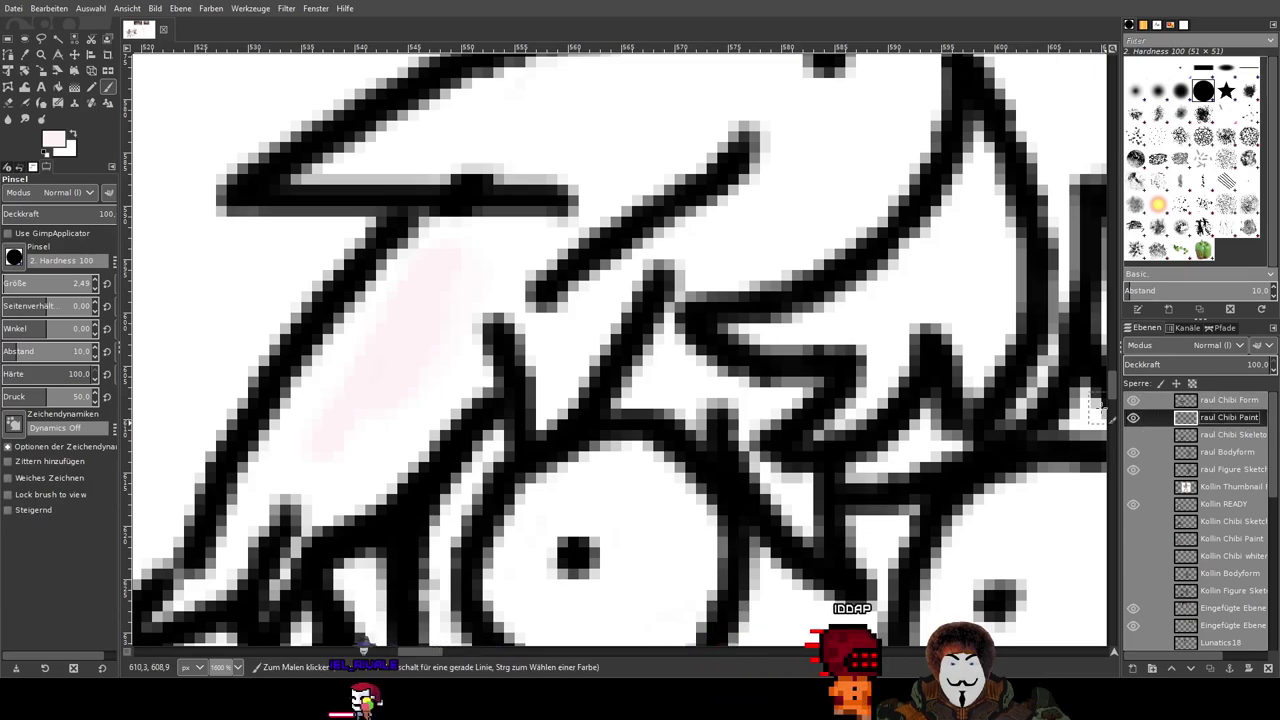
Step: Extend the pale hair colour from the left lock up past the end of the horizontal hair line
drag(563, 358, 654, 366)
mouse_move(546, 271)
mouse_down()
mouse_move(578, 212)
mouse_move(655, 158)
mouse_up()
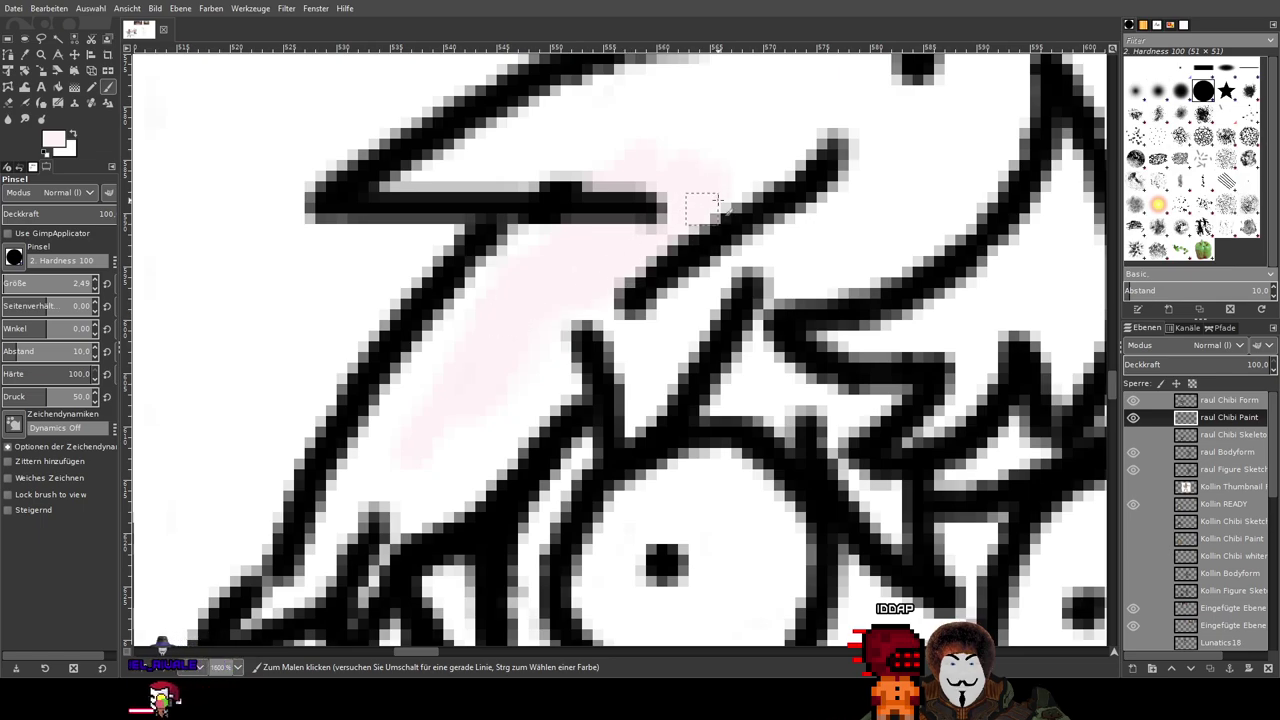
scroll(640, 180, down, 4)
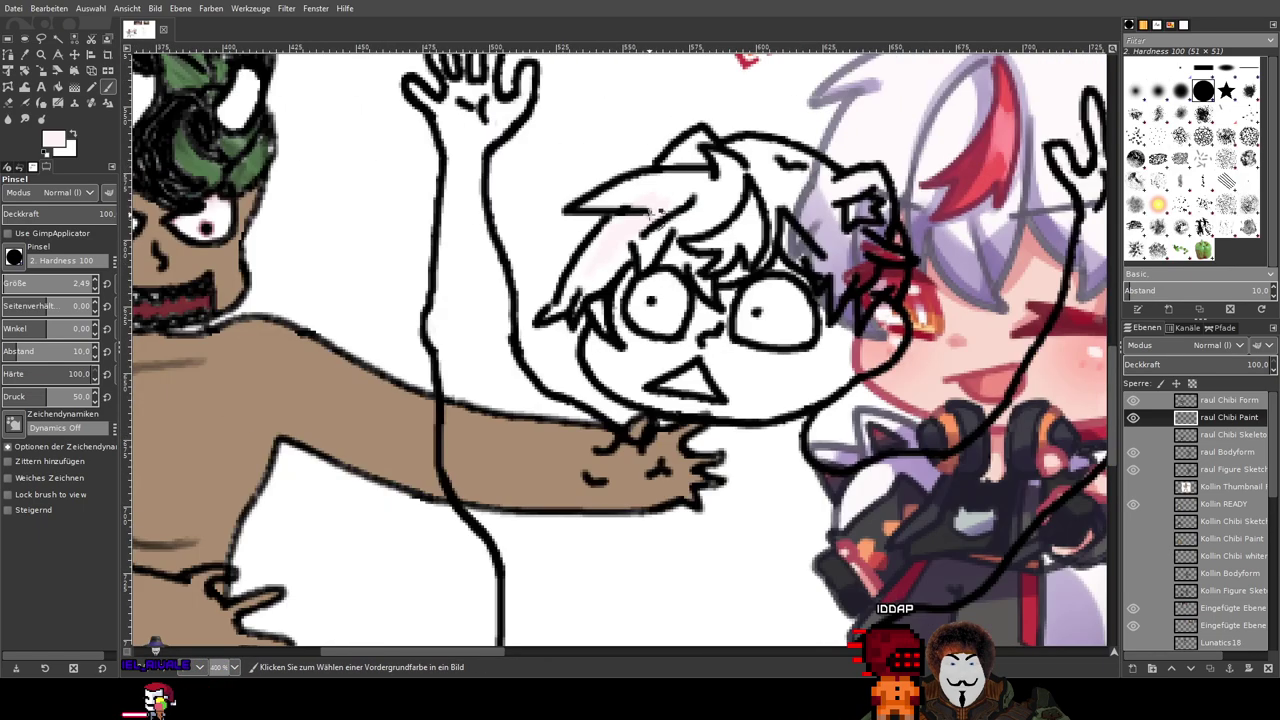
scroll(700, 258, down, 1)
scroll(700, 258, up, 5)
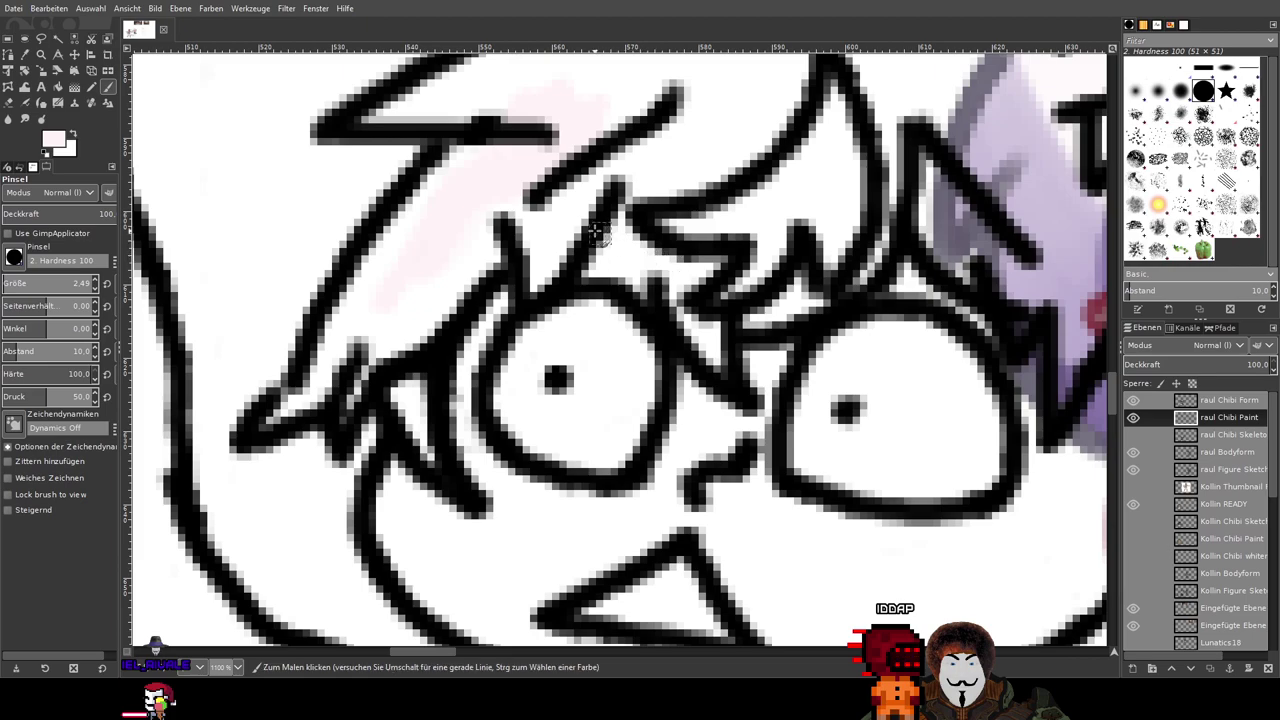
scroll(594, 232, down, 1)
scroll(646, 212, up, 4)
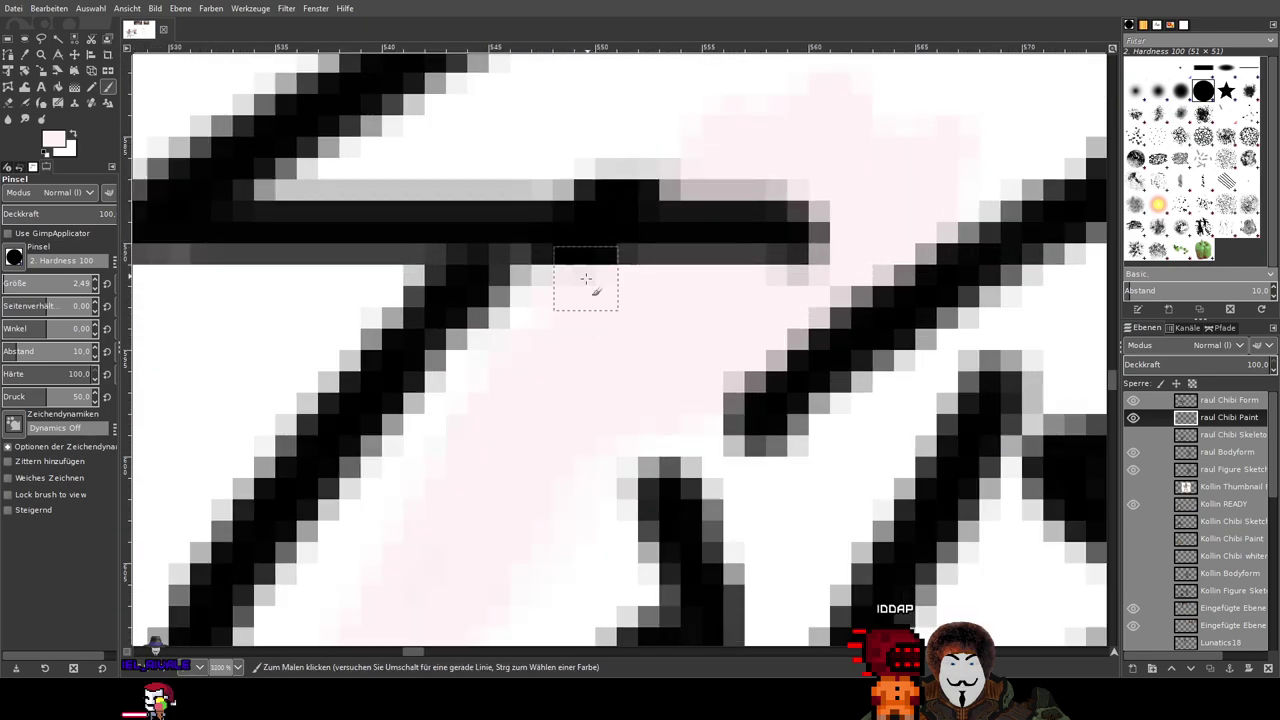
Step: Hide the white Hintergrund layer so the canvas is transparent behind the artwork
scroll(1163, 584, down, 10)
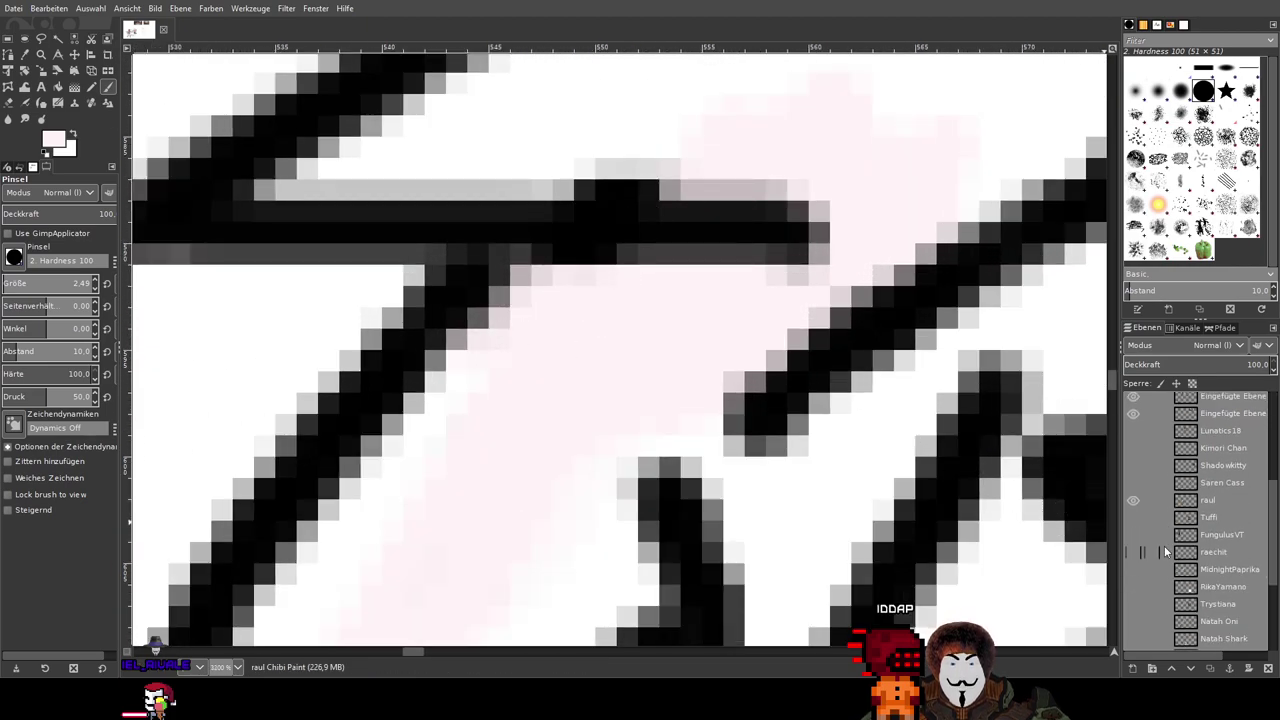
click(1133, 640)
scroll(814, 378, left, 3)
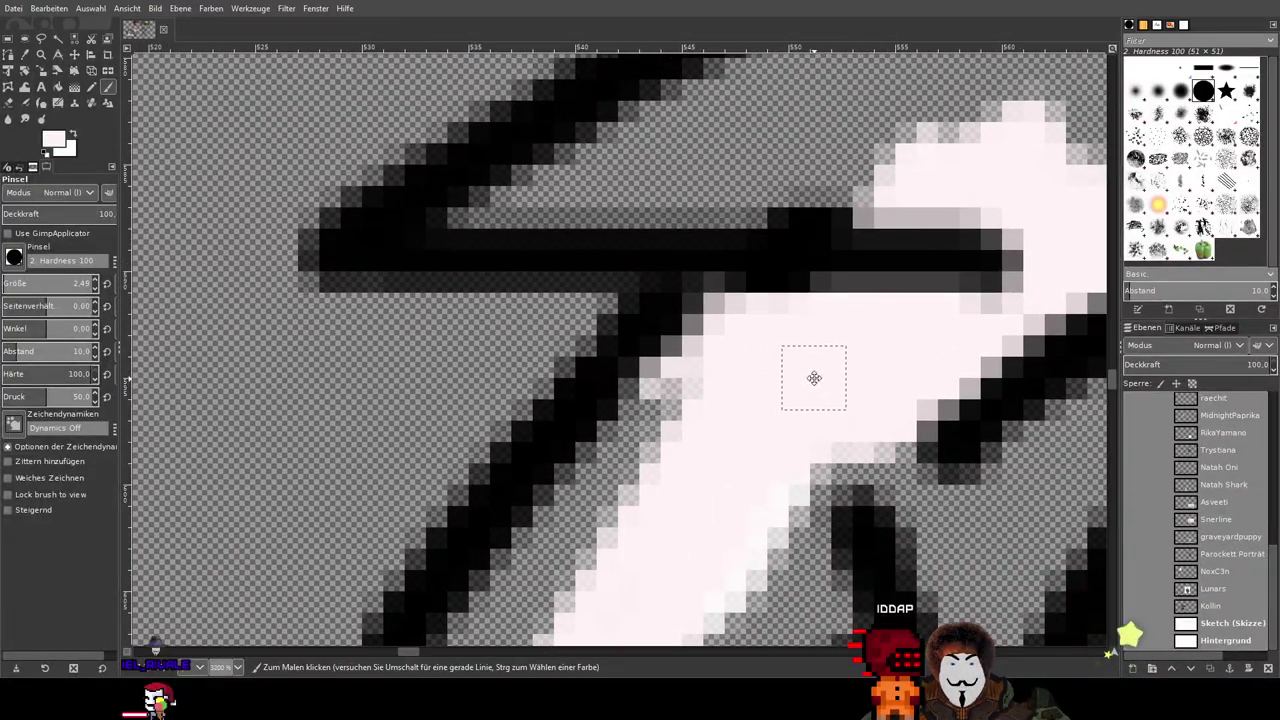
Step: Fill the upper part of the left hair lock with the pale colour up to its slanted outer outline
drag(698, 326, 593, 512)
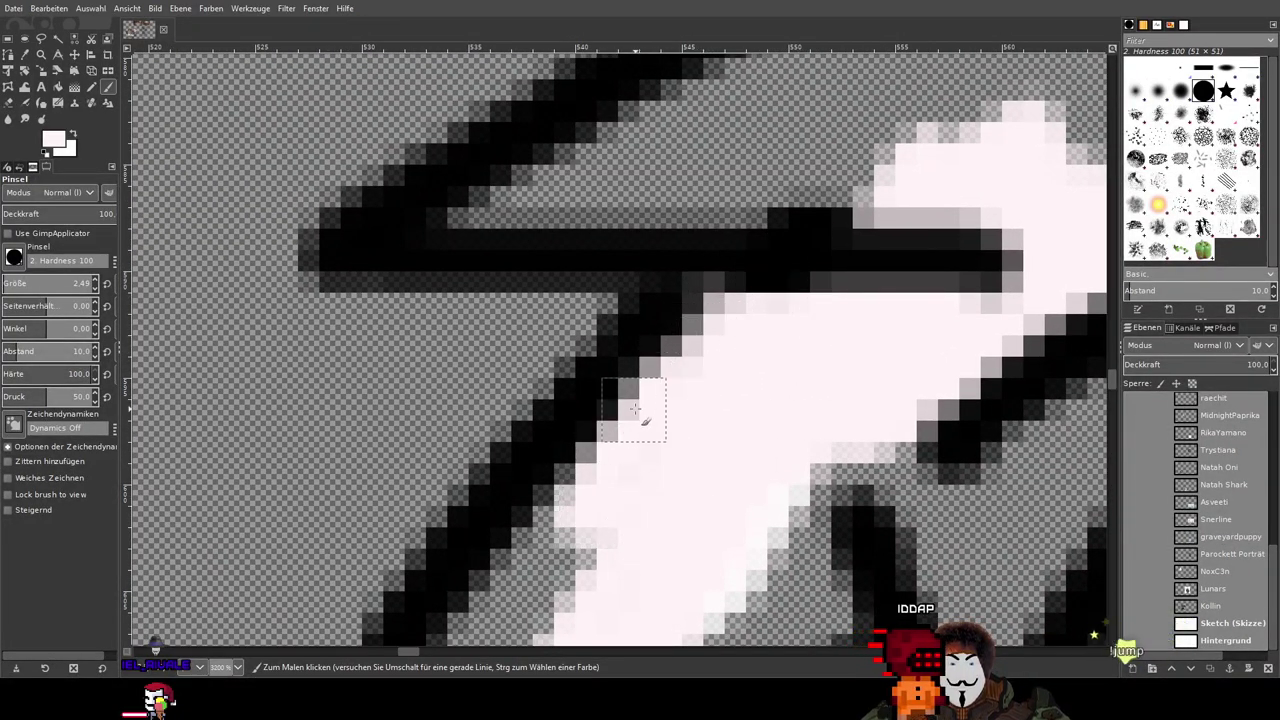
drag(682, 490, 823, 189)
mouse_move(712, 262)
mouse_down()
mouse_move(672, 368)
mouse_move(676, 318)
mouse_up()
scroll(843, 230, down, 5)
drag(919, 98, 401, 316)
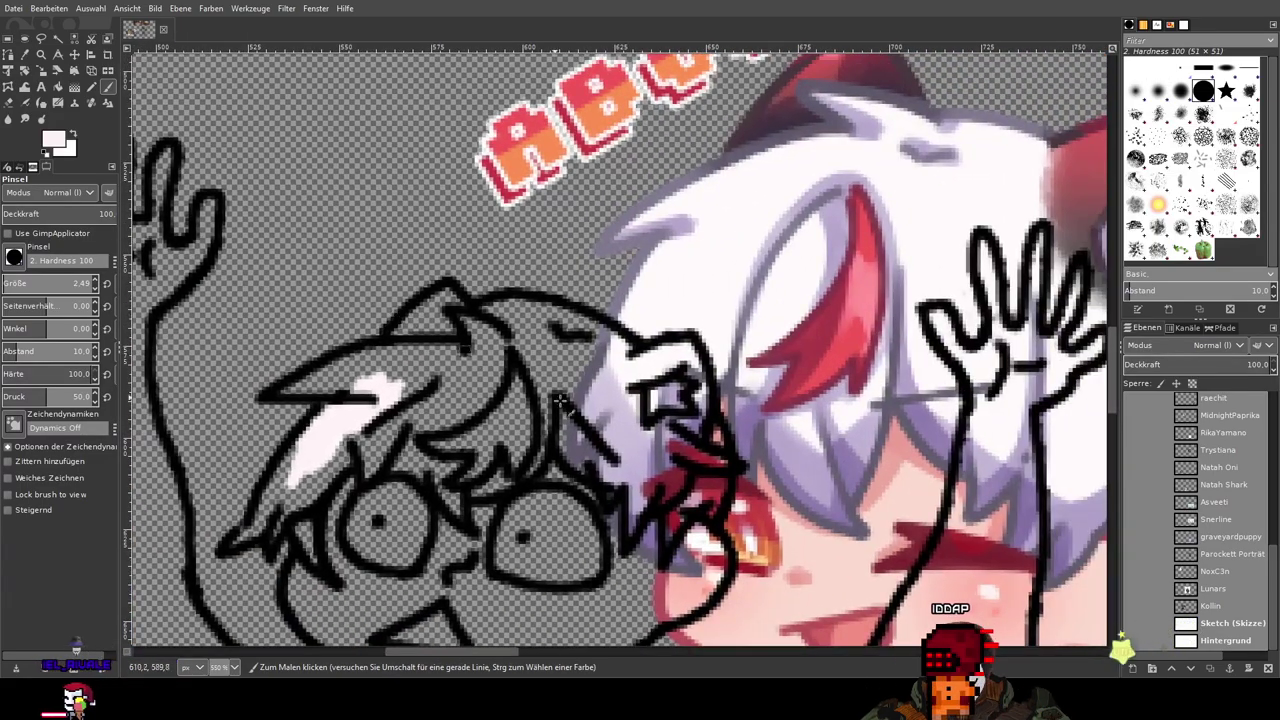
Step: Paint the lower part of the left hair lock pale pinkish-white between its outer outline and the line above the eye
drag(690, 420, 901, 231)
scroll(420, 240, up, 4)
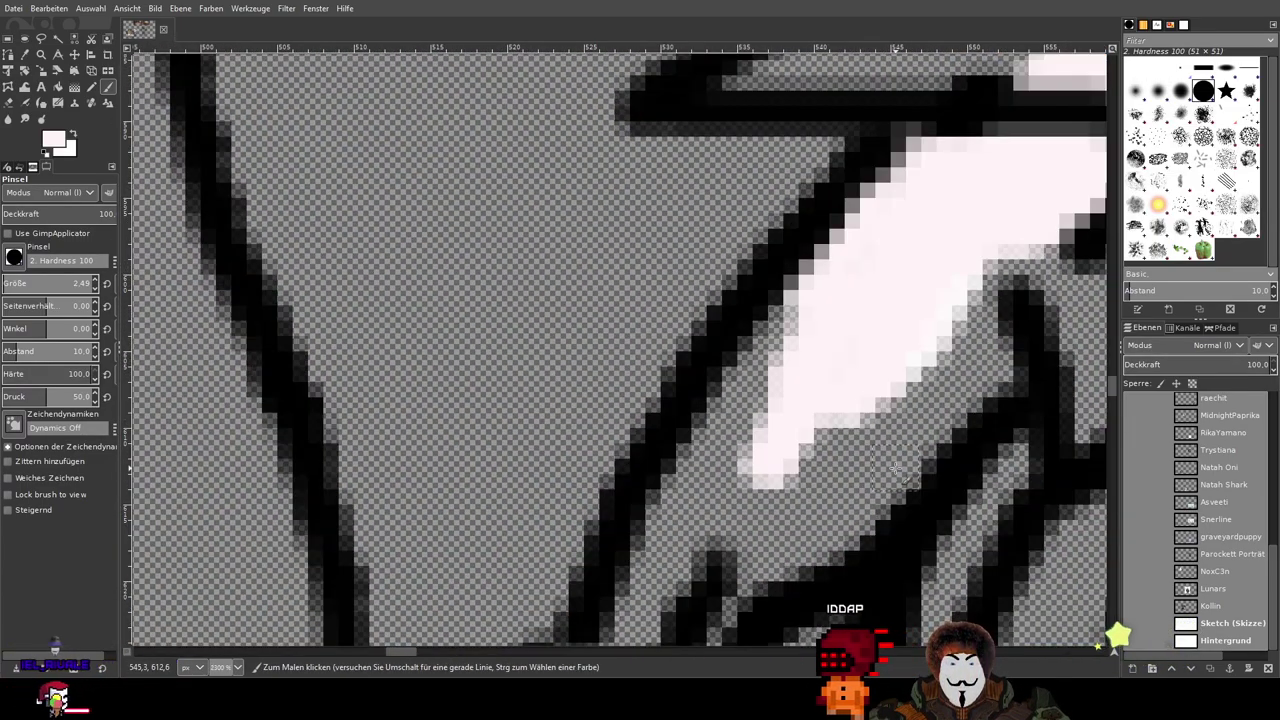
drag(895, 468, 857, 451)
mouse_move(746, 298)
mouse_down()
mouse_move(705, 359)
mouse_move(692, 416)
mouse_up()
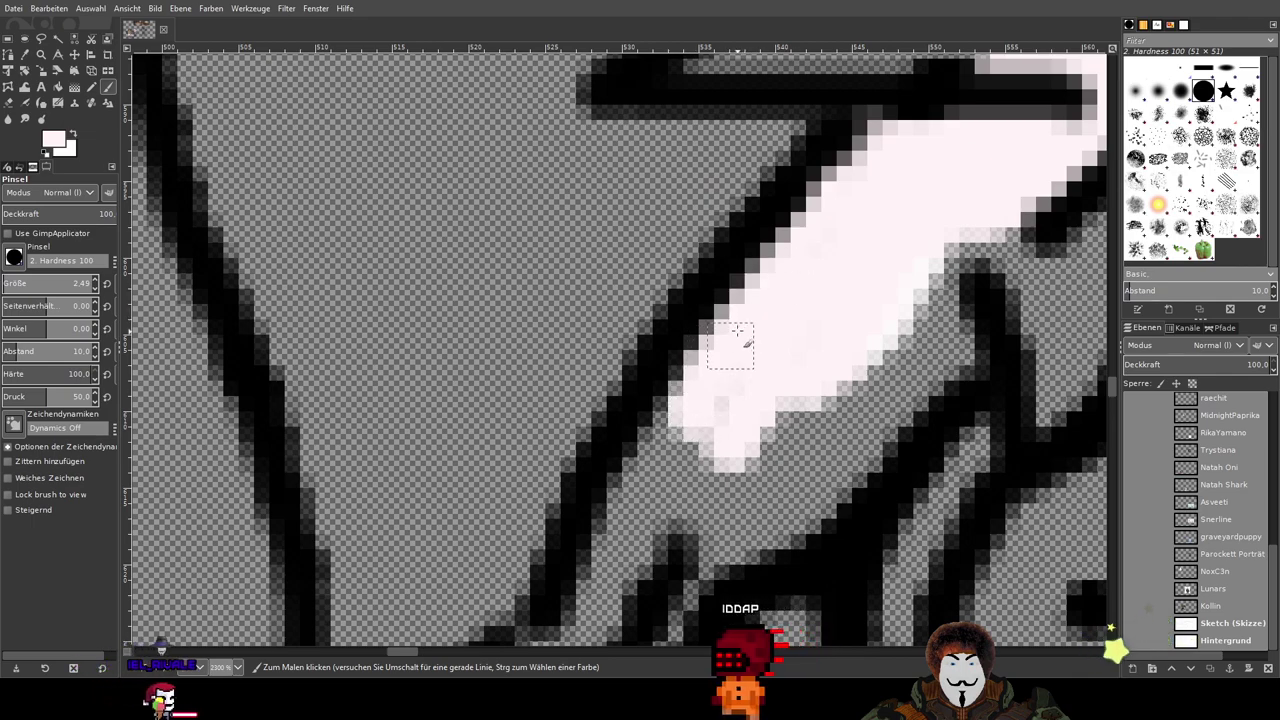
drag(737, 330, 694, 409)
mouse_move(737, 371)
mouse_down()
mouse_move(691, 448)
mouse_move(788, 448)
mouse_move(742, 472)
mouse_up()
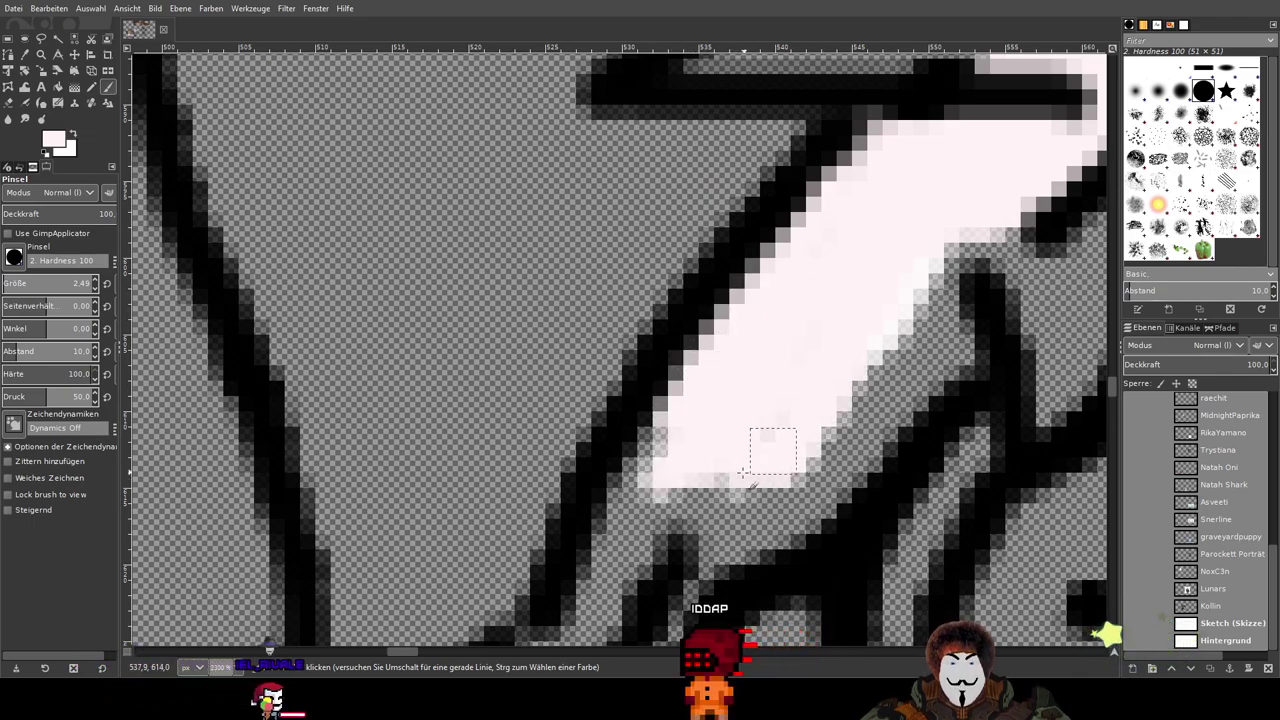
mouse_move(965, 240)
mouse_down()
mouse_move(968, 268)
mouse_move(896, 353)
mouse_move(800, 517)
mouse_up()
drag(850, 465, 769, 530)
drag(738, 451, 890, 309)
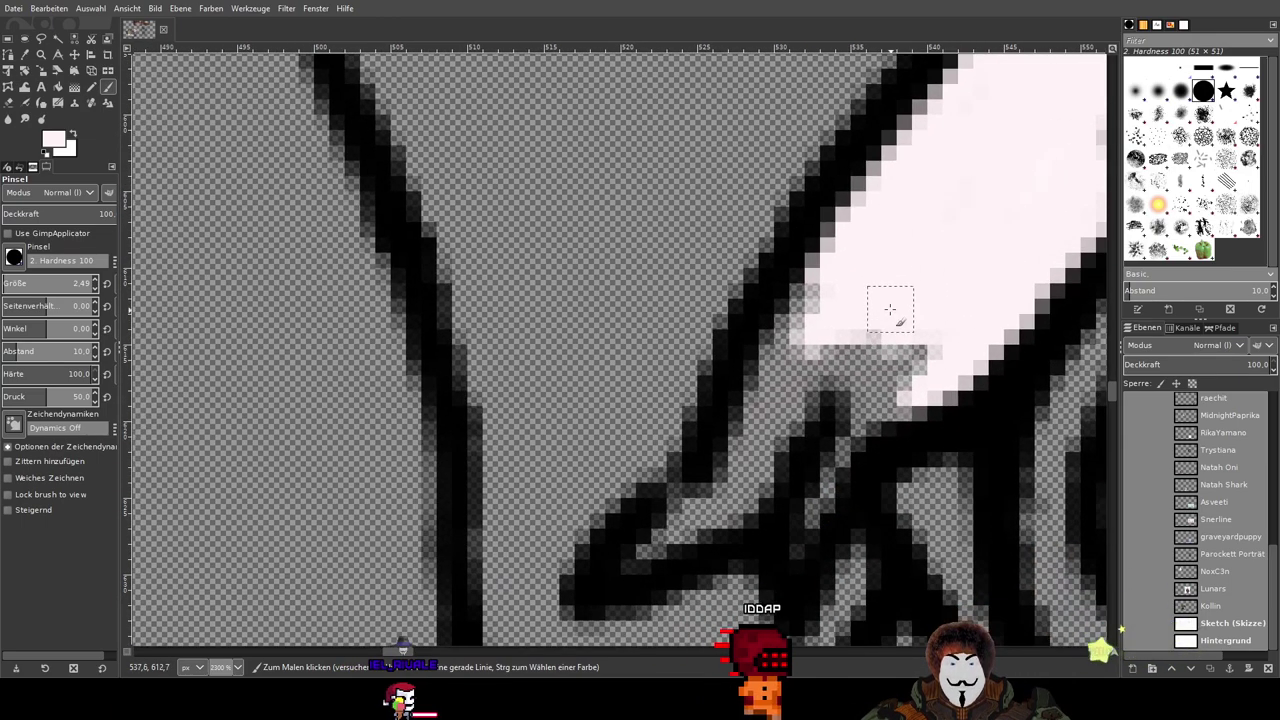
Step: Paint the pale hair colour into the pointed tip of the left lock and around its short inner line, and save the image
drag(897, 164, 788, 325)
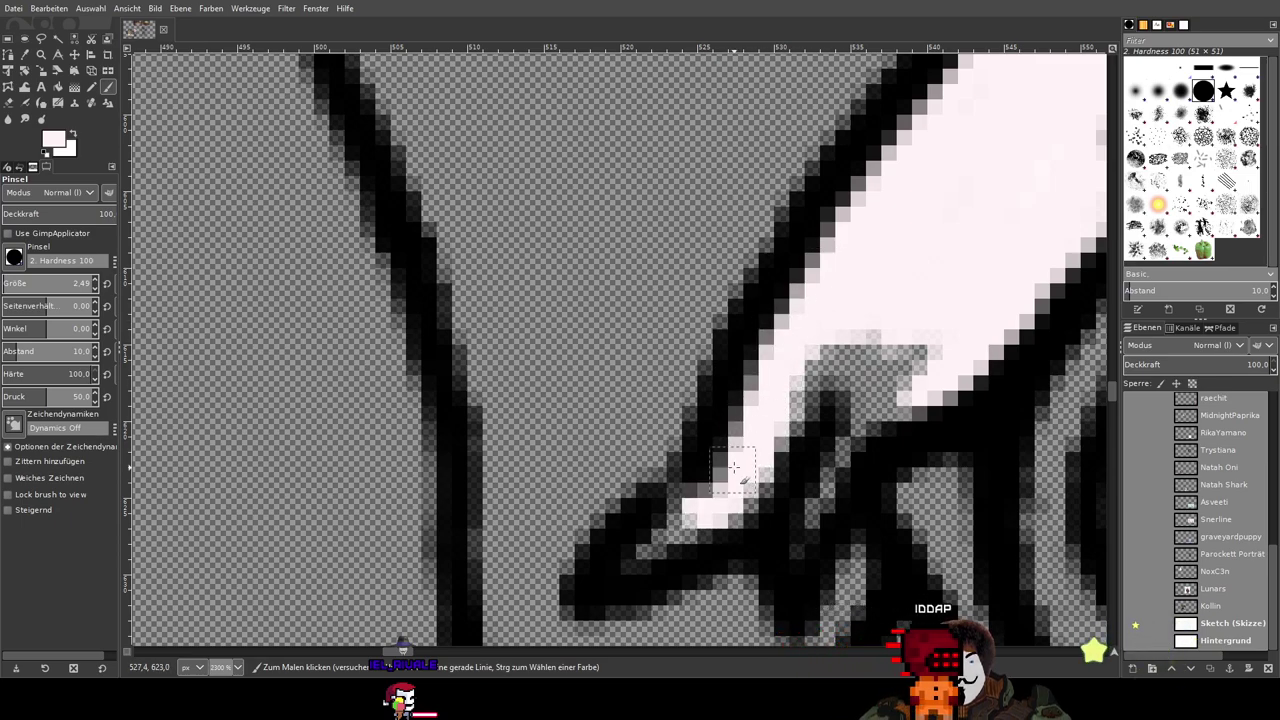
scroll(679, 520, up, 1)
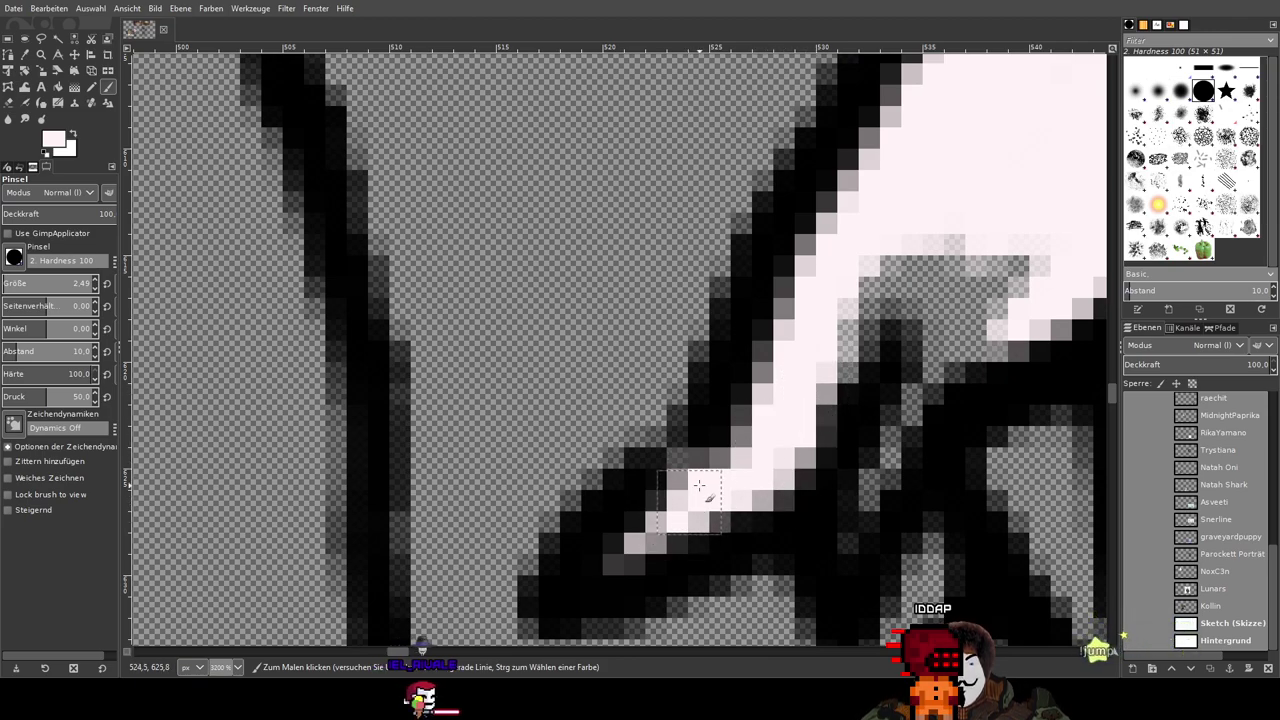
mouse_move(719, 478)
mouse_down()
mouse_move(847, 359)
mouse_move(884, 293)
mouse_move(899, 323)
mouse_up()
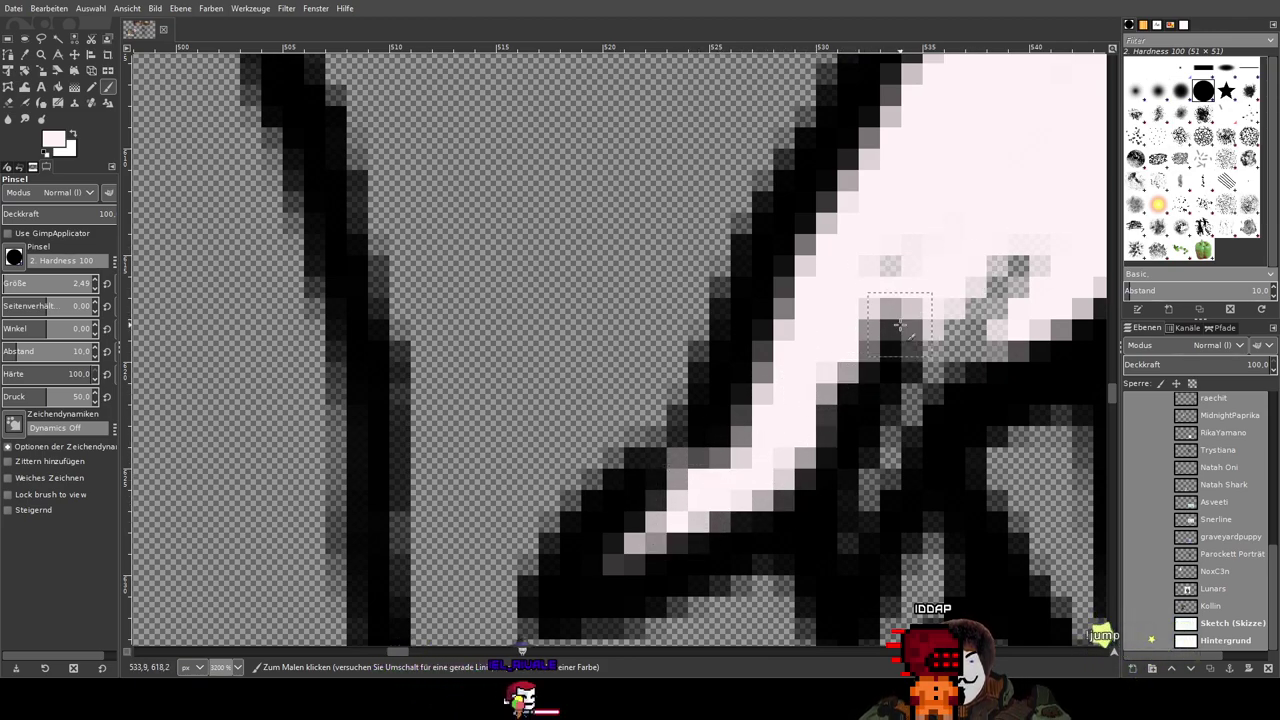
mouse_move(1018, 268)
mouse_down()
mouse_move(998, 328)
mouse_move(986, 311)
mouse_move(664, 347)
mouse_up()
drag(612, 384, 625, 400)
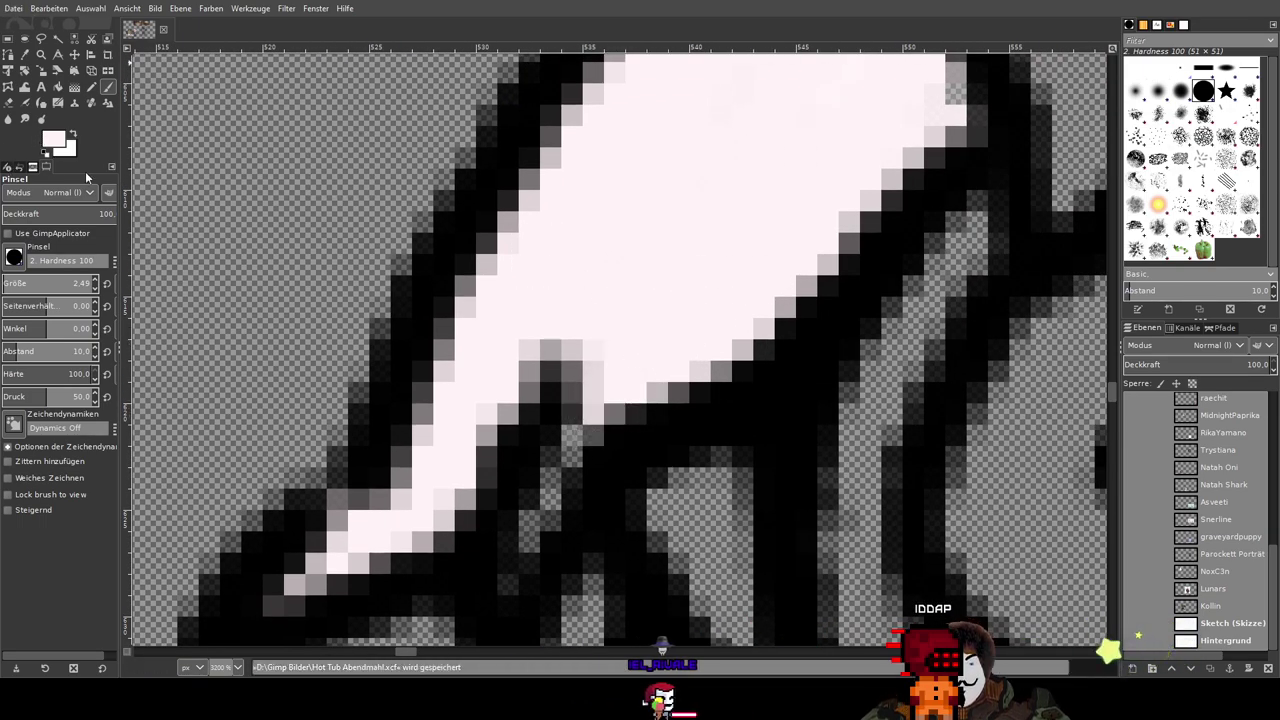
key(ctrl+s)
Step: Fill the thin sliver beside the lock's short inner line and the small triangular strand beside the left eye with the pale colour
scroll(548, 260, down, 5)
scroll(600, 200, left, 5)
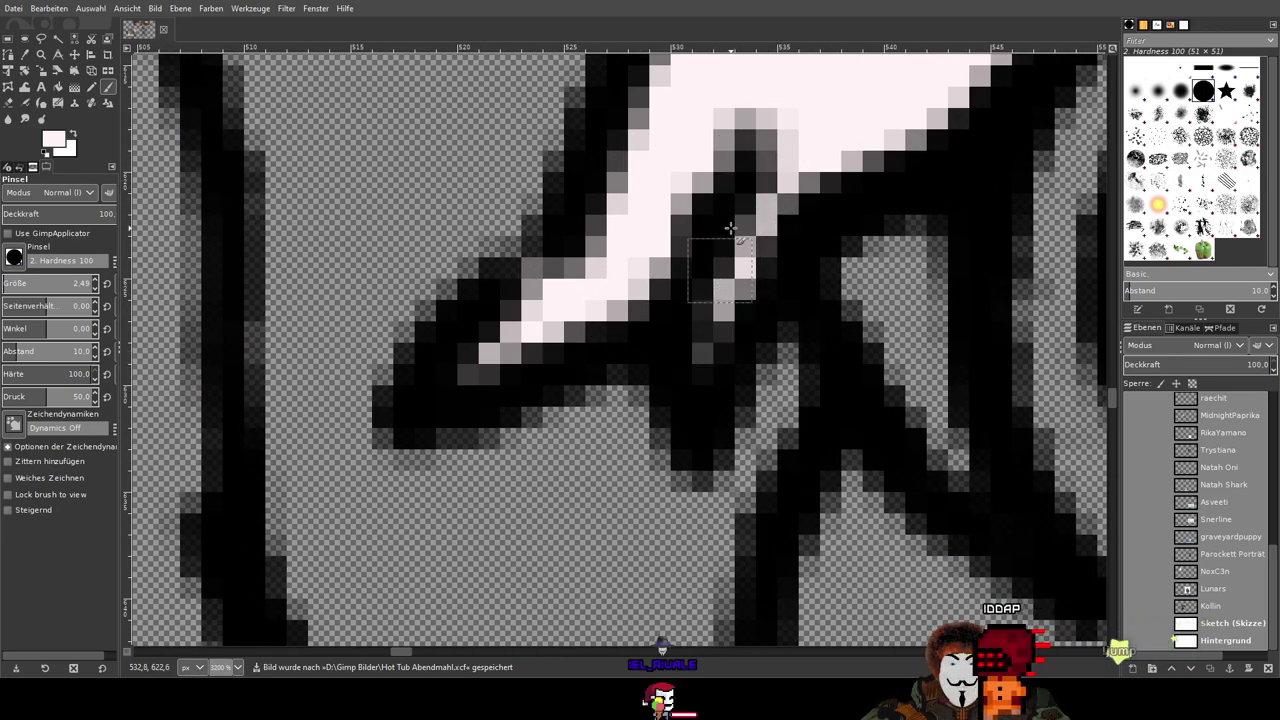
scroll(608, 237, down, 6)
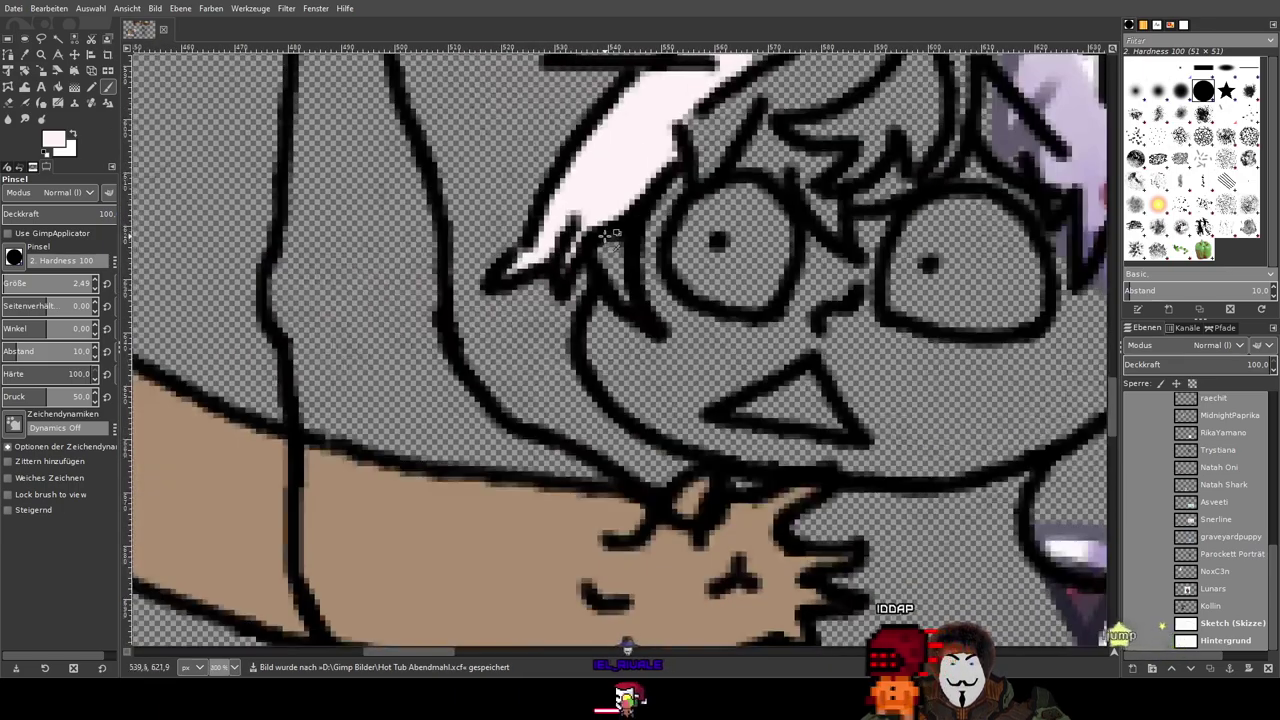
scroll(537, 214, up, 5)
click(657, 272)
mouse_move(657, 272)
mouse_down()
mouse_move(646, 312)
mouse_move(604, 318)
mouse_move(624, 322)
mouse_move(639, 356)
mouse_move(673, 364)
mouse_up()
scroll(694, 440, up, 2)
drag(693, 441, 696, 422)
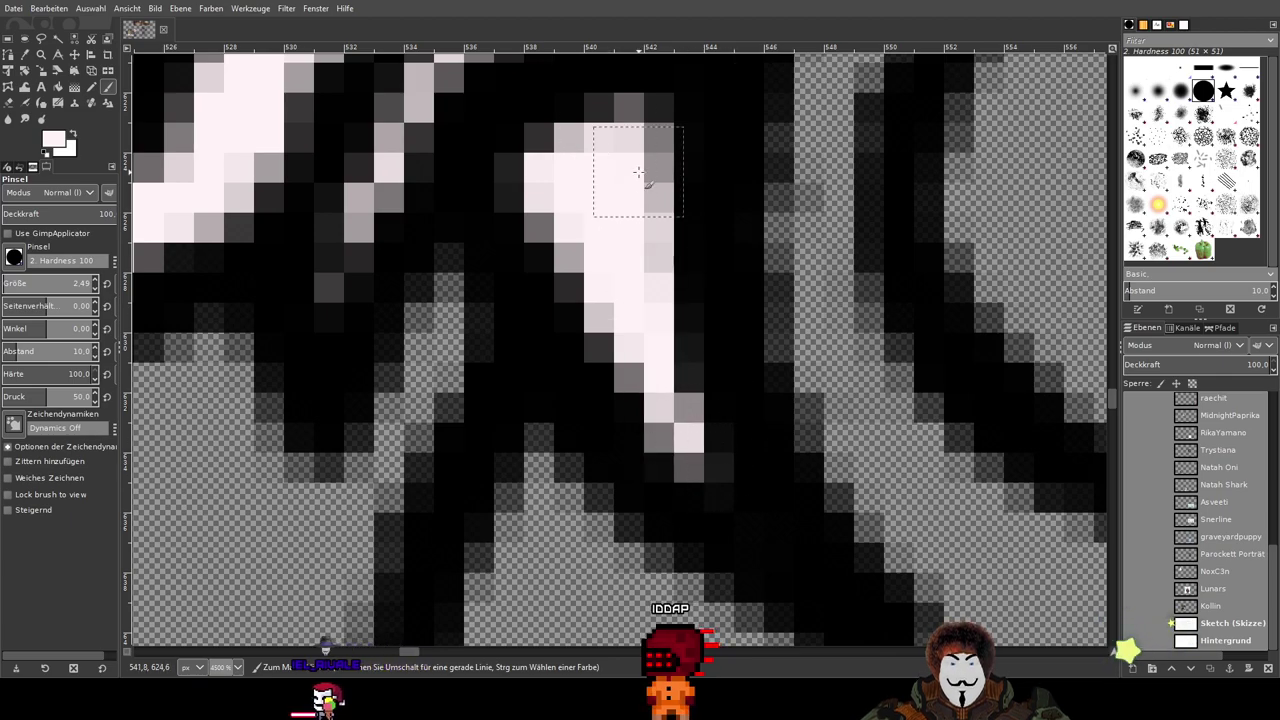
scroll(637, 172, down, 2)
scroll(633, 138, up, 3)
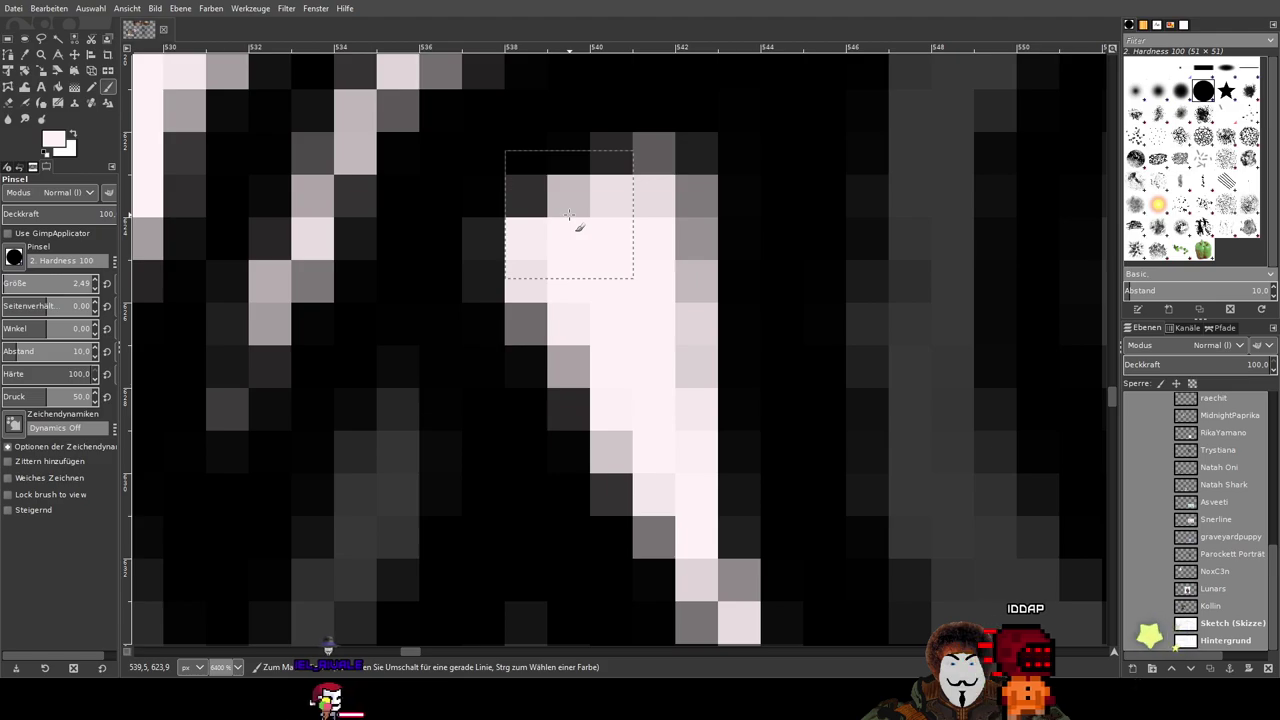
scroll(569, 214, down, 3)
scroll(595, 205, up, 3)
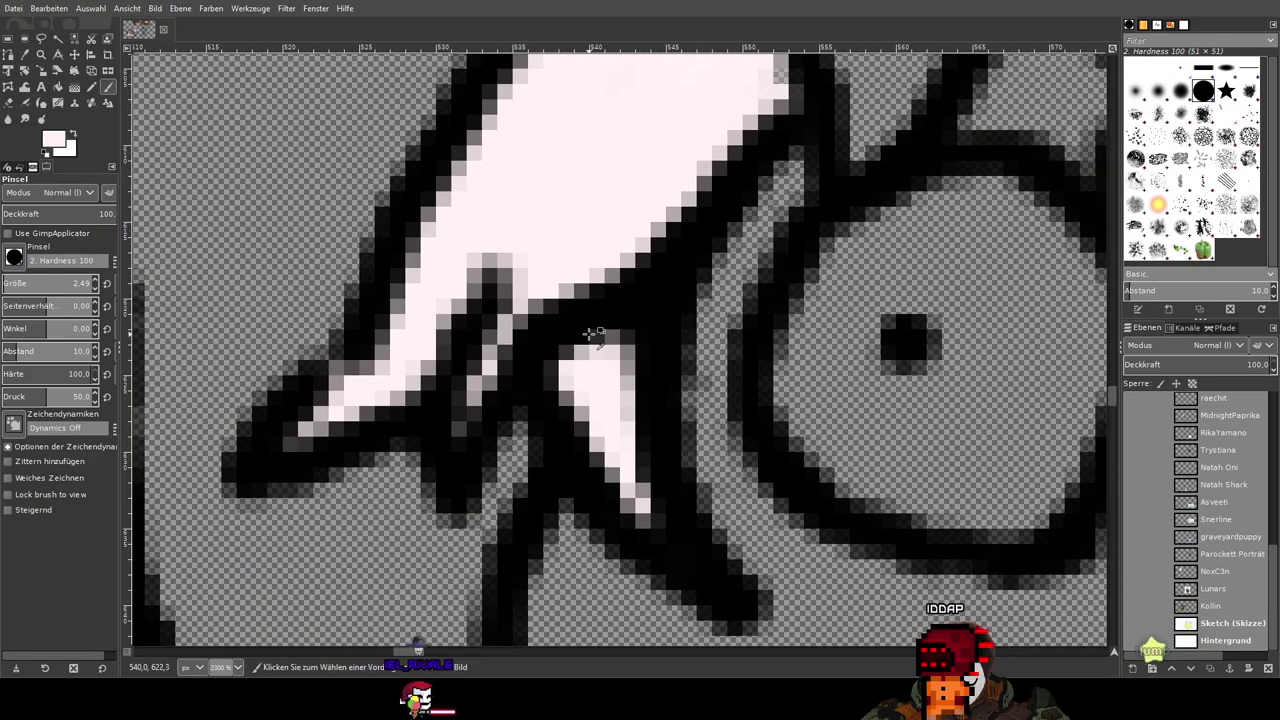
Step: Extend the pale hair colour further along both sides of the diagonal hair line above the left eye
scroll(630, 233, down, 2)
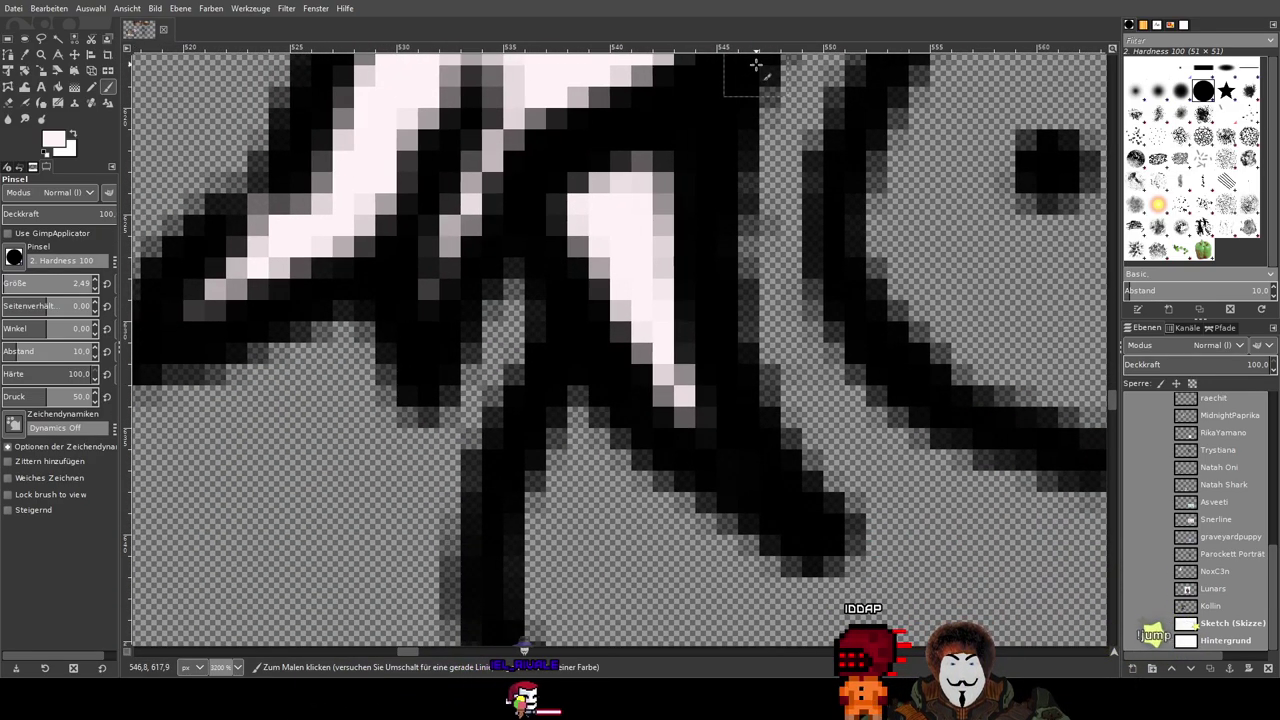
scroll(757, 63, up, 2)
mouse_move(741, 139)
mouse_down()
mouse_move(599, 448)
mouse_move(710, 305)
mouse_move(675, 368)
mouse_up()
drag(611, 396, 760, 68)
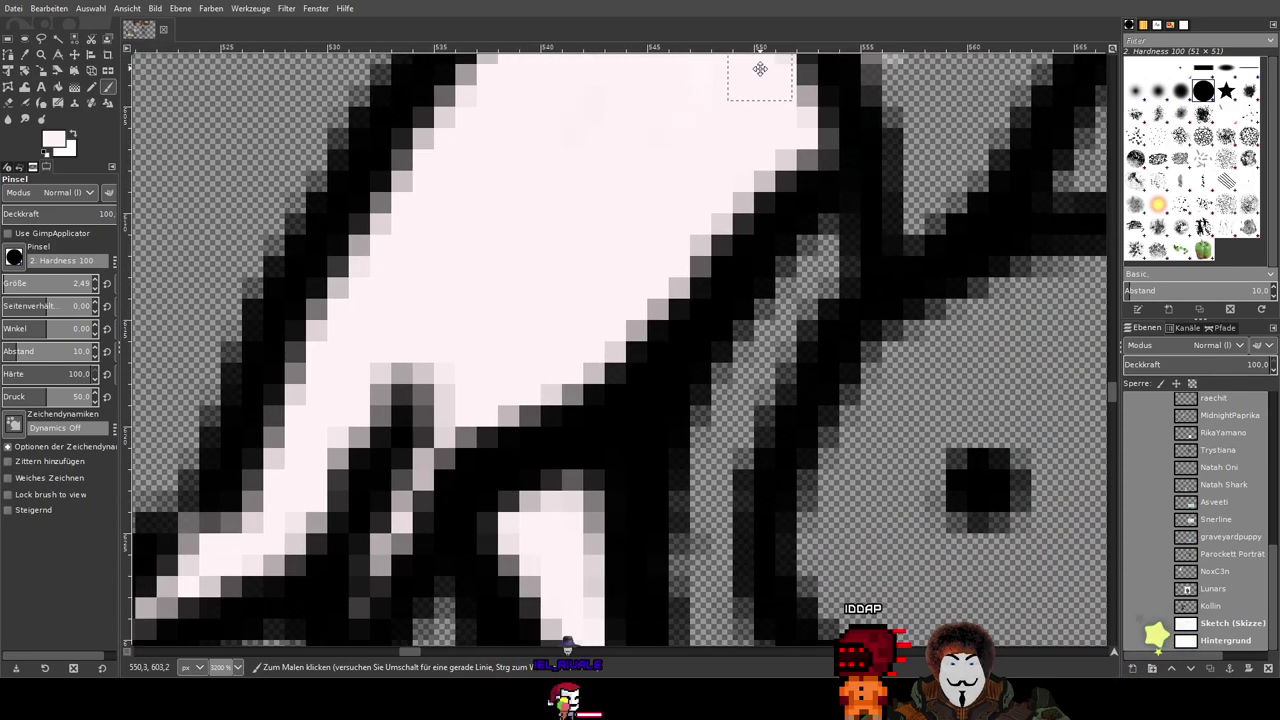
drag(601, 352, 700, 85)
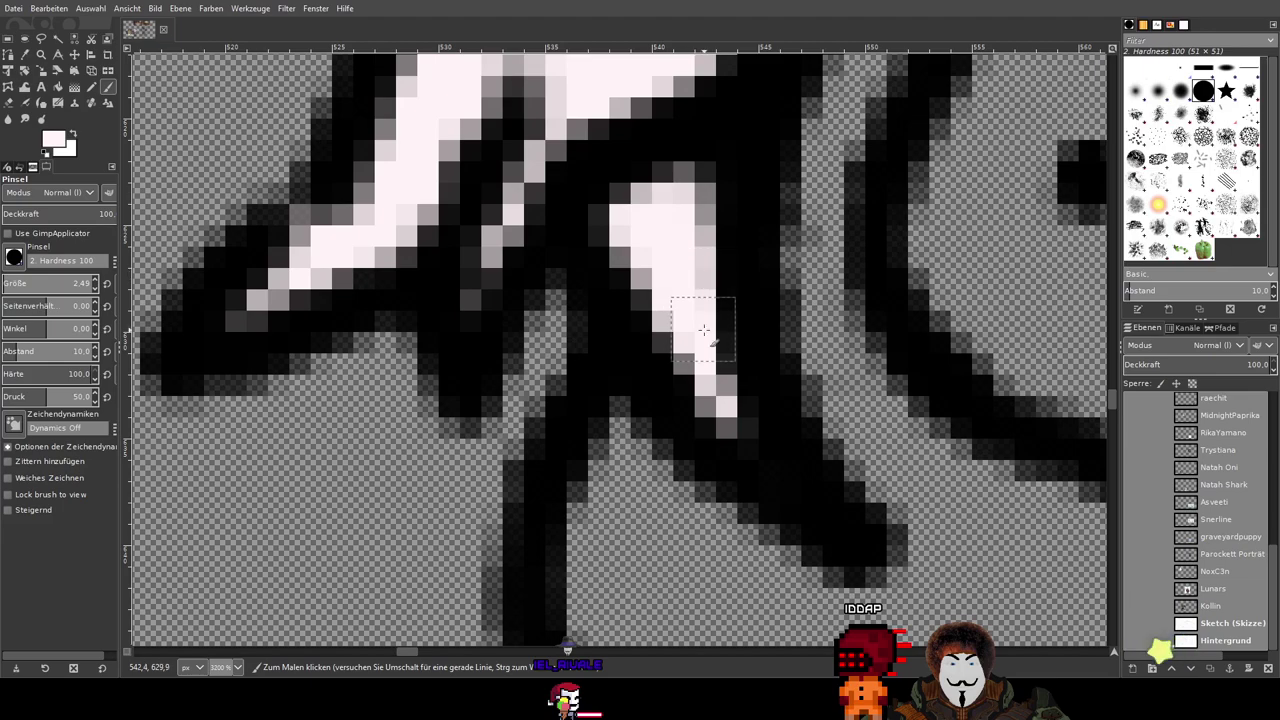
drag(606, 159, 566, 247)
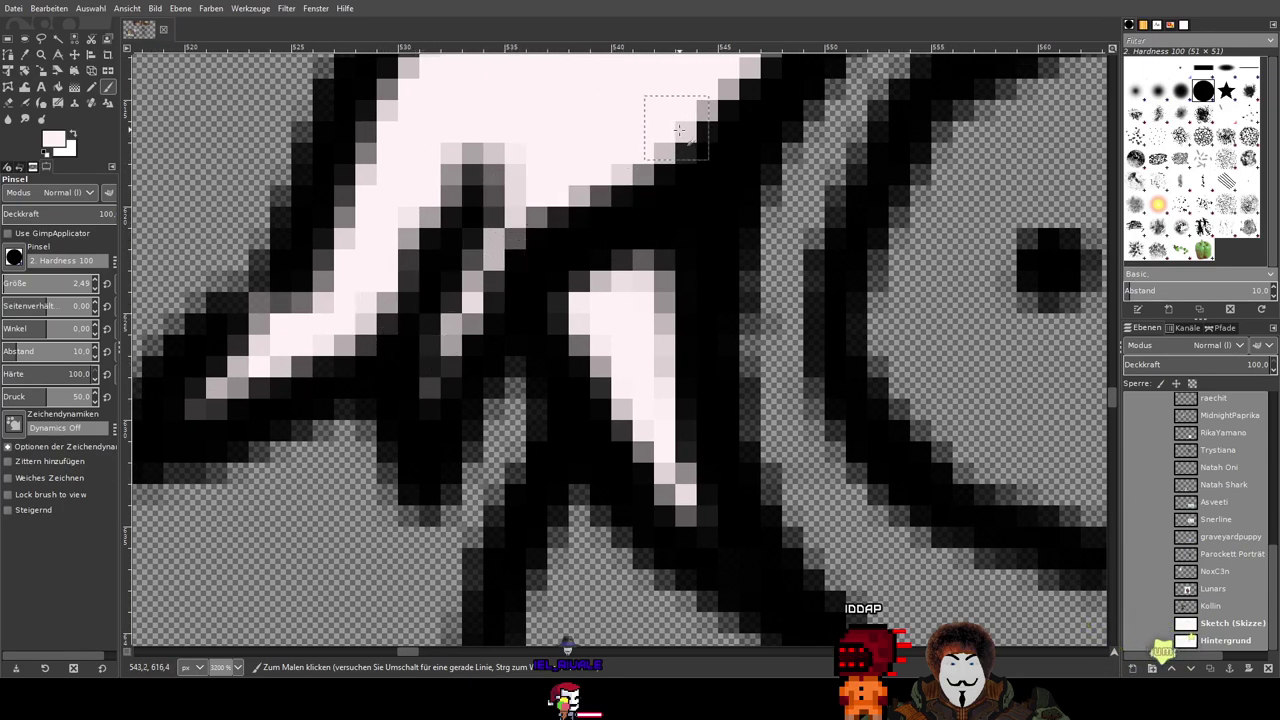
drag(679, 131, 510, 308)
mouse_move(657, 146)
mouse_down()
mouse_move(665, 257)
mouse_move(757, 196)
mouse_move(700, 296)
mouse_move(713, 348)
mouse_move(720, 230)
mouse_move(694, 187)
mouse_move(717, 343)
mouse_move(795, 200)
mouse_move(802, 138)
mouse_move(614, 461)
mouse_move(670, 358)
mouse_move(720, 320)
mouse_move(655, 420)
mouse_move(690, 440)
mouse_move(651, 517)
mouse_up()
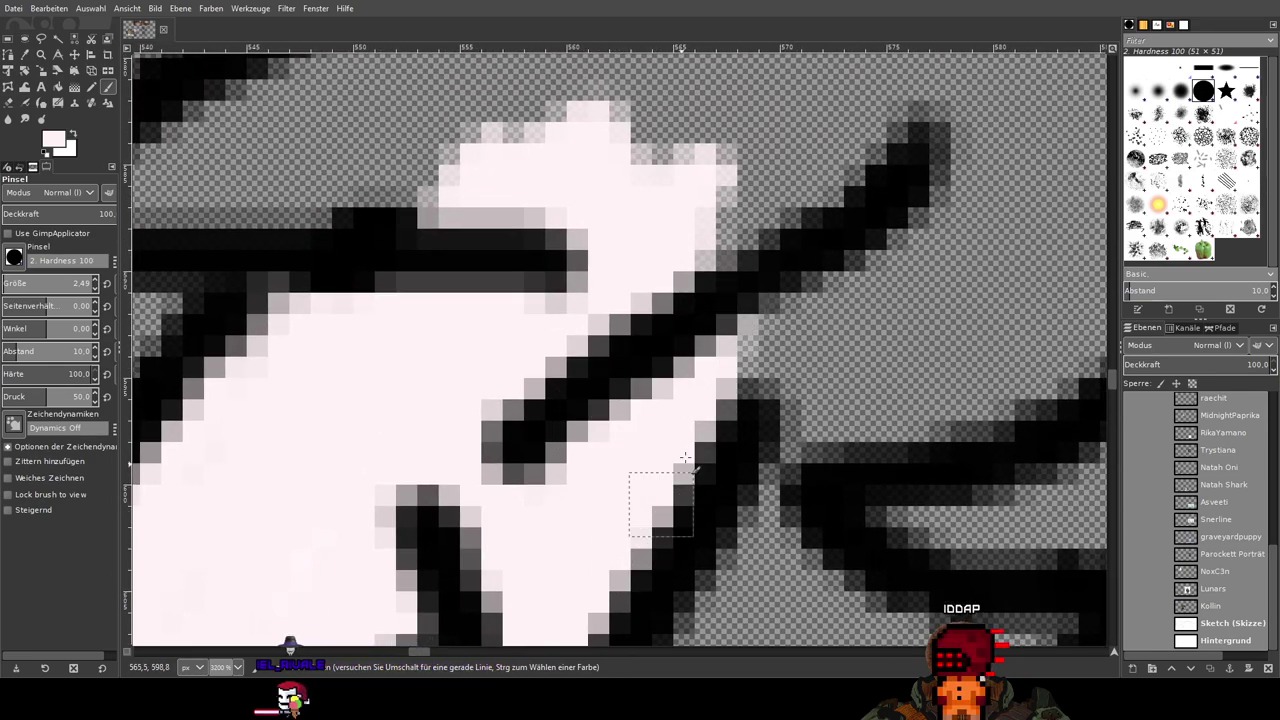
drag(685, 457, 694, 390)
drag(776, 256, 697, 283)
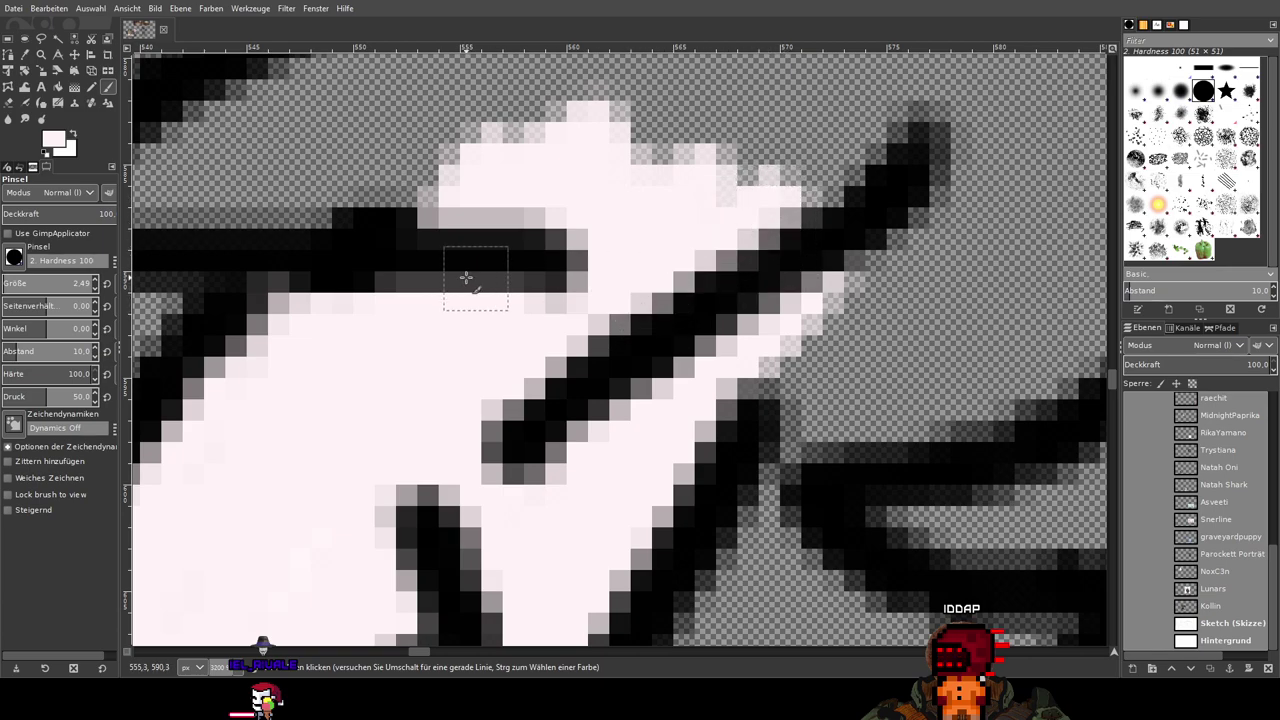
Step: Fill the pointed hair section above the horizontal hair line up to its slanted upper outline
drag(480, 284, 803, 427)
mouse_move(765, 322)
mouse_down()
mouse_move(690, 341)
mouse_move(755, 350)
mouse_up()
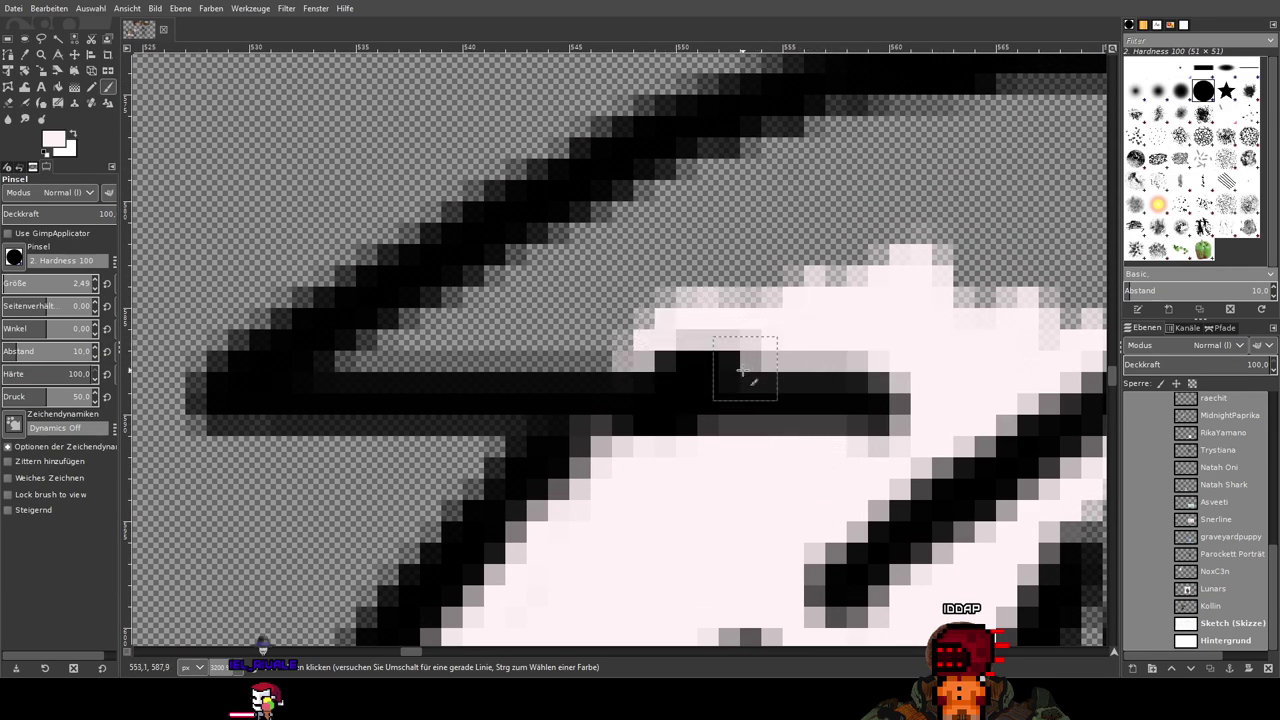
drag(652, 340, 632, 337)
mouse_move(500, 346)
mouse_down()
mouse_move(313, 369)
mouse_move(428, 343)
mouse_move(376, 340)
mouse_move(547, 271)
mouse_move(414, 313)
mouse_move(736, 217)
mouse_move(538, 232)
mouse_move(645, 221)
mouse_move(623, 231)
mouse_move(772, 264)
mouse_move(690, 286)
mouse_move(808, 275)
mouse_move(847, 249)
mouse_move(557, 313)
mouse_move(713, 320)
mouse_up()
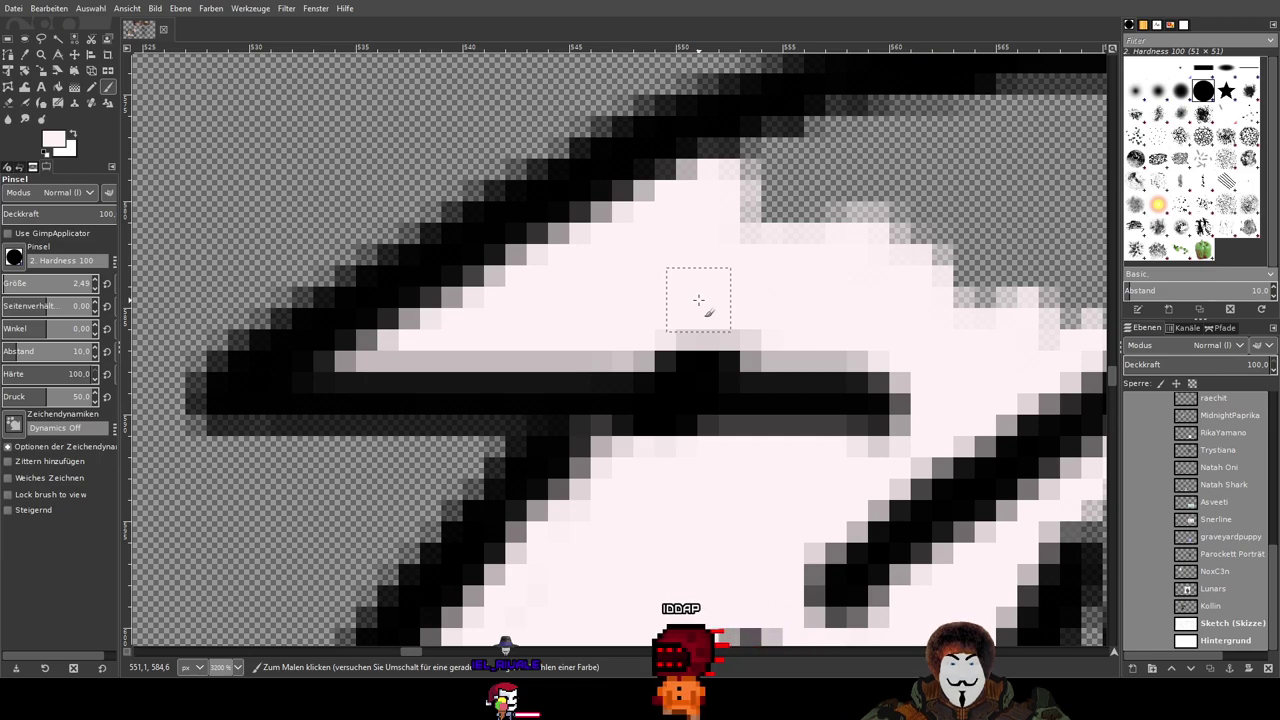
mouse_move(906, 257)
mouse_down()
mouse_move(646, 442)
mouse_move(578, 407)
mouse_move(546, 408)
mouse_move(549, 395)
mouse_move(500, 412)
mouse_up()
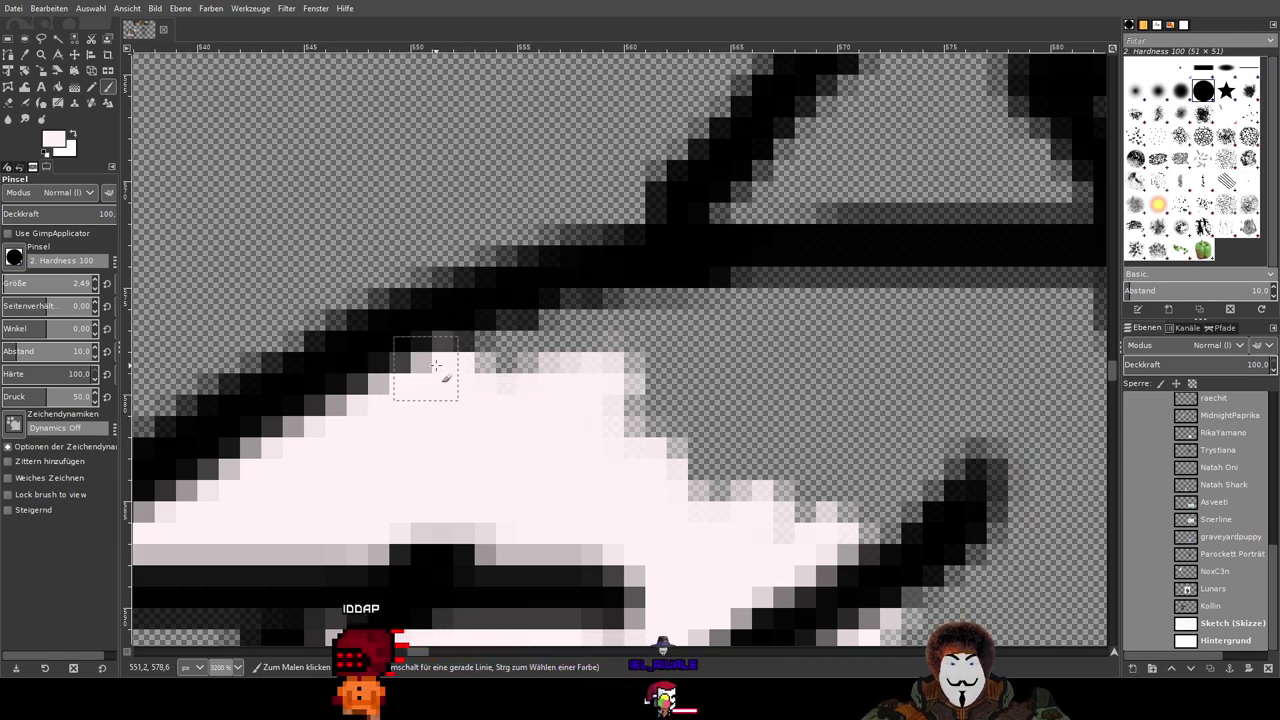
Step: Continue the pale fill beneath the long upper hair outline and close the gap down to the diagonal line
mouse_move(432, 358)
mouse_down()
mouse_move(558, 347)
mouse_move(490, 344)
mouse_move(606, 316)
mouse_move(559, 320)
mouse_move(725, 301)
mouse_move(621, 323)
mouse_move(698, 329)
mouse_move(594, 399)
mouse_move(707, 363)
mouse_move(508, 388)
mouse_move(802, 320)
mouse_up()
drag(594, 363, 770, 302)
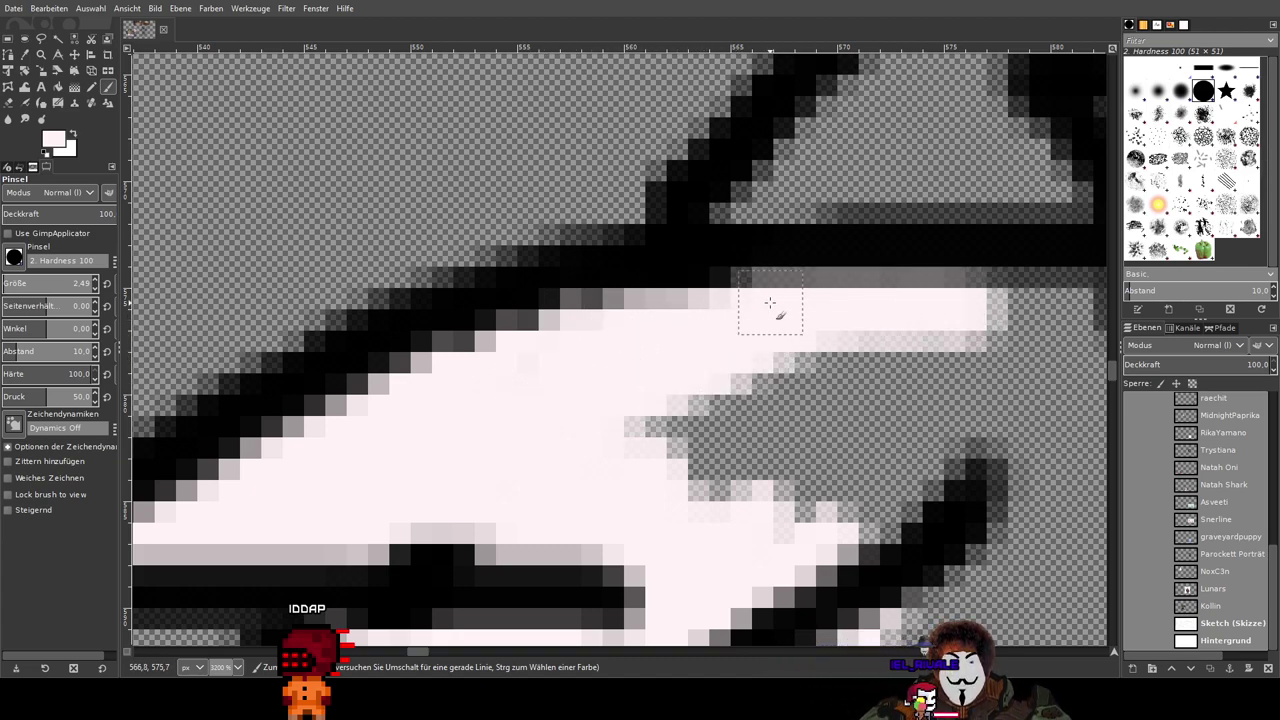
scroll(798, 306, down, 2)
scroll(801, 306, up, 2)
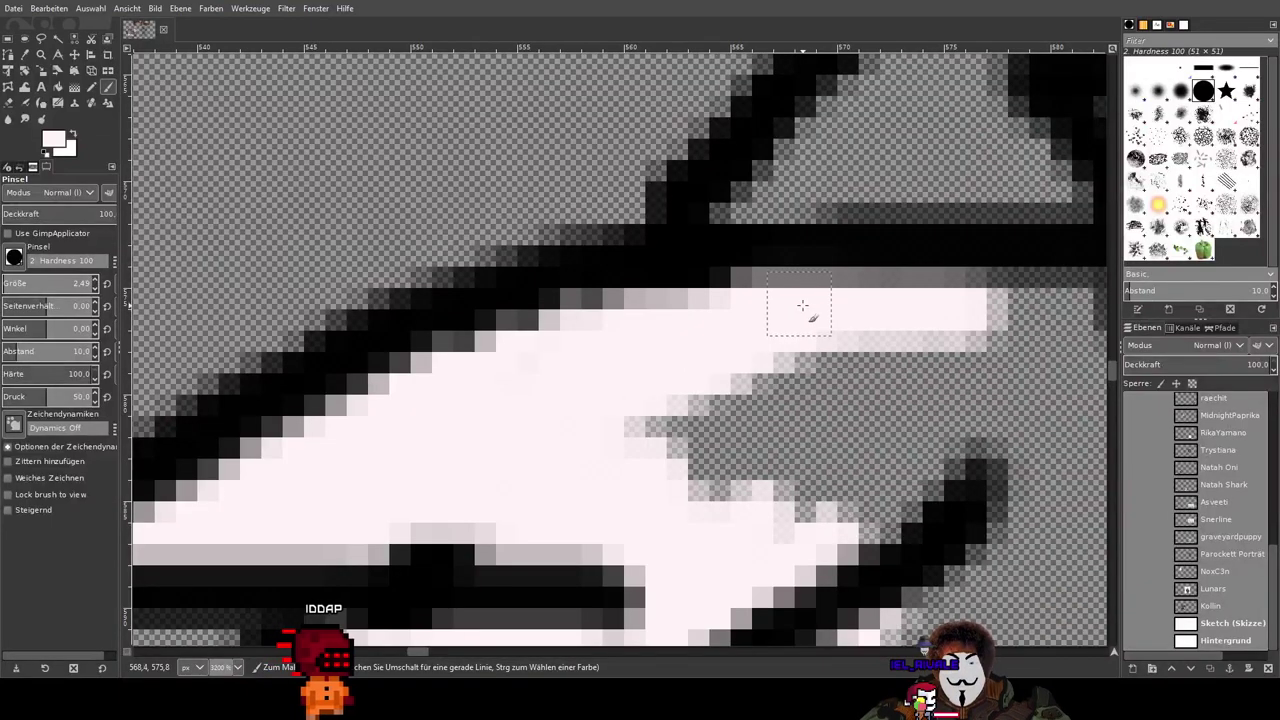
drag(906, 334, 623, 320)
mouse_move(345, 430)
mouse_down()
mouse_move(348, 400)
mouse_move(418, 382)
mouse_move(437, 408)
mouse_move(411, 469)
mouse_move(526, 414)
mouse_move(478, 428)
mouse_move(448, 394)
mouse_move(619, 332)
mouse_move(487, 361)
mouse_move(685, 334)
mouse_move(567, 365)
mouse_move(674, 356)
mouse_move(492, 431)
mouse_move(608, 395)
mouse_move(478, 525)
mouse_up()
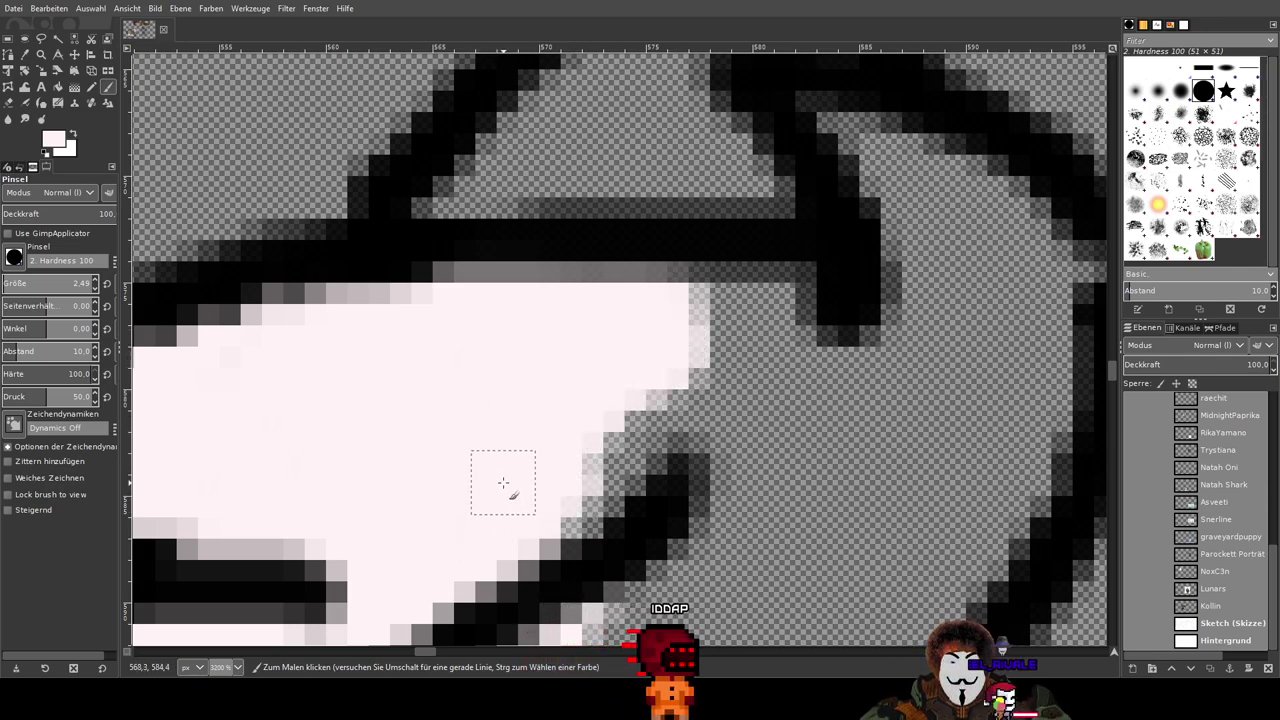
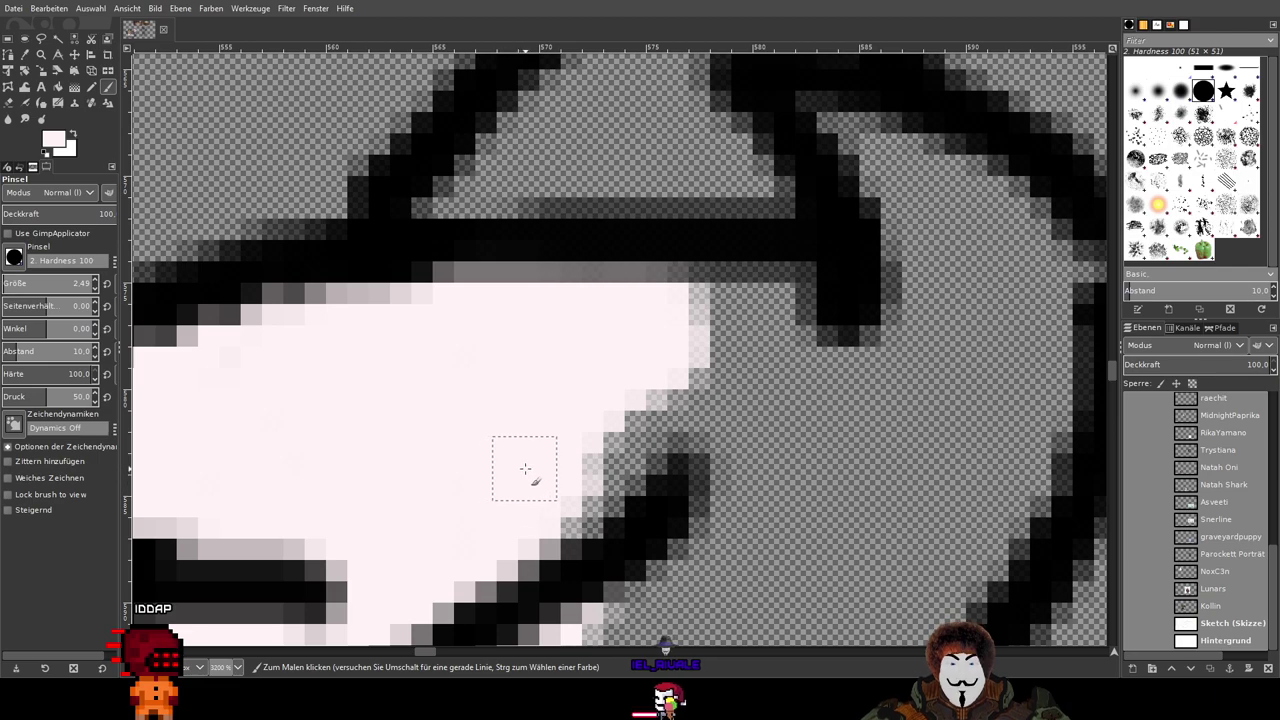
Step: Clean up the colour edge along the diagonal line's upper end and extend the fill to the short vertical hair line
scroll(525, 468, up, 3)
scroll(524, 452, down, 3)
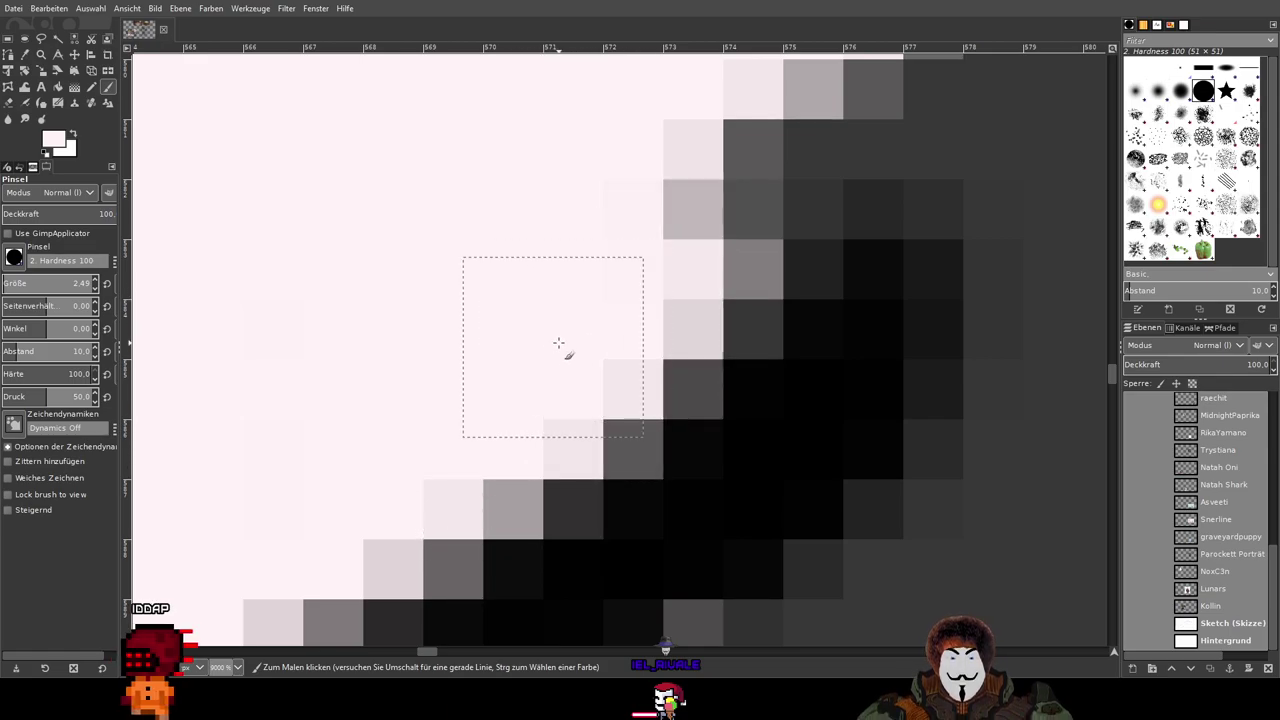
mouse_move(491, 400)
mouse_down()
mouse_move(638, 331)
mouse_move(616, 355)
mouse_move(781, 209)
mouse_move(636, 263)
mouse_move(663, 224)
mouse_move(778, 189)
mouse_move(475, 485)
mouse_move(471, 423)
mouse_move(573, 343)
mouse_move(423, 345)
mouse_move(640, 263)
mouse_move(376, 296)
mouse_move(637, 286)
mouse_move(680, 316)
mouse_move(602, 376)
mouse_up()
scroll(654, 368, down, 5)
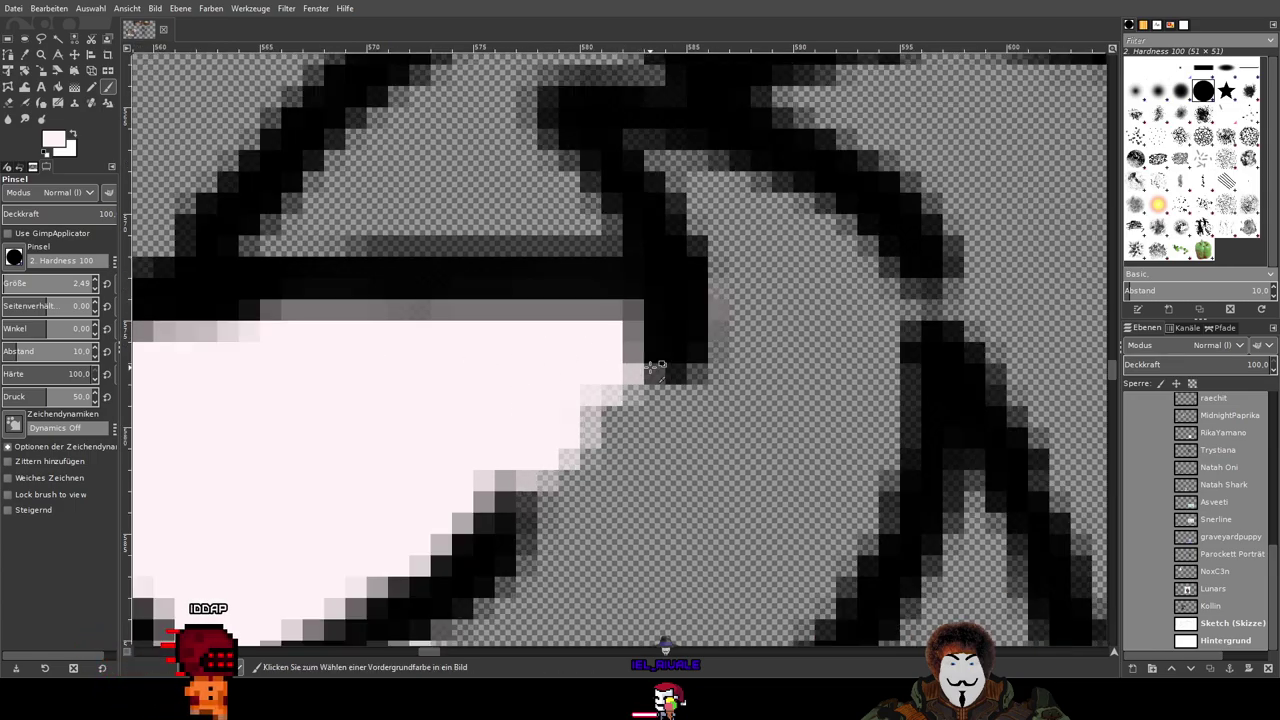
Step: Paint around the end of the diagonal line and fill the fringe section beyond it up to its curved outer outline
mouse_move(700, 433)
mouse_down()
mouse_move(786, 245)
mouse_move(792, 317)
mouse_move(620, 258)
mouse_up()
scroll(626, 261, up, 4)
drag(760, 200, 697, 155)
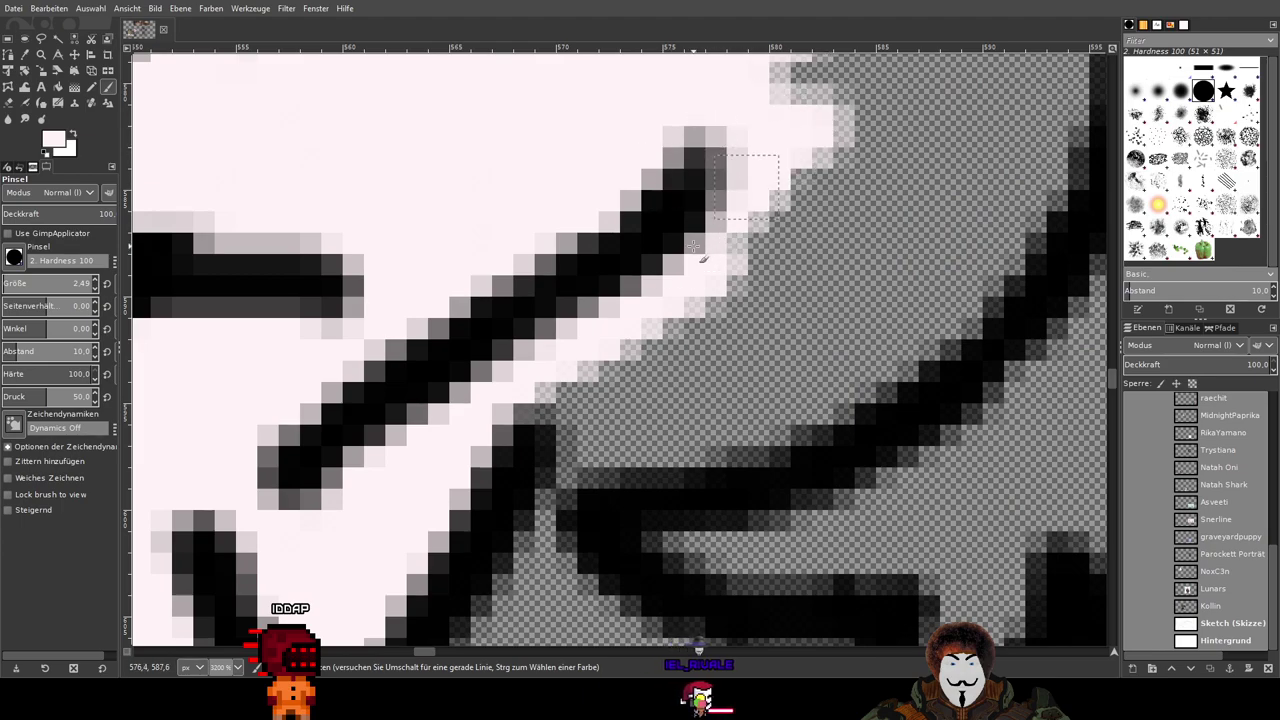
mouse_move(693, 245)
mouse_down()
mouse_move(759, 226)
mouse_move(539, 405)
mouse_move(568, 404)
mouse_move(553, 451)
mouse_move(589, 470)
mouse_move(695, 401)
mouse_move(616, 433)
mouse_move(698, 446)
mouse_move(736, 433)
mouse_move(685, 463)
mouse_move(842, 417)
mouse_move(981, 282)
mouse_move(877, 377)
mouse_move(935, 317)
mouse_move(902, 370)
mouse_move(540, 502)
mouse_move(850, 292)
mouse_move(786, 282)
mouse_move(669, 298)
mouse_move(784, 243)
mouse_move(860, 235)
mouse_move(907, 277)
mouse_move(978, 247)
mouse_move(985, 217)
mouse_move(968, 210)
mouse_move(515, 407)
mouse_move(546, 456)
mouse_move(583, 445)
mouse_move(633, 351)
mouse_move(626, 412)
mouse_move(673, 226)
mouse_move(586, 360)
mouse_move(593, 297)
mouse_move(574, 188)
mouse_move(560, 241)
mouse_move(479, 261)
mouse_move(515, 208)
mouse_move(468, 248)
mouse_move(350, 256)
mouse_up()
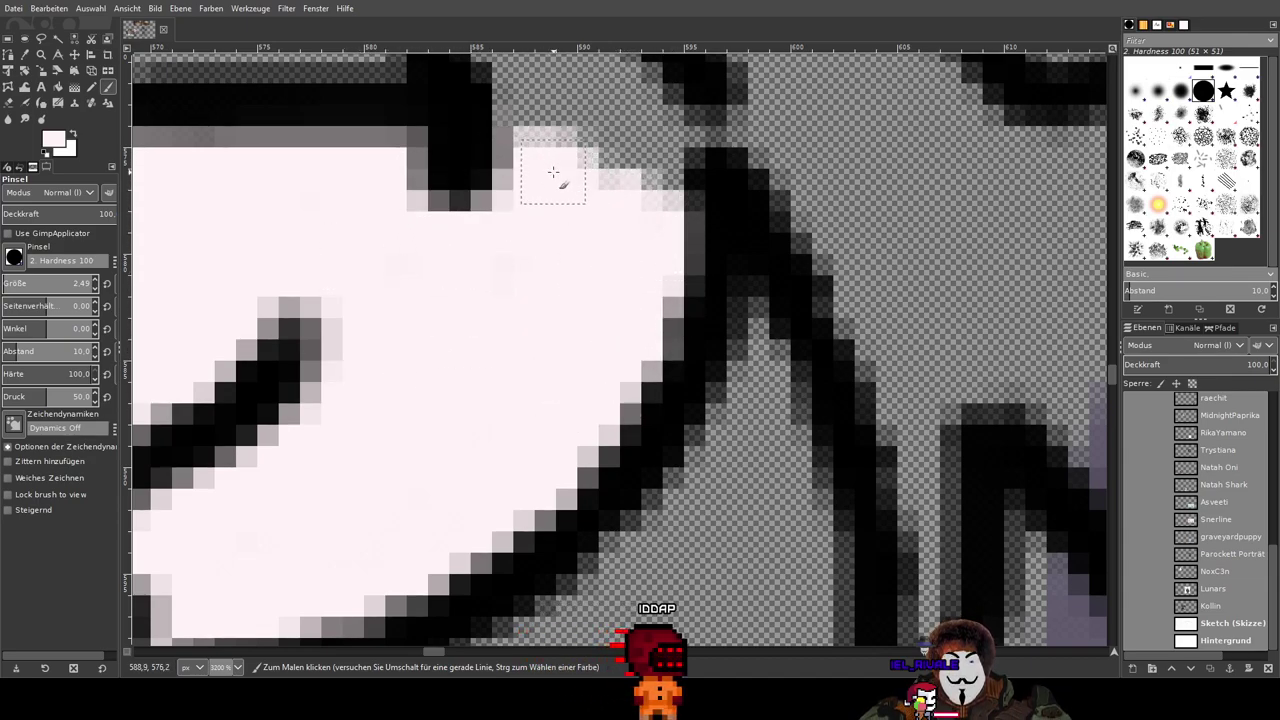
Step: Fill the narrow strand beside the short vertical line and the top of the head along the inside of the outer arc
scroll(553, 172, up, 5)
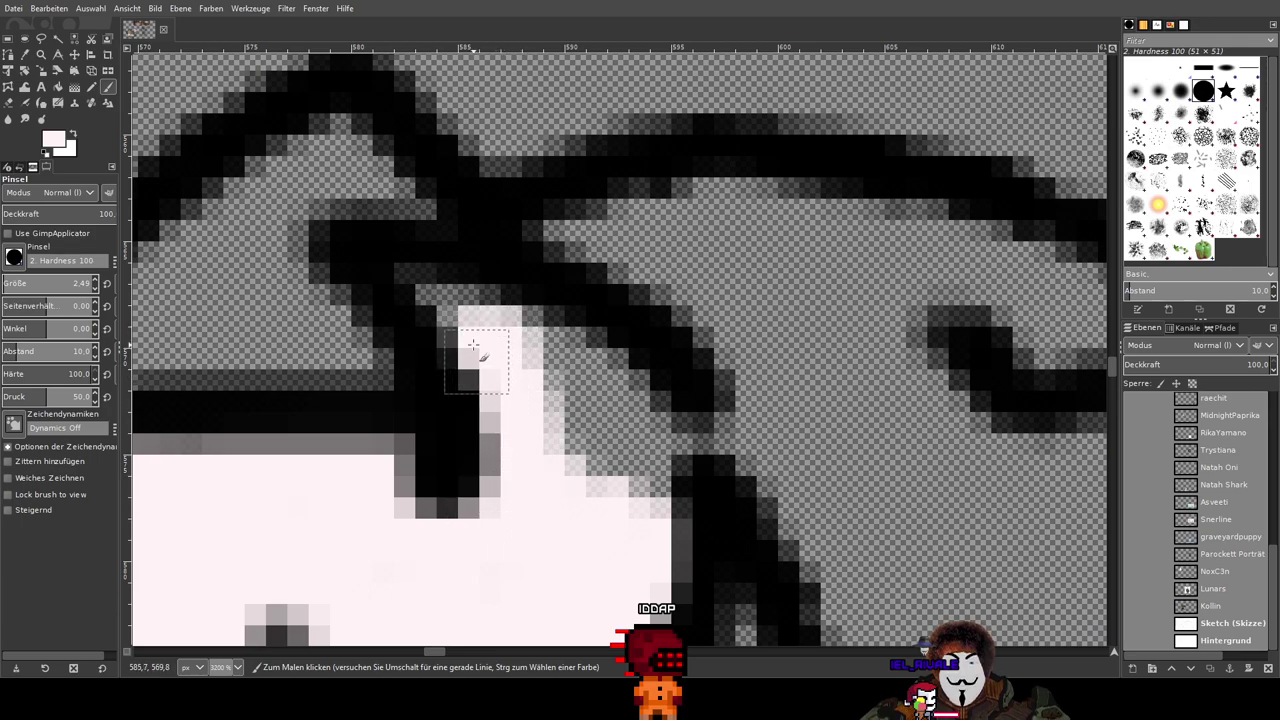
mouse_move(551, 321)
mouse_down()
mouse_move(507, 338)
mouse_move(560, 334)
mouse_move(591, 374)
mouse_move(653, 370)
mouse_move(715, 400)
mouse_move(765, 385)
mouse_up()
scroll(800, 300, down, 4)
mouse_move(654, 289)
mouse_down()
mouse_move(732, 302)
mouse_move(758, 342)
mouse_move(643, 271)
mouse_move(820, 209)
mouse_move(654, 209)
mouse_move(563, 226)
mouse_move(720, 330)
mouse_move(943, 251)
mouse_move(898, 224)
mouse_up()
scroll(800, 297, up, 4)
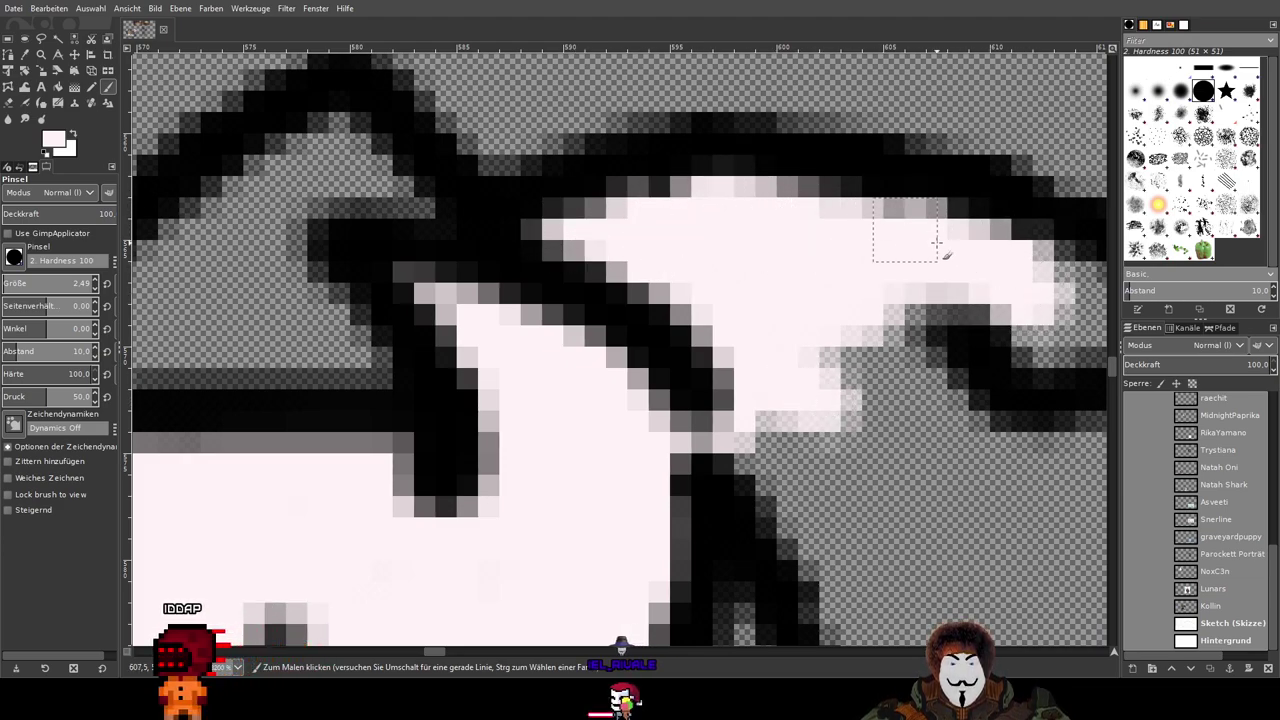
mouse_move(995, 333)
mouse_down()
mouse_move(777, 340)
mouse_move(441, 302)
mouse_up()
drag(480, 262, 649, 316)
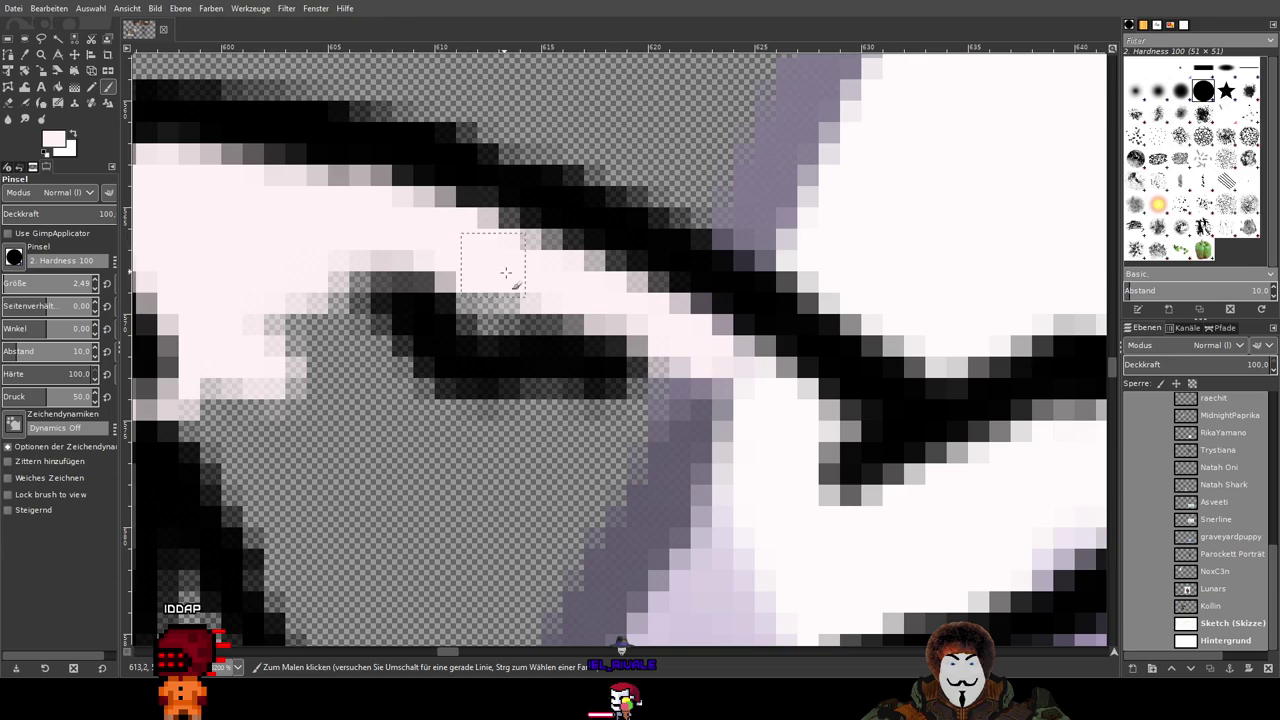
Step: Check the painted area by hiding and showing the raul Chibi Paint layer
scroll(506, 272, down, 3)
scroll(506, 272, up, 3)
scroll(1212, 503, up, 3)
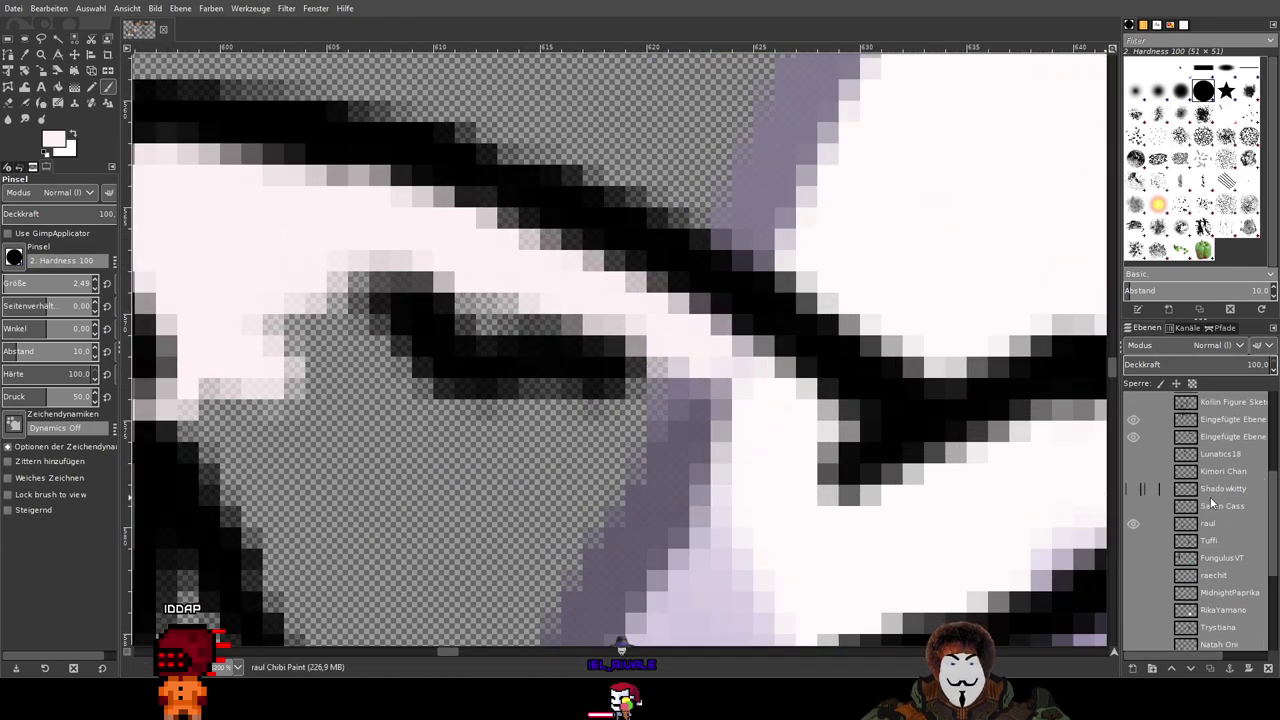
scroll(1212, 503, up, 3)
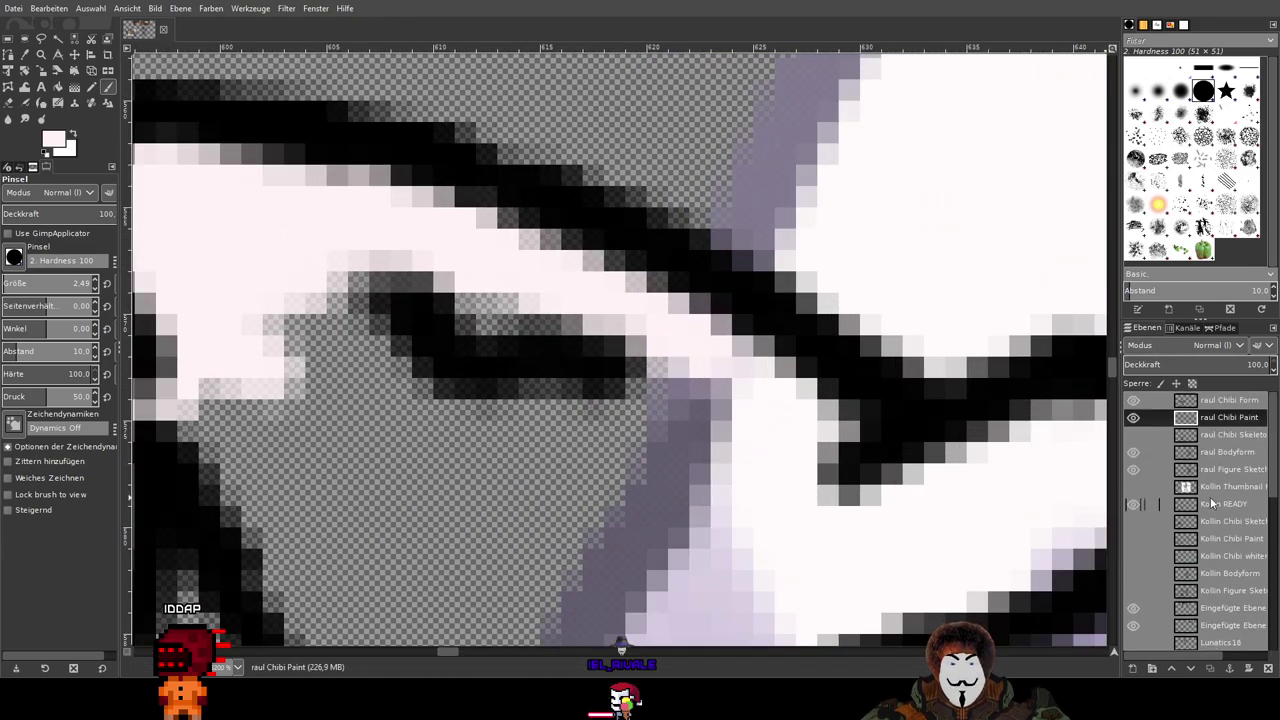
click(1134, 418)
click(1134, 420)
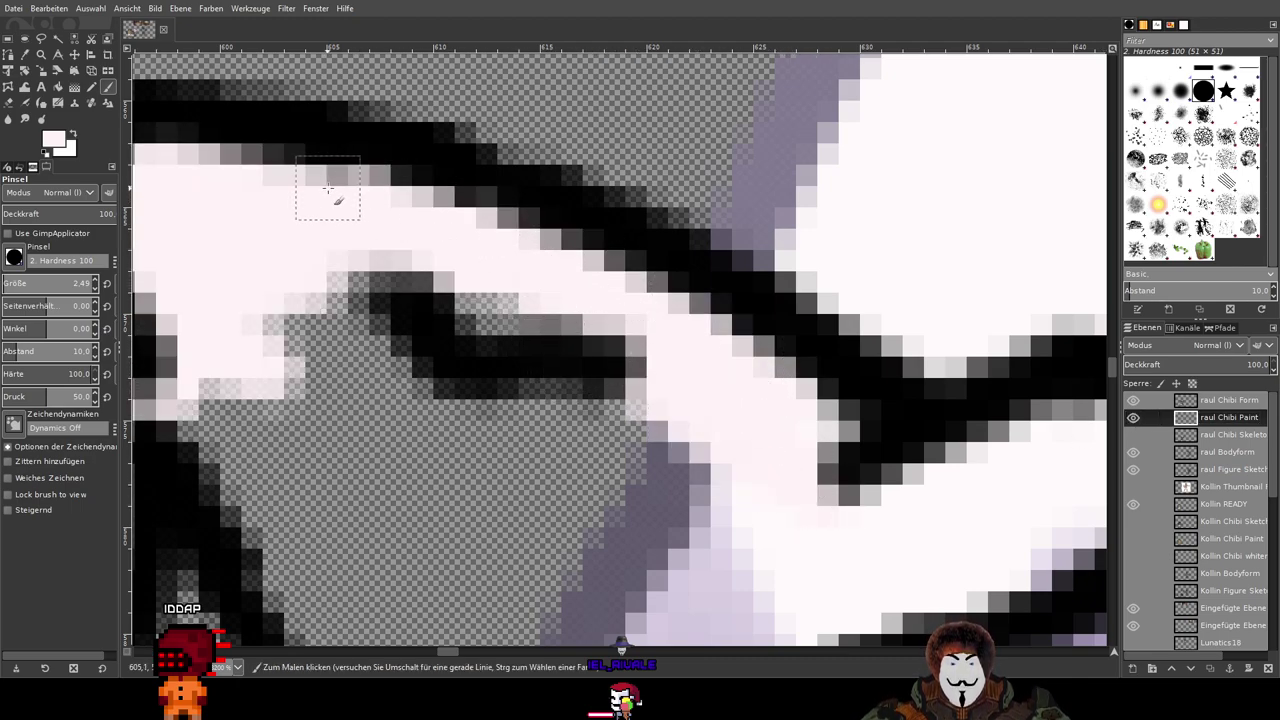
Step: Paint the pale colour all around the small curved mark at the top of the head
mouse_move(473, 315)
mouse_down()
mouse_move(464, 385)
mouse_move(584, 390)
mouse_move(480, 413)
mouse_move(319, 381)
mouse_move(389, 328)
mouse_move(292, 323)
mouse_move(446, 274)
mouse_up()
drag(430, 520, 716, 455)
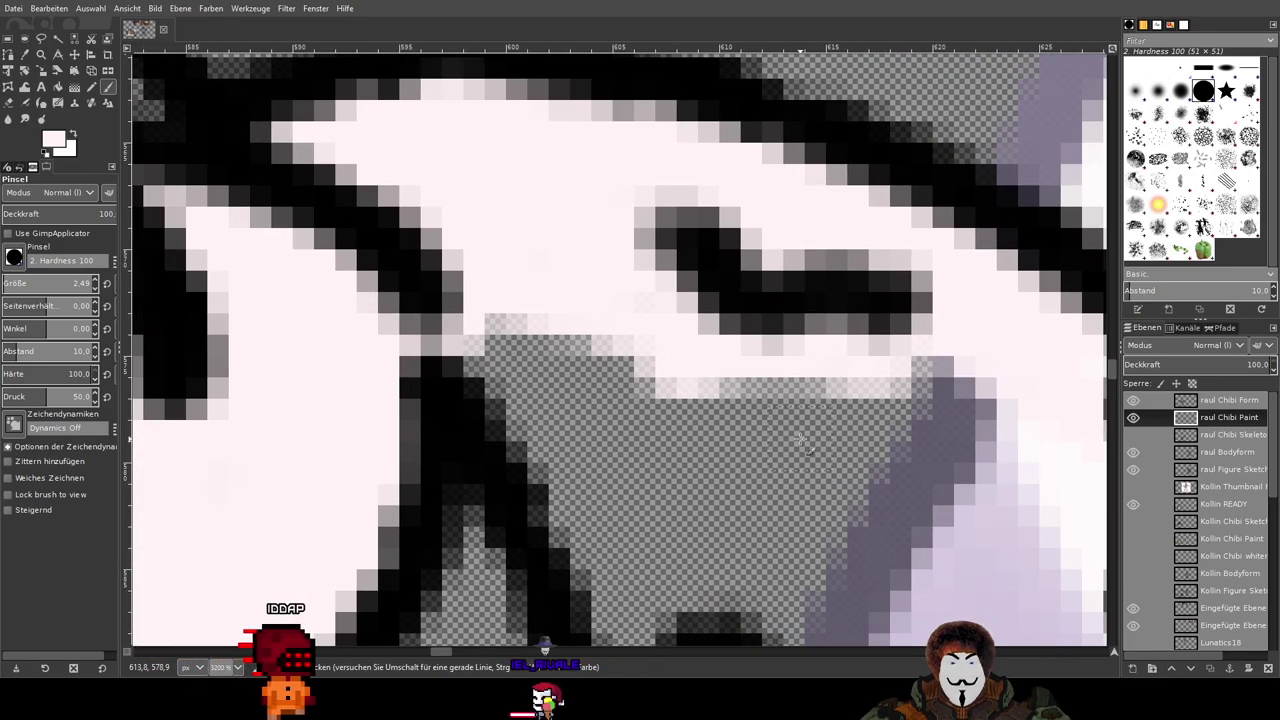
drag(500, 346, 548, 352)
Step: Fill the area below the small curved mark with the pale colour down to the tips of the two pointed outlines
scroll(576, 355, down, 6)
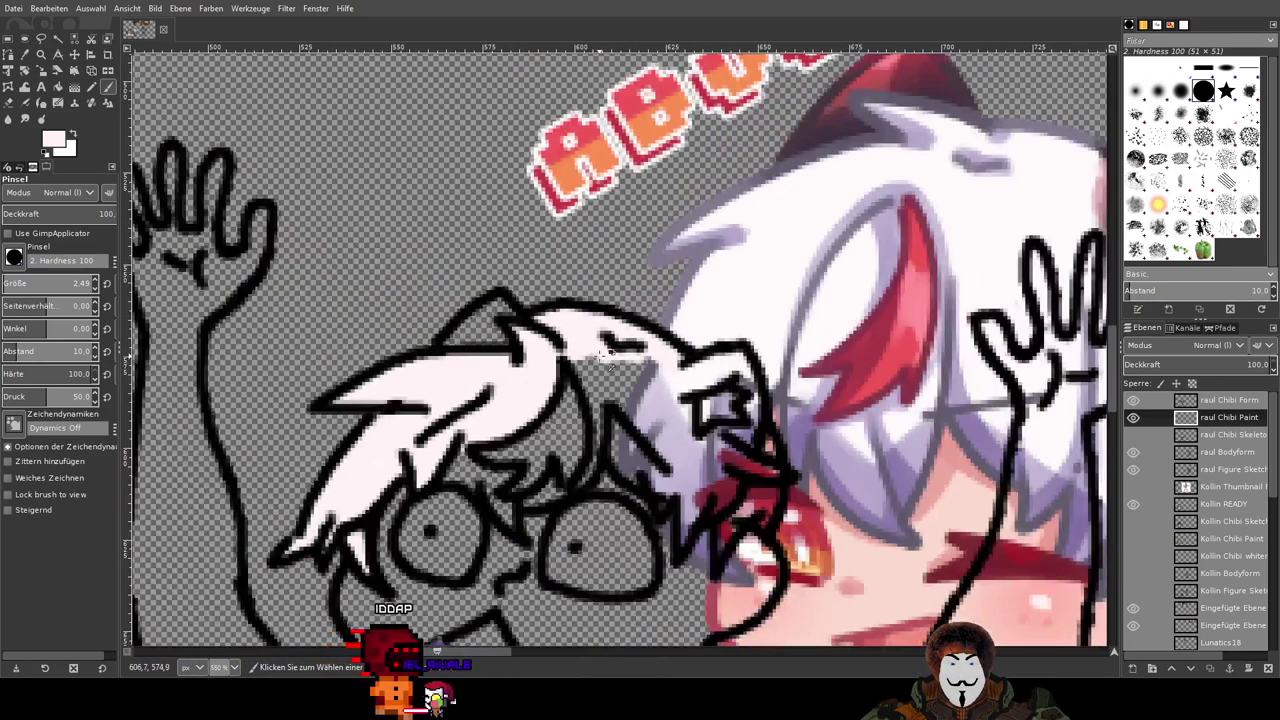
scroll(583, 355, up, 6)
drag(597, 428, 648, 322)
mouse_move(498, 280)
mouse_down()
mouse_move(513, 310)
mouse_move(578, 283)
mouse_move(498, 279)
mouse_move(781, 282)
mouse_move(893, 247)
mouse_move(930, 258)
mouse_move(894, 335)
mouse_move(838, 393)
mouse_up()
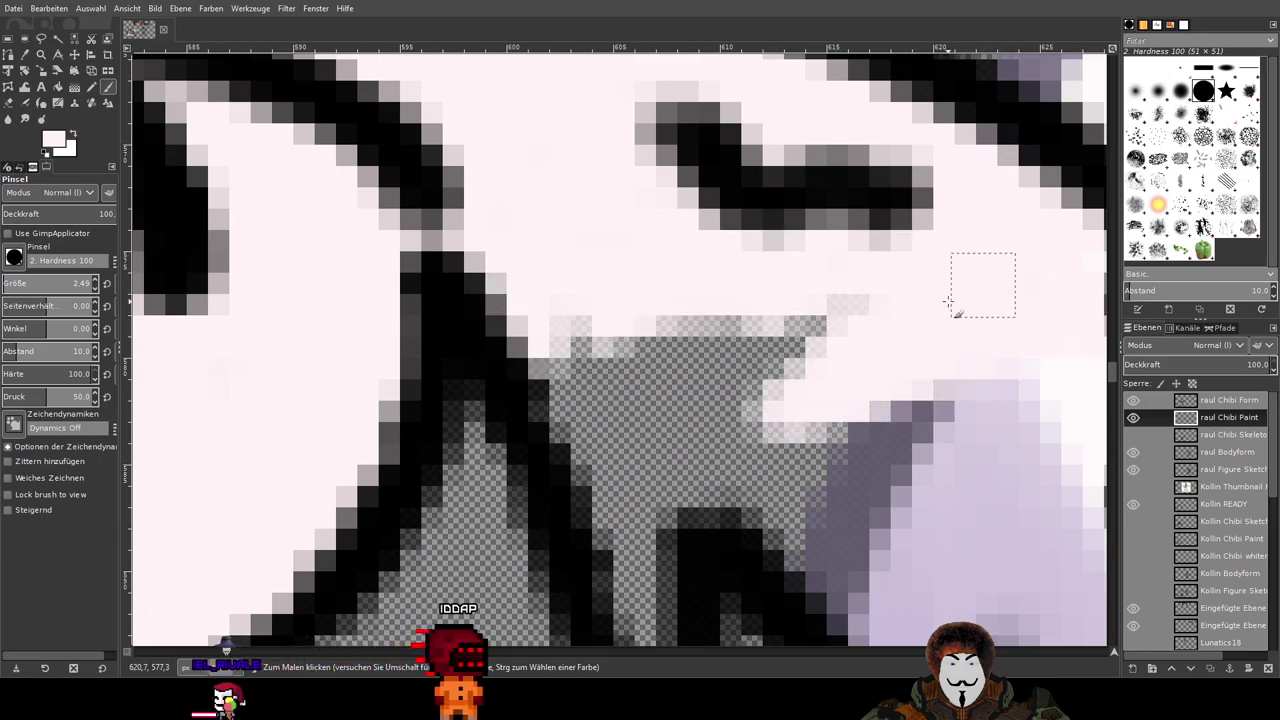
mouse_move(948, 300)
mouse_down()
mouse_move(915, 260)
mouse_move(574, 355)
mouse_move(737, 462)
mouse_move(701, 398)
mouse_up()
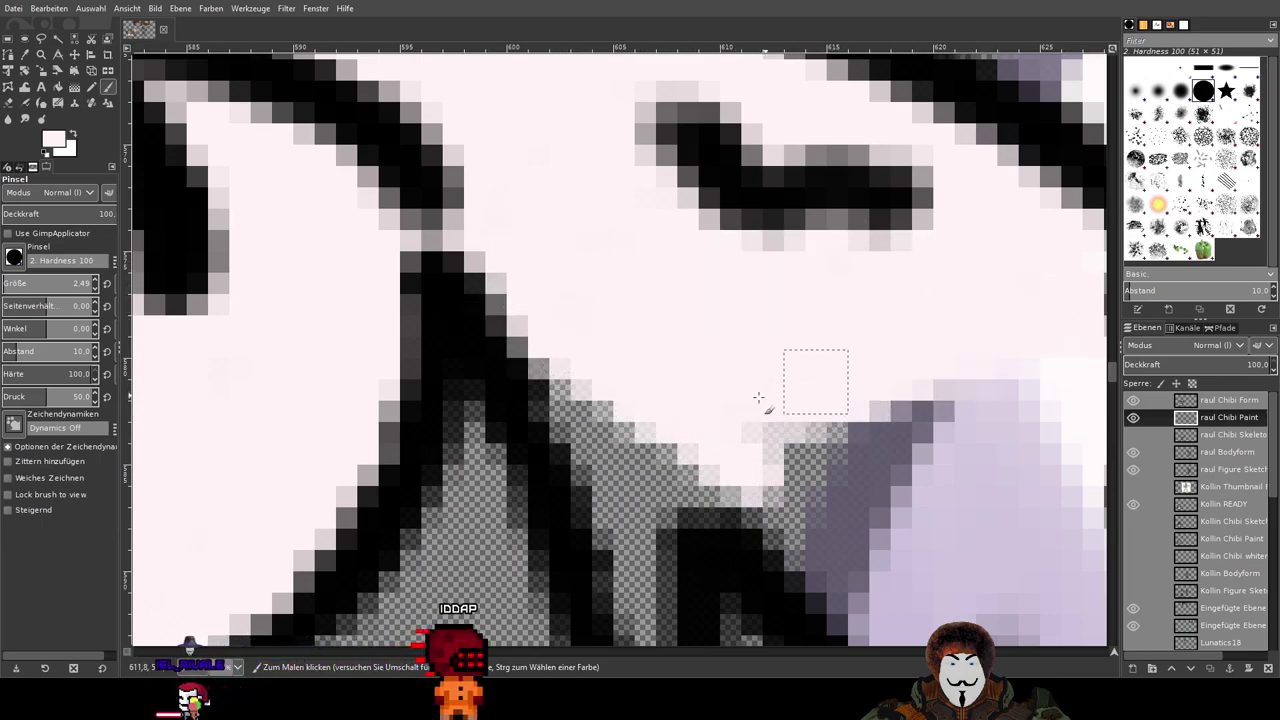
drag(806, 426, 571, 366)
scroll(749, 434, down, 3)
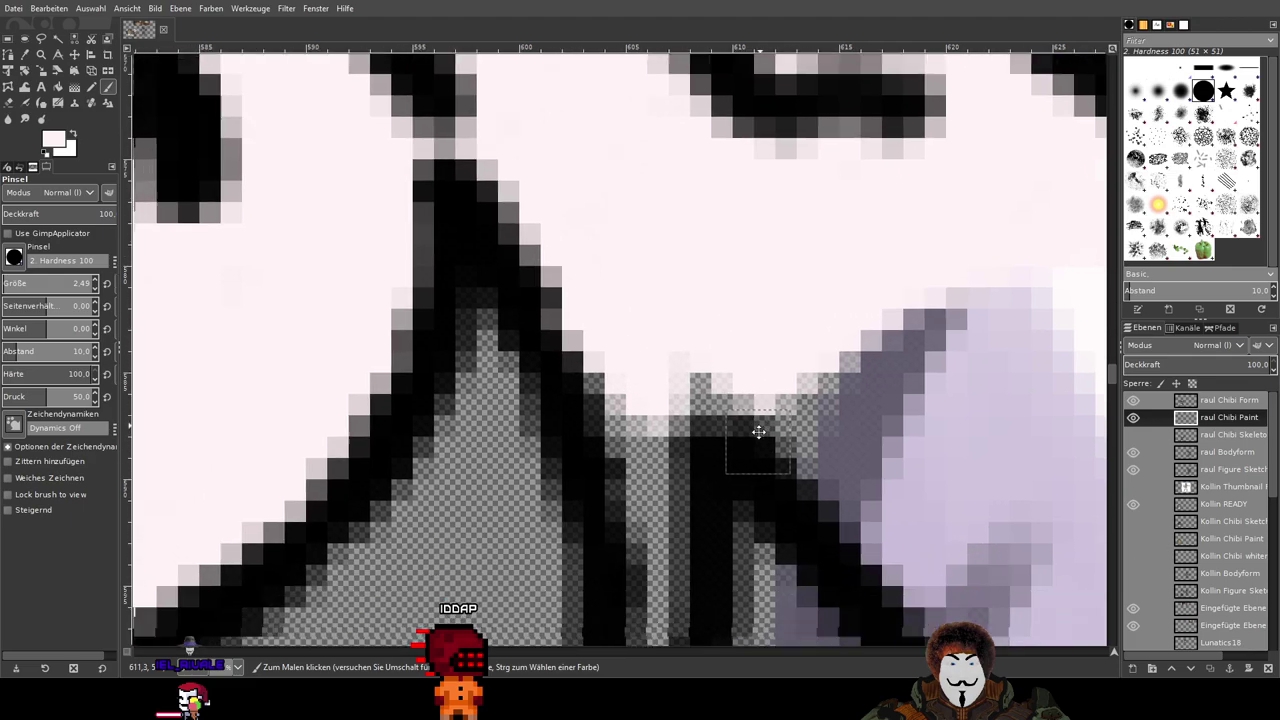
mouse_move(690, 278)
mouse_down()
mouse_move(763, 313)
mouse_move(845, 298)
mouse_up()
mouse_move(688, 268)
mouse_down()
mouse_move(994, 235)
mouse_move(1013, 156)
mouse_move(1036, 183)
mouse_move(891, 294)
mouse_up()
mouse_move(659, 267)
mouse_down()
mouse_move(633, 348)
mouse_move(607, 244)
mouse_move(640, 347)
mouse_move(665, 368)
mouse_up()
Step: Paint the narrow strand running down between the two pointed outlines above the right-hand eye
scroll(734, 286, down, 4)
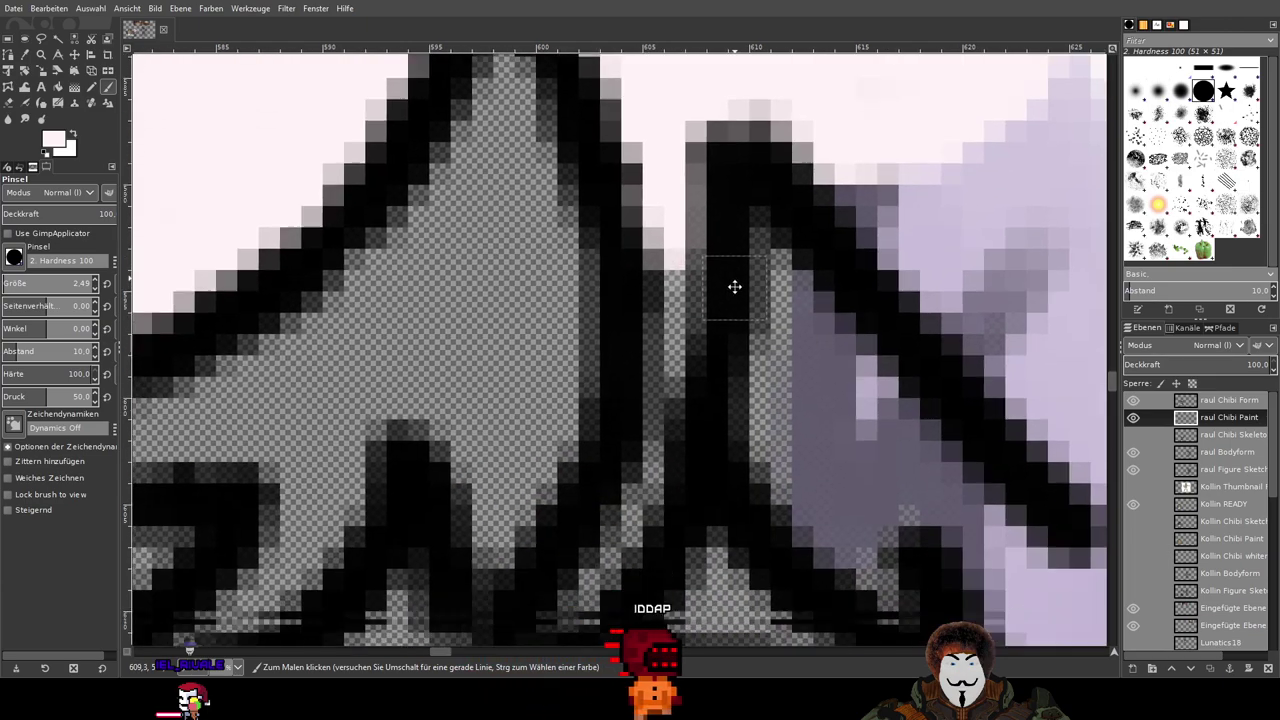
scroll(729, 302, up, 2)
mouse_move(663, 268)
mouse_down()
mouse_move(657, 404)
mouse_move(671, 365)
mouse_move(651, 524)
mouse_move(648, 493)
mouse_move(634, 566)
mouse_up()
drag(673, 480, 783, 212)
scroll(782, 212, down, 2)
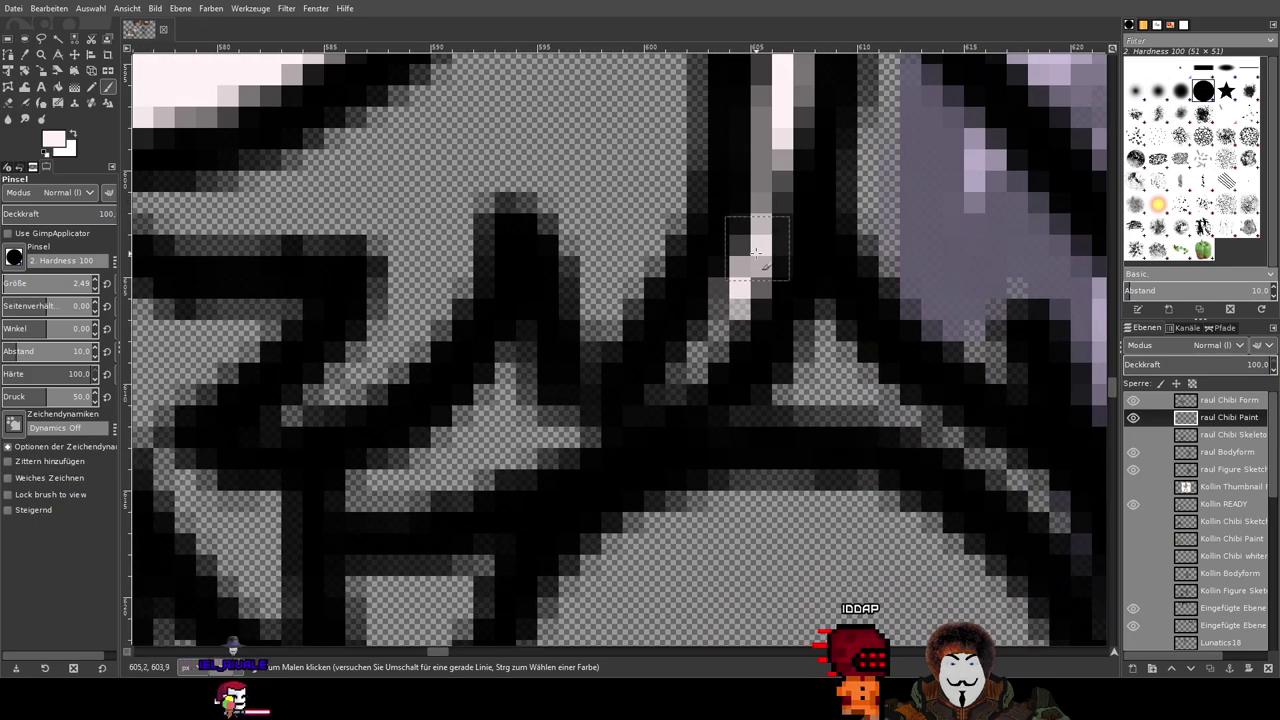
Step: Fill the small triangular hair pocket beneath the jagged fringe tip, just above the right-hand eye's outline
scroll(795, 270, down, 3)
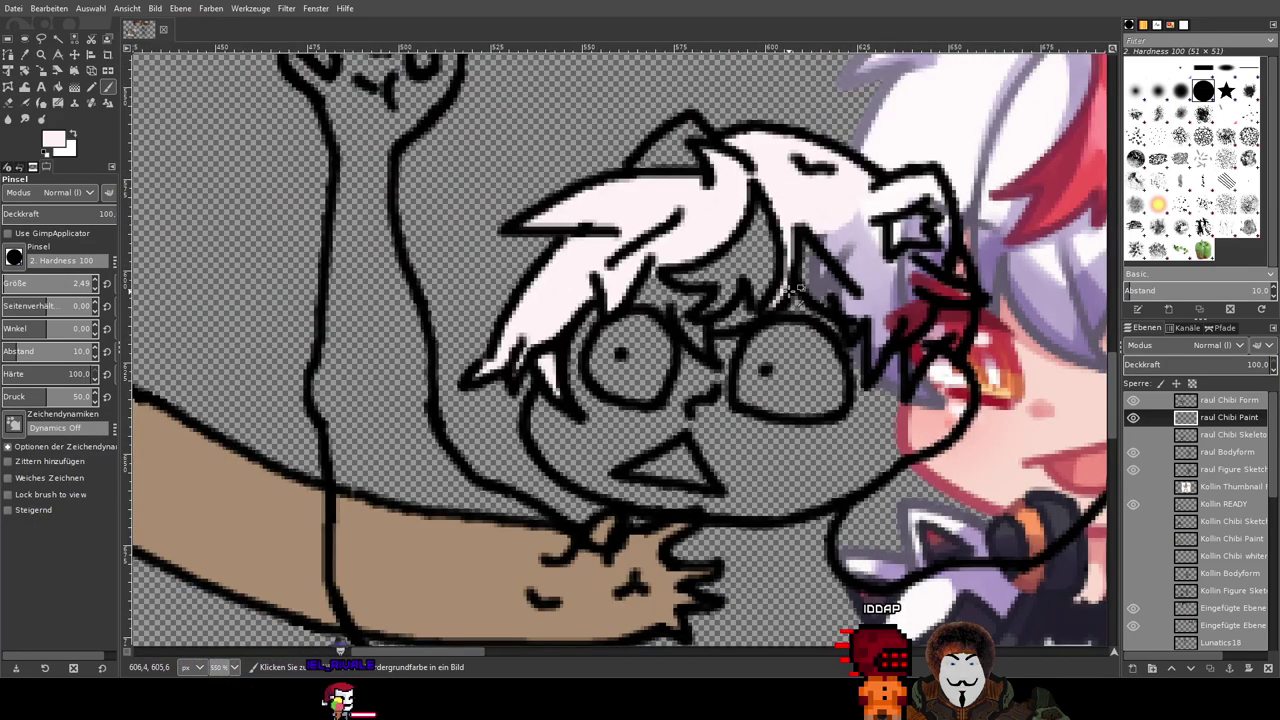
scroll(873, 295, down, 1)
scroll(672, 315, up, 3)
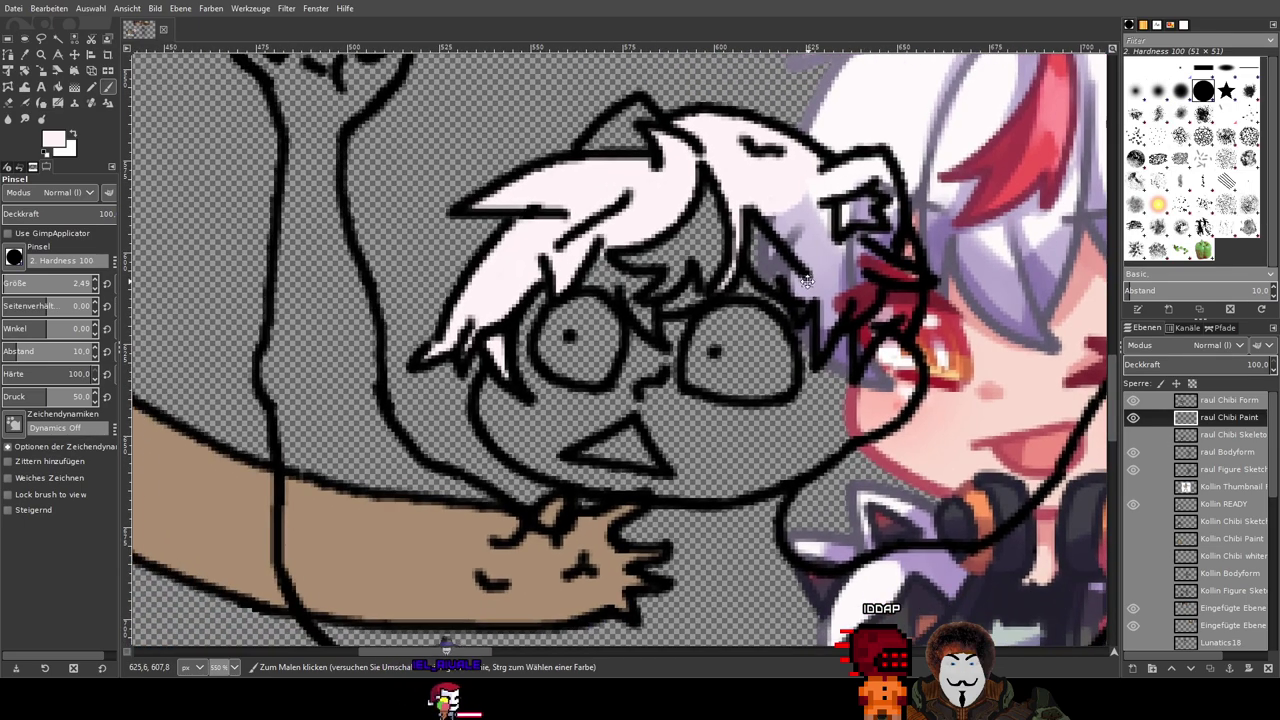
scroll(672, 315, up, 2)
scroll(810, 293, up, 1)
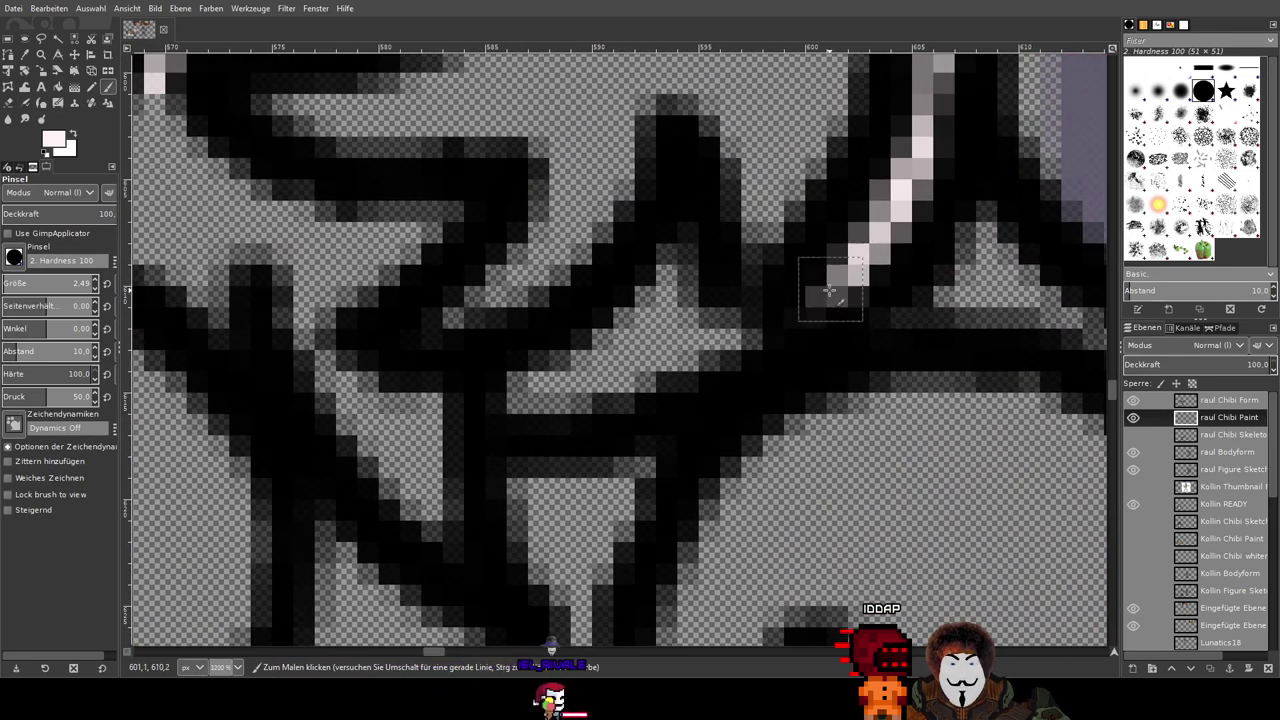
mouse_move(829, 291)
mouse_down()
mouse_move(752, 338)
mouse_move(599, 358)
mouse_move(629, 356)
mouse_move(525, 400)
mouse_move(608, 372)
mouse_move(598, 390)
mouse_move(578, 392)
mouse_move(614, 369)
mouse_move(676, 240)
mouse_up()
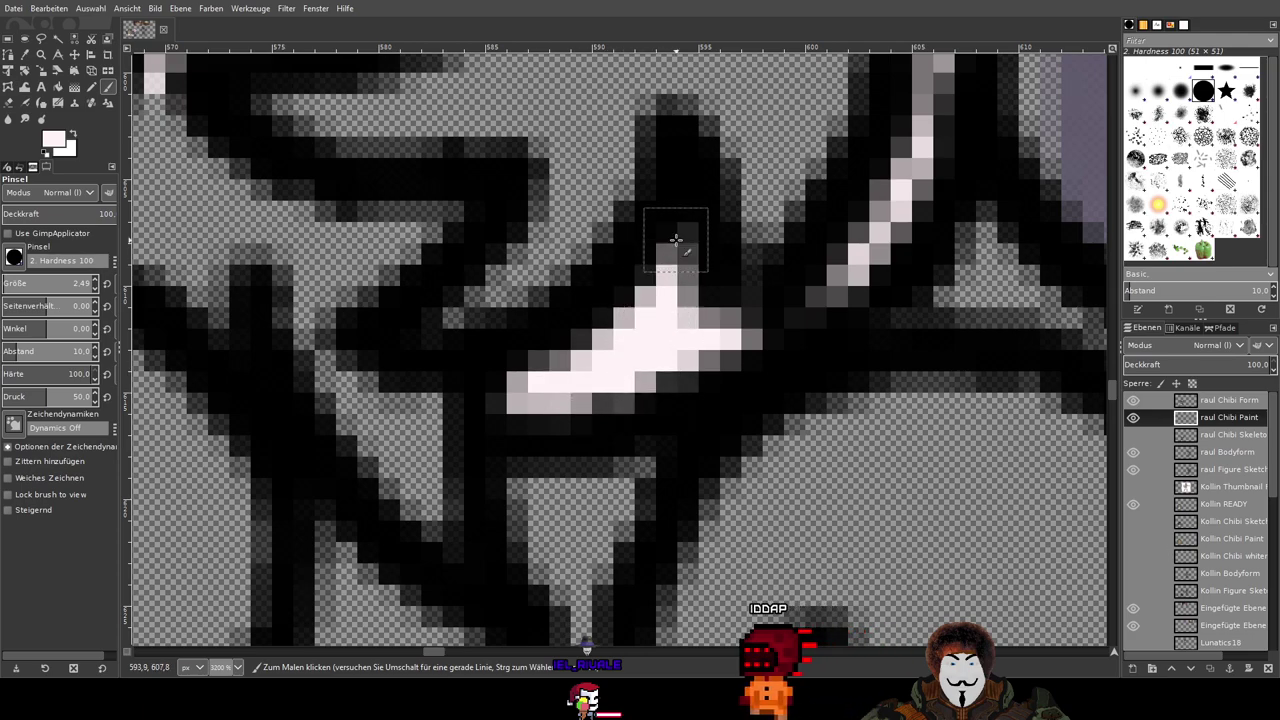
Step: Fill the hair section above the left-hand eye between the slanted line and the jagged fringe outline
scroll(669, 330, down, 4)
scroll(540, 265, up, 5)
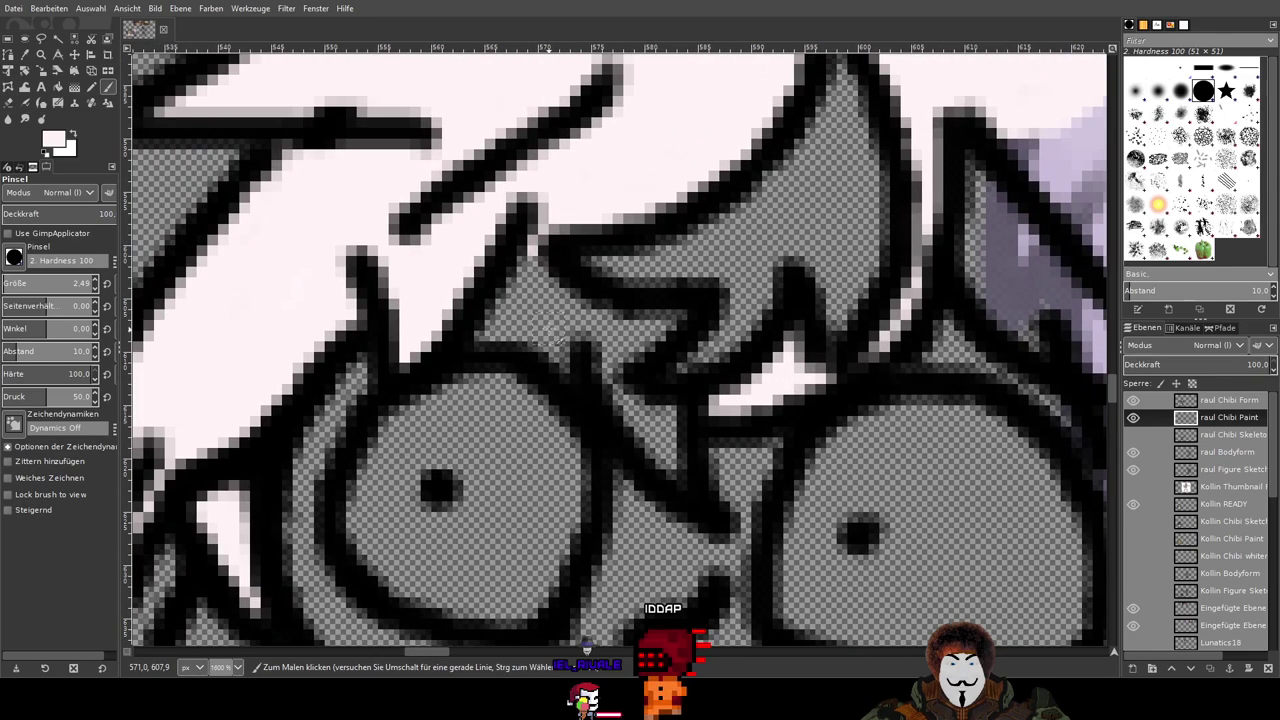
mouse_move(523, 208)
mouse_down()
mouse_move(561, 204)
mouse_move(503, 298)
mouse_move(507, 341)
mouse_move(360, 490)
mouse_move(608, 436)
mouse_move(511, 460)
mouse_move(534, 501)
mouse_move(629, 580)
mouse_move(545, 380)
mouse_move(694, 533)
mouse_move(546, 327)
mouse_move(667, 378)
mouse_move(595, 326)
mouse_move(538, 205)
mouse_move(564, 325)
mouse_move(712, 412)
mouse_move(653, 403)
mouse_move(786, 421)
mouse_move(576, 377)
mouse_move(834, 419)
mouse_move(607, 384)
mouse_move(691, 542)
mouse_move(648, 529)
mouse_move(891, 435)
mouse_move(804, 422)
mouse_move(916, 419)
mouse_move(820, 441)
mouse_up()
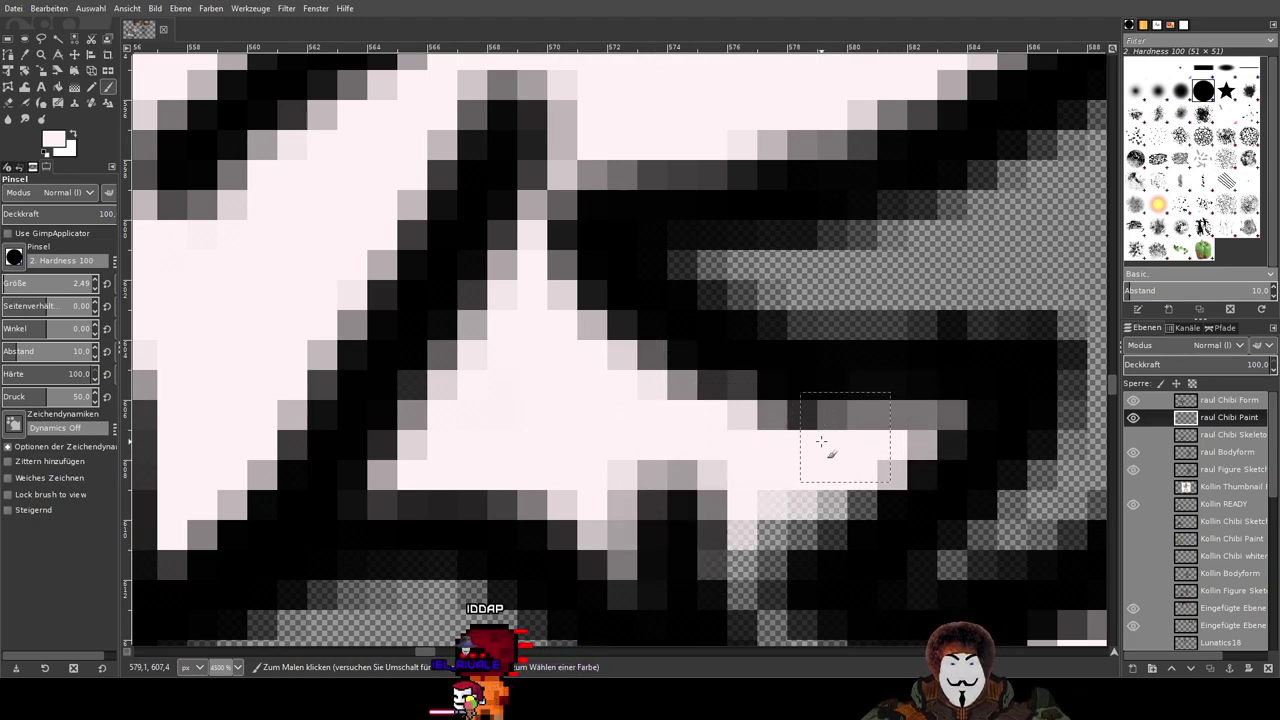
mouse_move(924, 424)
mouse_down()
mouse_move(829, 466)
mouse_move(926, 448)
mouse_move(749, 523)
mouse_up()
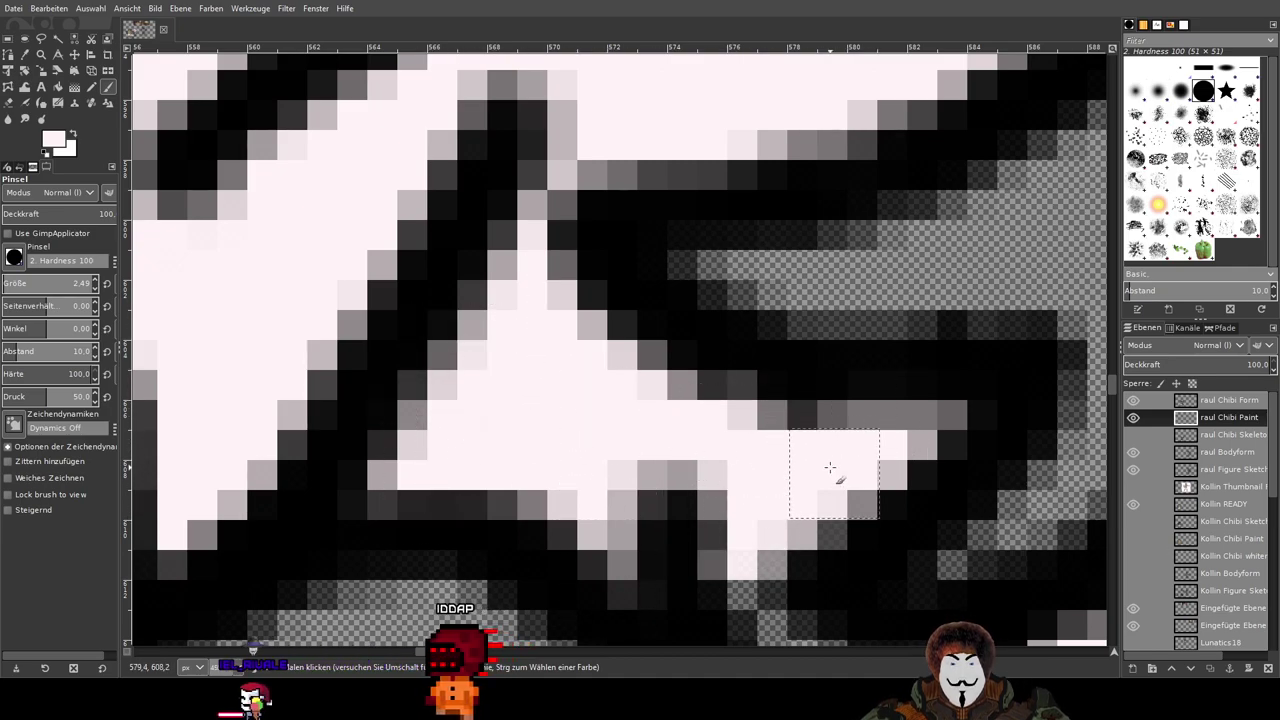
Step: Paint the pointed strand tip hanging down between the two eyes, up to its outlines
mouse_move(788, 447)
mouse_down()
mouse_move(461, 276)
mouse_move(400, 371)
mouse_move(529, 557)
mouse_move(555, 568)
mouse_up()
drag(590, 528, 576, 341)
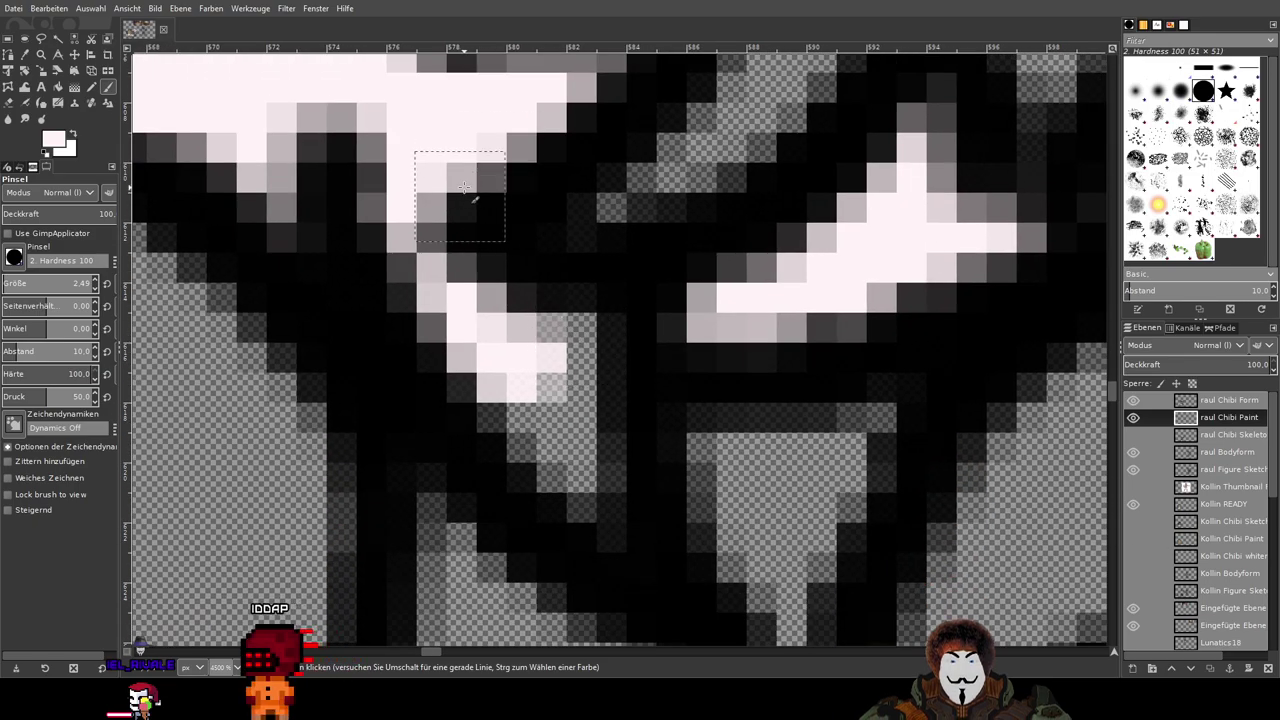
mouse_move(516, 380)
mouse_down()
mouse_move(550, 410)
mouse_move(577, 325)
mouse_move(603, 492)
mouse_up()
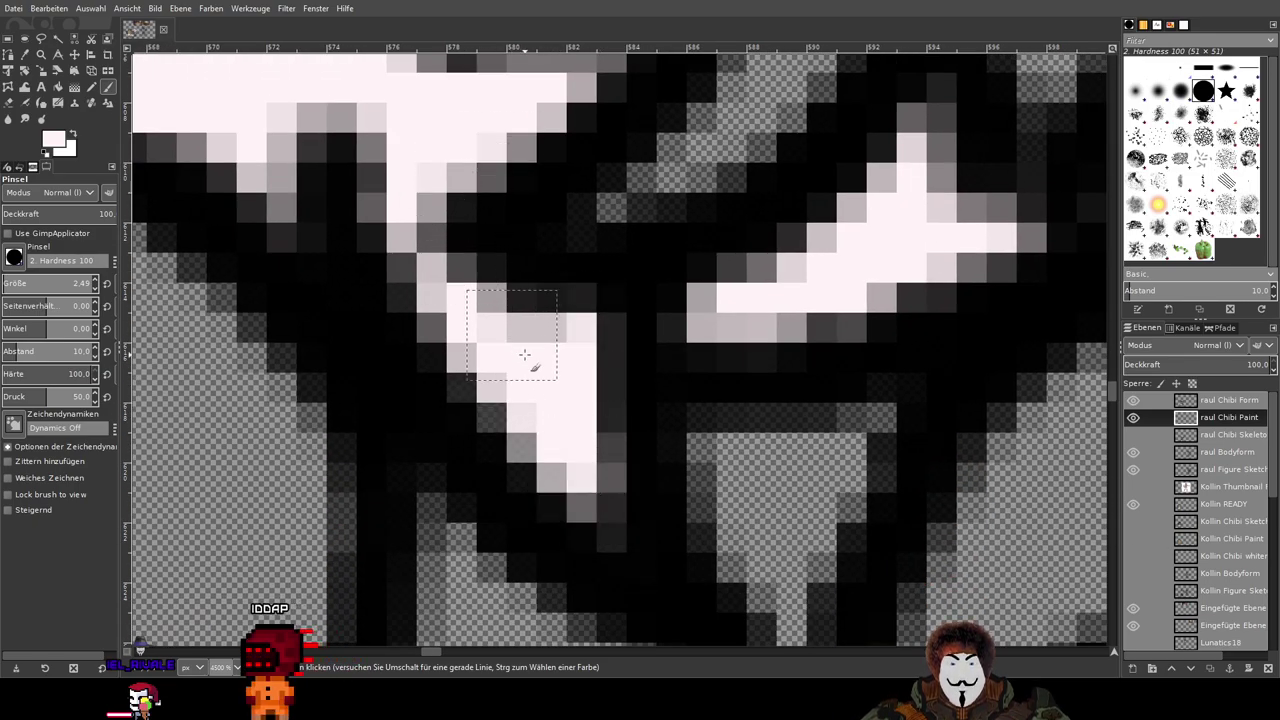
scroll(624, 521, down, 4)
scroll(617, 440, up, 4)
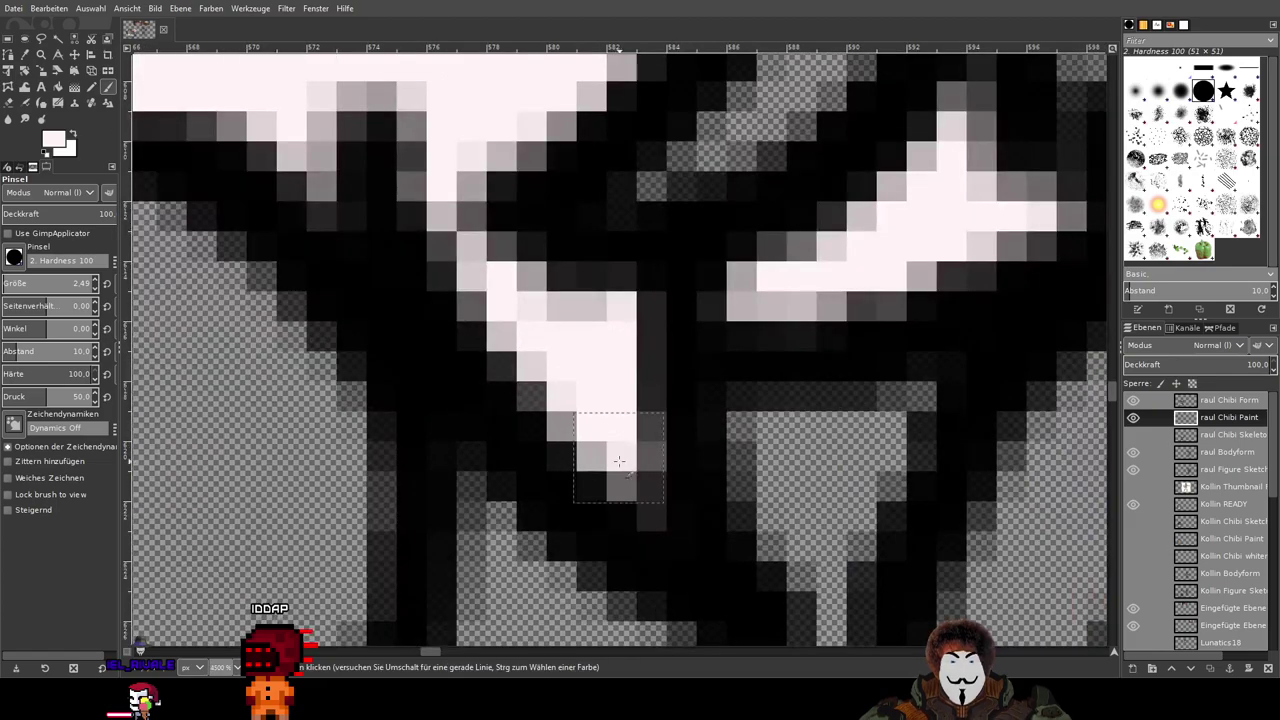
scroll(658, 350, down, 5)
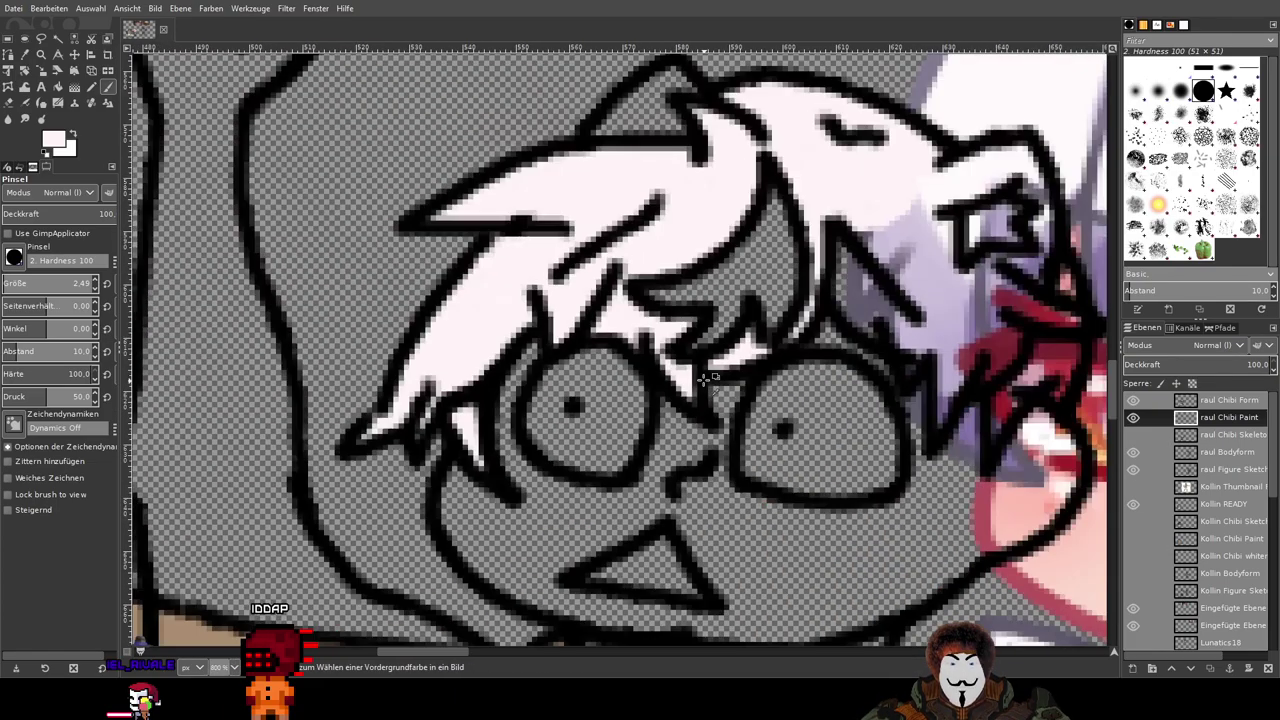
Step: Paint the pale colour over the purple area between the long diagonal line and the ear
drag(848, 338, 587, 343)
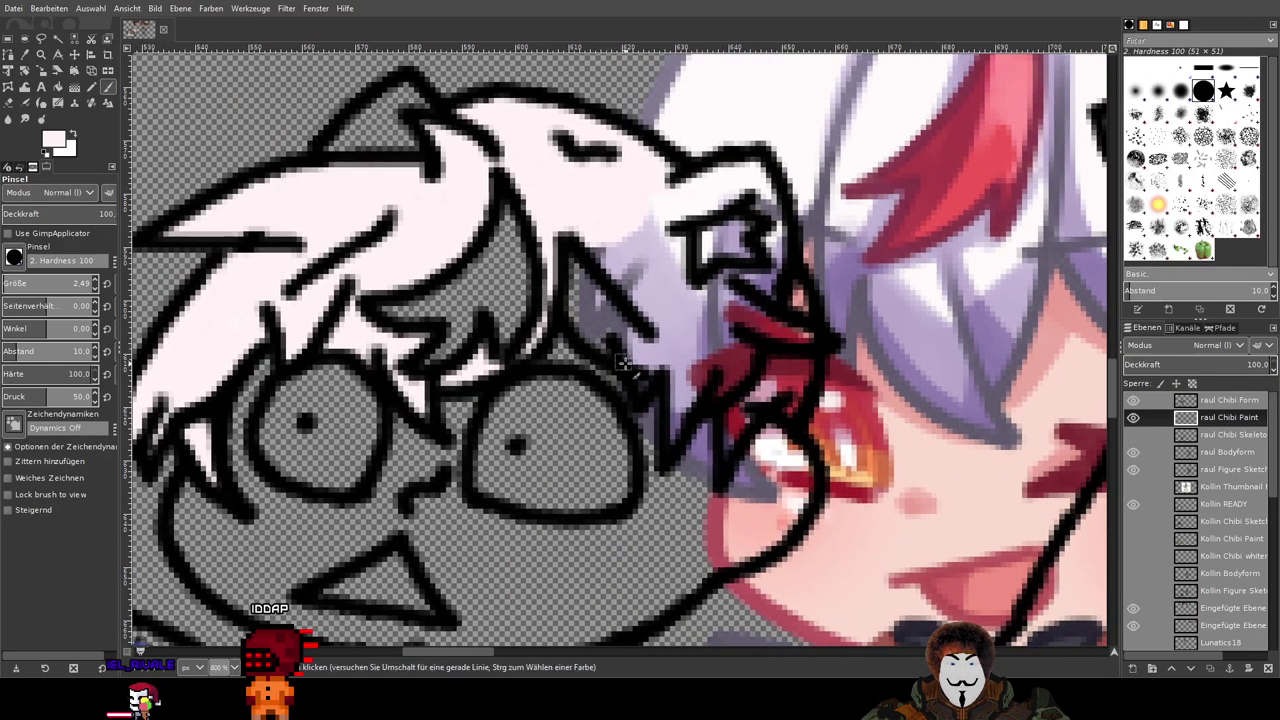
scroll(622, 339, up, 3)
drag(676, 327, 618, 280)
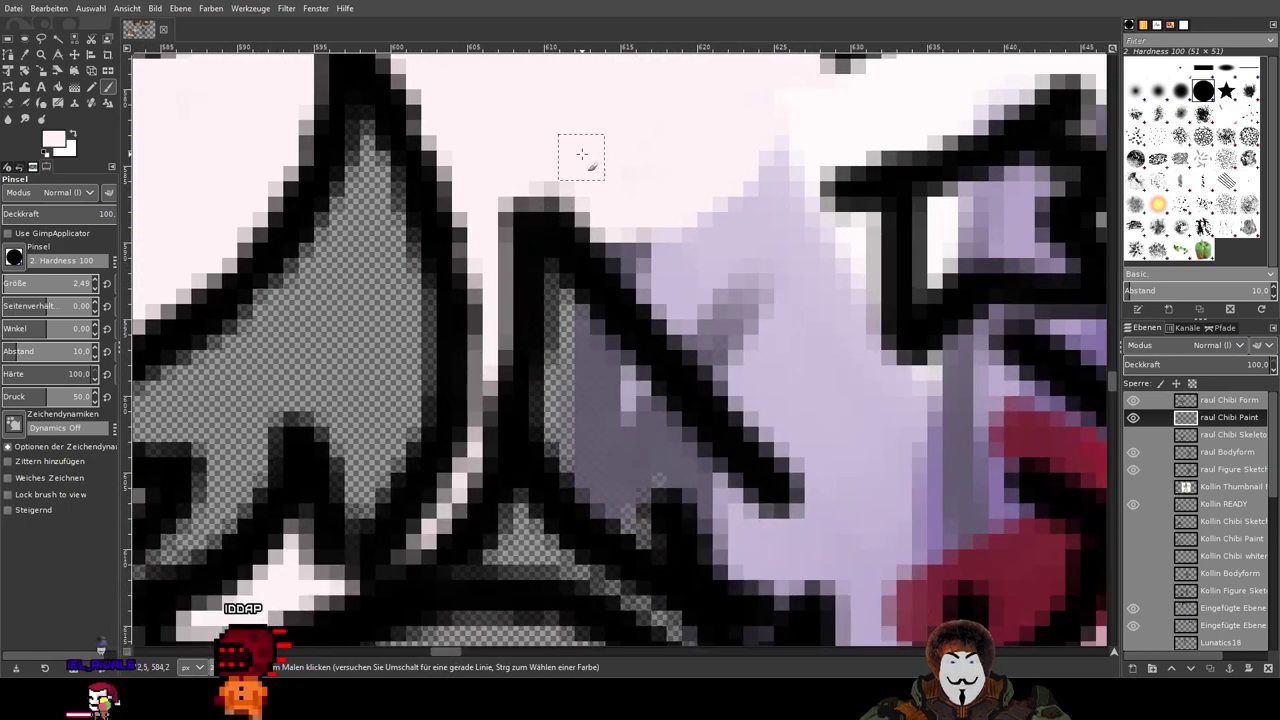
mouse_move(716, 208)
mouse_down()
mouse_move(694, 129)
mouse_move(803, 120)
mouse_move(732, 266)
mouse_up()
scroll(795, 271, down, 4)
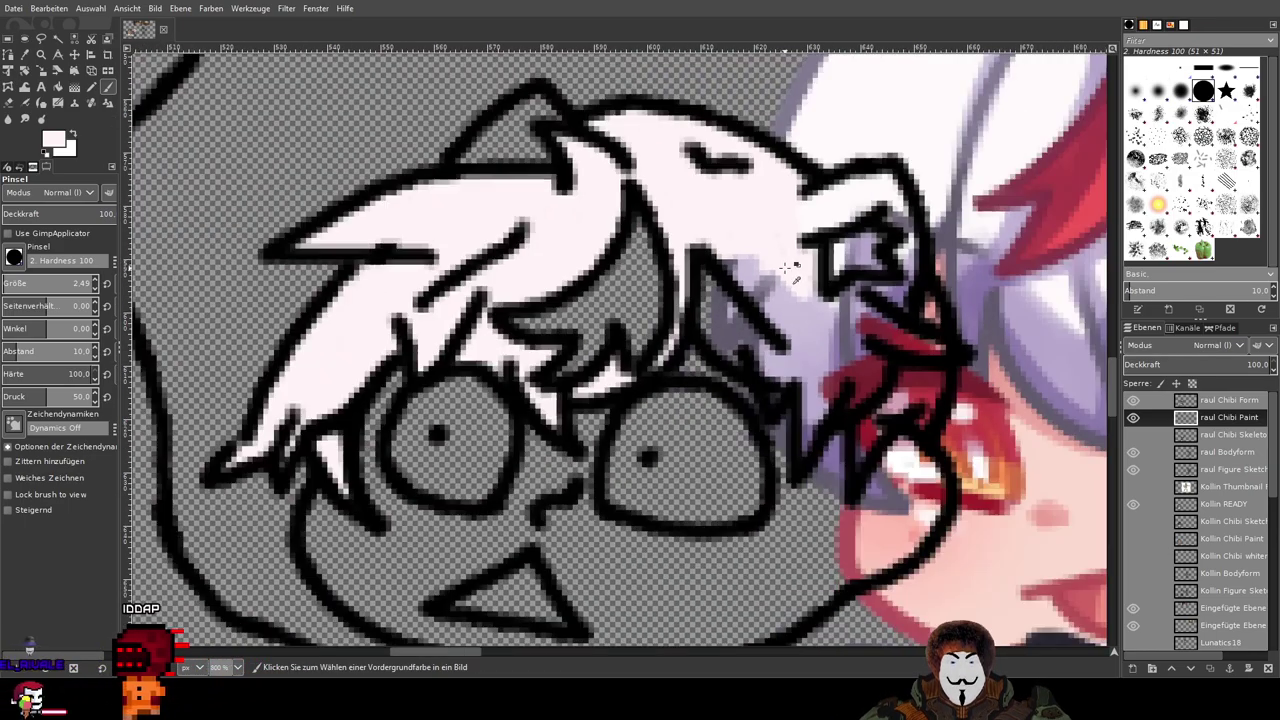
mouse_move(878, 284)
mouse_down()
mouse_move(509, 319)
mouse_move(393, 380)
mouse_move(687, 411)
mouse_up()
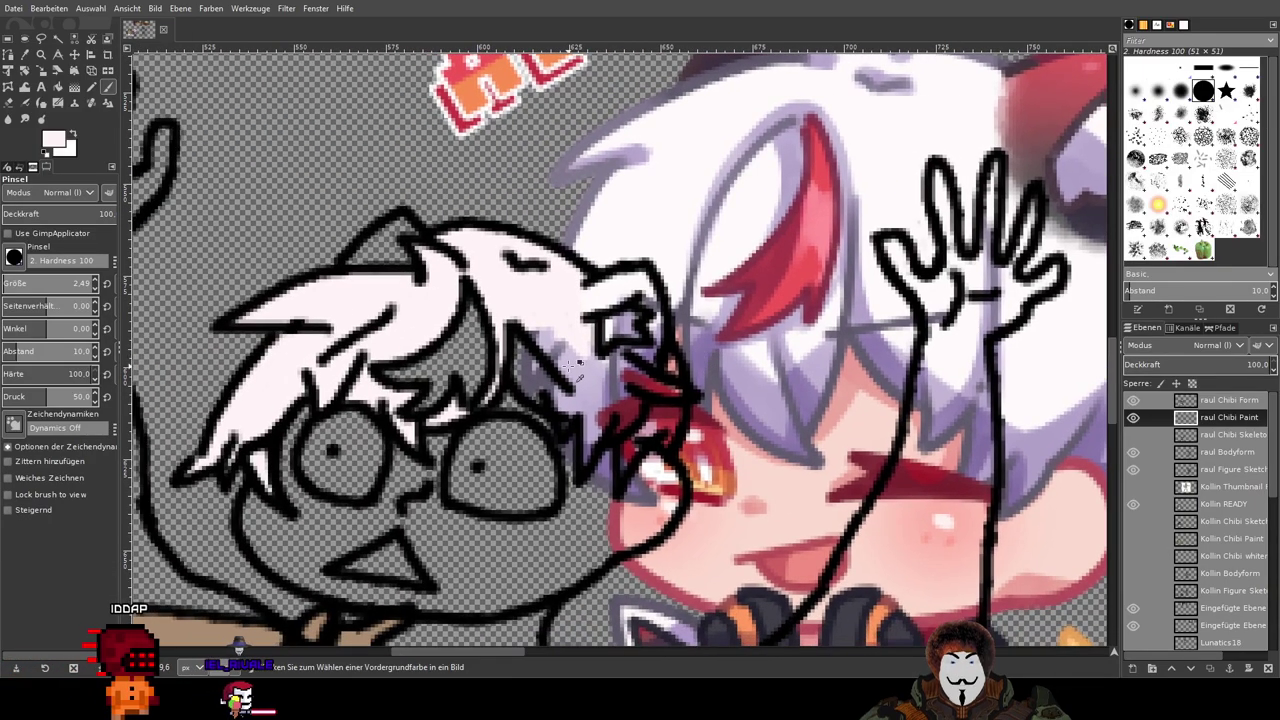
scroll(580, 345, up, 3)
drag(614, 369, 565, 293)
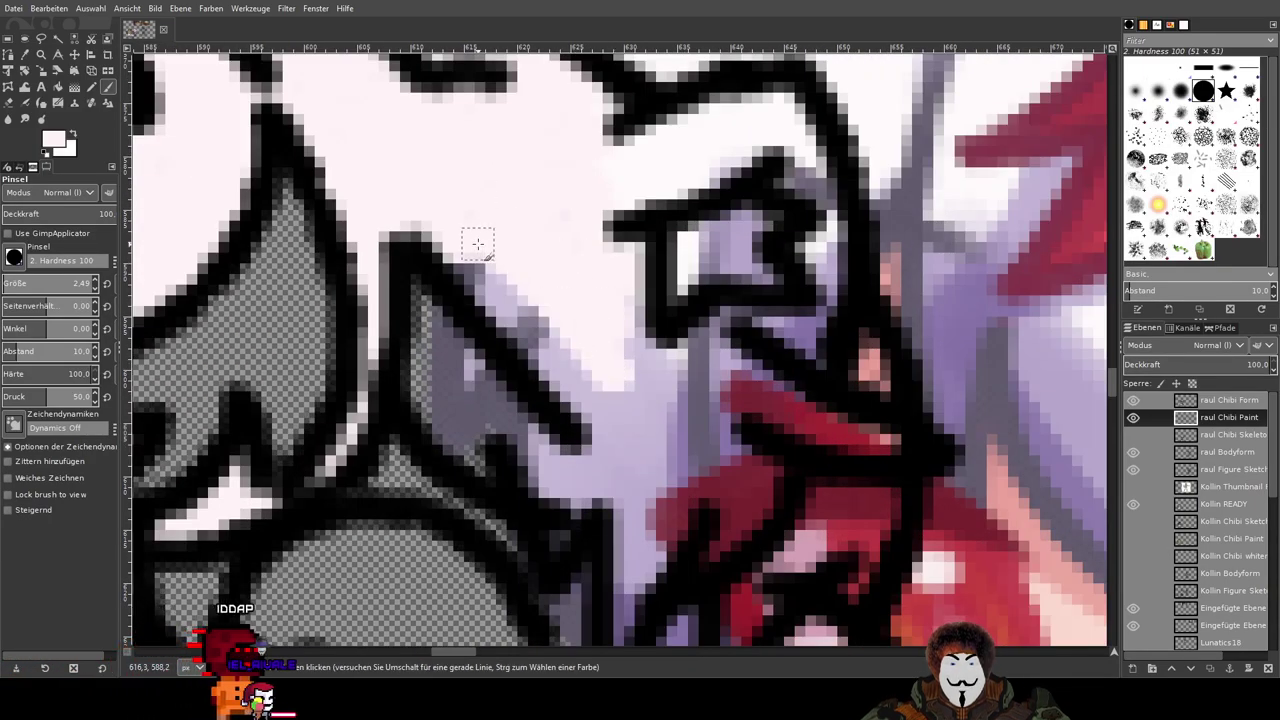
Step: Paint along the outer edge of the long diagonal line down towards its lower end
scroll(684, 366, down, 5)
scroll(522, 394, up, 3)
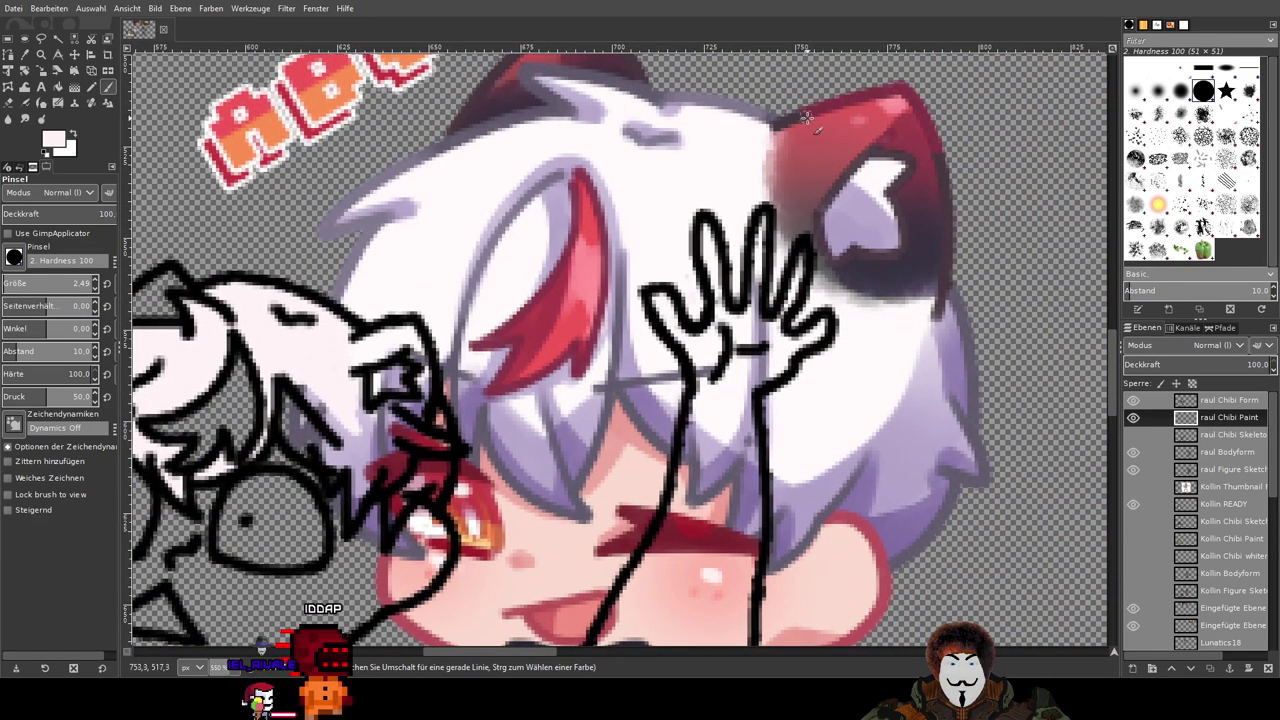
drag(363, 362, 626, 320)
scroll(626, 320, up, 4)
drag(542, 448, 652, 212)
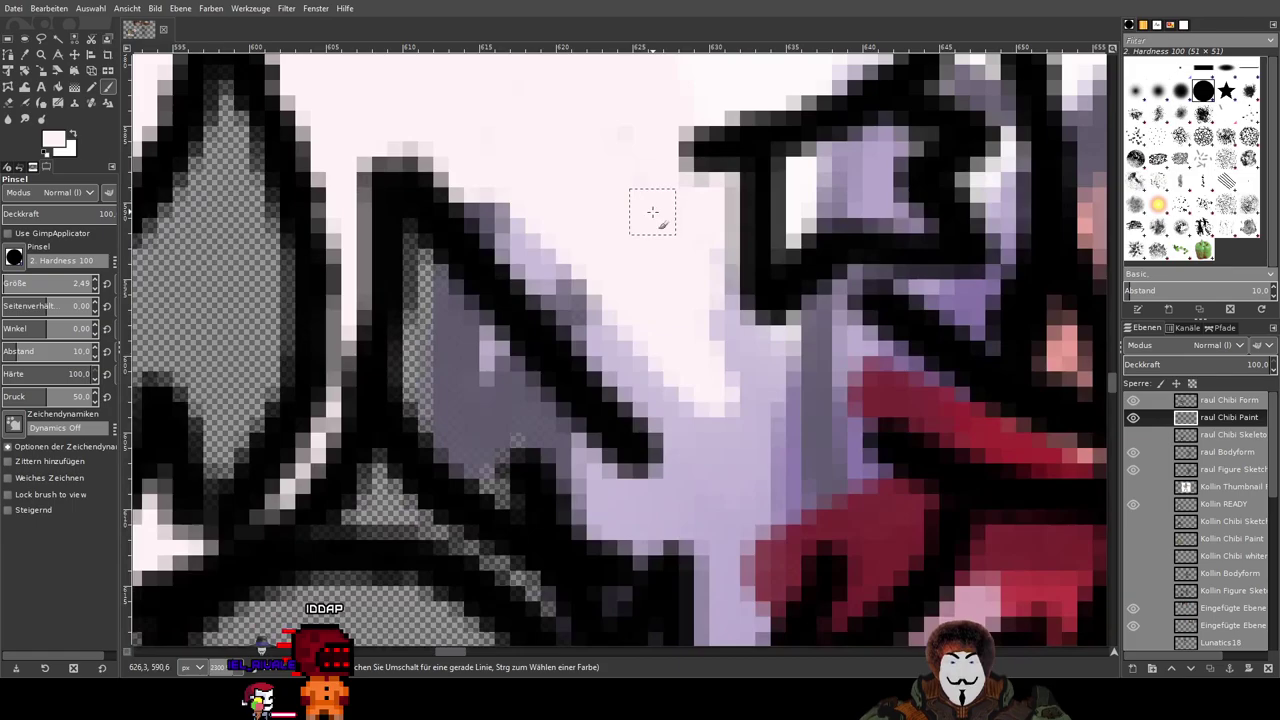
scroll(610, 237, down, 8)
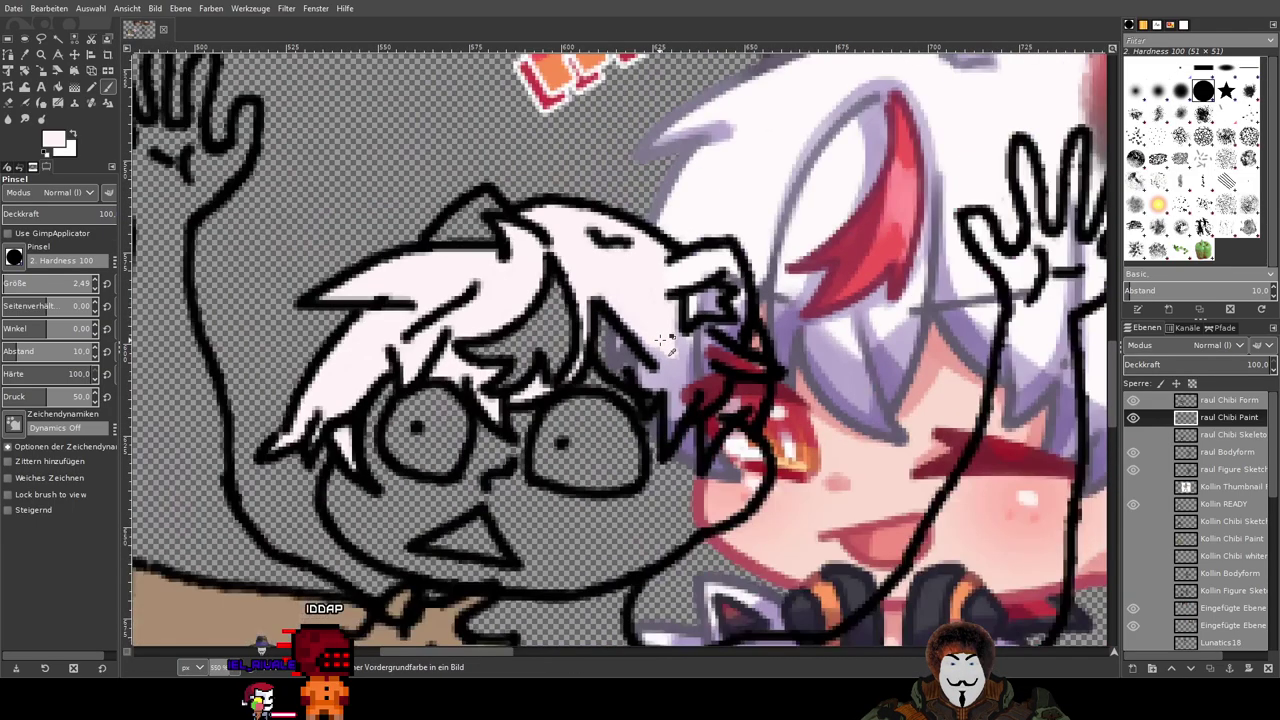
scroll(620, 262, up, 8)
drag(556, 332, 818, 158)
scroll(818, 158, down, 2)
drag(805, 242, 648, 442)
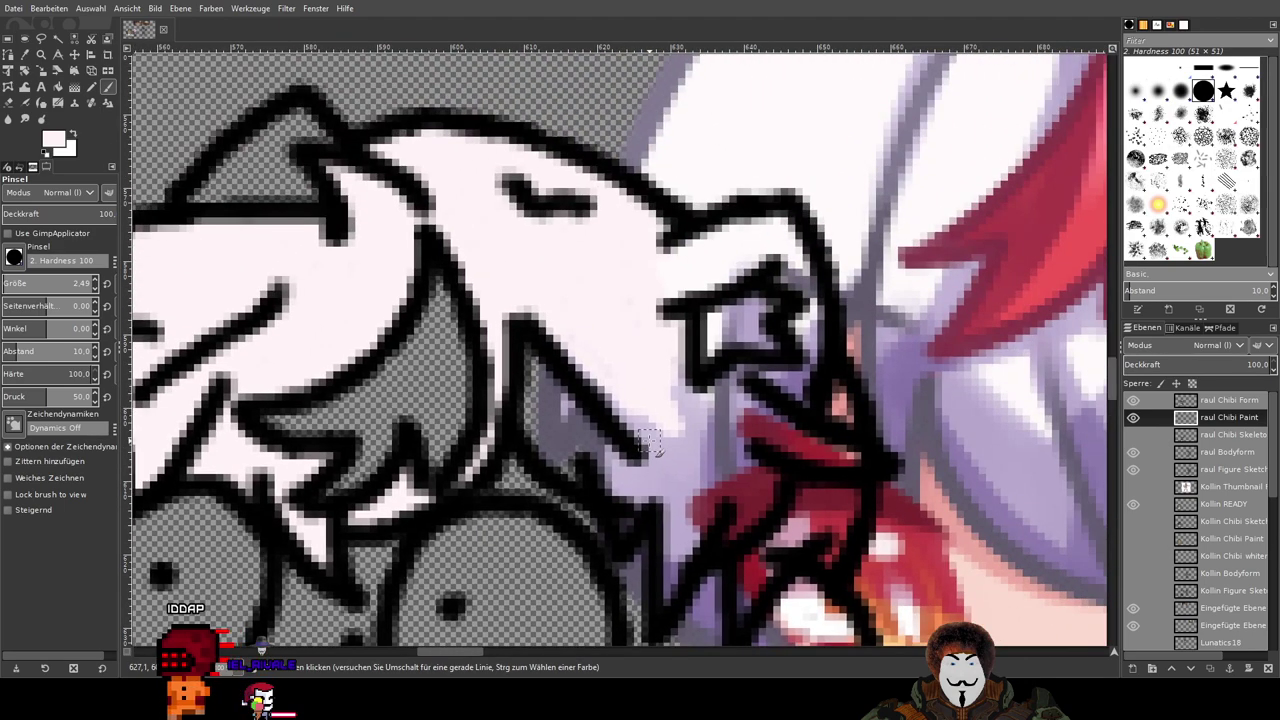
Step: Fill the pointed section inside the diagonal line and paint around the line's lower end
scroll(614, 427, up, 3)
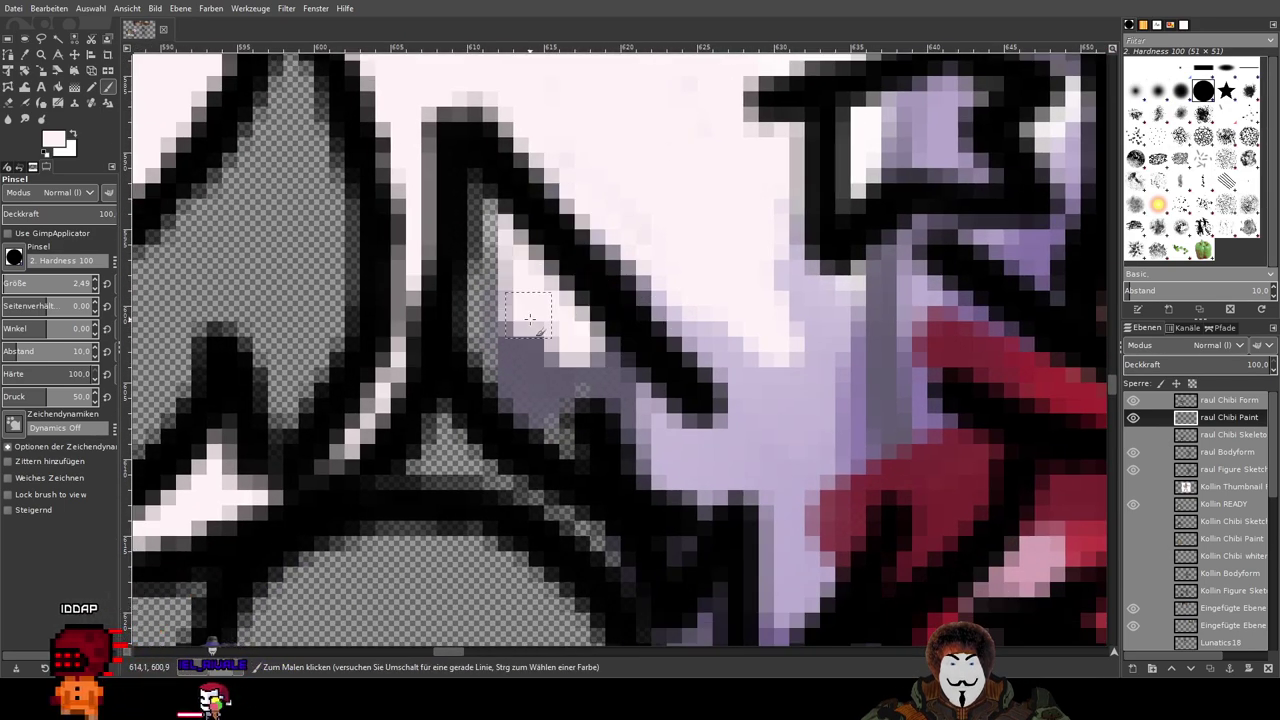
mouse_move(505, 181)
mouse_down()
mouse_move(478, 244)
mouse_move(501, 142)
mouse_move(661, 347)
mouse_move(598, 302)
mouse_move(738, 437)
mouse_move(616, 285)
mouse_move(758, 417)
mouse_move(608, 302)
mouse_move(809, 376)
mouse_move(681, 347)
mouse_move(823, 407)
mouse_move(629, 446)
mouse_move(695, 392)
mouse_up()
drag(583, 458, 477, 336)
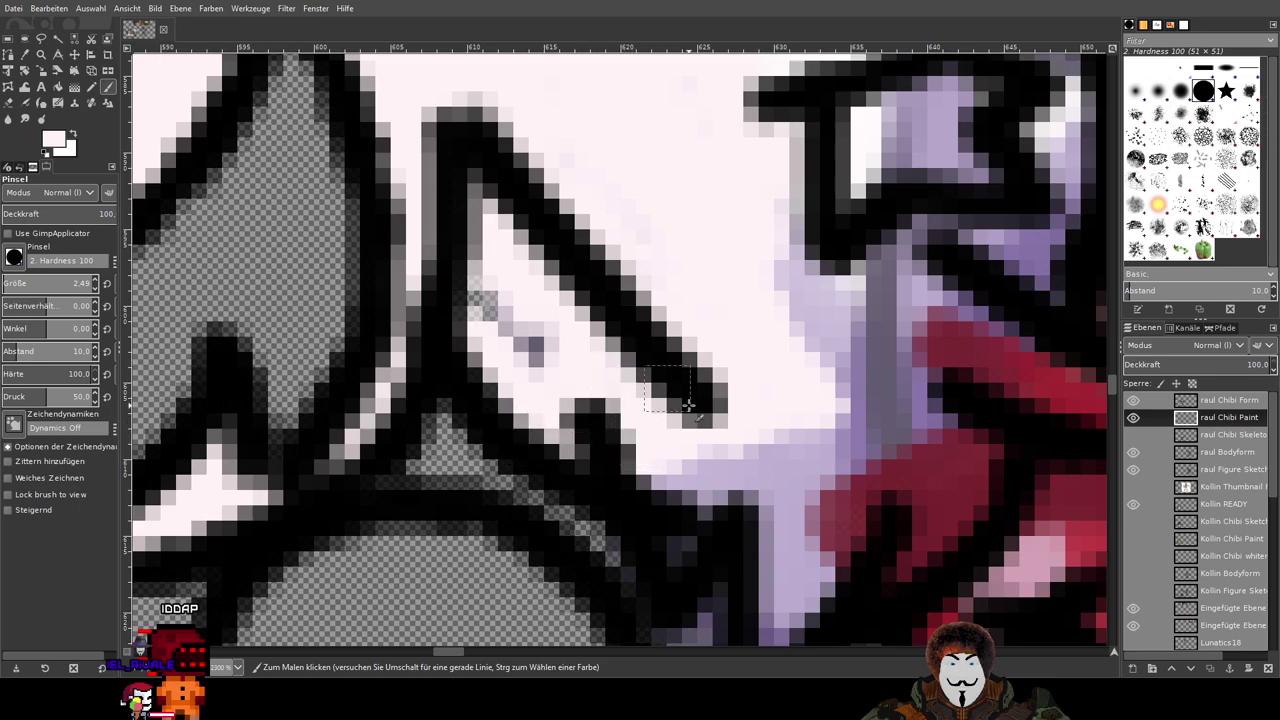
Step: Cover the remaining unpainted spots along the inner edge of the pointed section beside its vertical outline
scroll(688, 404, up, 3)
drag(463, 348, 415, 300)
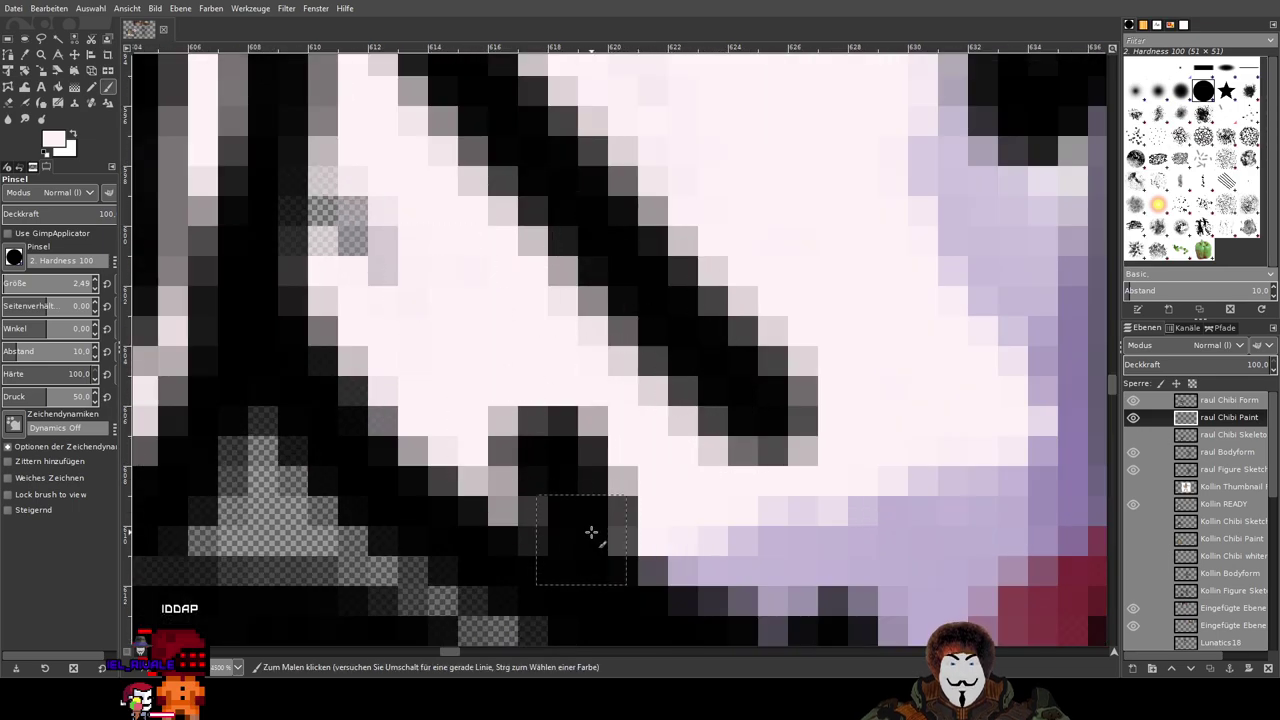
drag(452, 374, 701, 596)
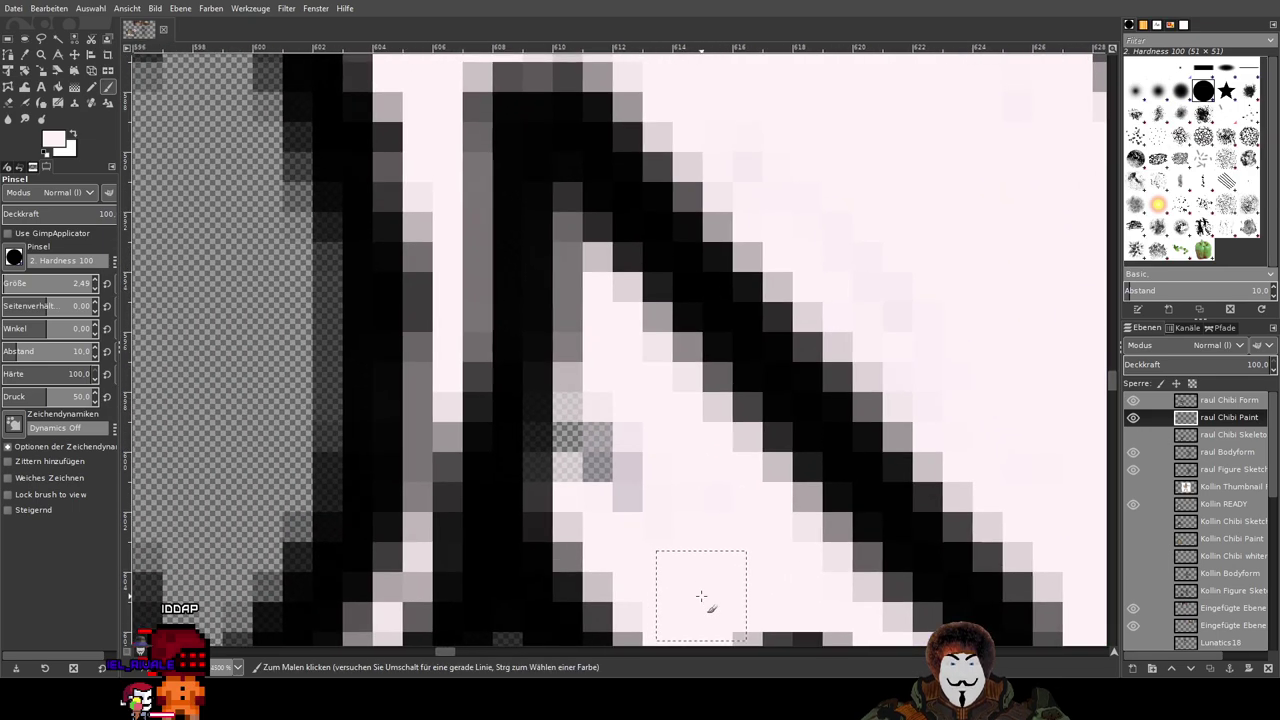
drag(562, 513, 619, 471)
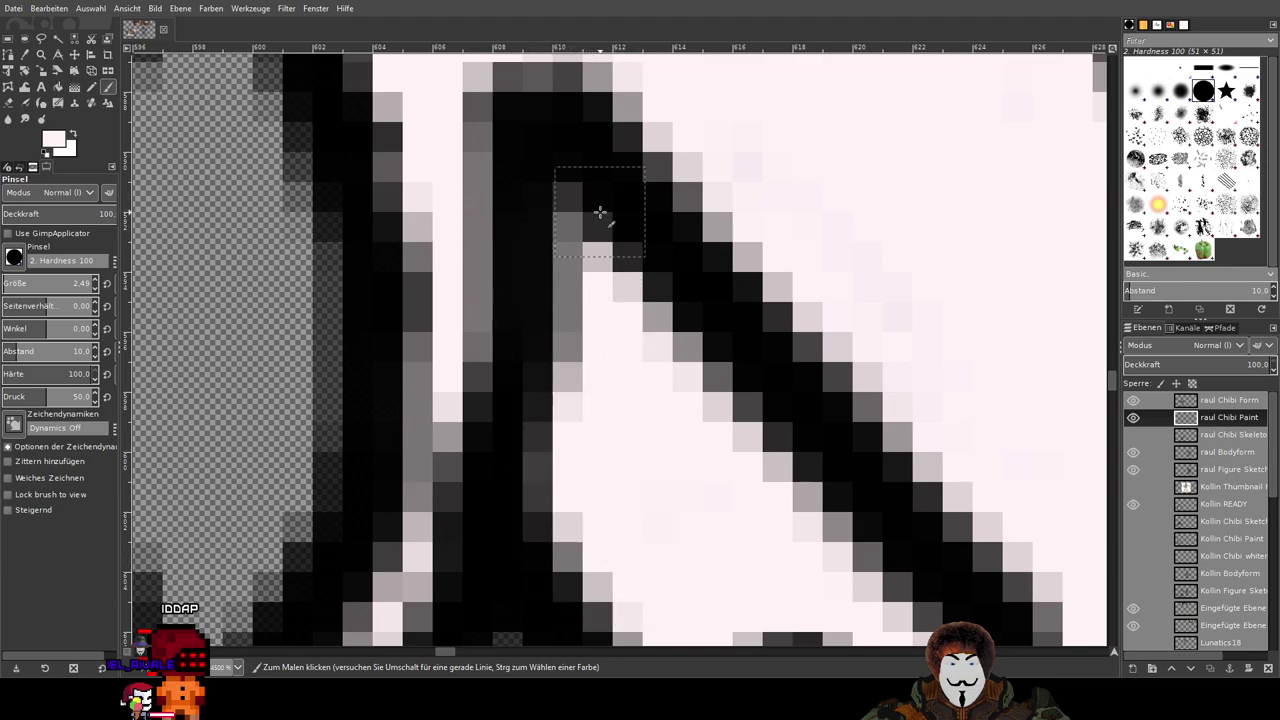
scroll(633, 449, down, 1)
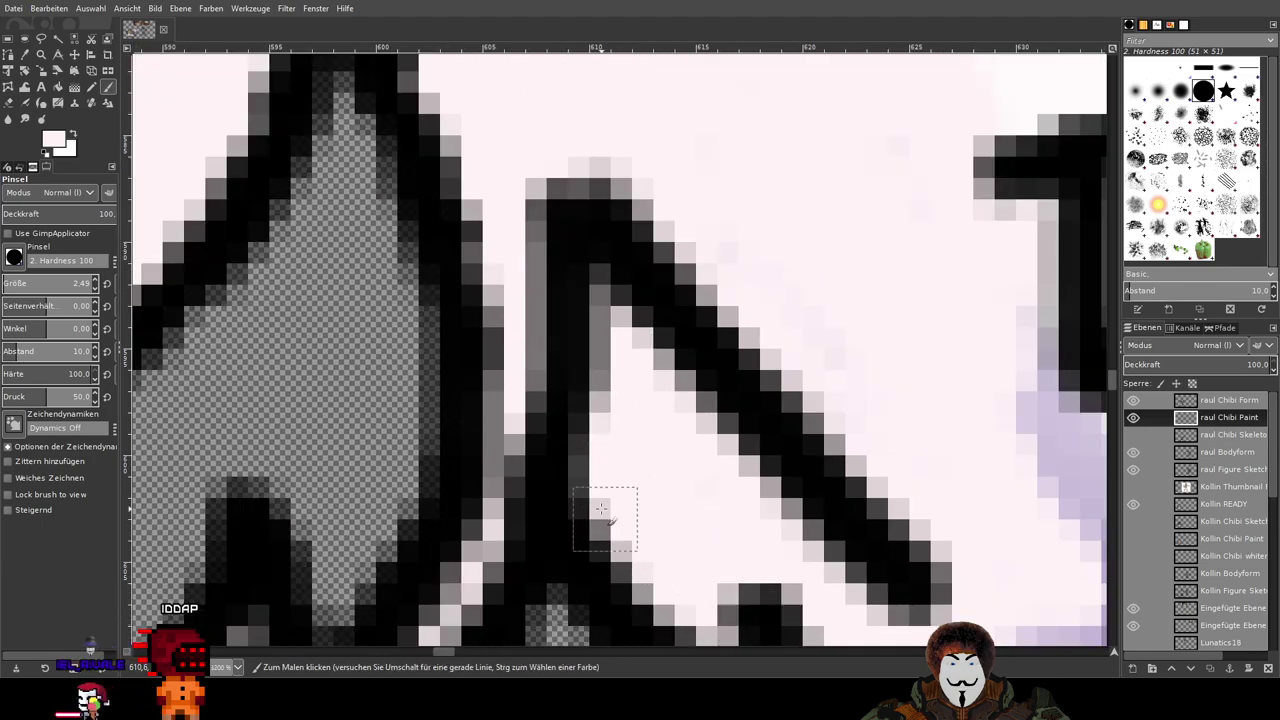
Step: Paint the pale colour over the purple area below the long diagonal line, down into the narrow pointed hair tip
drag(832, 614, 519, 325)
scroll(707, 371, down, 3)
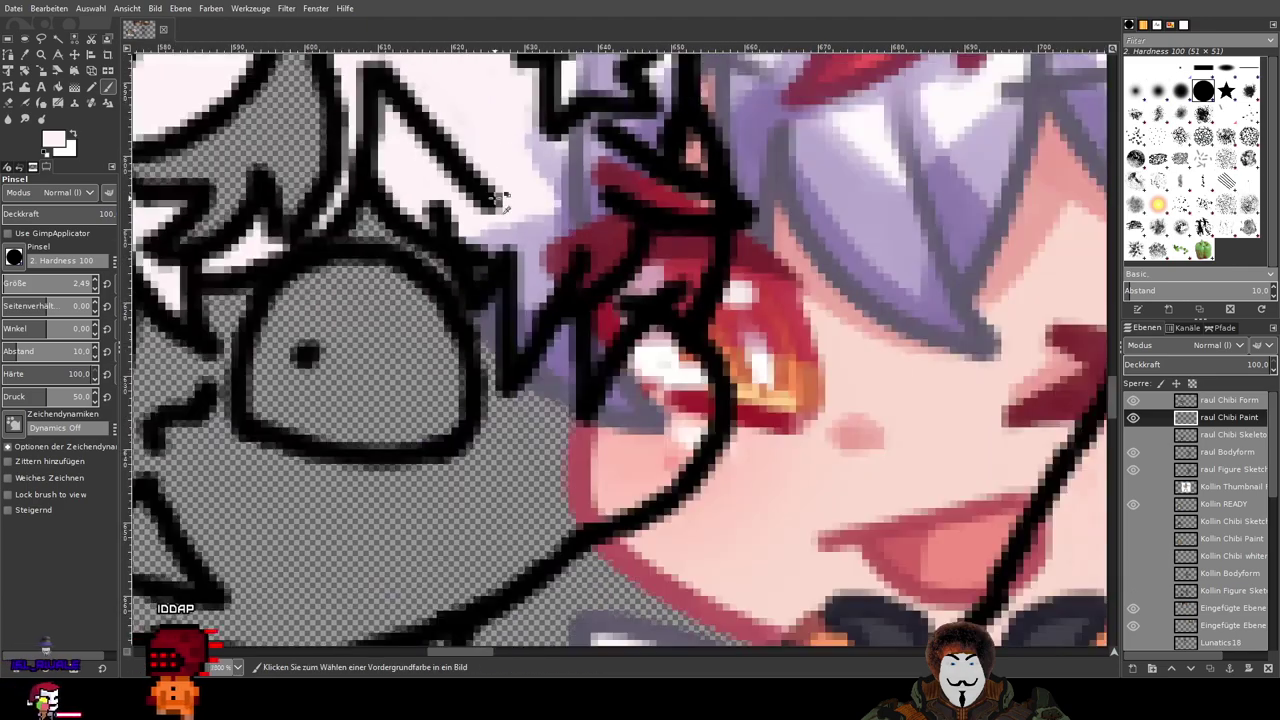
scroll(500, 200, up, 3)
drag(500, 268, 488, 302)
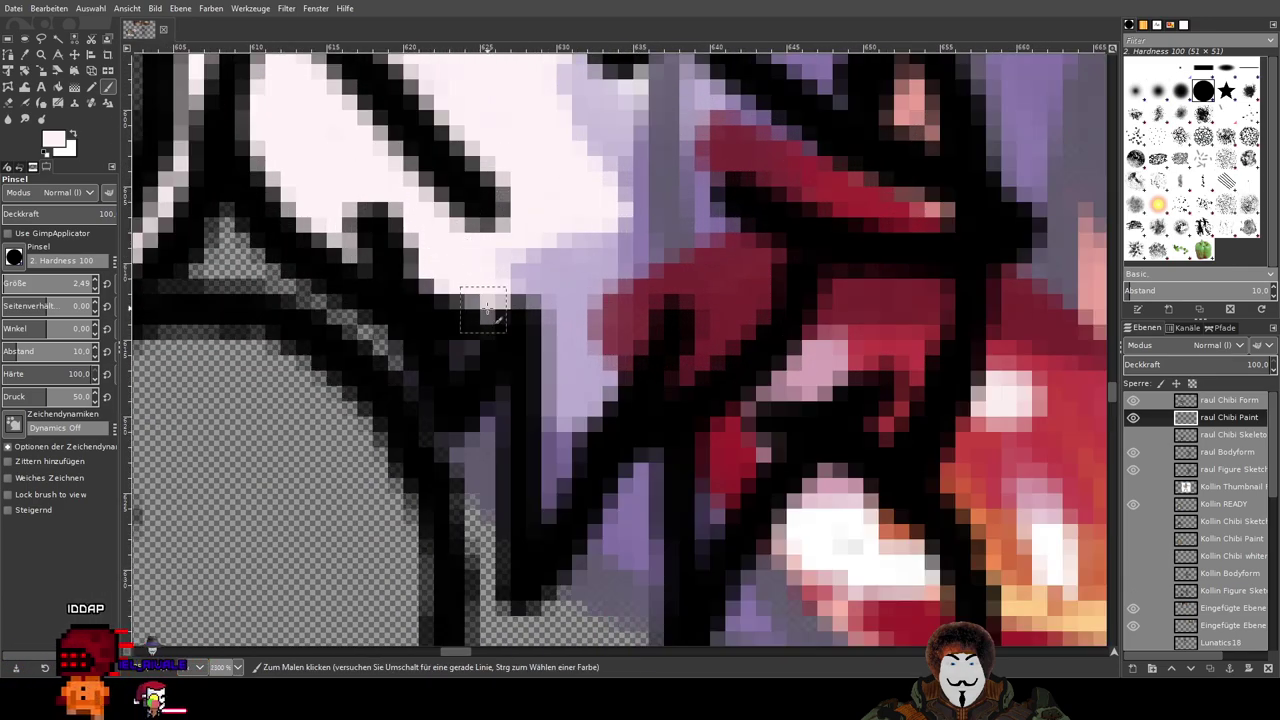
drag(468, 346, 452, 366)
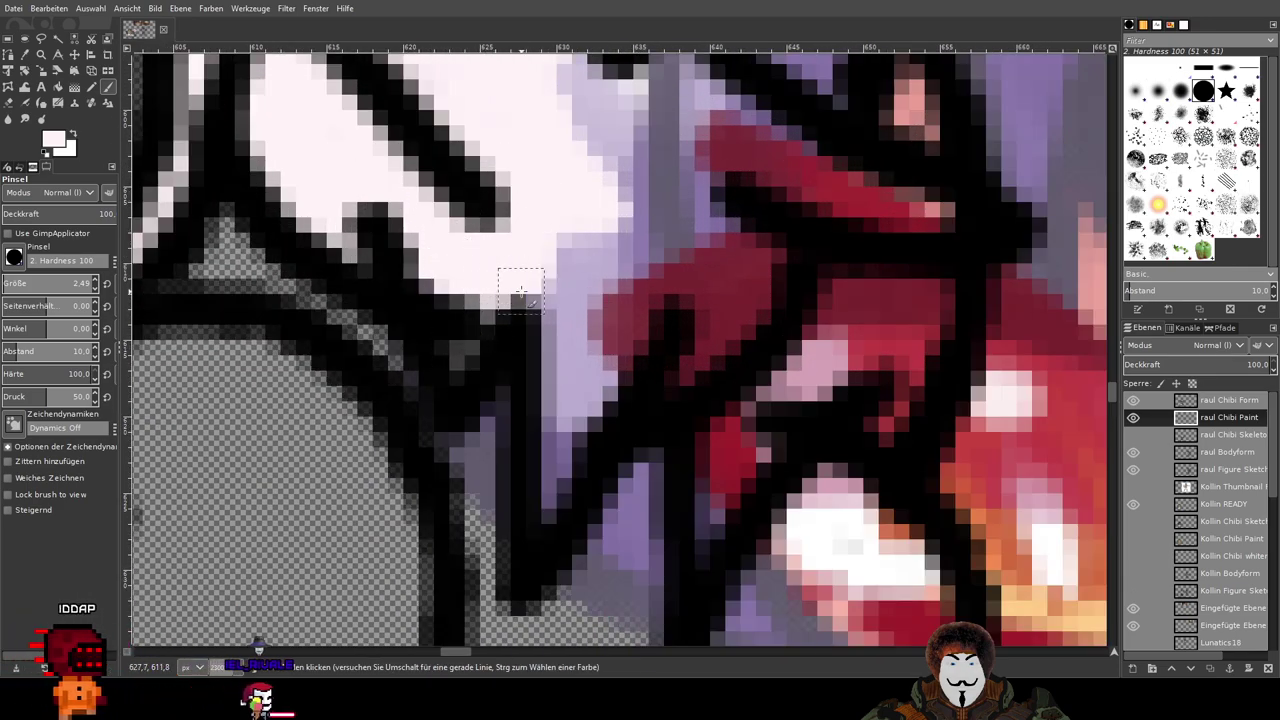
mouse_move(520, 272)
mouse_down()
mouse_move(571, 251)
mouse_move(571, 357)
mouse_move(567, 316)
mouse_up()
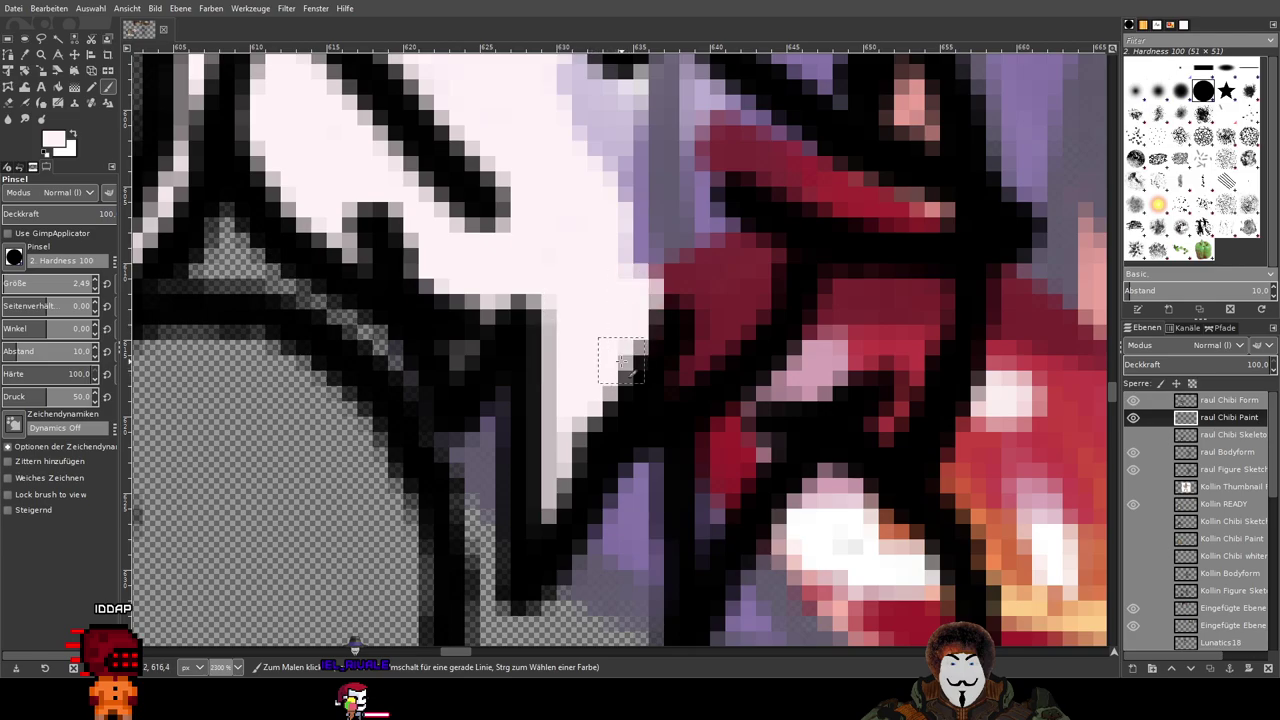
Step: Paint the dark red area around the short line beside the pointed tip up to the curved hair outline
scroll(621, 361, down, 4)
scroll(614, 354, up, 5)
mouse_move(655, 270)
mouse_down()
mouse_move(686, 221)
mouse_move(680, 320)
mouse_move(760, 300)
mouse_move(771, 271)
mouse_move(838, 258)
mouse_move(750, 335)
mouse_move(700, 410)
mouse_up()
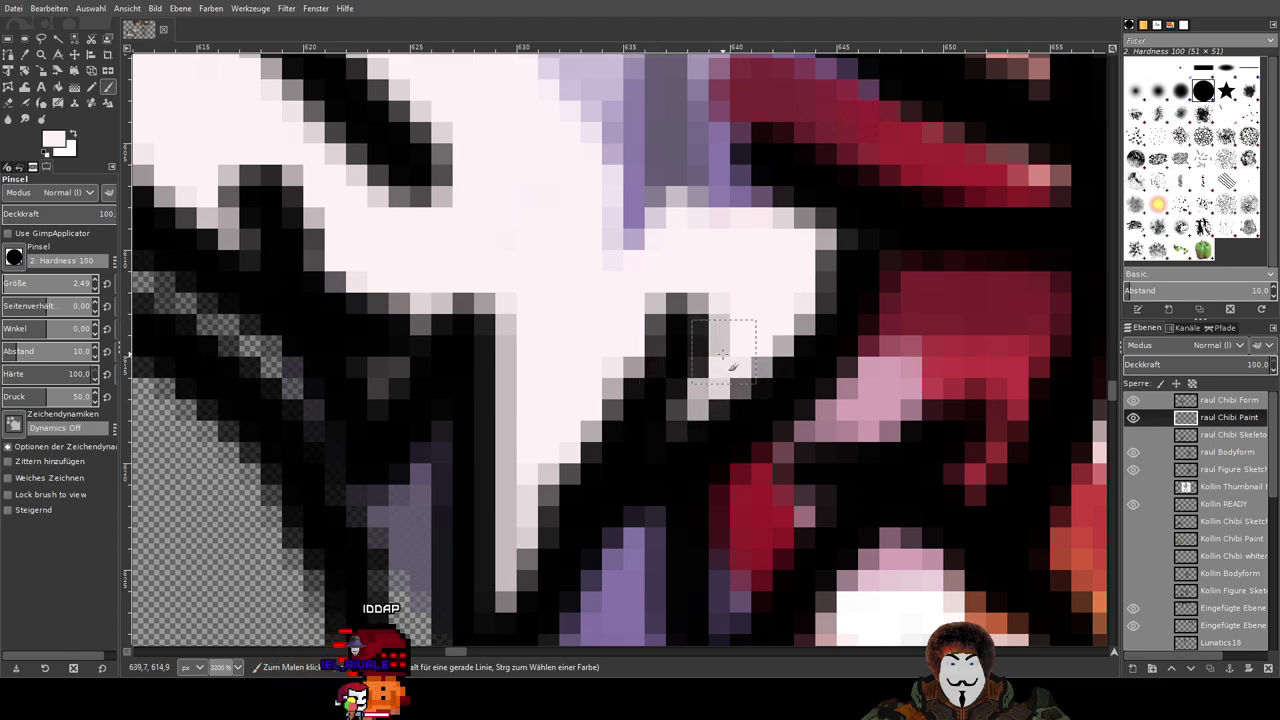
Step: Cover the purple and grey area below the ear's inner outline and along its vertical edge with the pale colour
mouse_move(723, 354)
mouse_down()
mouse_move(734, 177)
mouse_move(570, 202)
mouse_move(683, 151)
mouse_move(561, 473)
mouse_up()
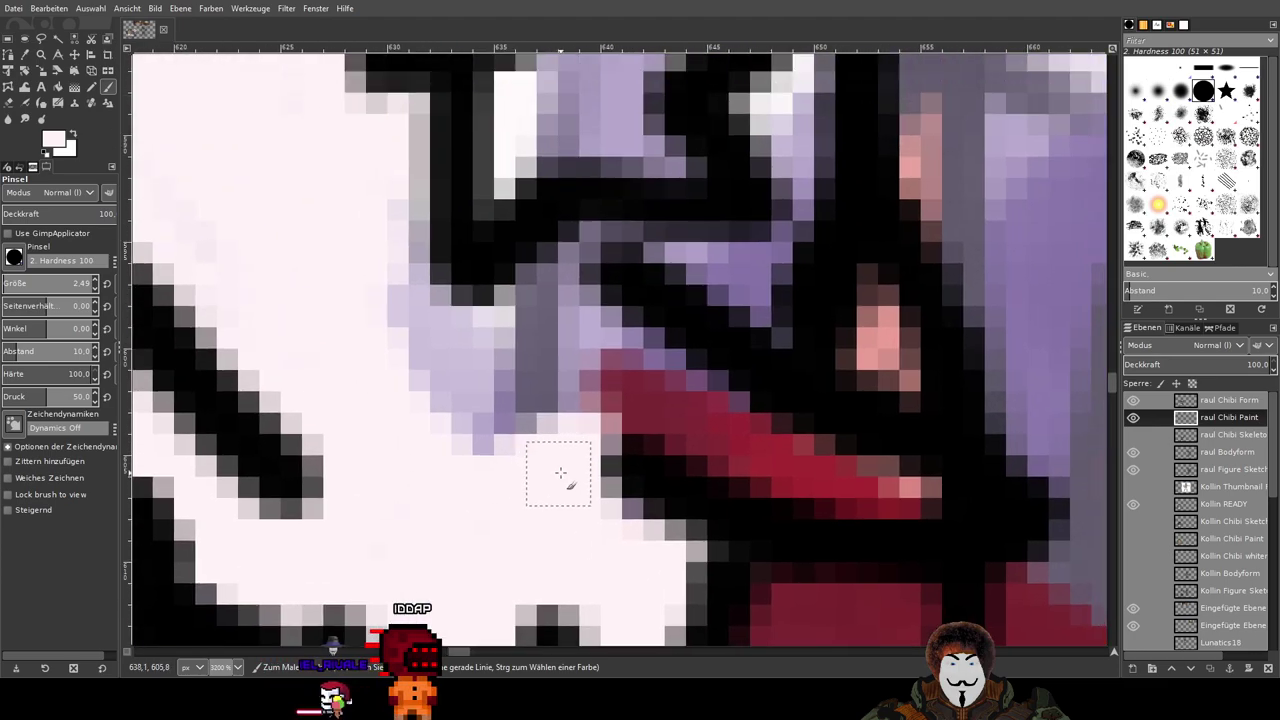
mouse_move(648, 452)
mouse_down()
mouse_move(615, 400)
mouse_move(420, 370)
mouse_move(370, 281)
mouse_up()
scroll(404, 307, down, 4)
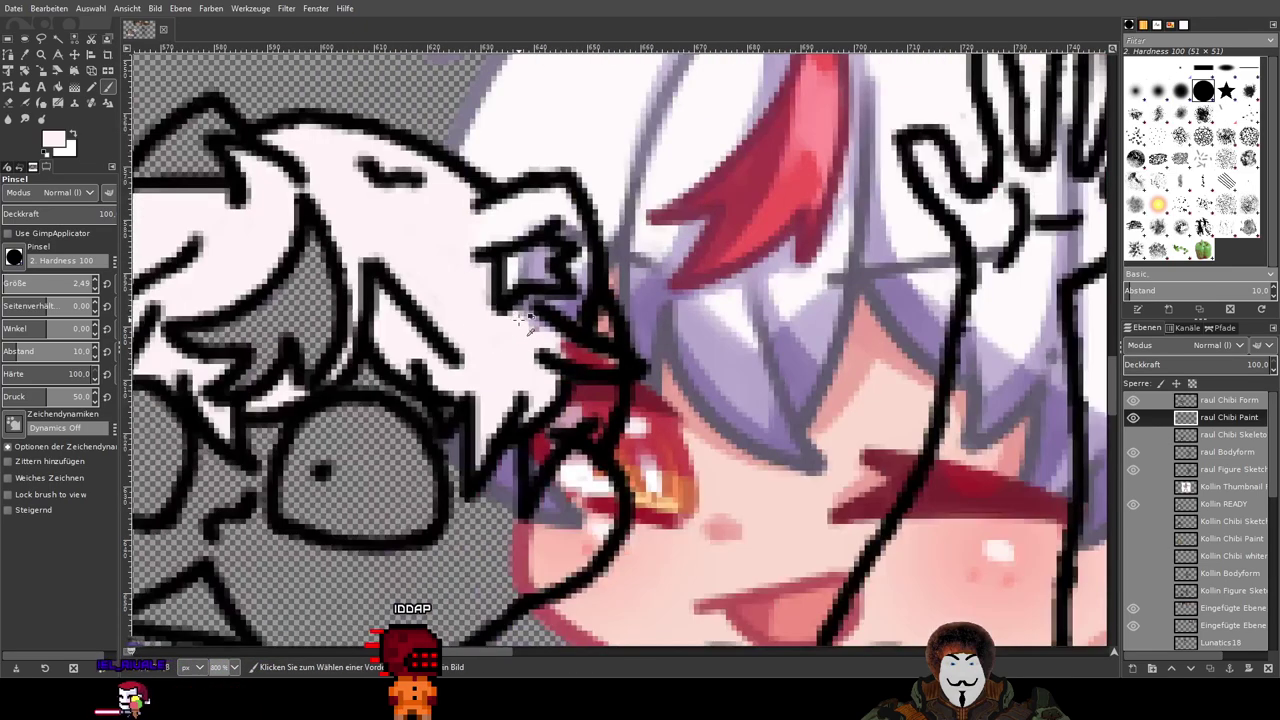
scroll(392, 295, up, 4)
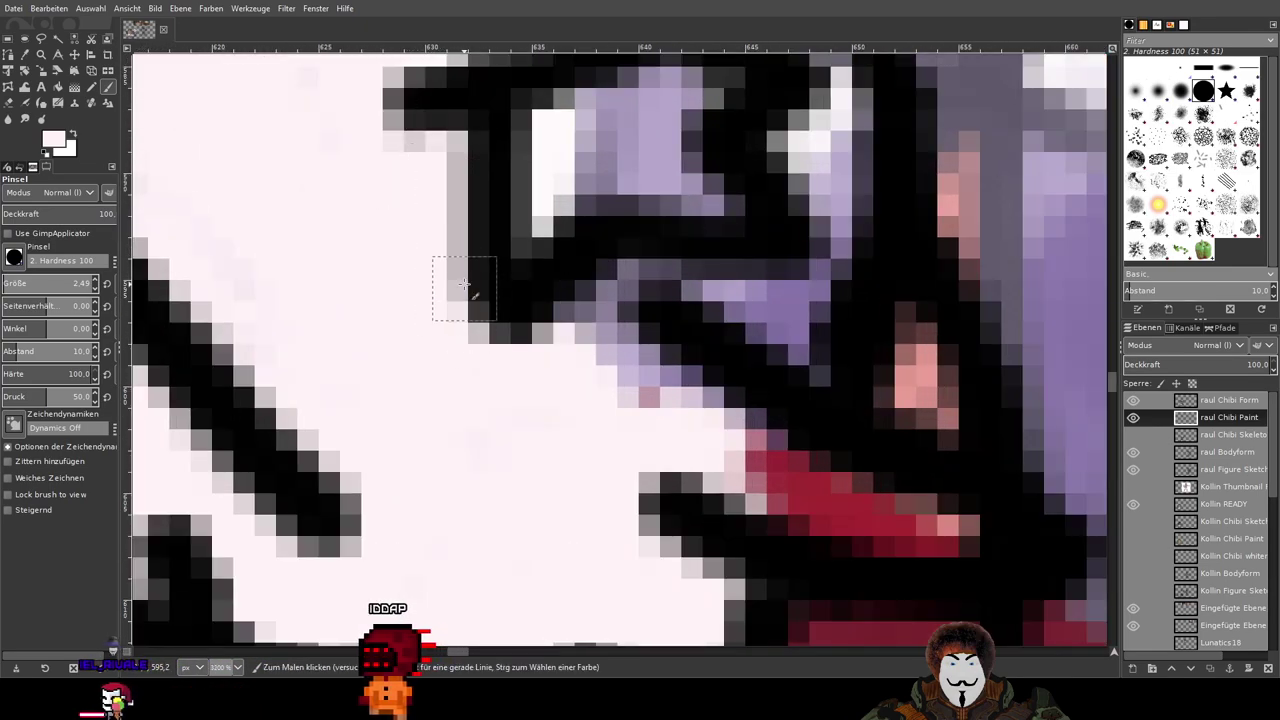
drag(463, 285, 517, 355)
Step: Fill the narrow red strand below the ear and the small pink gap above it with the pale colour
scroll(587, 404, down, 5)
scroll(560, 420, right, 3)
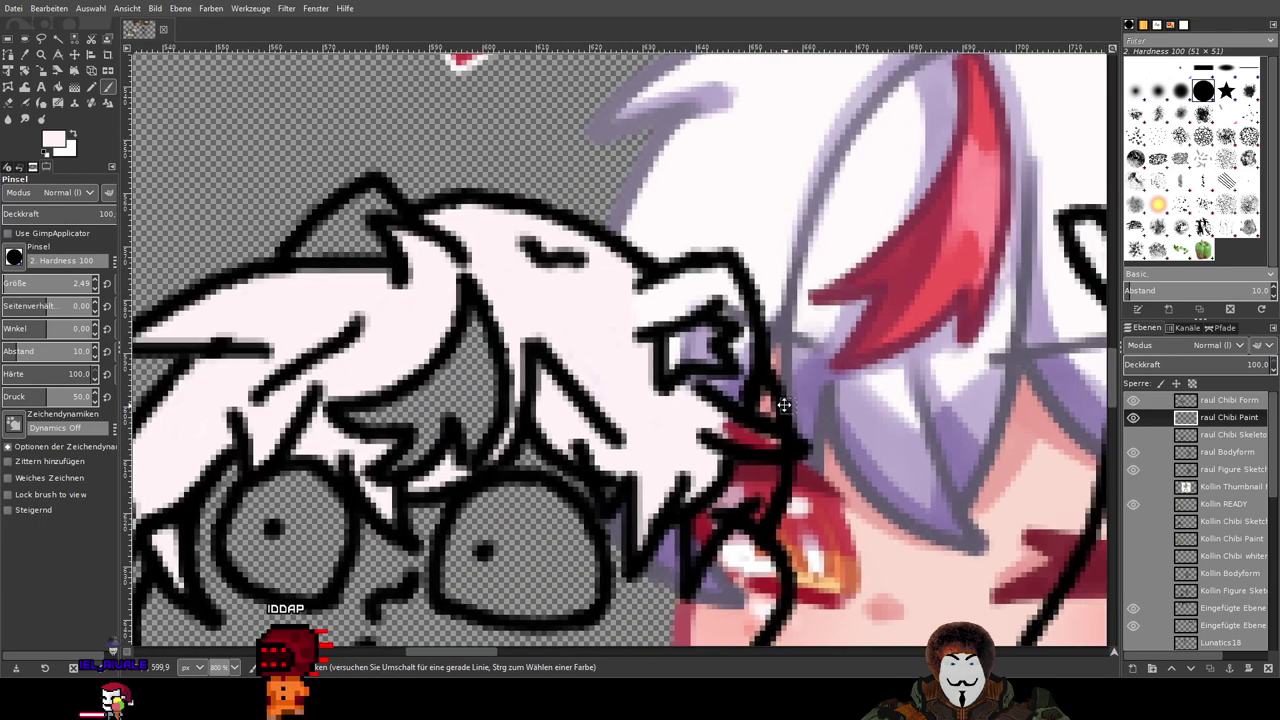
scroll(541, 436, up, 5)
mouse_move(640, 468)
mouse_down()
mouse_move(700, 450)
mouse_move(880, 500)
mouse_move(708, 484)
mouse_move(470, 360)
mouse_up()
scroll(774, 505, down, 6)
scroll(468, 359, up, 4)
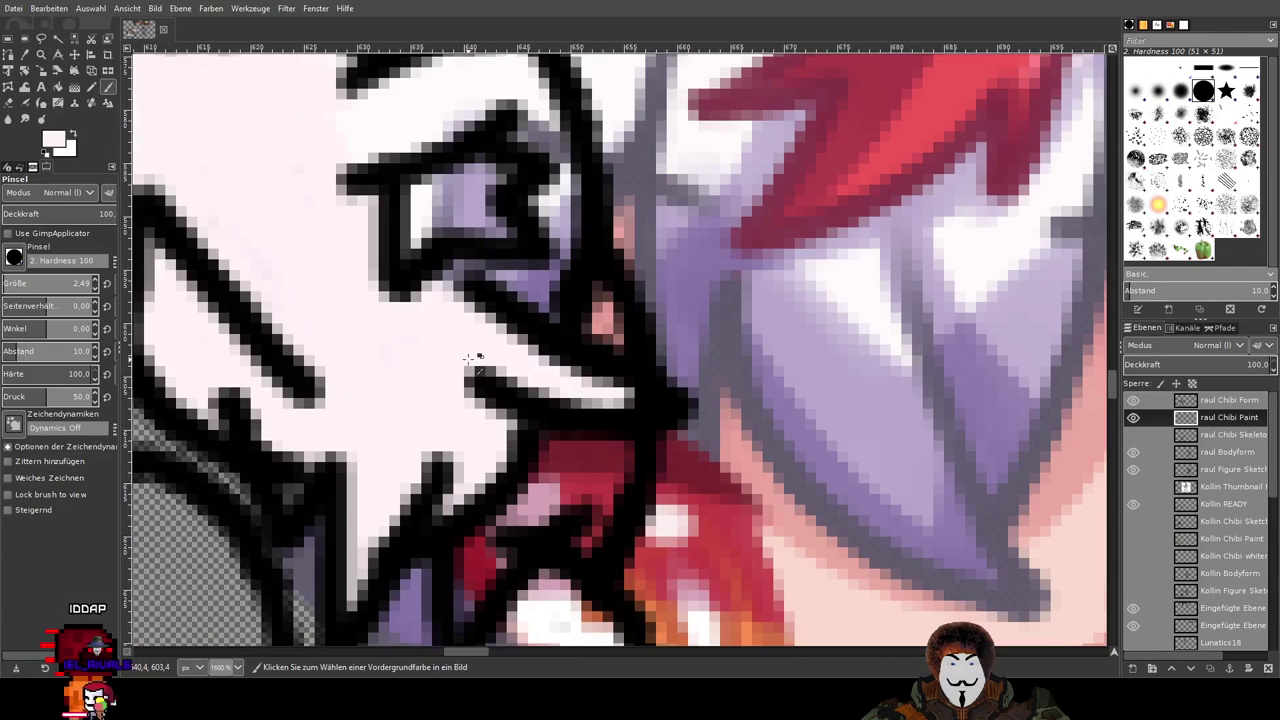
scroll(470, 357, up, 2)
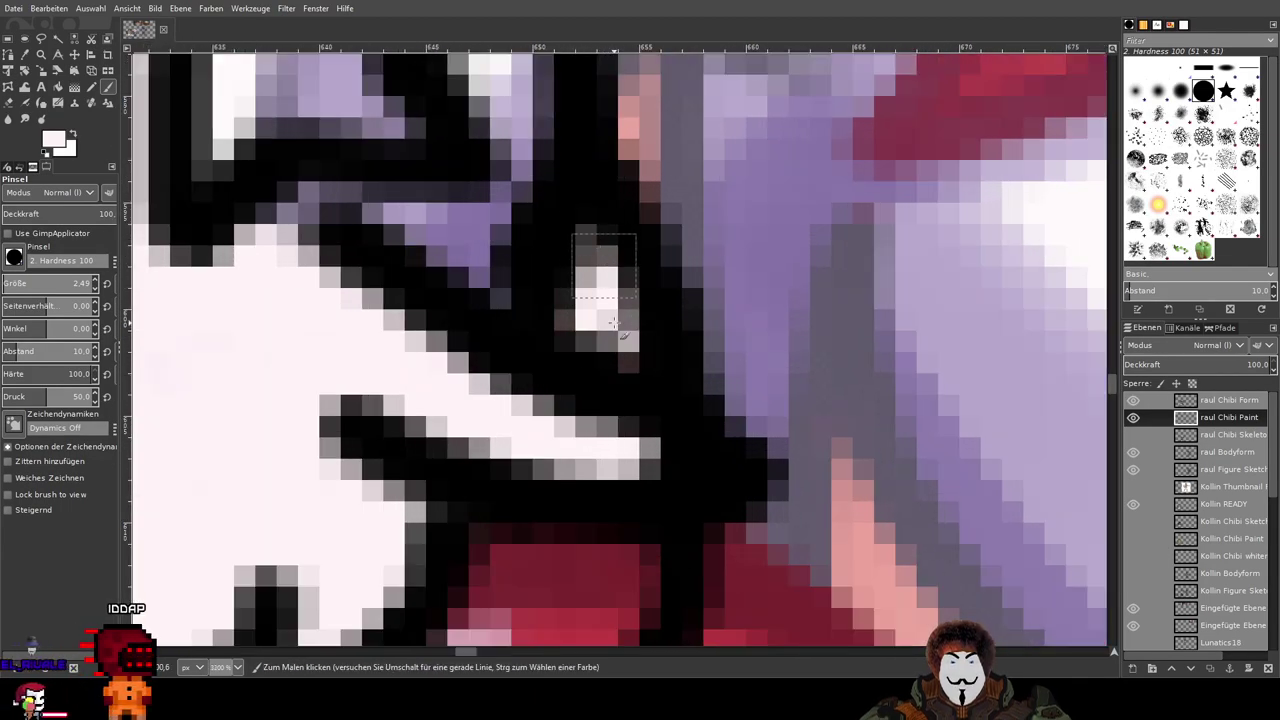
Step: Fill the enclosed dark red and pink hair section directly below the narrow strand with the pale colour
drag(610, 501, 642, 223)
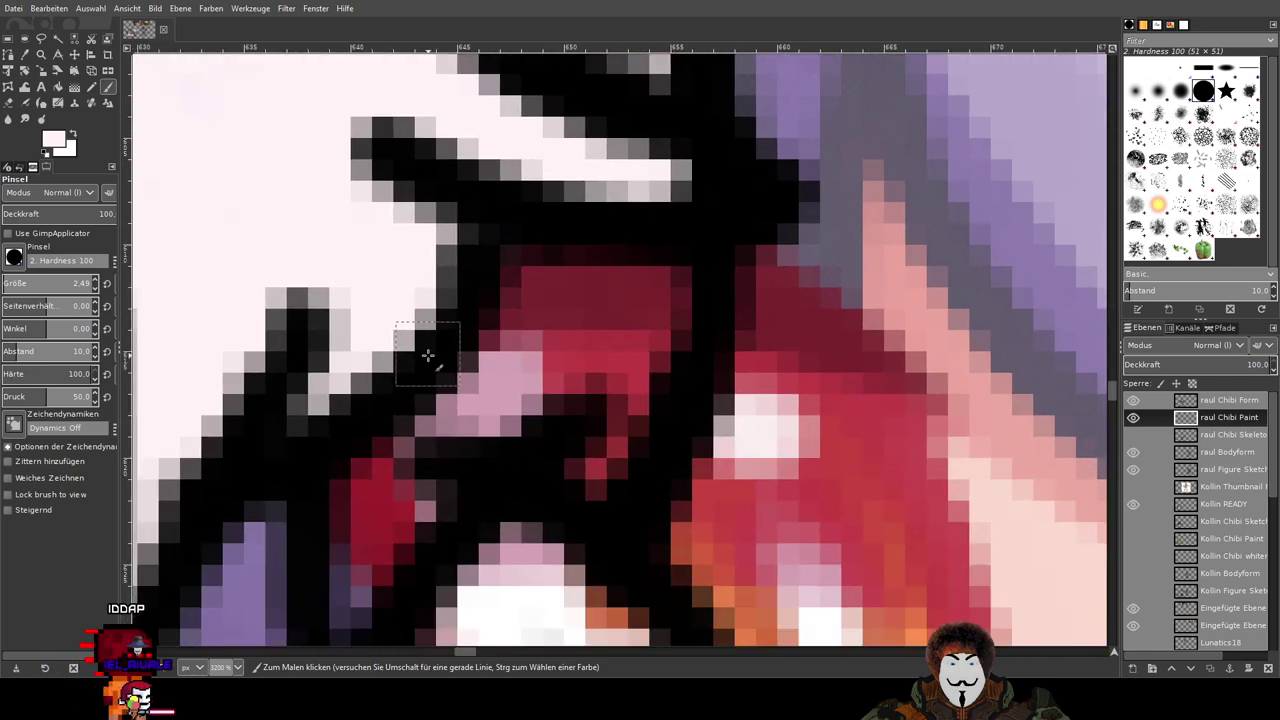
mouse_move(526, 280)
mouse_down()
mouse_move(531, 245)
mouse_move(488, 275)
mouse_move(553, 305)
mouse_move(587, 282)
mouse_move(656, 275)
mouse_move(670, 254)
mouse_move(672, 309)
mouse_move(623, 390)
mouse_move(621, 425)
mouse_up()
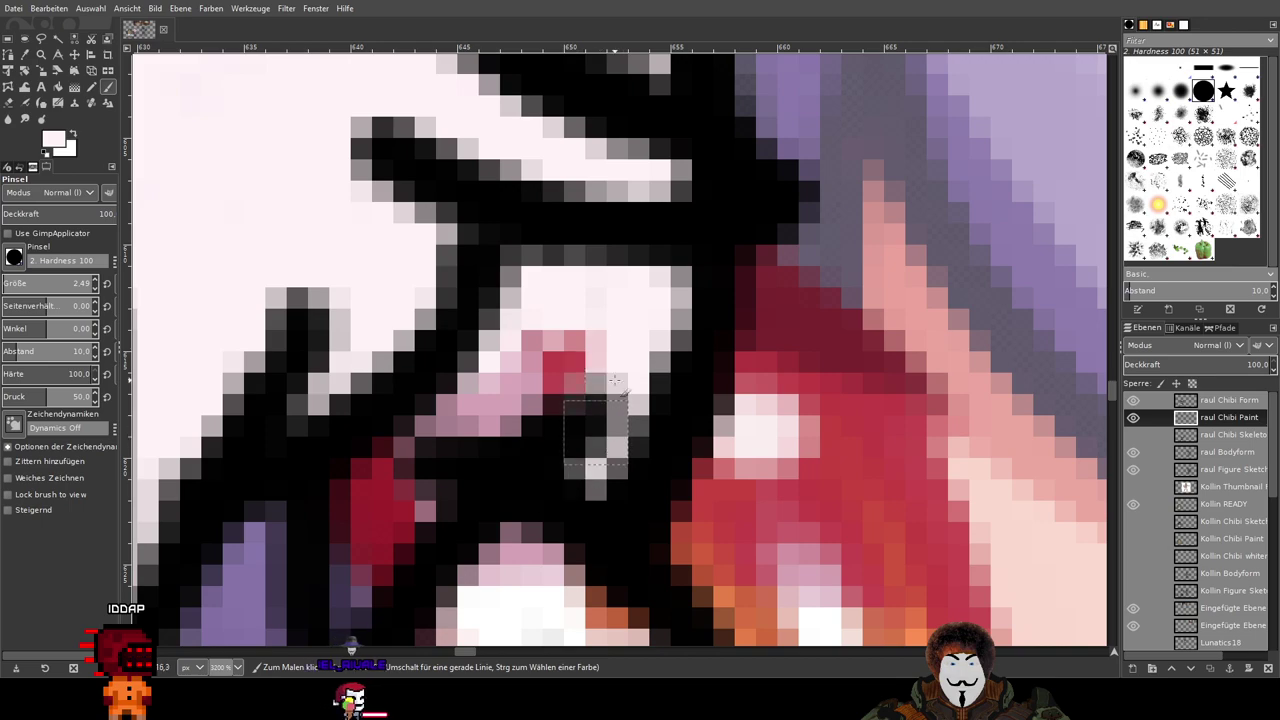
mouse_move(614, 380)
mouse_down()
mouse_move(516, 411)
mouse_move(480, 382)
mouse_move(507, 326)
mouse_up()
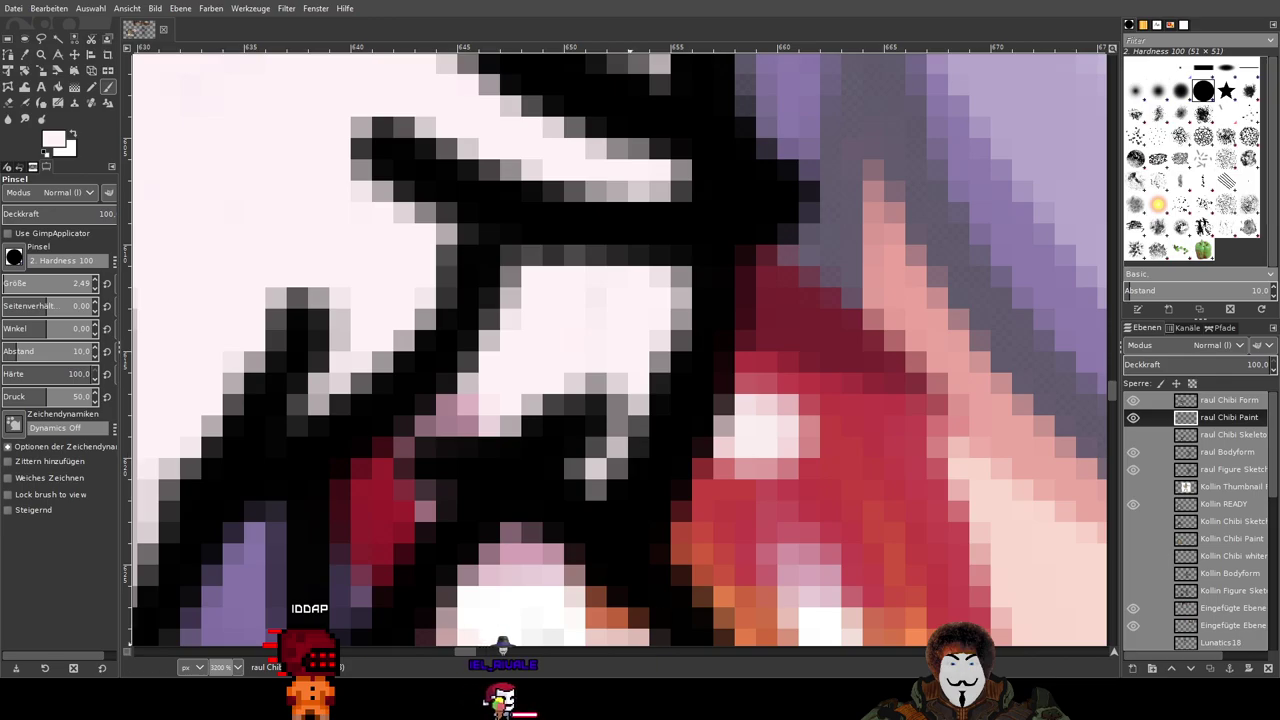
Step: Inspect the Kollin Chibi Paint layer without Kollin READY, and restore the visibility of both layers
scroll(874, 262, down, 7)
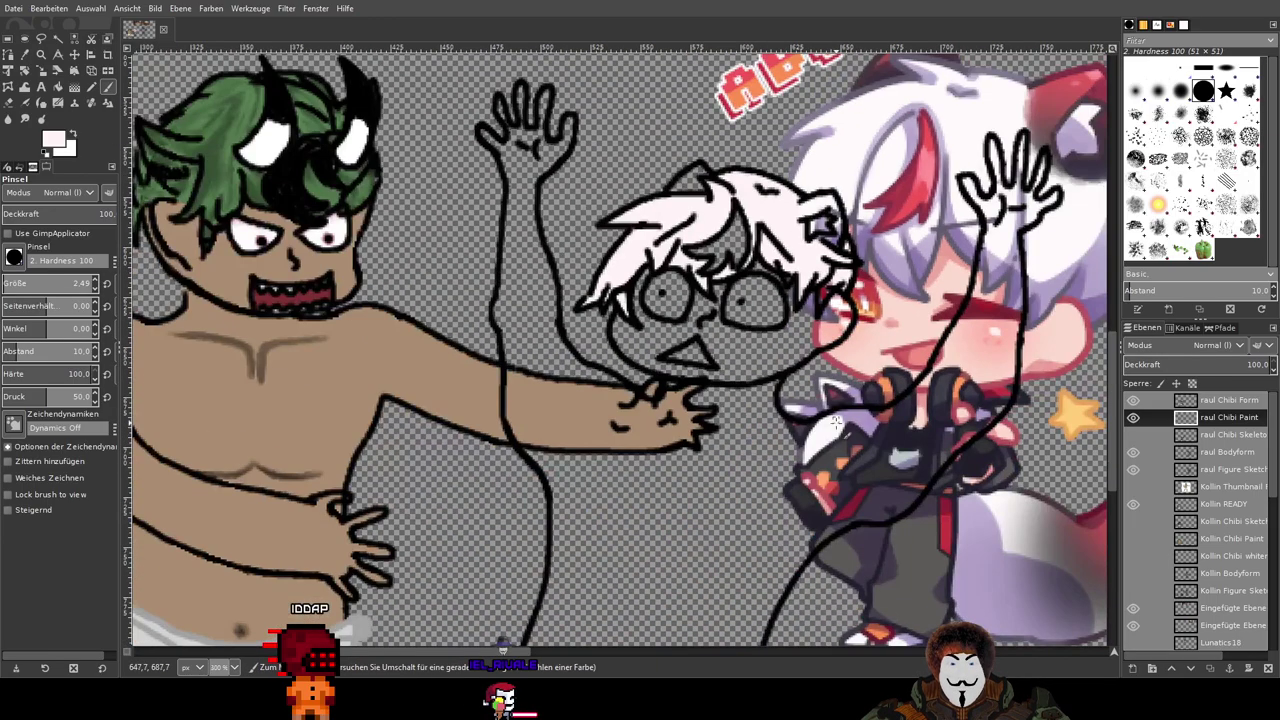
drag(834, 424, 714, 334)
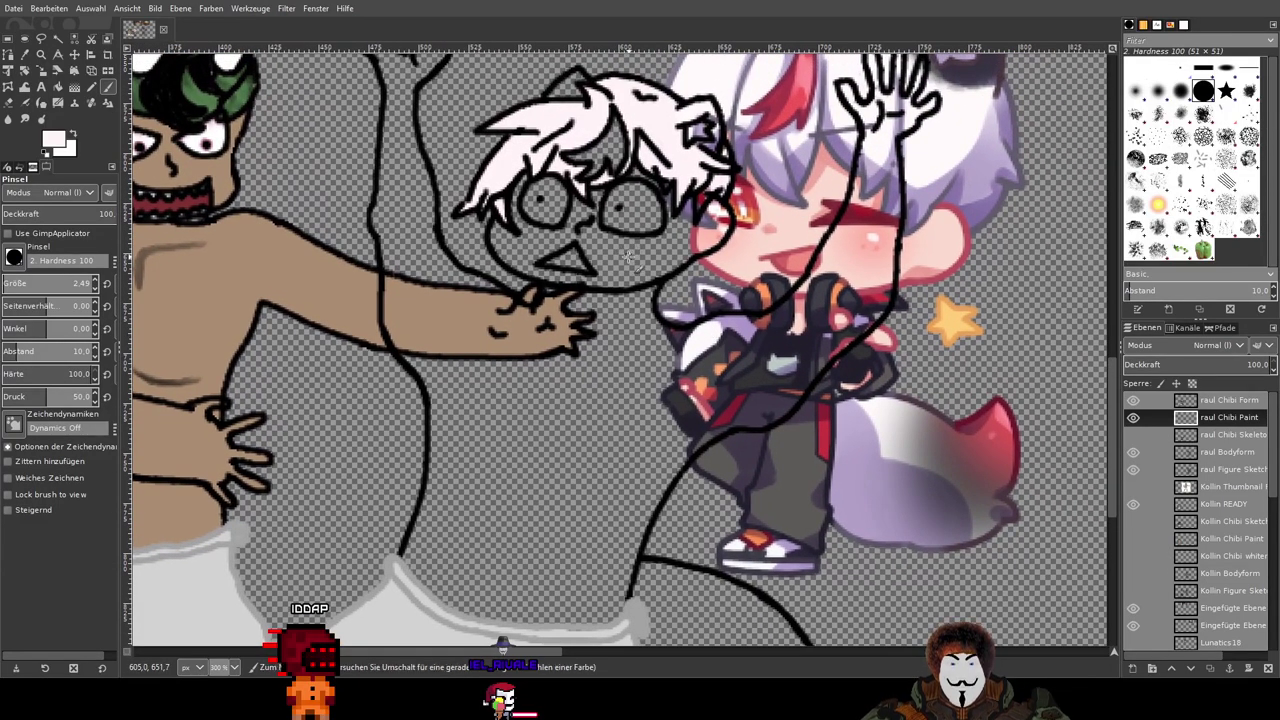
drag(225, 273, 567, 315)
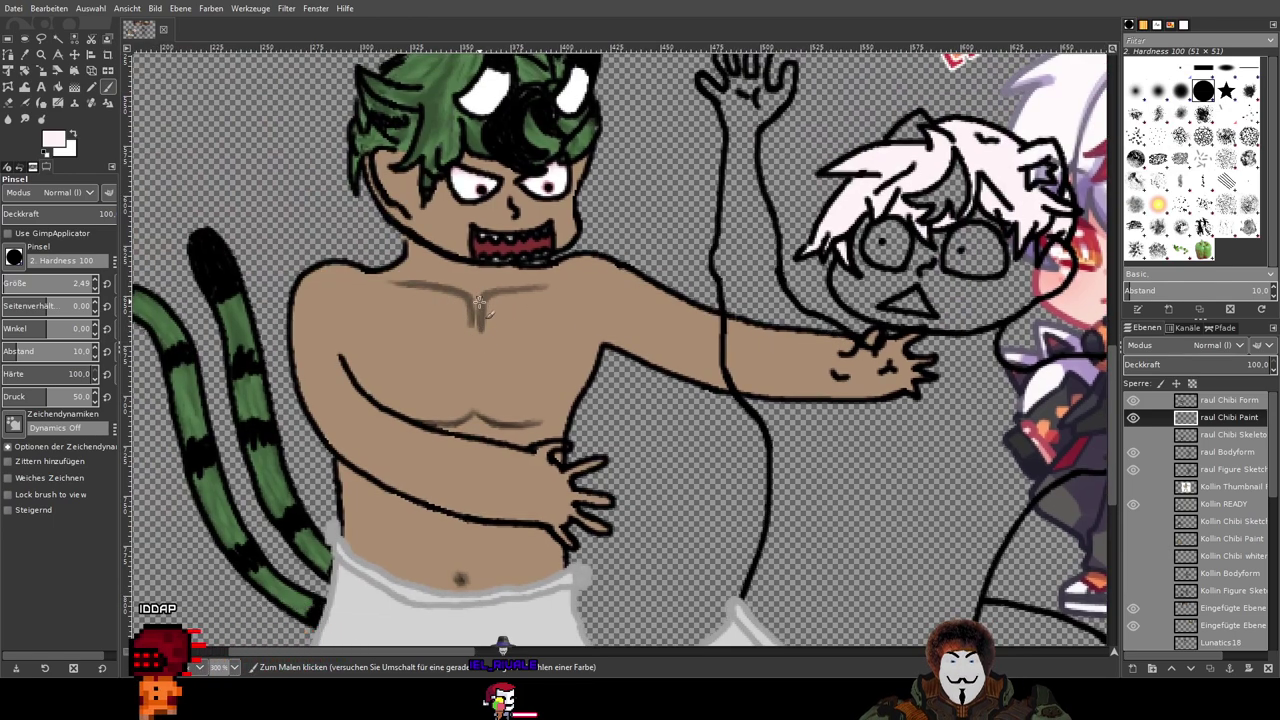
click(1134, 537)
click(1136, 540)
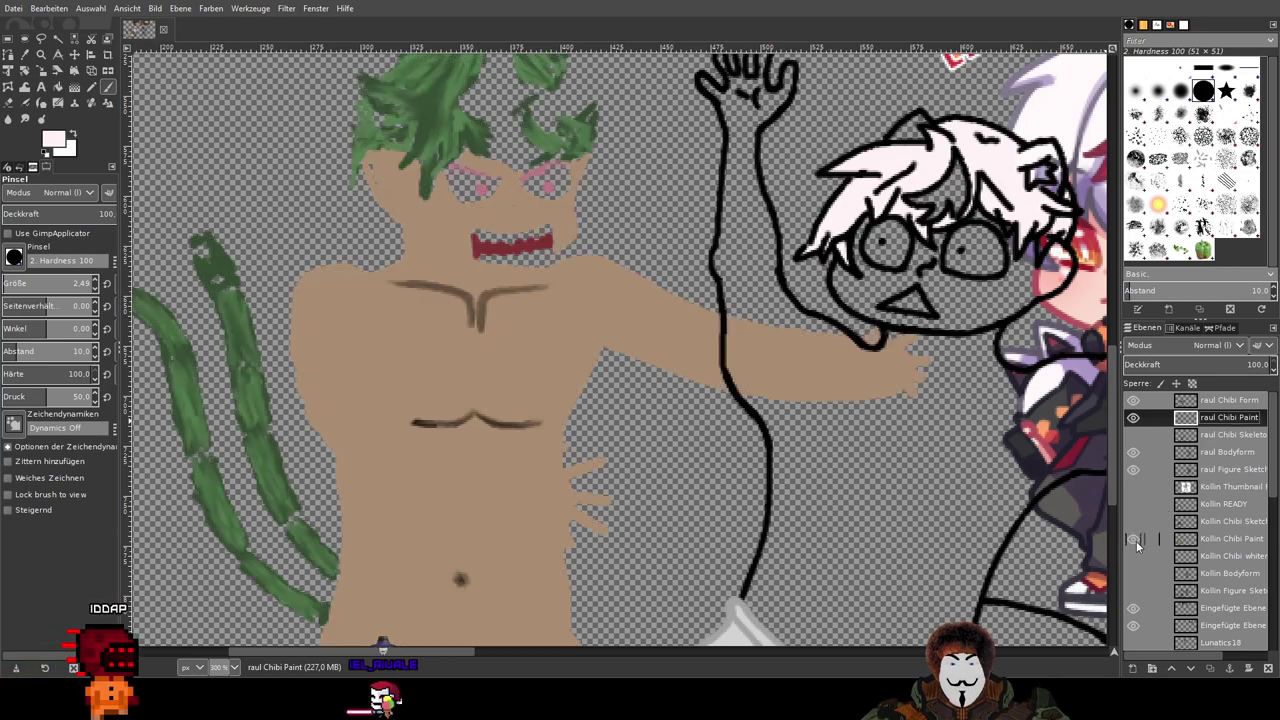
click(1136, 541)
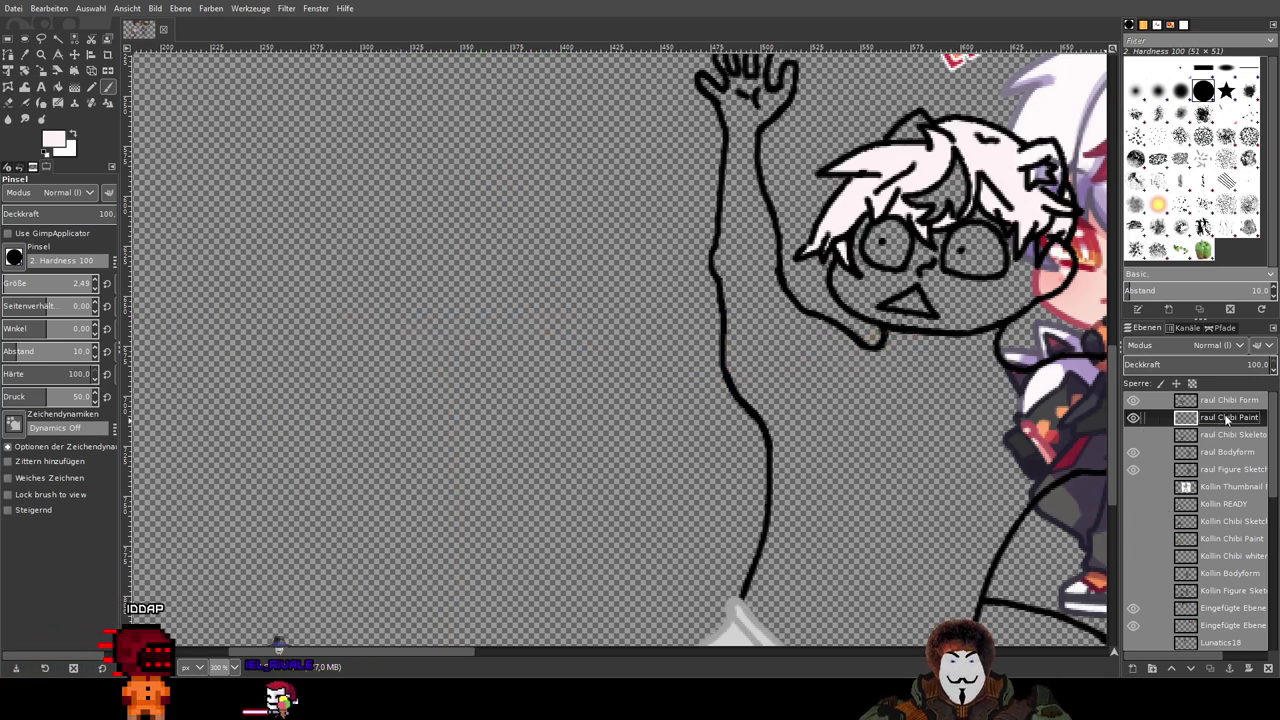
click(1133, 503)
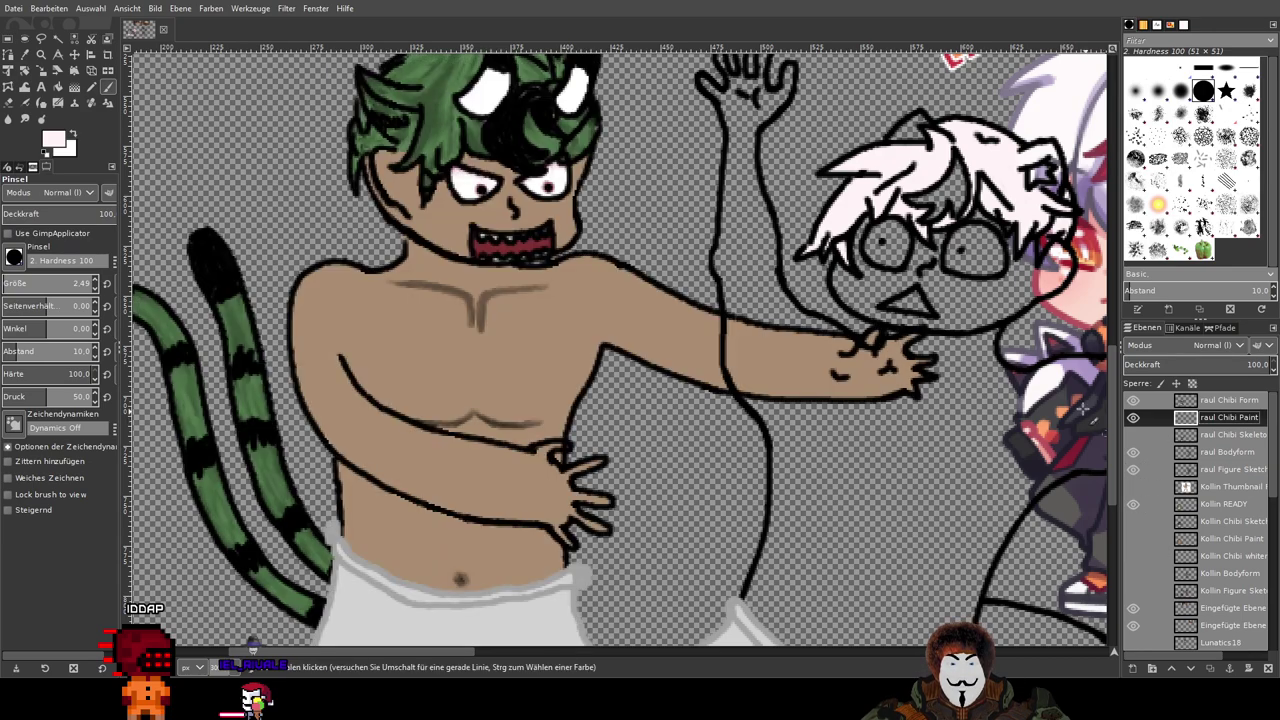
Step: Fill the small red section between the lines at the hair's lower edge with the pale colour
drag(910, 440, 539, 402)
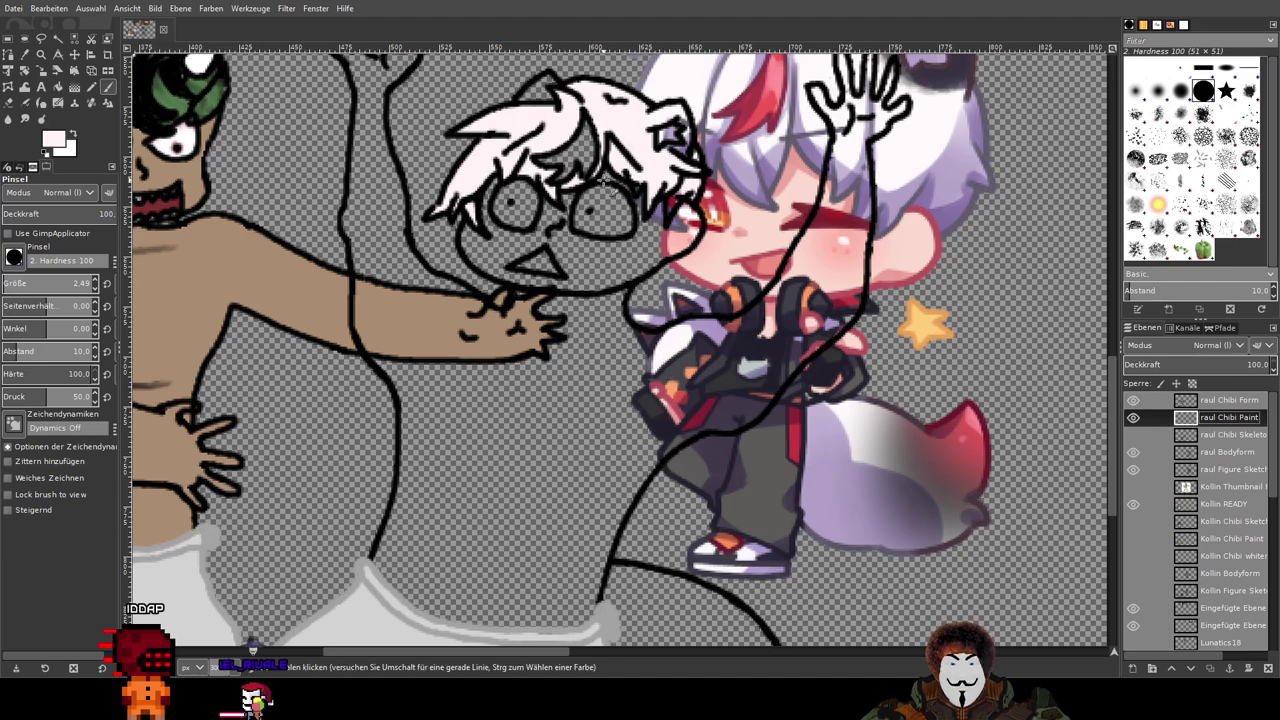
scroll(810, 323, up, 2)
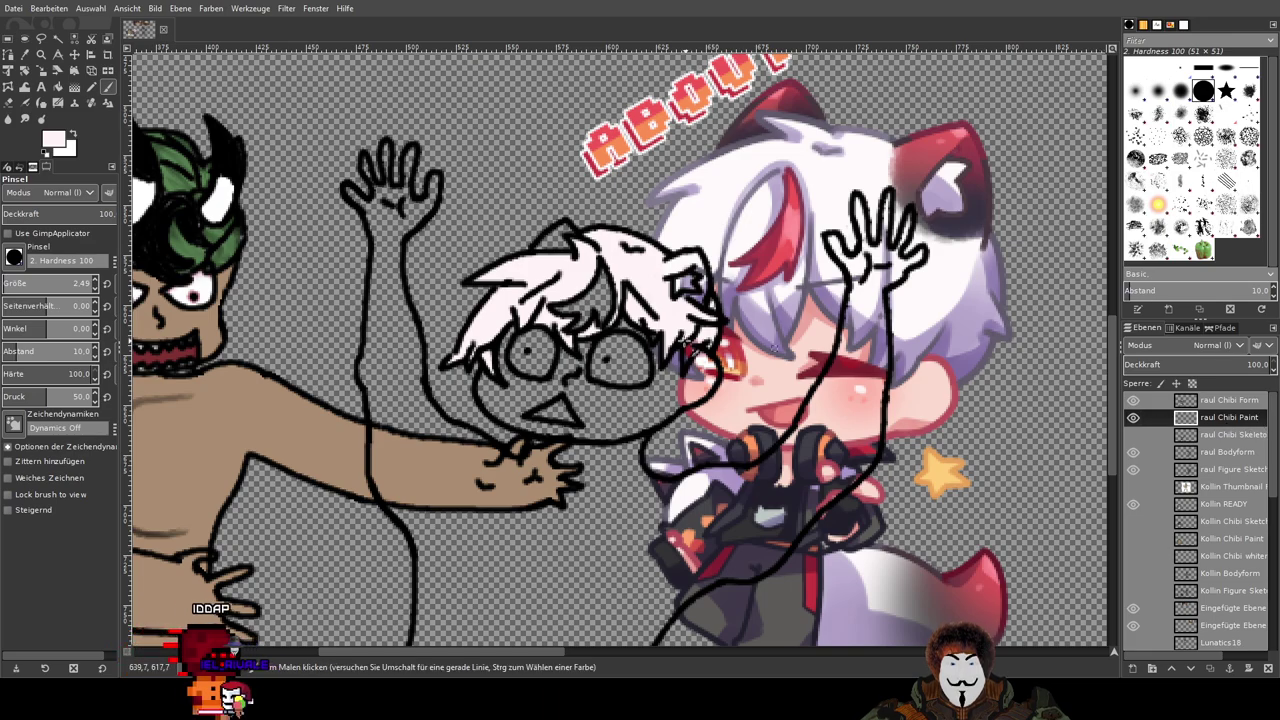
scroll(695, 285, up, 5)
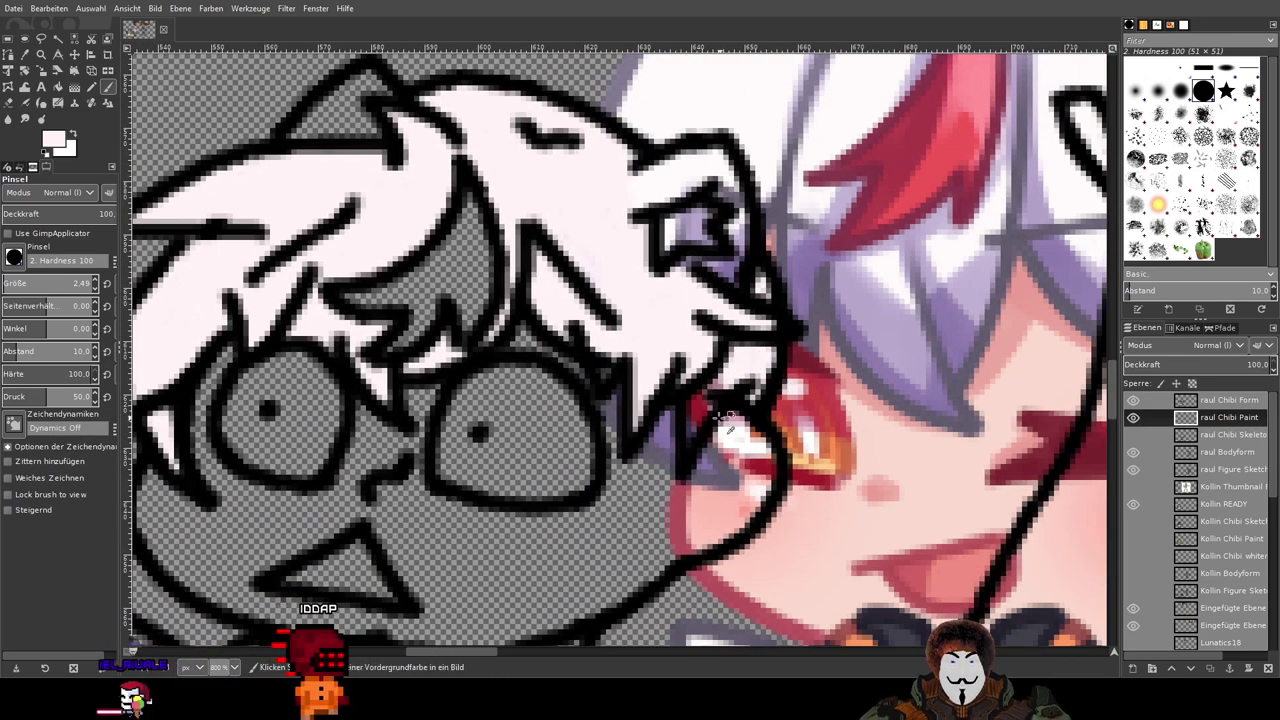
scroll(700, 285, up, 4)
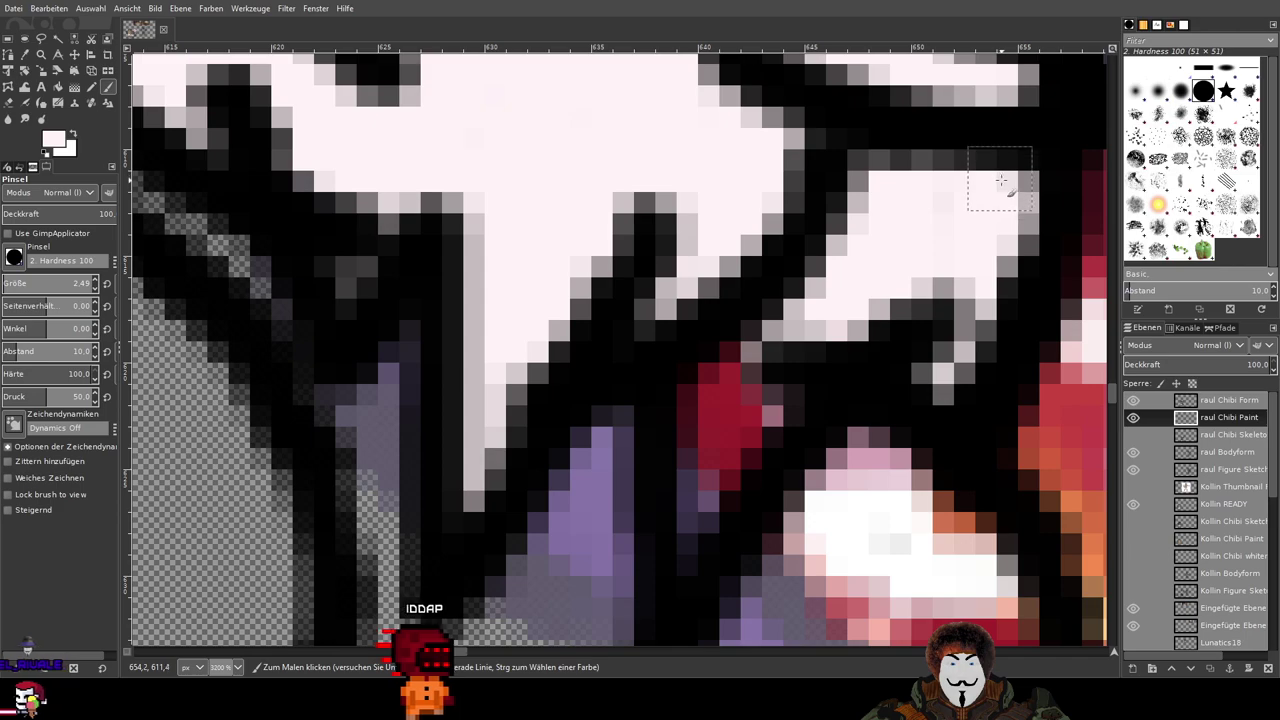
mouse_move(745, 378)
mouse_down()
mouse_move(787, 363)
mouse_move(753, 381)
mouse_move(736, 368)
mouse_move(702, 411)
mouse_move(710, 419)
mouse_move(780, 372)
mouse_move(713, 490)
mouse_up()
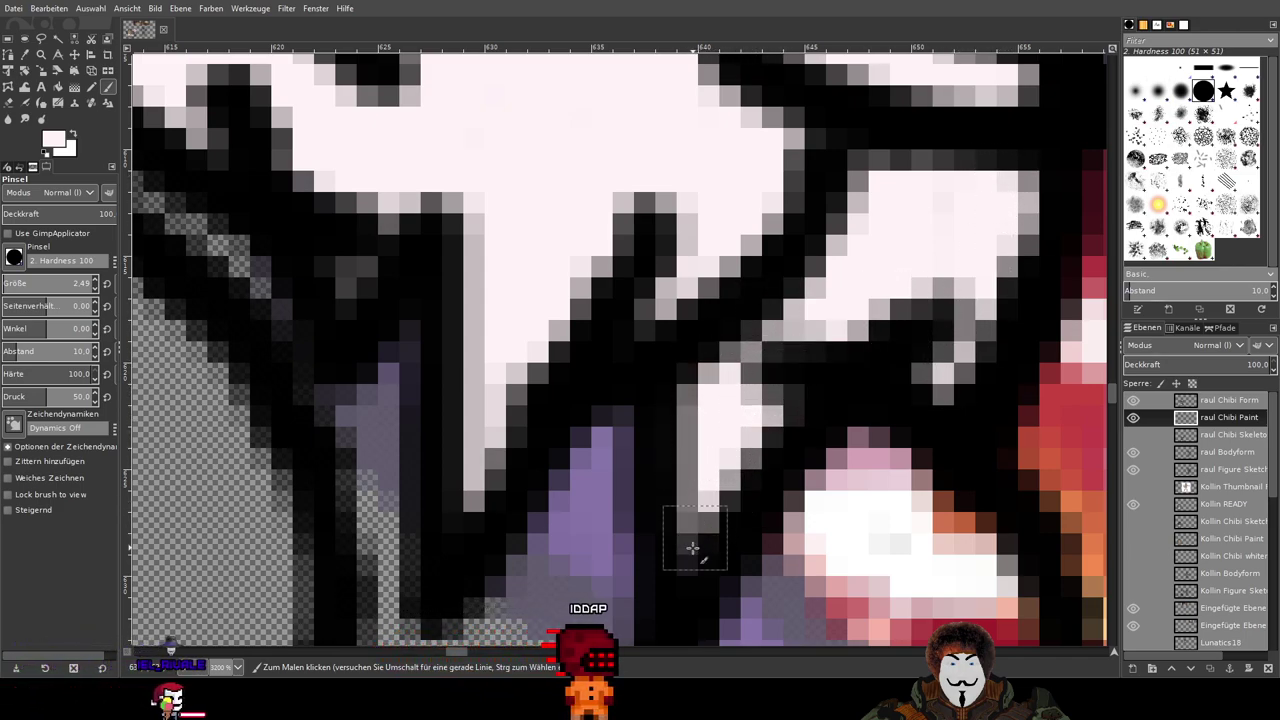
Step: Paint a pale border inside the tail's base, along its upper outline and down to the grey towel knot
scroll(850, 227, down, 3)
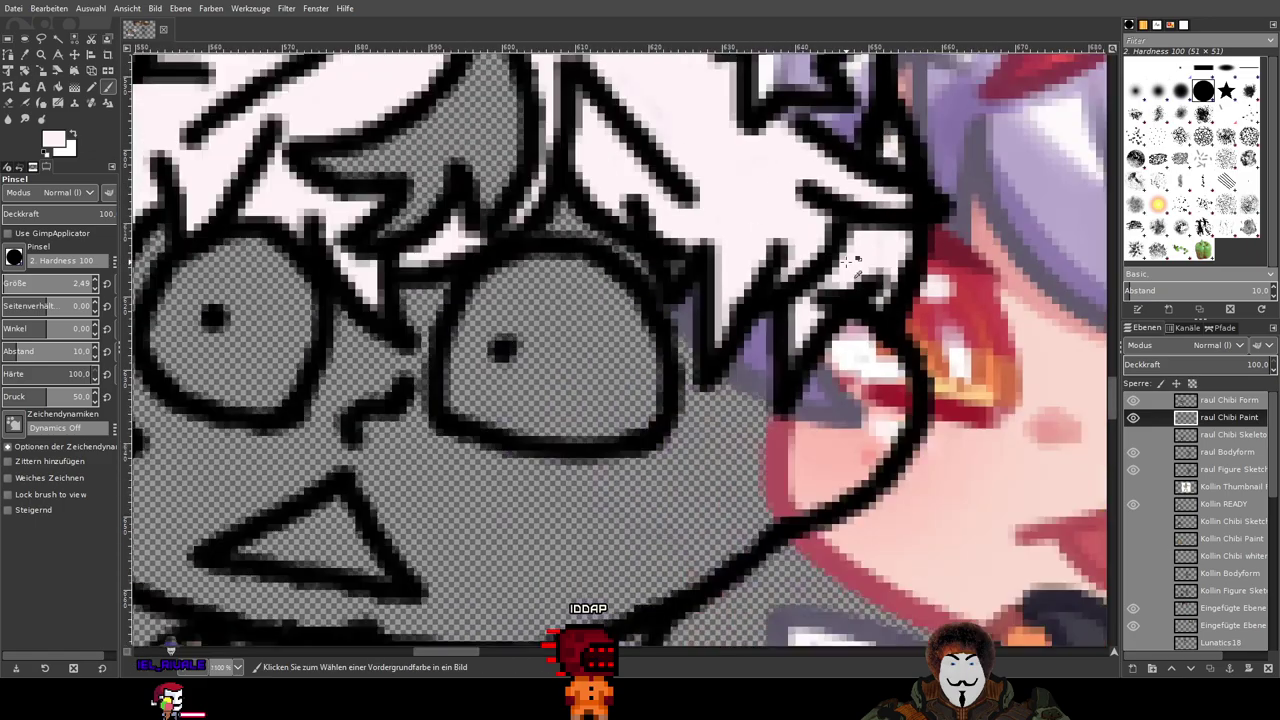
scroll(897, 265, down, 2)
scroll(686, 311, up, 5)
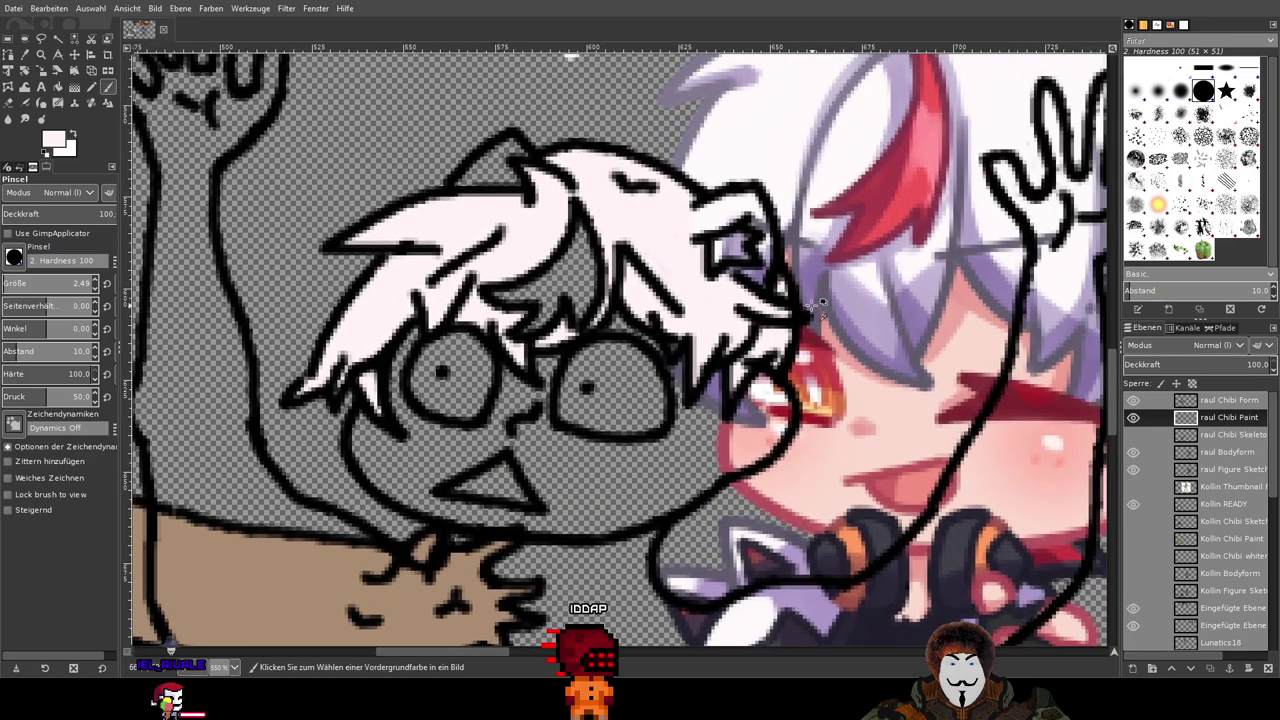
scroll(680, 318, down, 7)
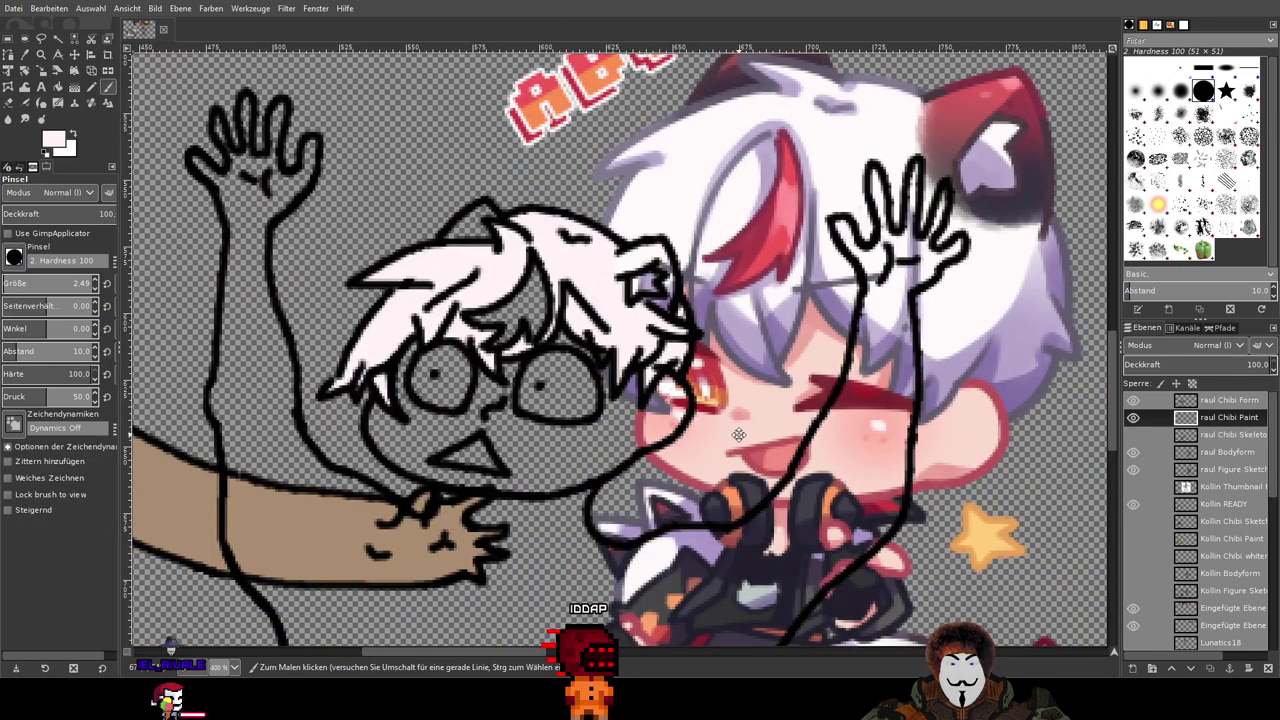
drag(739, 435, 727, 273)
drag(771, 518, 771, 309)
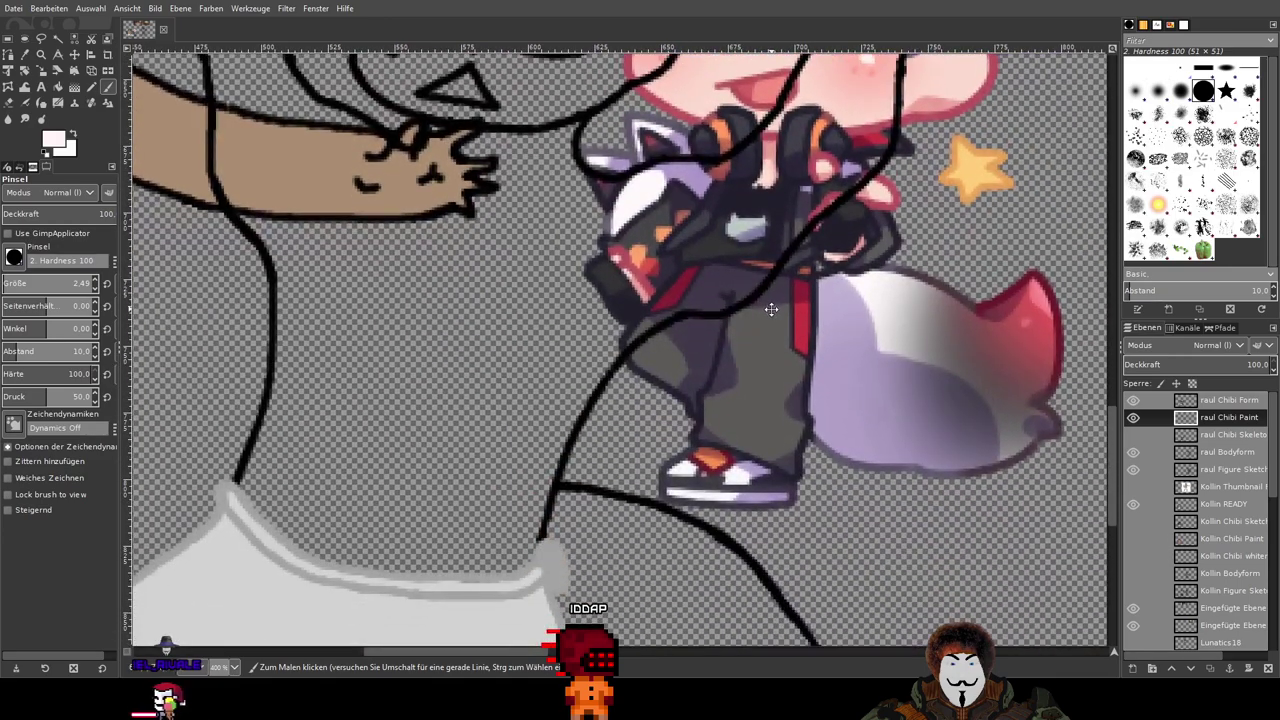
drag(903, 470, 803, 702)
drag(785, 545, 870, 343)
drag(666, 446, 796, 218)
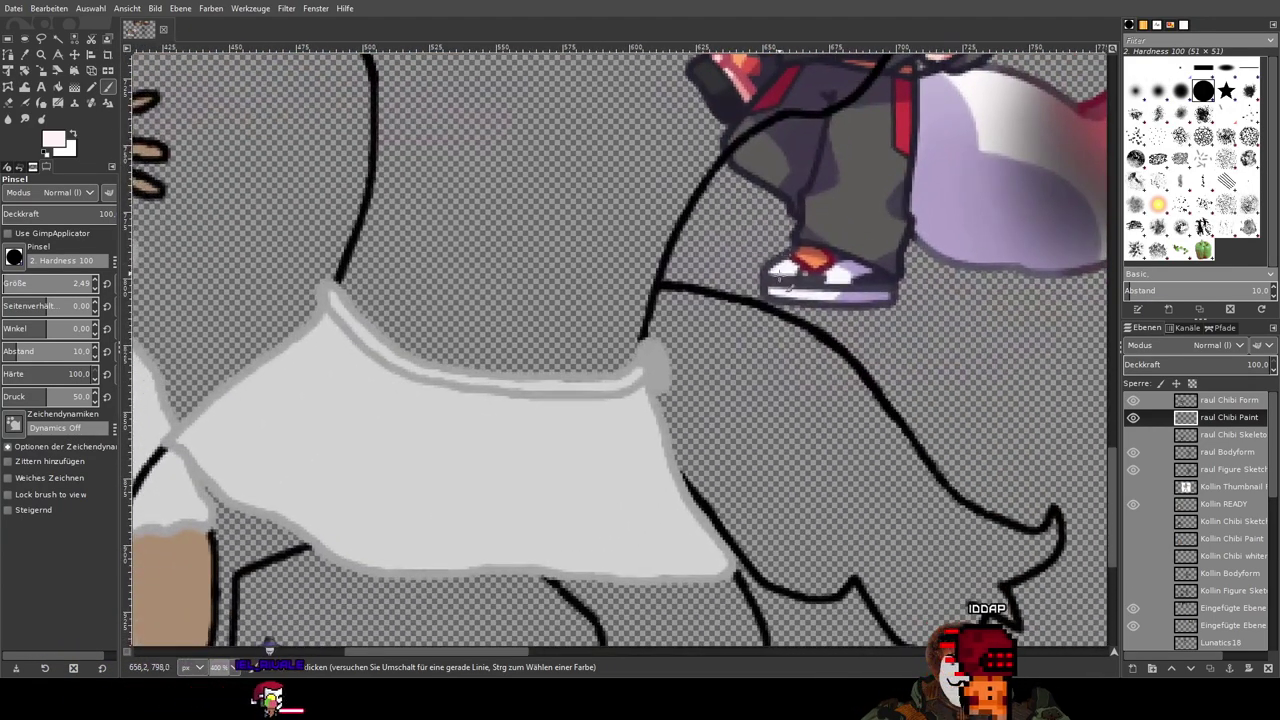
scroll(750, 330, up, 5)
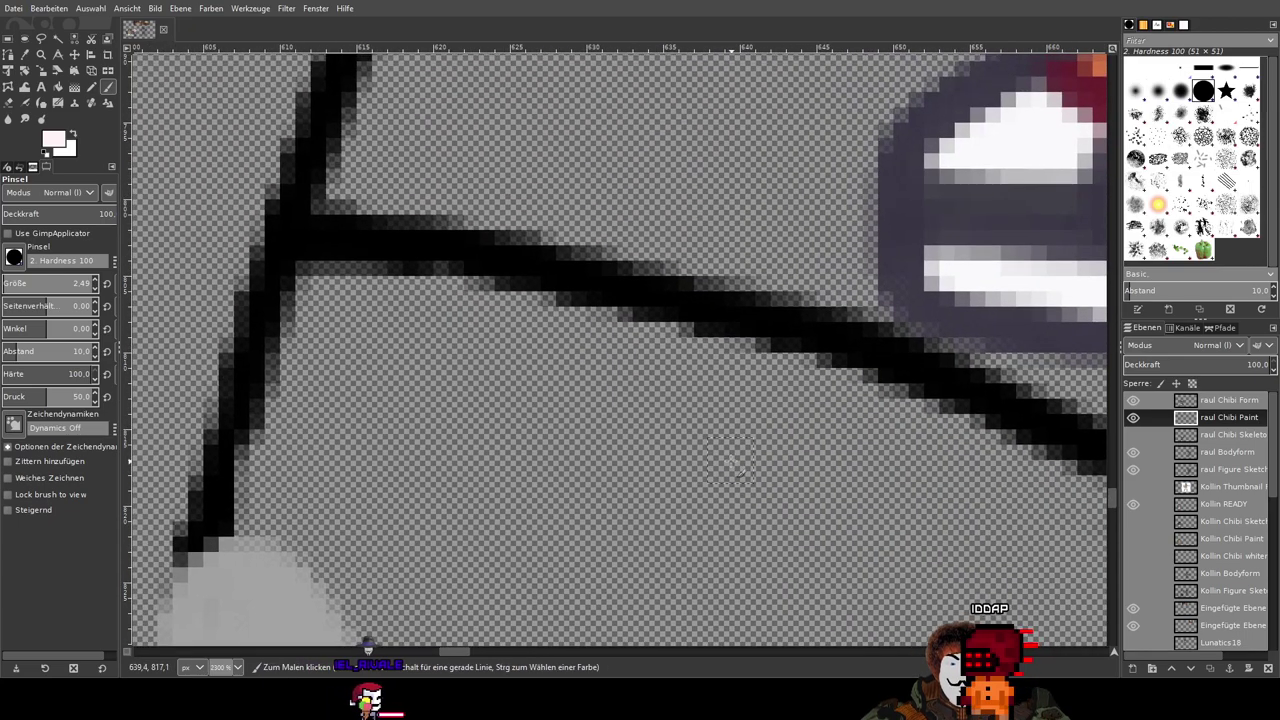
mouse_move(733, 359)
mouse_down()
mouse_move(672, 351)
mouse_move(711, 352)
mouse_move(676, 330)
mouse_move(484, 298)
mouse_up()
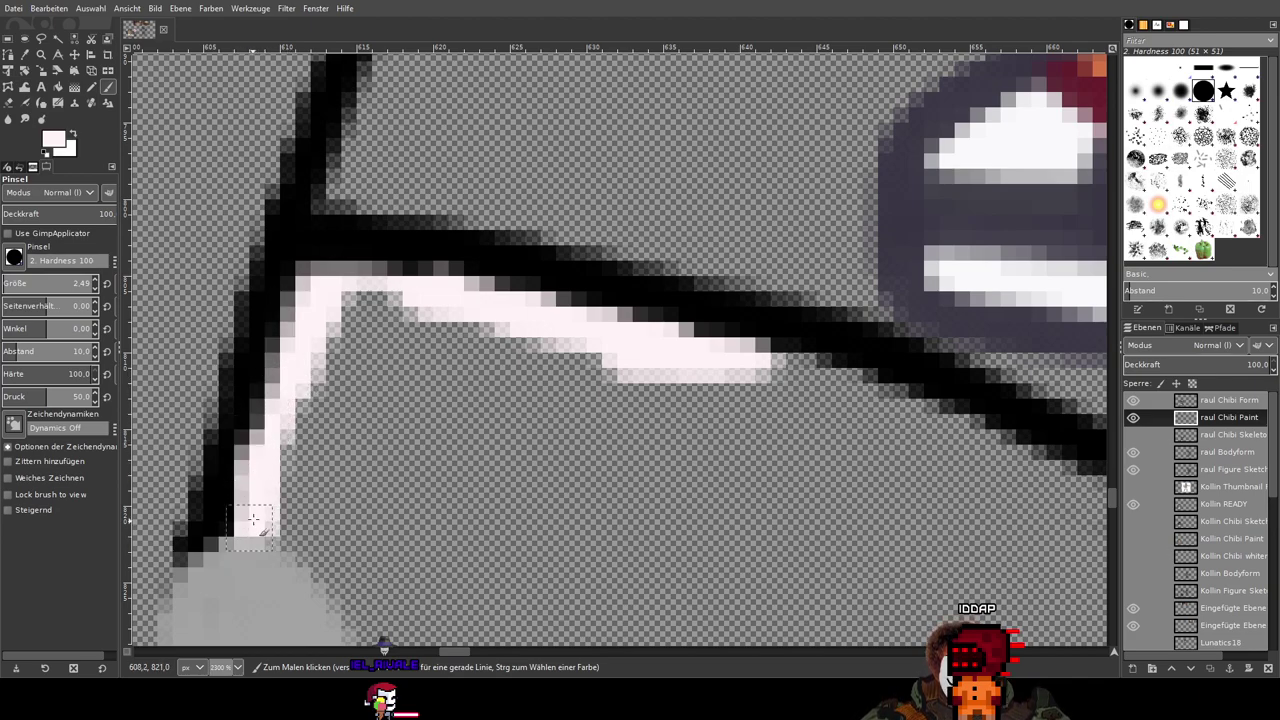
Step: Fill the interior of the tail's base beside the towel knot with the pale colour
mouse_move(349, 314)
mouse_down()
mouse_move(366, 292)
mouse_move(634, 364)
mouse_move(366, 316)
mouse_move(762, 412)
mouse_move(394, 416)
mouse_move(457, 334)
mouse_move(363, 470)
mouse_move(320, 446)
mouse_move(451, 477)
mouse_up()
drag(570, 498, 691, 335)
mouse_move(517, 322)
mouse_down()
mouse_move(455, 367)
mouse_move(460, 492)
mouse_move(487, 323)
mouse_move(509, 486)
mouse_up()
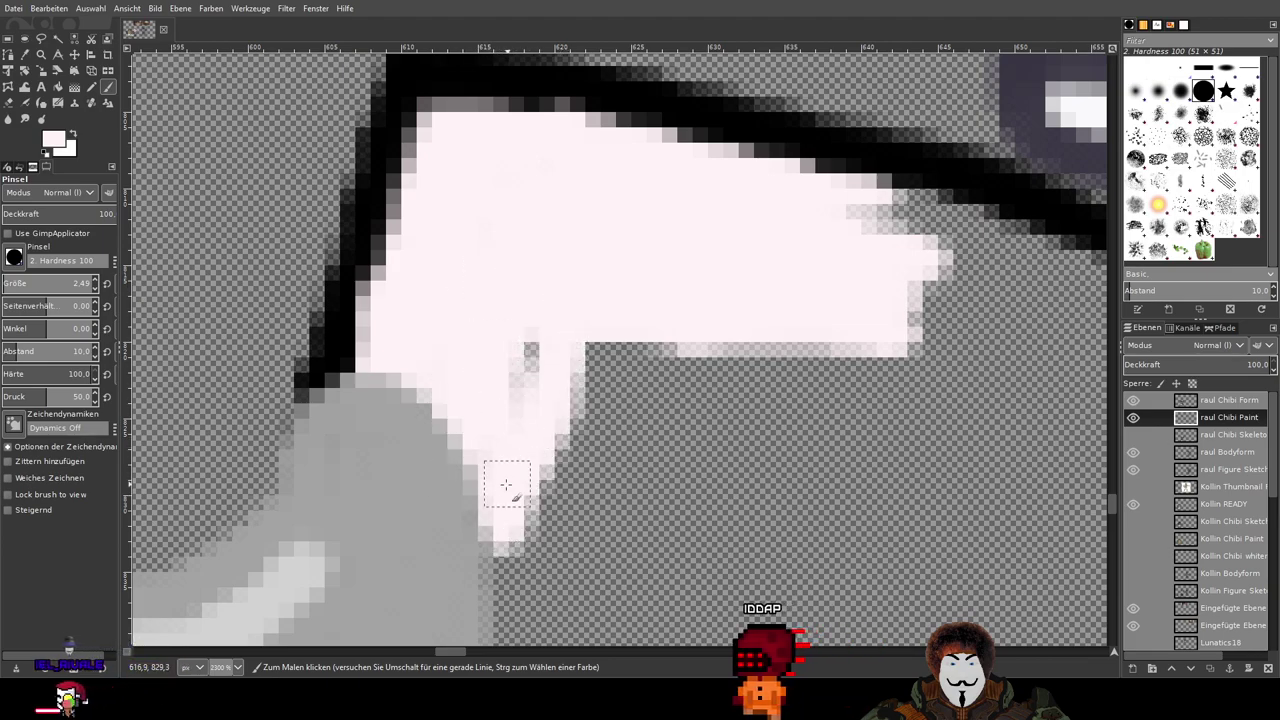
Step: Extend the pale fill from the tail's base along the underside of its upper outline
mouse_move(583, 329)
mouse_down()
mouse_move(560, 371)
mouse_move(692, 449)
mouse_move(589, 434)
mouse_move(771, 346)
mouse_move(1045, 450)
mouse_move(961, 433)
mouse_up()
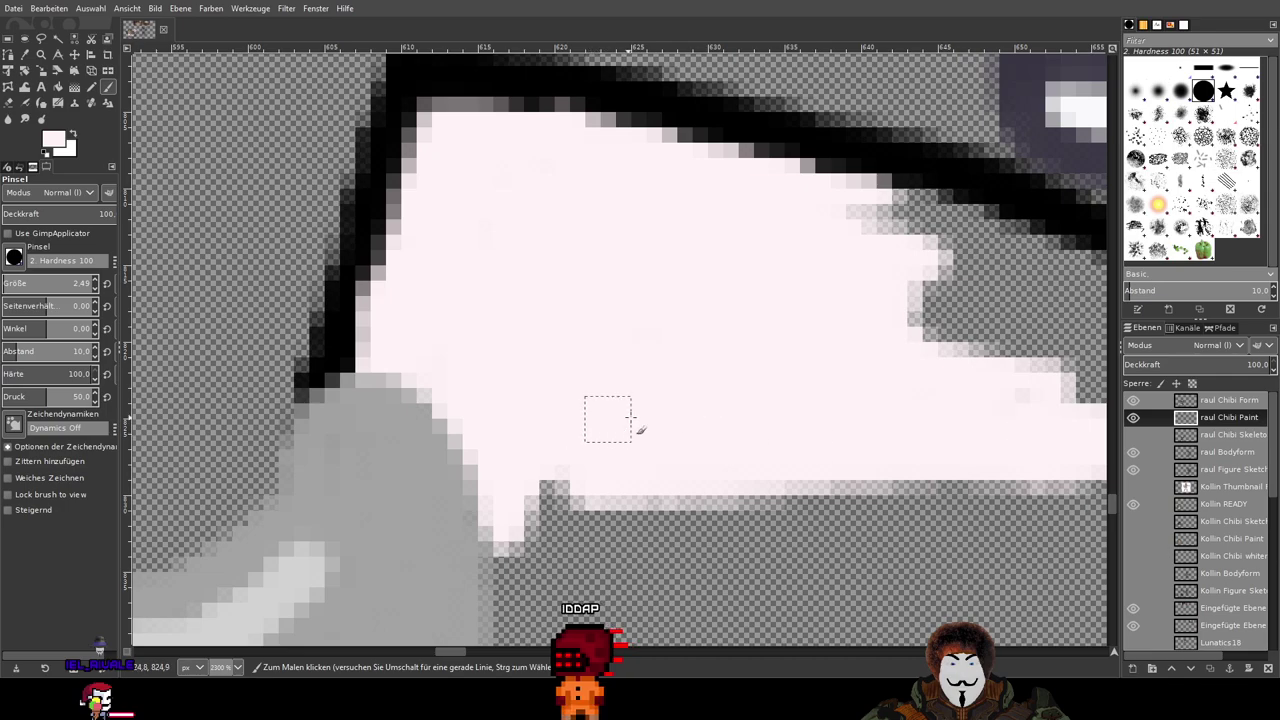
scroll(1006, 418, right, 5)
drag(214, 204, 294, 288)
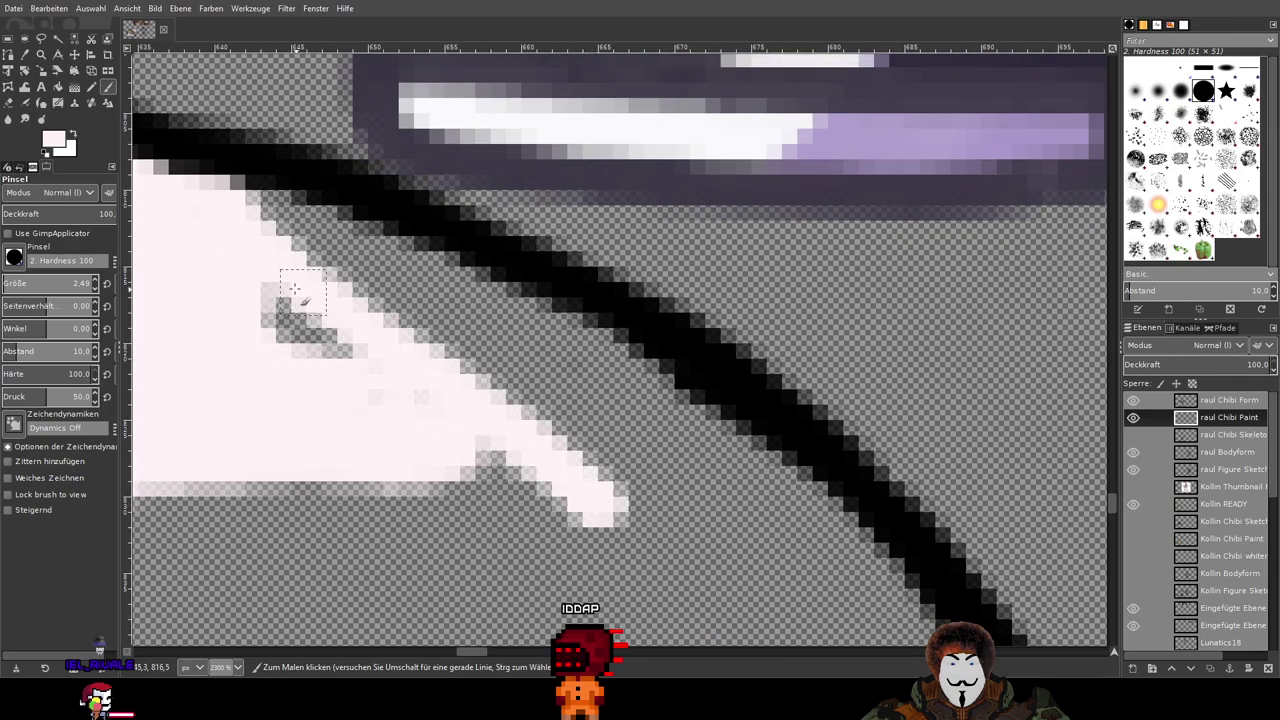
mouse_move(508, 383)
mouse_down()
mouse_move(229, 200)
mouse_move(181, 183)
mouse_move(457, 280)
mouse_move(604, 371)
mouse_up()
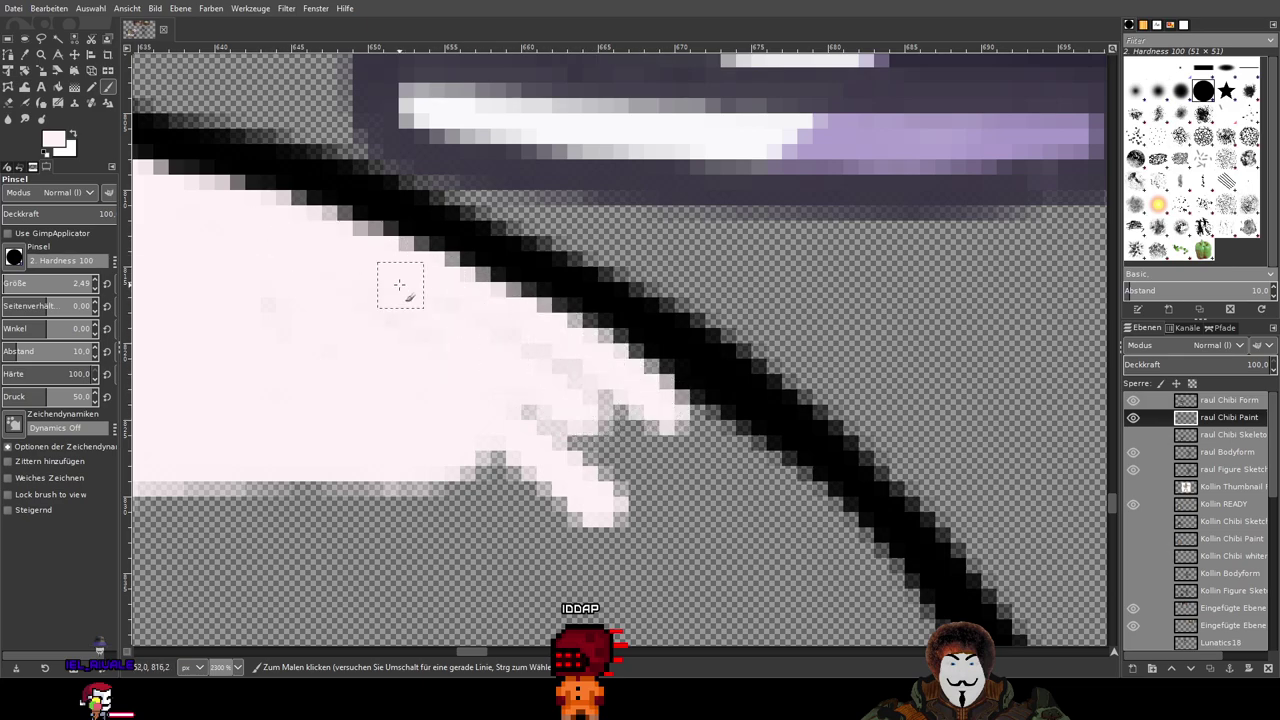
drag(399, 285, 687, 443)
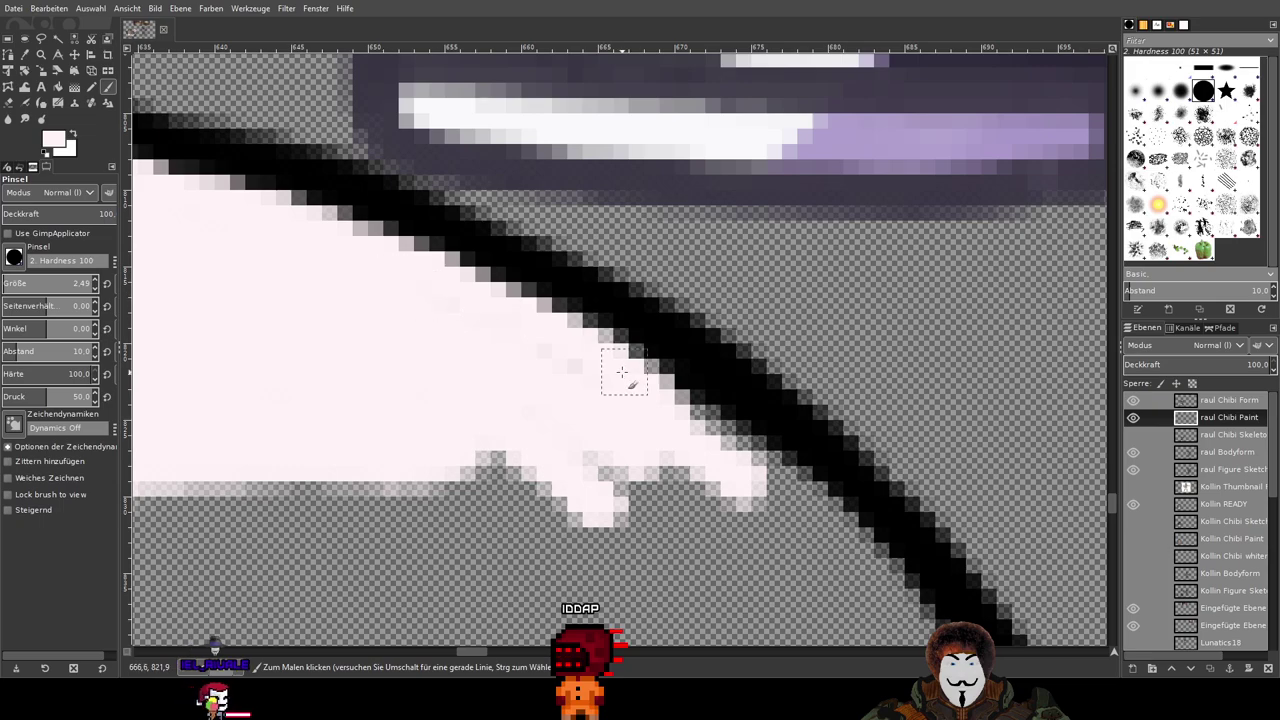
drag(721, 408, 788, 479)
drag(595, 376, 917, 508)
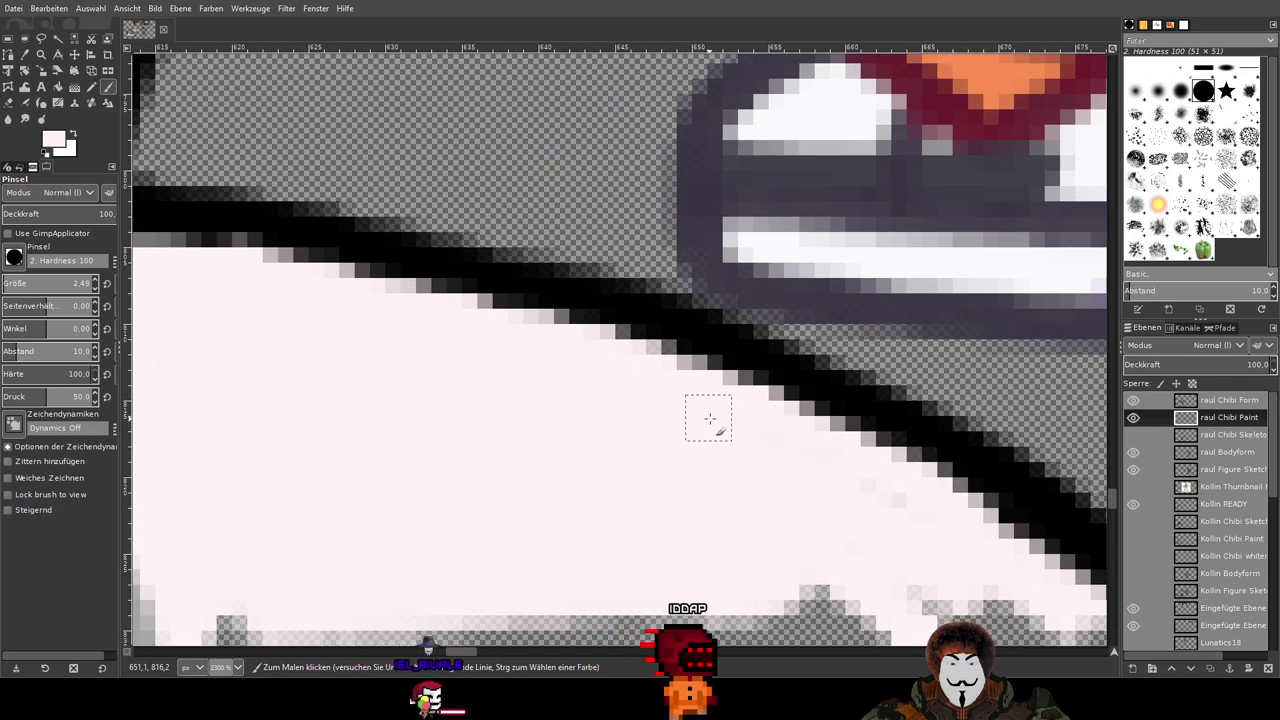
Step: Inspect the faint spots in the fill below the upper outline, switching to raul Chibi Form and back to raul Chibi Paint
scroll(900, 541, up, 3)
drag(900, 529, 786, 337)
click(1220, 400)
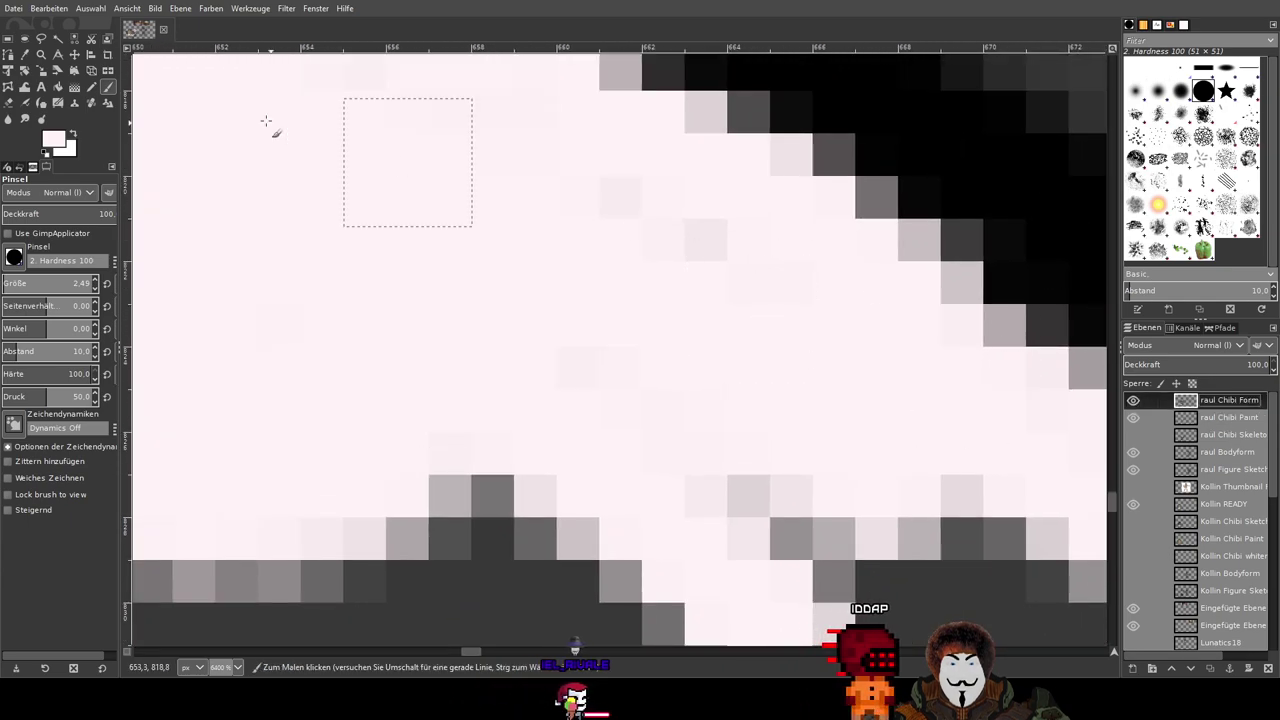
click(606, 230)
drag(642, 290, 761, 426)
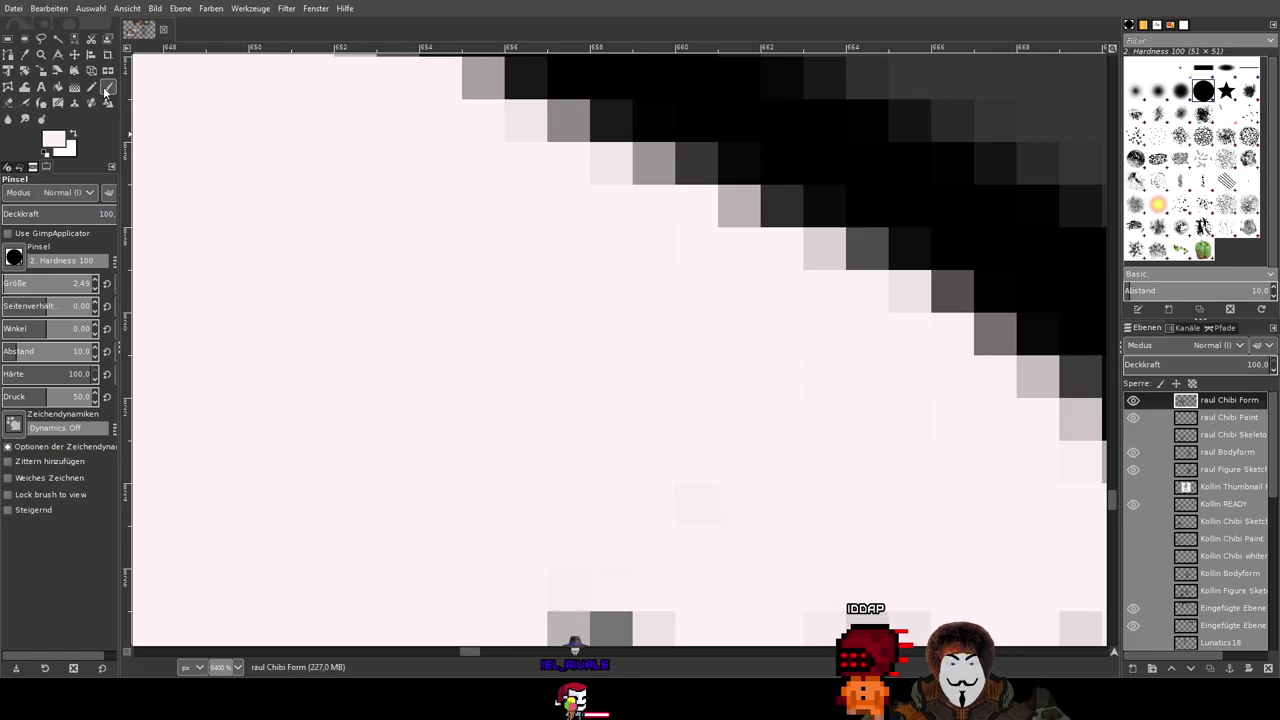
click(1148, 418)
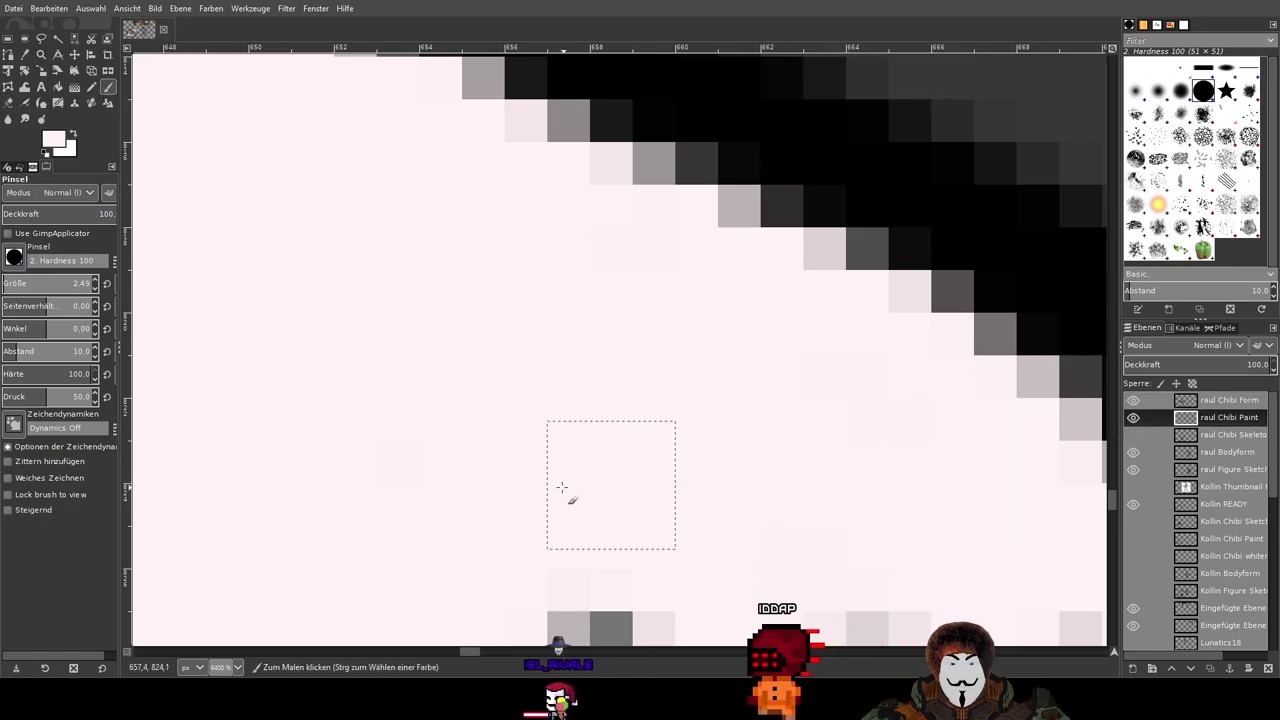
scroll(671, 403, down, 4)
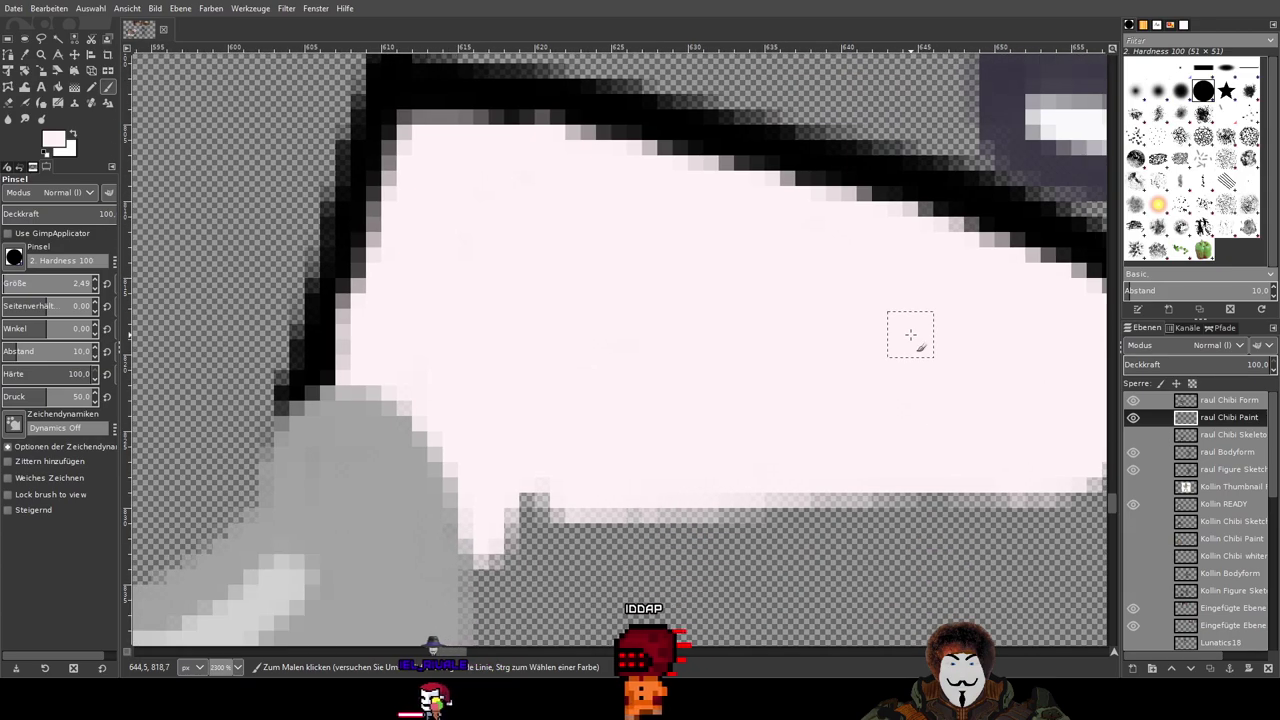
Step: Paint a pale border inside the tail's upper outline where it starts to slope steeply down
drag(911, 335, 407, 264)
drag(851, 500, 512, 375)
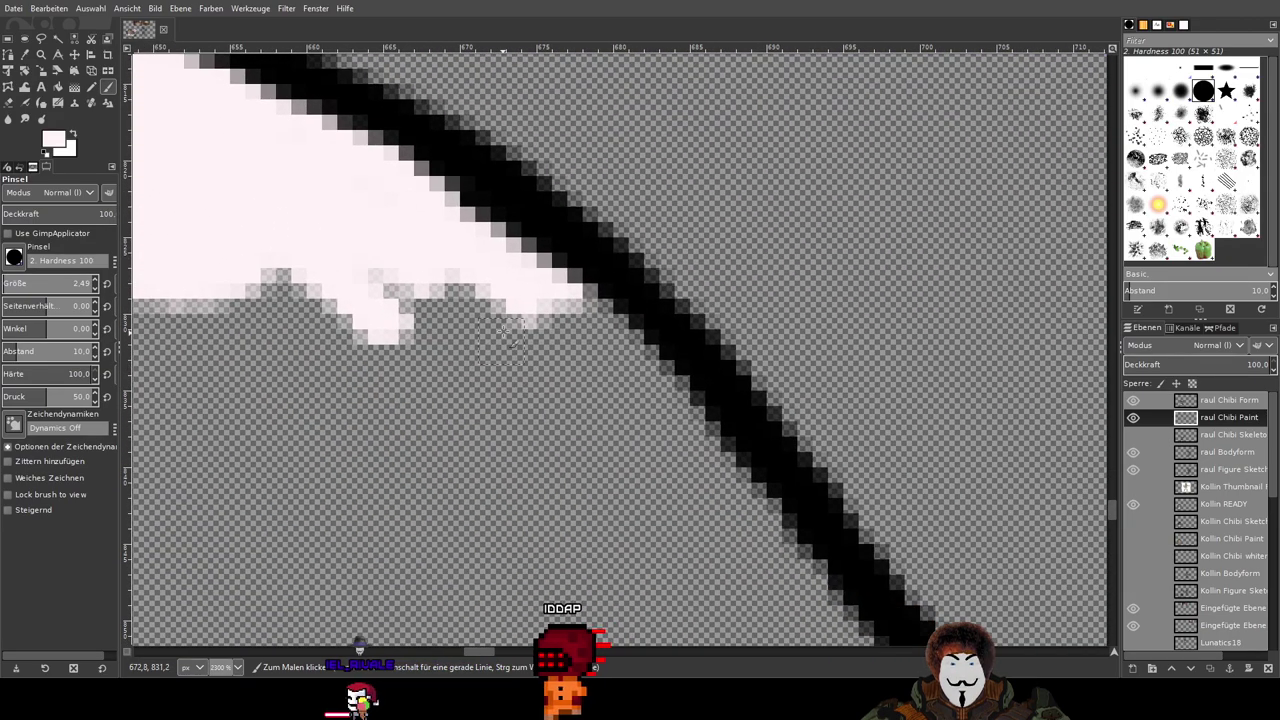
mouse_move(456, 211)
mouse_down()
mouse_move(613, 318)
mouse_move(700, 430)
mouse_move(532, 289)
mouse_move(806, 552)
mouse_move(635, 375)
mouse_move(459, 232)
mouse_move(474, 289)
mouse_move(682, 528)
mouse_move(485, 326)
mouse_move(657, 427)
mouse_up()
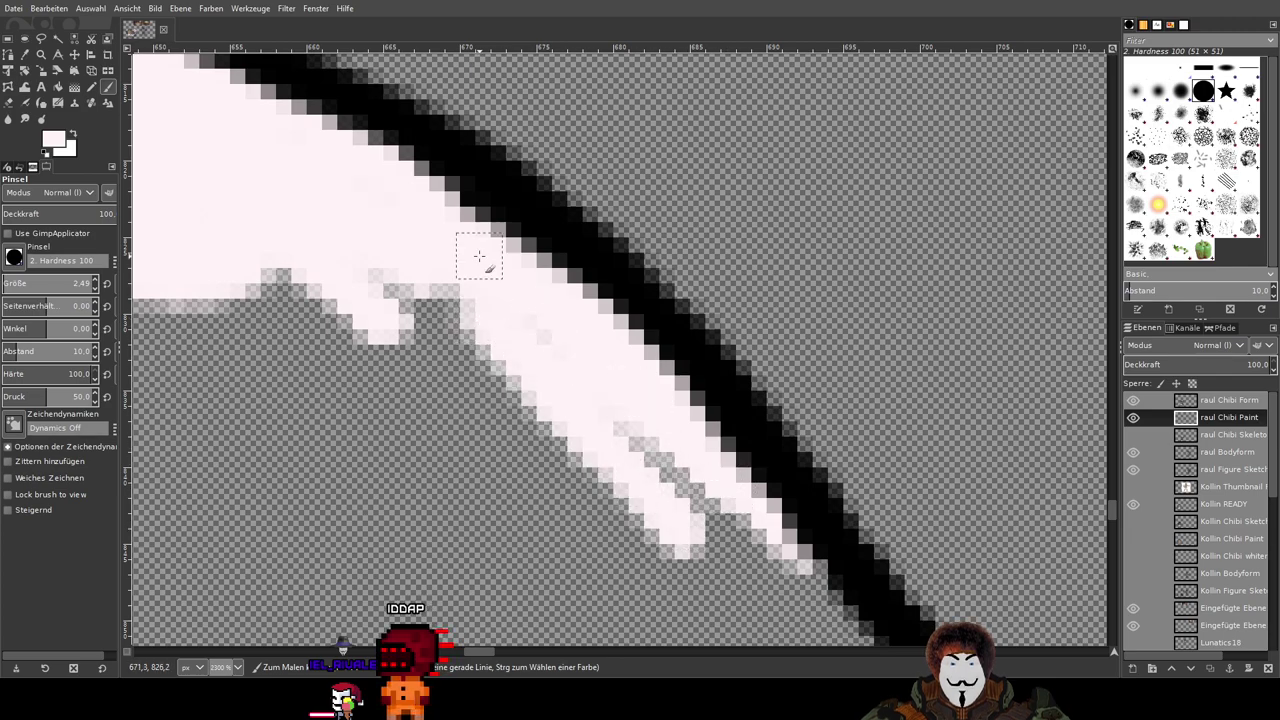
drag(846, 573, 594, 304)
scroll(577, 282, up, 1)
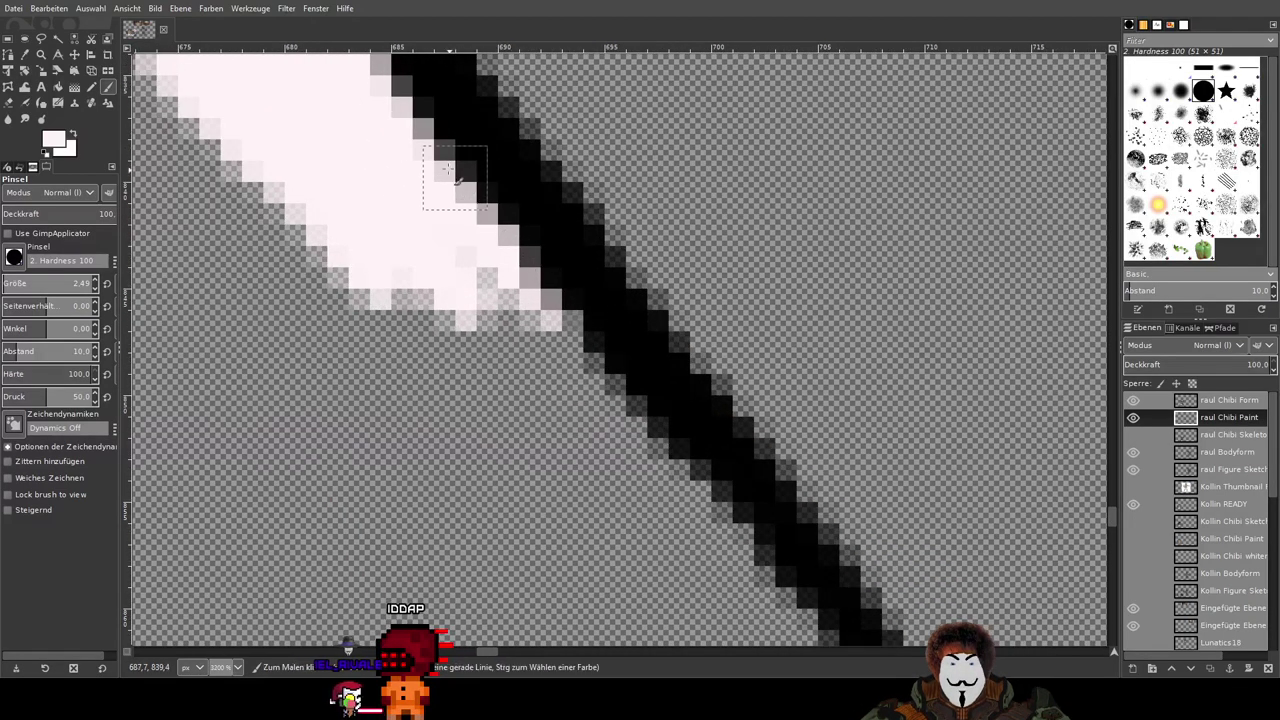
drag(442, 120, 646, 452)
mouse_move(646, 452)
mouse_down()
mouse_move(450, 183)
mouse_move(560, 425)
mouse_move(528, 405)
mouse_move(460, 285)
mouse_move(427, 256)
mouse_move(750, 525)
mouse_move(563, 340)
mouse_move(767, 588)
mouse_up()
Step: Continue the pale border down the inside of the upper outline to the dip before the pointed tip, redoing the misplaced stroke
scroll(515, 222, down, 4)
scroll(515, 222, right, 3)
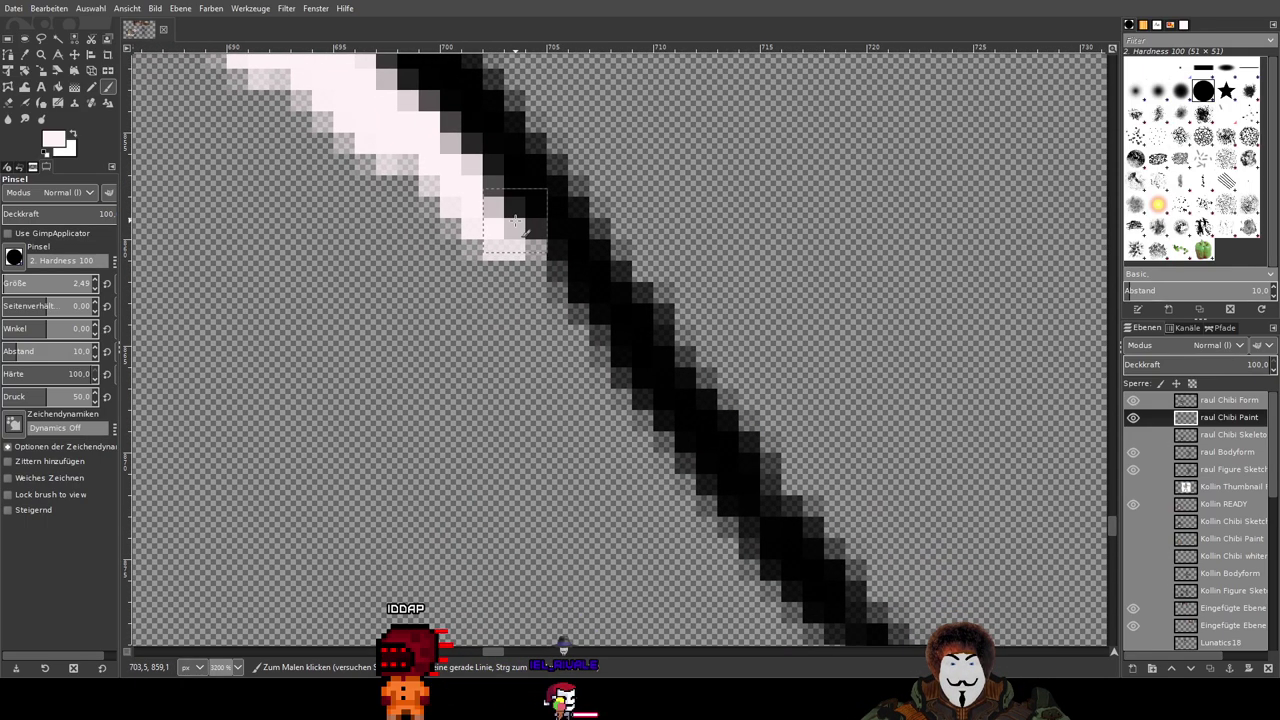
mouse_move(476, 218)
mouse_down()
mouse_move(625, 405)
mouse_move(487, 216)
mouse_move(618, 400)
mouse_move(396, 154)
mouse_move(655, 490)
mouse_move(541, 350)
mouse_move(532, 318)
mouse_move(776, 607)
mouse_move(792, 585)
mouse_move(507, 183)
mouse_move(414, 176)
mouse_move(678, 458)
mouse_move(457, 204)
mouse_move(741, 478)
mouse_move(475, 206)
mouse_move(771, 497)
mouse_move(820, 515)
mouse_up()
mouse_move(648, 395)
mouse_down()
mouse_move(914, 532)
mouse_move(417, 278)
mouse_up()
drag(302, 257, 441, 243)
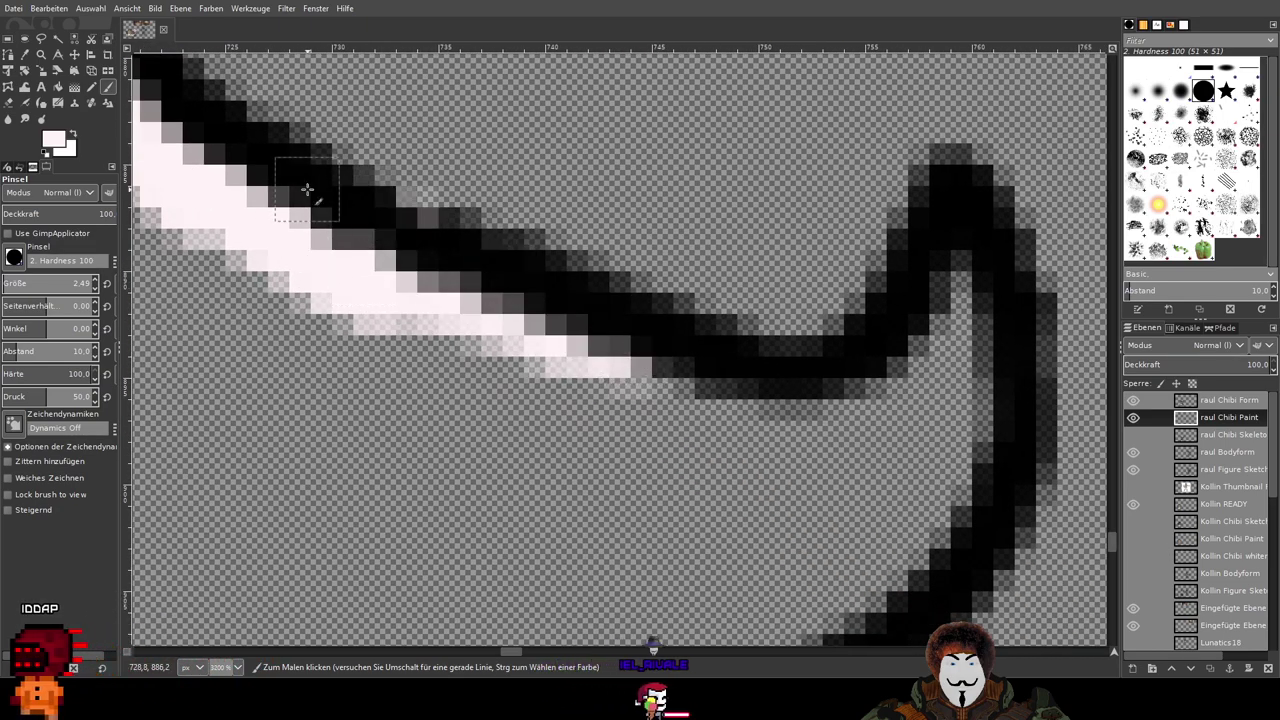
key(ctrl+z)
mouse_move(430, 318)
mouse_down()
mouse_move(515, 370)
mouse_move(270, 215)
mouse_move(437, 292)
mouse_move(393, 289)
mouse_move(609, 334)
mouse_move(447, 313)
mouse_move(719, 408)
mouse_move(453, 342)
mouse_move(832, 435)
mouse_up()
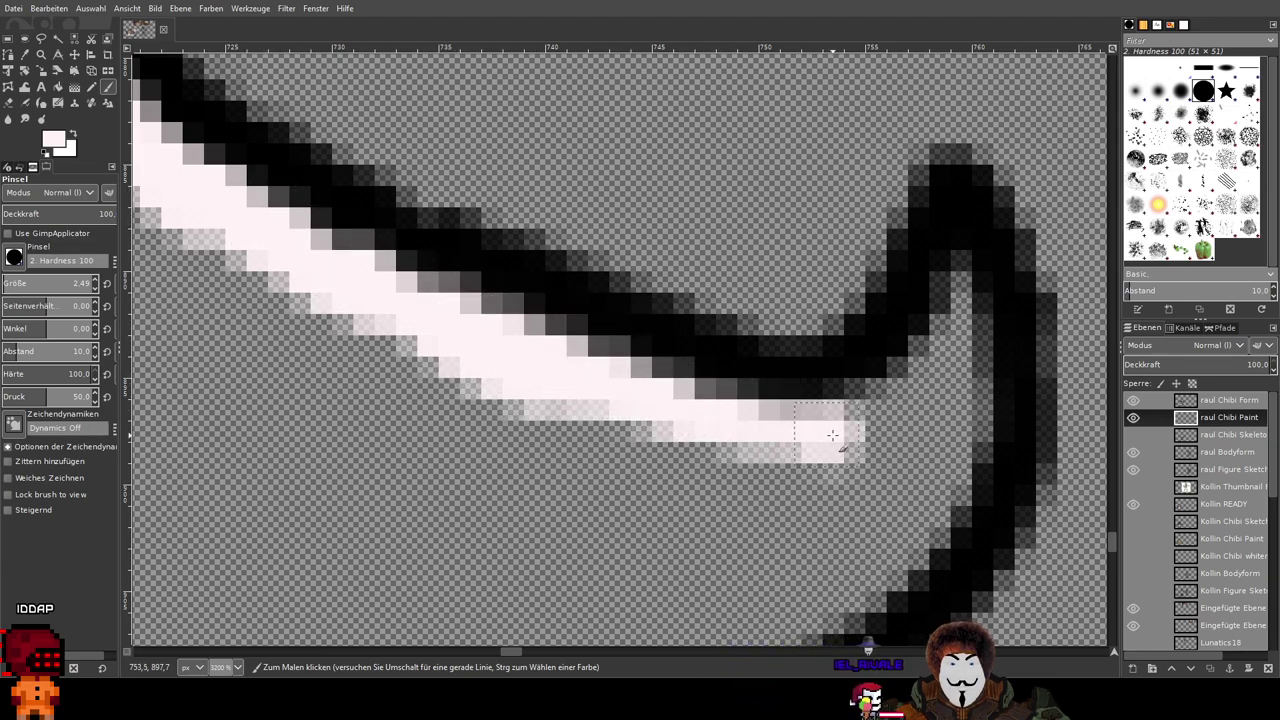
Step: Fill the narrow pointed tip at the tail's end with the pale colour and follow its outer curve downward
mouse_move(657, 390)
mouse_down()
mouse_move(799, 393)
mouse_move(426, 360)
mouse_move(816, 416)
mouse_move(747, 429)
mouse_move(943, 351)
mouse_move(802, 465)
mouse_move(878, 410)
mouse_move(934, 297)
mouse_move(942, 371)
mouse_move(963, 258)
mouse_up()
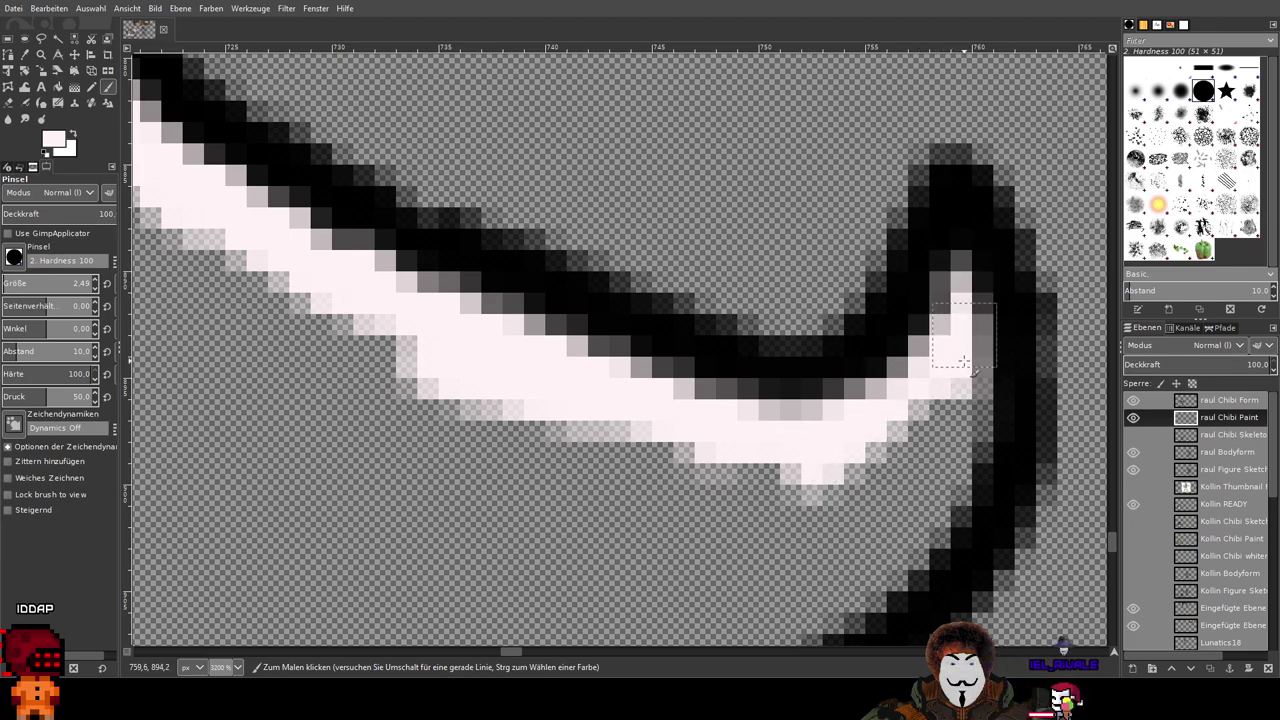
mouse_move(963, 362)
mouse_down()
mouse_move(970, 454)
mouse_move(986, 337)
mouse_move(975, 487)
mouse_move(982, 421)
mouse_move(948, 417)
mouse_move(885, 516)
mouse_move(903, 439)
mouse_move(829, 469)
mouse_move(925, 517)
mouse_move(907, 369)
mouse_up()
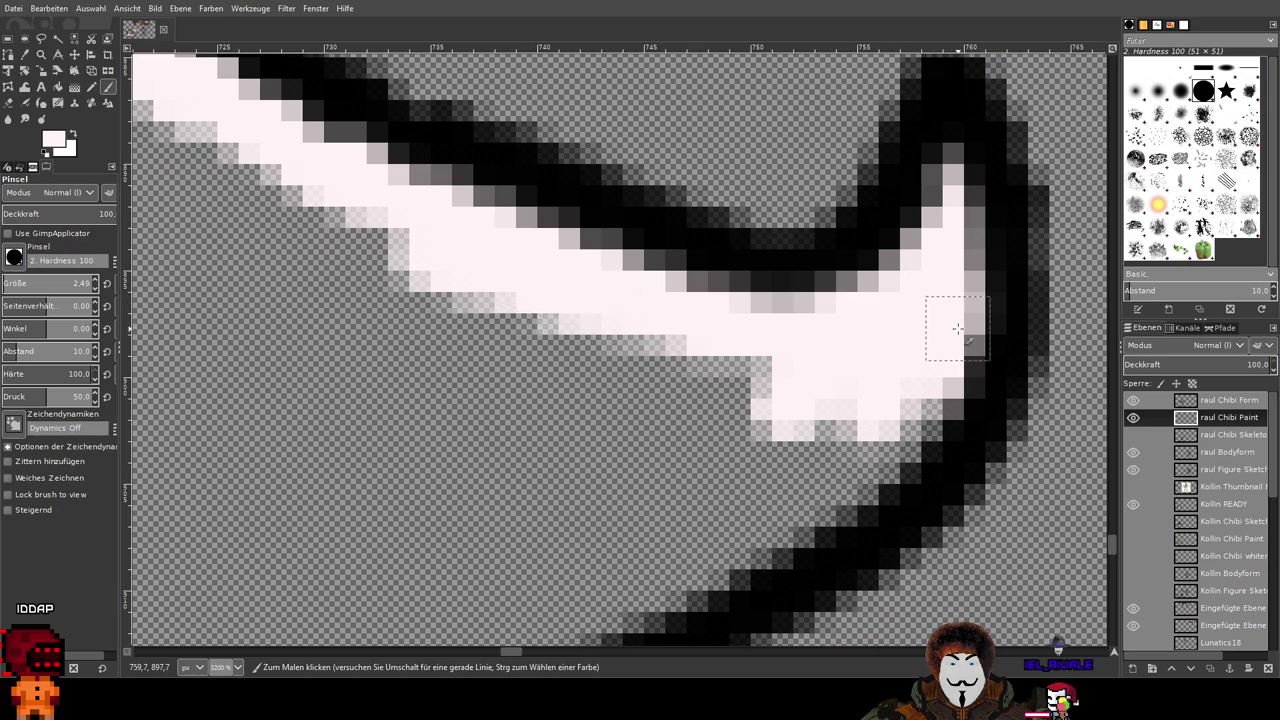
mouse_move(957, 328)
mouse_down()
mouse_move(841, 462)
mouse_move(911, 421)
mouse_move(956, 369)
mouse_move(817, 549)
mouse_move(894, 468)
mouse_move(724, 549)
mouse_move(846, 425)
mouse_move(770, 505)
mouse_up()
drag(791, 455, 983, 138)
mouse_move(1015, 210)
mouse_down()
mouse_move(806, 309)
mouse_move(909, 254)
mouse_move(984, 191)
mouse_move(691, 381)
mouse_move(840, 298)
mouse_move(656, 392)
mouse_move(787, 299)
mouse_move(647, 434)
mouse_move(764, 330)
mouse_move(750, 499)
mouse_move(622, 323)
mouse_move(757, 494)
mouse_up()
Step: Paint the pale colour into the tail's lower spike and around the end of the short inner line
scroll(682, 388, down, 3)
scroll(682, 388, up, 3)
drag(790, 551, 591, 243)
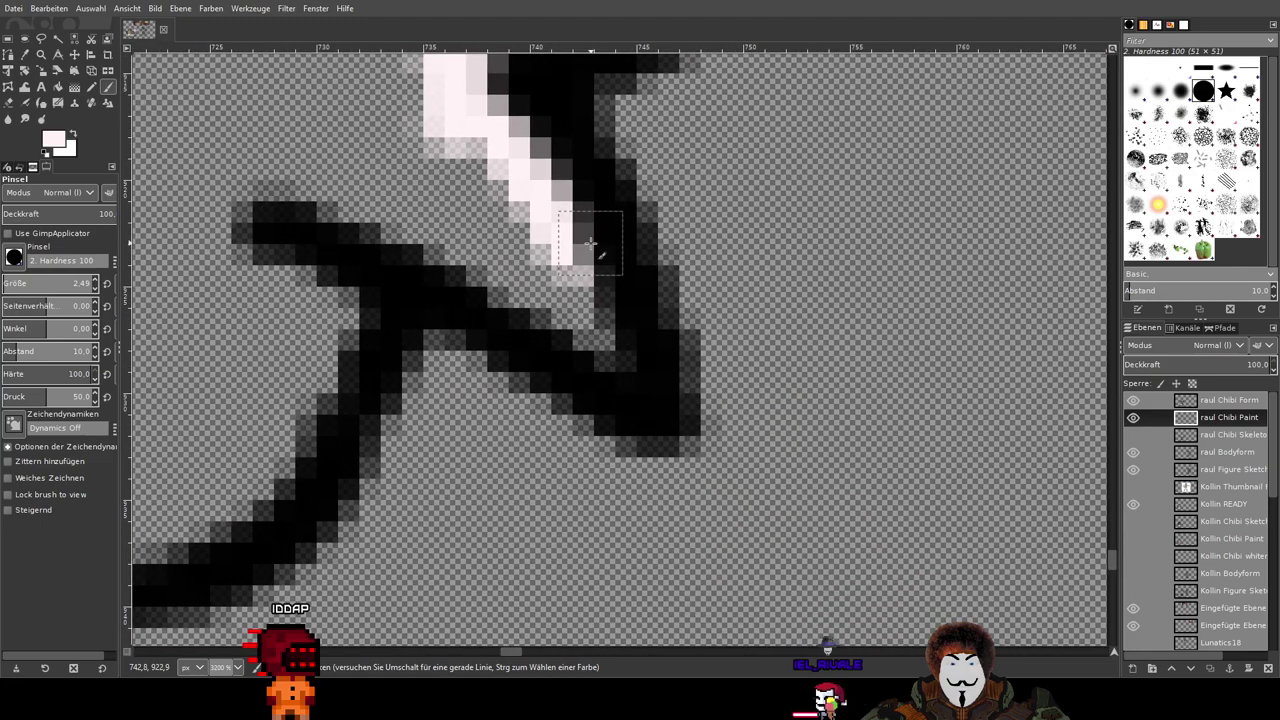
drag(536, 188, 520, 171)
mouse_move(636, 373)
mouse_down()
mouse_move(489, 199)
mouse_move(571, 333)
mouse_move(401, 208)
mouse_move(588, 328)
mouse_move(366, 211)
mouse_move(271, 180)
mouse_move(465, 230)
mouse_move(197, 190)
mouse_up()
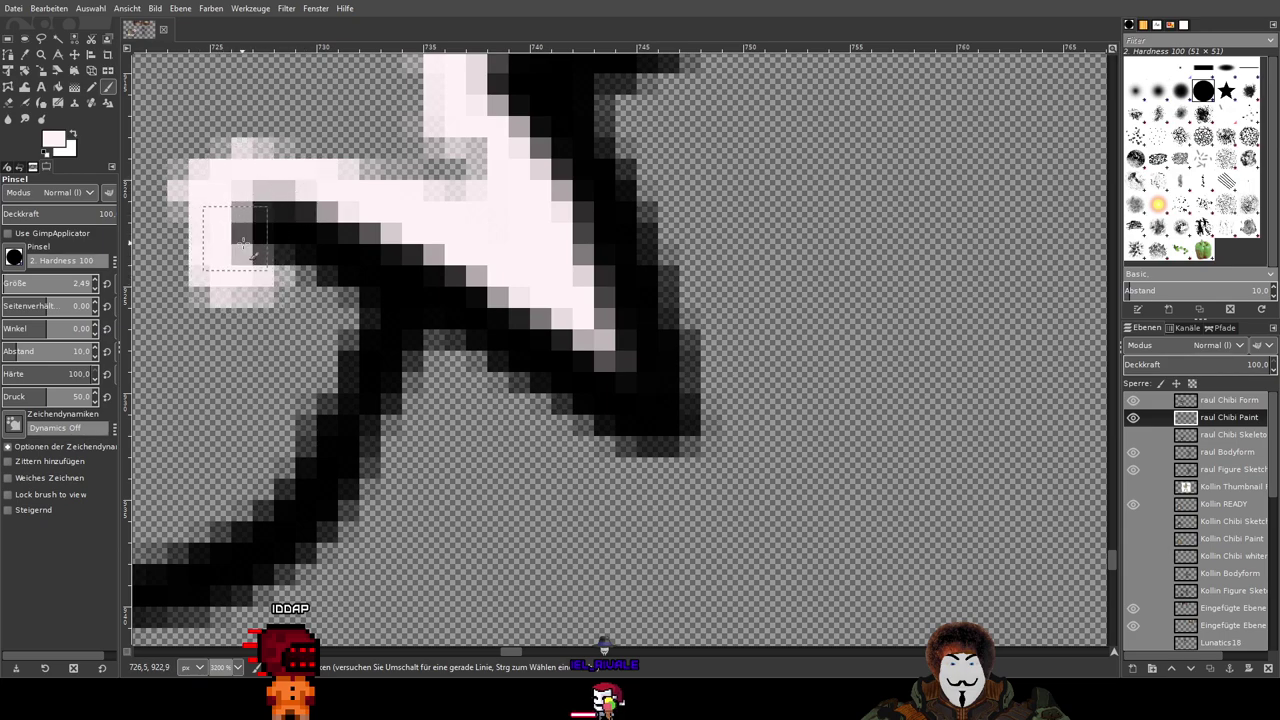
mouse_move(243, 243)
mouse_down()
mouse_move(370, 318)
mouse_move(253, 235)
mouse_up()
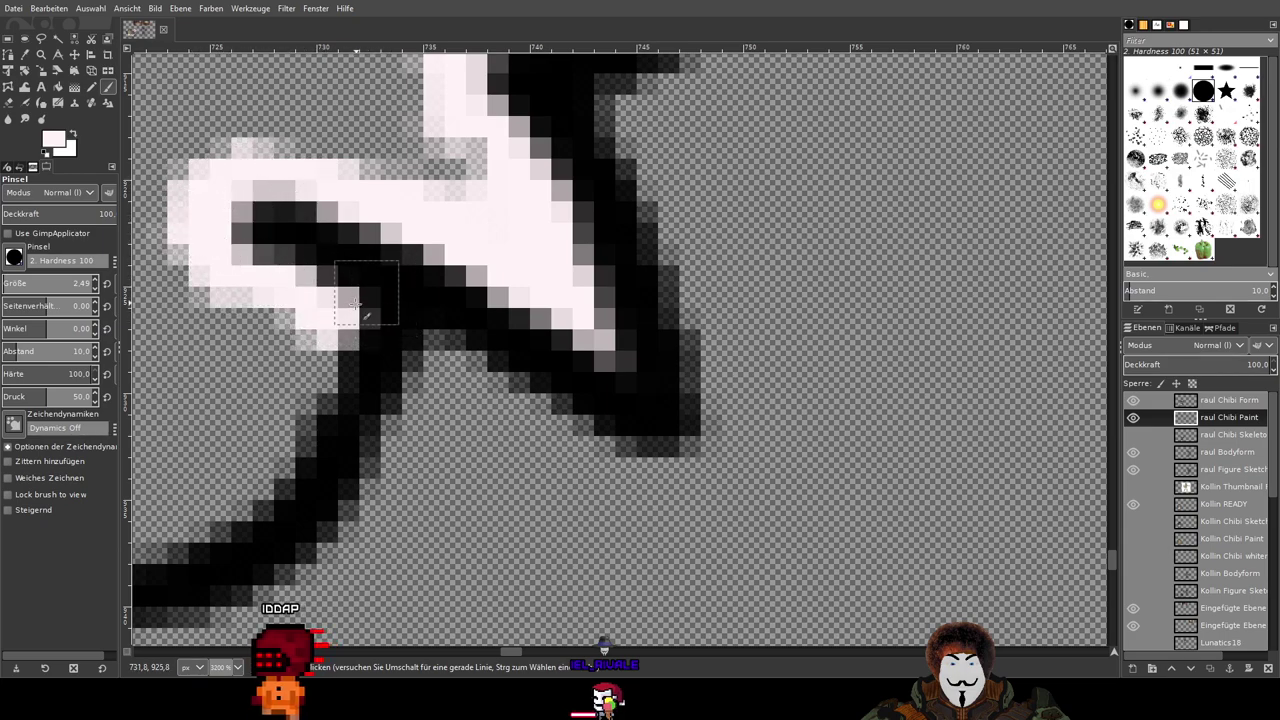
Step: Paint a pale border from the short inner line down the curve and along the tail's flat lower outline
mouse_move(355, 303)
mouse_down()
mouse_move(284, 419)
mouse_move(349, 293)
mouse_move(301, 415)
mouse_move(356, 323)
mouse_move(243, 495)
mouse_move(332, 363)
mouse_move(246, 489)
mouse_move(266, 465)
mouse_move(567, 336)
mouse_move(577, 314)
mouse_move(555, 358)
mouse_move(440, 434)
mouse_move(519, 379)
mouse_move(333, 440)
mouse_move(476, 425)
mouse_move(161, 446)
mouse_move(412, 443)
mouse_move(201, 430)
mouse_up()
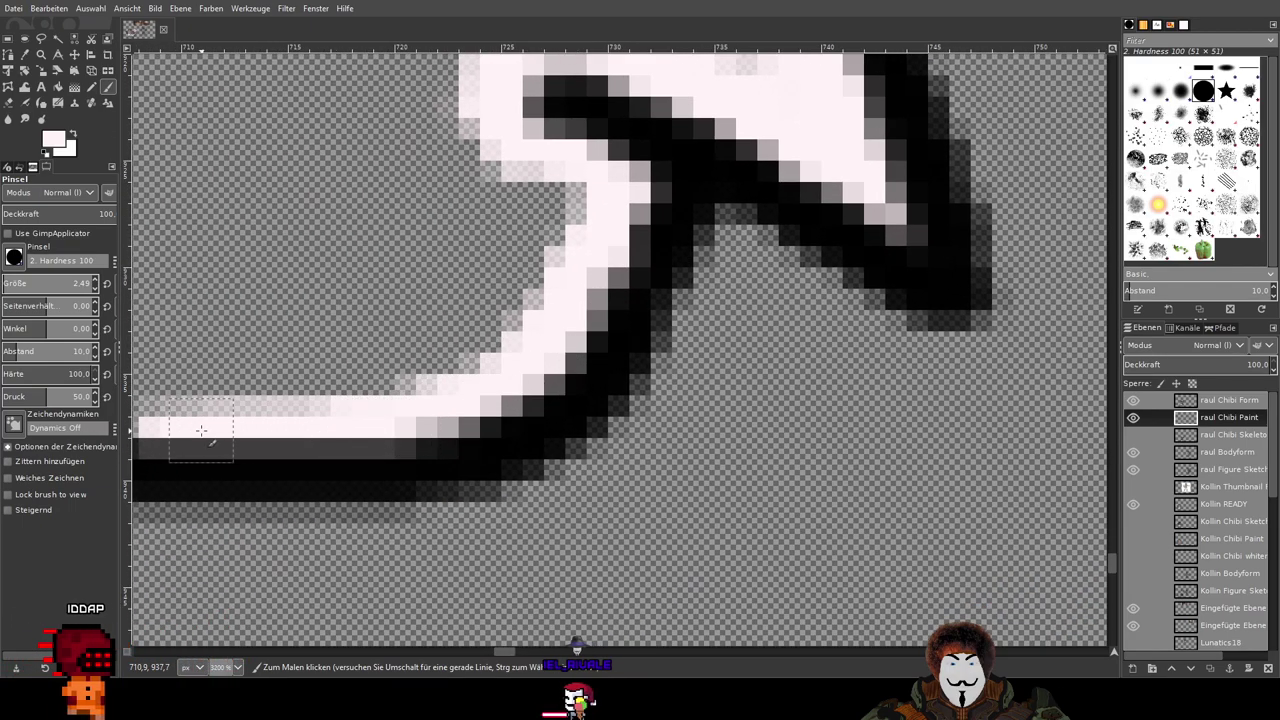
scroll(643, 394, left, 10)
mouse_move(686, 396)
mouse_down()
mouse_move(514, 311)
mouse_move(635, 396)
mouse_move(611, 369)
mouse_move(862, 359)
mouse_move(594, 323)
mouse_up()
scroll(694, 380, up, 4)
scroll(694, 380, left, 5)
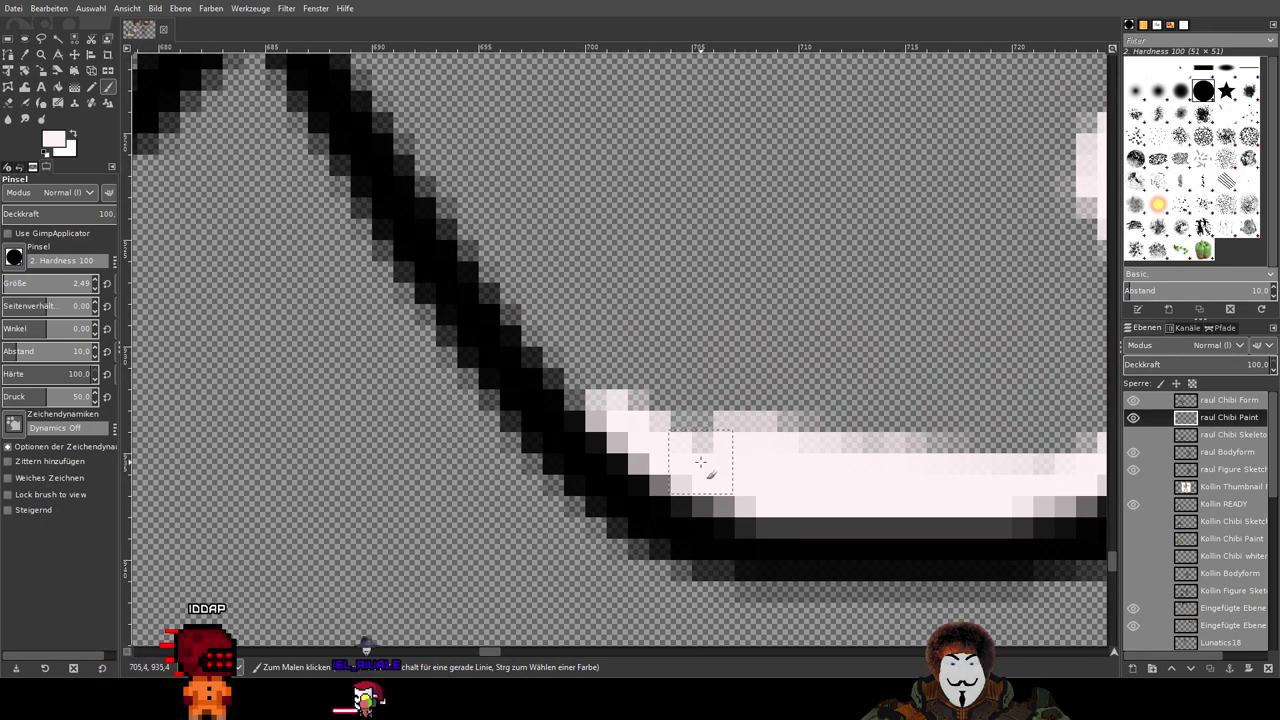
Step: Continue the pale border up the lower outline's slanted section and over its pointed peak
mouse_move(700, 462)
mouse_down()
mouse_move(668, 451)
mouse_move(600, 362)
mouse_up()
mouse_move(682, 483)
mouse_down()
mouse_move(531, 343)
mouse_move(495, 296)
mouse_move(637, 440)
mouse_move(503, 305)
mouse_move(424, 162)
mouse_move(593, 375)
mouse_move(384, 111)
mouse_move(686, 519)
mouse_move(418, 185)
mouse_move(528, 306)
mouse_move(422, 210)
mouse_move(316, 276)
mouse_move(390, 222)
mouse_move(231, 378)
mouse_move(351, 238)
mouse_move(188, 352)
mouse_up()
scroll(546, 348, up, 1)
scroll(546, 348, down, 1)
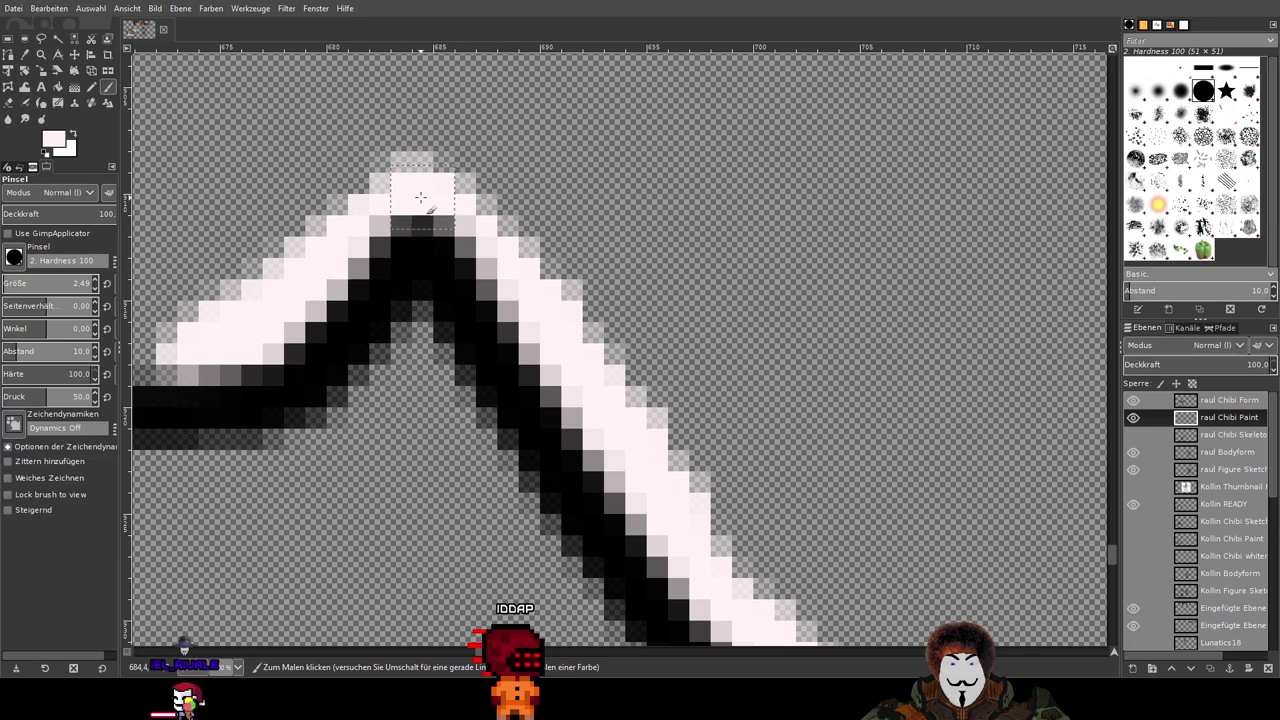
drag(276, 300, 803, 349)
mouse_move(737, 391)
mouse_down()
mouse_move(561, 392)
mouse_move(782, 420)
mouse_move(537, 389)
mouse_move(795, 399)
mouse_up()
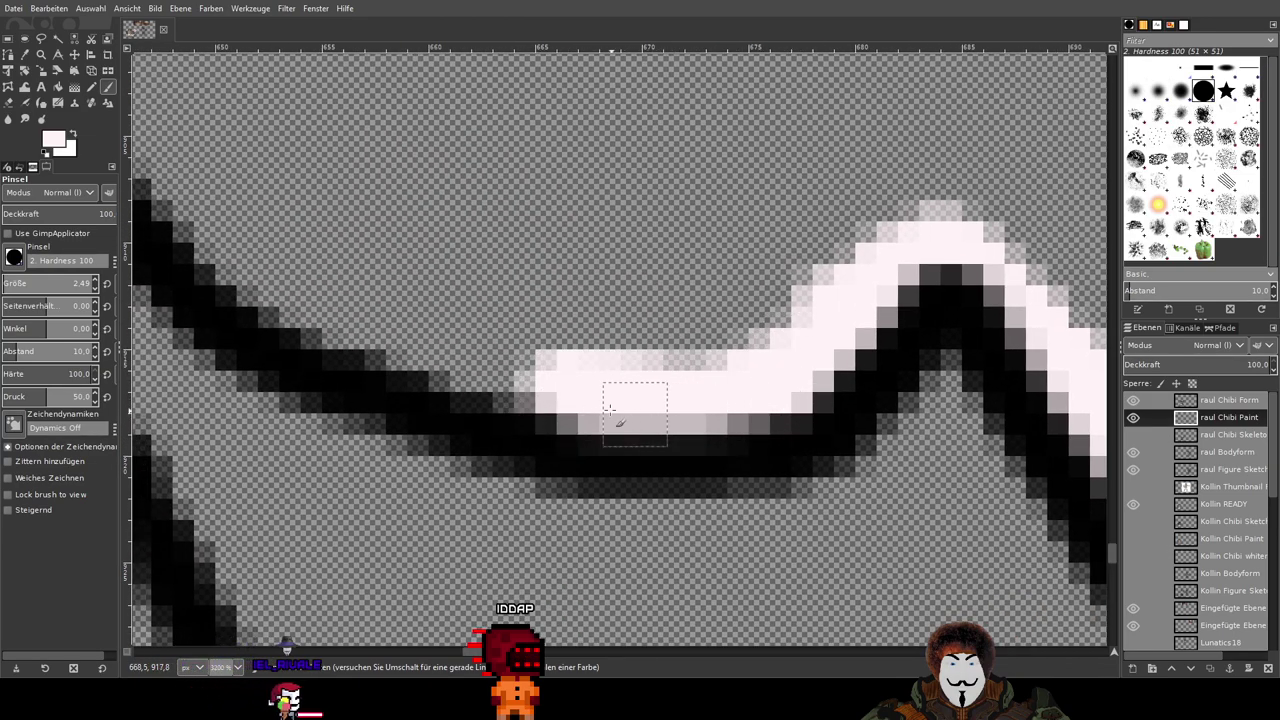
Step: Paint the pale border through the shallow dip beyond the peak and up to the slope beside the grey towel
mouse_move(610, 410)
mouse_down()
mouse_move(307, 314)
mouse_move(556, 400)
mouse_move(635, 413)
mouse_move(421, 327)
mouse_move(617, 345)
mouse_up()
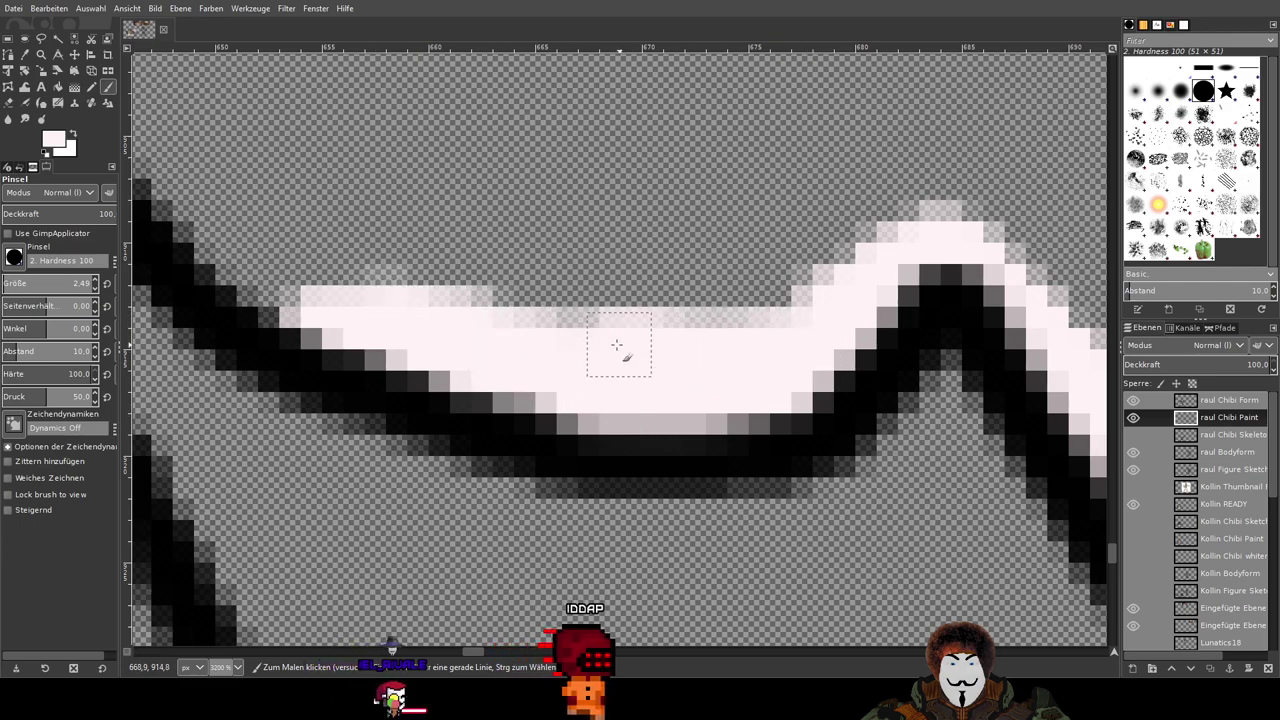
drag(398, 358, 707, 501)
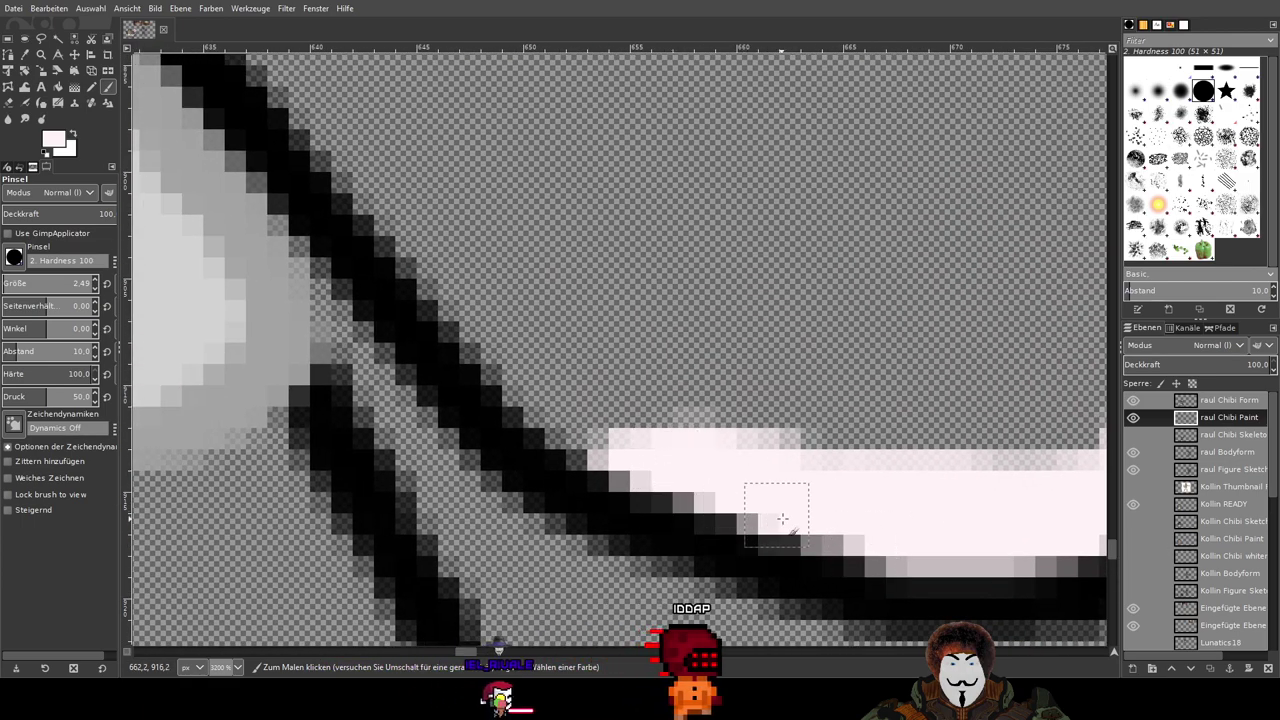
mouse_move(629, 457)
mouse_down()
mouse_move(694, 499)
mouse_move(575, 425)
mouse_move(489, 341)
mouse_move(580, 445)
mouse_move(401, 275)
mouse_move(723, 500)
mouse_up()
mouse_move(520, 330)
mouse_down()
mouse_move(738, 534)
mouse_move(535, 332)
mouse_move(657, 480)
mouse_up()
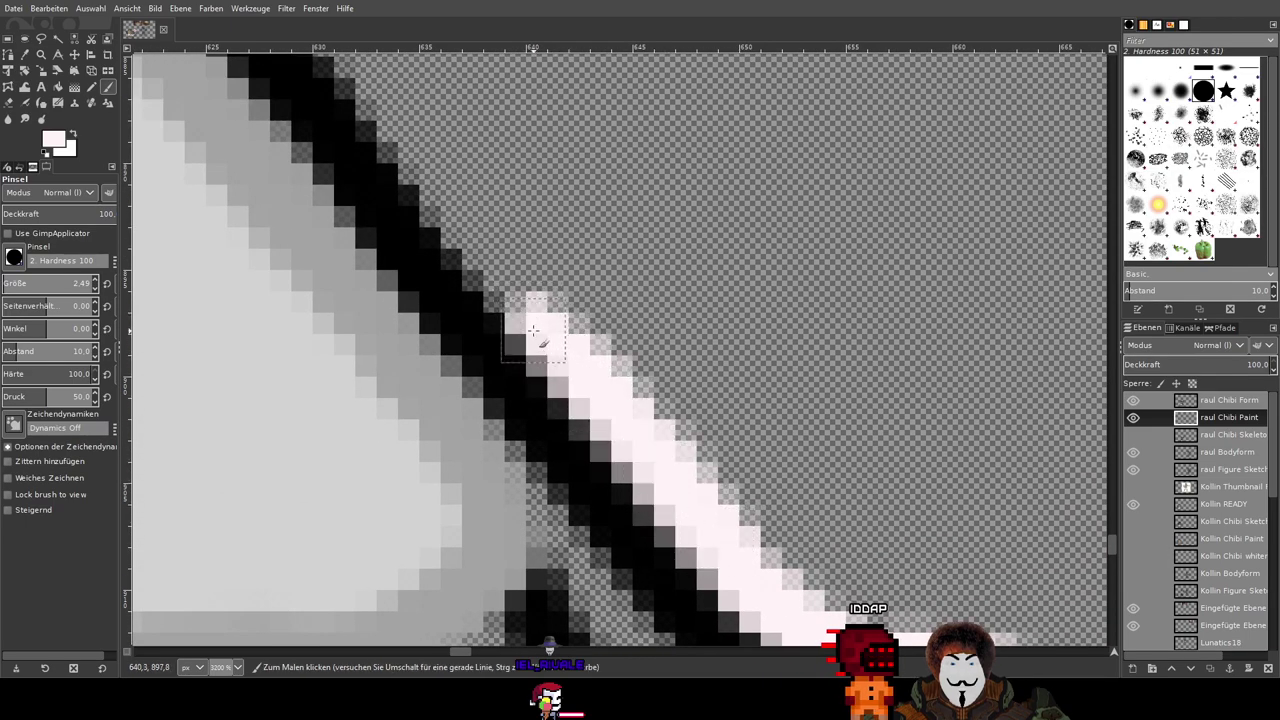
Step: Extend the pale border up the long diagonal outline beside the towel to the line's upper end
drag(595, 412, 538, 308)
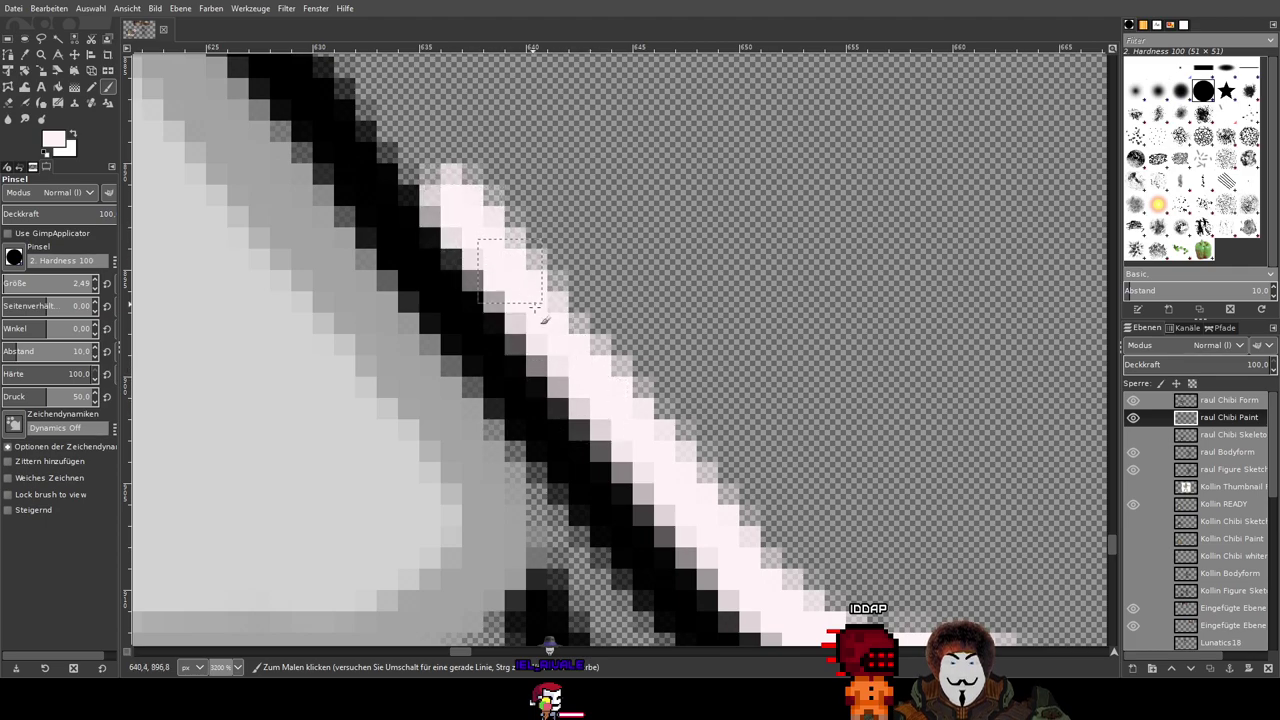
drag(447, 200, 410, 138)
drag(410, 138, 662, 452)
drag(410, 170, 555, 376)
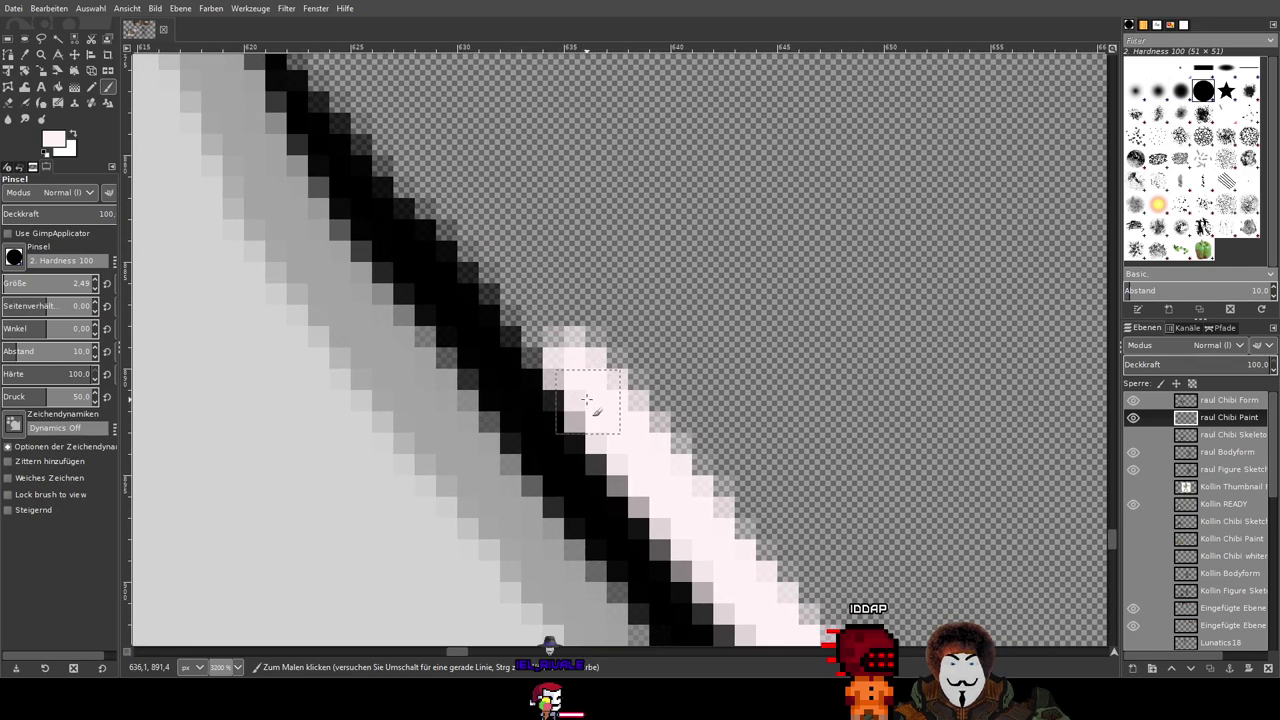
mouse_move(476, 238)
mouse_down()
mouse_move(623, 455)
mouse_move(402, 167)
mouse_move(575, 371)
mouse_up()
mouse_move(408, 165)
mouse_down()
mouse_move(588, 433)
mouse_move(470, 240)
mouse_up()
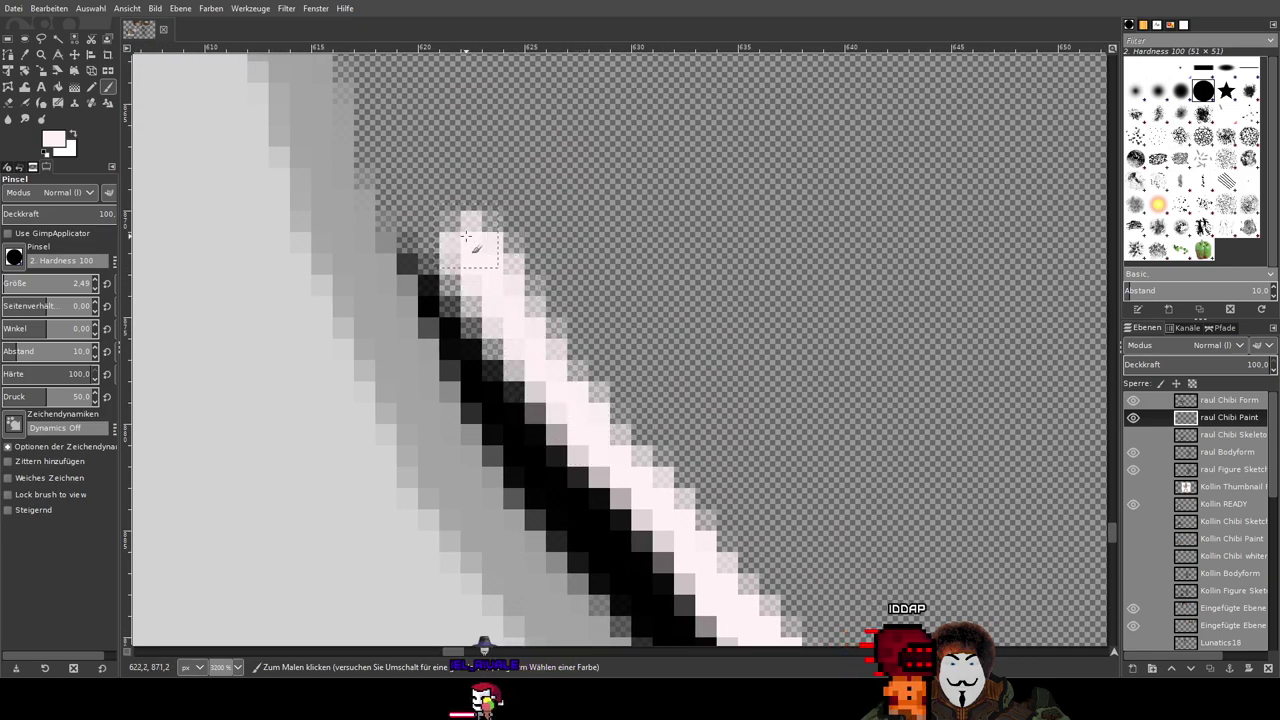
Step: Thicken the border at the diagonal line's upper end and carry it up along the towel's grey edge
scroll(540, 253, down, 4)
scroll(506, 246, up, 5)
mouse_move(560, 291)
mouse_down()
mouse_move(657, 418)
mouse_move(488, 206)
mouse_move(633, 386)
mouse_move(485, 256)
mouse_move(556, 393)
mouse_move(466, 263)
mouse_move(457, 224)
mouse_move(669, 504)
mouse_move(721, 545)
mouse_up()
scroll(669, 446, down, 2)
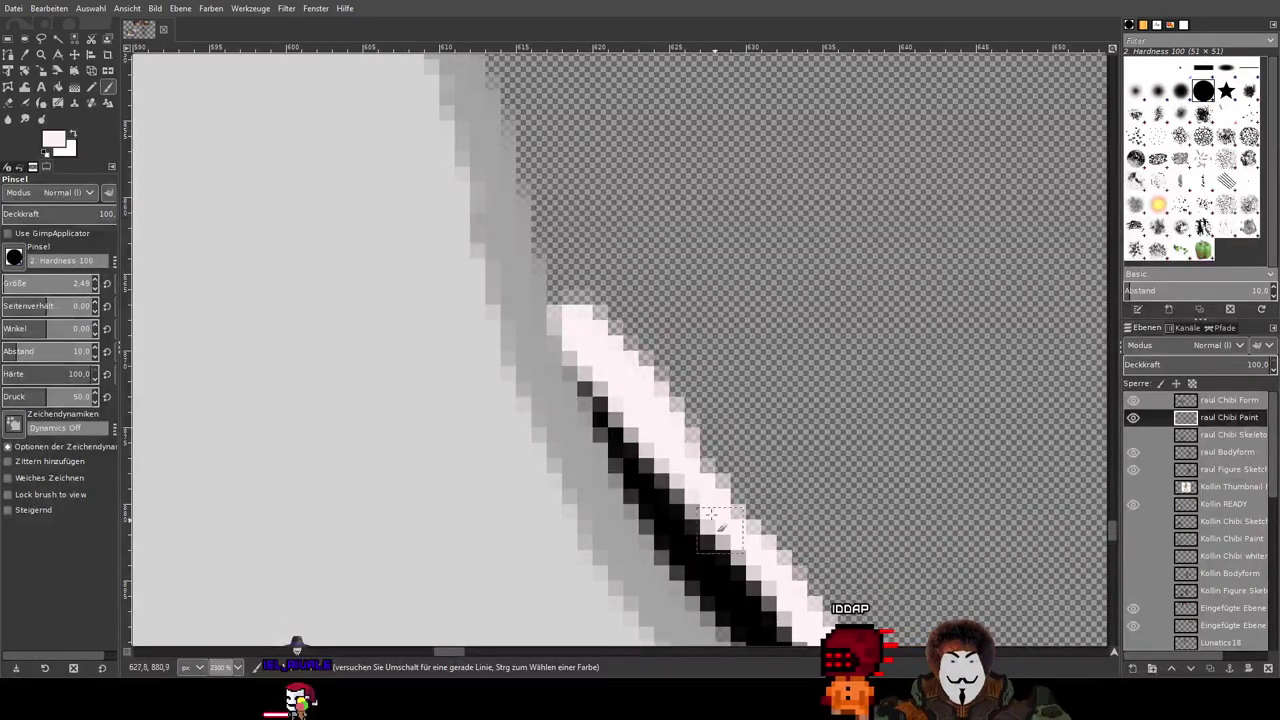
drag(640, 365, 569, 272)
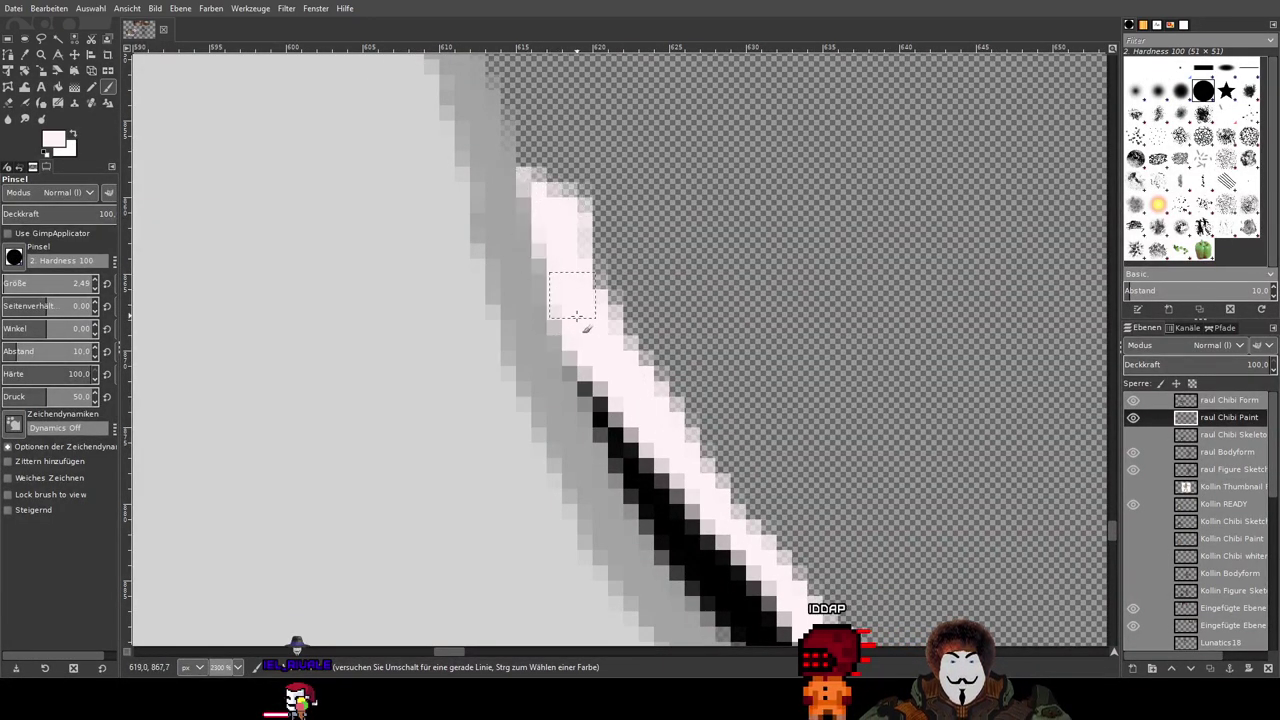
mouse_move(576, 316)
mouse_down()
mouse_move(559, 186)
mouse_move(569, 257)
mouse_move(538, 158)
mouse_up()
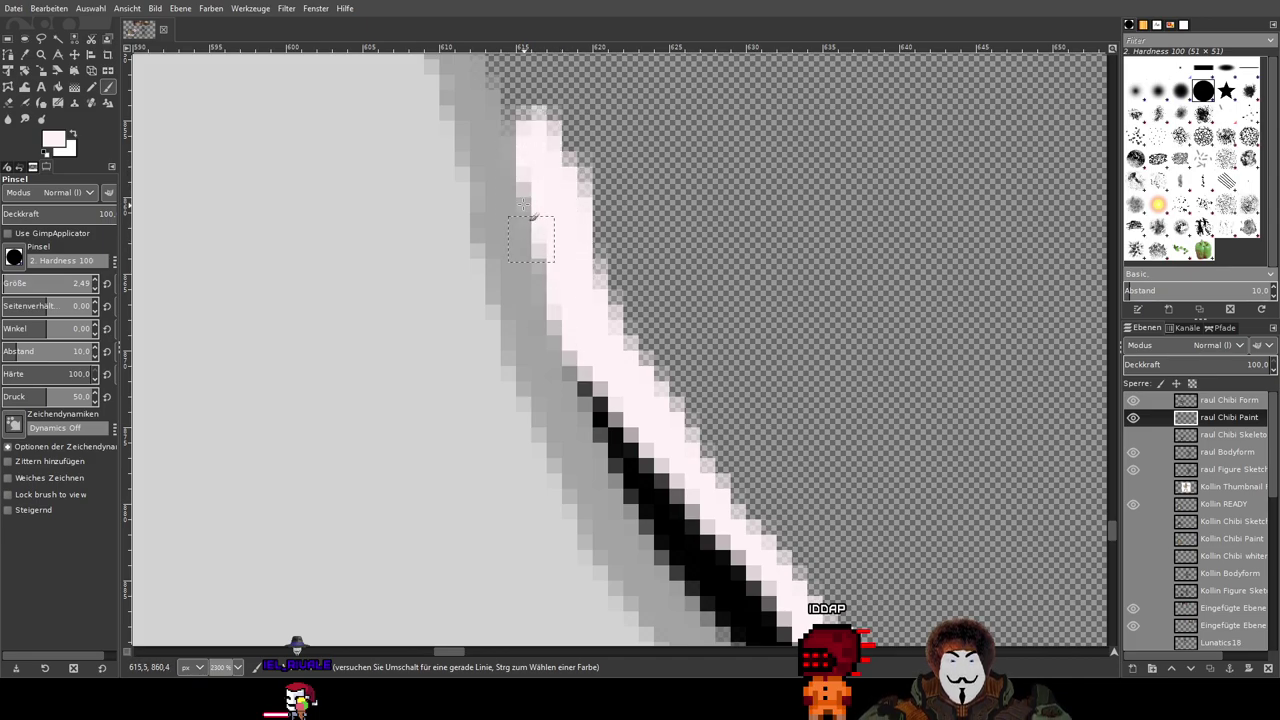
Step: Fill the gap beneath the towel knot and join the pale border to the filled tail base
mouse_move(532, 205)
mouse_down()
mouse_move(572, 291)
mouse_move(616, 492)
mouse_up()
drag(617, 402, 610, 357)
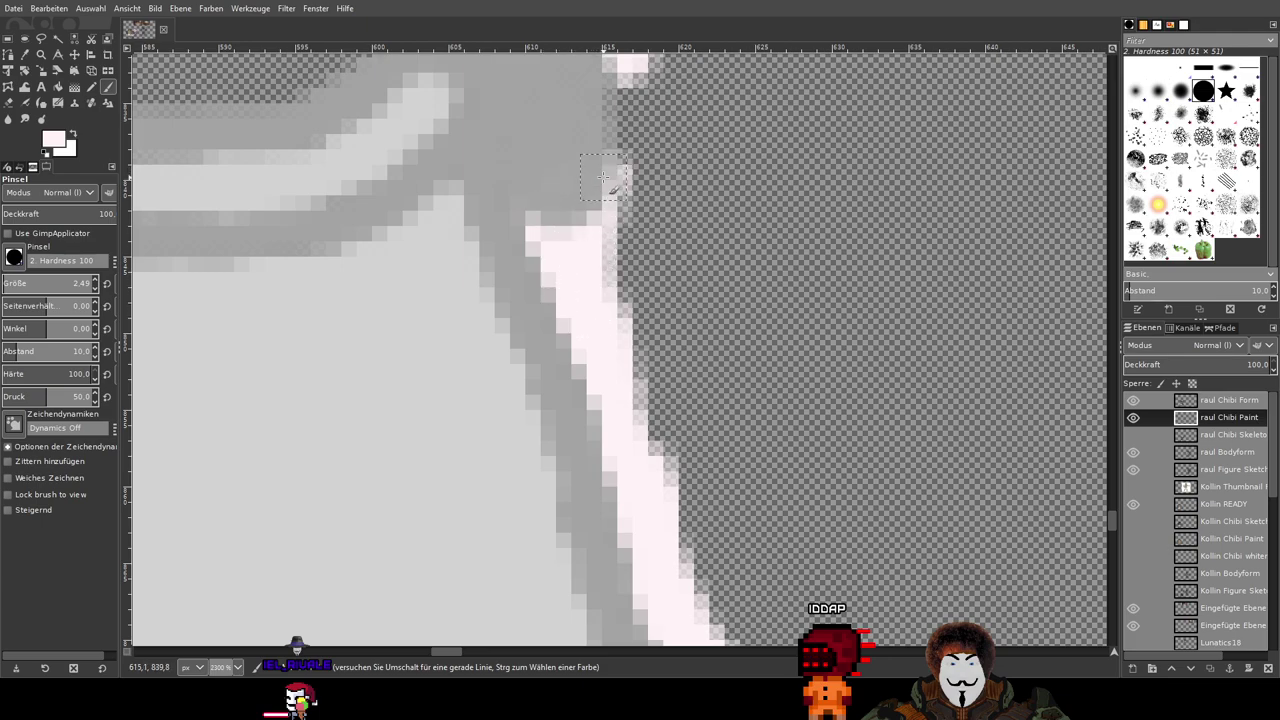
scroll(720, 182, up, 4)
scroll(720, 182, right, 1)
drag(592, 510, 543, 285)
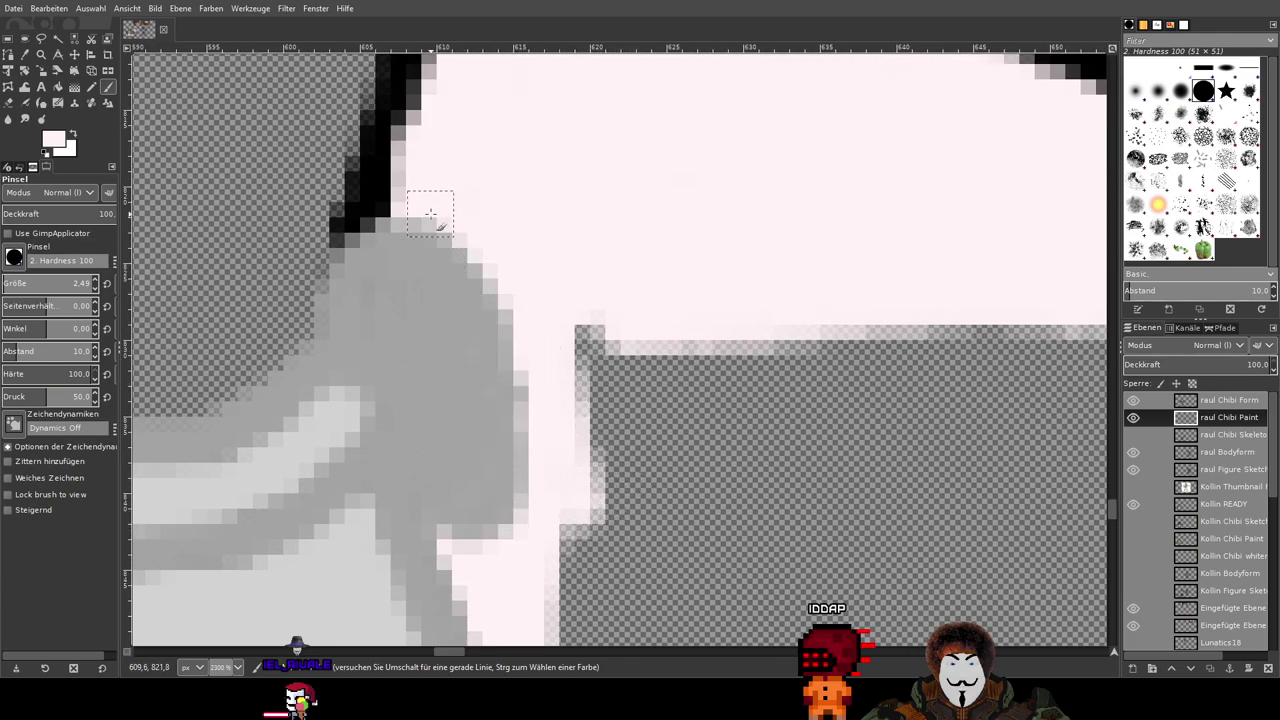
Step: Bucket-fill the transparent interior of the tail with the pale foreground colour
mouse_move(597, 338)
mouse_down()
mouse_move(654, 320)
mouse_move(594, 374)
mouse_move(643, 420)
mouse_up()
scroll(780, 325, down, 5)
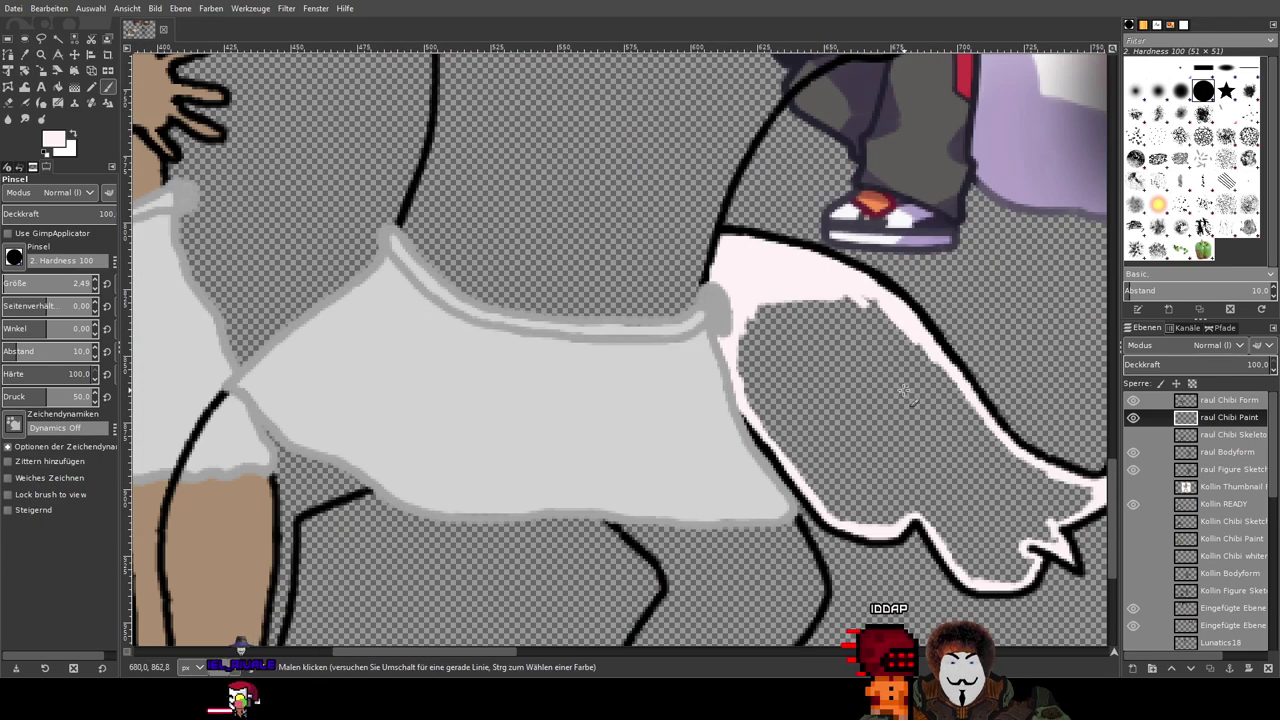
scroll(903, 390, up, 2)
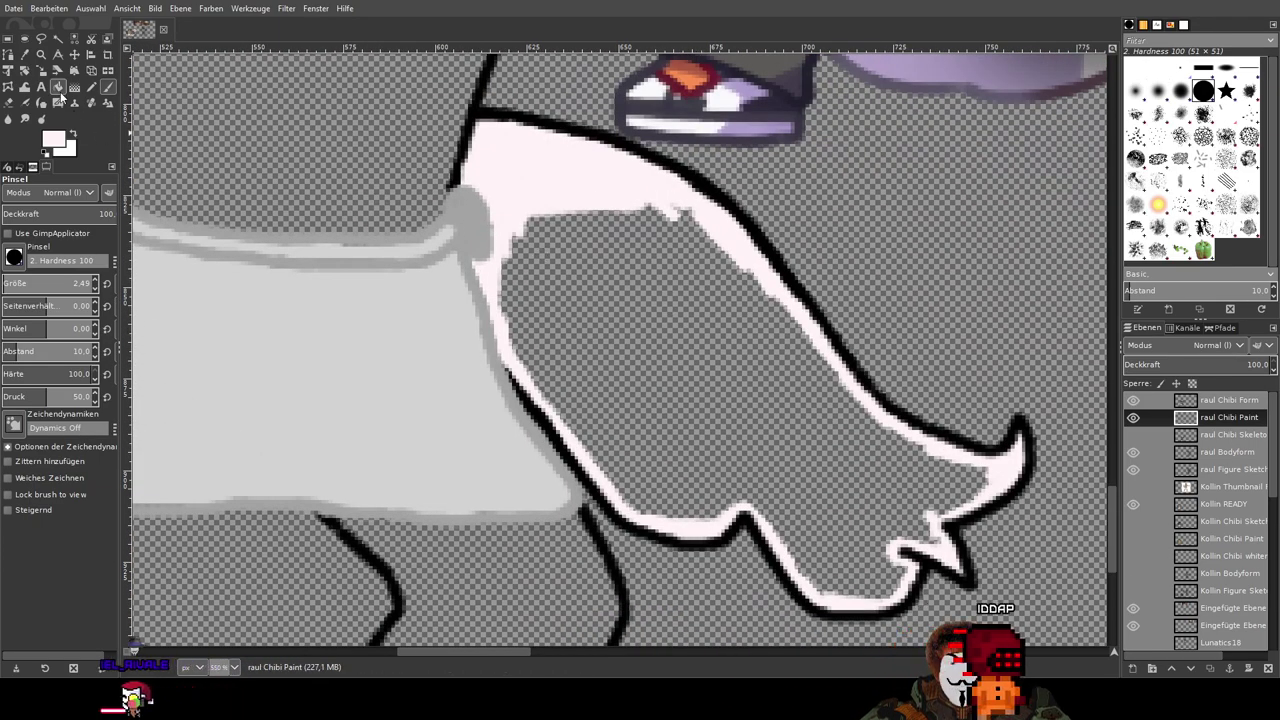
click(58, 88)
click(636, 293)
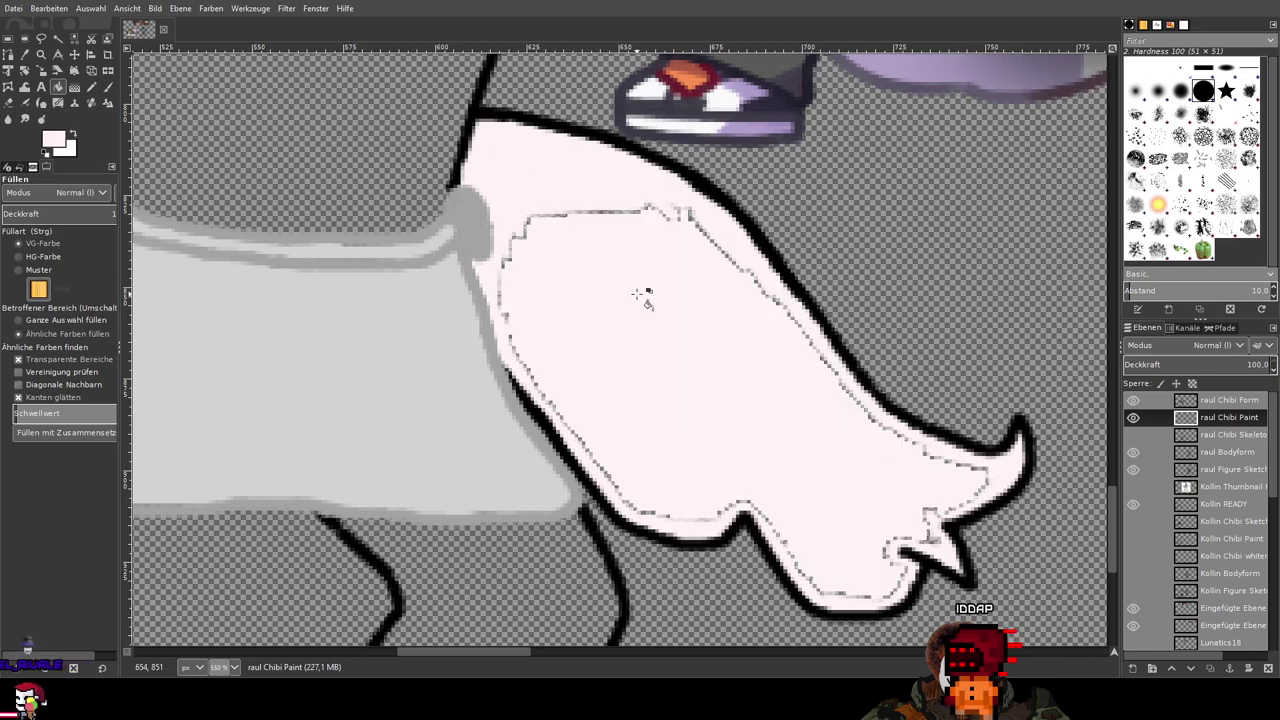
Step: Paint over the leftover seam along the tail's upper edge with the 2. Hardness 100 brush
click(108, 88)
scroll(623, 217, up, 4)
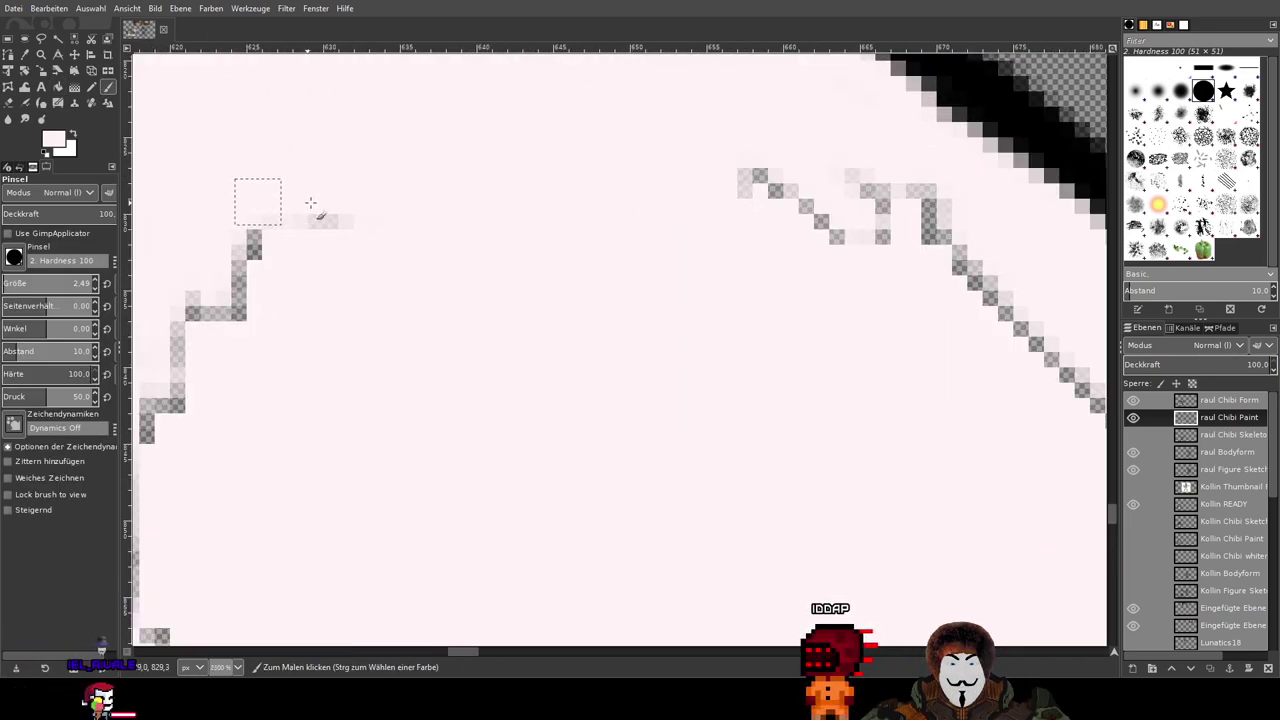
drag(310, 203, 857, 213)
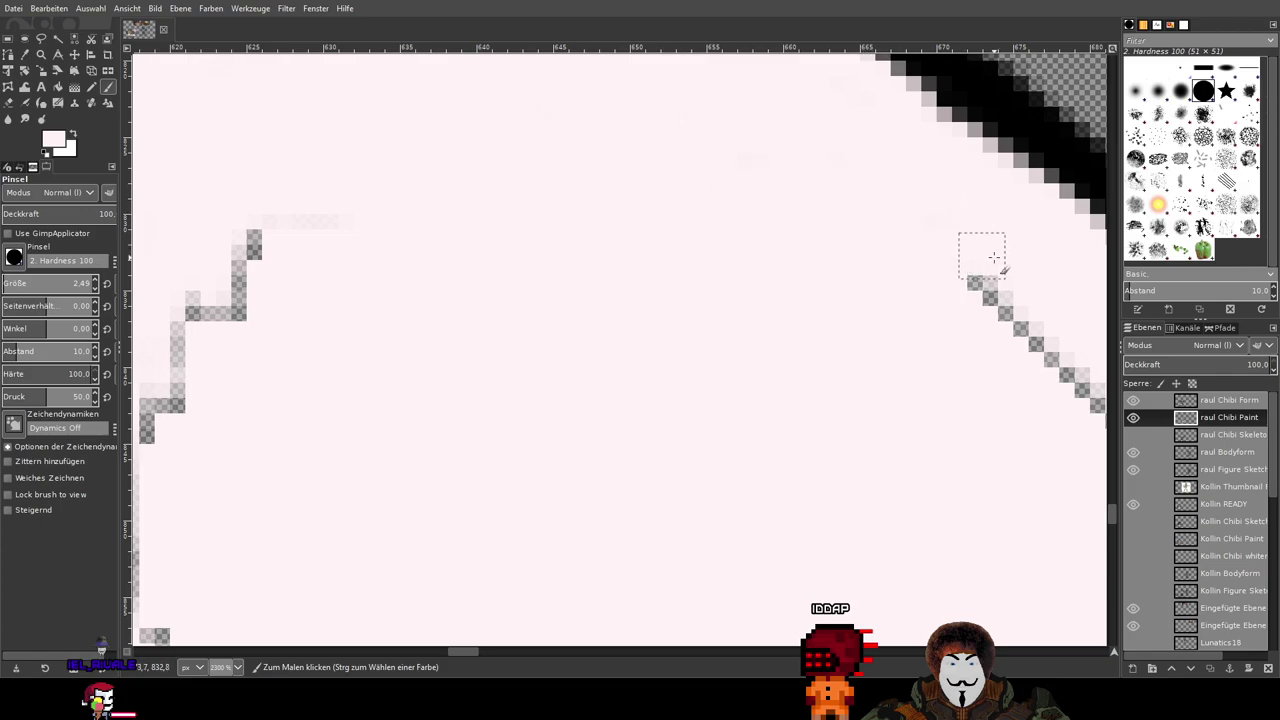
drag(922, 383, 501, 310)
drag(517, 168, 540, 158)
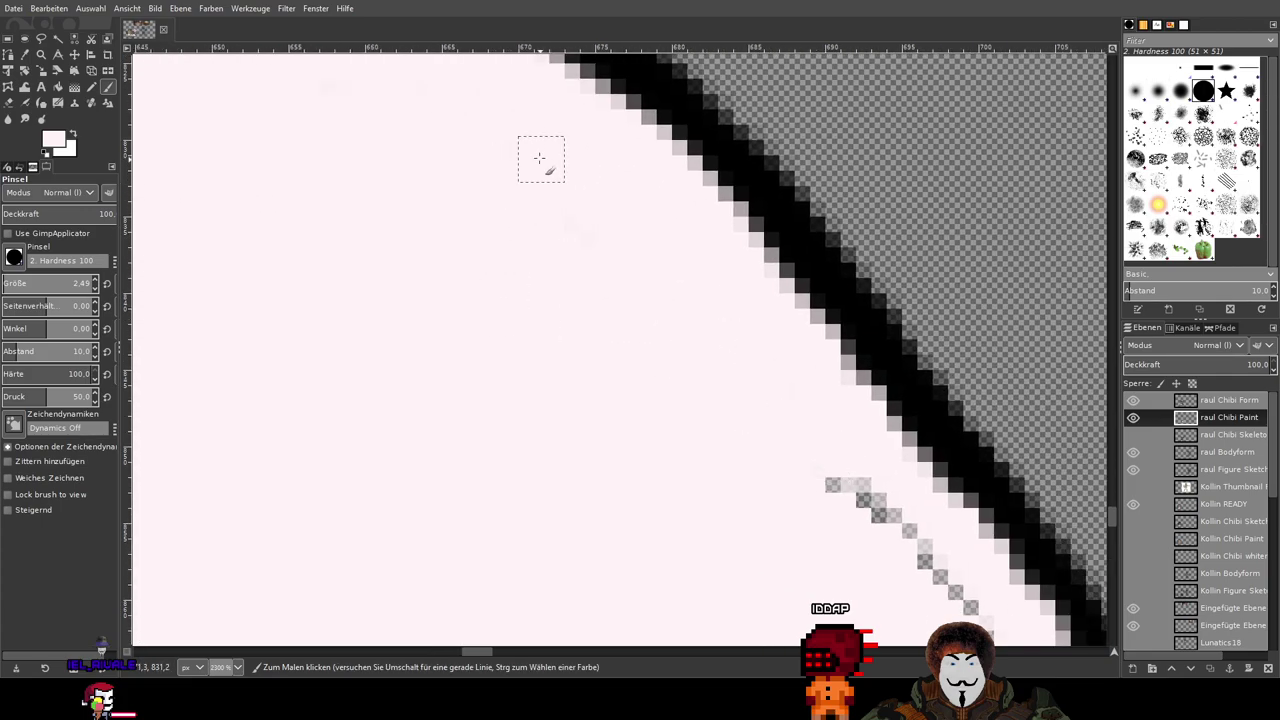
Step: Cover the leftover seam along the tail's long outer diagonal with the pale brush
scroll(816, 483, right, 5)
scroll(816, 483, down, 3)
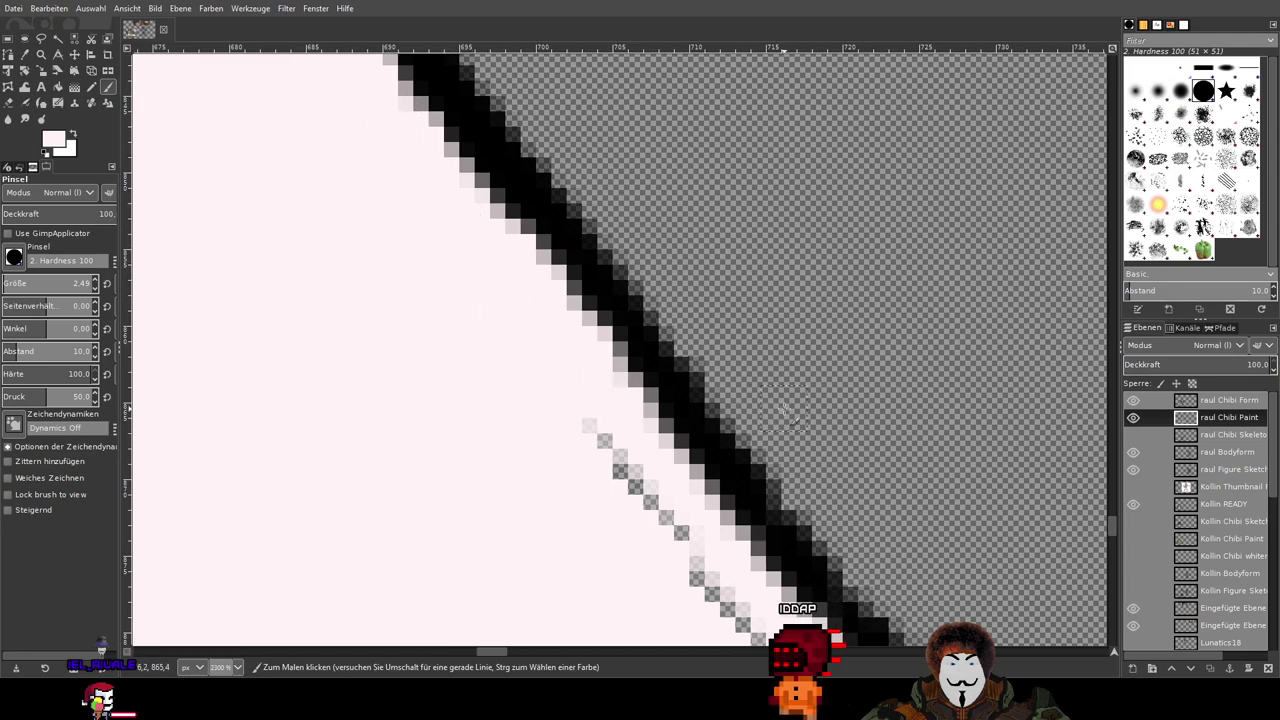
drag(784, 409, 774, 398)
drag(577, 422, 676, 530)
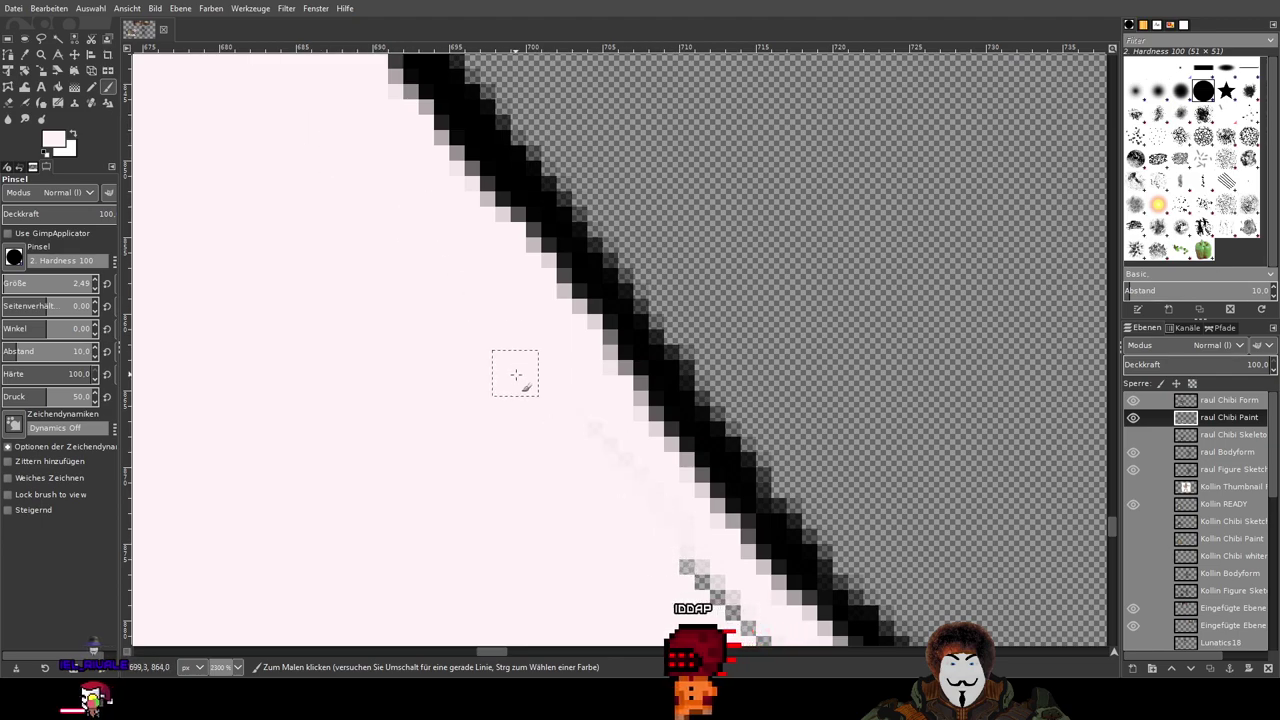
scroll(515, 374, down, 1)
scroll(464, 237, up, 2)
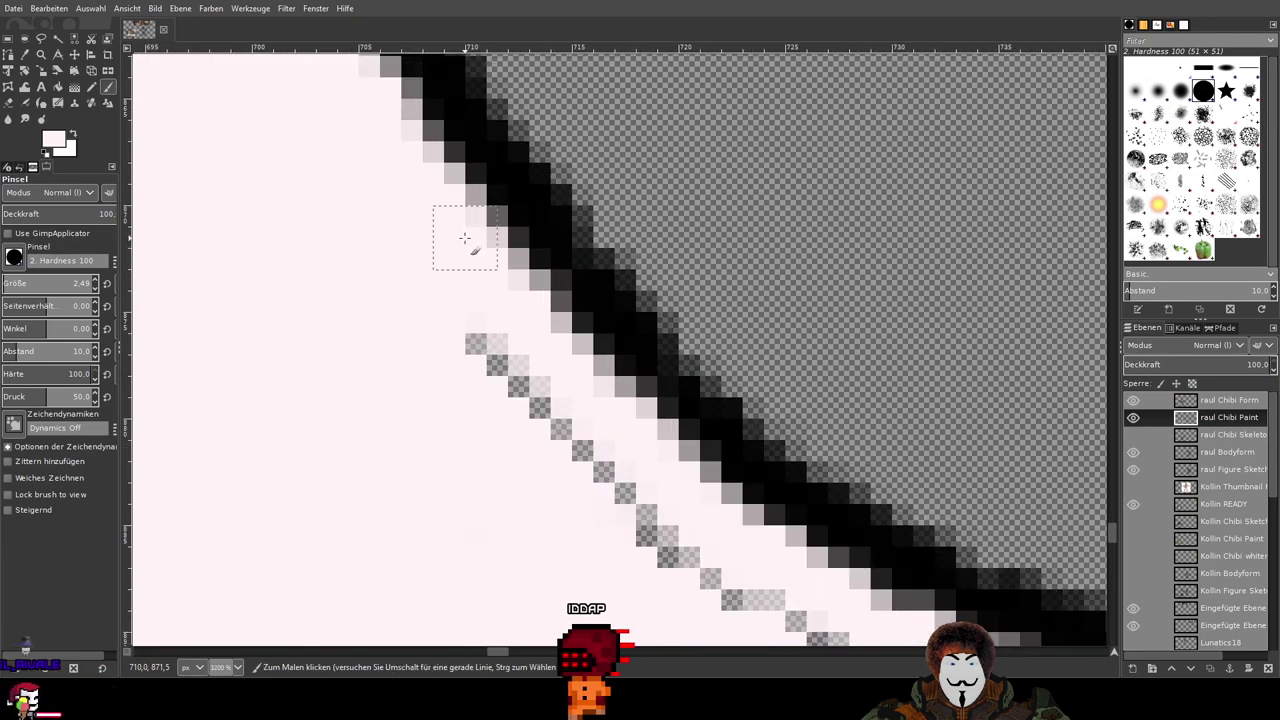
mouse_move(374, 229)
mouse_down()
mouse_move(636, 510)
mouse_move(798, 612)
mouse_up()
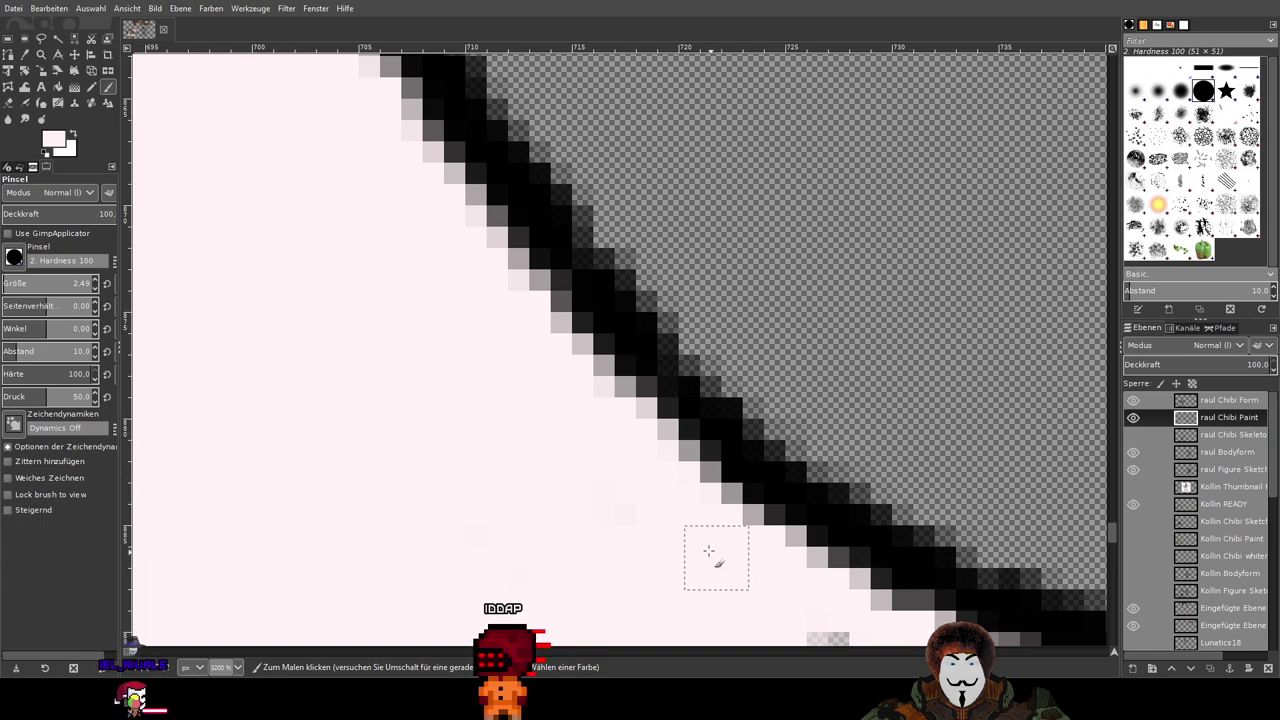
Step: Paint over the seam remnants where the tail's outer edge flattens towards the curled tip
scroll(614, 529, up, 1)
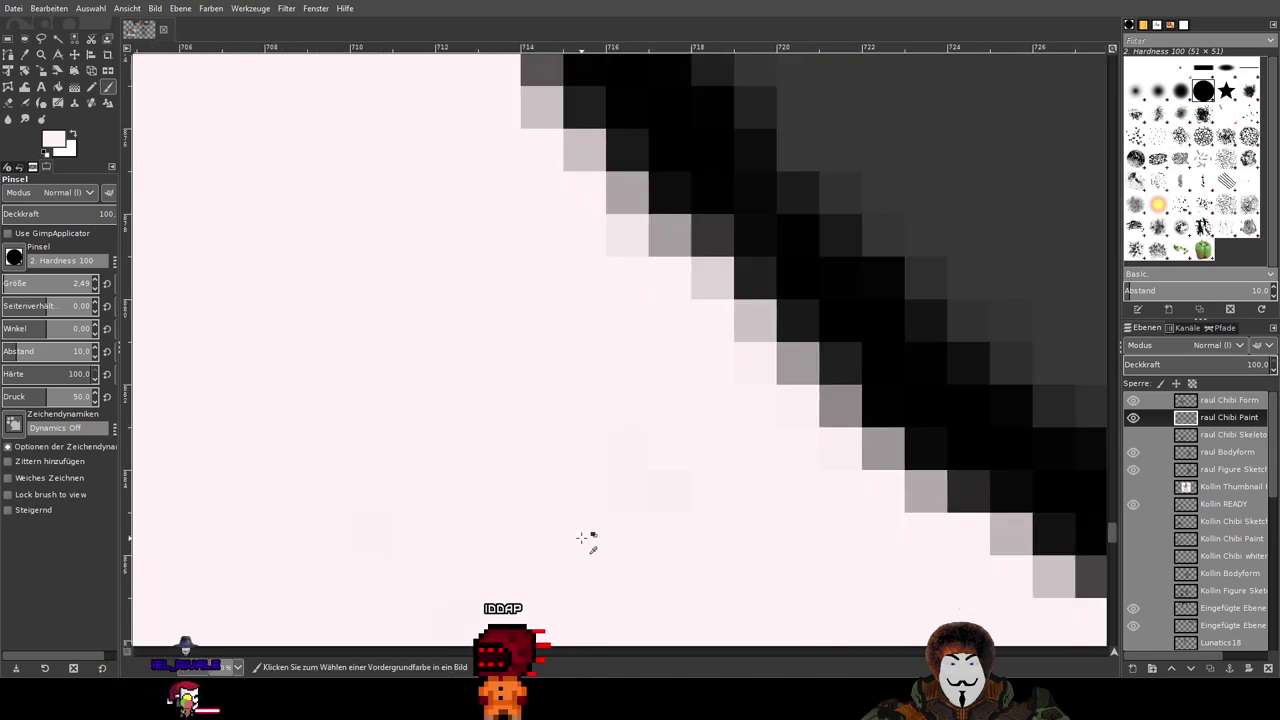
click(1230, 400)
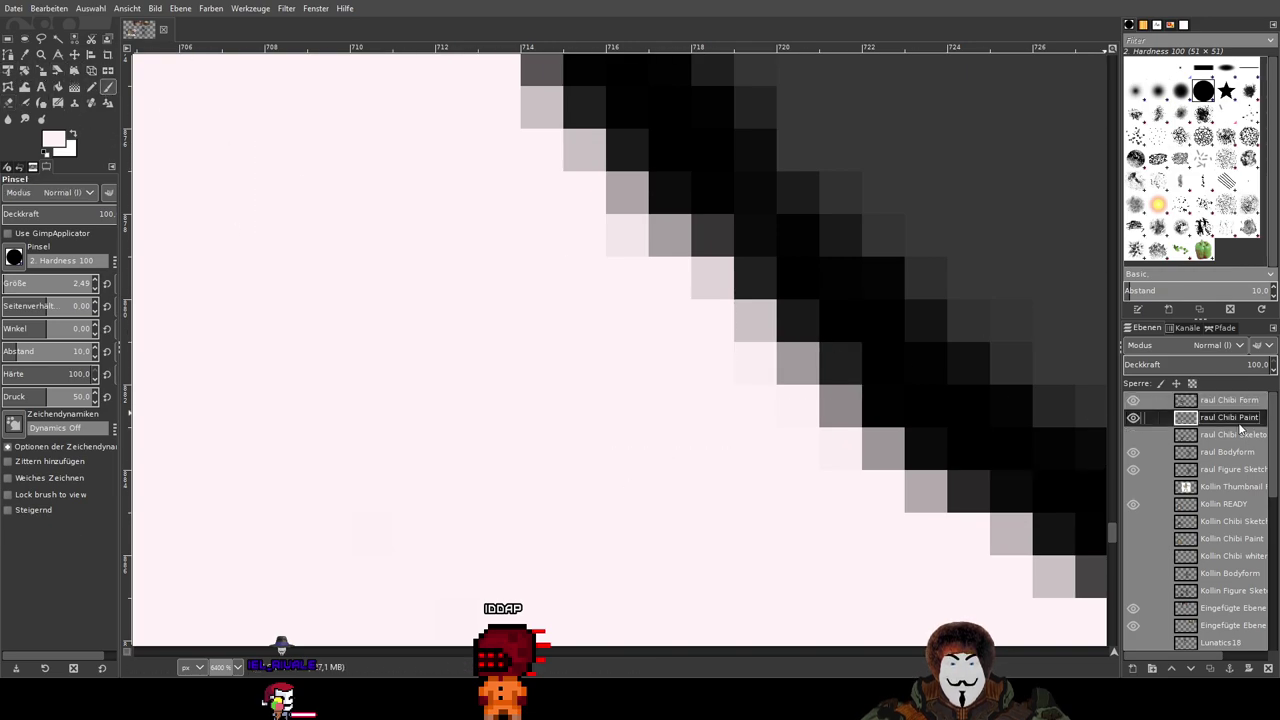
scroll(904, 416, down, 1)
drag(1043, 559, 547, 263)
drag(431, 341, 425, 283)
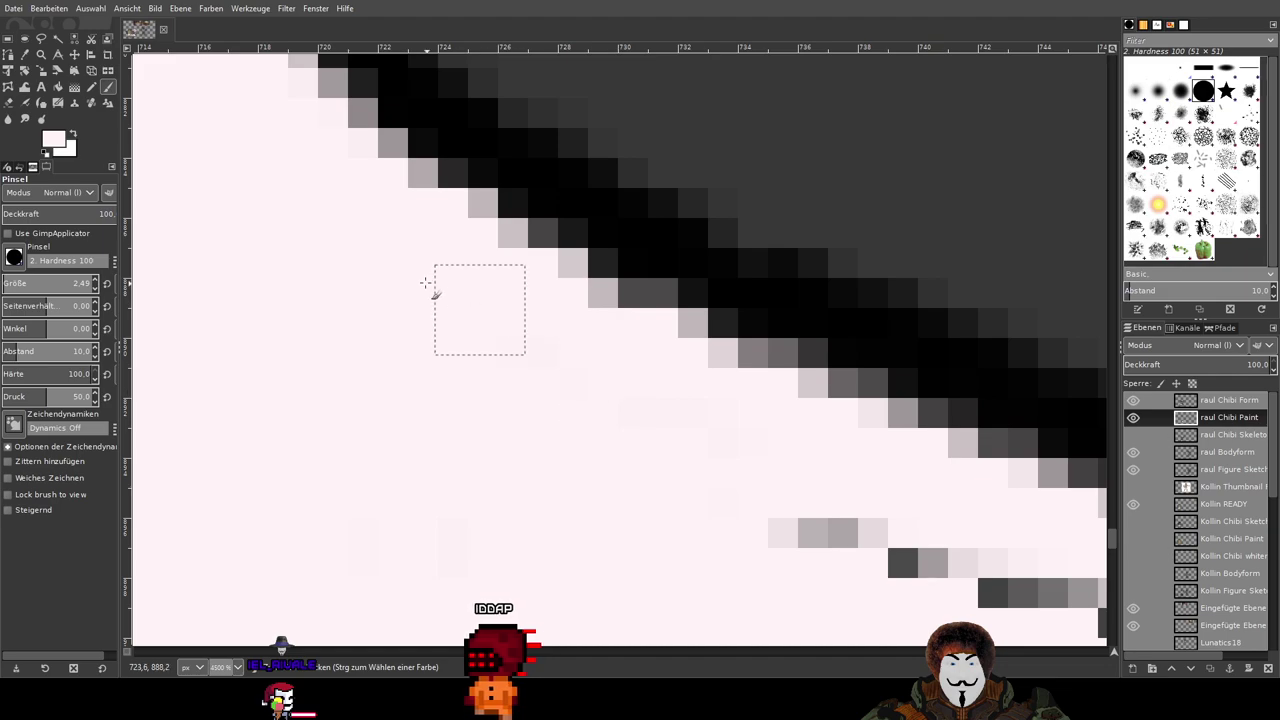
drag(758, 516, 954, 571)
Step: Cover the seam inside the curled tail tip and along its underside
drag(789, 508, 256, 203)
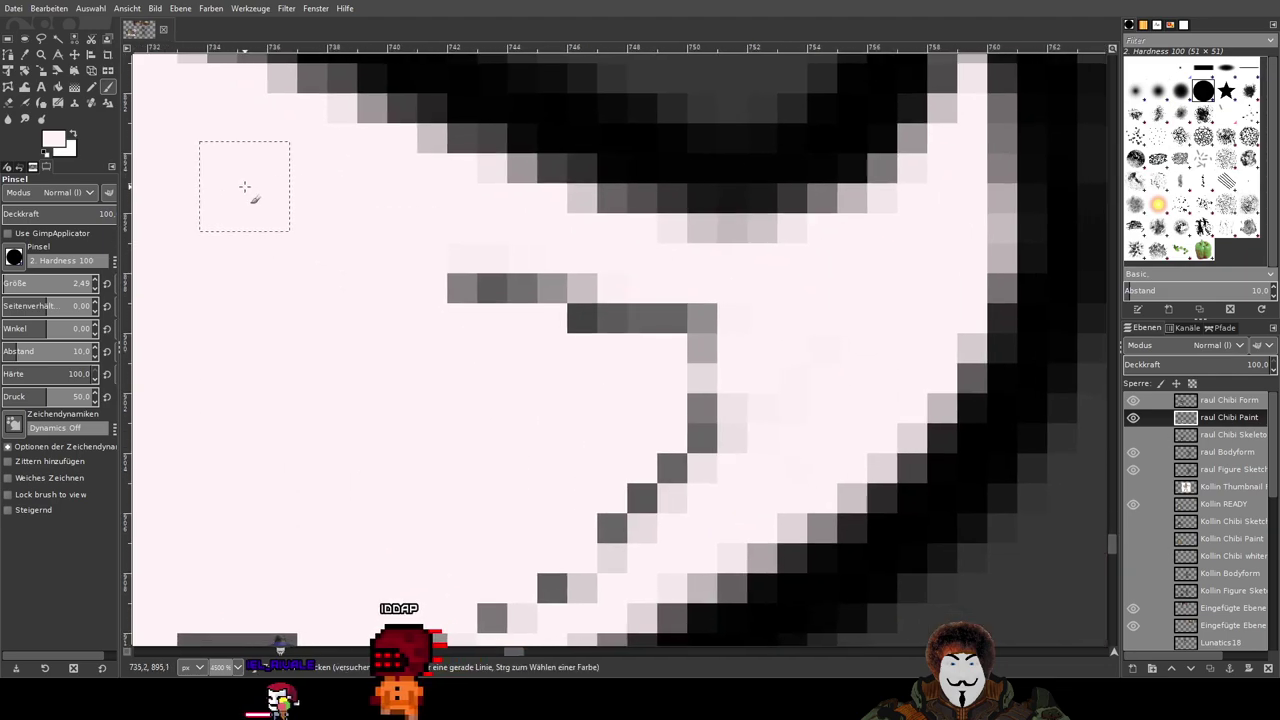
mouse_move(440, 278)
mouse_down()
mouse_move(621, 317)
mouse_move(751, 323)
mouse_move(643, 434)
mouse_move(660, 466)
mouse_move(706, 477)
mouse_up()
drag(458, 497, 788, 275)
mouse_move(931, 346)
mouse_down()
mouse_move(817, 406)
mouse_move(513, 483)
mouse_move(569, 414)
mouse_up()
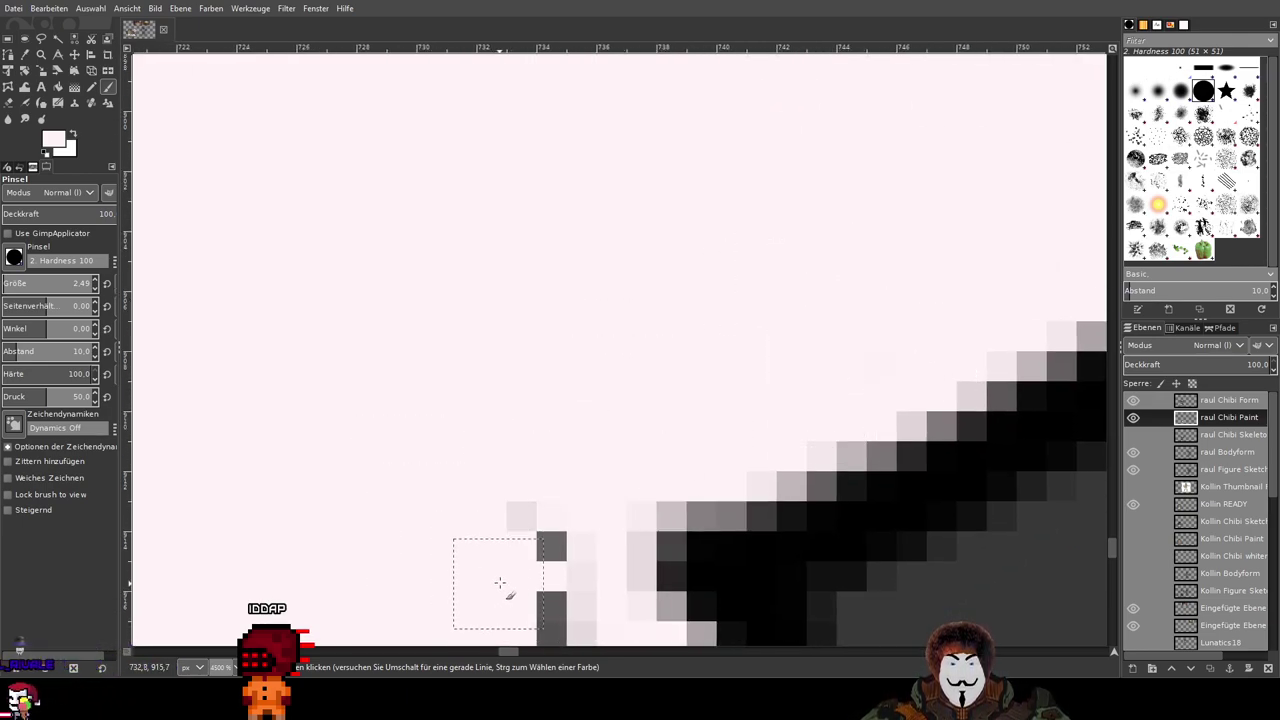
Step: Paint over the seam around the small spike and the short inner line beneath the tail tip
drag(500, 582, 580, 383)
scroll(590, 300, up, 4)
drag(585, 330, 584, 395)
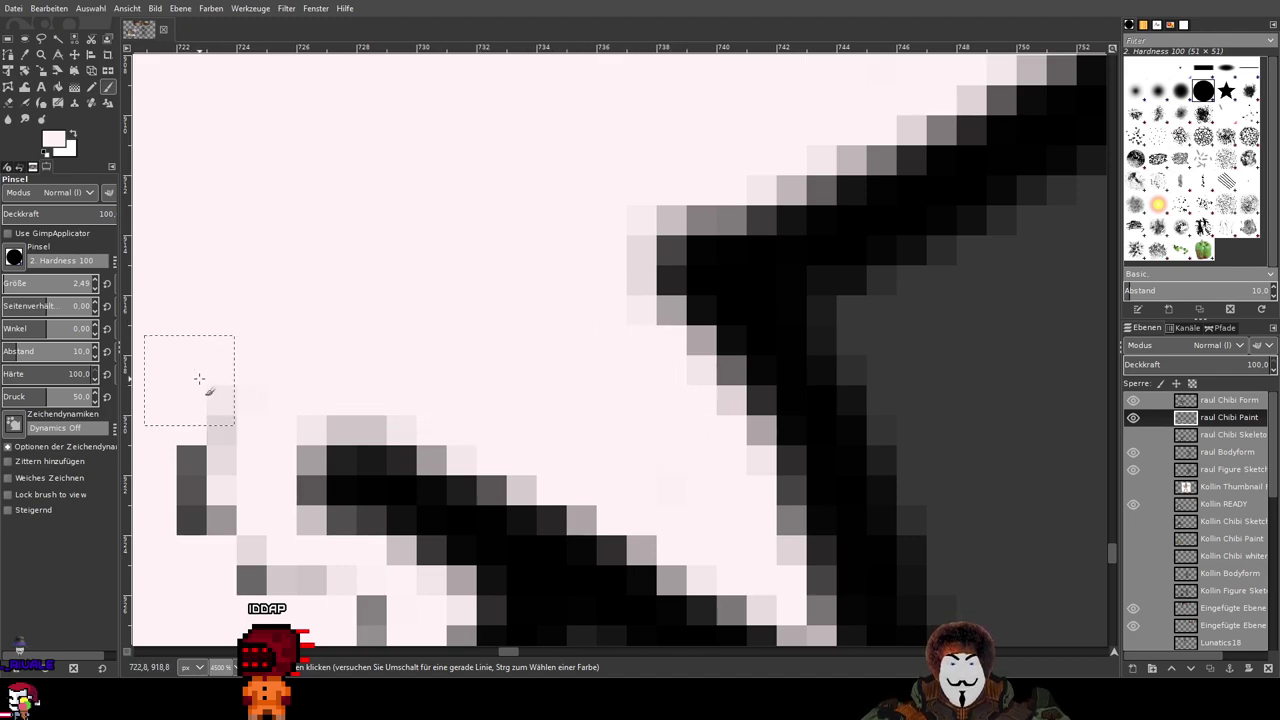
drag(388, 424, 736, 317)
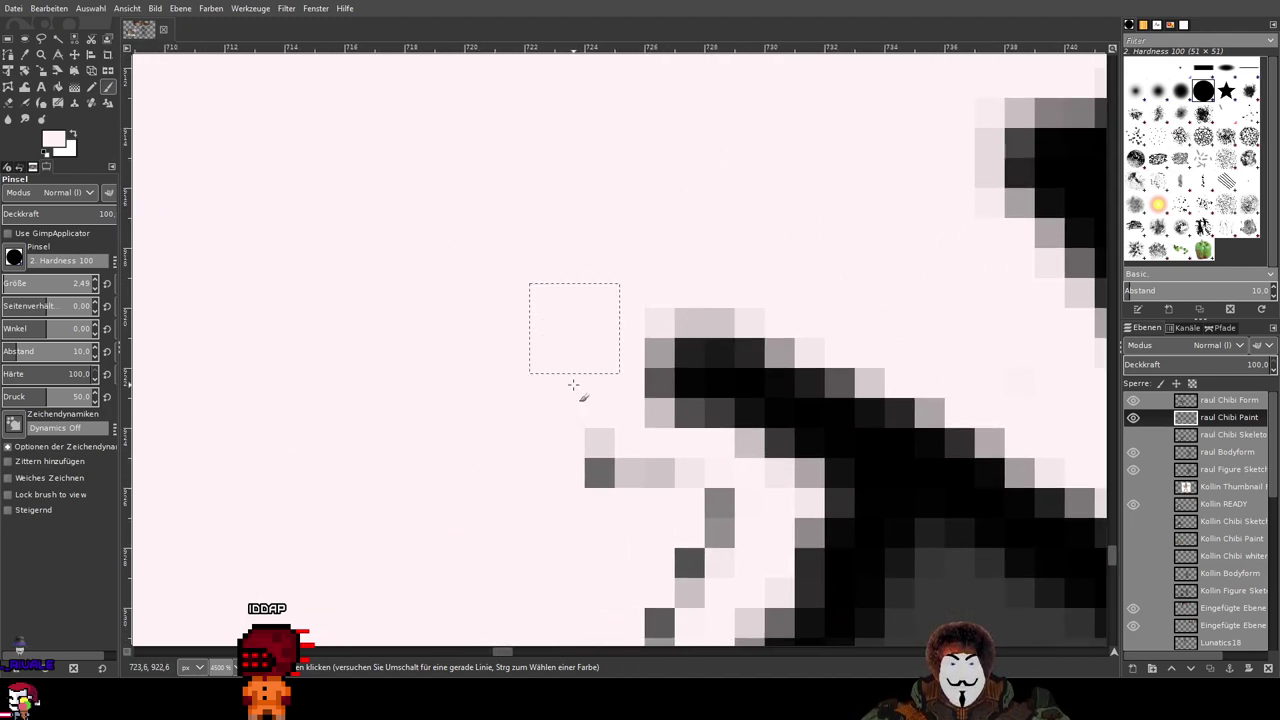
drag(573, 384, 541, 425)
Step: Cover the remaining seam in the tail's lowest lobe and up the slope towards the peak
scroll(731, 525, down, 4)
scroll(780, 350, left, 1)
mouse_move(837, 171)
mouse_down()
mouse_move(651, 380)
mouse_move(286, 371)
mouse_move(803, 378)
mouse_move(722, 369)
mouse_move(512, 148)
mouse_up()
scroll(310, 380, left, 1)
mouse_move(655, 195)
mouse_down()
mouse_move(780, 405)
mouse_move(854, 581)
mouse_up()
mouse_move(658, 468)
mouse_down()
mouse_move(508, 242)
mouse_move(829, 531)
mouse_up()
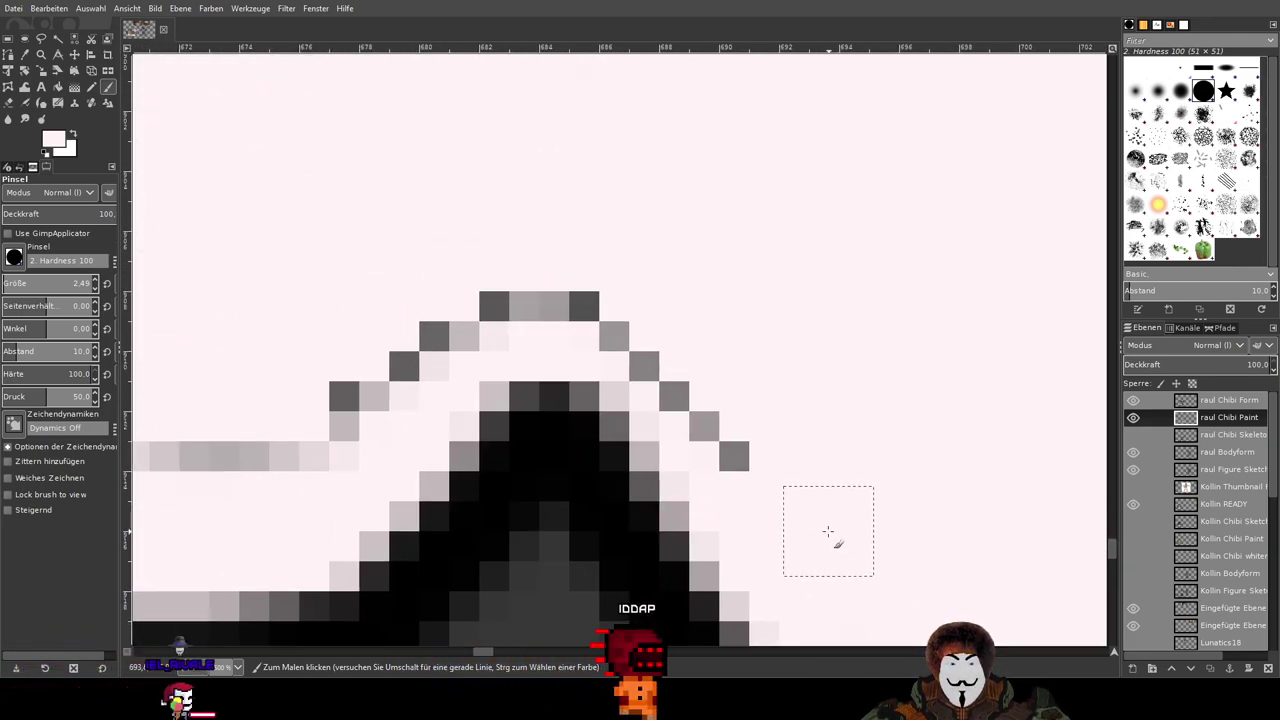
Step: Paint over the seam around the peak and through the shallow dip beside it
mouse_move(752, 468)
mouse_down()
mouse_move(514, 263)
mouse_move(345, 418)
mouse_up()
drag(477, 347, 392, 414)
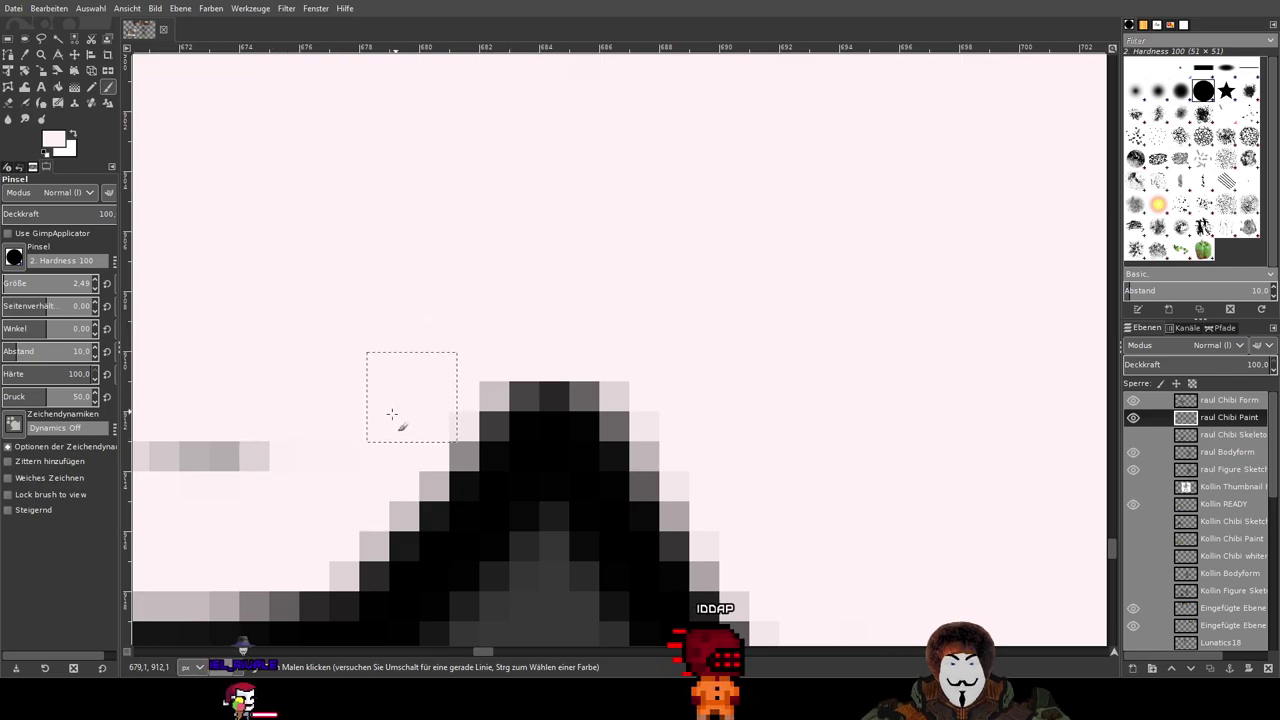
mouse_move(203, 400)
mouse_down()
mouse_move(870, 385)
mouse_move(549, 442)
mouse_move(443, 425)
mouse_up()
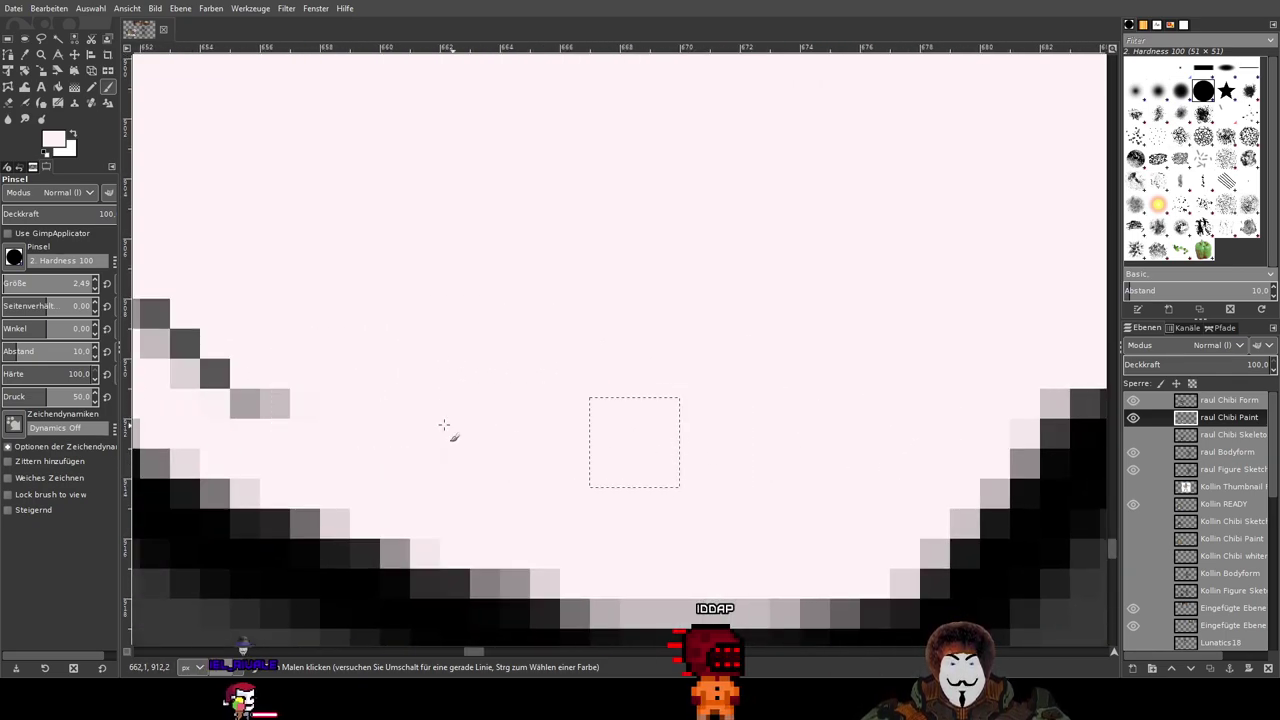
drag(179, 340, 160, 335)
mouse_move(335, 375)
mouse_down()
mouse_move(531, 411)
mouse_move(950, 560)
mouse_up()
Step: Cover the seam along the lower part of the diagonal outline beside the grey towel
drag(810, 525, 528, 163)
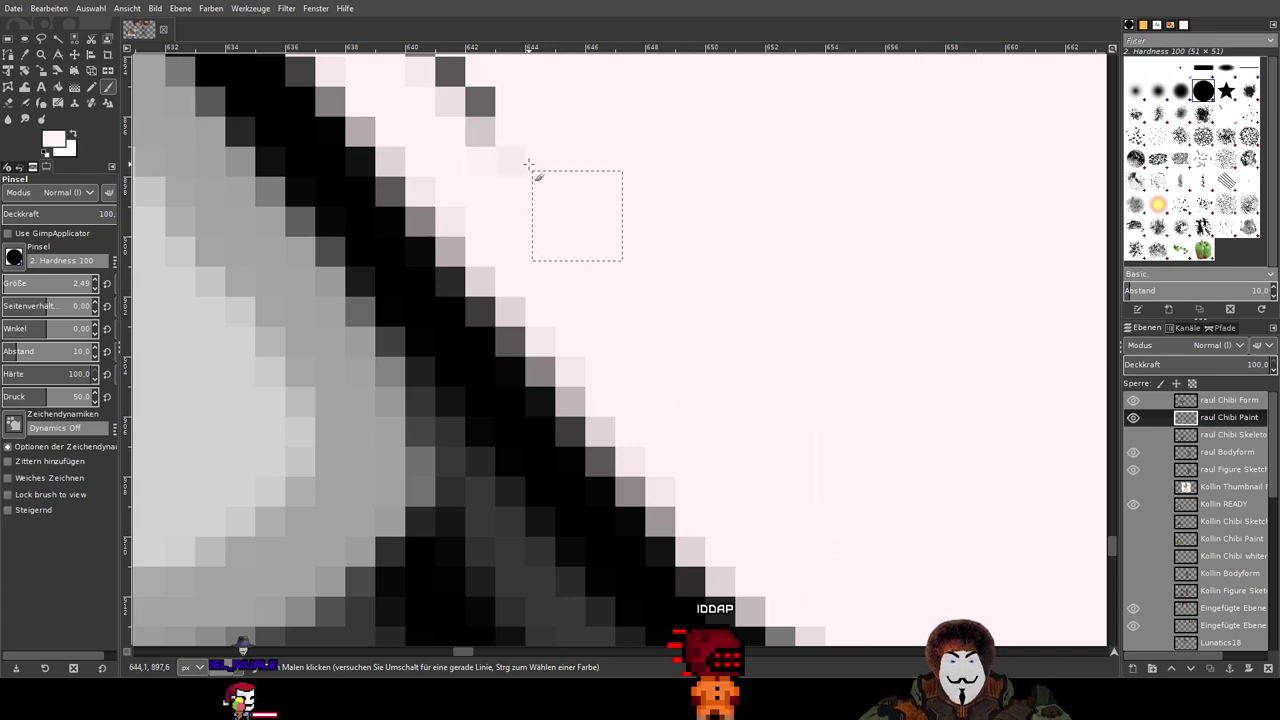
drag(680, 290, 860, 598)
mouse_move(723, 466)
mouse_down()
mouse_move(574, 237)
mouse_move(880, 606)
mouse_up()
drag(788, 557, 548, 243)
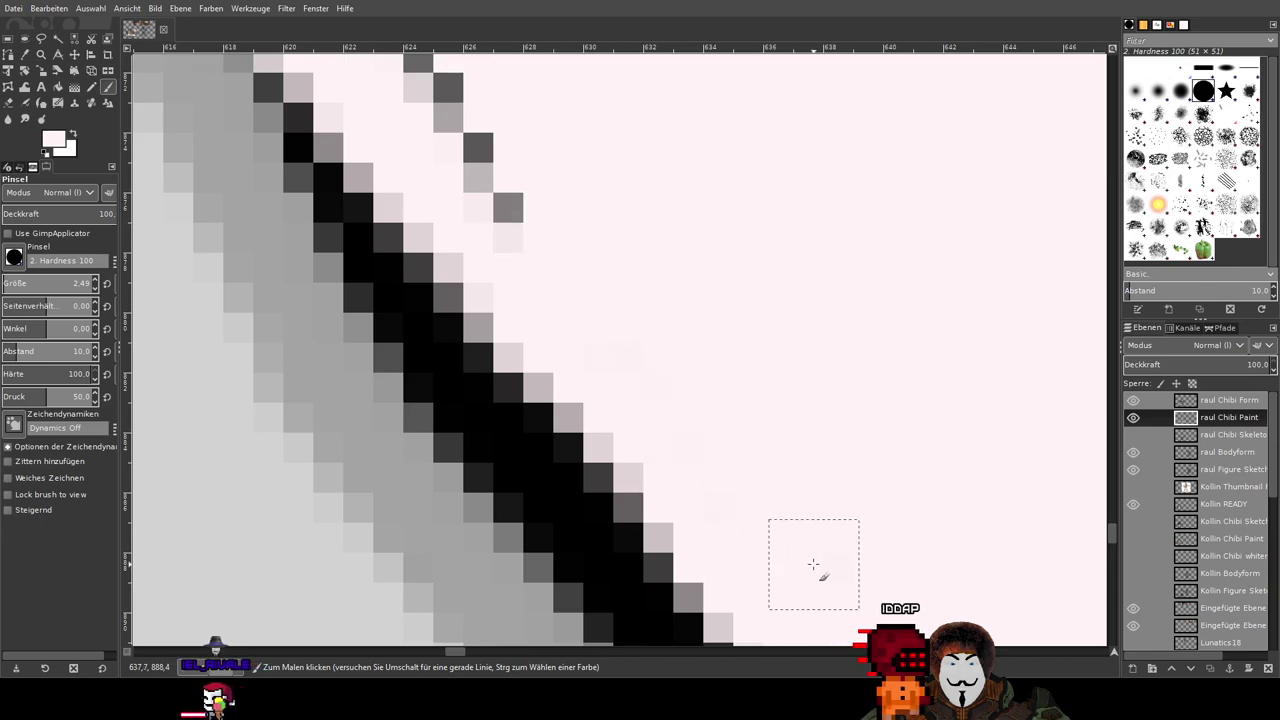
drag(678, 361, 872, 614)
Step: Paint over the last seam pixels along the upper diagonal up to the towel knot
mouse_move(694, 418)
mouse_down()
mouse_move(509, 189)
mouse_move(578, 257)
mouse_up()
drag(611, 212, 763, 607)
mouse_move(653, 478)
mouse_down()
mouse_move(569, 183)
mouse_move(649, 560)
mouse_move(575, 380)
mouse_move(649, 243)
mouse_move(672, 145)
mouse_up()
drag(774, 130, 608, 592)
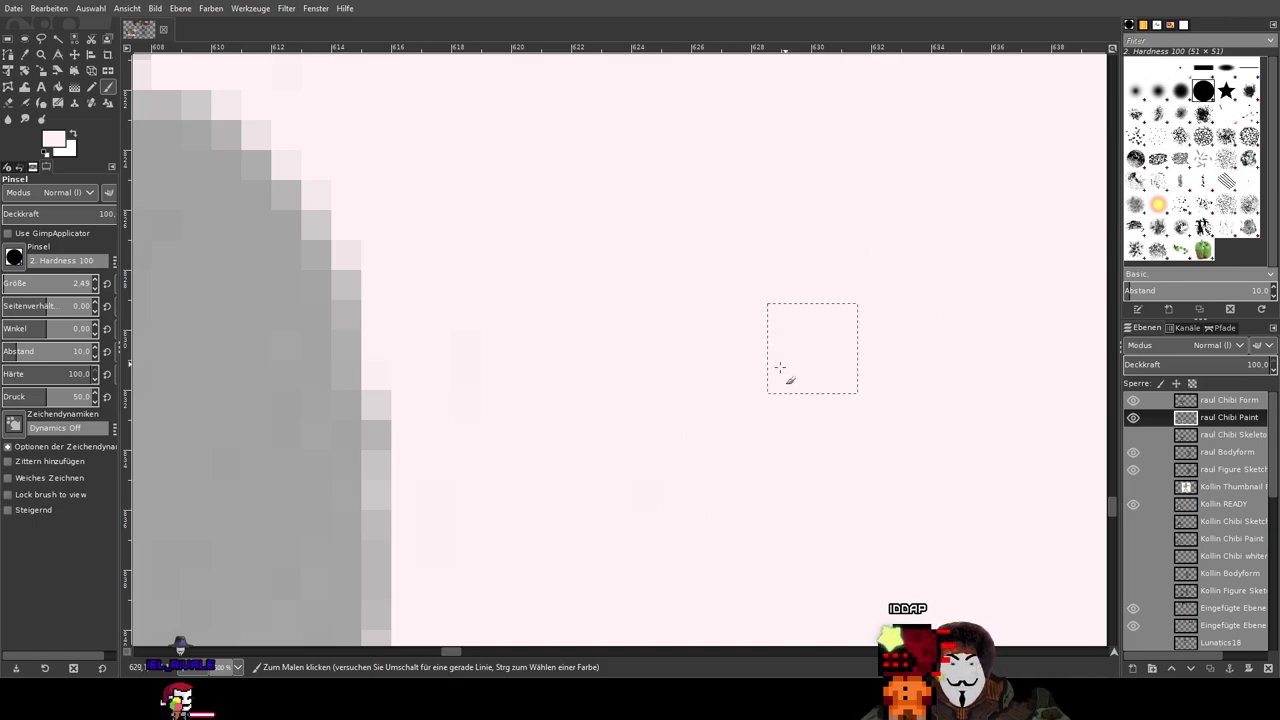
Step: Inspect the whole filled tail for leftover gaps and compare the figure with the reference illustration
ctrl+scroll(910, 358, down, 3)
drag(995, 373, 523, 229)
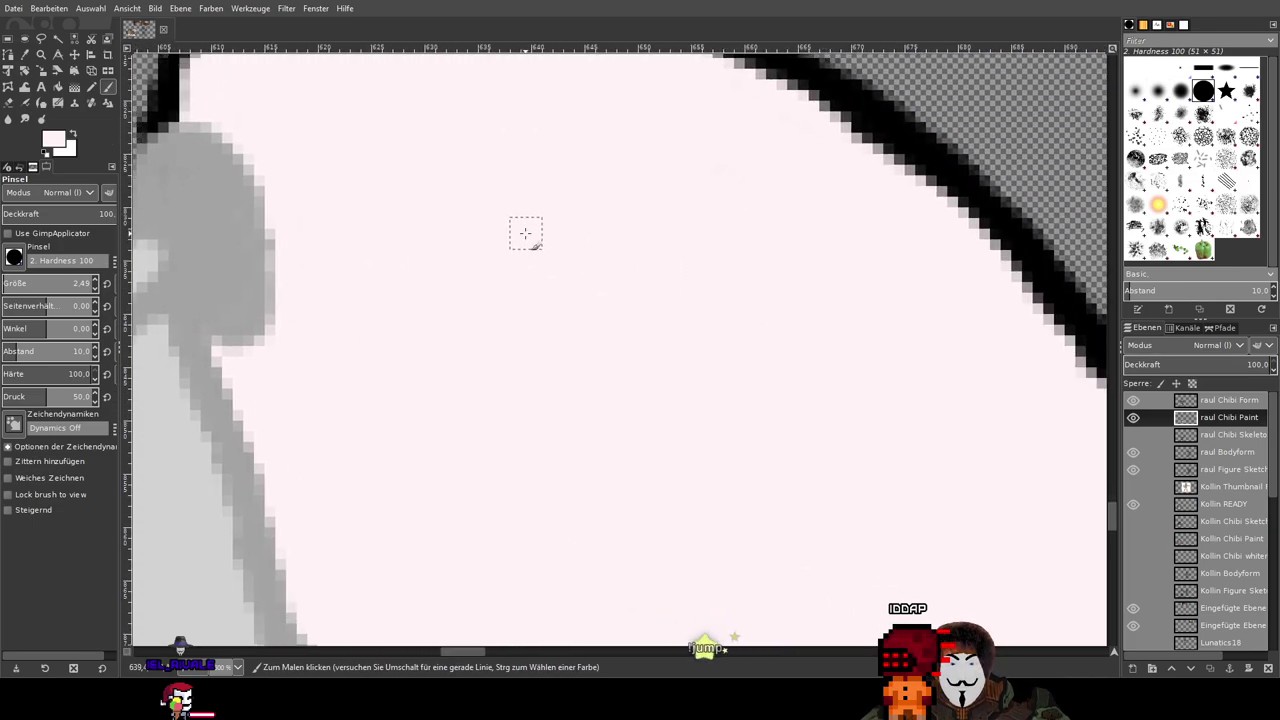
ctrl+scroll(718, 316, down, 2)
drag(833, 428, 437, 135)
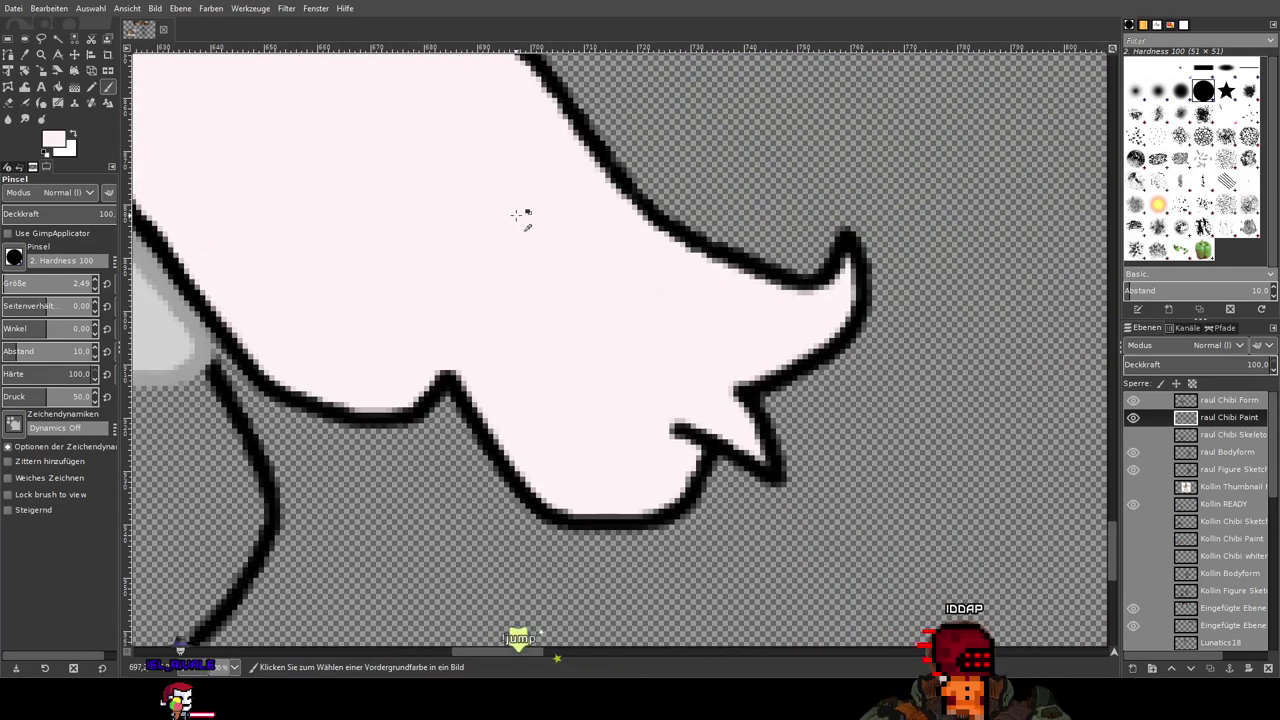
ctrl+scroll(515, 215, down, 3)
drag(500, 206, 568, 447)
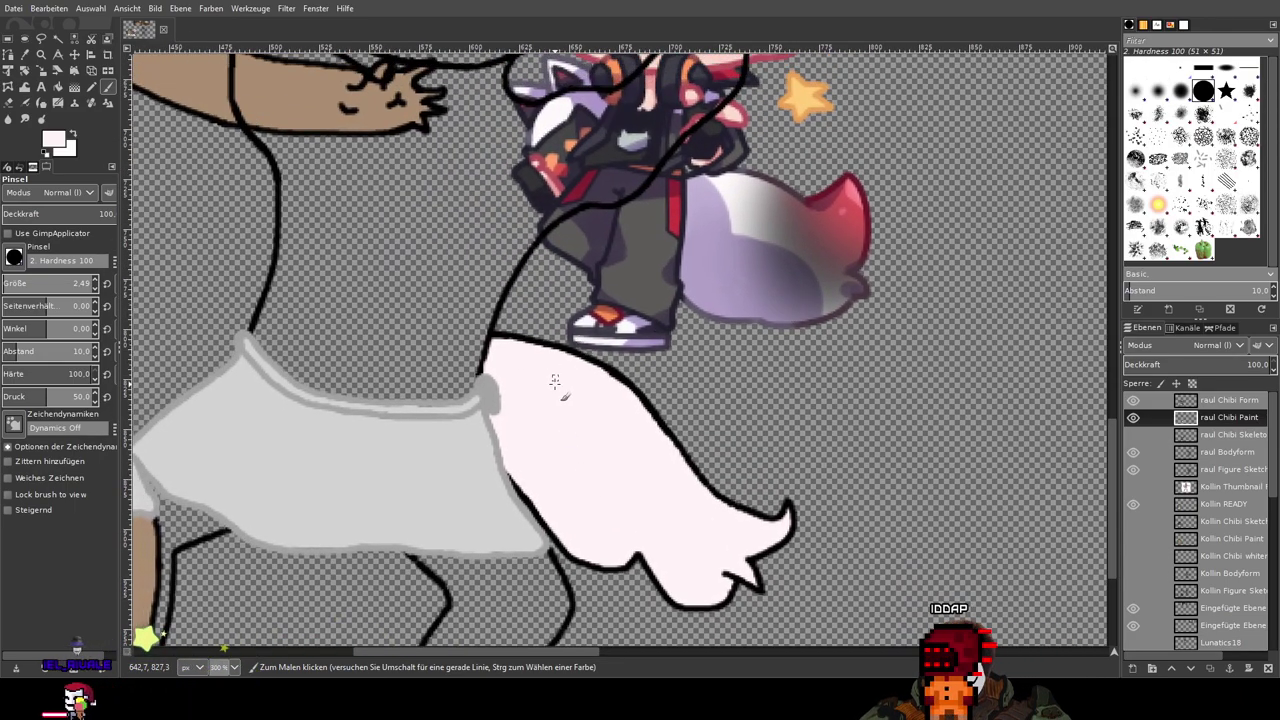
ctrl+scroll(554, 381, down, 3)
ctrl+scroll(557, 388, up, 3)
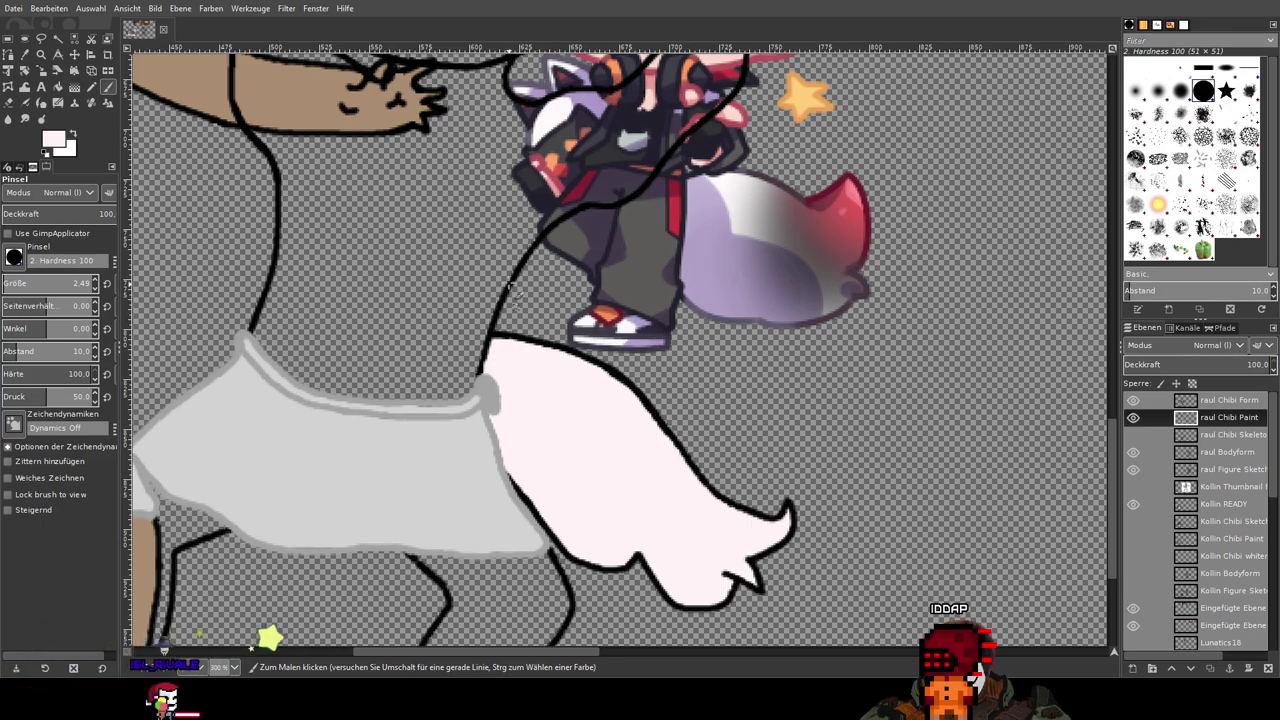
drag(395, 163, 504, 426)
drag(556, 330, 554, 386)
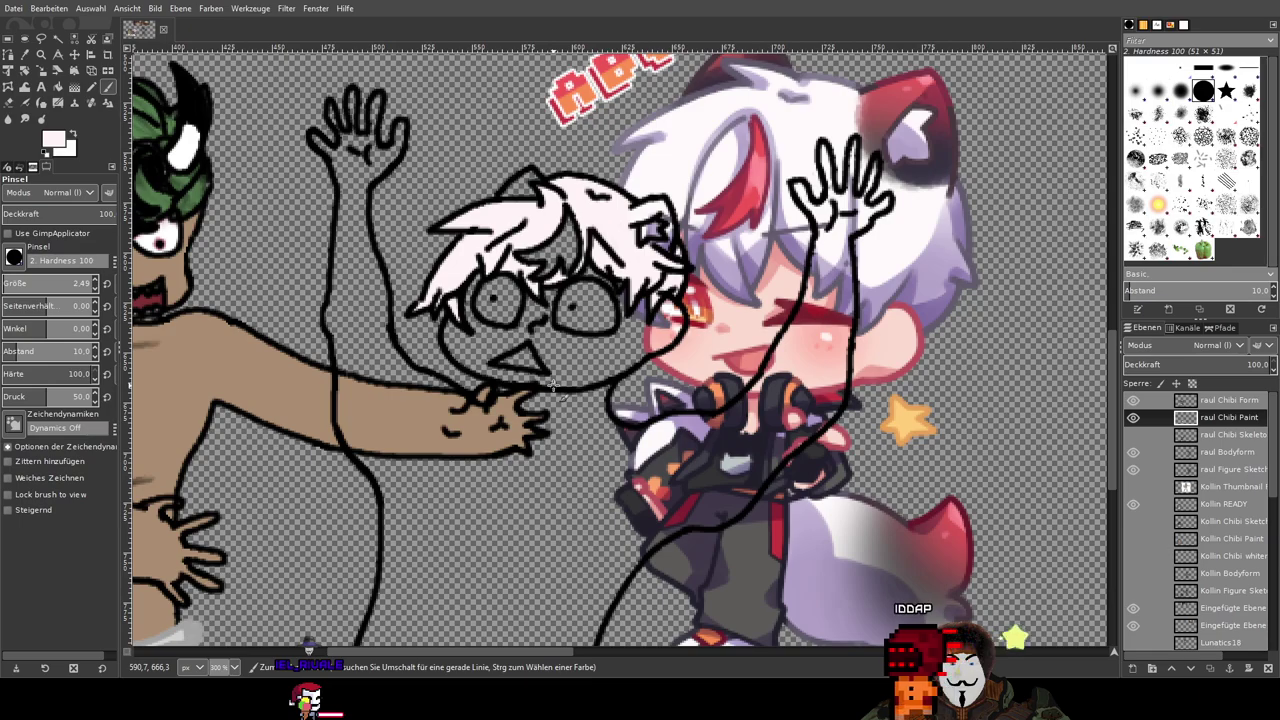
Step: Paint the inside of the raul chibi's ear pale, including the small pointed inner-ear shape
scroll(654, 226, up, 5)
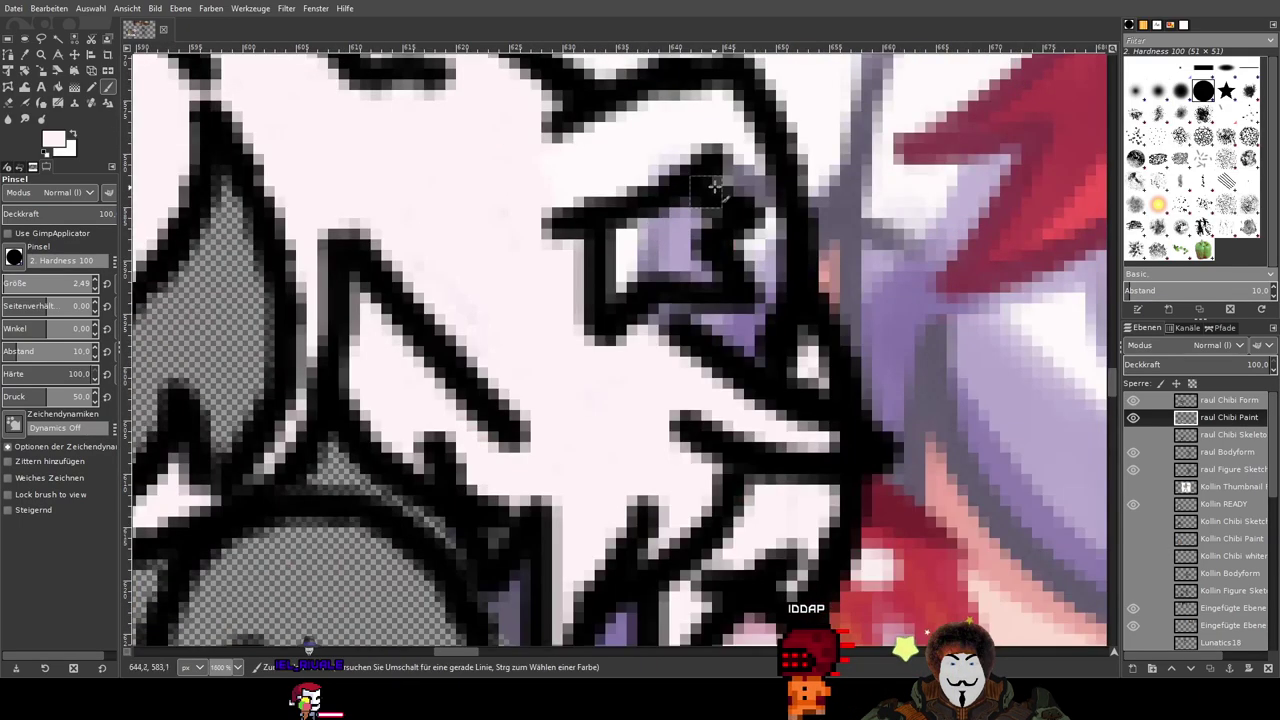
scroll(497, 214, up, 1)
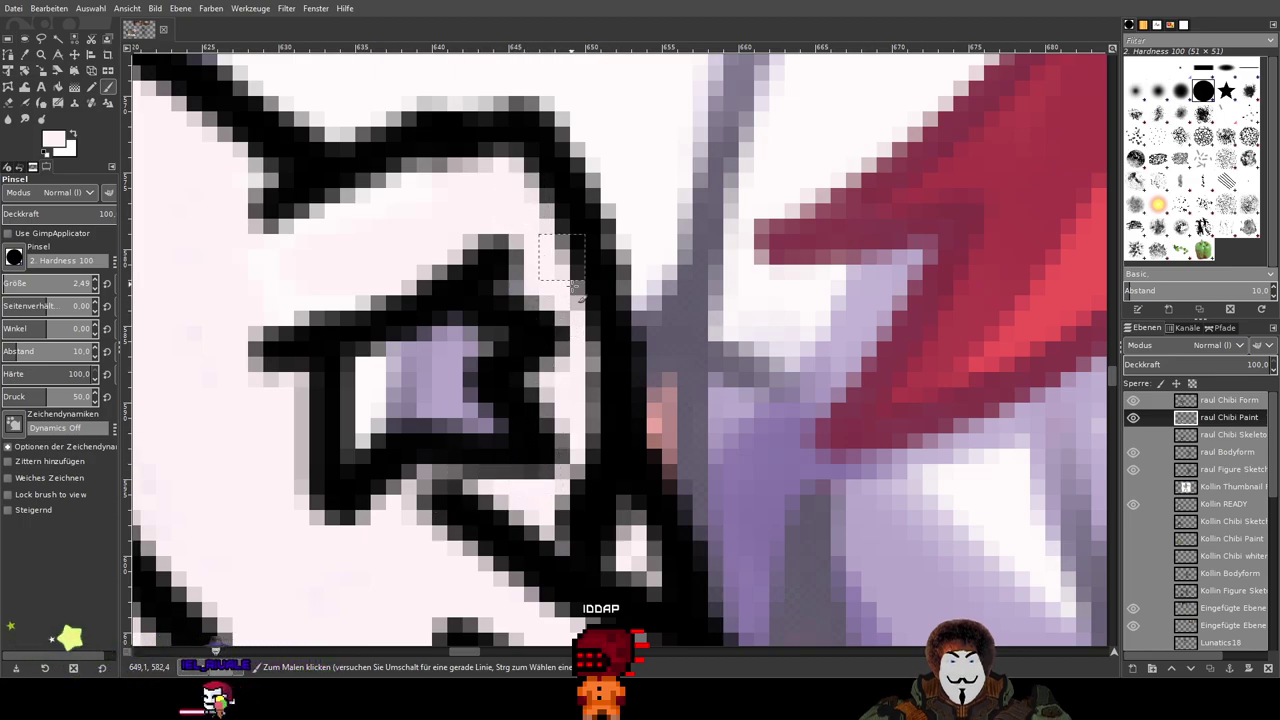
mouse_move(370, 400)
mouse_down()
mouse_move(409, 375)
mouse_move(443, 403)
mouse_move(463, 392)
mouse_up()
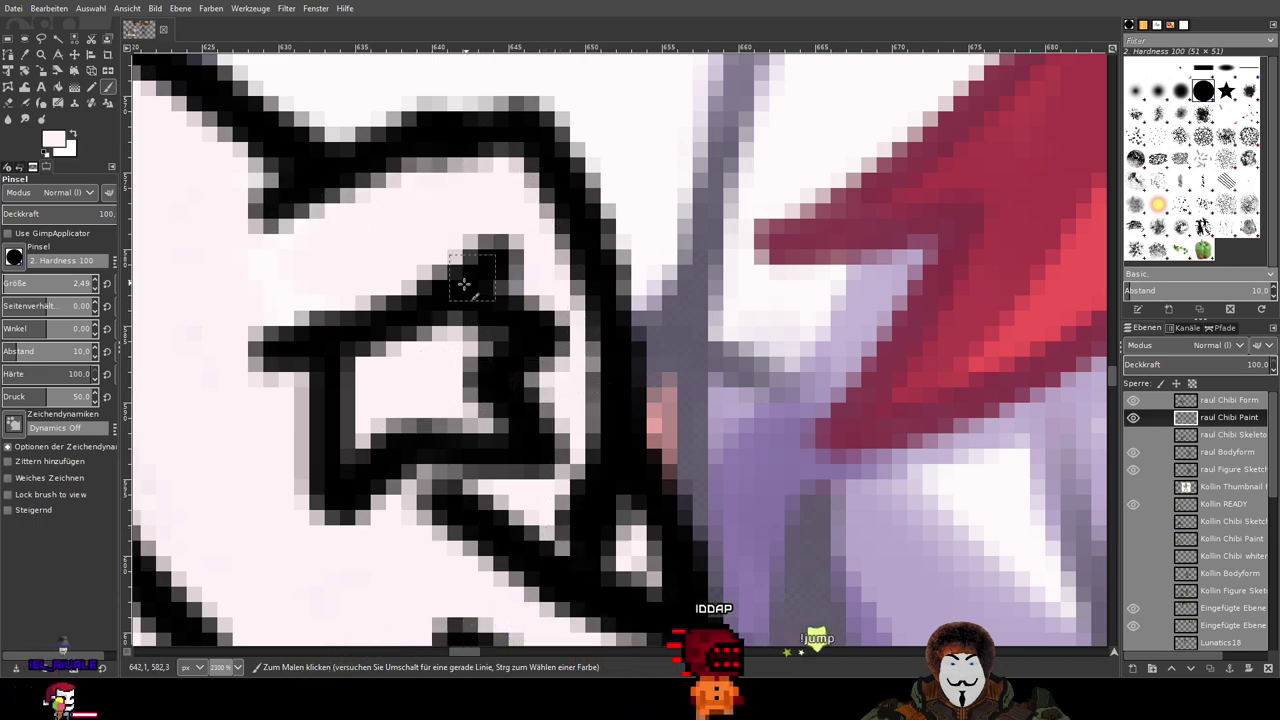
scroll(385, 384, down, 3)
scroll(377, 385, down, 2)
Step: Sample the lavender hair shadow colour from the raul reference layer as the foreground colour
mouse_move(423, 392)
mouse_down()
mouse_move(808, 258)
mouse_move(635, 392)
mouse_up()
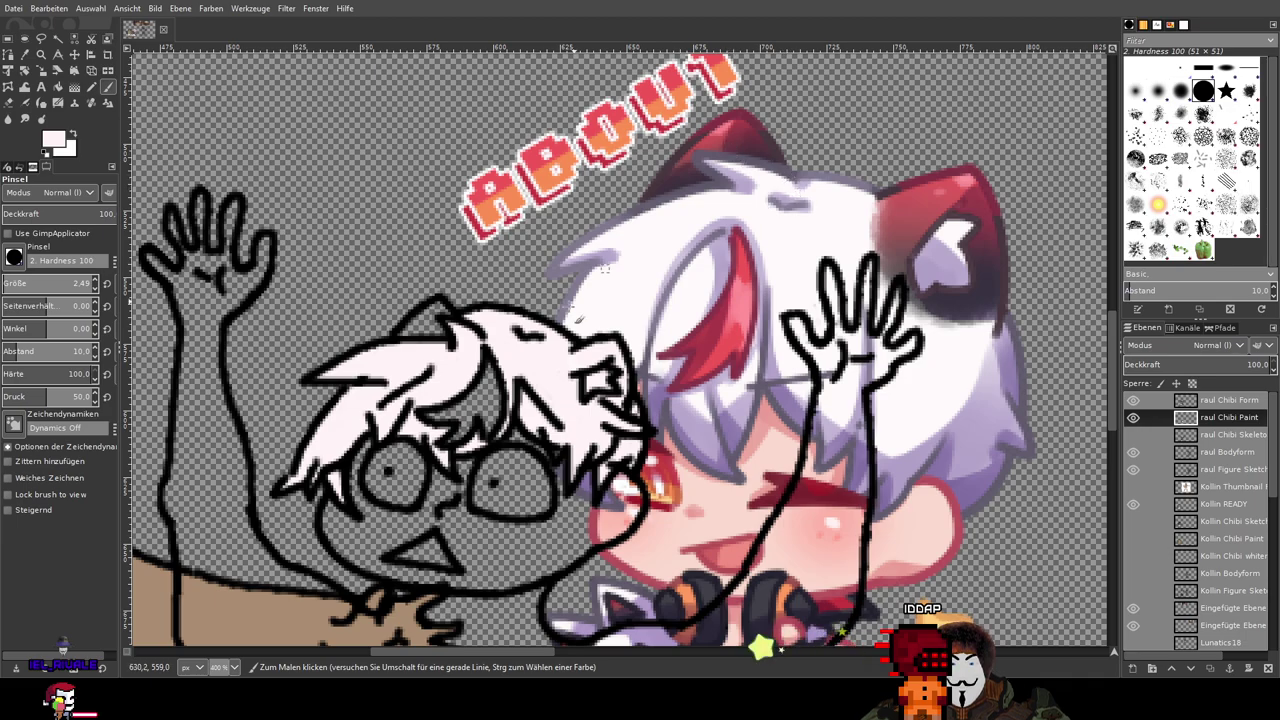
drag(554, 386, 592, 351)
scroll(532, 335, down, 3)
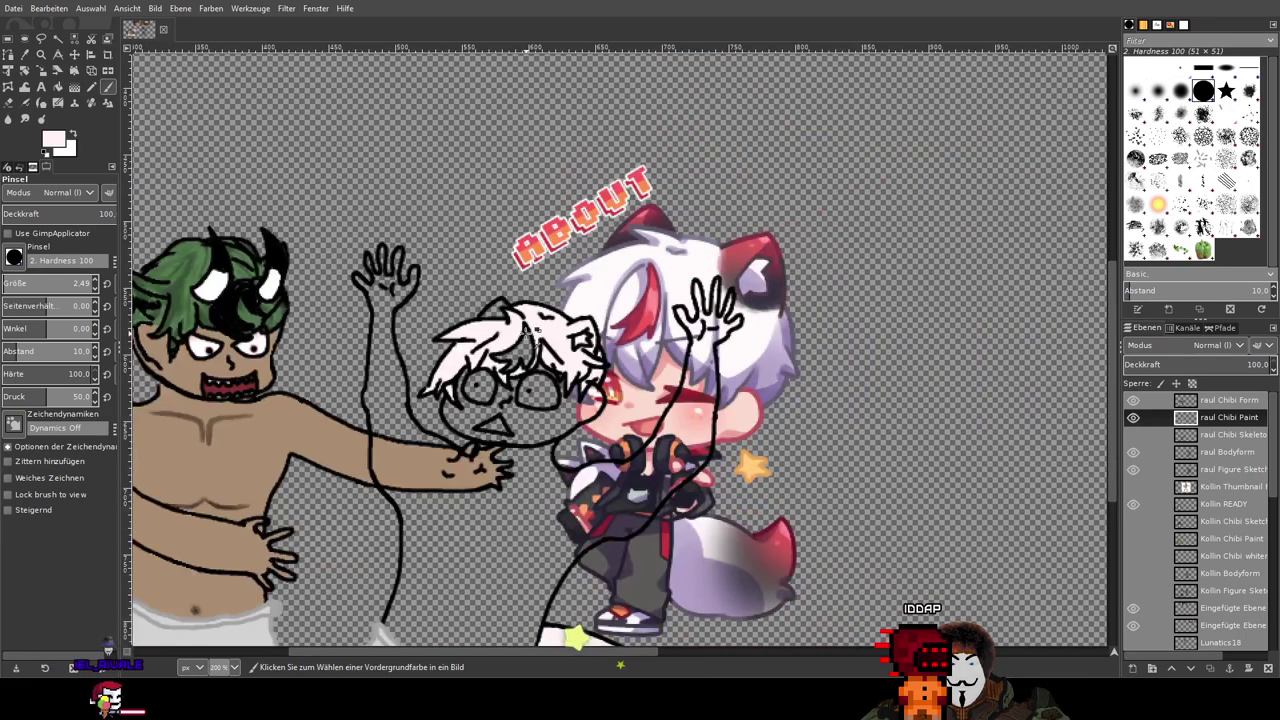
scroll(545, 360, up, 3)
scroll(564, 389, up, 1)
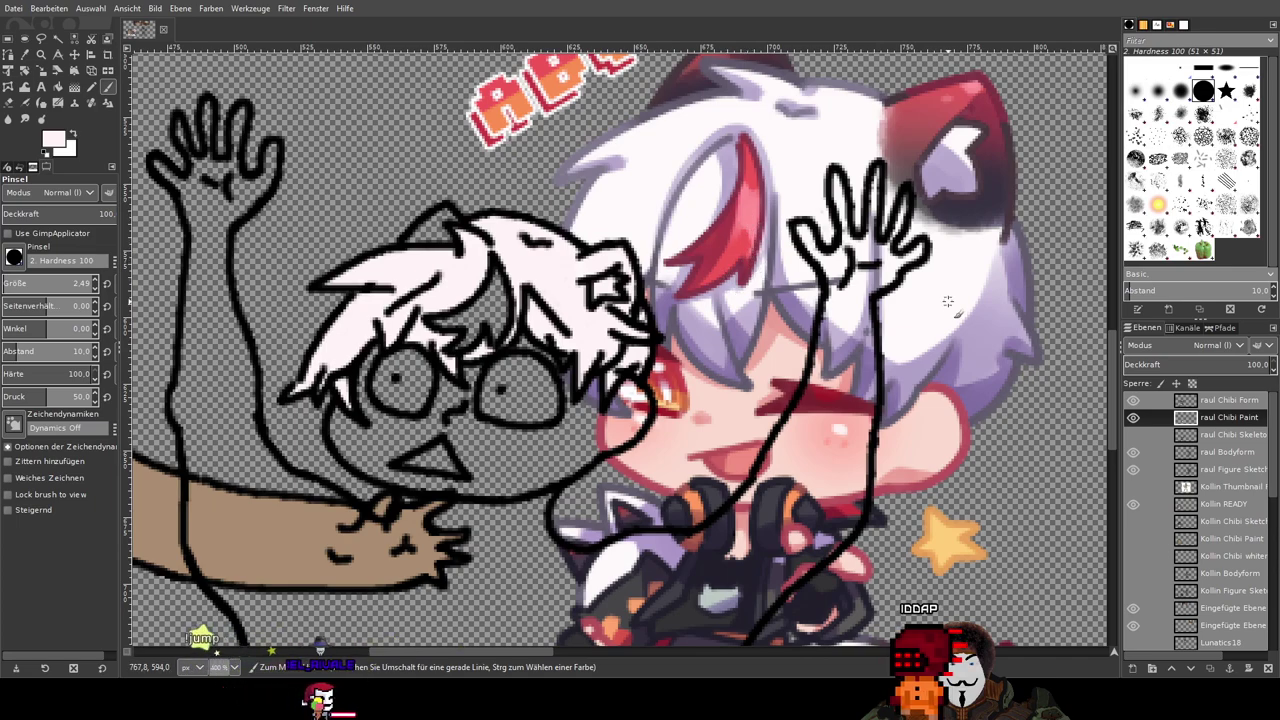
click(27, 55)
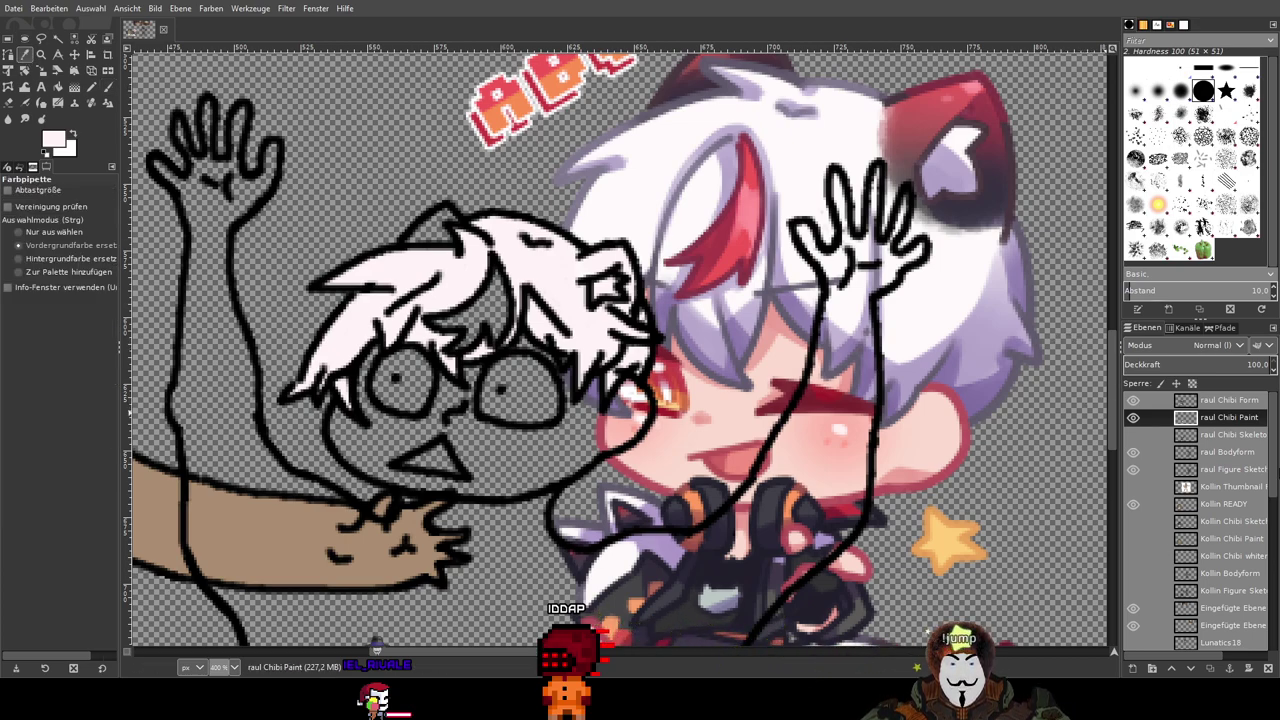
scroll(1234, 489, down, 3)
click(1236, 573)
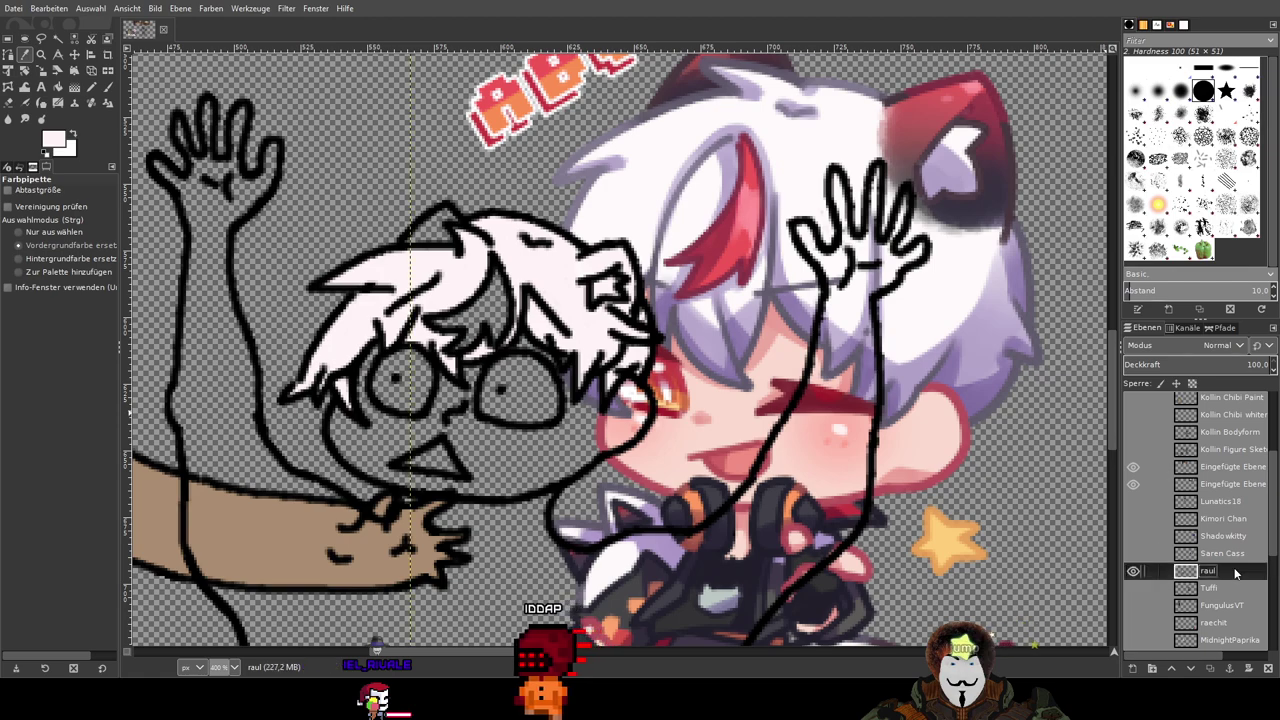
click(917, 372)
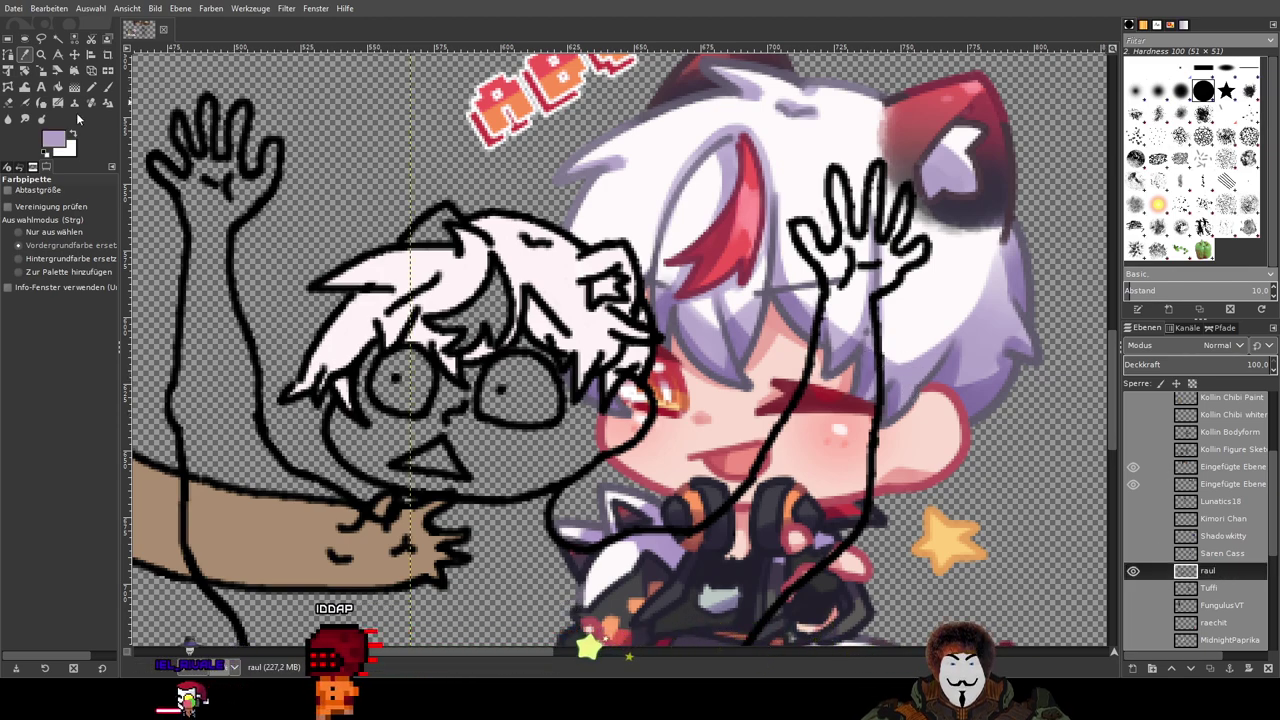
Step: Make raul Chibi Paint the active layer for the Paintbrush, checking its fill by hiding and showing it
key(p)
scroll(1215, 520, up, 3)
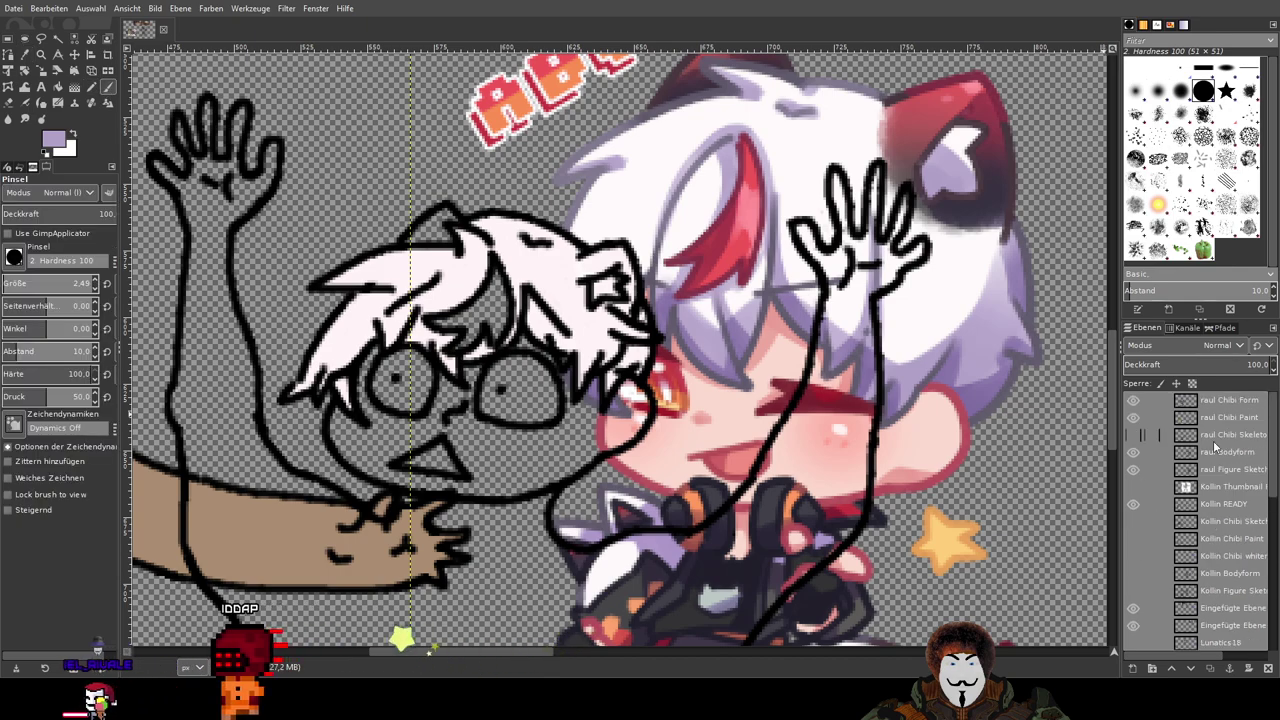
click(1133, 418)
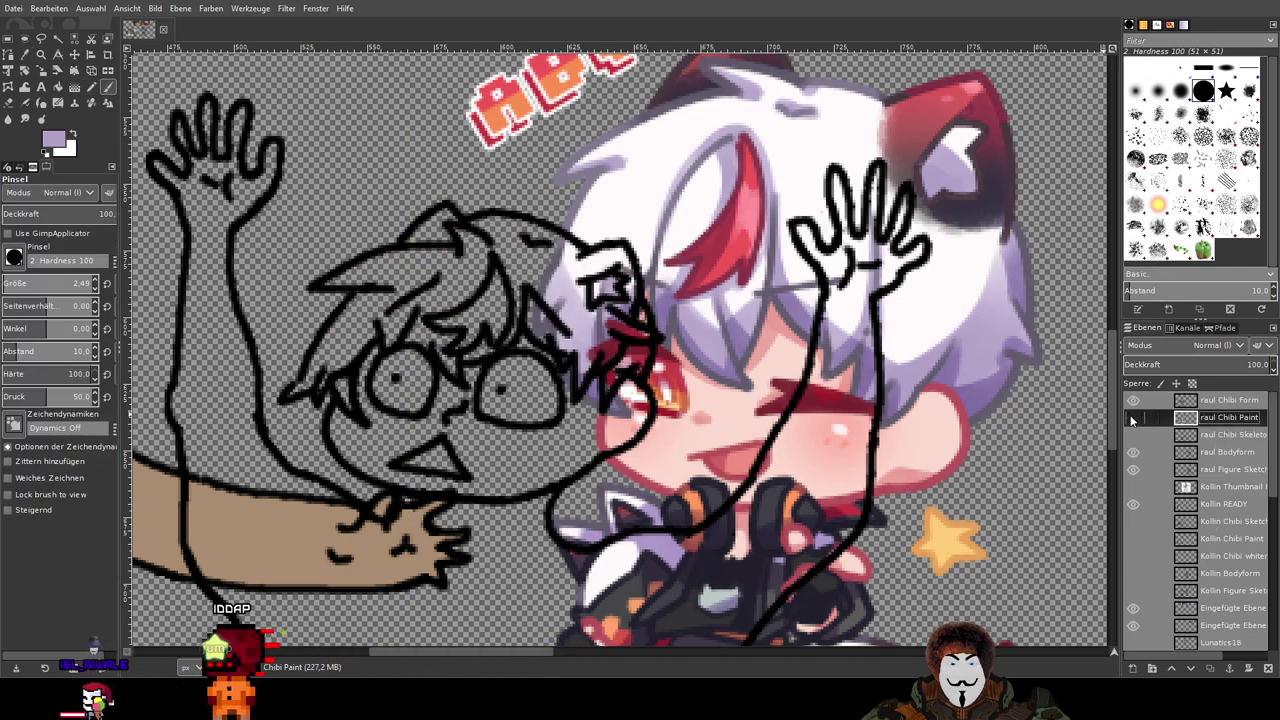
click(1133, 418)
drag(604, 255, 714, 229)
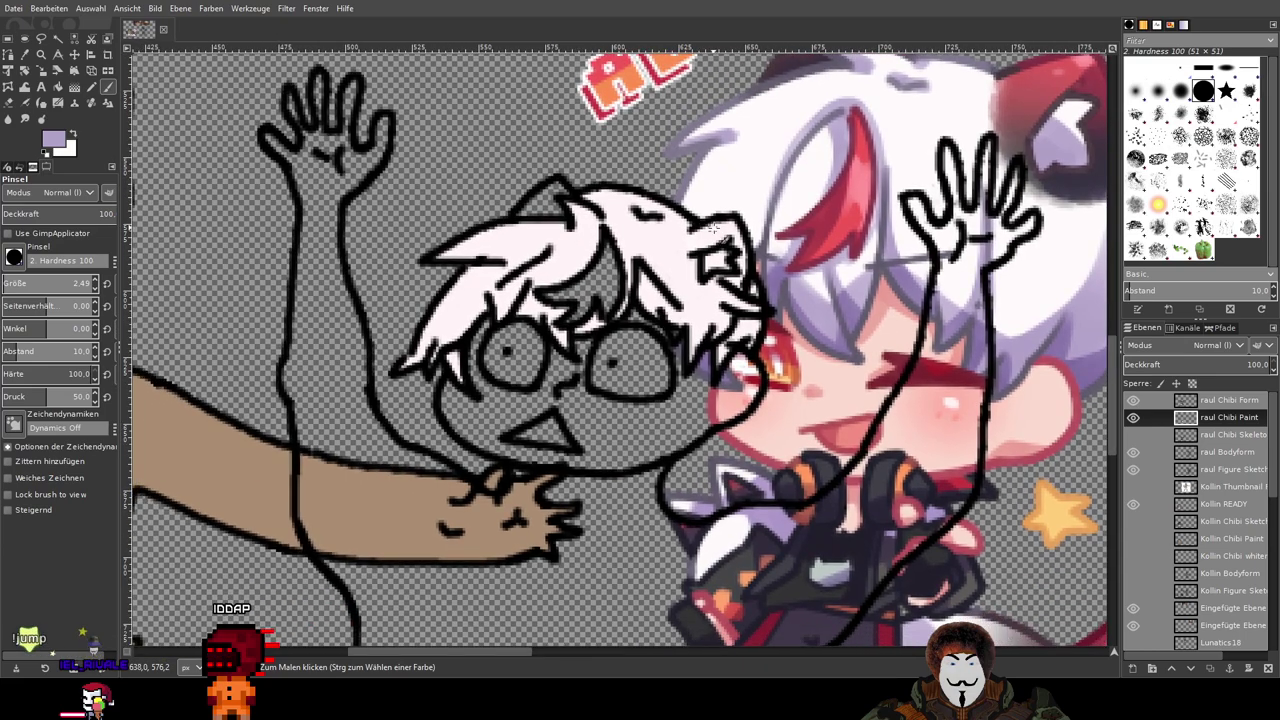
Step: Move the raul reference layer upward and slightly left relative to the chibi drawing, and reactivate raul Chibi Paint with the Paintbrush
scroll(1143, 455, down, 2)
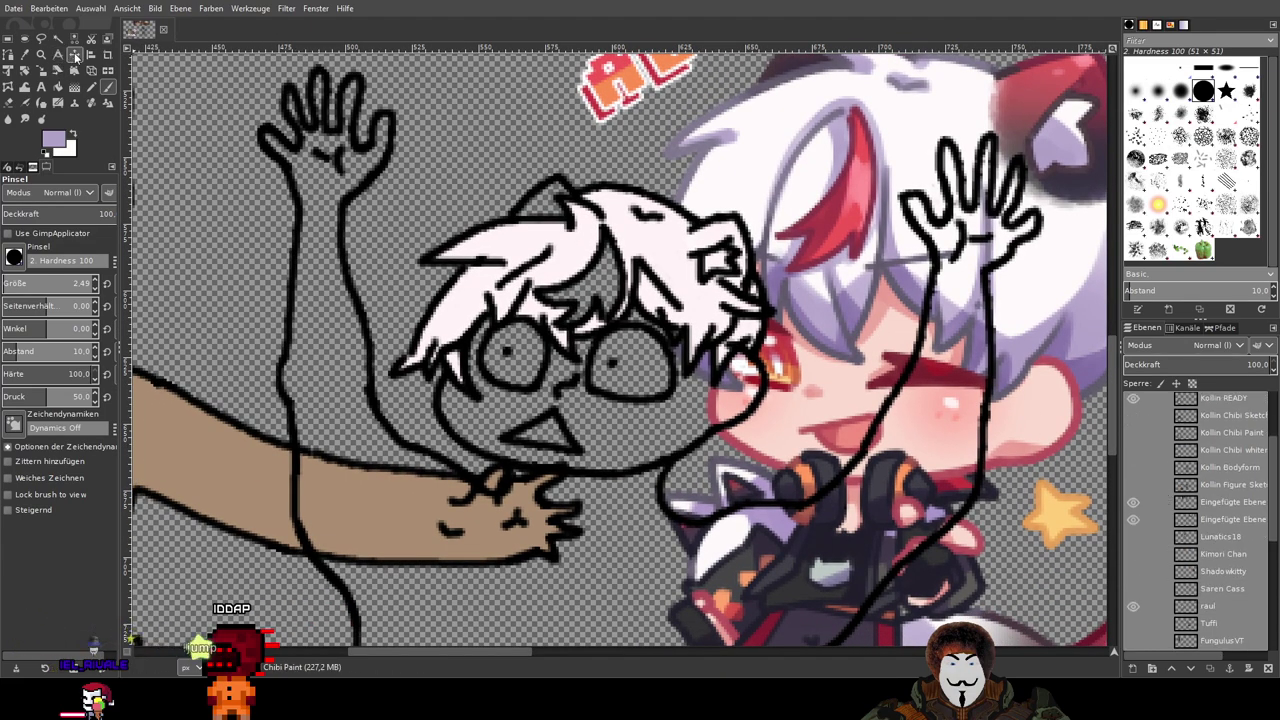
click(75, 57)
click(1210, 607)
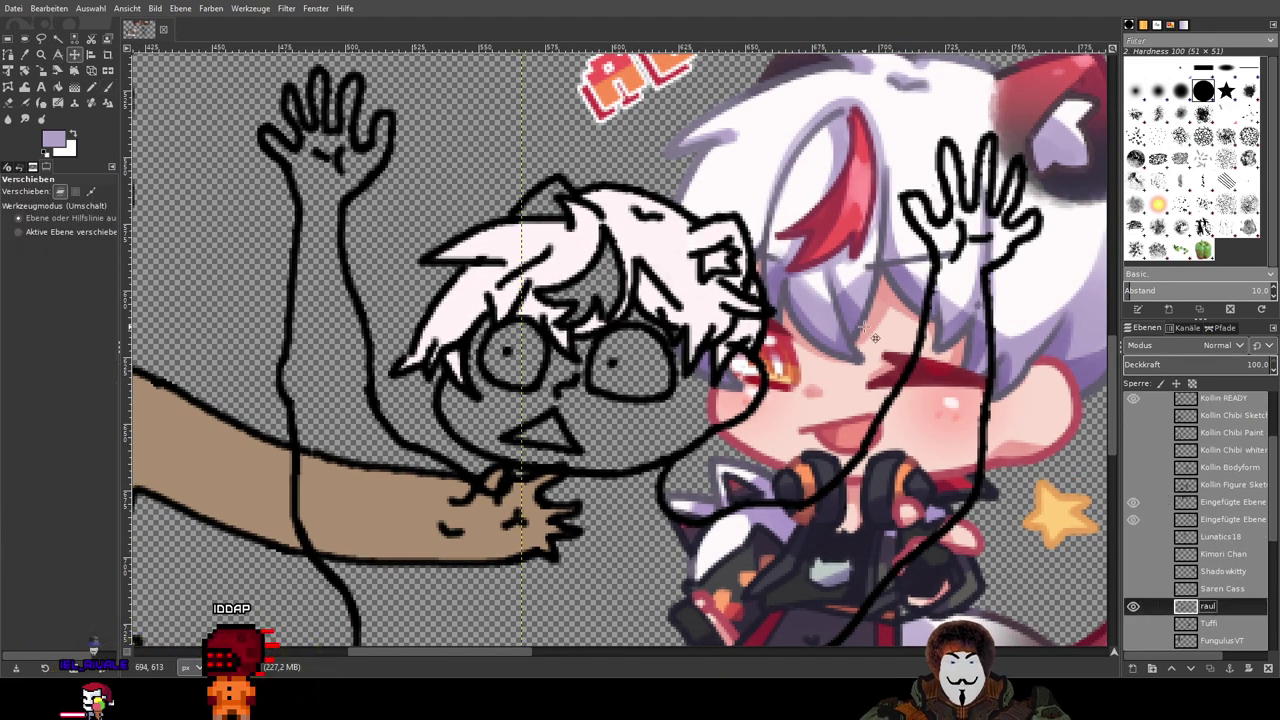
mouse_move(875, 338)
mouse_down()
mouse_move(851, 260)
mouse_move(675, 363)
mouse_move(577, 298)
mouse_move(731, 520)
mouse_move(800, 289)
mouse_up()
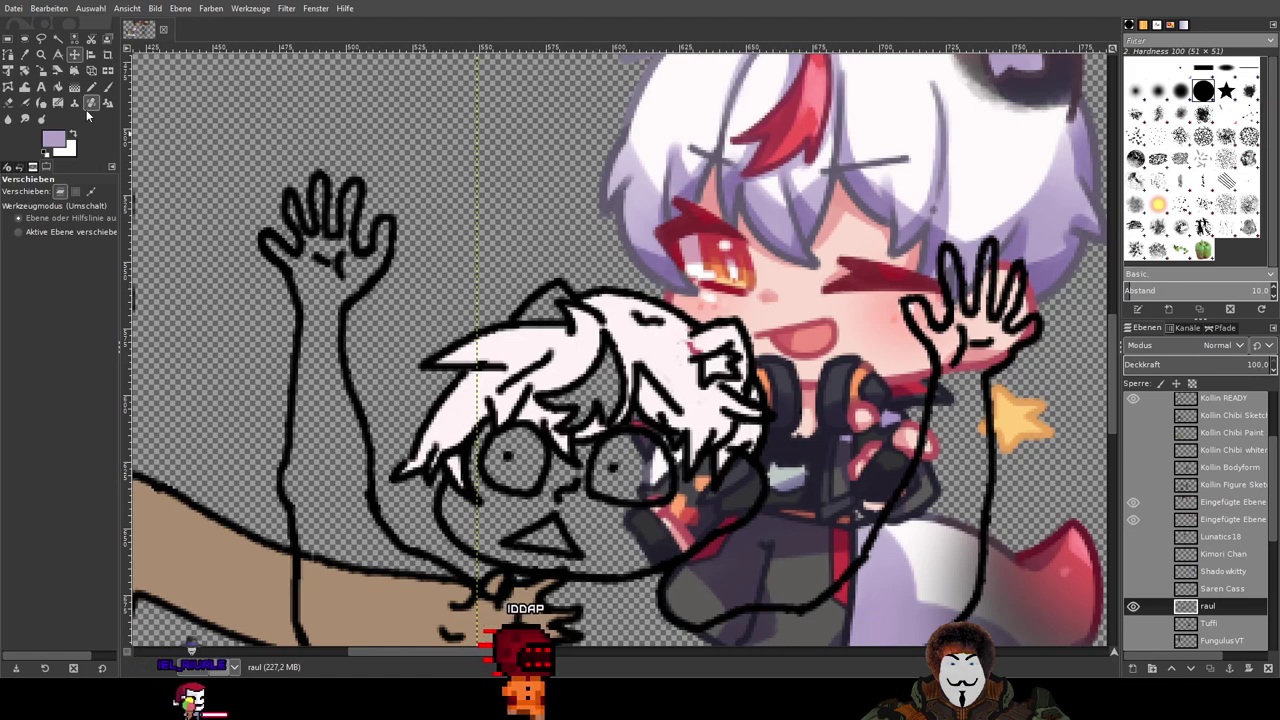
click(108, 86)
scroll(1221, 423, up, 4)
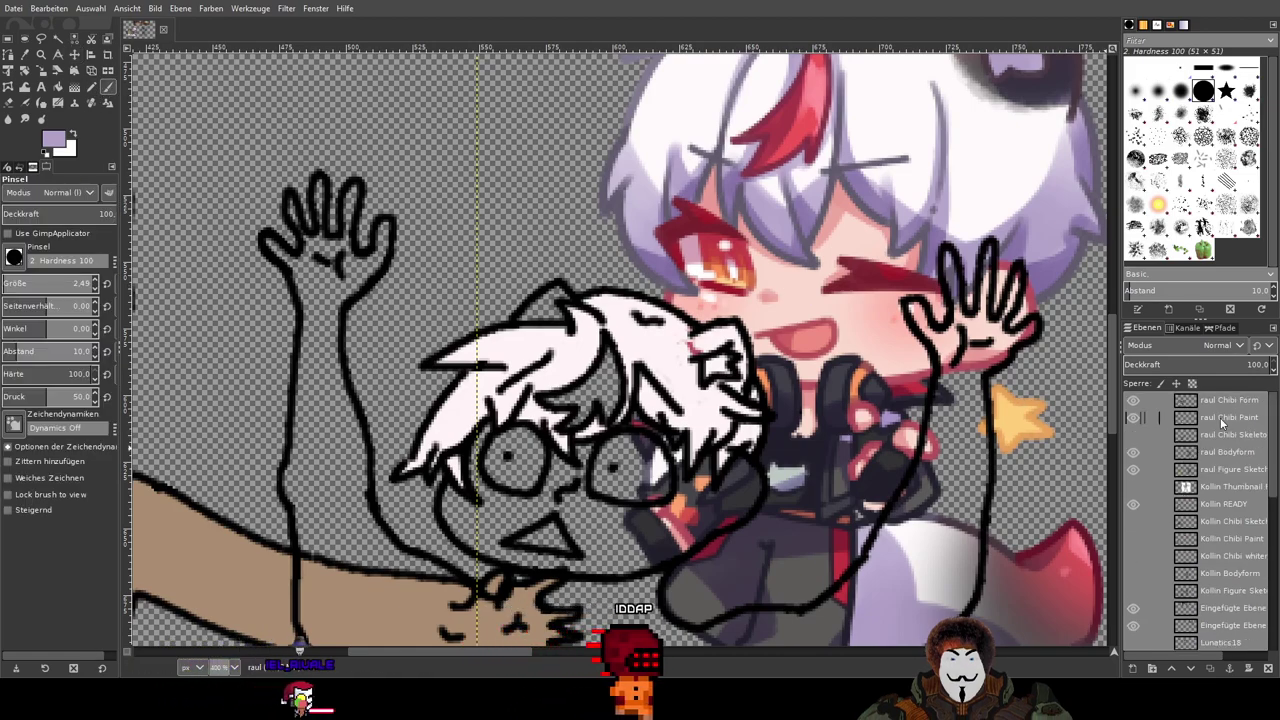
click(1221, 421)
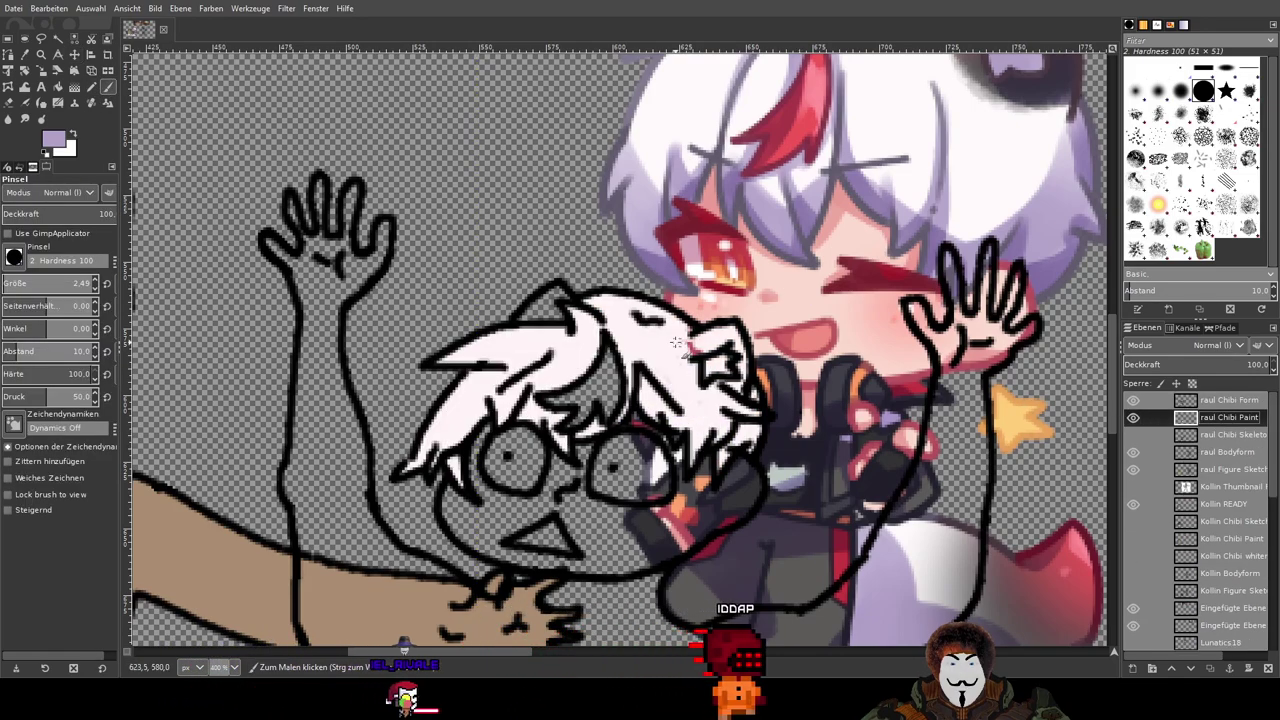
Step: Sample the pale hair colour and paint over the unfilled gaps between the hair and the ear
drag(666, 341, 686, 369)
scroll(697, 345, up, 5)
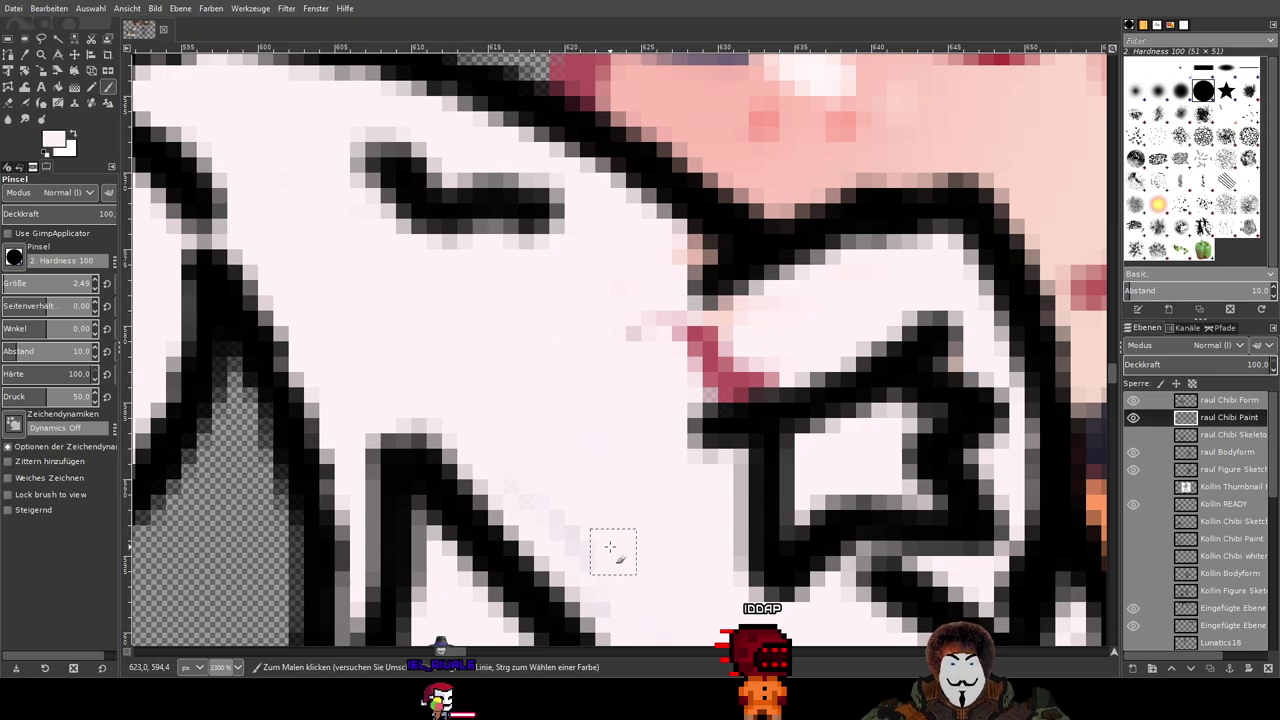
drag(606, 505, 569, 259)
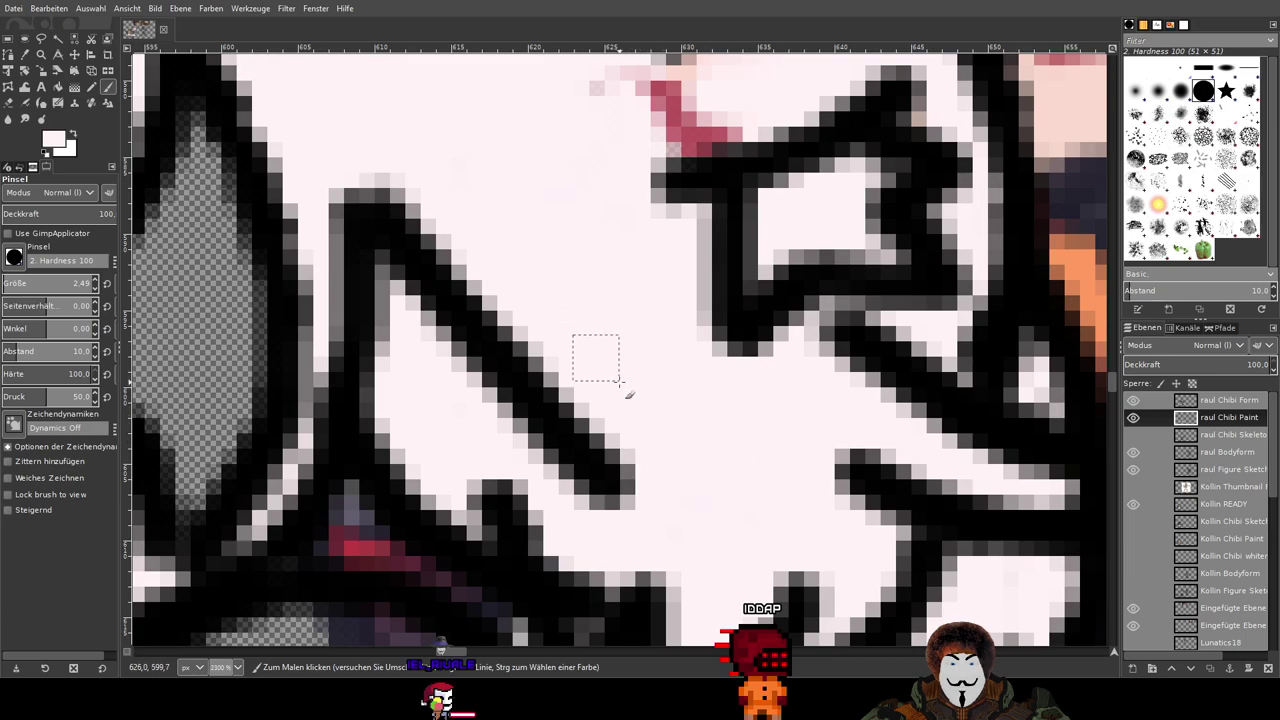
scroll(620, 390, up, 3)
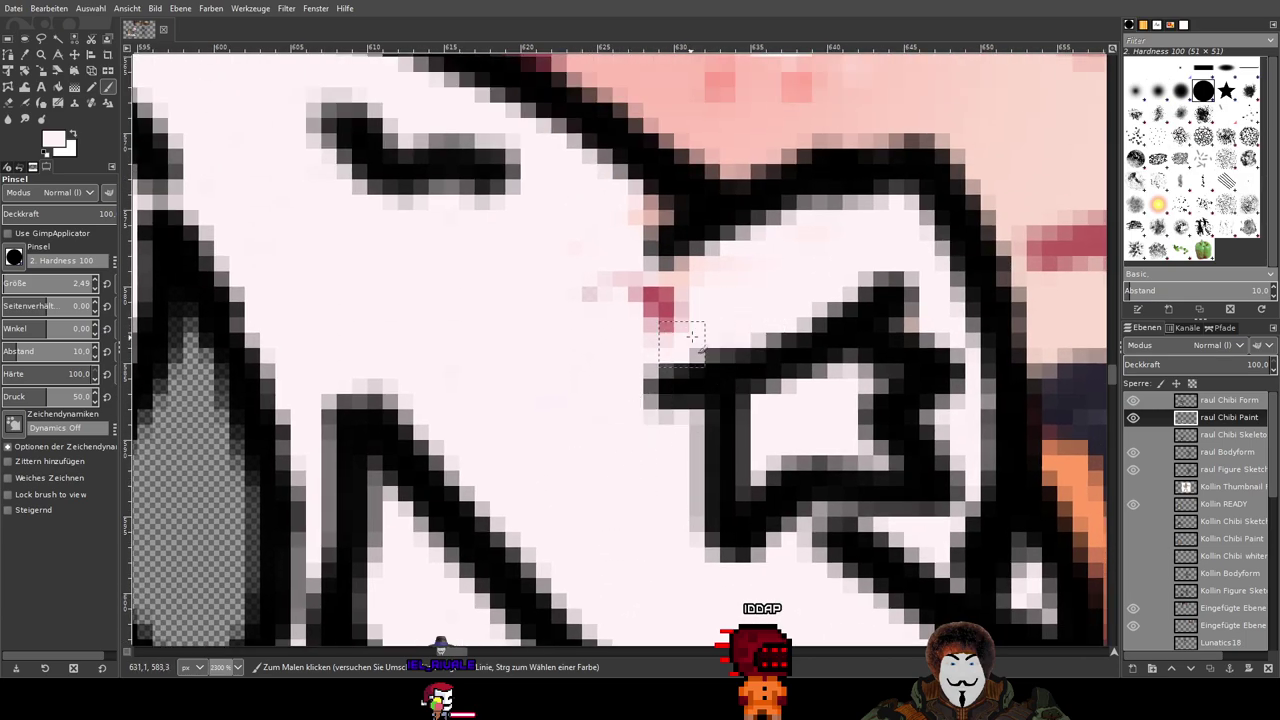
mouse_move(691, 337)
mouse_down()
mouse_move(641, 348)
mouse_move(549, 333)
mouse_up()
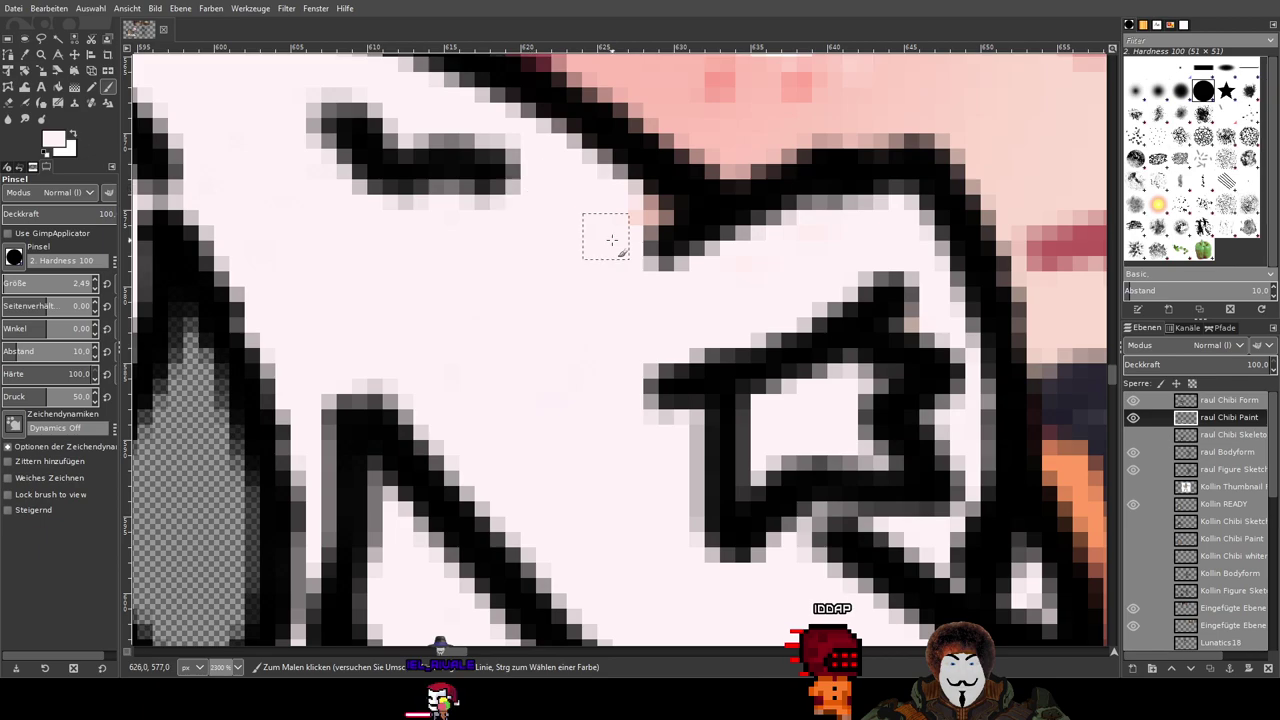
Step: Set the foreground back to the lavender shadow colour and shade around the short curved mark on the crown of the hair
scroll(871, 212, down, 3)
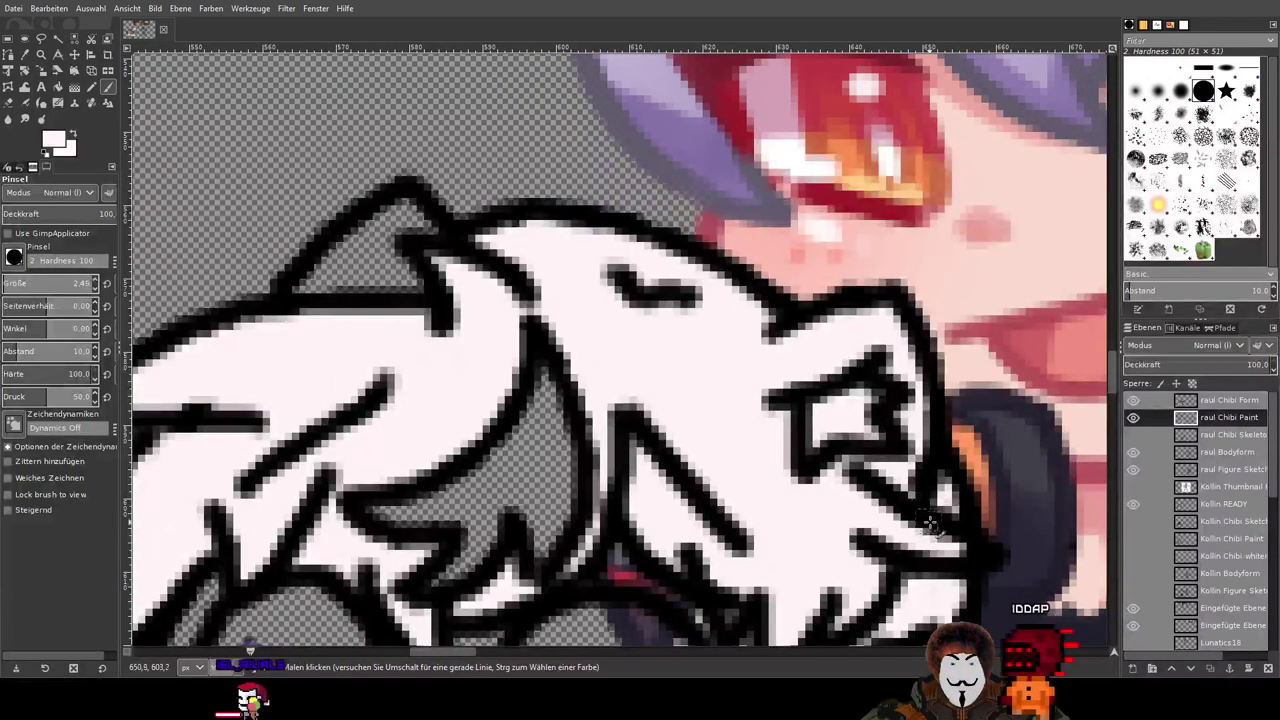
mouse_move(680, 372)
mouse_down()
mouse_move(696, 366)
mouse_move(638, 125)
mouse_move(613, 121)
mouse_move(691, 200)
mouse_move(874, 323)
mouse_move(930, 267)
mouse_up()
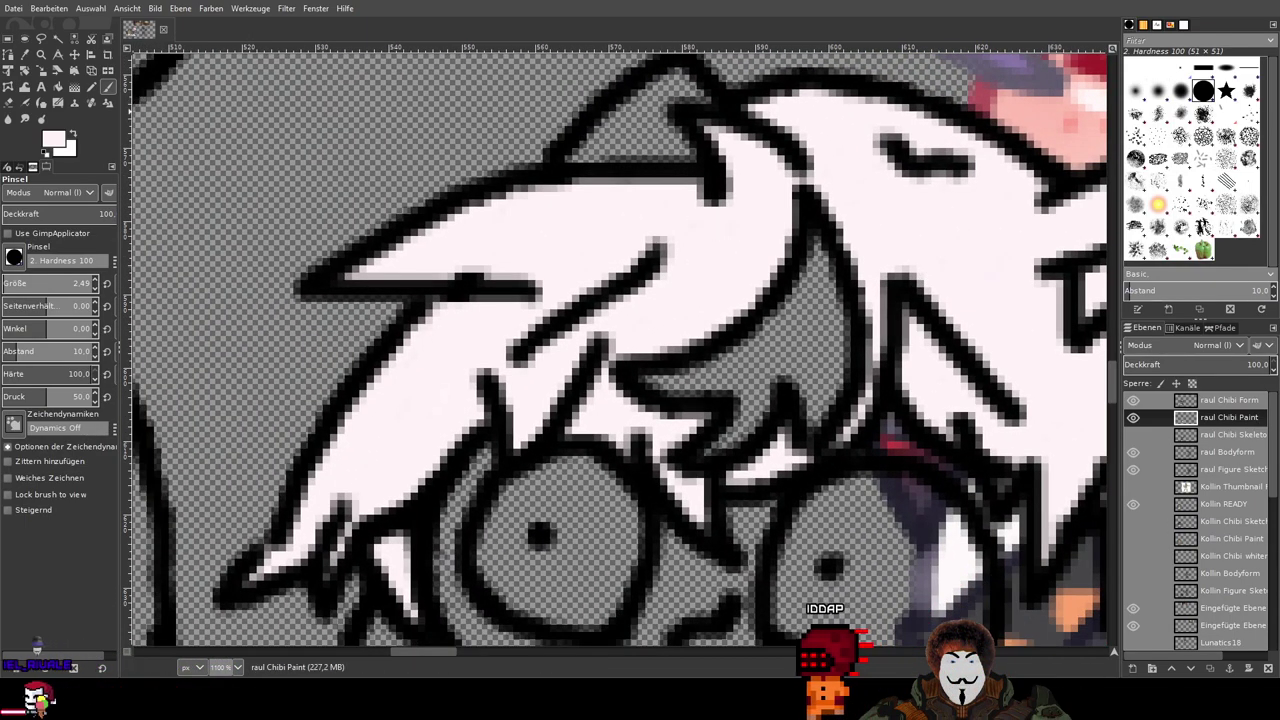
click(53, 139)
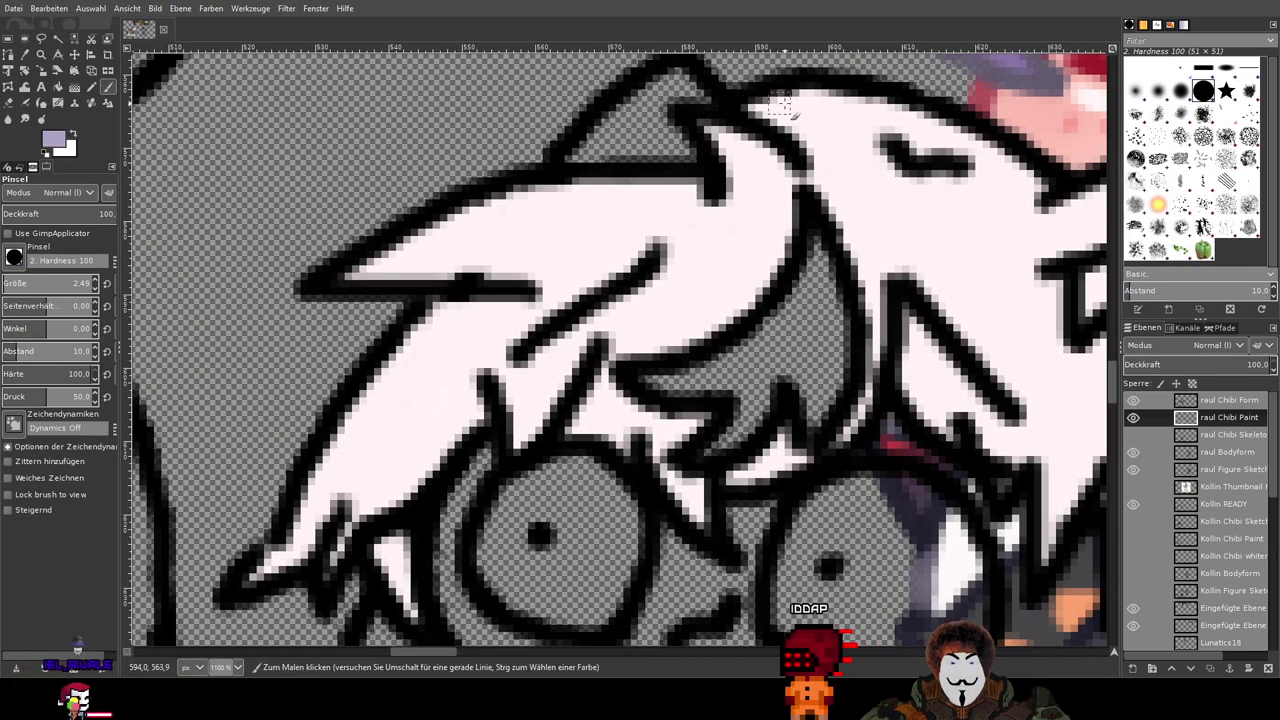
scroll(783, 104, down, 4)
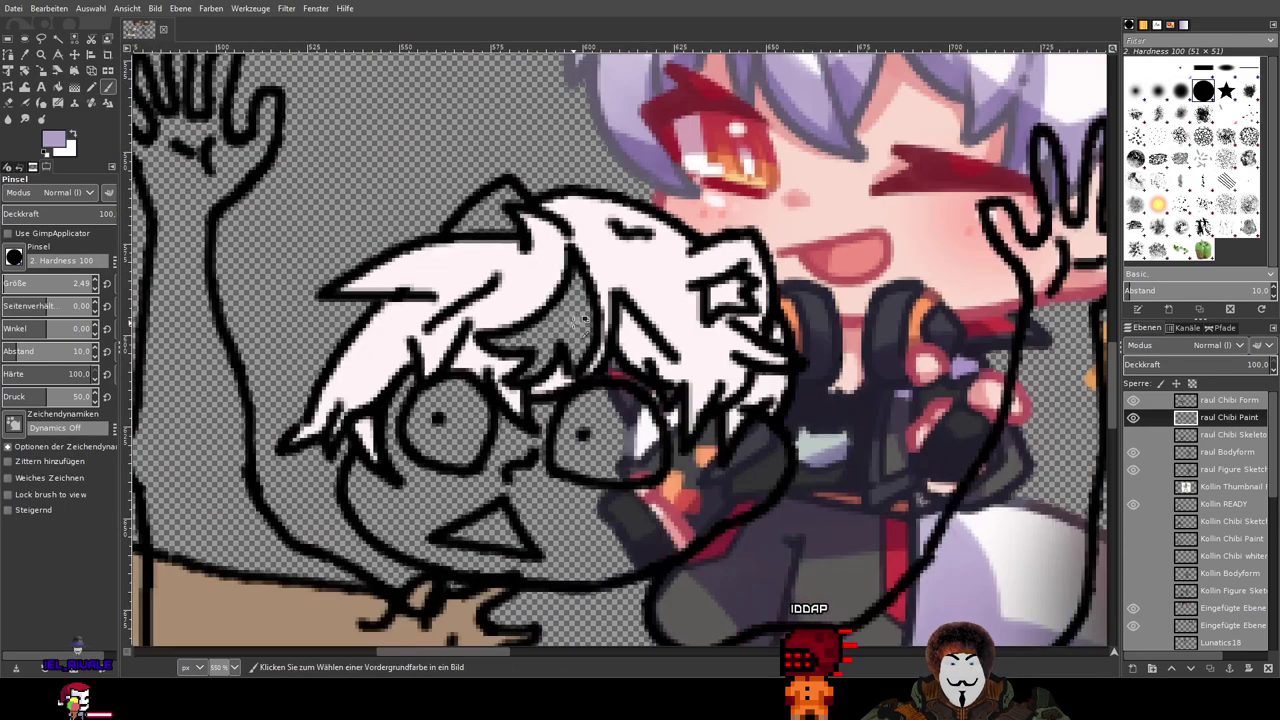
scroll(582, 319, down, 2)
mouse_move(584, 264)
mouse_down()
mouse_move(620, 368)
mouse_move(512, 455)
mouse_move(510, 318)
mouse_up()
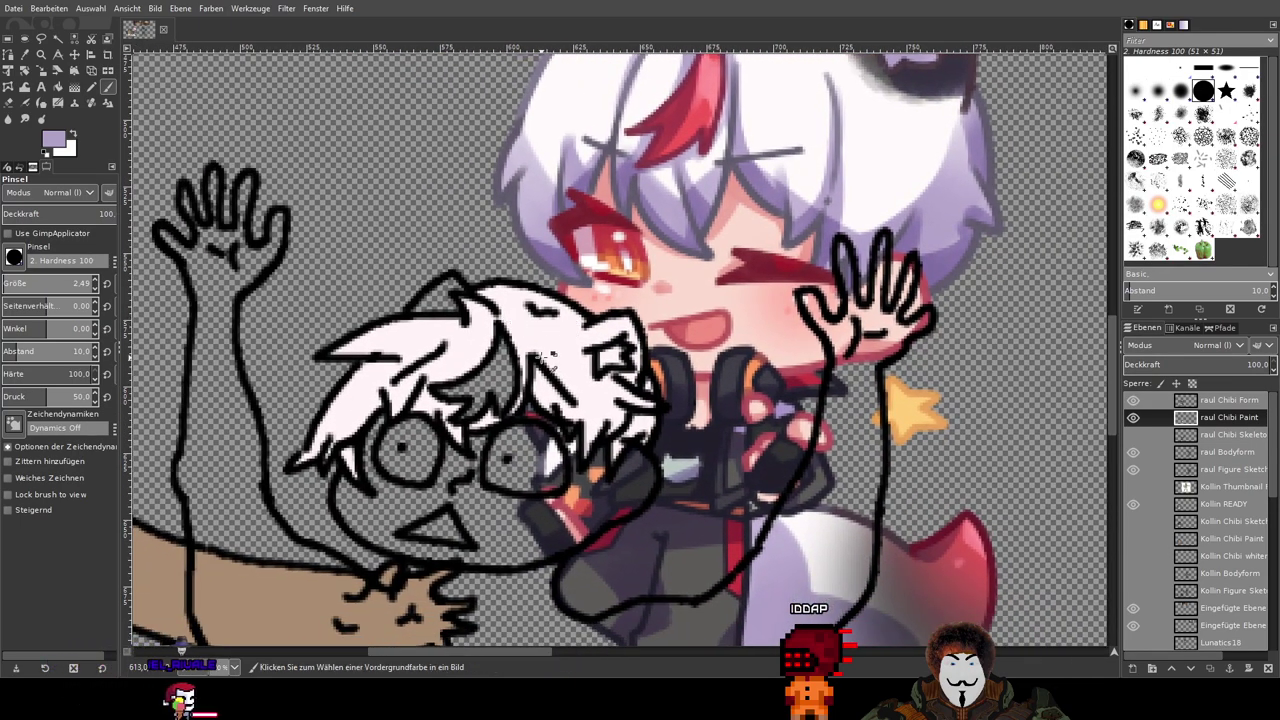
scroll(542, 356, down, 1)
scroll(530, 335, up, 1)
scroll(522, 320, down, 1)
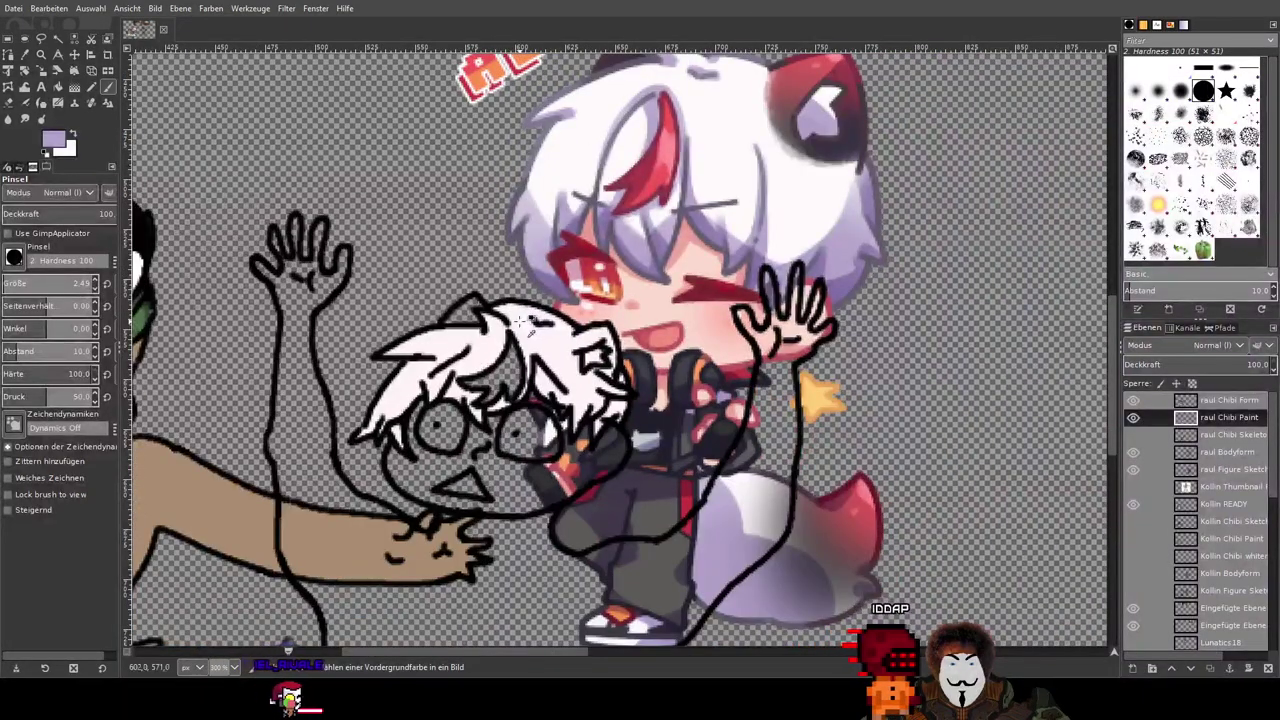
scroll(525, 350, up, 4)
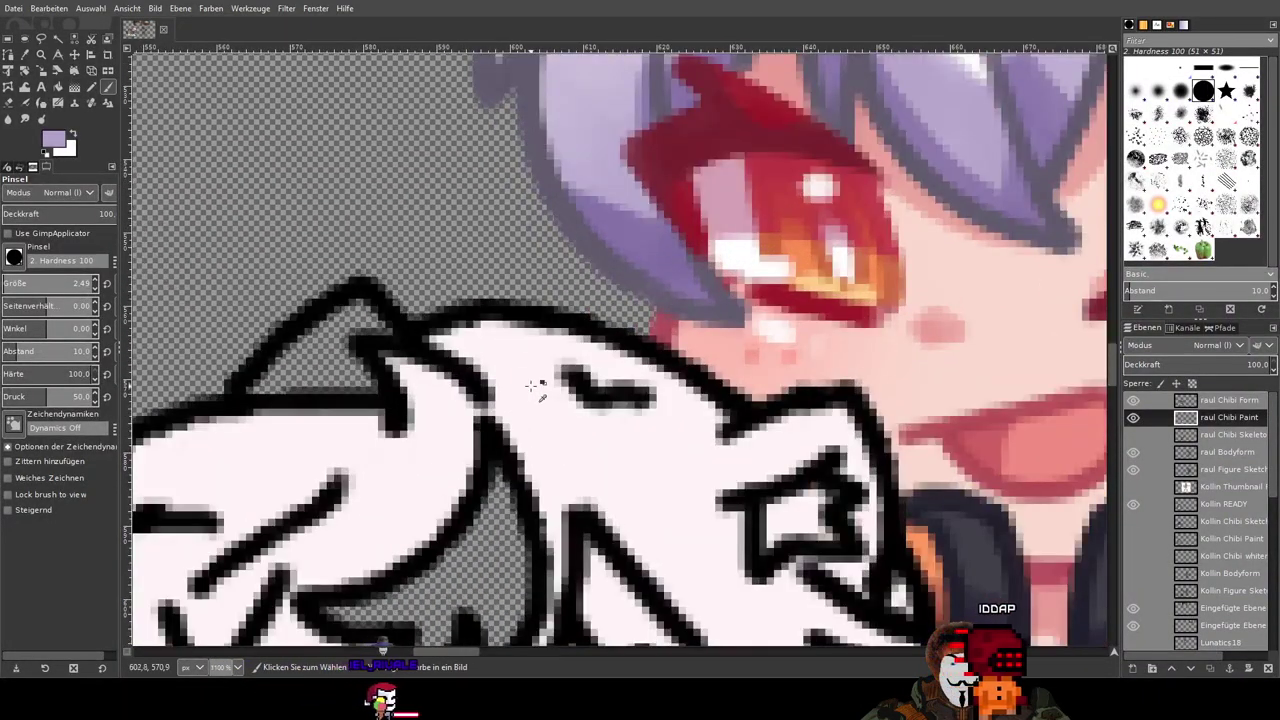
scroll(541, 387, up, 1)
mouse_move(611, 368)
mouse_down()
mouse_move(645, 381)
mouse_move(589, 398)
mouse_up()
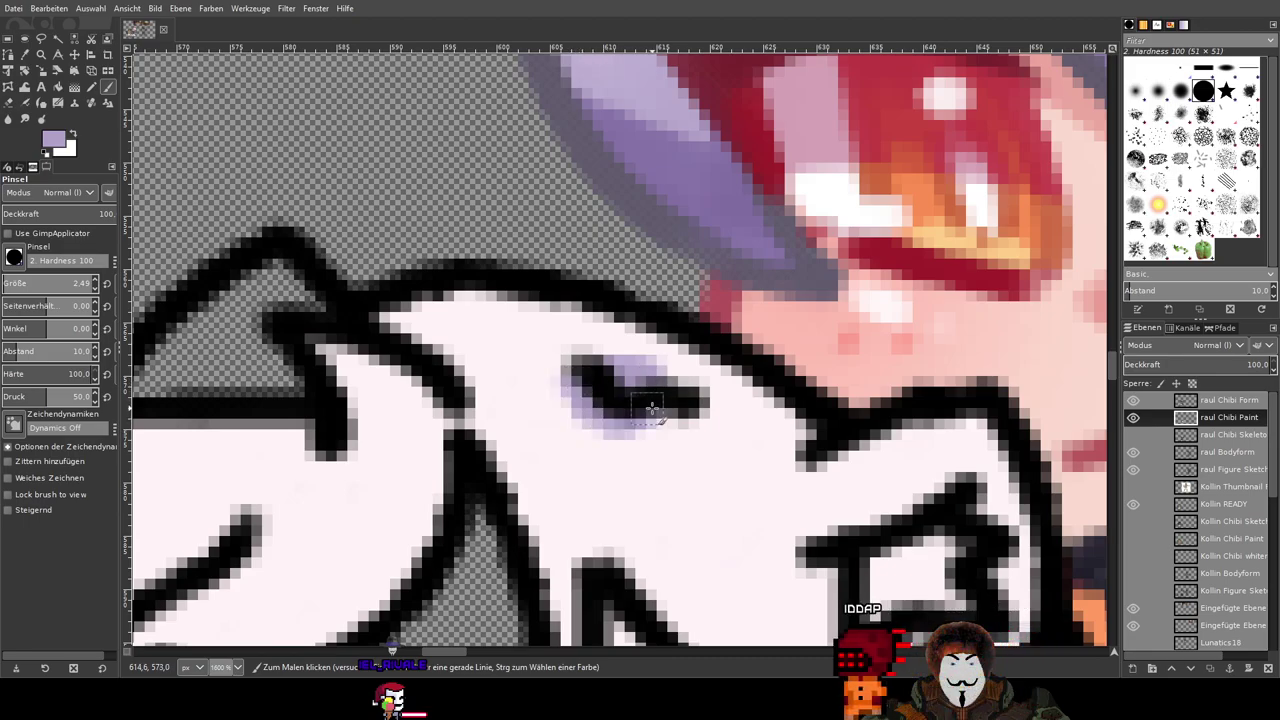
Step: Shade the hair lavender along the pointed line below the unfilled ear
scroll(680, 275, down, 4)
mouse_move(595, 460)
mouse_down()
mouse_move(540, 593)
mouse_move(532, 540)
mouse_move(556, 492)
mouse_up()
scroll(549, 492, up, 3)
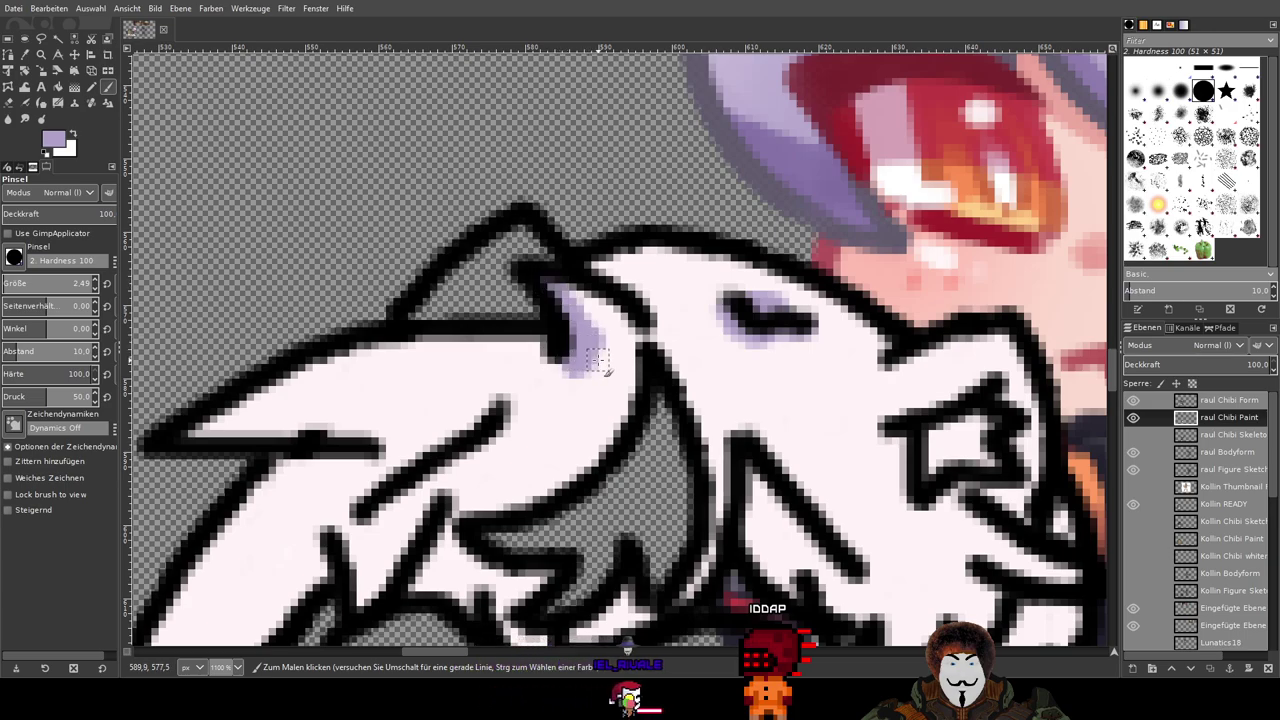
Step: Add a lavender shadow above the diagonal strand line in the swept fringe
scroll(598, 362, down, 4)
scroll(736, 219, up, 2)
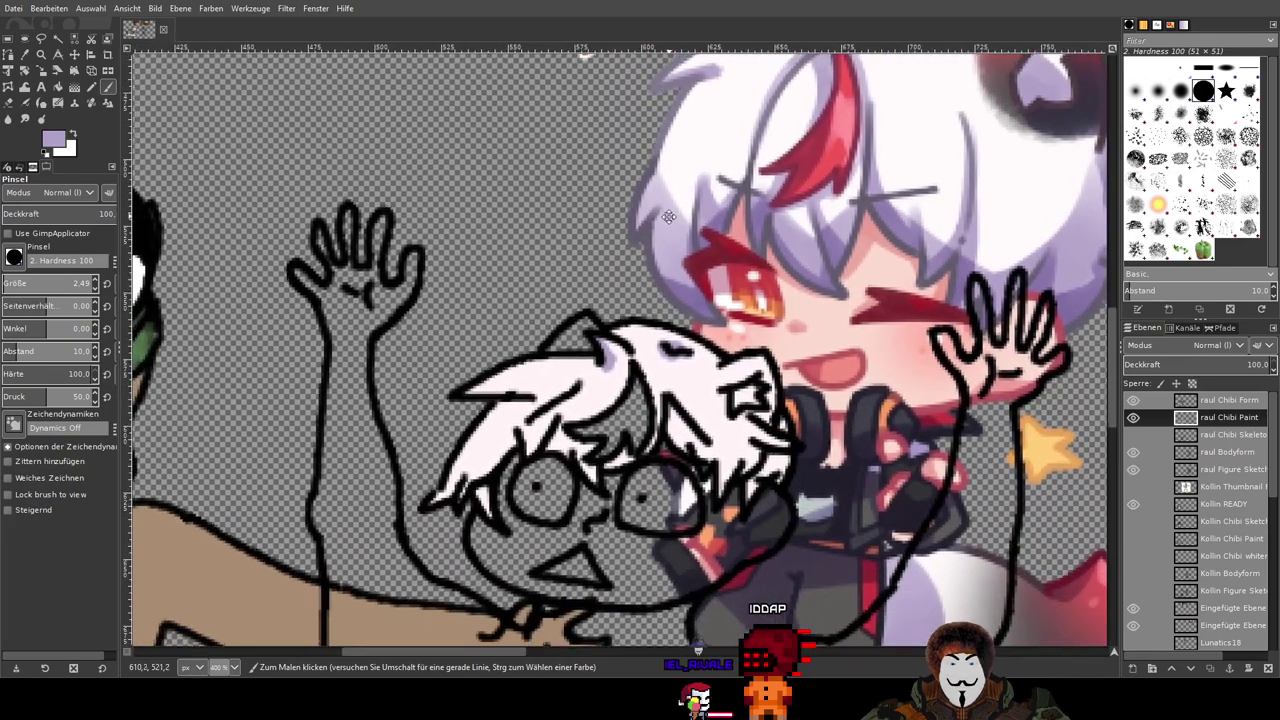
drag(669, 217, 562, 280)
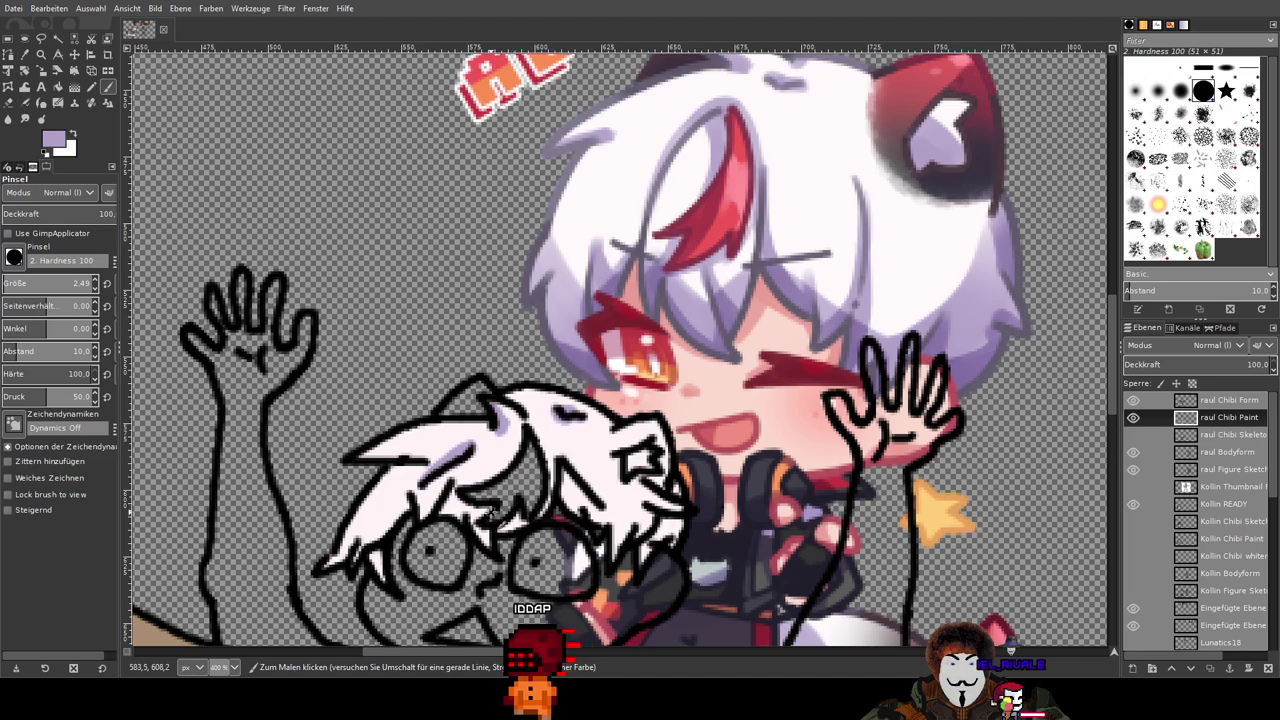
Step: Shade the outer hair tips beside the raised arm lavender, including the small separate spike next to them
drag(490, 512, 568, 482)
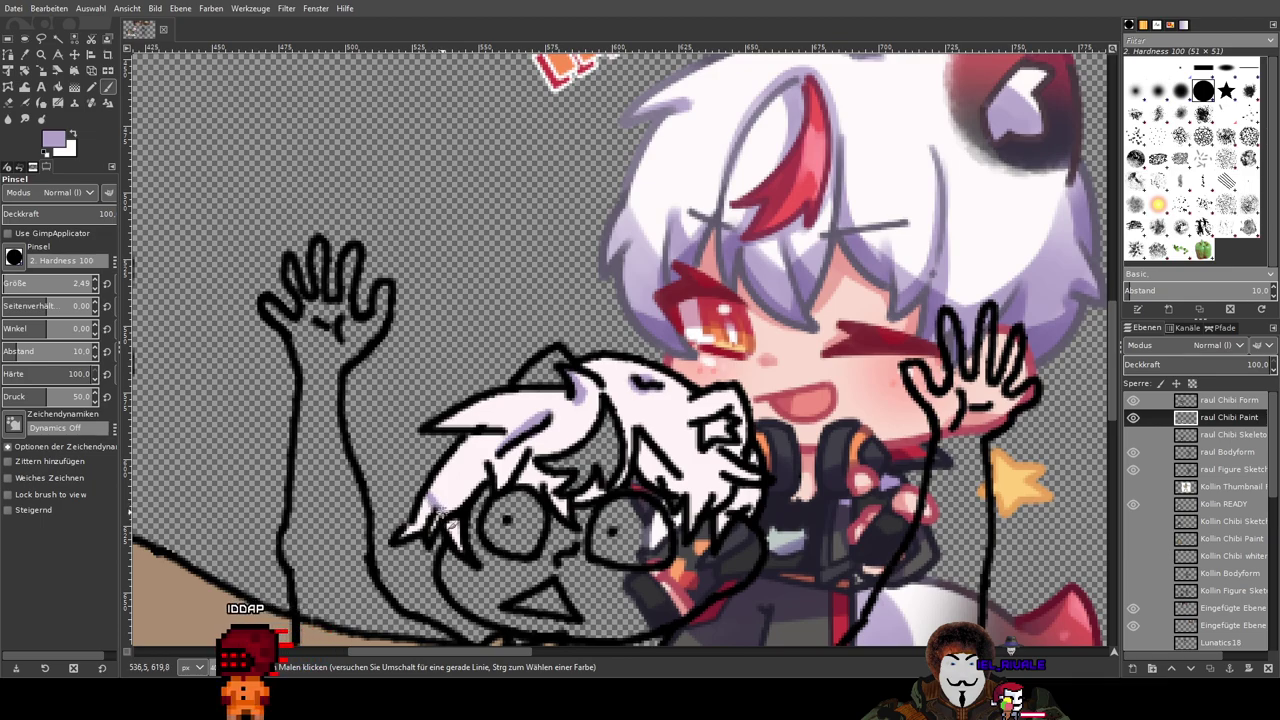
drag(466, 510, 534, 440)
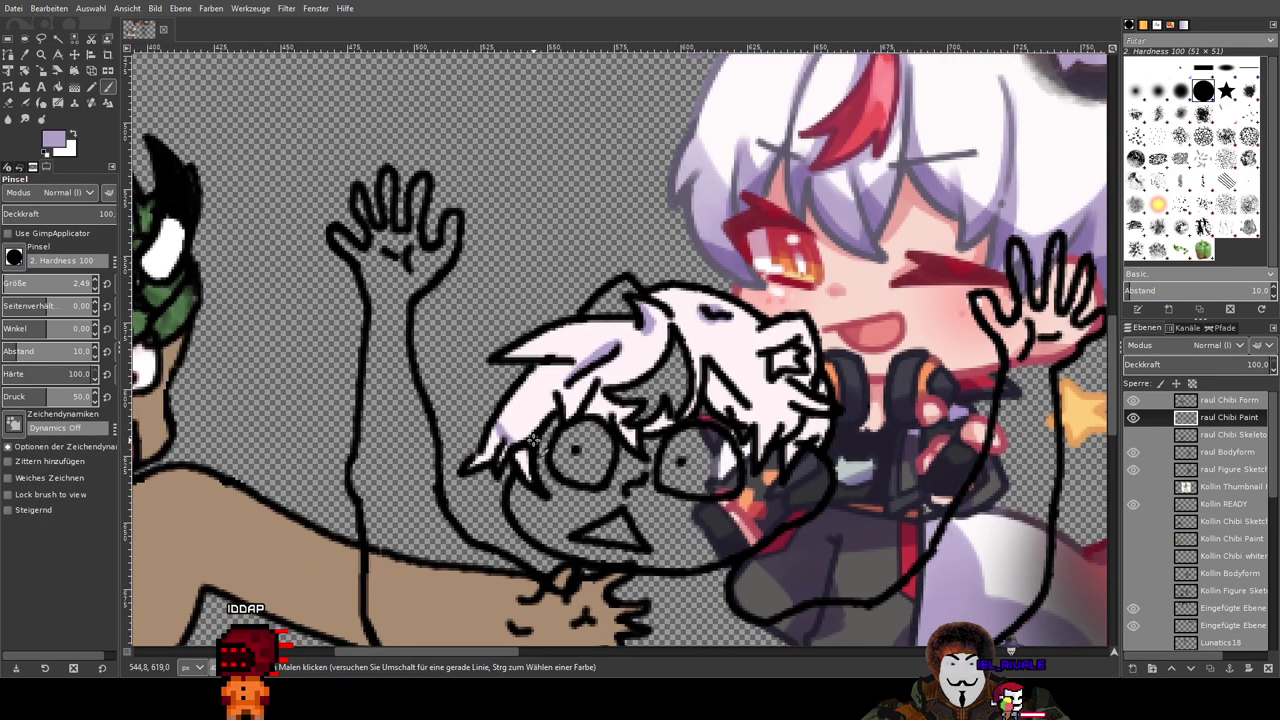
scroll(549, 494, up, 3)
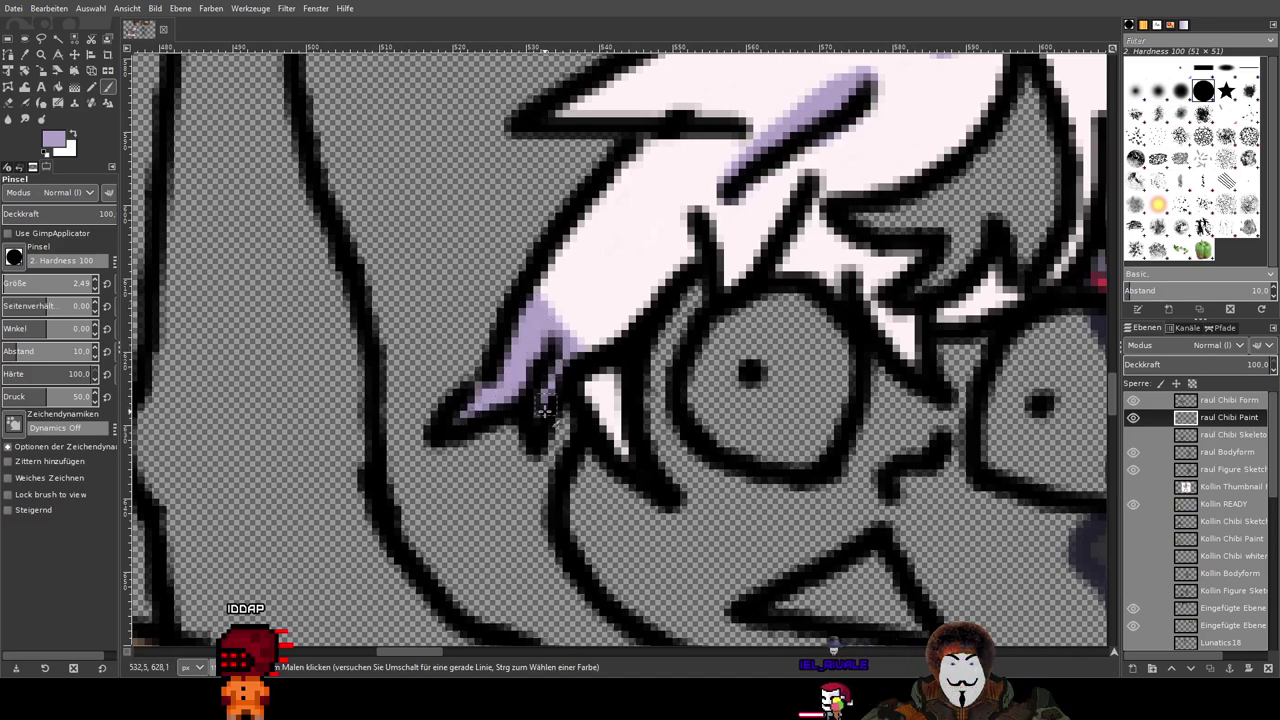
drag(615, 432, 598, 395)
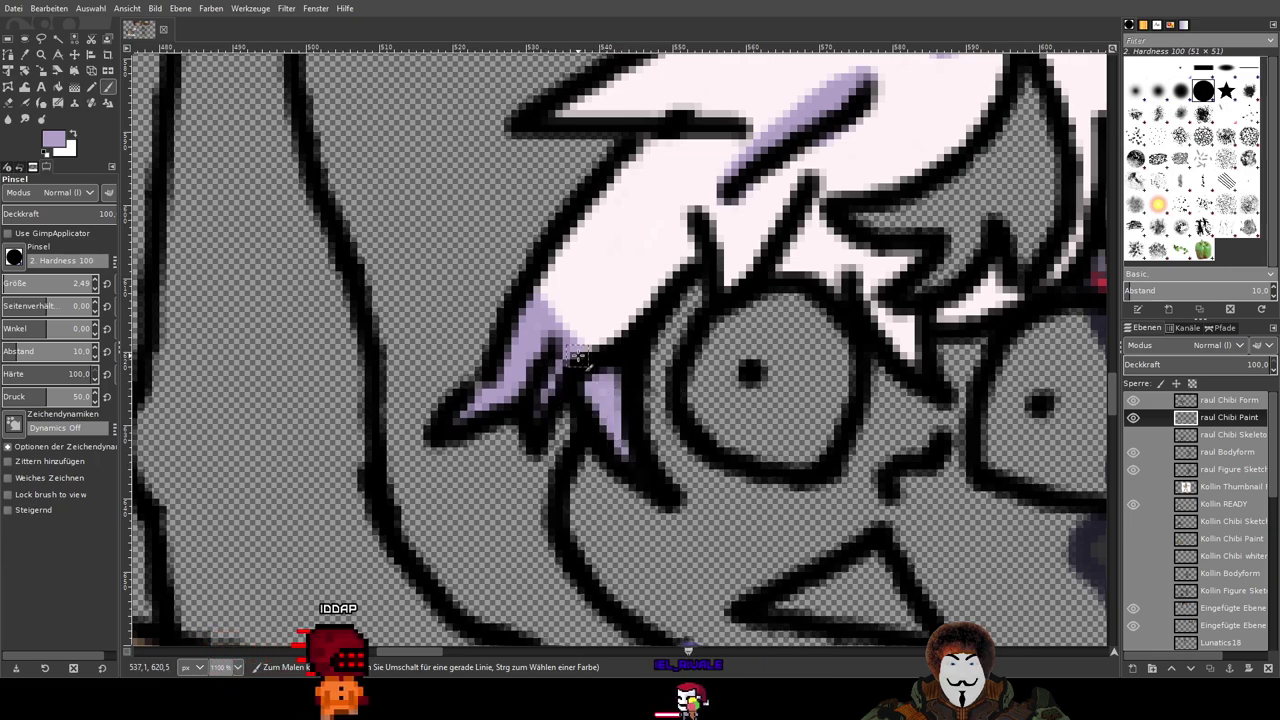
Step: Fill the small wedge-shaped lock above the eye nearest the outer hair tips with lavender
scroll(657, 343, down, 2)
drag(721, 334, 565, 497)
scroll(563, 497, down, 1)
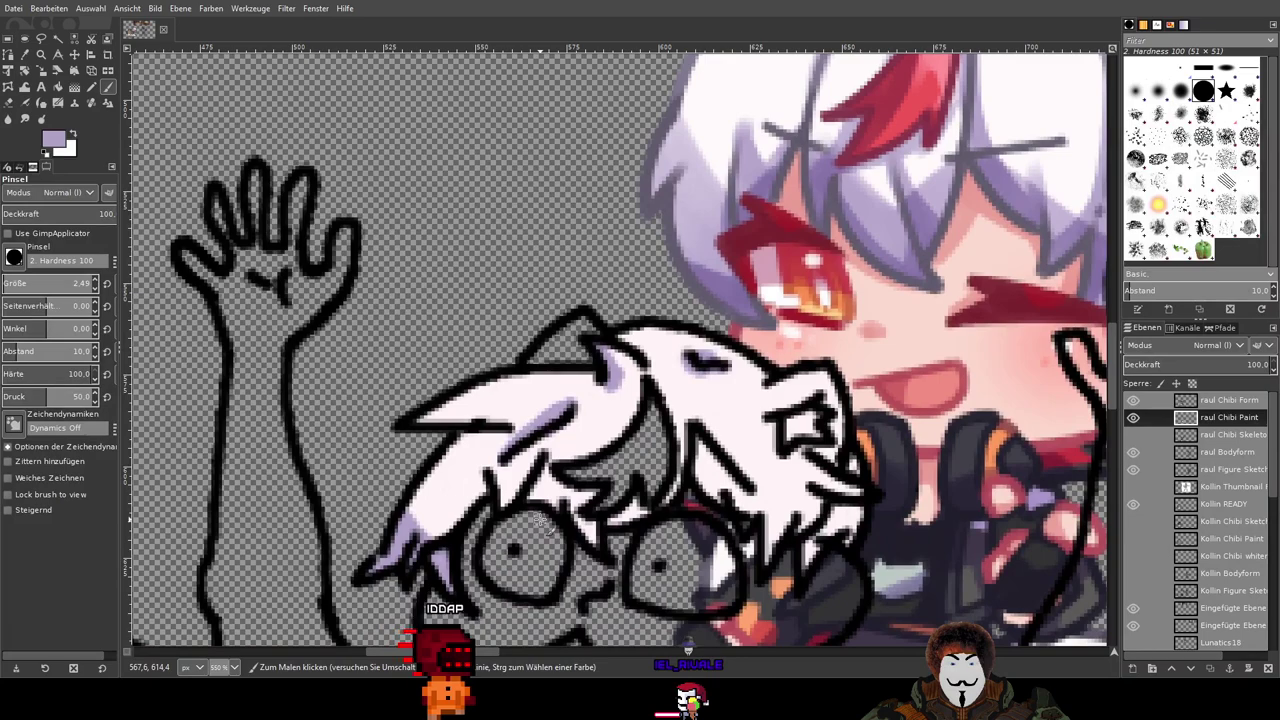
scroll(487, 466, up, 2)
mouse_move(492, 468)
mouse_down()
mouse_move(508, 505)
mouse_move(542, 460)
mouse_up()
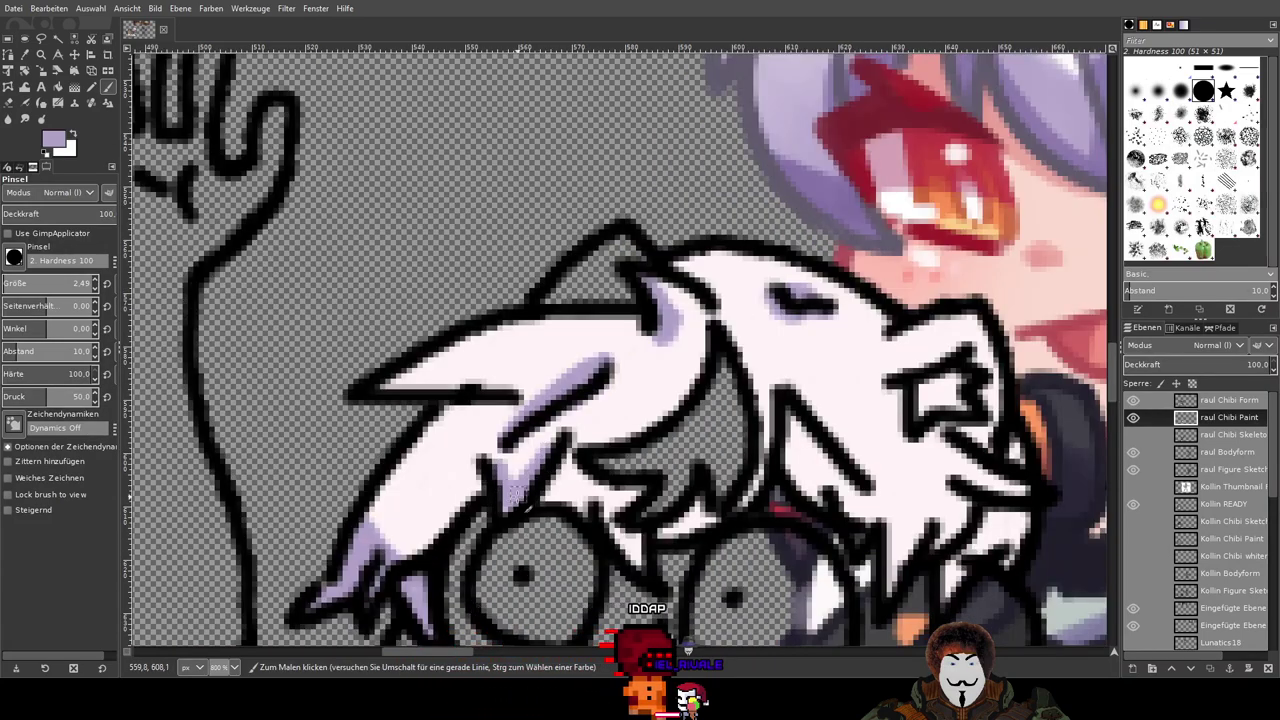
Step: Shade the hair directly above the near eye lavender, on the inner side of the filled wedge-shaped lock
scroll(569, 497, down, 2)
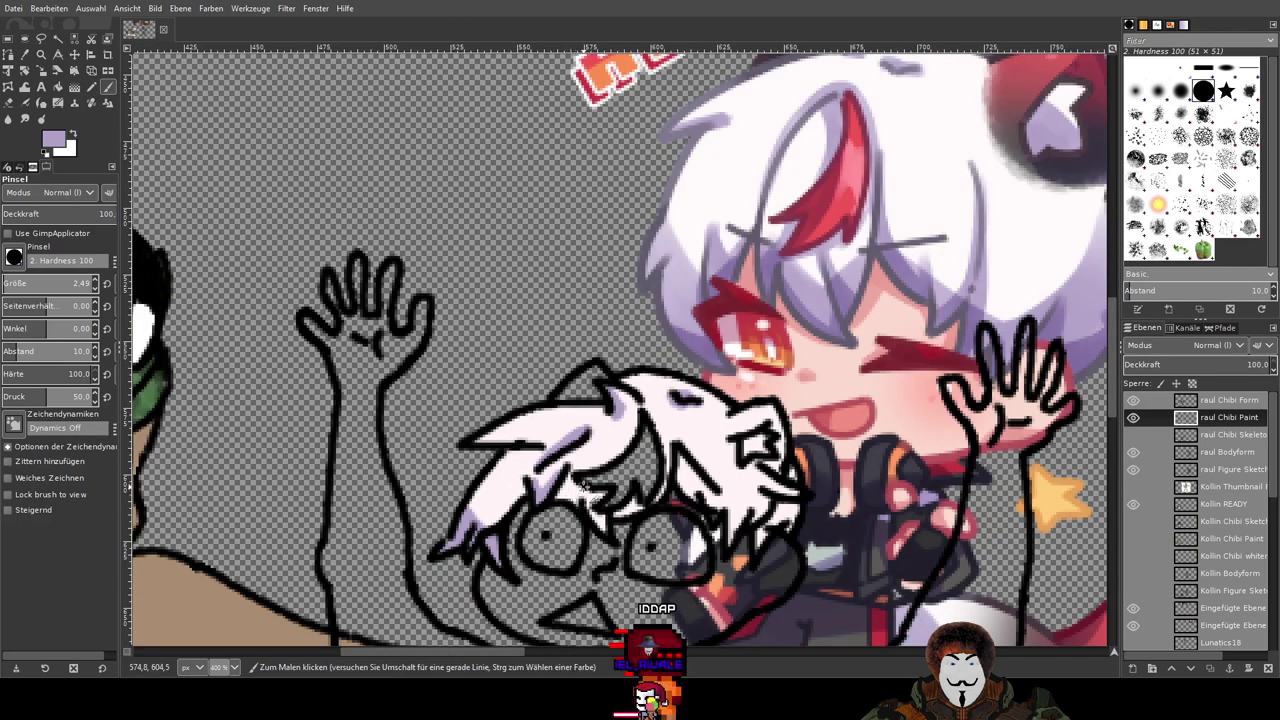
scroll(560, 480, up, 2)
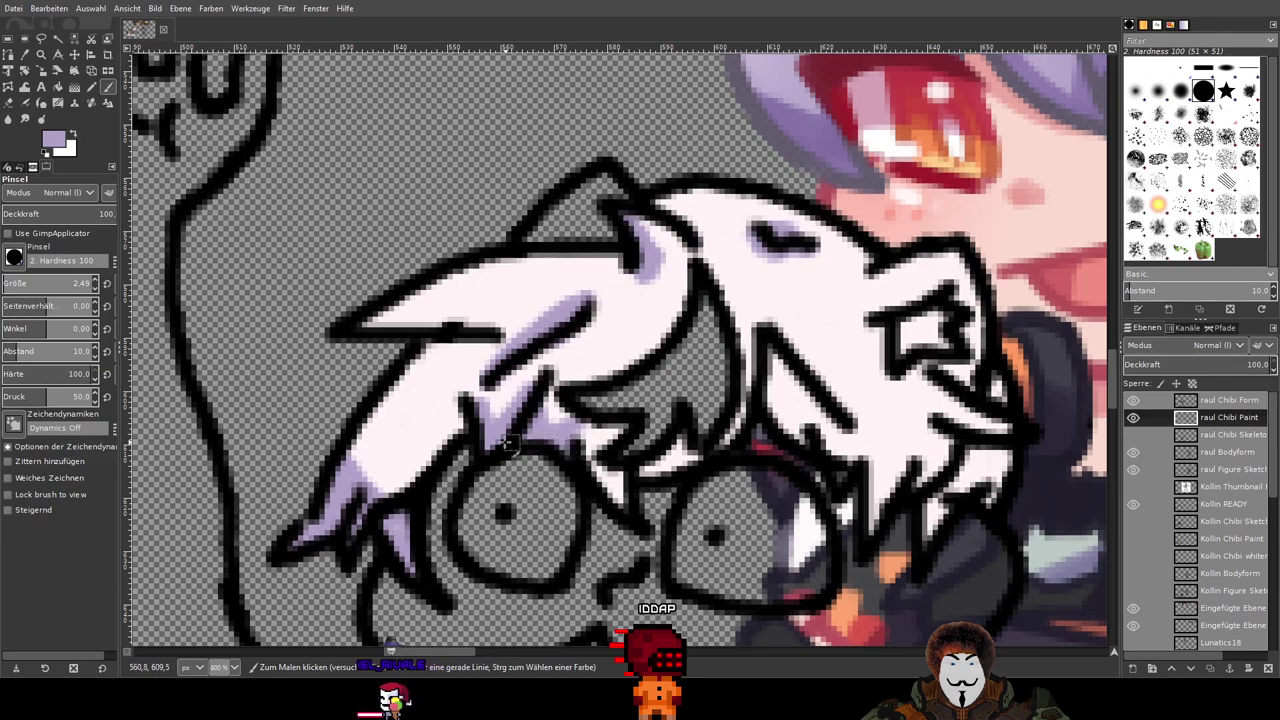
scroll(622, 455, up, 3)
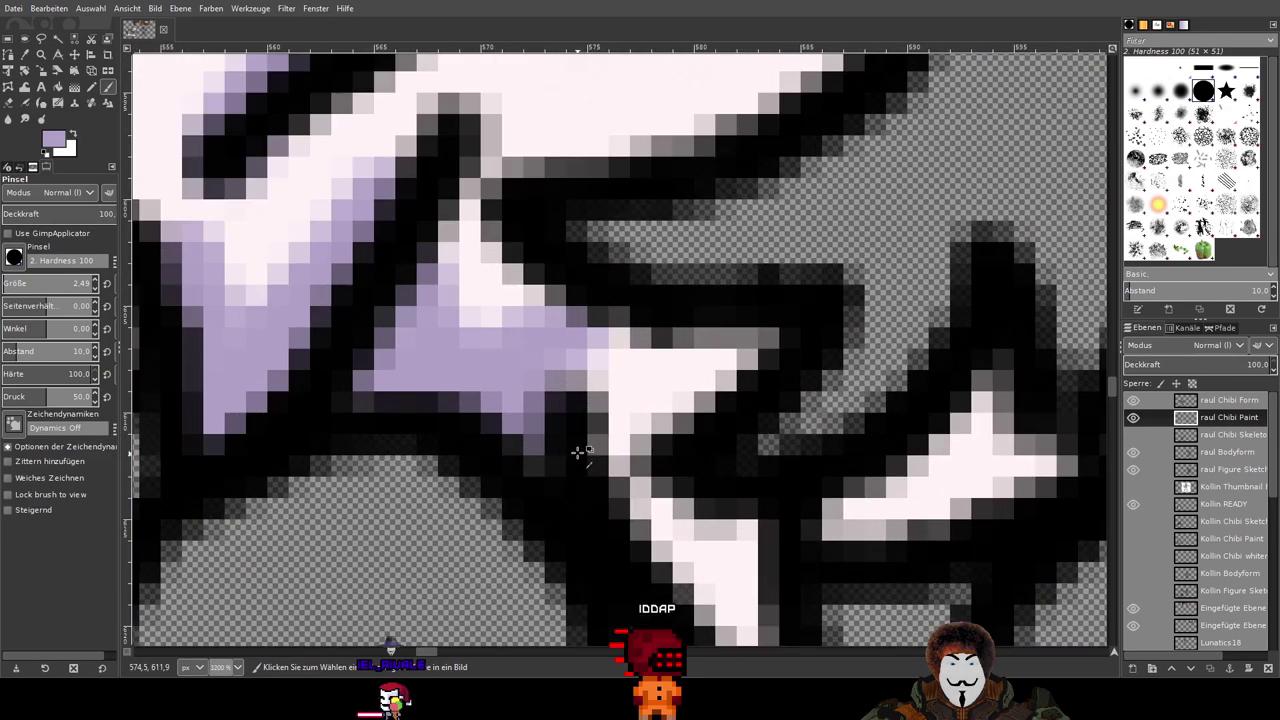
scroll(564, 427, down, 3)
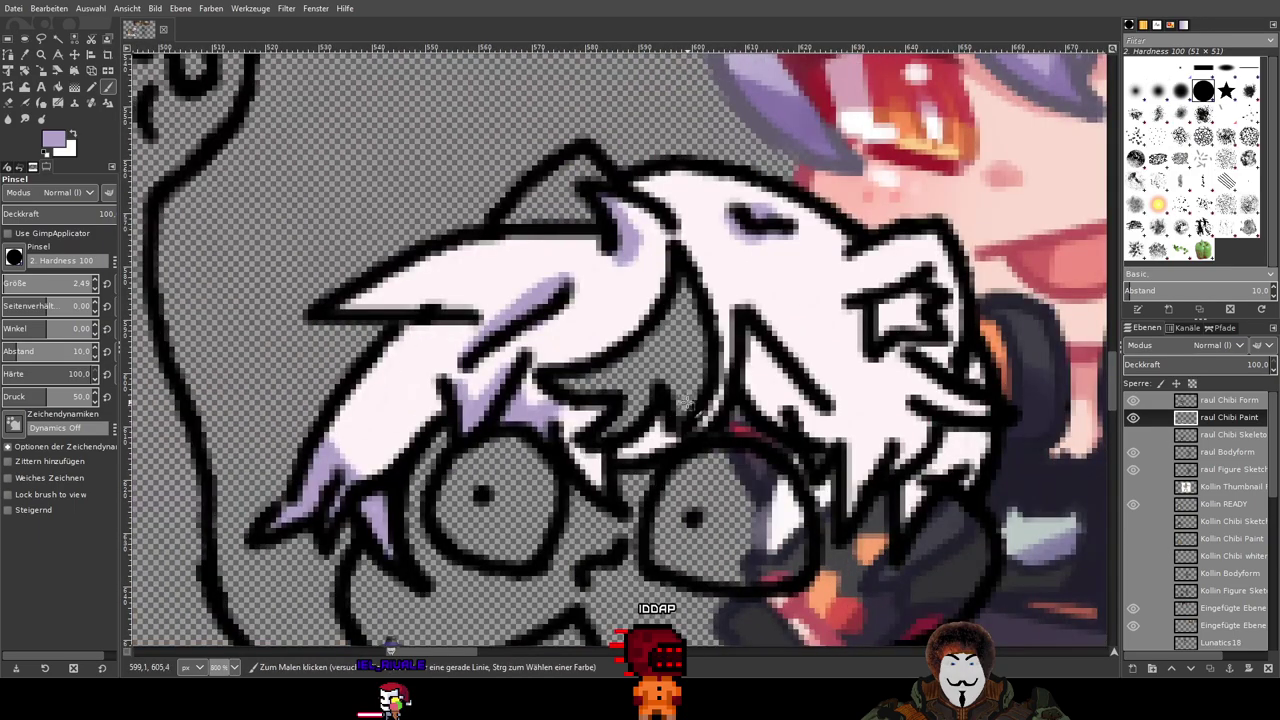
Step: Fill the narrow hair spike pointing down between the two eyes with lavender
drag(668, 322, 538, 405)
scroll(440, 558, down, 1)
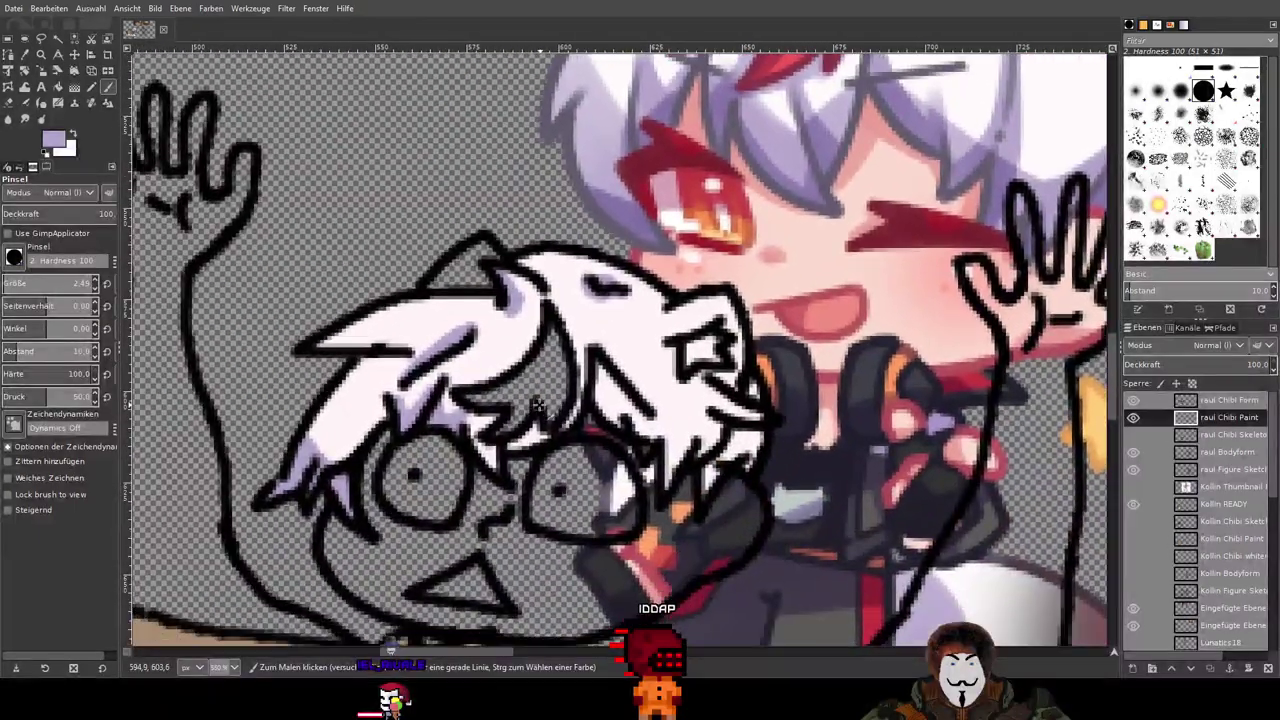
scroll(448, 482, up, 3)
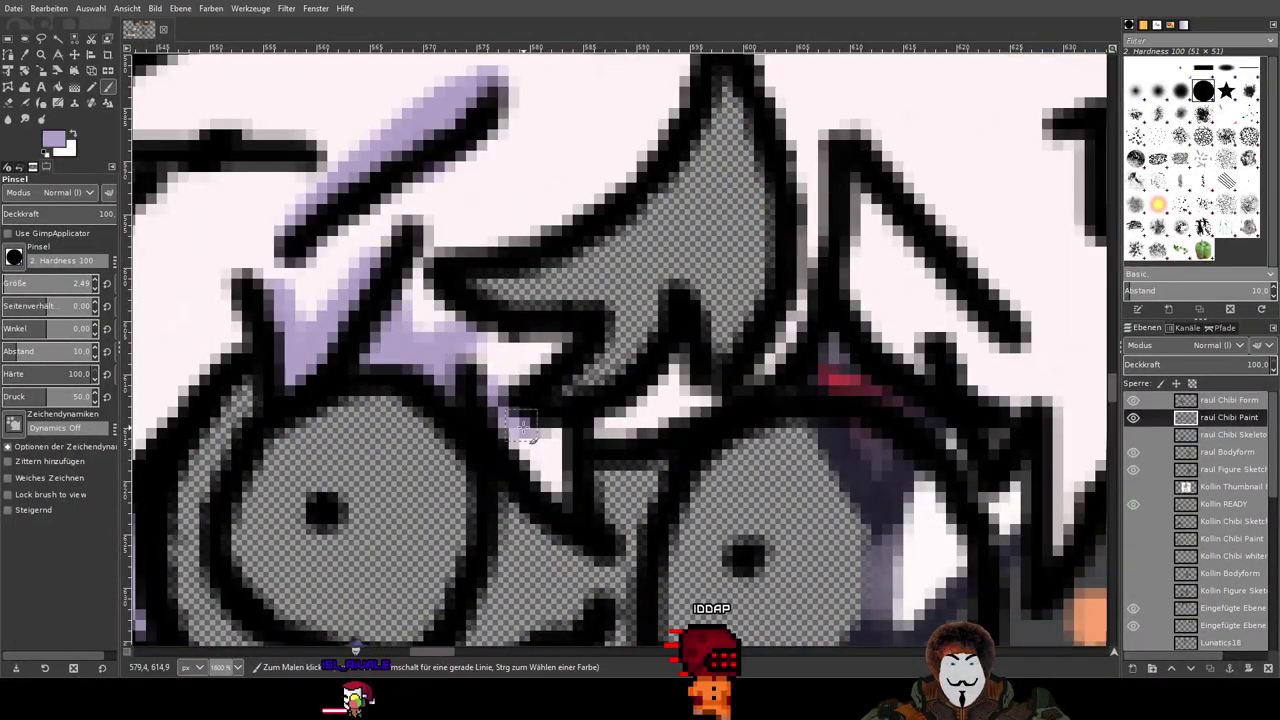
scroll(550, 440, down, 2)
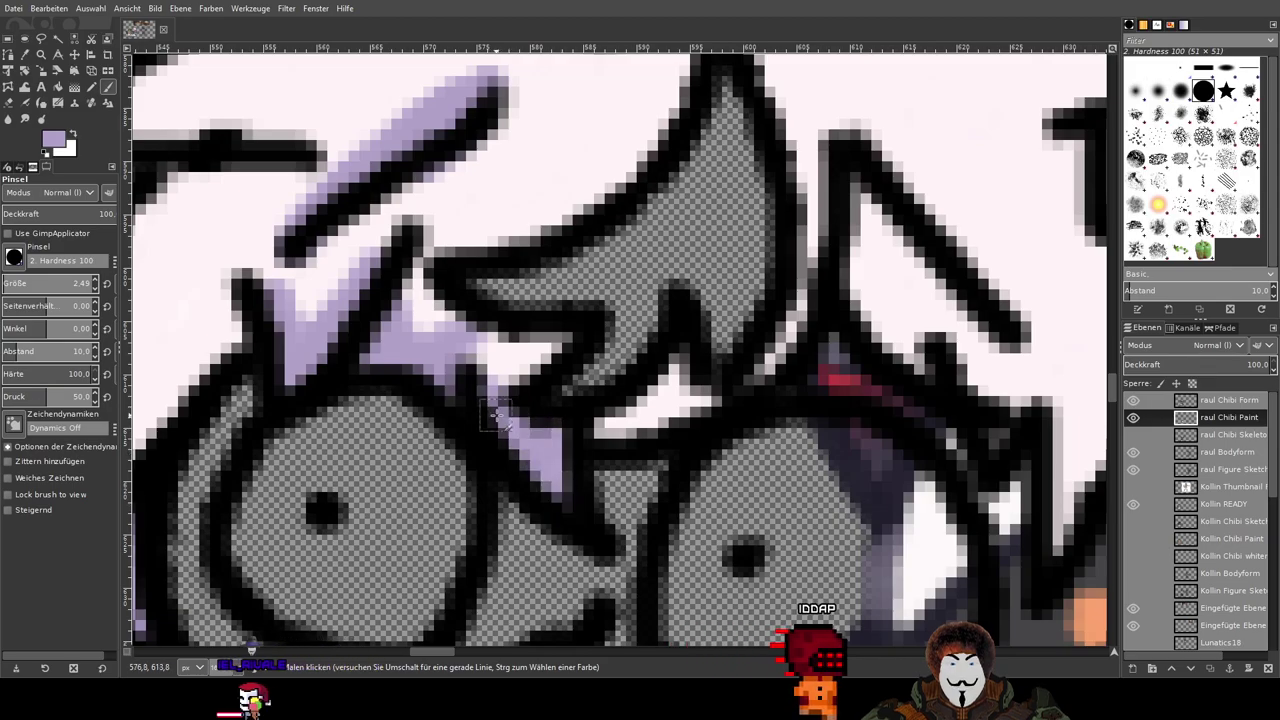
scroll(545, 420, down, 2)
Step: Fill the small hair lock between the unfilled streak and the second eye with lavender
scroll(548, 421, down, 2)
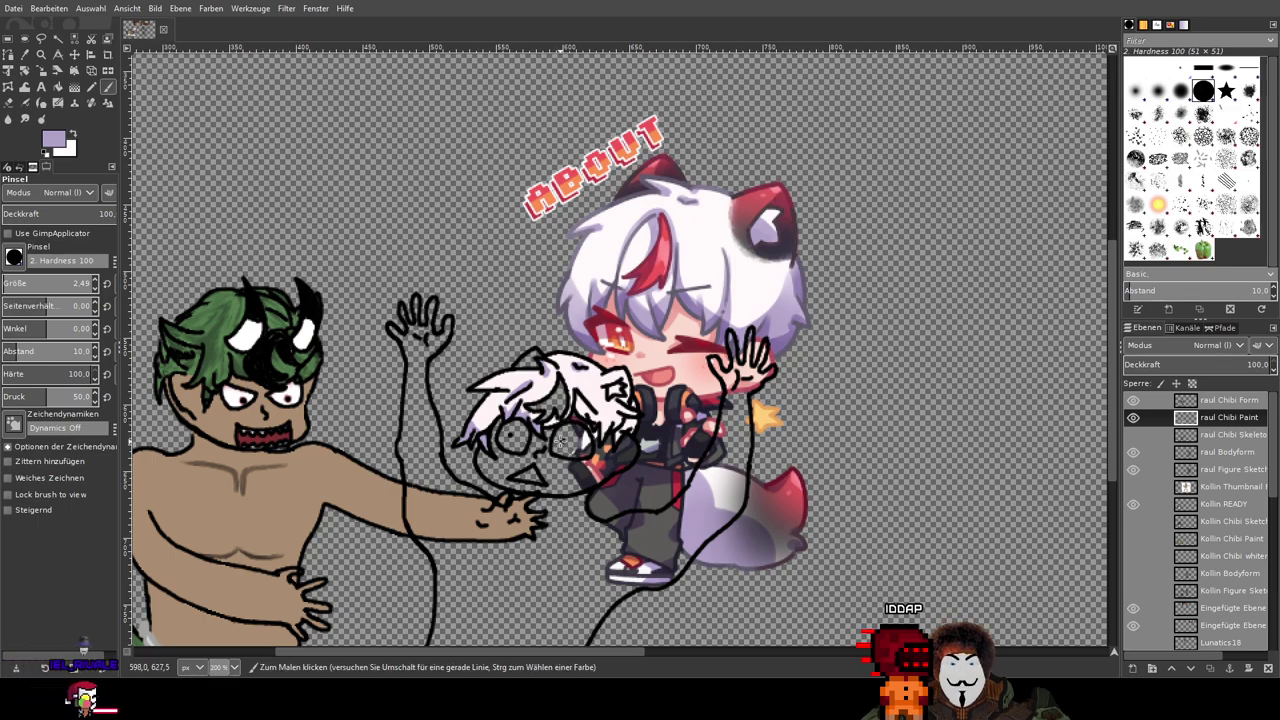
scroll(550, 415, up, 7)
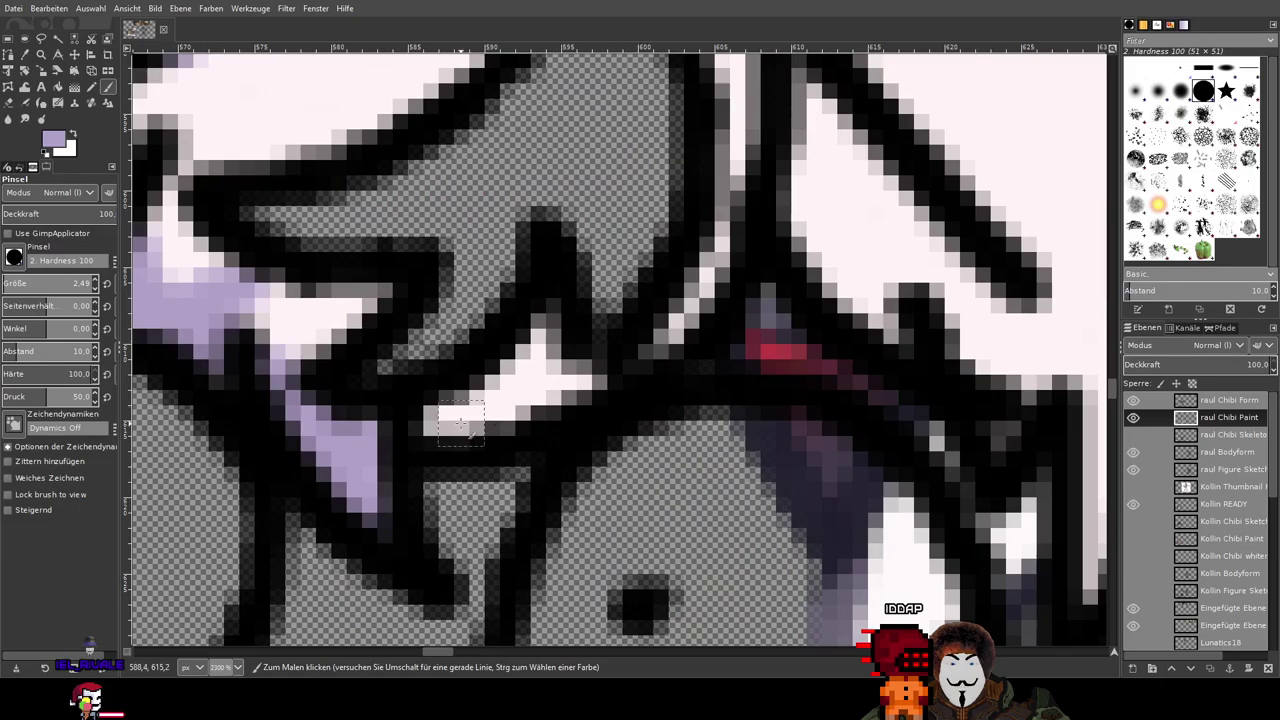
drag(459, 425, 521, 370)
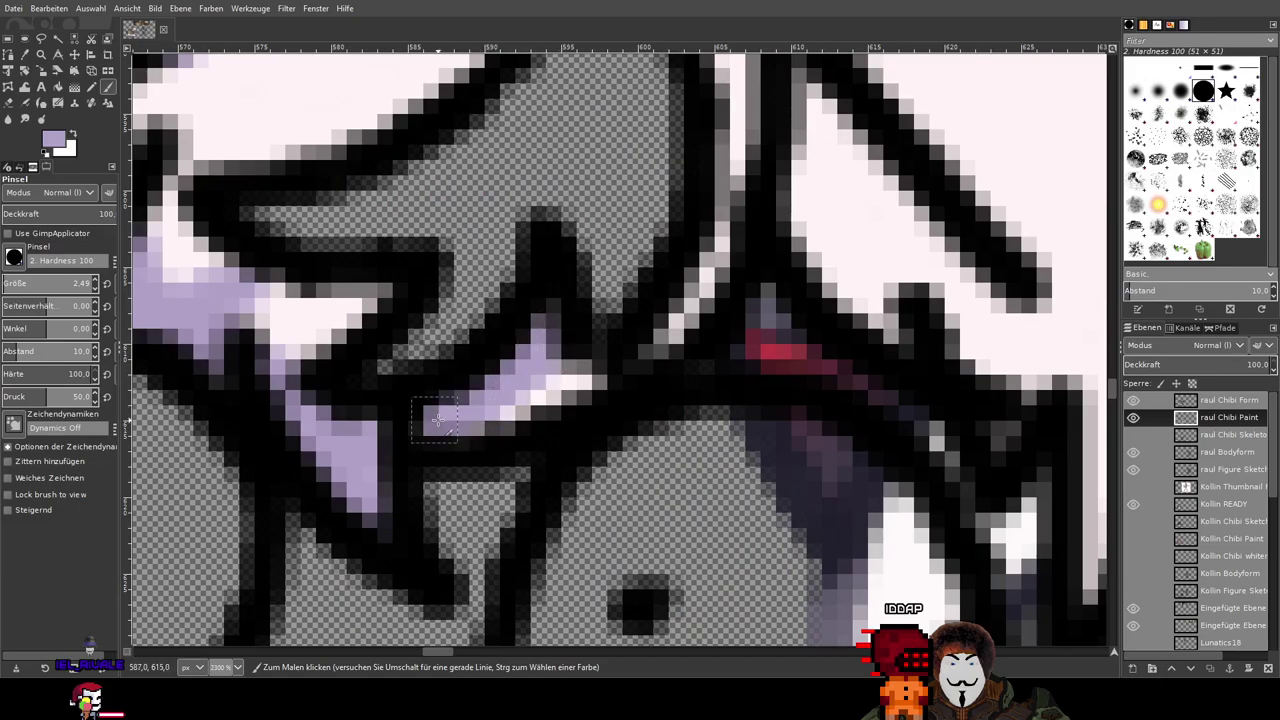
key(3)
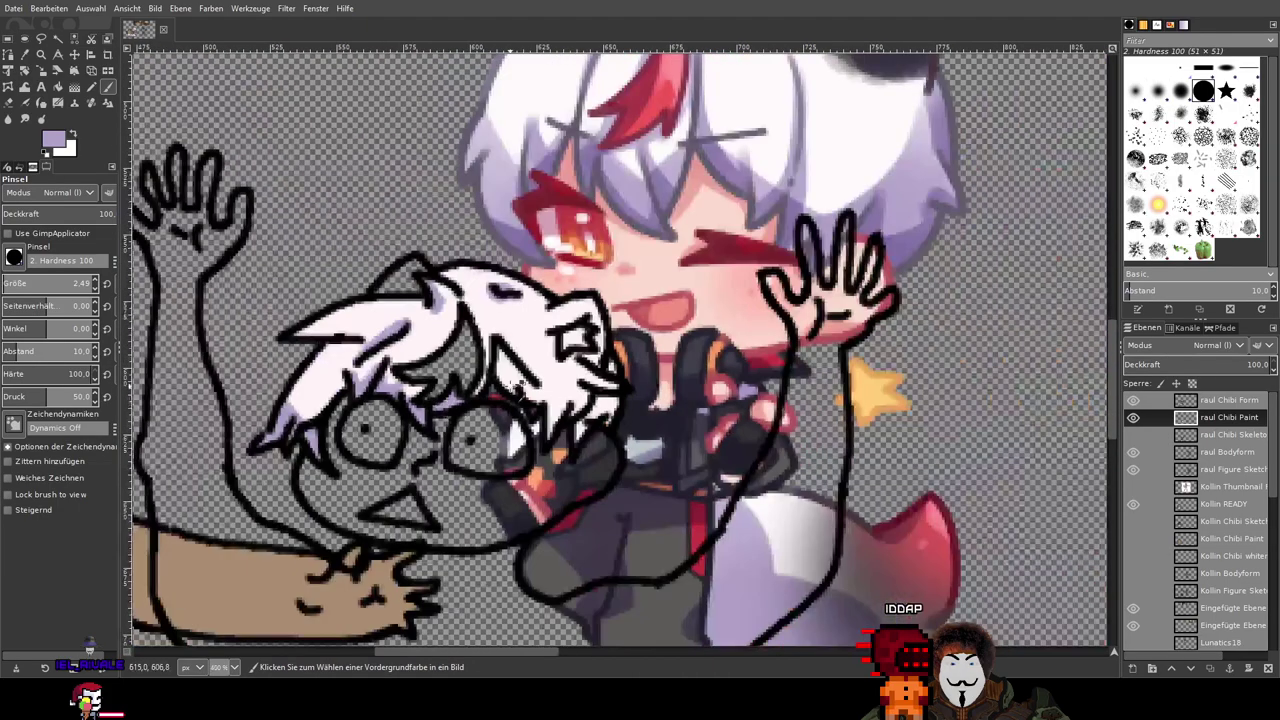
Step: Add a curved lavender shadow along the lower edge of the swept fringe, following the outline of the unfilled streak
key(4)
key(2)
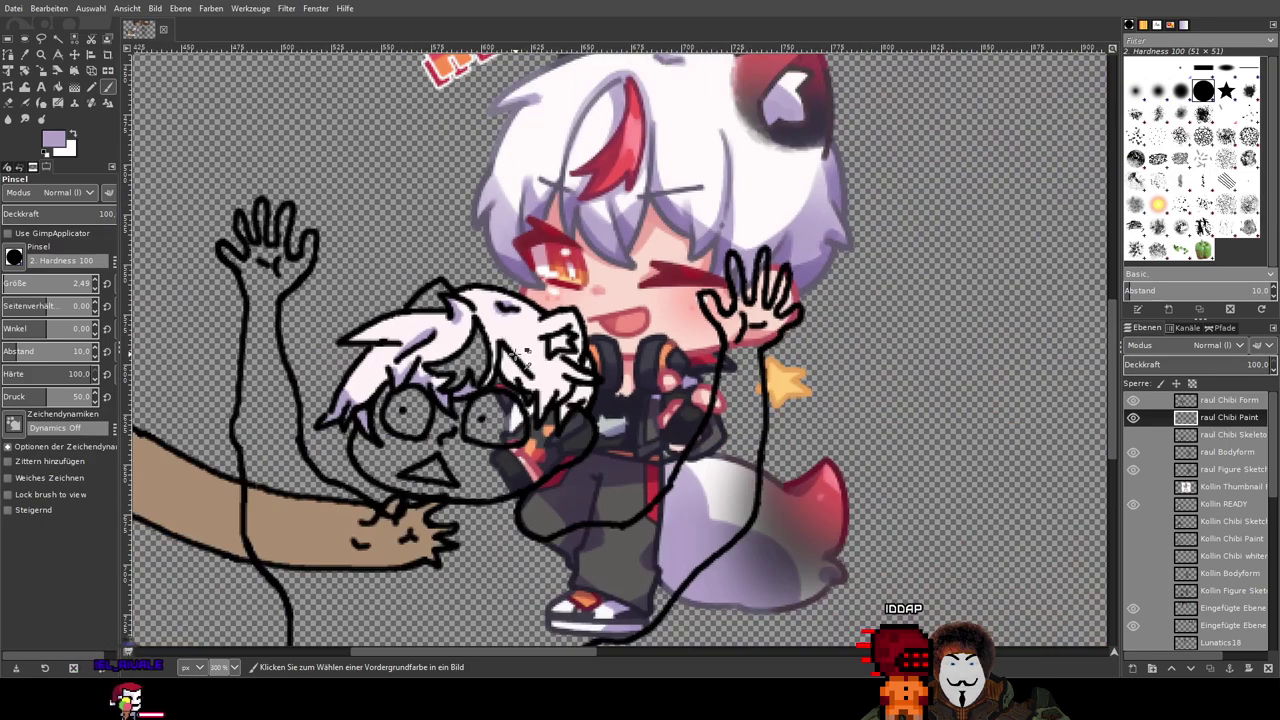
key(3)
ctrl+scroll(496, 344, down, 3)
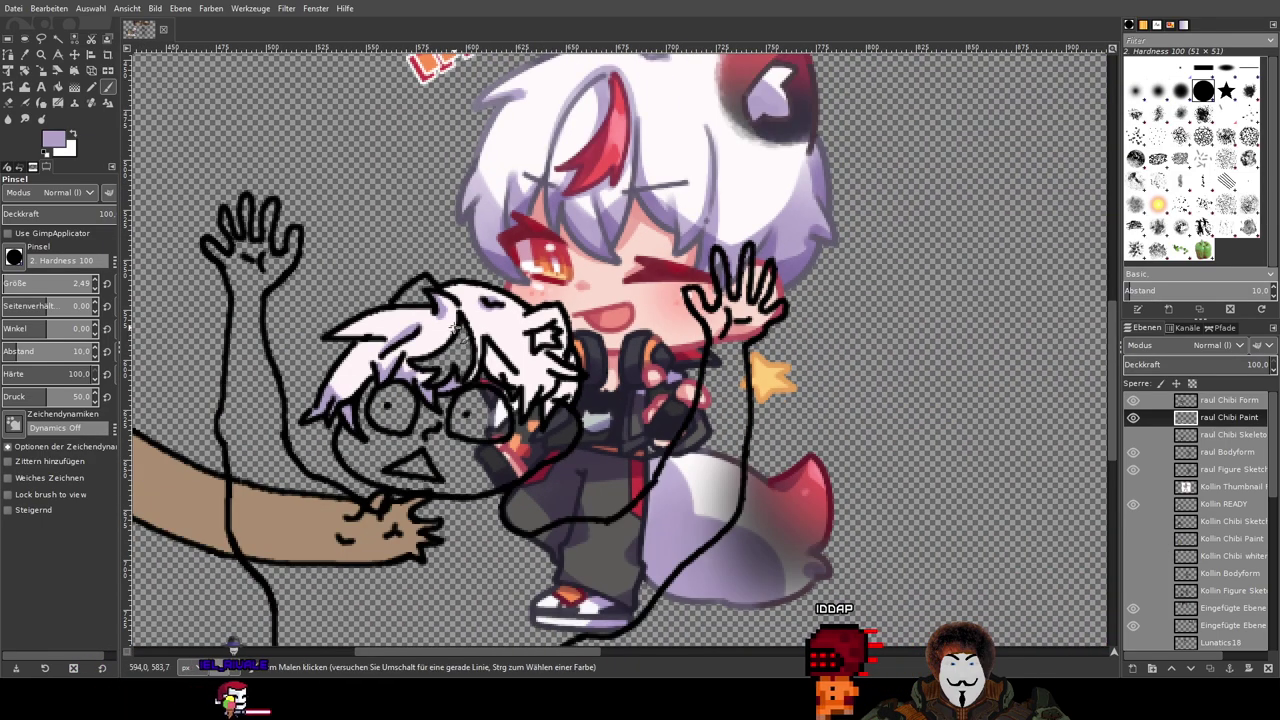
ctrl+scroll(487, 404, up, 2)
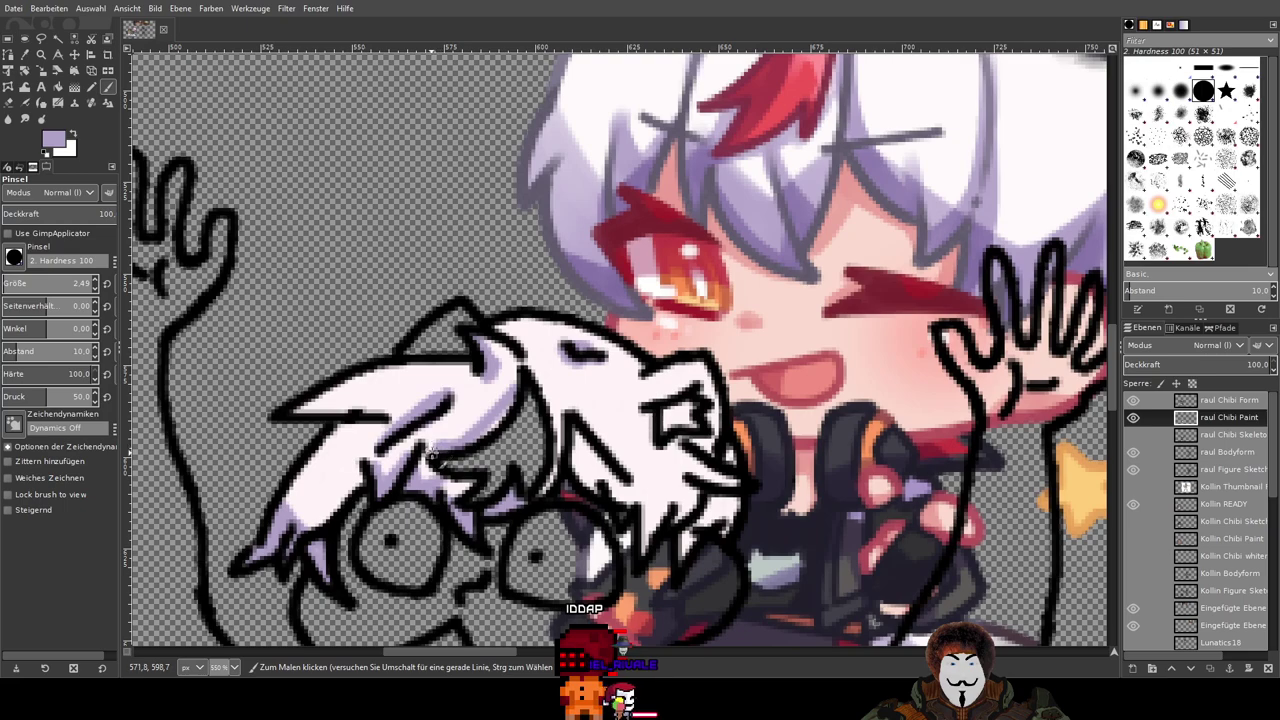
ctrl+scroll(431, 455, up, 3)
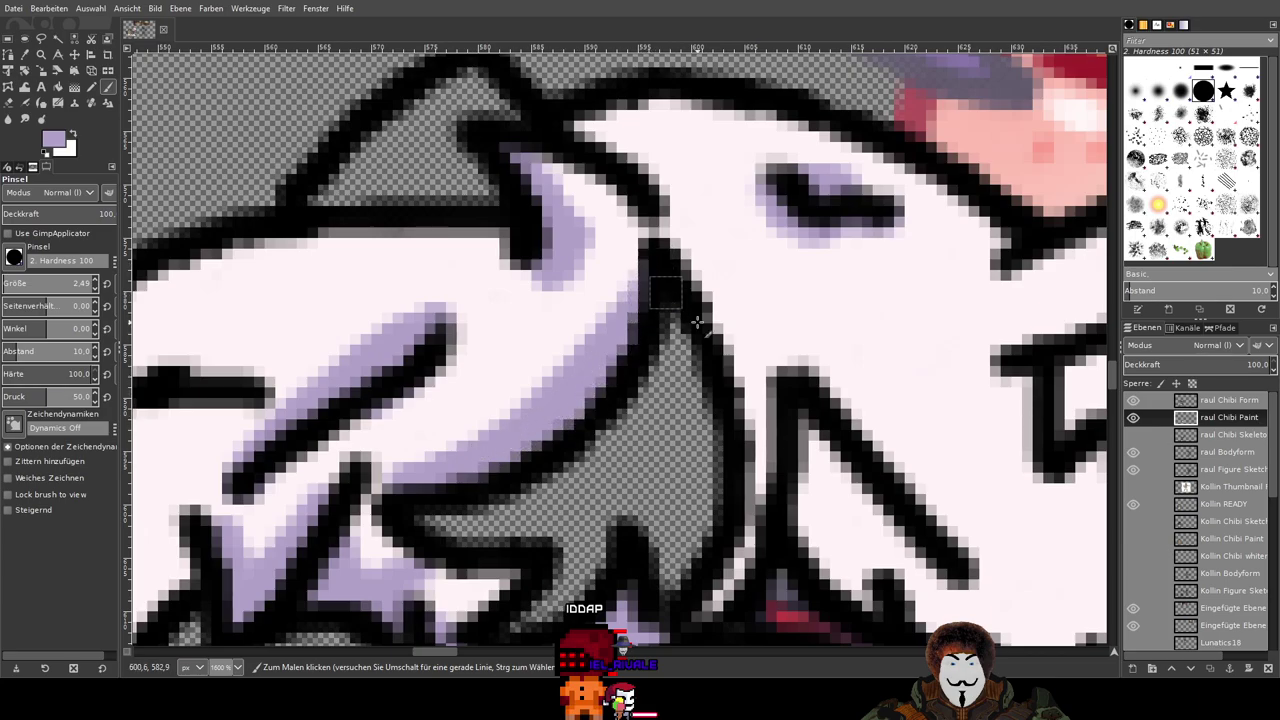
Step: Shade the thin hair strand on the other side of the unfilled streak lavender, down to its tip
ctrl+scroll(697, 322, down, 4)
drag(823, 372, 609, 591)
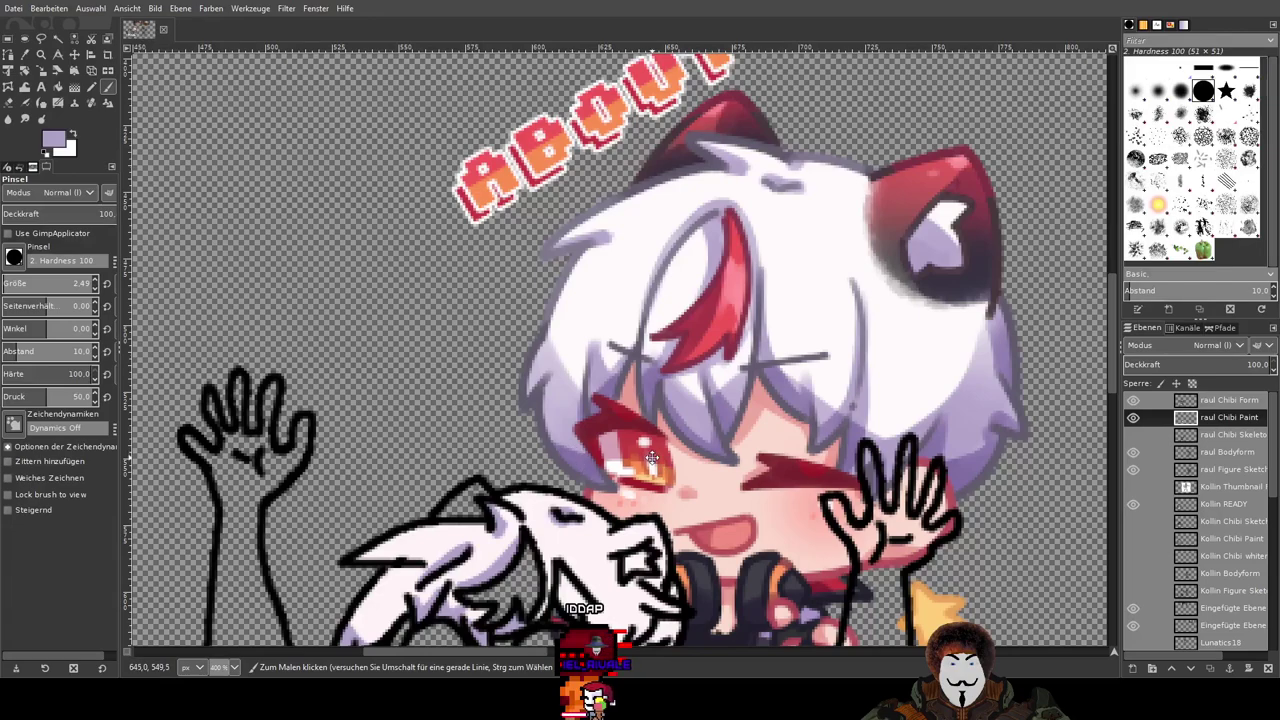
ctrl+scroll(651, 457, up, 2)
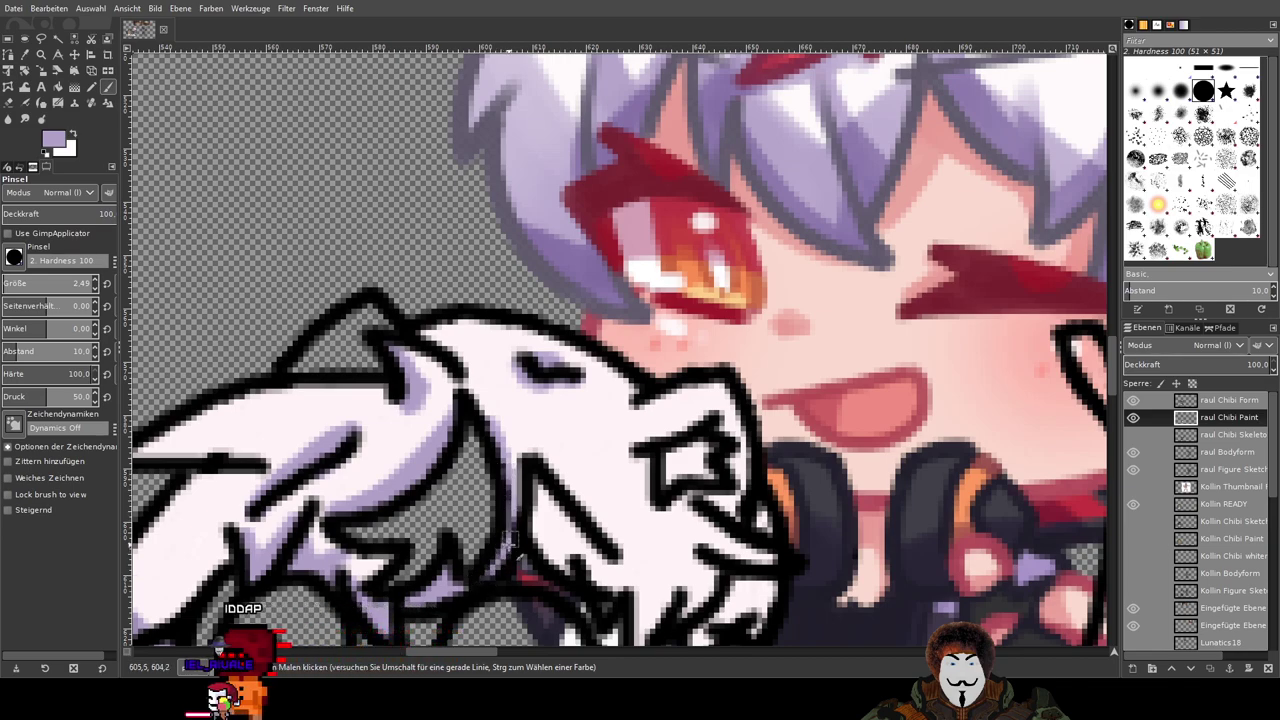
scroll(512, 478, down, 2)
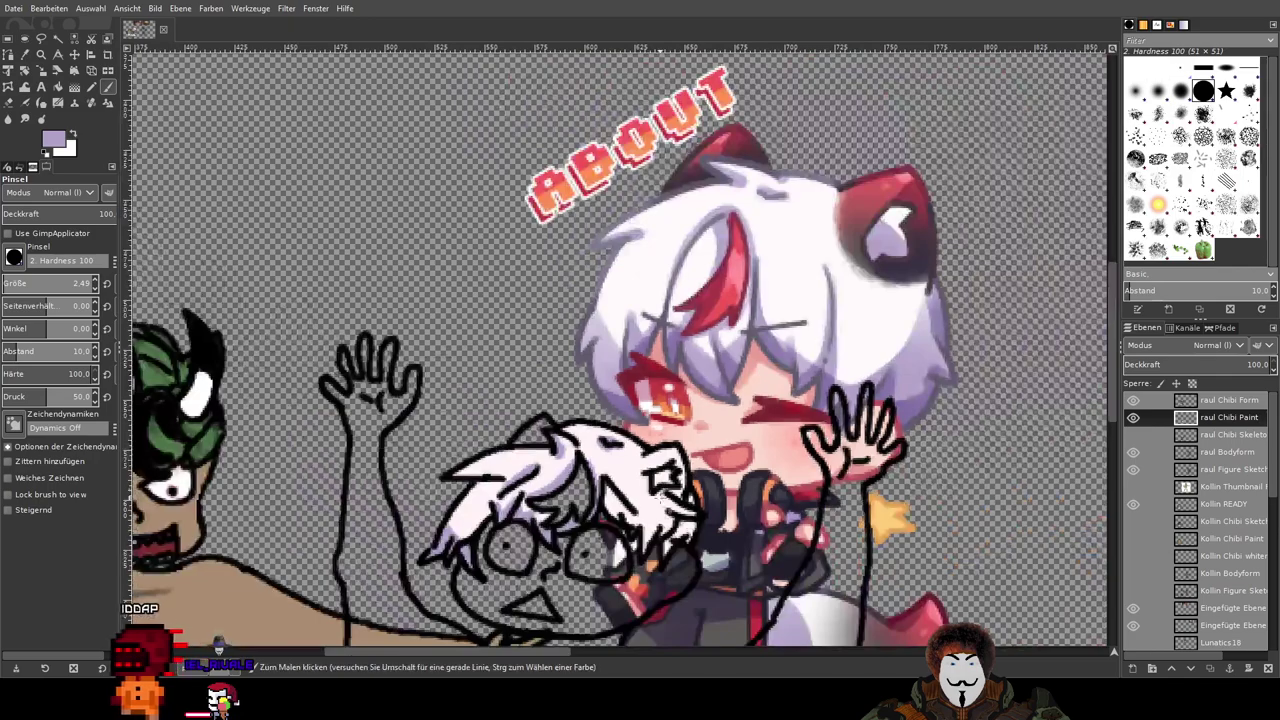
Step: Shade the hair above the second eye lavender, from beneath the diagonal strand line into the long fringe tip
scroll(567, 426, up, 2)
scroll(566, 427, up, 2)
scroll(575, 415, down, 2)
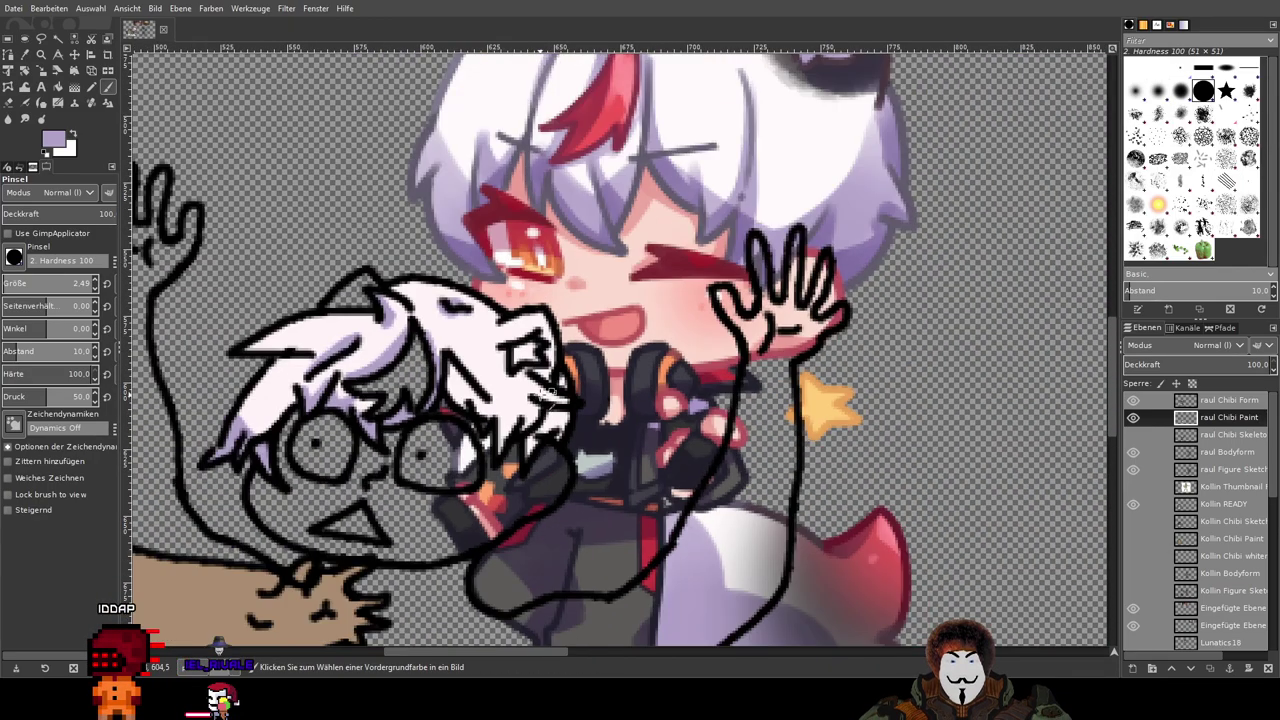
scroll(590, 392, up, 2)
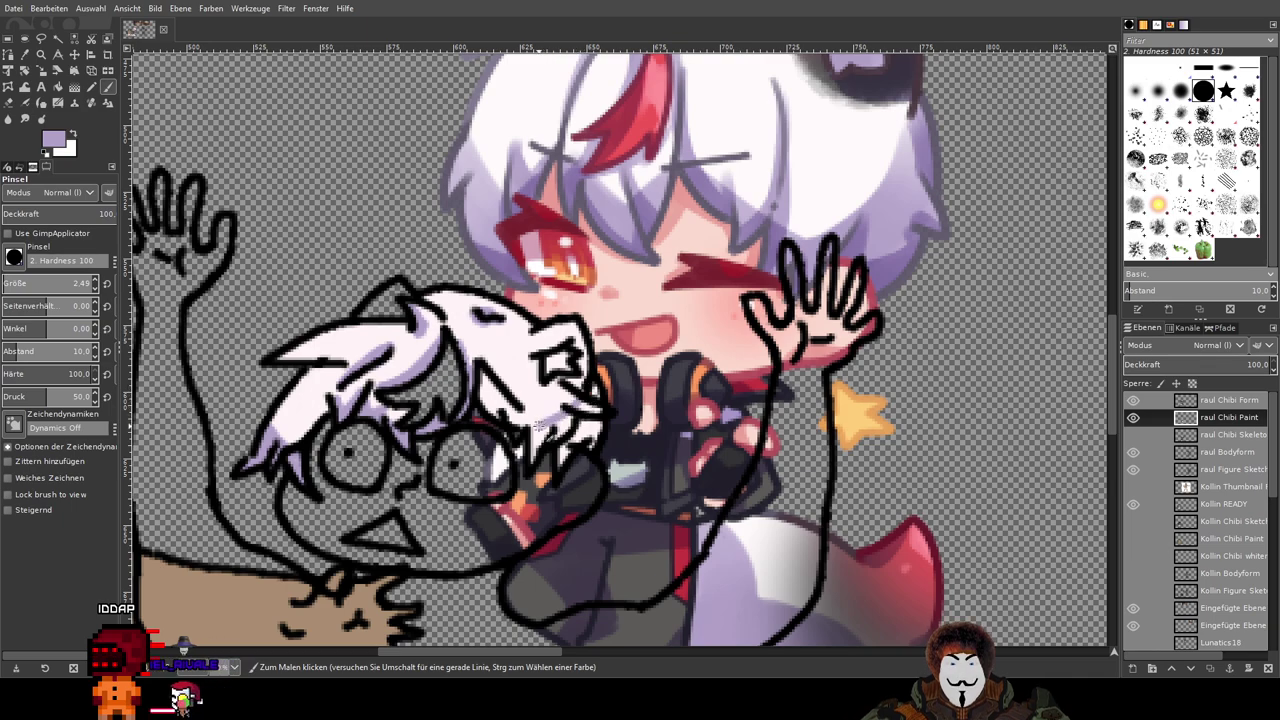
scroll(526, 410, up, 1)
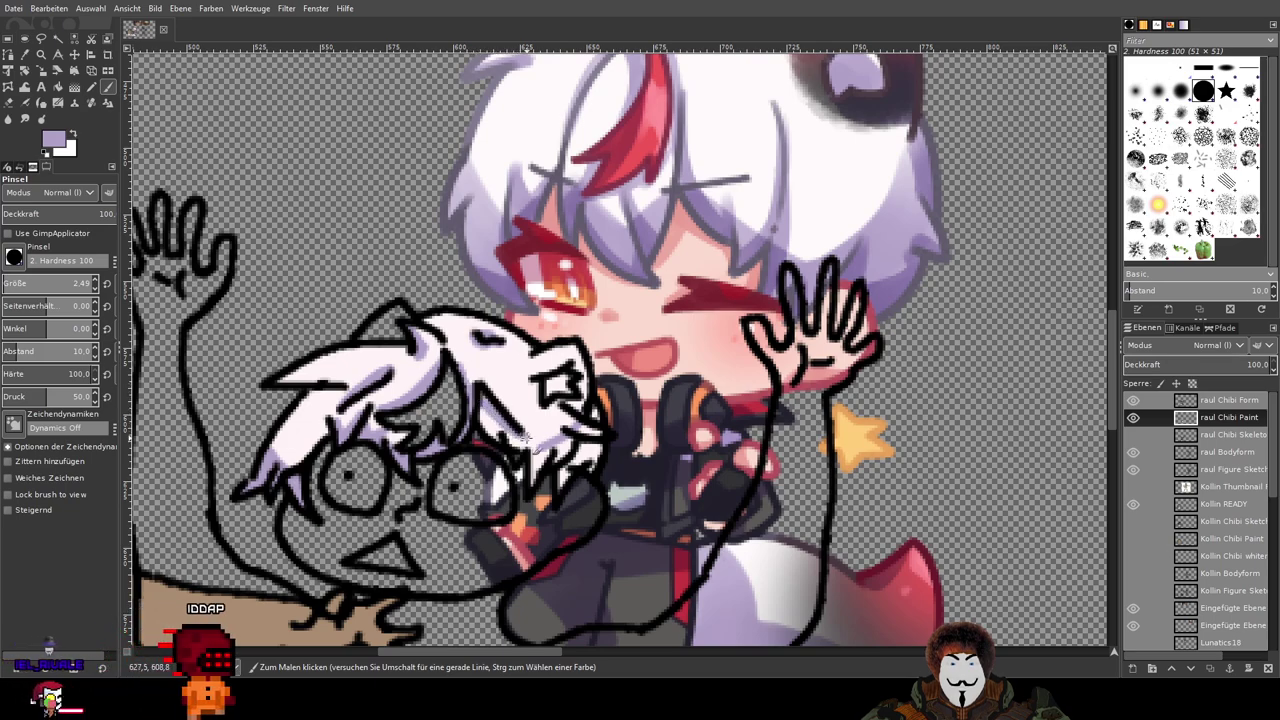
scroll(488, 418, up, 3)
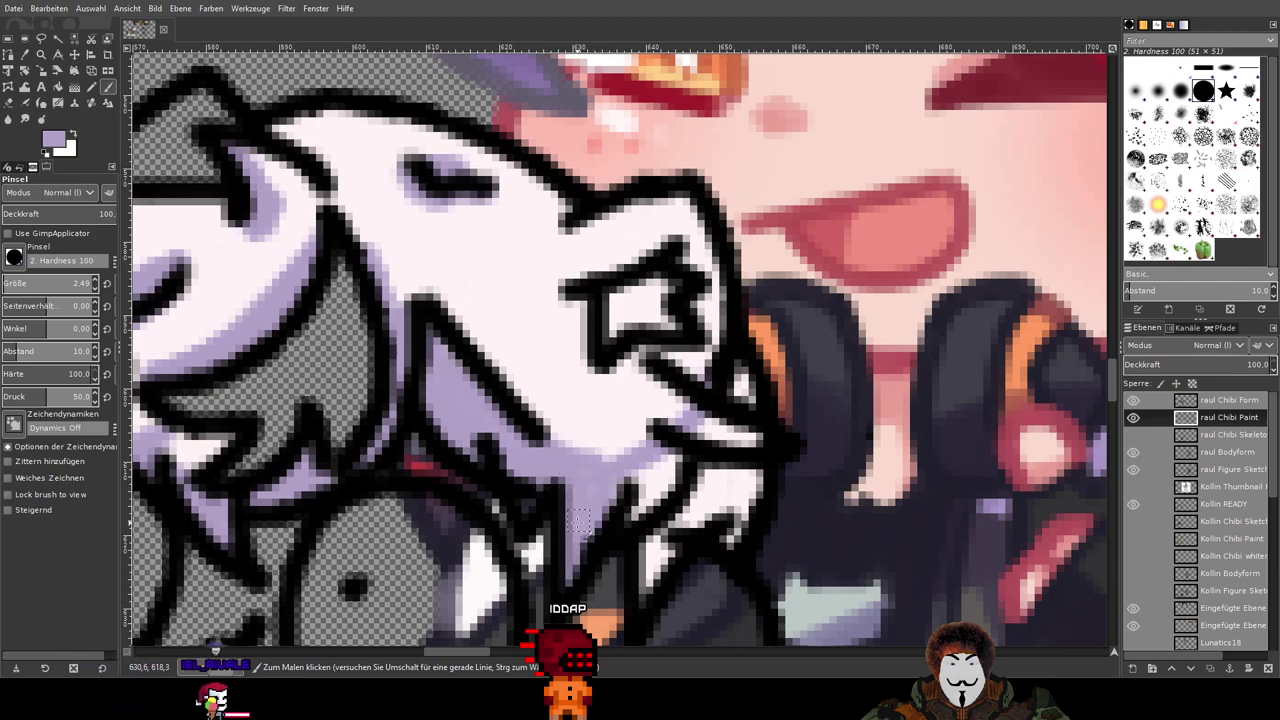
Step: Extend the lavender shadow into the neighbouring short fringe tip and fill the pointed side strand below the ear
scroll(605, 487, up, 2)
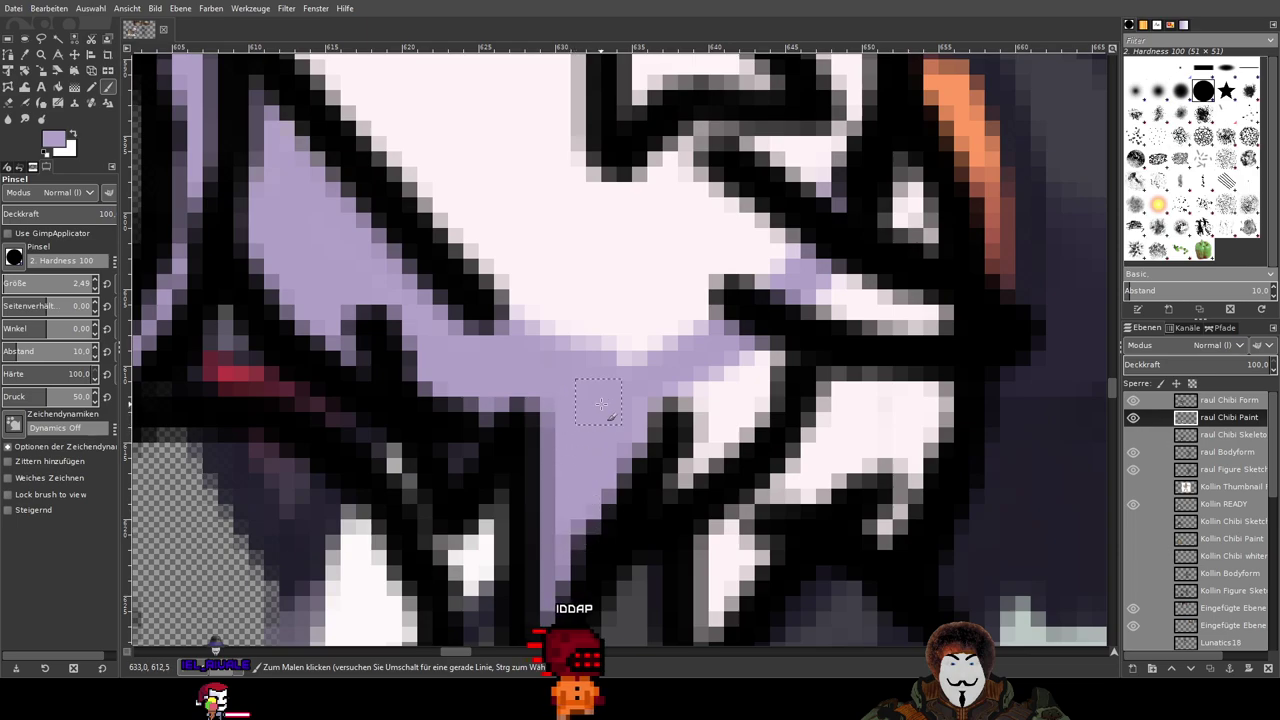
mouse_move(598, 404)
mouse_down()
mouse_move(628, 422)
mouse_move(668, 397)
mouse_move(615, 424)
mouse_move(738, 367)
mouse_move(713, 455)
mouse_up()
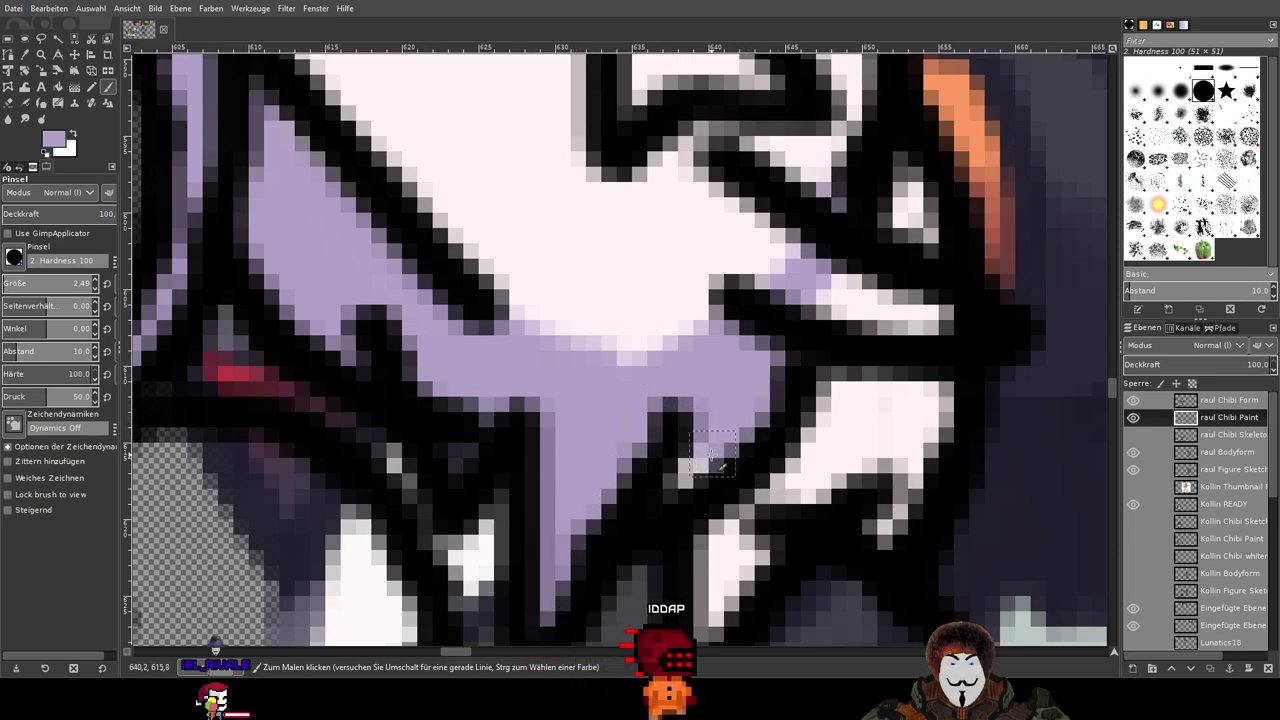
mouse_move(826, 282)
mouse_down()
mouse_move(888, 315)
mouse_move(940, 318)
mouse_up()
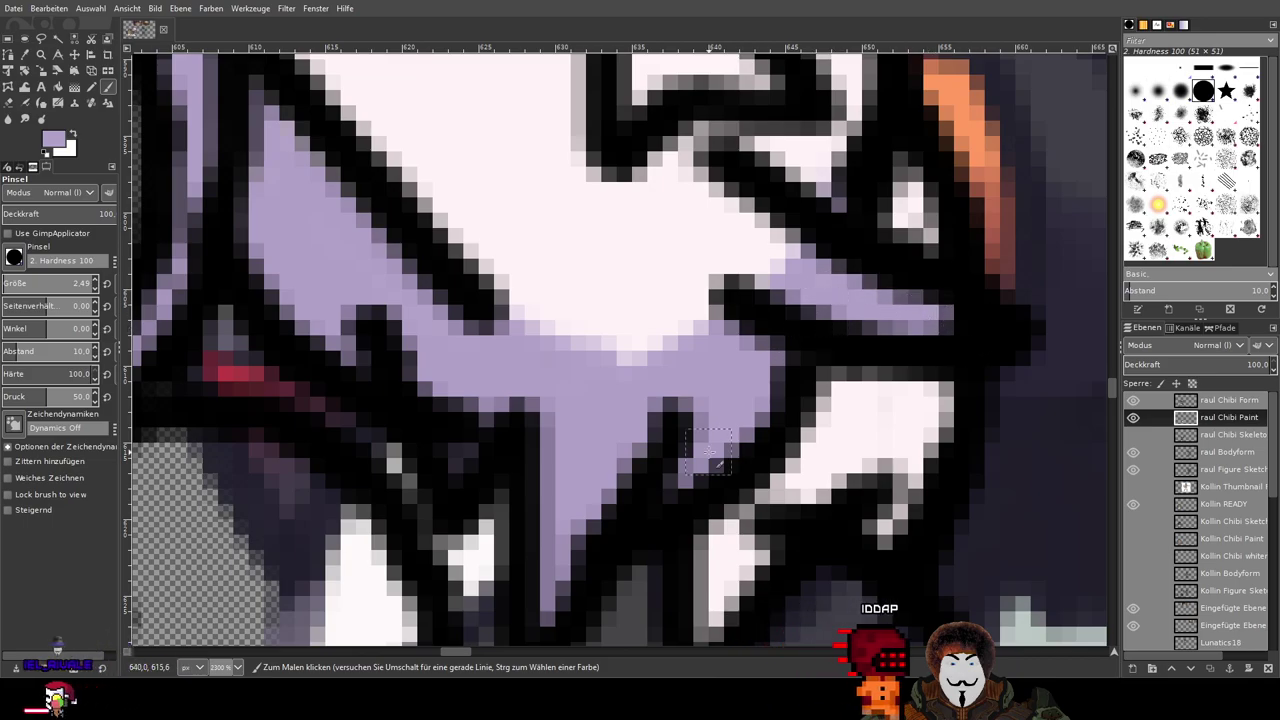
scroll(760, 358, down, 3)
drag(824, 349, 530, 572)
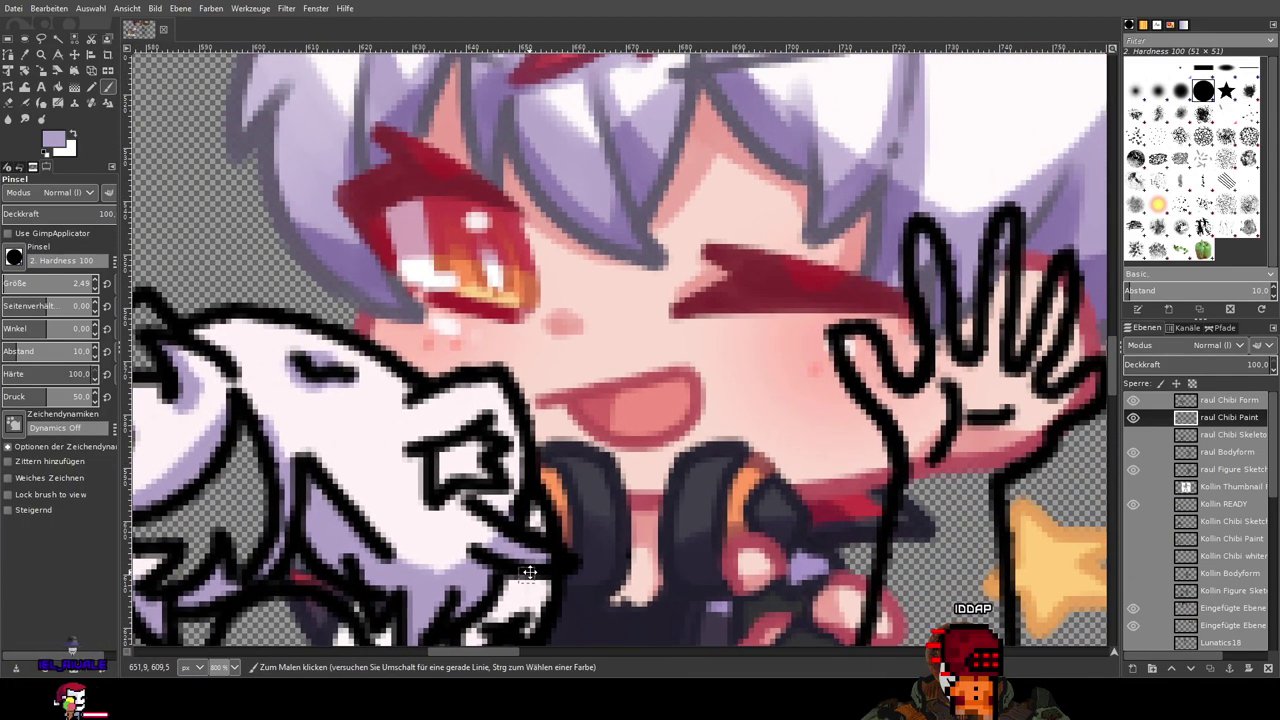
Step: Hide the raul reference illustration layer so only the chibi drawing shows behind the hair
ctrl+scroll(529, 572, down, 3)
ctrl+scroll(575, 485, up, 5)
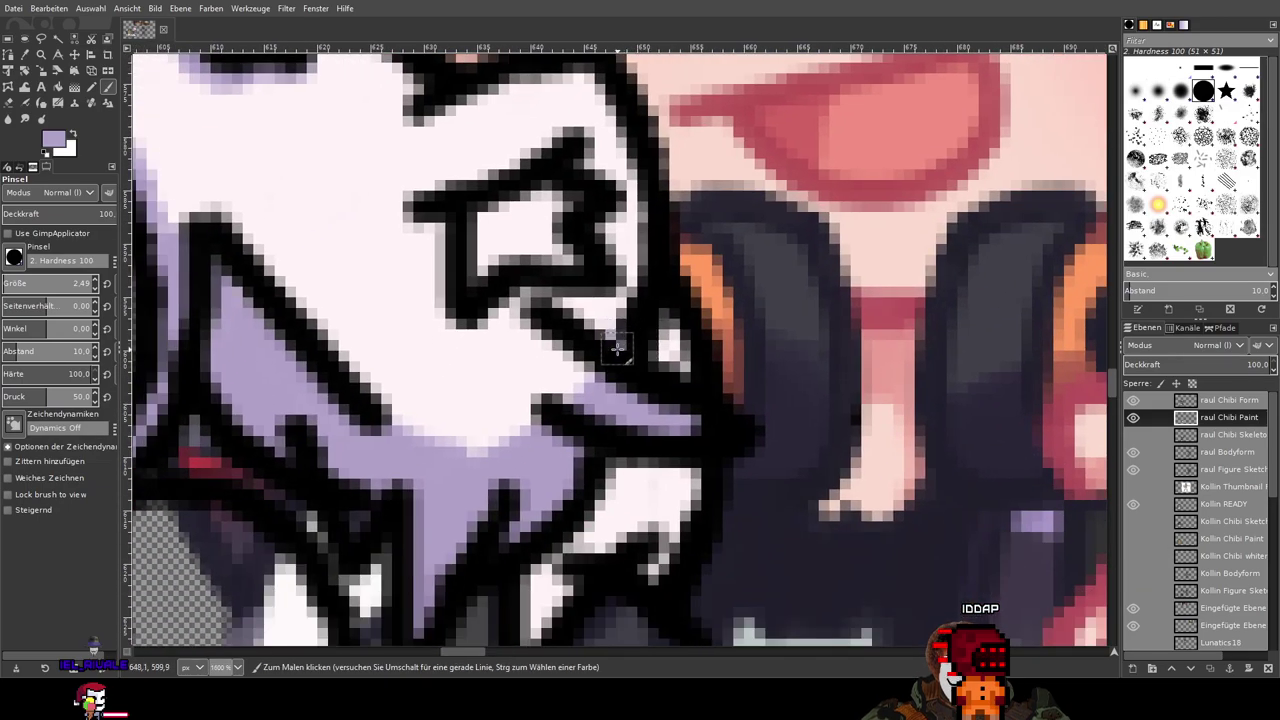
ctrl+scroll(578, 440, down, 5)
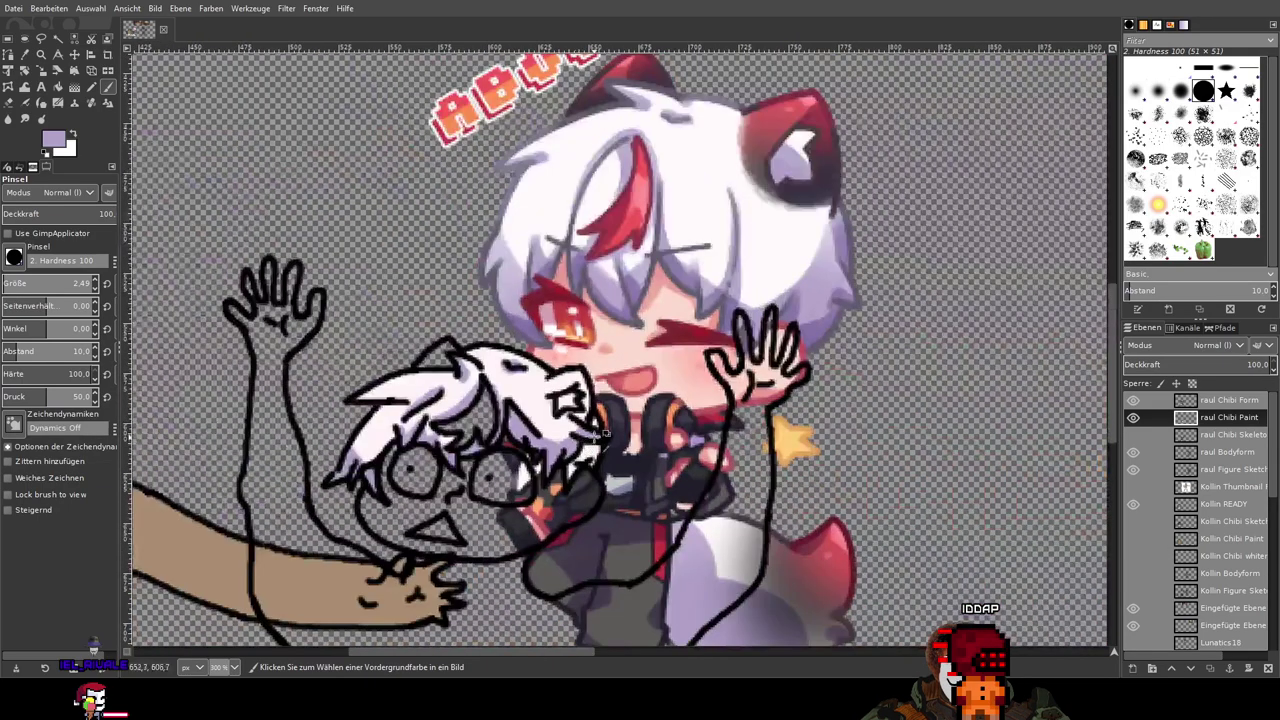
ctrl+scroll(595, 436, up, 3)
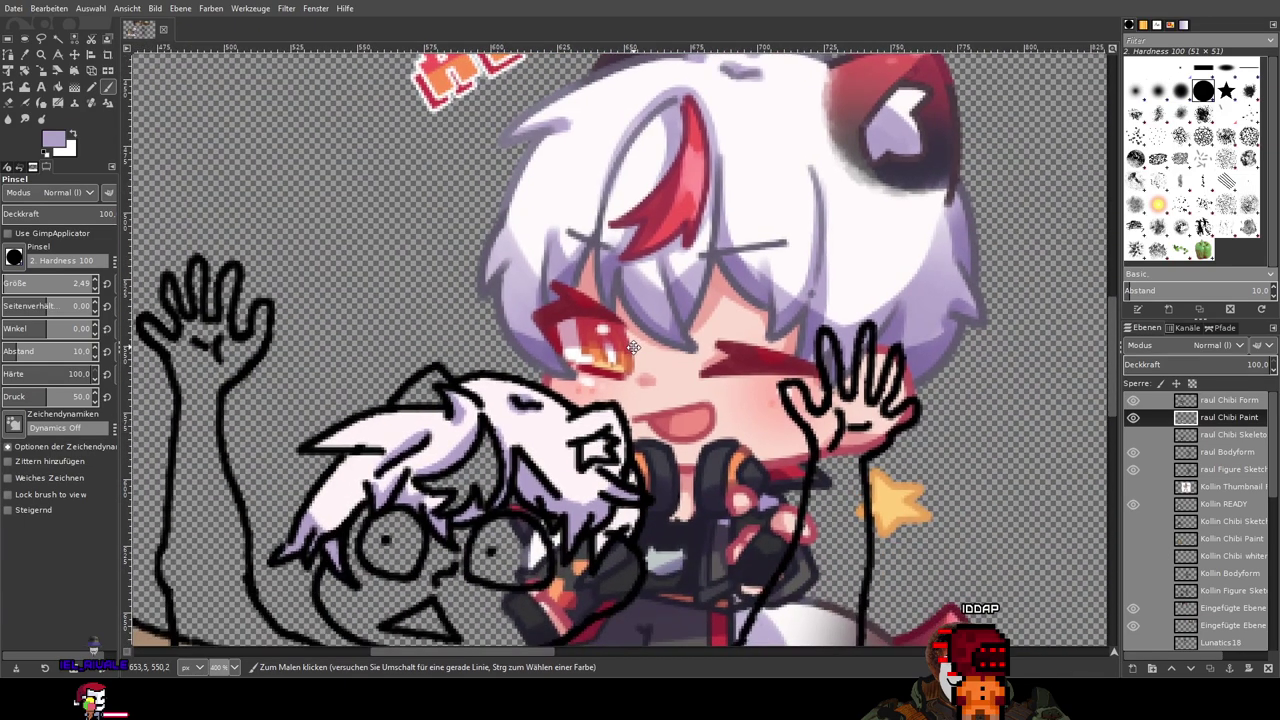
drag(633, 347, 671, 263)
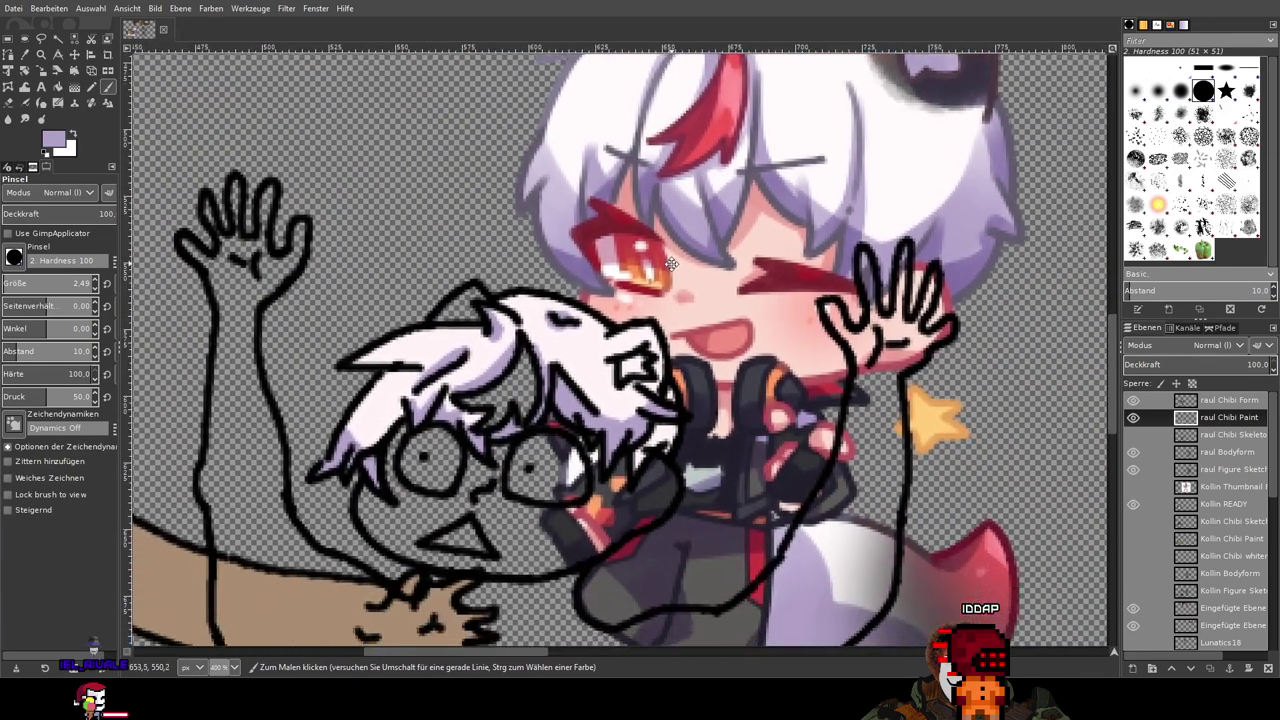
scroll(1196, 506, down, 3)
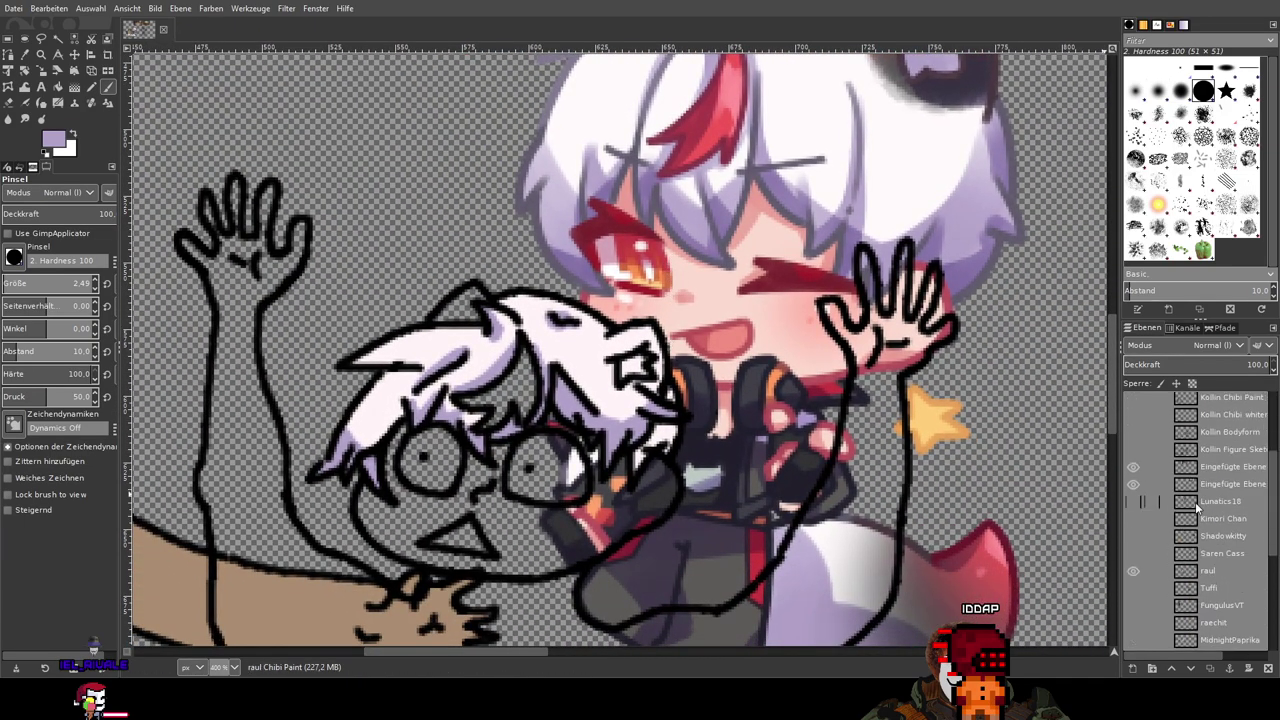
click(1133, 570)
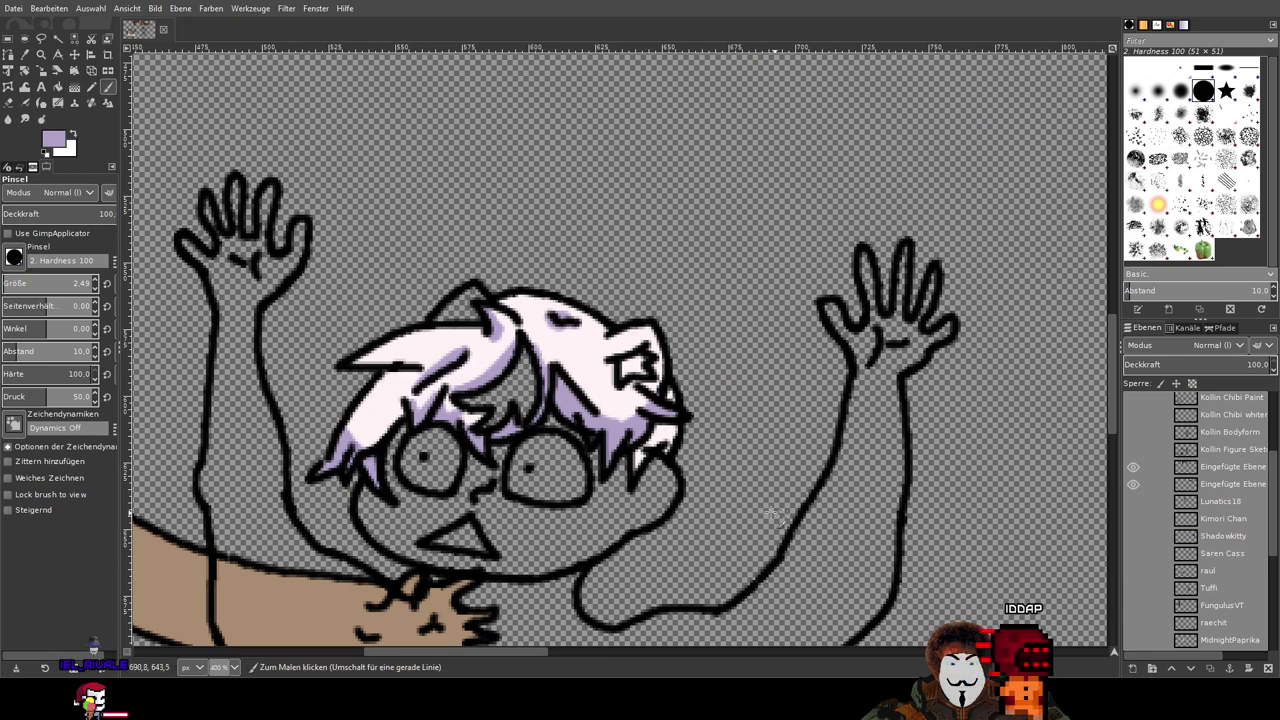
Step: Fill the small hair gap above the pointed side strand with lavender and shade the back hair's outer edge below it
scroll(600, 330, up, 4)
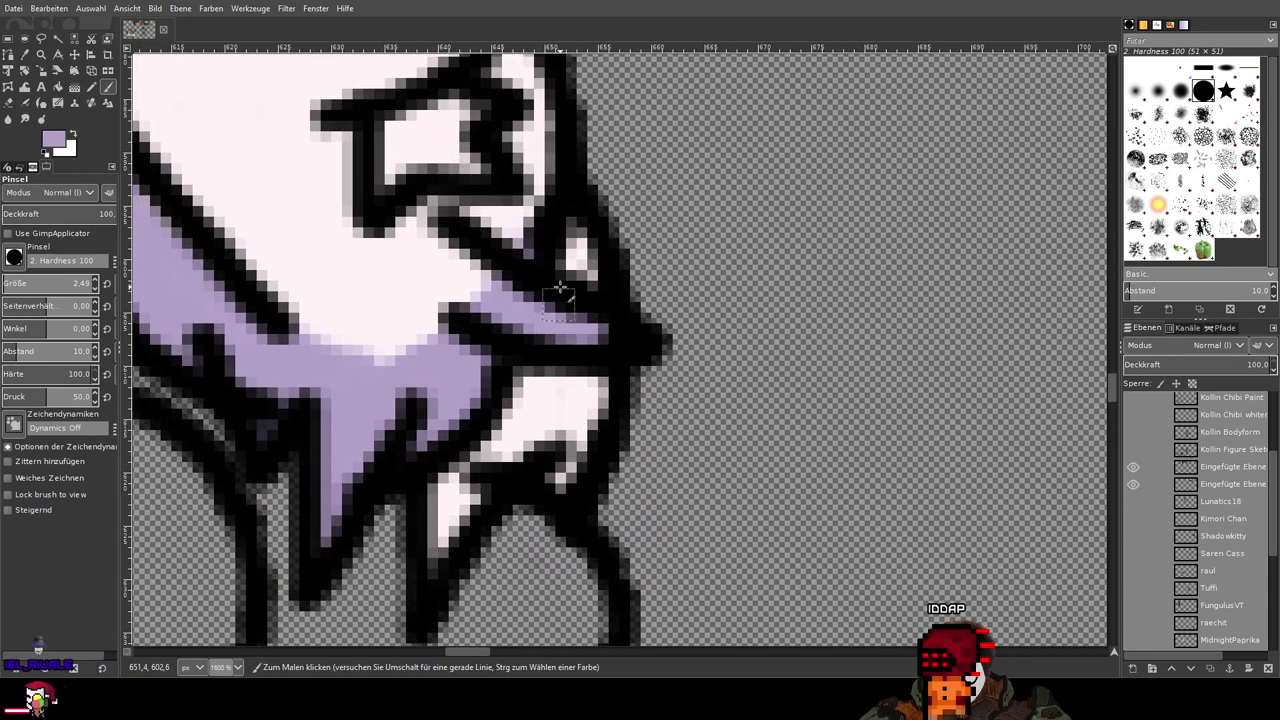
click(578, 252)
click(580, 408)
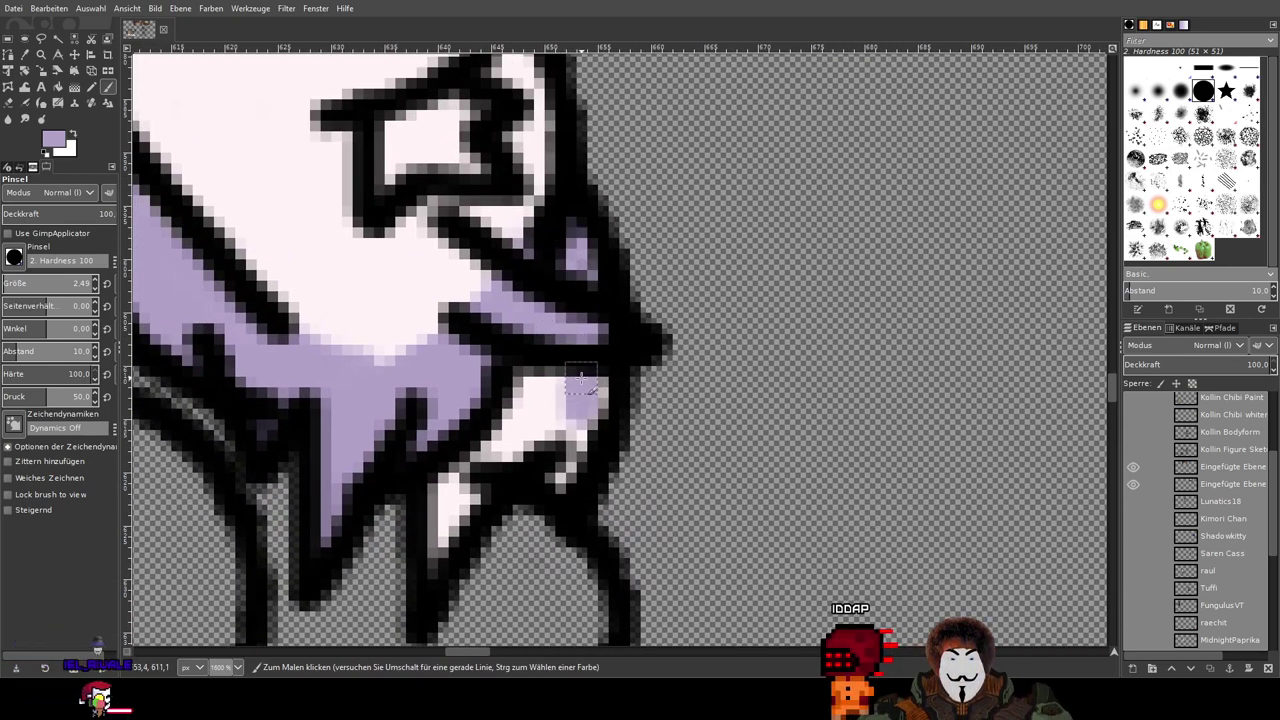
click(582, 382)
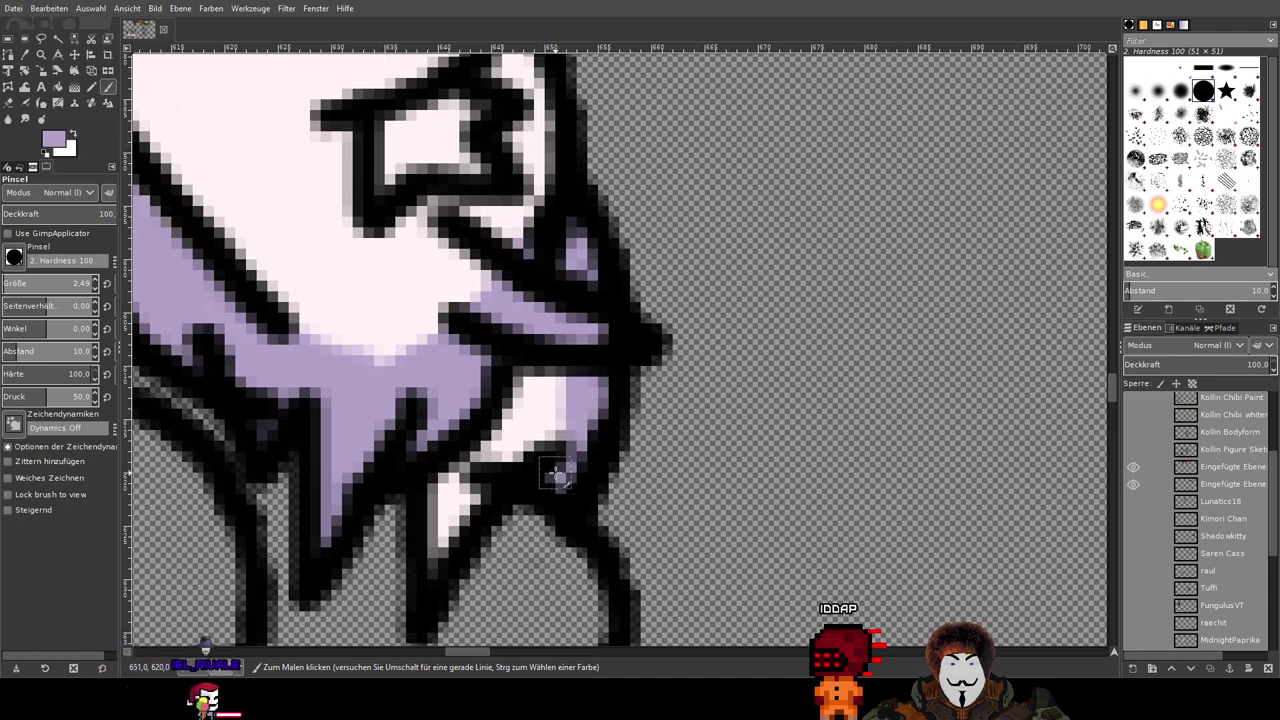
Step: Fill the back-hair gap beneath the side strand and the pointed tip below it with lavender, then touch up the shadow below the ear
drag(566, 447, 550, 425)
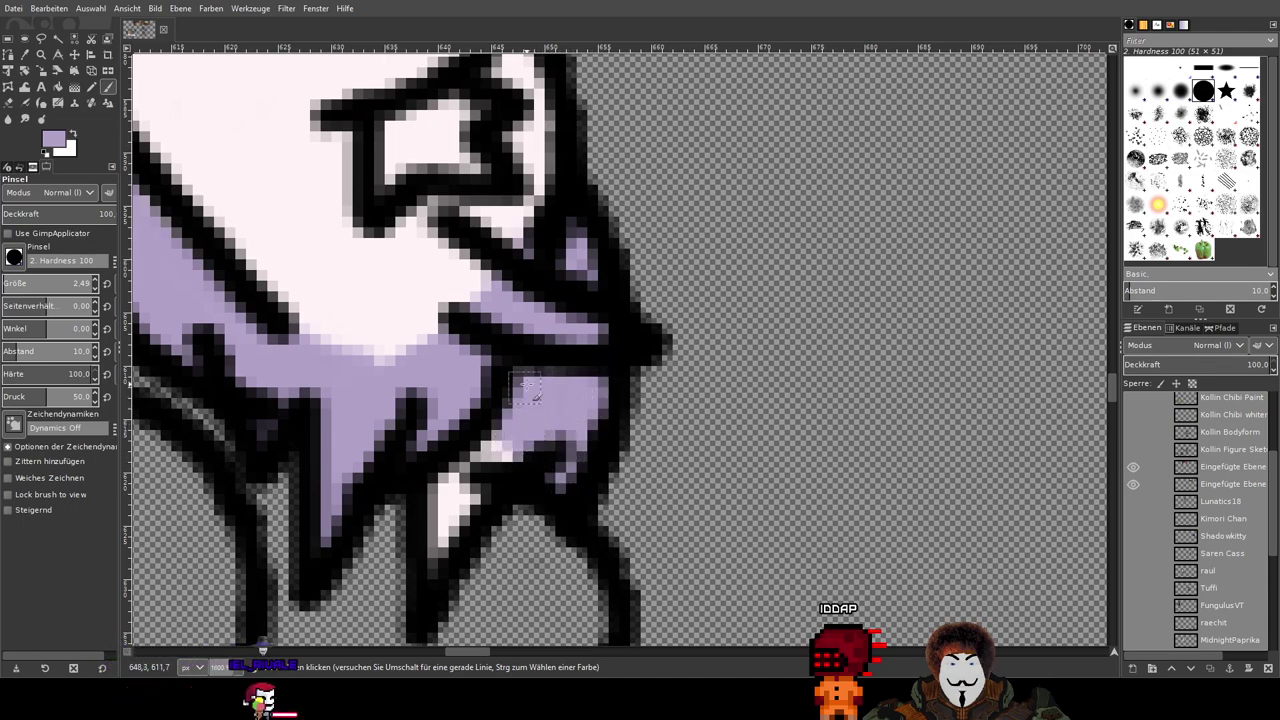
drag(464, 470, 454, 471)
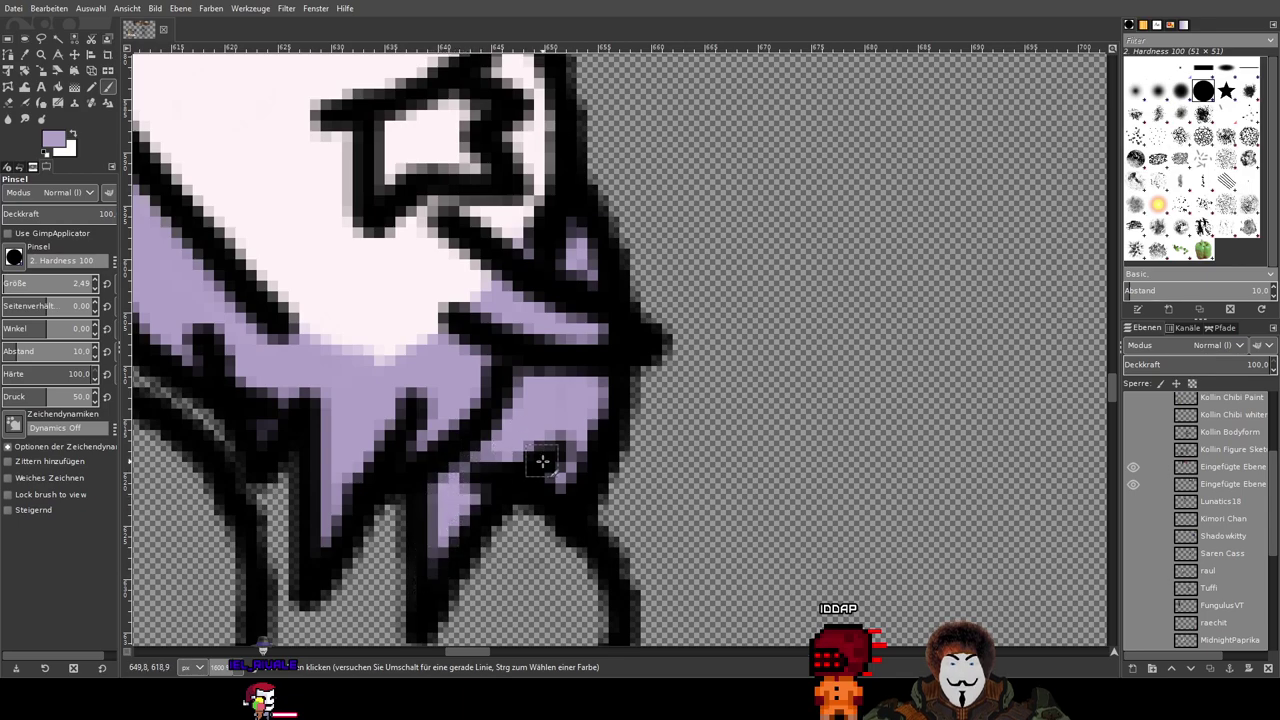
scroll(552, 380, down, 4)
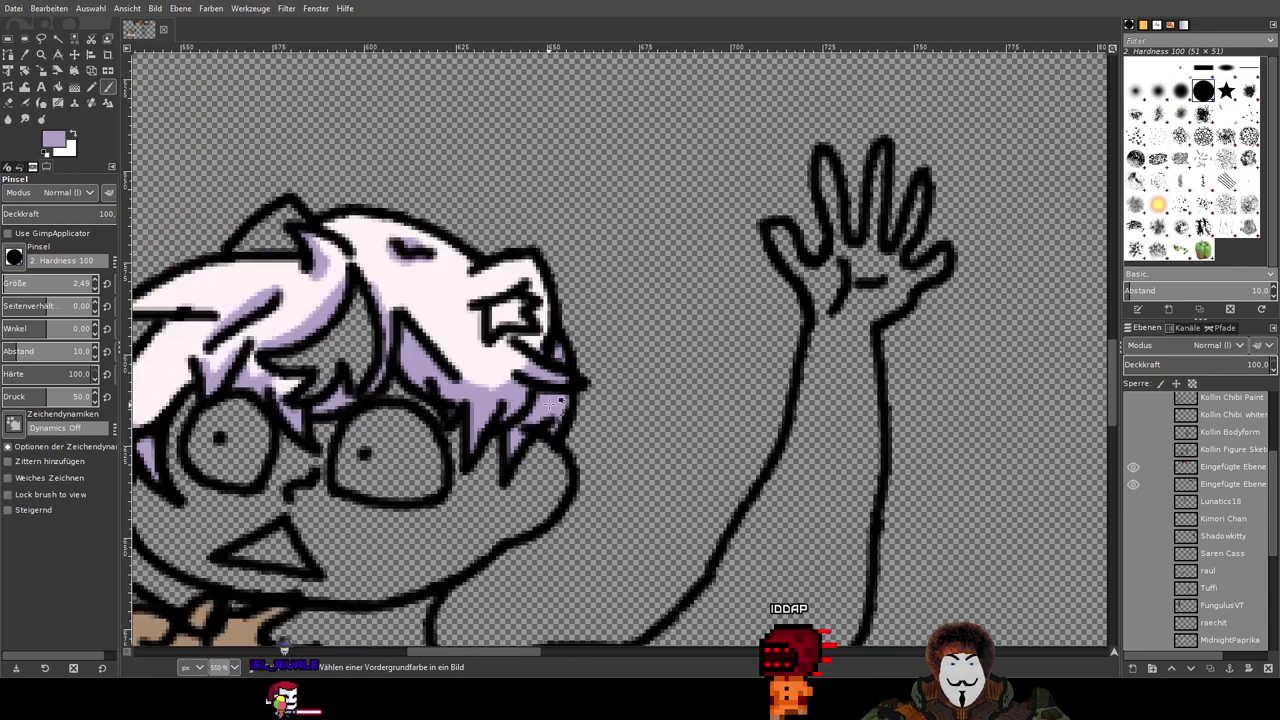
scroll(550, 377, up, 4)
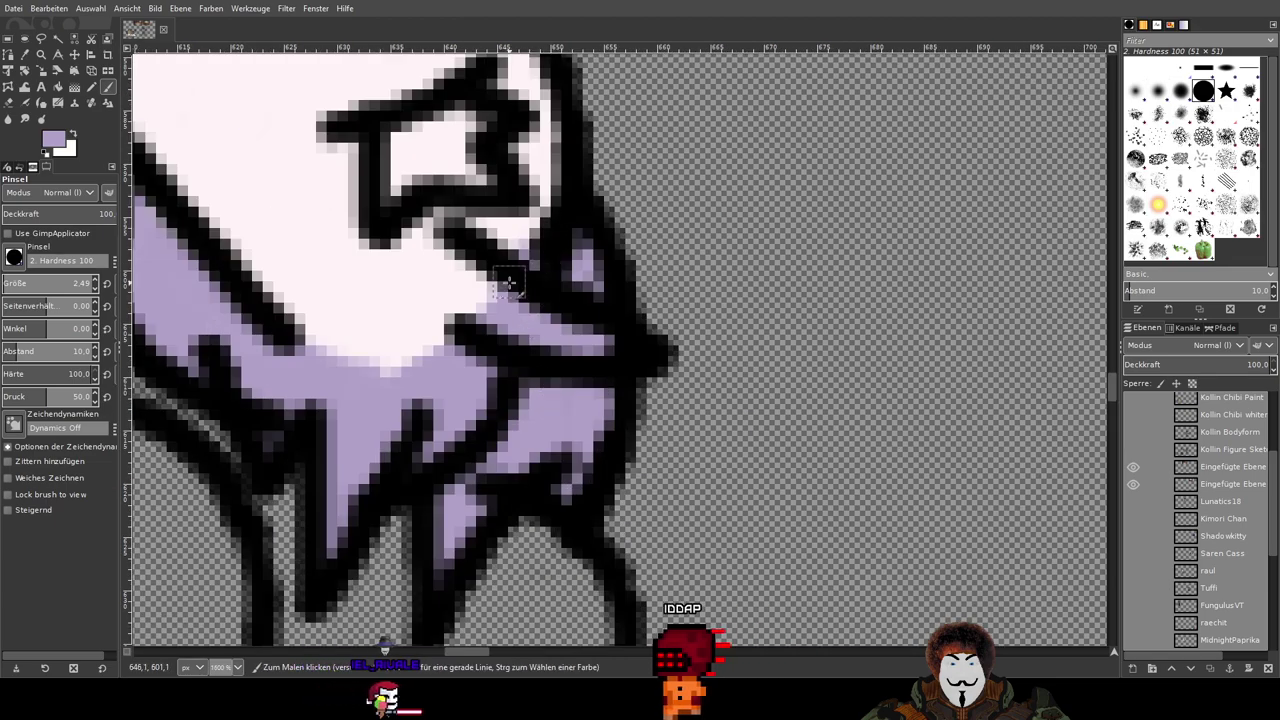
drag(489, 289, 462, 315)
Step: Show the raul reference illustration layer again and check the raul Chibi Paint layer by toggling its visibility off and on
key(3)
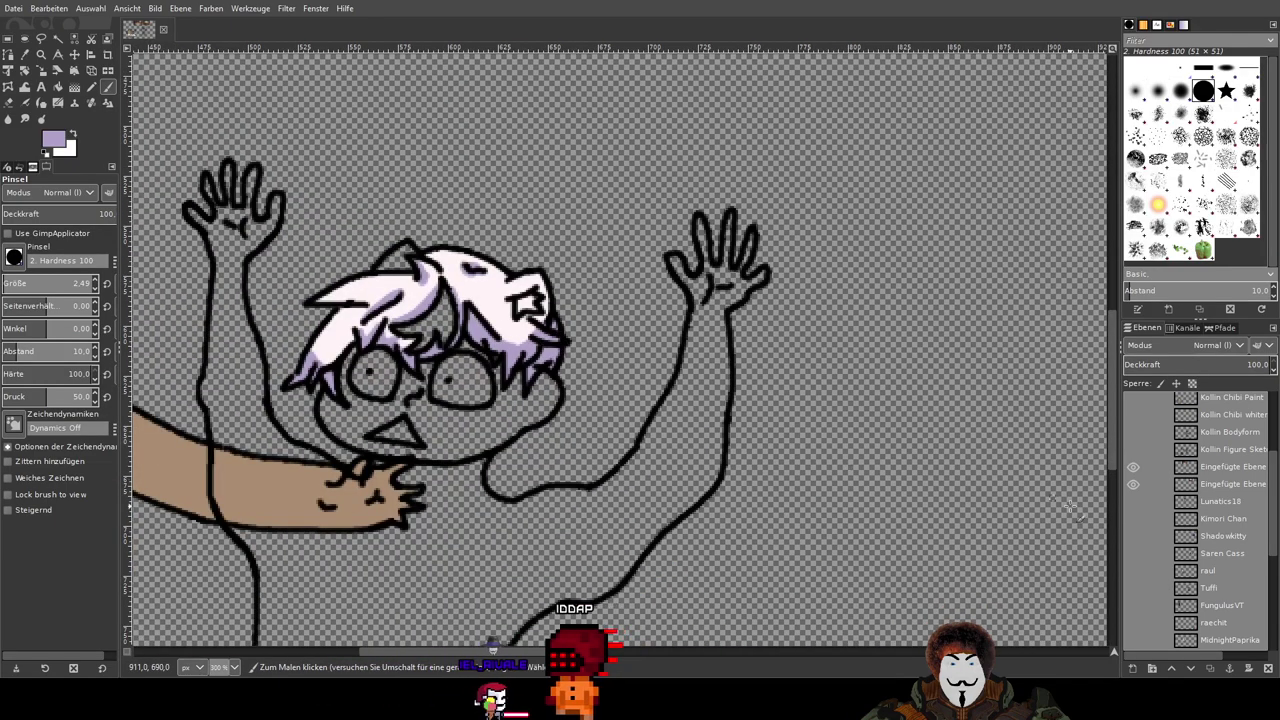
click(1136, 569)
scroll(1199, 538, up, 3)
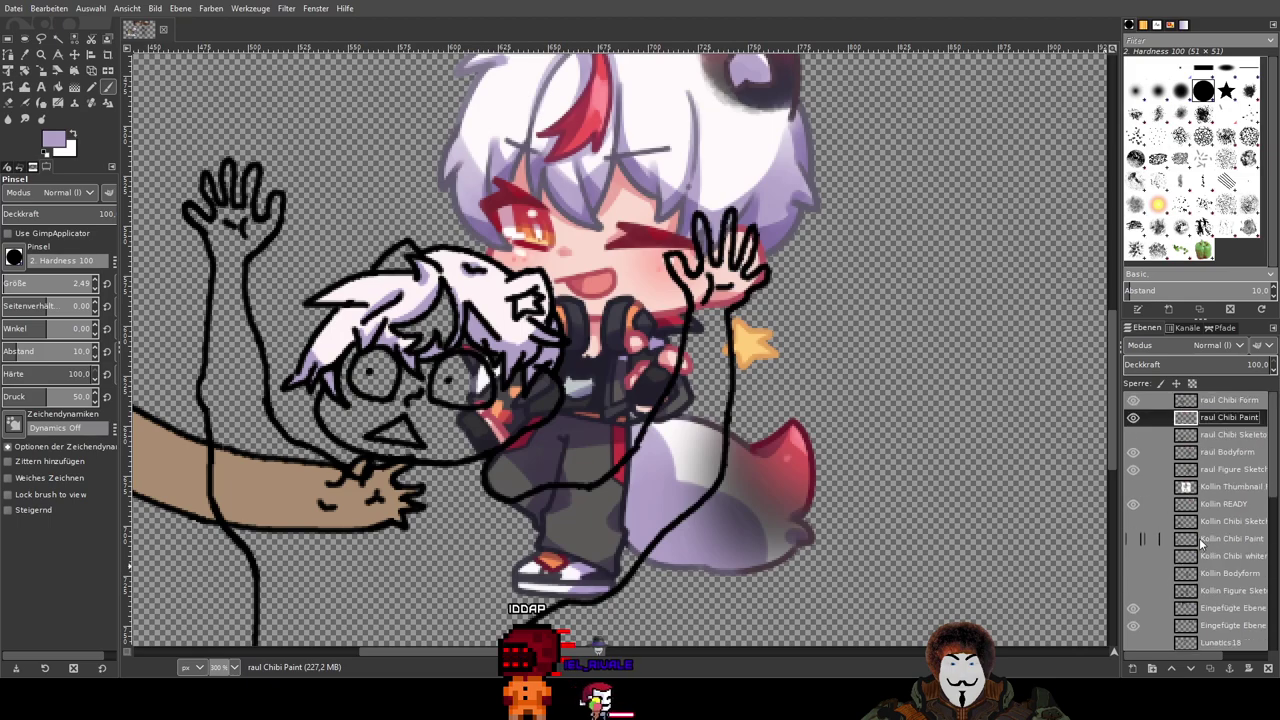
click(1133, 419)
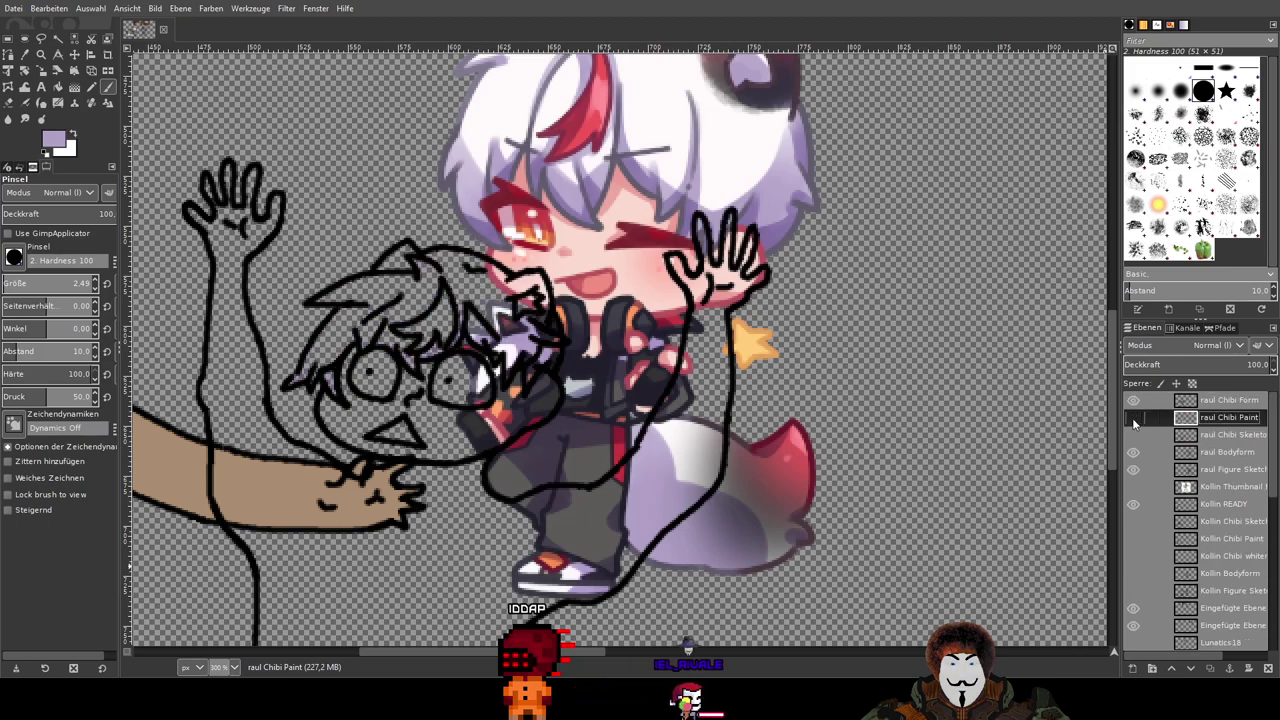
click(1133, 419)
Step: Add lavender shading along the short horizontal line under the pointed outer strand above the first eye
drag(618, 347, 683, 472)
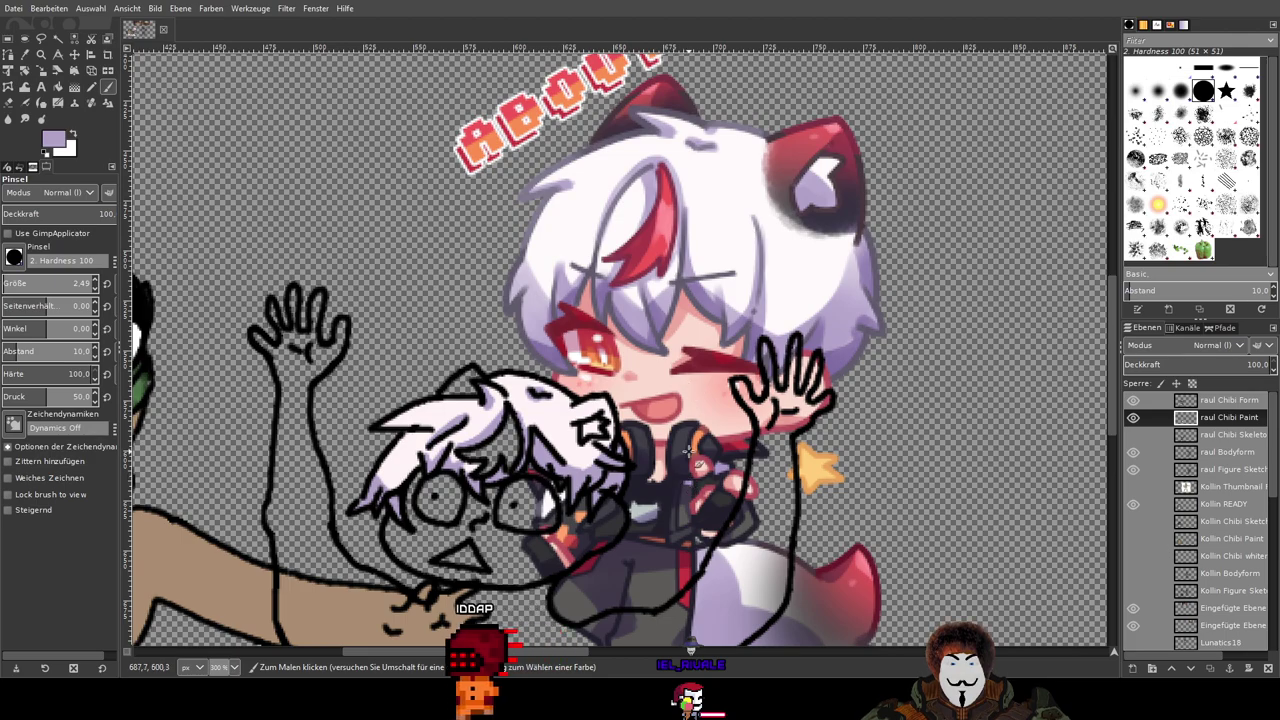
scroll(660, 452, left, 2)
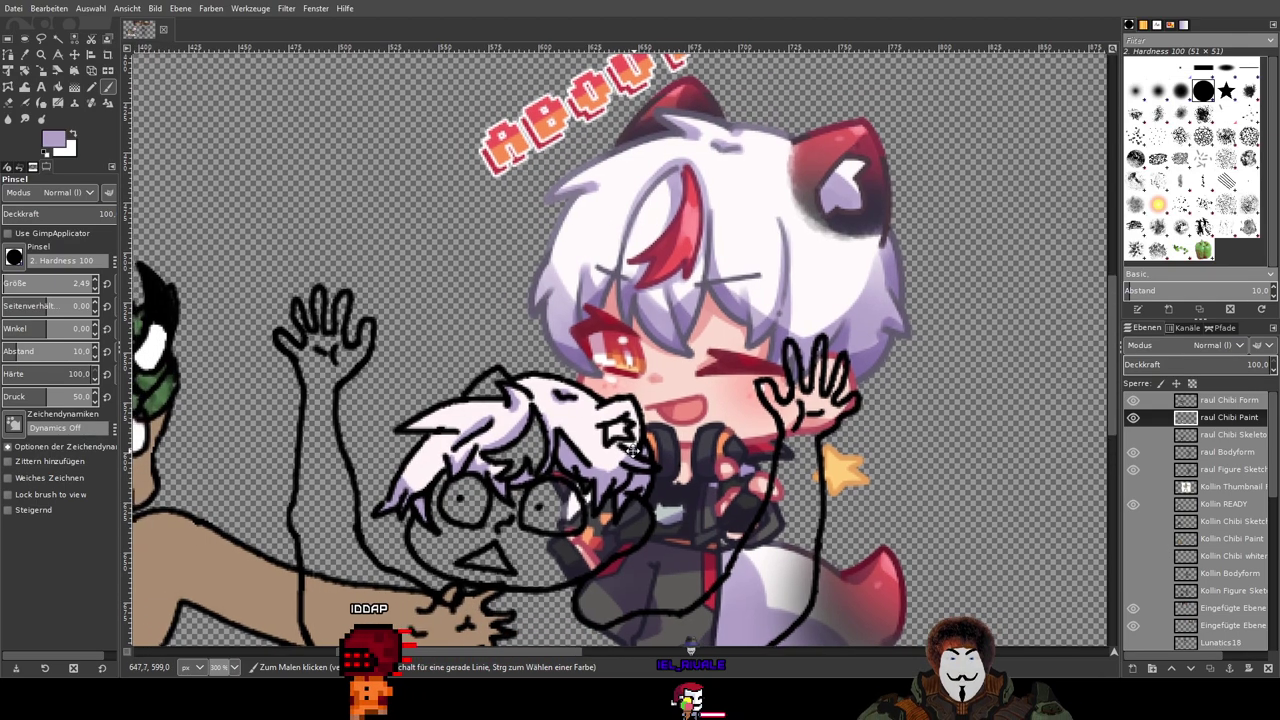
drag(646, 454, 760, 451)
scroll(560, 451, up, 5)
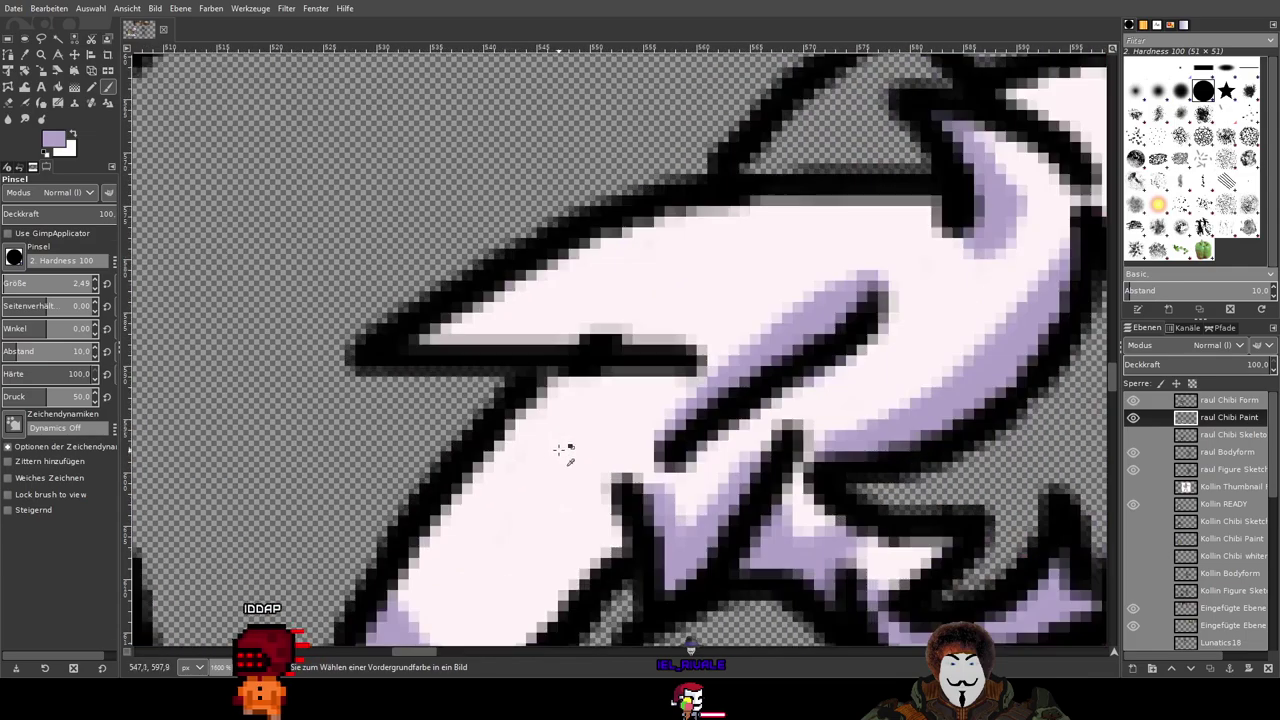
mouse_move(393, 355)
mouse_down()
mouse_move(545, 334)
mouse_move(688, 357)
mouse_up()
scroll(688, 357, down, 5)
scroll(705, 507, up, 1)
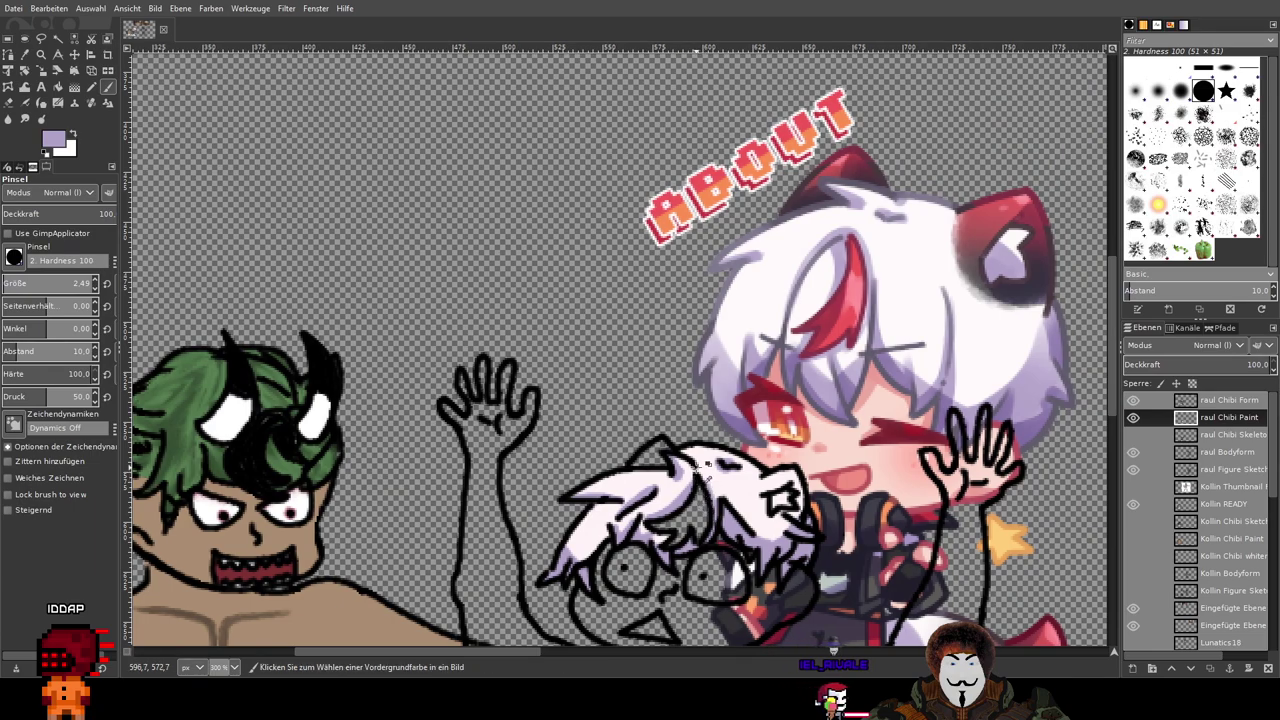
Step: Add a small lavender shadow at the crown, in the corner where the top hair outline meets the parting strand
scroll(697, 463, up, 7)
mouse_move(713, 478)
mouse_down()
mouse_move(712, 465)
mouse_move(719, 494)
mouse_up()
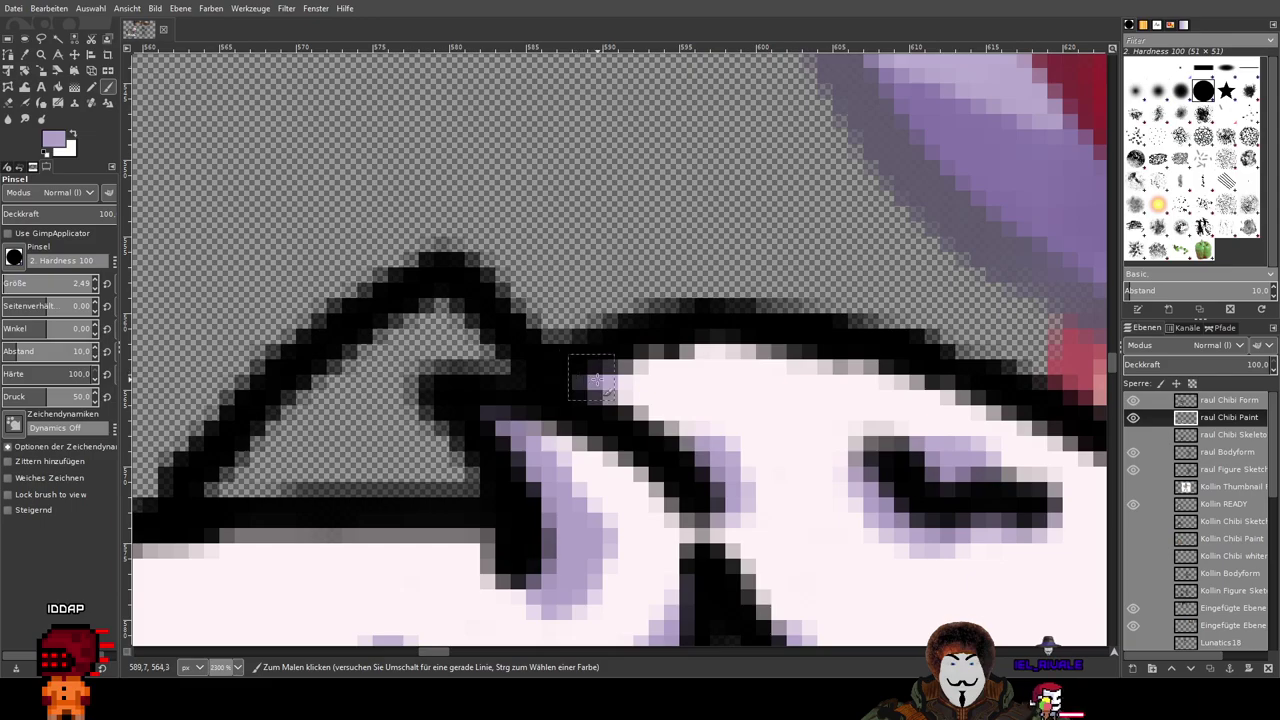
scroll(716, 500, down, 5)
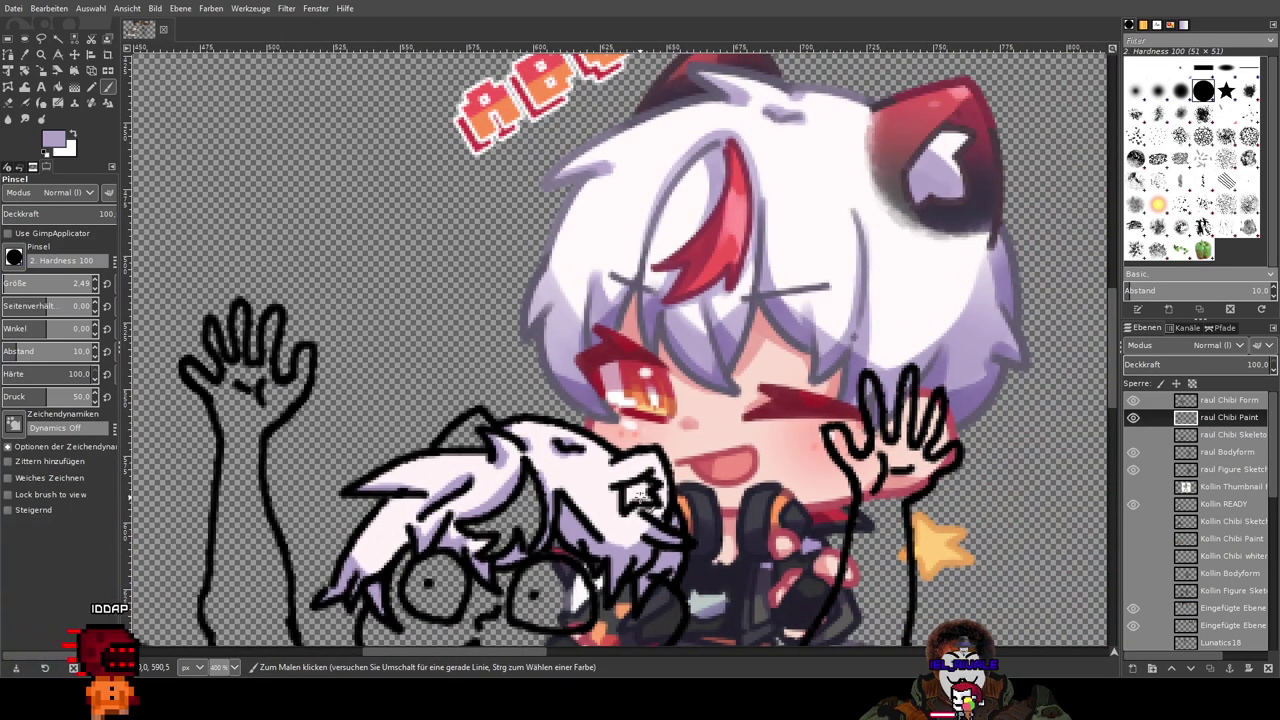
Step: Refine the lavender shadow around the short curved hair mark on top of the head, undoing the last unwanted change
scroll(636, 494, up, 5)
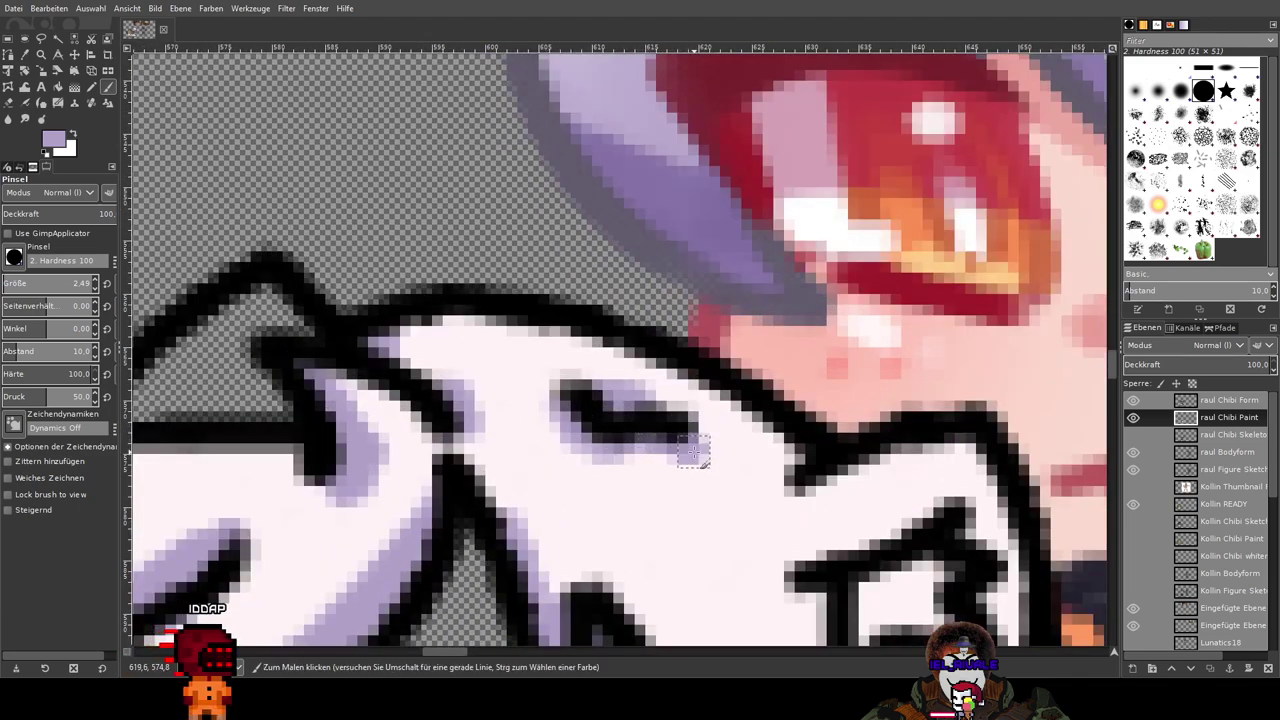
scroll(643, 424, down, 5)
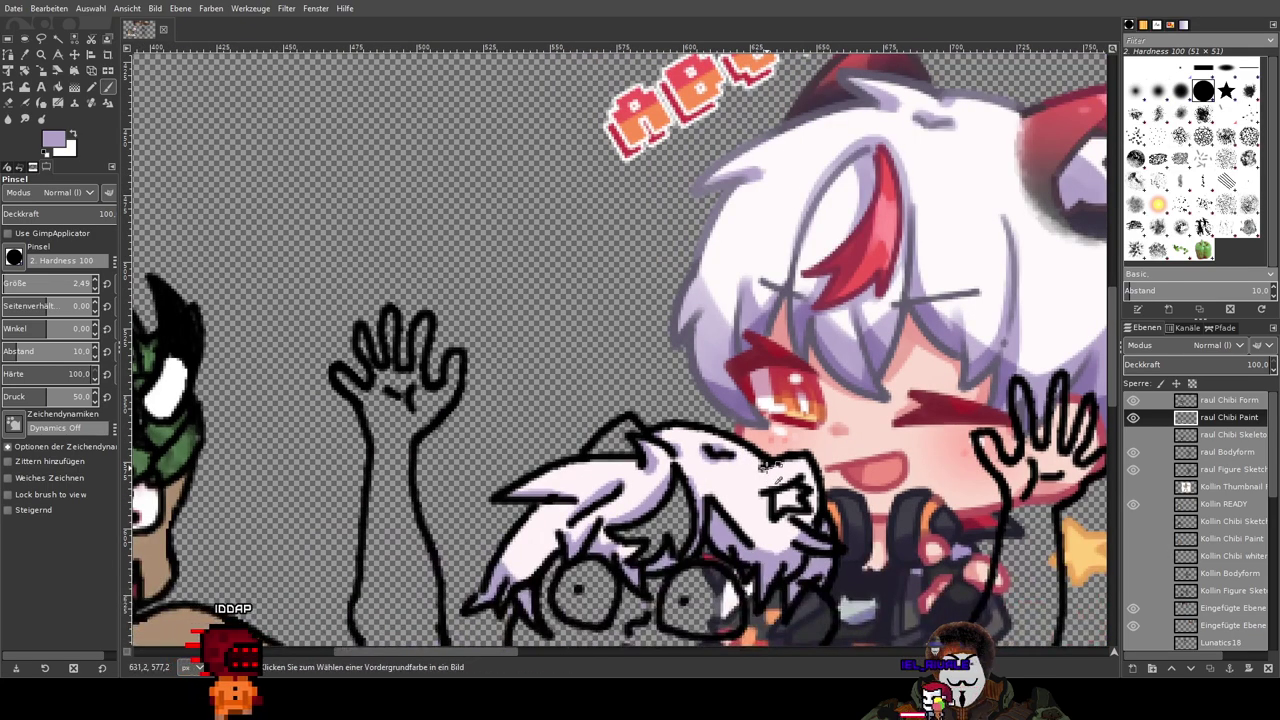
scroll(770, 466, down, 2)
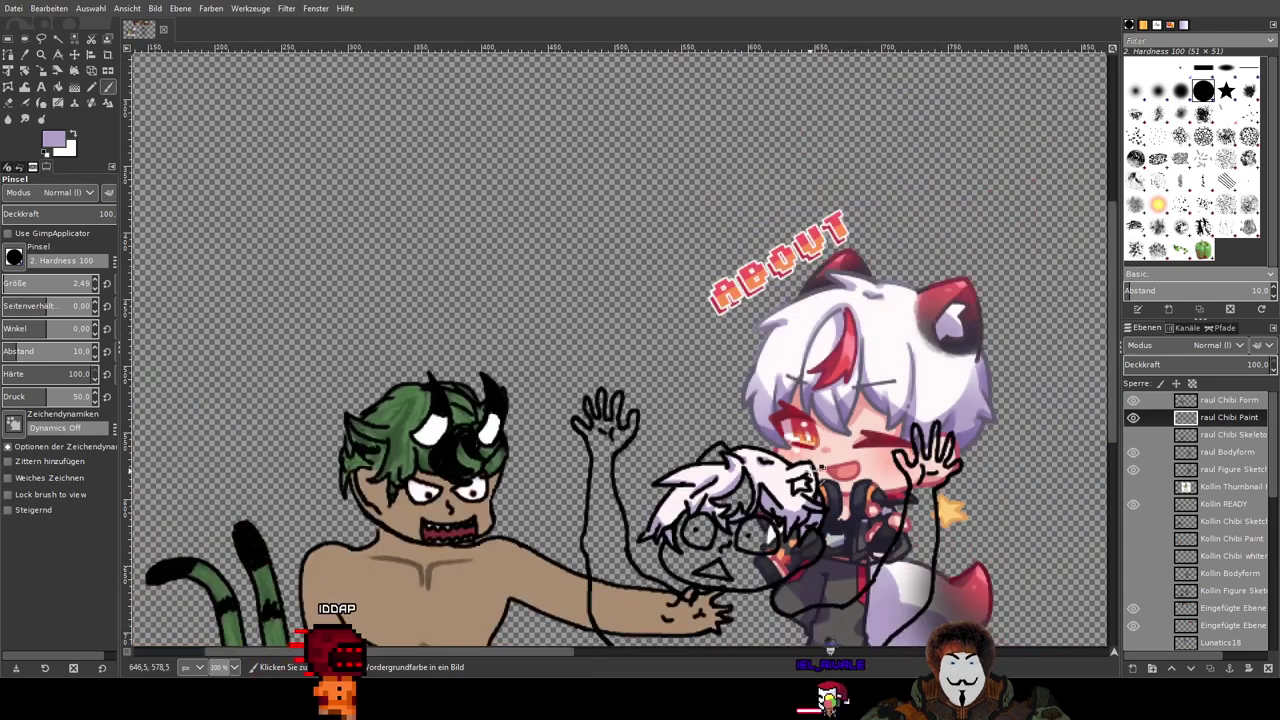
scroll(760, 460, up, 8)
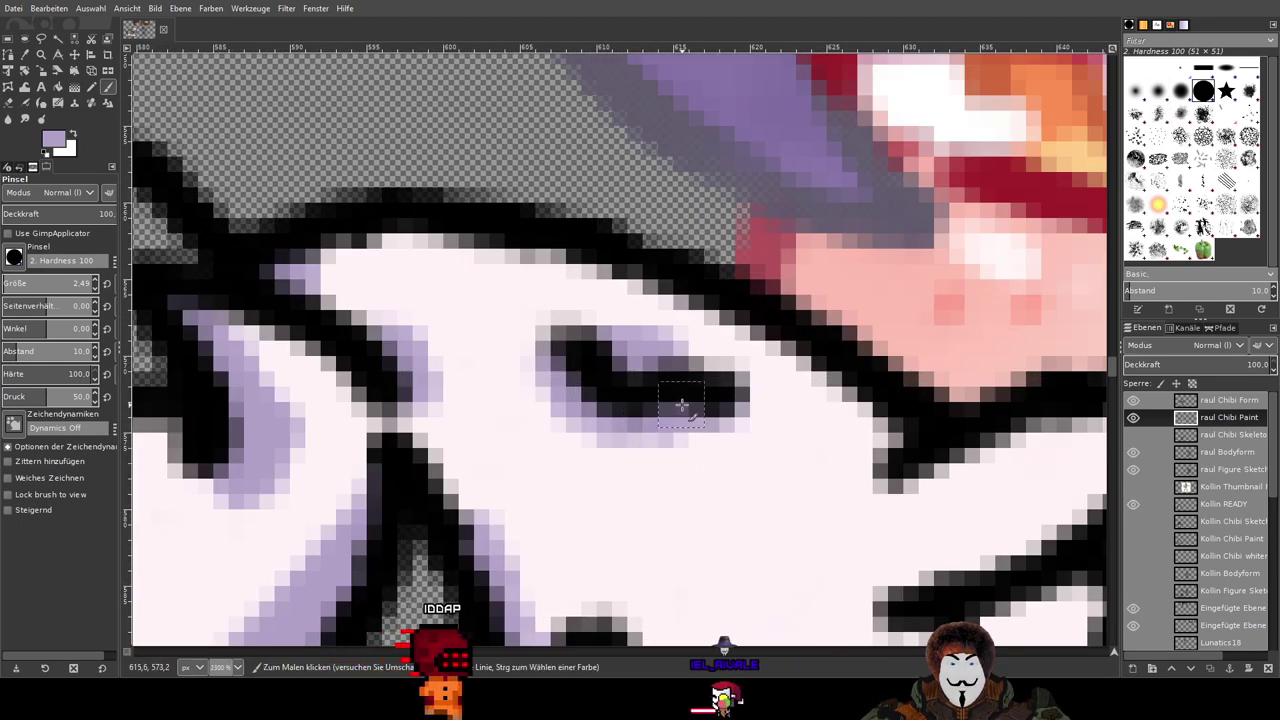
key(ctrl+z)
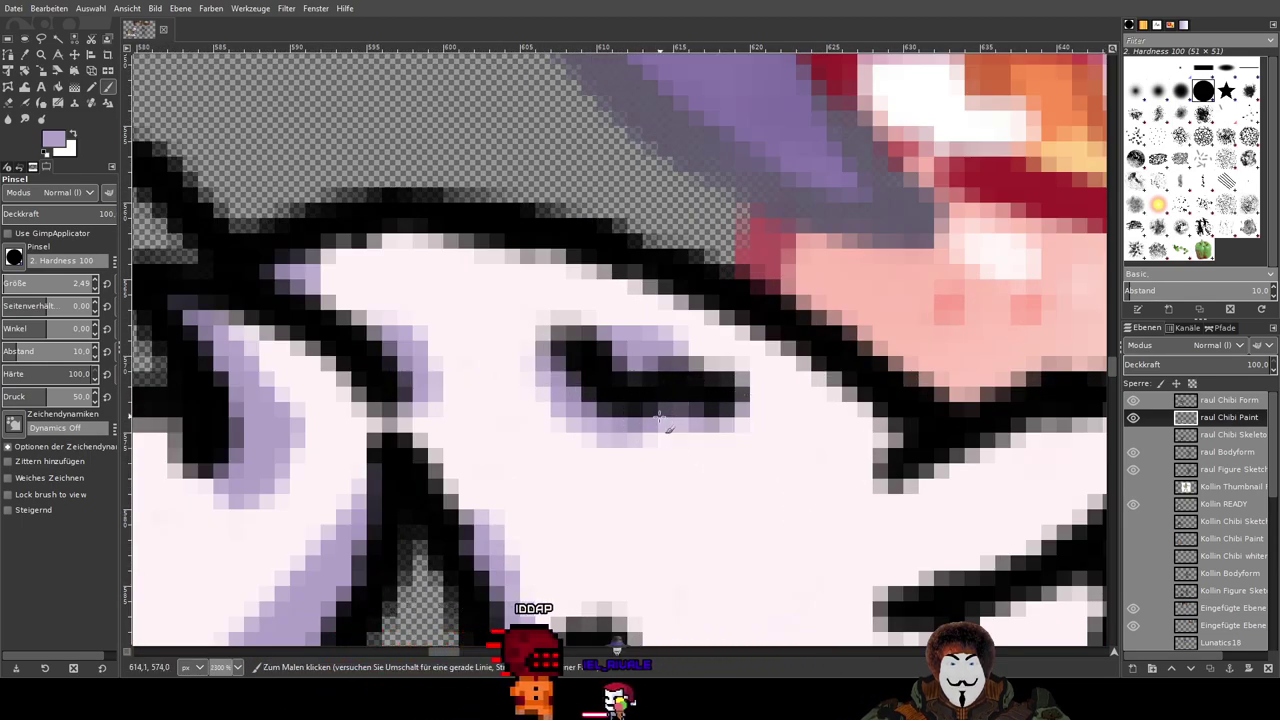
scroll(791, 434, down, 4)
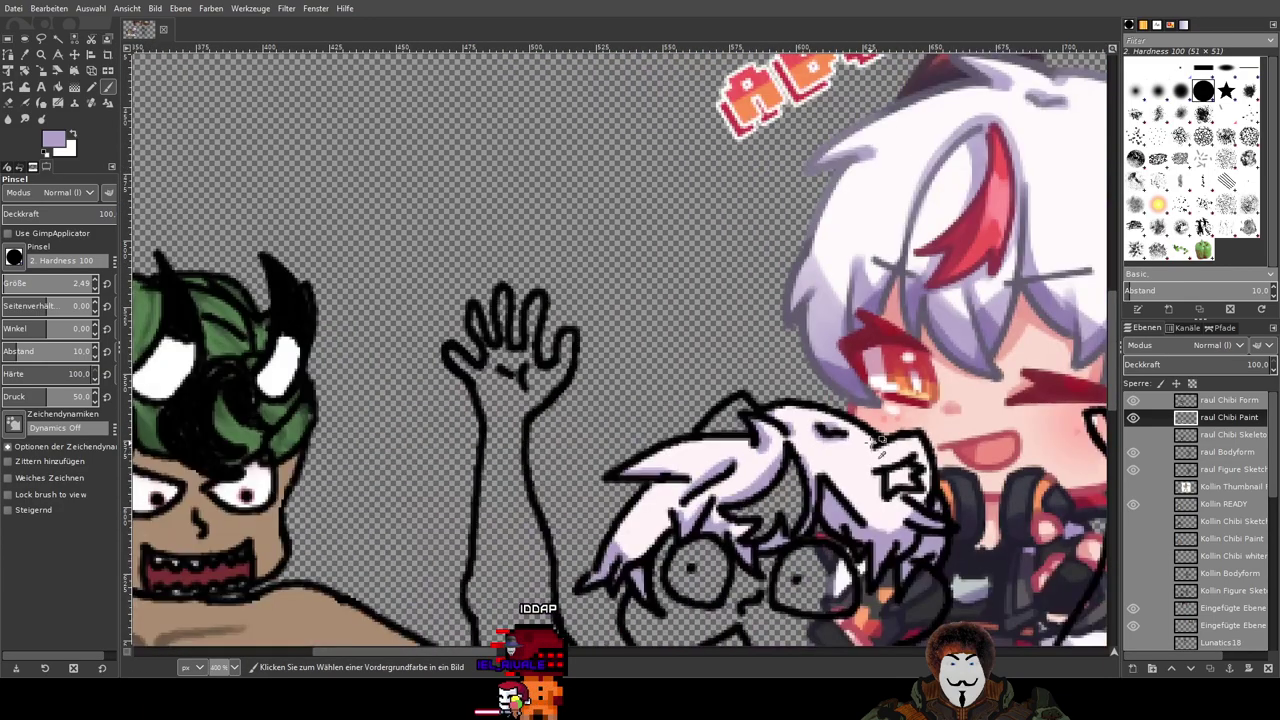
scroll(877, 440, up, 4)
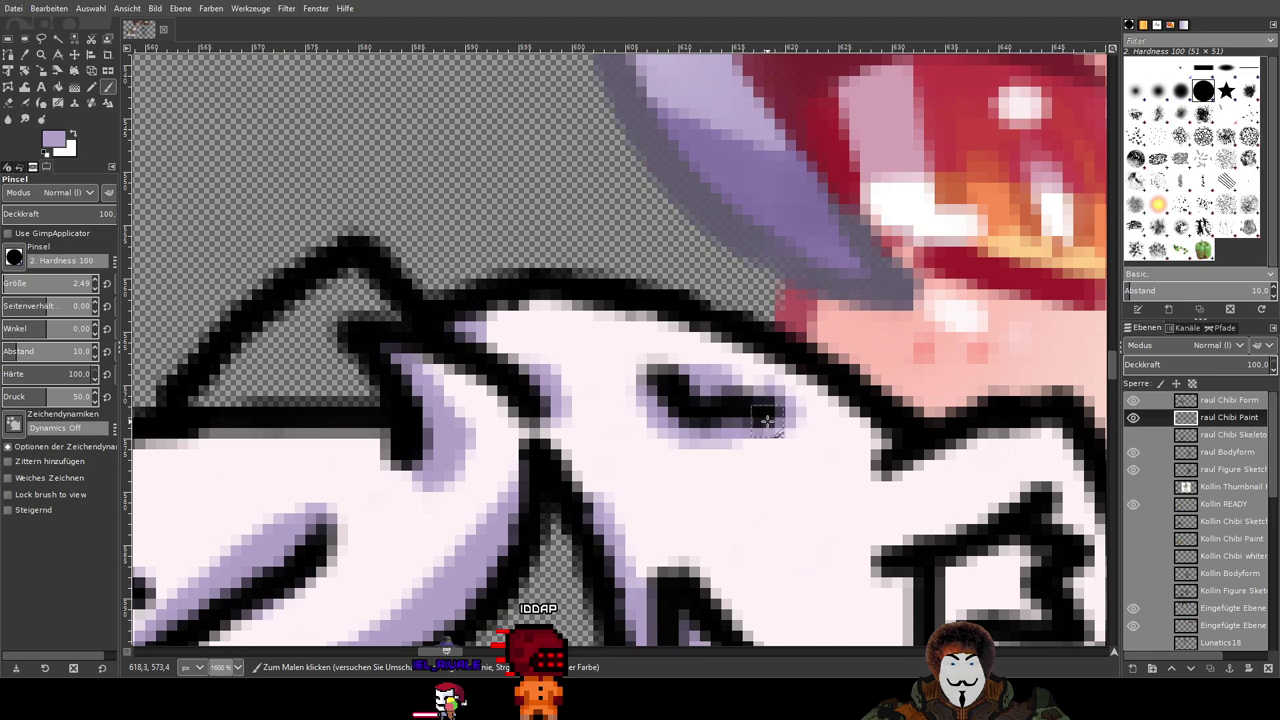
scroll(918, 398, down, 3)
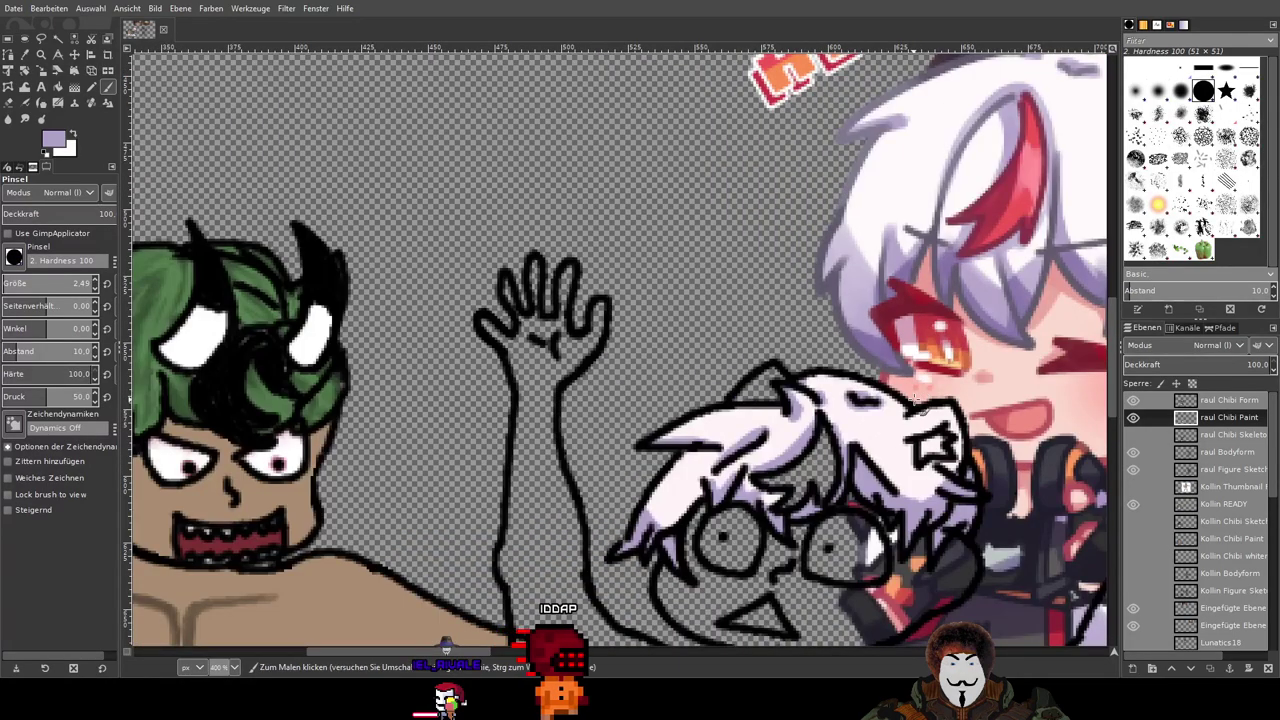
scroll(583, 471, up, 1)
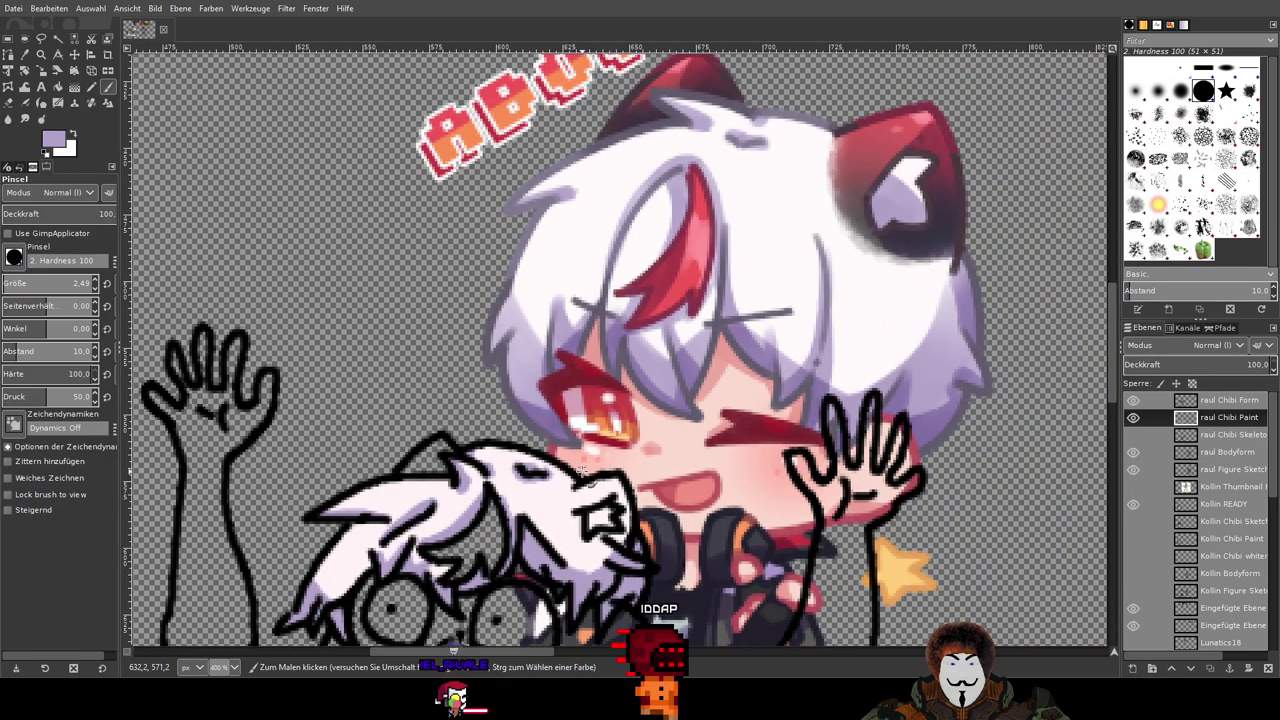
Step: Paint the inside of the ear's inner outline lavender, leaving a small pale highlight near its upper corner
drag(579, 524, 569, 499)
scroll(645, 352, up, 4)
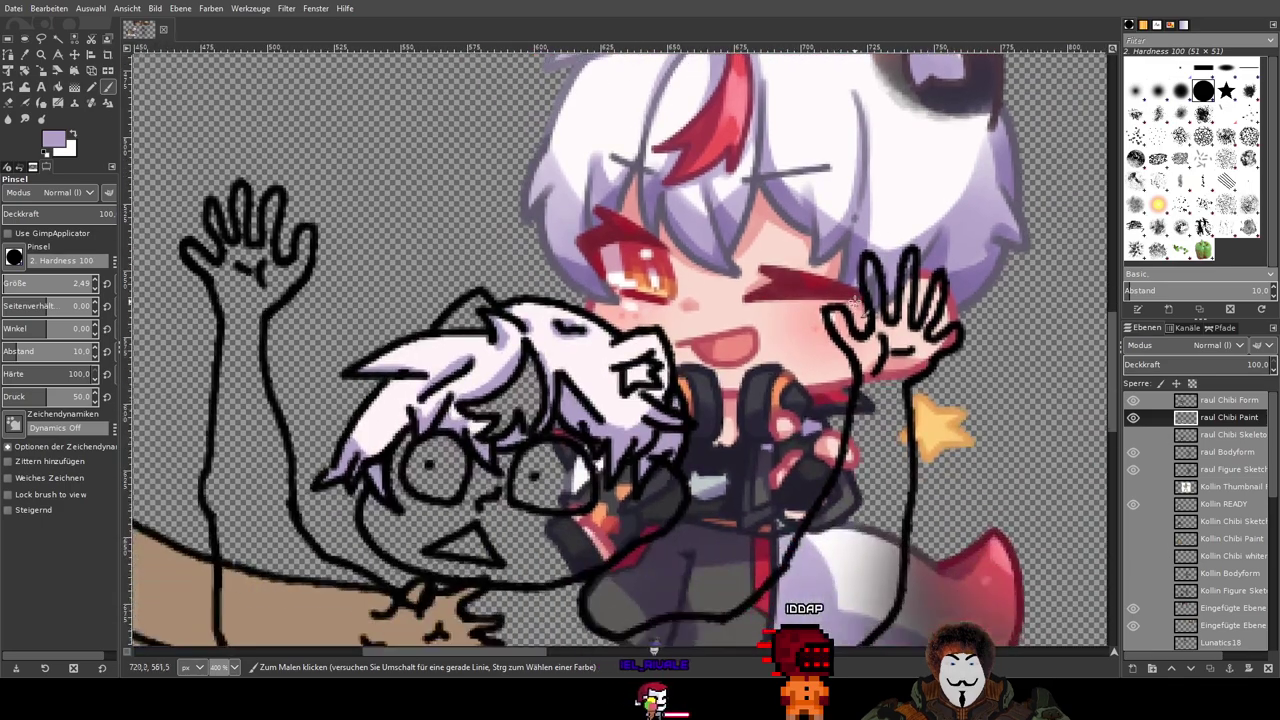
scroll(645, 352, up, 1)
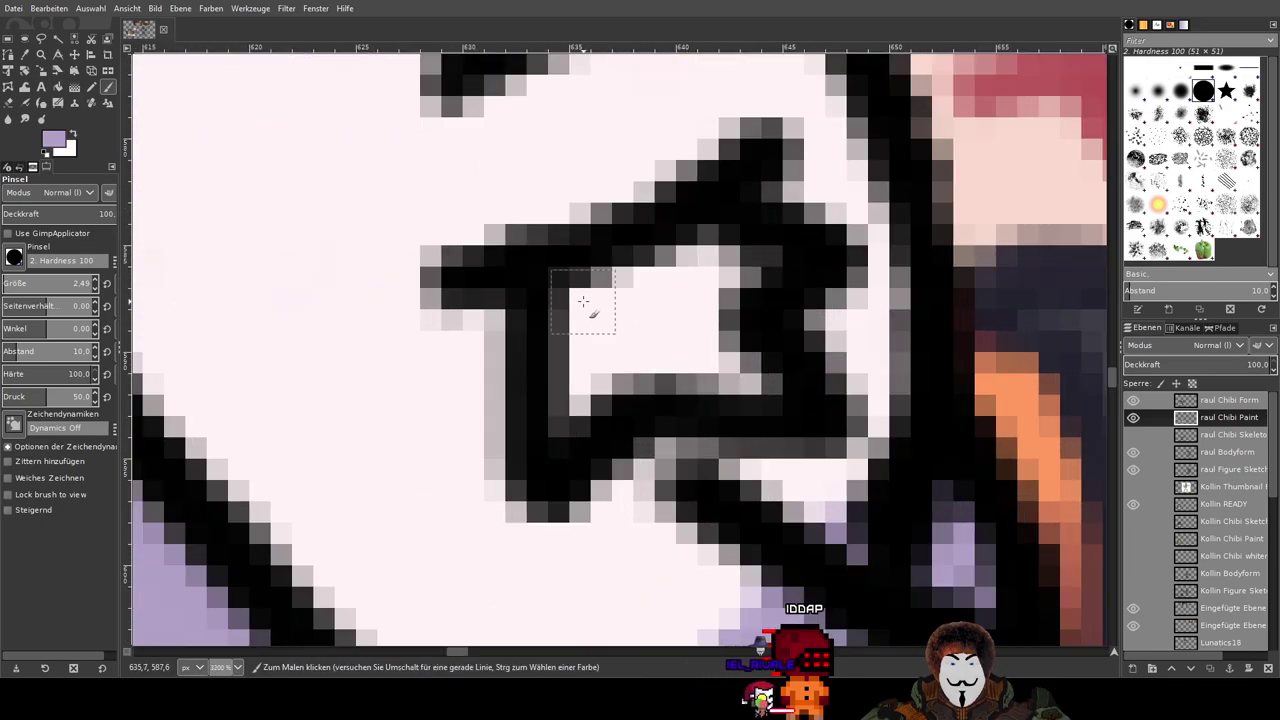
mouse_move(580, 280)
mouse_down()
mouse_move(662, 300)
mouse_move(740, 375)
mouse_move(690, 380)
mouse_move(585, 323)
mouse_up()
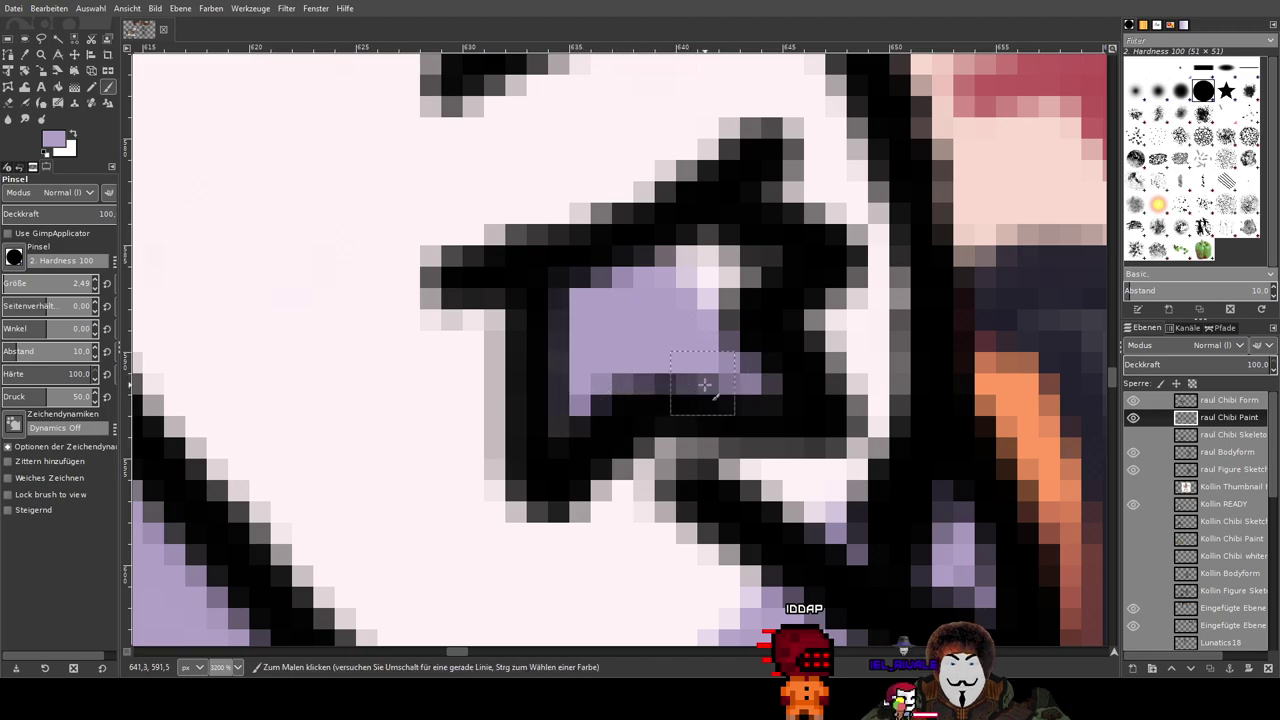
scroll(620, 333, down, 6)
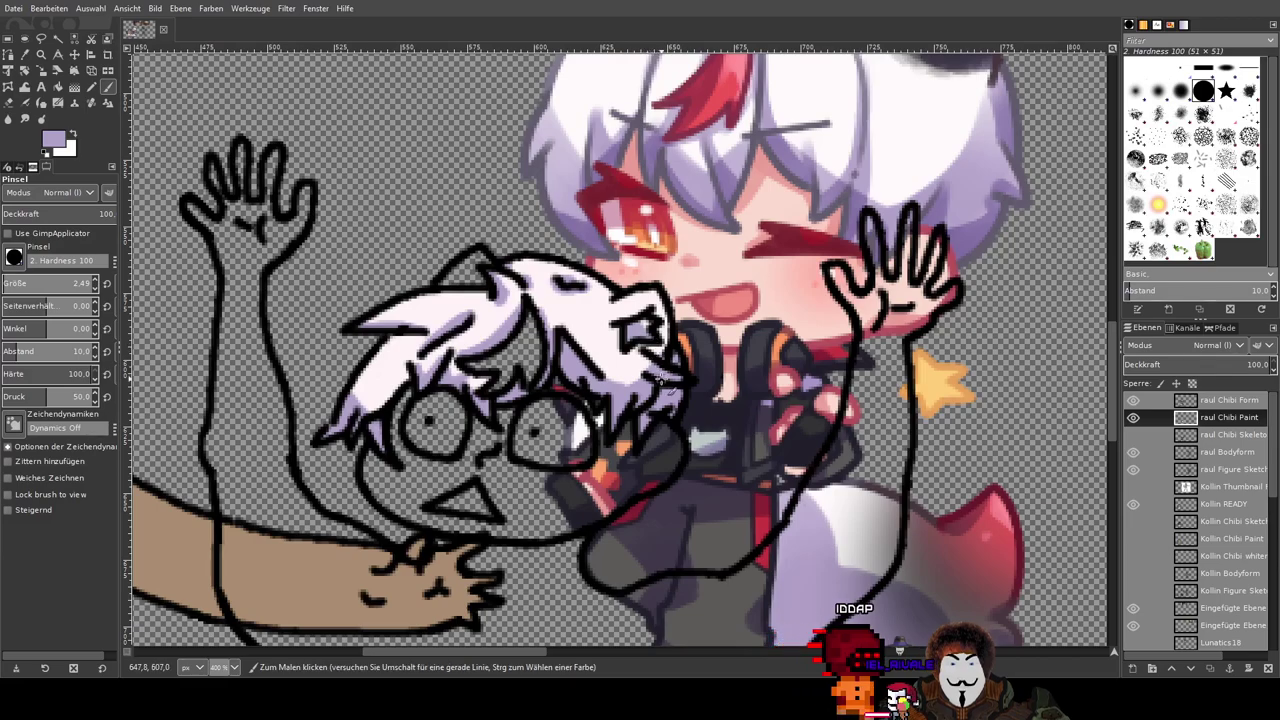
Step: Move the raul reference illustration down so its tail sits next to the chibi's pale tail
mouse_move(706, 350)
mouse_down()
mouse_move(628, 626)
mouse_move(701, 413)
mouse_move(658, 533)
mouse_move(660, 199)
mouse_up()
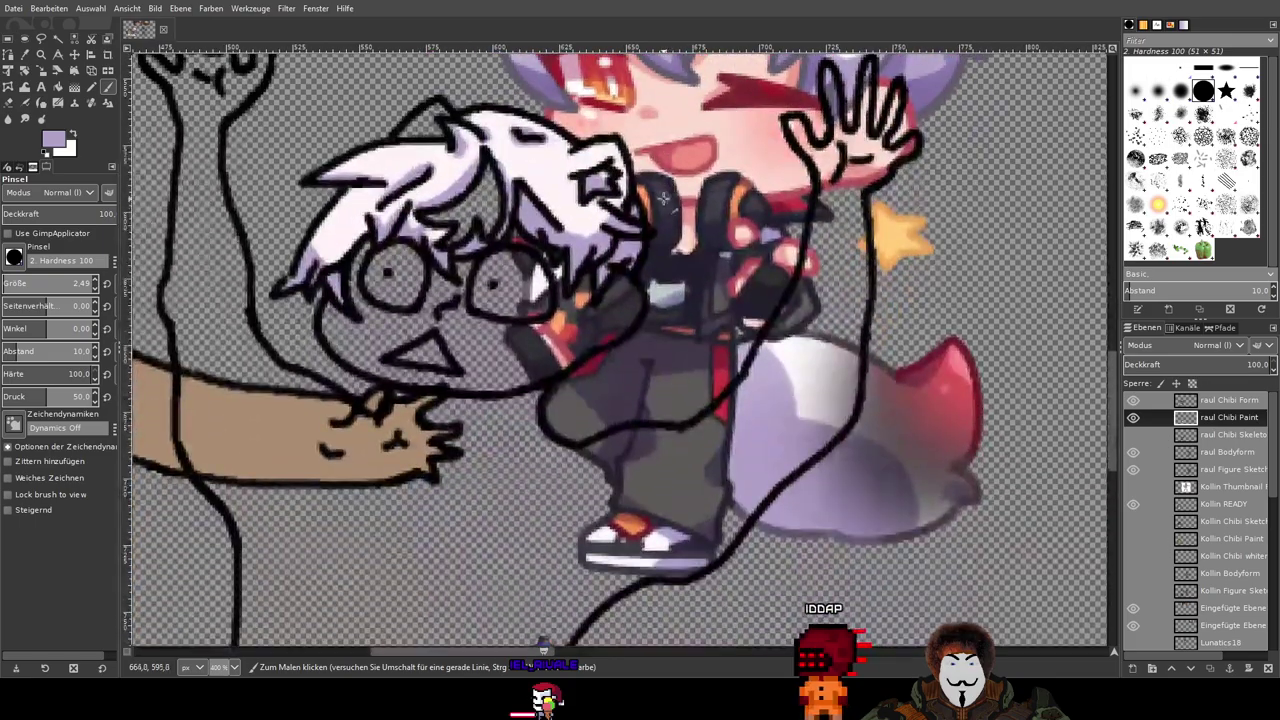
scroll(681, 289, down, 2)
drag(733, 471, 653, 275)
scroll(652, 277, up, 1)
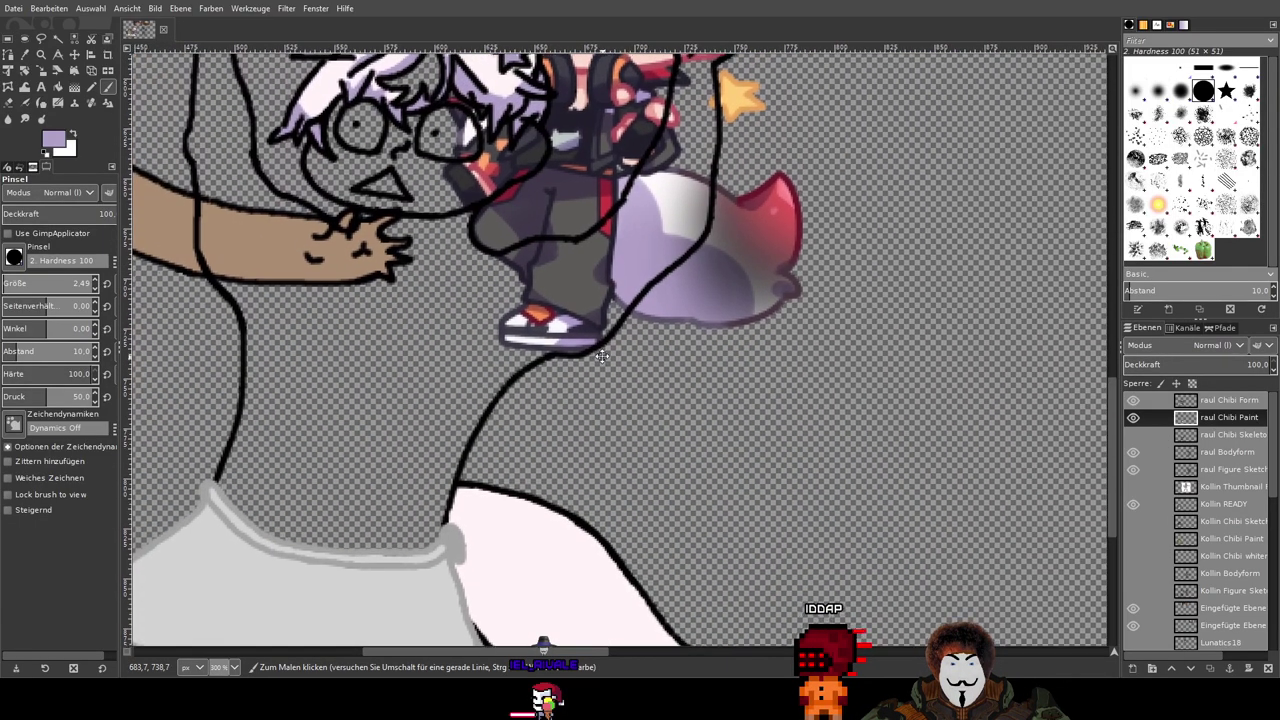
drag(601, 356, 592, 263)
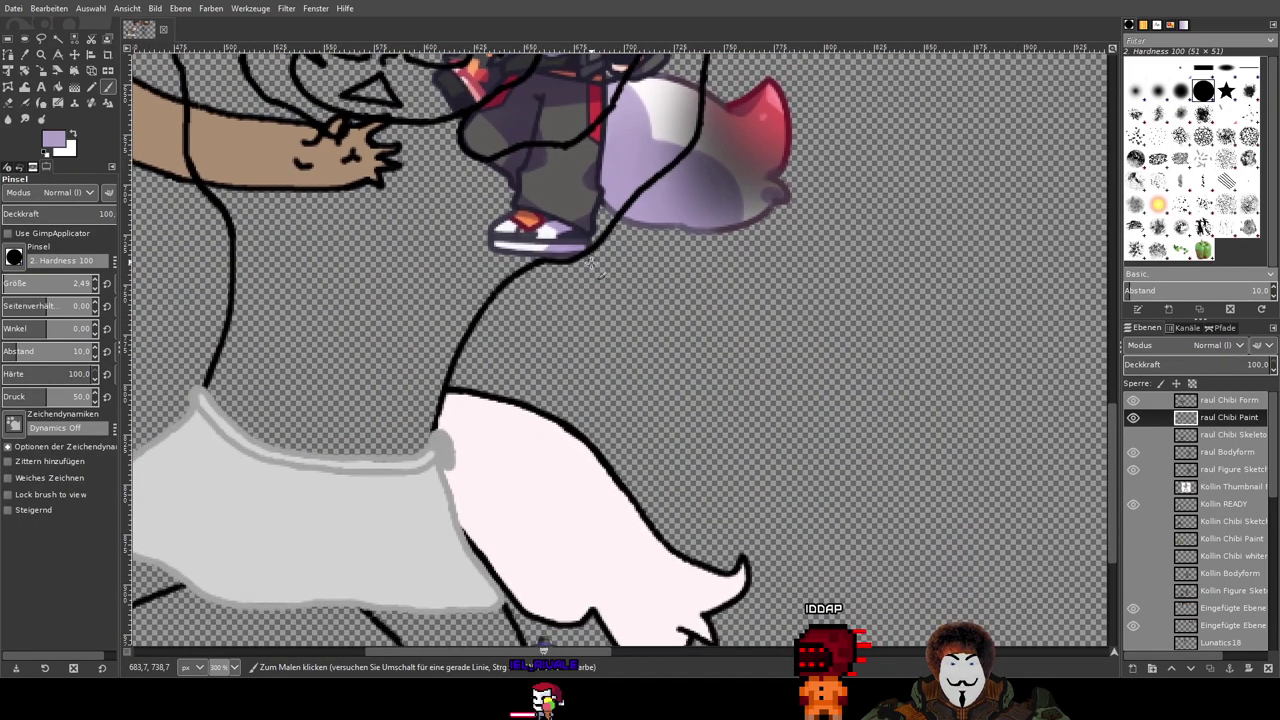
click(76, 56)
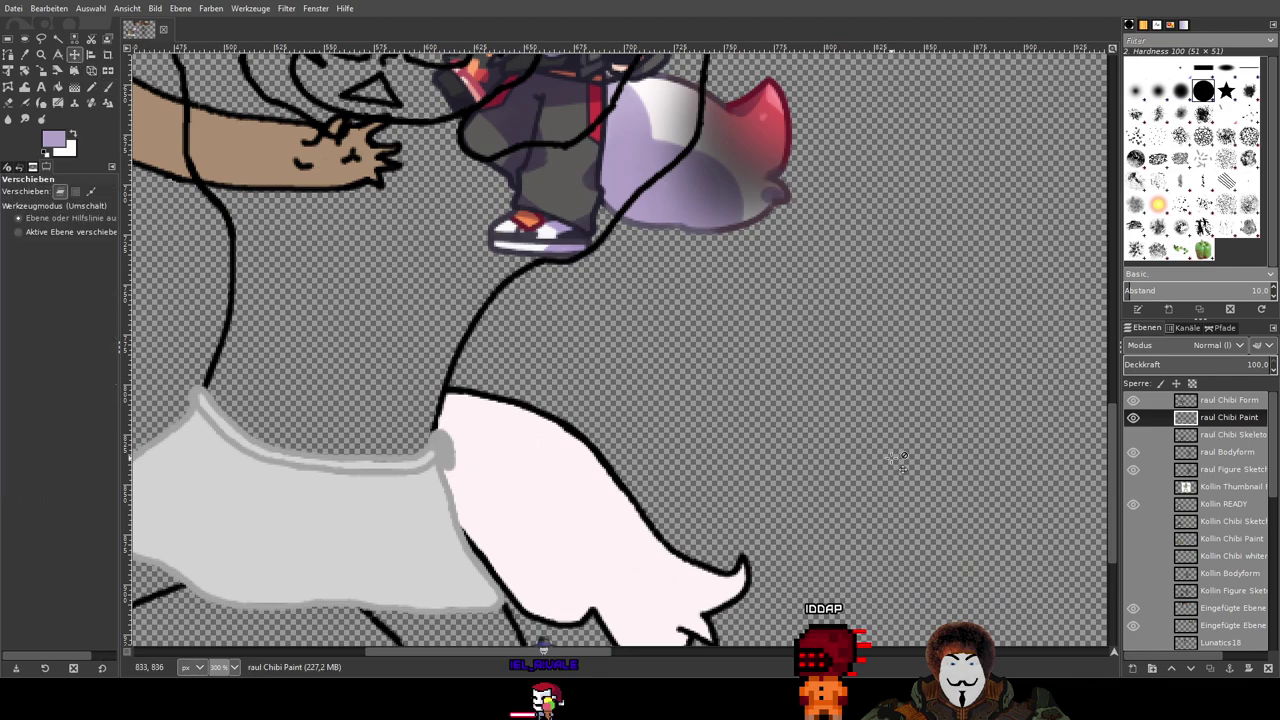
scroll(1205, 567, down, 5)
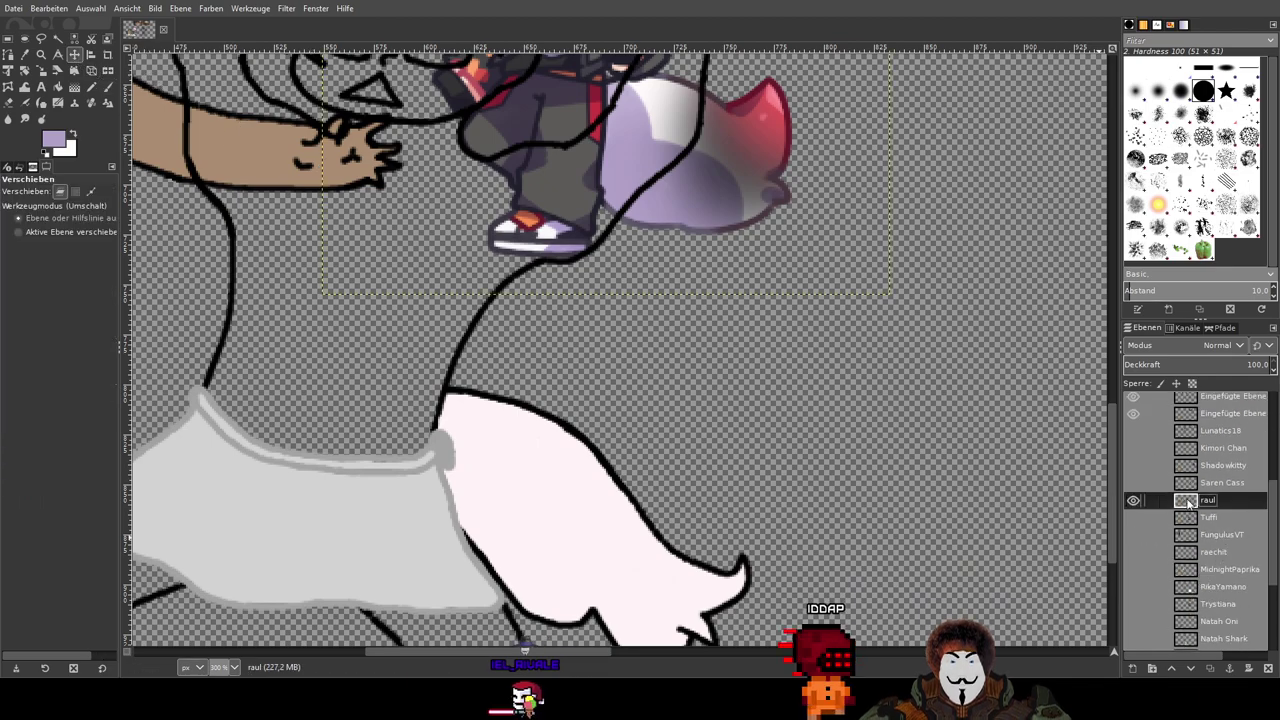
drag(765, 213, 773, 436)
Step: Draw a lavender shadow boundary on the raul Chibi Paint layer, running in two joined curves from the tail's upper outline to its lower outline
scroll(1232, 475, up, 5)
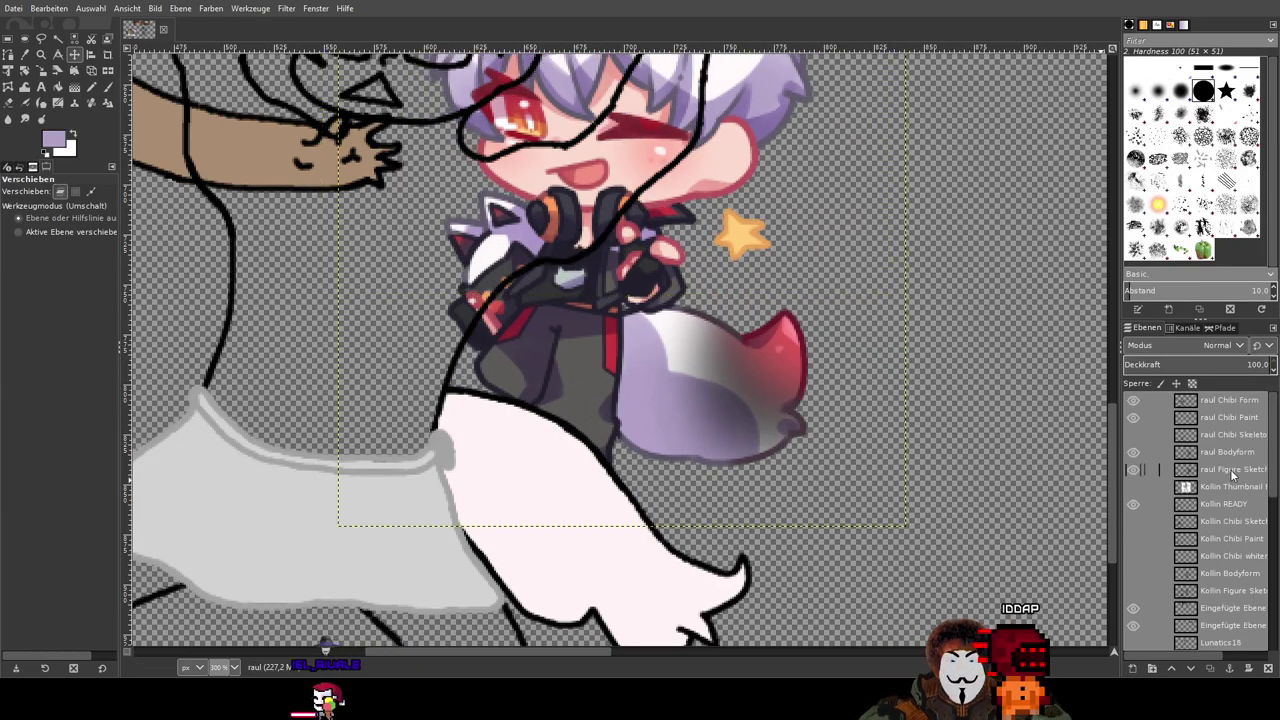
click(1213, 419)
click(1134, 418)
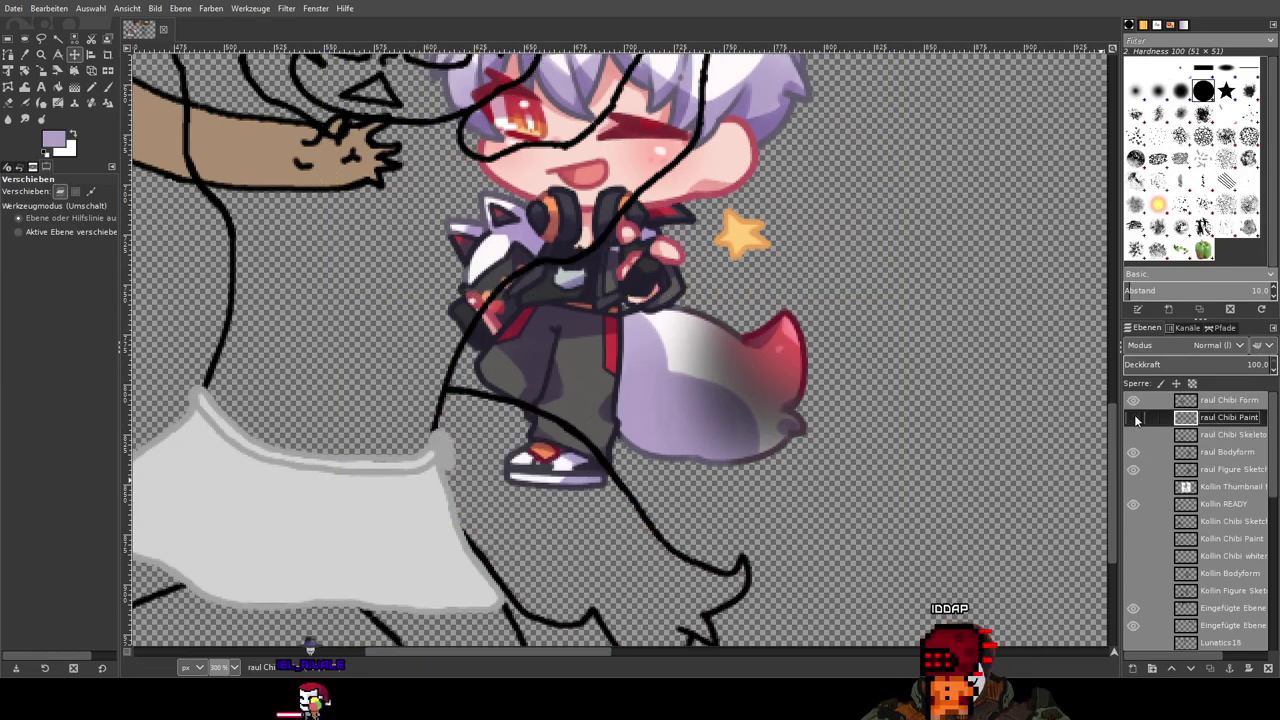
click(1134, 418)
click(108, 87)
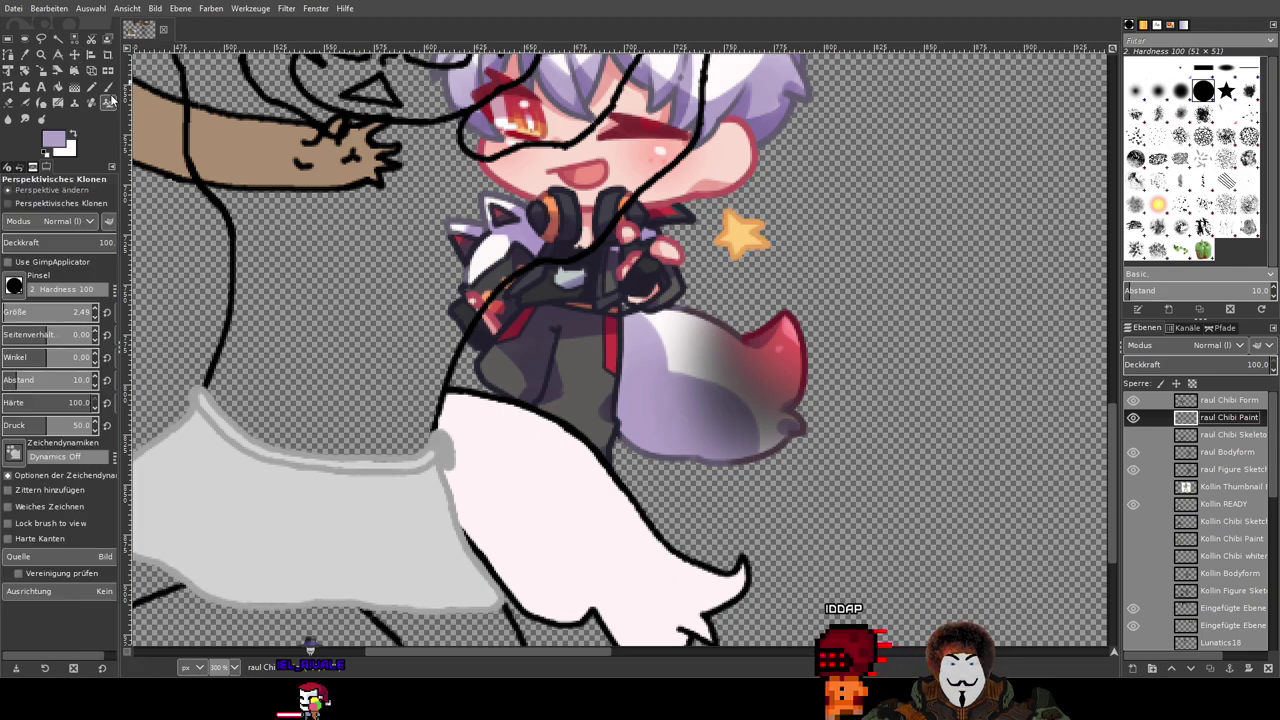
scroll(553, 390, up, 3)
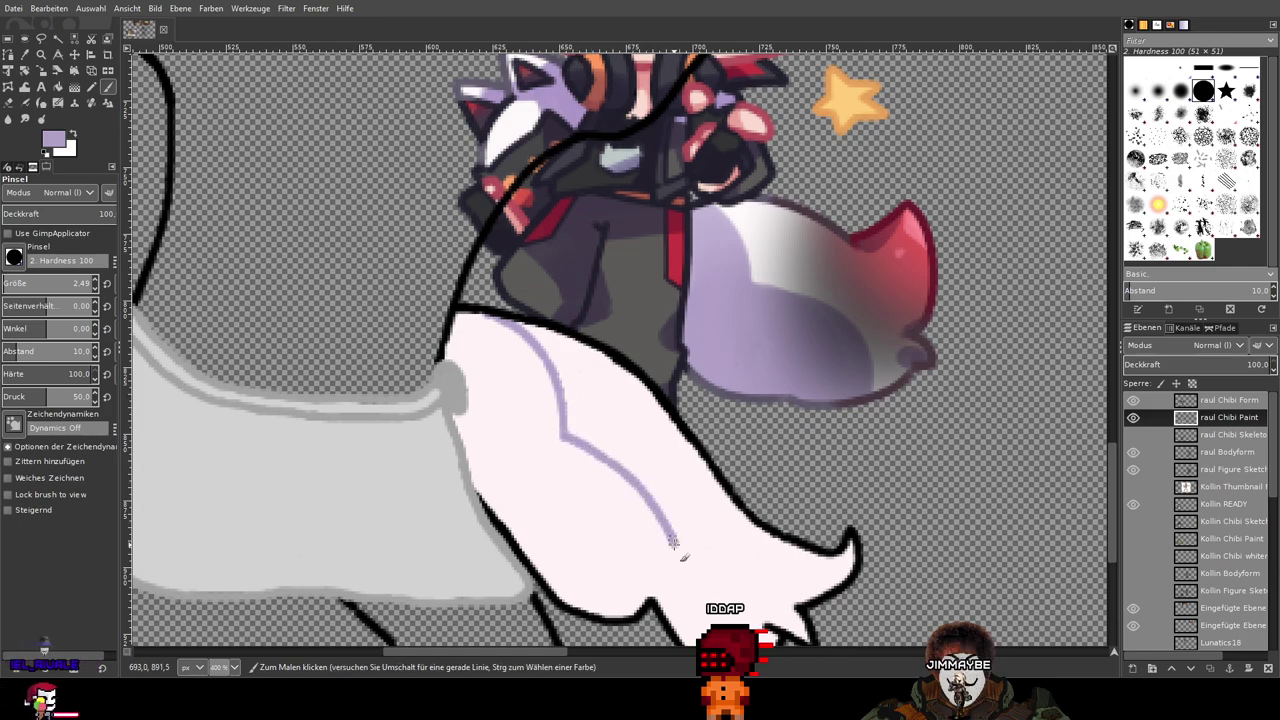
scroll(686, 603, up, 5)
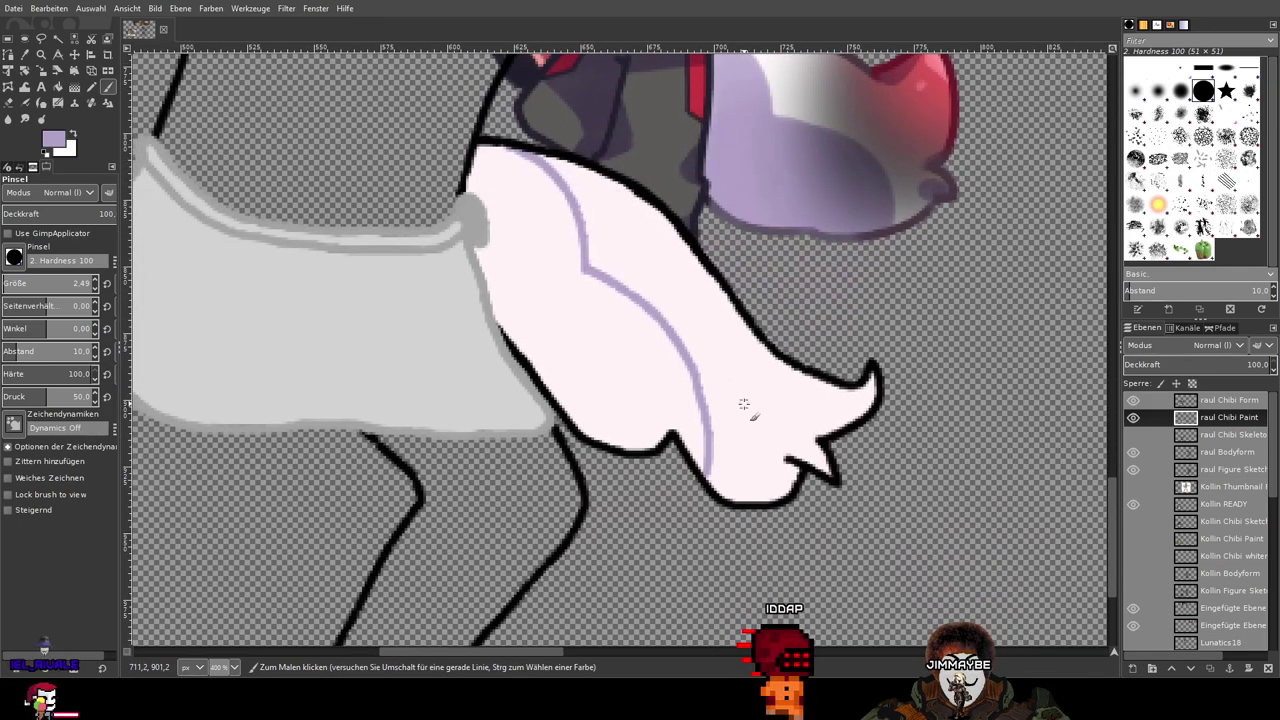
scroll(718, 487, up, 3)
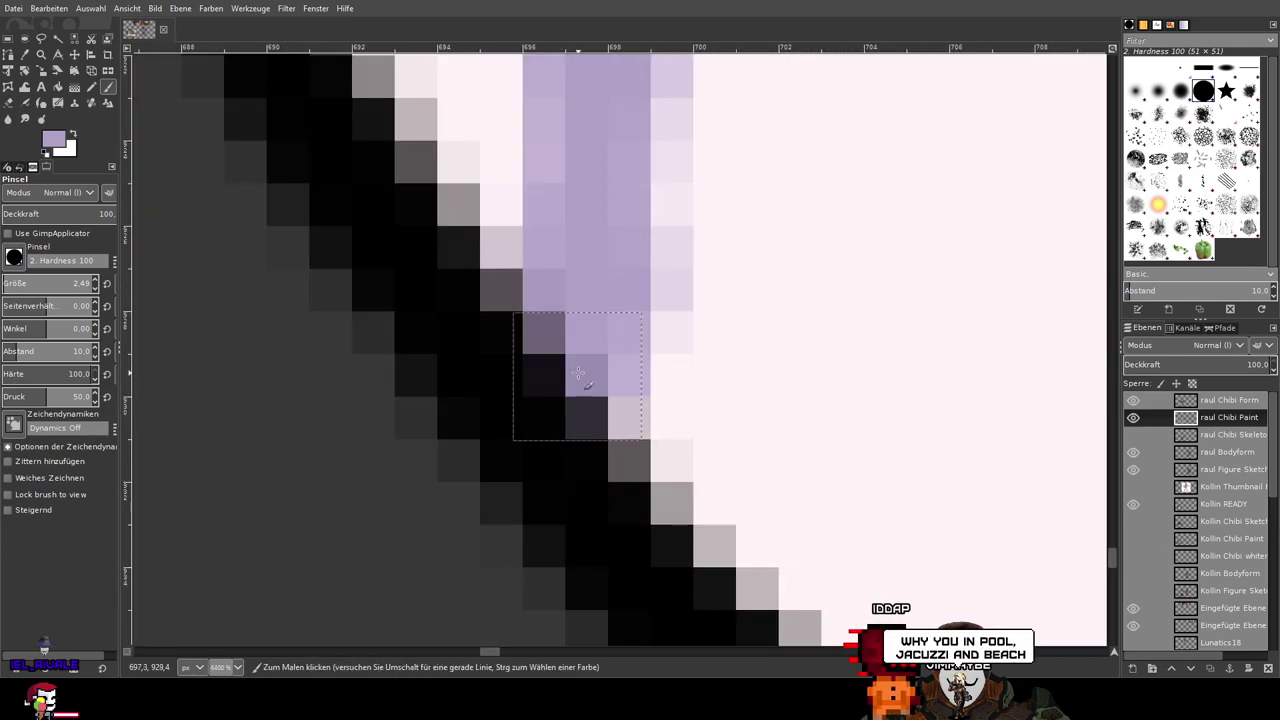
scroll(588, 302, down, 6)
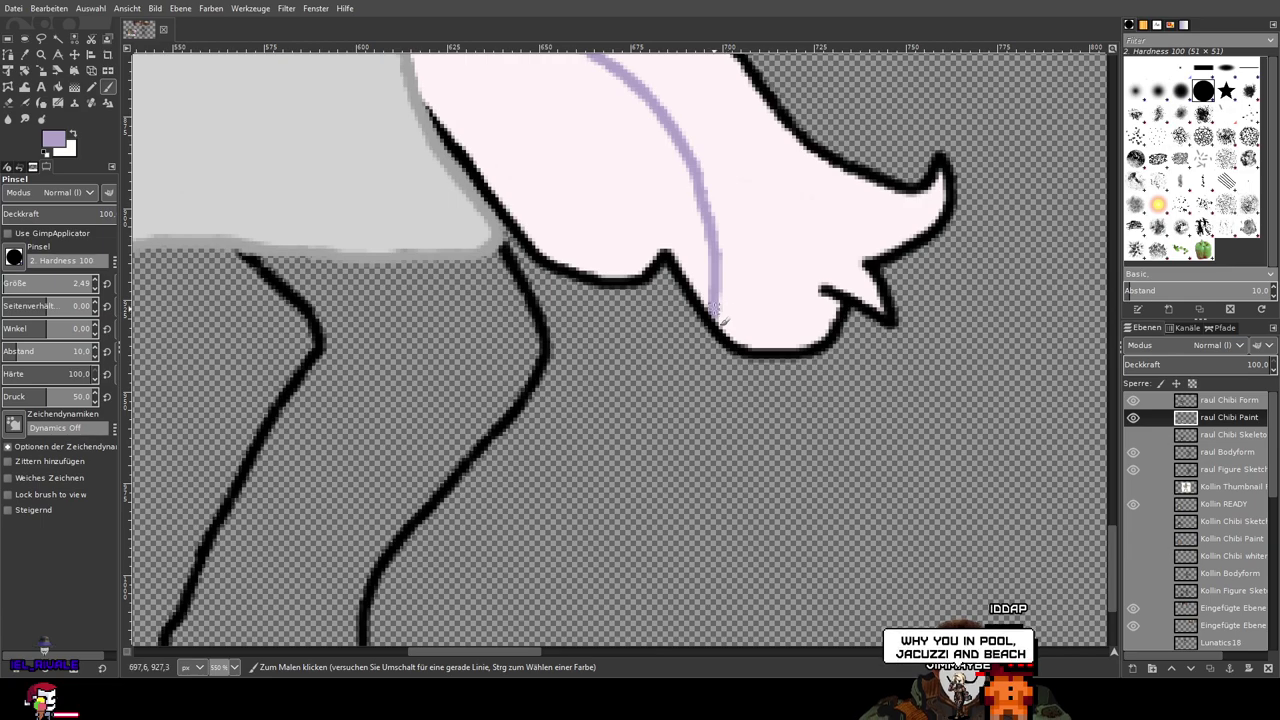
Step: Show the Sketch (Skizze) layer and hide the raul reference, raul Bodyform and raul Figure Sketch layers
scroll(1195, 550, down, 5)
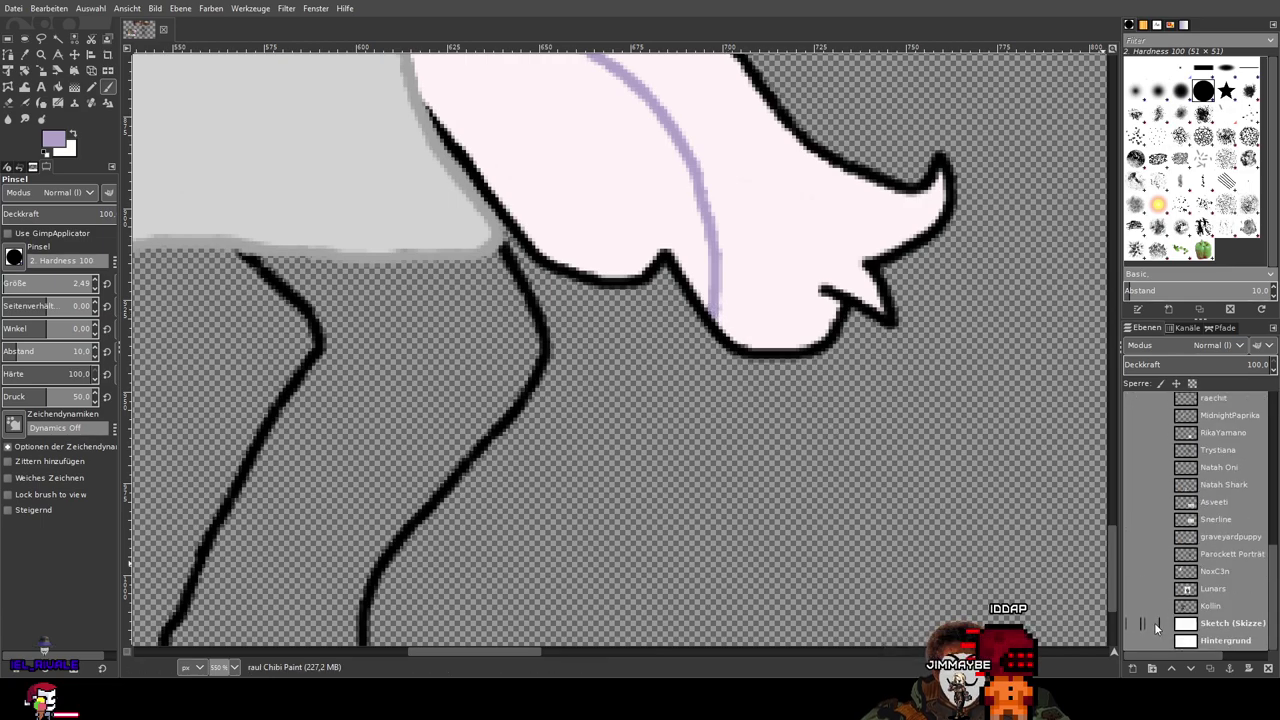
click(1133, 625)
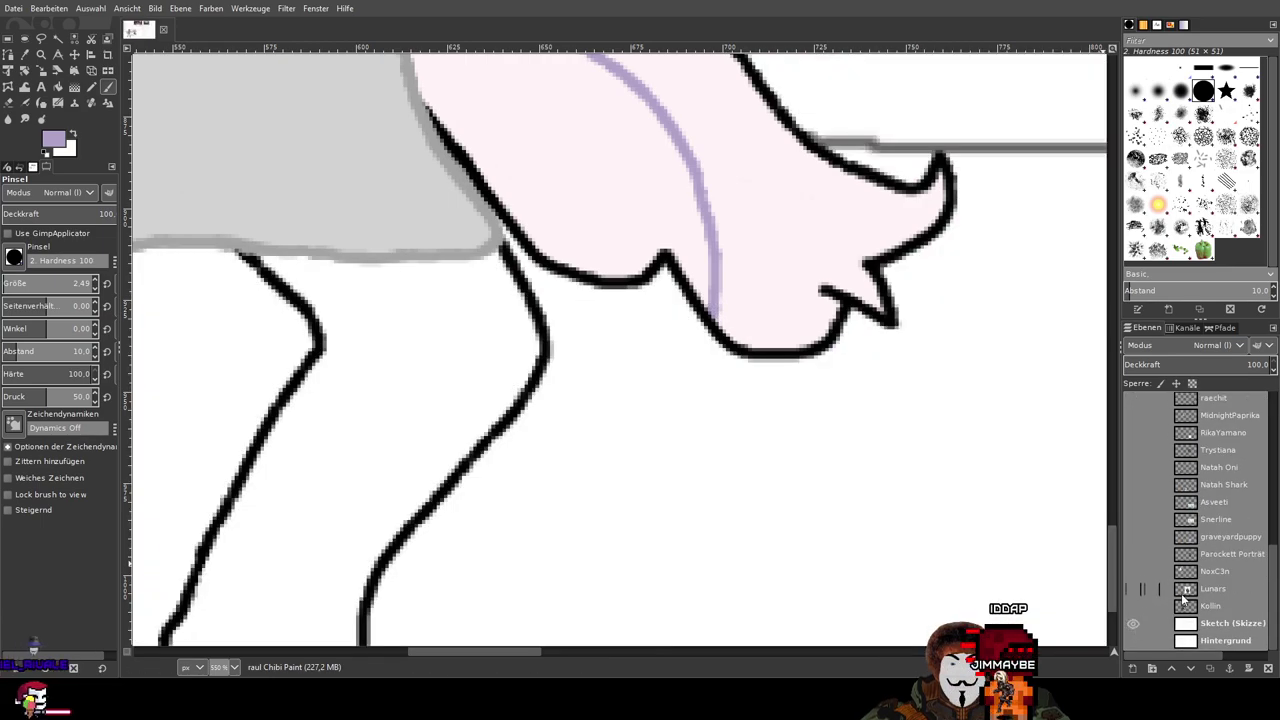
scroll(1183, 597, up, 5)
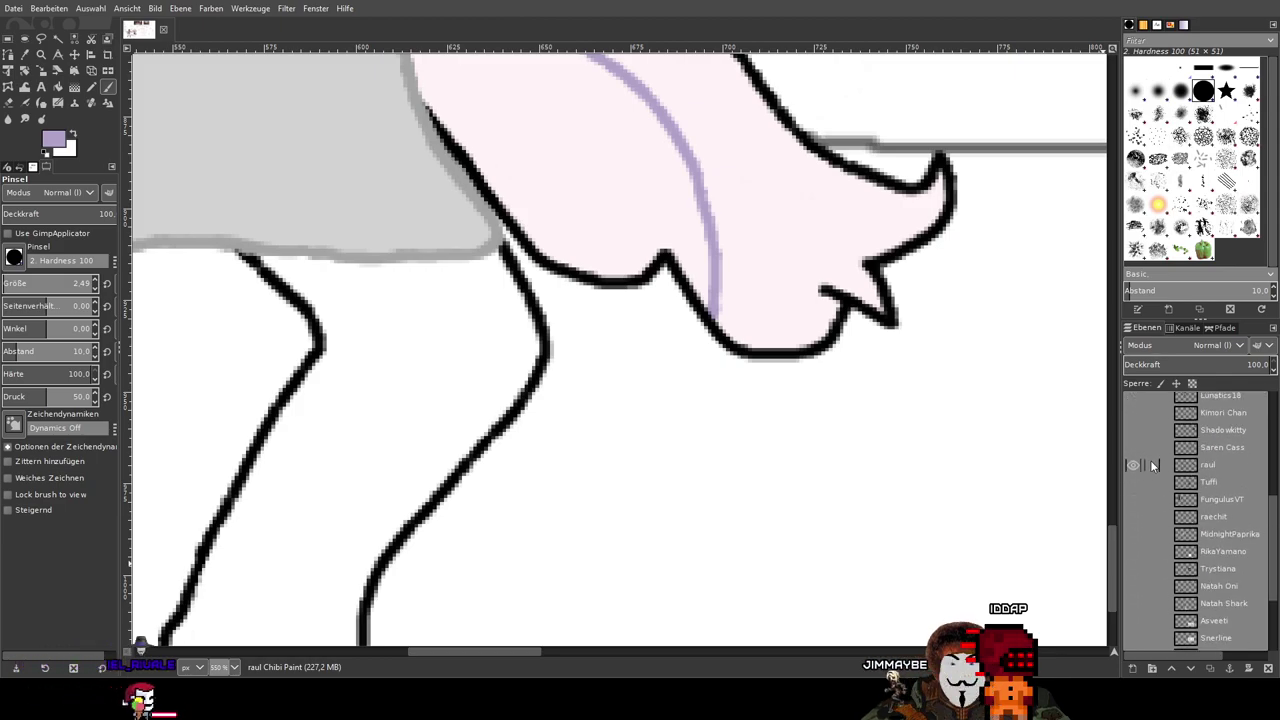
scroll(1150, 460, down, 3)
scroll(960, 410, down, 10)
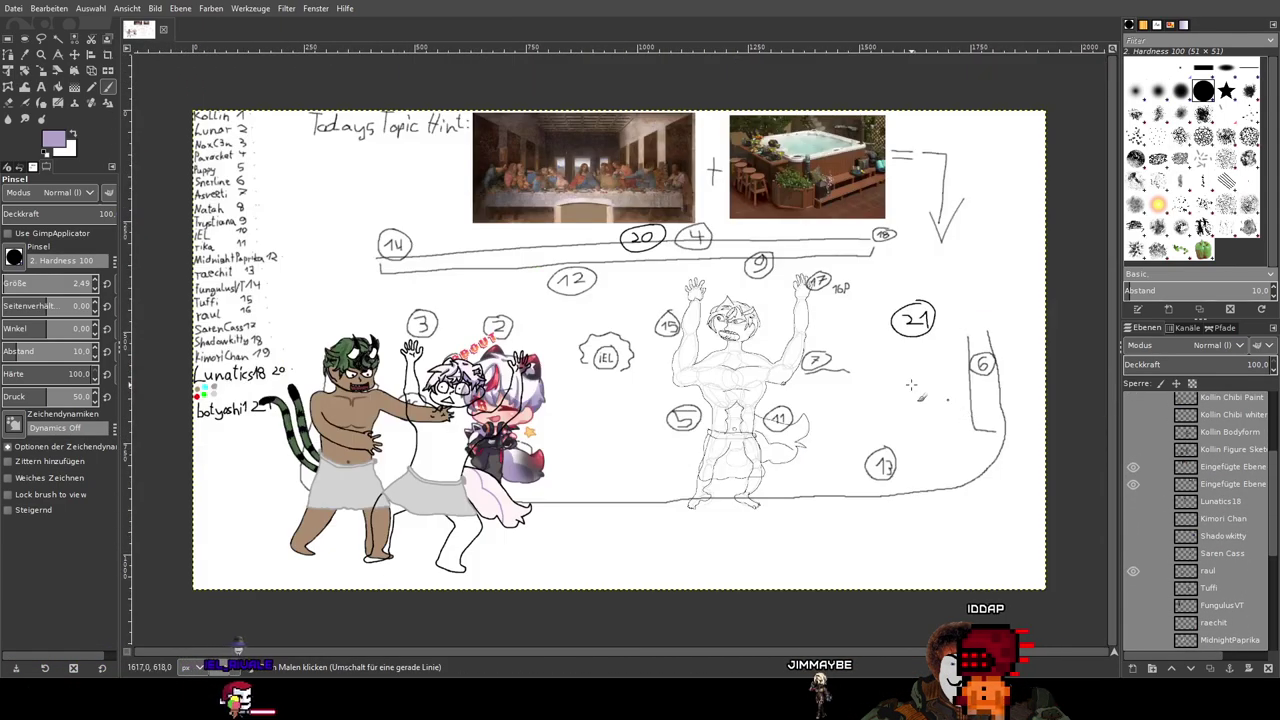
click(1134, 571)
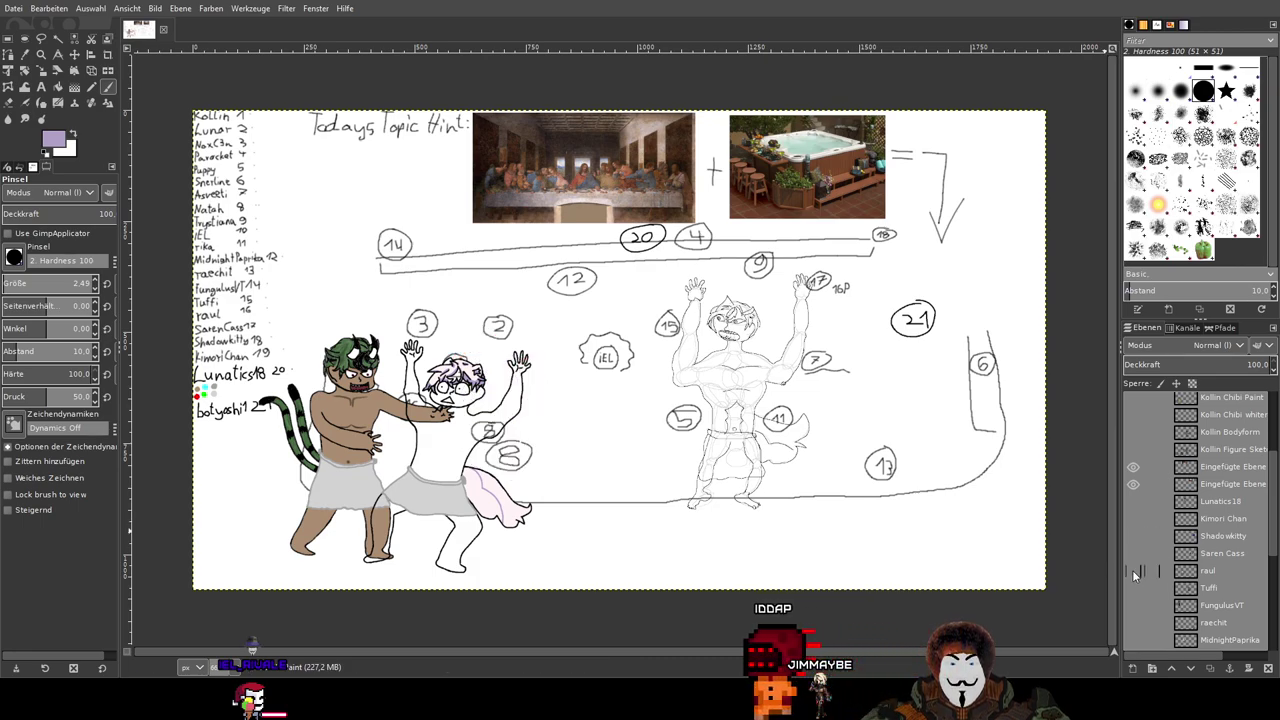
scroll(1132, 570, up, 3)
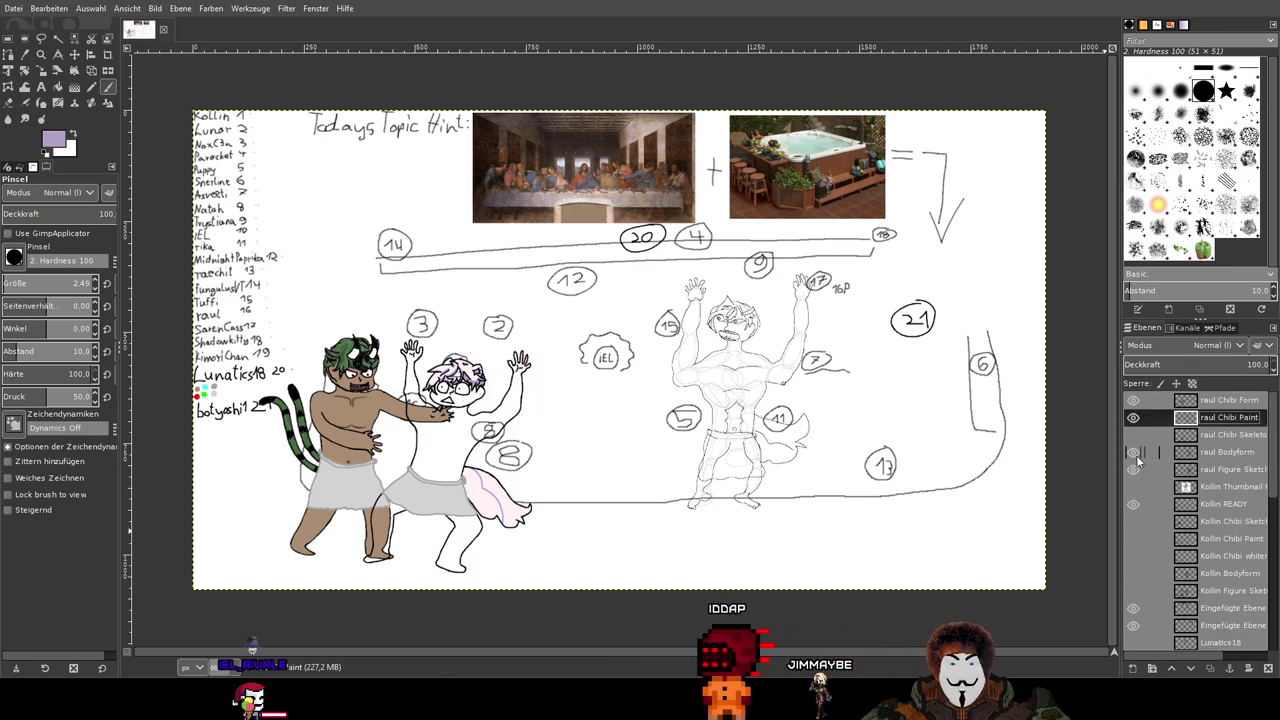
click(1135, 455)
click(1134, 471)
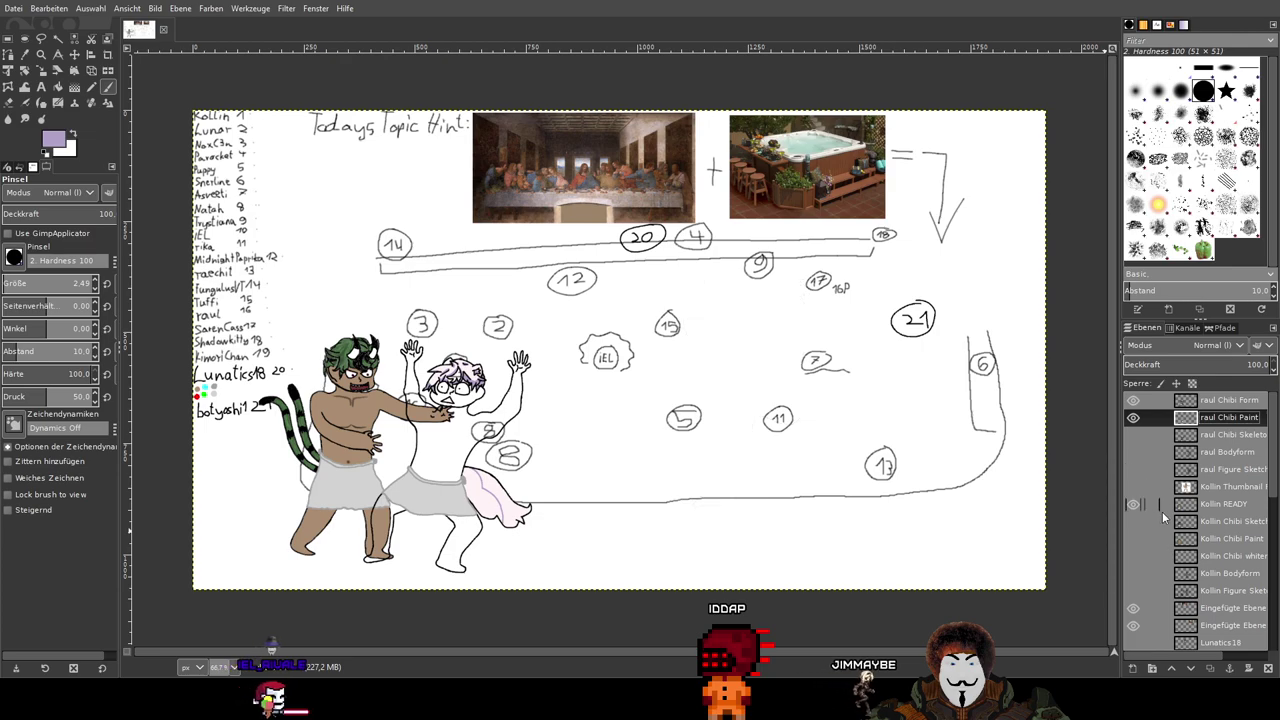
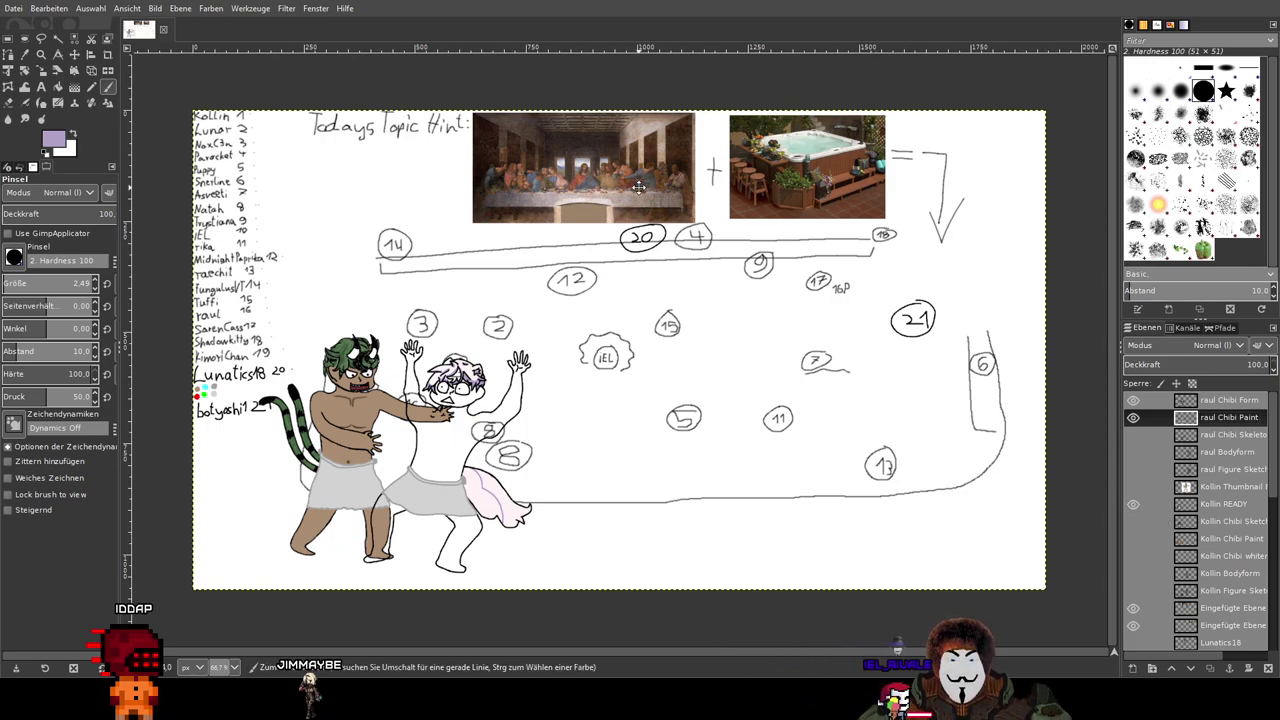
Step: Examine the Last Supper painting and the hot tub photo in the topic hint against the numbered character layout
drag(638, 188, 503, 327)
scroll(543, 285, up, 4)
scroll(543, 285, down, 2)
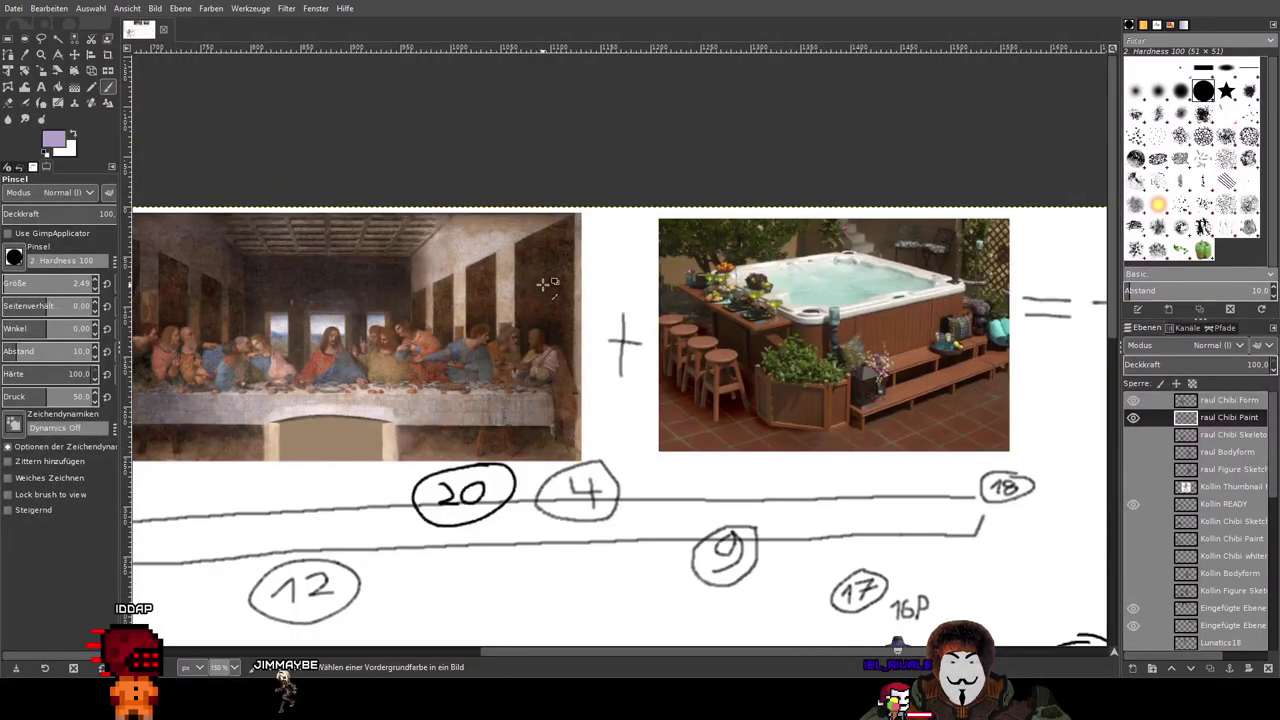
drag(543, 285, 908, 337)
scroll(883, 331, up, 1)
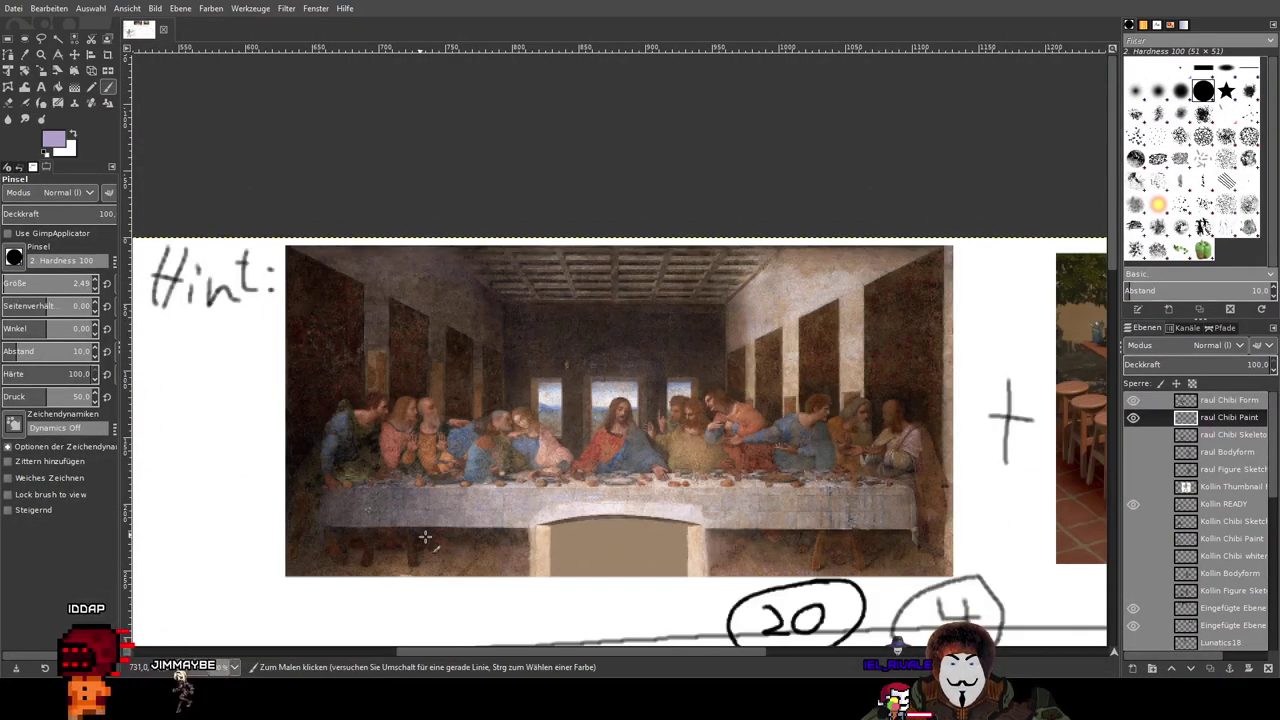
scroll(871, 450, right, 6)
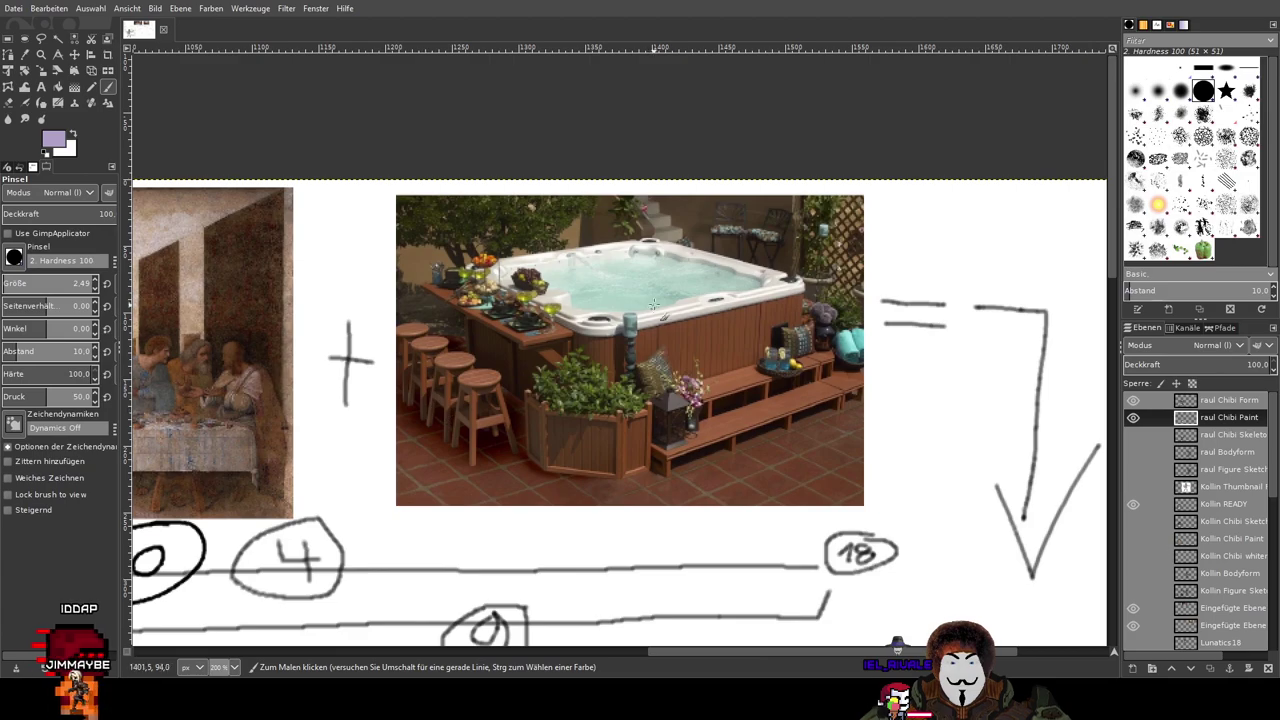
scroll(835, 222, down, 4)
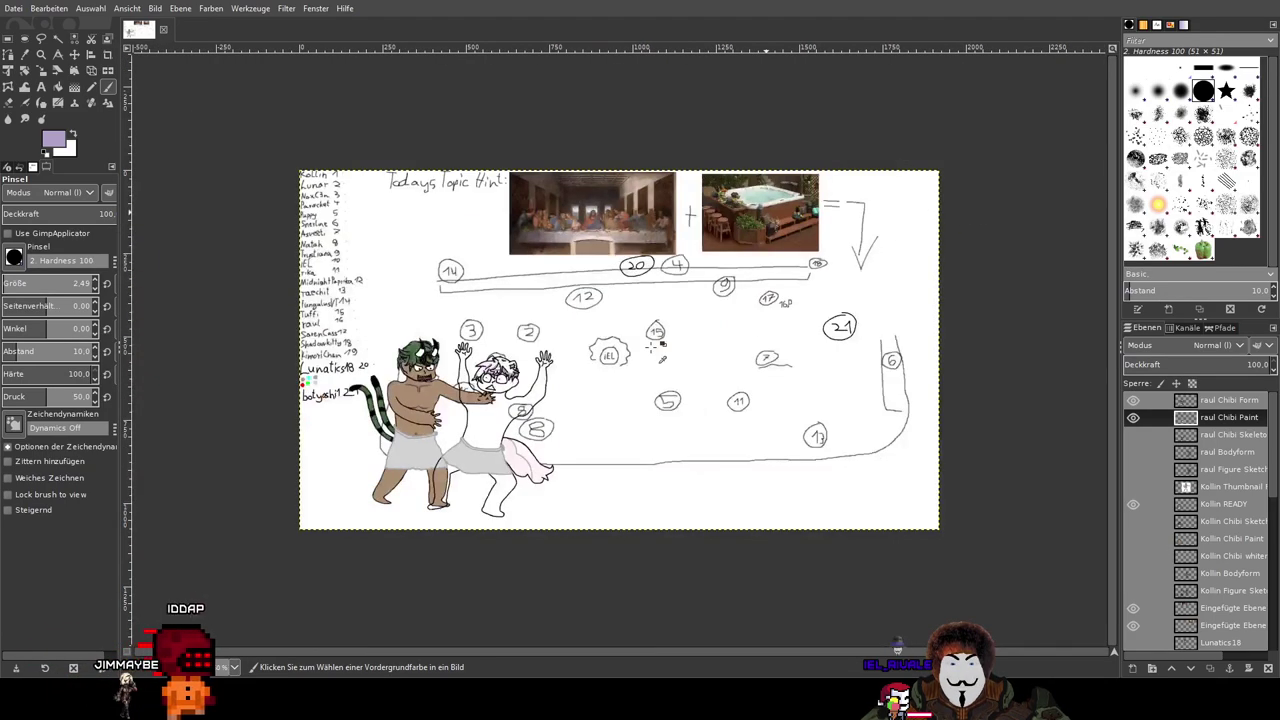
scroll(781, 298, up, 1)
drag(781, 298, 776, 314)
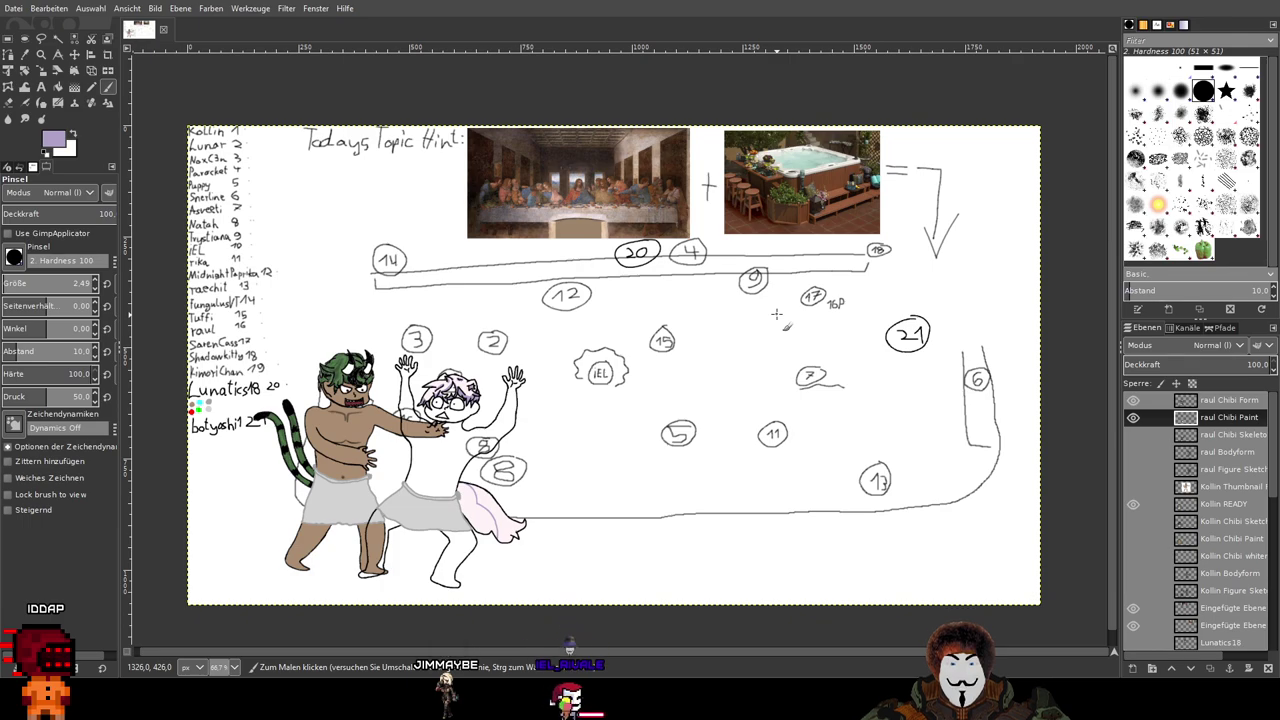
scroll(682, 143, up, 4)
drag(405, 270, 754, 239)
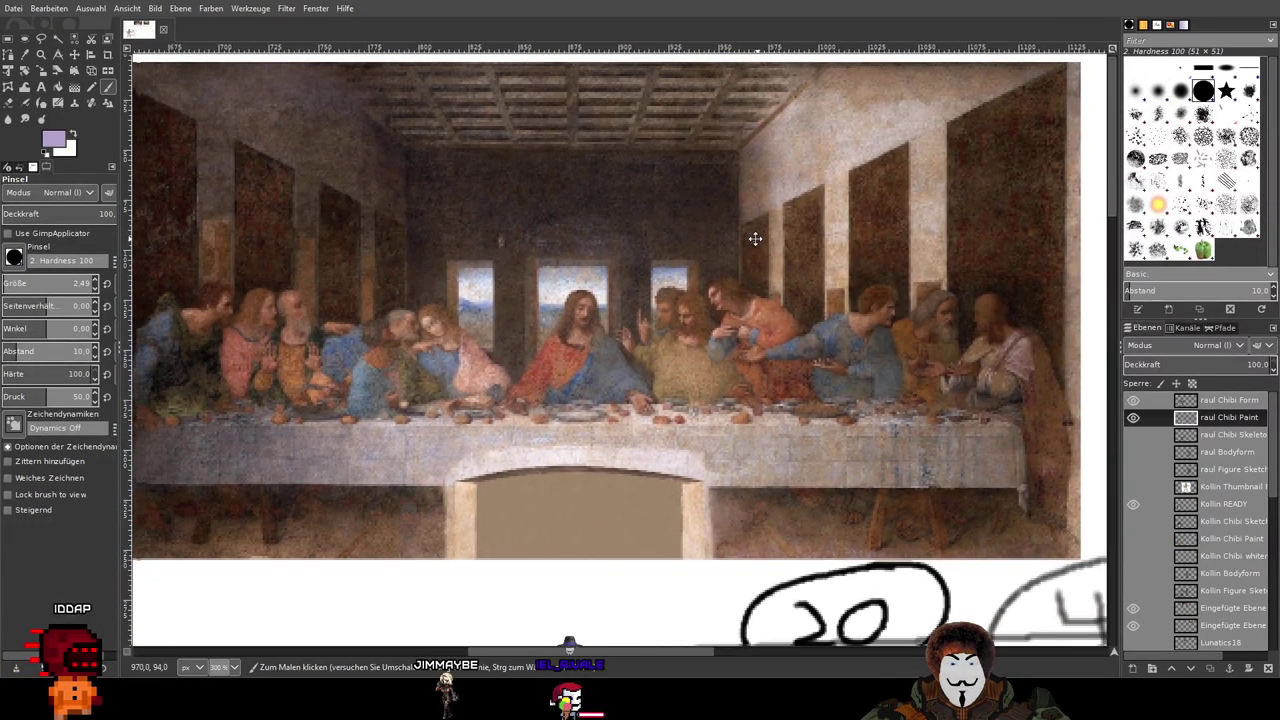
scroll(756, 239, down, 2)
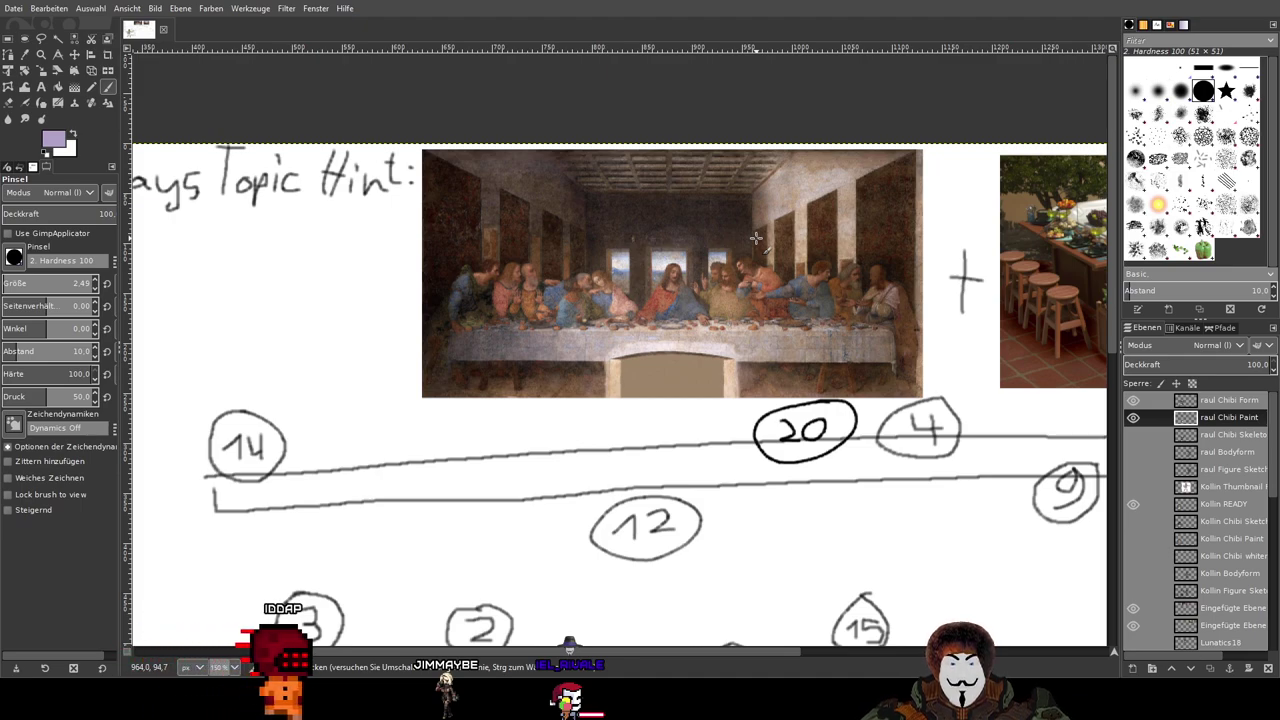
scroll(757, 237, up, 4)
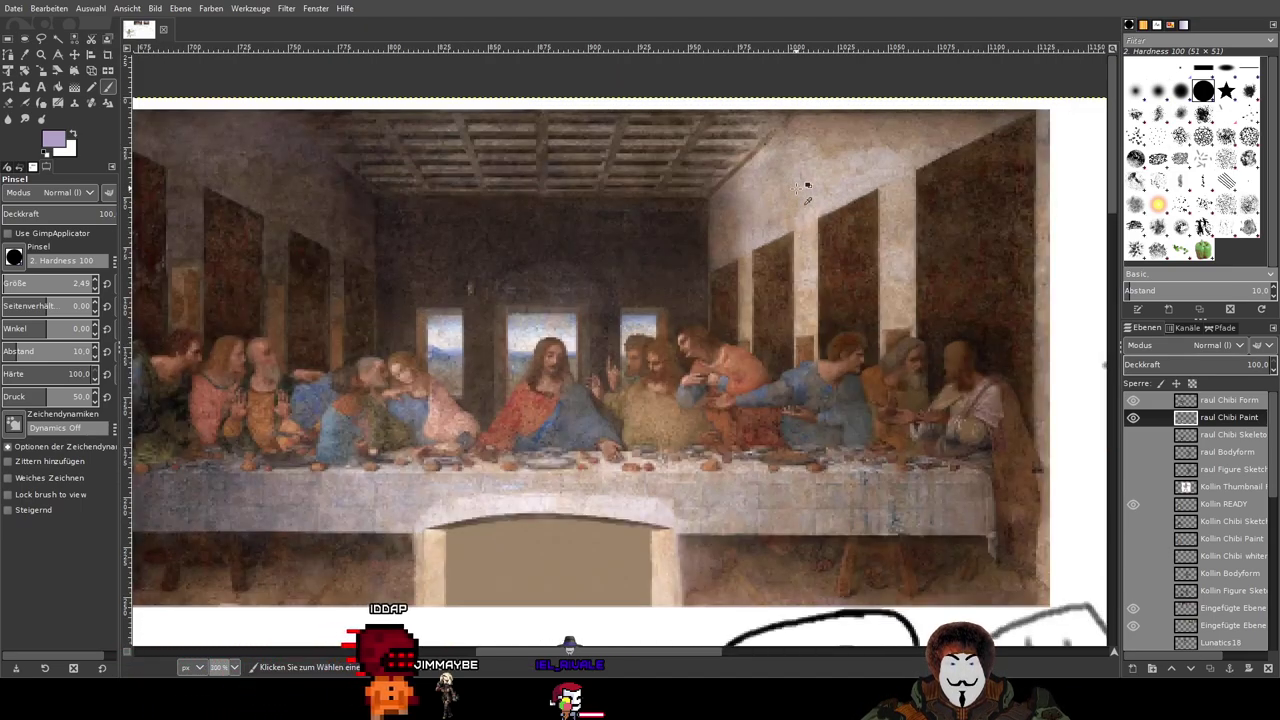
scroll(808, 189, down, 2)
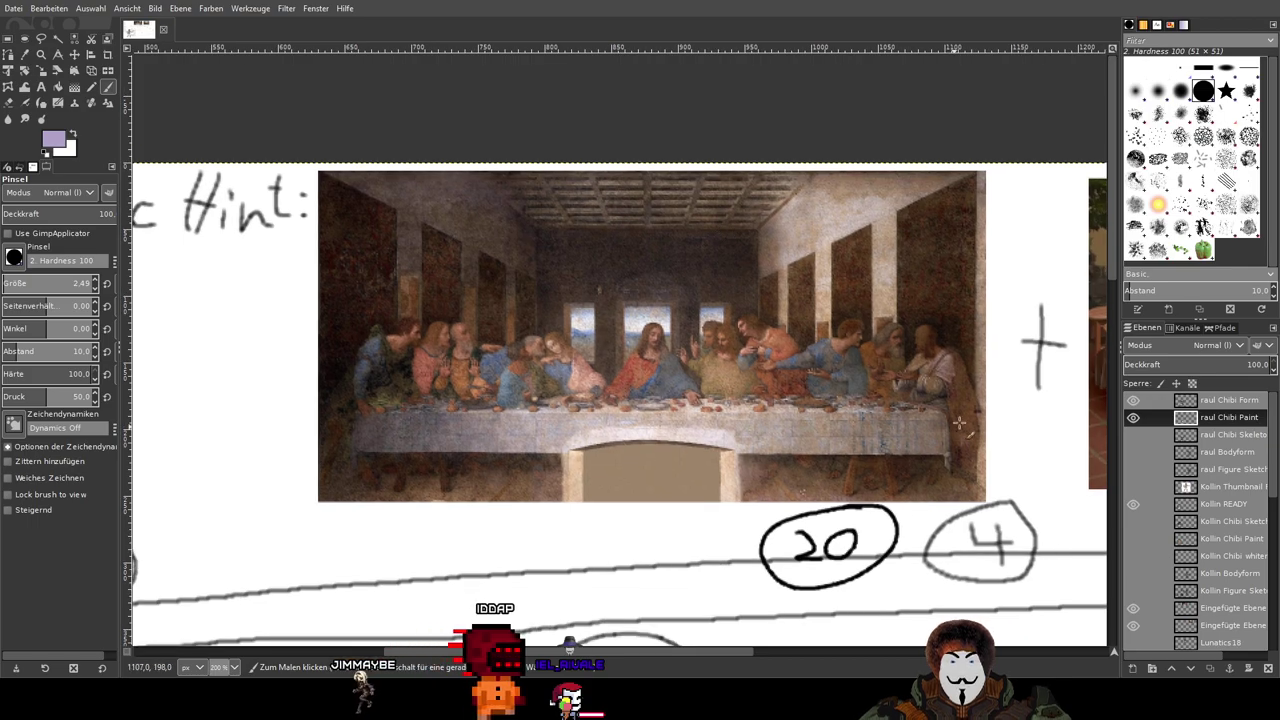
scroll(846, 305, right, 7)
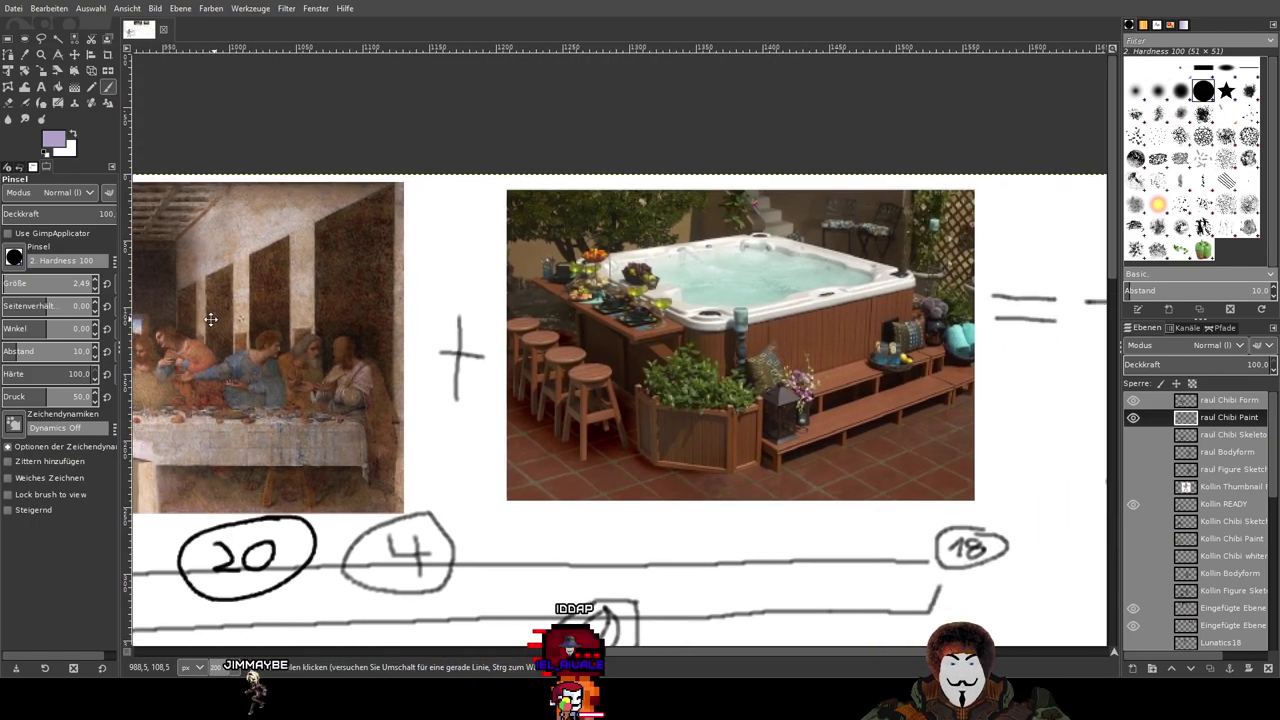
scroll(607, 272, up, 1)
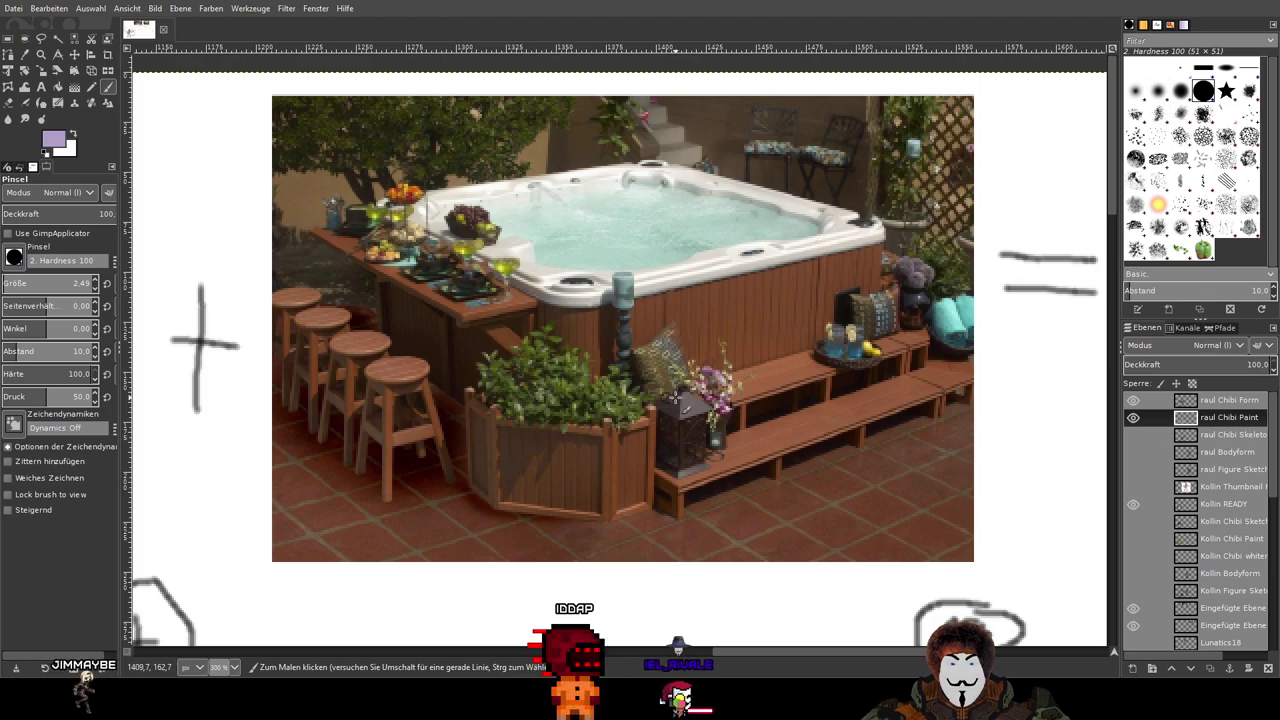
scroll(607, 545, down, 4)
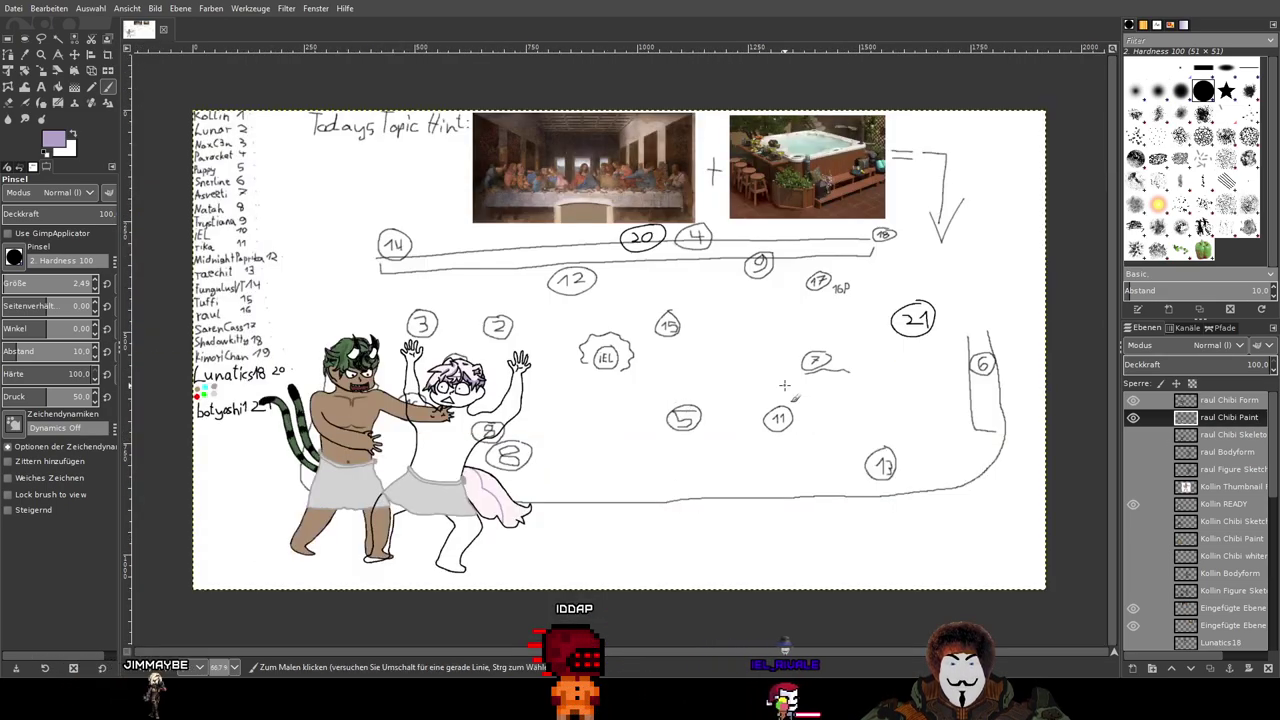
Step: Hide the raul Chibi Form, raul Chibi Paint and Kollin READY layers to expose the numbered layout sketch
click(1133, 403)
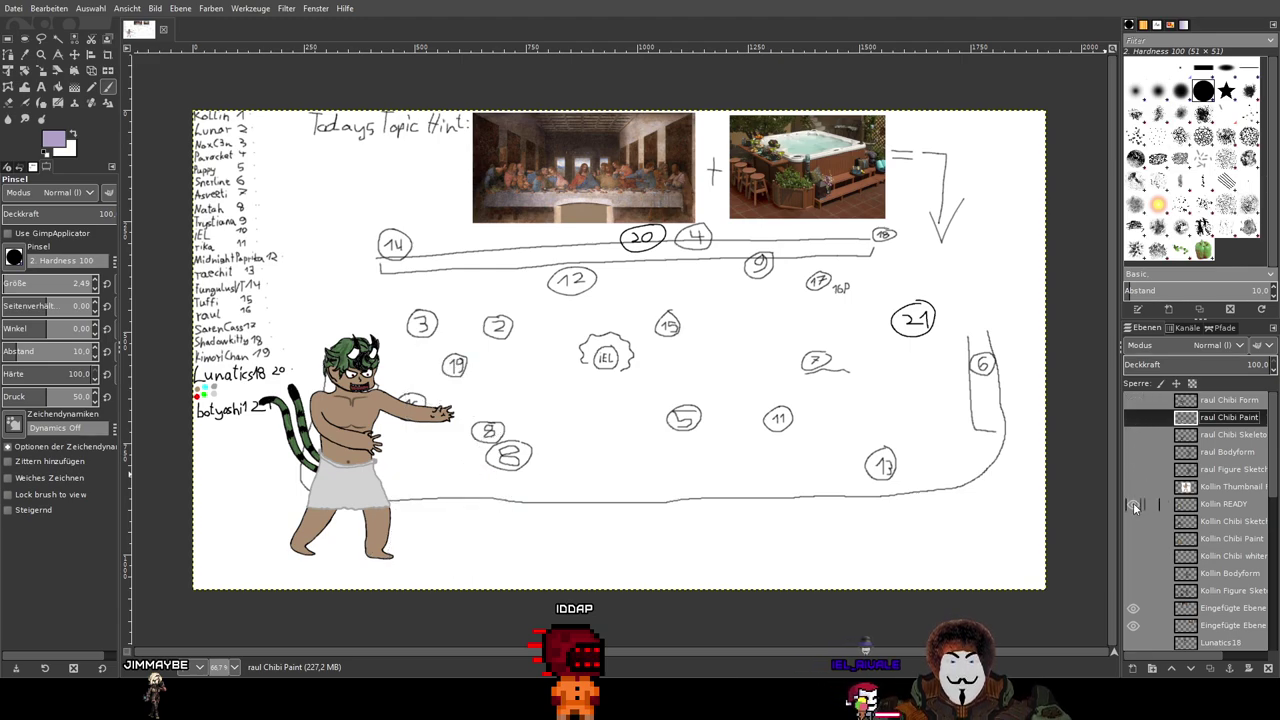
click(1133, 502)
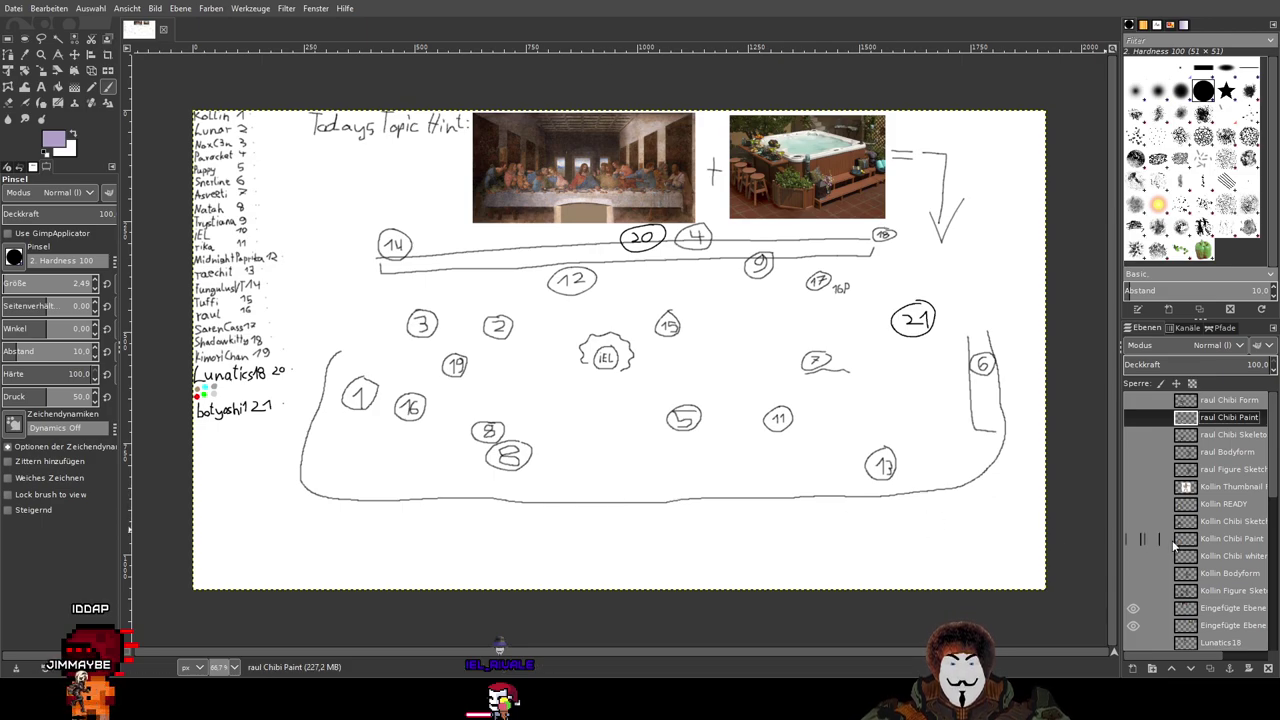
click(1136, 505)
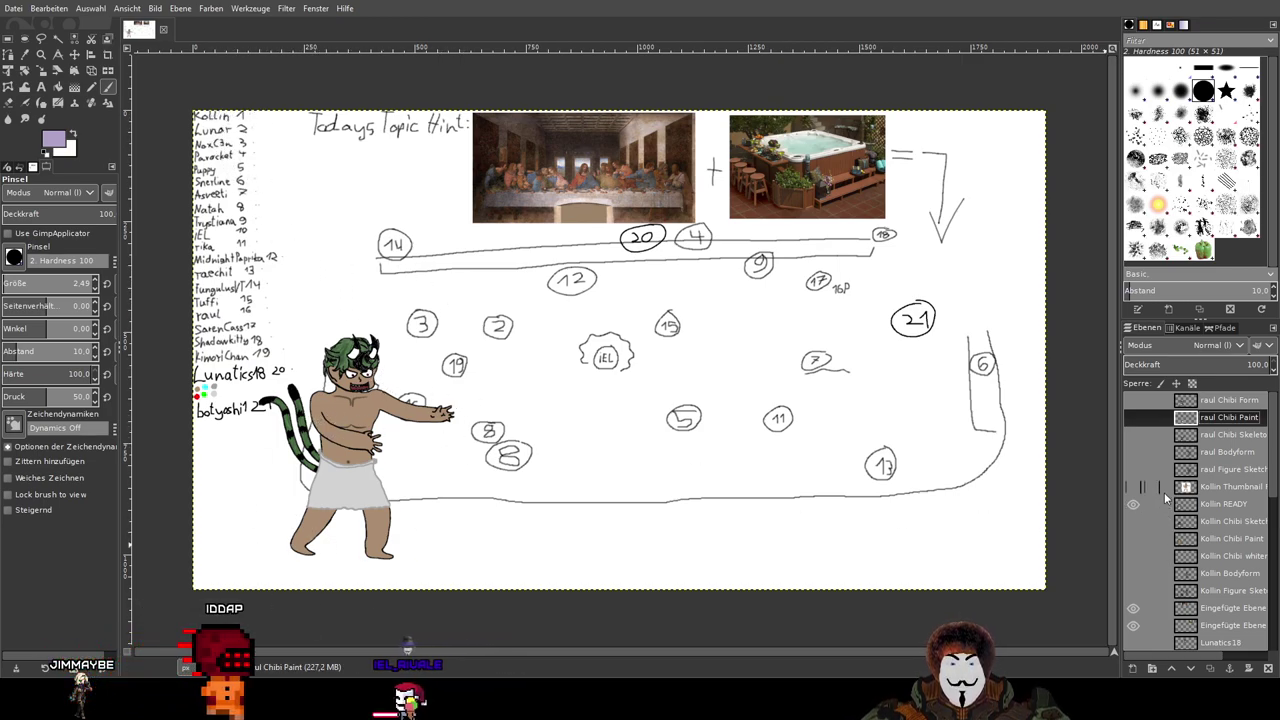
click(1133, 503)
Step: View the Kollin Thumbnail layer and the raul reference layer one after the other, hiding each again
click(1134, 487)
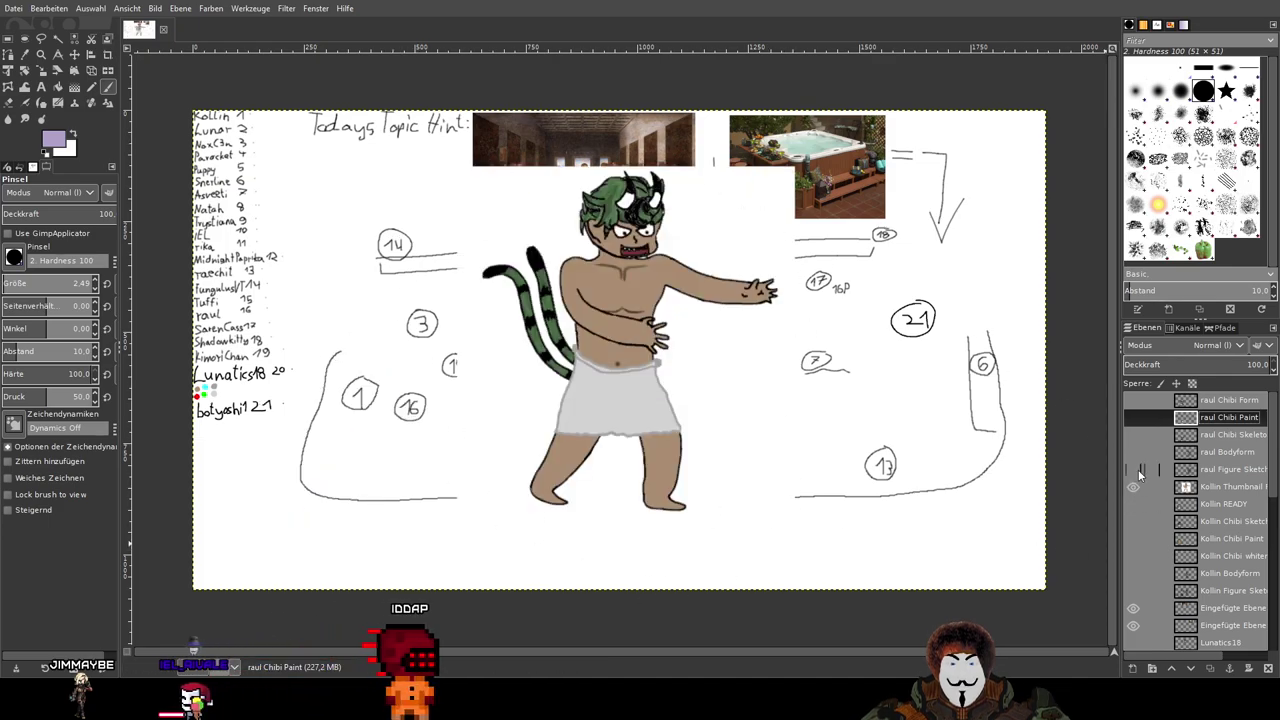
click(1134, 487)
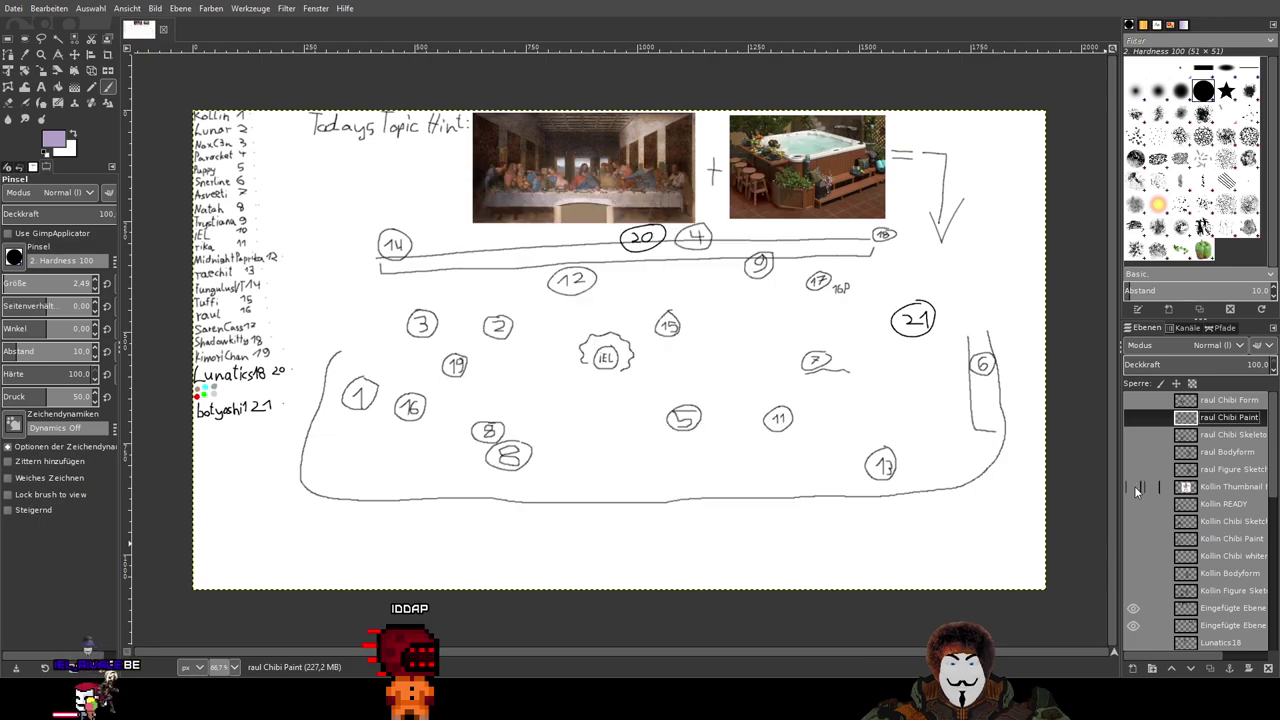
scroll(1170, 572, down, 5)
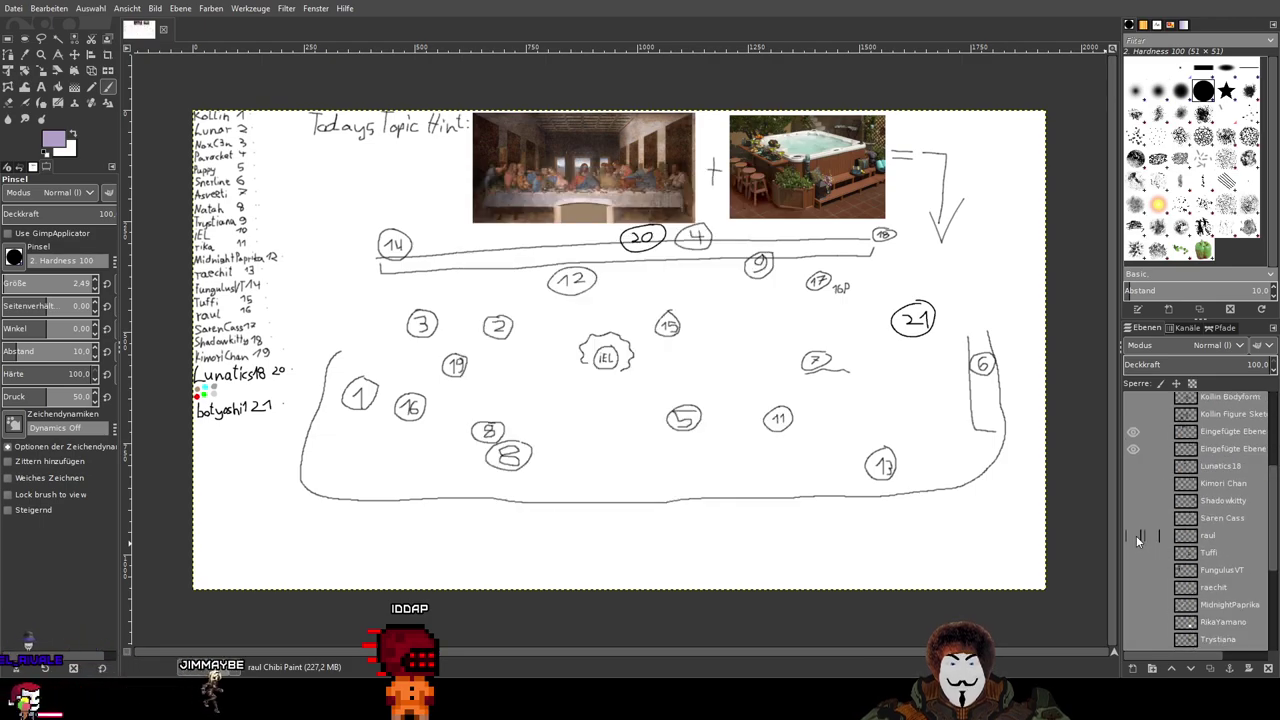
click(1136, 538)
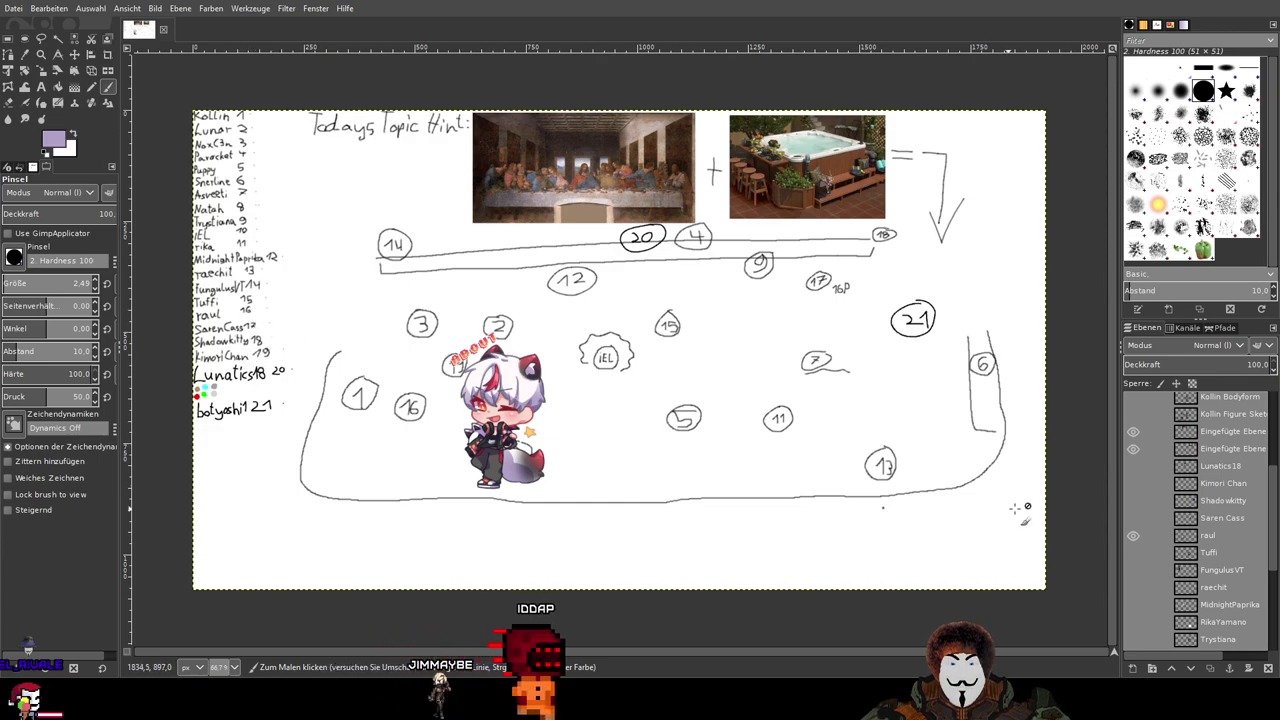
click(1133, 535)
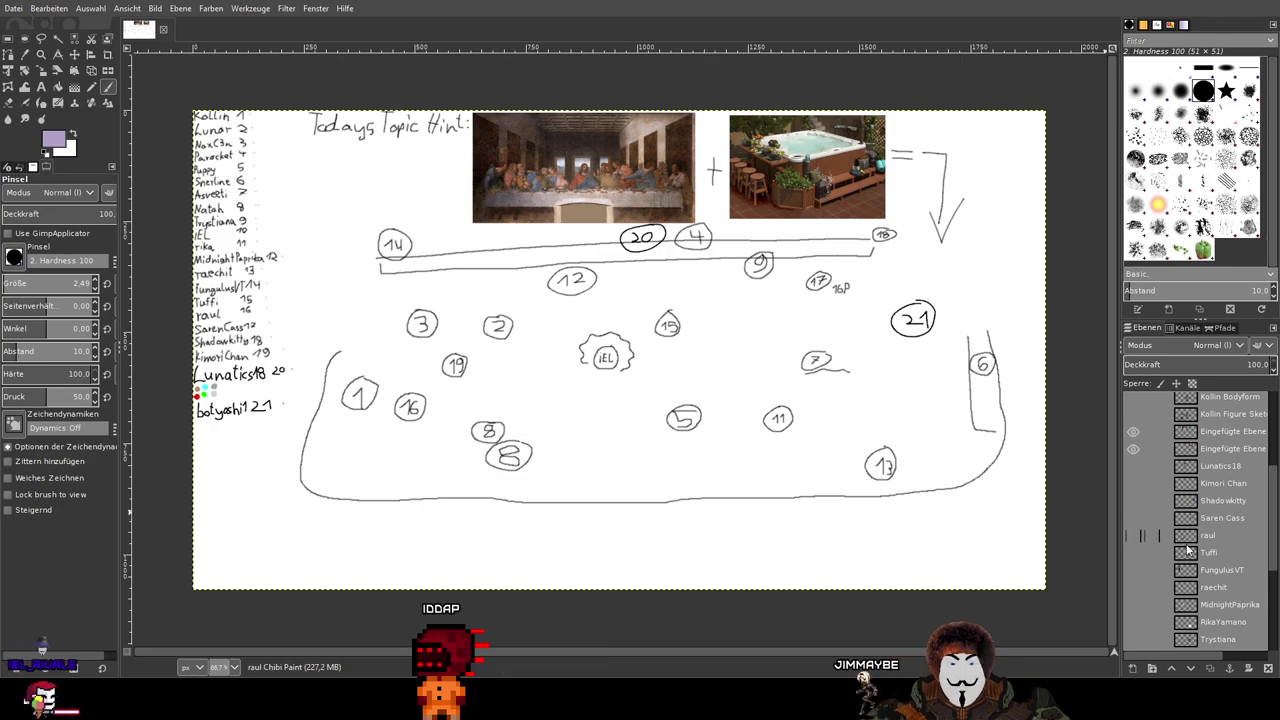
Step: Show the raul Chibi Paint, raul Chibi Form and Kollin READY layers again
scroll(1150, 491, up, 3)
scroll(1146, 470, up, 2)
click(1133, 418)
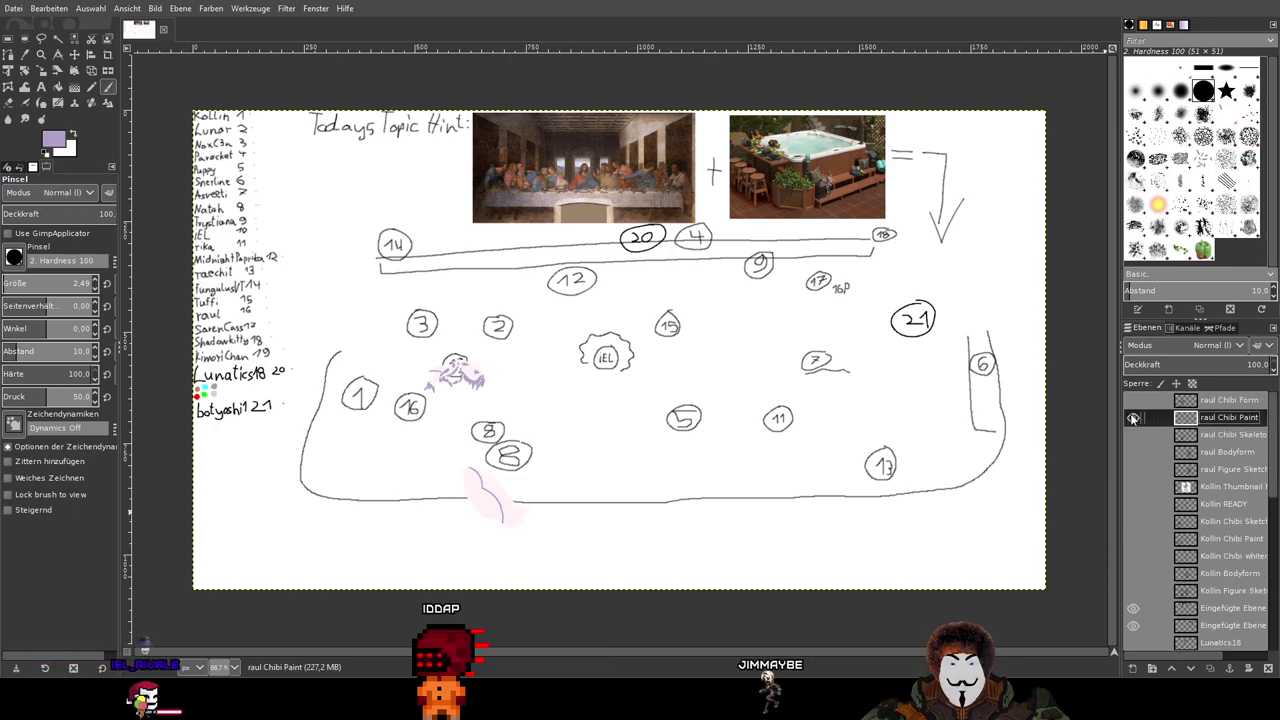
click(1134, 400)
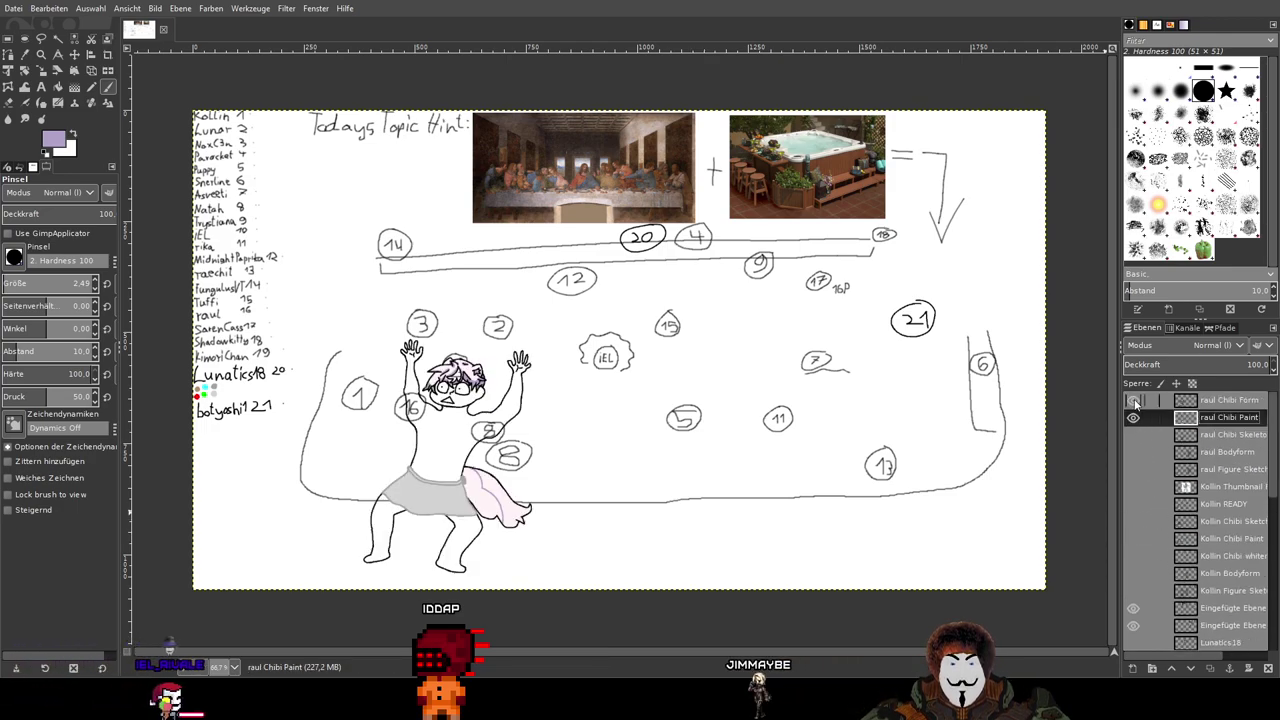
click(1134, 418)
scroll(1162, 480, down, 3)
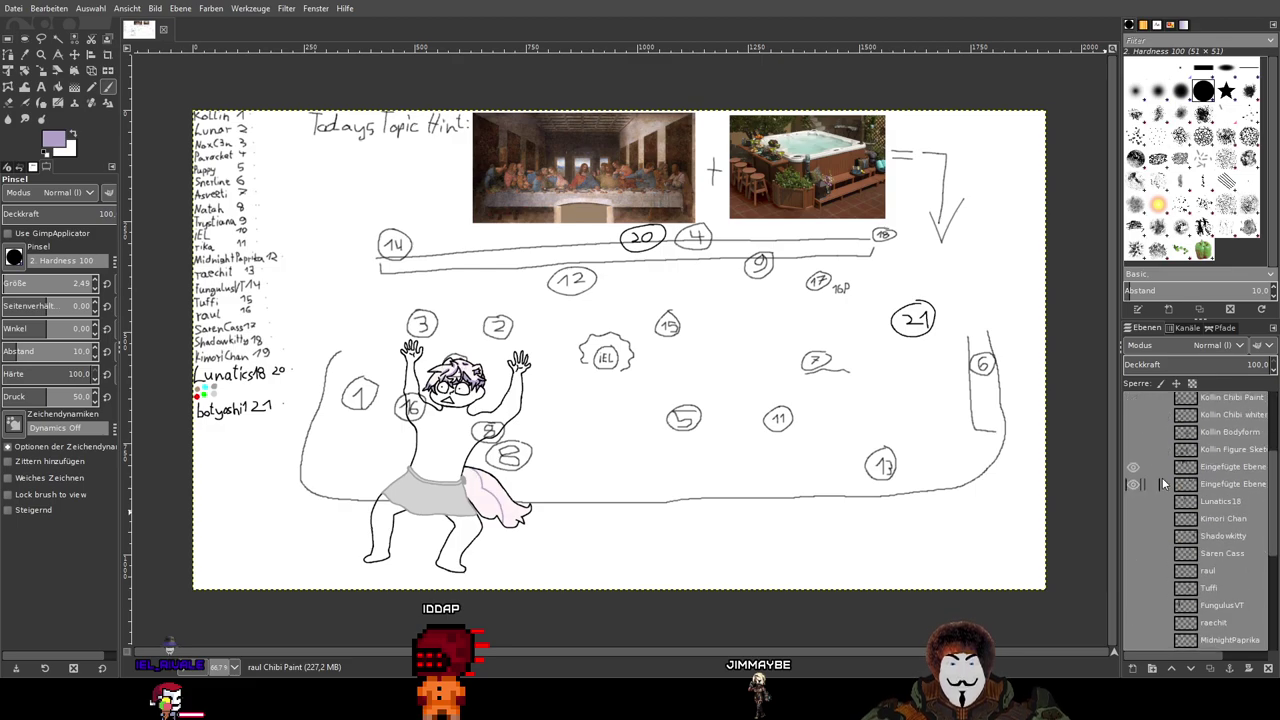
scroll(1157, 592, up, 3)
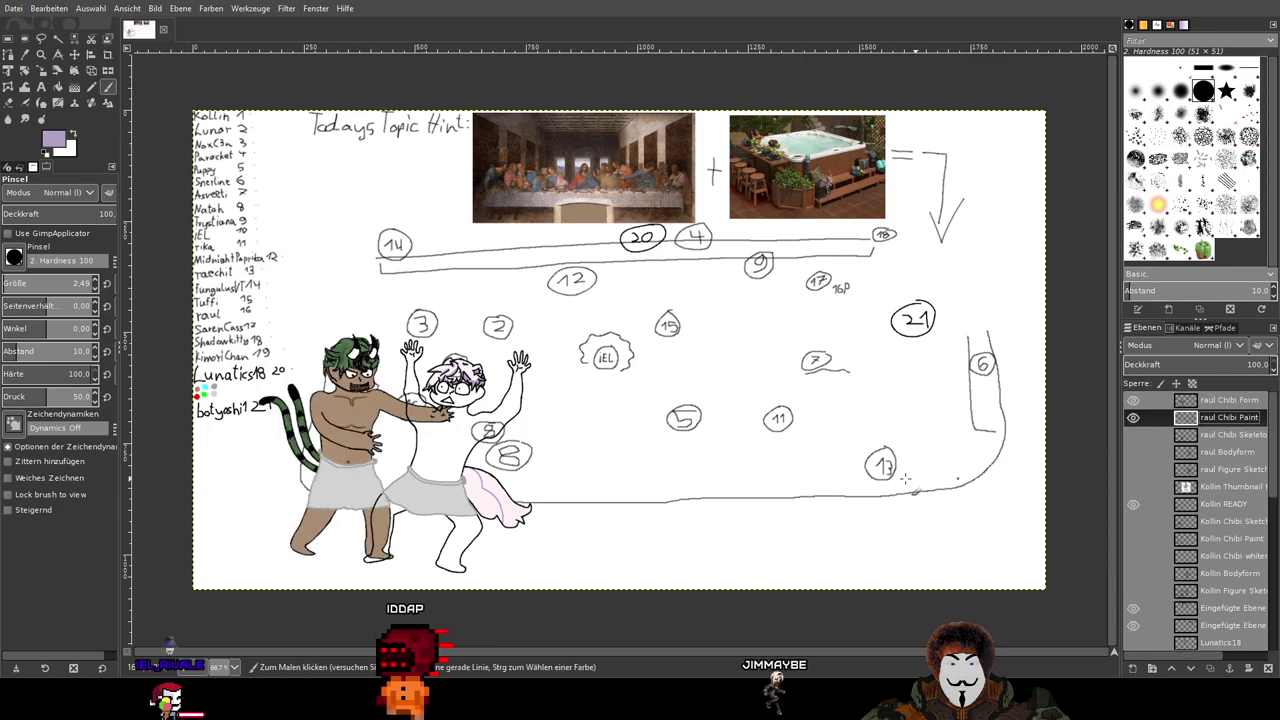
click(1134, 503)
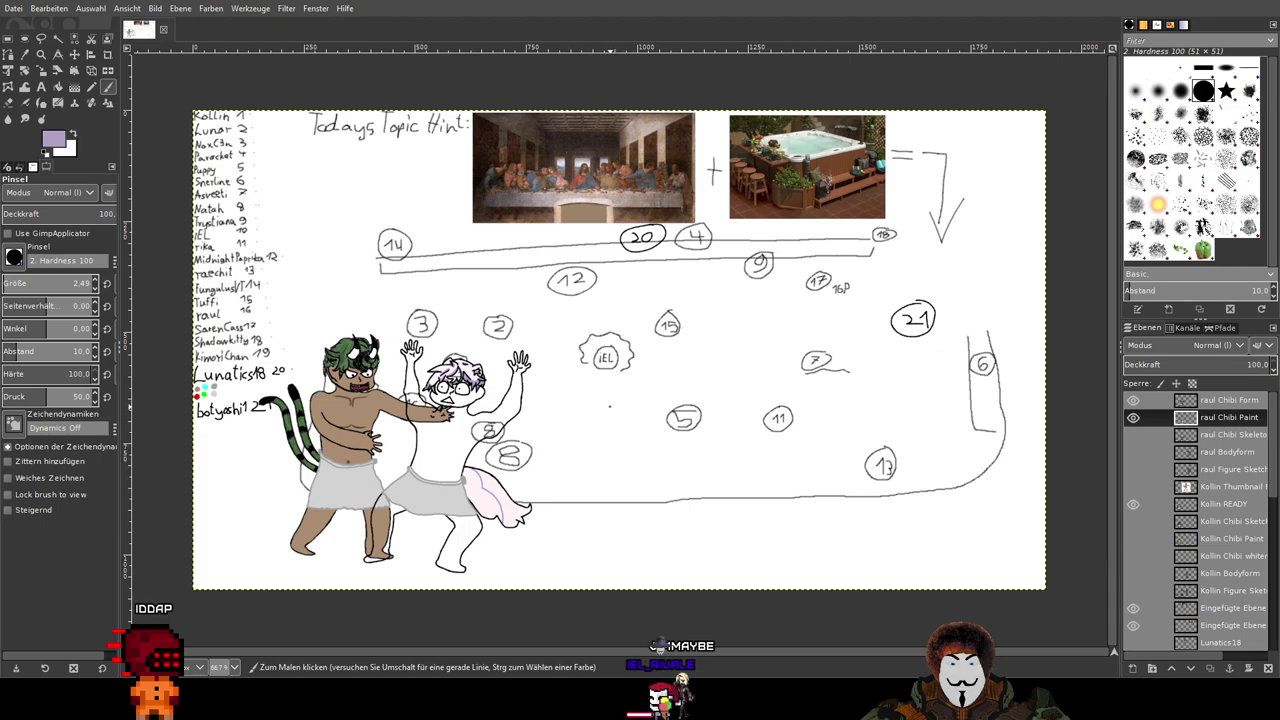
Step: Show the raul reference layer behind the raul chibi for colour comparison
drag(610, 406, 741, 339)
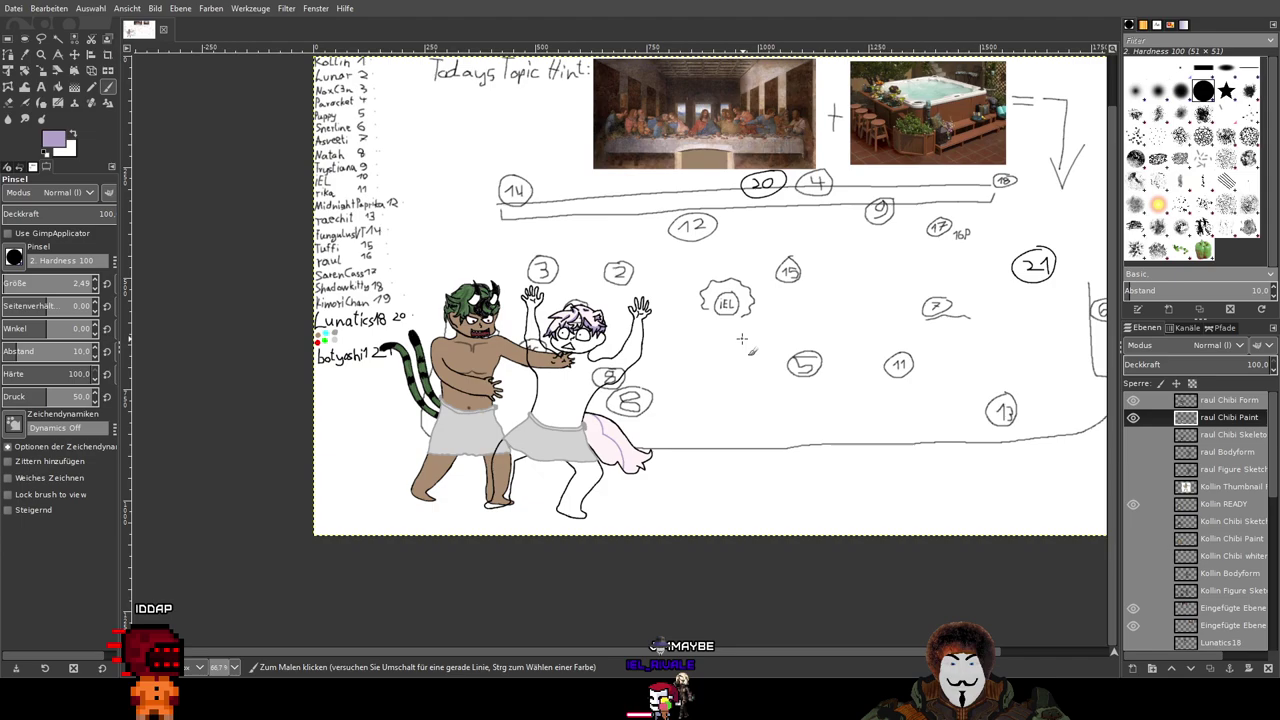
scroll(655, 333, up, 4)
scroll(580, 336, down, 2)
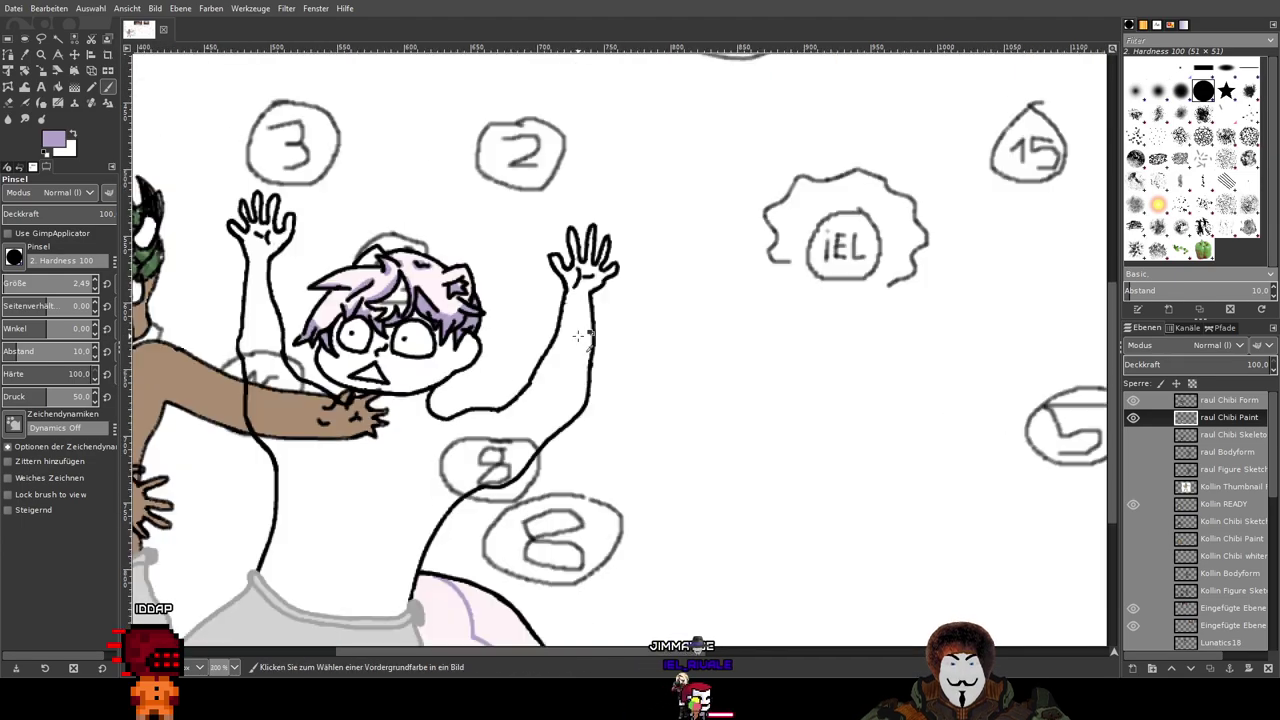
drag(575, 368, 733, 221)
scroll(1137, 612, down, 3)
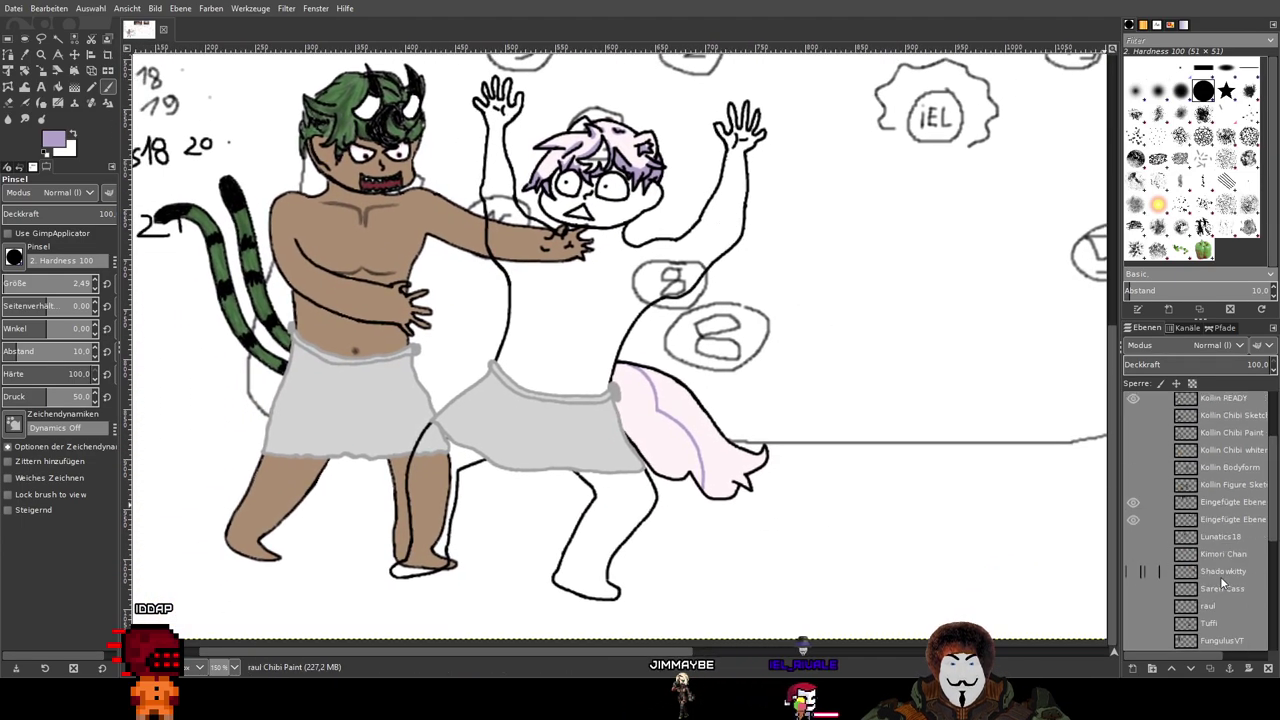
click(1133, 606)
drag(593, 323, 611, 361)
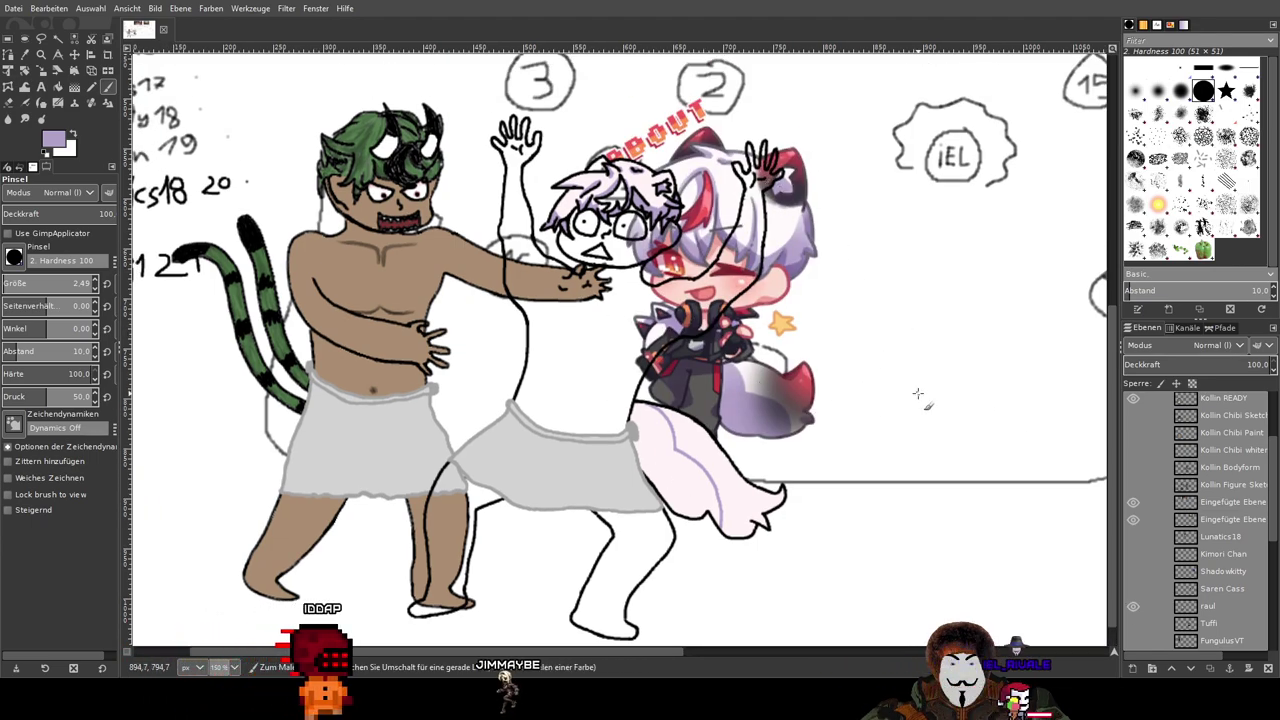
click(1133, 607)
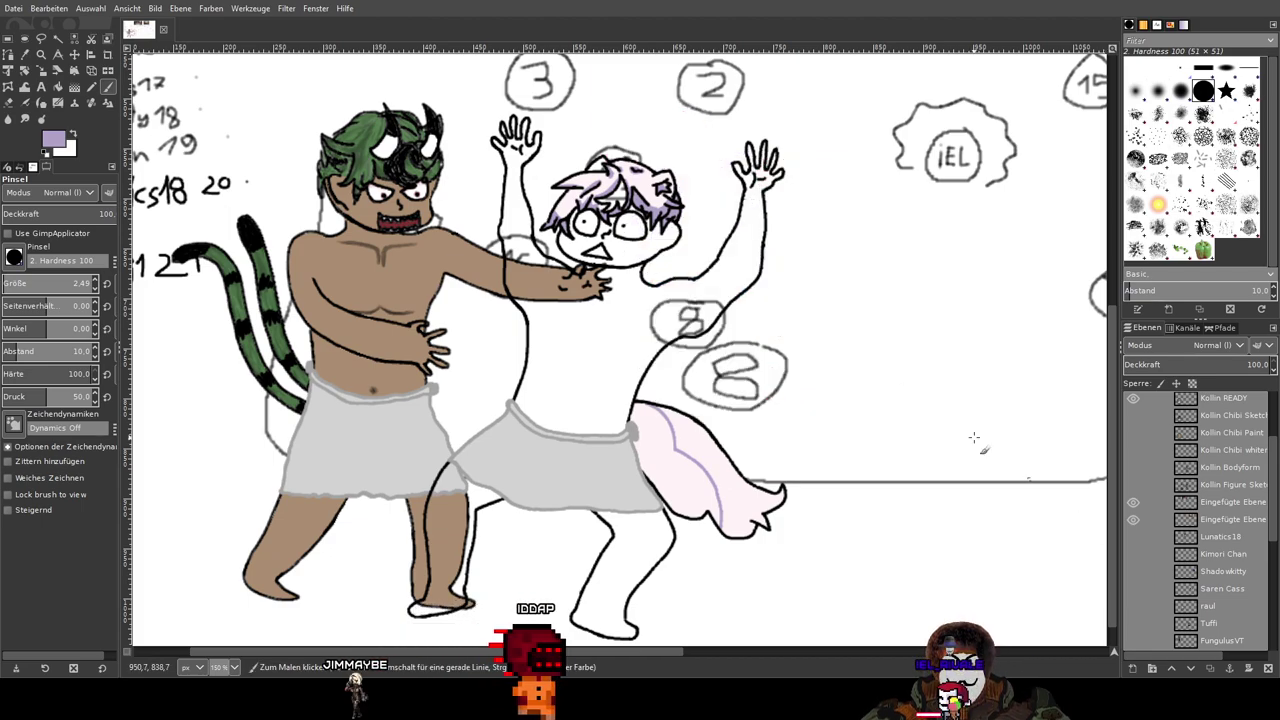
drag(829, 360, 865, 396)
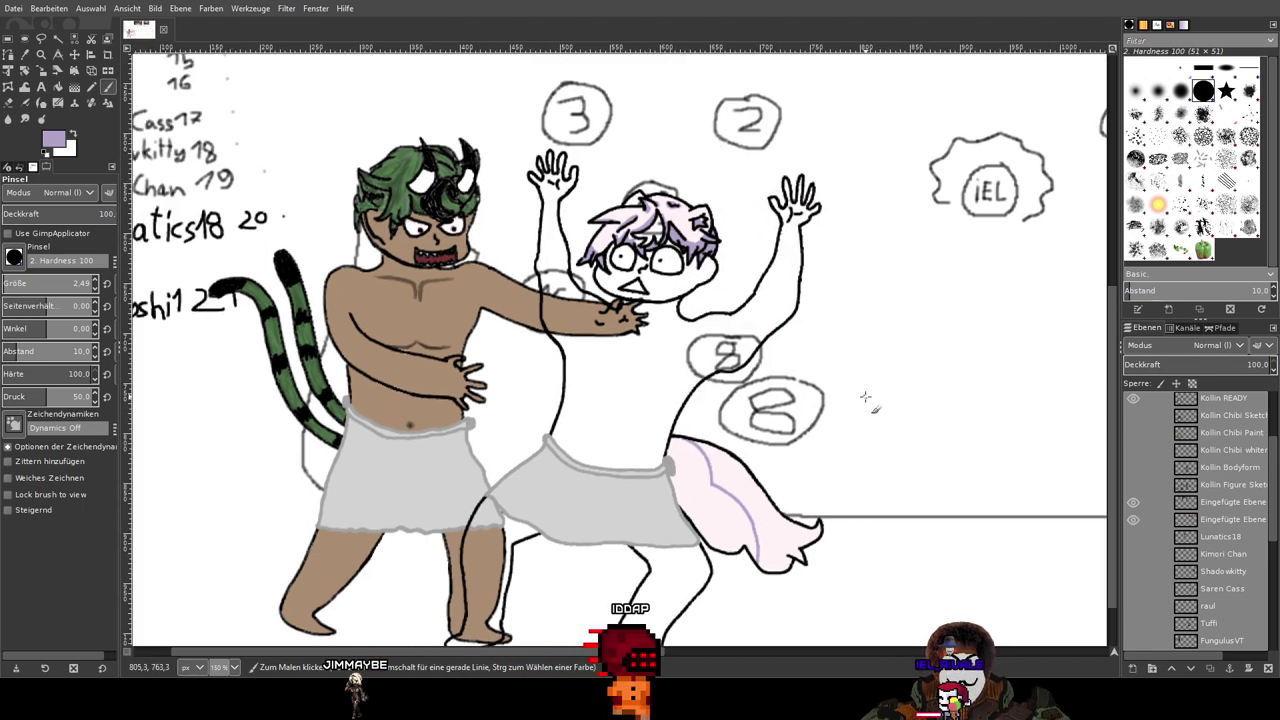
click(1134, 607)
Step: Hide the Sketch (Skizze) layer so that the chibis and the raul reference stand on transparency
scroll(1165, 590, down, 4)
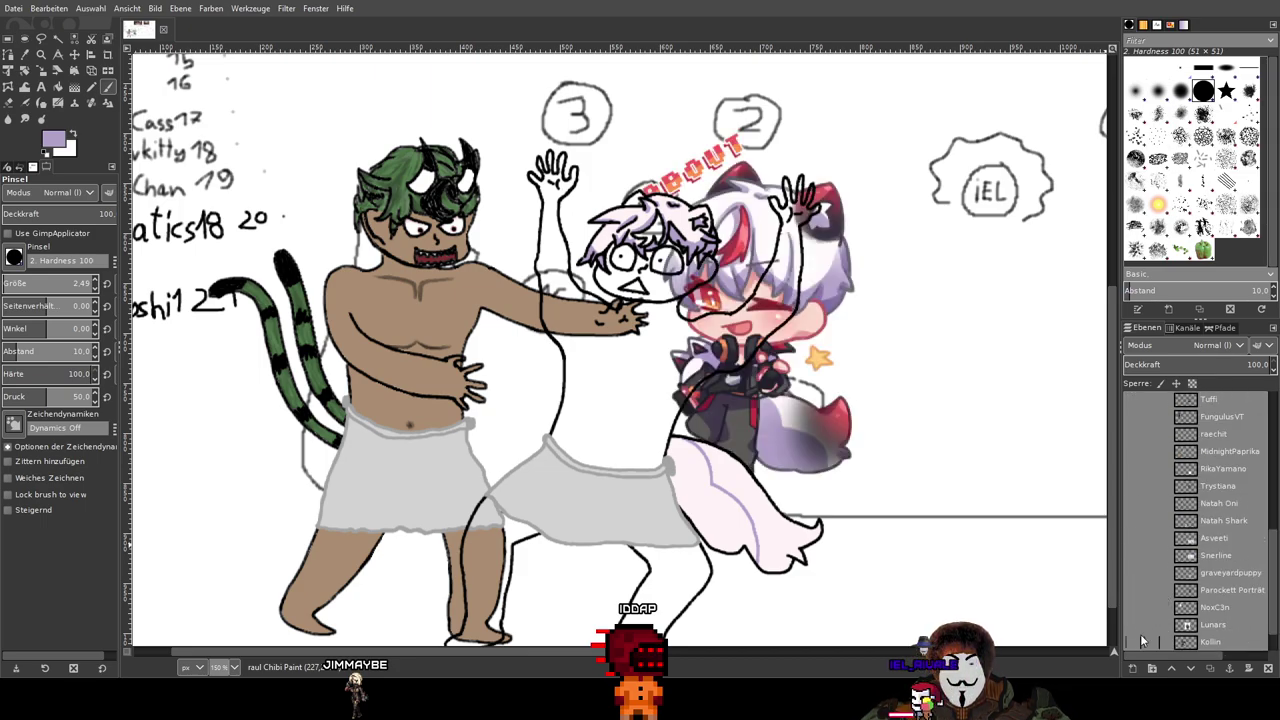
scroll(1140, 632, down, 2)
click(1132, 629)
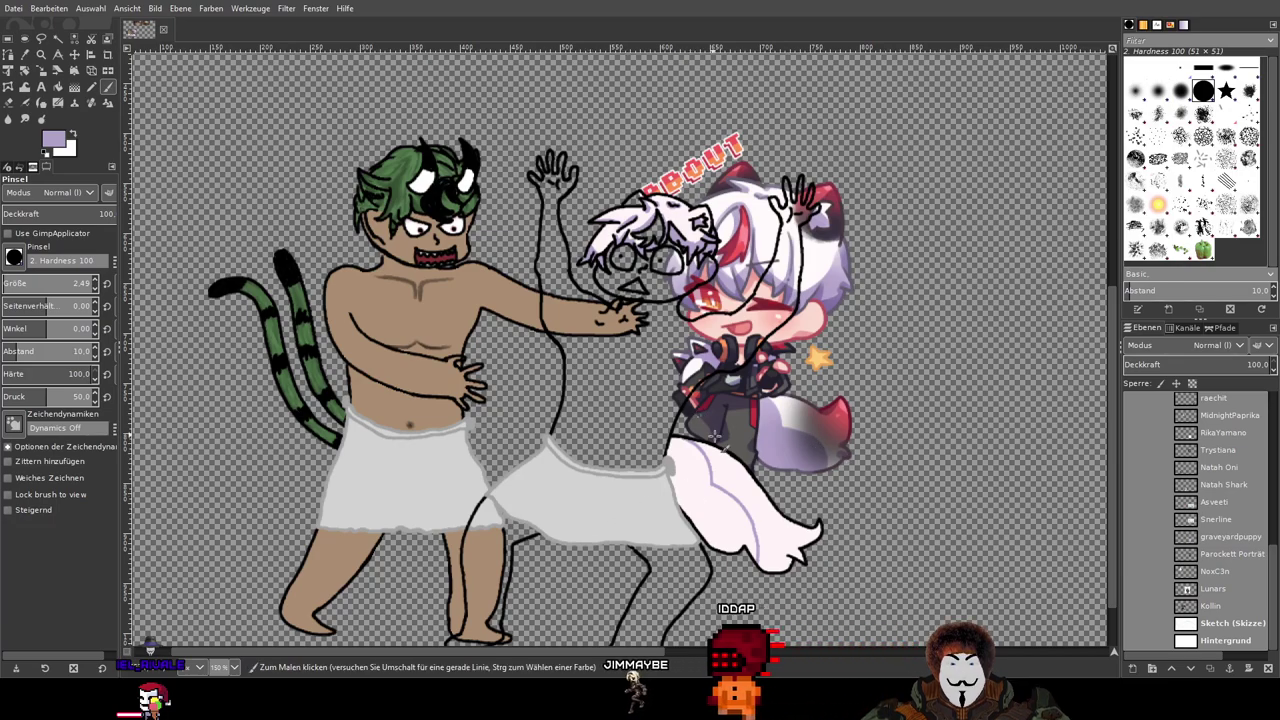
scroll(845, 420, down, 3)
scroll(810, 390, up, 4)
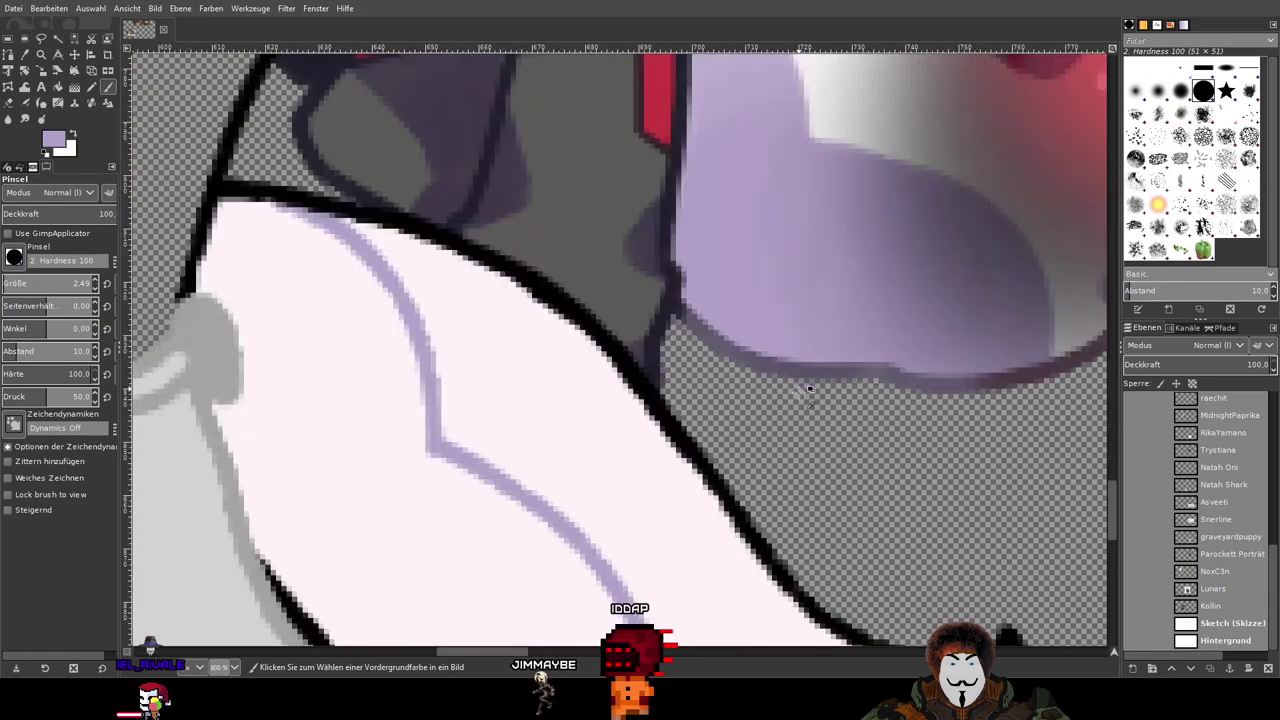
drag(700, 455, 809, 446)
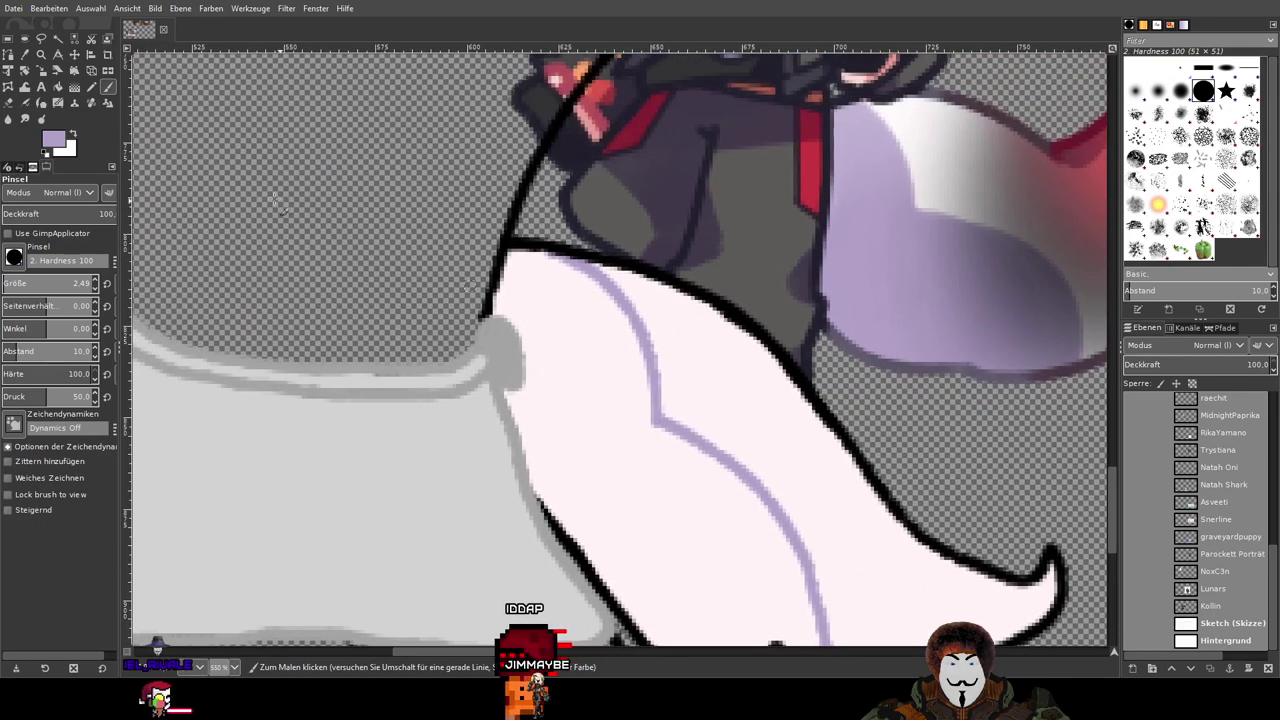
Step: Toggle the raul Chibi Paint layer to check the tail colouring, and brush a first short lavender stroke inside the tail's shadow outline
scroll(1222, 420, up, 5)
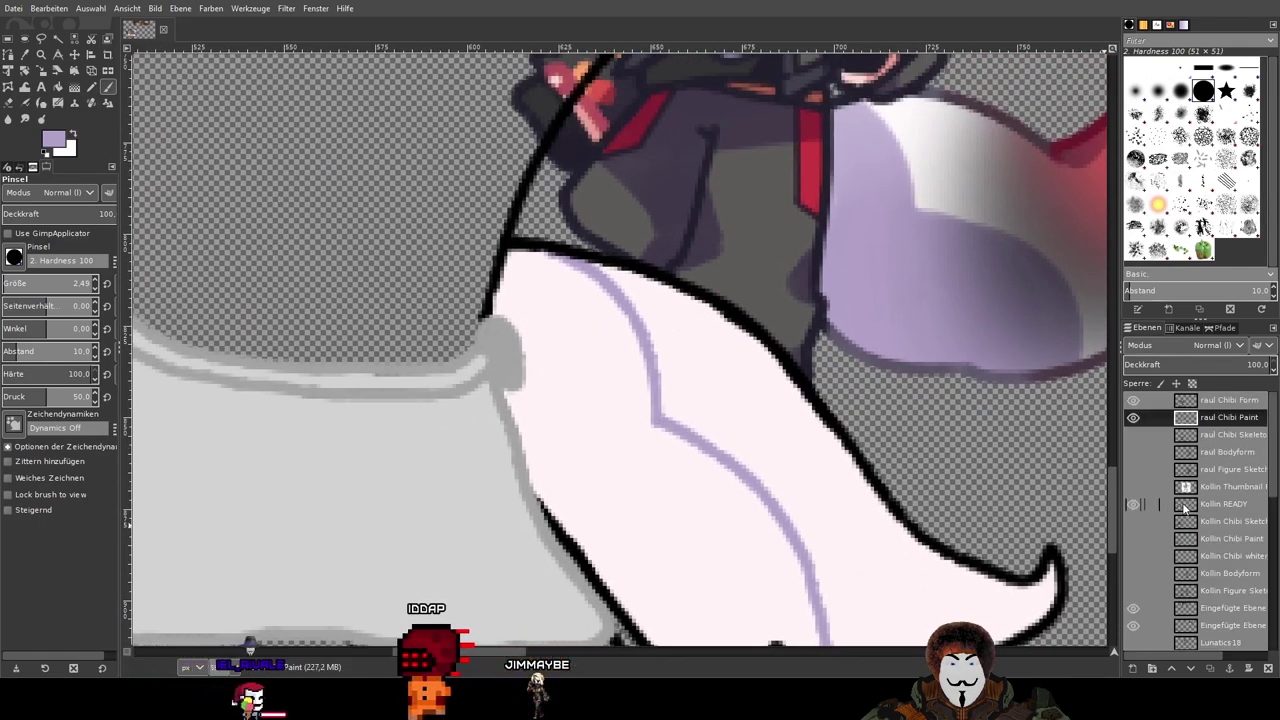
click(1133, 417)
click(1133, 417)
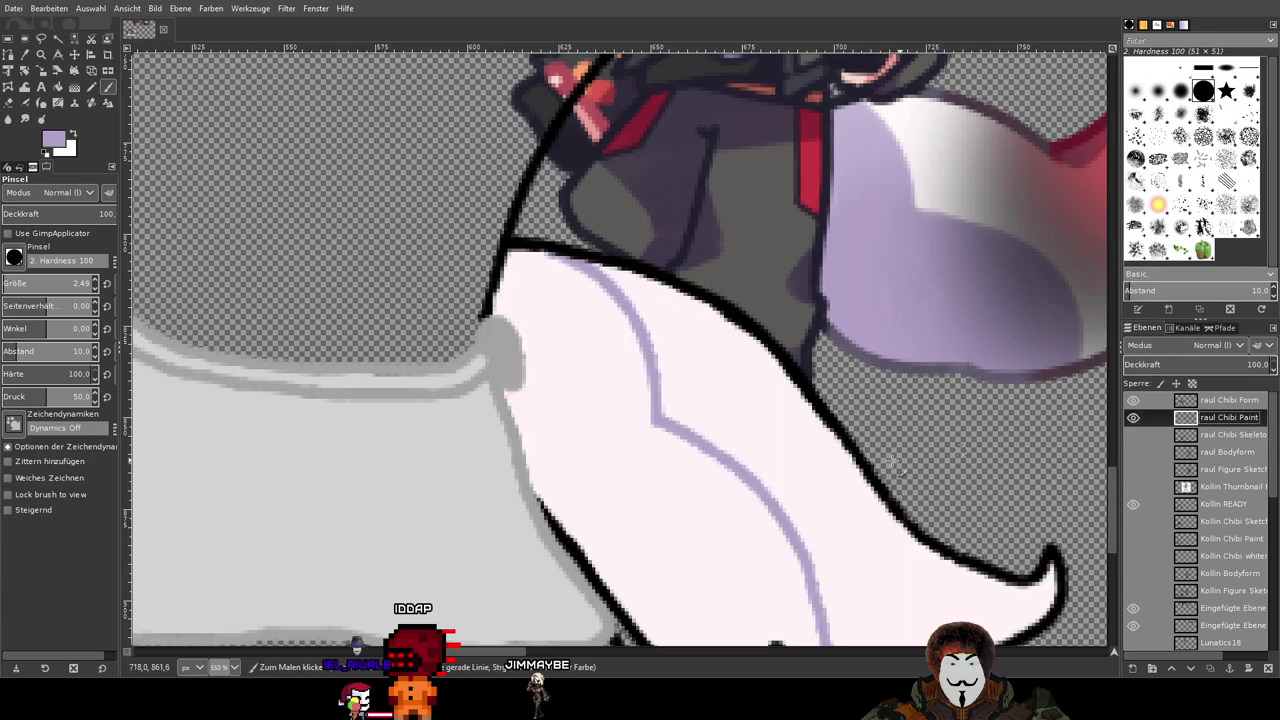
drag(633, 440, 685, 510)
click(1133, 417)
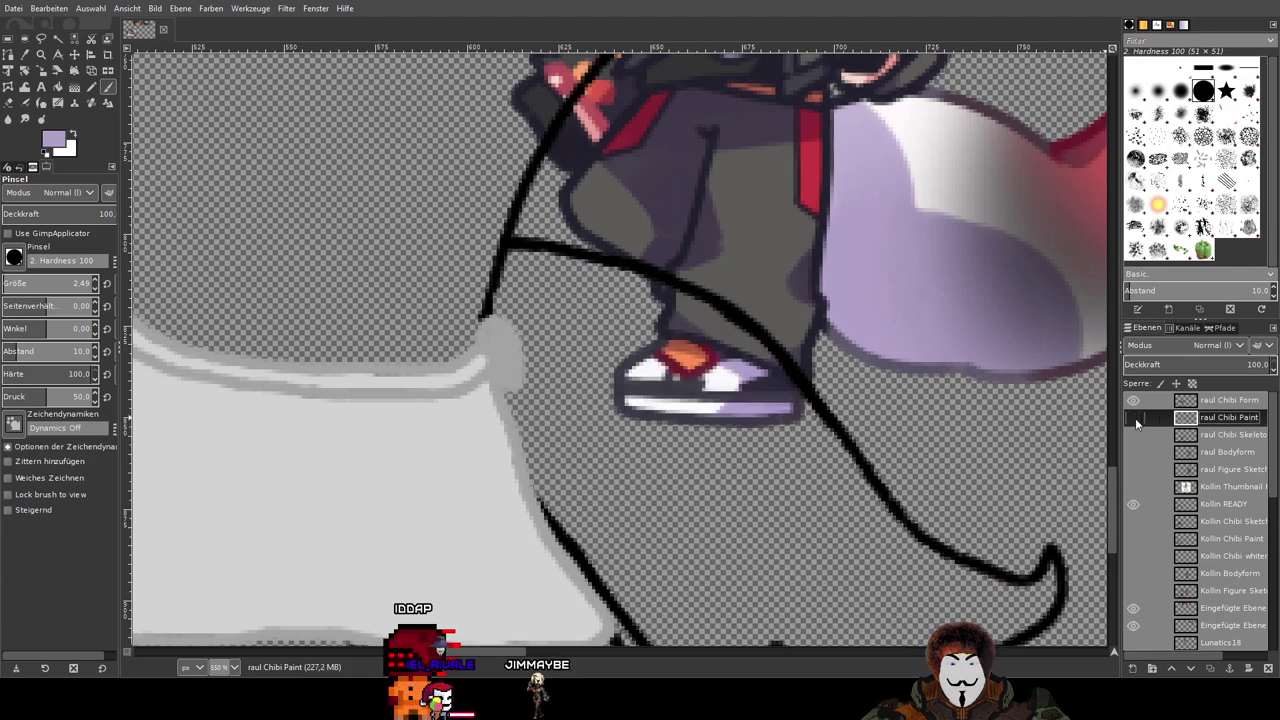
click(1133, 417)
Step: Fill the middle of the raul chibi's tail with lavender shadow on the raul Chibi Paint layer
scroll(786, 357, up, 3)
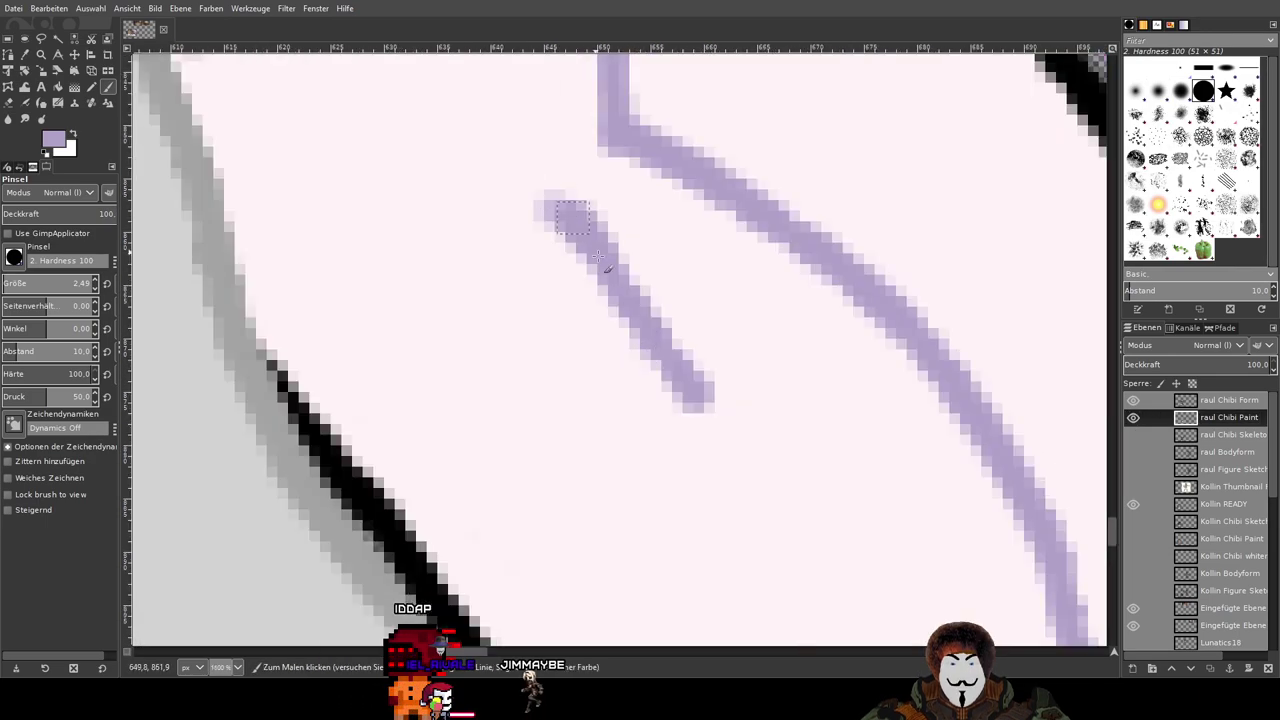
drag(597, 258, 621, 283)
mouse_move(729, 399)
mouse_down()
mouse_move(791, 523)
mouse_move(657, 394)
mouse_move(722, 507)
mouse_move(560, 255)
mouse_move(510, 258)
mouse_up()
mouse_move(608, 366)
mouse_down()
mouse_move(599, 305)
mouse_move(604, 320)
mouse_move(528, 207)
mouse_move(482, 197)
mouse_move(524, 295)
mouse_move(533, 374)
mouse_move(485, 372)
mouse_move(597, 440)
mouse_move(424, 233)
mouse_up()
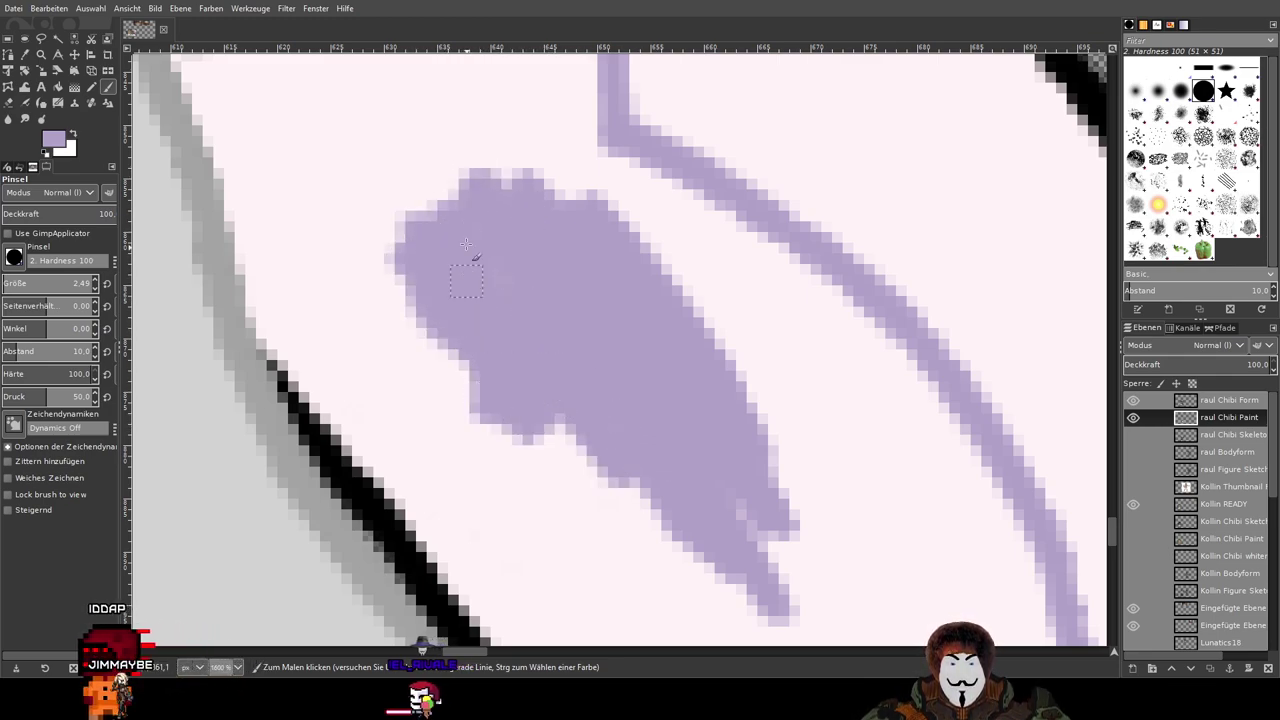
mouse_move(497, 310)
mouse_down()
mouse_move(609, 525)
mouse_move(609, 438)
mouse_move(733, 420)
mouse_move(541, 488)
mouse_up()
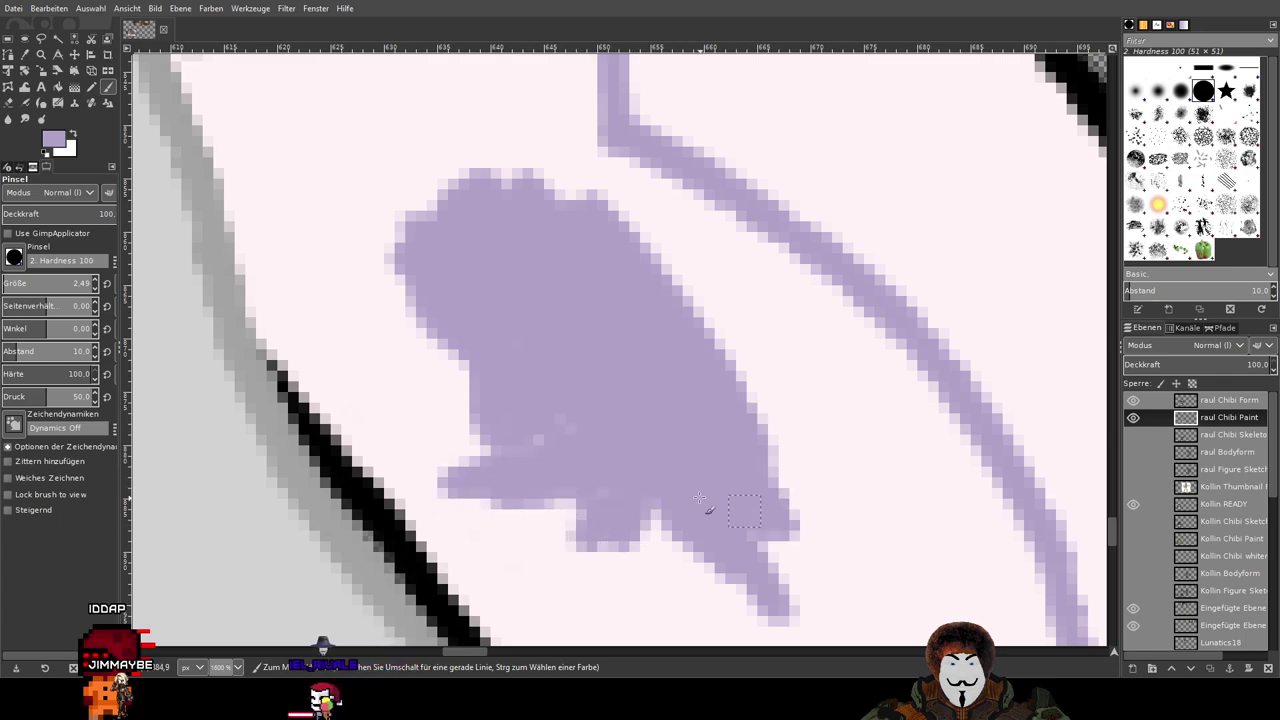
drag(744, 512, 698, 481)
mouse_move(888, 414)
mouse_down()
mouse_move(866, 366)
mouse_move(718, 346)
mouse_move(745, 371)
mouse_move(652, 257)
mouse_up()
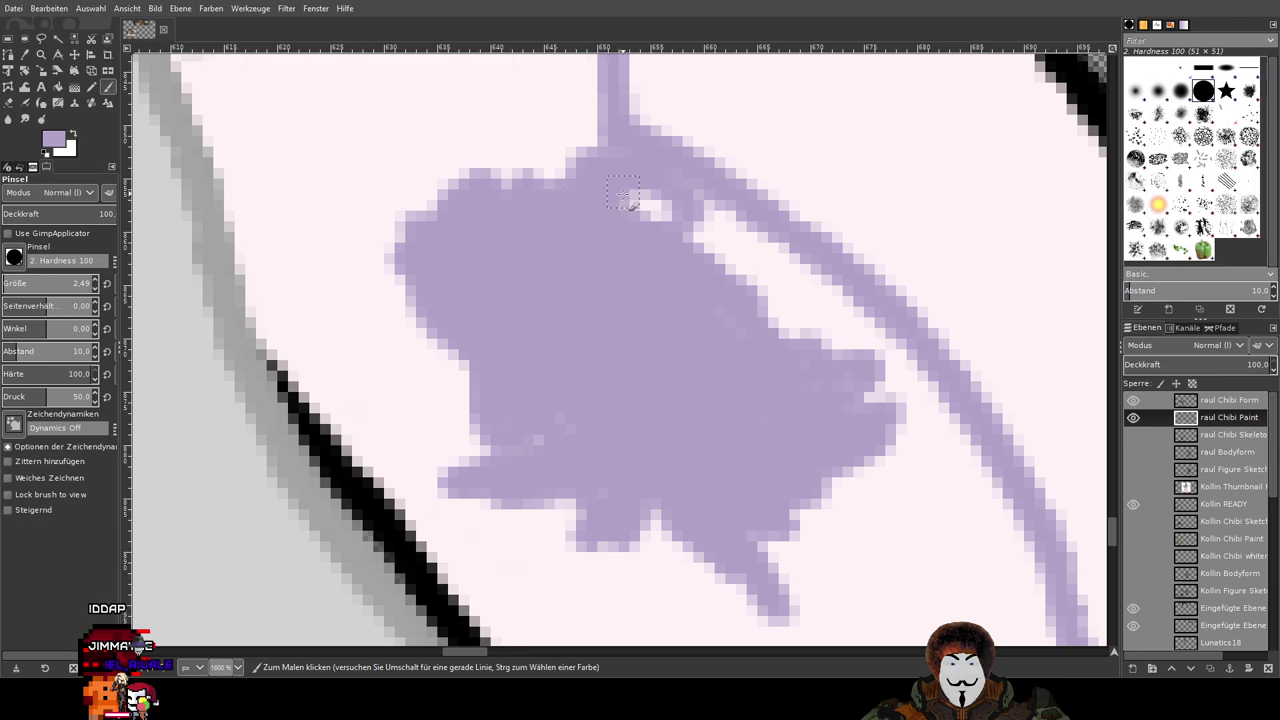
Step: Close the gap between the lavender fill and the curved shadow outline along the middle of the tail
scroll(706, 206, up, 4)
mouse_move(460, 164)
mouse_down()
mouse_move(915, 297)
mouse_move(854, 381)
mouse_move(792, 321)
mouse_move(633, 234)
mouse_move(755, 228)
mouse_up()
scroll(878, 336, down, 3)
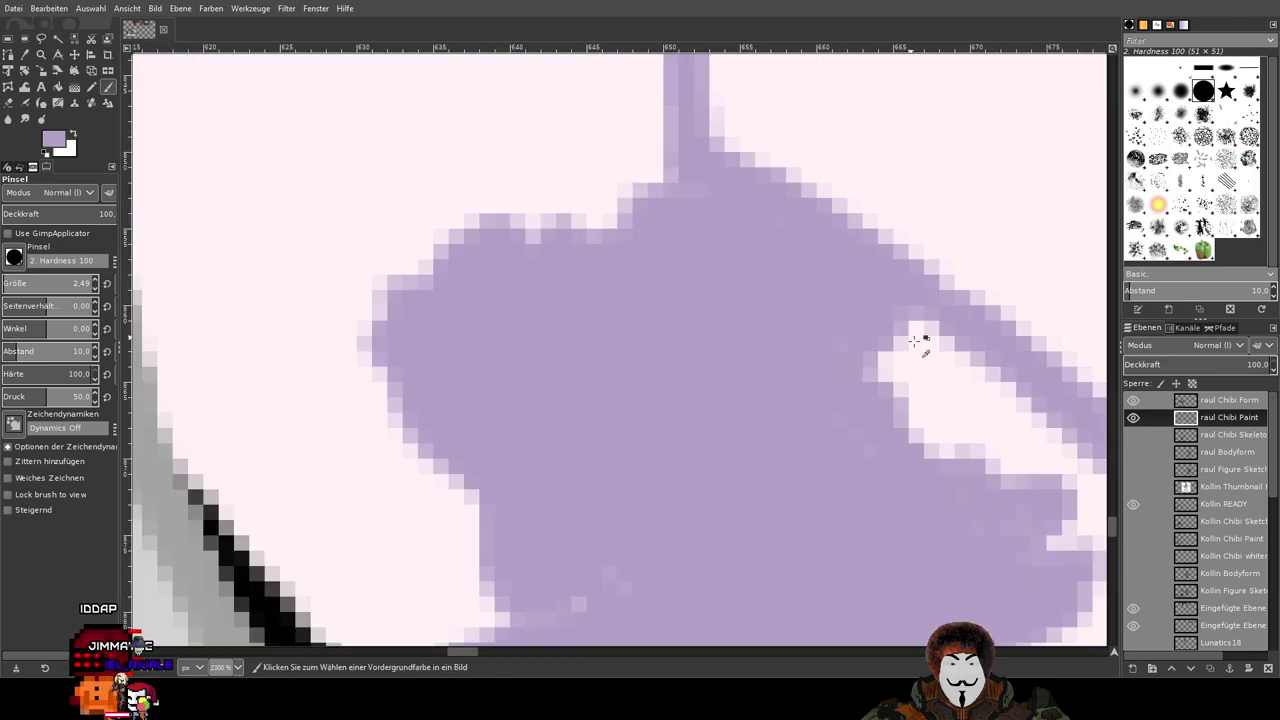
drag(989, 443, 541, 254)
mouse_move(483, 324)
mouse_down()
mouse_move(377, 183)
mouse_move(585, 345)
mouse_up()
mouse_move(517, 286)
mouse_down()
mouse_move(601, 284)
mouse_move(620, 300)
mouse_up()
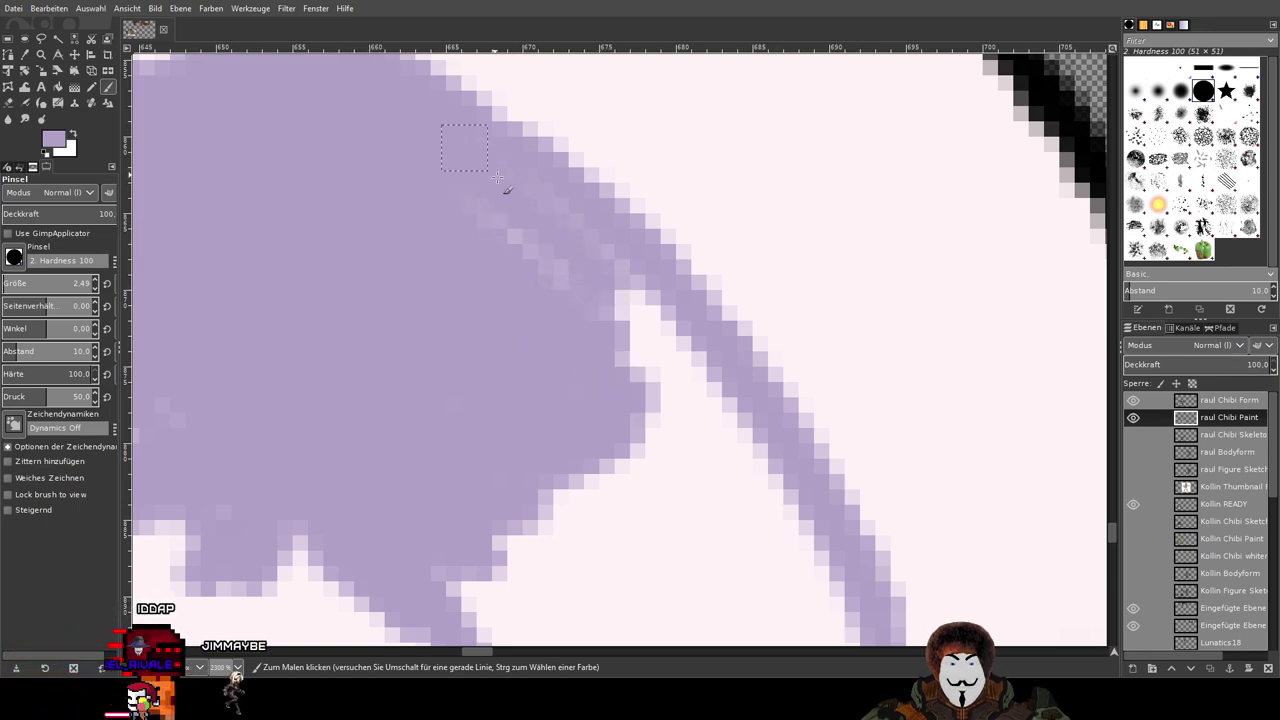
Step: Extend the lavender shadow along the curved outline towards the tail tip and even out its ragged lower edge
mouse_move(476, 169)
mouse_down()
mouse_move(806, 520)
mouse_move(706, 476)
mouse_up()
mouse_move(420, 151)
mouse_down()
mouse_move(715, 515)
mouse_move(514, 150)
mouse_up()
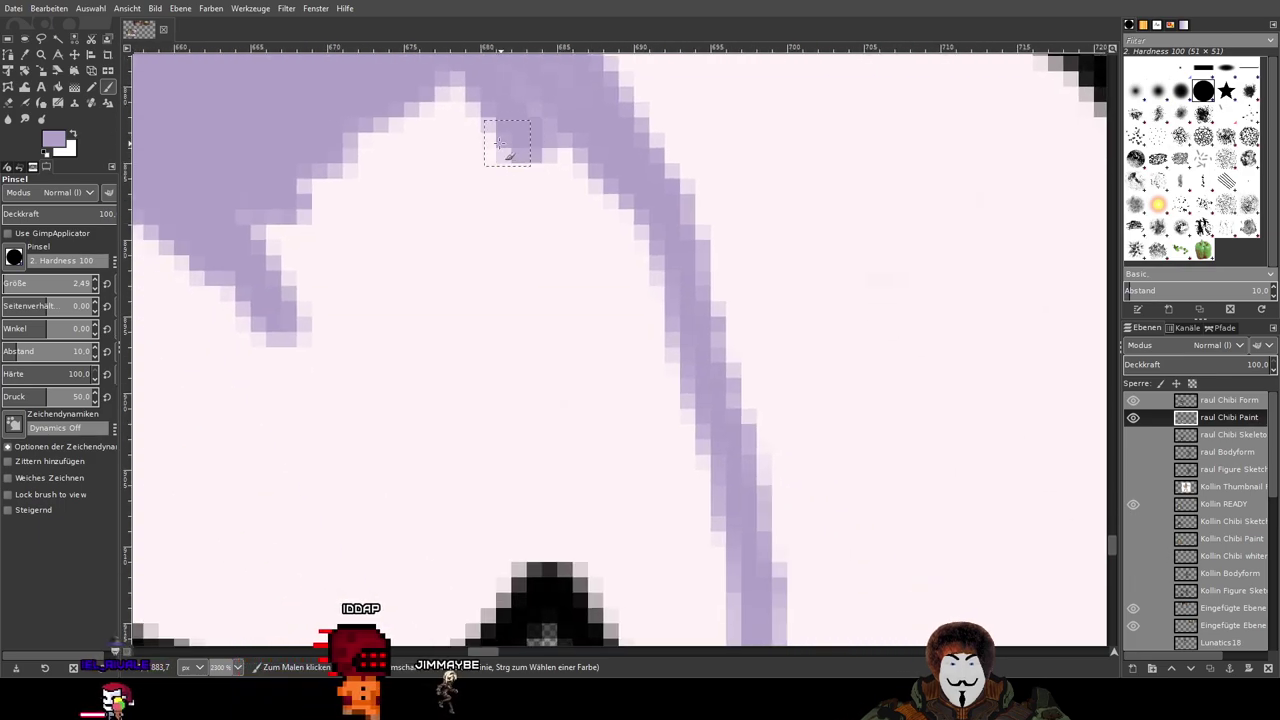
mouse_move(425, 88)
mouse_down()
mouse_move(578, 289)
mouse_move(464, 84)
mouse_up()
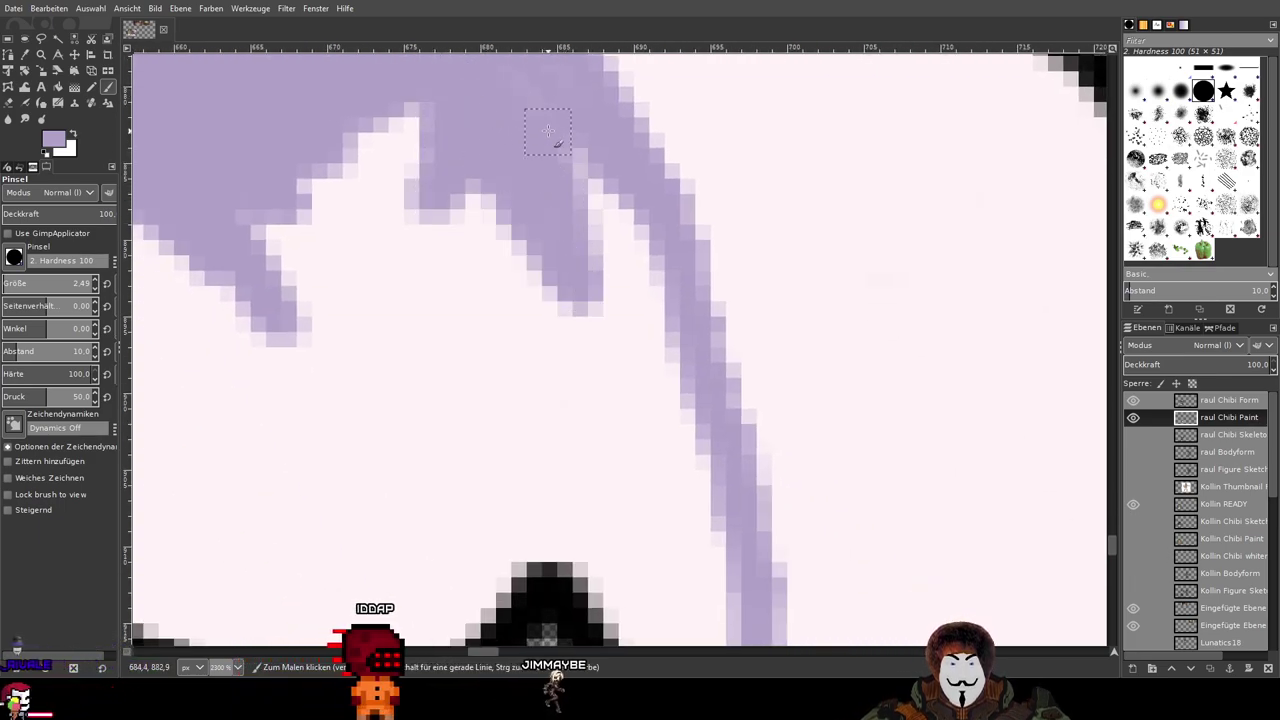
scroll(609, 206, up, 3)
scroll(606, 235, left, 2)
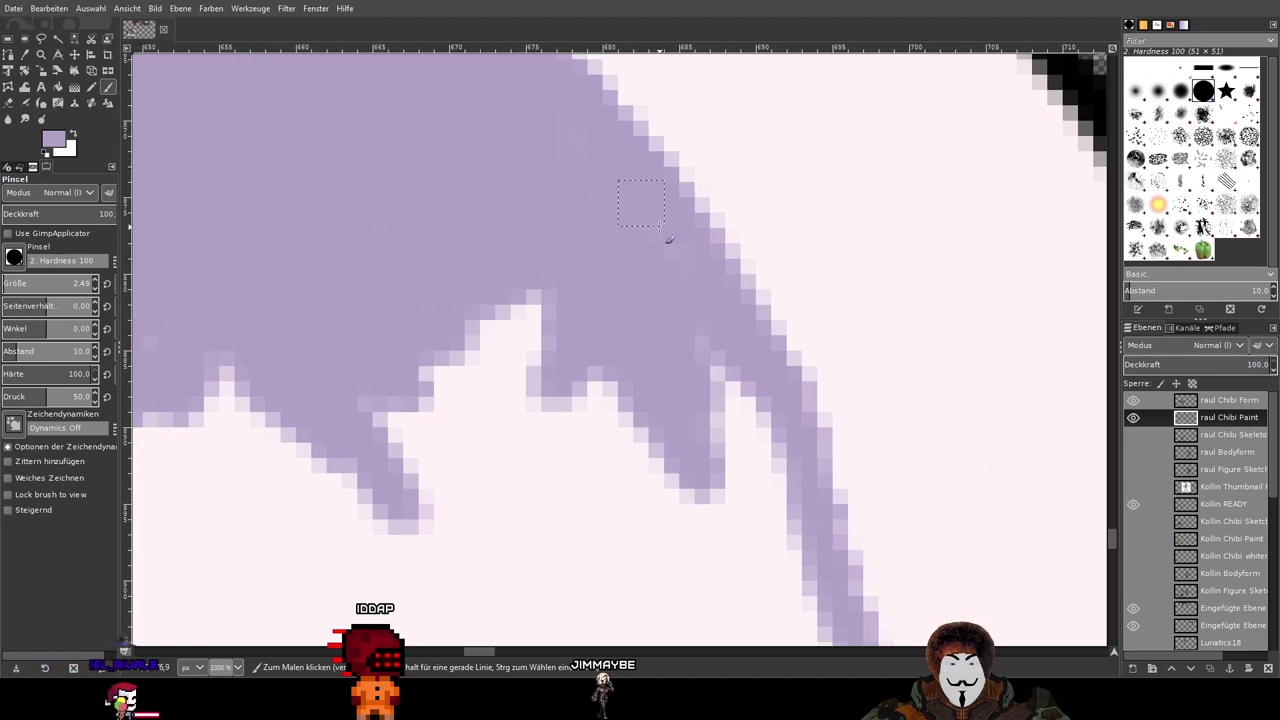
mouse_move(748, 392)
mouse_down()
mouse_move(759, 508)
mouse_move(620, 349)
mouse_move(420, 363)
mouse_move(551, 354)
mouse_move(411, 431)
mouse_move(580, 440)
mouse_move(634, 460)
mouse_move(440, 530)
mouse_up()
drag(305, 445, 421, 436)
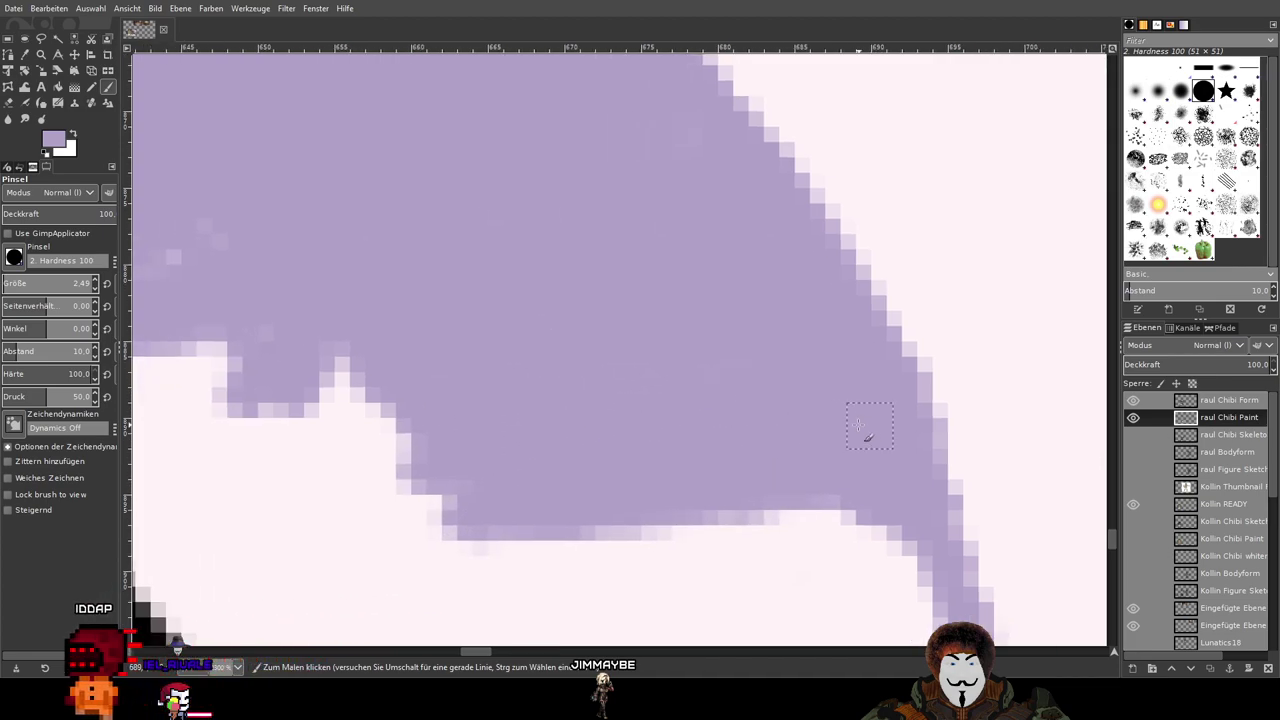
Step: Spread the lavender shadow towards the tail's black underside line, leaving a narrow pale strip along it
drag(511, 380, 636, 411)
drag(282, 309, 286, 309)
scroll(610, 283, left, 3)
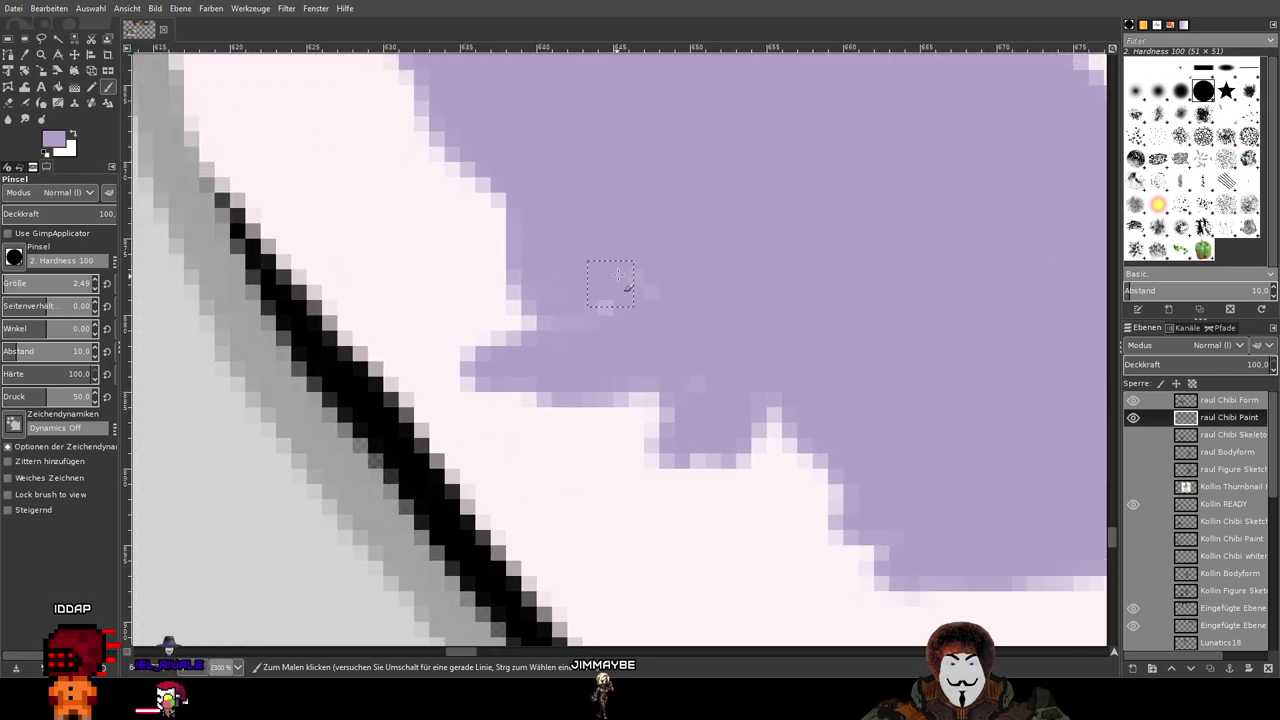
mouse_move(765, 287)
mouse_down()
mouse_move(640, 480)
mouse_move(768, 543)
mouse_move(750, 474)
mouse_move(545, 420)
mouse_move(700, 560)
mouse_move(727, 518)
mouse_up()
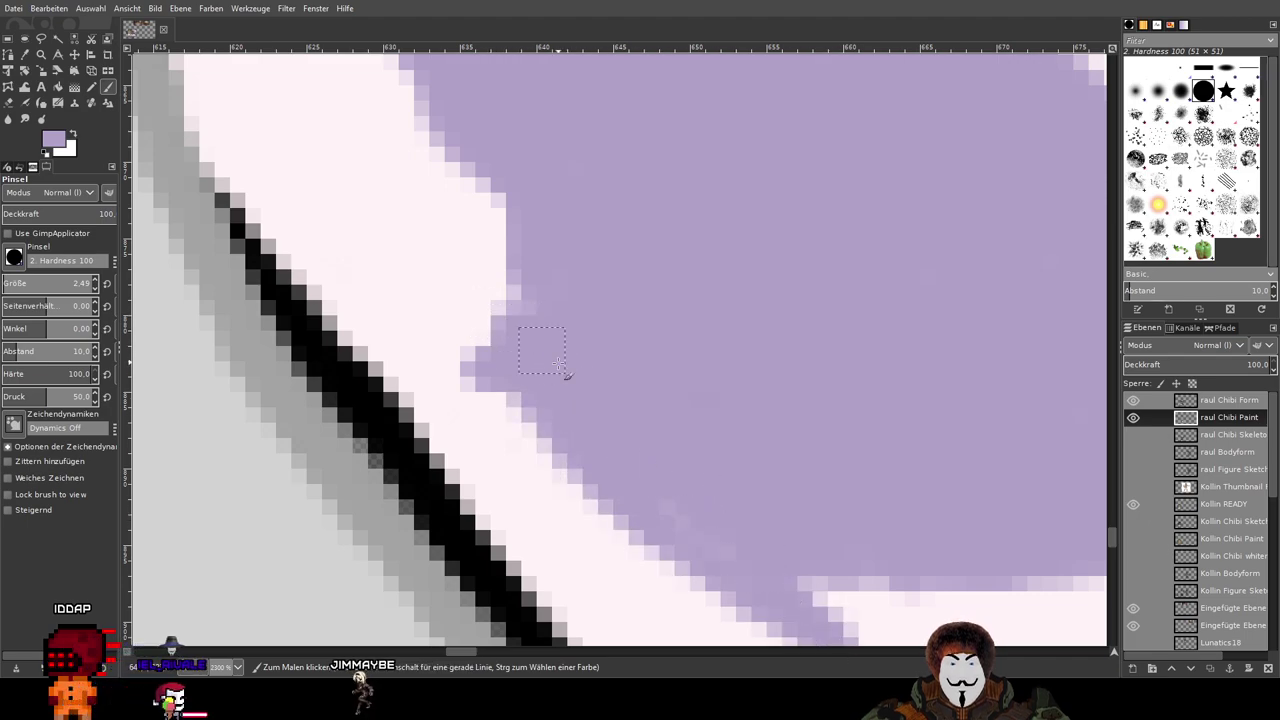
scroll(480, 337, left, 3)
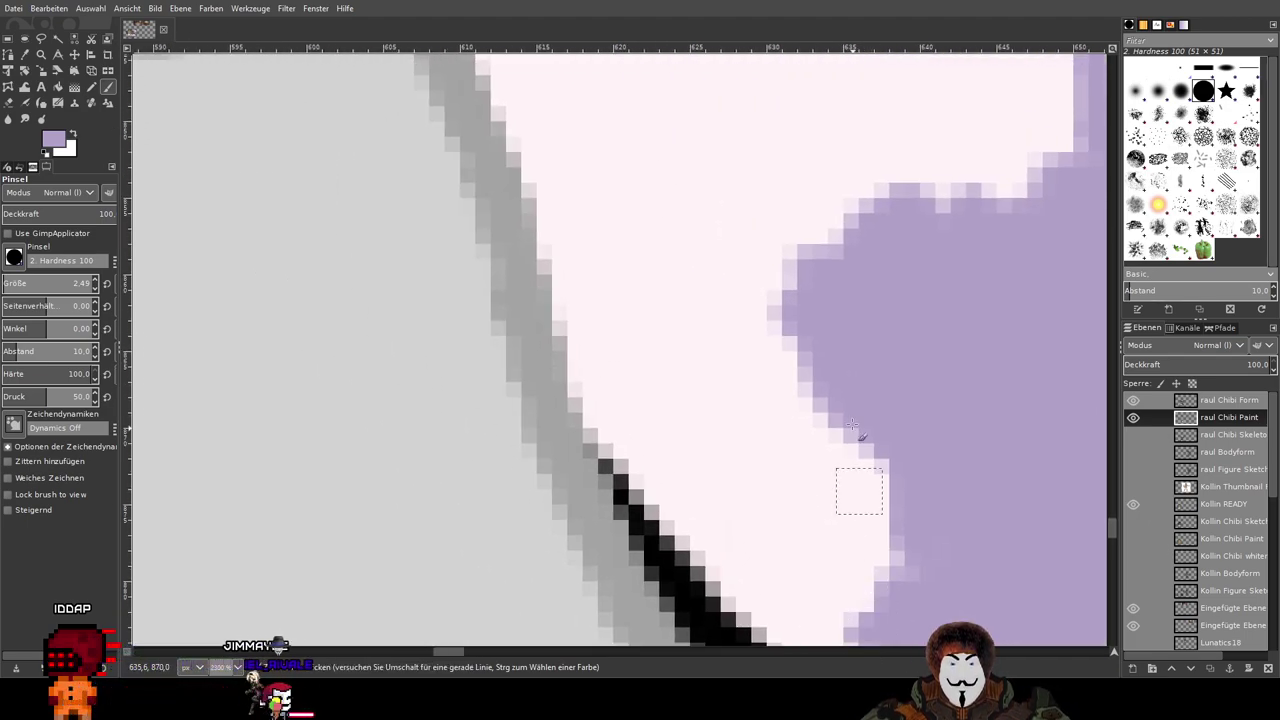
Step: Fill the pale gap between the two upright lavender strips above the tail's main shadow on the raul Chibi Paint layer
scroll(857, 491, up, 6)
mouse_move(830, 415)
mouse_down()
mouse_move(782, 396)
mouse_move(819, 591)
mouse_move(795, 632)
mouse_move(818, 318)
mouse_move(774, 392)
mouse_move(758, 553)
mouse_move(735, 536)
mouse_move(740, 187)
mouse_move(833, 250)
mouse_move(856, 410)
mouse_move(880, 249)
mouse_up()
scroll(880, 245, down, 2)
scroll(870, 237, up, 3)
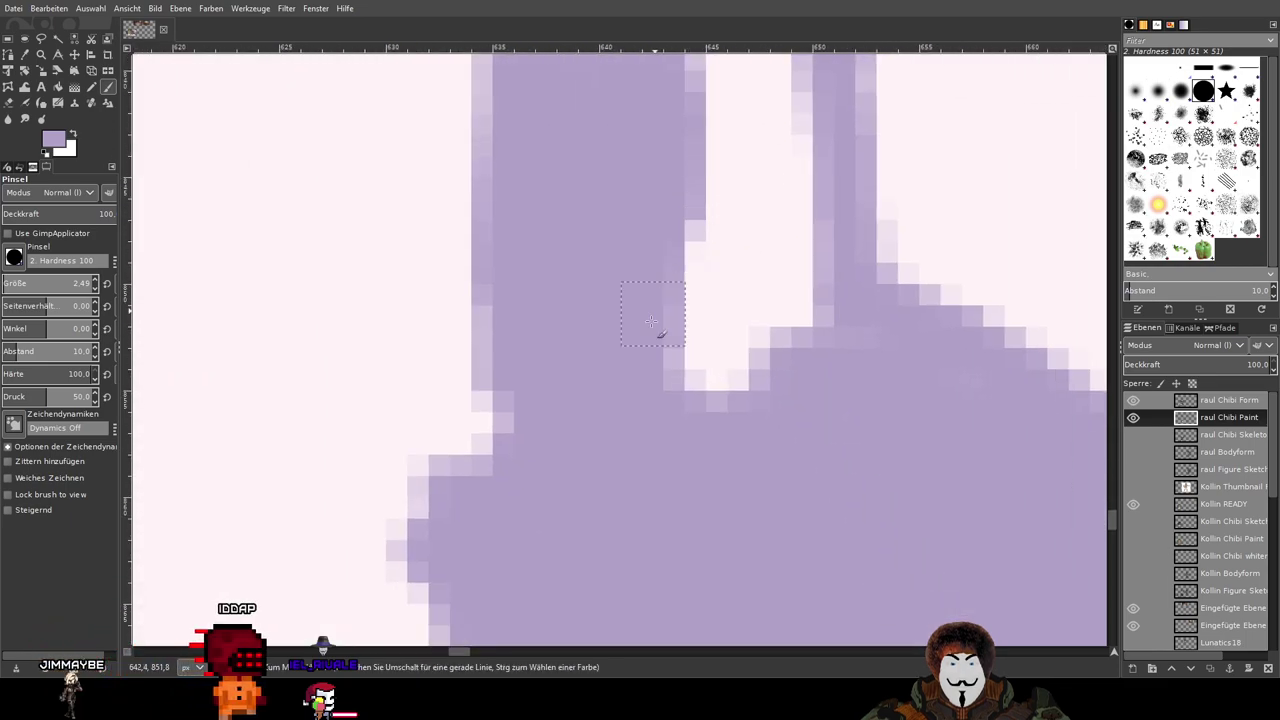
mouse_move(700, 298)
mouse_down()
mouse_move(758, 210)
mouse_move(759, 318)
mouse_move(725, 334)
mouse_move(748, 315)
mouse_move(813, 322)
mouse_move(800, 200)
mouse_up()
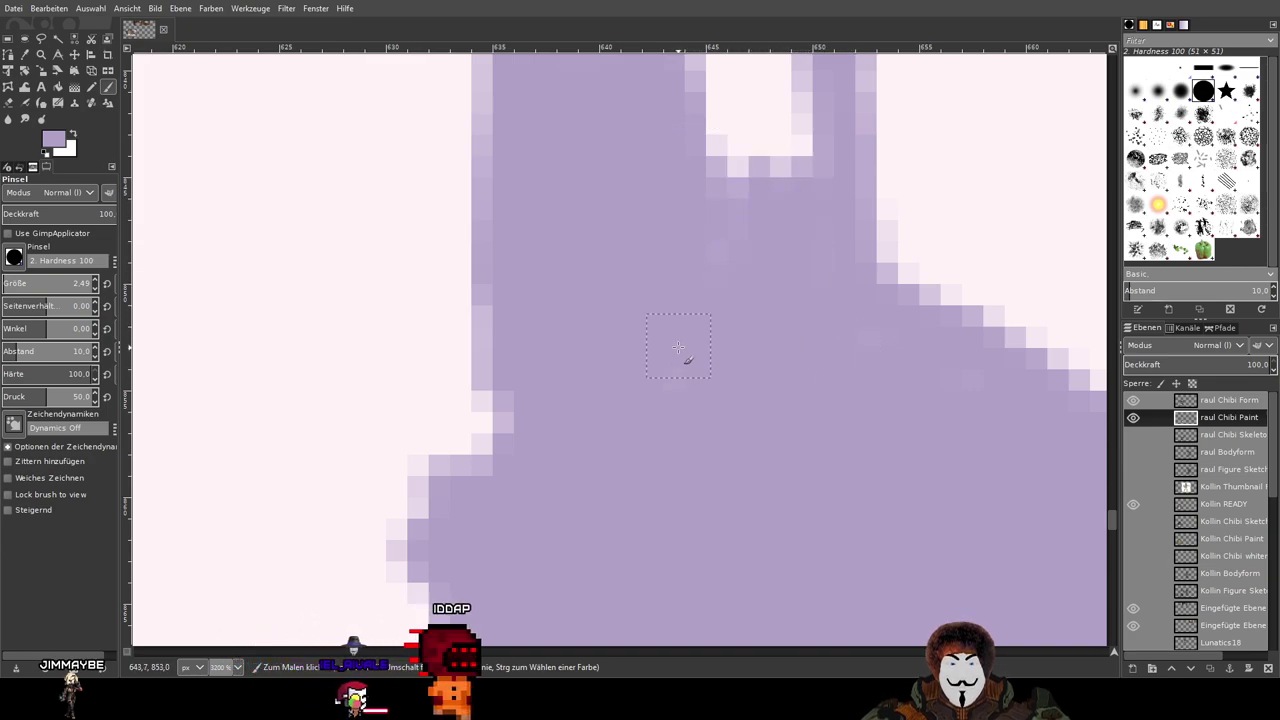
scroll(700, 250, up, 4)
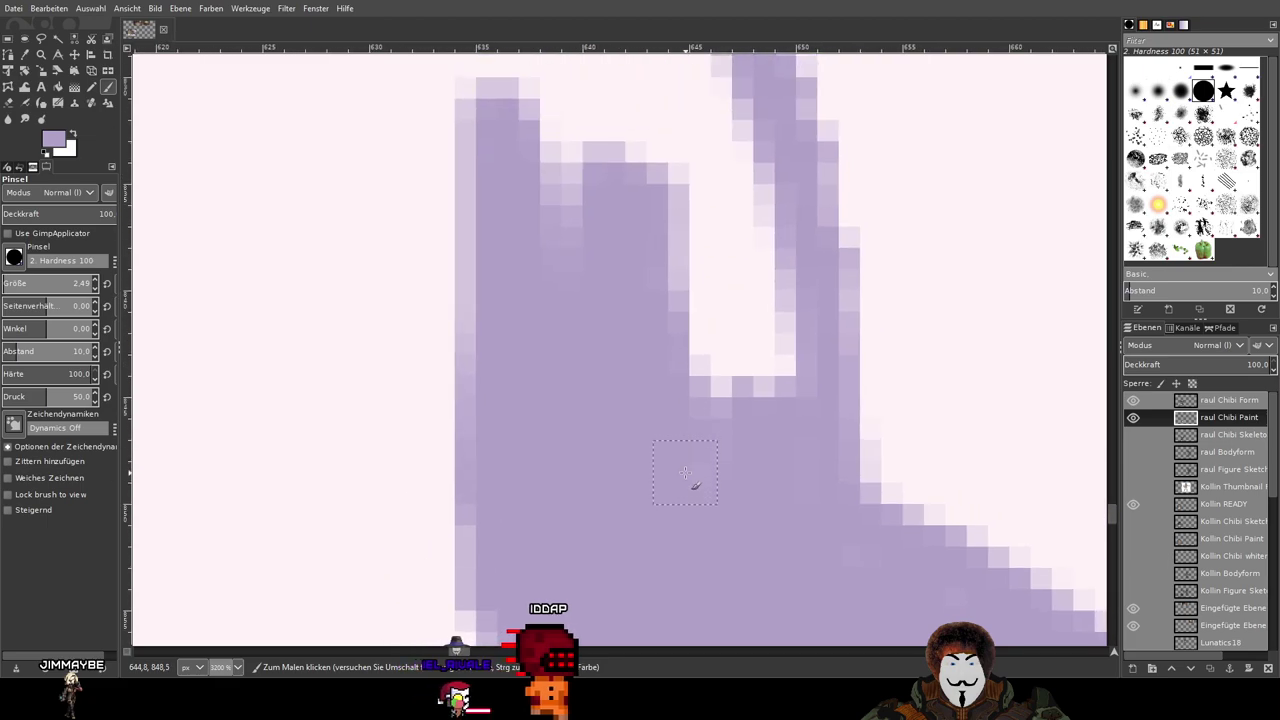
mouse_move(706, 338)
mouse_down()
mouse_move(685, 503)
mouse_move(710, 175)
mouse_move(751, 313)
mouse_move(793, 373)
mouse_move(798, 330)
mouse_up()
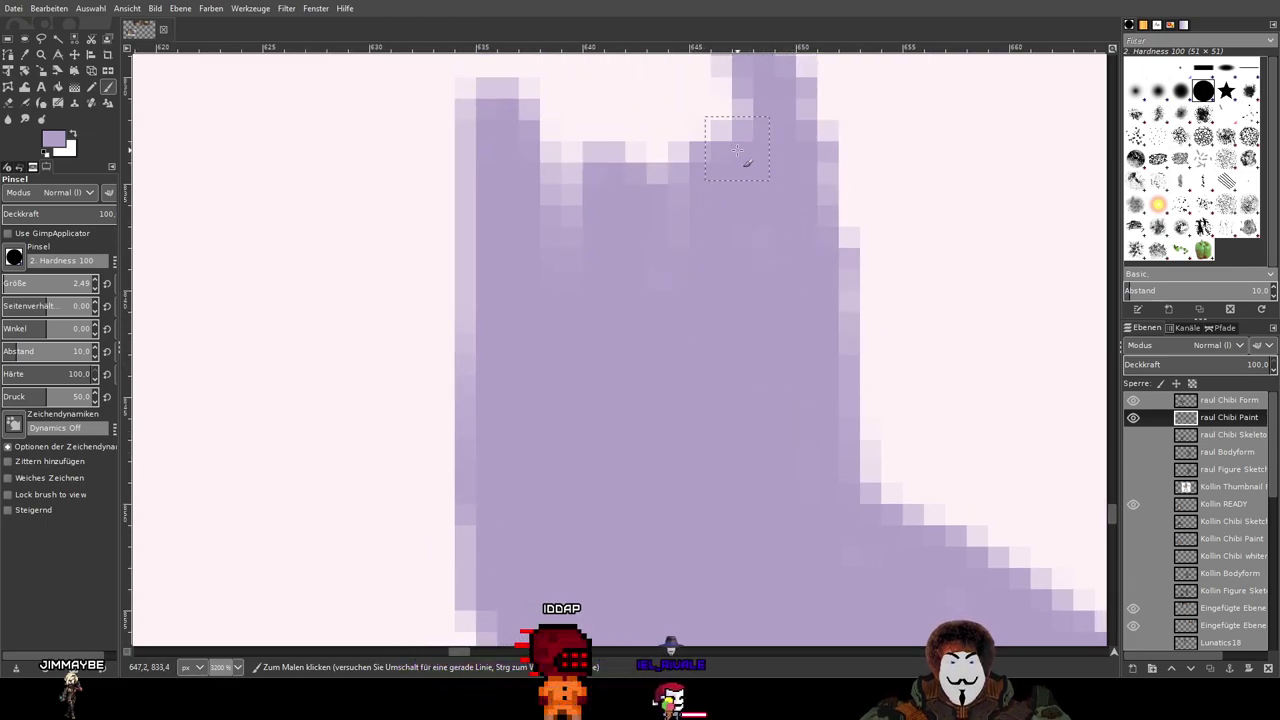
drag(737, 150, 665, 260)
mouse_move(586, 238)
mouse_down()
mouse_move(557, 261)
mouse_move(557, 206)
mouse_up()
Step: Widen the lavender shadow up along the curved outline until it meets the tail's black upper line
scroll(591, 429, up, 5)
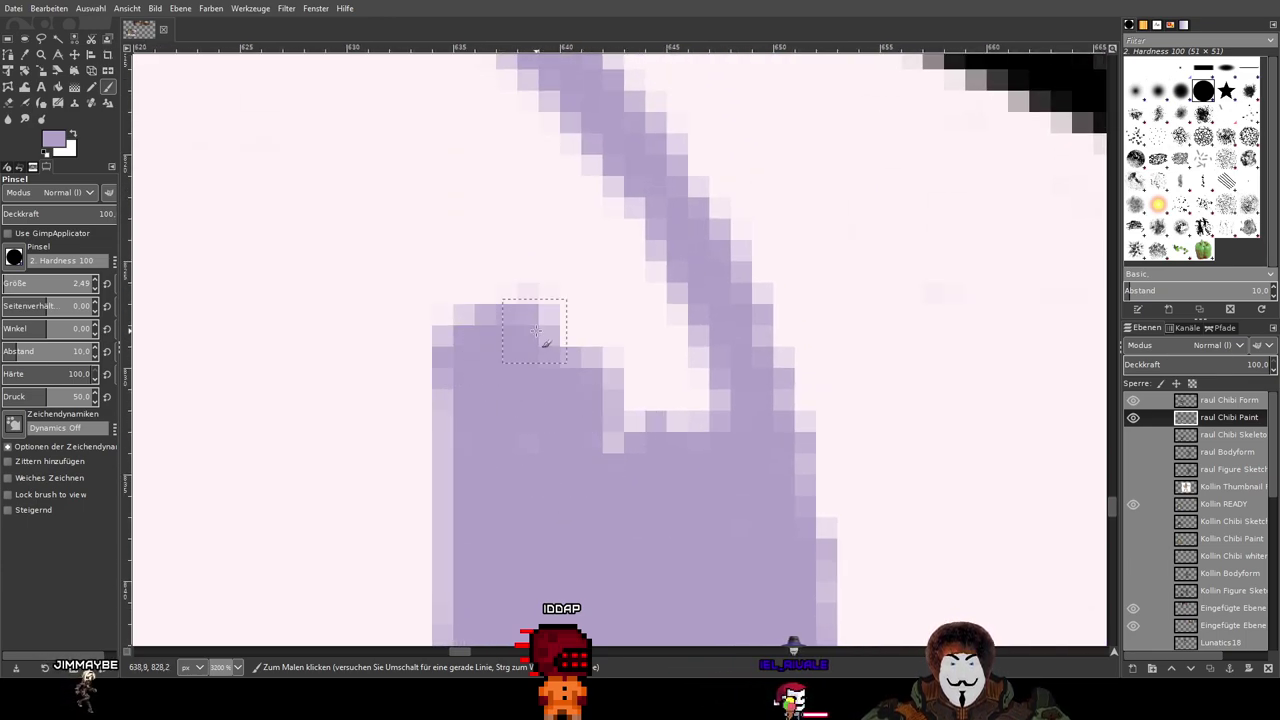
mouse_move(536, 331)
mouse_down()
mouse_move(479, 312)
mouse_move(500, 341)
mouse_move(654, 440)
mouse_move(549, 264)
mouse_move(651, 417)
mouse_move(705, 463)
mouse_move(666, 416)
mouse_move(706, 424)
mouse_move(663, 304)
mouse_move(659, 345)
mouse_move(622, 311)
mouse_move(616, 244)
mouse_move(641, 204)
mouse_move(599, 162)
mouse_move(589, 262)
mouse_move(499, 159)
mouse_move(460, 283)
mouse_move(454, 432)
mouse_move(434, 298)
mouse_move(393, 322)
mouse_move(399, 457)
mouse_move(364, 348)
mouse_move(331, 144)
mouse_move(438, 318)
mouse_move(410, 355)
mouse_up()
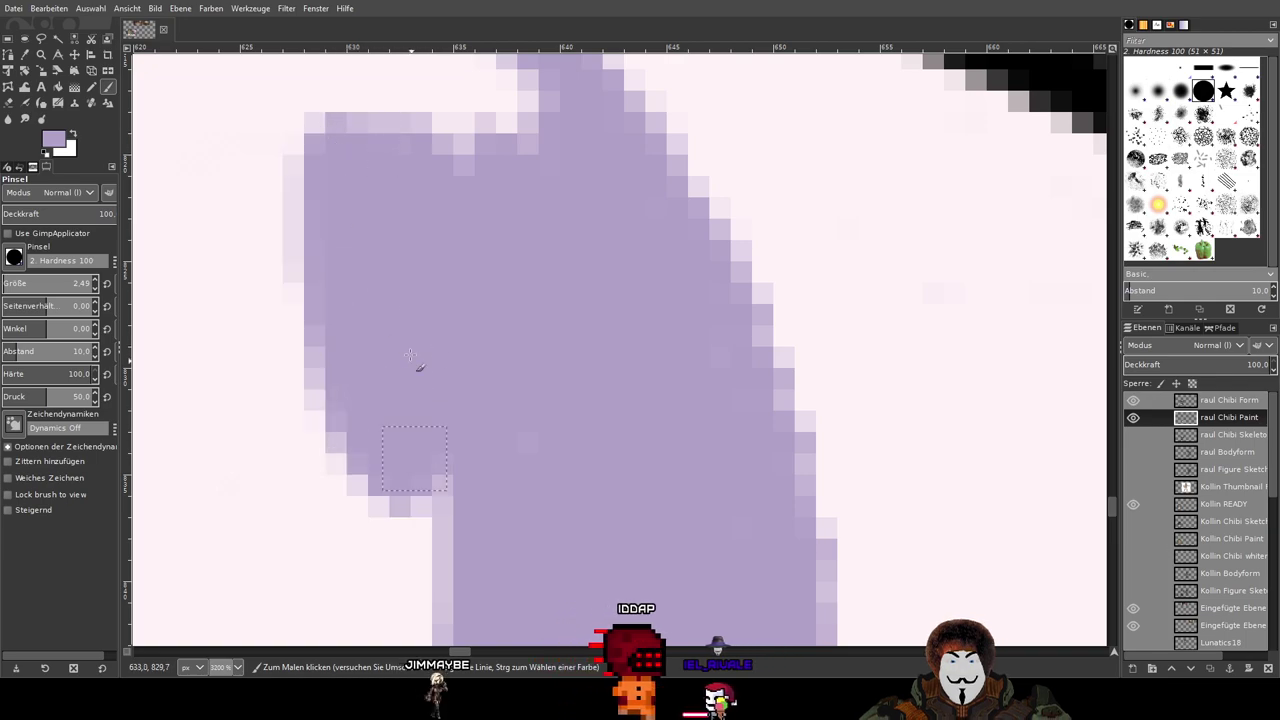
drag(382, 144, 625, 519)
mouse_move(767, 512)
mouse_down()
mouse_move(781, 483)
mouse_move(591, 318)
mouse_move(776, 505)
mouse_move(715, 413)
mouse_move(620, 325)
mouse_move(783, 505)
mouse_move(567, 345)
mouse_move(794, 547)
mouse_move(634, 444)
mouse_move(767, 530)
mouse_move(637, 494)
mouse_move(747, 543)
mouse_move(485, 459)
mouse_move(621, 512)
mouse_move(629, 530)
mouse_move(525, 478)
mouse_move(631, 549)
mouse_move(471, 402)
mouse_move(491, 351)
mouse_up()
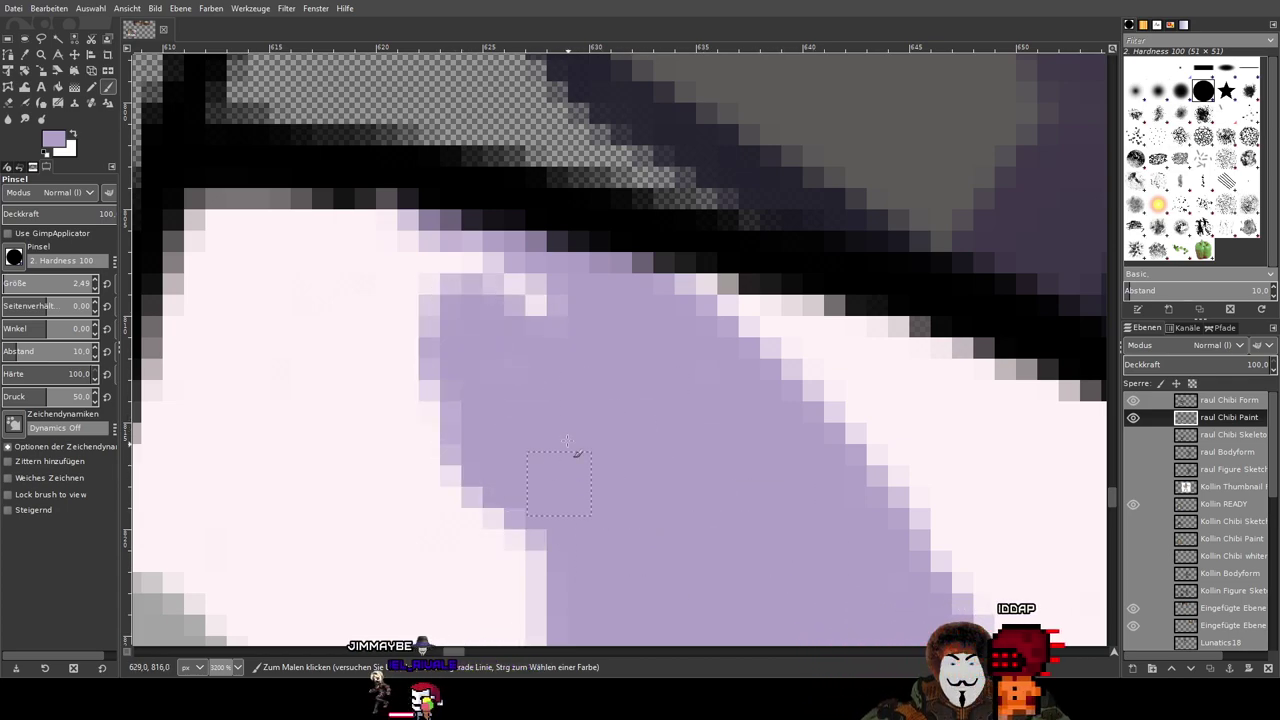
drag(420, 328, 638, 430)
mouse_move(745, 431)
mouse_down()
mouse_move(630, 367)
mouse_move(738, 399)
mouse_up()
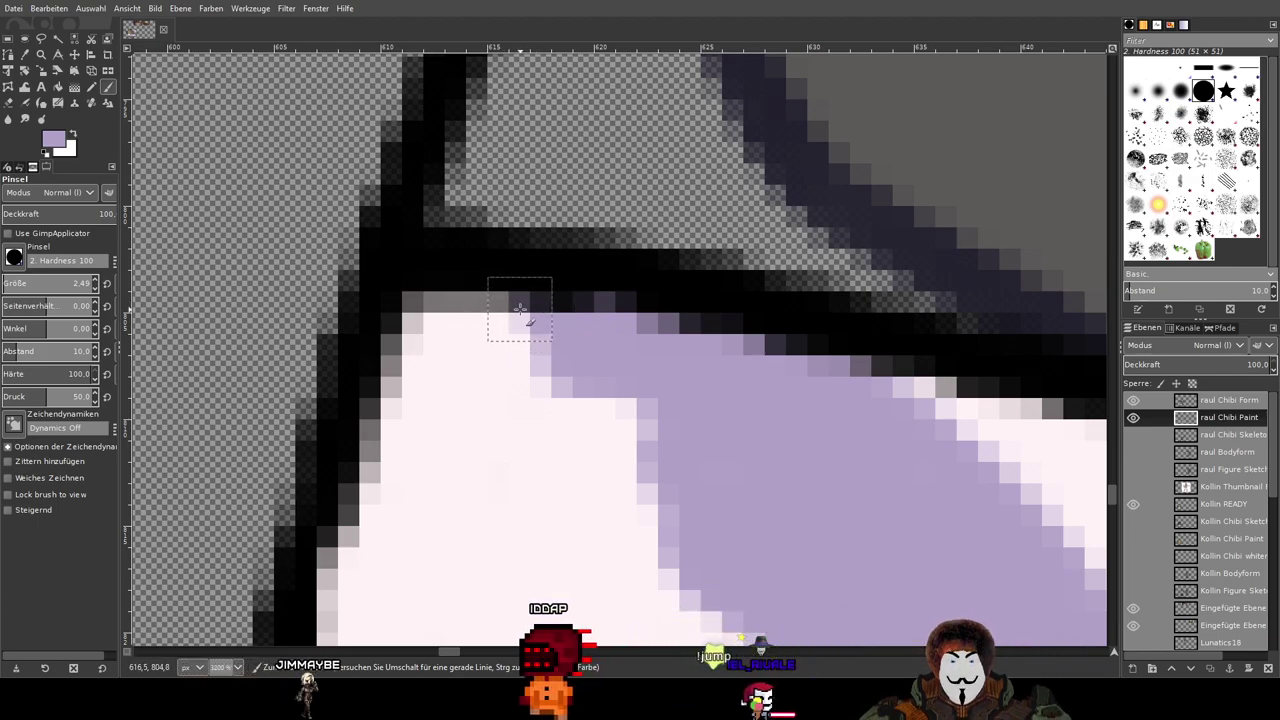
Step: Fill the corner where the tail's two black outlines meet with lavender and join it to the main shadow
mouse_move(520, 310)
mouse_down()
mouse_move(474, 320)
mouse_move(517, 325)
mouse_up()
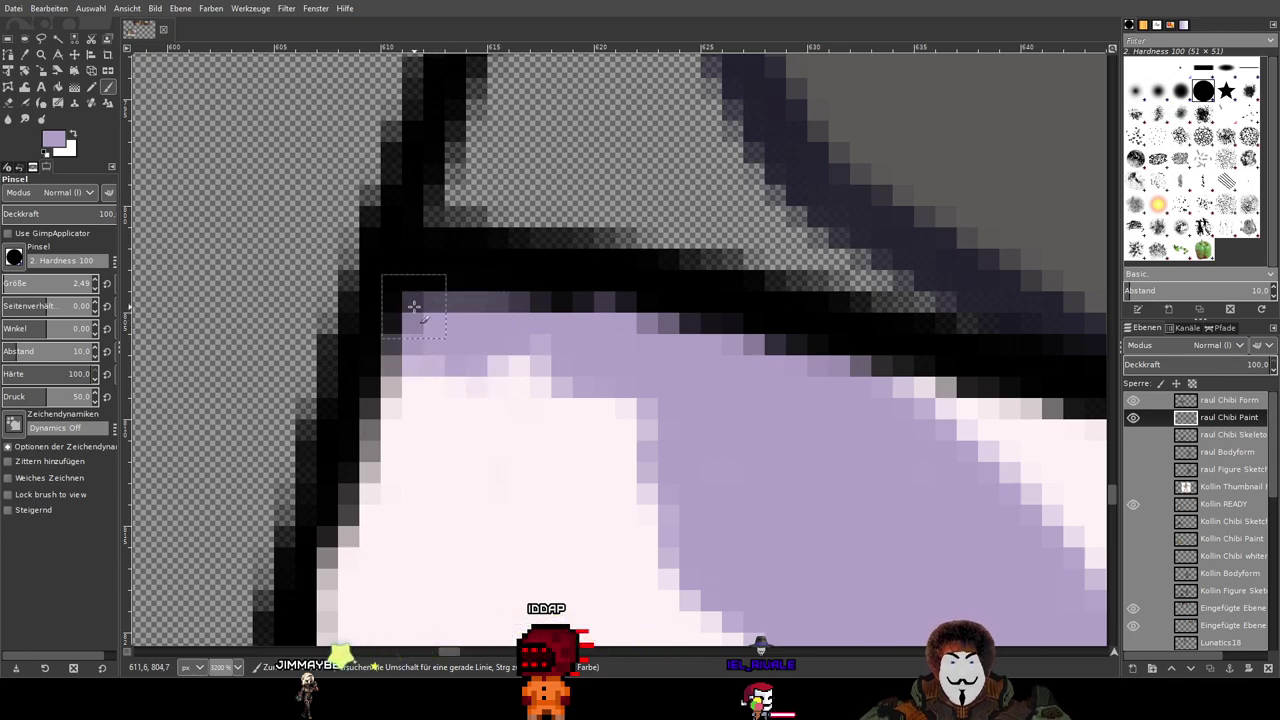
mouse_move(413, 305)
mouse_down()
mouse_move(400, 397)
mouse_move(404, 323)
mouse_move(415, 433)
mouse_move(458, 441)
mouse_move(483, 348)
mouse_move(534, 527)
mouse_up()
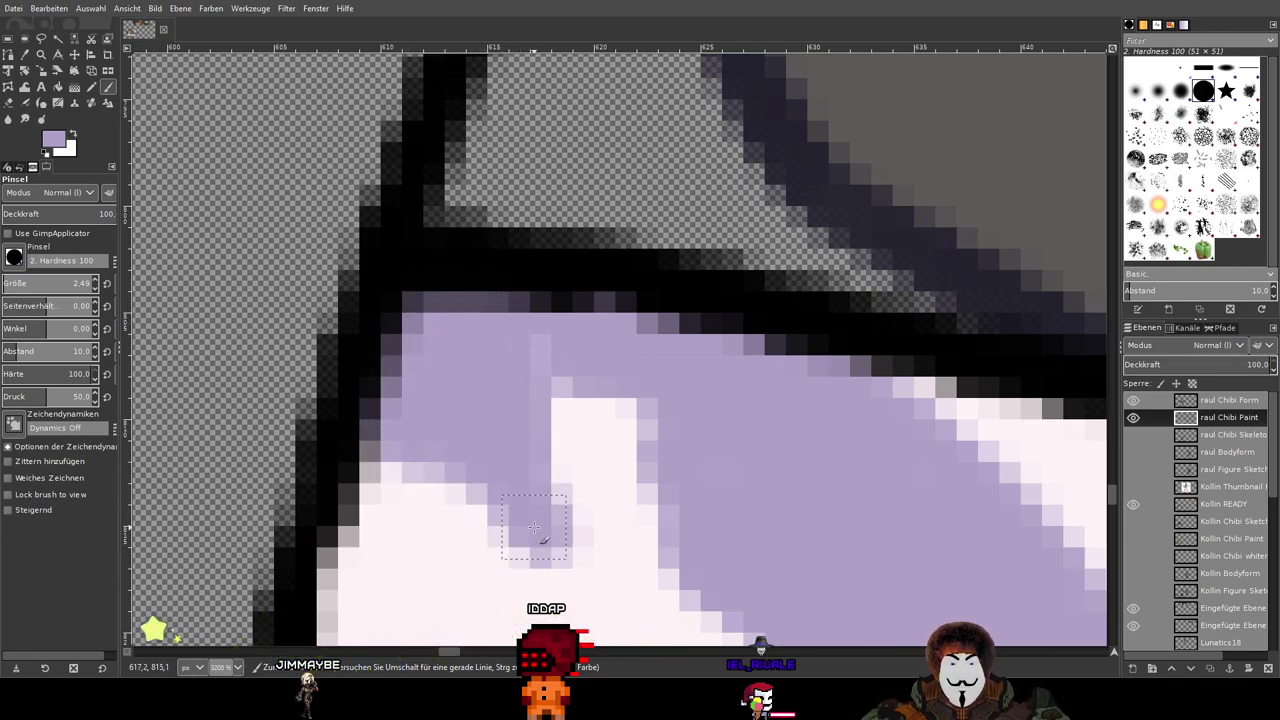
mouse_move(535, 408)
mouse_down()
mouse_move(580, 438)
mouse_move(604, 413)
mouse_up()
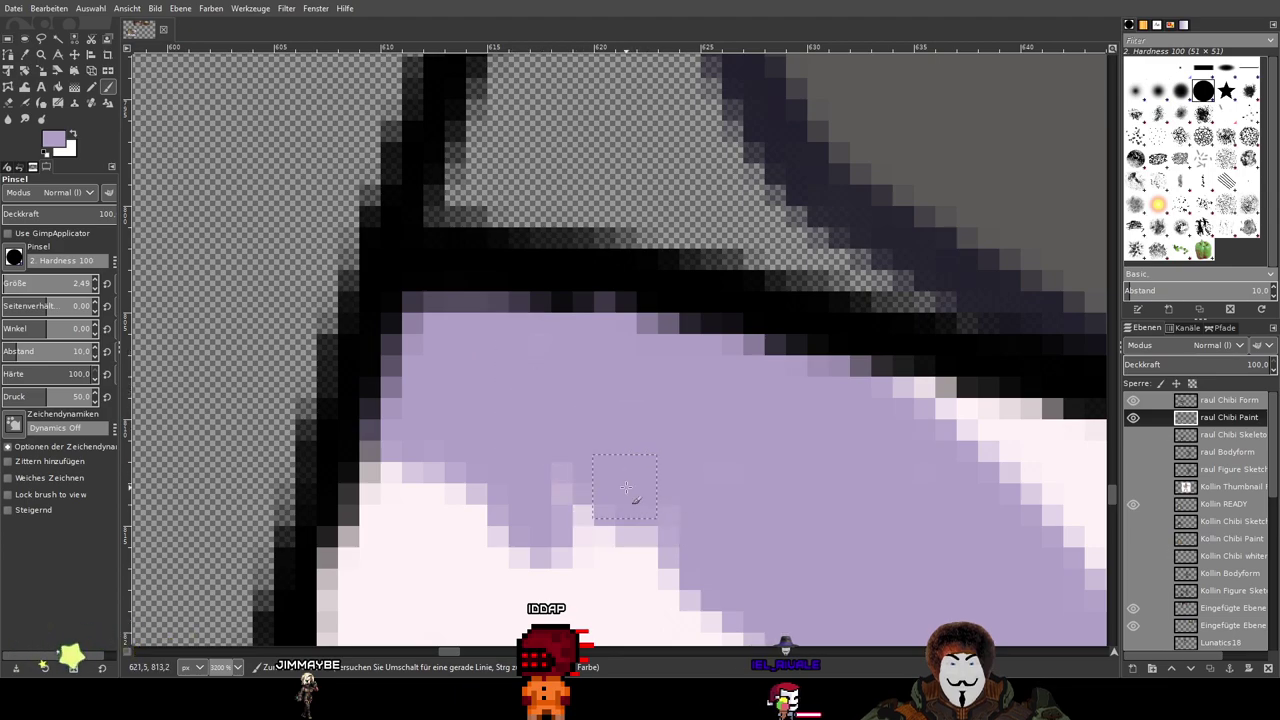
drag(631, 474, 673, 346)
mouse_move(760, 431)
mouse_down()
mouse_move(575, 353)
mouse_move(661, 404)
mouse_move(709, 463)
mouse_move(651, 381)
mouse_up()
drag(740, 448, 653, 290)
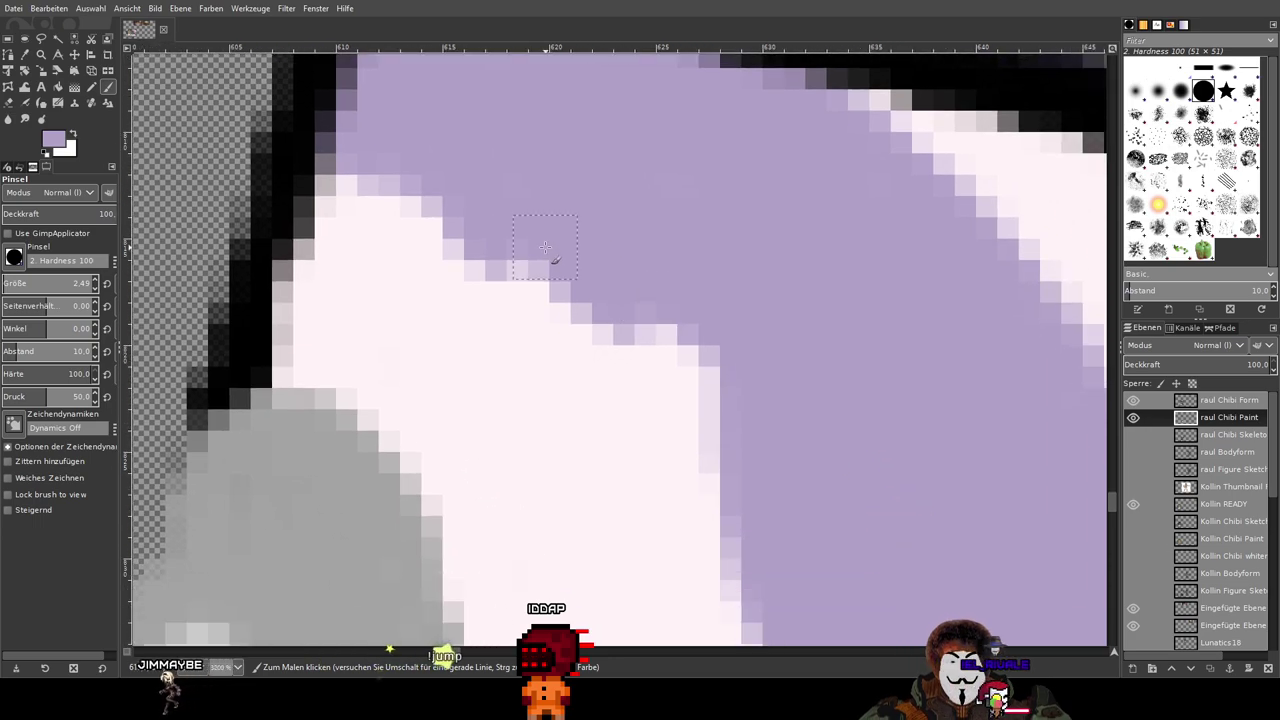
Step: Smooth the corner shadow's ragged lower edge and extend the lavender down the black side line and around the grey shape's rim
drag(557, 263, 649, 291)
mouse_move(557, 240)
mouse_down()
mouse_move(750, 516)
mouse_move(510, 246)
mouse_move(639, 396)
mouse_move(487, 259)
mouse_move(559, 358)
mouse_move(519, 317)
mouse_move(678, 395)
mouse_up()
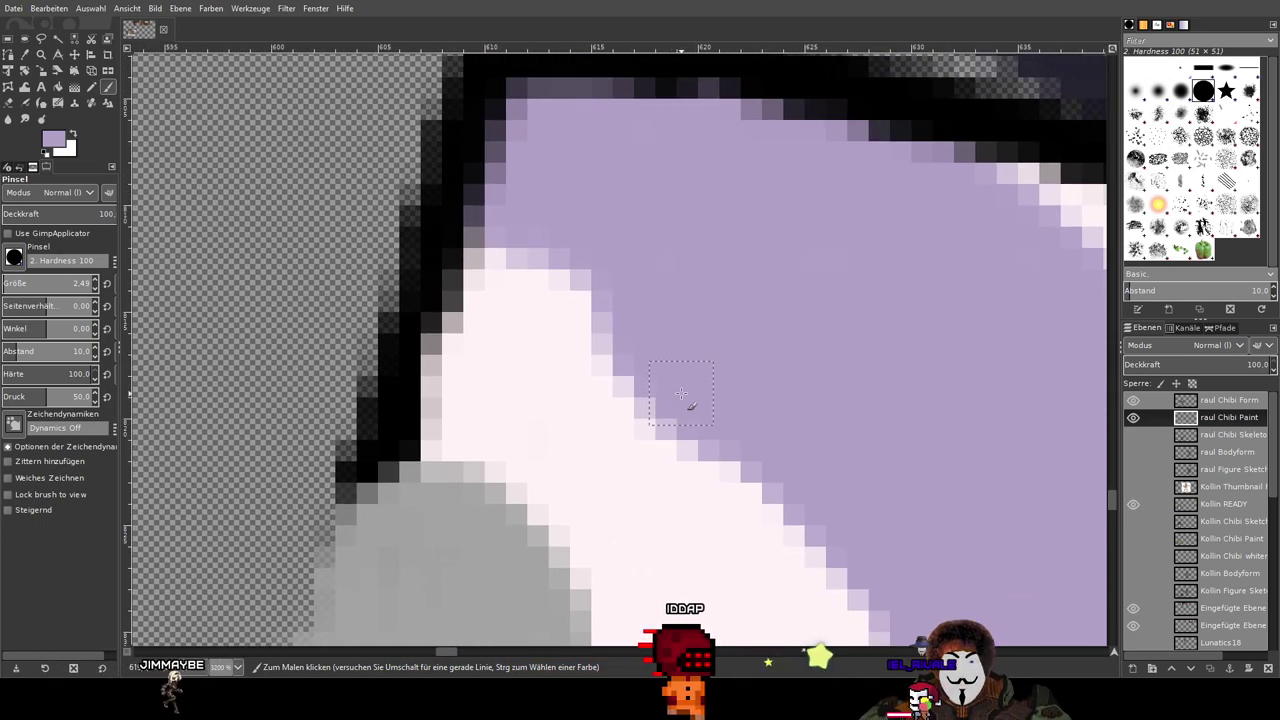
mouse_move(606, 300)
mouse_down()
mouse_move(617, 372)
mouse_move(570, 258)
mouse_move(573, 284)
mouse_move(530, 304)
mouse_move(482, 291)
mouse_move(501, 214)
mouse_move(484, 244)
mouse_move(486, 346)
mouse_move(475, 338)
mouse_move(483, 311)
mouse_move(448, 385)
mouse_up()
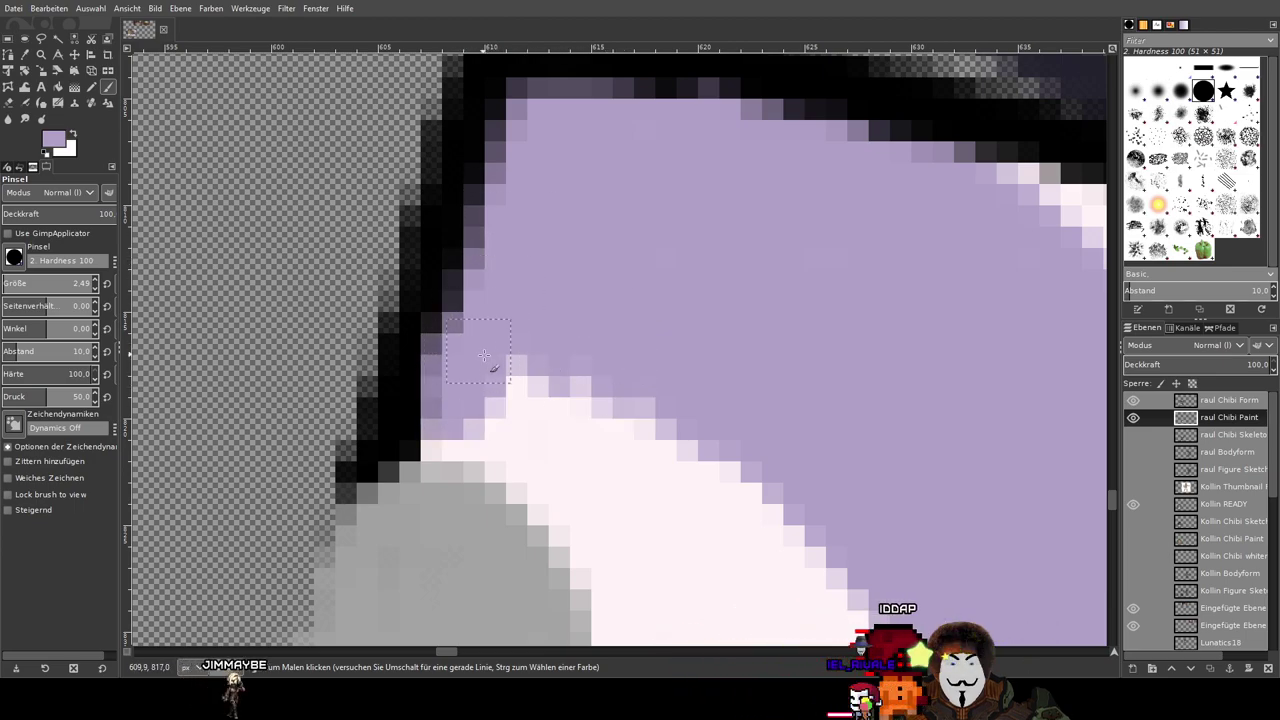
scroll(690, 300, down, 3)
scroll(766, 314, left, 2)
drag(571, 304, 544, 291)
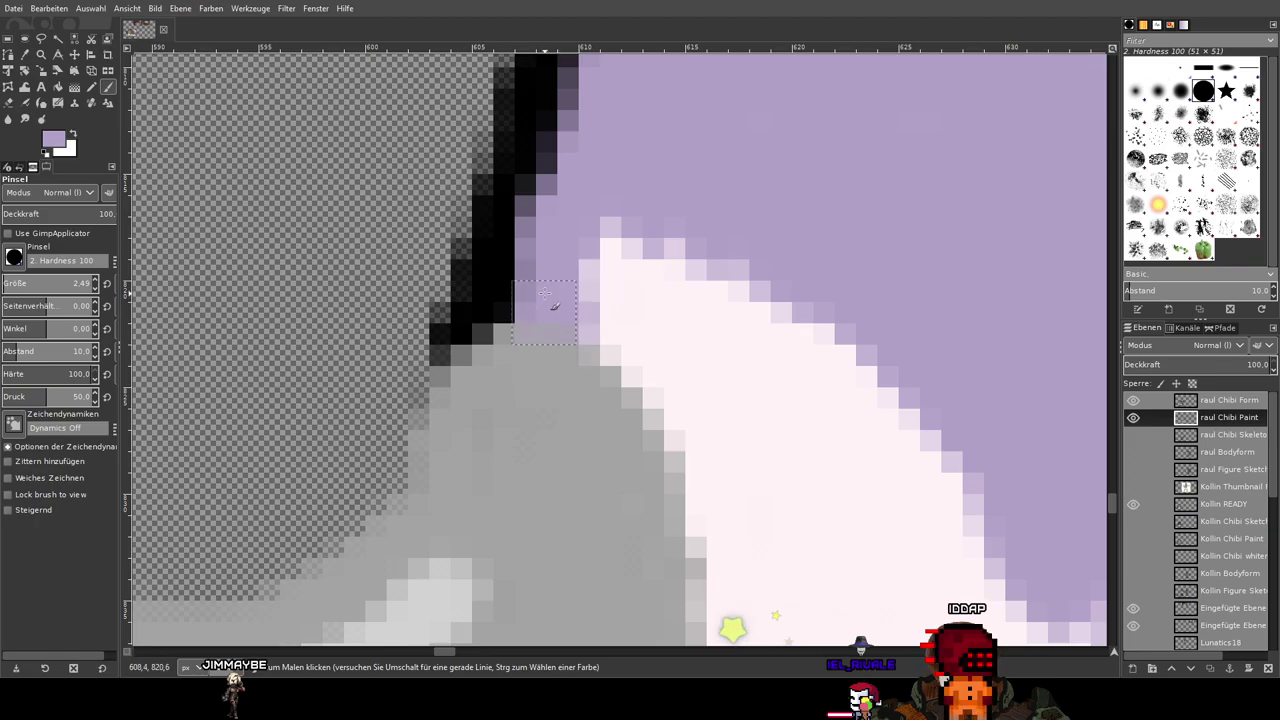
mouse_move(551, 374)
mouse_down()
mouse_move(634, 357)
mouse_move(674, 434)
mouse_move(648, 314)
mouse_up()
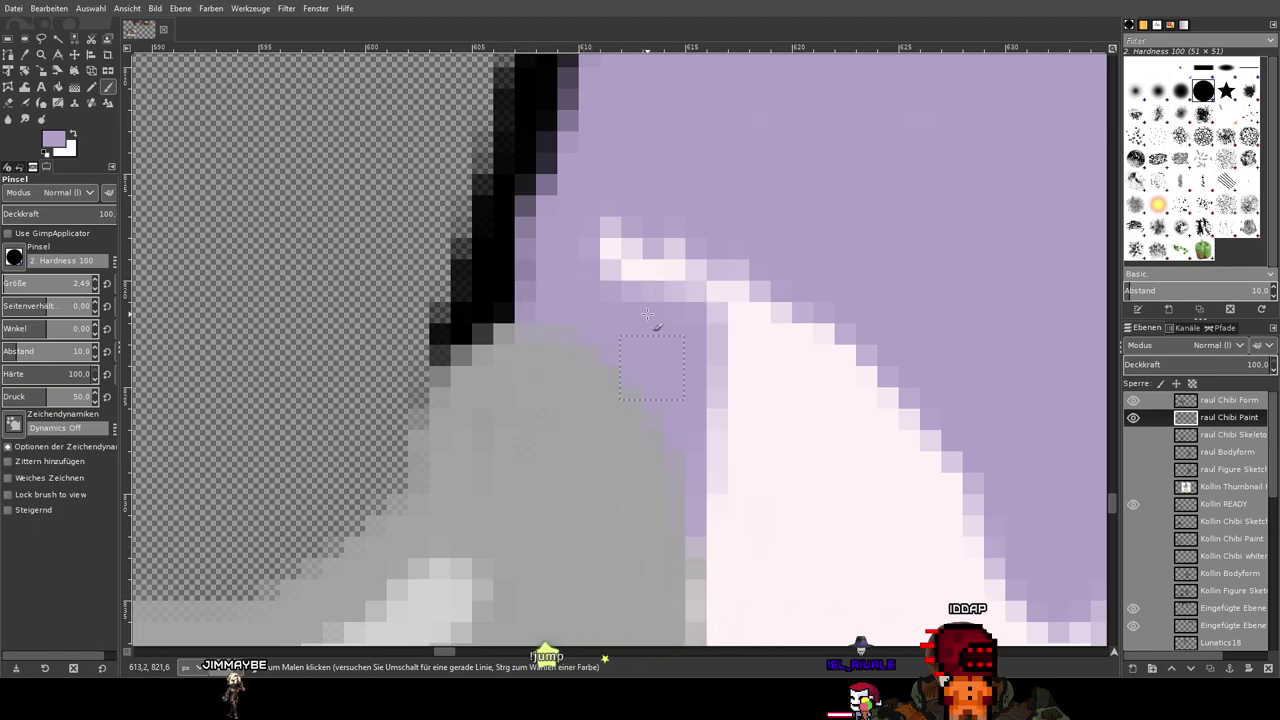
Step: Paint a thin lavender shadow along the black underside line, from the curved shadow outline over the pointed notch
scroll(719, 305, down, 5)
drag(914, 546, 673, 316)
scroll(771, 462, up, 3)
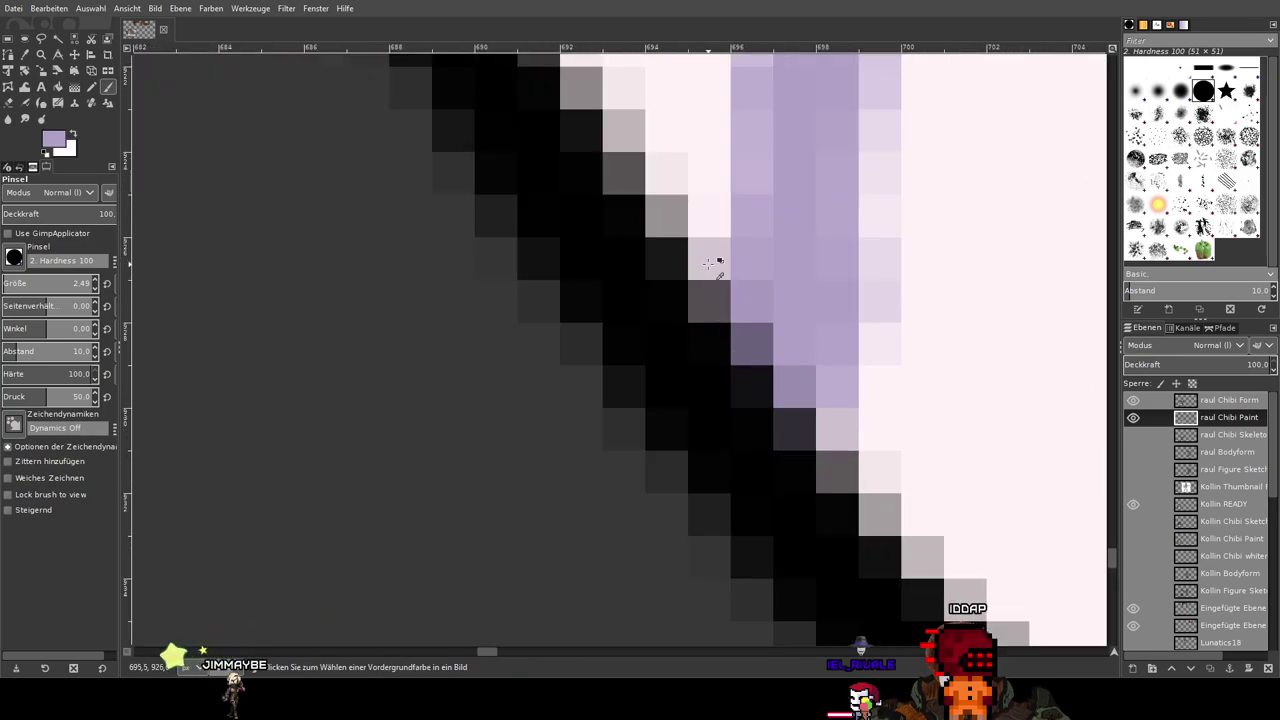
scroll(765, 480, down, 1)
drag(772, 500, 716, 374)
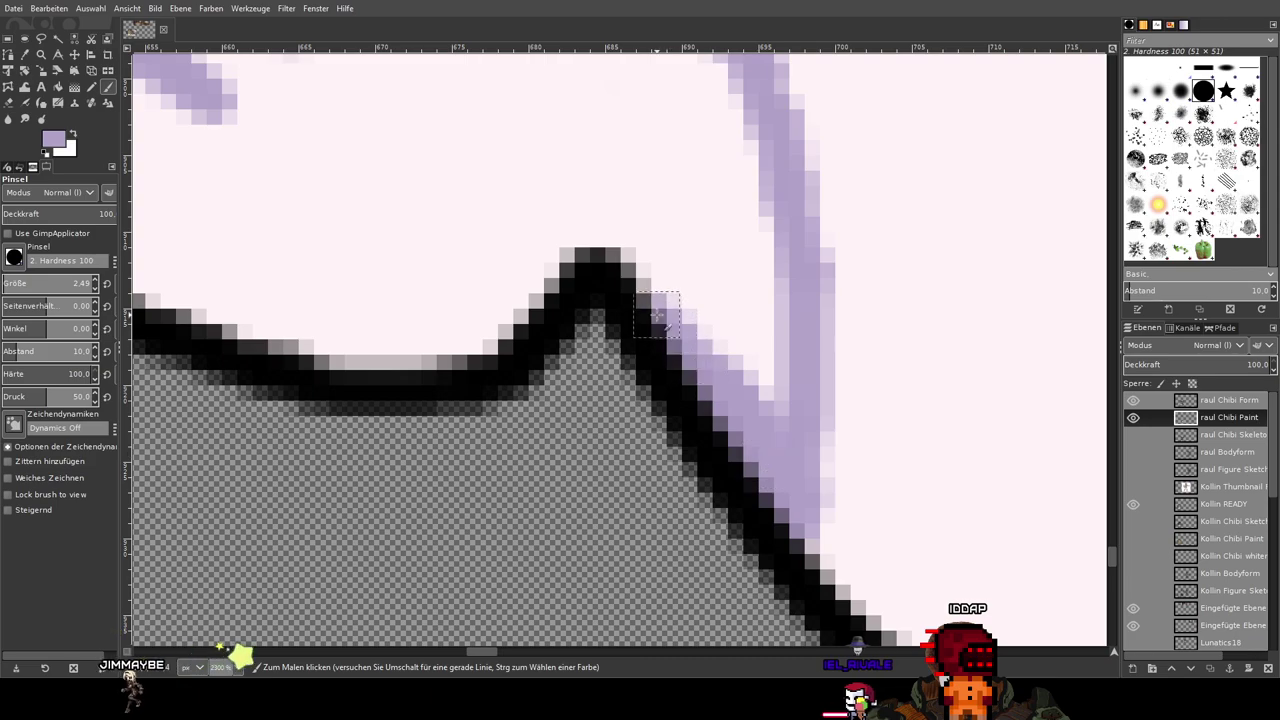
mouse_move(704, 388)
mouse_down()
mouse_move(590, 238)
mouse_move(440, 335)
mouse_up()
scroll(508, 305, up, 1)
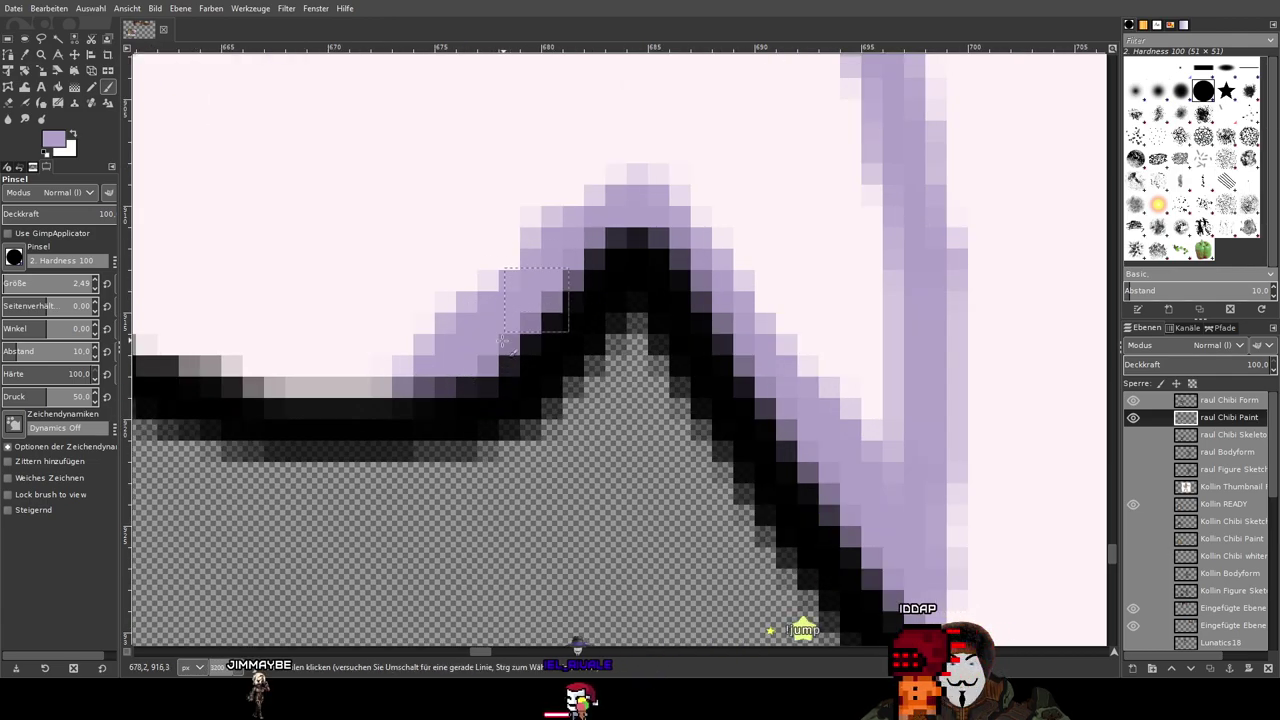
mouse_move(530, 312)
mouse_down()
mouse_move(340, 378)
mouse_move(265, 380)
mouse_move(328, 381)
mouse_move(782, 481)
mouse_up()
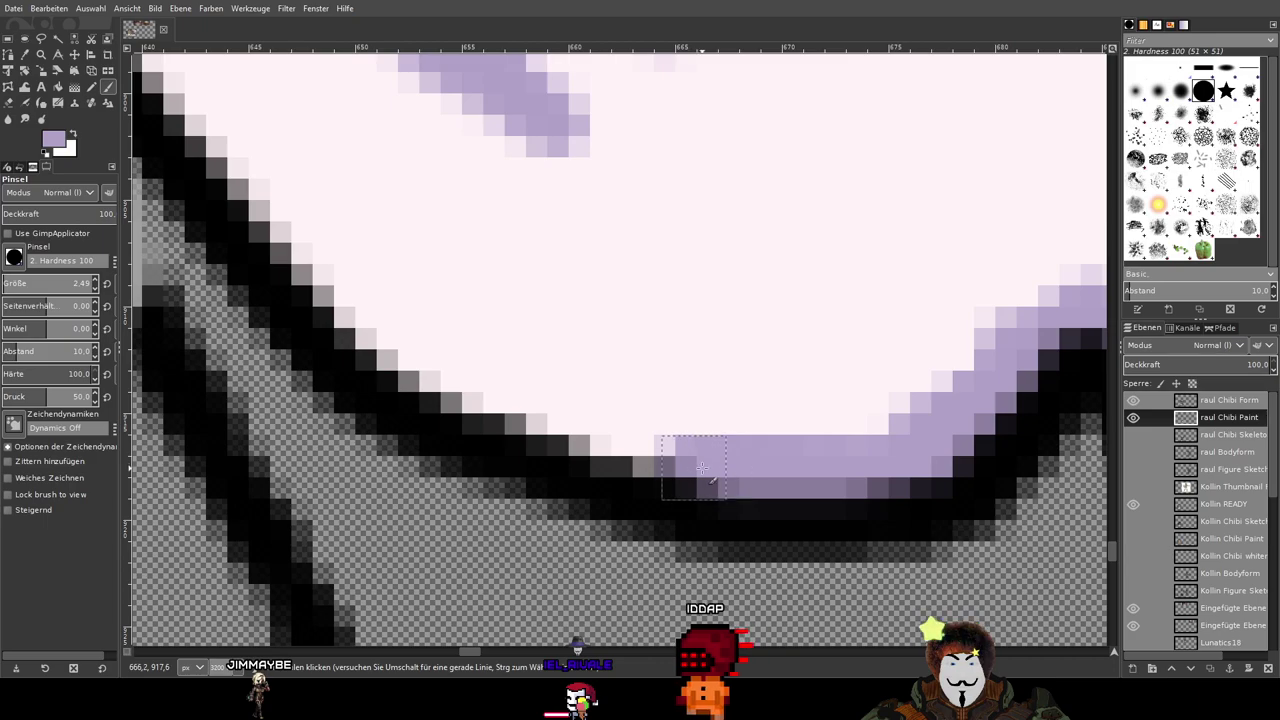
Step: Continue the thin lavender strip along the rounded black underside curve and up its slope towards the grey shape
drag(688, 462, 433, 390)
drag(655, 472, 329, 284)
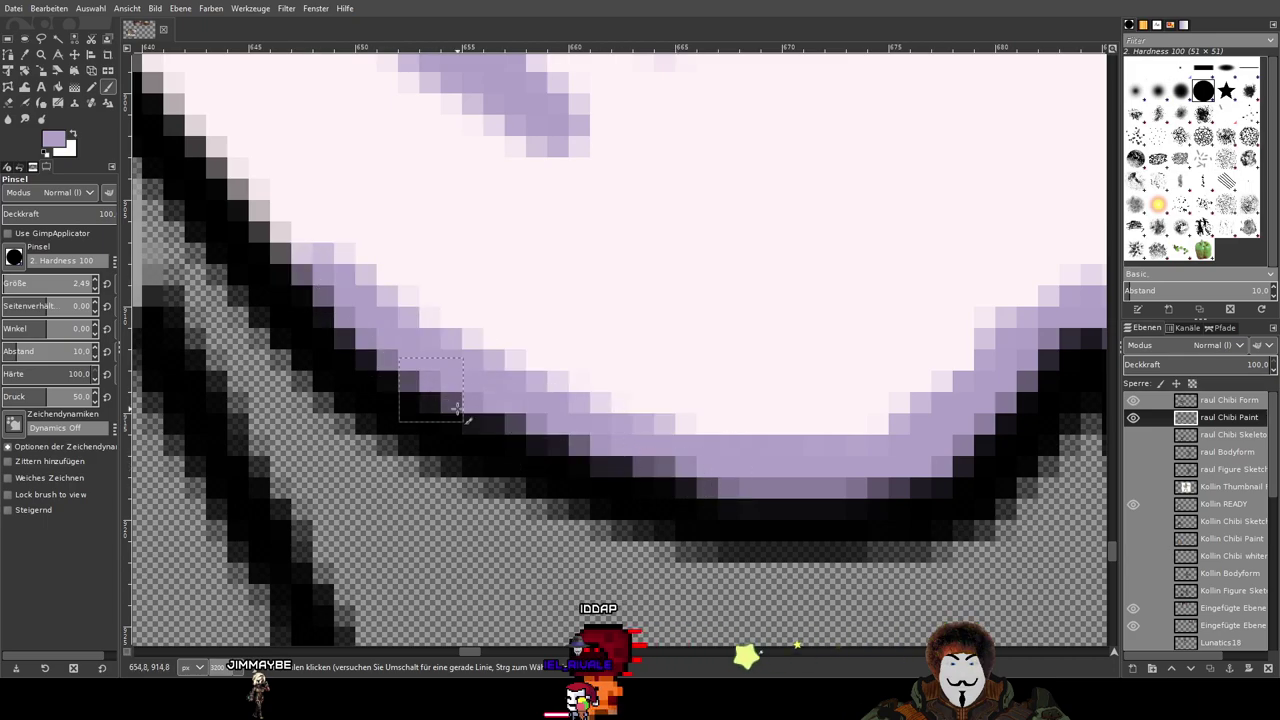
mouse_move(445, 408)
mouse_down()
mouse_move(327, 282)
mouse_move(631, 517)
mouse_move(474, 323)
mouse_move(562, 437)
mouse_up()
drag(527, 395, 373, 204)
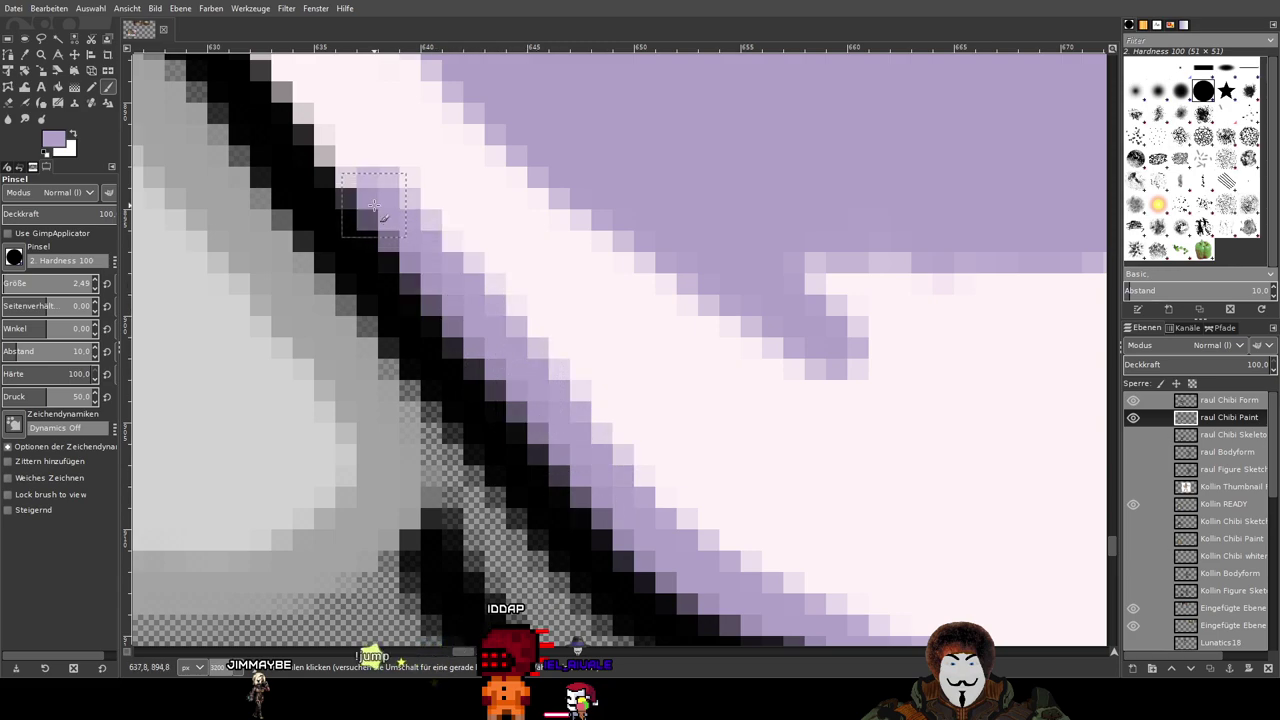
Step: Carry the lavender strip up the rest of the diagonal black line and along the grey shape's edge
scroll(531, 395, up, 3)
scroll(545, 410, left, 3)
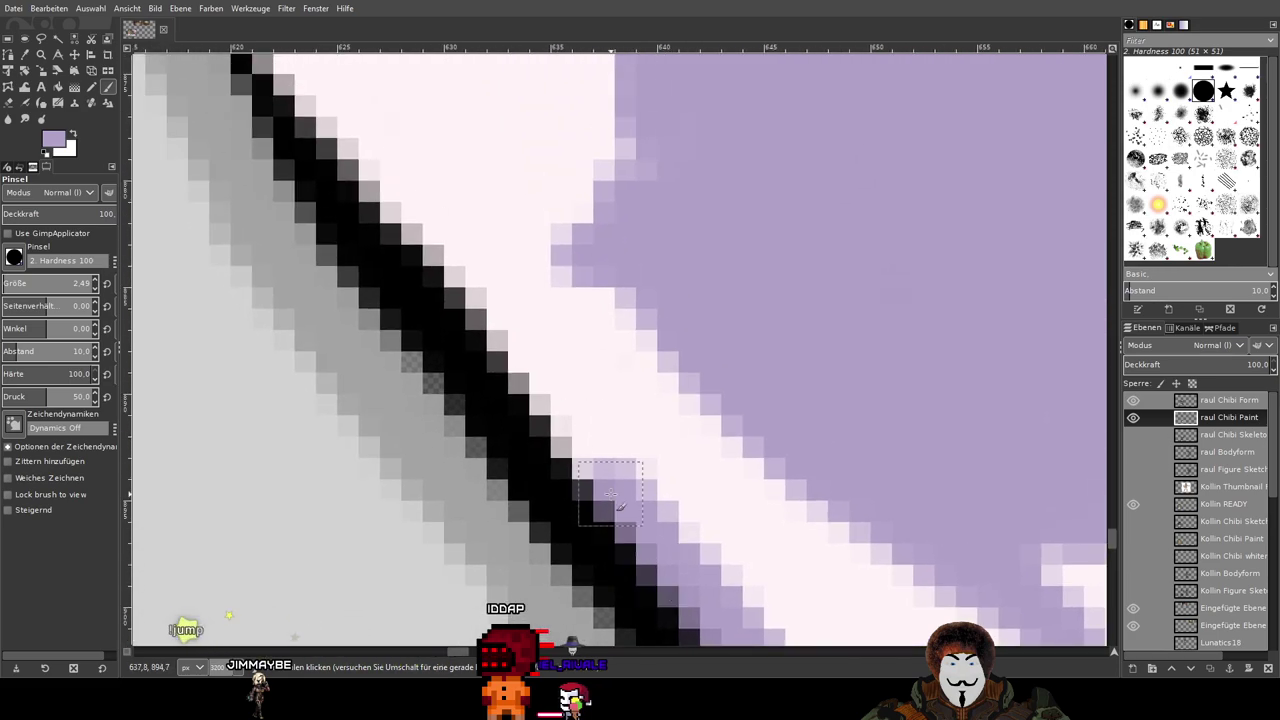
mouse_move(610, 494)
mouse_down()
mouse_move(475, 310)
mouse_move(540, 416)
mouse_up()
mouse_move(635, 523)
mouse_down()
mouse_move(386, 234)
mouse_move(494, 374)
mouse_move(391, 168)
mouse_move(503, 321)
mouse_up()
scroll(503, 320, up, 3)
scroll(503, 320, left, 2)
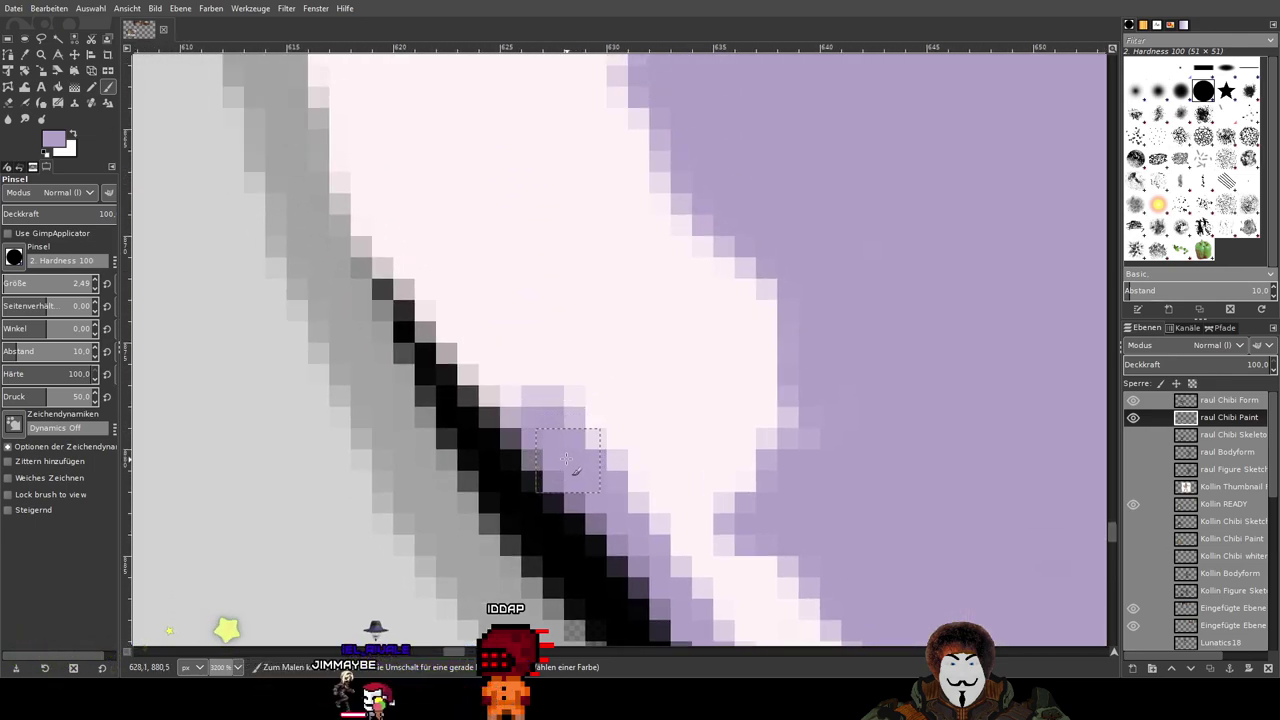
drag(545, 430, 440, 312)
drag(559, 480, 351, 212)
mouse_move(388, 254)
mouse_down()
mouse_move(560, 500)
mouse_move(505, 370)
mouse_move(474, 171)
mouse_up()
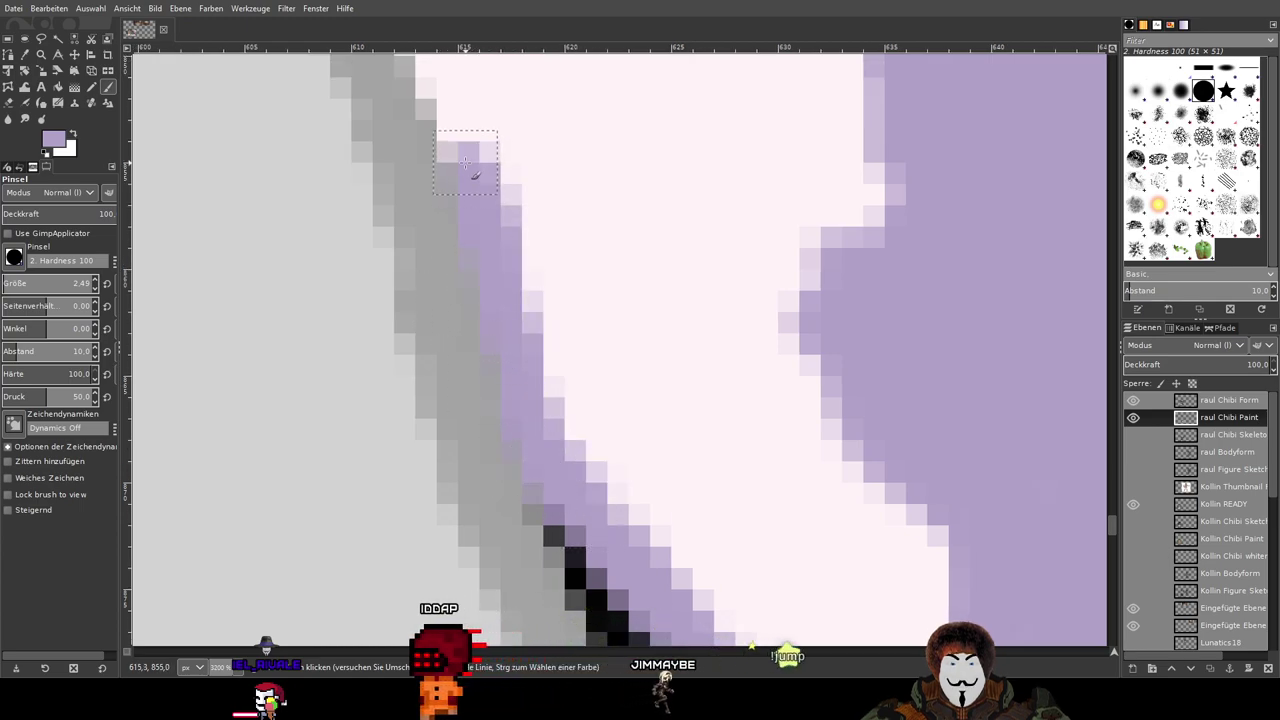
Step: Try to paint a lavender strip along the grey cuff's edge with the hard brush at size 2.49
scroll(583, 477, up, 5)
scroll(583, 477, left, 2)
mouse_move(583, 477)
mouse_down()
mouse_move(512, 368)
mouse_move(480, 229)
mouse_move(491, 194)
mouse_move(525, 293)
mouse_move(569, 343)
mouse_up()
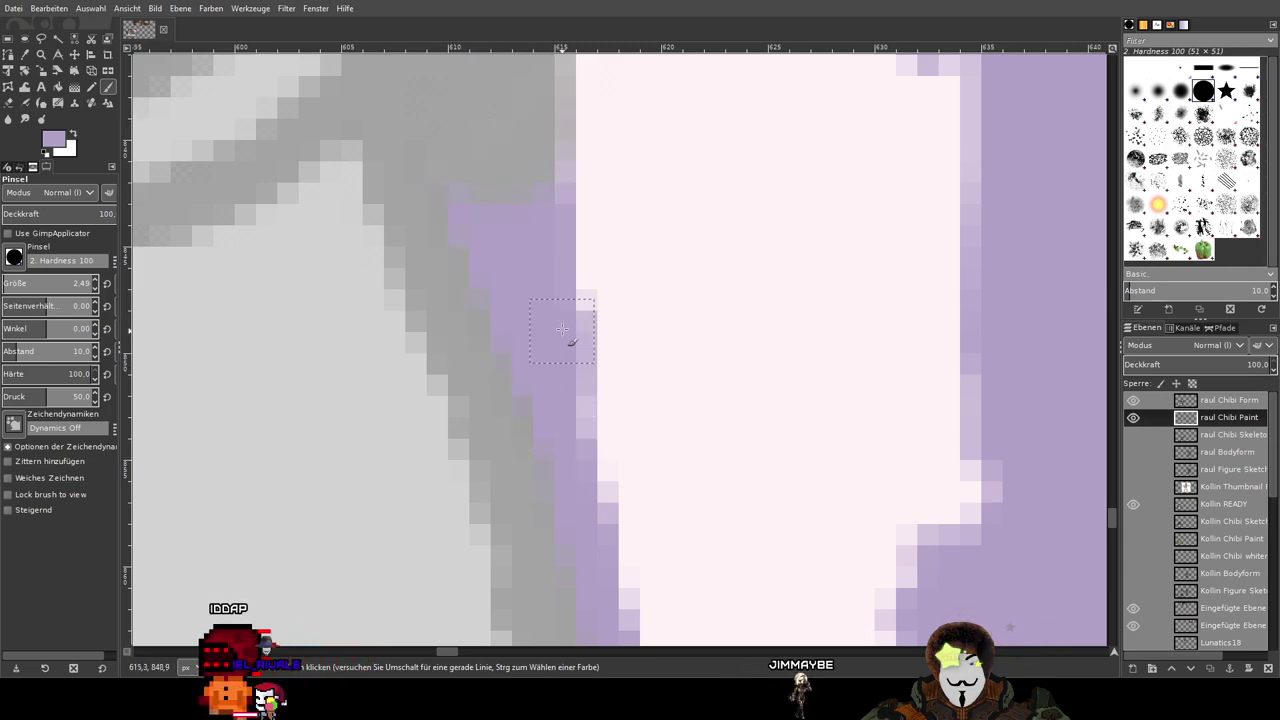
scroll(571, 420, up, 5)
drag(529, 588, 579, 528)
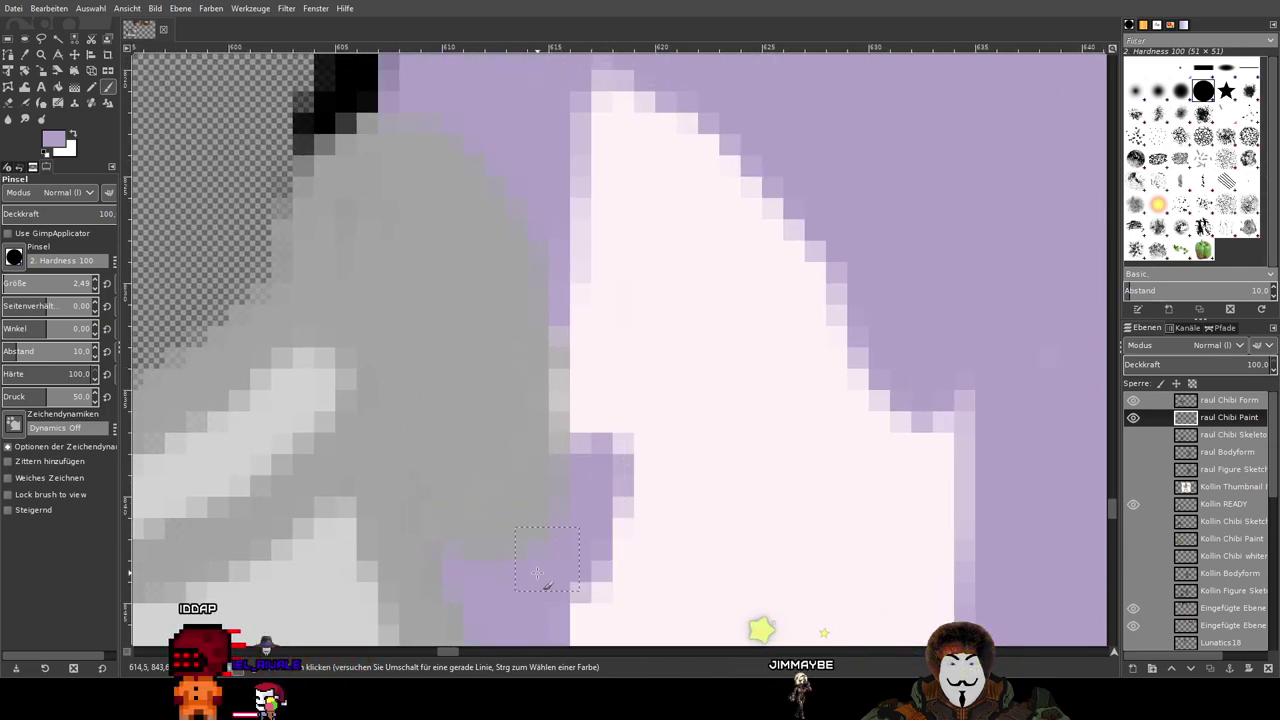
mouse_move(536, 572)
mouse_down()
mouse_move(573, 396)
mouse_move(557, 267)
mouse_move(600, 414)
mouse_move(651, 406)
mouse_up()
scroll(651, 406, down, 3)
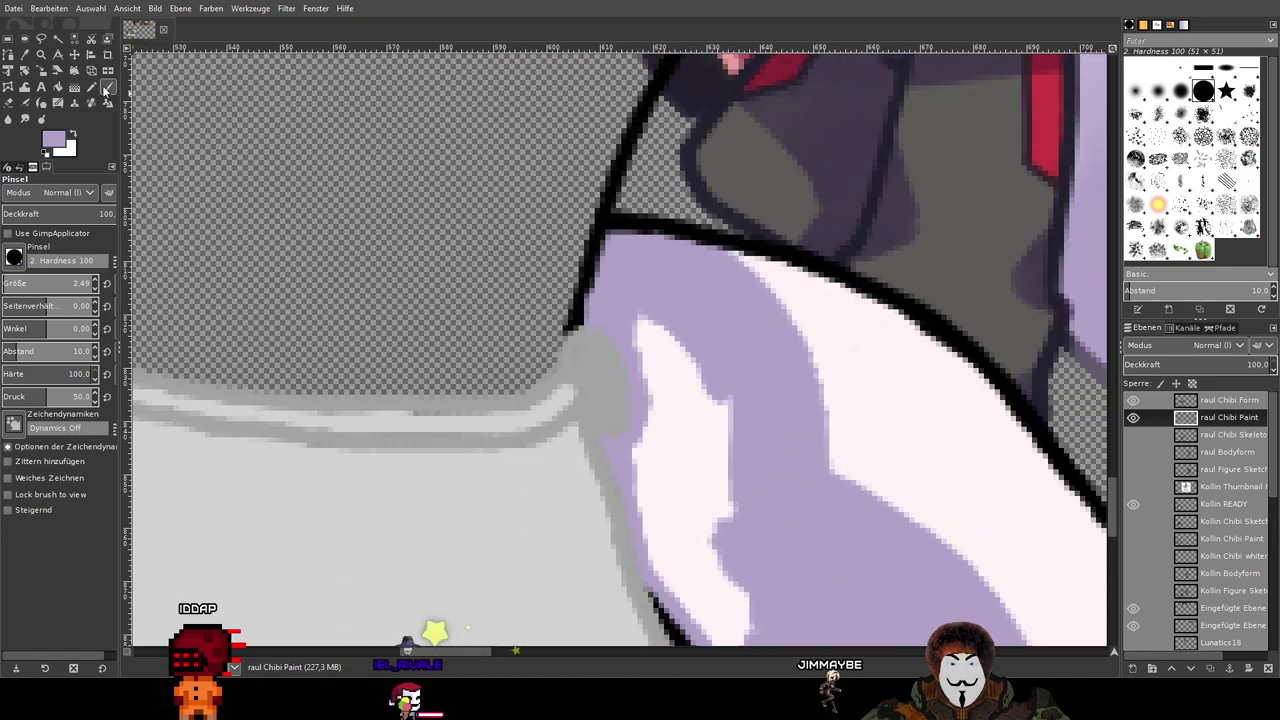
click(44, 72)
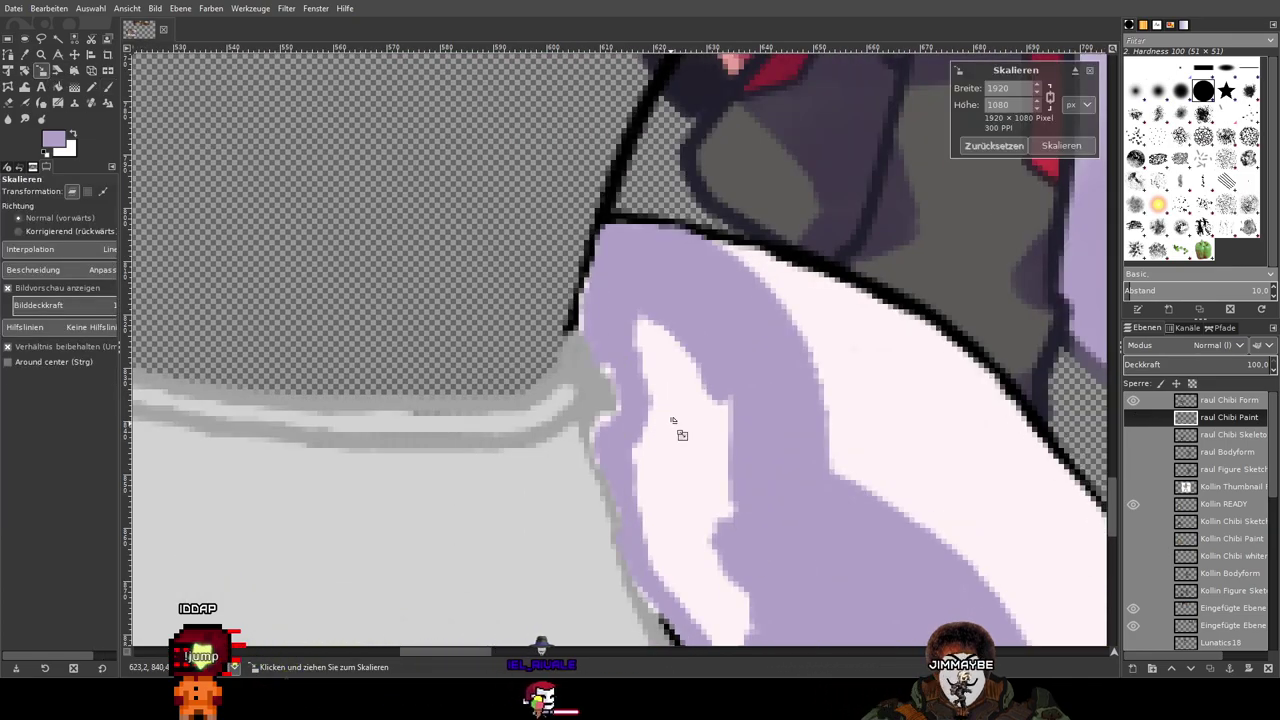
key(Return)
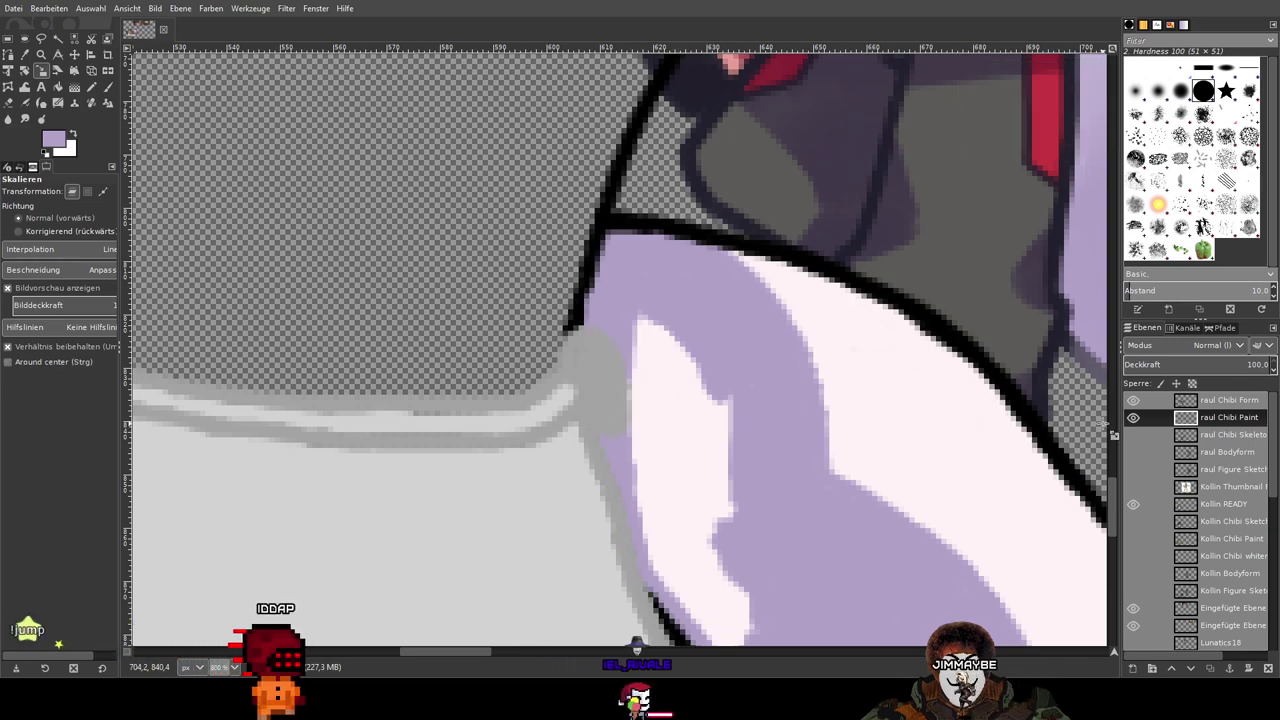
click(1133, 418)
click(1133, 418)
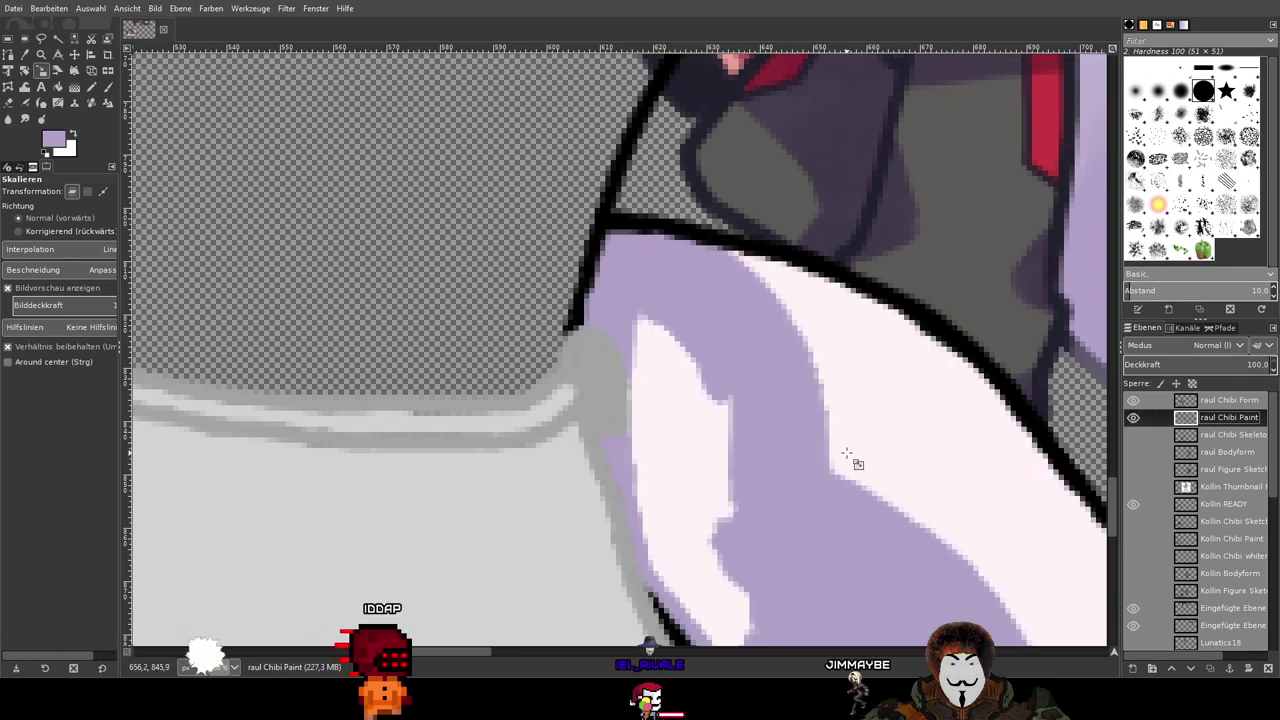
click(696, 430)
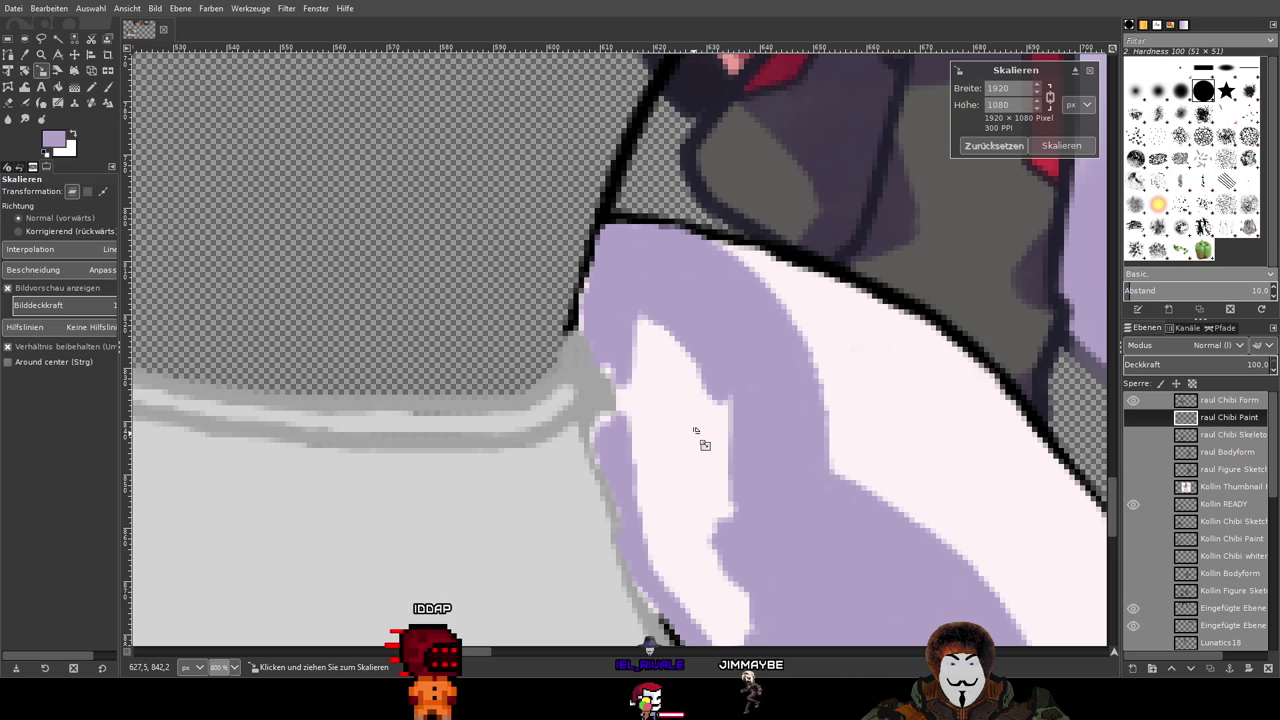
key(Escape)
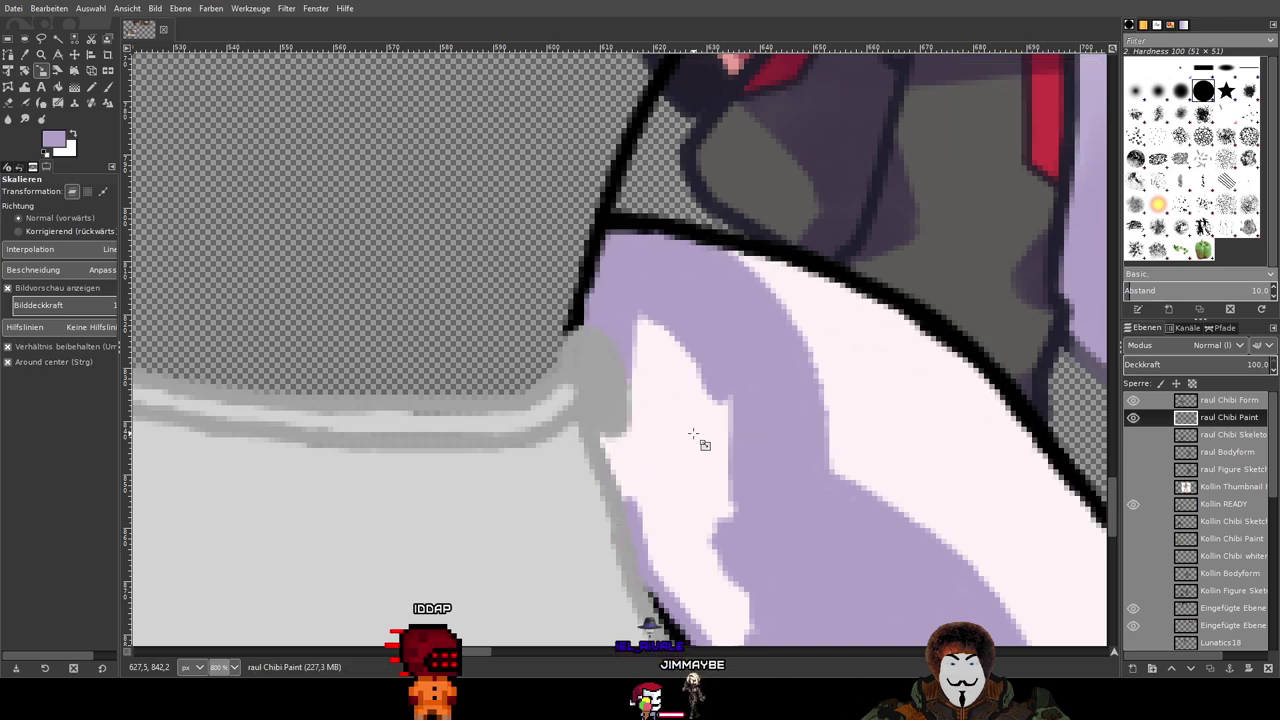
Step: Fill the enclosed off-white area next to the grey cuff with the lavender shadow colour
drag(863, 442, 755, 425)
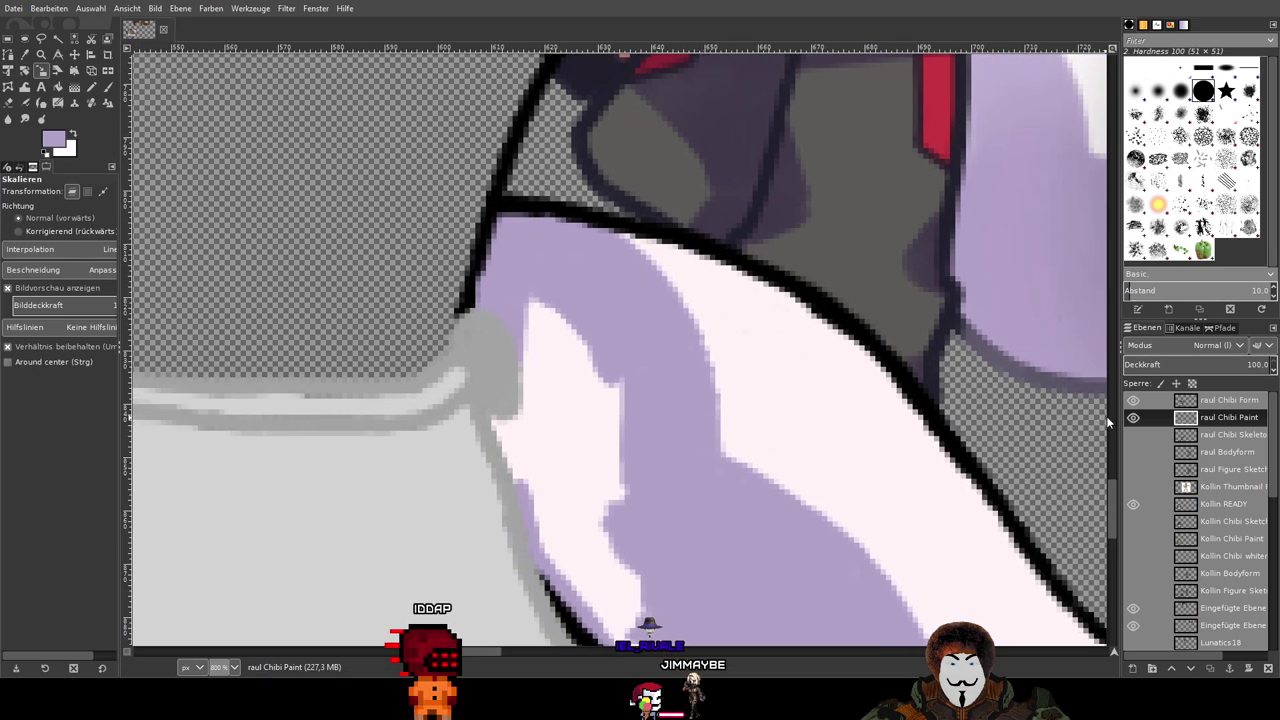
click(1133, 418)
click(1133, 418)
click(58, 86)
click(573, 414)
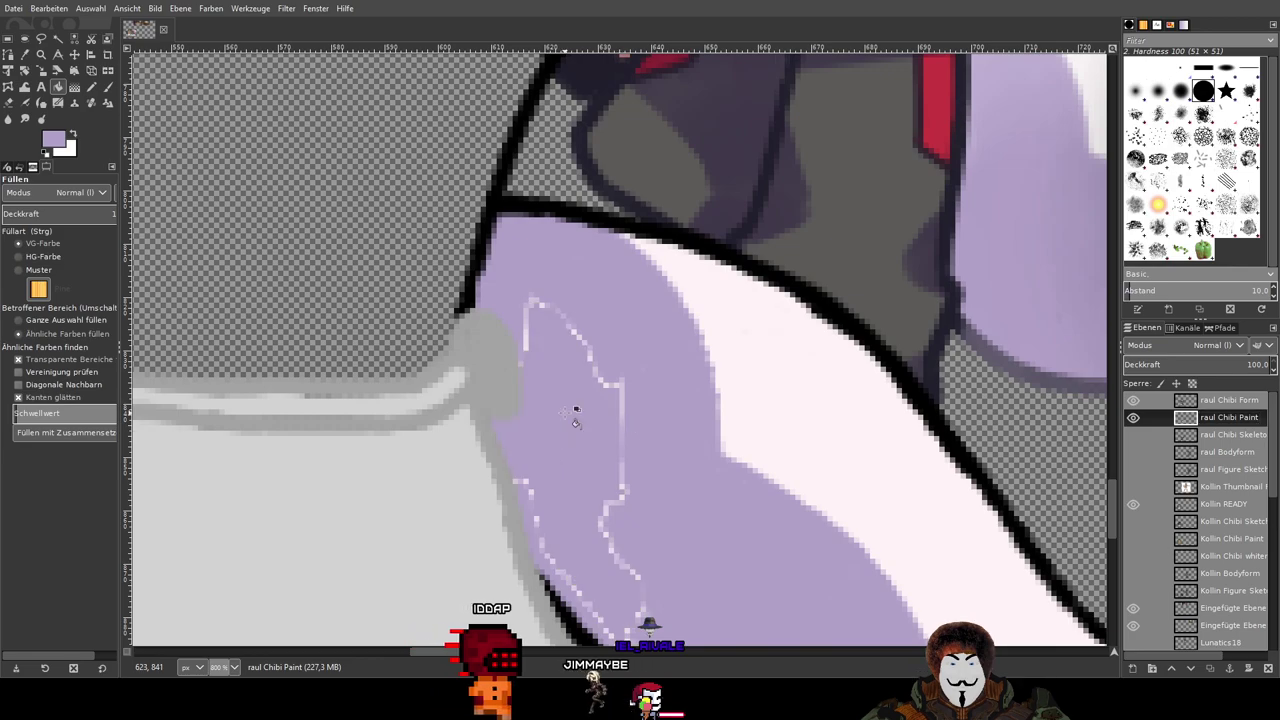
Step: Paint lavender over the light pixel outline in the upper part of the shadow with the 2.49 px brush
drag(714, 500, 648, 285)
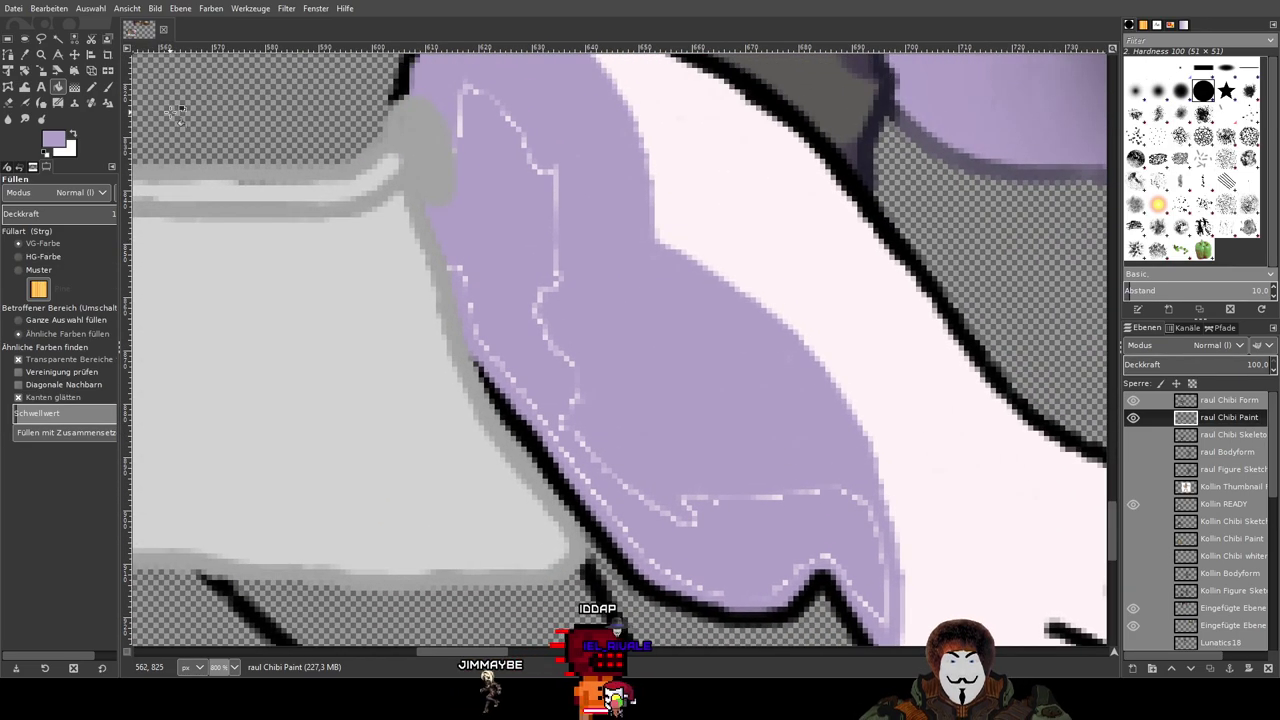
click(108, 87)
scroll(520, 260, up, 5)
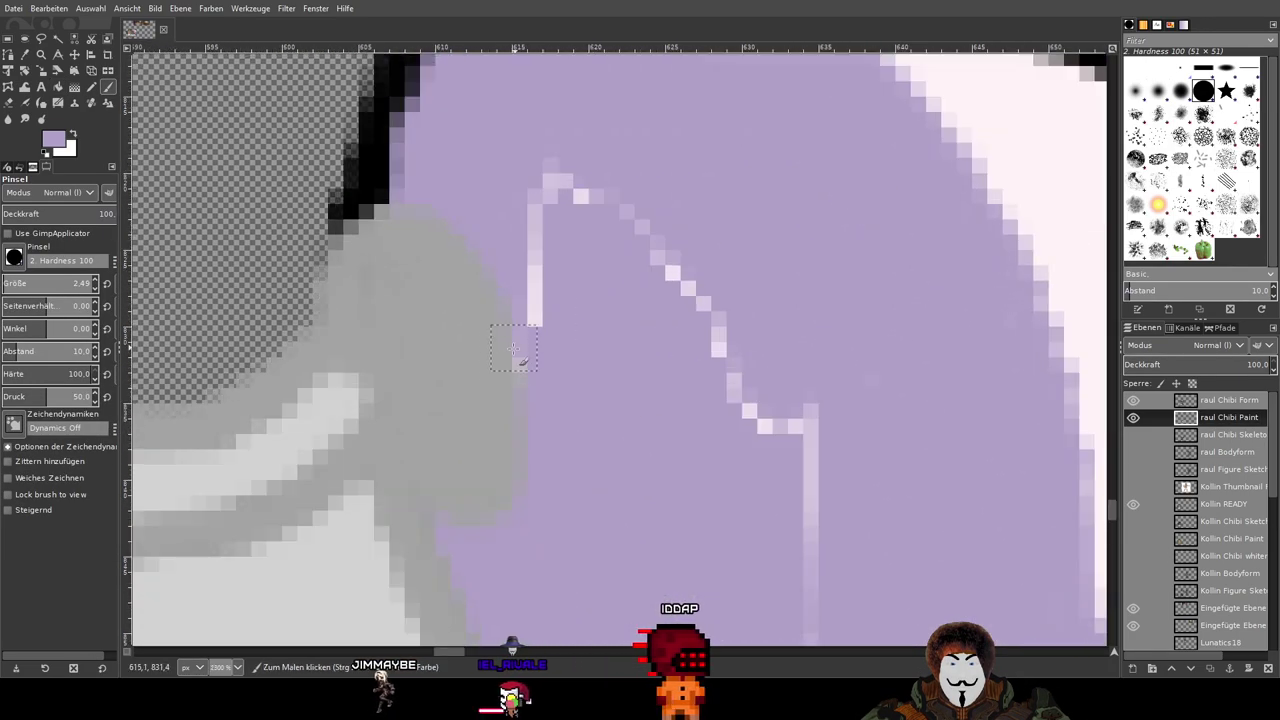
mouse_move(543, 335)
mouse_down()
mouse_move(539, 273)
mouse_move(561, 230)
mouse_up()
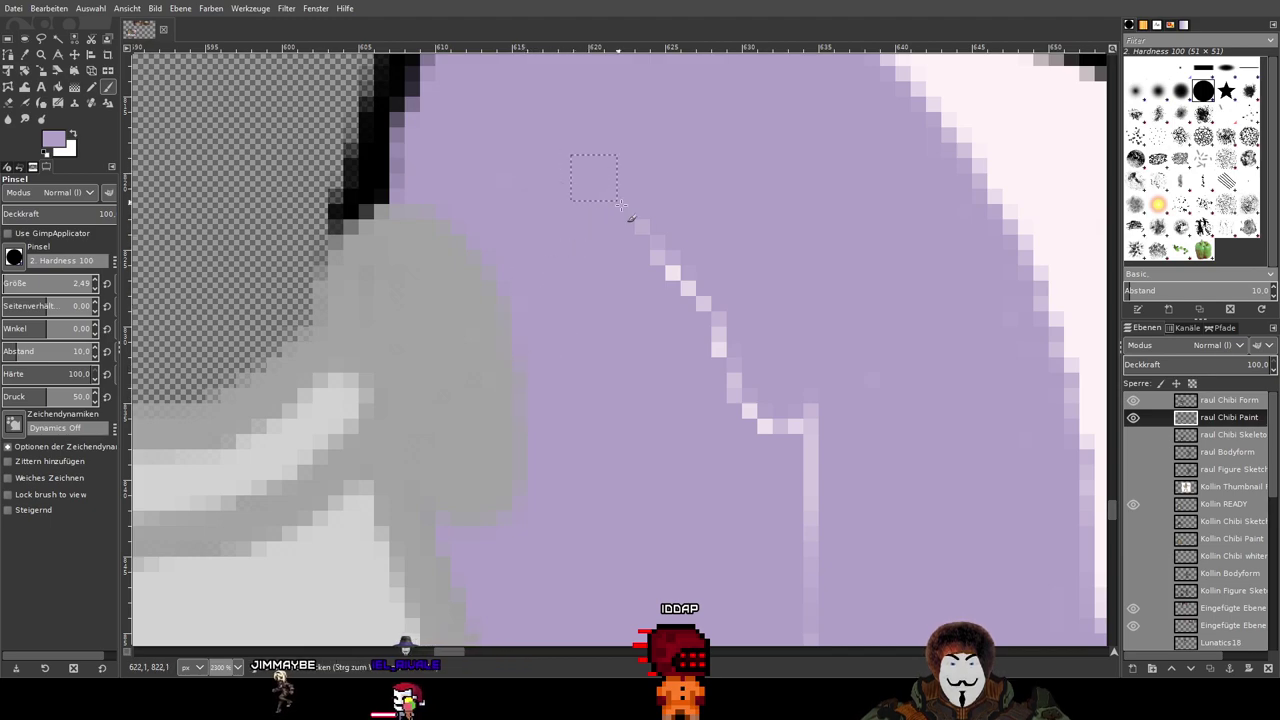
drag(650, 236, 642, 157)
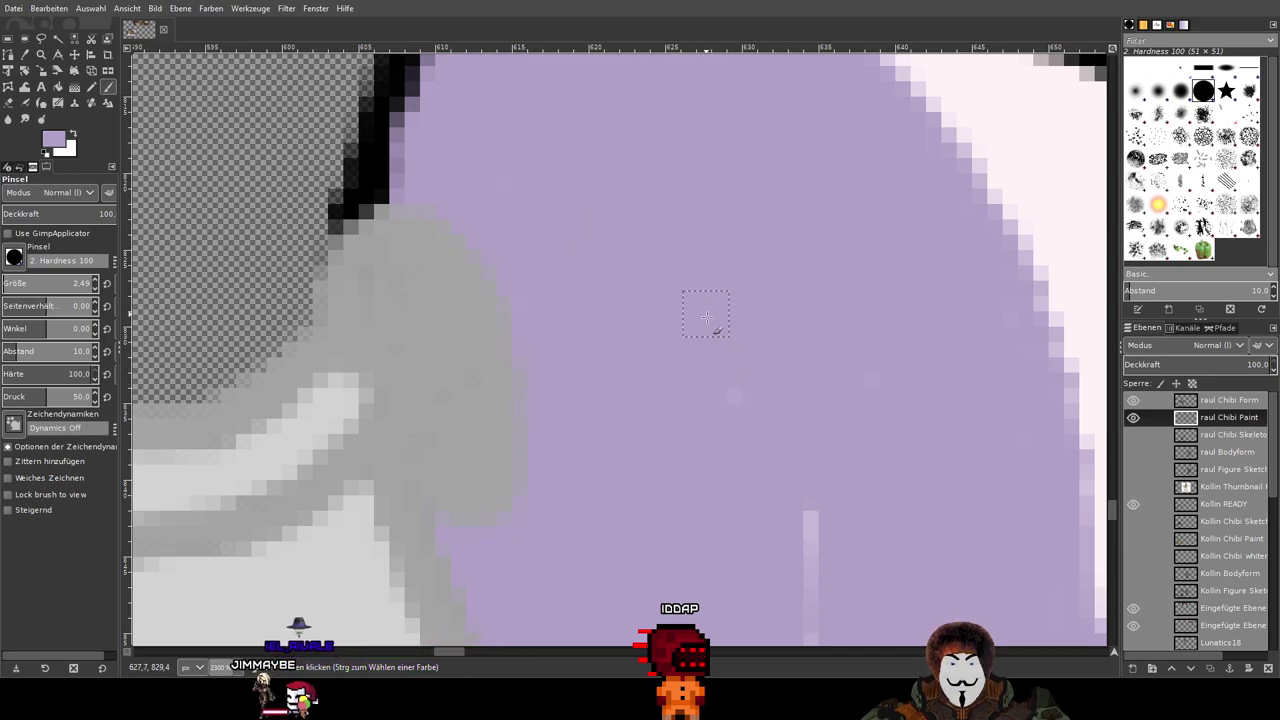
drag(966, 532, 813, 525)
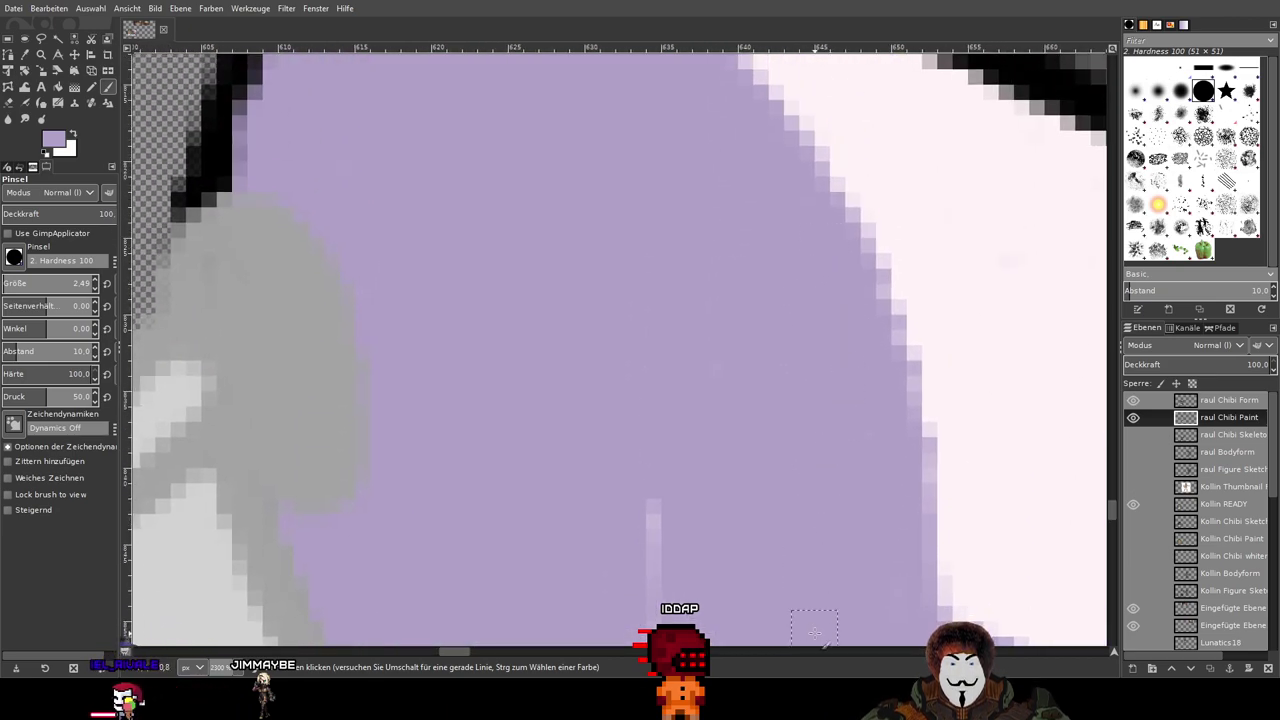
Step: Cover the remaining vertical line and the wavy light pixels below it inside the shadow with lavender
scroll(780, 350, down, 5)
scroll(780, 350, right, 1)
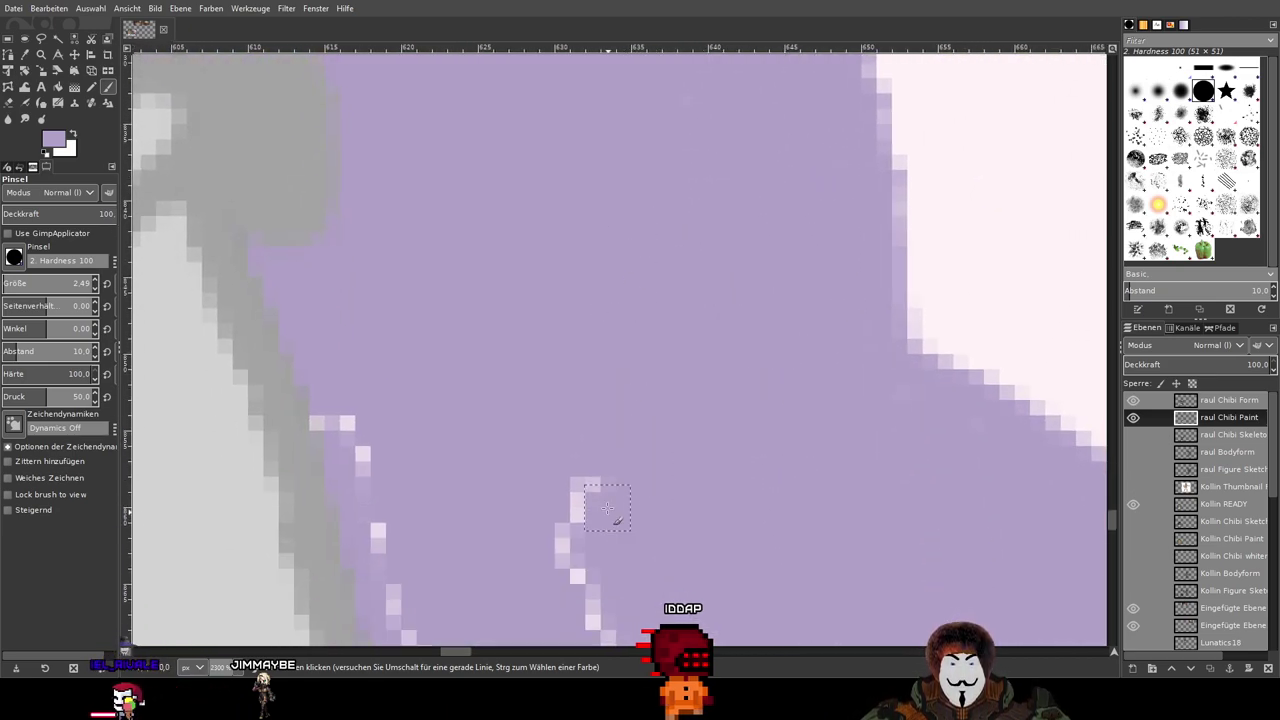
scroll(702, 335, down, 5)
scroll(702, 335, right, 2)
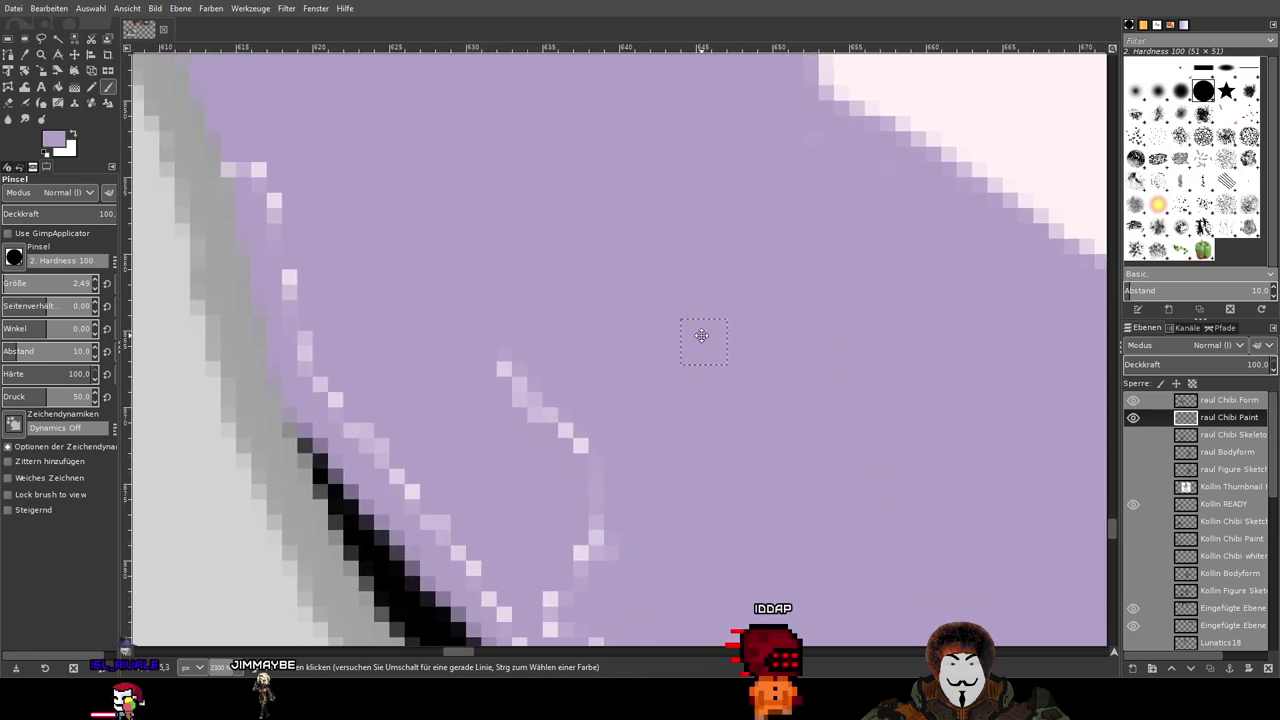
scroll(702, 335, down, 1)
scroll(702, 335, right, 1)
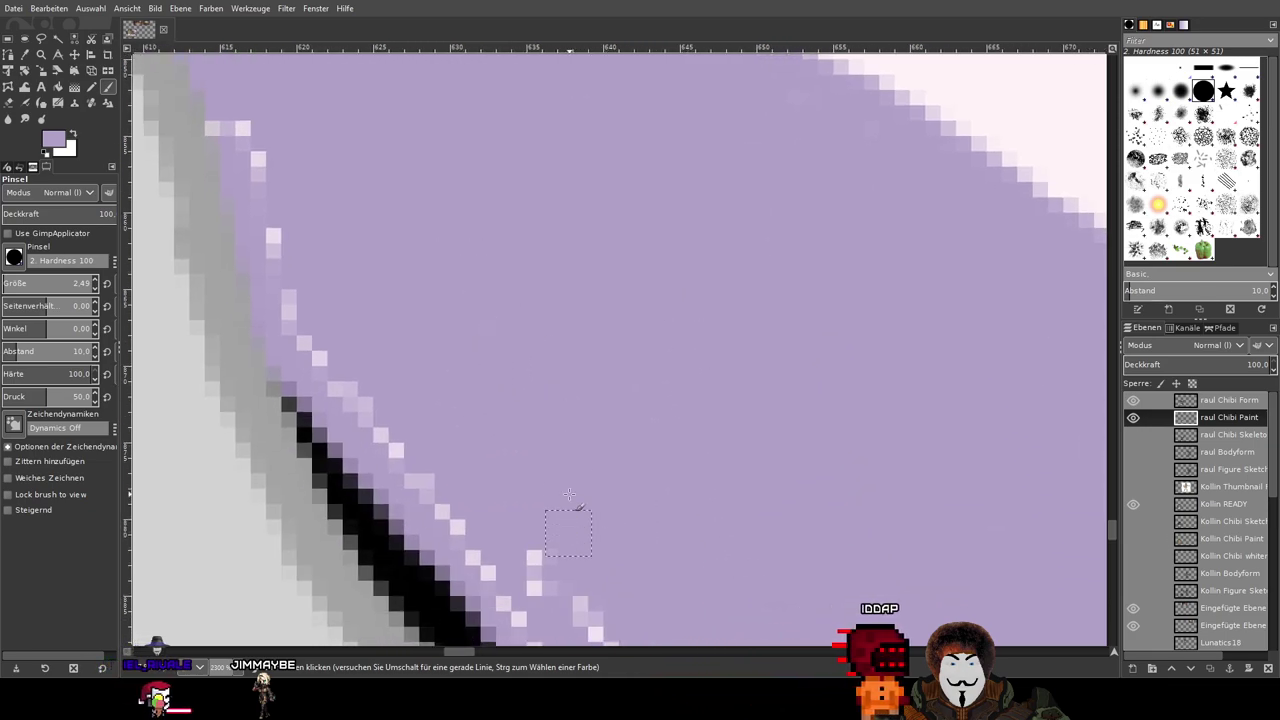
mouse_move(849, 629)
mouse_down()
mouse_move(803, 534)
mouse_move(668, 668)
mouse_move(662, 703)
mouse_move(565, 491)
mouse_move(565, 584)
mouse_up()
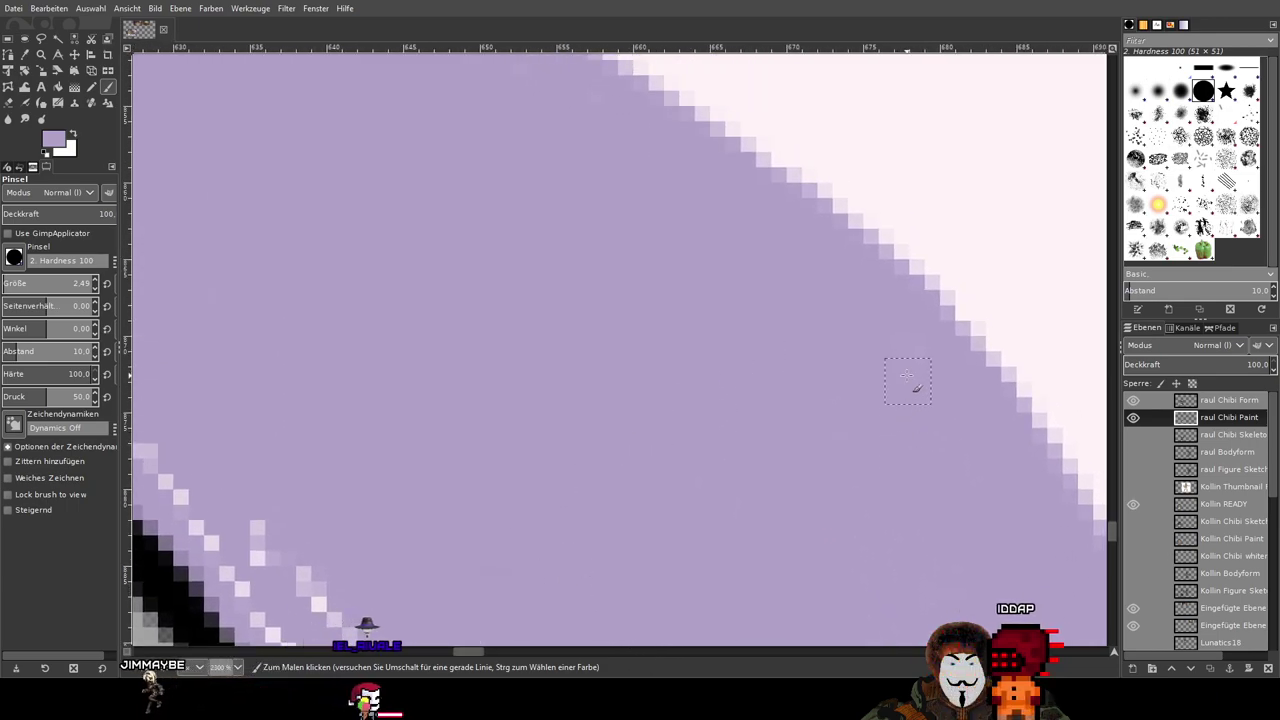
drag(935, 565, 1000, 501)
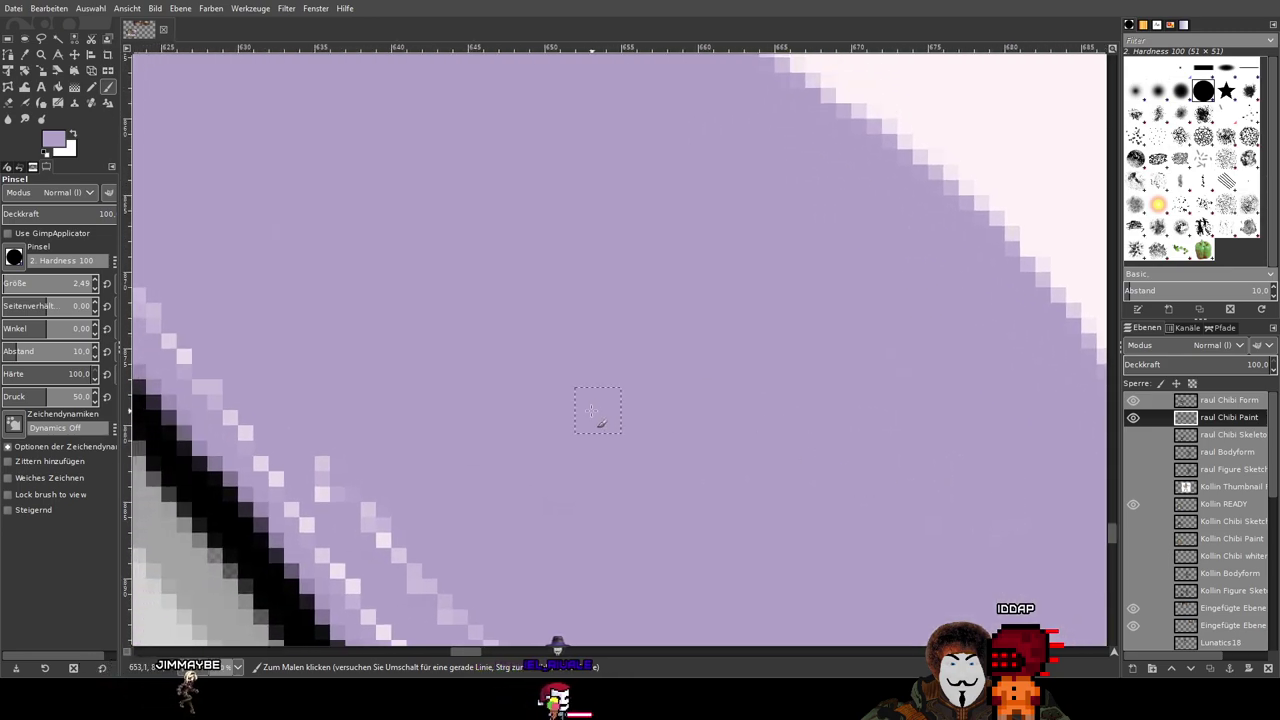
Step: Paint over the light diagonal line, the small hook and the horizontal line in the lower shadow with lavender
scroll(470, 395, down, 3)
scroll(470, 395, left, 1)
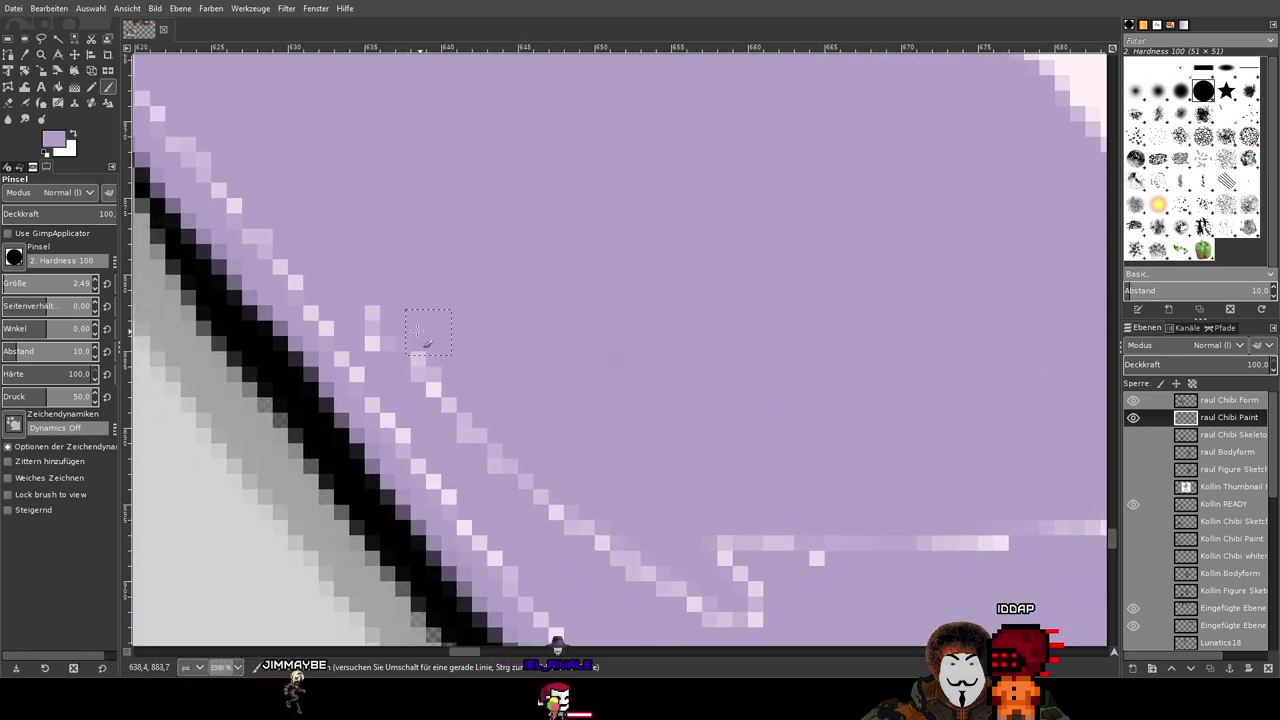
drag(370, 325, 482, 442)
drag(425, 392, 617, 551)
scroll(686, 540, down, 3)
scroll(686, 540, right, 1)
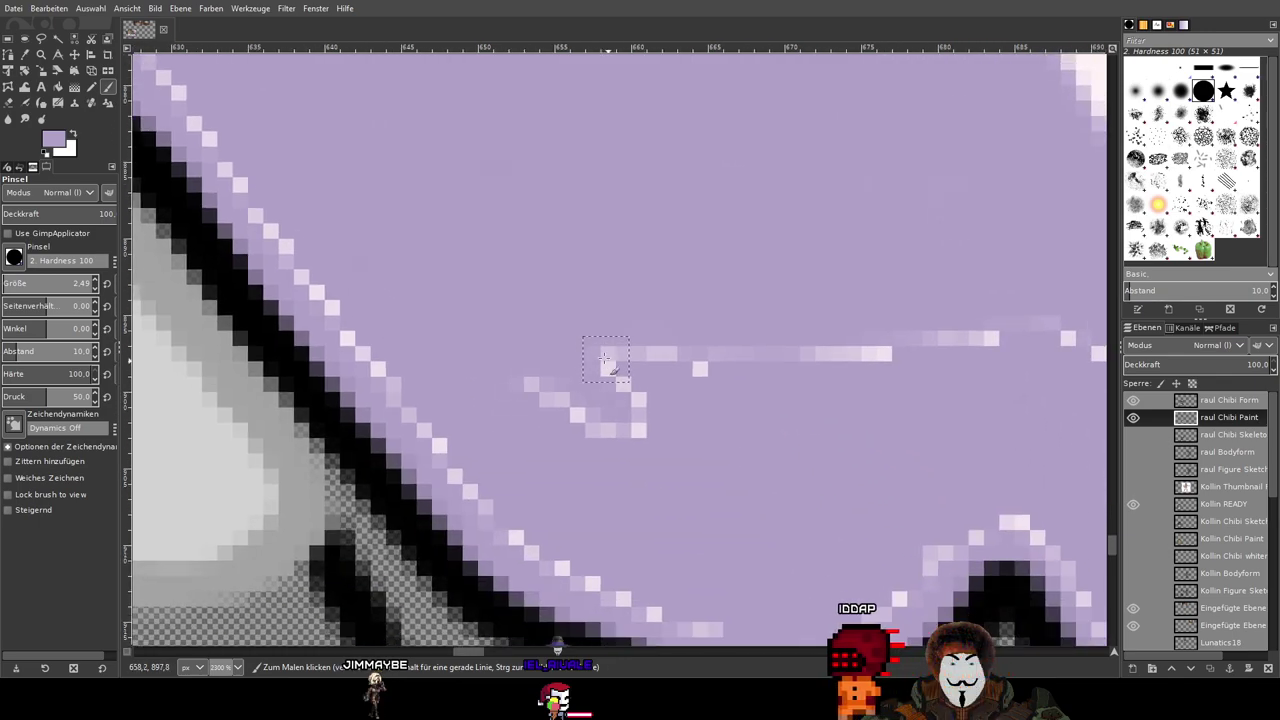
mouse_move(640, 430)
mouse_down()
mouse_move(692, 360)
mouse_move(1000, 338)
mouse_up()
Step: Cover the light pixels between the shadow's right edge and the right slope of the black peak with lavender
drag(908, 420, 683, 387)
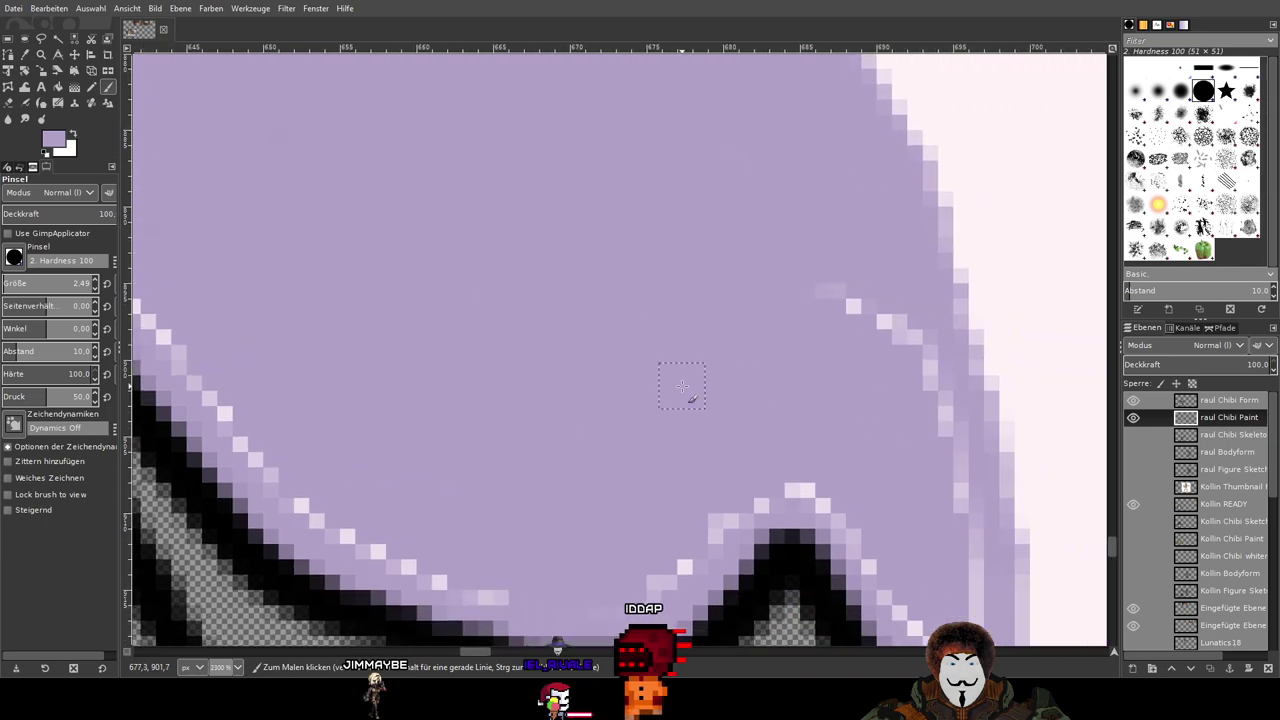
scroll(828, 284, up, 1)
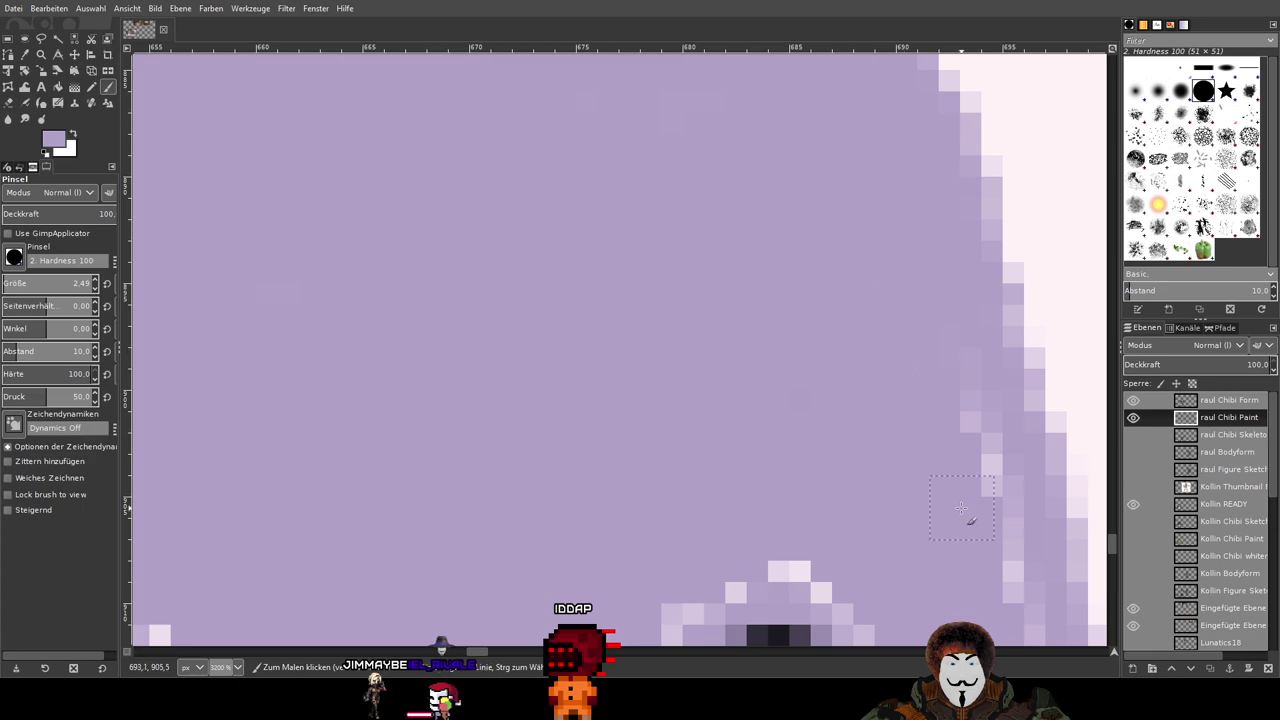
drag(960, 508, 525, 272)
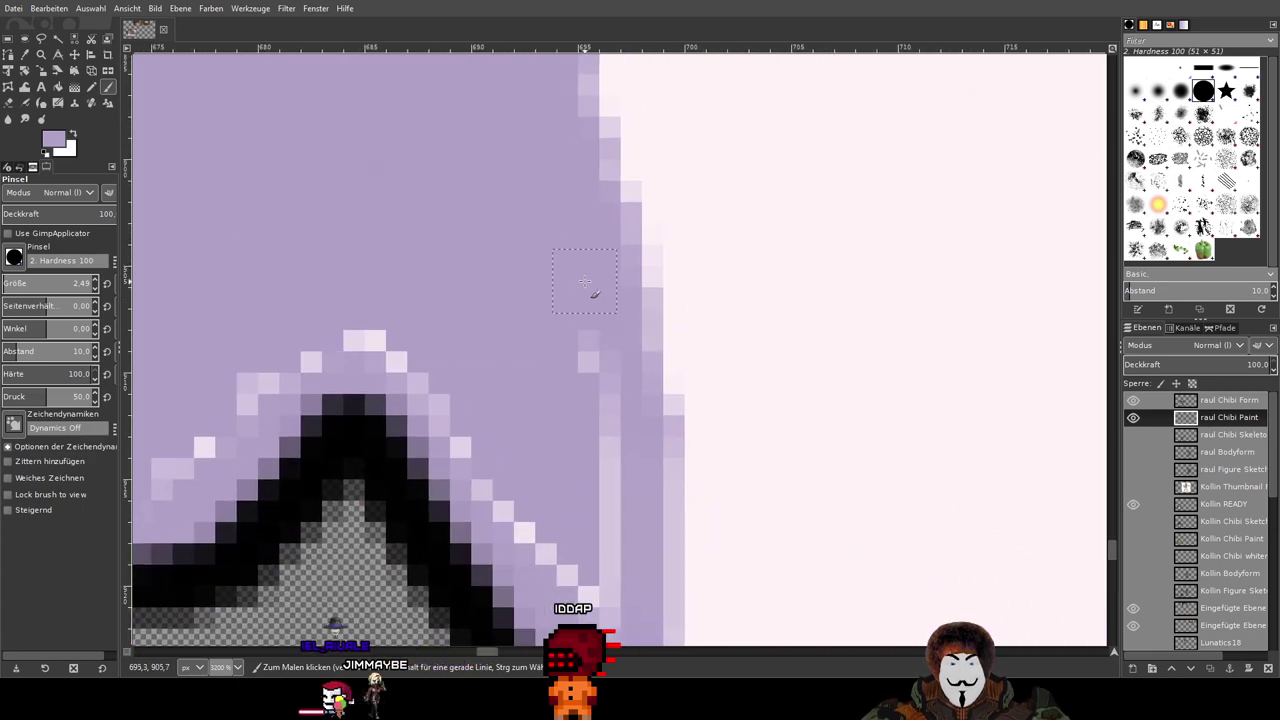
drag(566, 375, 570, 97)
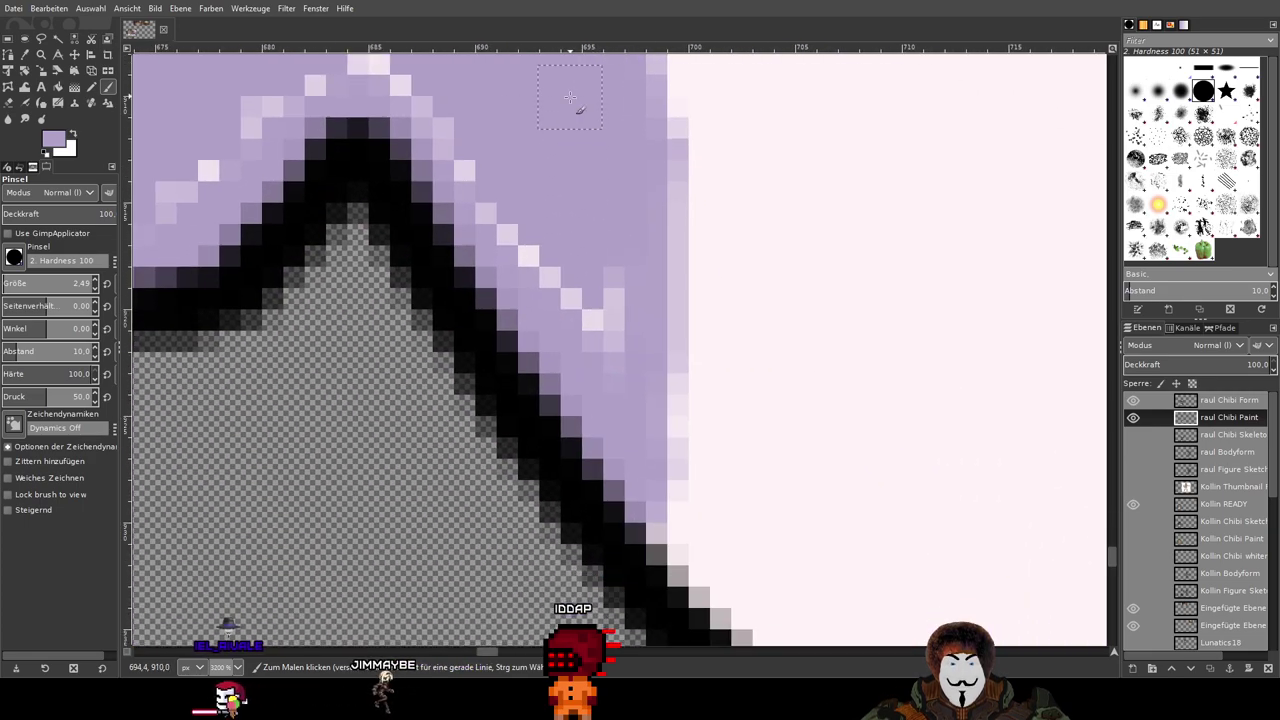
mouse_move(583, 205)
mouse_down()
mouse_move(609, 306)
mouse_move(571, 317)
mouse_move(466, 134)
mouse_move(453, 167)
mouse_move(666, 357)
mouse_up()
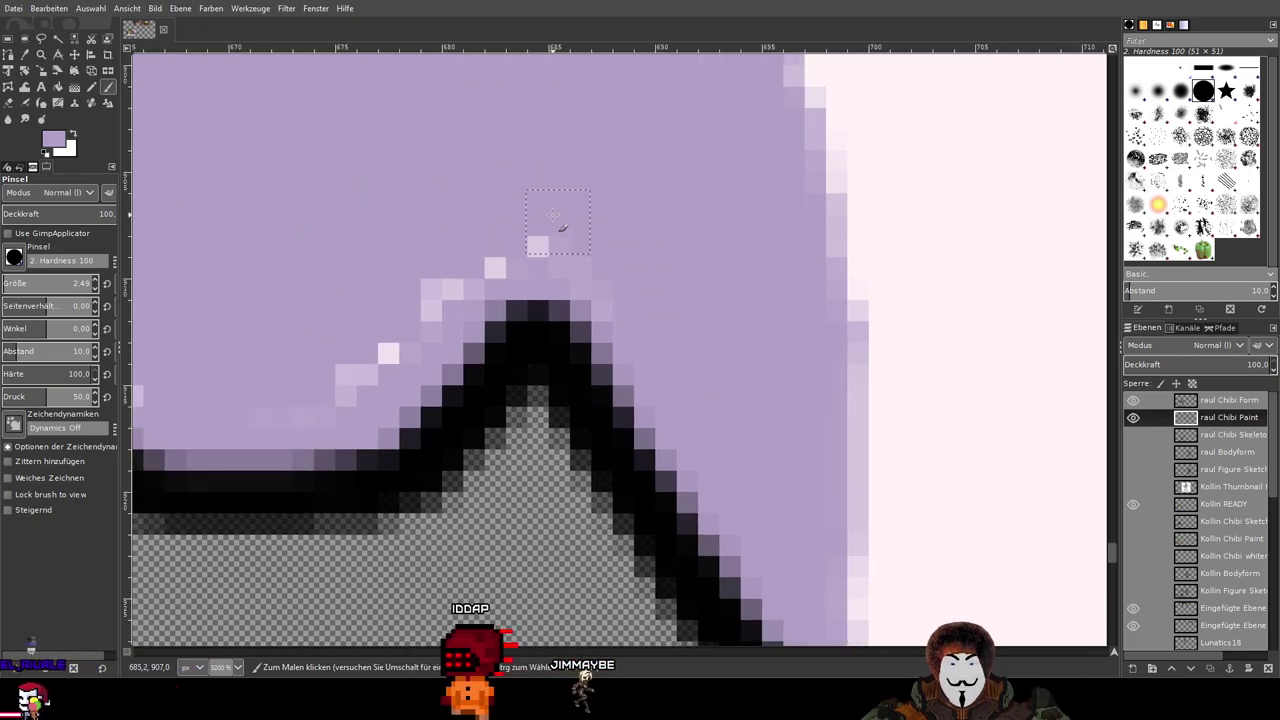
Step: Paint lavender over the light pixels around the black peak's left slope and along the shadow's bottom outline
mouse_move(540, 258)
mouse_down()
mouse_move(360, 341)
mouse_move(374, 367)
mouse_move(408, 373)
mouse_move(293, 408)
mouse_up()
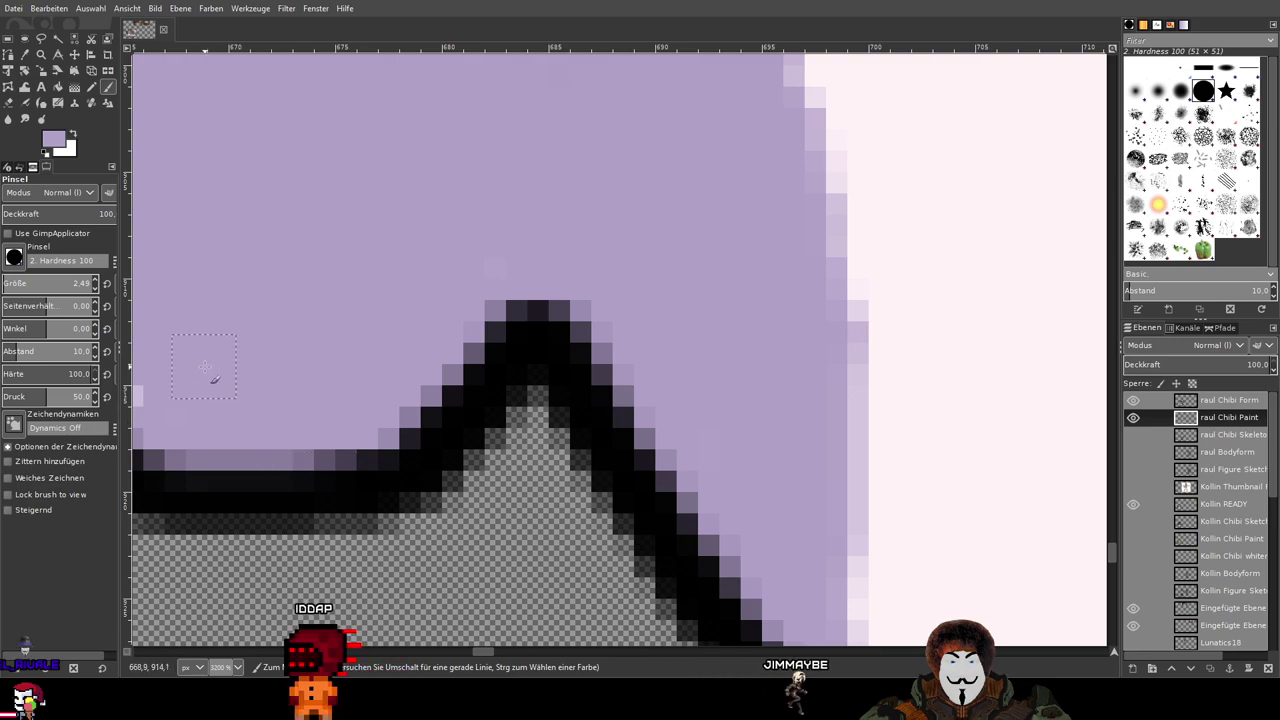
drag(214, 374, 737, 476)
mouse_move(669, 530)
mouse_down()
mouse_move(509, 449)
mouse_move(446, 433)
mouse_up()
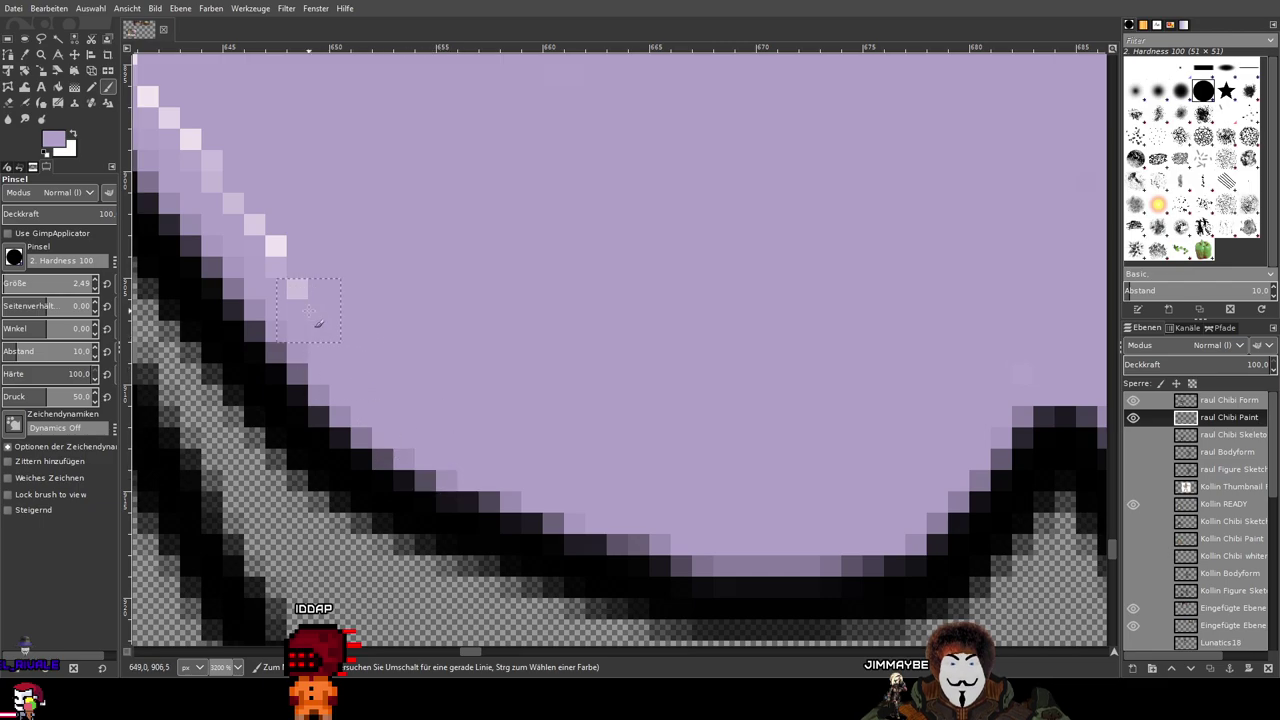
drag(297, 277, 565, 420)
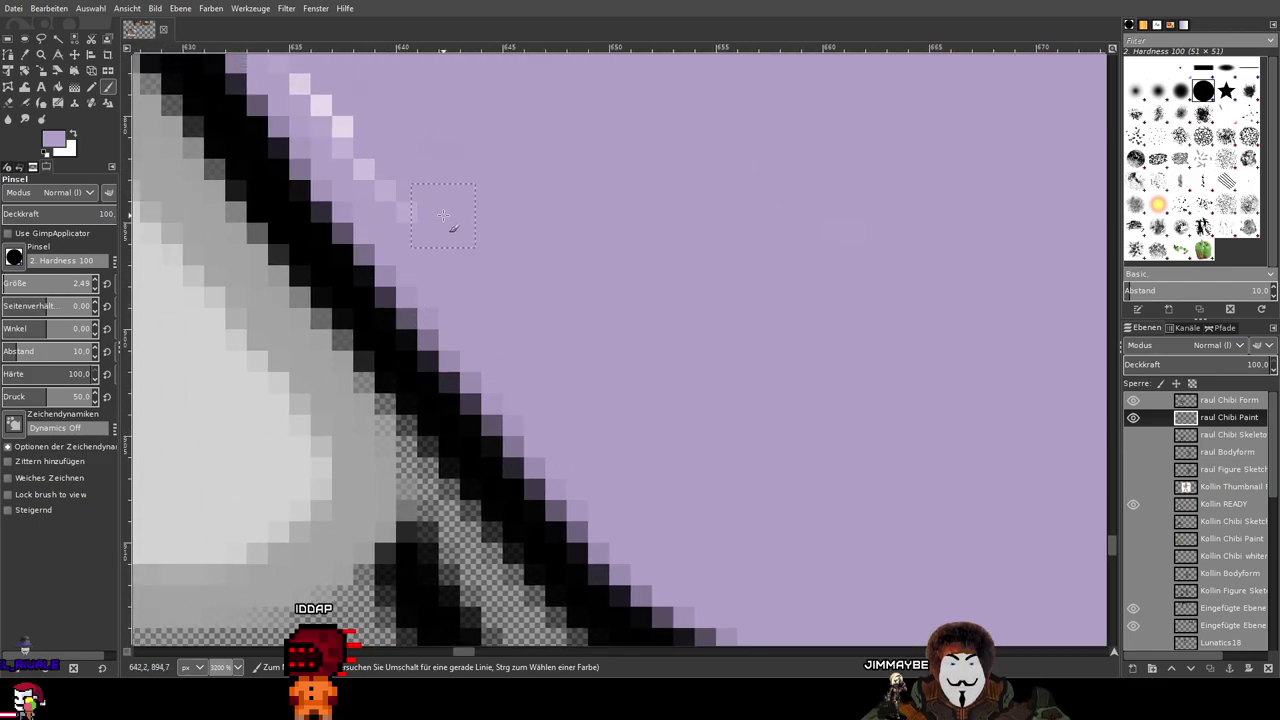
Step: Cover the remaining light pixels up the diagonal black outline to the grey cuff with lavender
drag(443, 215, 643, 396)
click(438, 168)
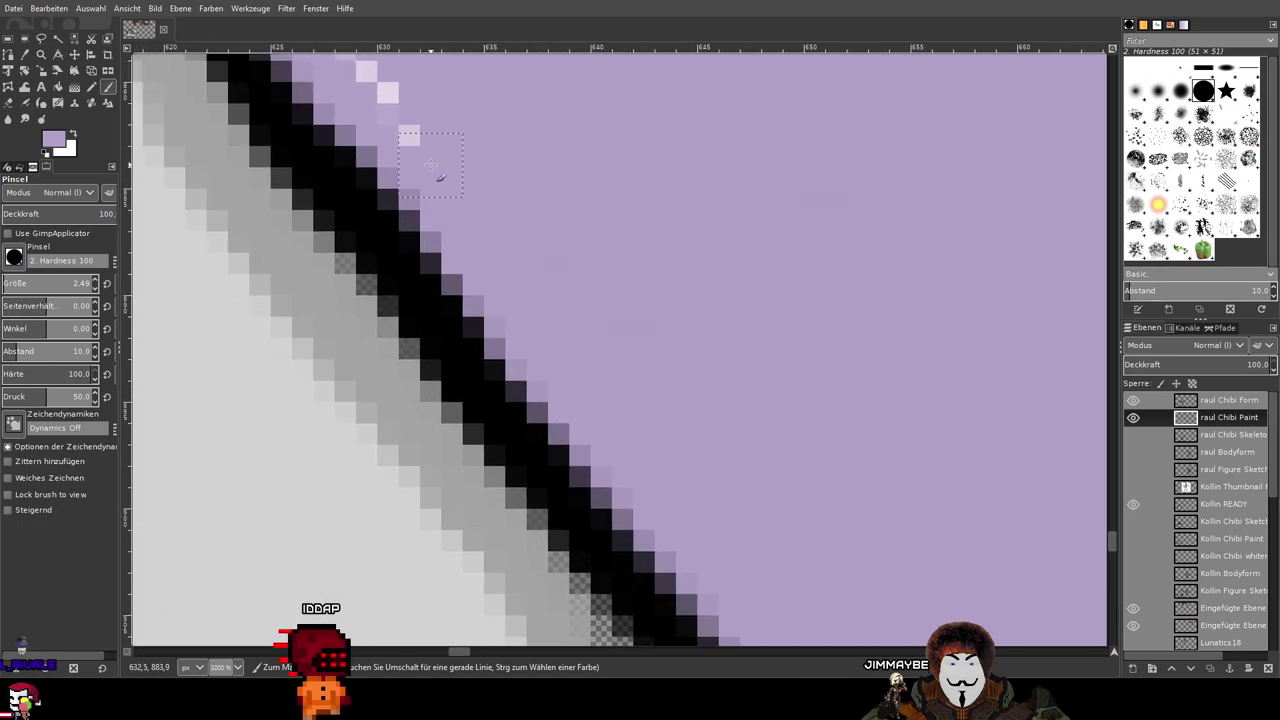
click(416, 146)
drag(476, 238, 758, 578)
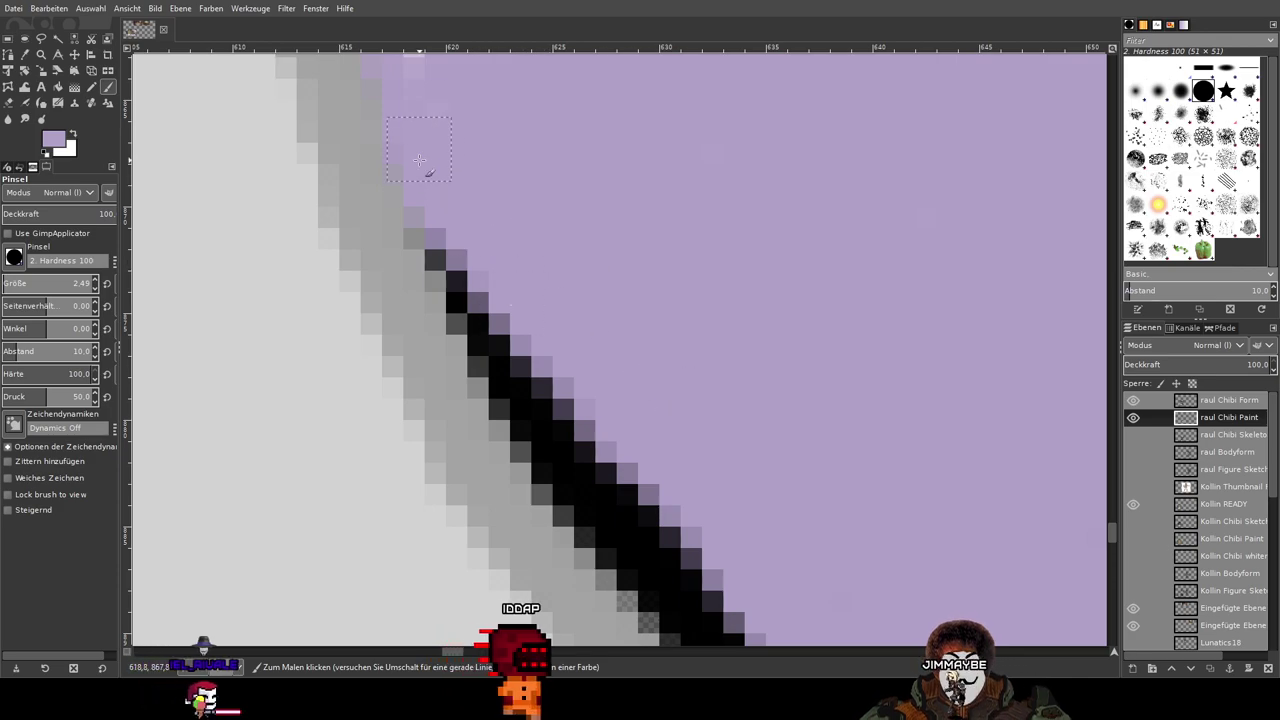
drag(471, 180, 668, 477)
mouse_move(614, 330)
mouse_down()
mouse_move(621, 286)
mouse_move(566, 203)
mouse_move(537, 191)
mouse_up()
scroll(567, 182, down, 1)
mouse_move(566, 150)
mouse_down()
mouse_move(614, 226)
mouse_move(638, 345)
mouse_up()
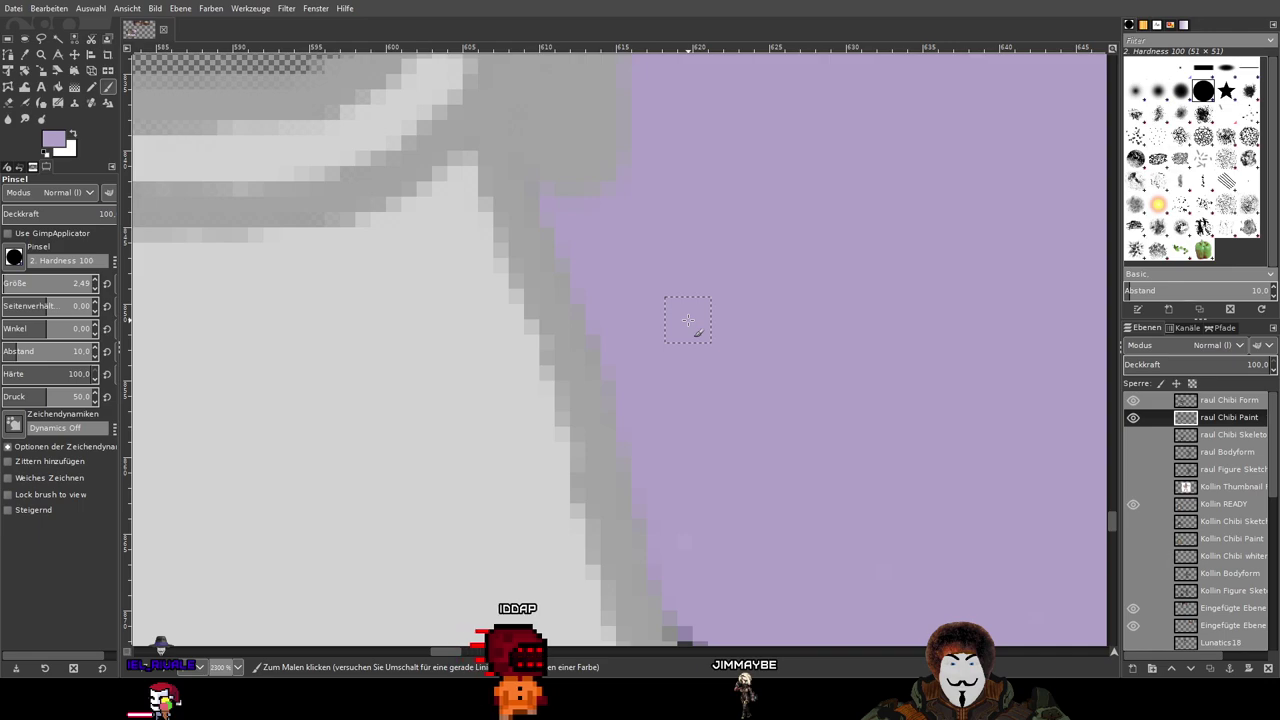
scroll(688, 319, down, 4)
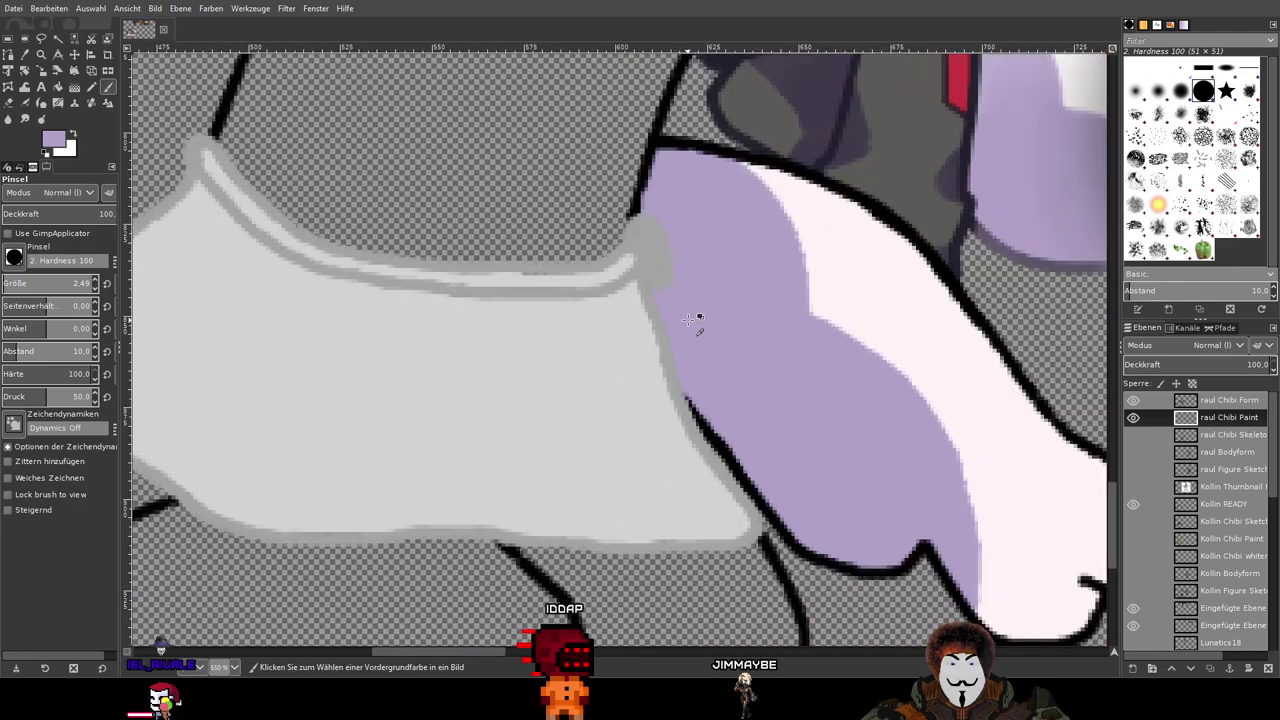
scroll(797, 263, up, 3)
scroll(590, 338, down, 2)
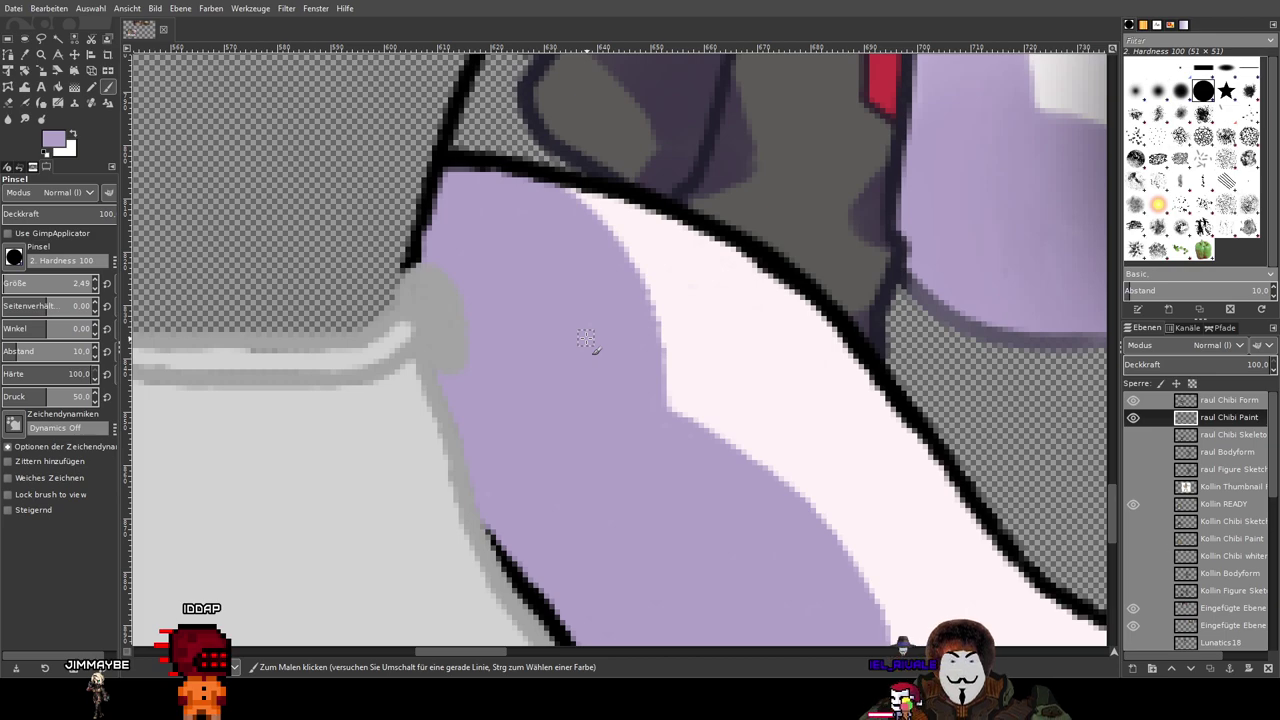
Step: On the raul Chibi Form layer, fill the transparent gap in the towel's upper band with light grey and repaint the darker grey edge above it
scroll(586, 340, down, 3)
scroll(570, 330, right, 2)
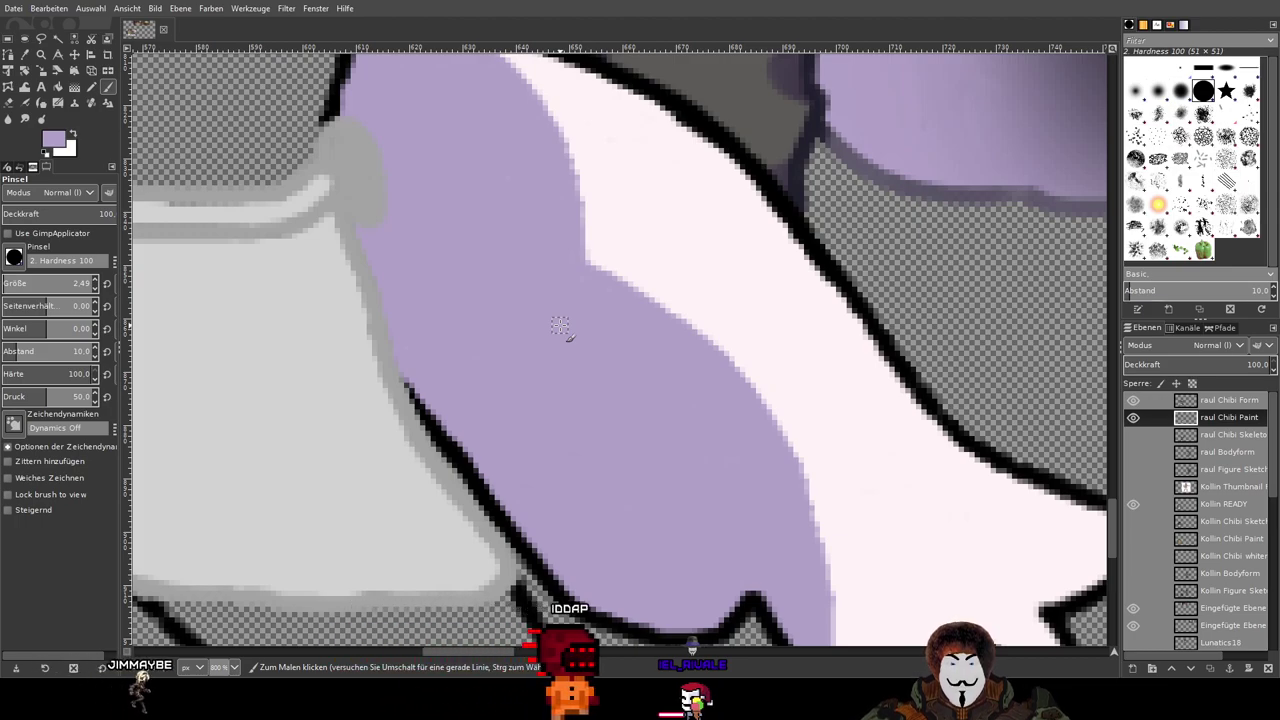
drag(530, 304, 755, 423)
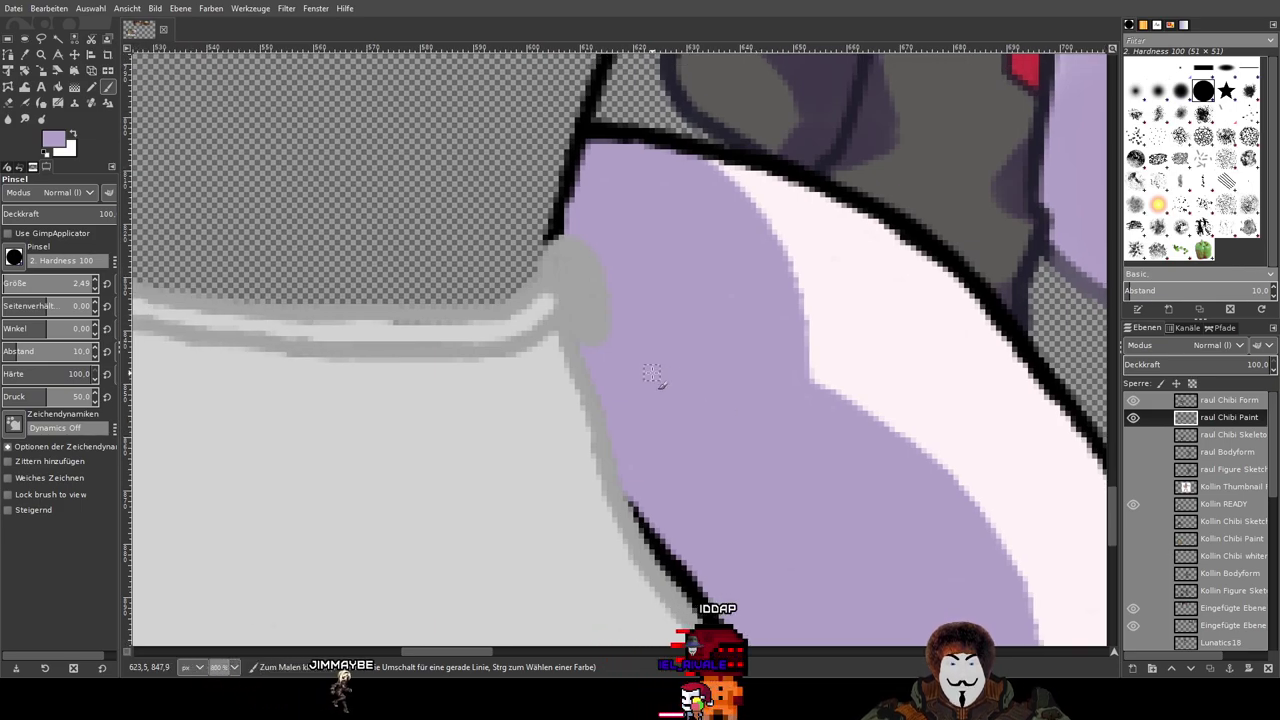
drag(651, 373, 921, 480)
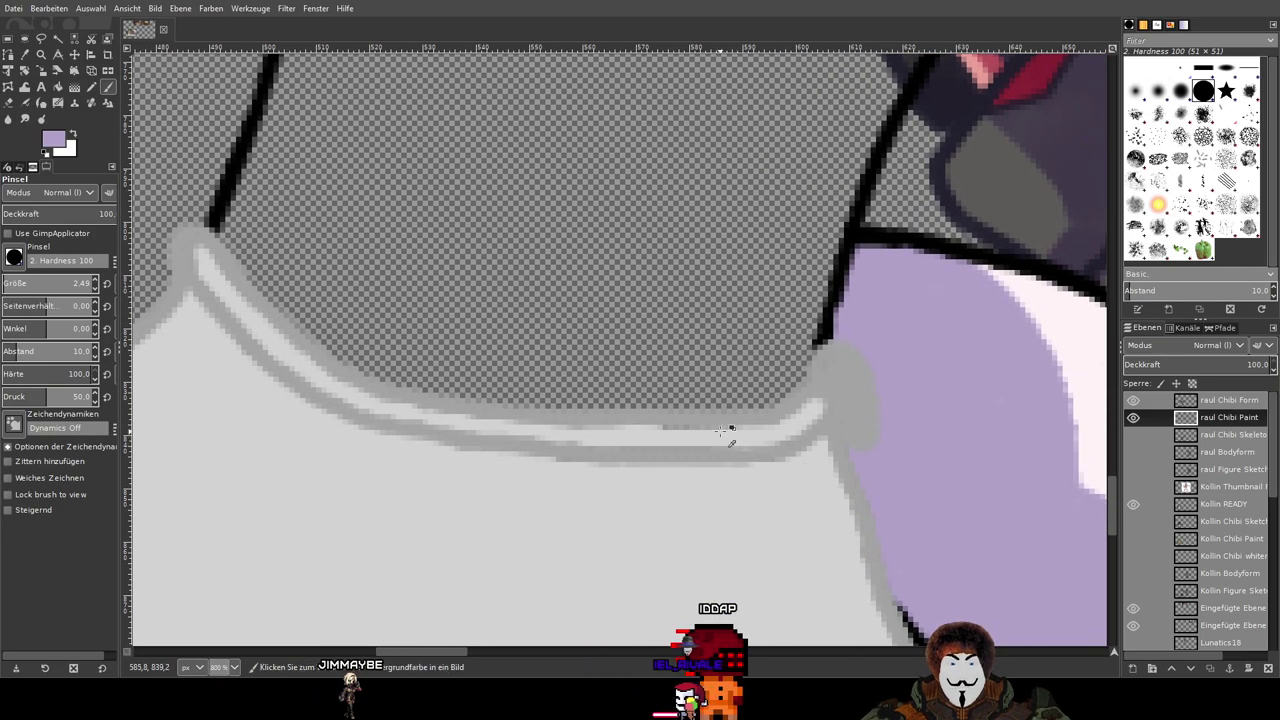
scroll(600, 410, up, 4)
scroll(480, 395, down, 3)
scroll(497, 401, up, 1)
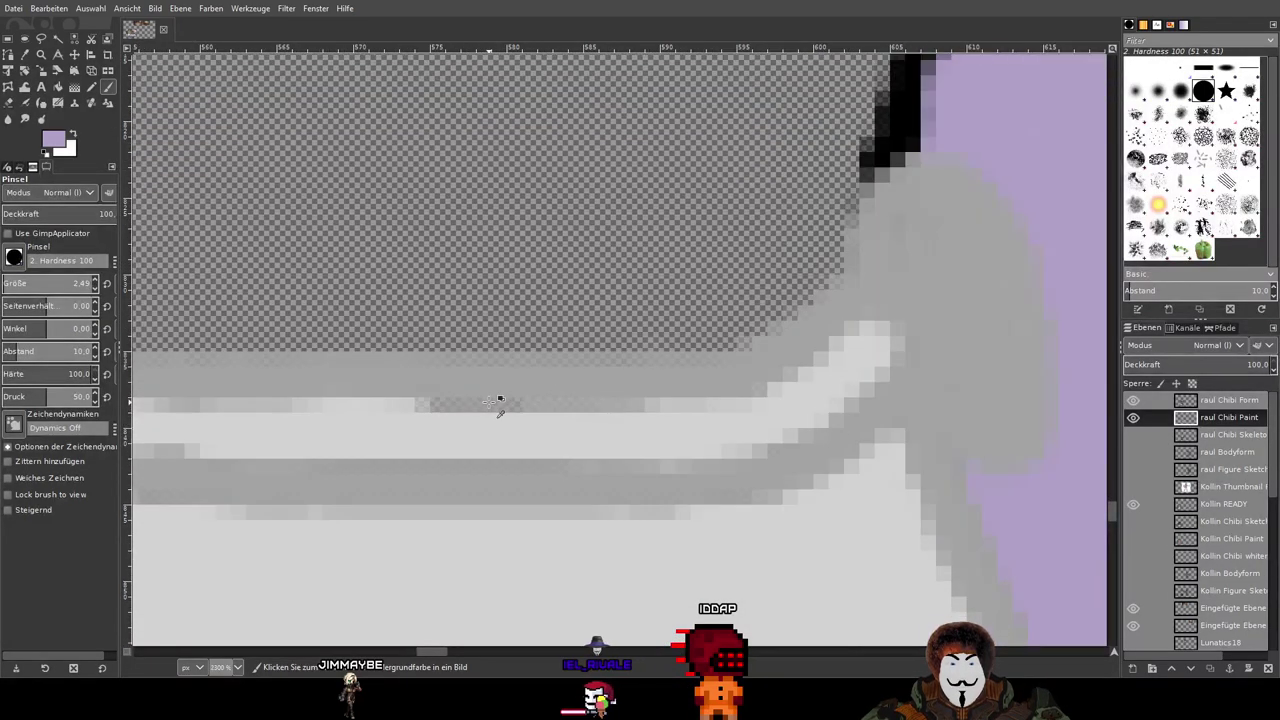
click(1229, 400)
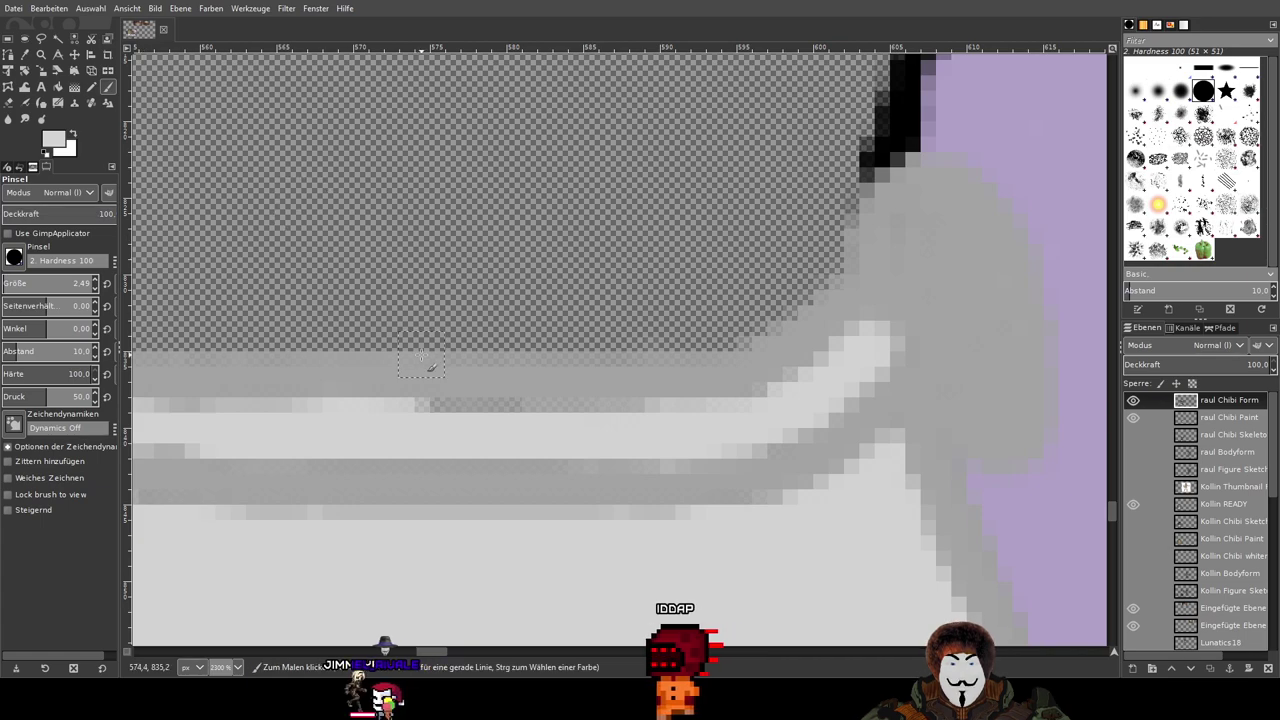
drag(407, 406, 729, 414)
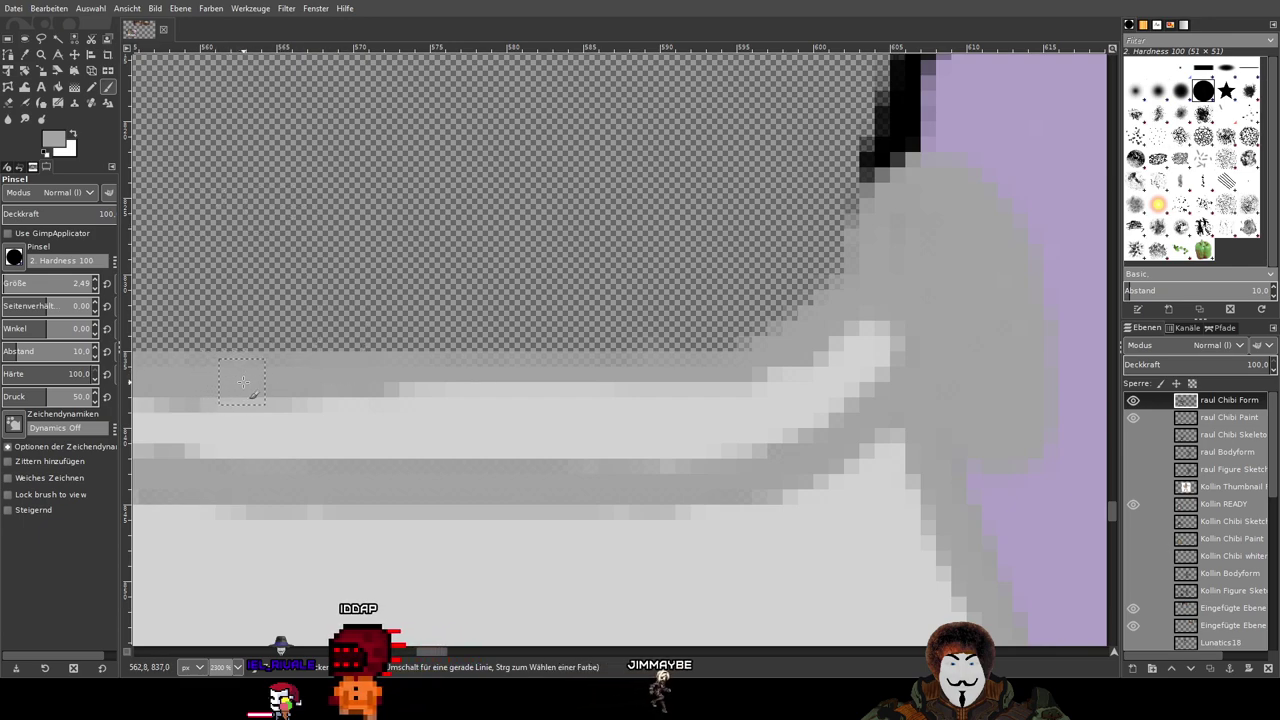
drag(243, 382, 454, 380)
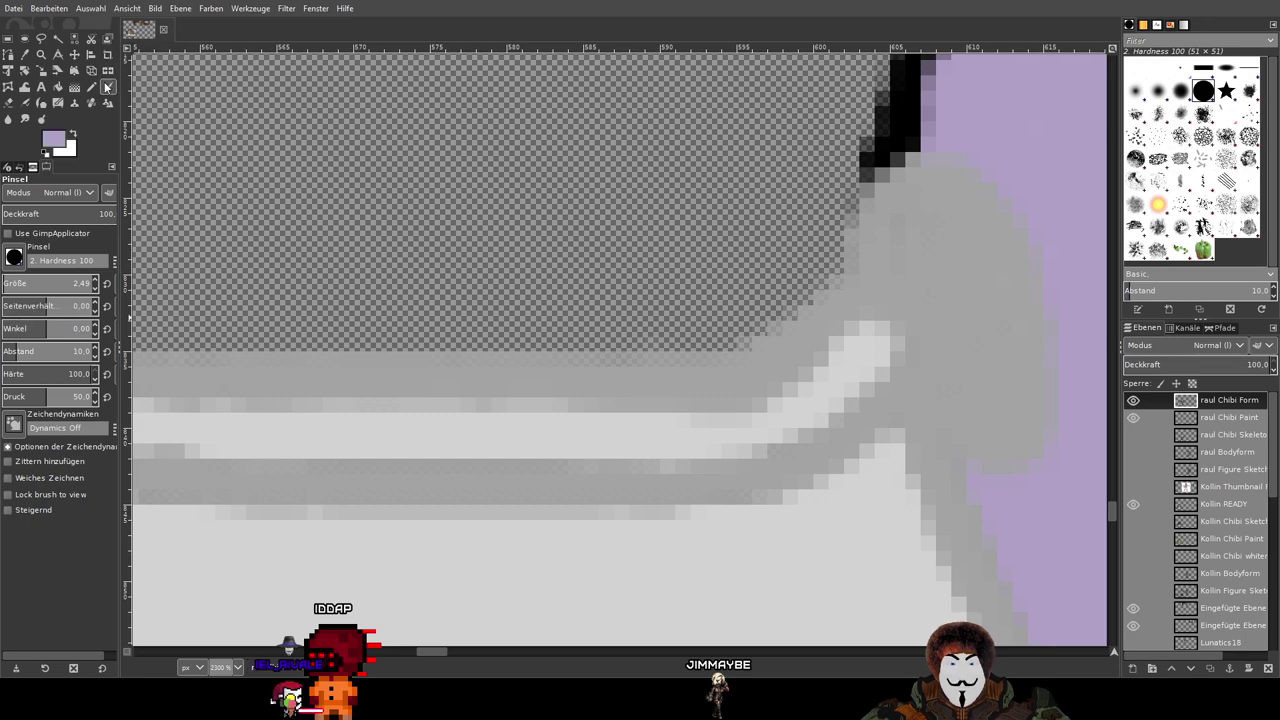
Step: Return to the raul Chibi Paint layer with lavender, check the tail's shadow for leftover light pixels and save the image
click(1222, 421)
drag(945, 443, 245, 270)
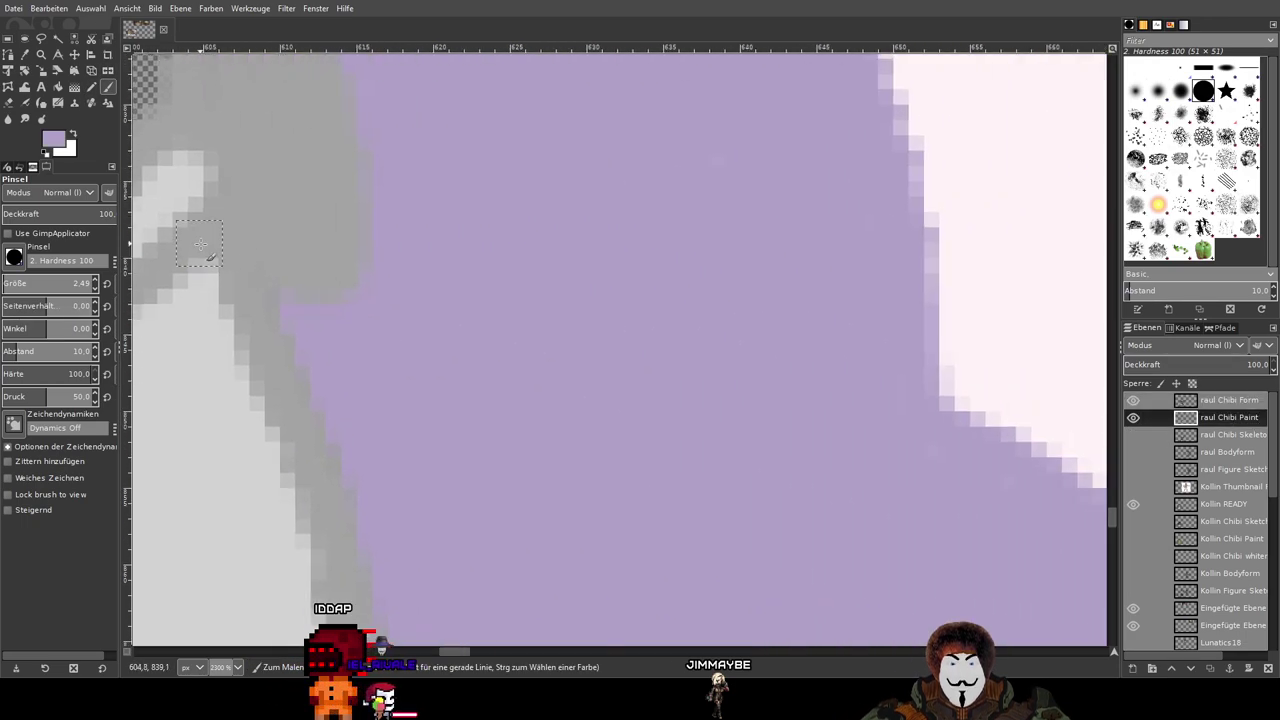
scroll(570, 331, down, 4)
scroll(565, 331, up, 2)
drag(575, 281, 599, 431)
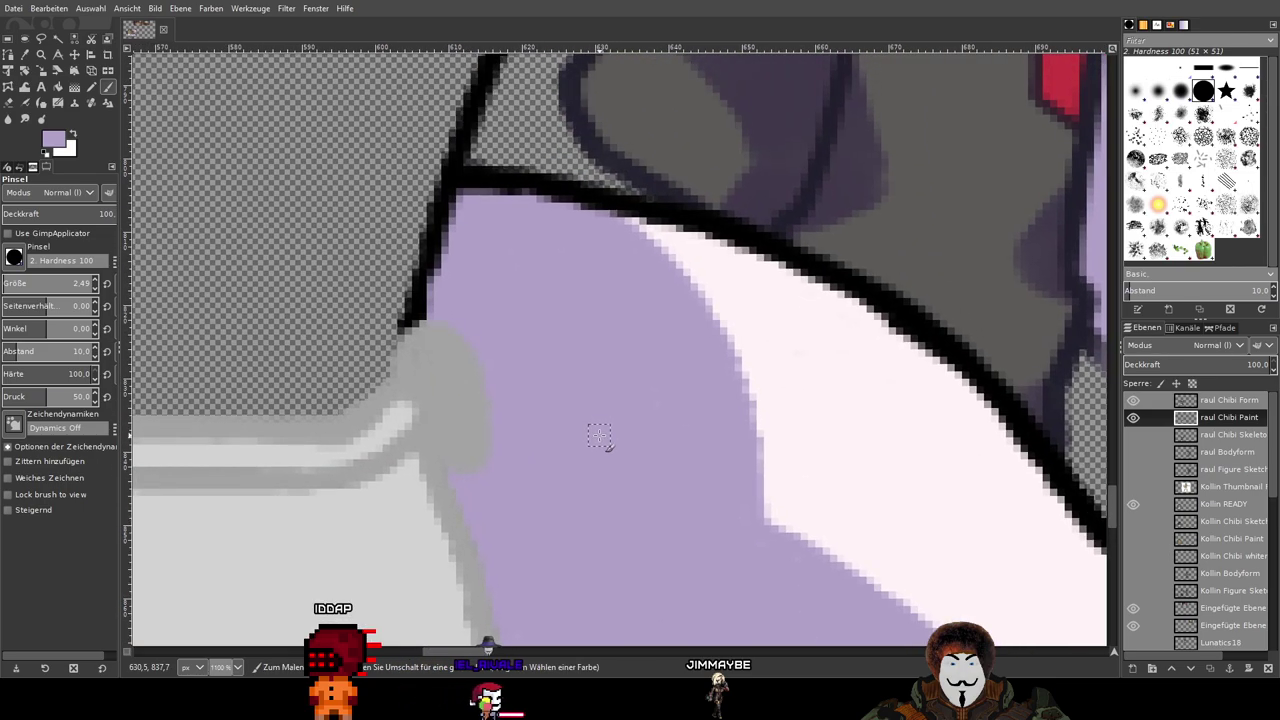
scroll(626, 405, up, 1)
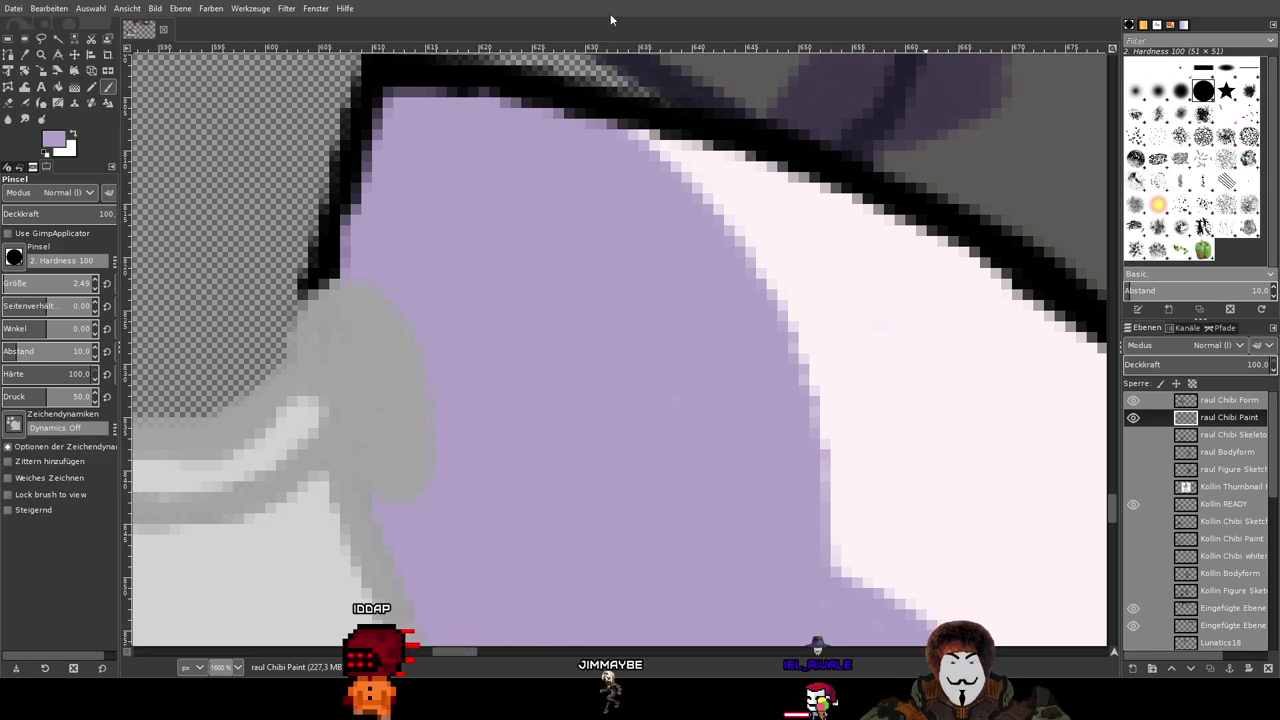
drag(681, 338, 452, 79)
drag(708, 594, 506, 314)
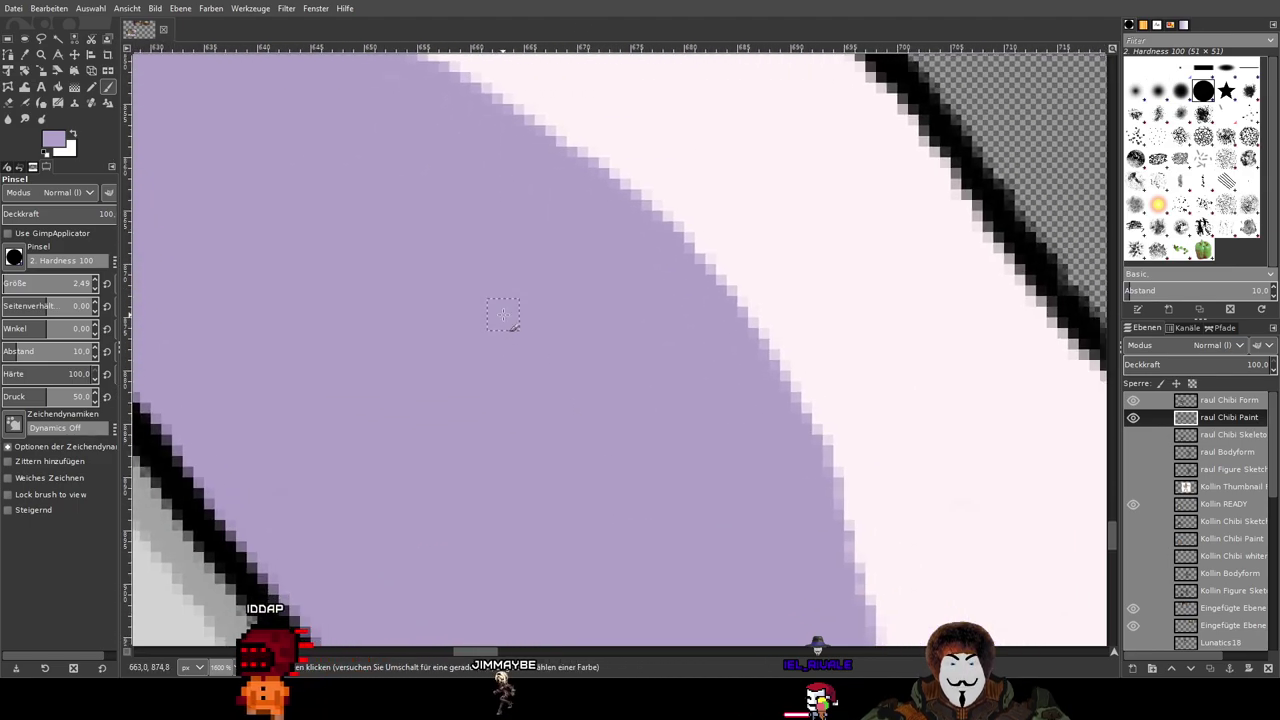
scroll(677, 465, down, 3)
scroll(679, 465, up, 4)
drag(770, 549, 586, 223)
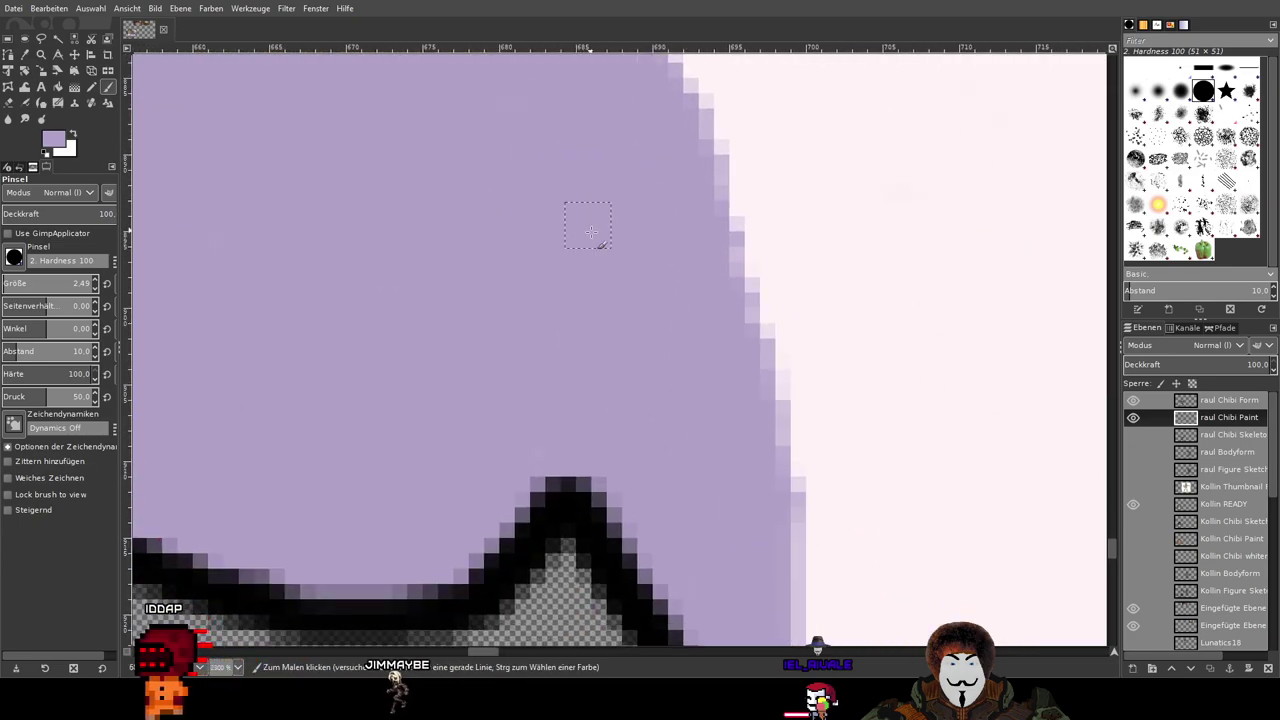
scroll(726, 422, down, 2)
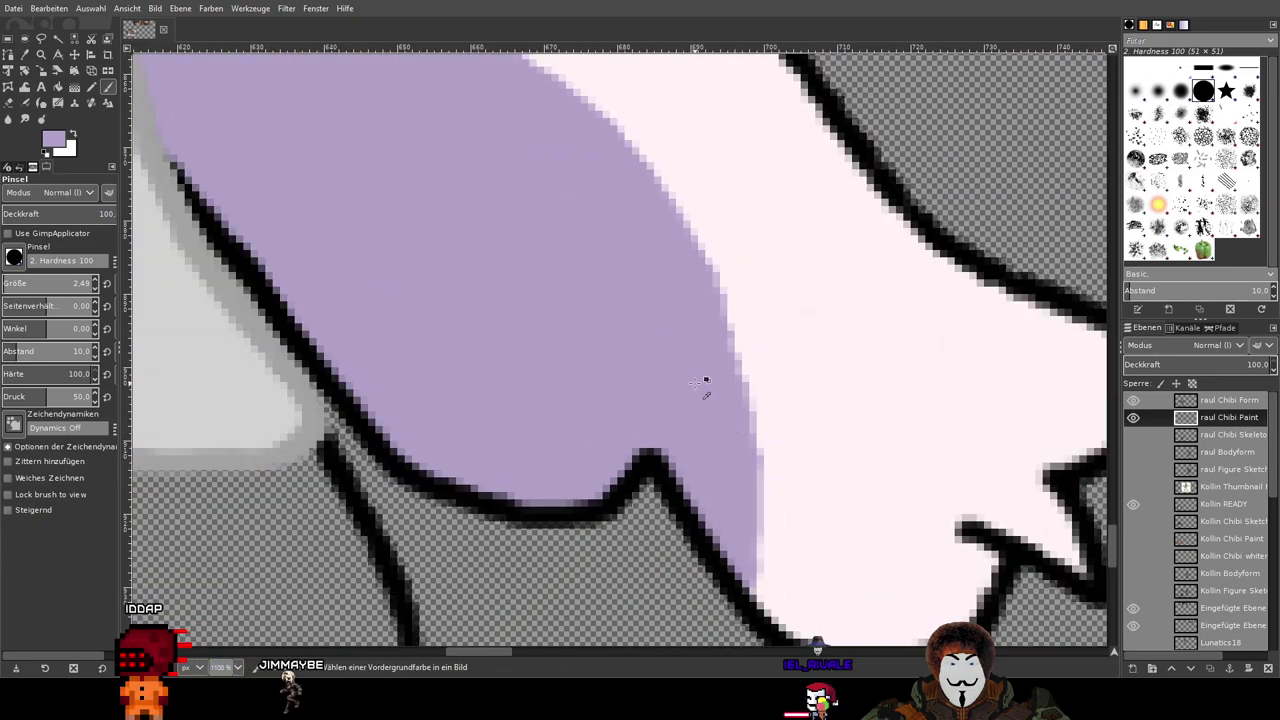
scroll(700, 383, up, 2)
scroll(700, 383, down, 4)
scroll(700, 383, up, 2)
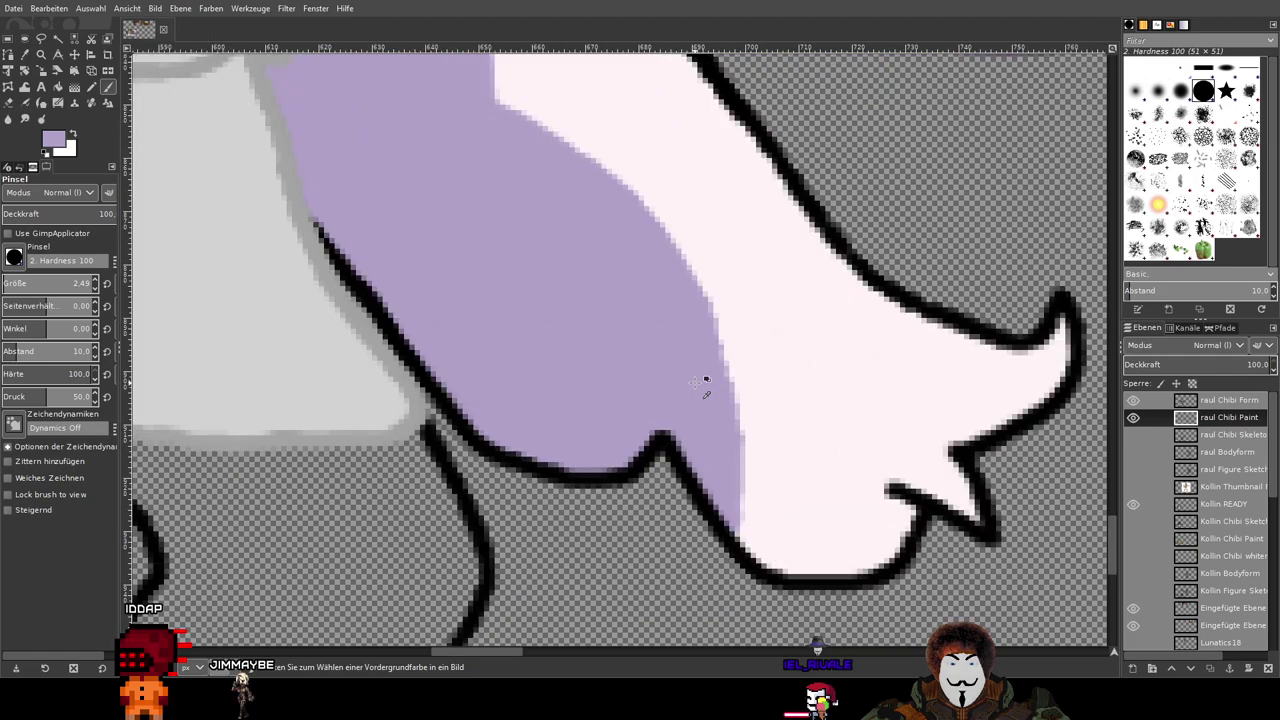
drag(592, 280, 845, 619)
scroll(778, 524, down, 5)
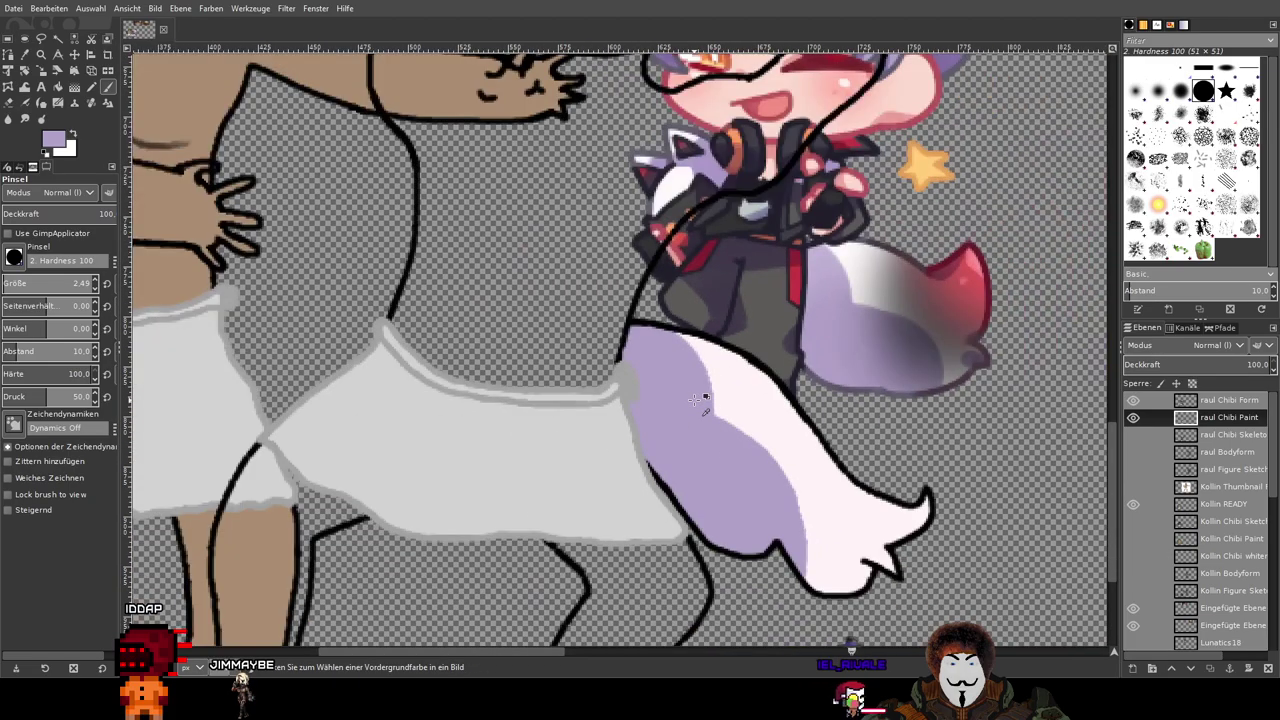
scroll(750, 590, up, 3)
drag(727, 651, 677, 377)
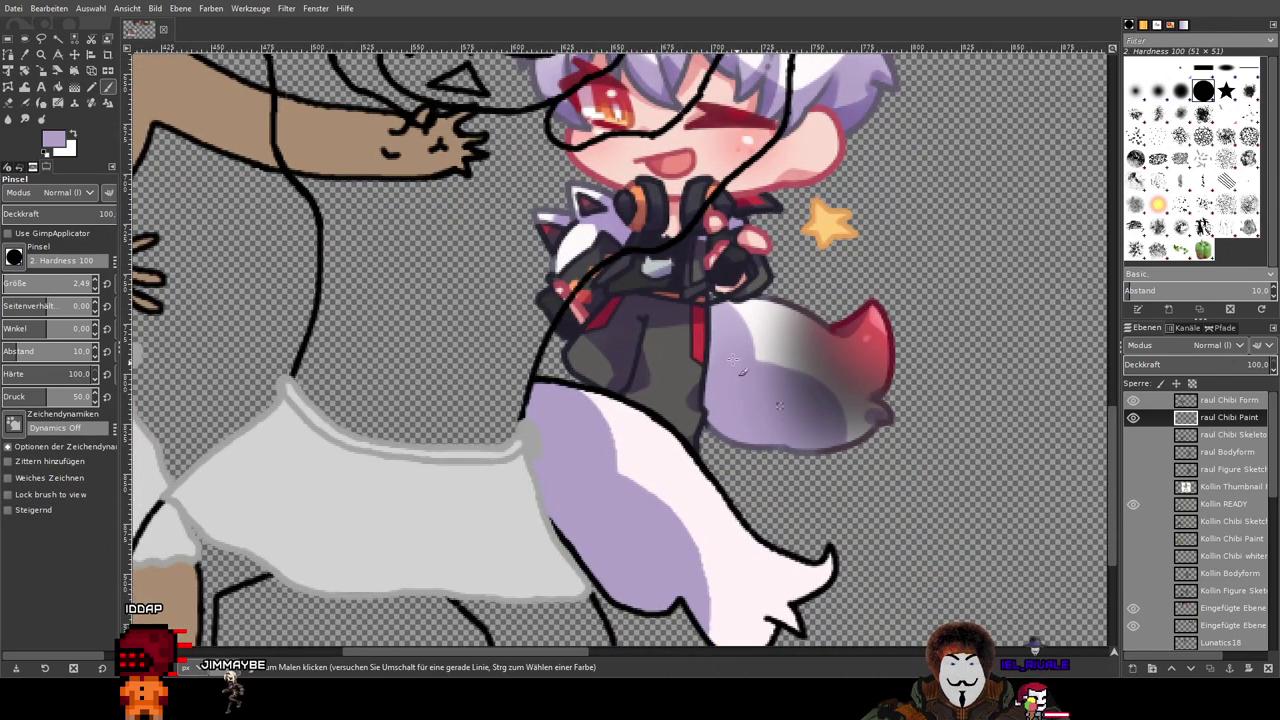
key(ctrl+s)
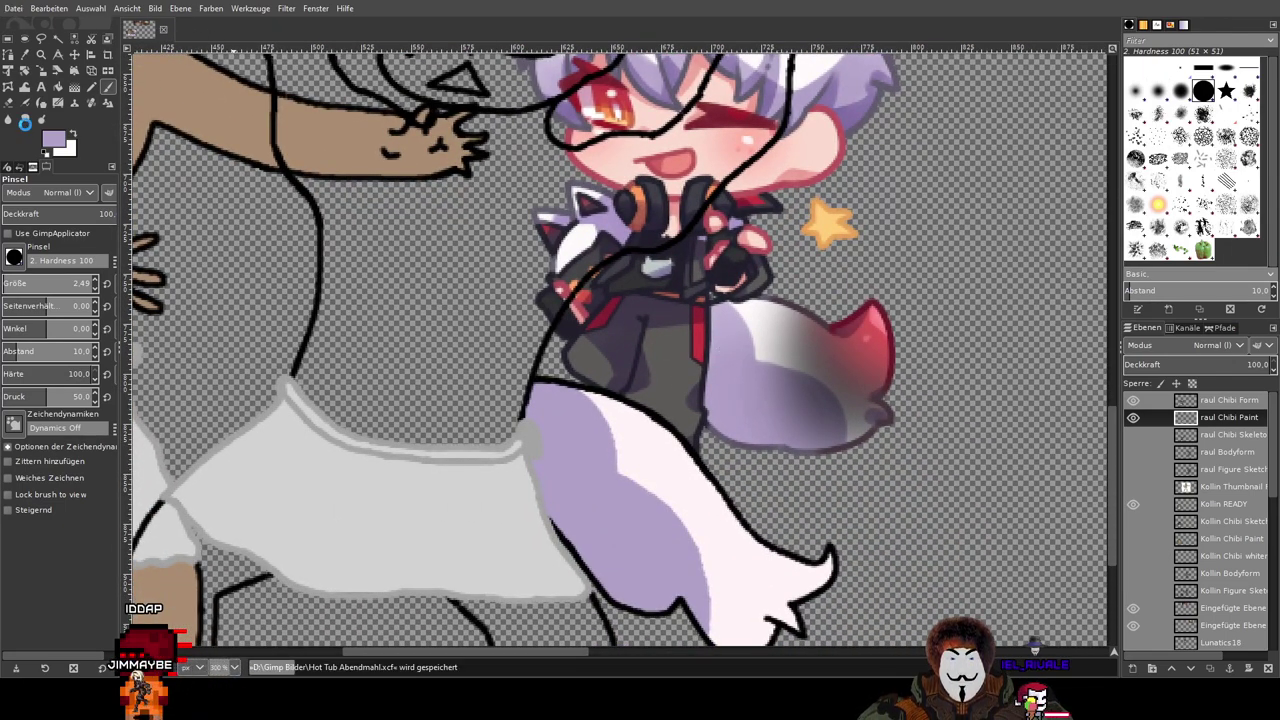
Step: Sample the darker purple from the reference character's lower hair shadow on the raul layer, and return to the Paintbrush on raul Chibi Paint
scroll(755, 380, up, 5)
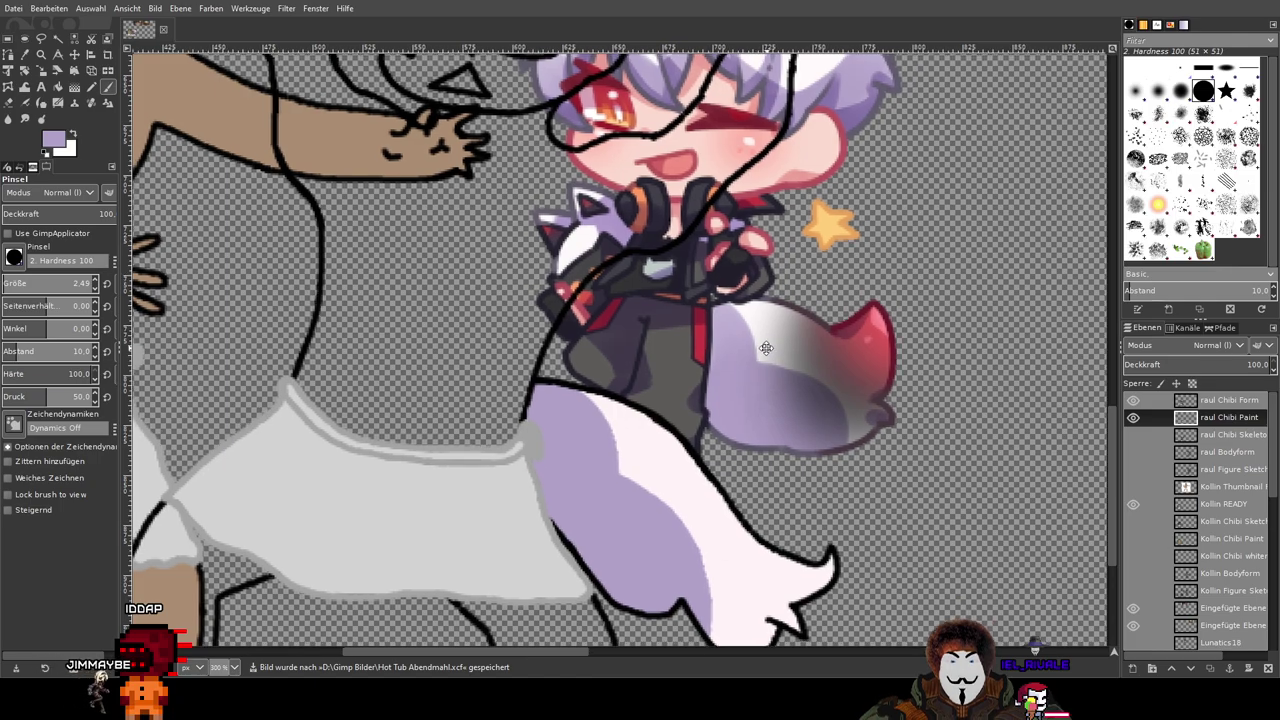
scroll(868, 457, up, 3)
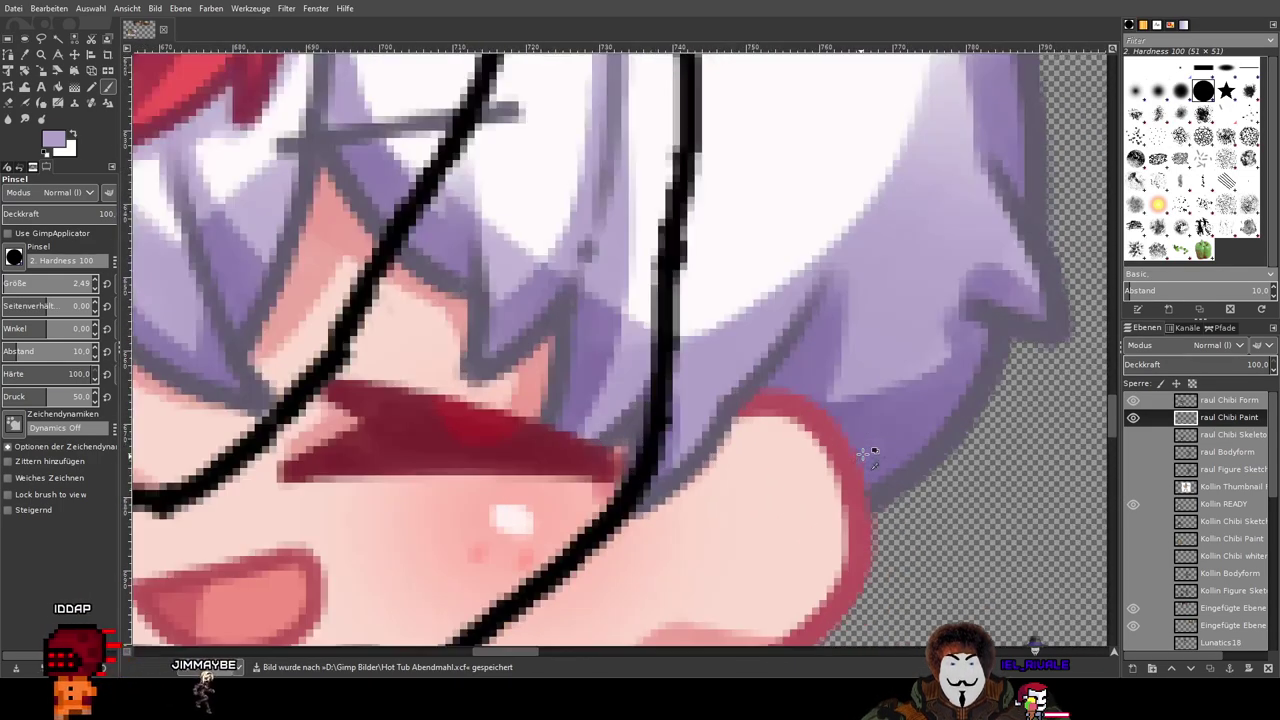
scroll(1244, 505, down, 5)
scroll(1244, 505, down, 1)
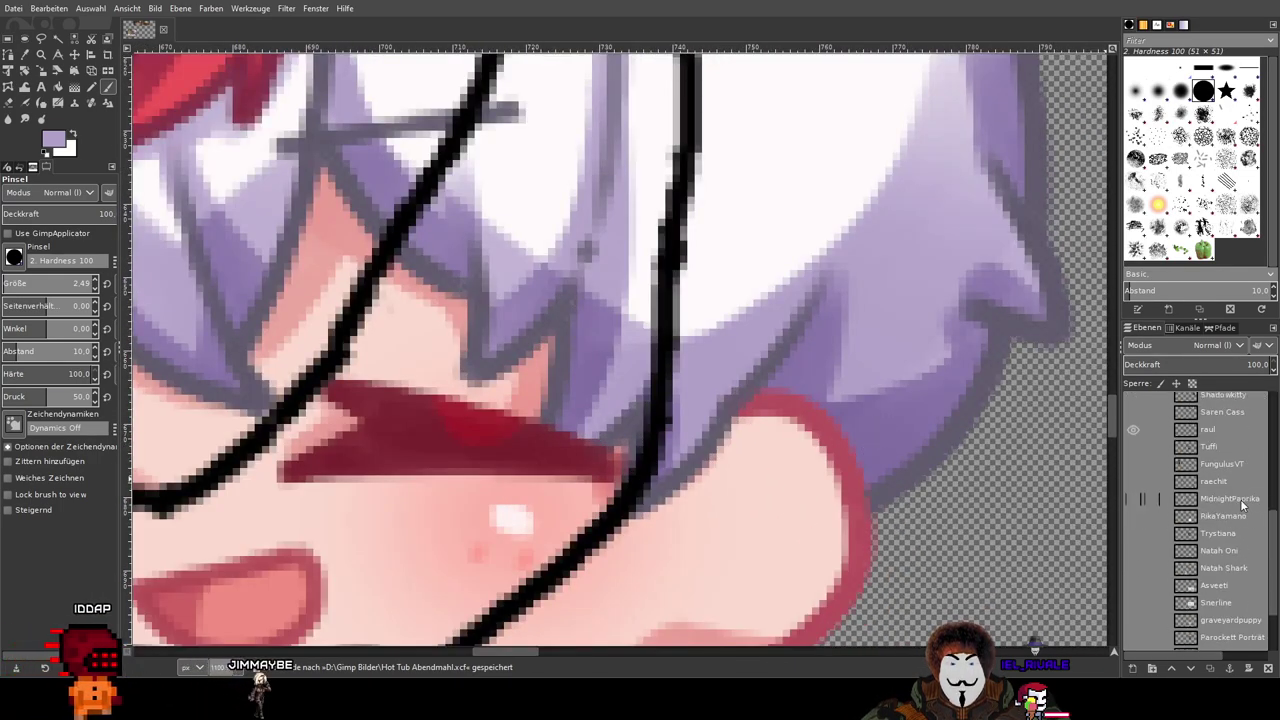
click(1230, 465)
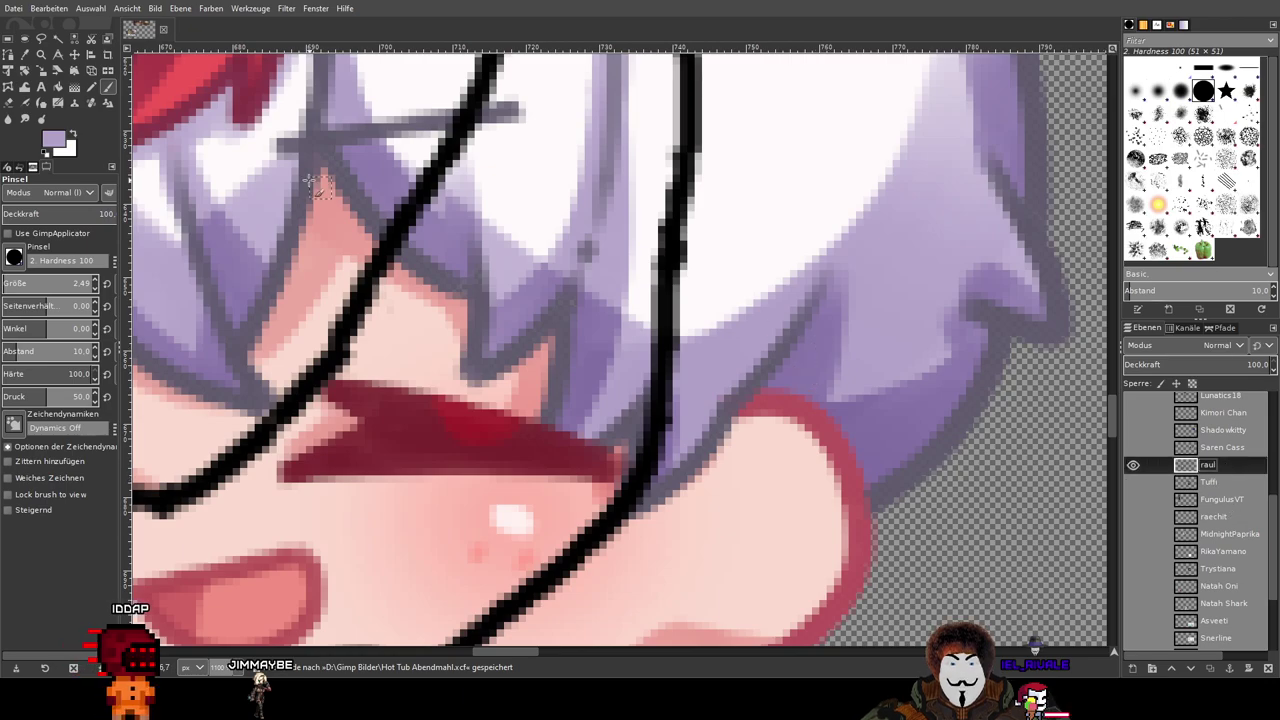
key(o)
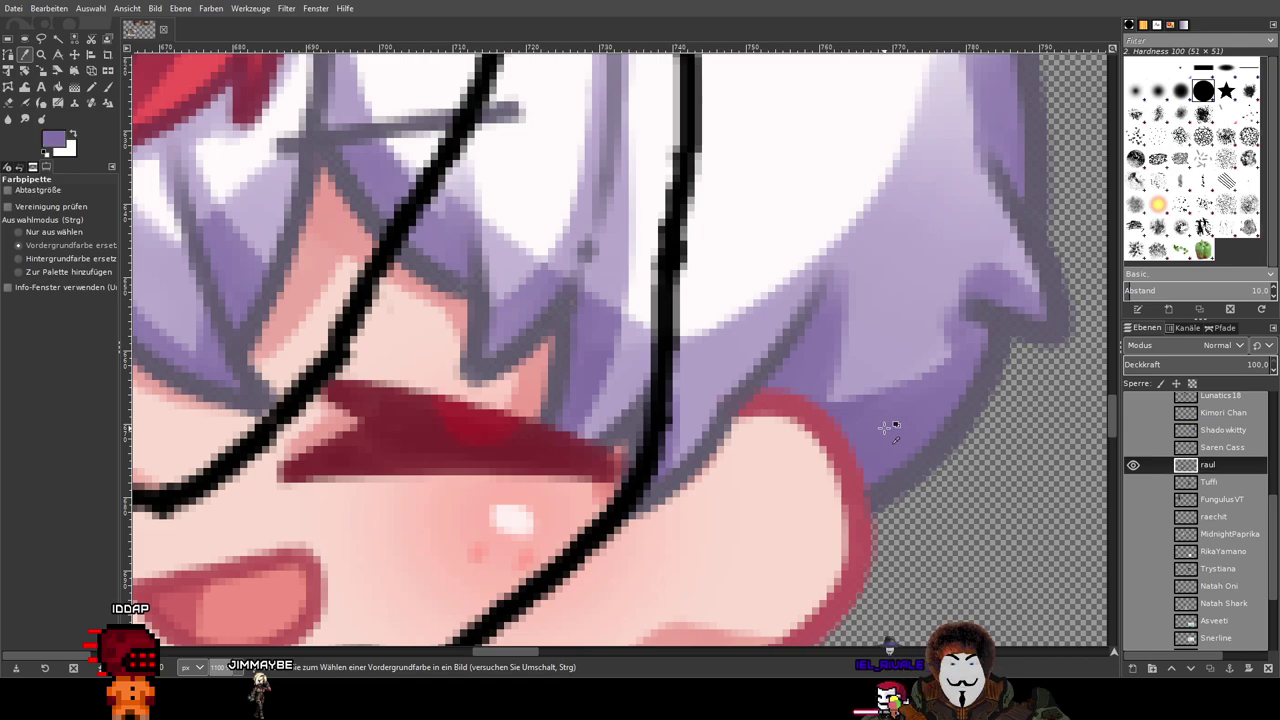
click(112, 88)
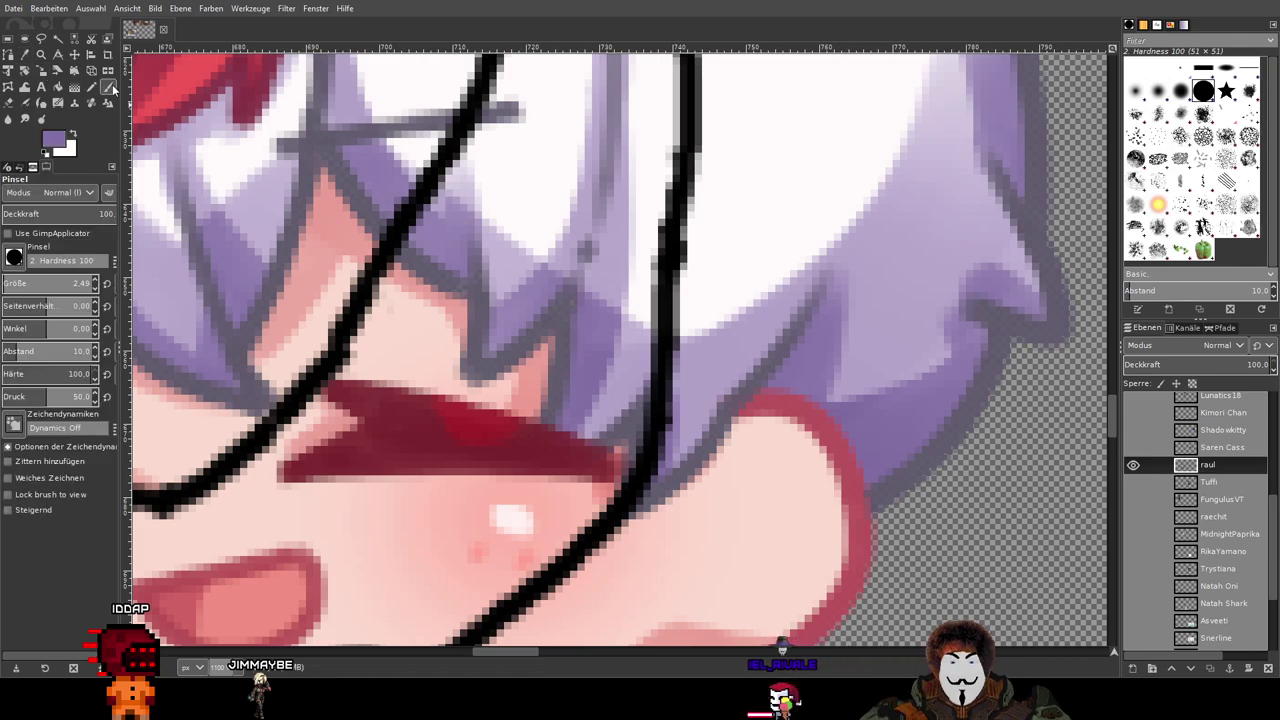
scroll(1214, 484, up, 6)
click(1205, 419)
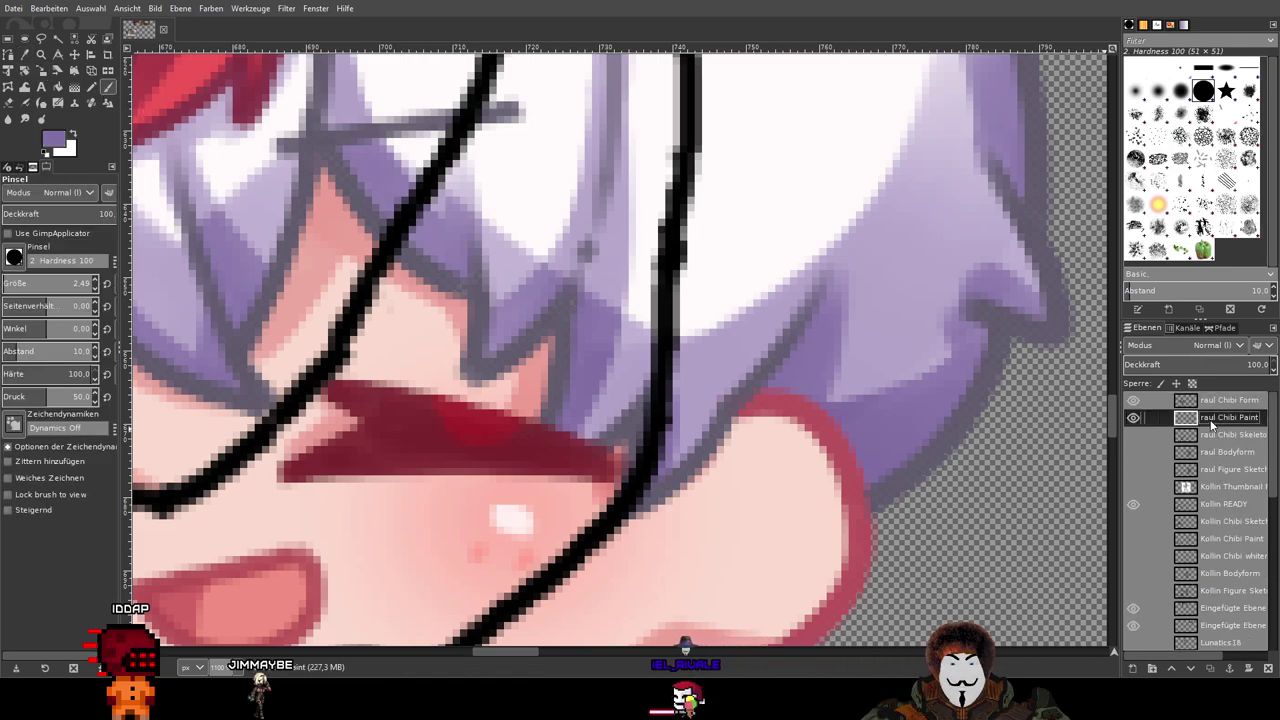
Step: Move the coloured reference character upward so it no longer overlaps the sketched head
scroll(743, 350, down, 1)
scroll(742, 350, down, 4)
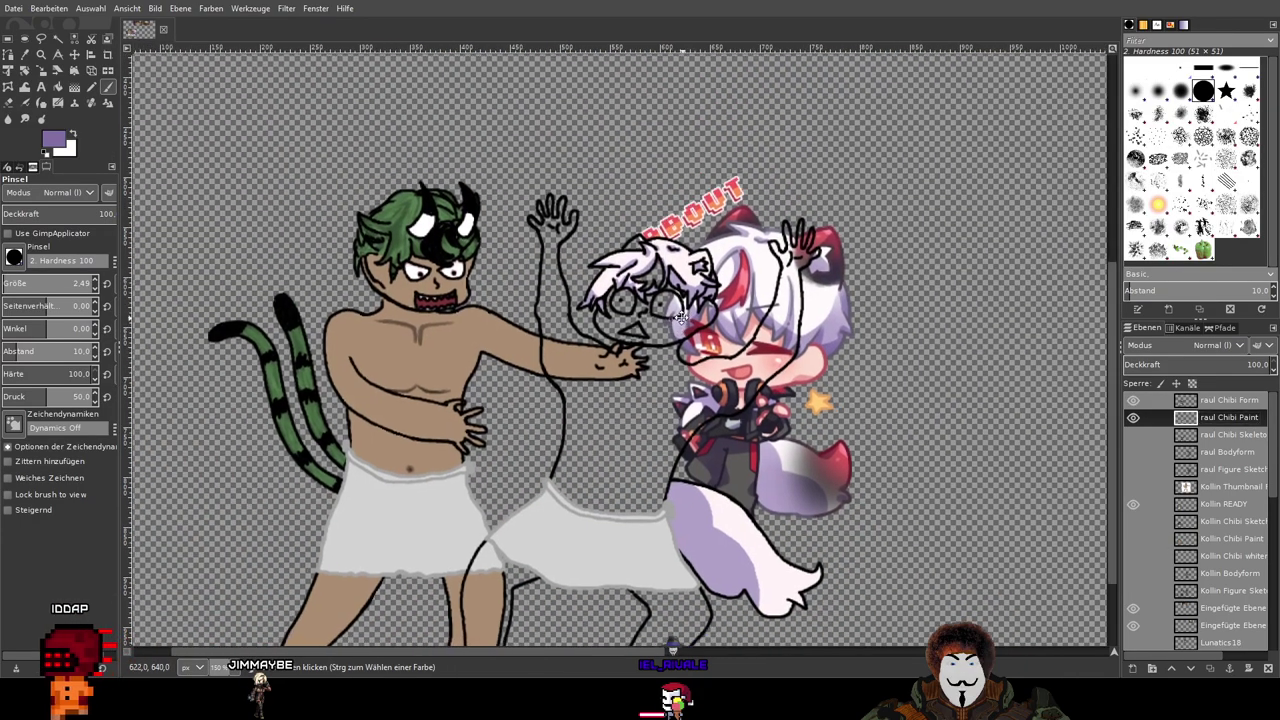
scroll(787, 265, up, 1)
scroll(787, 265, up, 2)
scroll(787, 265, up, 1)
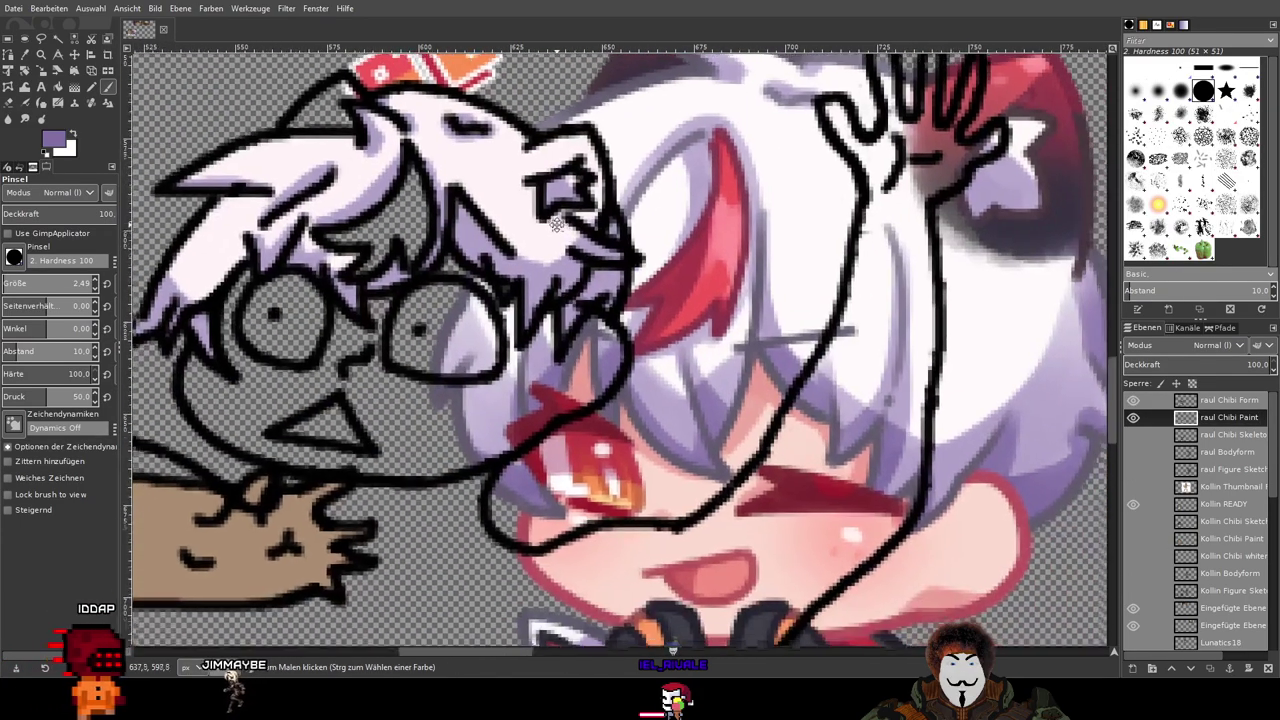
key(m)
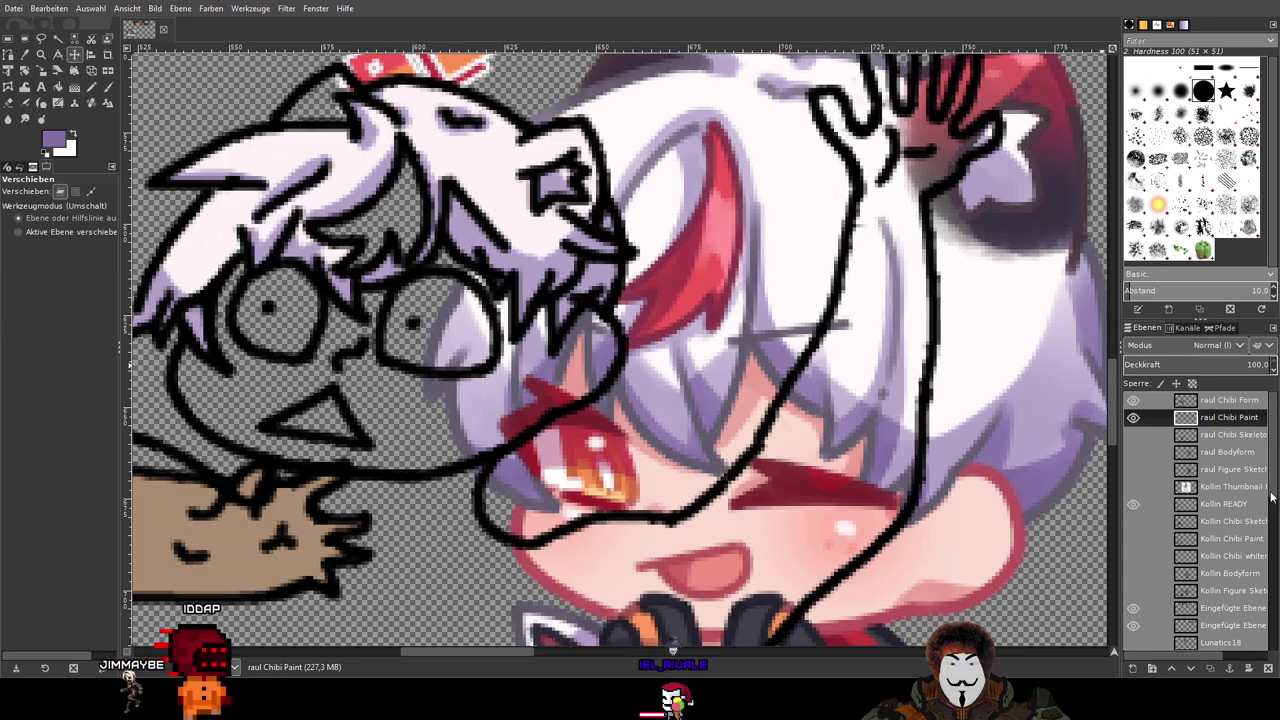
scroll(1098, 397, down, 2)
scroll(1097, 397, down, 1)
mouse_move(1069, 391)
mouse_down()
mouse_move(1046, 222)
mouse_move(954, 232)
mouse_move(1095, 262)
mouse_move(1100, 278)
mouse_move(963, 233)
mouse_up()
scroll(1205, 437, up, 1)
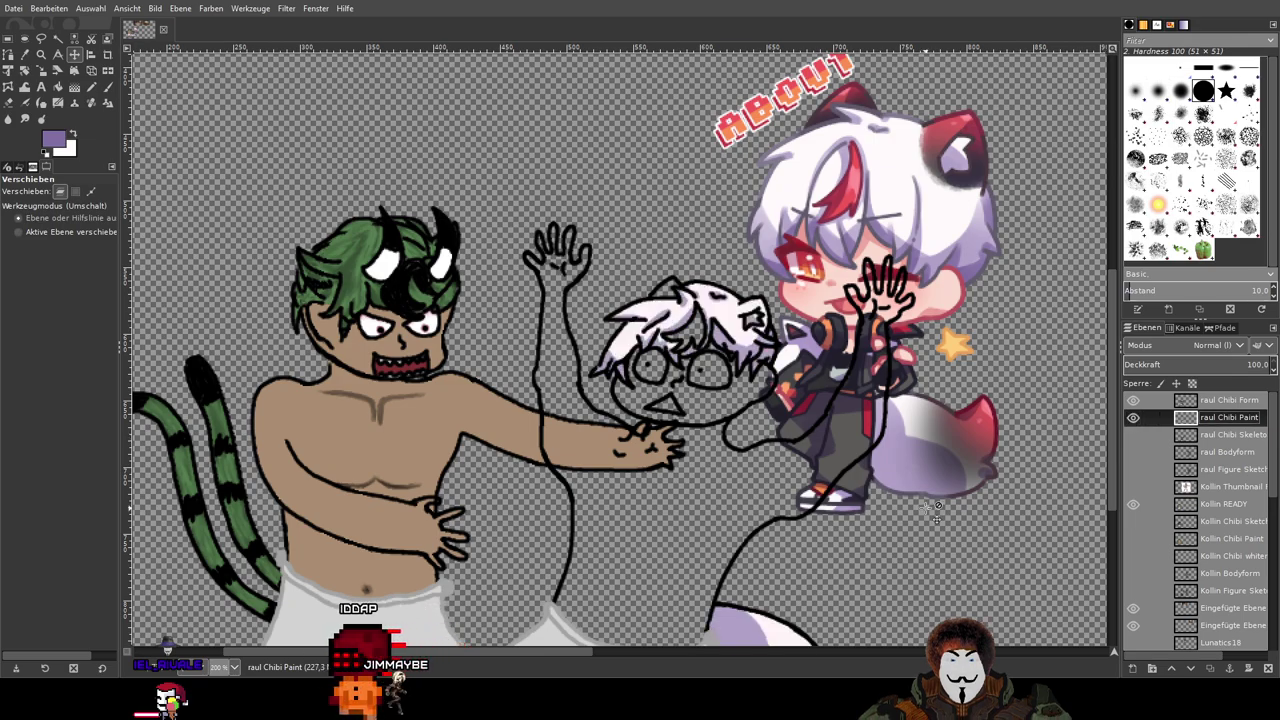
Step: With the Paintbrush on raul Chibi Paint, shade the outermost left hair tips of the sketched head with the darker purple
drag(696, 400, 658, 434)
scroll(658, 434, up, 2)
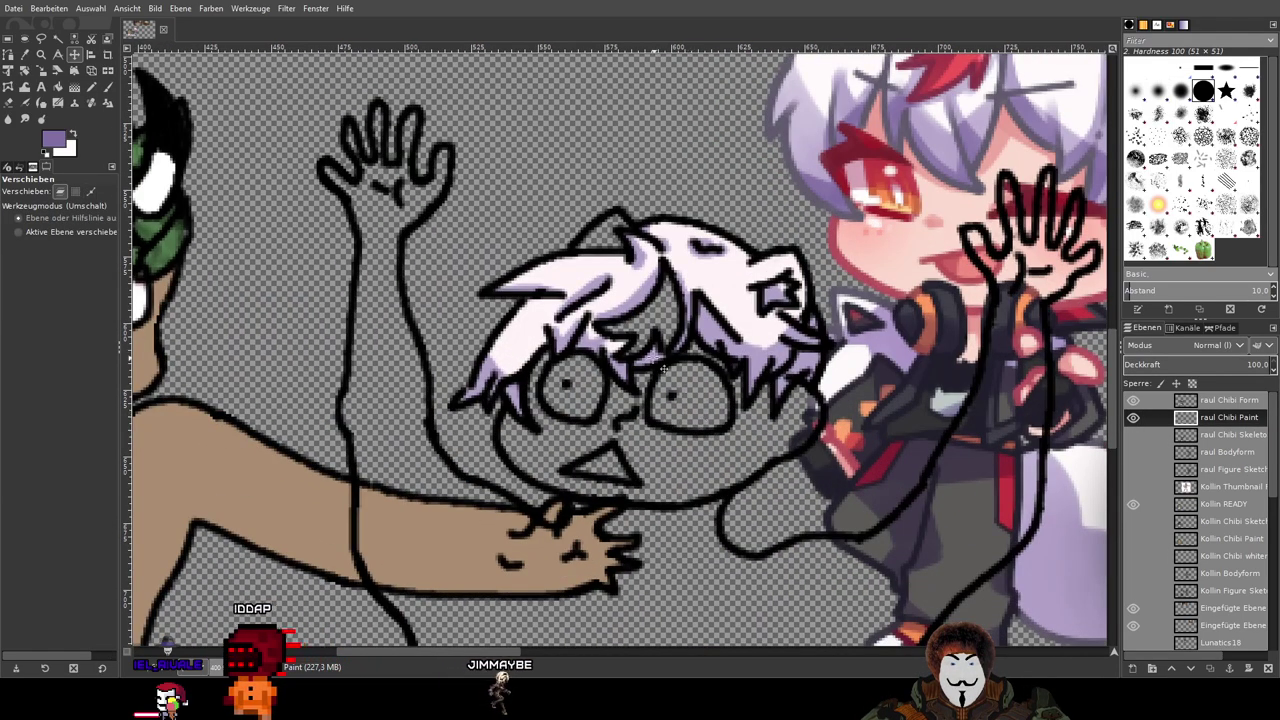
drag(773, 282, 763, 363)
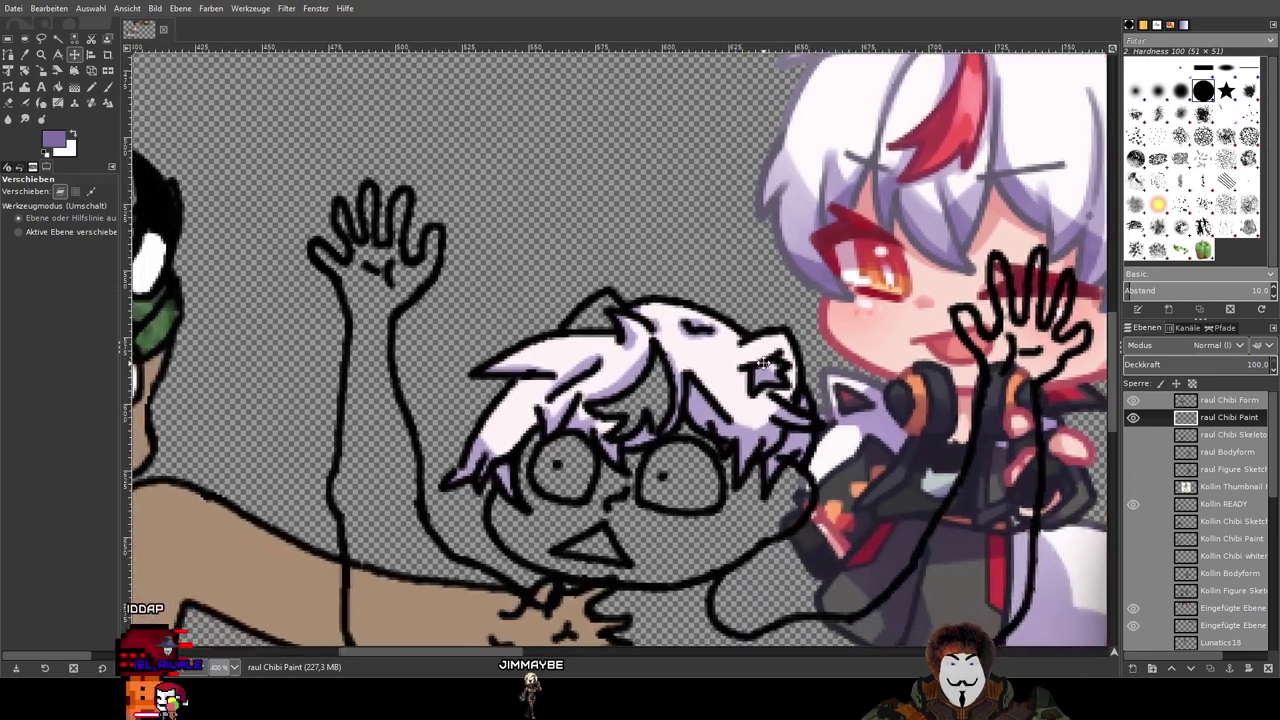
scroll(536, 364, up, 5)
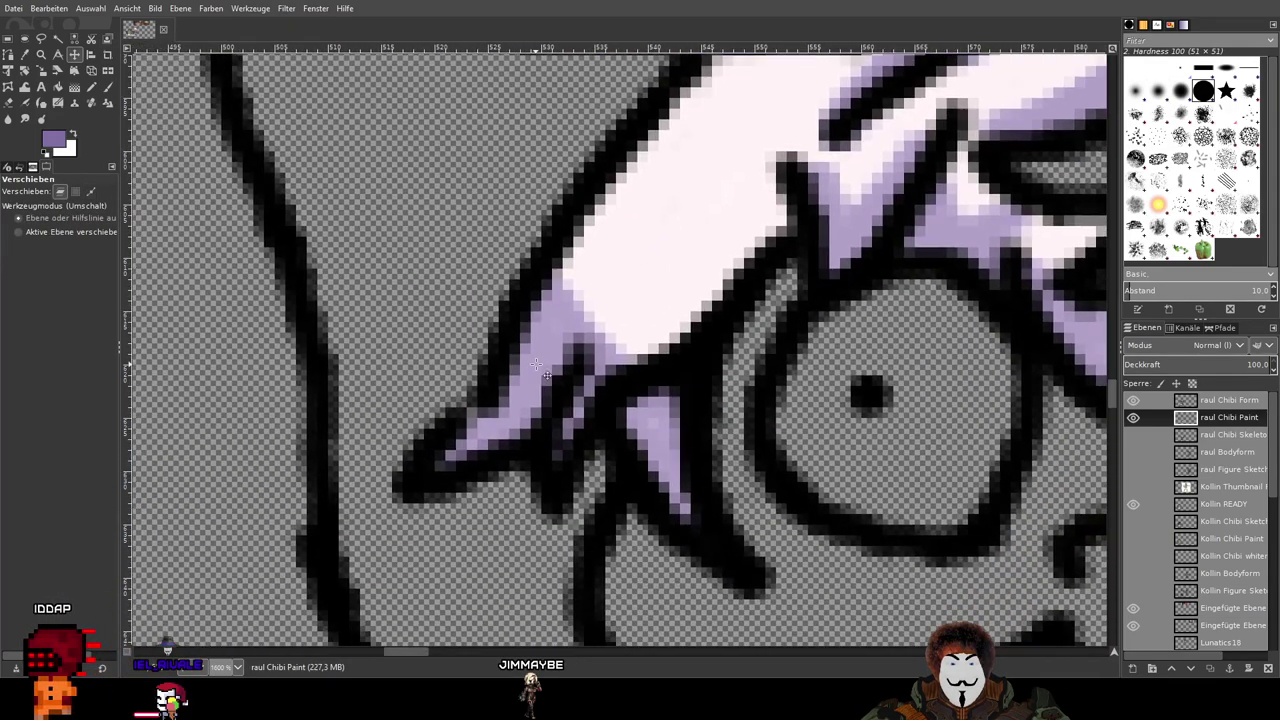
click(109, 87)
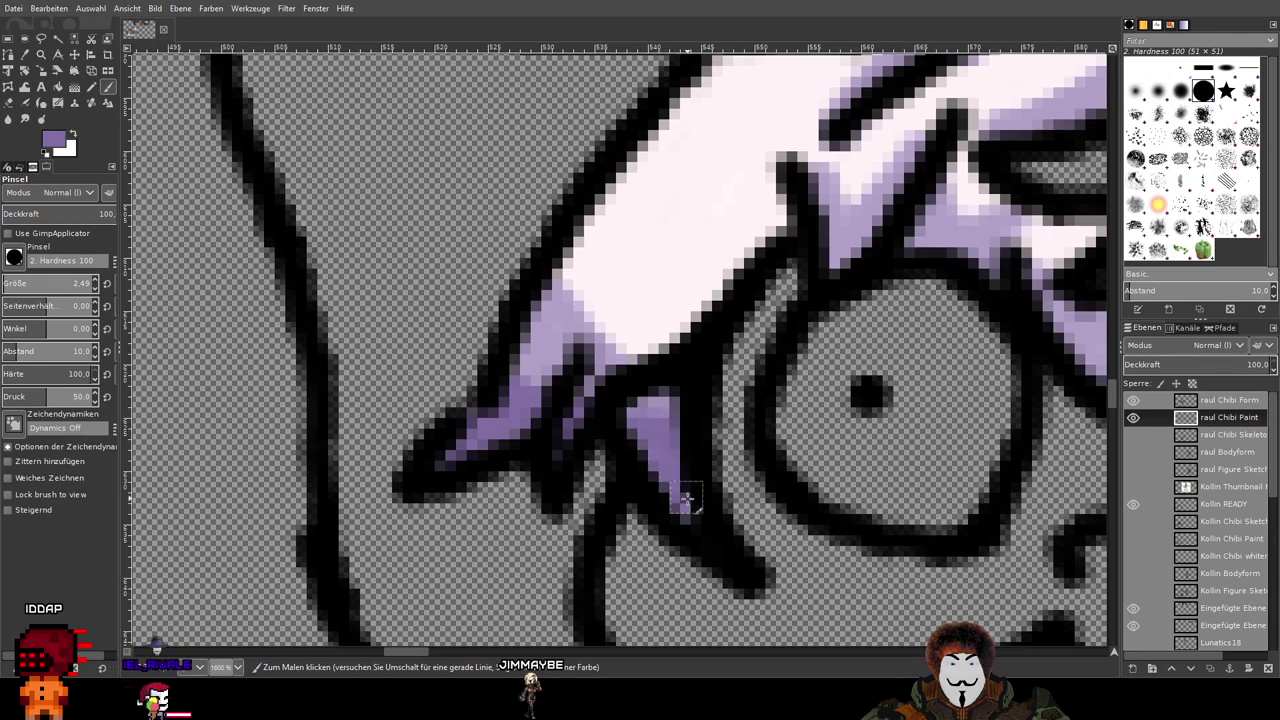
scroll(757, 434, down, 2)
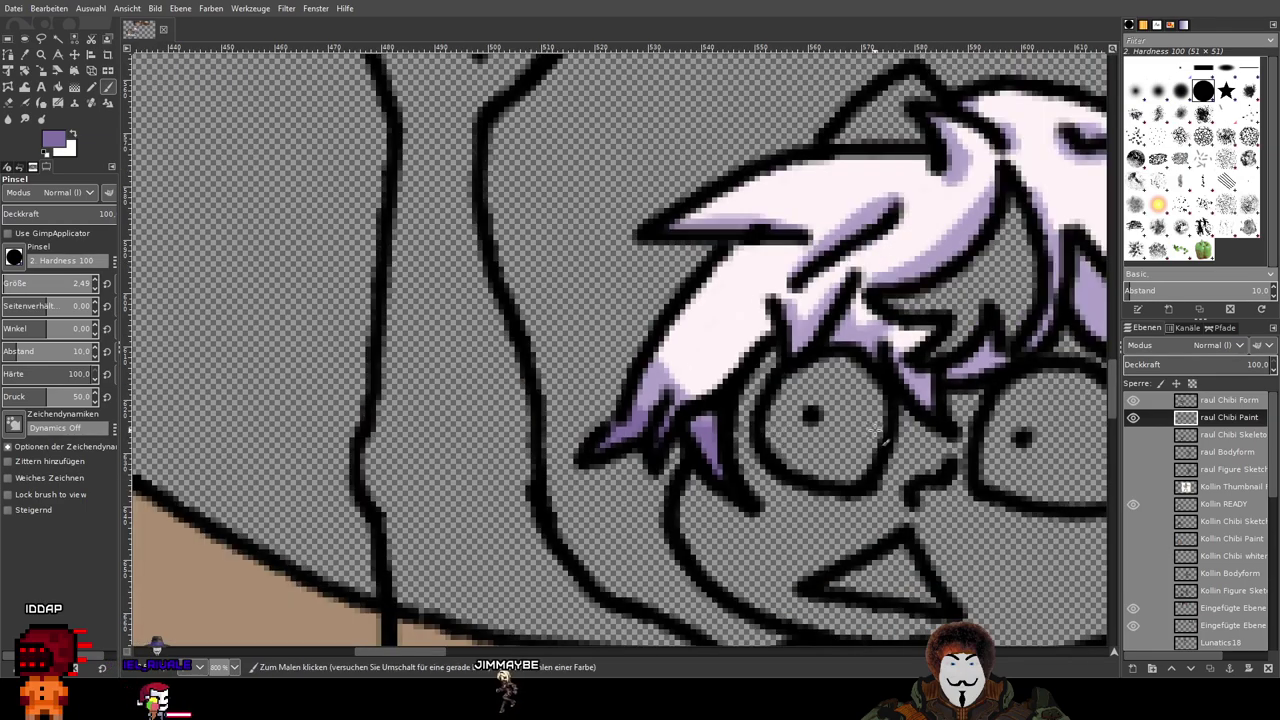
Step: Shade the lower parts of the hair strands above and beside the left eye with the darker purple
drag(874, 432, 280, 457)
scroll(571, 397, down, 2)
scroll(569, 395, up, 4)
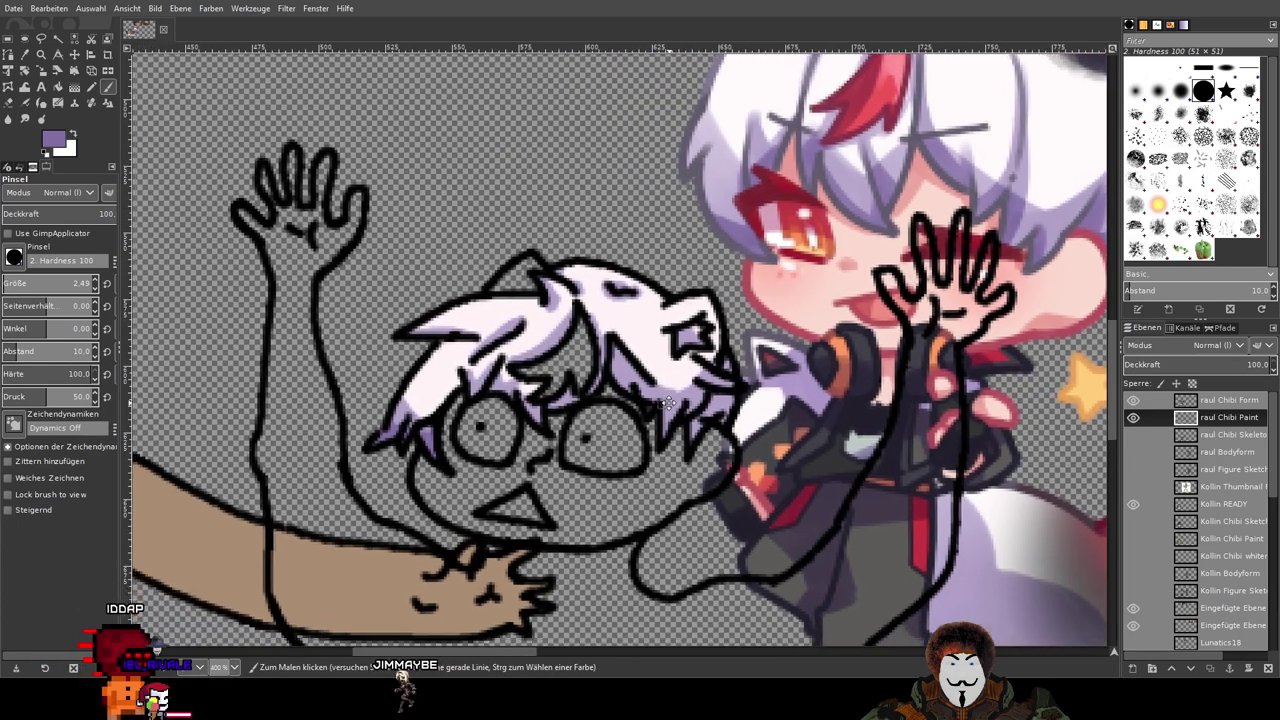
scroll(548, 378, up, 1)
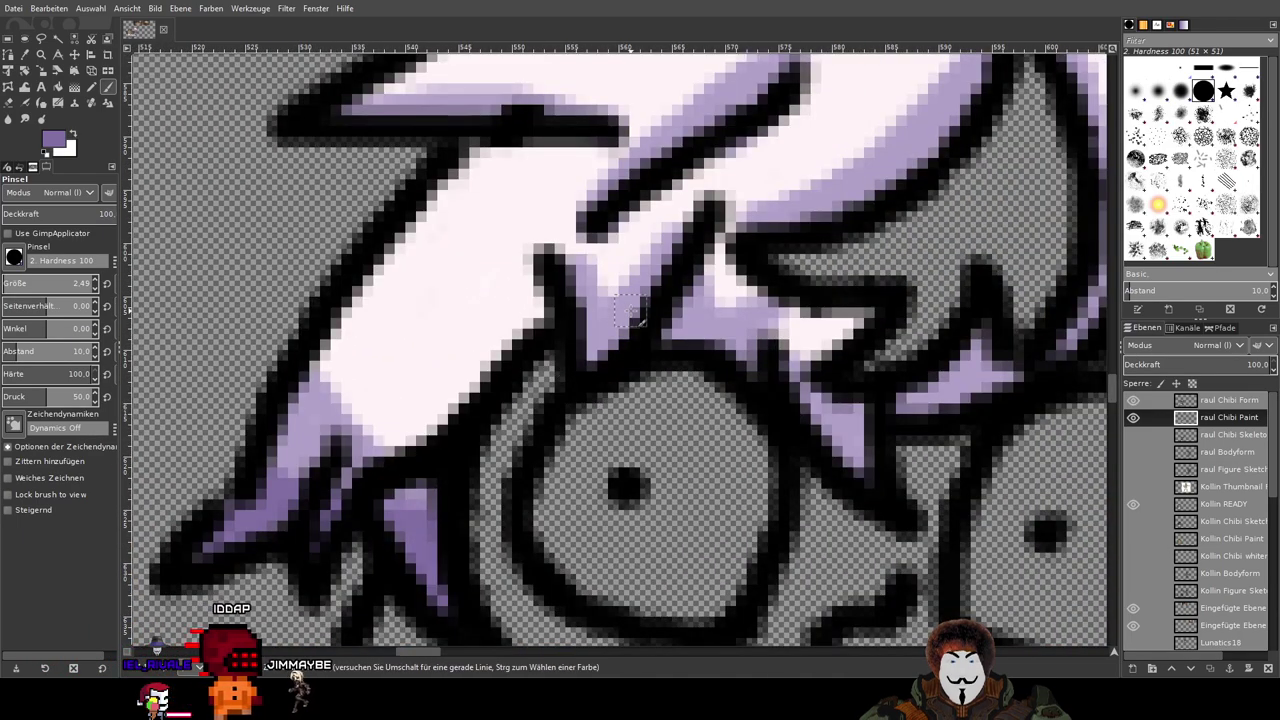
drag(643, 313, 591, 350)
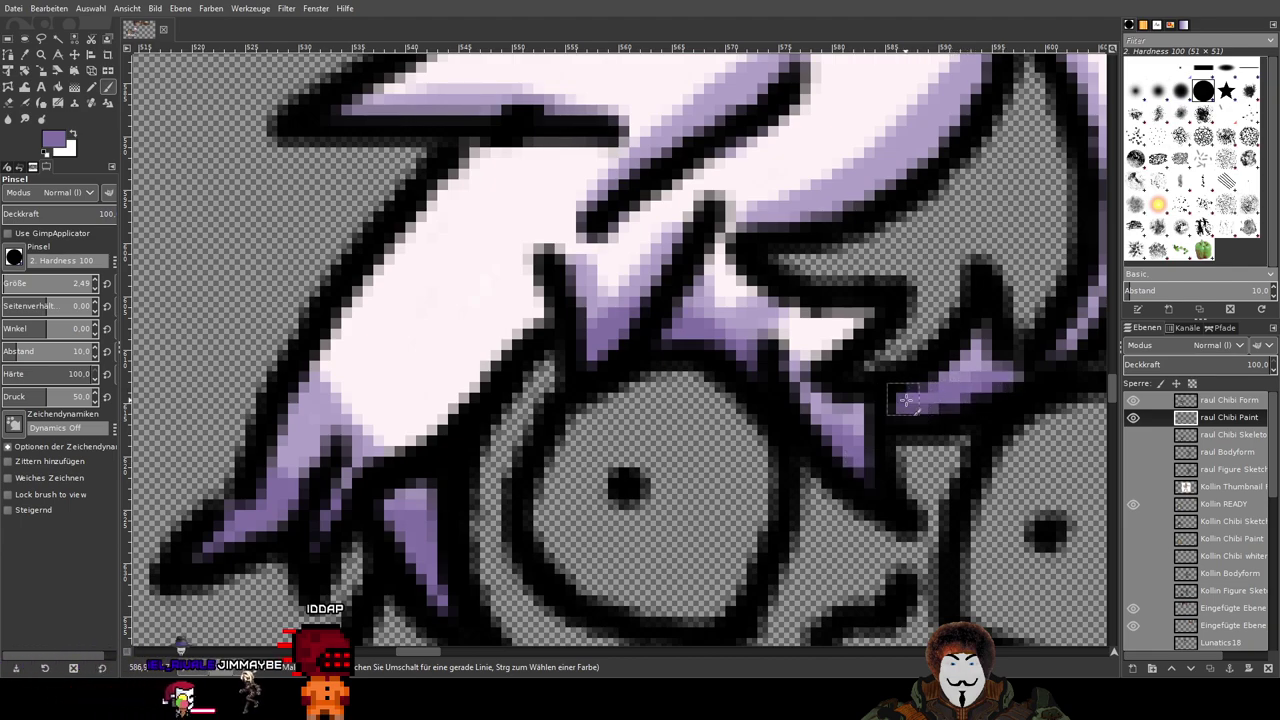
Step: Add darker purple to the inner edge of the long fringe strand above the right eye and to the thin strand beside it
scroll(998, 390, down, 5)
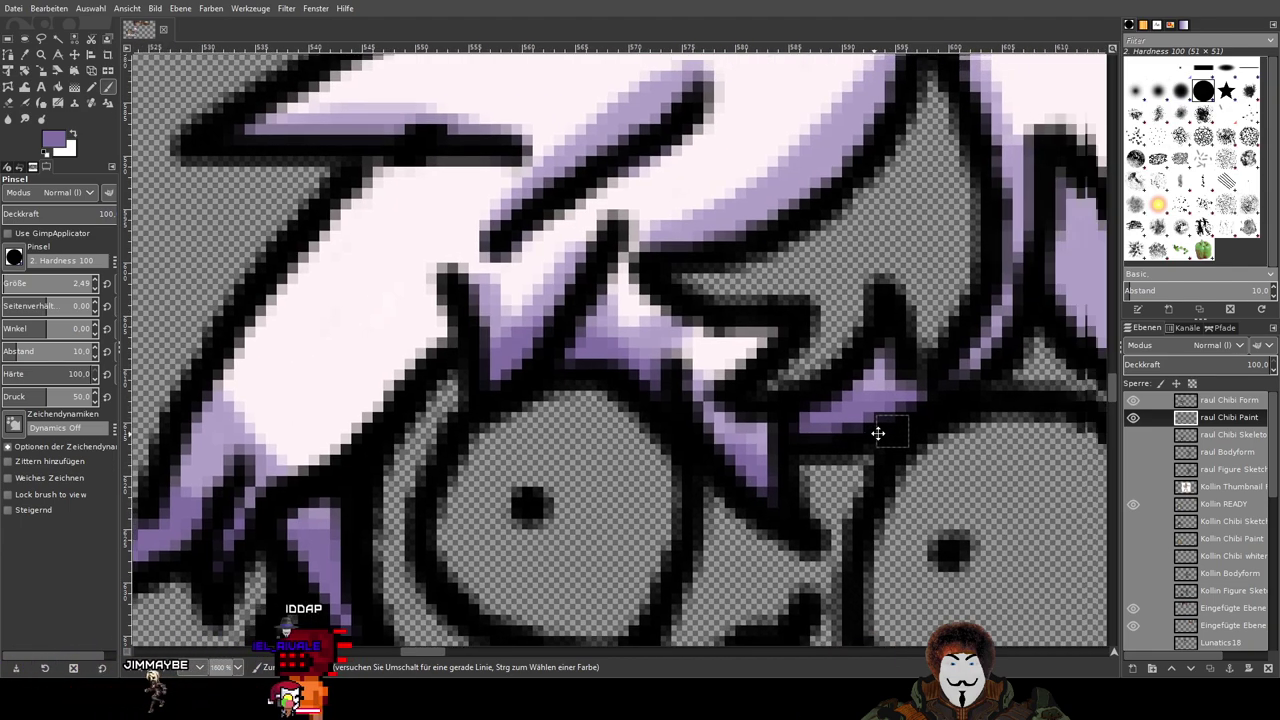
scroll(620, 345, down, 1)
scroll(437, 327, up, 4)
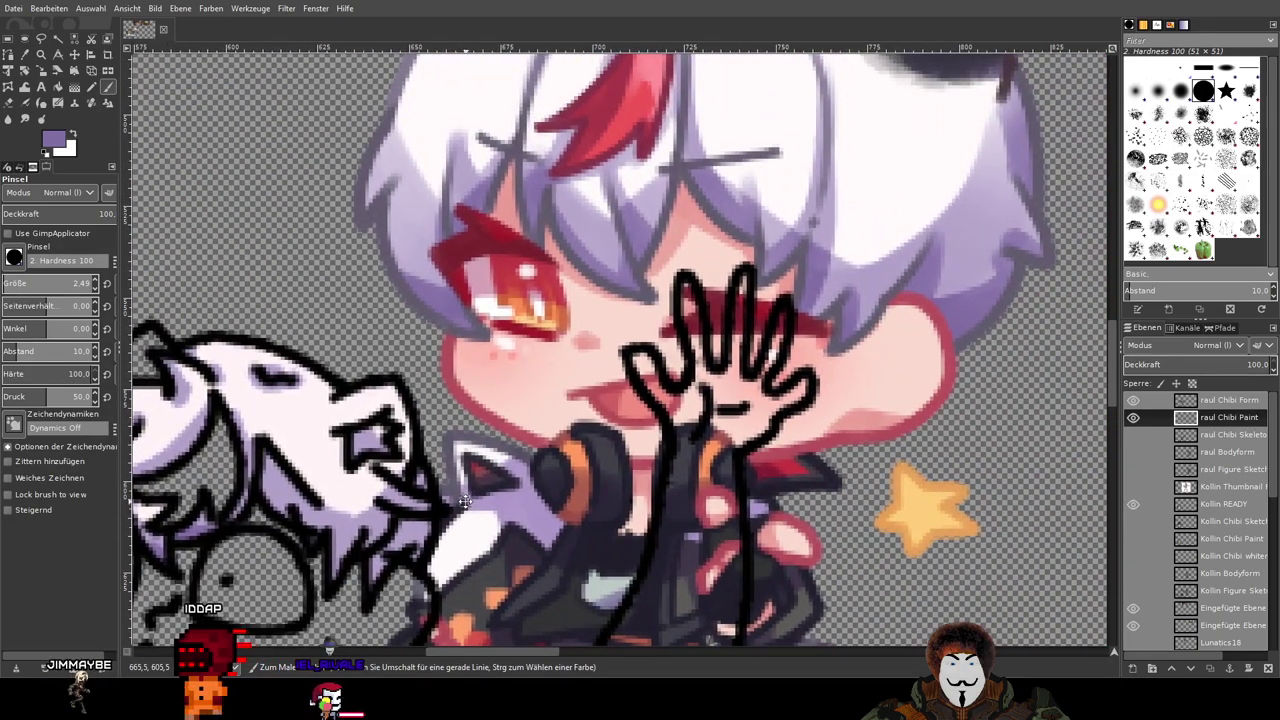
scroll(437, 327, down, 3)
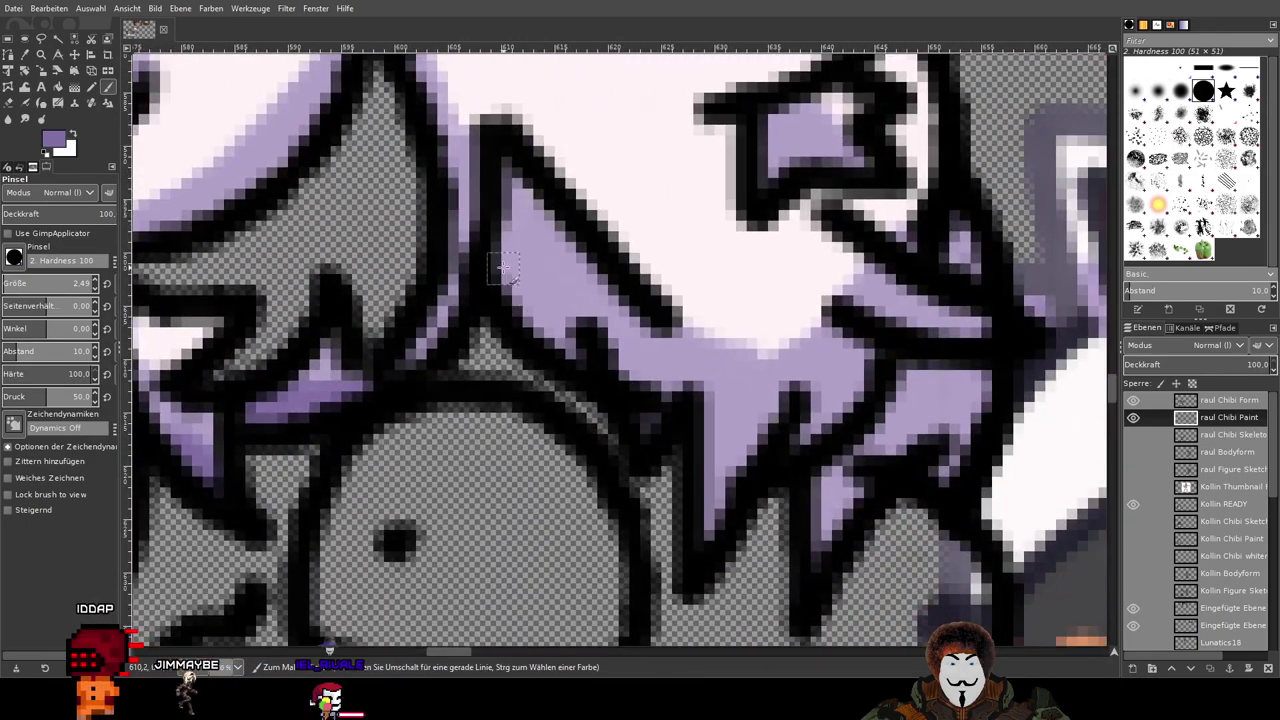
drag(537, 296, 599, 346)
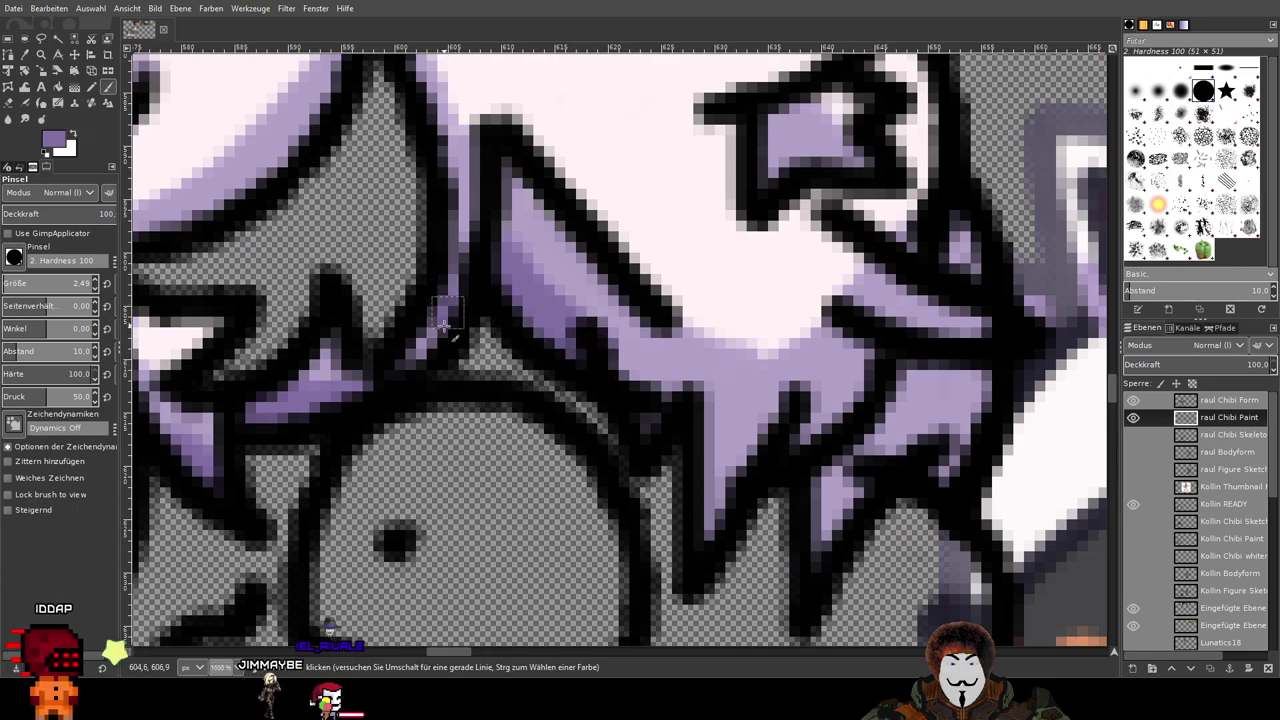
Step: Extend the darker purple along the lower hair edge above the right eye, comparing the shading with the reference character's hair
scroll(613, 325, down, 4)
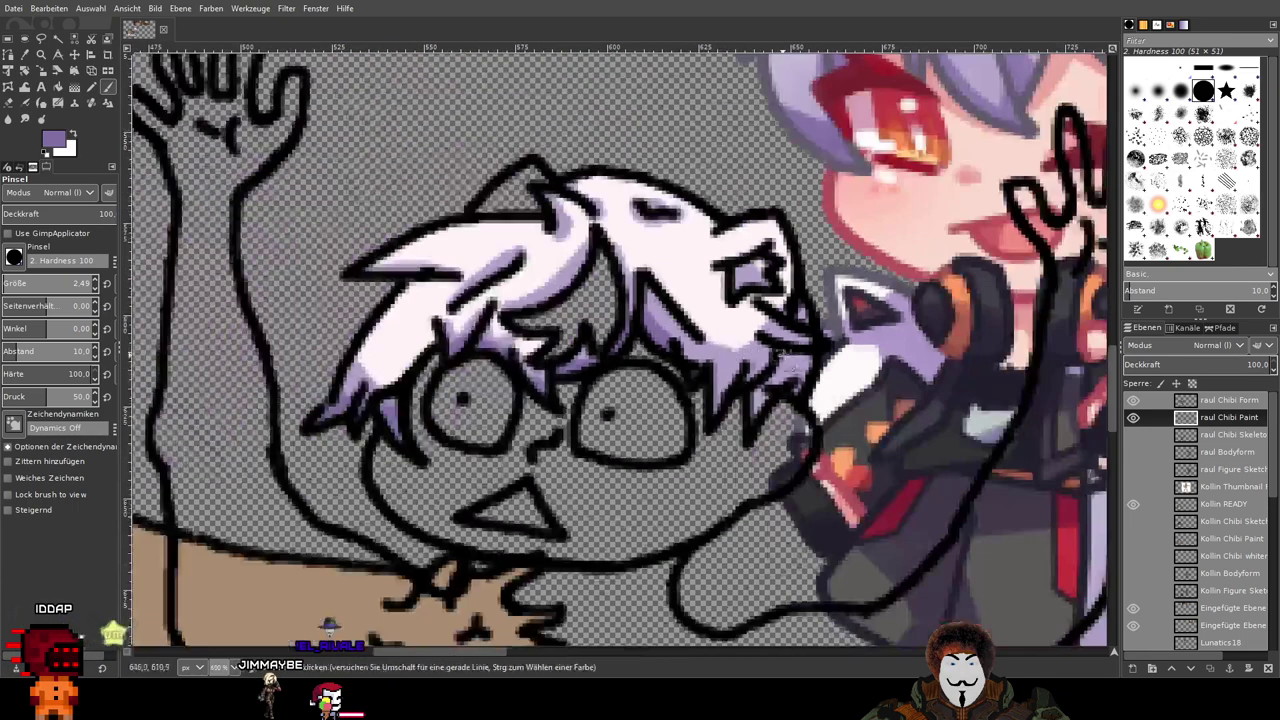
scroll(492, 366, up, 3)
scroll(490, 367, up, 2)
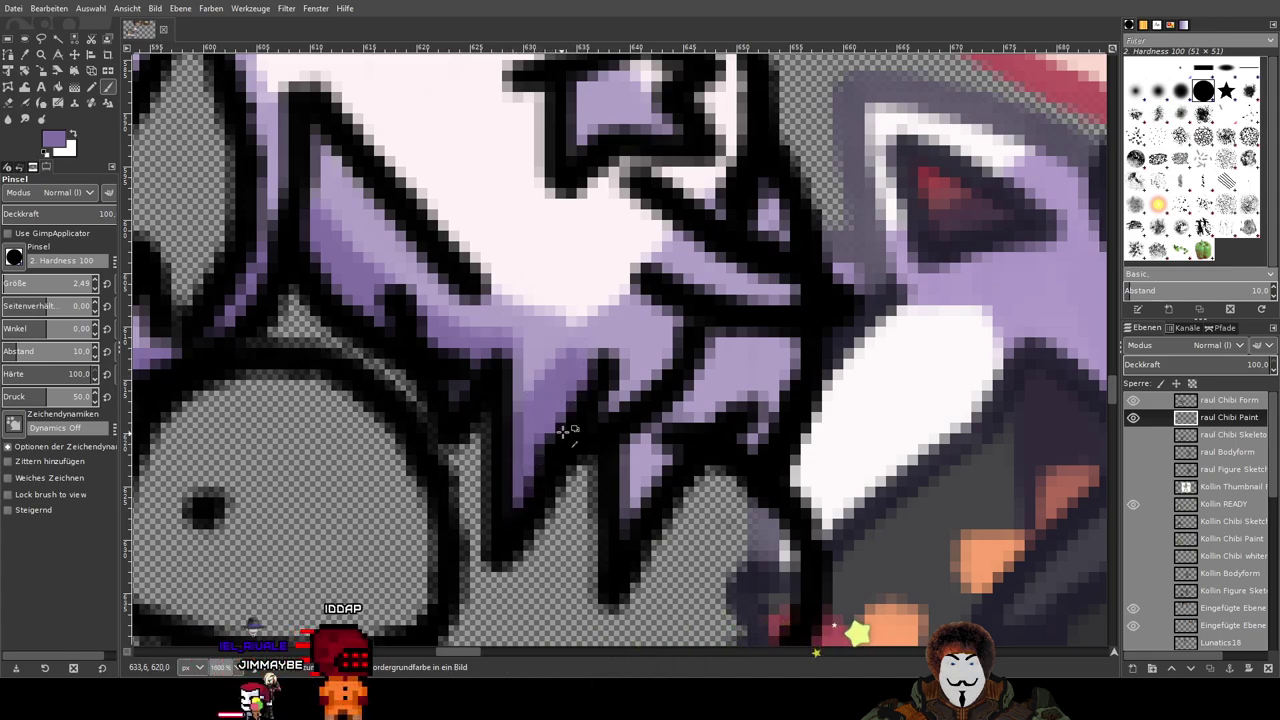
scroll(565, 430, down, 3)
scroll(452, 426, up, 3)
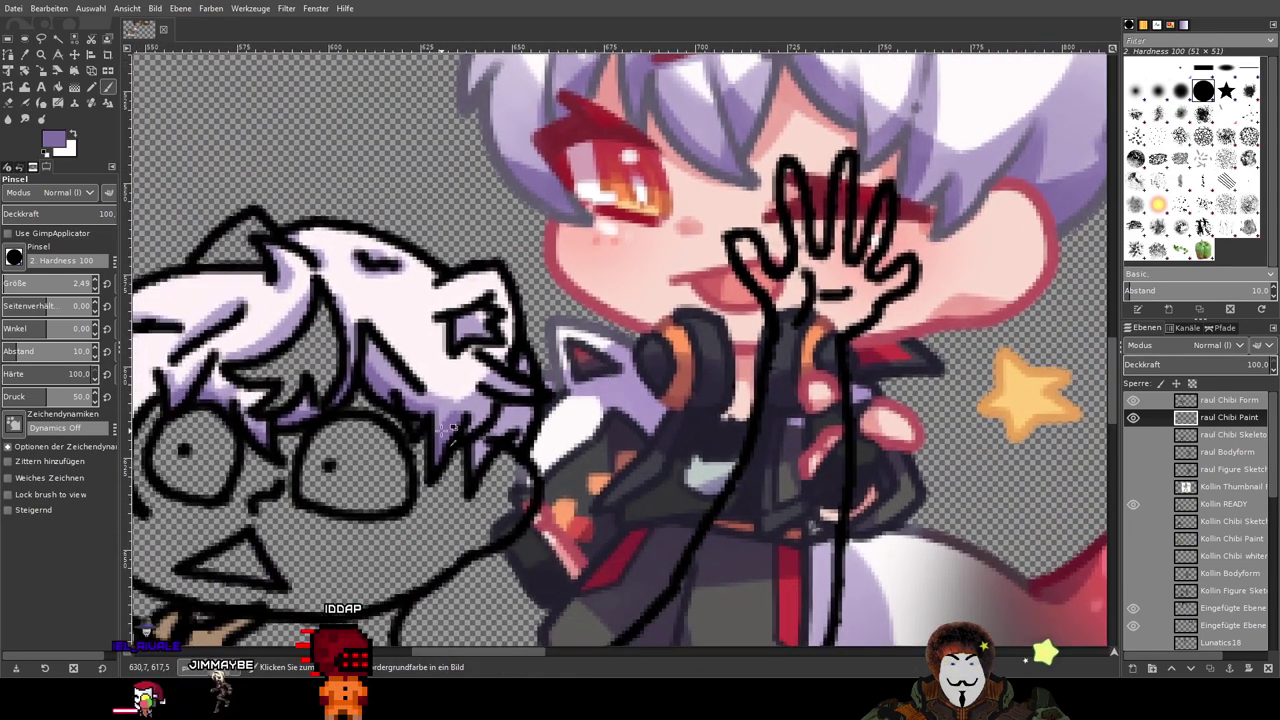
scroll(441, 430, up, 2)
scroll(441, 430, down, 2)
drag(637, 328, 707, 336)
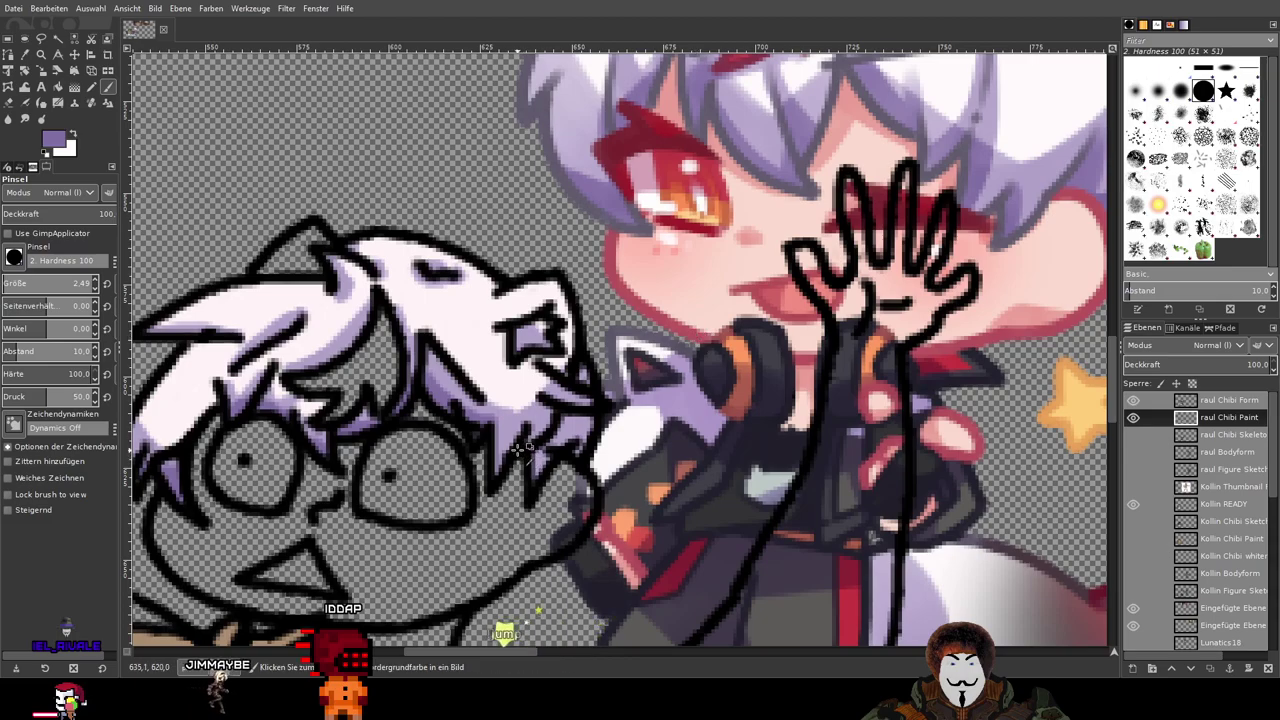
scroll(520, 450, up, 4)
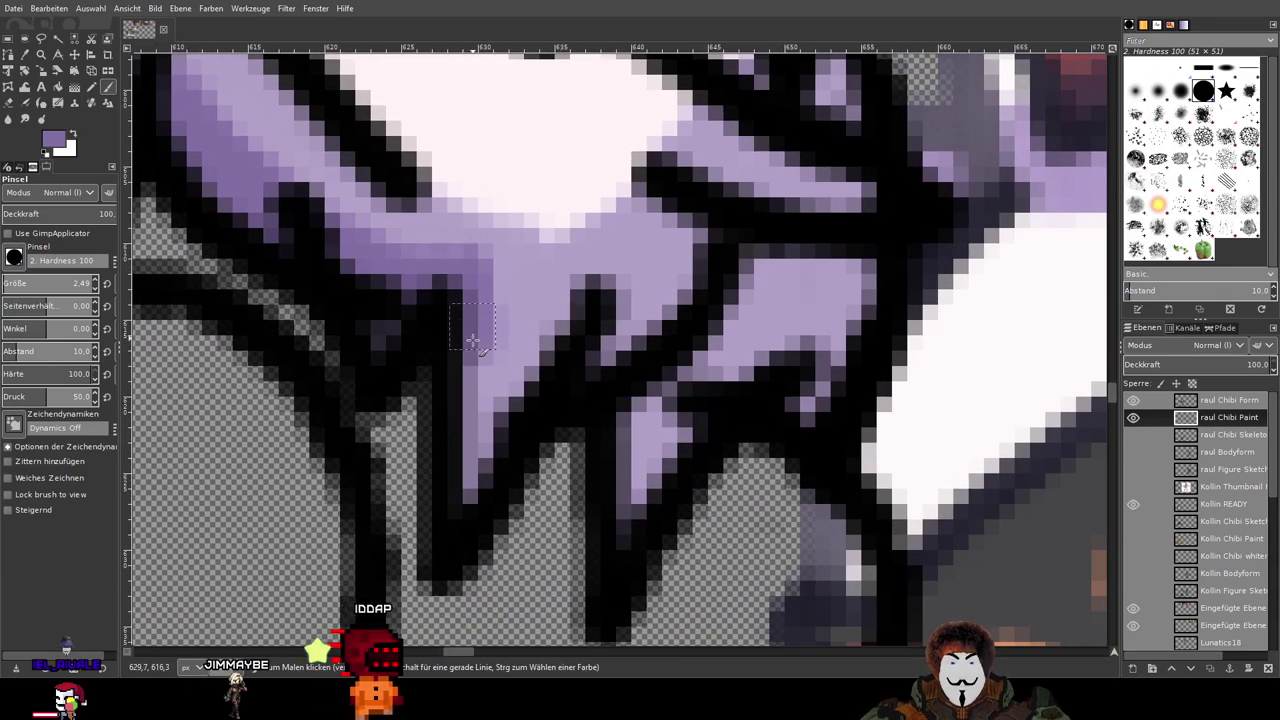
drag(472, 340, 474, 493)
drag(487, 395, 482, 283)
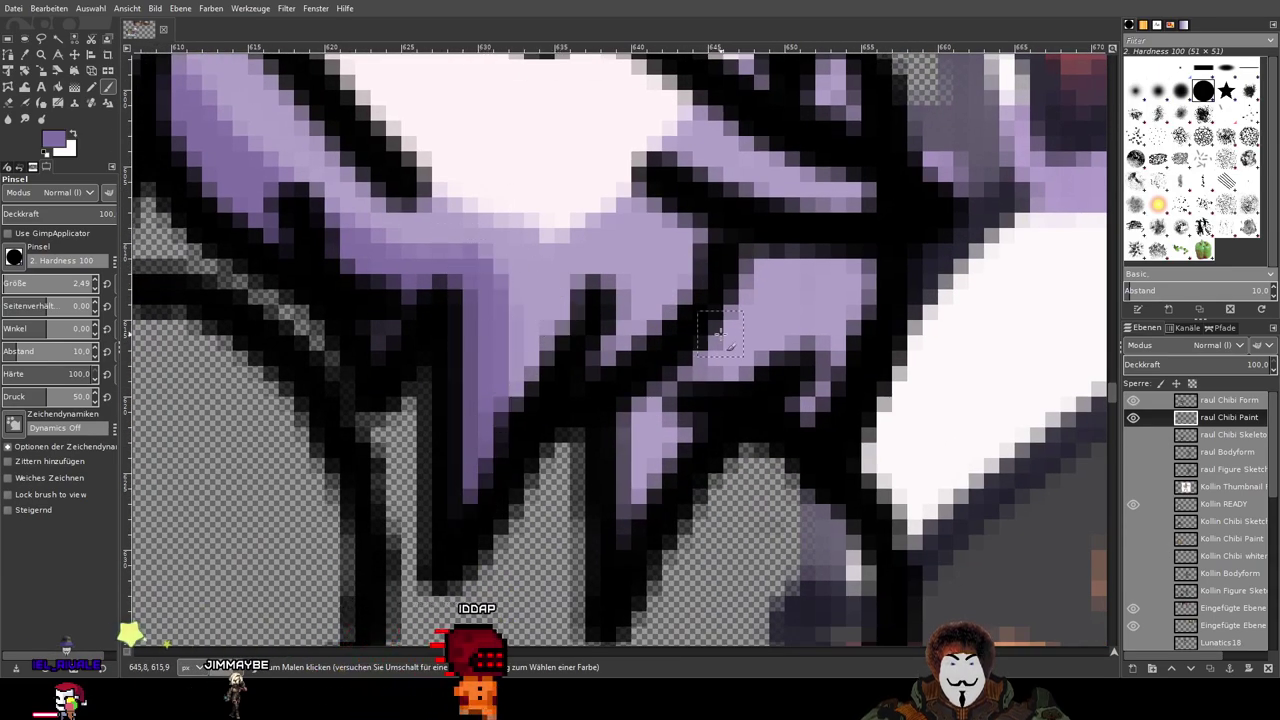
key(ctrl+z)
key(ctrl+z)
Step: Shade the pointed strand just right of the right eye and the remaining tips below the animal ear with the darker purple
mouse_move(568, 292)
mouse_down()
mouse_move(498, 405)
mouse_move(466, 501)
mouse_up()
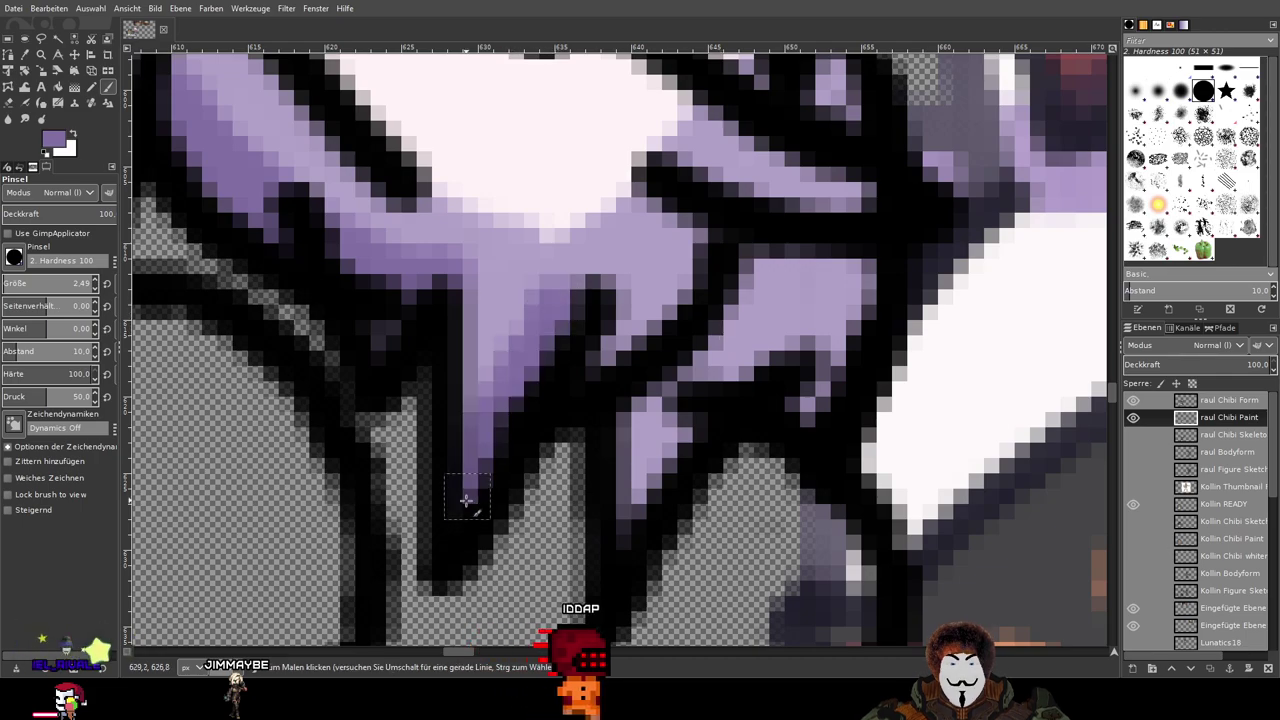
drag(472, 380, 471, 323)
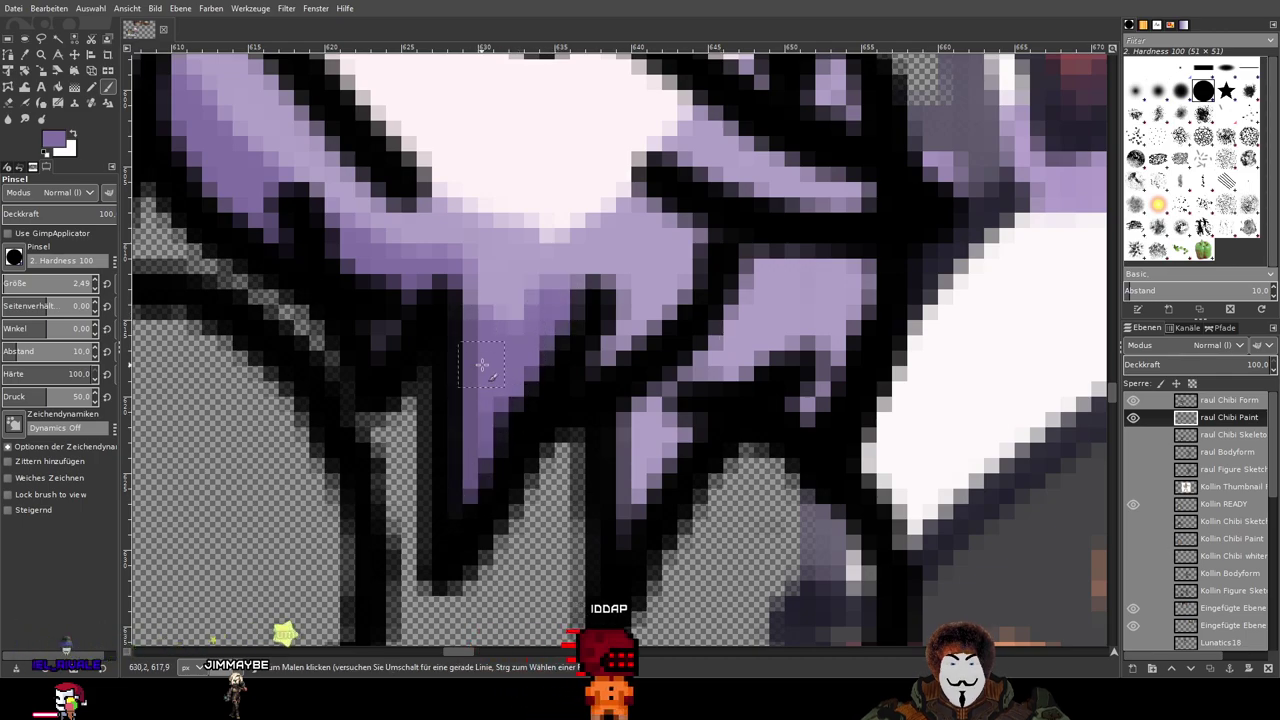
scroll(755, 335, down, 4)
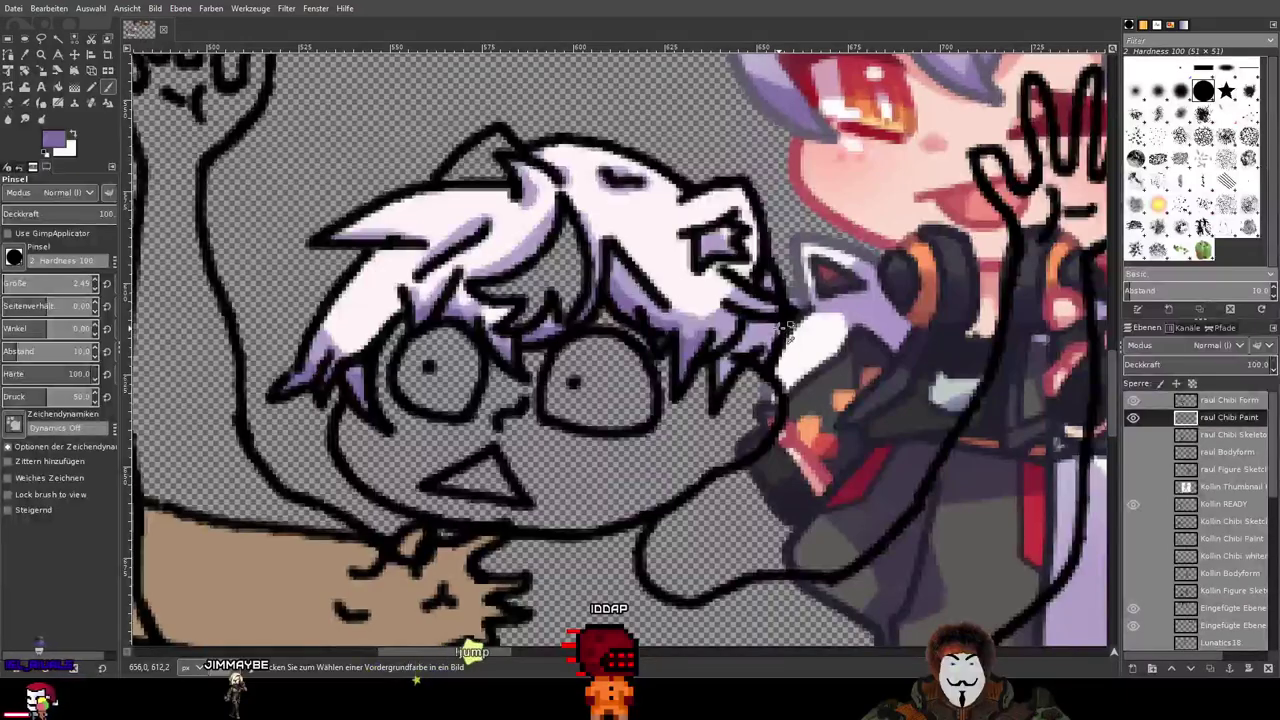
mouse_move(783, 327)
mouse_down()
mouse_move(598, 398)
mouse_move(509, 560)
mouse_move(588, 379)
mouse_up()
scroll(545, 380, up, 3)
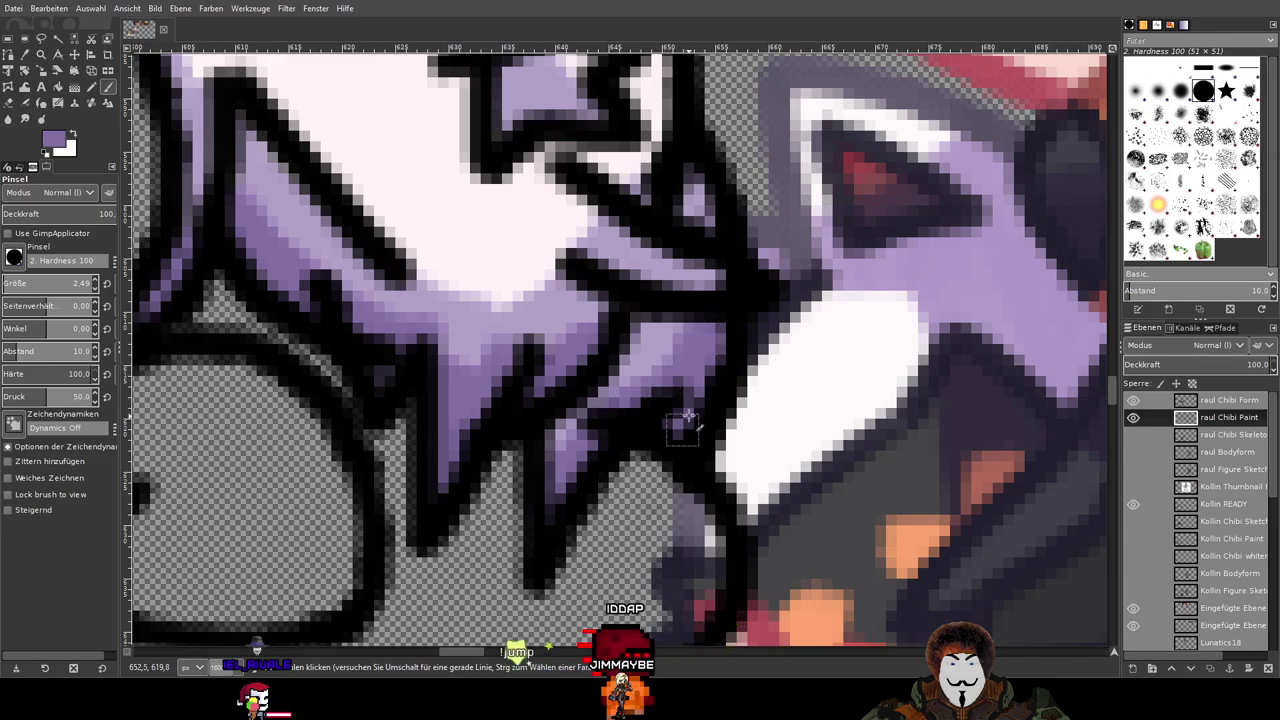
Step: Compare with the reference's tail, and draw a darker purple curve across the lavender tail shadow from the towel edge to the bottom notch
scroll(718, 323, down, 5)
scroll(603, 467, up, 2)
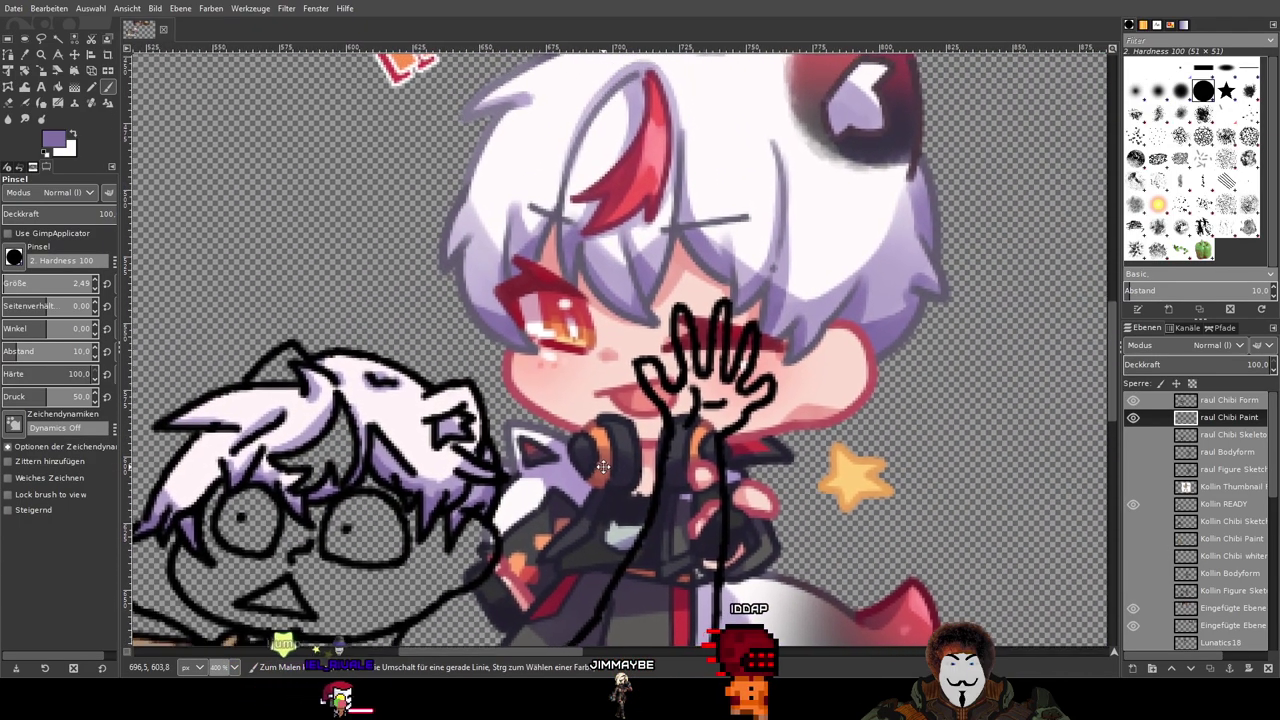
drag(603, 467, 797, 461)
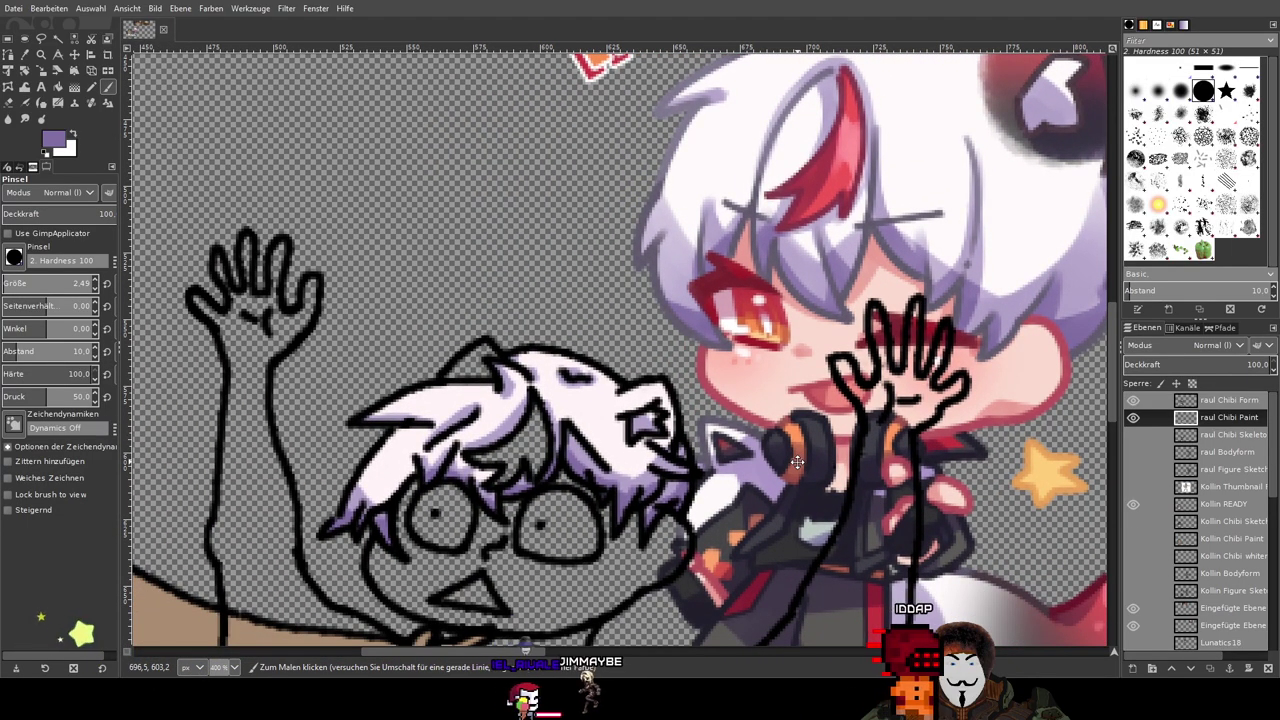
scroll(780, 488, down, 1)
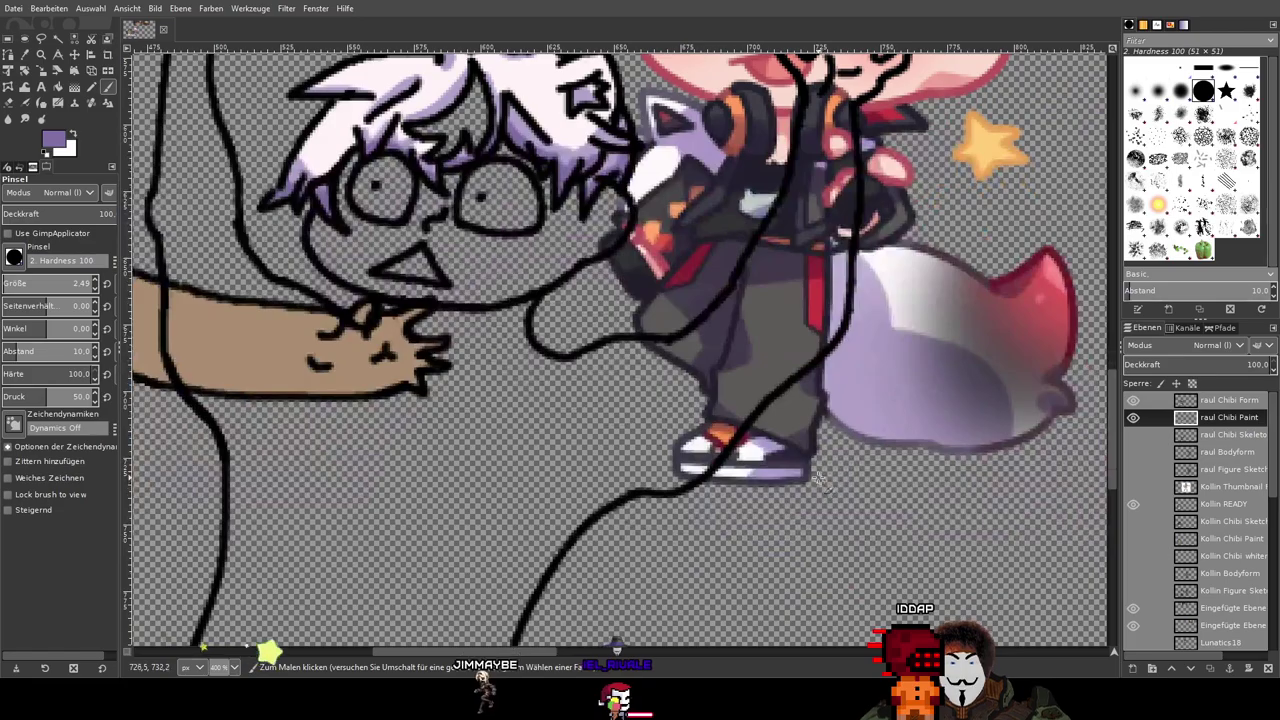
drag(780, 488, 553, 488)
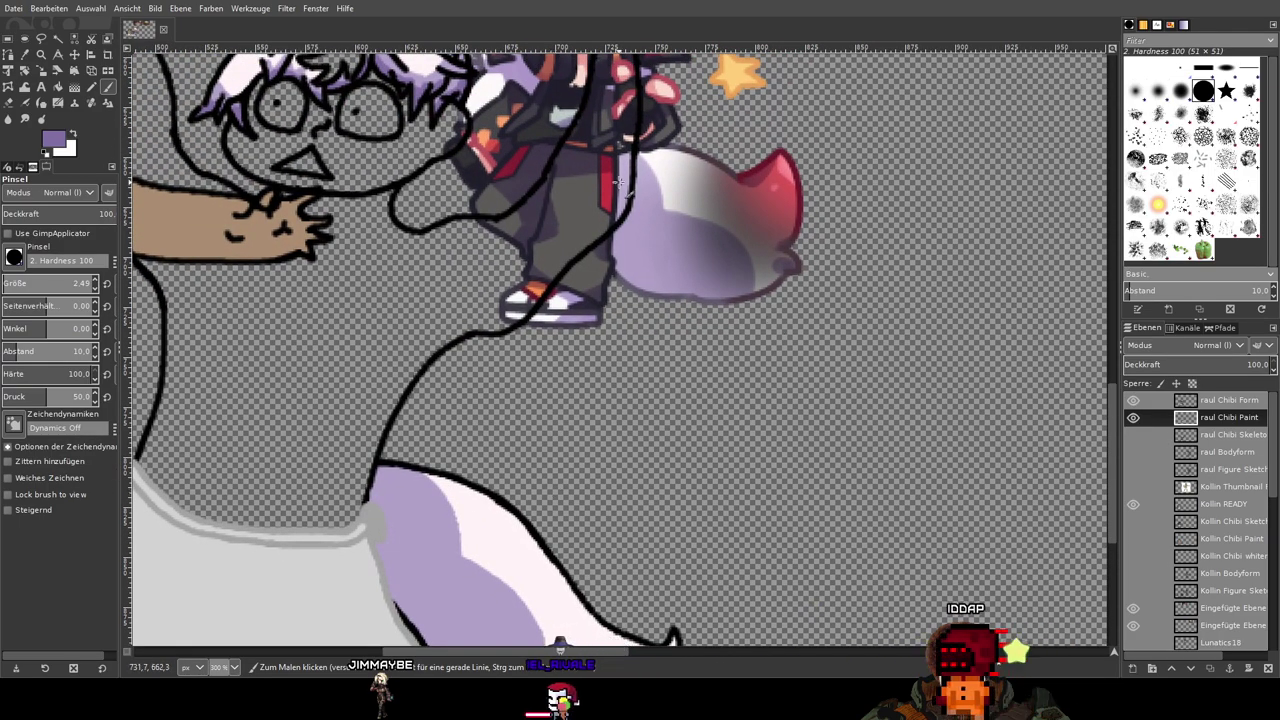
drag(671, 268, 735, 122)
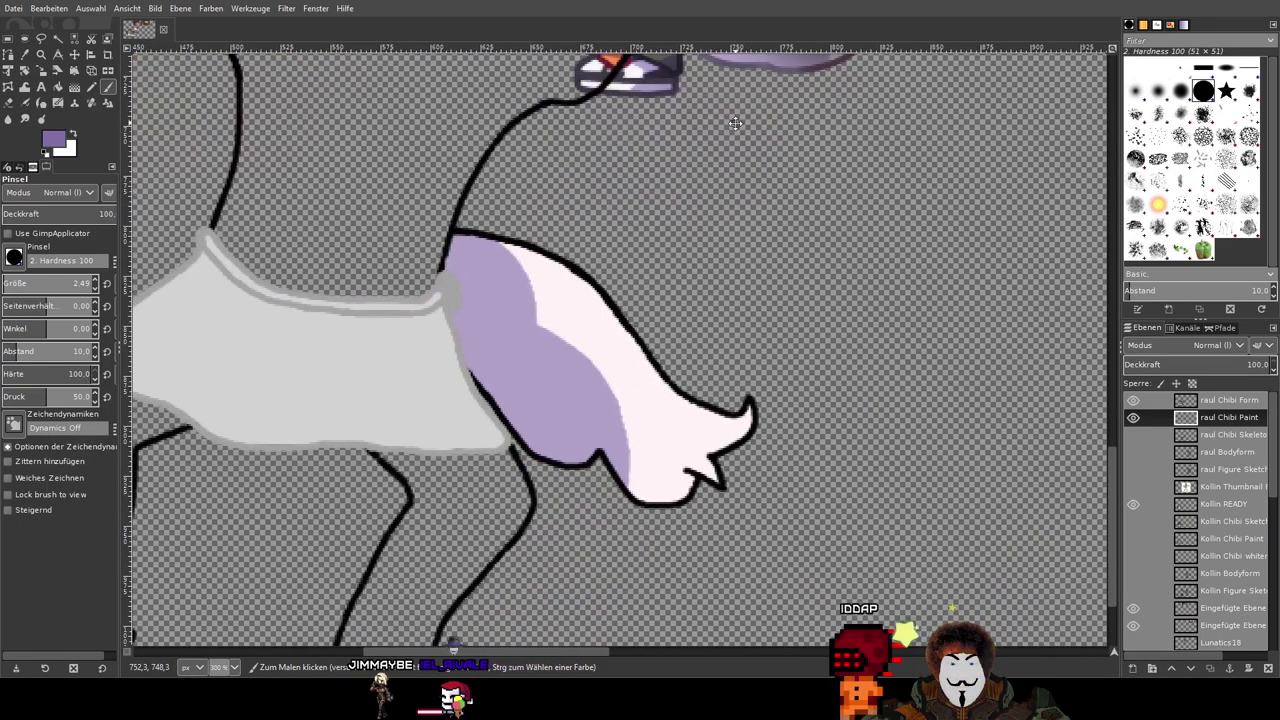
scroll(646, 309, up, 3)
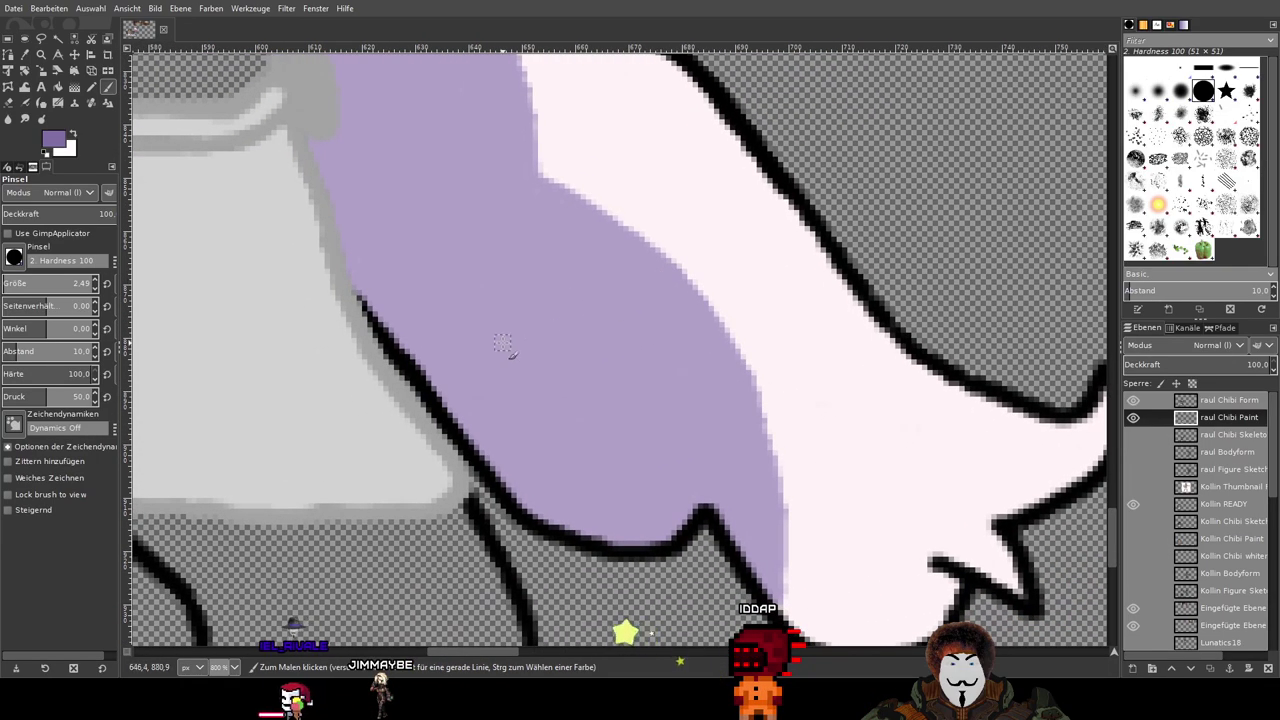
mouse_move(504, 290)
mouse_down()
mouse_move(638, 442)
mouse_move(664, 530)
mouse_move(585, 405)
mouse_move(453, 292)
mouse_up()
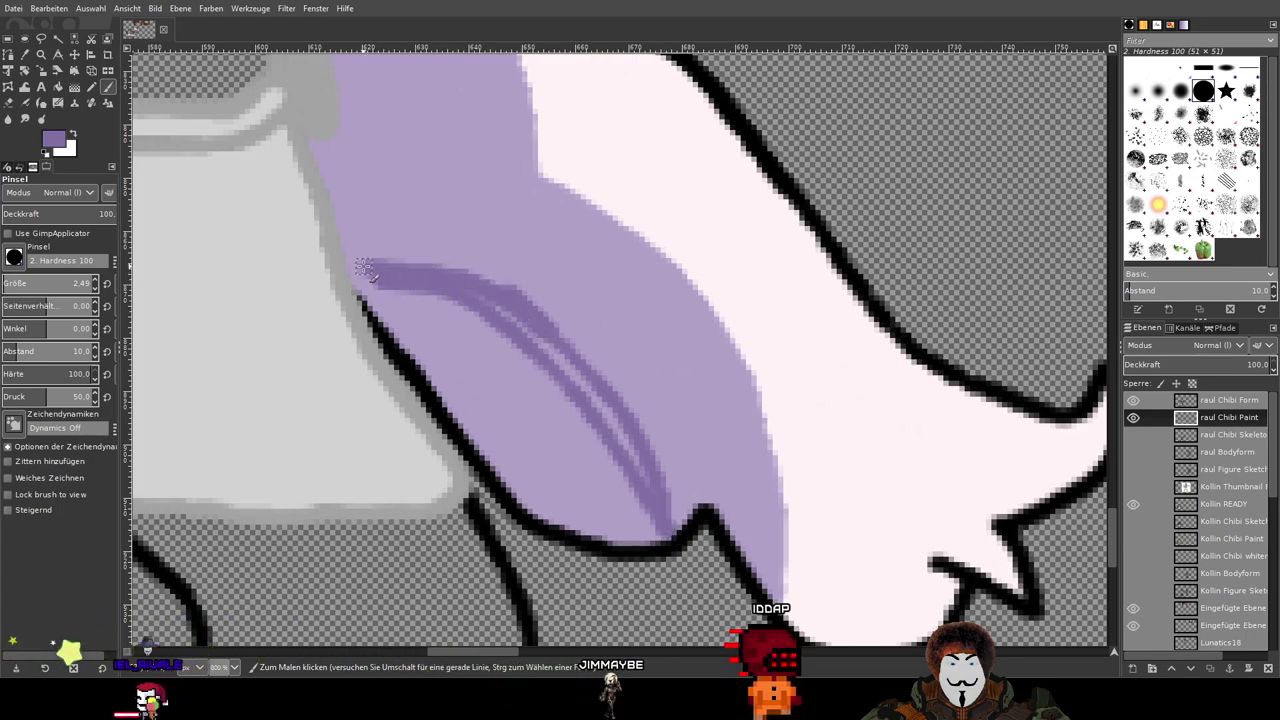
Step: Thicken the curve and paint darker purple along the tail's lower outline up to the towel edge, enclosing the inner shadow area
scroll(365, 268, up, 4)
mouse_move(322, 206)
mouse_down()
mouse_move(345, 267)
mouse_move(402, 303)
mouse_move(737, 394)
mouse_move(876, 485)
mouse_move(486, 123)
mouse_move(420, 91)
mouse_move(632, 268)
mouse_move(765, 427)
mouse_move(480, 105)
mouse_move(836, 576)
mouse_move(702, 388)
mouse_up()
mouse_move(773, 508)
mouse_down()
mouse_move(608, 148)
mouse_move(674, 335)
mouse_move(732, 439)
mouse_move(566, 433)
mouse_move(655, 434)
mouse_move(517, 400)
mouse_move(577, 420)
mouse_move(548, 416)
mouse_move(437, 370)
mouse_move(330, 290)
mouse_up()
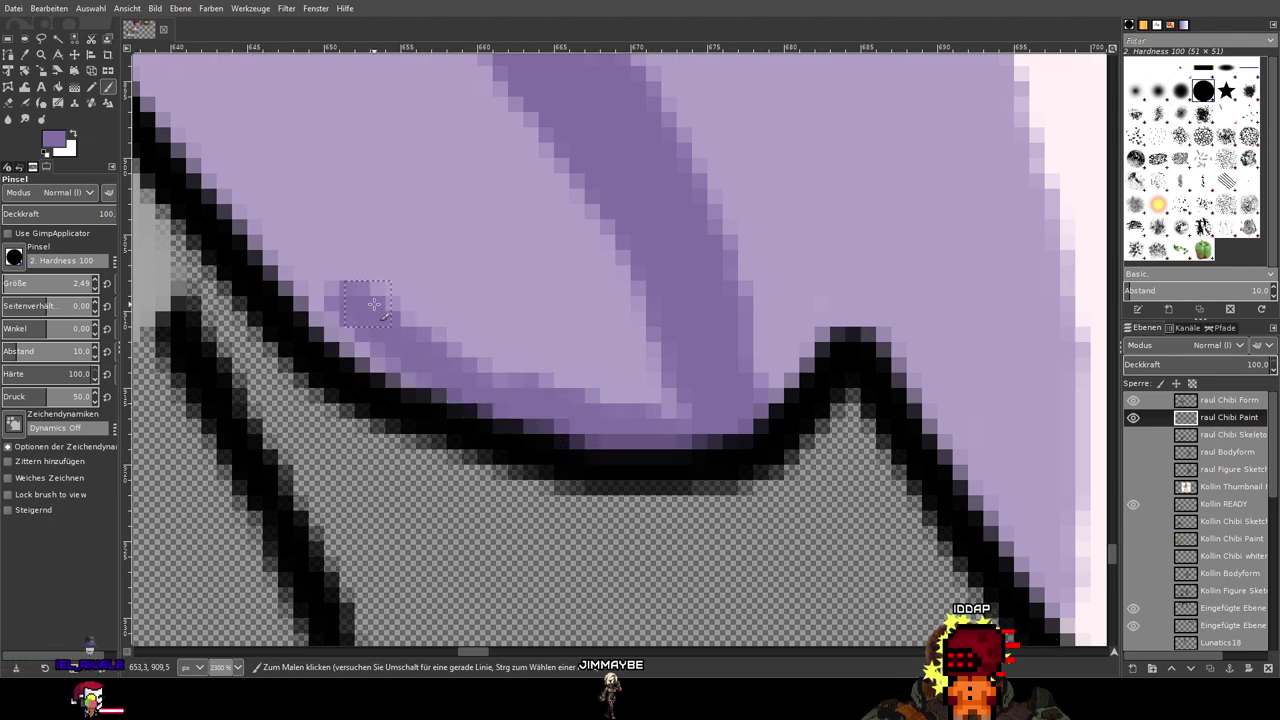
scroll(842, 517, left, 6)
scroll(842, 517, up, 2)
mouse_move(813, 470)
mouse_down()
mouse_move(954, 486)
mouse_move(696, 437)
mouse_move(660, 415)
mouse_move(692, 438)
mouse_move(609, 375)
mouse_move(569, 311)
mouse_move(702, 459)
mouse_move(669, 439)
mouse_move(560, 339)
mouse_move(432, 161)
mouse_move(530, 294)
mouse_move(563, 304)
mouse_move(442, 149)
mouse_move(654, 419)
mouse_move(662, 433)
mouse_move(646, 442)
mouse_move(473, 189)
mouse_move(535, 280)
mouse_move(405, 120)
mouse_up()
drag(477, 203, 697, 516)
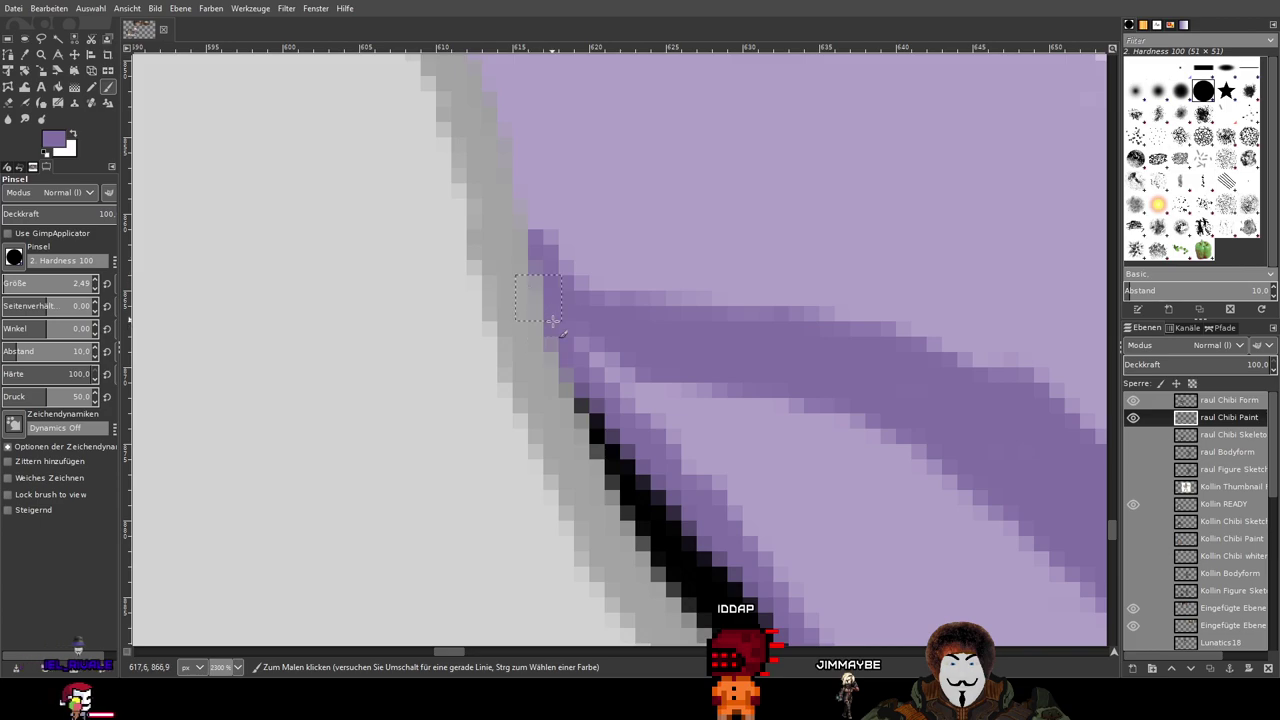
mouse_move(552, 321)
mouse_down()
mouse_move(708, 470)
mouse_move(611, 363)
mouse_move(714, 434)
mouse_move(846, 420)
mouse_move(848, 458)
mouse_move(926, 490)
mouse_move(515, 416)
mouse_move(530, 380)
mouse_move(590, 447)
mouse_move(455, 340)
mouse_move(460, 405)
mouse_up()
Step: Fill the enclosed inner shadow of the tail with darker purple, covering the leftover lavender patches
scroll(927, 491, down, 3)
scroll(927, 491, down, 3)
scroll(443, 405, up, 3)
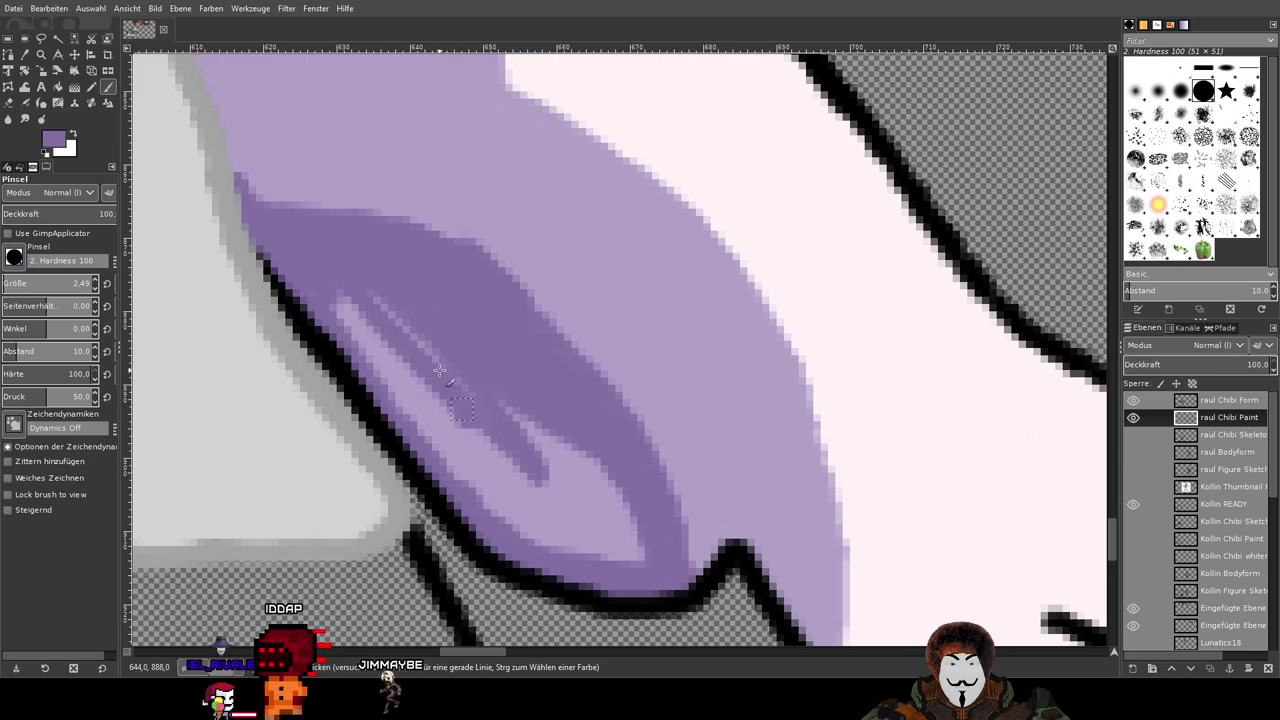
drag(340, 310, 525, 478)
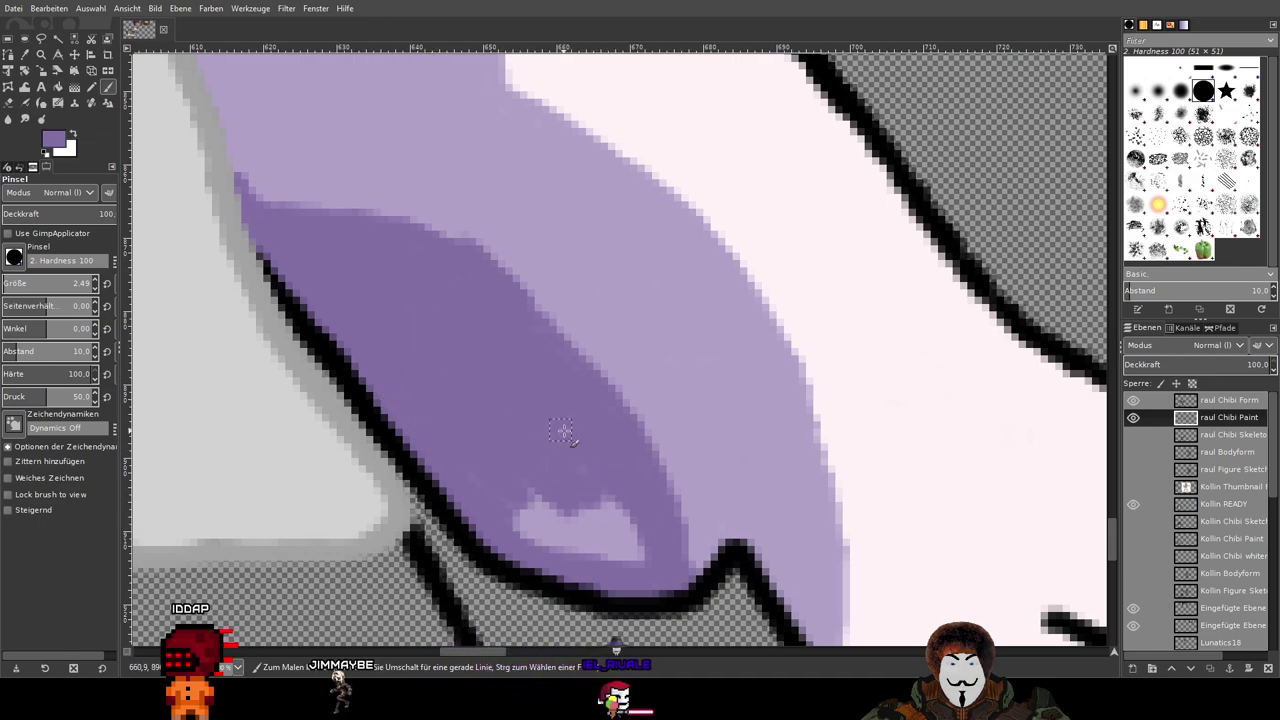
drag(641, 567, 530, 518)
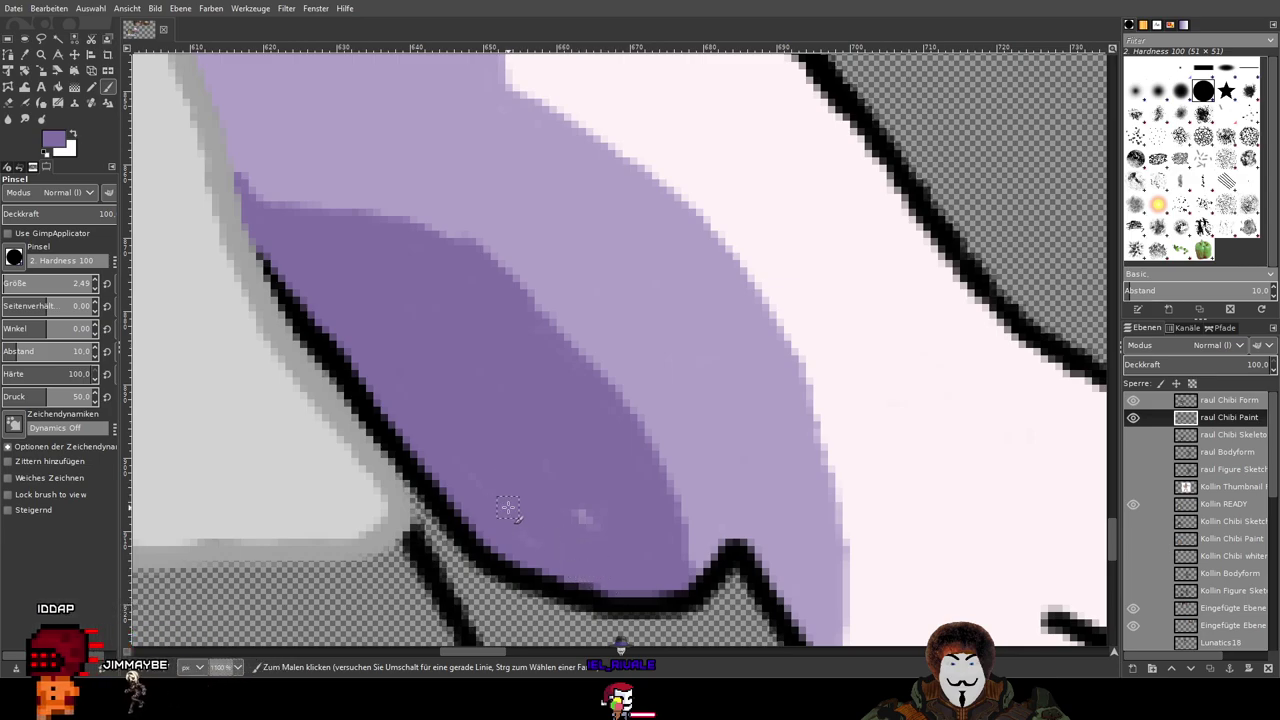
drag(577, 512, 592, 523)
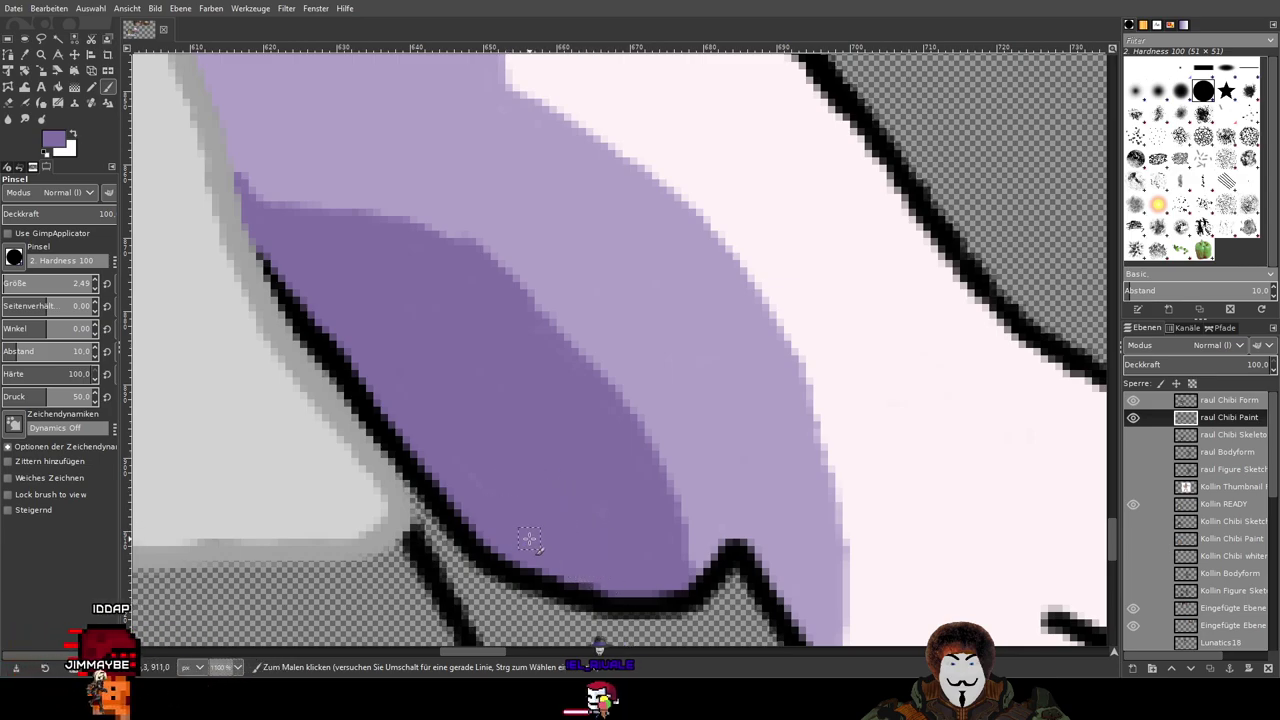
Step: Extend the tail's darker purple shading up along the towel edge to the grey knot, outlining the strip with a curve and filling it
scroll(600, 445, down, 3)
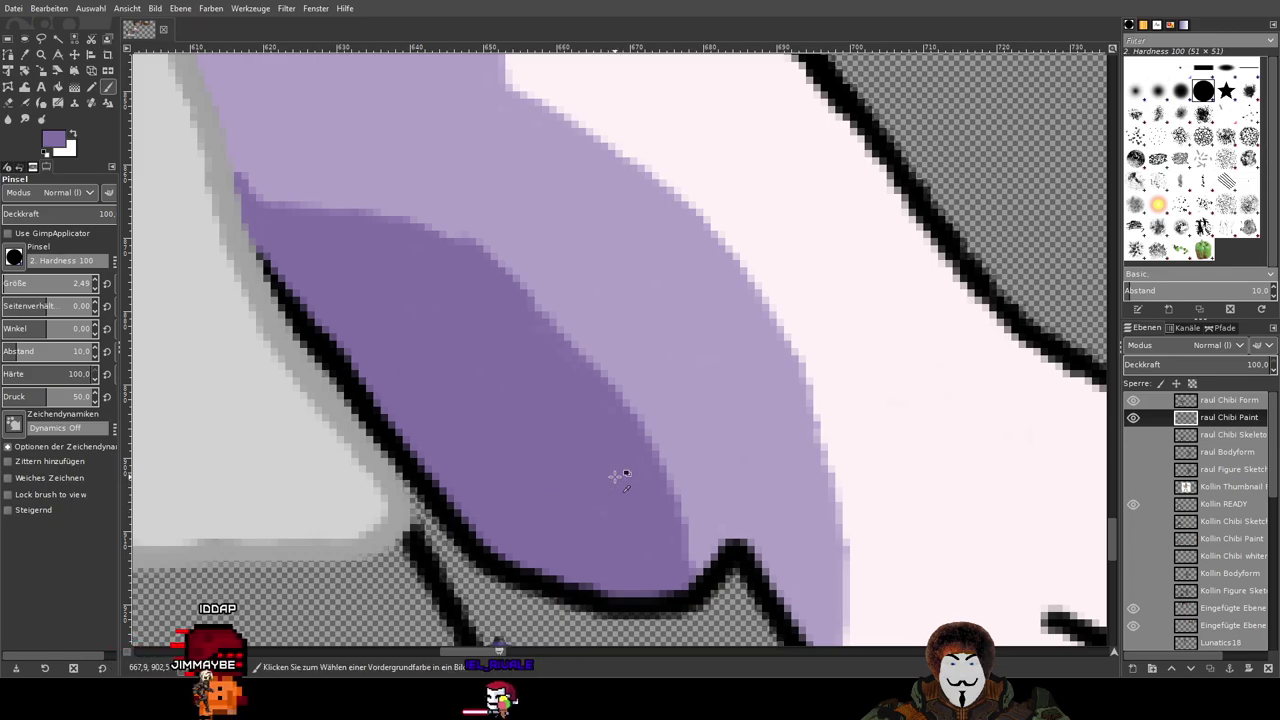
scroll(651, 391, down, 1)
scroll(655, 365, down, 2)
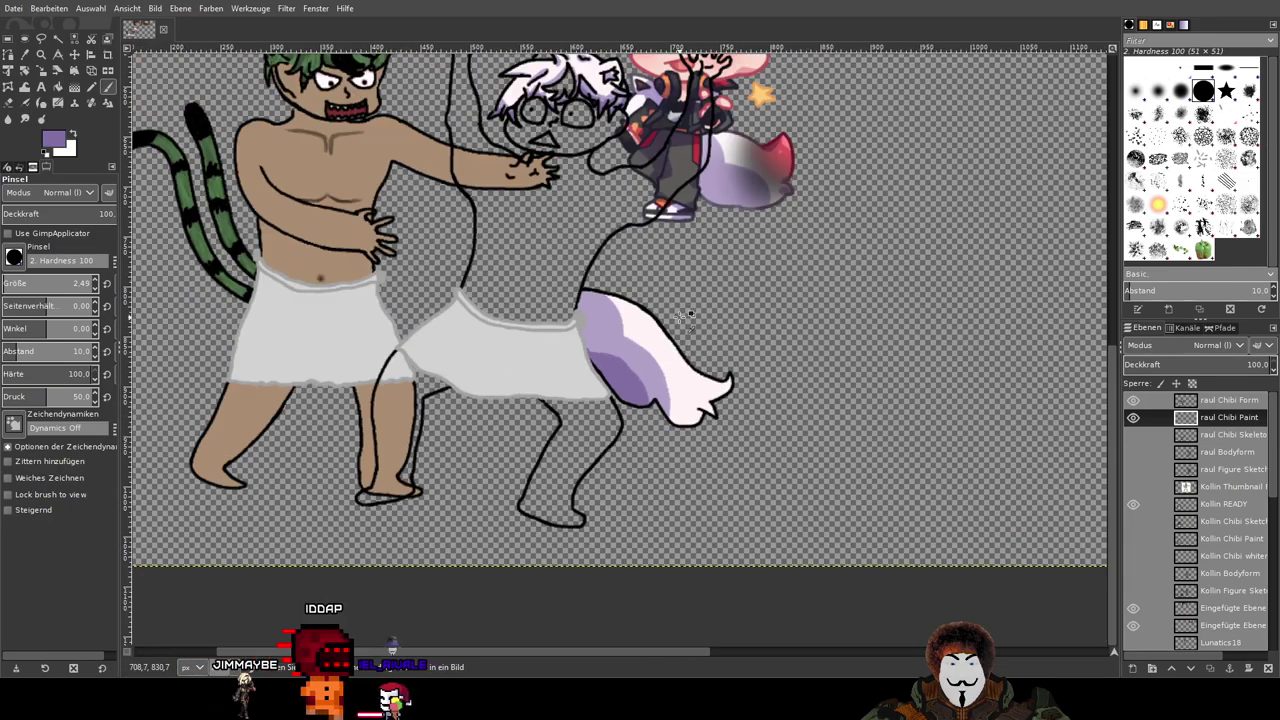
scroll(652, 420, up, 4)
scroll(651, 422, up, 2)
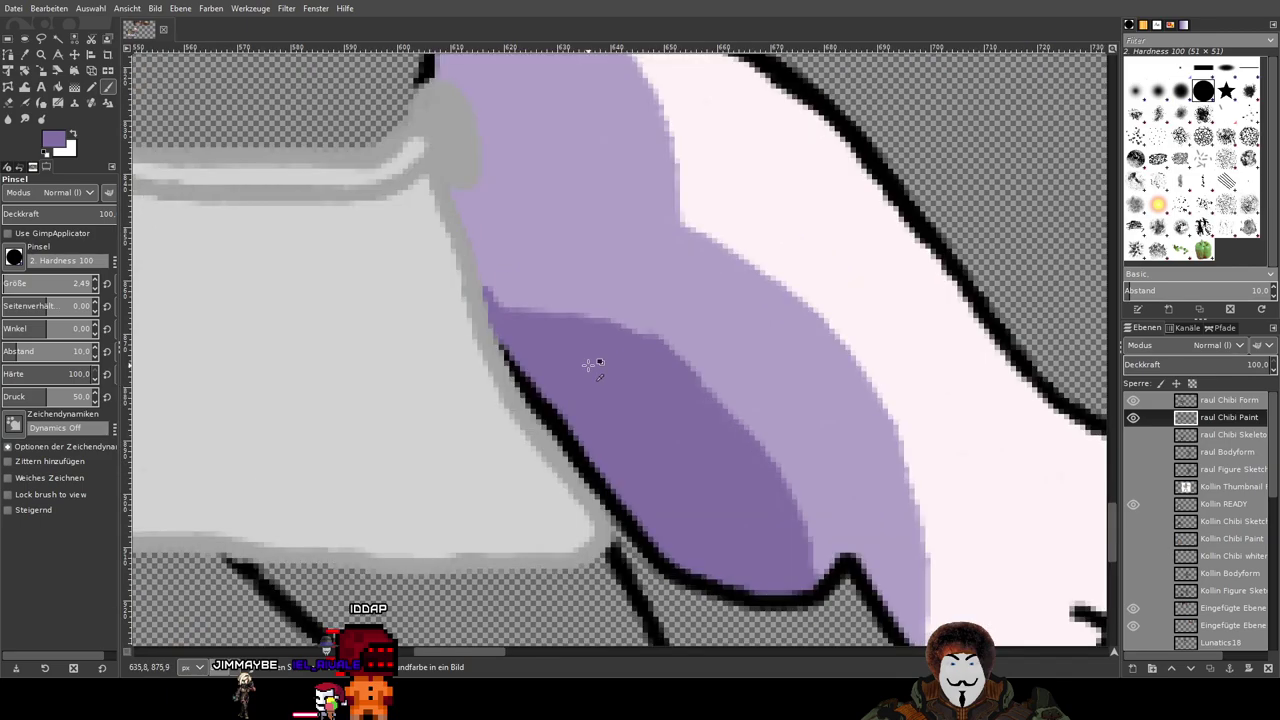
scroll(506, 262, up, 1)
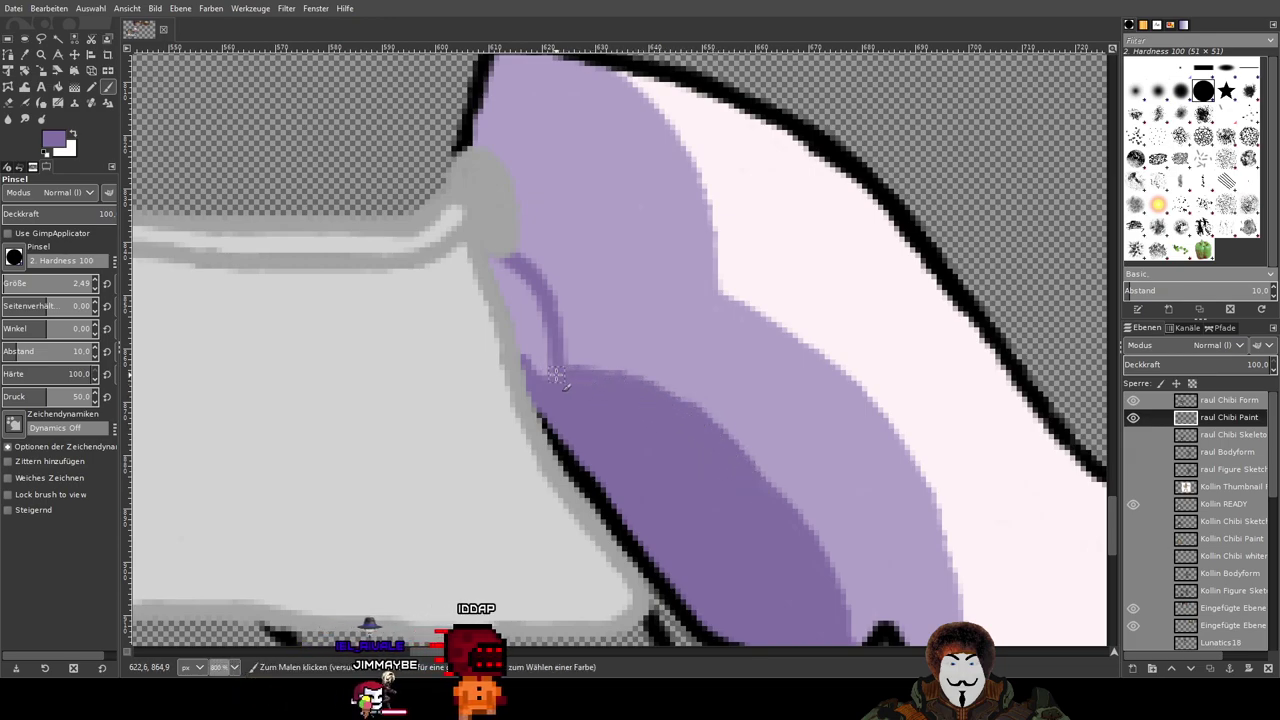
scroll(495, 300, up, 2)
drag(497, 226, 555, 430)
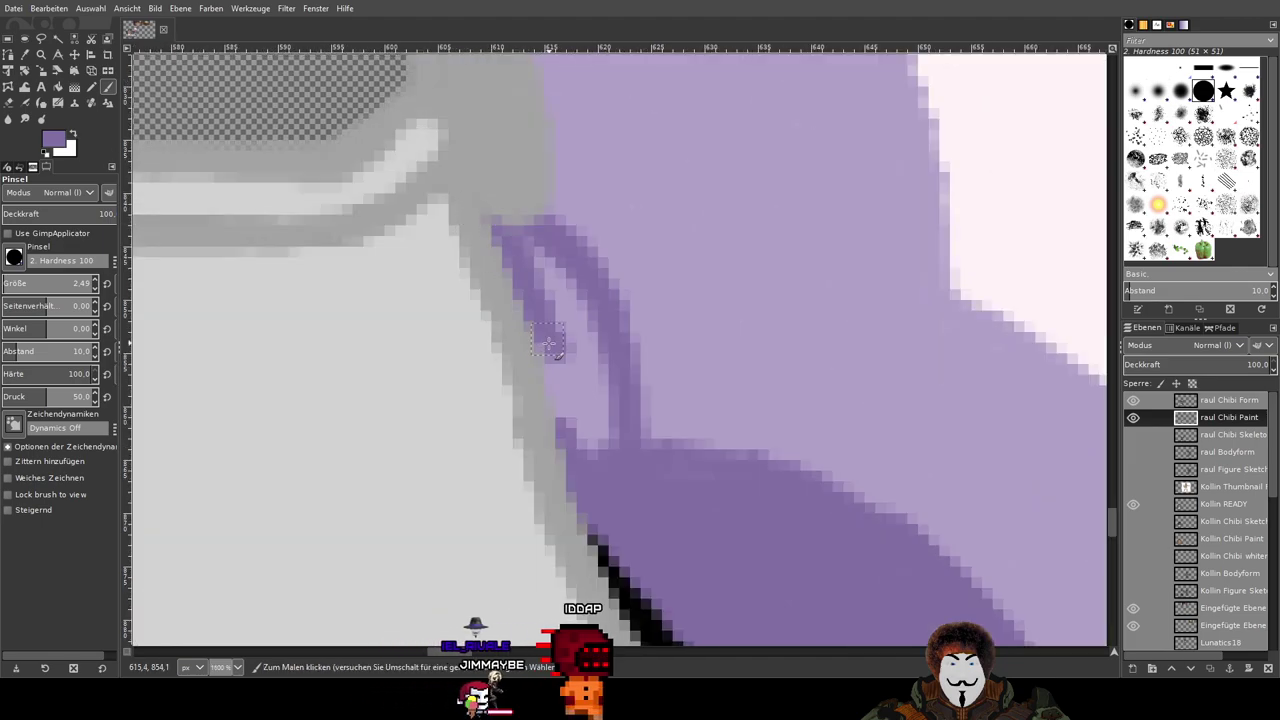
mouse_move(527, 253)
mouse_down()
mouse_move(609, 477)
mouse_move(547, 282)
mouse_move(624, 443)
mouse_move(628, 468)
mouse_move(564, 291)
mouse_move(534, 255)
mouse_move(575, 293)
mouse_move(599, 364)
mouse_move(497, 220)
mouse_up()
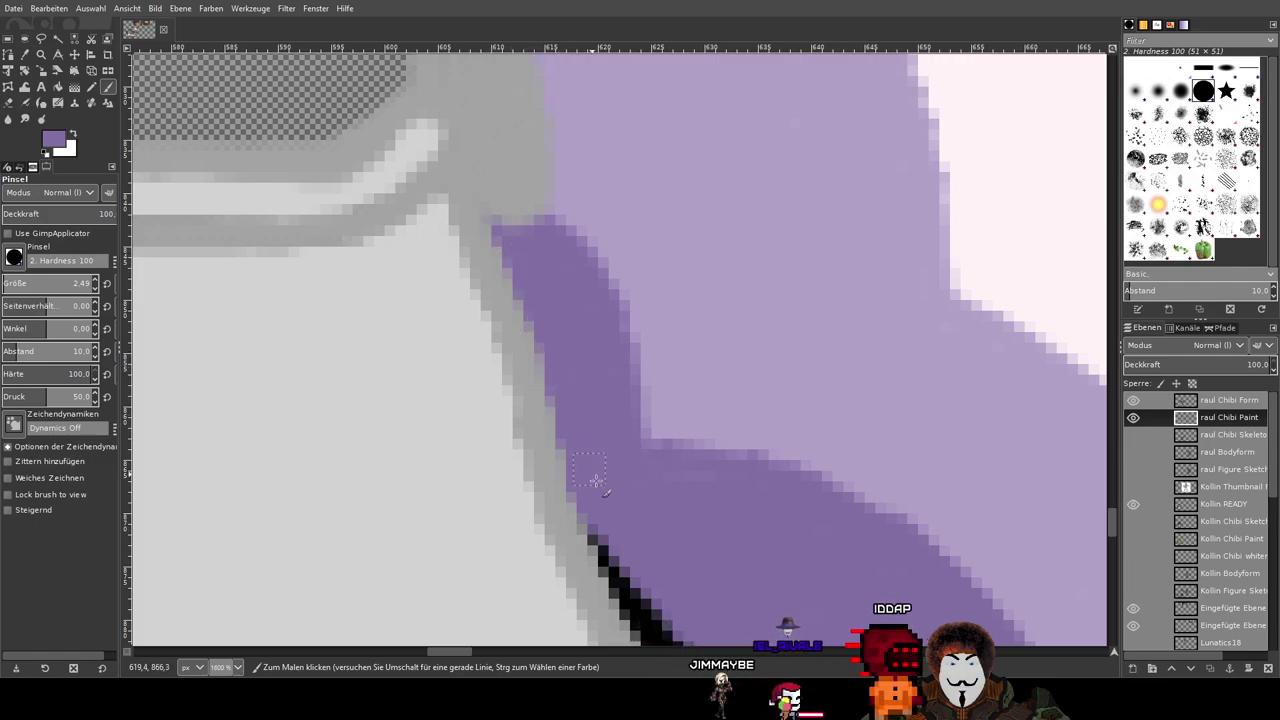
Step: Review the tail against the reference character and undo all its darker purple shading, including the inner curve
scroll(800, 522, down, 6)
scroll(800, 522, down, 2)
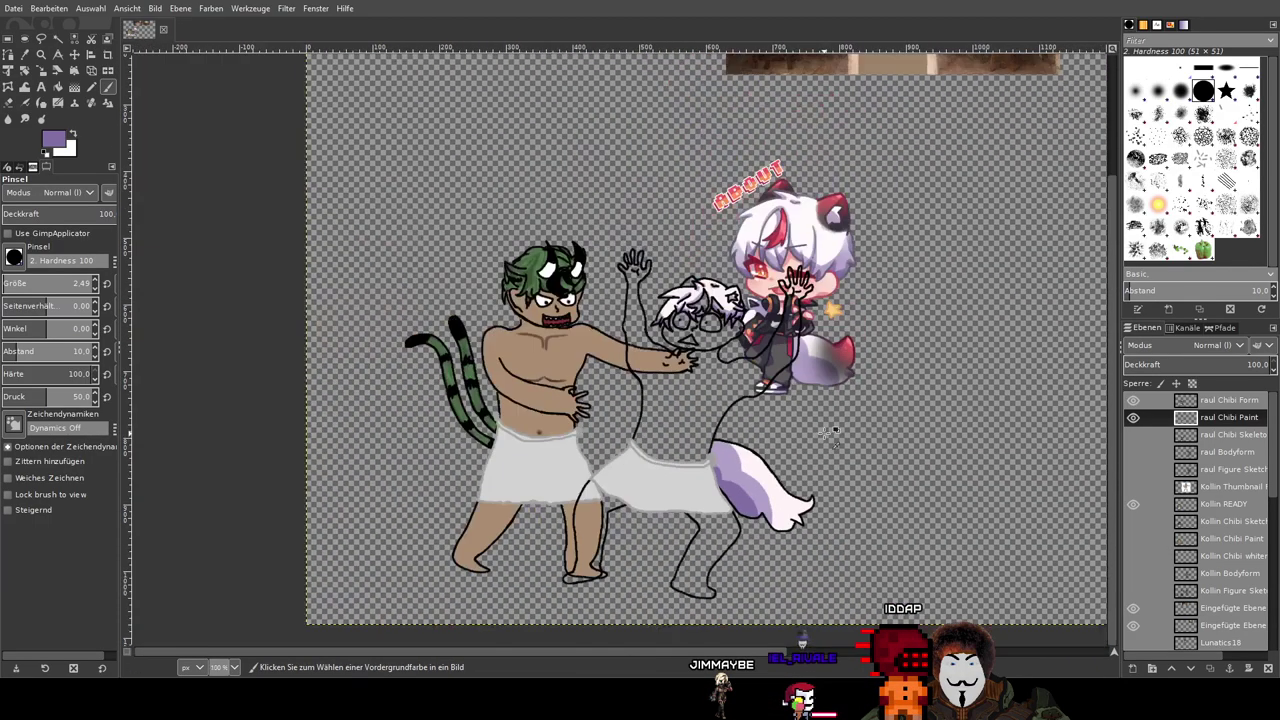
scroll(828, 432, up, 2)
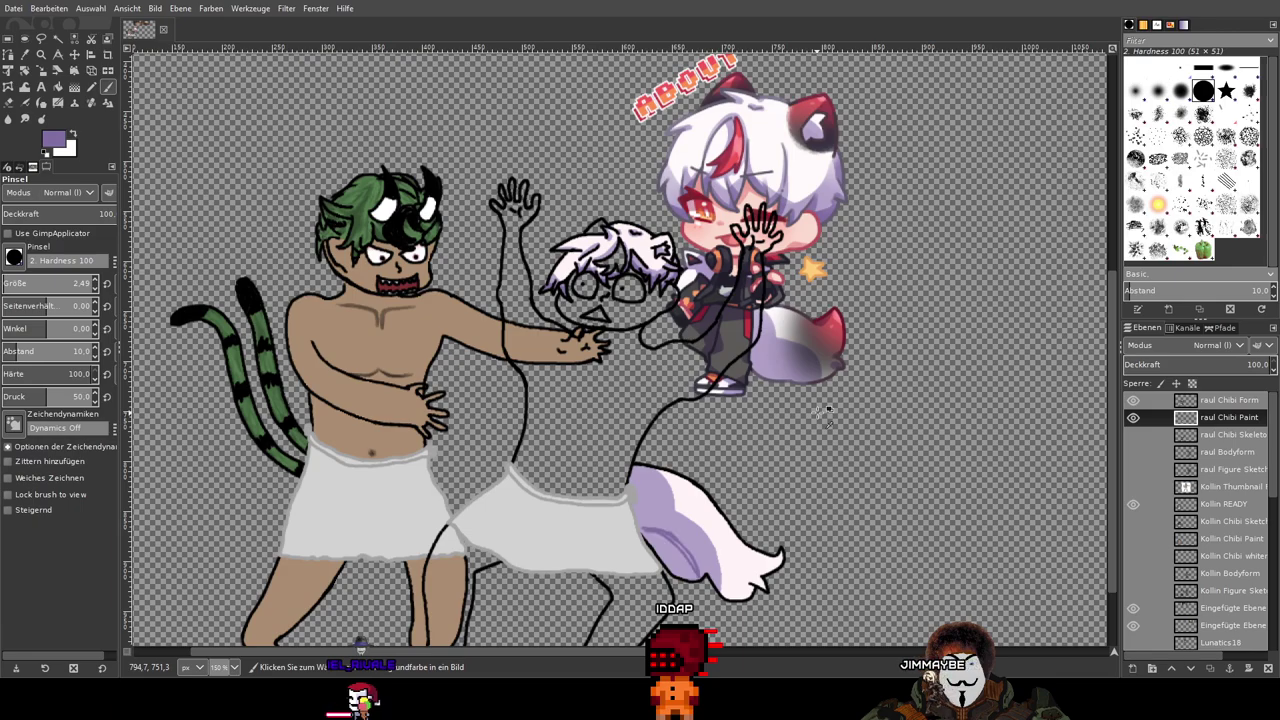
scroll(819, 412, up, 3)
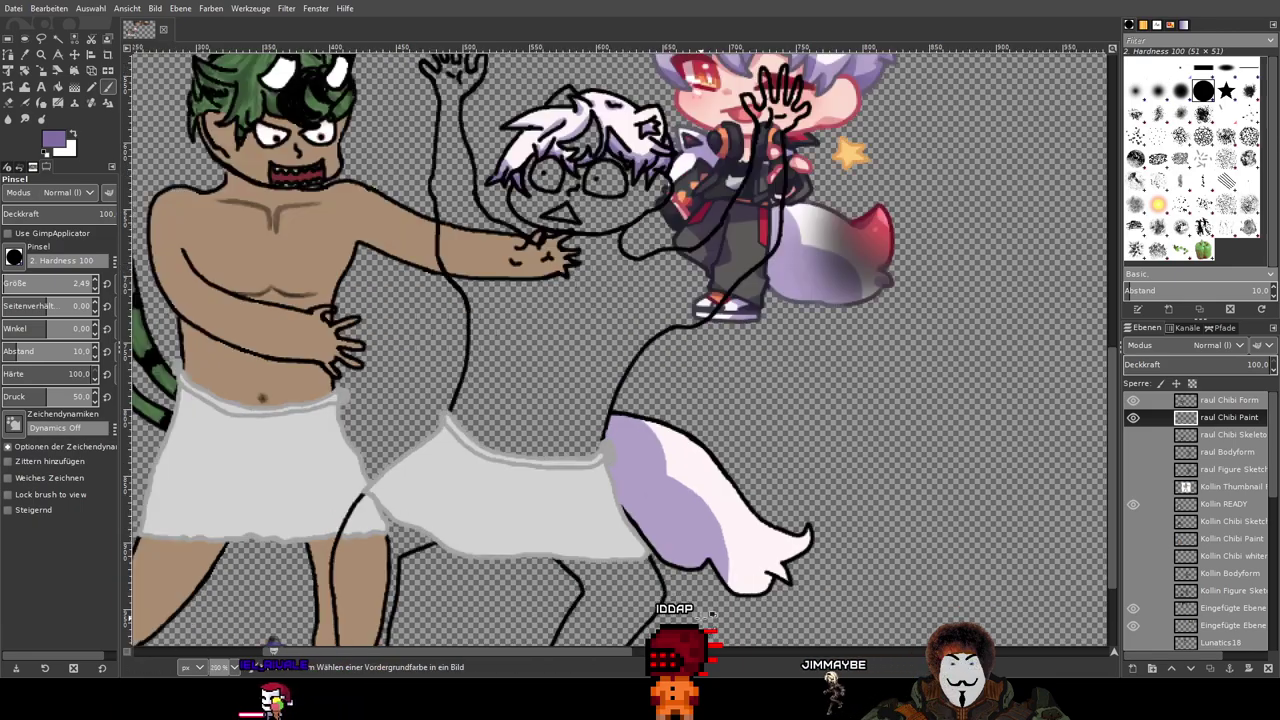
scroll(686, 470, down, 2)
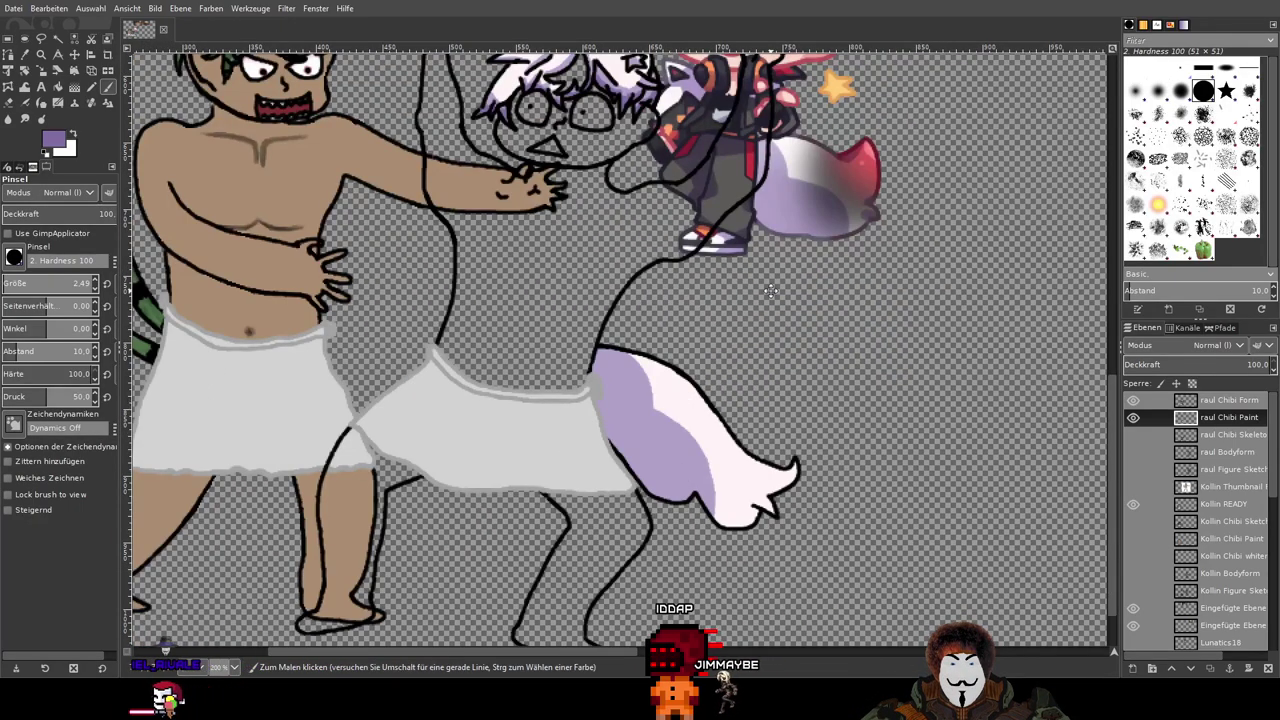
Step: Sample the bright red of the reference character's hair streak from the raul layer as the foreground colour
drag(771, 287, 624, 543)
scroll(599, 397, up, 1)
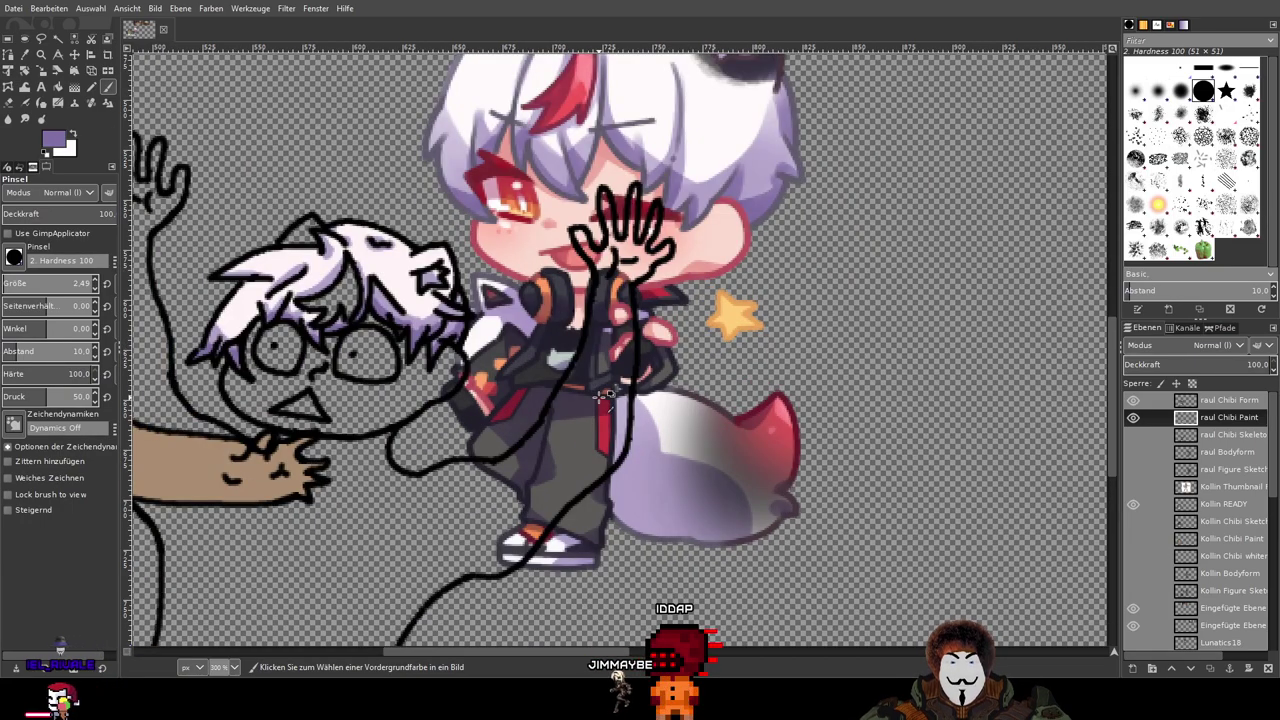
scroll(819, 546, down, 2)
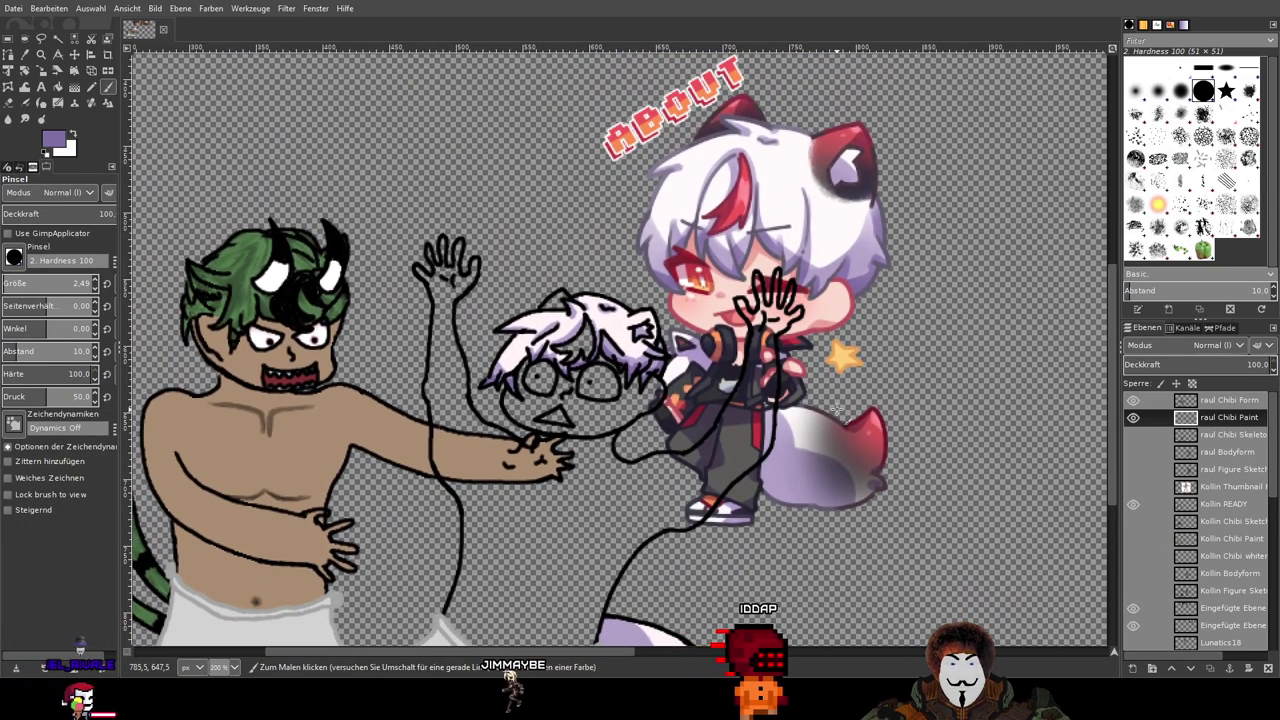
scroll(760, 285, up, 2)
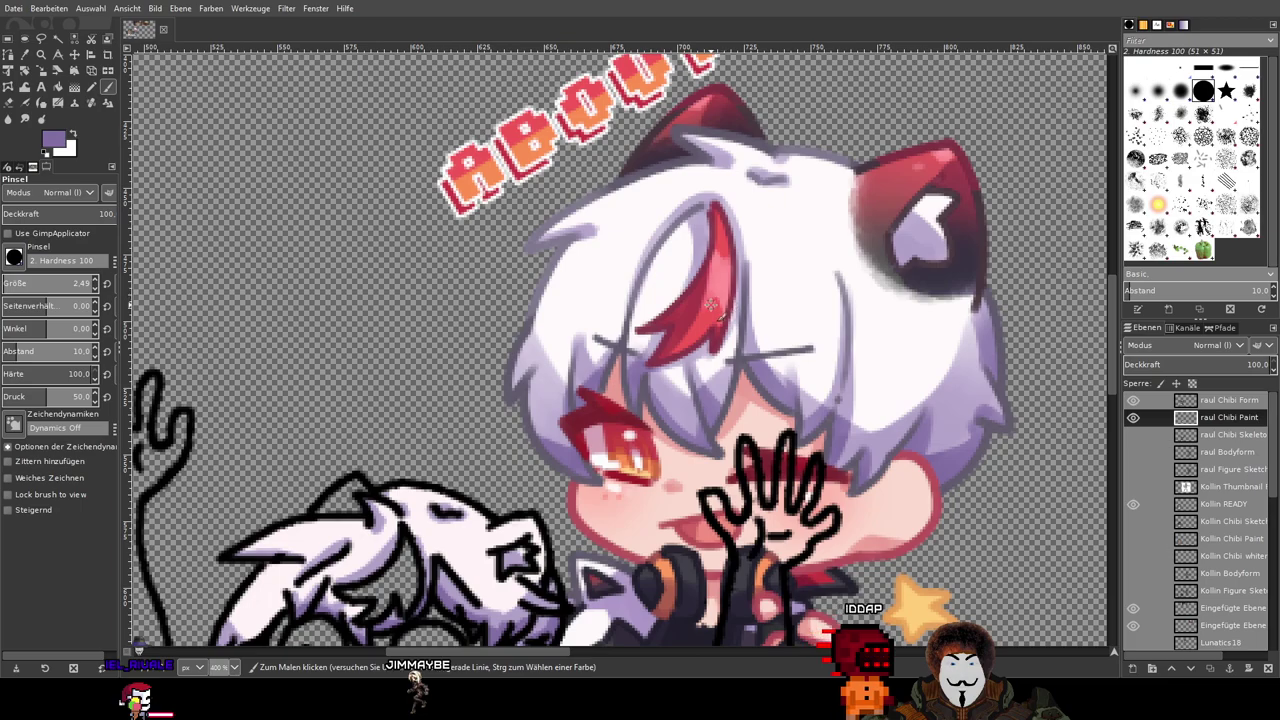
scroll(790, 280, left, 3)
drag(828, 271, 796, 310)
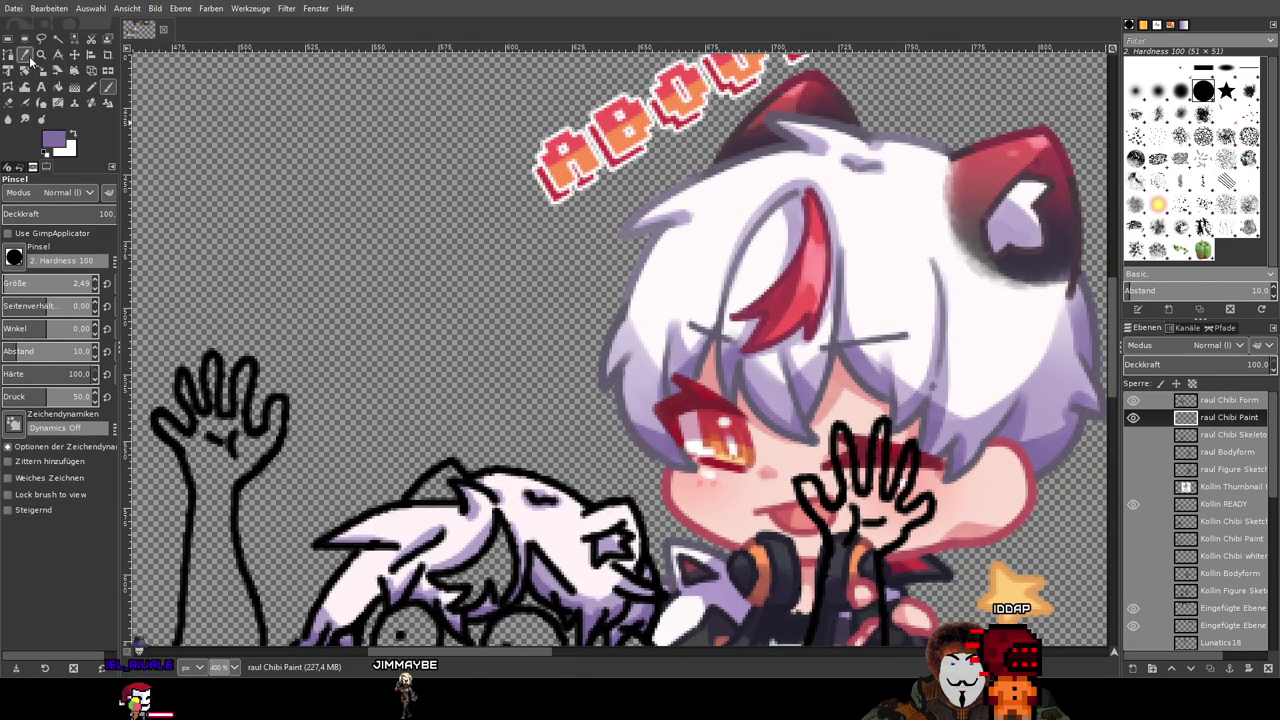
key(o)
scroll(1205, 490, down, 5)
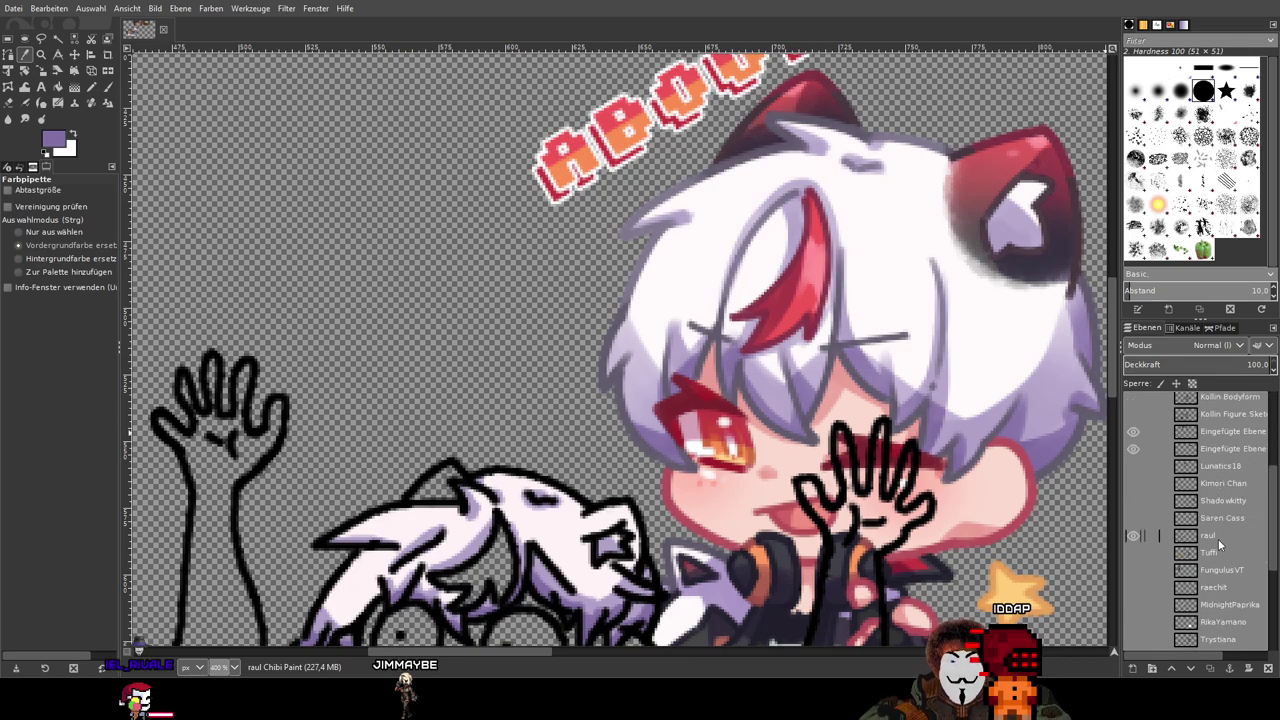
click(1219, 538)
scroll(826, 286, up, 3)
scroll(826, 286, down, 2)
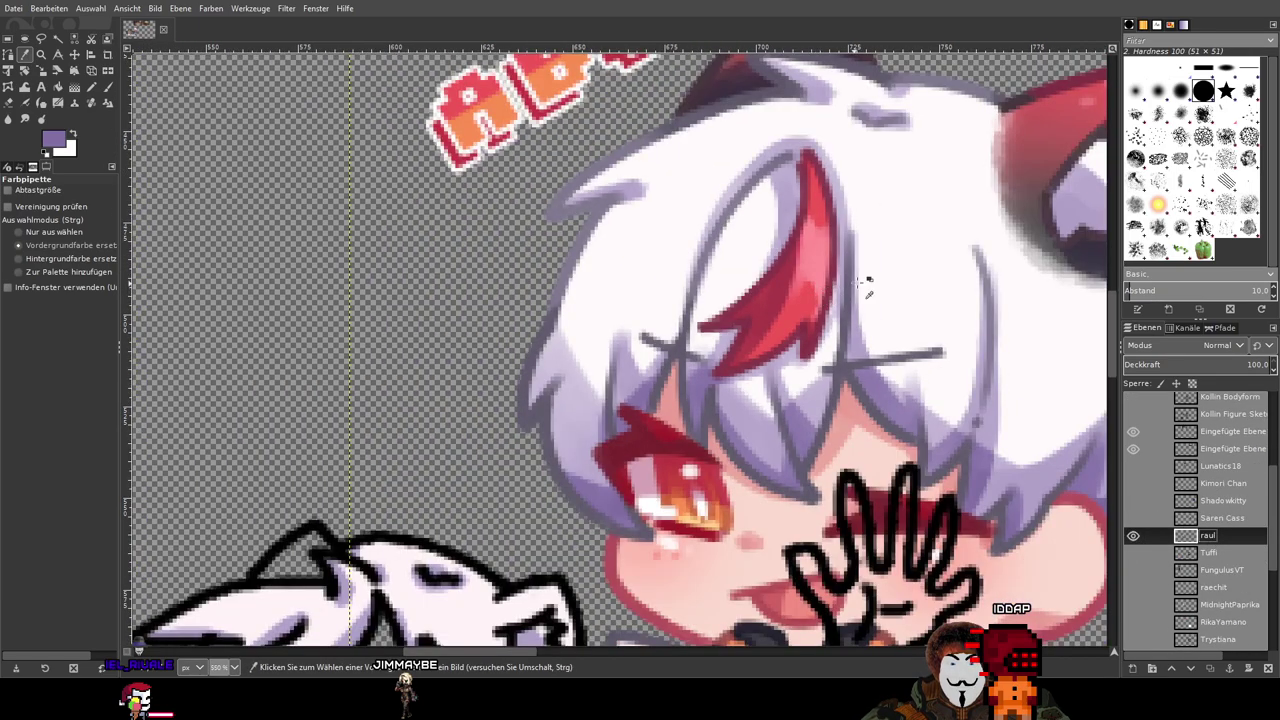
drag(988, 271, 713, 400)
scroll(713, 400, down, 2)
scroll(690, 330, up, 4)
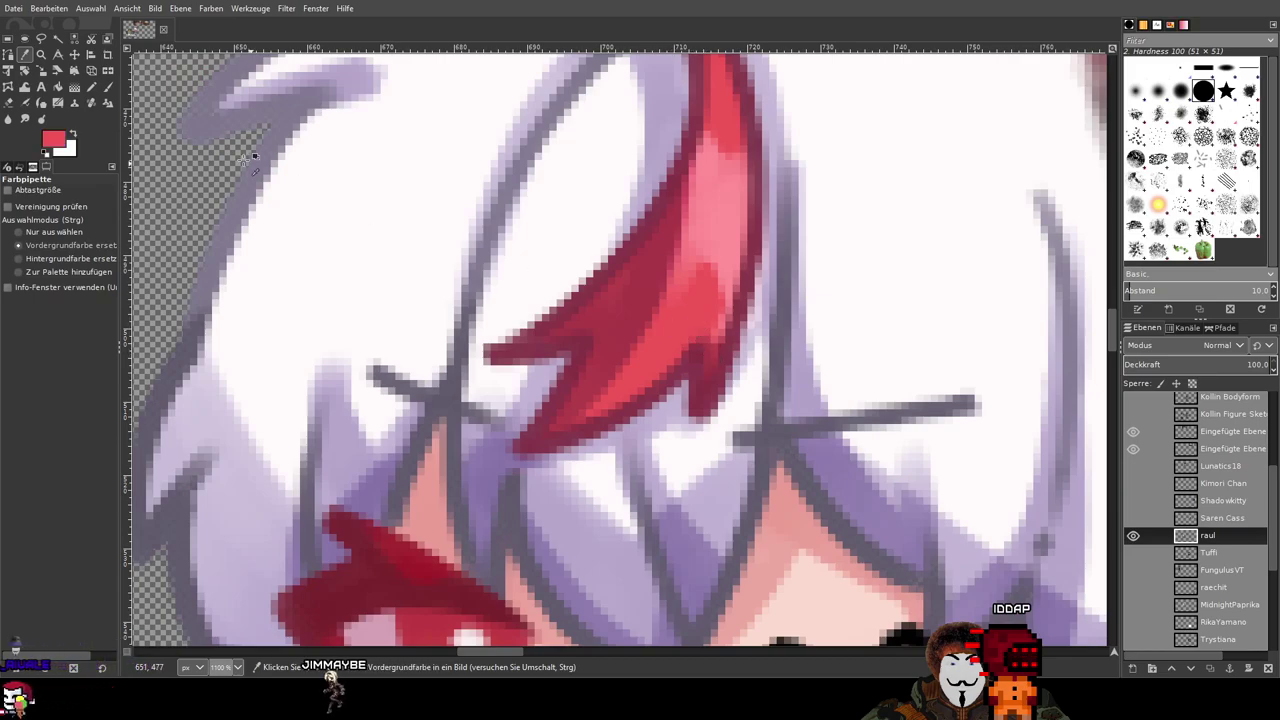
Step: Return to the paintbrush on the raul Chibi Paint layer, and hide and show that layer to check its painted areas
click(108, 87)
scroll(1214, 459, up, 4)
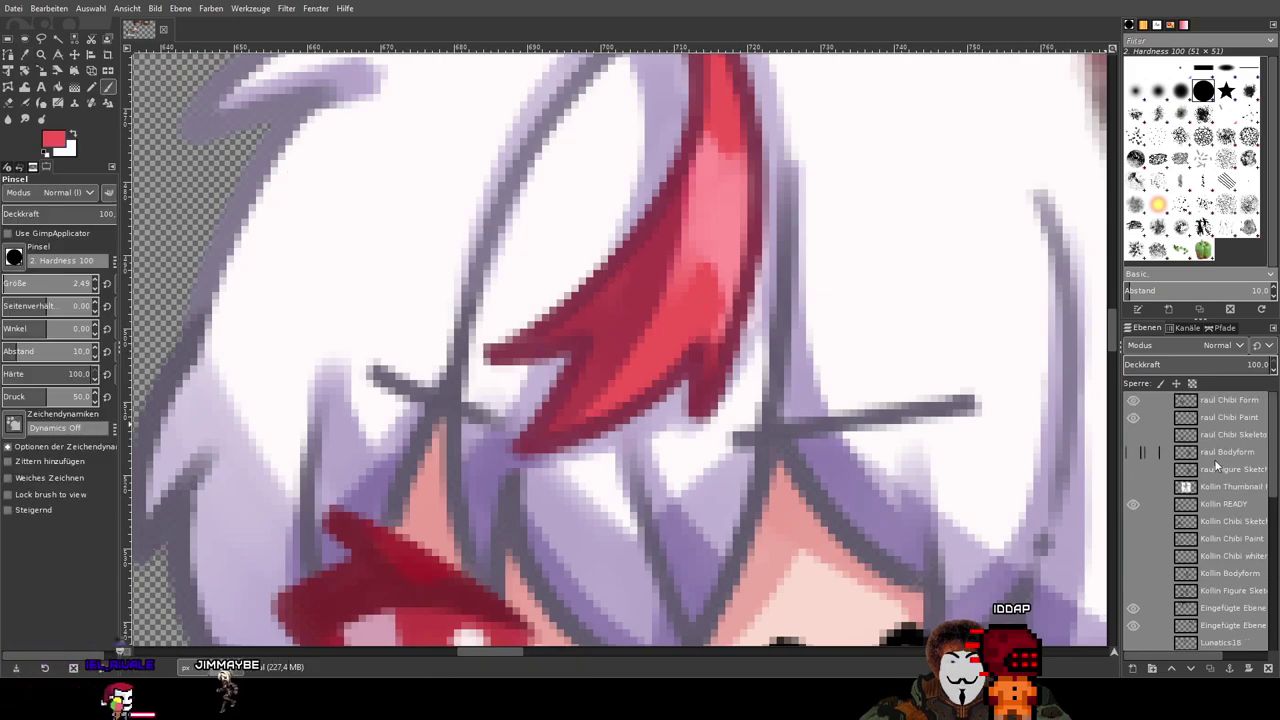
click(1212, 420)
scroll(888, 450, down, 5)
drag(870, 519, 783, 230)
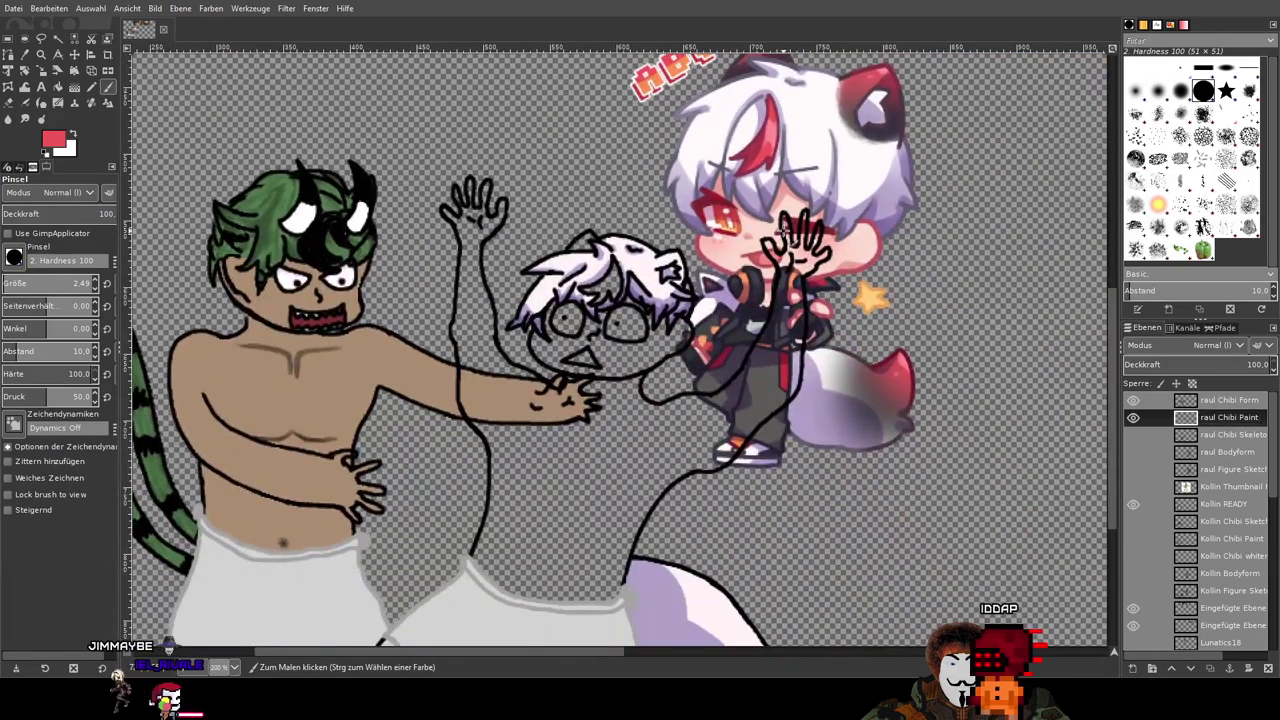
scroll(788, 226, down, 3)
click(1133, 419)
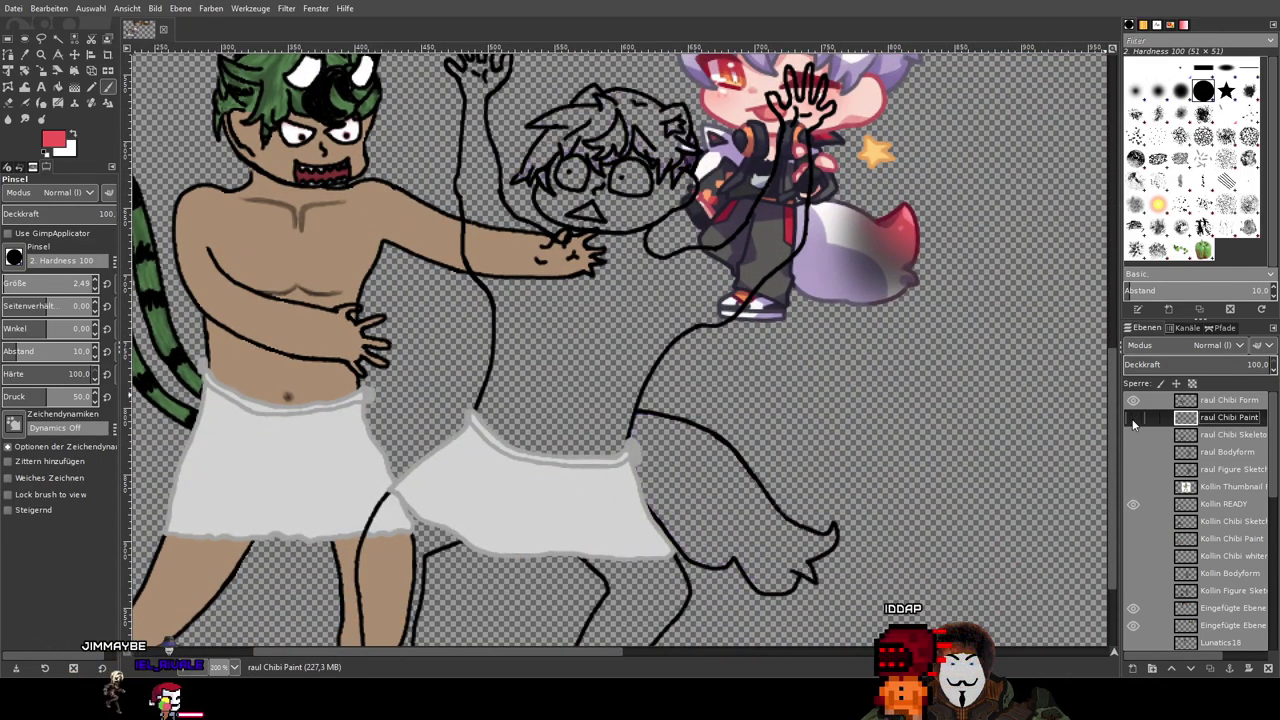
click(1133, 419)
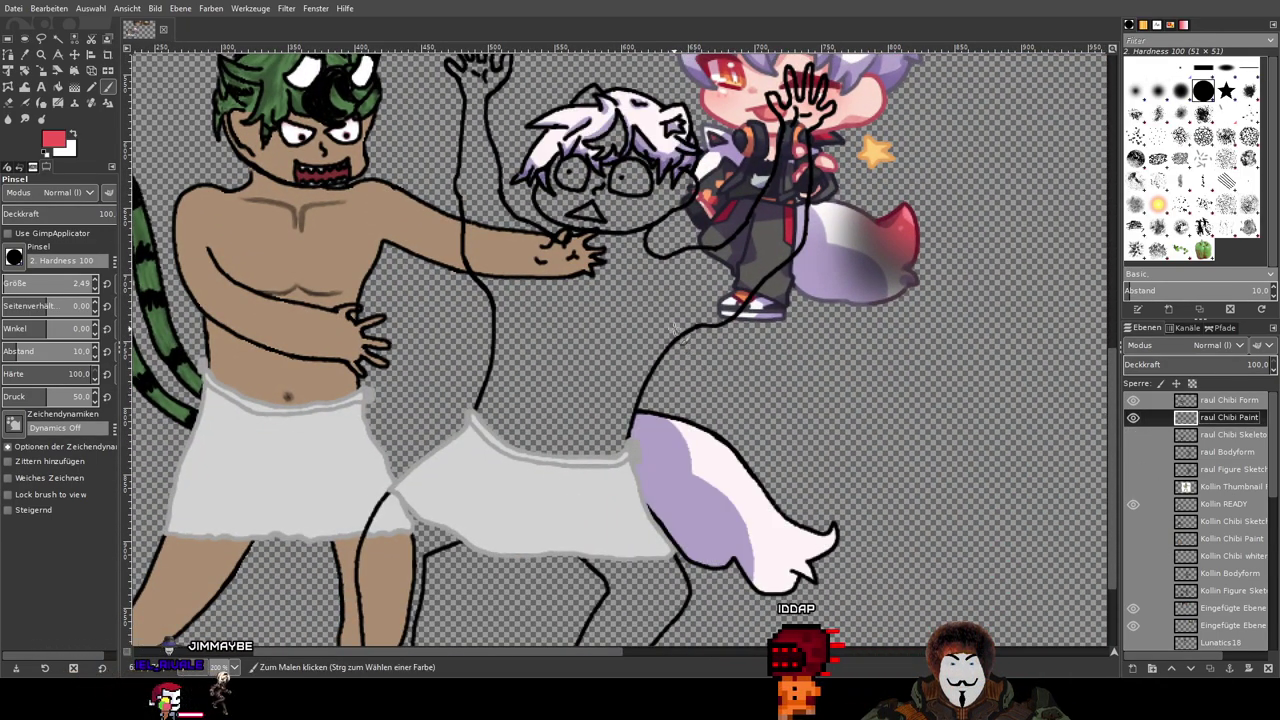
Step: Paint the right side of the chibi's central hair streak red, from its upper tip down to the lowest point
scroll(675, 326, up, 5)
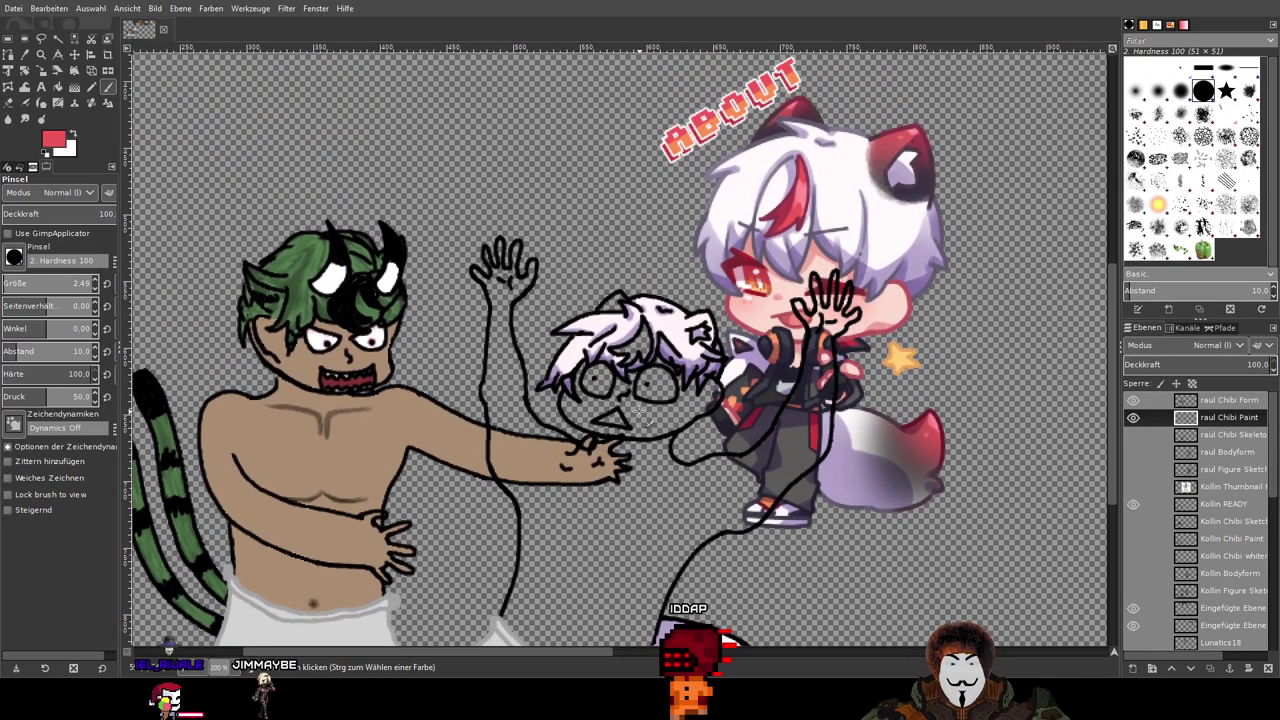
scroll(639, 409, up, 6)
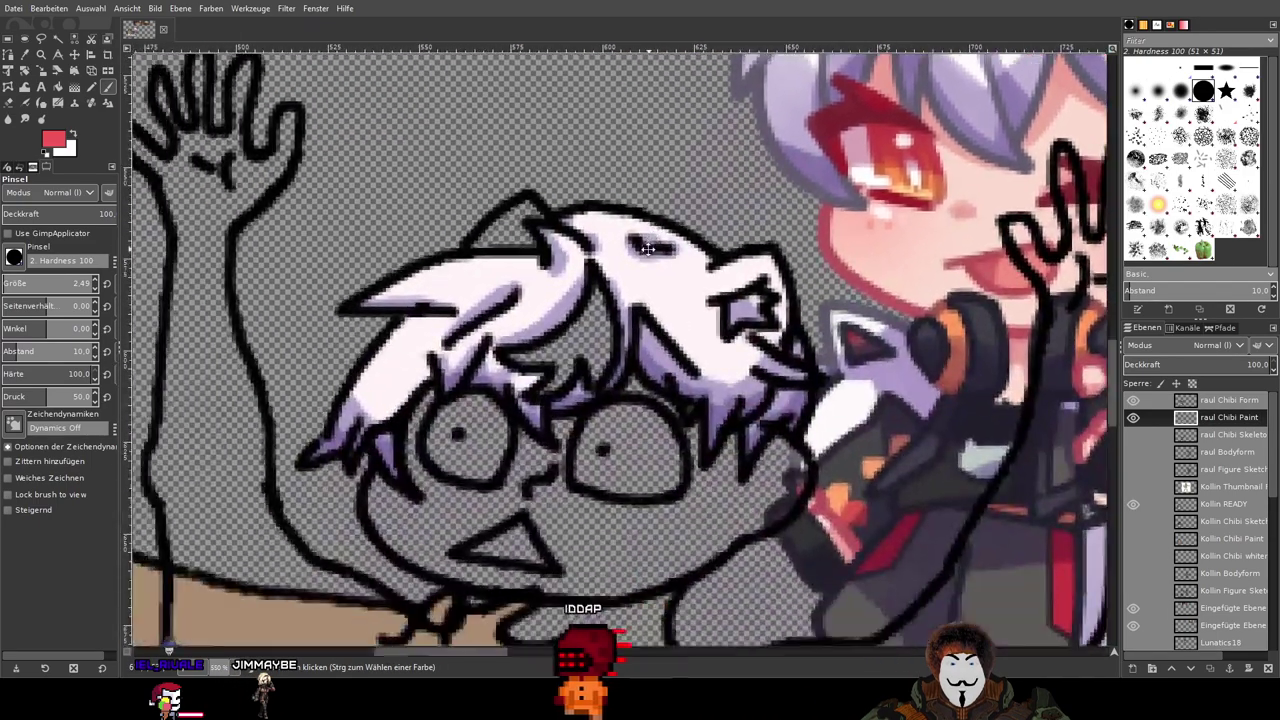
scroll(648, 260, up, 3)
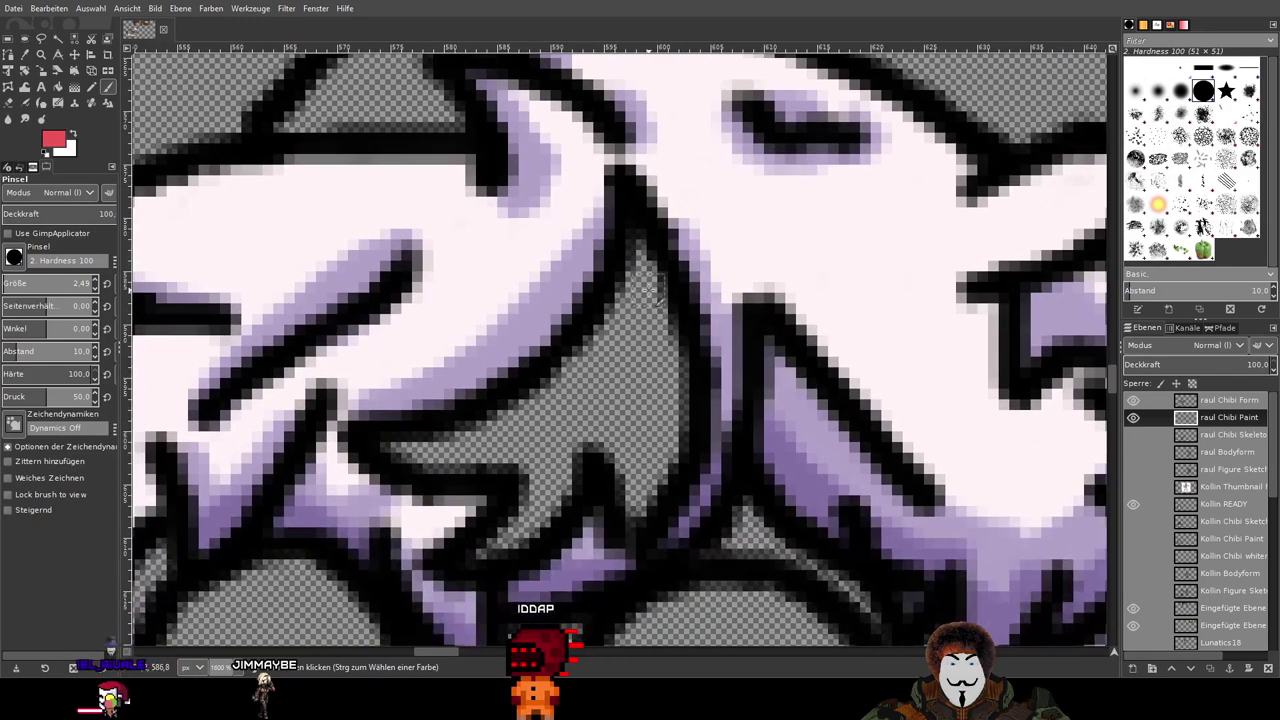
mouse_move(638, 252)
mouse_down()
mouse_move(647, 459)
mouse_move(660, 289)
mouse_move(666, 399)
mouse_move(677, 348)
mouse_up()
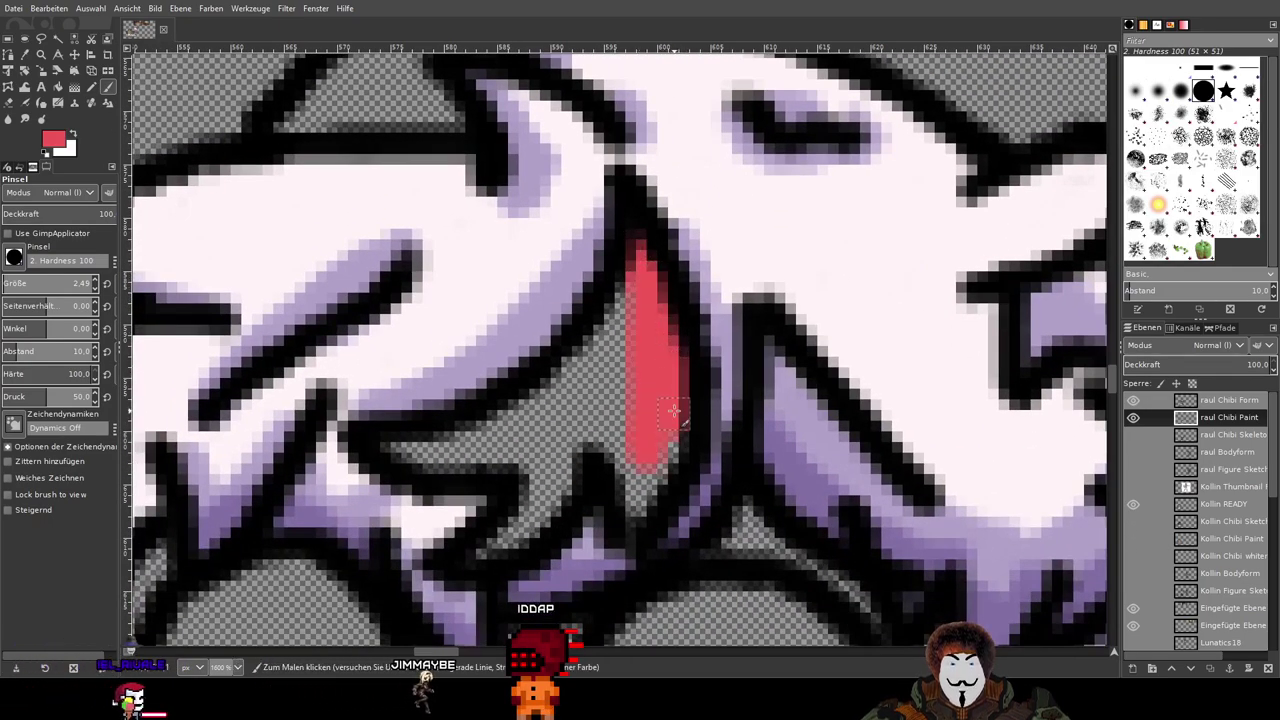
drag(653, 513, 660, 466)
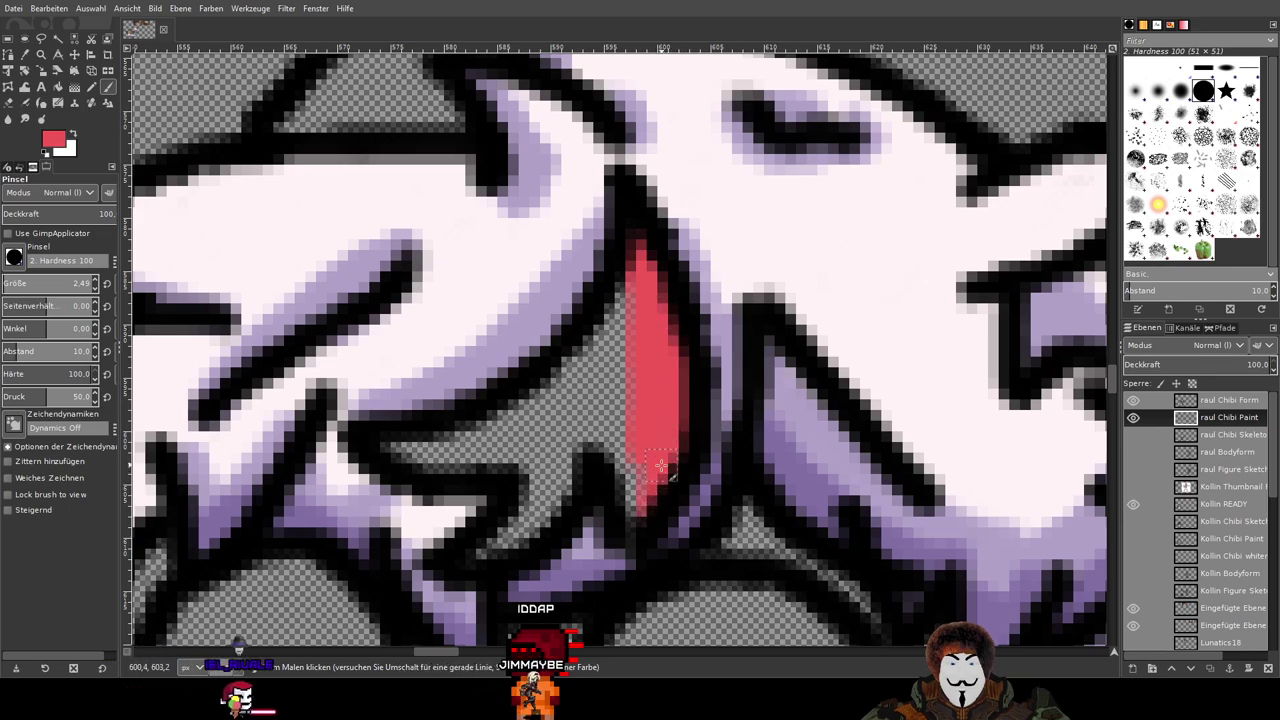
drag(637, 521, 628, 462)
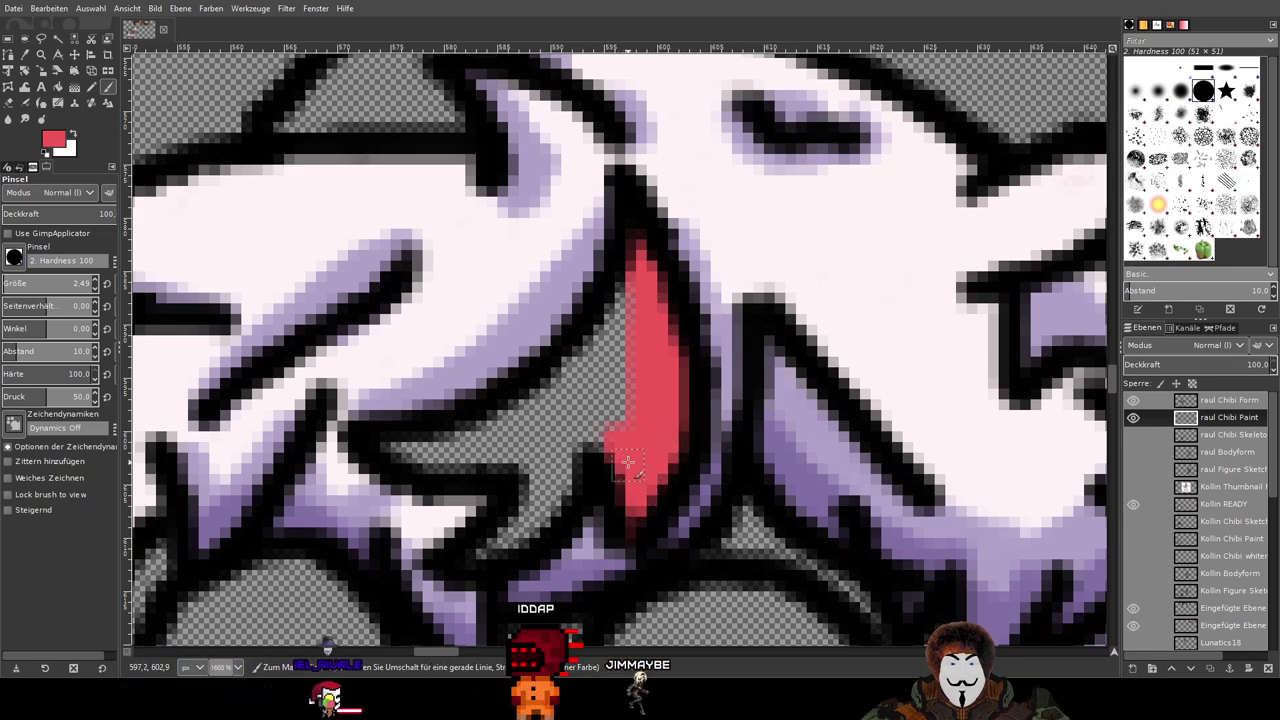
Step: Paint the hair streak's middle lower prong red, following the black outline down to its tip
ctrl+scroll(631, 417, up, 2)
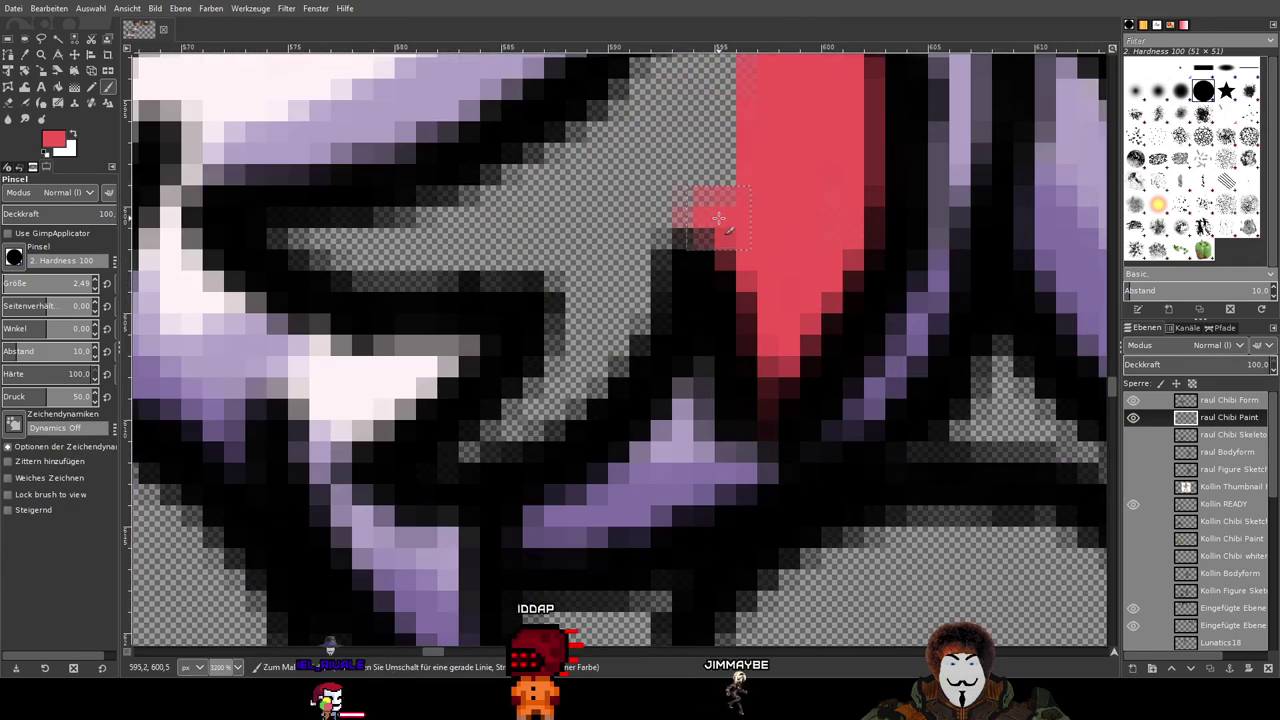
mouse_move(689, 240)
mouse_down()
mouse_move(637, 256)
mouse_move(608, 343)
mouse_up()
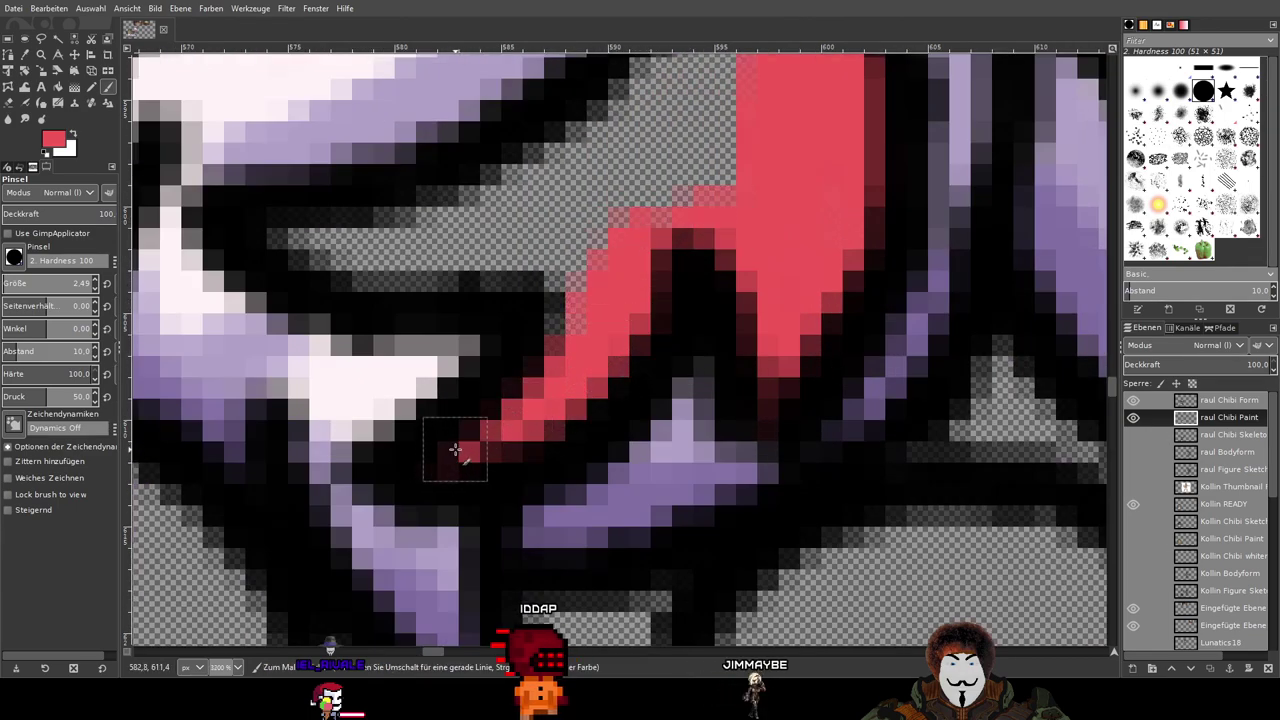
mouse_move(455, 450)
mouse_down()
mouse_move(430, 471)
mouse_move(492, 429)
mouse_move(600, 240)
mouse_up()
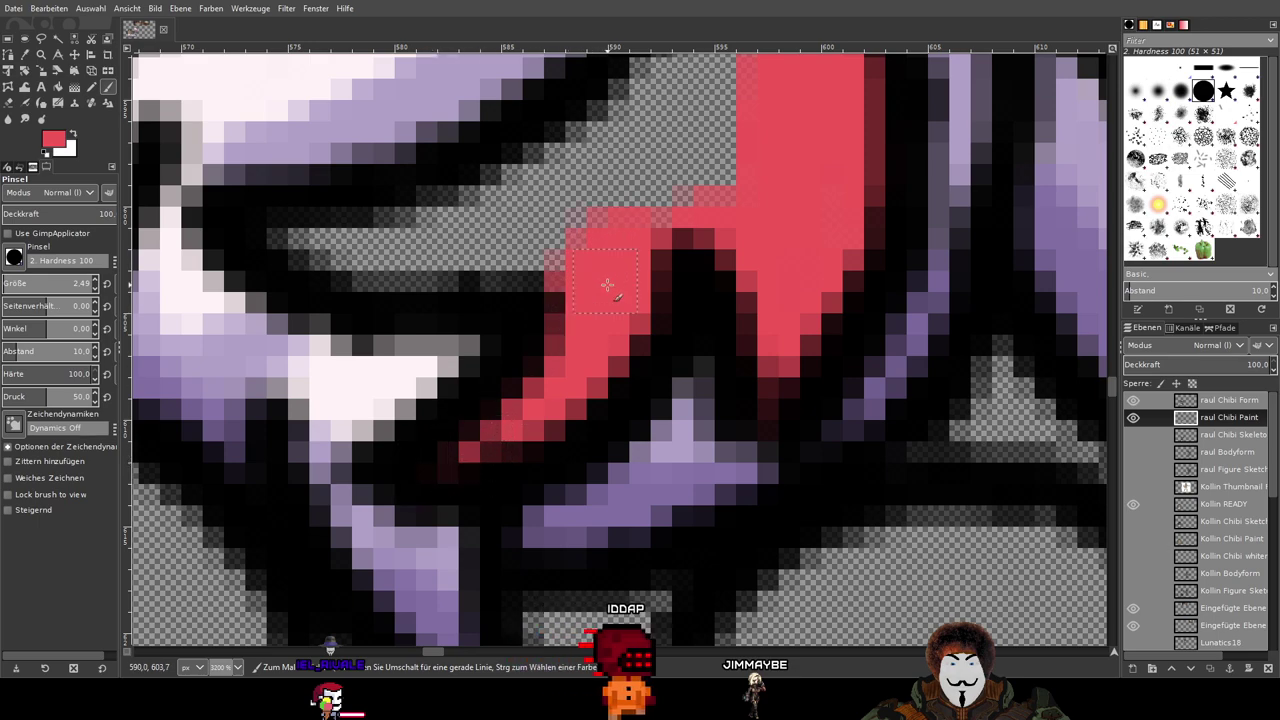
Step: Fill the hair streak's left prong and its remaining upper area with red, up to the black outline
drag(608, 285, 788, 389)
mouse_move(440, 334)
mouse_down()
mouse_move(562, 328)
mouse_move(748, 258)
mouse_move(607, 316)
mouse_move(455, 335)
mouse_move(554, 372)
mouse_move(763, 382)
mouse_move(501, 375)
mouse_move(828, 261)
mouse_move(628, 367)
mouse_move(902, 284)
mouse_move(853, 325)
mouse_move(924, 205)
mouse_move(929, 108)
mouse_move(795, 306)
mouse_move(848, 211)
mouse_move(754, 235)
mouse_up()
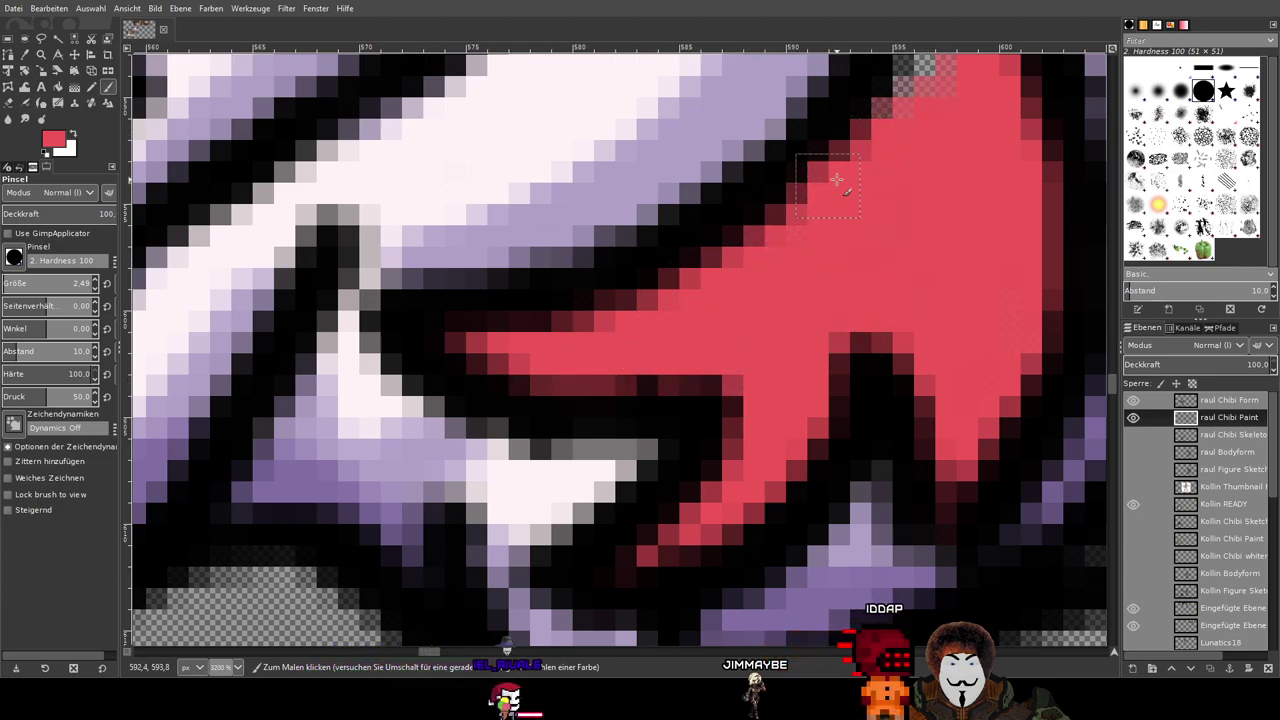
drag(917, 183, 618, 500)
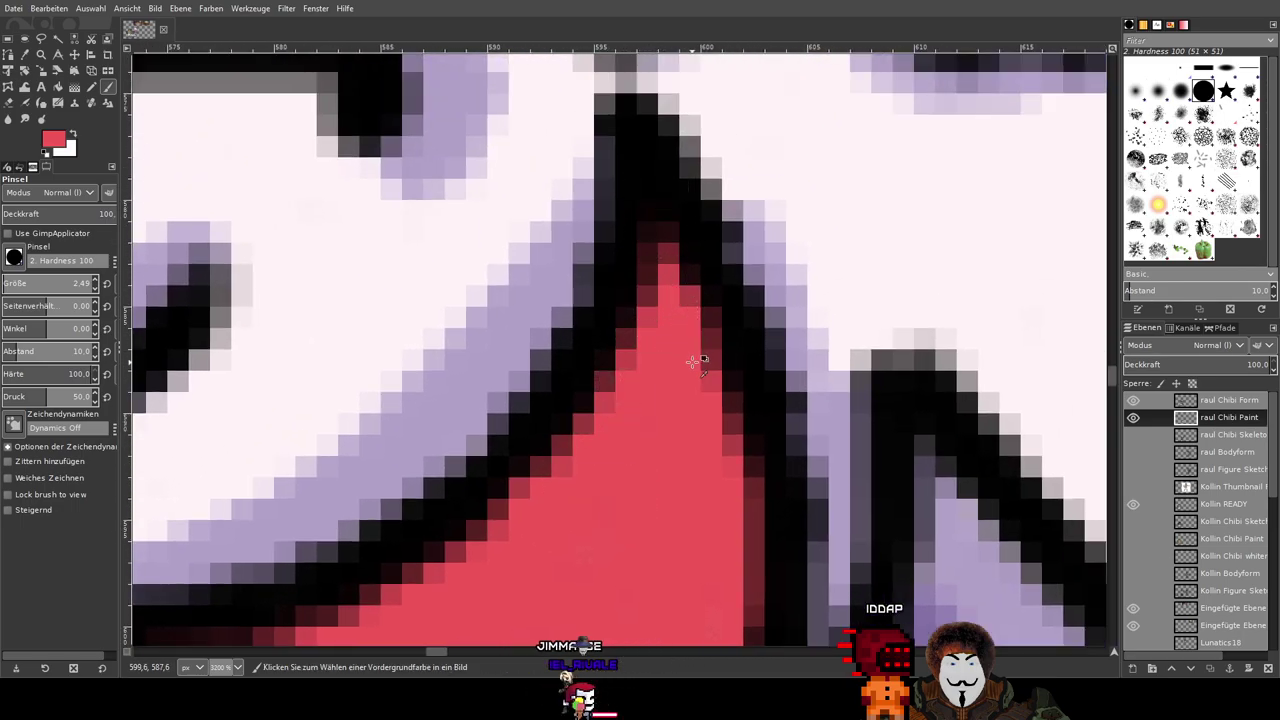
Step: Fill the chibi's left ear with red up to its black outline and the hair line below it
scroll(692, 362, down, 5)
drag(1031, 130, 610, 386)
scroll(610, 386, down, 2)
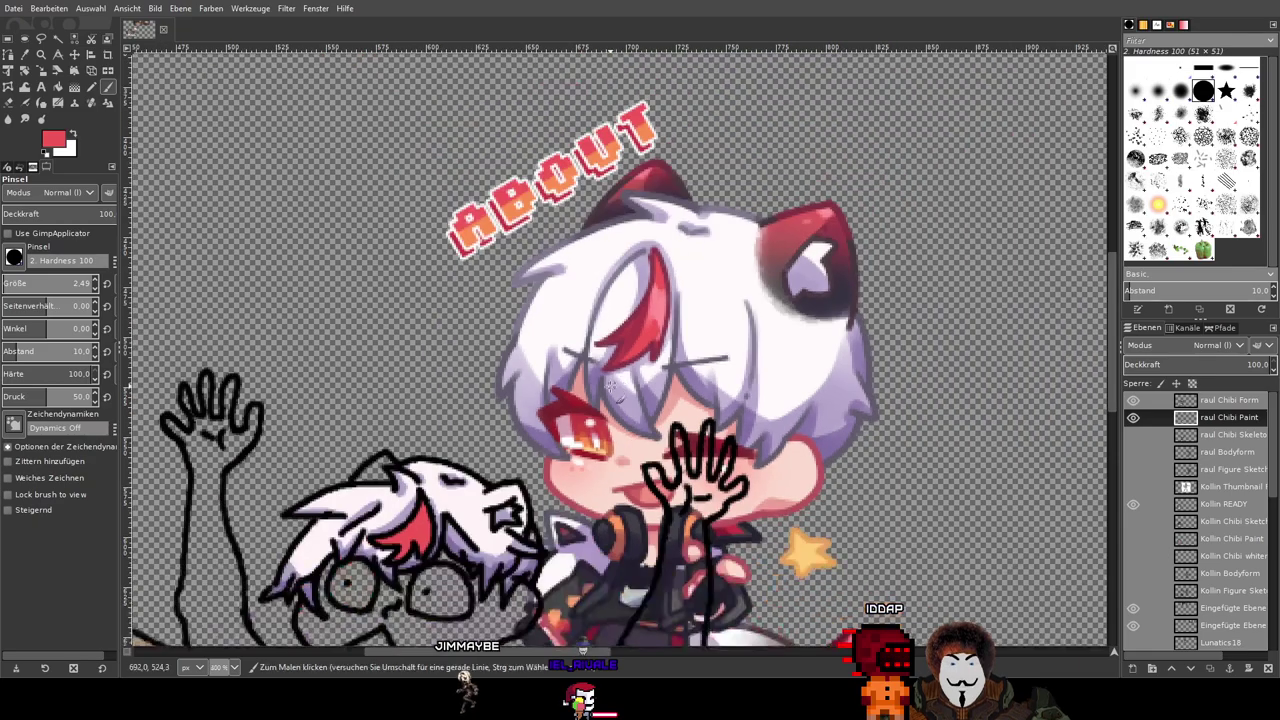
scroll(612, 386, left, 5)
scroll(640, 388, down, 2)
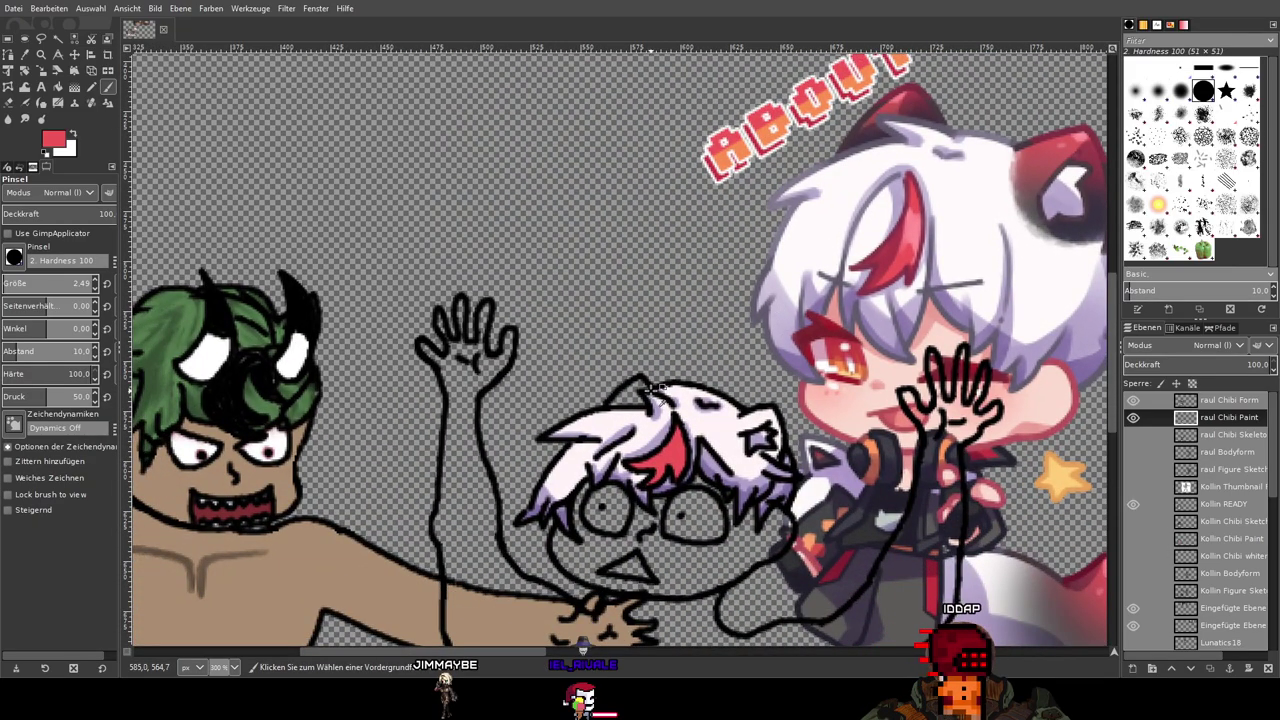
scroll(653, 390, up, 8)
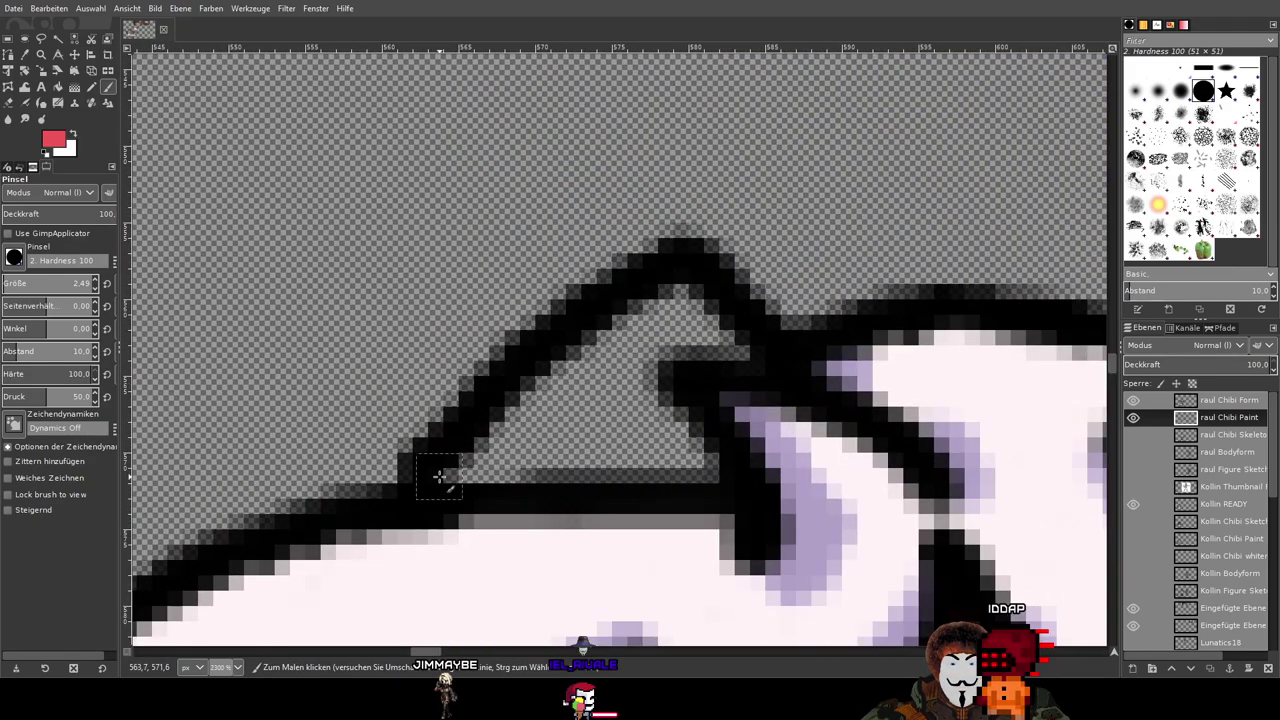
mouse_move(439, 477)
mouse_down()
mouse_move(529, 438)
mouse_move(454, 473)
mouse_move(618, 461)
mouse_move(687, 466)
mouse_move(512, 469)
mouse_move(671, 462)
mouse_move(726, 477)
mouse_move(653, 360)
mouse_up()
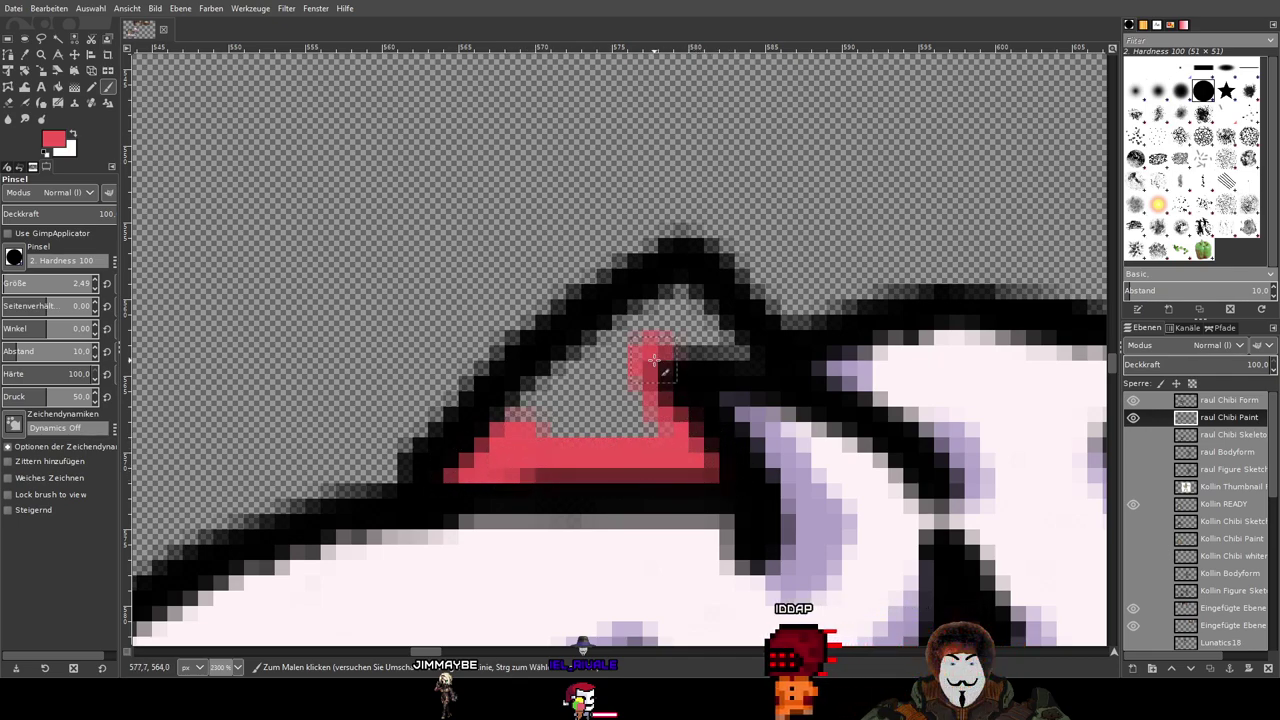
drag(650, 405, 560, 416)
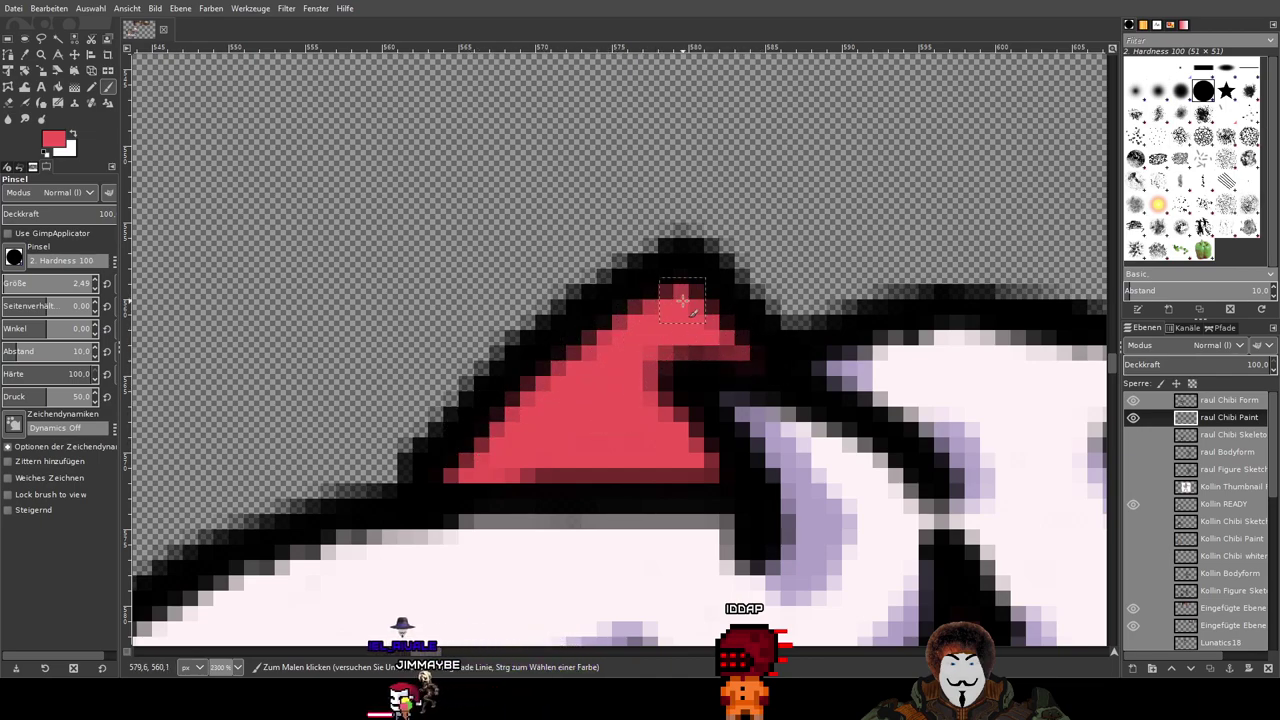
Step: Paint a red band along the top edge of the chibi's right ear and around its upper corner
scroll(591, 393, down, 6)
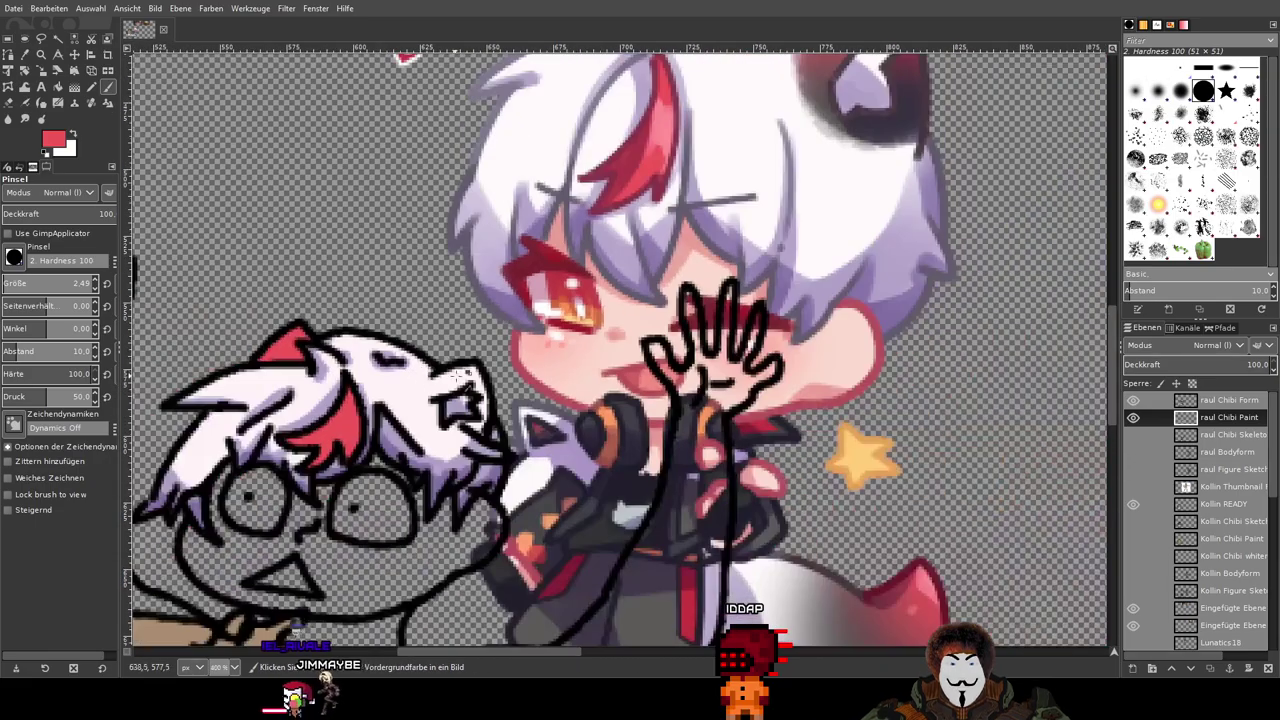
scroll(605, 346, up, 5)
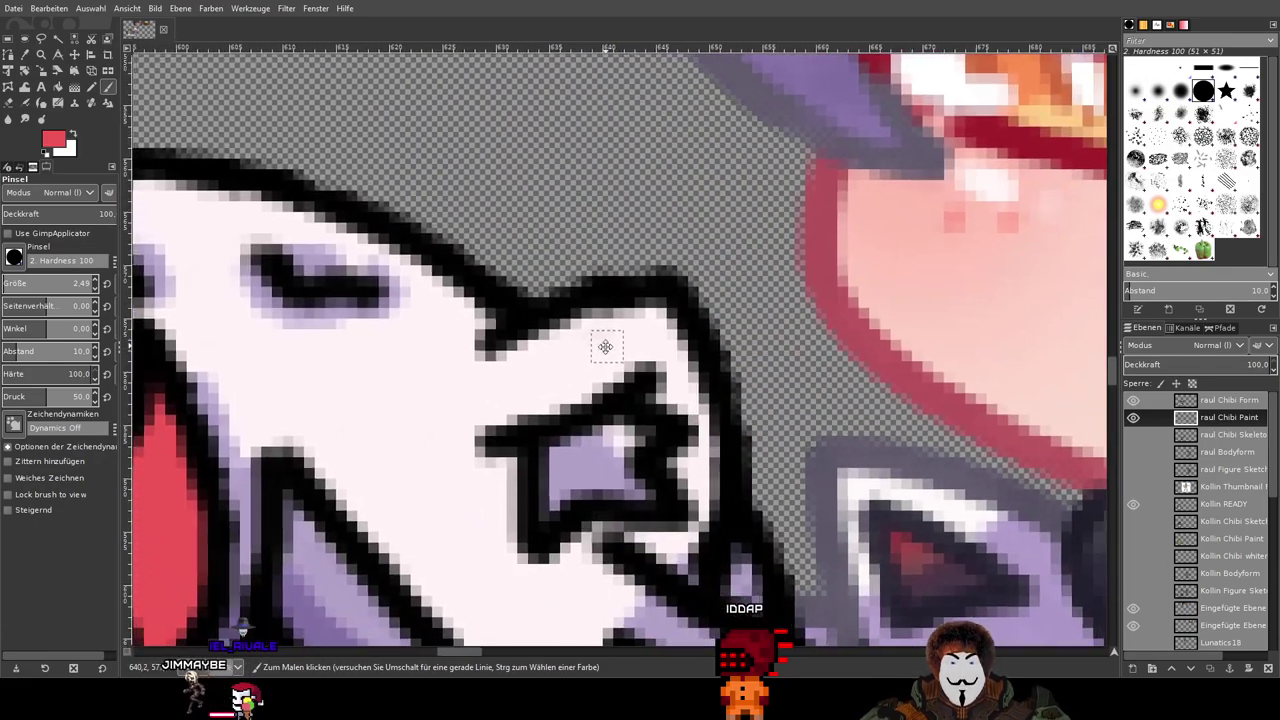
scroll(605, 346, up, 2)
drag(584, 302, 674, 301)
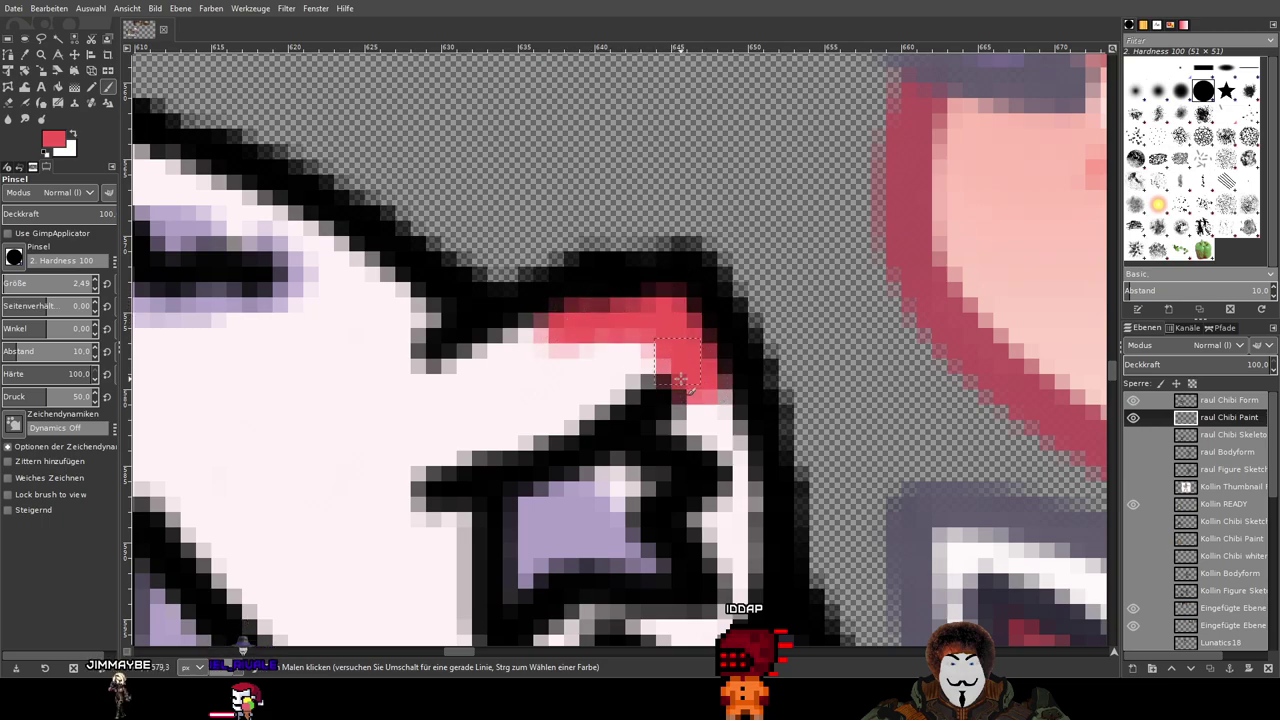
Step: Sample the dark purple hair shadow and shade the lower left corner of the right ear's inner patch with it
scroll(722, 412, down, 6)
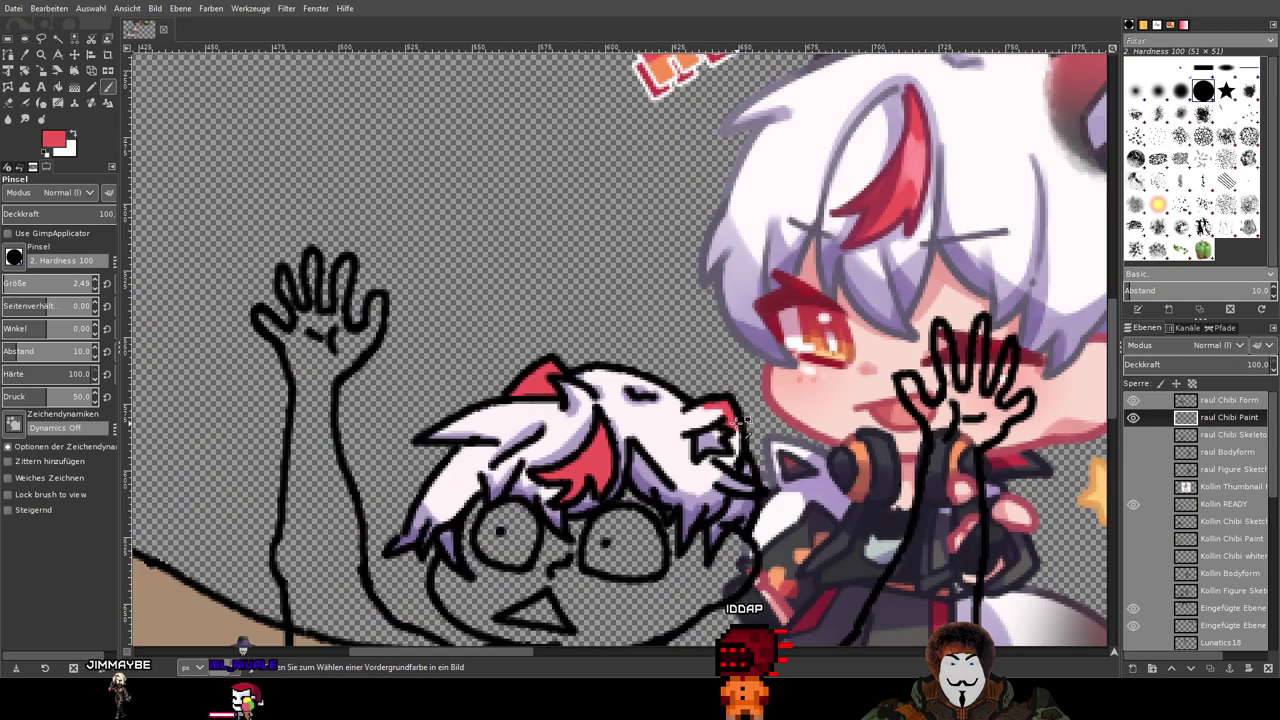
scroll(647, 455, up, 2)
drag(647, 455, 800, 280)
scroll(580, 376, up, 5)
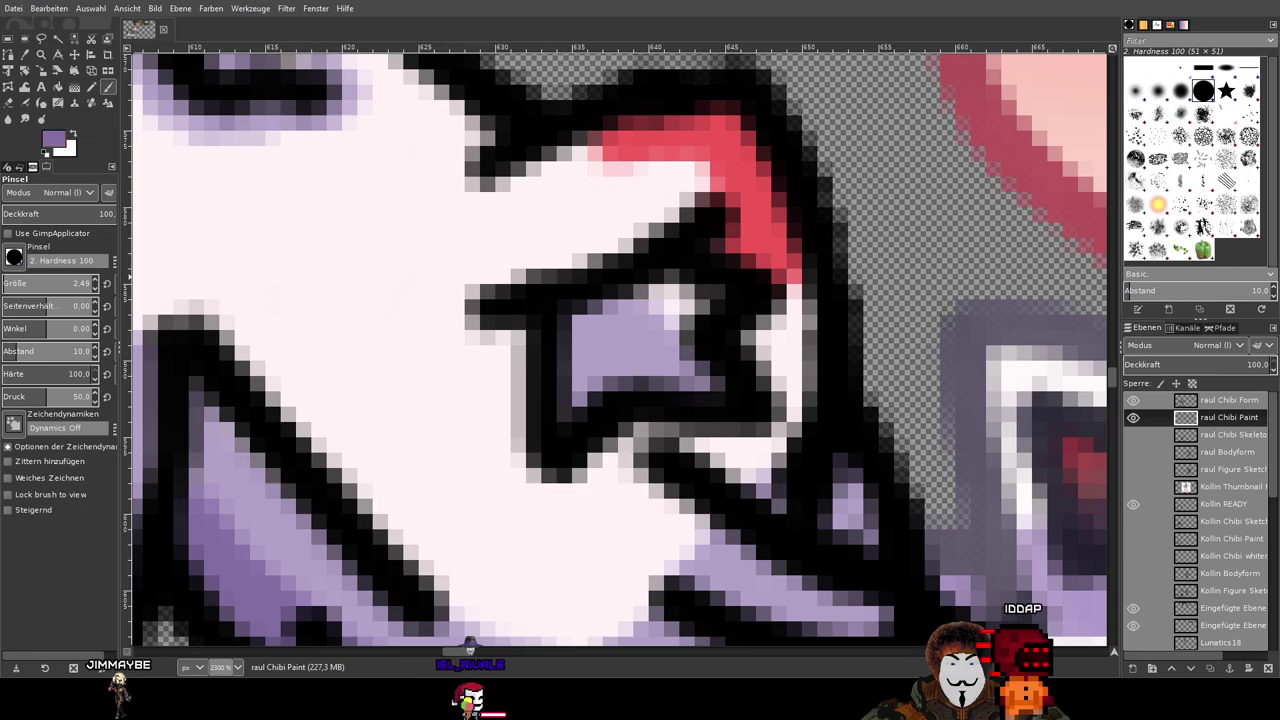
ctrl+click(576, 408)
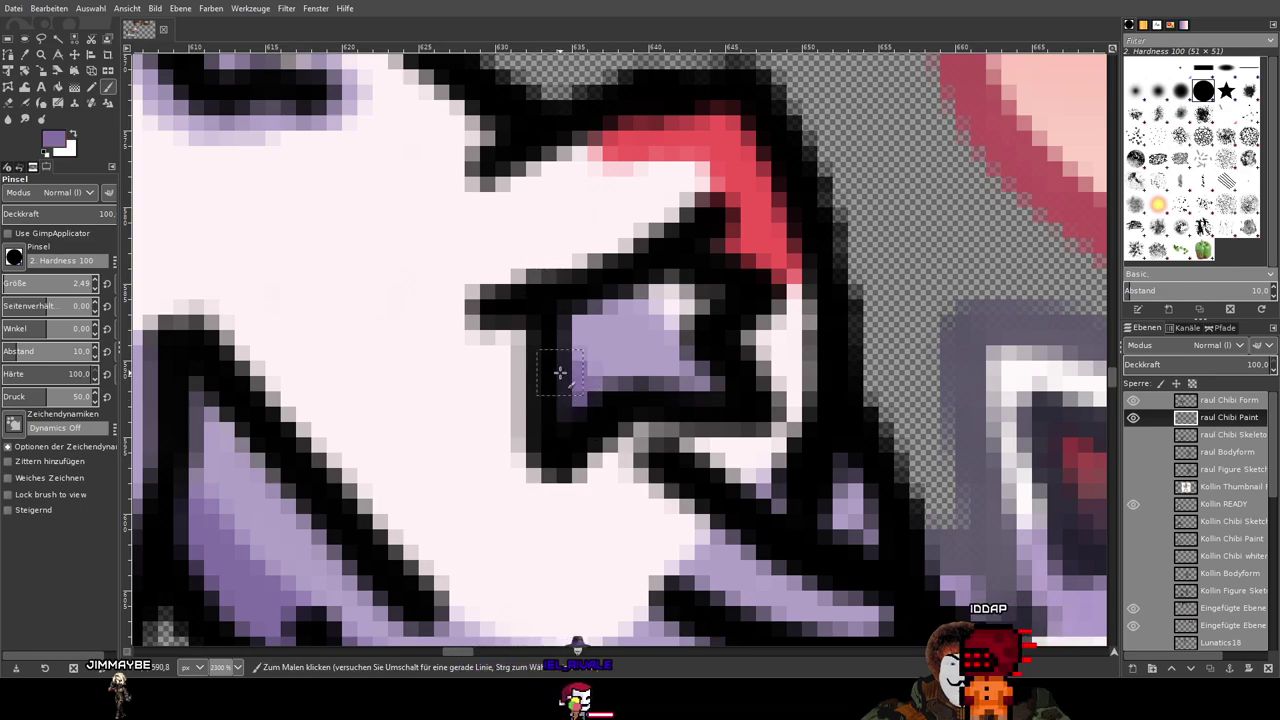
scroll(562, 354, down, 4)
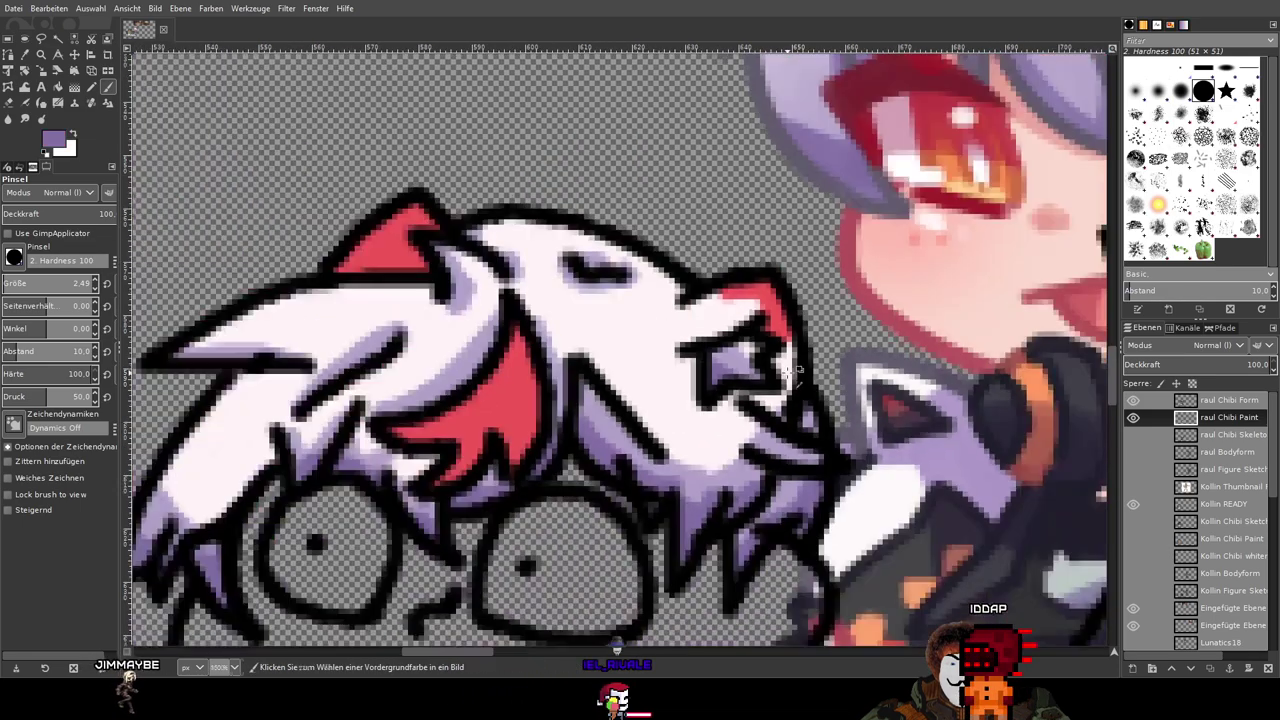
Step: Sample the ear's red again and extend it down the right ear's outer side to the hair strand below the inner patch
scroll(836, 358, up, 2)
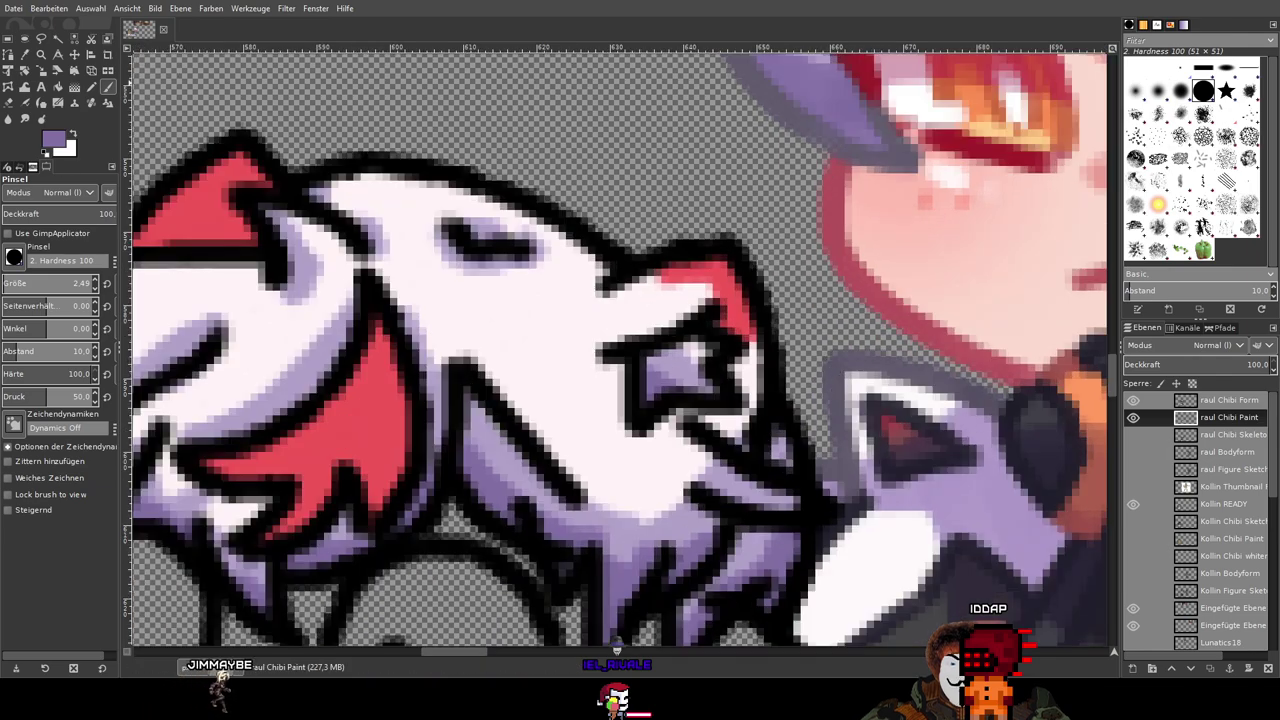
ctrl+click(734, 300)
scroll(737, 365, up, 2)
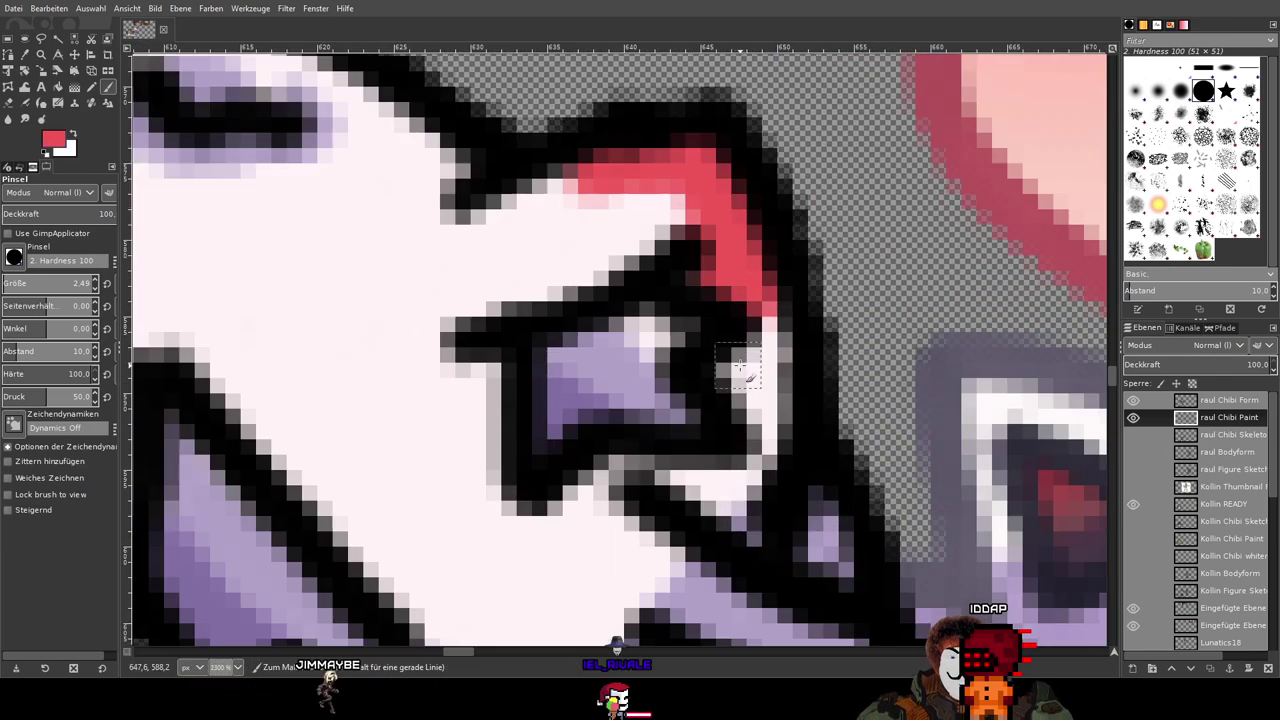
mouse_move(747, 362)
mouse_down()
mouse_move(743, 374)
mouse_move(727, 352)
mouse_up()
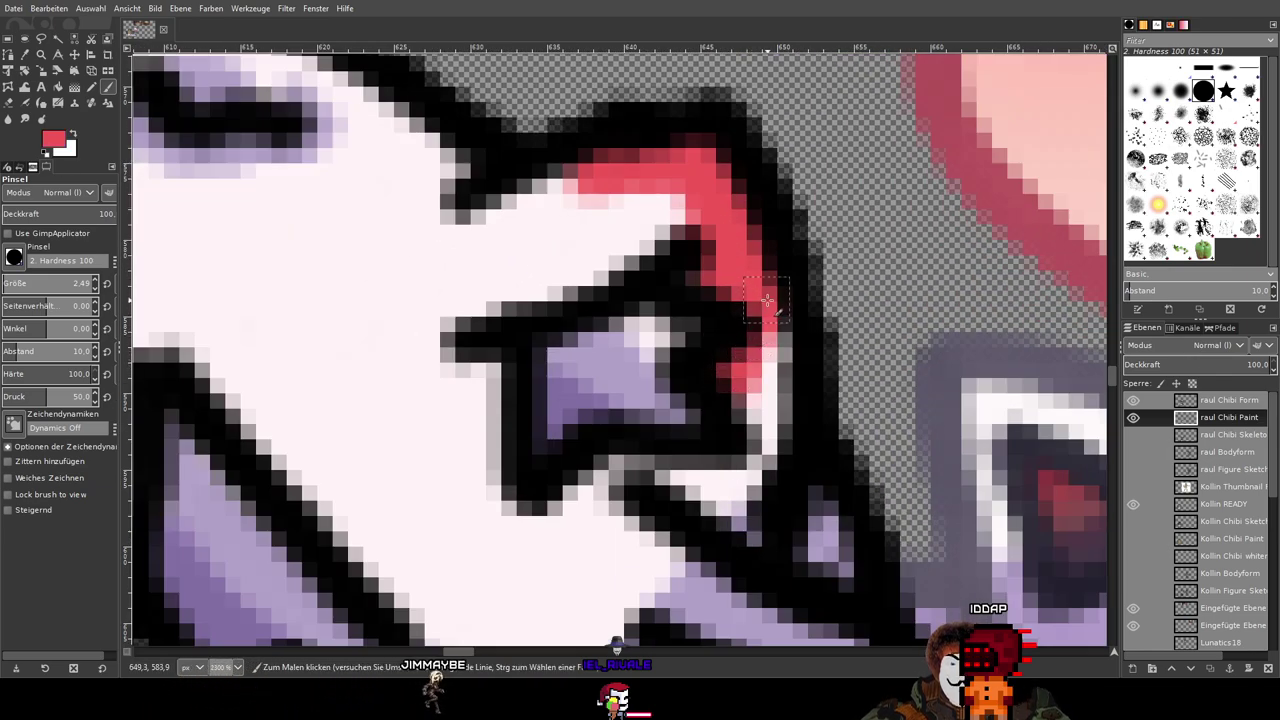
mouse_move(767, 300)
mouse_down()
mouse_move(779, 444)
mouse_move(769, 334)
mouse_move(751, 412)
mouse_move(764, 384)
mouse_move(769, 440)
mouse_move(750, 537)
mouse_up()
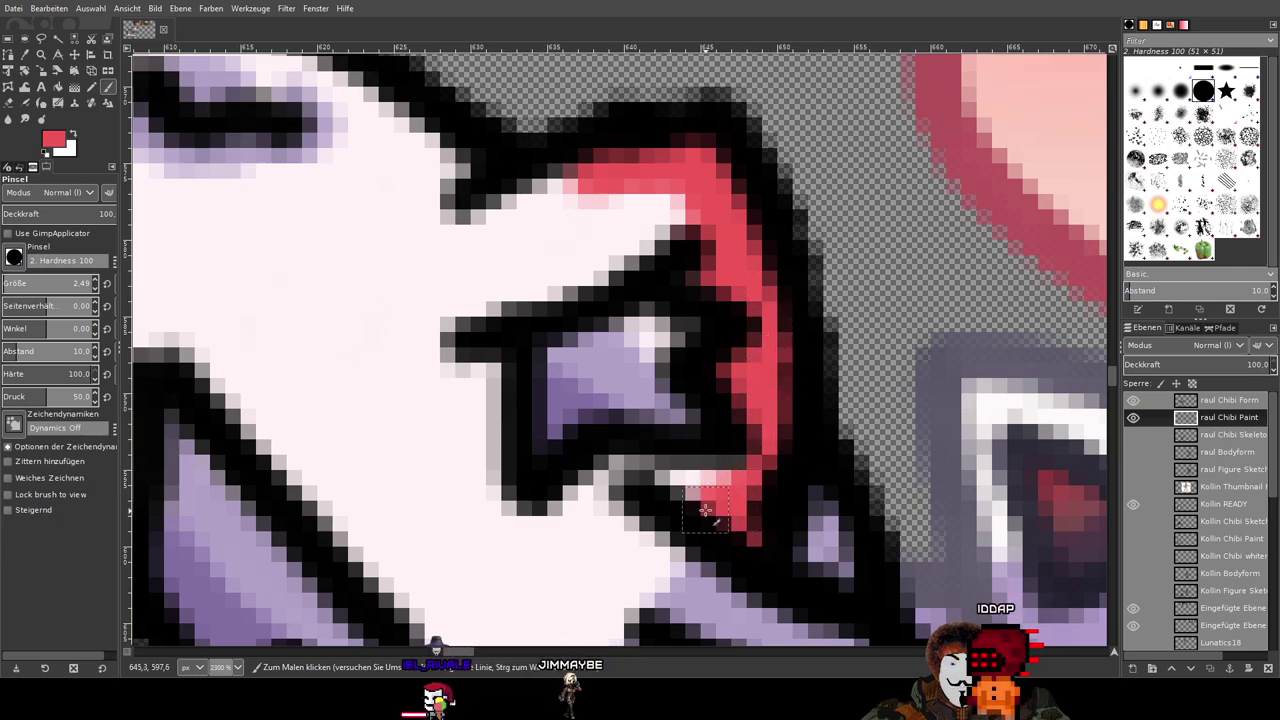
Step: Paint the right ear's left and lower border red over the white hair, and fill the remaining white ear area with red
scroll(750, 537, down, 4)
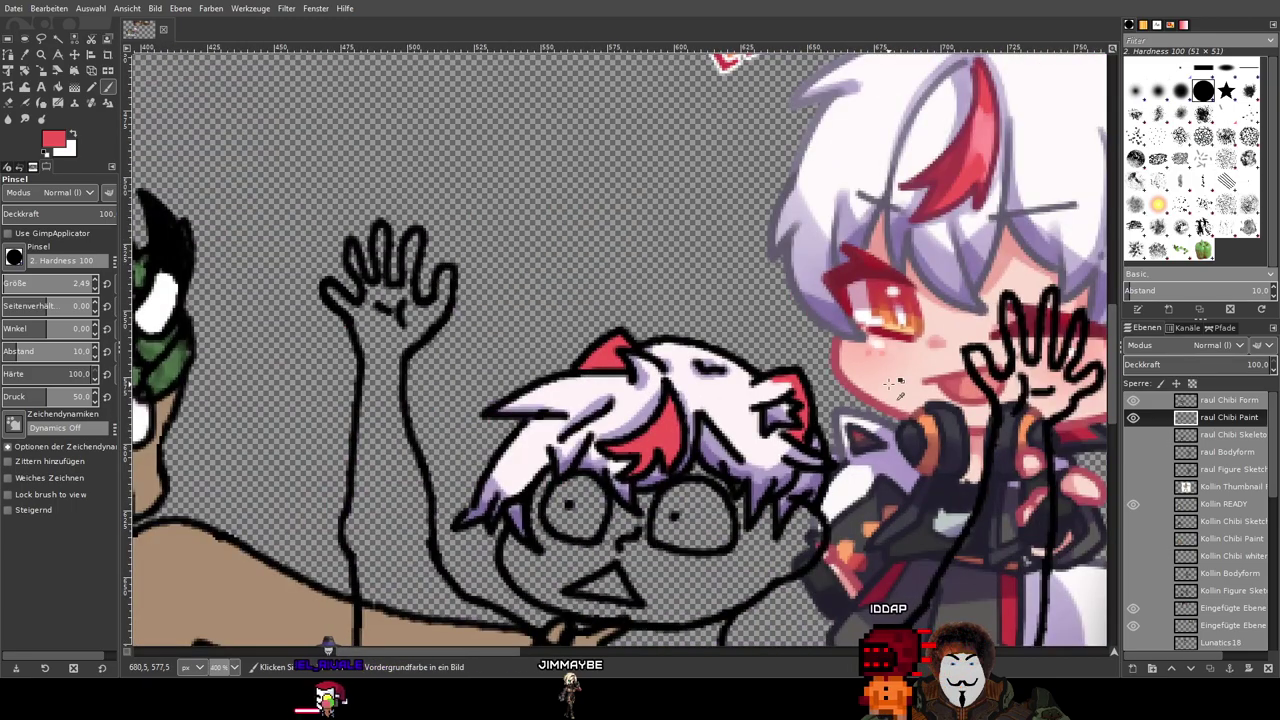
drag(896, 384, 735, 362)
scroll(660, 385, up, 2)
scroll(662, 385, up, 1)
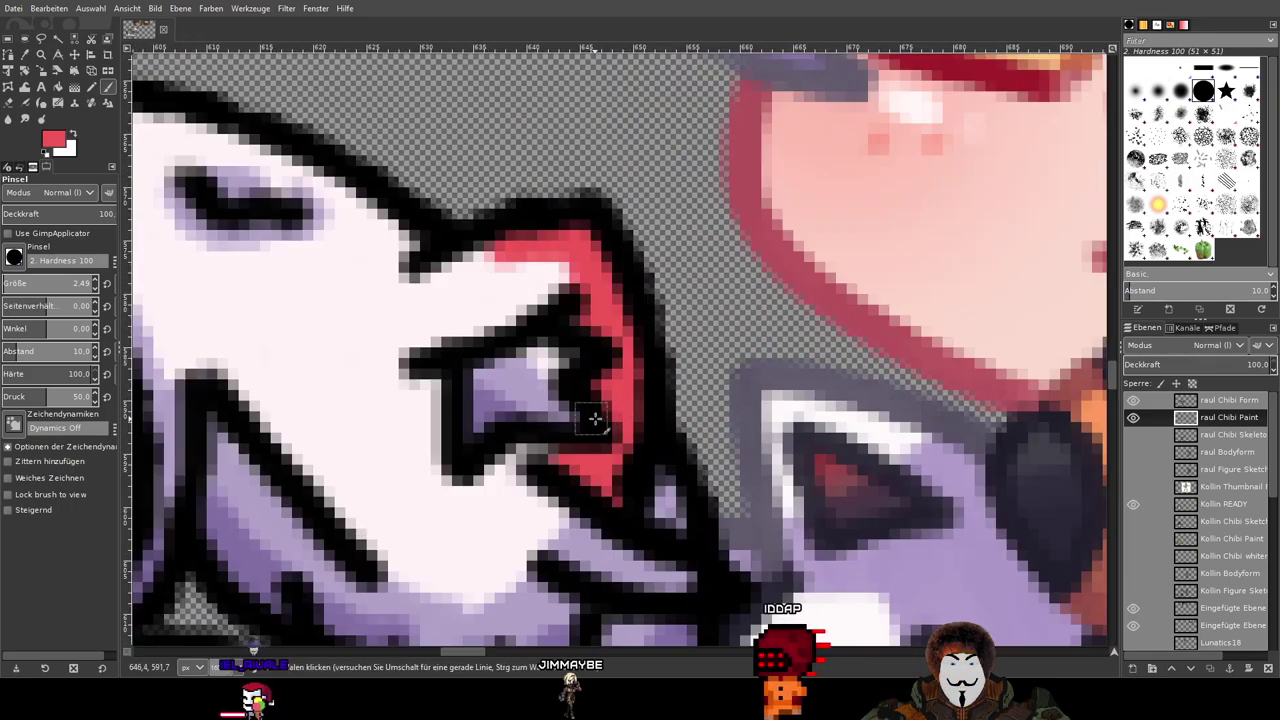
scroll(766, 363, down, 3)
scroll(745, 365, up, 5)
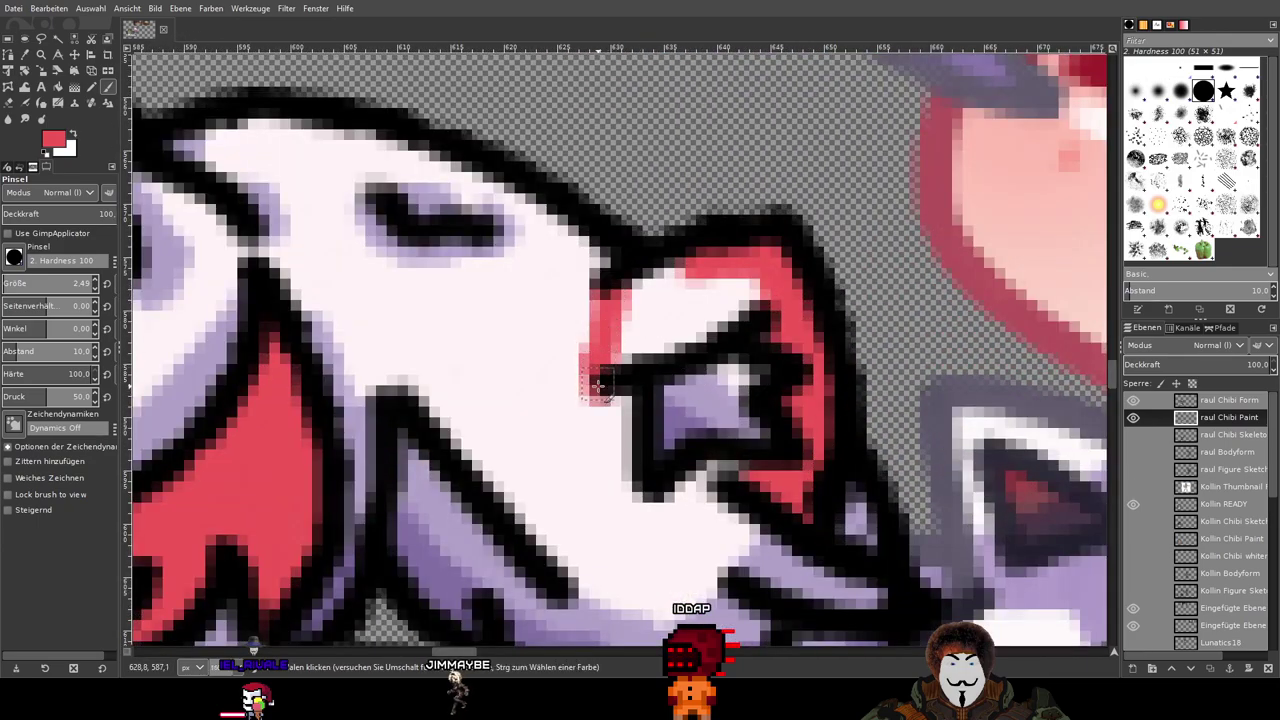
mouse_move(617, 472)
mouse_down()
mouse_move(700, 505)
mouse_move(754, 503)
mouse_up()
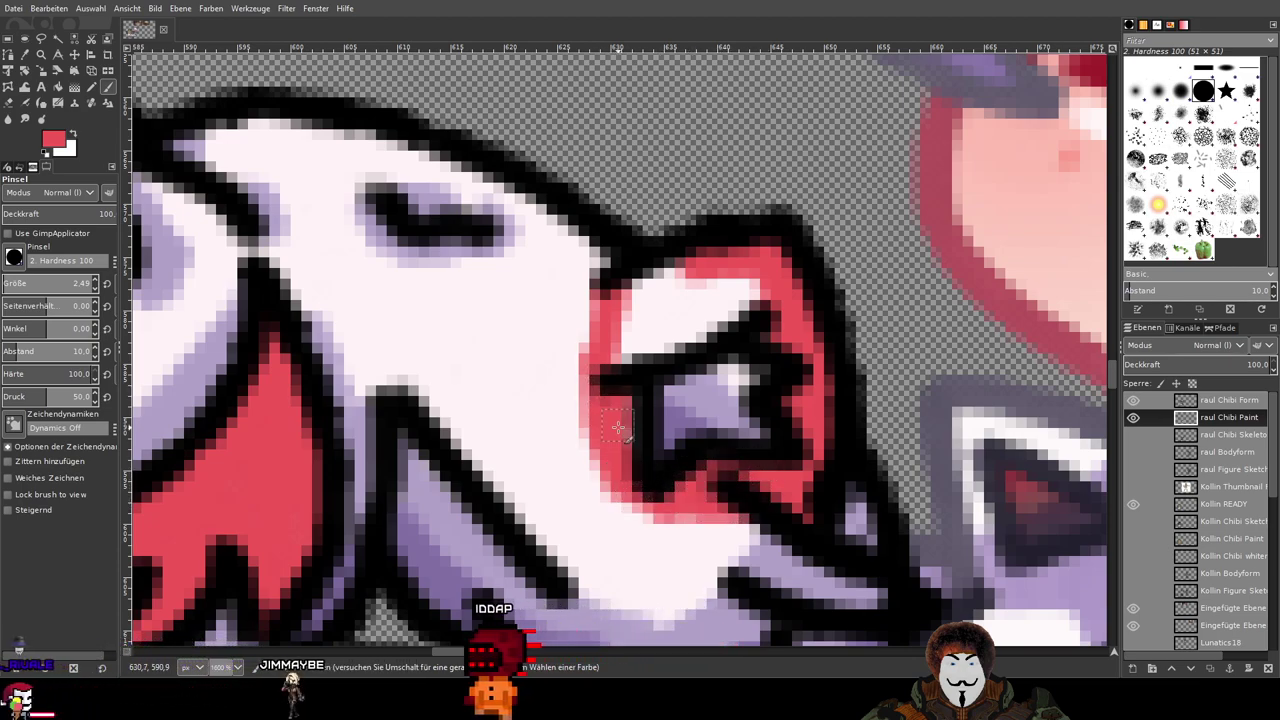
mouse_move(651, 330)
mouse_down()
mouse_move(629, 357)
mouse_move(647, 280)
mouse_move(764, 277)
mouse_move(665, 347)
mouse_up()
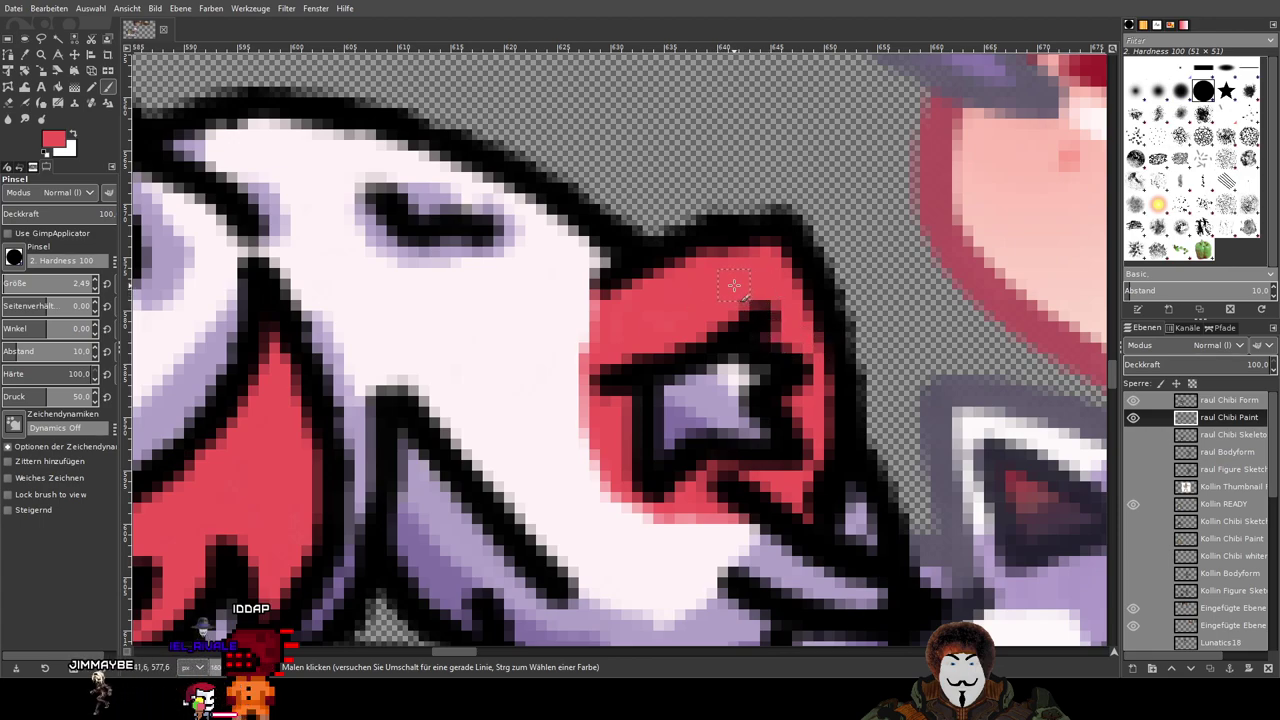
Step: Widen the right ear's red area on its left side into the white hair, giving it a smooth rounded edge
scroll(692, 333, up, 2)
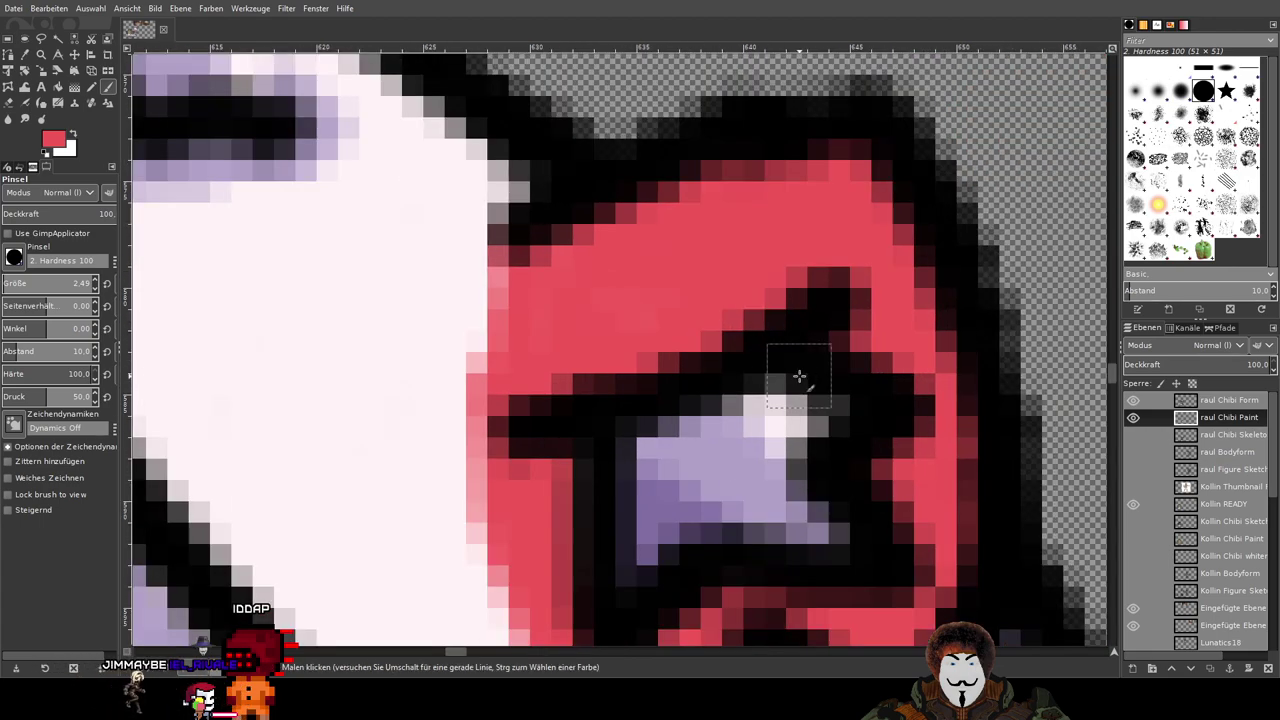
drag(722, 228, 638, 123)
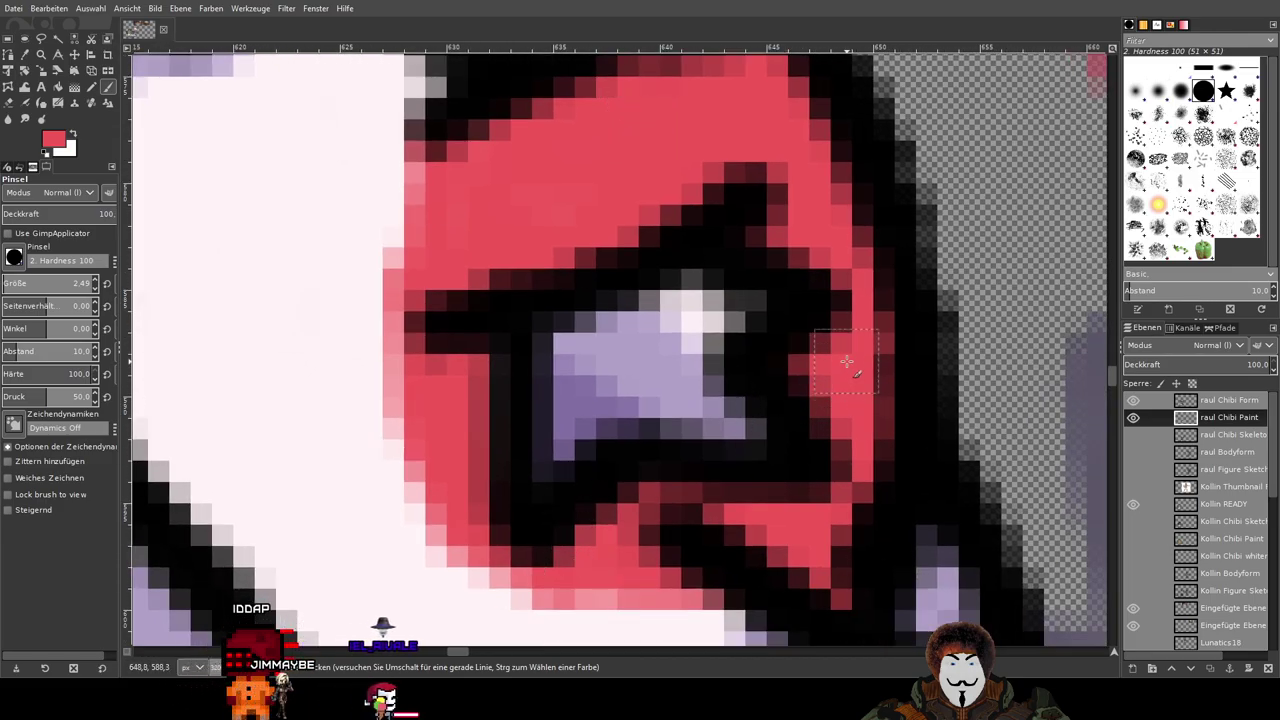
scroll(847, 361, down, 5)
drag(951, 345, 724, 287)
scroll(600, 293, up, 4)
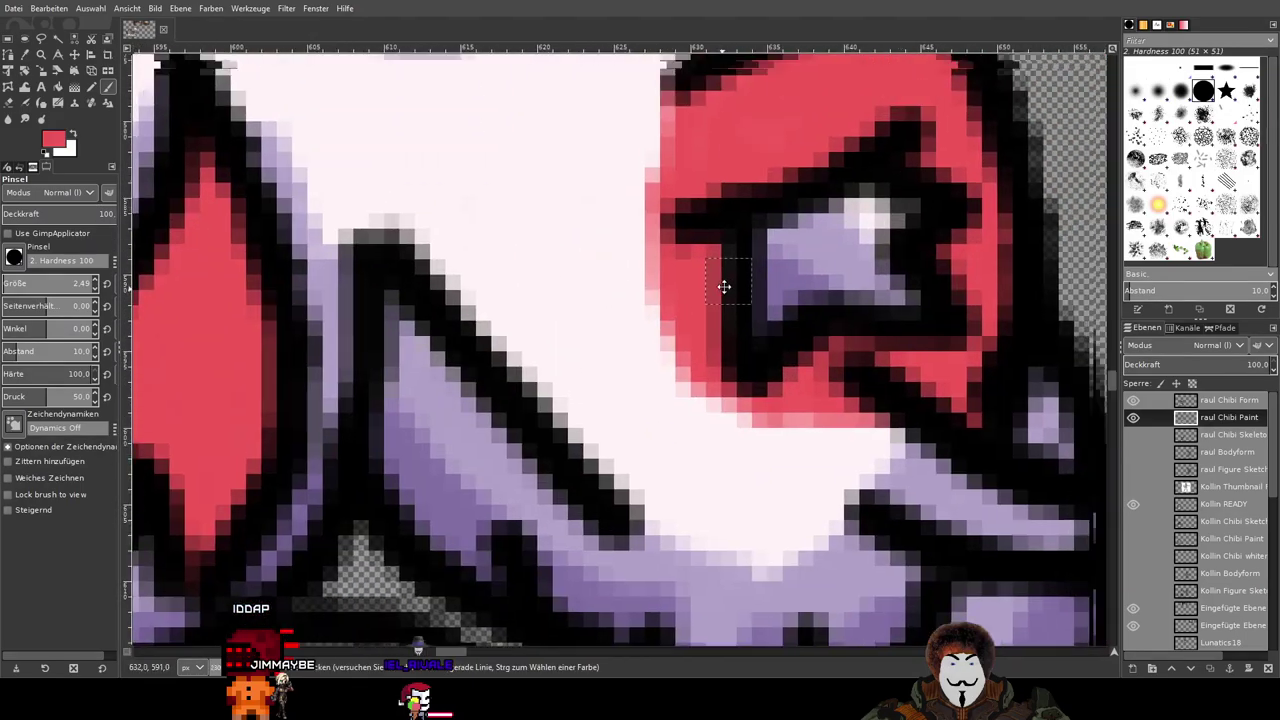
scroll(724, 287, up, 4)
scroll(558, 287, right, 4)
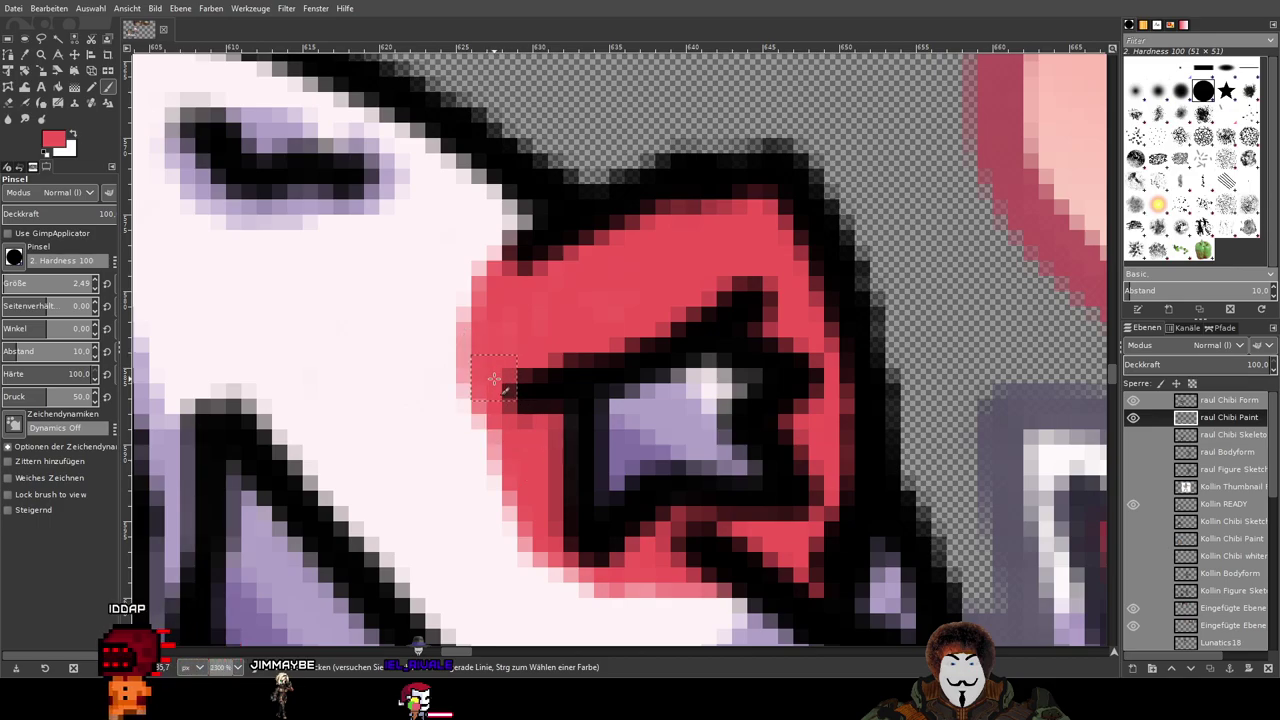
drag(494, 436, 552, 506)
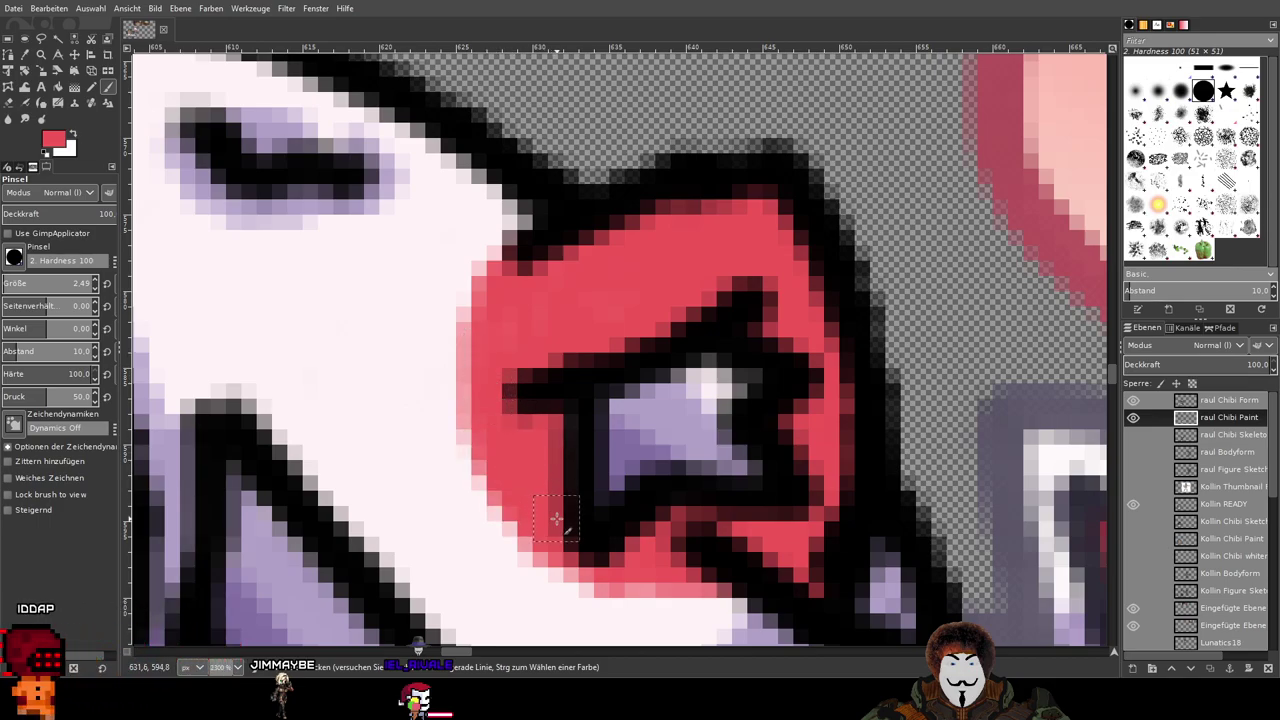
Step: Compare the chibi's painted ears and its tail with the reference character's ears and red-tipped tail
ctrl+scroll(511, 450, down, 5)
ctrl+scroll(703, 530, down, 3)
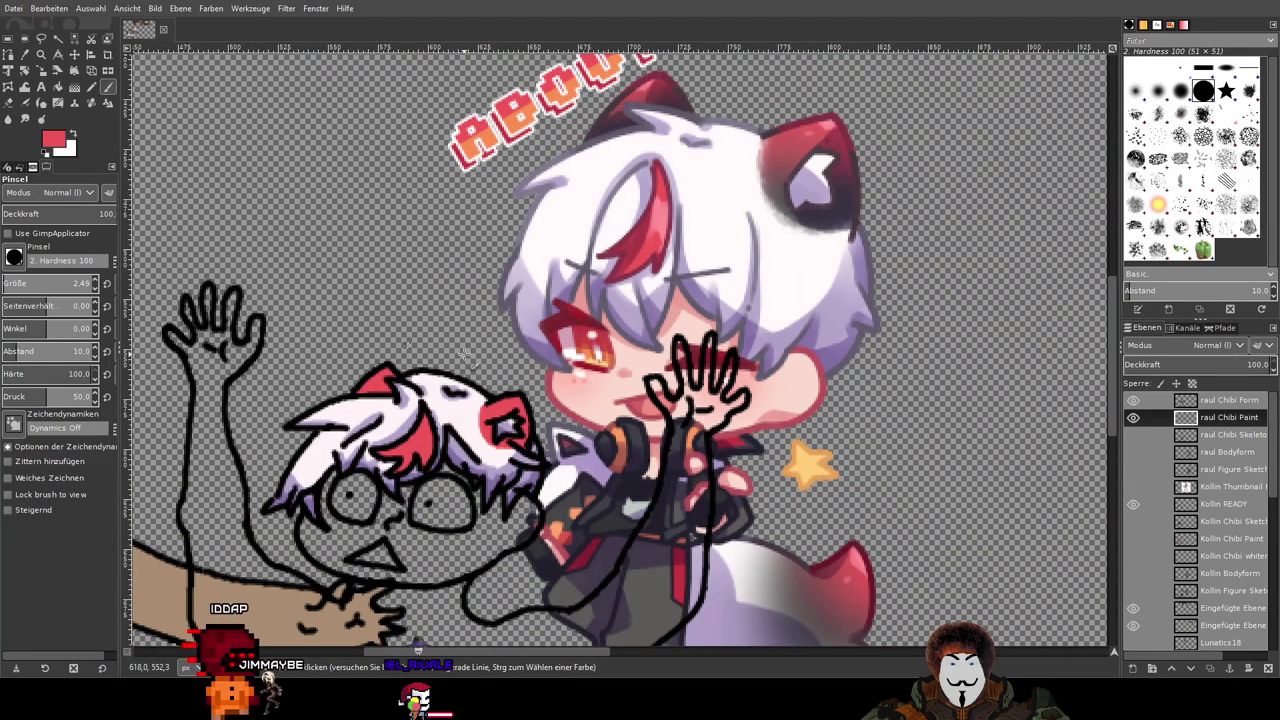
ctrl+scroll(522, 356, down, 1)
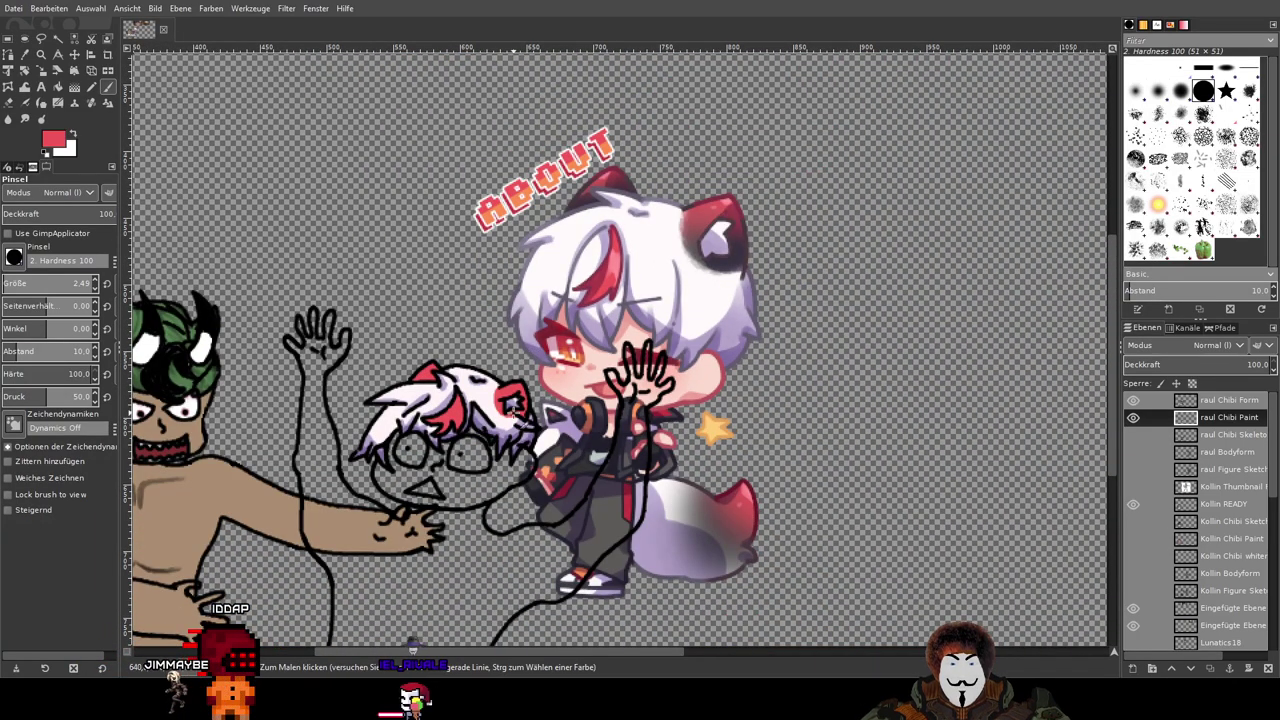
ctrl+scroll(514, 404, up, 4)
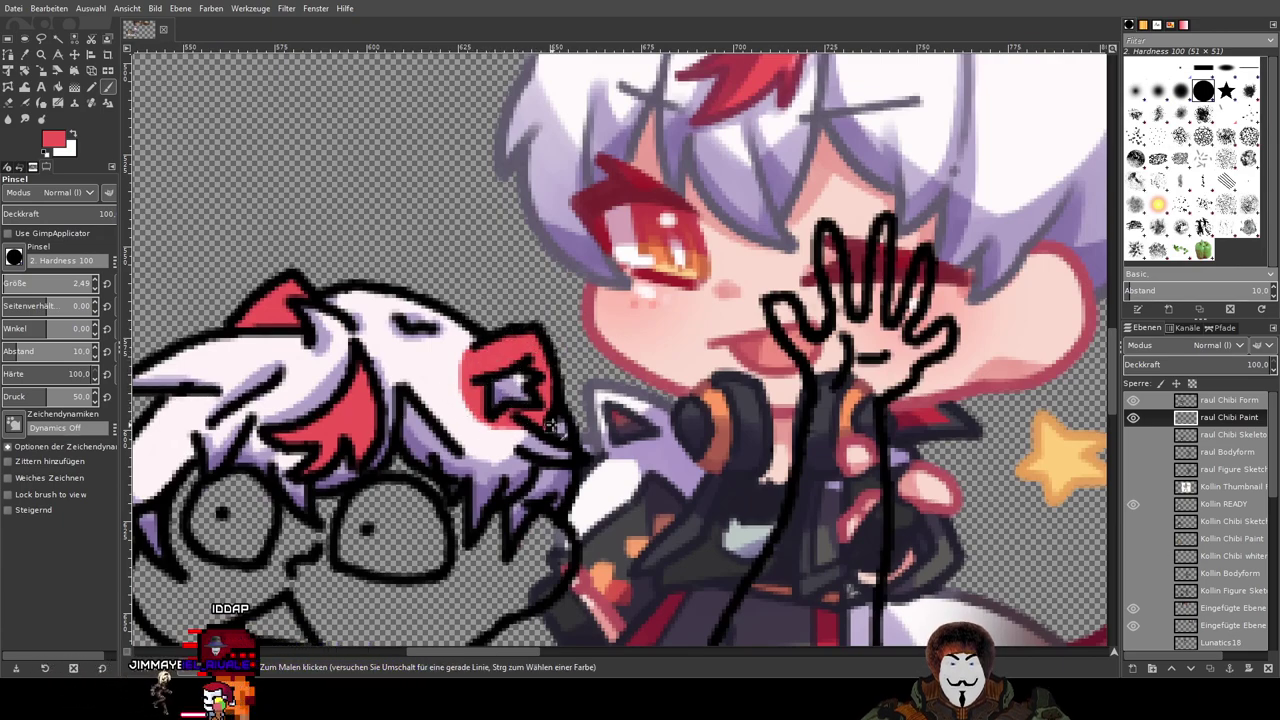
ctrl+scroll(537, 365, down, 3)
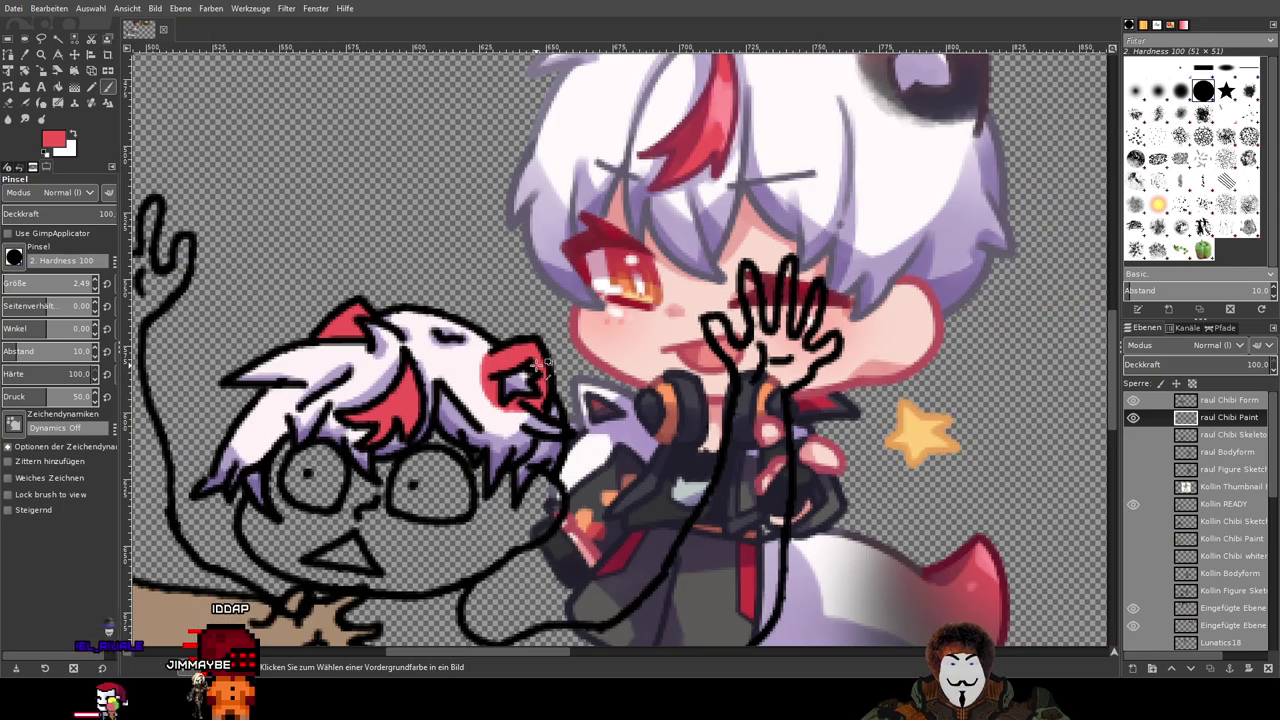
scroll(653, 471, down, 6)
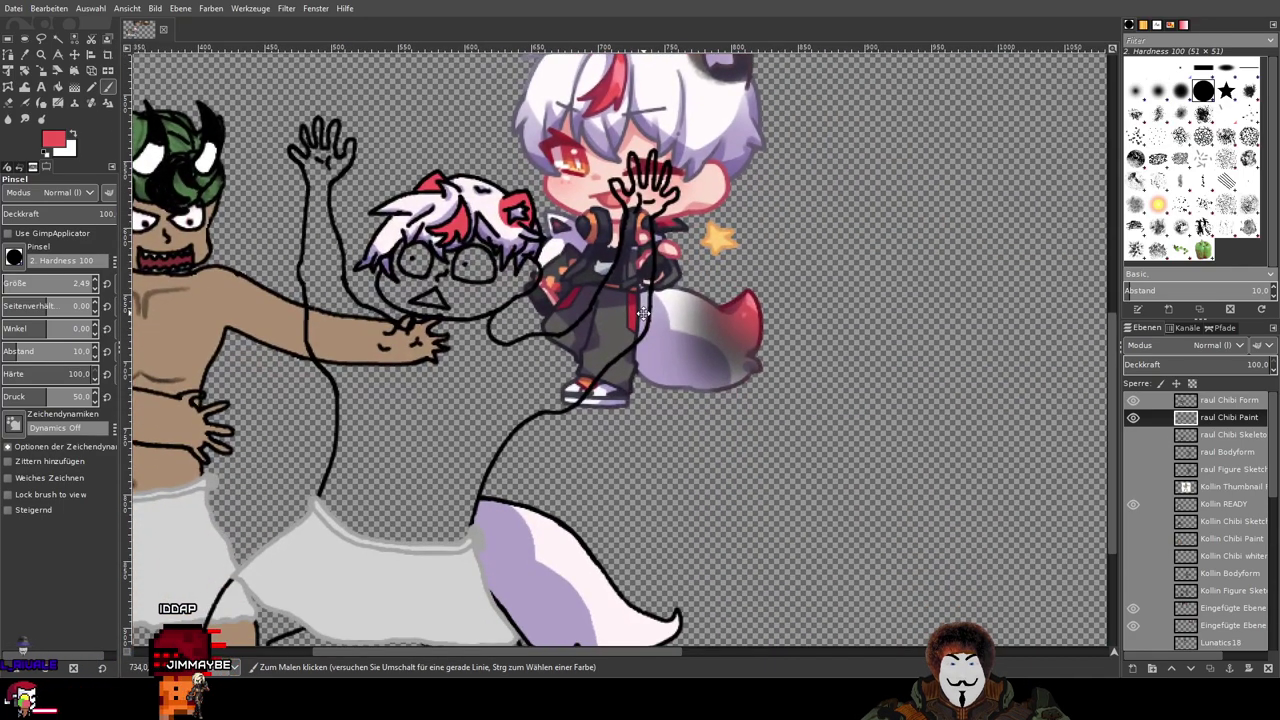
ctrl+scroll(657, 363, up, 1)
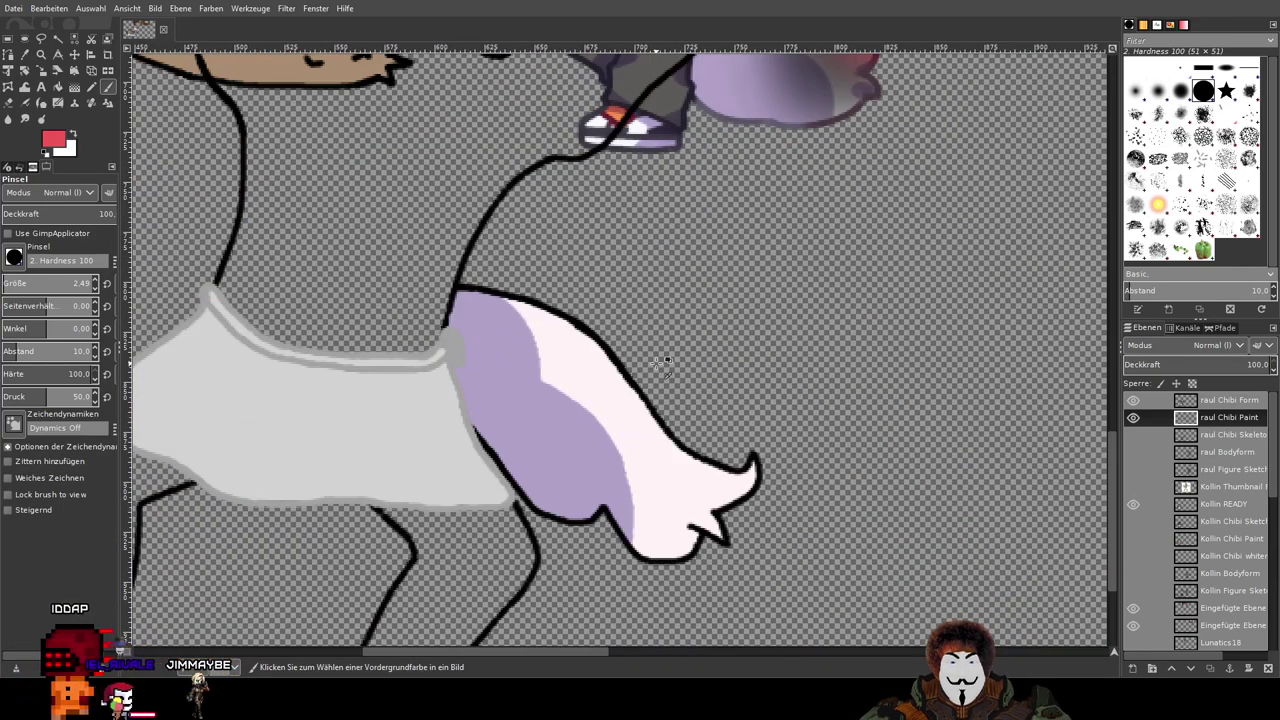
drag(780, 246, 590, 409)
scroll(610, 300, down, 3)
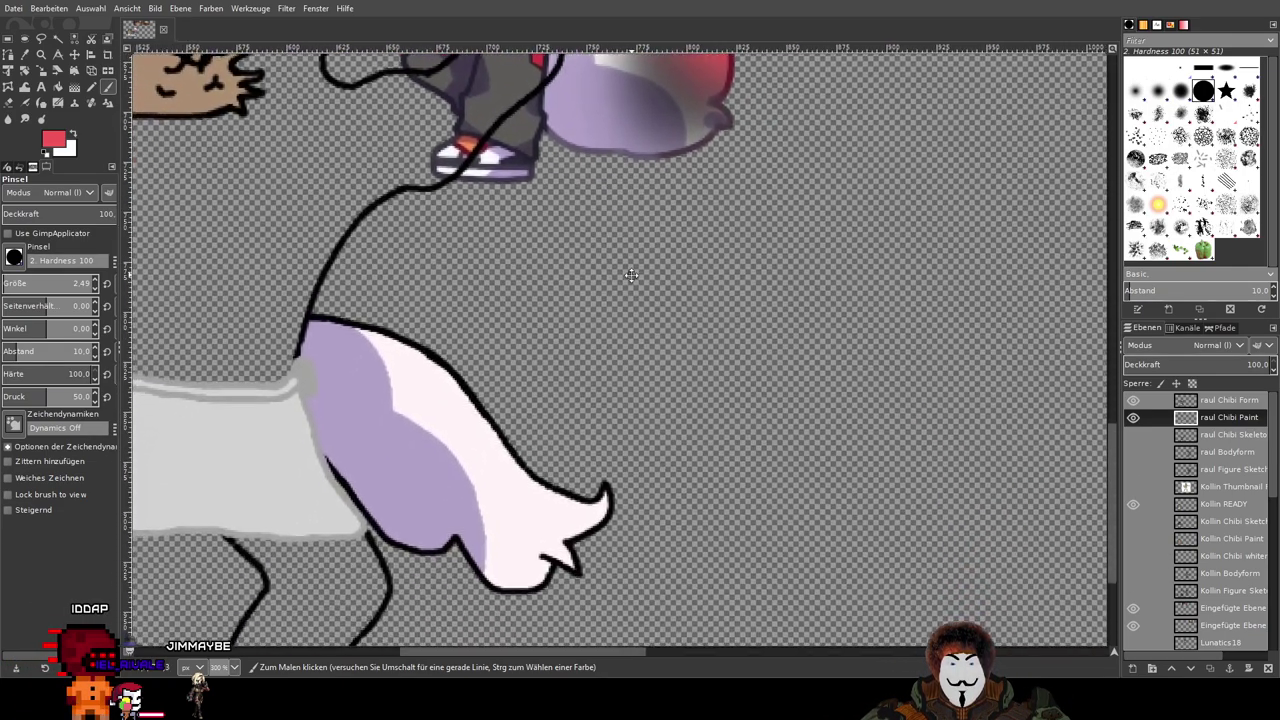
Step: Paint a short red stroke inside the tail's upper outline to mark where the red tip begins
ctrl+scroll(610, 350, up, 4)
ctrl+scroll(612, 410, down, 4)
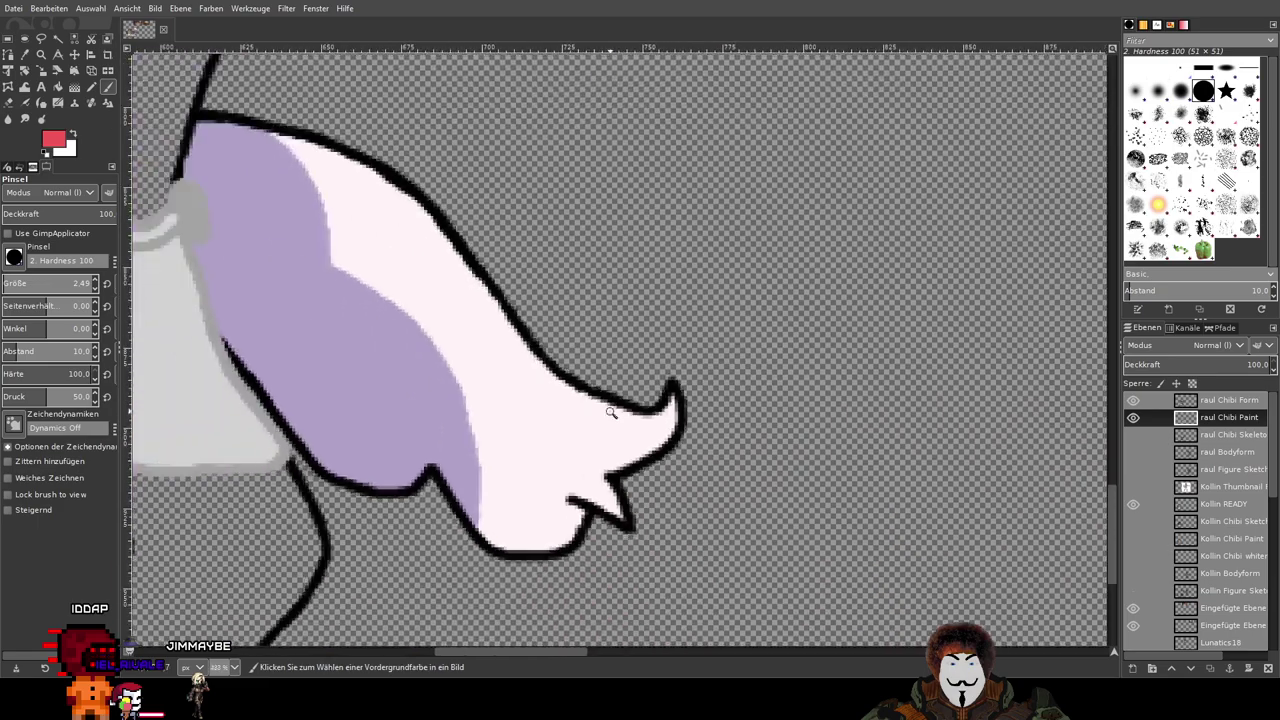
ctrl+scroll(612, 410, up, 4)
ctrl+scroll(612, 410, down, 3)
ctrl+scroll(630, 305, up, 2)
ctrl+scroll(630, 305, up, 2)
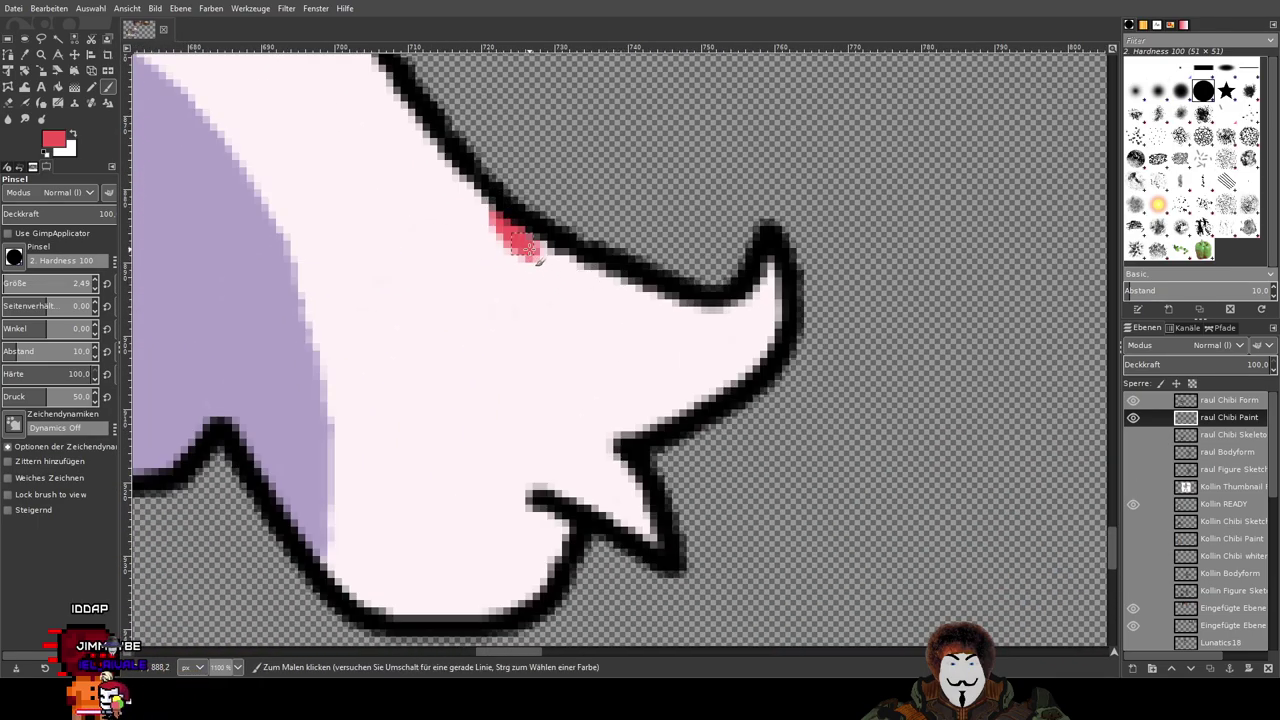
Step: Try to paint the red tip's curved boundary from the tail's upper outline down to the notch, checking the reference tail, and undo the strokes
ctrl+scroll(579, 273, down, 6)
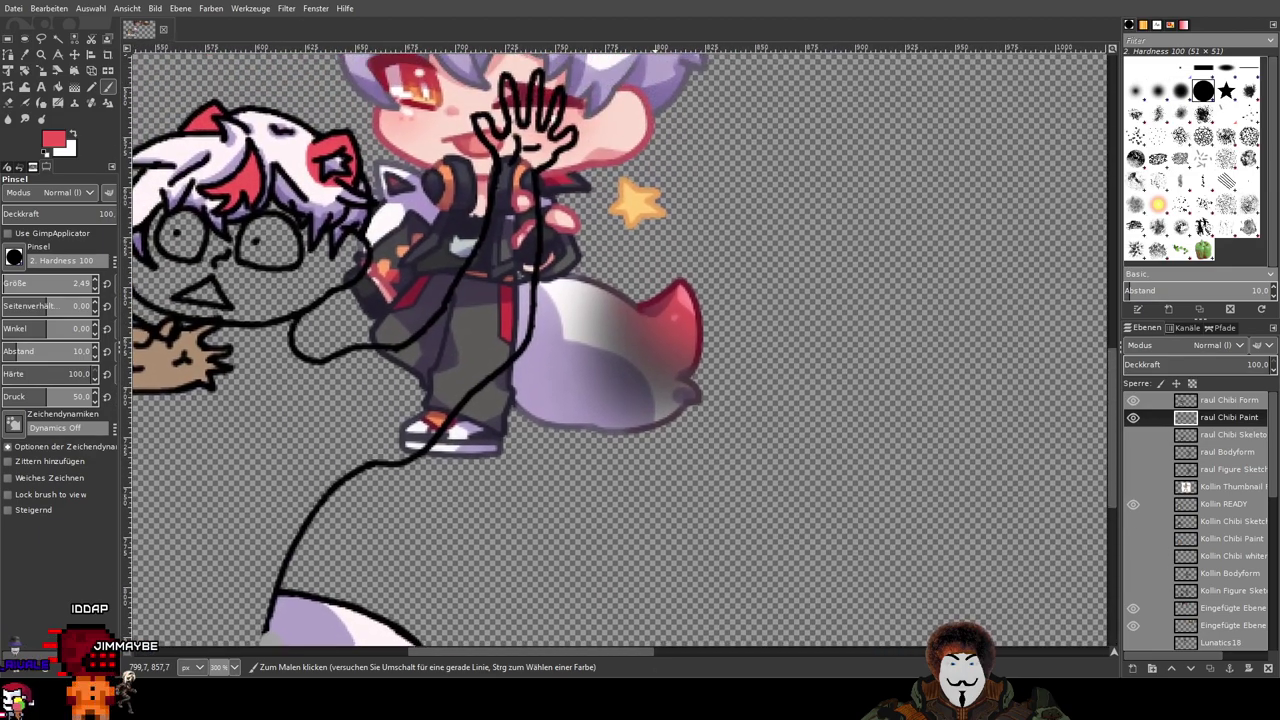
ctrl+scroll(684, 477, up, 2)
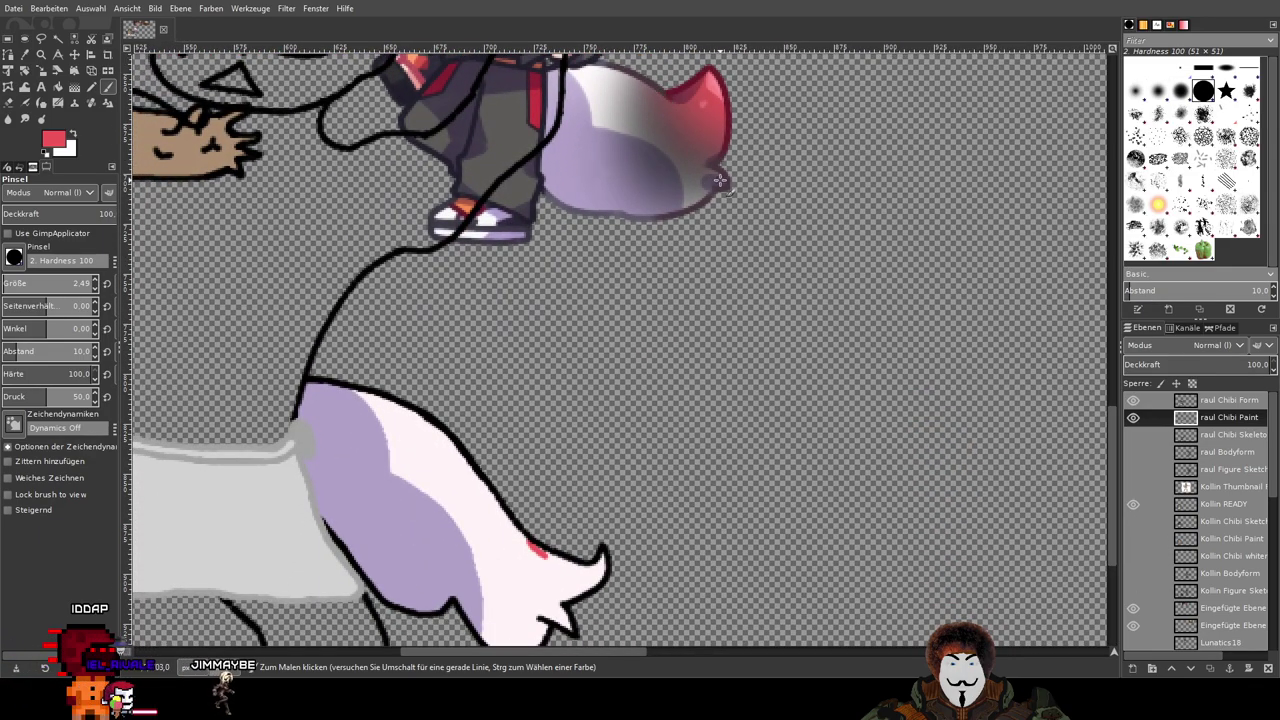
scroll(719, 180, down, 5)
ctrl+scroll(572, 268, up, 3)
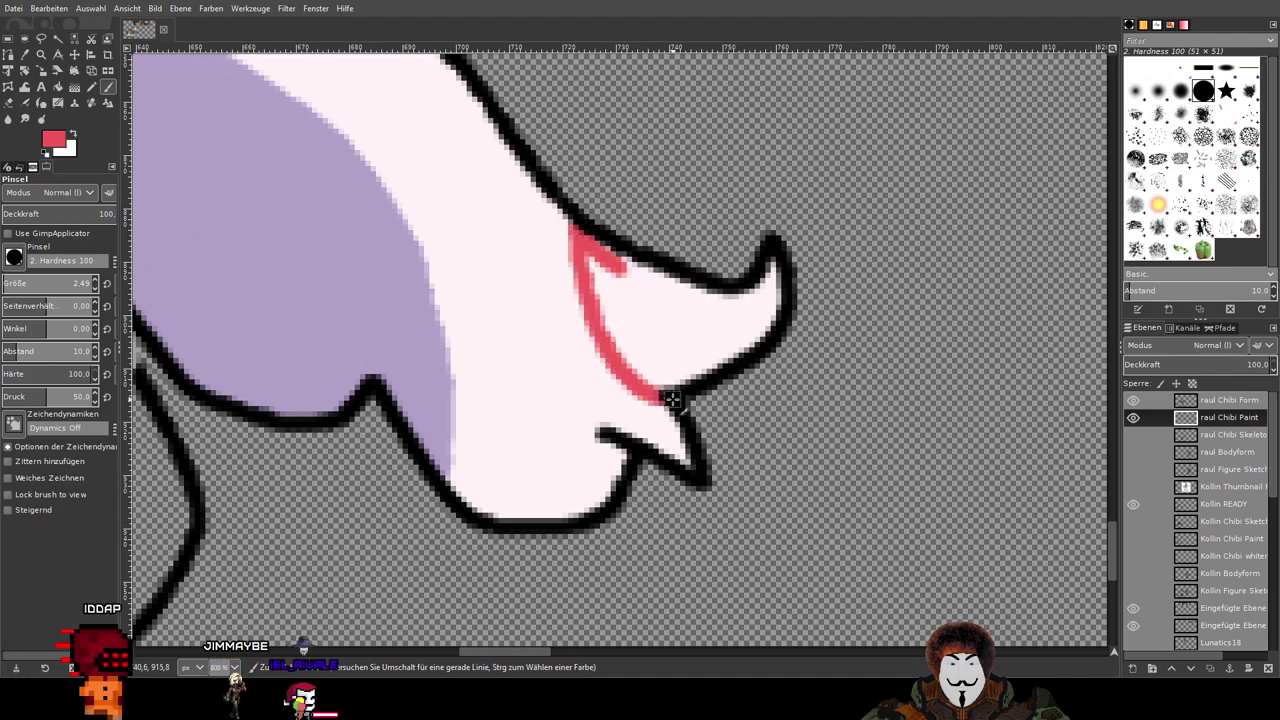
ctrl+scroll(672, 400, up, 3)
mouse_move(657, 394)
mouse_down()
mouse_move(530, 270)
mouse_move(601, 386)
mouse_move(508, 285)
mouse_move(486, 187)
mouse_move(680, 434)
mouse_up()
key(ctrl+z)
key(ctrl+z)
Step: Paint a curved red boundary between the tail's notch and upper outline, and fill the upper part of the tip red
scroll(622, 318, down, 1)
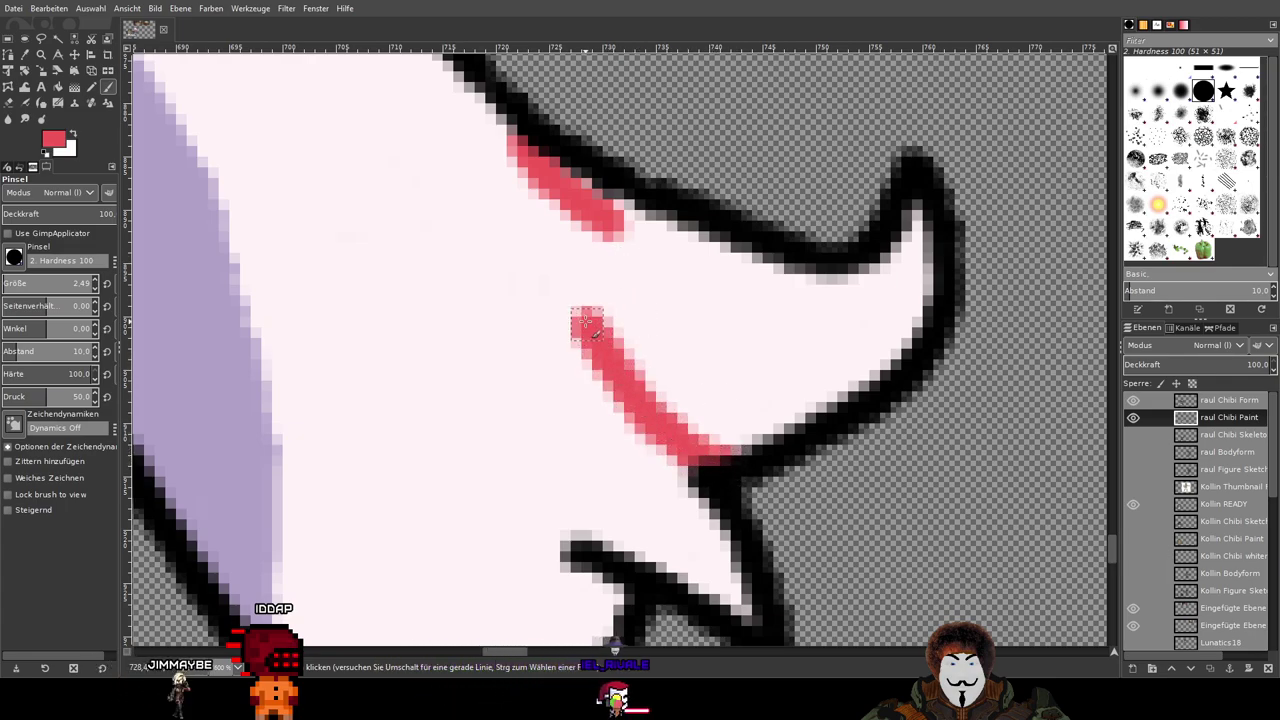
mouse_move(566, 281)
mouse_down()
mouse_move(524, 137)
mouse_move(538, 150)
mouse_move(519, 130)
mouse_move(663, 242)
mouse_move(572, 175)
mouse_move(603, 270)
mouse_move(554, 190)
mouse_move(623, 336)
mouse_move(584, 238)
mouse_move(744, 288)
mouse_move(601, 260)
mouse_move(732, 338)
mouse_move(598, 265)
mouse_move(684, 302)
mouse_up()
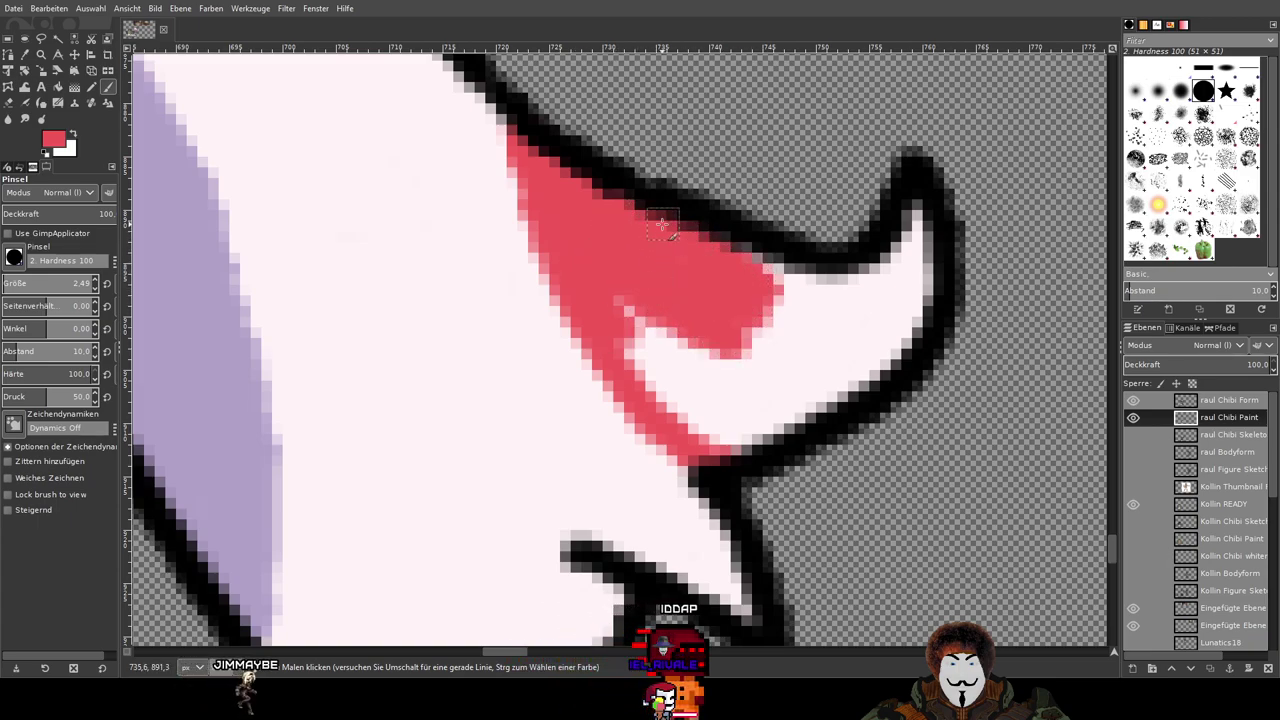
mouse_move(686, 268)
mouse_down()
mouse_move(830, 318)
mouse_move(734, 306)
mouse_move(870, 298)
mouse_move(764, 311)
mouse_move(733, 359)
mouse_up()
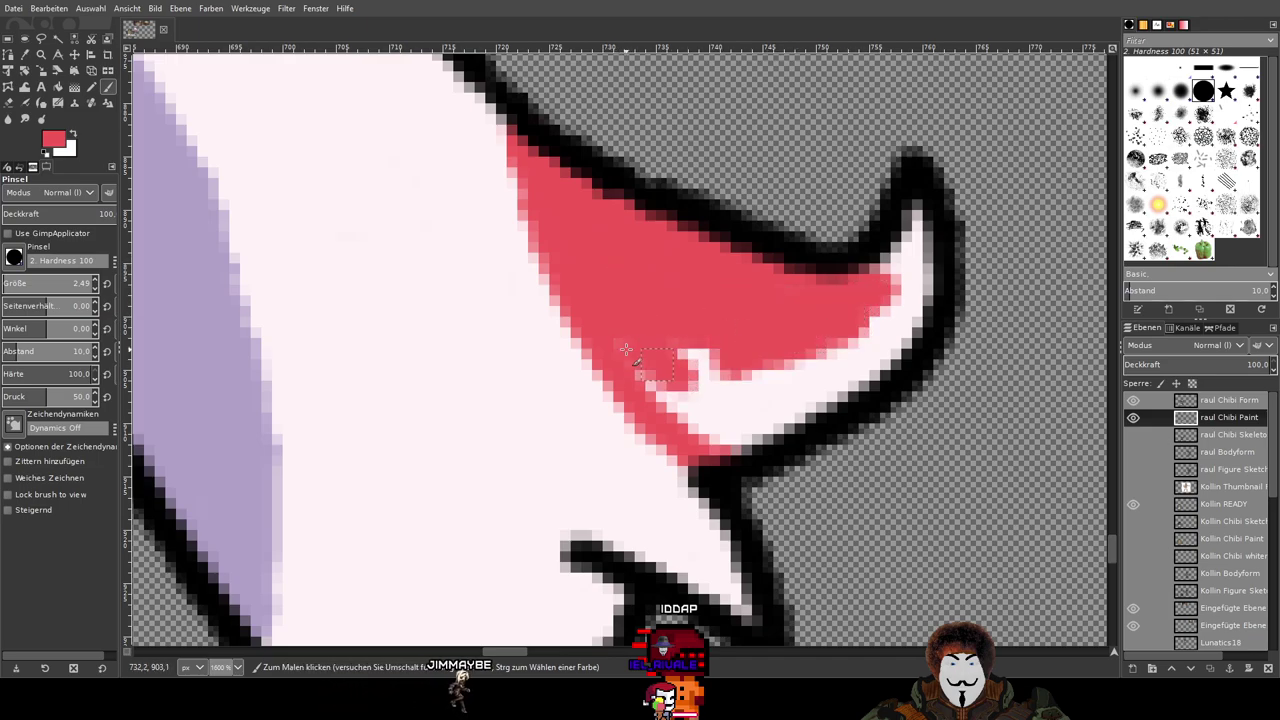
Step: Fill the remaining white of the curled tail tip with red, right up to the lower outline and into the point
scroll(739, 449, up, 2)
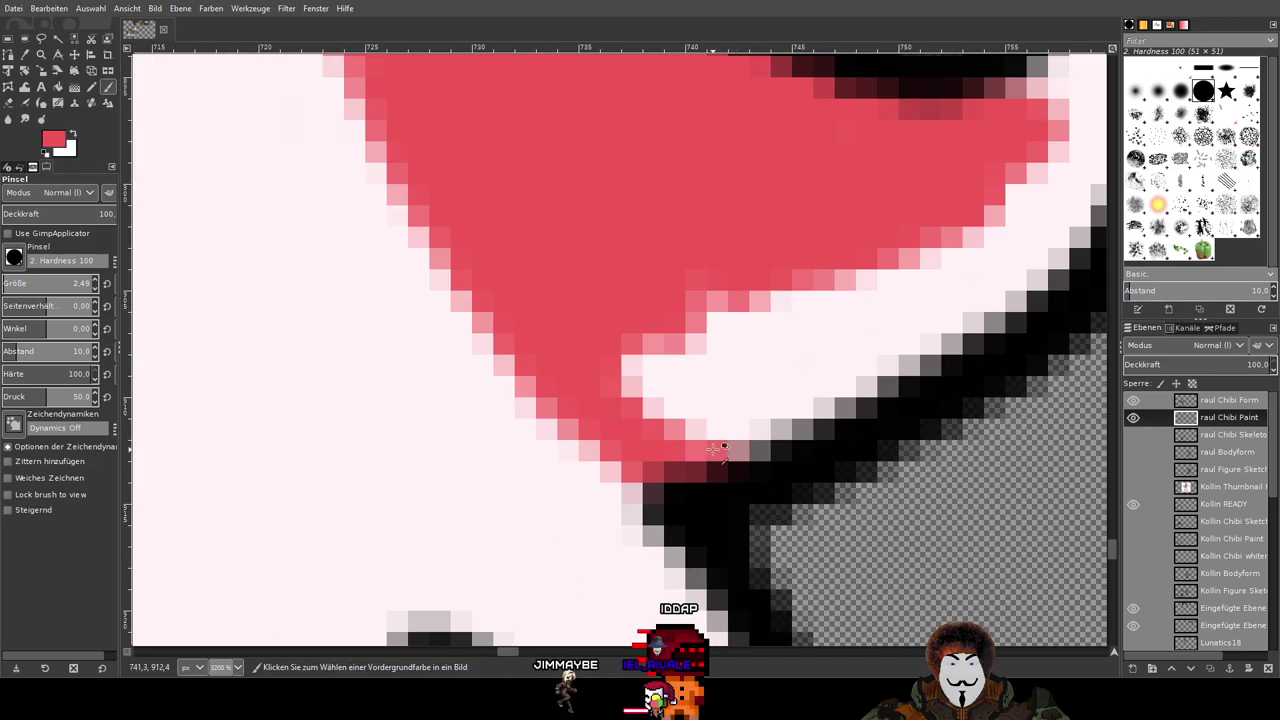
mouse_move(696, 452)
mouse_down()
mouse_move(848, 359)
mouse_move(740, 471)
mouse_move(846, 394)
mouse_move(712, 429)
mouse_move(734, 374)
mouse_move(628, 394)
mouse_move(622, 359)
mouse_move(826, 255)
mouse_move(698, 279)
mouse_move(722, 409)
mouse_move(933, 241)
mouse_move(492, 380)
mouse_move(466, 466)
mouse_up()
mouse_move(503, 525)
mouse_down()
mouse_move(674, 372)
mouse_move(544, 473)
mouse_move(503, 525)
mouse_move(701, 365)
mouse_move(661, 412)
mouse_move(734, 281)
mouse_move(707, 283)
mouse_move(572, 444)
mouse_move(625, 376)
mouse_move(694, 208)
mouse_up()
mouse_move(661, 269)
mouse_down()
mouse_move(605, 436)
mouse_move(574, 432)
mouse_move(629, 379)
mouse_move(663, 259)
mouse_up()
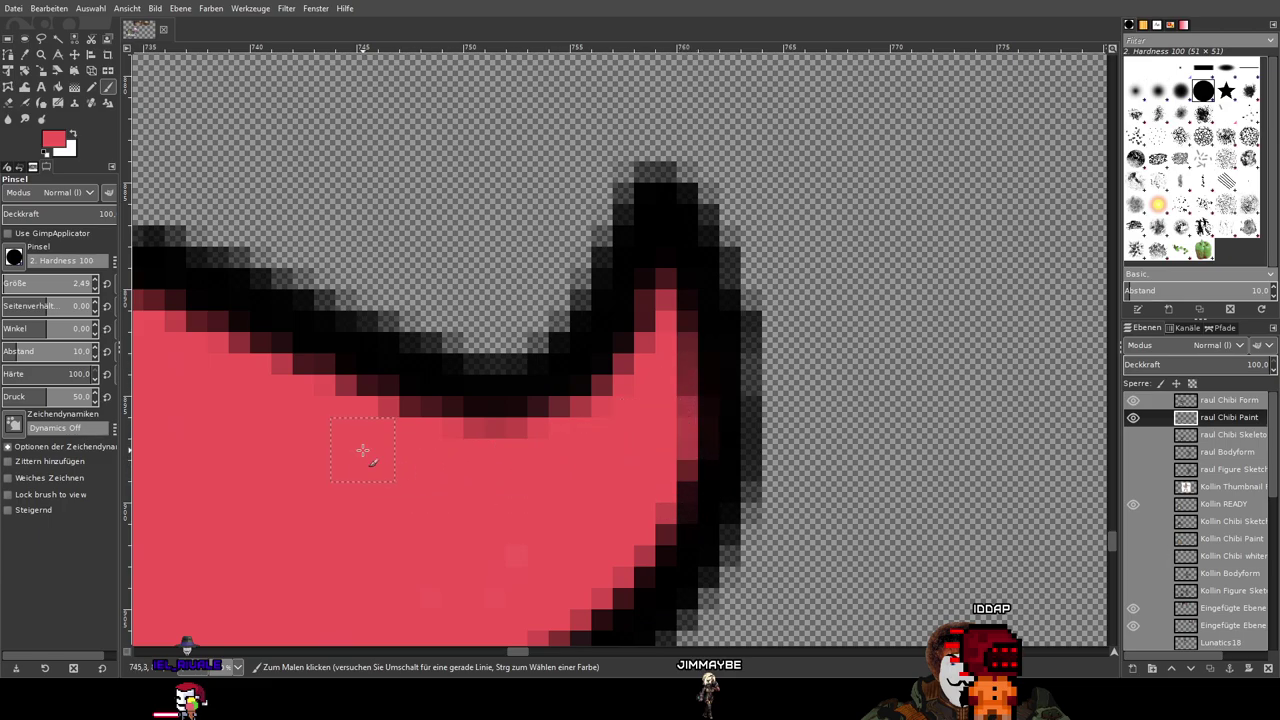
scroll(363, 450, down, 1)
scroll(428, 437, left, 3)
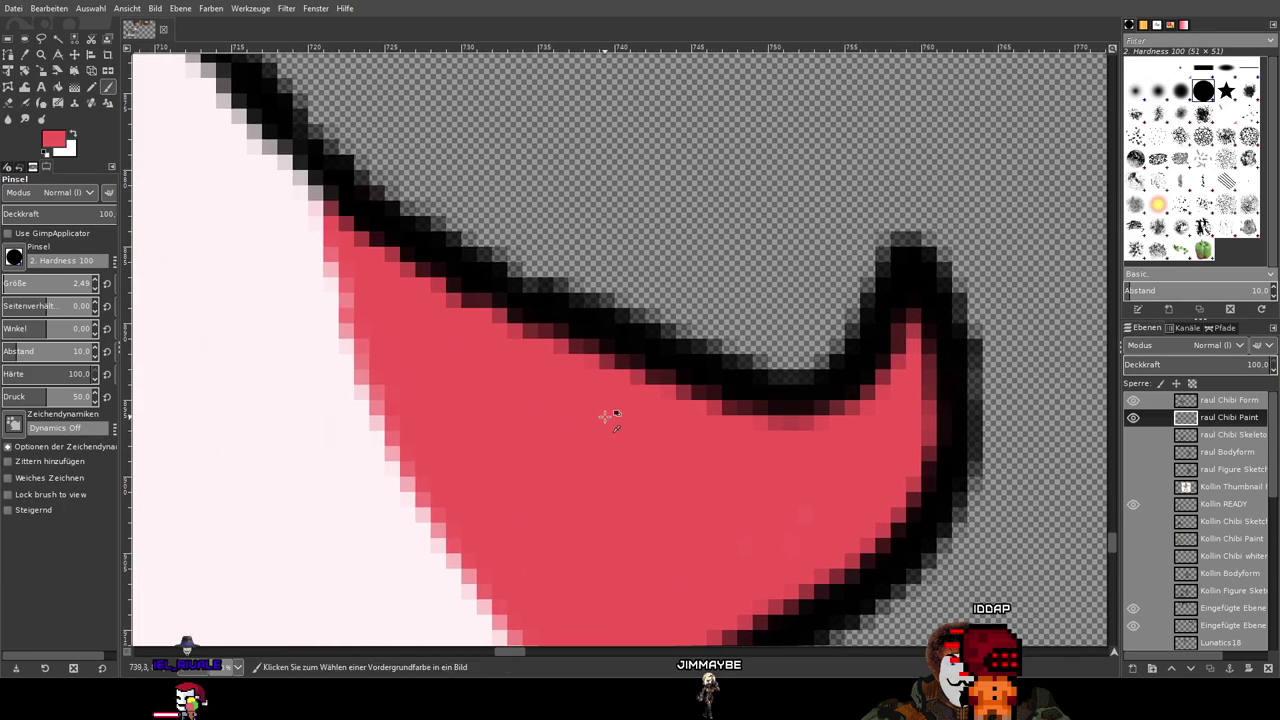
Step: Compare the chibi's red tail tip, ears and hair with the reference character's tail, eye and dark-shaded ears
scroll(605, 415, down, 5)
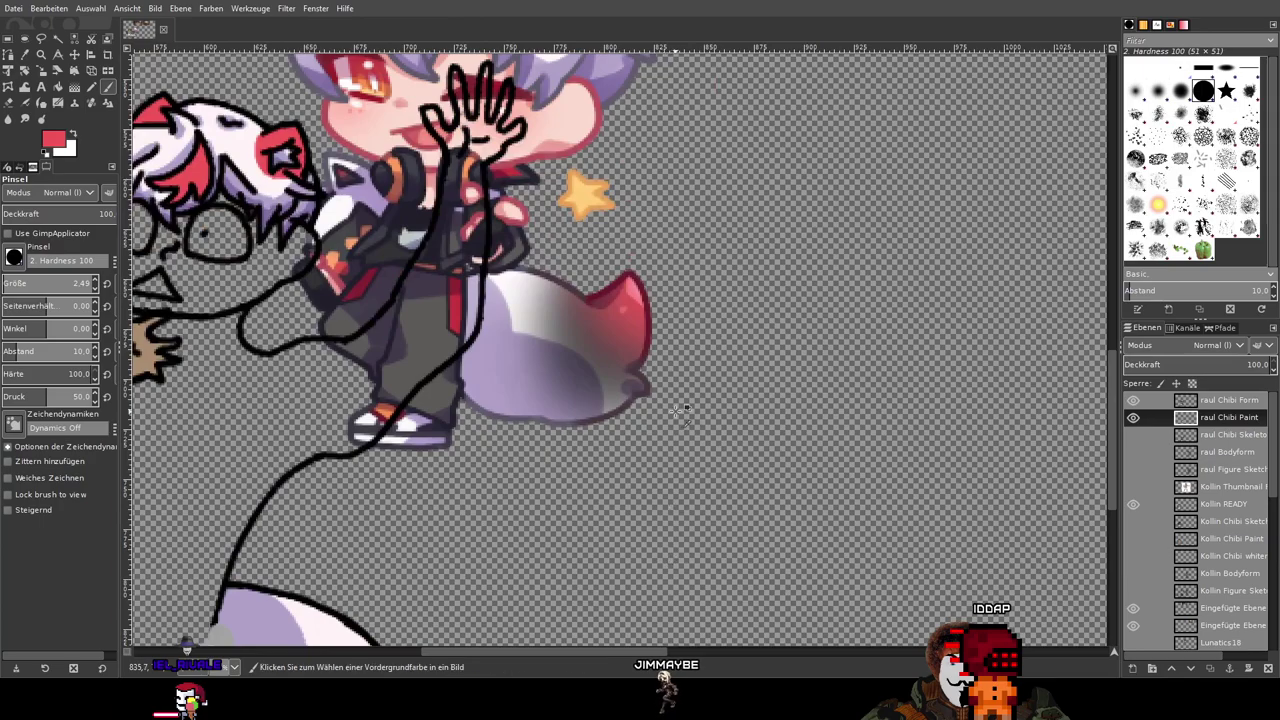
scroll(680, 412, down, 4)
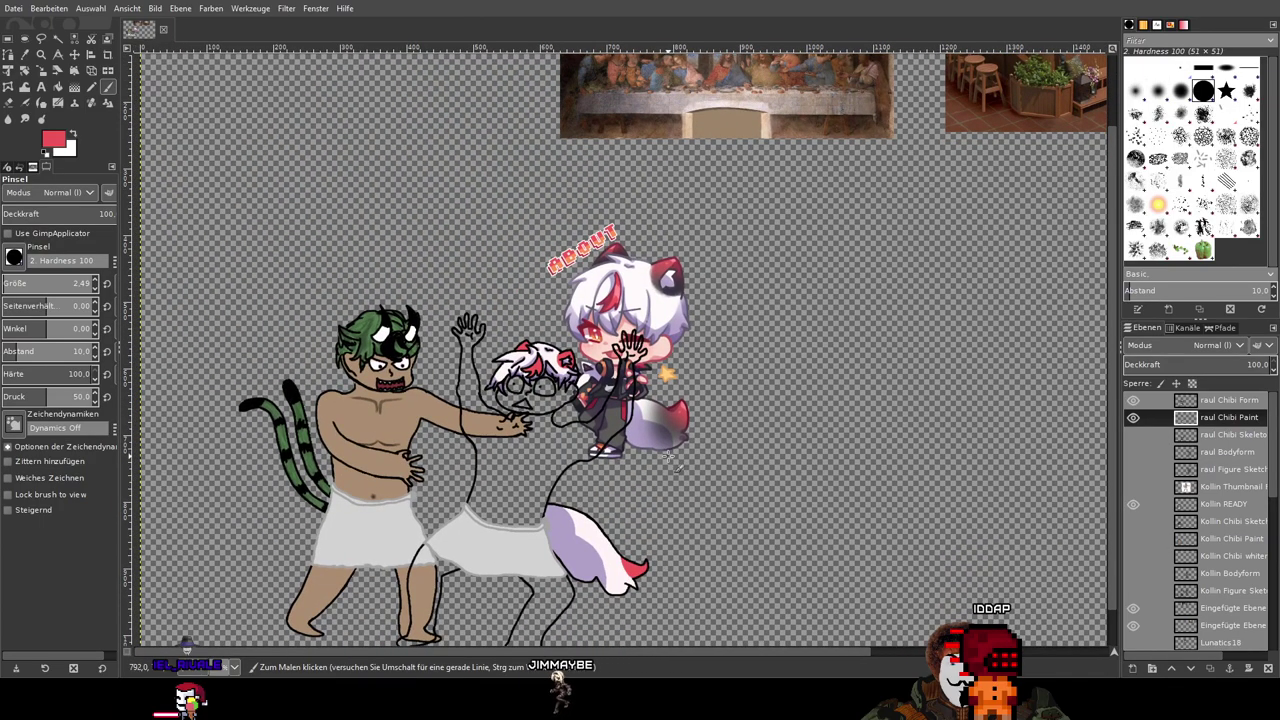
scroll(668, 462, down, 3)
scroll(685, 400, left, 1)
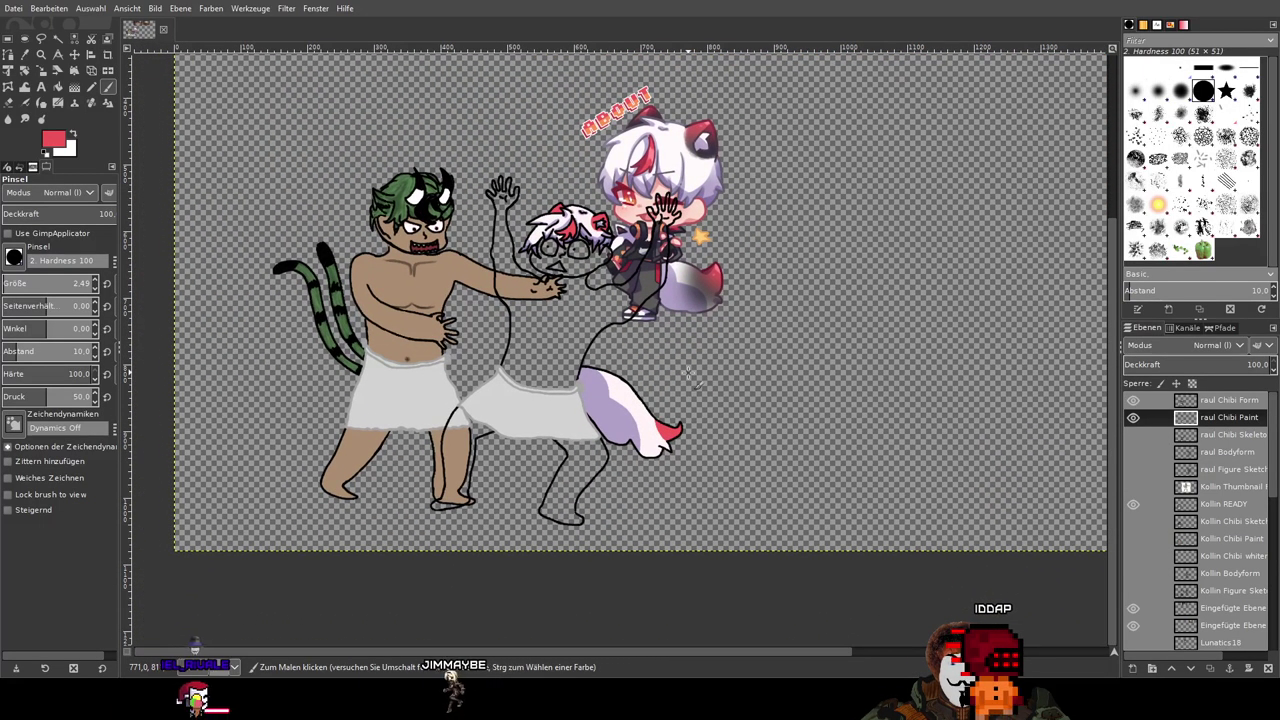
scroll(687, 366, up, 2)
scroll(642, 452, up, 3)
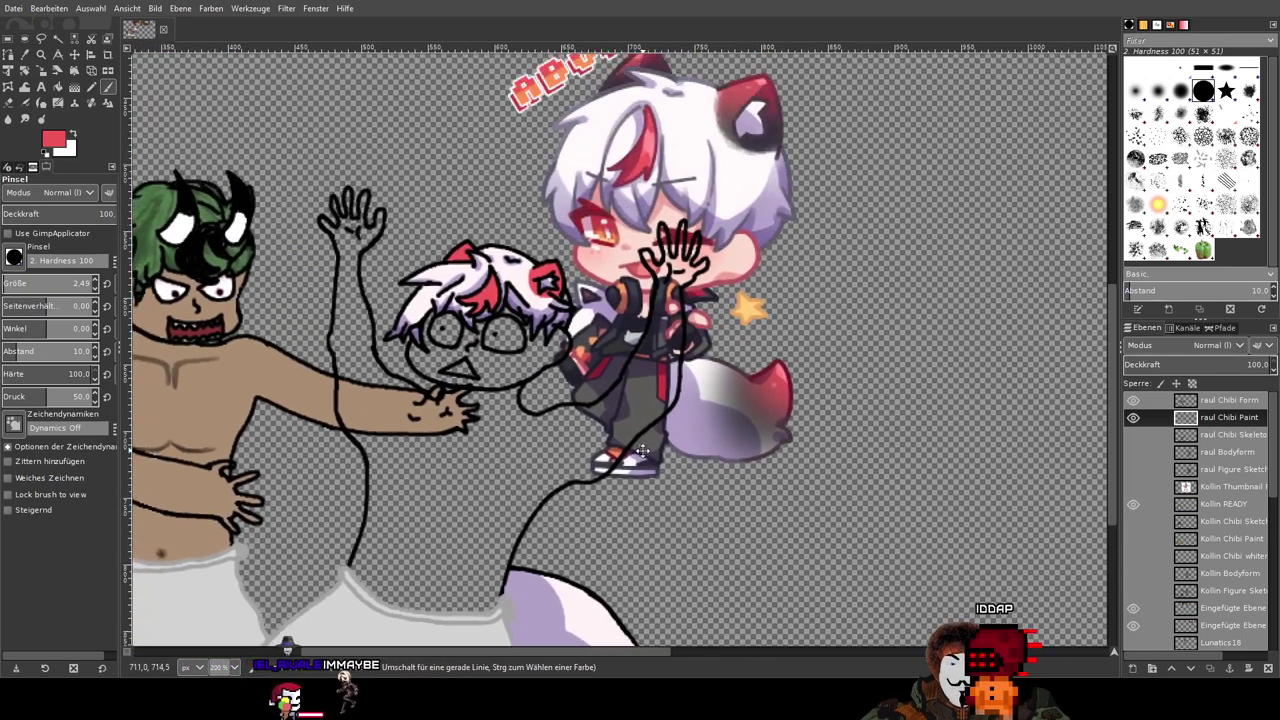
scroll(642, 452, up, 1)
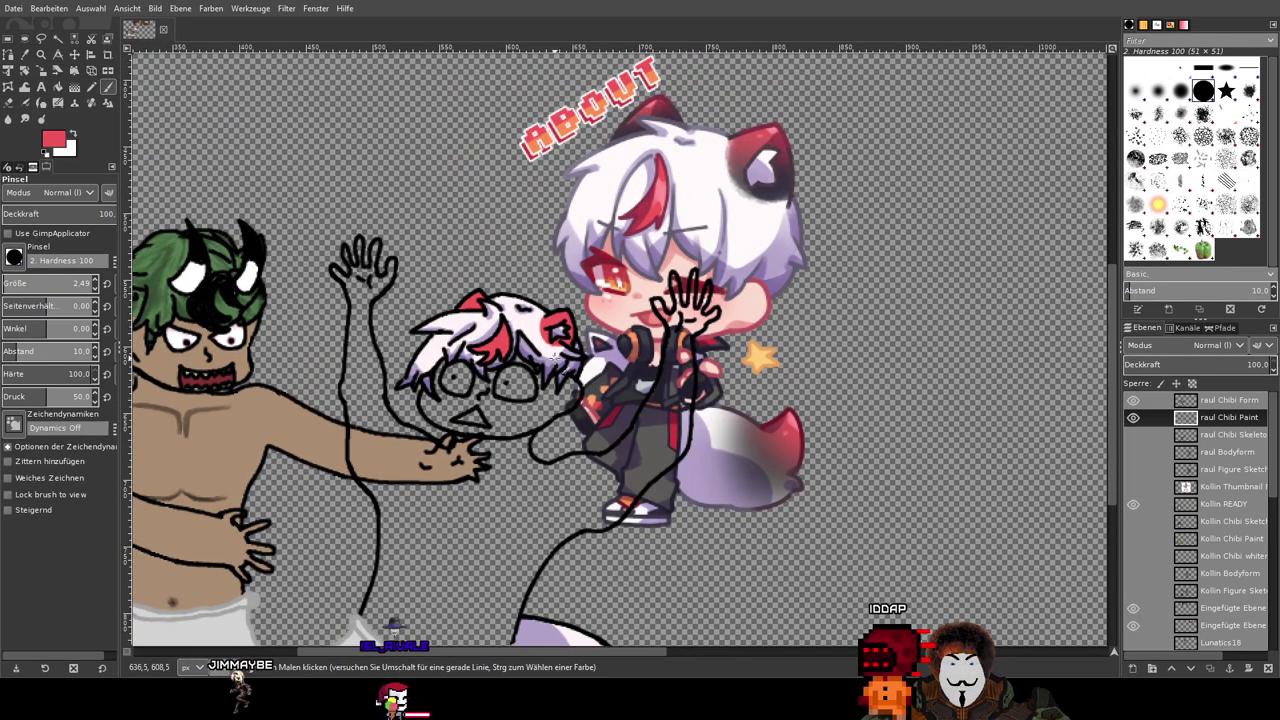
scroll(607, 285, up, 2)
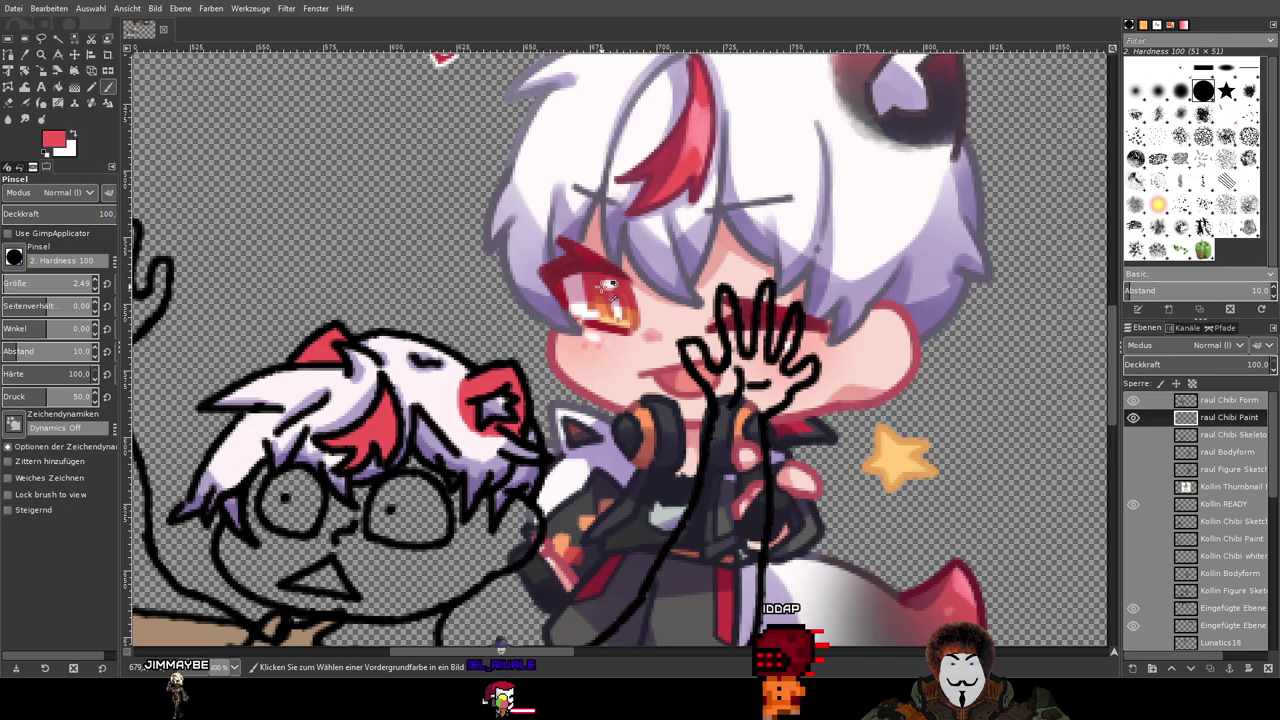
scroll(604, 287, down, 2)
drag(657, 512, 667, 412)
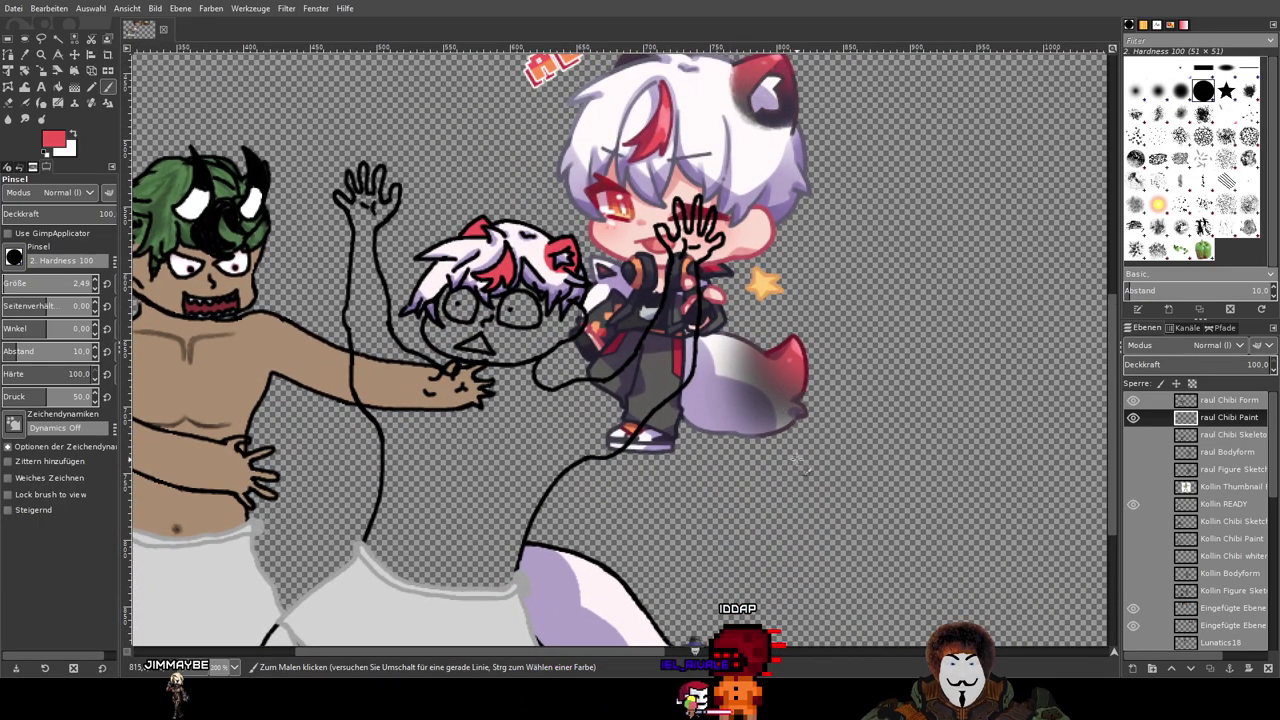
drag(753, 575, 825, 572)
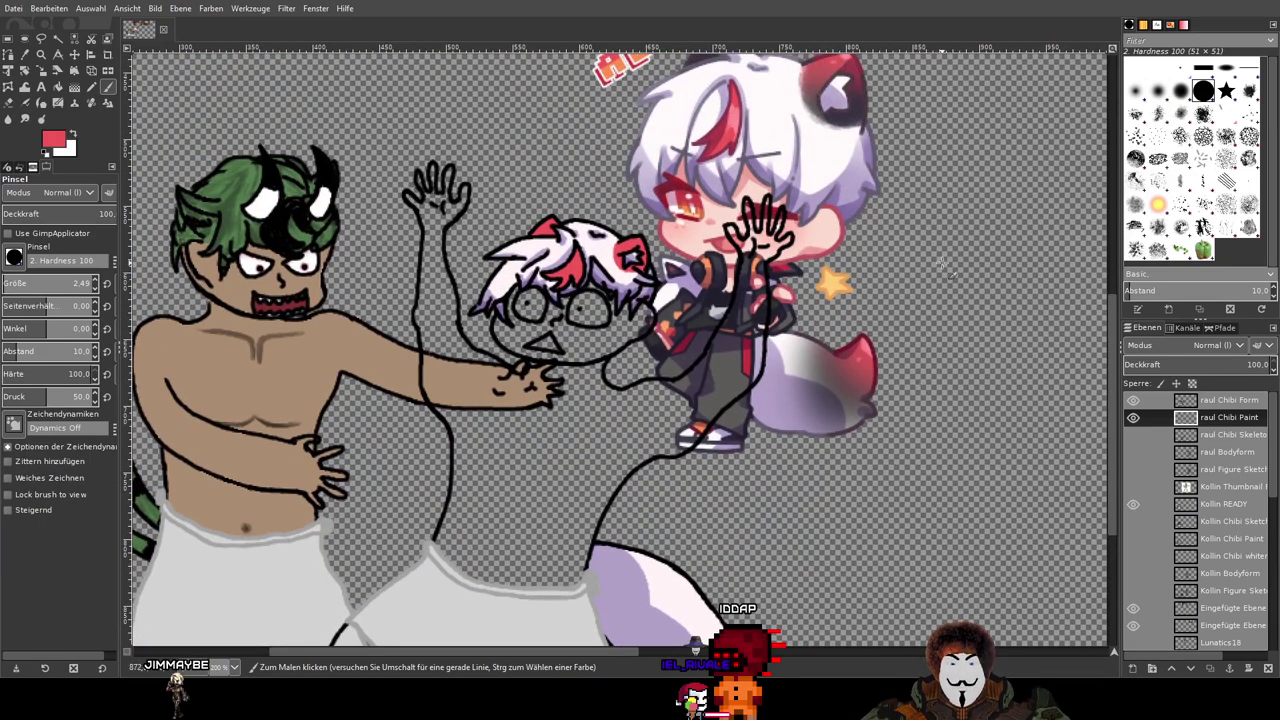
scroll(943, 262, down, 2)
scroll(787, 270, up, 4)
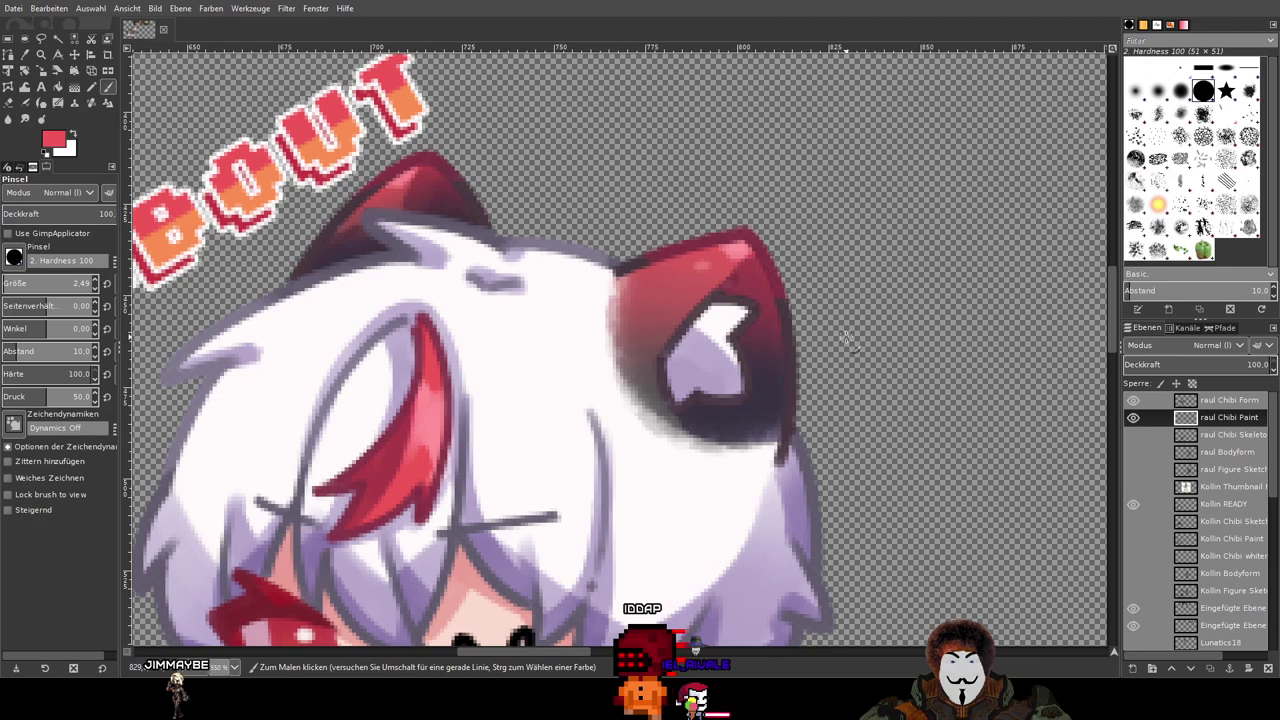
scroll(646, 366, down, 2)
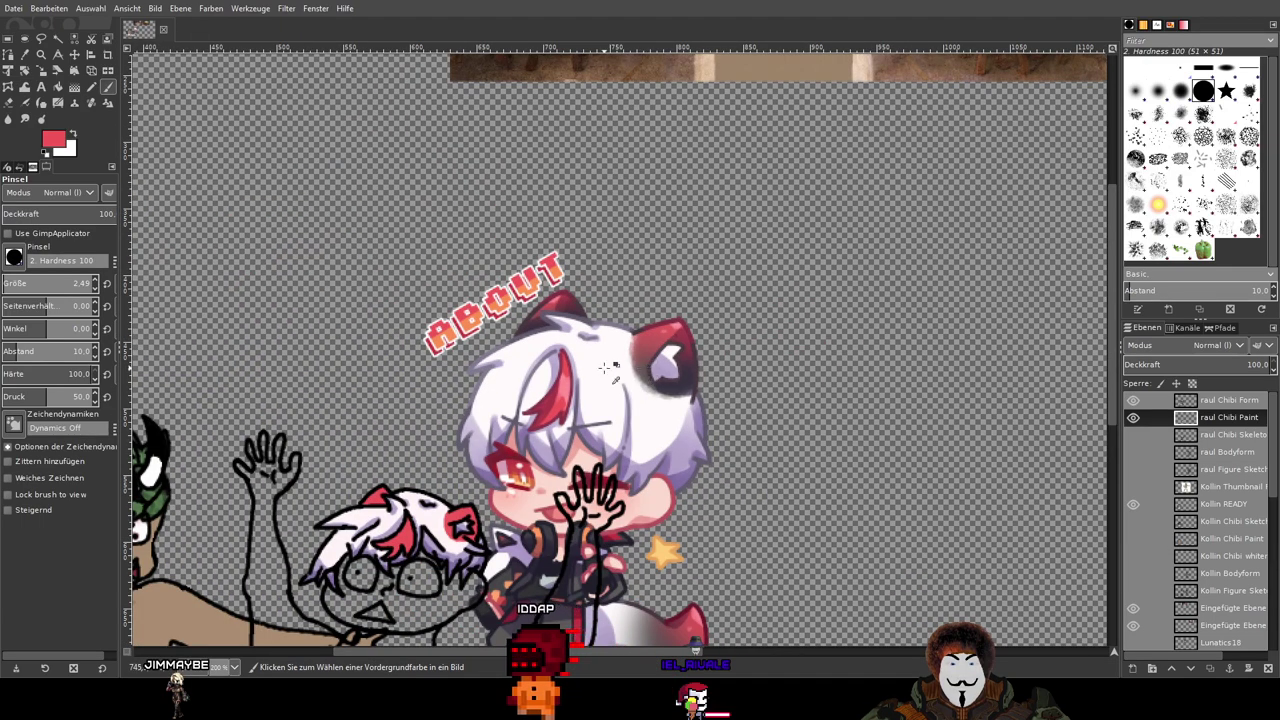
drag(136, 162, 296, 166)
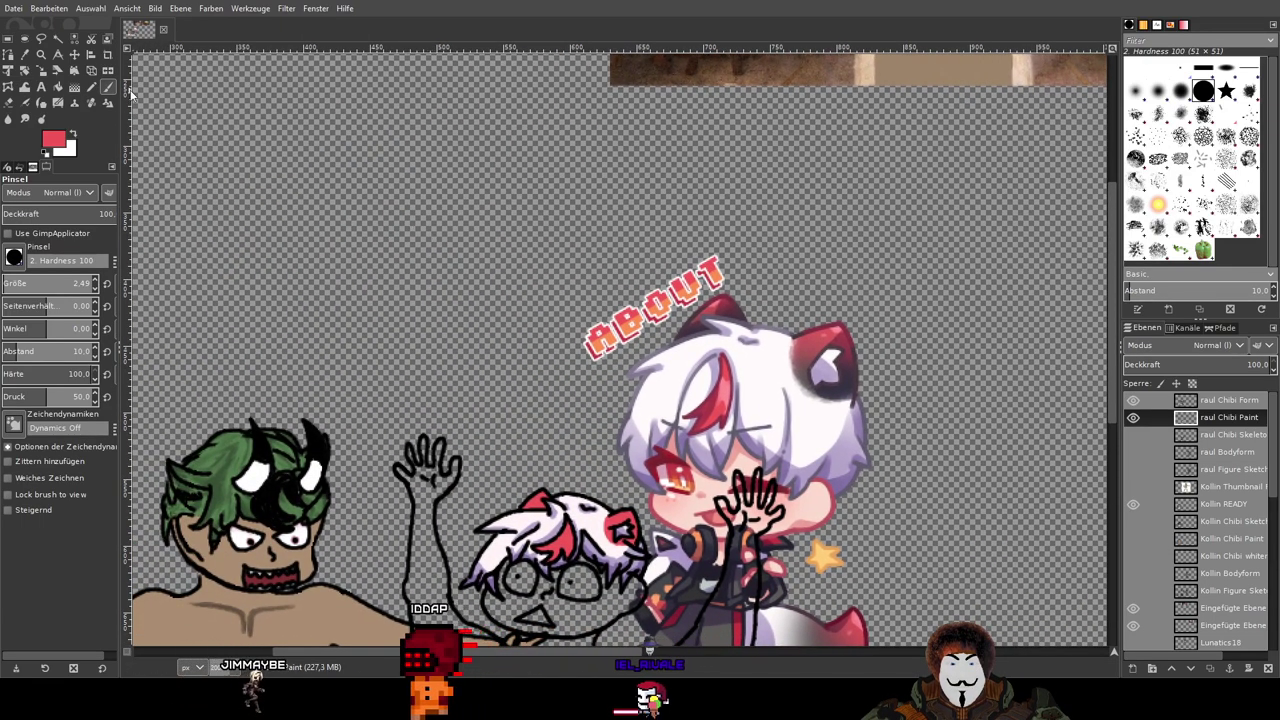
Step: Sample the dark greyish brown from the reference character's right ear on the raul layer as the foreground colour
key(o)
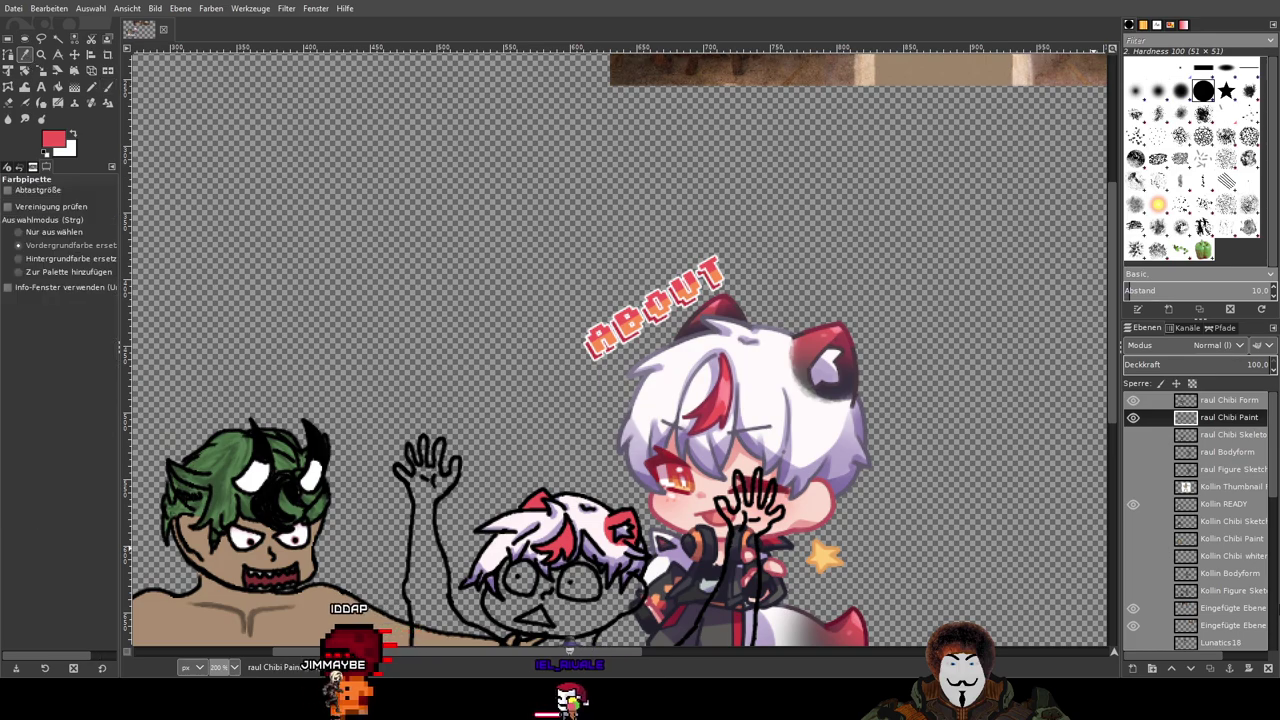
scroll(1224, 540, down, 5)
click(1213, 538)
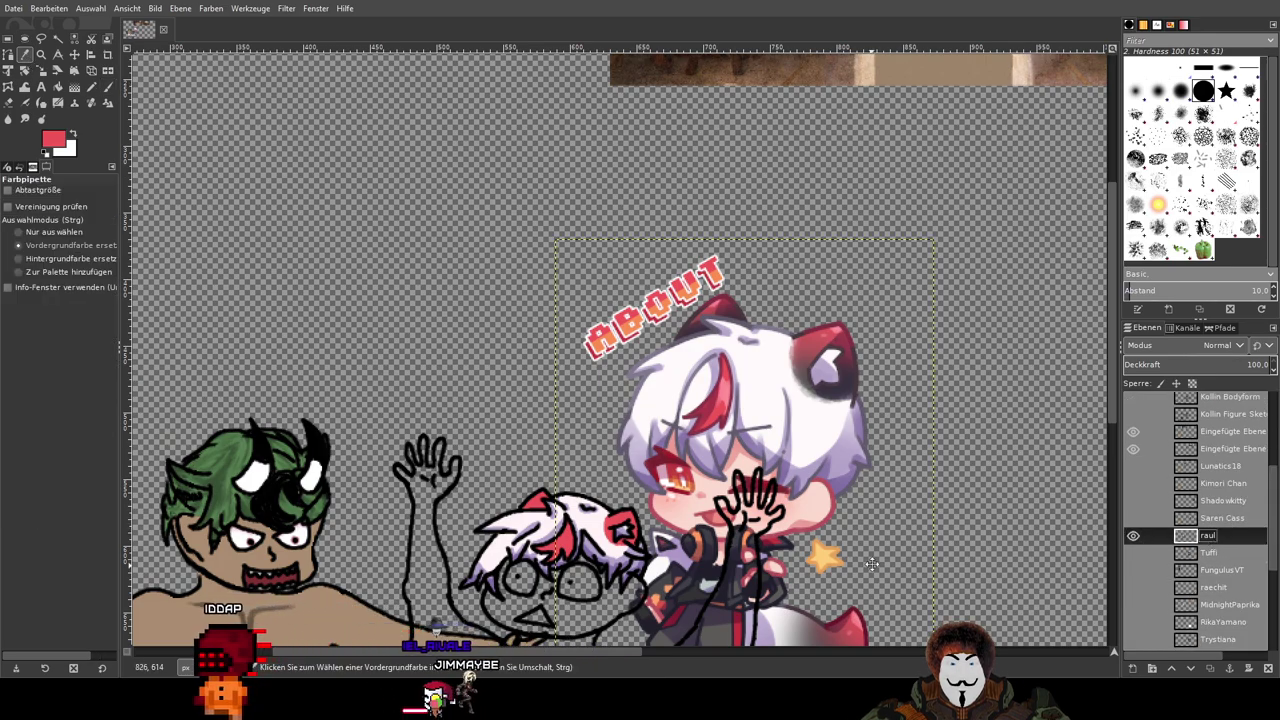
scroll(878, 342, down, 3)
scroll(918, 314, up, 6)
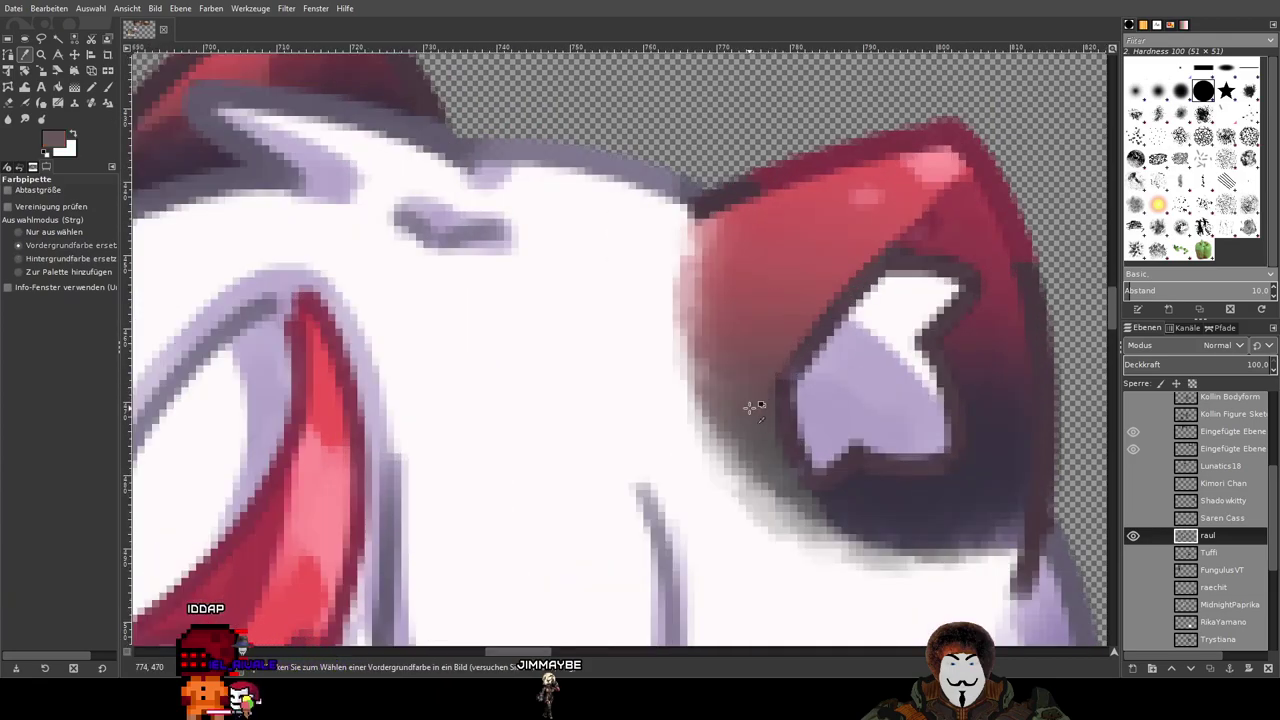
Step: Return to the Paintbrush with the raul Chibi Paint layer active, hiding and showing that layer once to check it
click(107, 89)
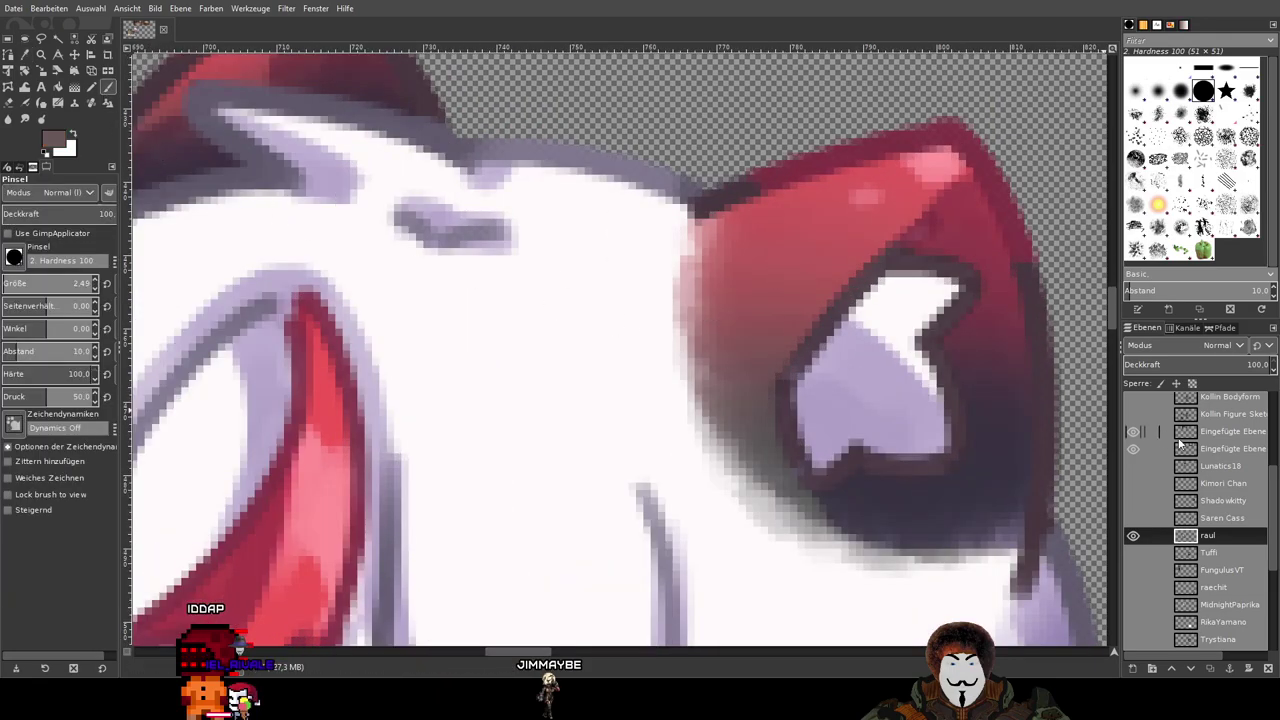
scroll(1180, 441, up, 4)
scroll(1025, 408, down, 6)
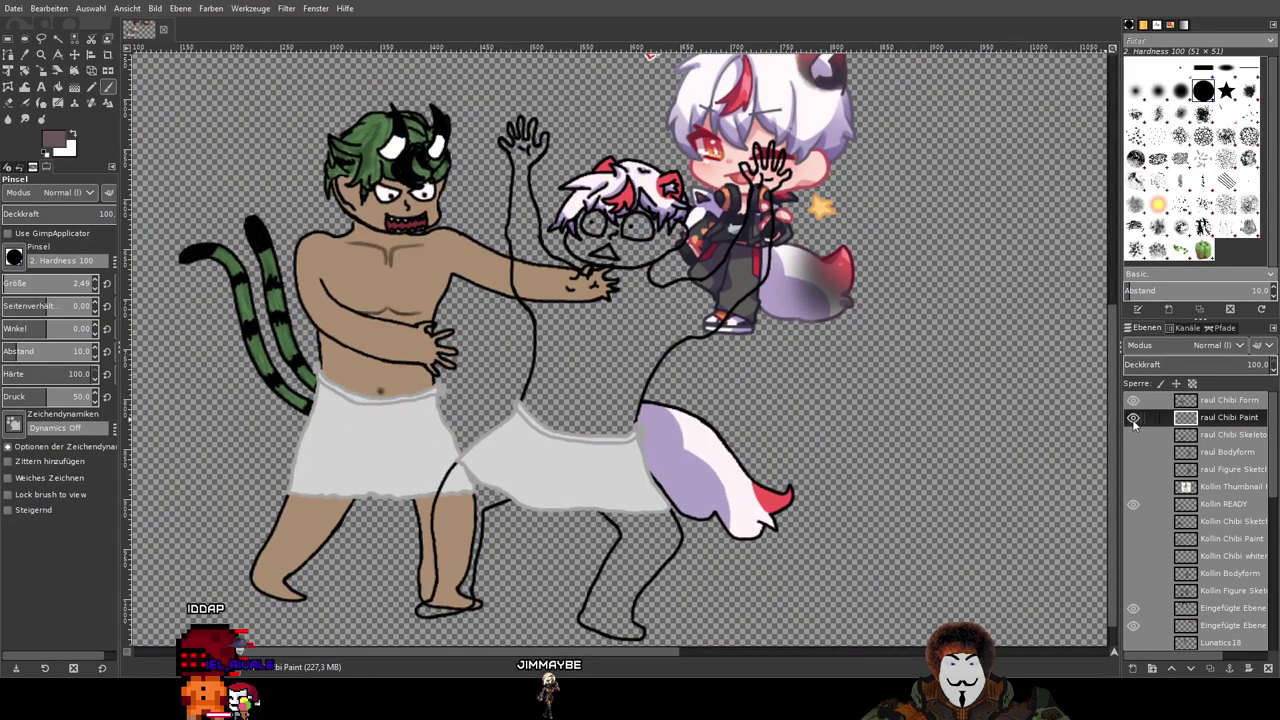
click(1133, 418)
click(1133, 418)
Step: Paint the sampled dark greyish brown over the red along the chibi's right ear, from its left edge around the lower border
scroll(634, 200, up, 5)
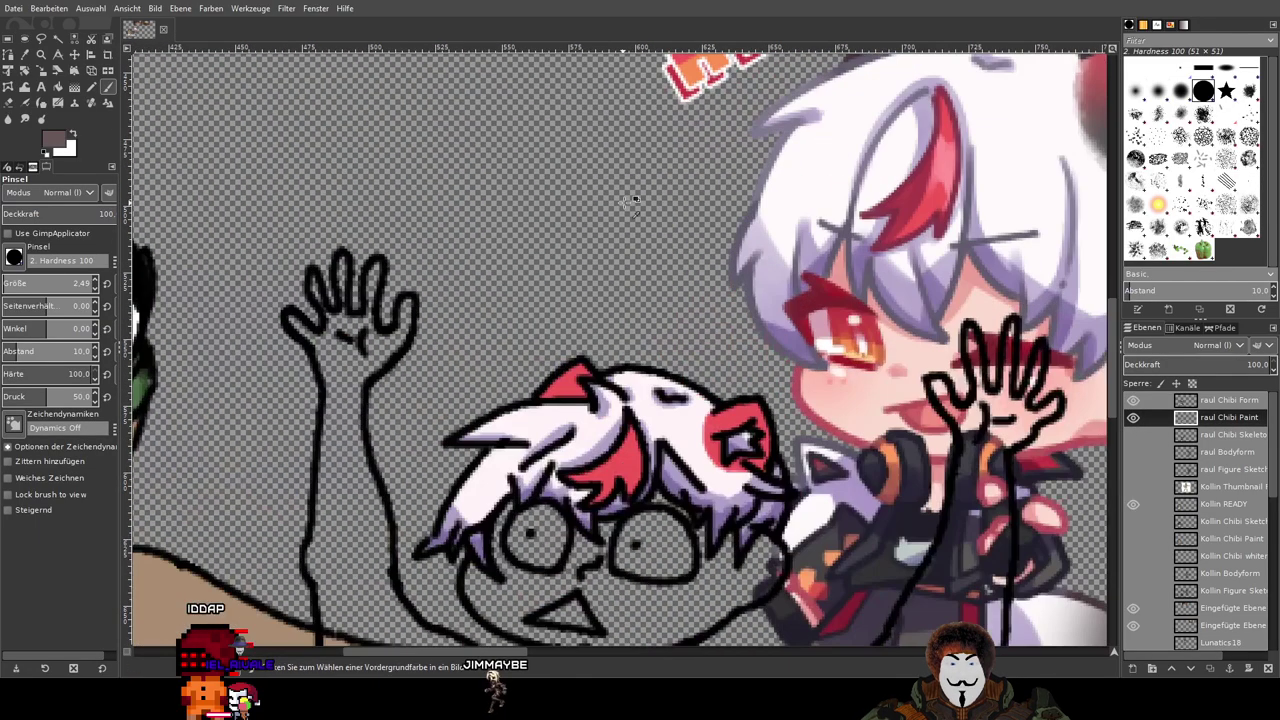
scroll(708, 400, up, 2)
scroll(640, 340, down, 3)
scroll(745, 305, up, 3)
scroll(745, 300, down, 2)
scroll(750, 318, up, 1)
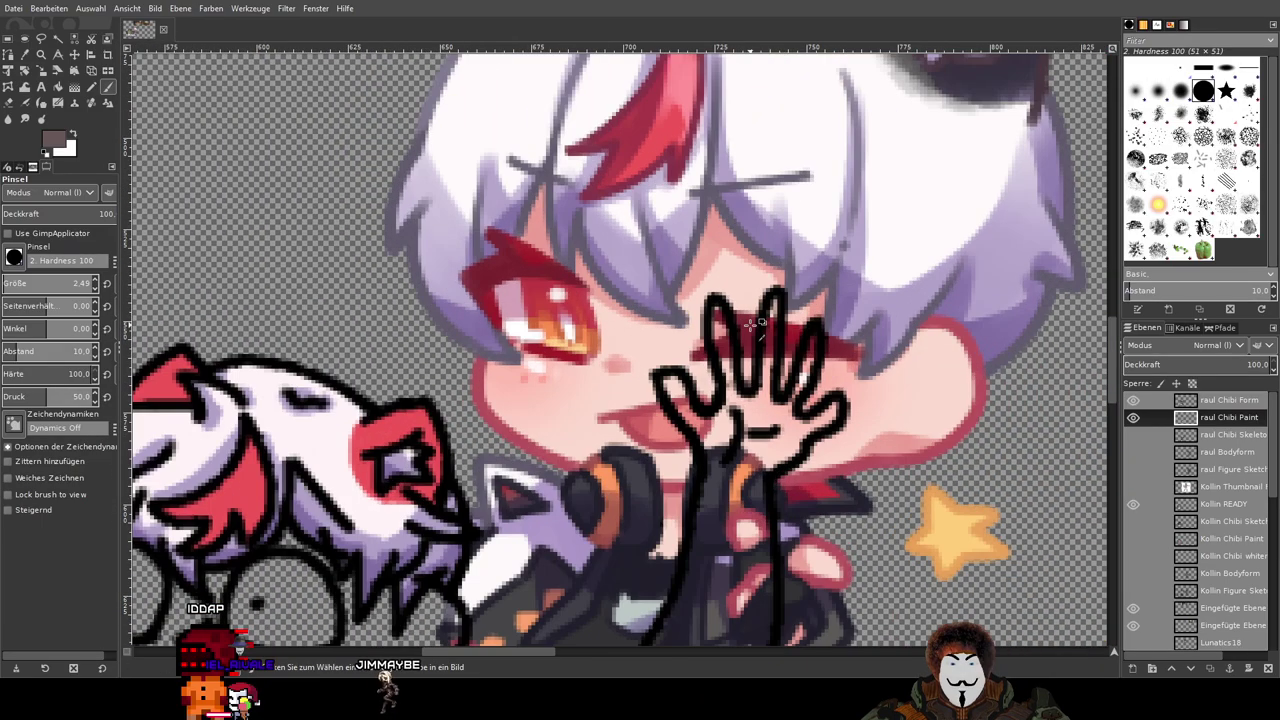
scroll(757, 323, down, 4)
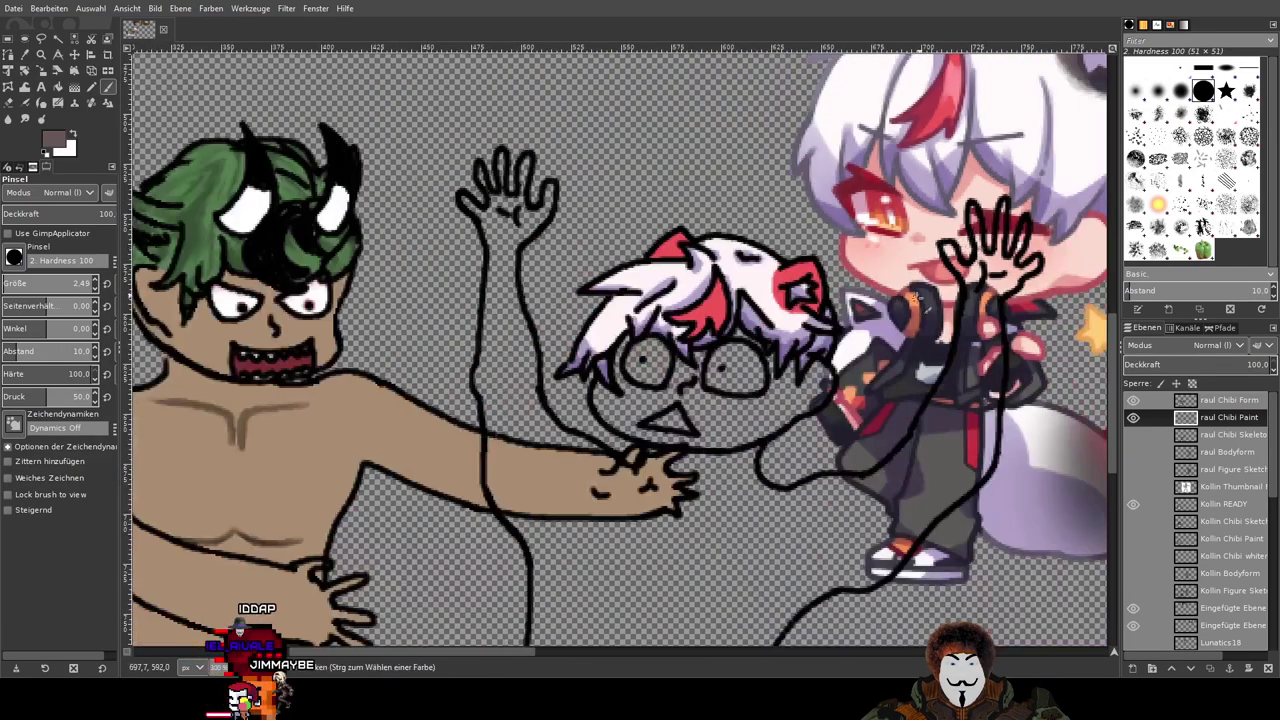
drag(915, 297, 777, 350)
scroll(566, 402, up, 4)
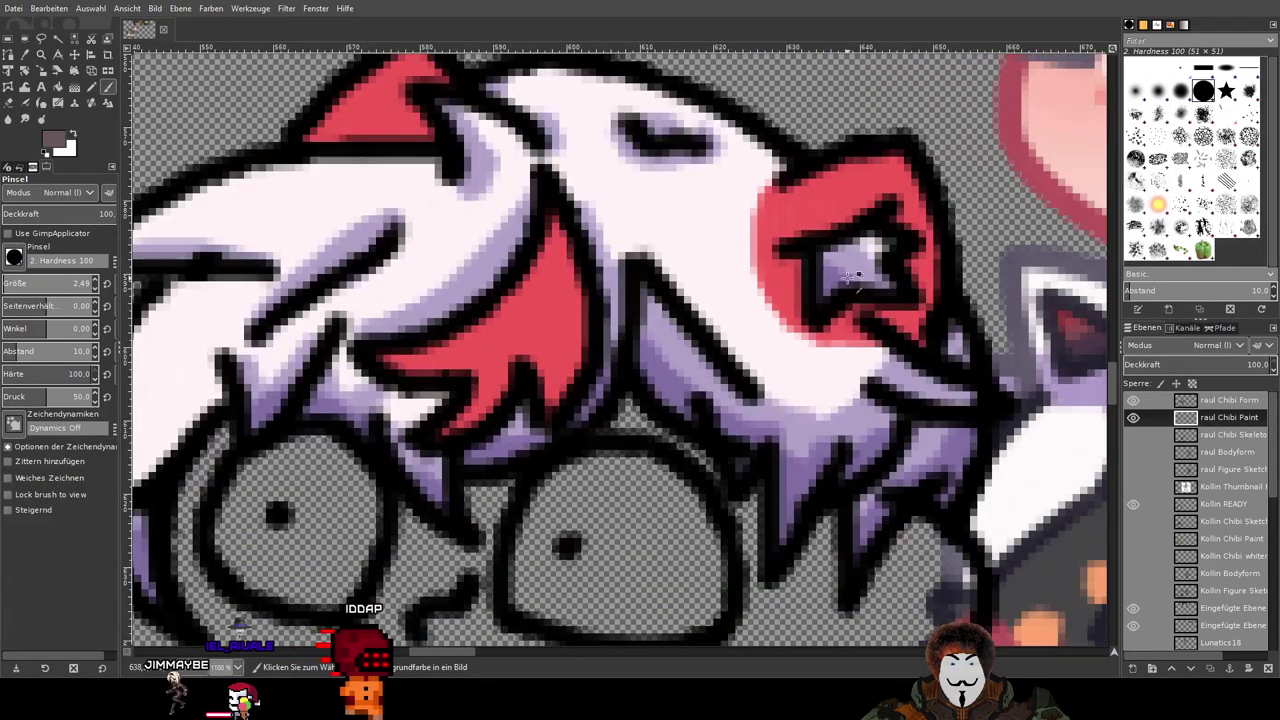
scroll(855, 278, up, 2)
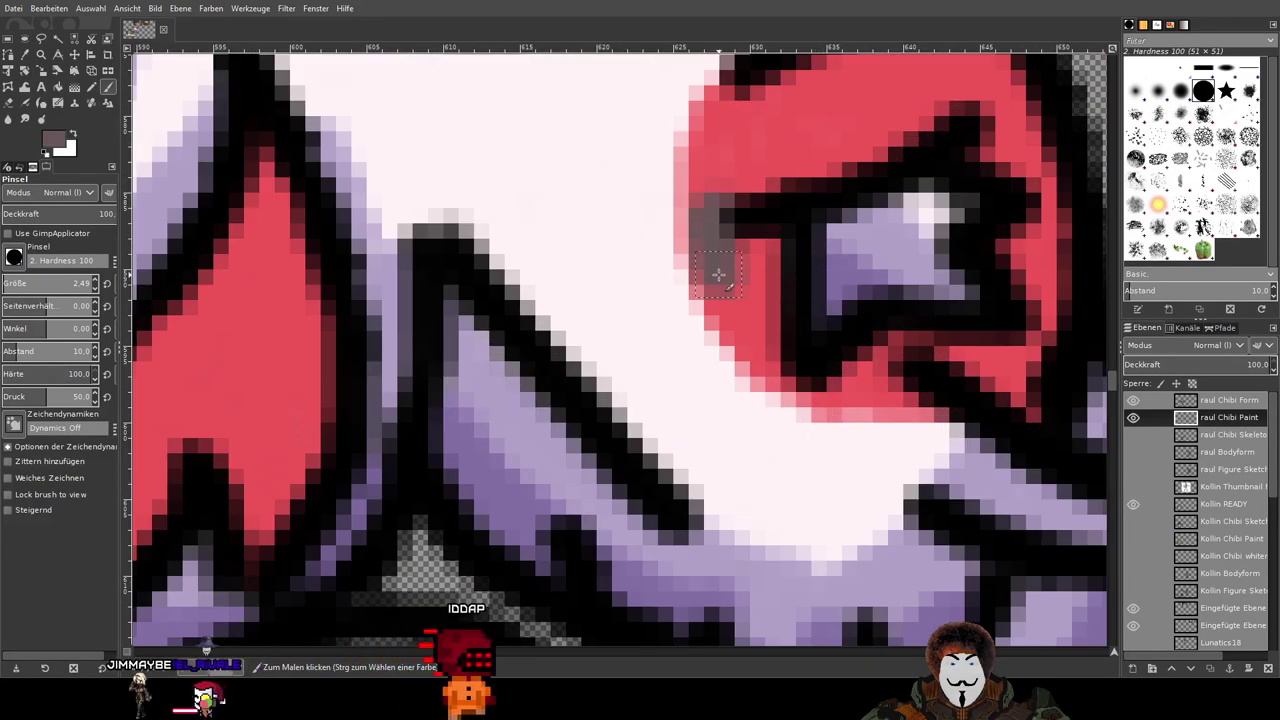
drag(718, 274, 707, 237)
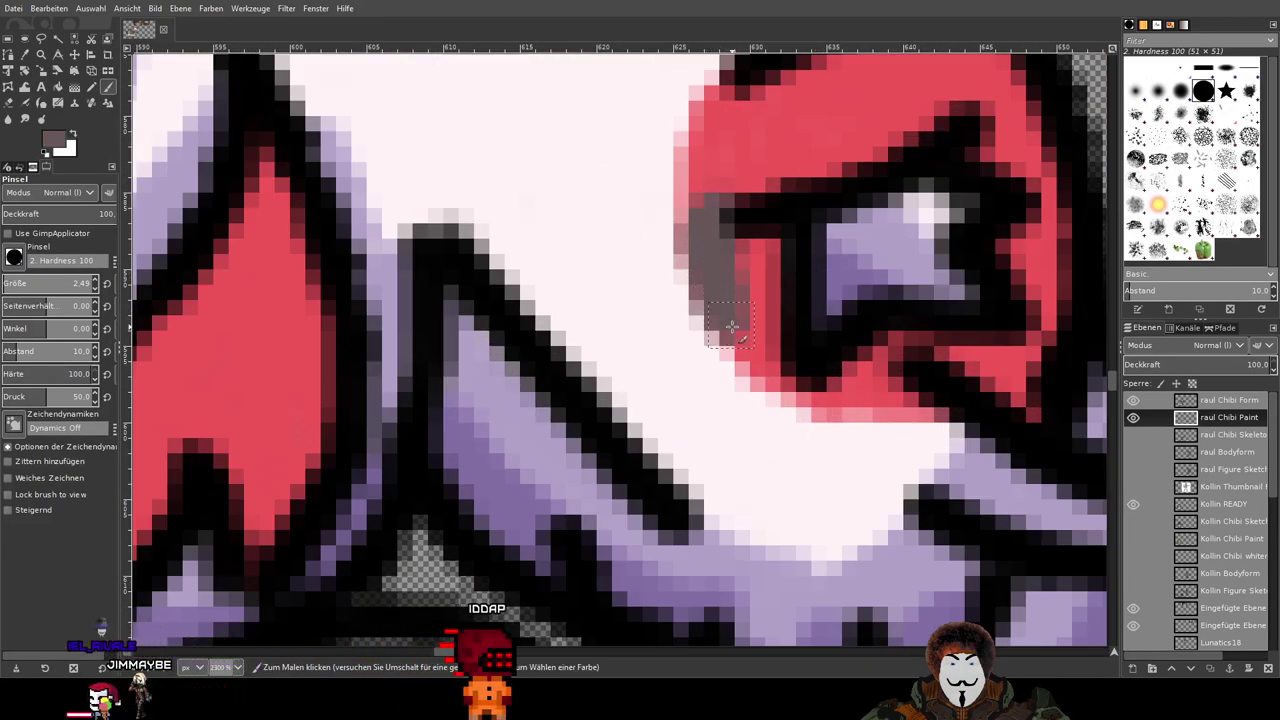
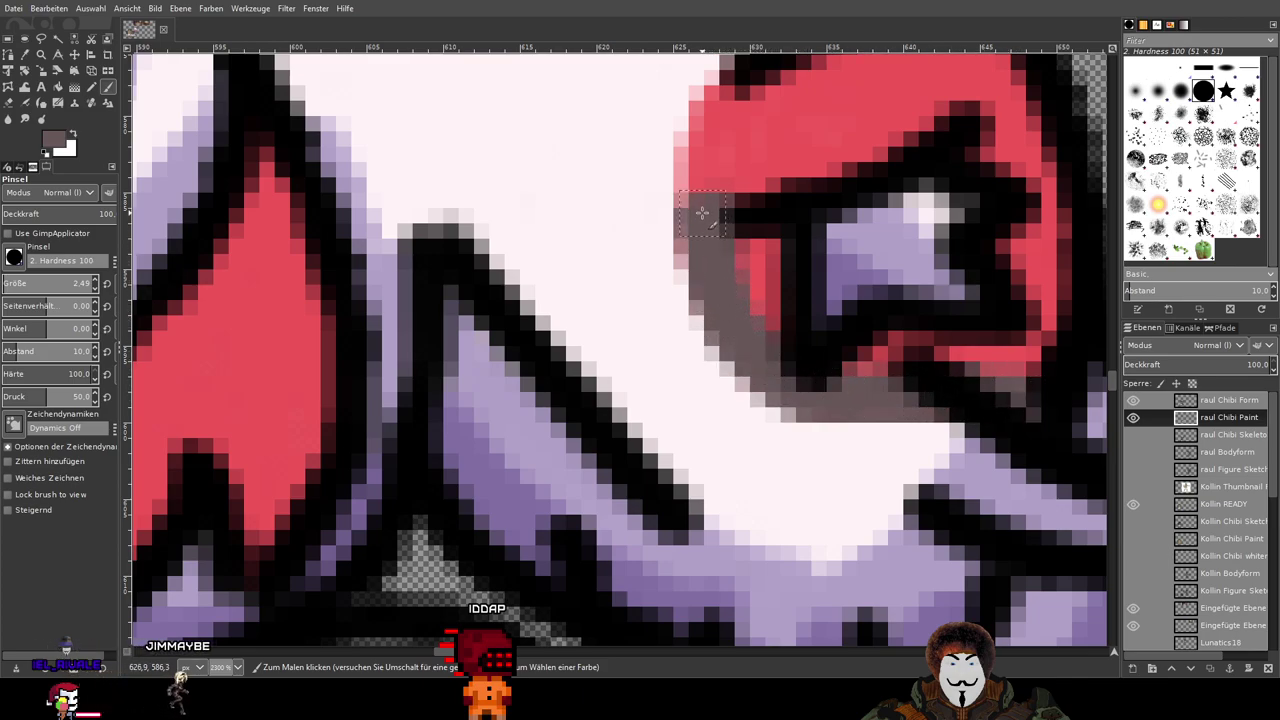
scroll(790, 322, down, 3)
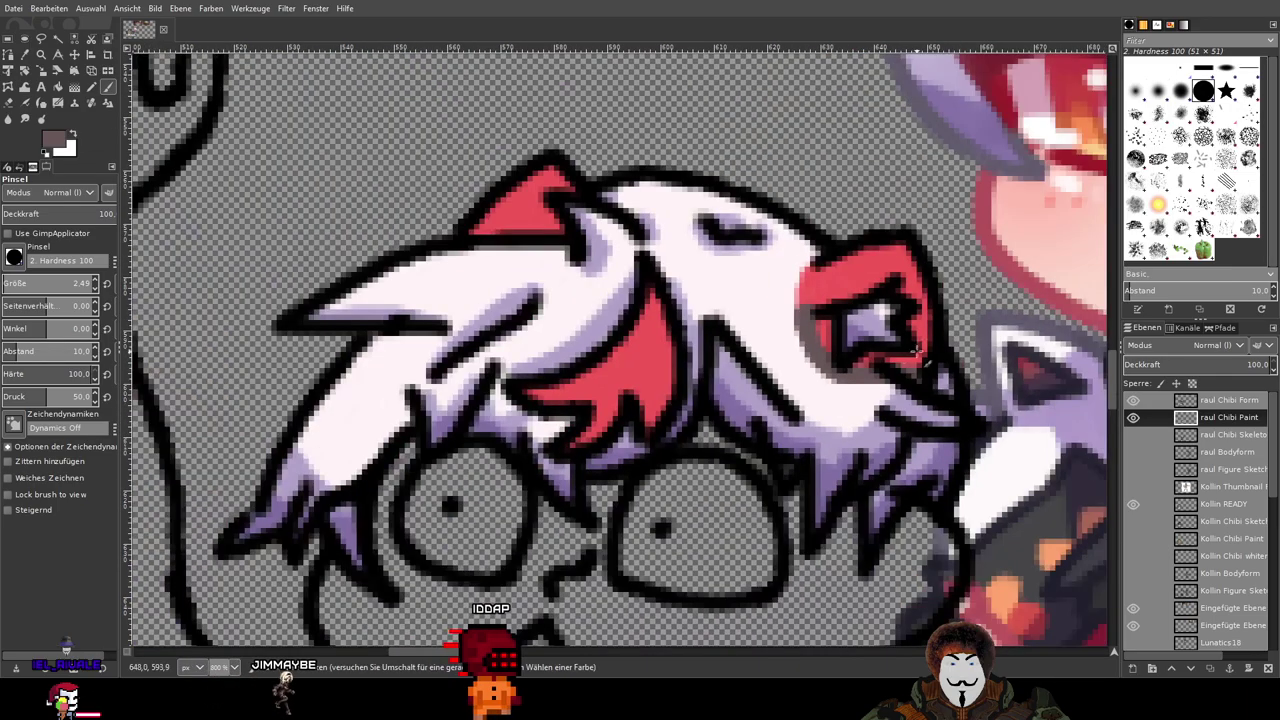
Step: Extend the dark greyish brown up the right ear's left edge and over the red around the lower inner-ear outline
drag(856, 367, 326, 672)
scroll(676, 435, down, 2)
scroll(679, 443, up, 6)
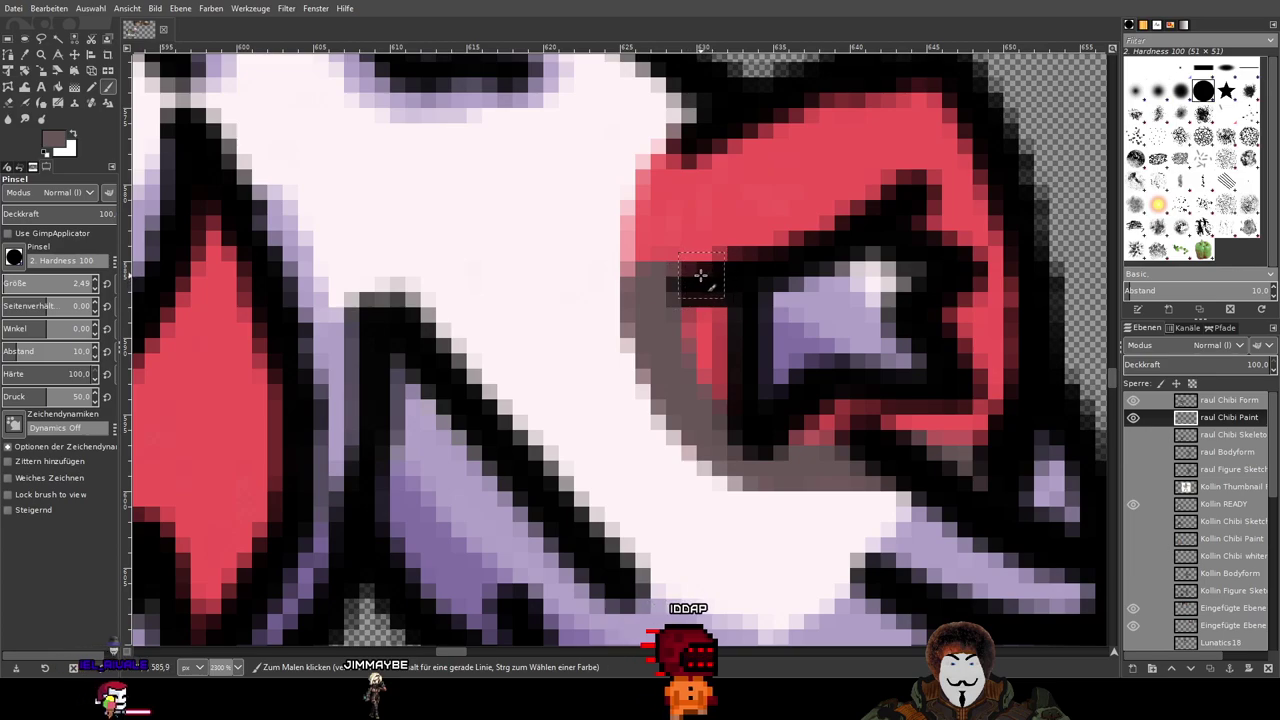
mouse_move(700, 277)
mouse_down()
mouse_move(663, 229)
mouse_move(645, 232)
mouse_up()
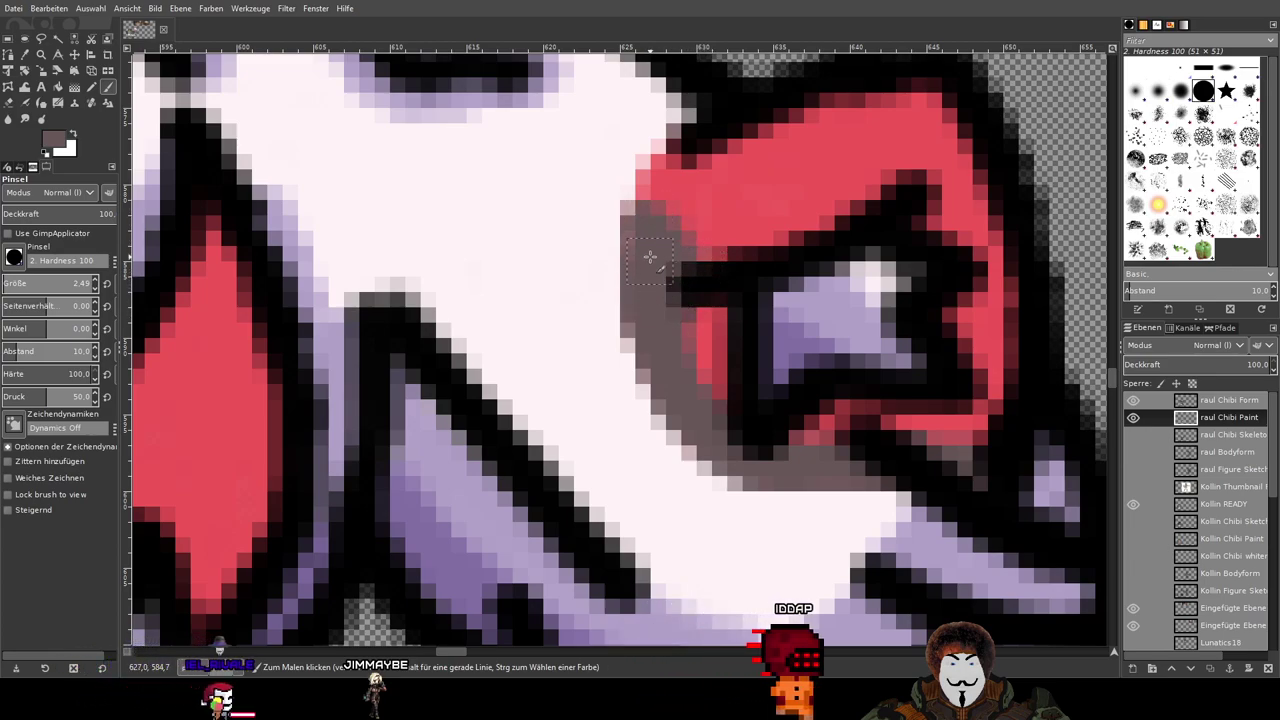
mouse_move(698, 312)
mouse_down()
mouse_move(702, 368)
mouse_move(766, 446)
mouse_move(800, 441)
mouse_up()
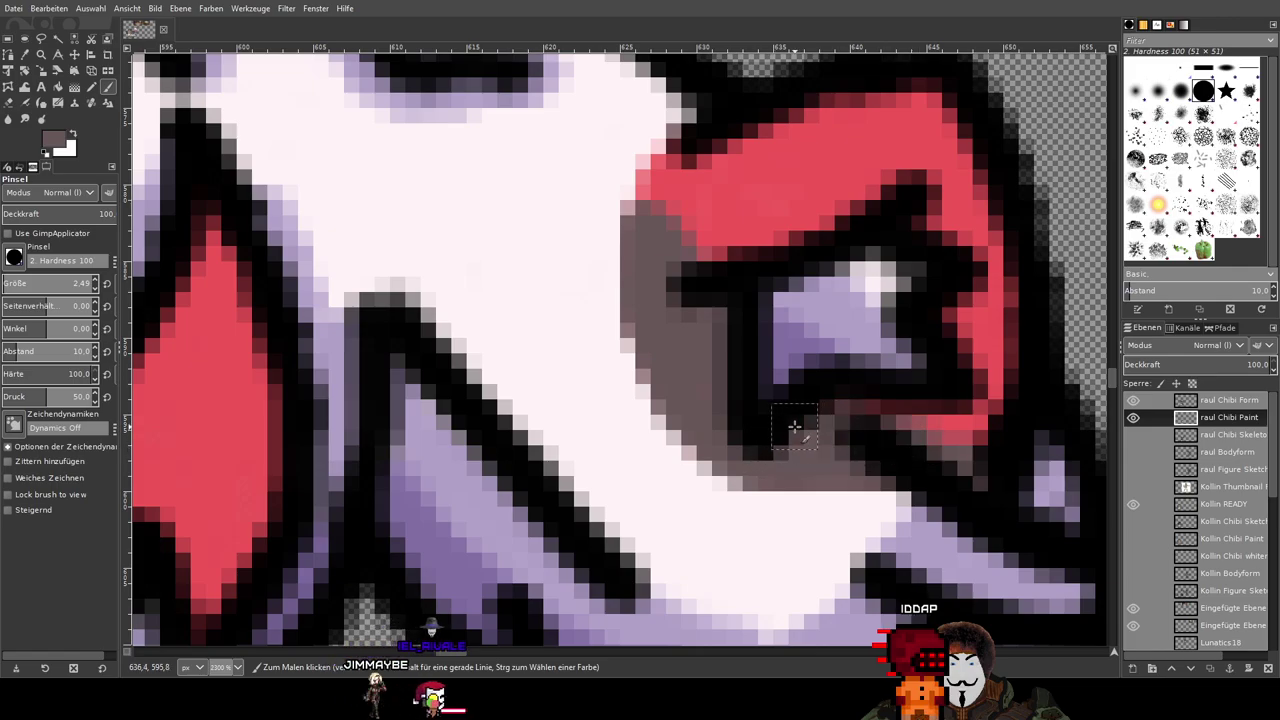
scroll(1066, 360, down, 5)
drag(954, 284, 484, 427)
scroll(483, 427, down, 1)
scroll(776, 400, up, 5)
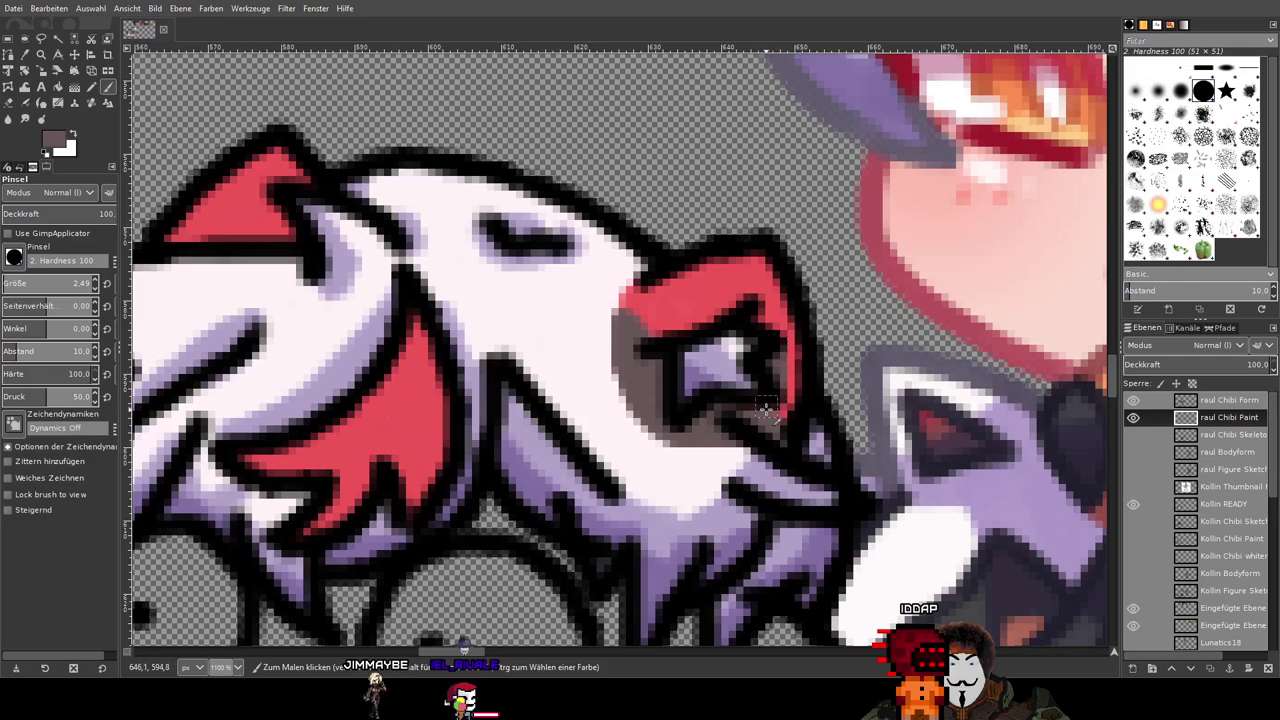
Step: Paint the first dark greyish brown shading along the base of the chibi's left ear and compare it with the reference ears
scroll(806, 446, down, 3)
mouse_move(871, 351)
mouse_down()
mouse_move(512, 577)
mouse_move(681, 502)
mouse_move(959, 428)
mouse_up()
scroll(652, 488, up, 6)
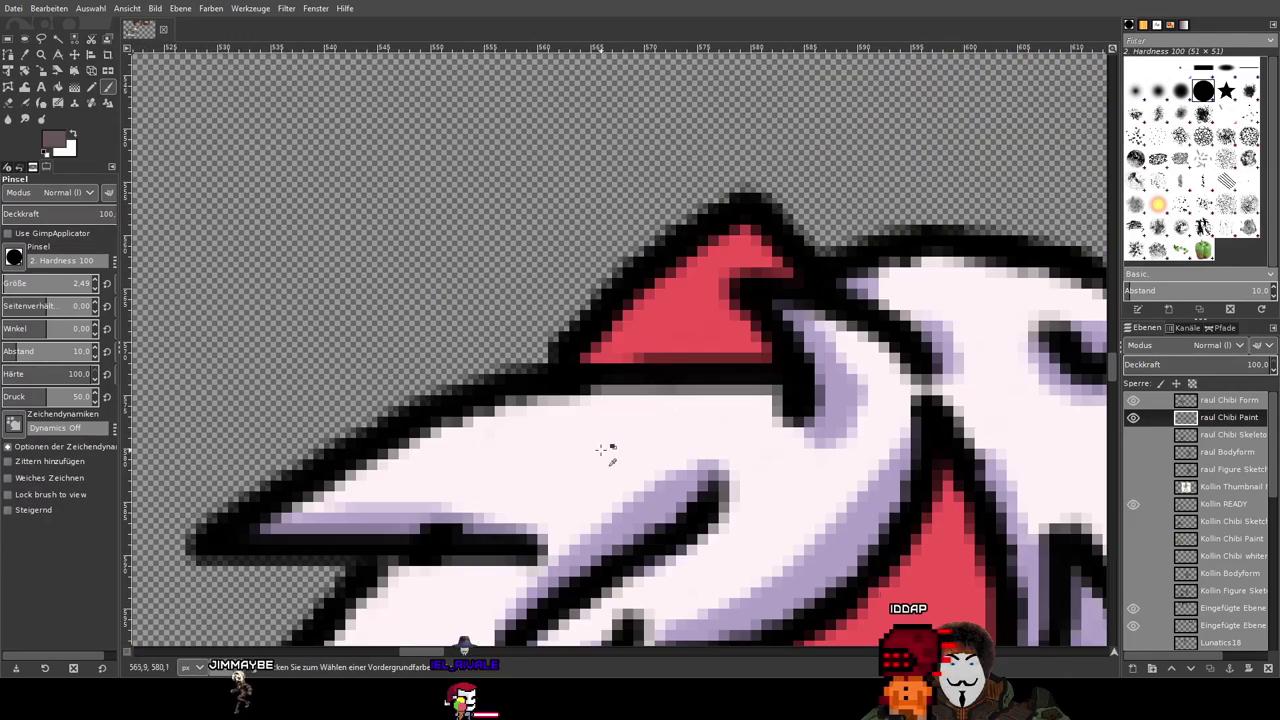
mouse_move(622, 320)
mouse_down()
mouse_move(645, 318)
mouse_move(672, 277)
mouse_move(745, 275)
mouse_up()
scroll(811, 320, down, 5)
drag(912, 274, 544, 465)
scroll(530, 510, up, 3)
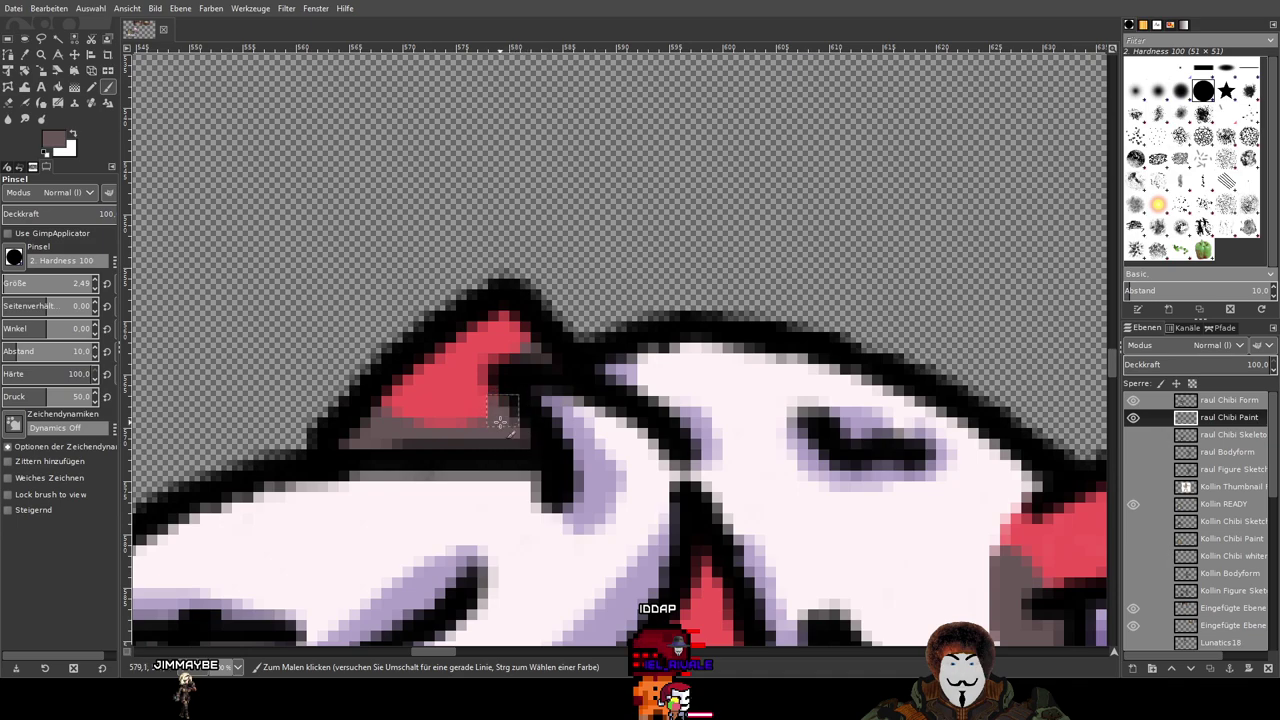
scroll(566, 462, down, 5)
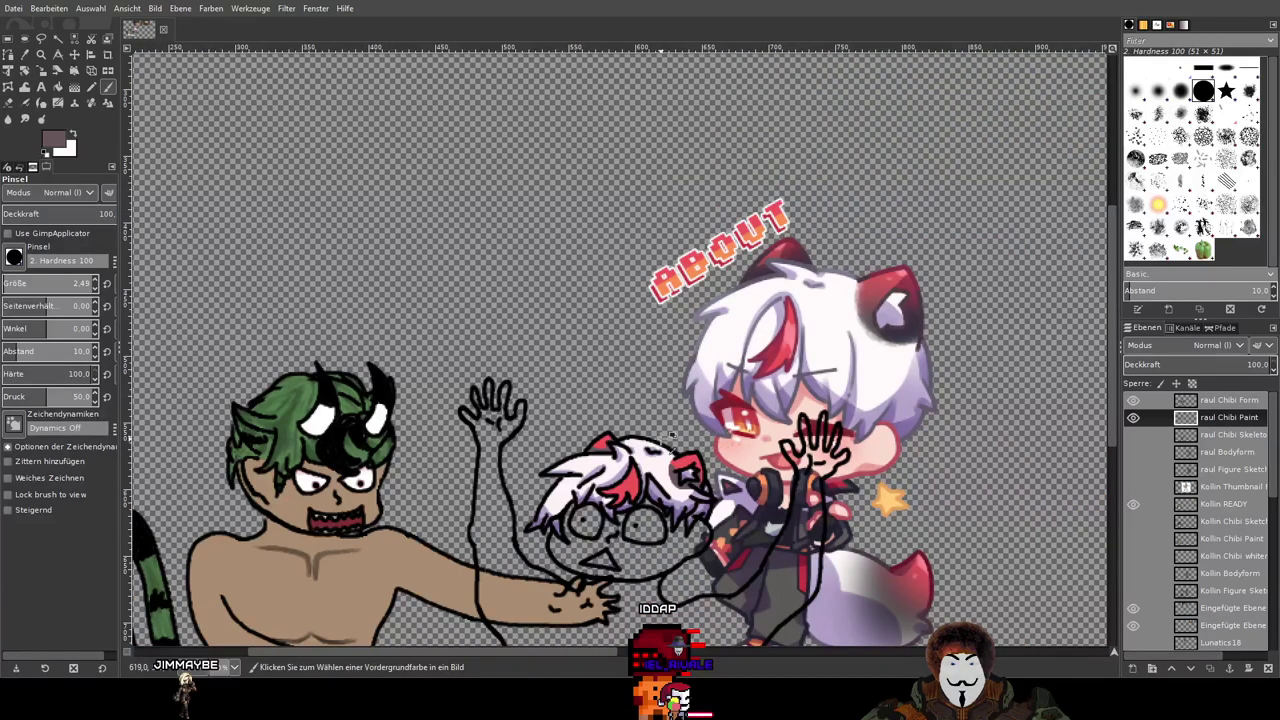
scroll(672, 436, up, 4)
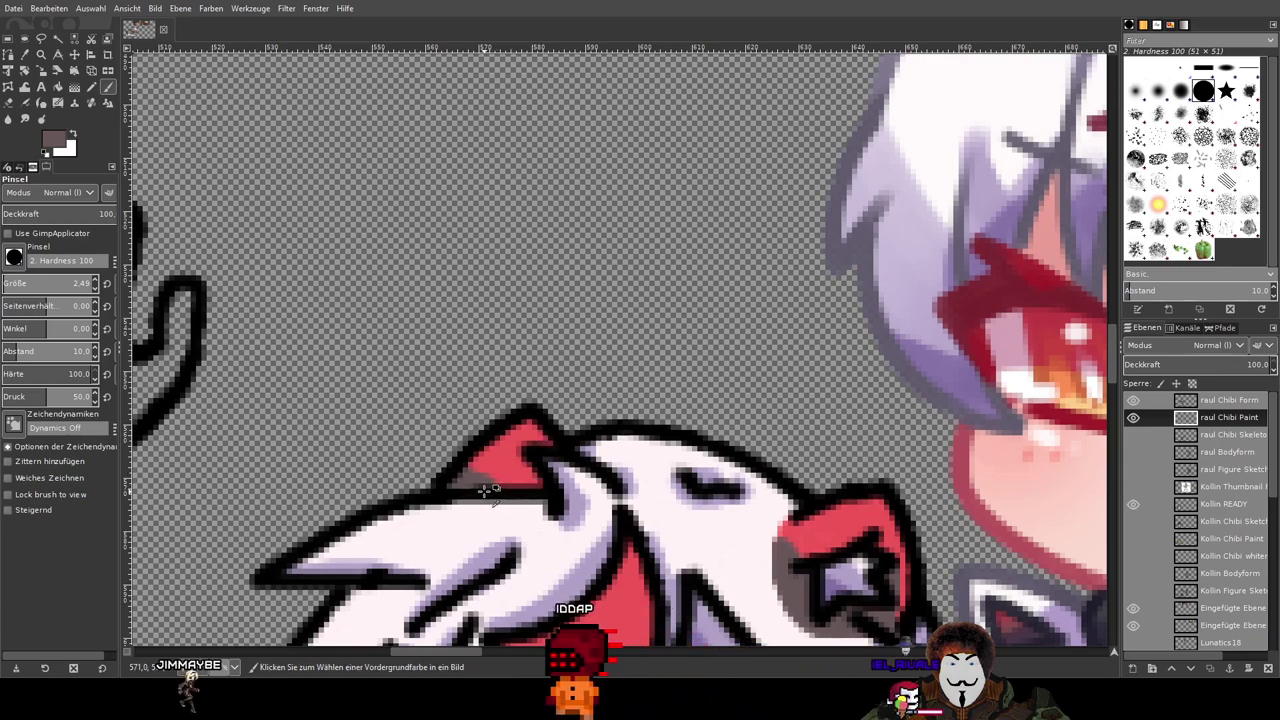
scroll(486, 490, up, 2)
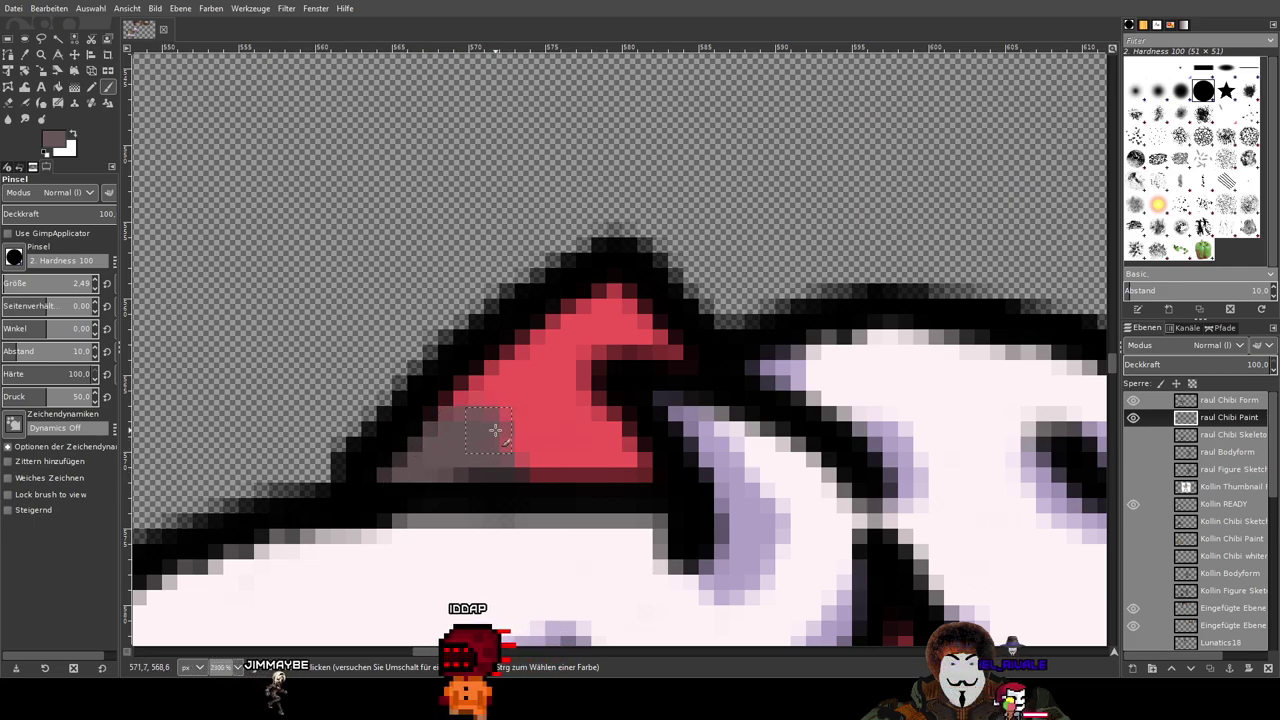
Step: Redo the left ear's strokes, filling its lower part with dark greyish brown and leaving red along the upper edge
drag(494, 430, 622, 440)
key(ctrl+z)
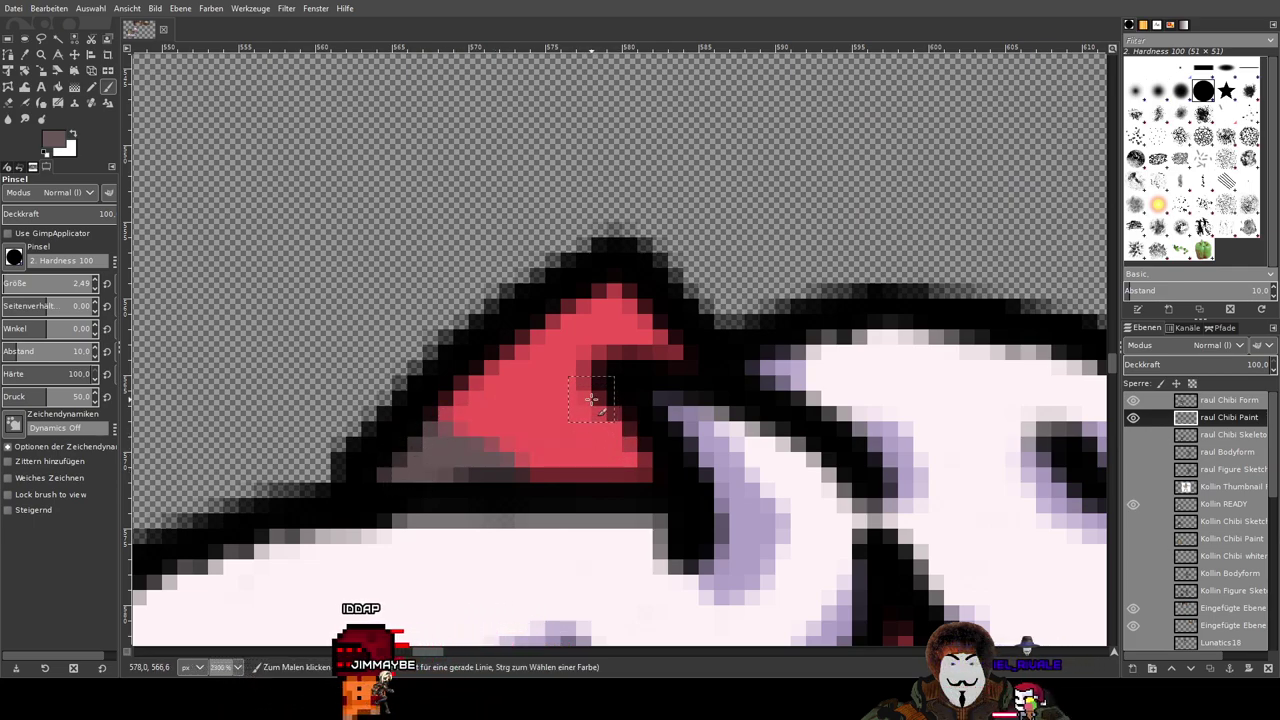
mouse_move(591, 399)
mouse_down()
mouse_move(452, 433)
mouse_move(427, 453)
mouse_move(625, 418)
mouse_move(484, 465)
mouse_move(638, 455)
mouse_up()
key(ctrl+z)
key(ctrl+z)
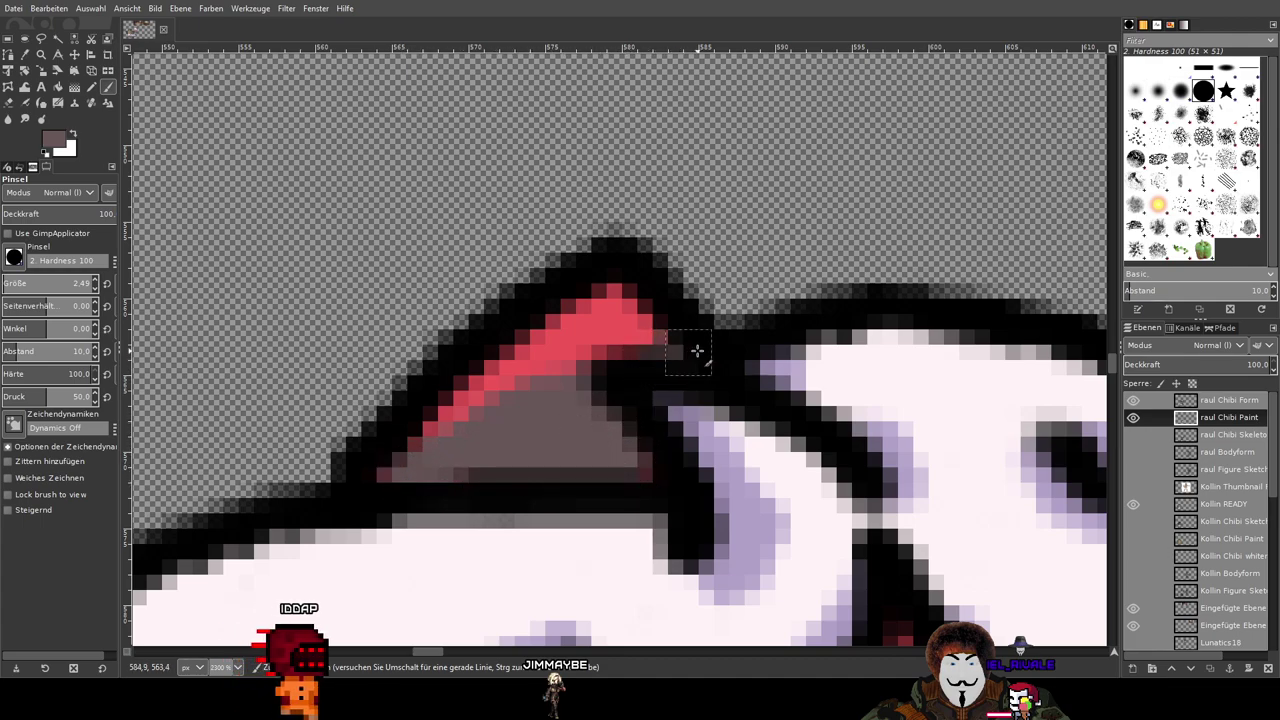
Step: Compare the chibi's shaded ears and tail with the dark shading on the reference character's ears and tail
scroll(697, 350, down, 6)
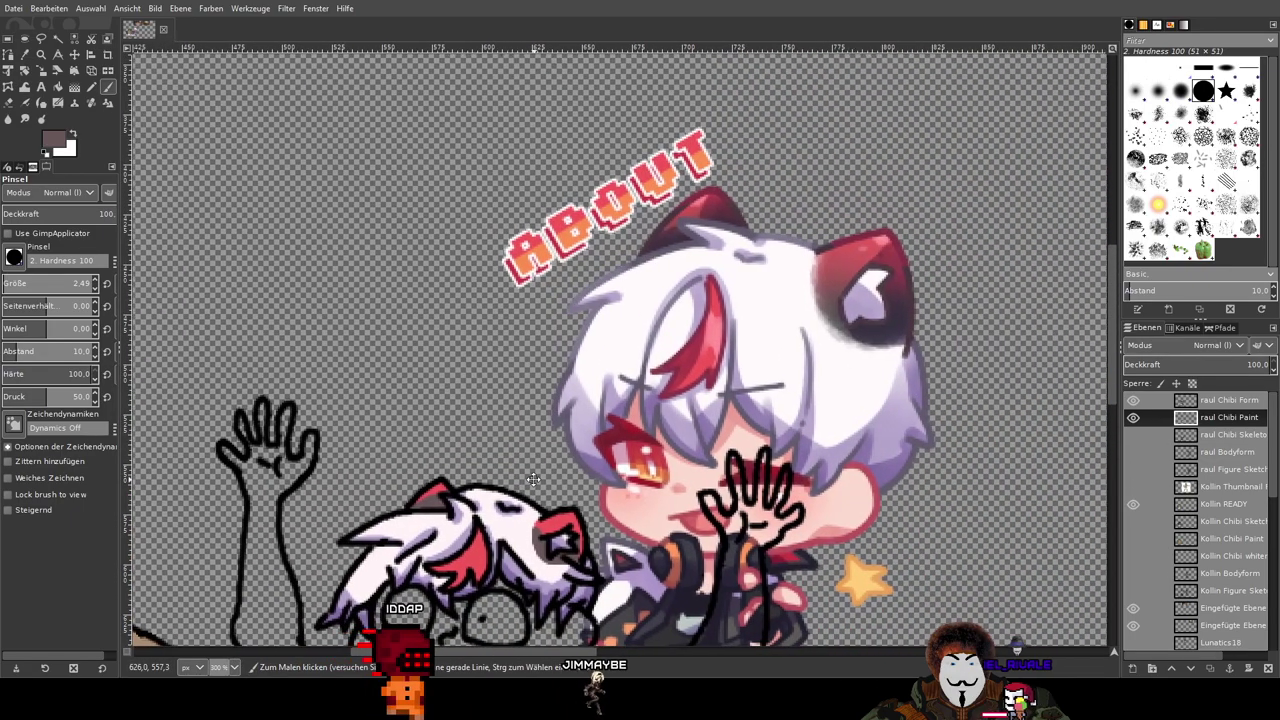
drag(533, 480, 648, 417)
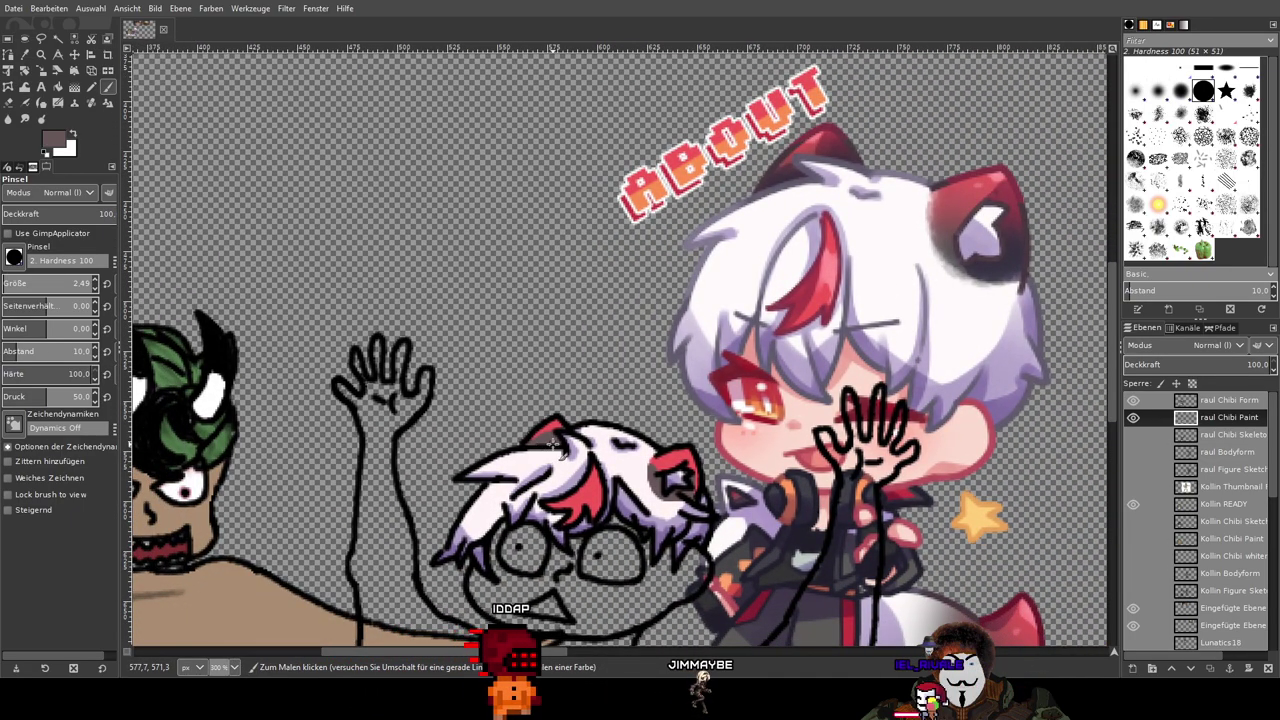
scroll(556, 446, down, 2)
scroll(740, 369, down, 3)
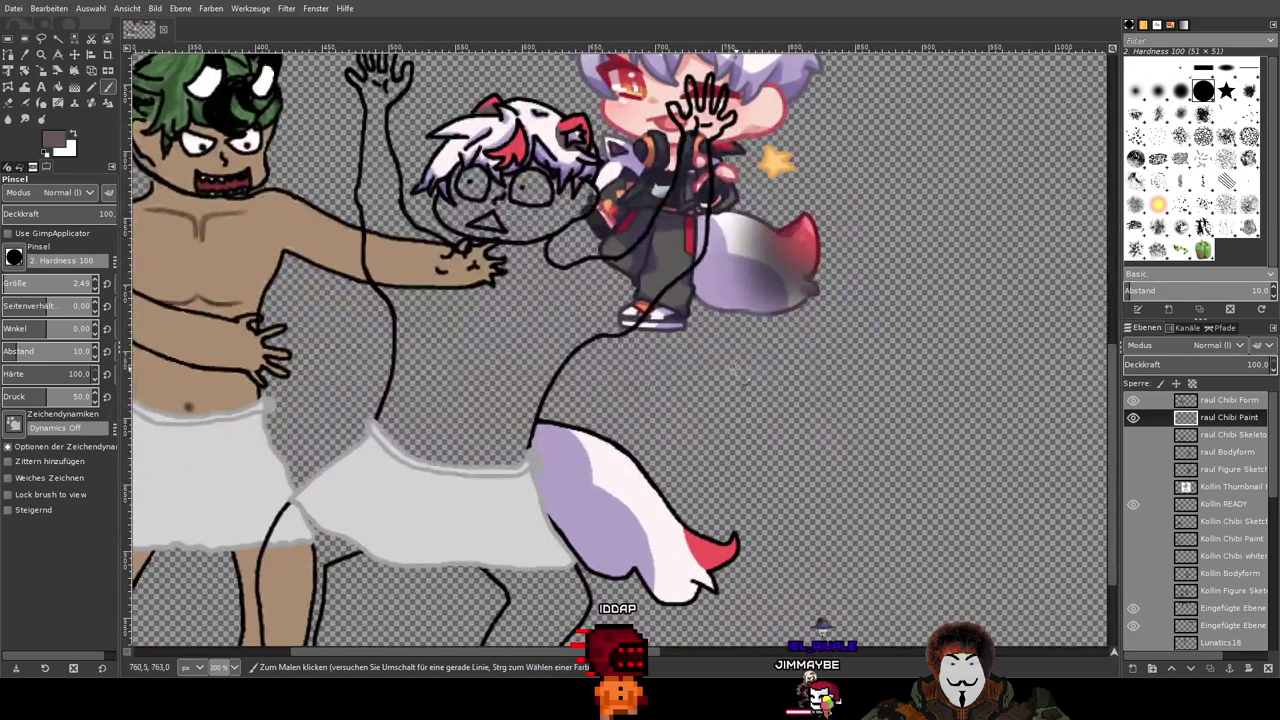
scroll(736, 371, down, 3)
scroll(736, 300, up, 1)
scroll(733, 390, up, 4)
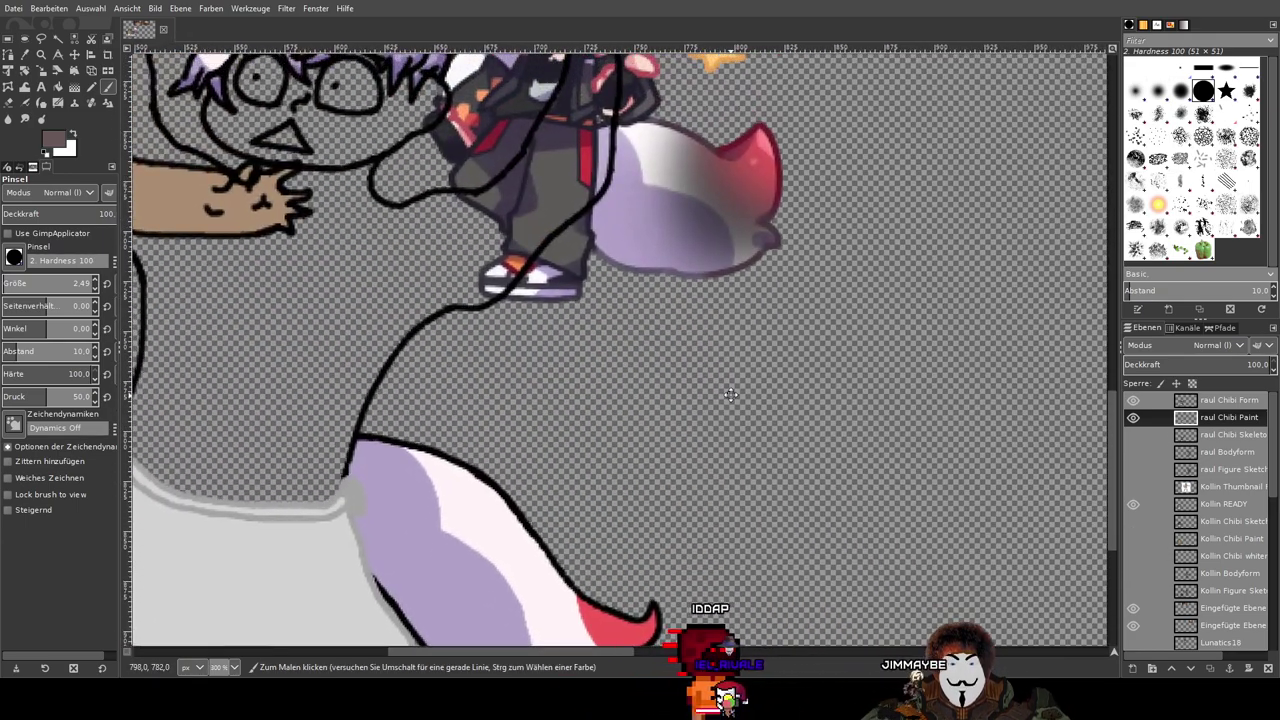
drag(731, 395, 825, 148)
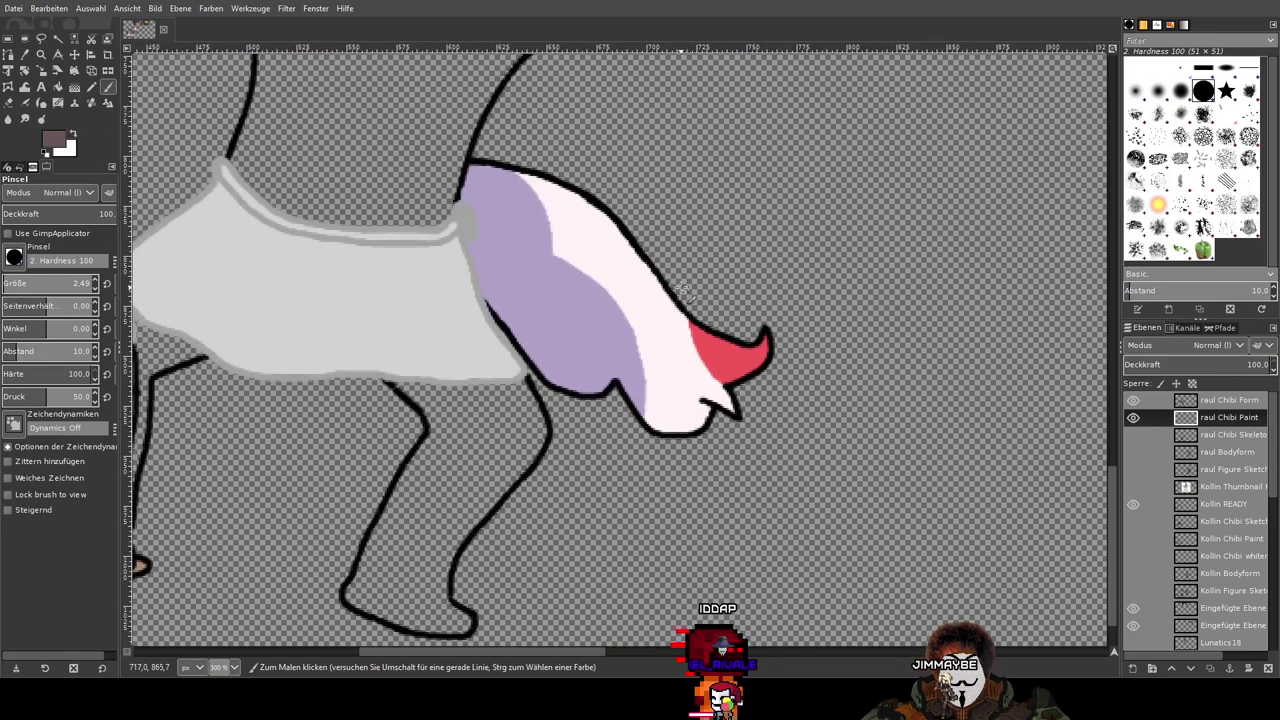
scroll(770, 225, down, 2)
scroll(770, 225, up, 5)
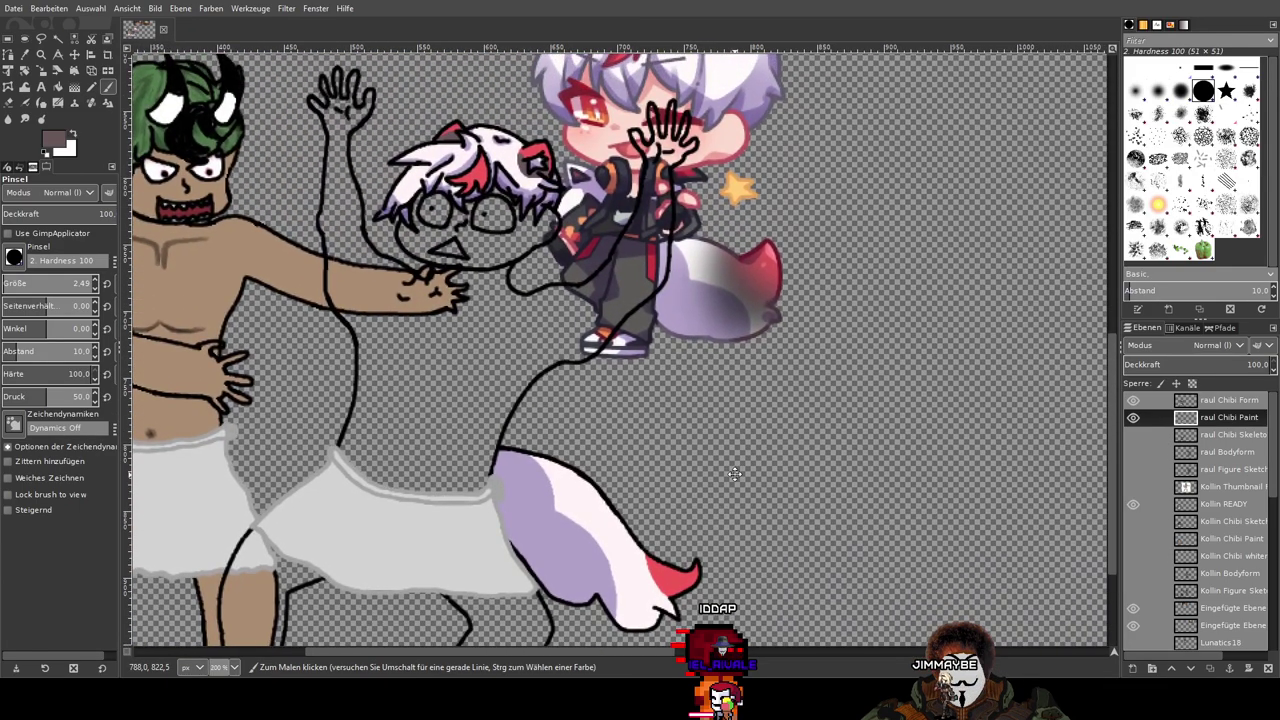
Step: Draw a curved dark greyish brown boundary across the chibi's tail, from its upper outline to its bottom edge
scroll(760, 225, up, 1)
scroll(760, 225, up, 3)
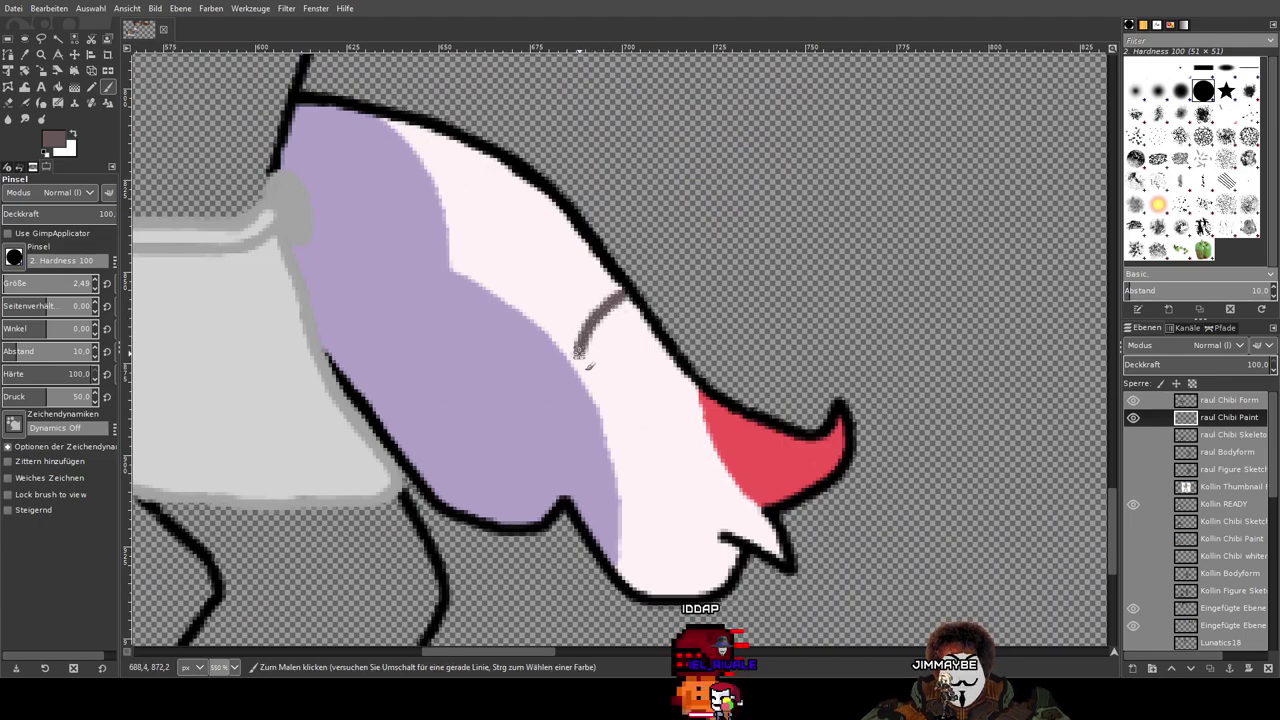
mouse_move(575, 388)
mouse_down()
mouse_move(592, 490)
mouse_move(623, 550)
mouse_up()
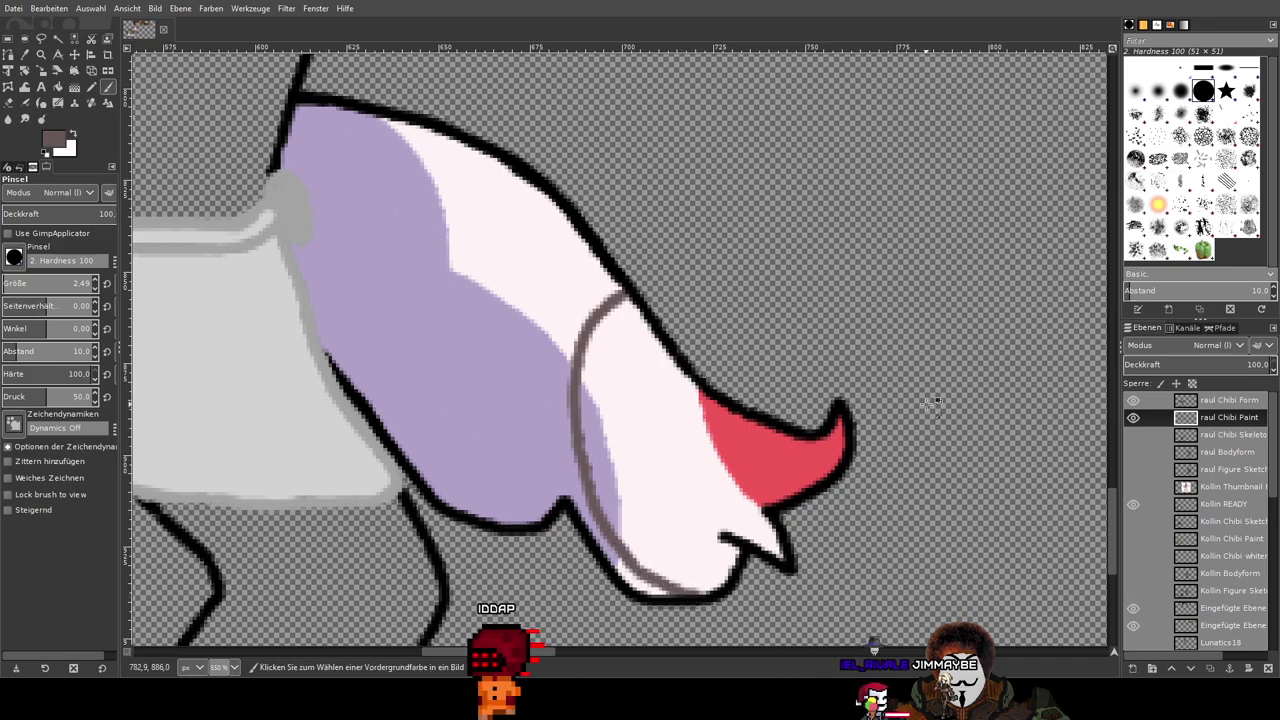
scroll(945, 322, down, 4)
drag(938, 322, 750, 360)
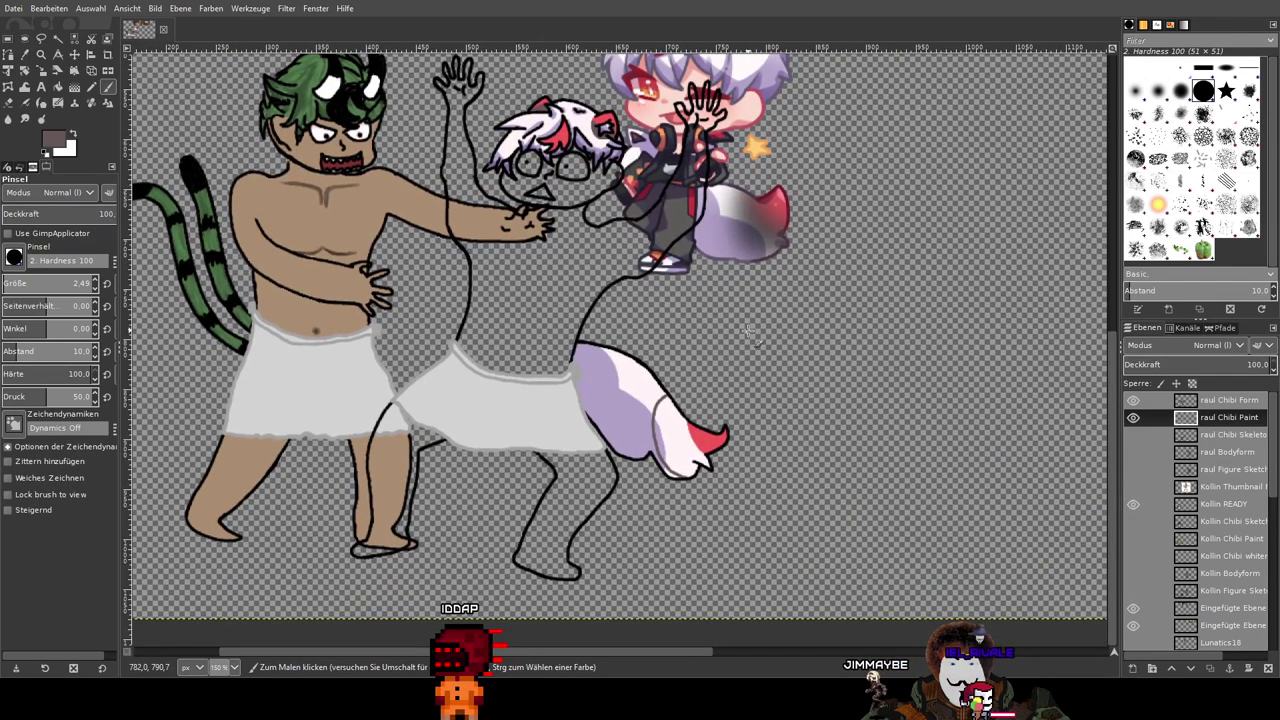
Step: Fill the upper part of the area inside the tail's curved boundary with dark greyish brown
scroll(729, 341, up, 4)
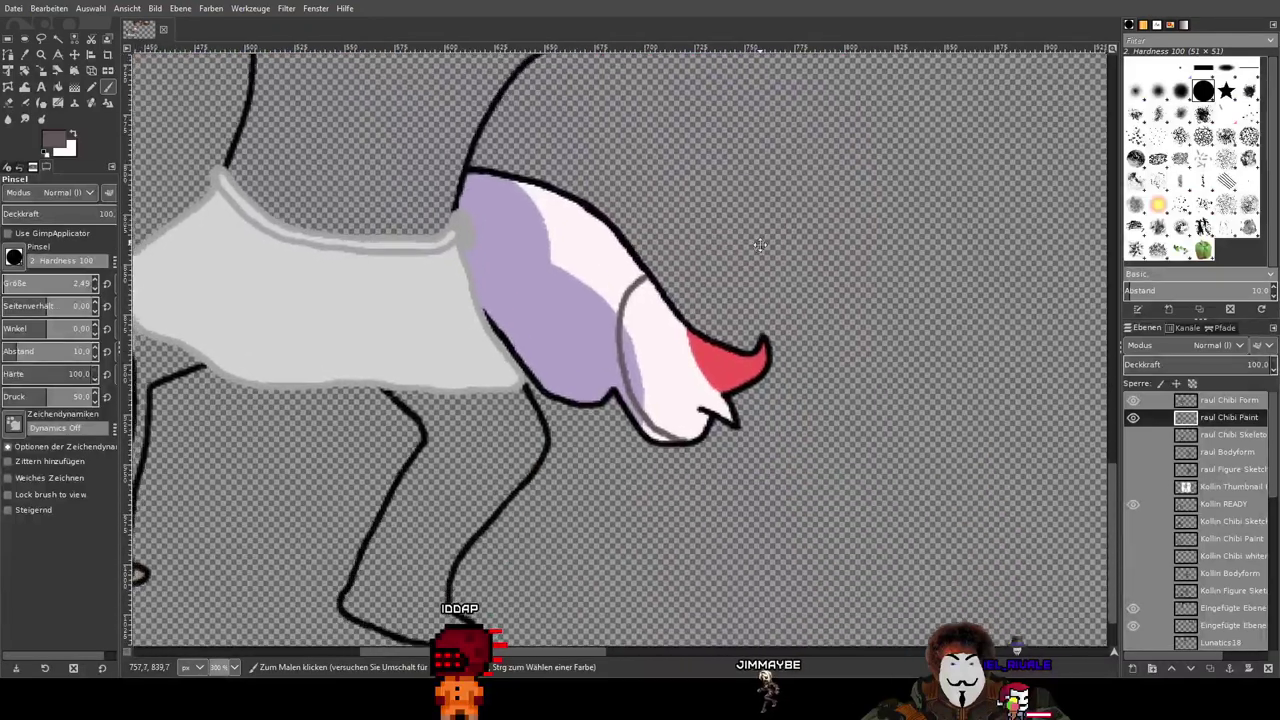
scroll(728, 254, up, 5)
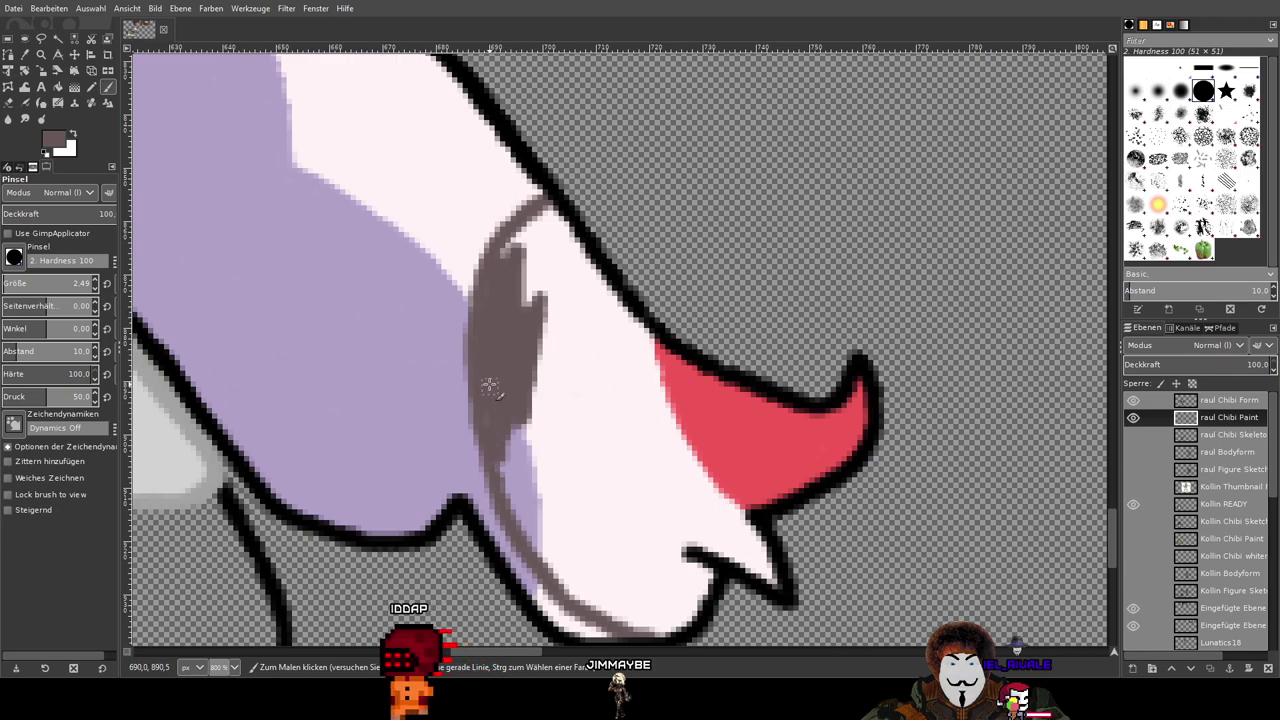
mouse_move(500, 478)
mouse_down()
mouse_move(544, 436)
mouse_move(555, 474)
mouse_move(565, 415)
mouse_move(547, 462)
mouse_move(528, 423)
mouse_move(548, 458)
mouse_move(570, 410)
mouse_up()
scroll(630, 342, down, 5)
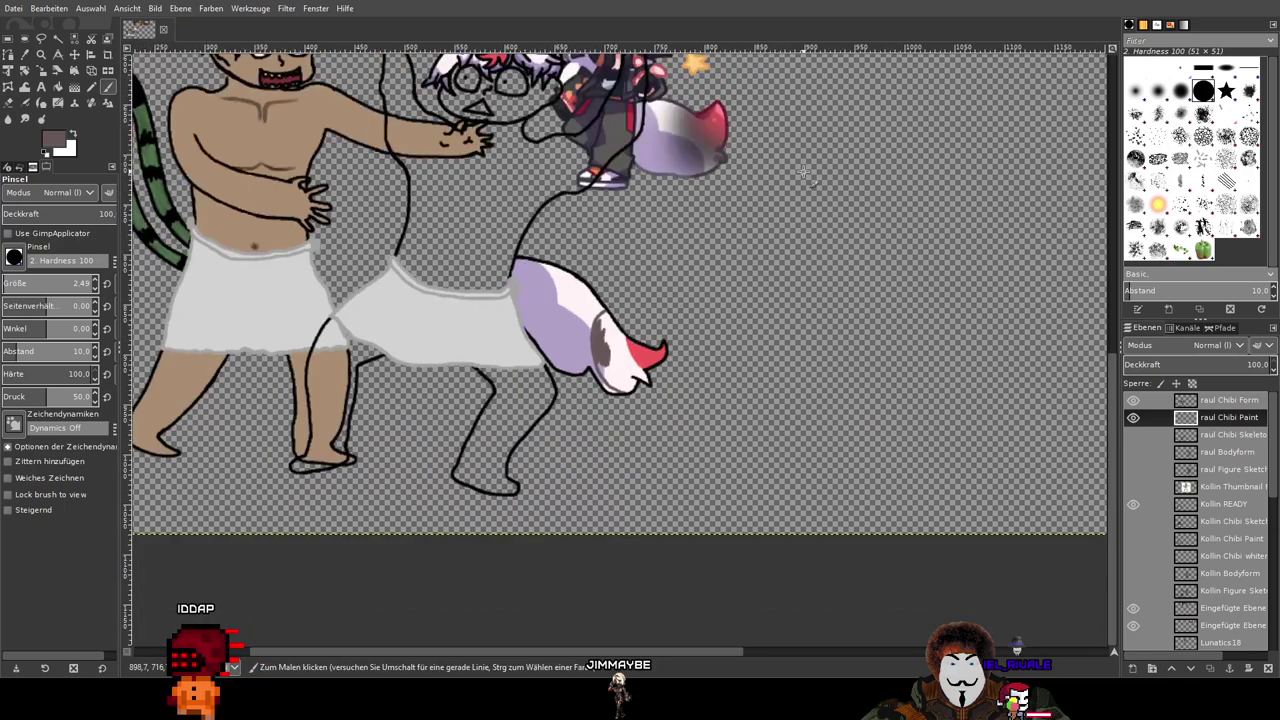
drag(807, 212, 749, 430)
scroll(575, 572, up, 8)
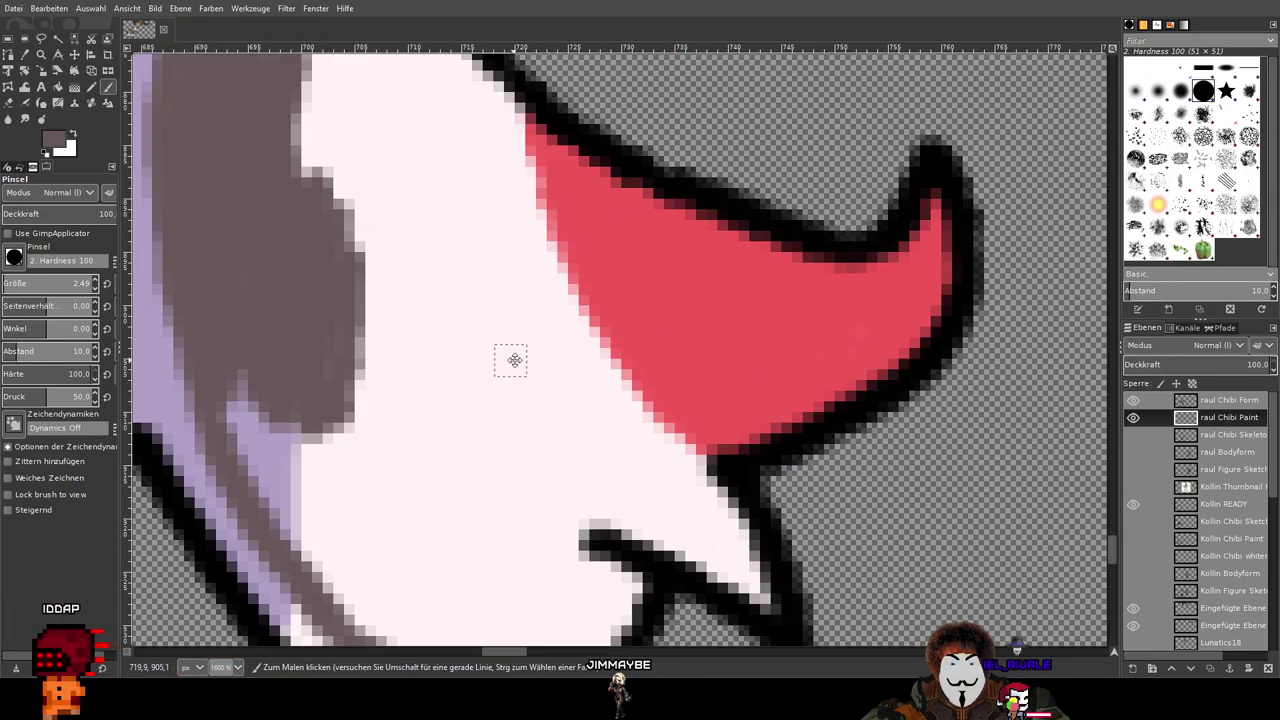
Step: Continue the dark greyish brown fill down the tail along the curved boundary, covering the remaining lilac inside it
drag(515, 360, 862, 338)
mouse_move(764, 371)
mouse_down()
mouse_move(689, 324)
mouse_move(697, 405)
mouse_move(718, 426)
mouse_move(731, 346)
mouse_move(751, 351)
mouse_move(760, 295)
mouse_move(790, 333)
mouse_move(698, 414)
mouse_move(675, 513)
mouse_move(598, 369)
mouse_move(583, 362)
mouse_move(663, 493)
mouse_move(645, 487)
mouse_move(568, 365)
mouse_move(618, 484)
mouse_up()
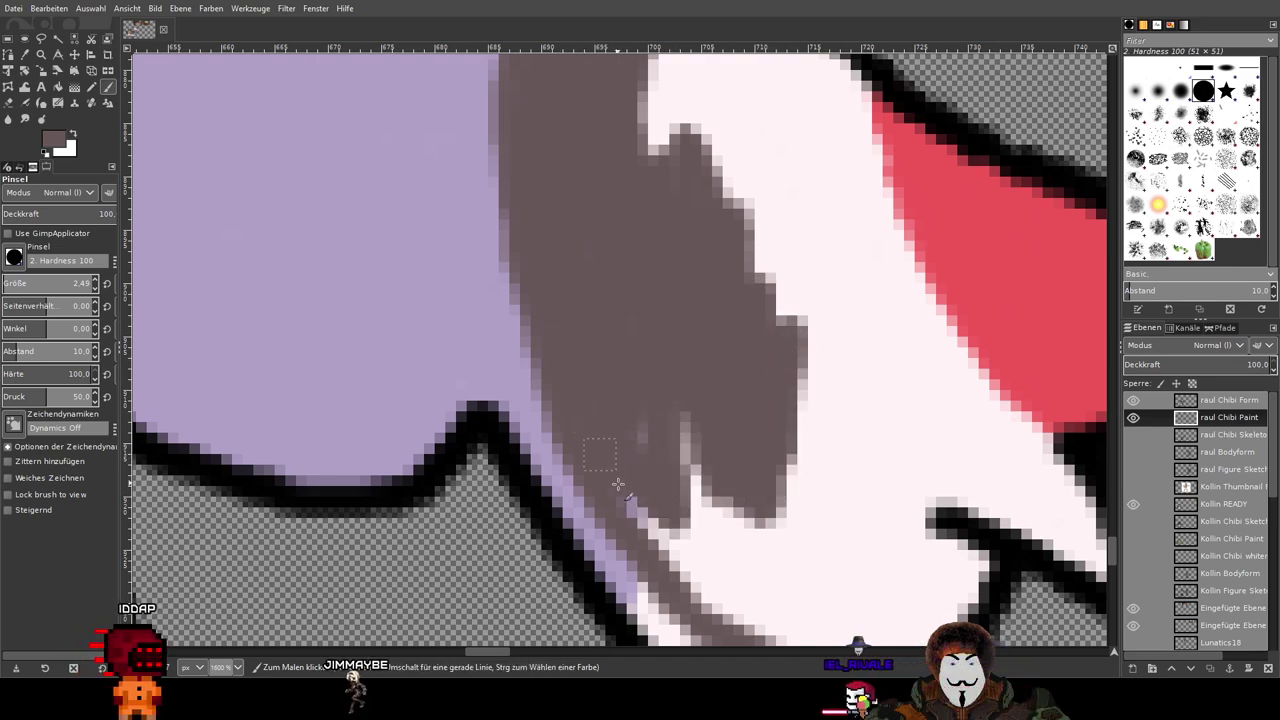
mouse_move(702, 455)
mouse_down()
mouse_move(719, 500)
mouse_move(698, 453)
mouse_move(706, 530)
mouse_move(669, 502)
mouse_move(659, 510)
mouse_move(753, 597)
mouse_move(641, 528)
mouse_move(744, 484)
mouse_up()
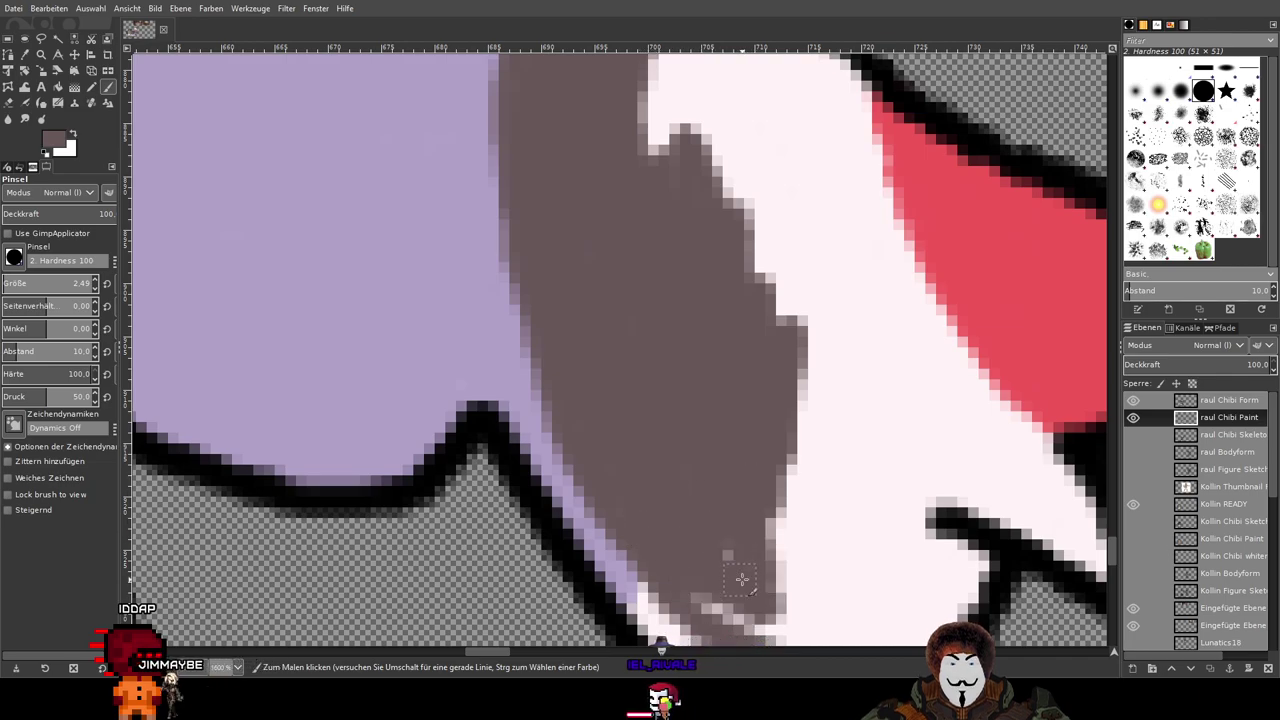
drag(717, 581, 789, 453)
drag(878, 495, 636, 186)
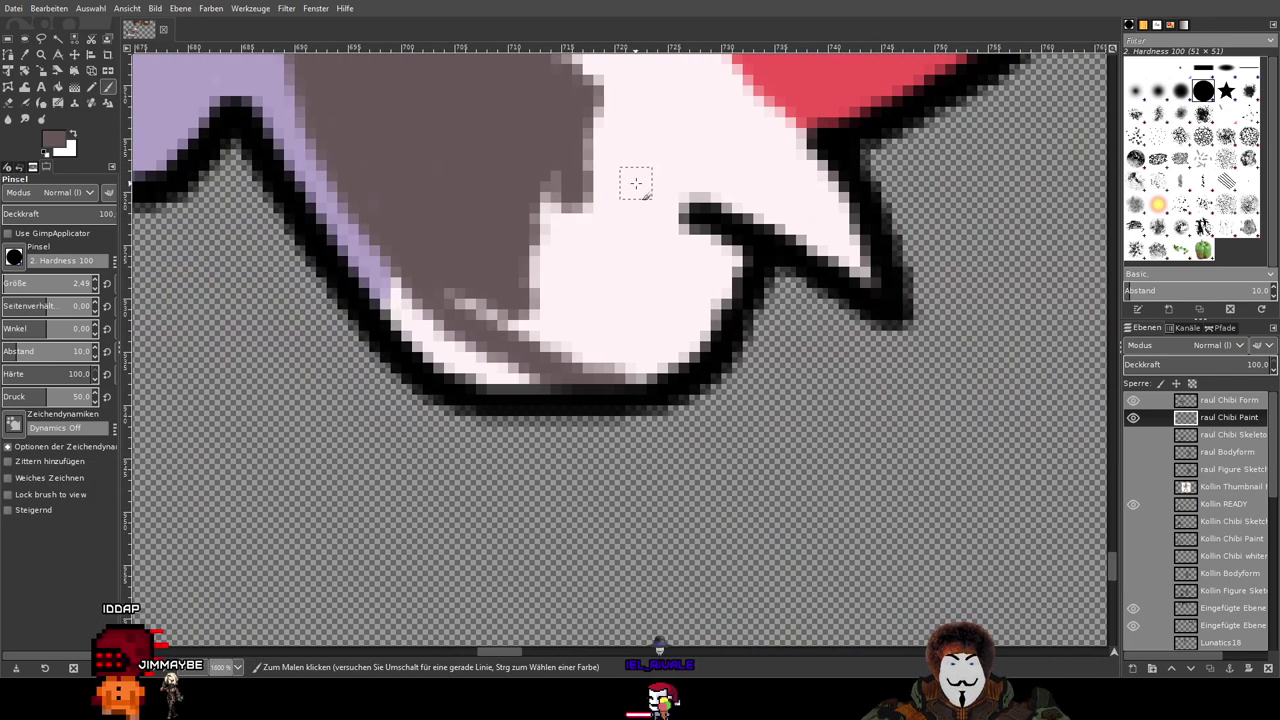
scroll(454, 213, up, 2)
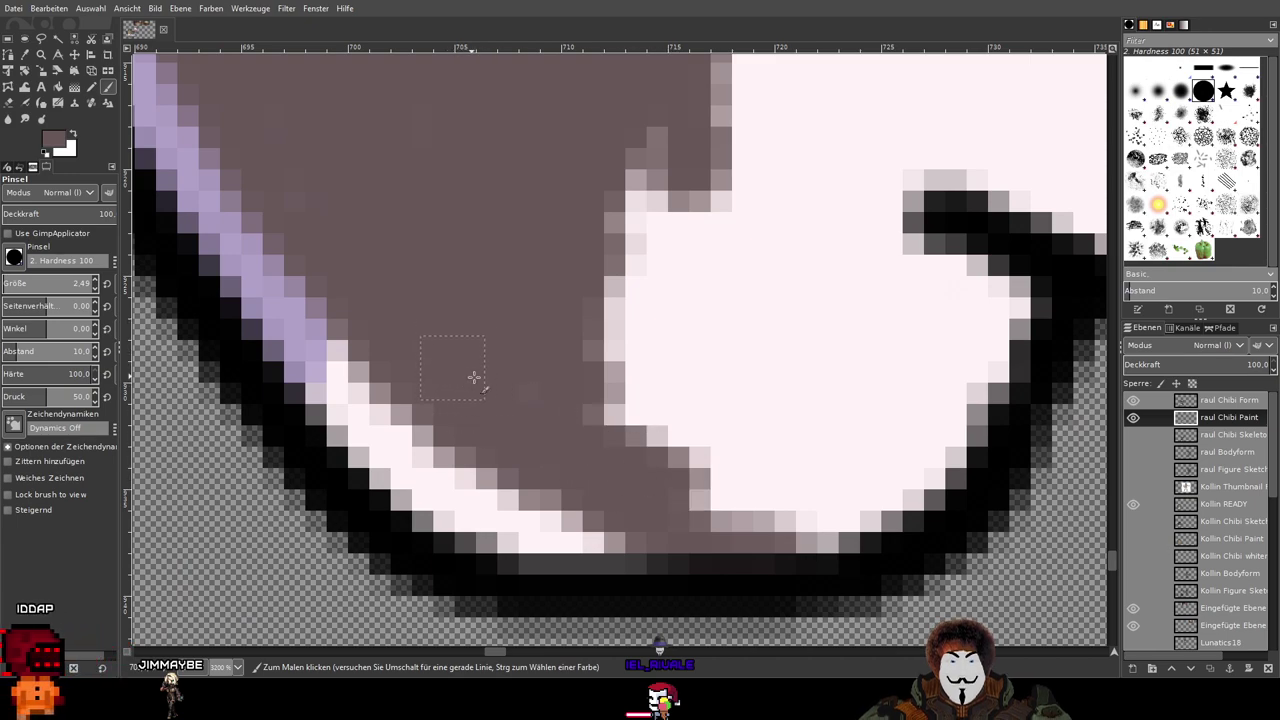
Step: Fill the rounded bottom of the tail with dark greyish brown up to the small tuft's outline
drag(600, 400, 676, 494)
mouse_move(786, 533)
mouse_down()
mouse_move(870, 522)
mouse_move(977, 409)
mouse_move(920, 505)
mouse_move(1030, 301)
mouse_move(933, 369)
mouse_move(921, 332)
mouse_move(862, 435)
mouse_move(922, 368)
mouse_move(873, 399)
mouse_move(958, 390)
mouse_move(865, 415)
mouse_move(782, 468)
mouse_move(672, 480)
mouse_move(669, 398)
mouse_move(602, 401)
mouse_move(583, 326)
mouse_move(549, 274)
mouse_move(567, 259)
mouse_move(519, 287)
mouse_move(638, 247)
mouse_move(667, 263)
mouse_move(784, 258)
mouse_move(867, 275)
mouse_move(902, 298)
mouse_move(865, 335)
mouse_move(908, 273)
mouse_move(921, 168)
mouse_move(818, 215)
mouse_move(779, 211)
mouse_move(836, 261)
mouse_up()
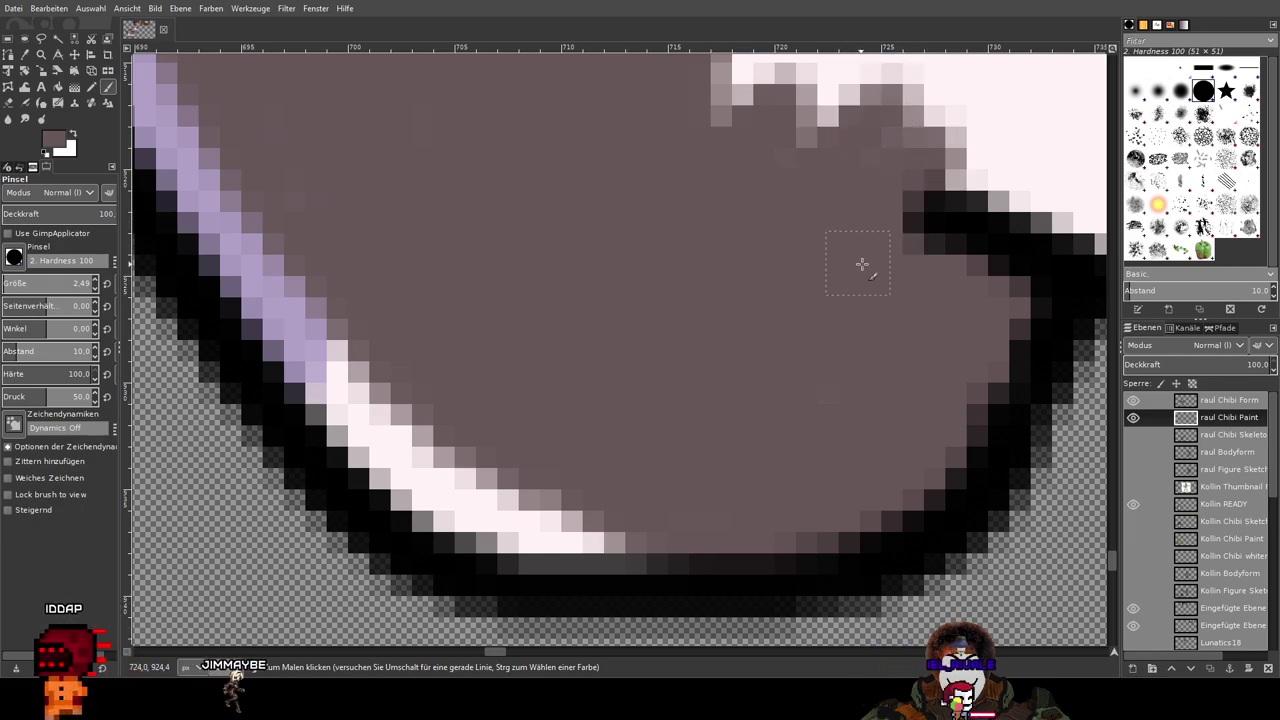
drag(920, 177, 440, 406)
scroll(442, 406, down, 3)
scroll(387, 349, up, 2)
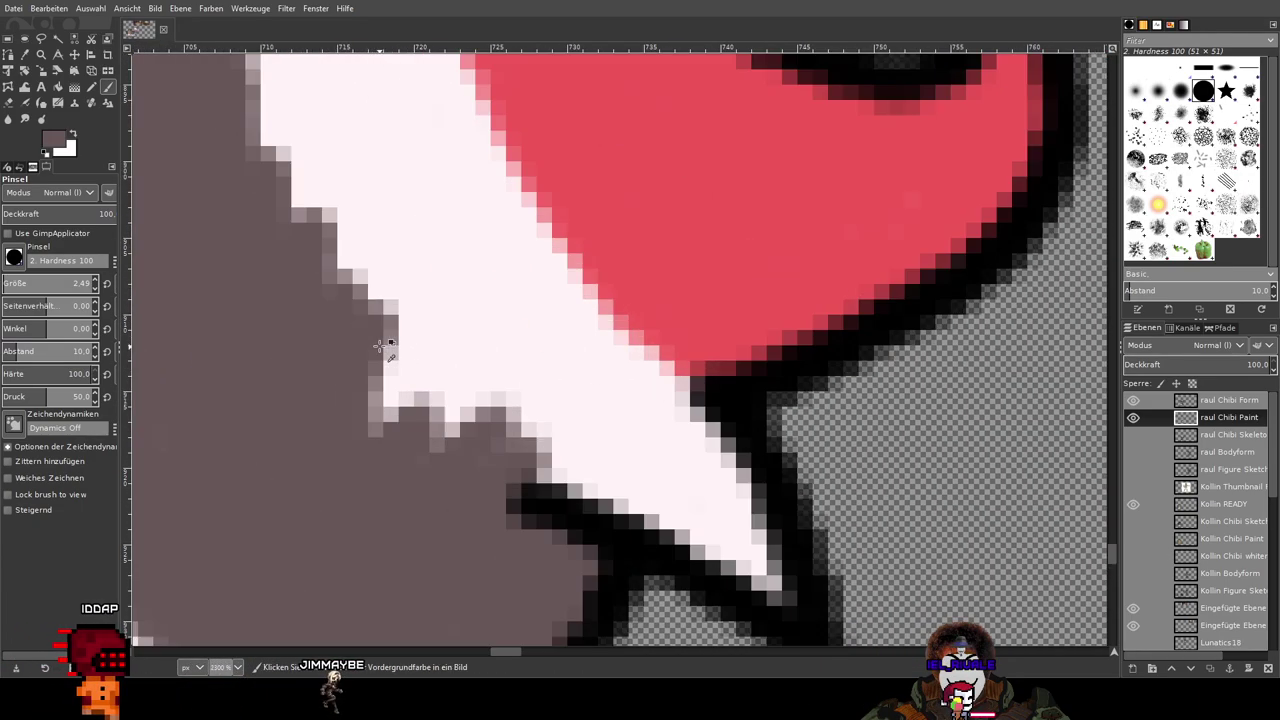
Step: Widen the dark greyish brown area diagonally toward the red tail tip and fill the small pointed tuft below it
mouse_move(354, 286)
mouse_down()
mouse_move(444, 404)
mouse_move(410, 437)
mouse_move(361, 266)
mouse_move(455, 371)
mouse_move(531, 531)
mouse_move(442, 408)
mouse_move(341, 206)
mouse_move(296, 226)
mouse_move(256, 104)
mouse_move(289, 64)
mouse_move(398, 186)
mouse_move(407, 178)
mouse_move(525, 356)
mouse_move(536, 469)
mouse_move(463, 369)
mouse_move(464, 315)
mouse_move(602, 488)
mouse_move(557, 453)
mouse_move(686, 533)
mouse_up()
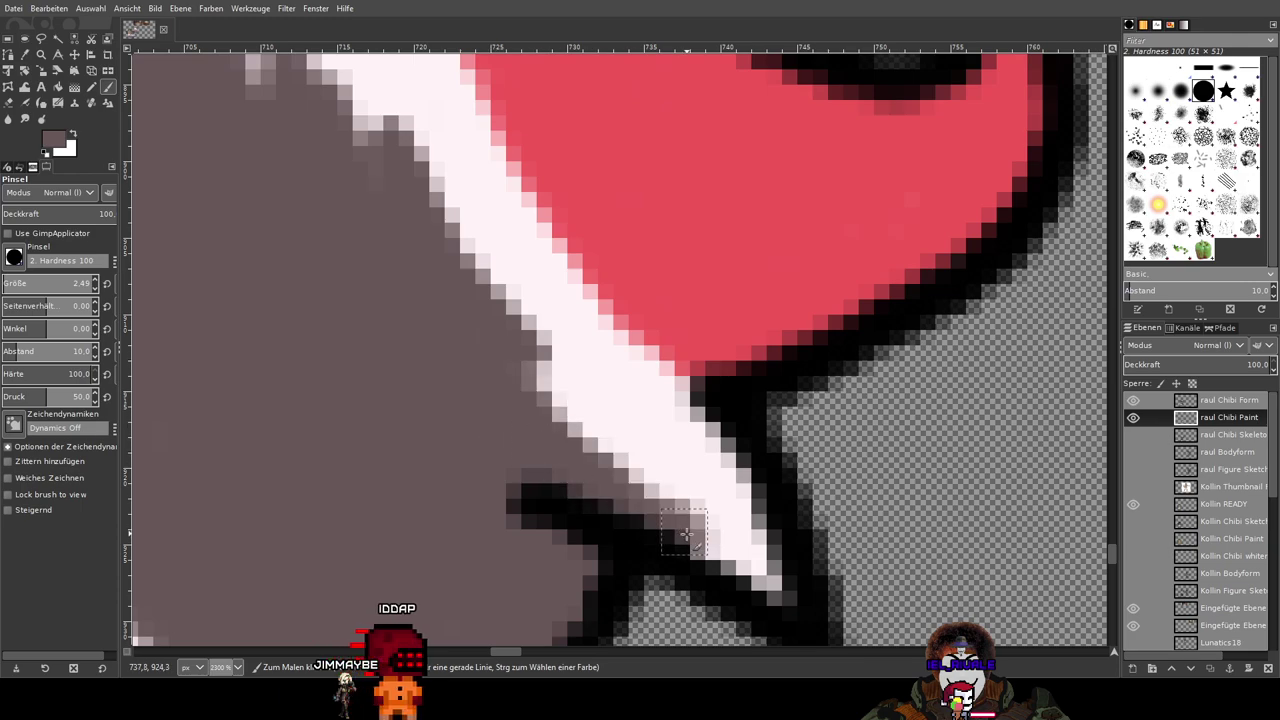
mouse_move(784, 601)
mouse_down()
mouse_move(719, 513)
mouse_move(527, 401)
mouse_up()
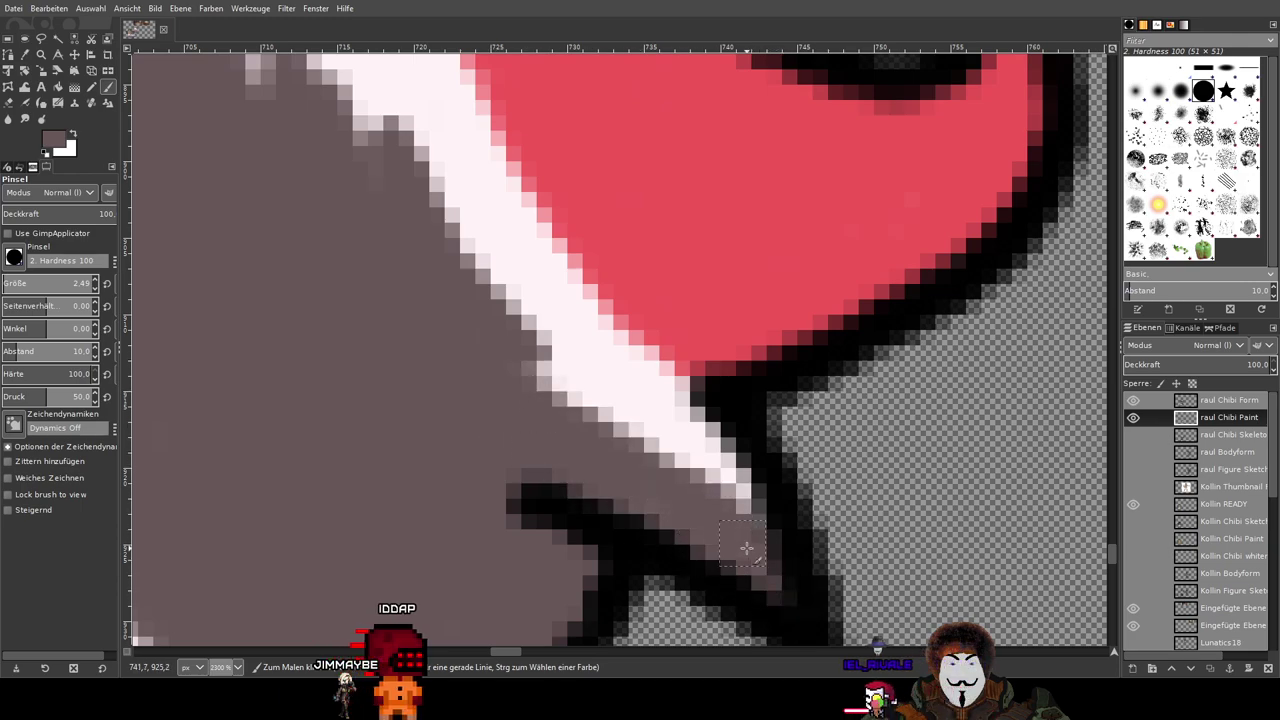
mouse_move(739, 524)
mouse_down()
mouse_move(687, 459)
mouse_move(787, 584)
mouse_move(751, 500)
mouse_move(698, 439)
mouse_move(485, 263)
mouse_move(708, 492)
mouse_move(452, 302)
mouse_move(714, 455)
mouse_up()
Step: Examine how the reference tail blends from dark grey into the red tip and compare it with the chibi's tail tip
scroll(713, 455, down, 10)
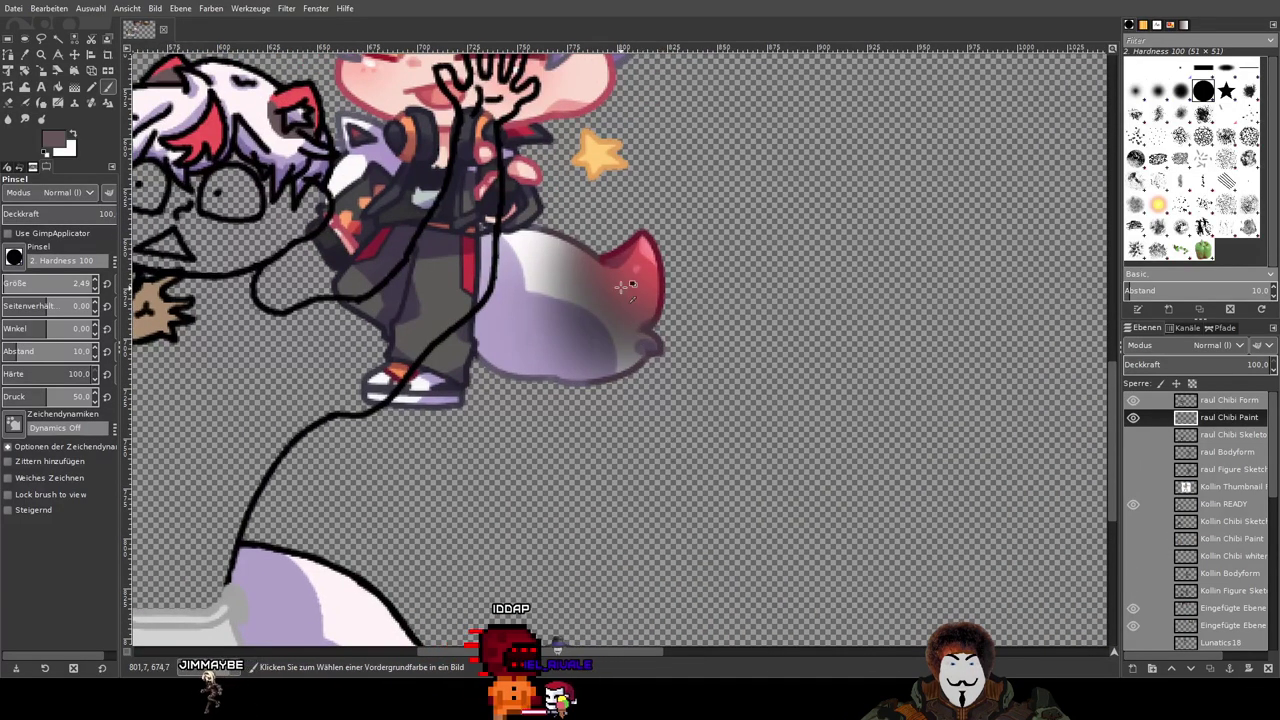
scroll(623, 283, up, 5)
scroll(617, 258, down, 3)
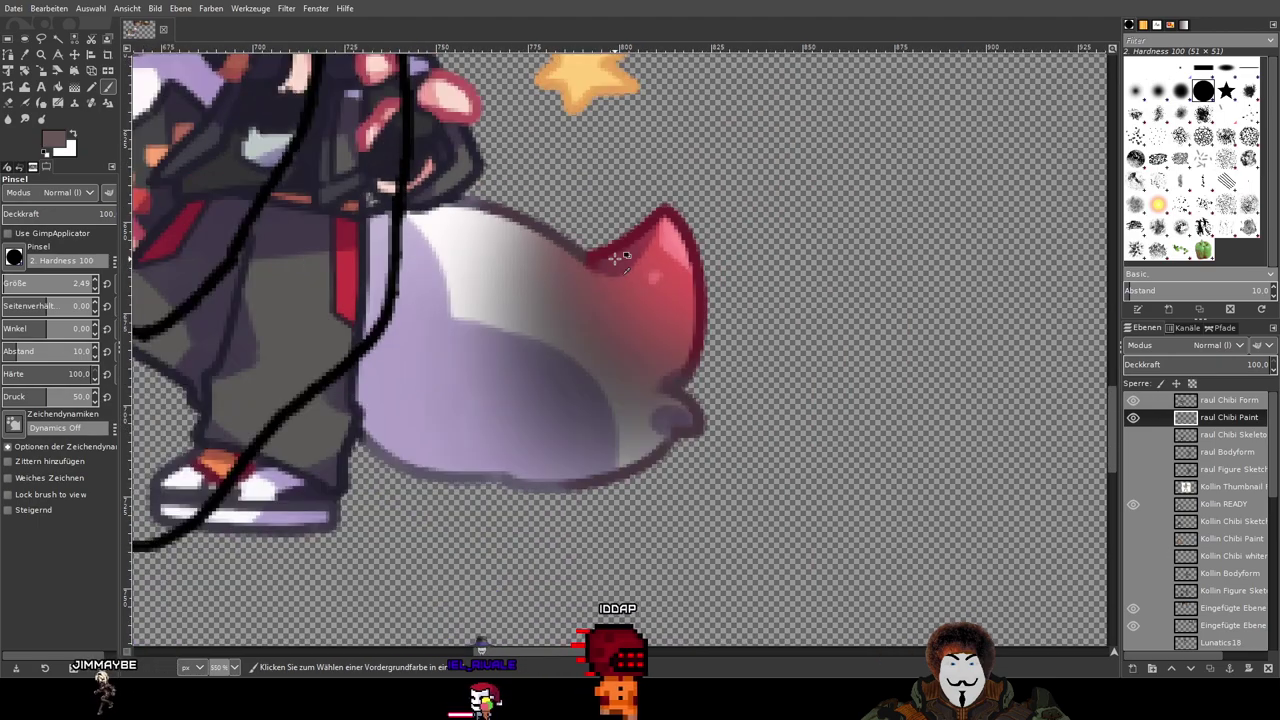
drag(620, 257, 690, 60)
drag(530, 620, 647, 345)
scroll(647, 344, up, 2)
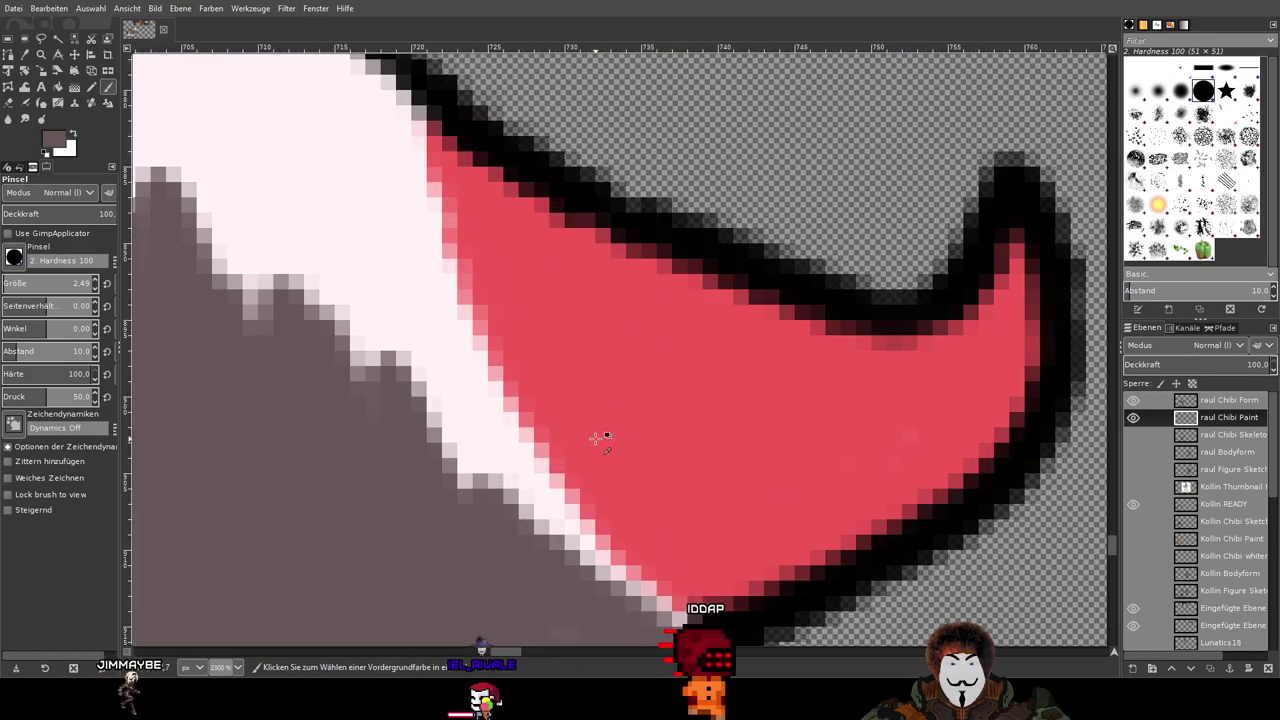
Step: Fill the white upper part of the tail's dark band with dark greyish brown, from the black outline down toward the red tip
scroll(600, 437, up, 1)
scroll(560, 258, up, 1)
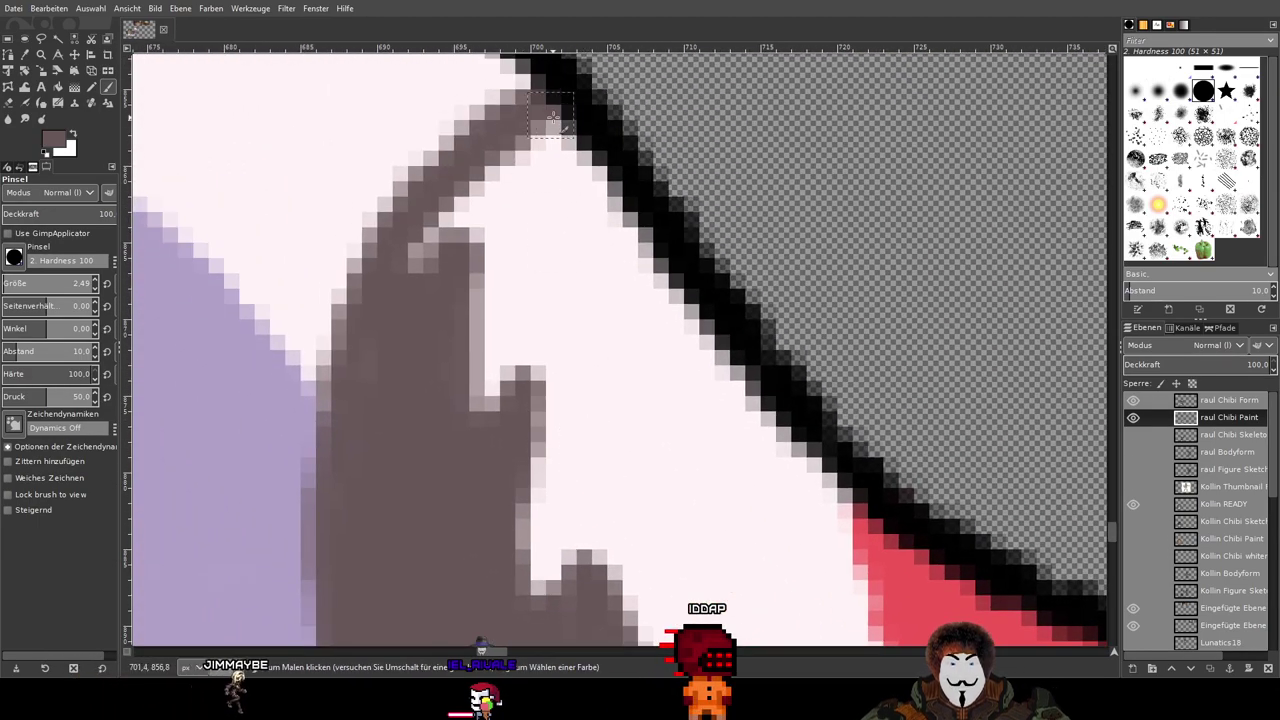
mouse_move(553, 117)
mouse_down()
mouse_move(457, 205)
mouse_move(425, 267)
mouse_move(506, 161)
mouse_move(406, 284)
mouse_move(506, 198)
mouse_move(468, 504)
mouse_move(508, 238)
mouse_move(527, 298)
mouse_move(526, 384)
mouse_move(546, 157)
mouse_move(504, 384)
mouse_up()
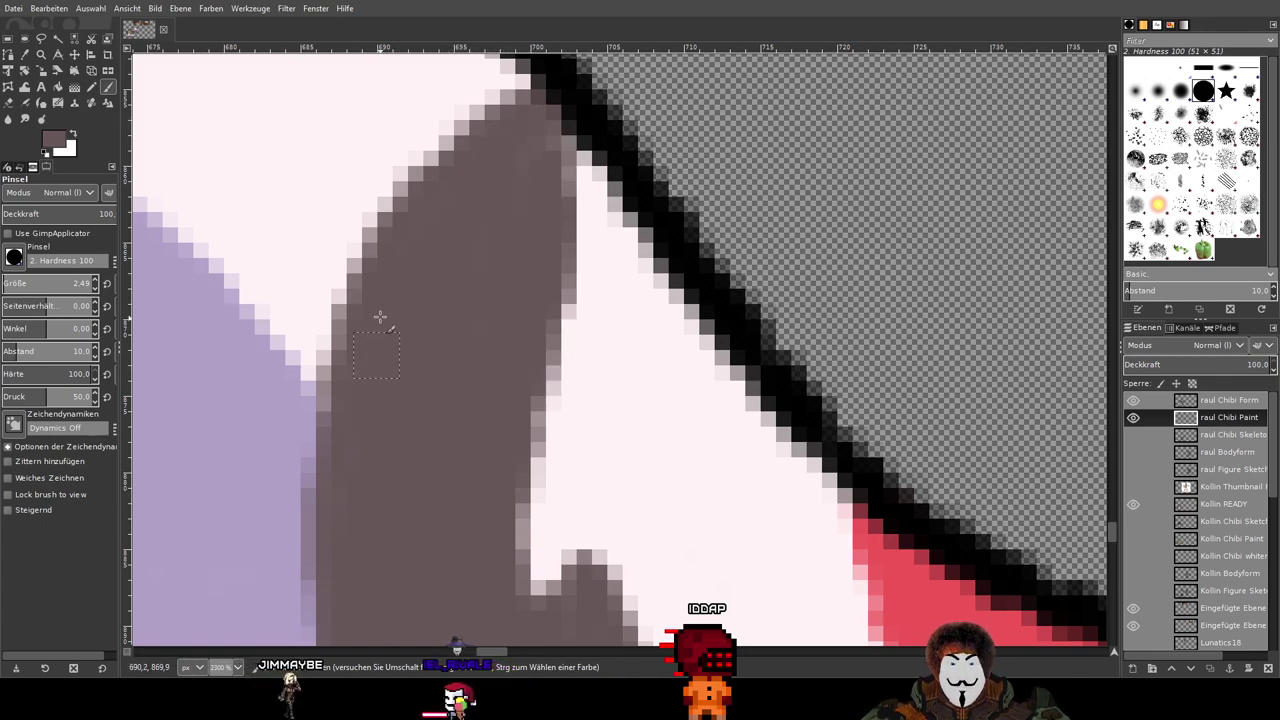
mouse_move(580, 162)
mouse_down()
mouse_move(755, 398)
mouse_move(562, 153)
mouse_move(736, 466)
mouse_move(531, 189)
mouse_move(666, 444)
mouse_move(568, 198)
mouse_move(662, 404)
mouse_move(605, 351)
mouse_move(588, 268)
mouse_move(558, 496)
mouse_up()
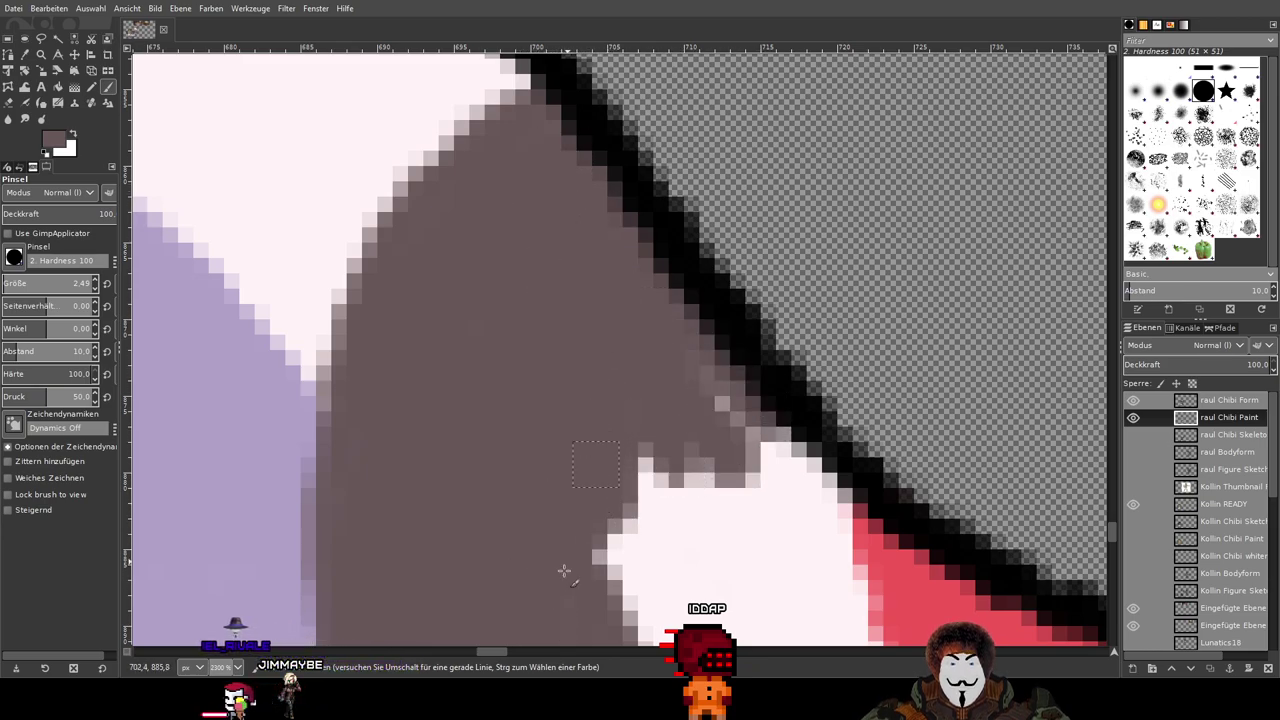
drag(564, 571, 643, 429)
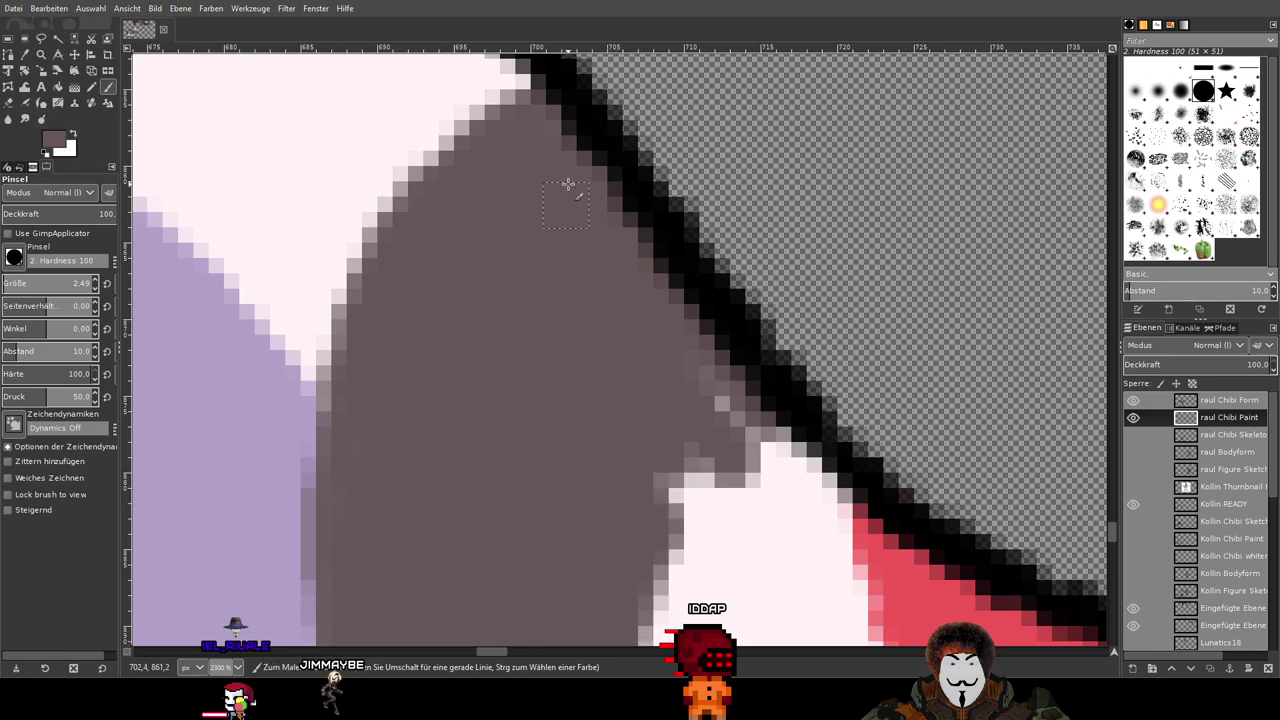
mouse_move(614, 203)
mouse_down()
mouse_move(722, 370)
mouse_move(828, 484)
mouse_move(726, 416)
mouse_move(718, 371)
mouse_move(781, 473)
mouse_move(819, 487)
mouse_up()
mouse_move(882, 562)
mouse_down()
mouse_move(718, 309)
mouse_move(660, 272)
mouse_up()
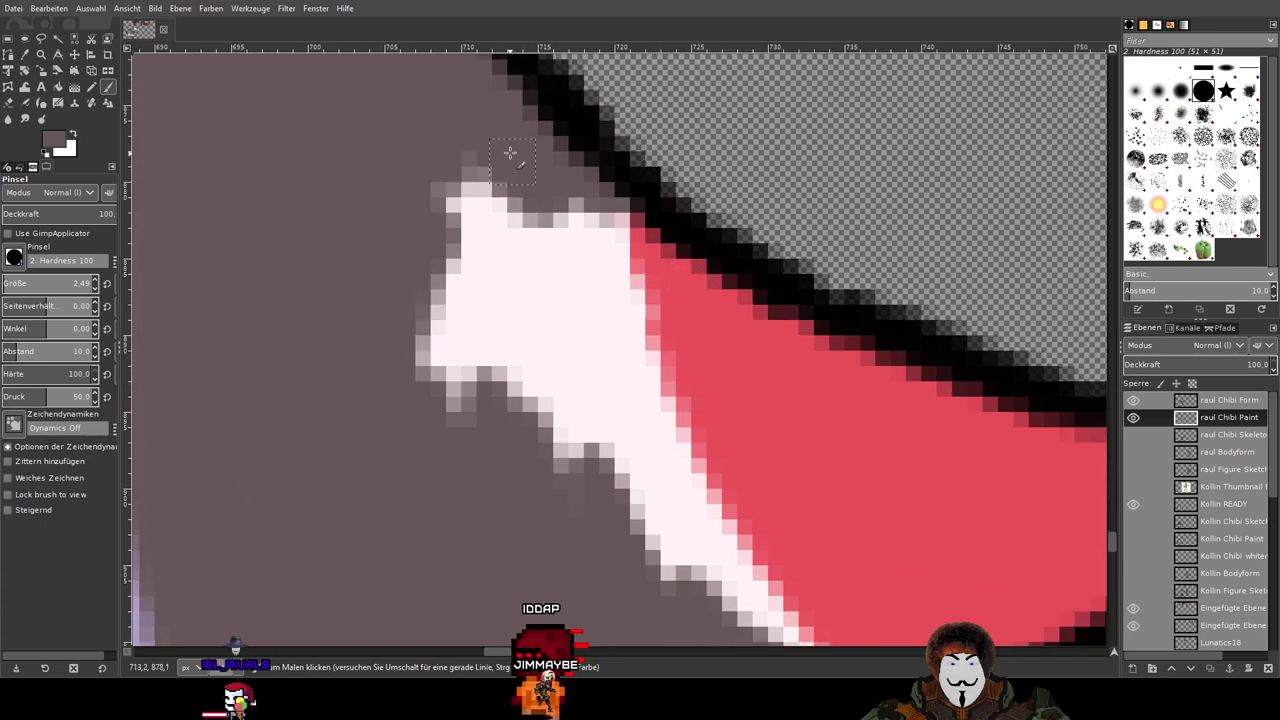
drag(508, 182, 464, 236)
mouse_move(460, 415)
mouse_down()
mouse_move(510, 329)
mouse_move(528, 246)
mouse_move(519, 211)
mouse_move(545, 188)
mouse_move(593, 243)
mouse_move(571, 276)
mouse_move(578, 302)
mouse_move(603, 254)
mouse_move(601, 208)
mouse_move(527, 413)
mouse_move(527, 465)
mouse_move(582, 513)
mouse_move(600, 449)
mouse_up()
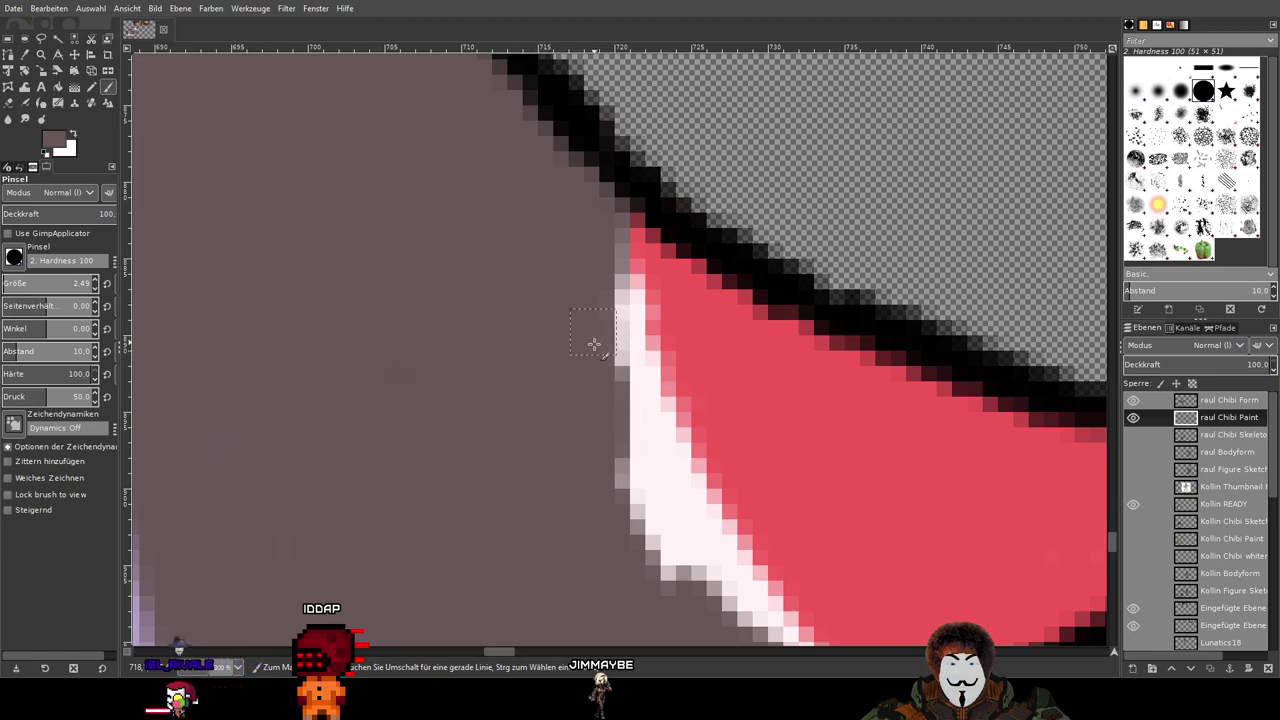
Step: Cover the white strip beside the red tip with dark greyish brown and retouch the tip's curved edge with its red
scroll(620, 340, down, 3)
scroll(620, 340, right, 3)
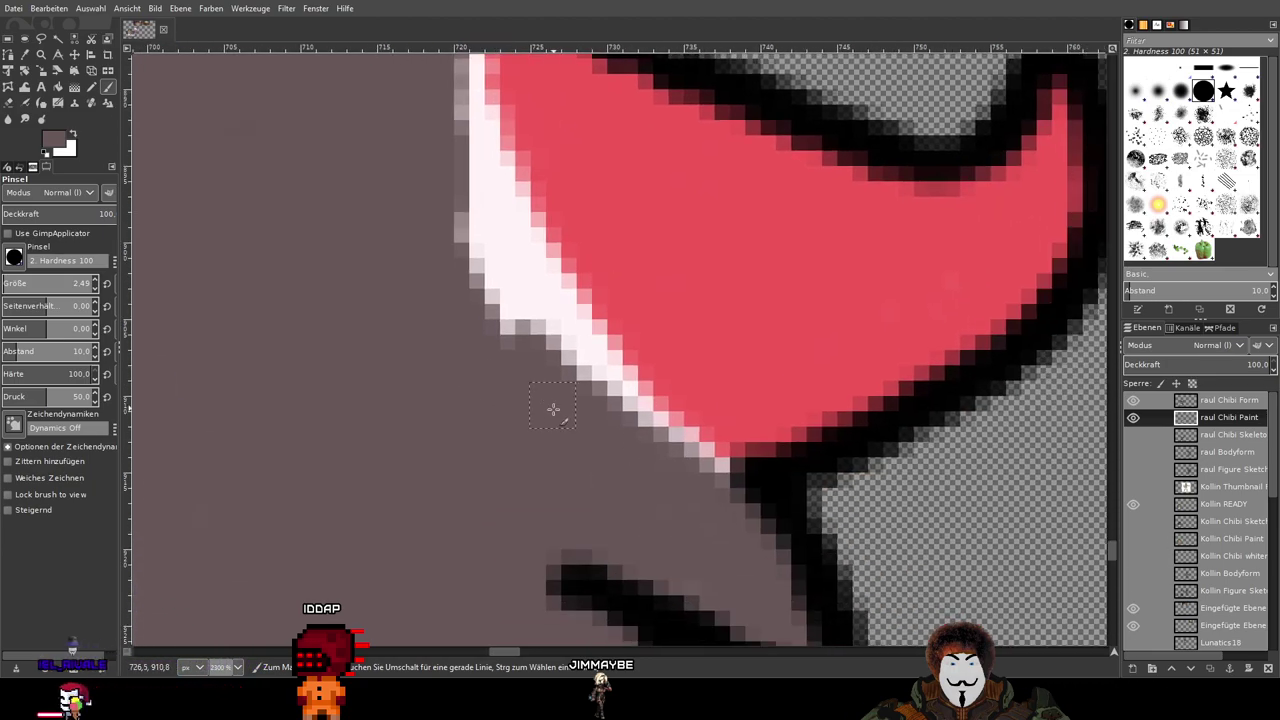
mouse_move(620, 457)
mouse_down()
mouse_move(453, 254)
mouse_move(553, 360)
mouse_move(442, 148)
mouse_move(557, 348)
mouse_up()
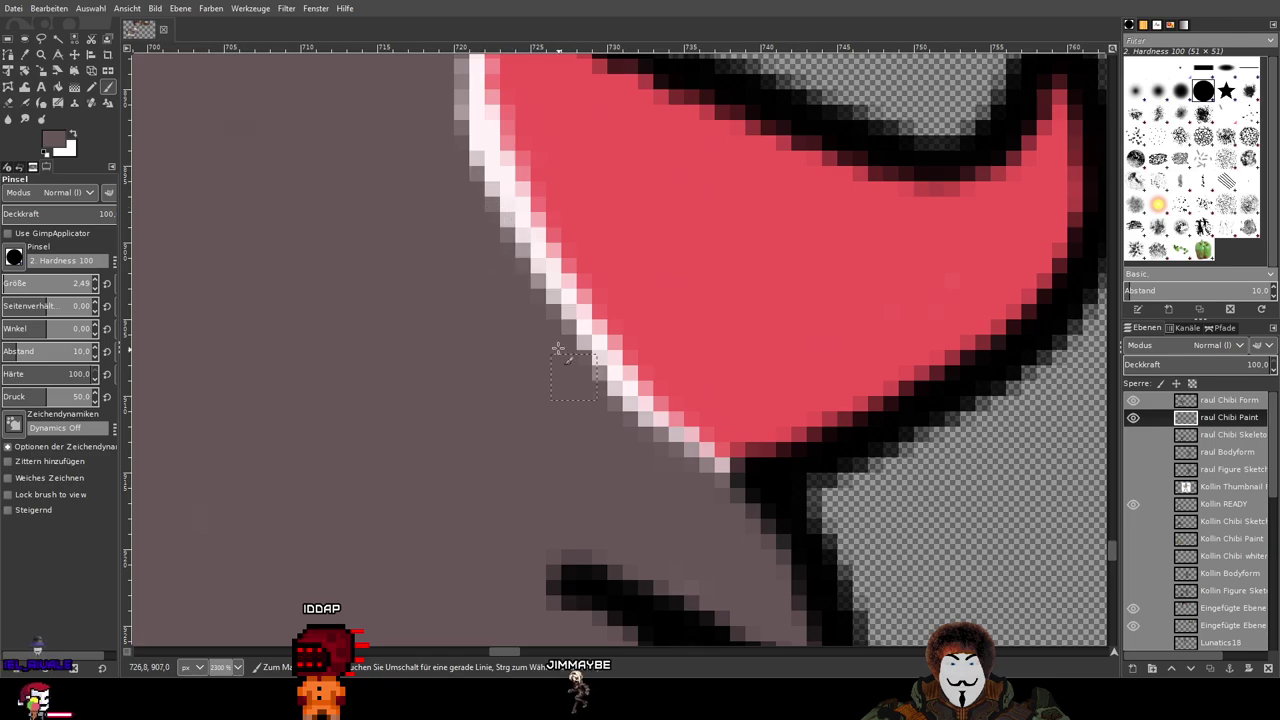
mouse_move(531, 283)
mouse_down()
mouse_move(651, 457)
mouse_move(723, 477)
mouse_move(609, 349)
mouse_move(481, 170)
mouse_move(523, 251)
mouse_move(509, 163)
mouse_move(483, 117)
mouse_up()
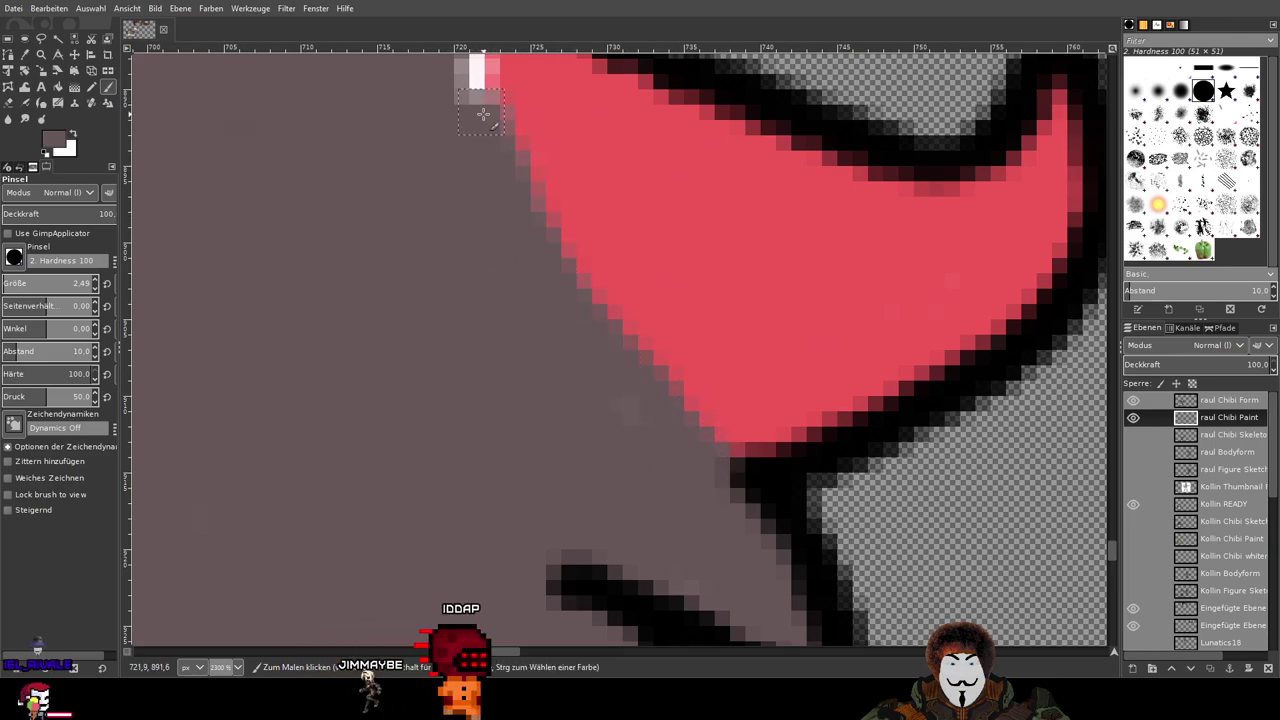
mouse_move(504, 163)
mouse_down()
mouse_move(568, 464)
mouse_move(545, 392)
mouse_move(538, 285)
mouse_up()
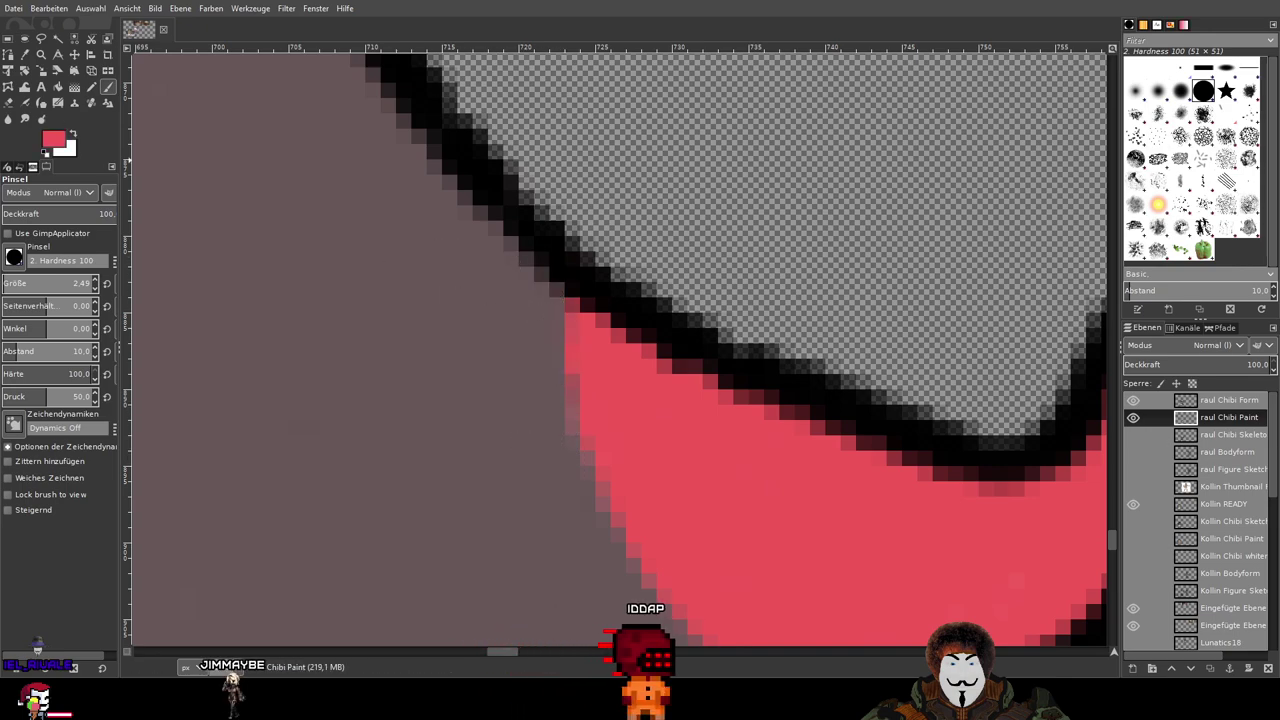
scroll(540, 357, down, 1)
drag(726, 501, 594, 319)
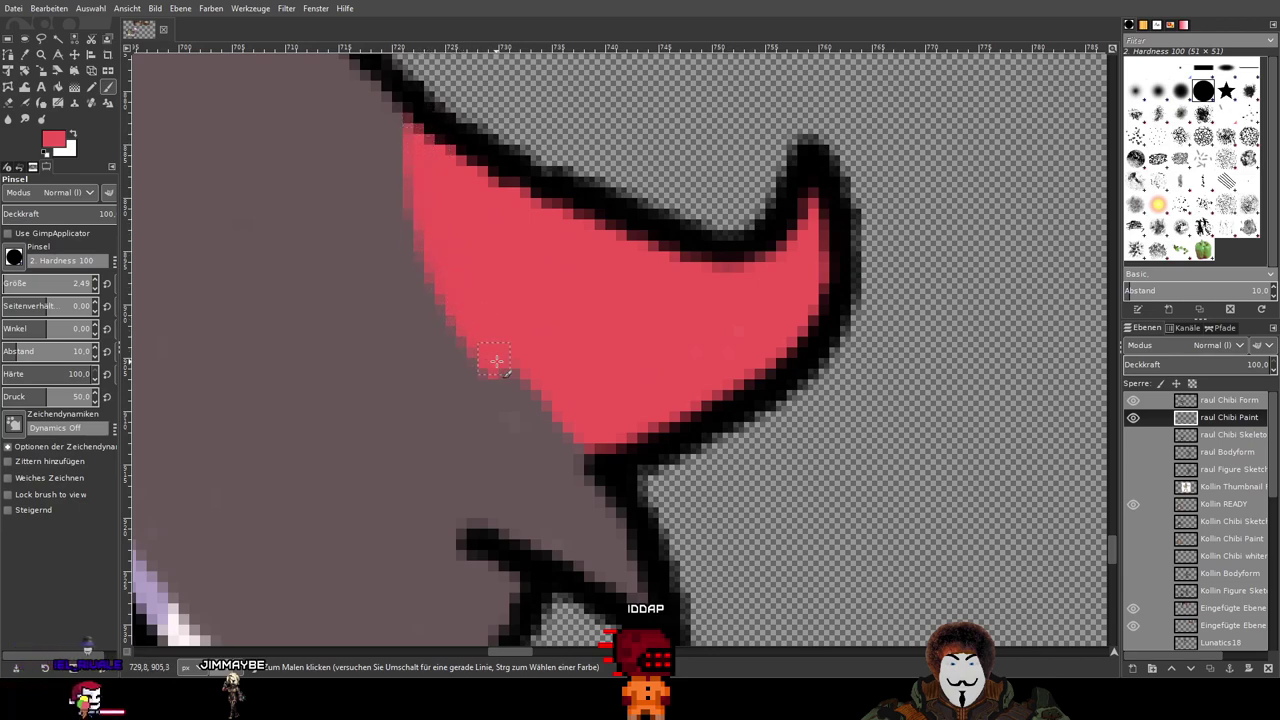
Step: Compare the chibi's tail with the reference character's tail and ears, examining how softly white, lilac, dark grey and red blend
scroll(570, 271, down, 6)
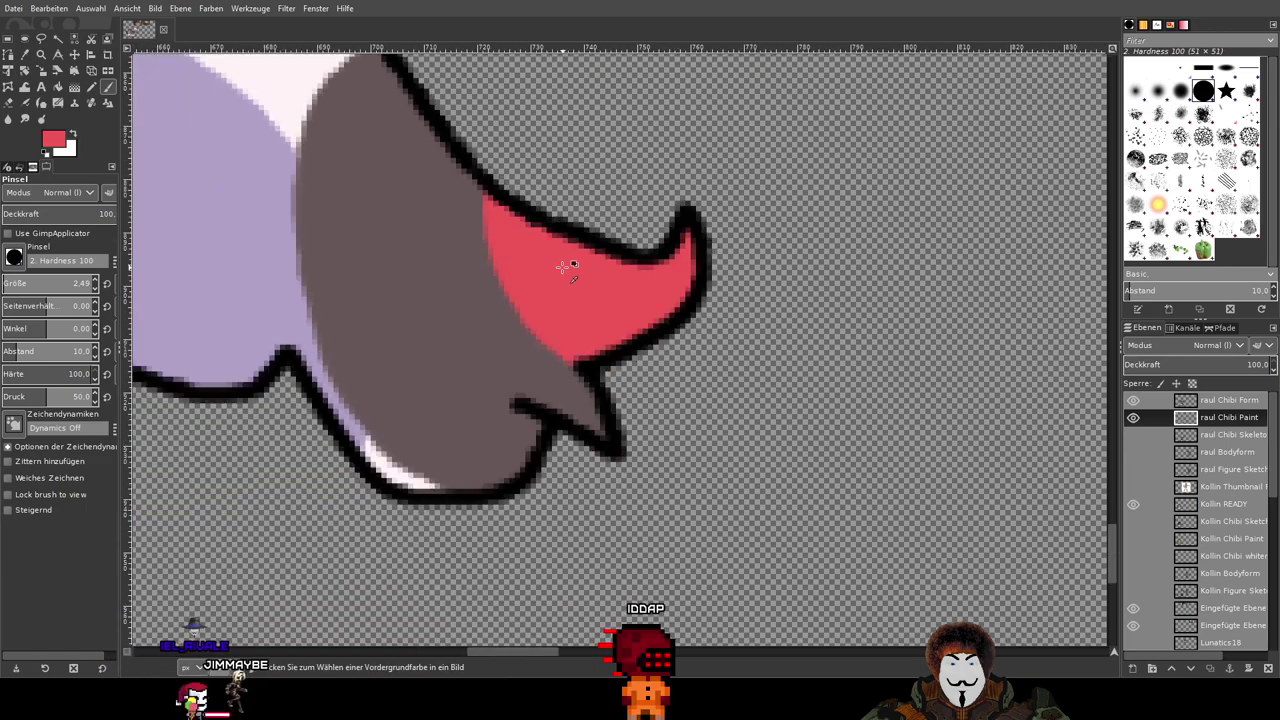
drag(708, 89, 694, 370)
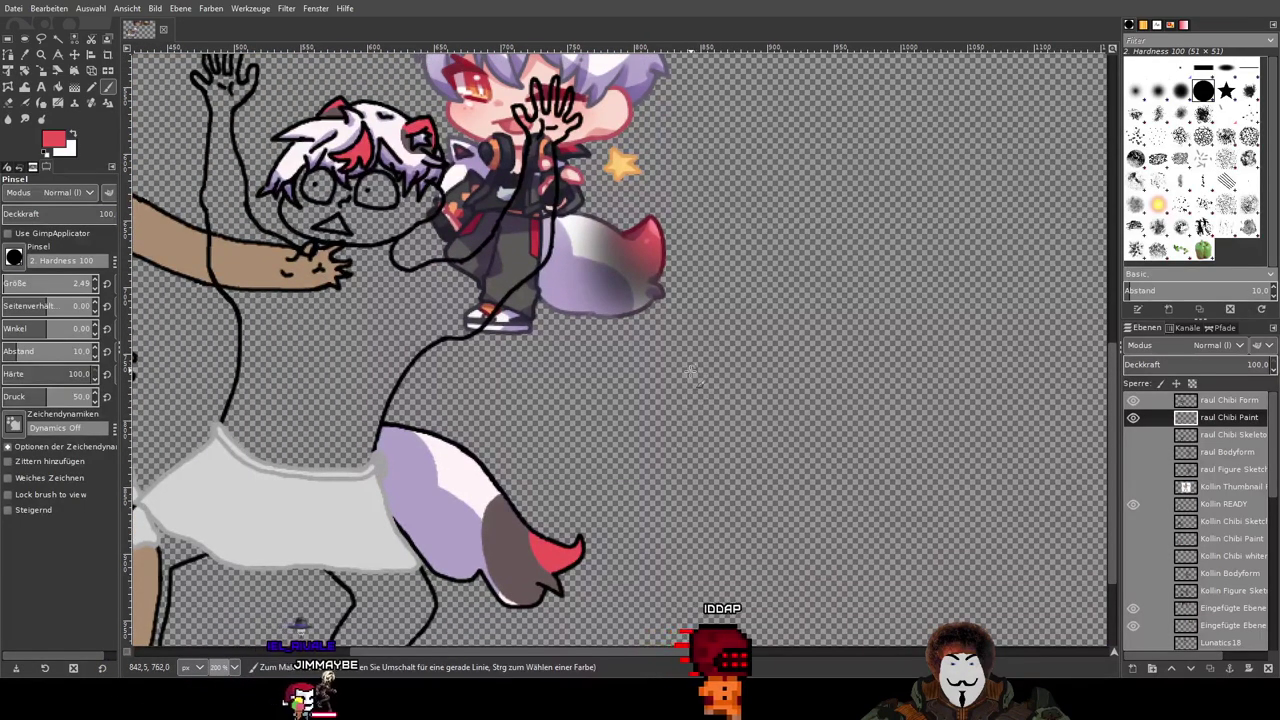
scroll(697, 372, down, 5)
scroll(600, 393, up, 4)
scroll(600, 393, down, 5)
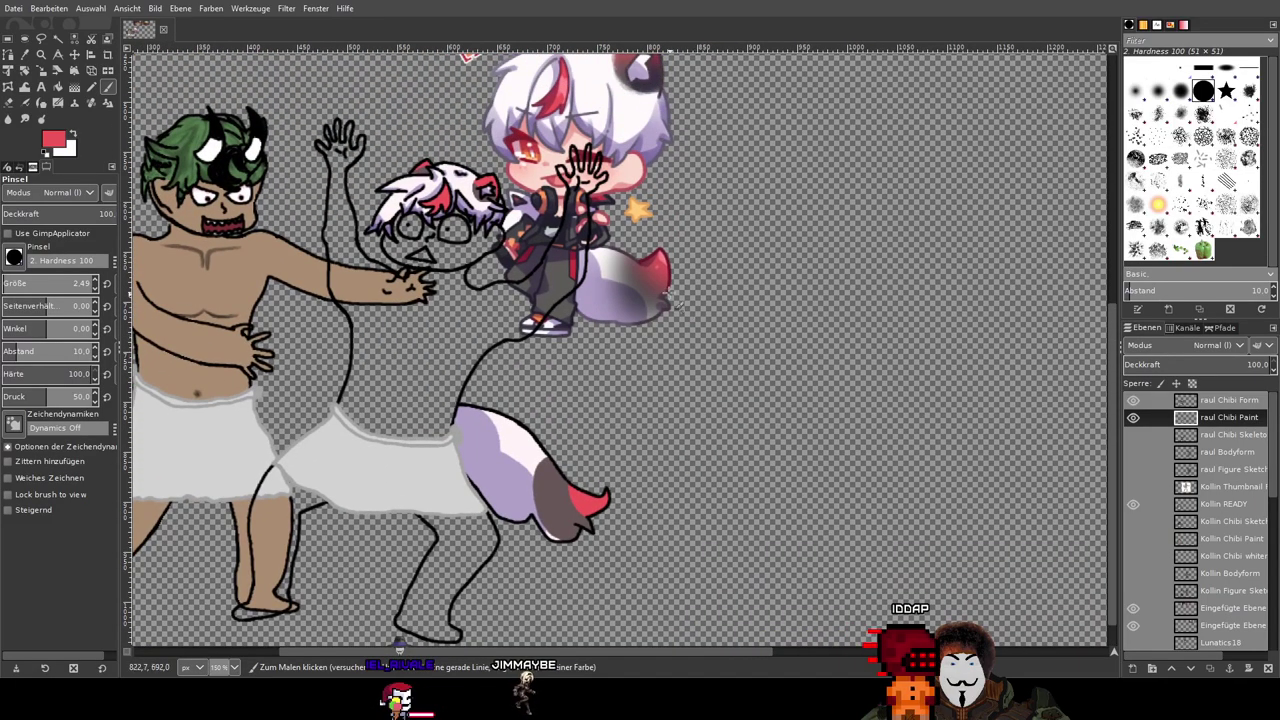
scroll(665, 302, up, 3)
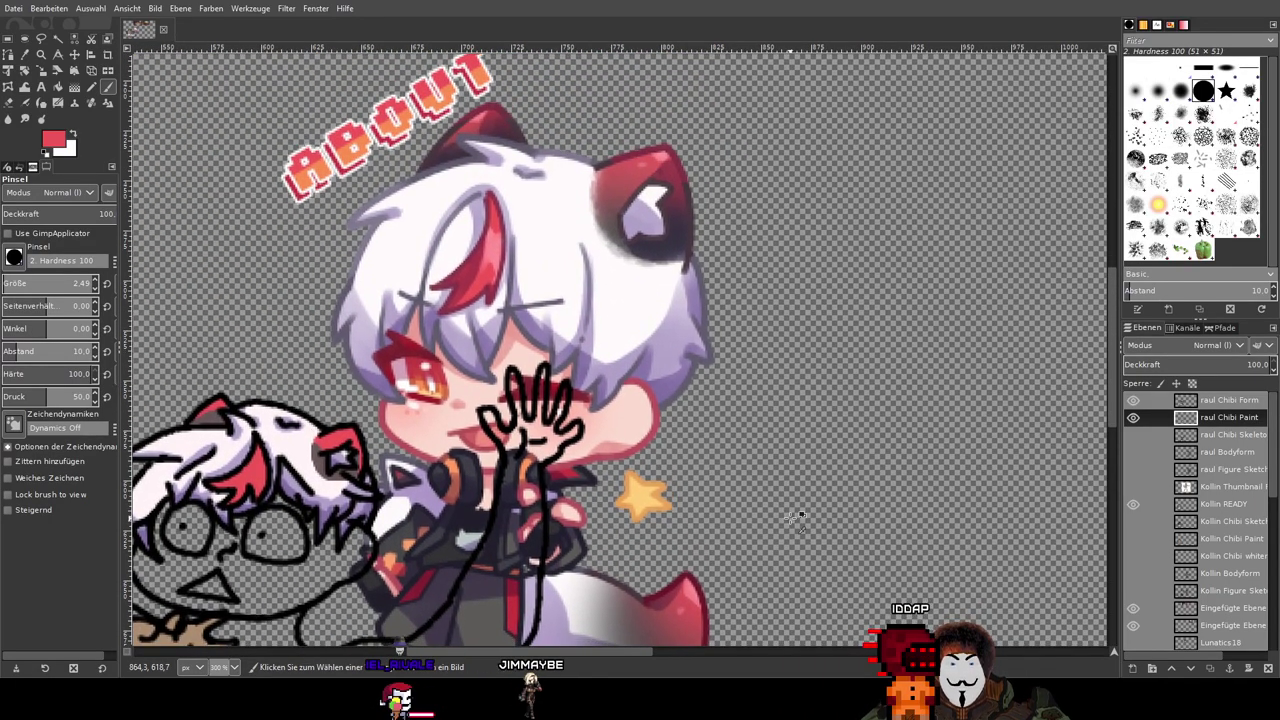
scroll(795, 517, down, 3)
scroll(685, 399, up, 4)
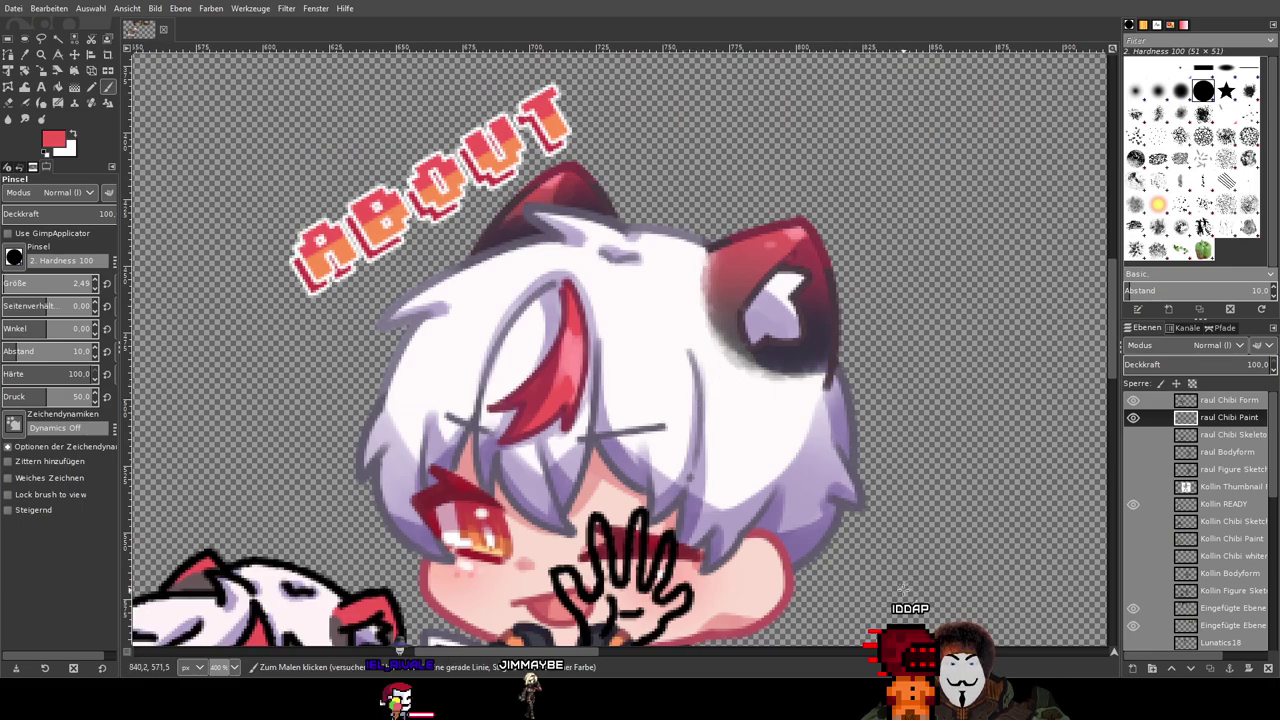
drag(903, 590, 919, 177)
scroll(520, 278, down, 3)
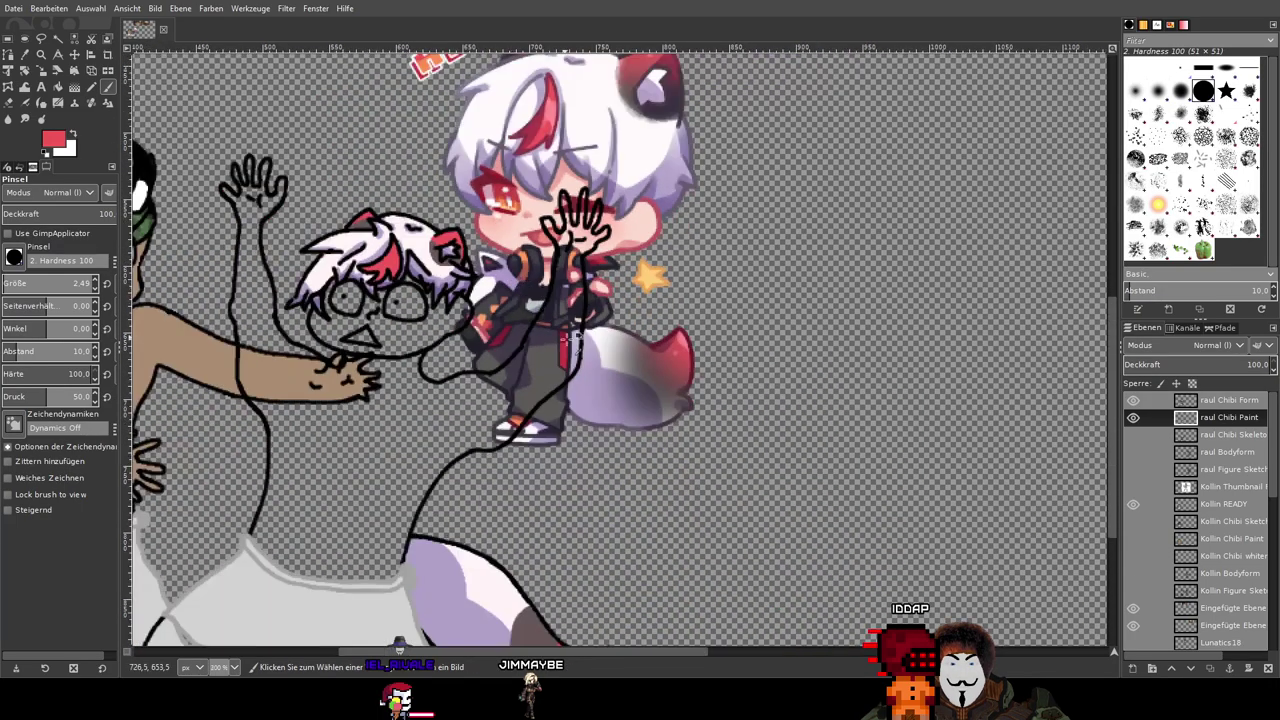
scroll(648, 335, up, 2)
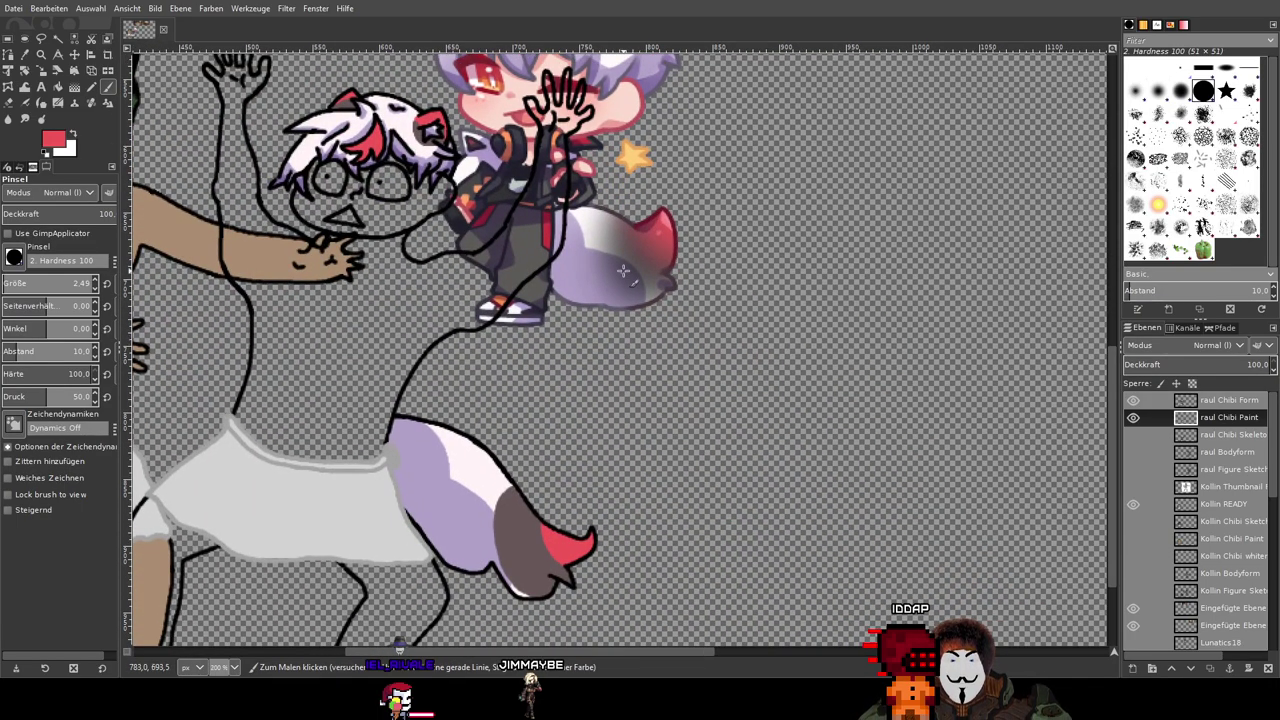
scroll(620, 256, up, 4)
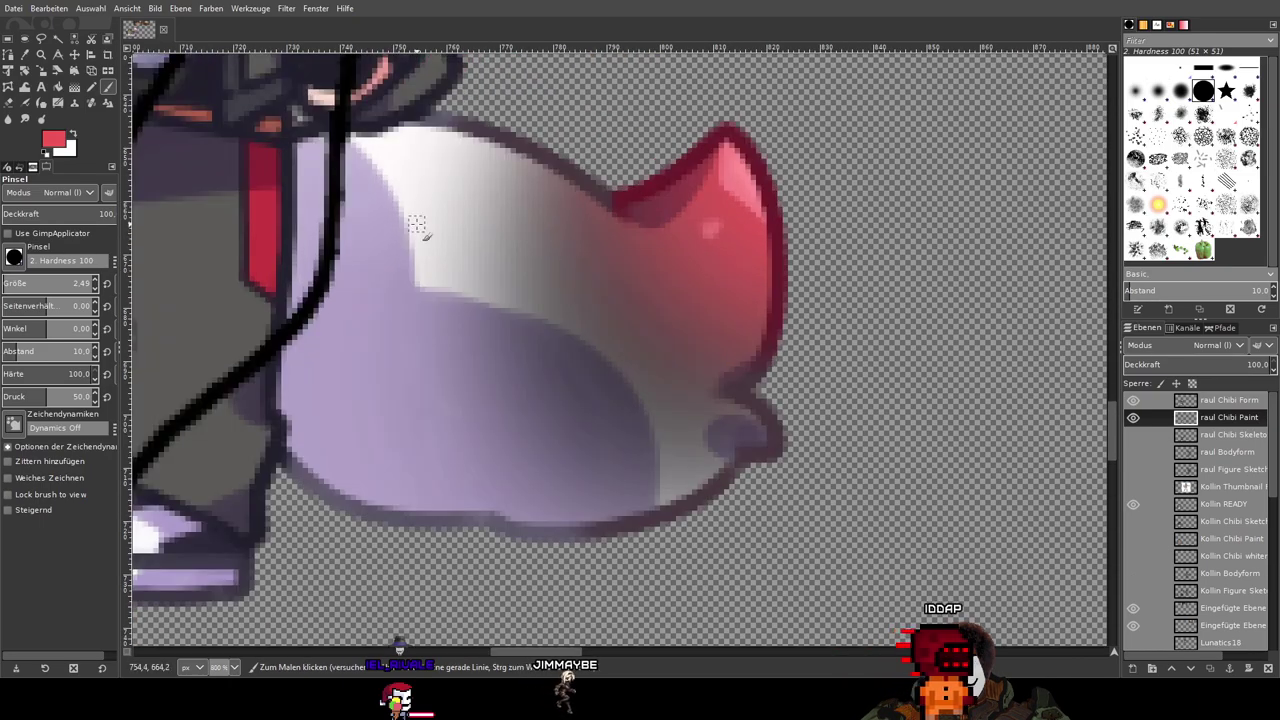
scroll(572, 320, down, 4)
scroll(520, 350, up, 1)
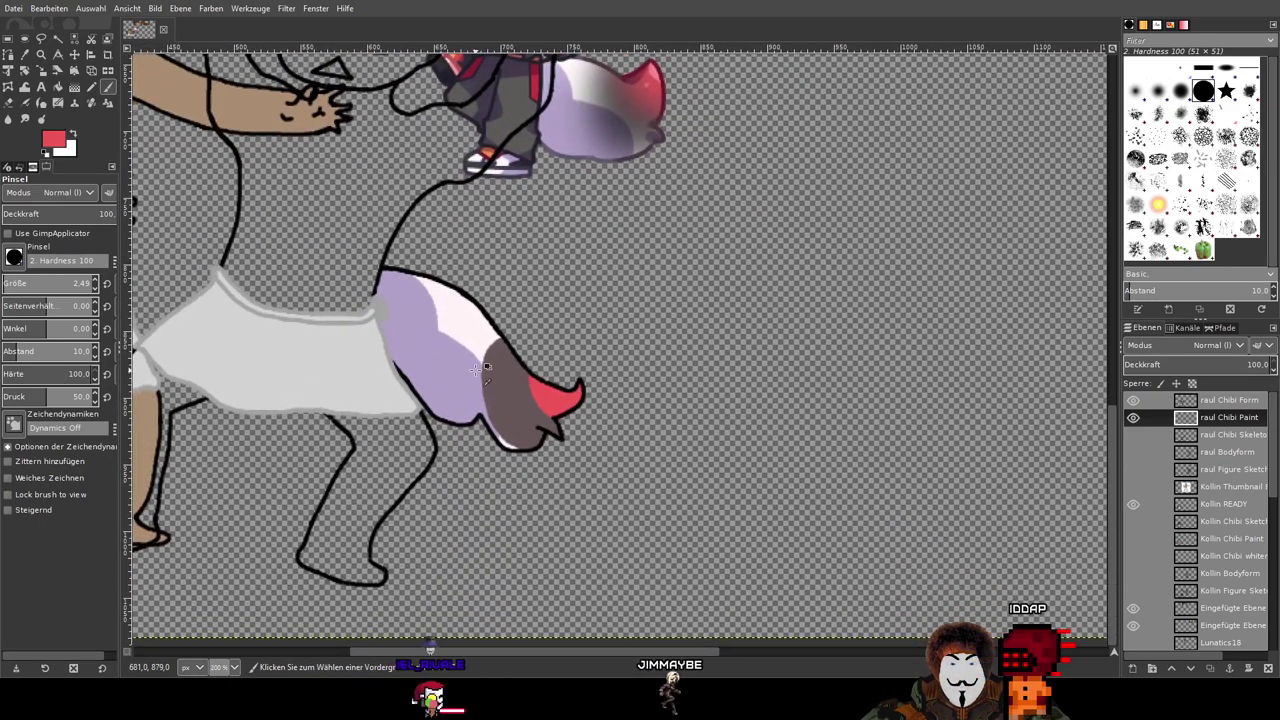
Step: Remove the flat dark fill from the tail and set the dark greyish brown brush to hardness 25.4 and size 48.71
scroll(478, 370, up, 1)
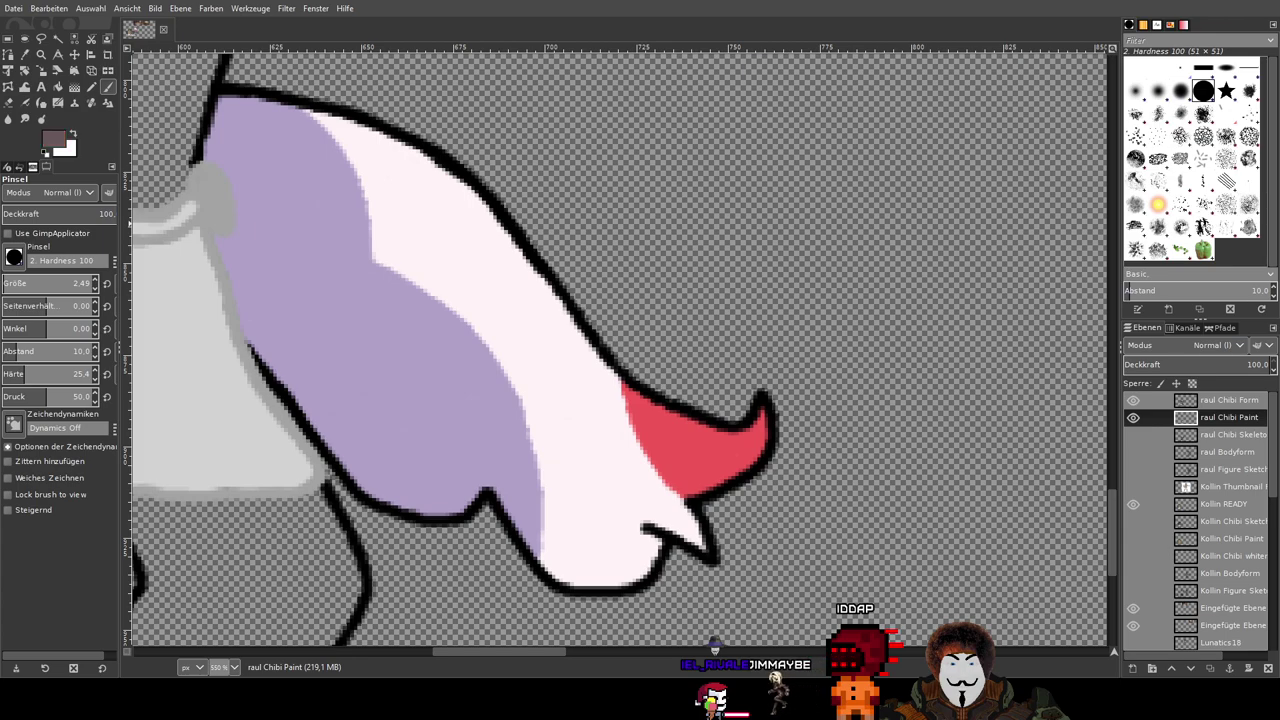
drag(579, 394, 626, 352)
scroll(626, 352, up, 3)
drag(546, 226, 549, 297)
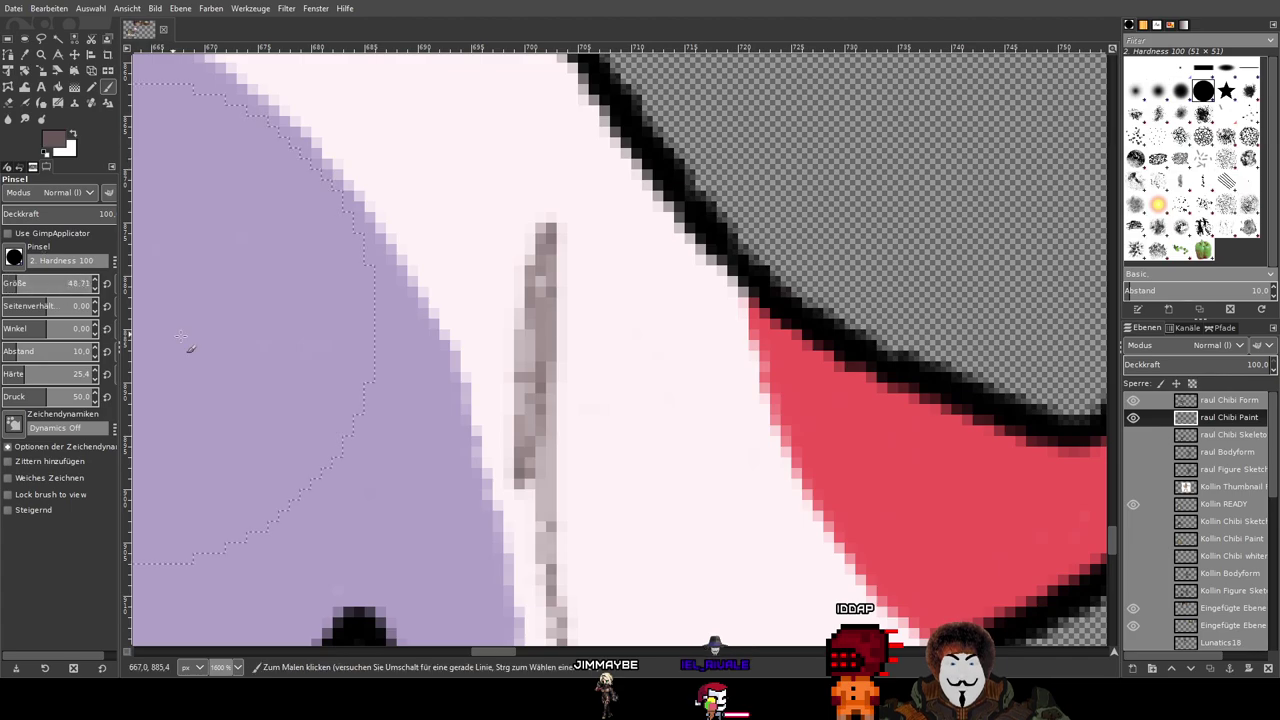
scroll(563, 378, down, 2)
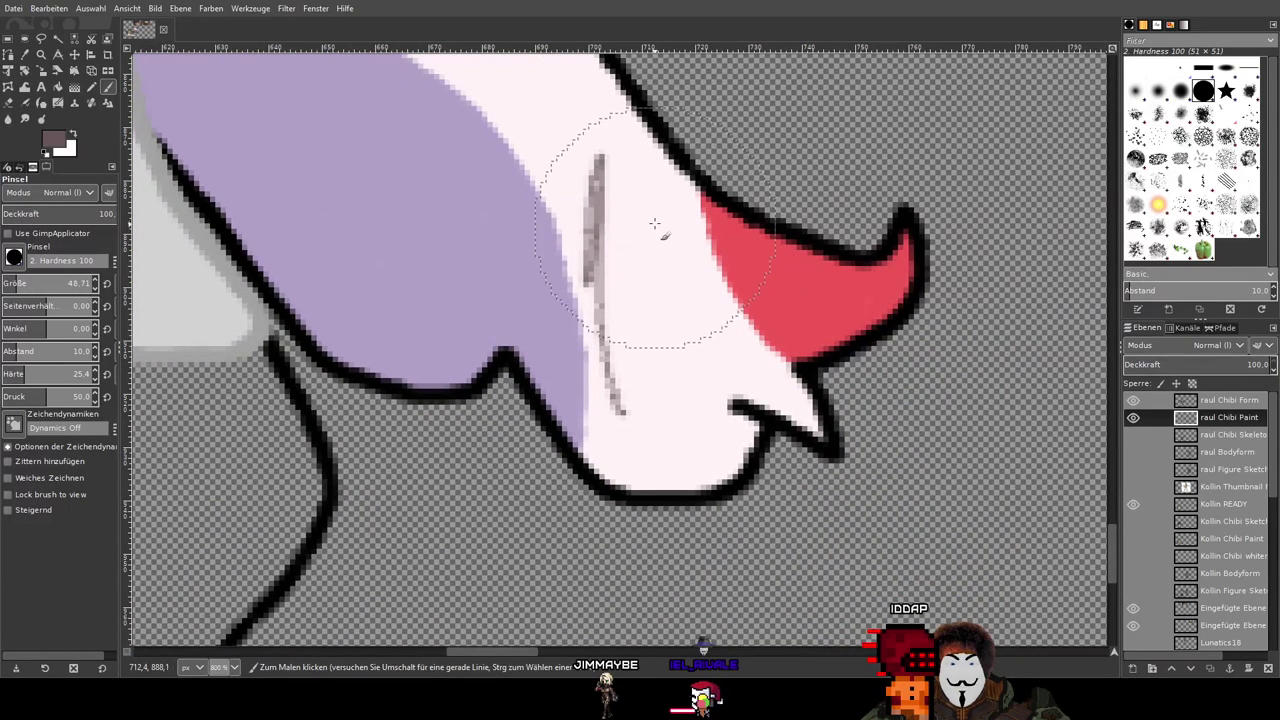
Step: Try broad soft-edged dark greyish brown shading over the tail's lower part up to the red tip
mouse_move(650, 130)
mouse_down()
mouse_move(637, 354)
mouse_move(688, 474)
mouse_move(749, 545)
mouse_move(696, 344)
mouse_move(697, 136)
mouse_move(753, 341)
mouse_move(866, 480)
mouse_up()
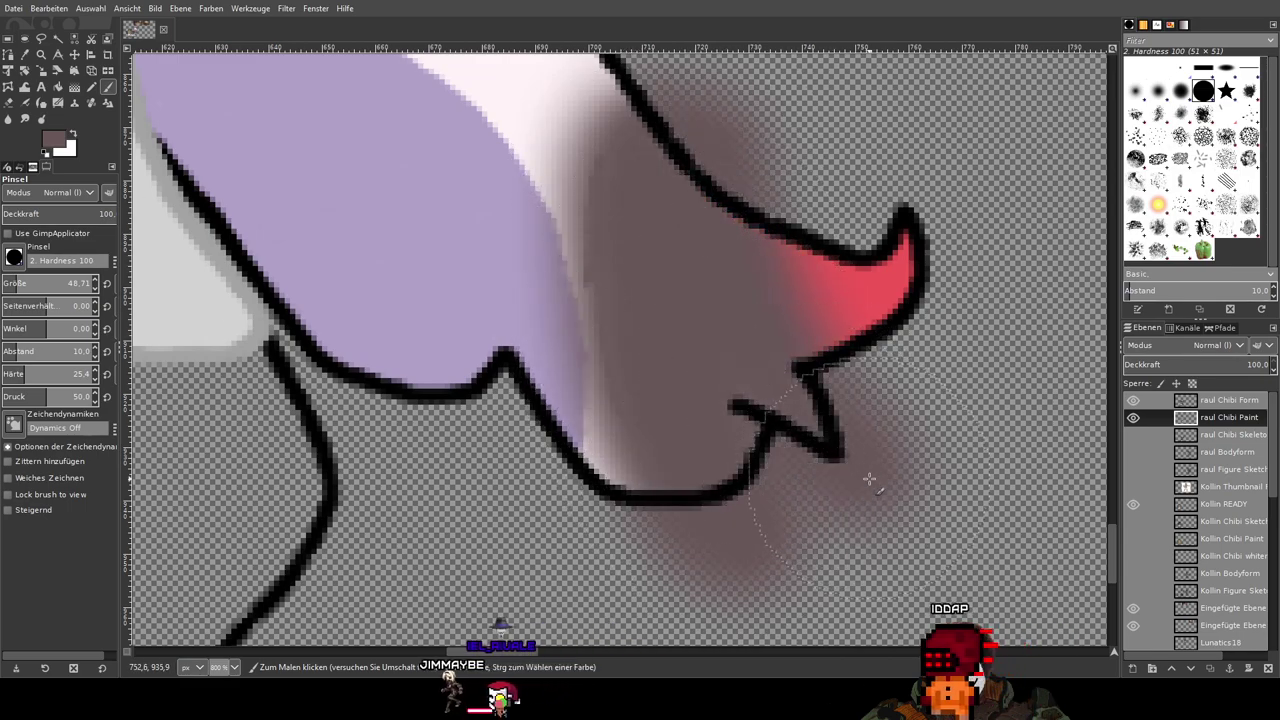
key(ctrl+z)
key(ctrl+z)
key(ctrl+z)
Step: Try the soft dark shading on the tail's lower part again, running past its outline, and compare it with the reference
scroll(714, 256, down, 2)
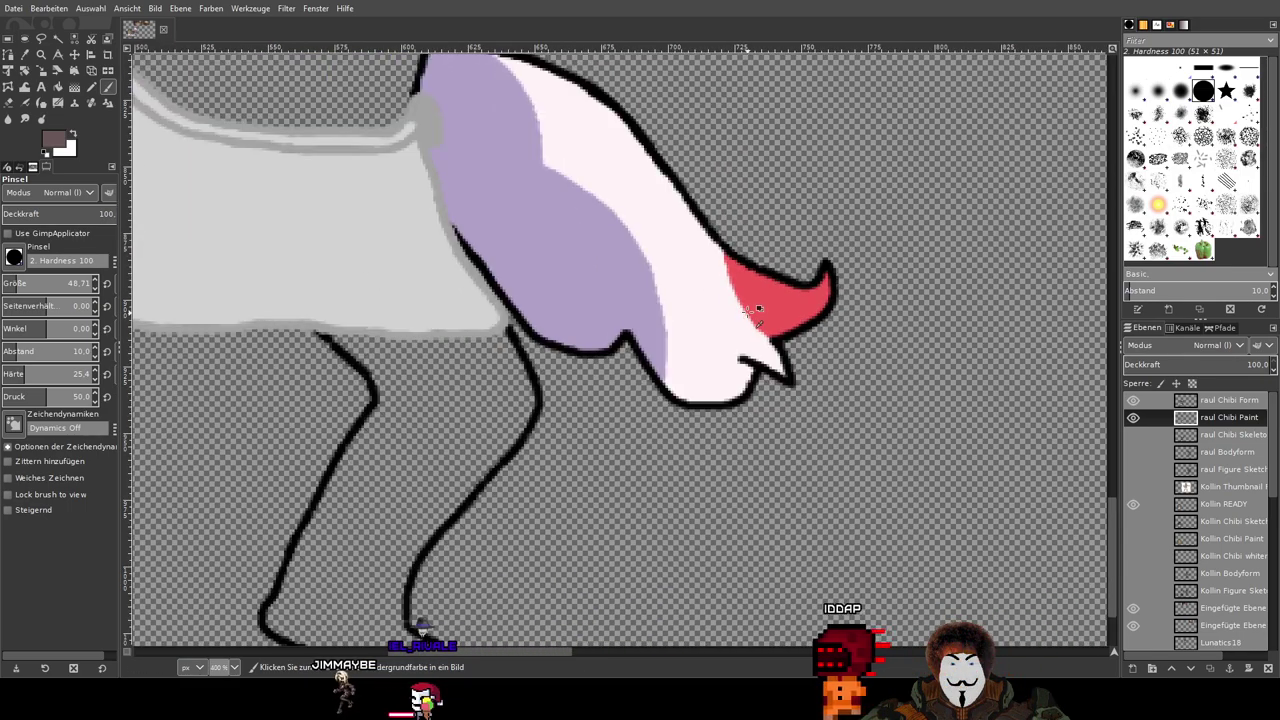
scroll(714, 256, down, 1)
mouse_move(692, 190)
mouse_down()
mouse_move(677, 230)
mouse_move(666, 327)
mouse_move(696, 433)
mouse_up()
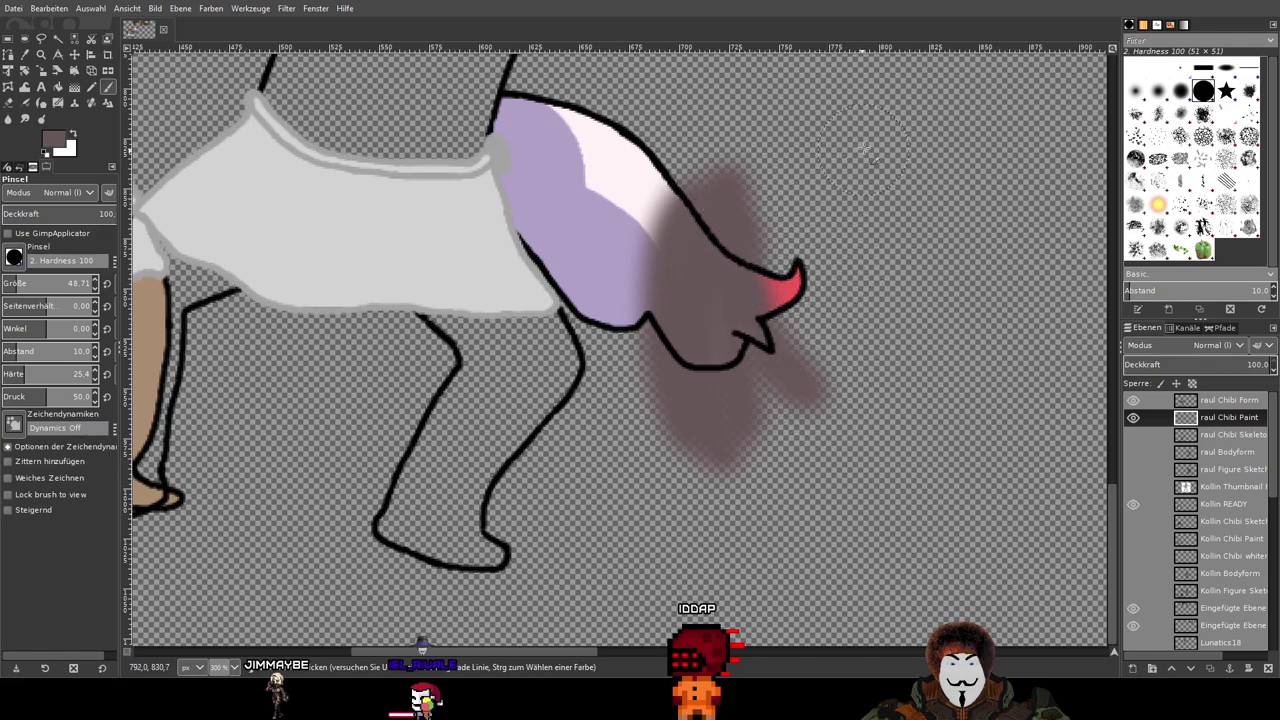
scroll(887, 133, down, 2)
drag(880, 128, 727, 410)
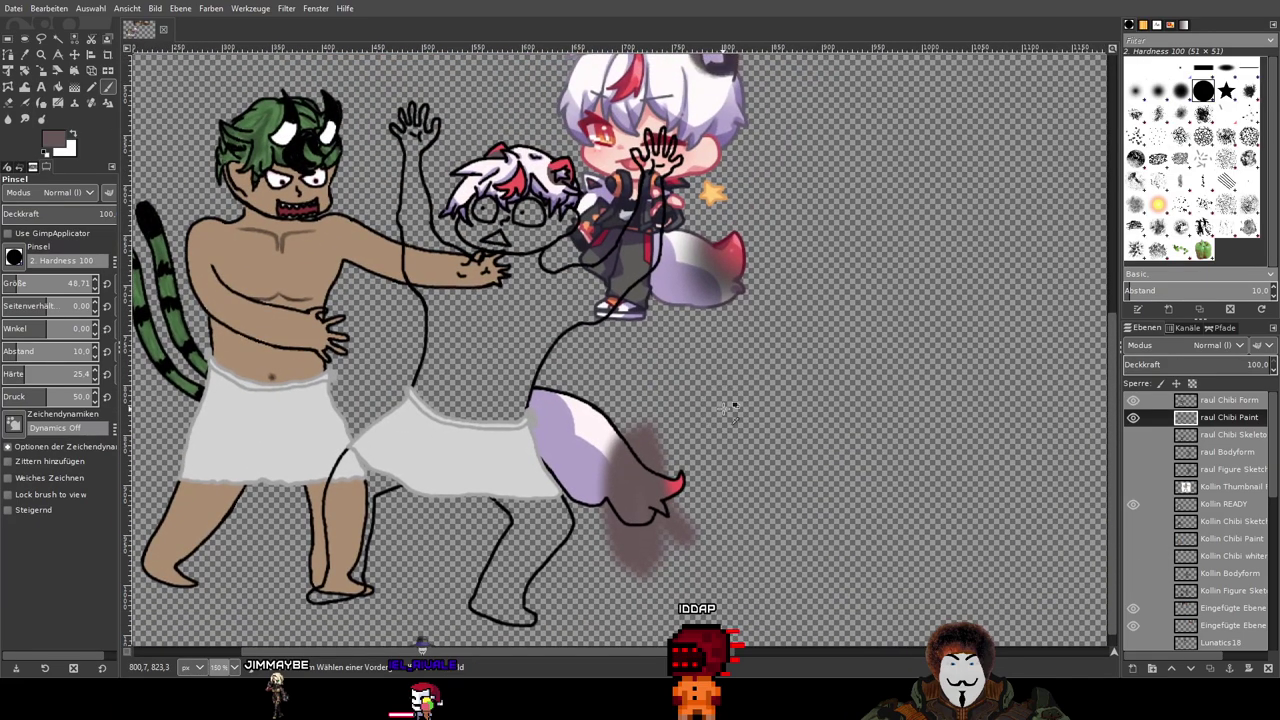
key(ctrl+z)
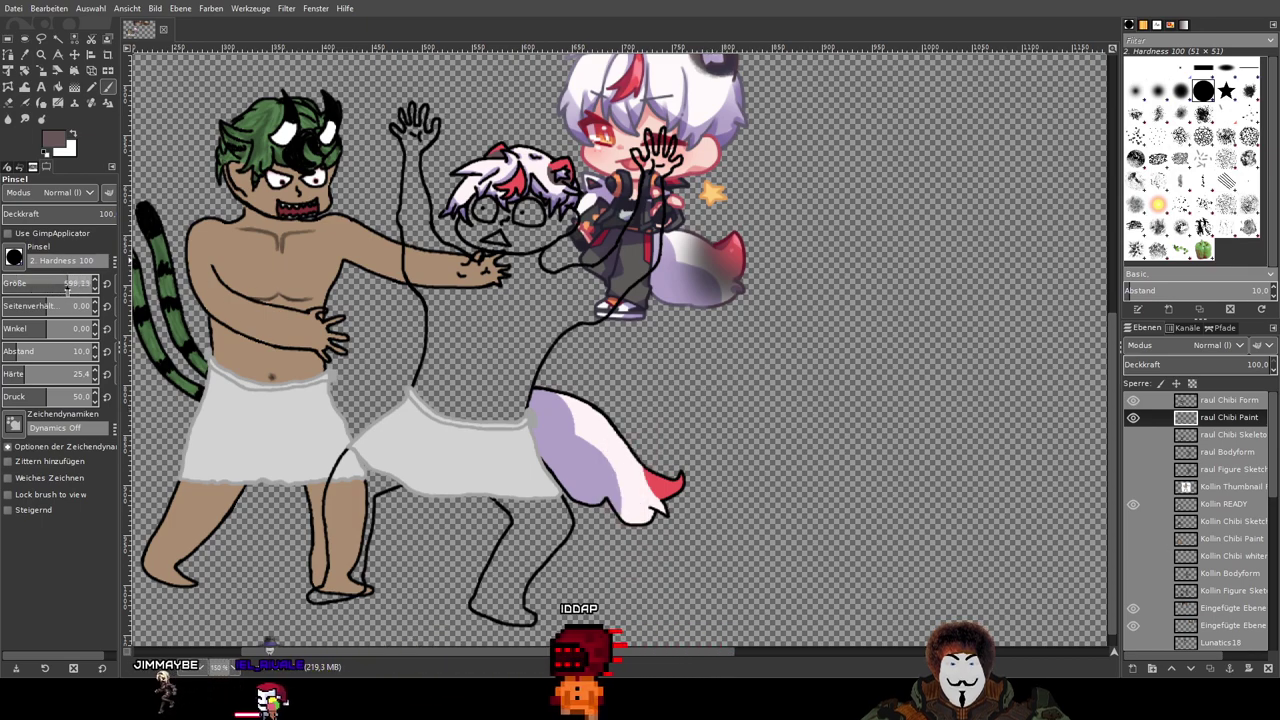
Step: Test the soft brush at size 390.51 with a dab beside the tail and at size 93.25 with strokes across it
click(49, 284)
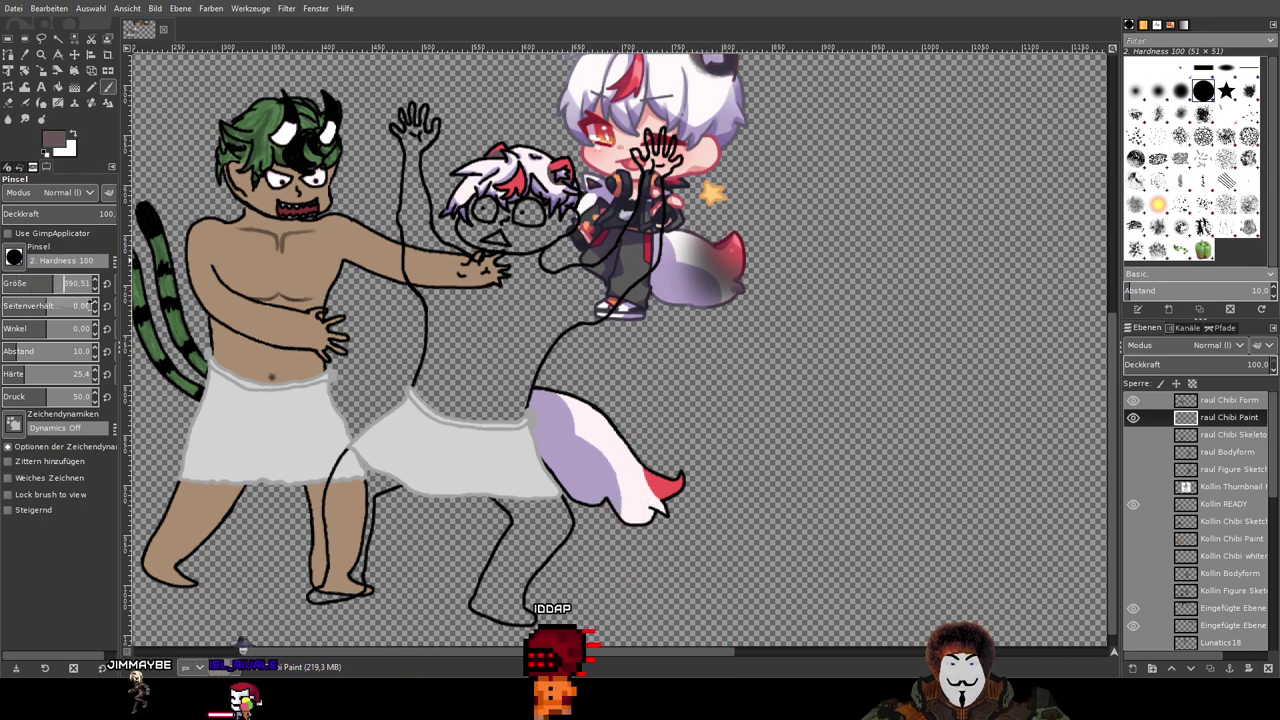
click(780, 497)
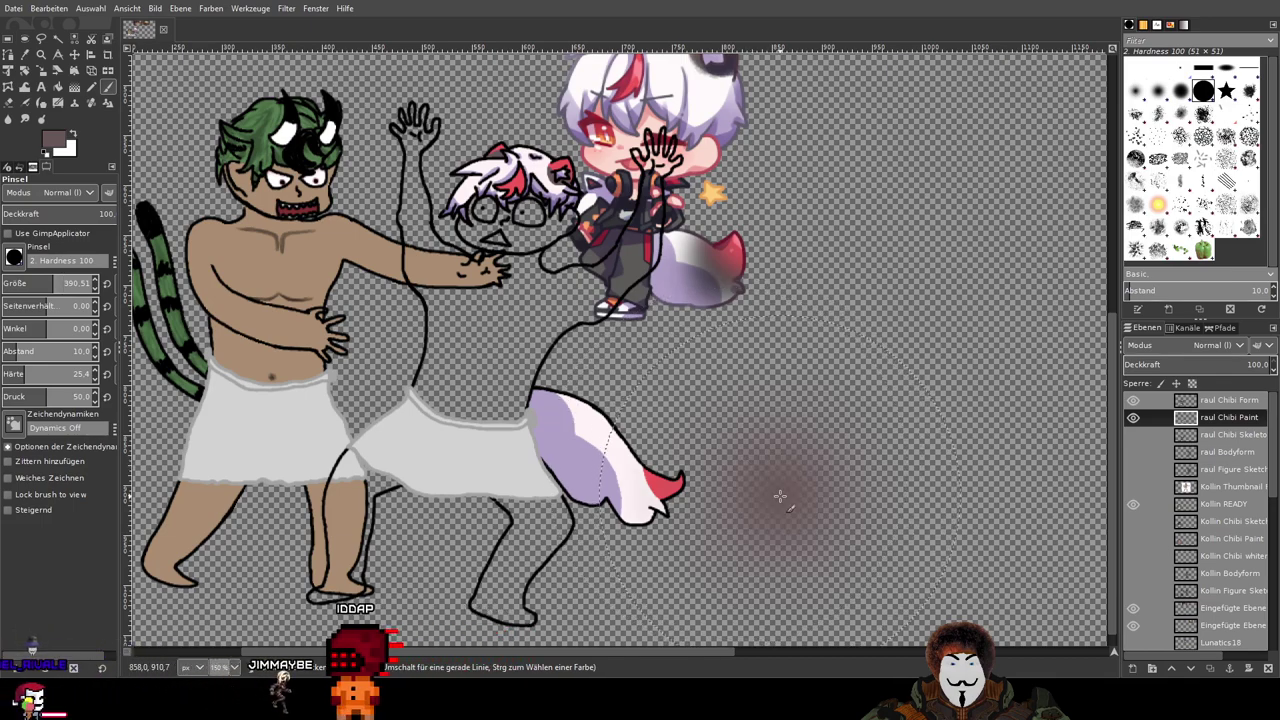
key(ctrl+z)
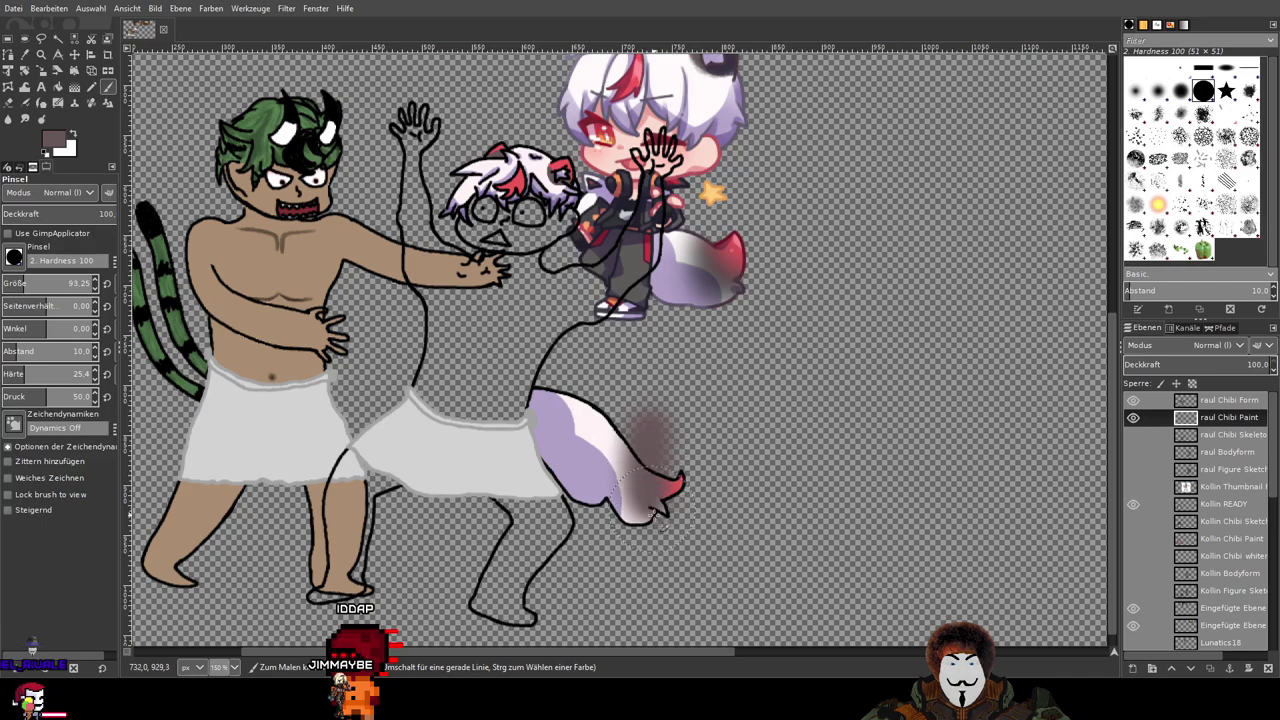
key(ctrl+z)
Step: Shade the tail from its upper edge down through the rounded bottom with soft dark greyish brown at brush size 93.25
scroll(643, 460, up, 3)
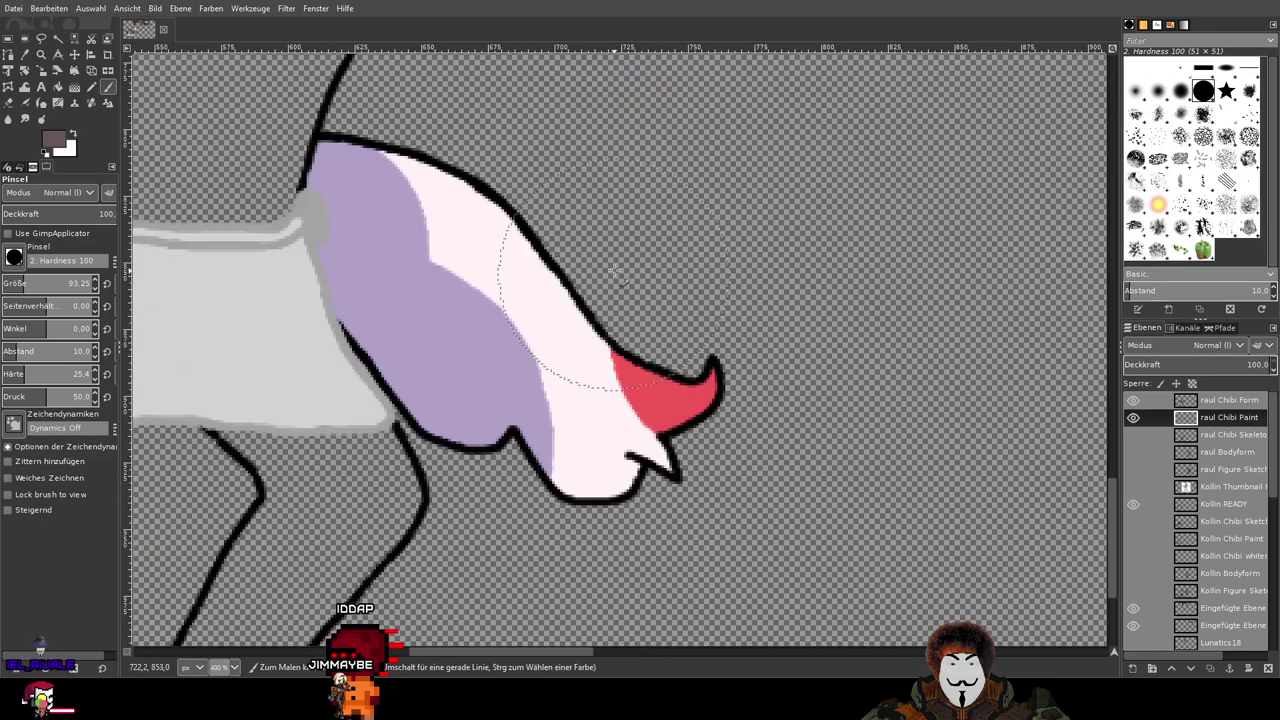
mouse_move(609, 254)
mouse_down()
mouse_move(576, 324)
mouse_move(591, 470)
mouse_move(633, 556)
mouse_move(666, 582)
mouse_up()
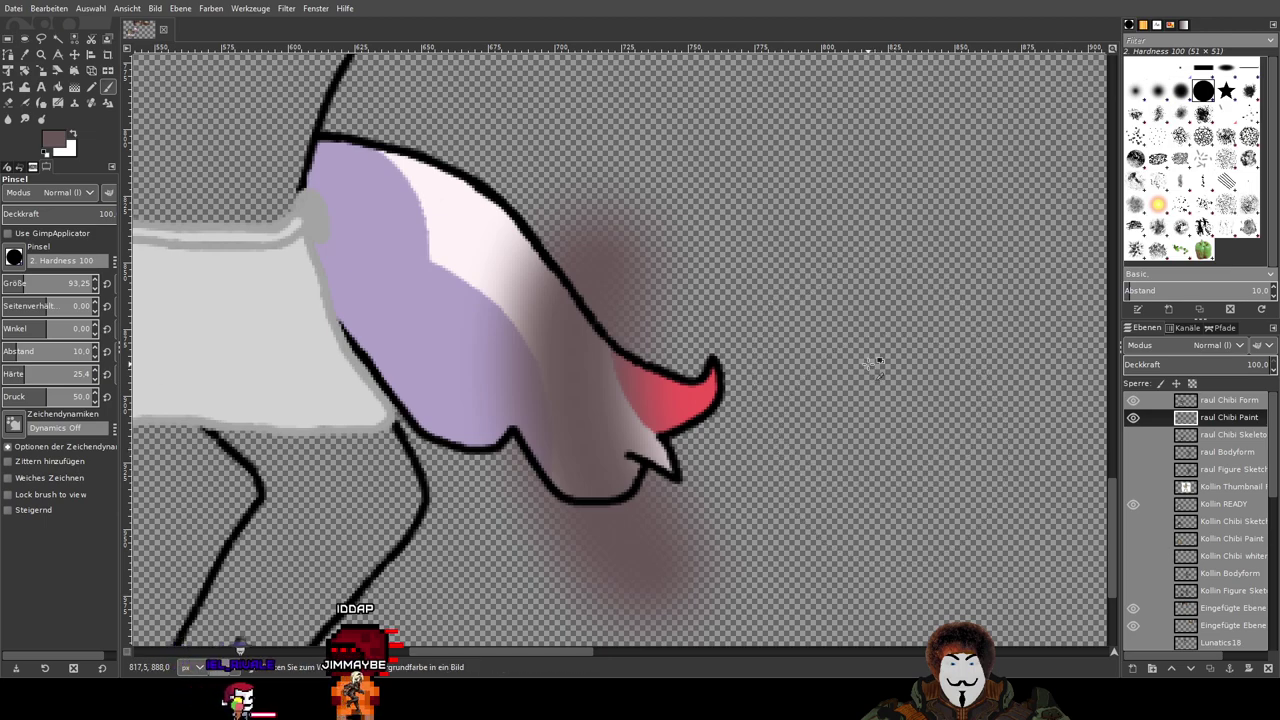
scroll(873, 365, down, 3)
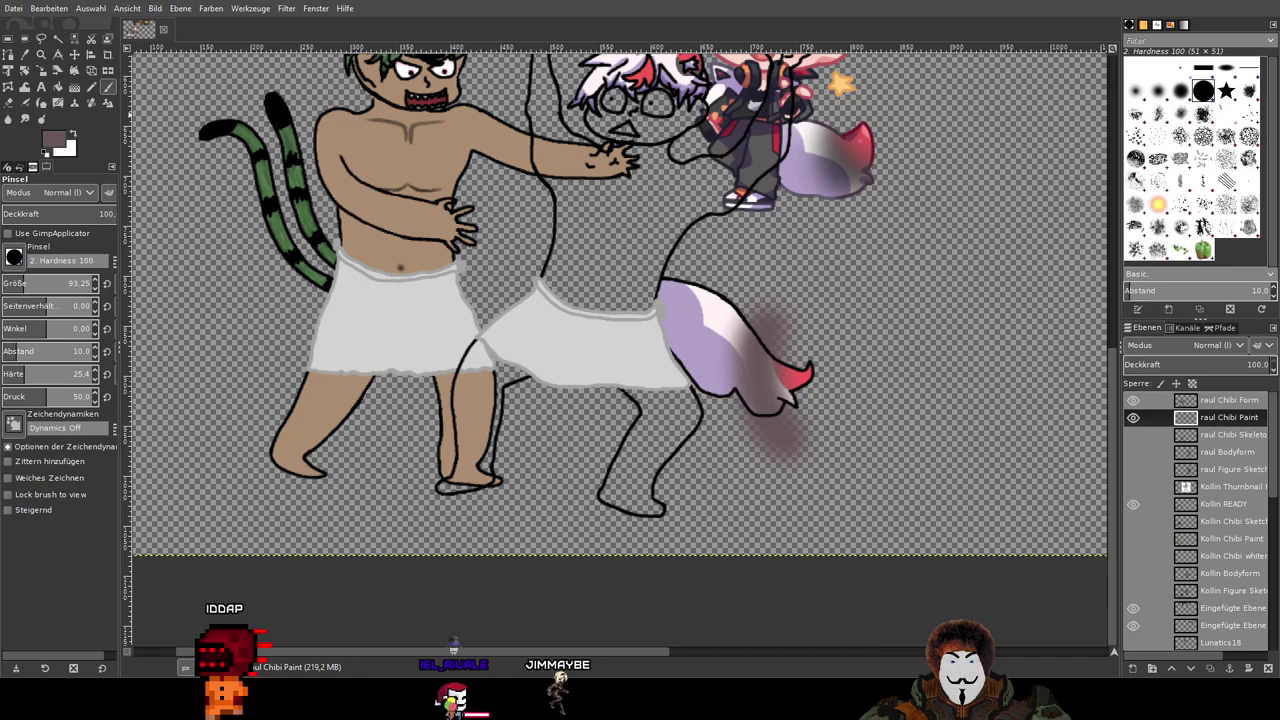
scroll(777, 250, up, 1)
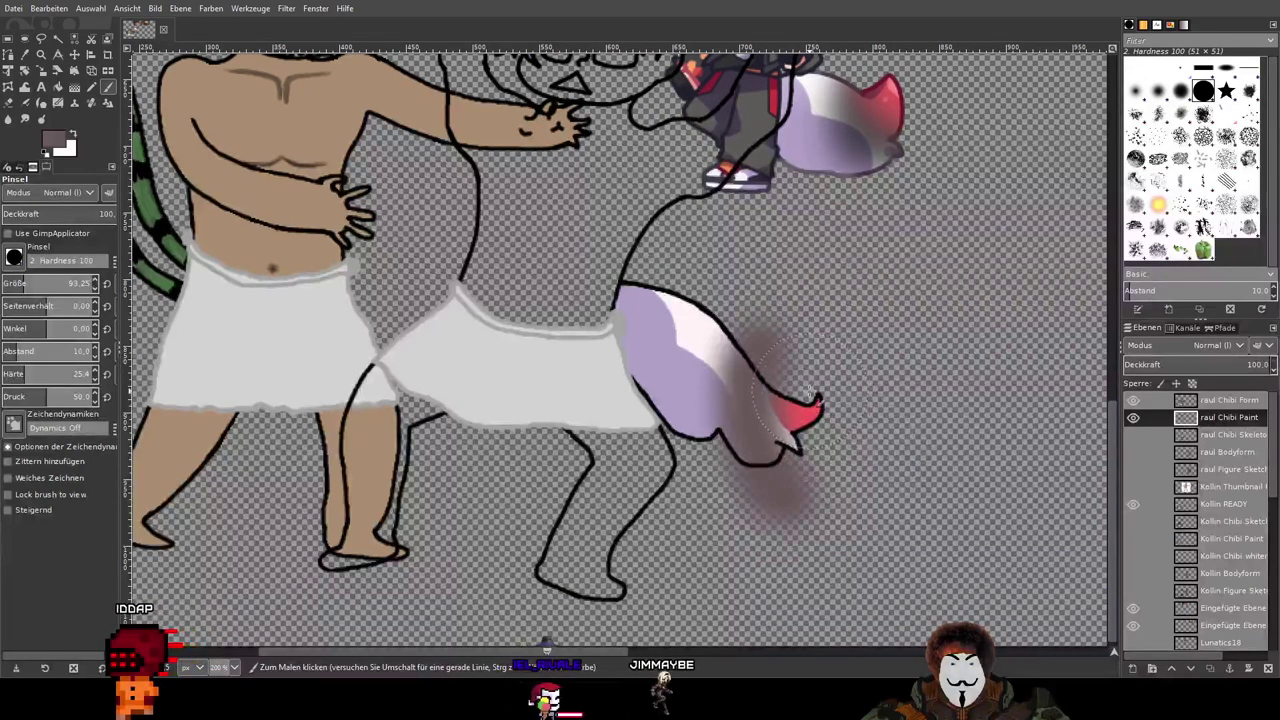
Step: Cover the tail's tip with soft dark greyish brown at brush size 93.25 and make red the paint colour
drag(810, 395, 812, 410)
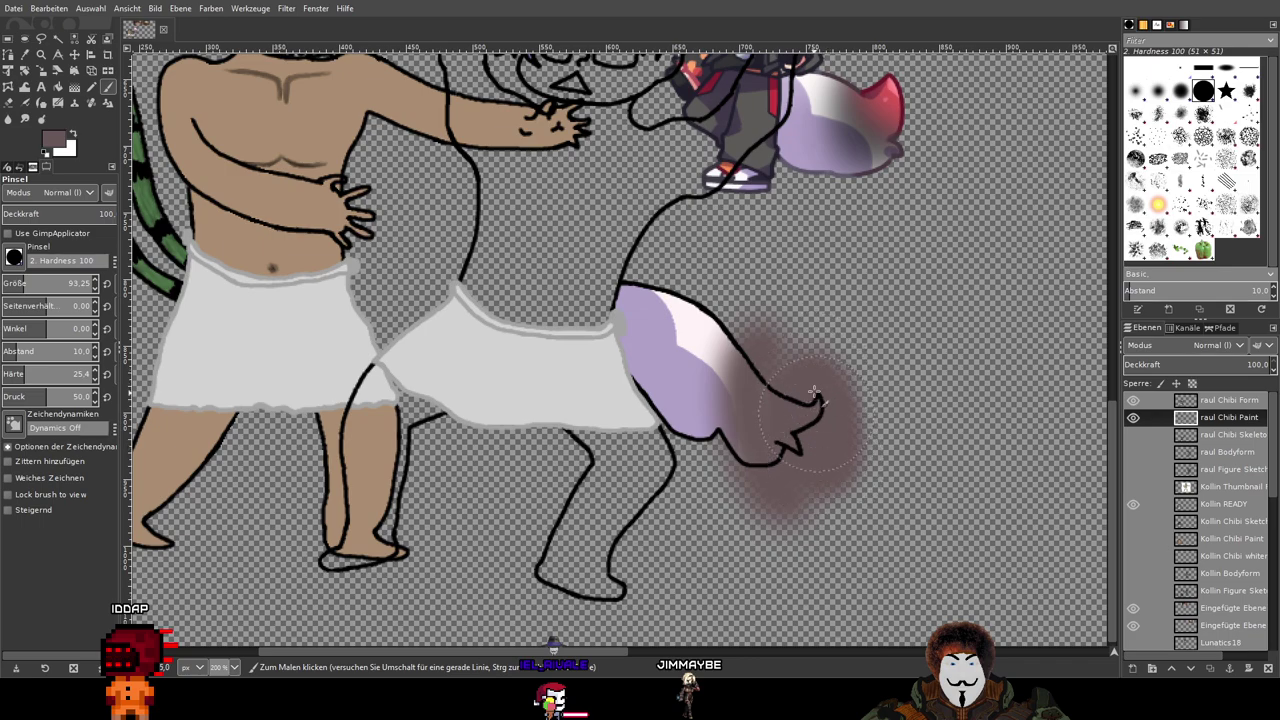
scroll(838, 481, up, 3)
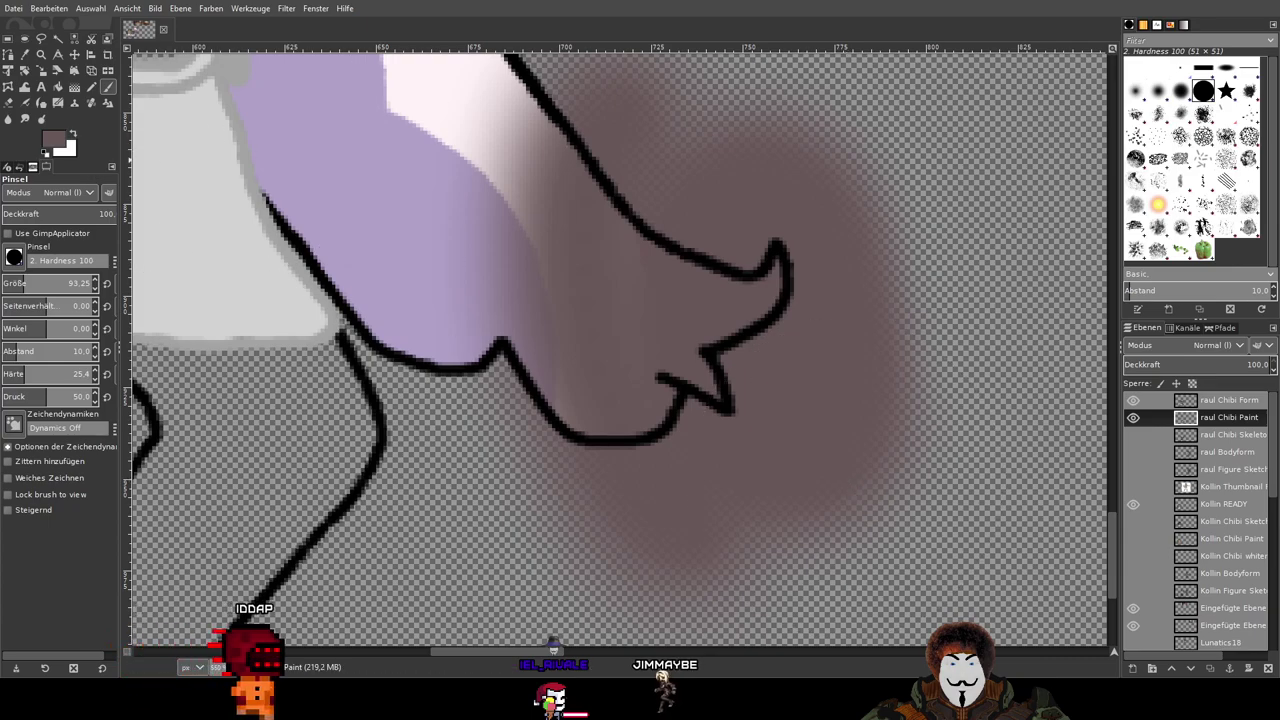
click(53, 139)
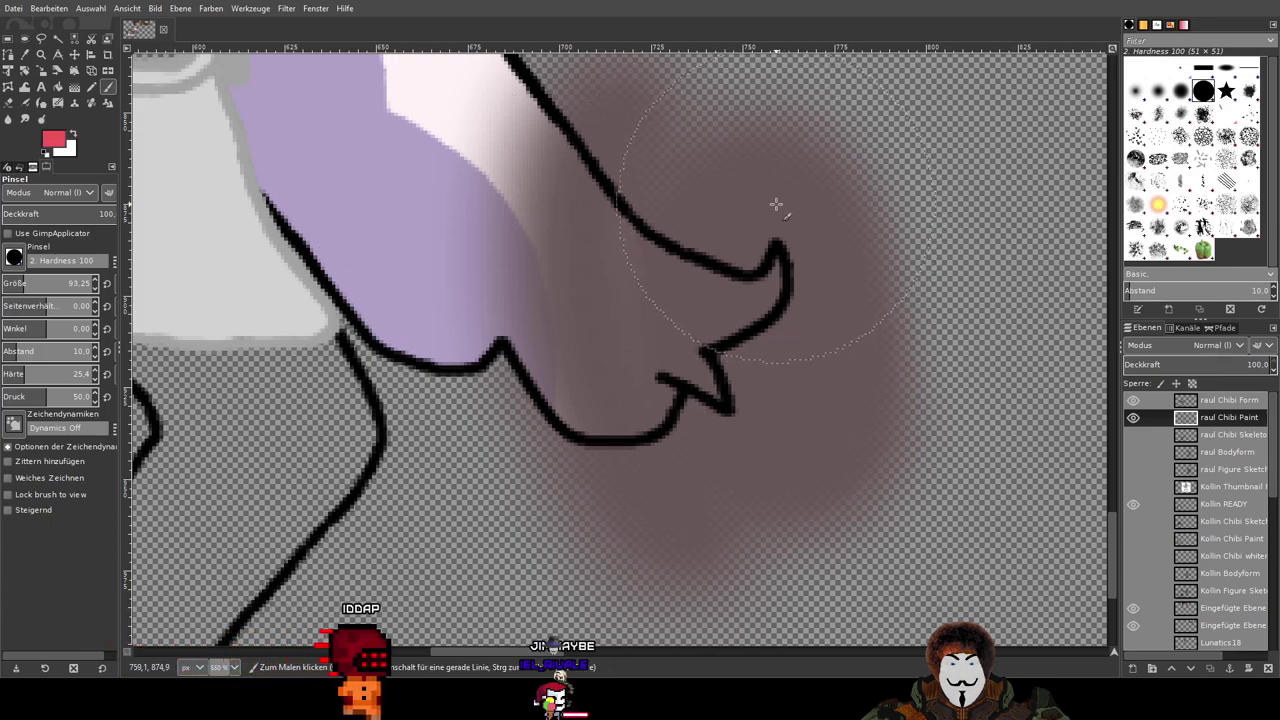
mouse_move(777, 205)
mouse_down()
mouse_move(823, 349)
mouse_move(774, 223)
mouse_move(764, 244)
mouse_up()
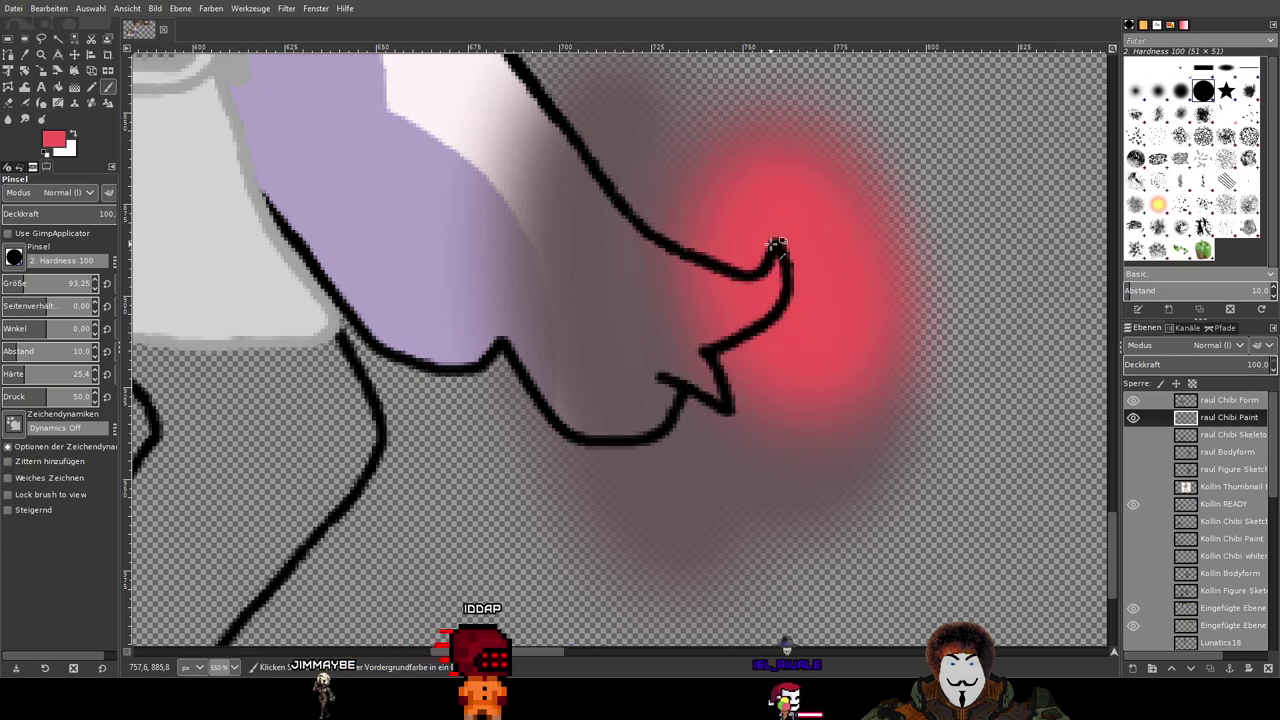
key(ctrl+z)
click(763, 207)
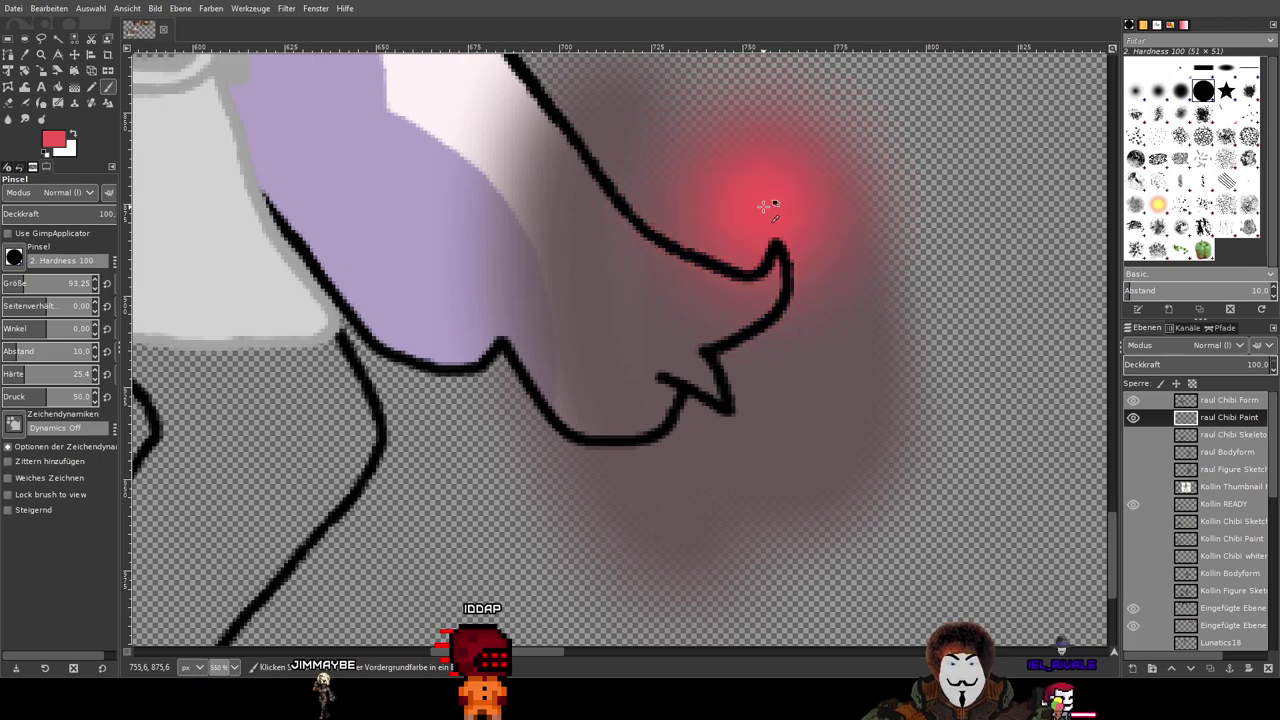
key(ctrl+z)
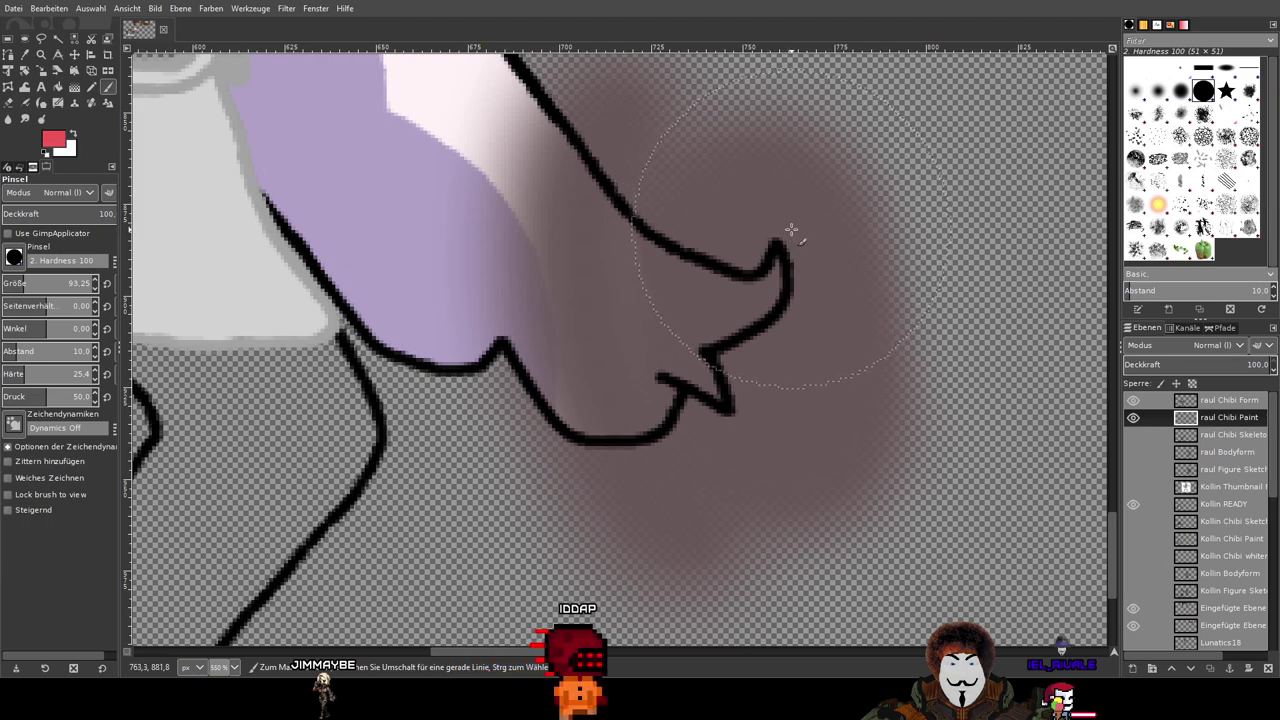
Step: Dab soft-edged red over the curled tail tip so it fades into the dark brown, and compare it with the reference tail
click(785, 227)
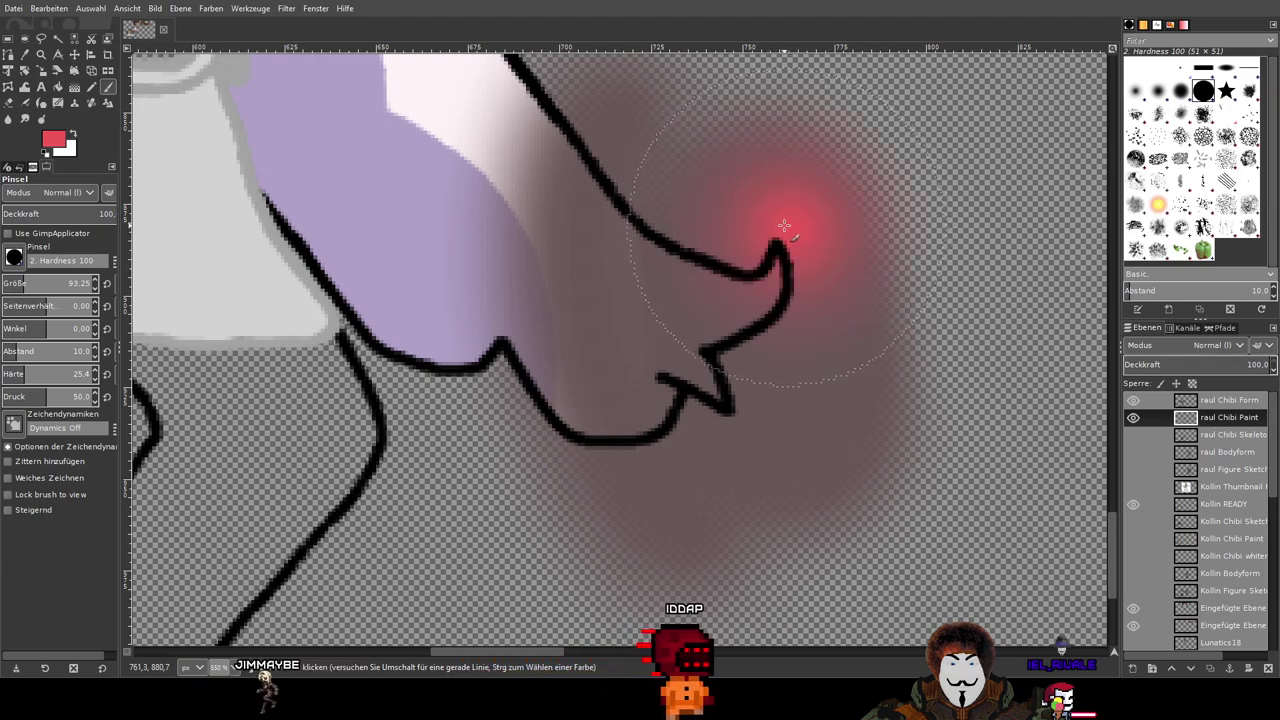
click(791, 230)
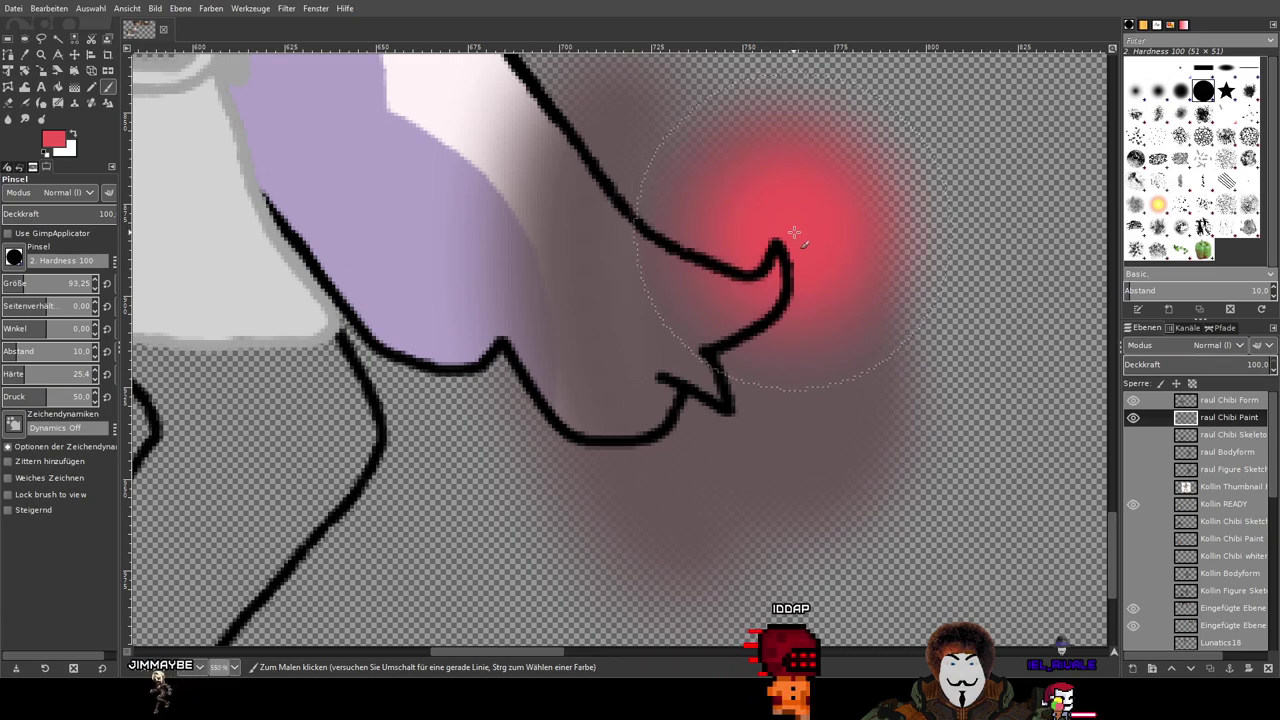
click(797, 230)
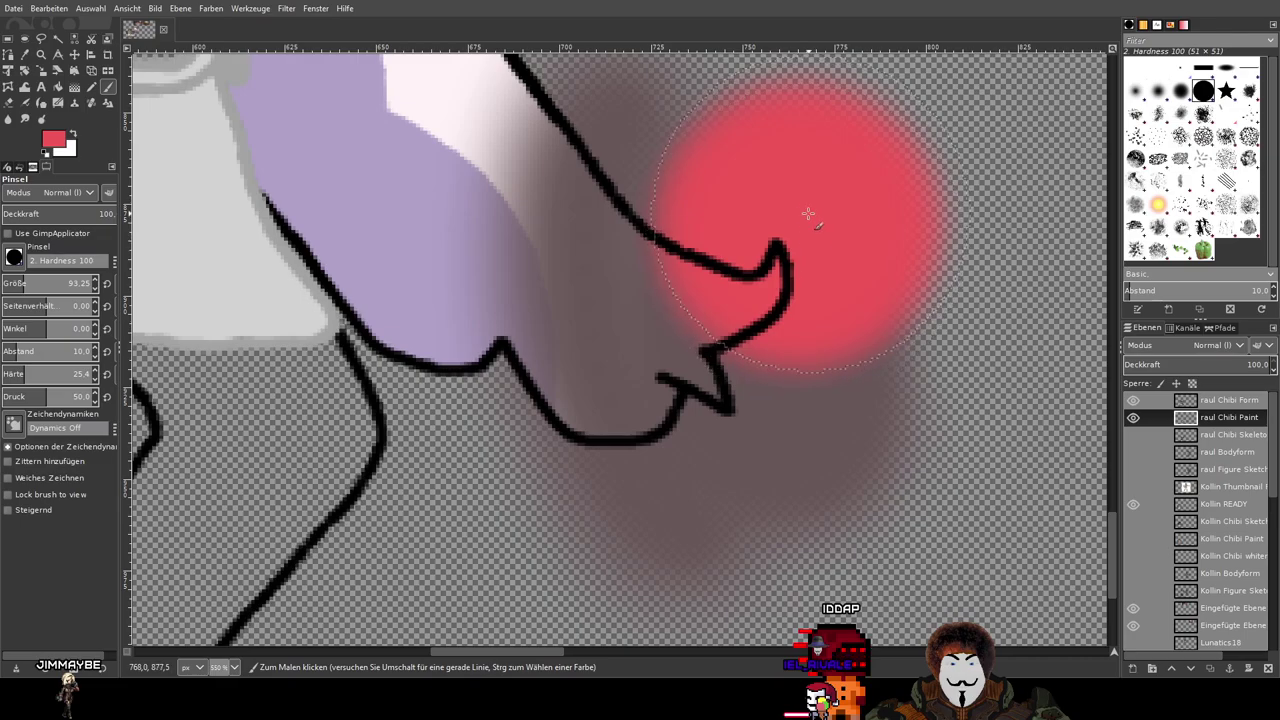
scroll(975, 285, down, 5)
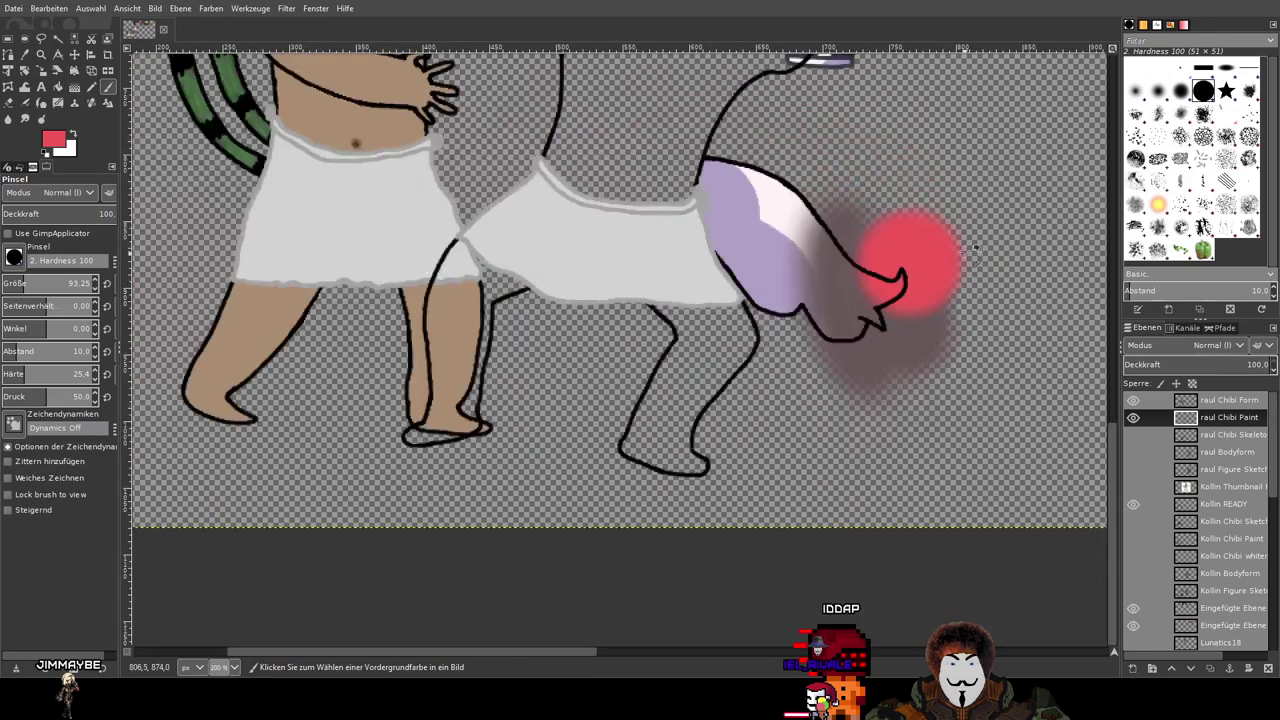
scroll(737, 452, up, 3)
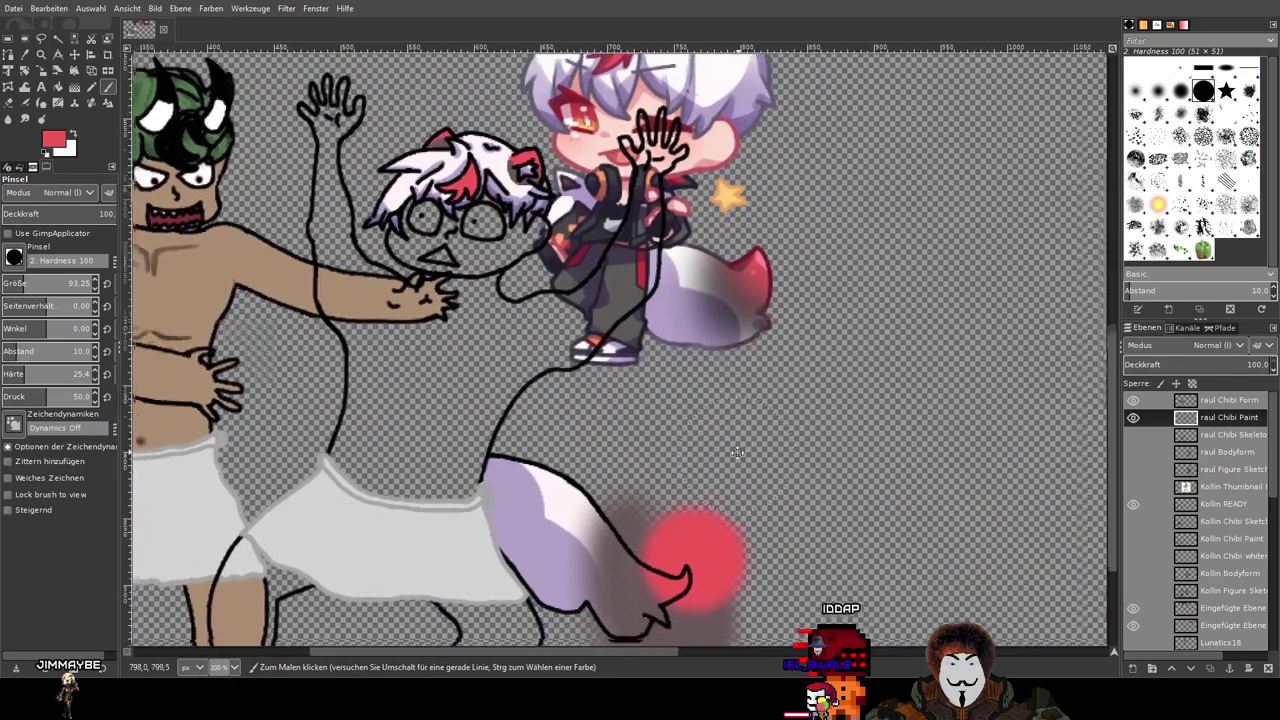
drag(737, 452, 817, 240)
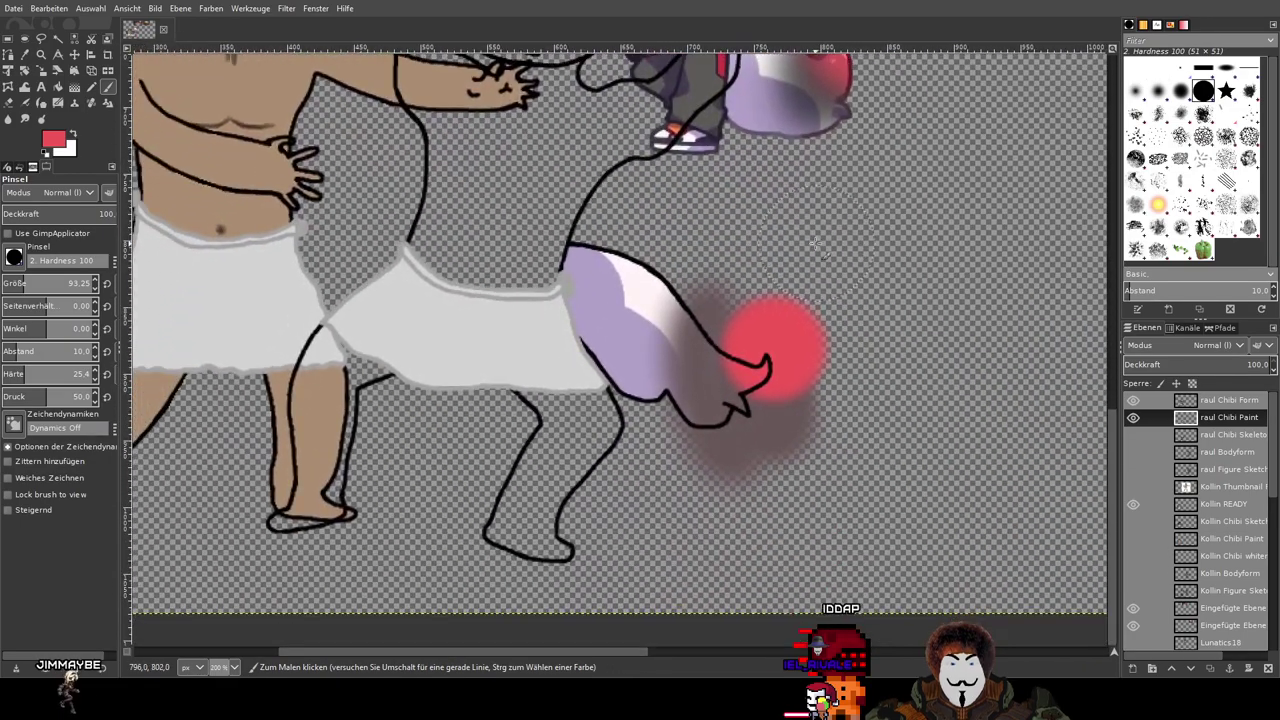
Step: Erase the upper and outer part of the red overspill around the tail tip with the soft Eraser at size 93.25
click(8, 103)
scroll(663, 330, up, 4)
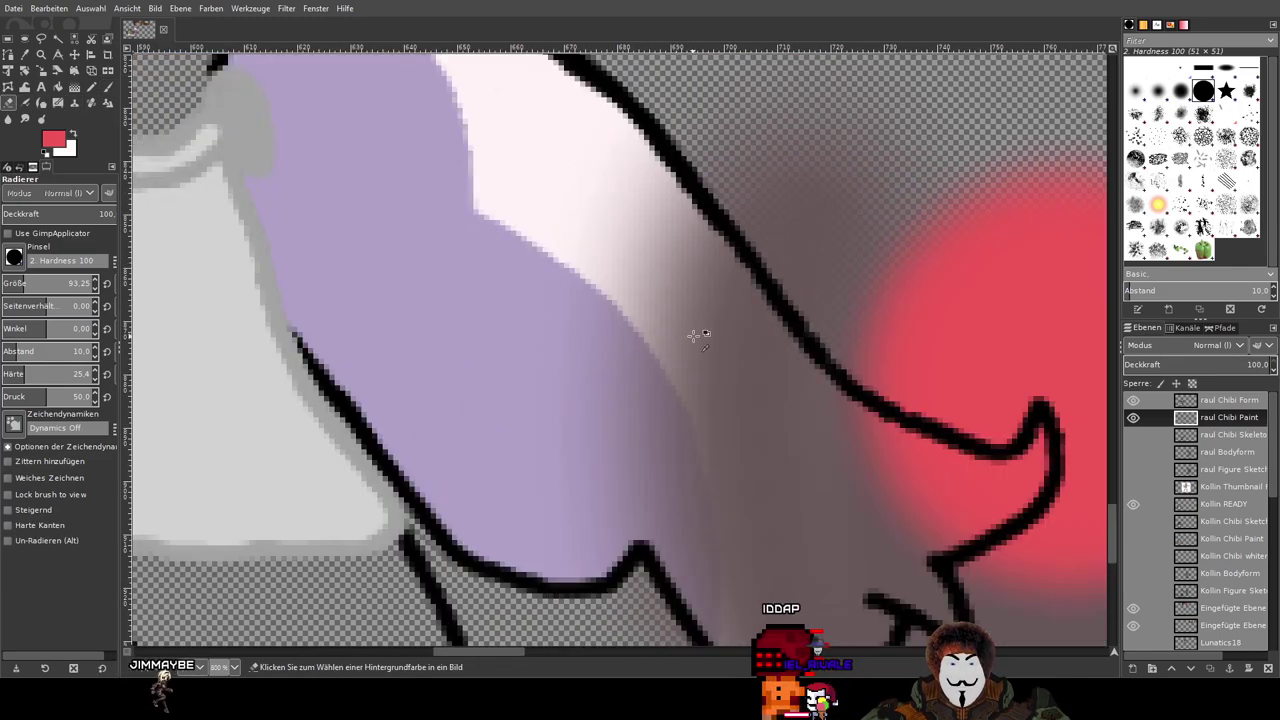
scroll(643, 285, down, 2)
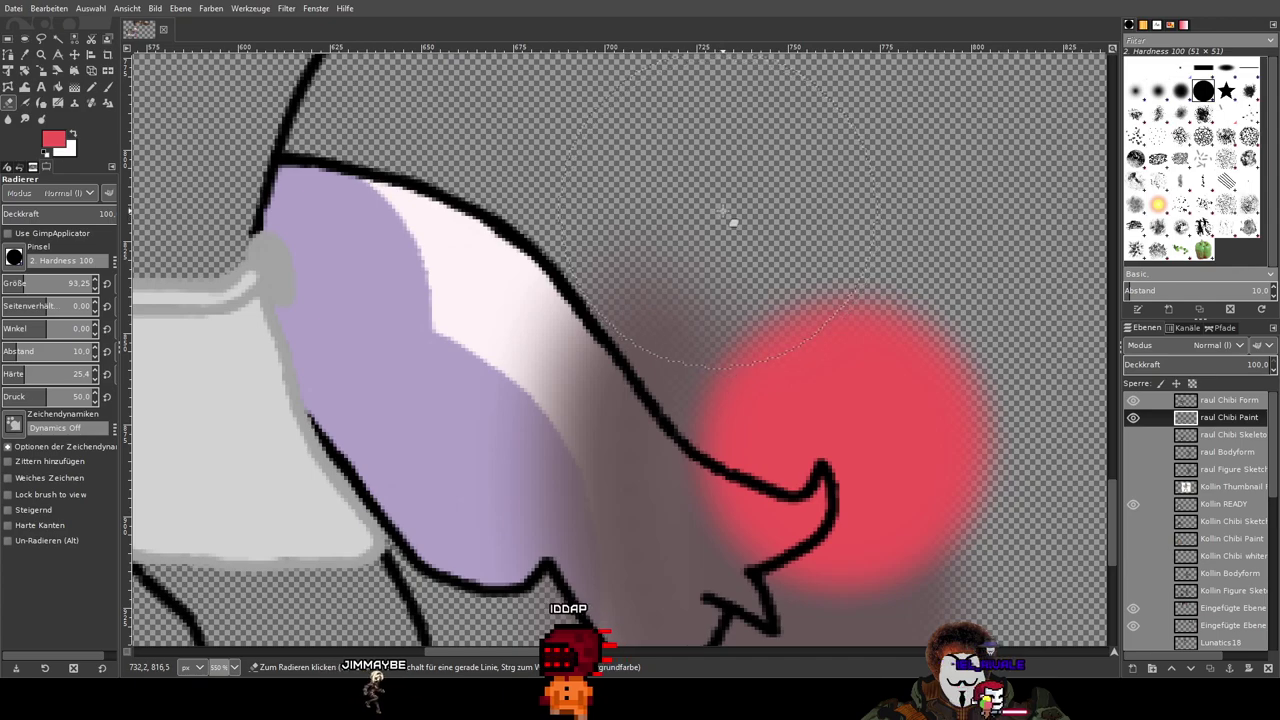
mouse_move(731, 217)
mouse_down()
mouse_move(892, 298)
mouse_move(722, 213)
mouse_move(912, 341)
mouse_up()
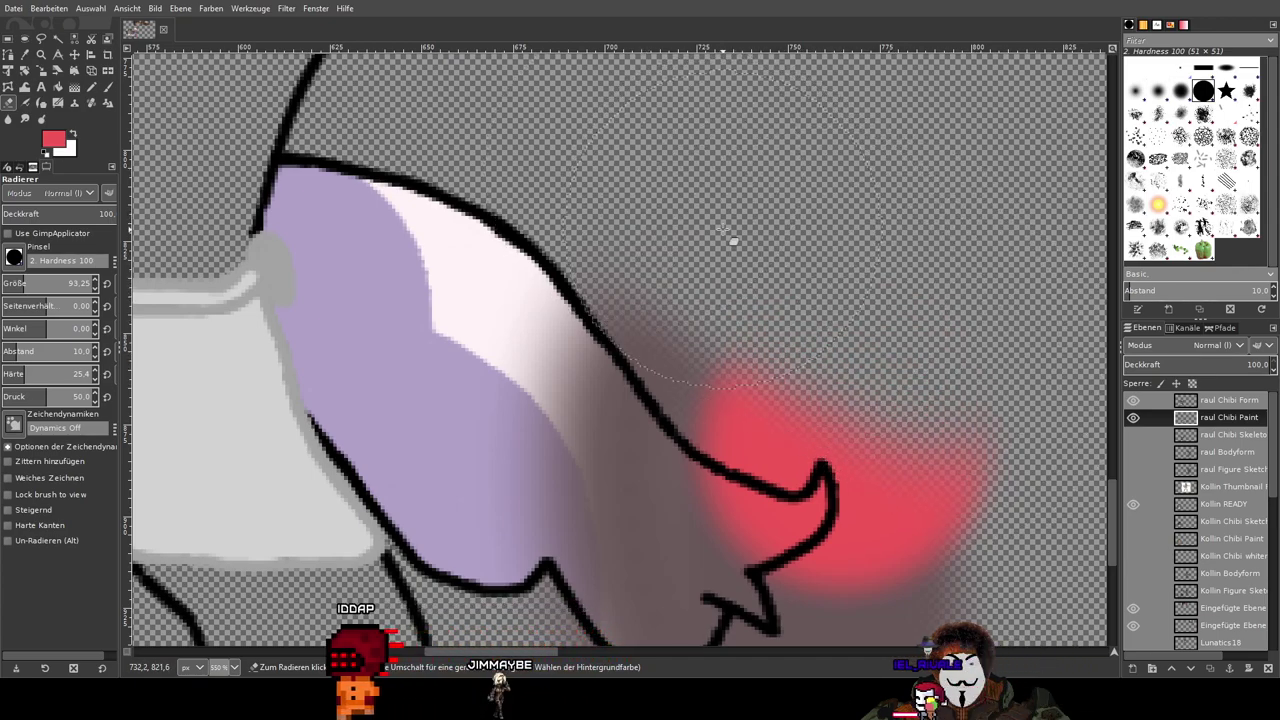
scroll(733, 240, up, 3)
scroll(679, 235, down, 3)
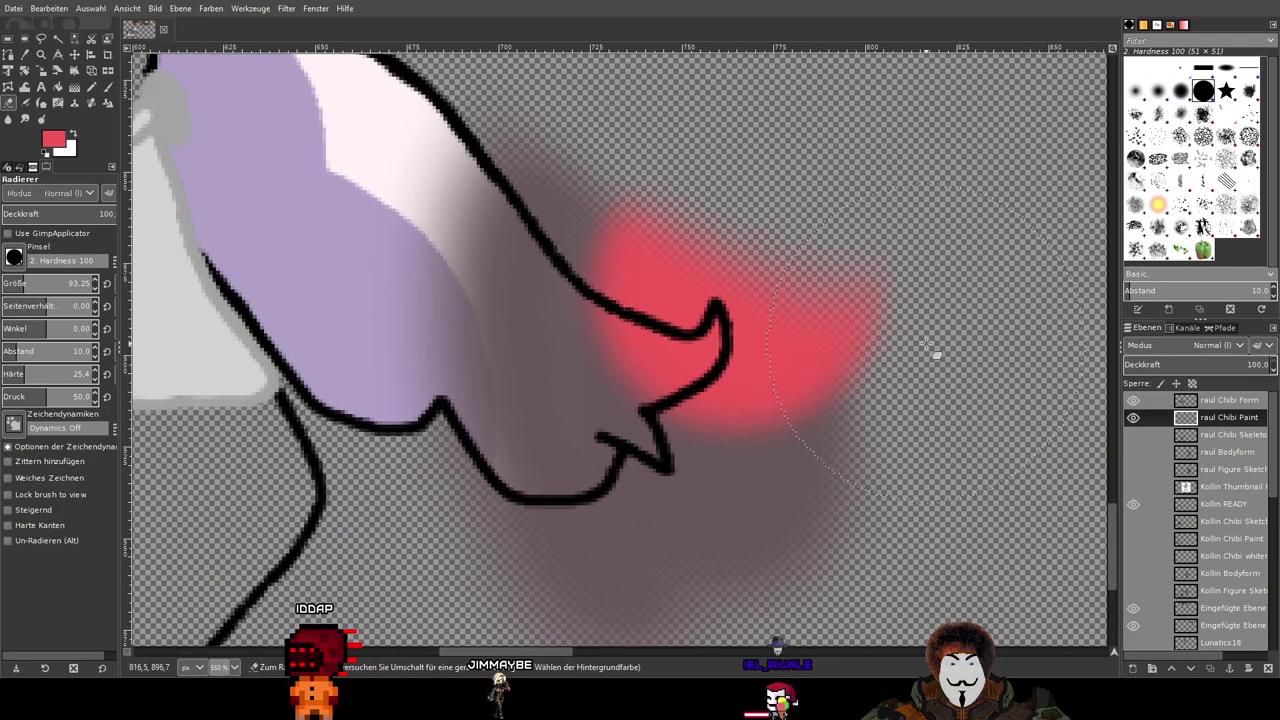
mouse_move(927, 343)
mouse_down()
mouse_move(878, 247)
mouse_move(906, 355)
mouse_move(899, 435)
mouse_move(859, 514)
mouse_up()
Step: Enable hard edges for the Eraser and remove most of the dark overspill beside and below the tail's rounded bottom
click(7, 526)
drag(890, 446, 1016, 280)
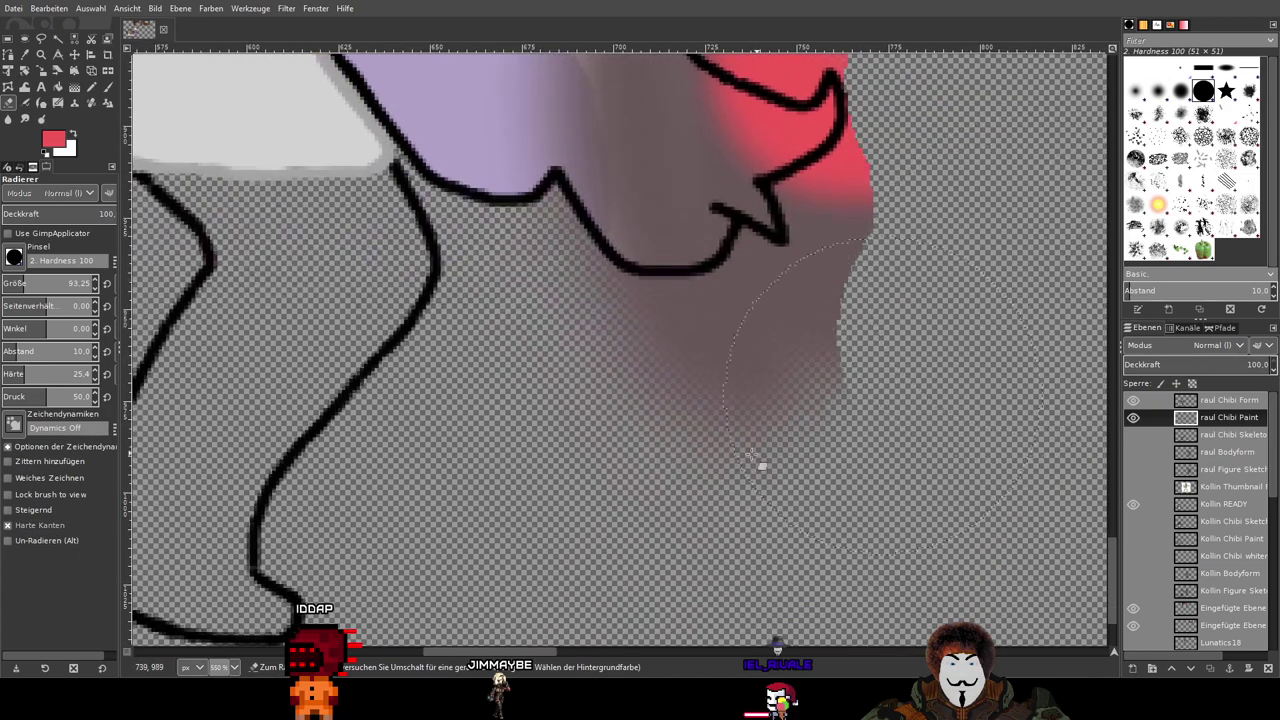
click(576, 458)
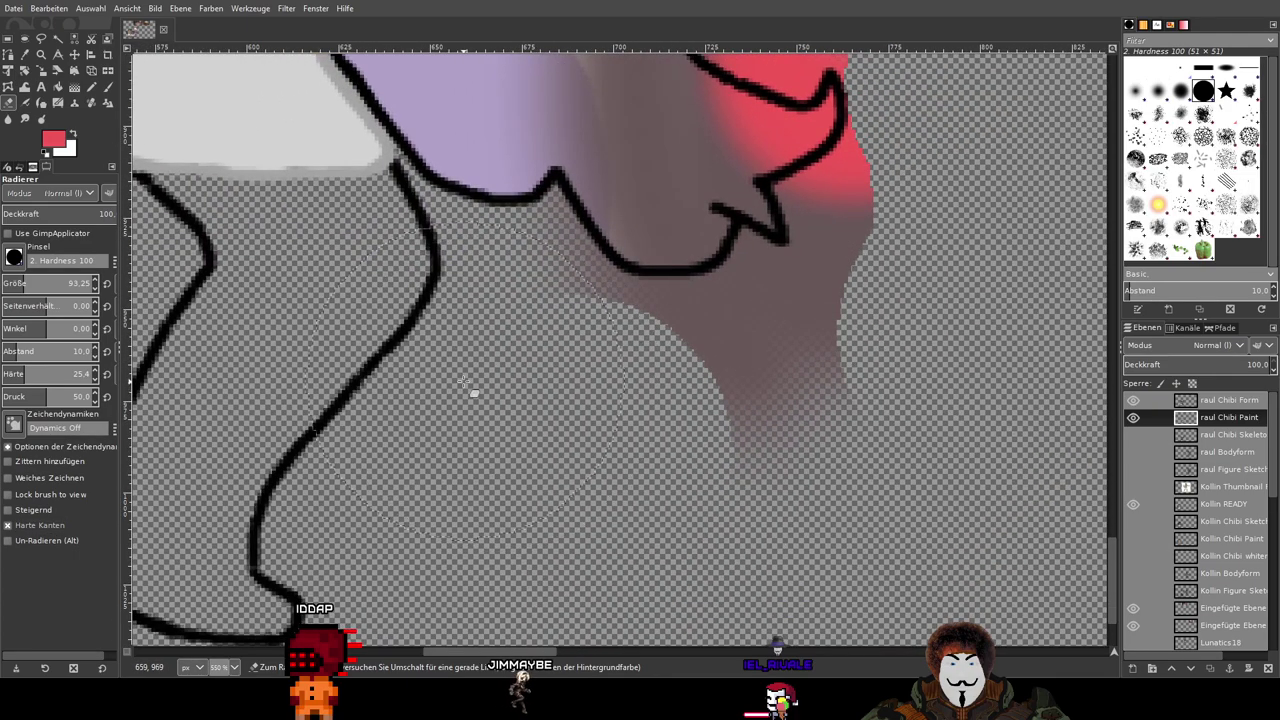
mouse_move(535, 434)
mouse_down()
mouse_move(645, 465)
mouse_move(897, 481)
mouse_up()
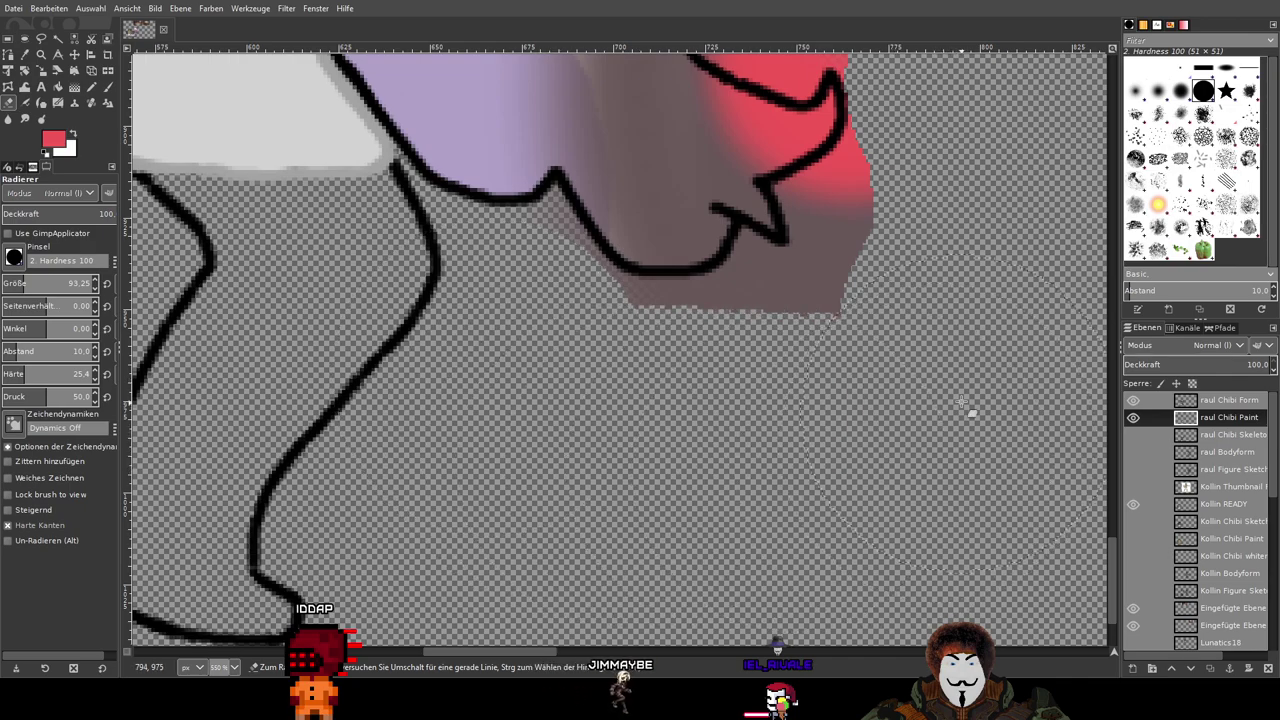
scroll(935, 318, up, 1)
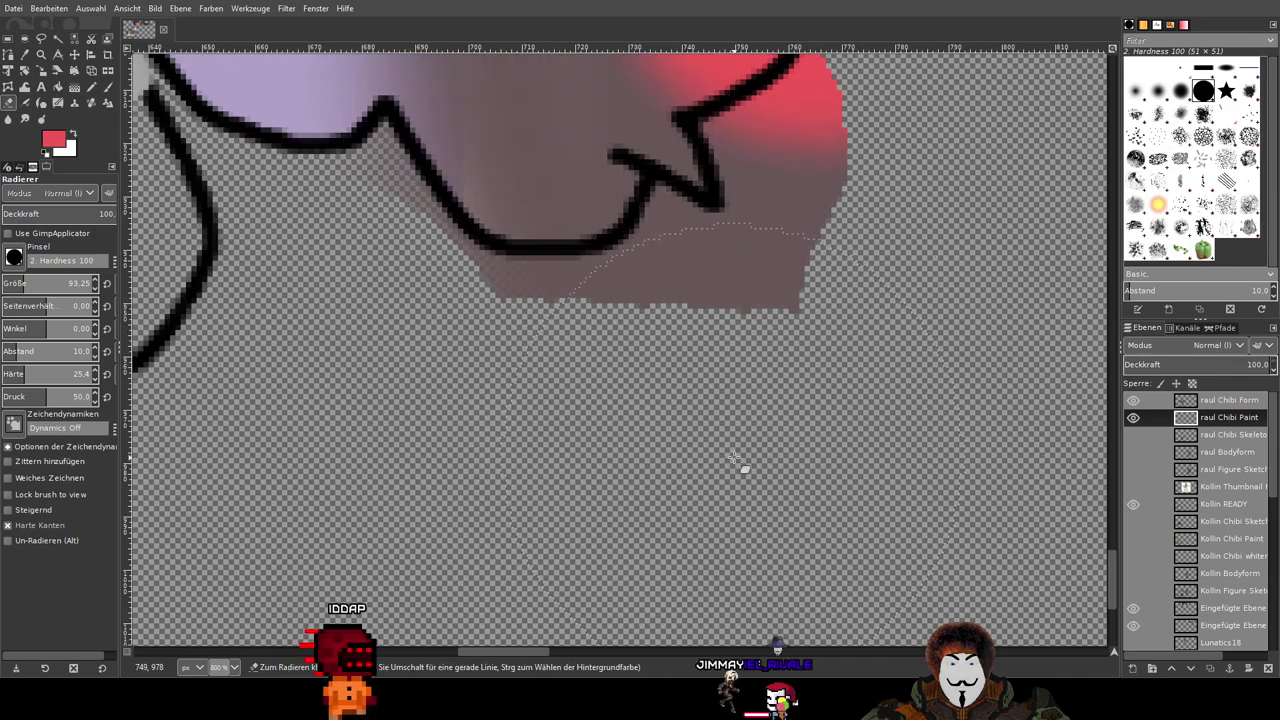
drag(763, 460, 586, 518)
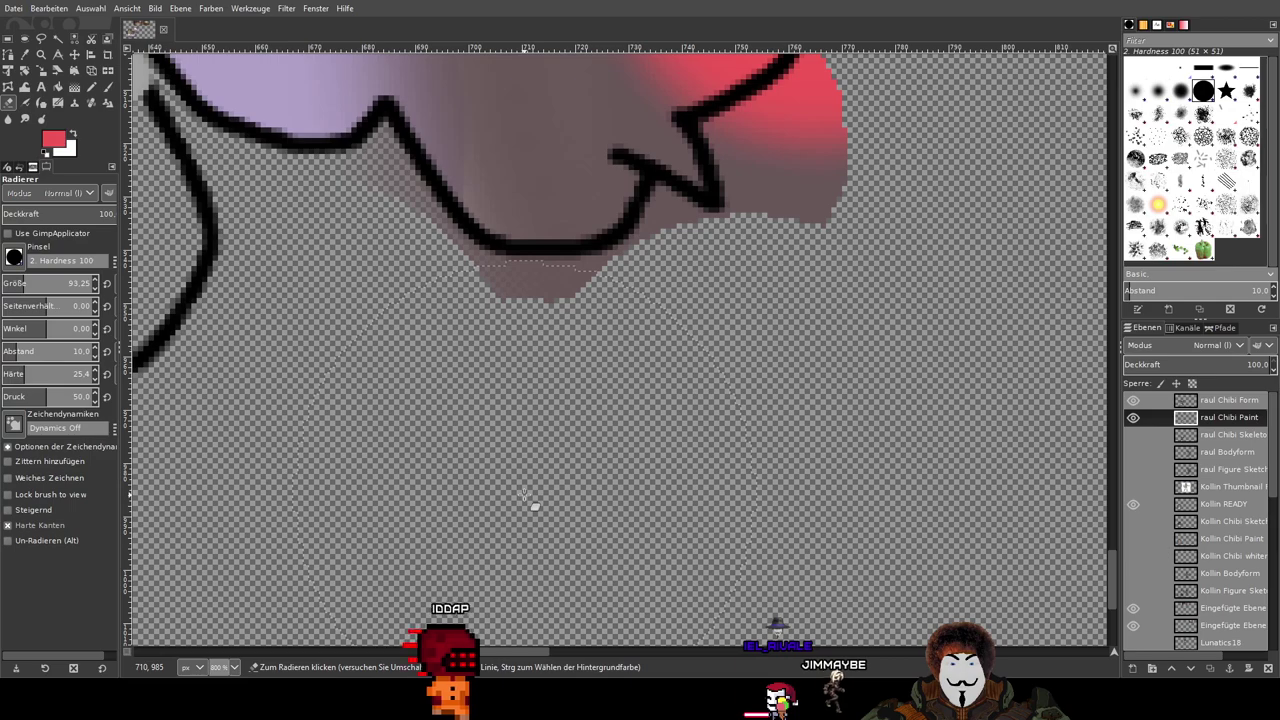
click(533, 507)
Step: Erase the red and dark overspill beyond the tail tip and along the tail's upper outline with the hard-edged Eraser
scroll(855, 392, up, 3)
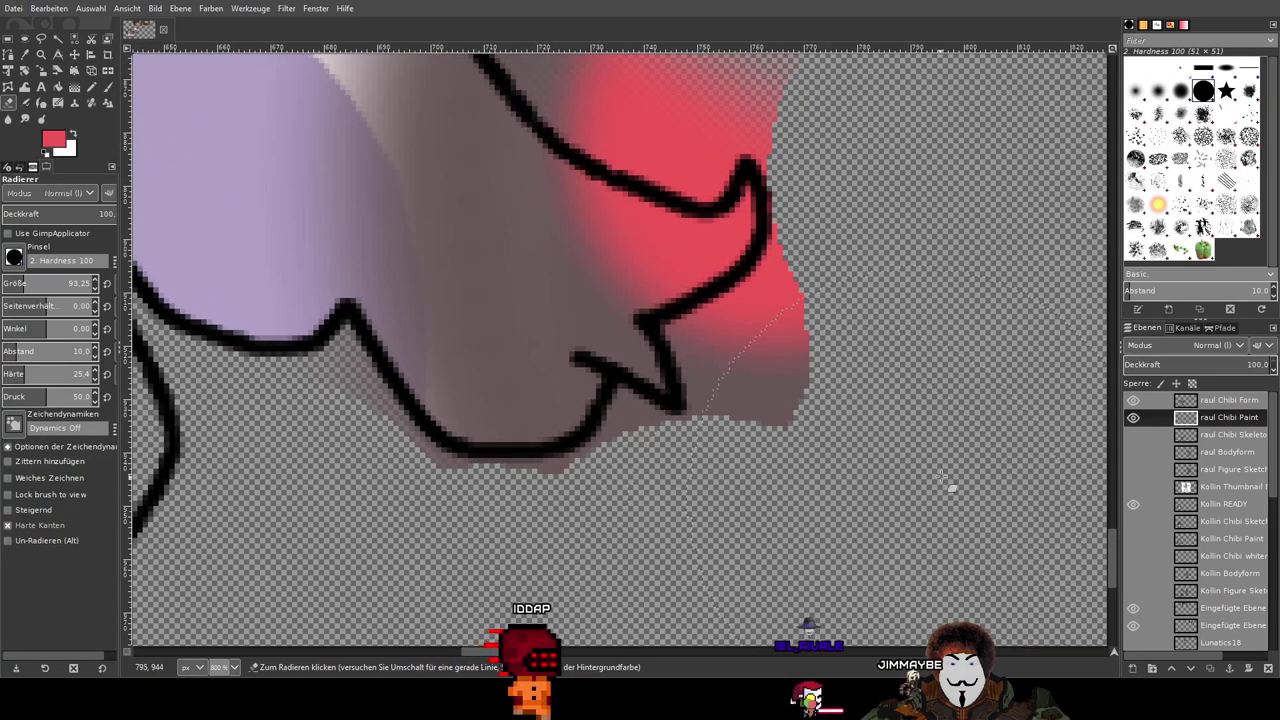
click(928, 418)
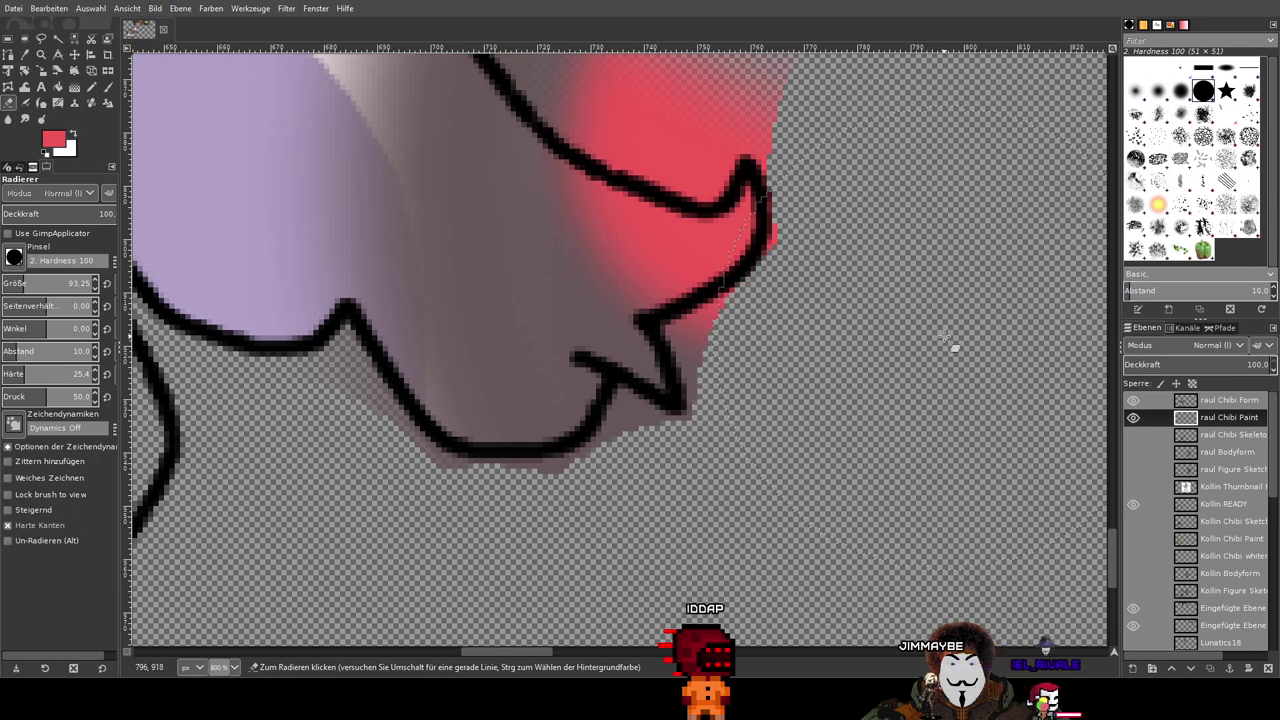
scroll(953, 345, up, 5)
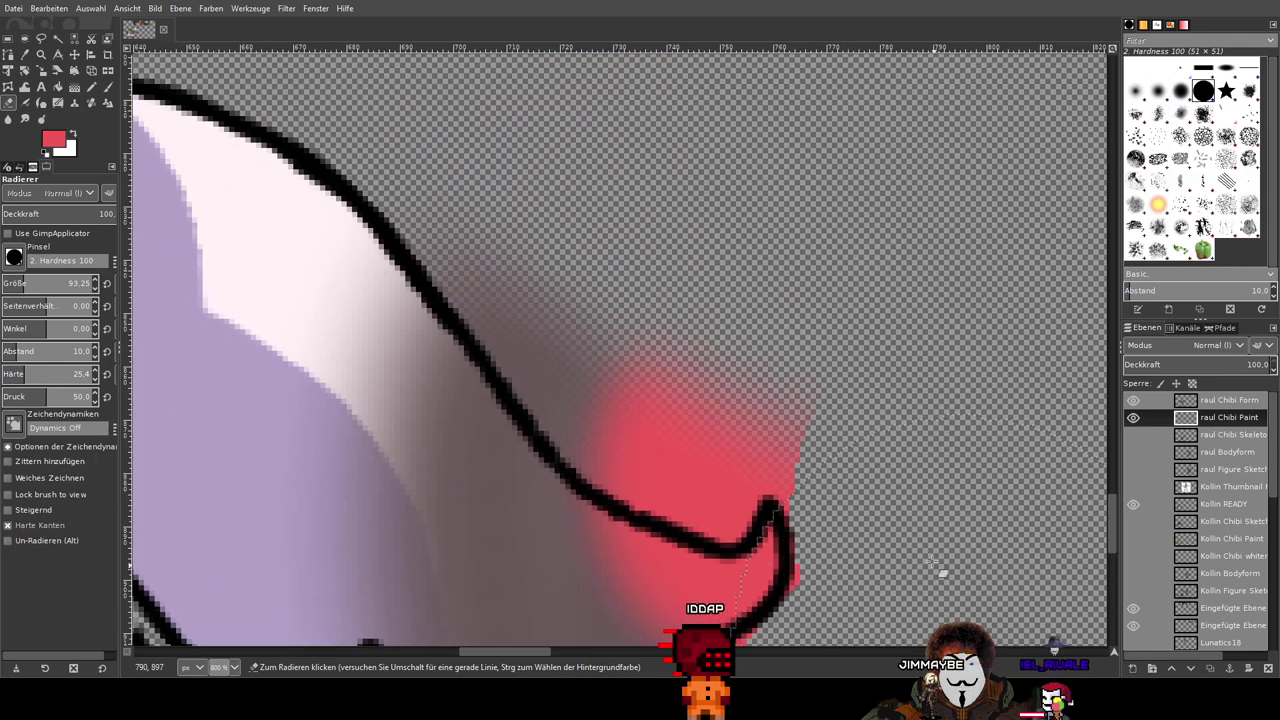
click(732, 288)
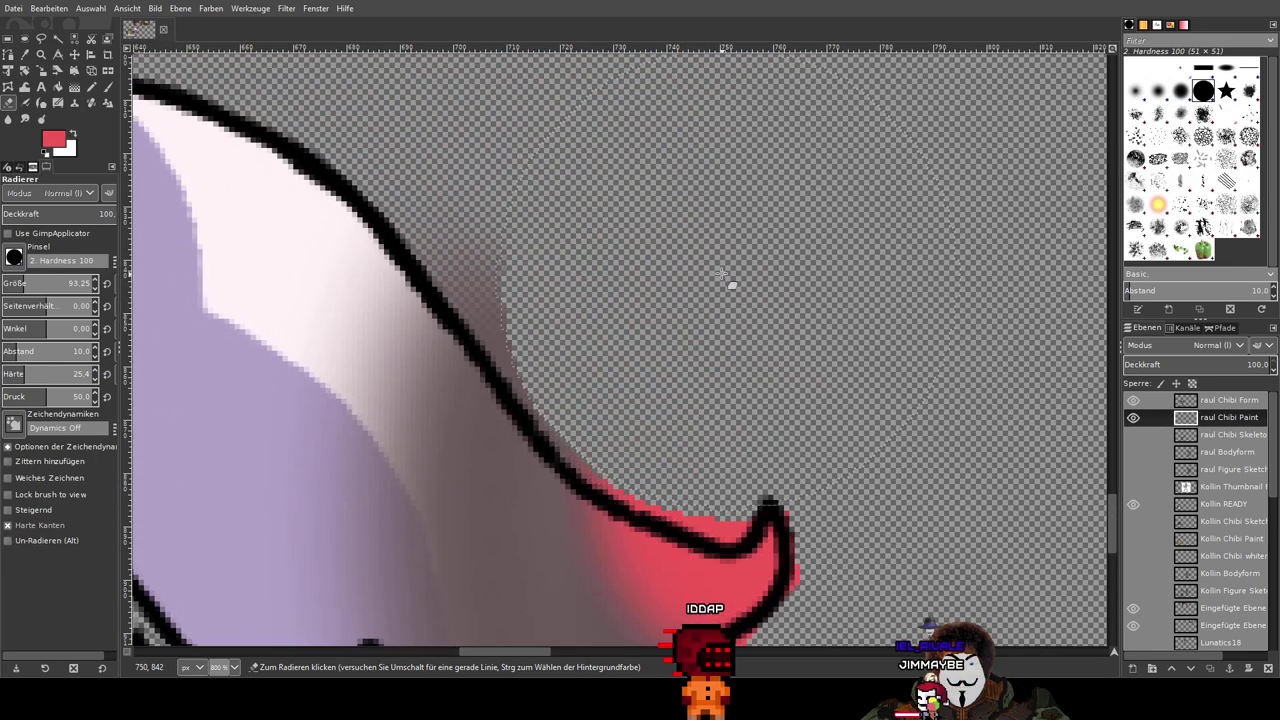
click(669, 226)
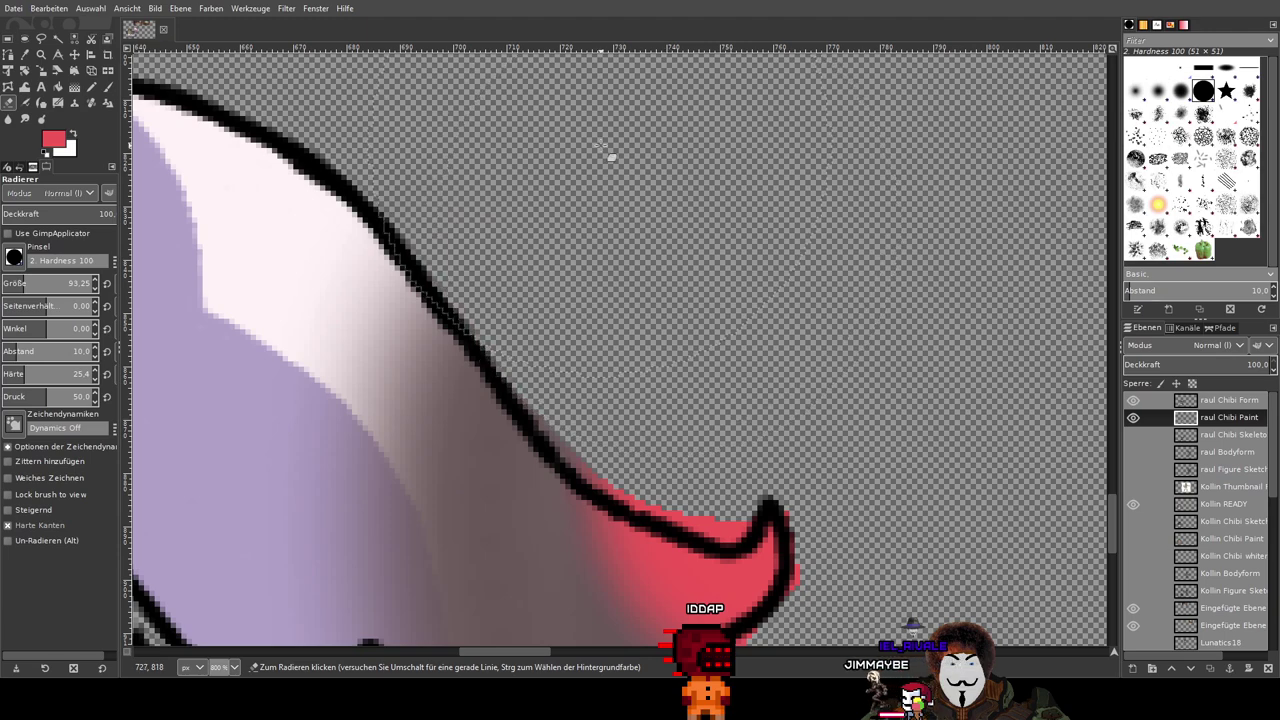
scroll(610, 157, up, 2)
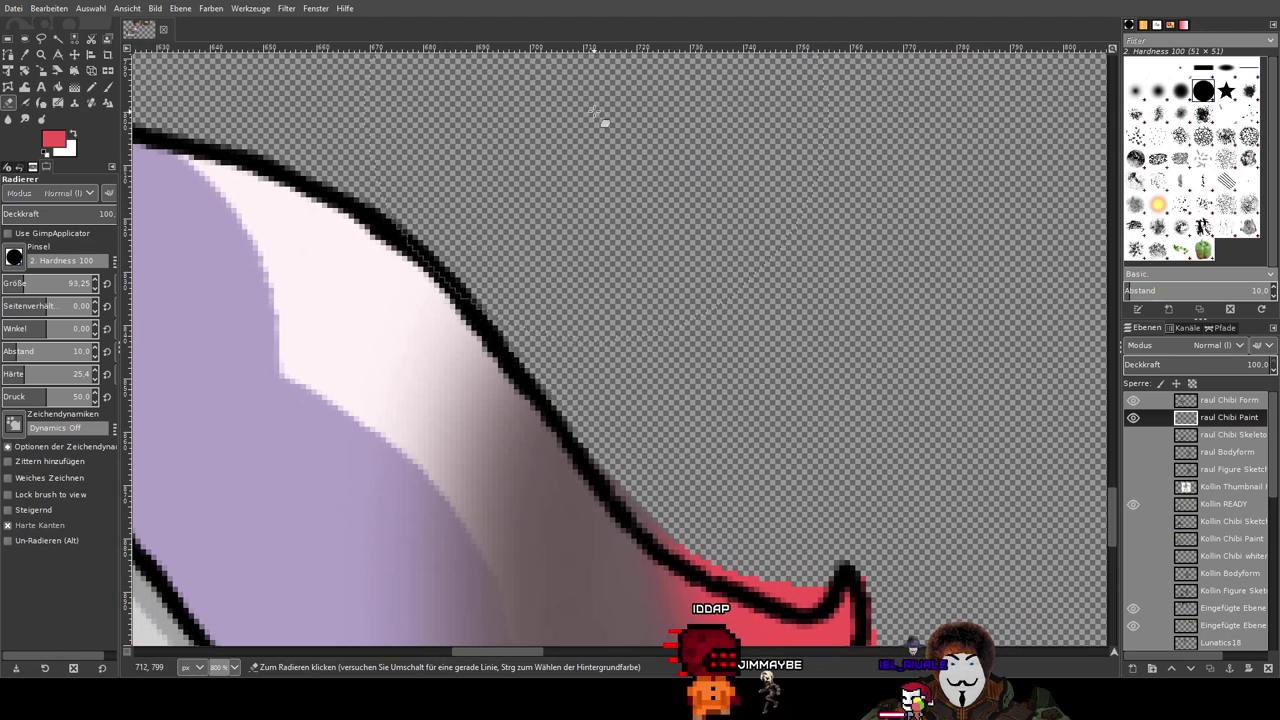
scroll(600, 118, down, 5)
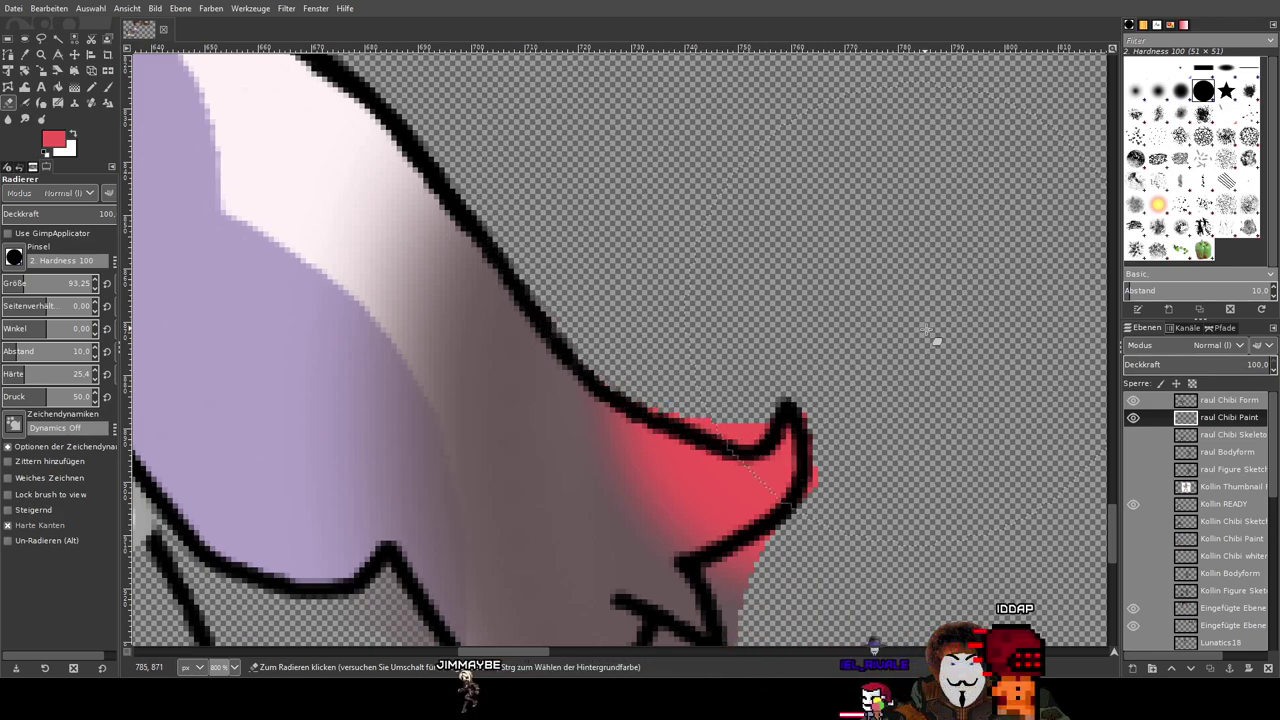
scroll(809, 363, down, 2)
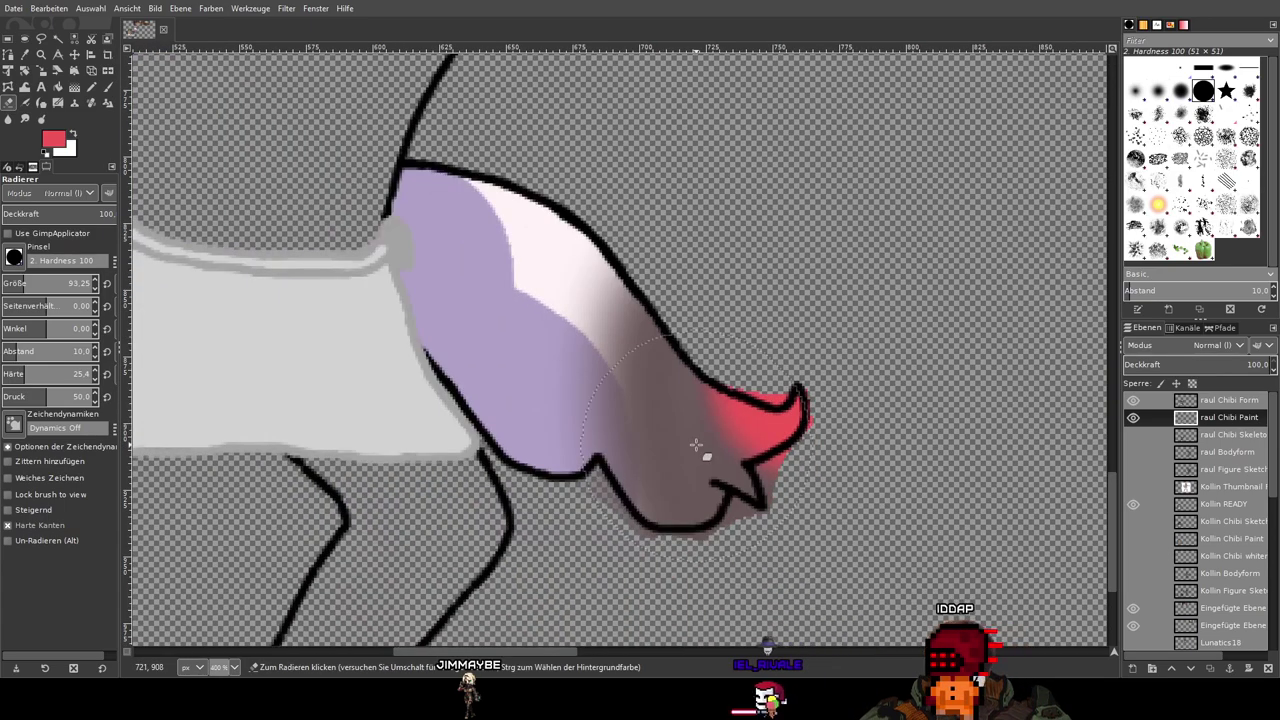
Step: Reduce the Eraser size to 11.13 and clear the leftover fringe below the outline from the notch along the tail's rounded bottom
drag(23, 284, 6, 283)
scroll(527, 460, up, 5)
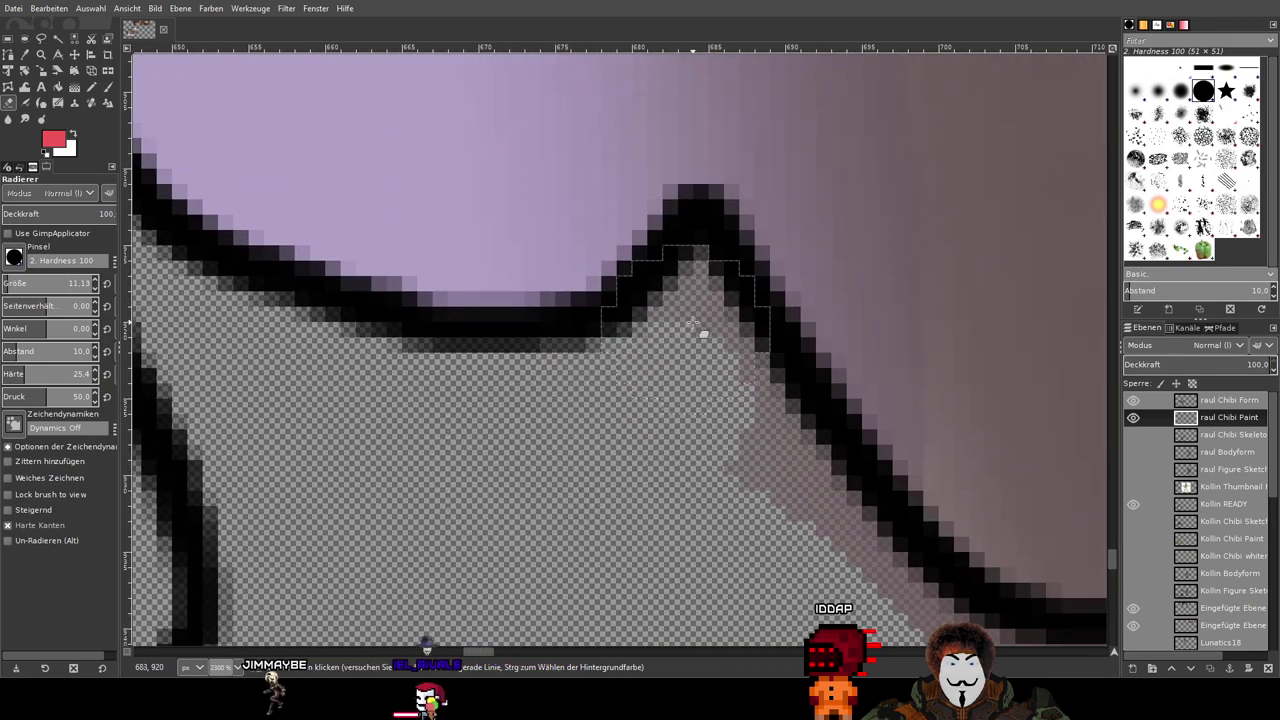
drag(706, 334, 786, 555)
mouse_move(826, 512)
mouse_down()
mouse_move(392, 235)
mouse_move(400, 297)
mouse_move(466, 374)
mouse_move(551, 431)
mouse_move(654, 451)
mouse_move(925, 433)
mouse_up()
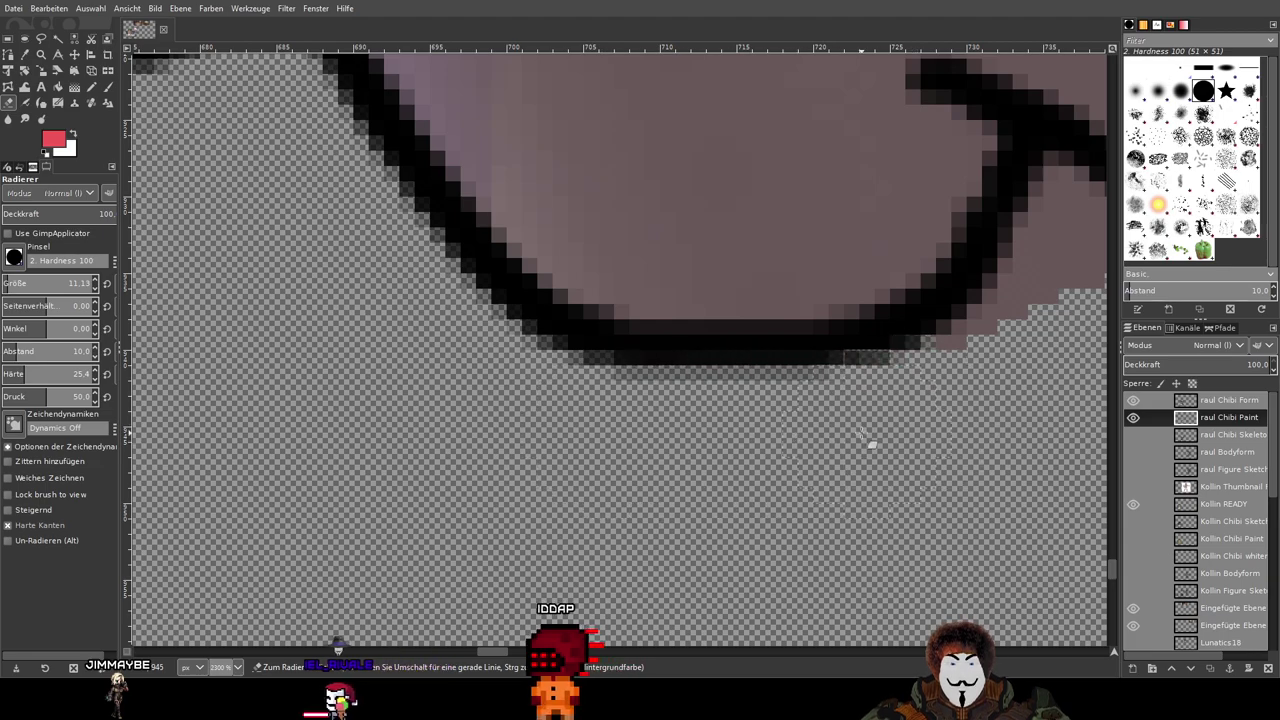
mouse_move(869, 448)
mouse_down()
mouse_move(425, 535)
mouse_move(396, 555)
mouse_up()
Step: Erase the brown and red overspill in the notch, around the dark spike and beneath the red tail tip with the hard-edged Eraser
drag(475, 513, 588, 415)
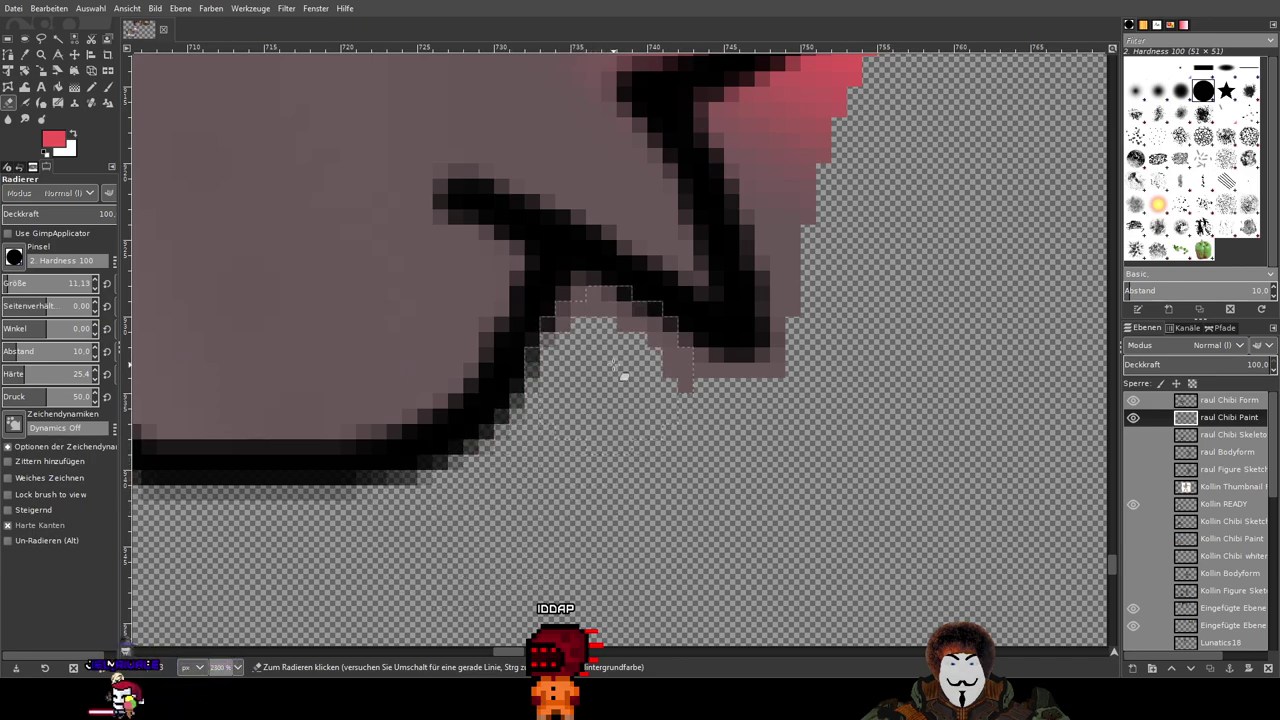
mouse_move(605, 348)
mouse_down()
mouse_move(685, 401)
mouse_move(769, 411)
mouse_move(846, 376)
mouse_move(855, 410)
mouse_up()
drag(868, 240, 835, 262)
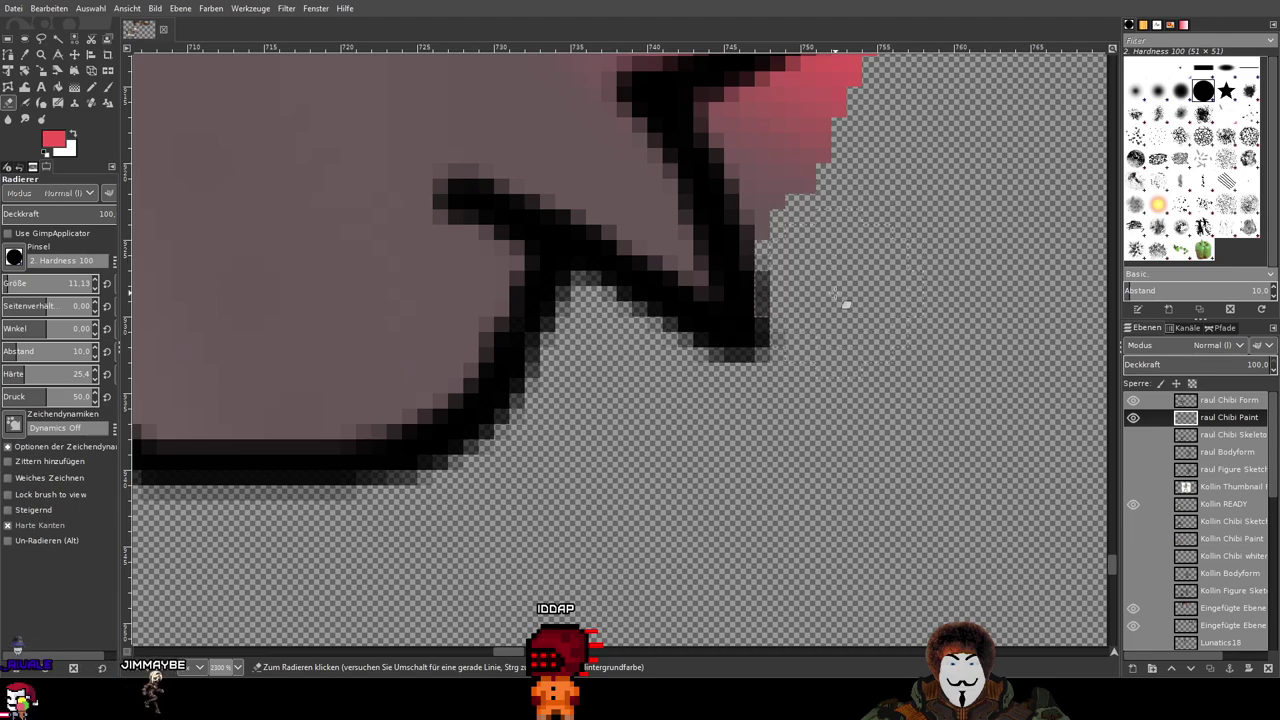
drag(918, 240, 855, 487)
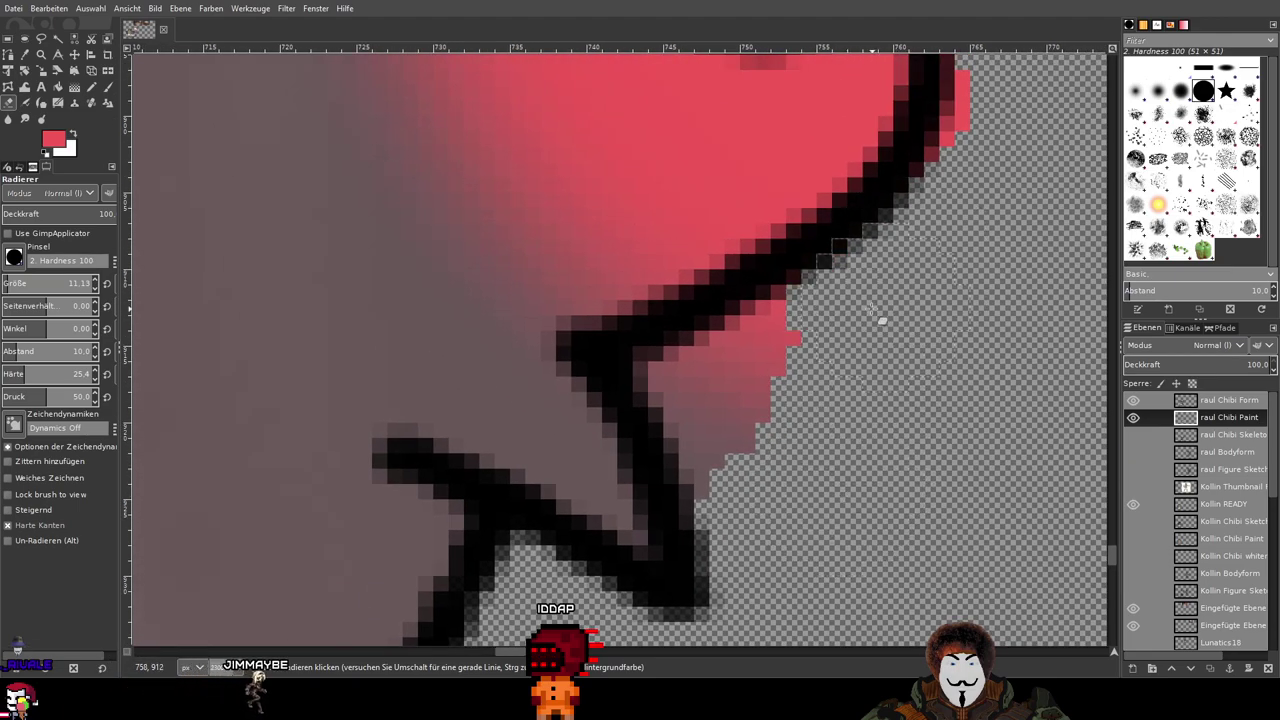
drag(881, 320, 711, 399)
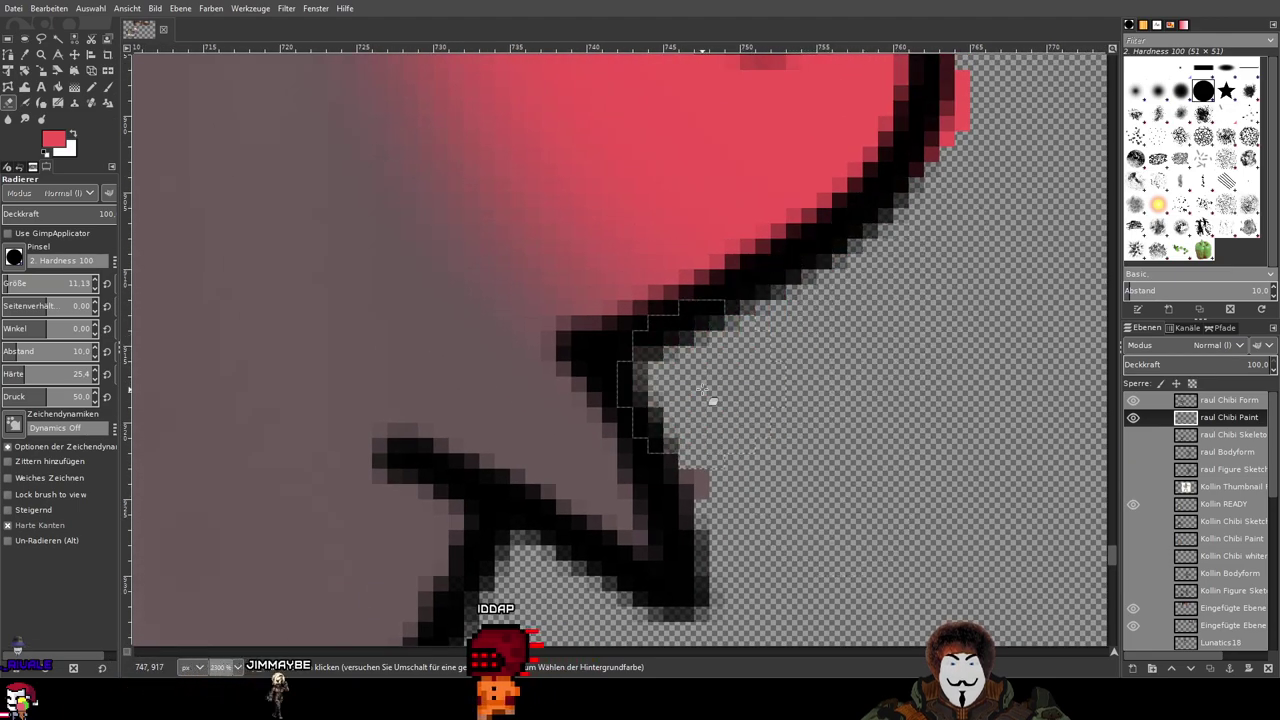
Step: Erase the red overspill along the outer side of the tail tip, in the hollow behind its point and along the upper outline
drag(991, 317, 872, 488)
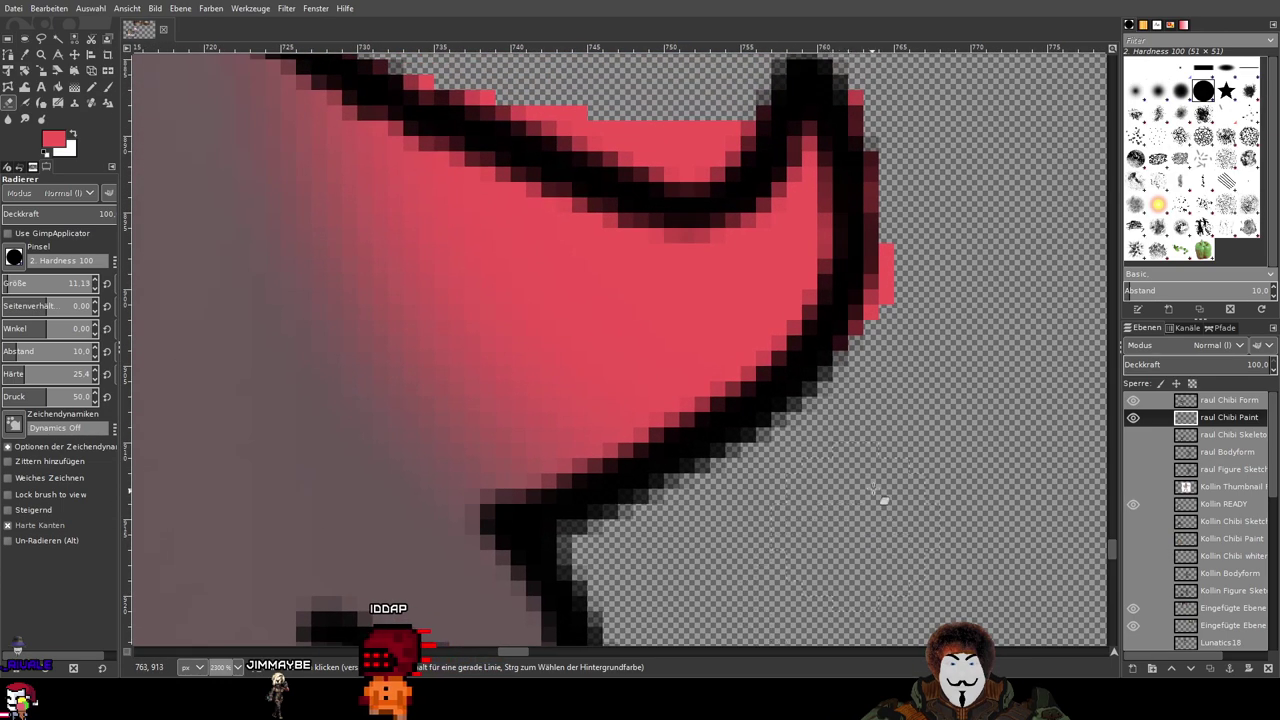
drag(903, 405, 920, 349)
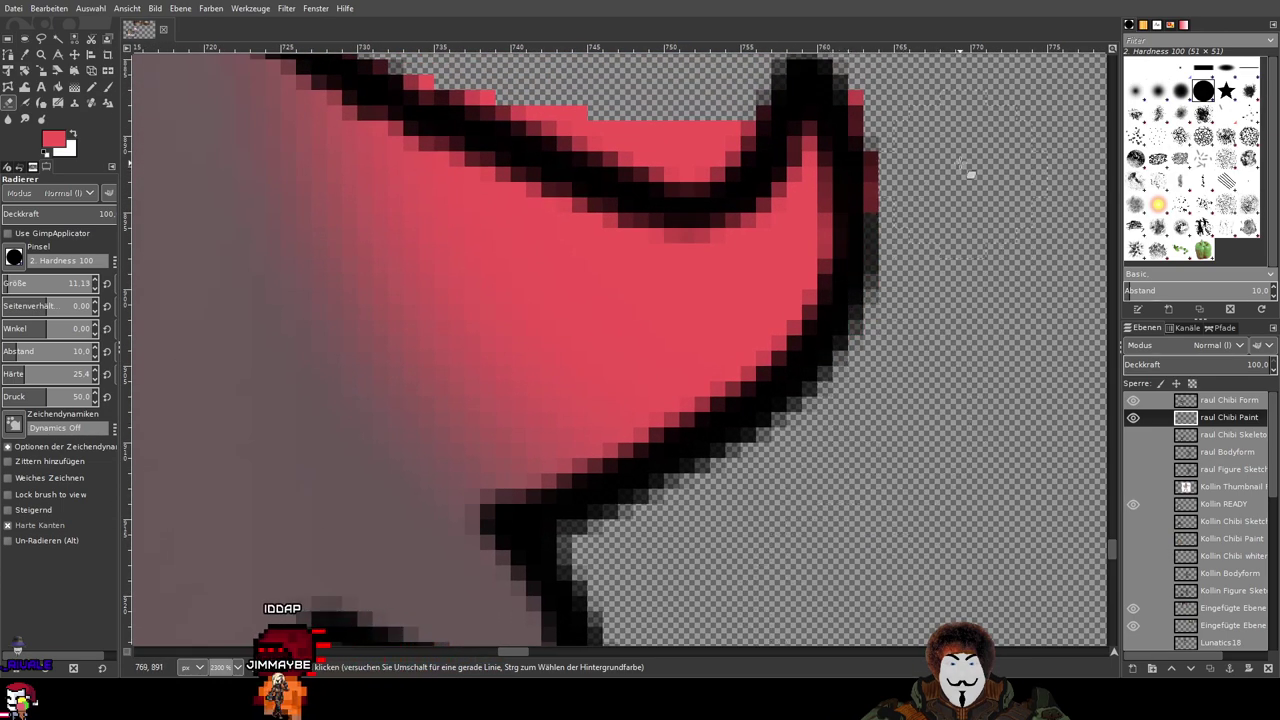
mouse_move(970, 175)
mouse_down()
mouse_move(925, 270)
mouse_move(760, 450)
mouse_up()
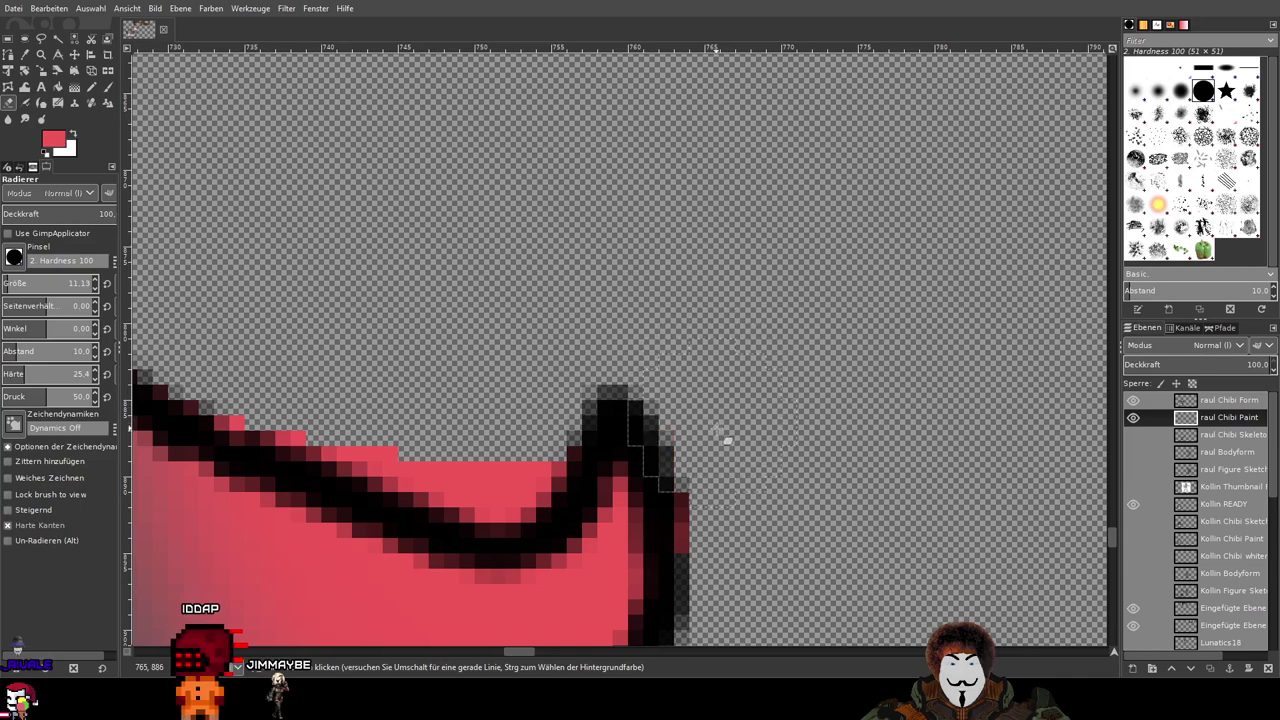
mouse_move(562, 388)
mouse_down()
mouse_move(811, 281)
mouse_move(757, 352)
mouse_move(673, 330)
mouse_up()
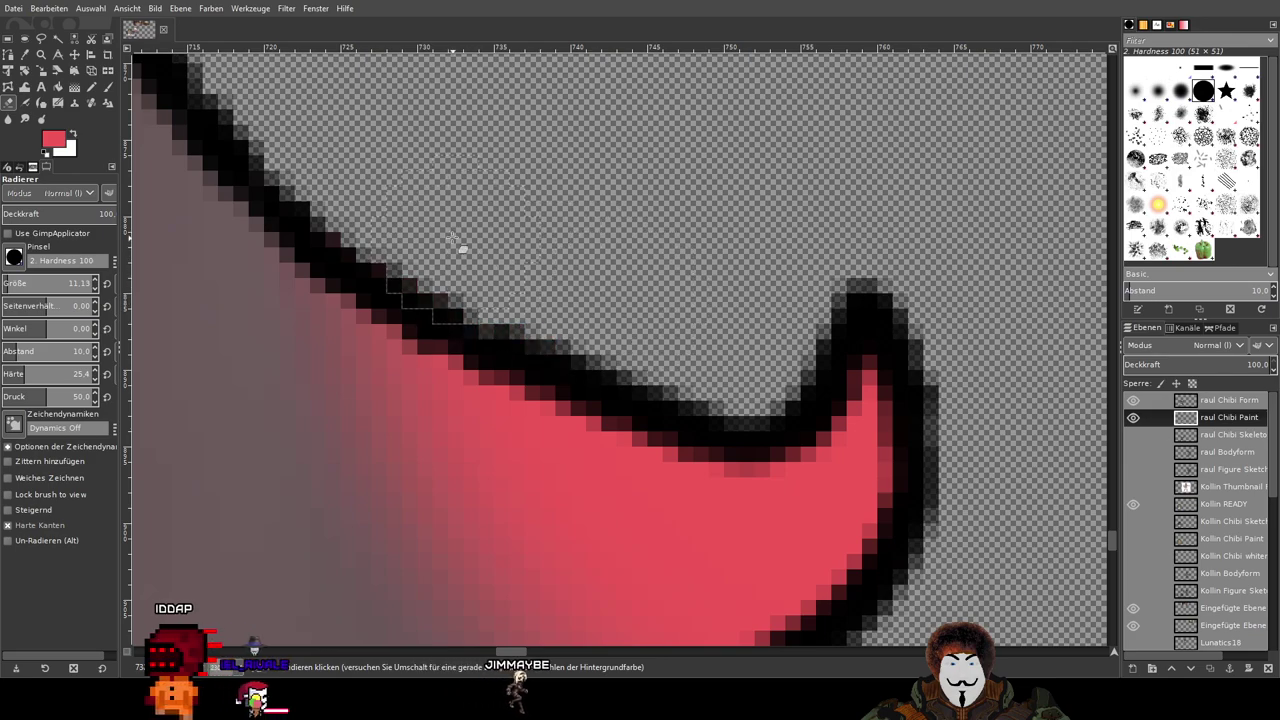
mouse_move(403, 209)
mouse_down()
mouse_move(759, 441)
mouse_move(823, 514)
mouse_up()
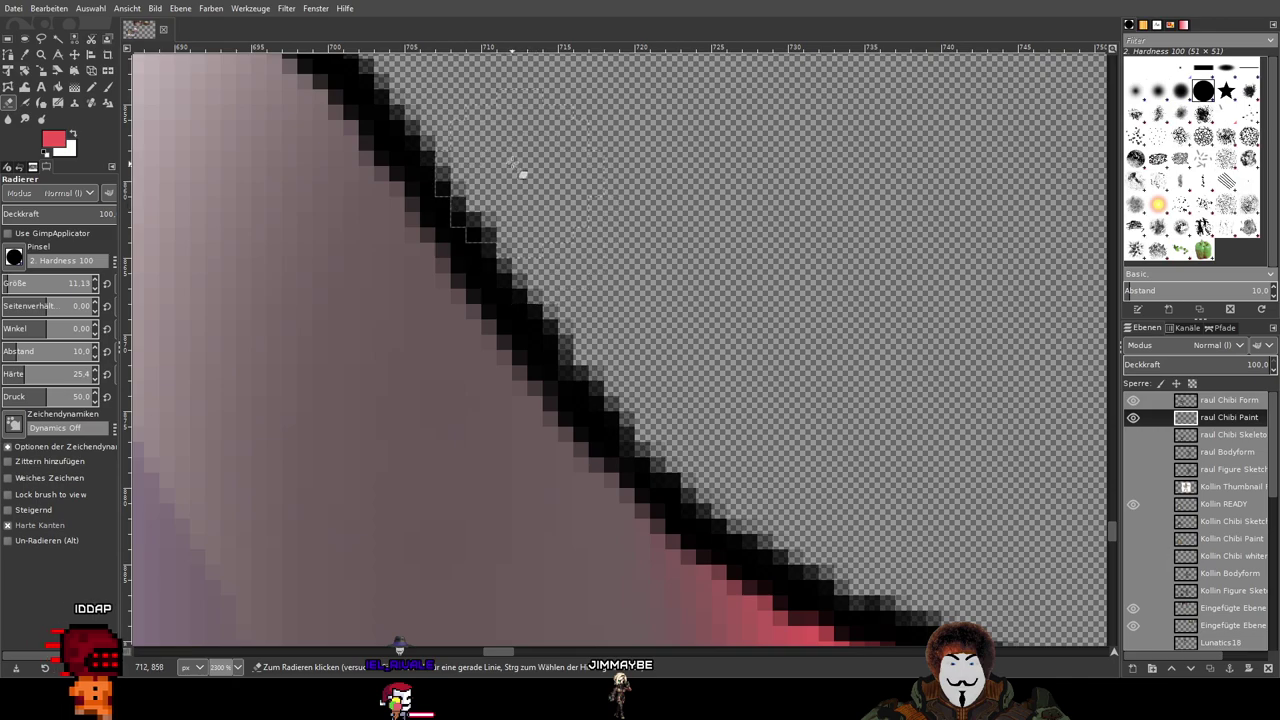
Step: Examine the cleaned tail edges and compare the tail's shading with the reference character's tail
scroll(797, 262, down, 4)
scroll(653, 140, up, 6)
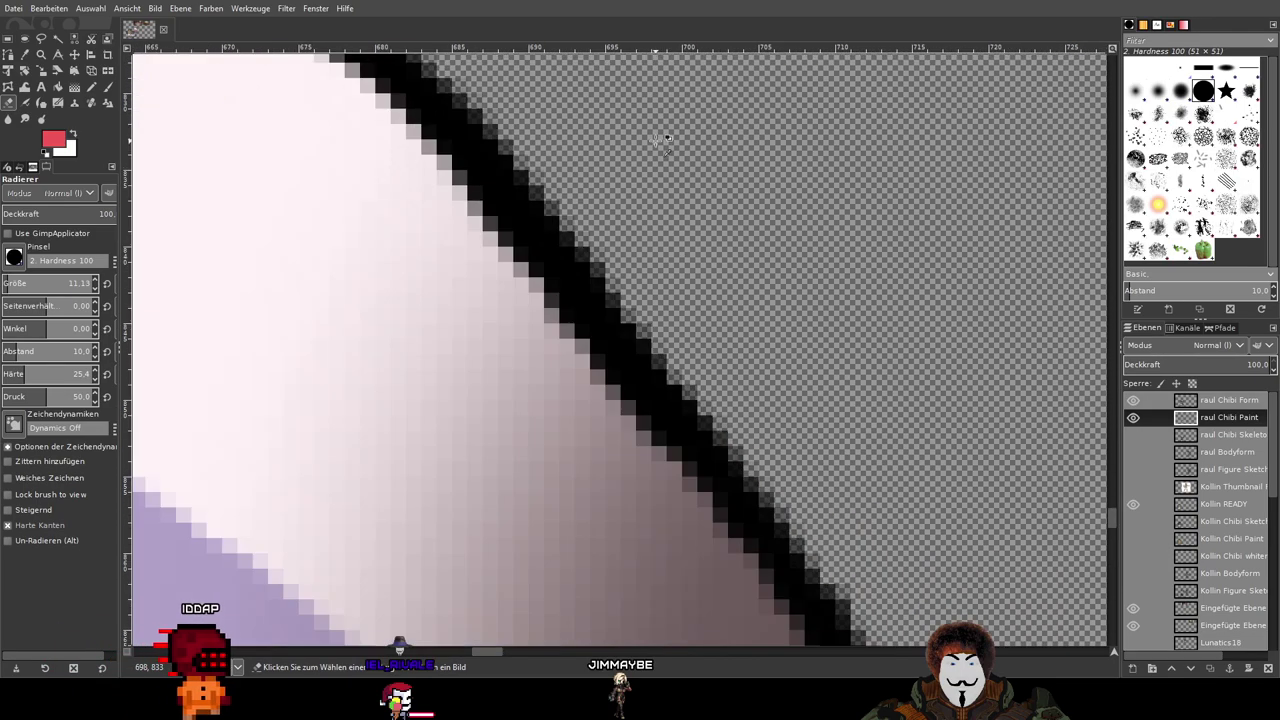
scroll(653, 140, down, 1)
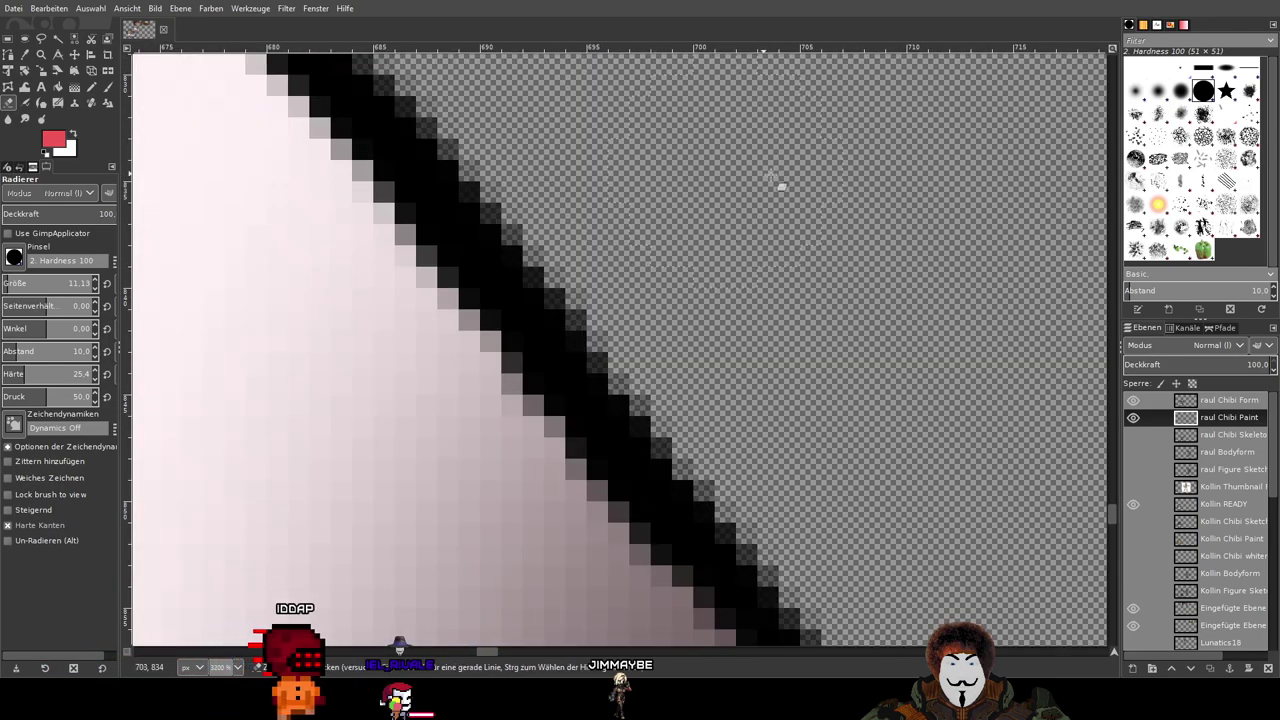
scroll(781, 186, down, 5)
scroll(1013, 260, down, 2)
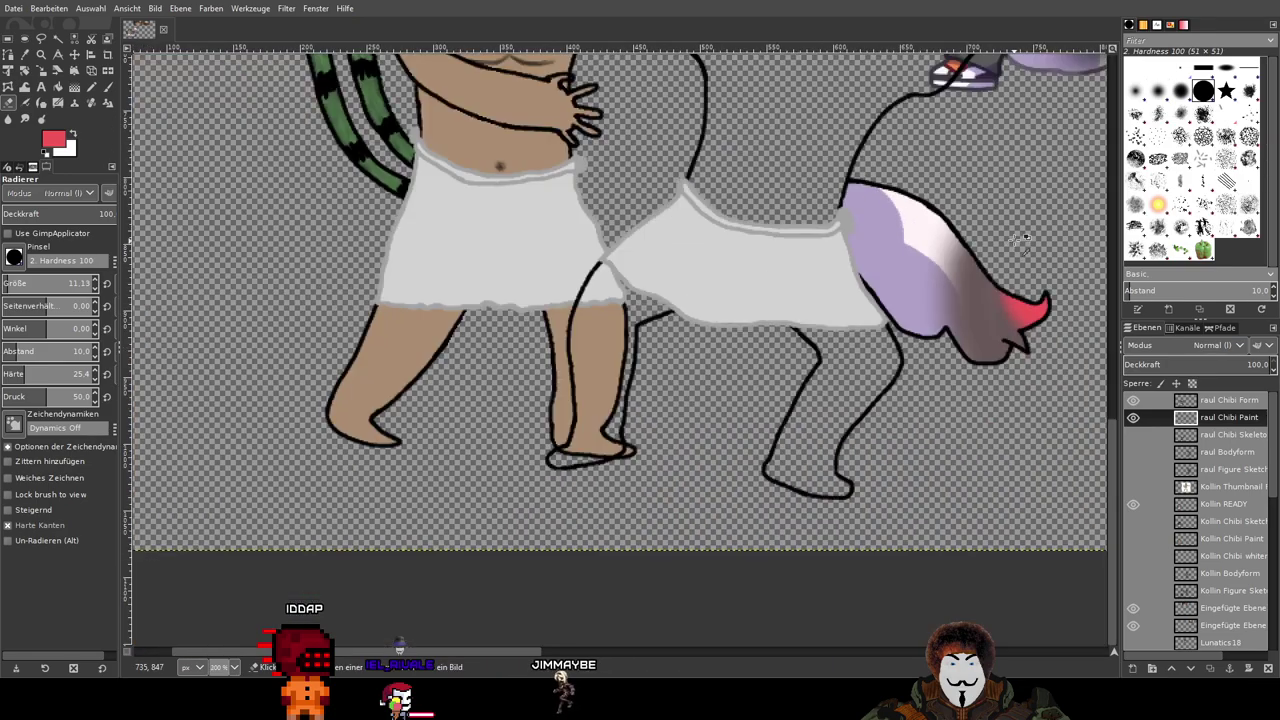
drag(1036, 188, 711, 438)
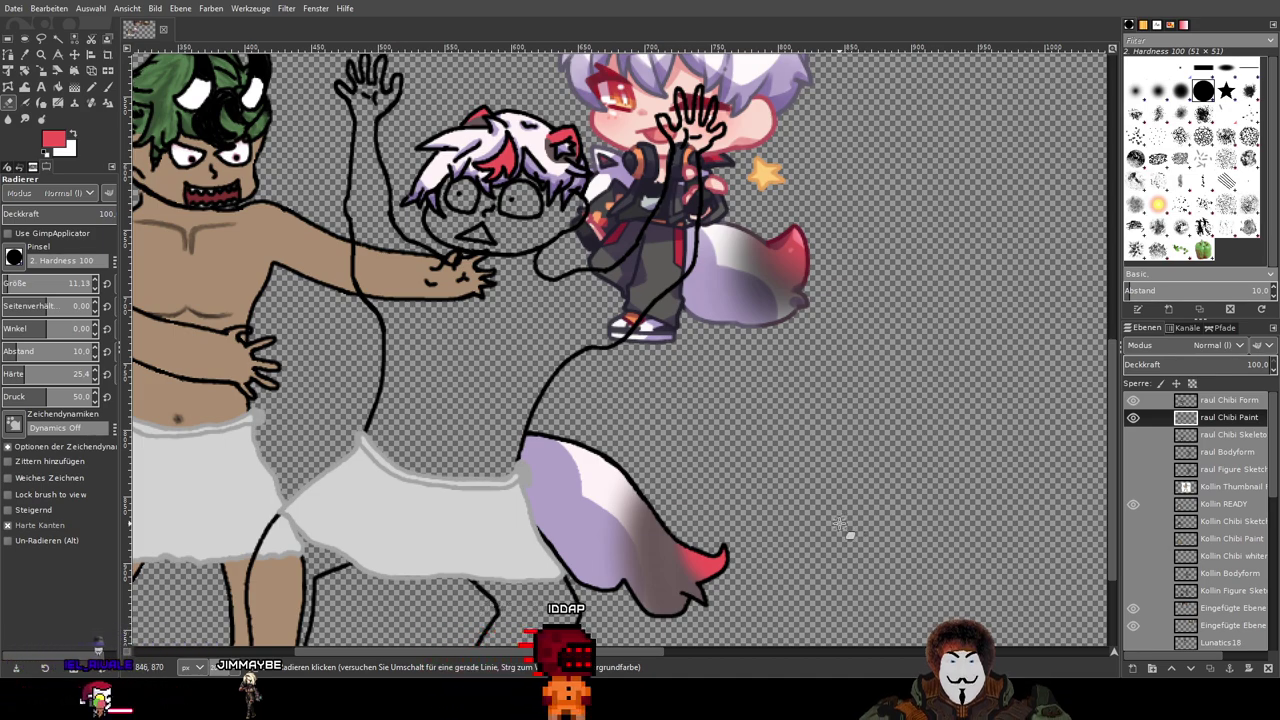
scroll(852, 533, down, 3)
drag(837, 383, 868, 384)
scroll(743, 436, up, 5)
scroll(736, 430, down, 6)
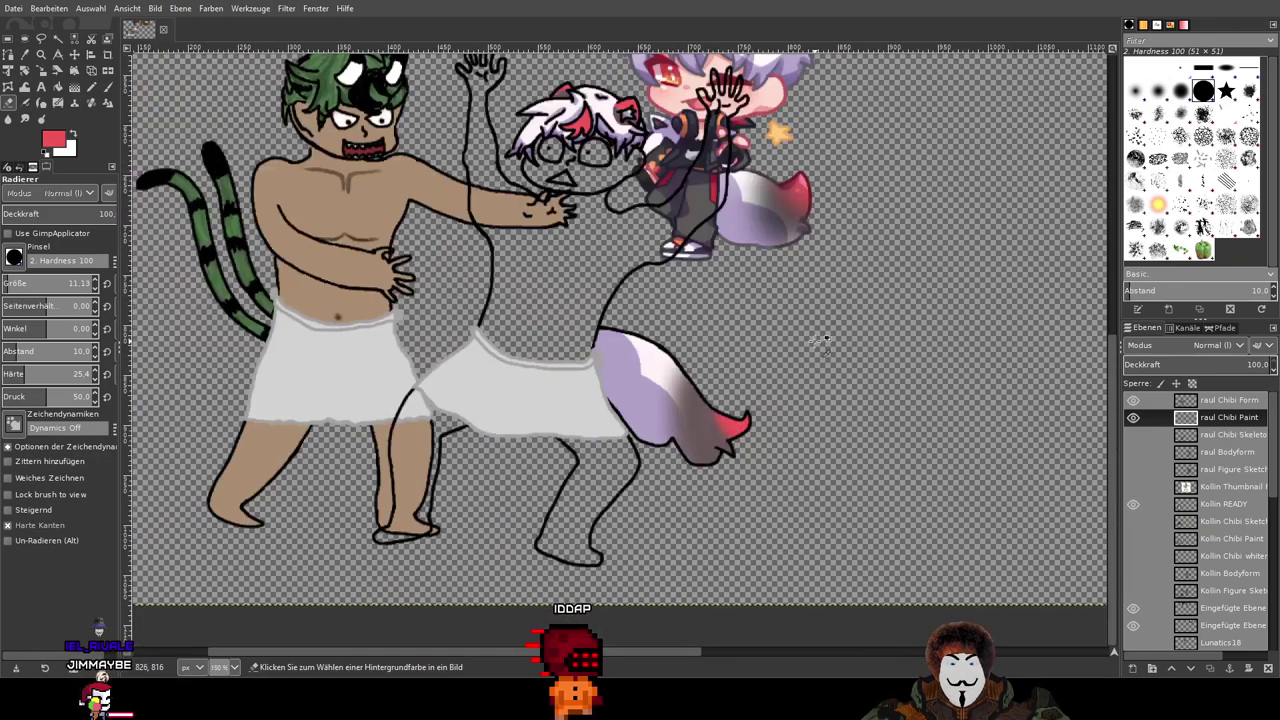
scroll(826, 340, down, 2)
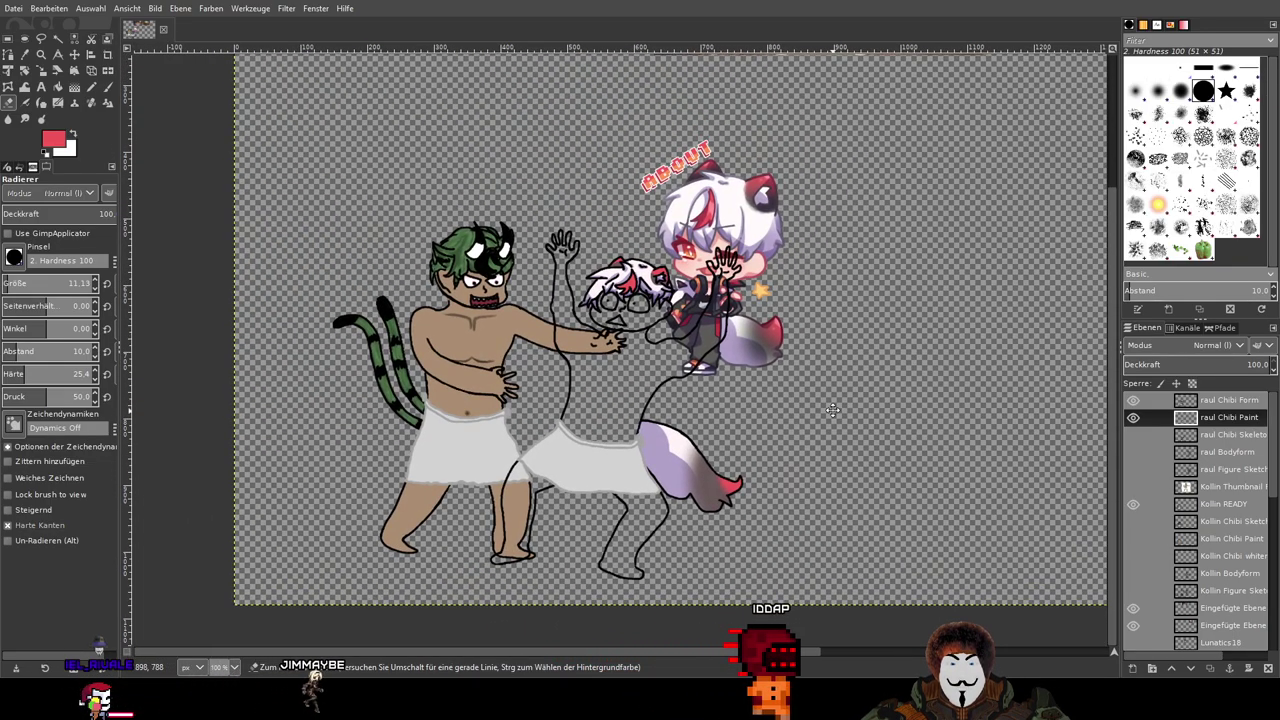
scroll(832, 410, up, 4)
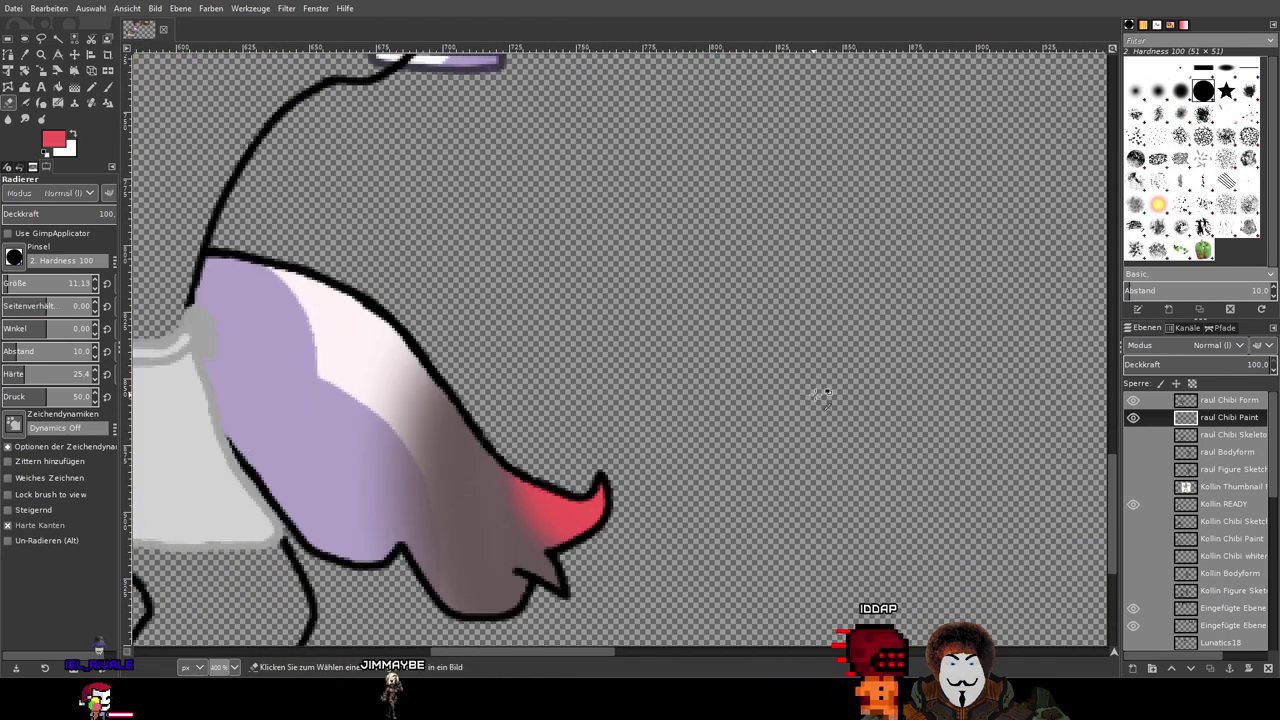
Step: Step back and forth through the tail's edit history, and undo the greyish brown and red gradient back to the flat colours
key(ctrl+z)
key(ctrl+z)
key(ctrl+z)
key(ctrl+z)
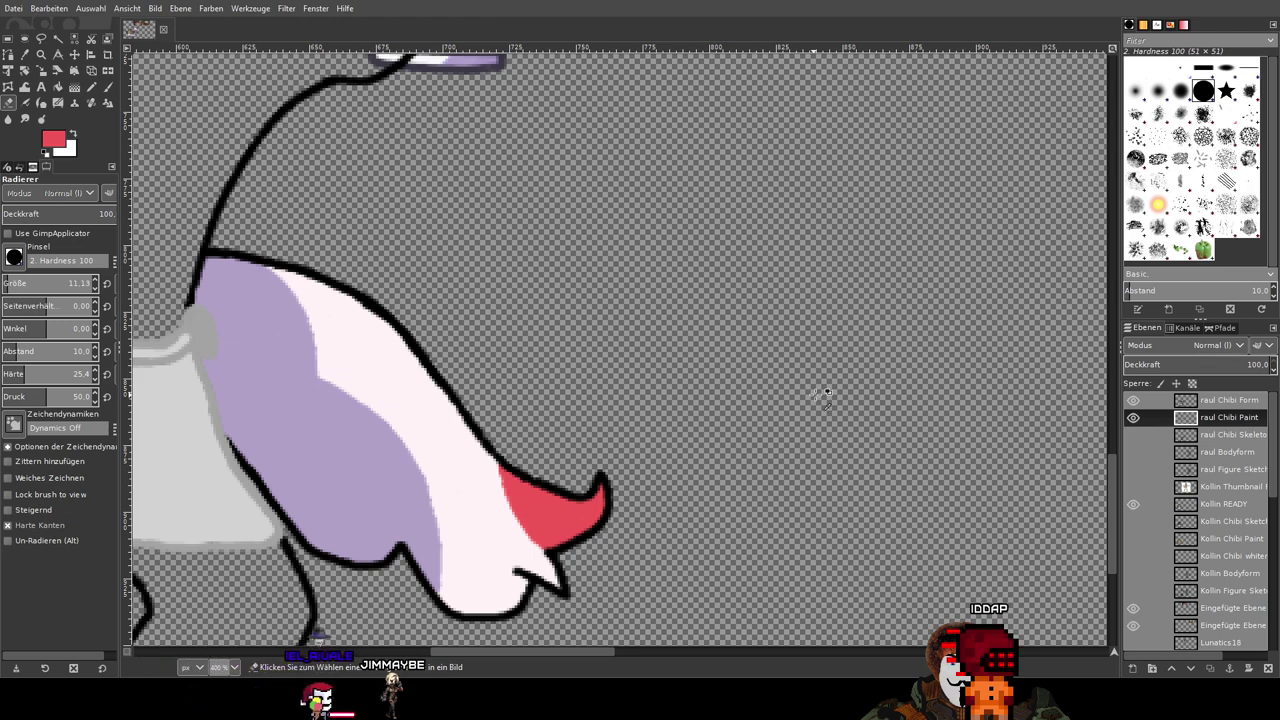
key(ctrl+y)
key(ctrl+y)
key(ctrl+y)
key(ctrl+y)
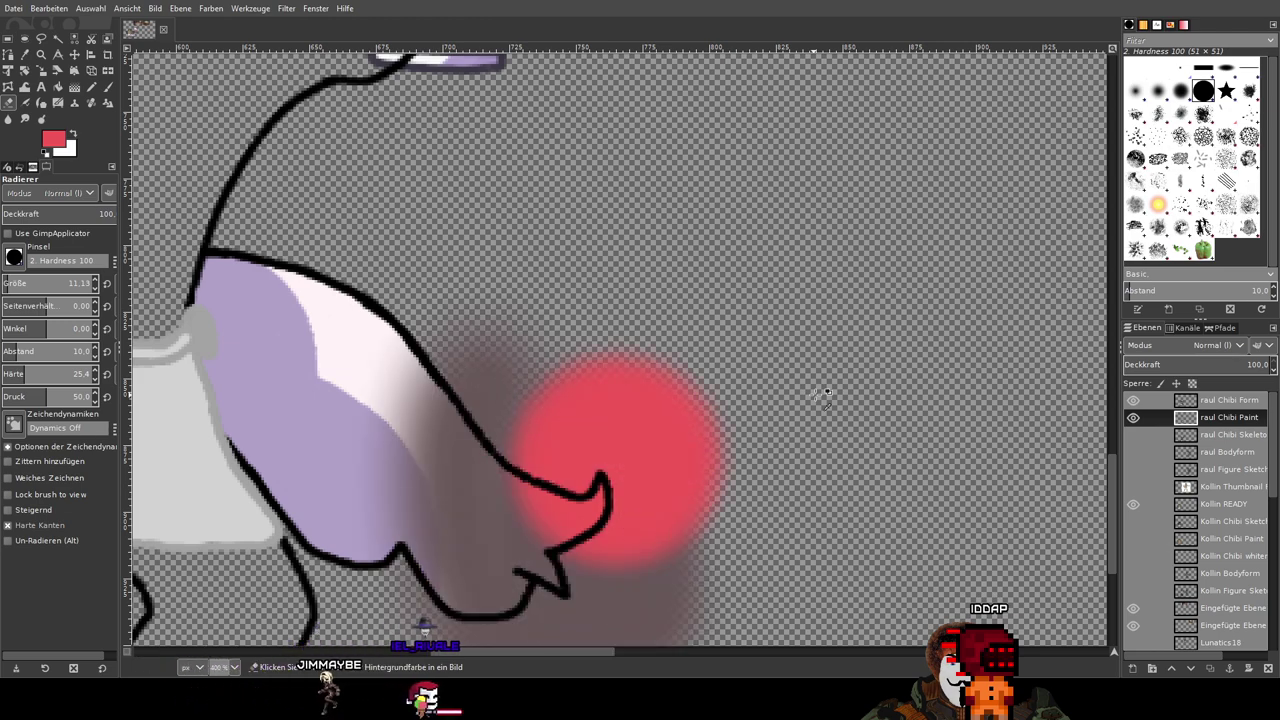
key(ctrl+z)
key(ctrl+z)
key(ctrl+z)
key(ctrl+z)
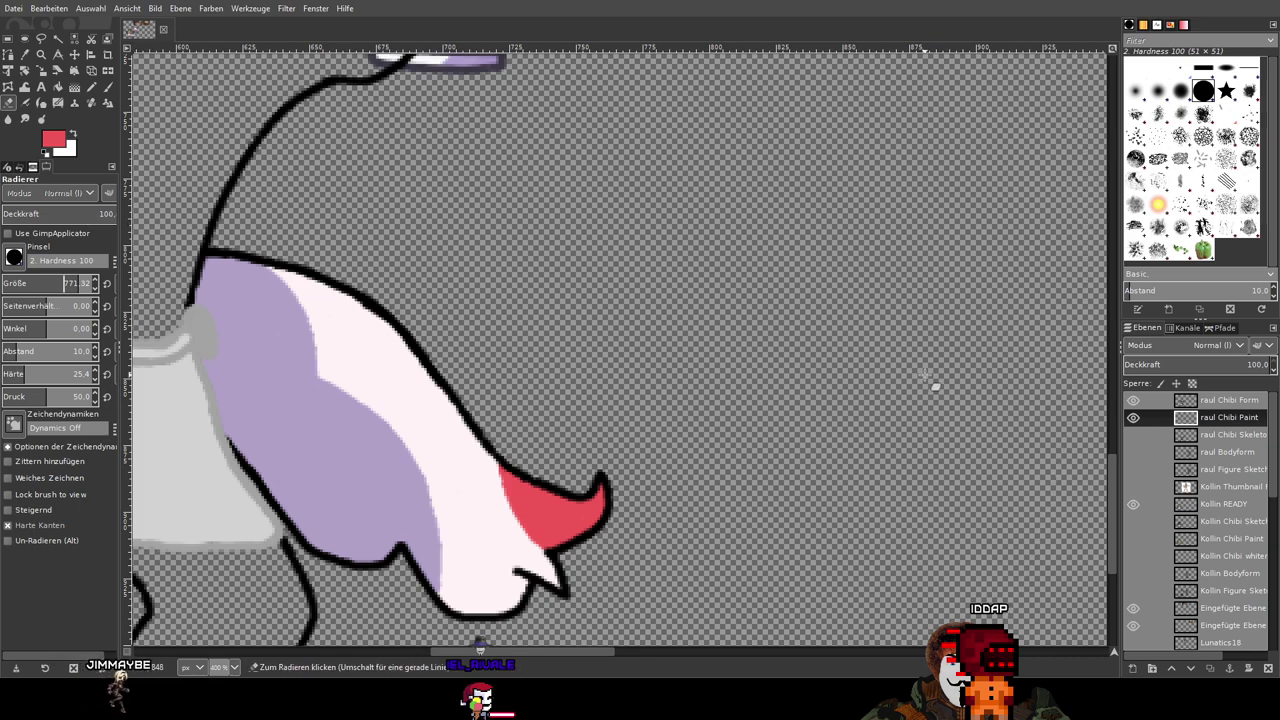
Step: Set the Eraser size to 102.95
scroll(924, 375, down, 3)
click(40, 284)
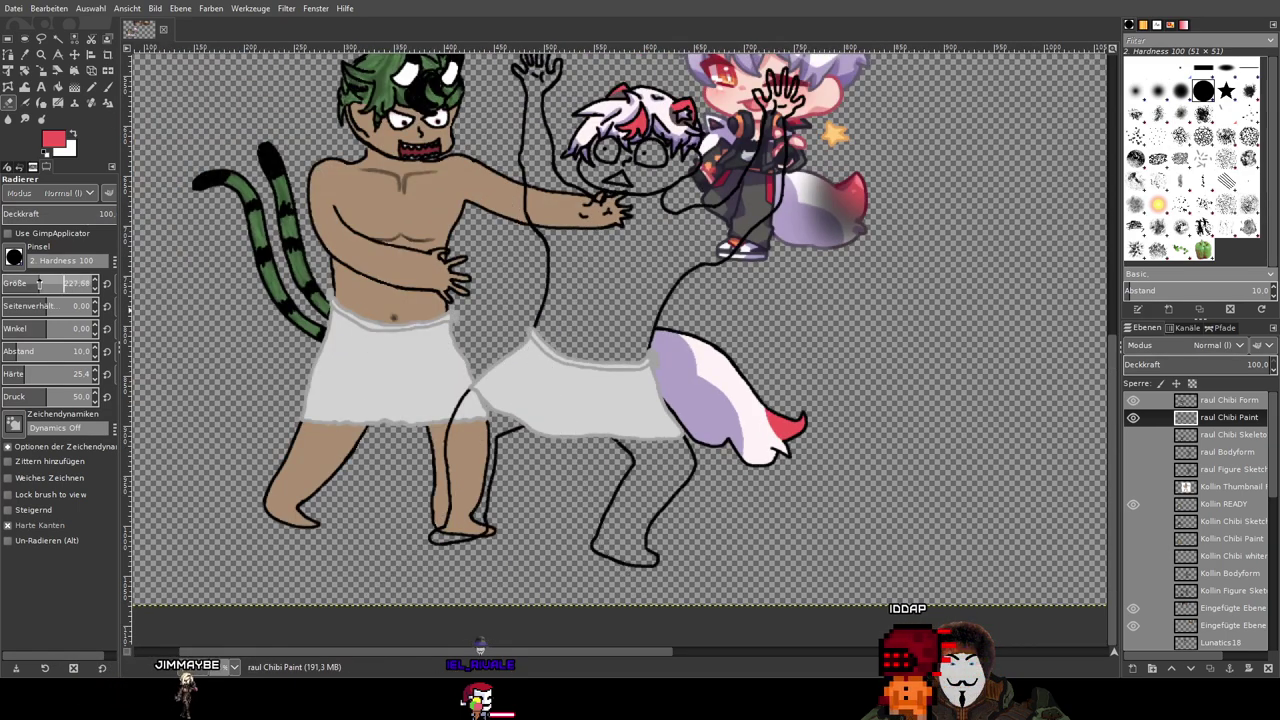
drag(40, 283, 30, 283)
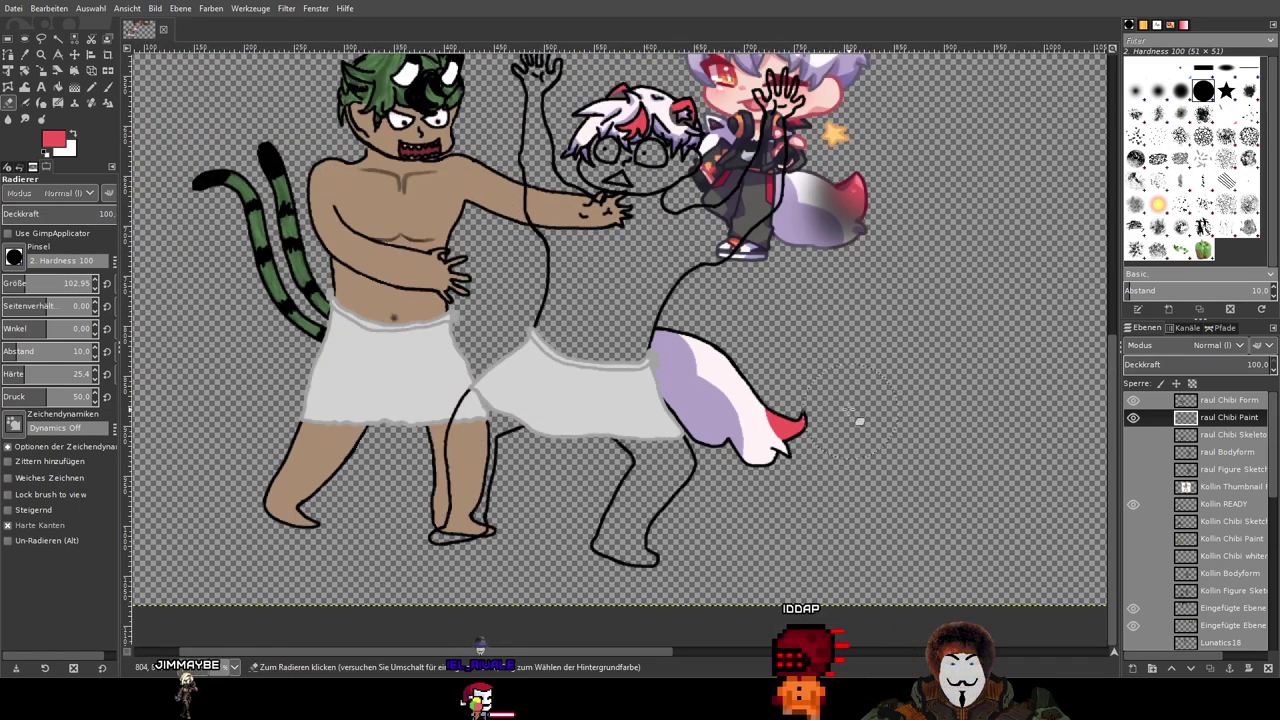
Step: Try a soft red Paintbrush dab at size 270.50 beyond the tail tip, and undo it
scroll(833, 400, up, 1)
click(108, 86)
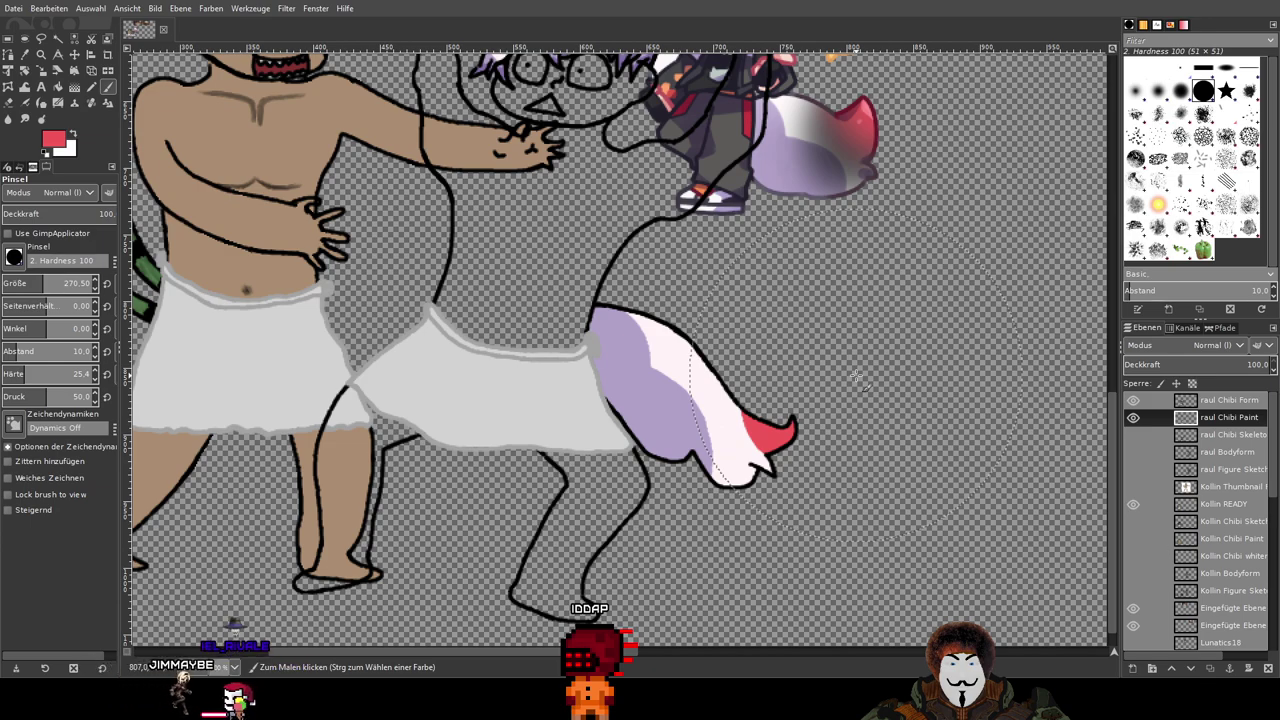
click(856, 376)
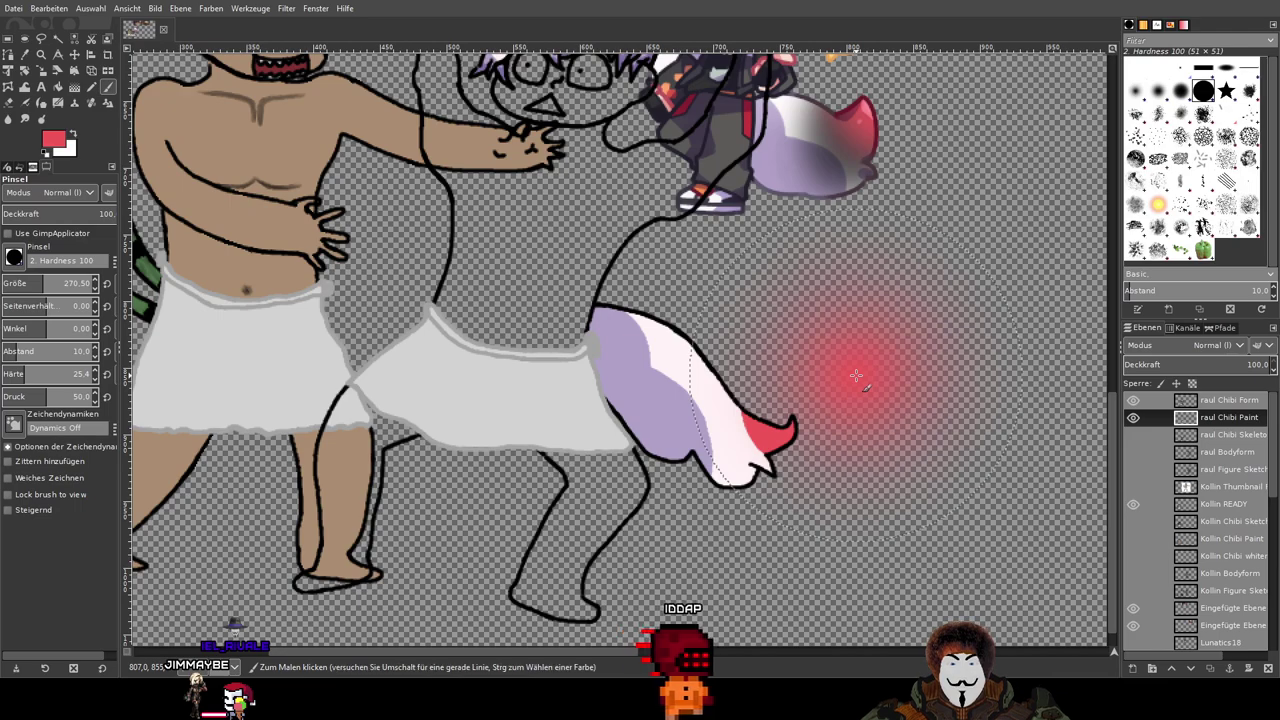
key(ctrl+z)
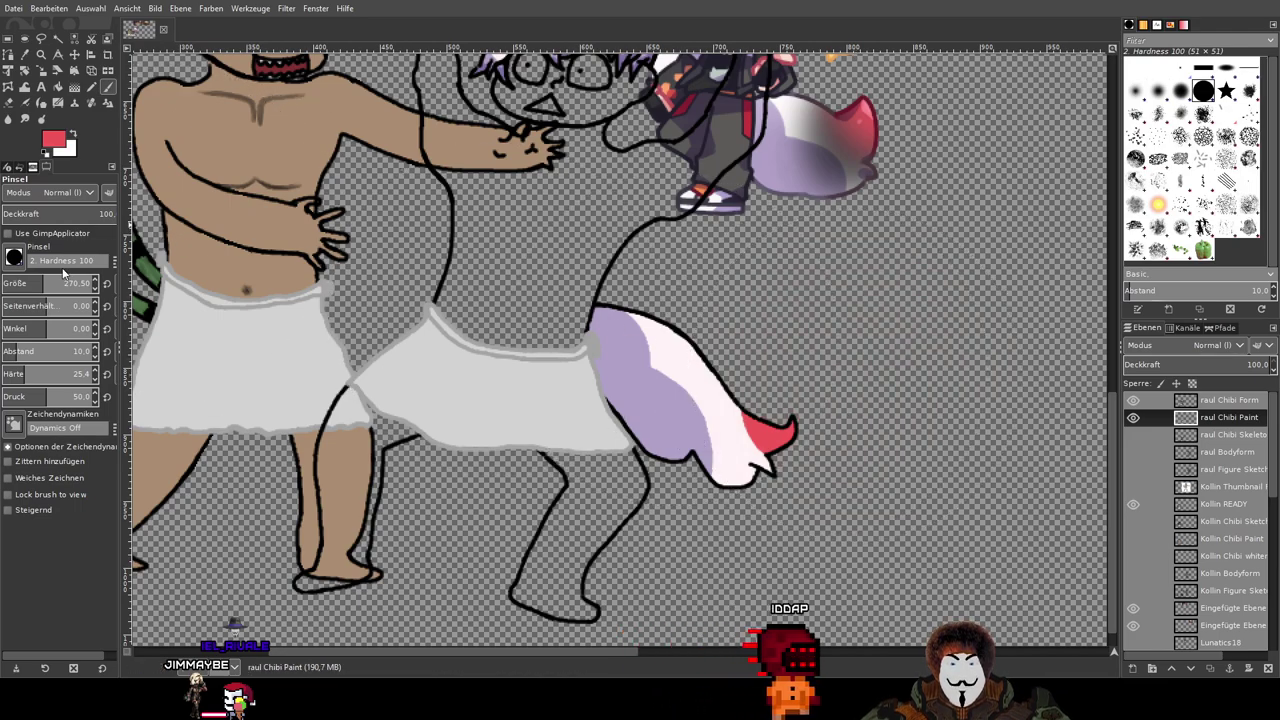
Step: Set the Paintbrush size to 163.10, test a soft red dab over the tail tip and undo the dab
click(25, 281)
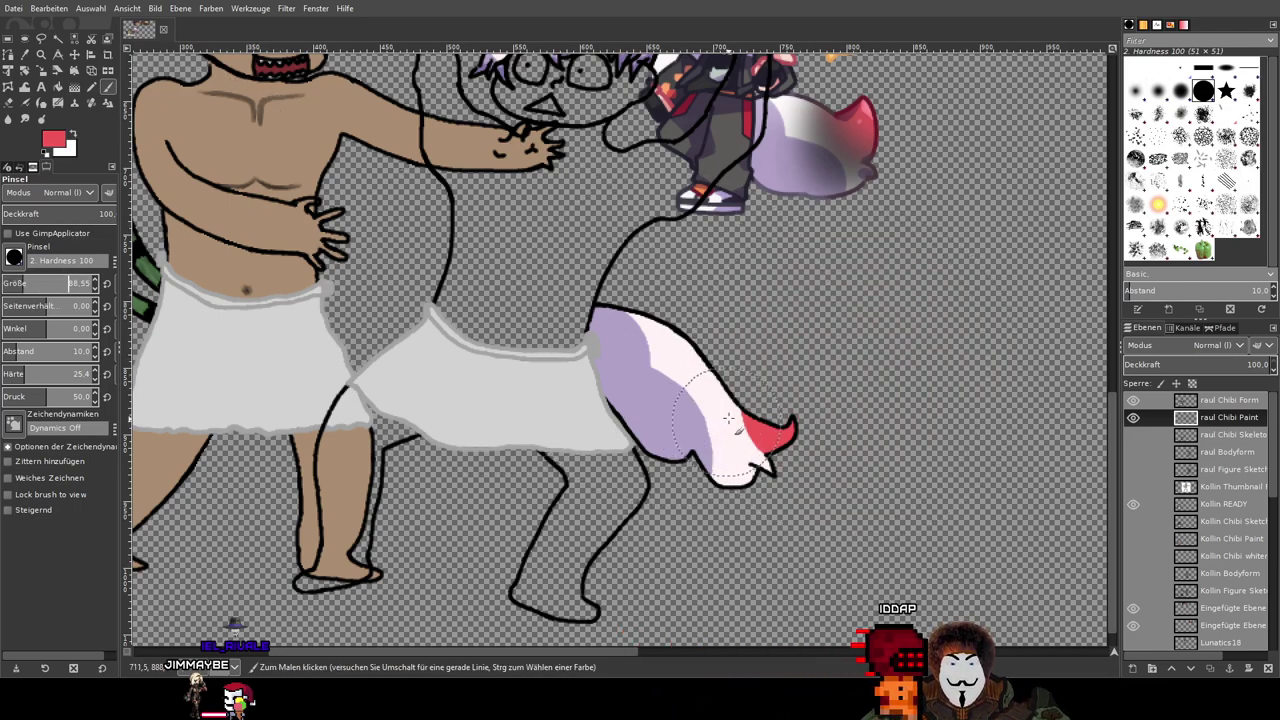
drag(55, 285, 41, 290)
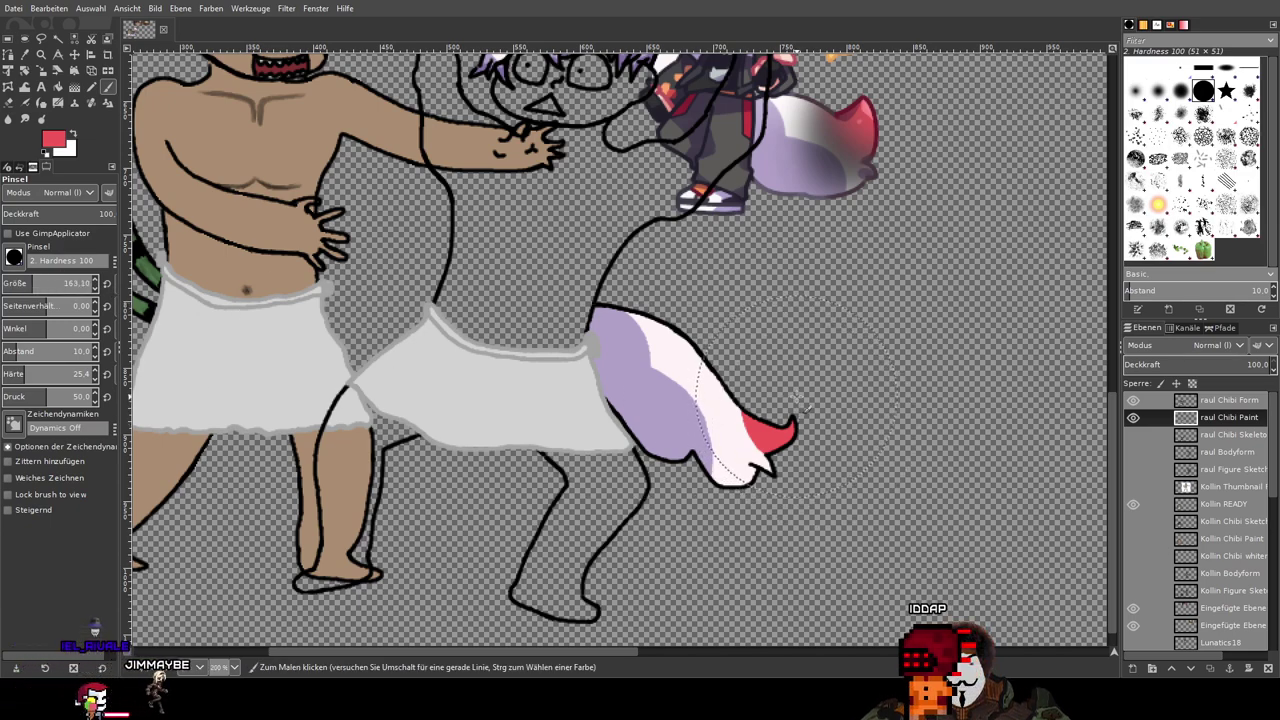
click(796, 396)
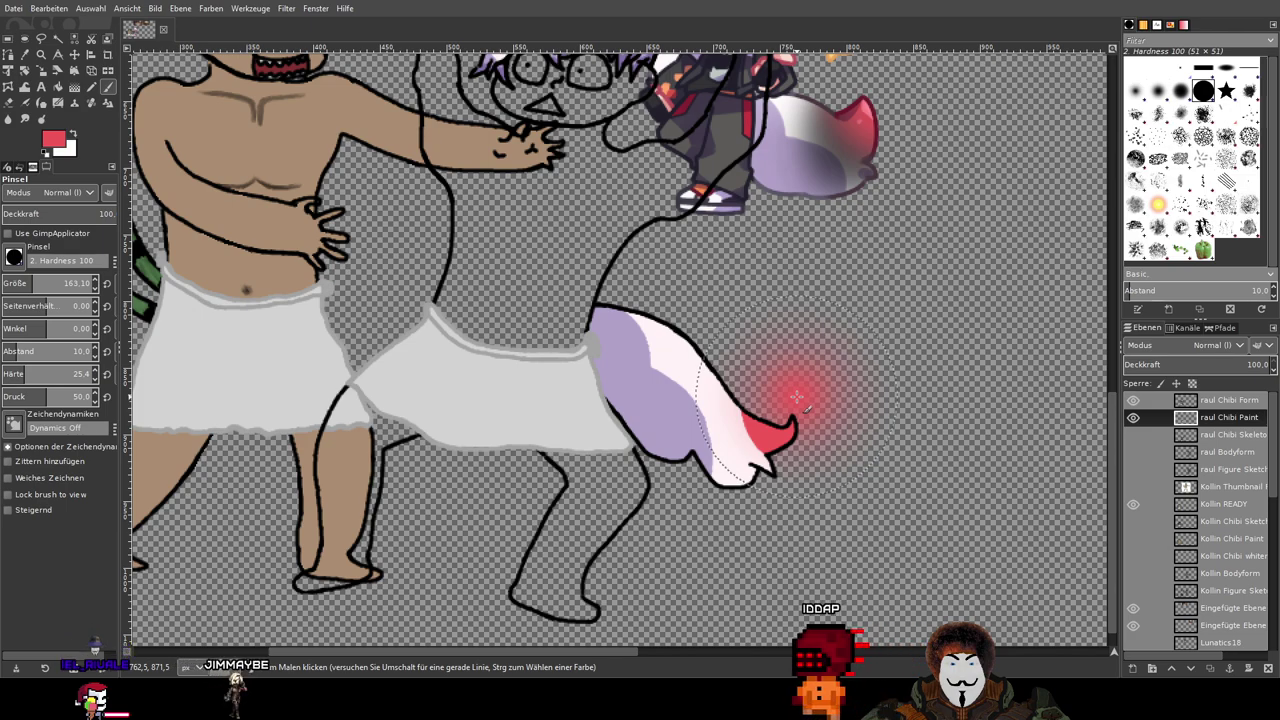
key(ctrl+z)
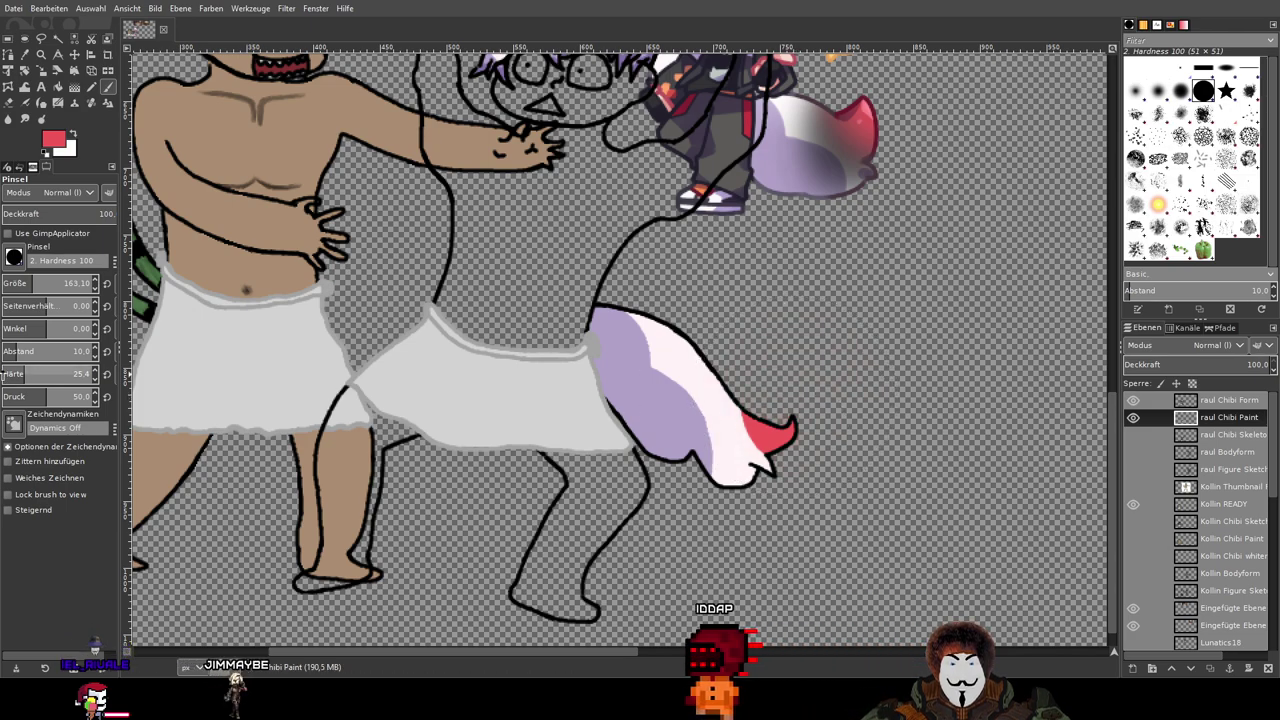
Step: Test red dabs over the tail tip at brush hardness 70.9, 100 and 80.6, undoing each dab and keeping hardness 80.6
drag(64, 373, 70, 373)
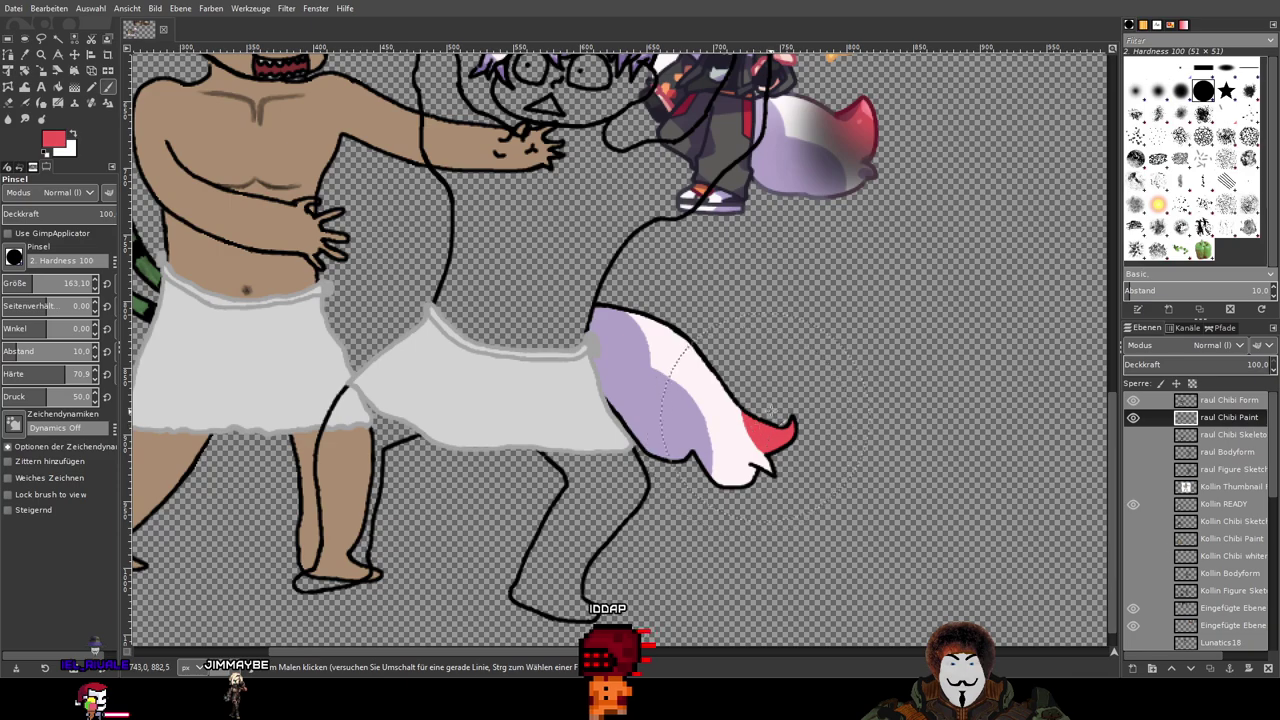
click(808, 395)
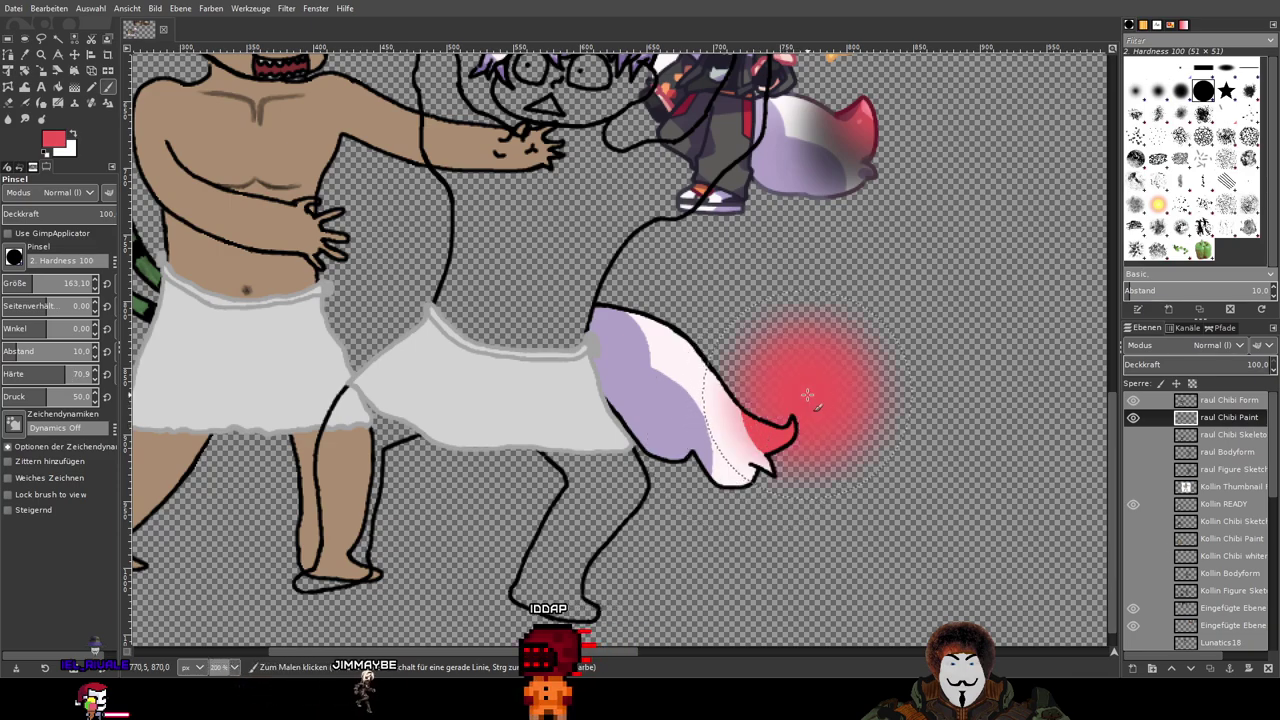
key(ctrl+z)
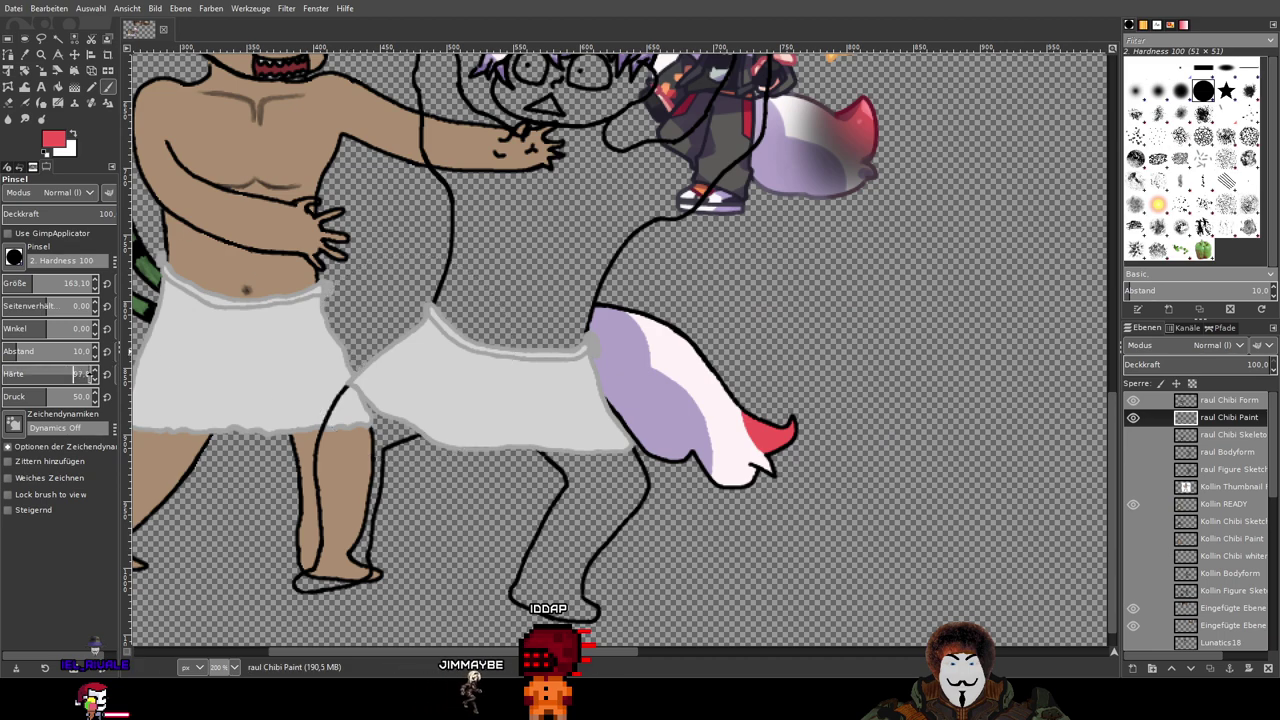
click(806, 390)
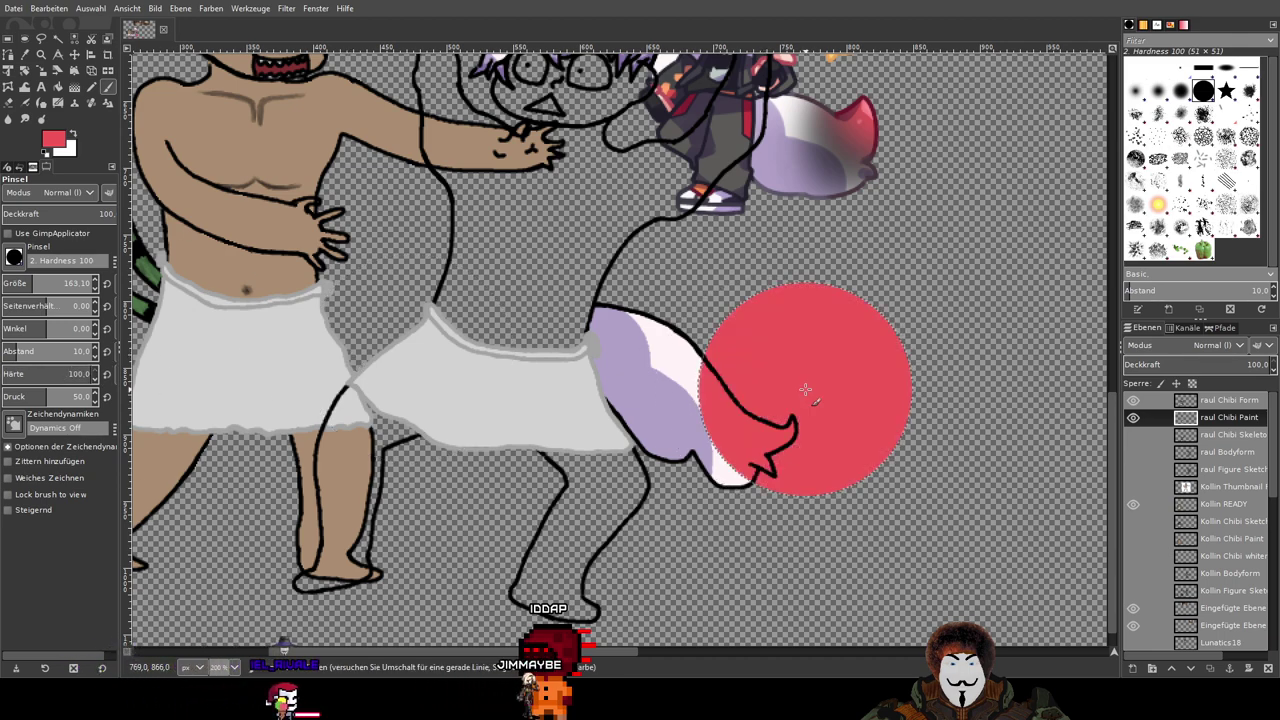
key(ctrl+z)
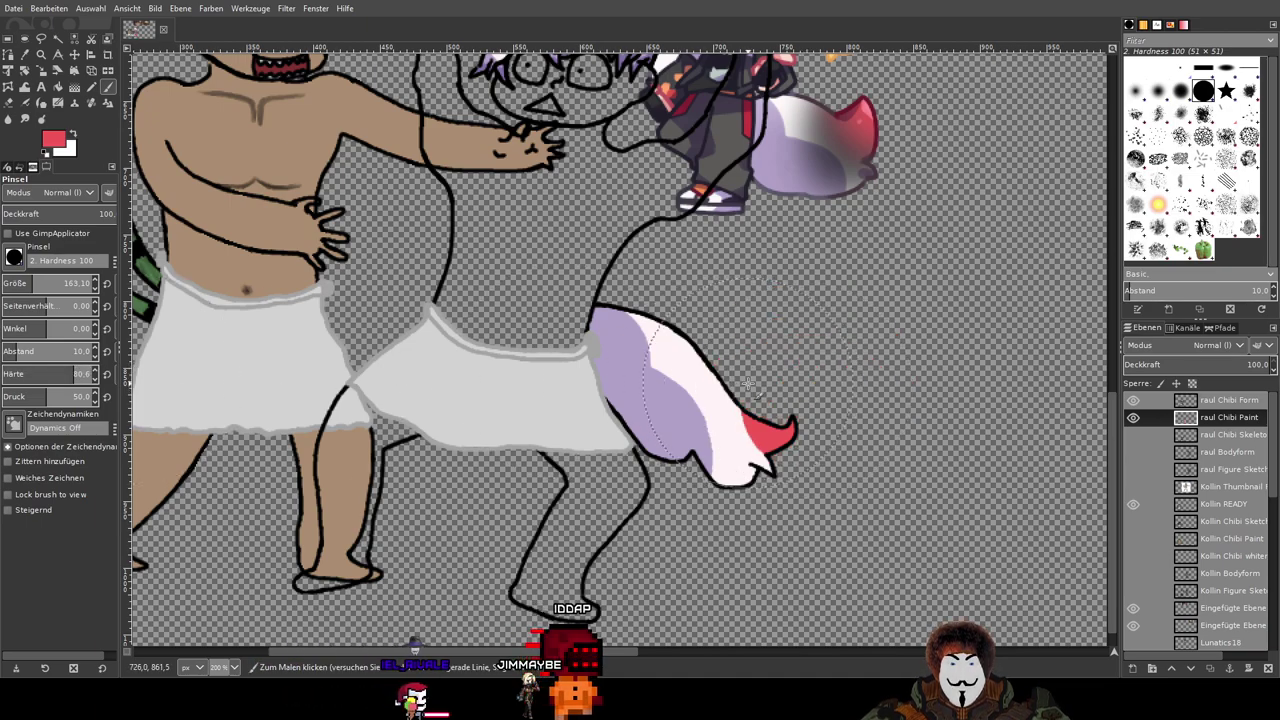
click(801, 389)
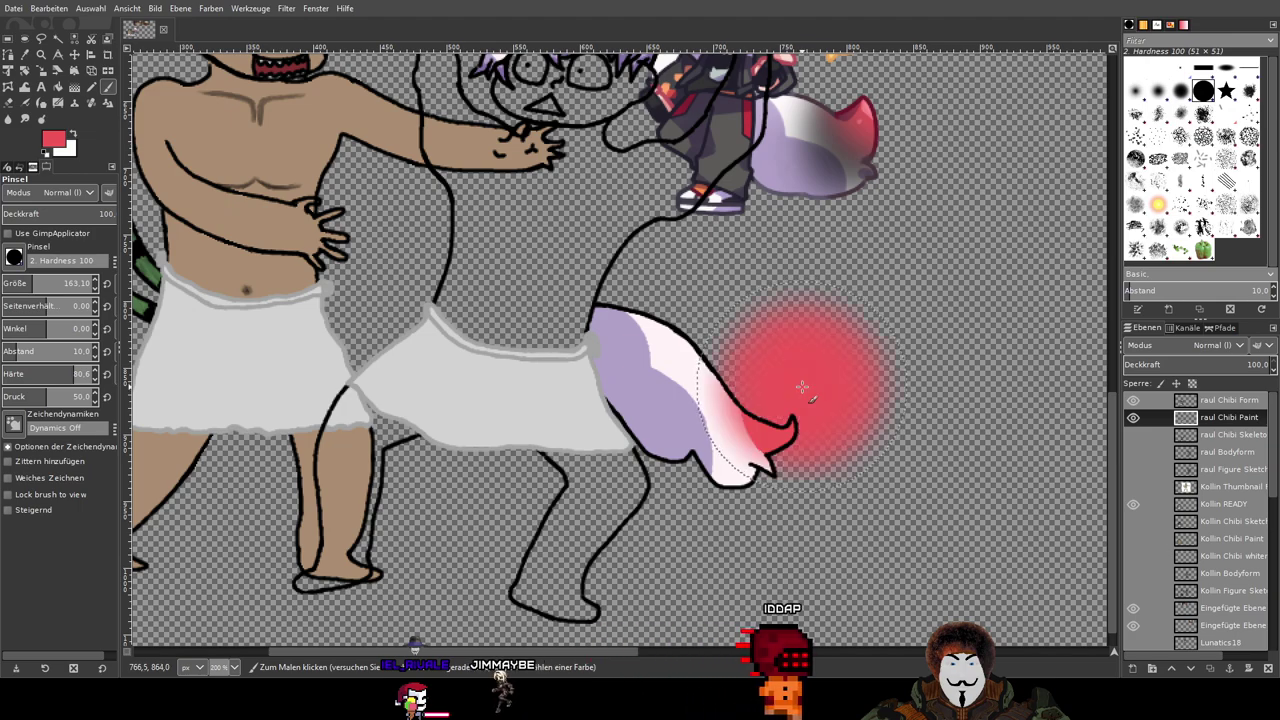
key(ctrl+z)
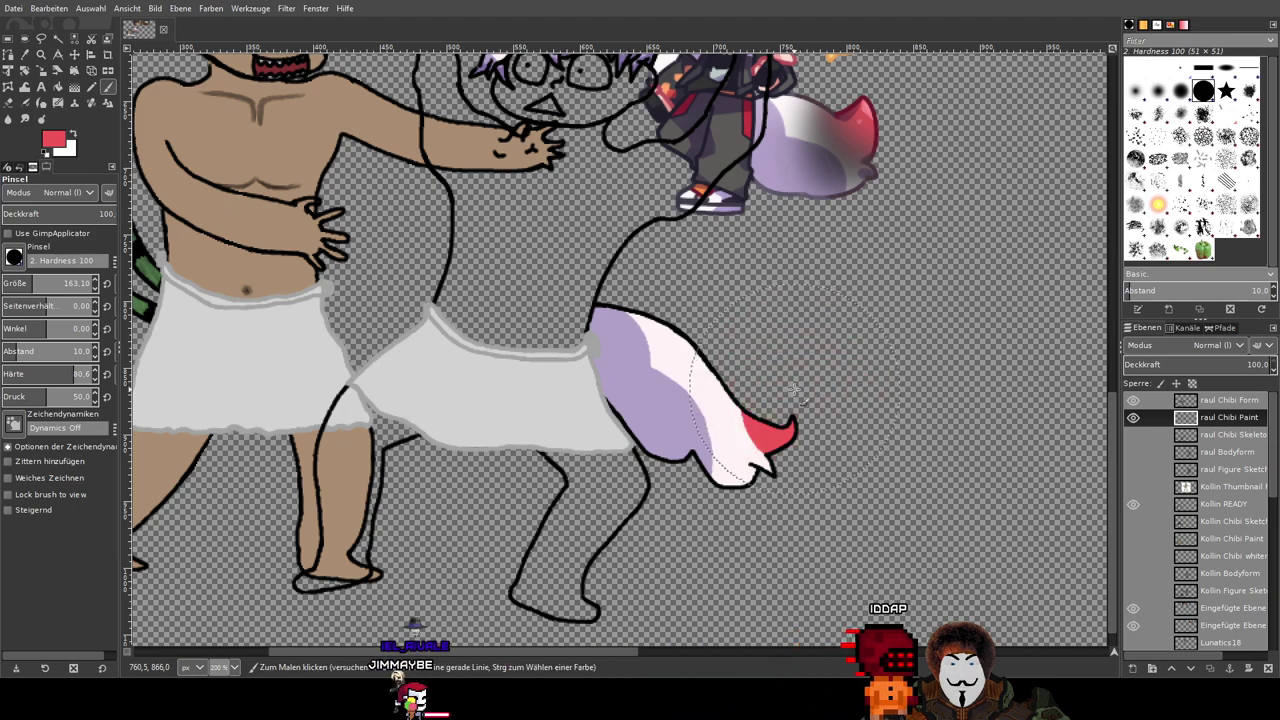
Step: Pick a dark greyish-mauve foreground colour and test soft dabs over the tail tip, undoing each dab
click(790, 390)
key(ctrl+z)
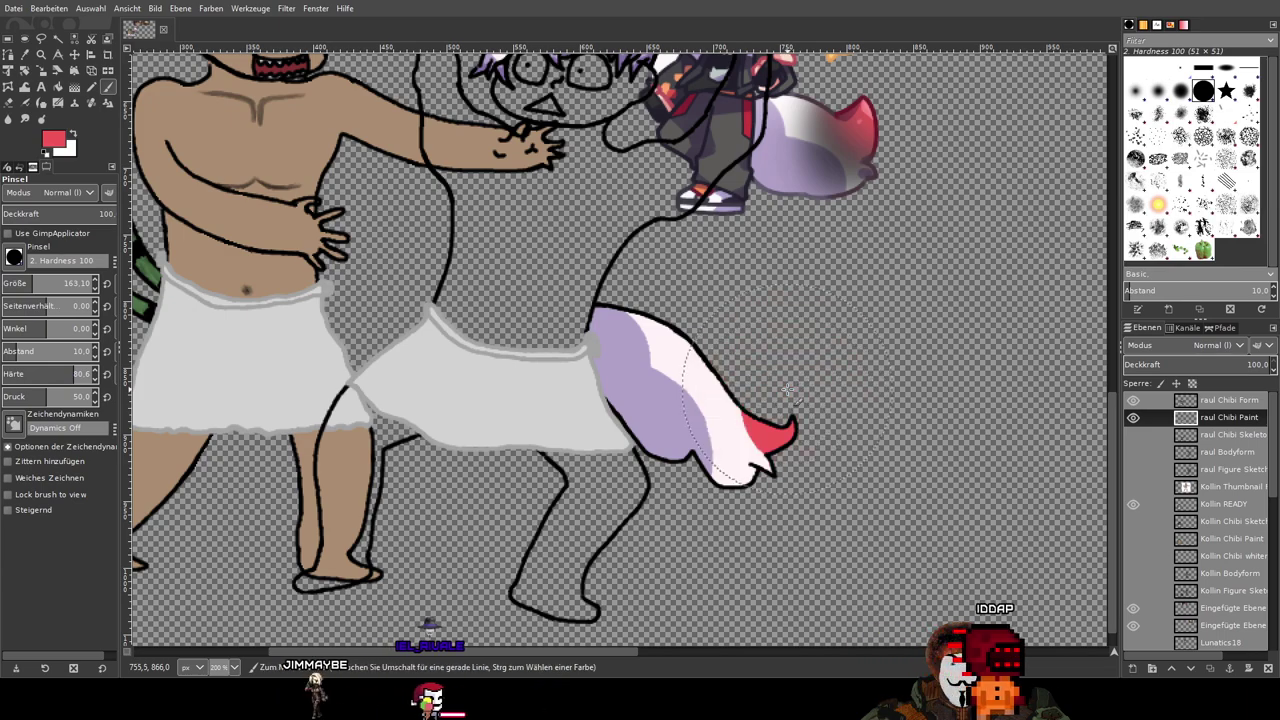
click(54, 139)
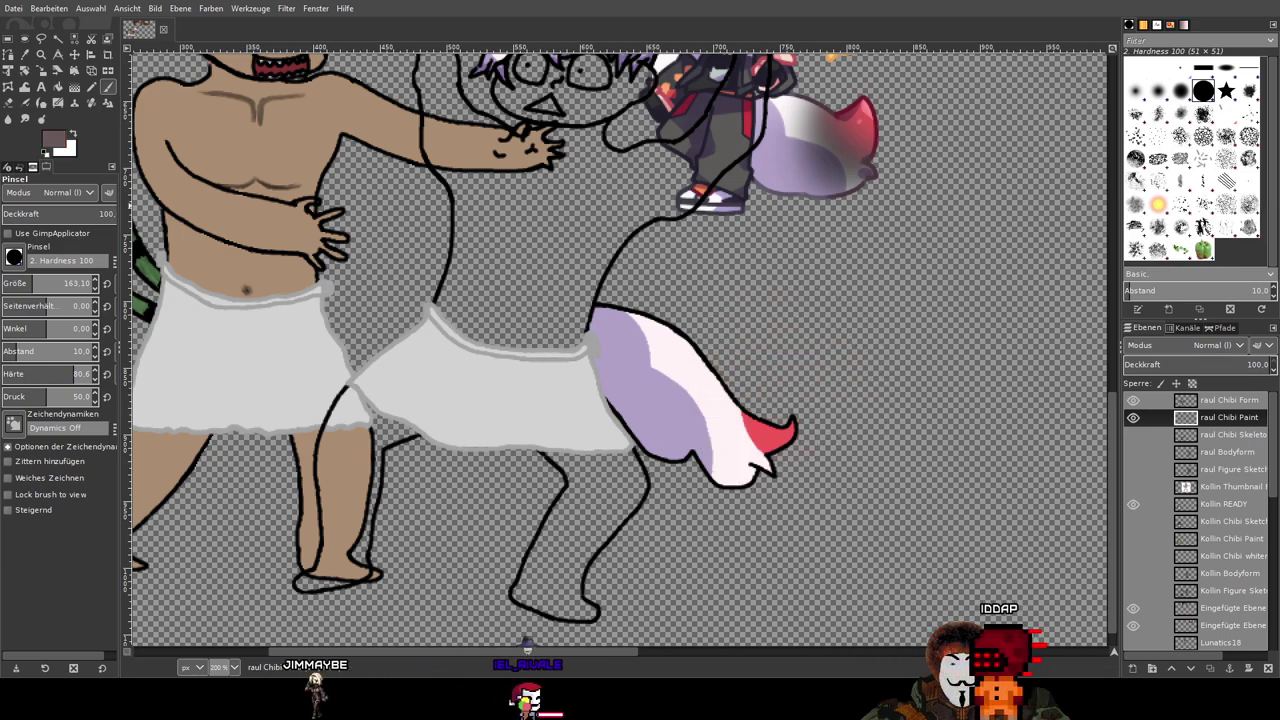
click(794, 399)
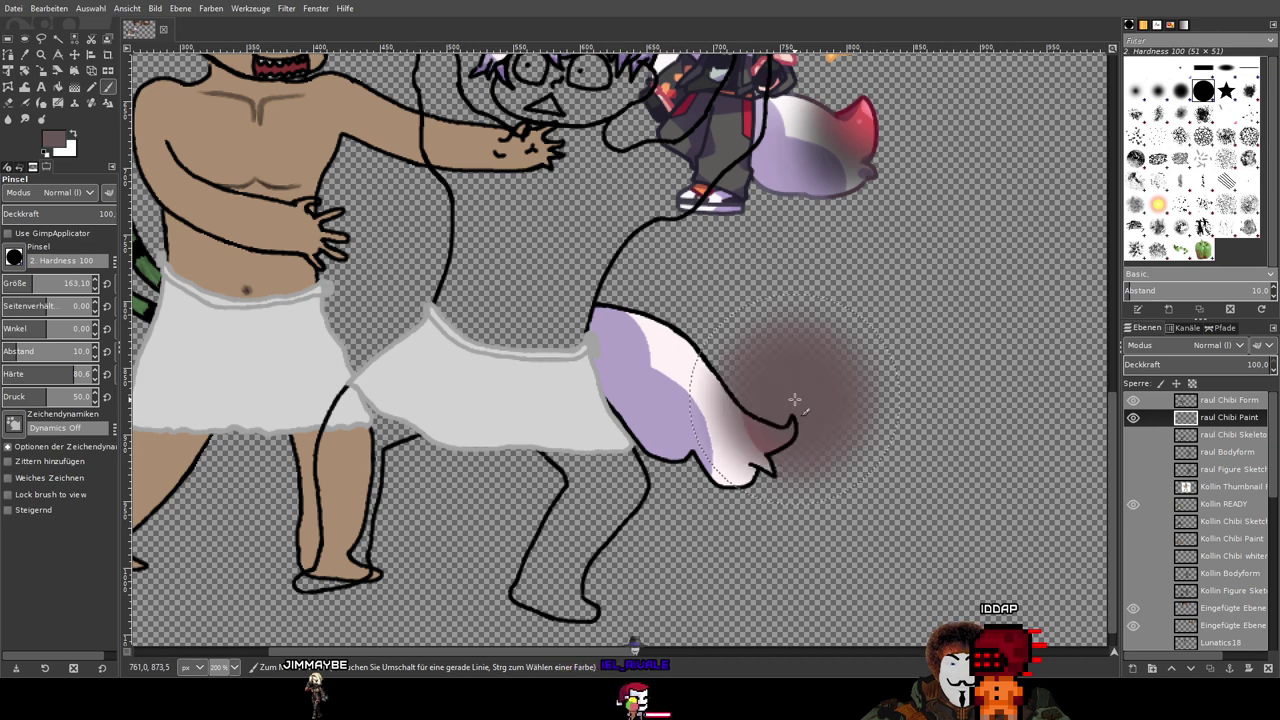
key(ctrl+z)
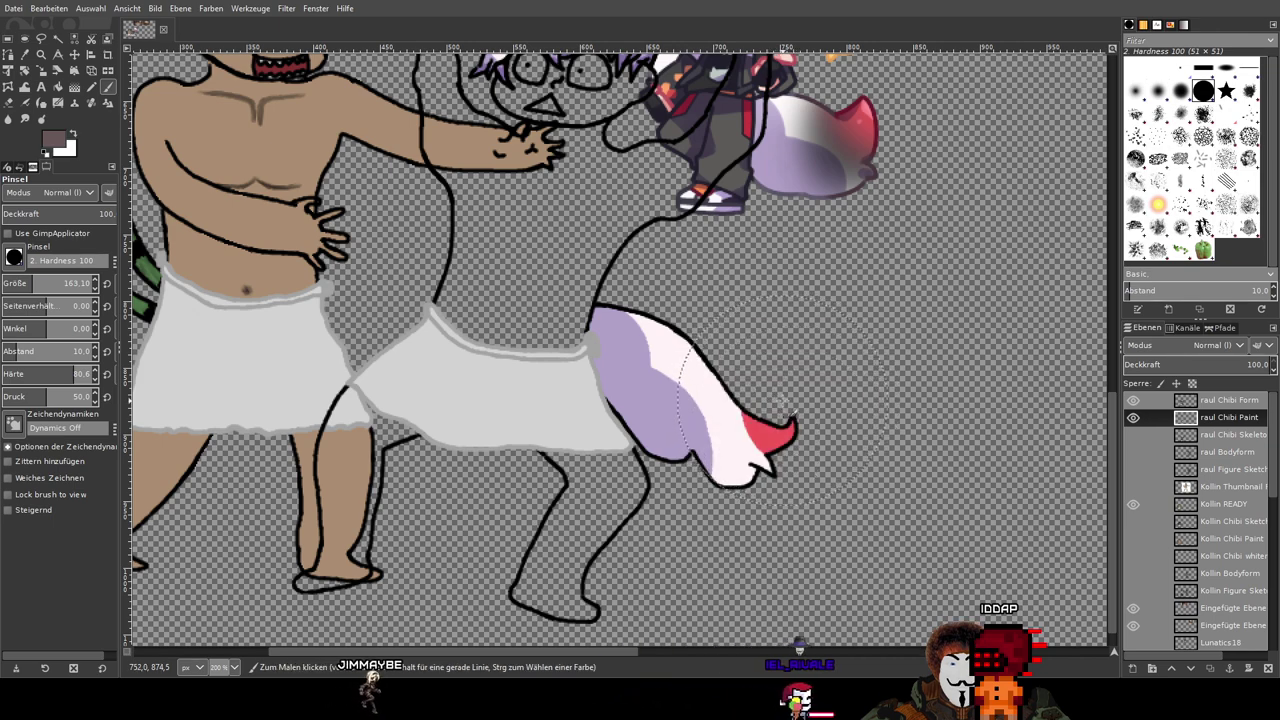
Step: Try soft greyish-mauve dabs at several positions around the tail tip, undoing each one
scroll(793, 398, up, 3)
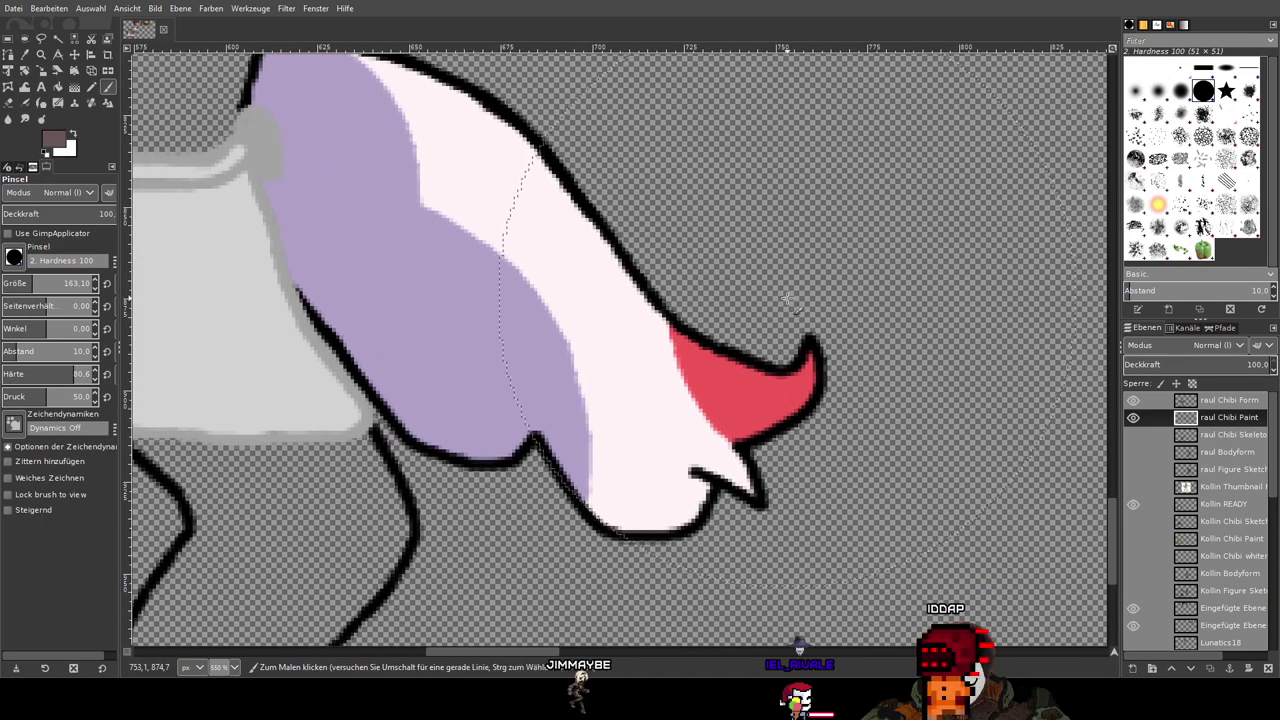
click(787, 298)
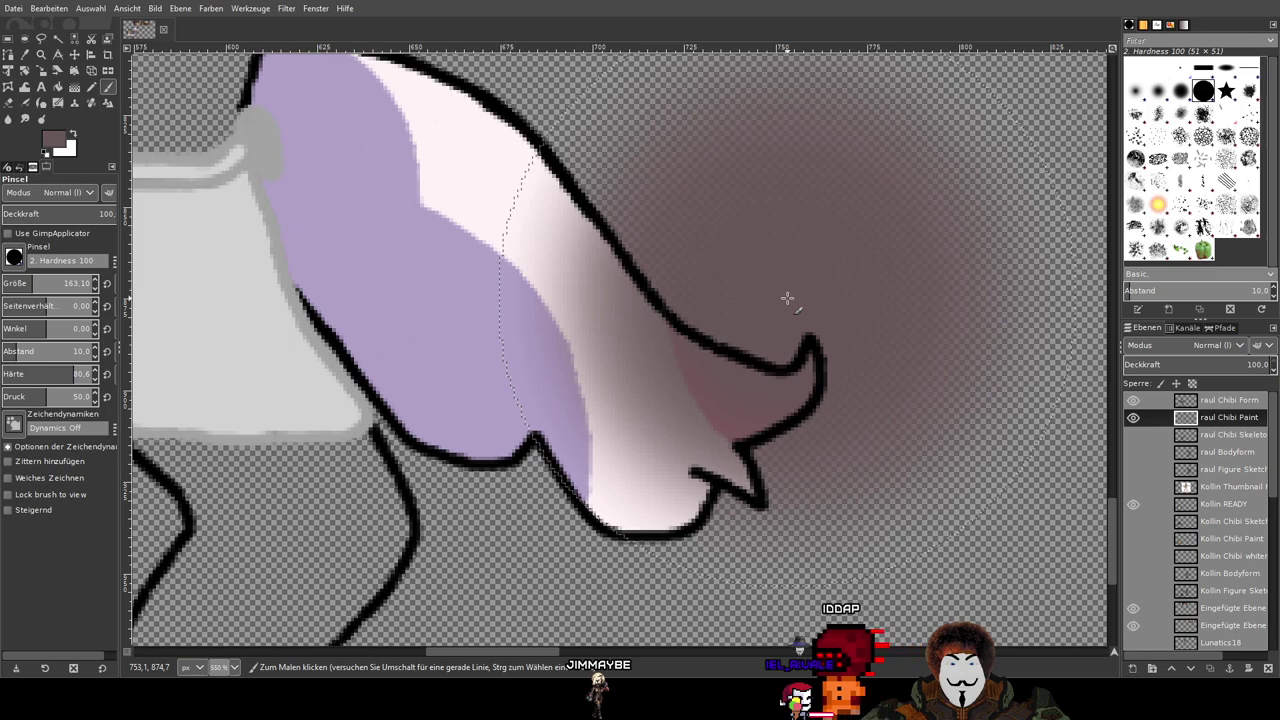
key(ctrl+z)
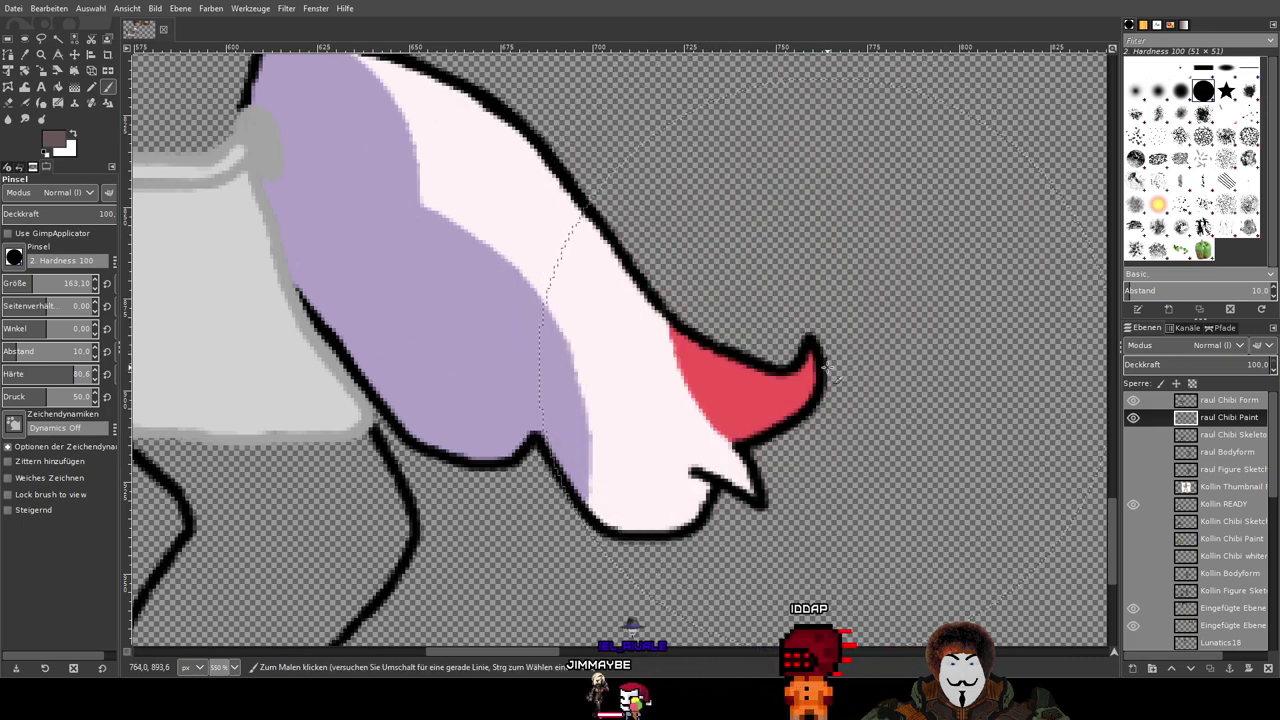
click(826, 367)
key(ctrl+z)
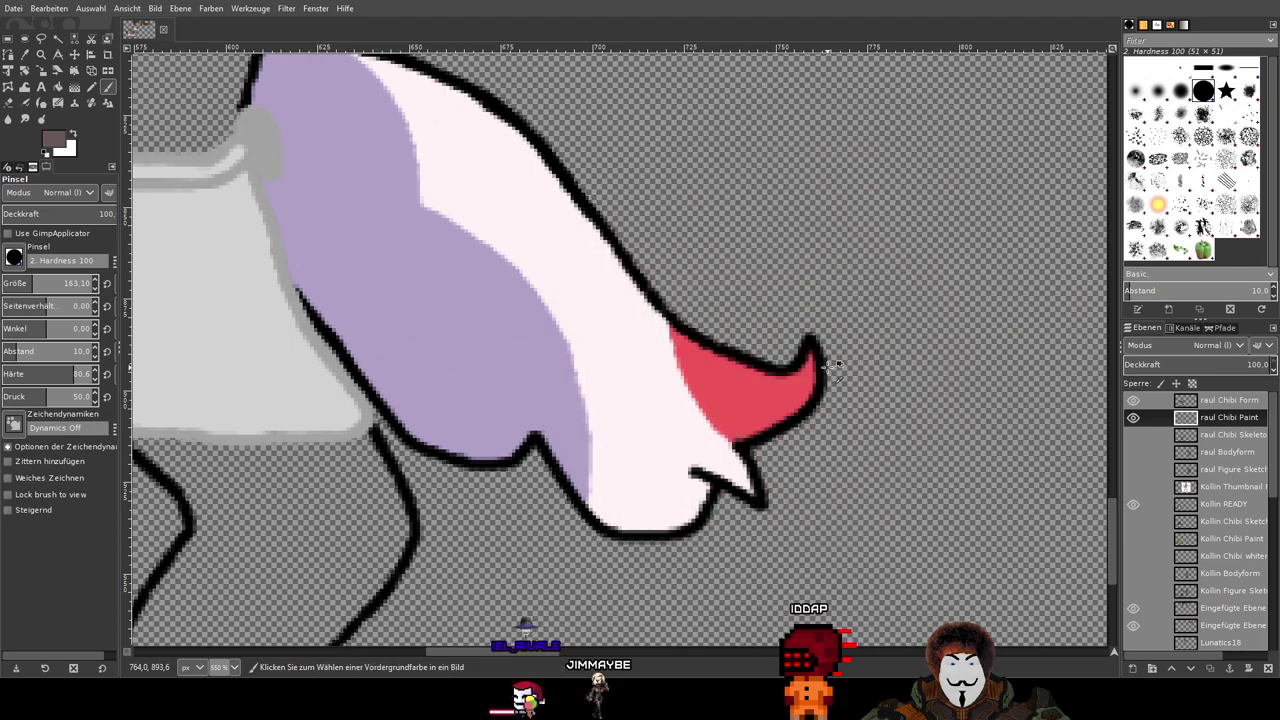
click(800, 368)
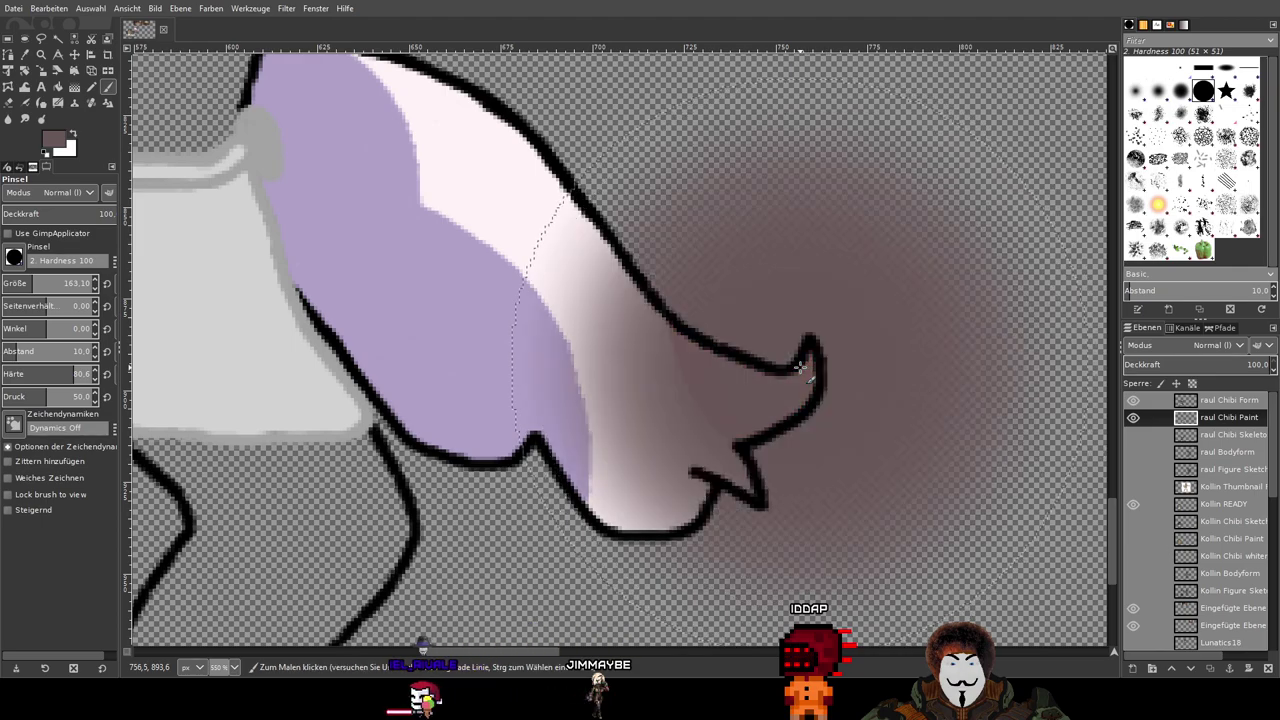
key(ctrl+z)
click(788, 366)
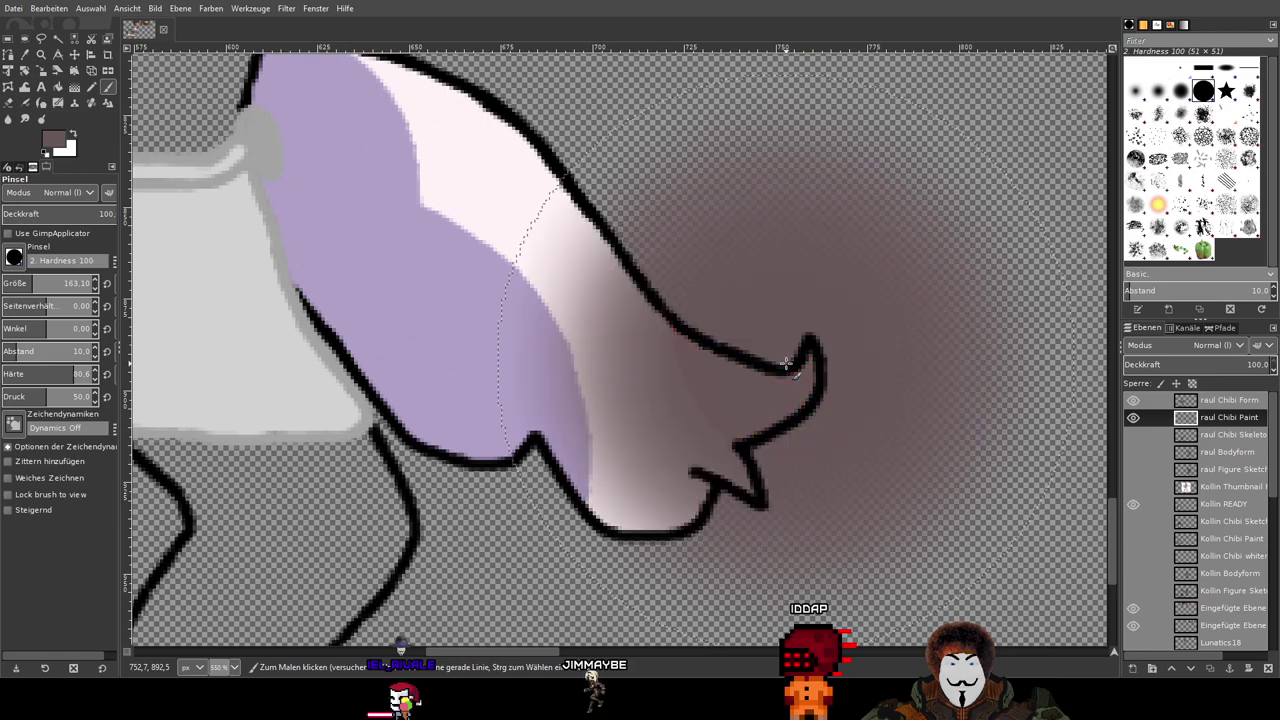
key(ctrl+z)
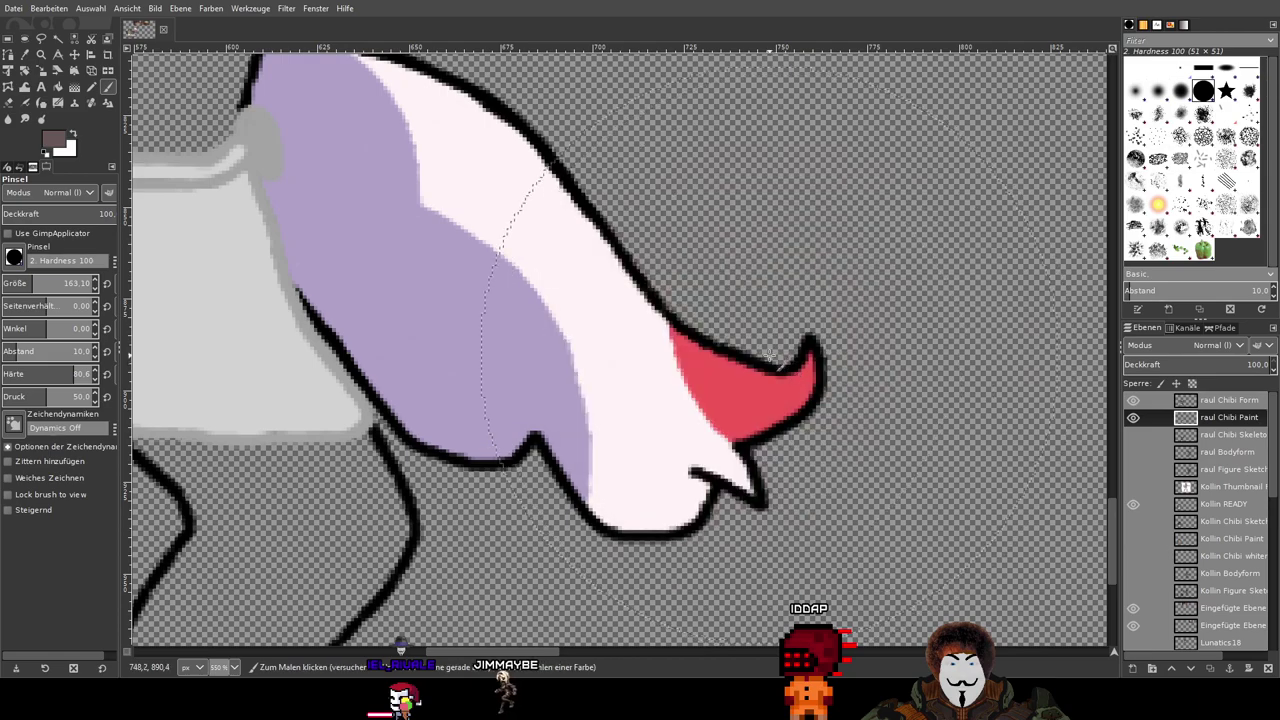
Step: Paint a soft greyish-mauve dab across the tail's lower part, then add a soft red dab over the tip
click(766, 350)
scroll(944, 346, down, 2)
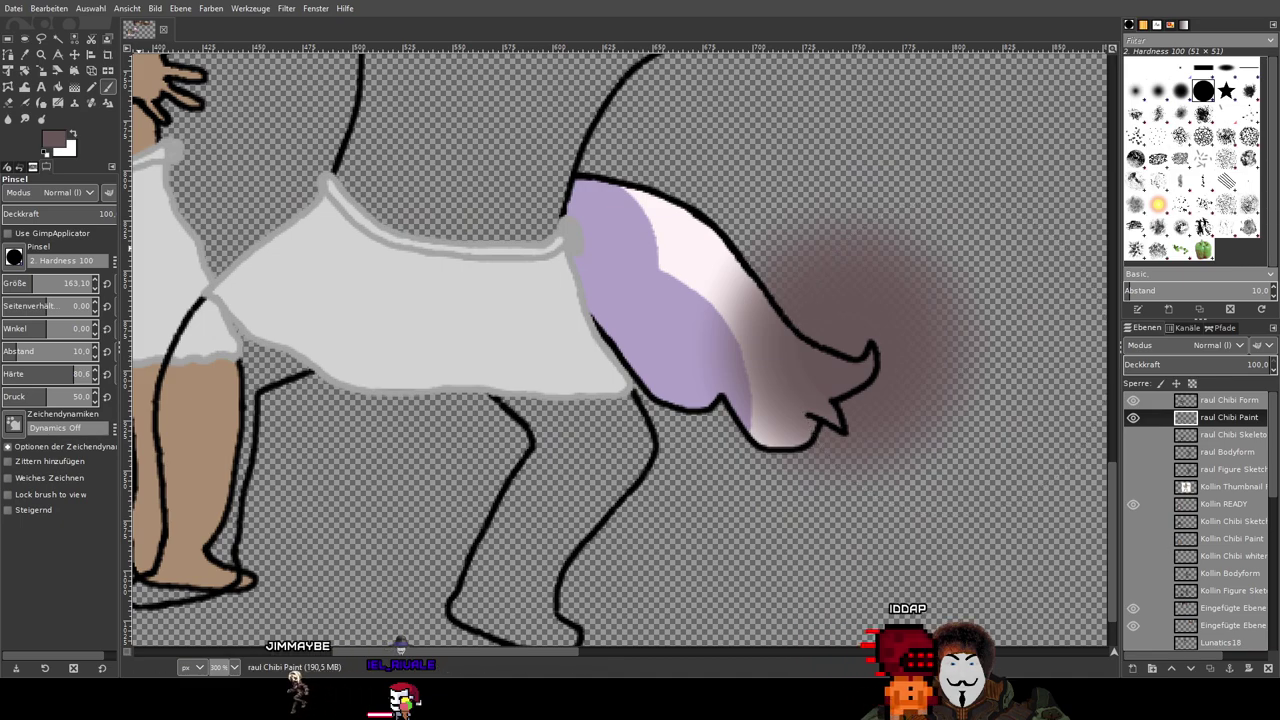
click(669, 214)
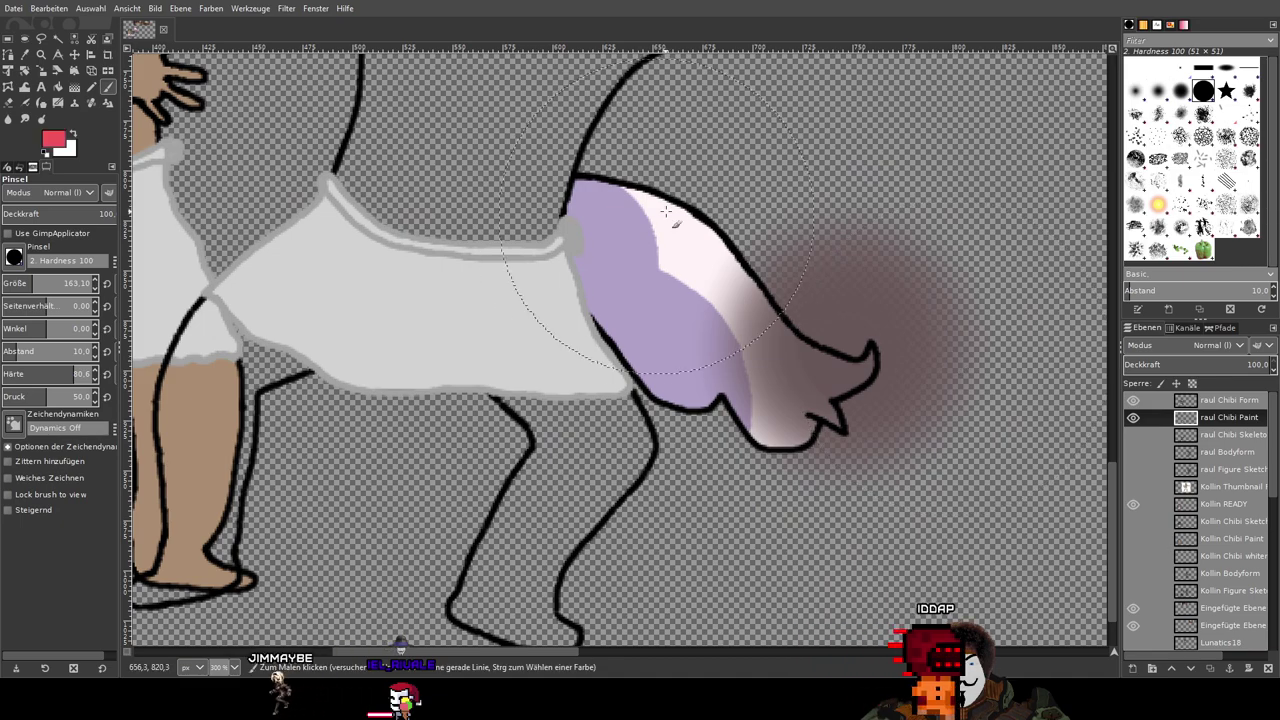
click(914, 333)
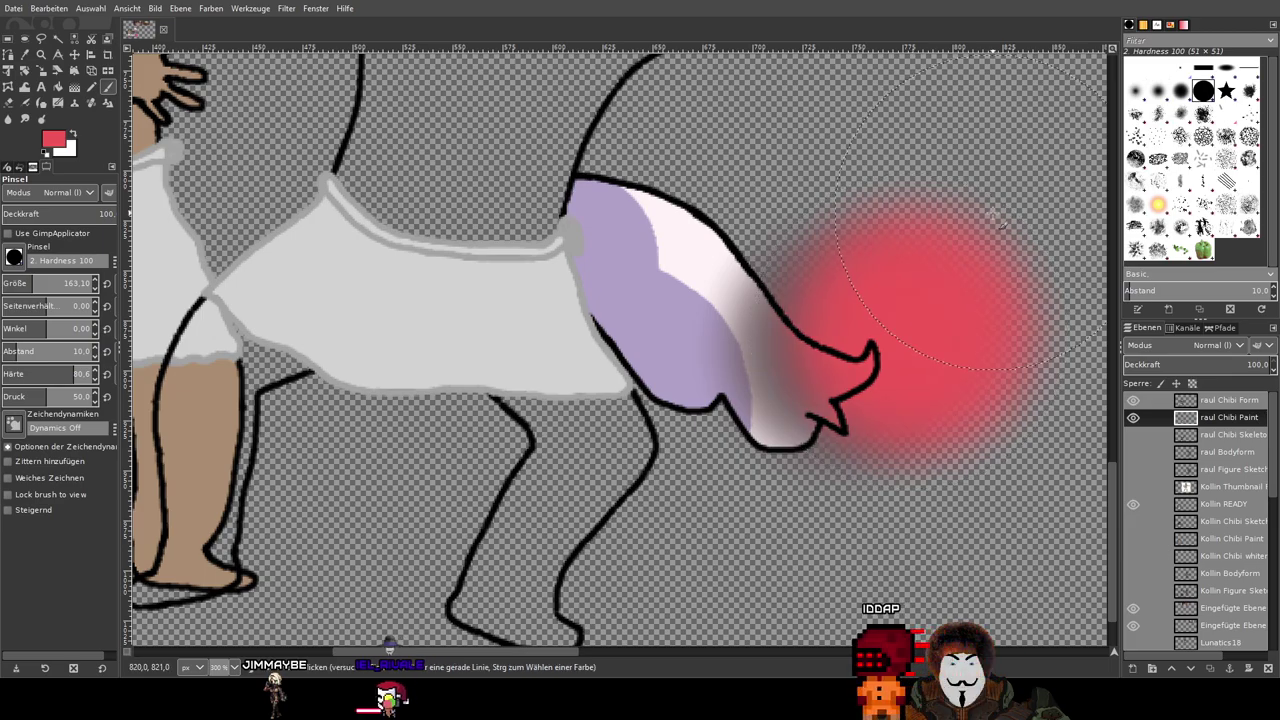
Step: Erase the bulk of the red overspill around the tail tip with the Eraser at size 163.10
scroll(994, 211, down, 2)
drag(980, 211, 685, 427)
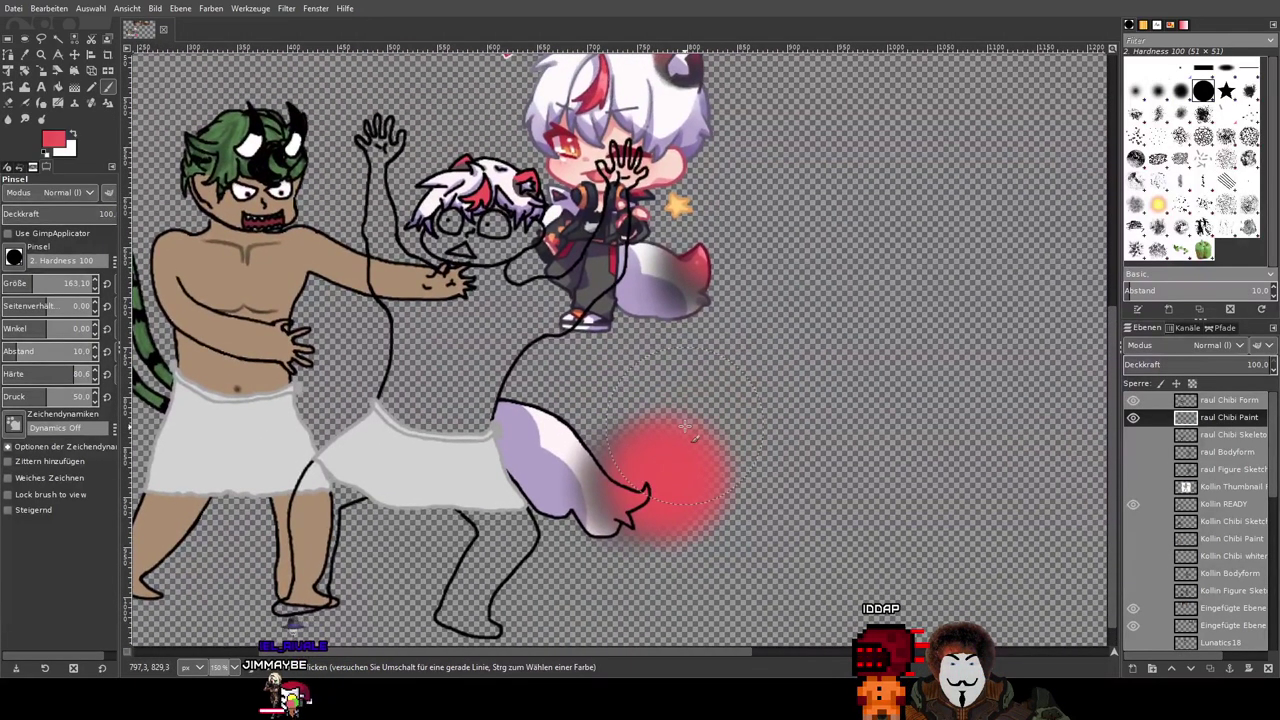
key(shift+e)
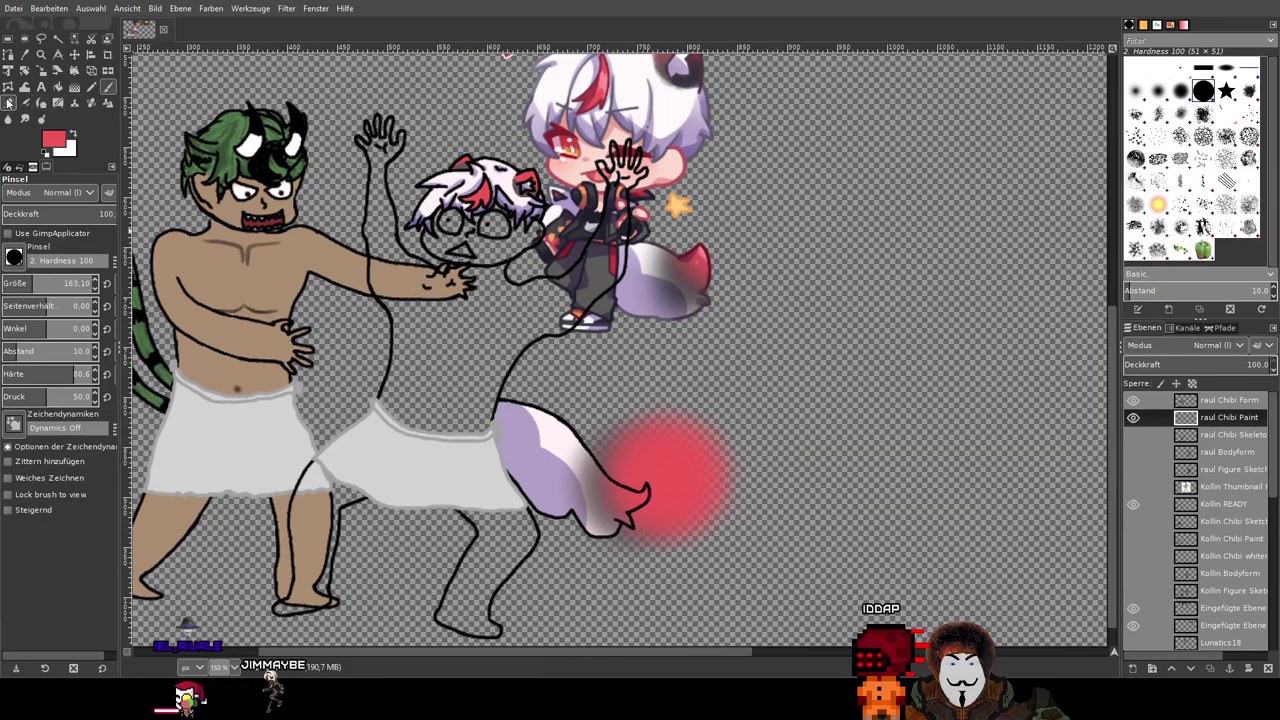
scroll(681, 392, up, 3)
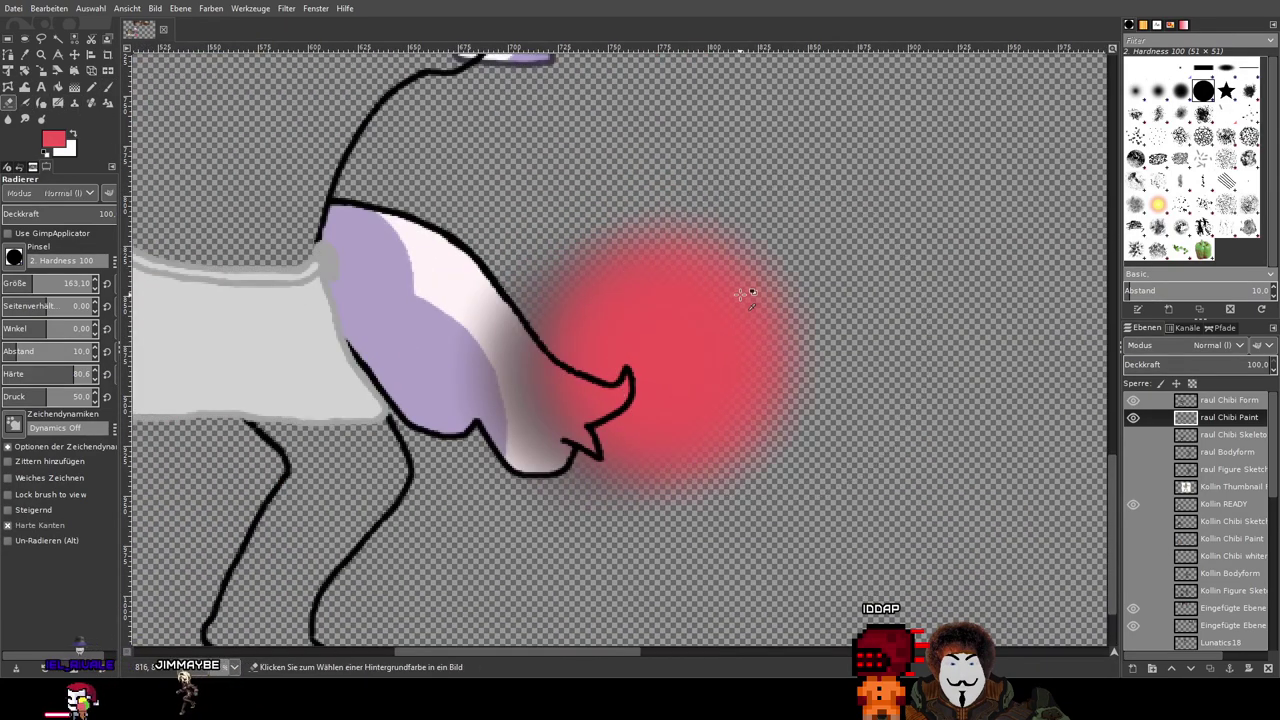
scroll(620, 216, down, 2)
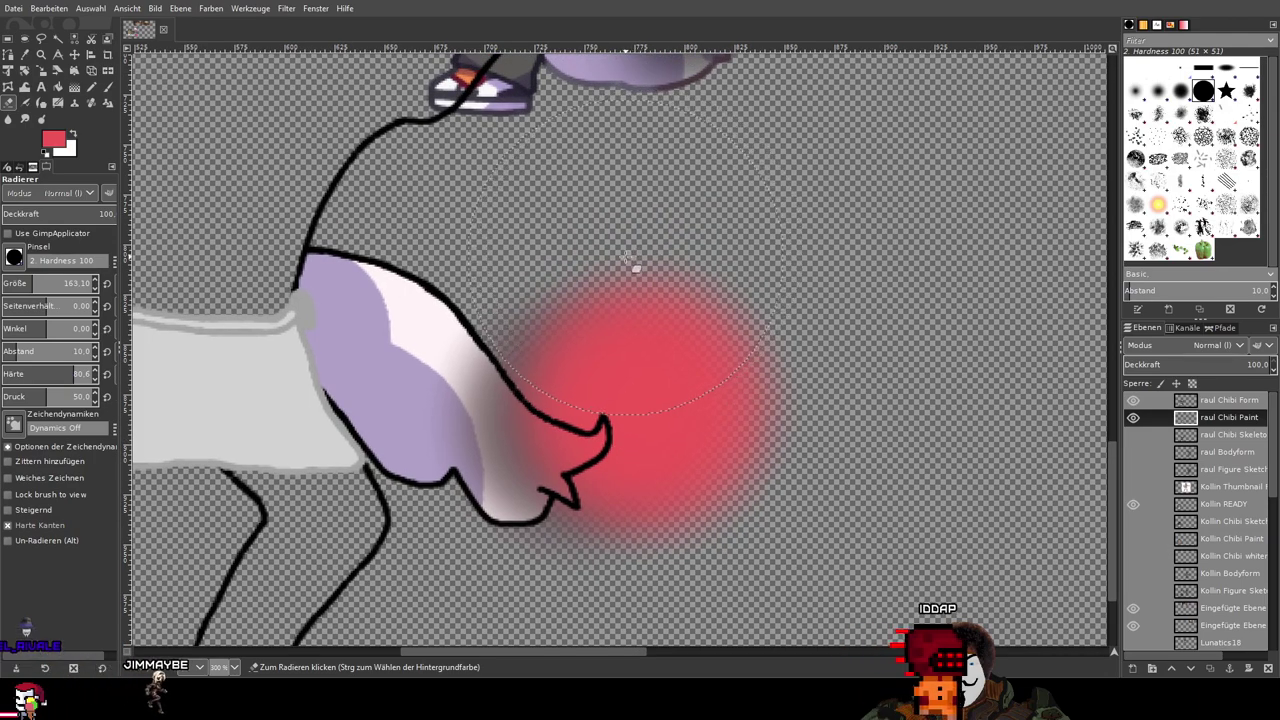
key(Delete)
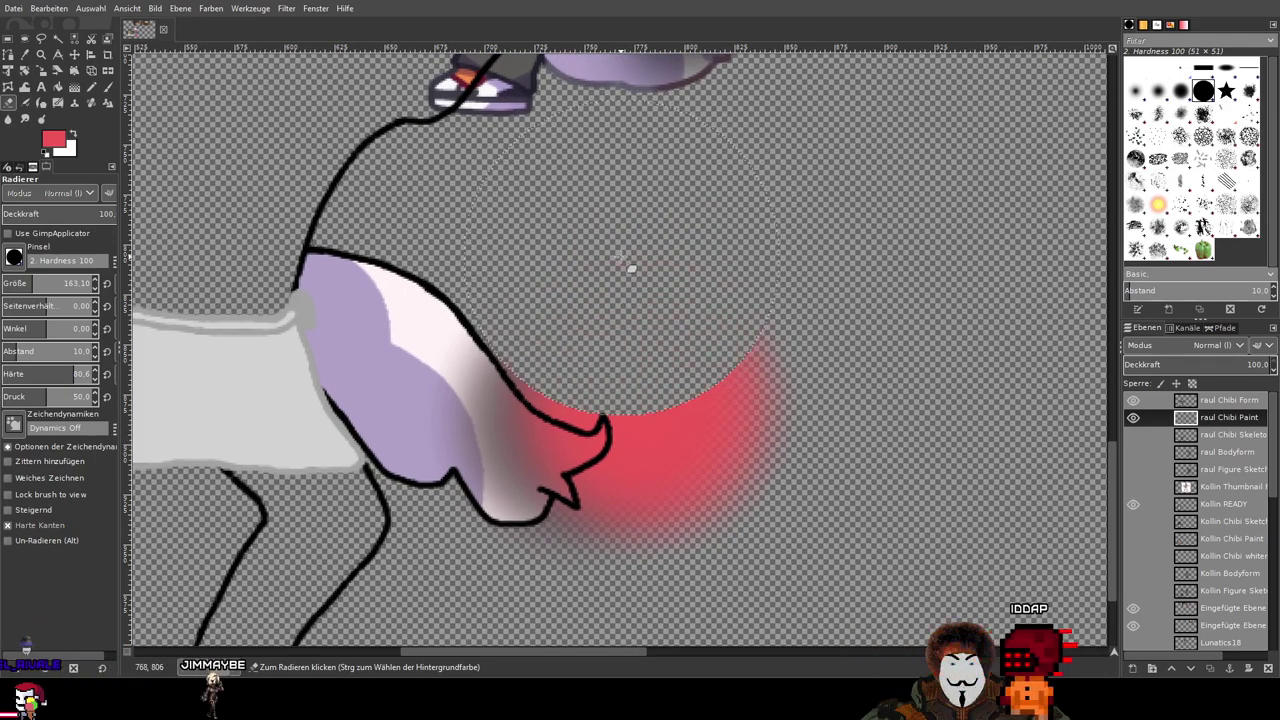
mouse_move(640, 266)
mouse_down()
mouse_move(716, 272)
mouse_move(774, 333)
mouse_move(790, 444)
mouse_move(770, 545)
mouse_up()
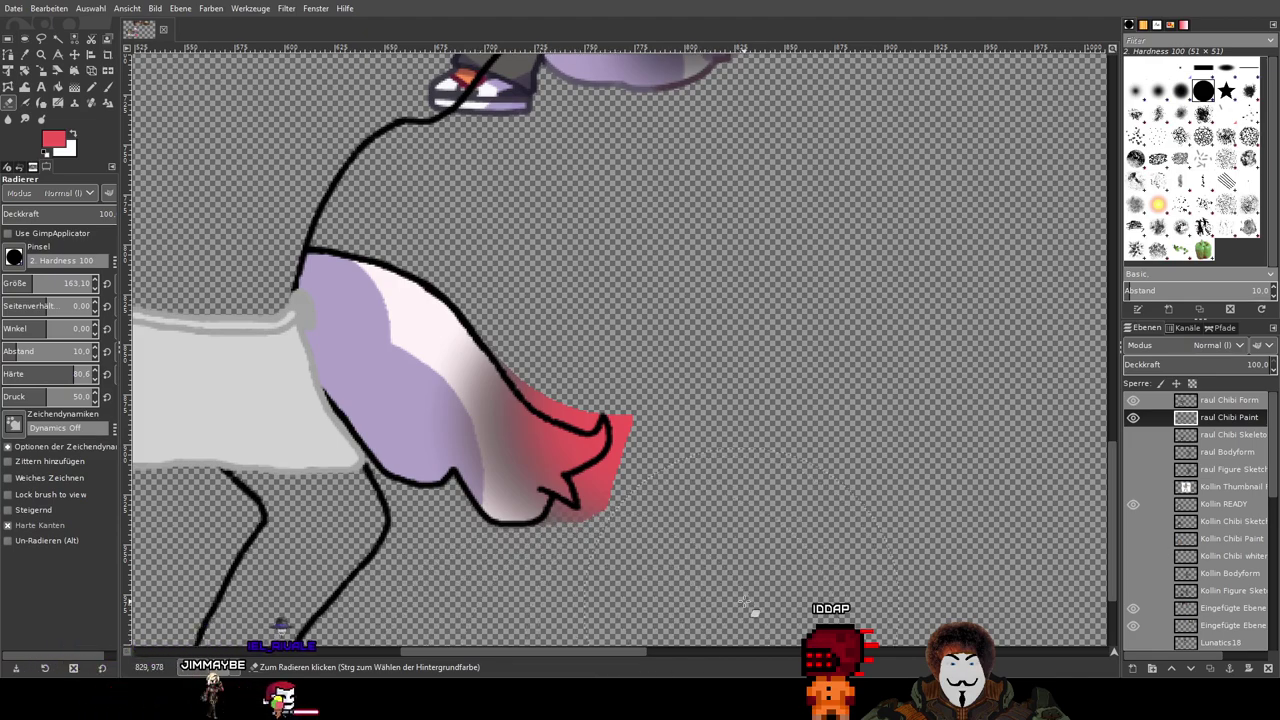
Step: Set the Eraser size to 15.25 and erase the faint overspill outside the upper part of the tail's outline
scroll(798, 512, up, 5)
scroll(783, 288, up, 1)
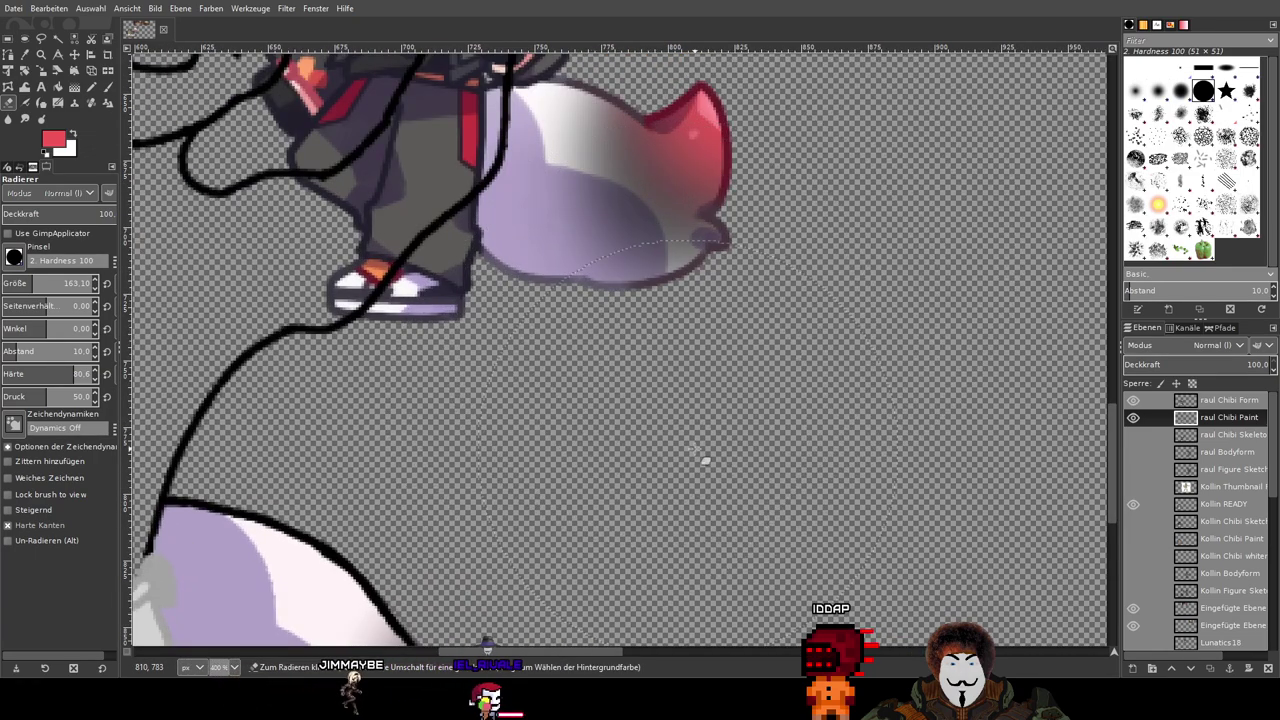
scroll(705, 461, down, 2)
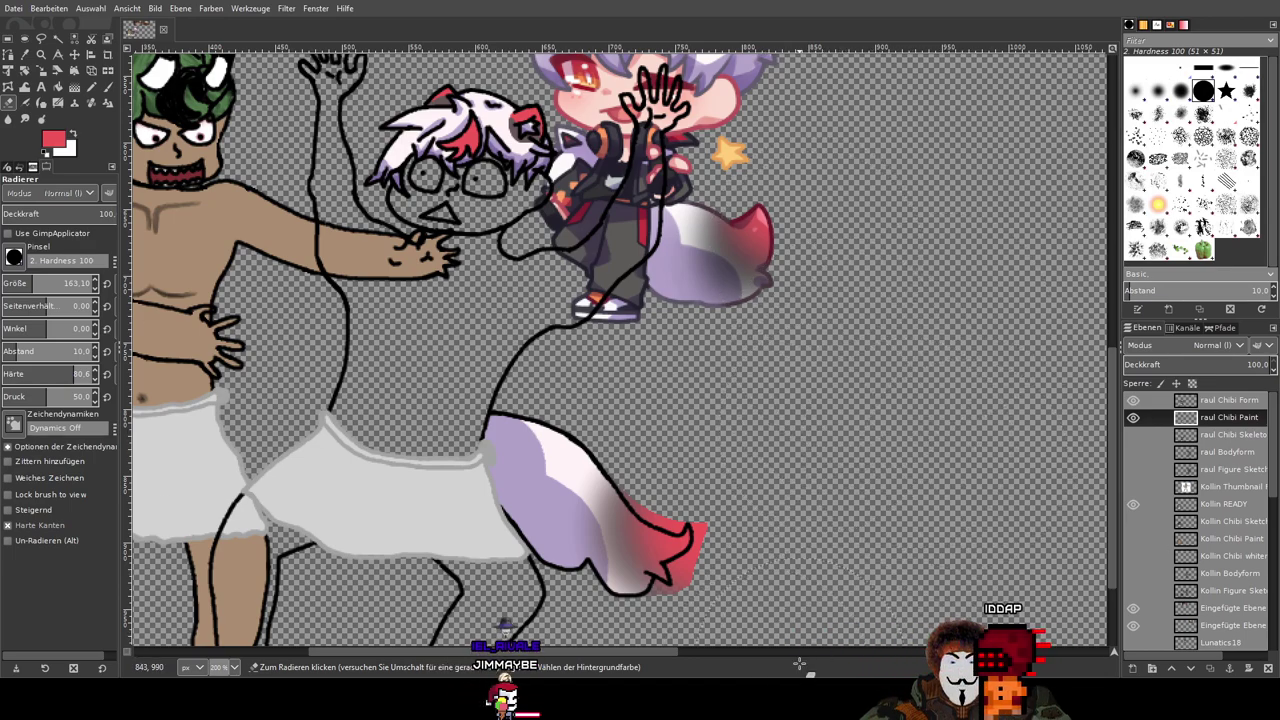
scroll(655, 500, up, 3)
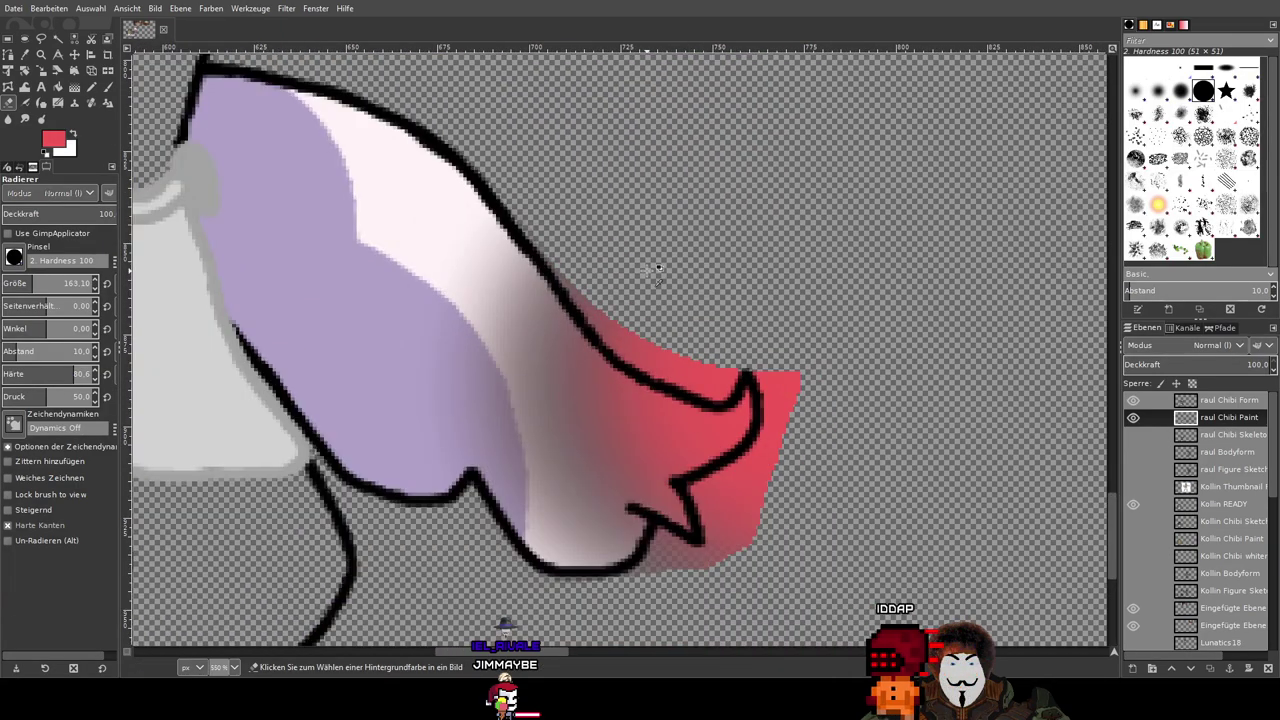
click(8, 283)
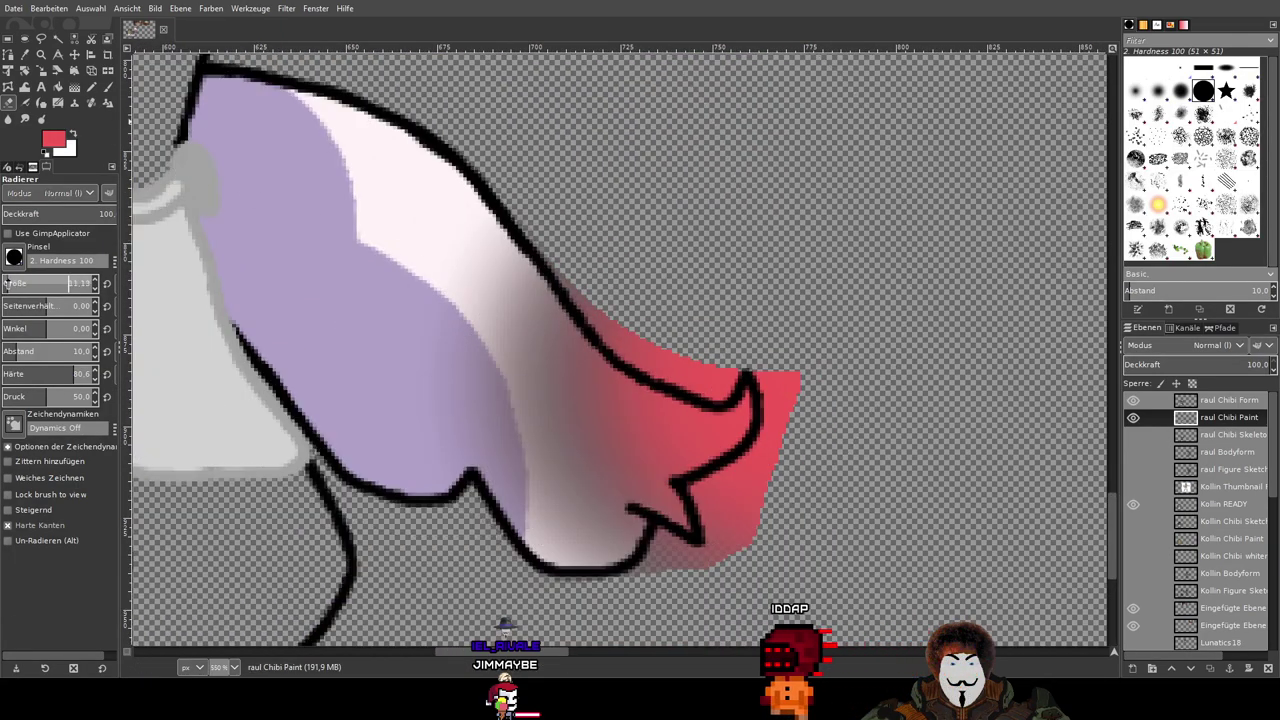
drag(8, 283, 9, 283)
scroll(485, 200, up, 4)
scroll(535, 180, down, 1)
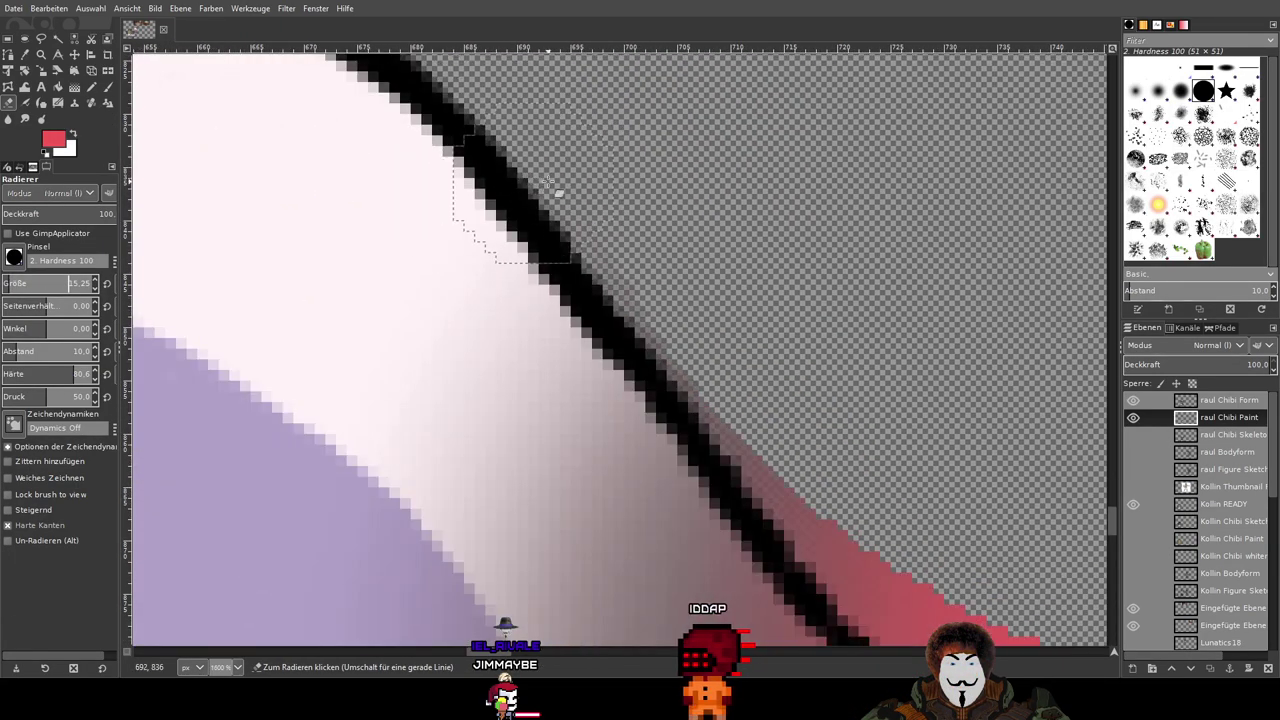
scroll(547, 182, down, 1)
drag(578, 108, 645, 278)
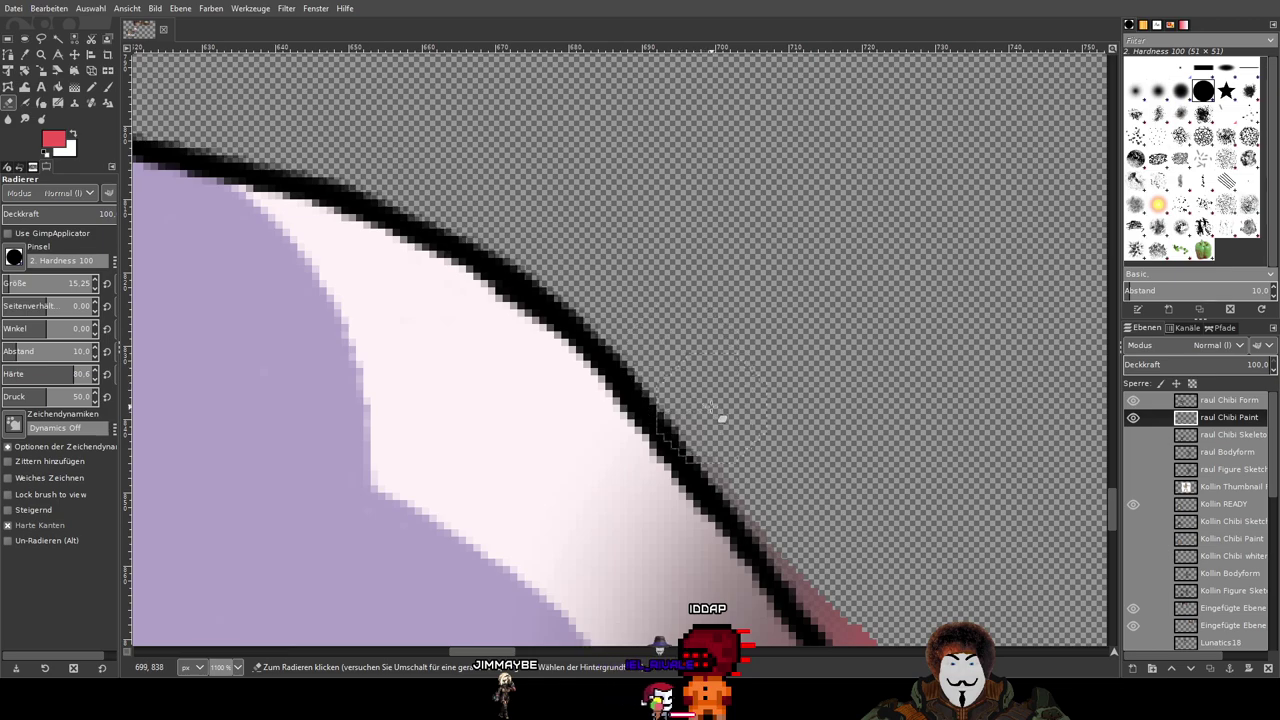
Step: Erase the mauve and red overspill along the tail's upper edge, down to the hollow before the curled tip
drag(966, 446, 671, 186)
scroll(588, 178, up, 2)
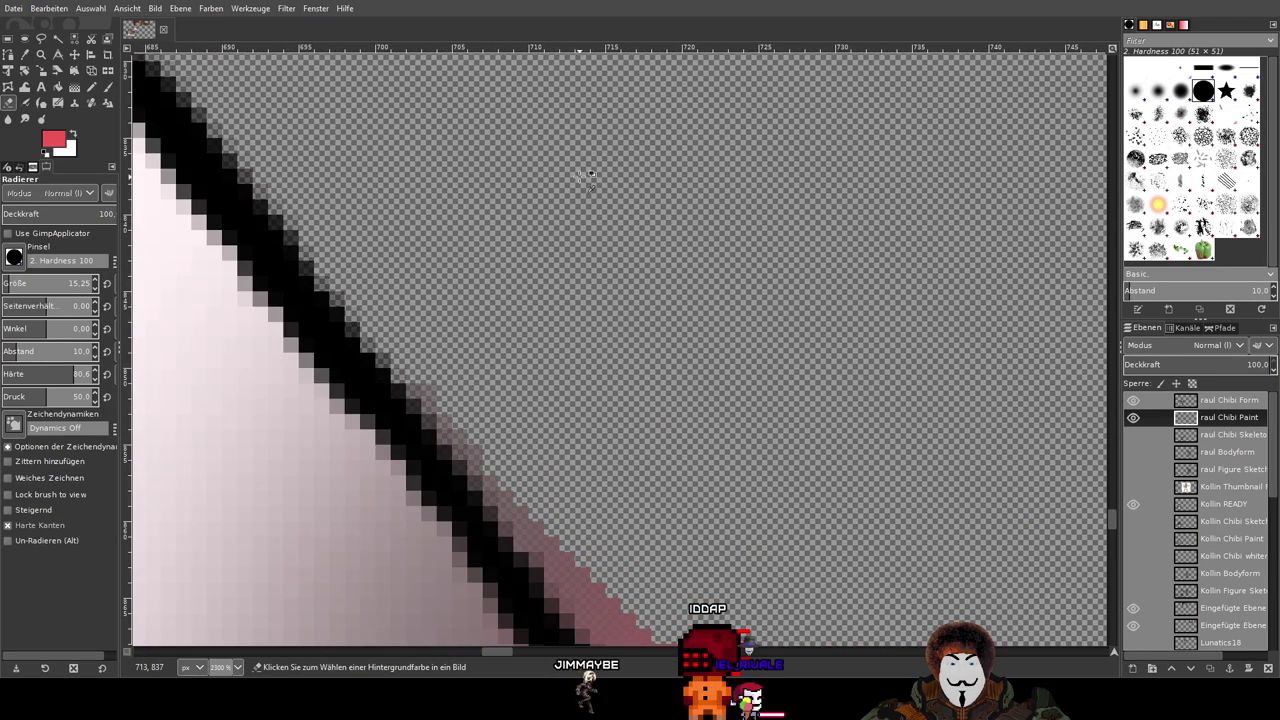
scroll(467, 199, down, 2)
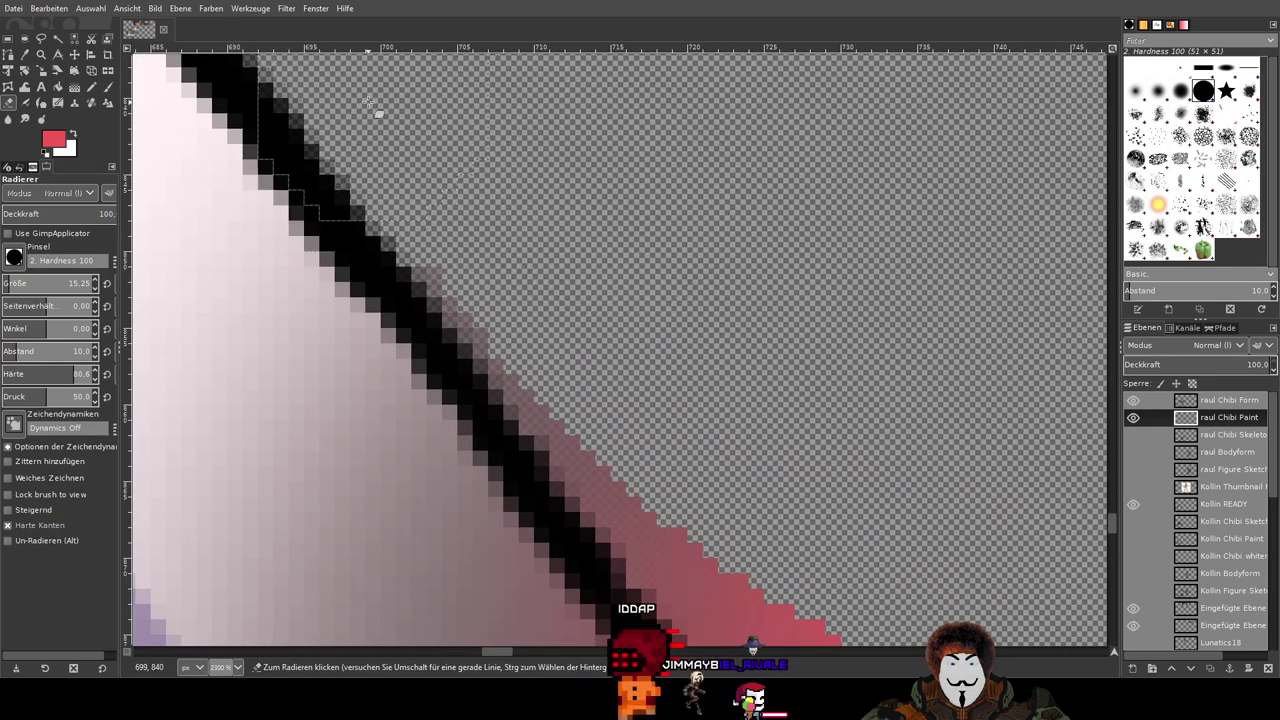
mouse_move(449, 180)
mouse_down()
mouse_move(510, 282)
mouse_move(665, 437)
mouse_up()
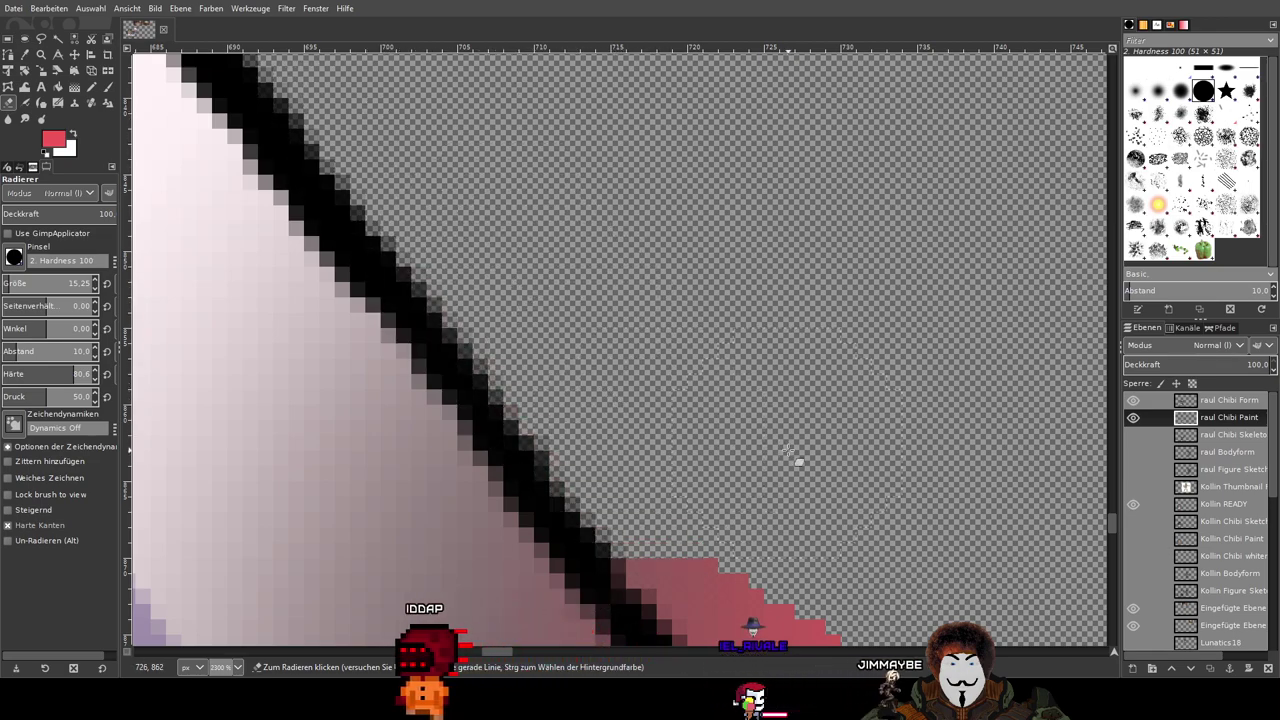
drag(785, 443, 577, 147)
scroll(585, 147, down, 2)
scroll(490, 158, up, 1)
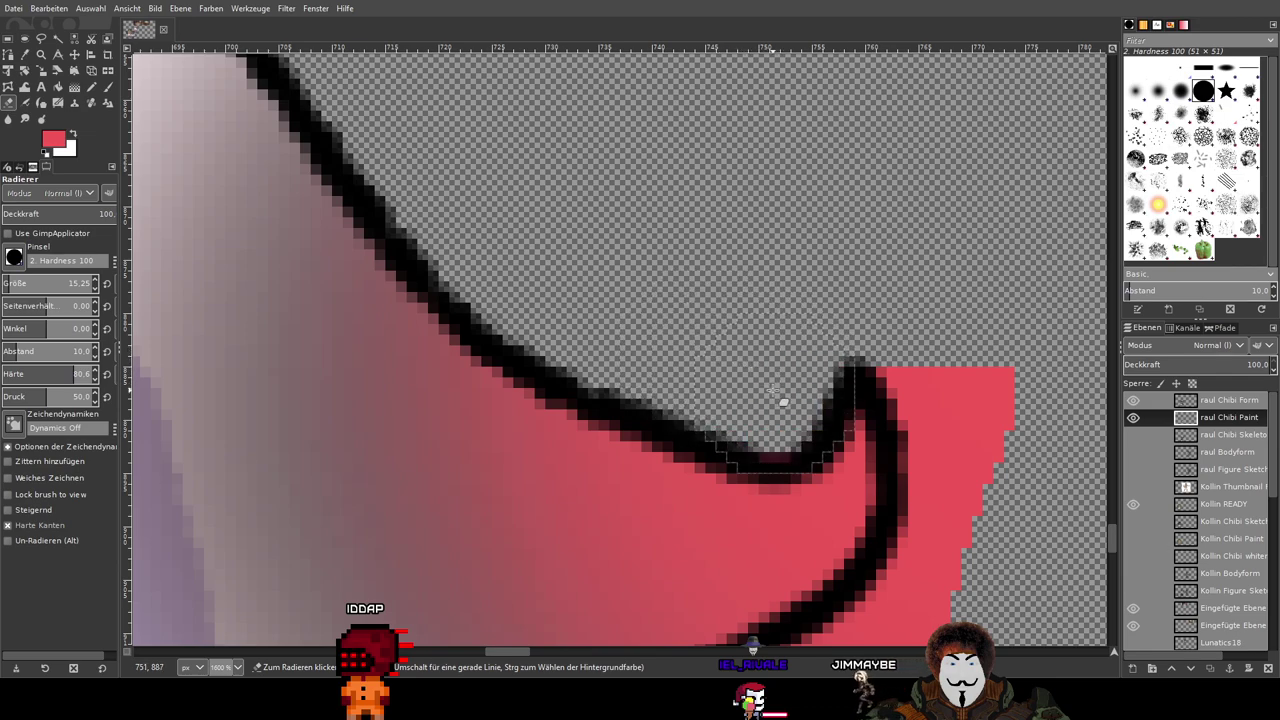
Step: Undo the last eraser strokes in the hollow before the tail's curled tip and erase the overspill there again
key(ctrl+z)
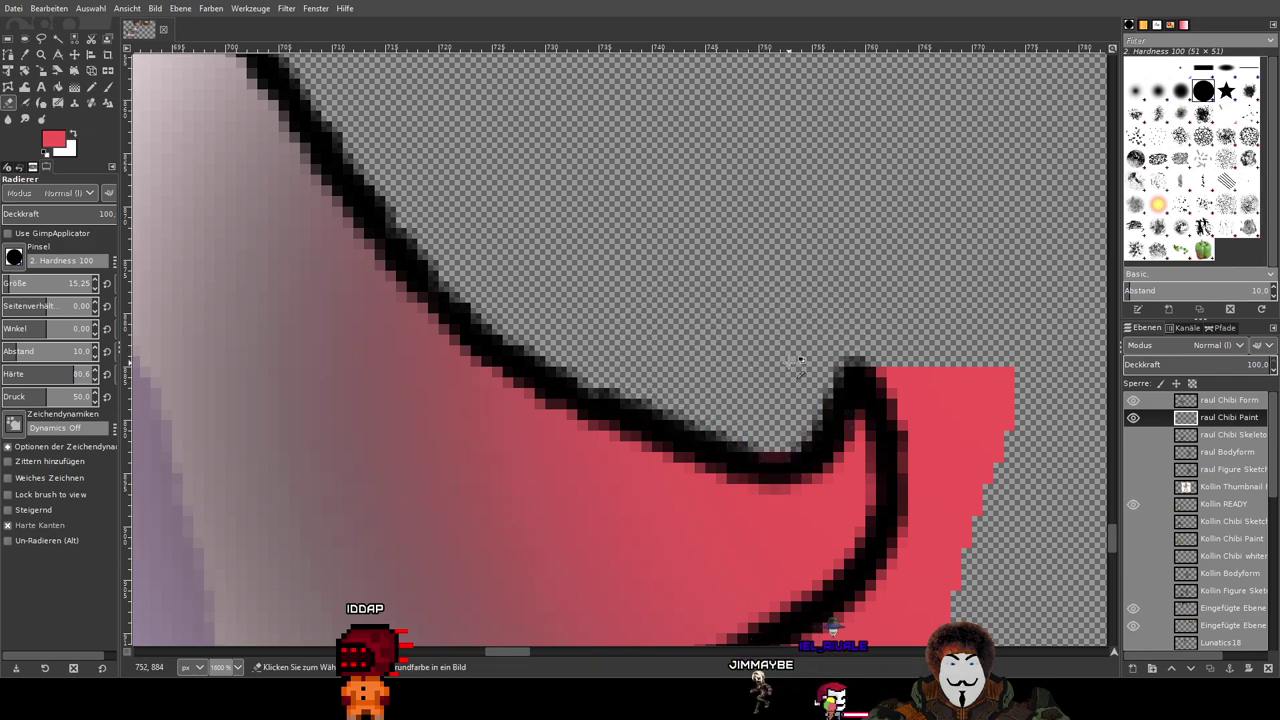
key(ctrl+z)
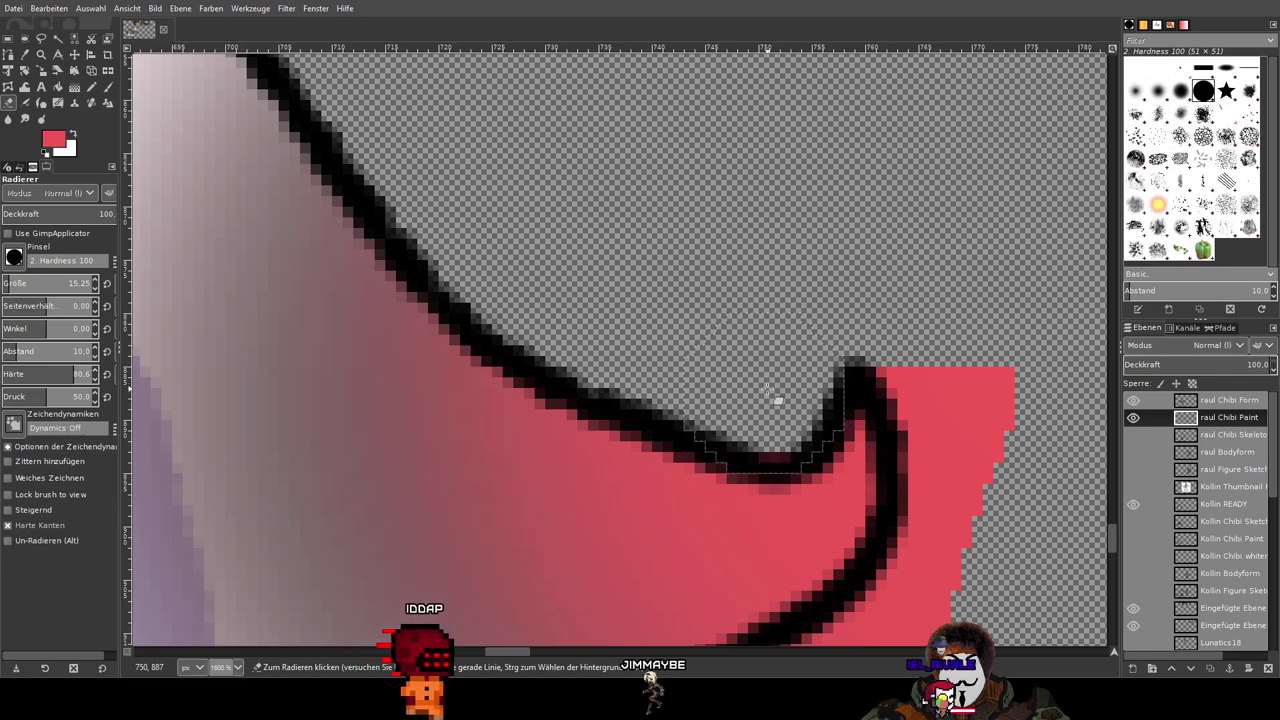
click(767, 387)
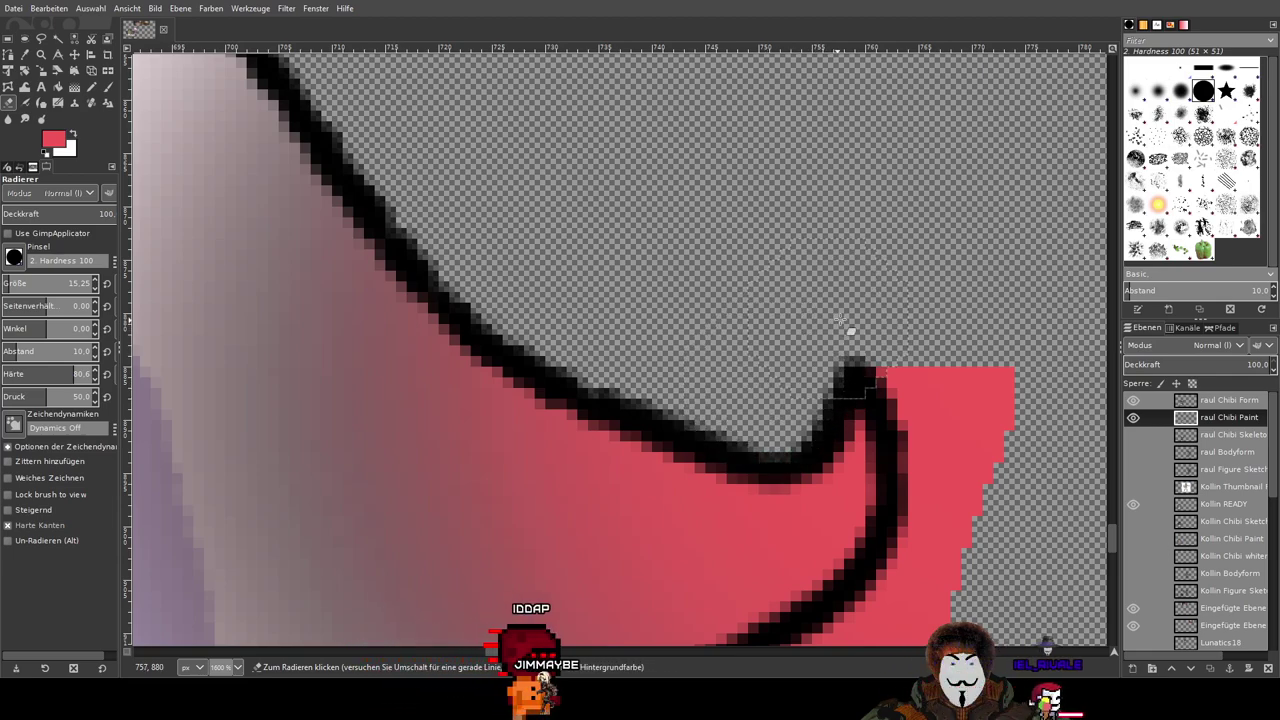
Step: Erase the red overspill outside the curled tip's outer edge, down to the notch above the small lower spike
mouse_move(849, 337)
mouse_down()
mouse_move(937, 337)
mouse_move(986, 380)
mouse_move(983, 438)
mouse_move(957, 417)
mouse_up()
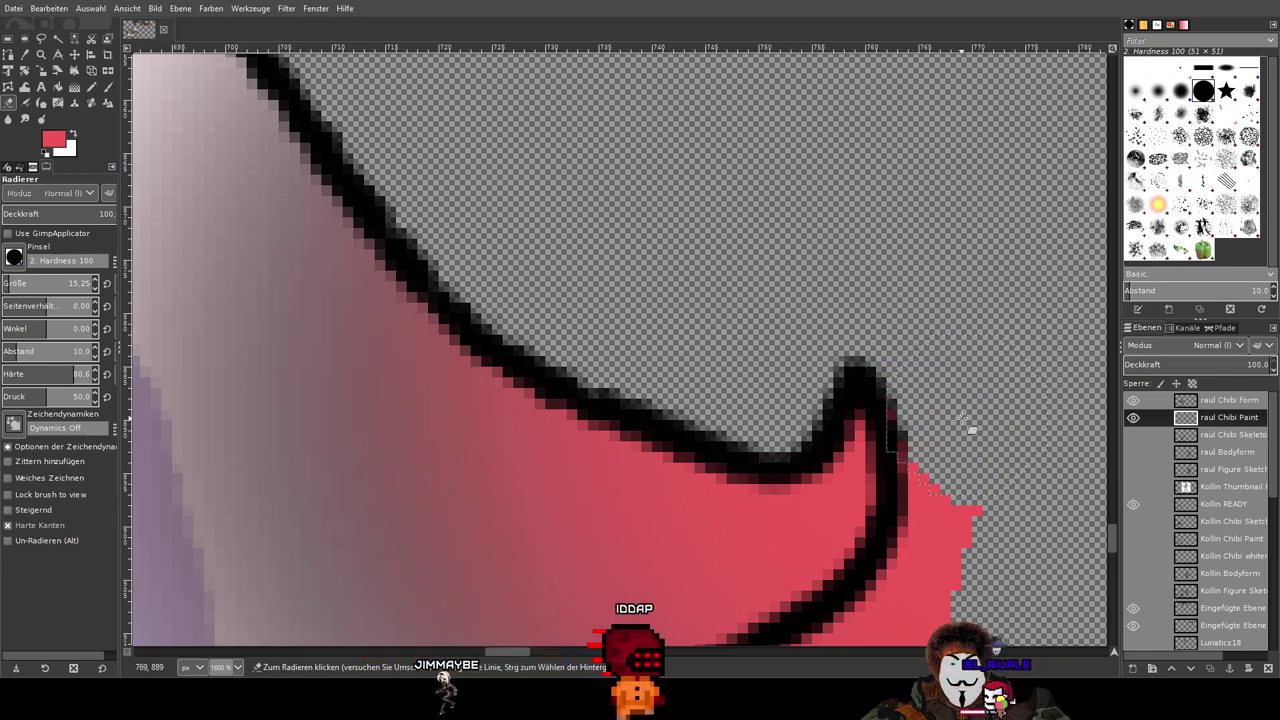
mouse_move(988, 467)
mouse_down()
mouse_move(917, 300)
mouse_move(871, 228)
mouse_up()
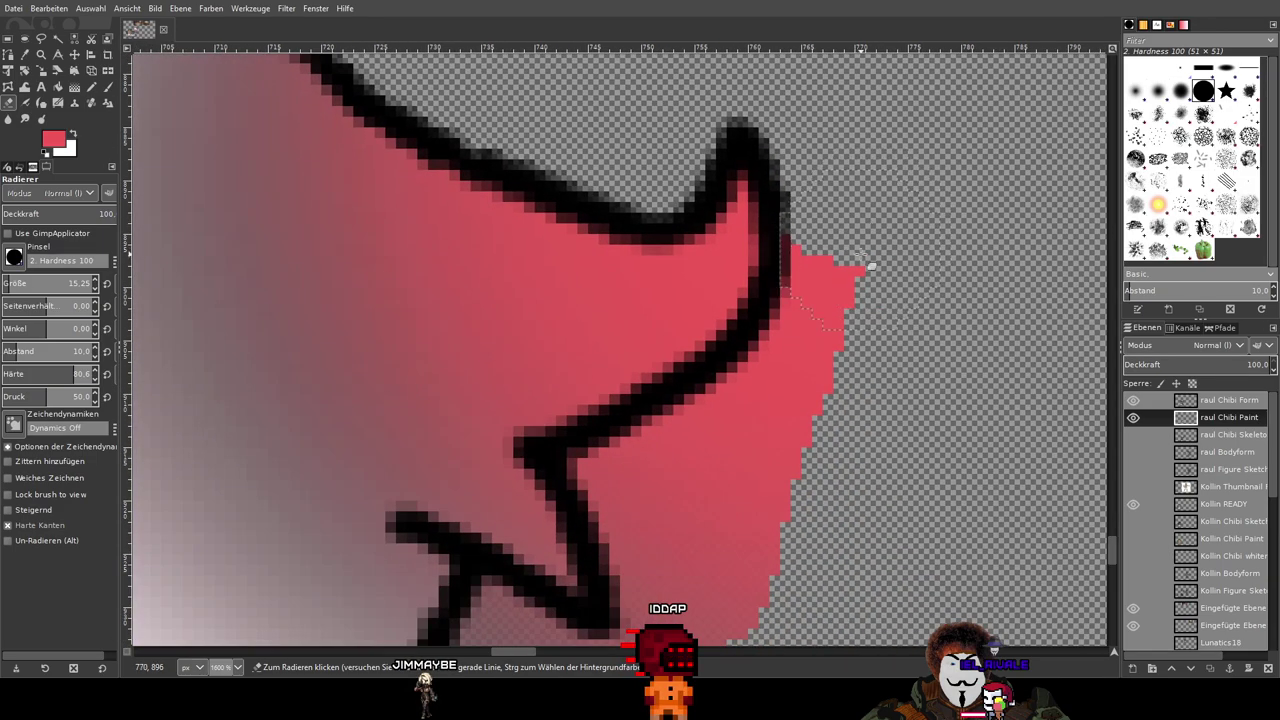
drag(804, 418, 706, 487)
drag(788, 491, 975, 363)
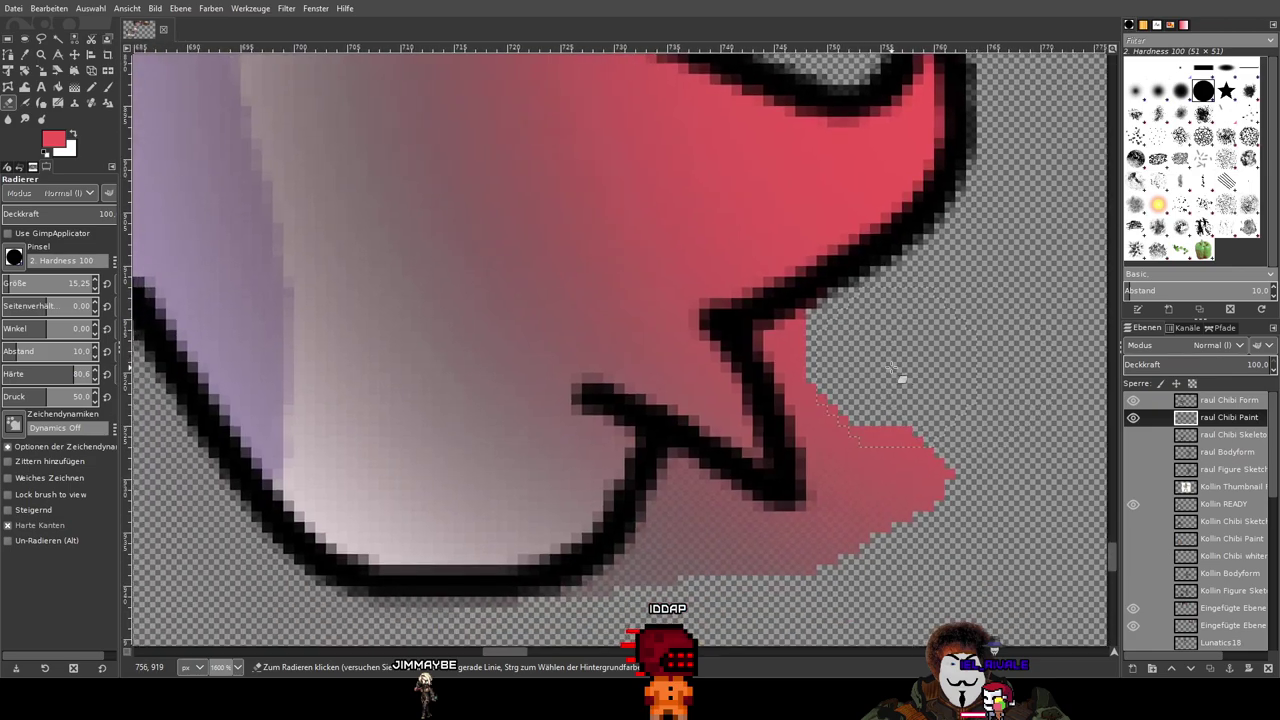
Step: Erase the red and mauve overspill around the tail's lower spike and in the gap between it and the rounded end
click(833, 353)
mouse_move(835, 353)
mouse_down()
mouse_move(965, 459)
mouse_move(901, 446)
mouse_up()
click(866, 441)
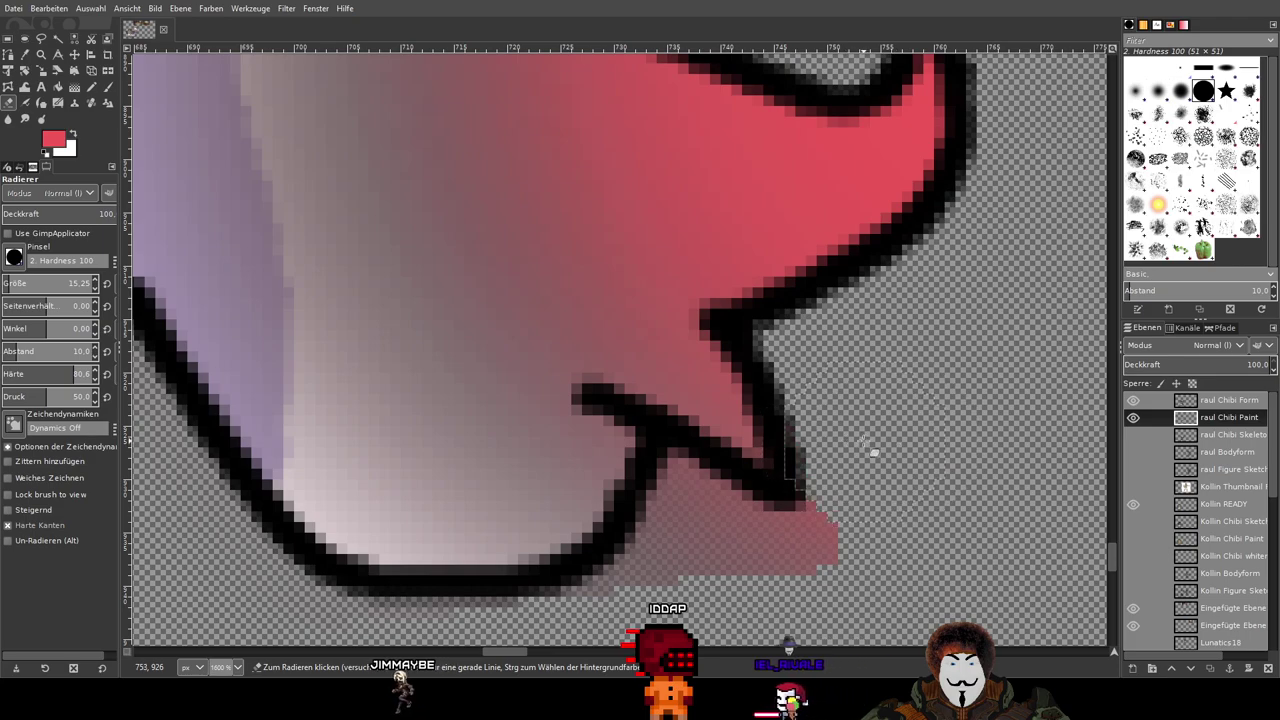
click(791, 565)
drag(706, 535, 923, 426)
scroll(924, 428, up, 2)
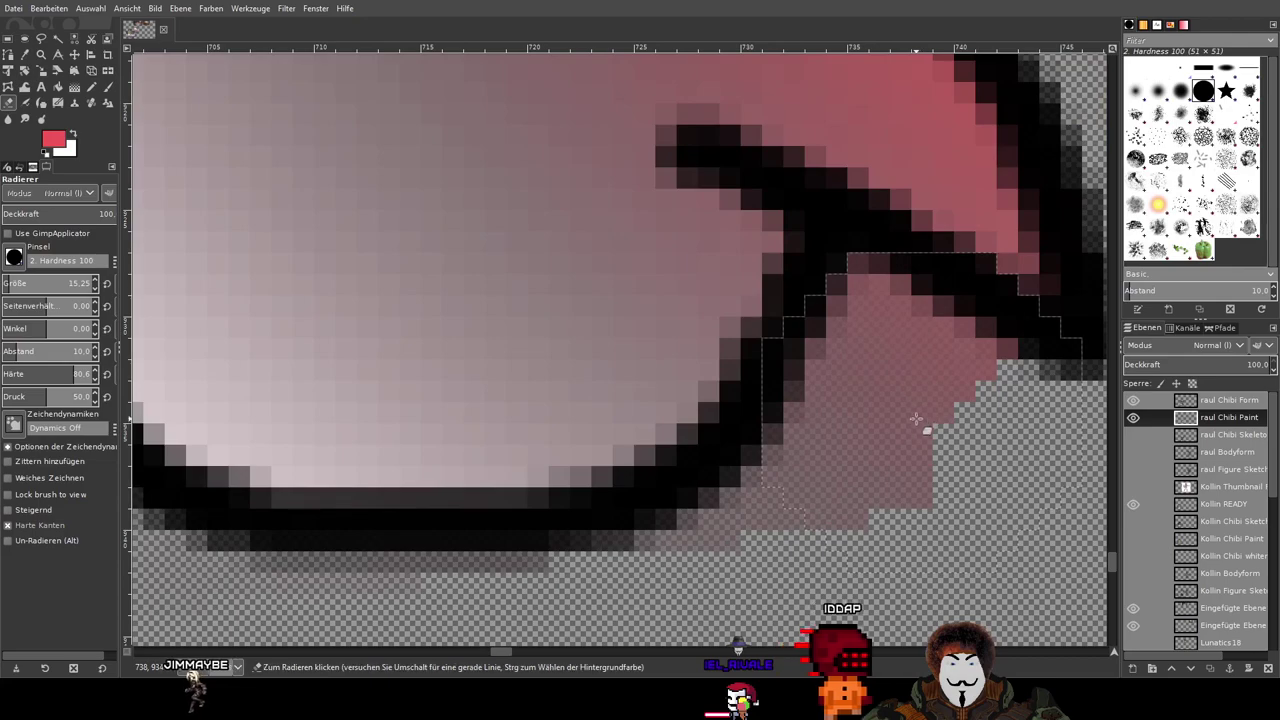
key(Delete)
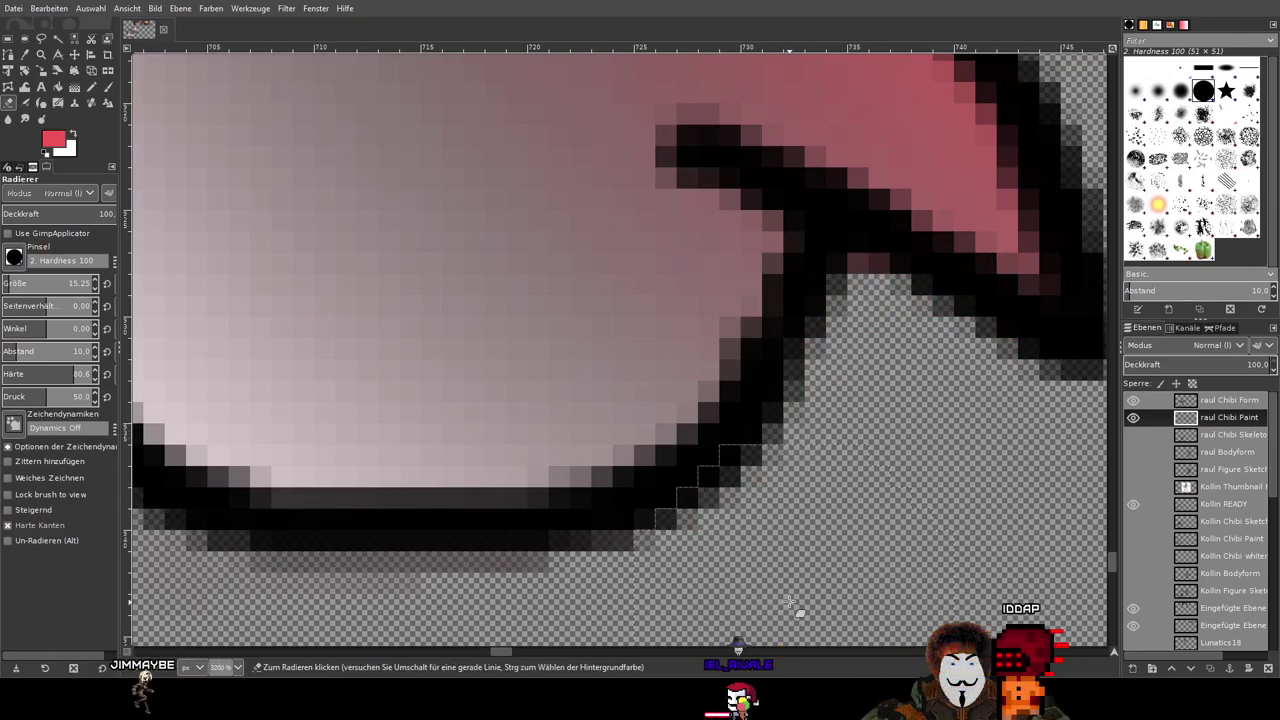
Step: Erase the faint mauve overspill beneath the tail's rounded end and along the outline rising beside it
scroll(930, 460, down, 2)
scroll(930, 460, left, 2)
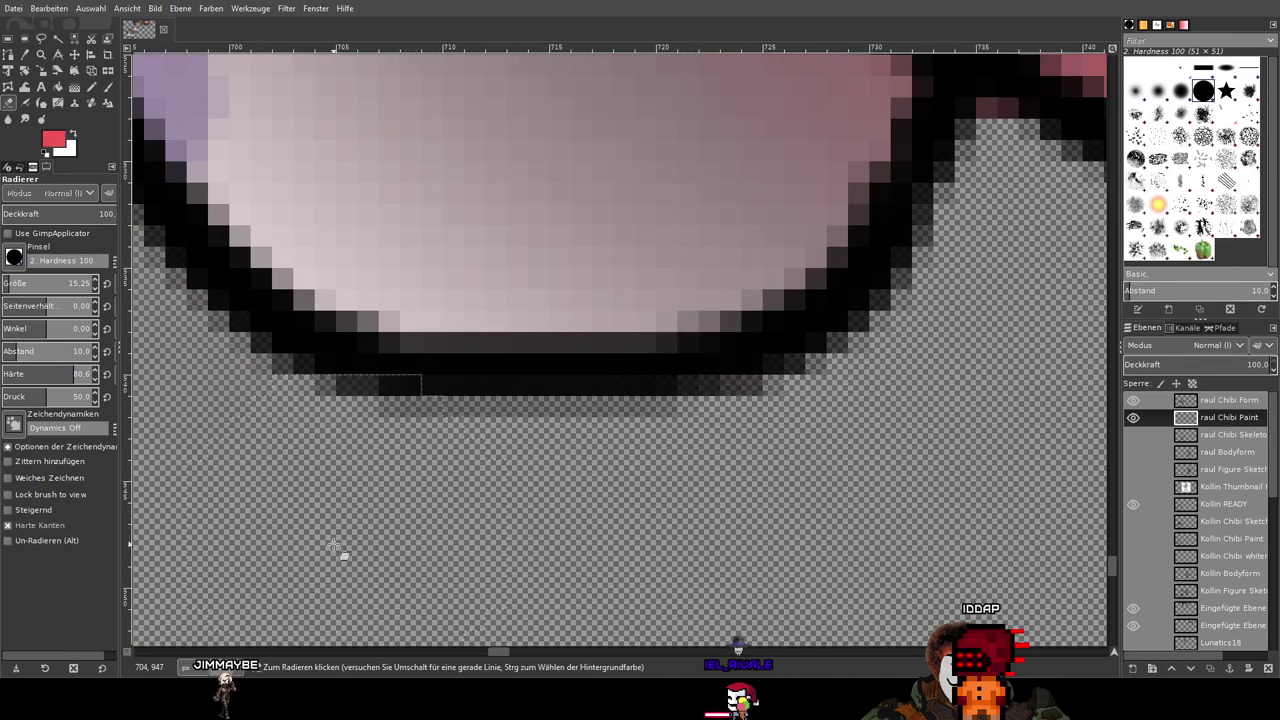
drag(331, 544, 670, 544)
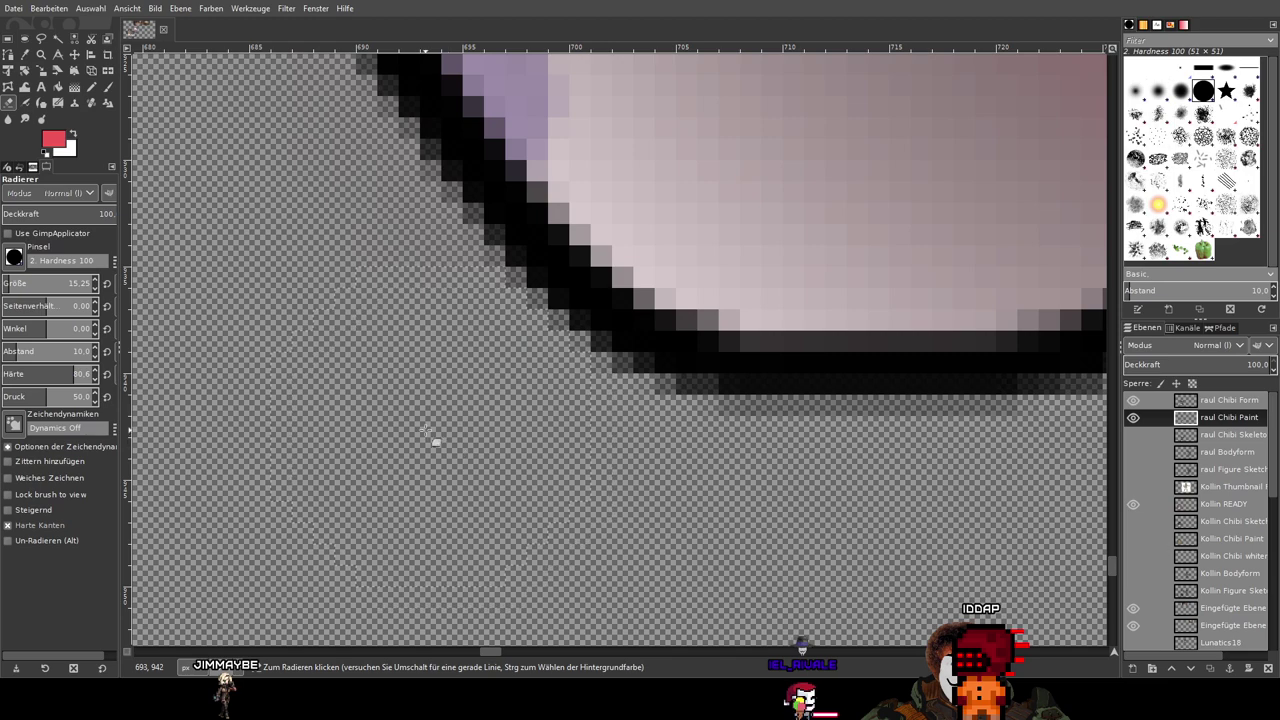
scroll(492, 522, left, 10)
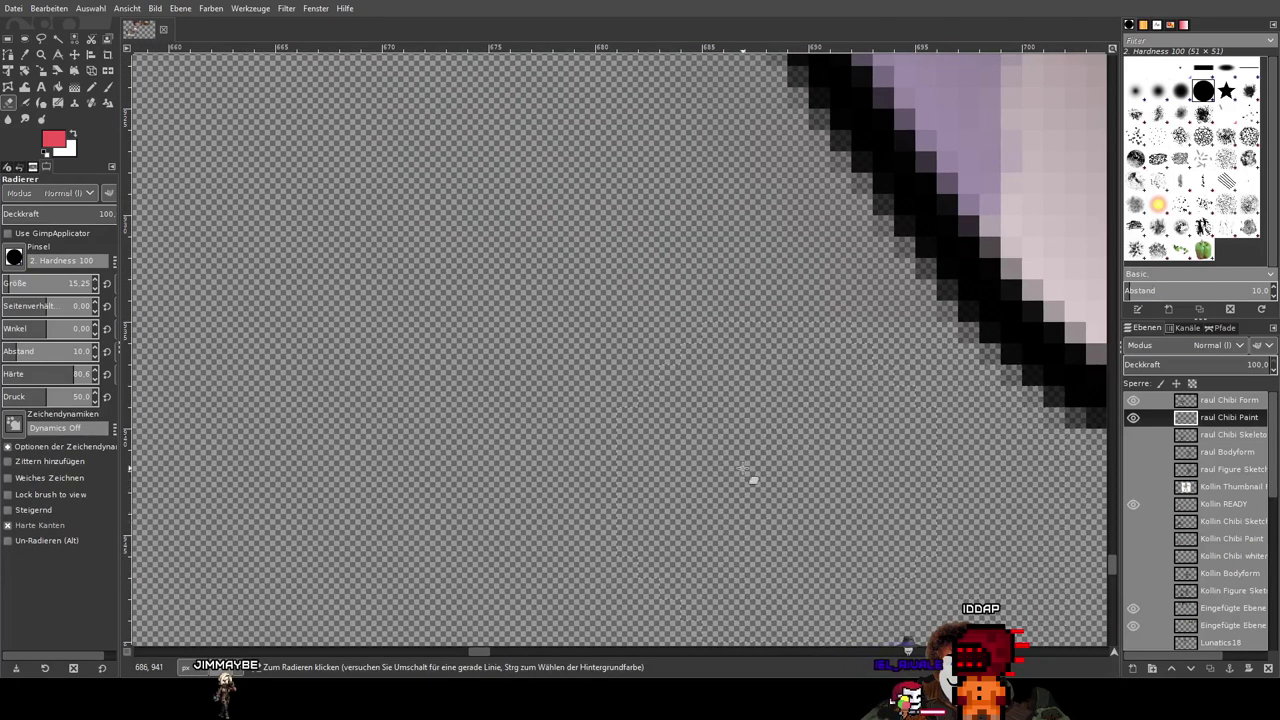
scroll(822, 463, down, 2)
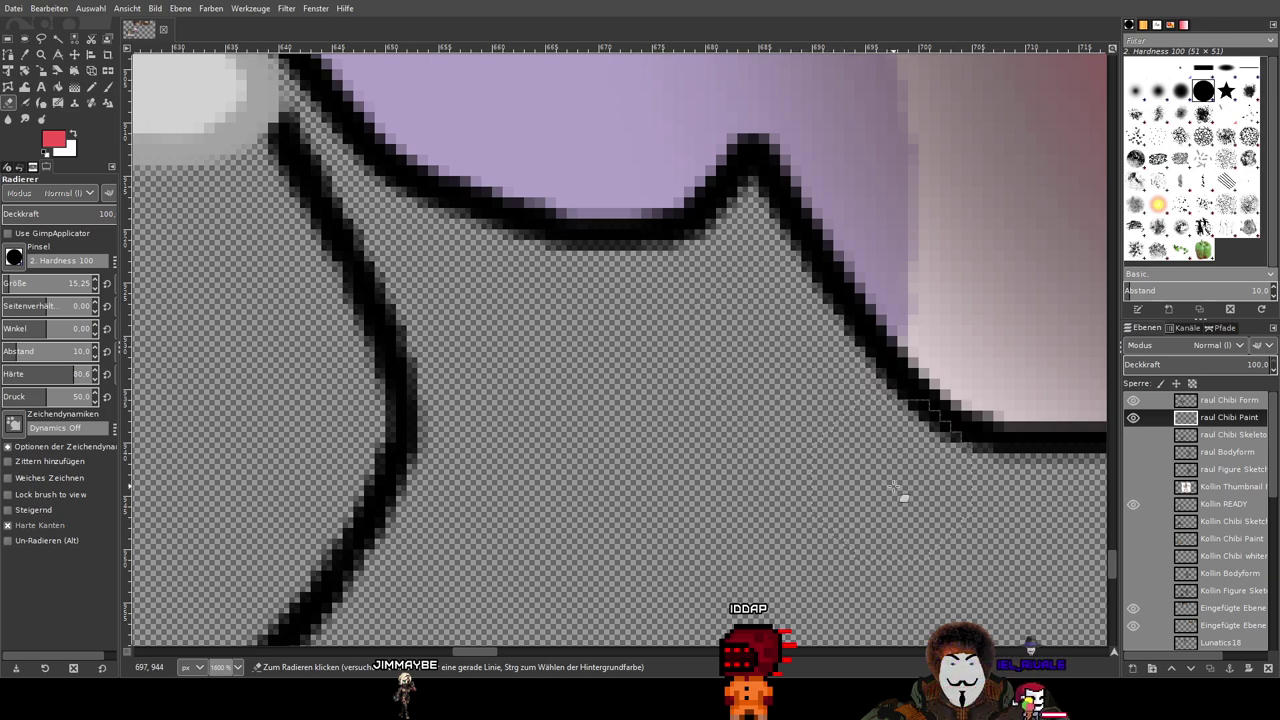
Step: Set the Eraser size to 3.32 and clean the overspill inside the pointed notch on the tail's underside
scroll(763, 266, up, 2)
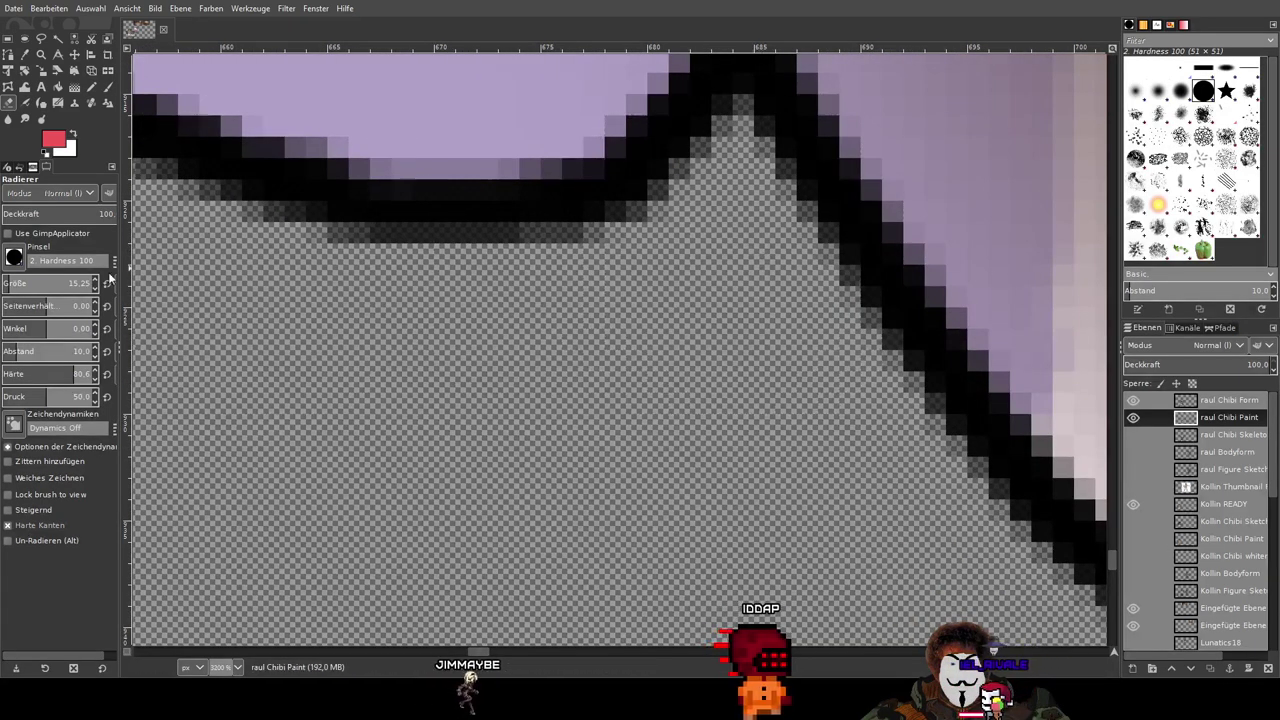
mouse_move(62, 285)
mouse_down()
mouse_move(30, 284)
mouse_move(46, 283)
mouse_up()
drag(743, 266, 639, 356)
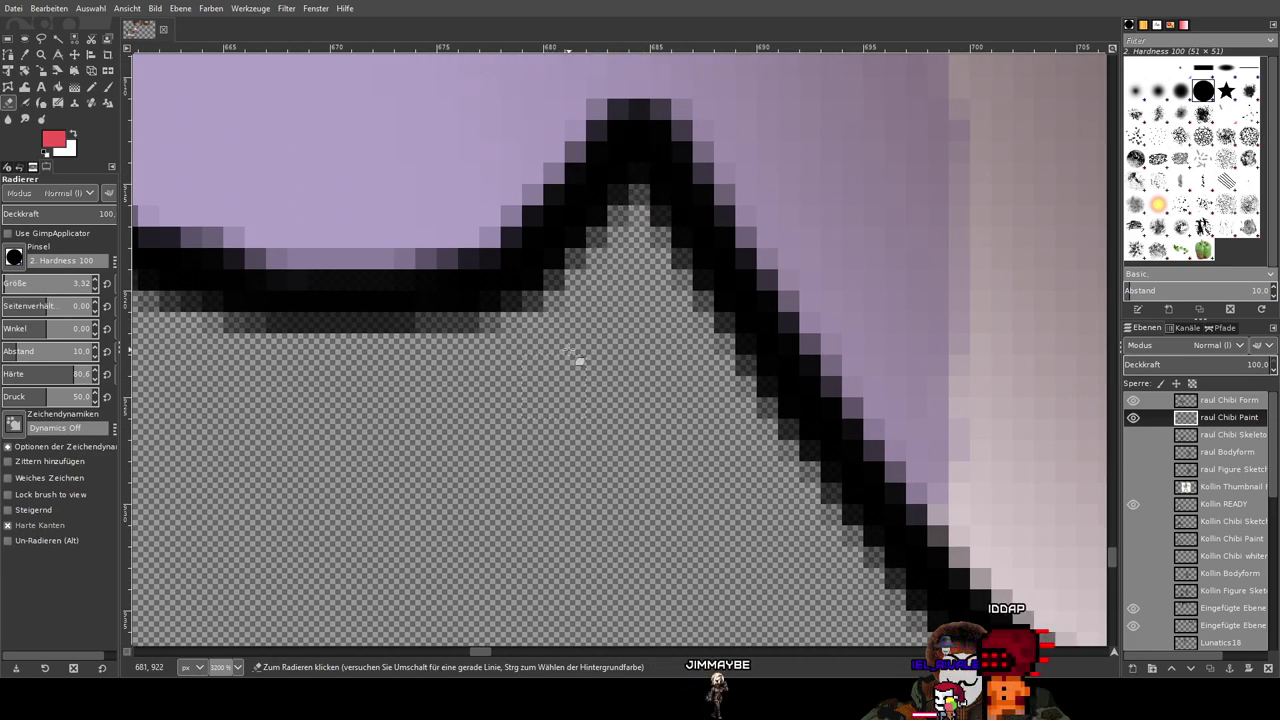
click(640, 207)
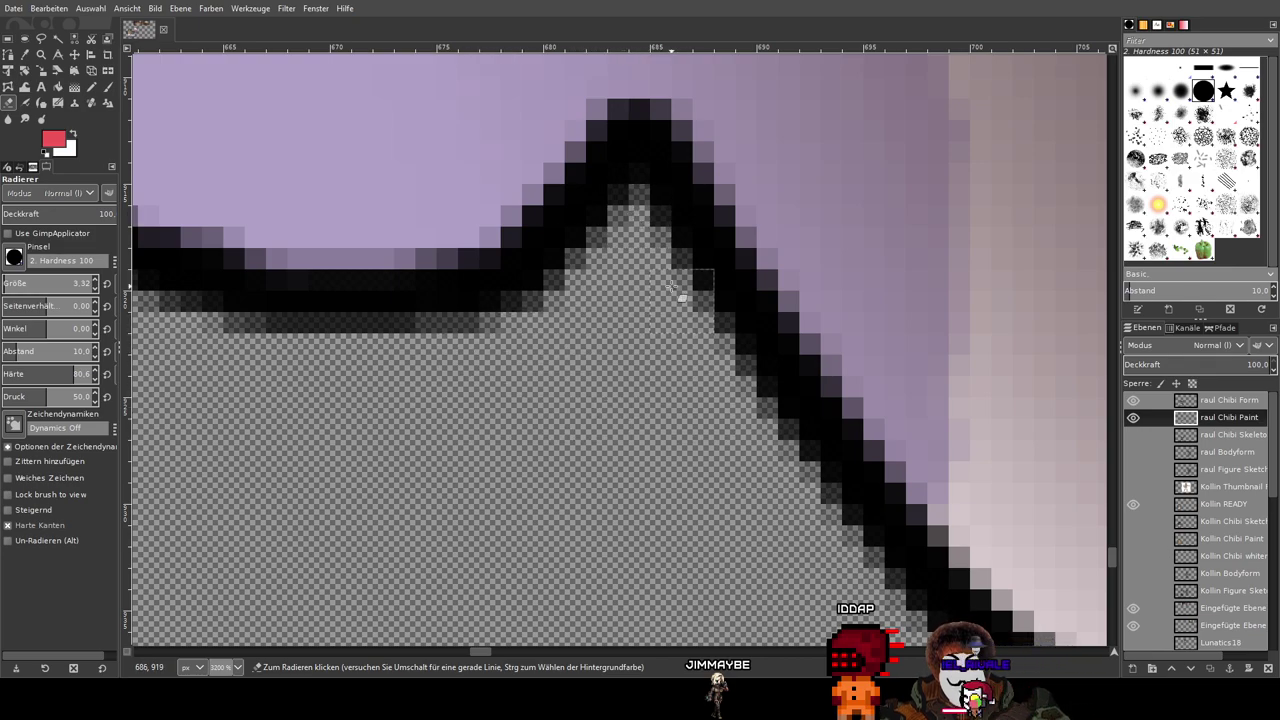
Step: Examine the coloured tail against the reference, switch to the Paintbrush, and inspect the reference character's head and ears
scroll(712, 374, down, 9)
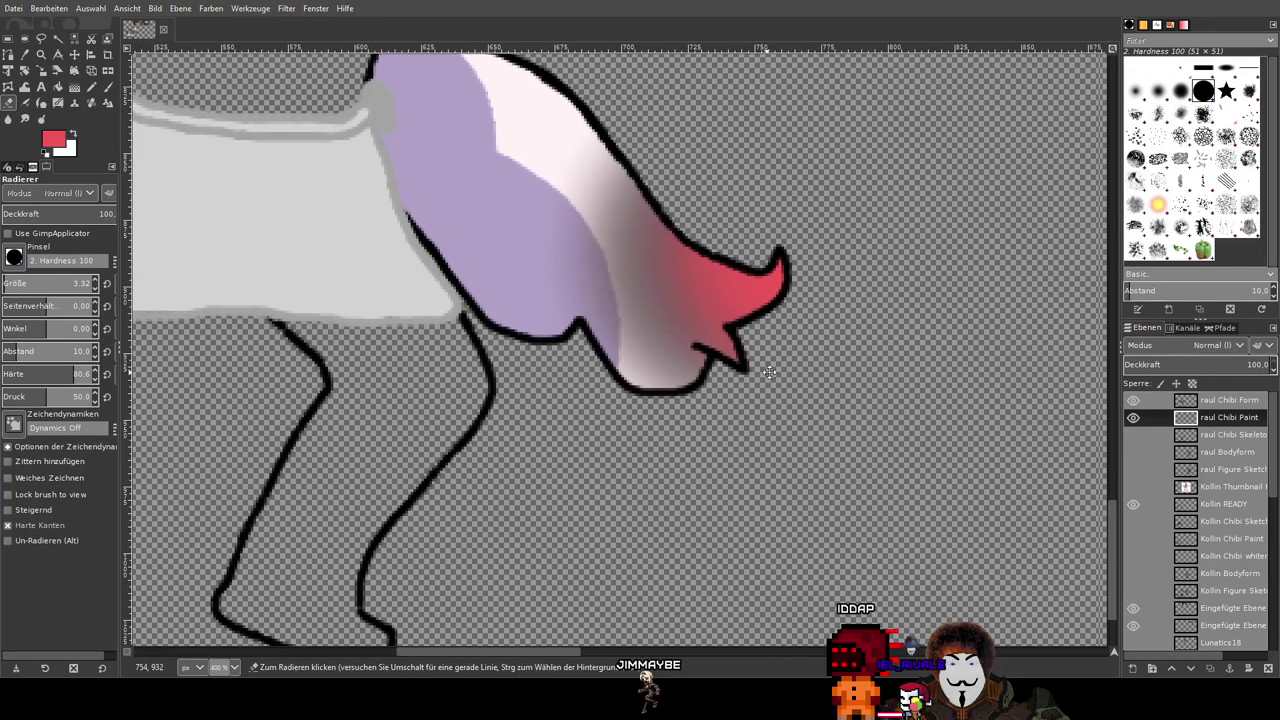
scroll(898, 248, up, 5)
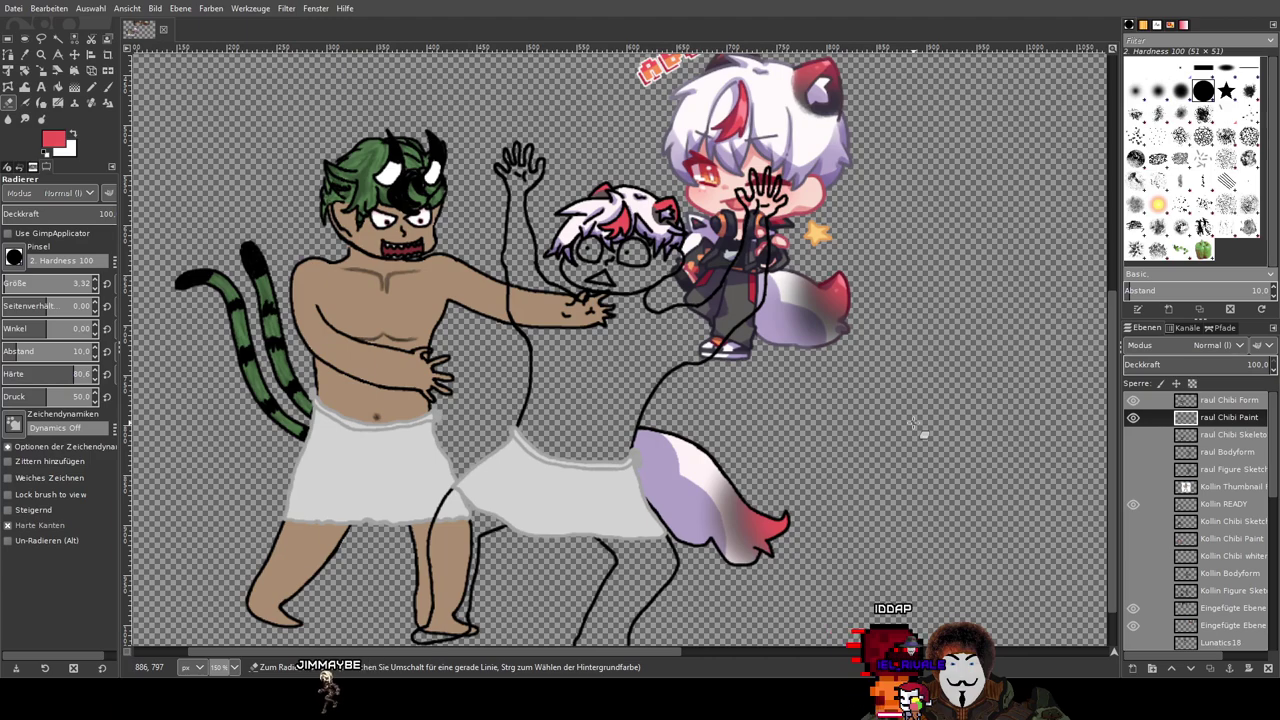
scroll(900, 527, up, 4)
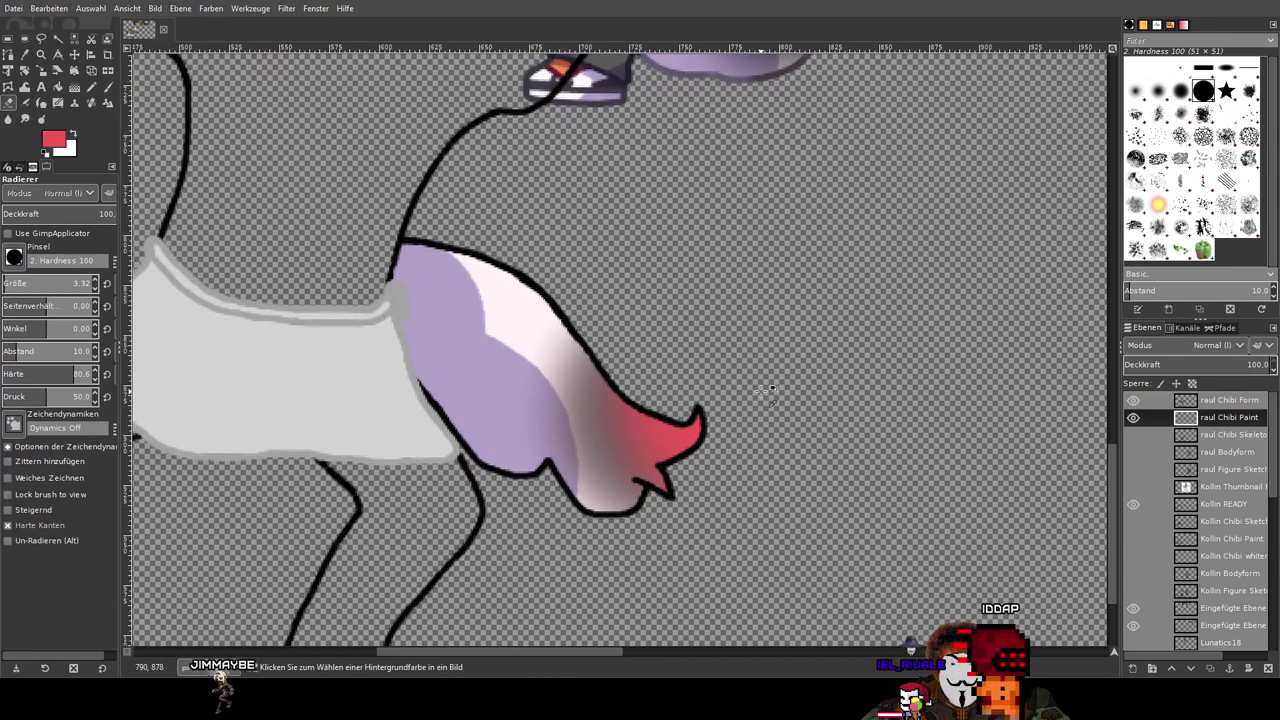
scroll(752, 310, down, 1)
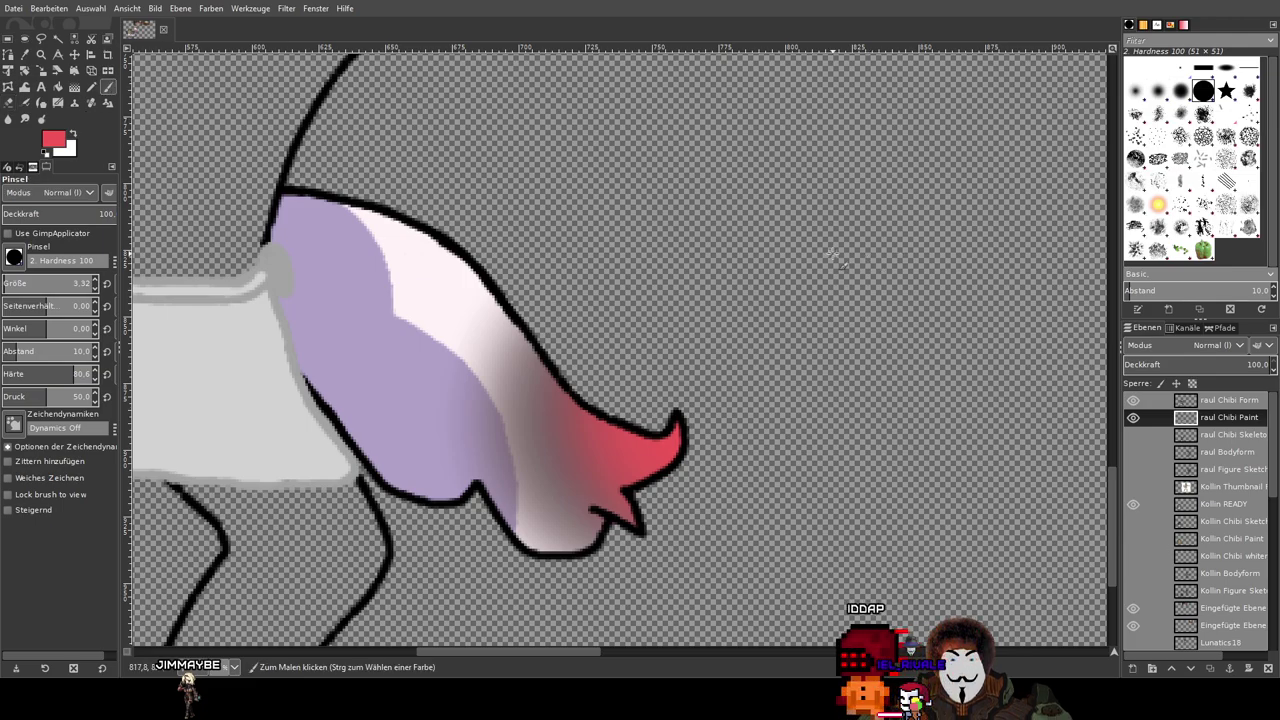
scroll(835, 258, down, 3)
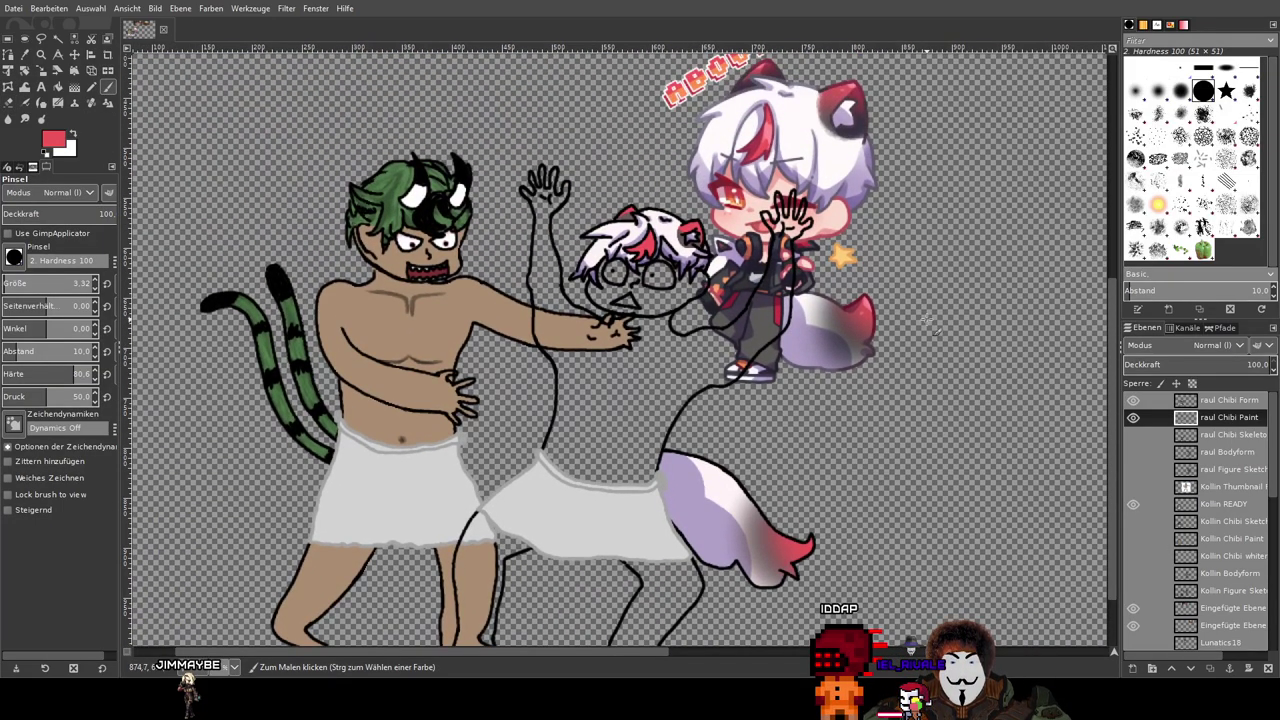
scroll(912, 210, up, 1)
drag(904, 205, 920, 379)
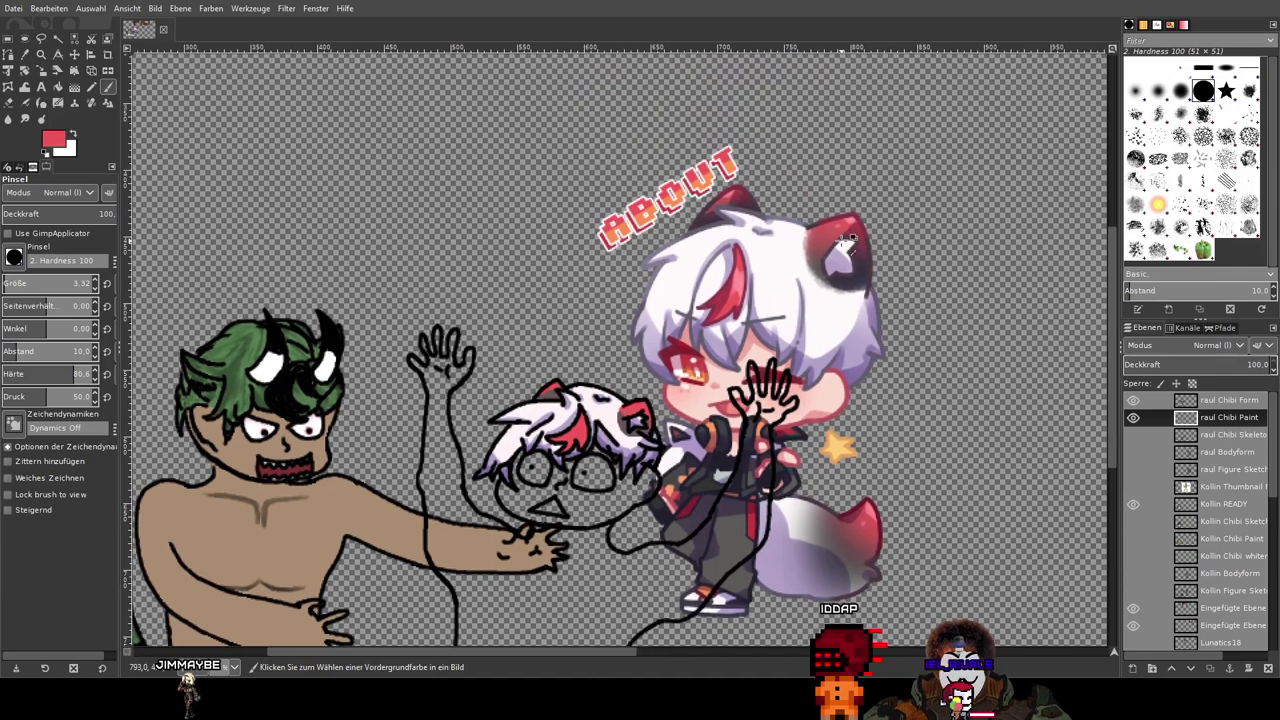
scroll(842, 240, up, 1)
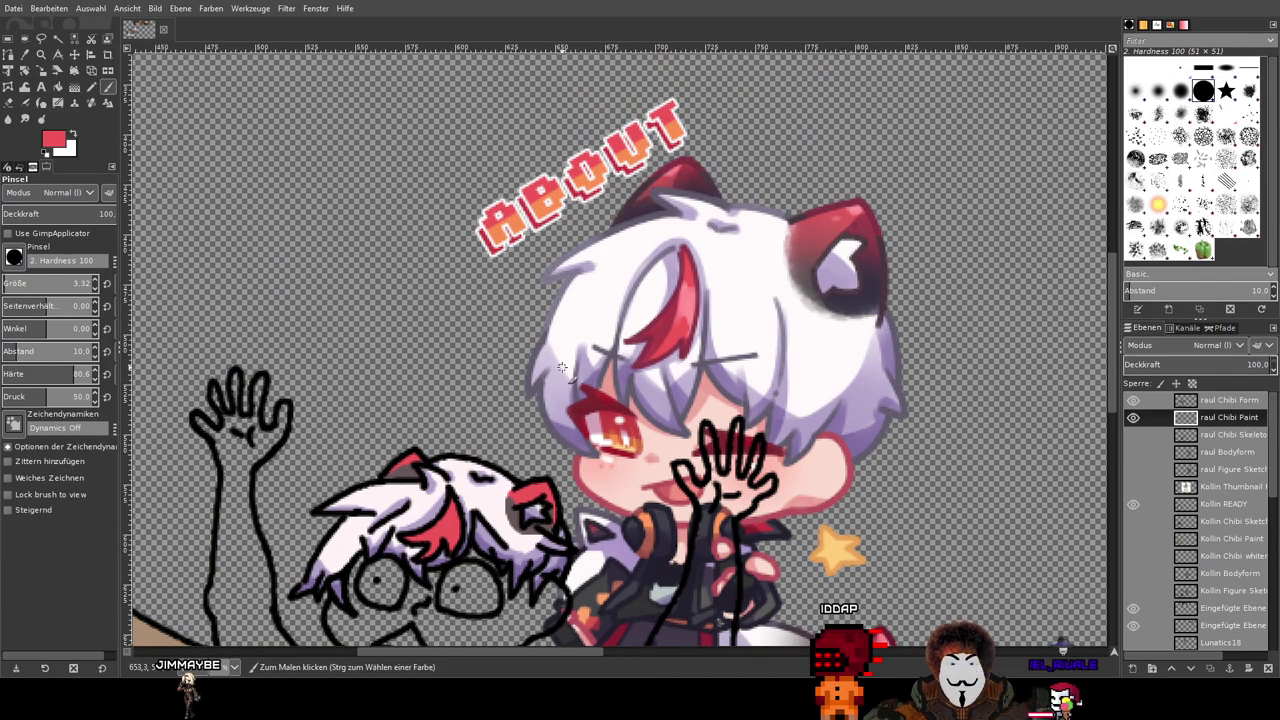
Step: Pick the dark red from the reference chibi's hair strand on its own layer as foreground colour and return to the Paintbrush
scroll(562, 368, up, 2)
scroll(848, 252, up, 2)
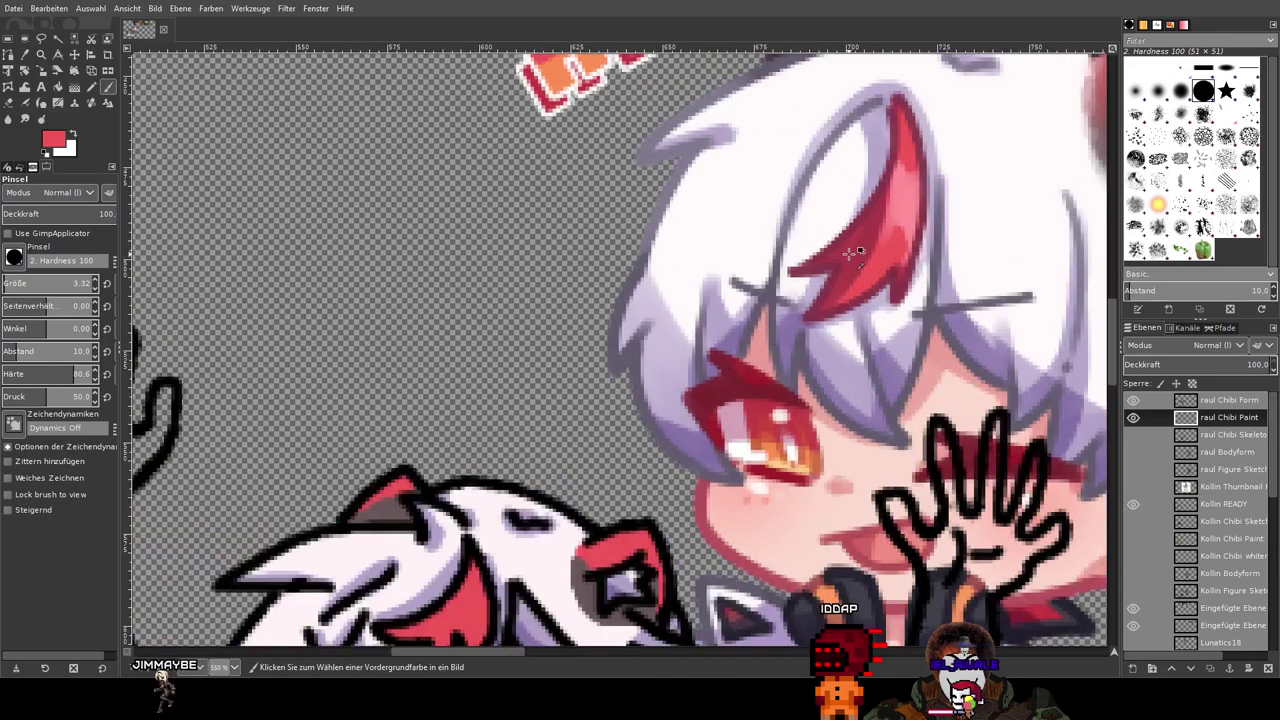
scroll(852, 253, up, 1)
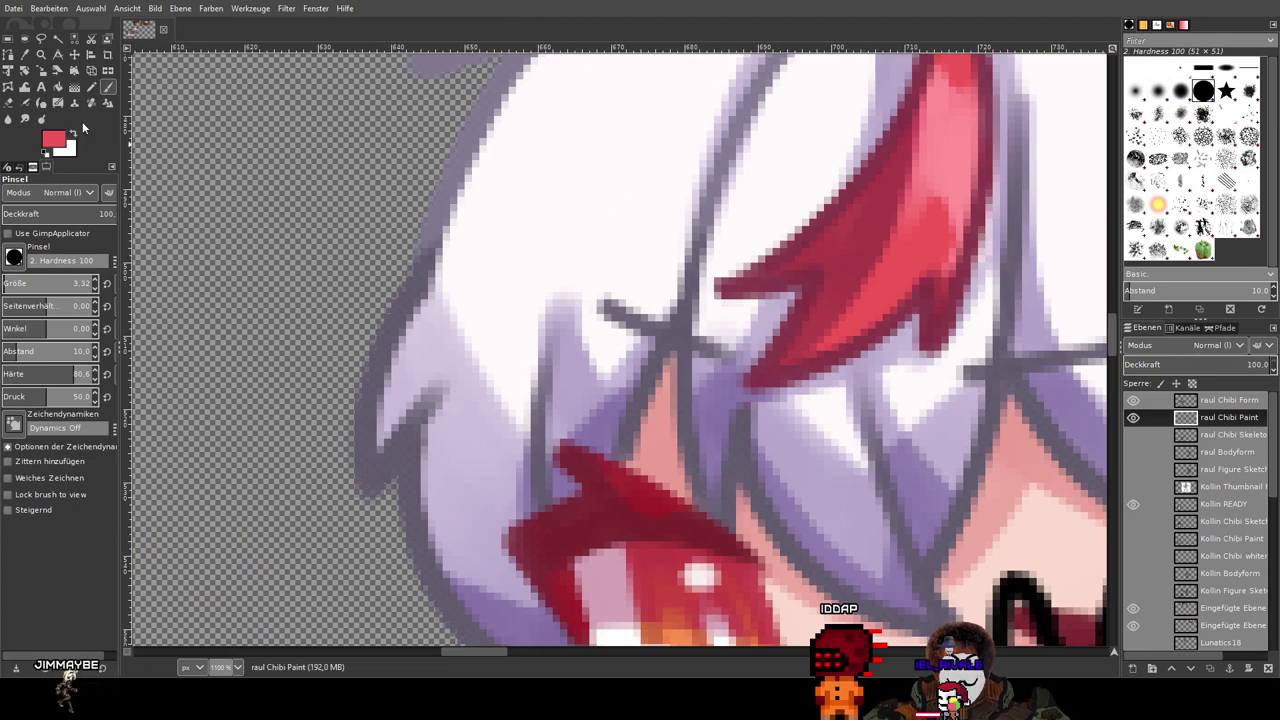
click(26, 60)
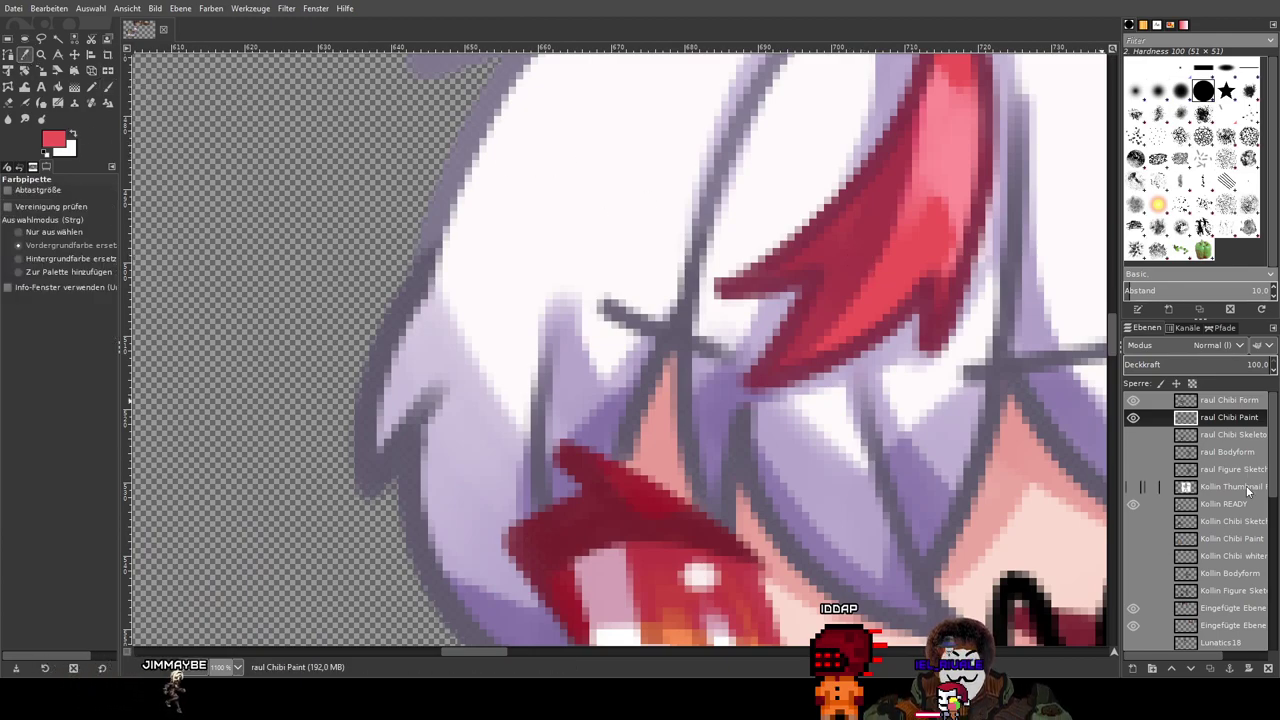
scroll(1247, 490, down, 5)
click(1216, 502)
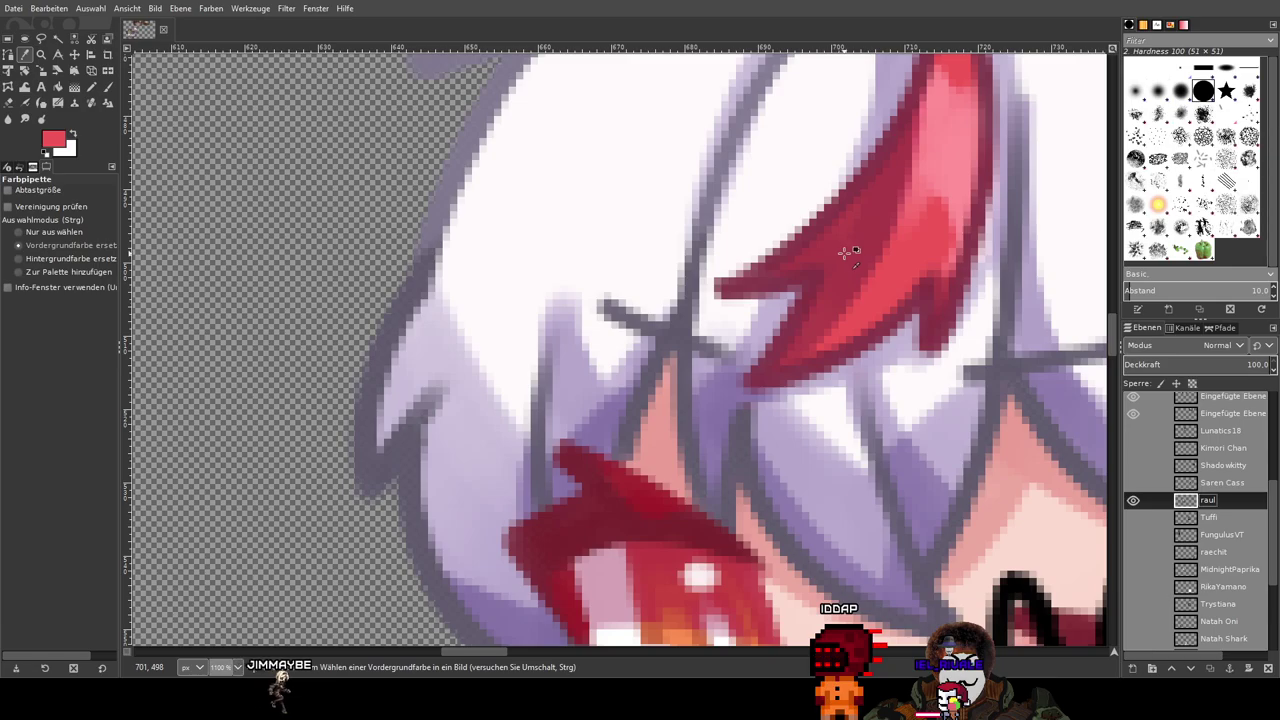
click(108, 87)
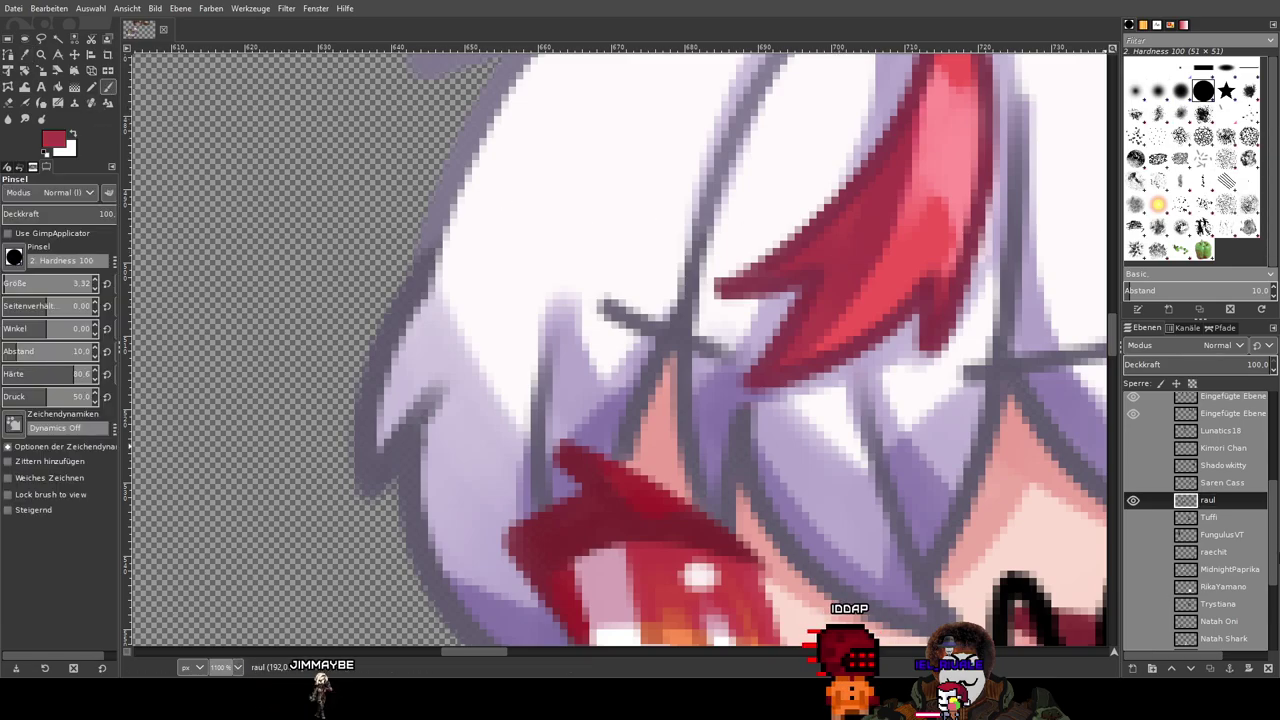
Step: Reactivate the fox-eared sketch character's Chibi Paint layer and toggle its visibility off and on to check it
scroll(1207, 419, up, 5)
click(1207, 422)
scroll(975, 500, down, 6)
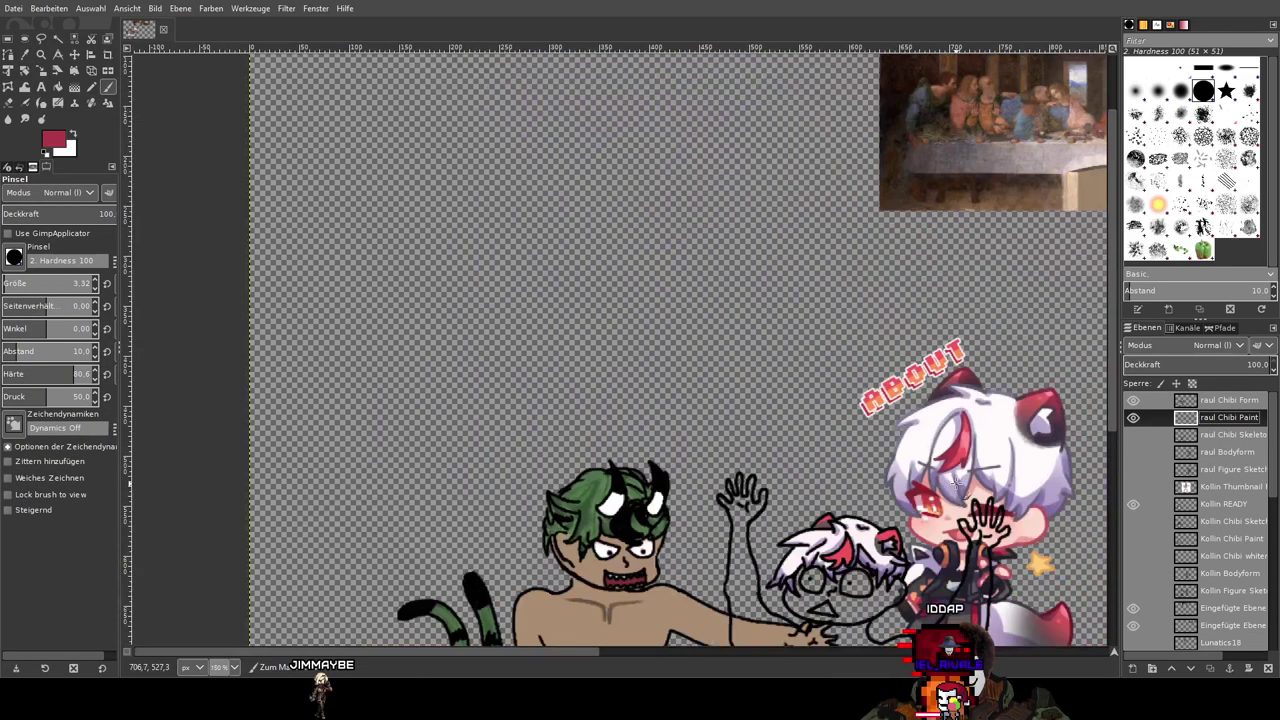
drag(979, 537, 712, 143)
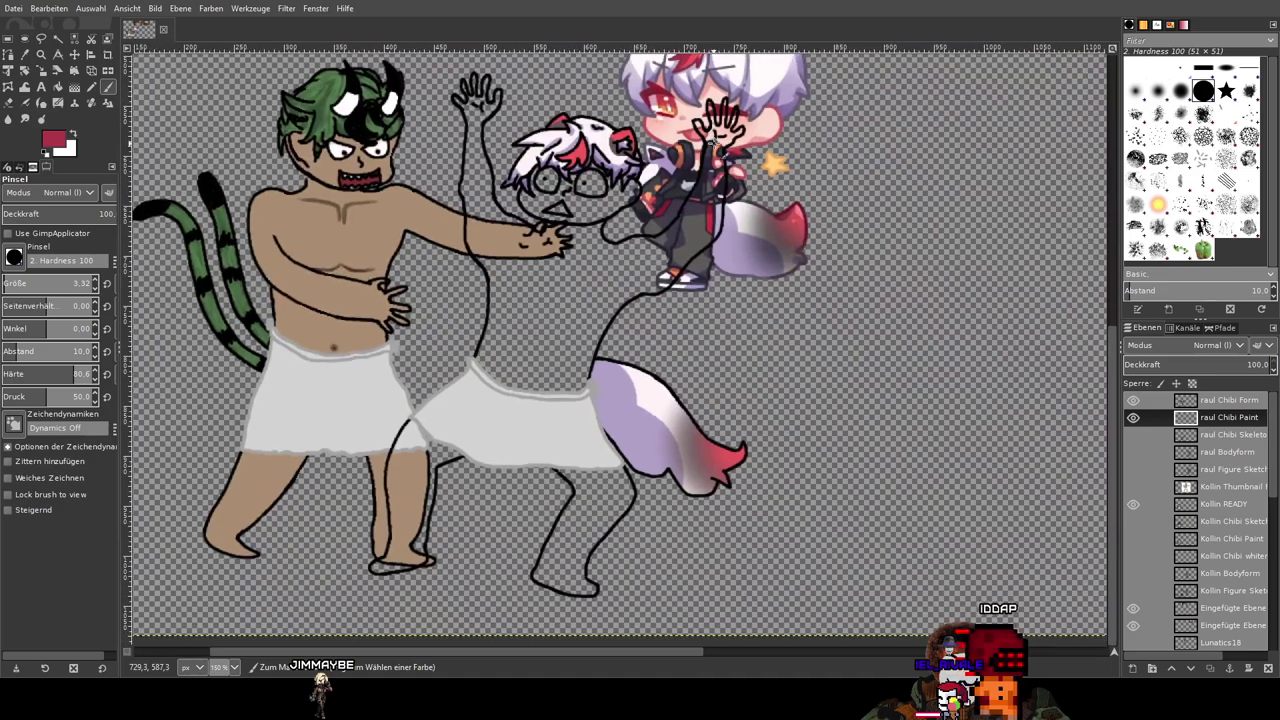
click(1133, 417)
click(1133, 417)
Step: Shade the inner side and tips of the sketched character's red hair strand dark red with a brush of size 2,49 and hardness 100
scroll(700, 232, up, 3)
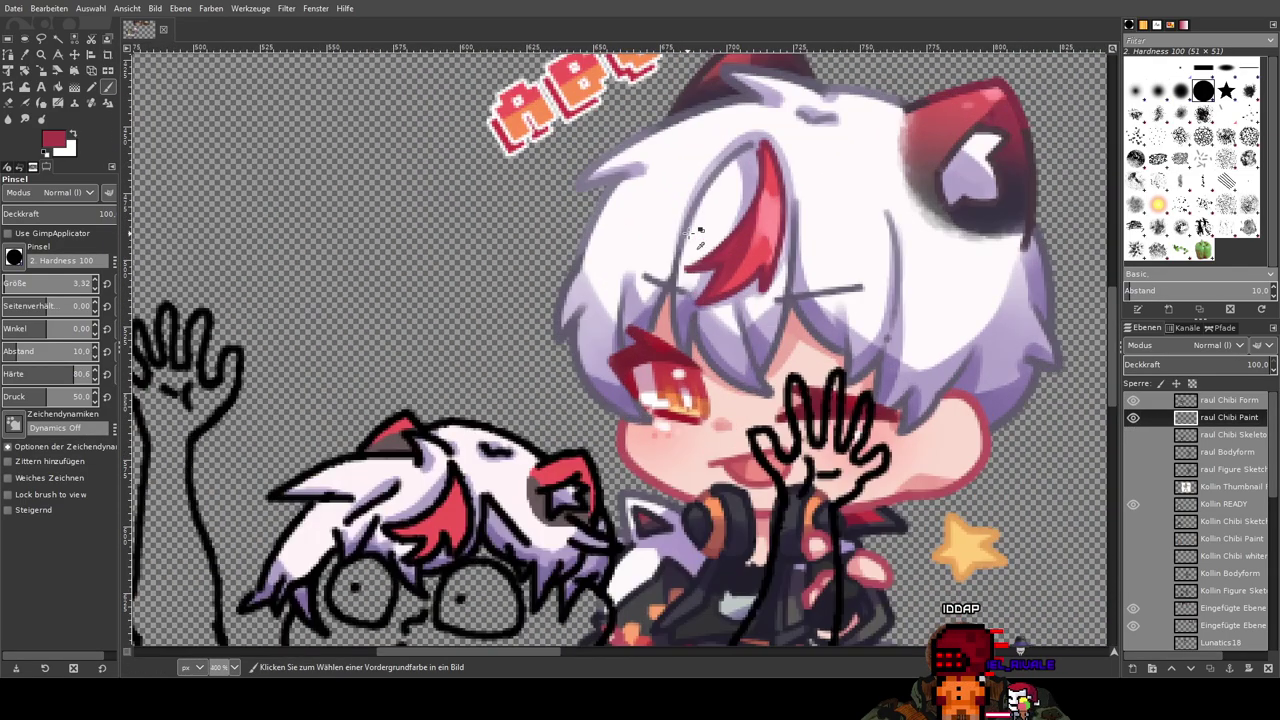
scroll(688, 234, up, 1)
drag(370, 587, 605, 303)
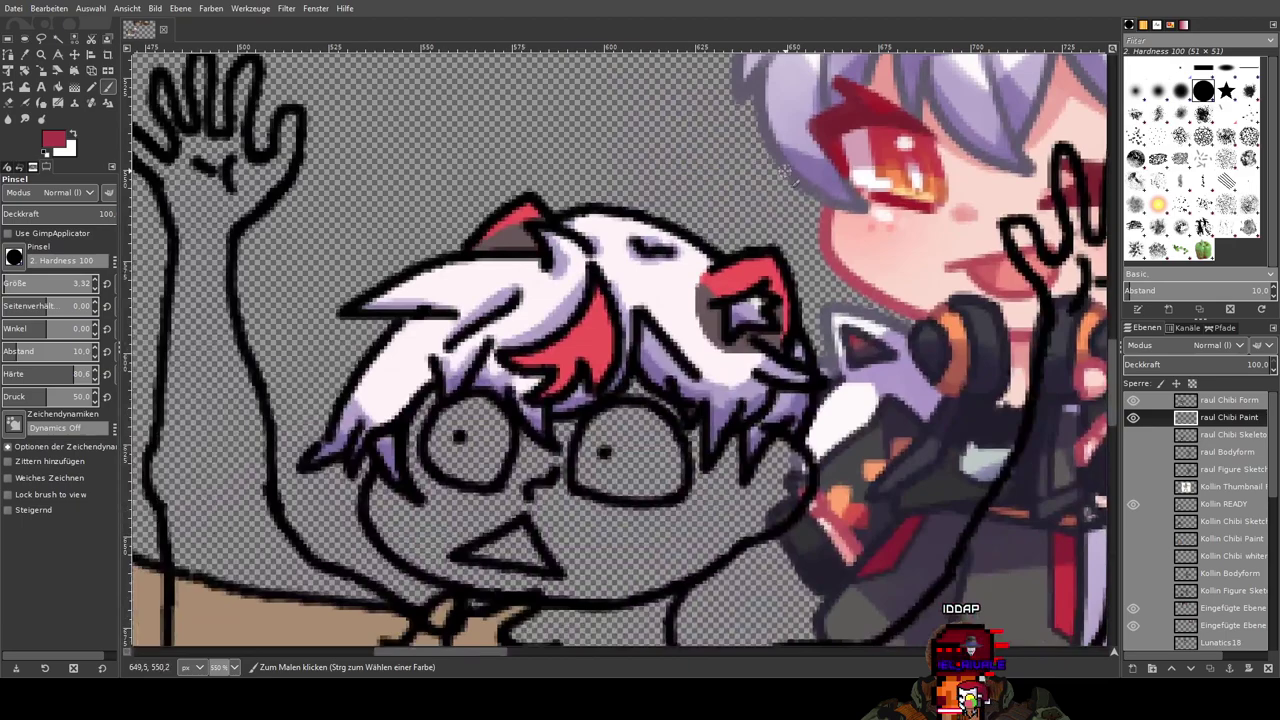
scroll(605, 303, up, 2)
drag(573, 369, 688, 260)
scroll(688, 260, up, 2)
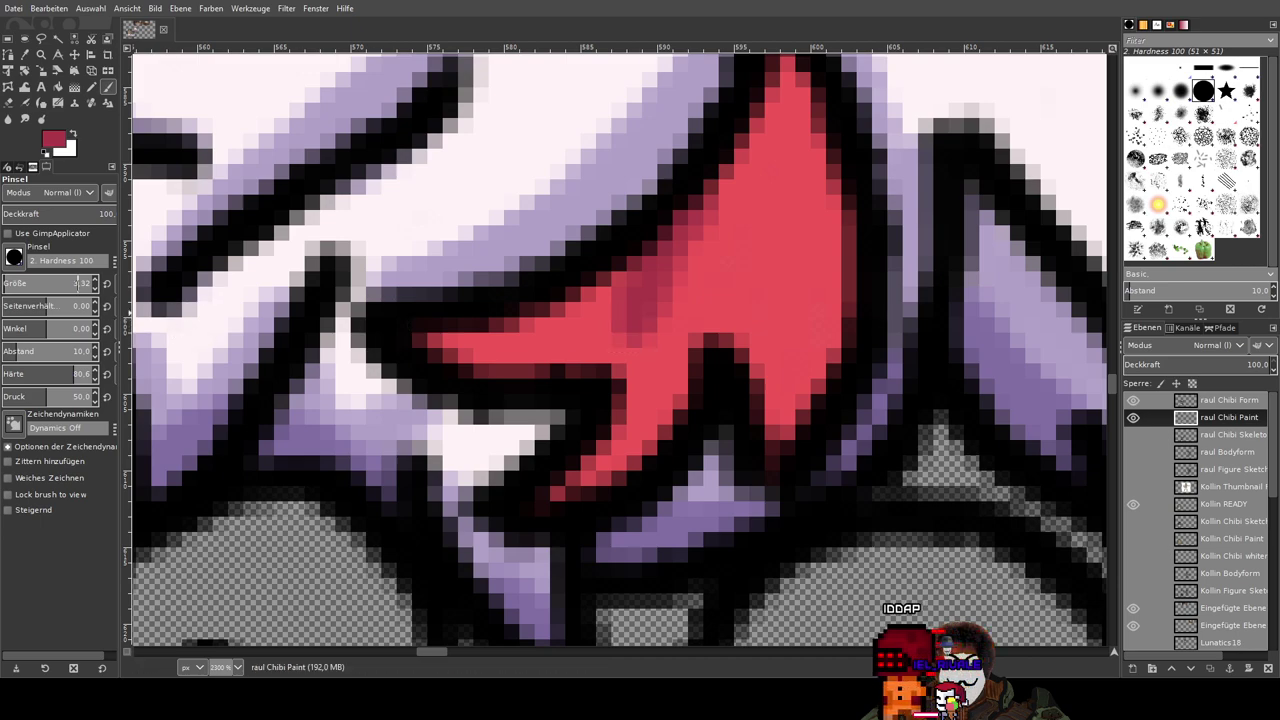
double_click(77, 284)
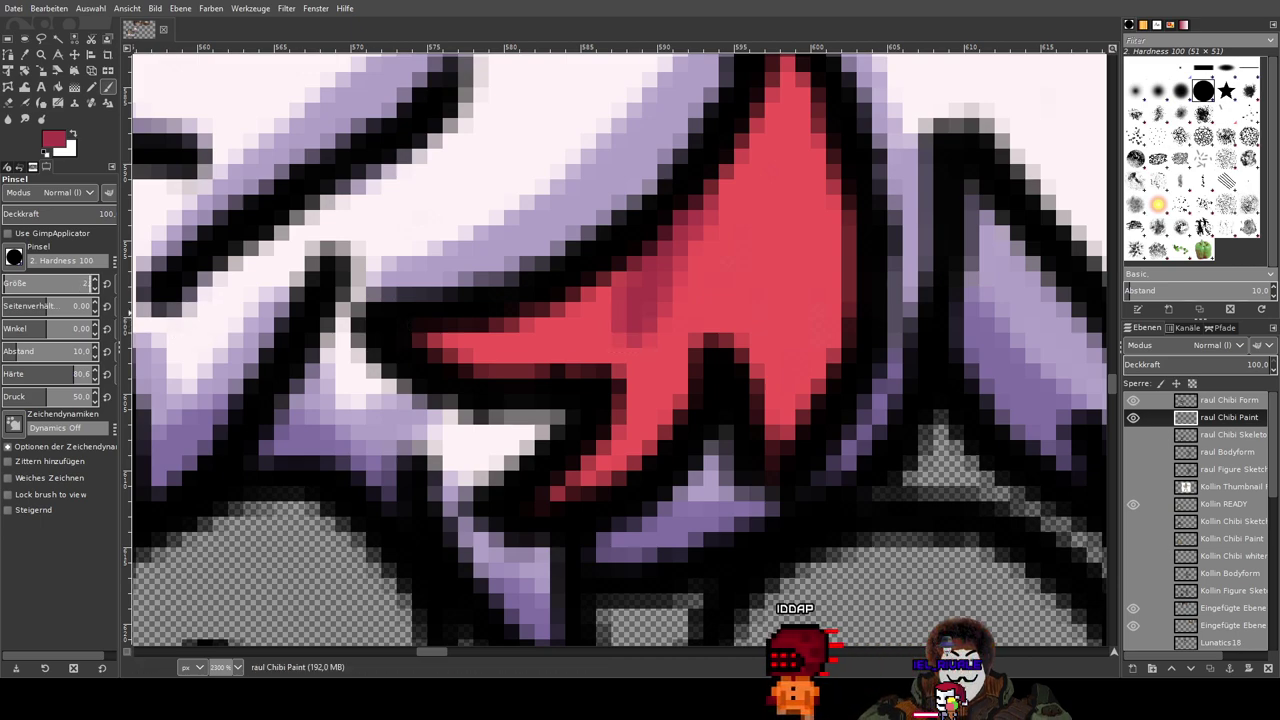
text(2,49)
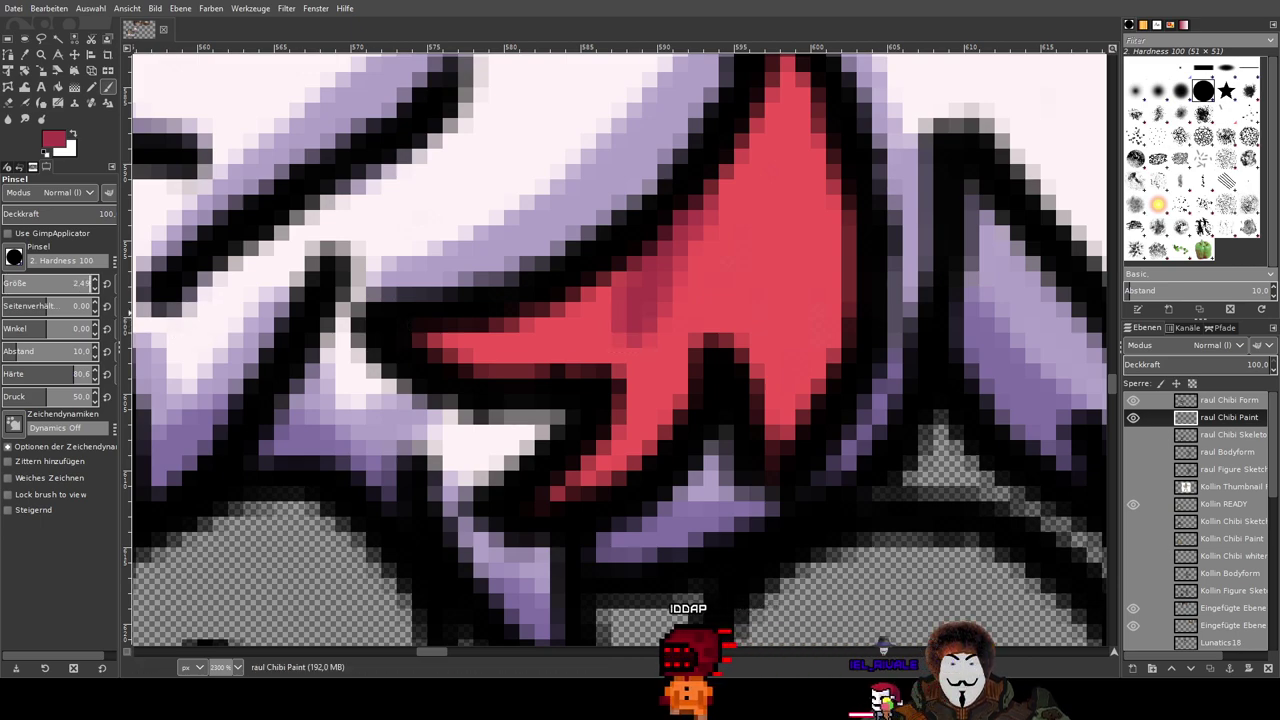
drag(79, 375, 104, 376)
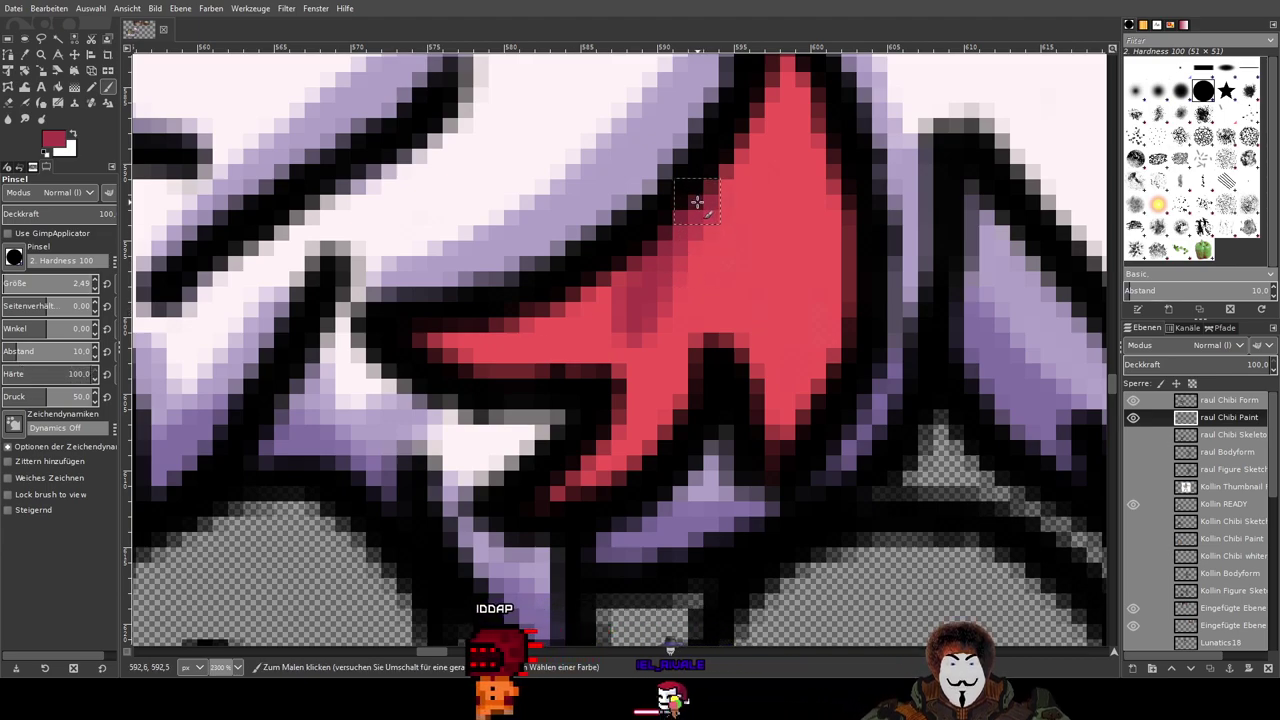
drag(671, 305, 609, 440)
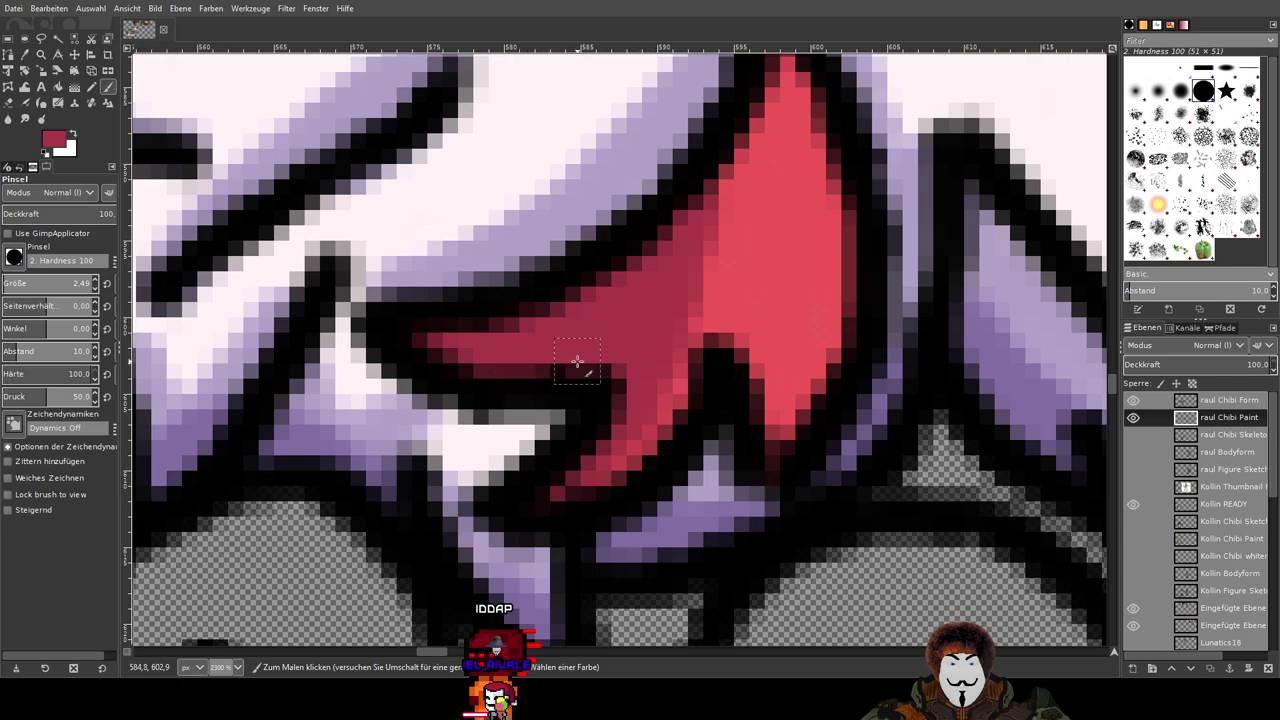
mouse_move(443, 349)
mouse_down()
mouse_move(637, 275)
mouse_move(558, 331)
mouse_move(590, 332)
mouse_move(620, 367)
mouse_move(592, 455)
mouse_up()
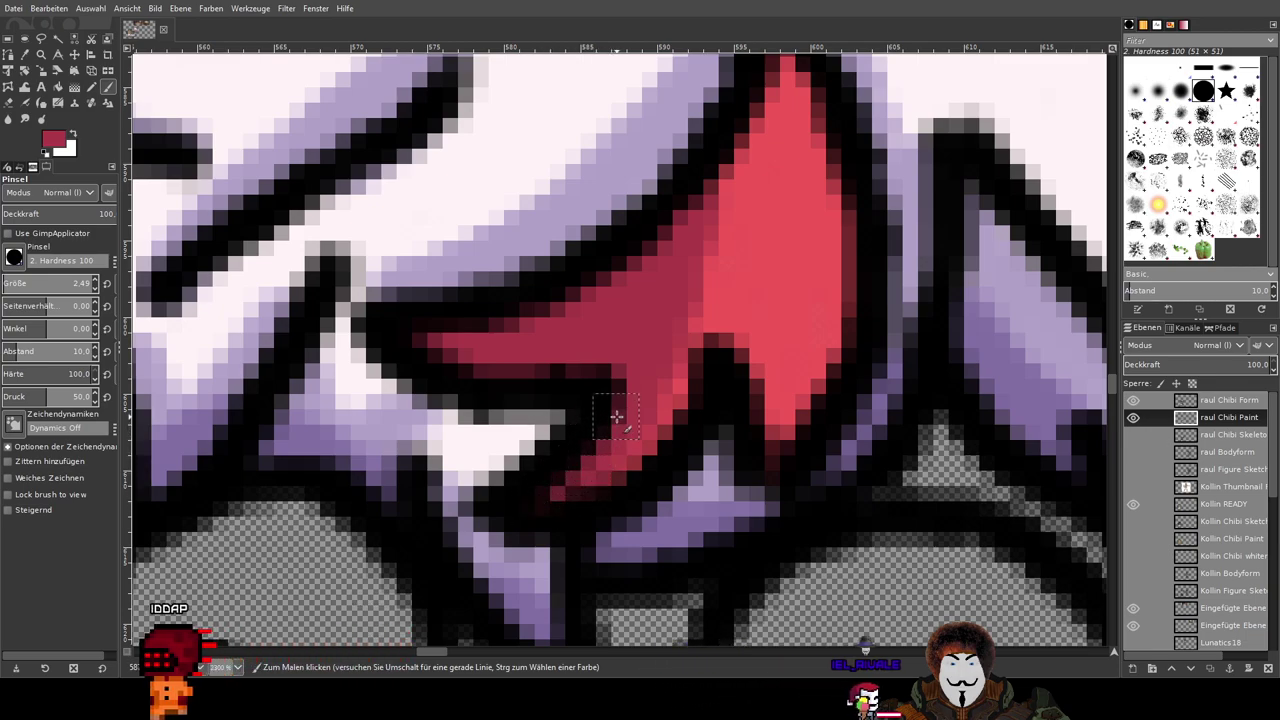
Step: Try to shade most of the red area on the sketched character's front ear in dark red
scroll(685, 208, down, 7)
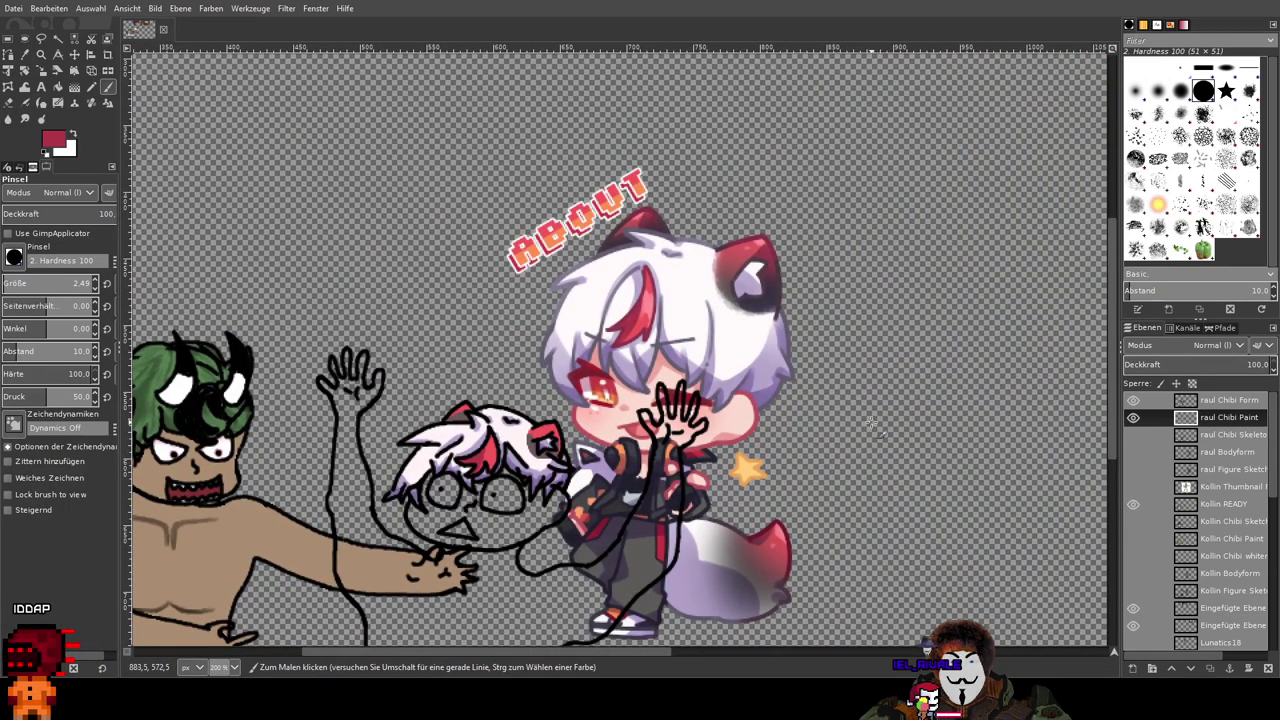
drag(596, 414, 822, 334)
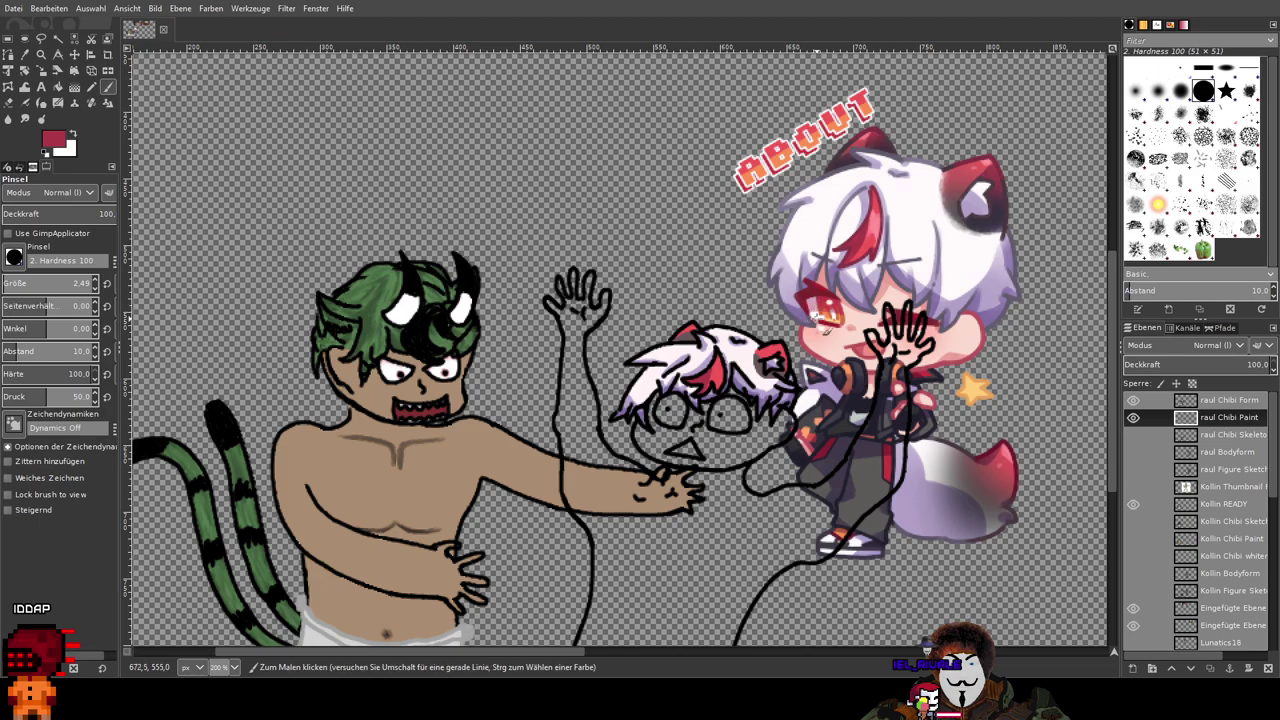
scroll(831, 336, down, 3)
scroll(836, 337, up, 1)
drag(405, 390, 707, 359)
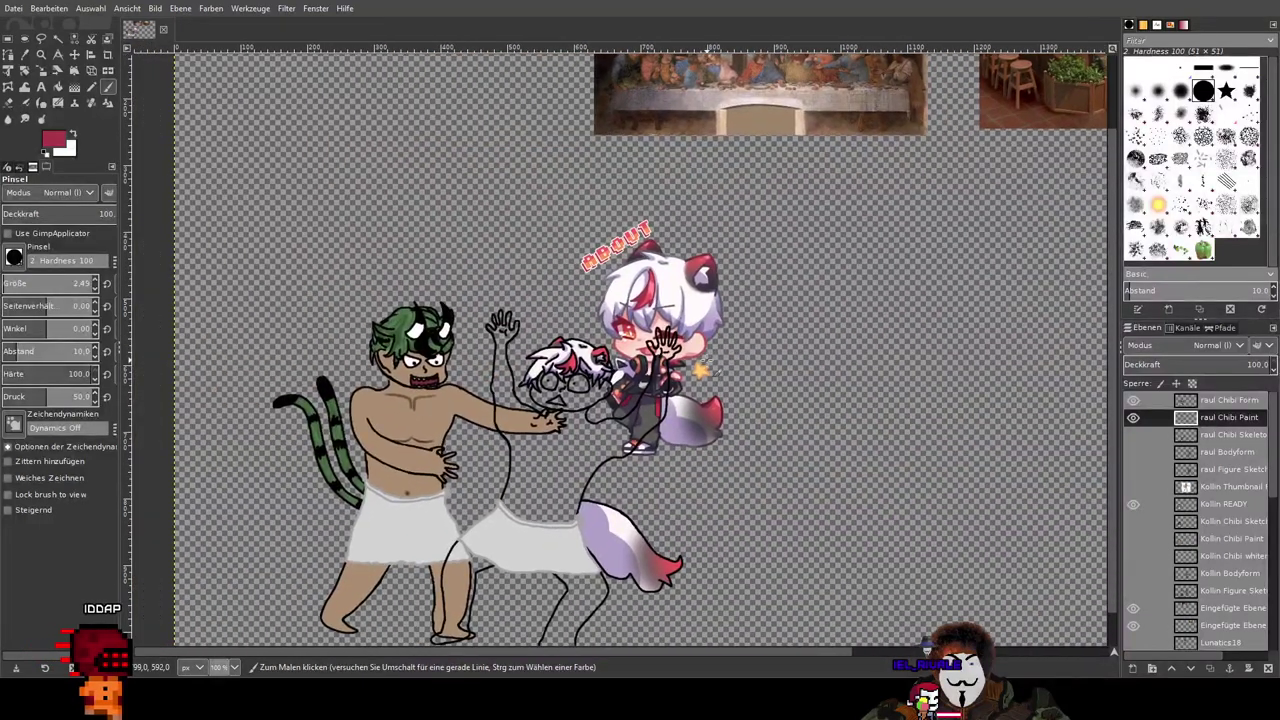
scroll(540, 330, up, 3)
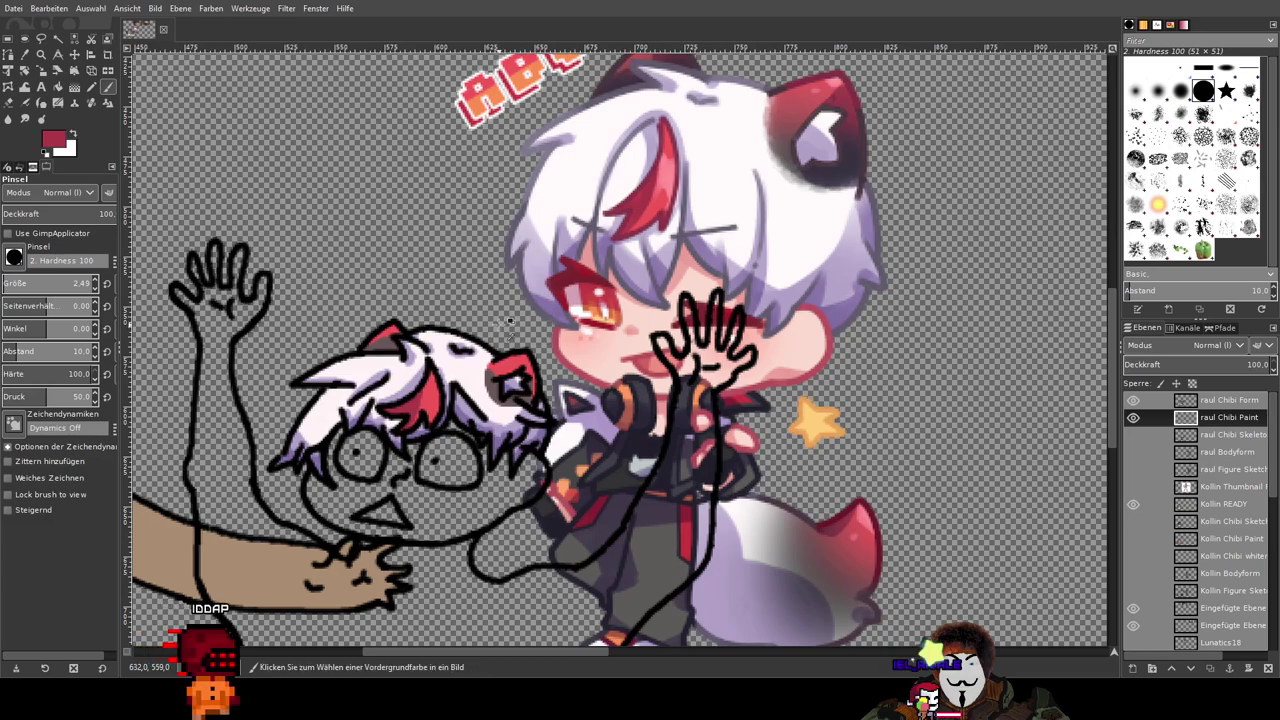
scroll(539, 327, up, 4)
scroll(552, 383, up, 2)
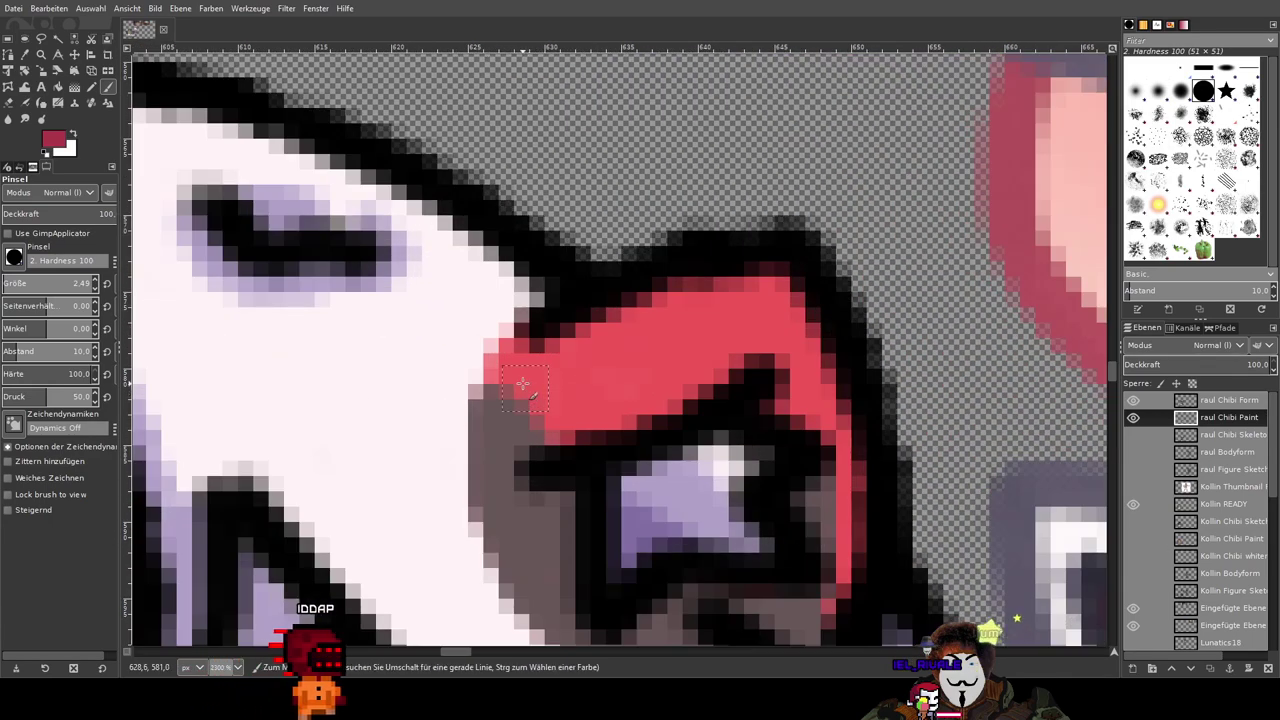
mouse_move(600, 330)
mouse_down()
mouse_move(642, 315)
mouse_move(707, 366)
mouse_move(686, 354)
mouse_move(506, 373)
mouse_move(584, 429)
mouse_move(570, 426)
mouse_move(625, 376)
mouse_move(691, 383)
mouse_up()
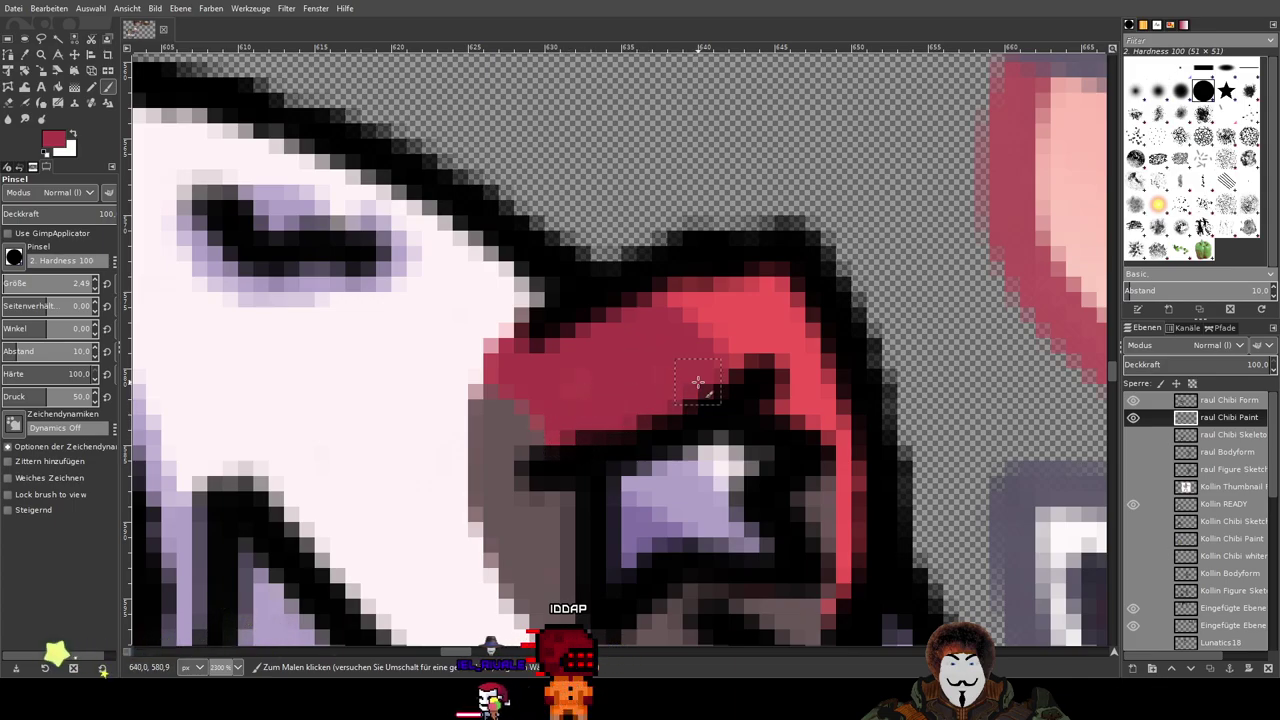
Step: Compare the ear with the reference chibi and undo its dark red shading
scroll(664, 373, down, 5)
scroll(664, 373, down, 2)
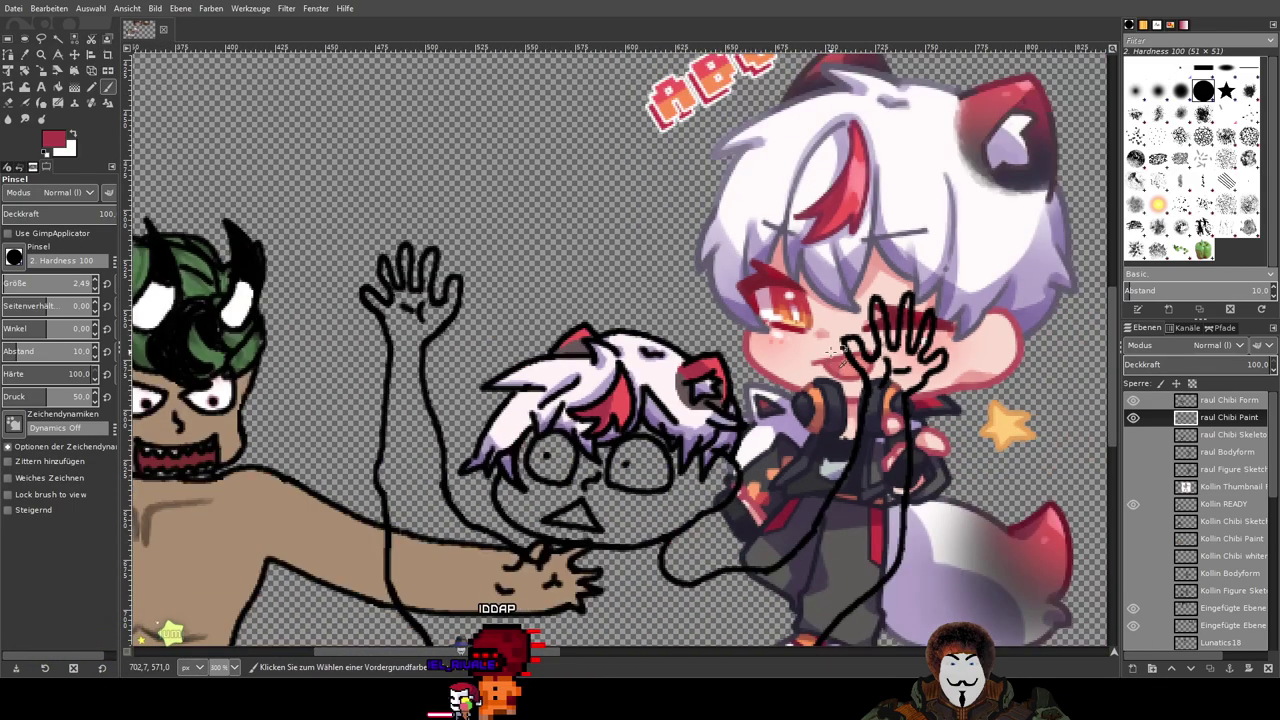
scroll(572, 428, up, 5)
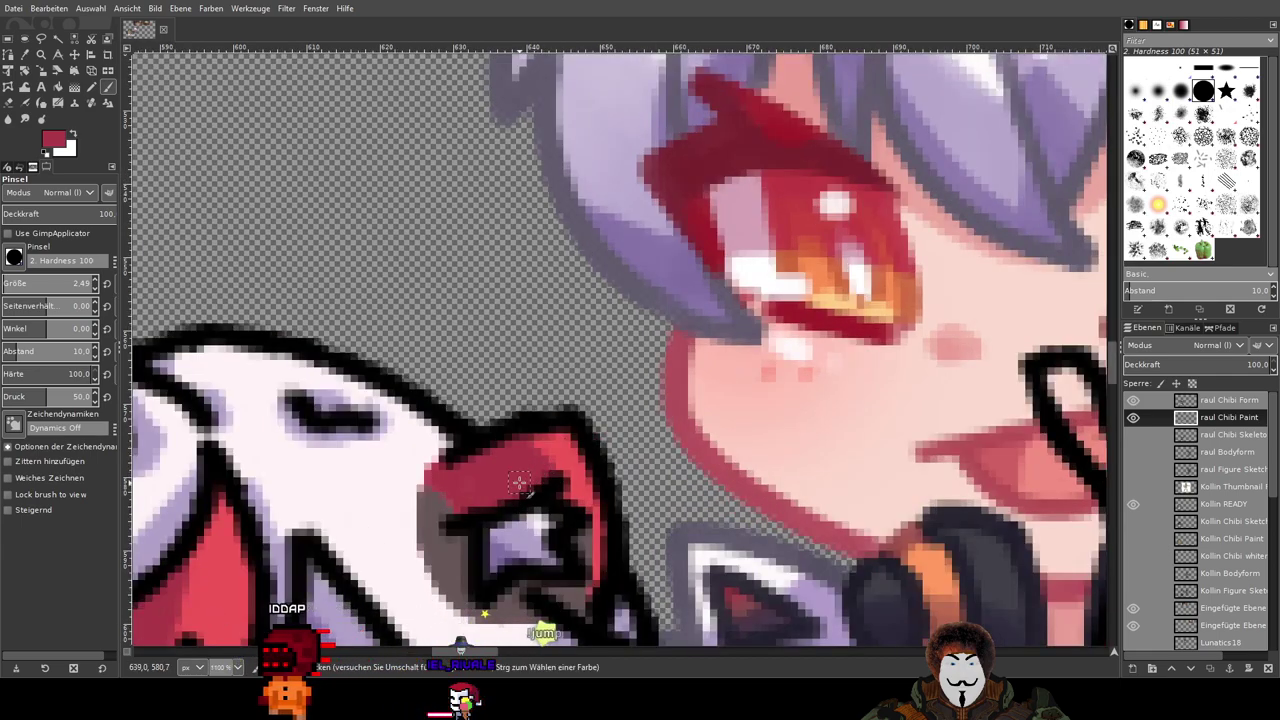
scroll(720, 381, down, 4)
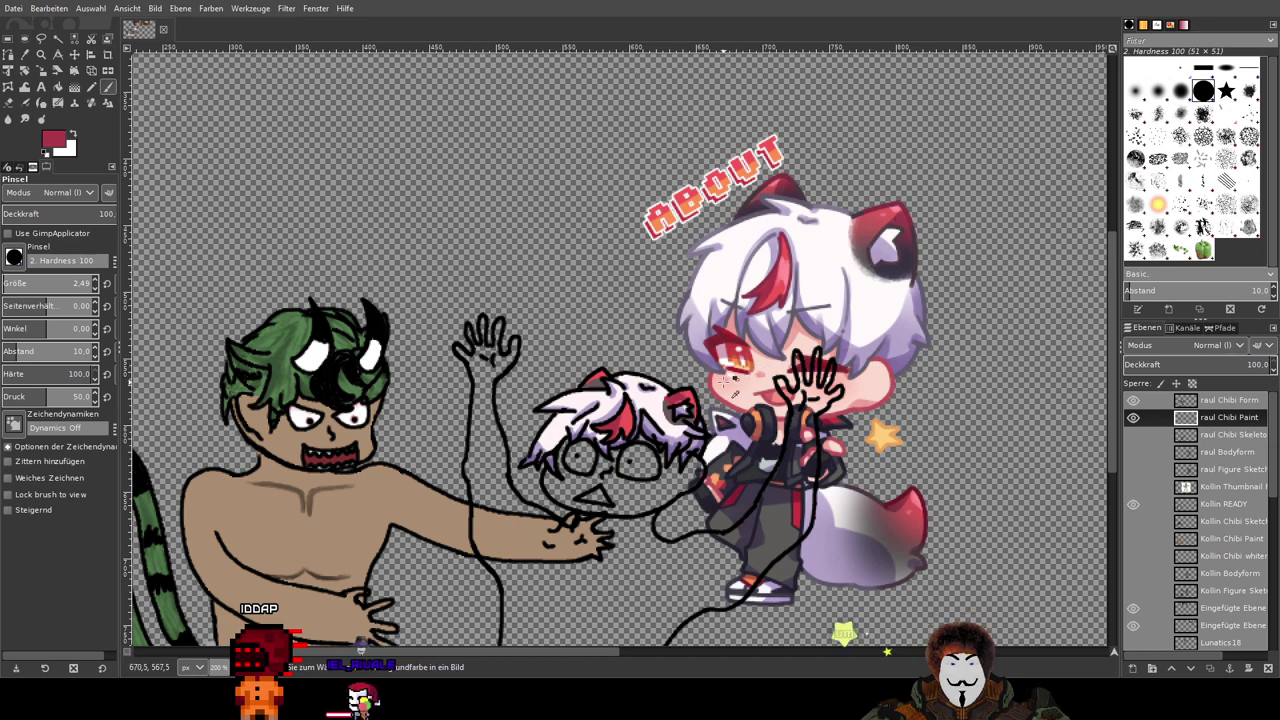
scroll(681, 397, up, 3)
scroll(681, 397, up, 2)
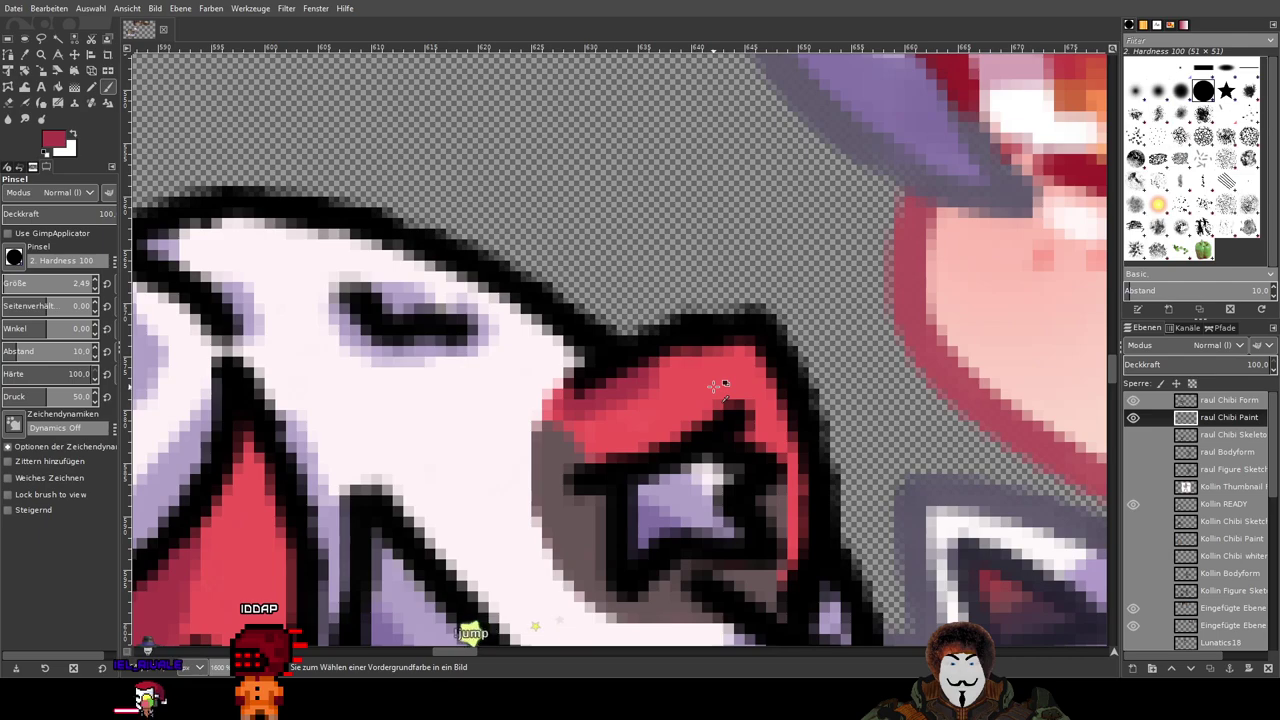
key(ctrl+z)
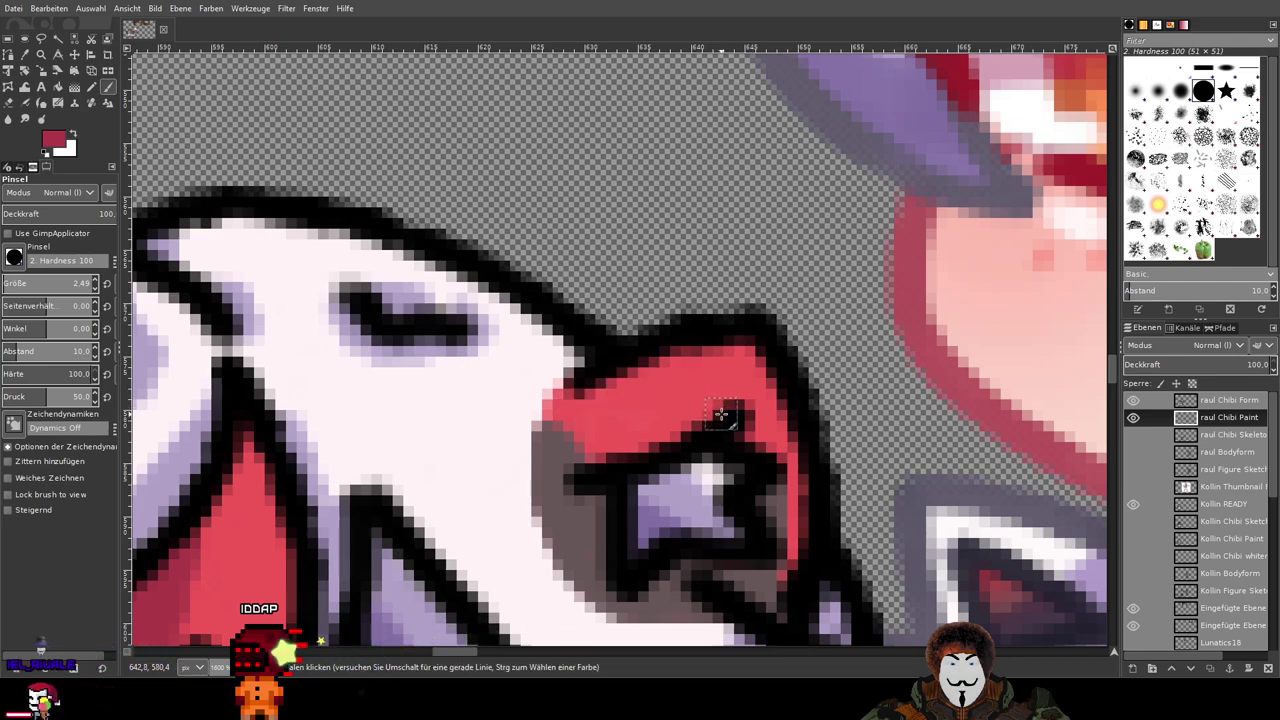
Step: Shade the lower red area of the sketched character's front ear dark red, leaving a lighter upper edge, and save the image
mouse_move(708, 414)
mouse_down()
mouse_move(559, 407)
mouse_move(603, 455)
mouse_move(686, 425)
mouse_move(583, 434)
mouse_move(663, 421)
mouse_move(566, 415)
mouse_move(637, 438)
mouse_move(611, 399)
mouse_move(681, 394)
mouse_up()
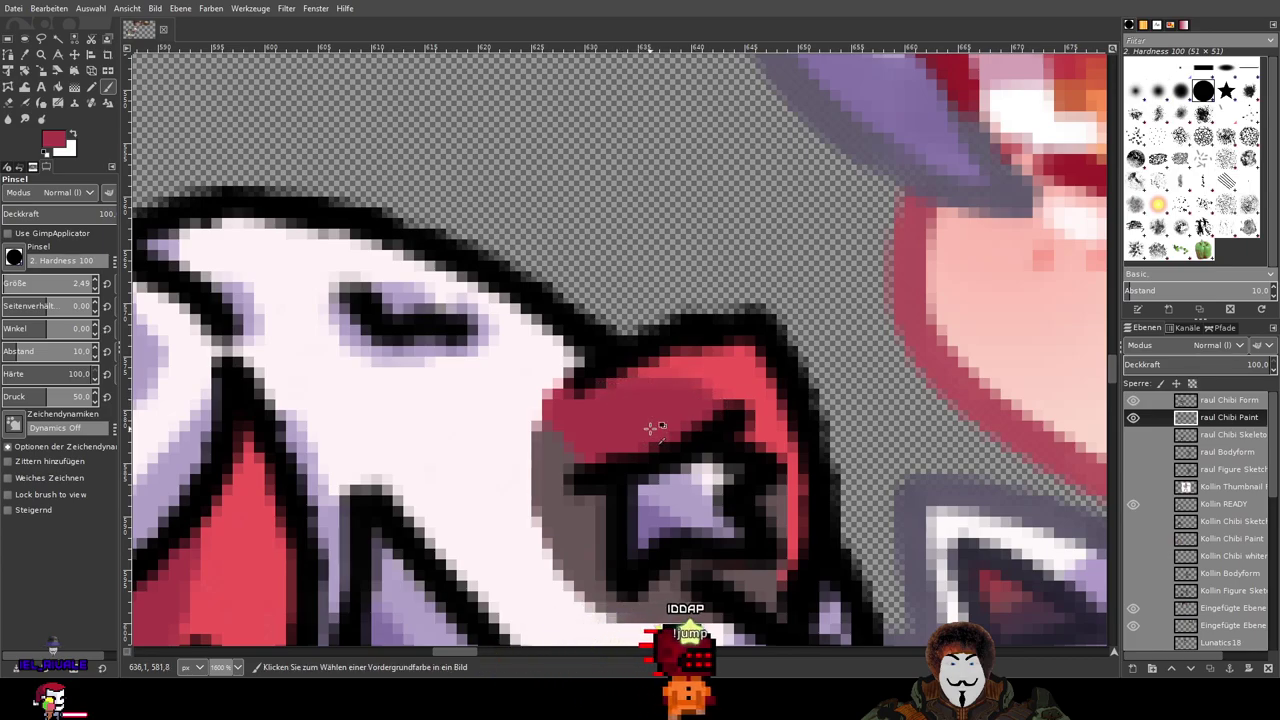
scroll(700, 420, down, 5)
scroll(828, 432, down, 3)
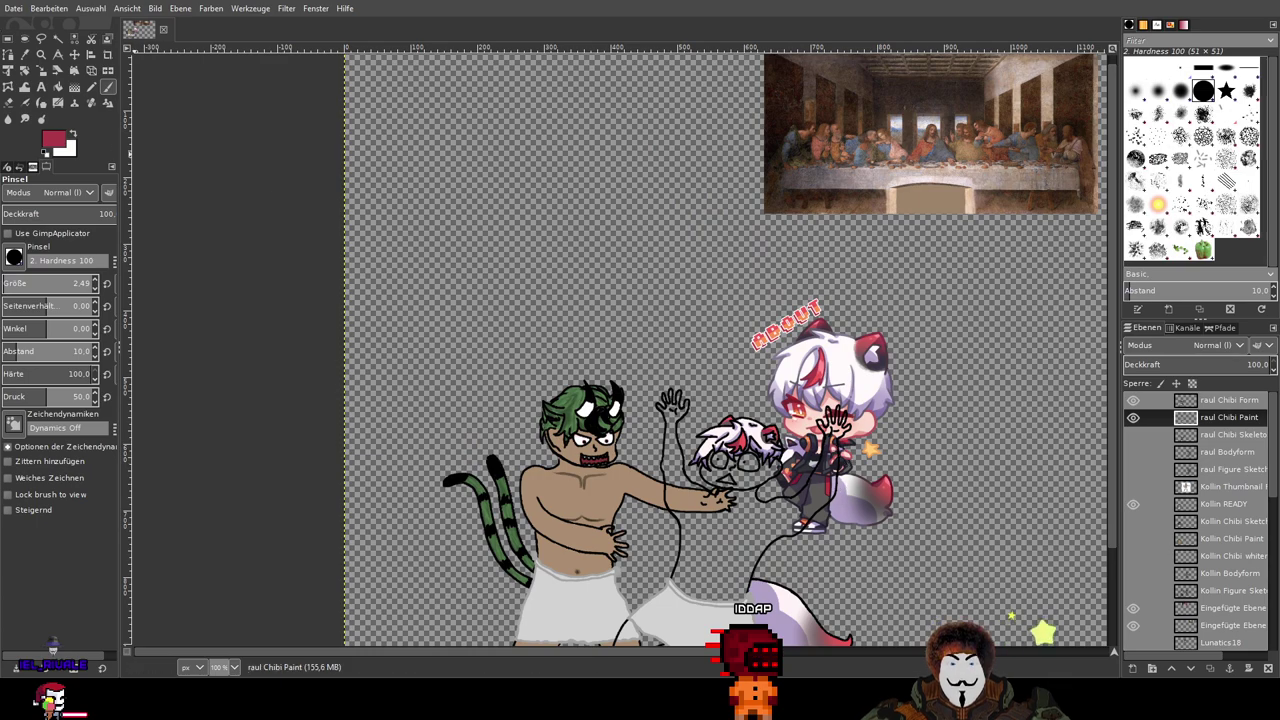
click(16, 9)
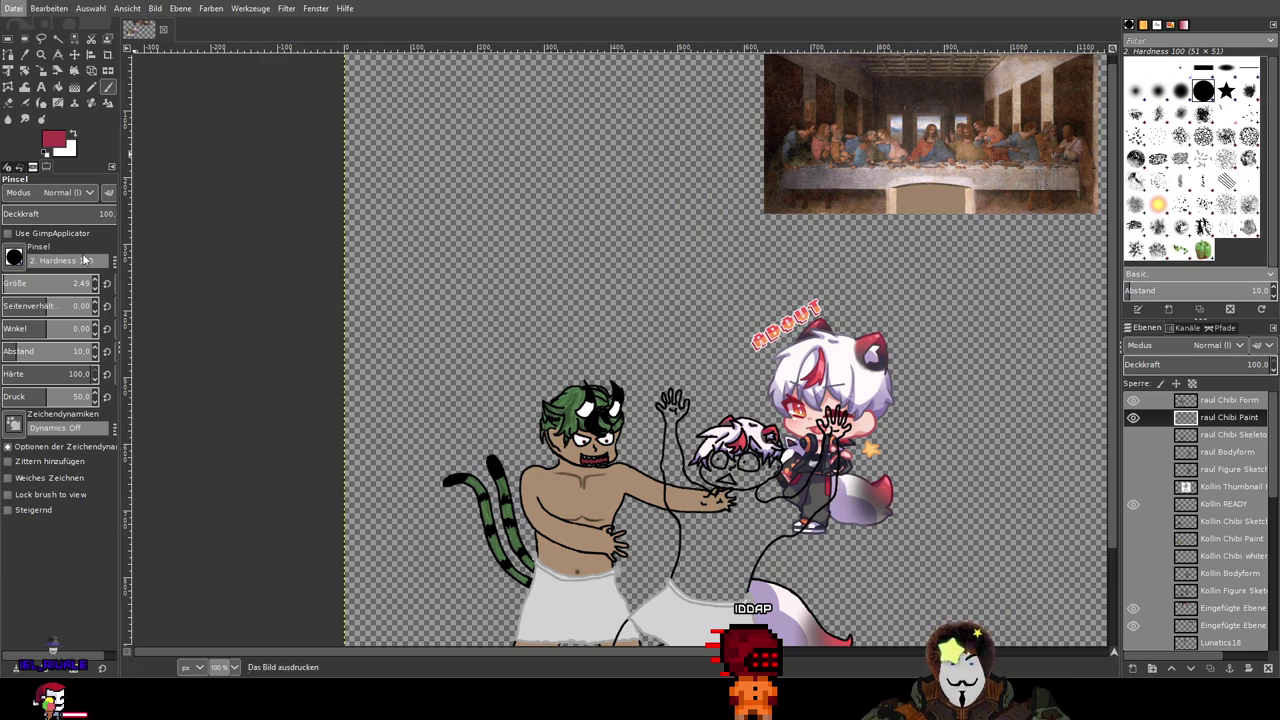
click(70, 133)
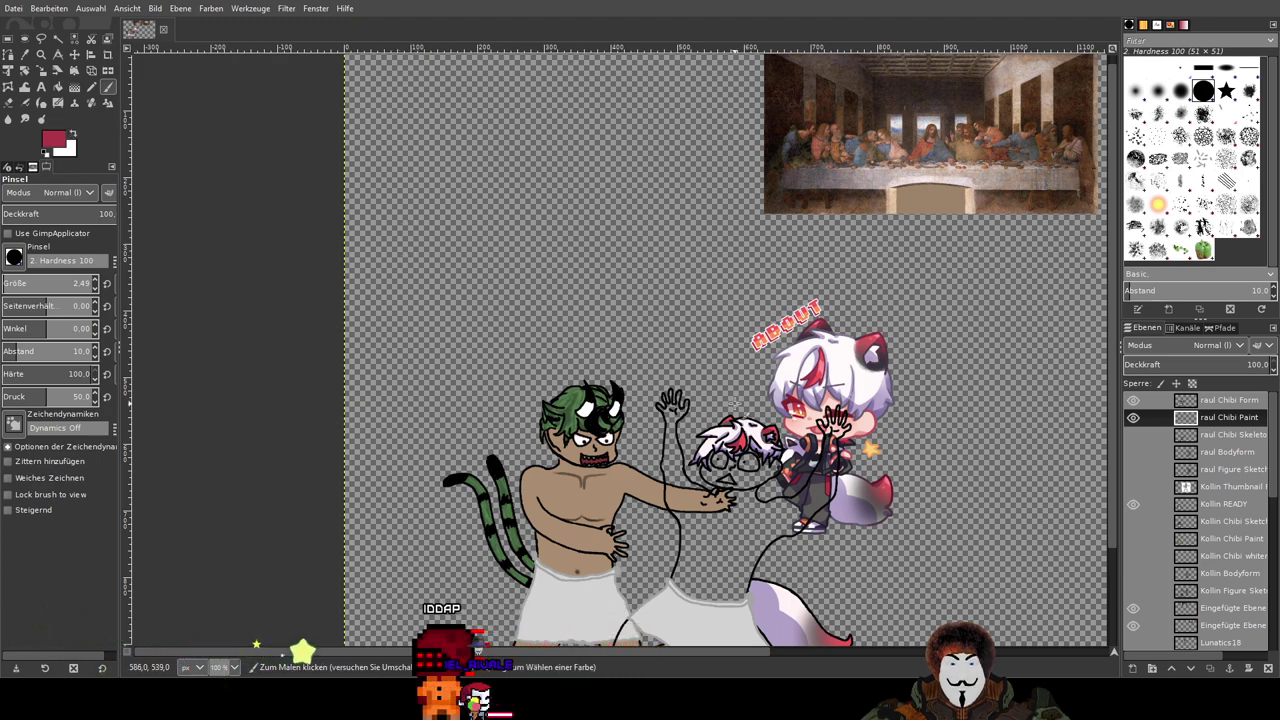
ctrl+scroll(916, 437, up, 4)
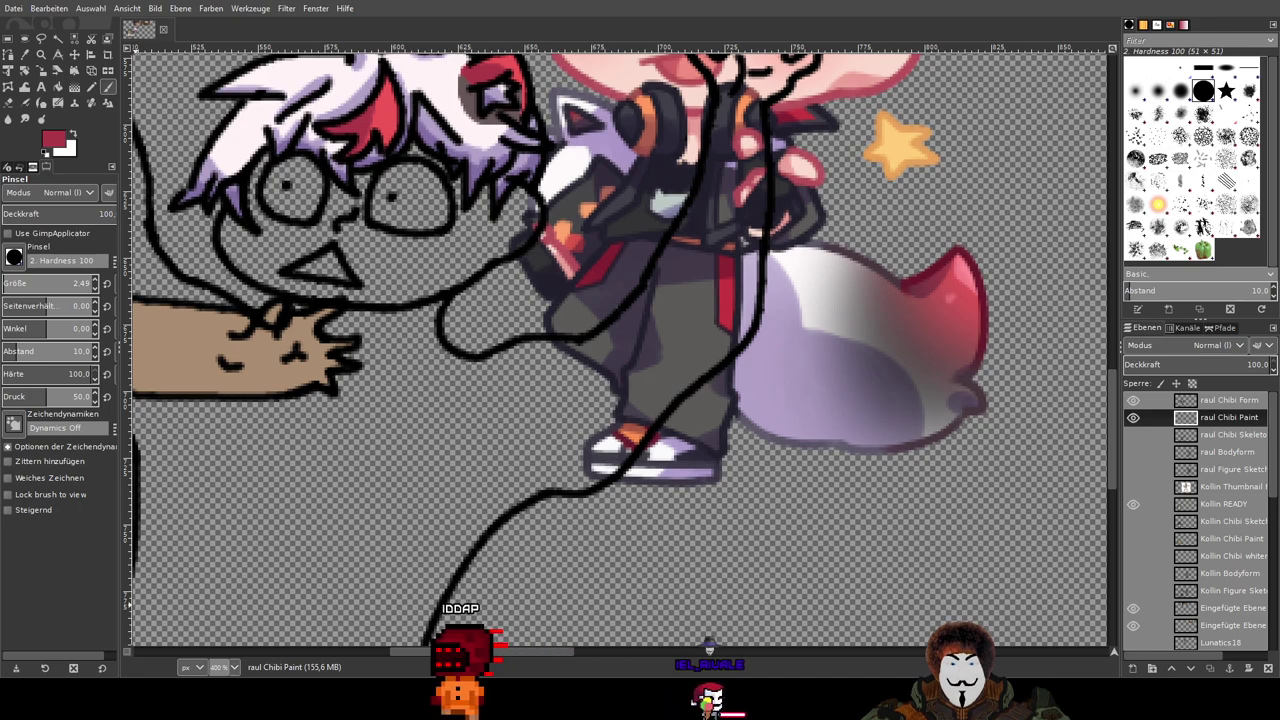
drag(710, 236, 750, 265)
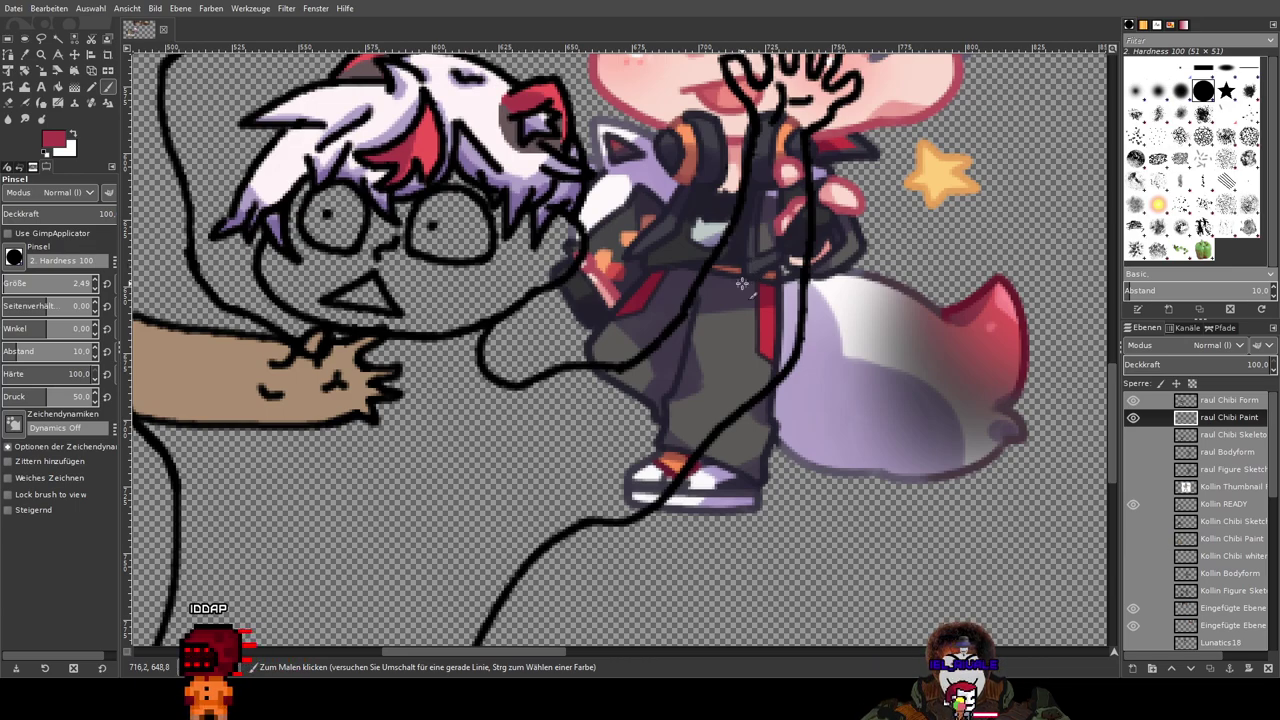
scroll(774, 300, down, 3)
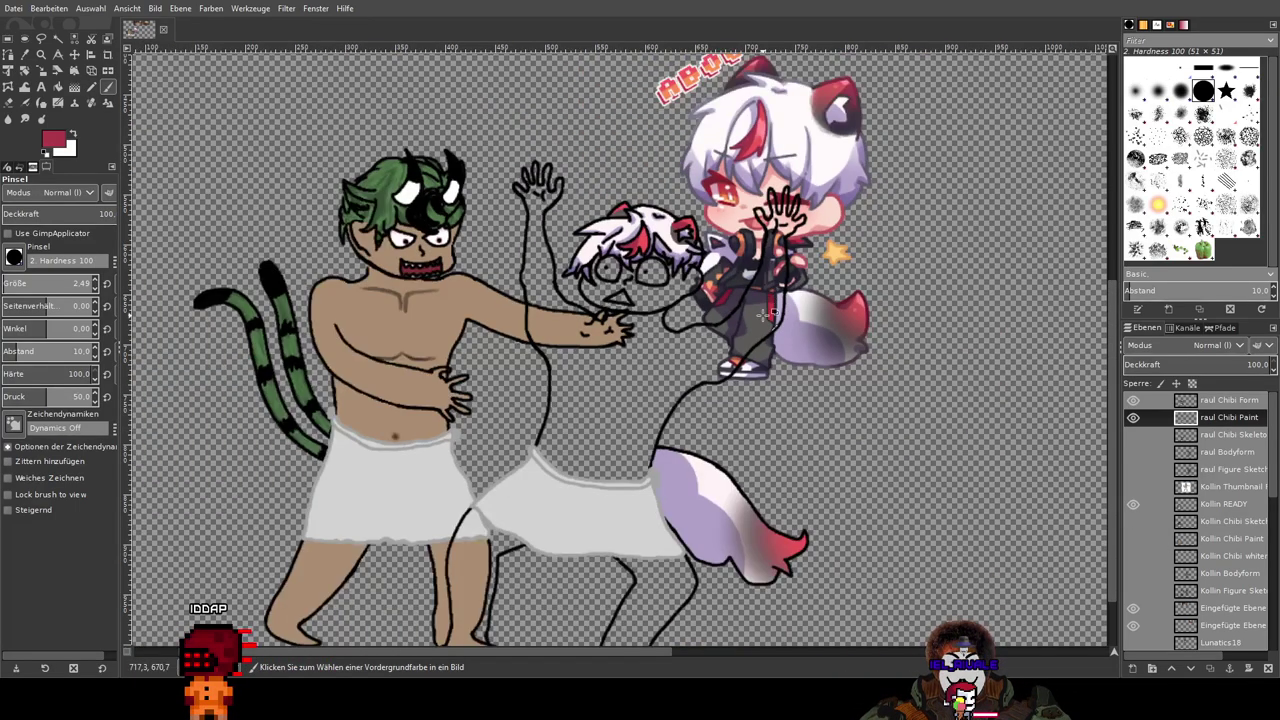
scroll(762, 314, up, 1)
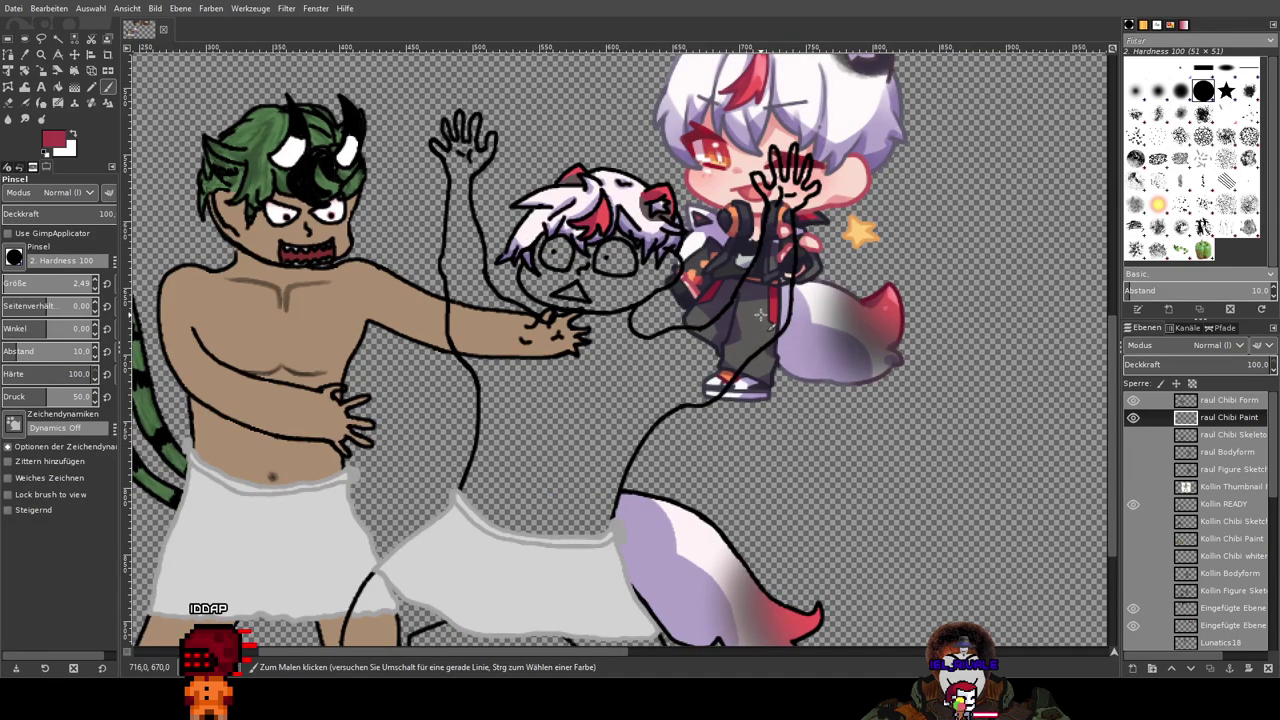
scroll(710, 318, up, 3)
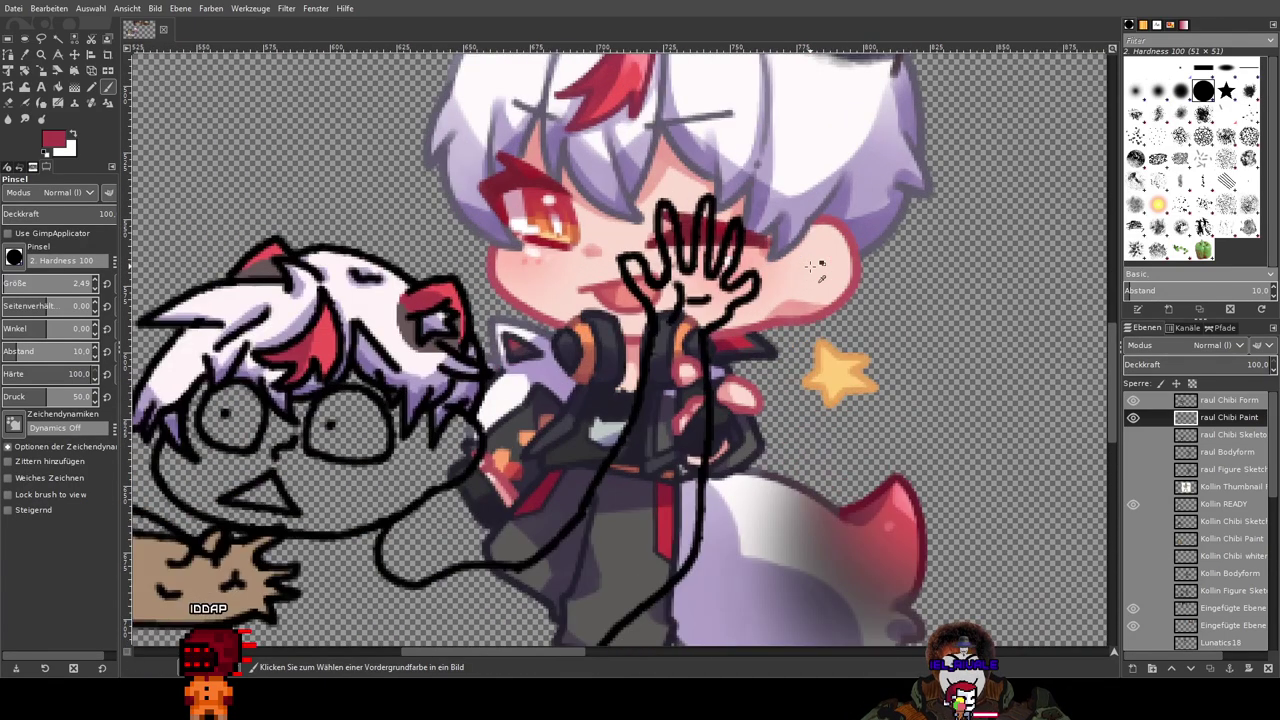
Step: Select the reference chibi's layer and pick the light skin pink from its face as the foreground colour
scroll(612, 262, up, 1)
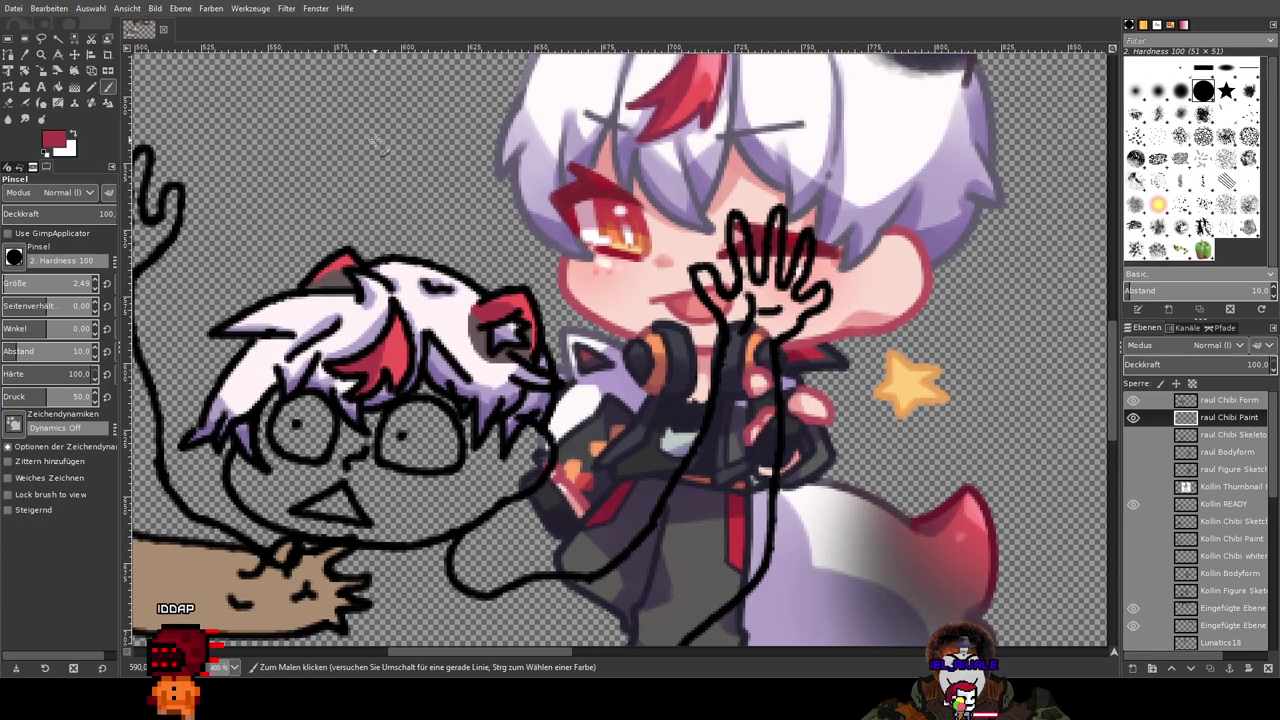
key(o)
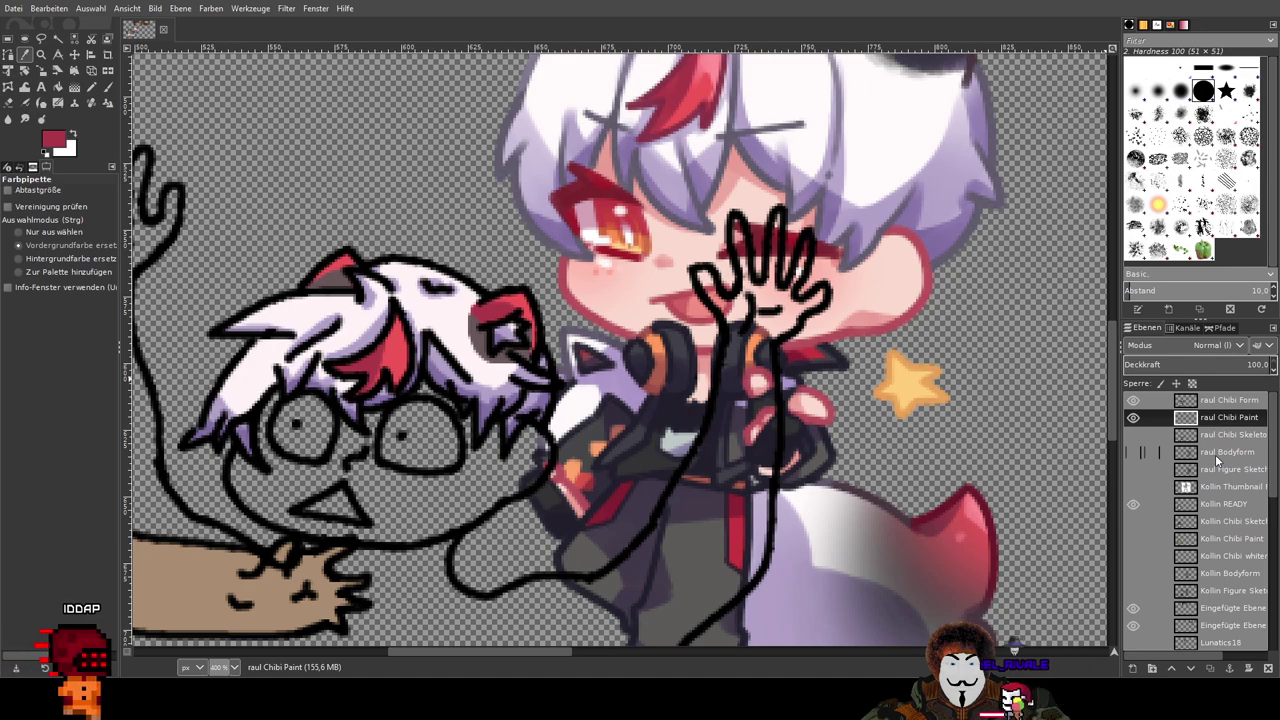
scroll(1224, 510, down, 6)
click(1208, 502)
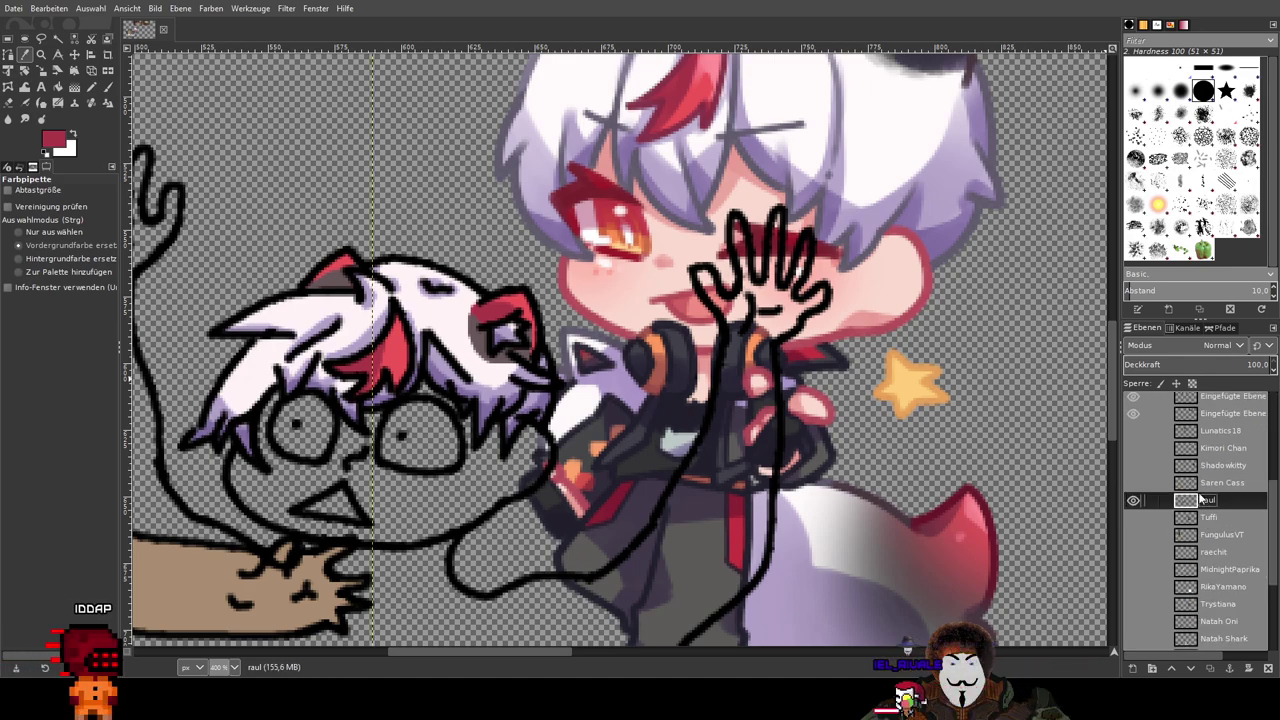
scroll(872, 278, up, 2)
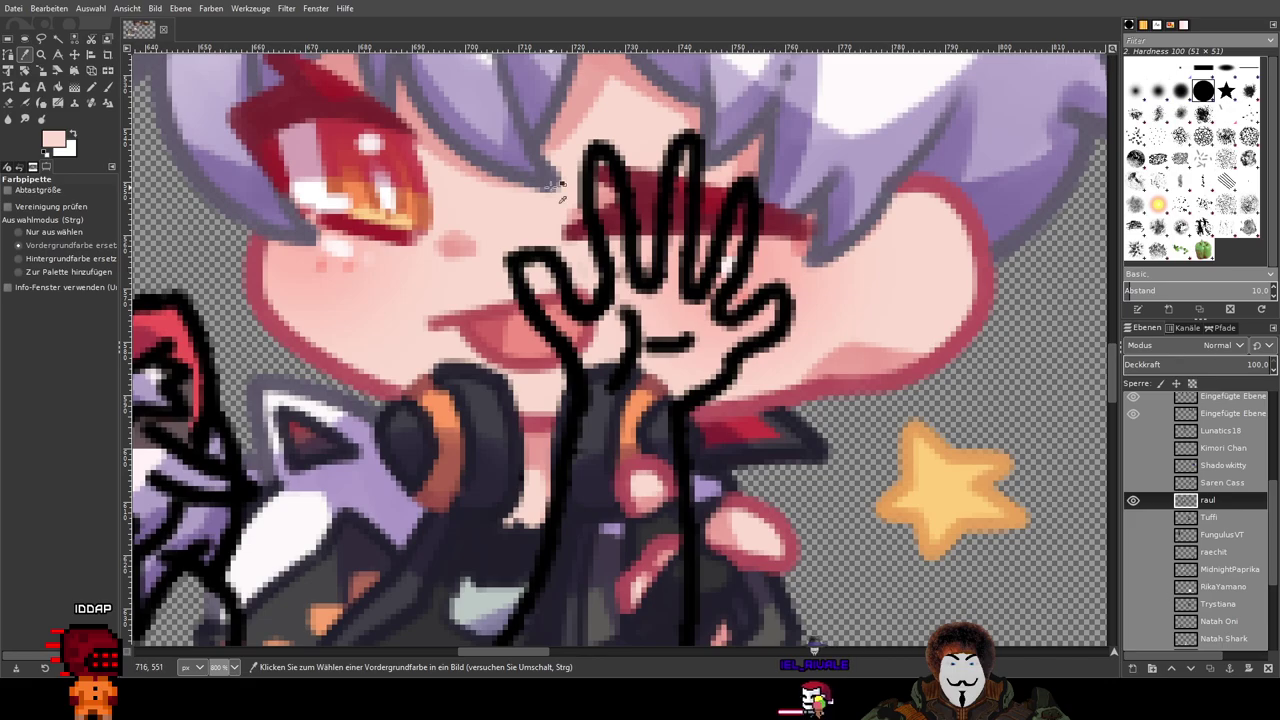
Step: Return to the Paintbrush on the sketched character's Chibi Paint layer, and hide and show that layer to check its contents
click(108, 87)
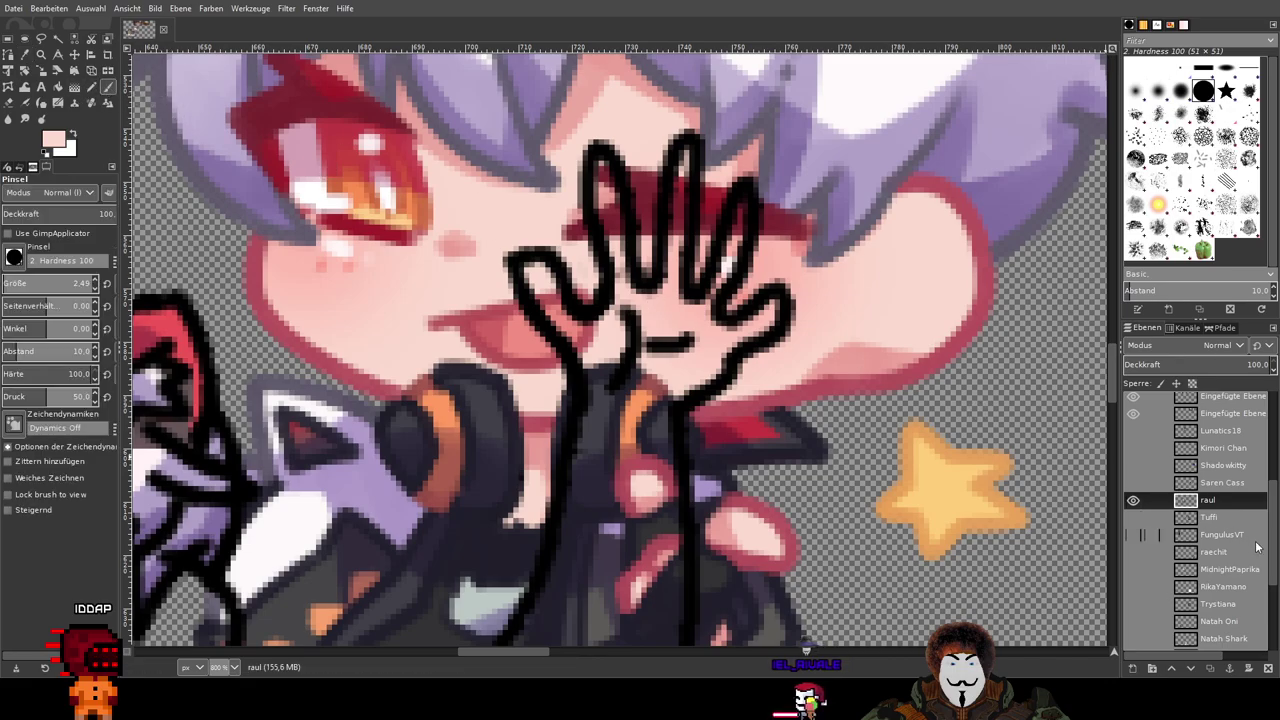
scroll(1250, 542, up, 5)
click(1231, 420)
scroll(728, 411, down, 4)
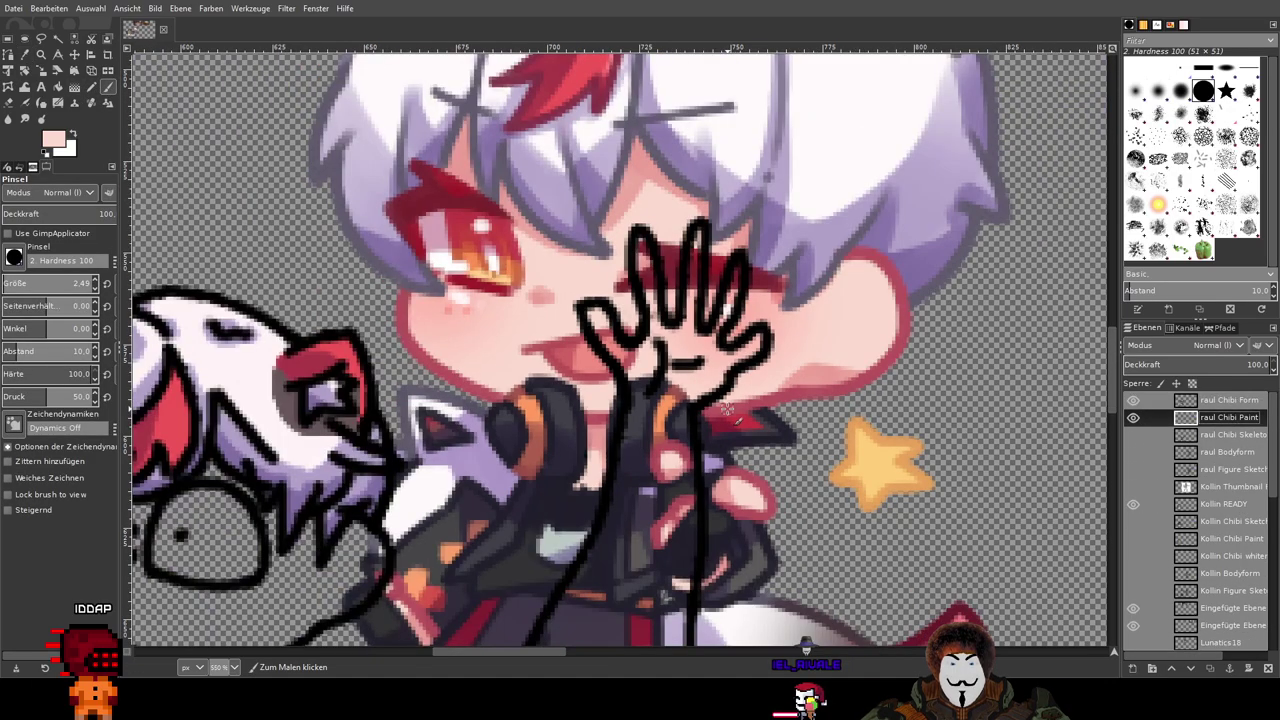
drag(564, 453, 750, 363)
scroll(750, 363, up, 4)
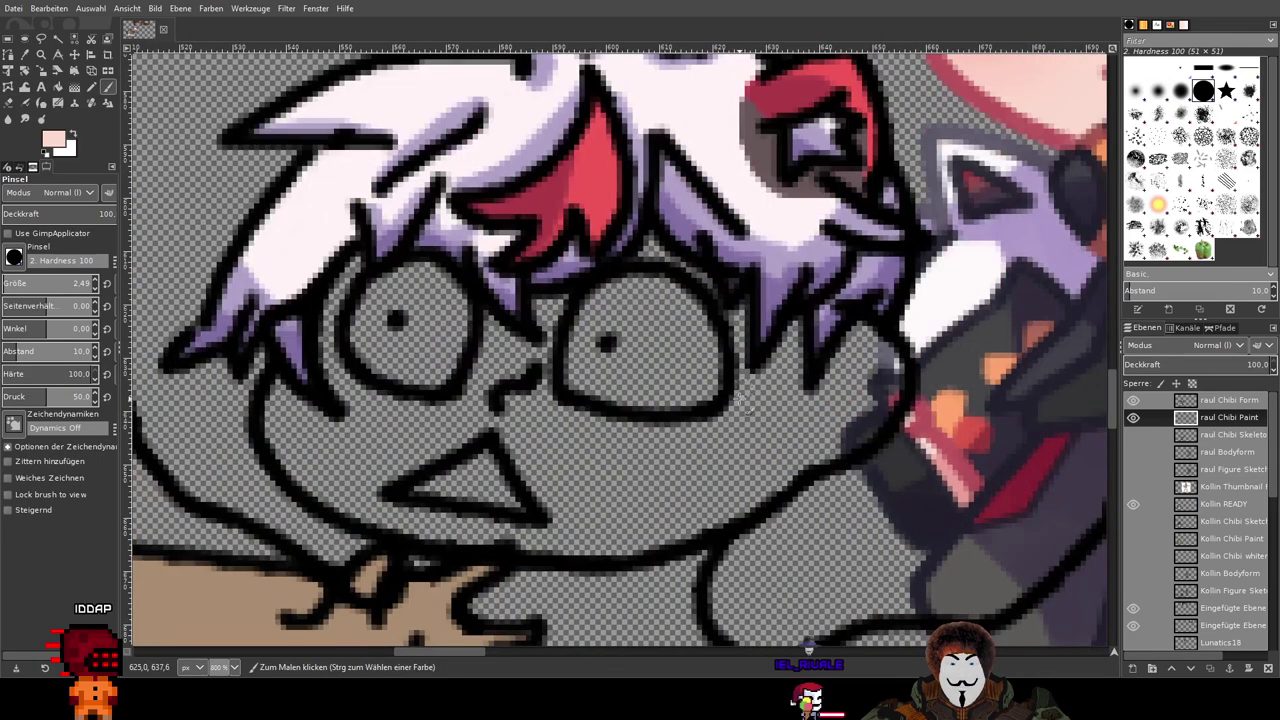
click(1134, 418)
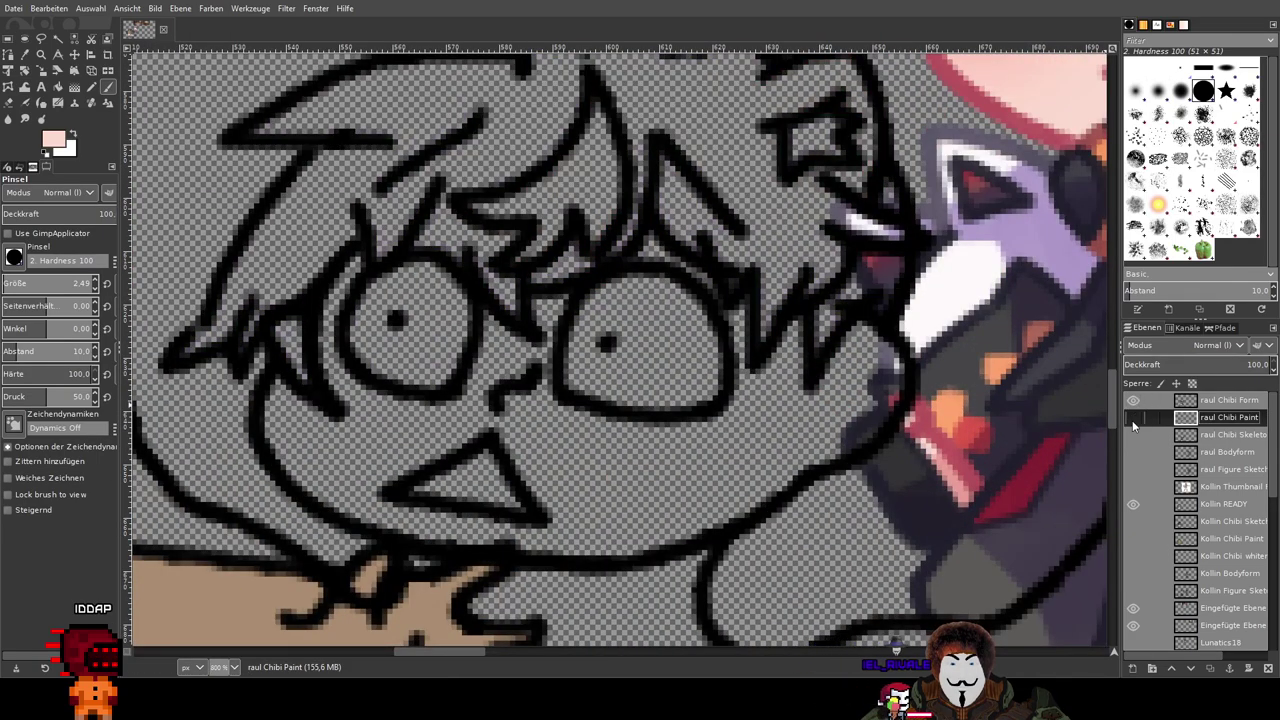
click(1133, 420)
Step: Paint the cheek below the sketched character's right eye in skin pink, switching from the Paintbrush to the Pencil at size 2,49
scroll(702, 427, up, 3)
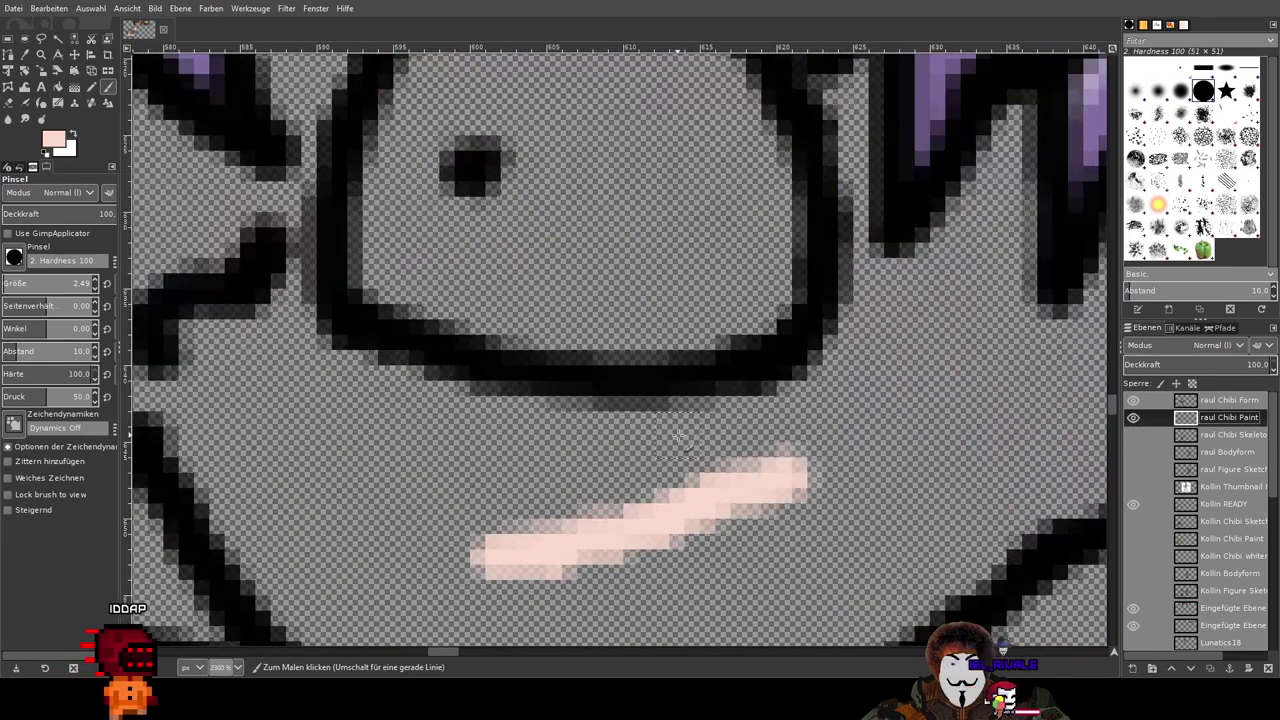
mouse_move(690, 400)
mouse_down()
mouse_move(597, 428)
mouse_move(688, 441)
mouse_move(614, 500)
mouse_up()
scroll(614, 510, down, 3)
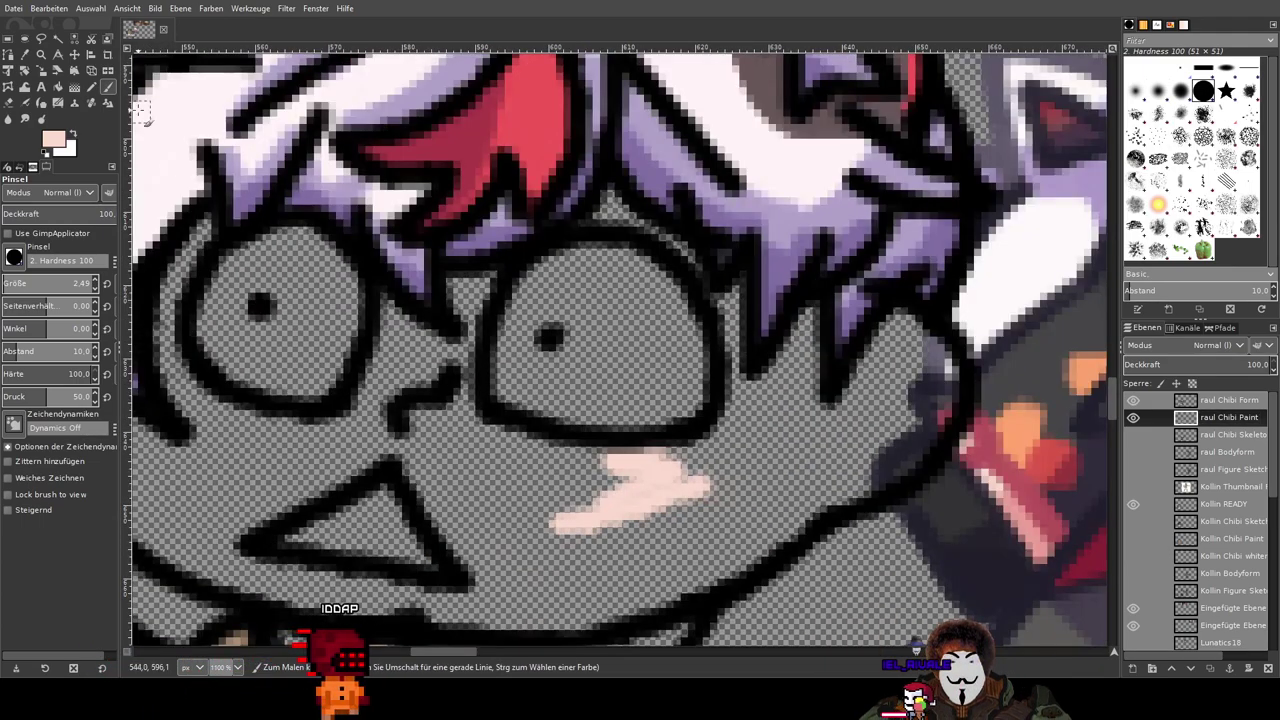
key(n)
mouse_move(519, 502)
mouse_down()
mouse_move(714, 443)
mouse_move(838, 429)
mouse_move(687, 408)
mouse_up()
scroll(710, 444, up, 1)
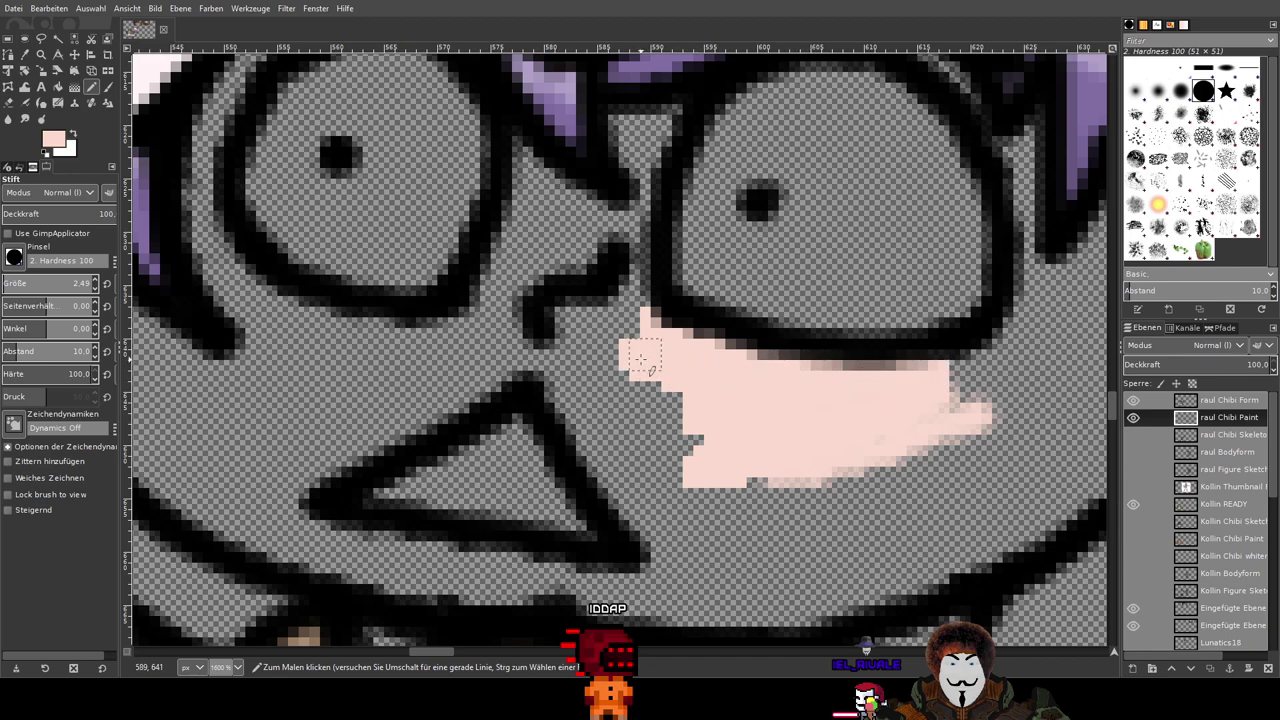
Step: Line the inside of the face outline in skin pink from the chin along the jaw and up the right cheek
drag(905, 424, 930, 281)
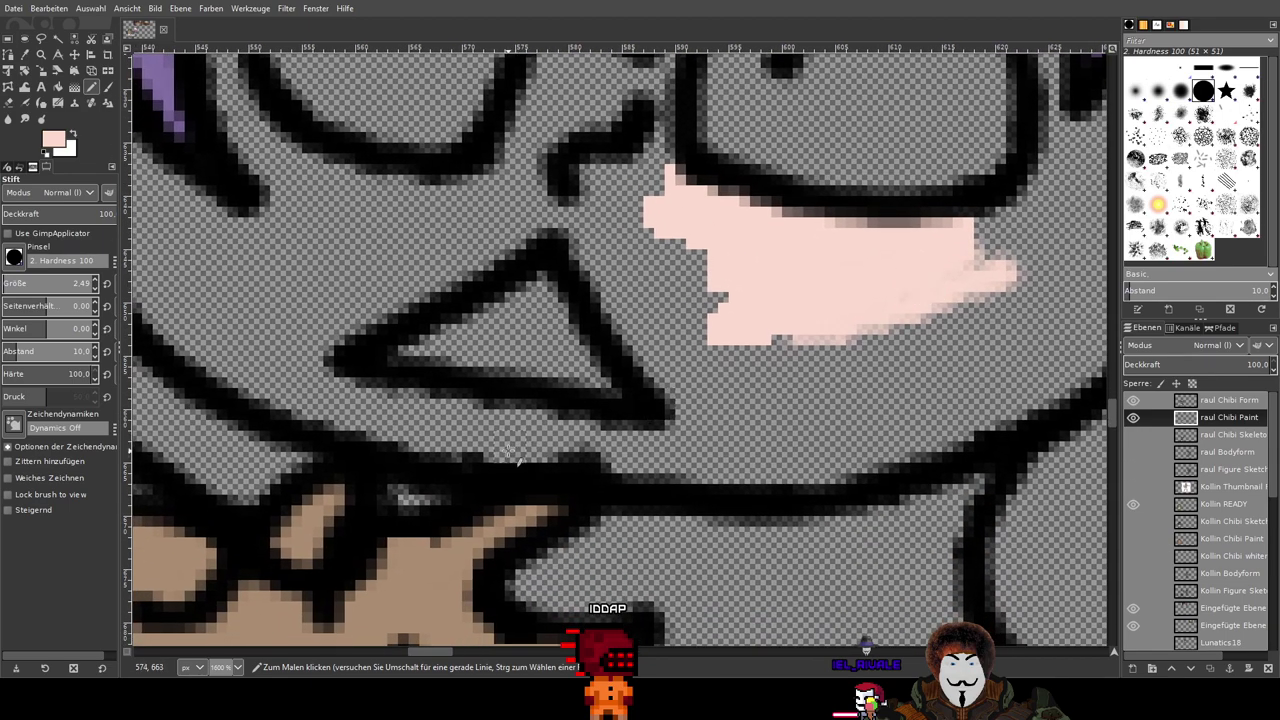
mouse_move(605, 463)
mouse_down()
mouse_move(812, 487)
mouse_move(947, 448)
mouse_move(1025, 407)
mouse_move(515, 495)
mouse_move(513, 517)
mouse_move(640, 465)
mouse_up()
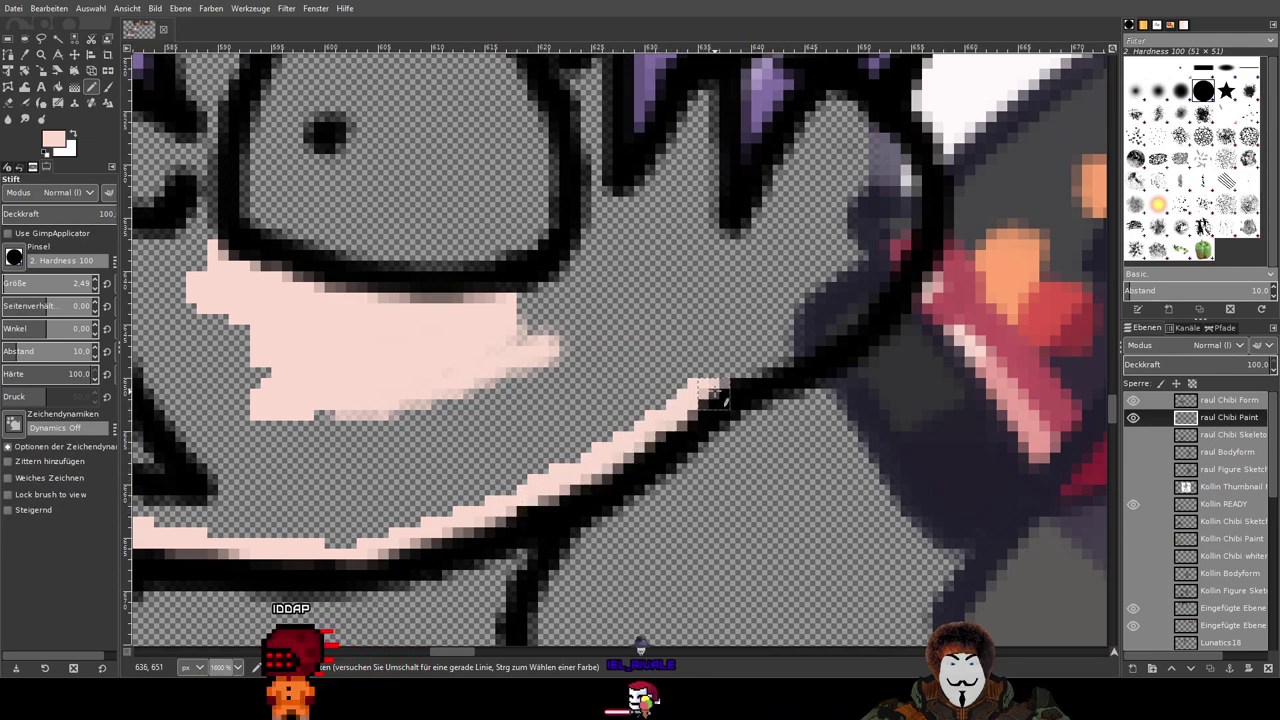
scroll(872, 331, up, 2)
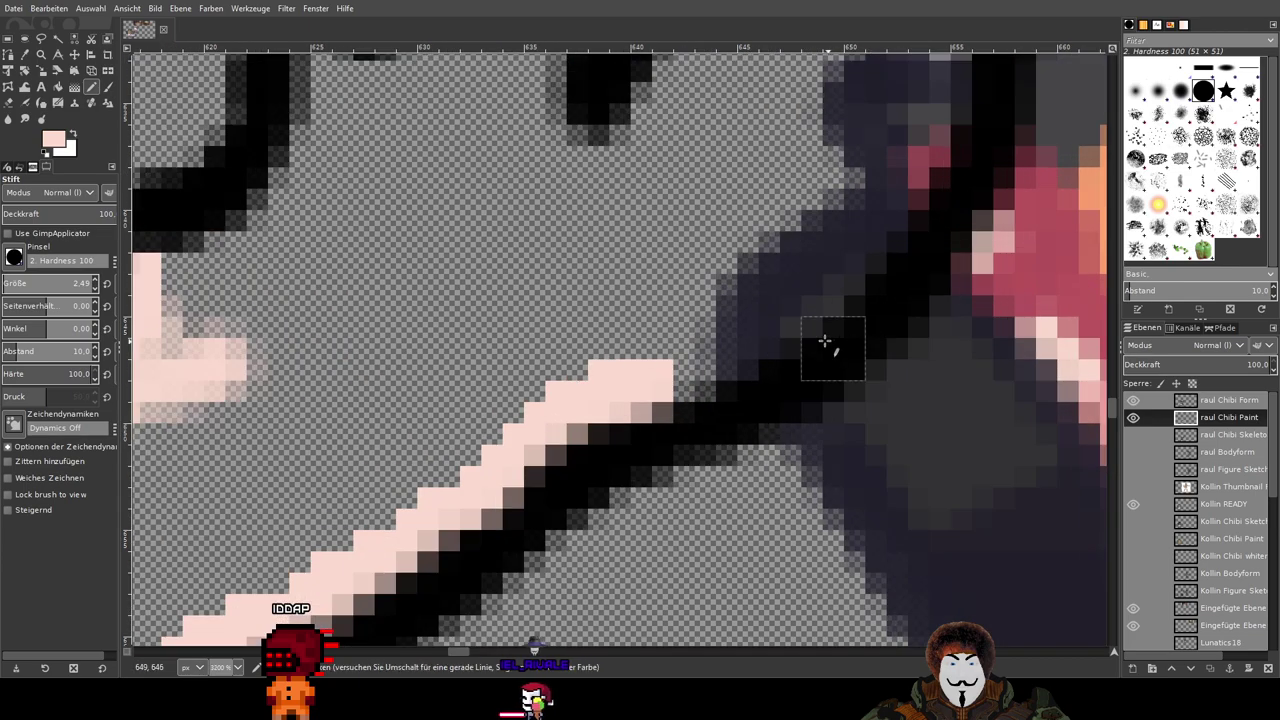
mouse_move(590, 392)
mouse_down()
mouse_move(641, 404)
mouse_move(768, 344)
mouse_move(871, 260)
mouse_move(953, 148)
mouse_move(799, 272)
mouse_move(625, 514)
mouse_up()
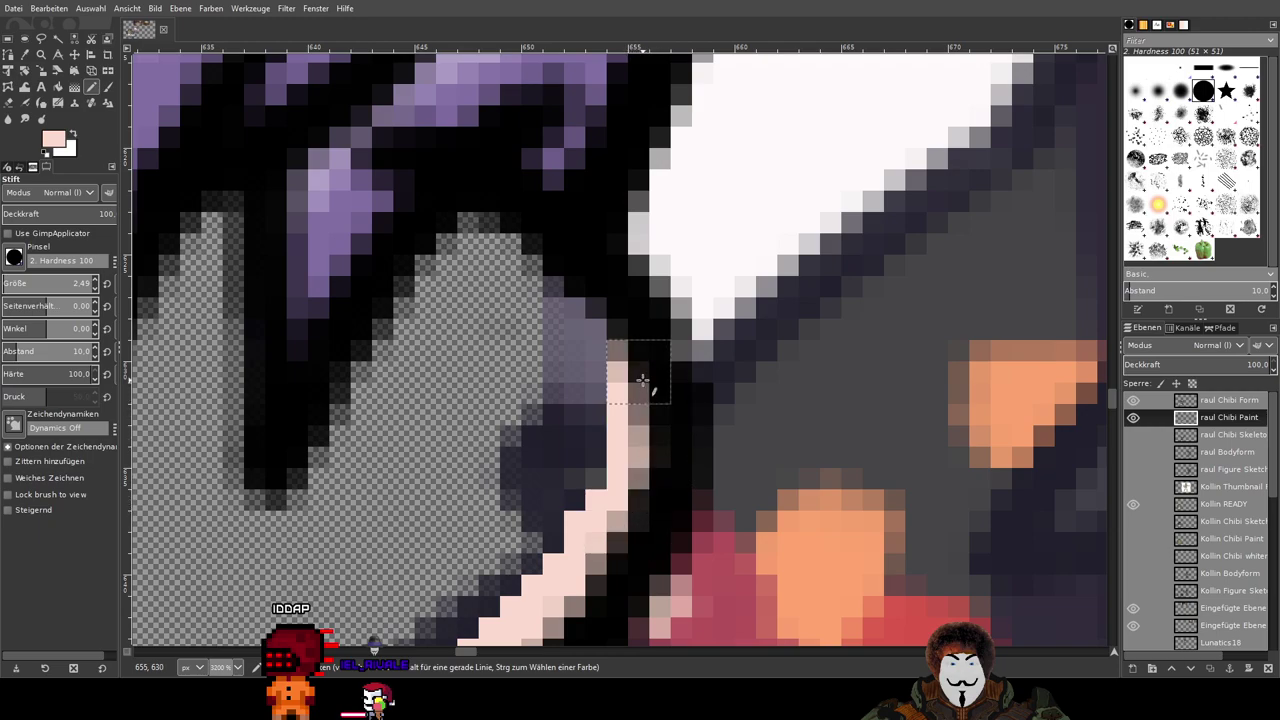
Step: Line the skin edge in pink around the pointed hair tips between the right cheek and the right eye
mouse_move(554, 253)
mouse_down()
mouse_move(495, 220)
mouse_move(455, 232)
mouse_move(320, 445)
mouse_move(245, 515)
mouse_move(259, 486)
mouse_move(555, 511)
mouse_up()
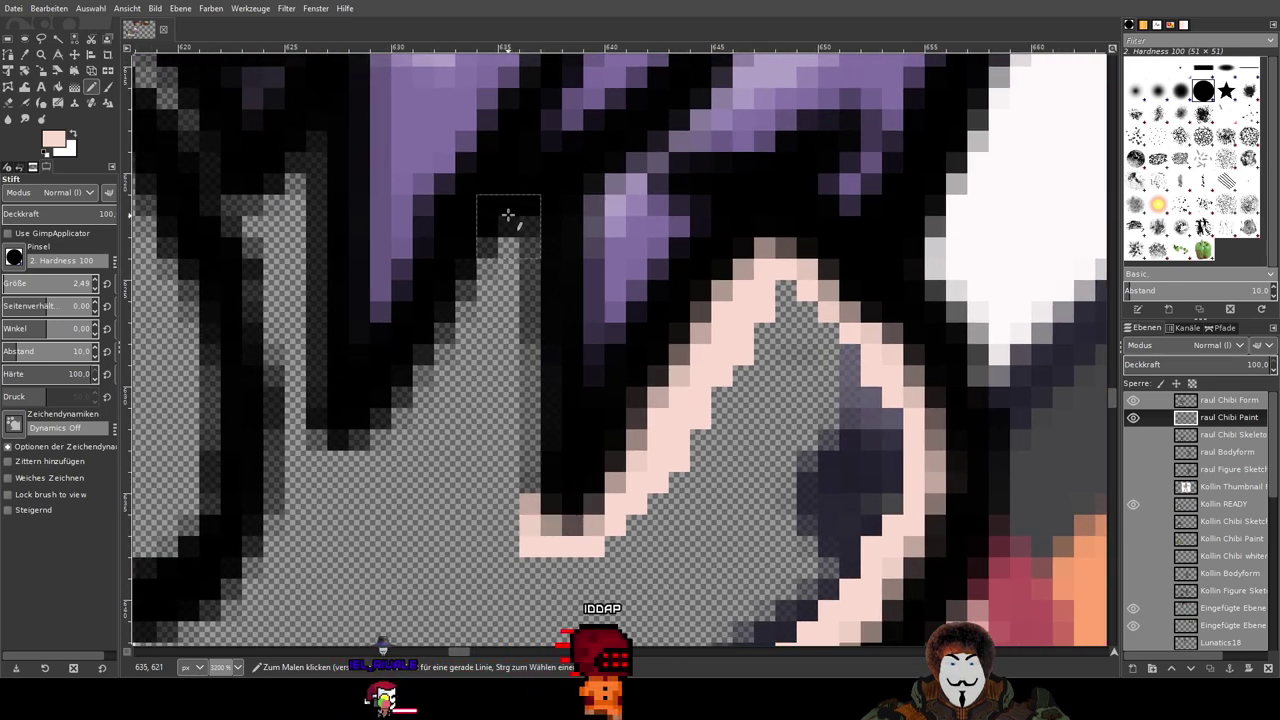
click(517, 245)
drag(515, 245, 510, 512)
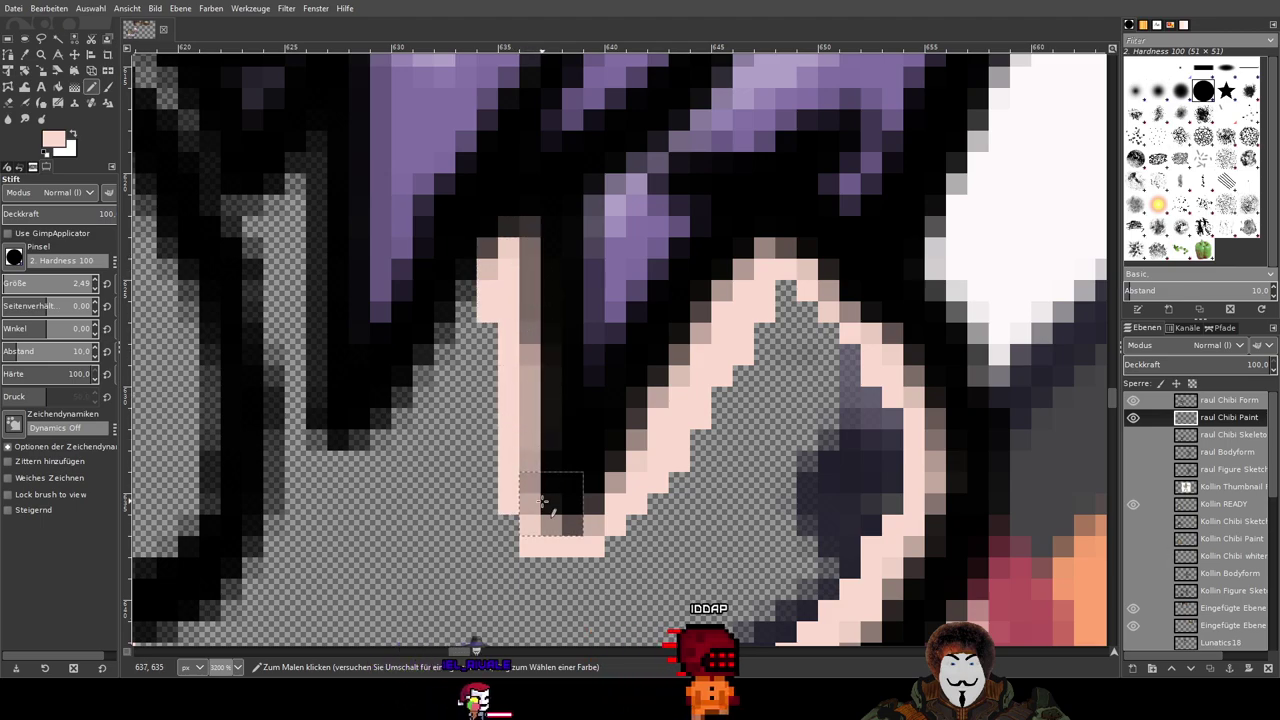
click(463, 311)
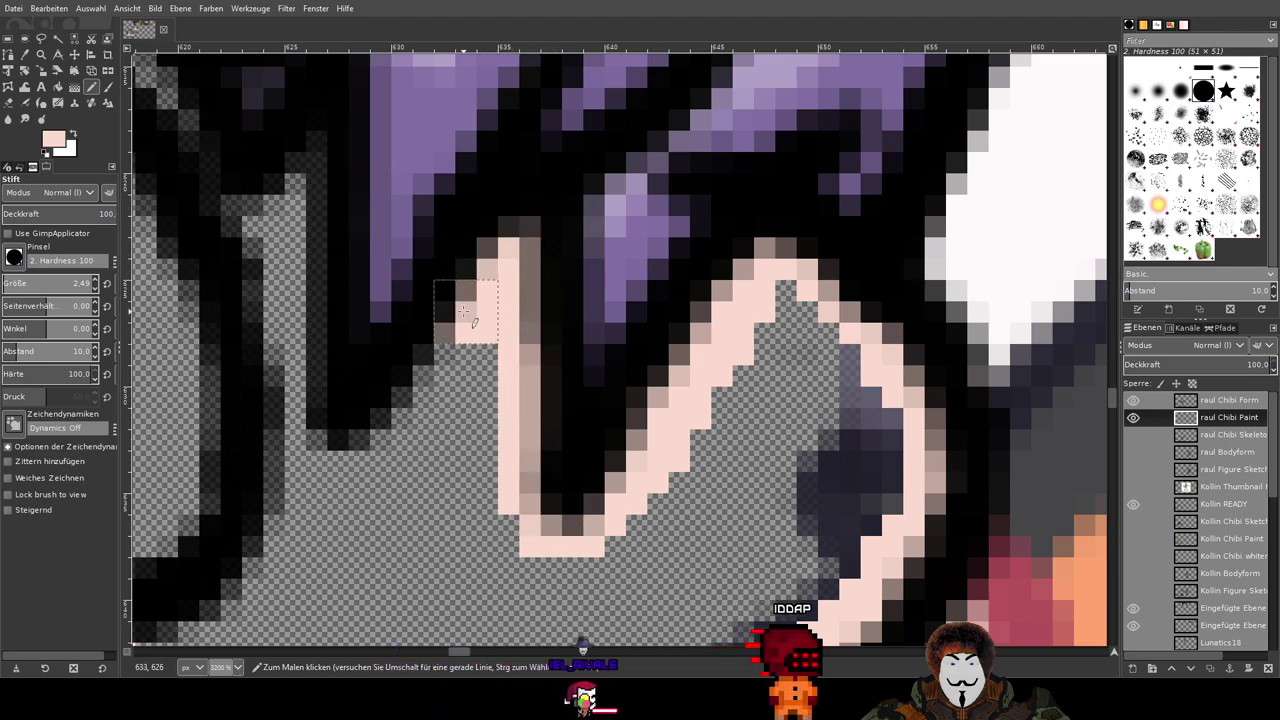
drag(432, 361, 337, 459)
mouse_move(425, 259)
mouse_down()
mouse_move(585, 297)
mouse_move(685, 382)
mouse_up()
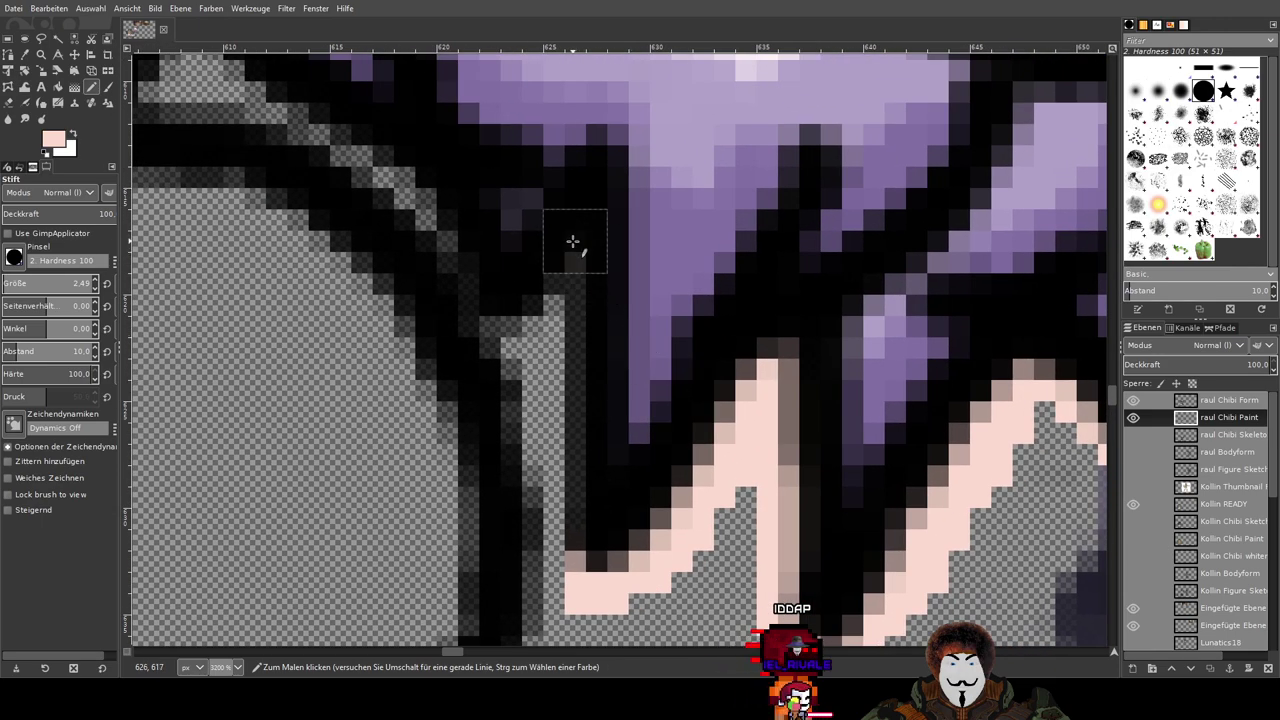
drag(572, 242, 567, 428)
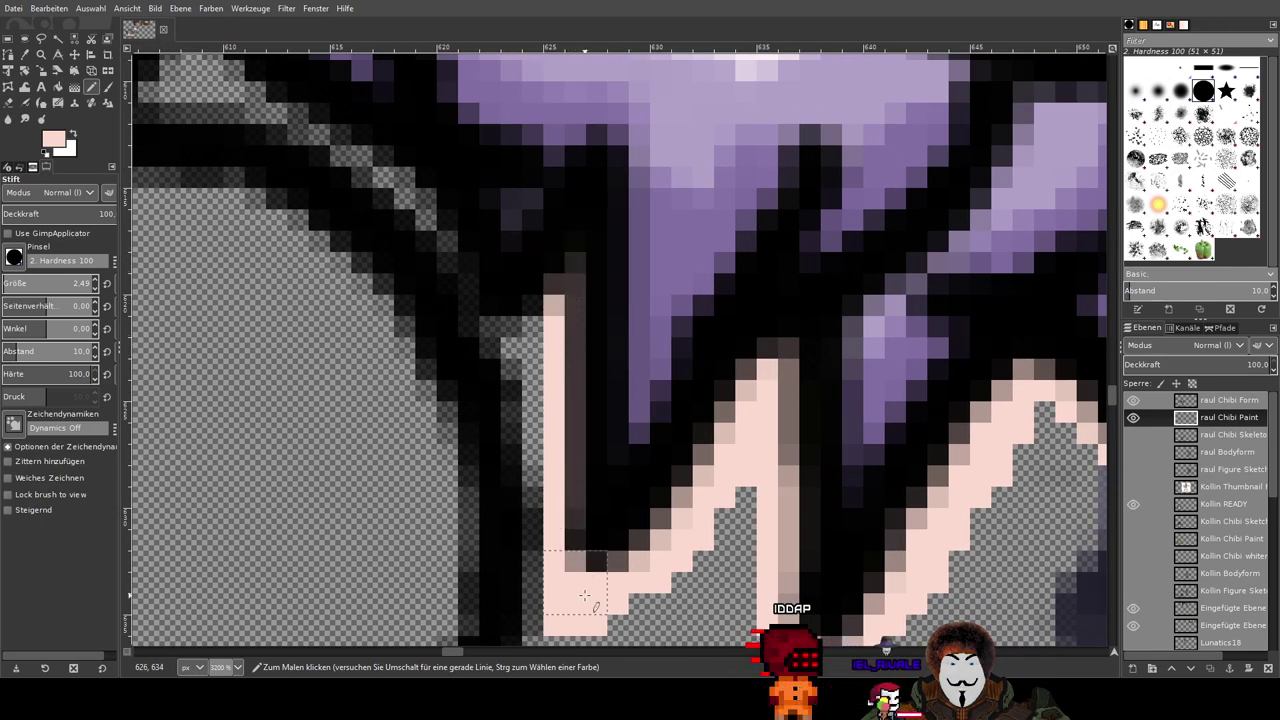
Step: Fill the narrow gap between hair and right eye with skin pink and line the eye's outer side down to its lower corner
scroll(583, 511, down, 4)
scroll(789, 530, up, 5)
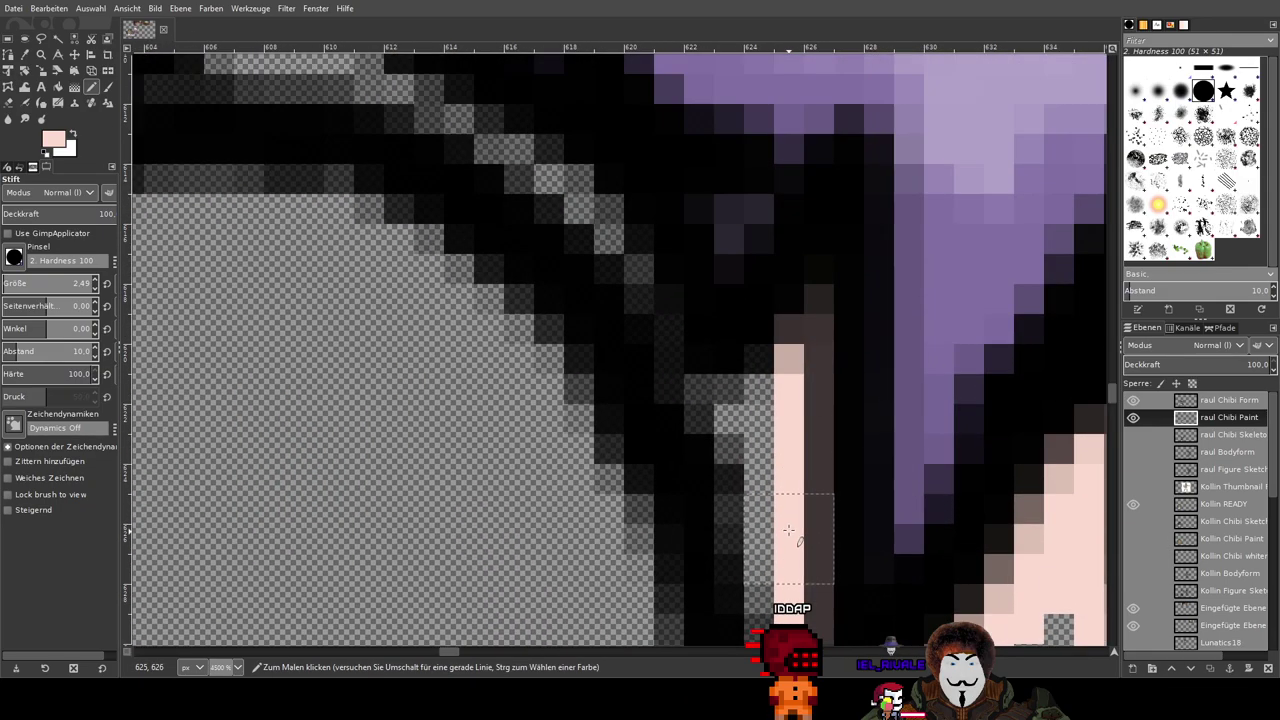
mouse_move(786, 306)
mouse_down()
mouse_move(688, 390)
mouse_move(742, 492)
mouse_move(763, 499)
mouse_move(676, 181)
mouse_up()
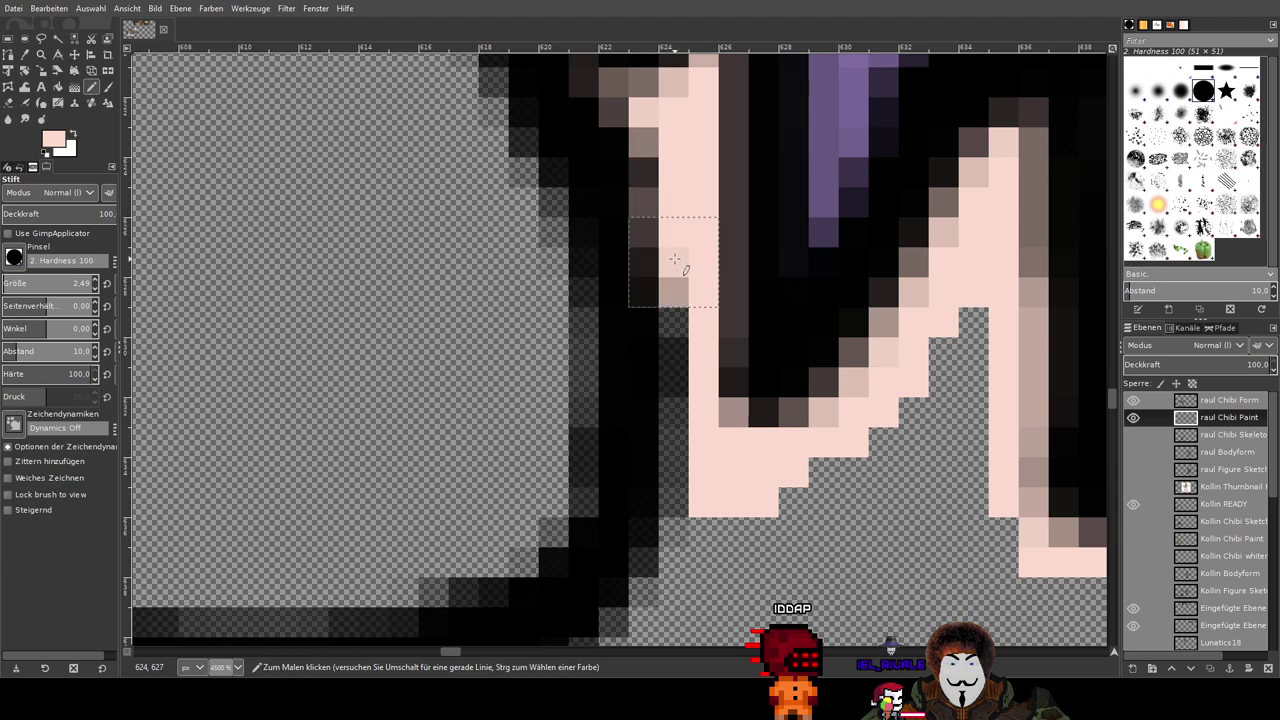
scroll(674, 350, down, 1)
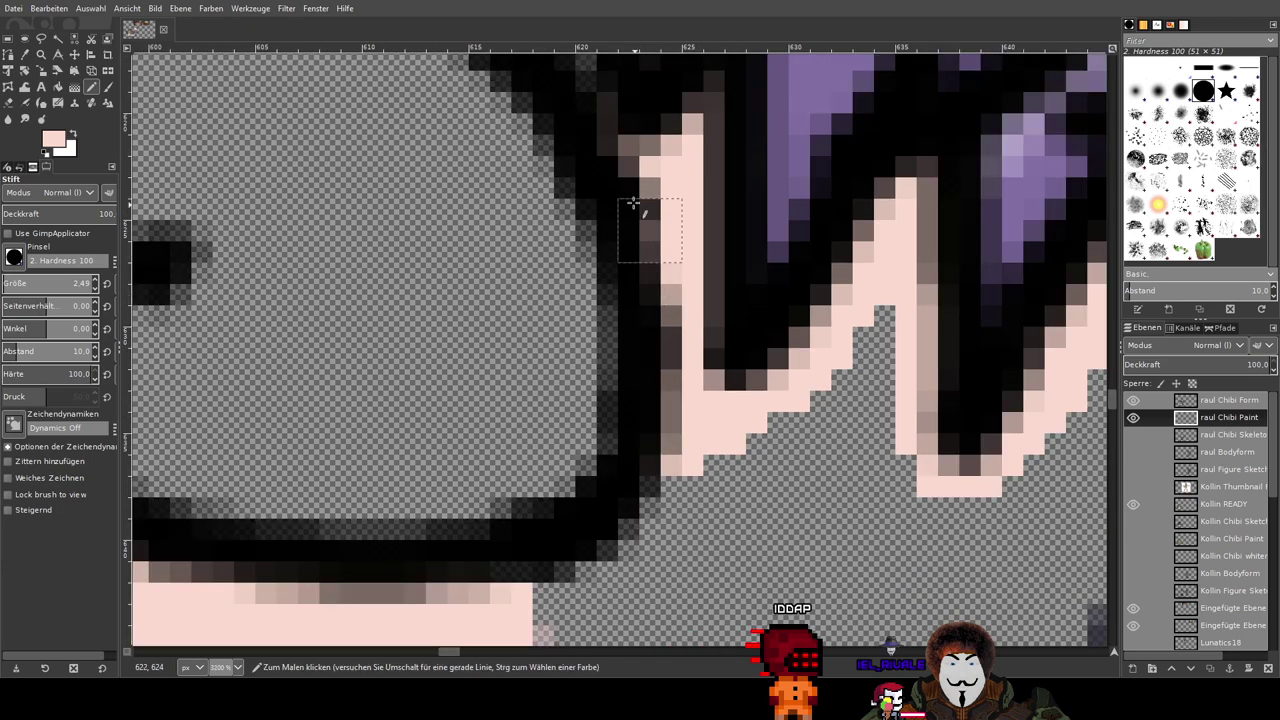
drag(634, 203, 763, 523)
mouse_move(736, 413)
mouse_down()
mouse_move(615, 286)
mouse_move(480, 230)
mouse_move(465, 195)
mouse_move(476, 175)
mouse_move(382, 259)
mouse_move(832, 258)
mouse_move(551, 111)
mouse_up()
scroll(463, 262, down, 1)
scroll(826, 253, down, 1)
scroll(875, 415, up, 2)
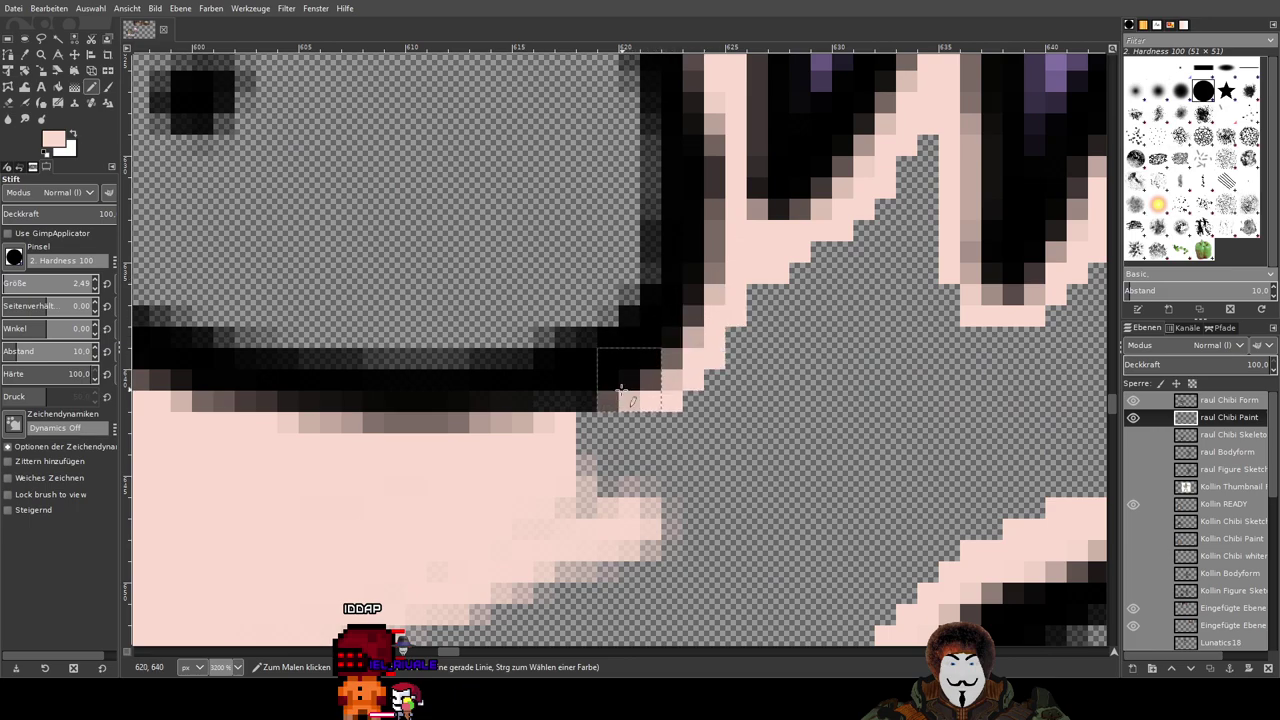
Step: Fill the small gap above the right eye and the skin between its inner side and the fringe with pink
mouse_move(288, 421)
mouse_down()
mouse_move(1093, 523)
mouse_move(1055, 552)
mouse_up()
mouse_move(828, 512)
mouse_down()
mouse_move(787, 406)
mouse_move(788, 259)
mouse_move(794, 209)
mouse_move(815, 166)
mouse_move(834, 162)
mouse_move(654, 529)
mouse_up()
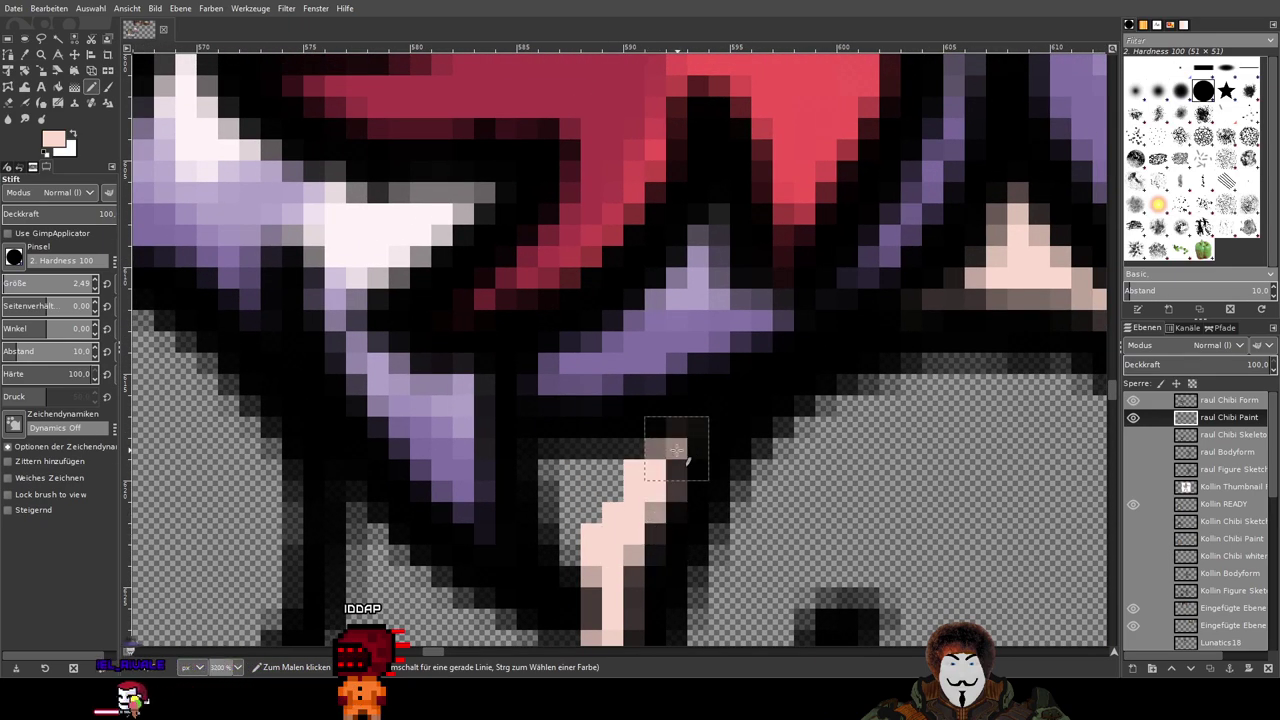
mouse_move(677, 450)
mouse_down()
mouse_move(561, 478)
mouse_move(559, 553)
mouse_move(603, 450)
mouse_move(664, 366)
mouse_up()
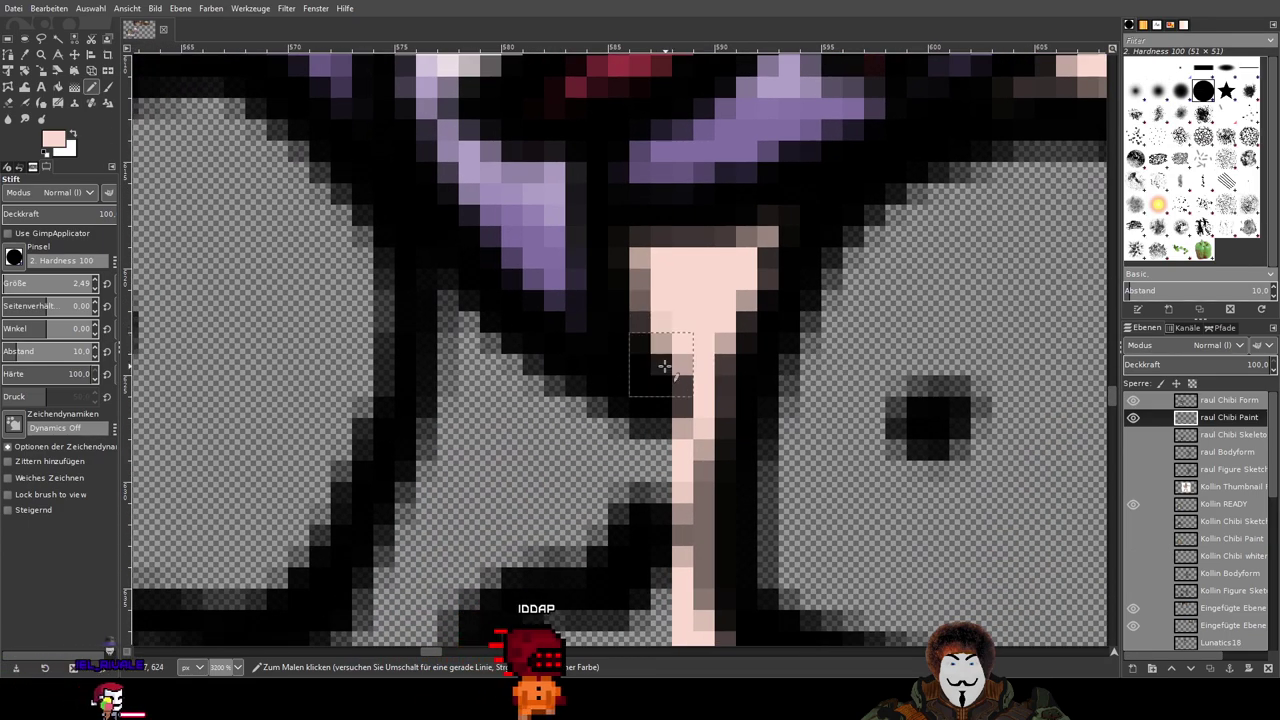
mouse_move(675, 435)
mouse_down()
mouse_move(600, 430)
mouse_move(500, 385)
mouse_move(447, 301)
mouse_move(378, 590)
mouse_up()
Step: Line the outside of the left eye in skin pink from the nose side, underneath, and up its outer side to the hair
drag(508, 513, 750, 273)
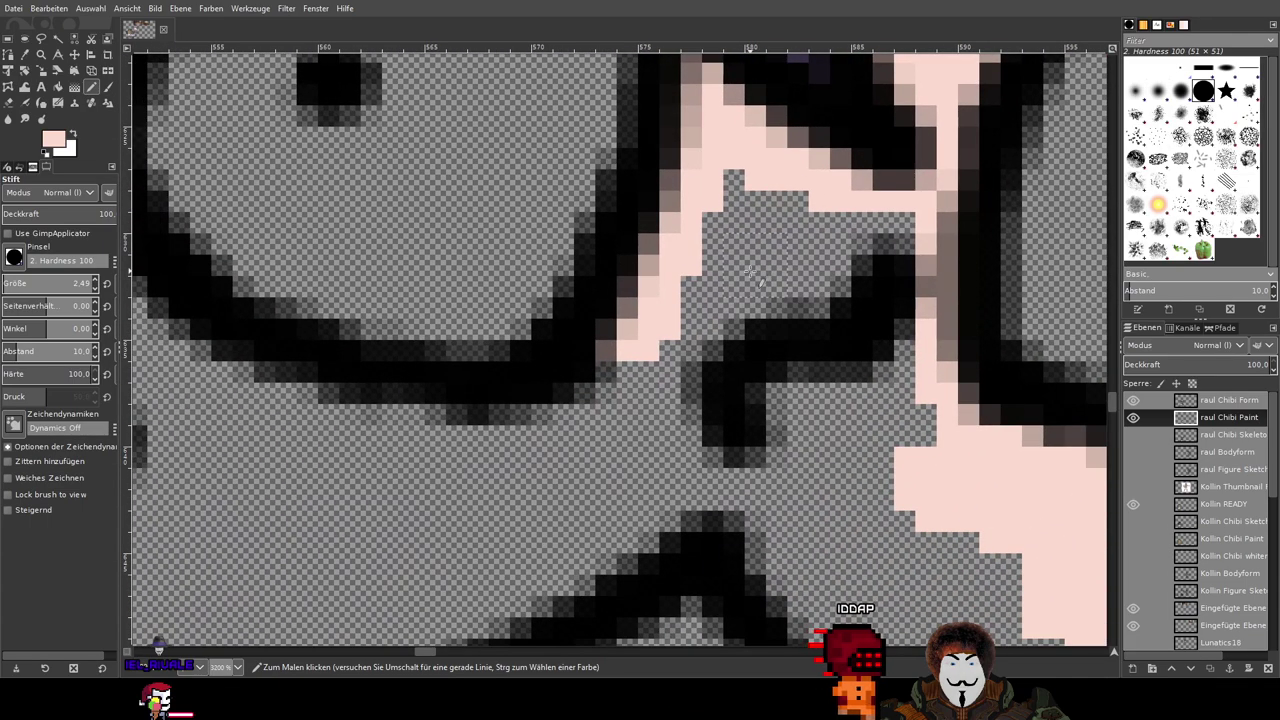
drag(648, 326, 580, 390)
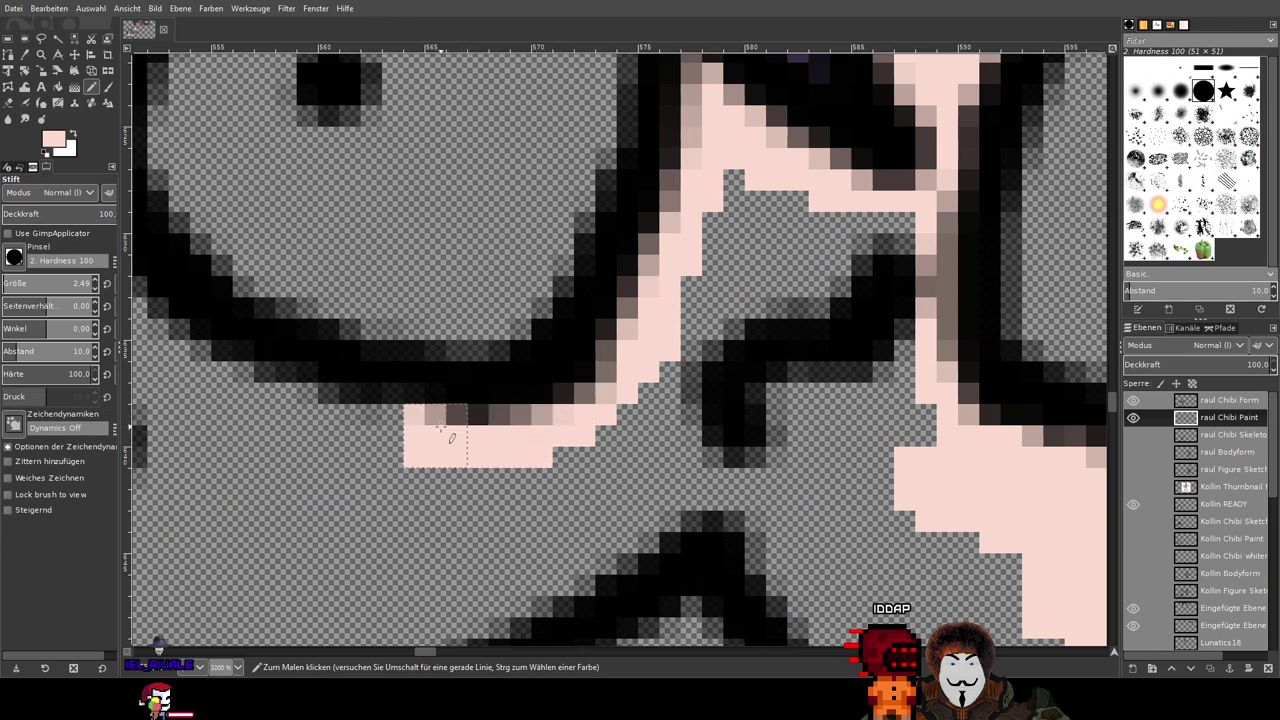
drag(281, 385, 222, 375)
mouse_move(395, 403)
mouse_down()
mouse_move(940, 451)
mouse_move(969, 474)
mouse_up()
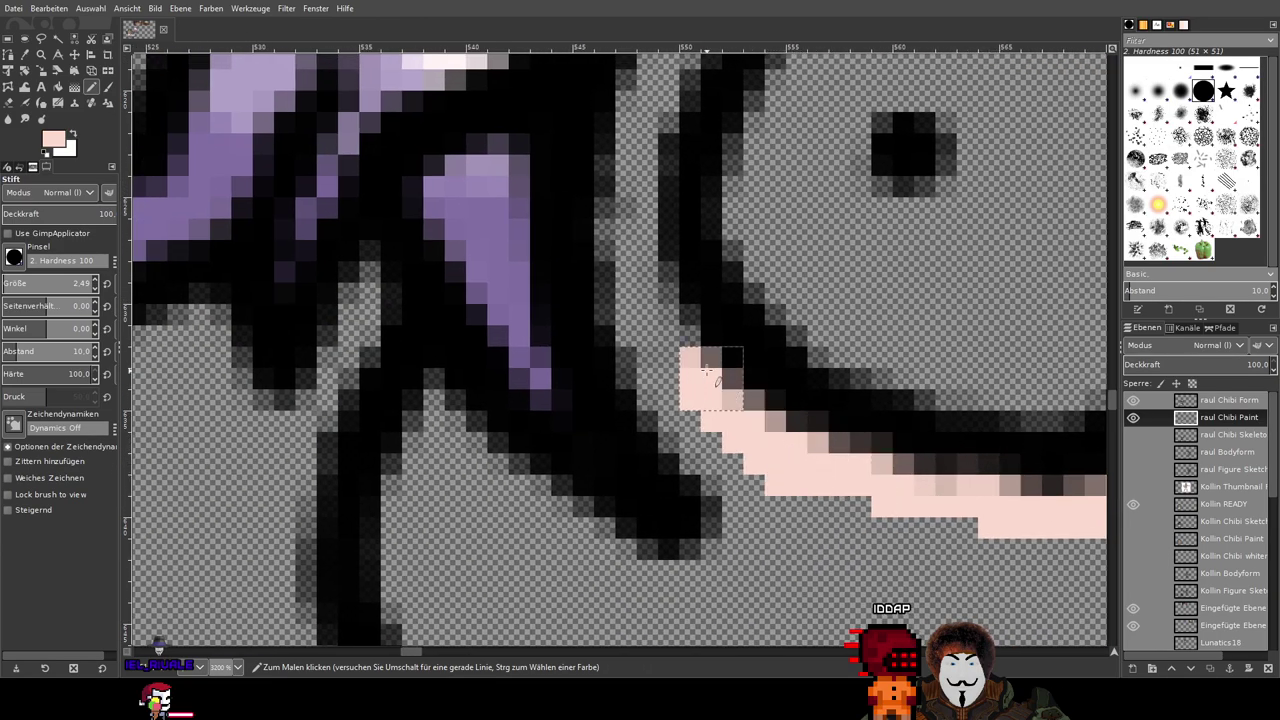
drag(653, 258, 561, 604)
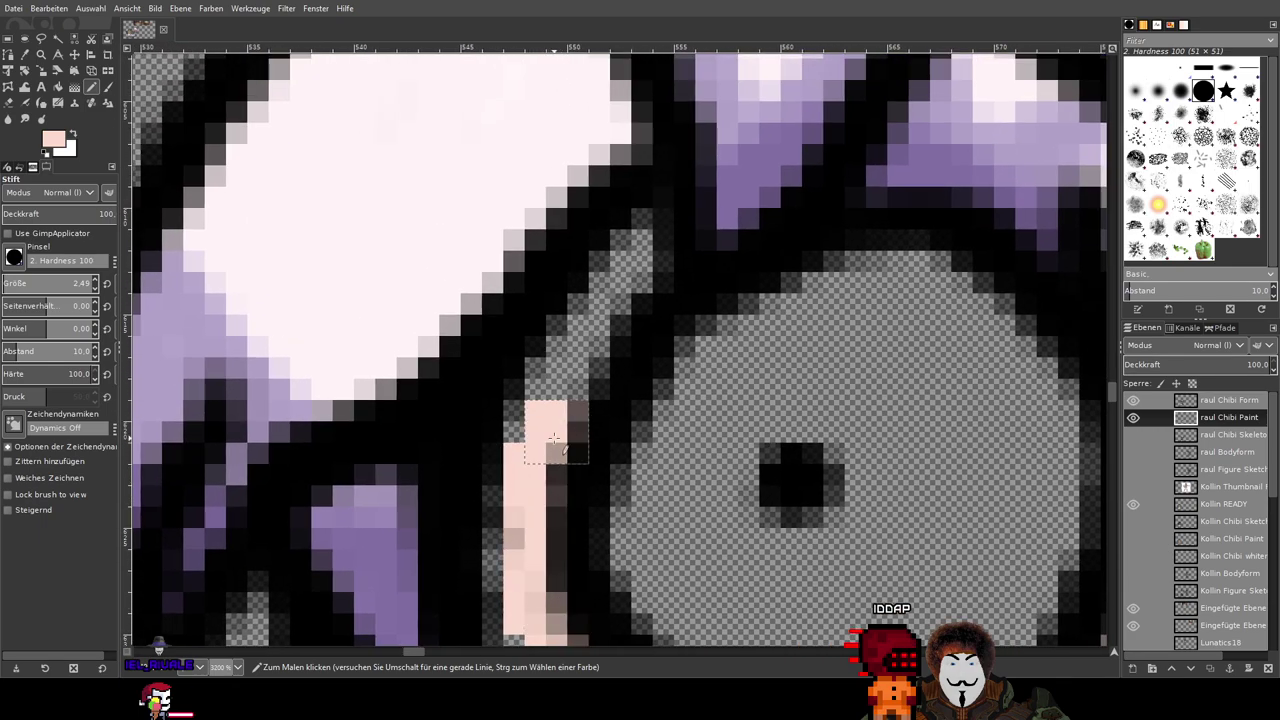
mouse_move(555, 438)
mouse_down()
mouse_move(578, 345)
mouse_move(621, 292)
mouse_up()
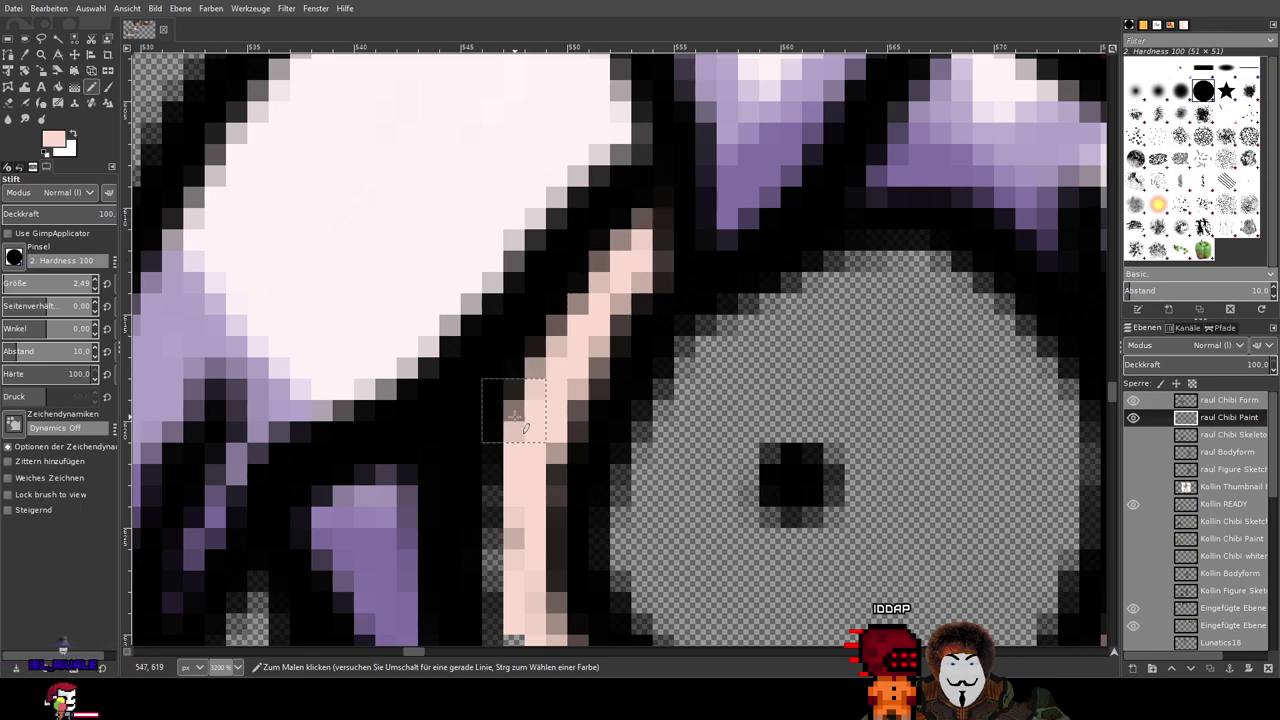
Step: Line the skin in pink around the hair strand beside the left eye and along the left cheek down to the chin
scroll(505, 583, down, 5)
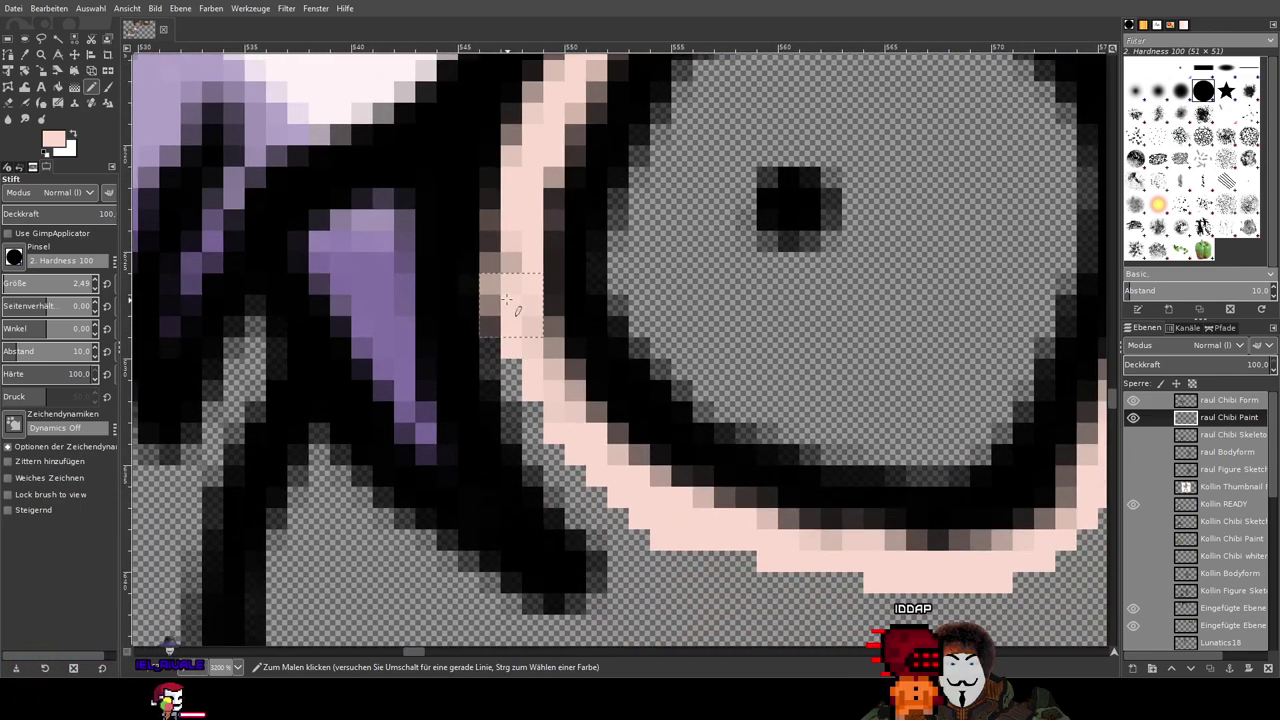
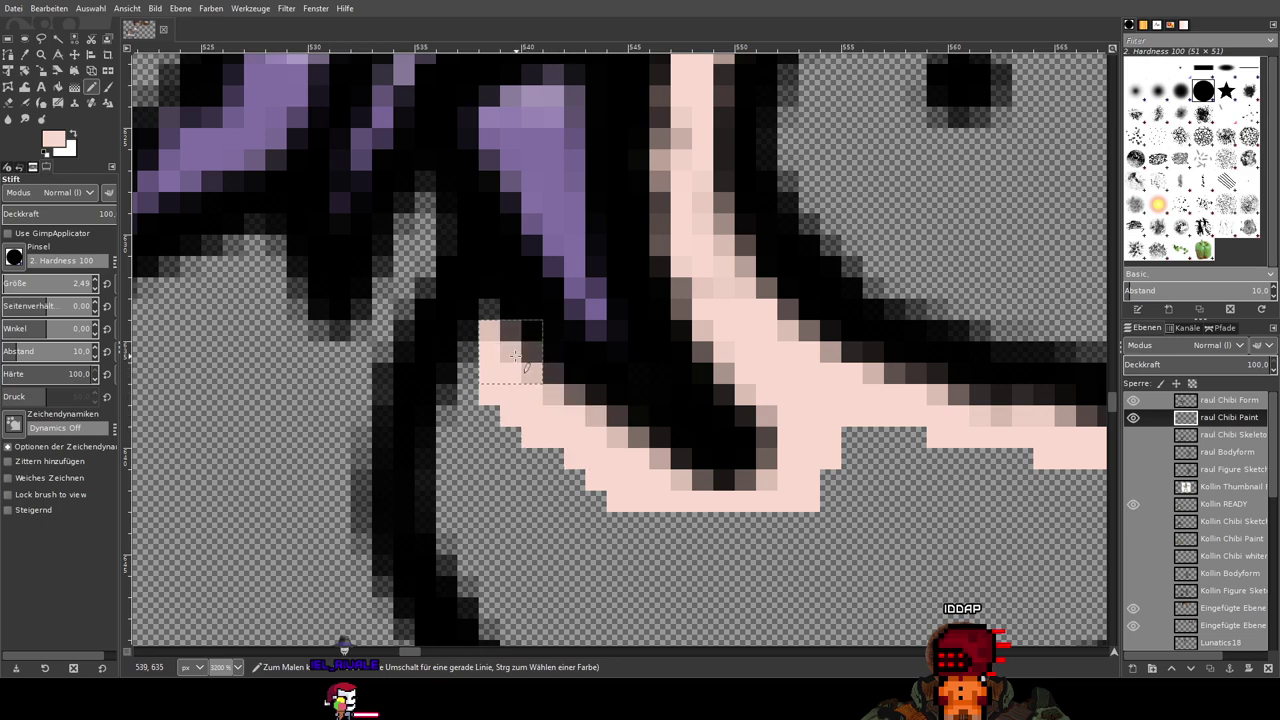
scroll(505, 332, down, 3)
scroll(507, 331, up, 3)
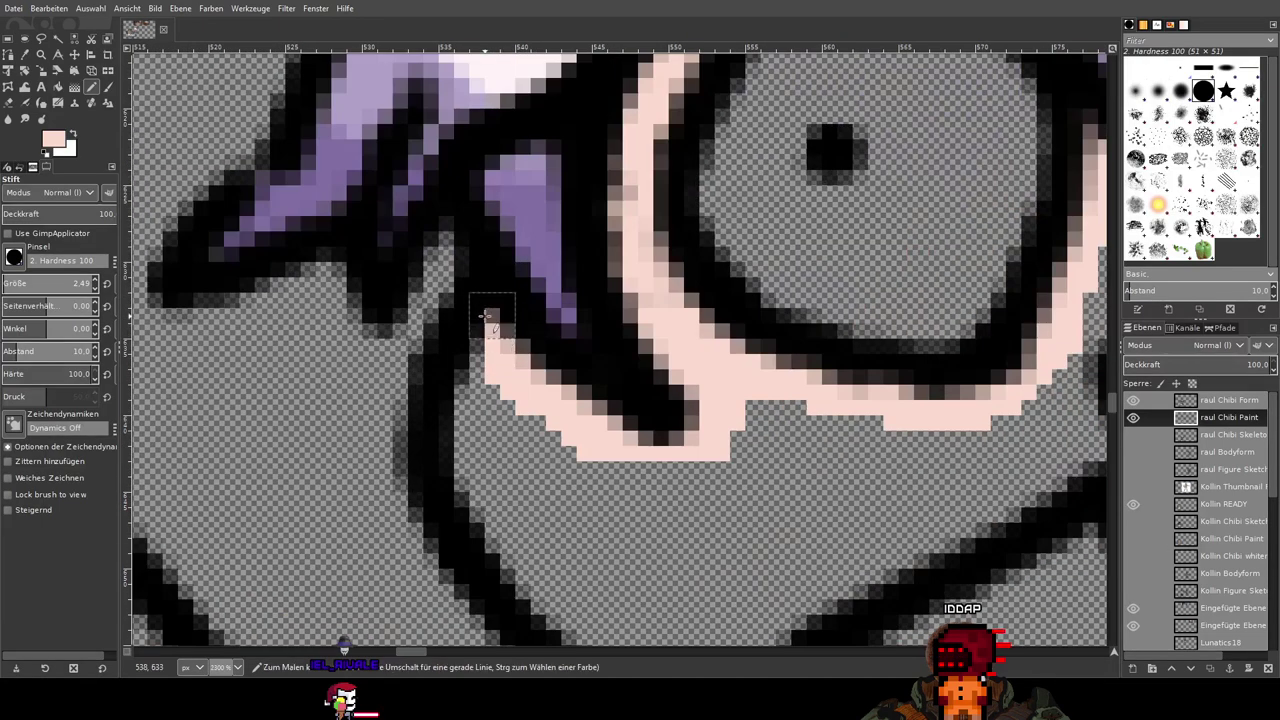
mouse_move(457, 498)
mouse_down()
mouse_move(535, 591)
mouse_move(559, 592)
mouse_move(459, 312)
mouse_move(482, 352)
mouse_move(622, 441)
mouse_move(910, 503)
mouse_up()
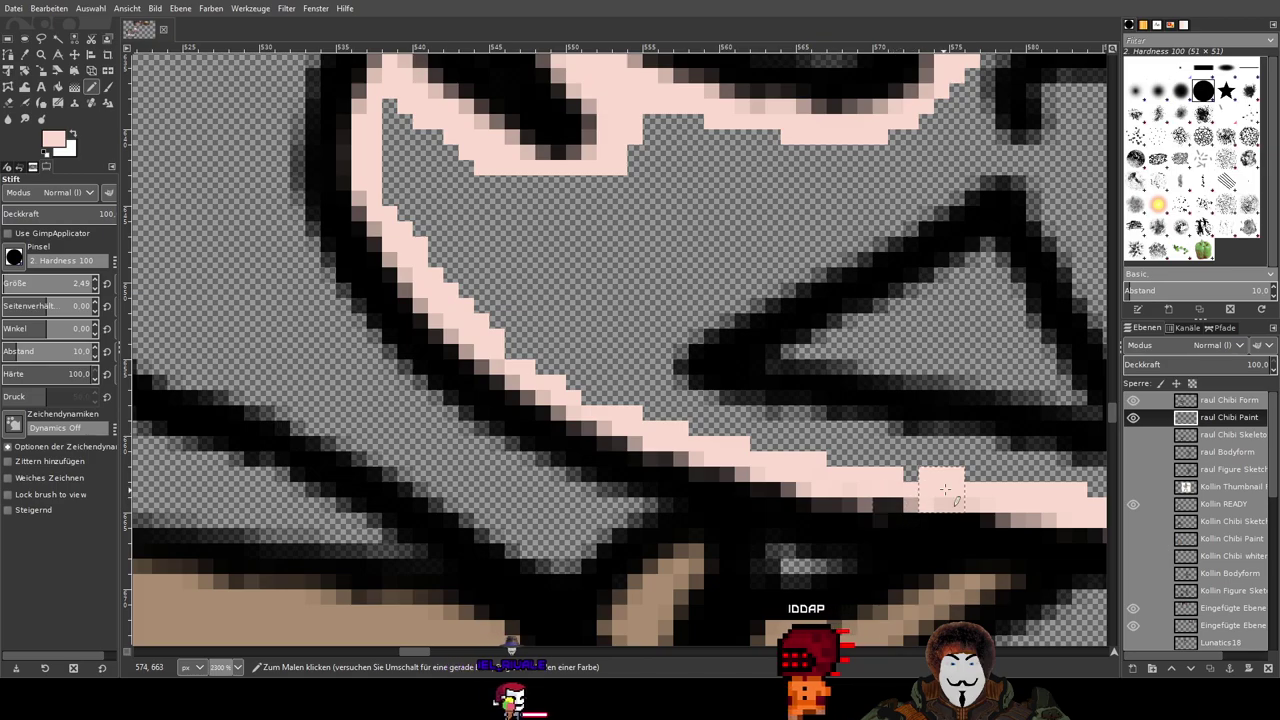
Step: Scribble skin pink on the cheek below the right eye, and bucket-fill the rest of the lined face with it
scroll(673, 432, down, 2)
drag(862, 368, 822, 424)
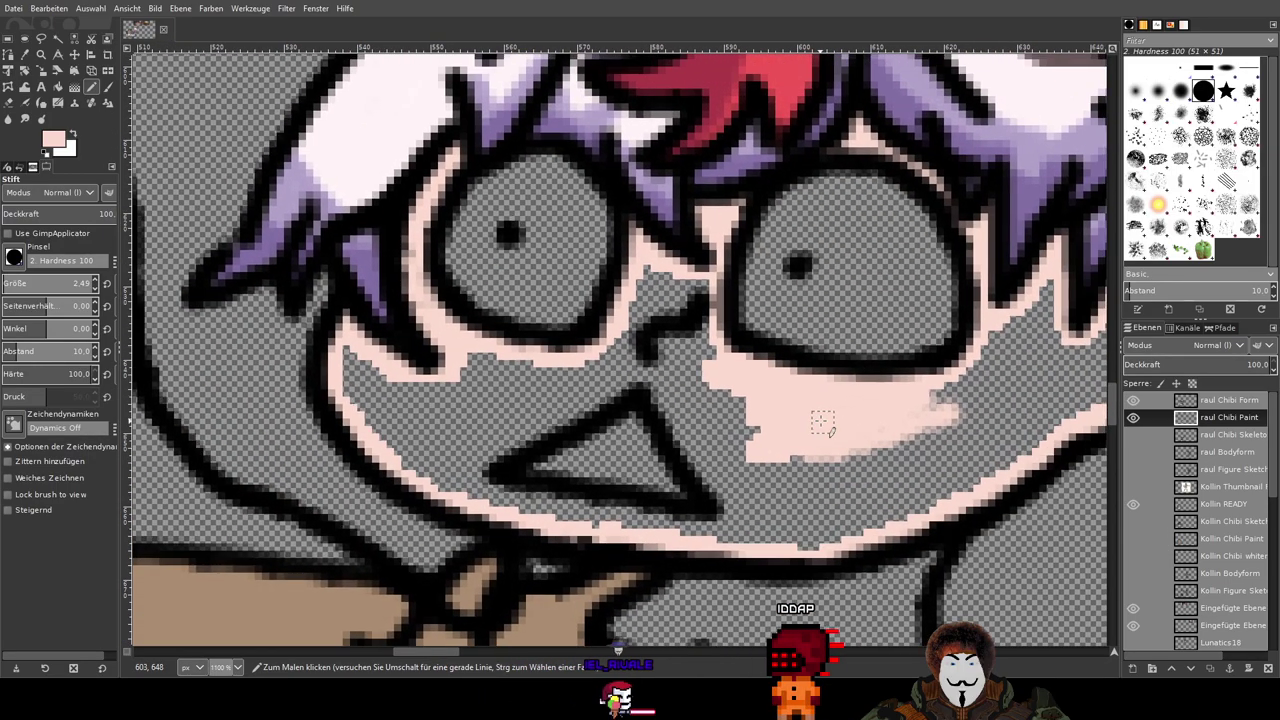
scroll(822, 424, down, 1)
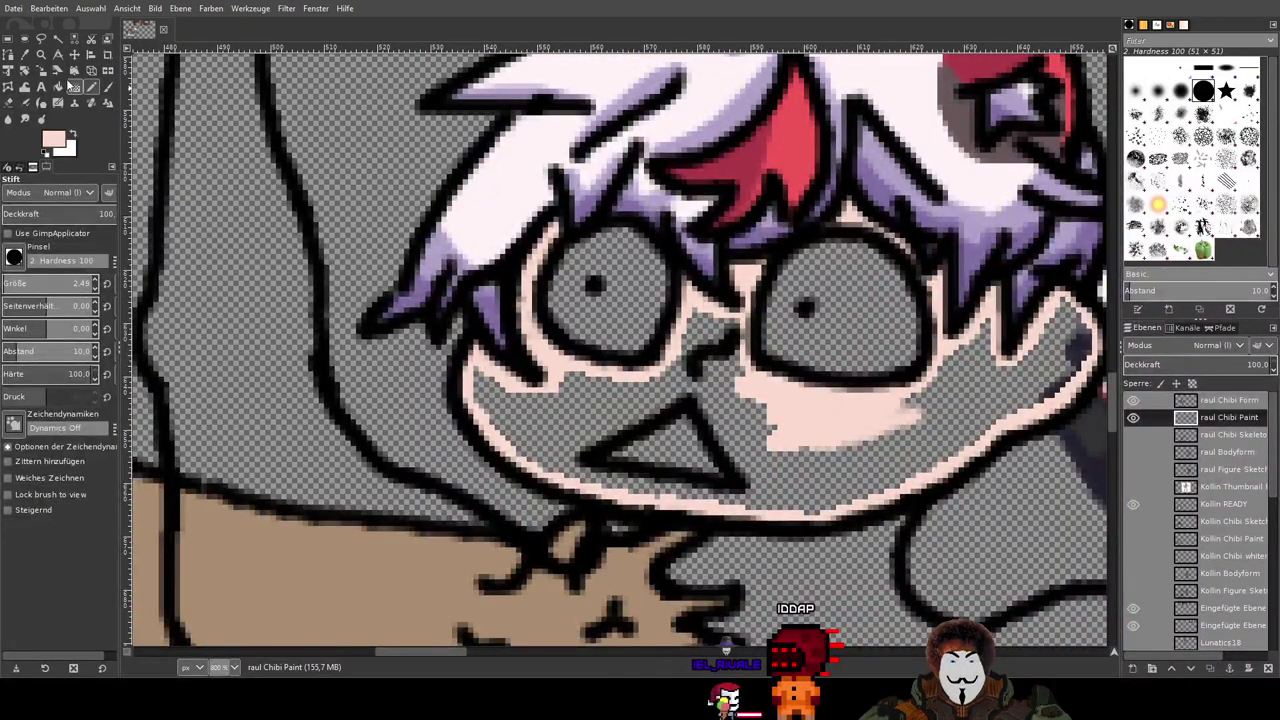
click(57, 88)
click(595, 412)
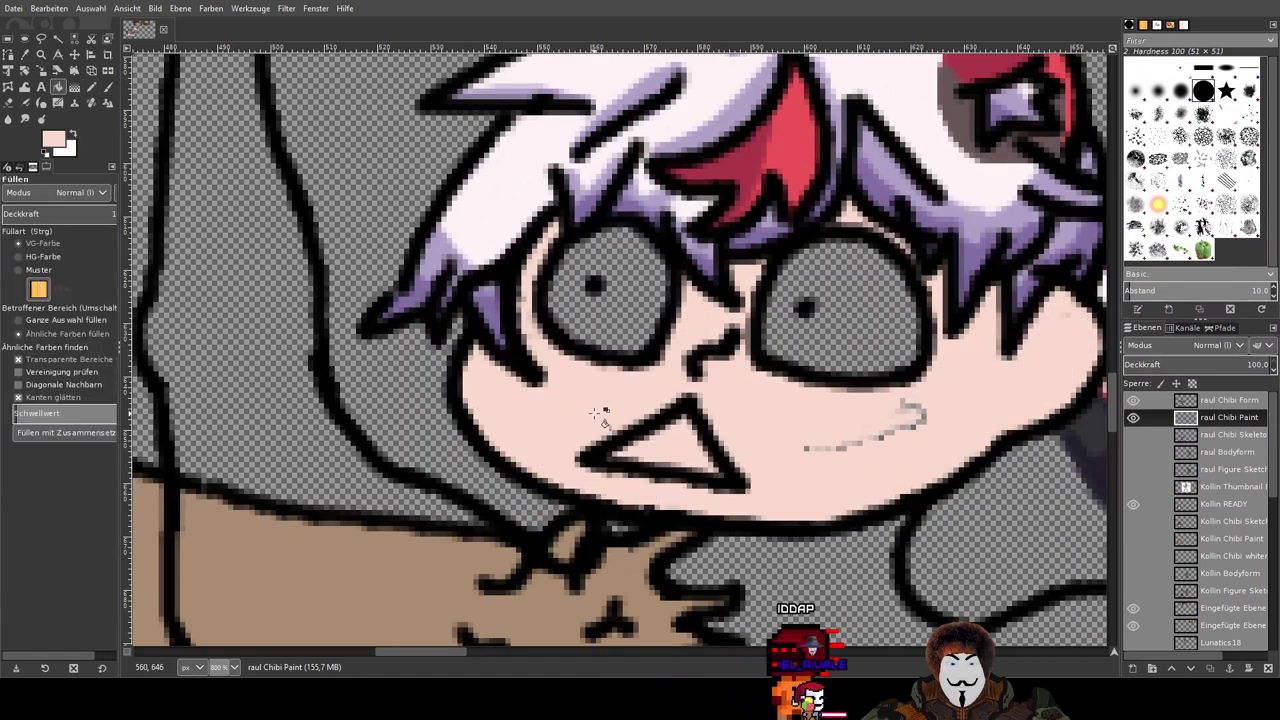
Step: Pencil over the unfilled streak on the right cheek with skin pink
scroll(752, 403, down, 4)
click(1134, 419)
click(1134, 419)
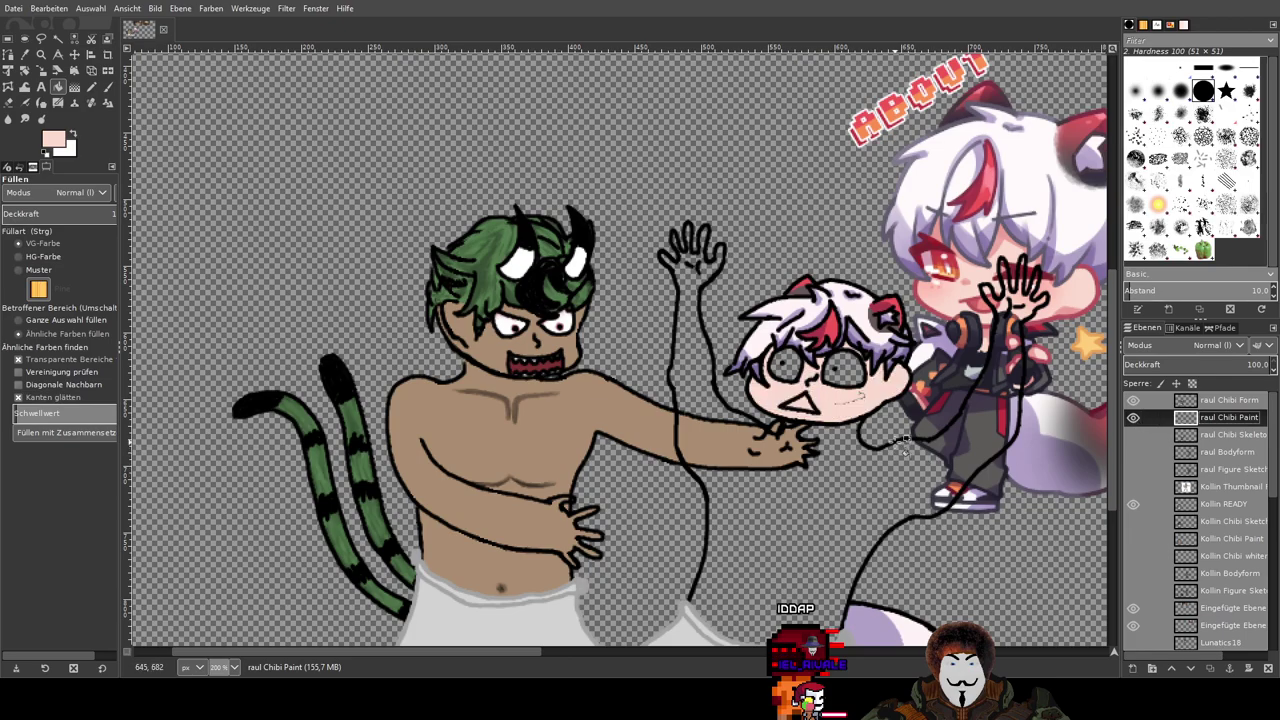
scroll(849, 409, up, 3)
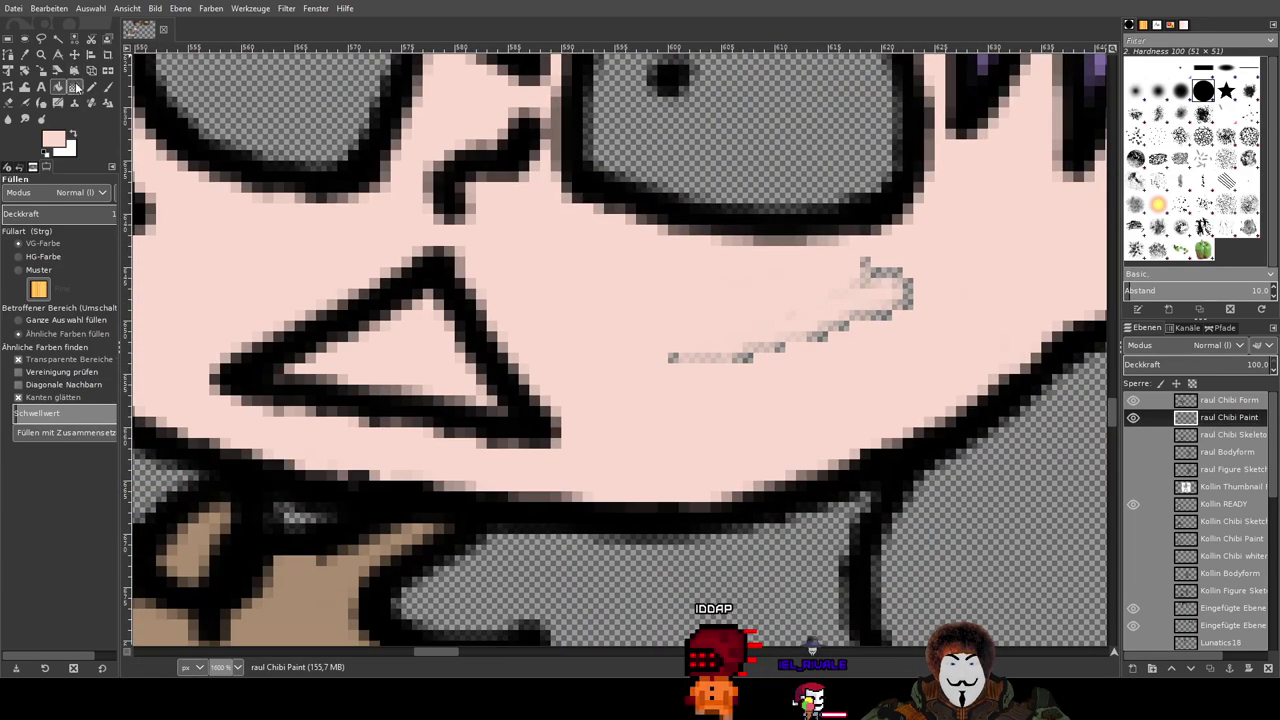
click(91, 87)
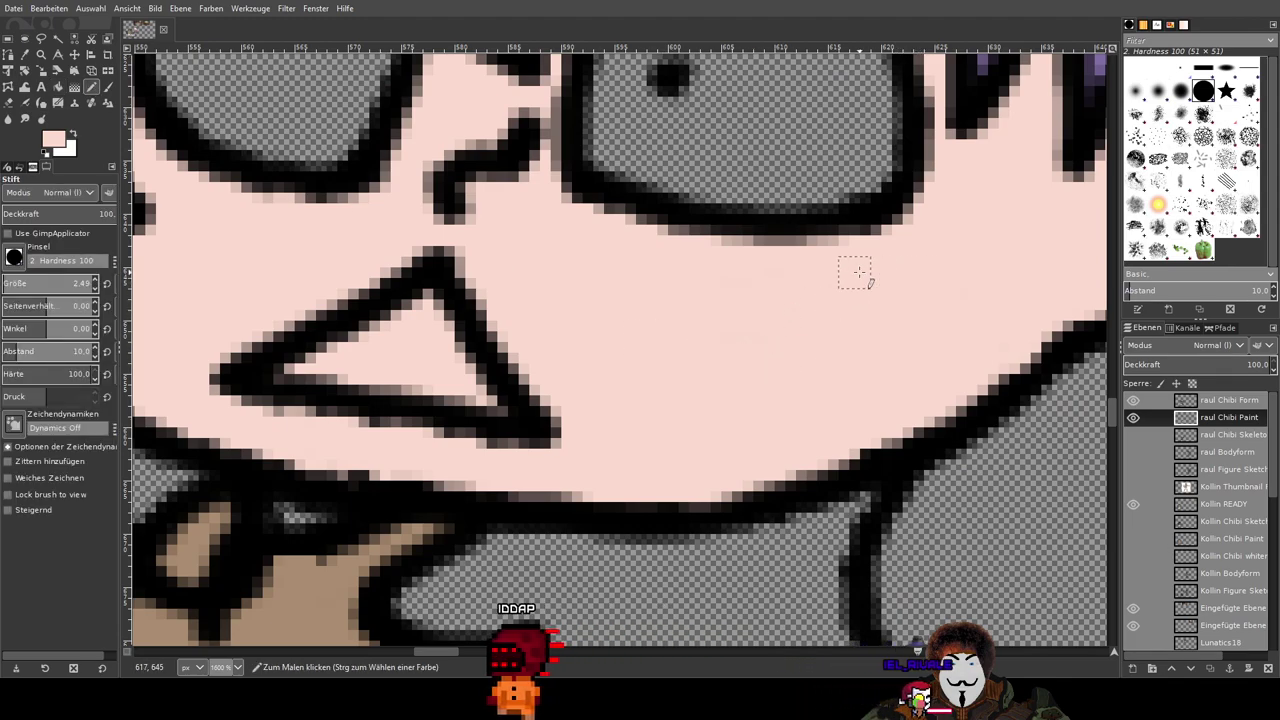
scroll(605, 410, down, 2)
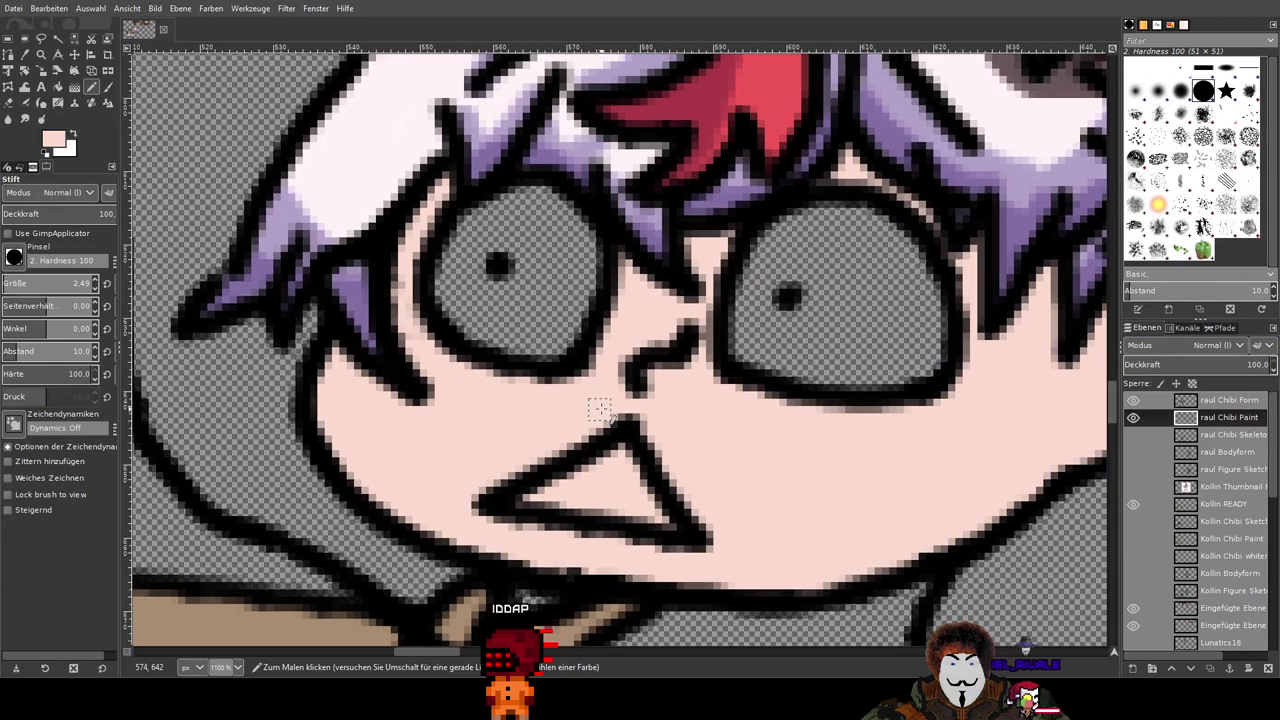
Step: Check the filled face alongside the reference chibi and the uncoloured arm and torso outlines
scroll(598, 308, down, 2)
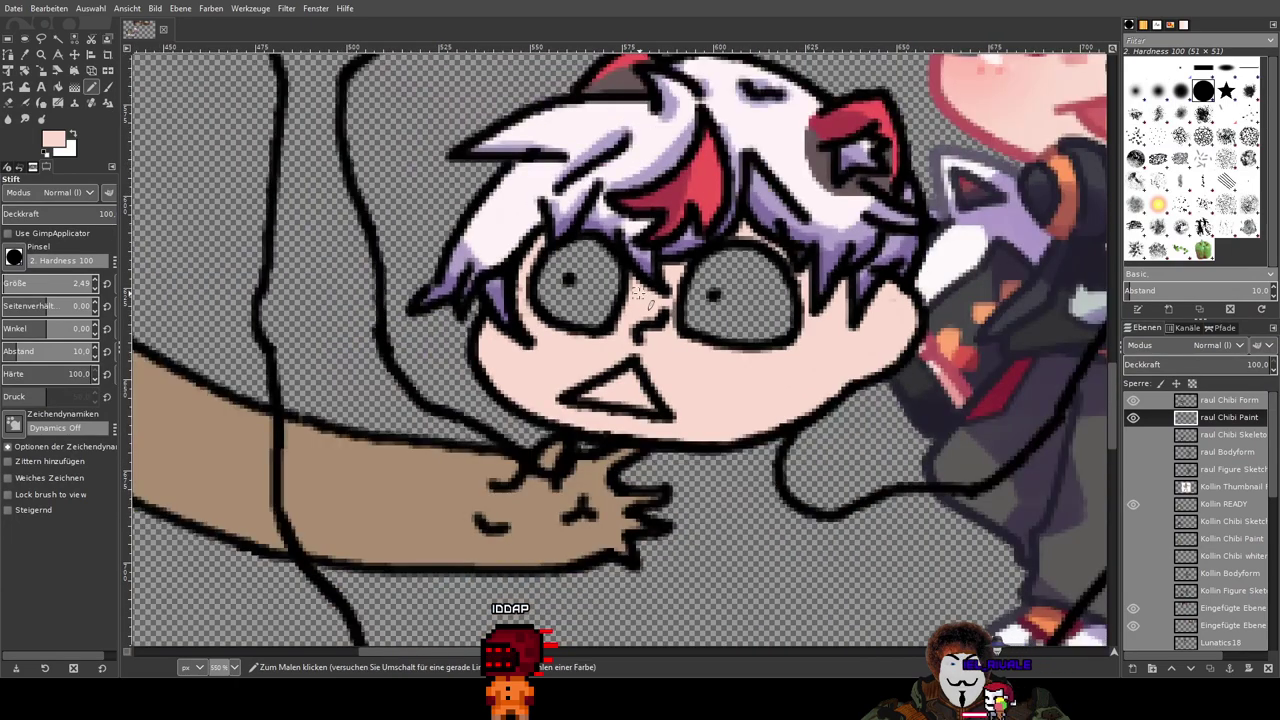
scroll(706, 293, up, 2)
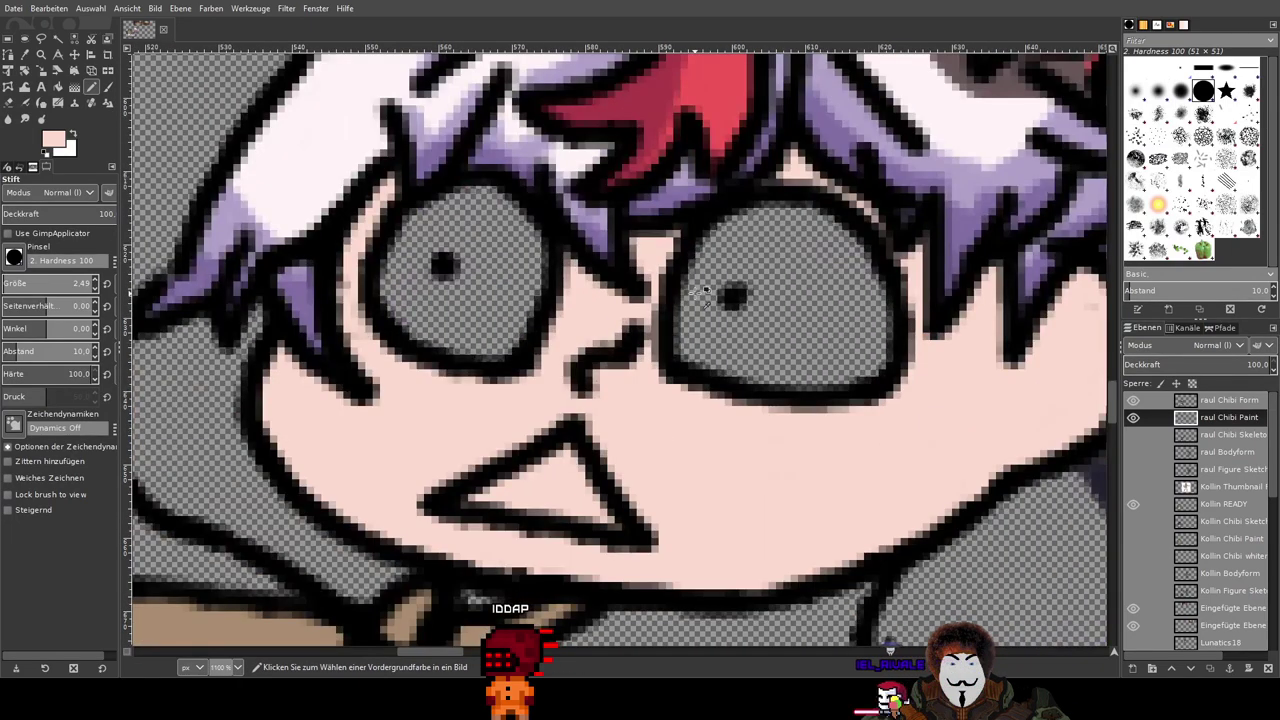
scroll(680, 423, down, 3)
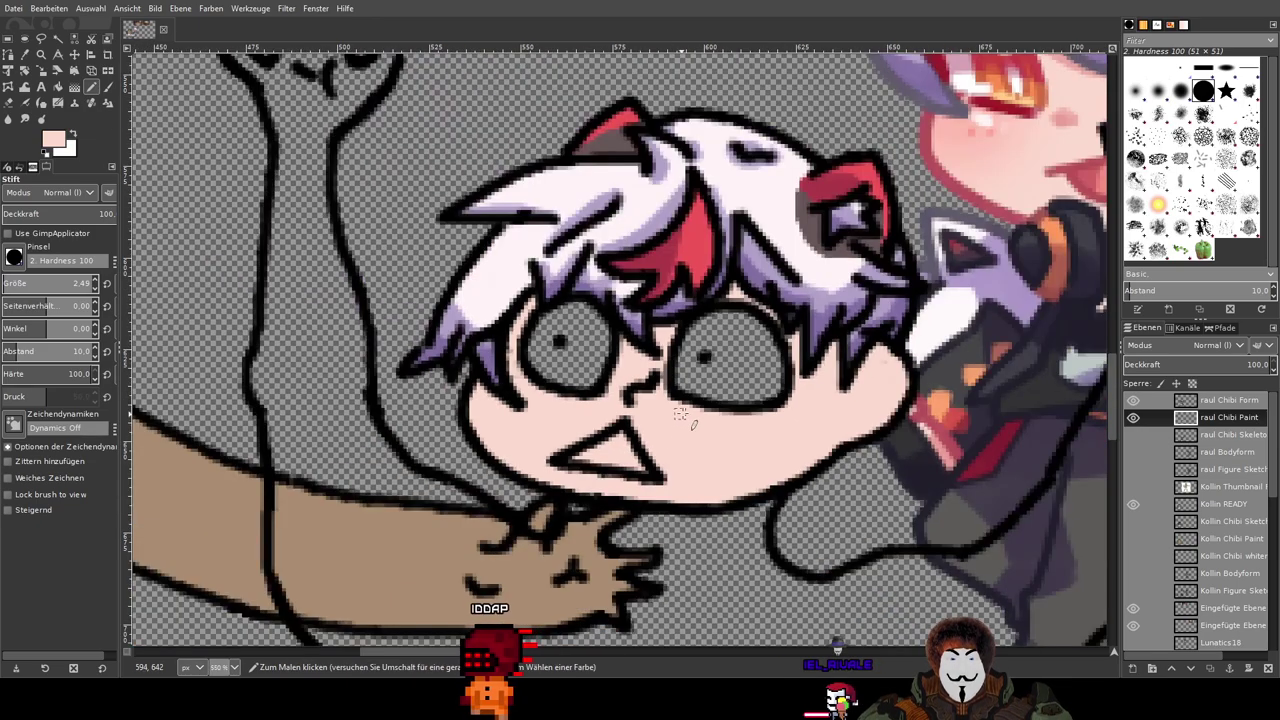
scroll(735, 358, up, 1)
scroll(735, 358, down, 2)
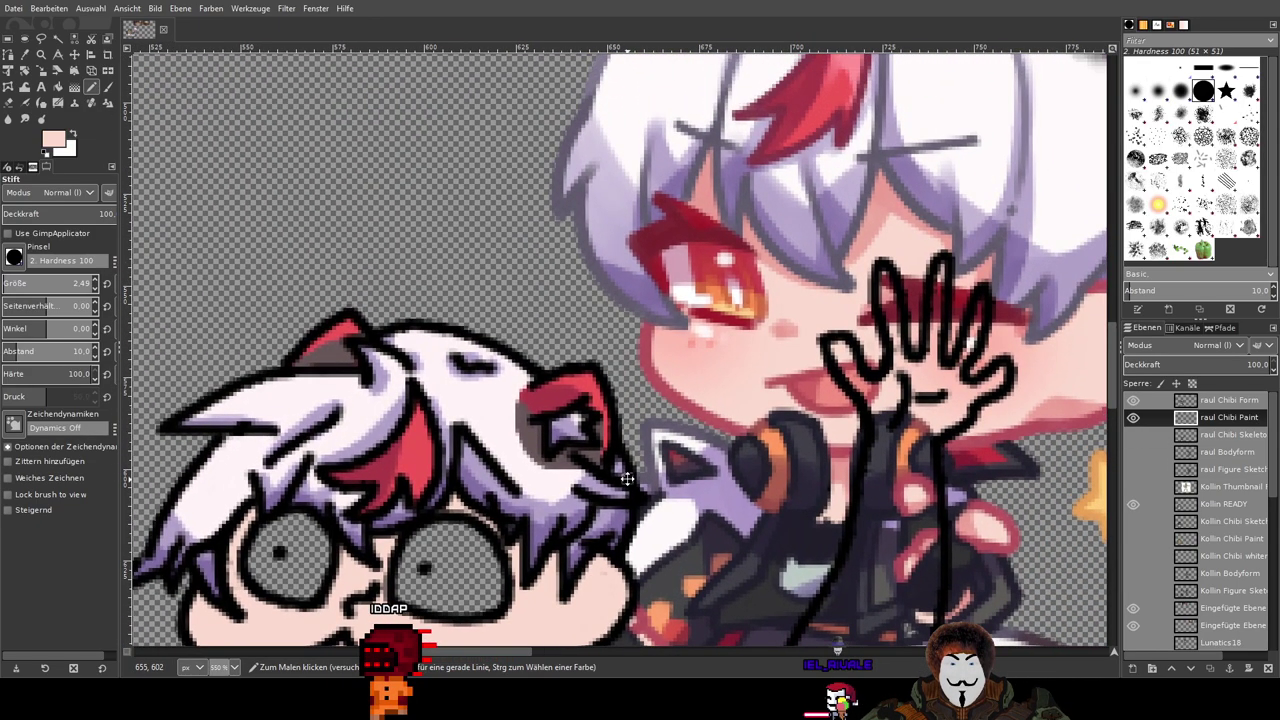
scroll(801, 390, up, 2)
drag(802, 390, 540, 387)
scroll(538, 387, down, 3)
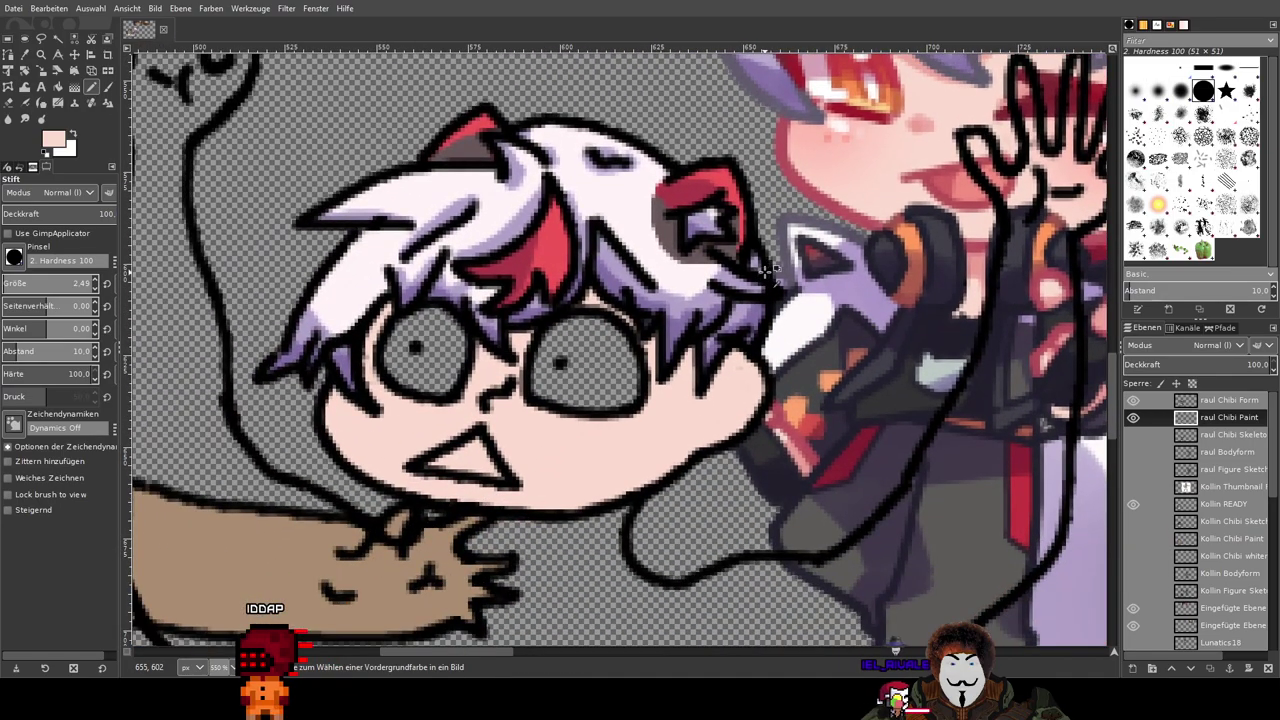
scroll(762, 270, up, 2)
drag(688, 487, 755, 211)
scroll(755, 211, down, 3)
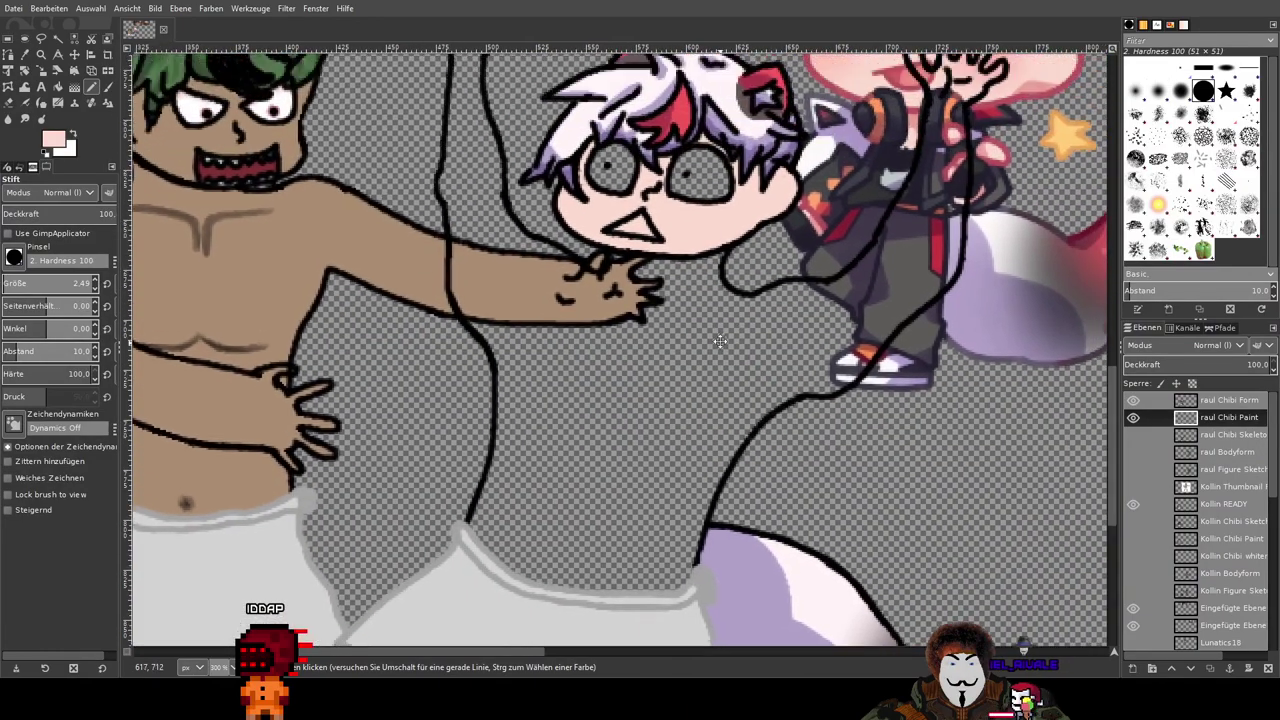
scroll(668, 325, up, 4)
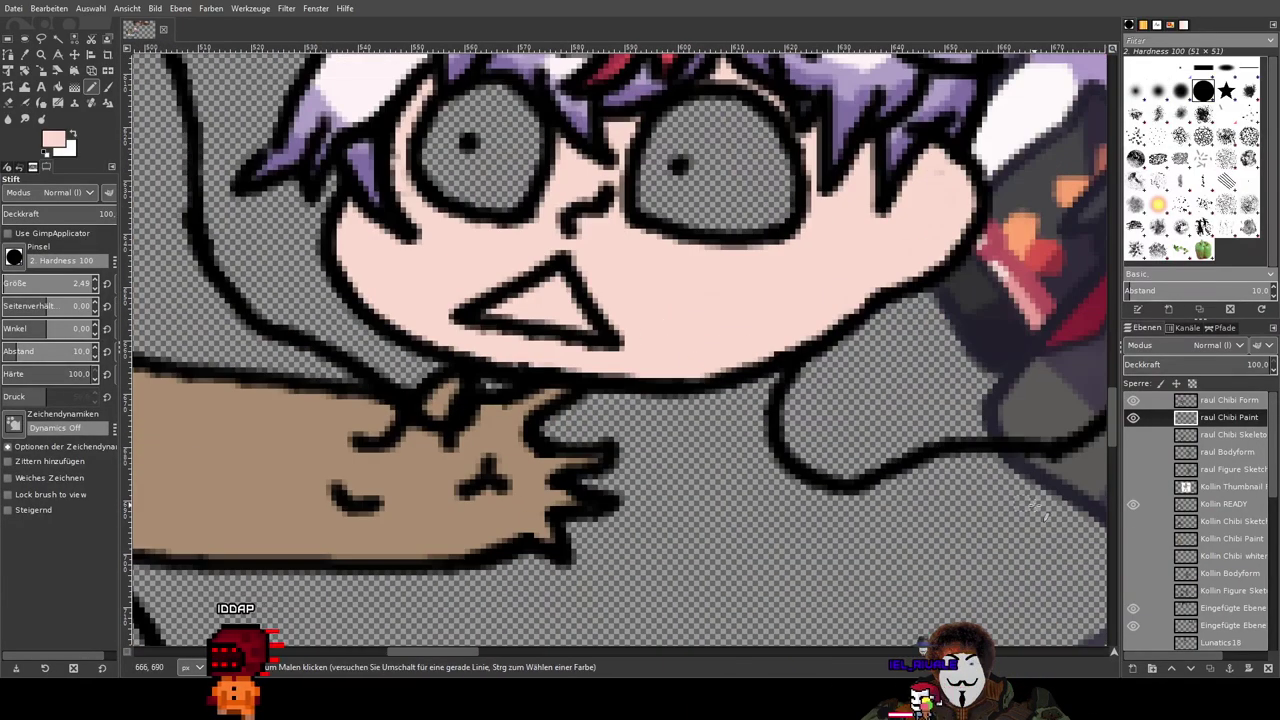
Step: Hide the Kollin READY layer and line the neck in skin pink under the chin as far as the right shoulder outline
click(1133, 505)
drag(561, 371, 690, 571)
scroll(690, 571, down, 4)
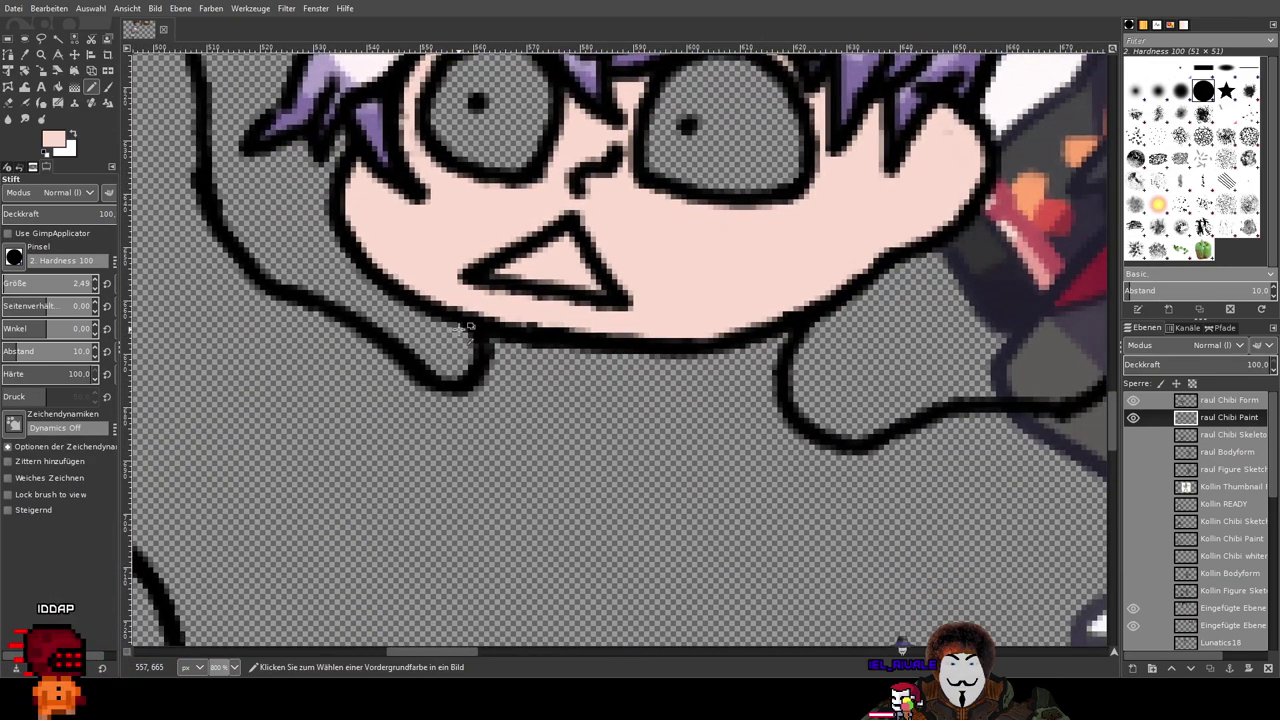
scroll(547, 358, up, 5)
mouse_move(558, 375)
mouse_down()
mouse_move(641, 386)
mouse_move(946, 394)
mouse_move(643, 388)
mouse_move(984, 413)
mouse_move(266, 414)
mouse_move(362, 420)
mouse_move(566, 391)
mouse_up()
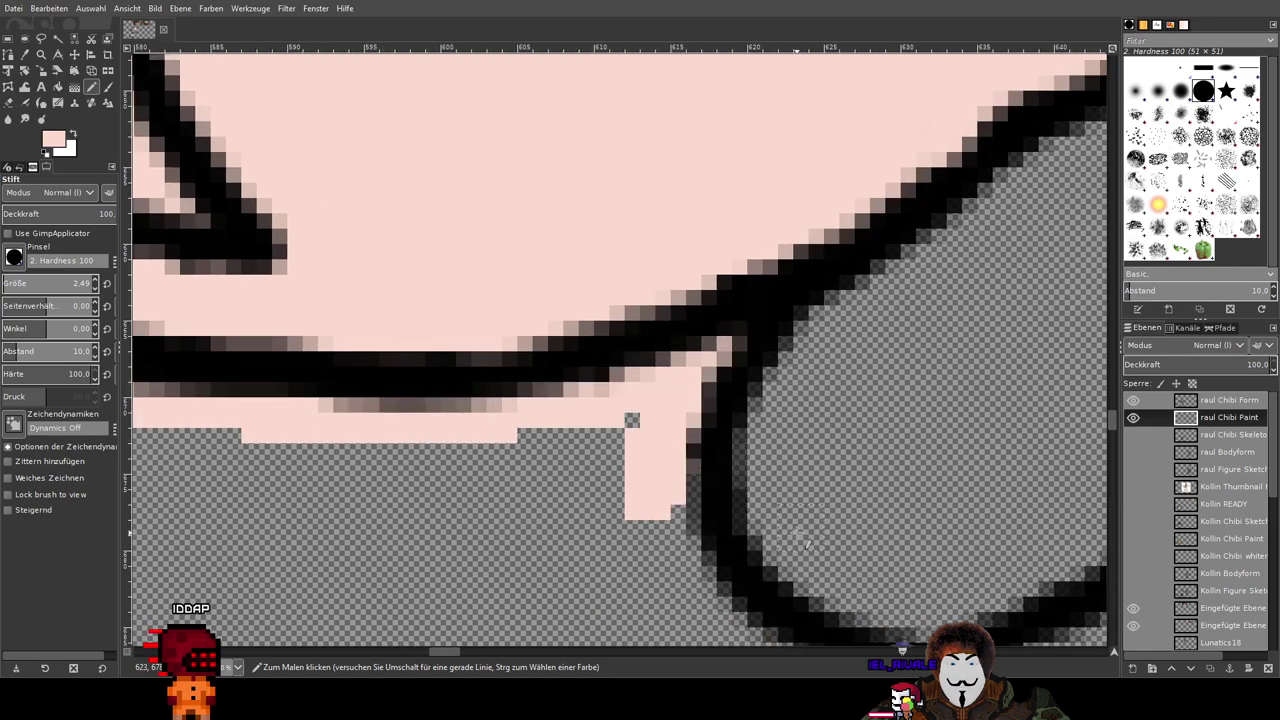
Step: Line the body side of the right shoulder outline in skin pink and continue along the underside to the arm's bend
drag(797, 534, 612, 311)
drag(548, 413, 626, 468)
mouse_move(554, 388)
mouse_down()
mouse_move(828, 465)
mouse_move(859, 458)
mouse_move(652, 487)
mouse_move(883, 440)
mouse_move(311, 489)
mouse_up()
mouse_move(417, 461)
mouse_down()
mouse_move(440, 436)
mouse_move(615, 375)
mouse_move(600, 425)
mouse_move(830, 392)
mouse_move(725, 404)
mouse_up()
mouse_move(917, 398)
mouse_down()
mouse_move(443, 531)
mouse_move(608, 431)
mouse_move(700, 343)
mouse_up()
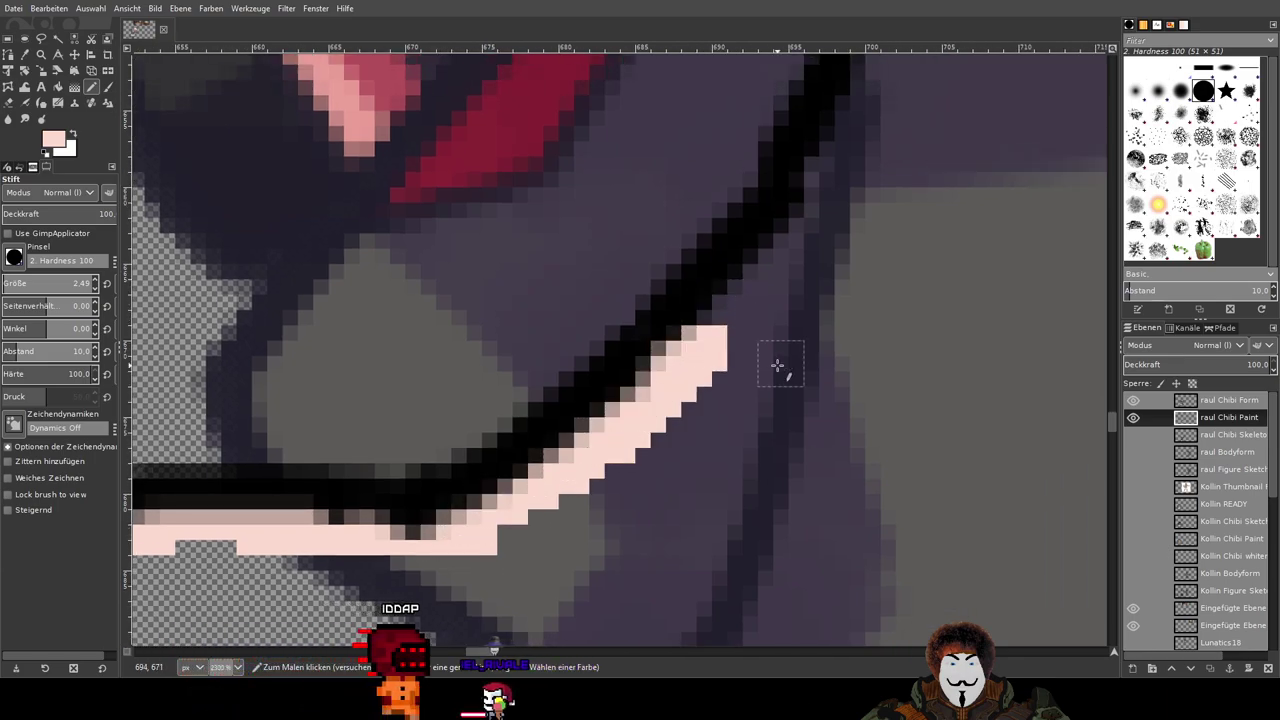
Step: Extend the skin-pink lining up along the inside of the raised right arm's left outline towards the hand
mouse_move(686, 338)
mouse_down()
mouse_move(795, 230)
mouse_move(855, 132)
mouse_move(818, 209)
mouse_move(562, 540)
mouse_move(599, 412)
mouse_move(713, 257)
mouse_up()
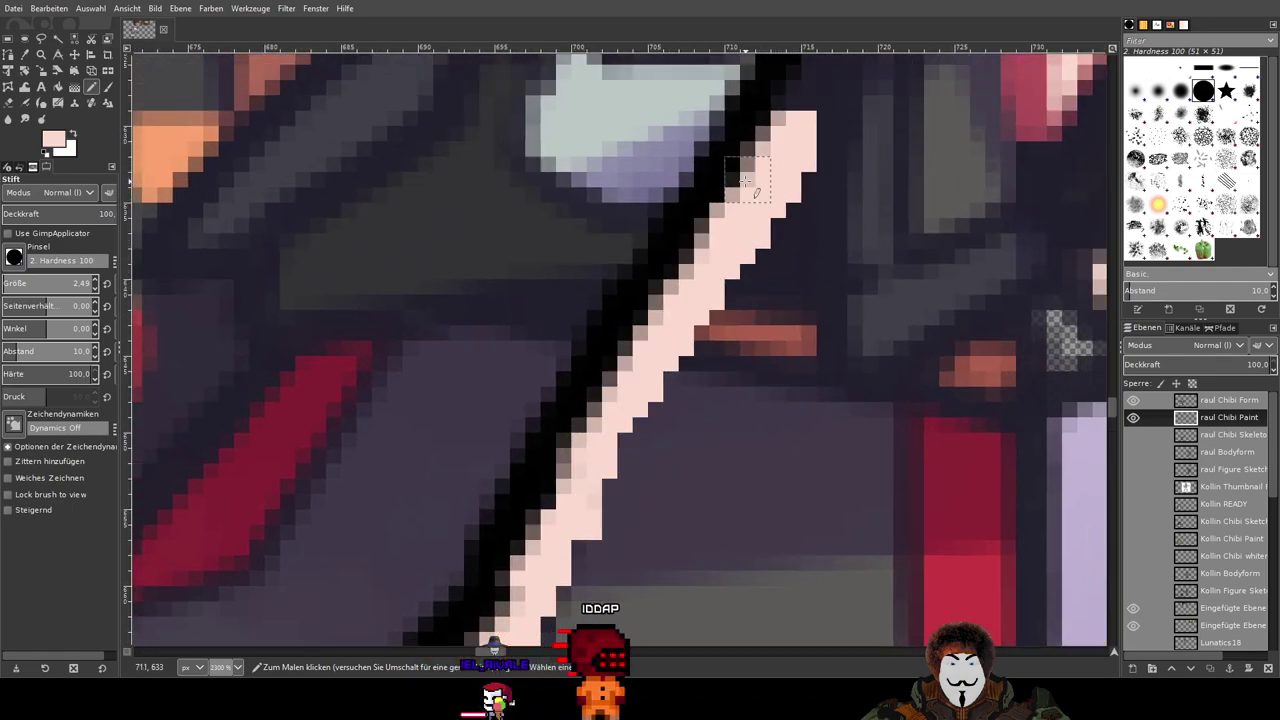
drag(757, 237, 564, 562)
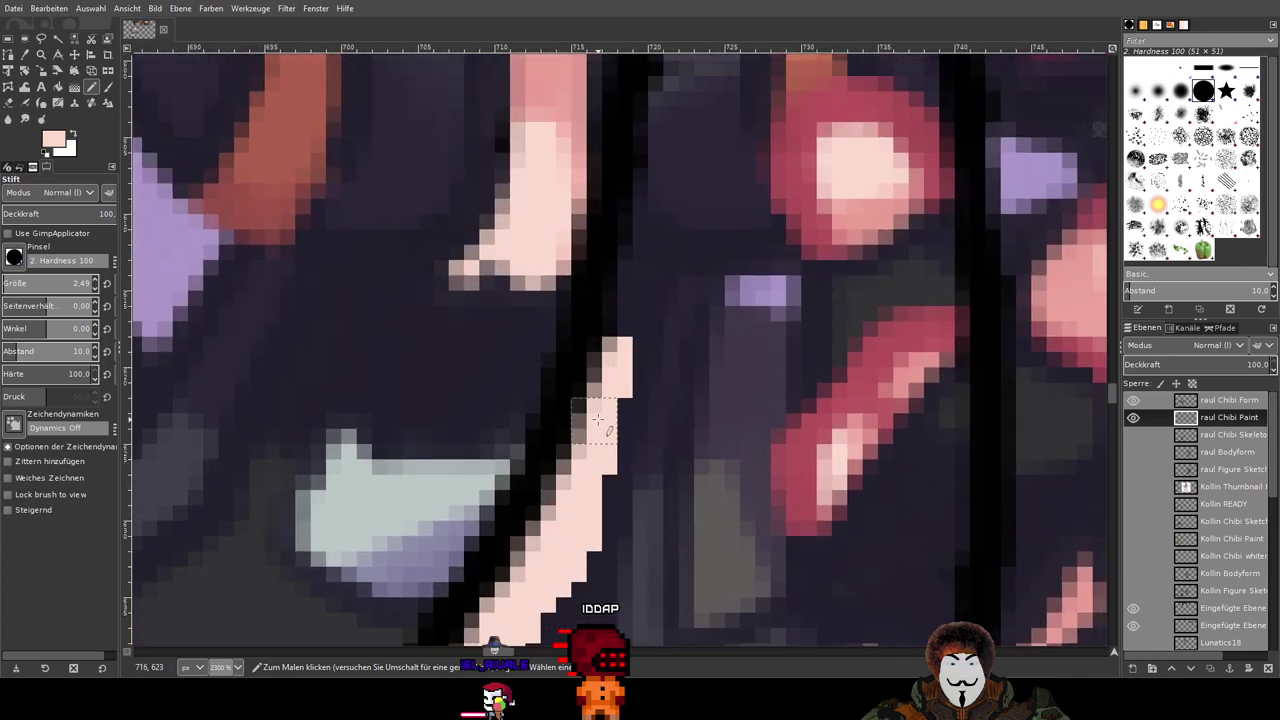
drag(630, 264, 648, 188)
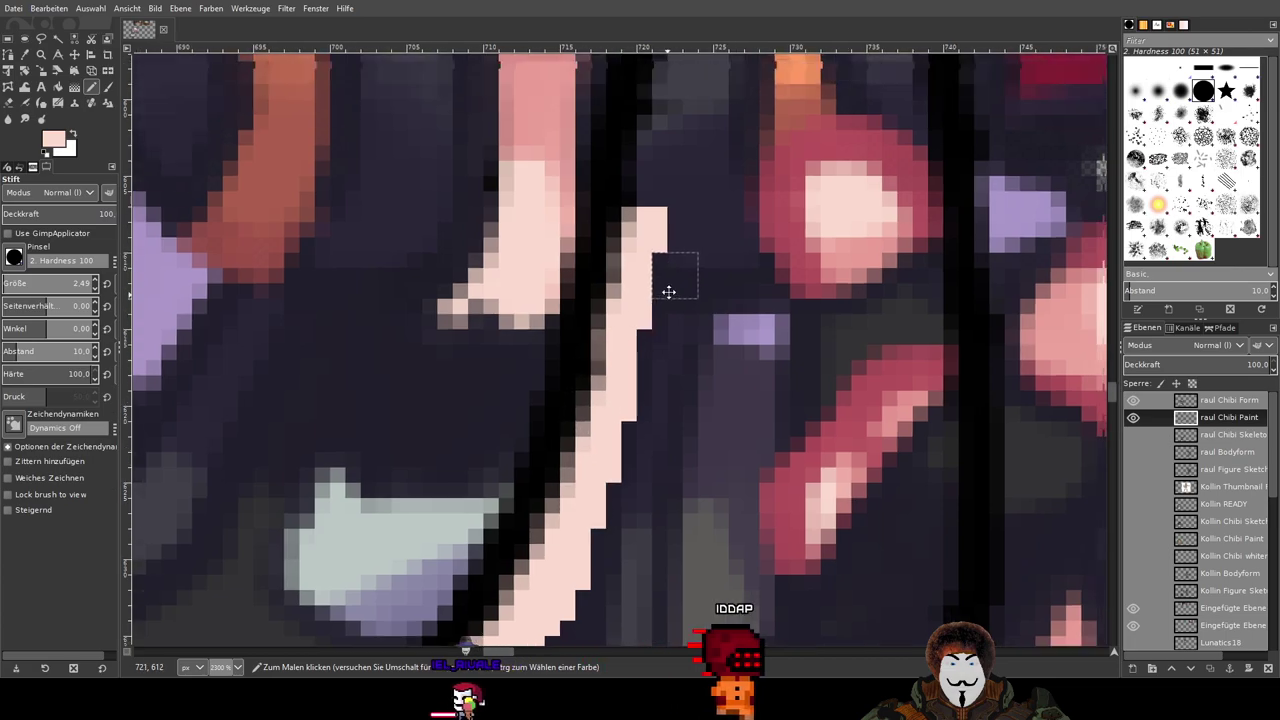
drag(669, 289, 589, 580)
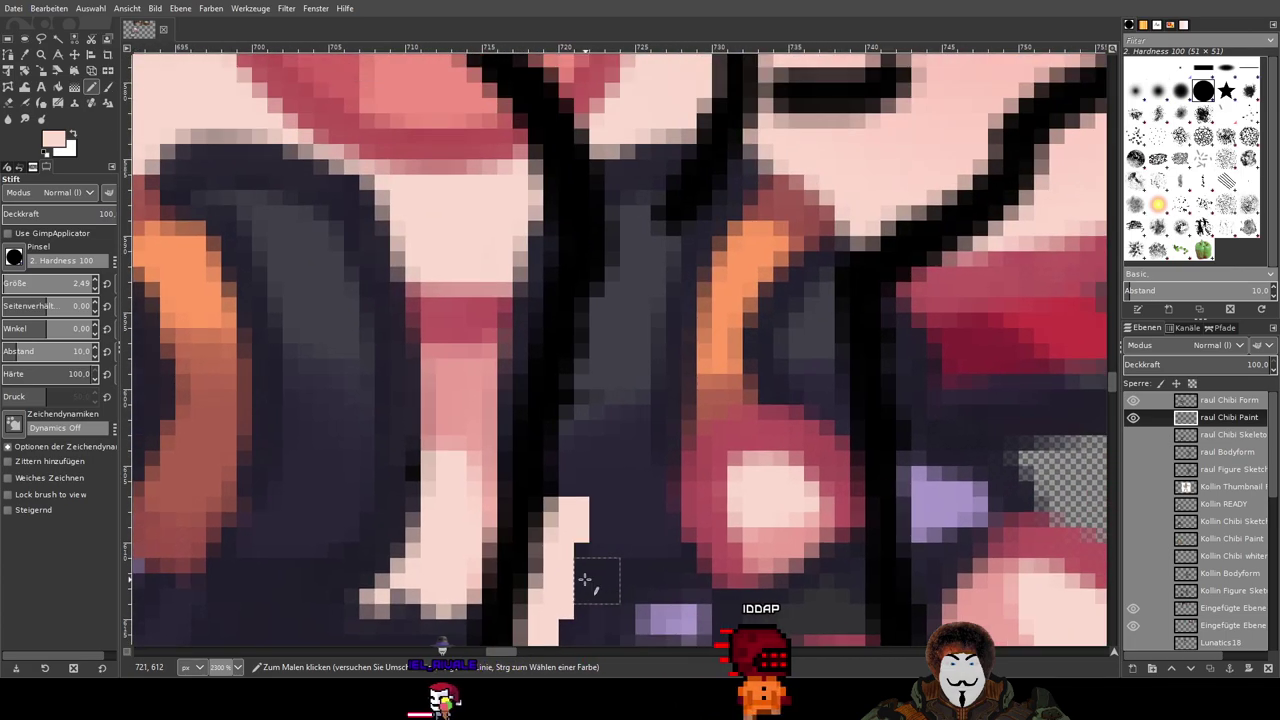
Step: Hide the raul reference layer and extend the pink lining inside the raised arm up to the wrist
scroll(1135, 575, down, 3)
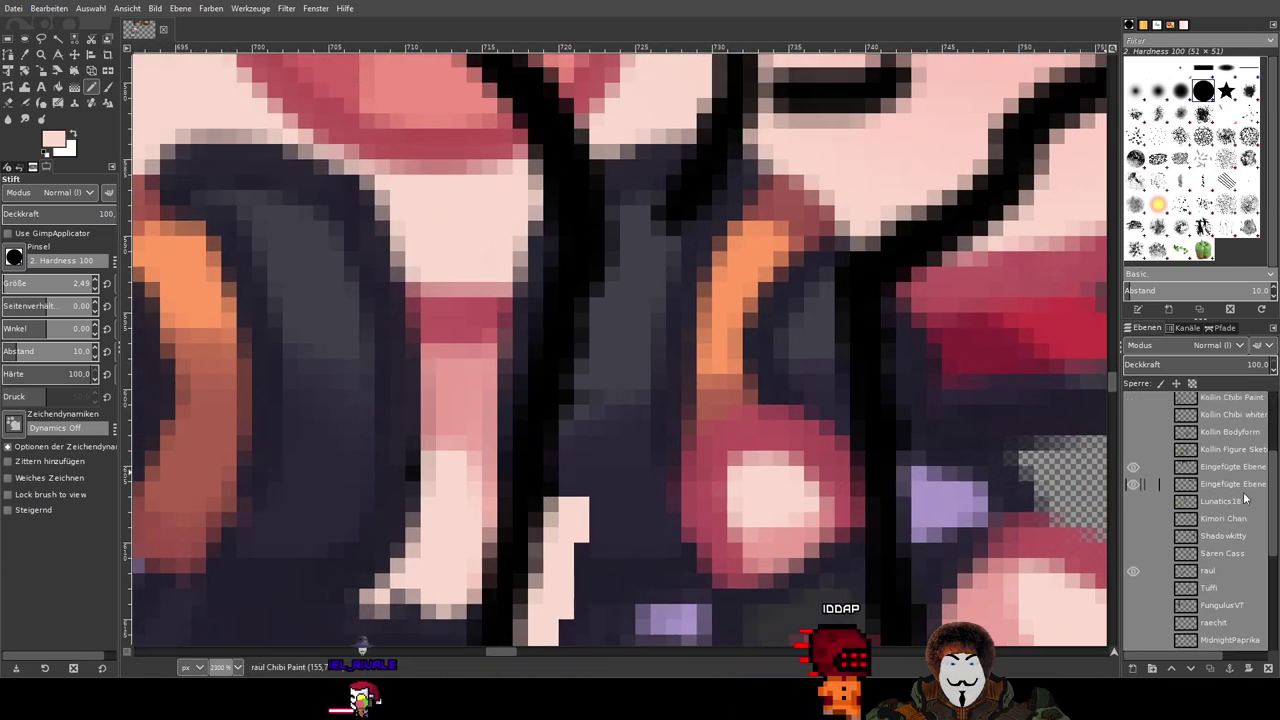
shift+click(1135, 575)
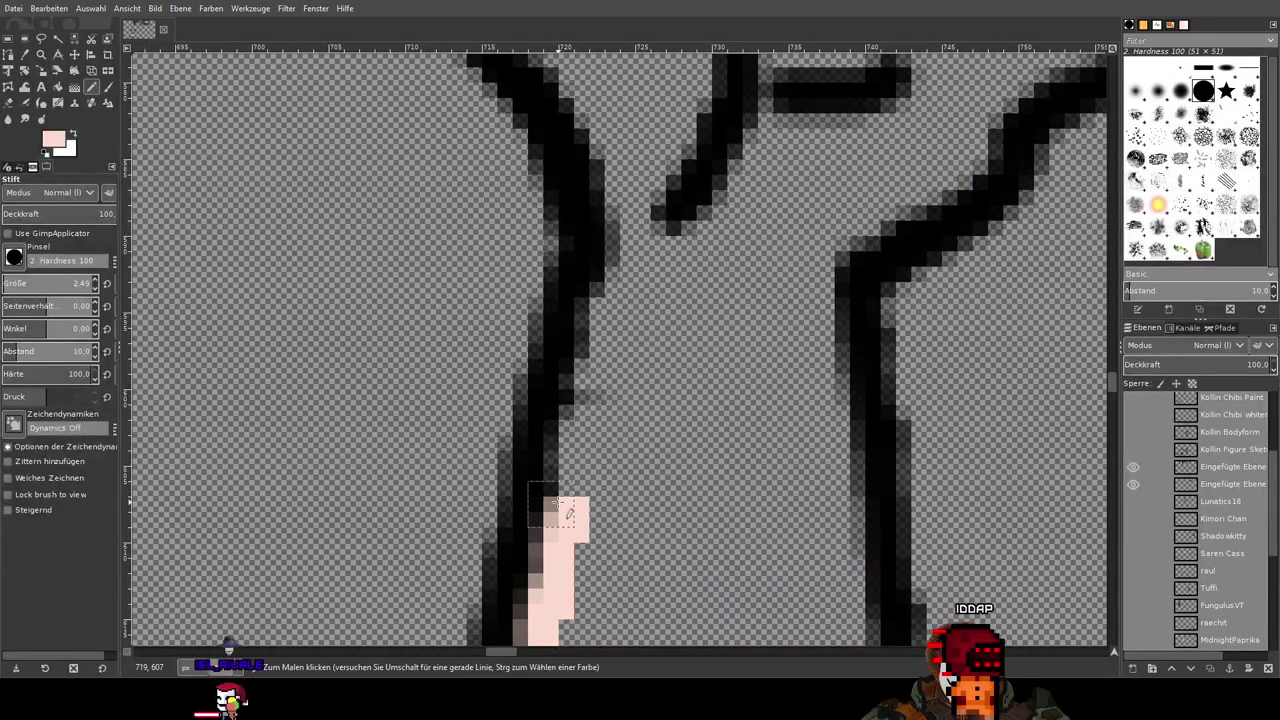
drag(575, 425, 604, 330)
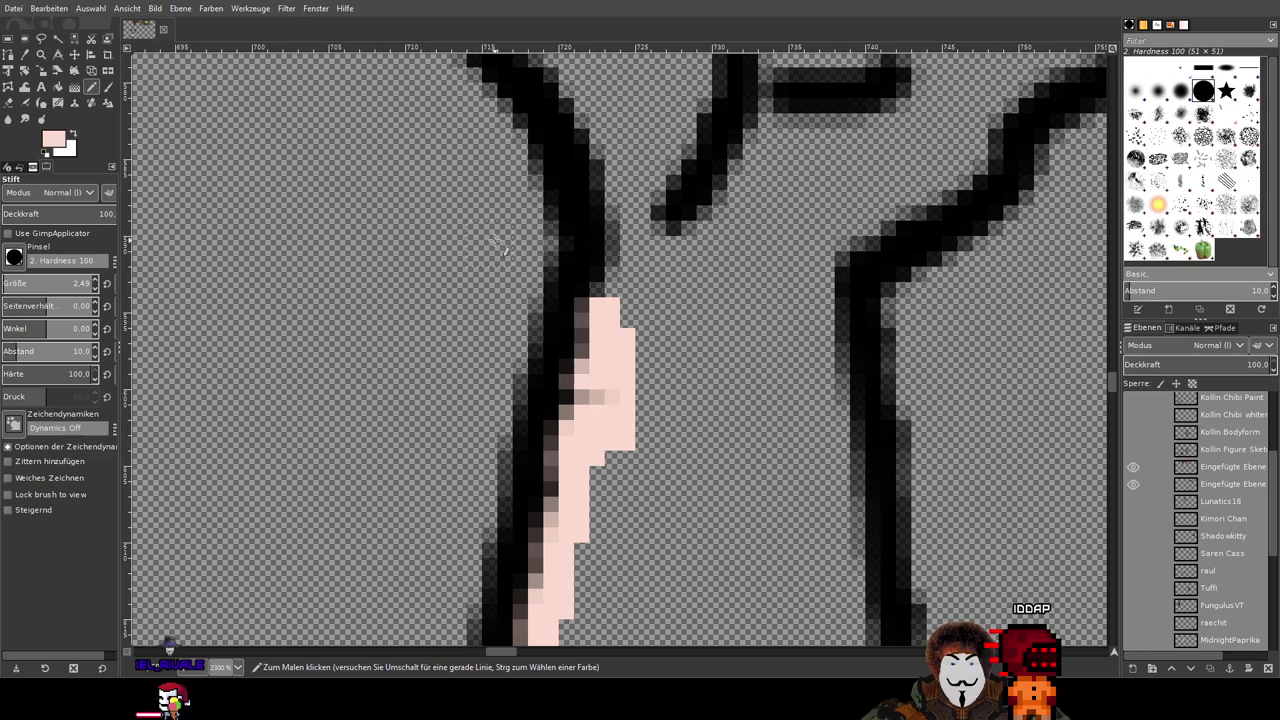
Step: Erase the stray smudge beside the raised arm's wrist line on the raul Chibi Form layer
scroll(1159, 414, up, 3)
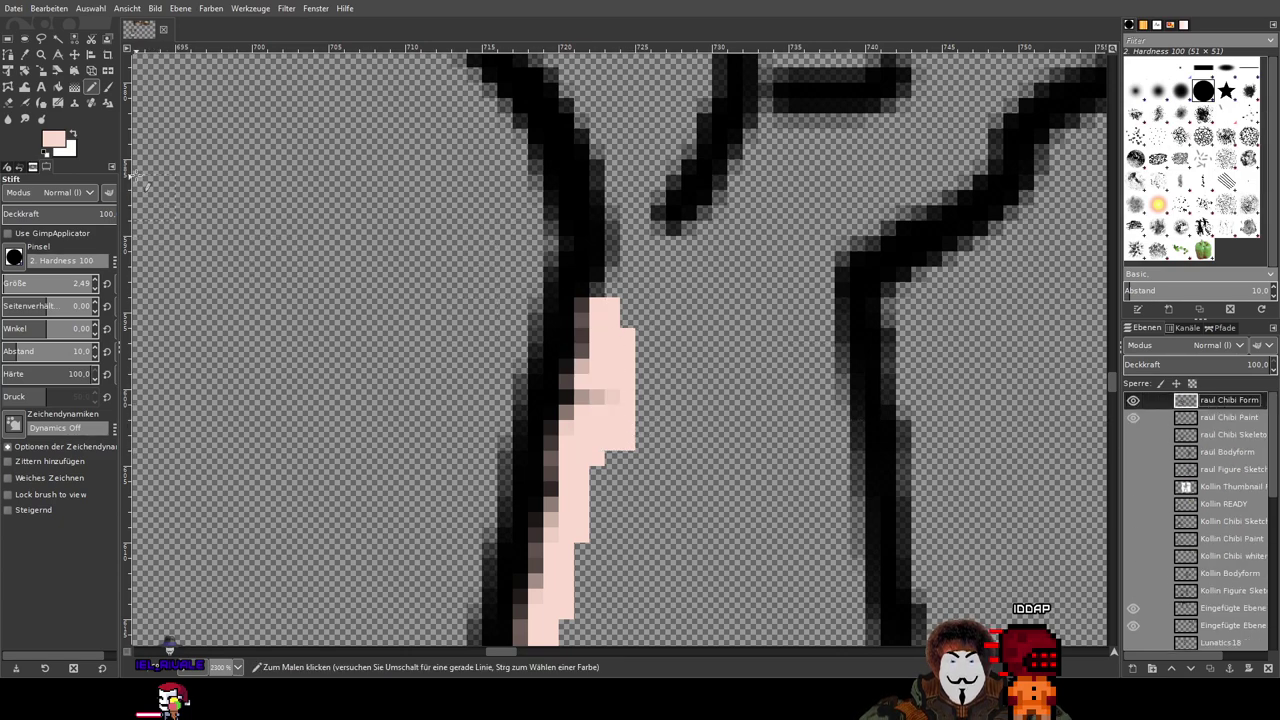
scroll(605, 380, up, 2)
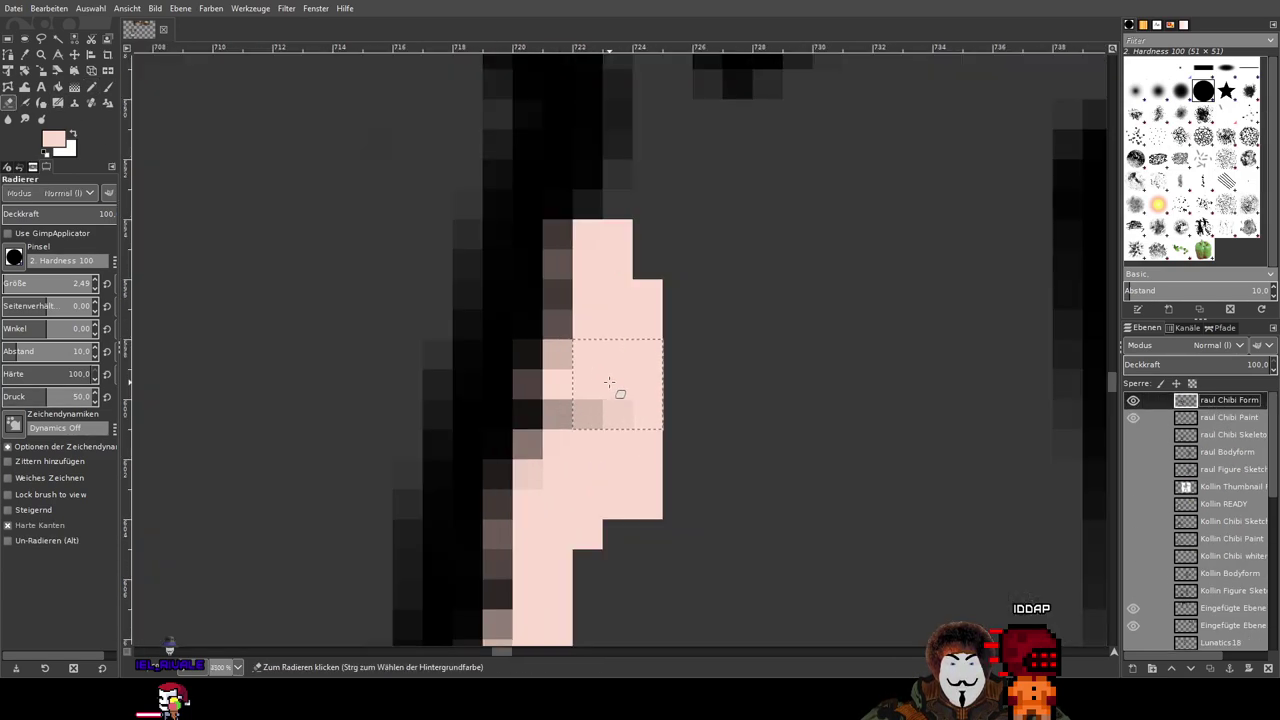
scroll(697, 400, down, 3)
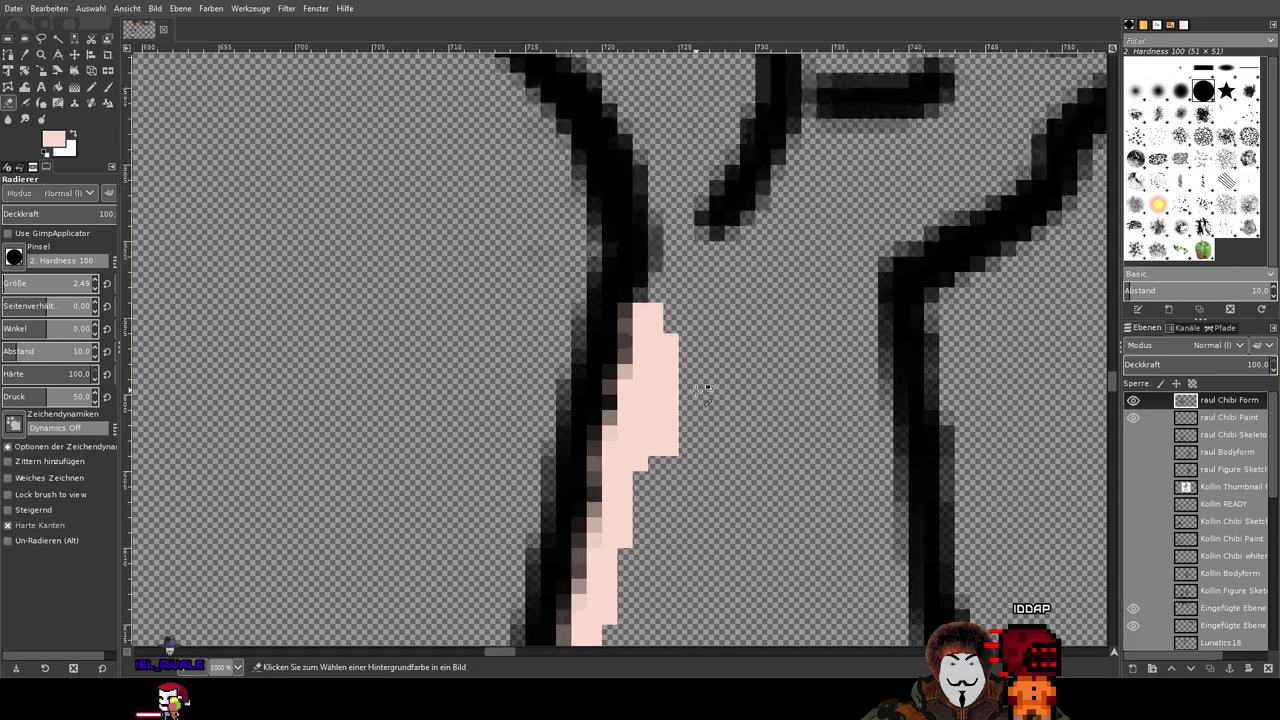
scroll(695, 391, up, 5)
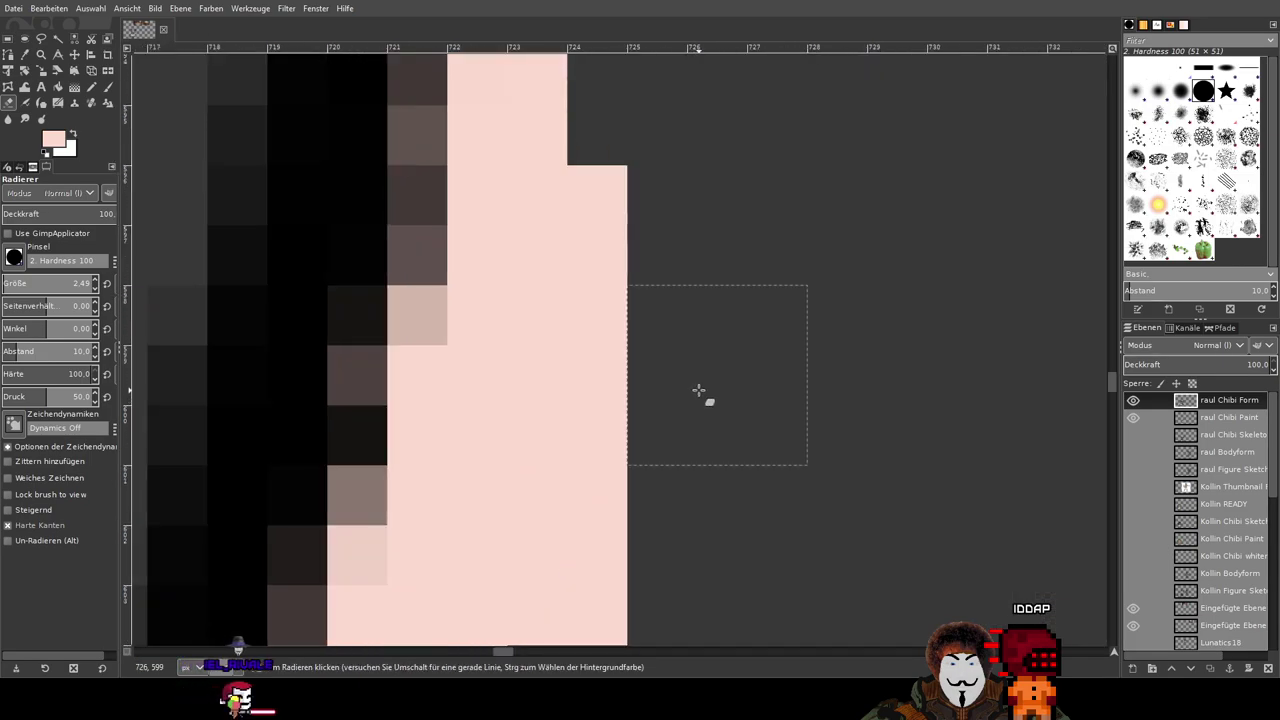
scroll(776, 339, down, 1)
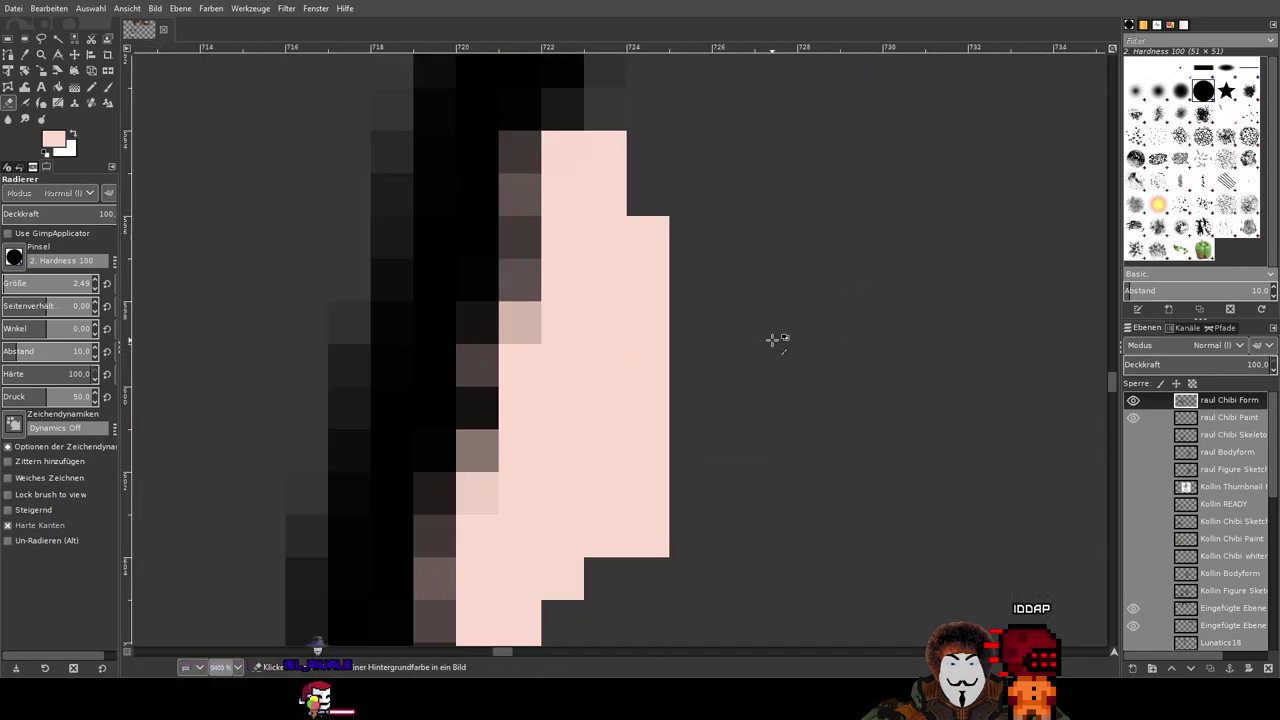
scroll(700, 414, down, 1)
click(706, 417)
click(727, 383)
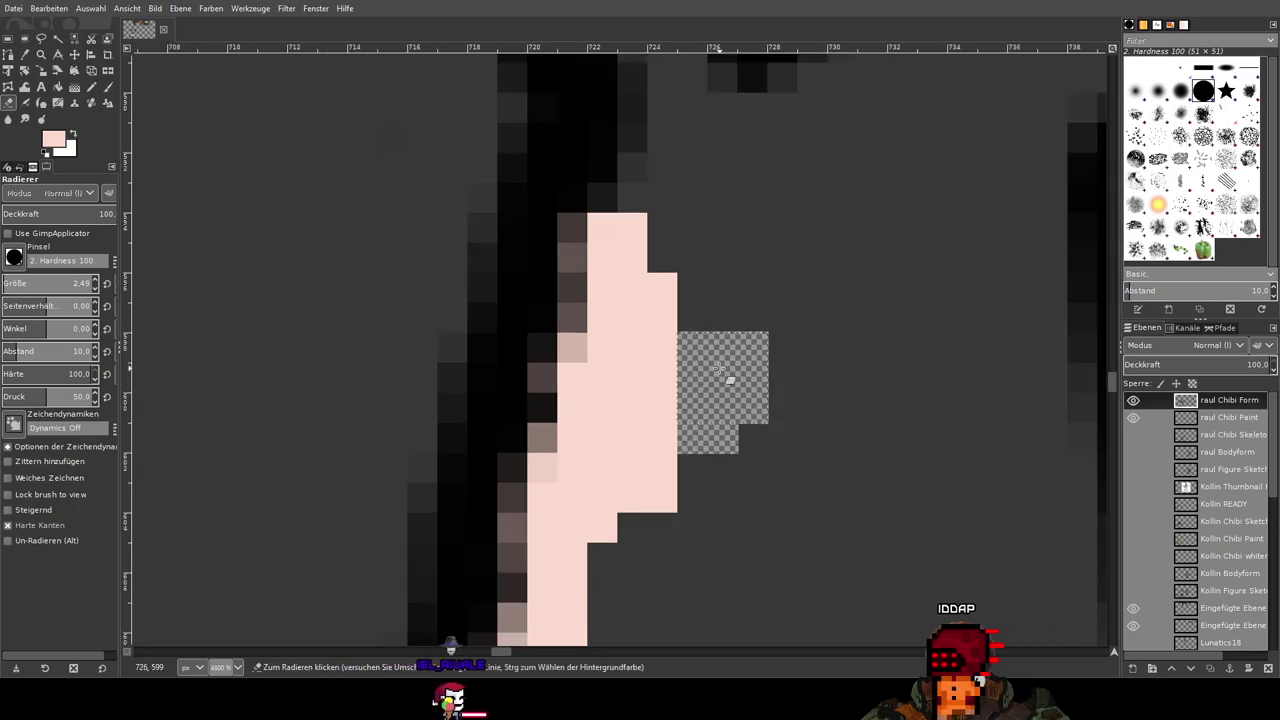
drag(722, 320, 736, 406)
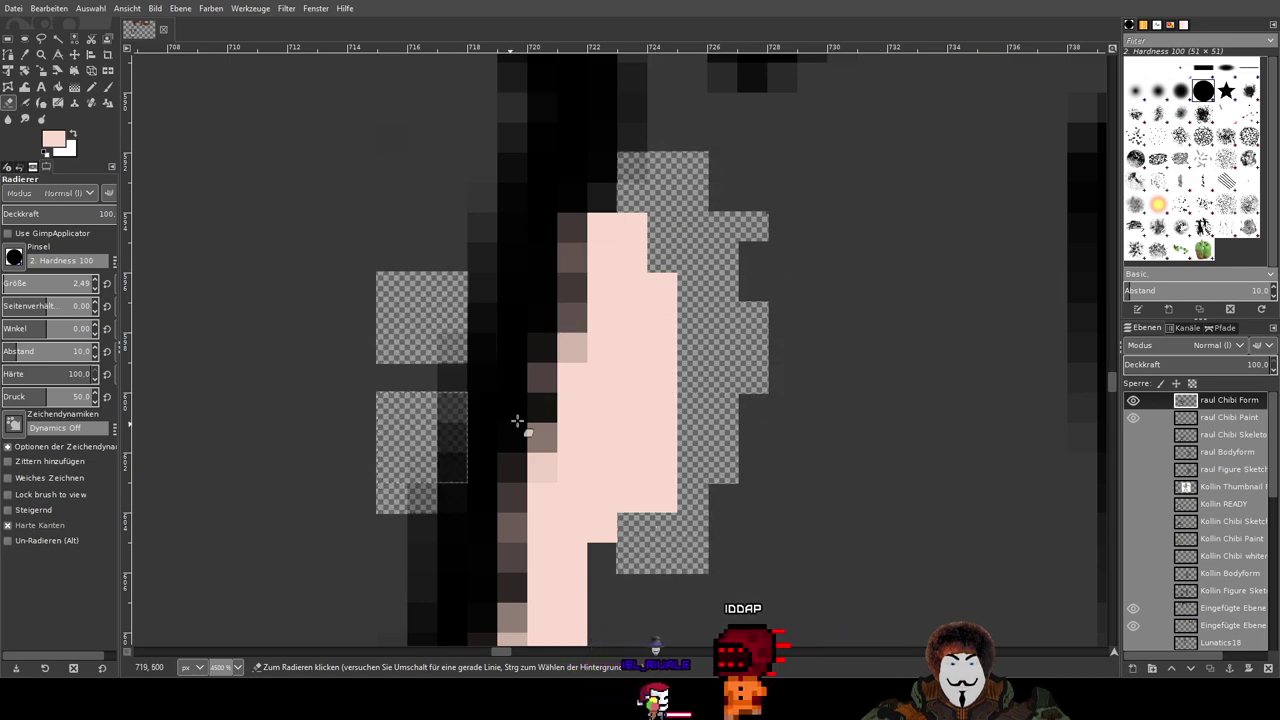
click(392, 347)
click(422, 287)
click(331, 287)
click(153, 257)
click(662, 78)
click(242, 287)
click(962, 318)
key(ctrl+z)
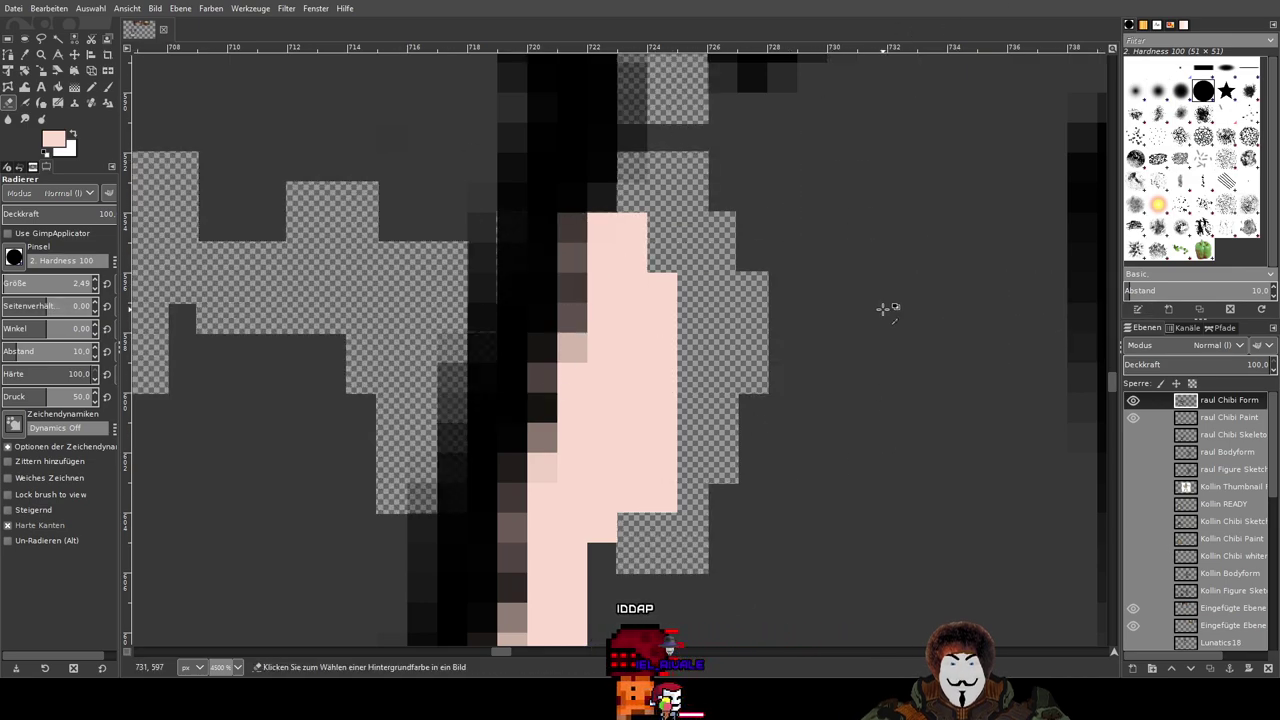
scroll(883, 309, down, 1)
scroll(786, 321, up, 1)
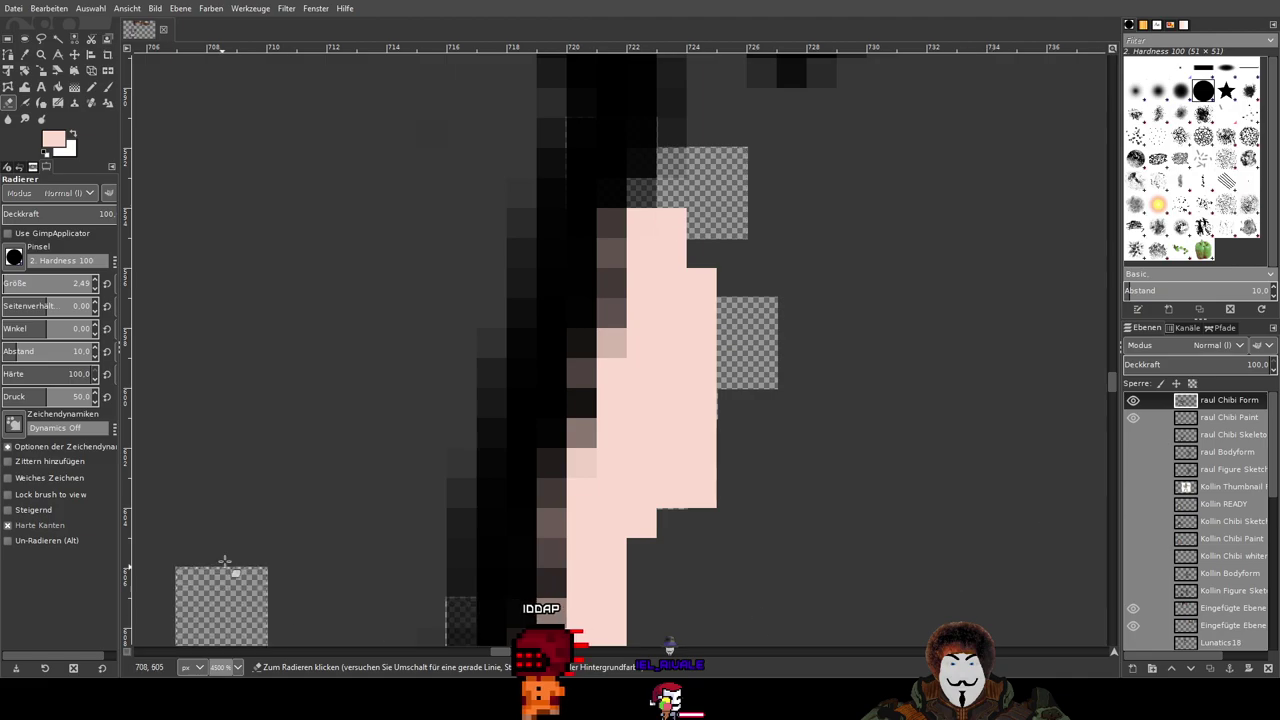
scroll(827, 433, down, 1)
ctrl+scroll(800, 365, down, 2)
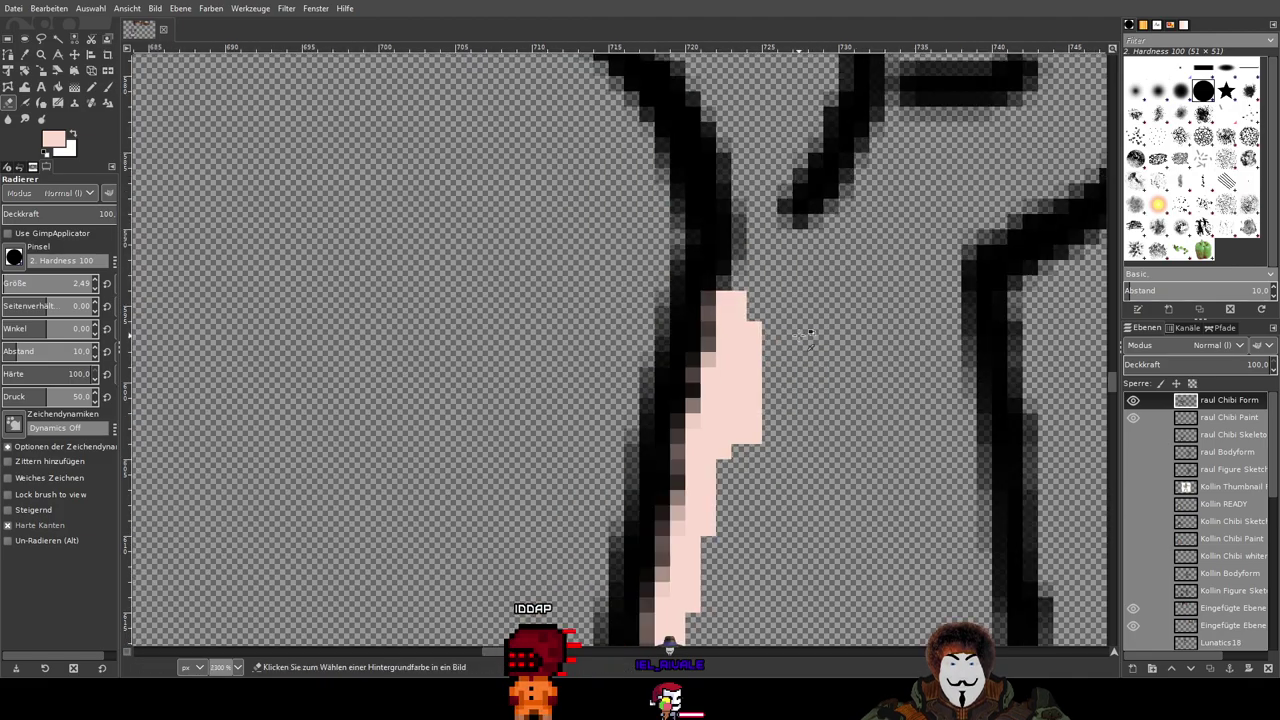
Step: On the raul Chibi Paint layer, extend the skin-pink lining with the Pencil from the wrist along the hand's left outline into the leftmost finger
ctrl+scroll(800, 365, up, 2)
click(1220, 418)
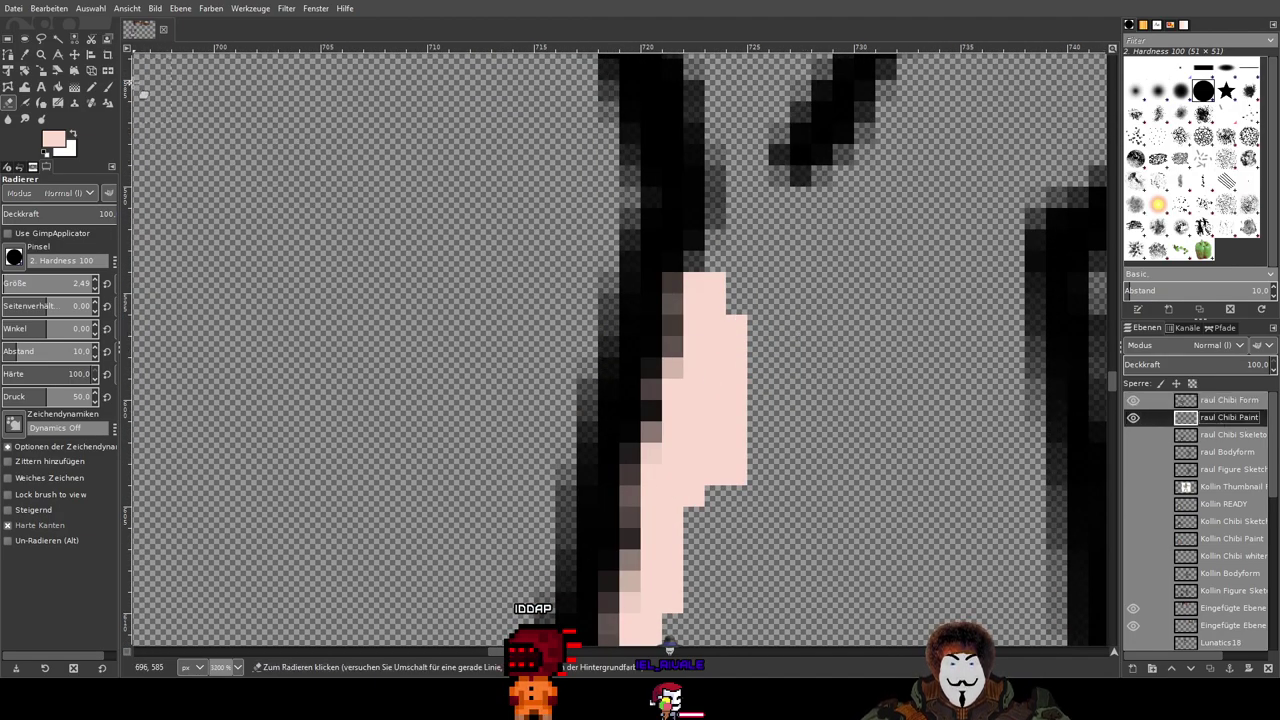
scroll(697, 307, up, 2)
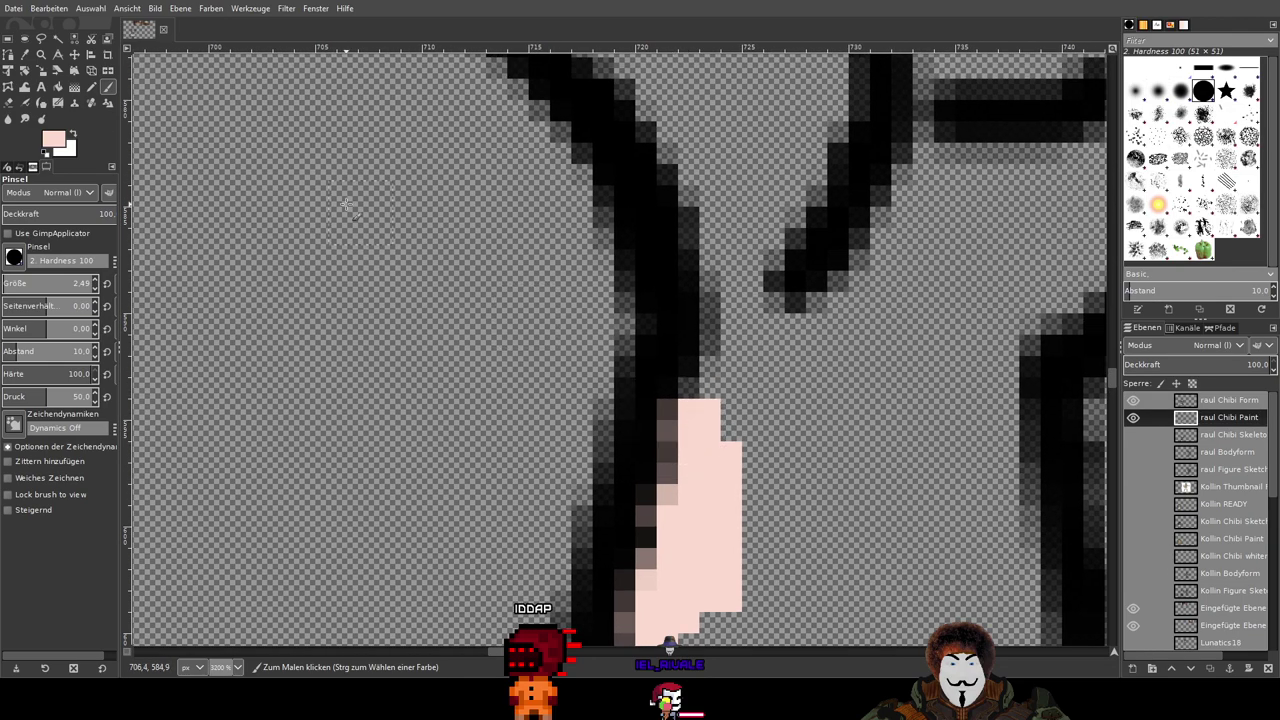
scroll(671, 349, up, 2)
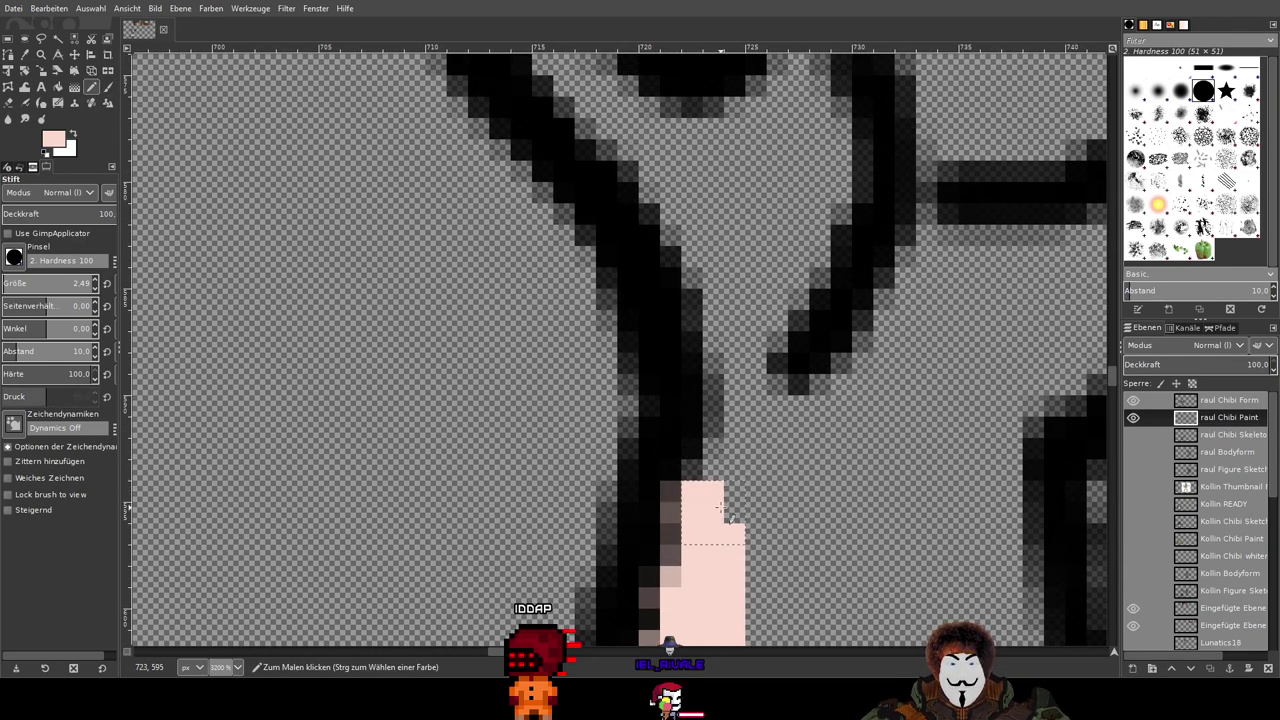
mouse_move(718, 440)
mouse_down()
mouse_move(717, 318)
mouse_move(697, 245)
mouse_up()
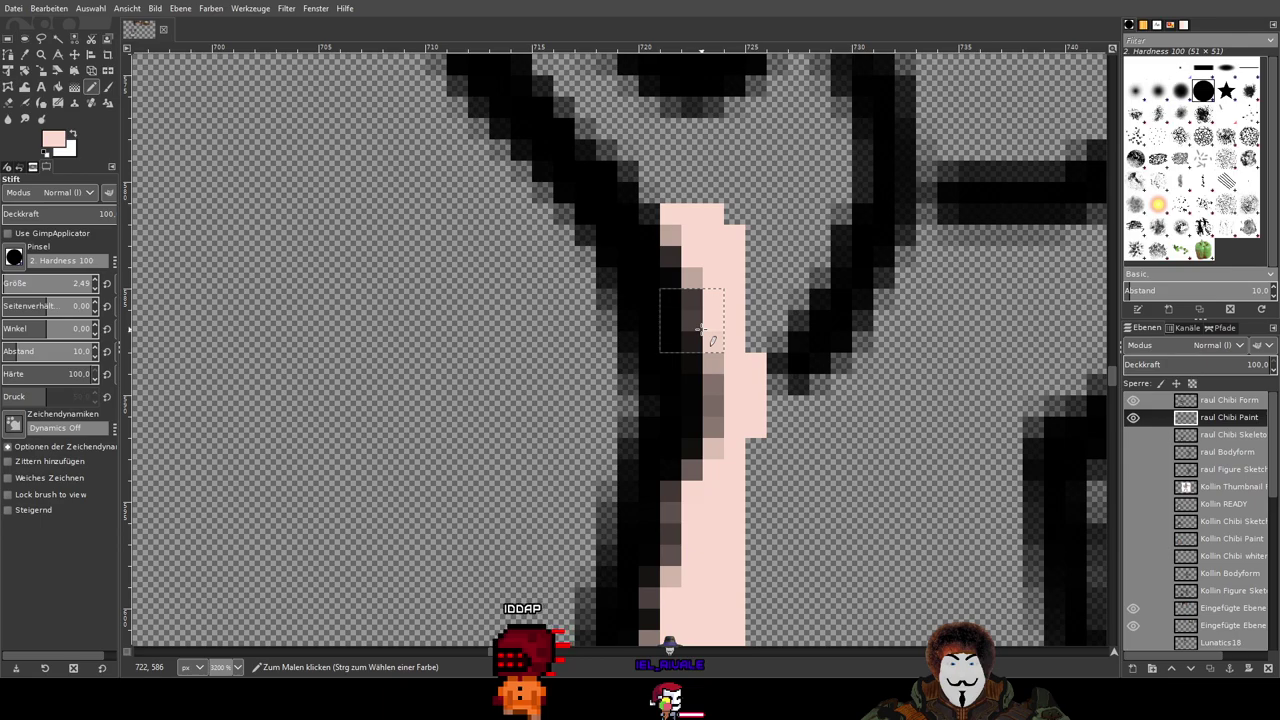
scroll(718, 247, up, 2)
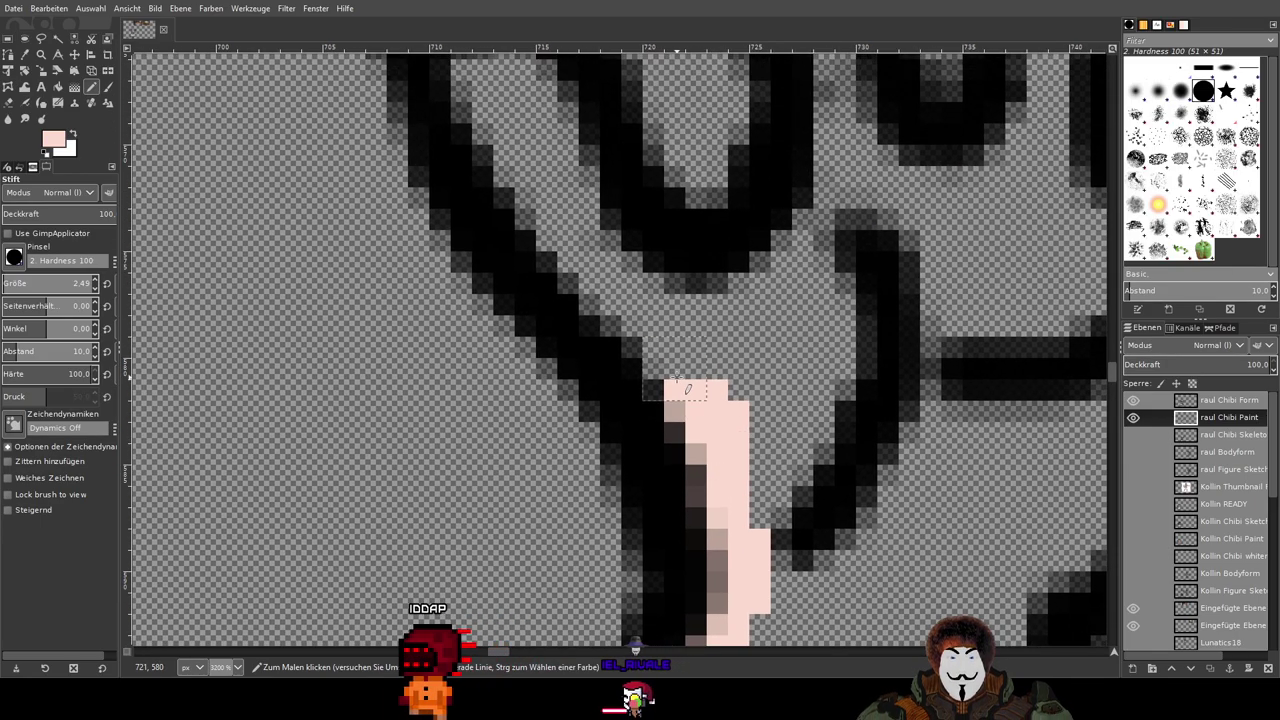
drag(680, 388, 598, 305)
mouse_move(648, 358)
mouse_down()
mouse_move(546, 248)
mouse_move(514, 186)
mouse_move(587, 321)
mouse_move(645, 500)
mouse_move(586, 410)
mouse_up()
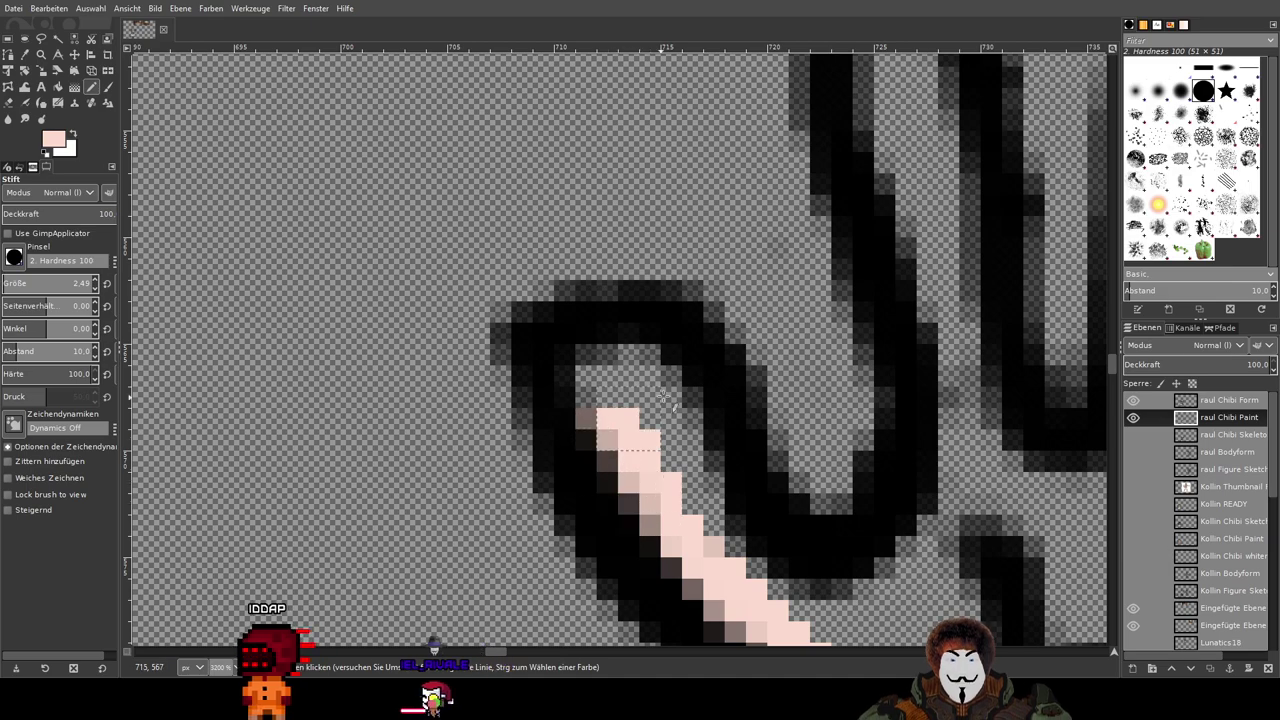
Step: Fill the leftmost finger's tip with skin pink on the raul Chibi Paint layer and line its inner side down to the palm
scroll(1112, 375, right, 5)
scroll(1112, 375, up, 1)
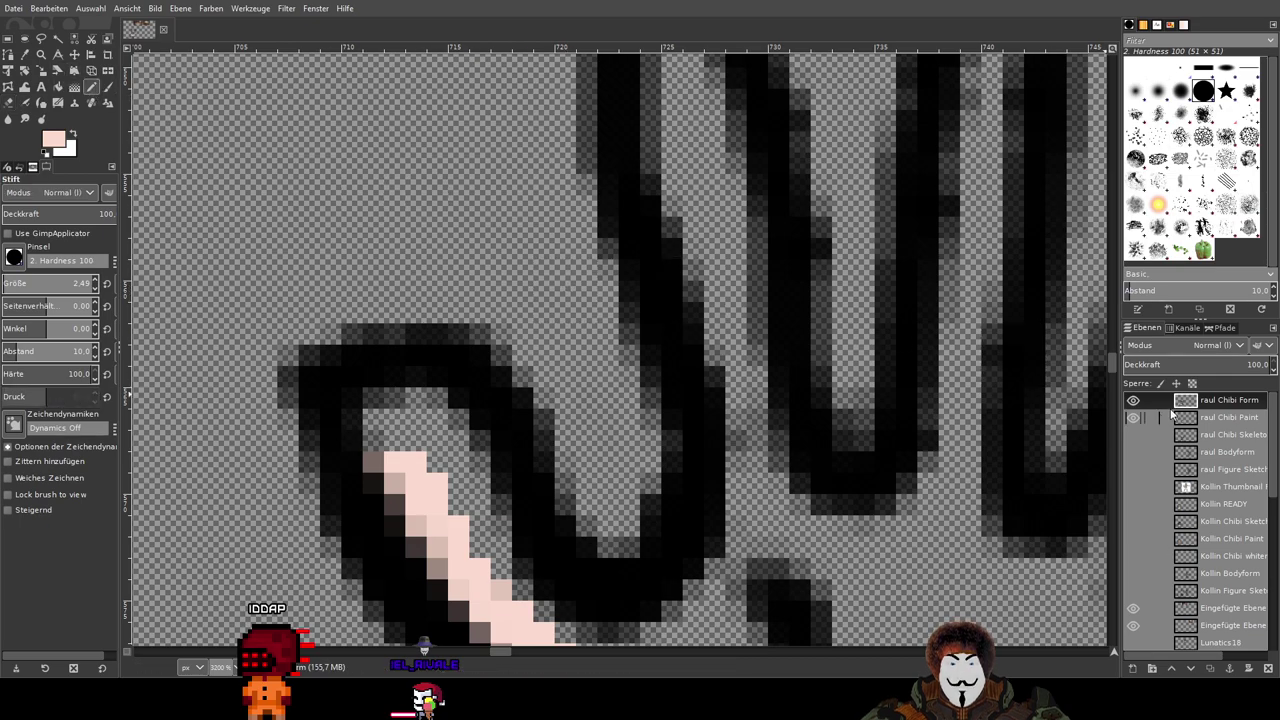
click(1230, 420)
scroll(428, 300, down, 2)
scroll(428, 300, right, 2)
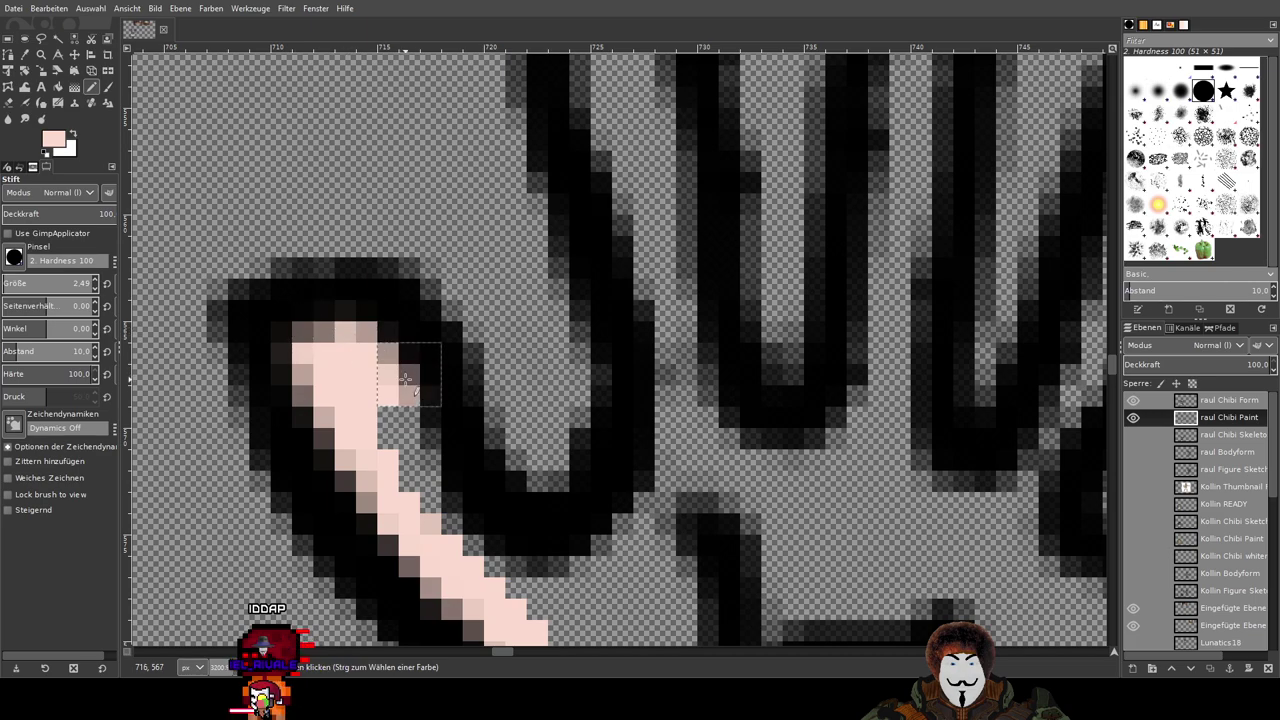
drag(674, 543, 513, 245)
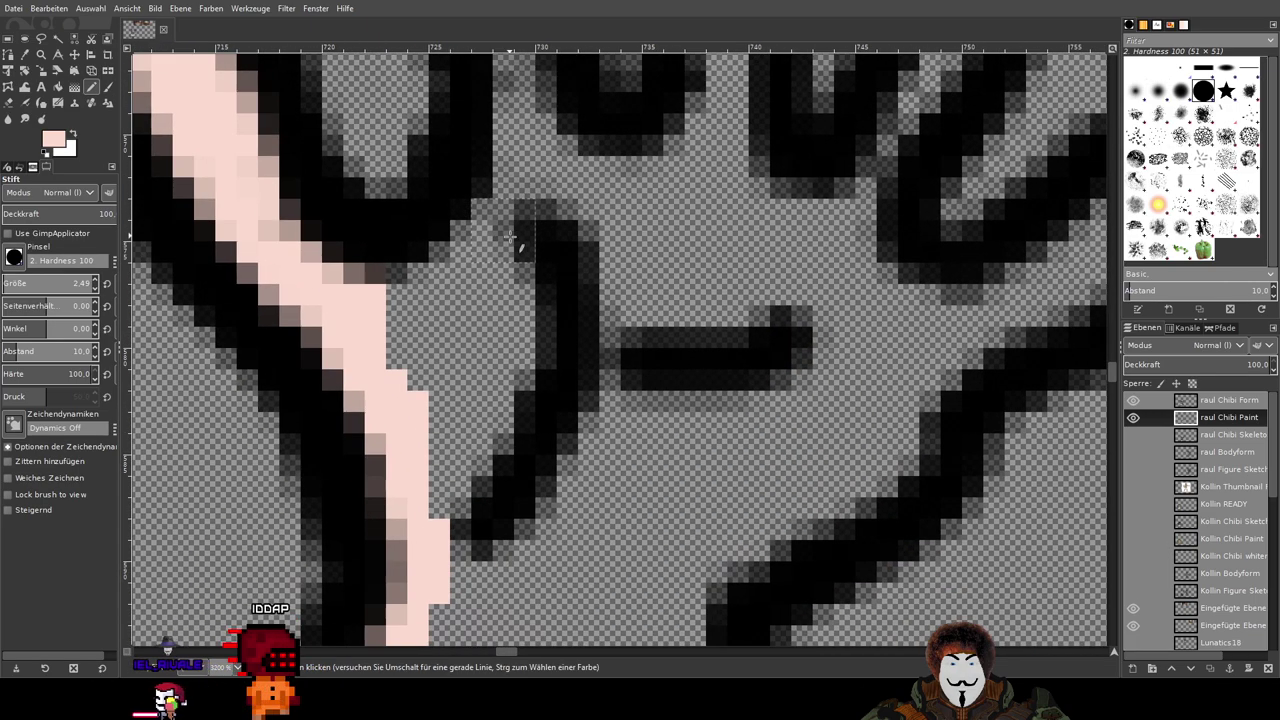
Step: Line the curve between the first two fingers in skin pink and fill the second finger from the palm to its tip
mouse_move(352, 278)
mouse_down()
mouse_move(399, 275)
mouse_move(470, 230)
mouse_move(515, 149)
mouse_up()
scroll(514, 150, up, 9)
scroll(480, 420, right, 2)
mouse_move(471, 449)
mouse_down()
mouse_move(459, 328)
mouse_move(425, 148)
mouse_up()
scroll(425, 148, up, 9)
scroll(425, 148, left, 2)
mouse_move(464, 479)
mouse_down()
mouse_move(444, 334)
mouse_move(456, 262)
mouse_up()
mouse_move(487, 322)
mouse_down()
mouse_move(503, 432)
mouse_move(543, 514)
mouse_move(557, 588)
mouse_up()
scroll(637, 461, down, 2)
drag(638, 461, 520, 148)
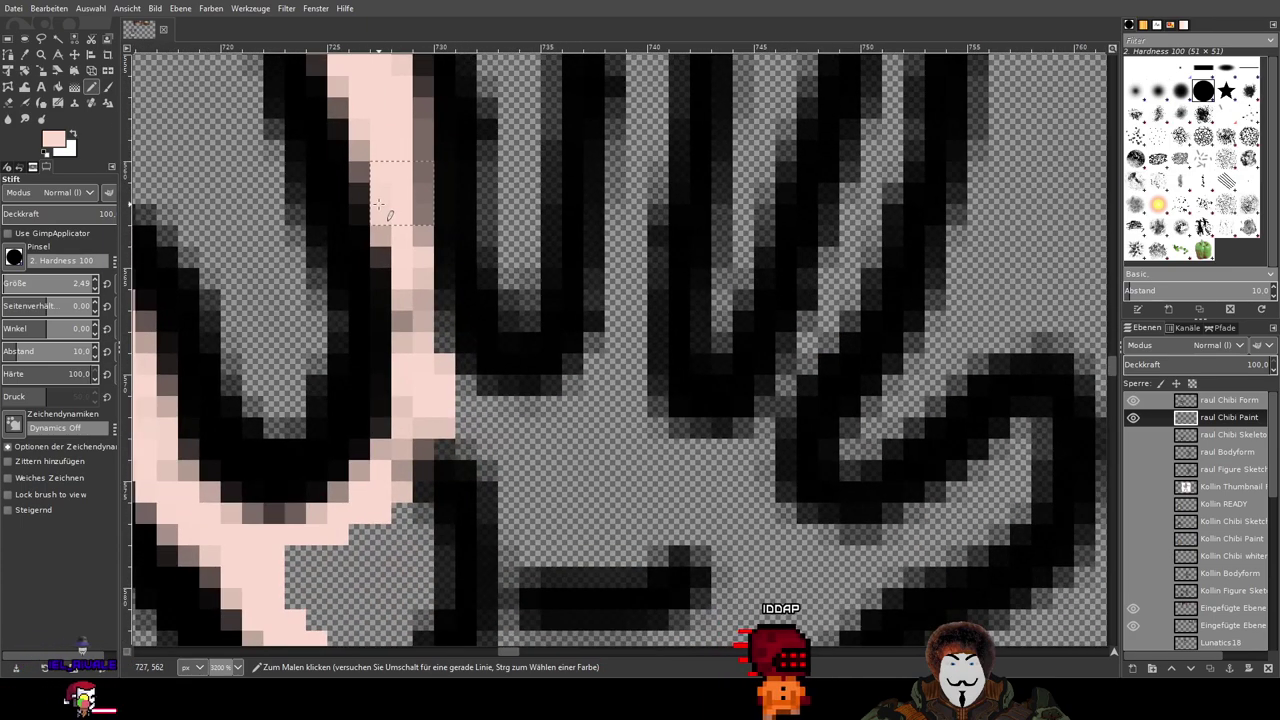
Step: Continue the skin pink along the finger bases and fill the third and fourth fingers up to their tips
drag(424, 235, 431, 317)
mouse_move(555, 403)
mouse_down()
mouse_move(609, 350)
mouse_move(618, 275)
mouse_up()
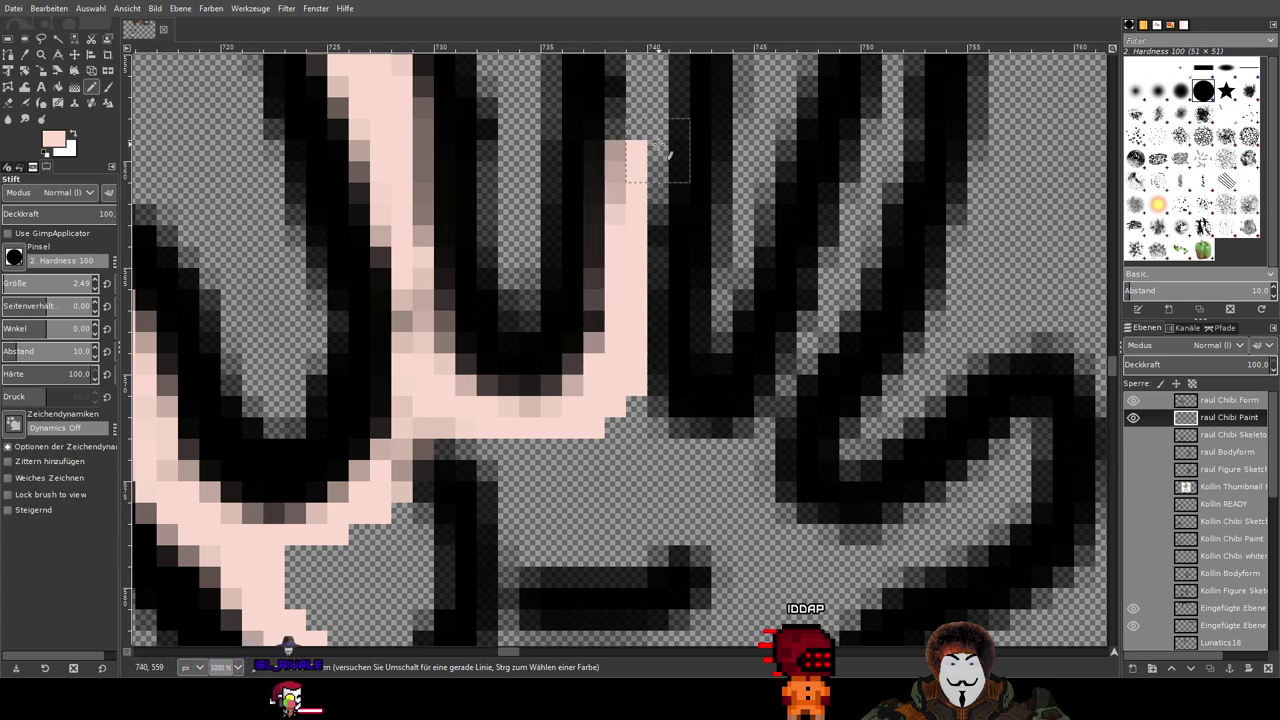
drag(657, 144, 516, 531)
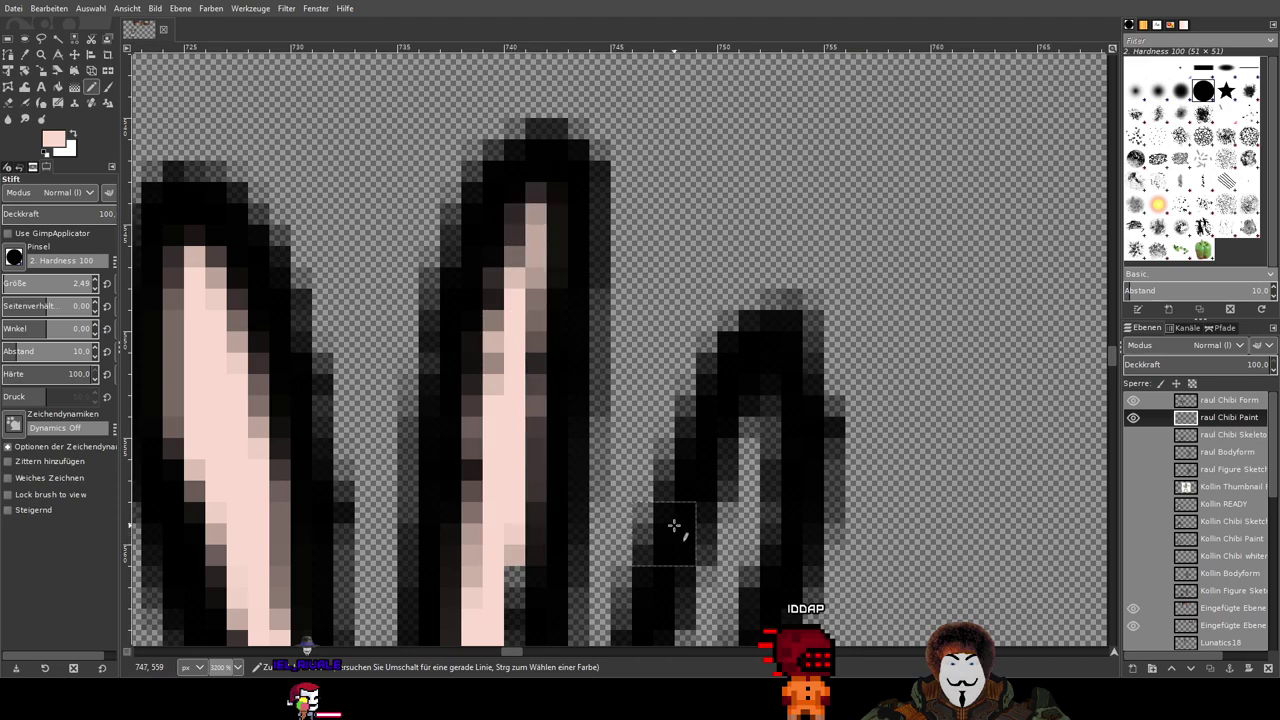
drag(674, 525, 636, 228)
mouse_move(455, 411)
mouse_down()
mouse_move(476, 515)
mouse_move(521, 538)
mouse_move(579, 497)
mouse_move(688, 243)
mouse_move(722, 112)
mouse_move(686, 166)
mouse_move(688, 63)
mouse_up()
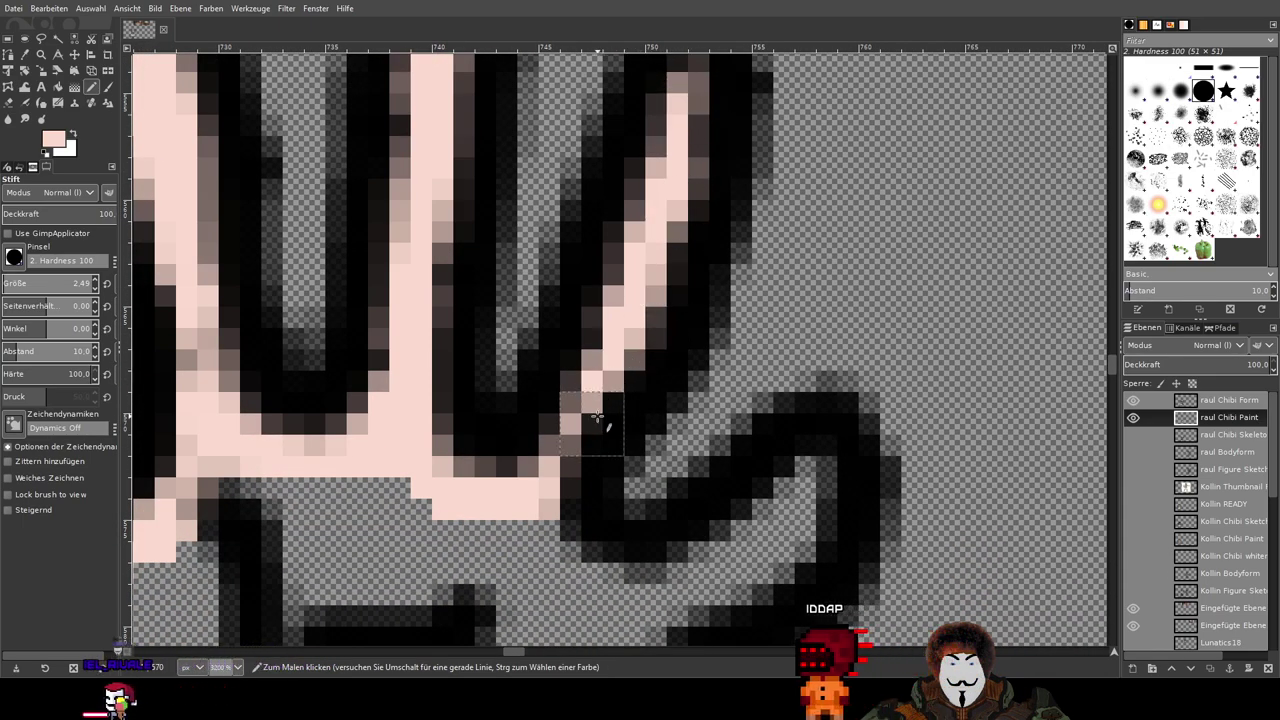
Step: Fill the short rightmost finger with skin pink and line the palm's right outline down past the wrist
mouse_move(546, 515)
mouse_down()
mouse_move(558, 549)
mouse_move(589, 572)
mouse_up()
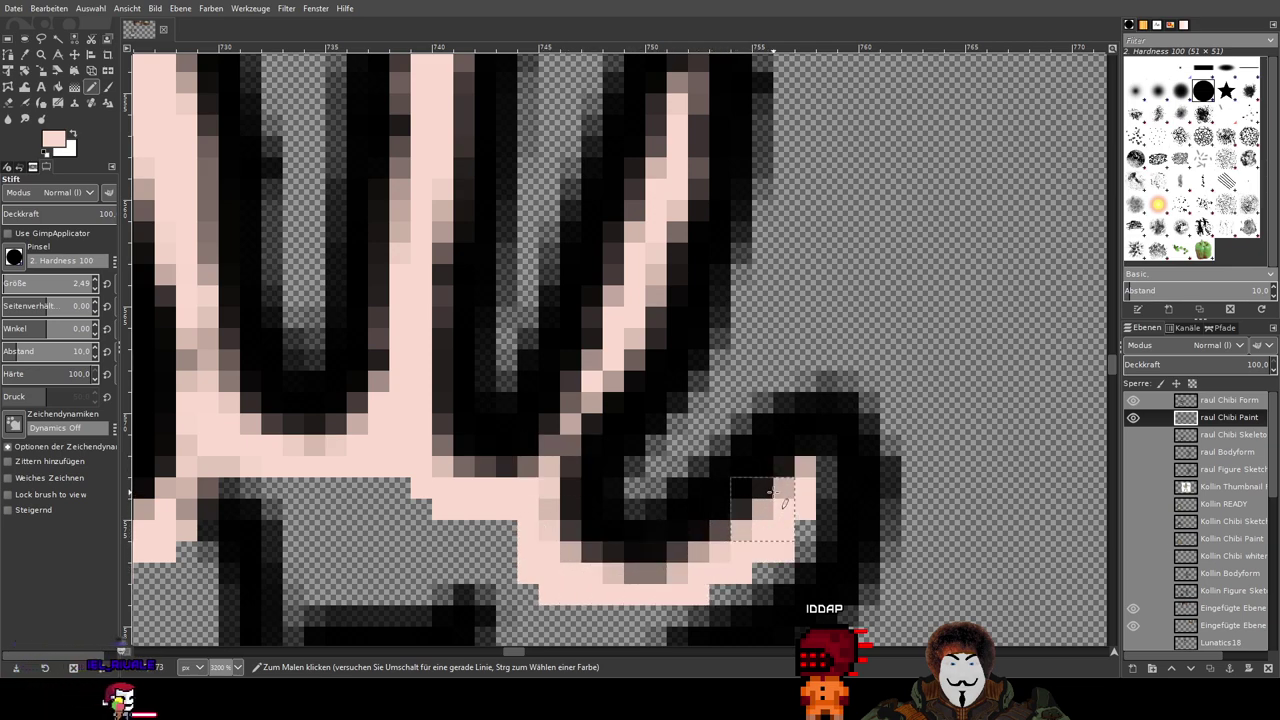
mouse_move(828, 509)
mouse_down()
mouse_move(797, 454)
mouse_move(721, 181)
mouse_up()
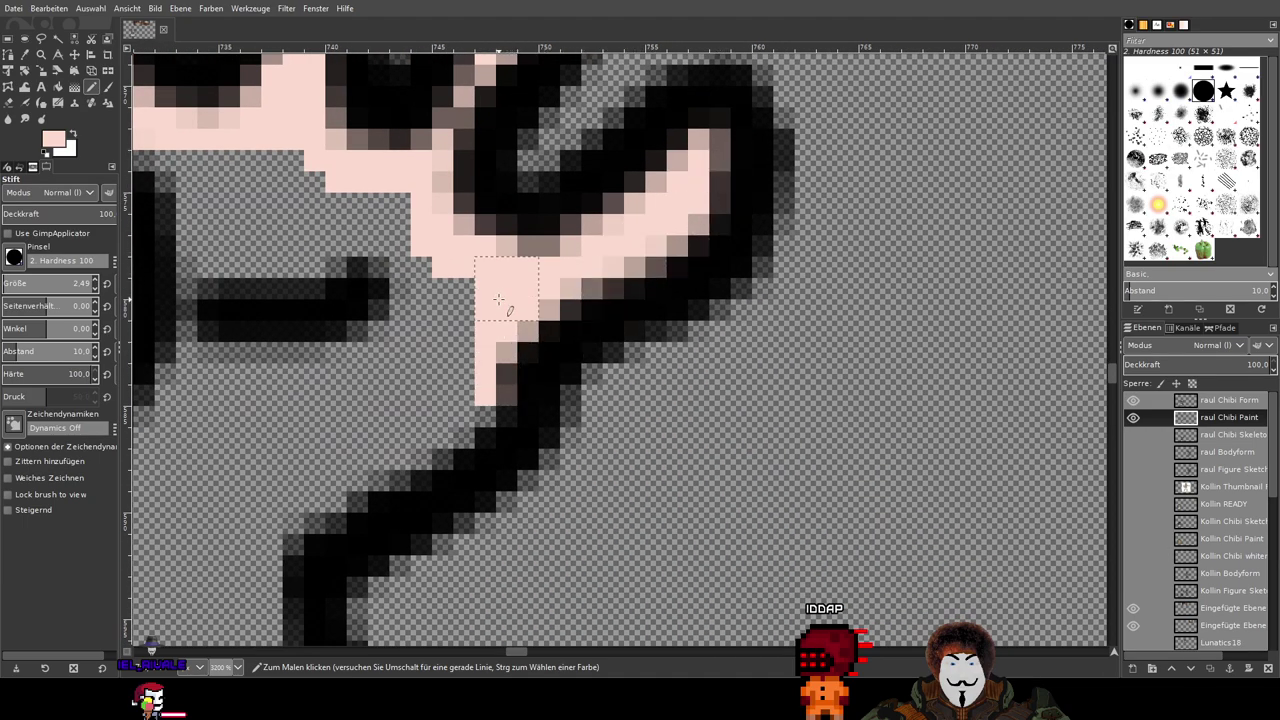
mouse_move(465, 432)
mouse_down()
mouse_move(444, 456)
mouse_move(258, 530)
mouse_up()
drag(536, 356, 596, 293)
mouse_move(409, 561)
mouse_down()
mouse_move(580, 409)
mouse_move(587, 326)
mouse_move(615, 262)
mouse_up()
mouse_move(575, 202)
mouse_down()
mouse_move(568, 254)
mouse_move(595, 486)
mouse_up()
mouse_move(594, 412)
mouse_down()
mouse_move(540, 171)
mouse_move(571, 300)
mouse_move(583, 465)
mouse_up()
drag(877, 138, 880, 120)
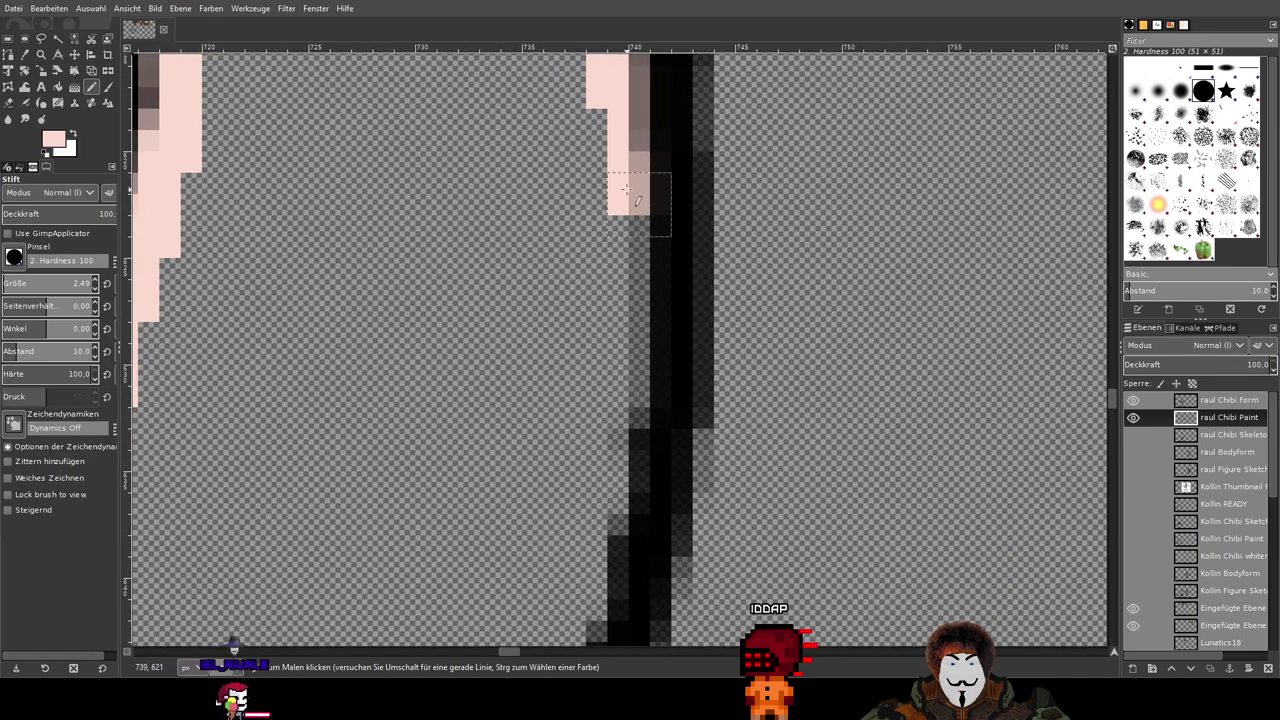
Step: Extend the skin-pink lining down the inside of the raised forearm's right outline to the start of the elbow curve
drag(646, 298, 637, 454)
drag(733, 533, 866, 203)
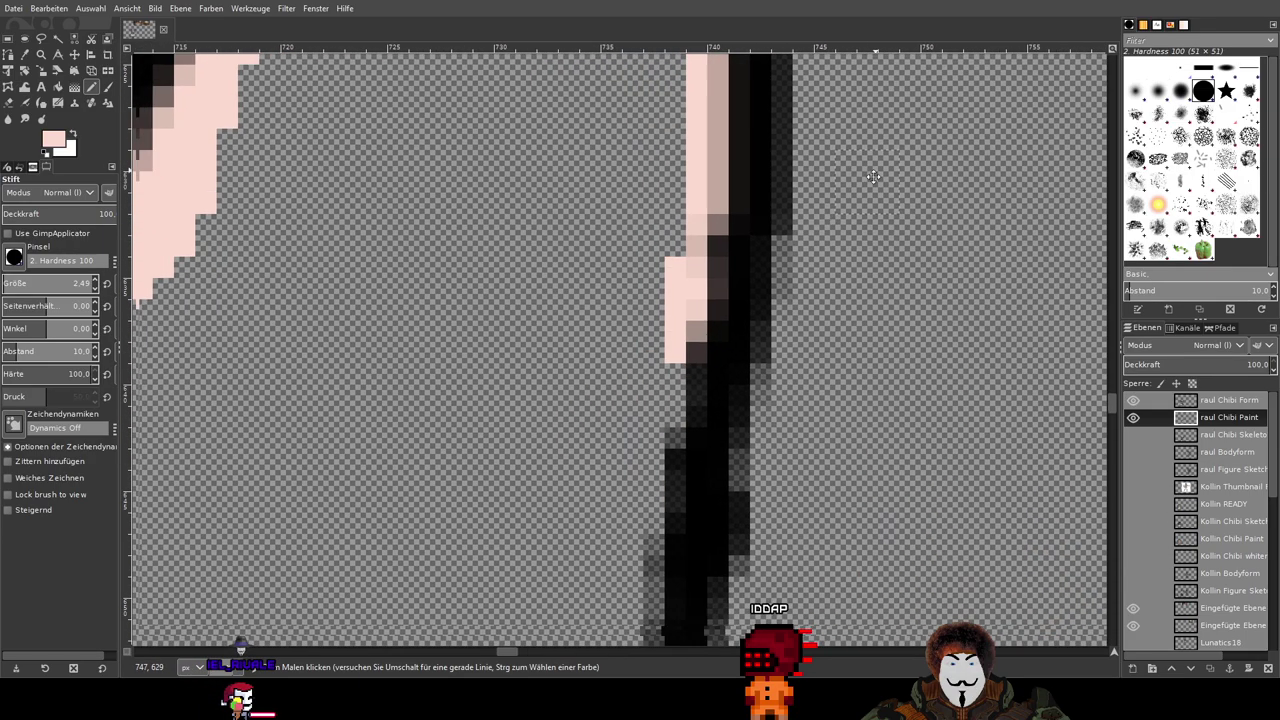
drag(742, 167, 660, 500)
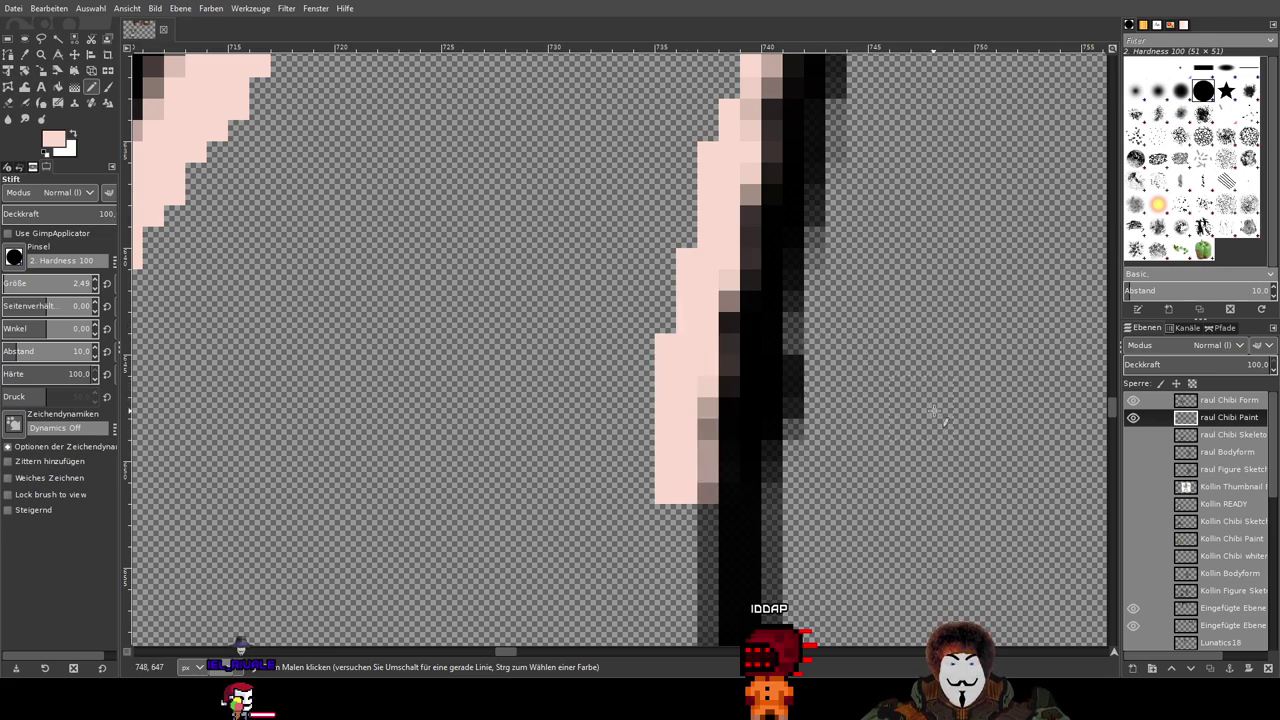
mouse_move(918, 447)
mouse_down()
mouse_move(841, 334)
mouse_move(821, 263)
mouse_move(863, 128)
mouse_up()
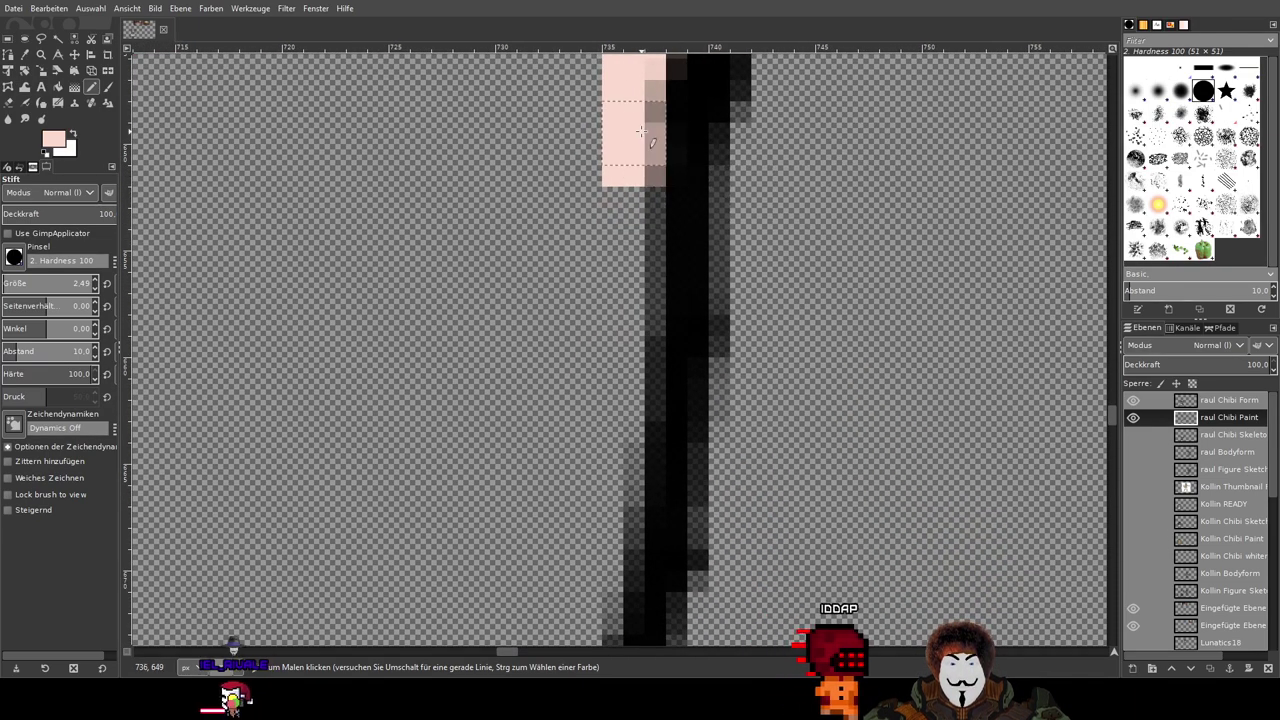
click(656, 220)
drag(658, 226, 625, 560)
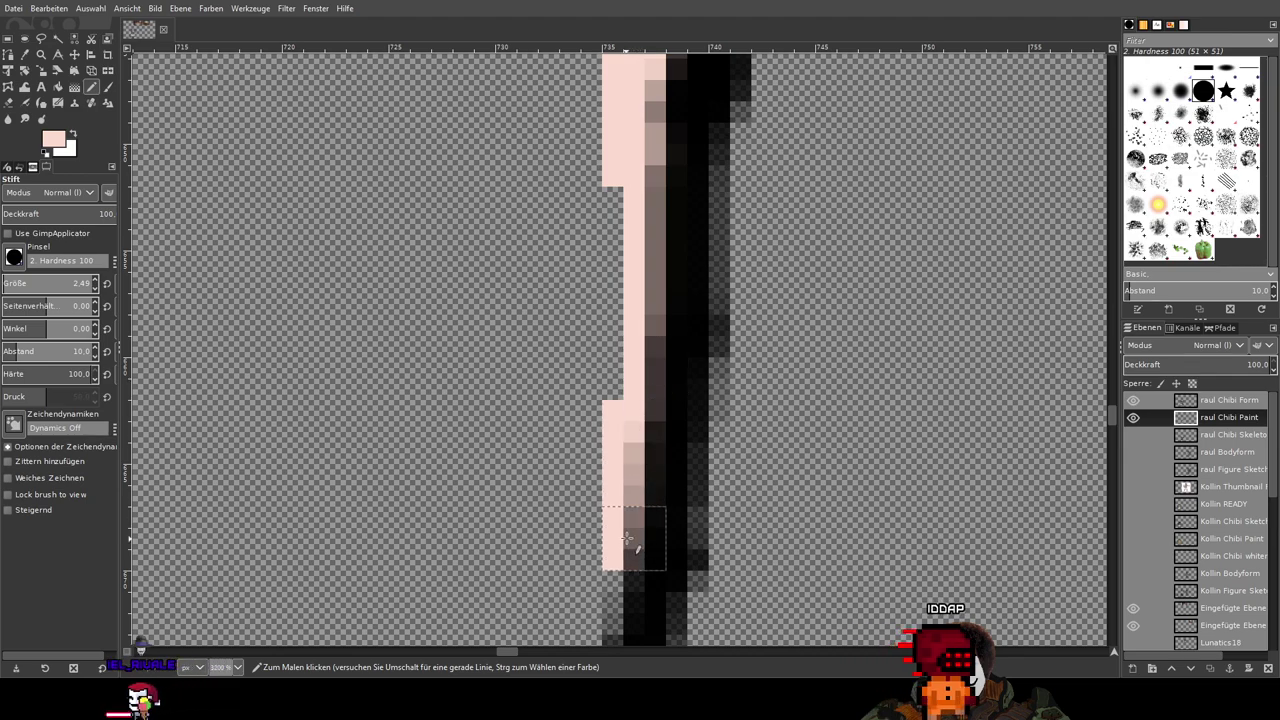
mouse_move(855, 428)
mouse_down()
mouse_move(926, 156)
mouse_move(925, 118)
mouse_up()
drag(692, 235, 657, 410)
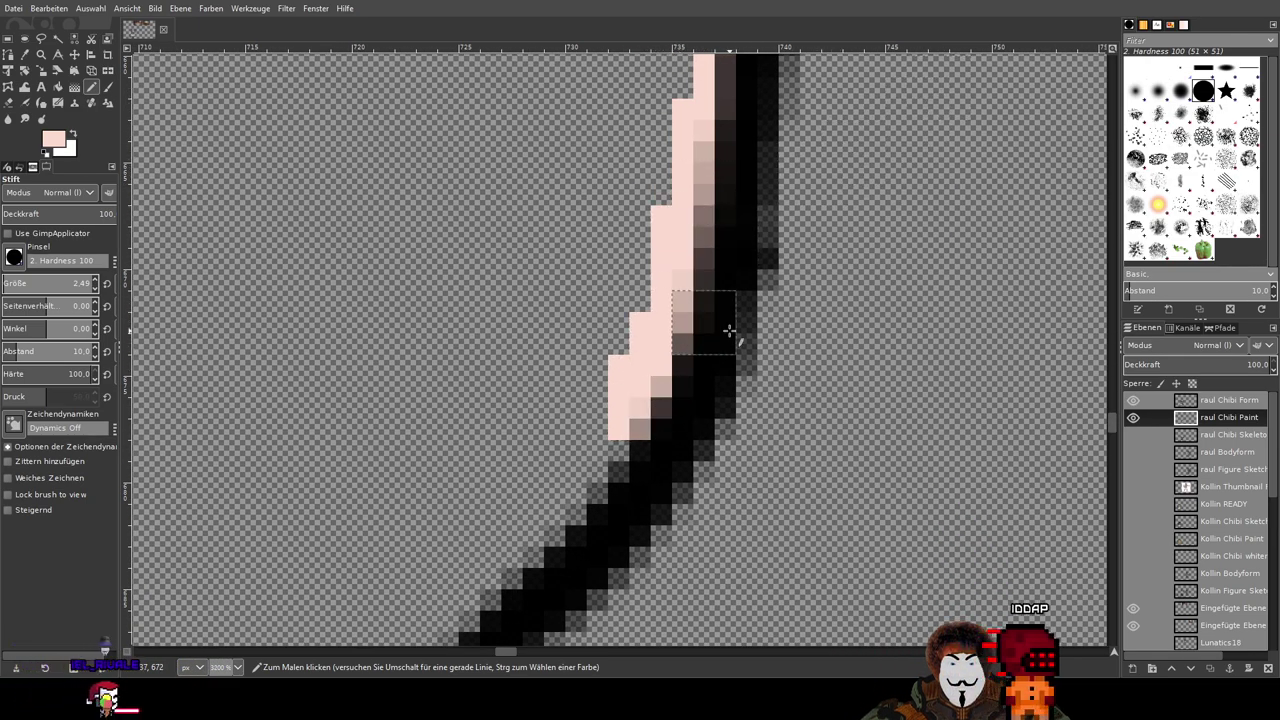
mouse_move(723, 340)
mouse_down()
mouse_move(700, 383)
mouse_move(800, 183)
mouse_up()
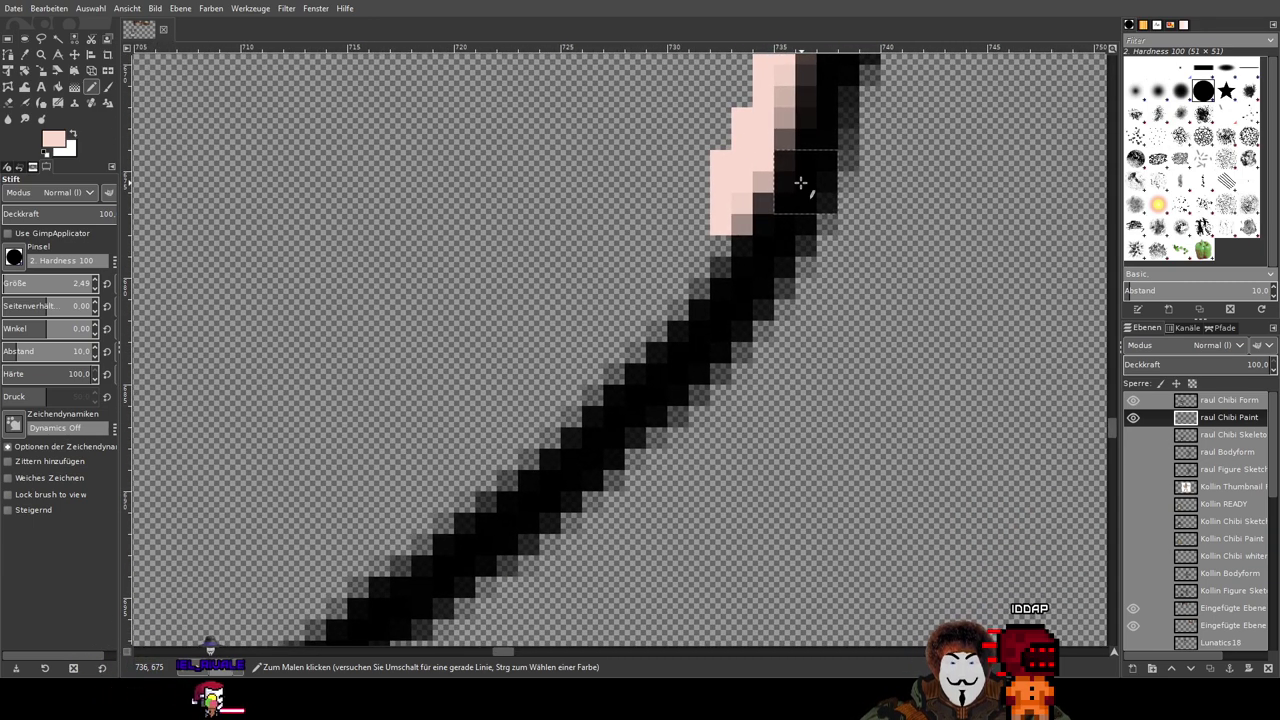
Step: Line the inside of the raised arm's underside in skin pink from the elbow diagonally down and around the armpit bend
mouse_move(741, 224)
mouse_down()
mouse_move(654, 342)
mouse_move(482, 481)
mouse_move(504, 427)
mouse_move(701, 220)
mouse_move(748, 239)
mouse_move(755, 184)
mouse_move(709, 253)
mouse_move(546, 358)
mouse_move(501, 405)
mouse_move(649, 285)
mouse_move(422, 480)
mouse_move(483, 412)
mouse_move(816, 218)
mouse_move(840, 178)
mouse_move(645, 425)
mouse_move(866, 152)
mouse_move(730, 285)
mouse_move(648, 424)
mouse_up()
drag(647, 343, 829, 173)
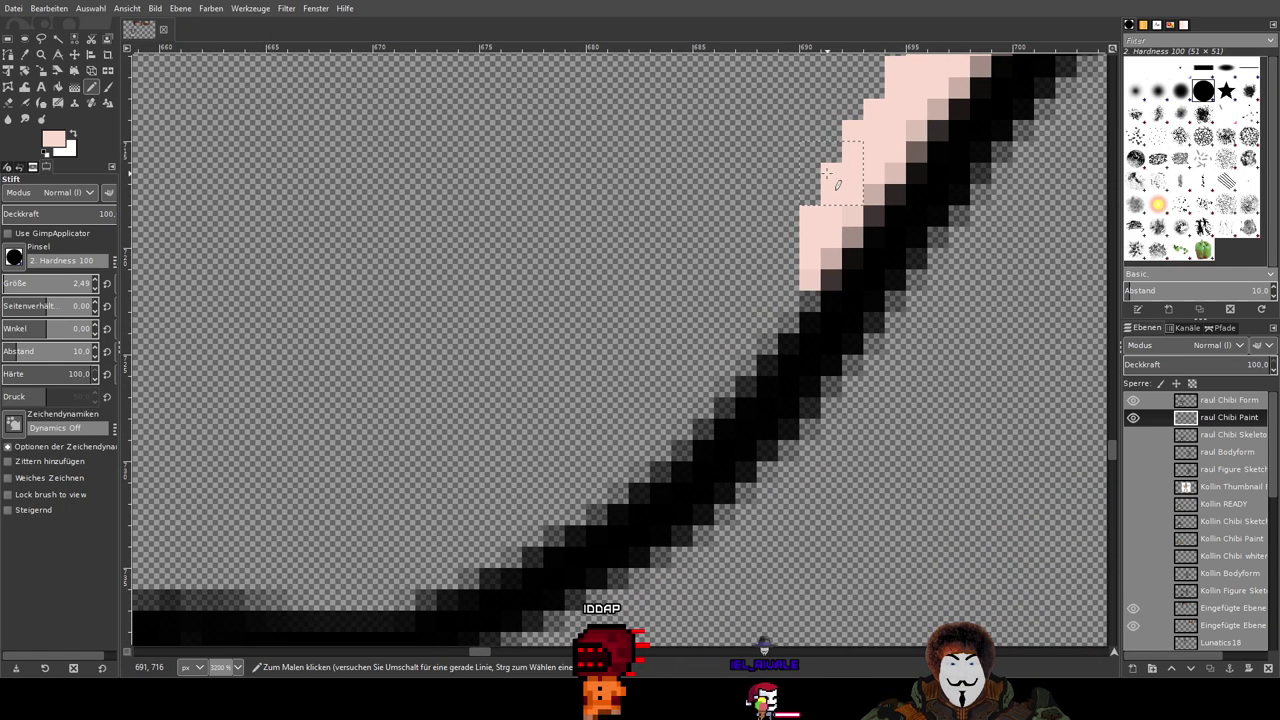
mouse_move(810, 253)
mouse_down()
mouse_move(805, 298)
mouse_move(739, 383)
mouse_move(552, 538)
mouse_up()
scroll(552, 538, down, 4)
scroll(552, 538, left, 4)
mouse_move(809, 285)
mouse_down()
mouse_move(689, 365)
mouse_move(615, 373)
mouse_up()
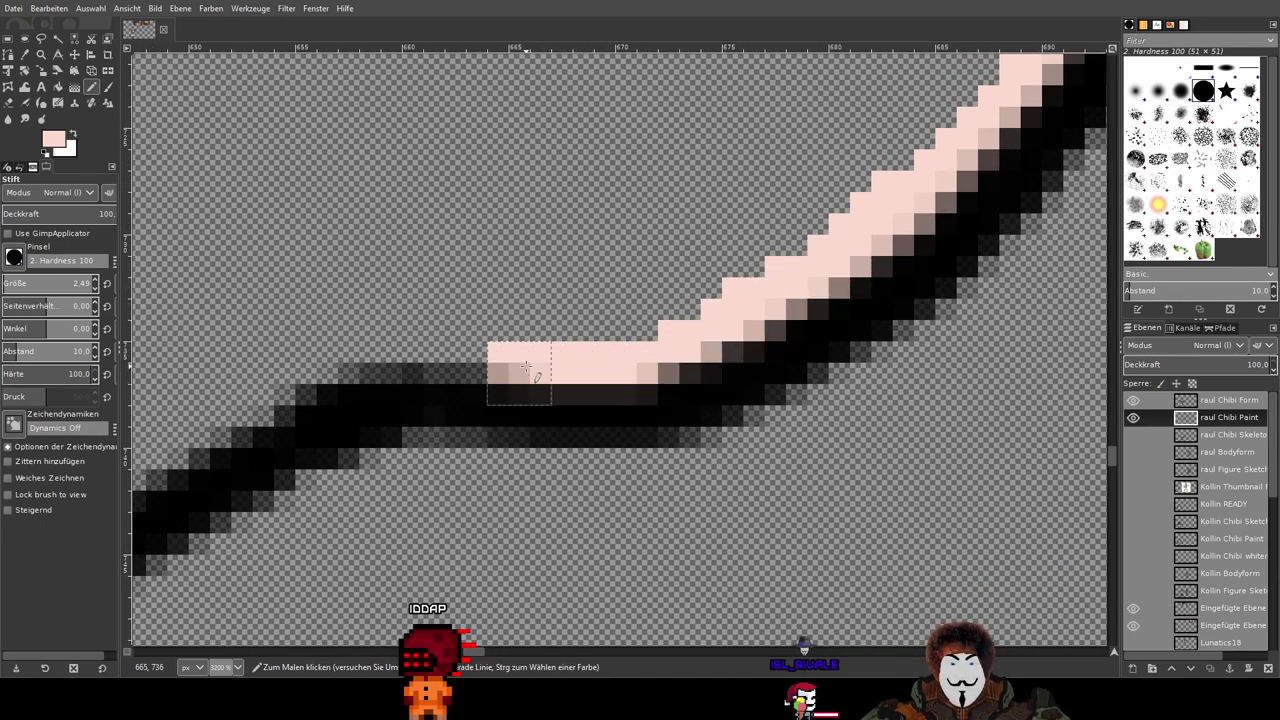
drag(462, 311, 824, 219)
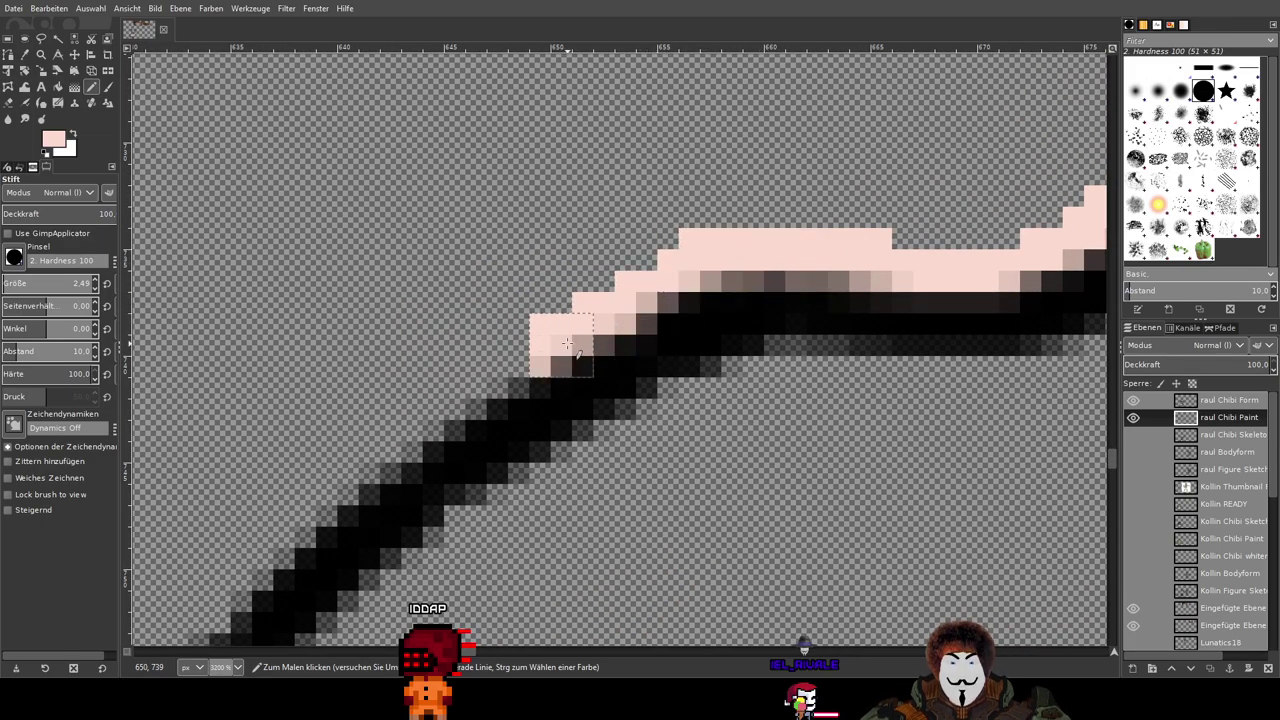
drag(561, 342, 687, 233)
mouse_move(757, 193)
mouse_down()
mouse_move(644, 261)
mouse_move(620, 293)
mouse_up()
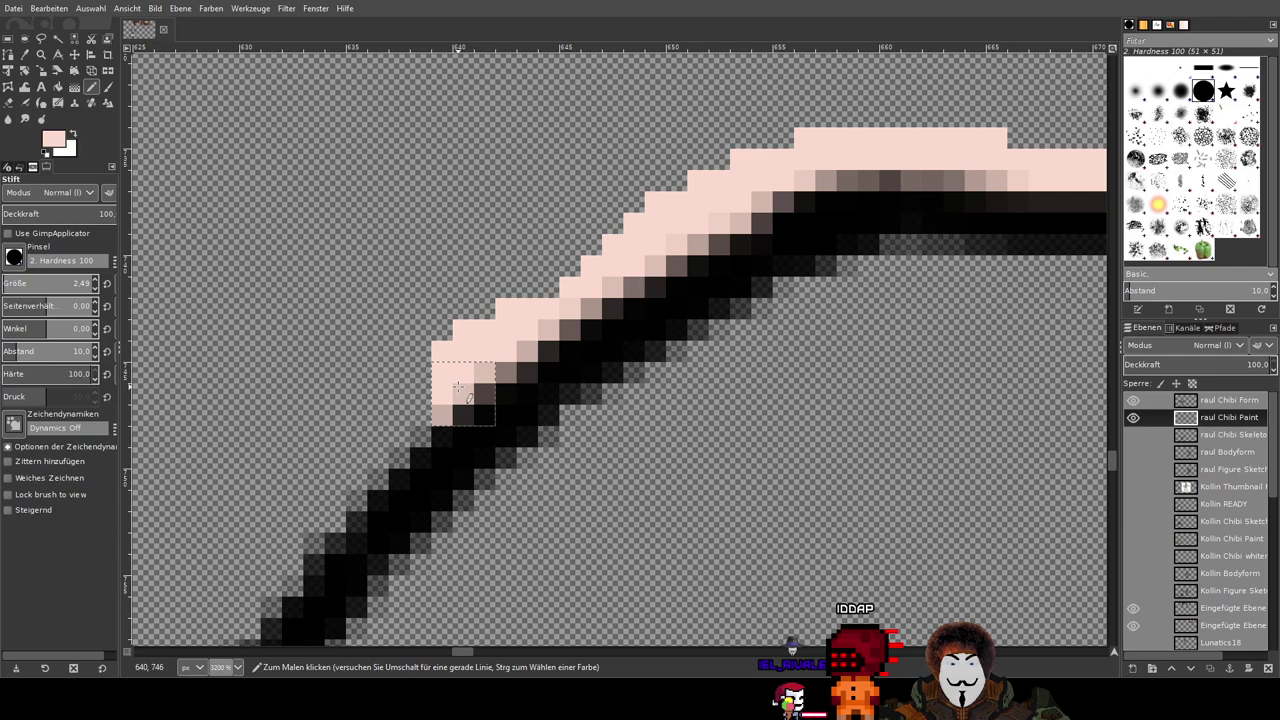
Step: Continue the skin-pink lining from the armpit bend down the upper part of the torso's side outline
mouse_move(446, 392)
mouse_down()
mouse_move(635, 265)
mouse_move(563, 352)
mouse_up()
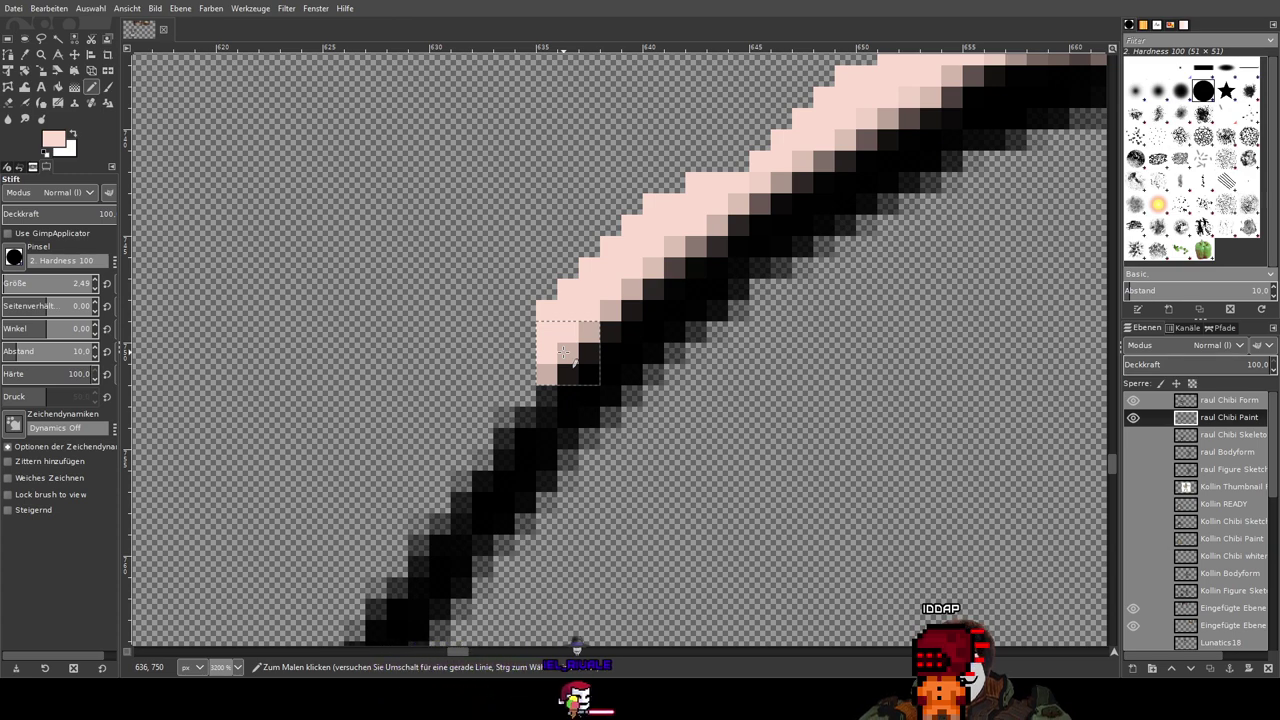
mouse_move(526, 317)
mouse_down()
mouse_move(680, 205)
mouse_move(684, 225)
mouse_move(692, 218)
mouse_move(663, 287)
mouse_move(672, 273)
mouse_move(552, 440)
mouse_up()
scroll(714, 152, left, 3)
scroll(714, 152, down, 3)
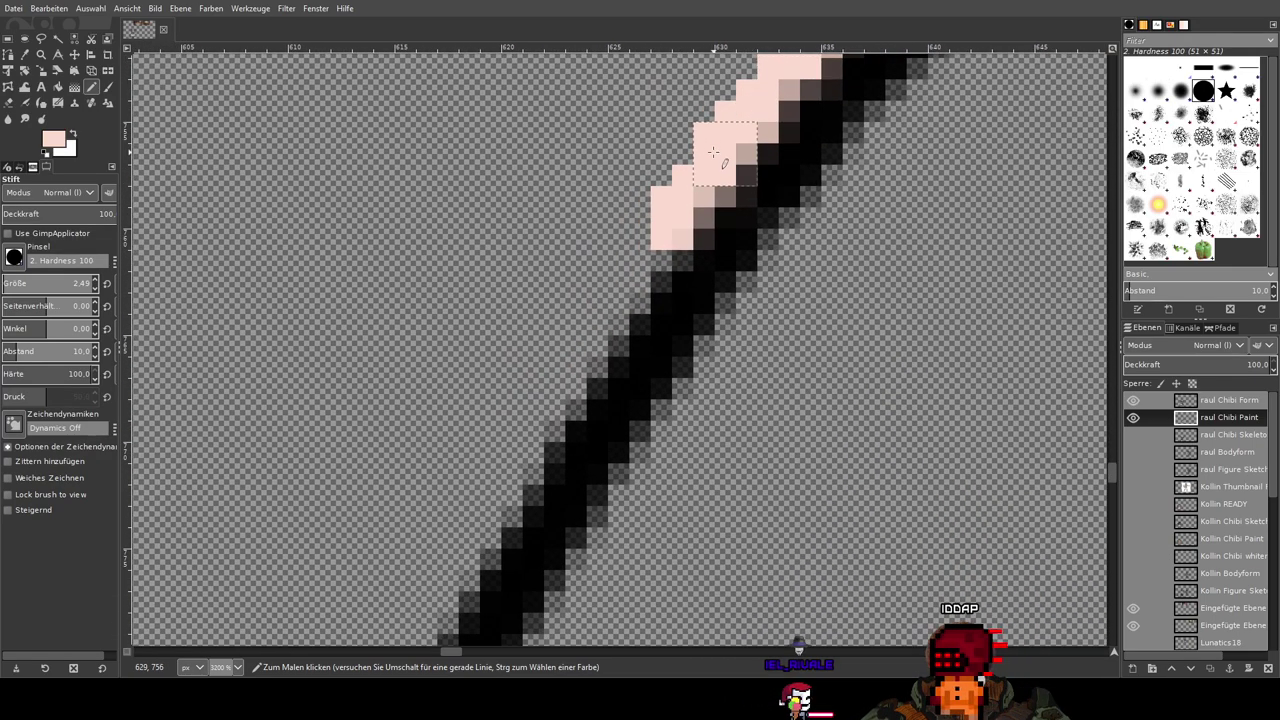
mouse_move(650, 243)
mouse_down()
mouse_move(565, 400)
mouse_move(495, 482)
mouse_move(470, 555)
mouse_up()
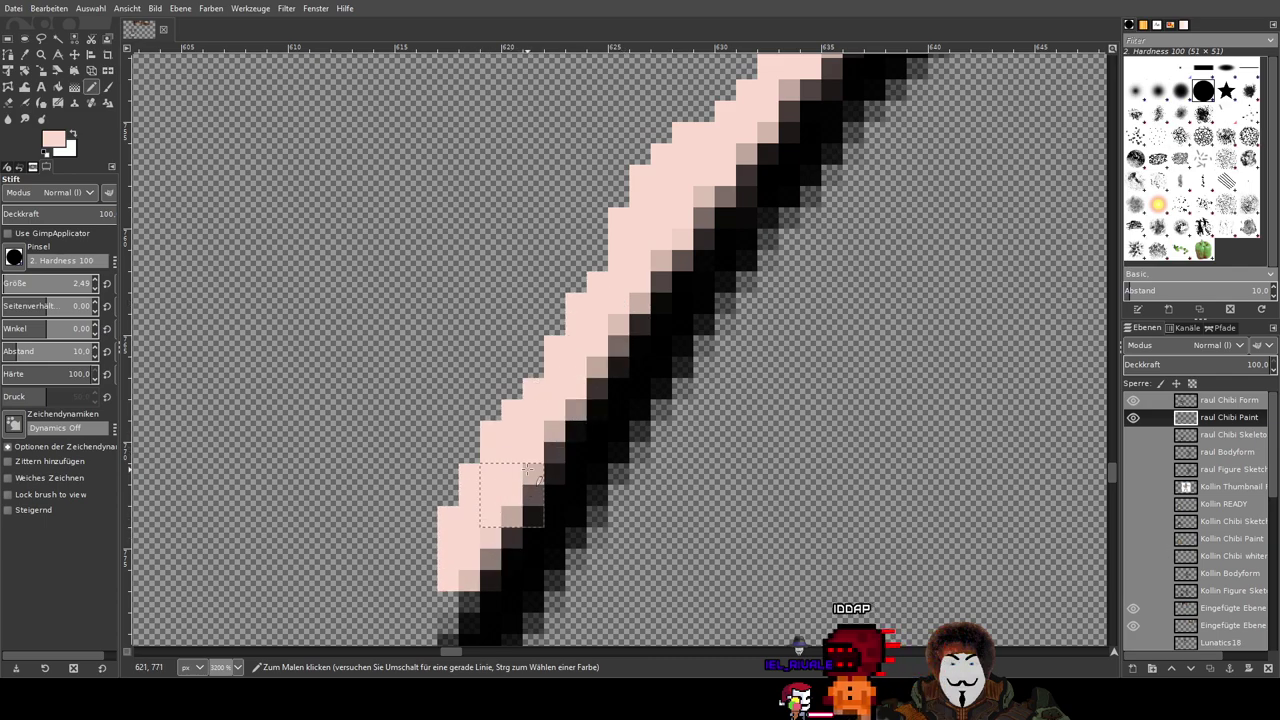
scroll(517, 470, left, 3)
scroll(517, 470, down, 4)
mouse_move(739, 169)
mouse_down()
mouse_move(666, 286)
mouse_move(675, 298)
mouse_move(580, 476)
mouse_up()
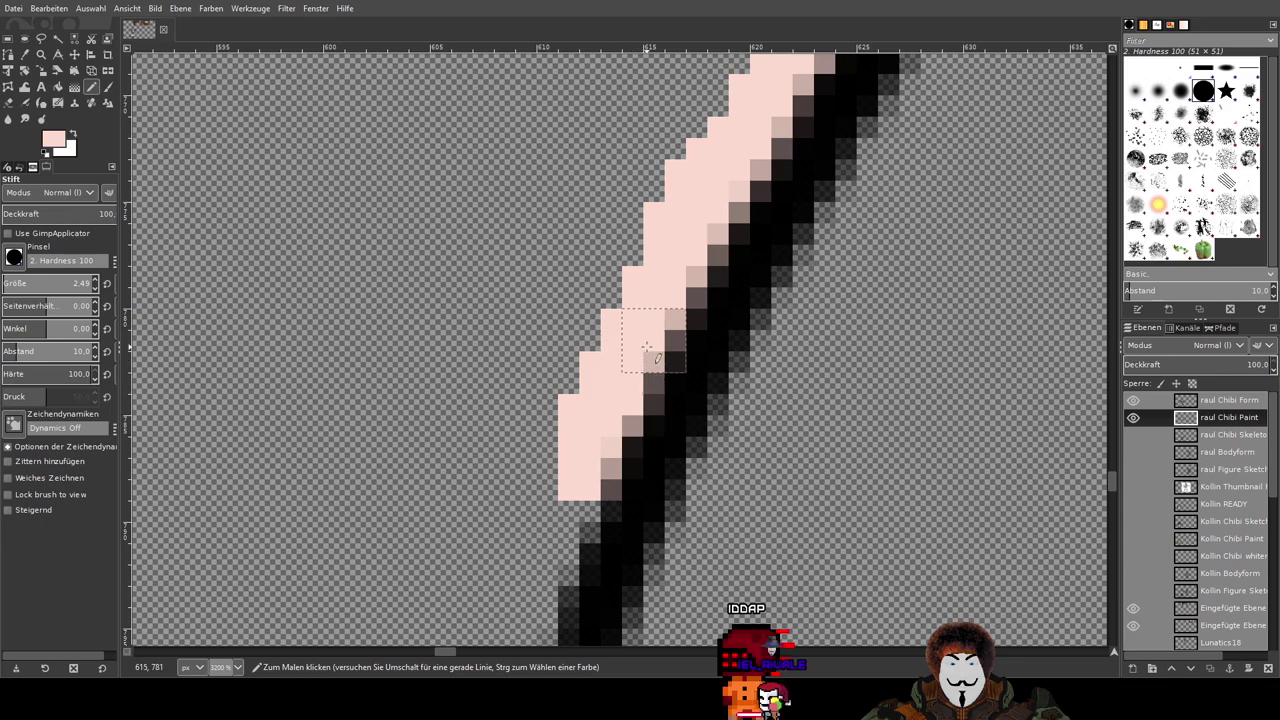
Step: Extend the torso side's skin-pink lining down past the point where the purple garment meets the outline
scroll(648, 340, down, 3)
scroll(655, 300, left, 1)
mouse_move(706, 205)
mouse_down()
mouse_move(671, 314)
mouse_move(570, 595)
mouse_up()
scroll(749, 198, down, 1)
scroll(749, 198, left, 1)
scroll(749, 198, down, 2)
scroll(720, 205, left, 1)
mouse_move(698, 262)
mouse_down()
mouse_move(665, 402)
mouse_move(674, 420)
mouse_up()
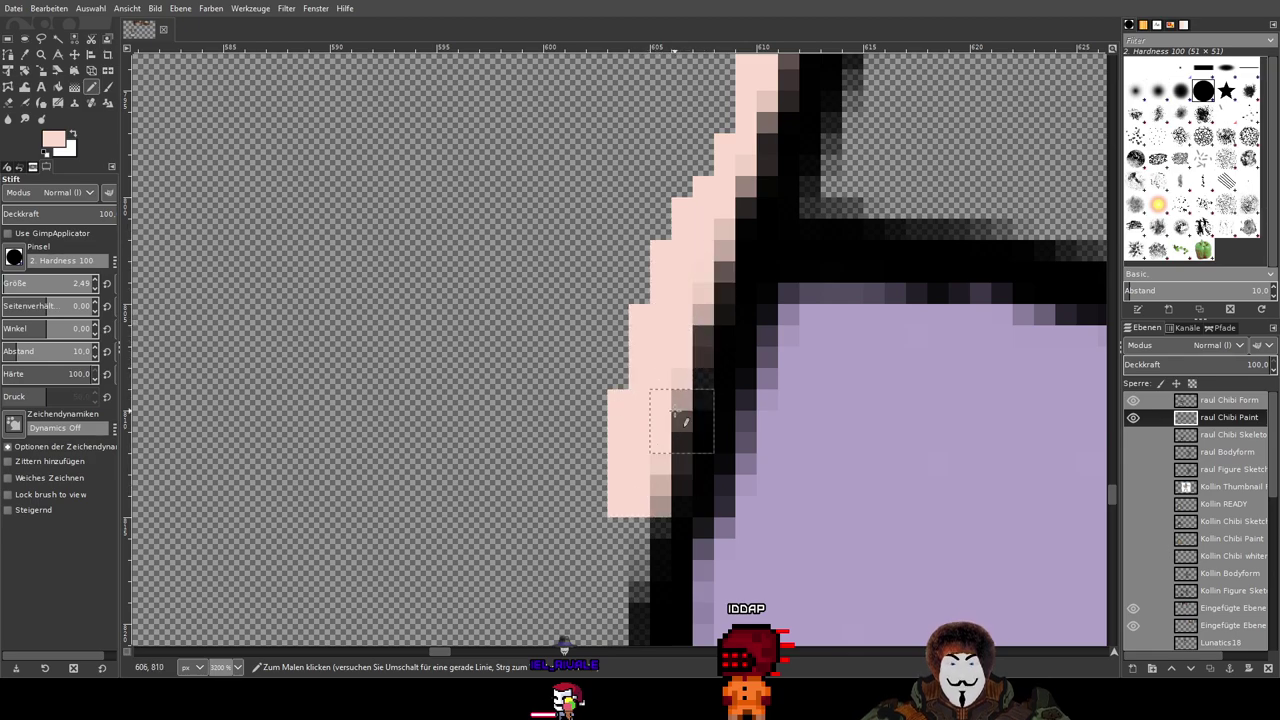
drag(630, 490, 731, 204)
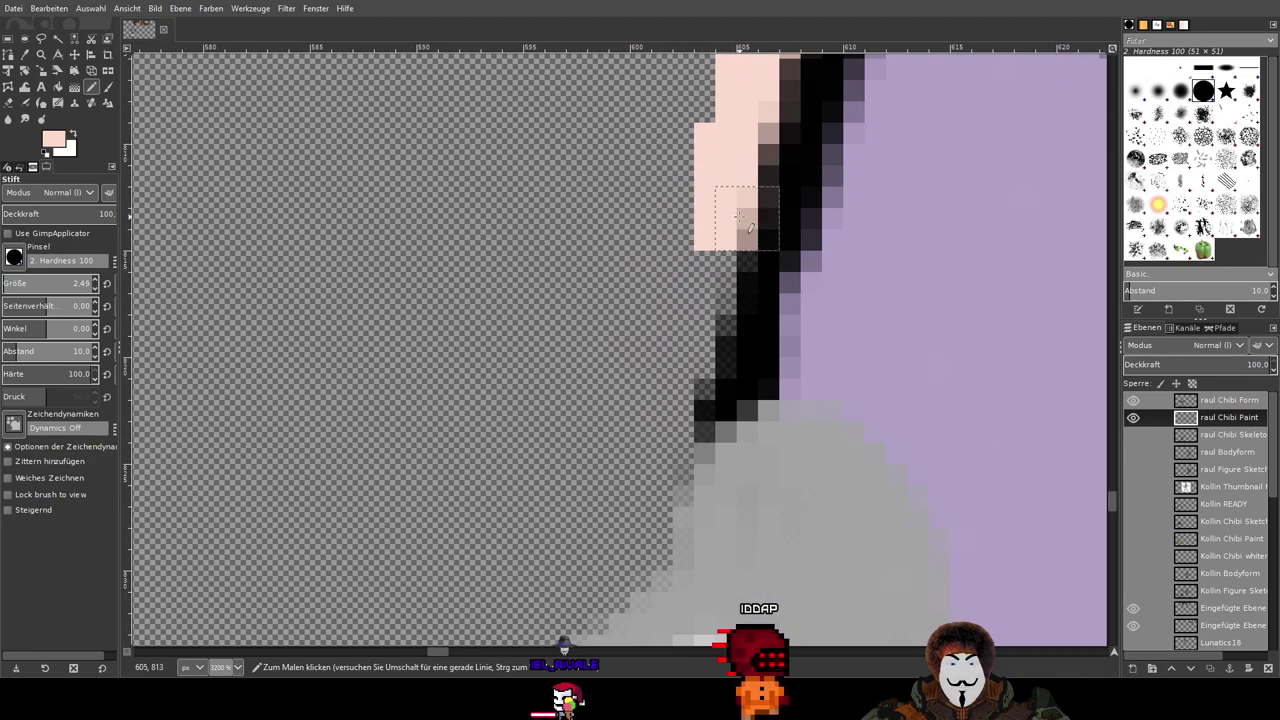
Step: Finish the torso's side lining at the grey garment and line that garment's upper edge in skin pink across the body
mouse_move(737, 250)
mouse_down()
mouse_move(651, 500)
mouse_move(768, 246)
mouse_move(701, 354)
mouse_move(614, 397)
mouse_move(513, 401)
mouse_move(192, 367)
mouse_move(613, 365)
mouse_up()
drag(344, 358, 934, 364)
drag(840, 385, 284, 351)
mouse_move(565, 354)
mouse_down()
mouse_move(928, 380)
mouse_move(662, 387)
mouse_move(354, 363)
mouse_move(748, 409)
mouse_move(323, 355)
mouse_move(226, 345)
mouse_up()
drag(369, 354, 907, 393)
drag(700, 380, 572, 362)
mouse_move(677, 356)
mouse_down()
mouse_move(372, 229)
mouse_move(188, 73)
mouse_up()
mouse_move(356, 205)
mouse_down()
mouse_move(620, 380)
mouse_move(771, 546)
mouse_up()
mouse_move(583, 416)
mouse_down()
mouse_move(383, 274)
mouse_move(590, 410)
mouse_up()
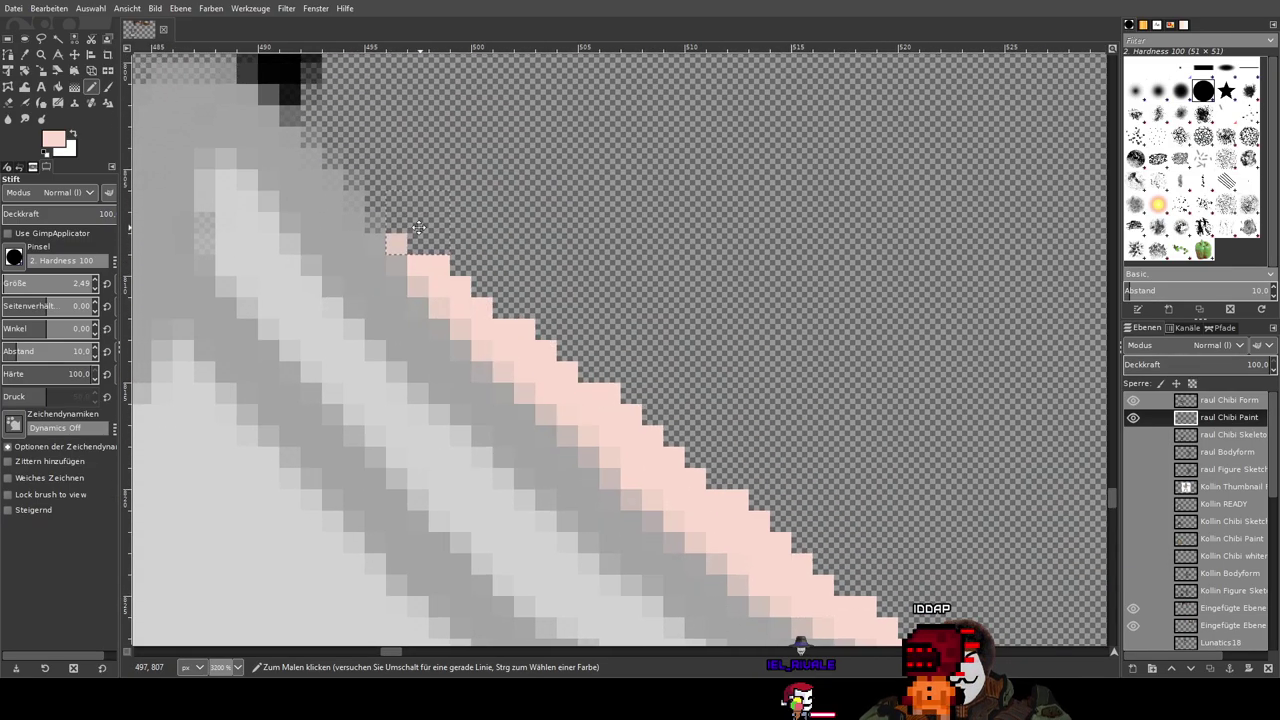
Step: Extend the skin-pink edge up to the black outline above the grey garment, and undo the last stroke along that outline
scroll(385, 262, up, 5)
scroll(385, 262, left, 2)
scroll(568, 388, down, 2)
mouse_move(556, 462)
mouse_down()
mouse_move(414, 331)
mouse_move(479, 190)
mouse_up()
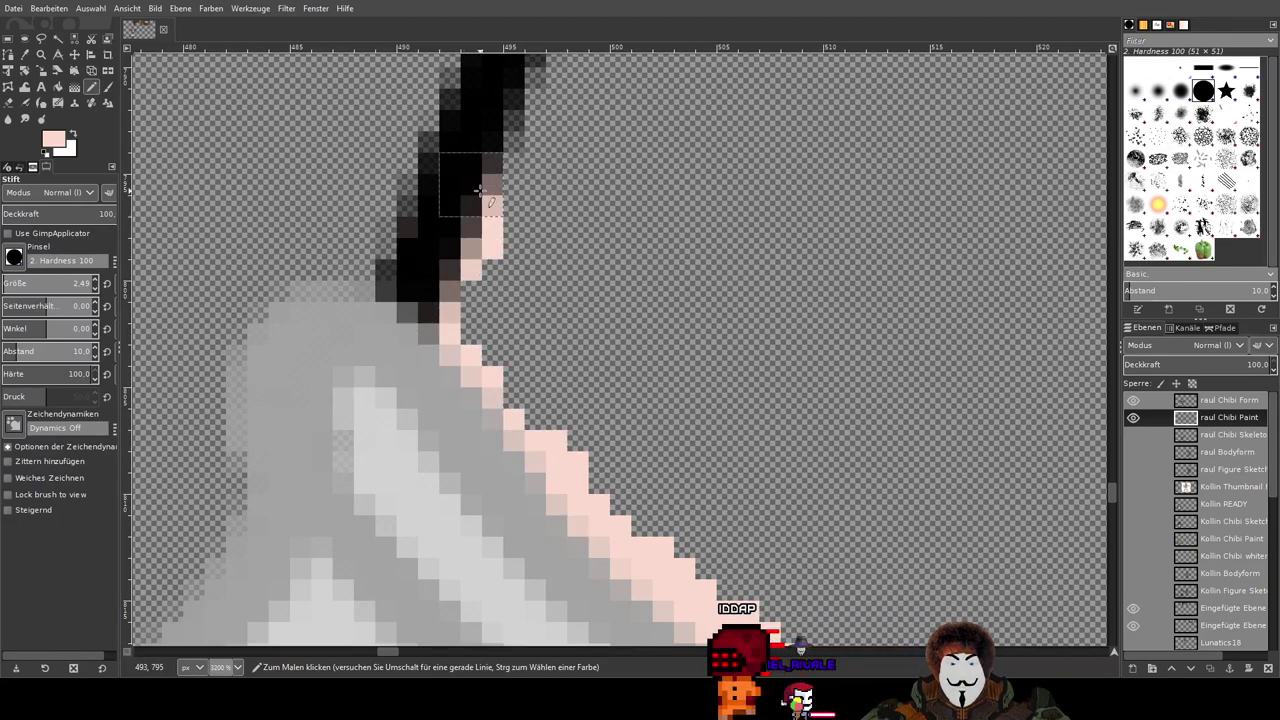
key(ctrl+z)
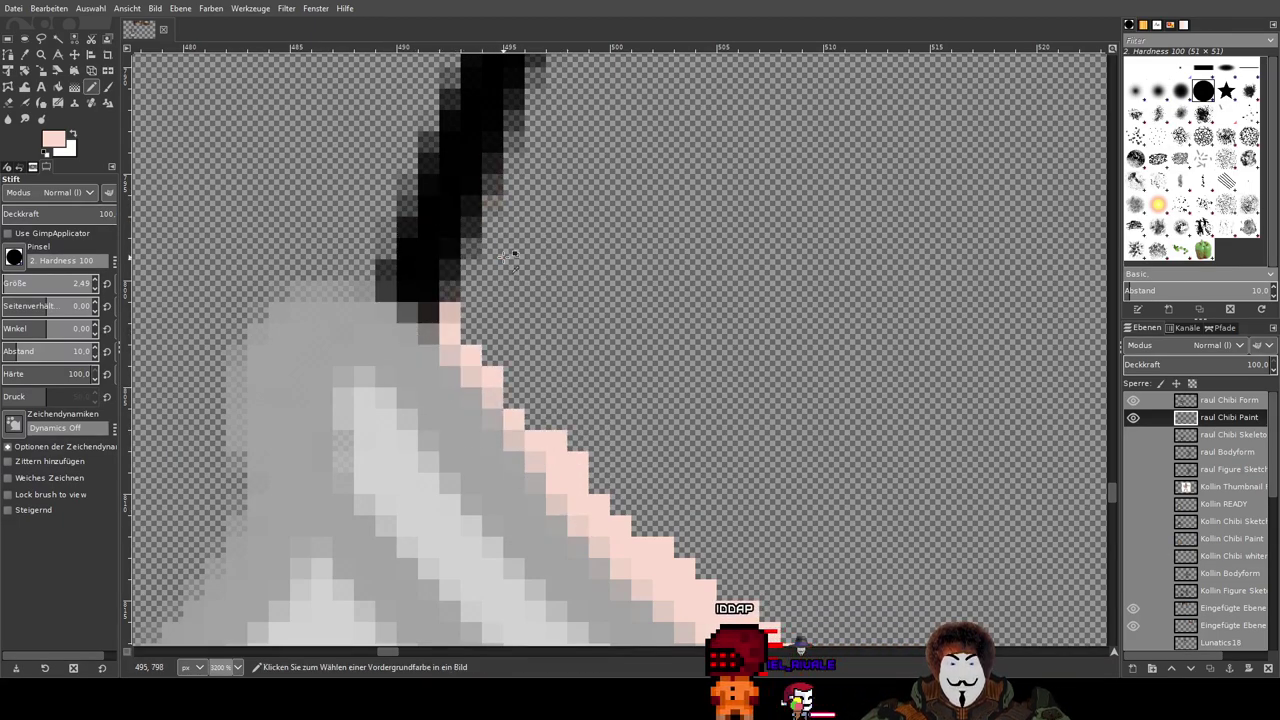
Step: Line the inner side of the black outline above the grey garment in skin pink, up through the vertical stretch
mouse_move(550, 150)
mouse_down()
mouse_move(530, 160)
mouse_move(485, 250)
mouse_move(470, 377)
mouse_up()
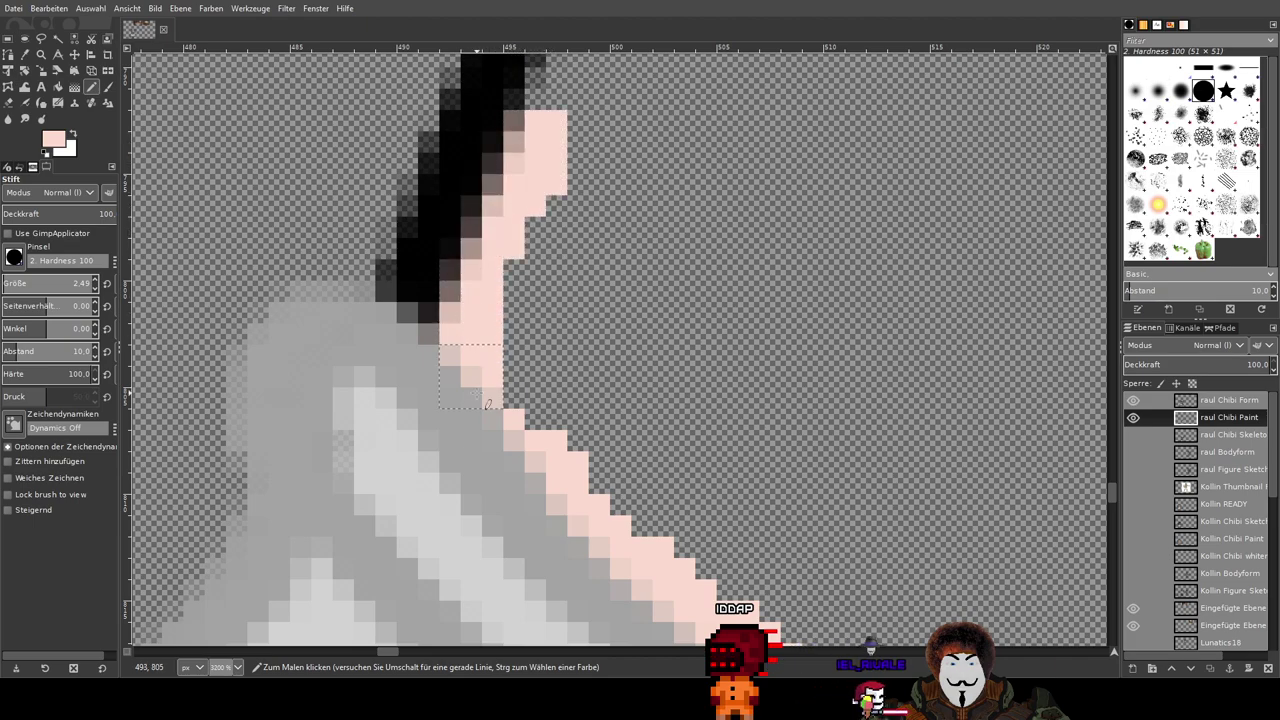
drag(617, 157, 510, 522)
mouse_move(408, 543)
mouse_down()
mouse_move(543, 166)
mouse_move(479, 371)
mouse_move(554, 461)
mouse_move(521, 400)
mouse_move(556, 285)
mouse_move(523, 357)
mouse_move(561, 103)
mouse_move(564, 352)
mouse_up()
mouse_move(560, 148)
mouse_down()
mouse_move(484, 531)
mouse_move(506, 220)
mouse_up()
drag(535, 100, 535, 398)
scroll(533, 370, up, 3)
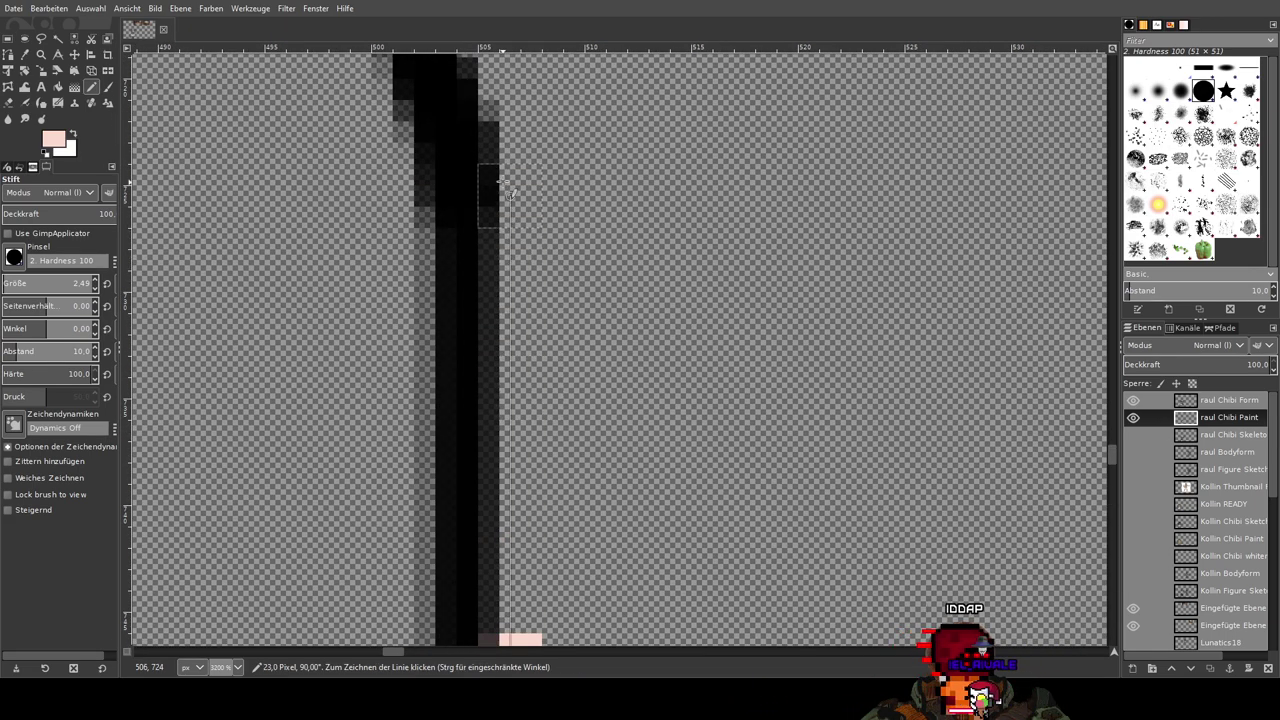
shift+click(508, 140)
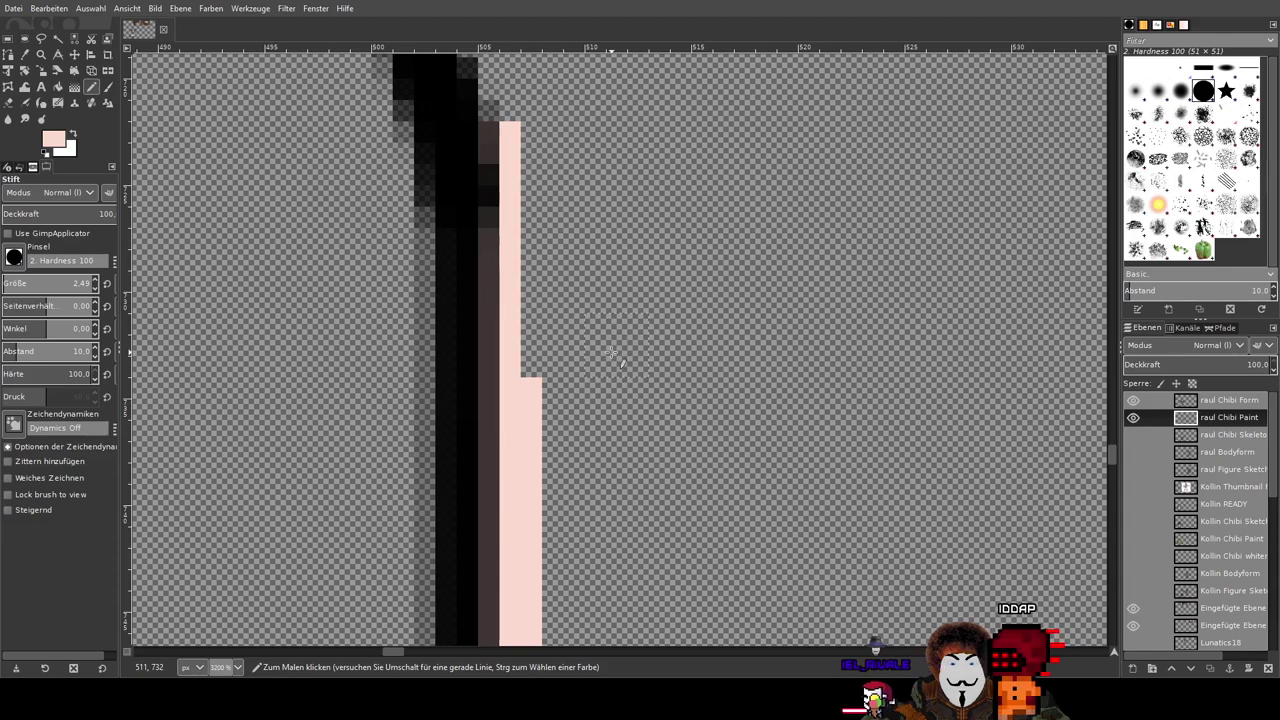
Step: Continue the skin-pink lining up the diagonal curve of the arm outline to the start of its next vertical stretch
scroll(598, 360, up, 5)
mouse_move(508, 577)
mouse_down()
mouse_move(489, 489)
mouse_move(385, 297)
mouse_move(383, 263)
mouse_move(254, 192)
mouse_move(190, 127)
mouse_up()
drag(240, 189, 524, 521)
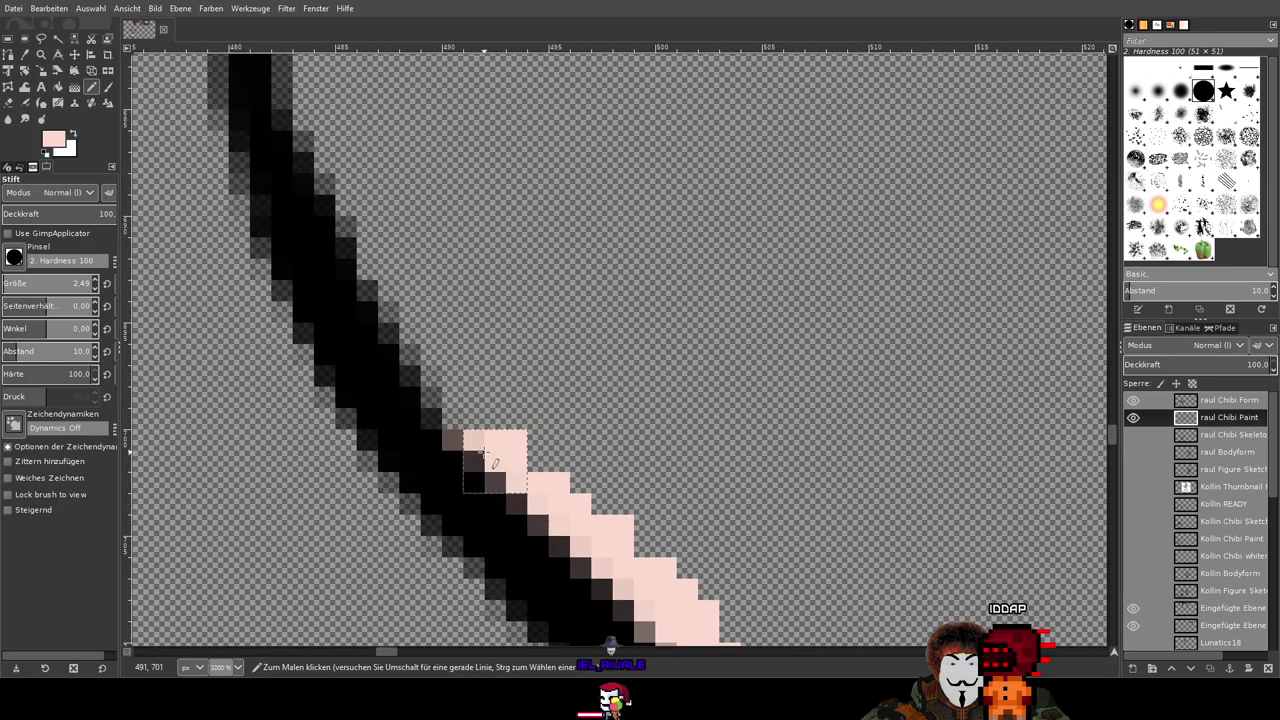
drag(412, 373, 338, 243)
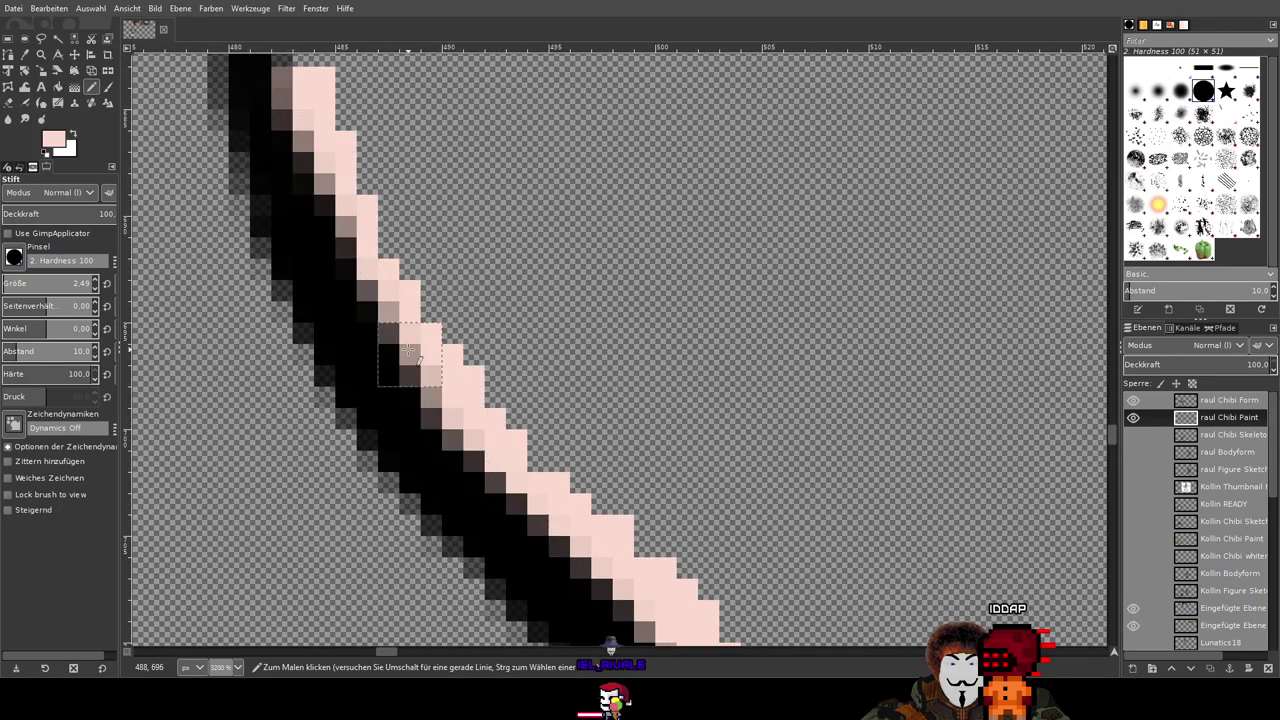
scroll(406, 335, up, 5)
scroll(406, 335, left, 3)
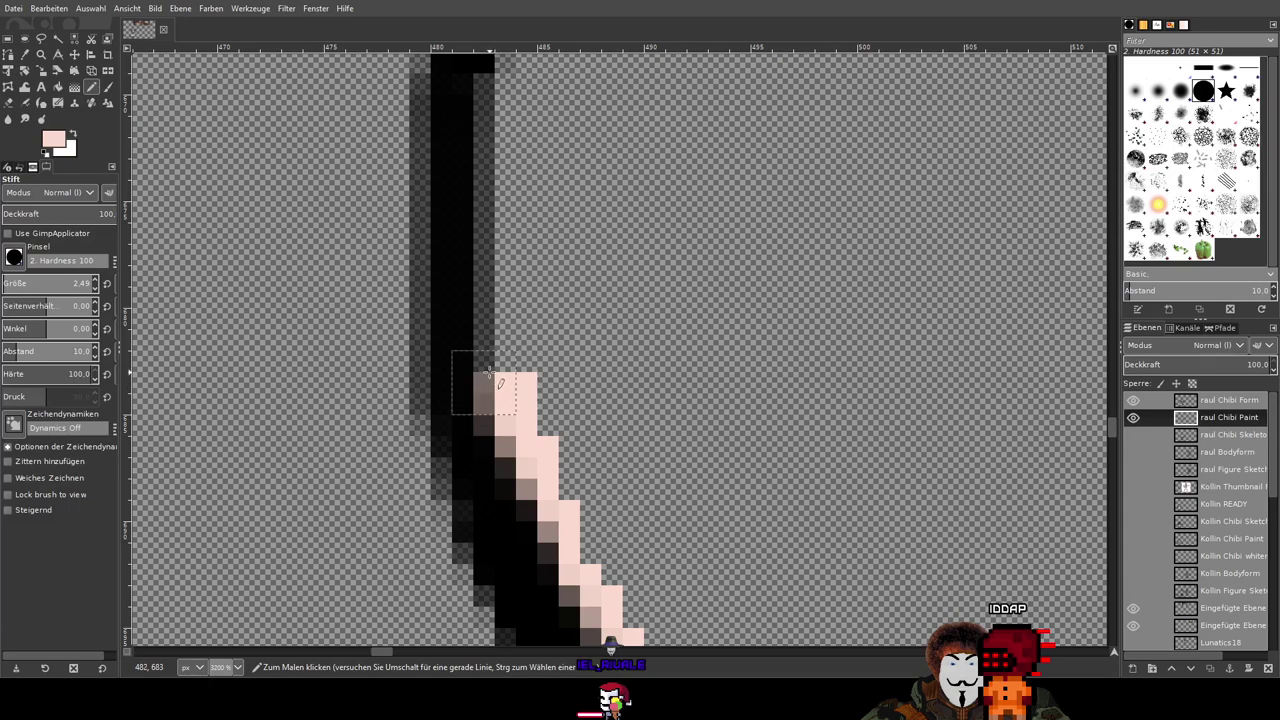
Step: Extend the arm's skin-pink lining up the straight stretch above the diagonal curve
scroll(510, 290, up, 7)
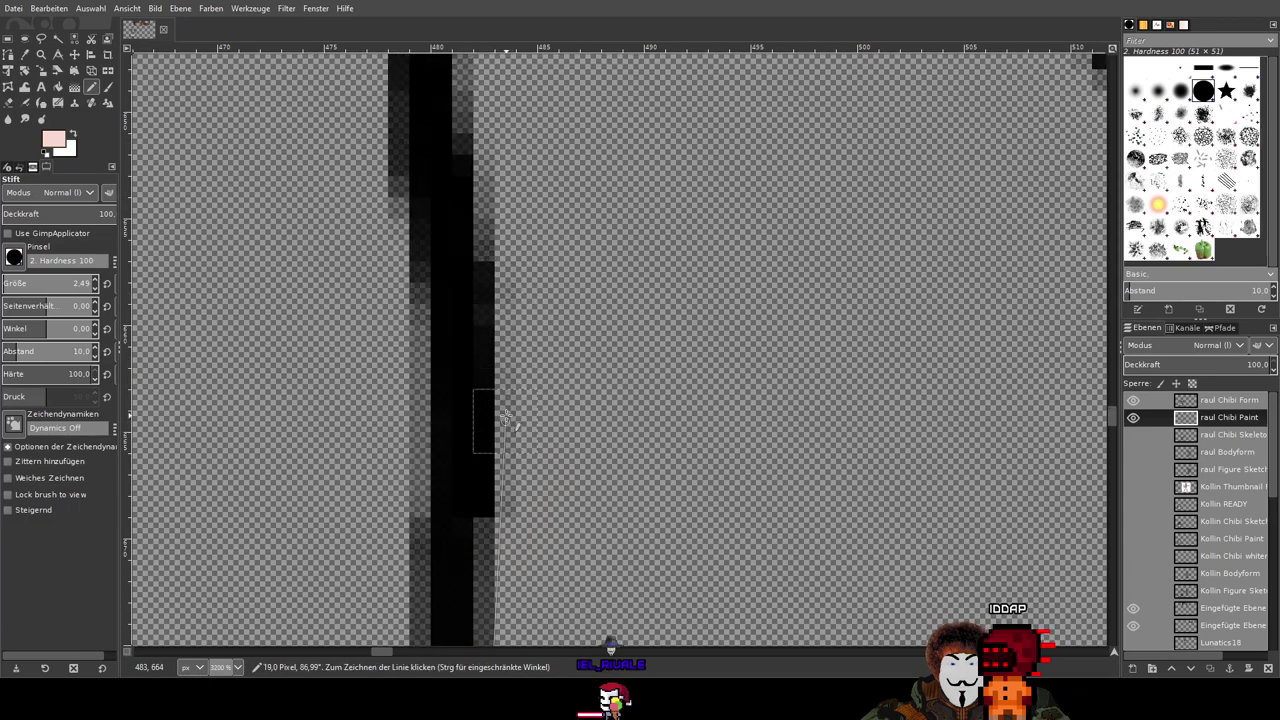
shift+click(487, 391)
mouse_move(489, 388)
mouse_down()
mouse_move(503, 298)
mouse_move(485, 183)
mouse_move(541, 476)
mouse_up()
drag(489, 310, 520, 429)
scroll(520, 429, up, 4)
scroll(520, 429, left, 1)
Step: Carry the skin-pink lining around the inward bend and up the thumb-side outline of the raised forearm
mouse_move(545, 505)
mouse_down()
mouse_move(496, 262)
mouse_move(468, 160)
mouse_up()
scroll(468, 160, up, 4)
scroll(468, 160, left, 1)
mouse_move(487, 393)
mouse_down()
mouse_move(458, 330)
mouse_move(455, 262)
mouse_move(487, 180)
mouse_up()
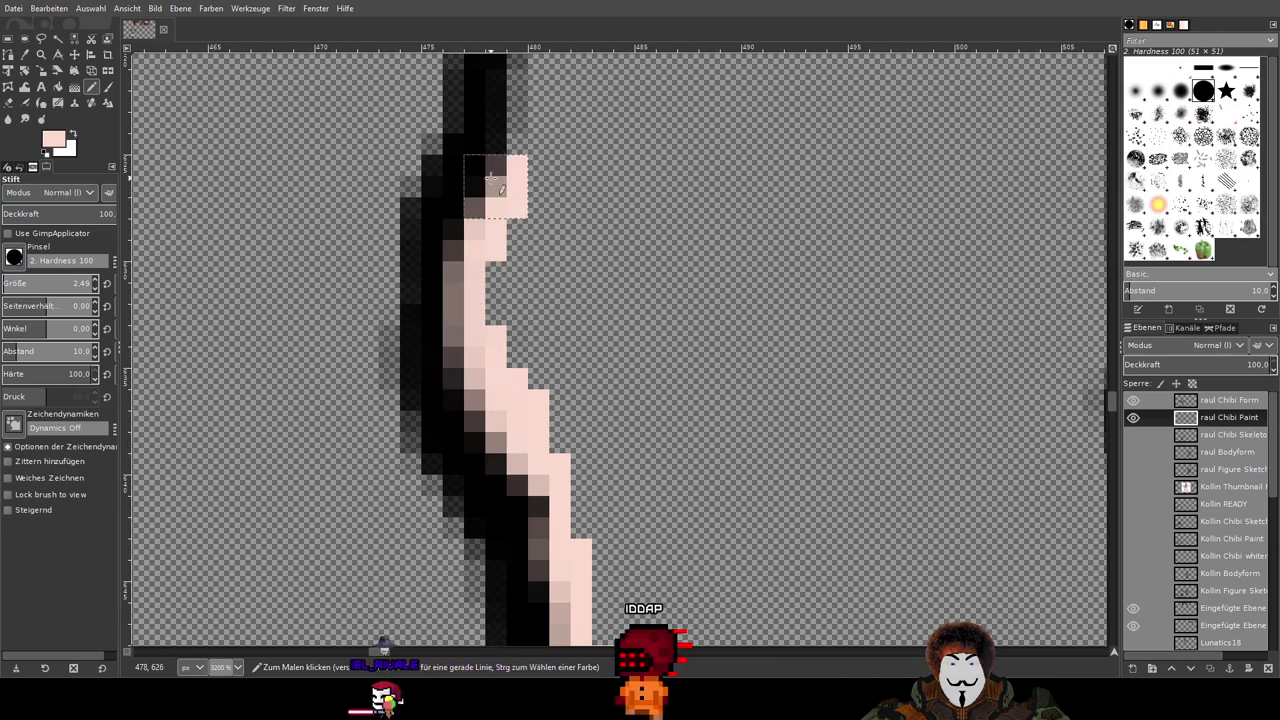
scroll(513, 512, up, 4)
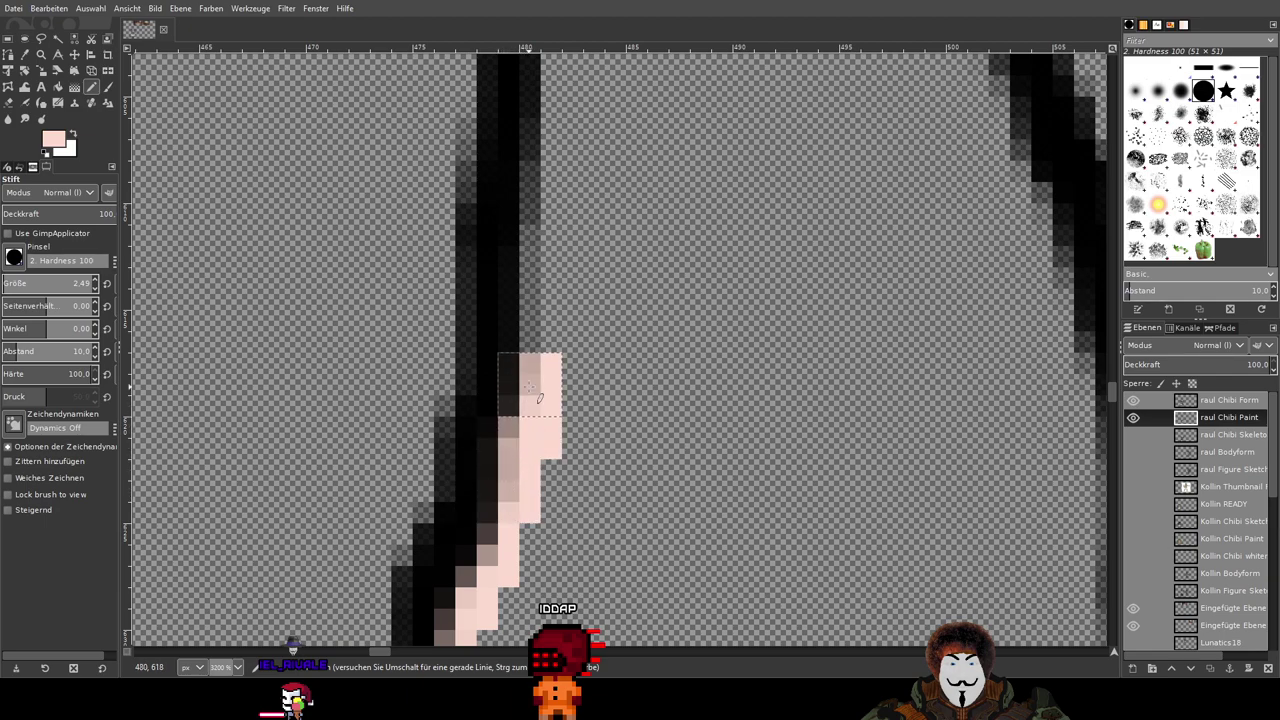
scroll(560, 323, up, 4)
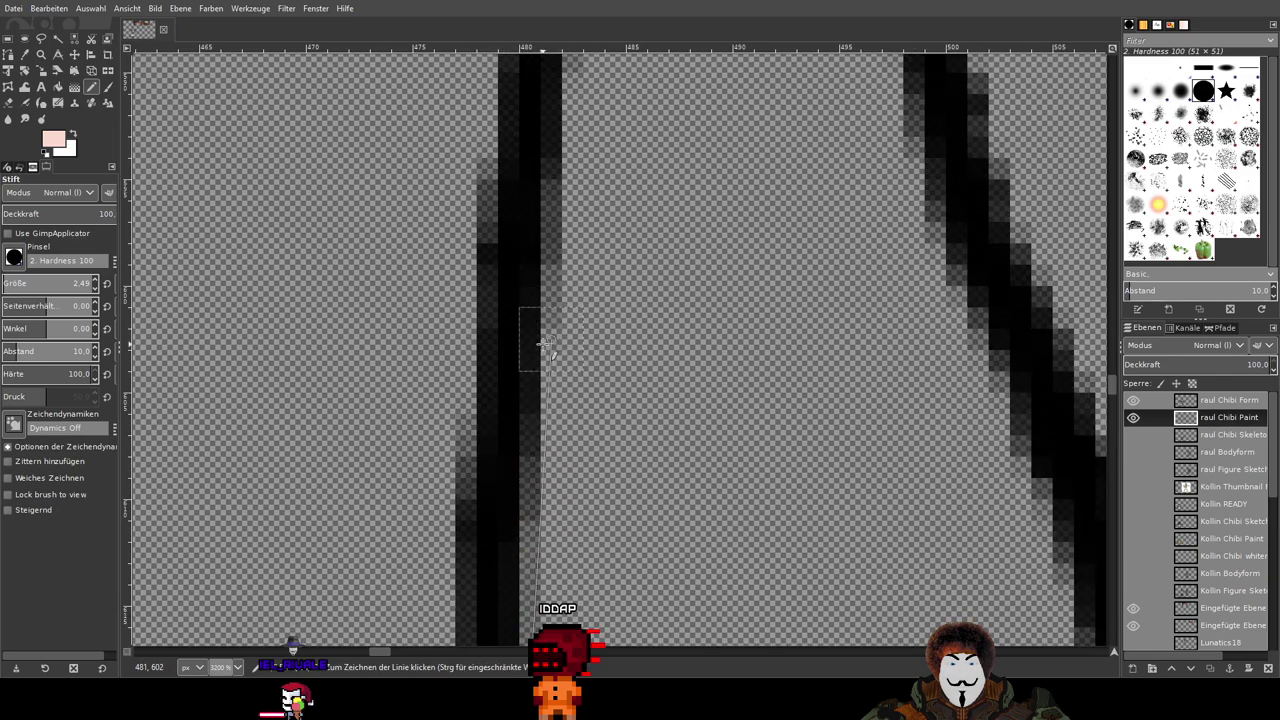
shift+click(531, 341)
scroll(585, 515, up, 3)
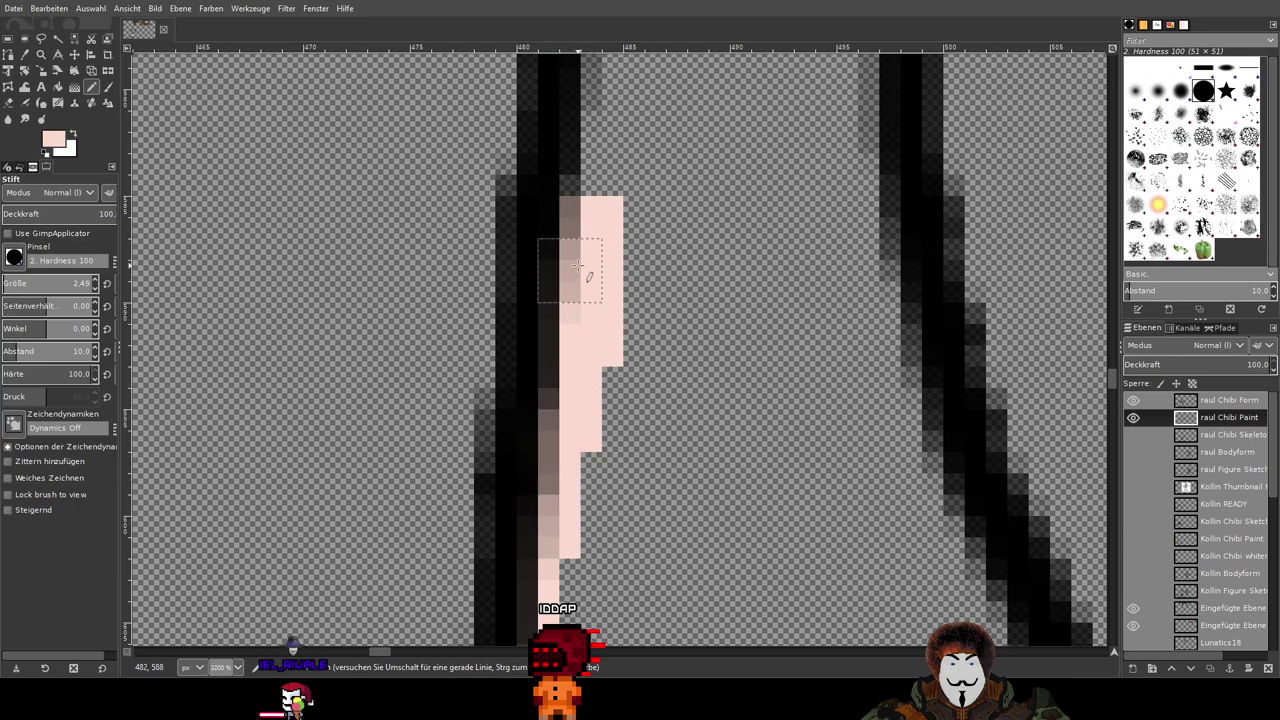
Step: Line the wrist's thumb-side outline in skin pink up to the base of the thumb
click(589, 163)
mouse_move(619, 201)
mouse_down()
mouse_move(551, 536)
mouse_move(545, 579)
mouse_up()
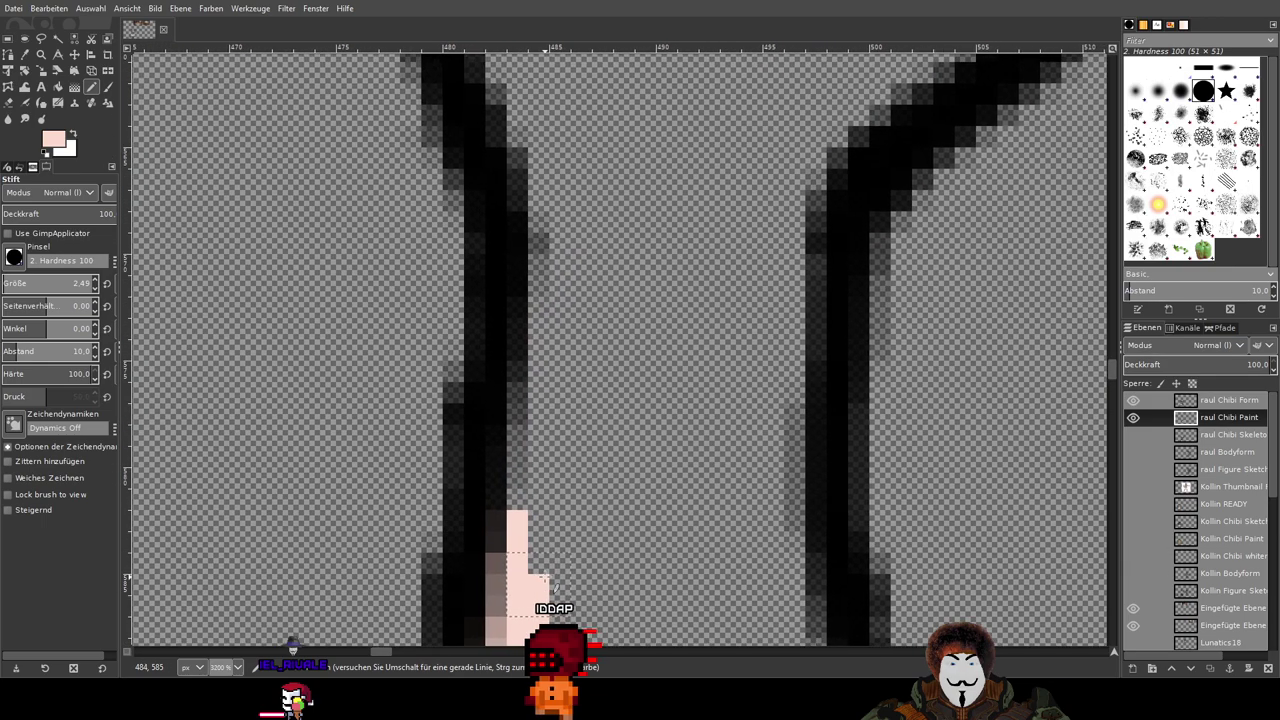
click(497, 498)
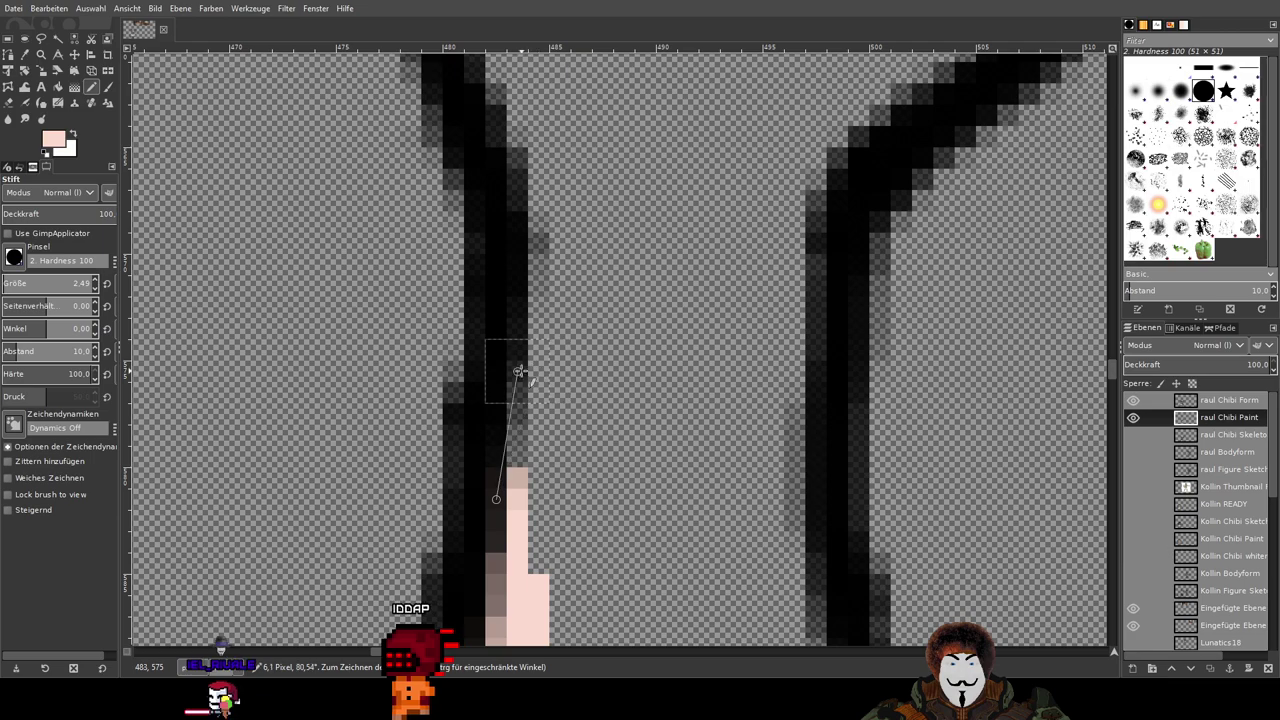
shift+click(517, 413)
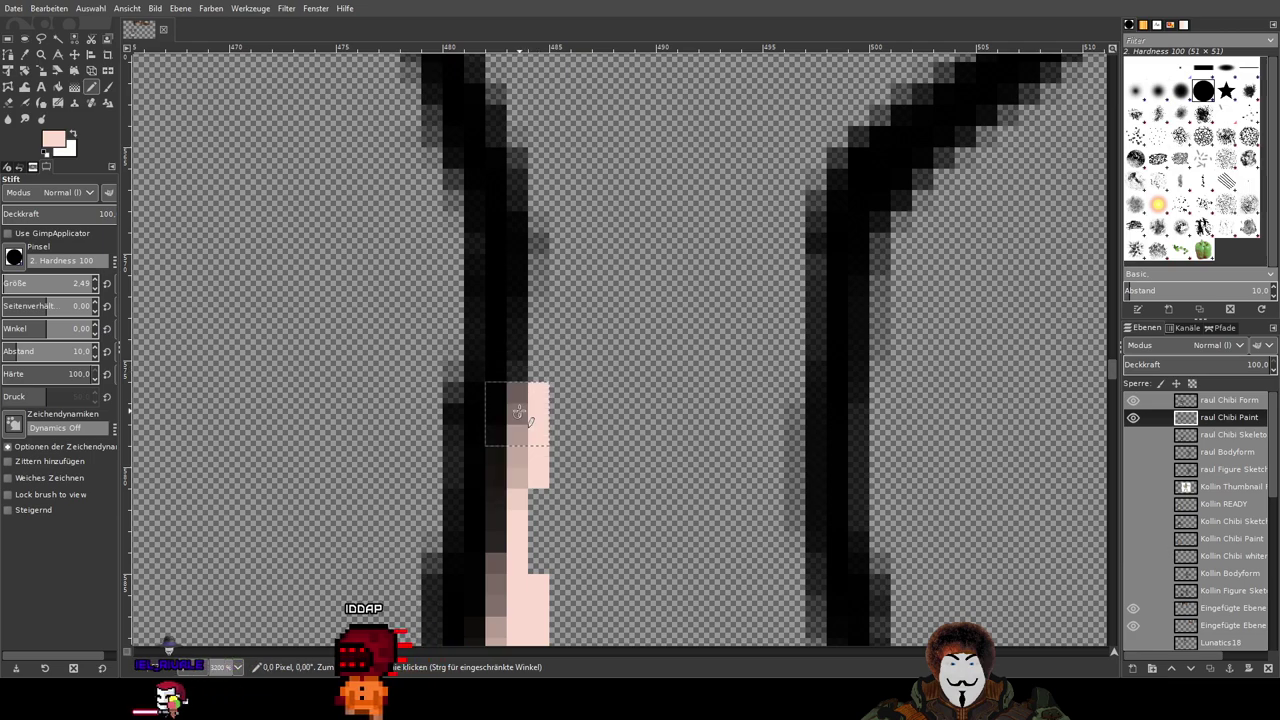
shift+click(517, 182)
scroll(540, 300, up, 5)
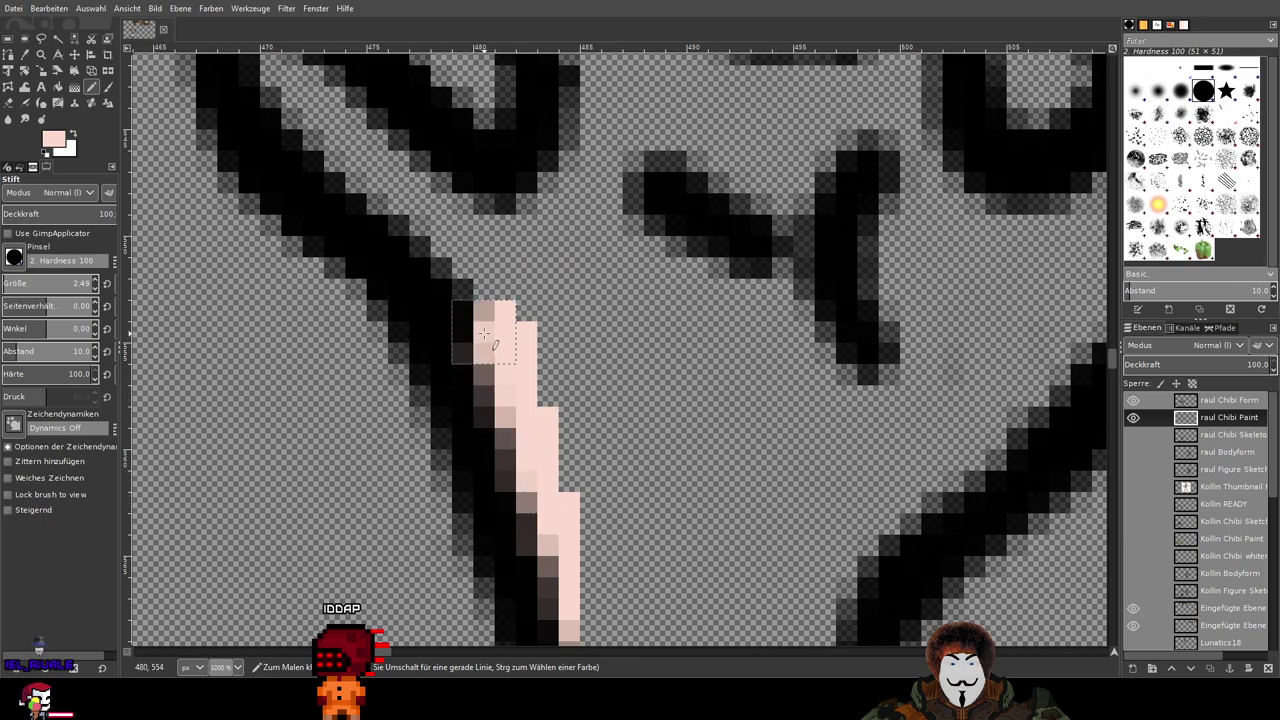
Step: Paint the thumb and the adjacent finger skin pink, and line the notch between them
scroll(460, 316, up, 3)
scroll(460, 316, left, 2)
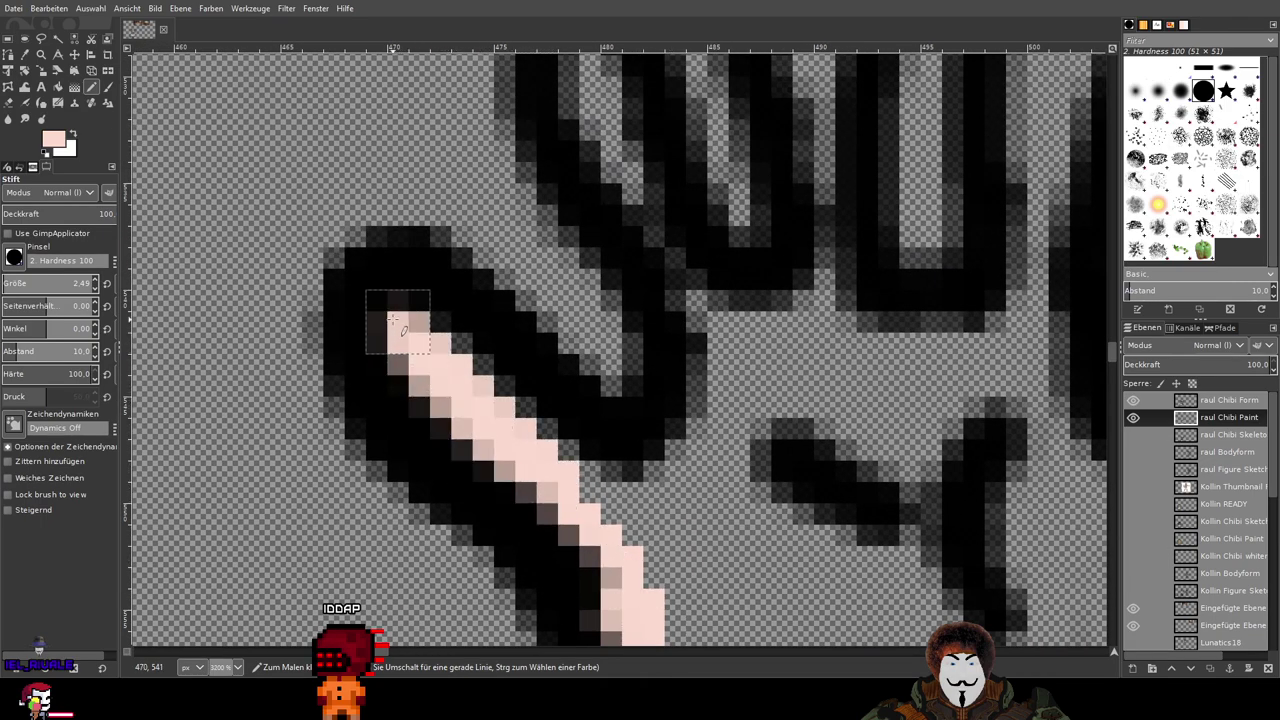
drag(640, 468, 713, 390)
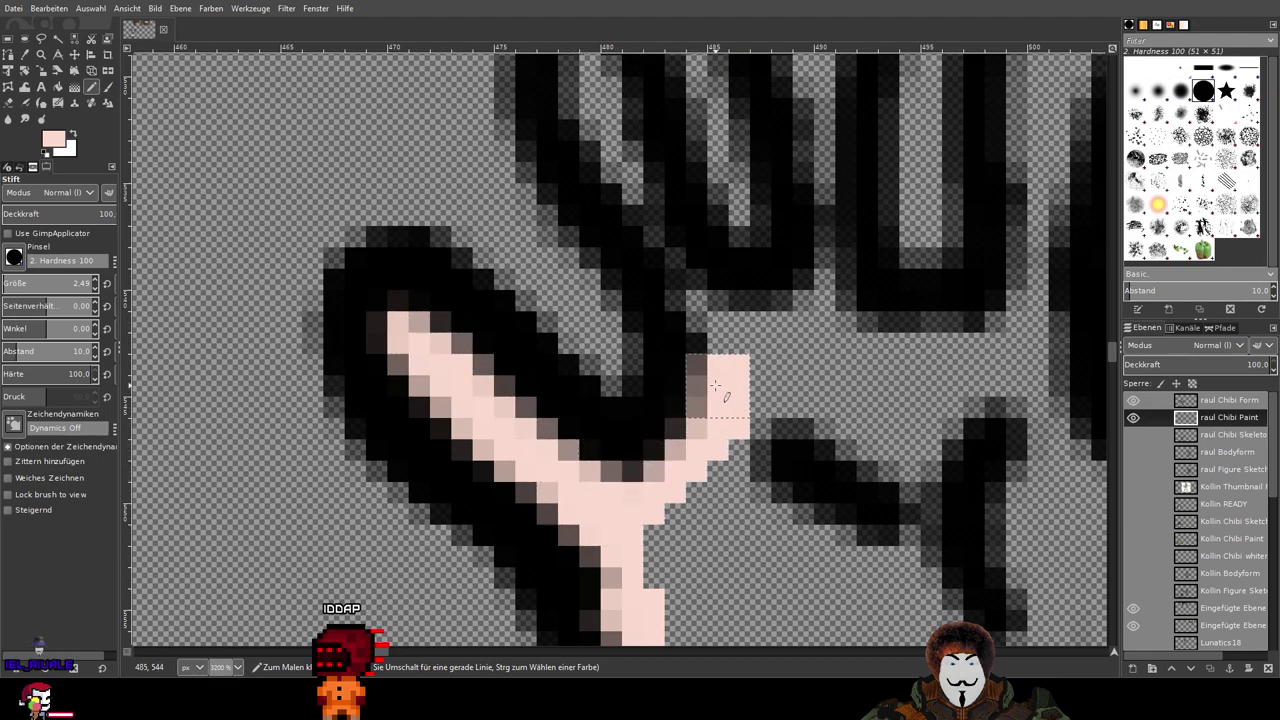
drag(727, 322, 663, 567)
mouse_move(590, 482)
mouse_down()
mouse_move(515, 308)
mouse_move(516, 262)
mouse_up()
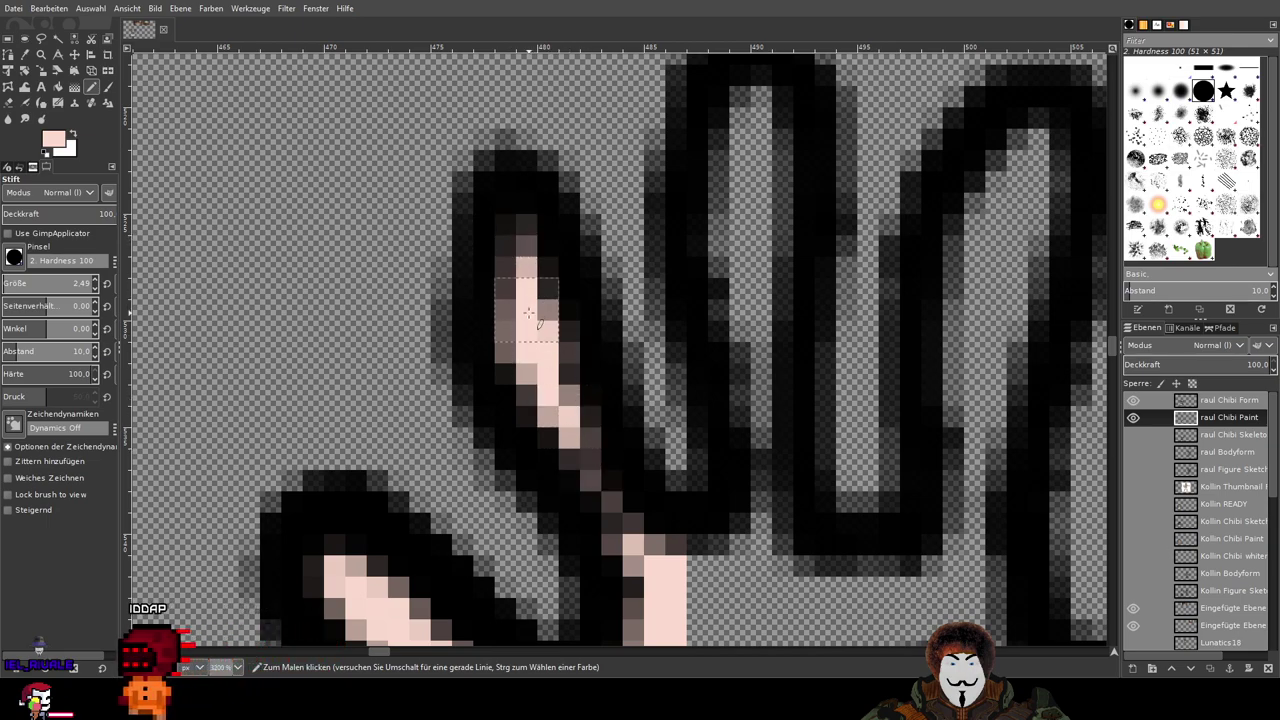
Step: Line the palm edge below the first finger gap and paint the tall second finger skin pink to its tip
drag(648, 570, 737, 552)
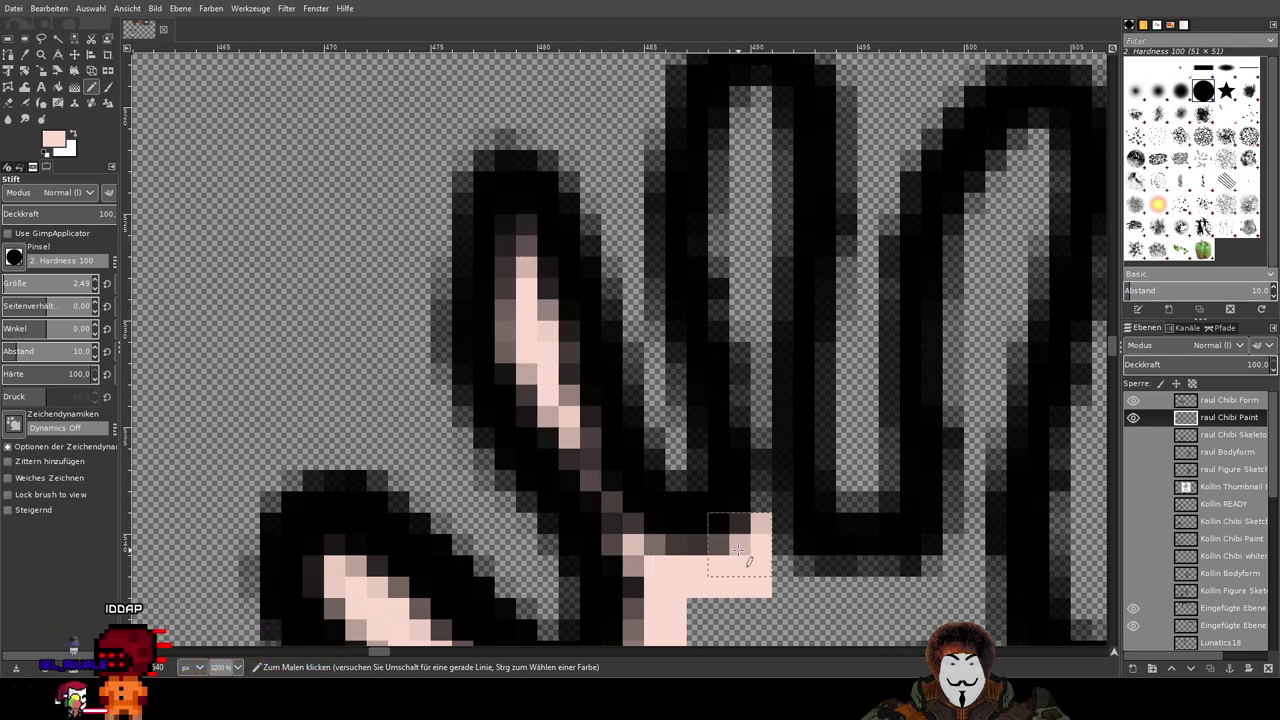
drag(765, 415, 744, 207)
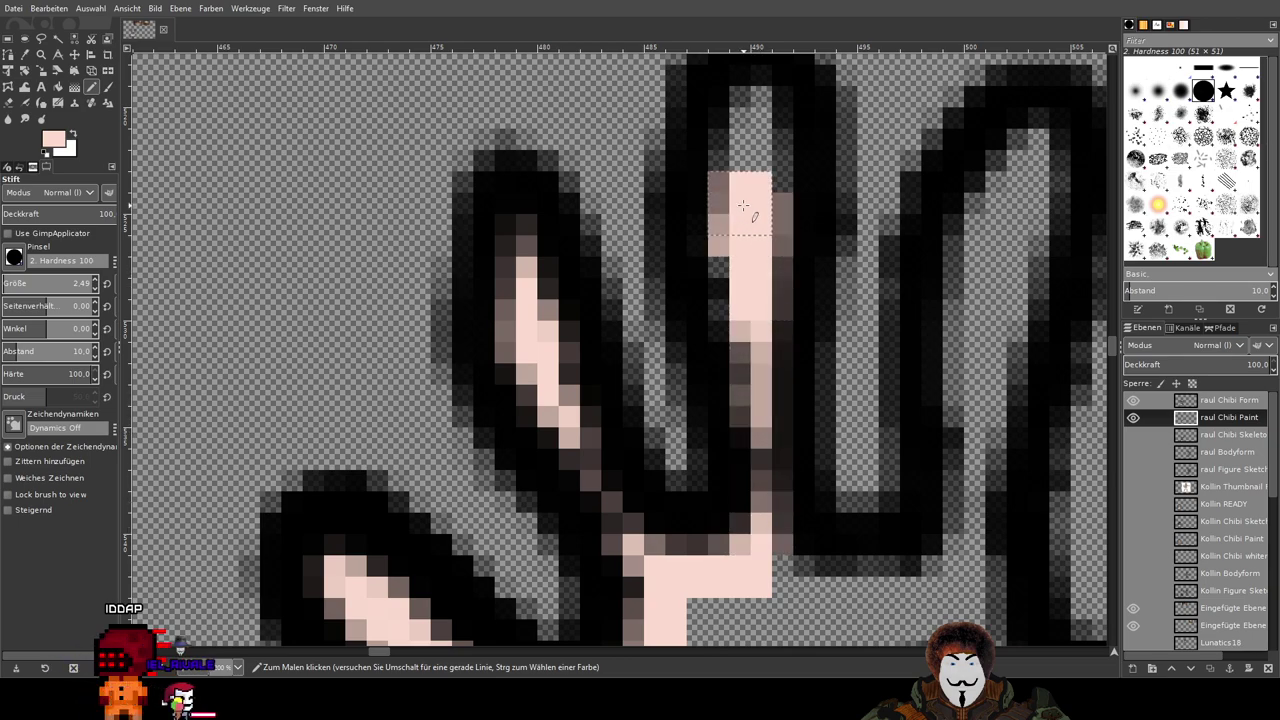
drag(757, 423, 757, 345)
drag(757, 338, 704, 550)
drag(668, 355, 686, 318)
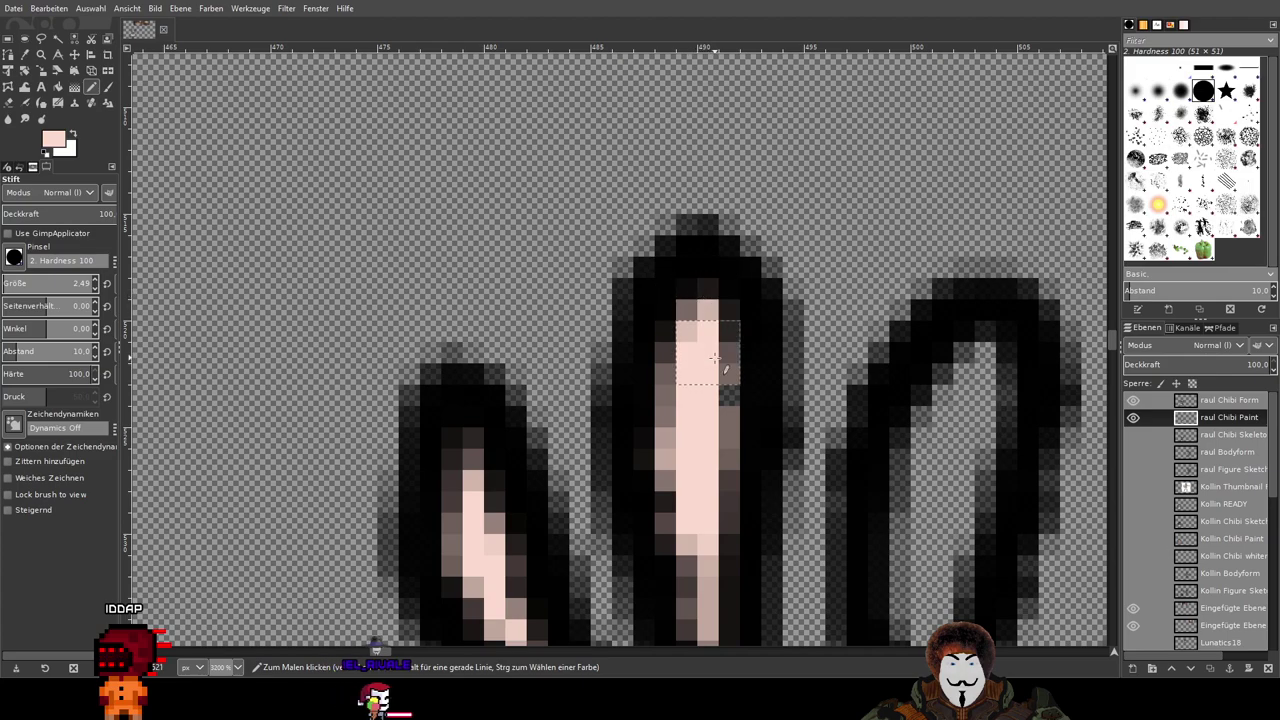
Step: Extend the skin-pink palm edge below the second finger gap and paint the third finger
drag(745, 595, 710, 303)
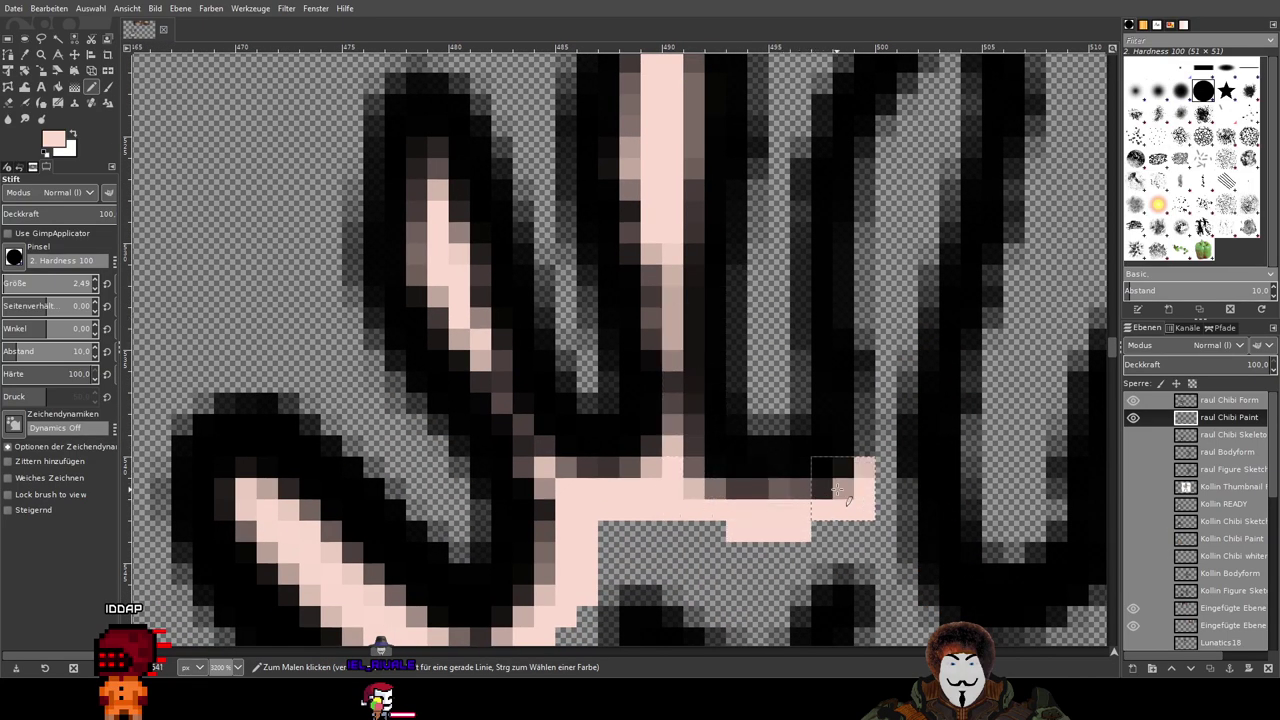
mouse_move(890, 318)
mouse_down()
mouse_move(655, 509)
mouse_move(675, 530)
mouse_move(658, 527)
mouse_move(667, 420)
mouse_move(653, 396)
mouse_move(707, 258)
mouse_move(731, 240)
mouse_move(704, 457)
mouse_move(725, 379)
mouse_move(695, 503)
mouse_up()
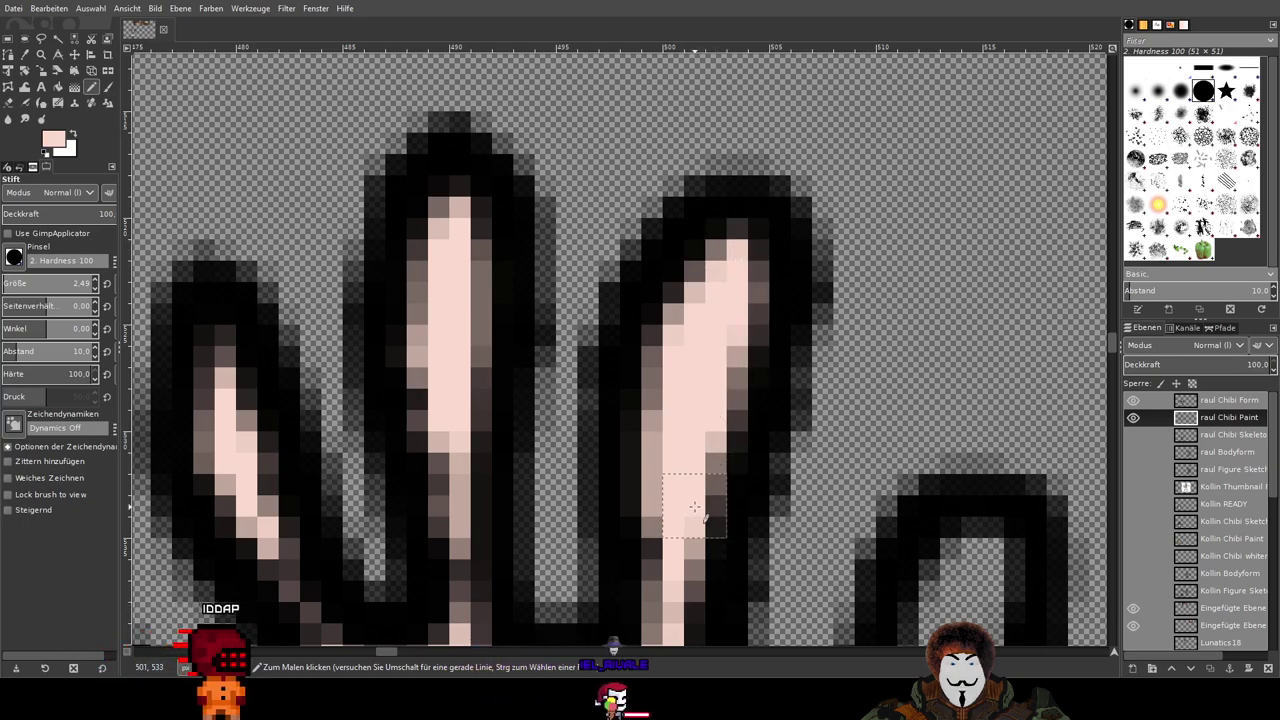
mouse_move(776, 506)
mouse_down()
mouse_move(766, 326)
mouse_move(733, 206)
mouse_up()
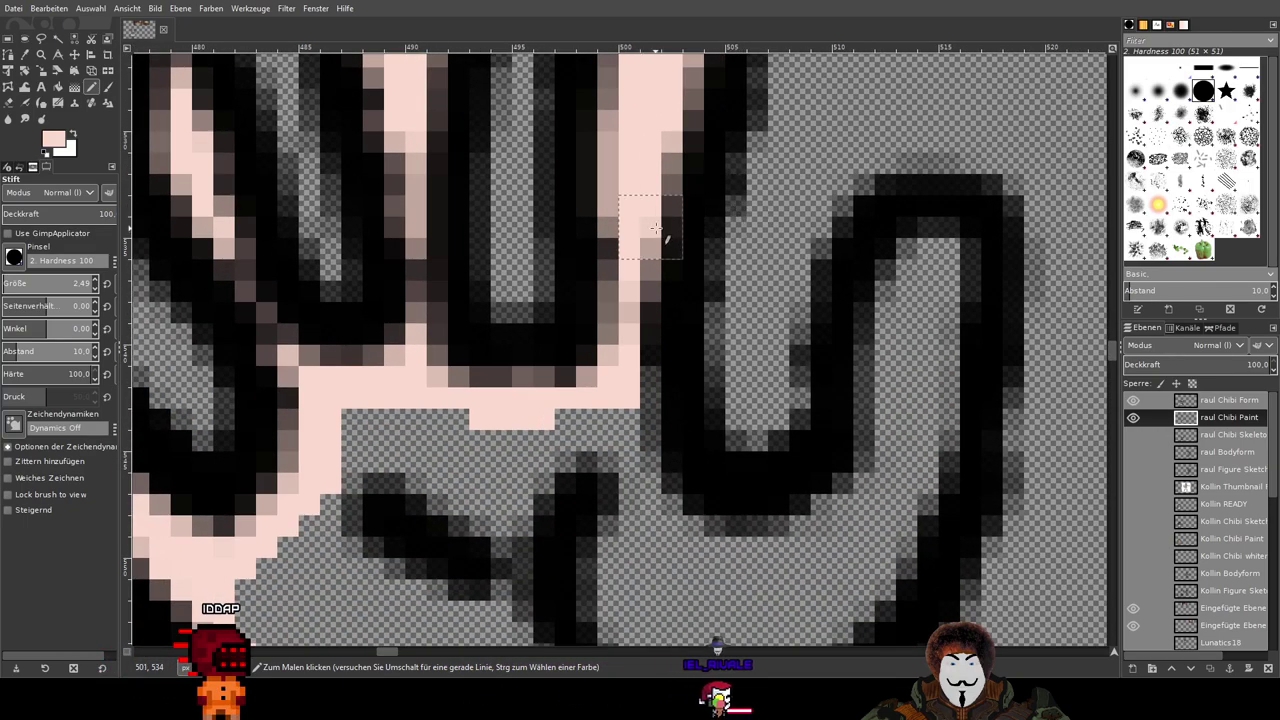
Step: Line the last finger gap, paint the outermost finger skin pink, and line the palm's outer edge down past the wrist
mouse_move(659, 398)
mouse_down()
mouse_move(673, 505)
mouse_move(710, 536)
mouse_move(799, 524)
mouse_up()
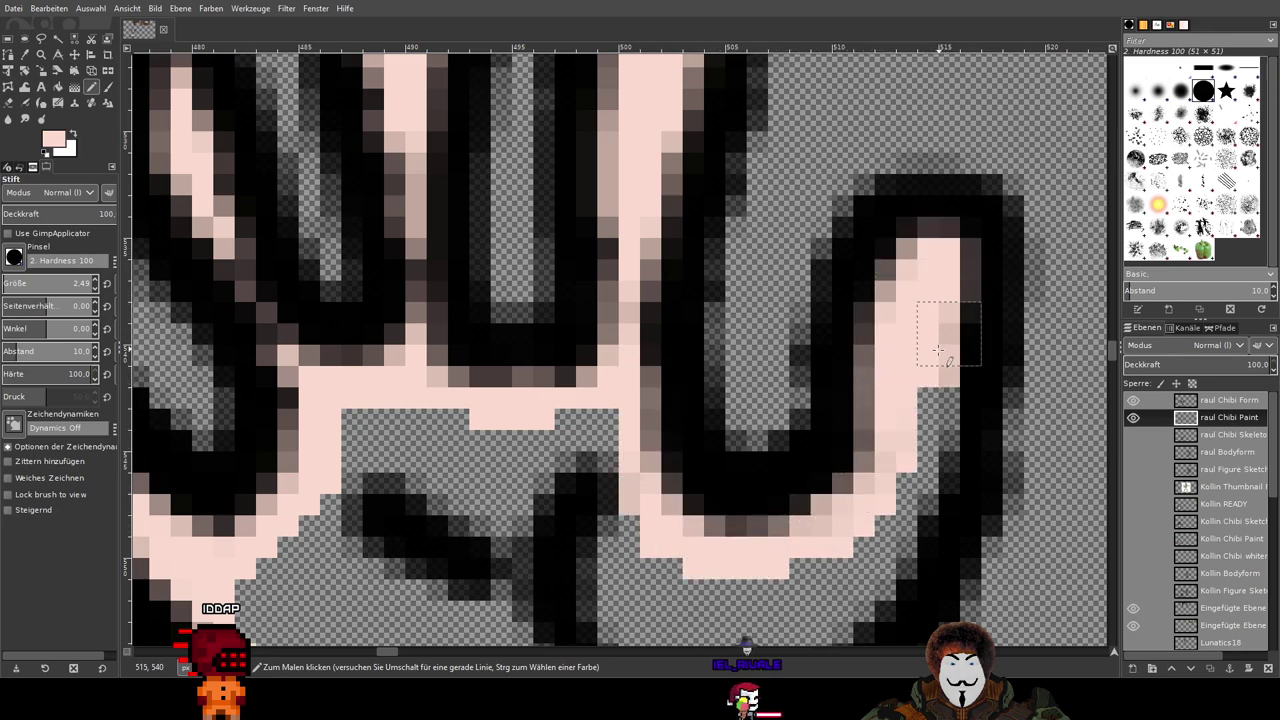
drag(912, 497, 800, 225)
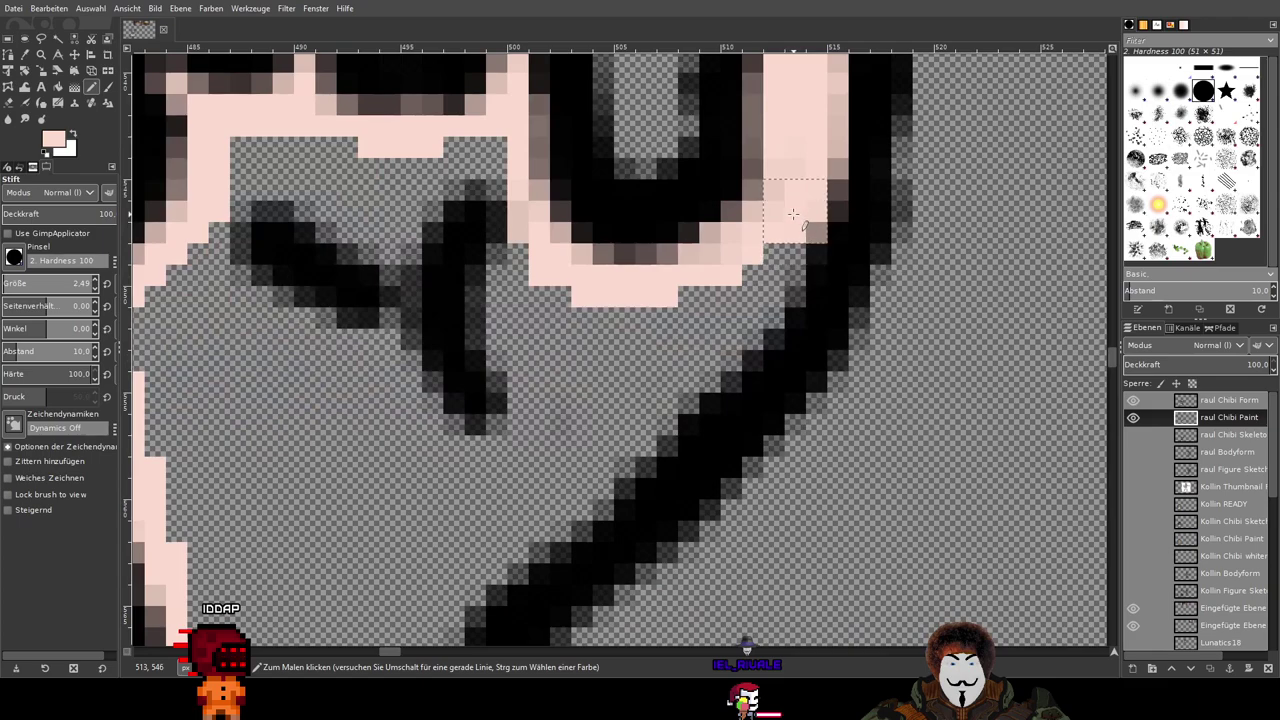
mouse_move(660, 440)
mouse_down()
mouse_move(556, 518)
mouse_move(766, 122)
mouse_up()
mouse_move(696, 160)
mouse_down()
mouse_move(630, 246)
mouse_move(619, 291)
mouse_move(610, 560)
mouse_up()
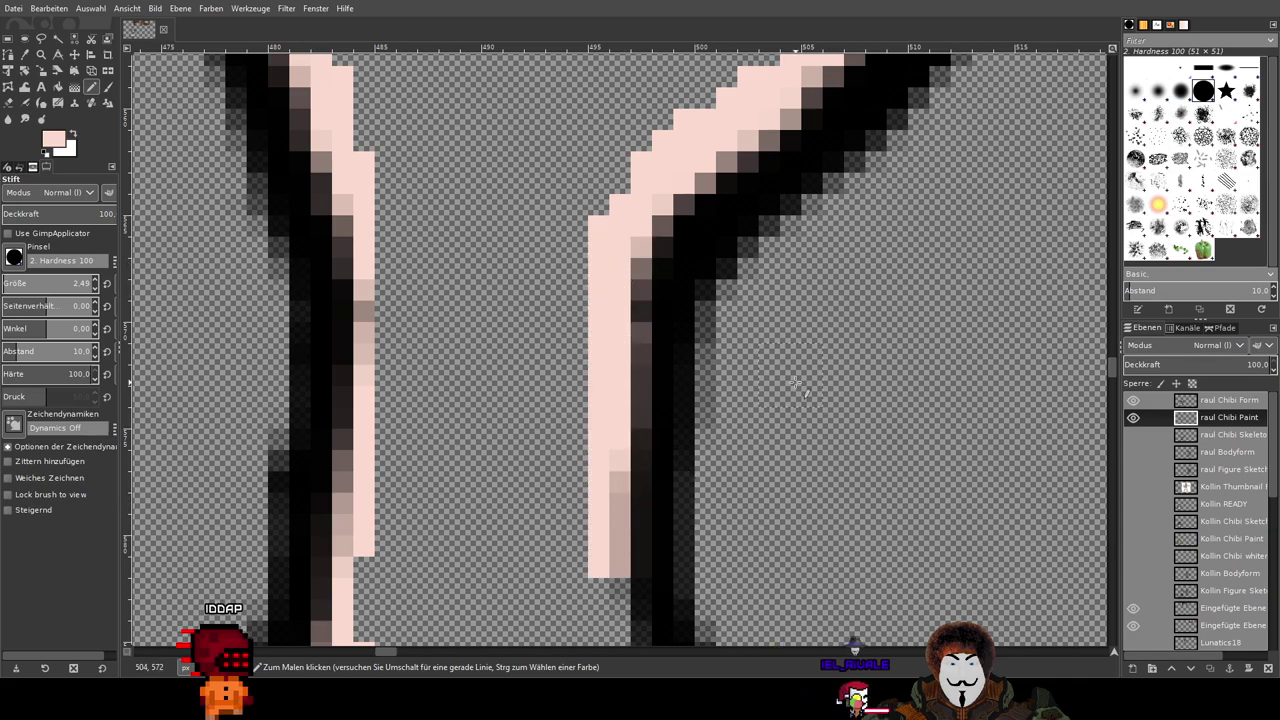
Step: Continue the skin-pink lining down the diagonal part of the forearm's outline on the little-finger side
drag(795, 384, 805, 124)
drag(608, 243, 631, 499)
mouse_move(817, 472)
mouse_down()
mouse_move(582, 115)
mouse_move(618, 270)
mouse_up()
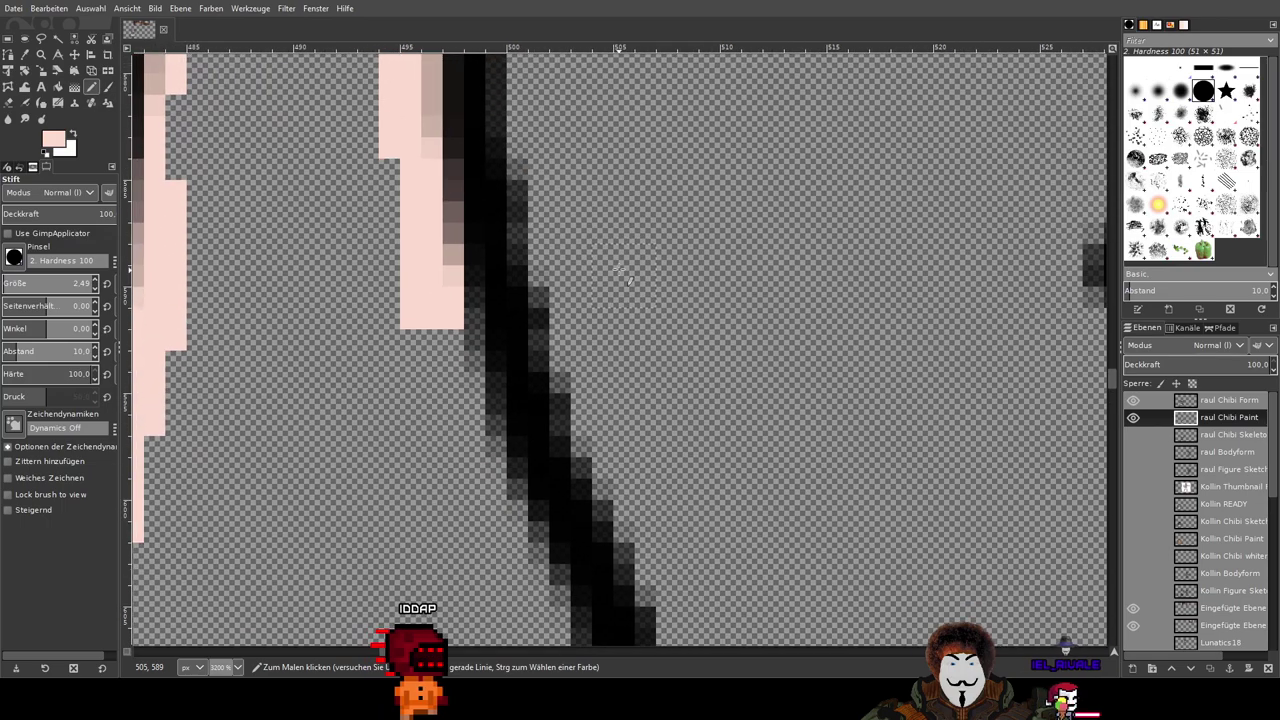
drag(468, 260, 496, 560)
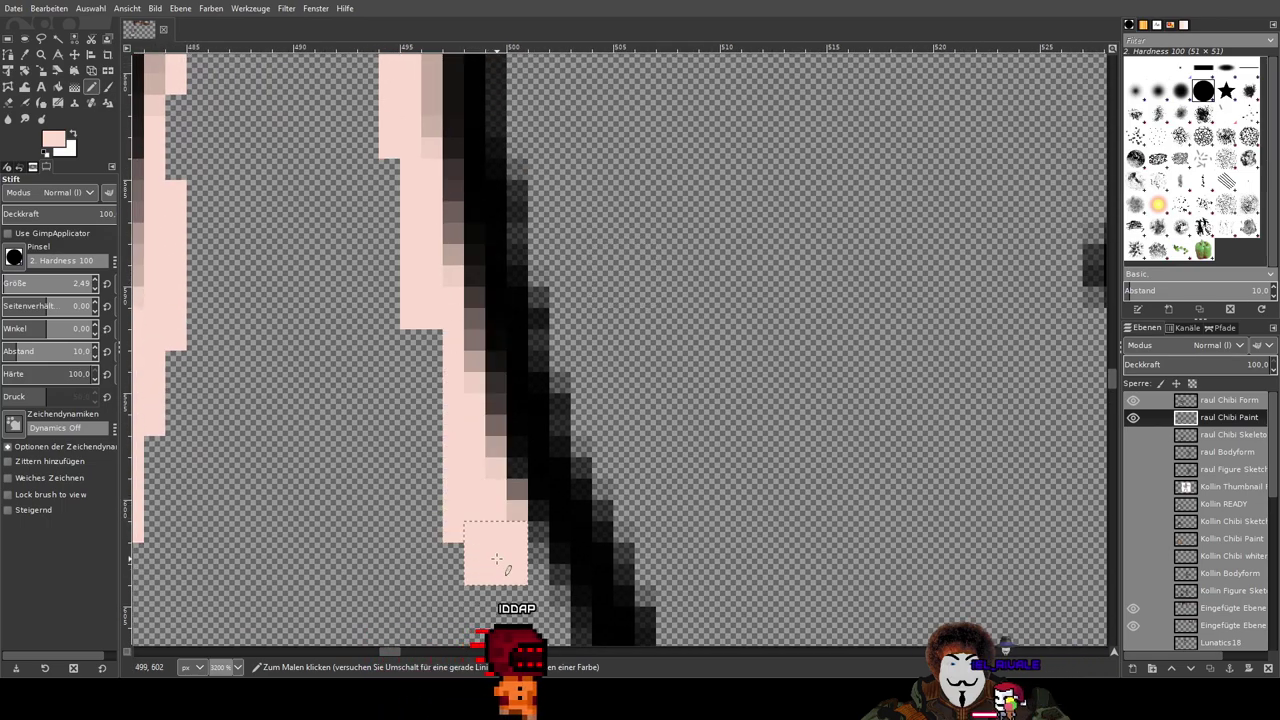
drag(754, 512, 575, 210)
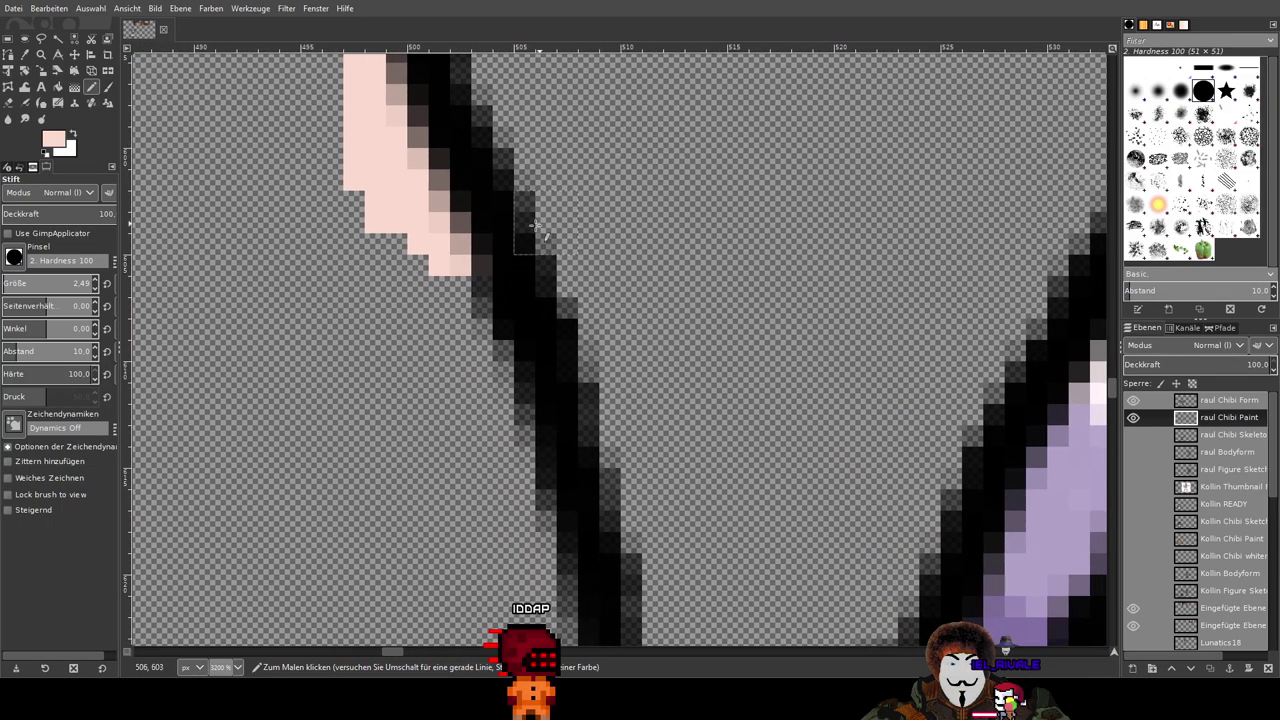
mouse_move(465, 272)
mouse_down()
mouse_move(500, 329)
mouse_move(535, 463)
mouse_up()
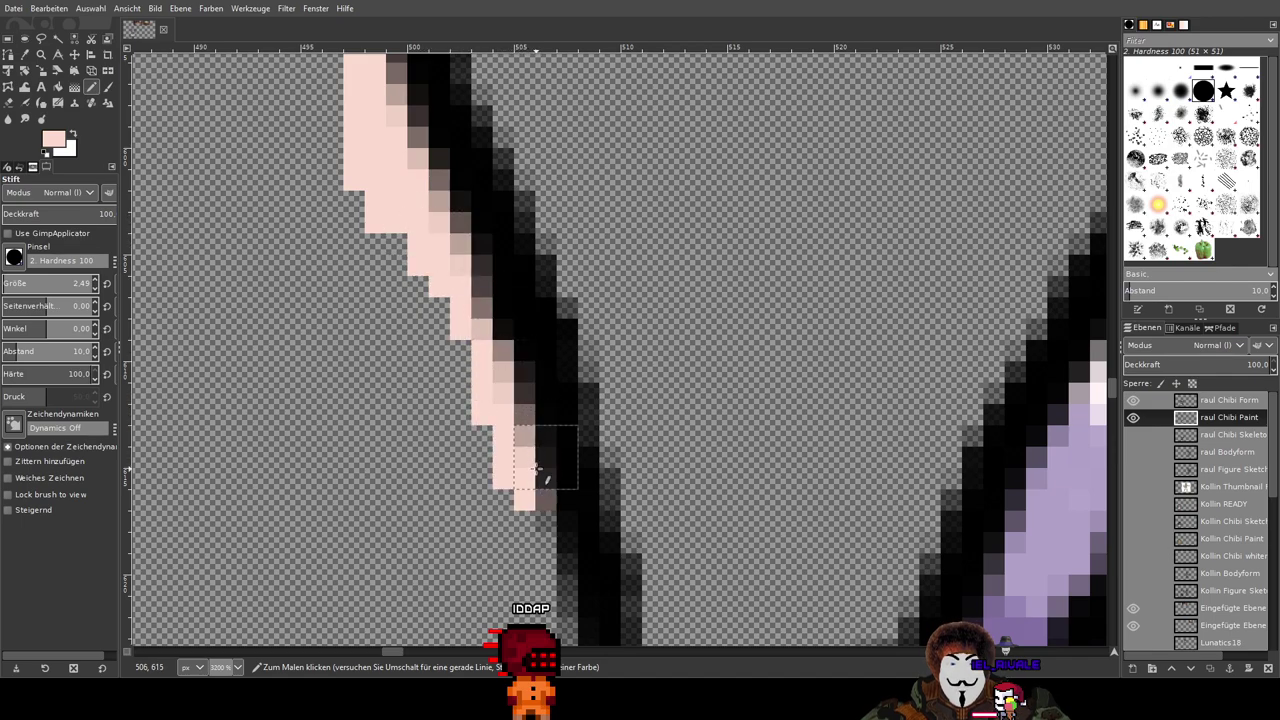
Step: Line the forearm's lower vertical stretch in skin pink, down past the small bump in the black outline
mouse_move(547, 510)
mouse_down()
mouse_move(716, 219)
mouse_move(675, 190)
mouse_move(545, 244)
mouse_move(558, 282)
mouse_move(561, 495)
mouse_up()
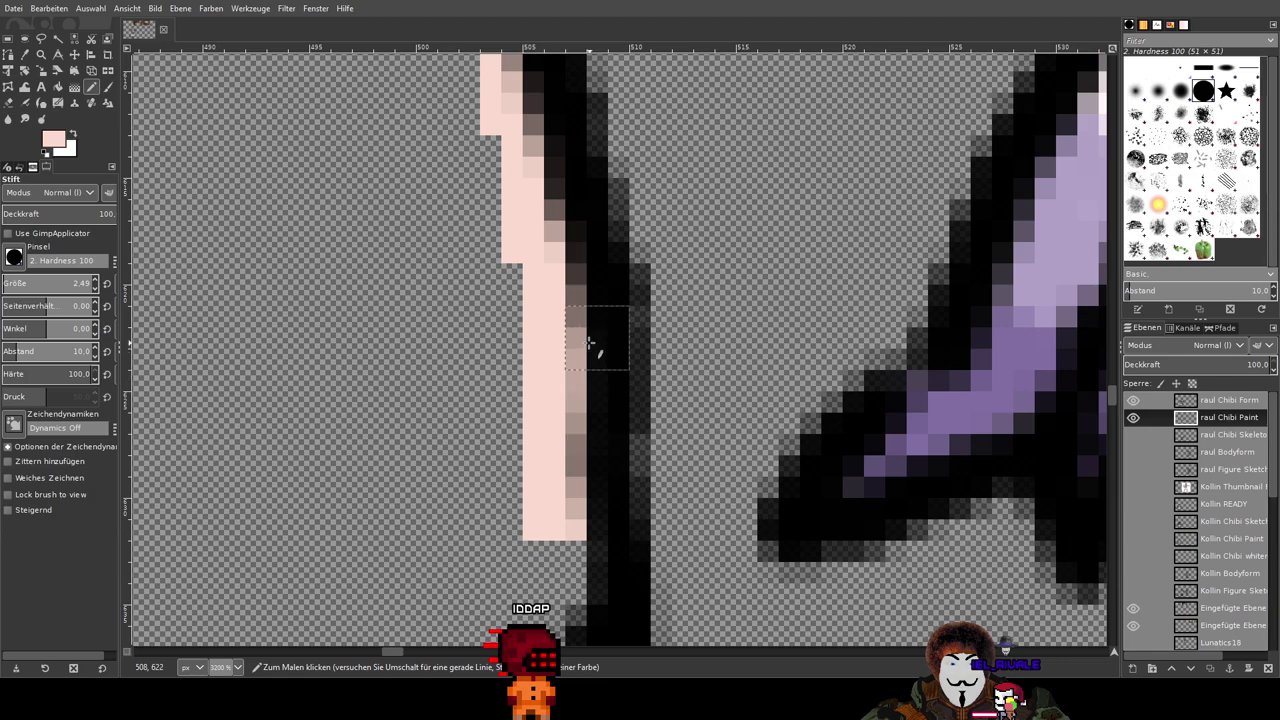
shift+click(594, 549)
drag(600, 586, 743, 120)
mouse_move(687, 259)
mouse_down()
mouse_move(662, 380)
mouse_move(666, 254)
mouse_up()
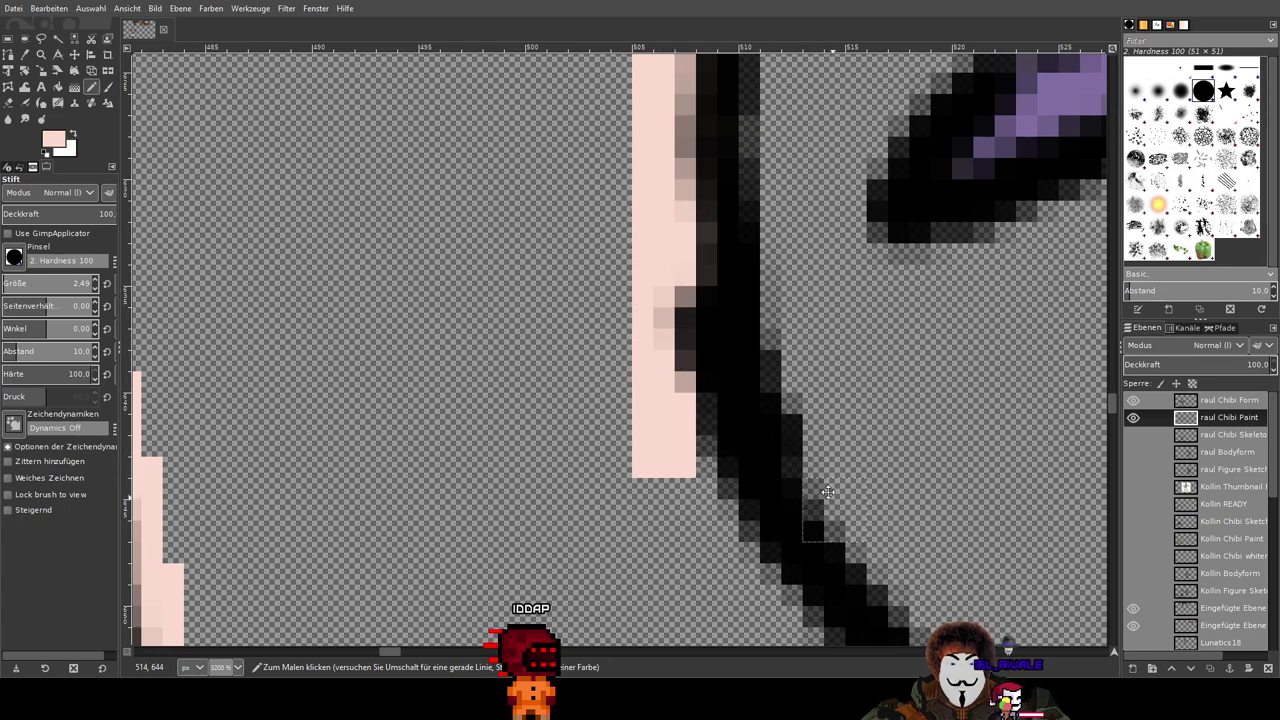
Step: Line the diagonal outline below the forearm in skin pink and around the rounded end until it meets the existing skin lining
drag(835, 500, 618, 288)
mouse_move(483, 146)
mouse_down()
mouse_move(535, 350)
mouse_move(604, 442)
mouse_move(676, 497)
mouse_move(592, 432)
mouse_move(436, 255)
mouse_move(430, 214)
mouse_up()
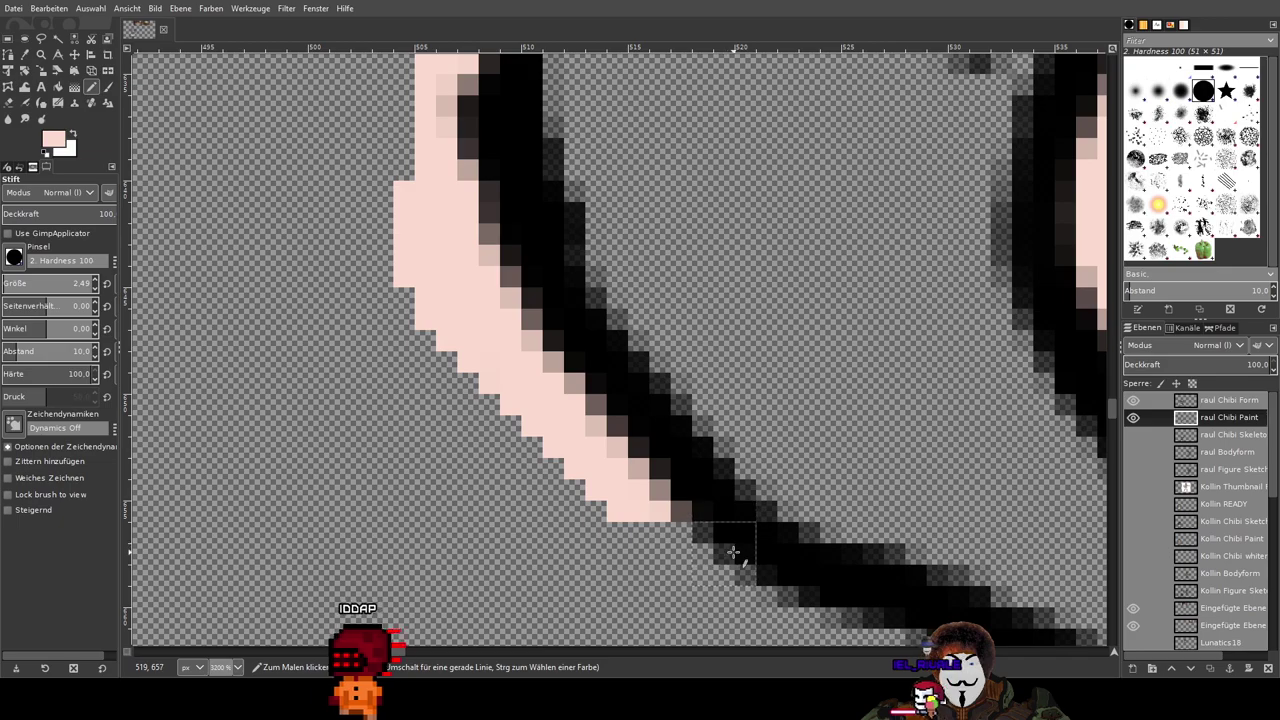
drag(732, 553, 612, 469)
mouse_move(849, 512)
mouse_down()
mouse_move(526, 329)
mouse_move(439, 282)
mouse_up()
mouse_move(289, 305)
mouse_down()
mouse_move(440, 392)
mouse_move(600, 452)
mouse_move(662, 516)
mouse_move(360, 310)
mouse_up()
mouse_move(283, 262)
mouse_down()
mouse_move(641, 520)
mouse_move(732, 550)
mouse_move(659, 541)
mouse_move(846, 546)
mouse_move(910, 465)
mouse_move(934, 370)
mouse_up()
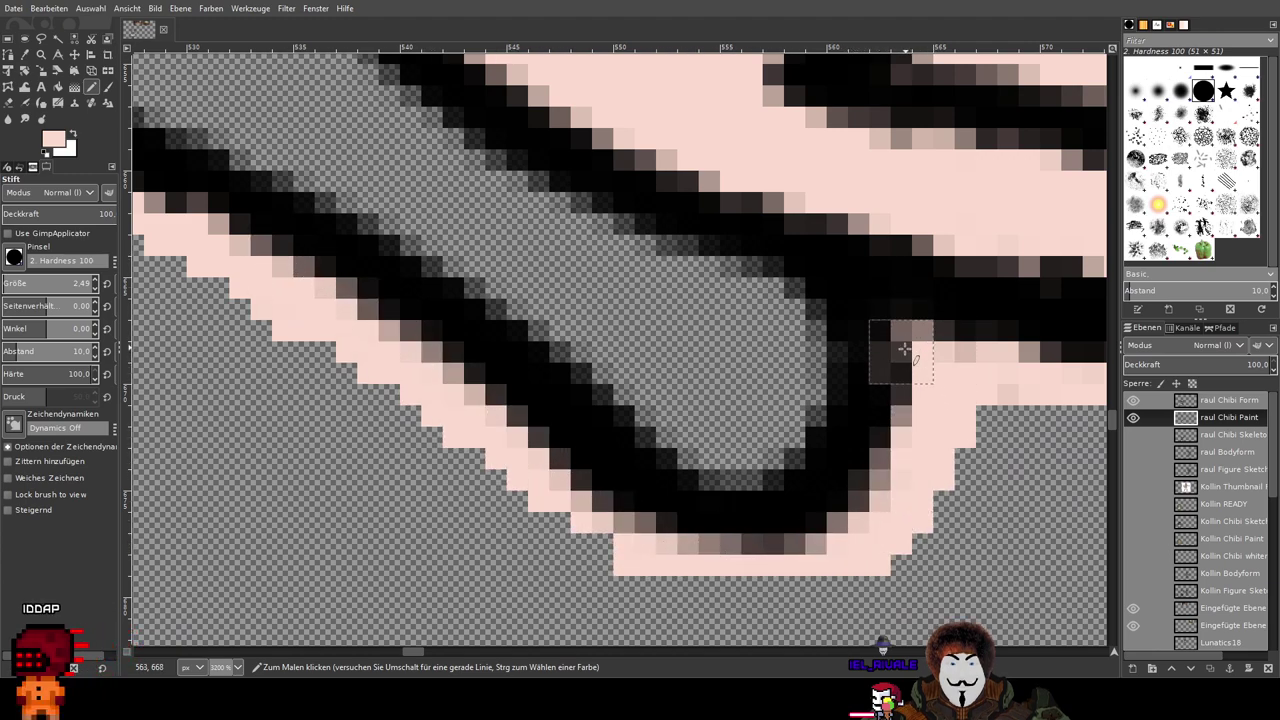
Step: Bucket-fill the empty interior of the torso and both raised arms with the skin pink
scroll(900, 497, down, 10)
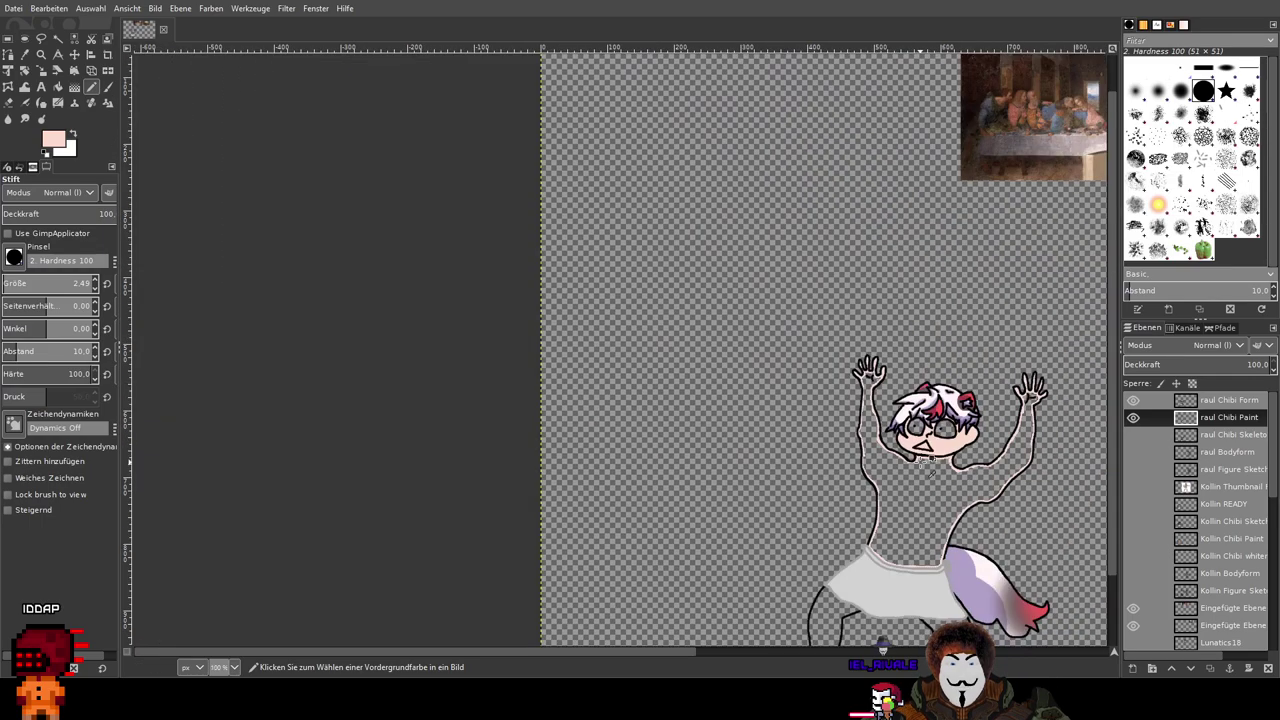
scroll(921, 462, up, 2)
drag(922, 462, 584, 291)
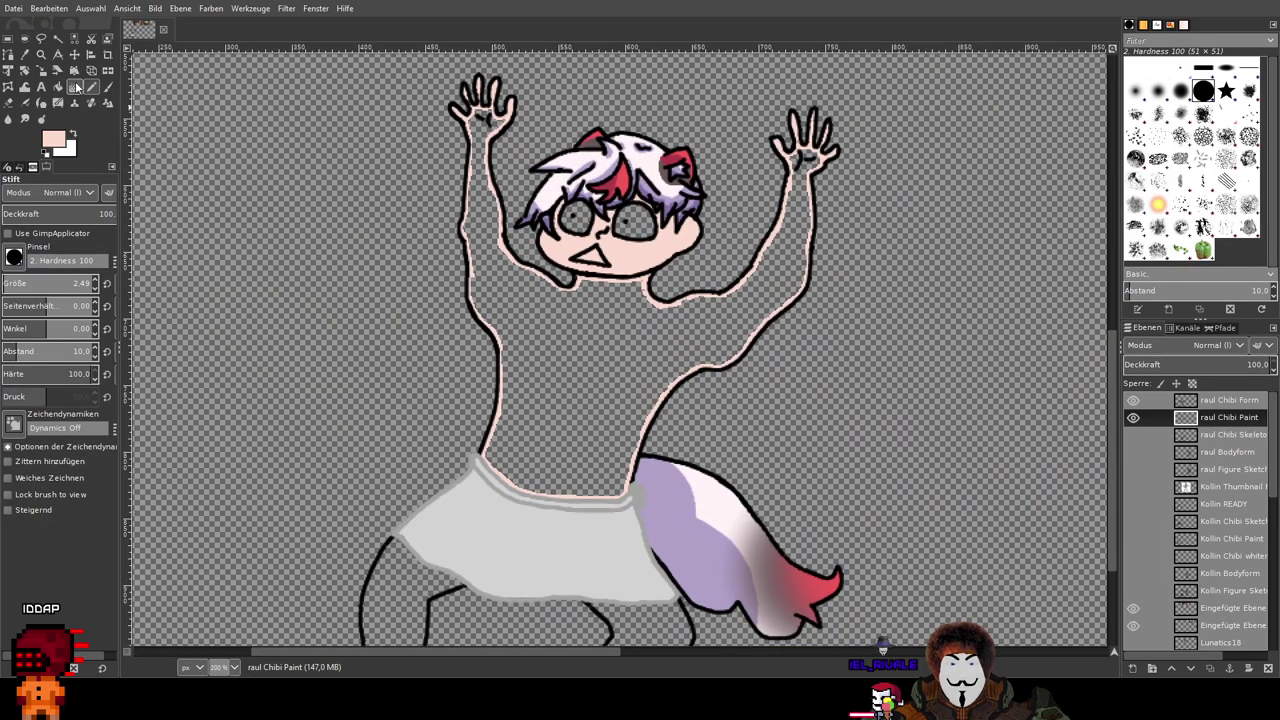
click(60, 88)
click(598, 355)
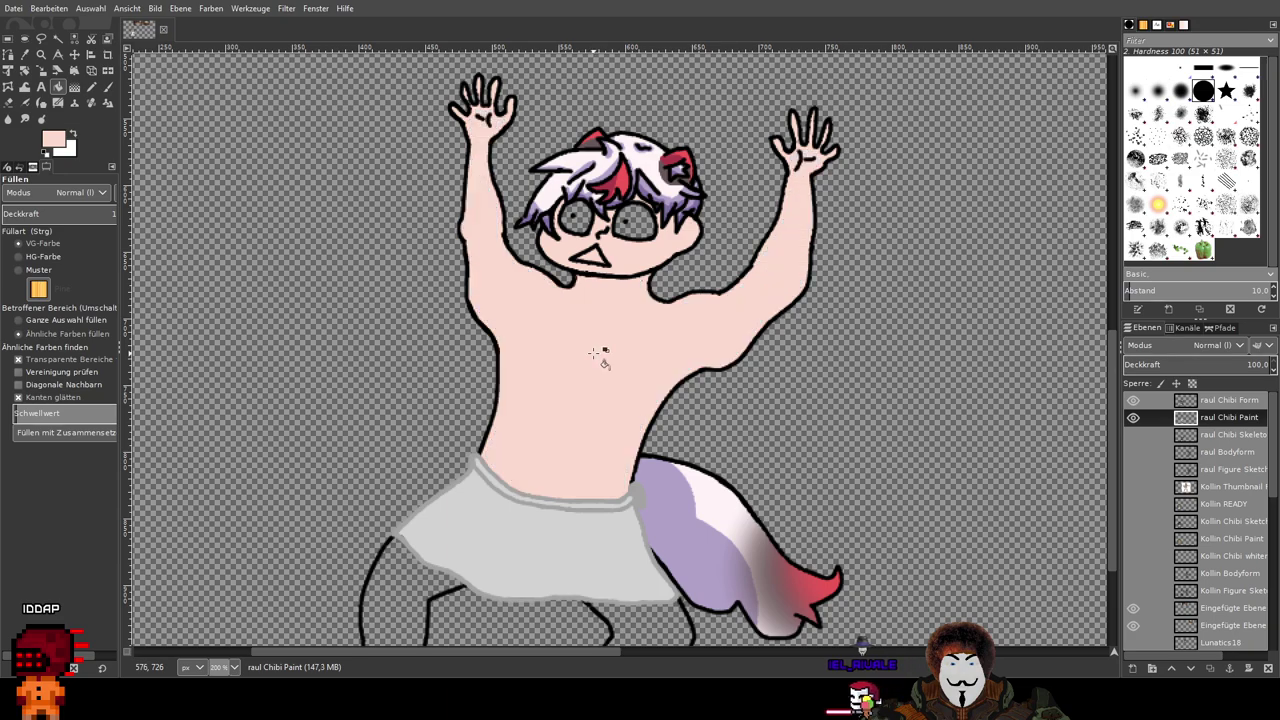
Step: Pencil over the leftover transparent pixel on the neck below the chin in skin pink
key(n)
scroll(590, 257, up, 5)
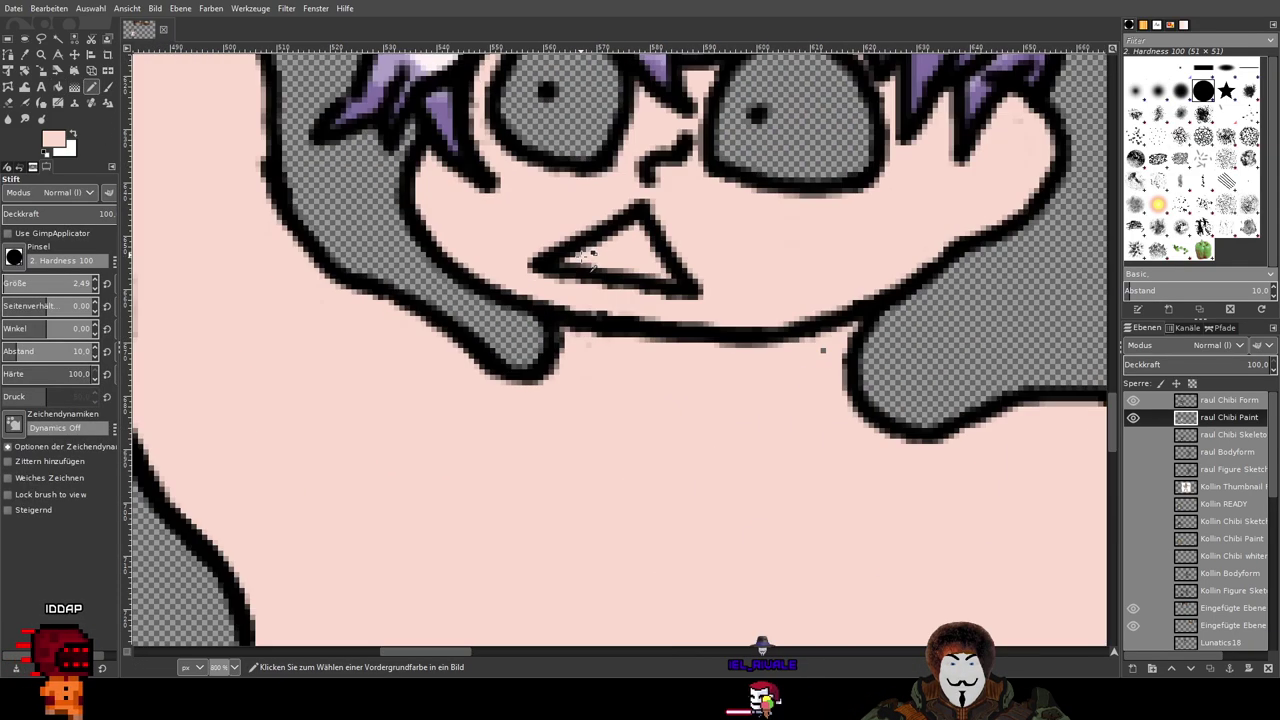
drag(849, 430, 526, 331)
scroll(637, 300, up, 2)
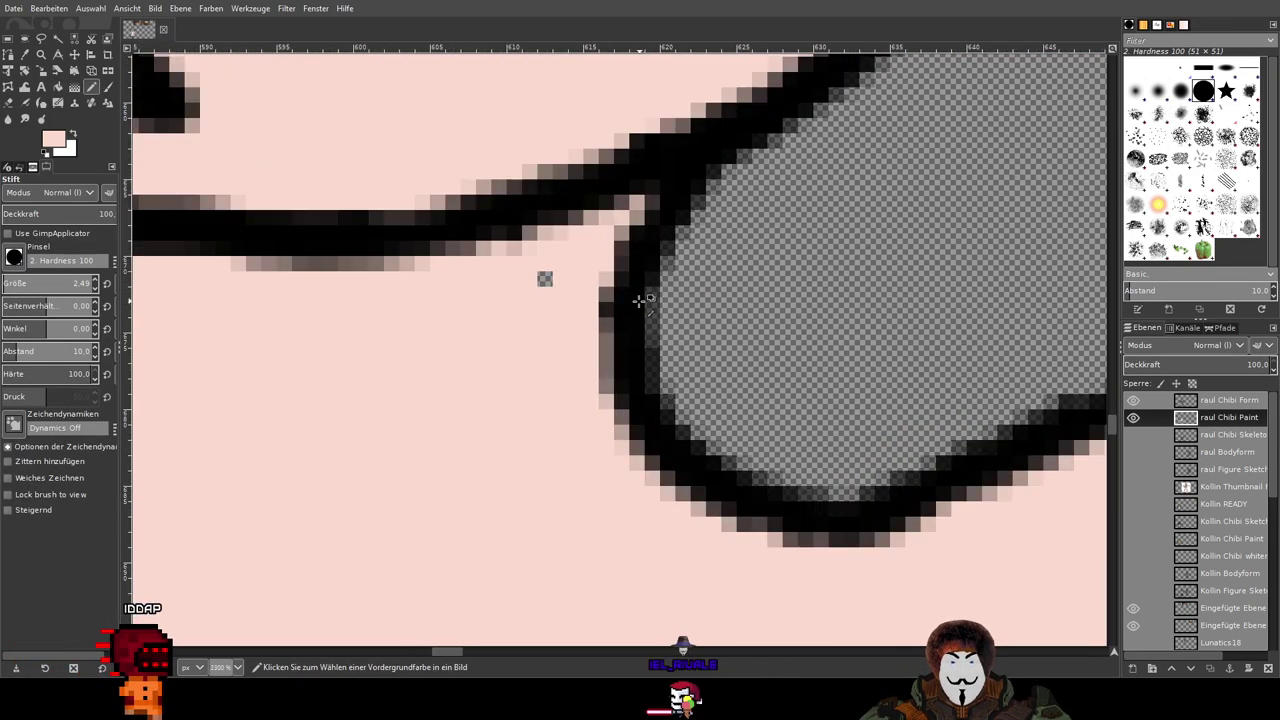
click(557, 286)
Step: Examine the skin fill along the tail-side arm, hand and torso edge for unfilled spots
scroll(557, 286, down, 2)
drag(920, 436, 502, 499)
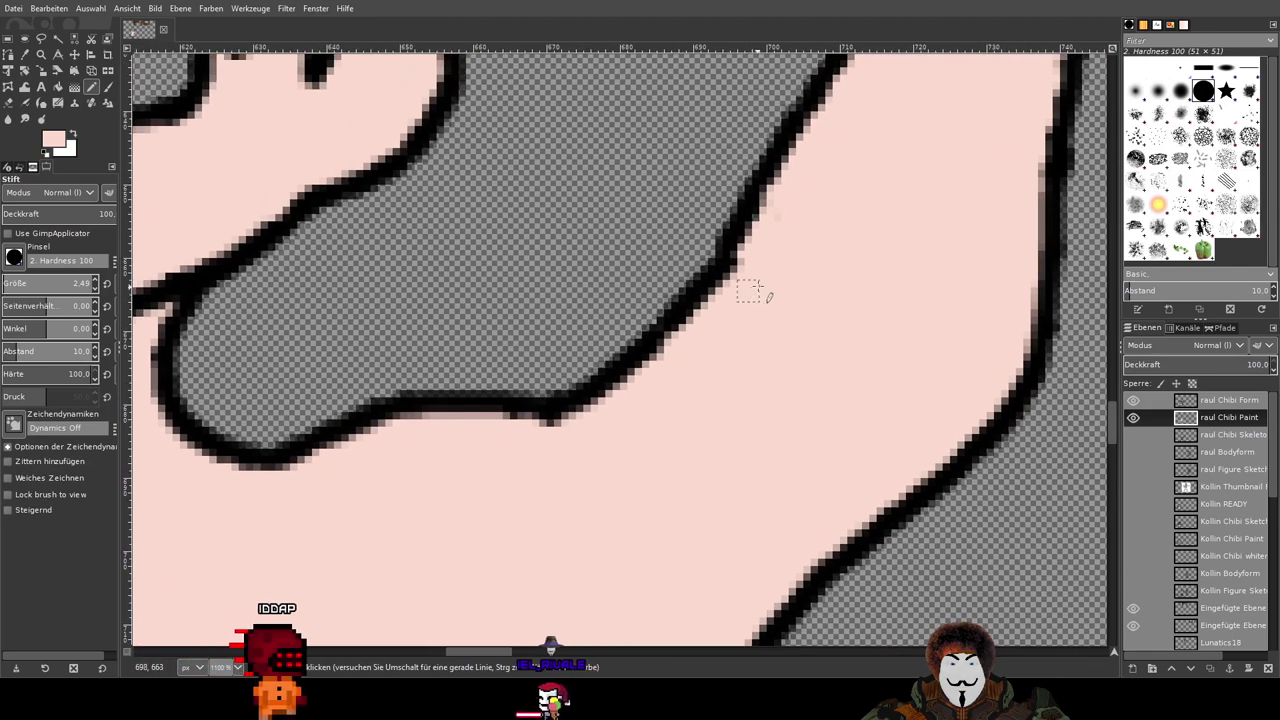
drag(911, 168, 734, 436)
scroll(734, 435, down, 3)
scroll(749, 289, up, 3)
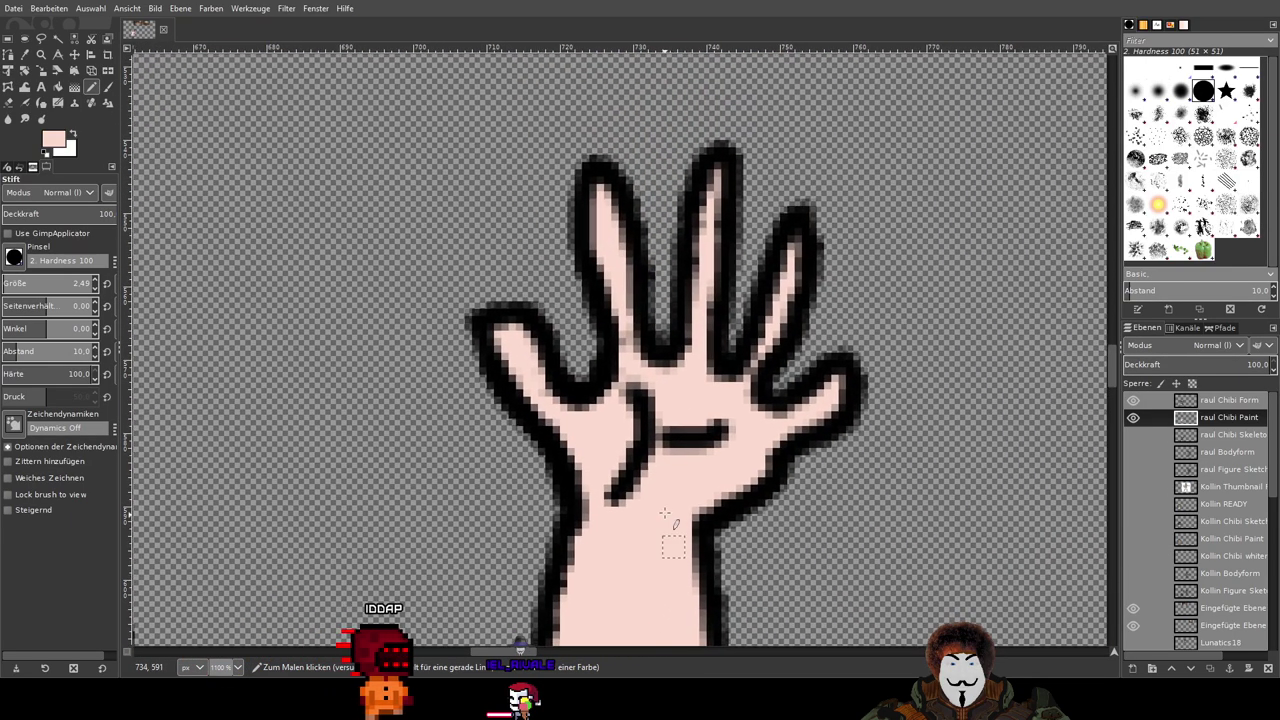
scroll(621, 344, up, 3)
scroll(628, 310, down, 2)
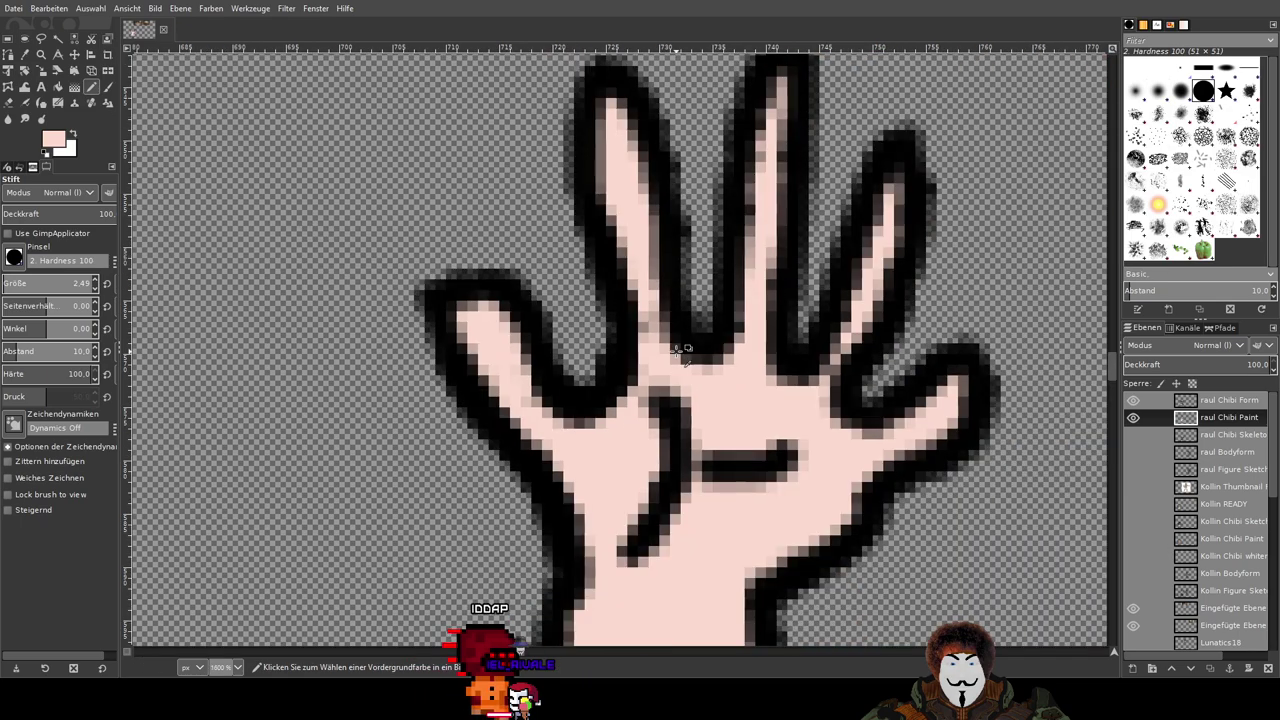
scroll(676, 350, down, 10)
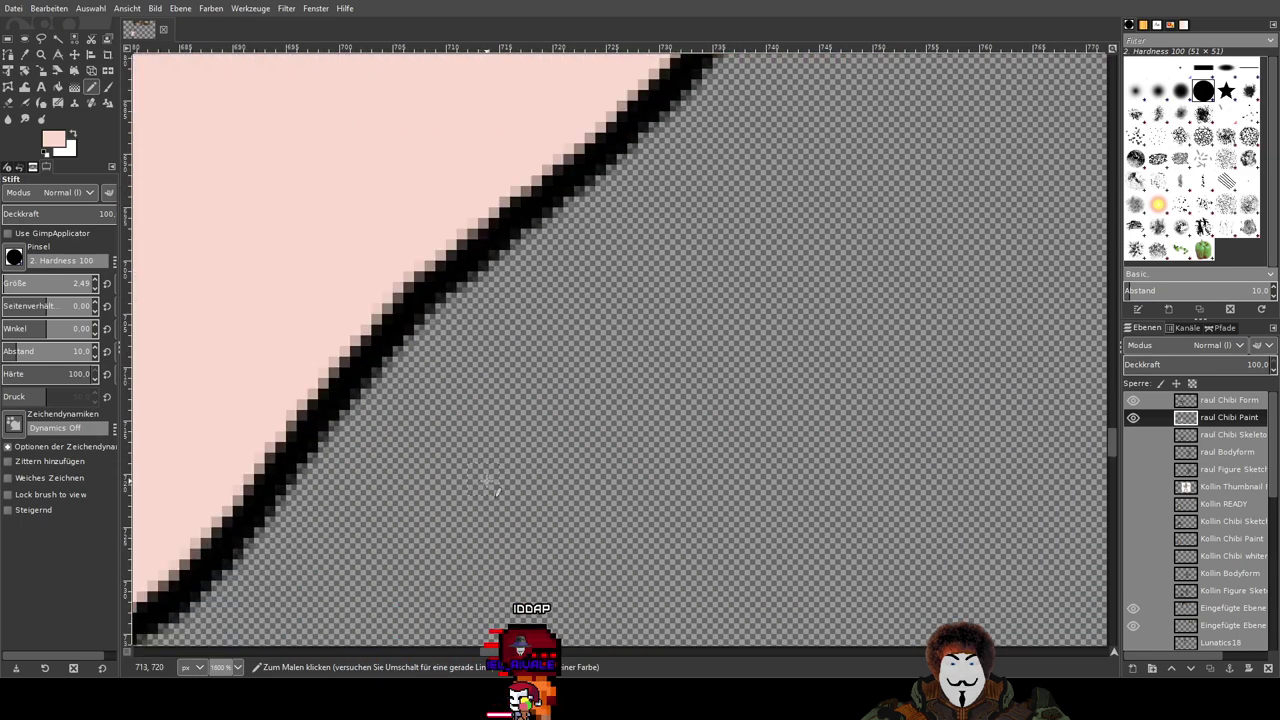
scroll(494, 488, left, 5)
scroll(490, 480, down, 2)
scroll(489, 481, up, 1)
scroll(488, 483, down, 4)
scroll(486, 485, left, 5)
scroll(486, 484, down, 8)
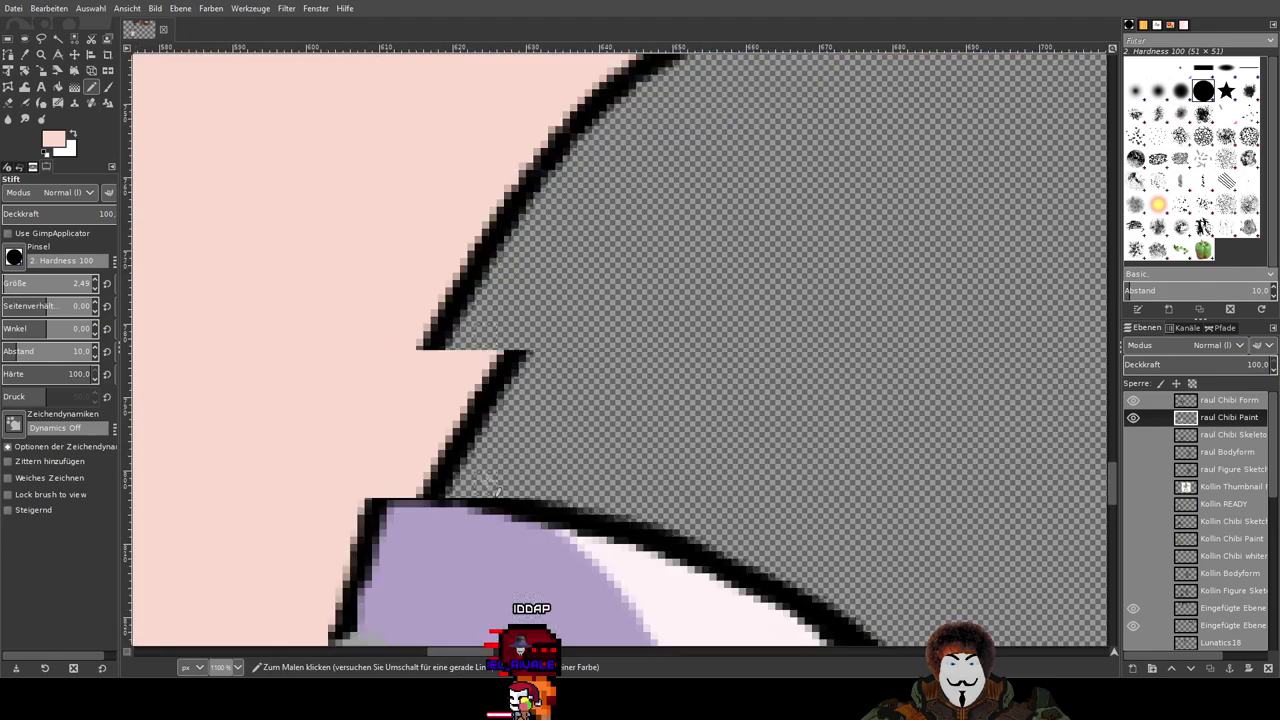
scroll(486, 484, up, 8)
scroll(486, 482, down, 5)
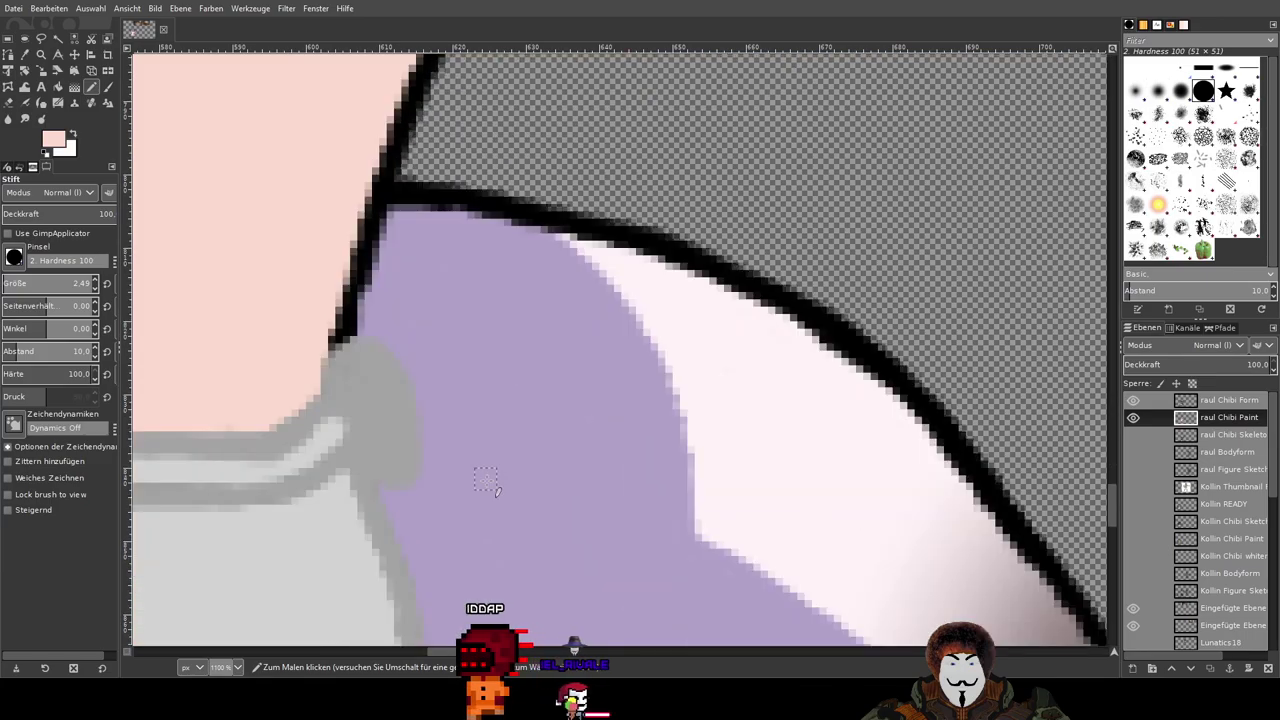
Step: Examine the skin fill along the waistband, the opposite torso edge, arm and hand, and the chin for unfilled spots
drag(325, 457, 950, 468)
drag(362, 170, 942, 635)
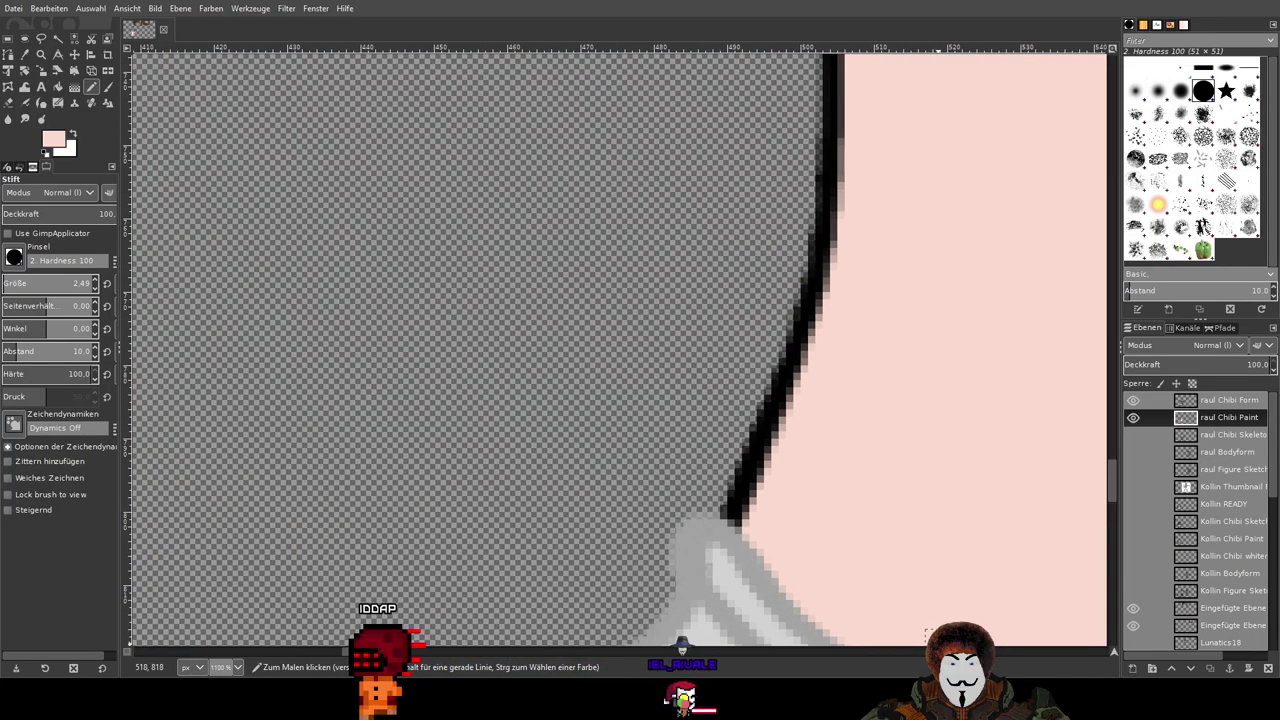
drag(925, 160, 690, 622)
drag(648, 215, 645, 675)
drag(667, 480, 748, 240)
scroll(600, 389, up, 4)
scroll(599, 391, down, 2)
scroll(599, 390, down, 3)
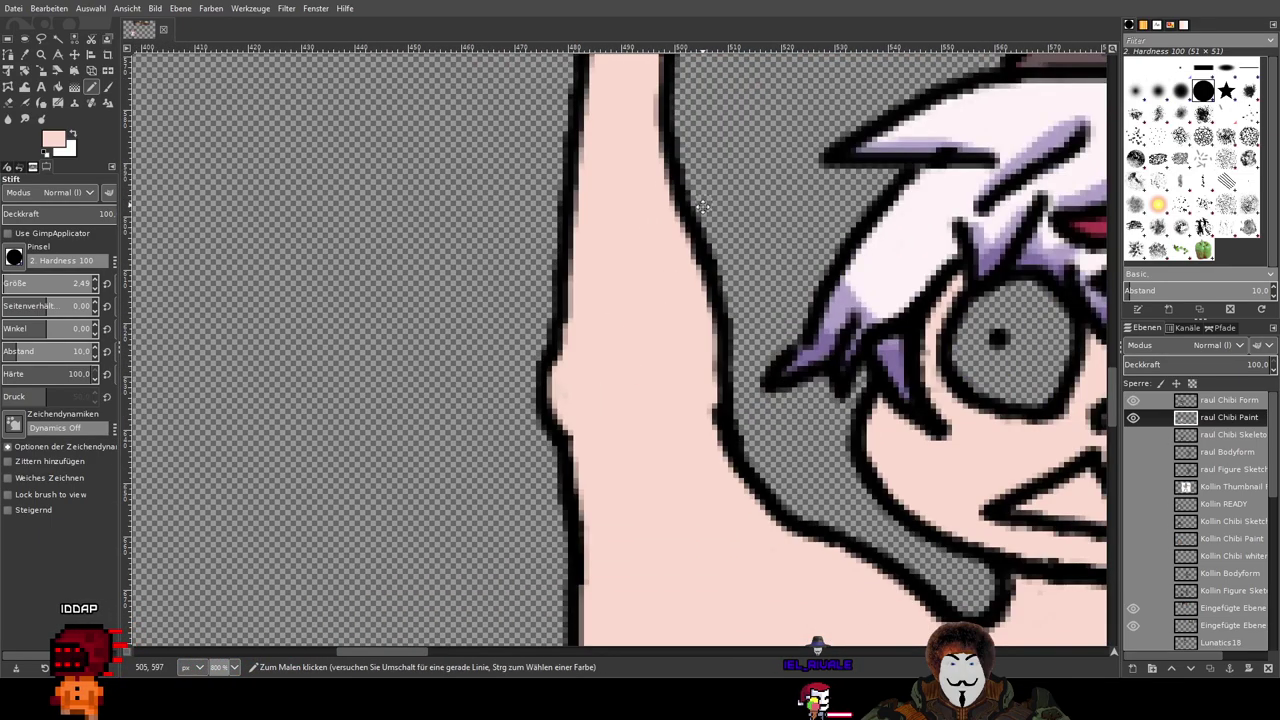
scroll(590, 340, up, 5)
scroll(575, 291, up, 3)
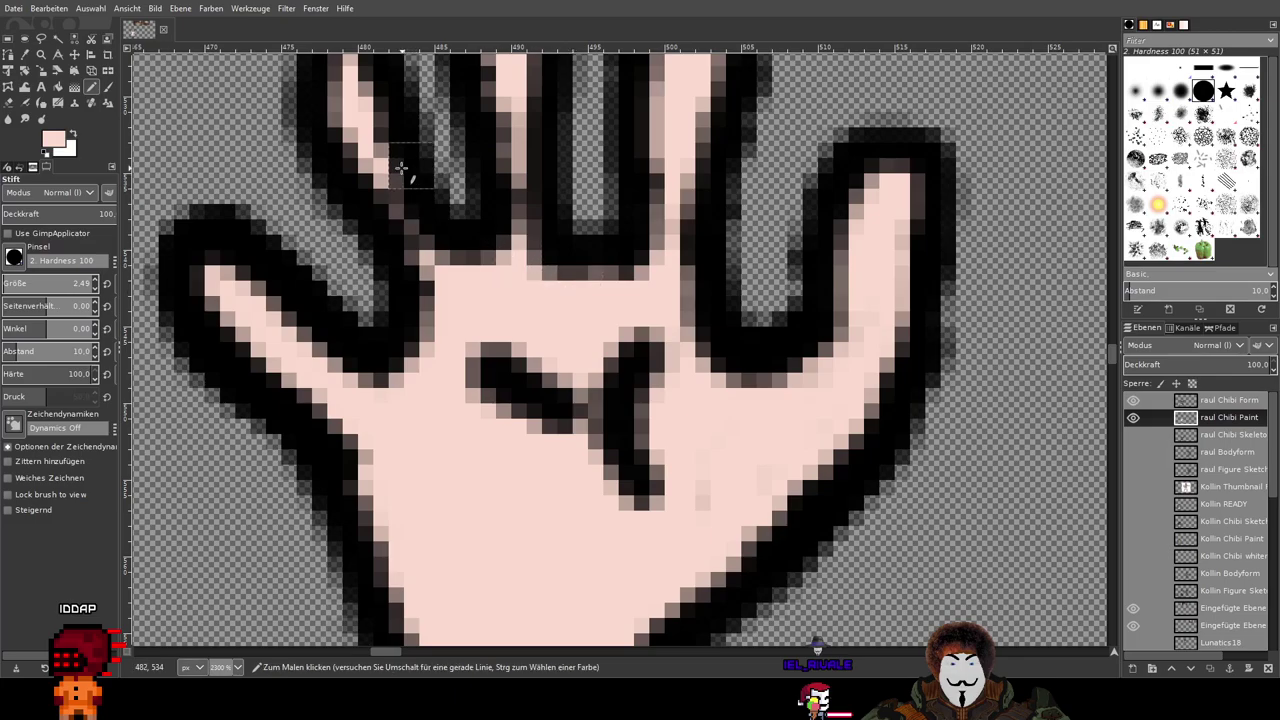
scroll(502, 311, down, 2)
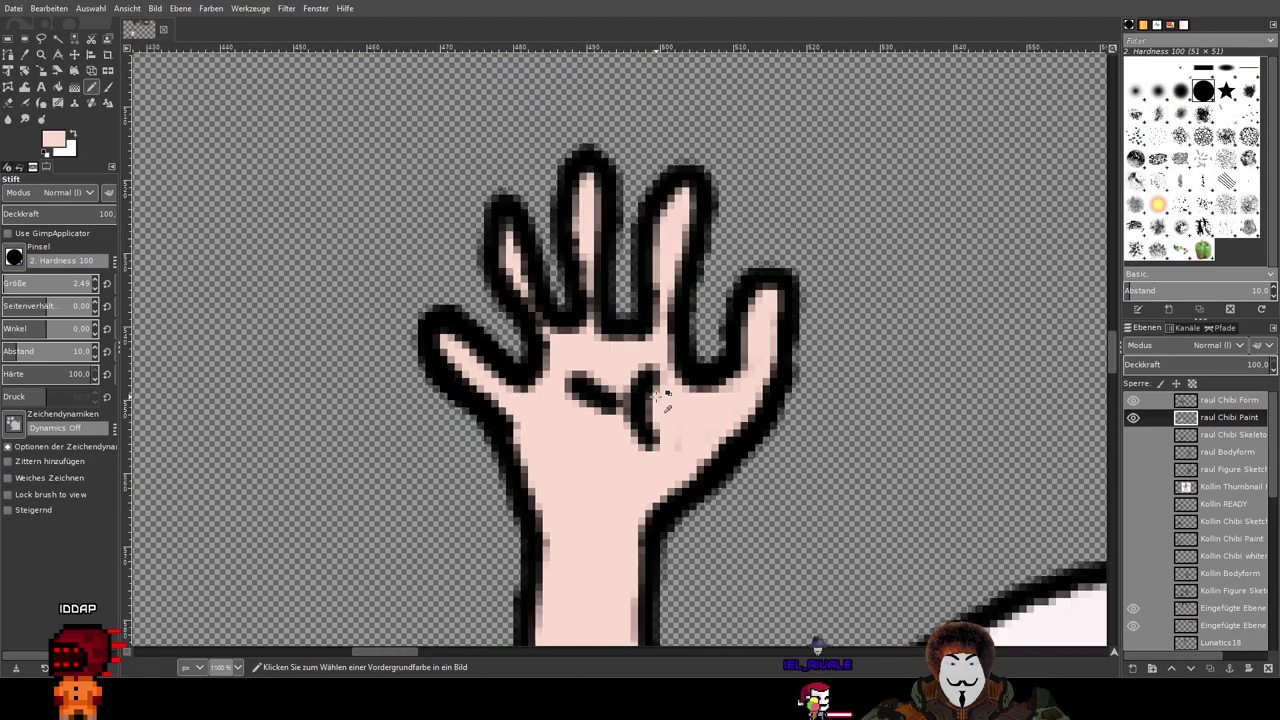
scroll(733, 445, down, 2)
scroll(620, 318, up, 2)
drag(785, 489, 594, 154)
drag(660, 461, 491, 178)
scroll(491, 178, down, 1)
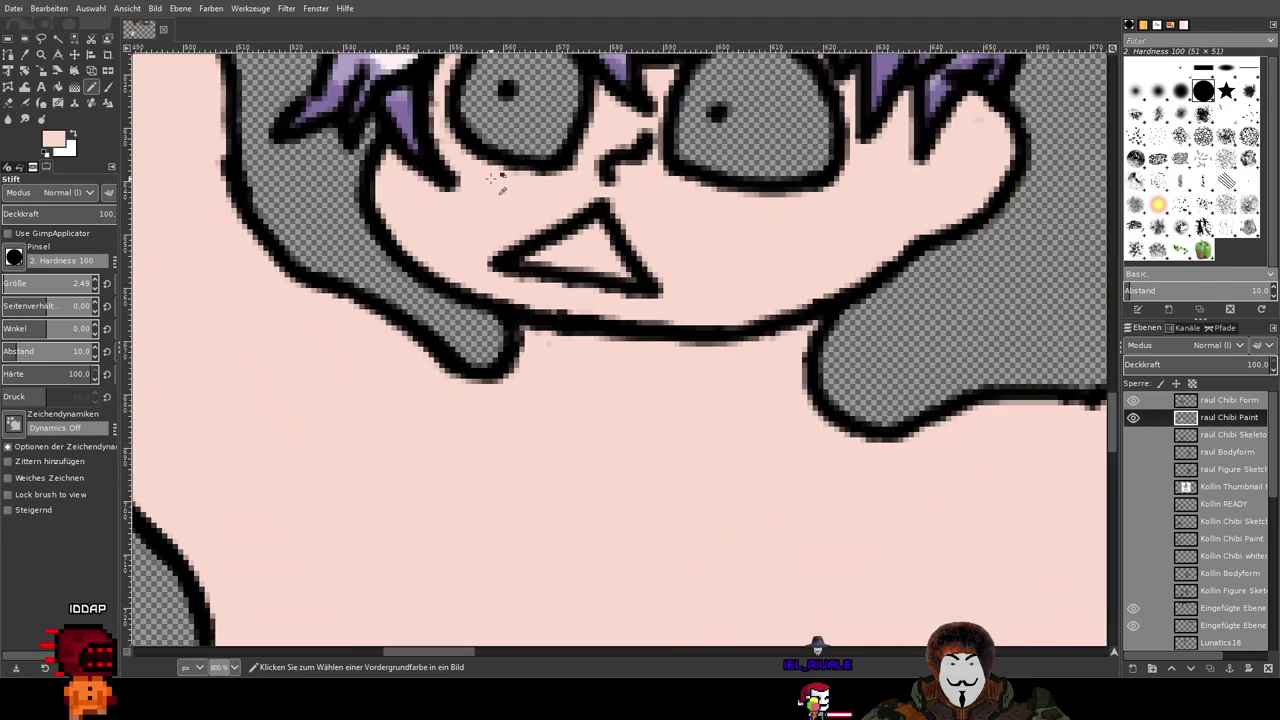
scroll(533, 250, up, 3)
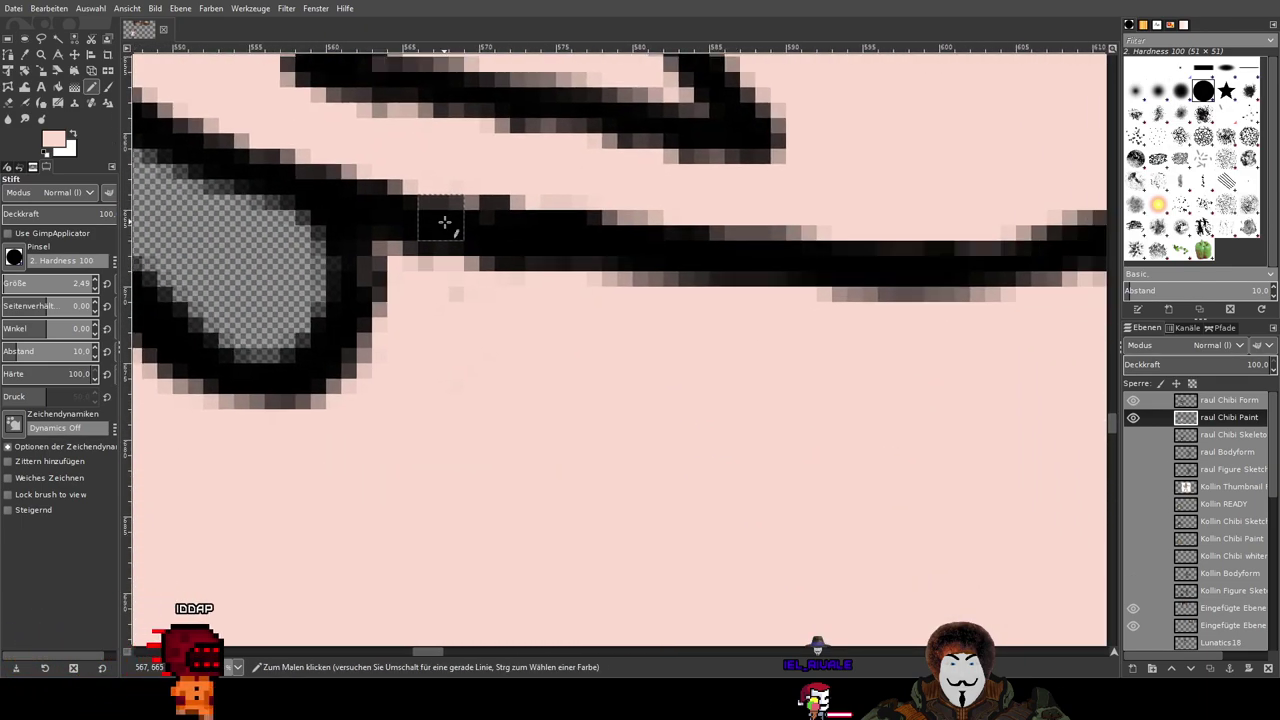
click(1229, 400)
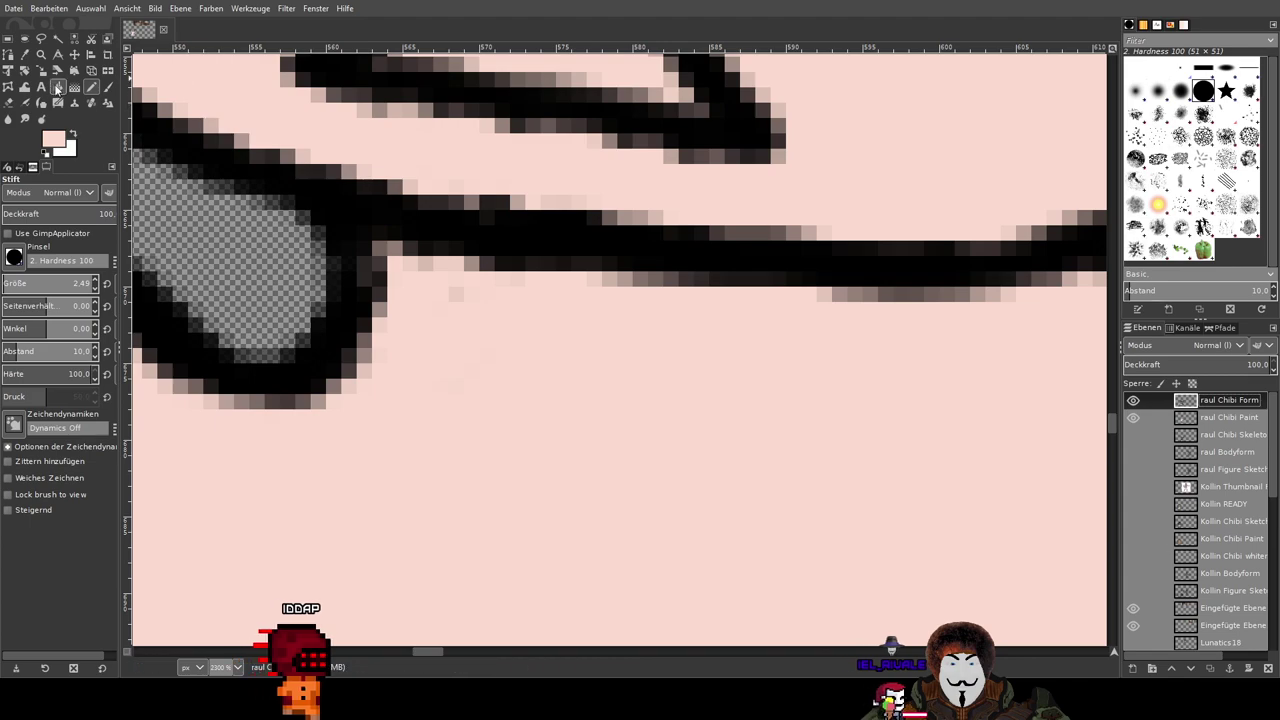
click(23, 104)
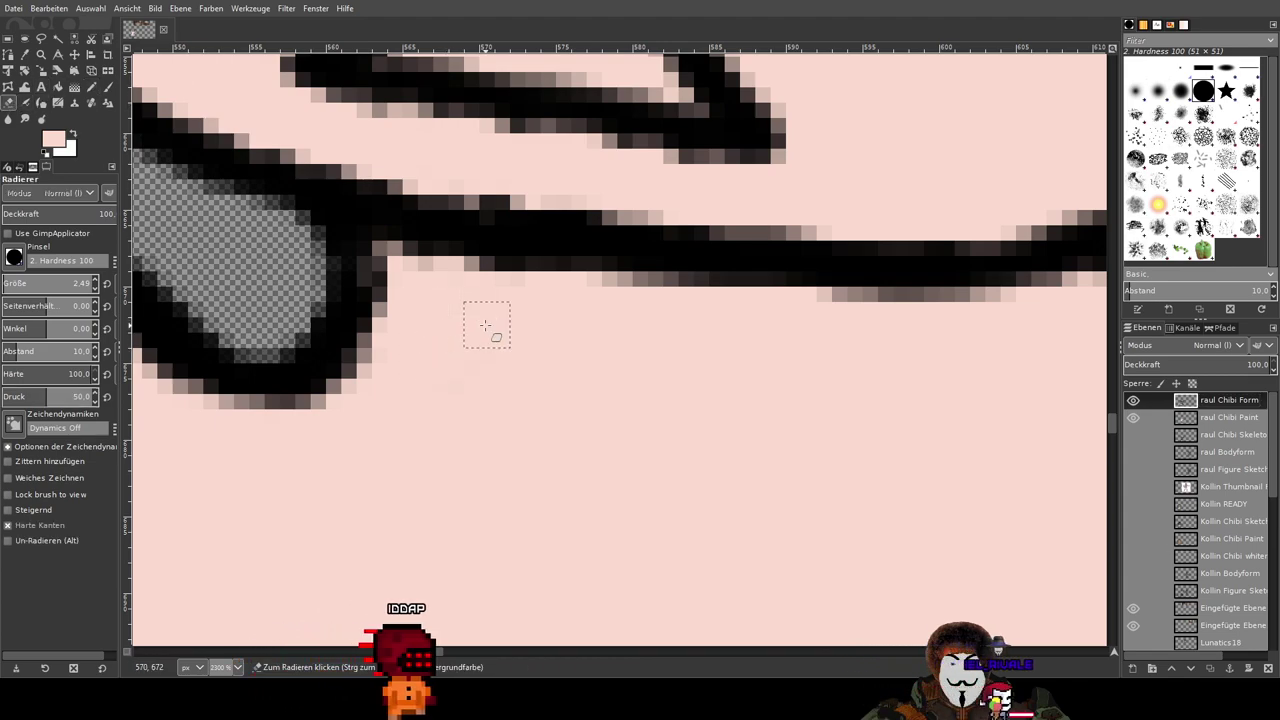
click(93, 88)
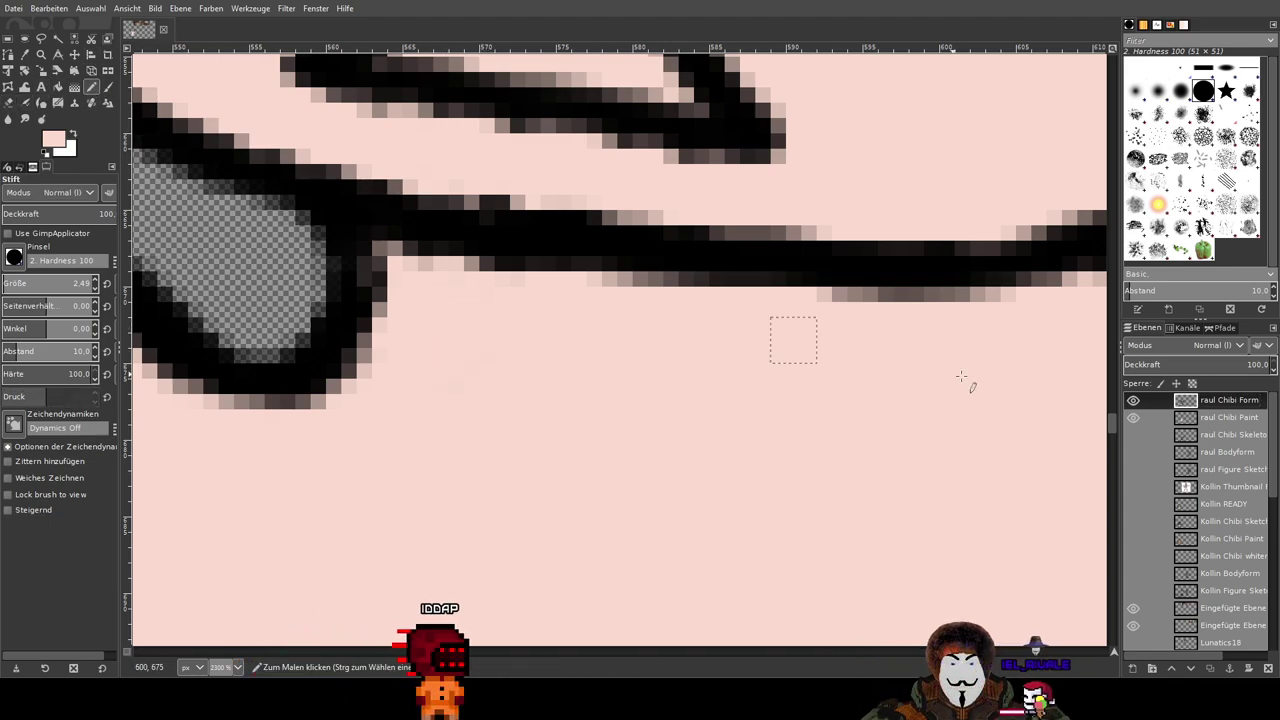
click(1228, 417)
Step: On the Chibi Paint layer, line the inside of the tail-side leg's outer outline in skin pink from the skirt hem around the knee bend
scroll(1000, 408, down, 8)
scroll(914, 457, up, 4)
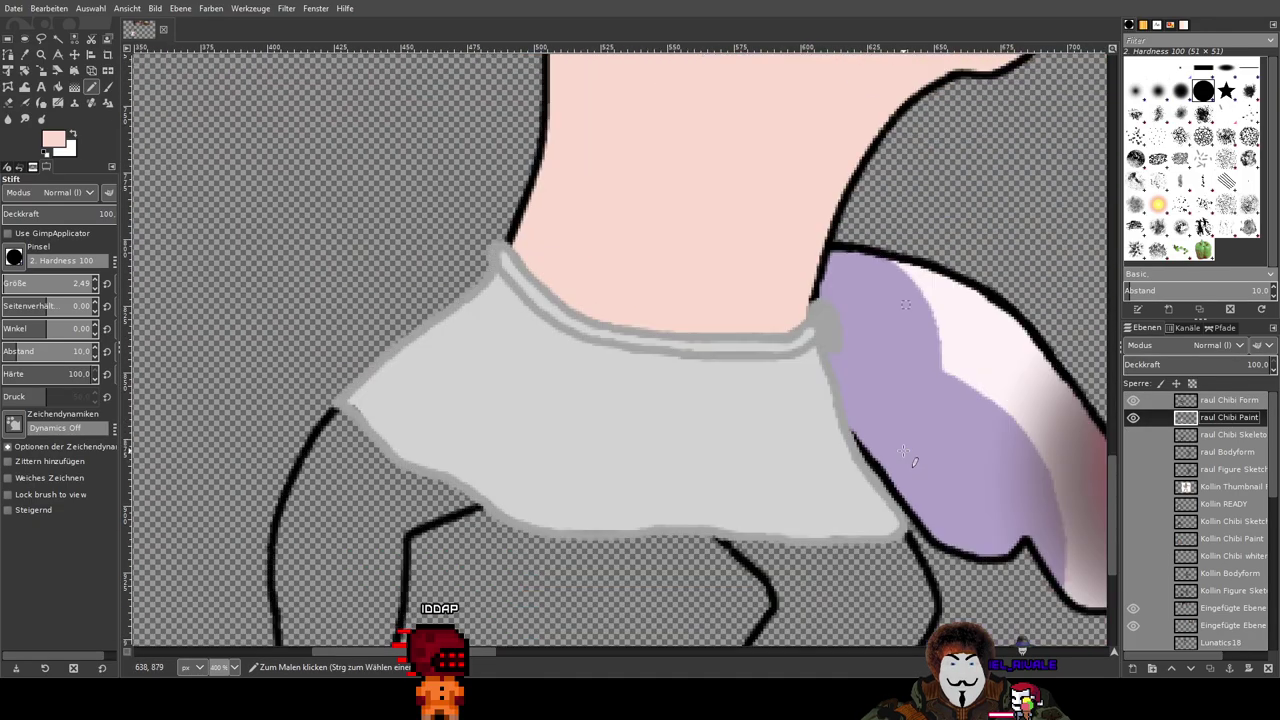
scroll(891, 446, up, 3)
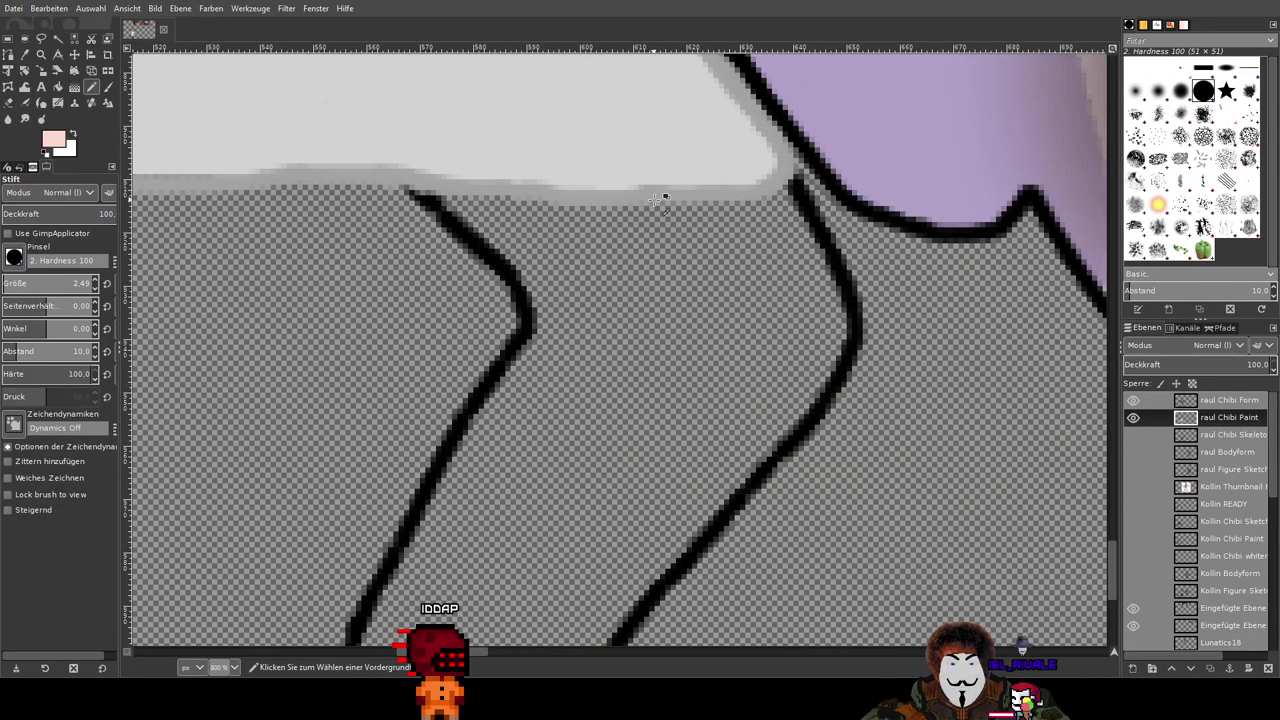
scroll(718, 199, up, 2)
drag(835, 258, 433, 287)
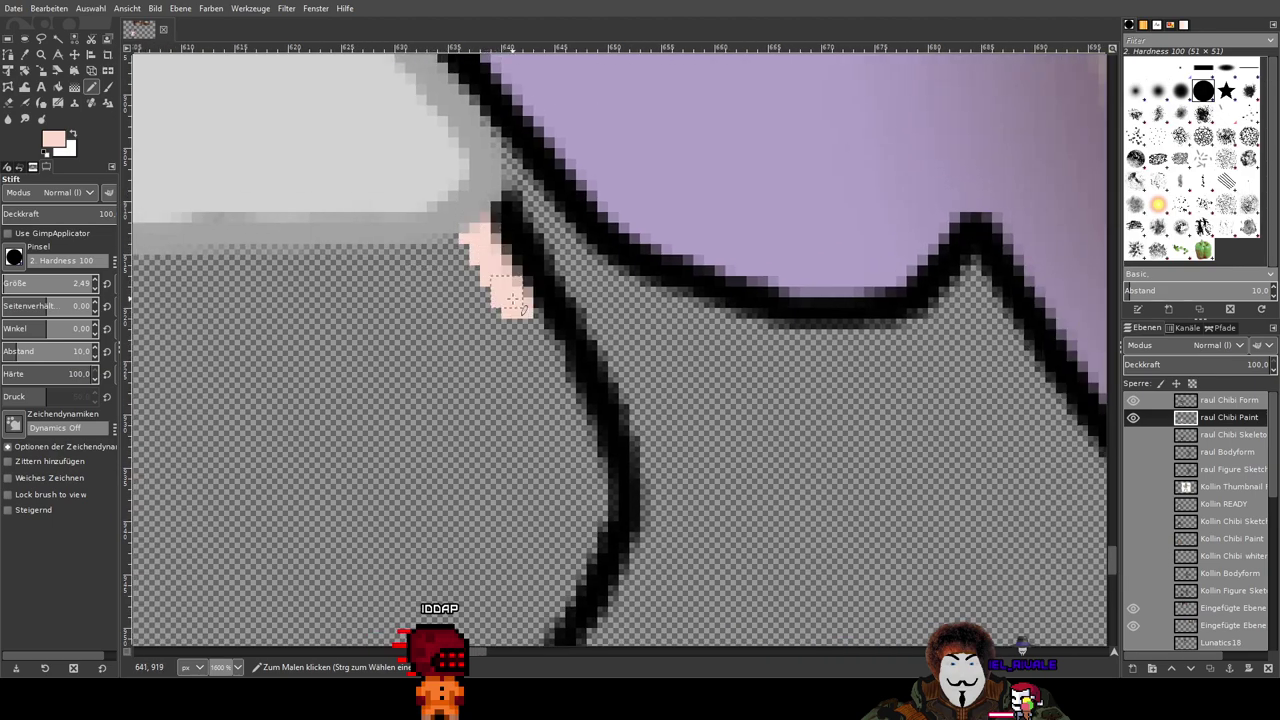
scroll(512, 296, up, 2)
mouse_move(530, 320)
mouse_down()
mouse_move(643, 512)
mouse_move(593, 146)
mouse_move(640, 391)
mouse_up()
drag(625, 195, 625, 525)
mouse_move(599, 407)
mouse_down()
mouse_move(734, 126)
mouse_move(818, 47)
mouse_up()
Step: Continue the skin-pink lining down the diagonal lower-leg outline to just above the ankle
mouse_move(763, 371)
mouse_down()
mouse_move(696, 117)
mouse_move(743, 205)
mouse_move(571, 485)
mouse_move(522, 515)
mouse_up()
drag(632, 430, 870, 130)
mouse_move(764, 144)
mouse_down()
mouse_move(650, 340)
mouse_move(496, 494)
mouse_up()
drag(716, 262, 1006, 29)
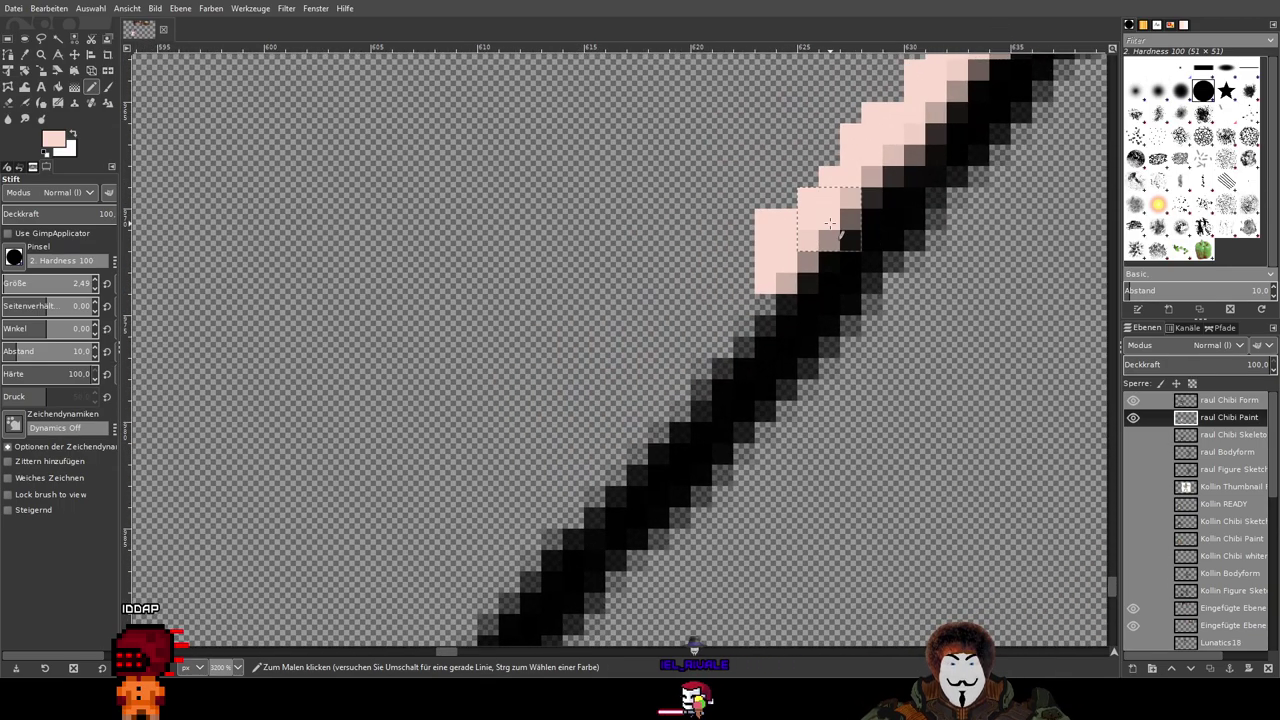
mouse_move(770, 283)
mouse_down()
mouse_move(614, 452)
mouse_move(500, 548)
mouse_move(490, 575)
mouse_up()
drag(490, 575, 976, 87)
mouse_move(895, 170)
mouse_down()
mouse_move(702, 454)
mouse_move(700, 496)
mouse_up()
drag(767, 320, 890, 14)
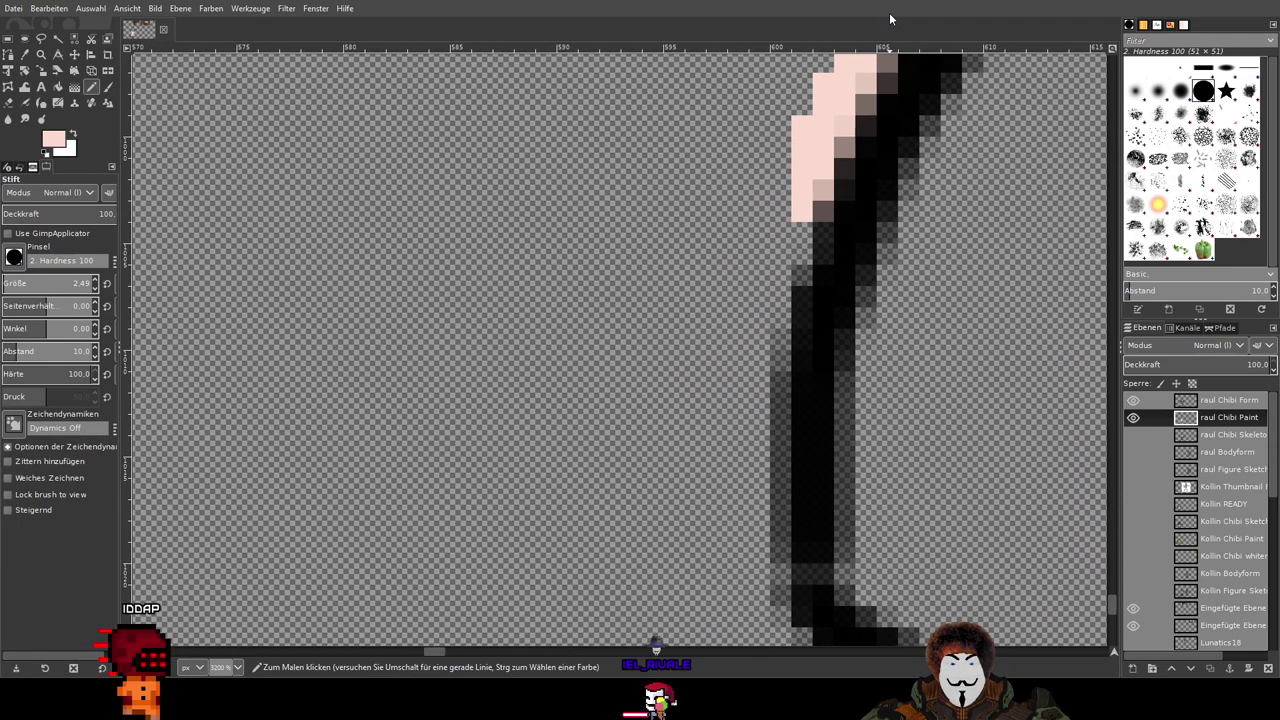
Step: Line the vertical ankle outline in skin pink and around the corner onto the top of the foot's rounded end
mouse_move(828, 226)
mouse_down()
mouse_move(778, 238)
mouse_move(740, 430)
mouse_move(772, 578)
mouse_move(678, 222)
mouse_up()
drag(645, 226, 667, 279)
scroll(670, 281, down, 1)
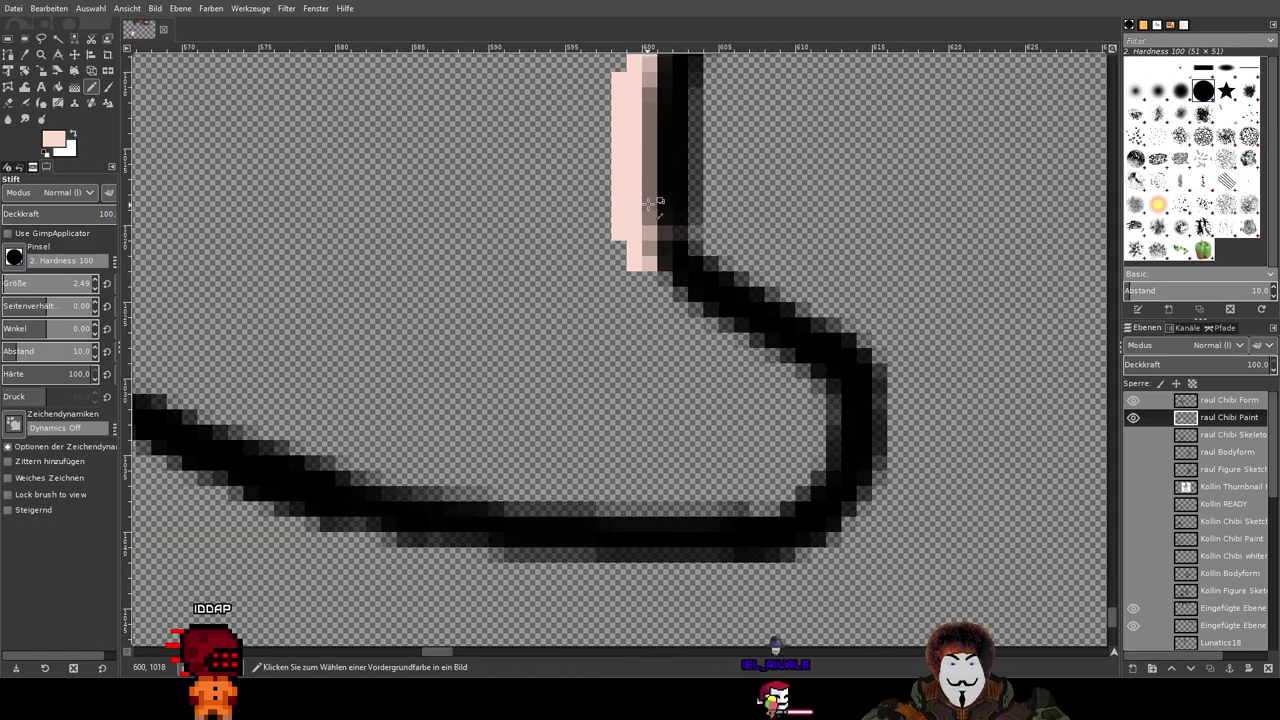
mouse_move(645, 232)
mouse_down()
mouse_move(661, 282)
mouse_move(727, 352)
mouse_up()
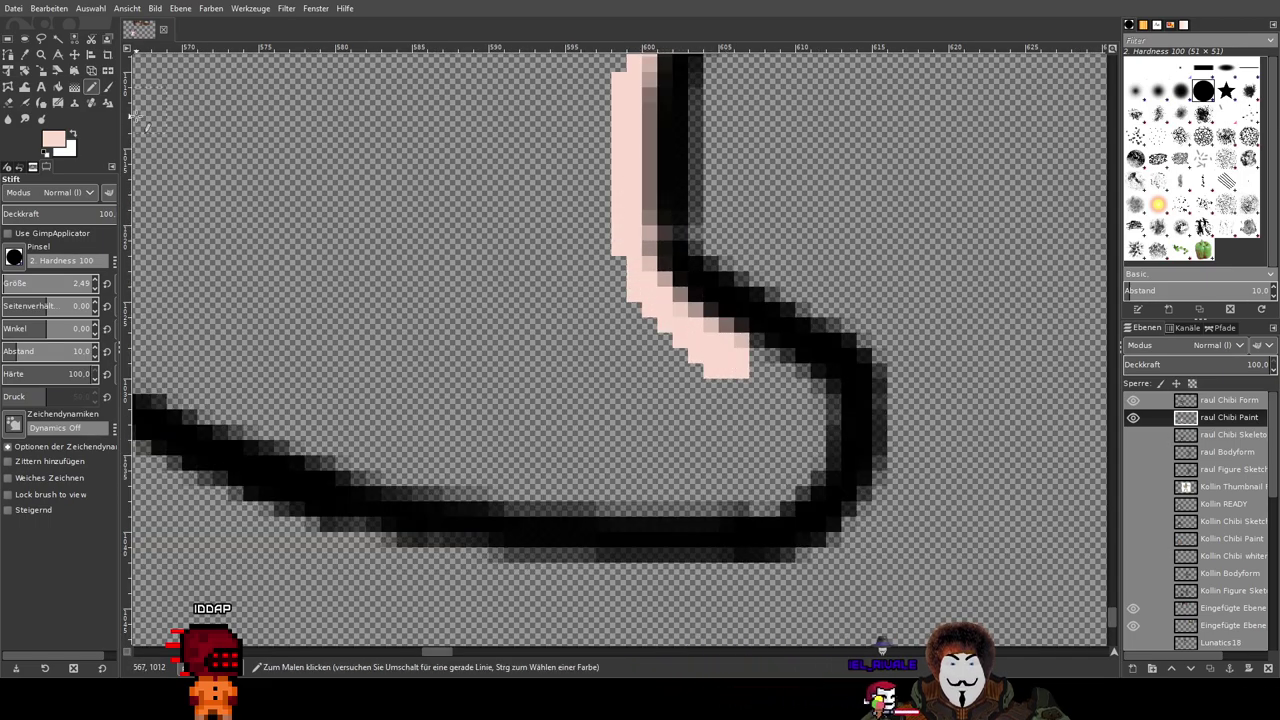
Step: On the Chibi Form layer, thicken the outline's inner corner between ankle and foot with the black paintbrush
click(108, 88)
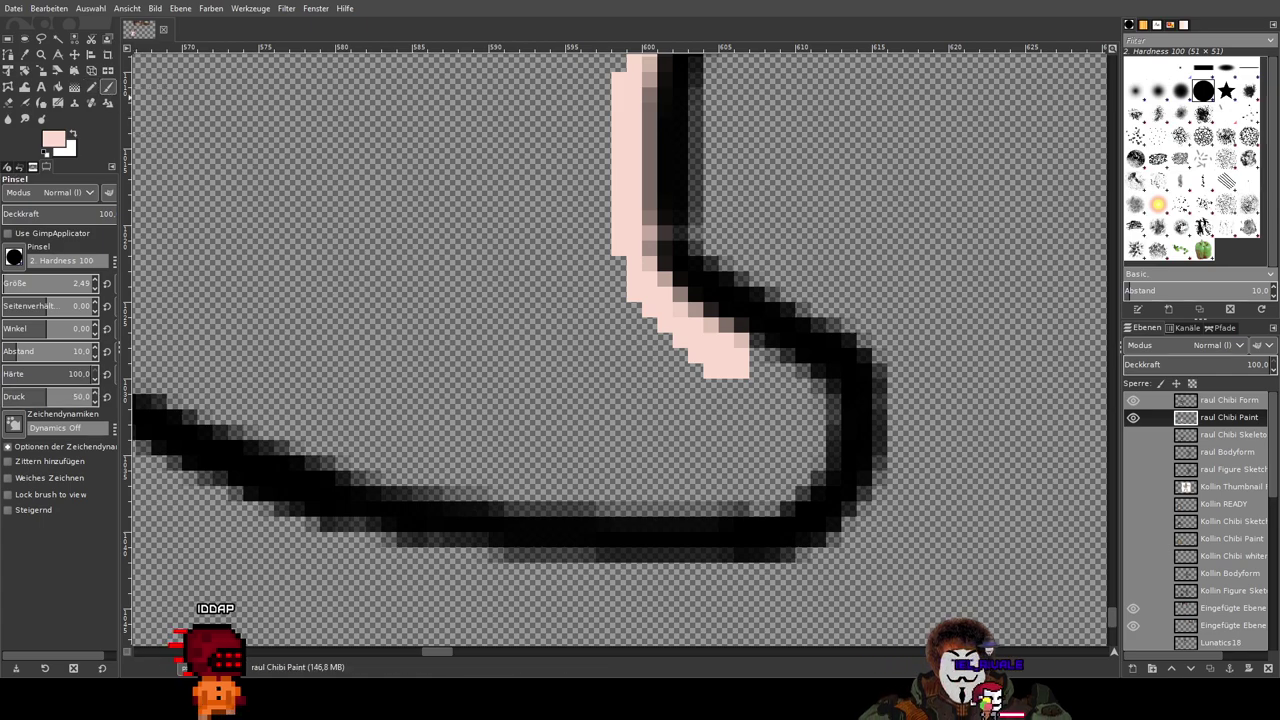
key(d)
click(1230, 400)
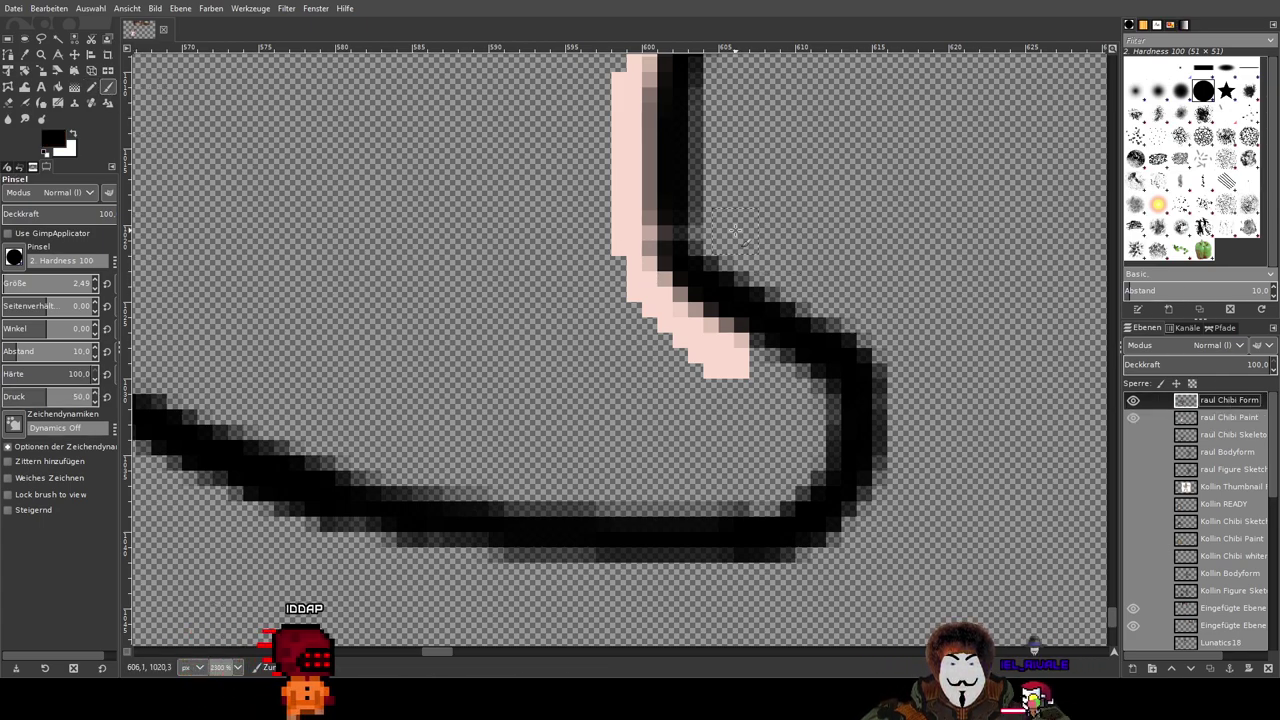
scroll(732, 227, up, 1)
scroll(651, 207, down, 3)
scroll(632, 211, up, 2)
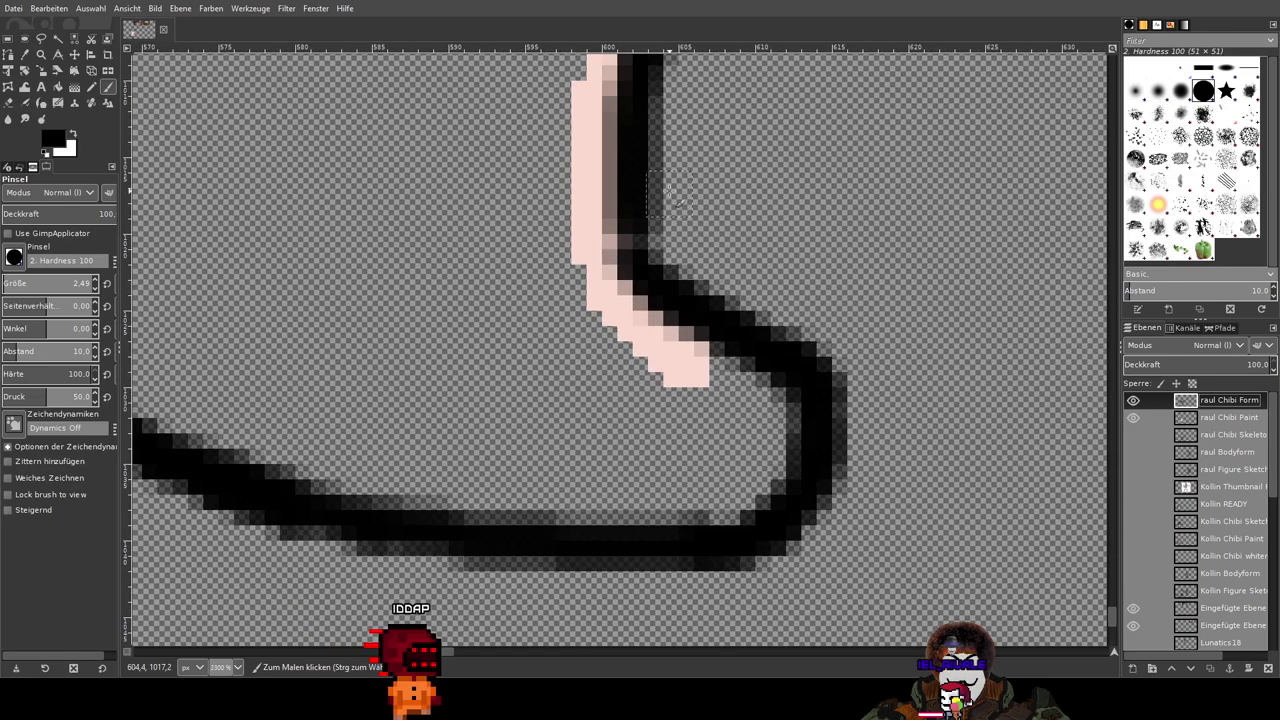
drag(632, 211, 651, 271)
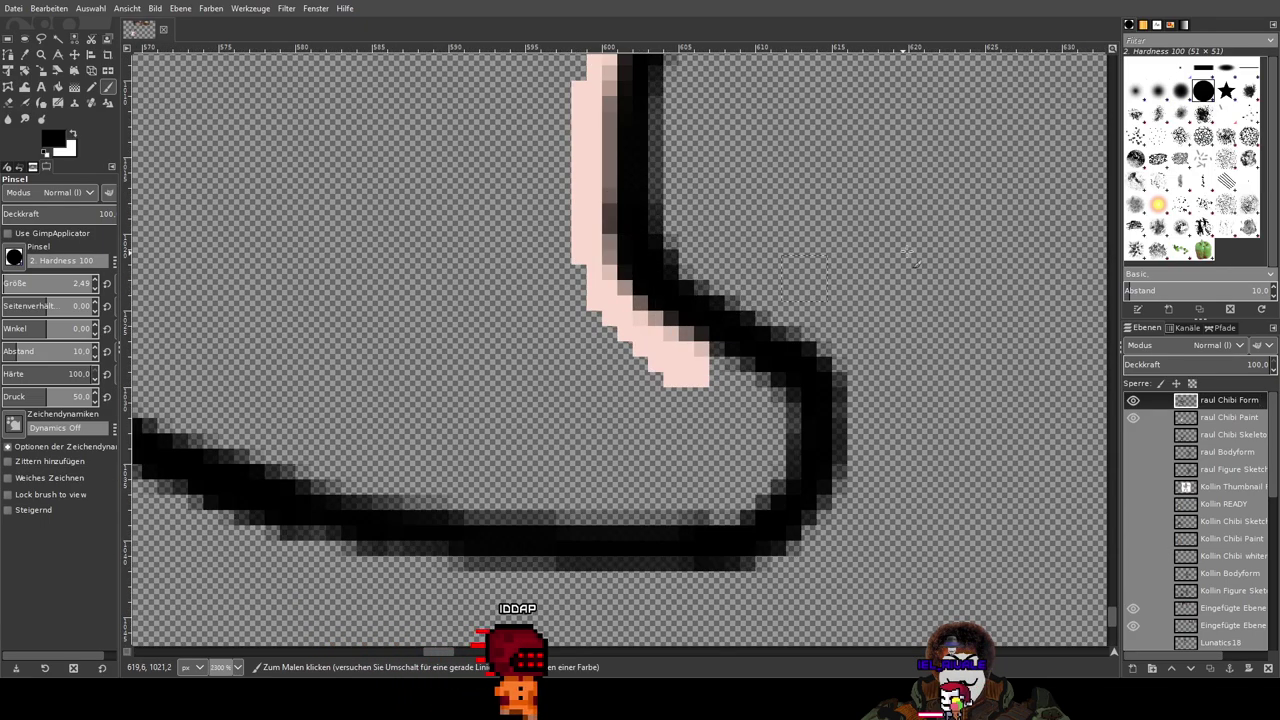
scroll(995, 205, down, 2)
mouse_move(702, 162)
mouse_down()
mouse_move(779, 309)
mouse_move(409, 266)
mouse_up()
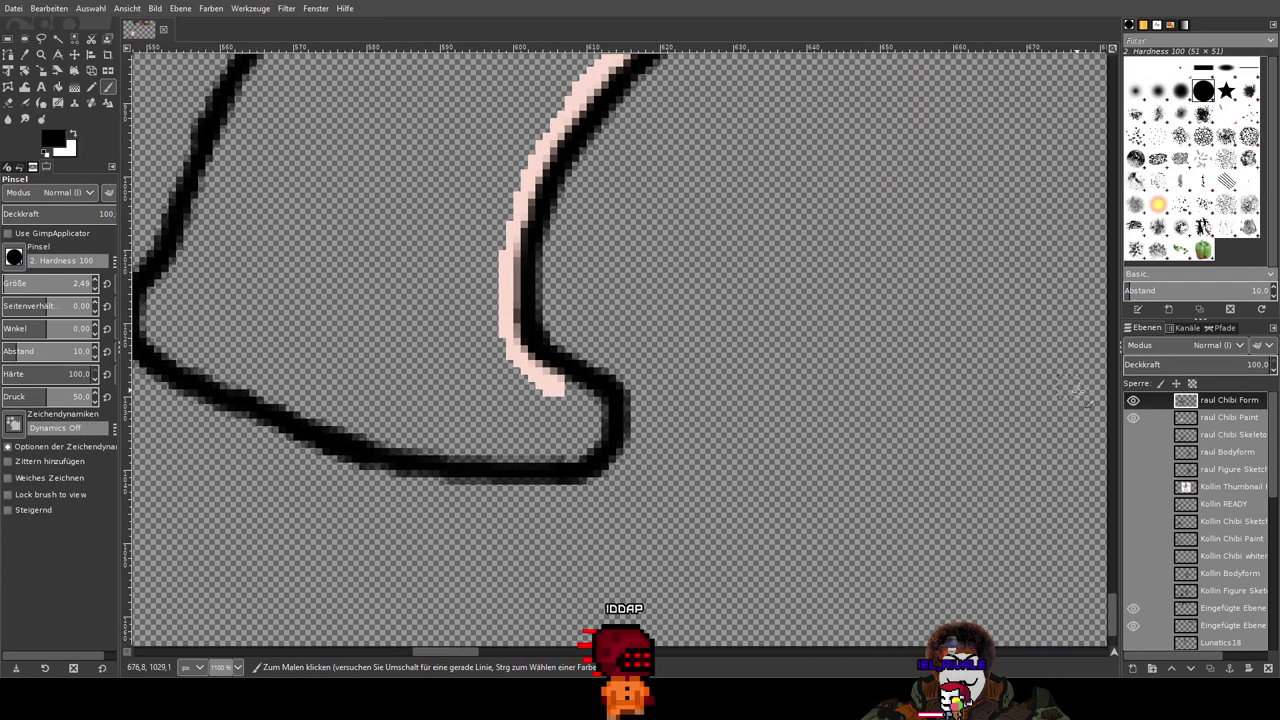
Step: On the Chibi Paint layer, use the Pencil to line the tail-side foot's rounded end, sole and opposite corner in skin pink
click(1221, 419)
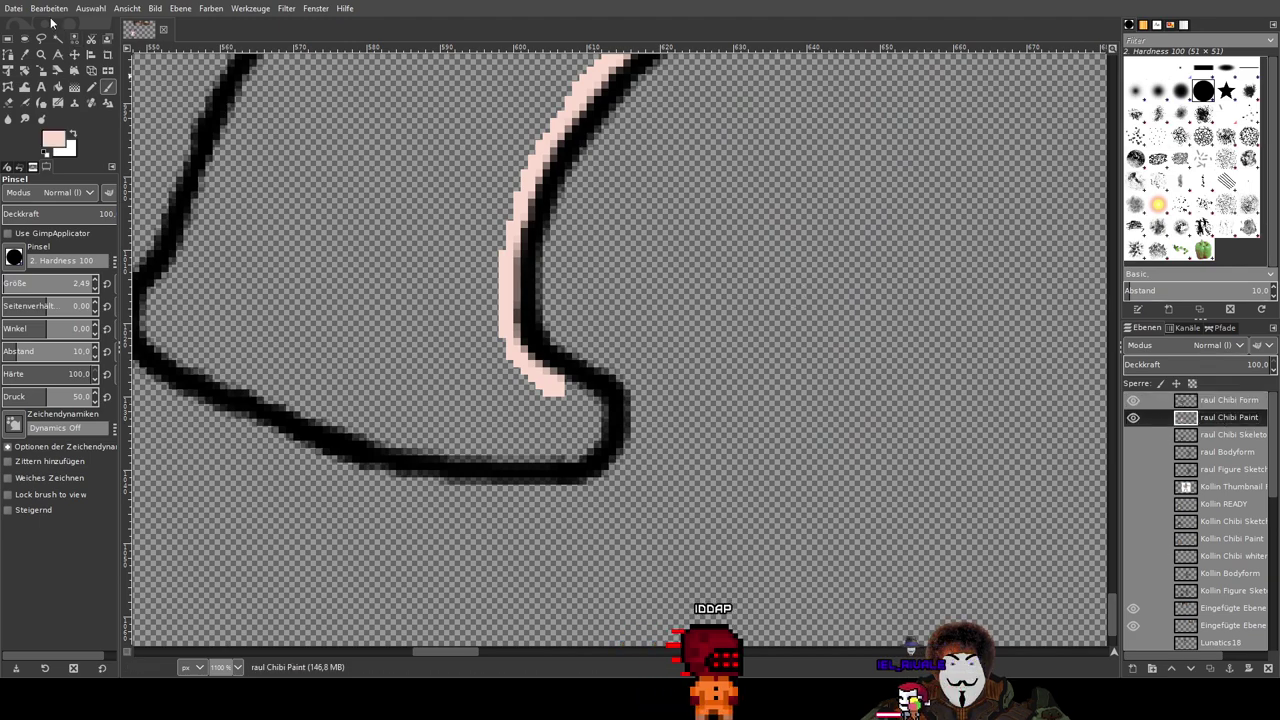
click(91, 88)
scroll(545, 408, up, 2)
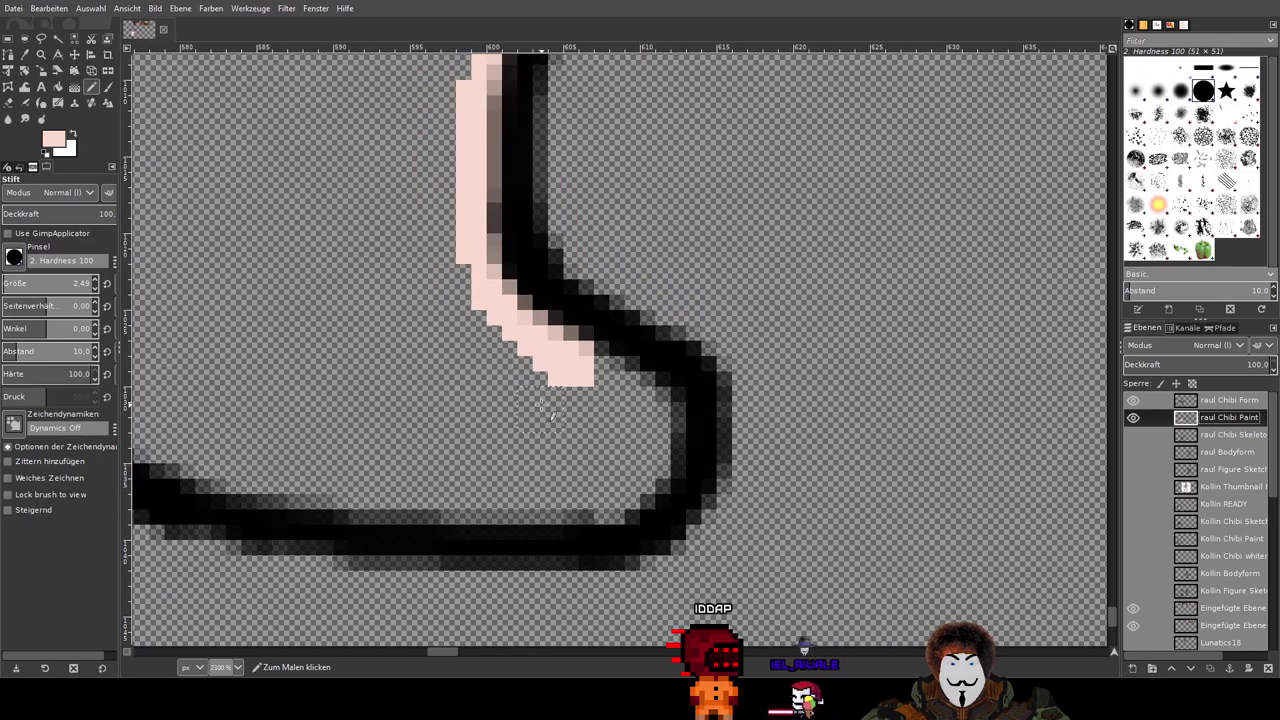
drag(585, 348, 647, 395)
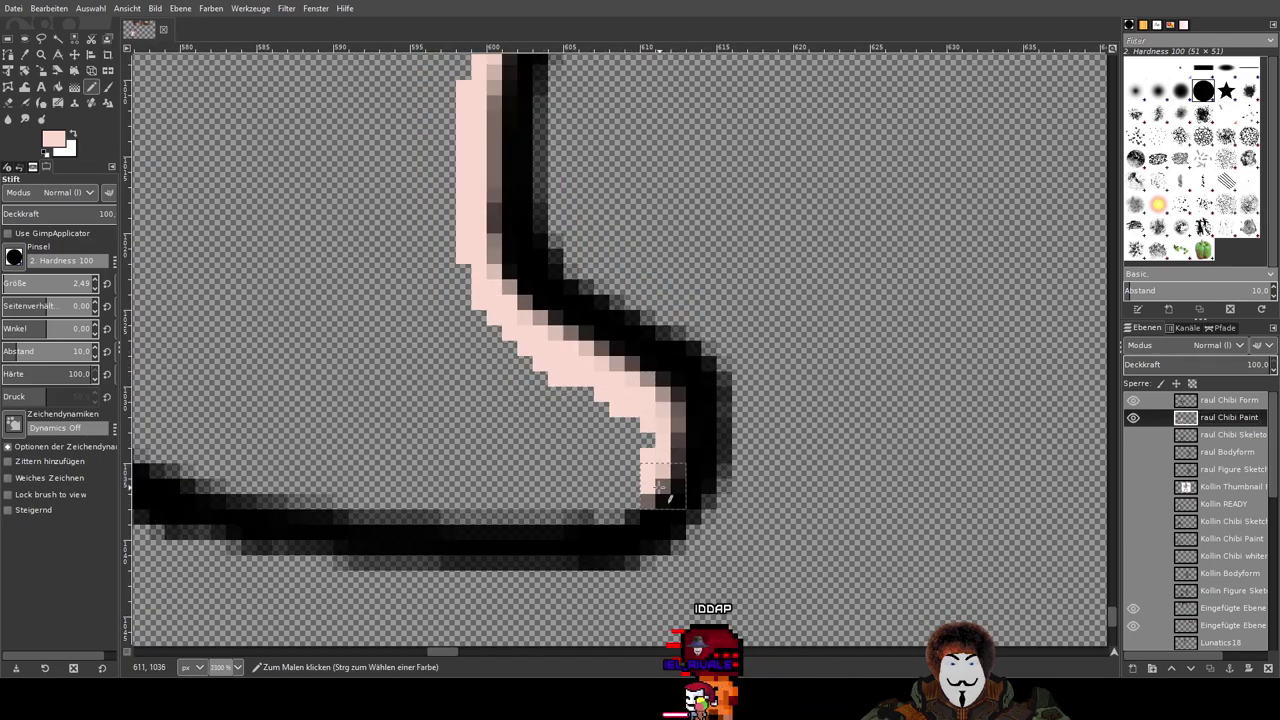
drag(493, 511, 361, 499)
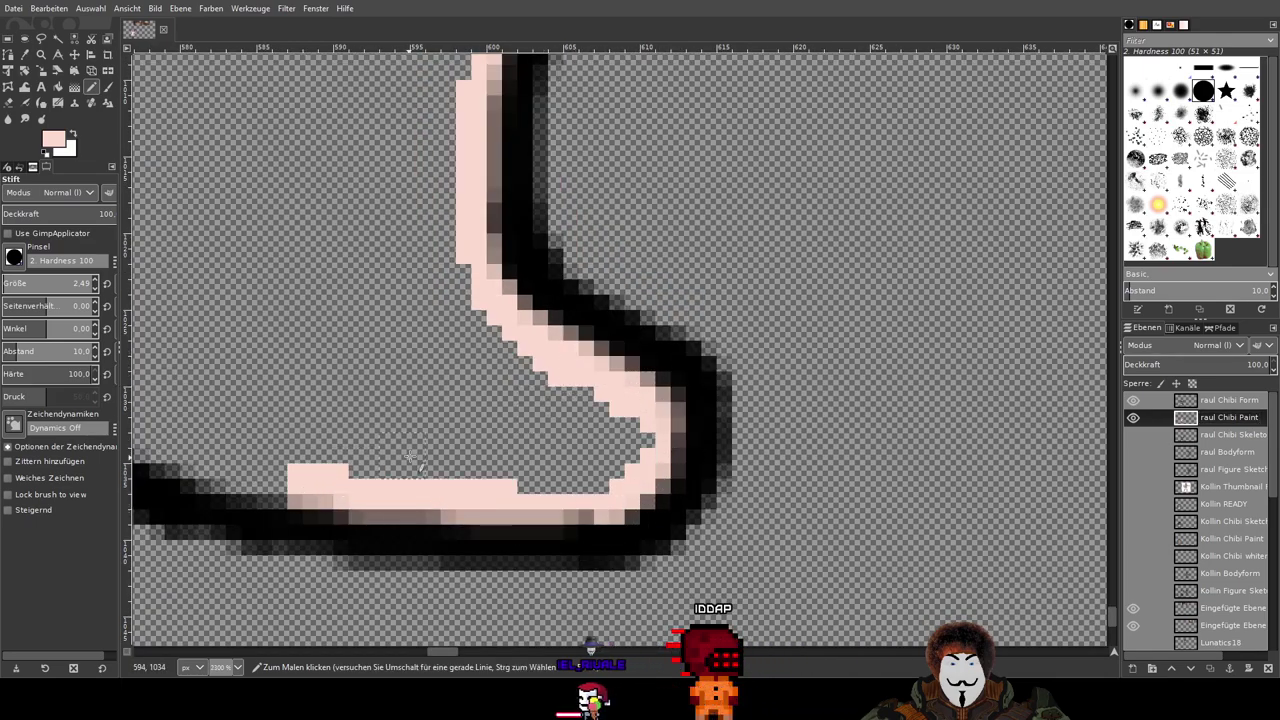
drag(340, 350, 948, 355)
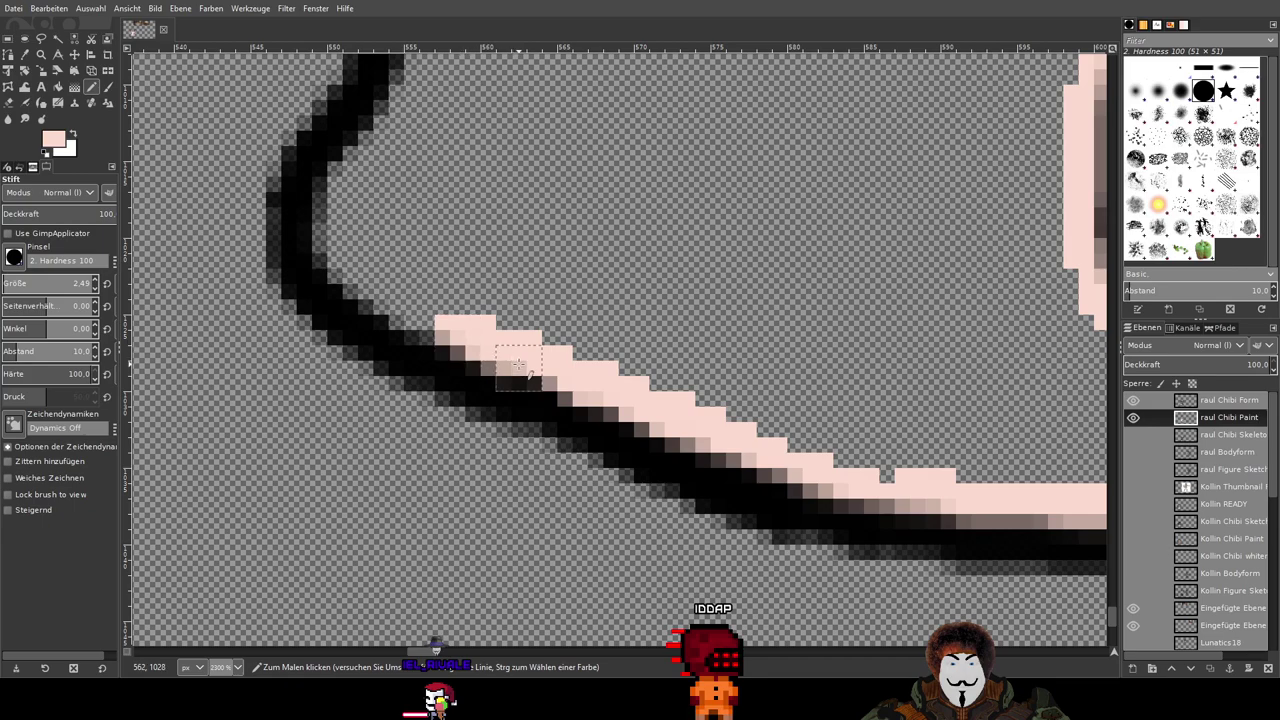
mouse_move(430, 335)
mouse_down()
mouse_move(368, 298)
mouse_move(322, 240)
mouse_move(360, 100)
mouse_move(395, 85)
mouse_up()
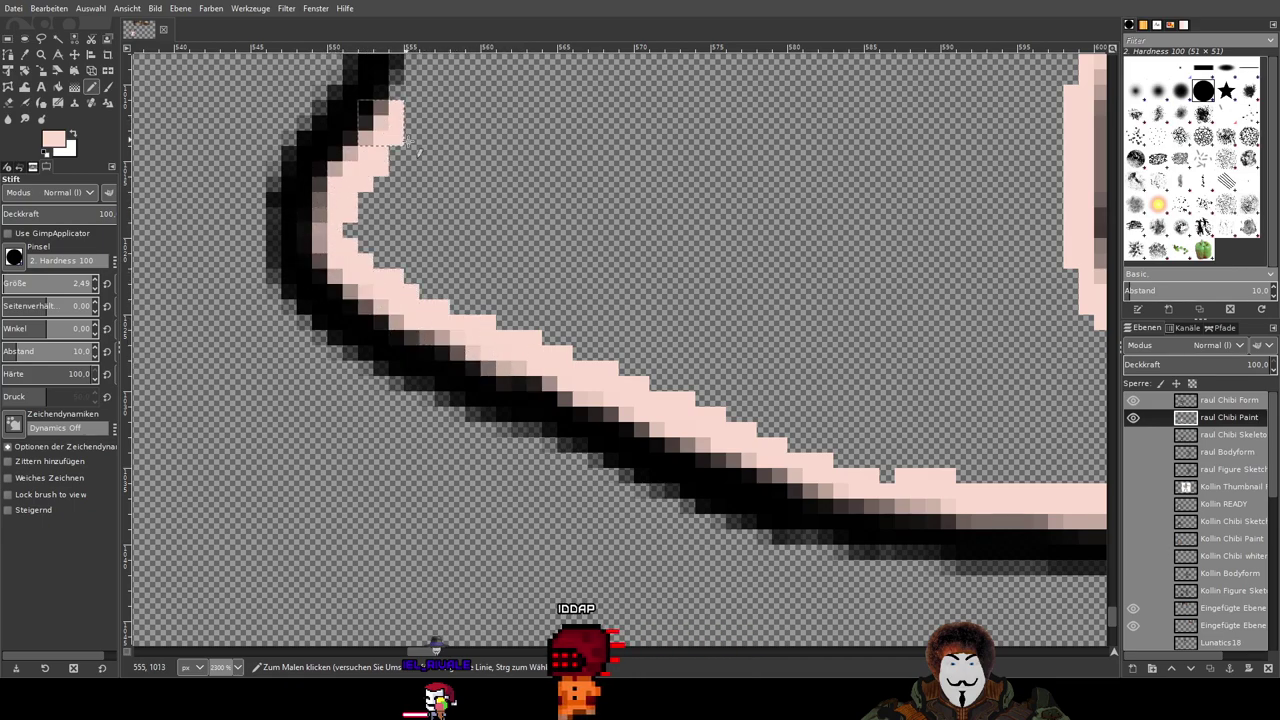
Step: Continue the skin-pink lining up the tail-side leg's inner outline from above the foot and around the knee bend
drag(466, 134, 585, 372)
scroll(505, 272, up, 1)
scroll(578, 267, down, 1)
drag(660, 223, 620, 434)
mouse_move(490, 526)
mouse_down()
mouse_move(537, 353)
mouse_move(615, 193)
mouse_move(671, 101)
mouse_move(700, 100)
mouse_move(515, 529)
mouse_up()
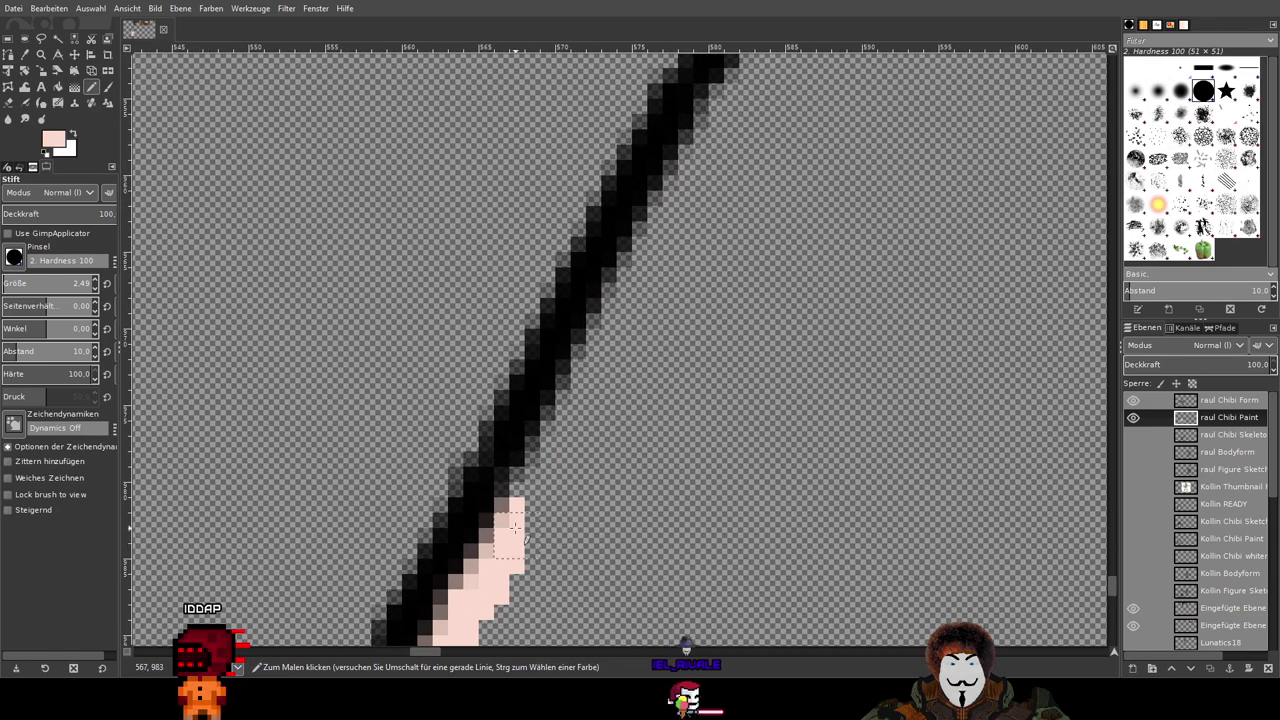
drag(566, 386, 612, 294)
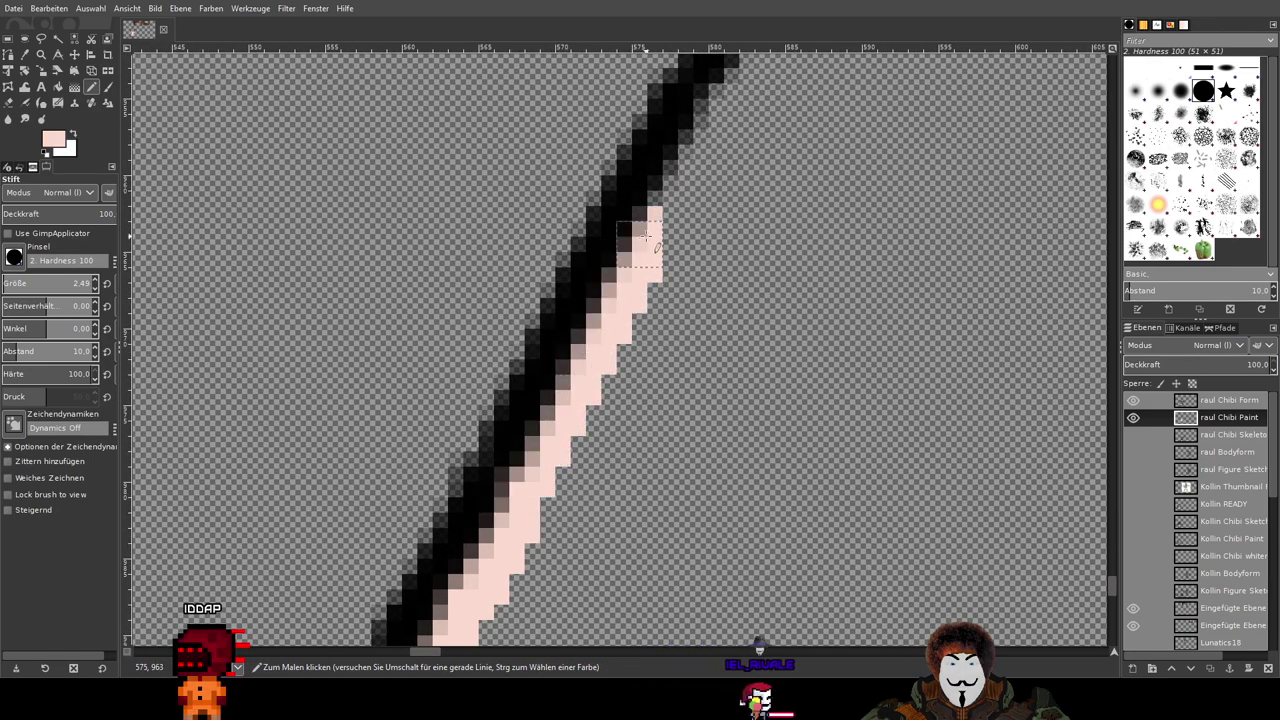
mouse_move(710, 120)
mouse_down()
mouse_move(695, 188)
mouse_move(518, 618)
mouse_up()
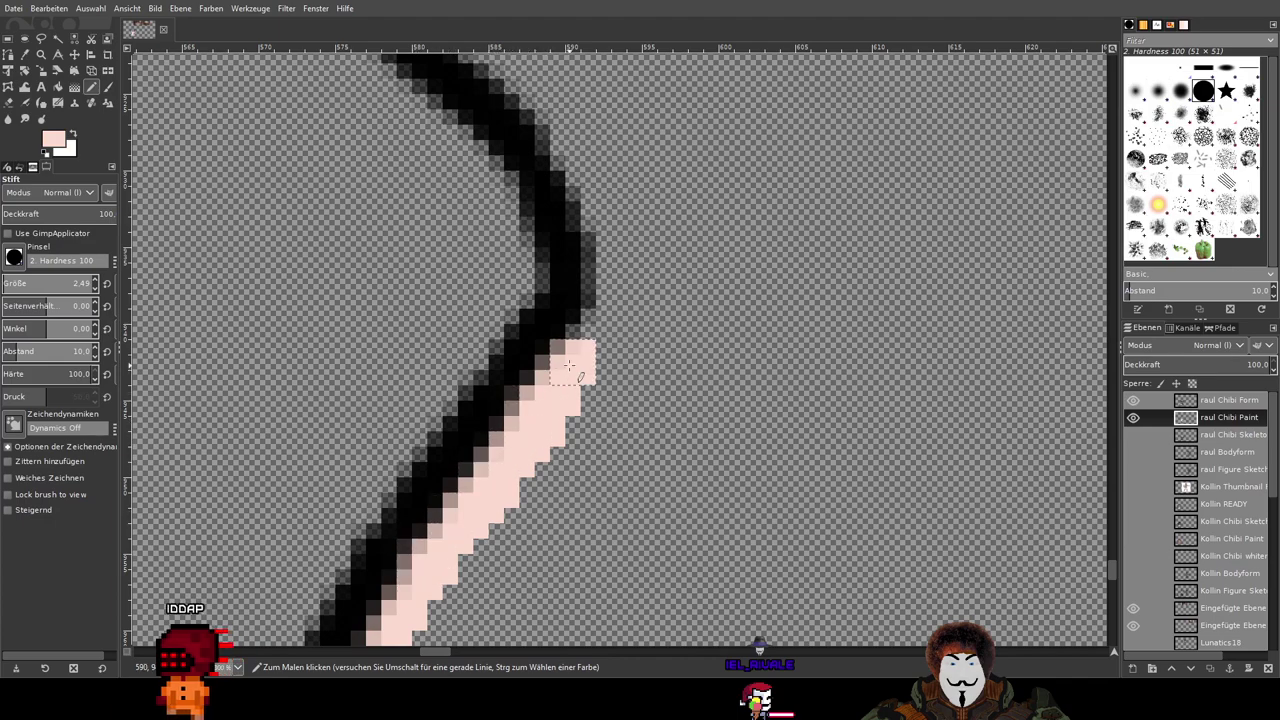
drag(591, 243, 557, 147)
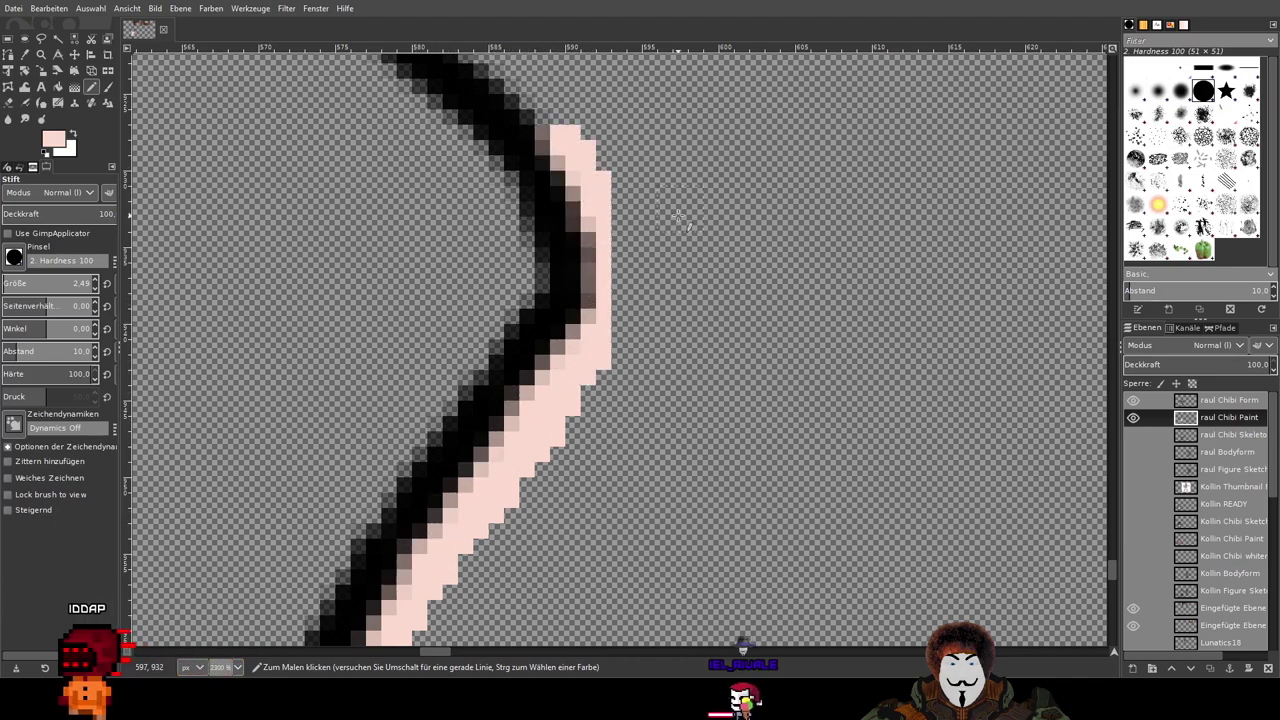
Step: Close the skin-pink lining beneath the skirt hem and bucket-fill the tail-side leg with the same pink
drag(680, 214, 651, 512)
mouse_move(547, 433)
mouse_down()
mouse_move(503, 408)
mouse_move(253, 164)
mouse_move(347, 214)
mouse_move(741, 241)
mouse_move(1026, 226)
mouse_up()
drag(1071, 268, 683, 511)
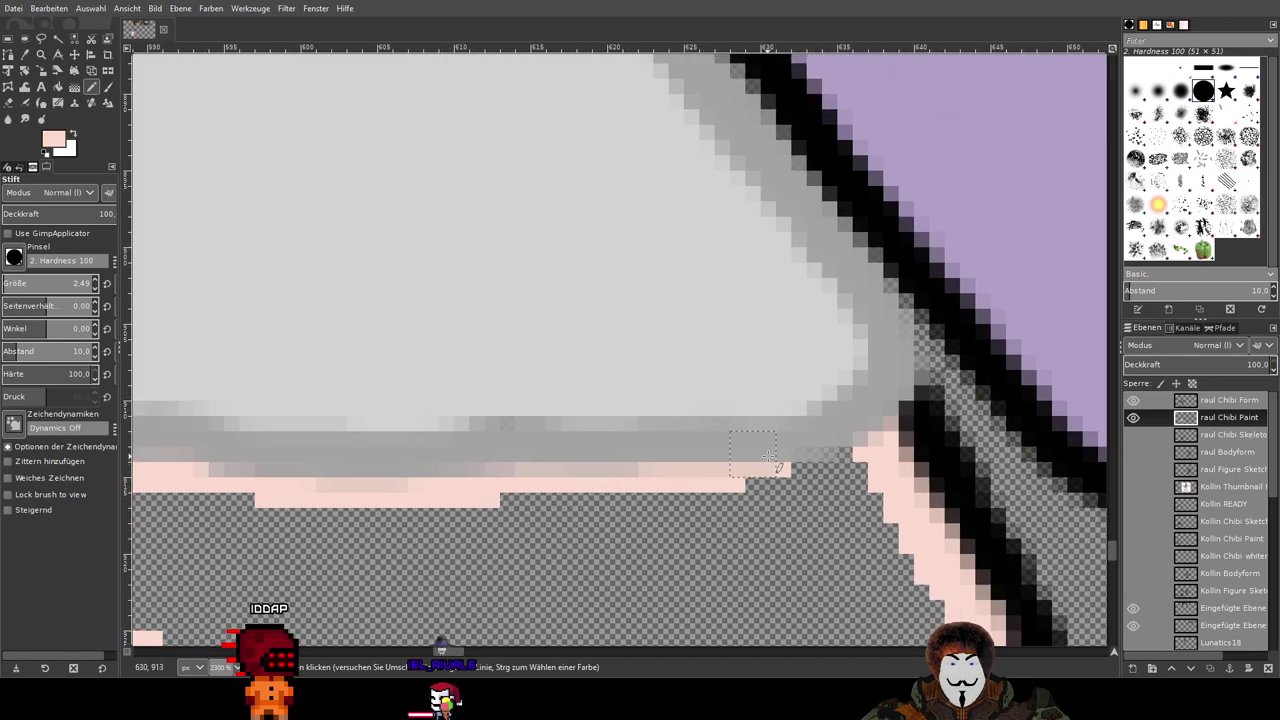
scroll(860, 425, down, 5)
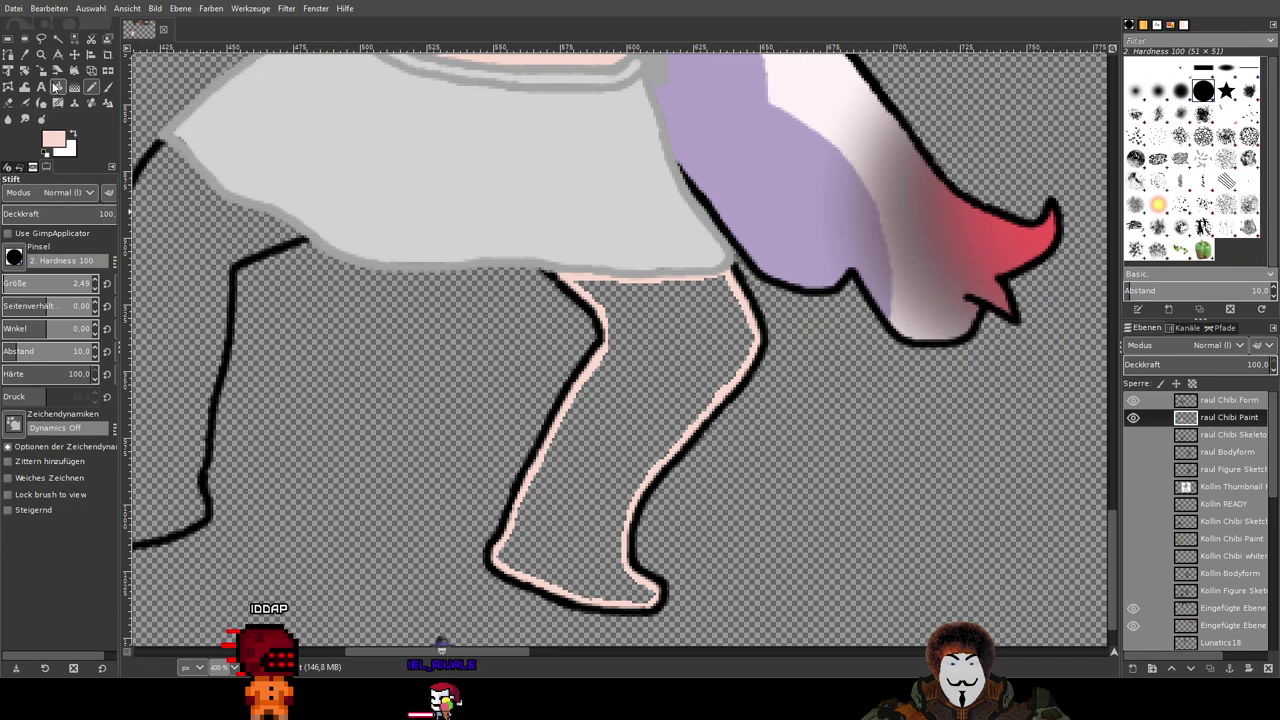
click(59, 87)
click(653, 391)
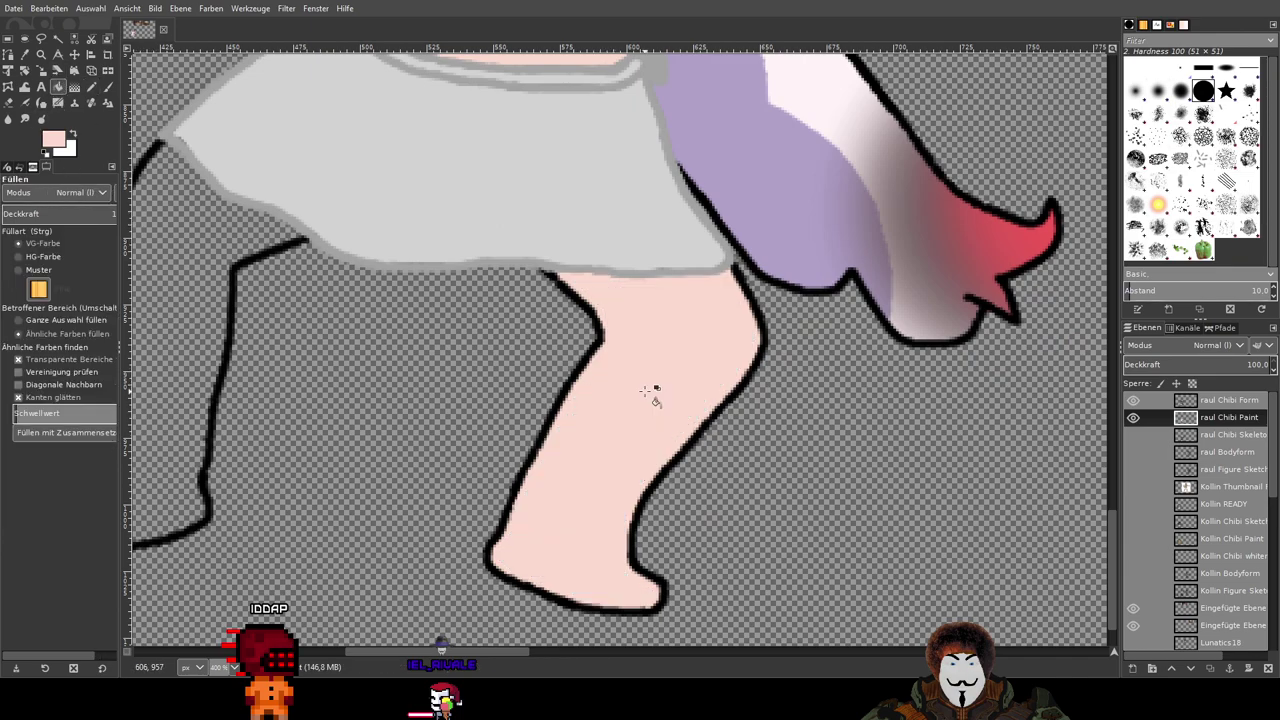
Step: Select the Paintbrush and inspect the filled leg's edges along the skirt hem and around the foot
scroll(653, 393, down, 3)
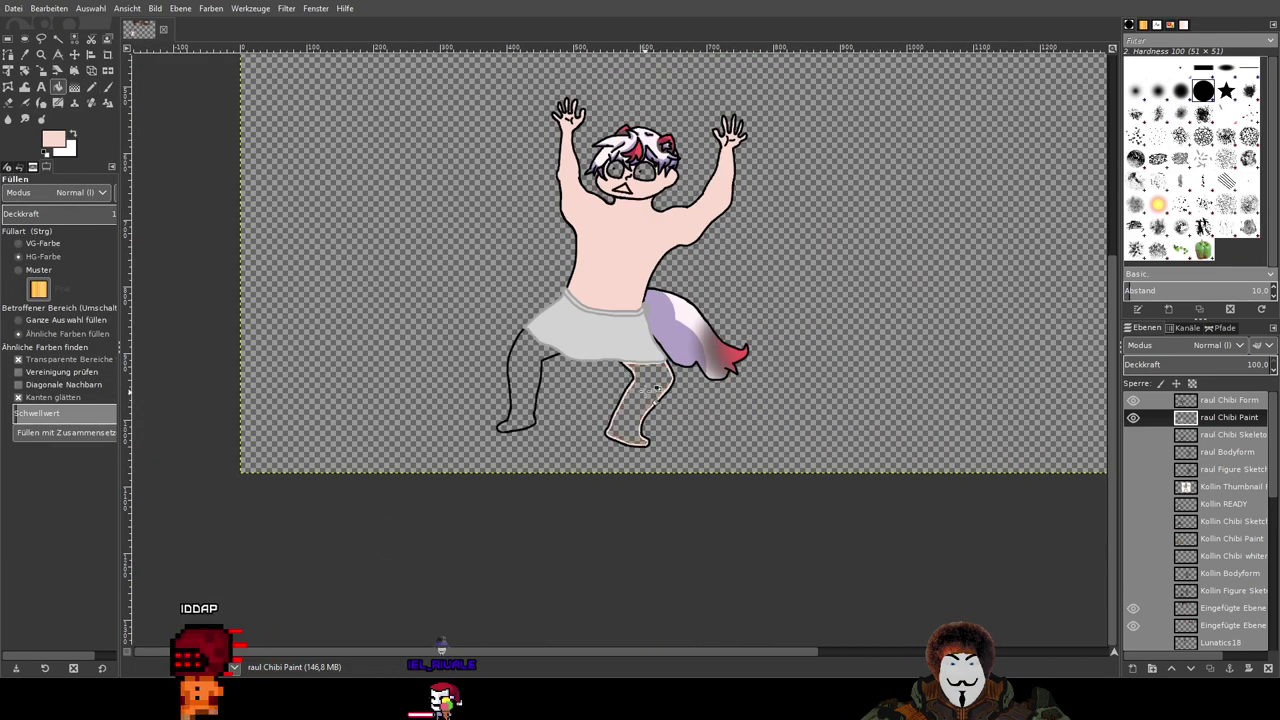
scroll(653, 391, up, 5)
drag(537, 200, 559, 288)
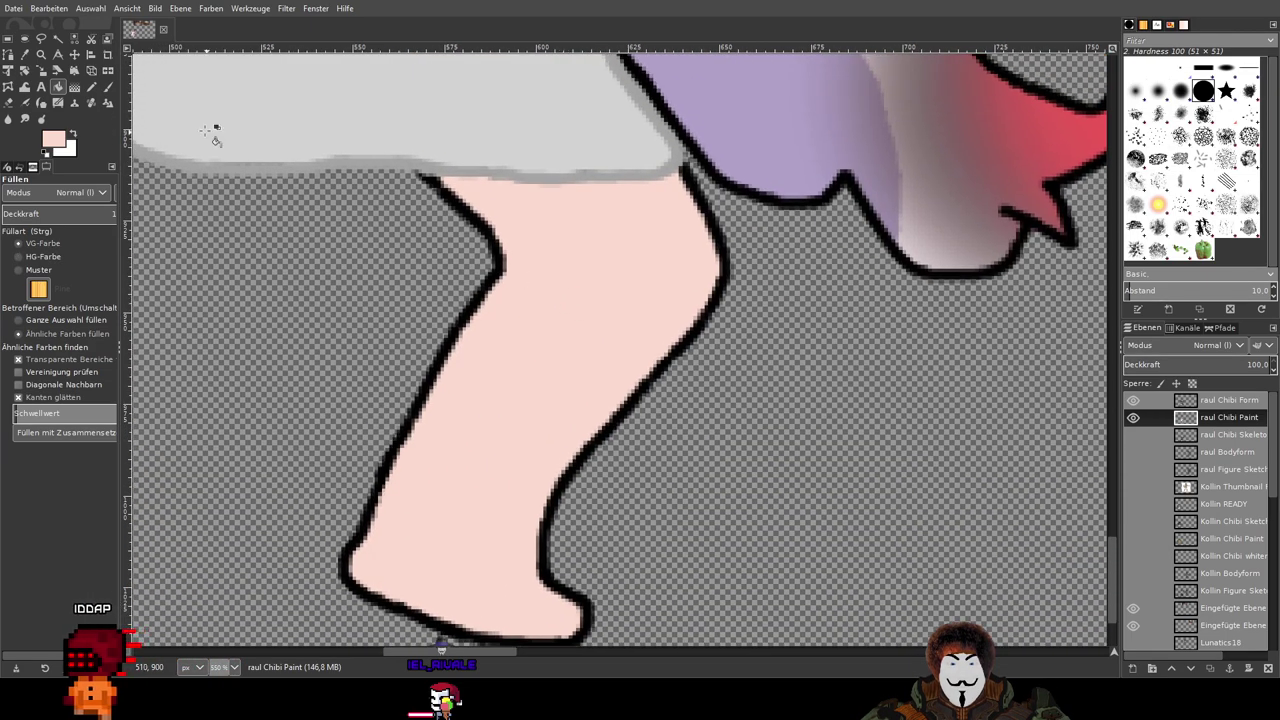
click(108, 86)
scroll(475, 155, up, 4)
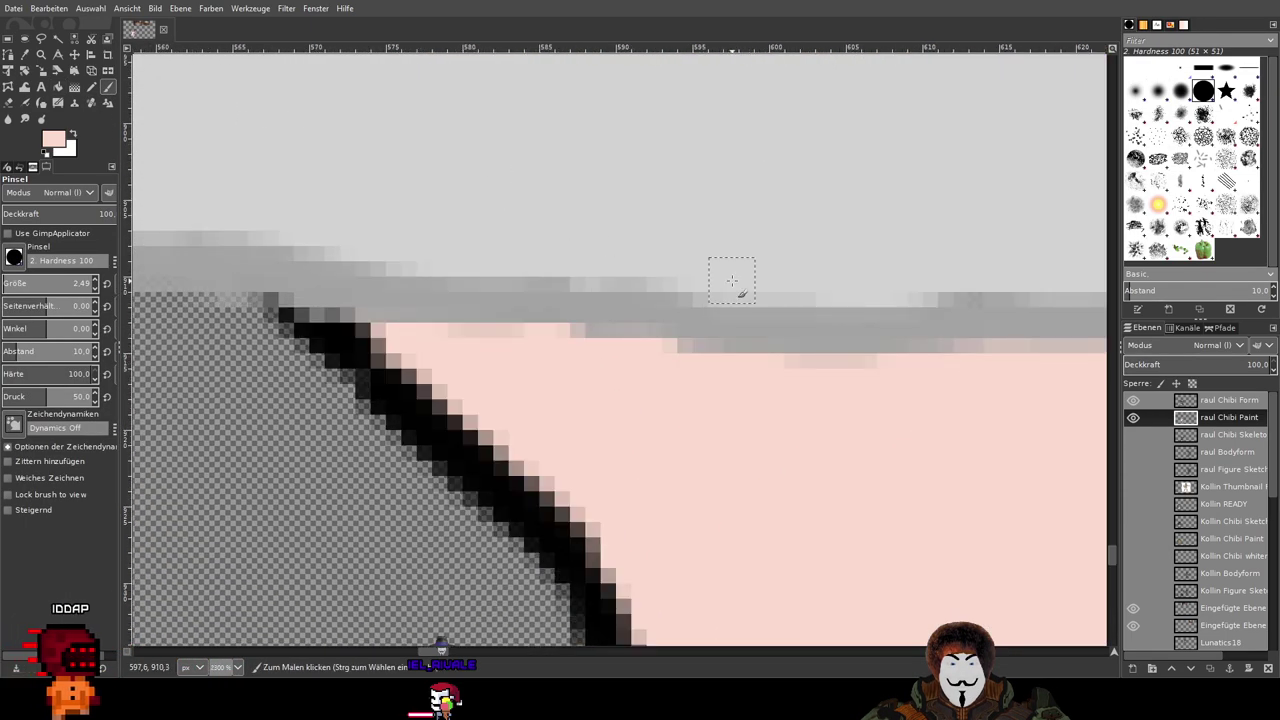
scroll(732, 281, down, 2)
scroll(740, 282, down, 1)
mouse_move(932, 307)
mouse_down()
mouse_move(635, 351)
mouse_move(383, 330)
mouse_move(585, 146)
mouse_up()
scroll(413, 390, left, 4)
scroll(689, 400, down, 6)
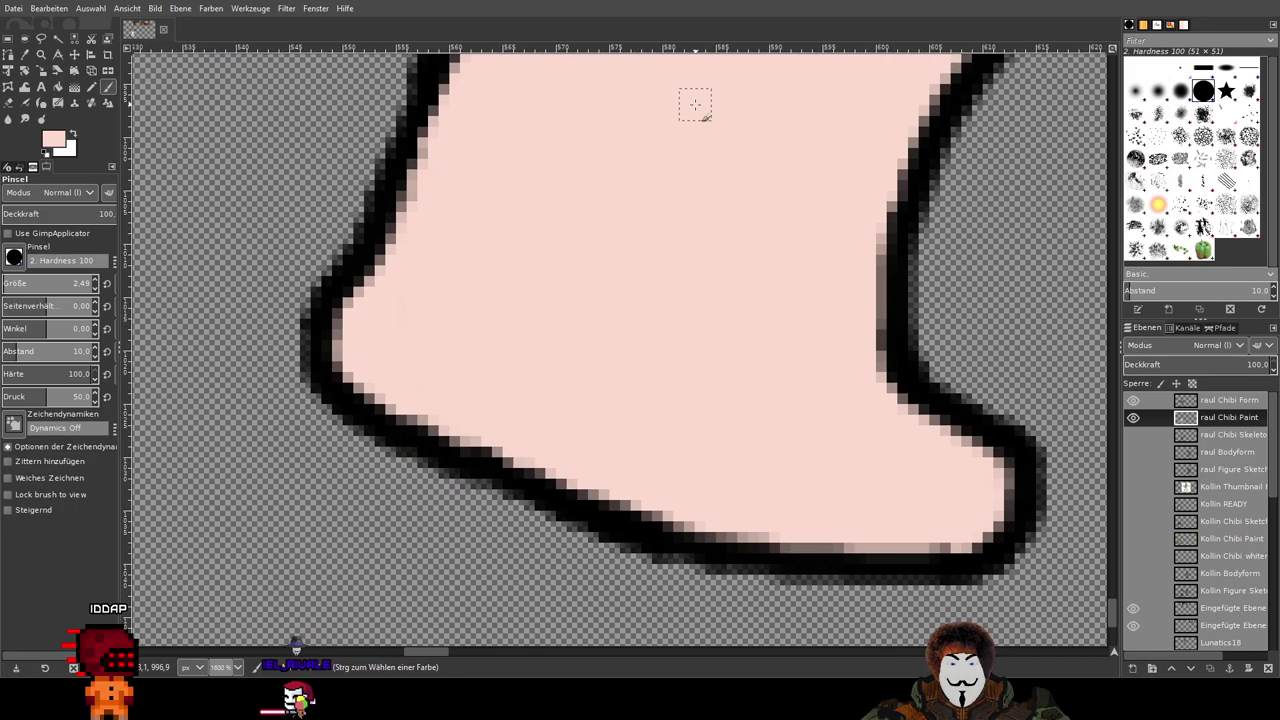
scroll(503, 176, down, 2)
Step: Line the other leg's inner outline in skin pink with the Paintbrush, from the skirt hem around the knee bend and down the lower leg
drag(506, 177, 808, 486)
scroll(588, 376, up, 3)
scroll(632, 386, down, 1)
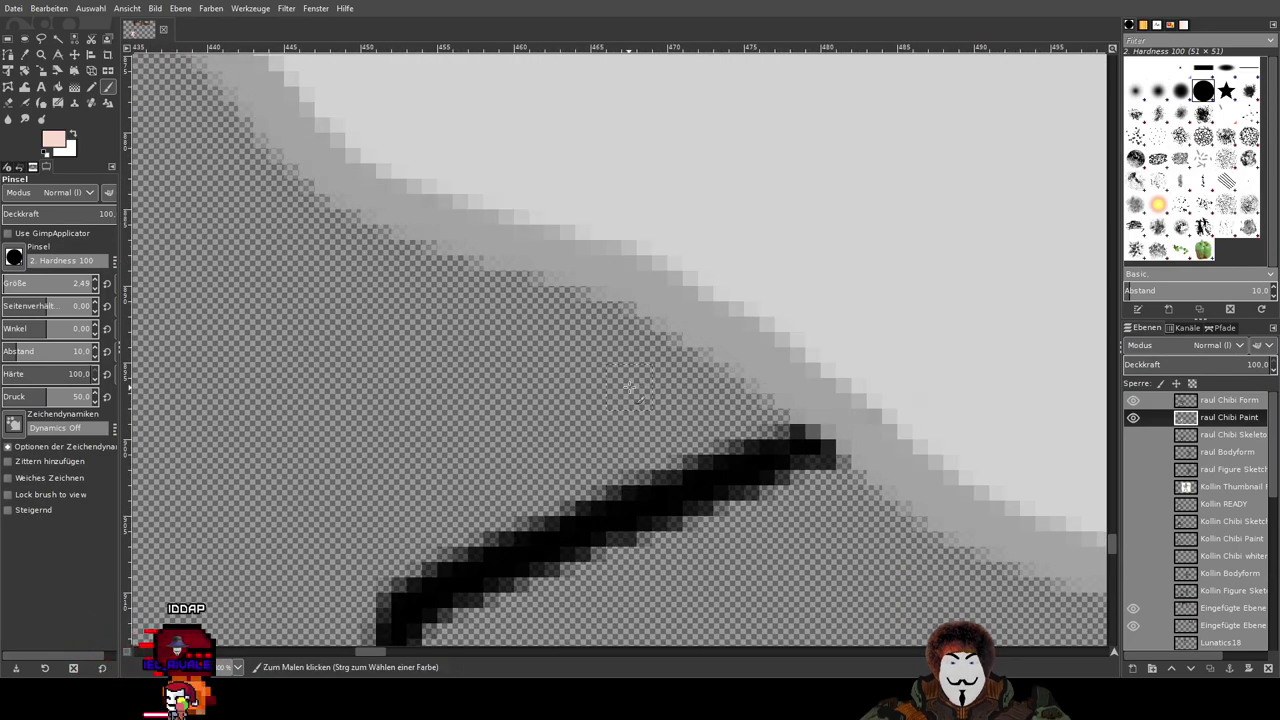
mouse_move(792, 420)
mouse_down()
mouse_move(663, 451)
mouse_move(518, 520)
mouse_up()
mouse_move(576, 478)
mouse_down()
mouse_move(872, 217)
mouse_move(665, 312)
mouse_move(648, 342)
mouse_up()
drag(651, 401, 645, 524)
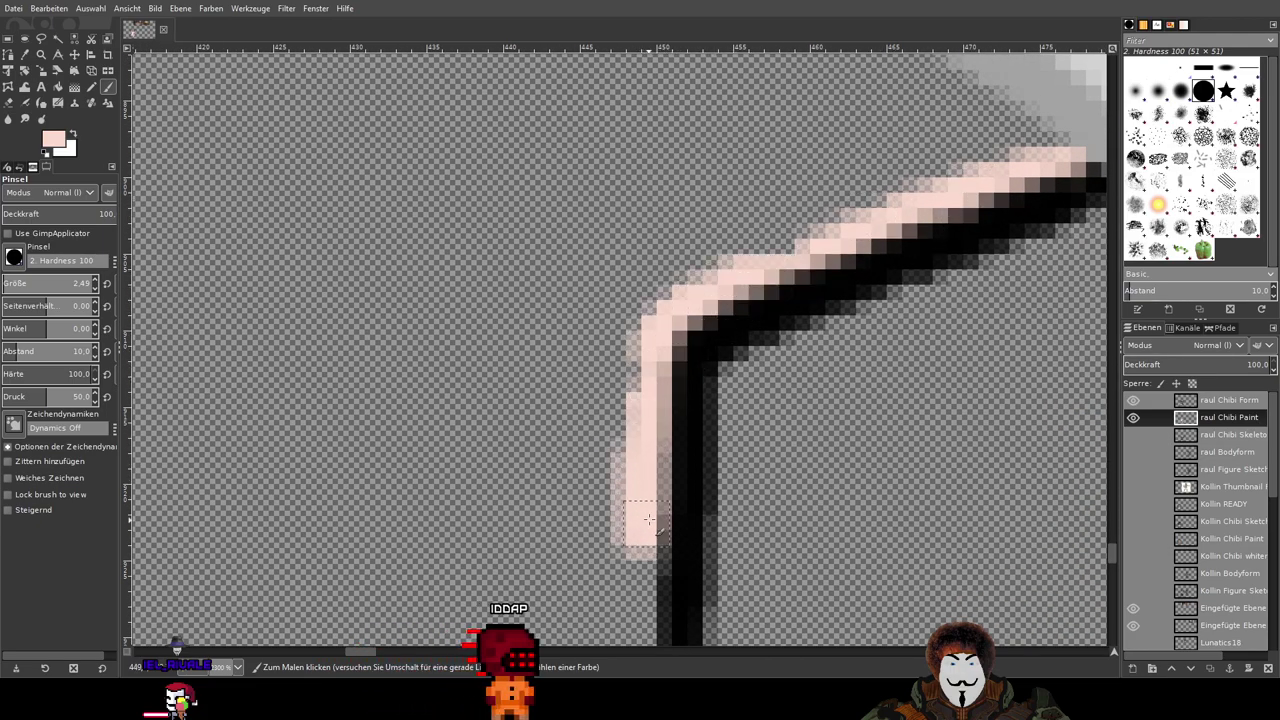
scroll(690, 265, down, 3)
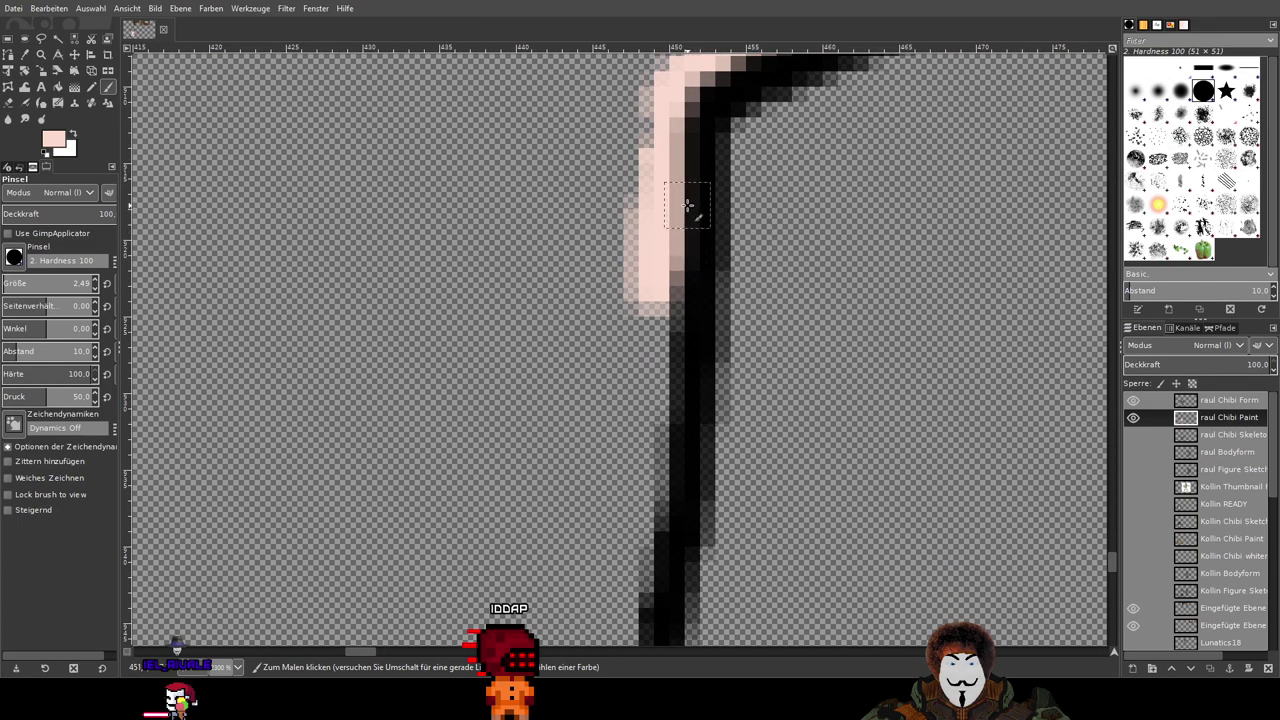
drag(655, 507, 657, 271)
scroll(660, 300, down, 4)
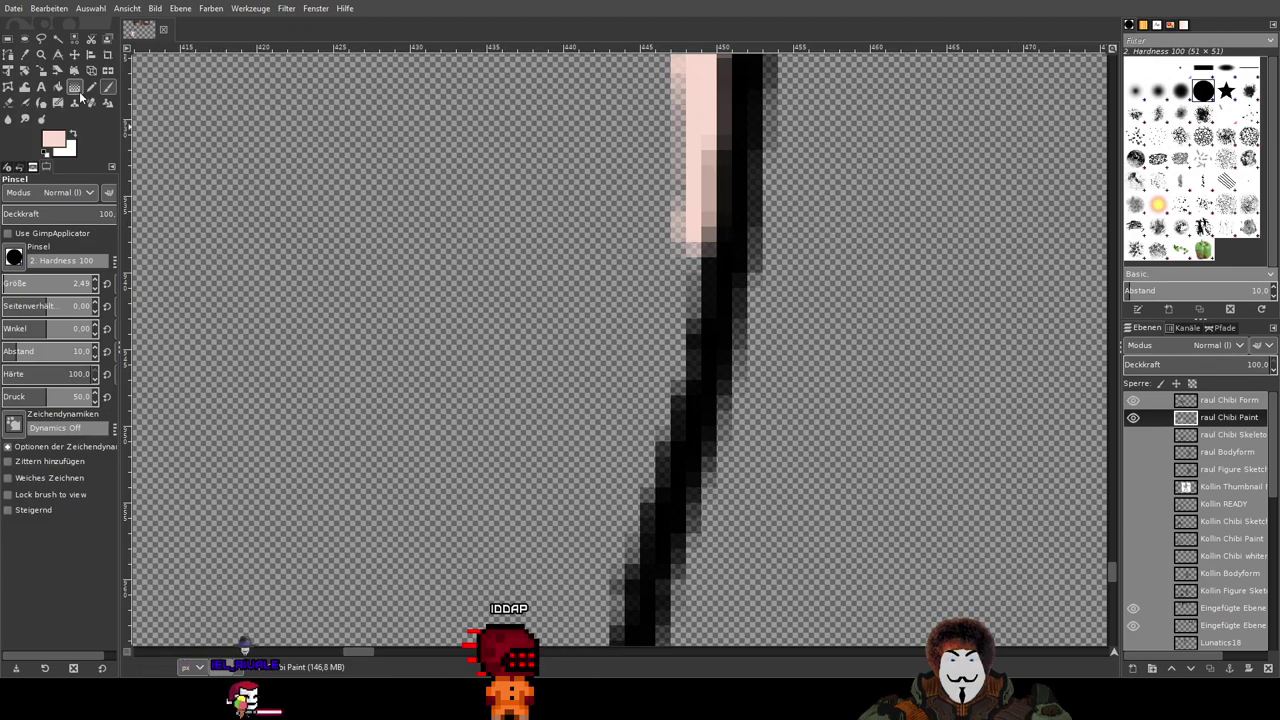
Step: Go over the soft pink lining with the Pencil, widening it from the lower leg around the knee bend to the skirt hem
click(91, 86)
mouse_move(698, 212)
mouse_down()
mouse_move(665, 387)
mouse_move(688, 267)
mouse_move(682, 128)
mouse_up()
drag(765, 120, 645, 543)
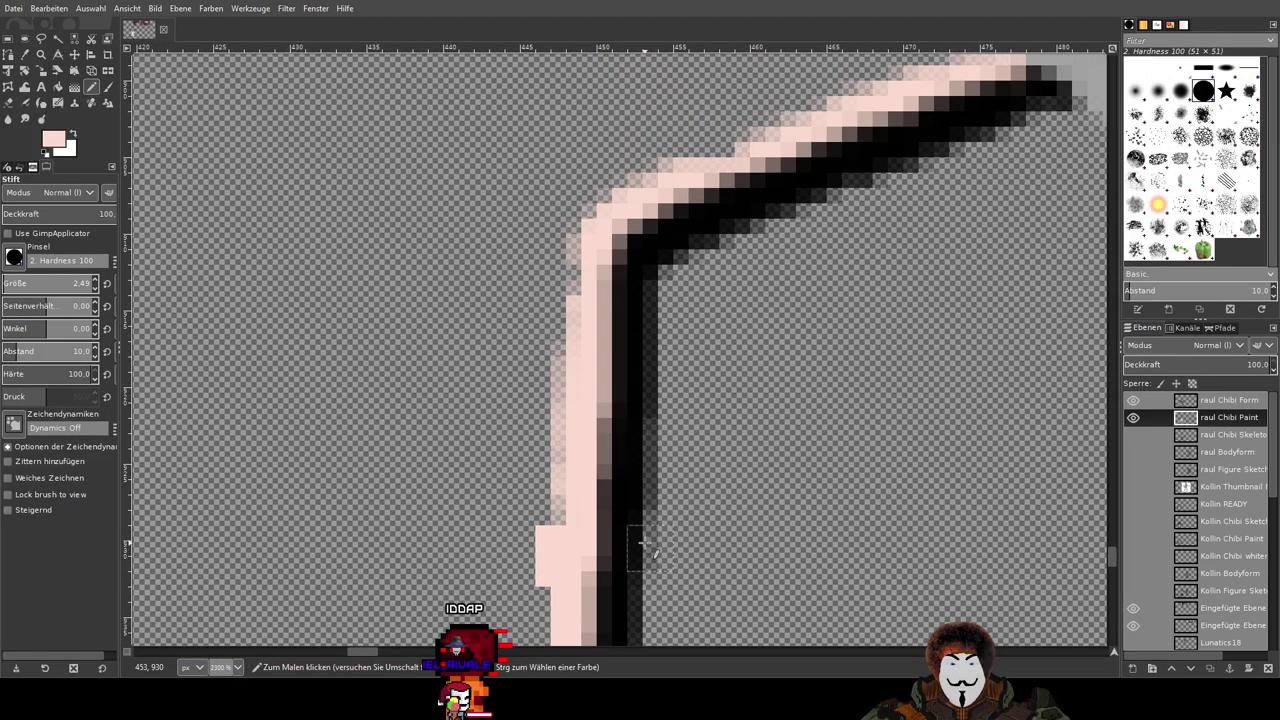
mouse_move(577, 300)
mouse_down()
mouse_move(555, 502)
mouse_move(589, 227)
mouse_move(604, 178)
mouse_up()
drag(800, 166, 586, 442)
mouse_move(383, 524)
mouse_down()
mouse_move(424, 479)
mouse_move(476, 451)
mouse_move(617, 398)
mouse_up()
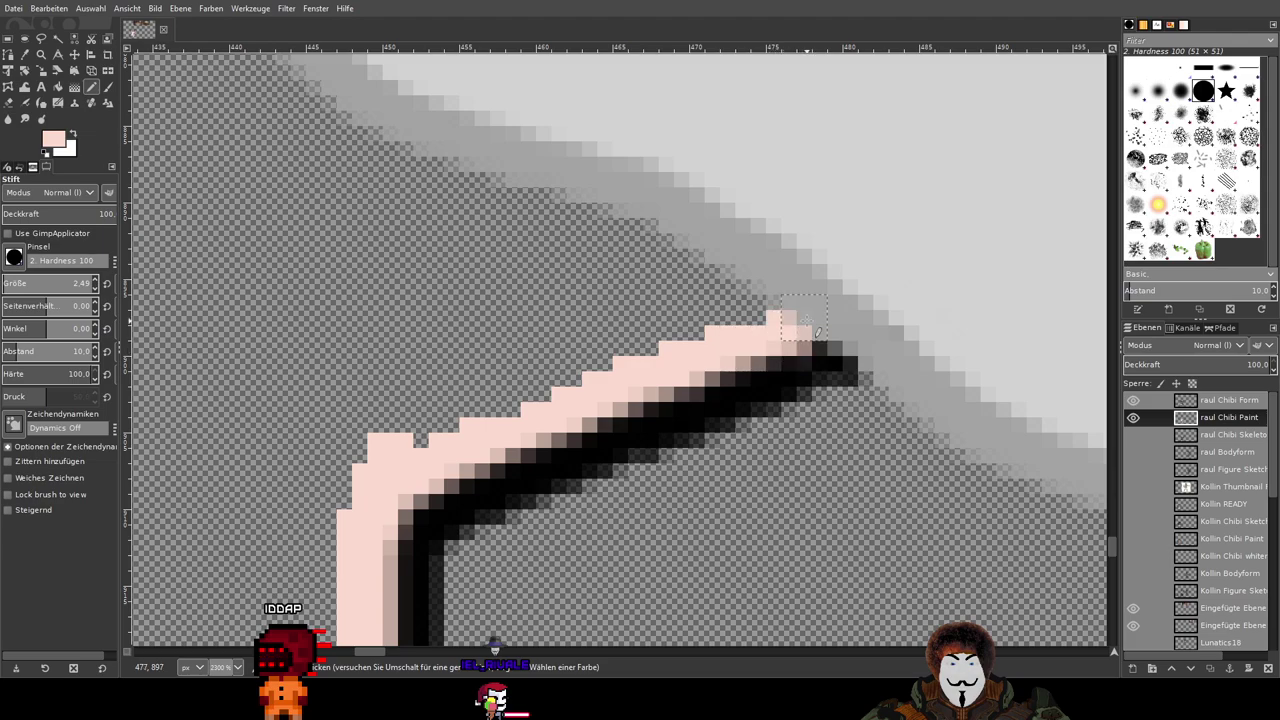
mouse_move(805, 318)
mouse_down()
mouse_move(755, 323)
mouse_move(563, 402)
mouse_up()
drag(388, 486, 540, 392)
Step: Extend the skin-pink pencil lining down the same leg's inner lower-leg outline to the ankle
scroll(600, 380, down, 6)
scroll(646, 348, left, 3)
scroll(646, 348, left, 1)
mouse_move(665, 240)
mouse_down()
mouse_move(615, 312)
mouse_move(582, 496)
mouse_up()
drag(661, 580, 741, 243)
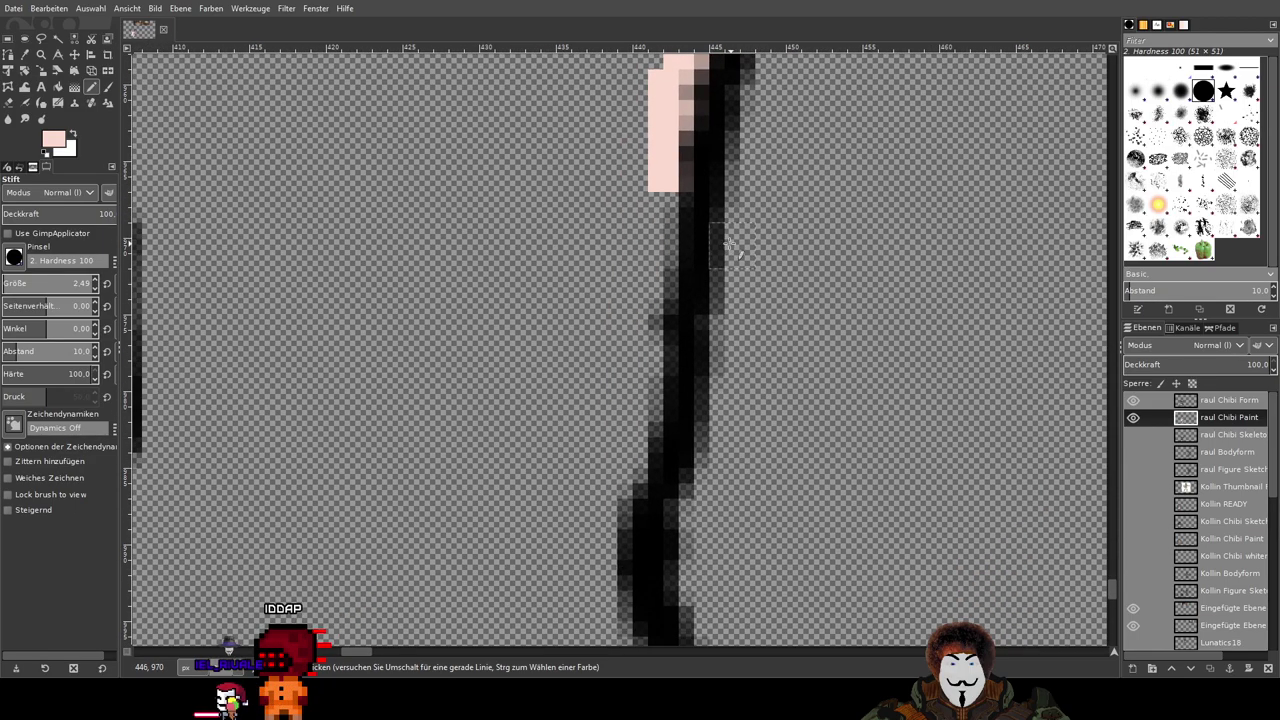
drag(681, 157, 610, 530)
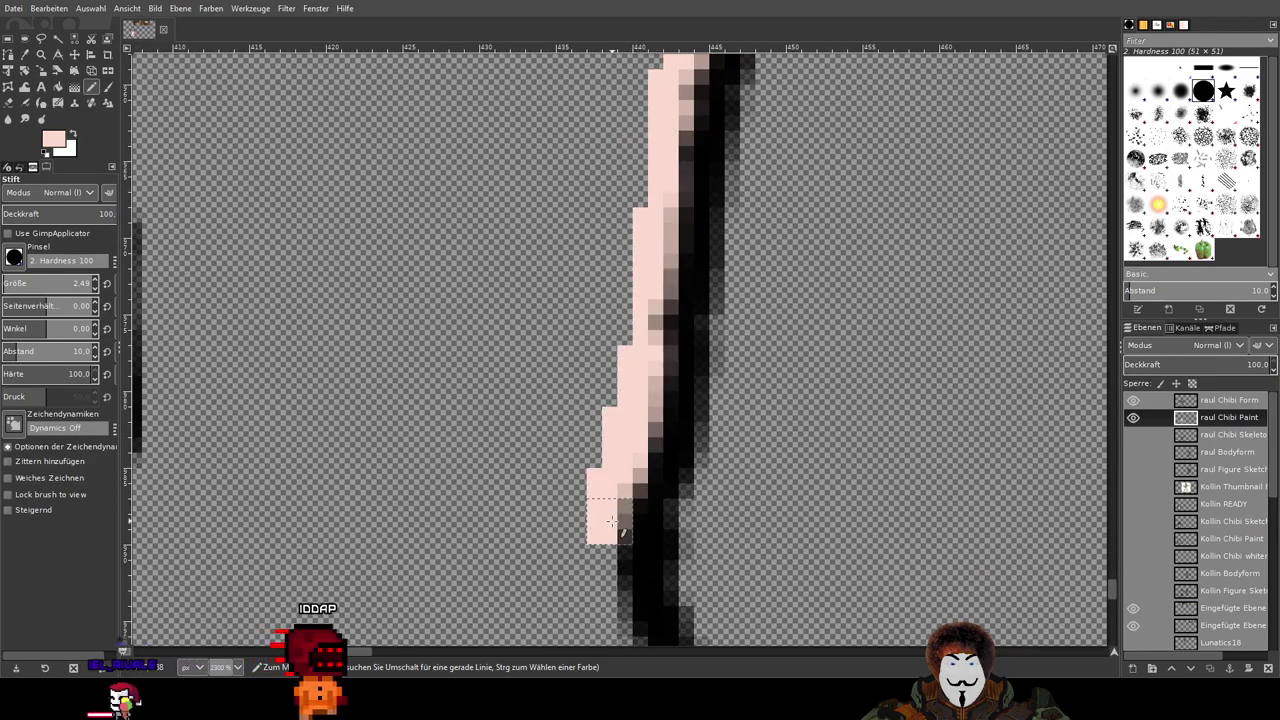
Step: Line the ankle, heel and sole of this foot in skin pink as far as the rounded toe end
scroll(728, 523, down, 9)
scroll(728, 523, right, 2)
mouse_move(520, 165)
mouse_down()
mouse_move(517, 312)
mouse_move(542, 410)
mouse_move(545, 204)
mouse_move(541, 299)
mouse_move(578, 466)
mouse_move(577, 377)
mouse_move(550, 315)
mouse_up()
mouse_move(568, 462)
mouse_down()
mouse_move(257, 596)
mouse_move(505, 485)
mouse_move(534, 426)
mouse_move(403, 514)
mouse_up()
mouse_move(263, 564)
mouse_down()
mouse_move(769, 324)
mouse_move(665, 365)
mouse_up()
drag(530, 392, 400, 408)
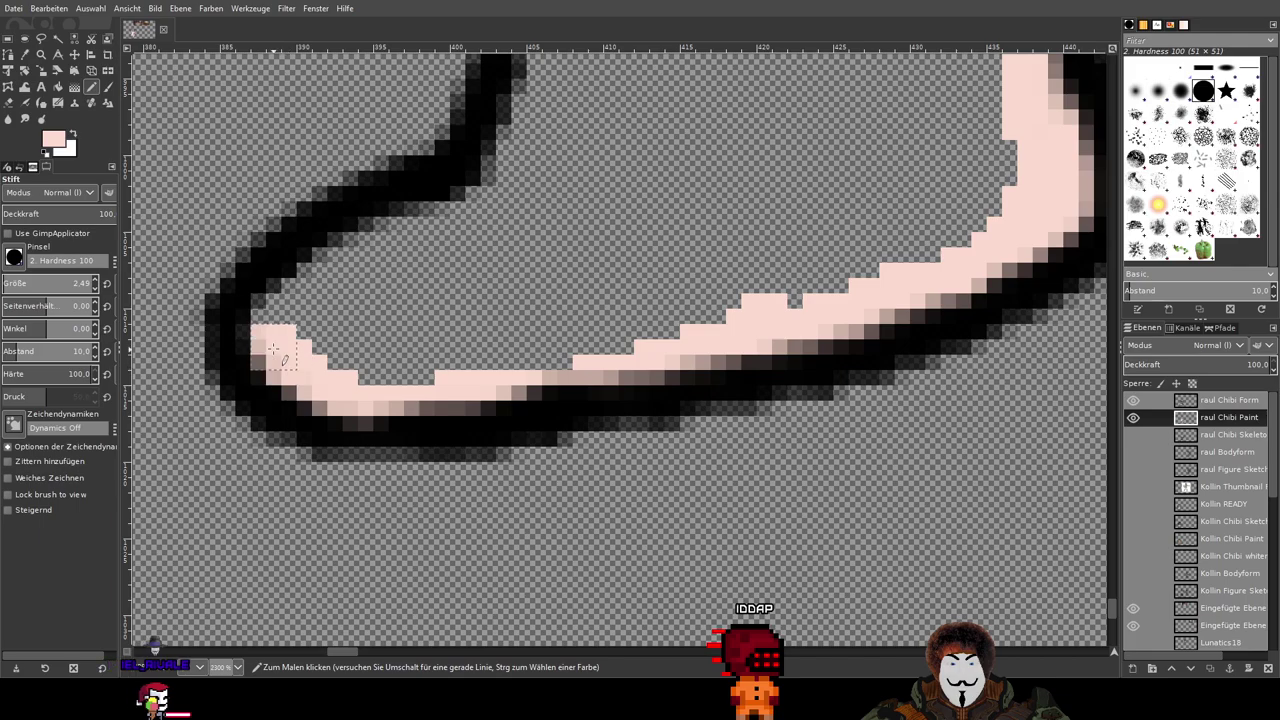
Step: Line the top of the foot in skin pink and continue up the leg's outer outline along the shin
drag(355, 243, 497, 172)
mouse_move(497, 172)
mouse_down()
mouse_move(532, 158)
mouse_move(499, 418)
mouse_move(557, 244)
mouse_up()
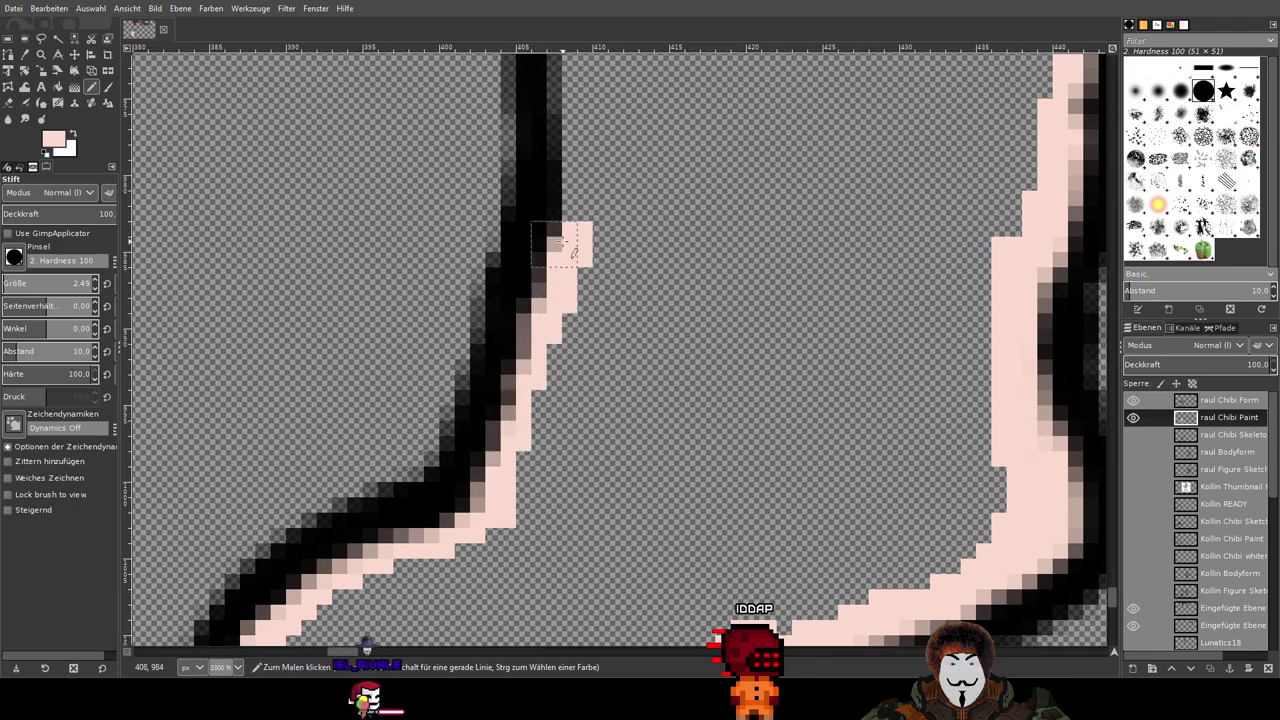
scroll(647, 215, up, 5)
drag(620, 590, 607, 182)
scroll(679, 286, up, 2)
mouse_move(679, 286)
mouse_down()
mouse_move(570, 530)
mouse_move(527, 500)
mouse_move(518, 468)
mouse_move(506, 302)
mouse_move(470, 135)
mouse_up()
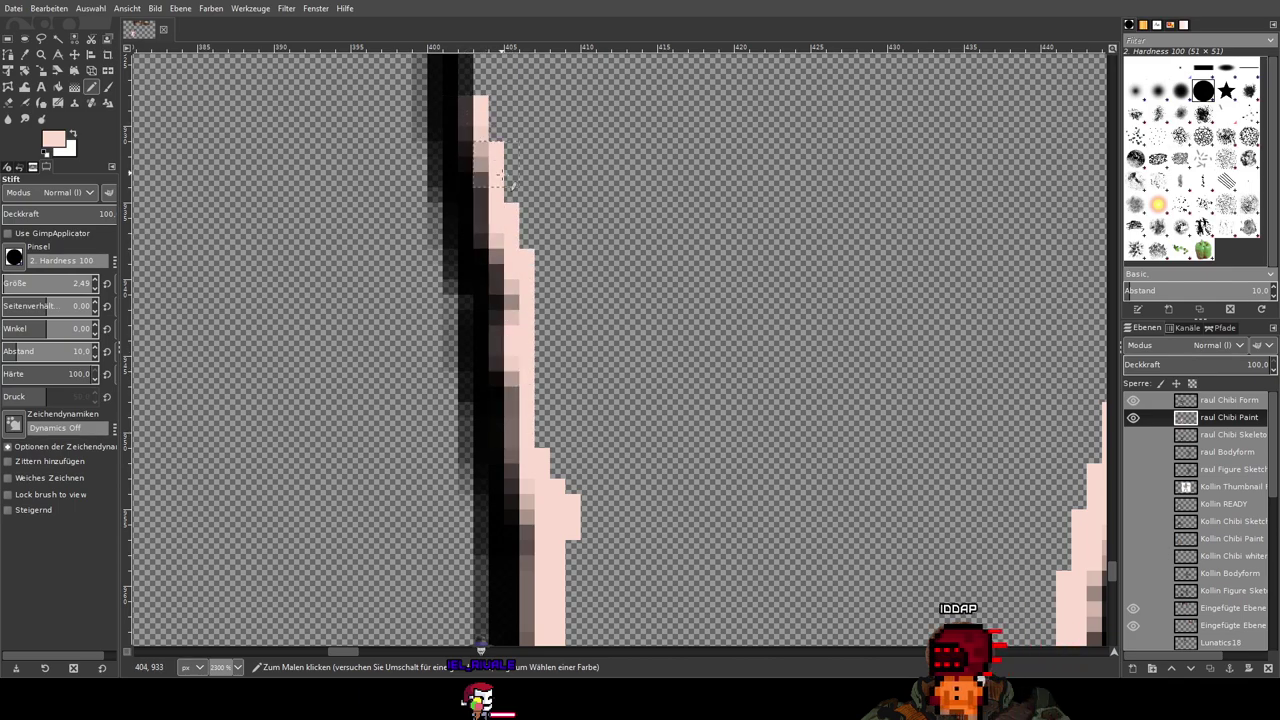
Step: Carry the skin-pink lining up the curved outer thigh outline and around the corner beneath the skirt's edge
scroll(505, 630, up, 8)
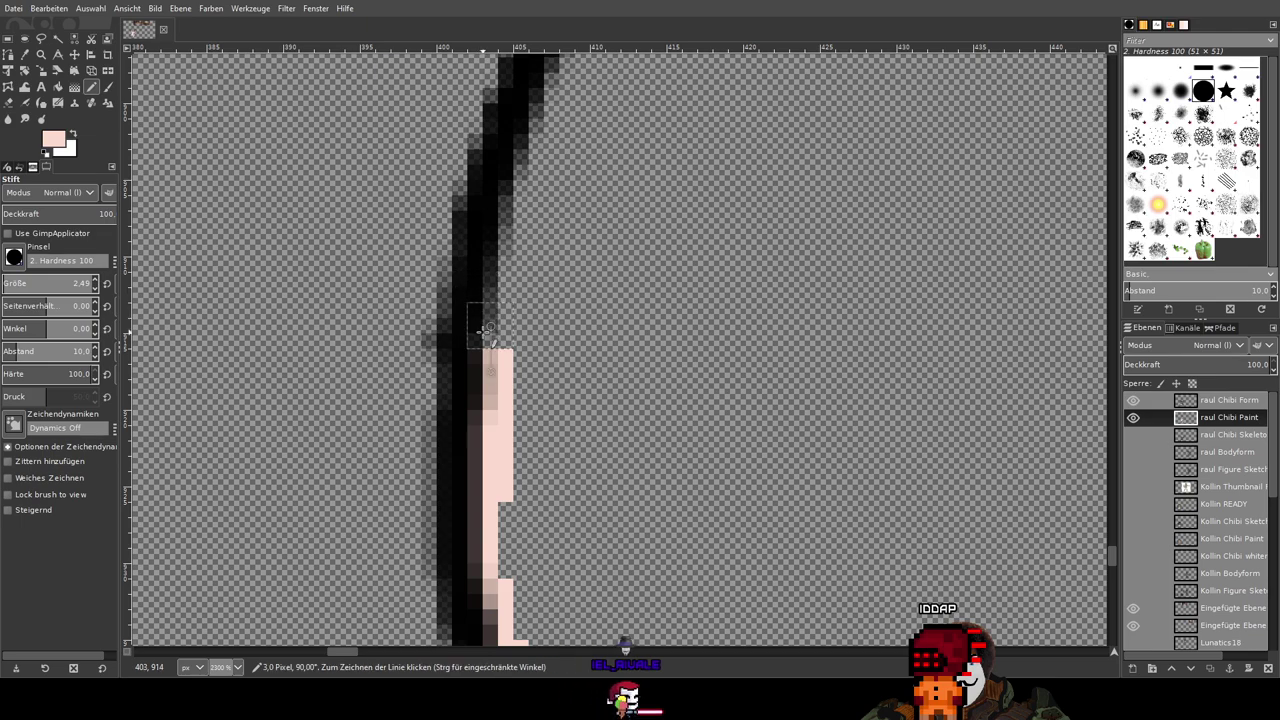
scroll(475, 311, up, 4)
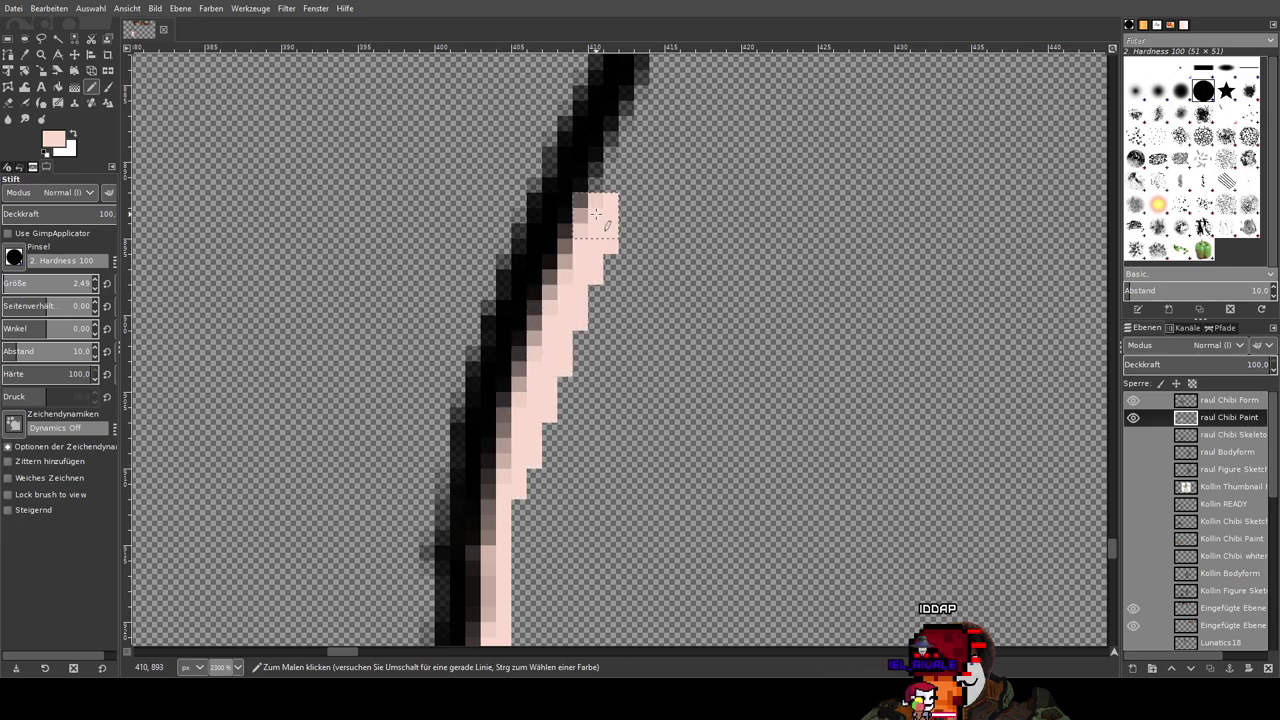
ctrl+scroll(848, 285, up, 1)
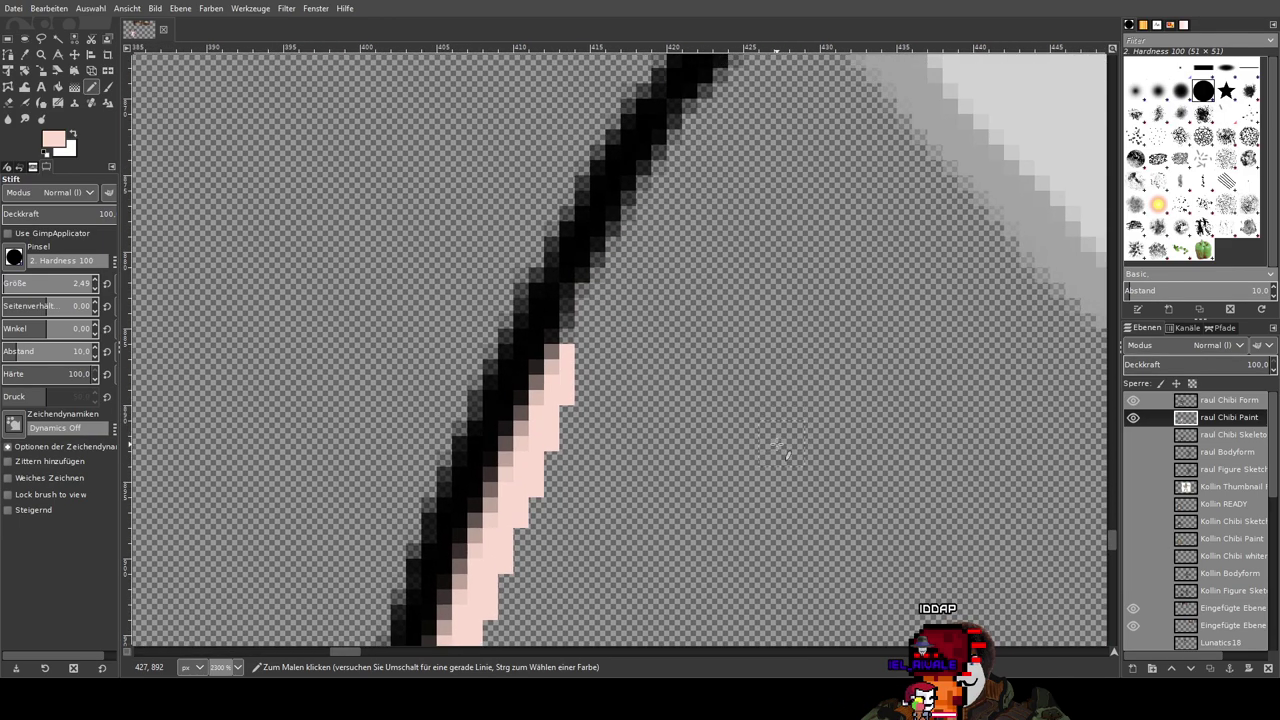
mouse_move(513, 403)
mouse_down()
mouse_move(550, 298)
mouse_move(619, 183)
mouse_up()
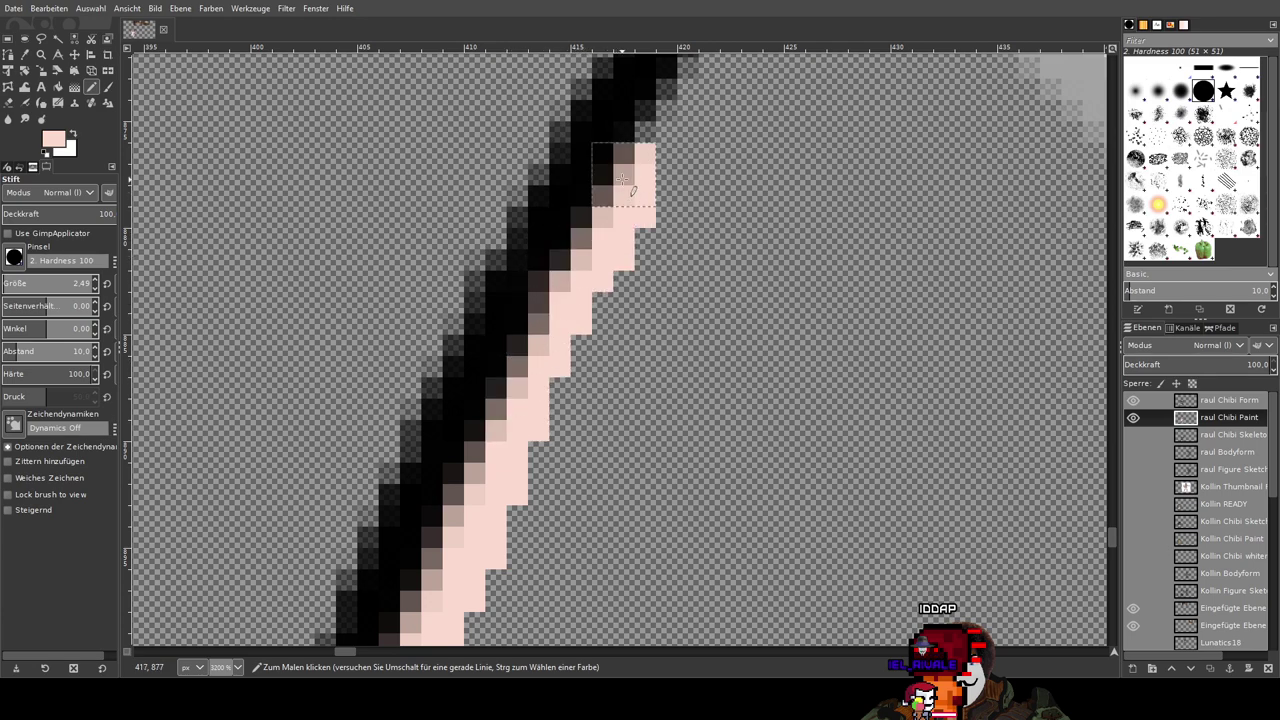
drag(775, 129, 524, 556)
mouse_move(429, 545)
mouse_down()
mouse_move(426, 518)
mouse_move(555, 365)
mouse_move(603, 340)
mouse_move(655, 410)
mouse_up()
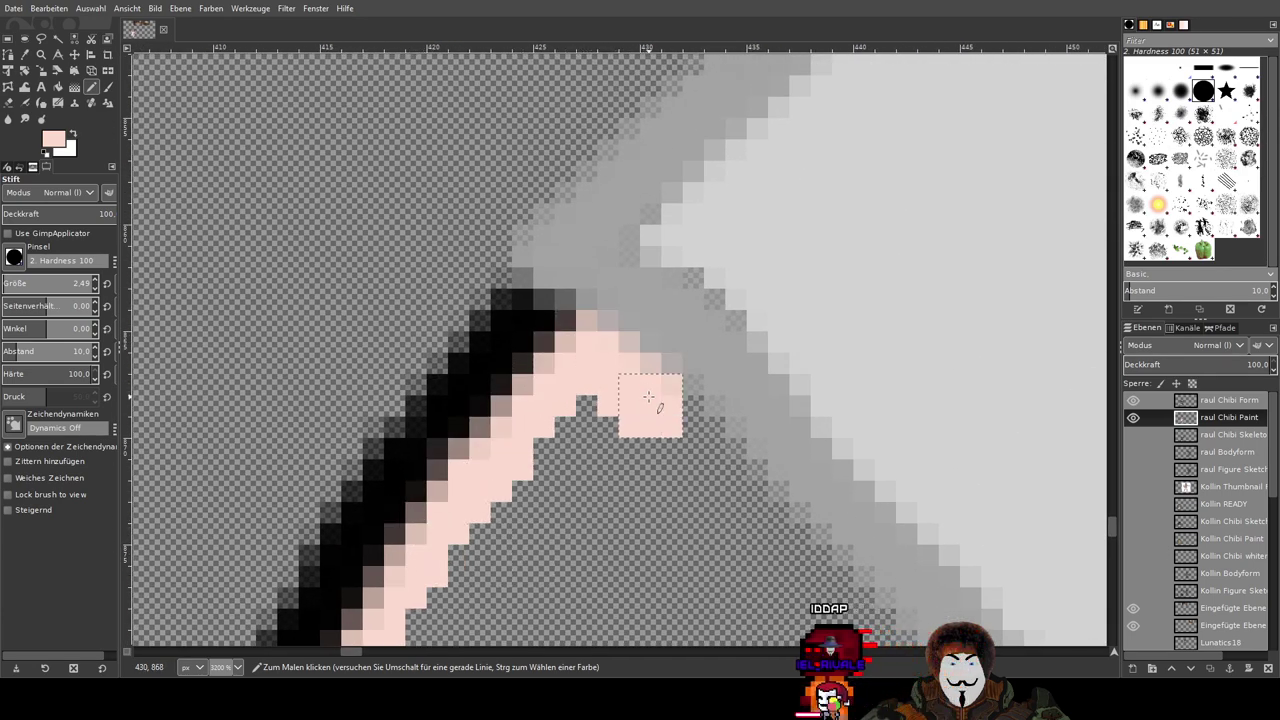
Step: On the Chibi Form layer, cover the transparent gaps at the skirt's pointed outer corner with light grey and restore its grey edge
scroll(760, 300, up, 3)
scroll(757, 286, down, 5)
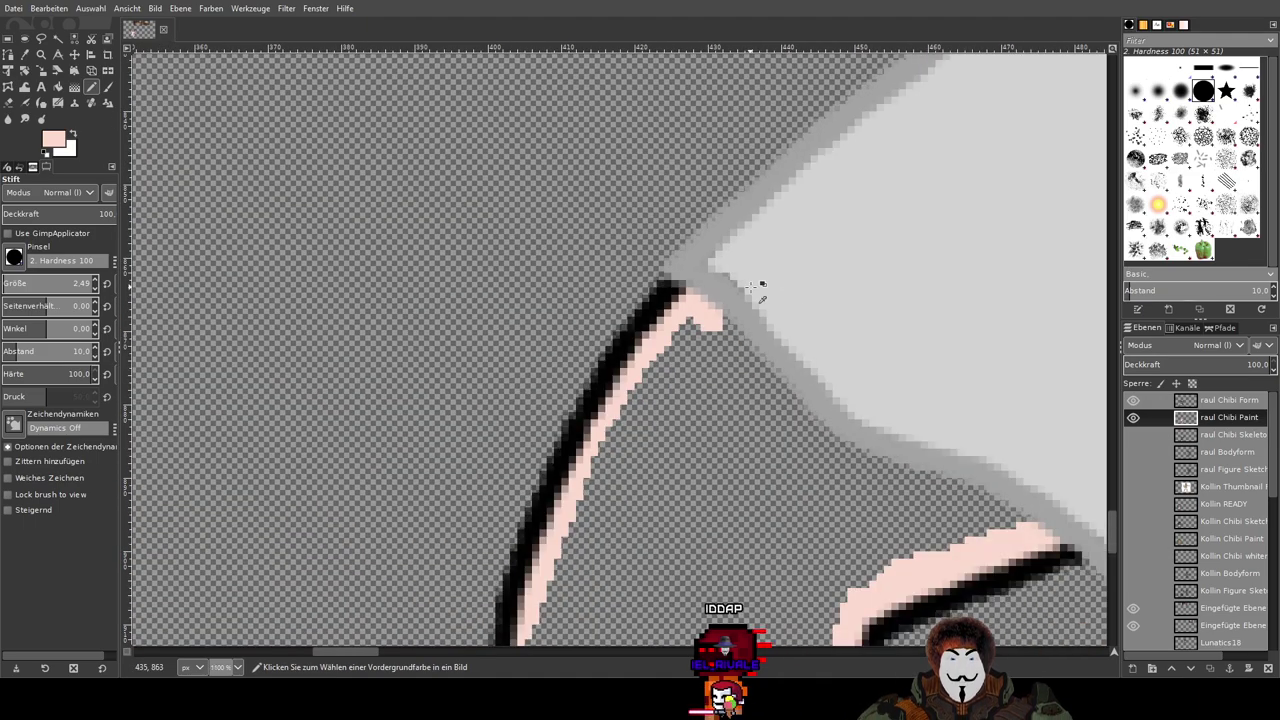
scroll(800, 278, up, 2)
key(Page_Up)
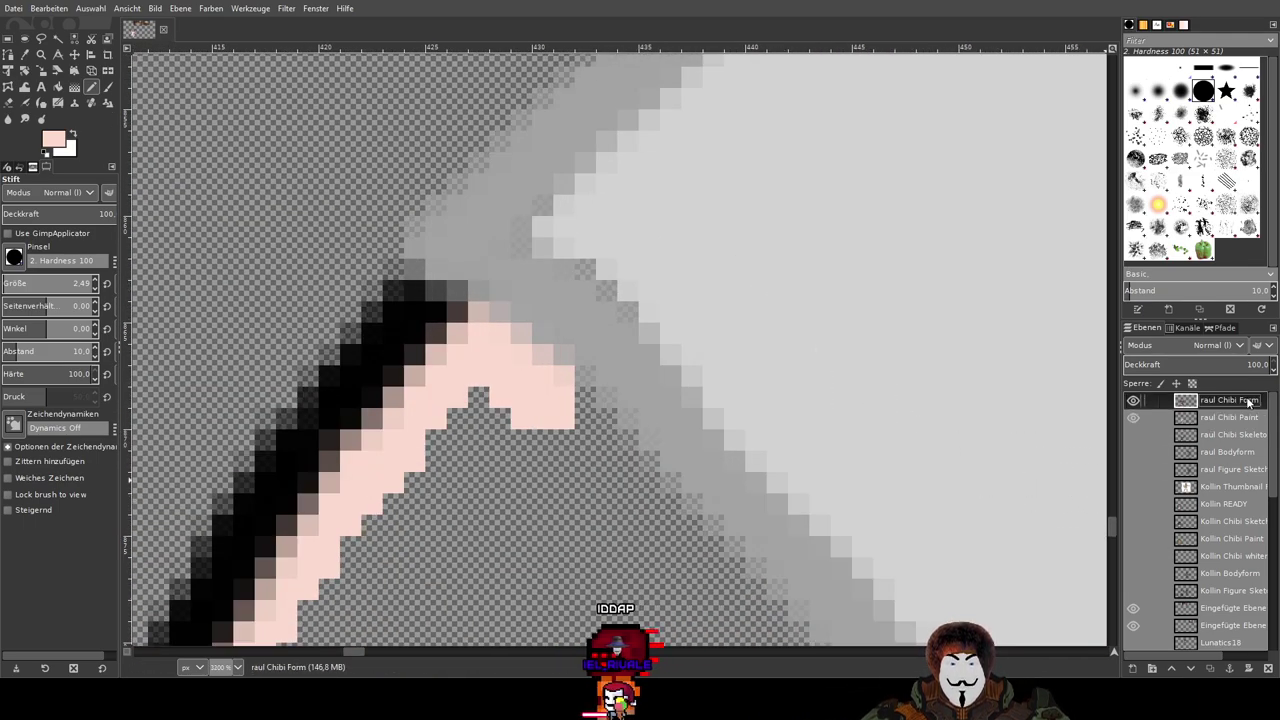
ctrl+click(597, 220)
click(543, 223)
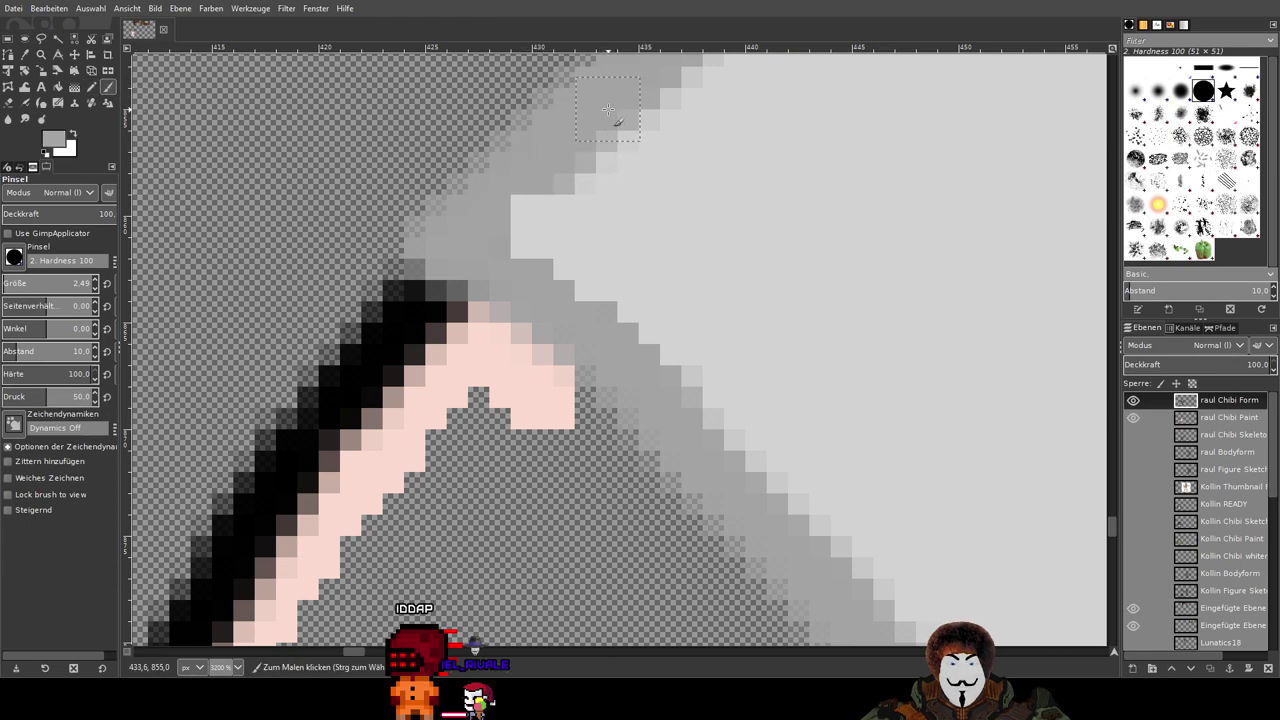
mouse_move(517, 194)
mouse_down()
mouse_move(508, 251)
mouse_move(659, 400)
mouse_up()
scroll(737, 361, down, 3)
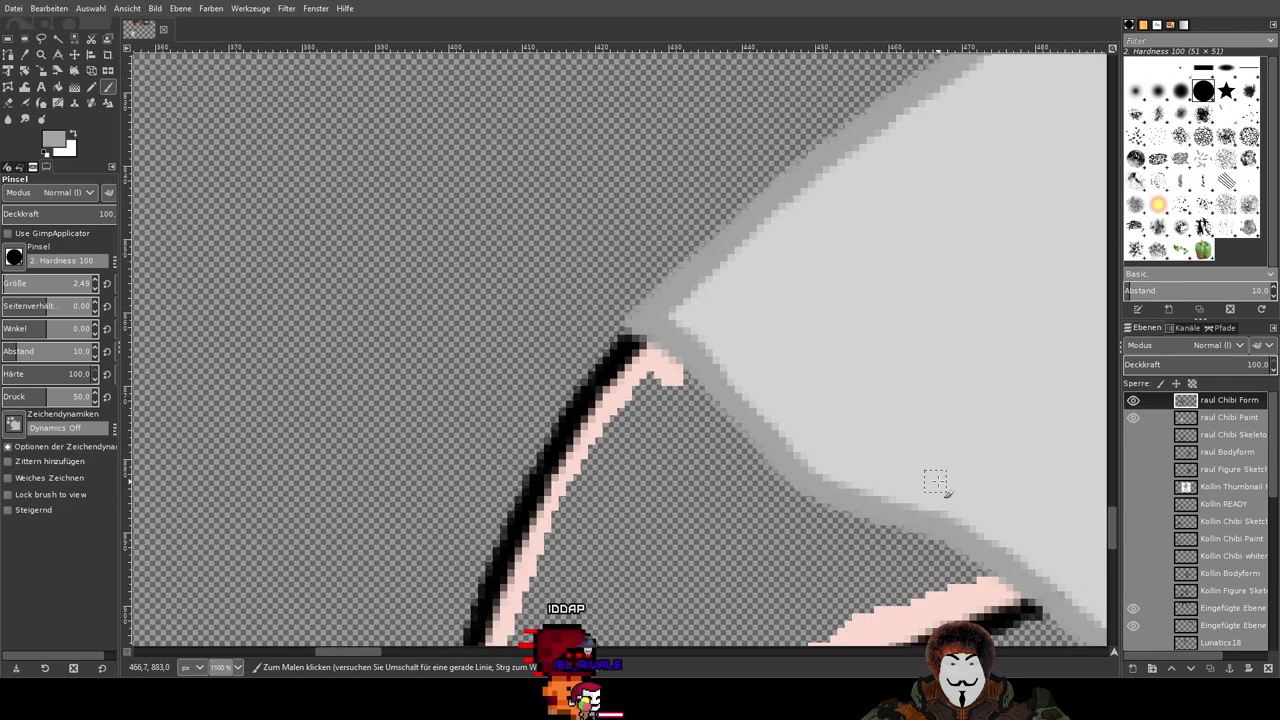
drag(934, 484, 363, 217)
drag(891, 366, 856, 436)
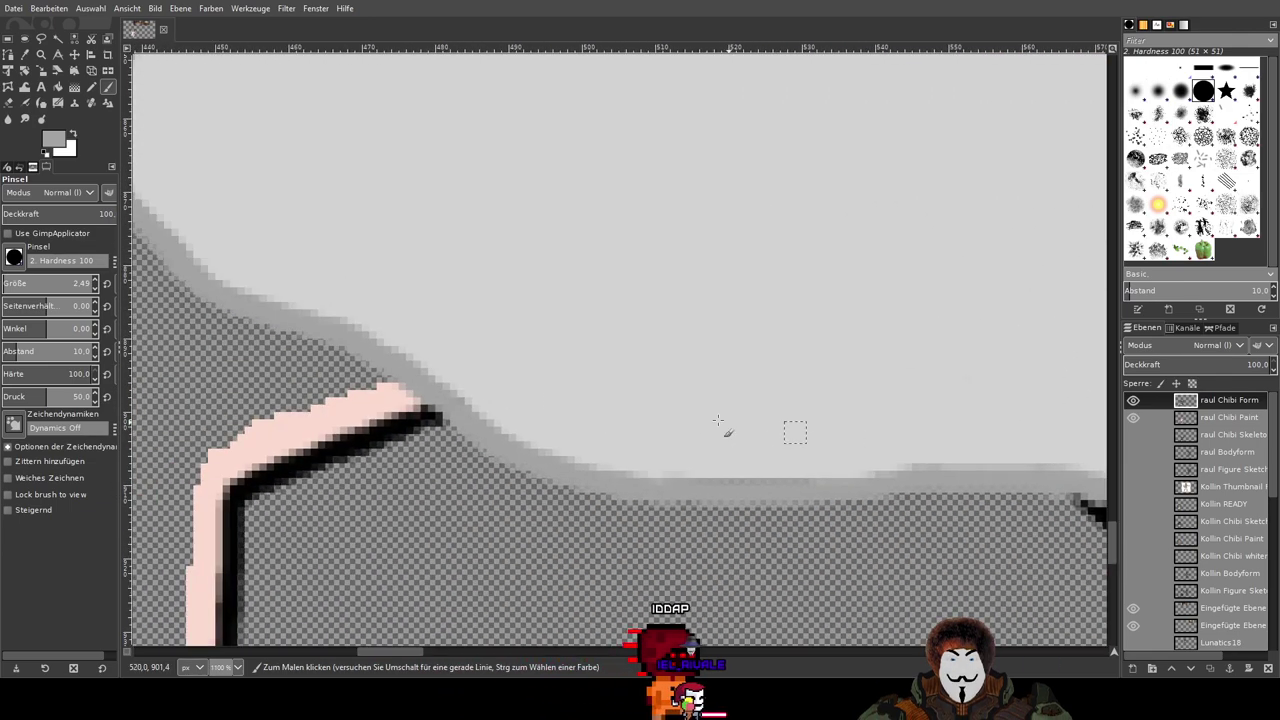
Step: On the Chibi Paint layer, line the area beneath the skirt's hem in skin pink from the outer thigh to the inner thigh
click(1208, 419)
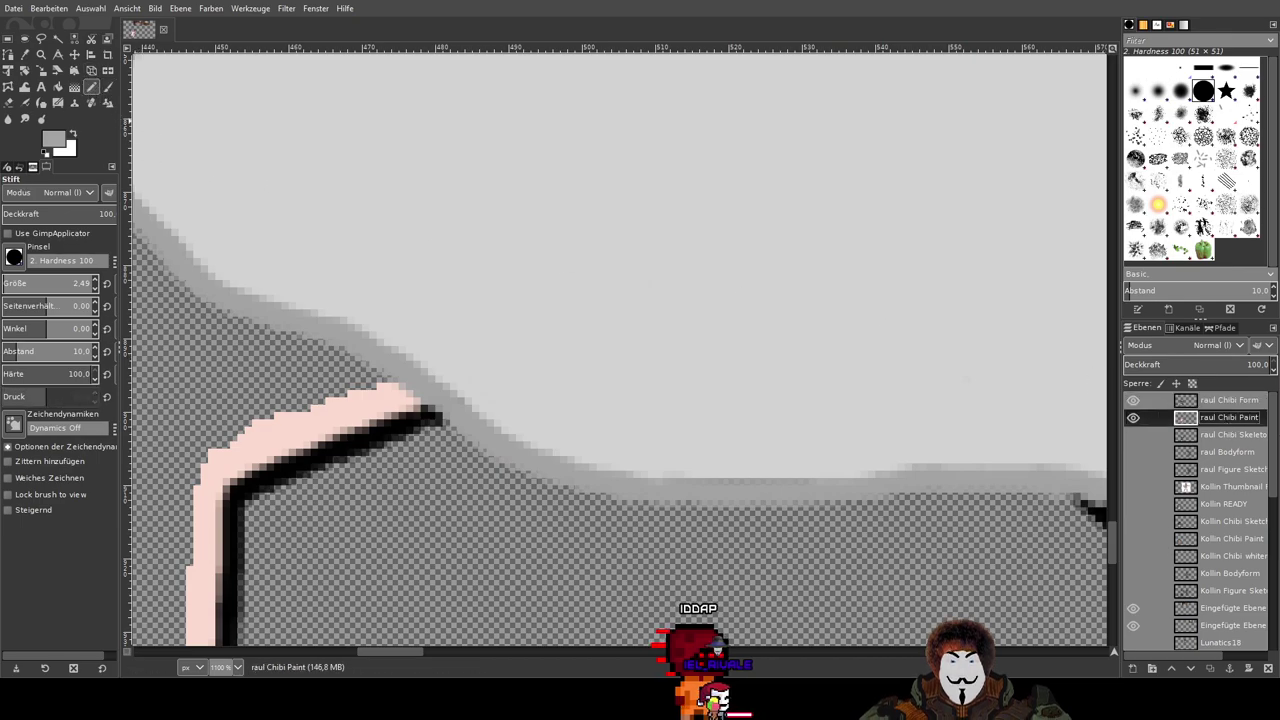
ctrl+click(345, 408)
mouse_move(291, 212)
mouse_down()
mouse_move(700, 251)
mouse_move(463, 182)
mouse_up()
scroll(444, 195, up, 3)
drag(338, 148, 563, 378)
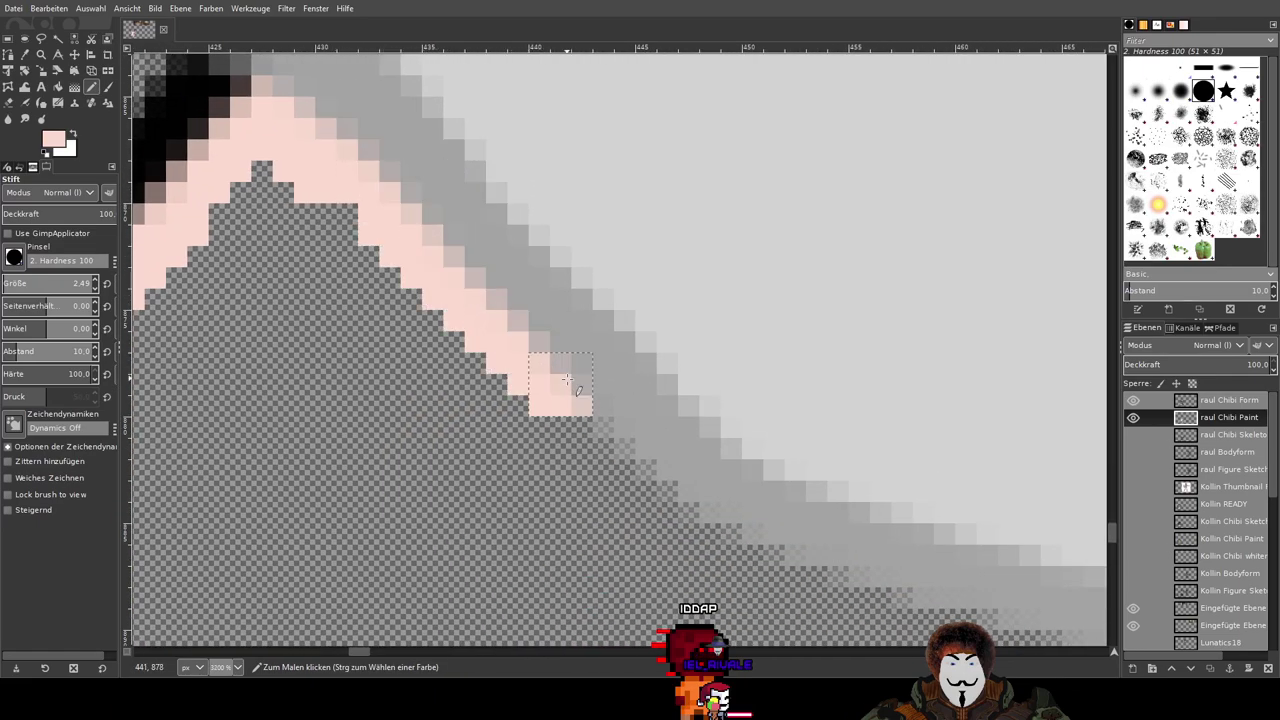
scroll(706, 400, right, 3)
scroll(450, 280, down, 3)
mouse_move(454, 280)
mouse_down()
mouse_move(851, 408)
mouse_move(938, 474)
mouse_up()
scroll(842, 401, down, 6)
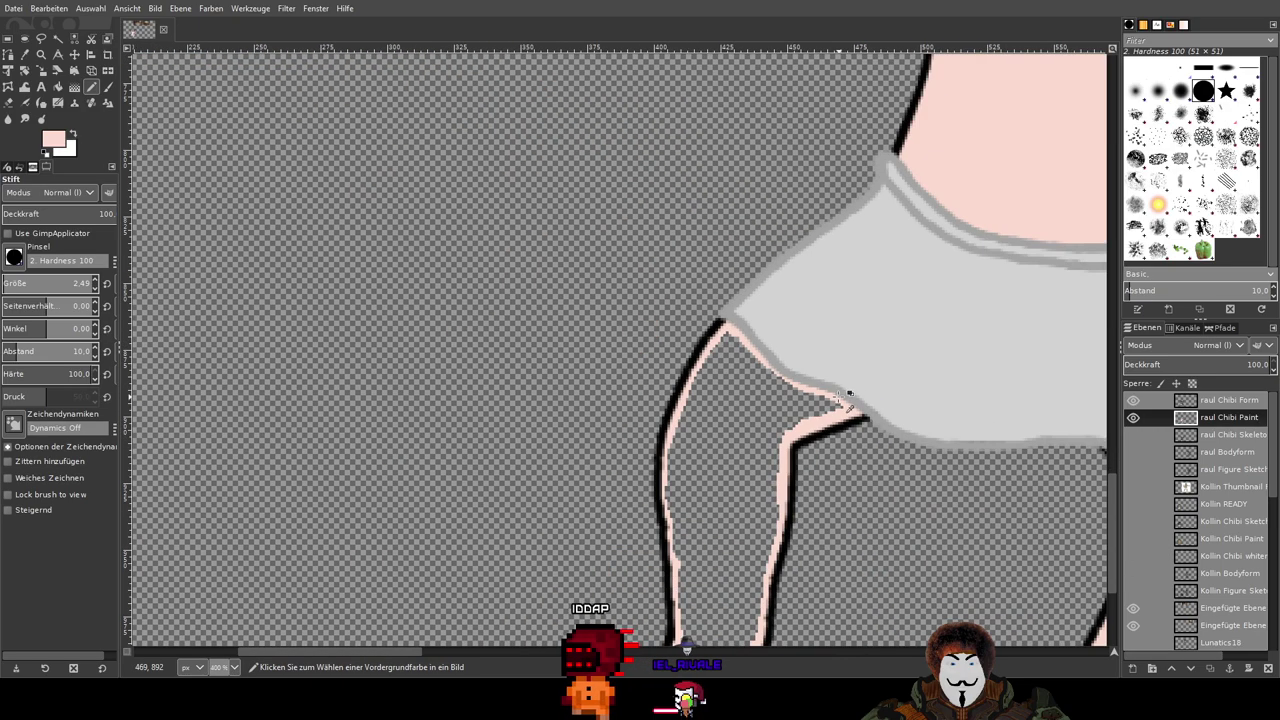
Step: Bucket-fill the interior of the outlined leg and foot with skin pink and inspect the edges for gaps
click(57, 87)
scroll(572, 297, down, 4)
scroll(572, 297, right, 3)
click(572, 297)
scroll(561, 528, up, 5)
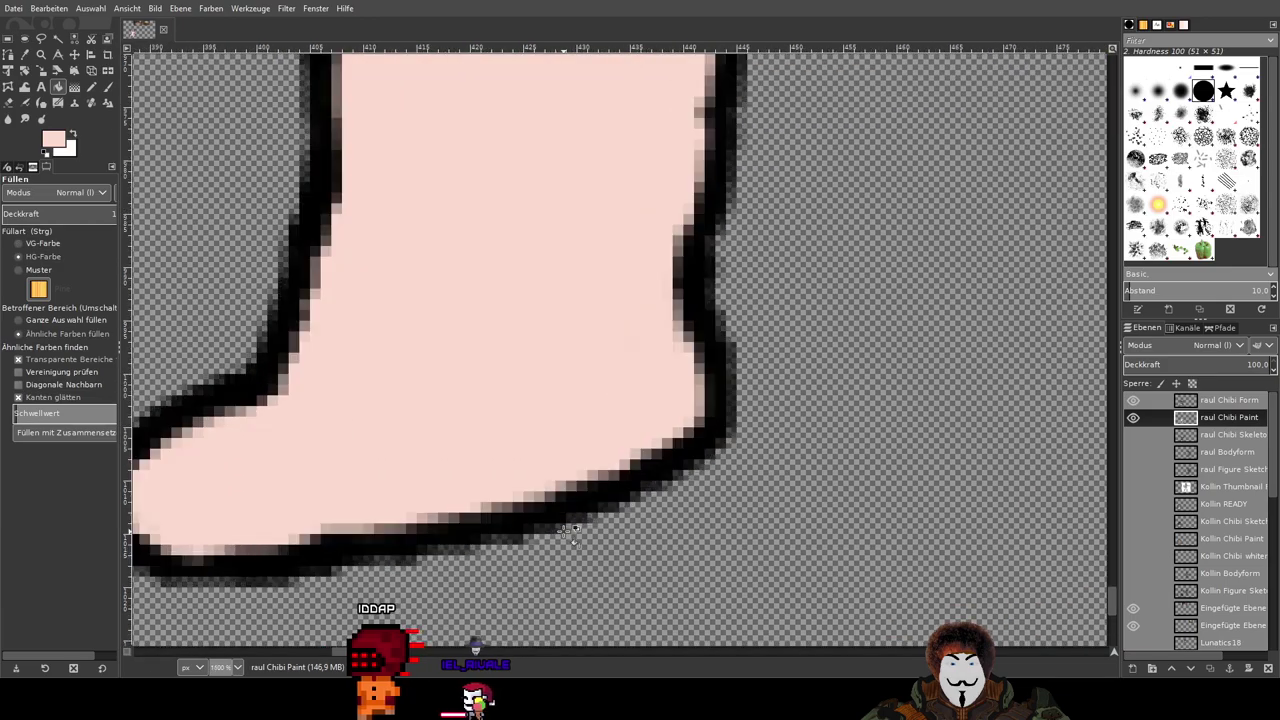
scroll(561, 528, down, 1)
click(91, 87)
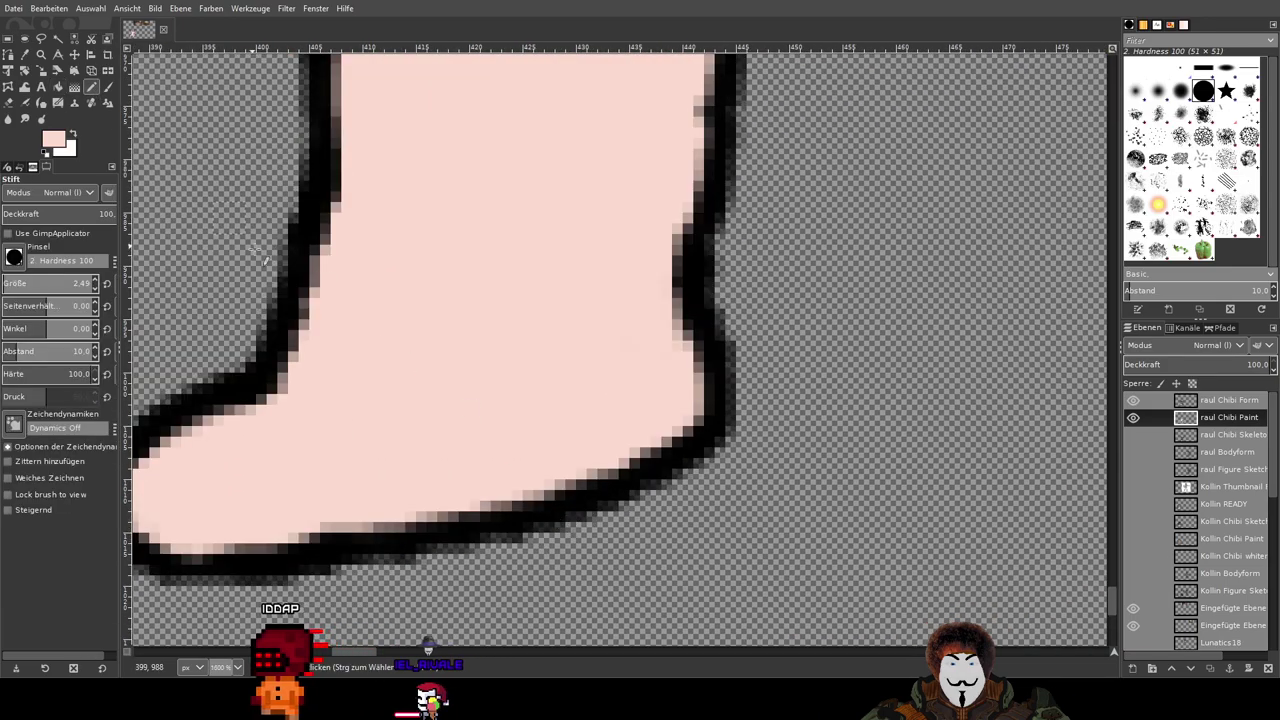
scroll(544, 302, left, 2)
scroll(718, 253, up, 6)
drag(799, 247, 475, 510)
scroll(440, 287, down, 5)
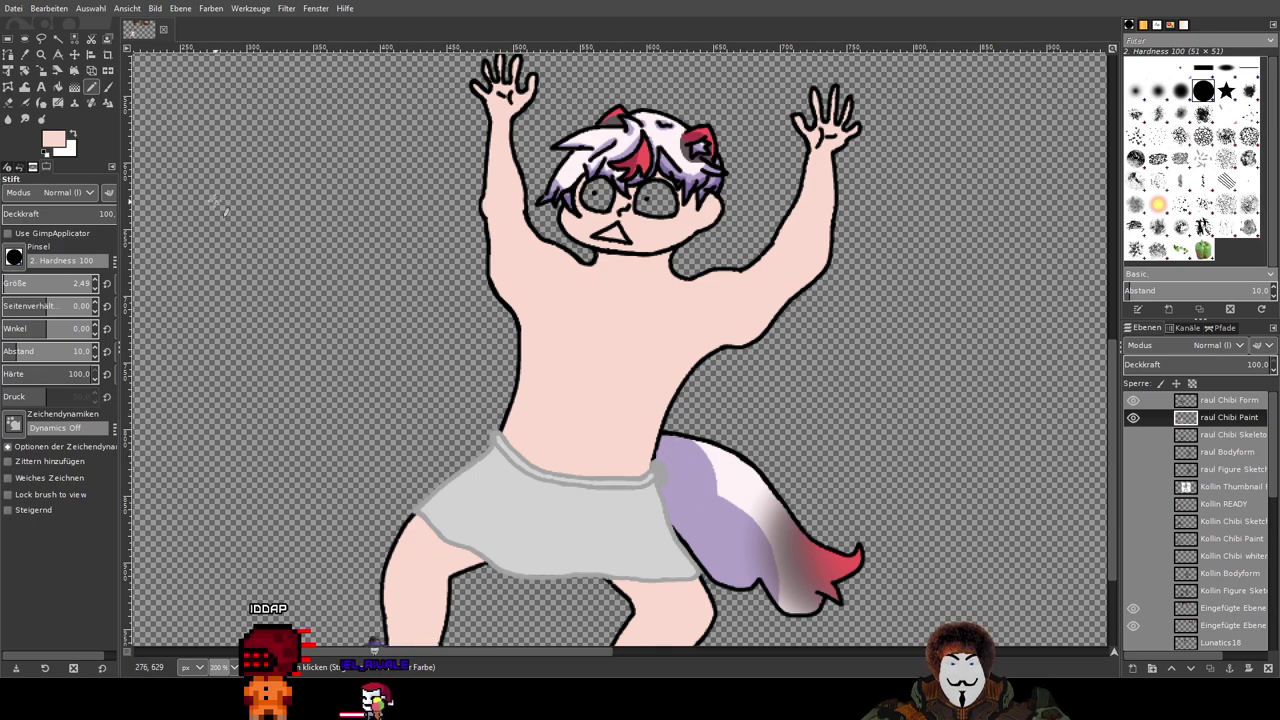
Step: Toggle the visibility of the Chibi Paint and Chibi Form layers to check the colouring against the line art
click(1134, 418)
scroll(847, 405, down, 1)
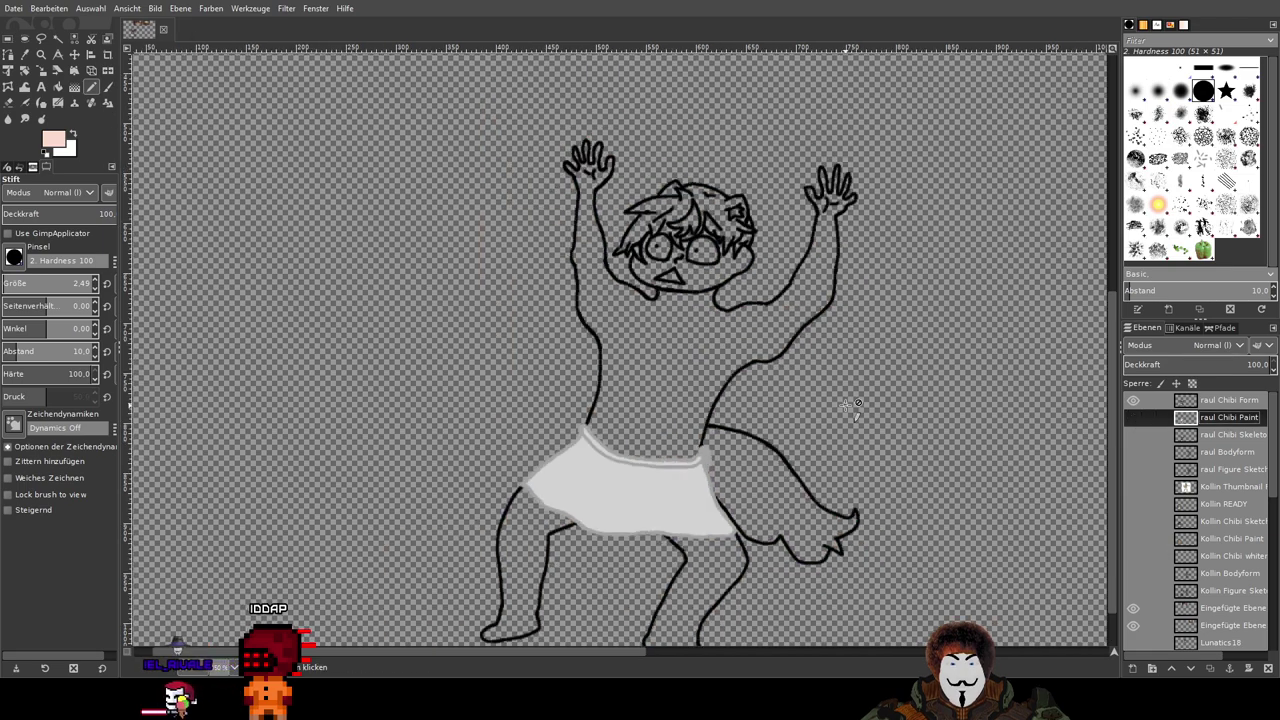
mouse_move(847, 405)
mouse_down()
mouse_move(691, 286)
mouse_move(727, 340)
mouse_up()
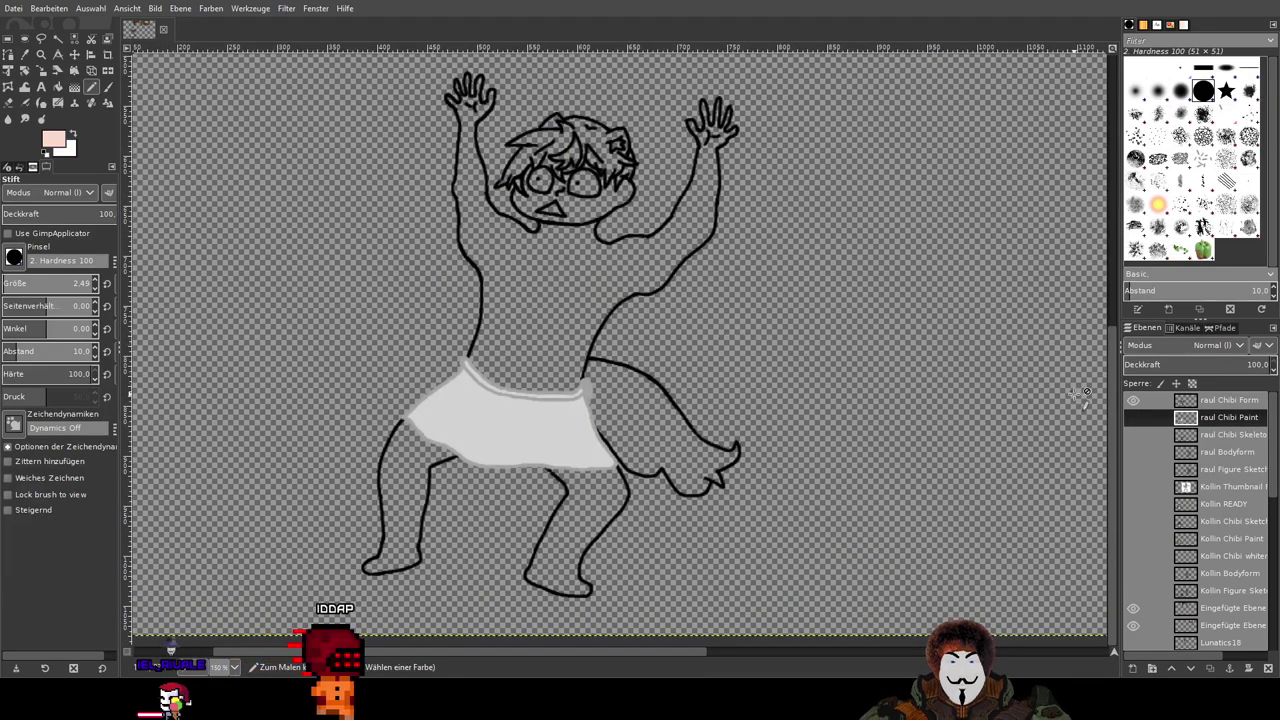
click(1133, 418)
click(1133, 401)
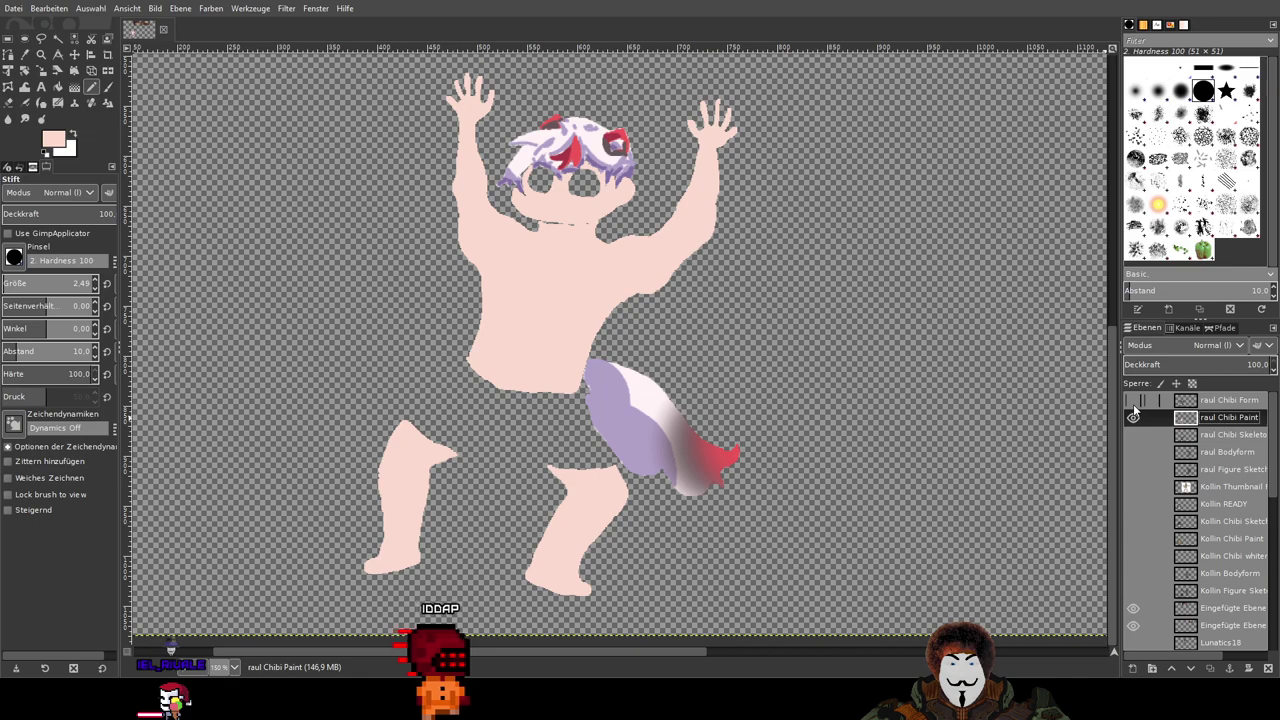
click(1133, 404)
click(1133, 404)
click(1133, 404)
click(1133, 404)
click(1133, 404)
click(1133, 404)
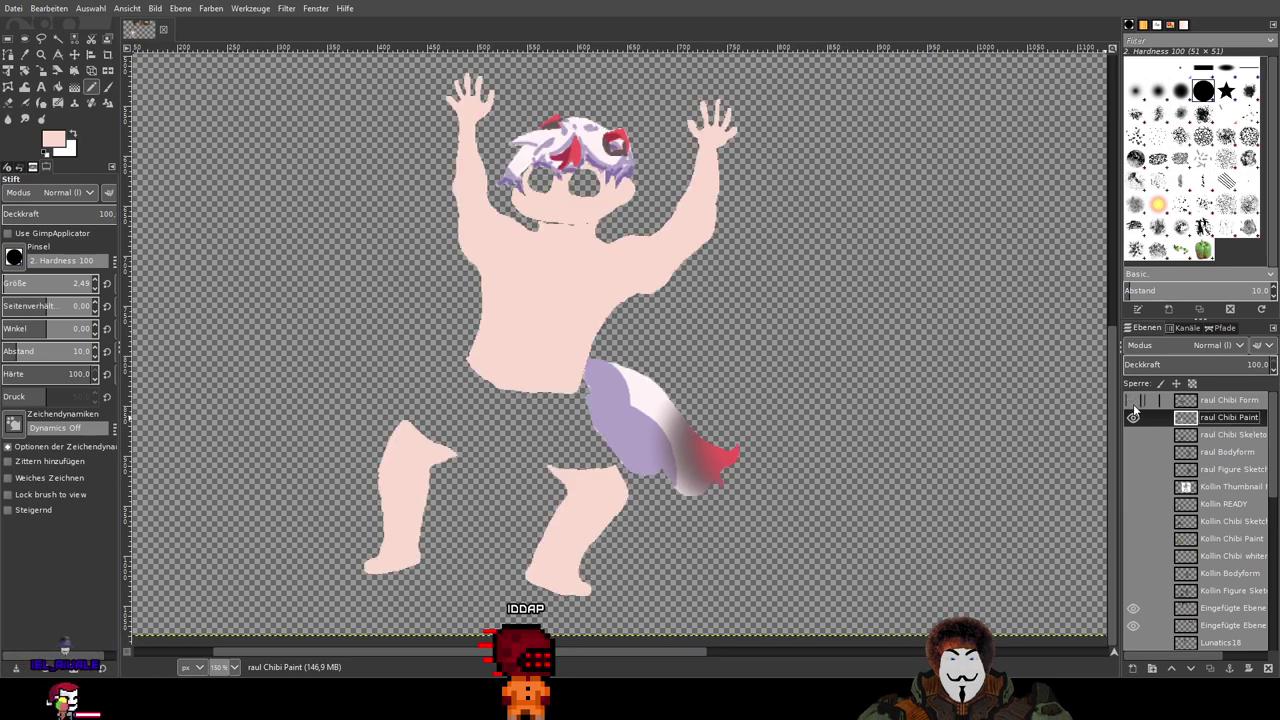
click(1133, 404)
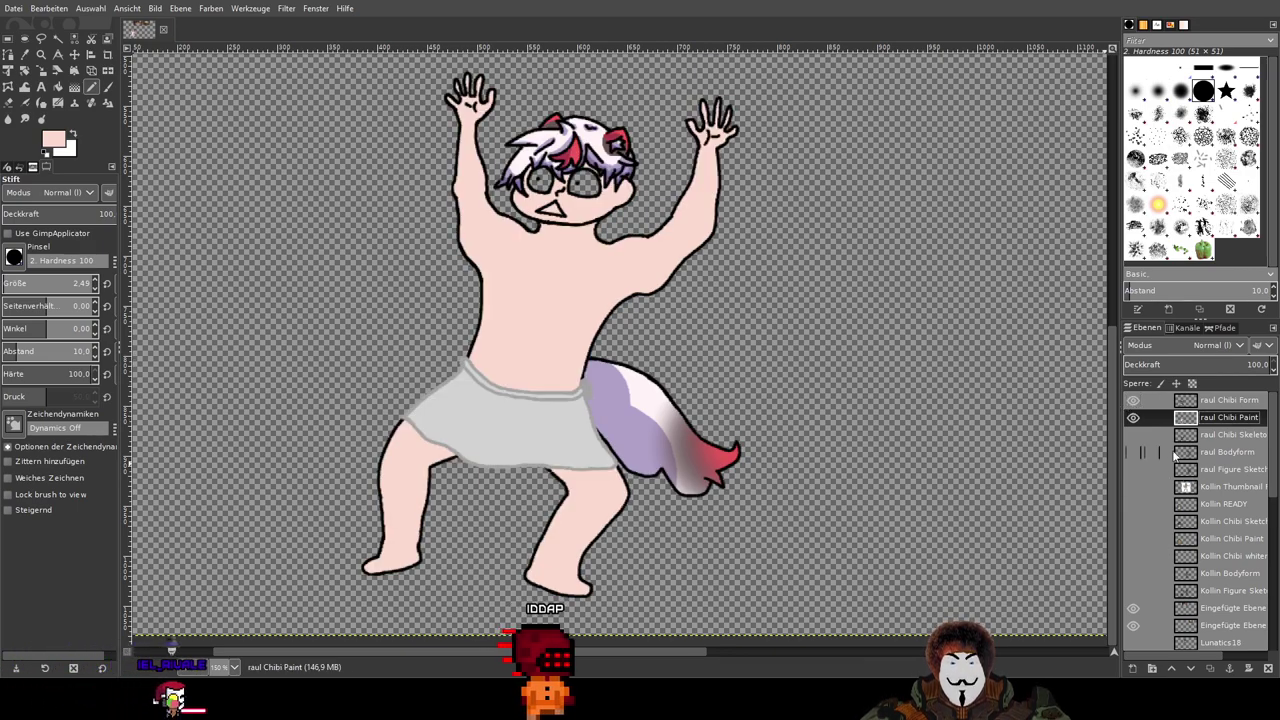
Step: Show the fox-eared reference artwork layer and the finished green-haired character's READY layer alongside the drawing
scroll(1234, 537, down, 3)
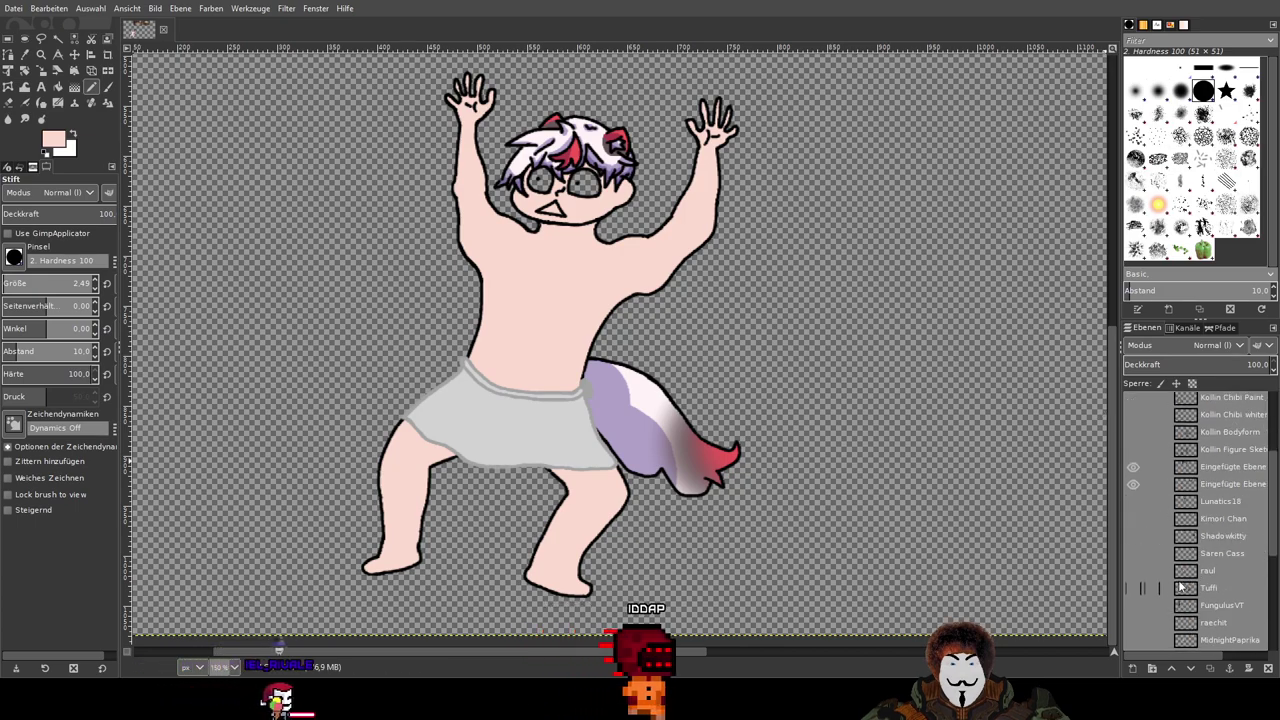
click(1133, 571)
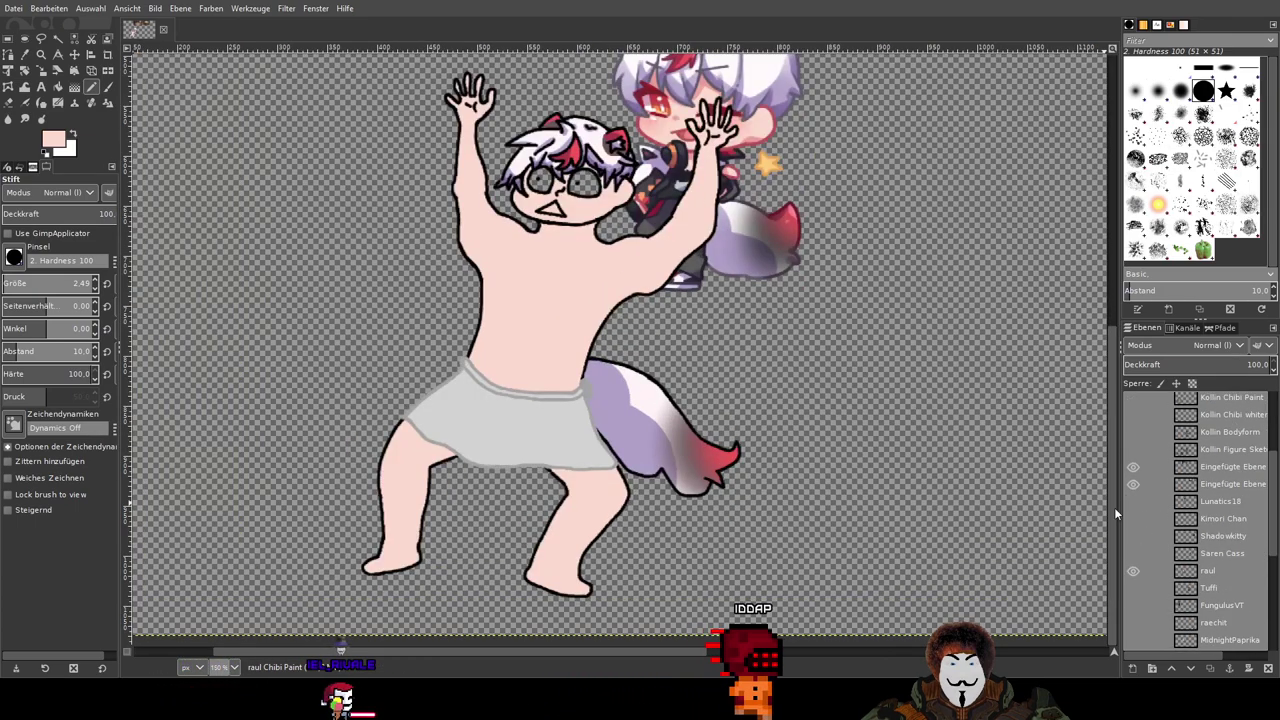
scroll(1146, 564, up, 3)
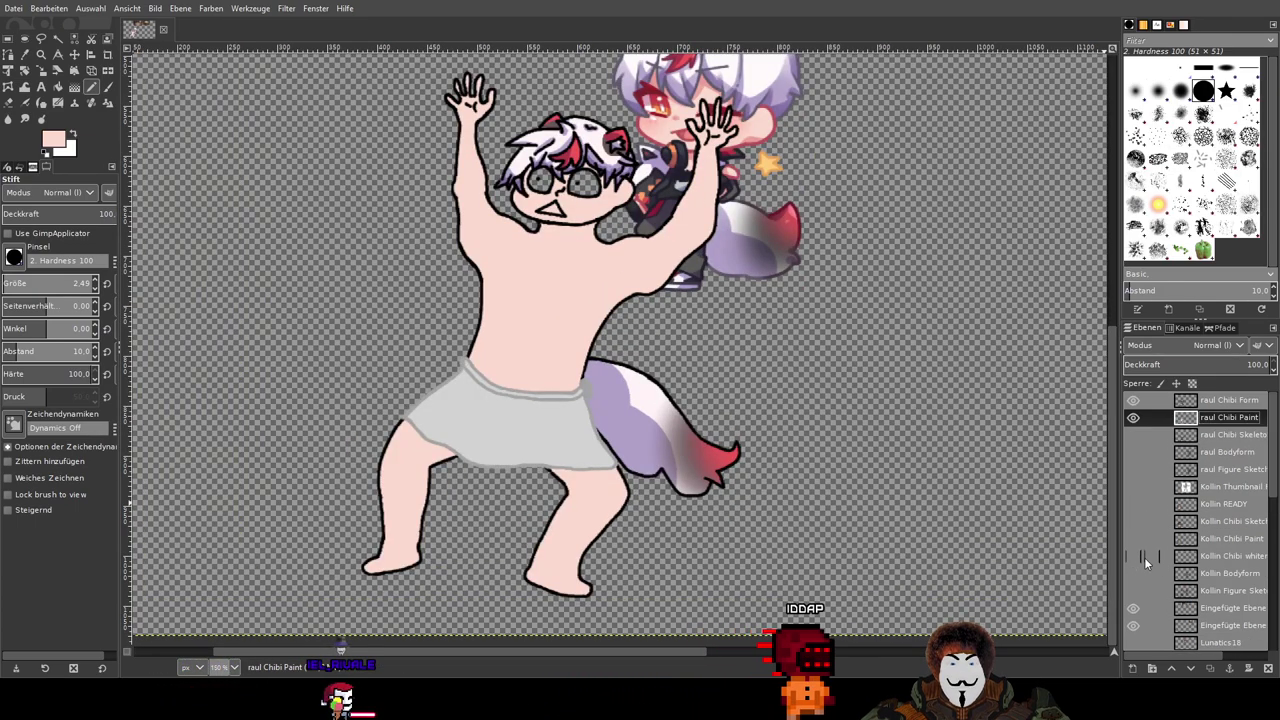
click(1133, 504)
drag(826, 388, 858, 484)
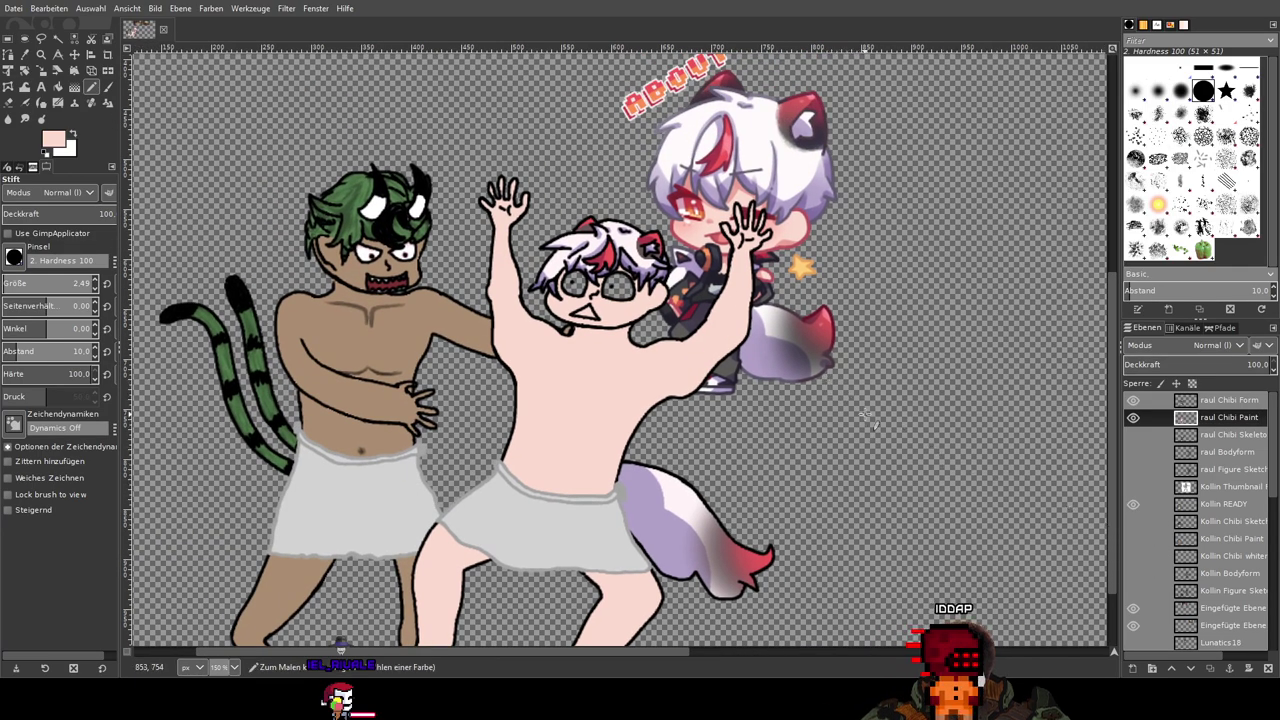
Step: Save the image and compare the two characters' torsos and skirts
scroll(840, 380, up, 3)
drag(712, 330, 876, 430)
click(31, 127)
scroll(801, 259, down, 1)
drag(741, 390, 816, 242)
drag(792, 458, 915, 119)
drag(844, 349, 834, 477)
drag(722, 290, 934, 265)
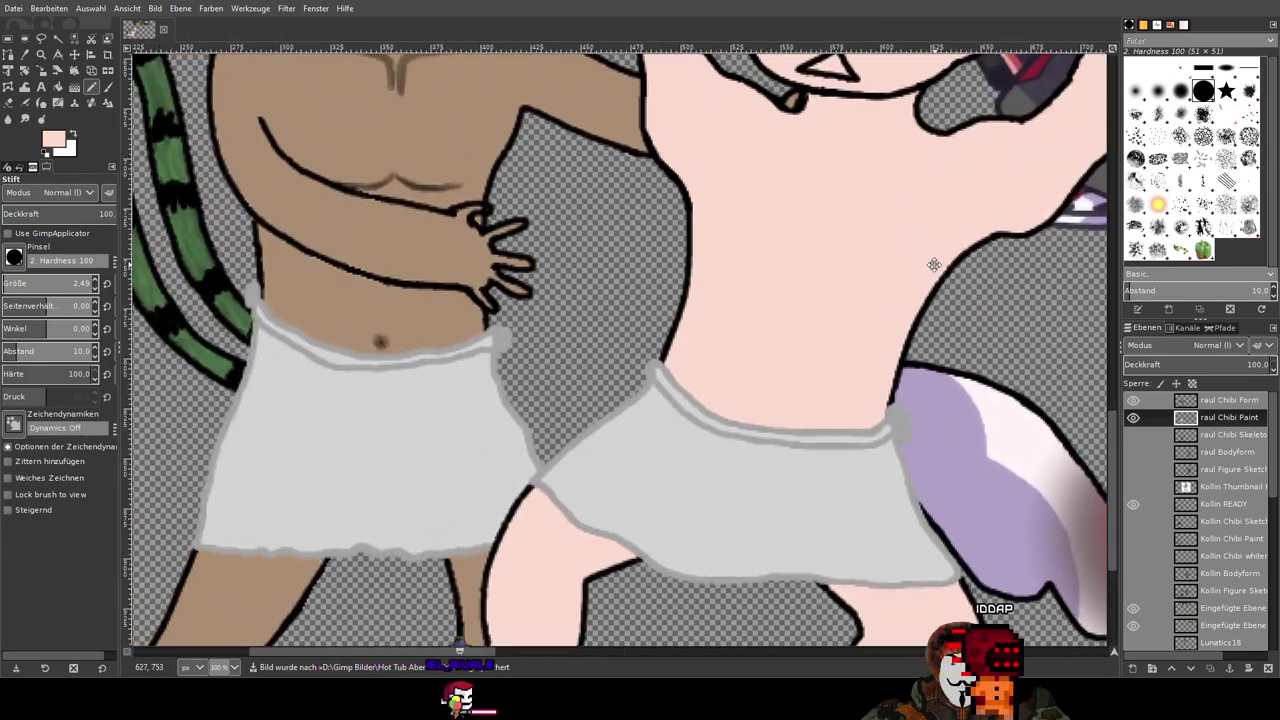
scroll(823, 243, down, 1)
scroll(843, 246, down, 2)
scroll(770, 265, up, 2)
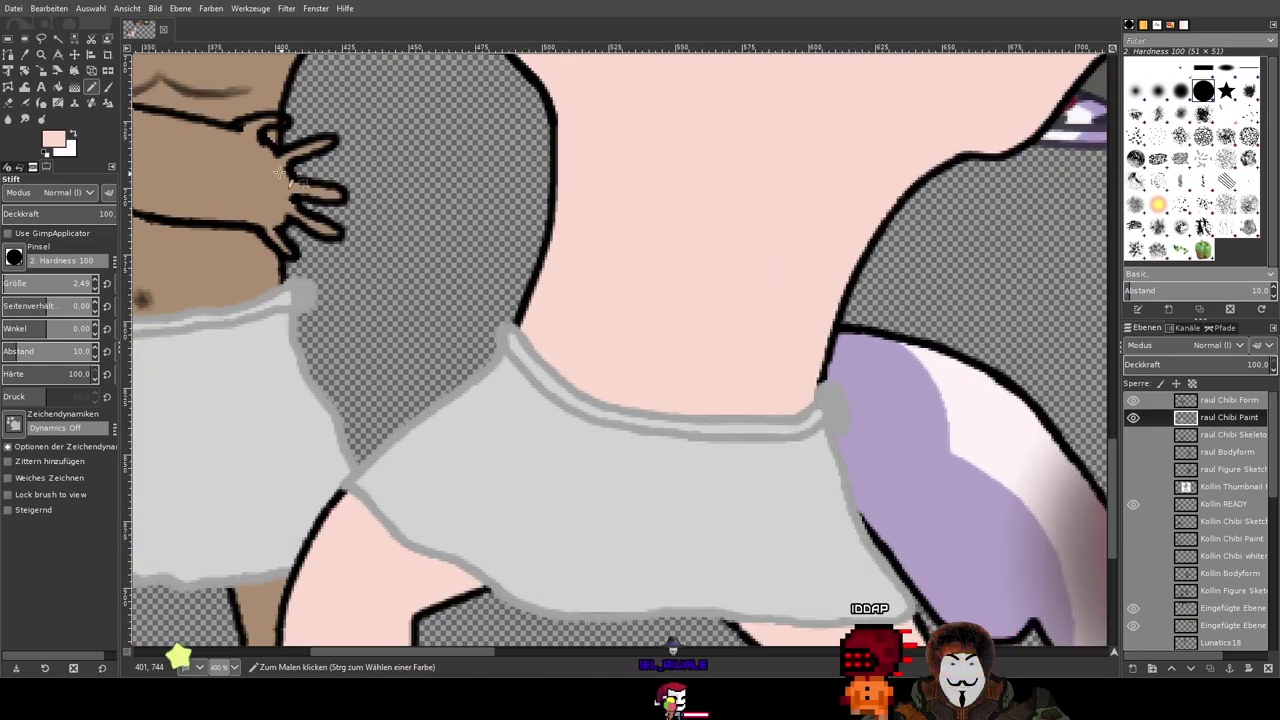
Step: Switch to the Paintbrush with black and dab a small navel dot on the fox-eared character's belly above the waistband
click(108, 88)
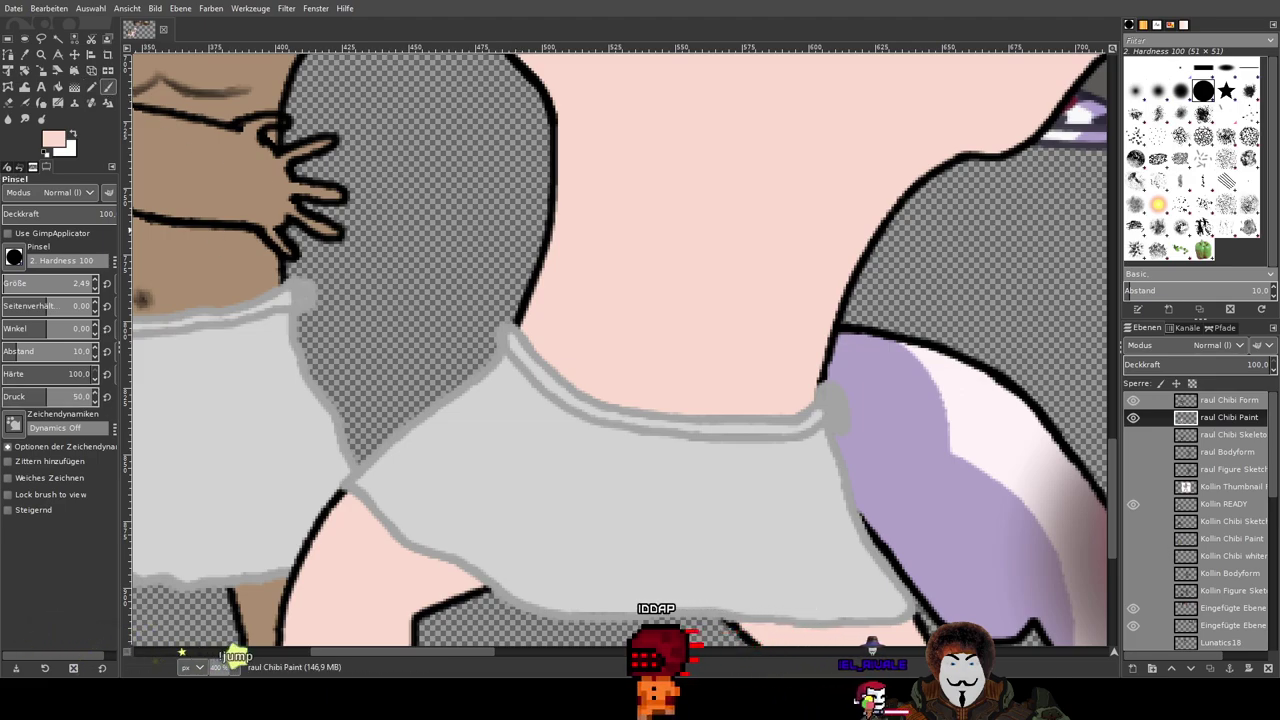
key(d)
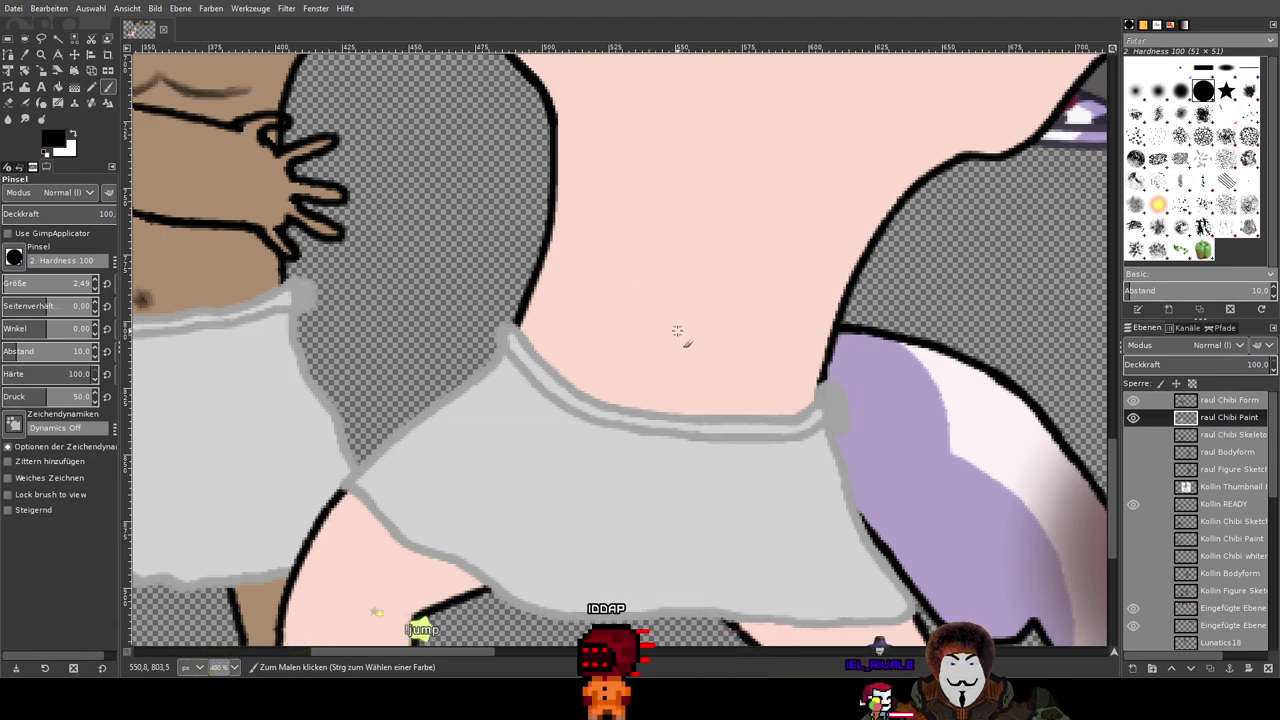
ctrl+scroll(675, 349, up, 2)
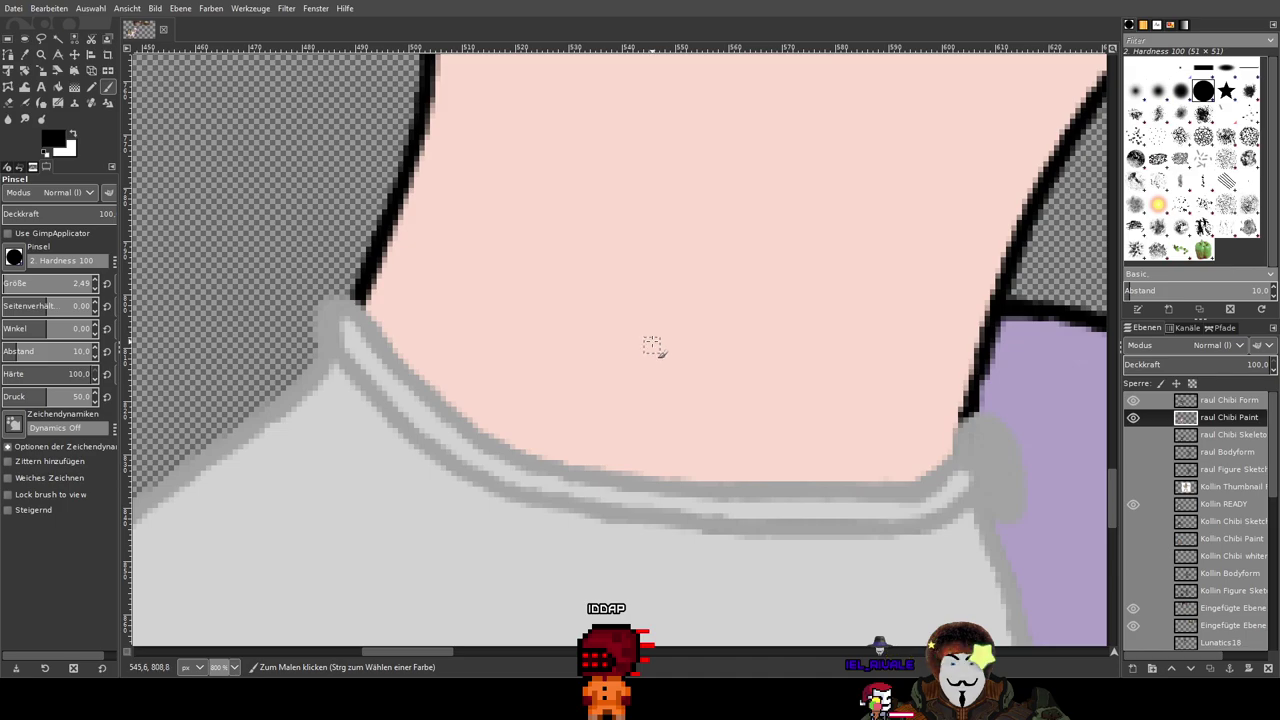
click(649, 331)
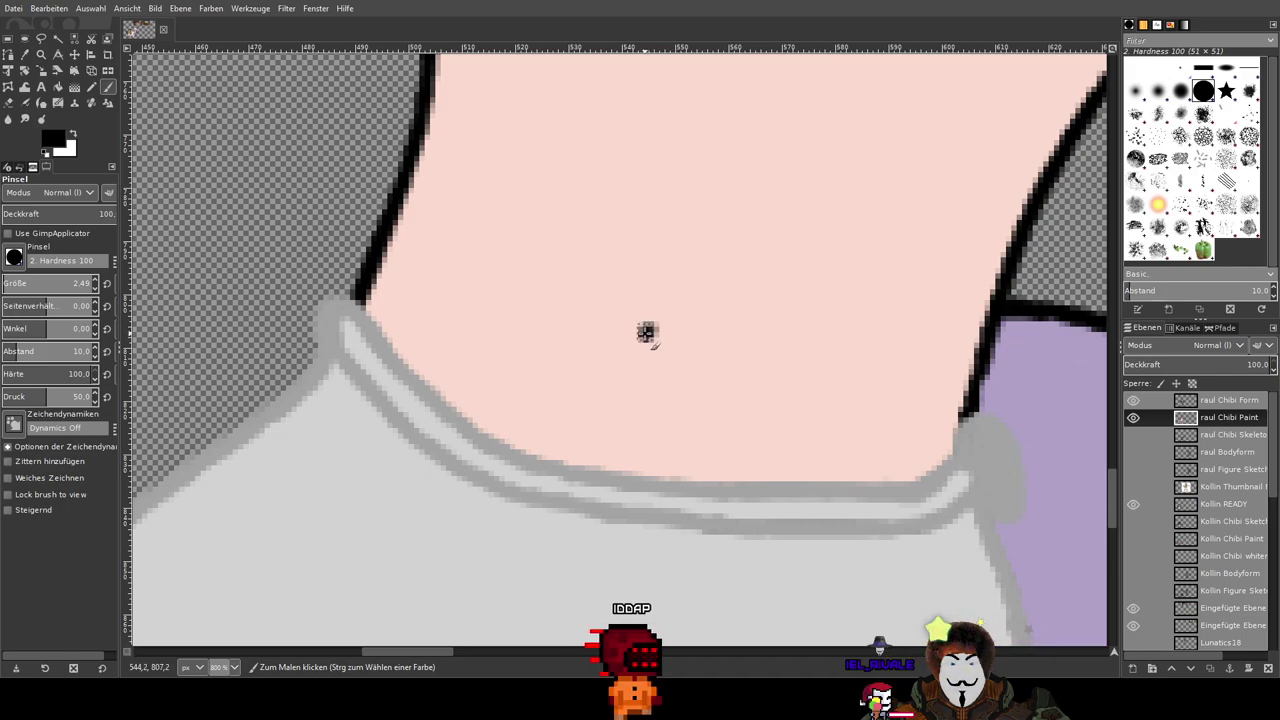
scroll(803, 311, down, 3)
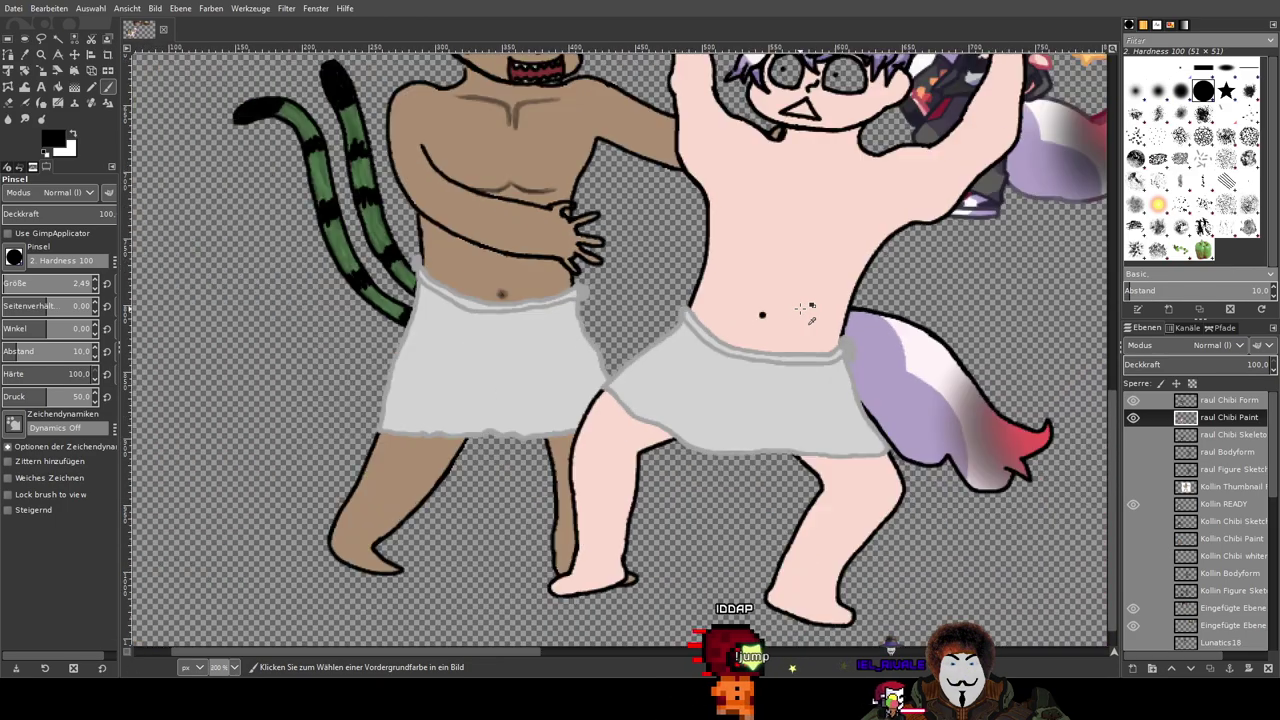
scroll(803, 311, up, 3)
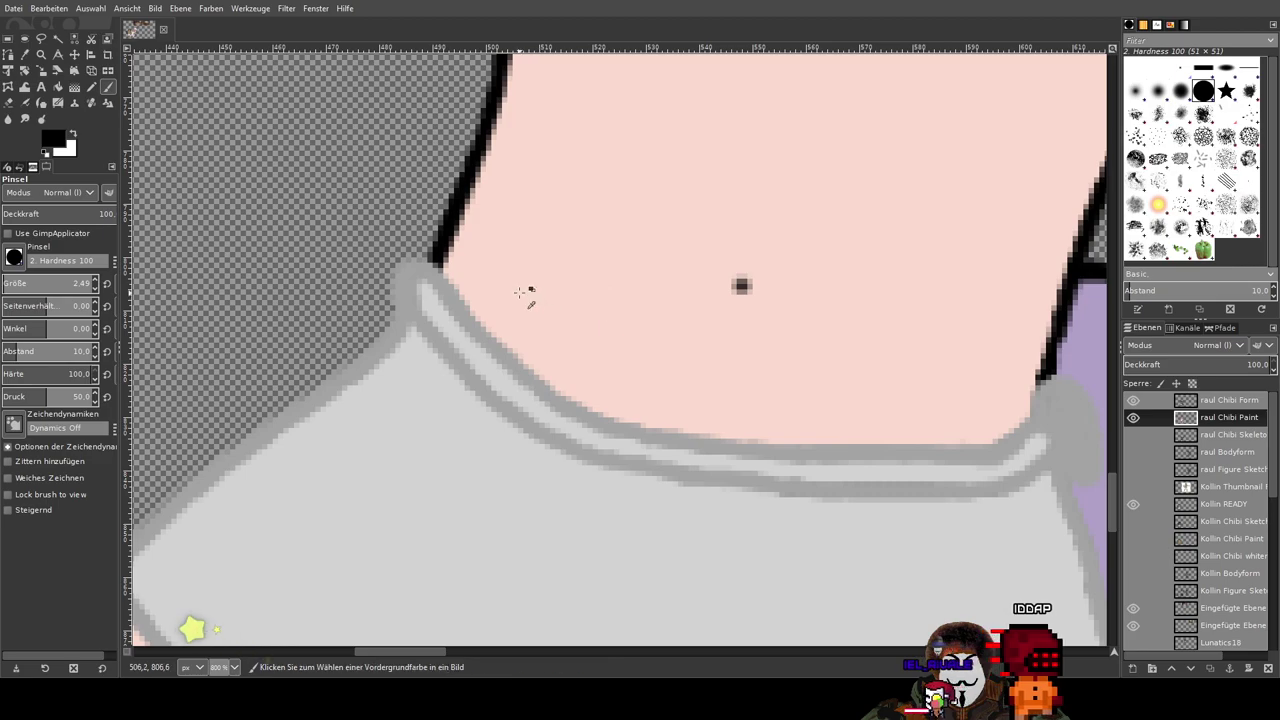
Step: Try drawing the navel as a small black ring on the belly, and undo it
scroll(600, 290, down, 3)
scroll(679, 340, up, 2)
scroll(468, 336, up, 3)
scroll(471, 336, down, 2)
drag(966, 362, 542, 320)
scroll(838, 343, up, 2)
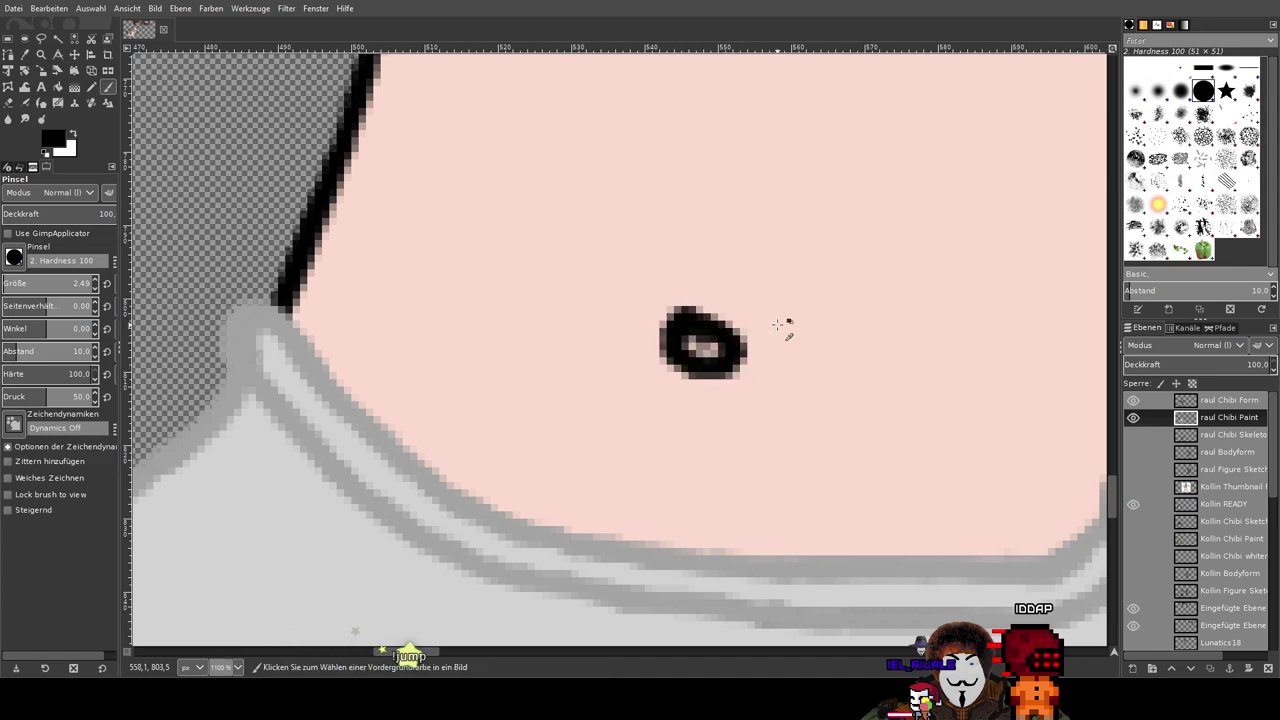
key(ctrl+z)
Step: Try a large hard black navel dab with the brush size set to 15.91, and undo it
scroll(720, 317, right, 3)
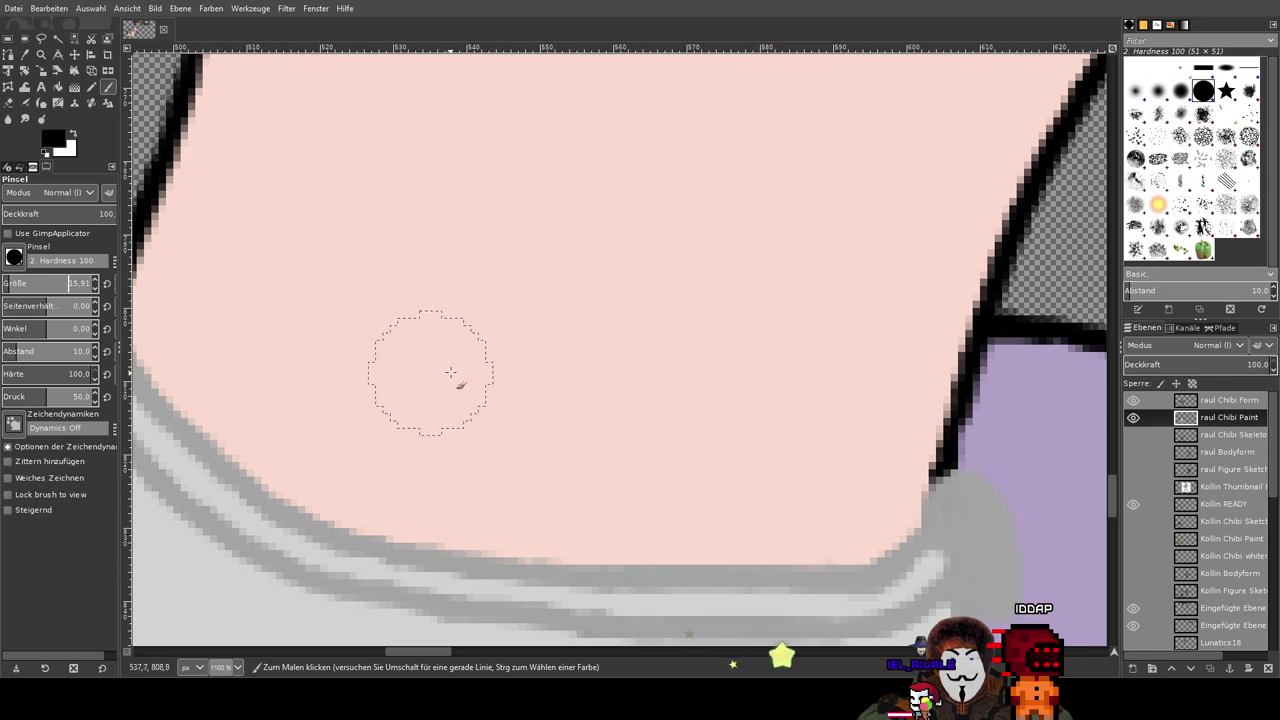
click(476, 343)
scroll(659, 354, down, 2)
key(ctrl+z)
Step: Set the brush hardness to 29.9 and the size to 2.57, and paint a small soft black navel on the belly
scroll(655, 330, up, 1)
click(29, 371)
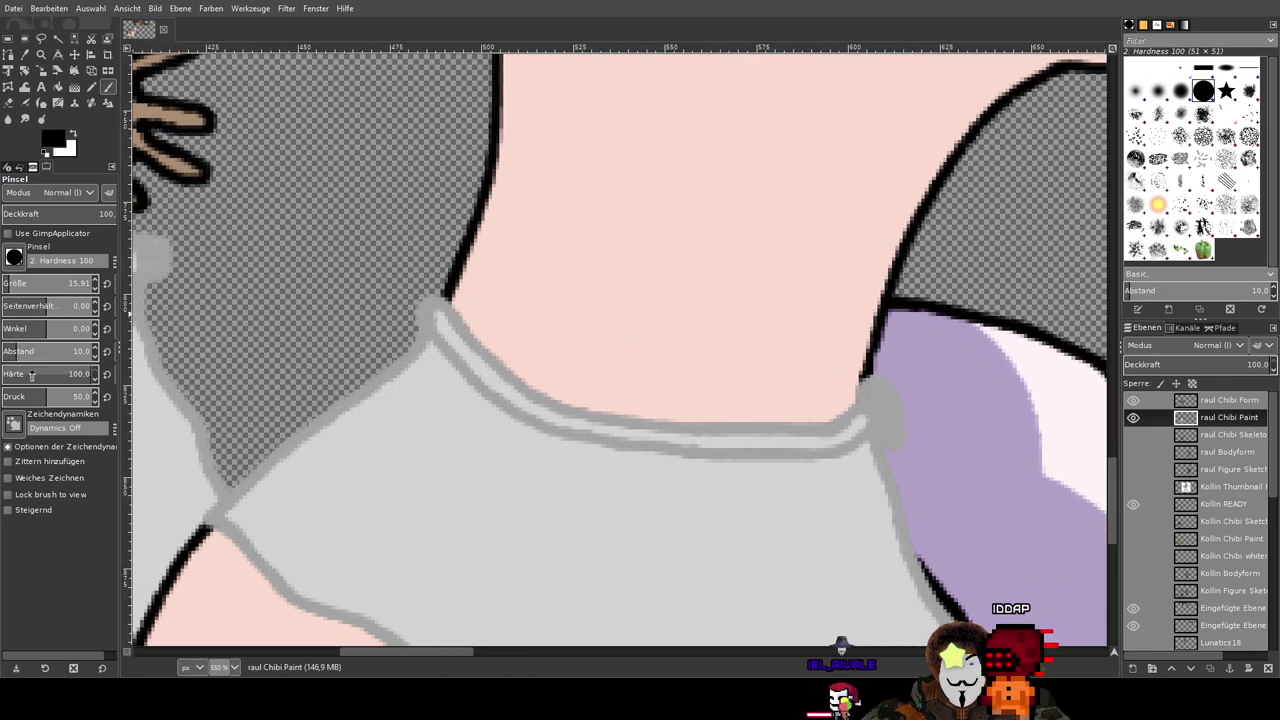
click(654, 324)
key(ctrl+z)
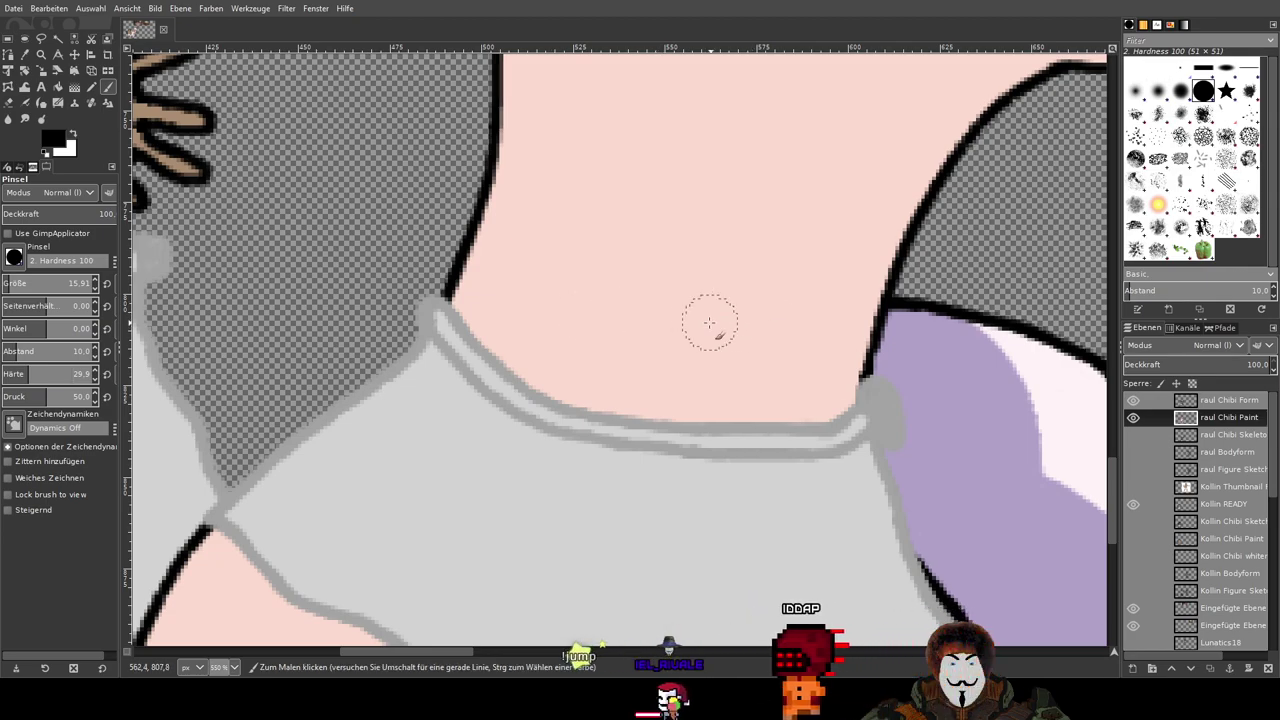
scroll(695, 324, up, 1)
click(630, 318)
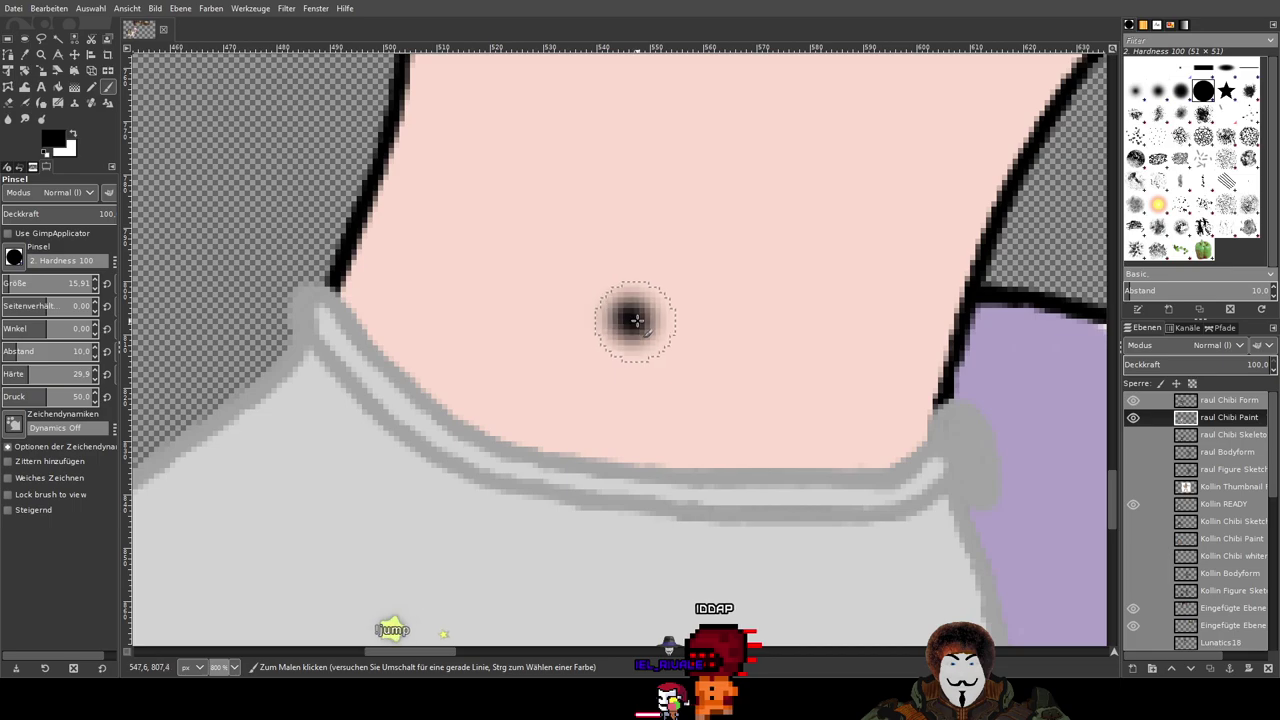
key(ctrl+z)
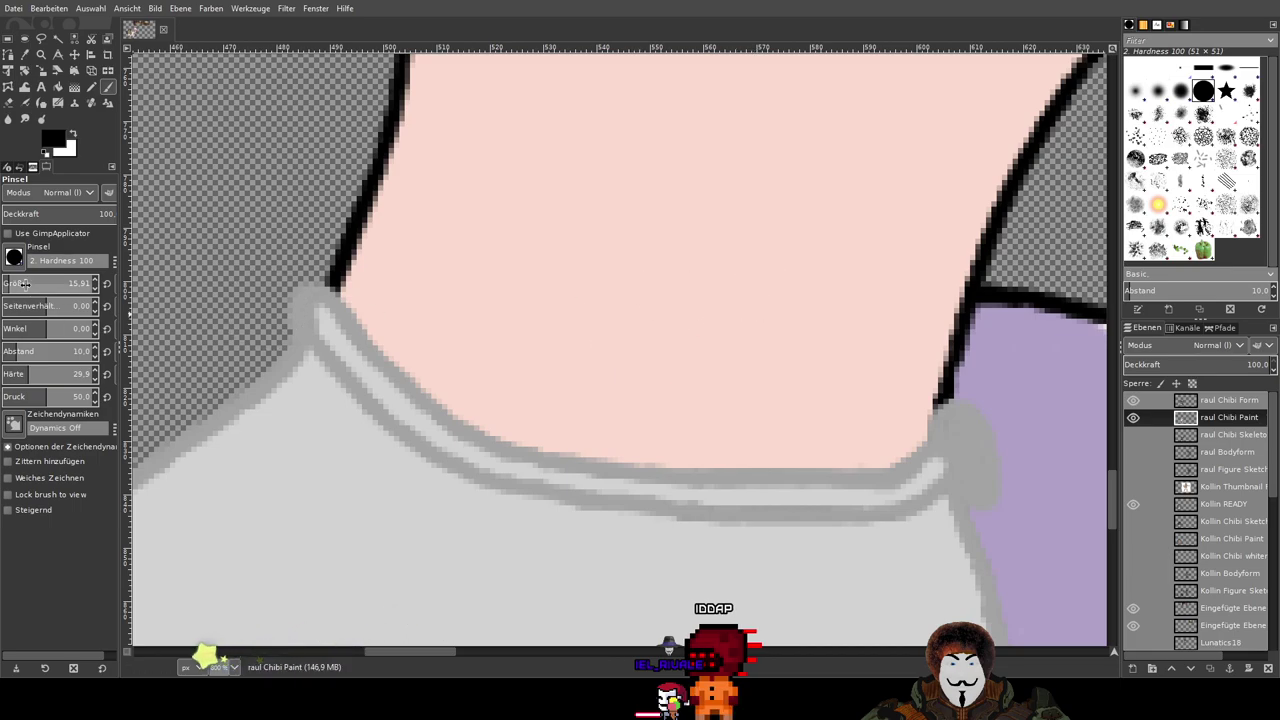
drag(9, 280, 7, 281)
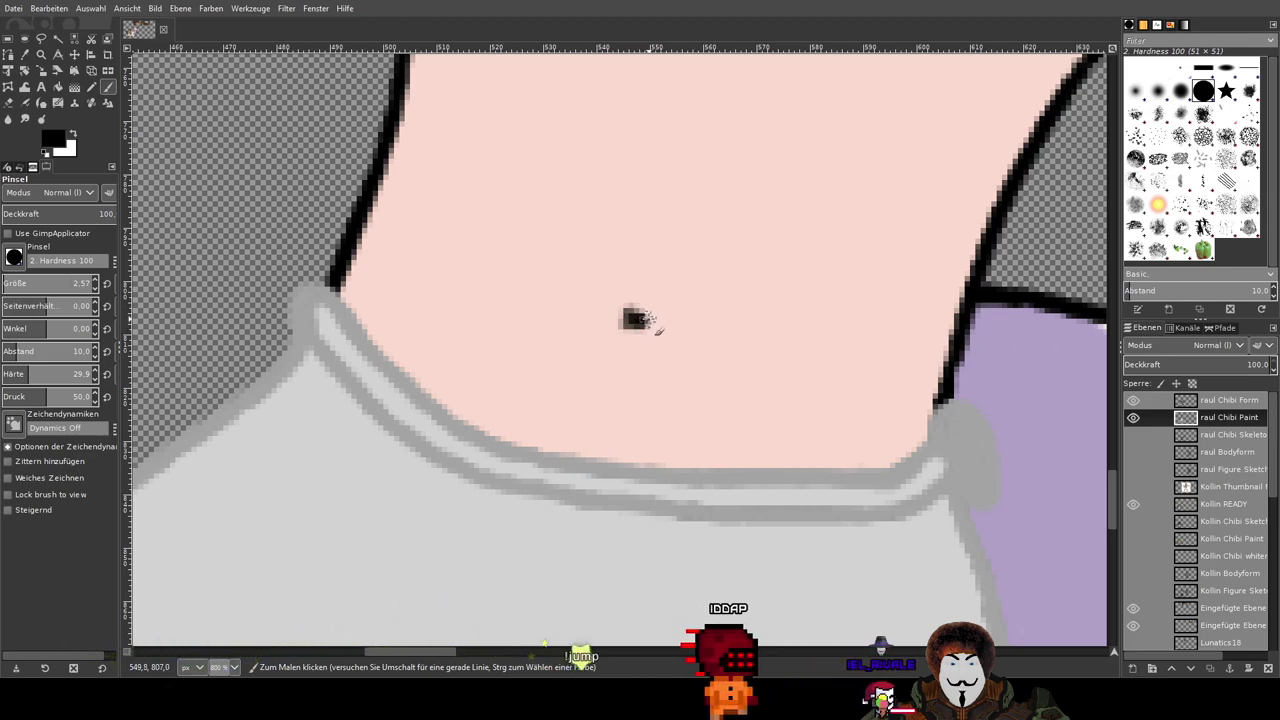
Step: Undo the previous navel, try a larger black one with the brush size at 4.81, and undo it too
key(ctrl+z)
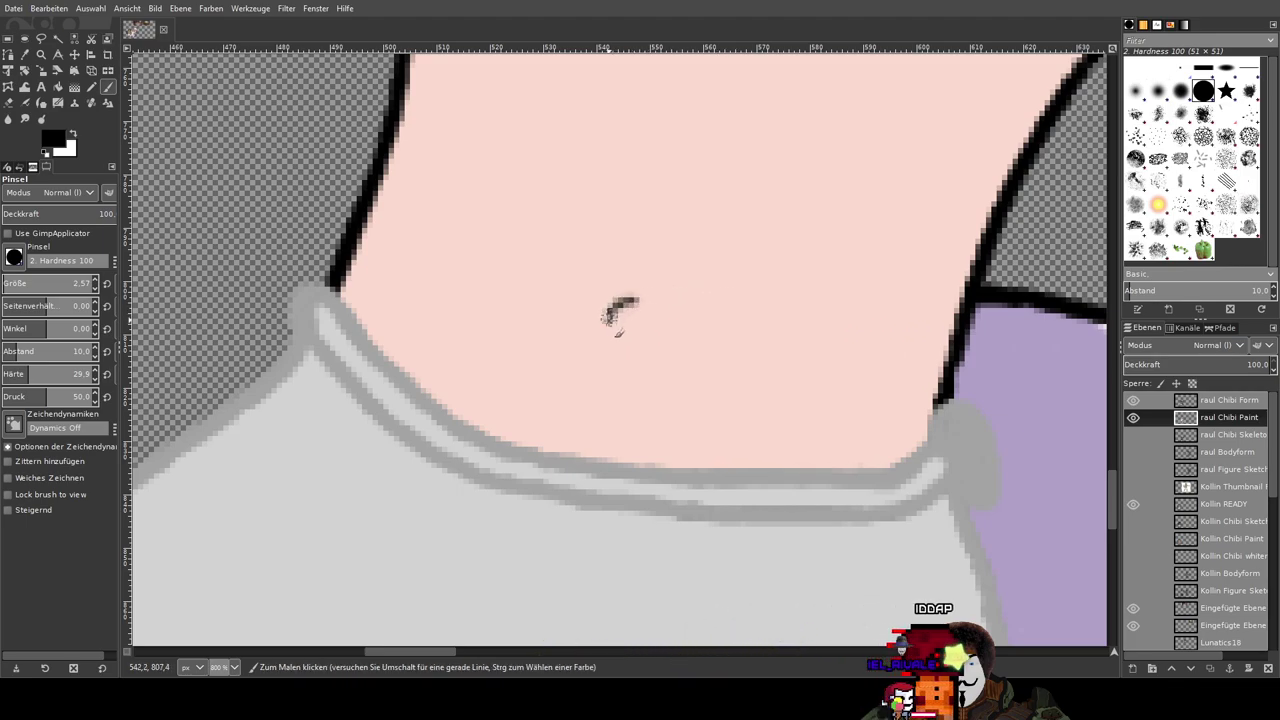
scroll(648, 302, up, 2)
scroll(648, 302, down, 1)
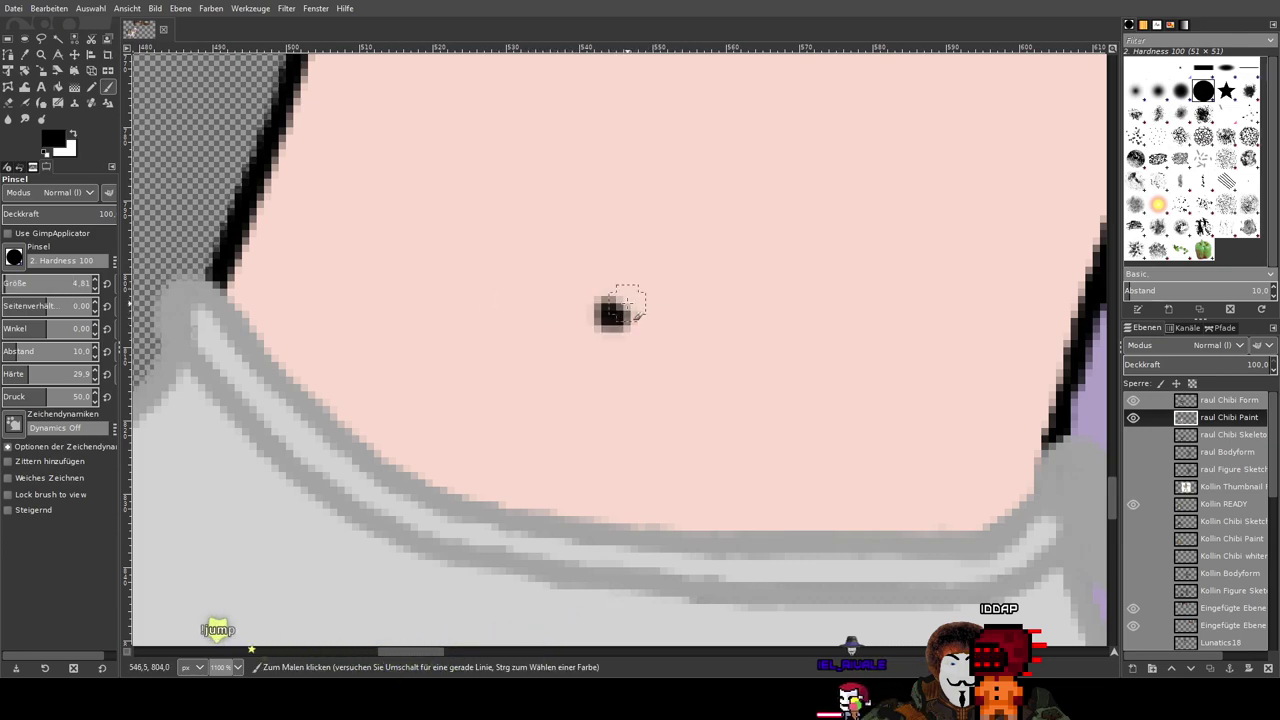
scroll(750, 313, down, 4)
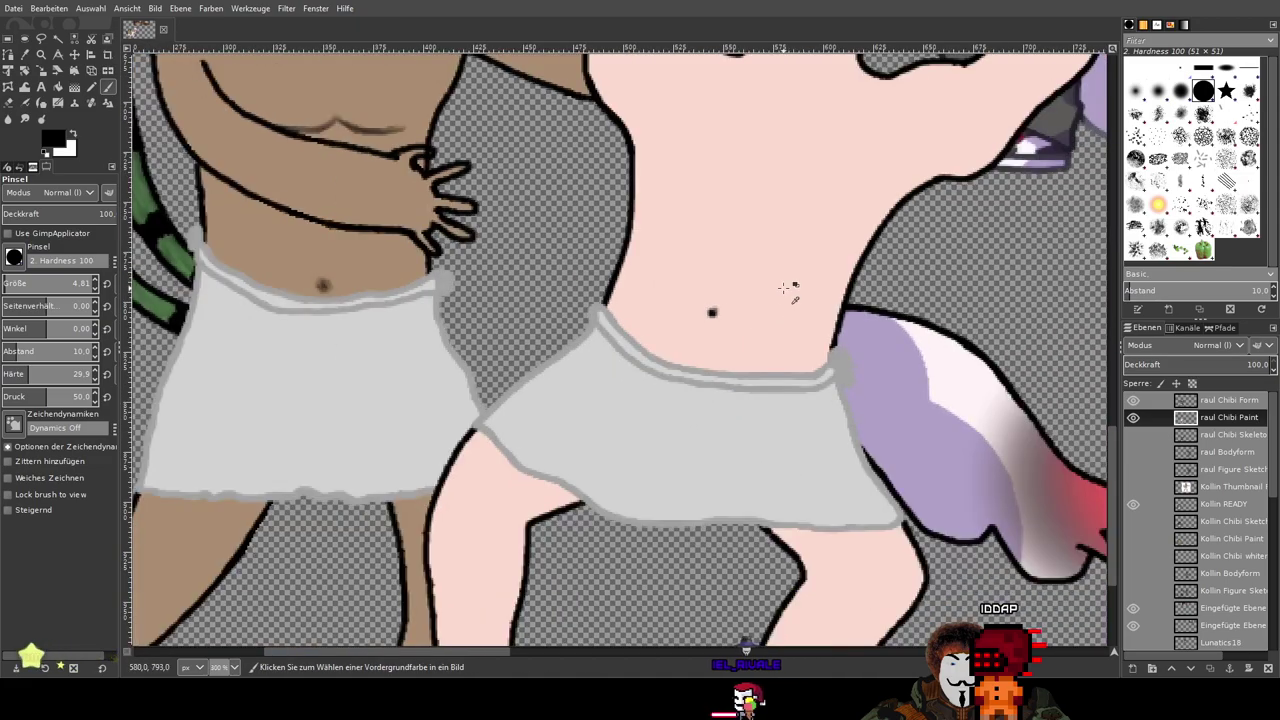
scroll(784, 288, up, 4)
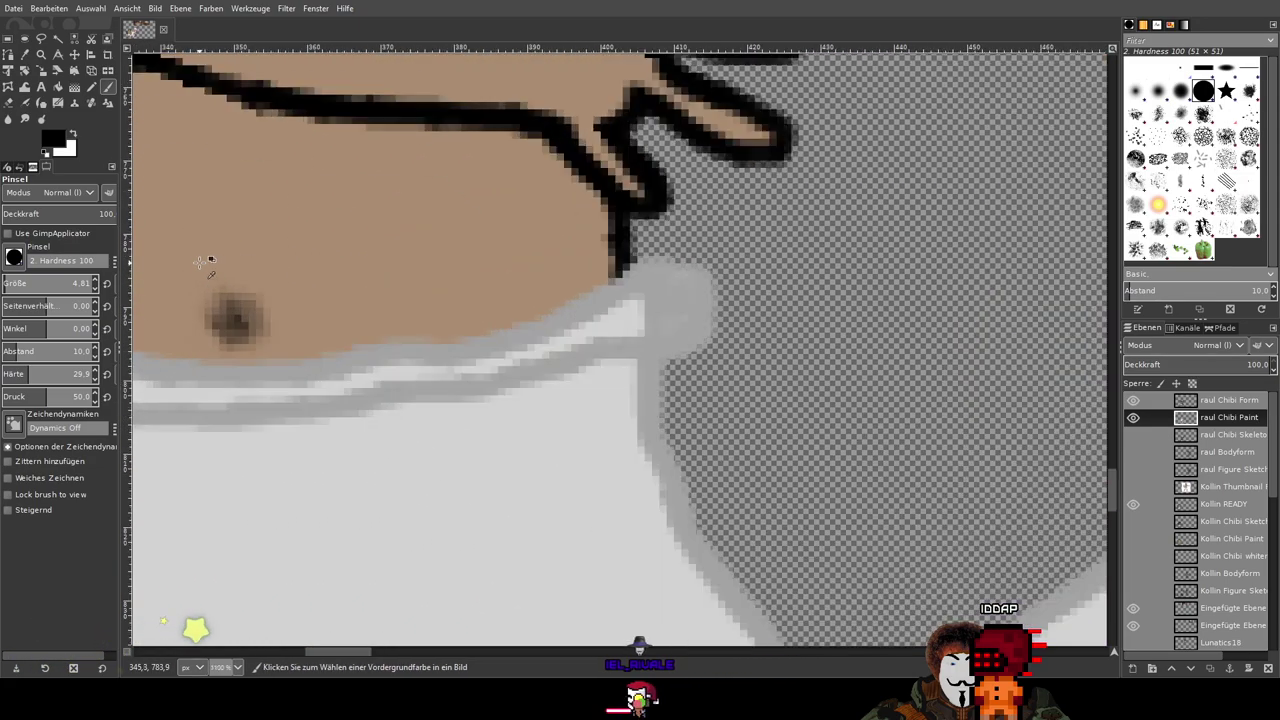
scroll(363, 321, down, 4)
scroll(790, 335, up, 3)
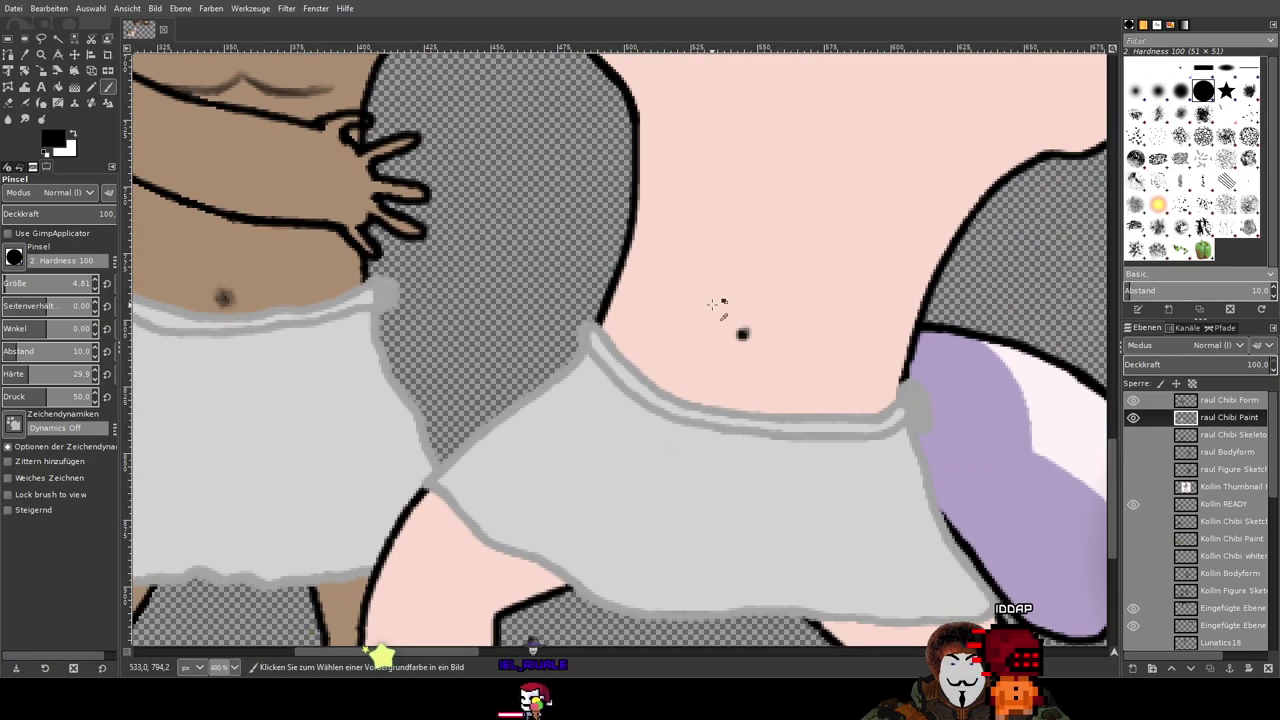
key(ctrl+z)
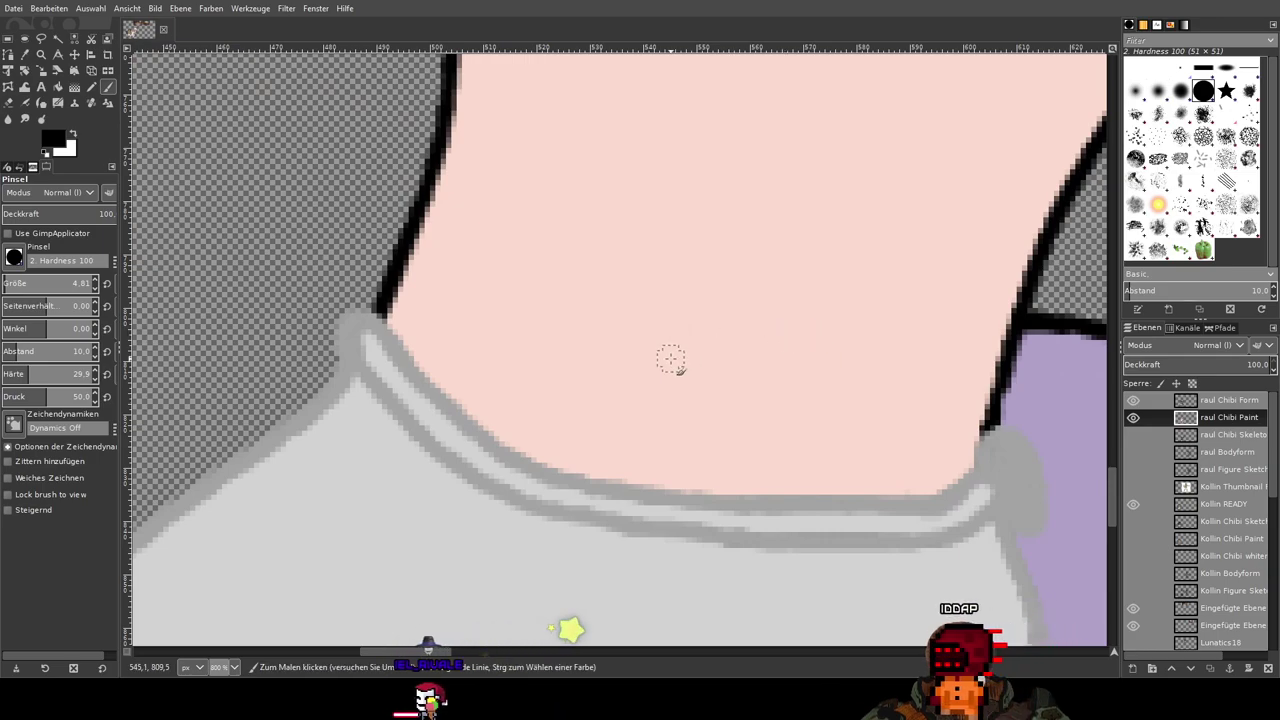
Step: Dab a black navel on the fox-eared character's belly and blend it into the skin with the Smudge tool
click(678, 345)
click(678, 343)
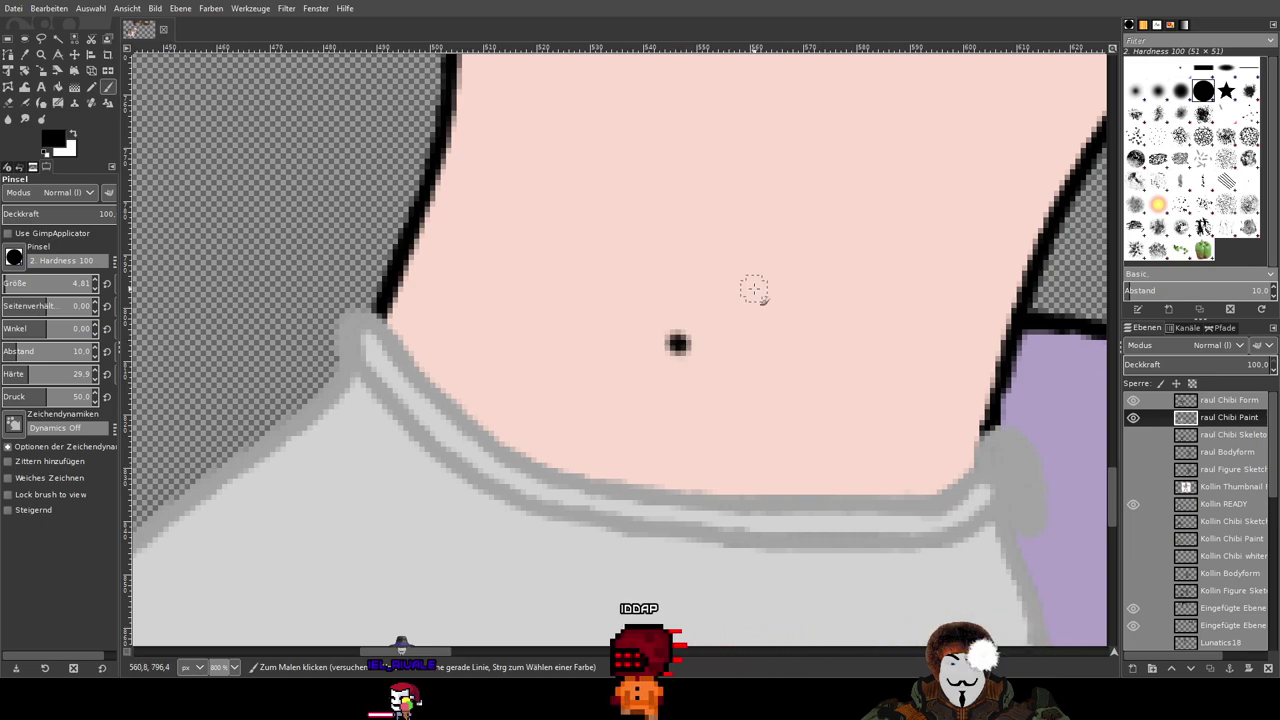
click(24, 118)
scroll(629, 343, up, 1)
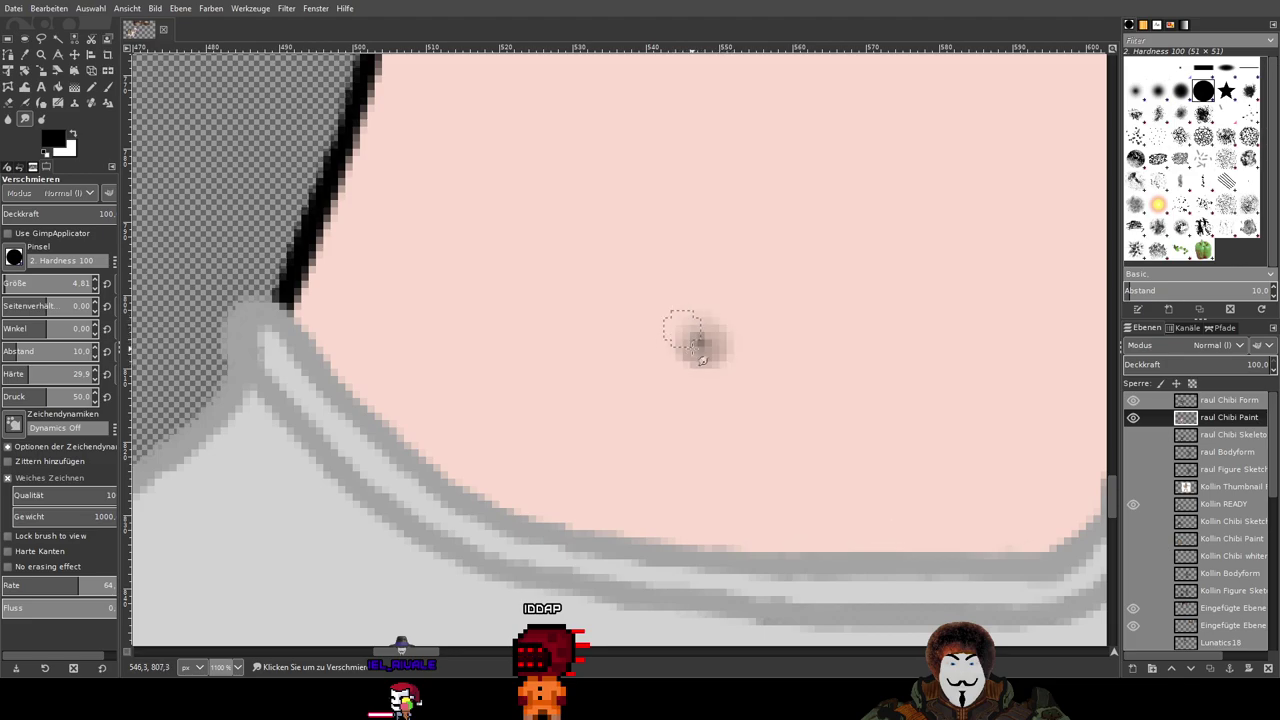
scroll(843, 314, down, 2)
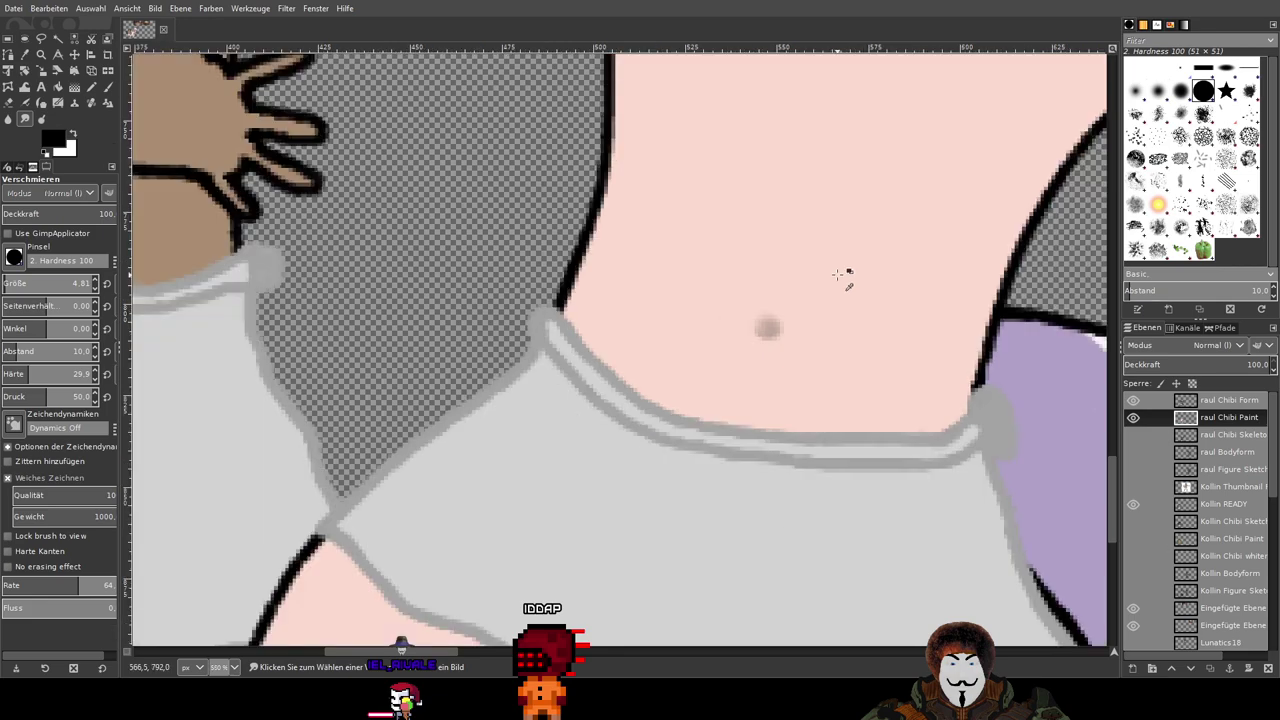
scroll(840, 276, up, 2)
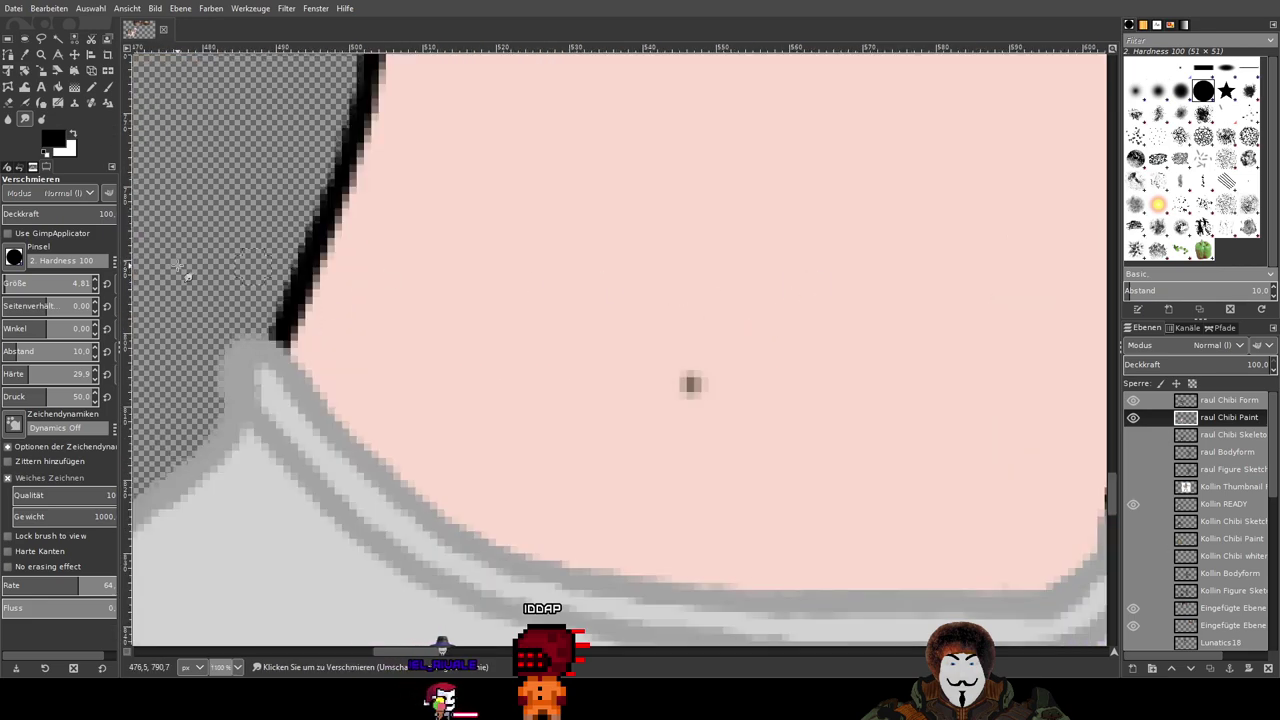
Step: Dab a hard black navel over the smudged dot with the Pencil, and smudge its edges into the skin
click(91, 86)
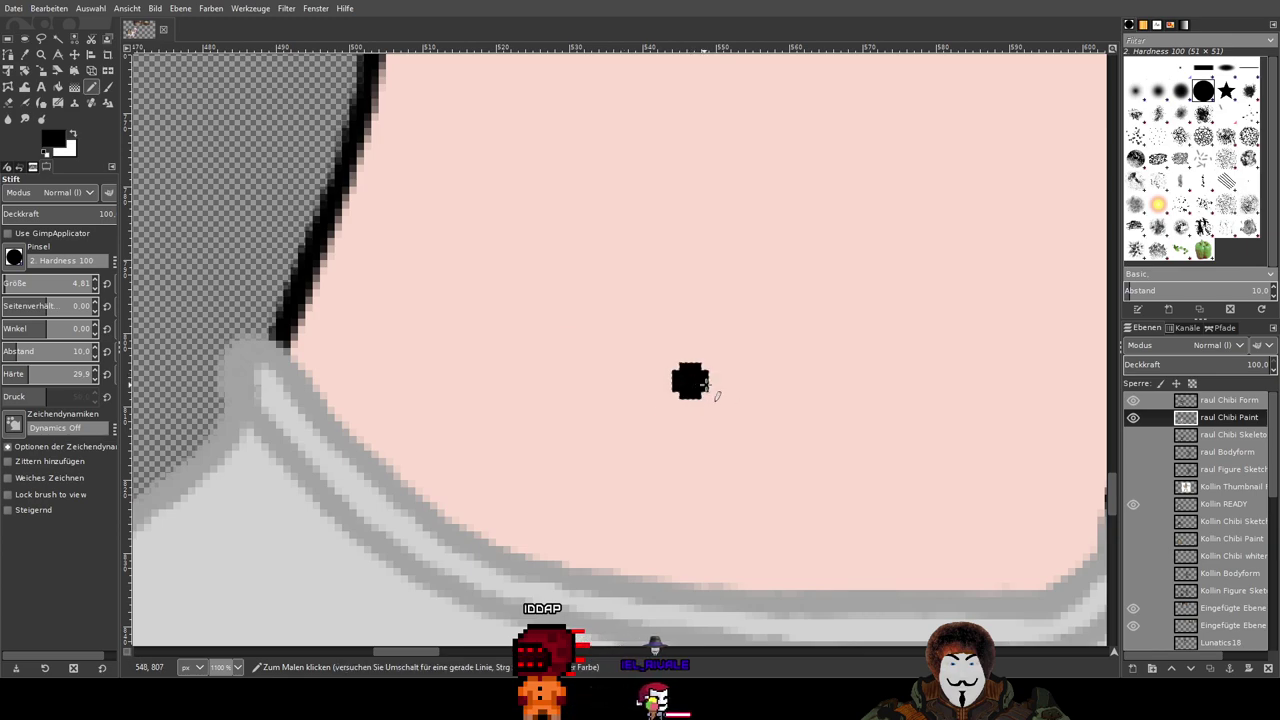
scroll(886, 363, right, 1)
key(s)
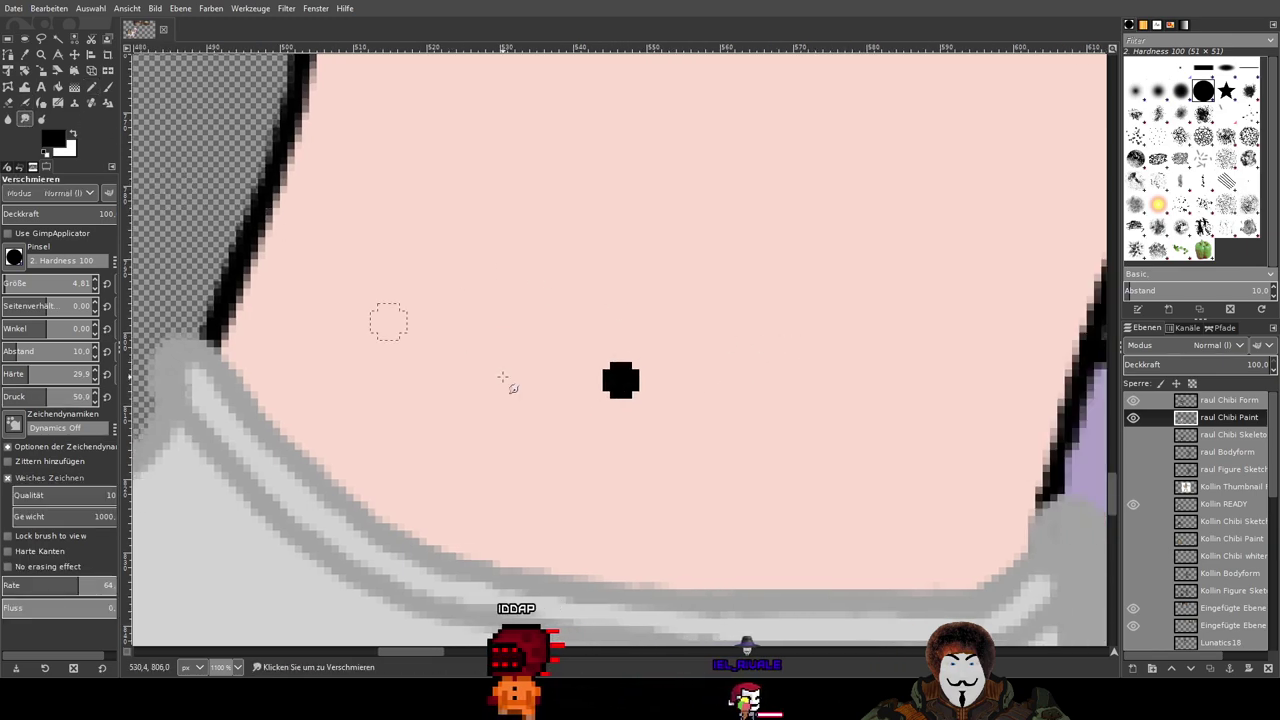
mouse_move(640, 351)
mouse_down()
mouse_move(620, 357)
mouse_move(620, 378)
mouse_move(599, 375)
mouse_move(633, 393)
mouse_move(638, 378)
mouse_move(595, 390)
mouse_move(637, 379)
mouse_move(606, 373)
mouse_move(652, 345)
mouse_move(635, 386)
mouse_up()
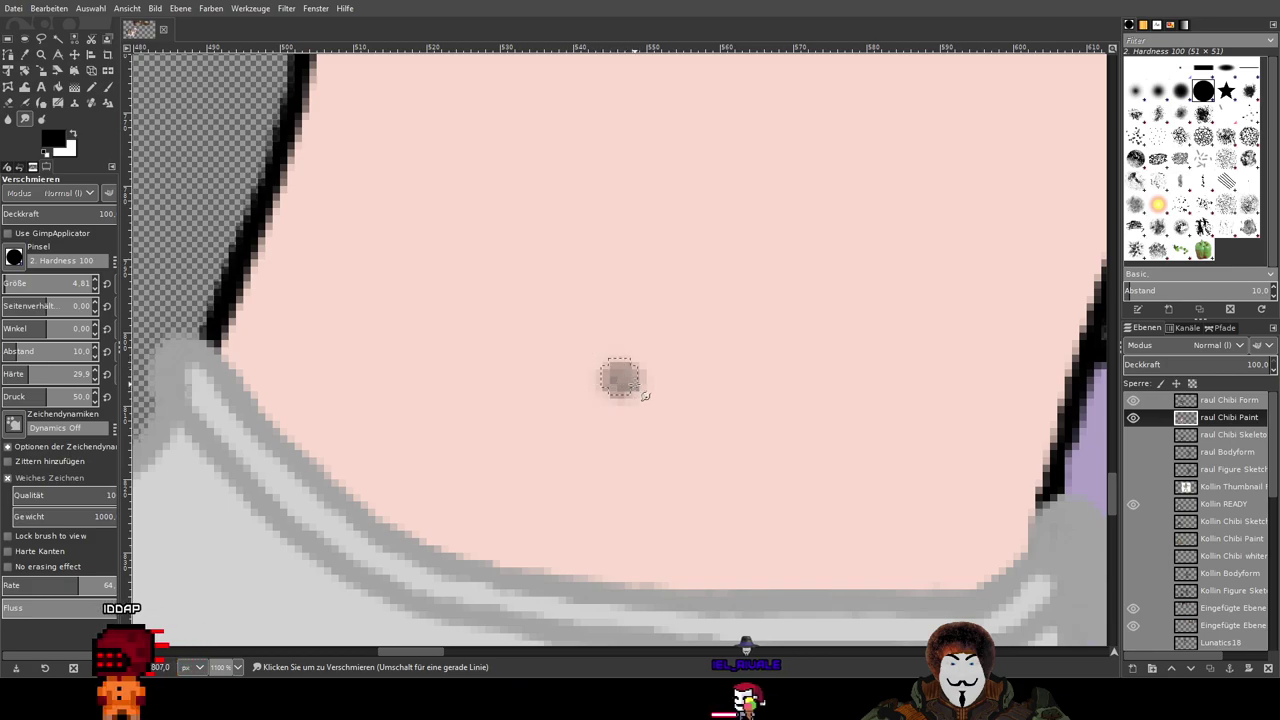
drag(644, 379, 627, 382)
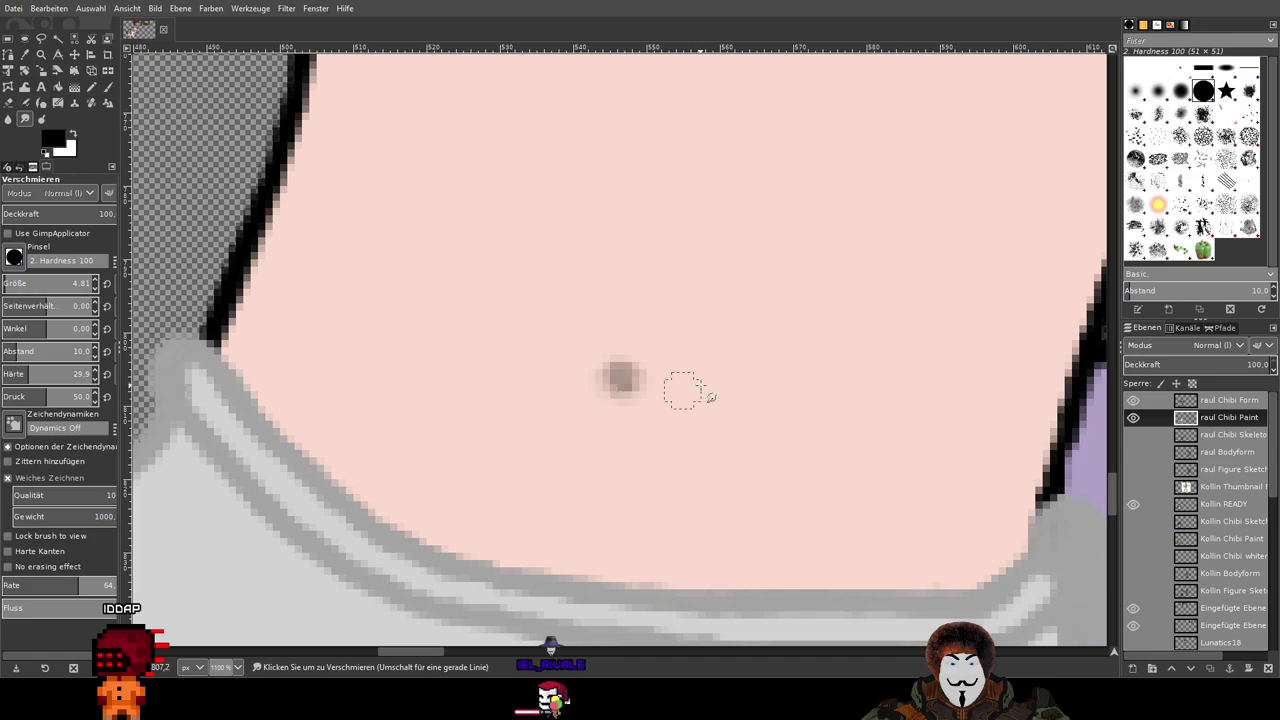
ctrl+scroll(690, 388, down, 4)
ctrl+scroll(705, 385, up, 3)
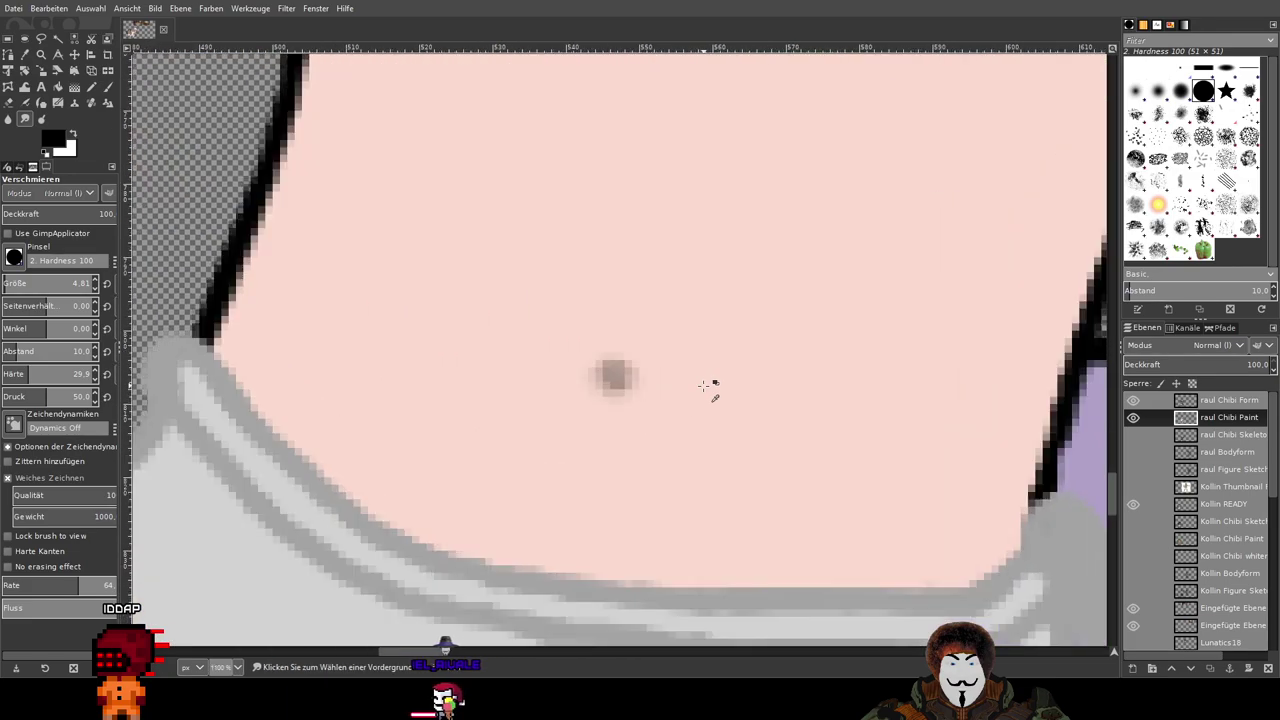
ctrl+scroll(714, 386, down, 5)
ctrl+scroll(808, 366, up, 3)
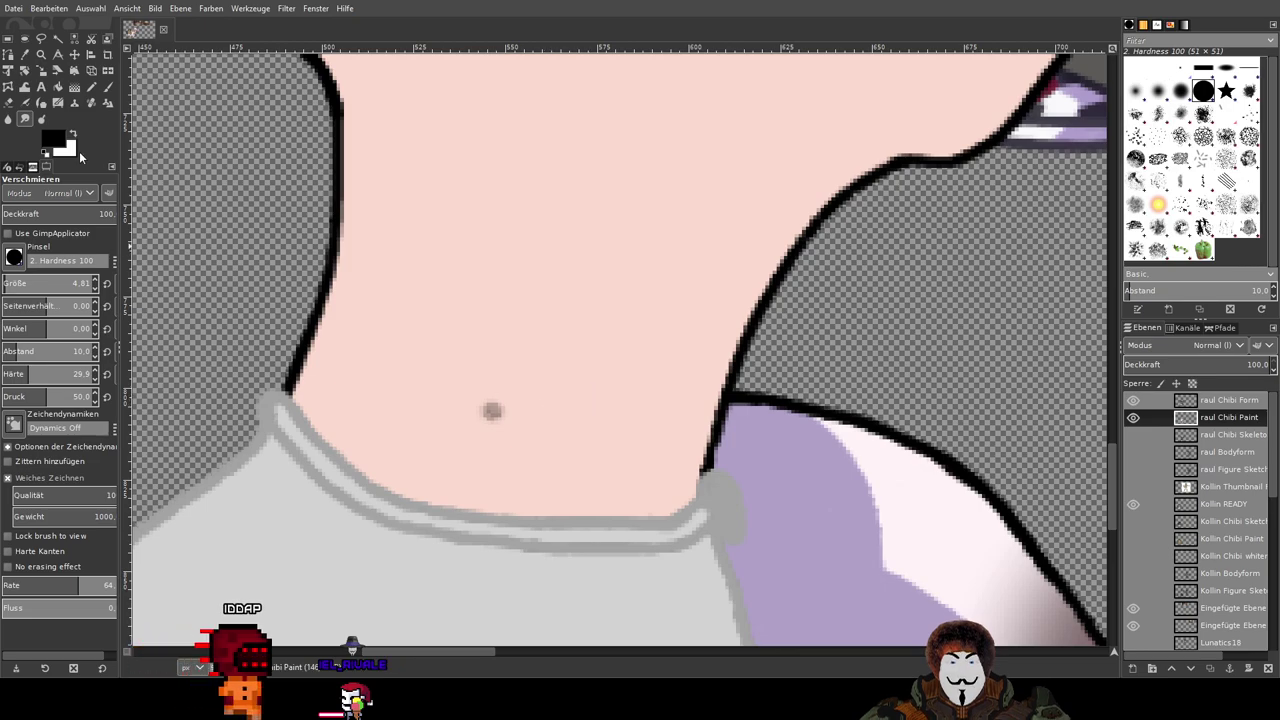
Step: Darken the navel's centre with a black Paintbrush dab and soften it with the Smudge tool
key(p)
ctrl+scroll(494, 430, up, 3)
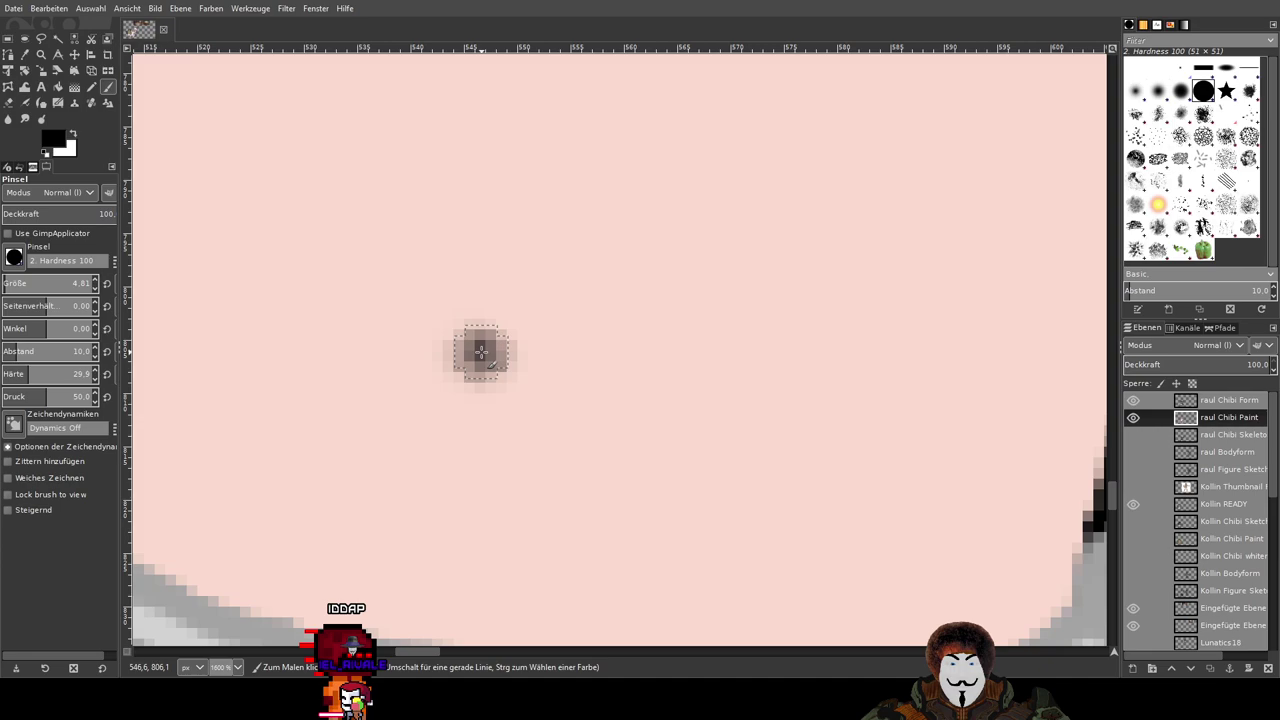
ctrl+scroll(860, 278, down, 6)
ctrl+scroll(860, 277, up, 6)
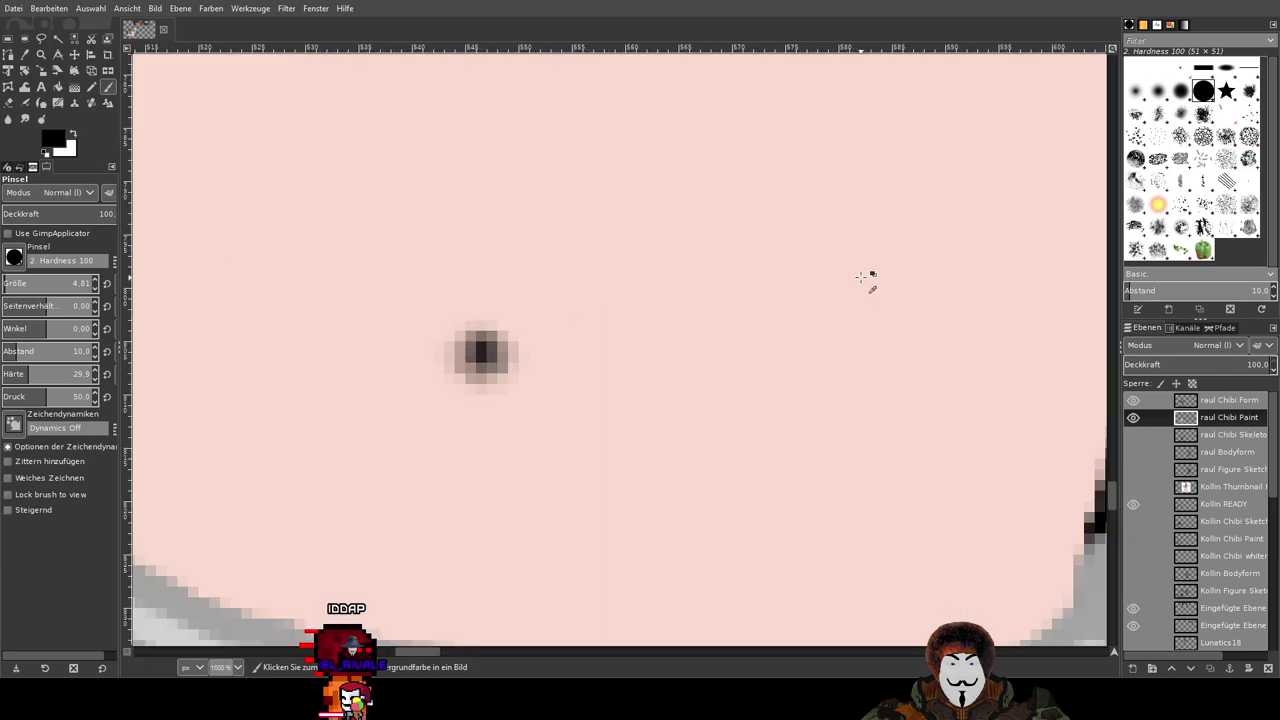
click(25, 118)
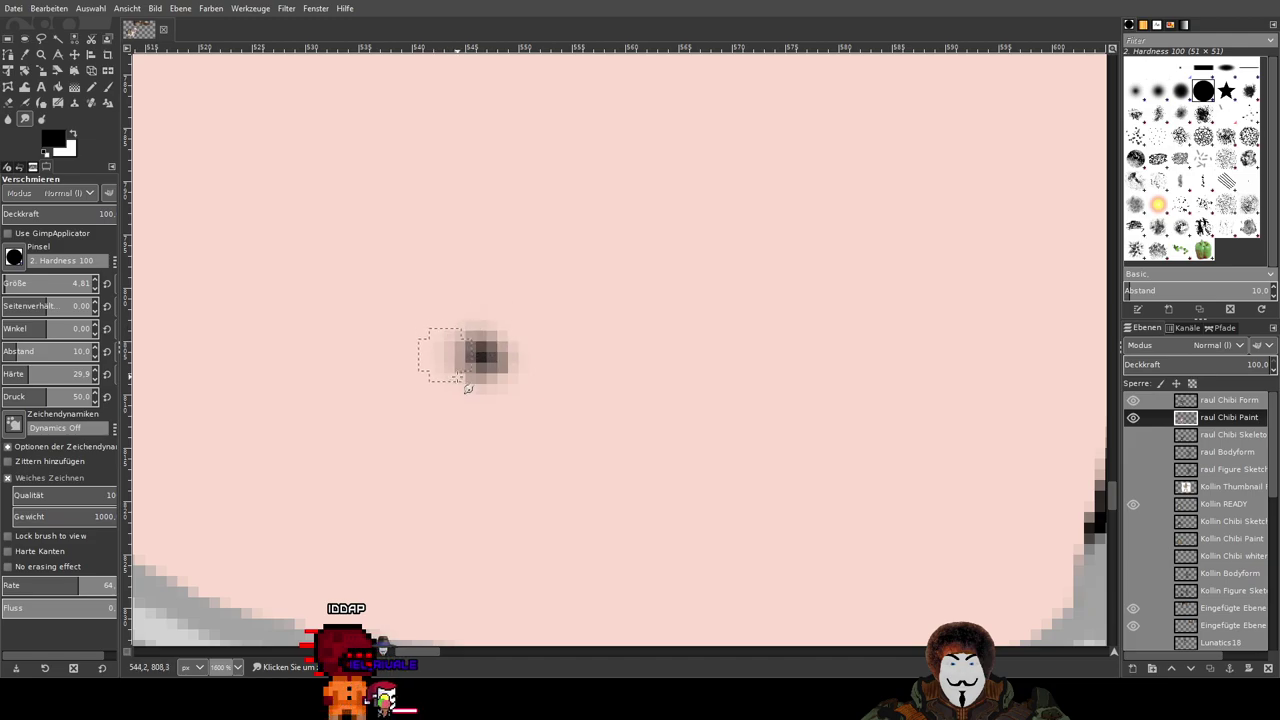
ctrl+scroll(581, 297, down, 6)
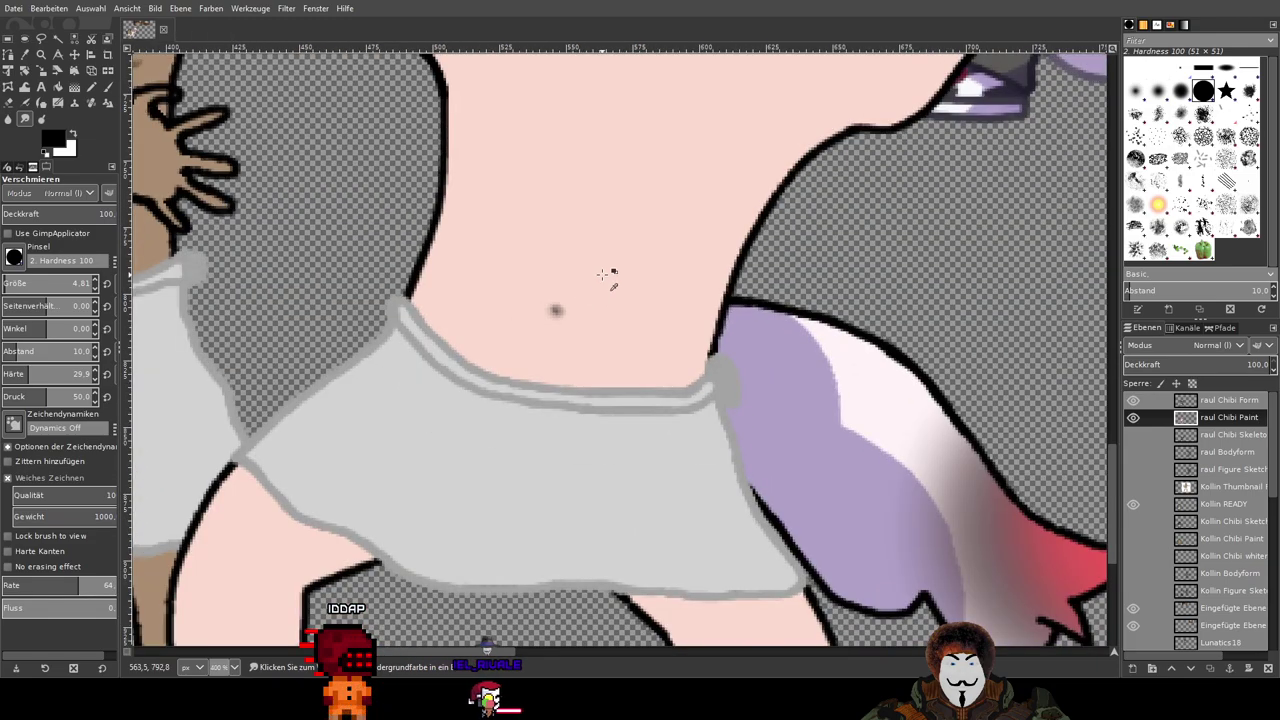
Step: Compare the navel with the green-haired character's, add another black Paintbrush dab, and smudge it outward
ctrl+scroll(305, 270, up, 2)
ctrl+scroll(299, 268, up, 2)
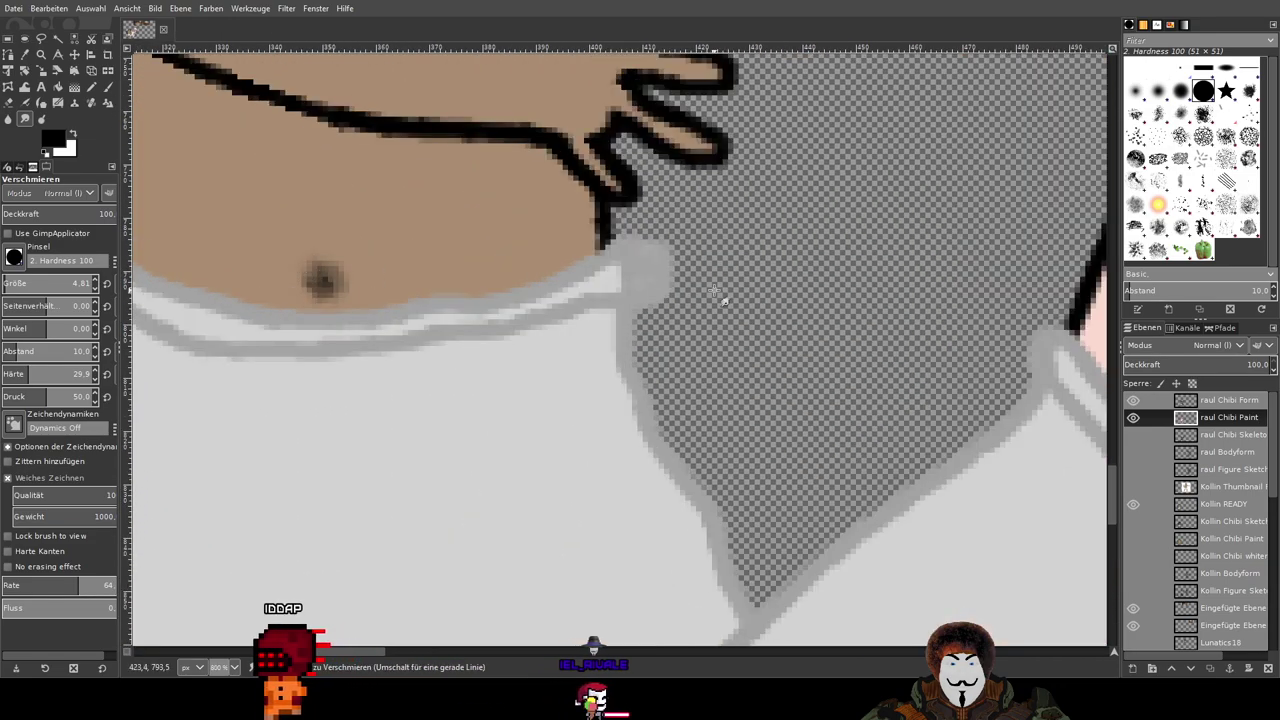
ctrl+scroll(320, 280, down, 2)
ctrl+scroll(868, 295, up, 2)
ctrl+scroll(785, 343, down, 2)
ctrl+scroll(850, 347, up, 2)
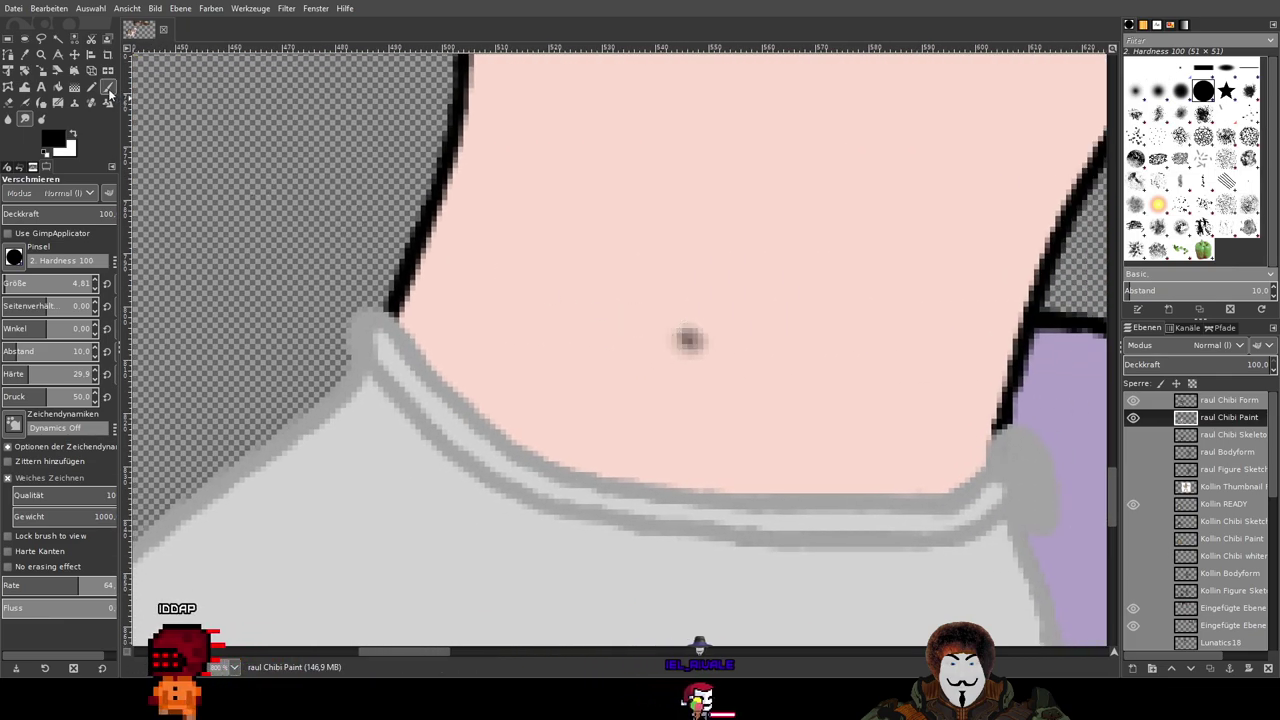
key(p)
click(688, 340)
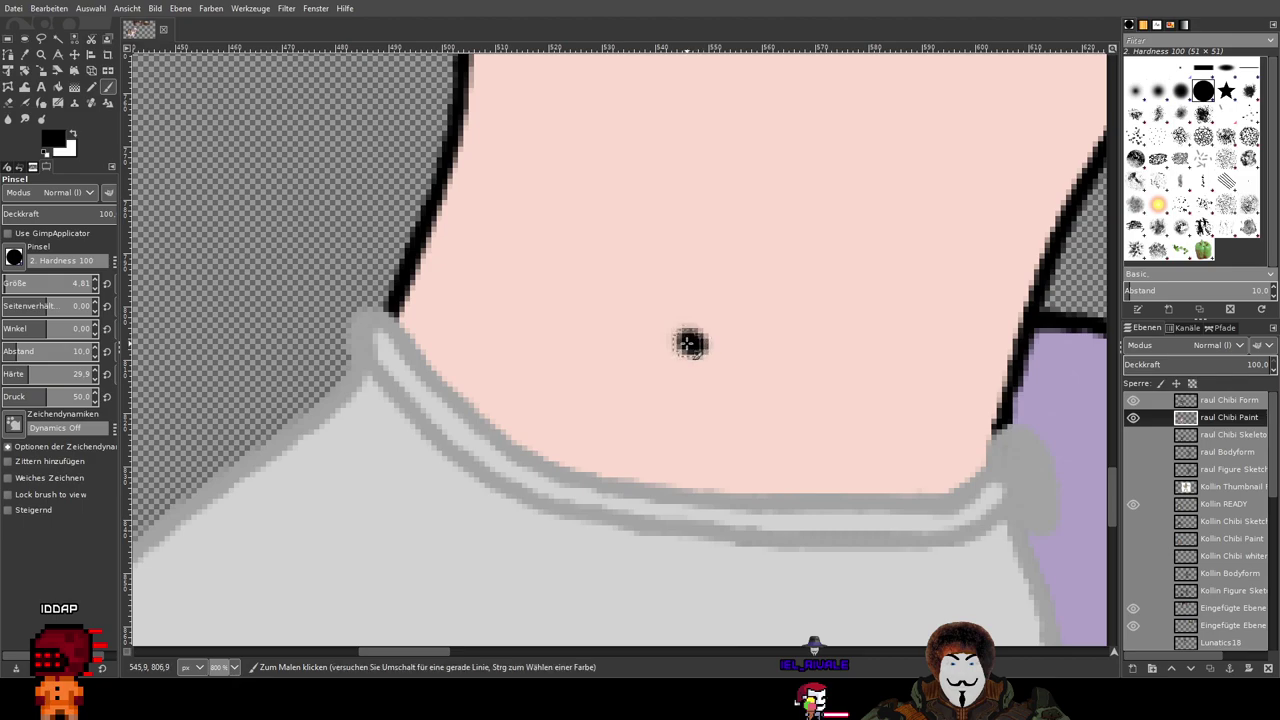
click(25, 120)
ctrl+scroll(845, 352, up, 1)
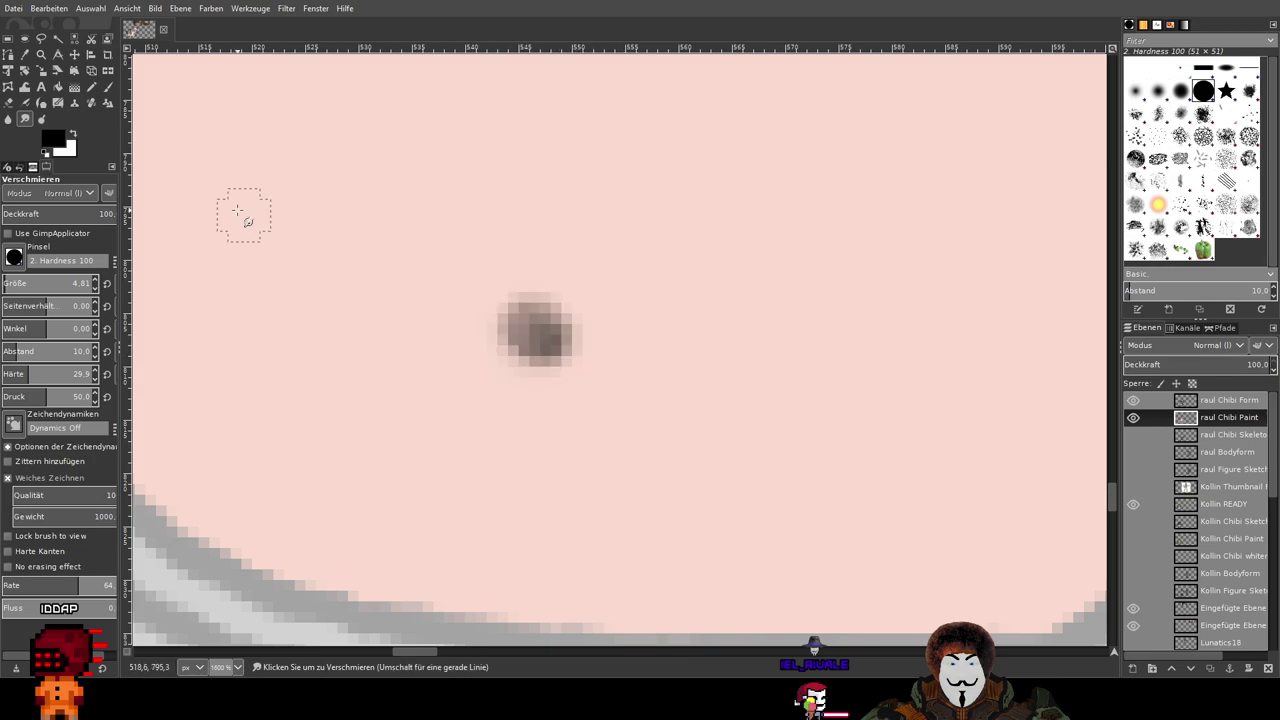
Step: Paint a short black stroke across the navel and smudge it into a small soft oval
click(107, 87)
drag(556, 320, 543, 331)
click(26, 119)
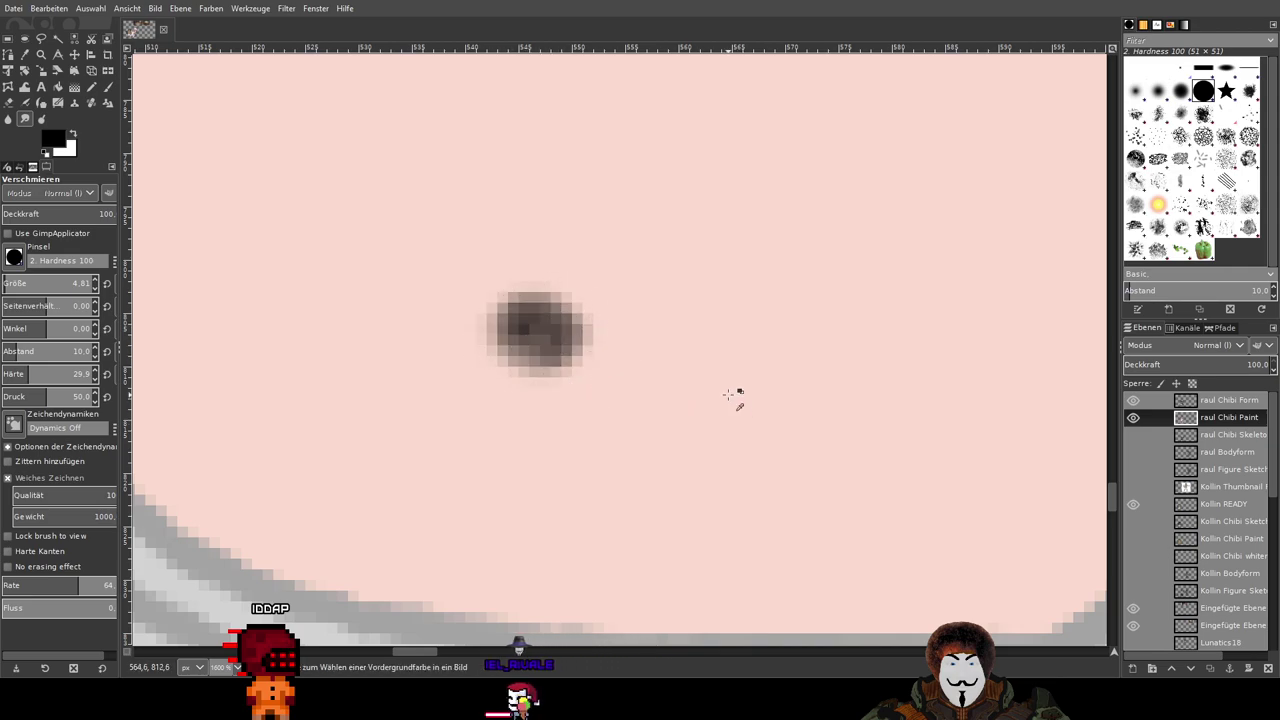
scroll(738, 406, down, 2)
scroll(691, 346, up, 2)
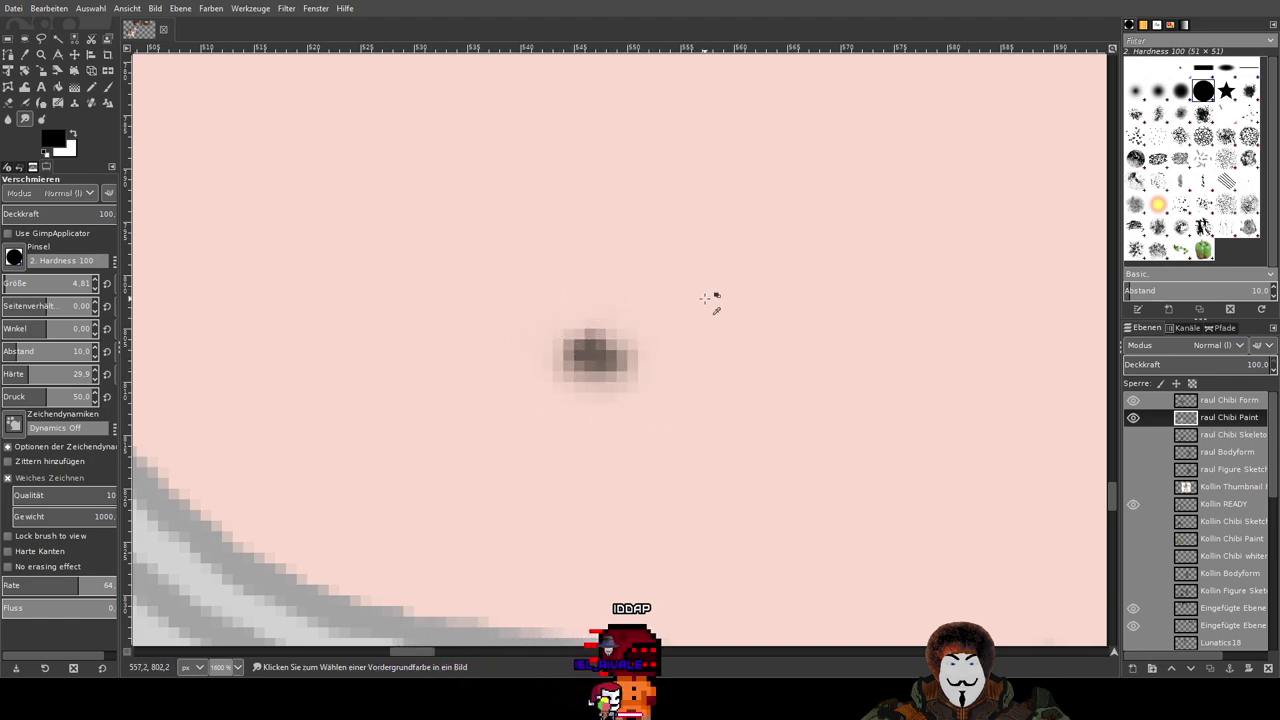
ctrl+scroll(705, 297, down, 3)
ctrl+scroll(763, 305, down, 4)
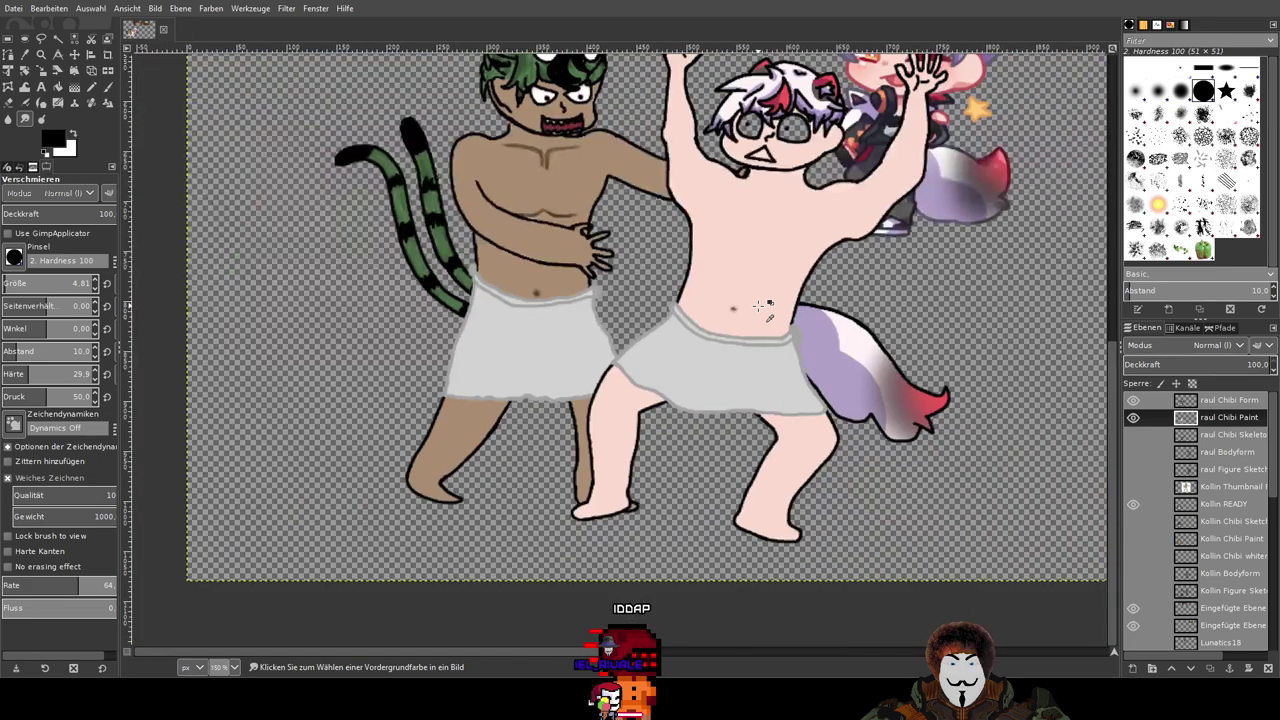
ctrl+scroll(759, 305, up, 10)
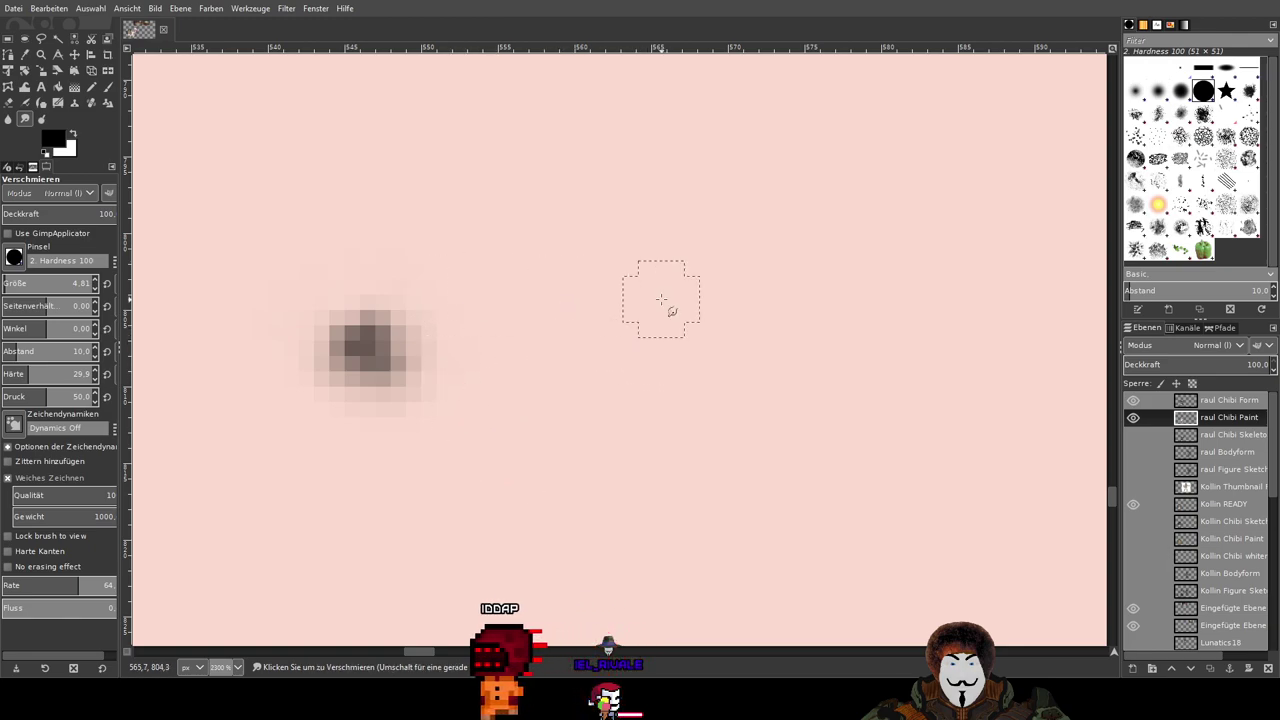
ctrl+scroll(662, 299, down, 3)
ctrl+scroll(671, 297, down, 4)
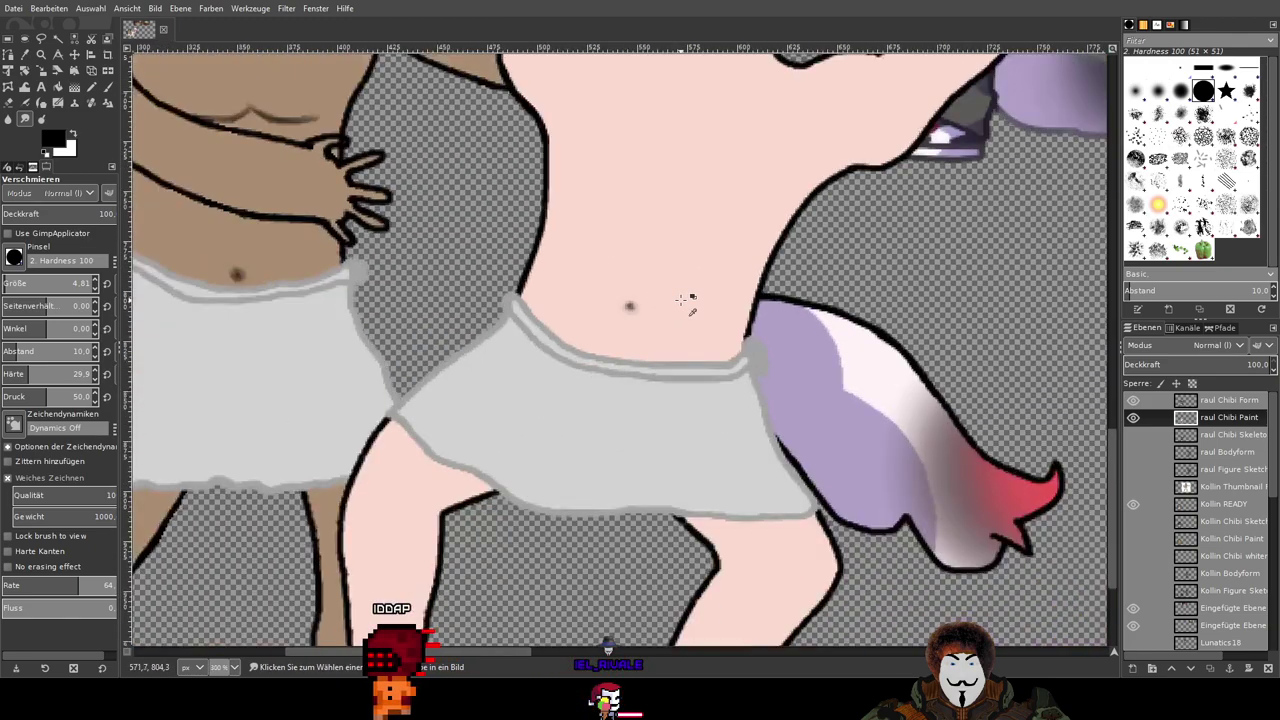
drag(860, 285, 862, 374)
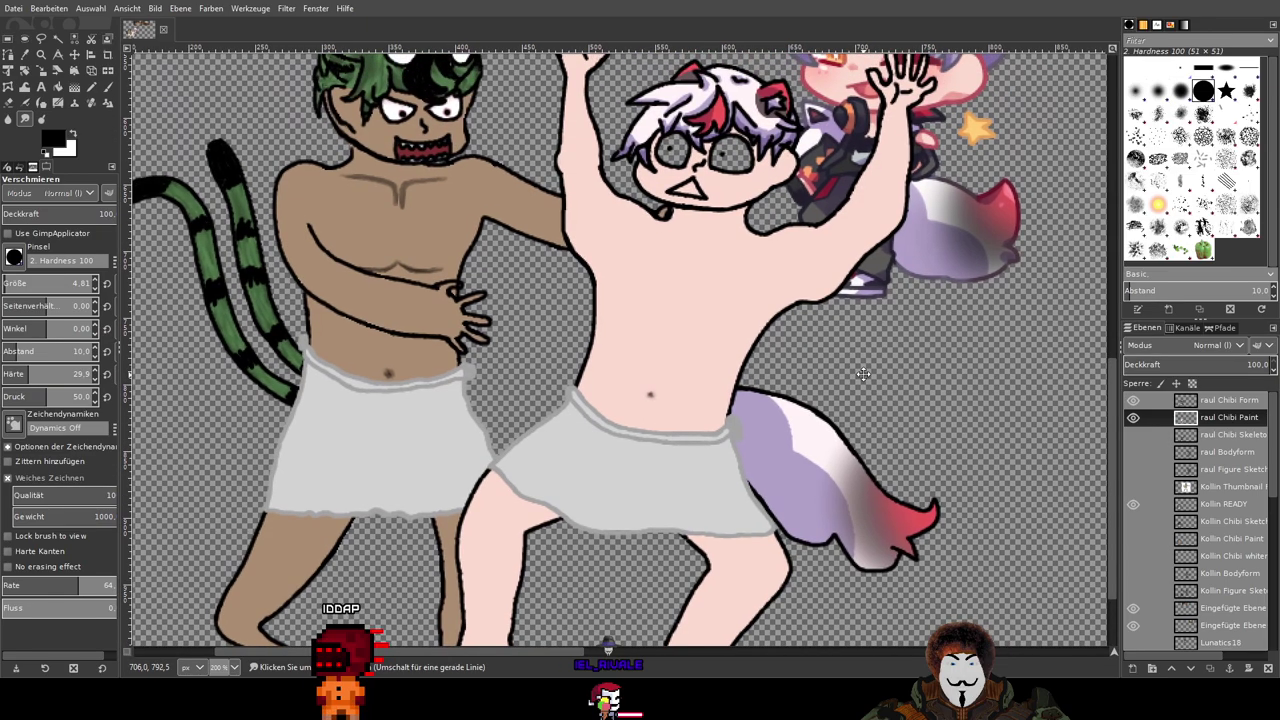
ctrl+scroll(866, 378, down, 2)
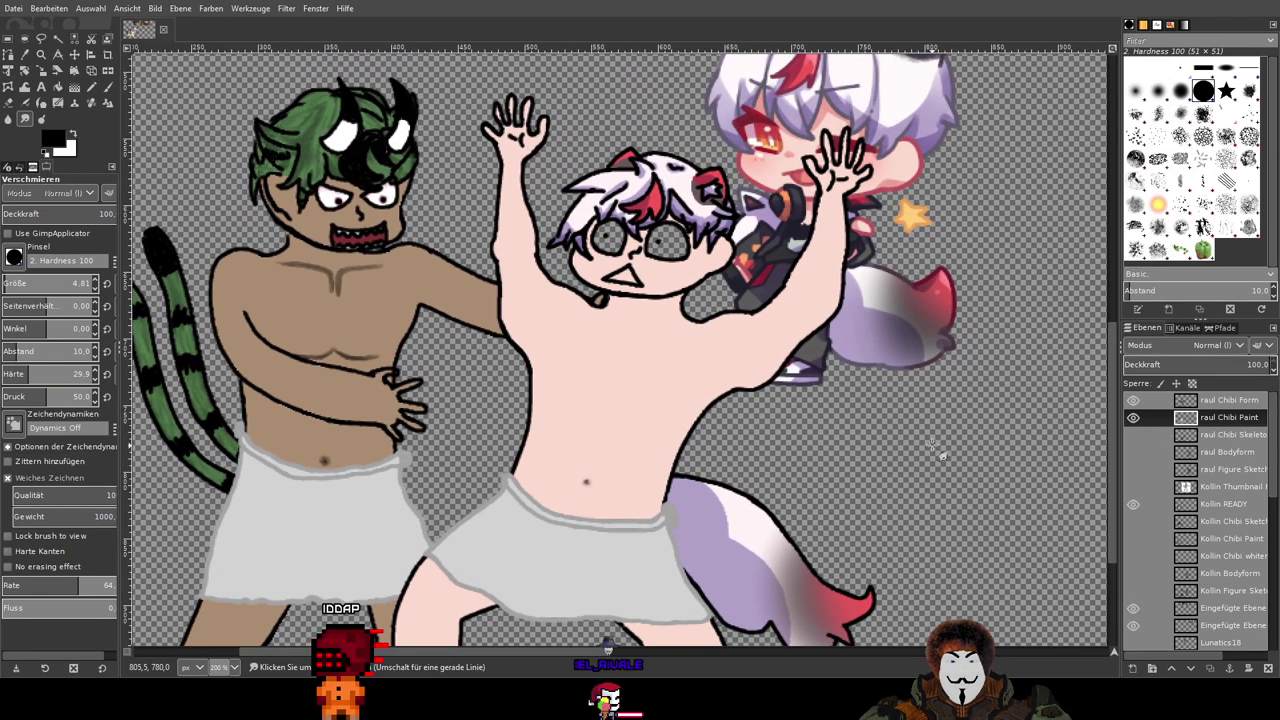
ctrl+scroll(946, 440, up, 1)
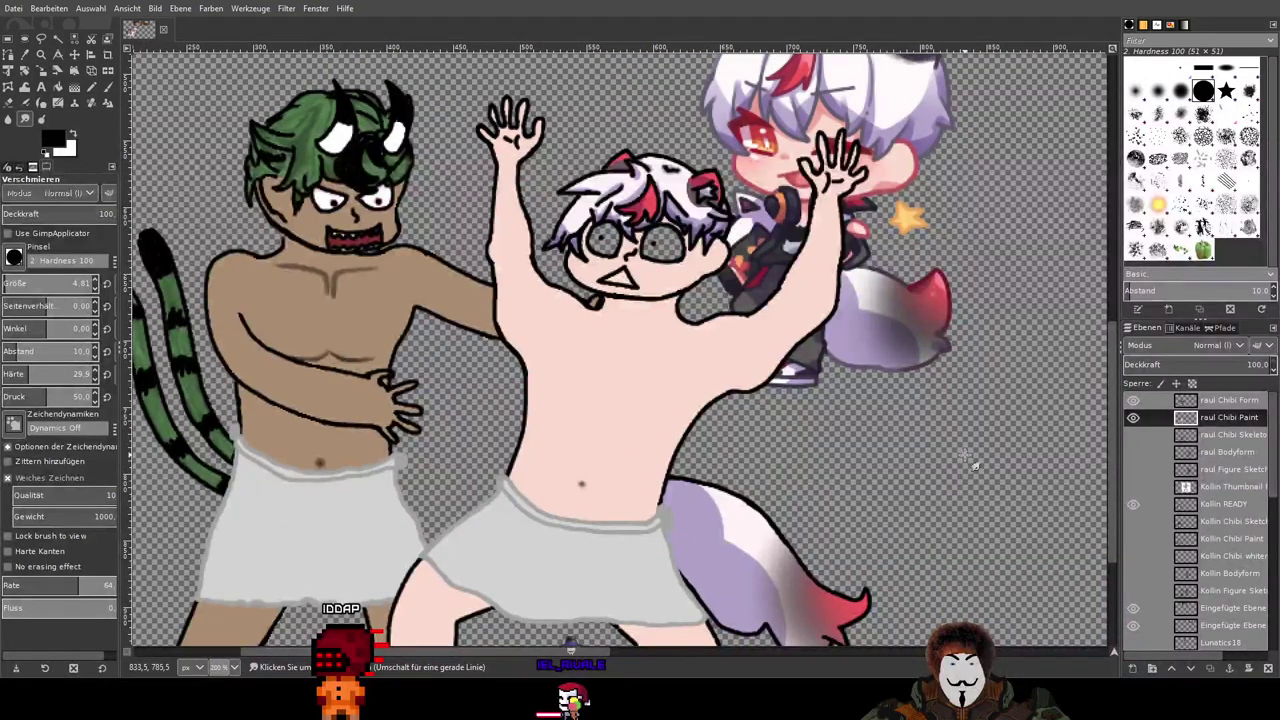
Step: Swap the foreground colour to white for the Pencil, and briefly toggle the active Chibi Paint layer's visibility
click(105, 88)
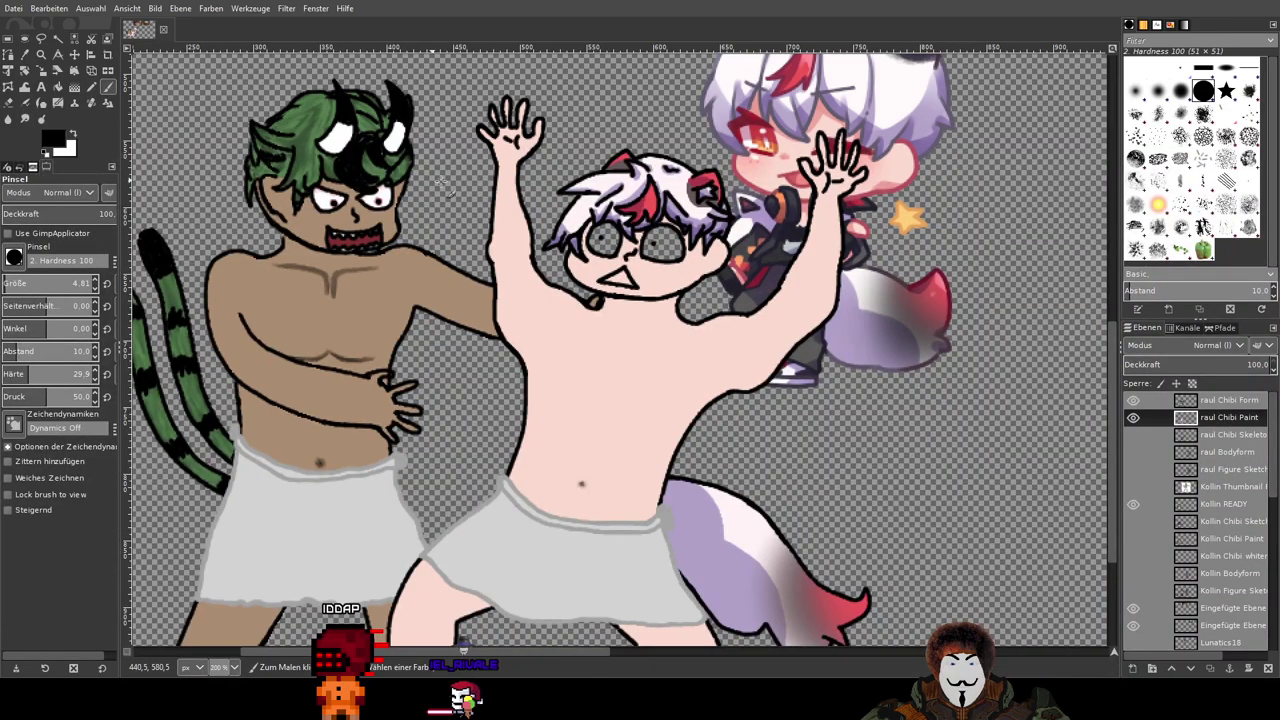
scroll(913, 218, down, 5)
scroll(913, 218, up, 5)
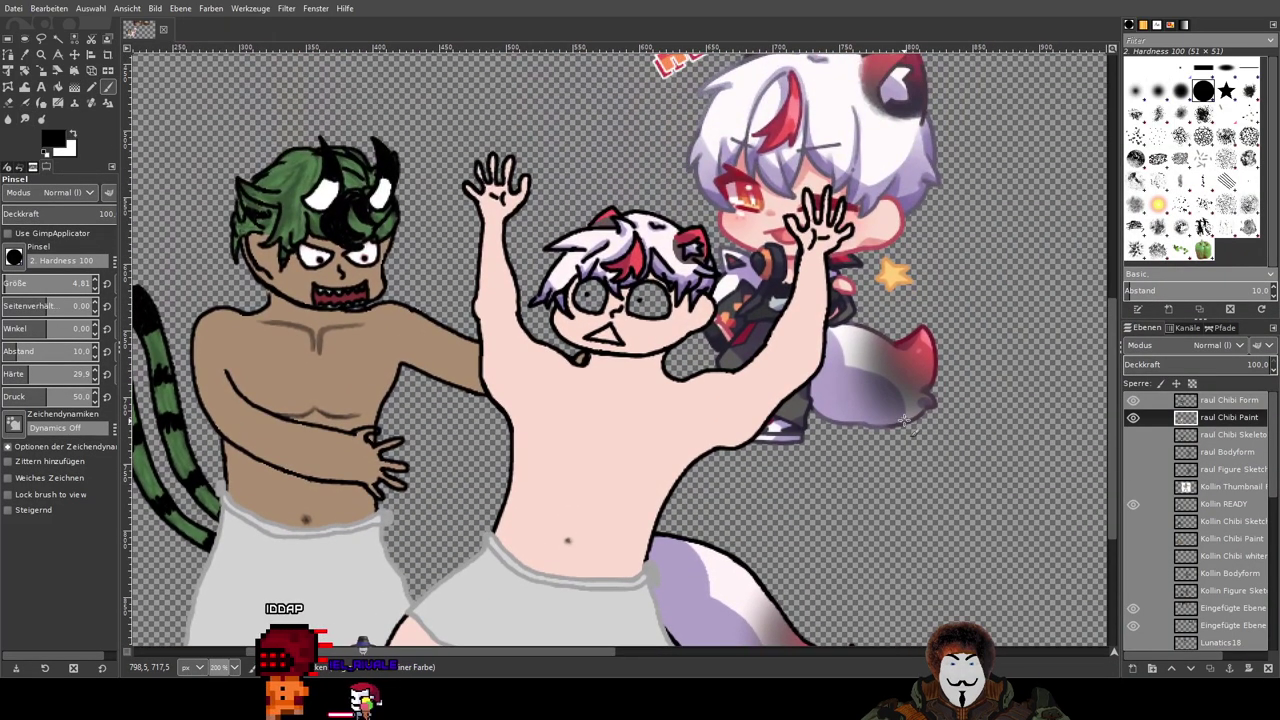
ctrl+scroll(652, 232, up, 2)
ctrl+scroll(652, 232, down, 1)
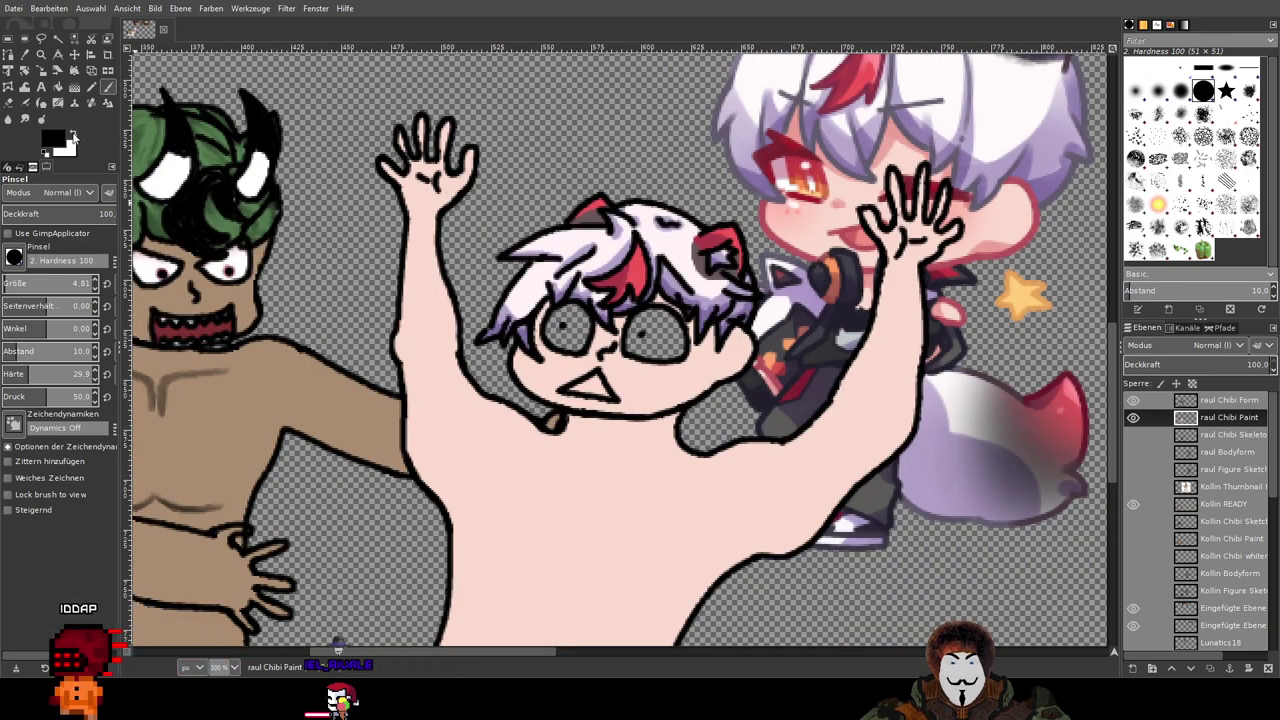
click(72, 136)
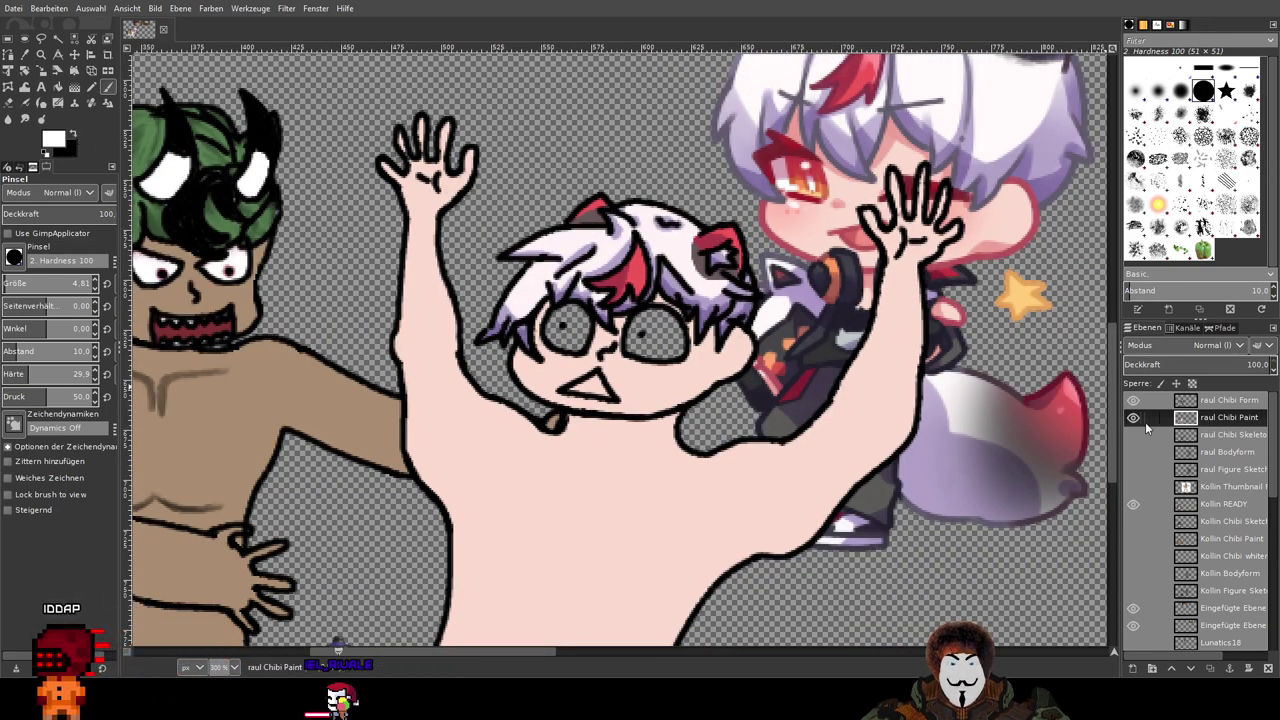
ctrl+scroll(866, 468, down, 2)
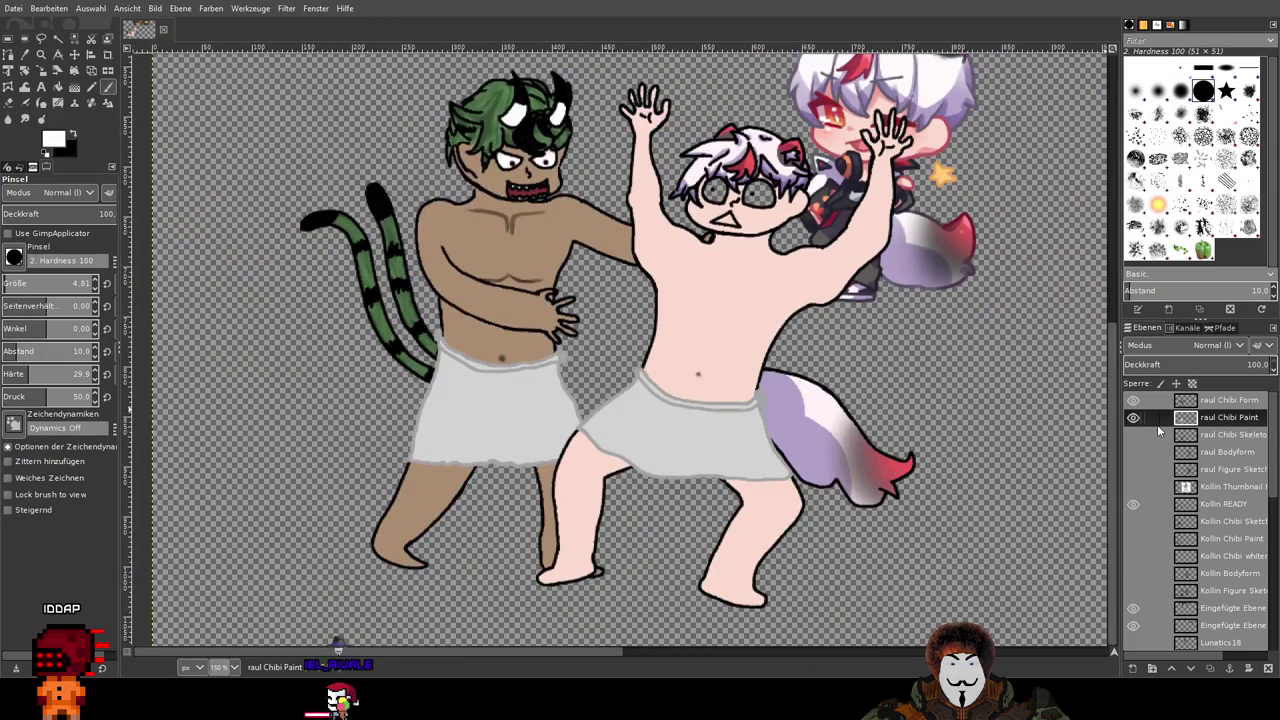
click(1133, 418)
click(1133, 418)
ctrl+scroll(766, 190, up, 6)
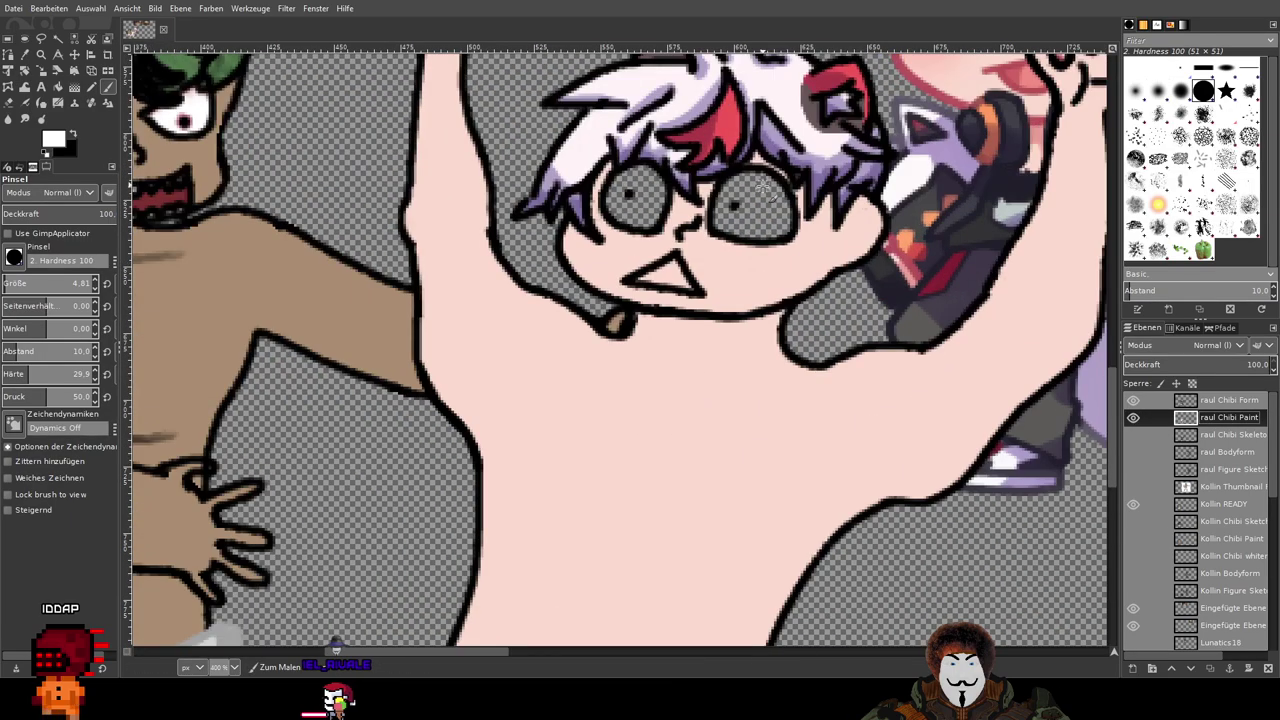
ctrl+scroll(762, 185, up, 1)
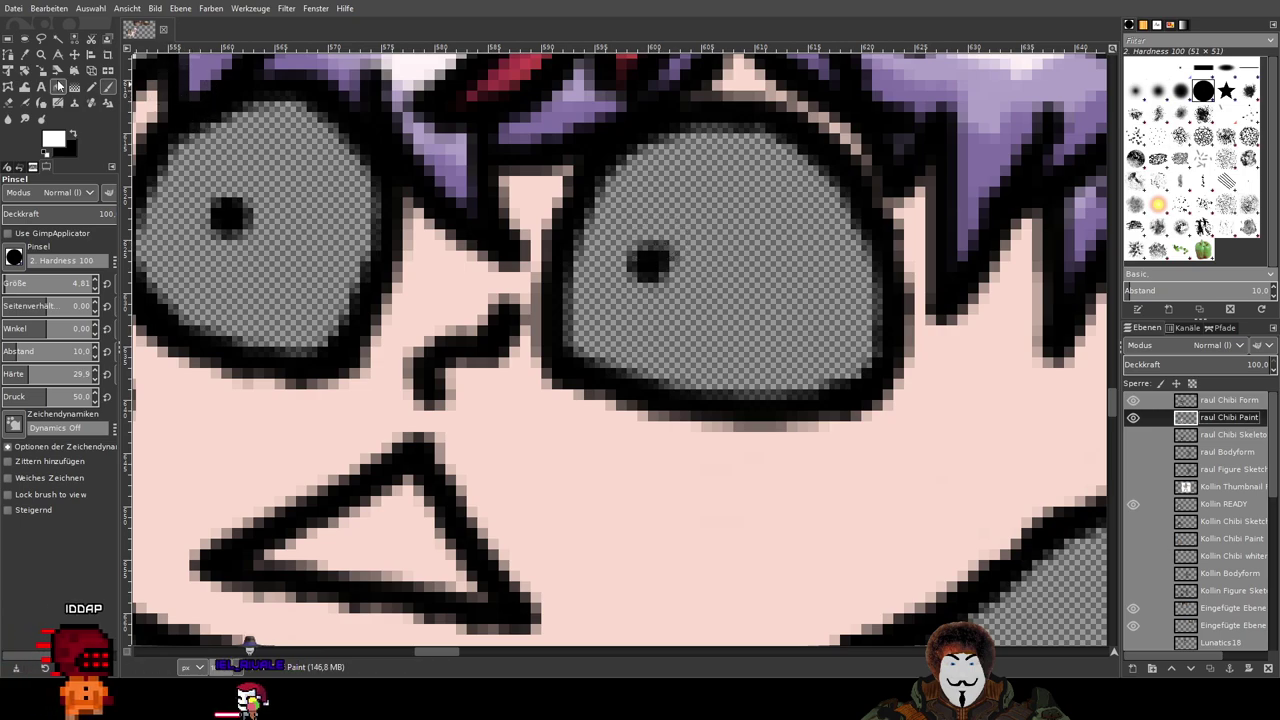
click(93, 88)
ctrl+scroll(748, 205, up, 2)
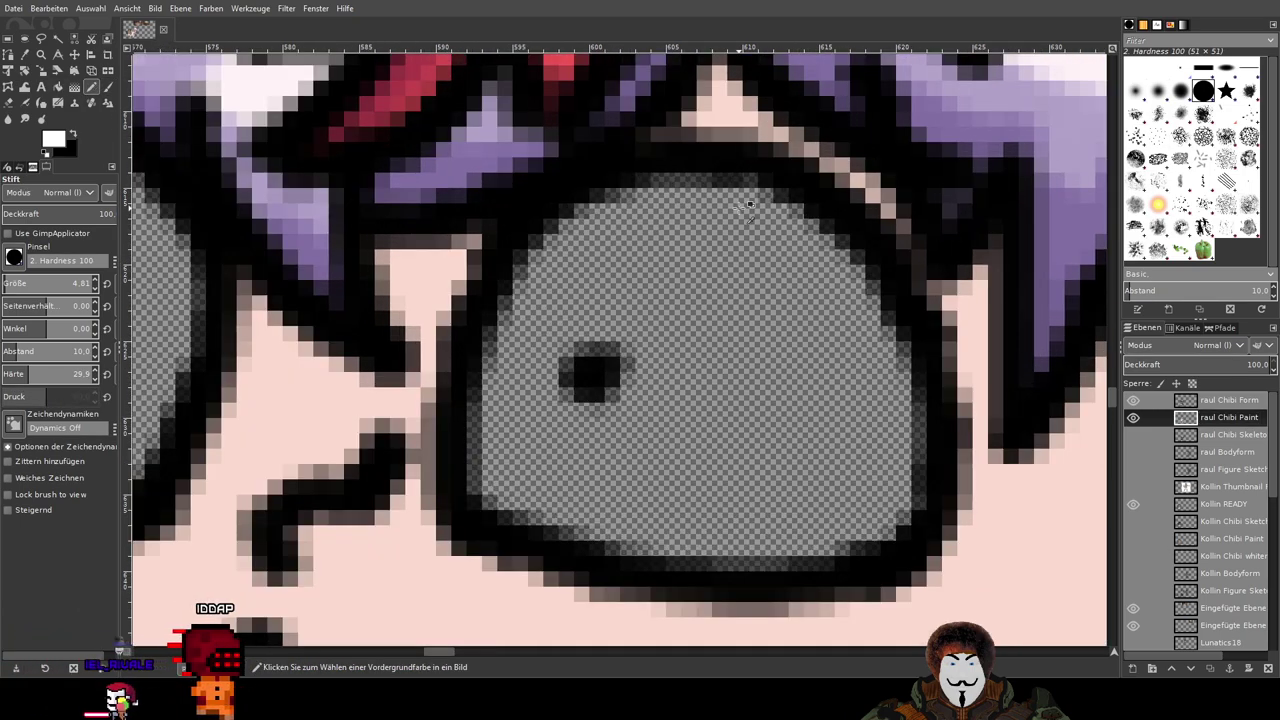
Step: Paint the inside of the fox-eared character's larger eye solid white with the Pencil, leaving the black pupil
mouse_move(728, 198)
mouse_down()
mouse_move(792, 226)
mouse_move(838, 268)
mouse_up()
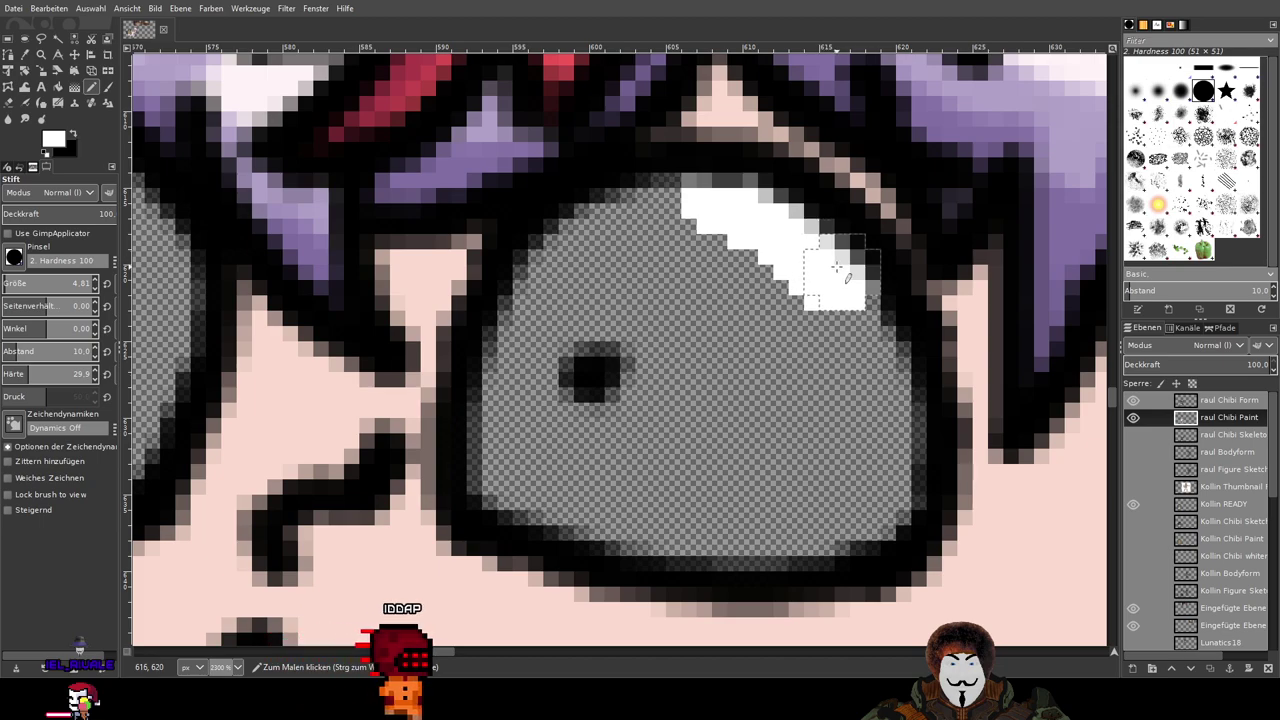
mouse_move(858, 320)
mouse_down()
mouse_move(878, 375)
mouse_move(880, 455)
mouse_up()
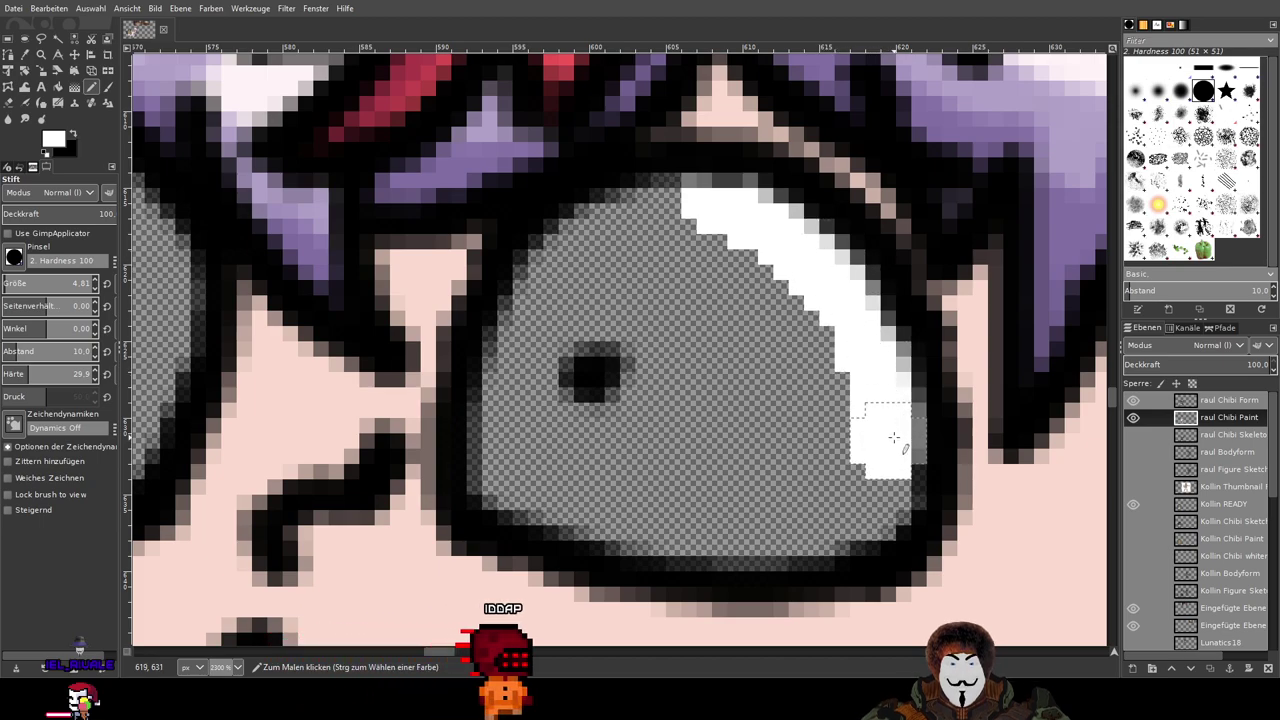
scroll(846, 317, up, 3)
scroll(851, 314, down, 4)
scroll(820, 337, up, 2)
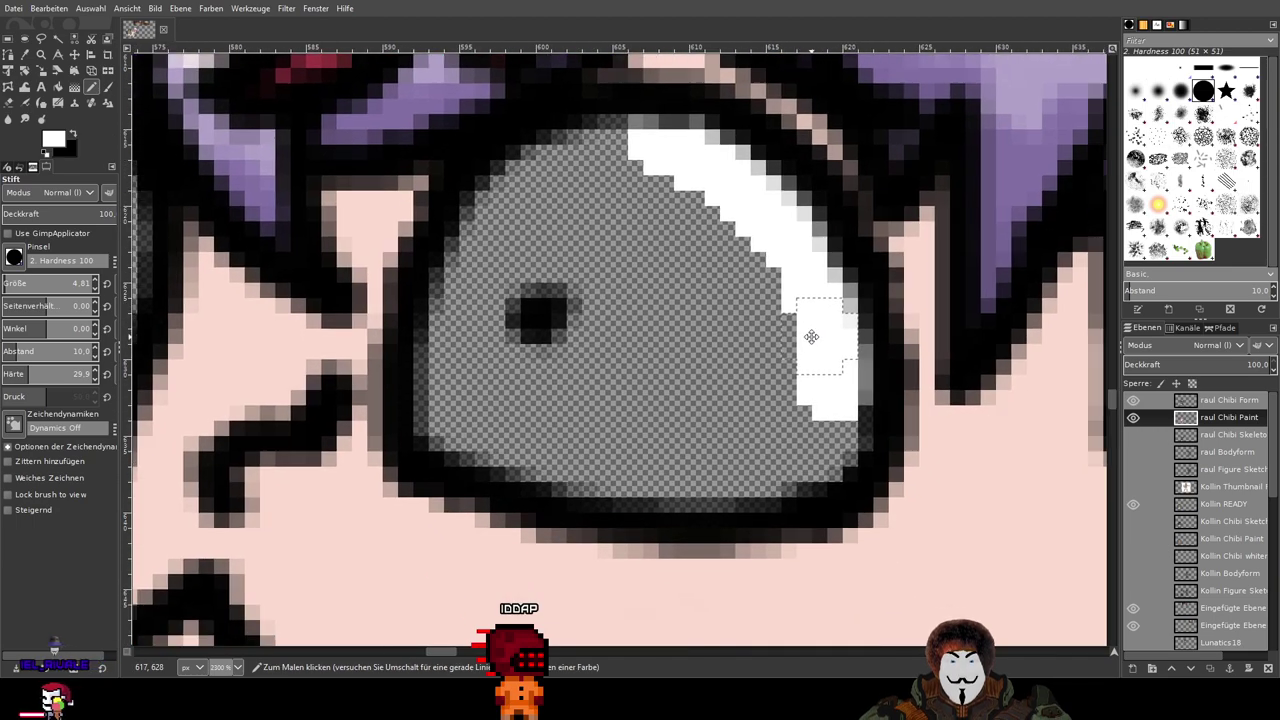
scroll(803, 327, down, 2)
scroll(806, 371, up, 2)
mouse_move(846, 372)
mouse_down()
mouse_move(852, 473)
mouse_move(779, 503)
mouse_move(558, 494)
mouse_move(442, 464)
mouse_move(503, 499)
mouse_move(649, 507)
mouse_move(403, 464)
mouse_move(314, 427)
mouse_move(300, 372)
mouse_move(333, 229)
mouse_move(357, 186)
mouse_move(424, 168)
mouse_move(477, 330)
mouse_move(430, 326)
mouse_move(448, 260)
mouse_move(493, 223)
mouse_move(589, 192)
mouse_move(627, 342)
mouse_move(658, 383)
mouse_move(565, 284)
mouse_move(503, 450)
mouse_move(549, 386)
mouse_move(433, 466)
mouse_move(576, 529)
mouse_move(590, 492)
mouse_move(633, 564)
mouse_move(823, 570)
mouse_move(825, 477)
mouse_move(757, 322)
mouse_move(700, 370)
mouse_move(742, 538)
mouse_up()
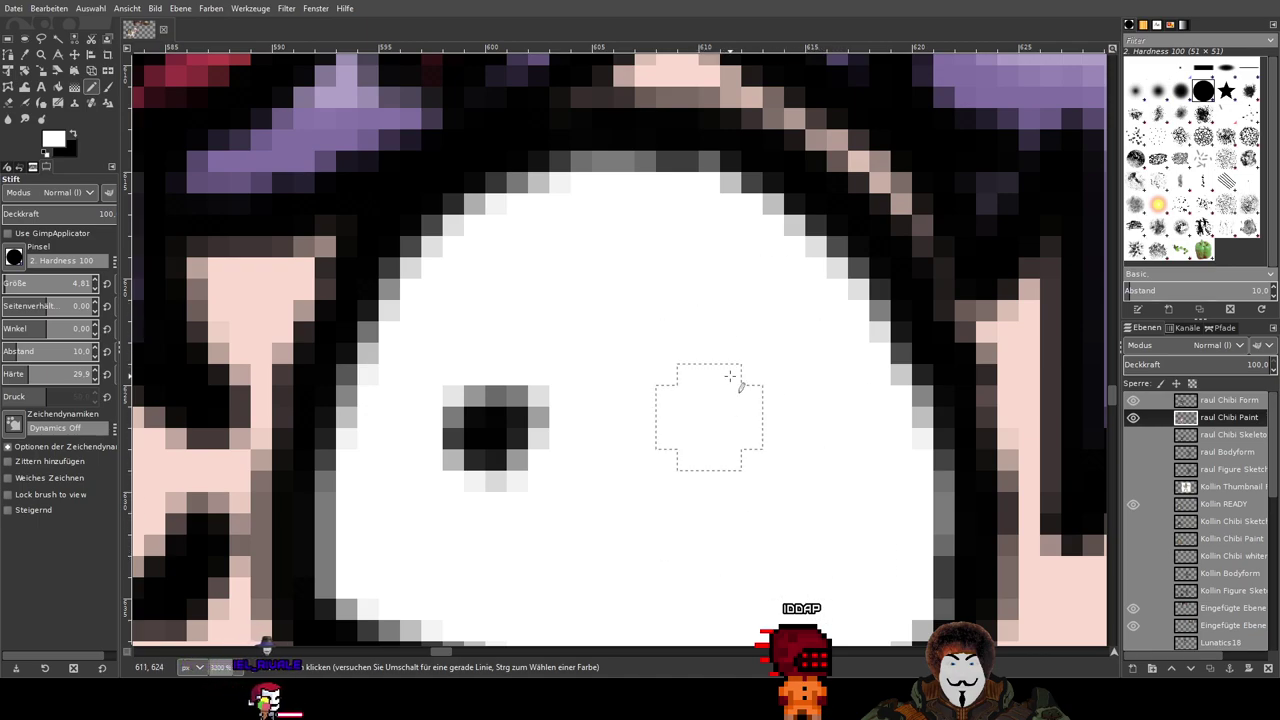
Step: Fill the fox-eared character's smaller eye with white Pencil strokes around the pupil
scroll(728, 388, down, 1)
drag(755, 352, 1060, 364)
drag(448, 249, 748, 272)
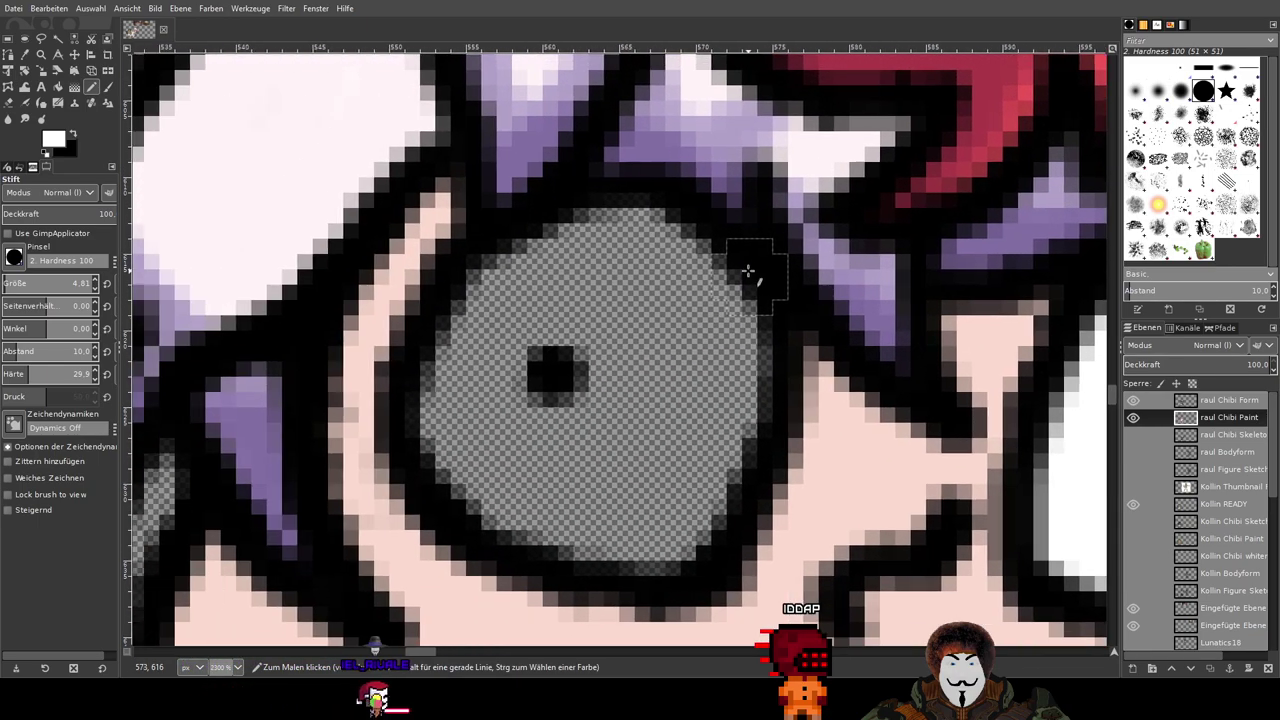
mouse_move(610, 222)
mouse_down()
mouse_move(485, 297)
mouse_move(445, 431)
mouse_move(462, 474)
mouse_move(504, 509)
mouse_move(662, 551)
mouse_move(736, 445)
mouse_move(741, 329)
mouse_move(641, 236)
mouse_move(589, 248)
mouse_move(544, 299)
mouse_move(505, 360)
mouse_move(525, 435)
mouse_move(625, 466)
mouse_move(670, 401)
mouse_move(656, 347)
mouse_move(602, 316)
mouse_move(527, 403)
mouse_move(605, 345)
mouse_up()
scroll(700, 335, down, 6)
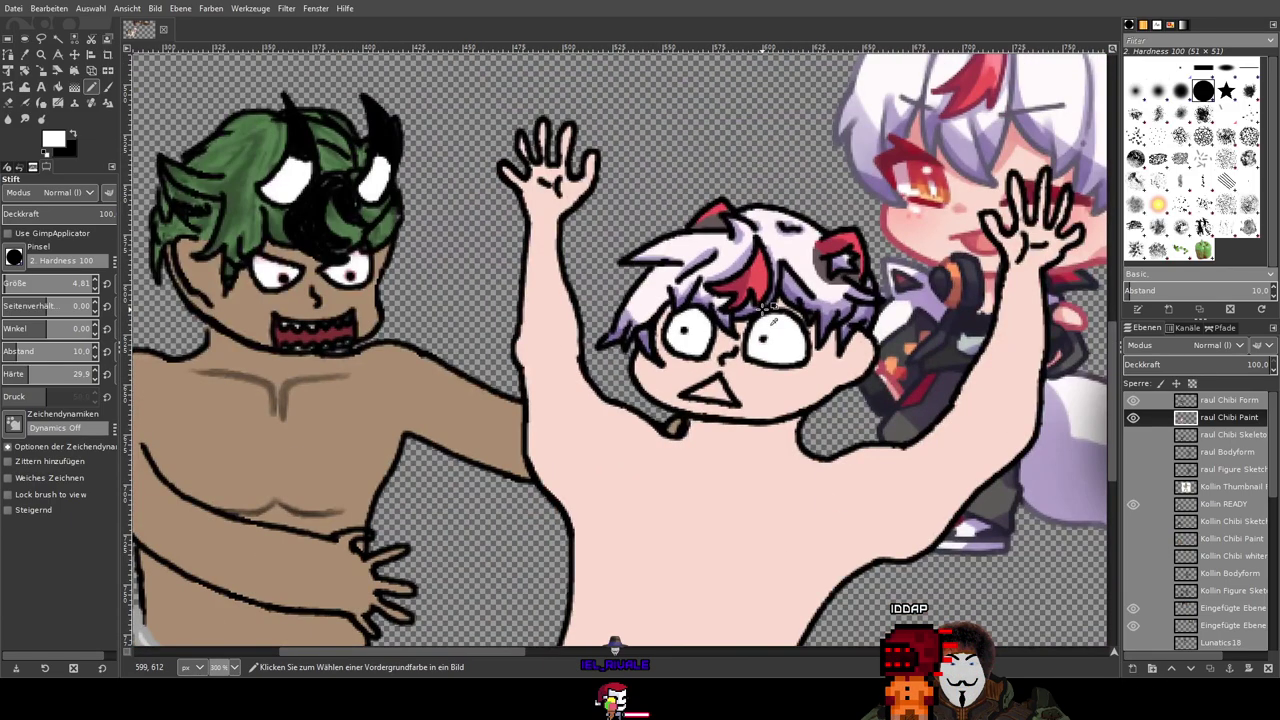
scroll(770, 310, up, 2)
scroll(790, 312, down, 3)
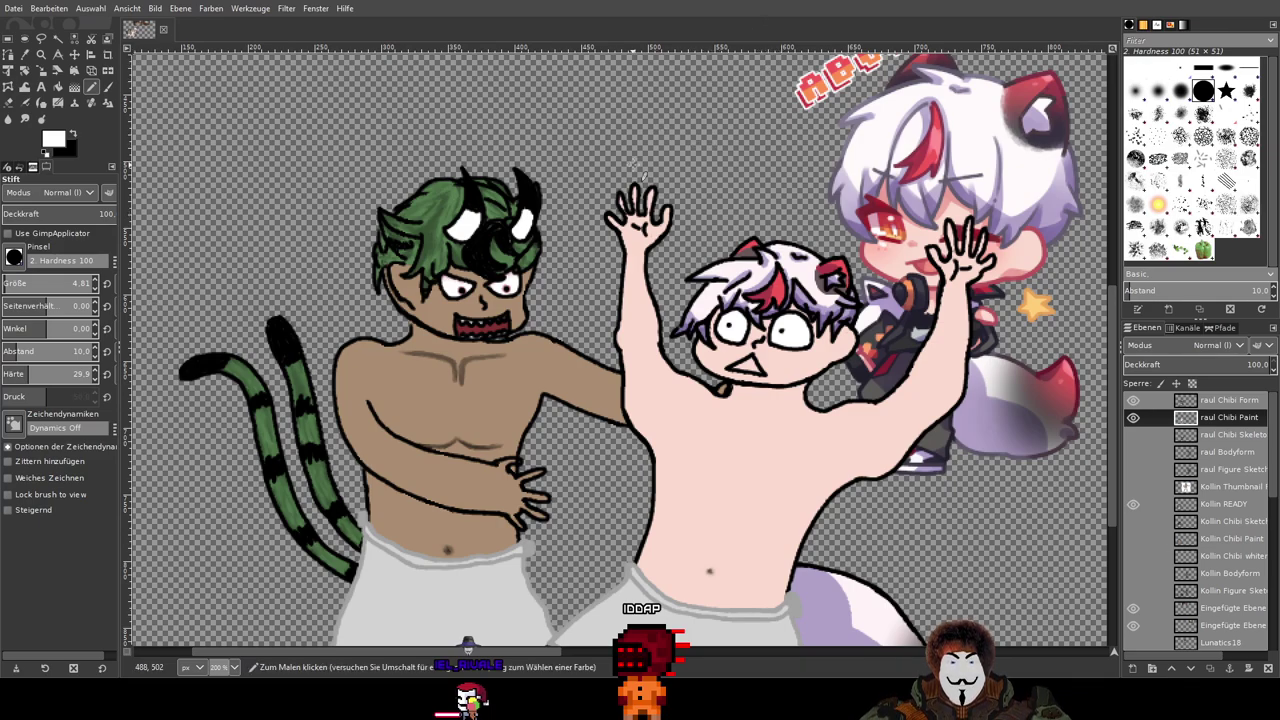
scroll(634, 166, down, 2)
scroll(634, 166, up, 1)
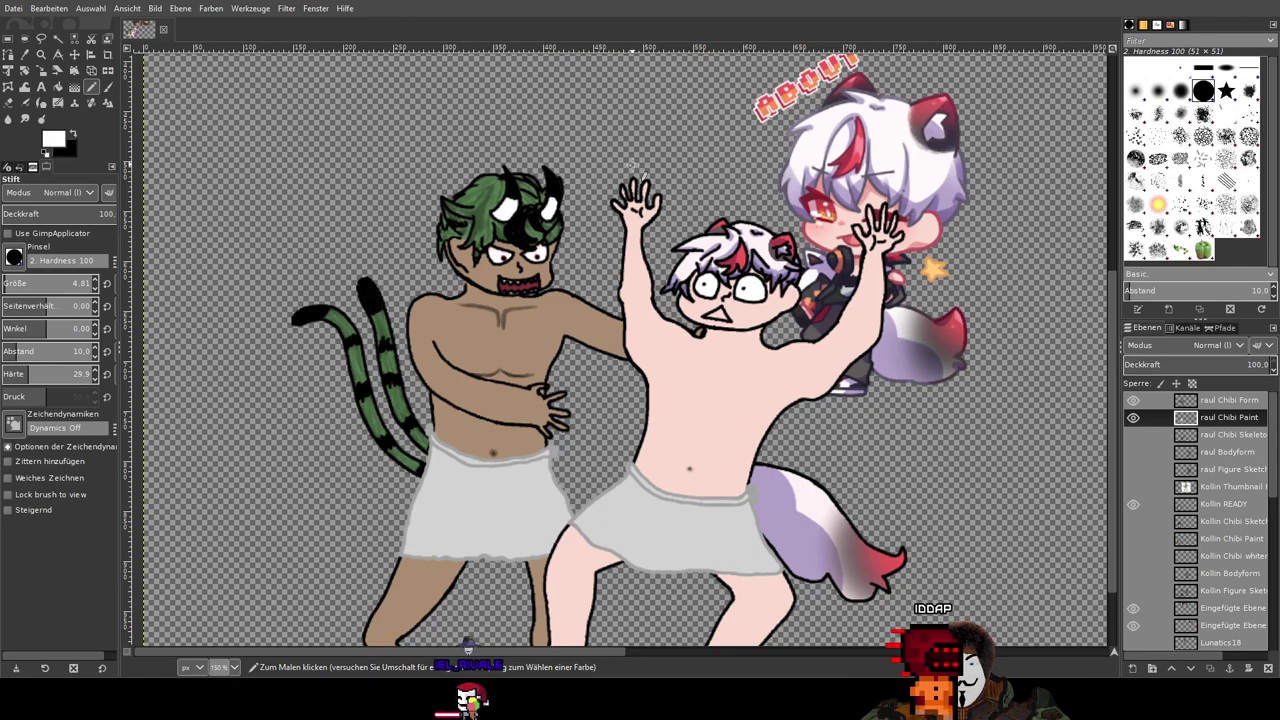
drag(604, 104, 556, 163)
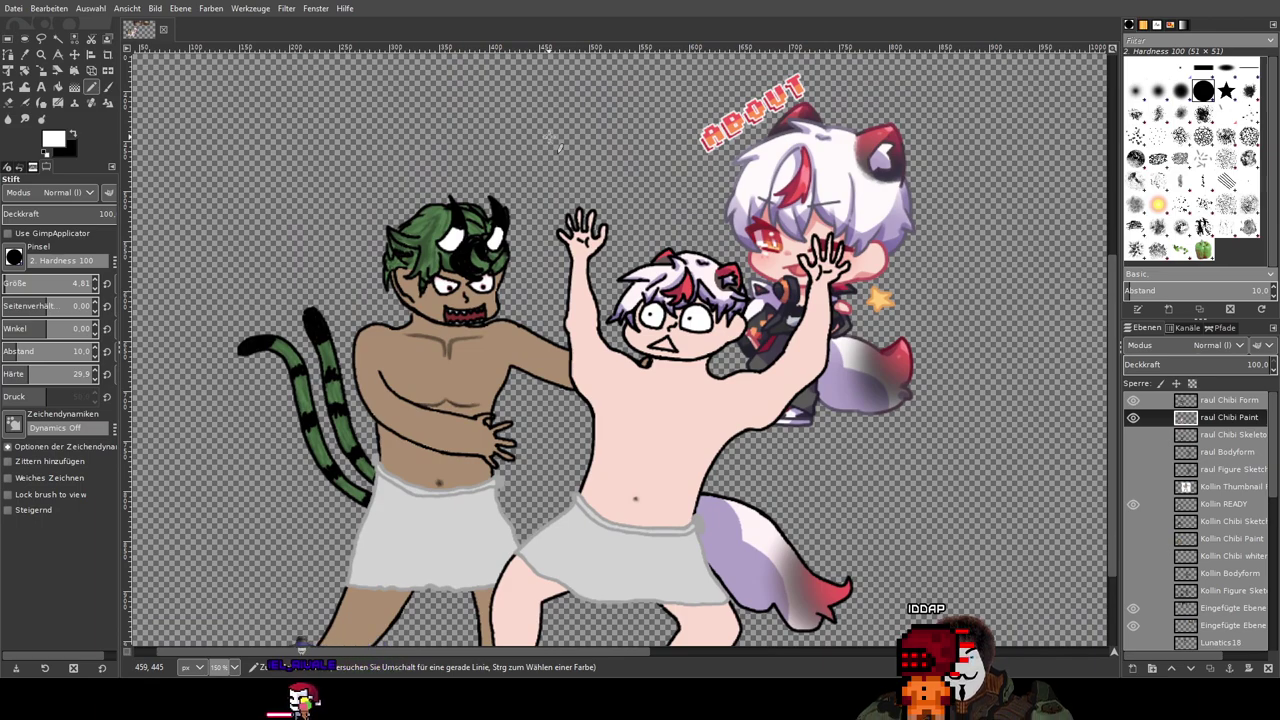
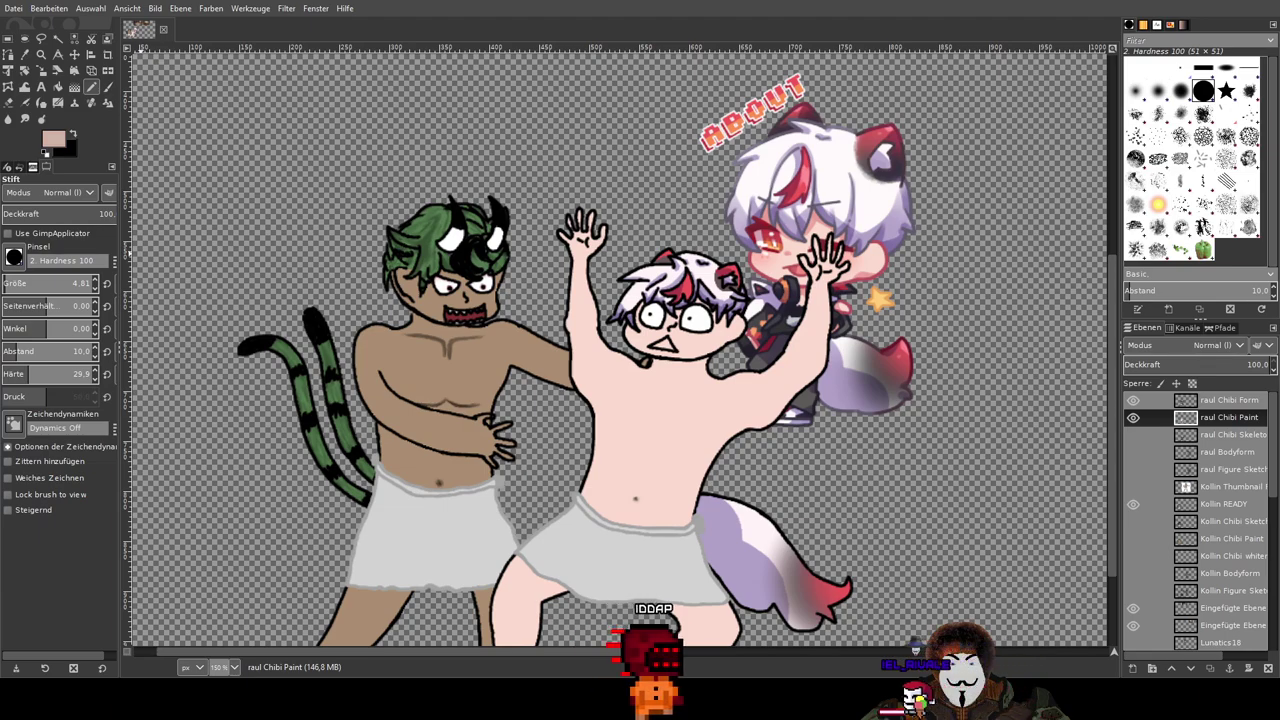
Step: Set up the Paintbrush with a slightly darker skin pink, a size of about 2.45 and a hardness of 100
scroll(595, 344, up, 1)
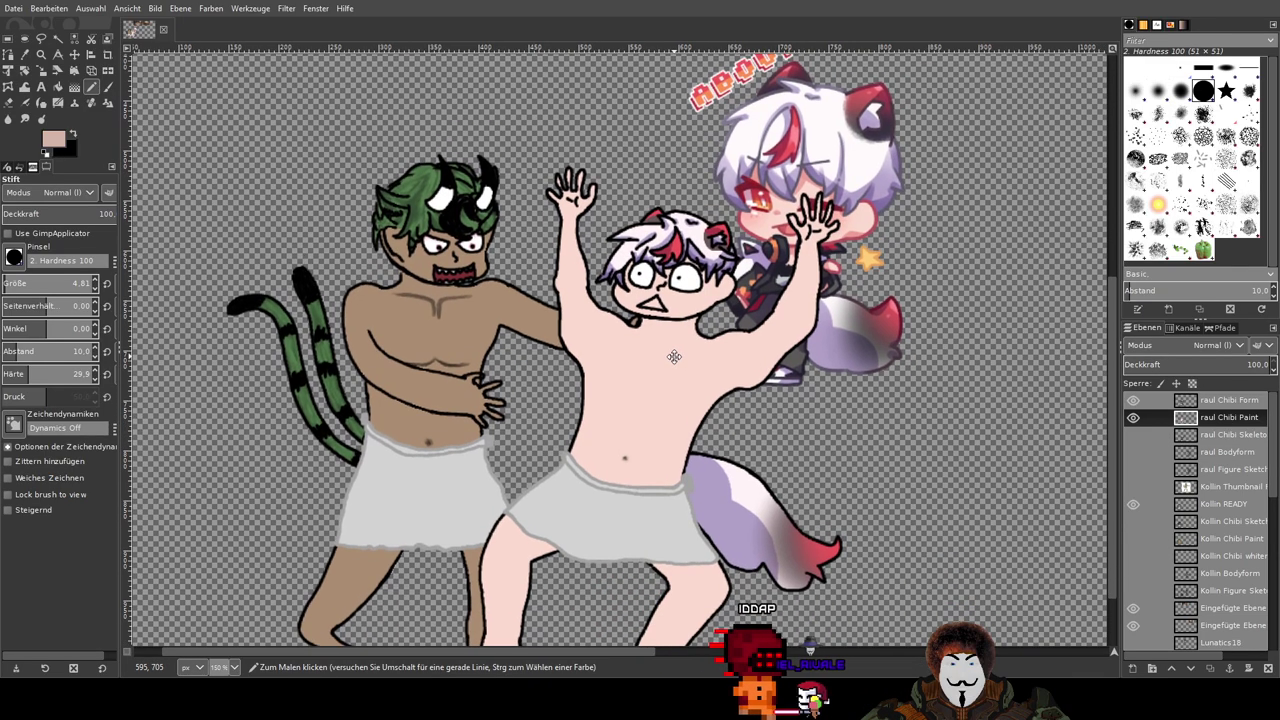
scroll(595, 344, up, 3)
scroll(757, 309, down, 2)
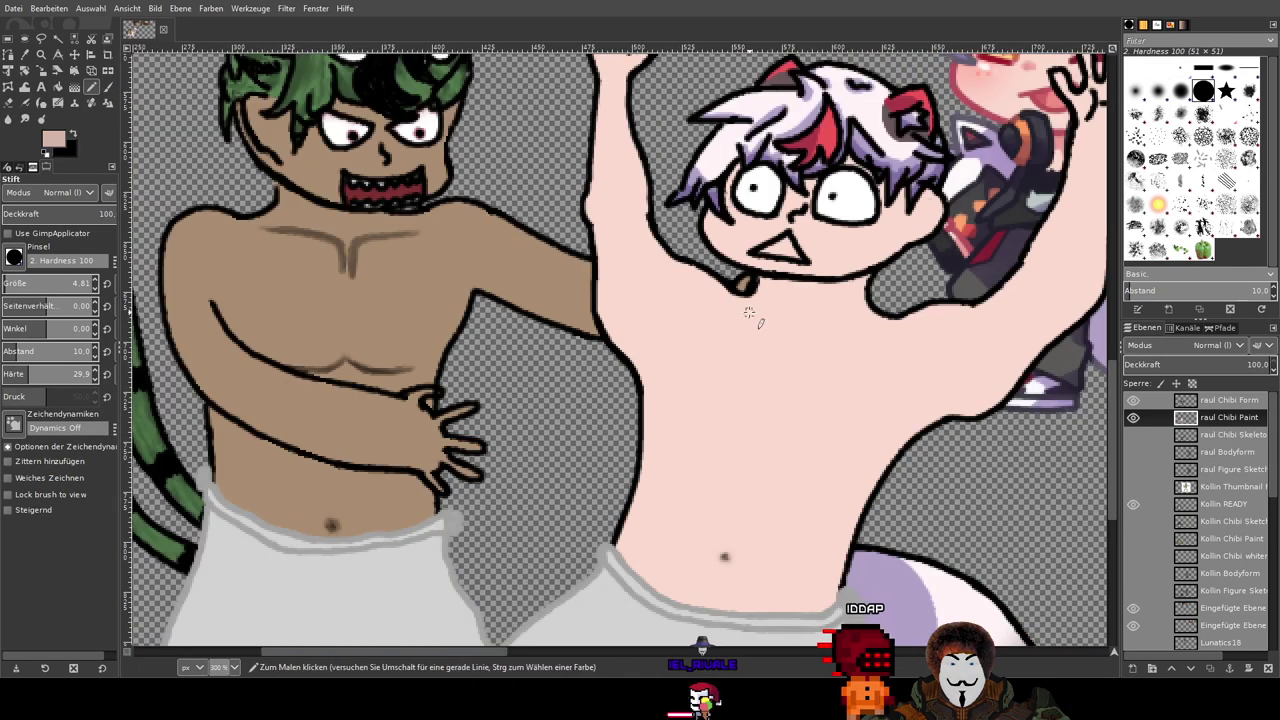
click(108, 87)
scroll(616, 352, right, 3)
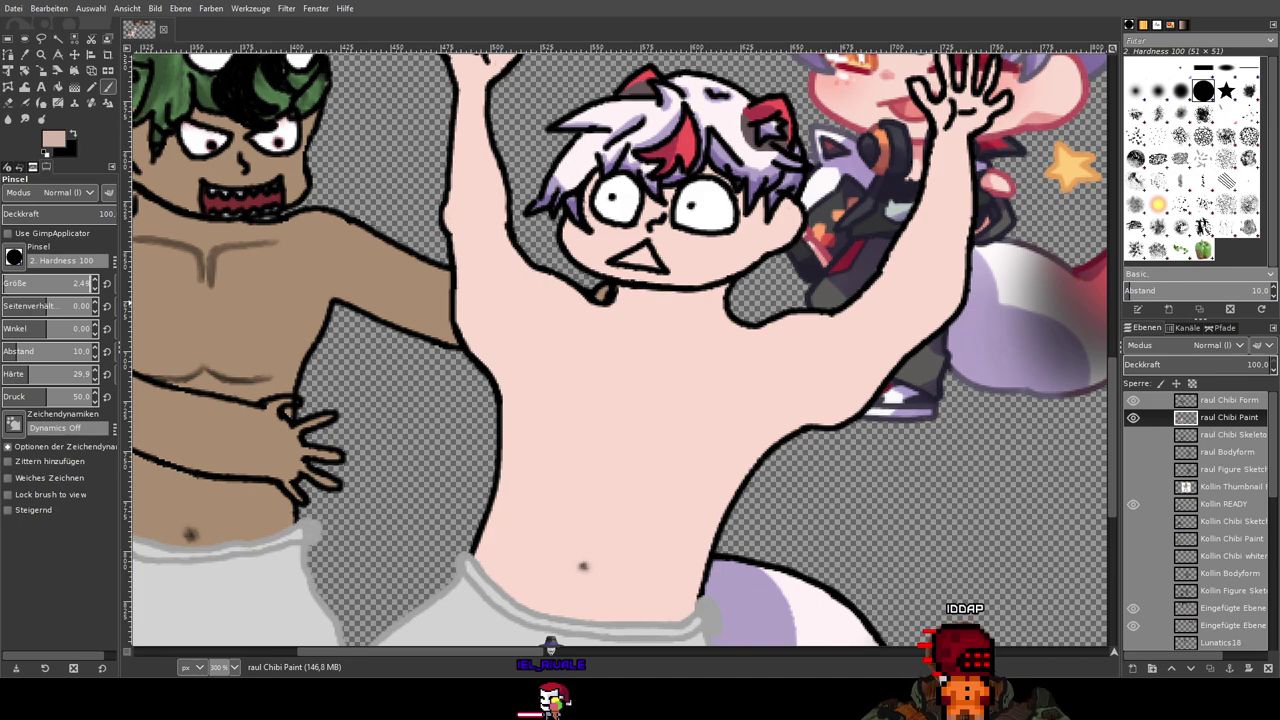
drag(30, 374, 109, 375)
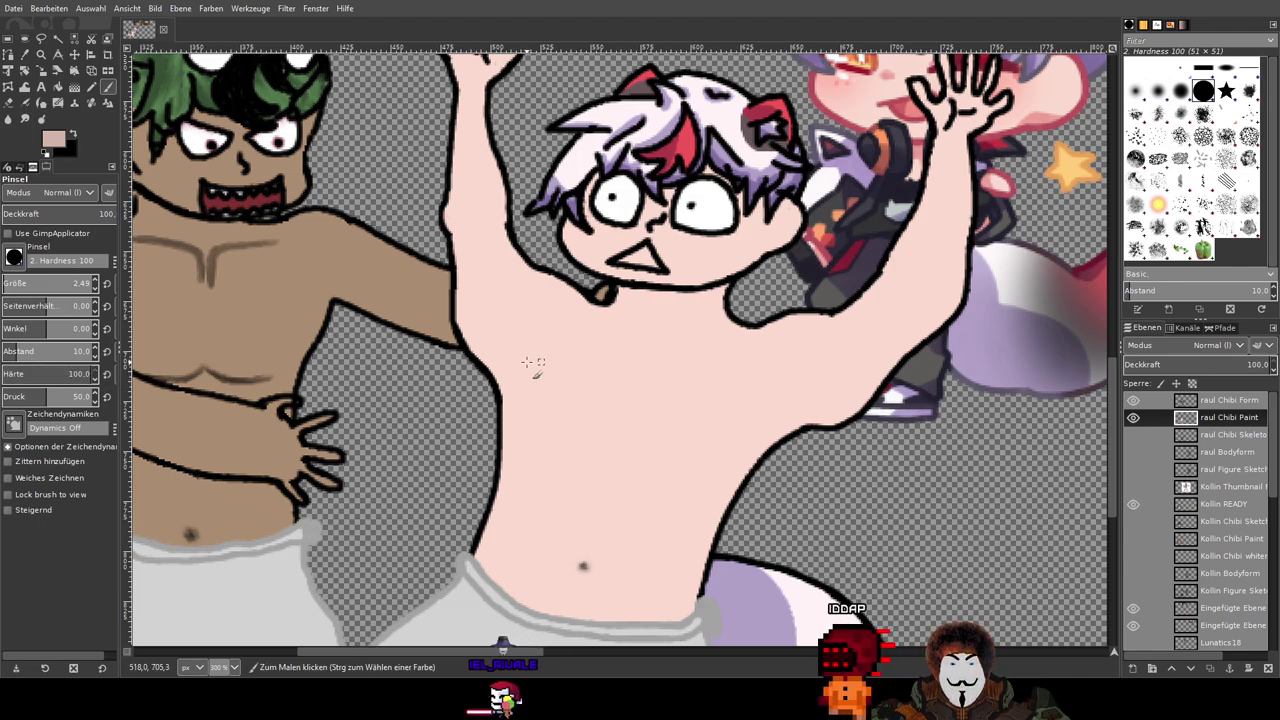
Step: Try to paint V-shaped collarbone lines across the fox-eared character's upper chest, and undo the strokes
mouse_move(579, 342)
mouse_down()
mouse_move(629, 370)
mouse_move(690, 356)
mouse_up()
scroll(781, 362, down, 1)
scroll(781, 362, up, 1)
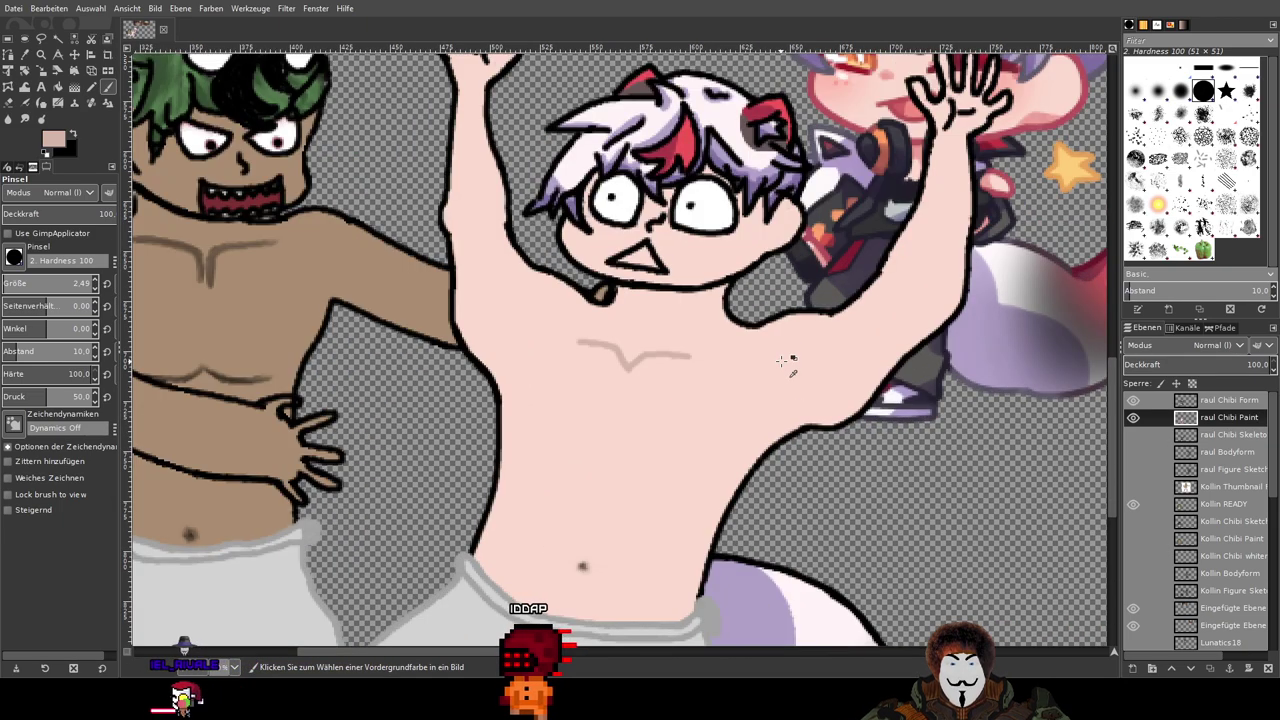
key(ctrl+z)
key(ctrl+z)
scroll(690, 327, up, 1)
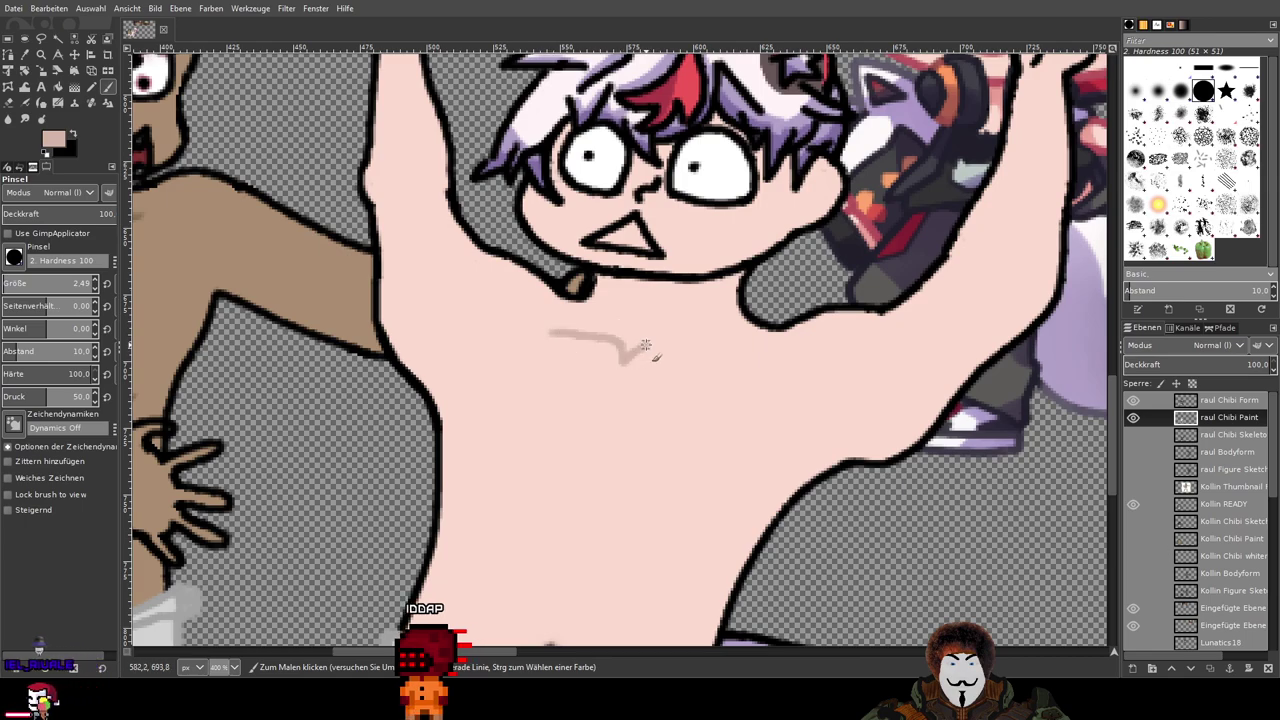
scroll(688, 349, down, 2)
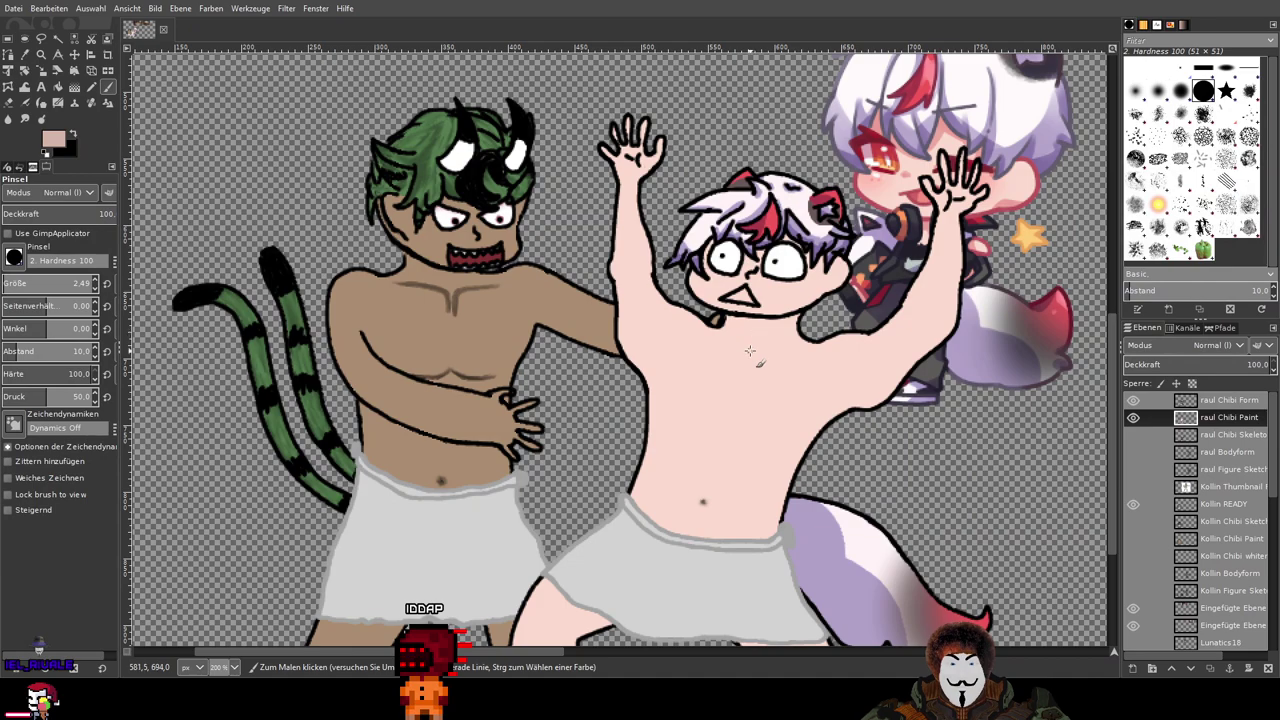
Step: Try separate slanted collarbone and neck strokes in darker skin pink below the chin, and undo them all
drag(824, 378, 698, 331)
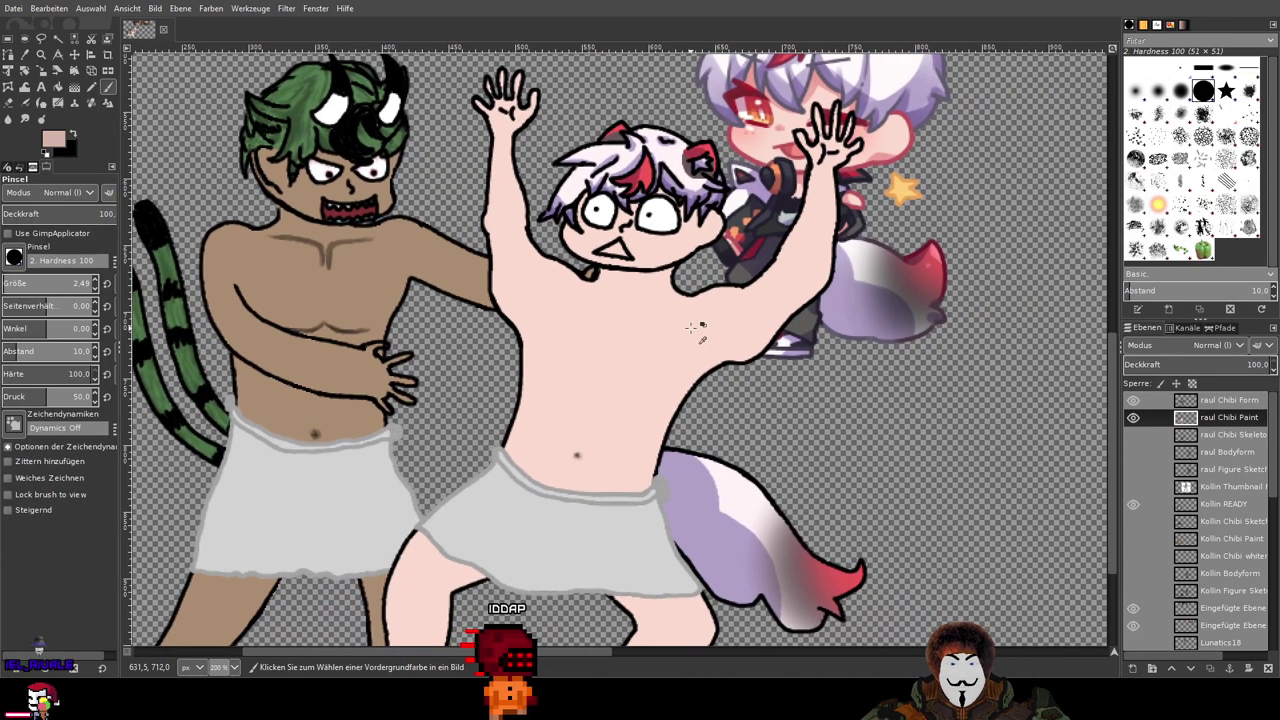
scroll(698, 330, up, 2)
scroll(660, 306, up, 1)
scroll(660, 306, right, 1)
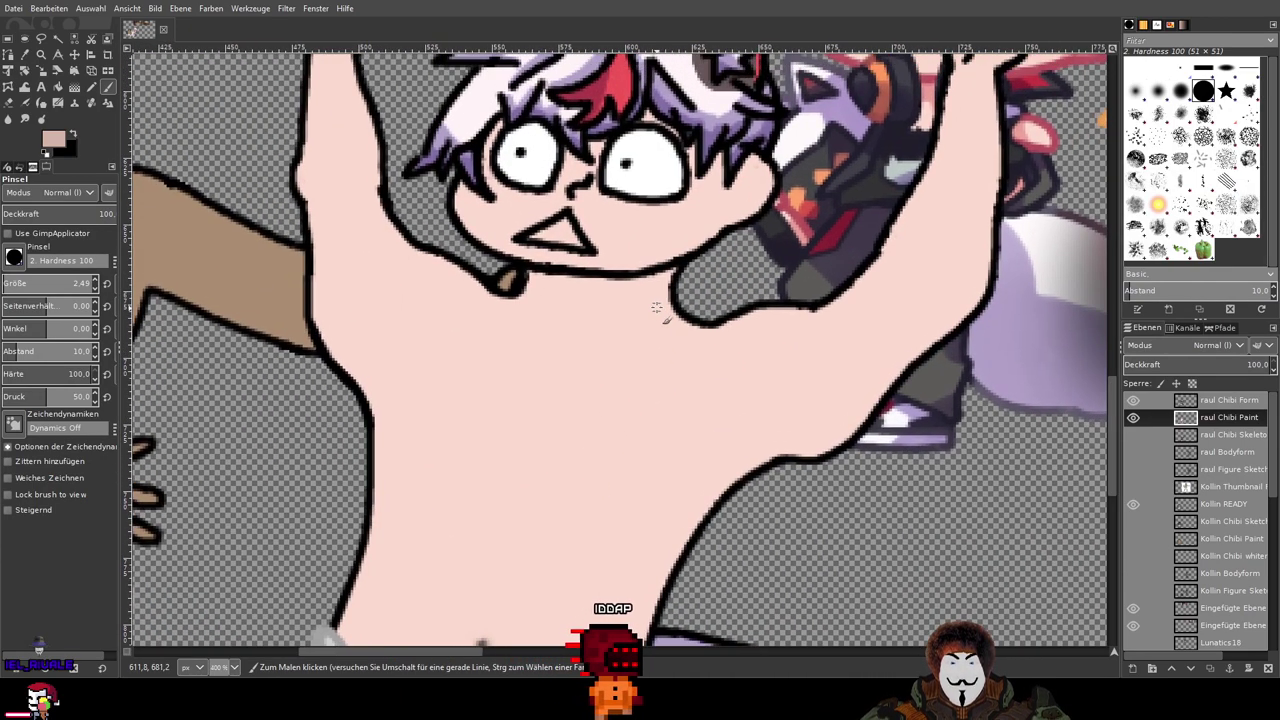
scroll(655, 307, up, 1)
drag(648, 300, 646, 342)
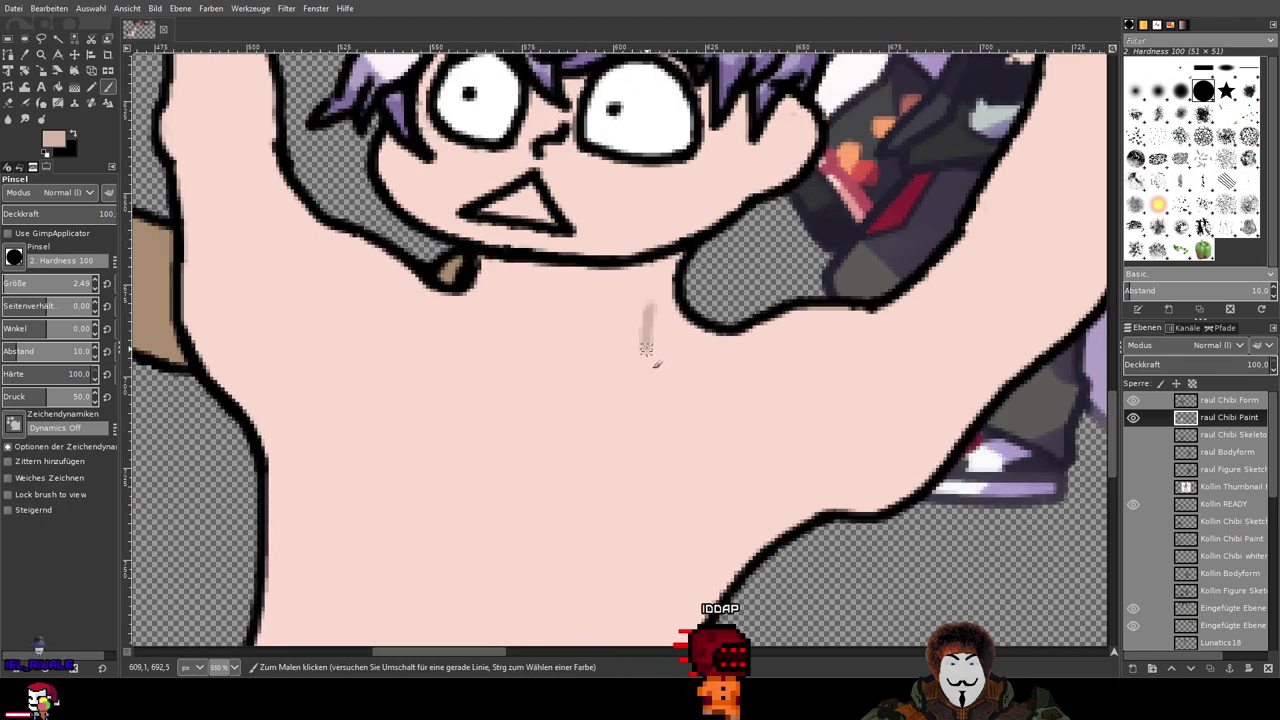
drag(598, 302, 545, 342)
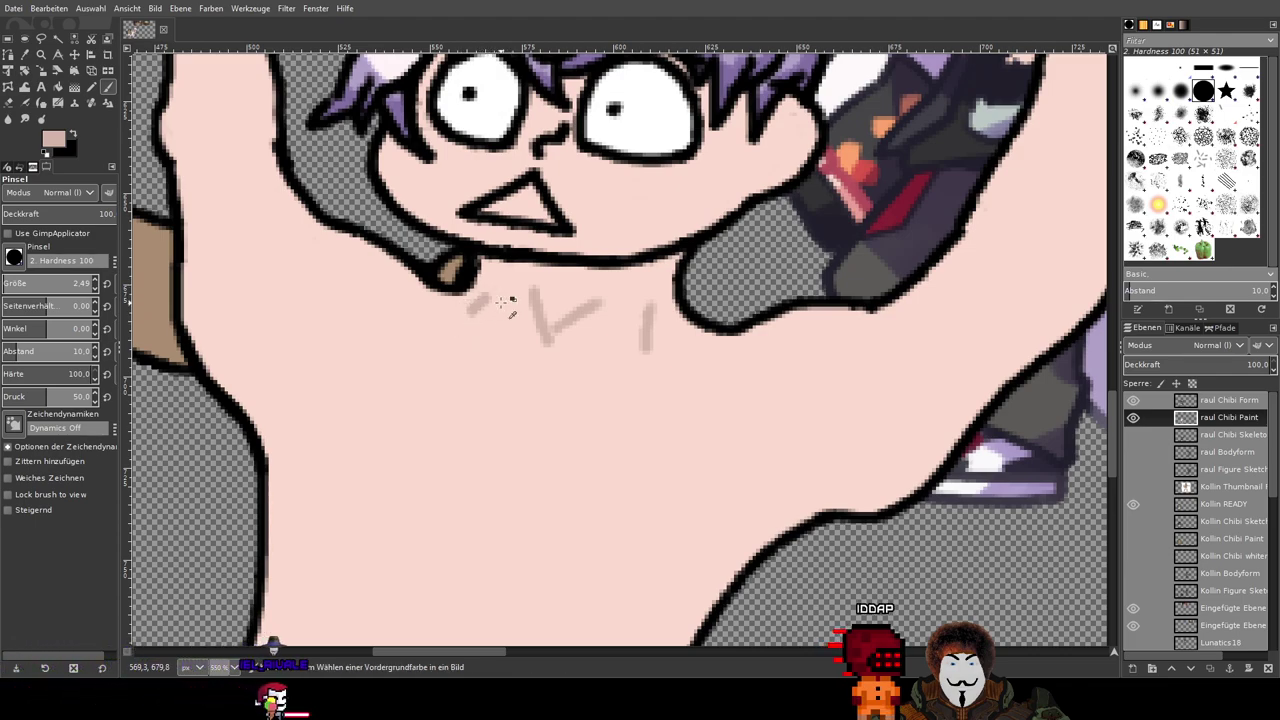
drag(498, 290, 467, 318)
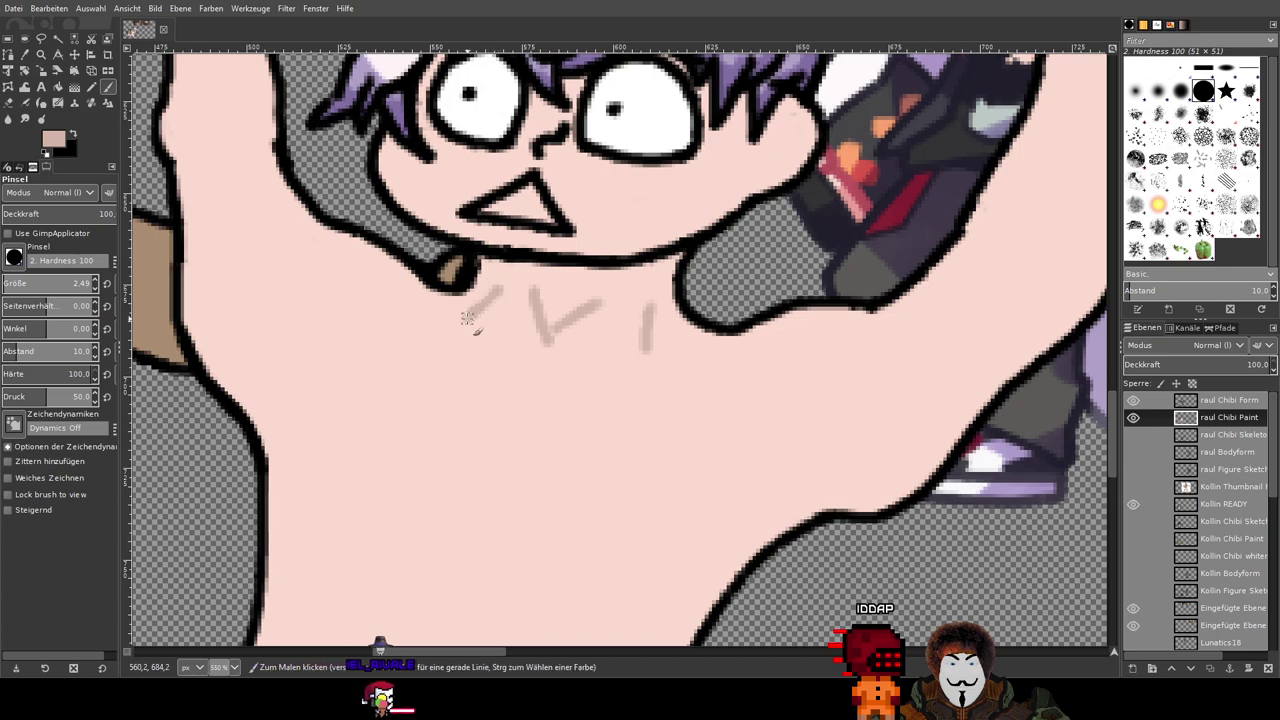
ctrl+scroll(585, 323, up, 4)
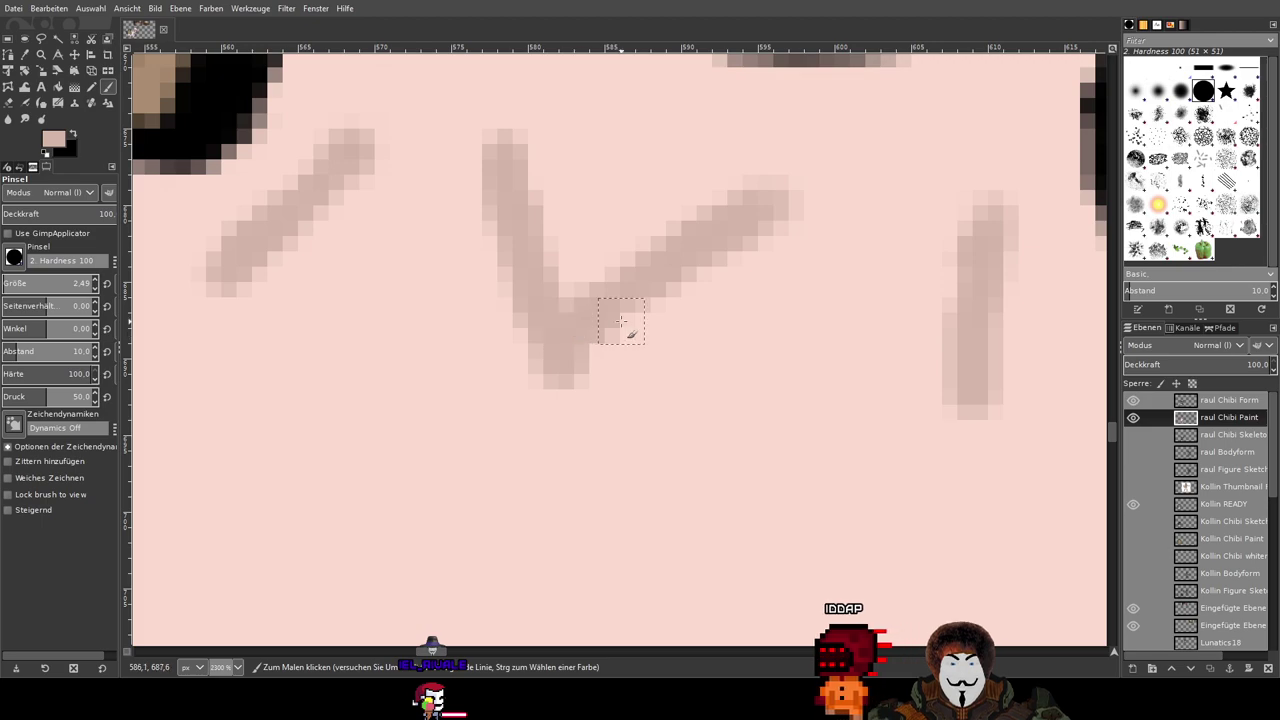
ctrl+scroll(629, 323, down, 3)
ctrl+scroll(703, 291, down, 1)
key(ctrl+z)
key(ctrl+z)
key(ctrl+z)
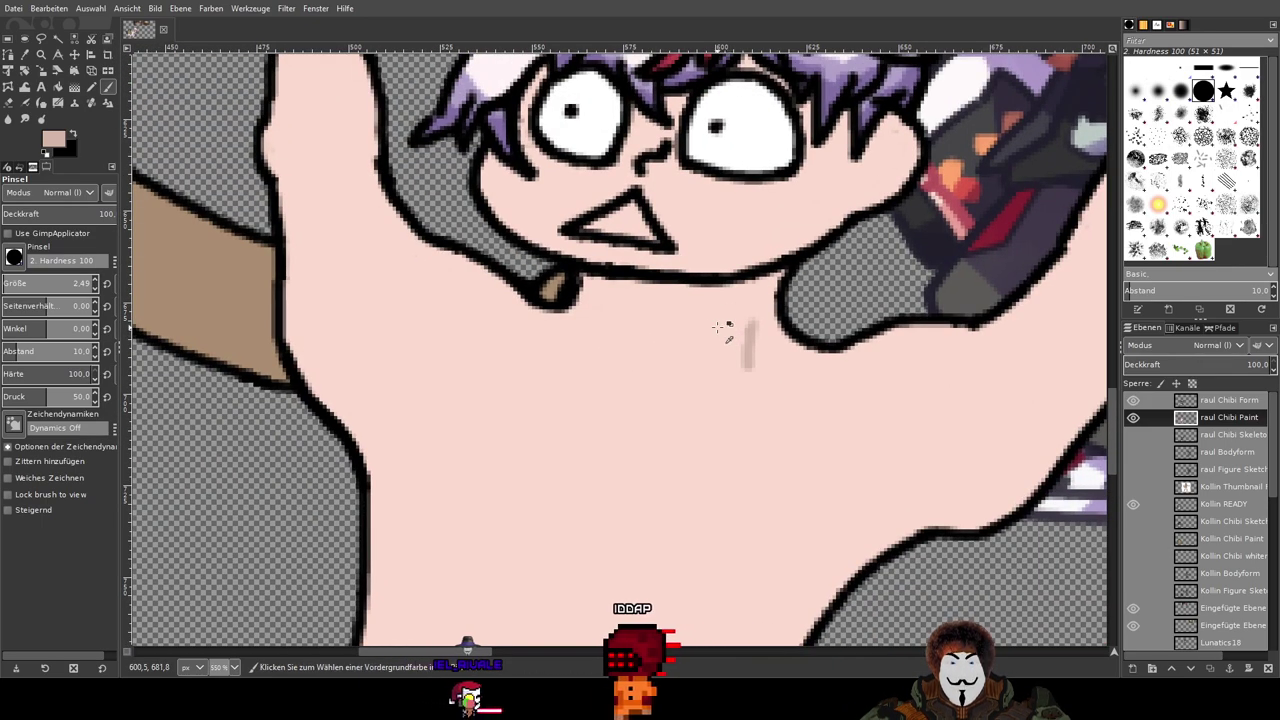
key(ctrl+z)
Step: Try short slanted neck-shadow strokes in darker skin pink at varied angles below the fox-eared character's chin, and undo them all
drag(718, 322, 692, 380)
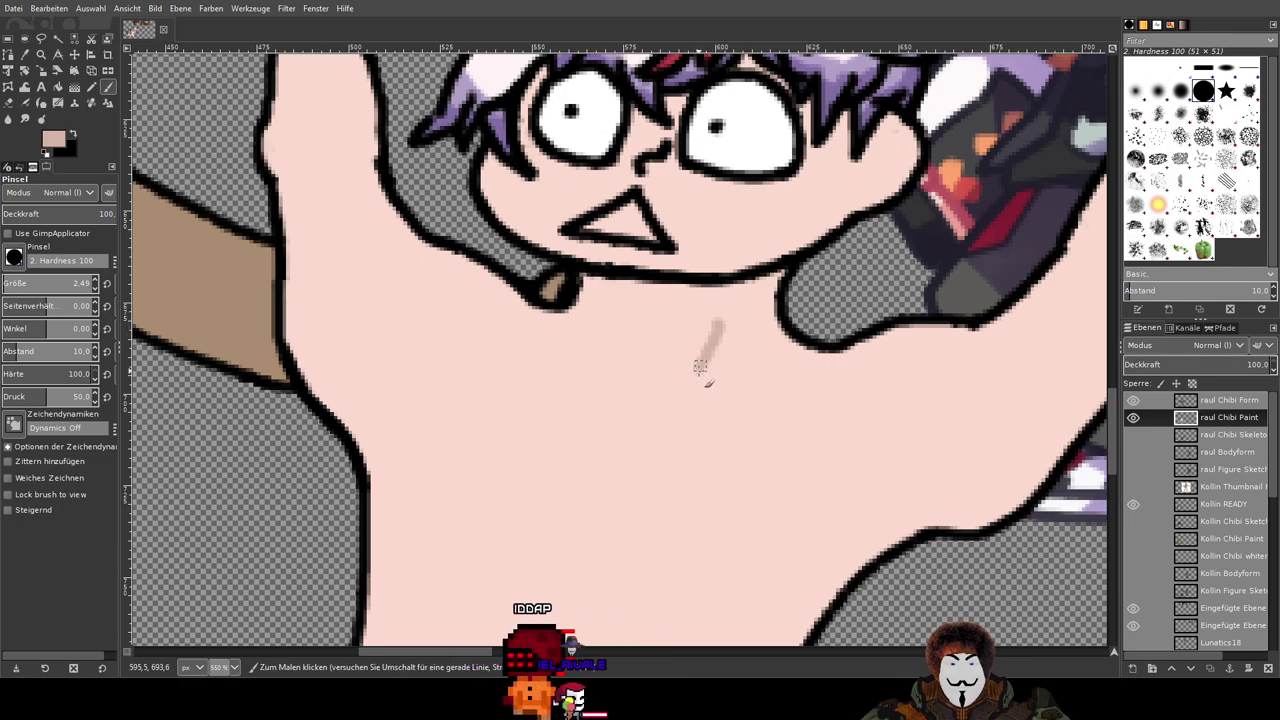
key(ctrl+z)
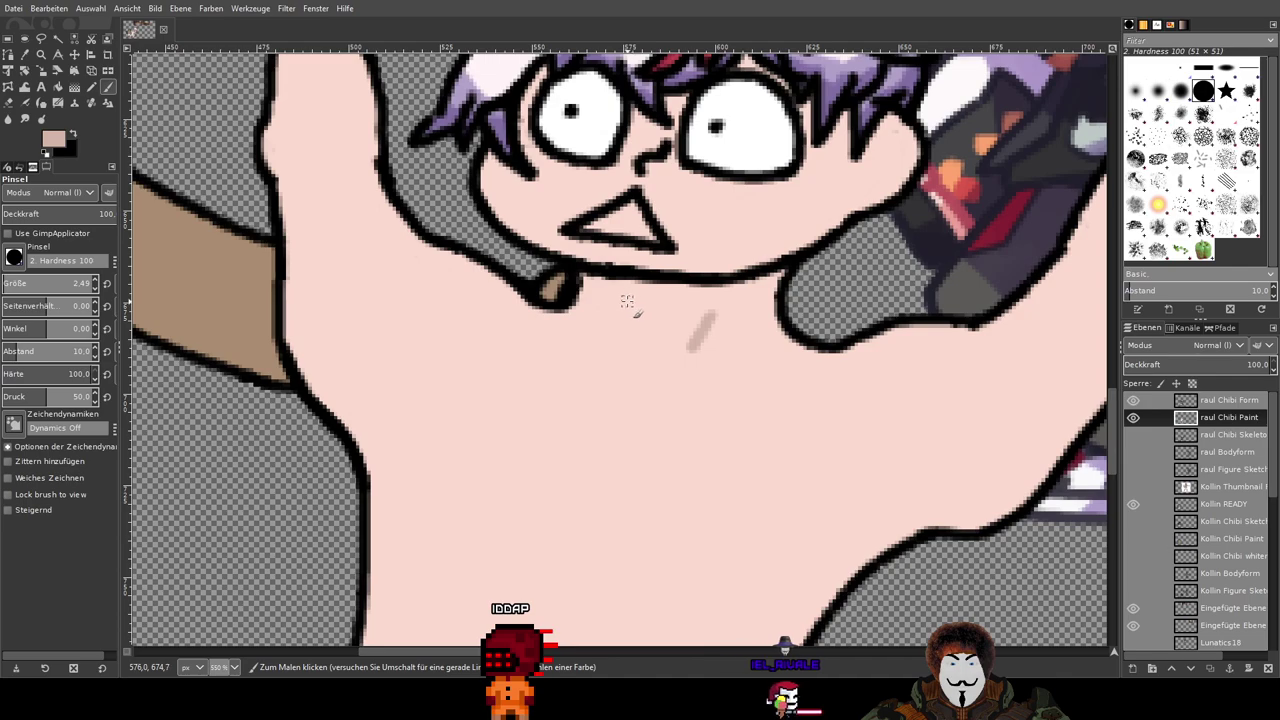
drag(626, 301, 631, 327)
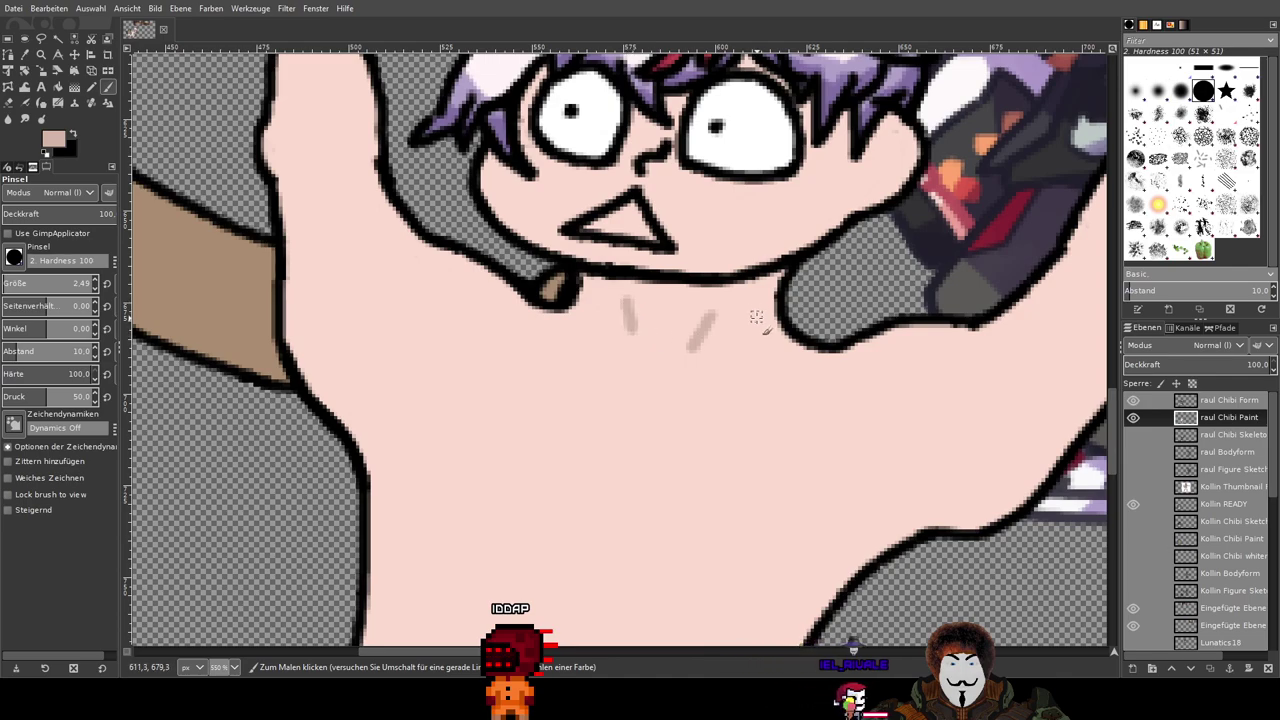
drag(757, 318, 756, 354)
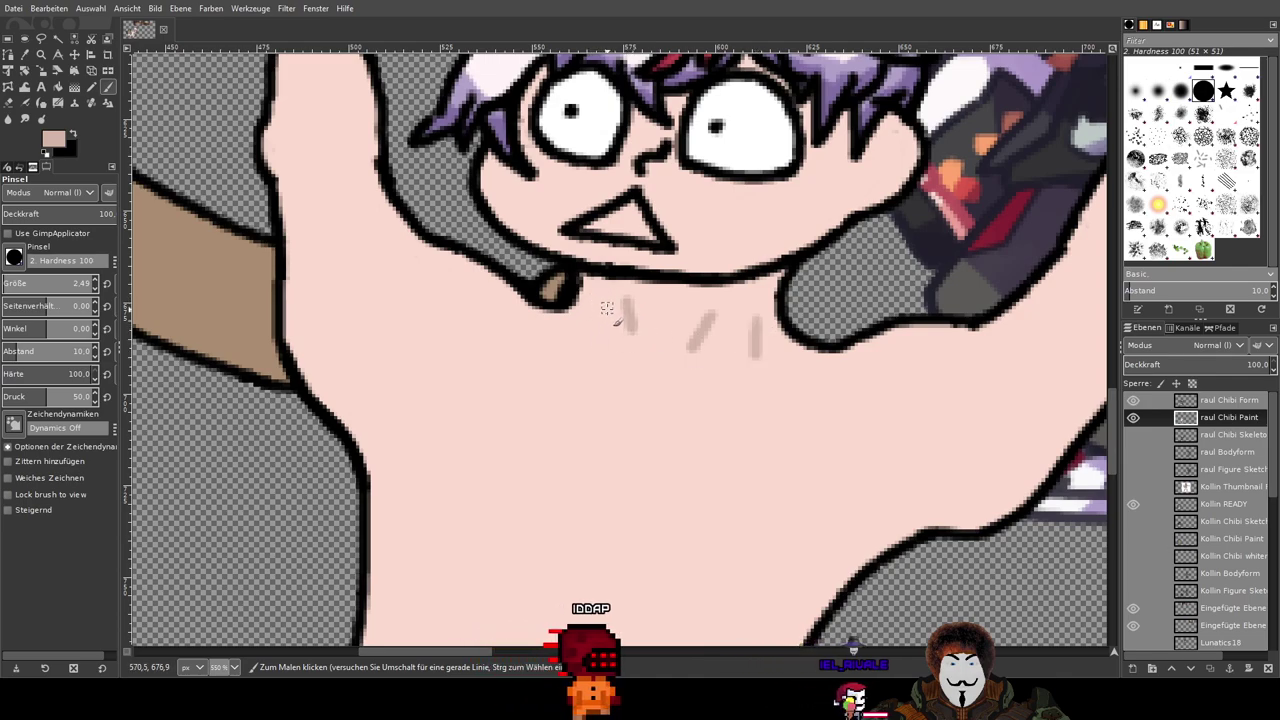
drag(607, 310, 578, 341)
scroll(770, 343, down, 4)
scroll(770, 343, up, 4)
key(ctrl+z)
key(ctrl+z)
key(ctrl+z)
key(ctrl+z)
Step: Try another row of parallel slanted strokes across the neck area between the tan fingertip and the far shoulder, and undo them
drag(620, 297, 605, 333)
drag(670, 307, 658, 338)
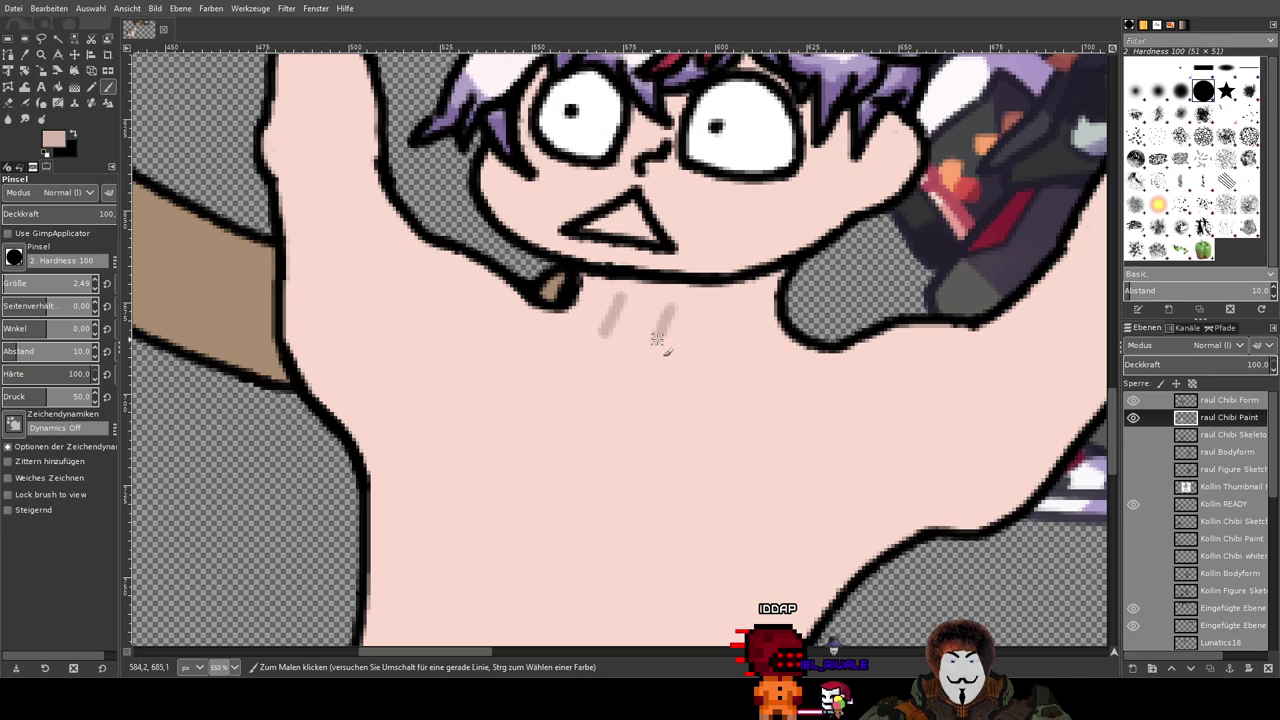
scroll(655, 336, up, 2)
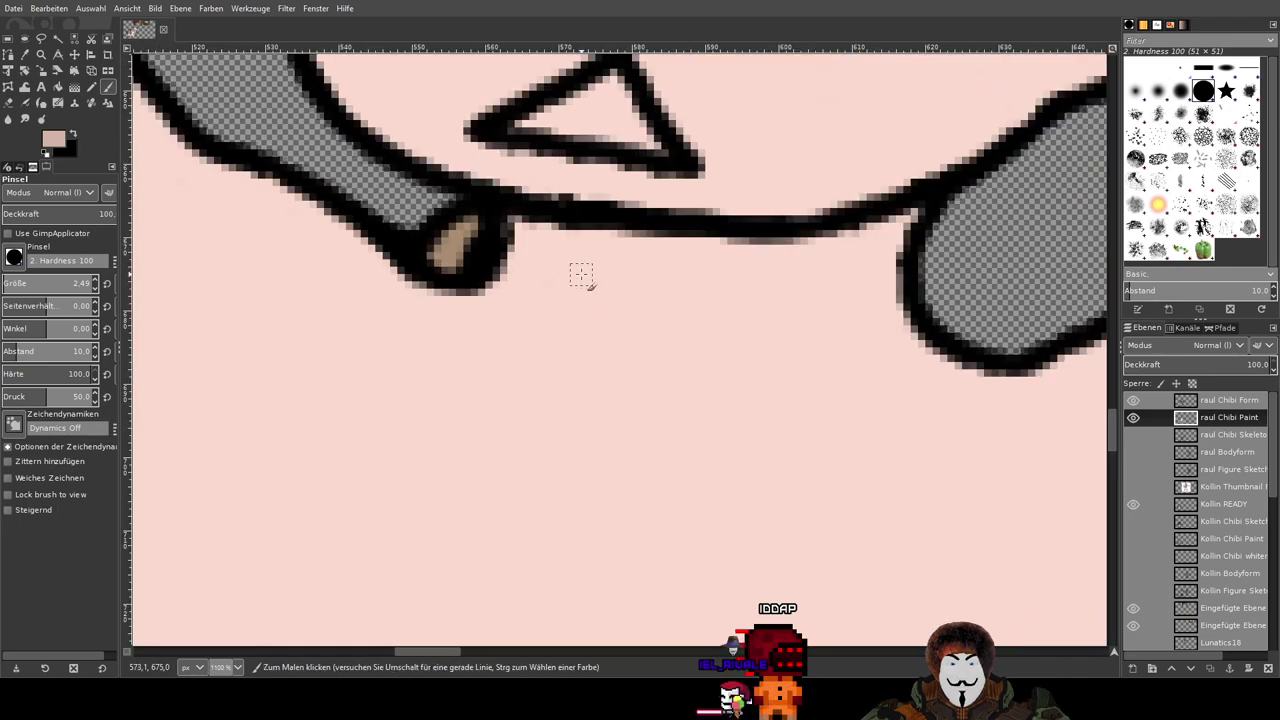
drag(598, 269, 574, 348)
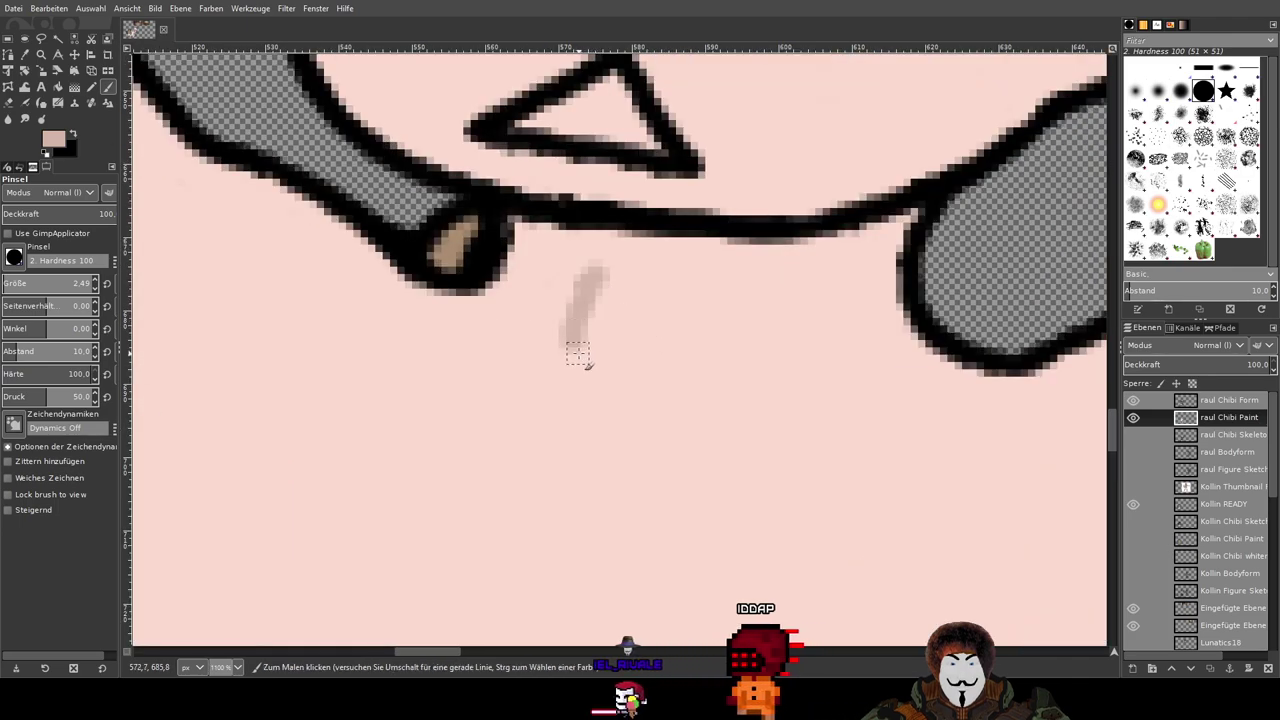
drag(693, 293, 651, 366)
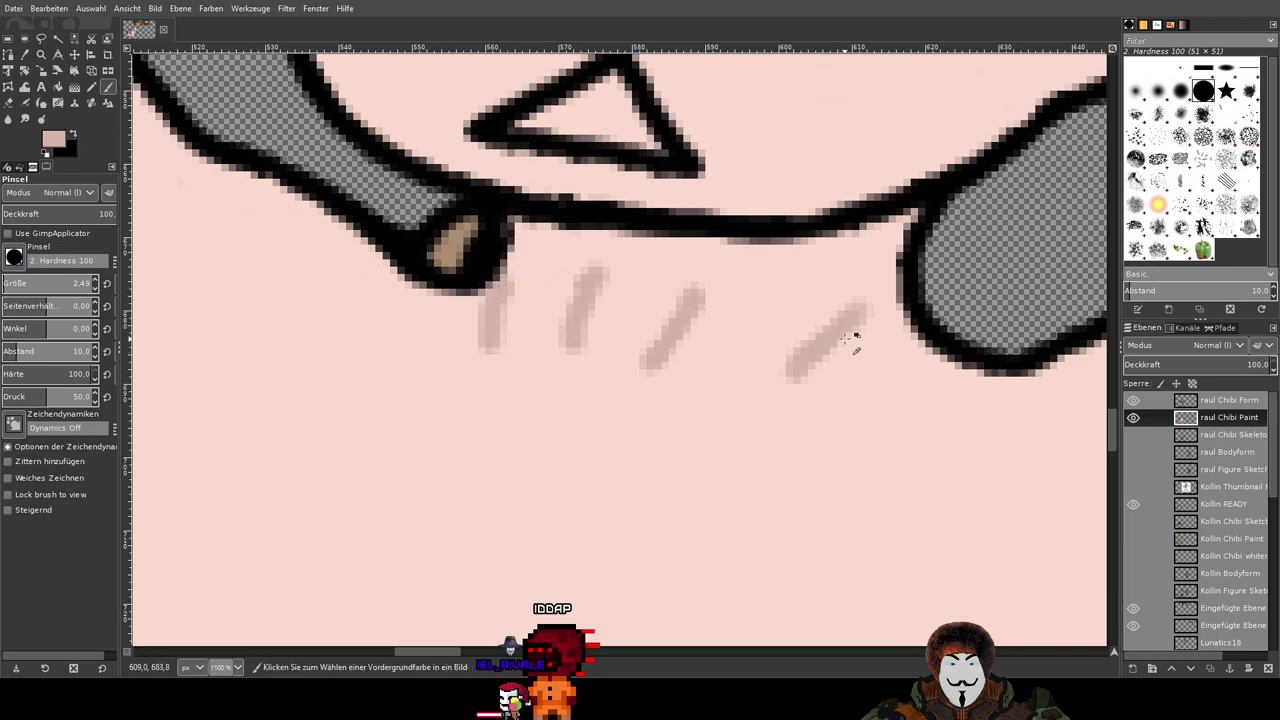
scroll(852, 340, down, 4)
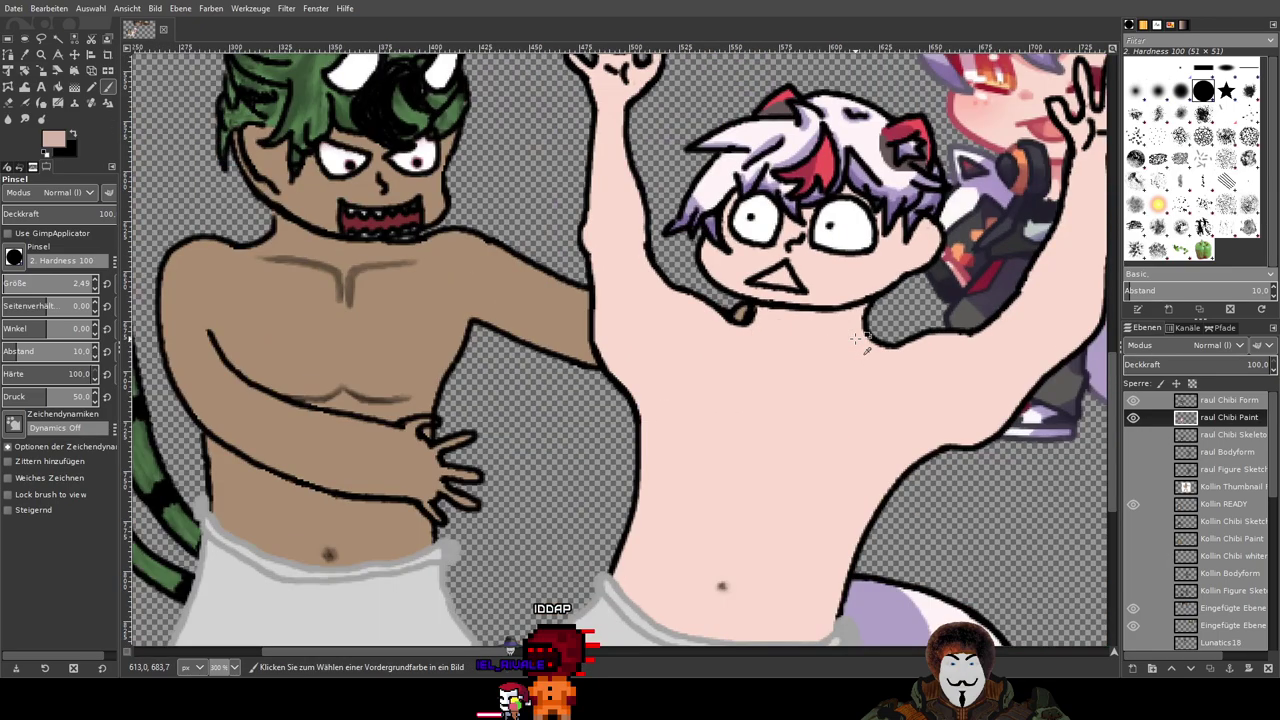
scroll(860, 340, up, 1)
scroll(866, 340, down, 1)
scroll(830, 364, up, 3)
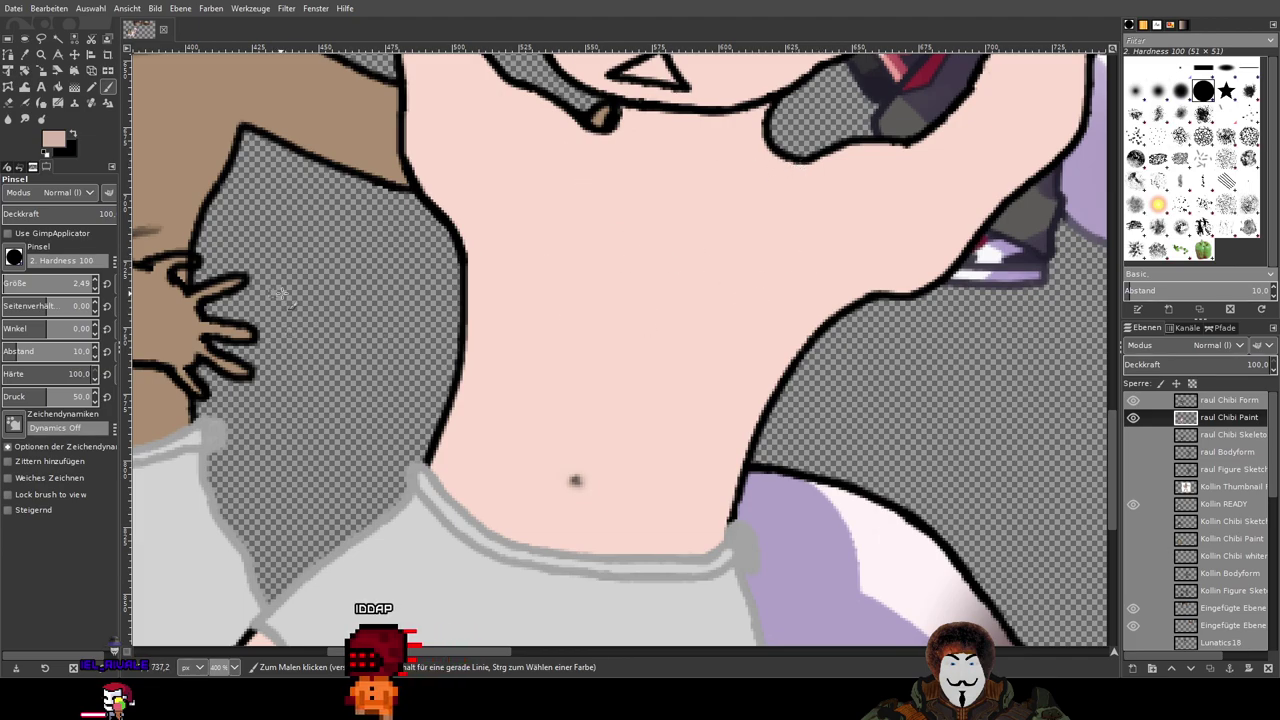
key(ctrl+v)
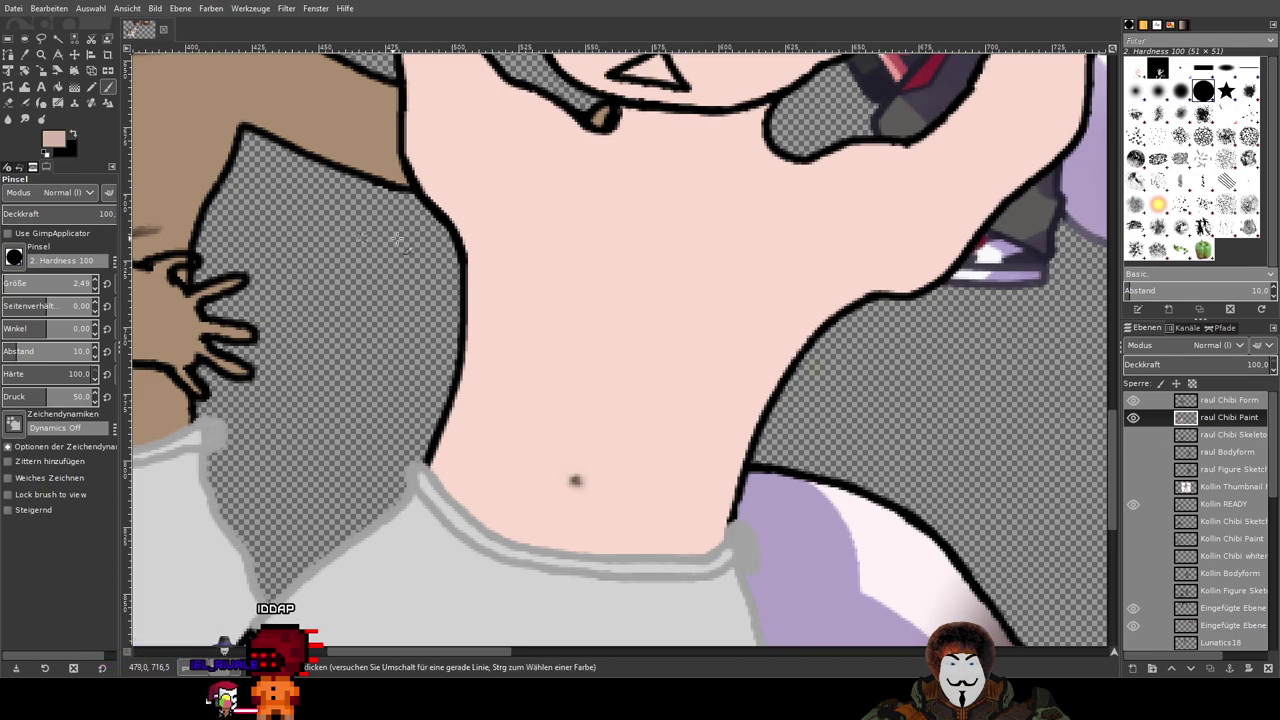
scroll(677, 200, down, 3)
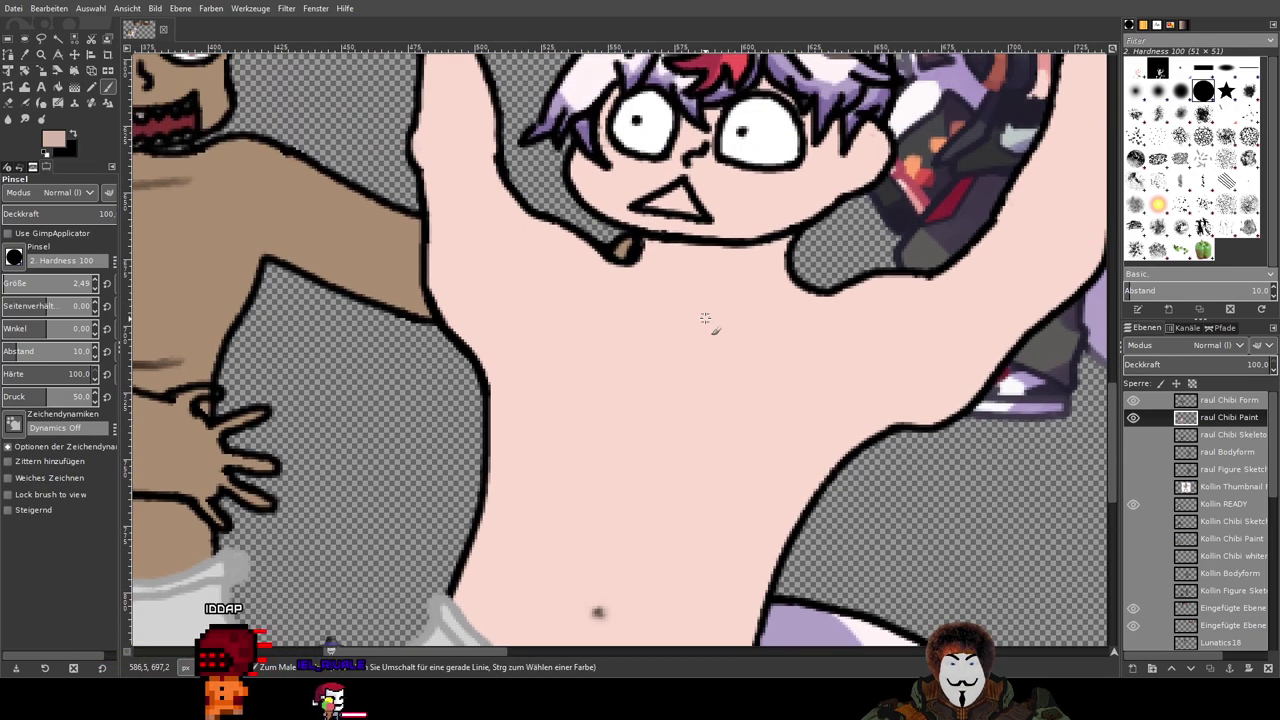
scroll(700, 260, up, 3)
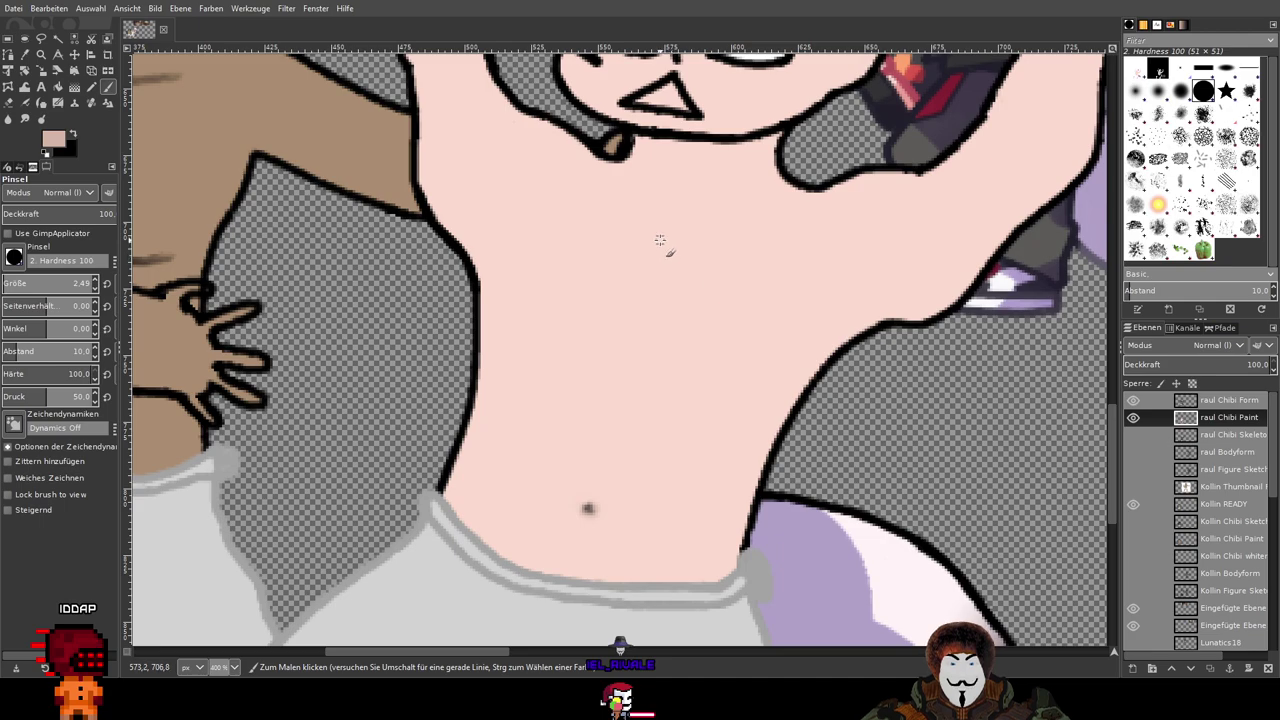
Step: Paint curved collarbone and chest-muscle lines on the fox-eared character's torso, with a short stroke near each shoulder, in darker skin pink
drag(652, 252, 737, 232)
drag(648, 251, 574, 212)
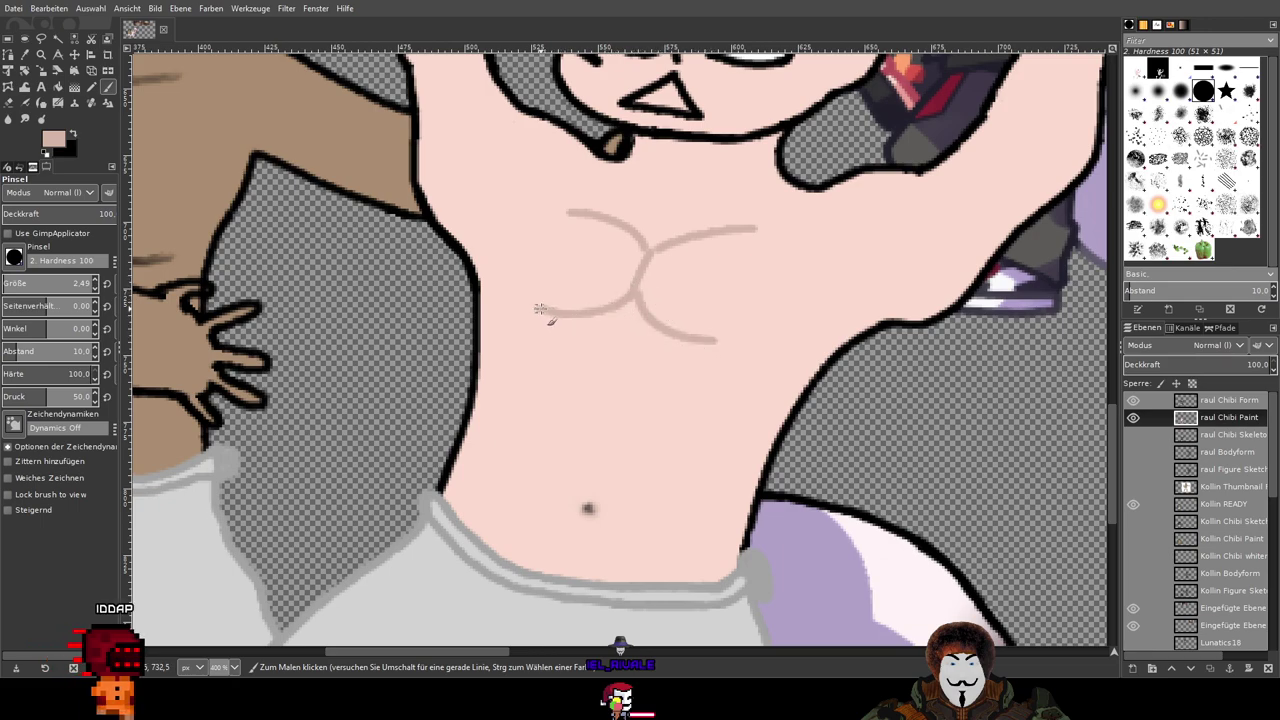
drag(797, 290, 830, 245)
drag(512, 249, 503, 186)
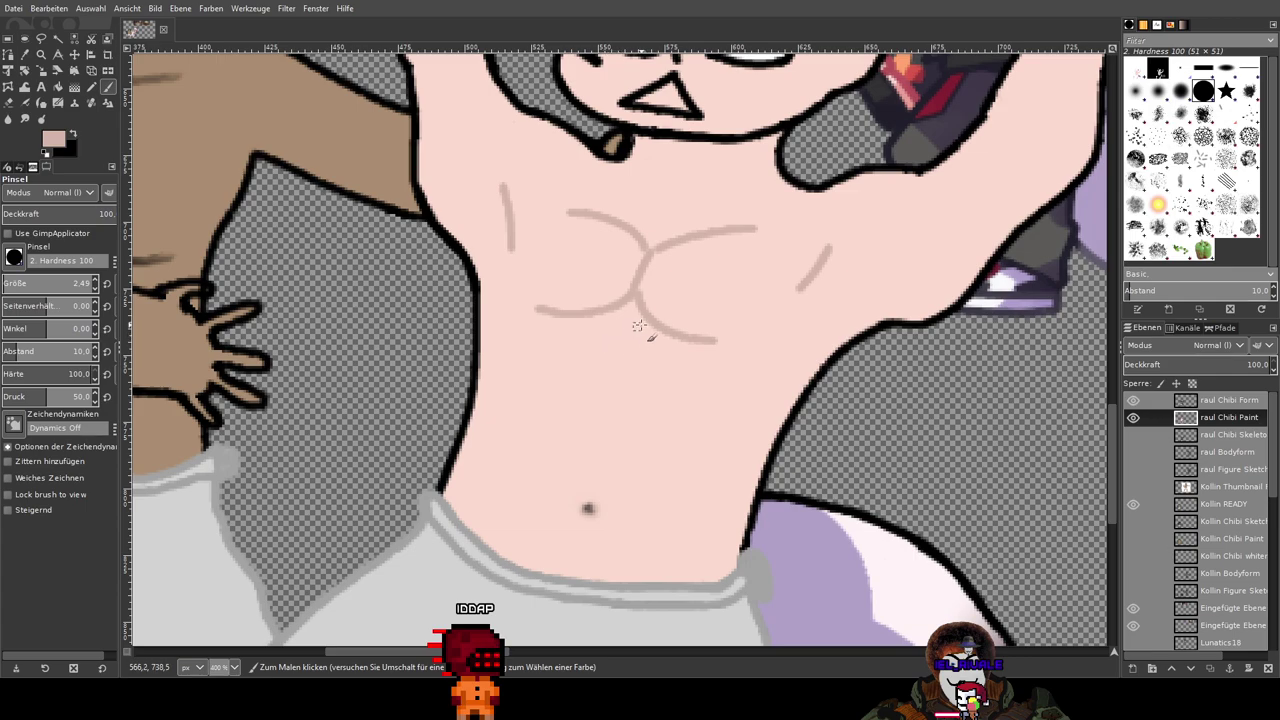
Step: Paint two columns of blocky abdominal-muscle outlines from below the chest lines down toward the navel
drag(693, 378, 710, 350)
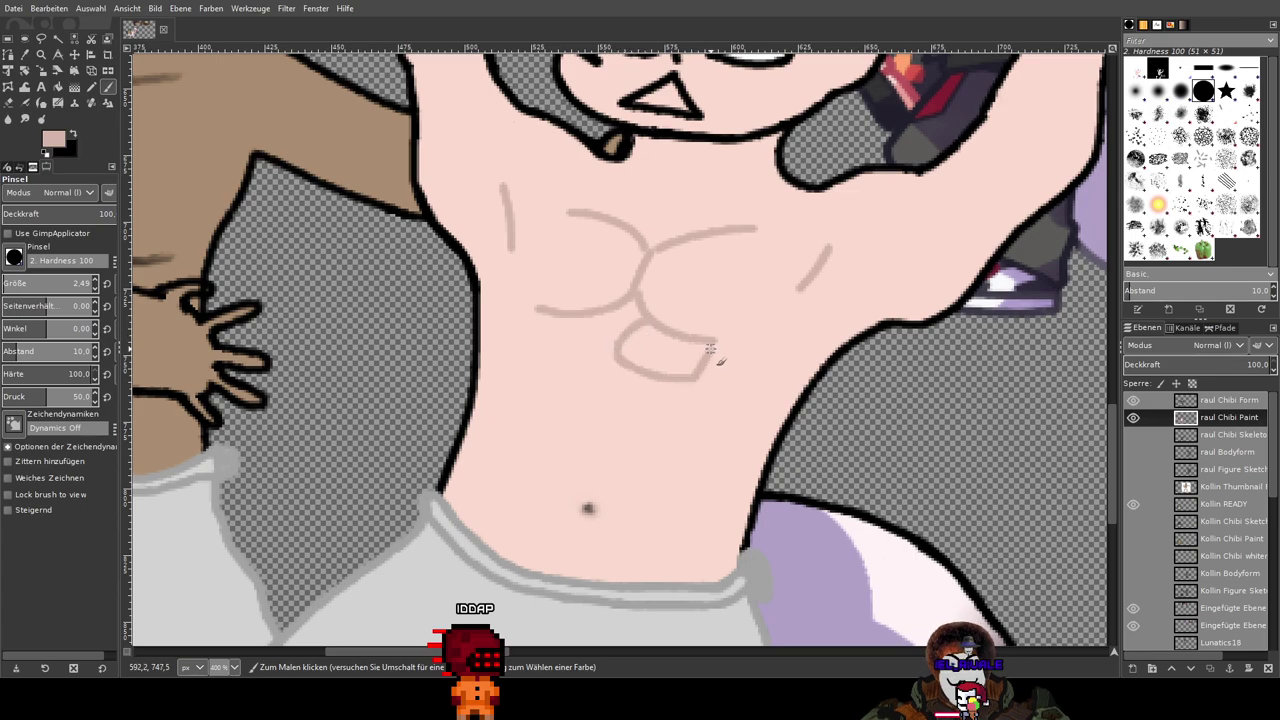
mouse_move(614, 358)
mouse_down()
mouse_move(541, 358)
mouse_move(547, 317)
mouse_up()
mouse_move(621, 361)
mouse_down()
mouse_move(640, 421)
mouse_move(675, 408)
mouse_move(690, 378)
mouse_up()
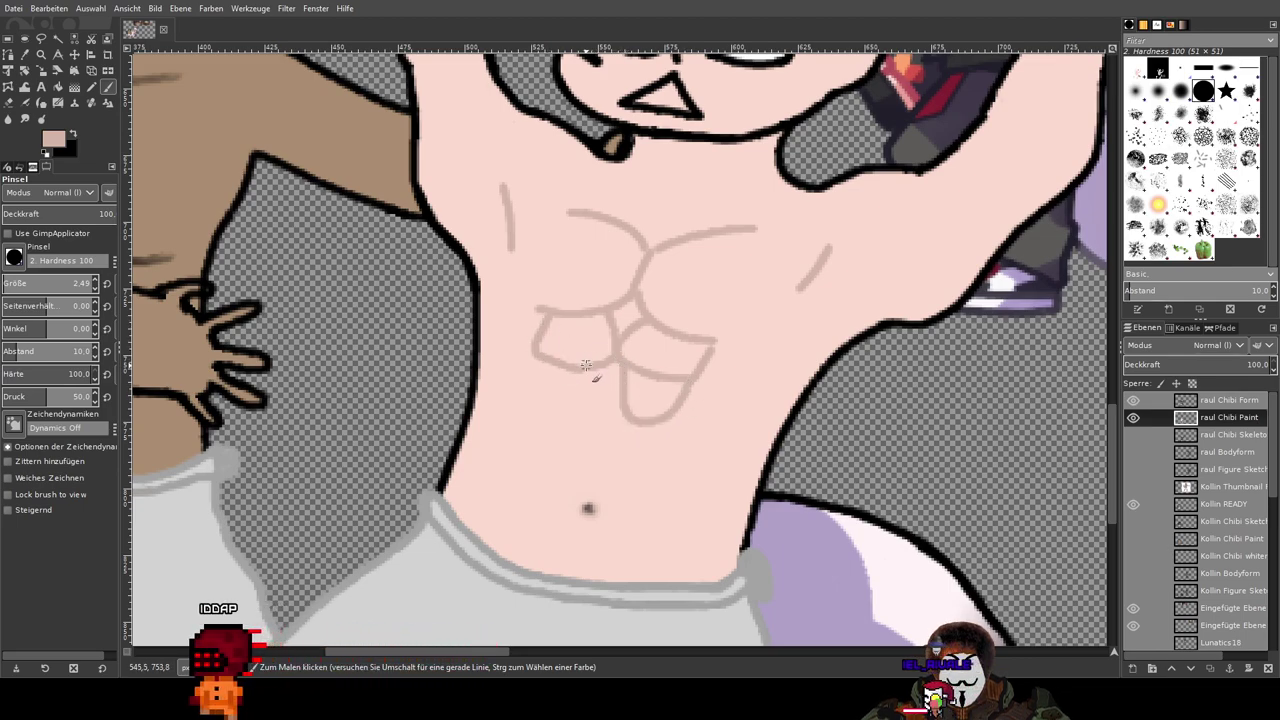
mouse_move(540, 356)
mouse_down()
mouse_move(624, 395)
mouse_move(622, 436)
mouse_move(655, 452)
mouse_move(666, 421)
mouse_up()
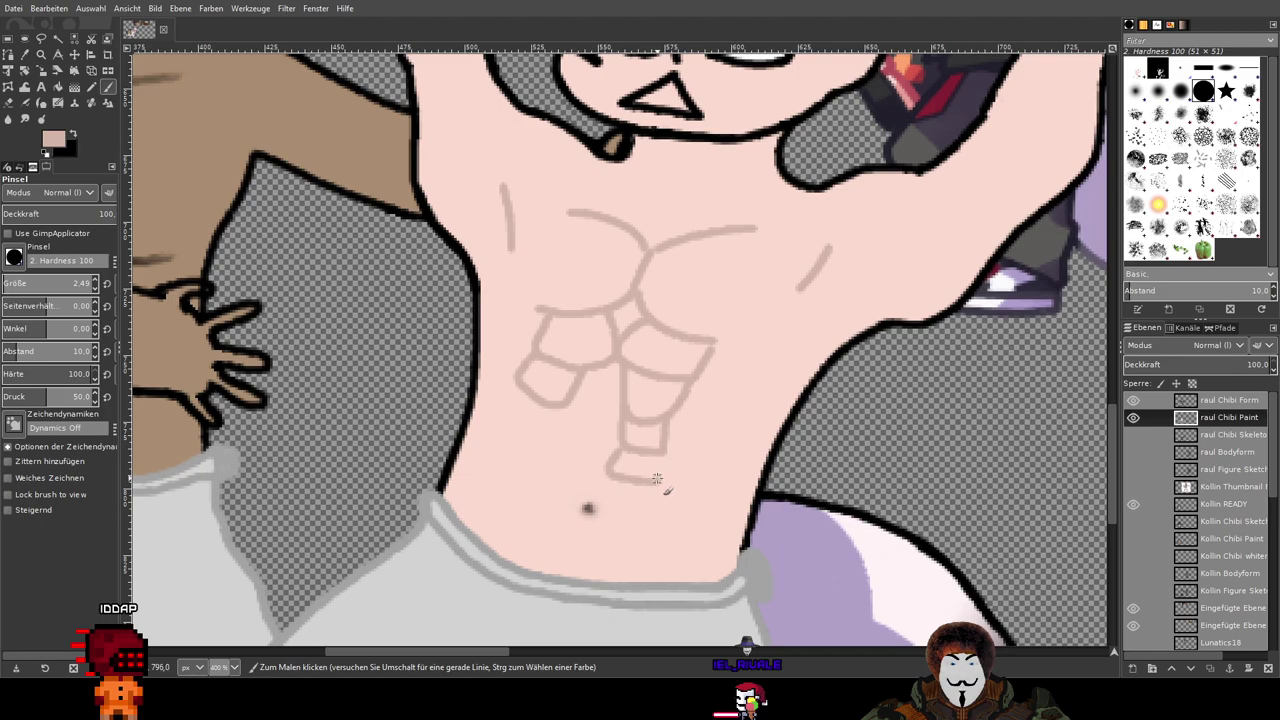
drag(577, 378, 557, 410)
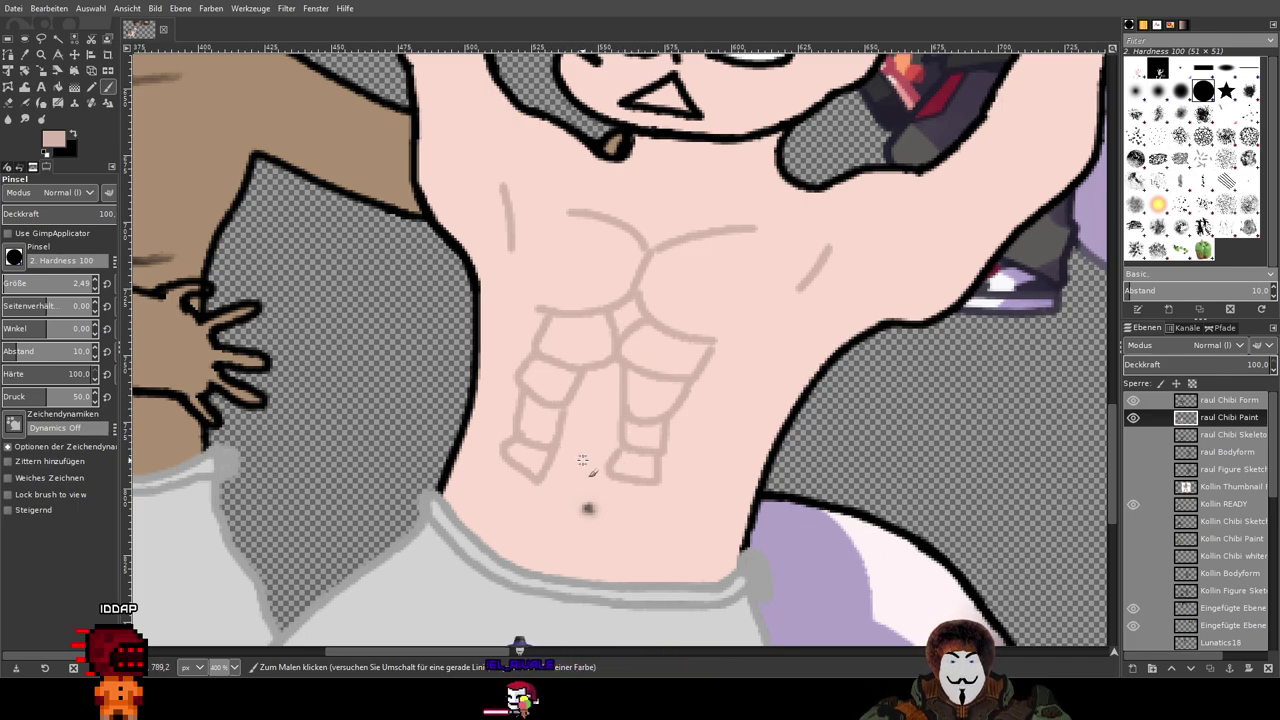
Step: Undo all the abdominal, chest and collarbone lines on the fox-eared character's torso
key(ctrl+z)
key(ctrl+z)
key(ctrl+z)
key(ctrl+z)
key(ctrl+z)
key(ctrl+z)
key(ctrl+z)
key(ctrl+z)
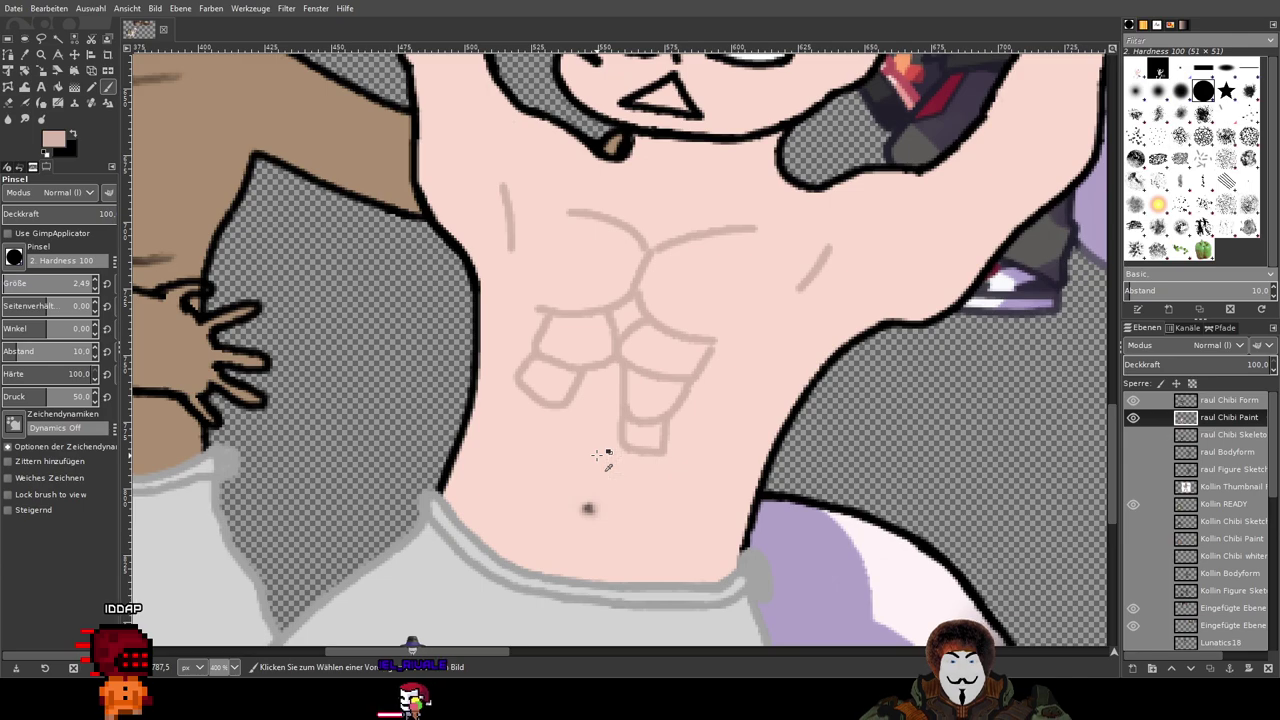
key(ctrl+z)
key(ctrl+z)
key(ctrl+z)
key(ctrl+z)
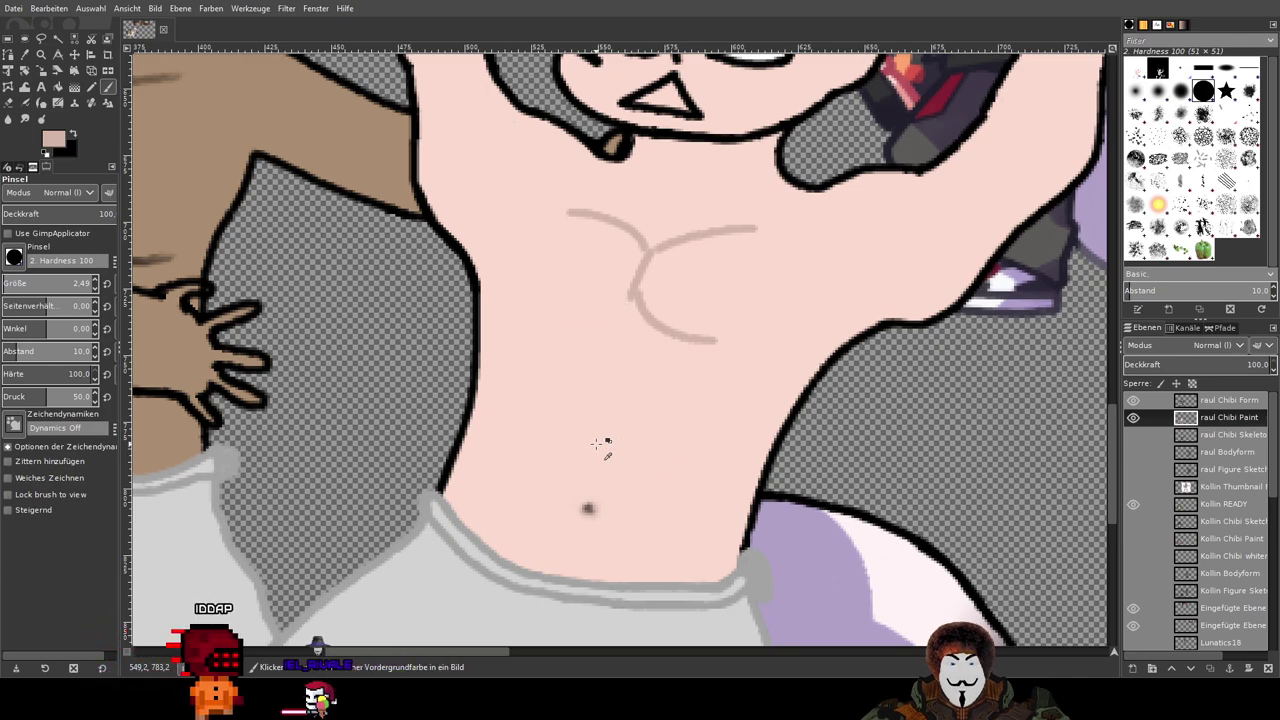
key(ctrl+z)
Step: Try short curved crease strokes in darker skin pink where both shoulders meet the neck, undoing and repainting the one below the tan fingertip
drag(705, 346, 635, 365)
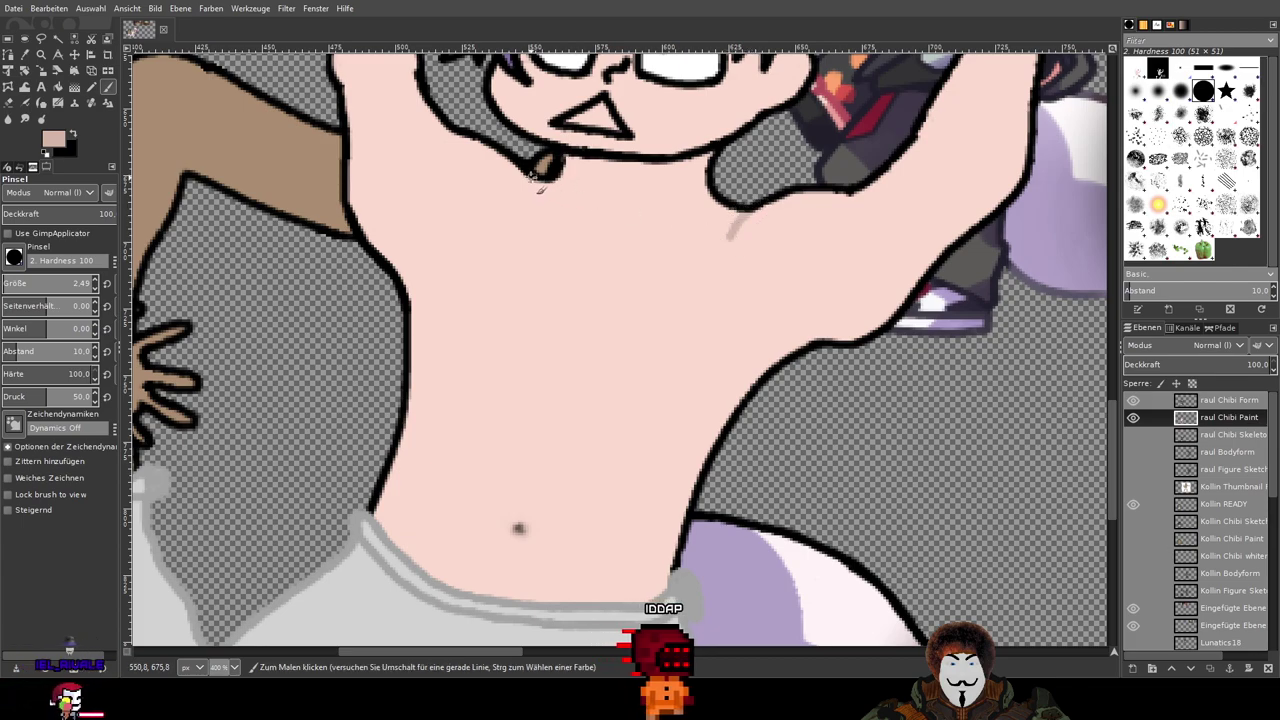
drag(537, 183, 549, 216)
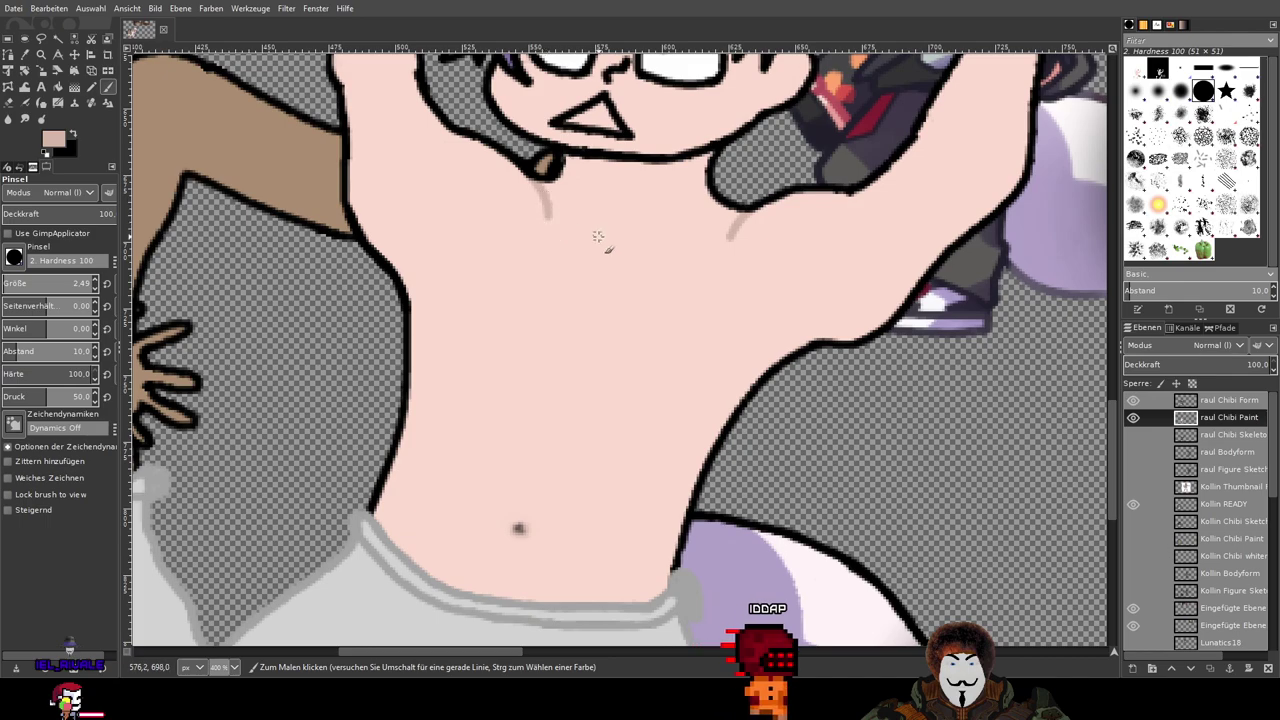
key(ctrl+z)
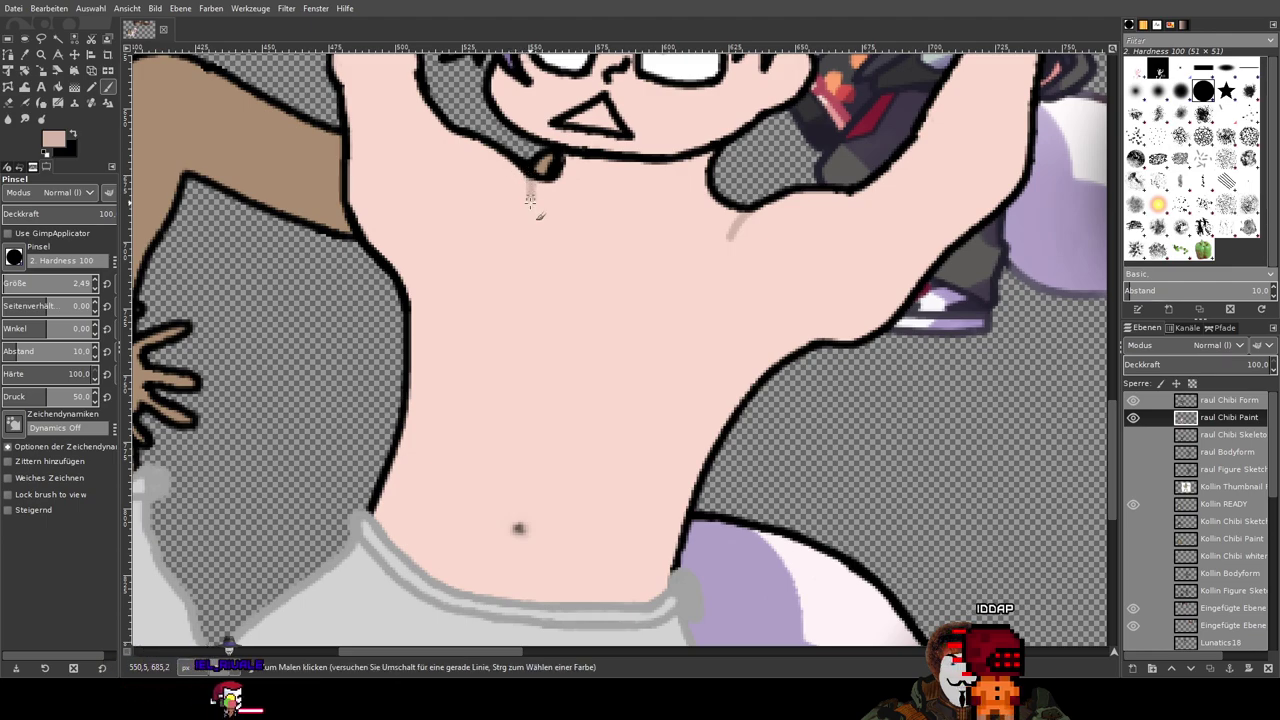
drag(629, 253, 691, 433)
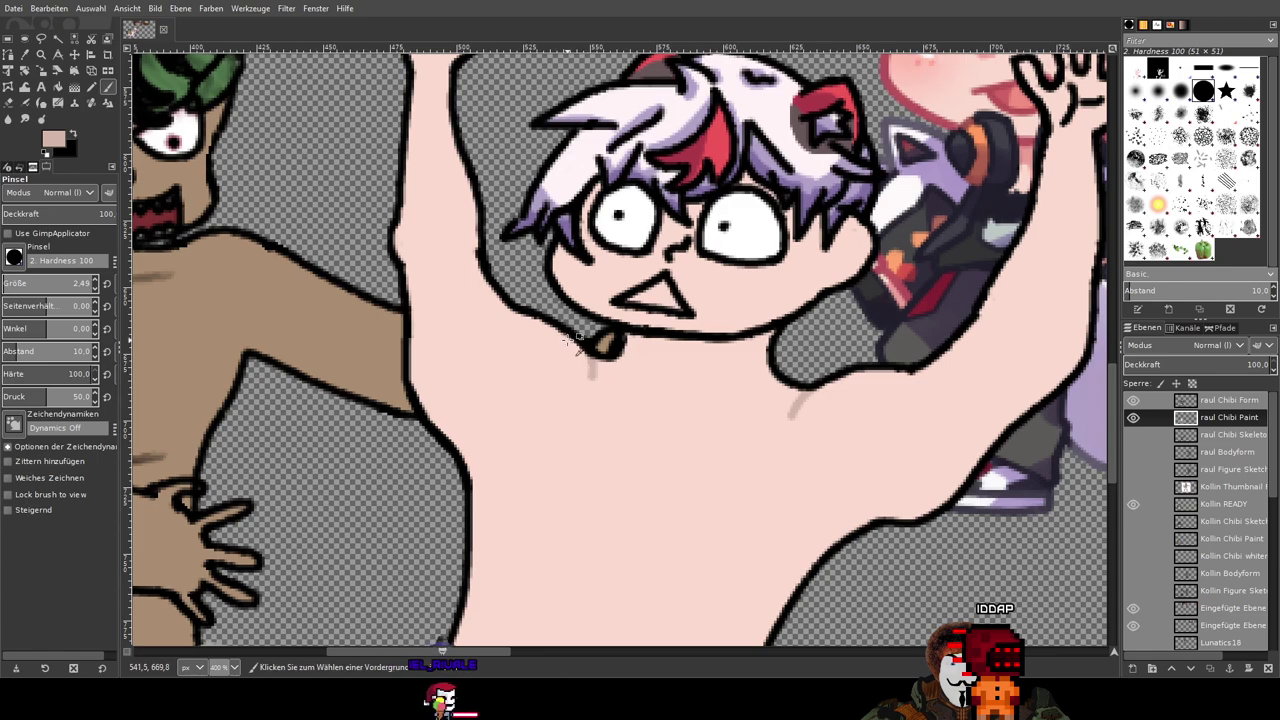
scroll(583, 380, up, 4)
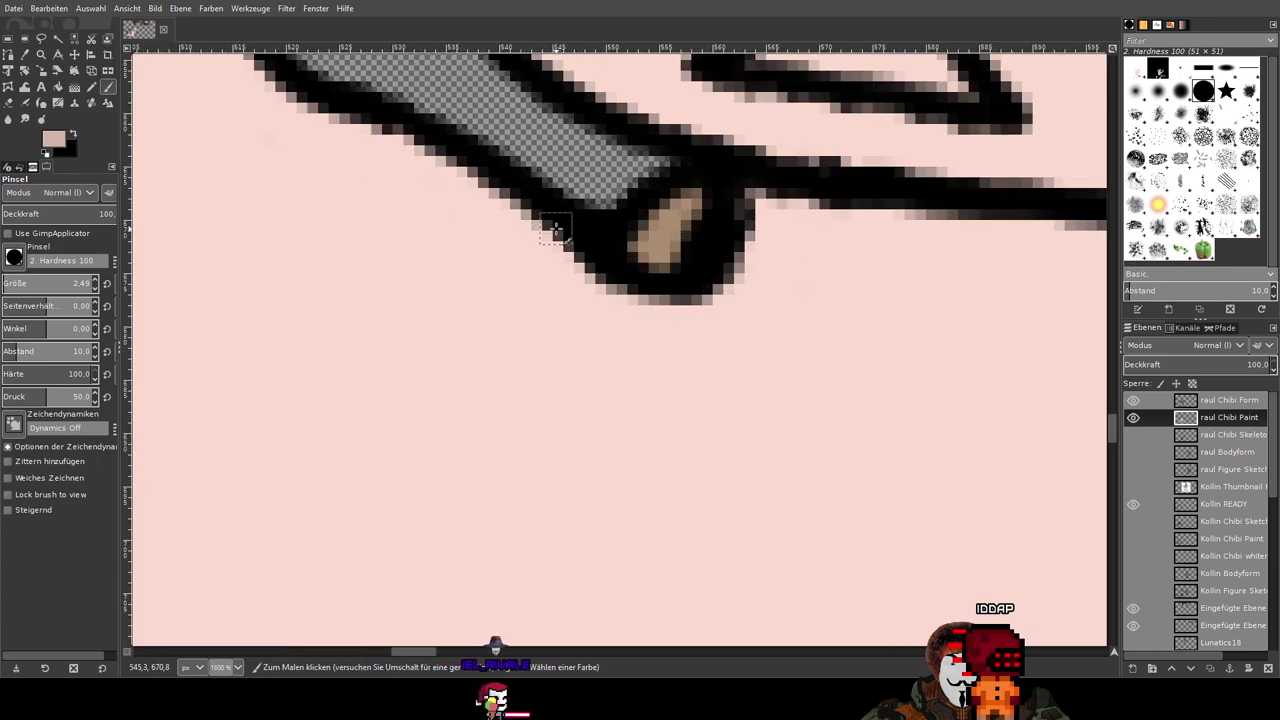
scroll(646, 367, down, 3)
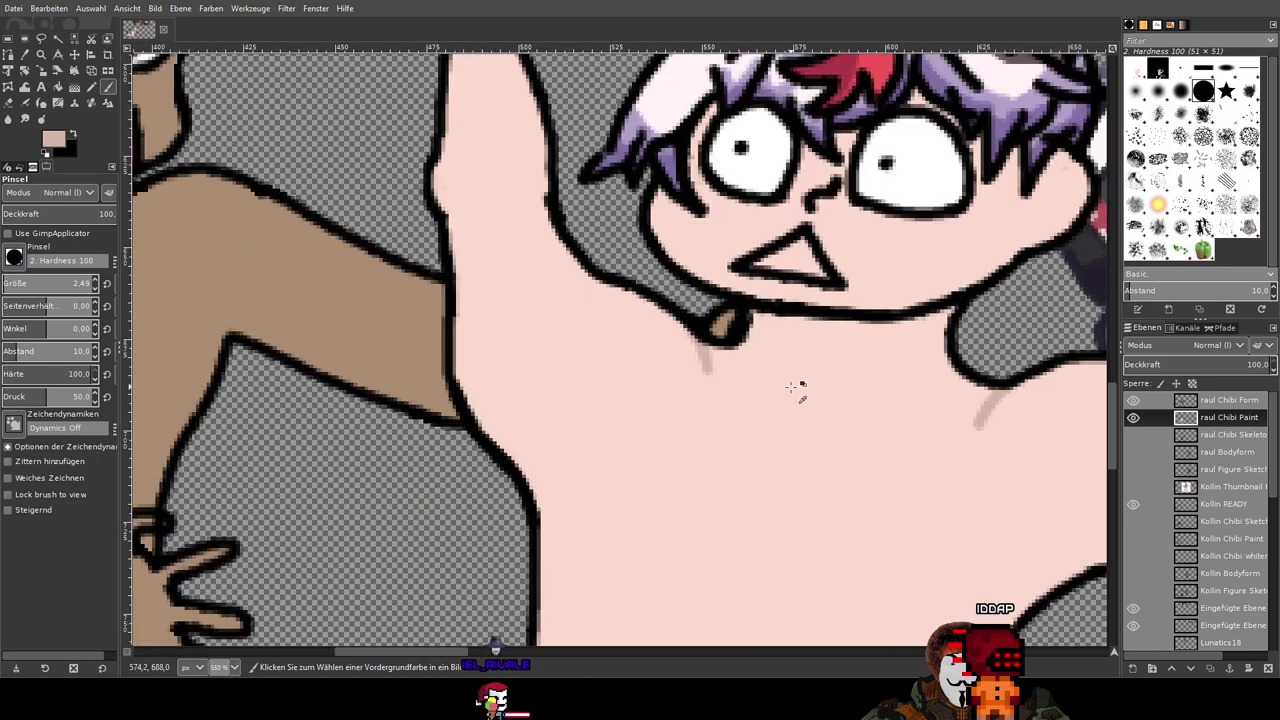
Step: Repaint the short shoulder creases in darker skin pink, one below the gap beside the neck and one beneath the tan fingertip
drag(845, 420, 580, 405)
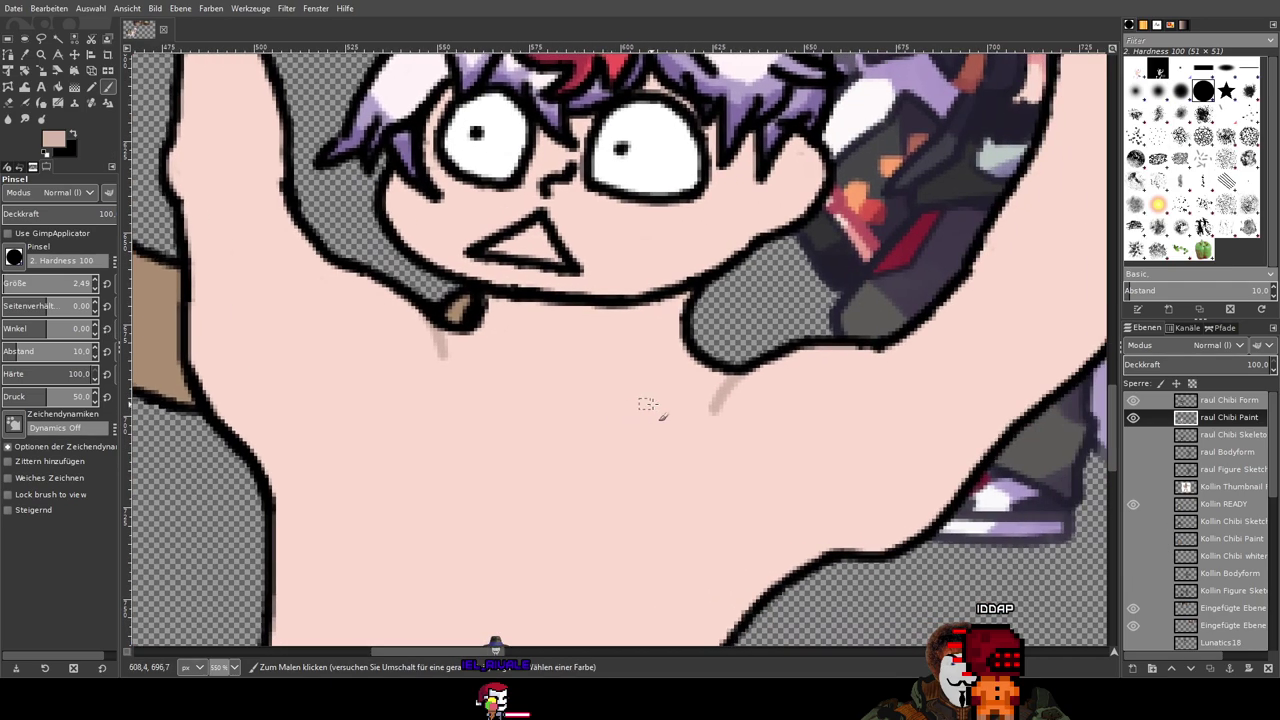
scroll(753, 385, up, 2)
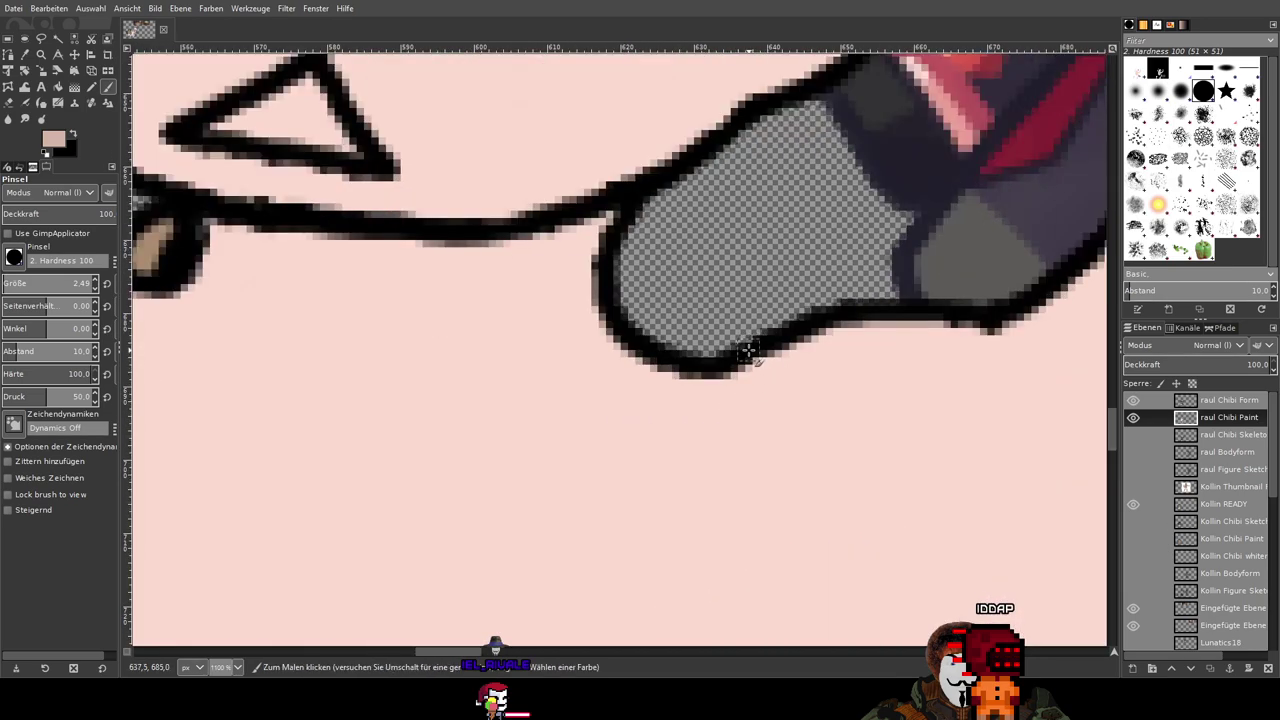
drag(700, 378, 645, 428)
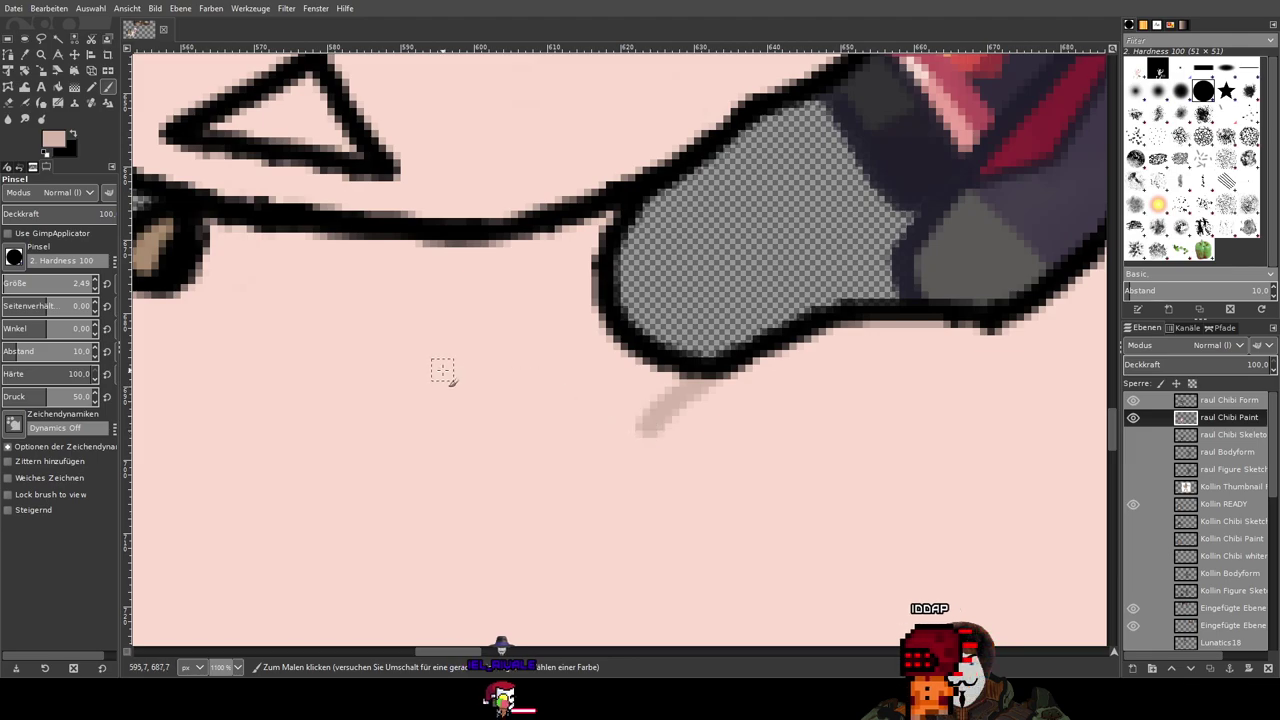
scroll(443, 370, down, 2)
drag(373, 361, 649, 379)
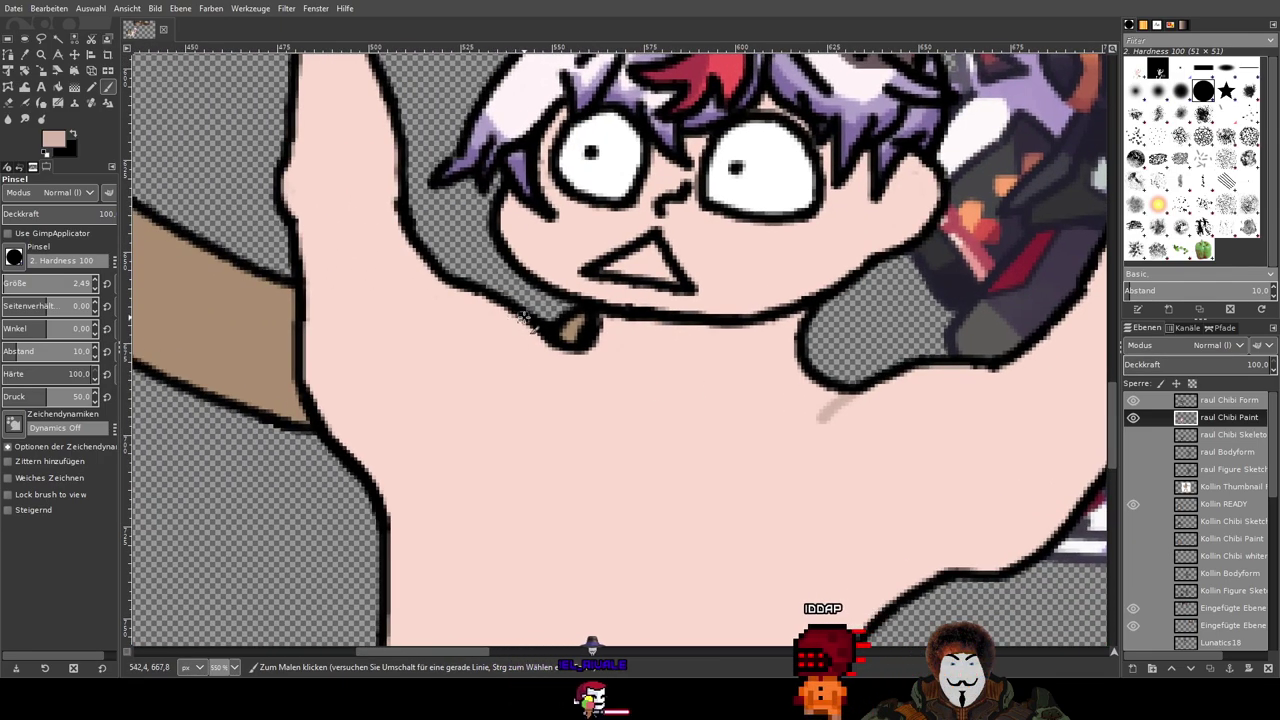
drag(554, 345, 561, 374)
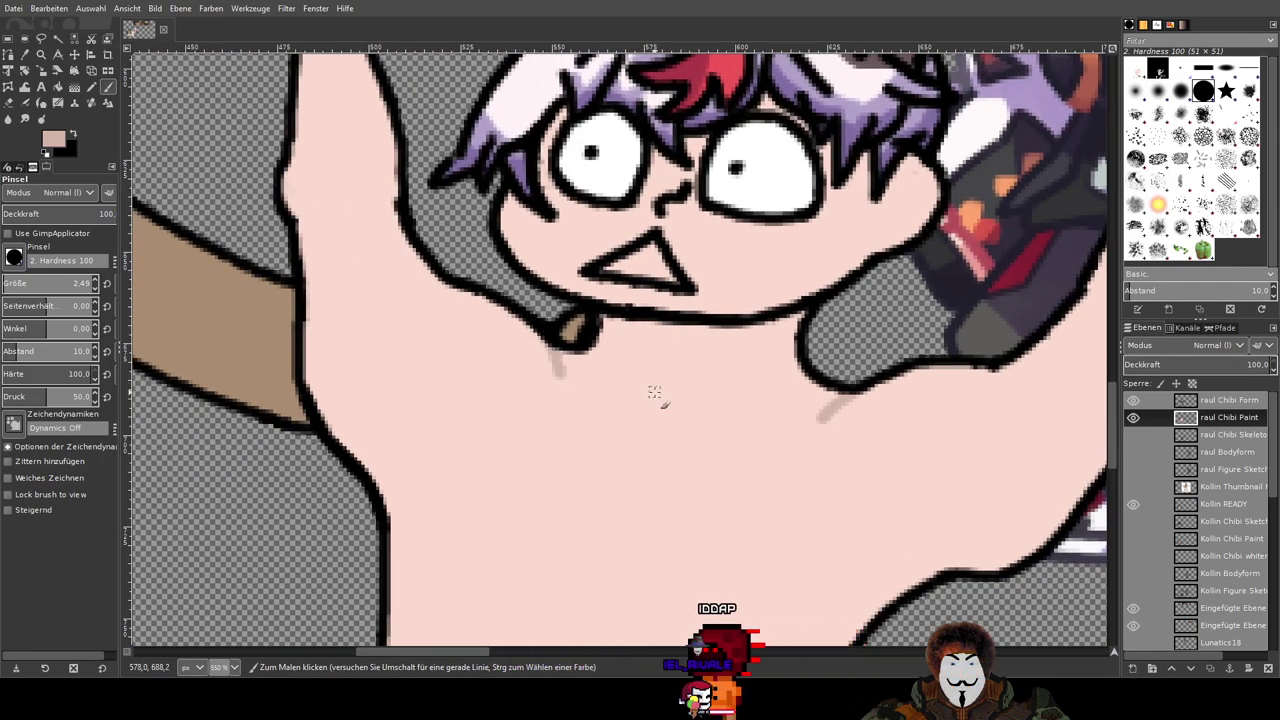
Step: Try short crease strokes in slightly darker skin pink at both armpits of the fox-eared character
scroll(652, 392, down, 2)
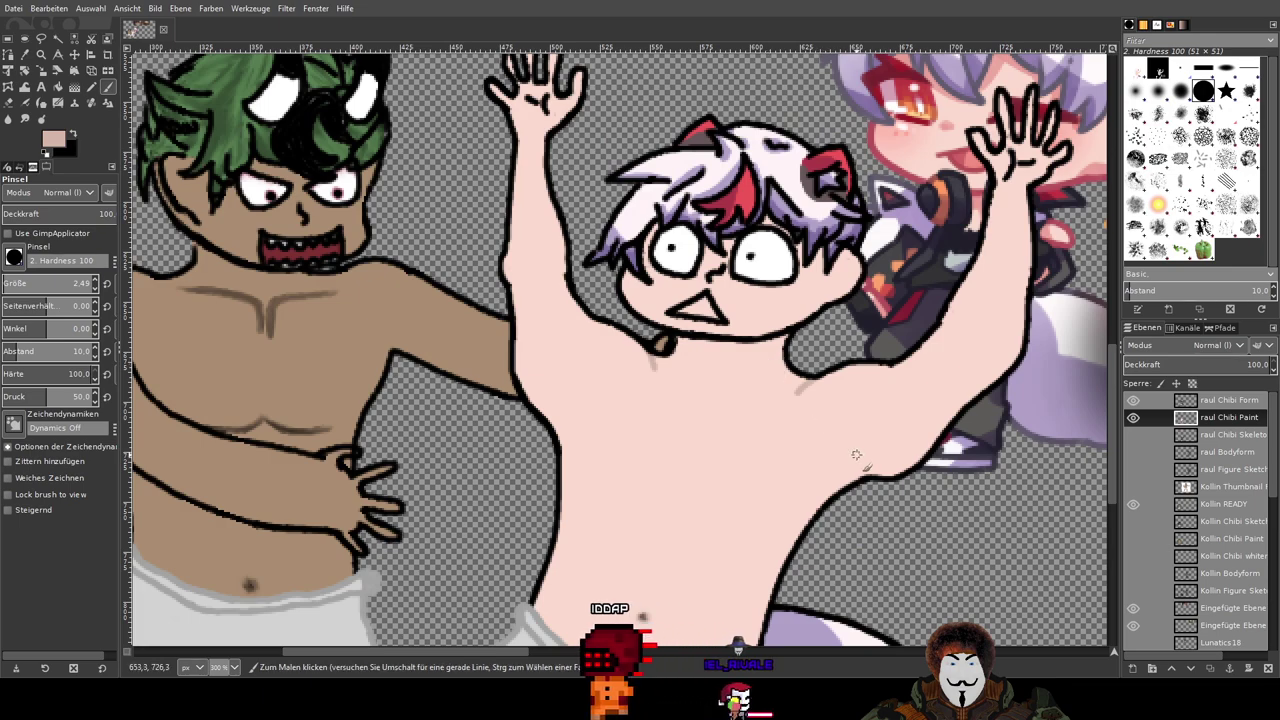
scroll(852, 452, down, 1)
scroll(782, 465, up, 3)
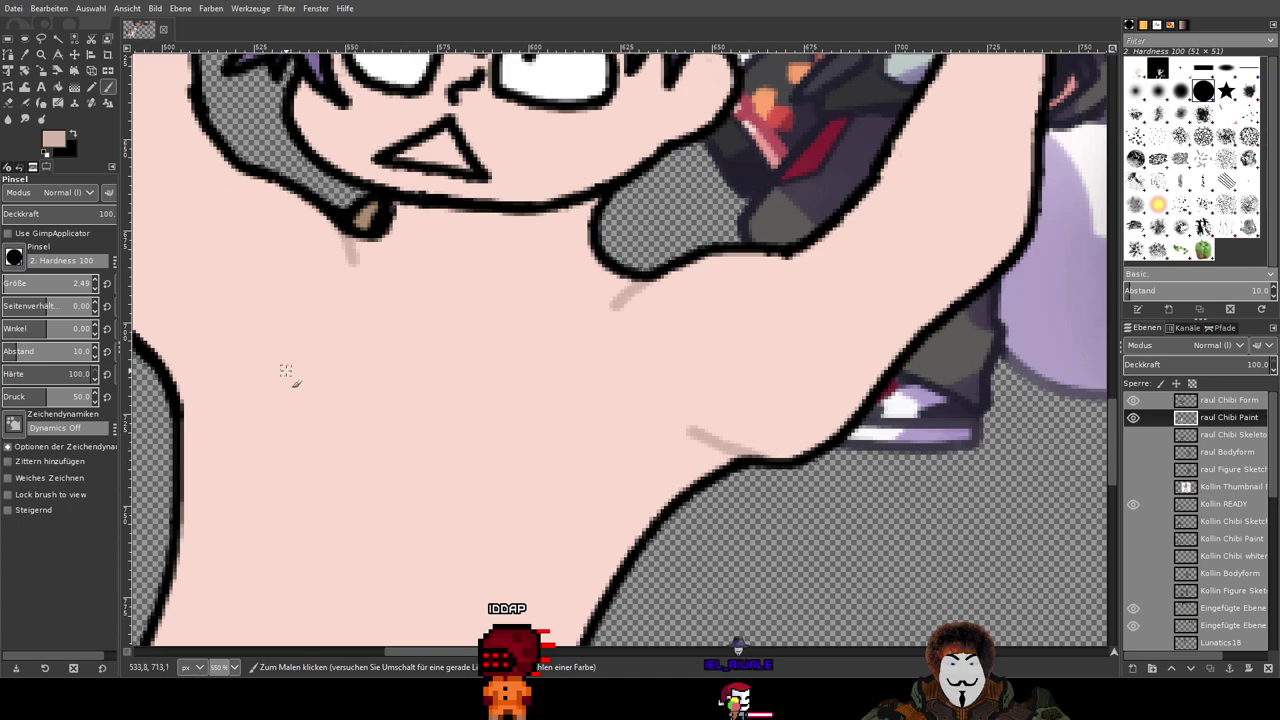
drag(181, 336, 481, 387)
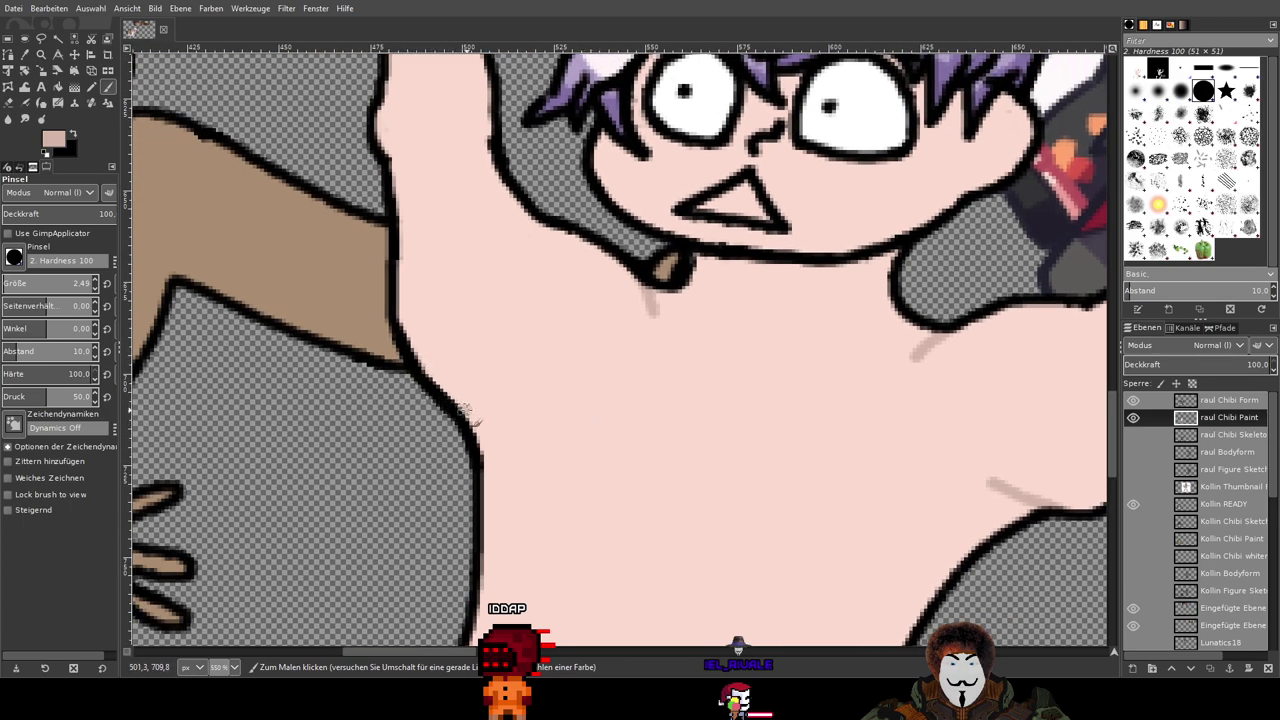
scroll(734, 420, down, 3)
scroll(725, 415, up, 1)
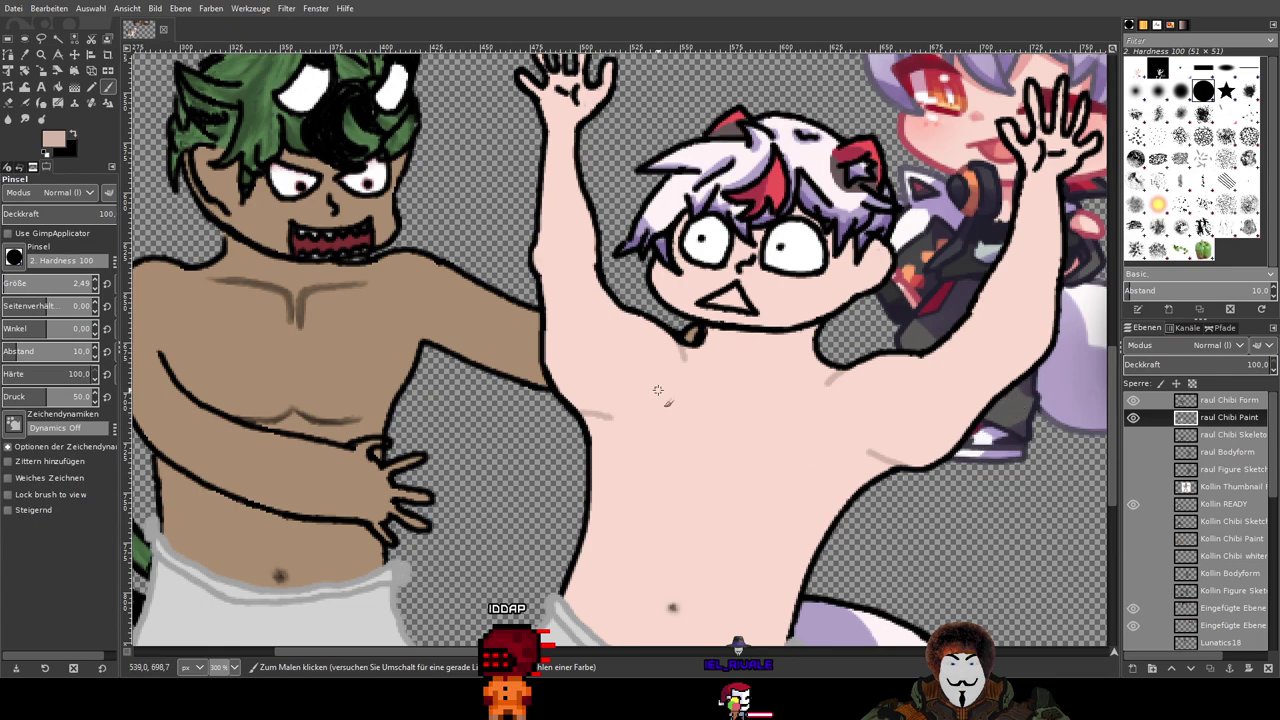
Step: Repaint the crease at the armpit beside the tan arm in darker skin pink, then undo both armpit creases
drag(735, 474, 739, 361)
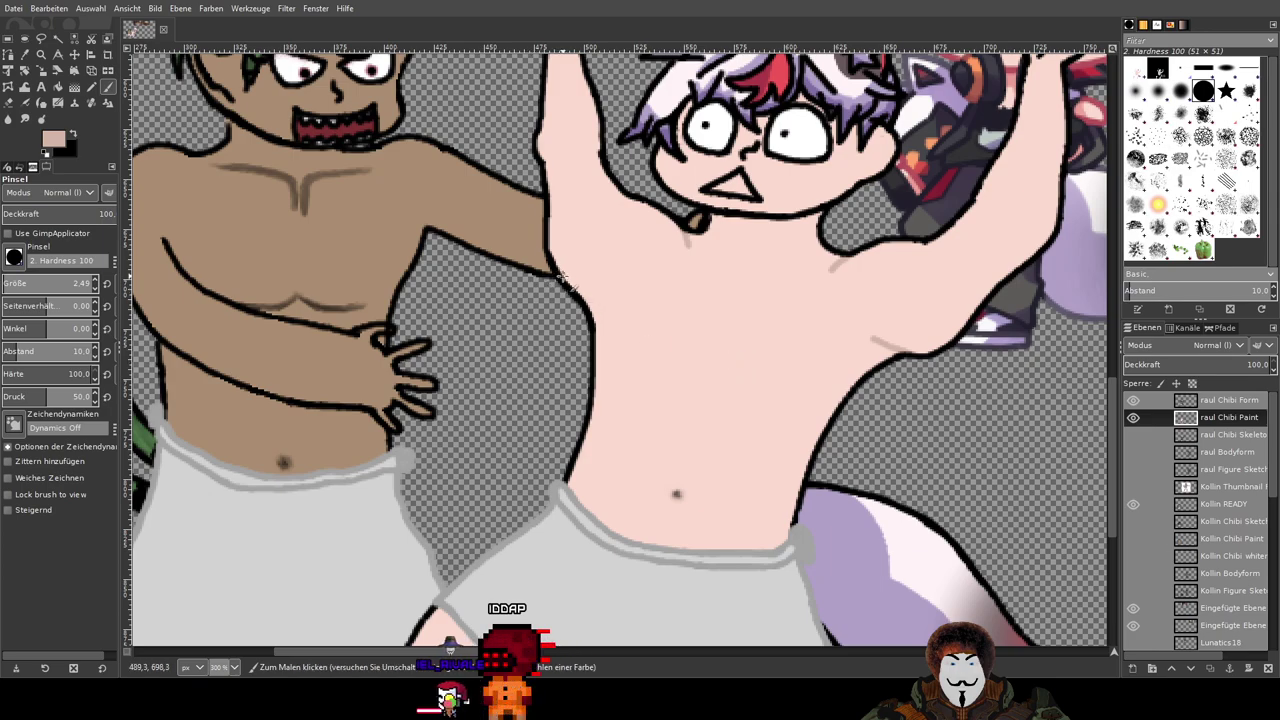
scroll(560, 262, up, 2)
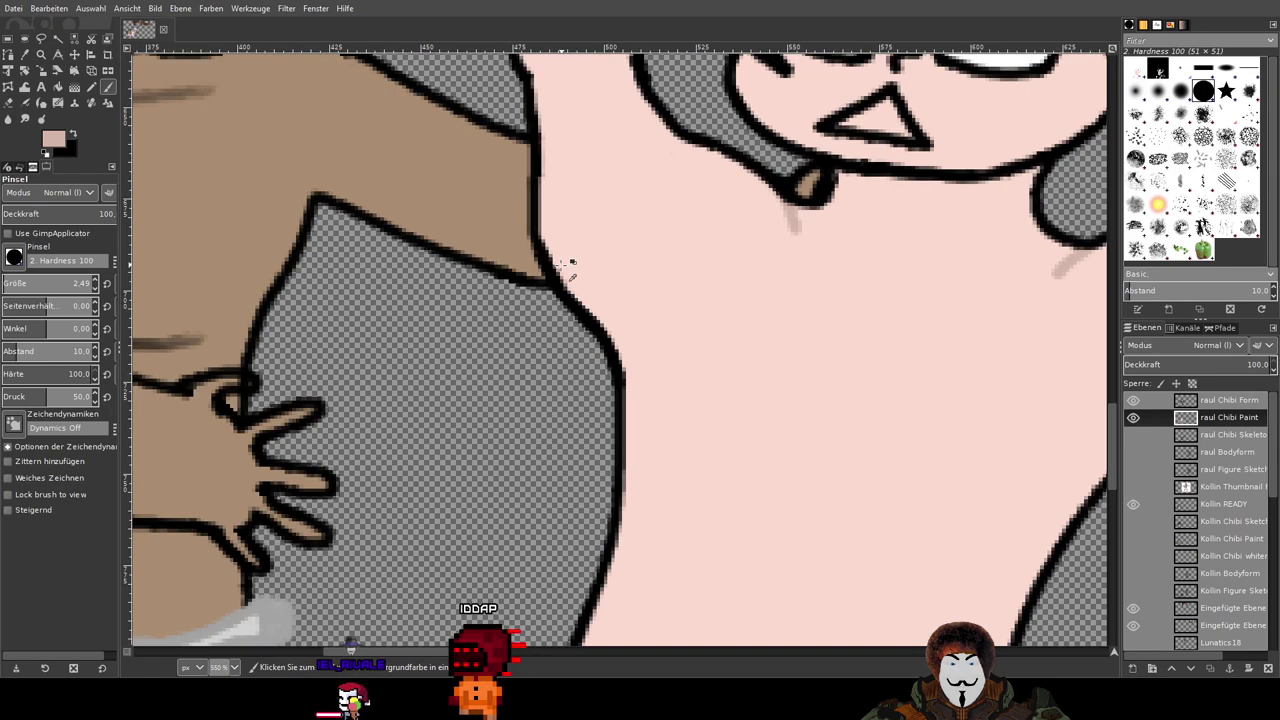
scroll(563, 290, down, 2)
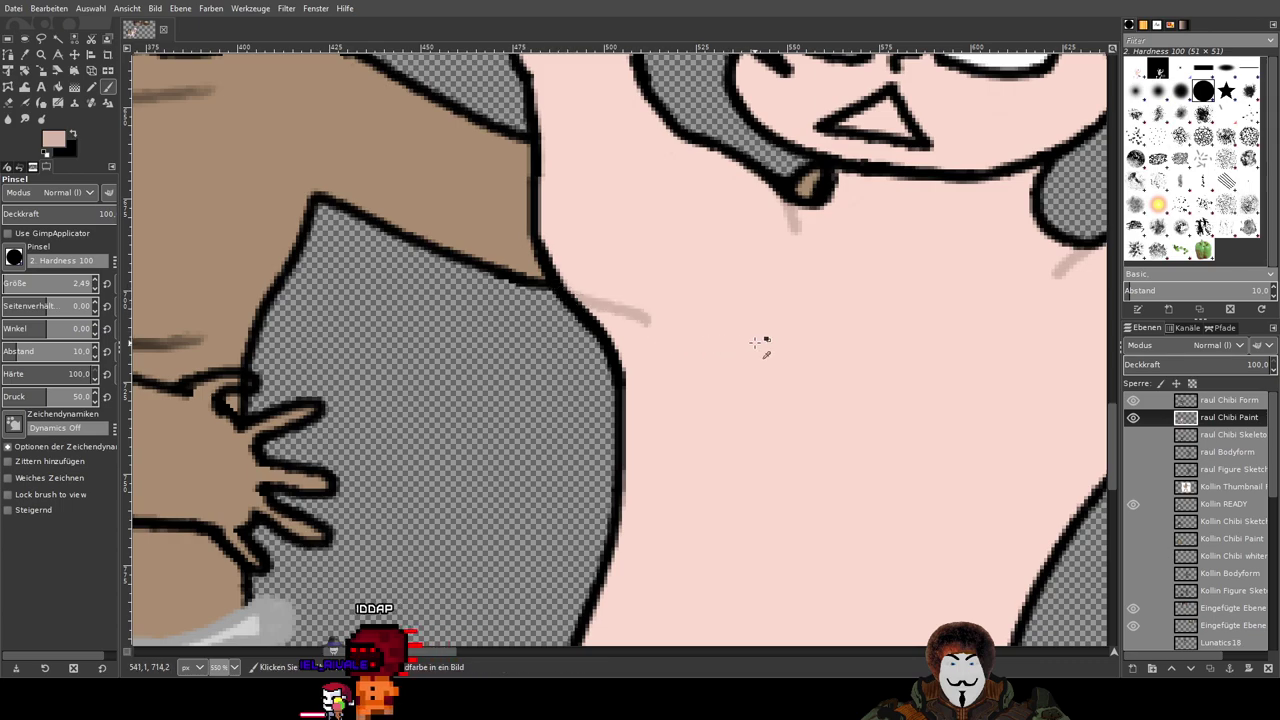
scroll(766, 343, down, 2)
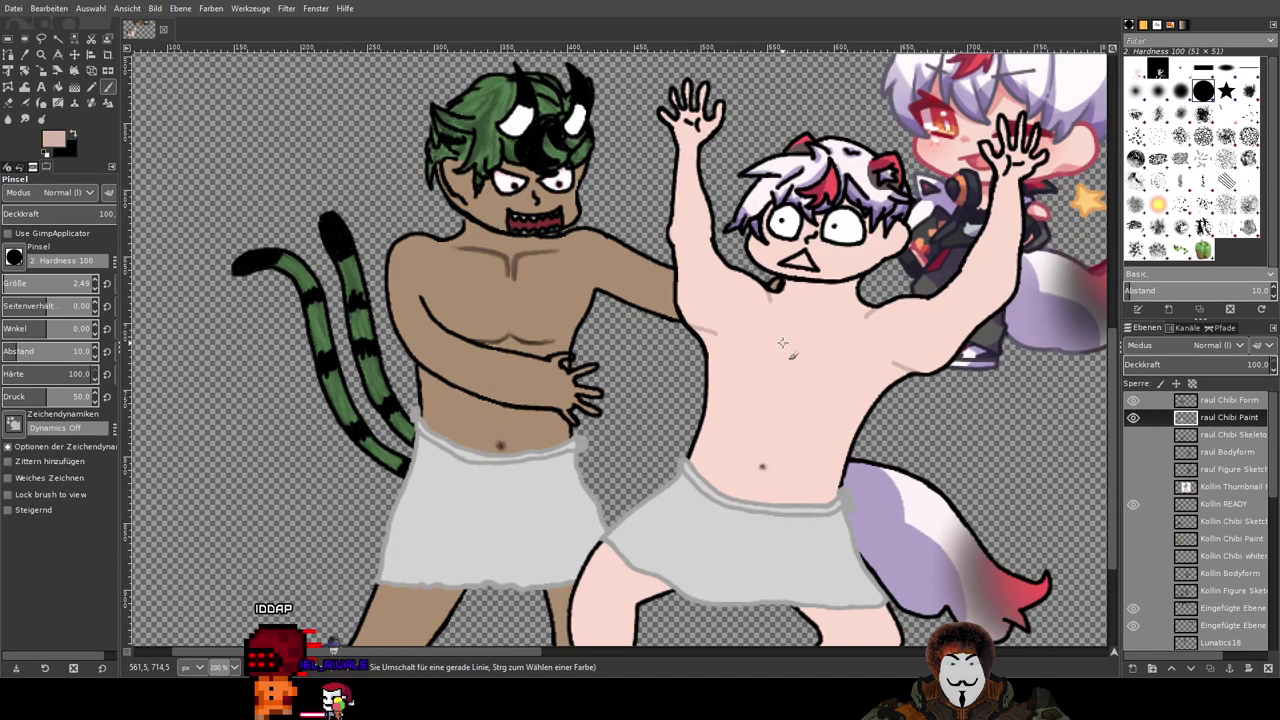
scroll(800, 344, up, 1)
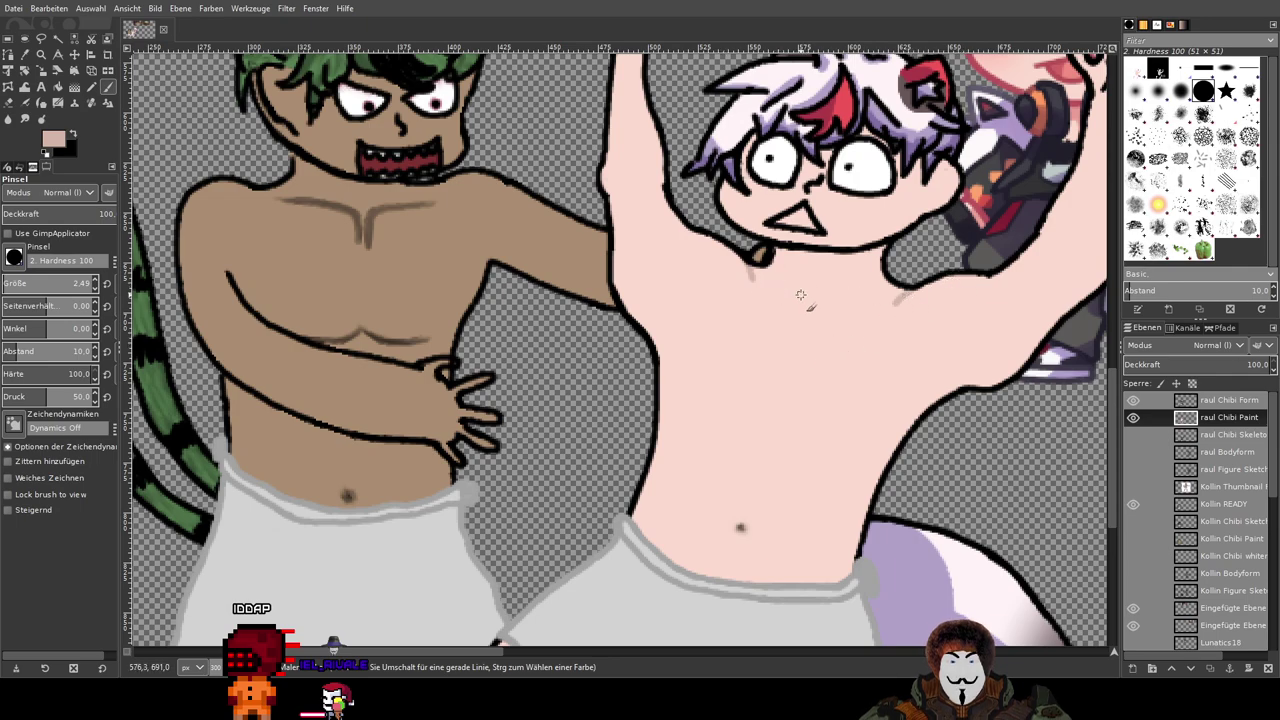
Step: Try two long and two short neck muscle strokes in darker skin pink below the fox-eared character's chin, then undo them
scroll(790, 292, up, 2)
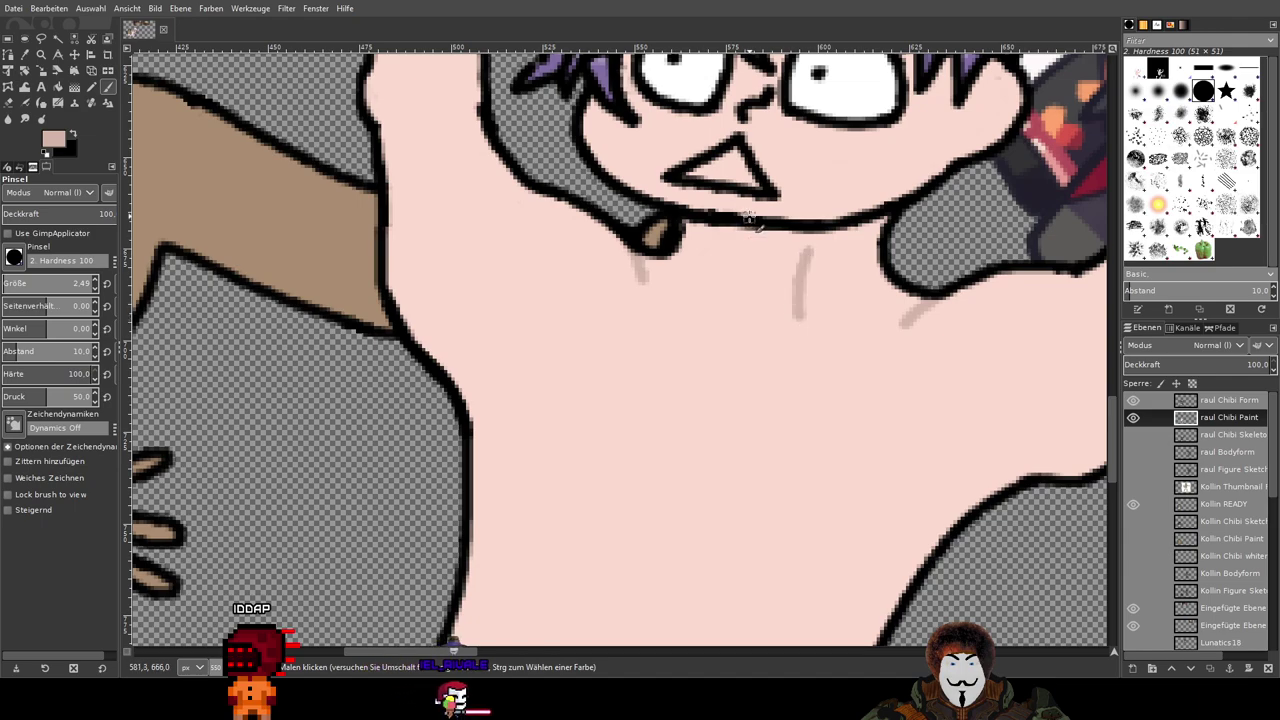
drag(735, 236, 690, 298)
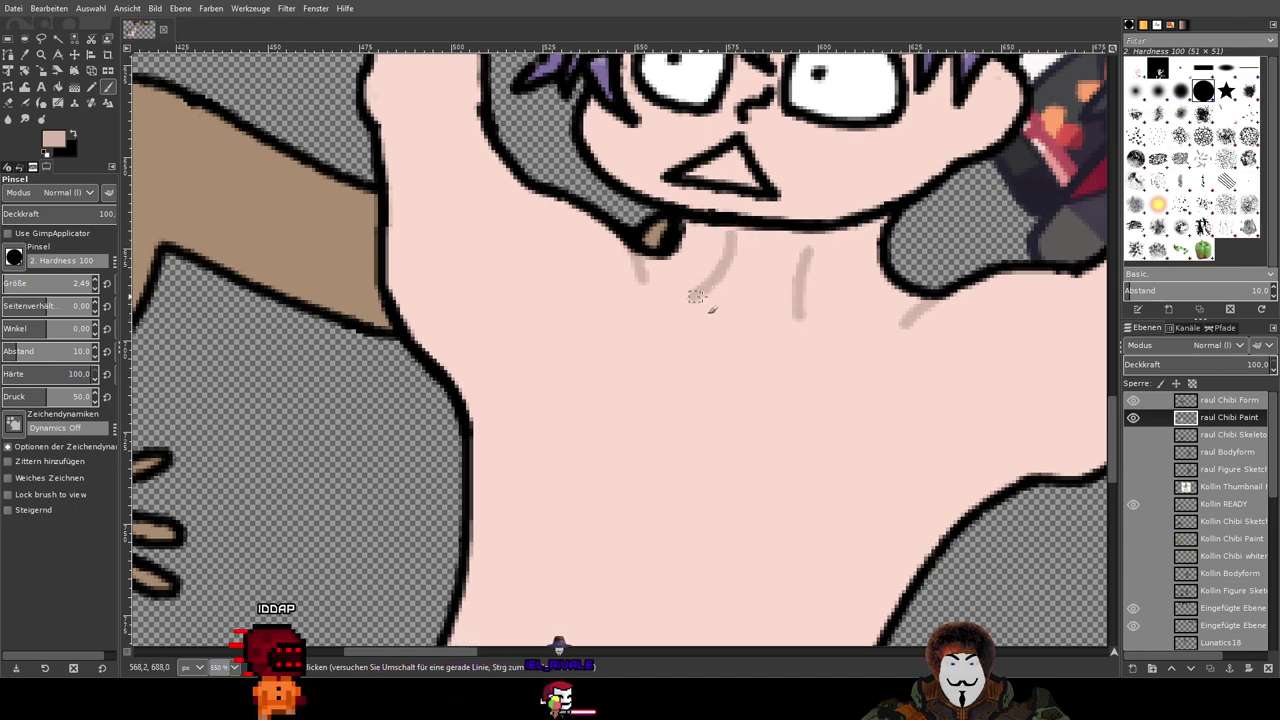
drag(843, 240, 858, 272)
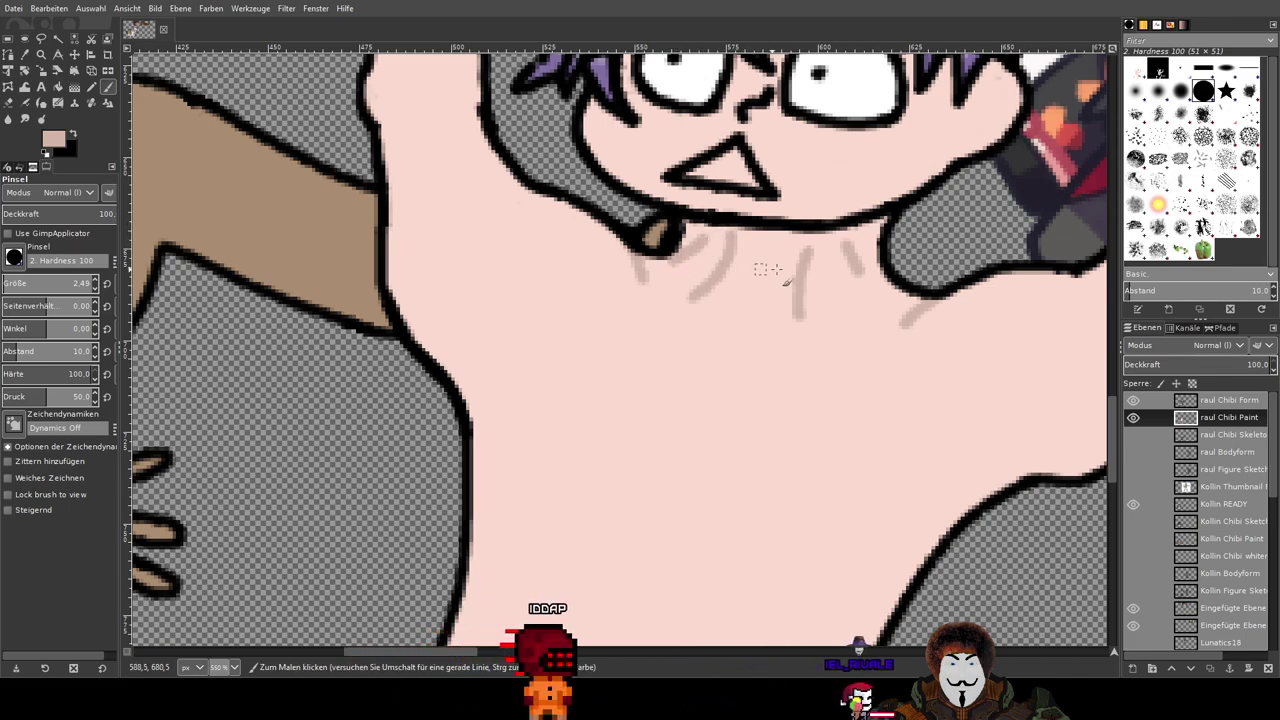
ctrl+scroll(880, 268, down, 3)
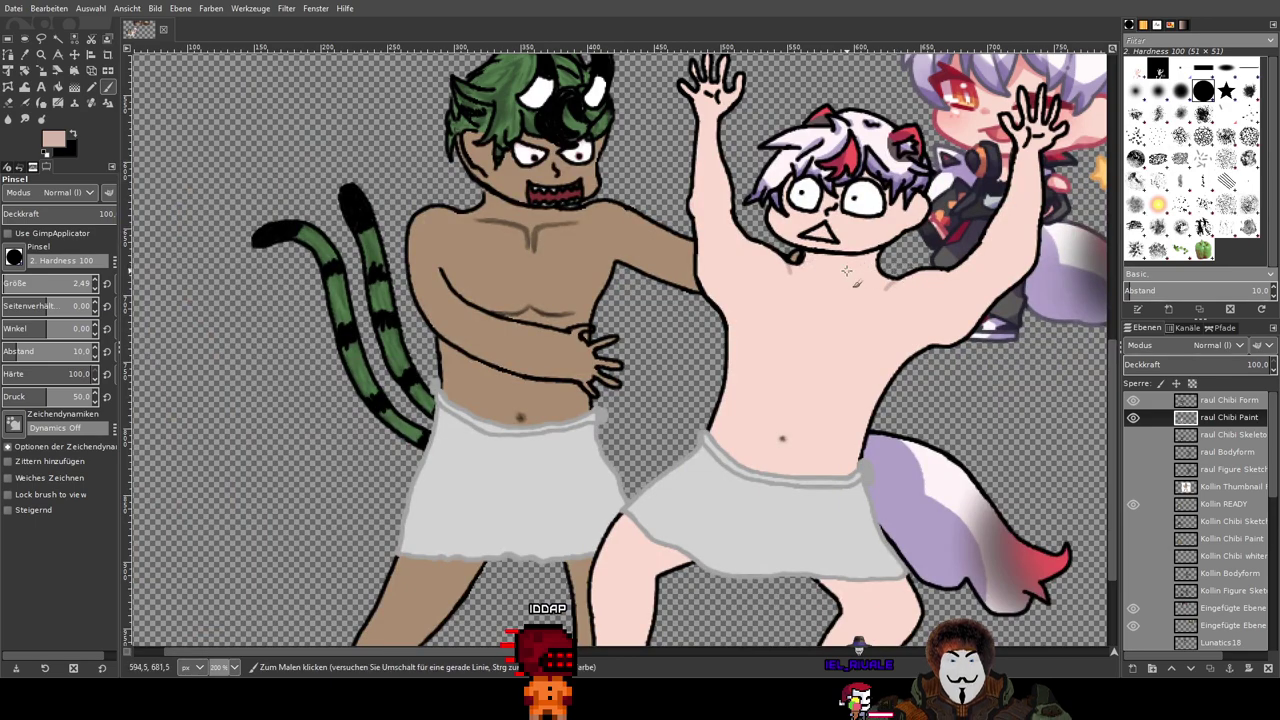
Step: Paint collarbone lines in darker skin pink between the two shoulder creases, dipping to a small V at the centre below the neck
ctrl+scroll(848, 270, up, 2)
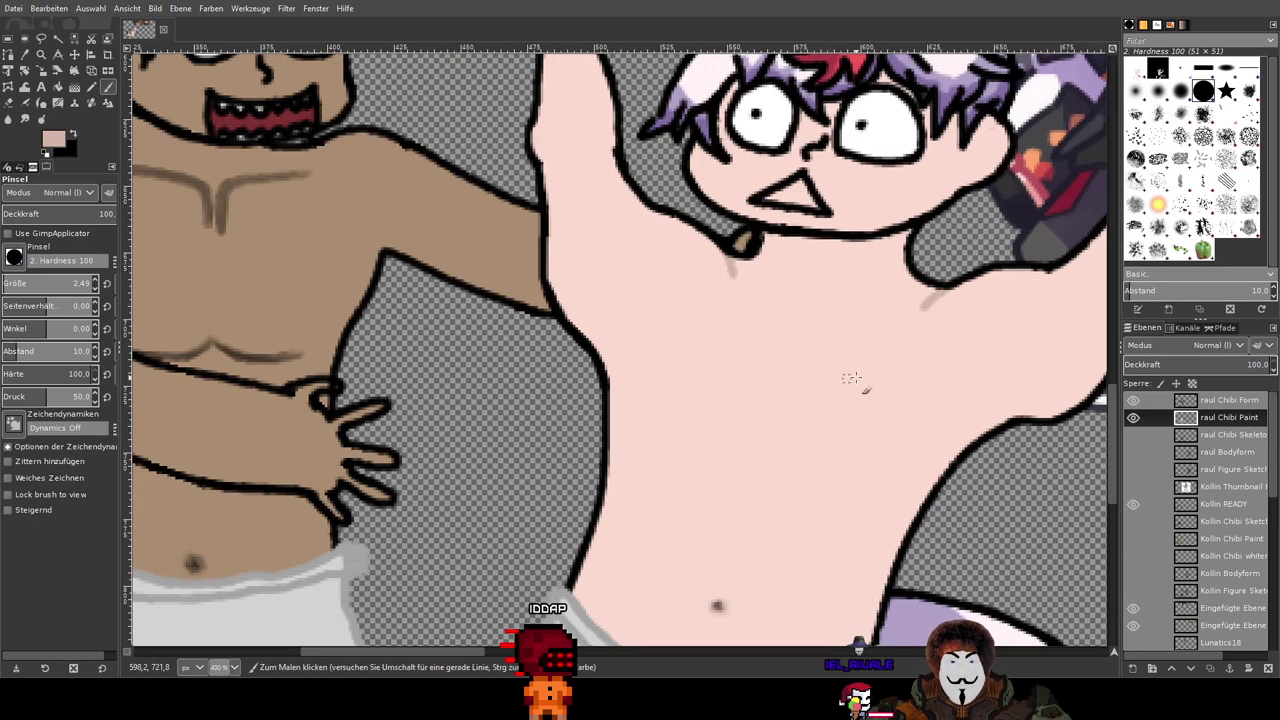
scroll(738, 360, right, 2)
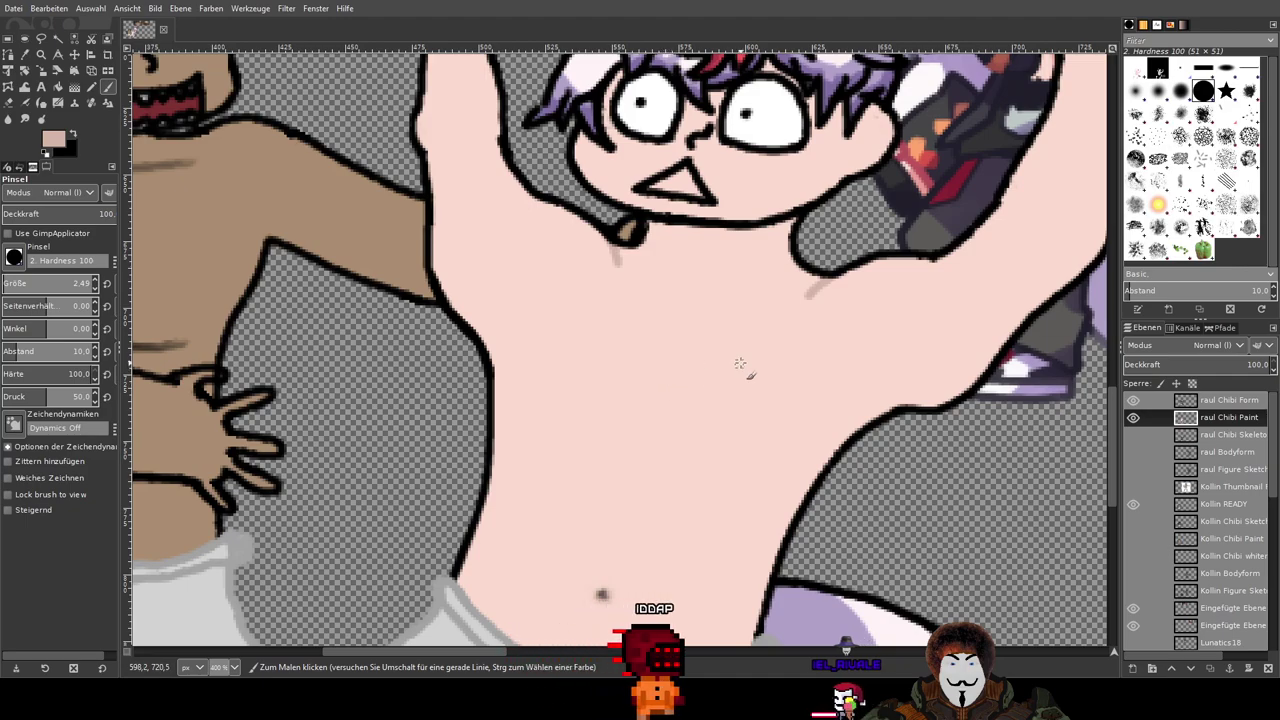
ctrl+scroll(740, 363, up, 2)
drag(740, 363, 728, 234)
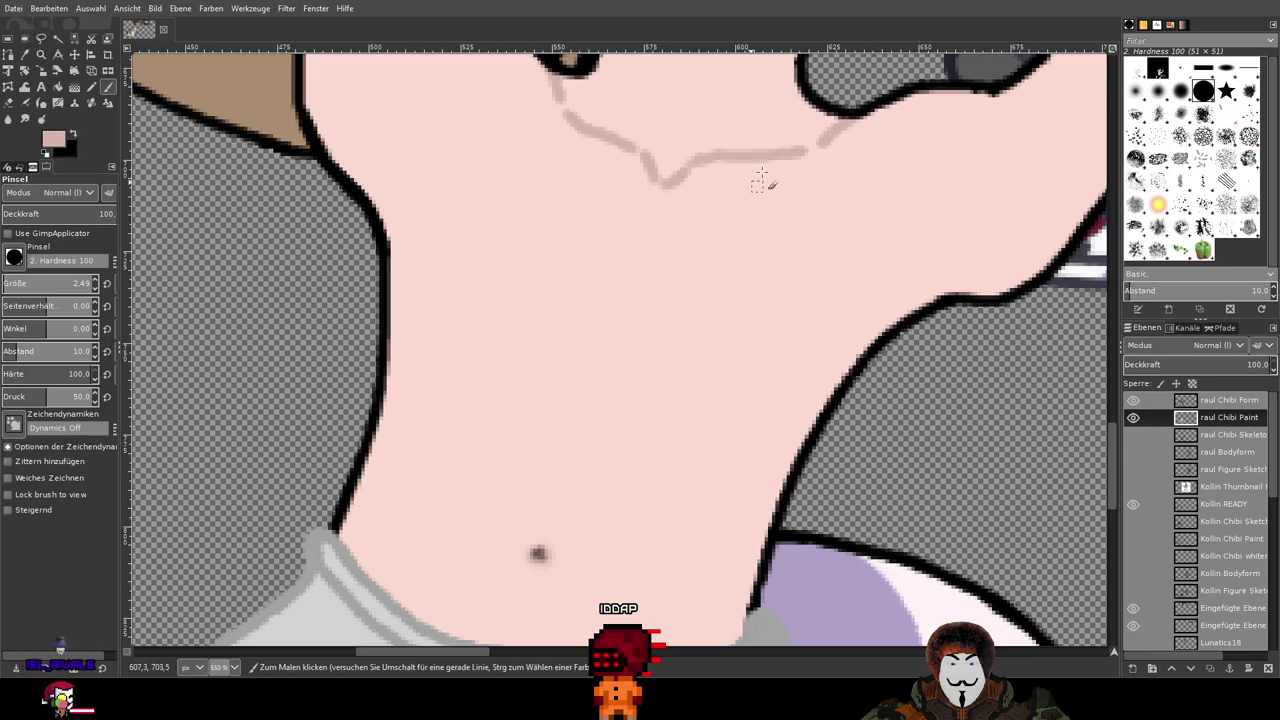
scroll(678, 340, up, 5)
scroll(686, 367, down, 4)
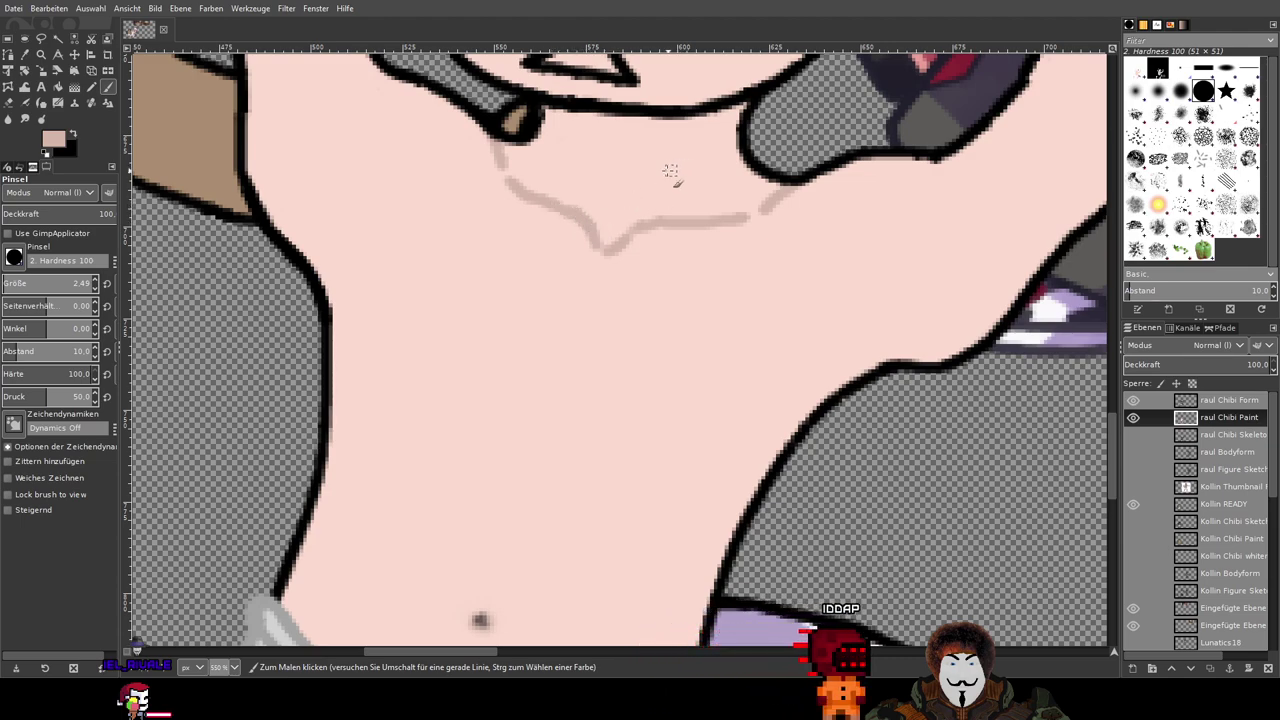
Step: Smooth and join the left-hand collarbone shading line where it bends down toward the central notch
scroll(641, 171, up, 6)
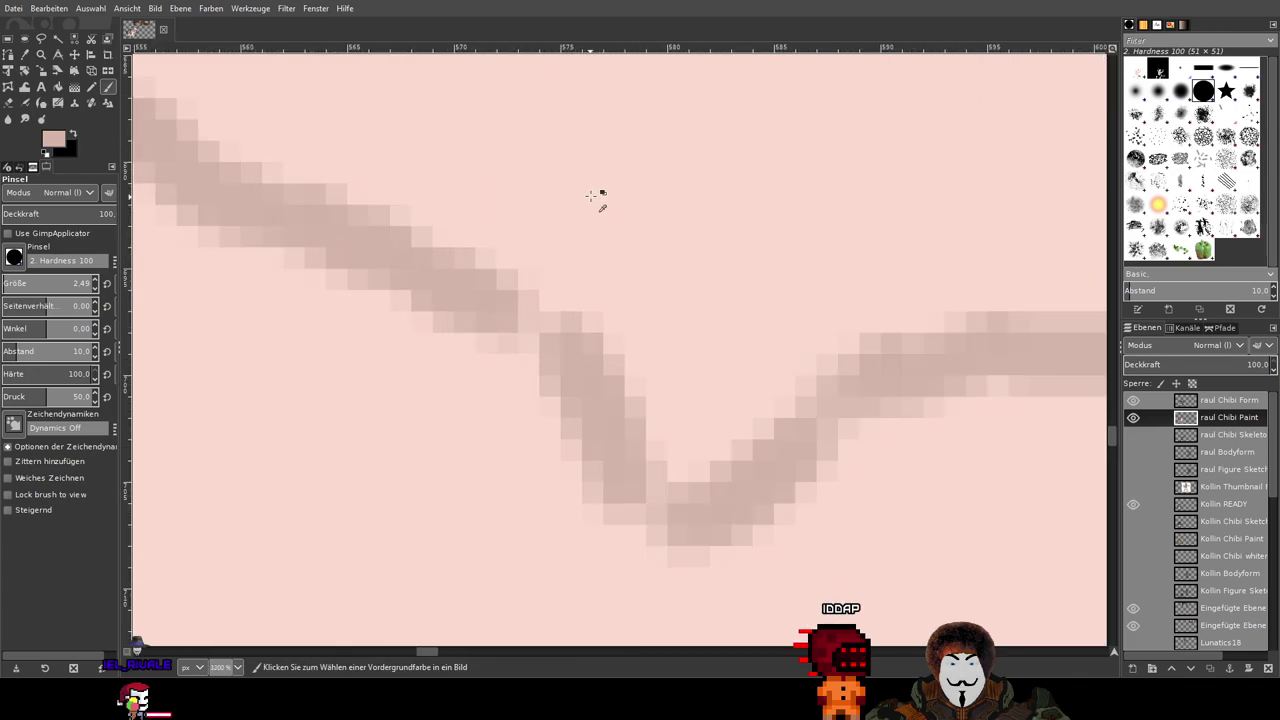
drag(460, 356, 594, 431)
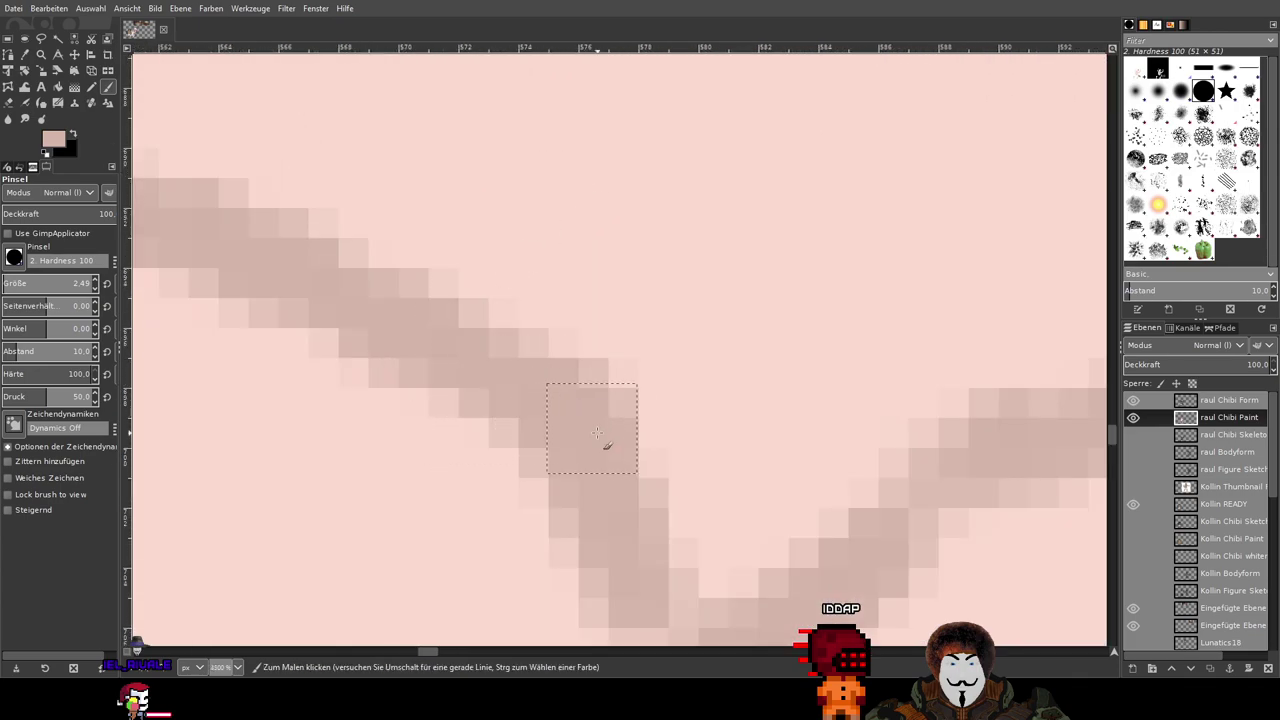
key(ctrl+z)
mouse_move(386, 323)
mouse_down()
mouse_move(576, 447)
mouse_move(608, 451)
mouse_up()
scroll(851, 429, down, 4)
scroll(943, 560, down, 1)
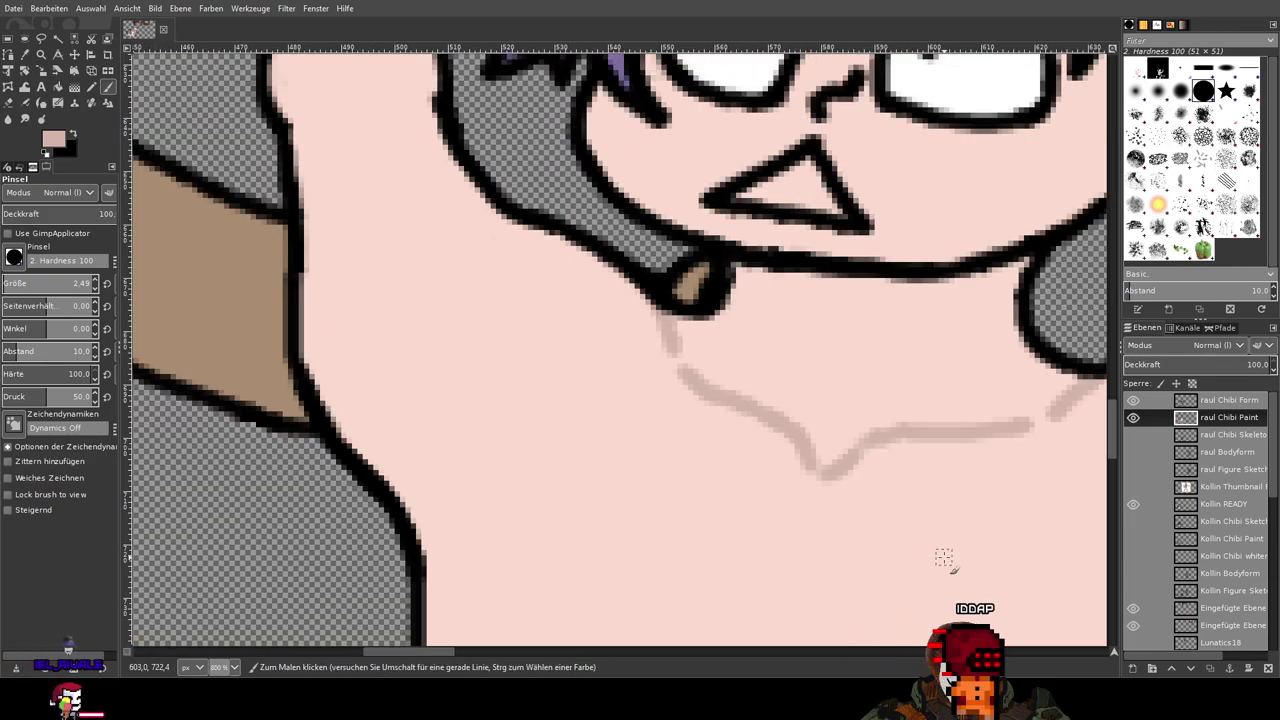
Step: Touch up the collarbone shading around the central V-shaped notch so both halves join evenly
scroll(820, 343, up, 1)
scroll(800, 360, down, 1)
scroll(606, 380, up, 4)
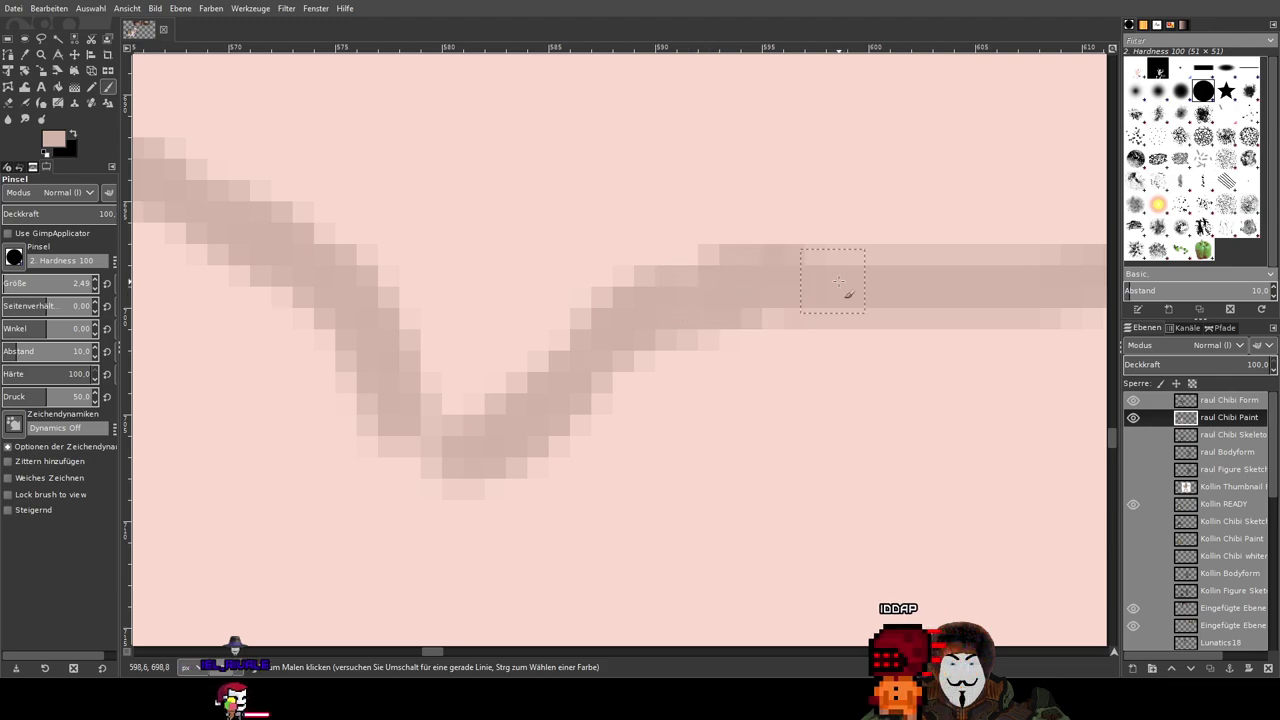
scroll(888, 287, down, 3)
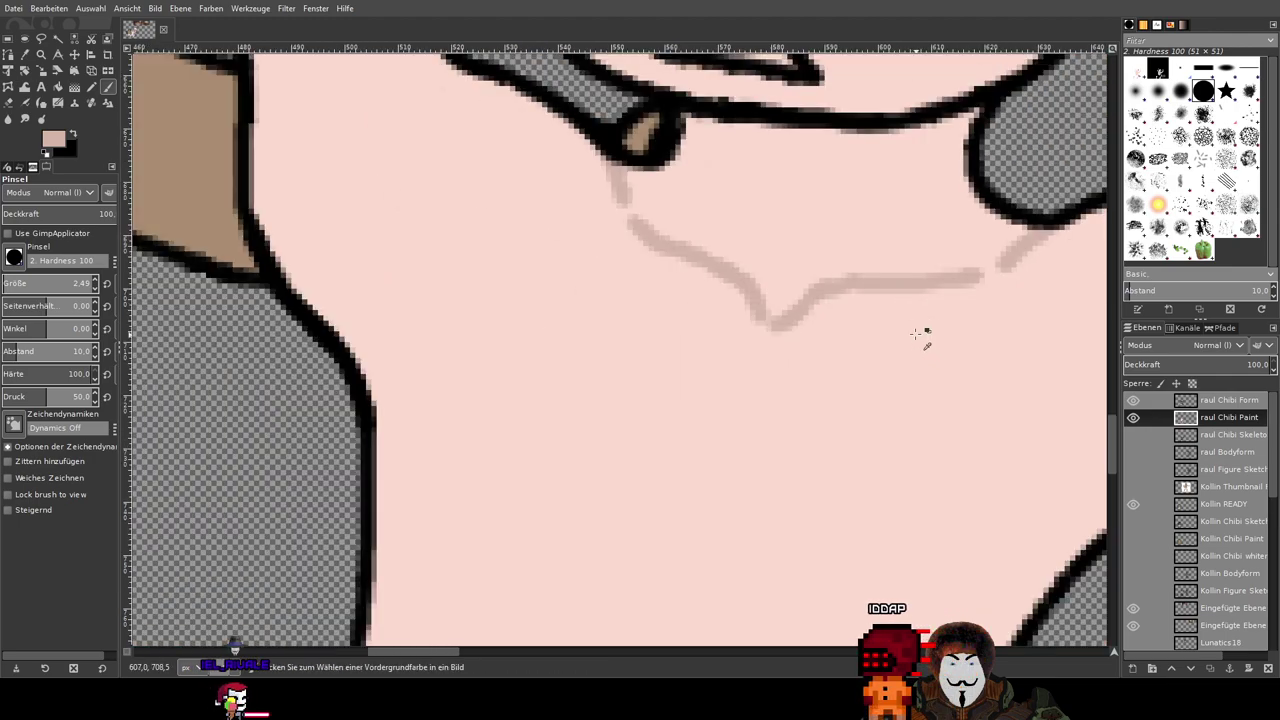
scroll(918, 338, up, 4)
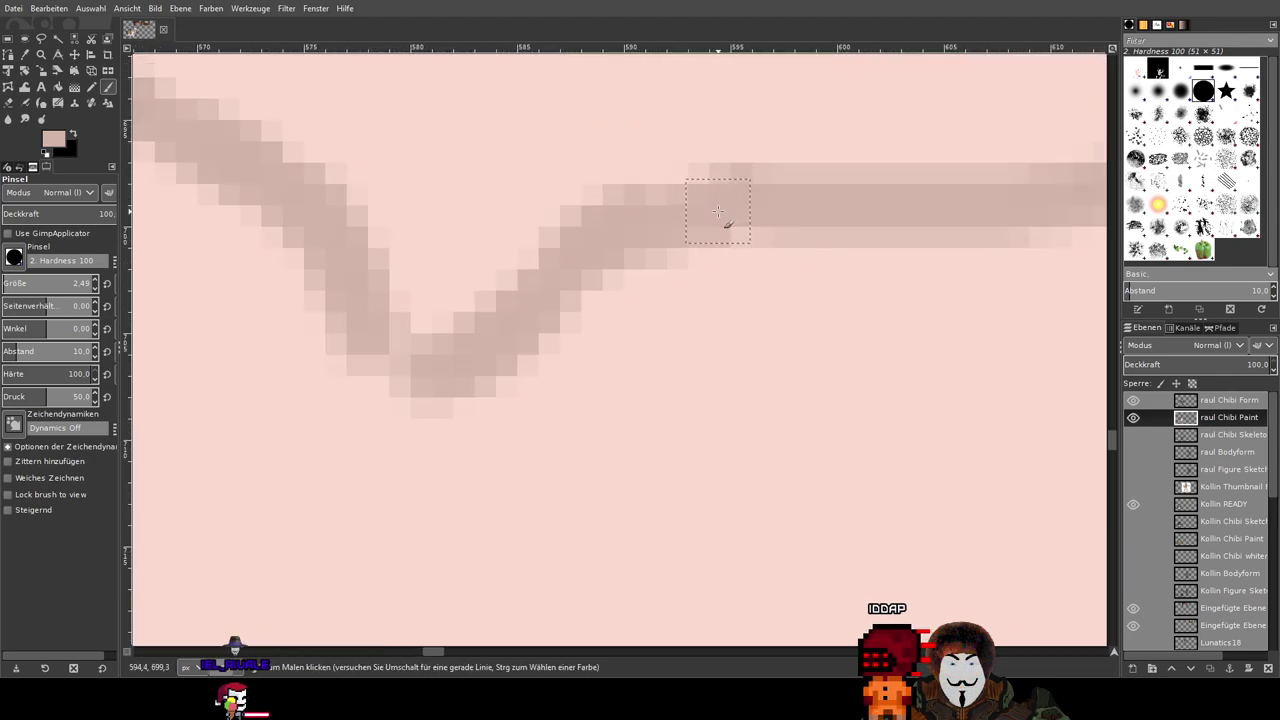
scroll(905, 327, down, 4)
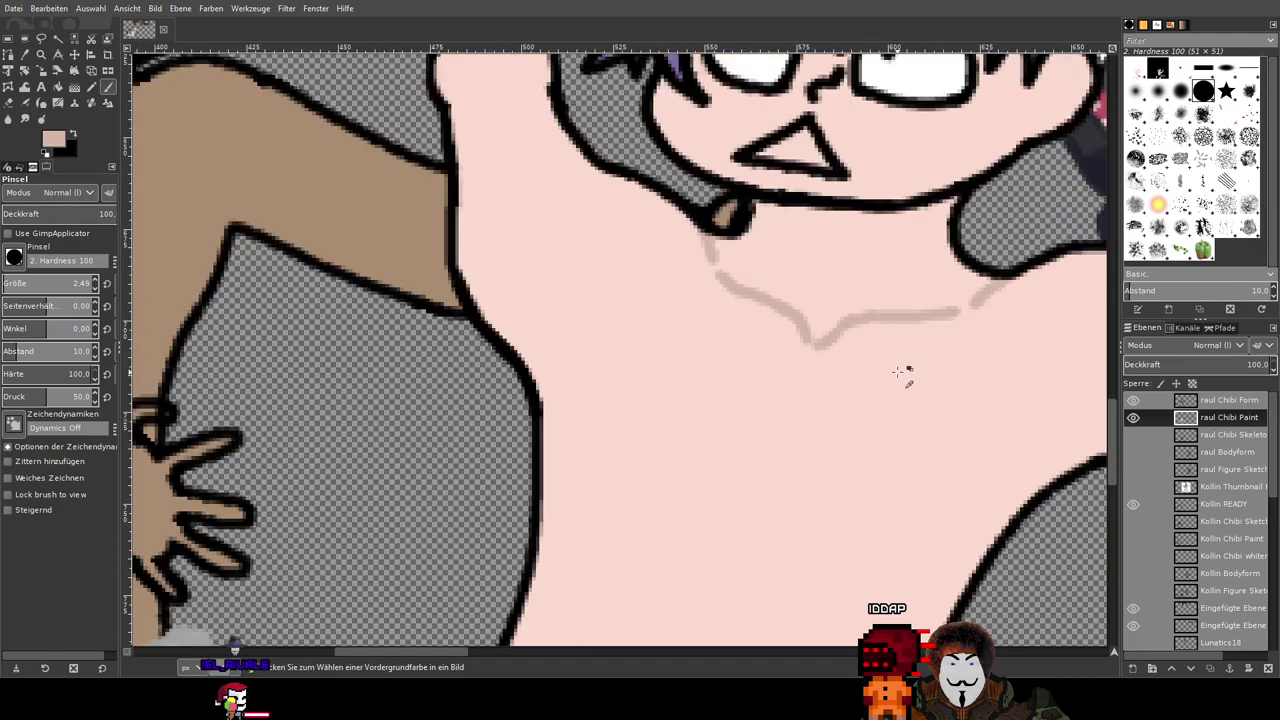
scroll(897, 371, up, 5)
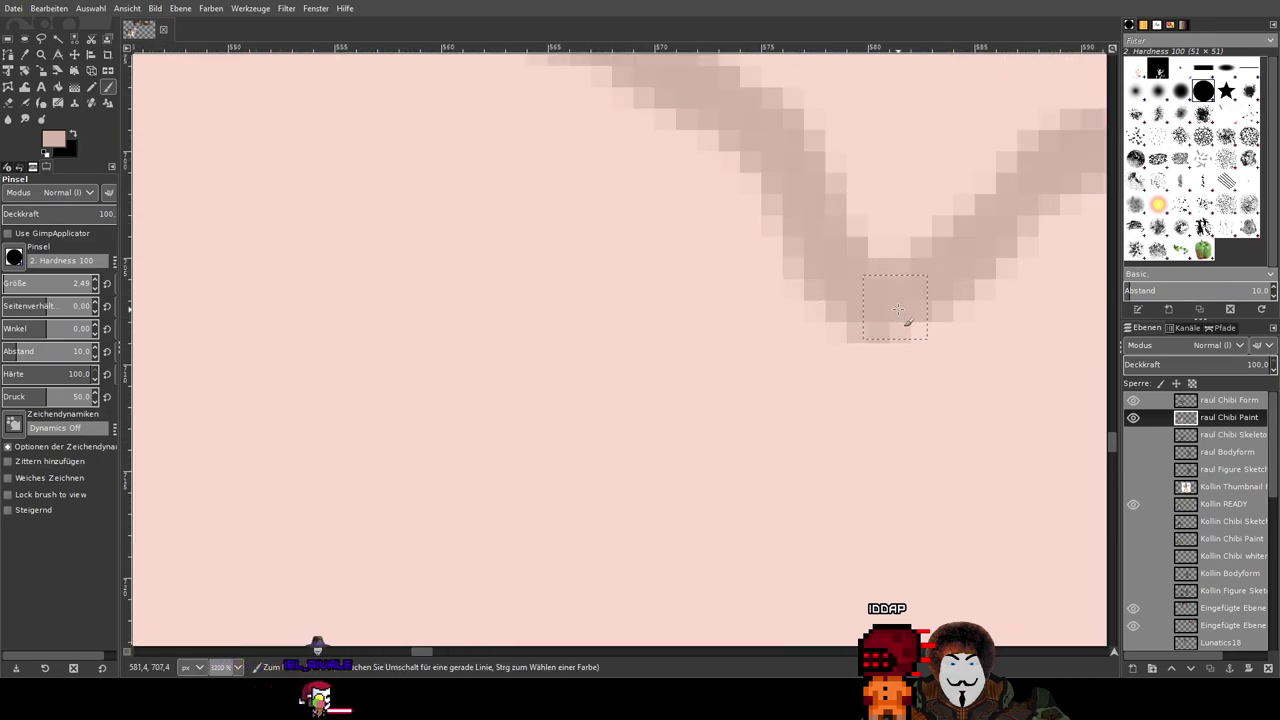
scroll(975, 322, down, 4)
Step: Try two diverging chest shading lines below the collarbone notch, and undo them
drag(1007, 393, 769, 438)
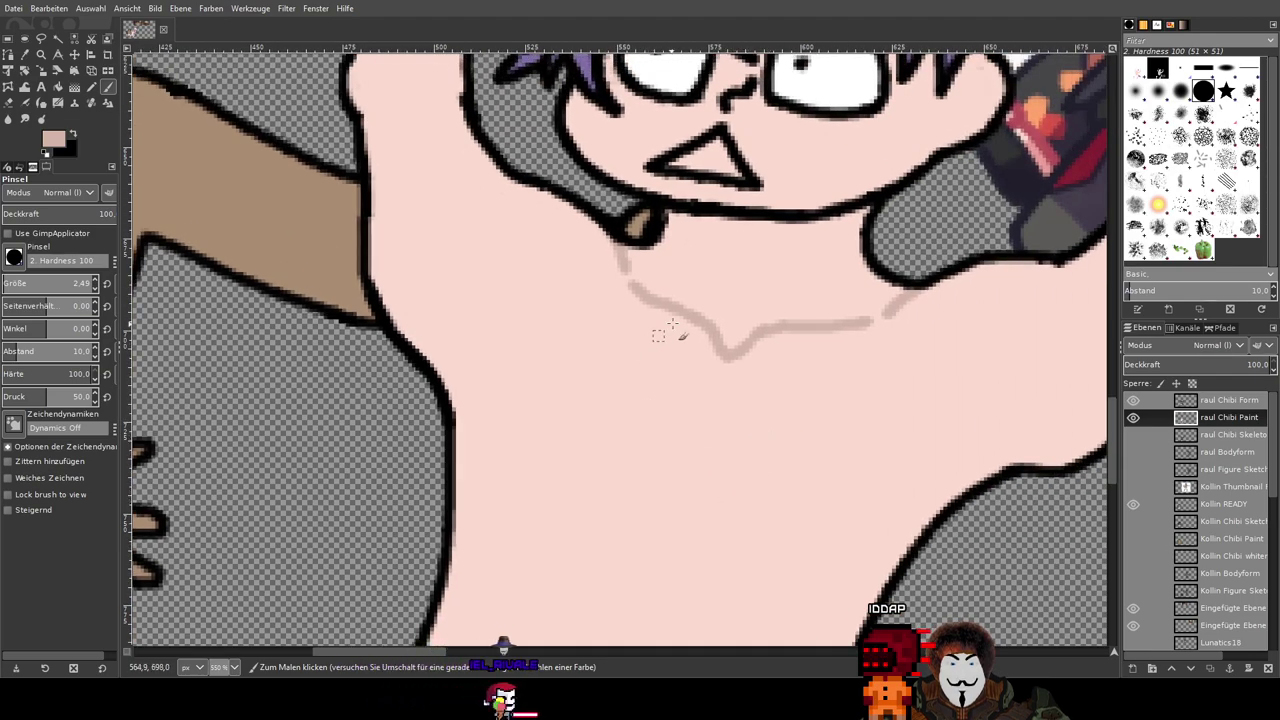
drag(749, 395, 799, 288)
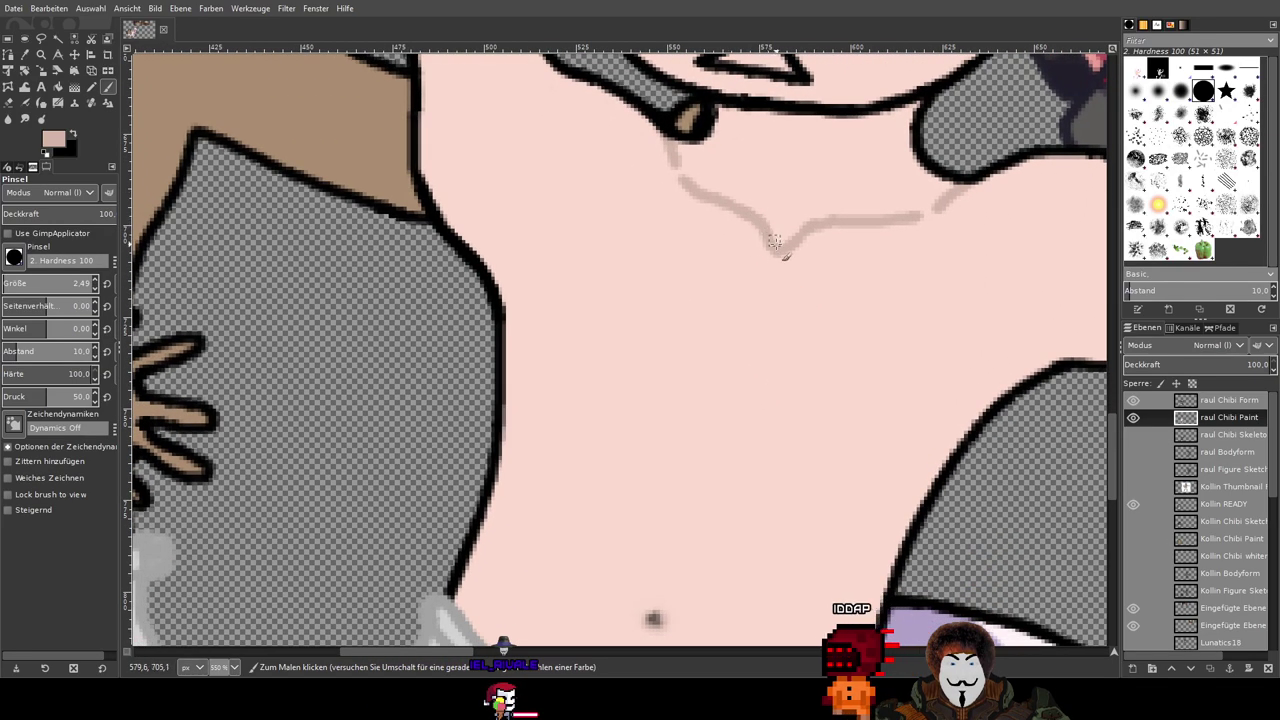
mouse_move(772, 268)
mouse_down()
mouse_move(755, 313)
mouse_move(675, 393)
mouse_up()
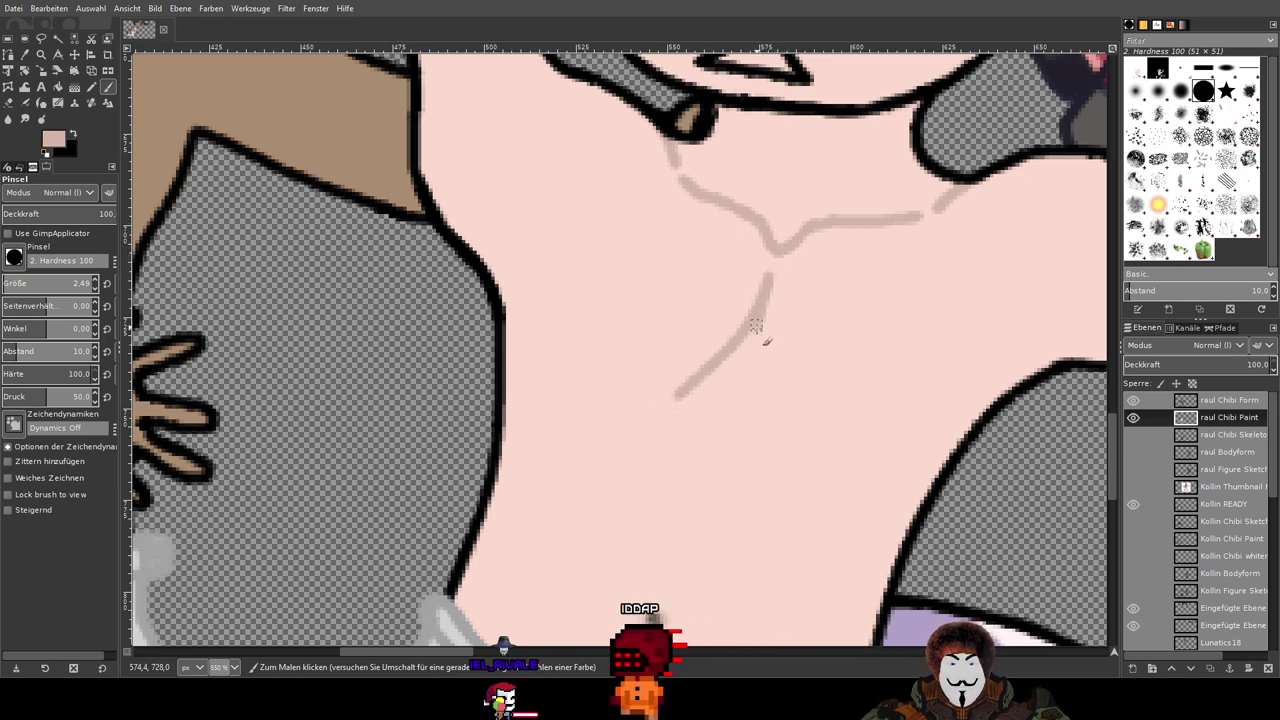
drag(766, 330, 757, 442)
key(ctrl+z)
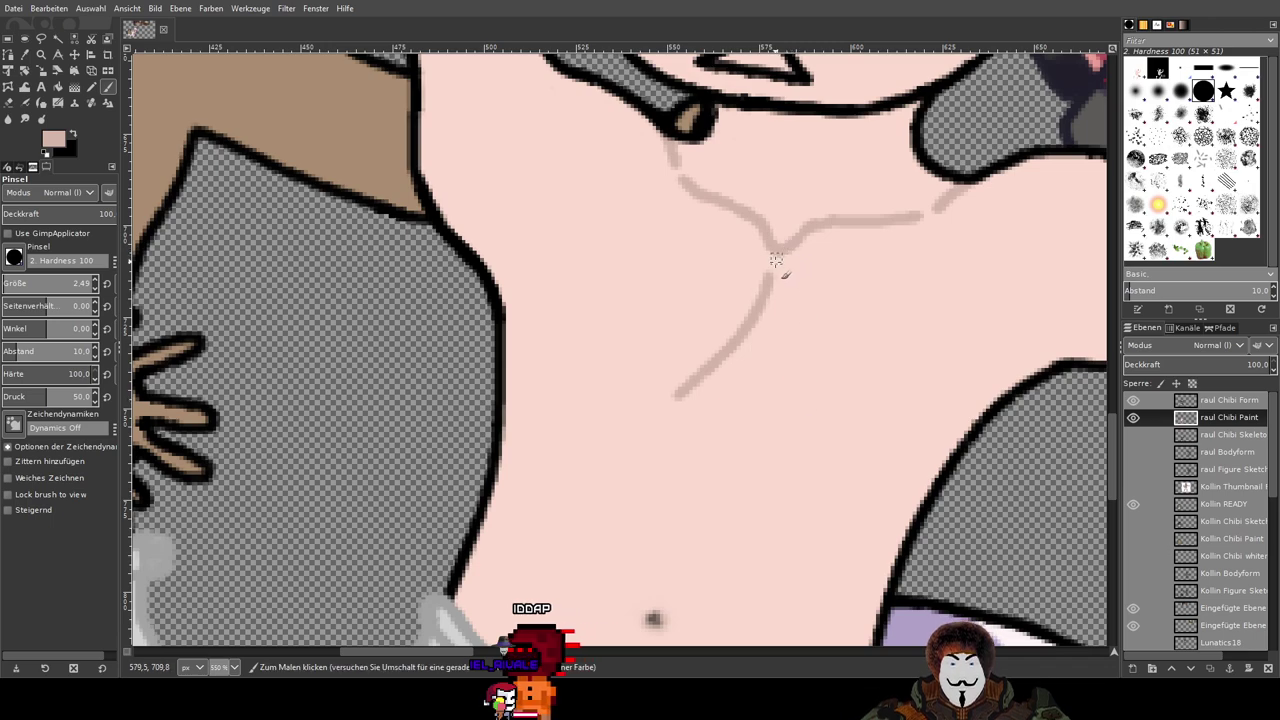
drag(768, 293, 790, 415)
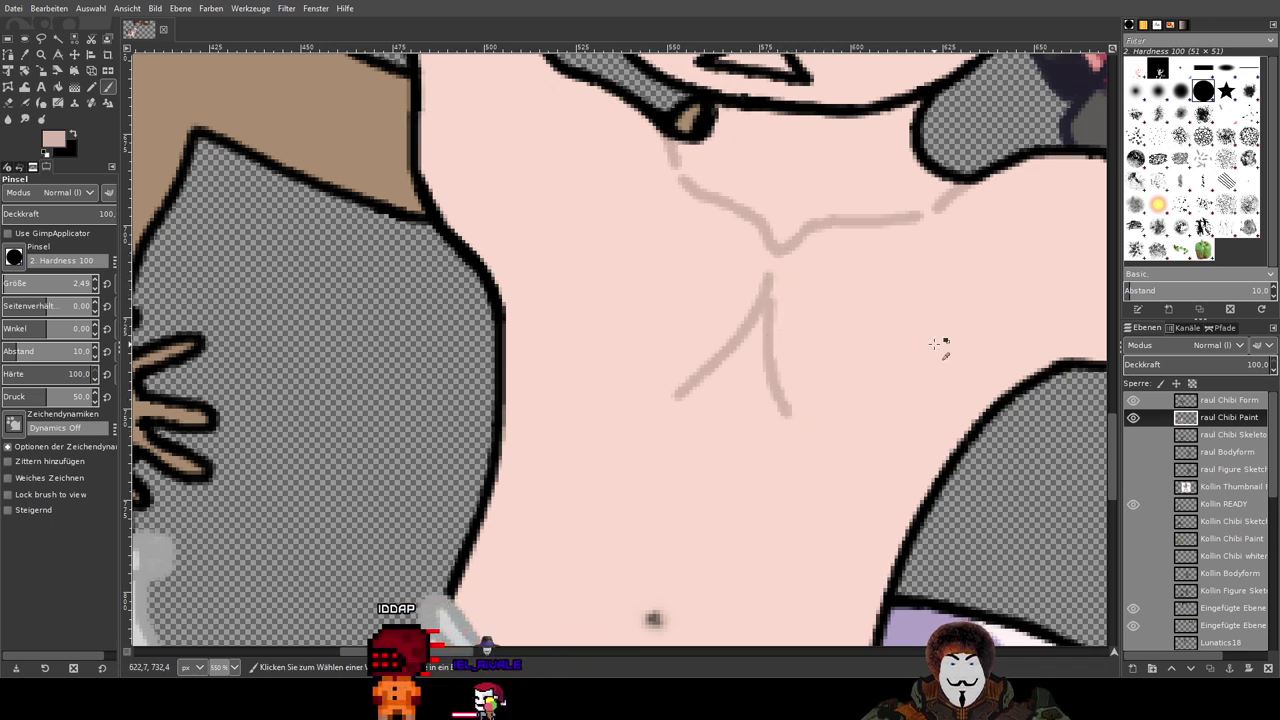
scroll(940, 343, down, 4)
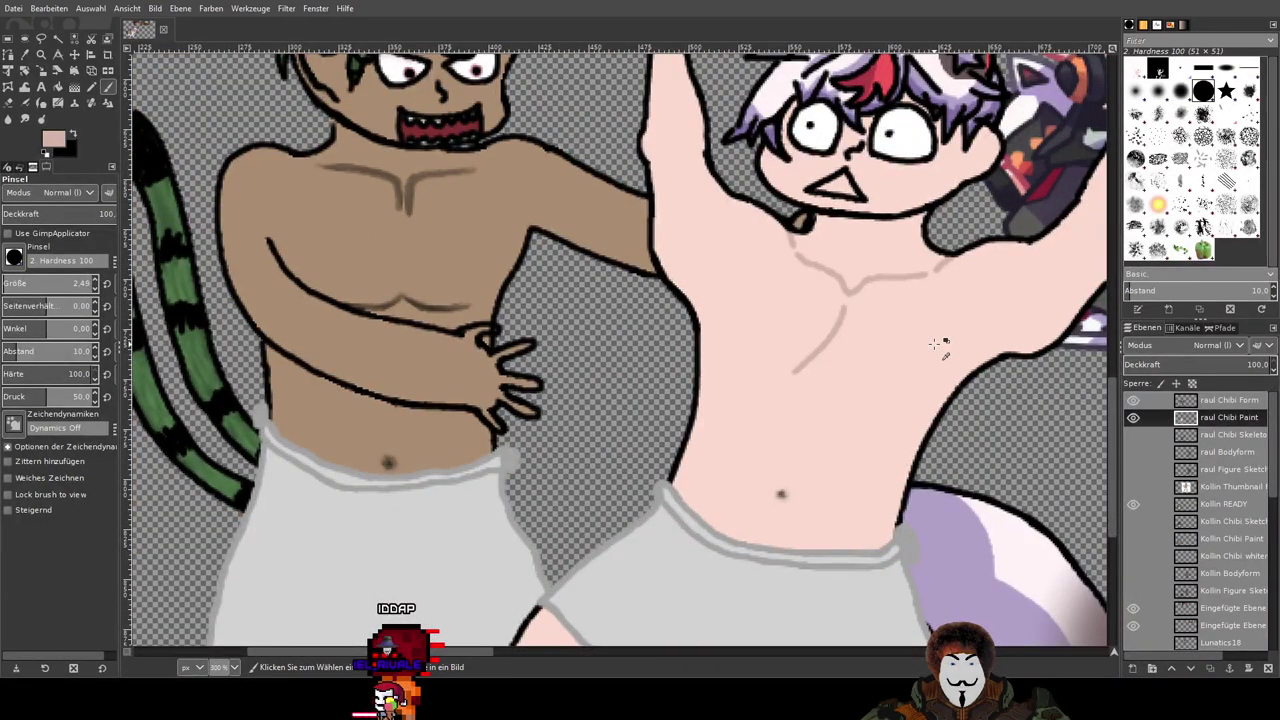
scroll(946, 345, up, 3)
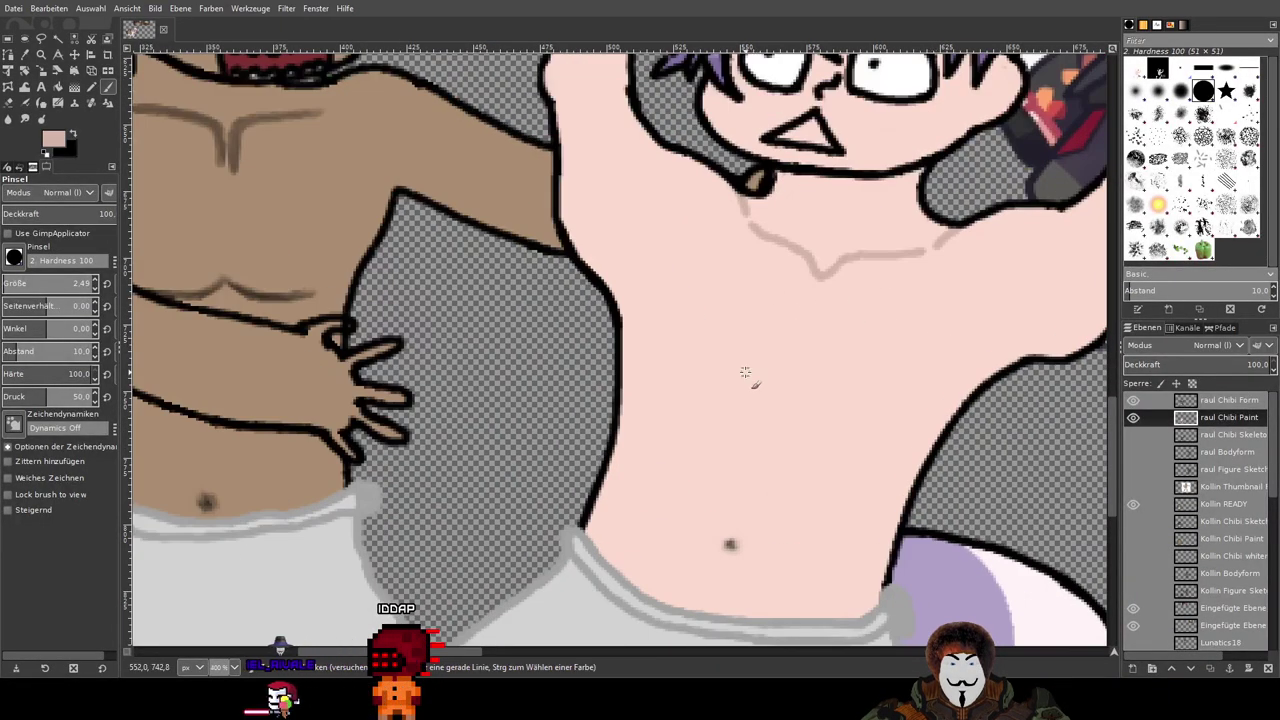
Step: Undo the two central collarbone strokes, keeping only the short neck and shoulder lines
mouse_move(805, 373)
mouse_down()
mouse_move(766, 326)
mouse_move(694, 380)
mouse_up()
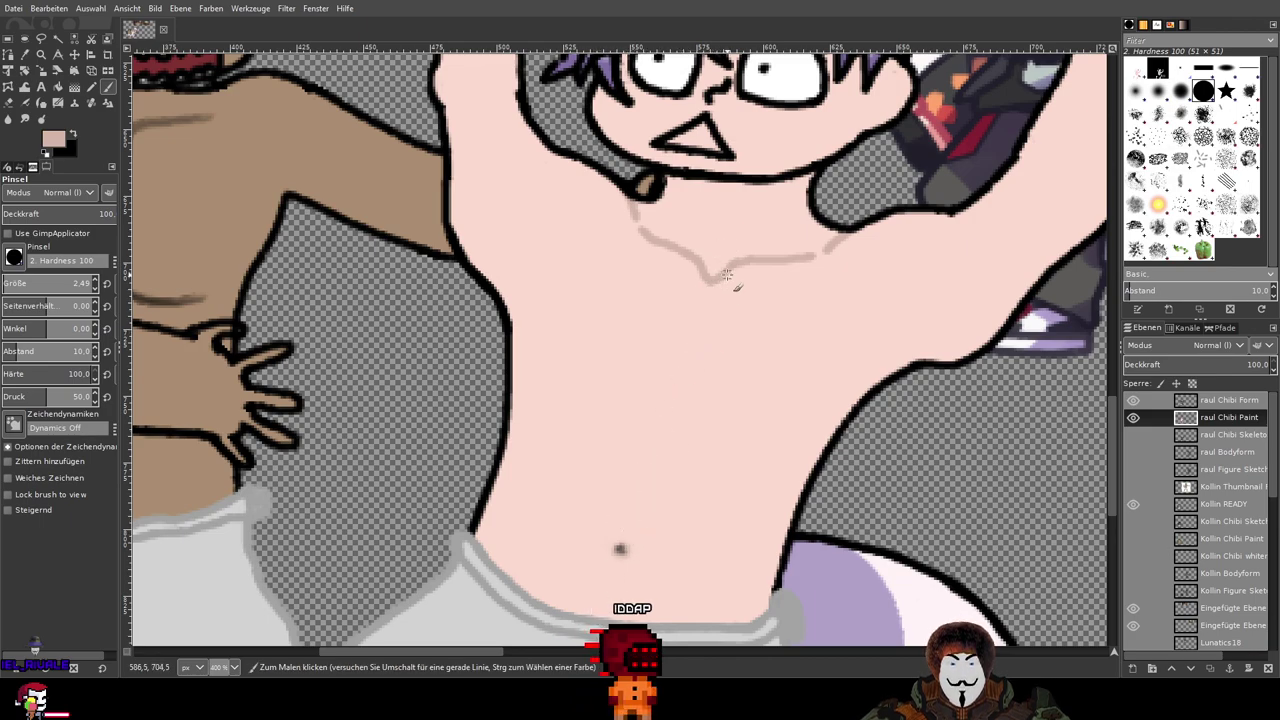
key(ctrl+z)
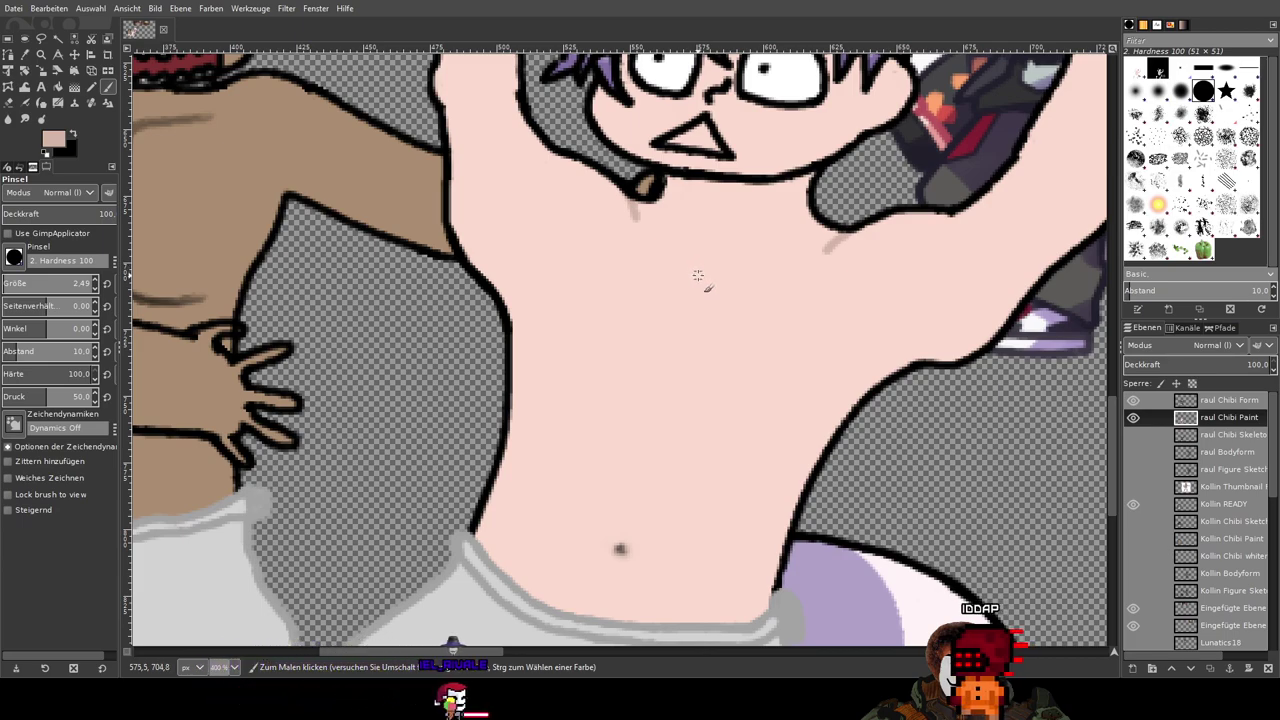
Step: Try a redrawn central collarbone line with a shallow notch, and undo its strokes
drag(685, 259, 797, 264)
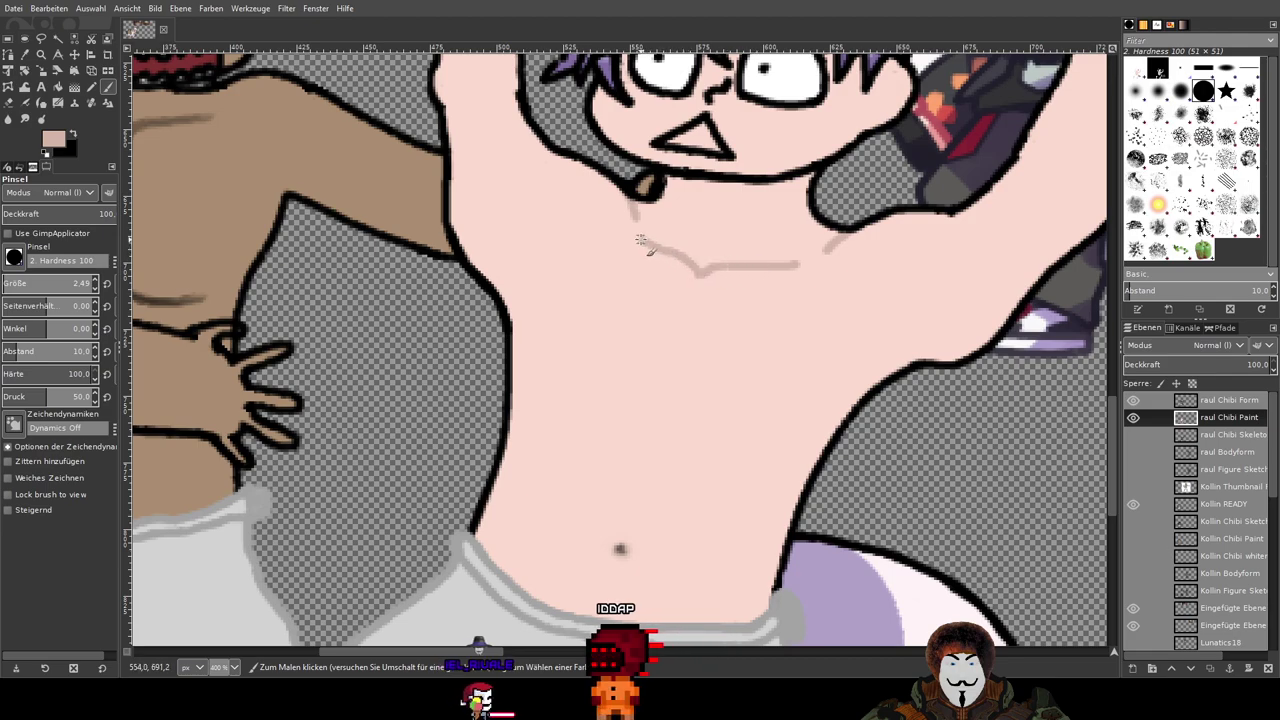
key(ctrl+z)
key(ctrl+z)
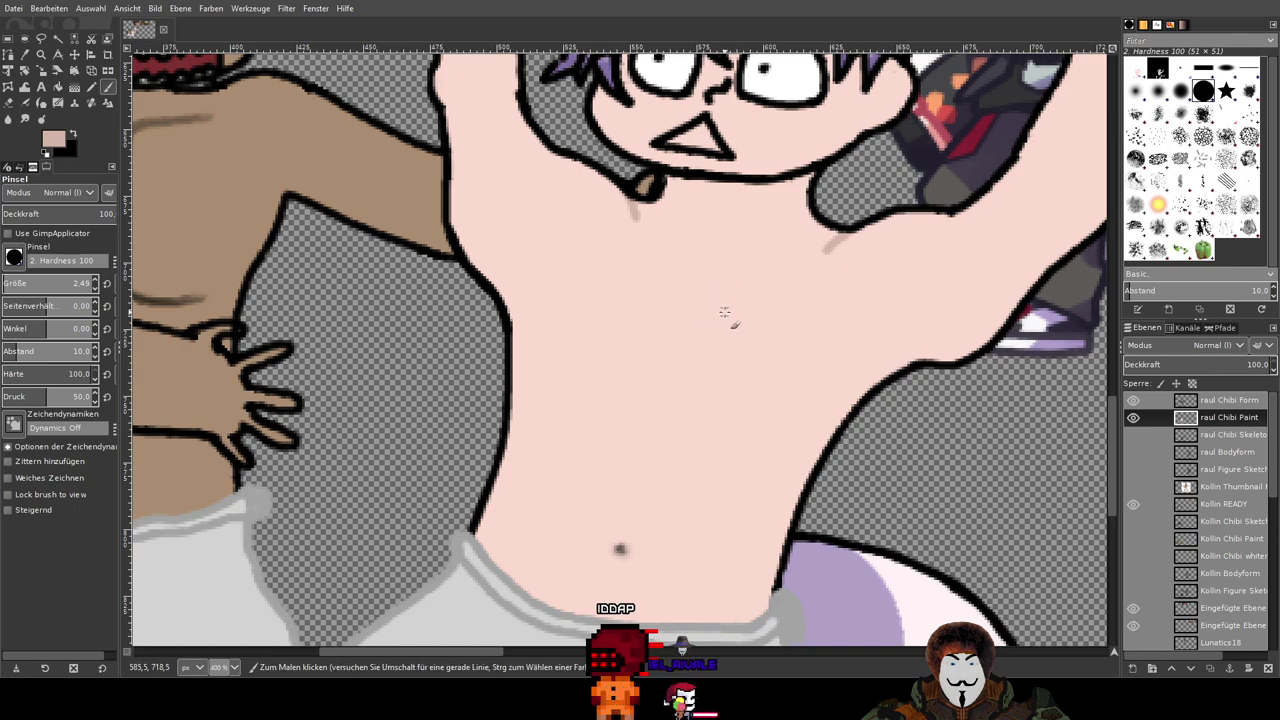
Step: Paint a small muted-pink dot on the upper chest to mark the collarbone notch
scroll(704, 305, up, 4)
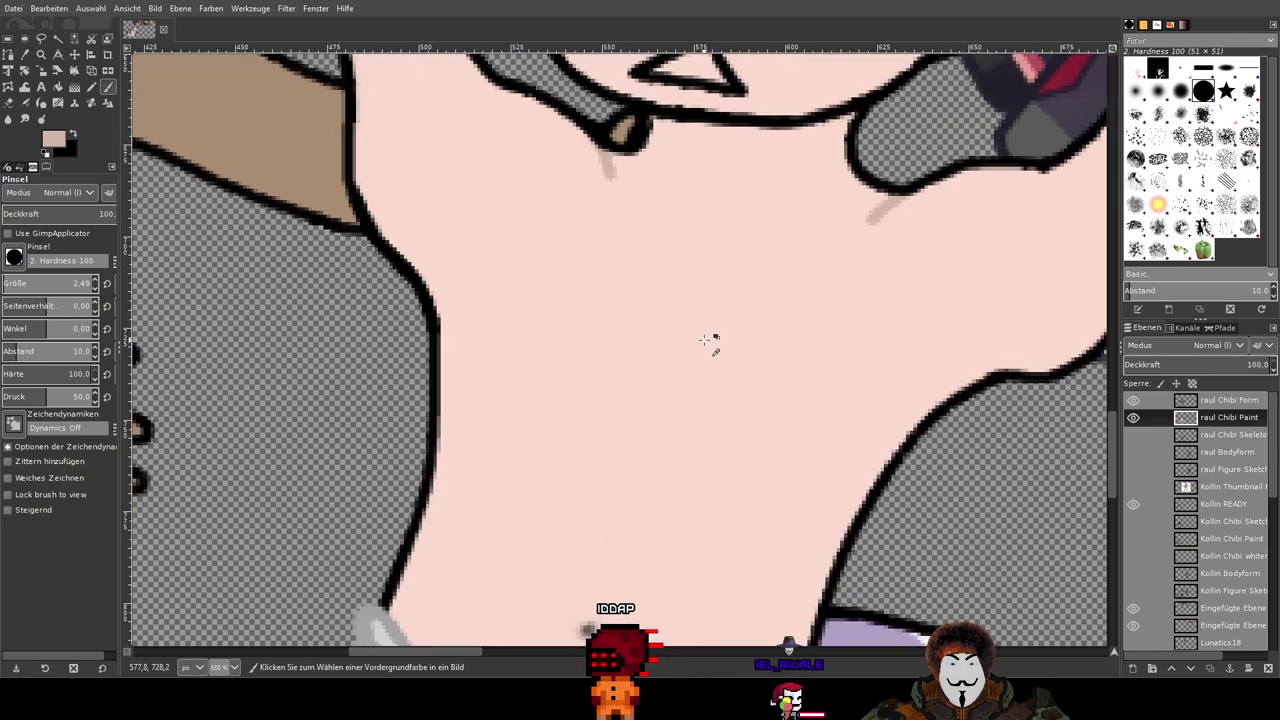
scroll(660, 356, down, 3)
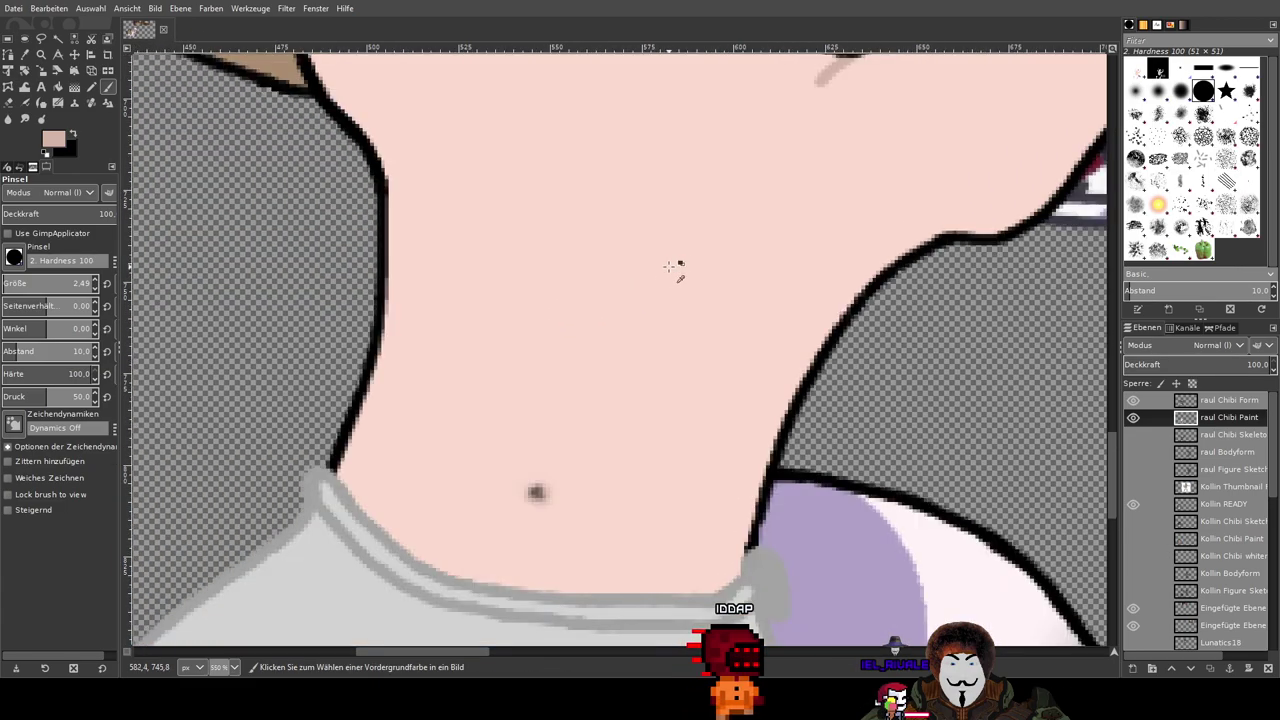
drag(670, 266, 657, 360)
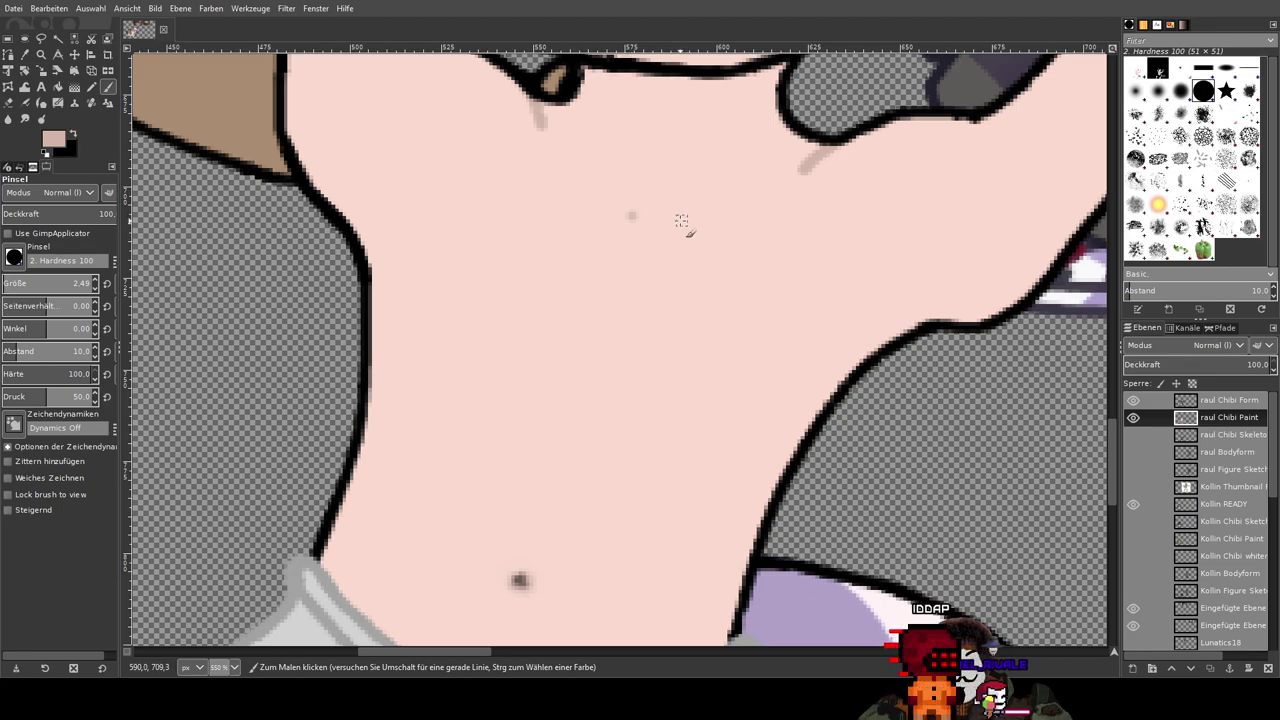
scroll(646, 214, up, 6)
scroll(654, 217, down, 4)
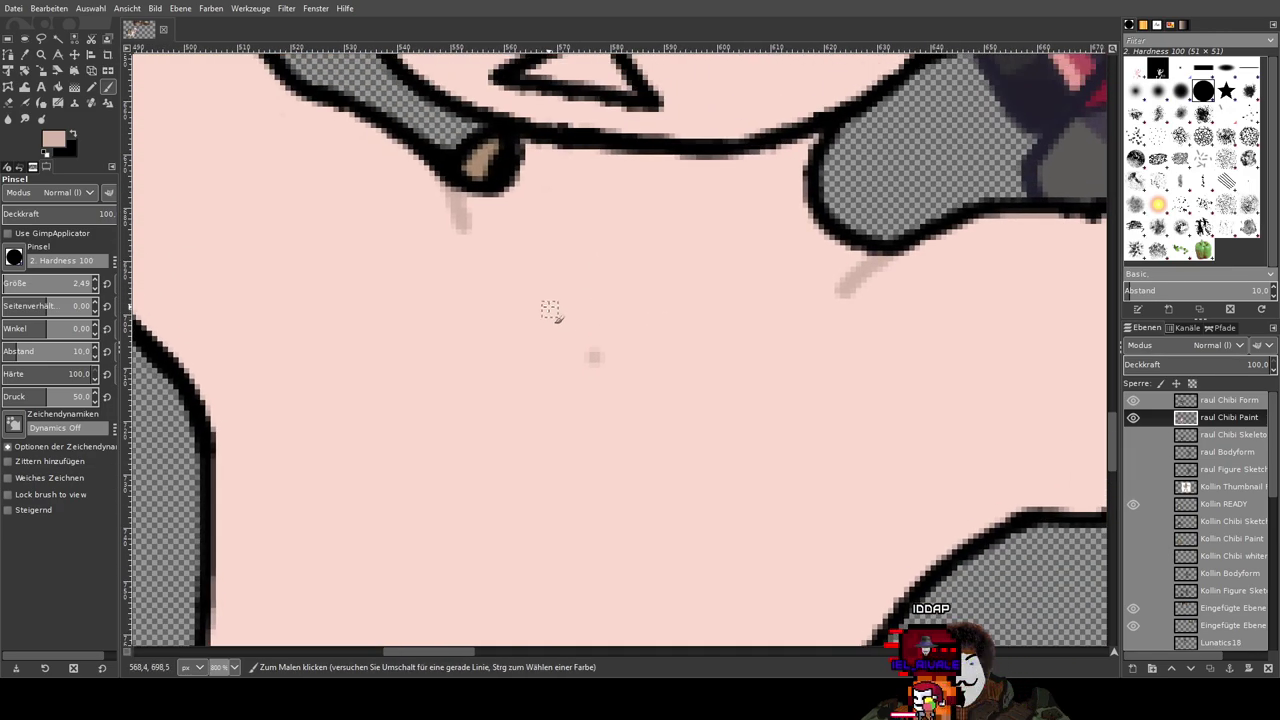
Step: Paint the left-hand collarbone as a curved stroke from below the neck line down to the notch dot, redoing the first attempt
mouse_move(477, 246)
mouse_down()
mouse_move(520, 289)
mouse_move(570, 298)
mouse_up()
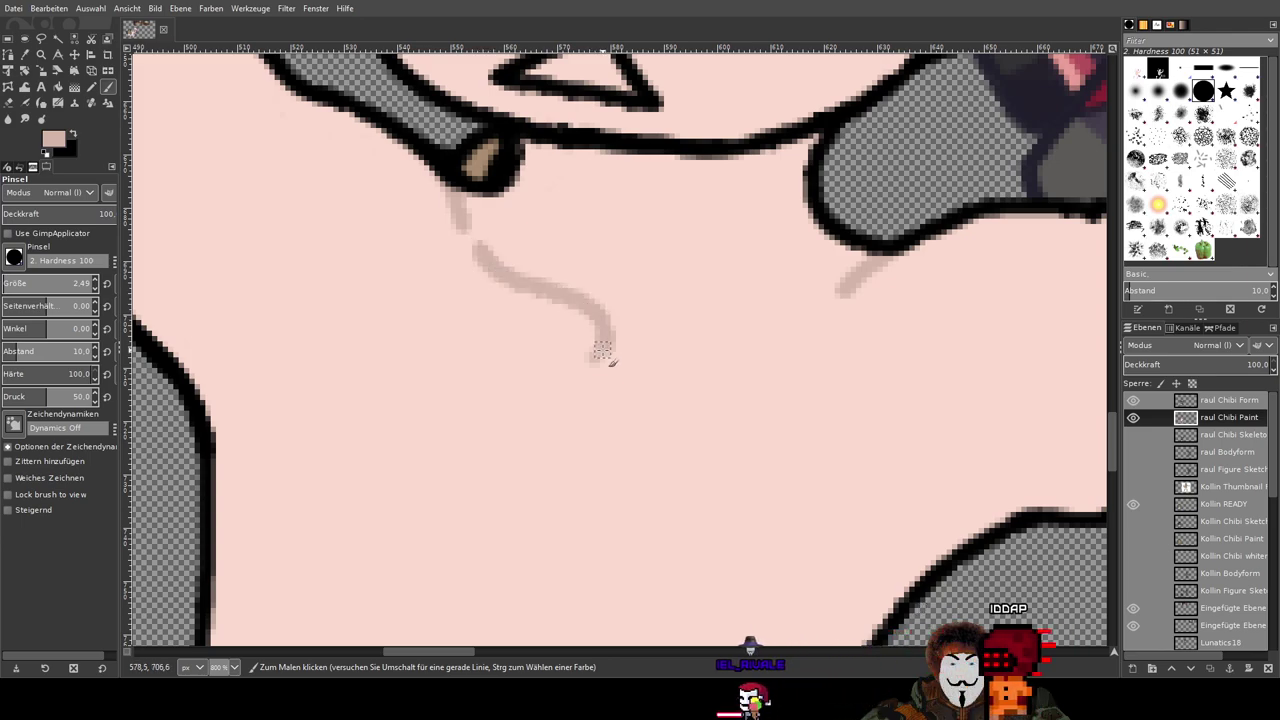
key(ctrl+z)
scroll(585, 316, up, 1)
scroll(585, 316, up, 1)
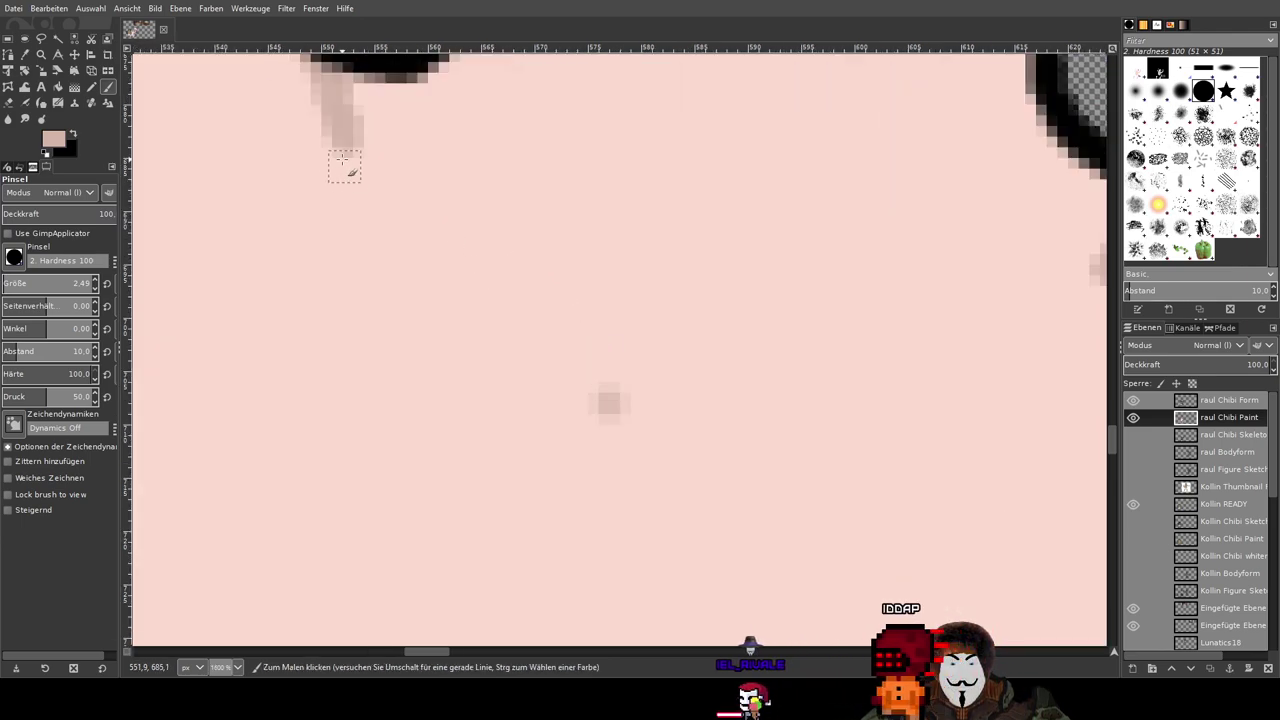
mouse_move(368, 197)
mouse_down()
mouse_move(428, 246)
mouse_move(527, 282)
mouse_up()
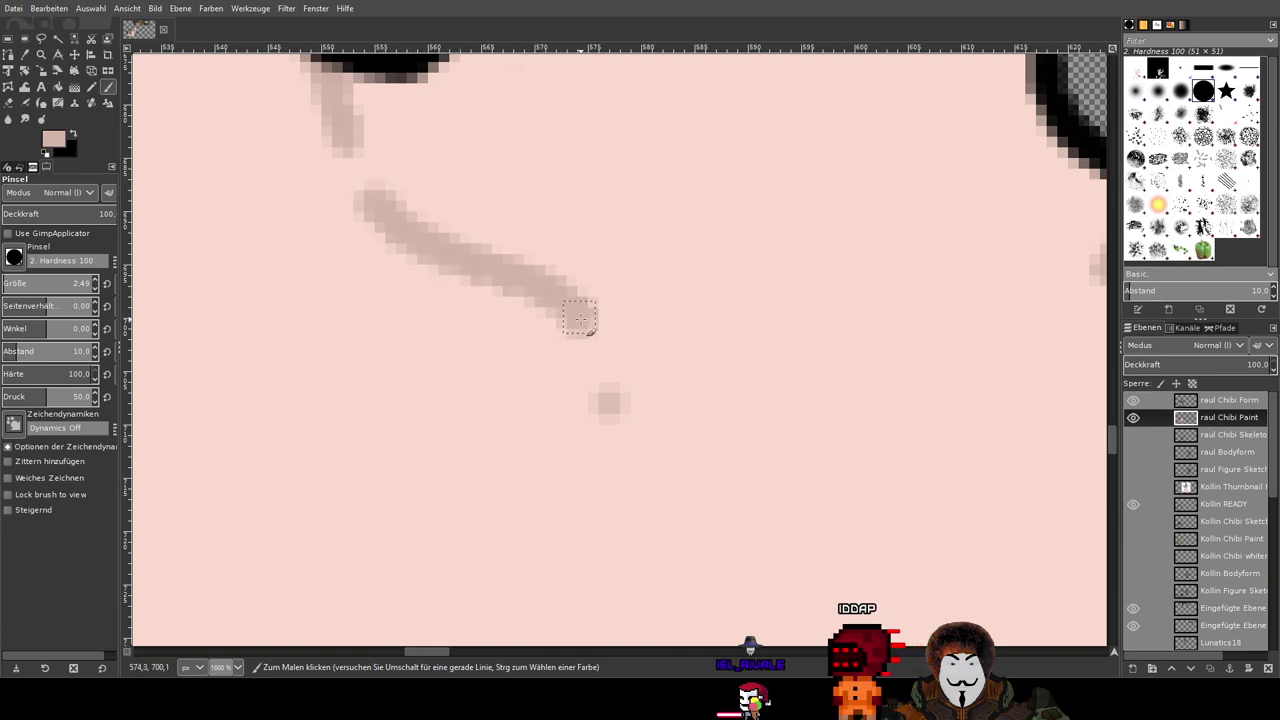
scroll(660, 400, right, 2)
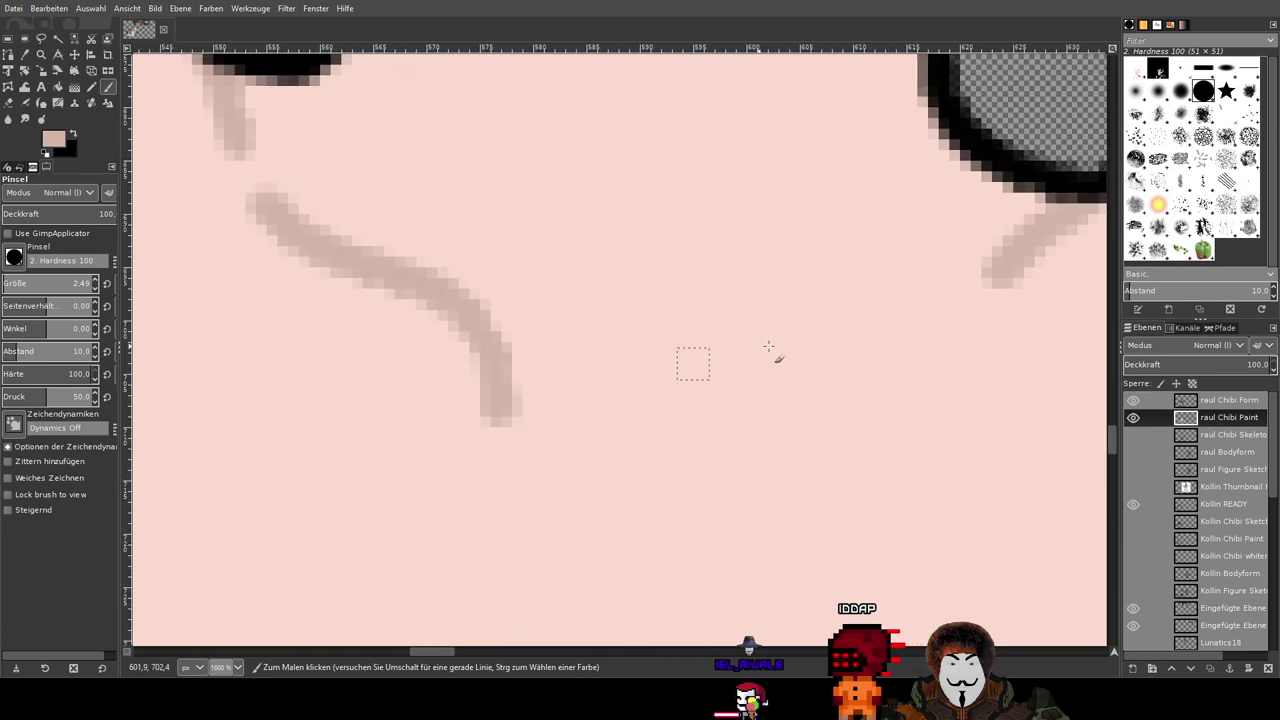
Step: Try an arched right-hand collarbone stroke from the shoulder side into the notch, check it zoomed out, and undo it
mouse_move(958, 340)
mouse_down()
mouse_move(865, 351)
mouse_move(619, 320)
mouse_move(563, 347)
mouse_move(509, 409)
mouse_up()
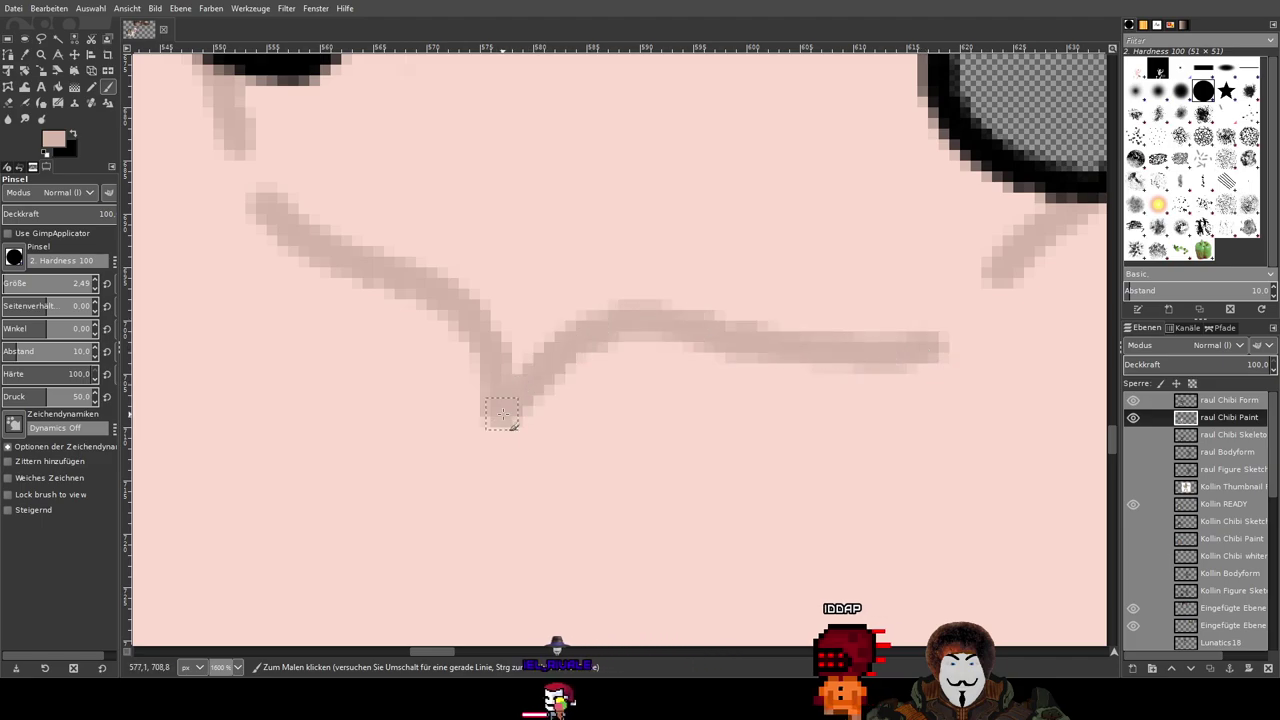
scroll(665, 367, down, 5)
scroll(705, 432, down, 2)
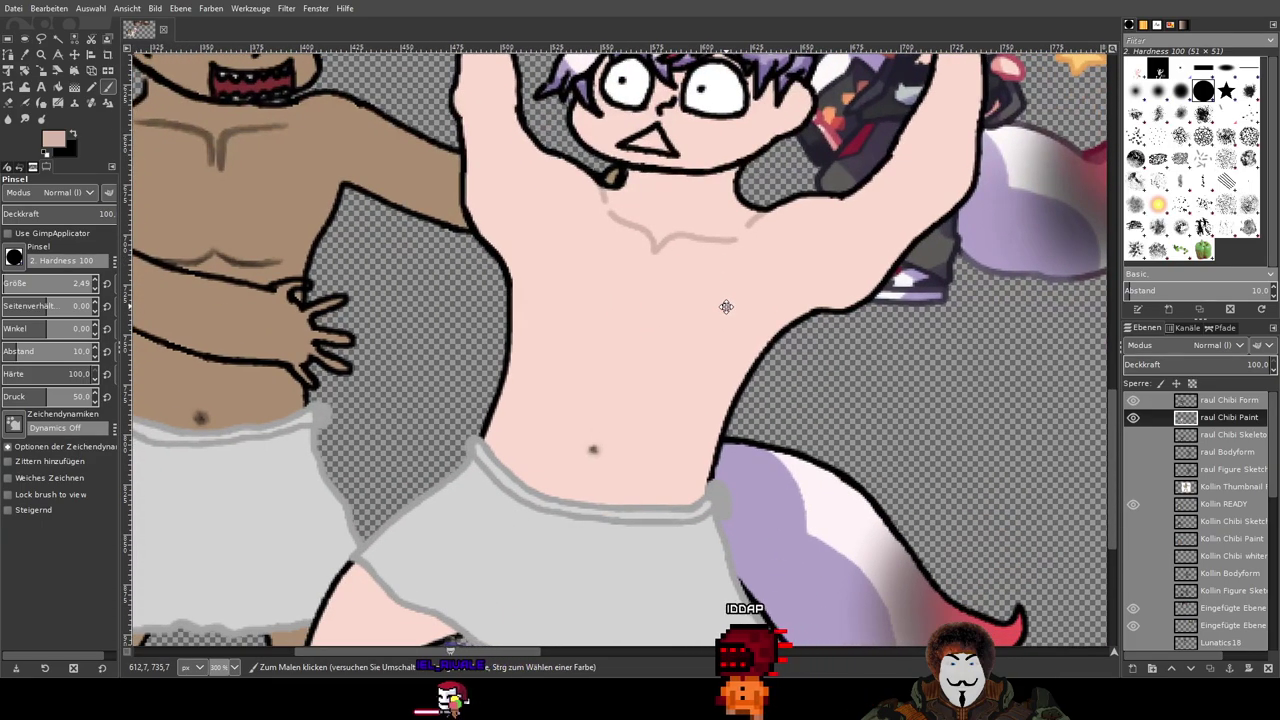
scroll(708, 265, down, 1)
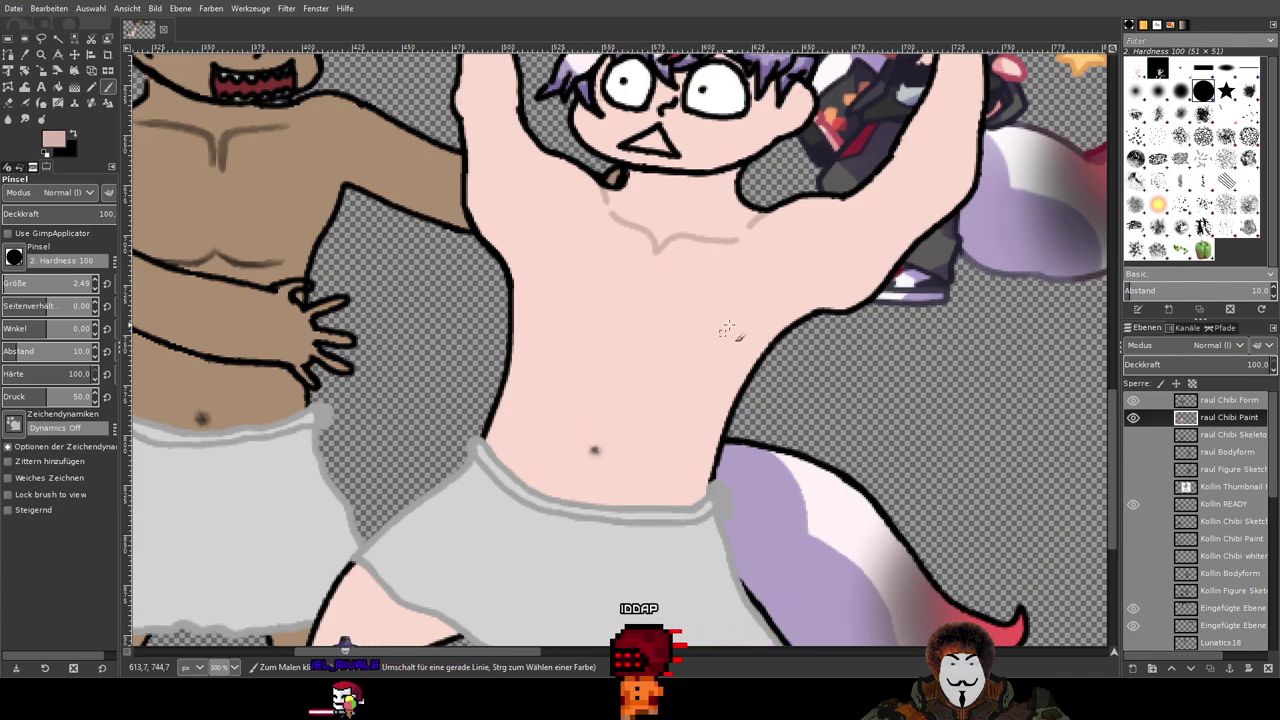
scroll(728, 308, up, 3)
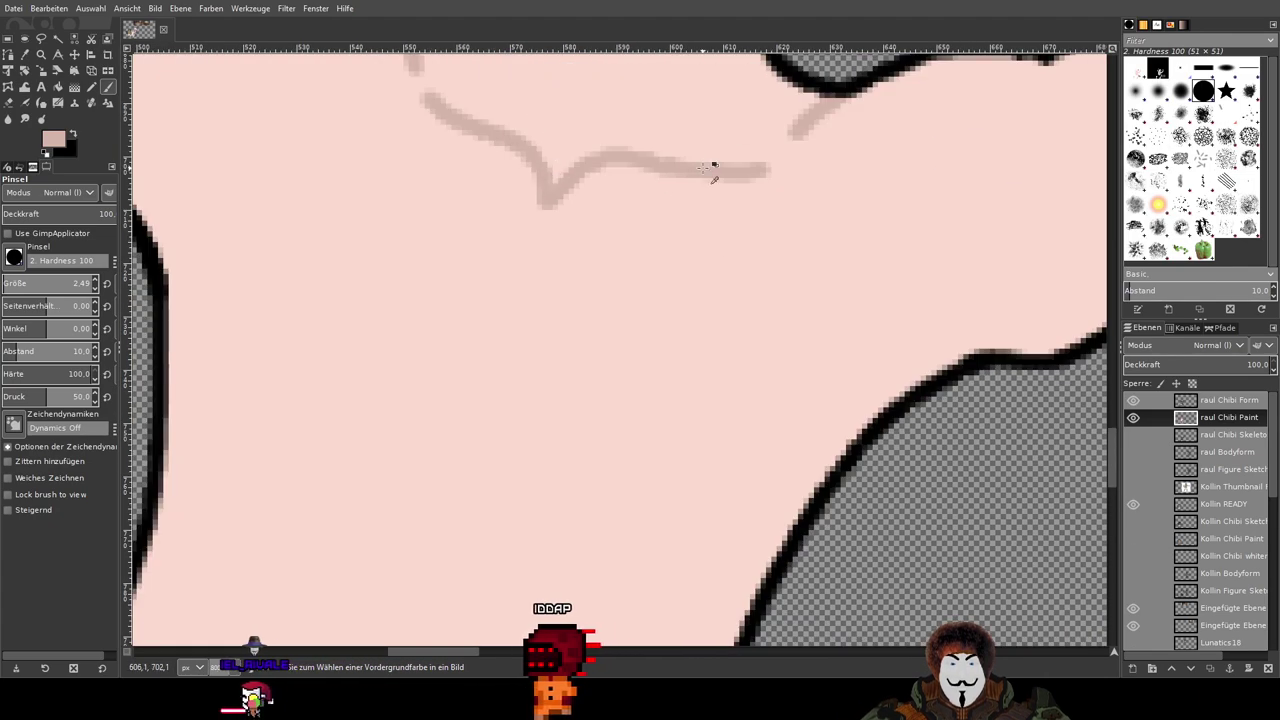
key(ctrl+z)
Step: Repaint the right-hand collarbone as a flatter curved line from the notch toward the short shoulder line
scroll(698, 157, up, 1)
drag(697, 155, 638, 348)
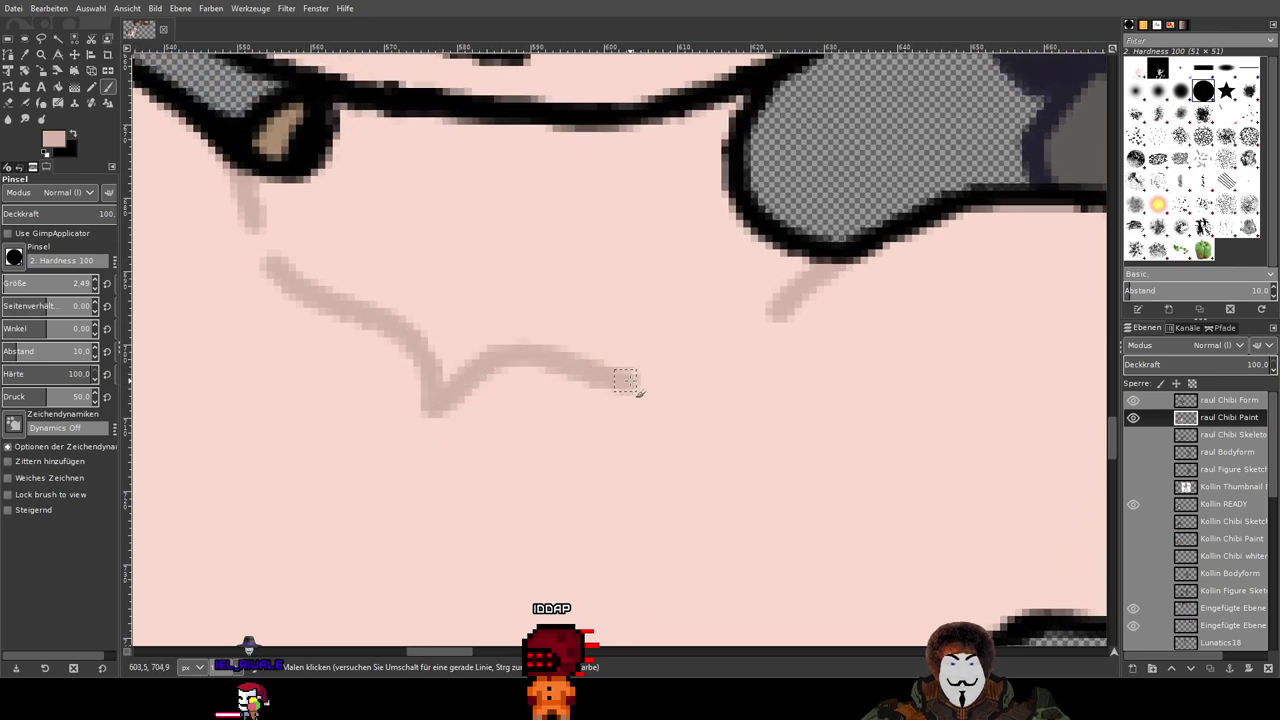
mouse_move(826, 374)
mouse_down()
mouse_move(464, 377)
mouse_move(547, 347)
mouse_move(692, 365)
mouse_up()
scroll(854, 371, down, 3)
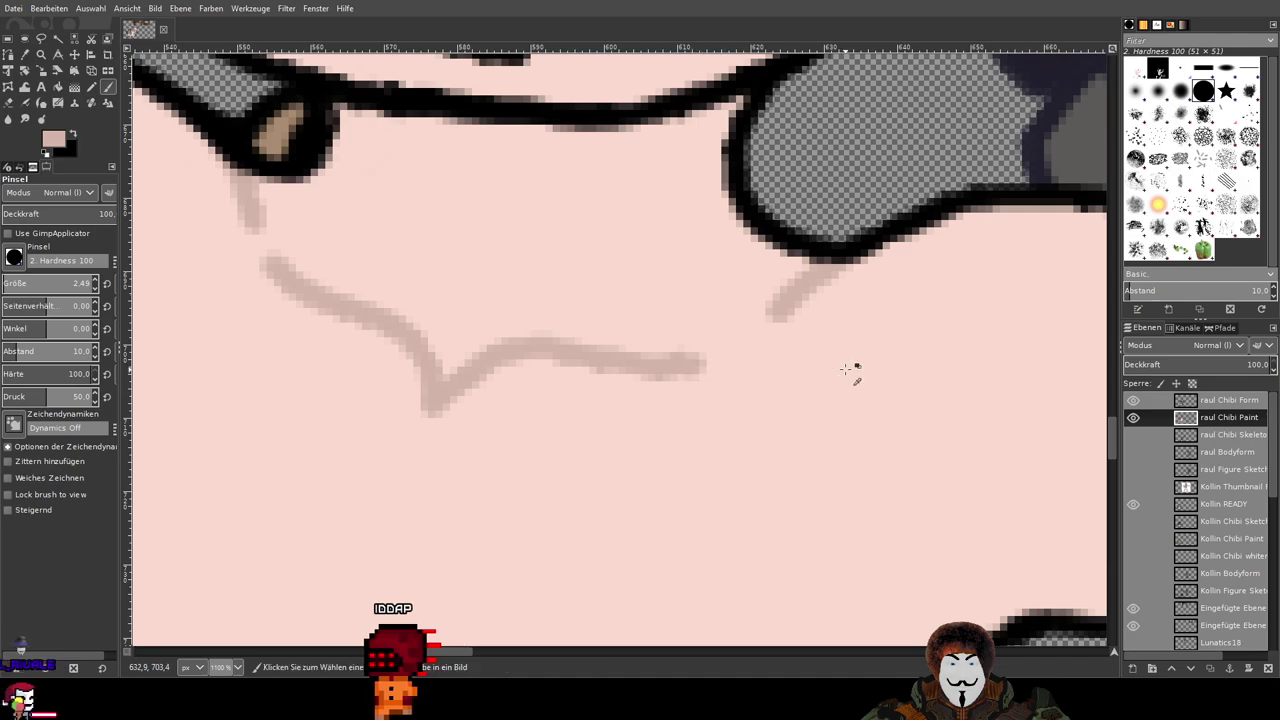
scroll(843, 400, up, 2)
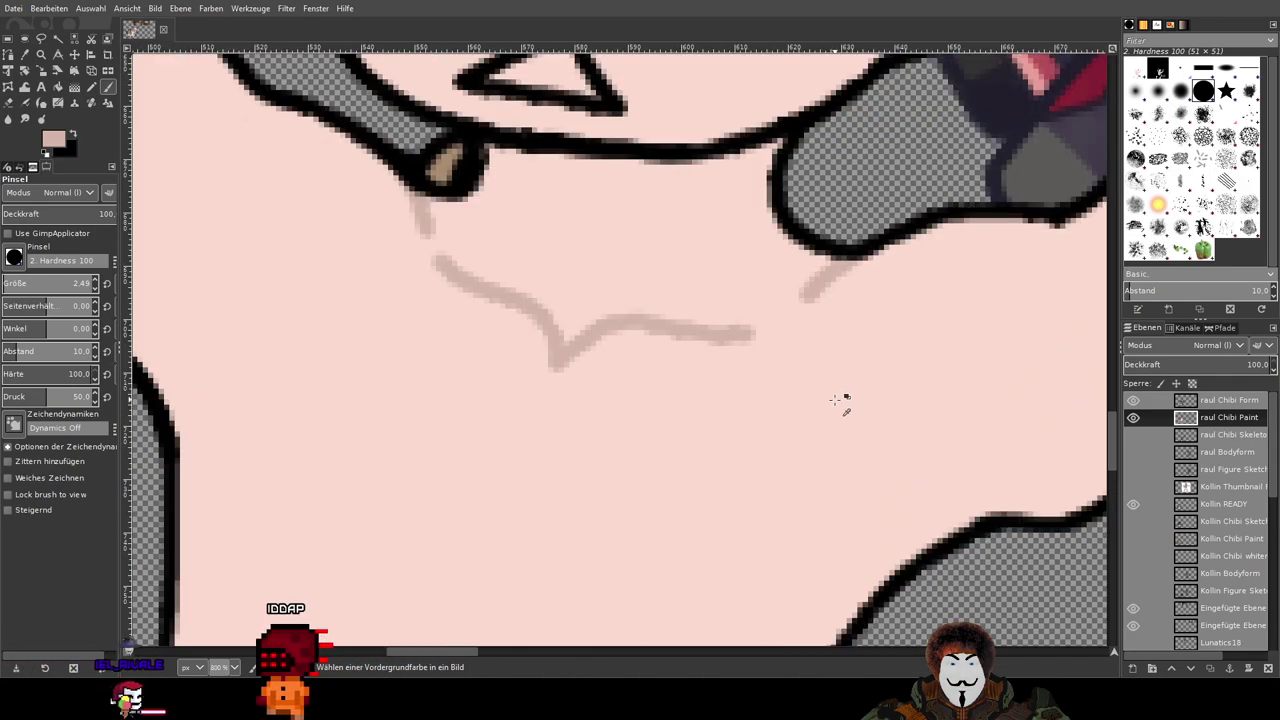
scroll(663, 334, up, 2)
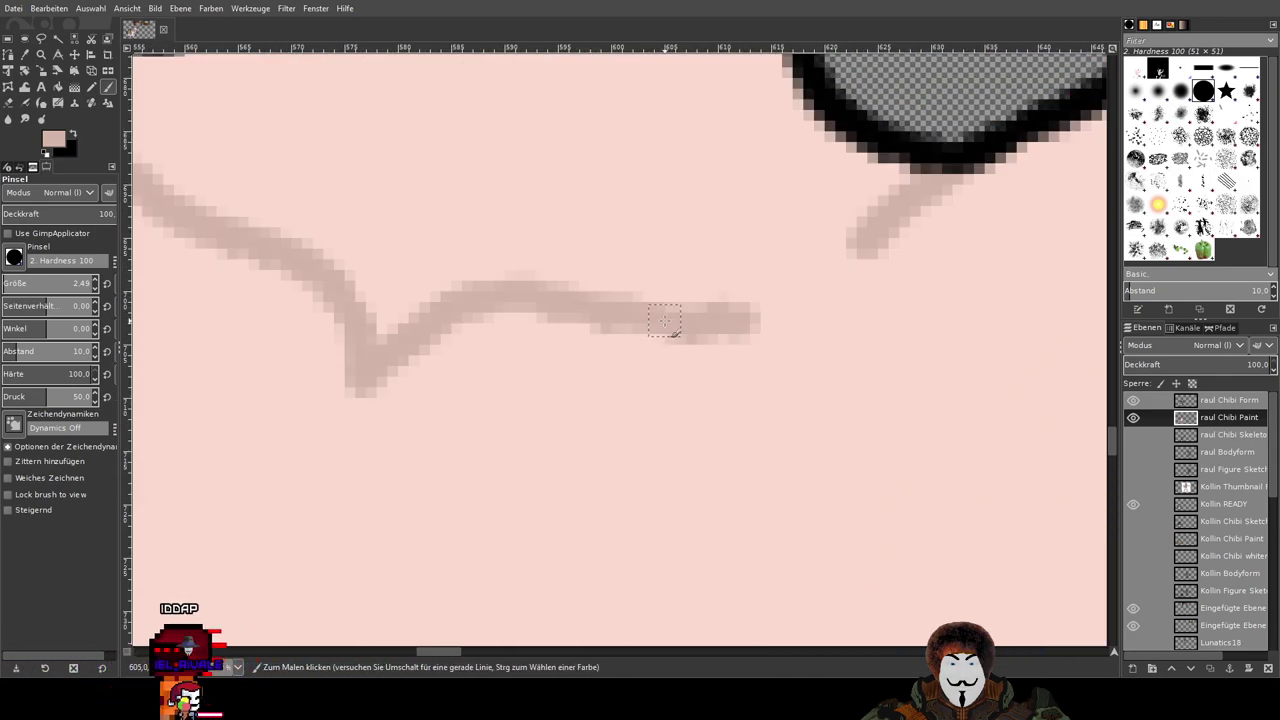
Step: Try extending the right-hand collarbone stroke straight outward toward the shoulder, check it zoomed out, and undo the whole stroke
drag(718, 322, 814, 329)
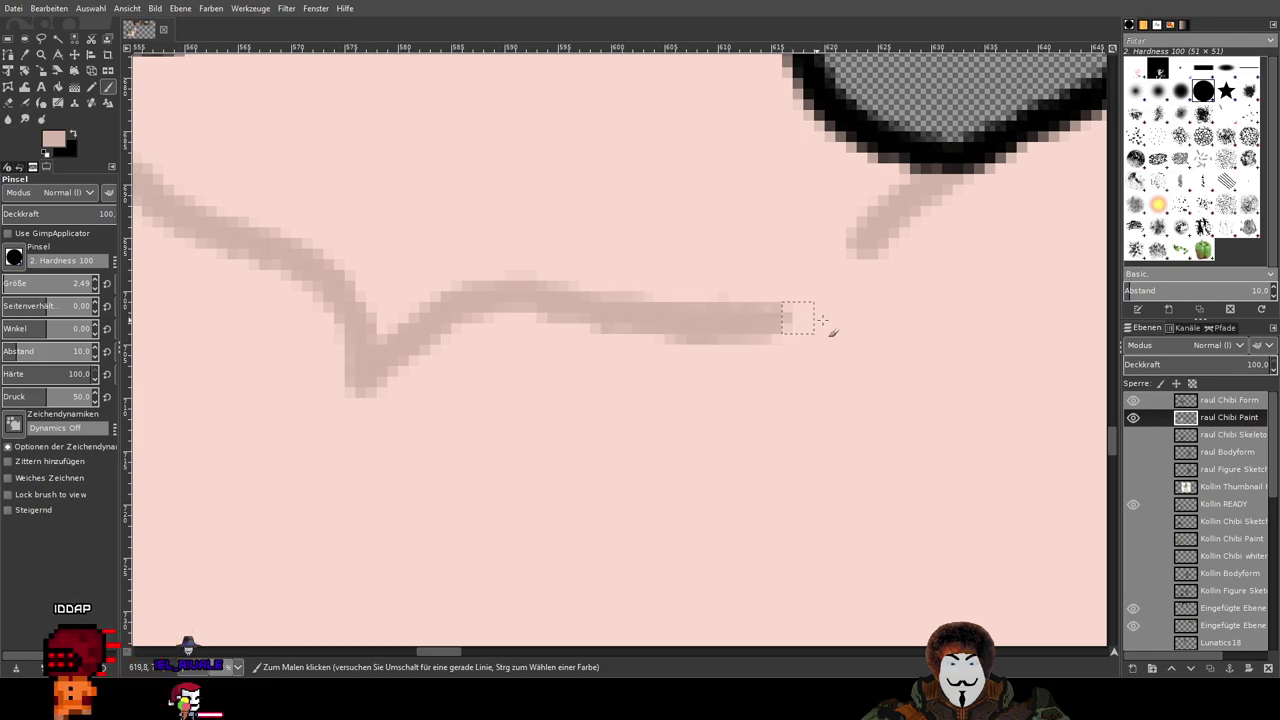
scroll(912, 320, down, 3)
scroll(912, 320, down, 1)
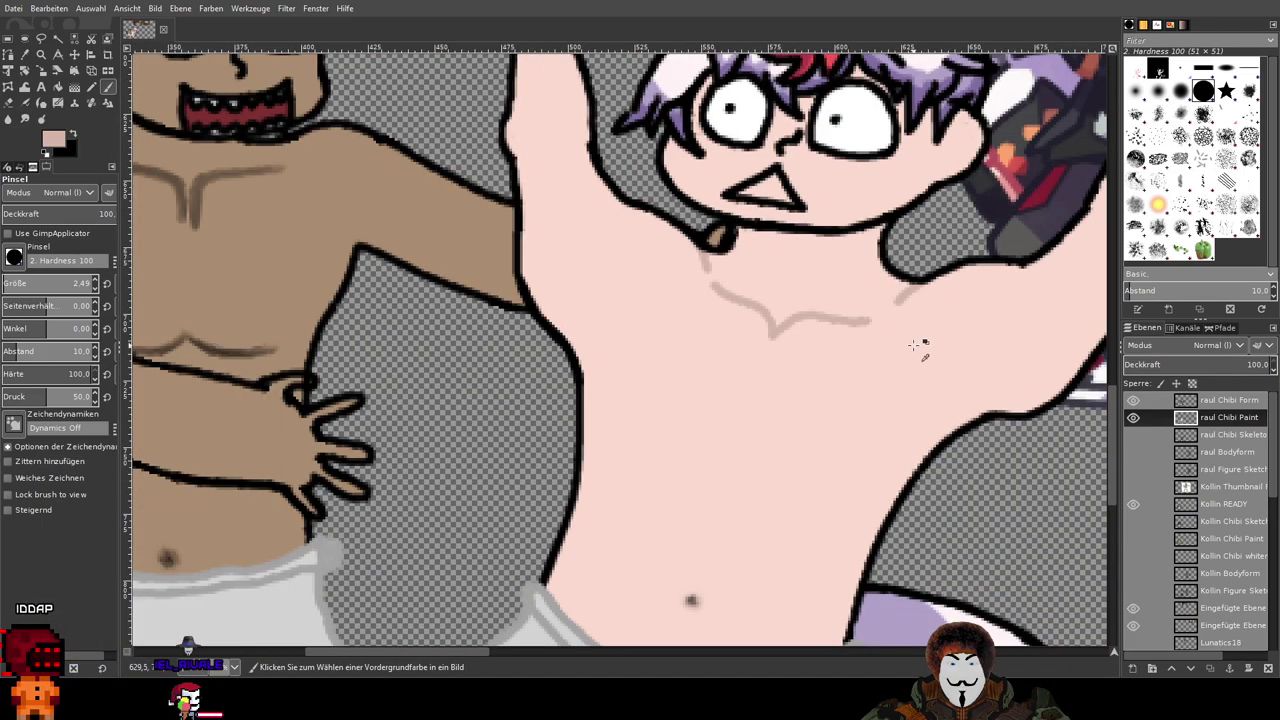
scroll(913, 345, up, 2)
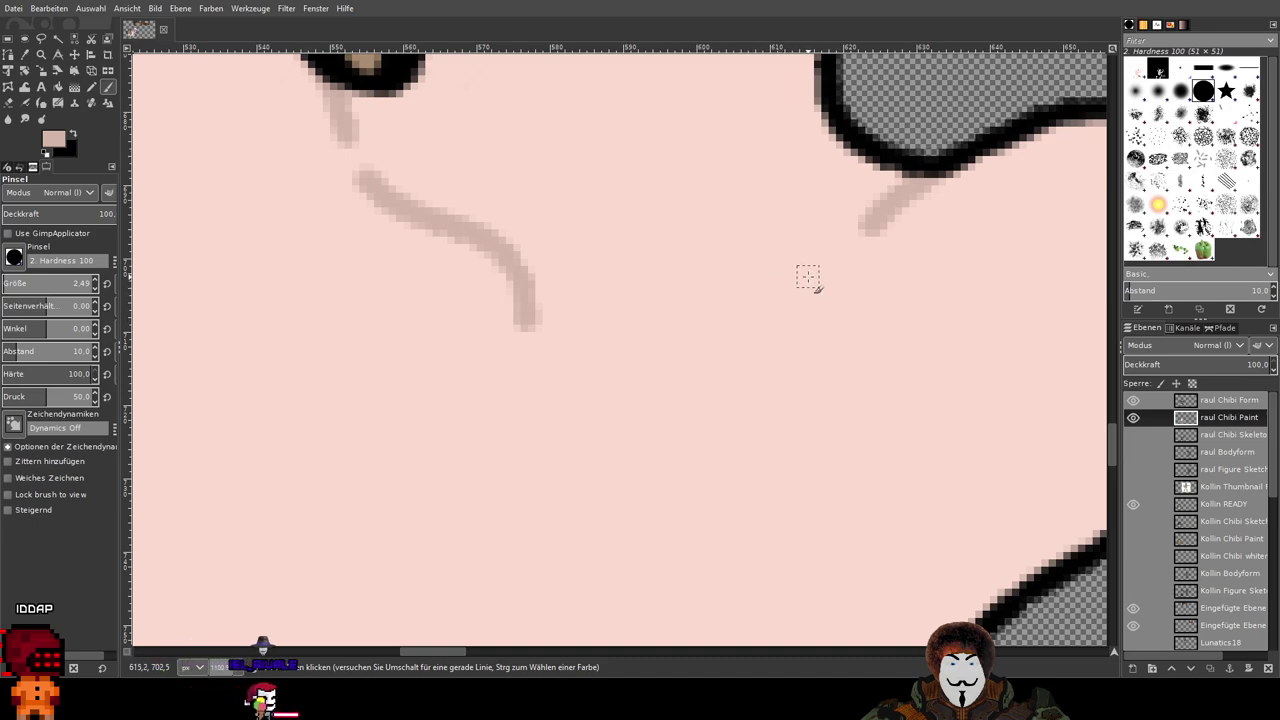
Step: Repaint the right-hand collarbone as a wavy stroke from below the short shoulder line into the notch
drag(776, 293, 722, 305)
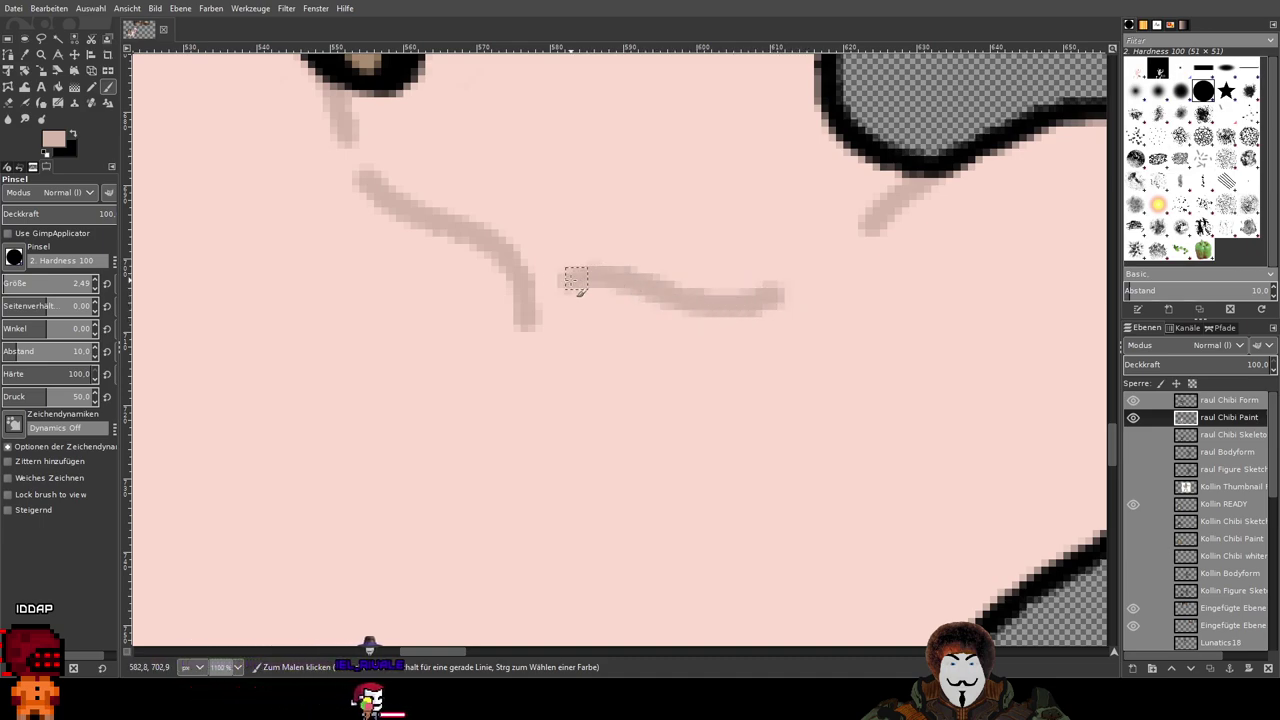
drag(577, 279, 525, 313)
scroll(720, 316, down, 4)
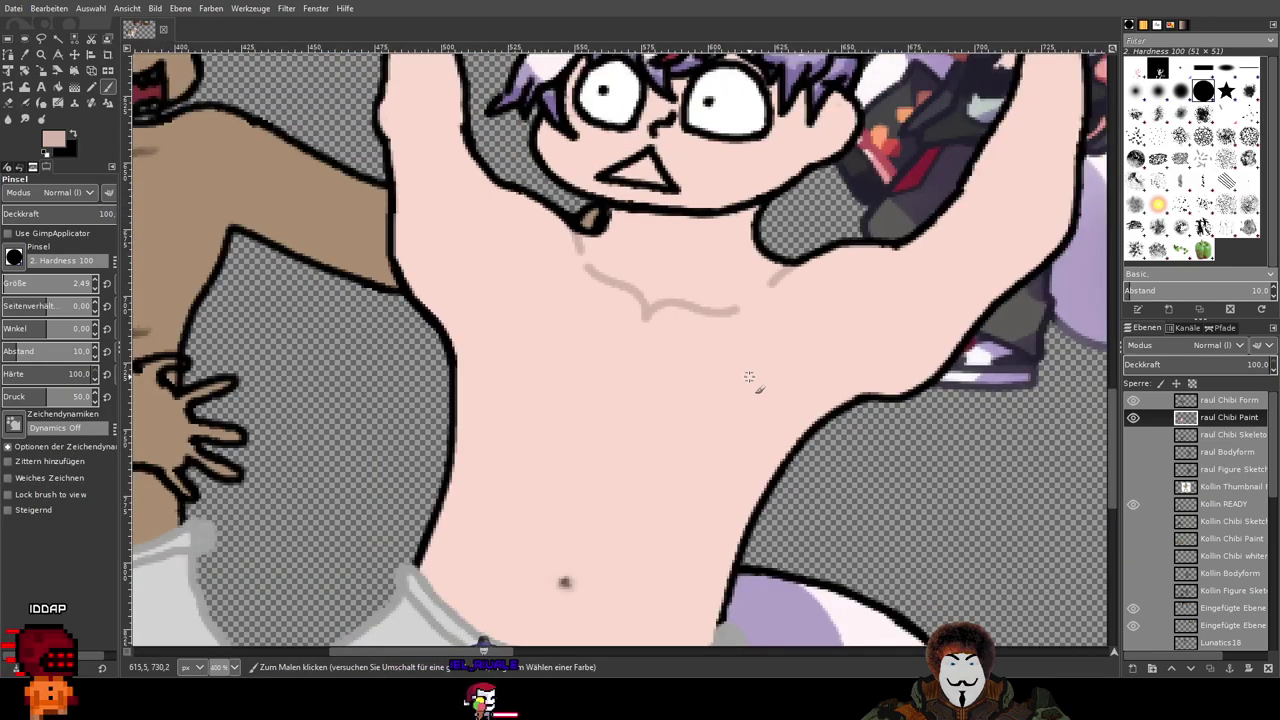
scroll(753, 377, down, 1)
Step: Paint a curved muted-pink muscle line inside the left-hand shoulder, try an armpit crease beneath it, and undo only the crease
drag(724, 450, 752, 329)
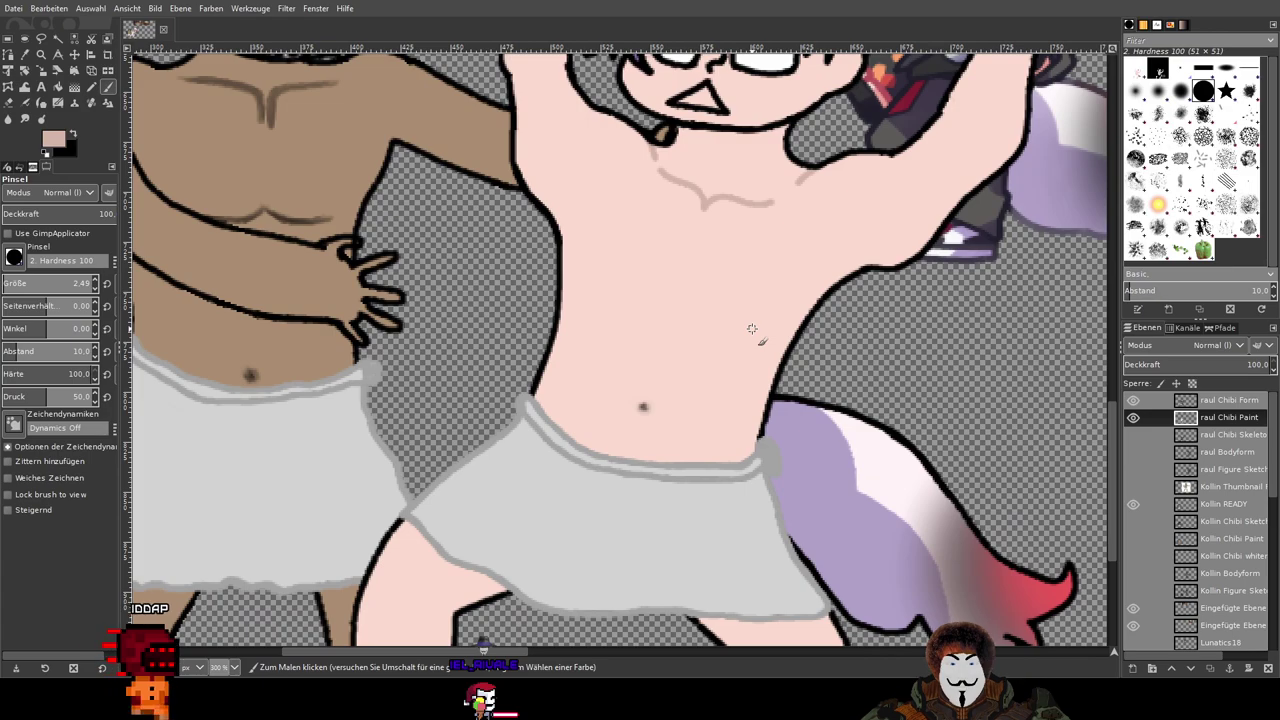
scroll(758, 238, up, 1)
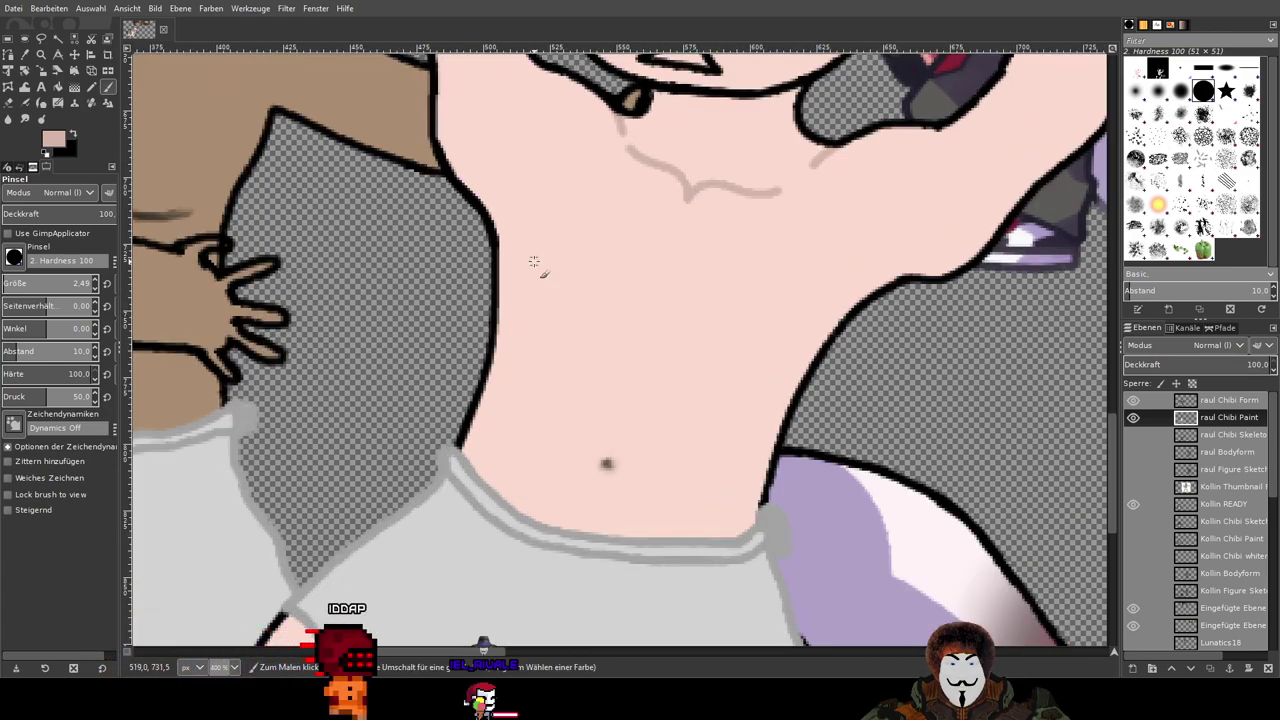
drag(631, 238, 588, 305)
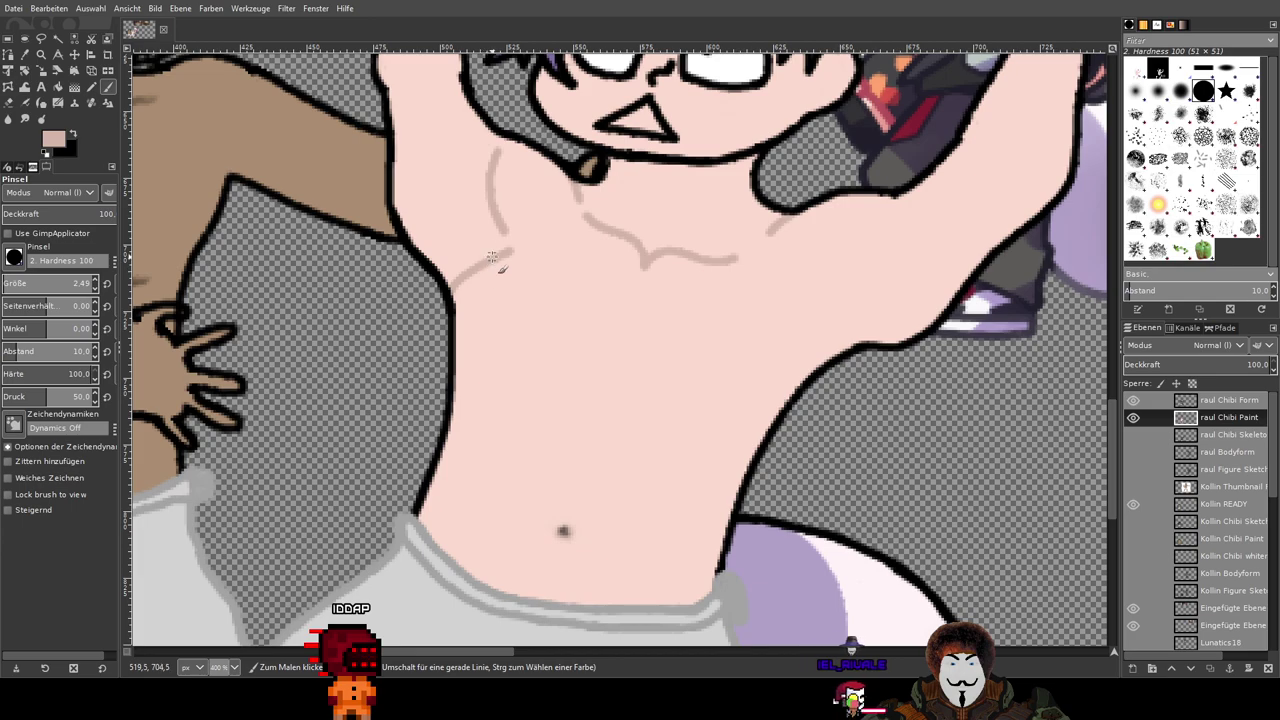
key(ctrl+z)
scroll(650, 247, down, 1)
scroll(655, 246, up, 1)
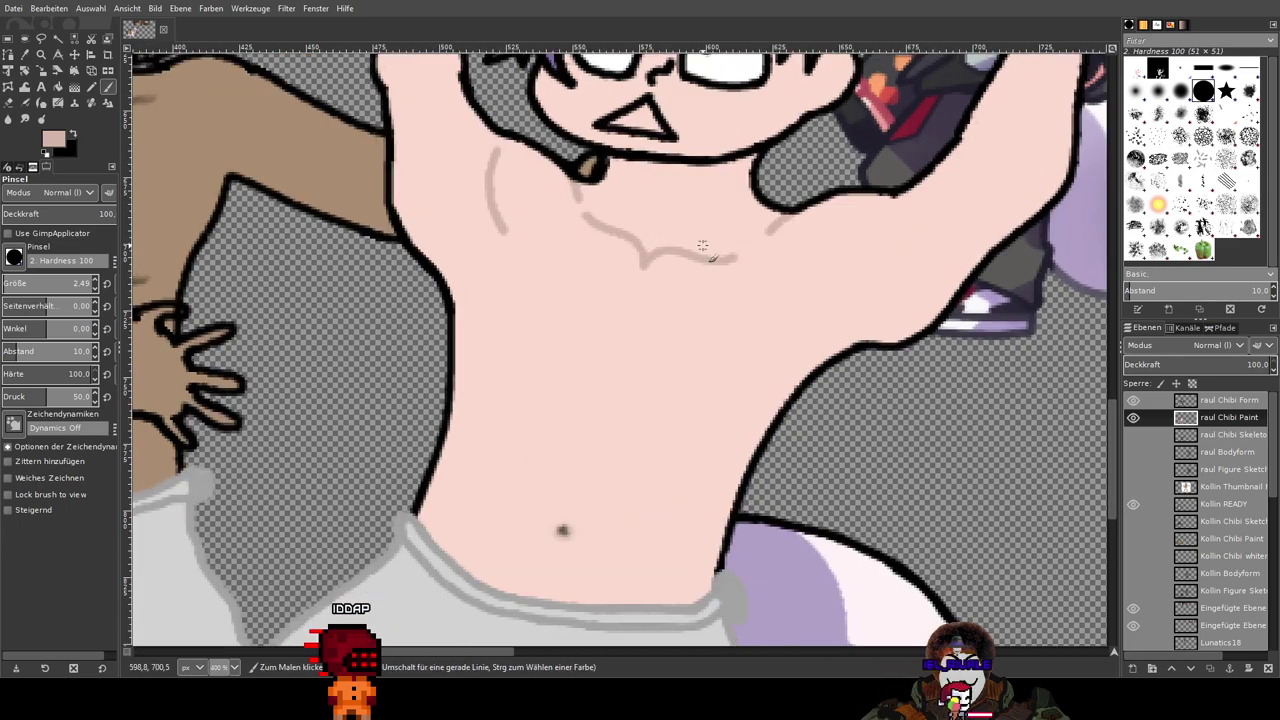
Step: Examine the torso shading lines up close and against the whole canvas with both characters
scroll(690, 245, down, 1)
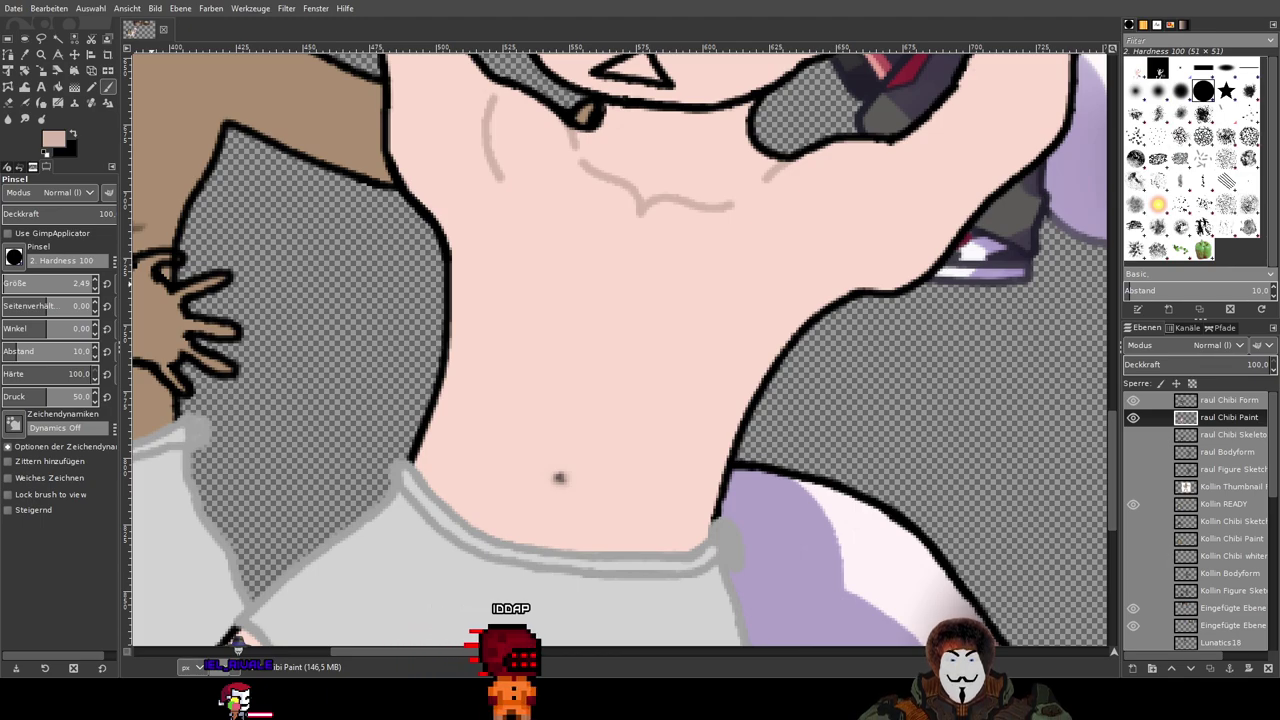
drag(649, 295, 638, 320)
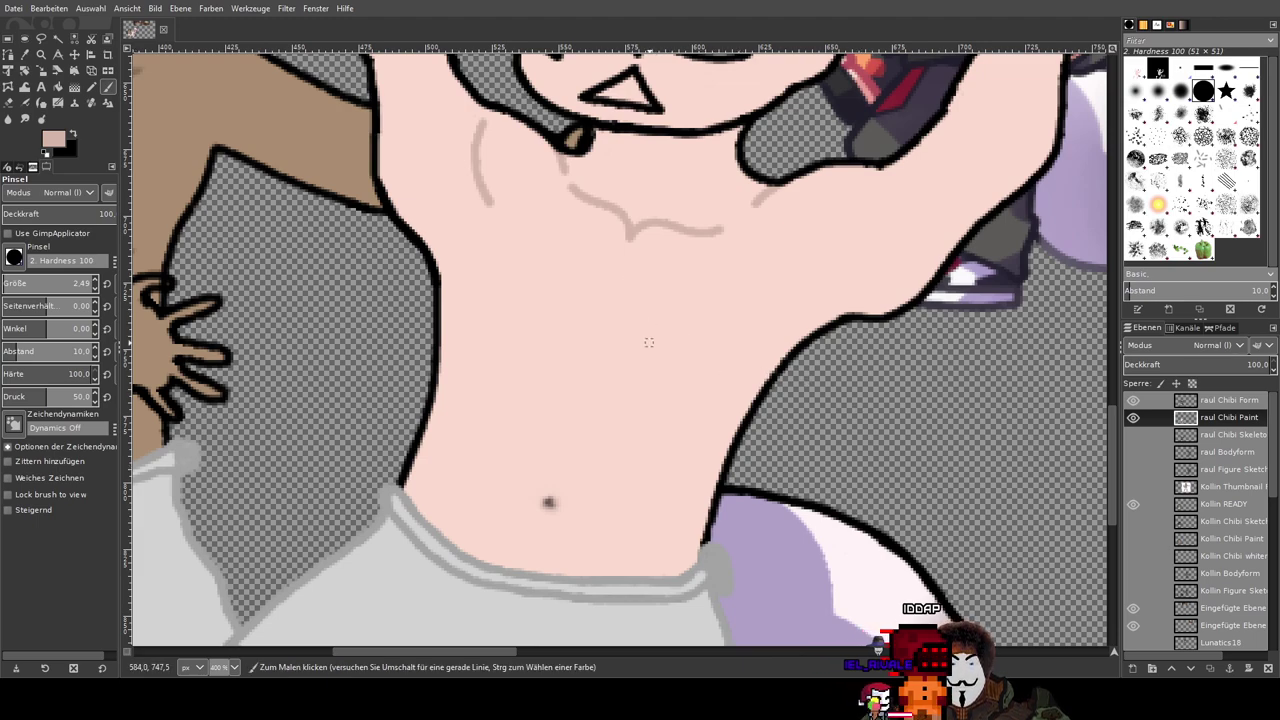
mouse_move(726, 340)
mouse_down()
mouse_move(683, 494)
mouse_move(747, 346)
mouse_up()
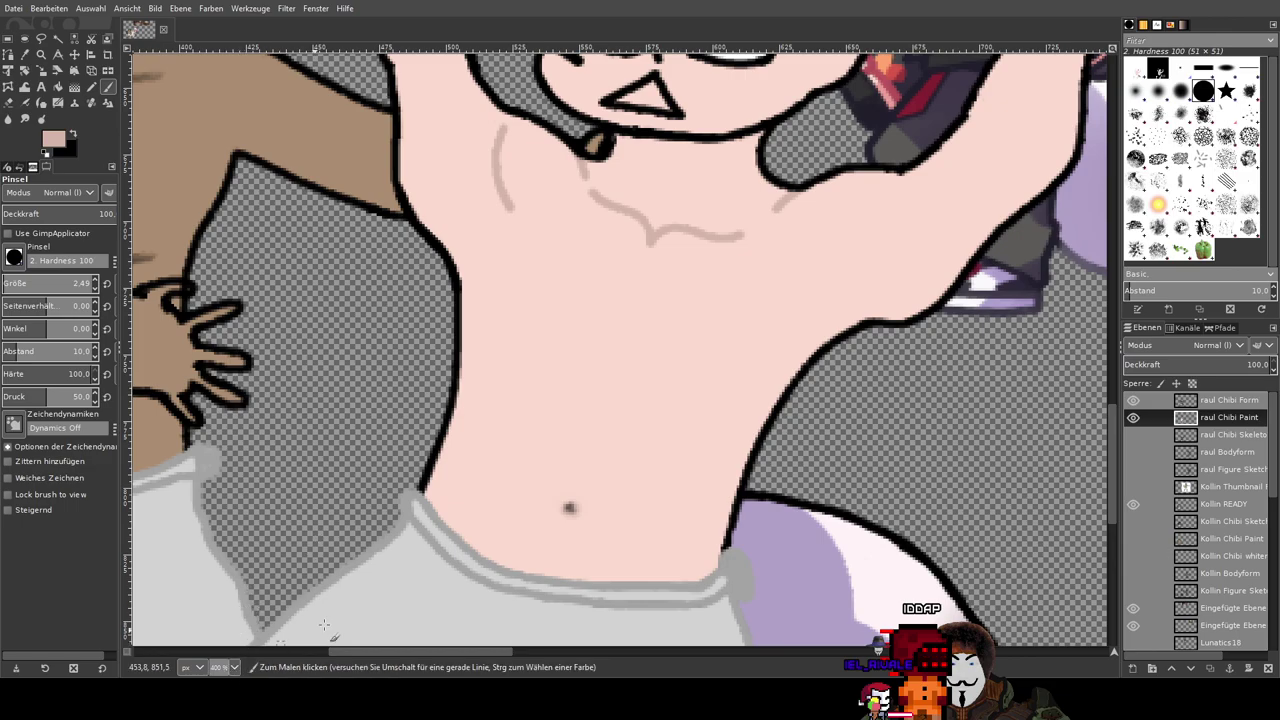
scroll(697, 405, down, 5)
scroll(417, 457, up, 5)
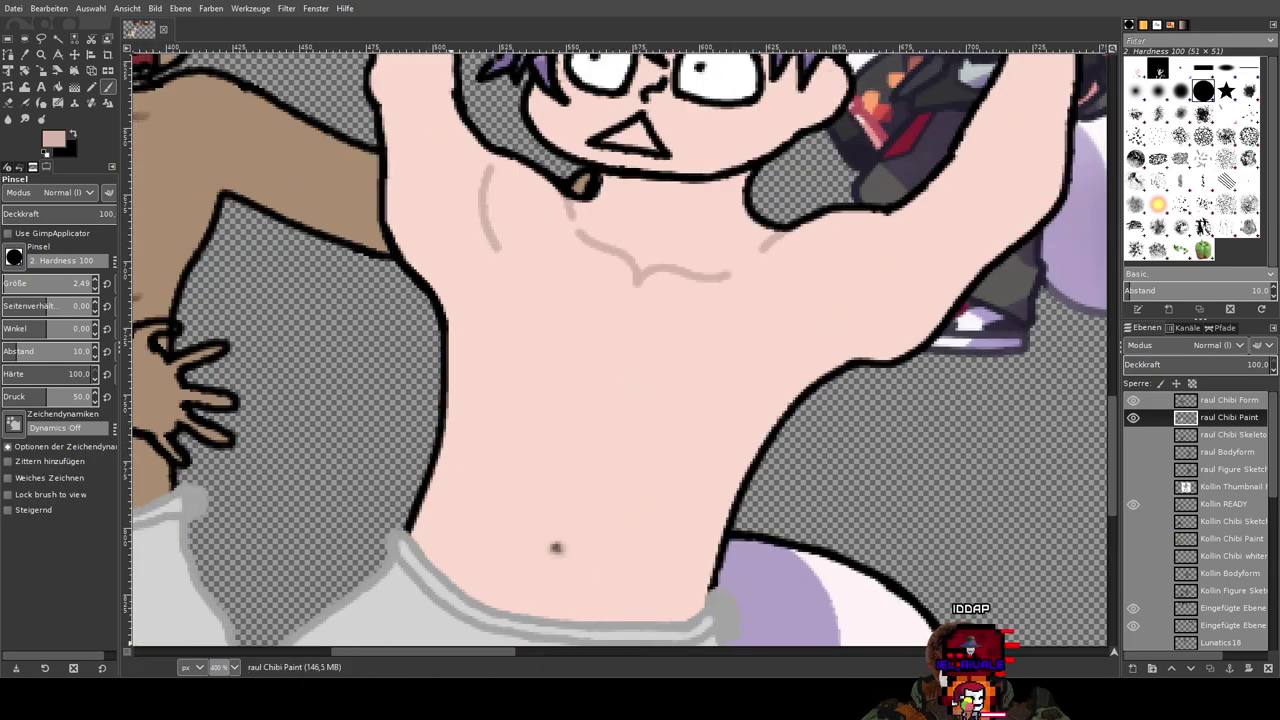
scroll(556, 547, down, 8)
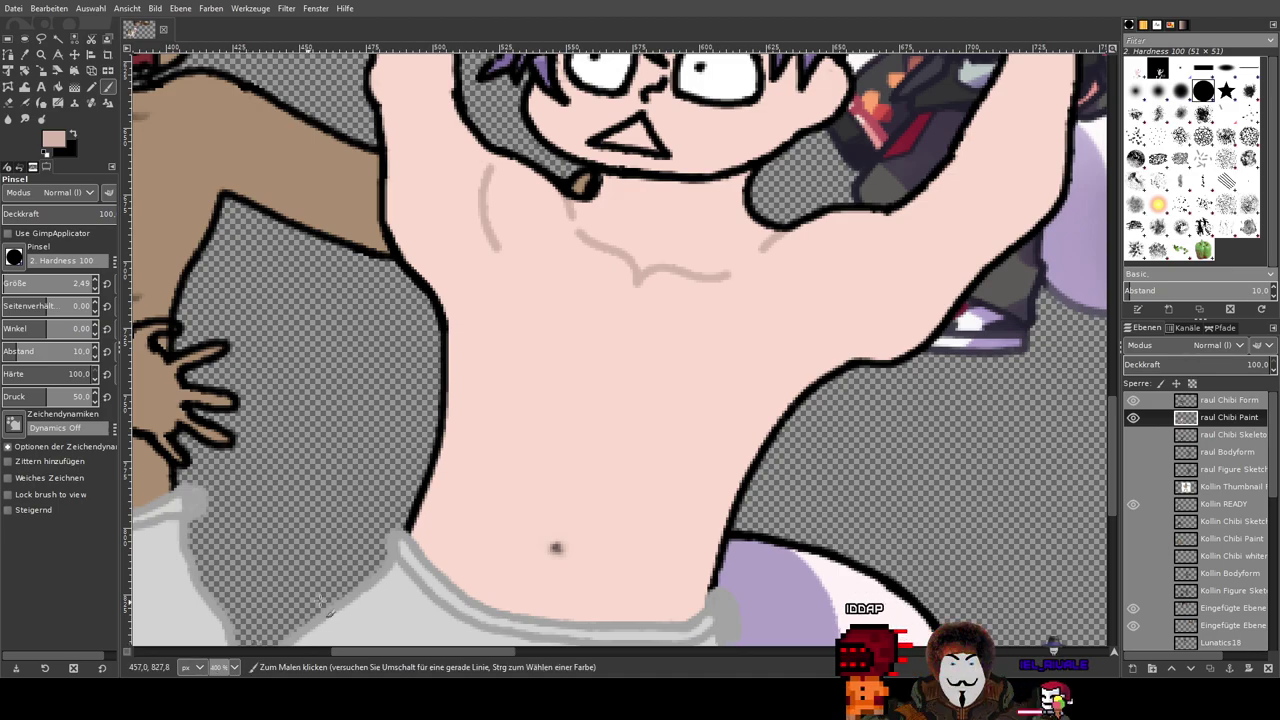
scroll(545, 445, up, 4)
scroll(545, 445, down, 2)
scroll(590, 425, up, 4)
scroll(578, 429, down, 5)
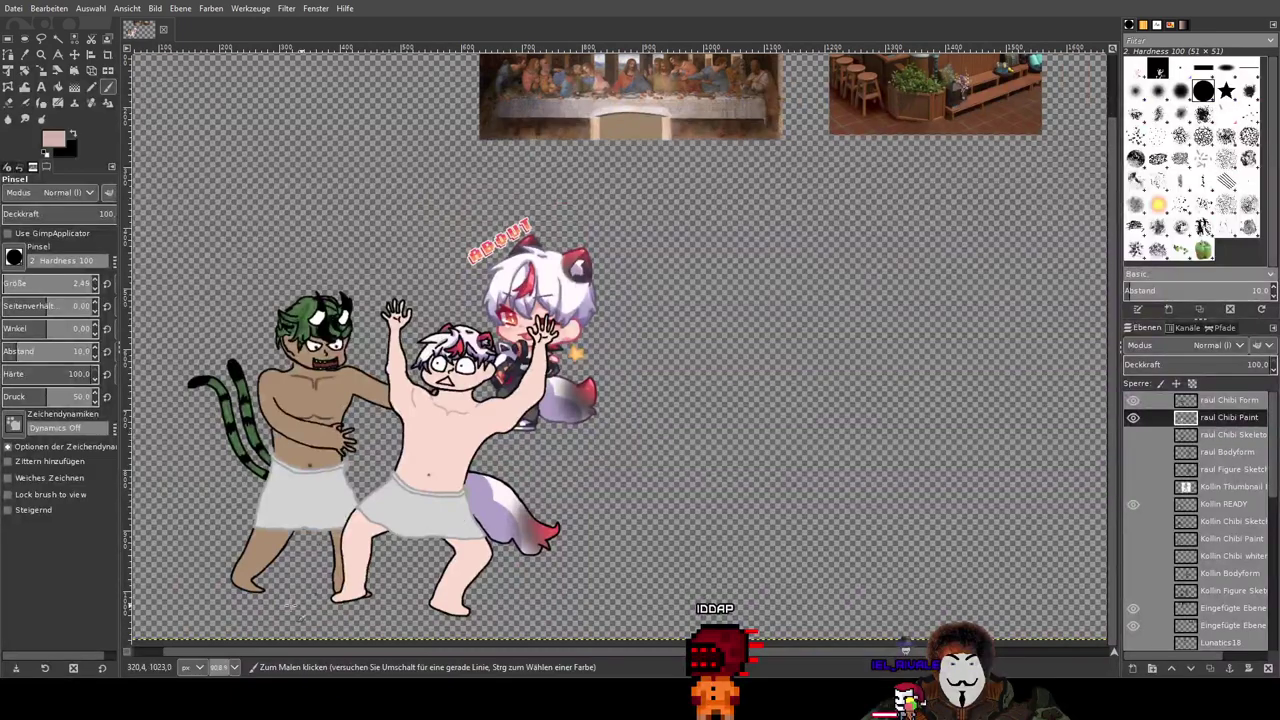
scroll(463, 500, down, 1)
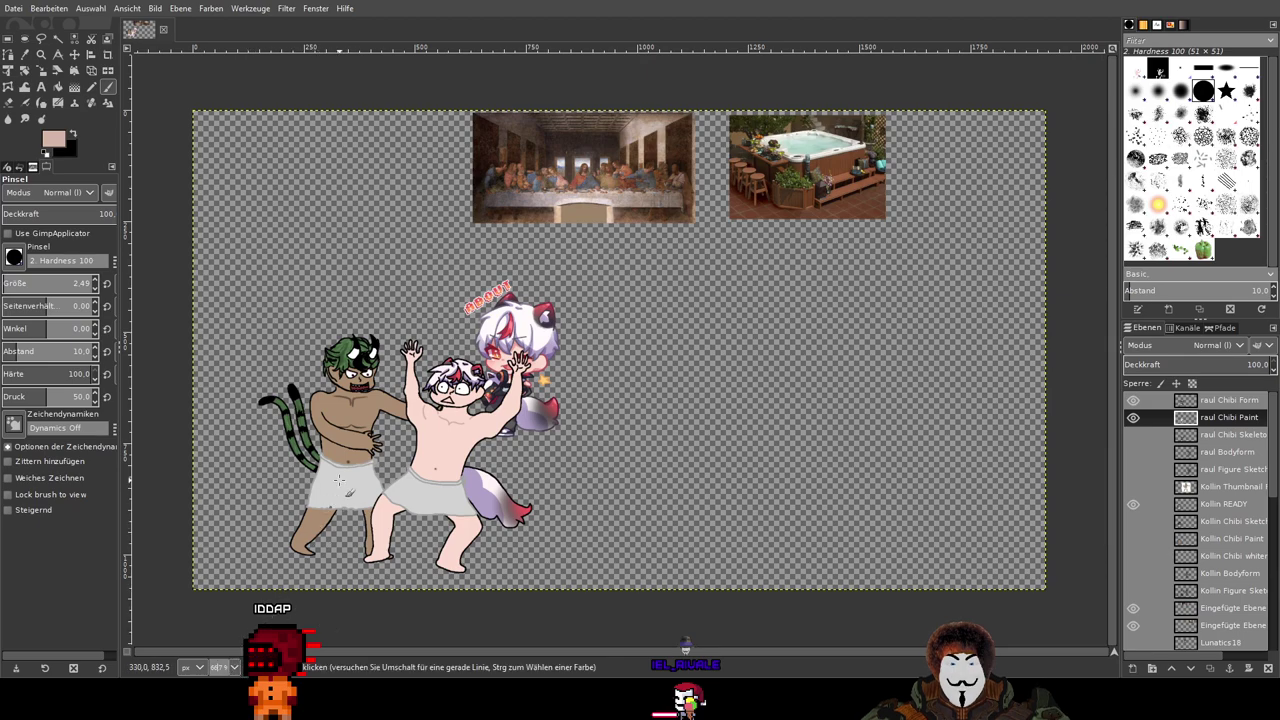
drag(502, 405, 520, 436)
scroll(526, 442, down, 2)
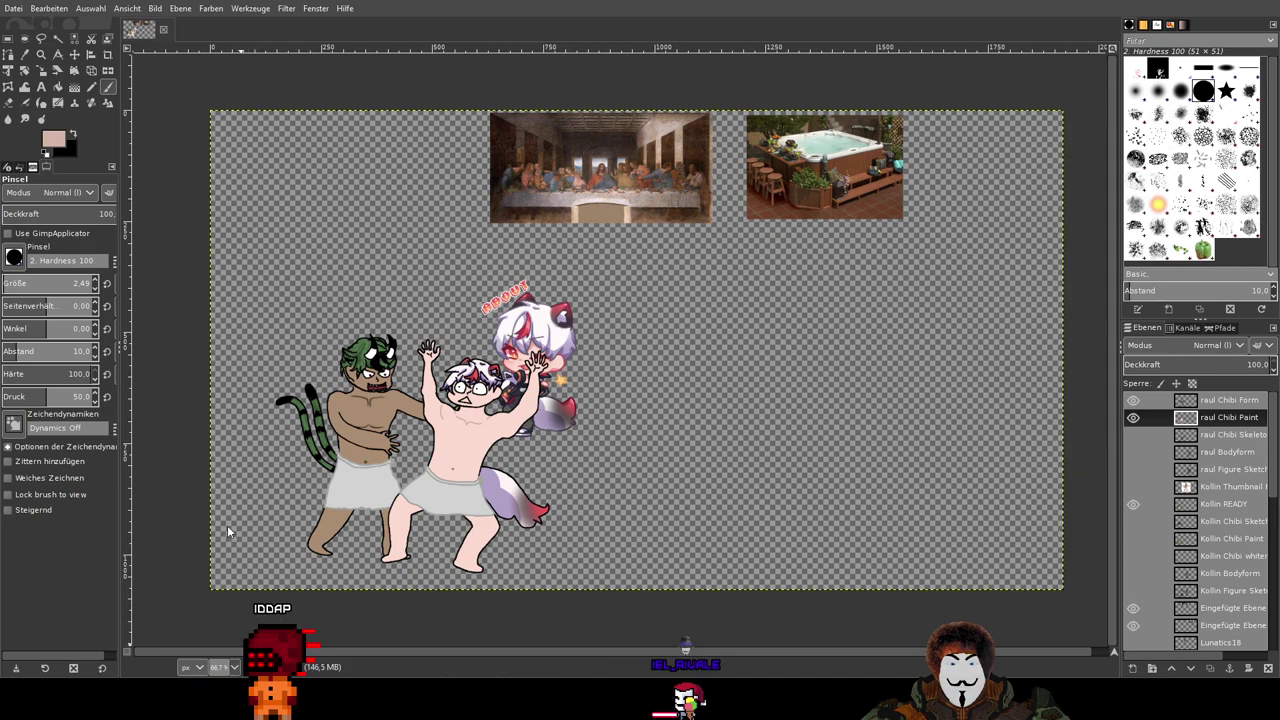
Step: Compare the light-skinned character with the reference art behind it and save the image file
key(2)
scroll(538, 443, up, 2)
scroll(541, 444, down, 4)
scroll(543, 446, up, 2)
drag(393, 421, 728, 208)
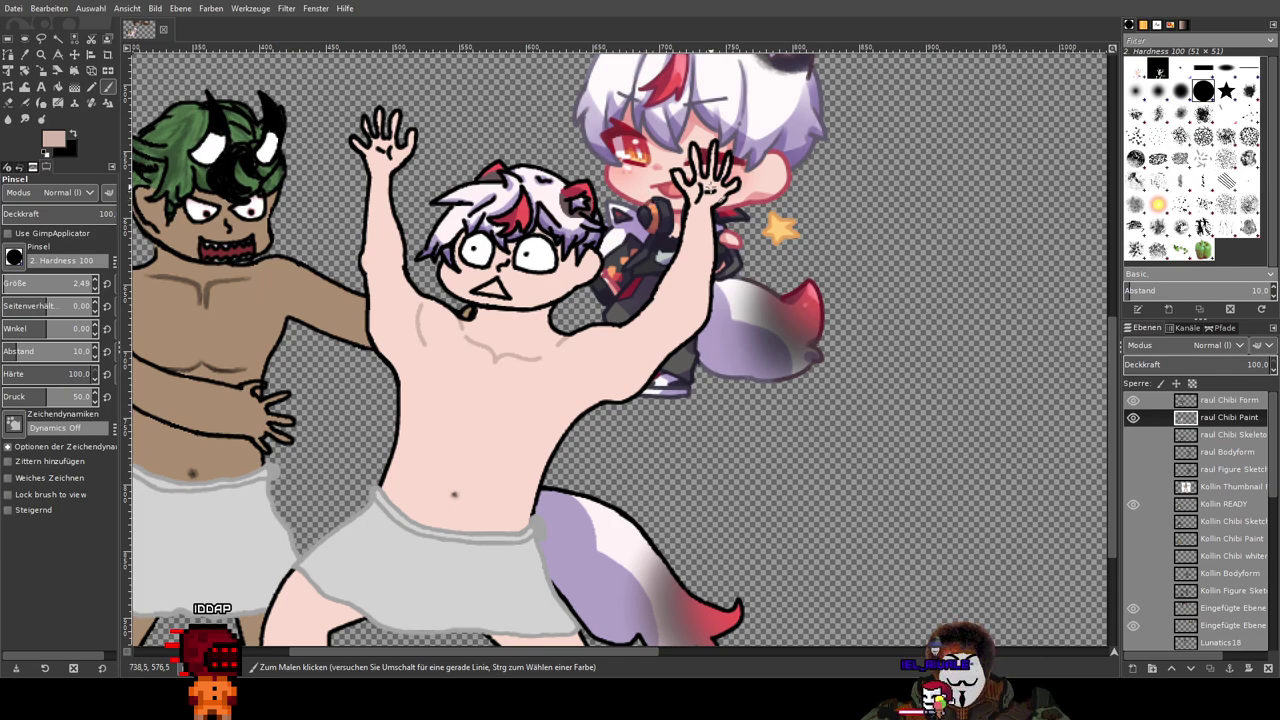
scroll(711, 188, down, 3)
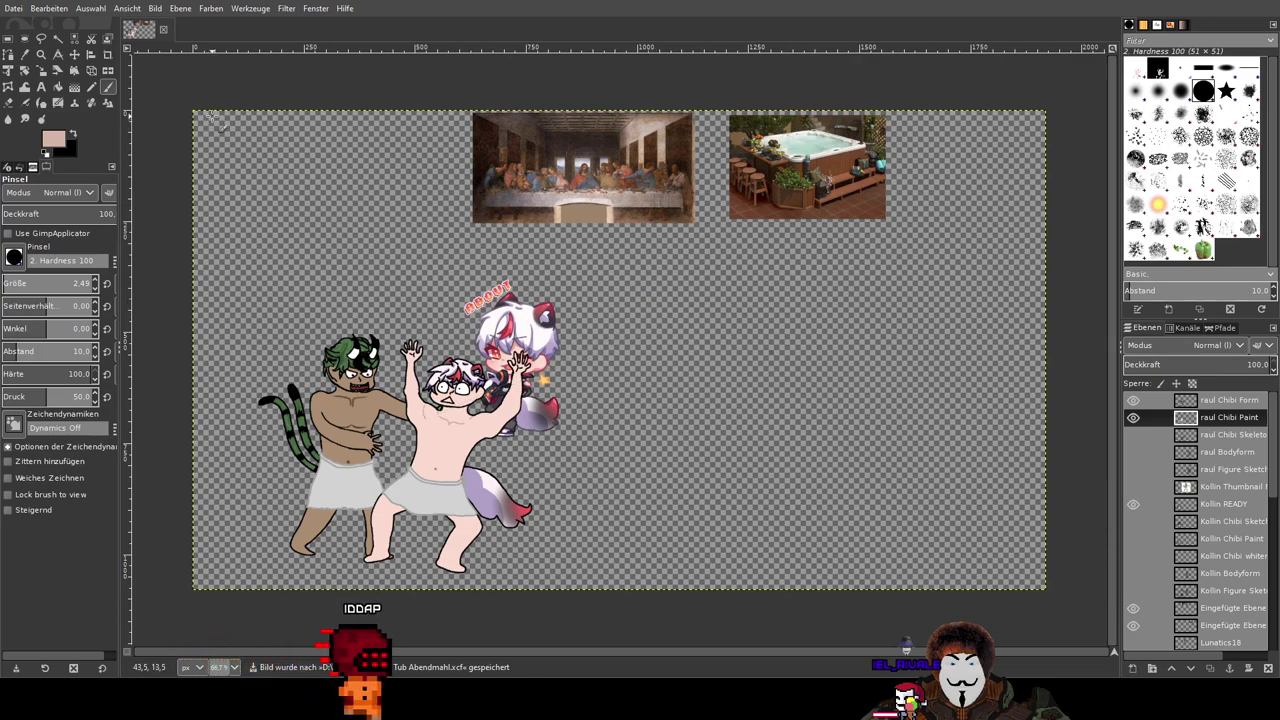
Step: Try tilting the canvas view to about 340° and reset it to upright
key(m)
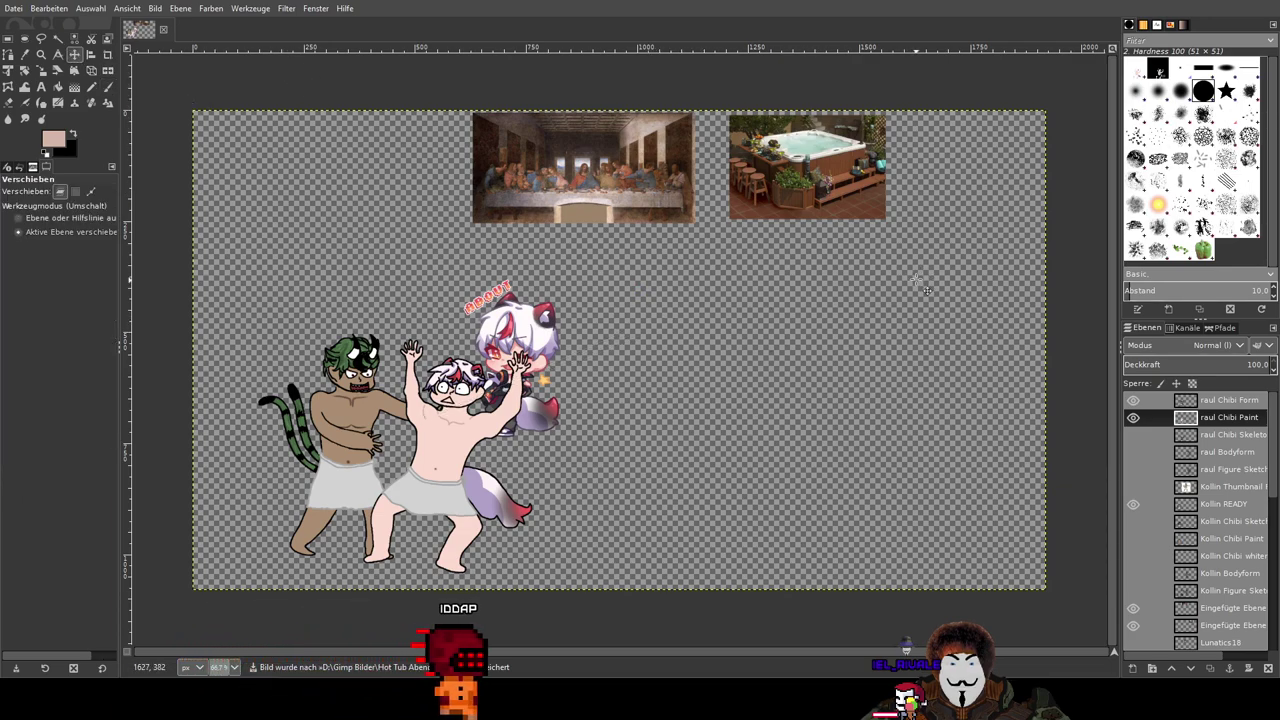
drag(950, 278, 882, 172)
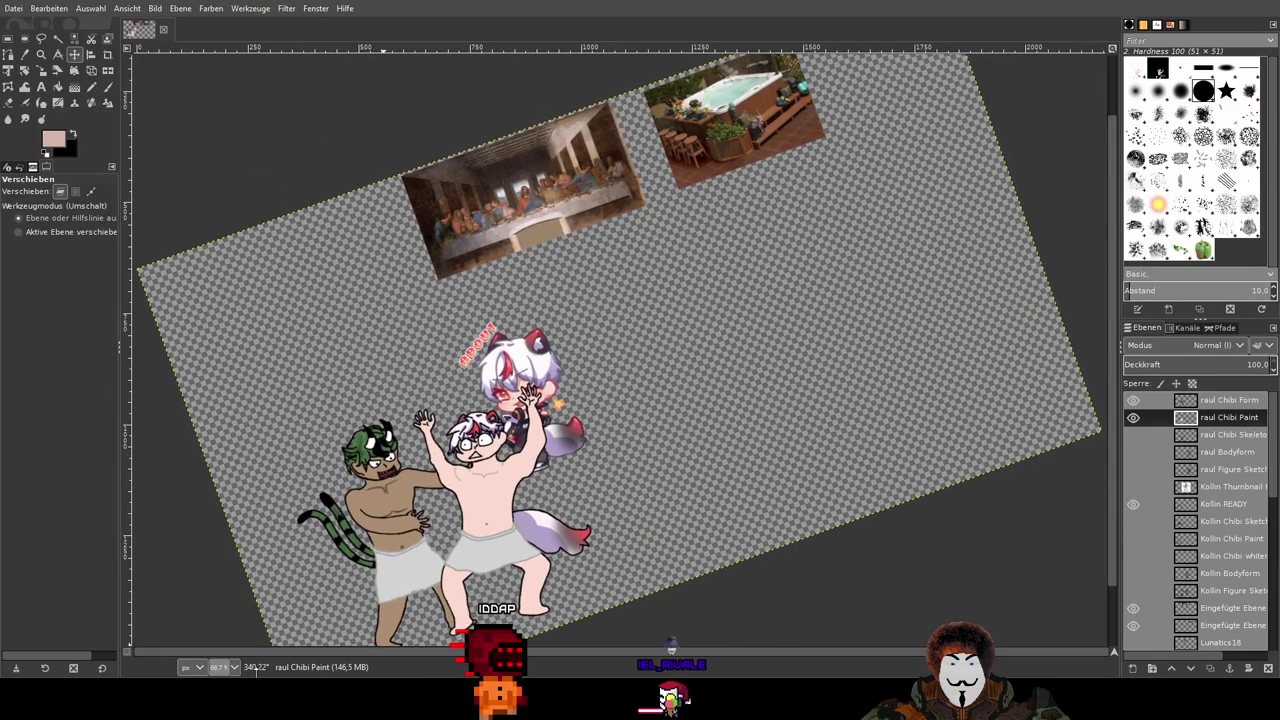
key(shift+1)
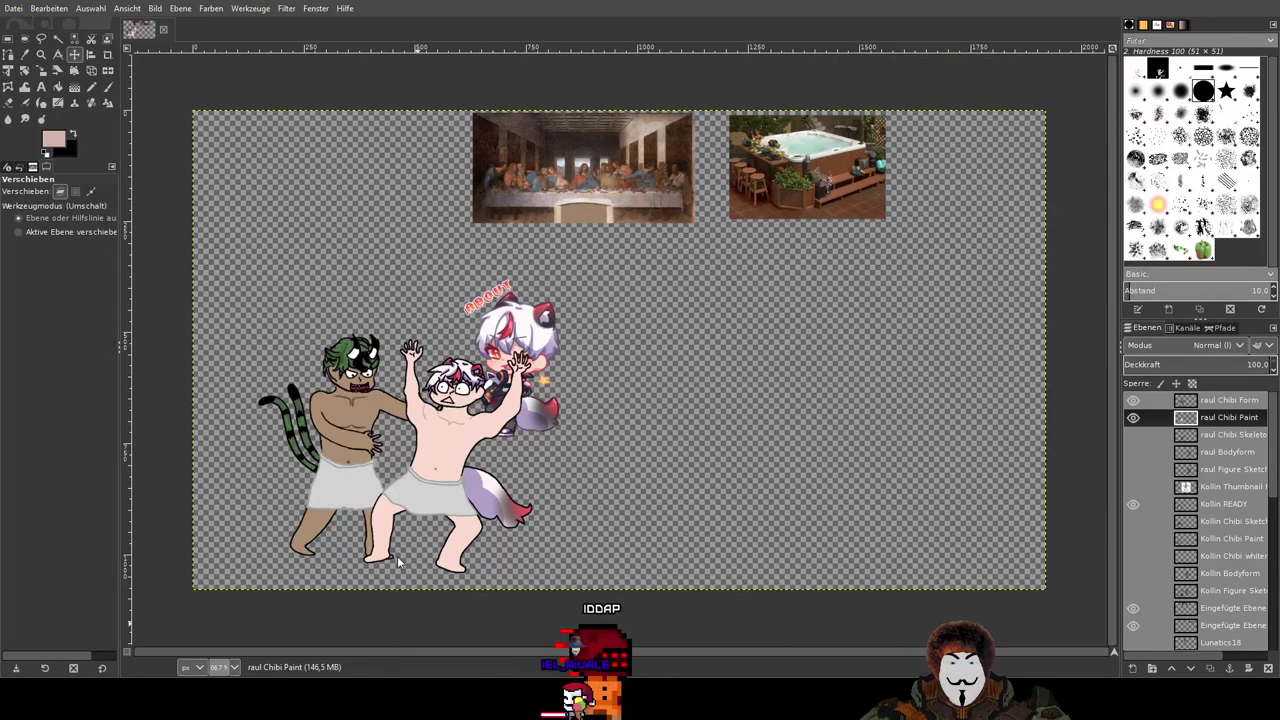
Step: Rotate the canvas view to about 341° and focus on the light-skinned character's upper body
drag(514, 505, 638, 412)
drag(676, 352, 714, 307)
scroll(572, 390, up, 1)
scroll(577, 390, up, 6)
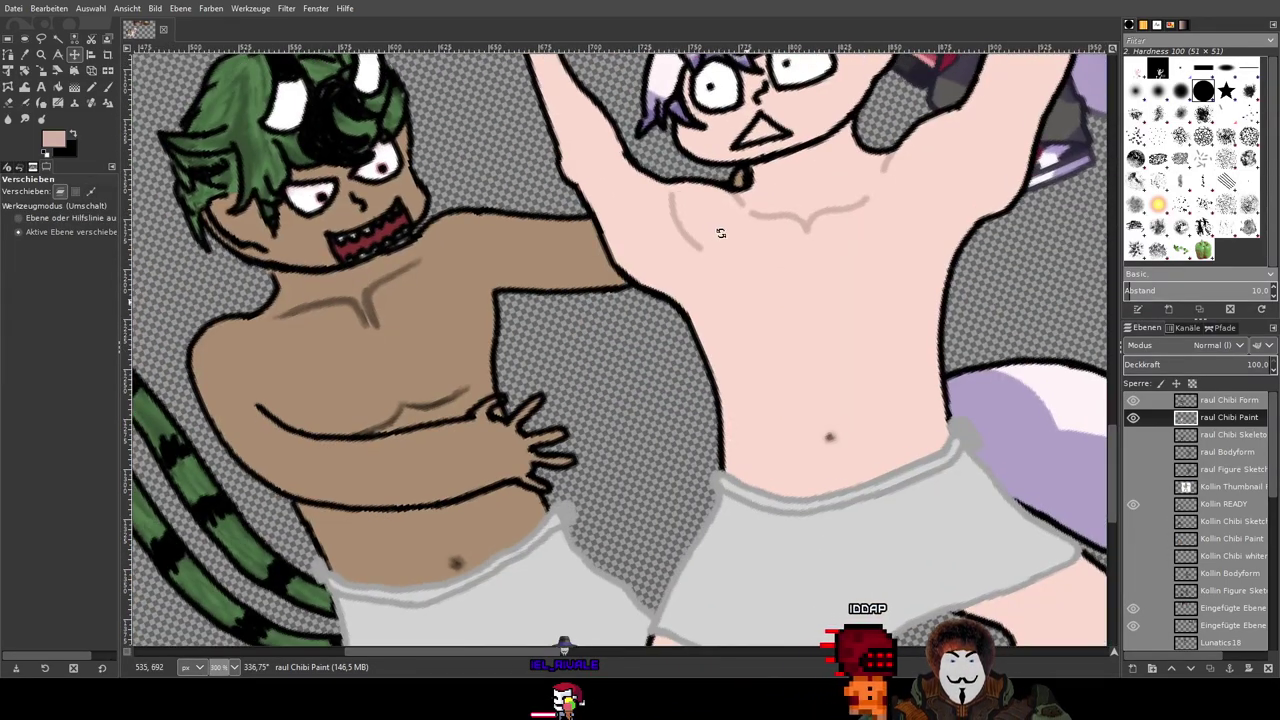
drag(720, 233, 697, 259)
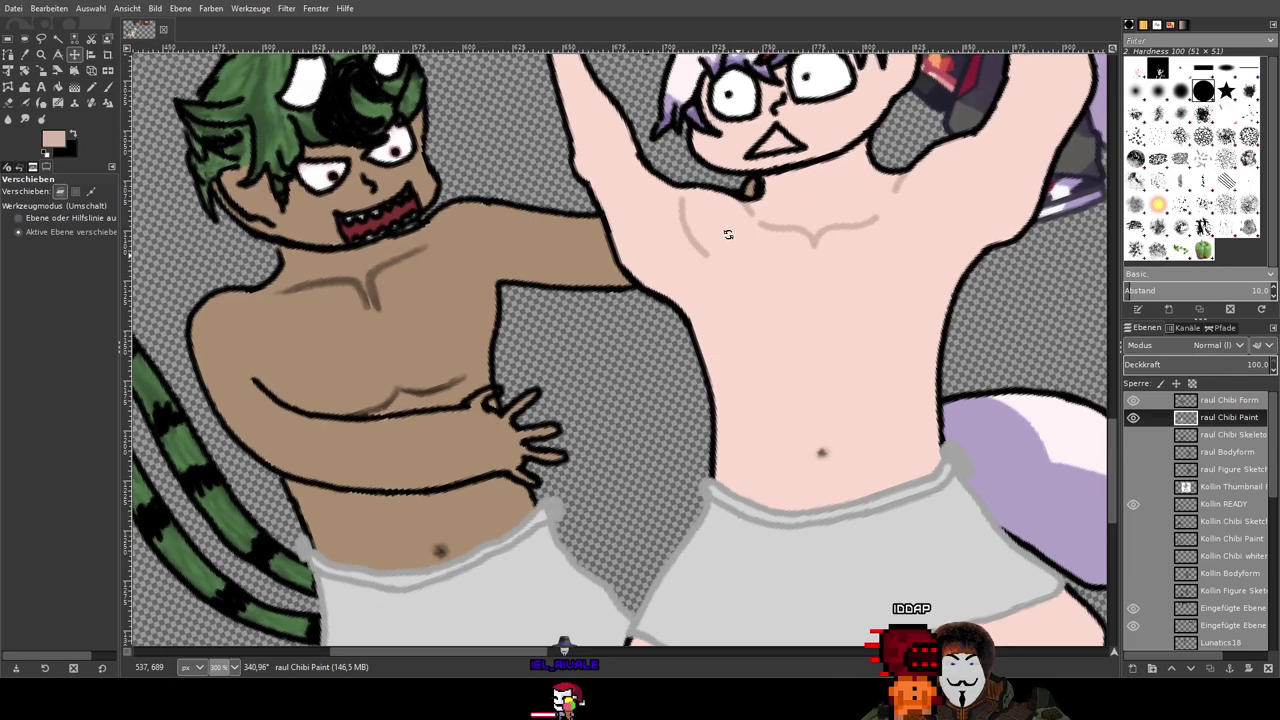
scroll(697, 259, down, 7)
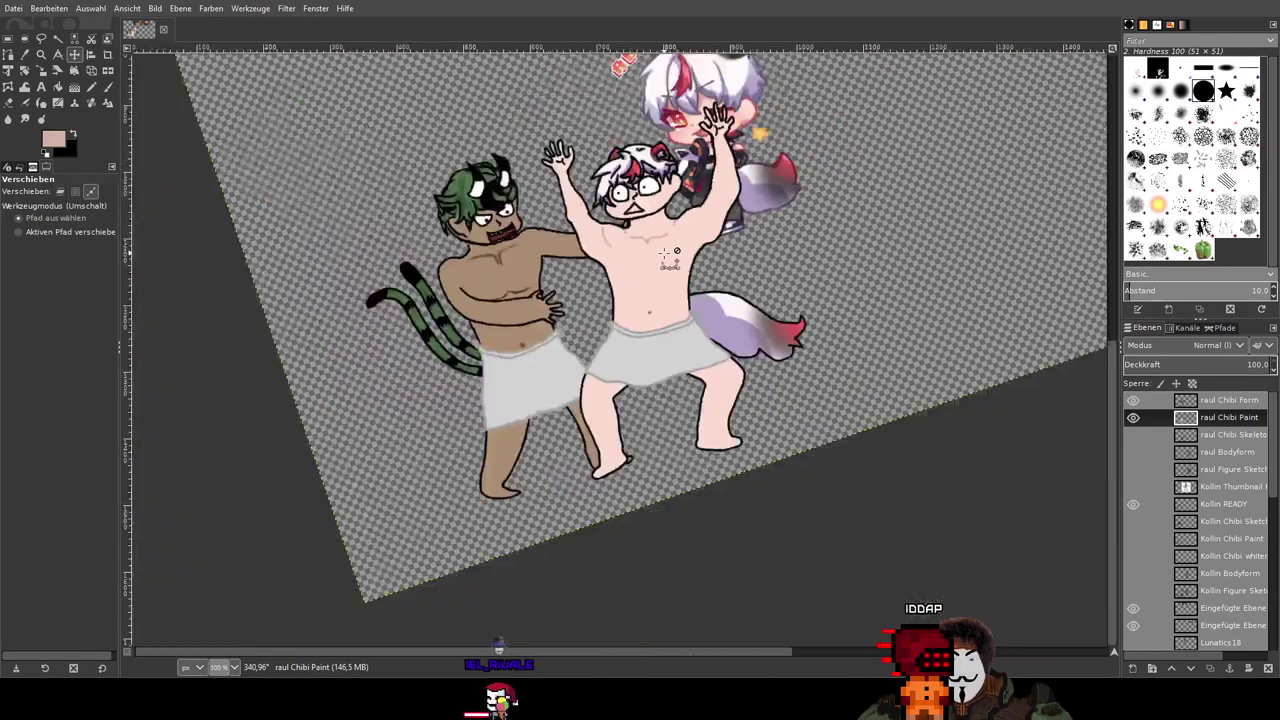
scroll(600, 393, up, 6)
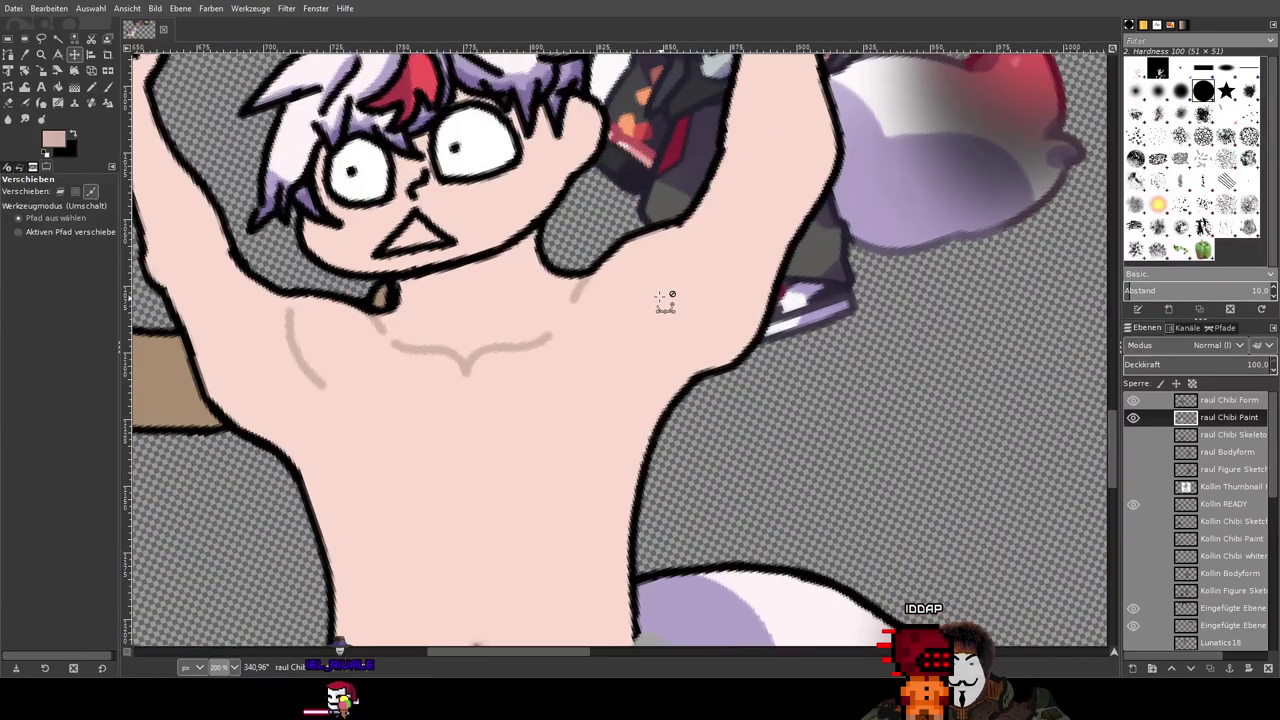
Step: Fine-tune the canvas rotation to about 343° so the light-skinned character's torso stands nearly upright
scroll(659, 297, up, 2)
scroll(551, 351, down, 1)
drag(394, 440, 711, 163)
drag(590, 250, 687, 164)
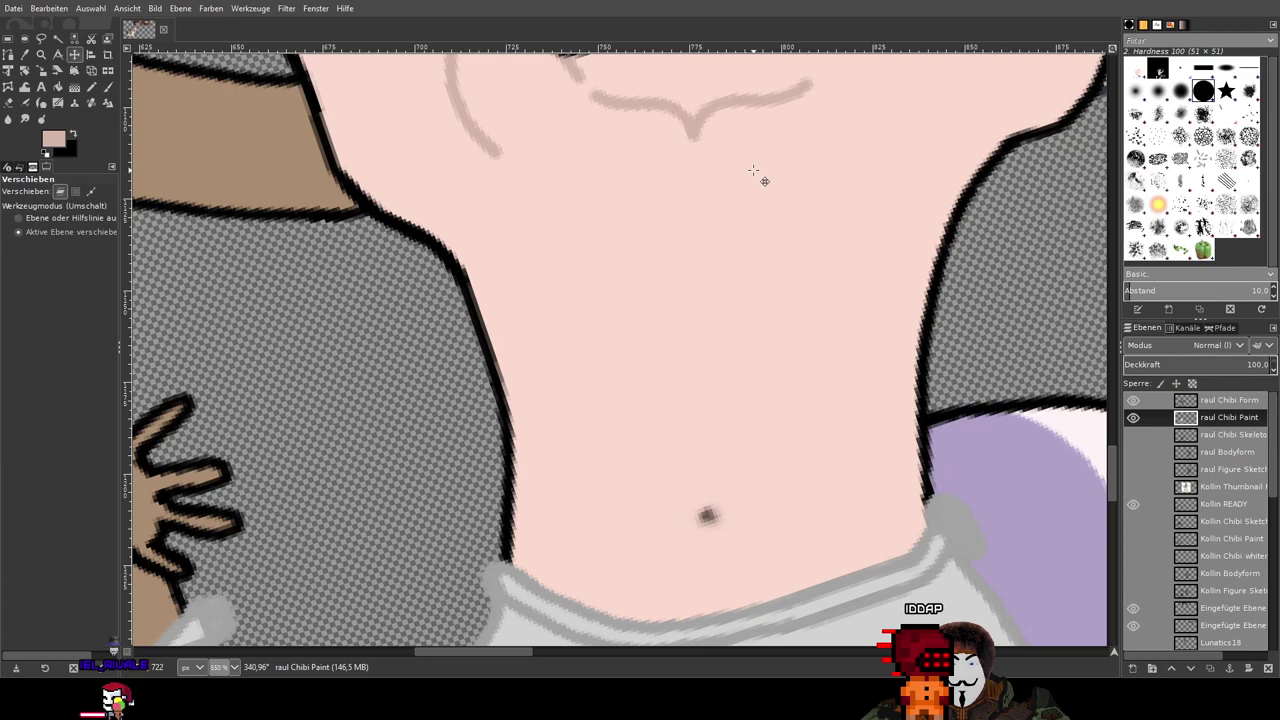
scroll(766, 172, down, 1)
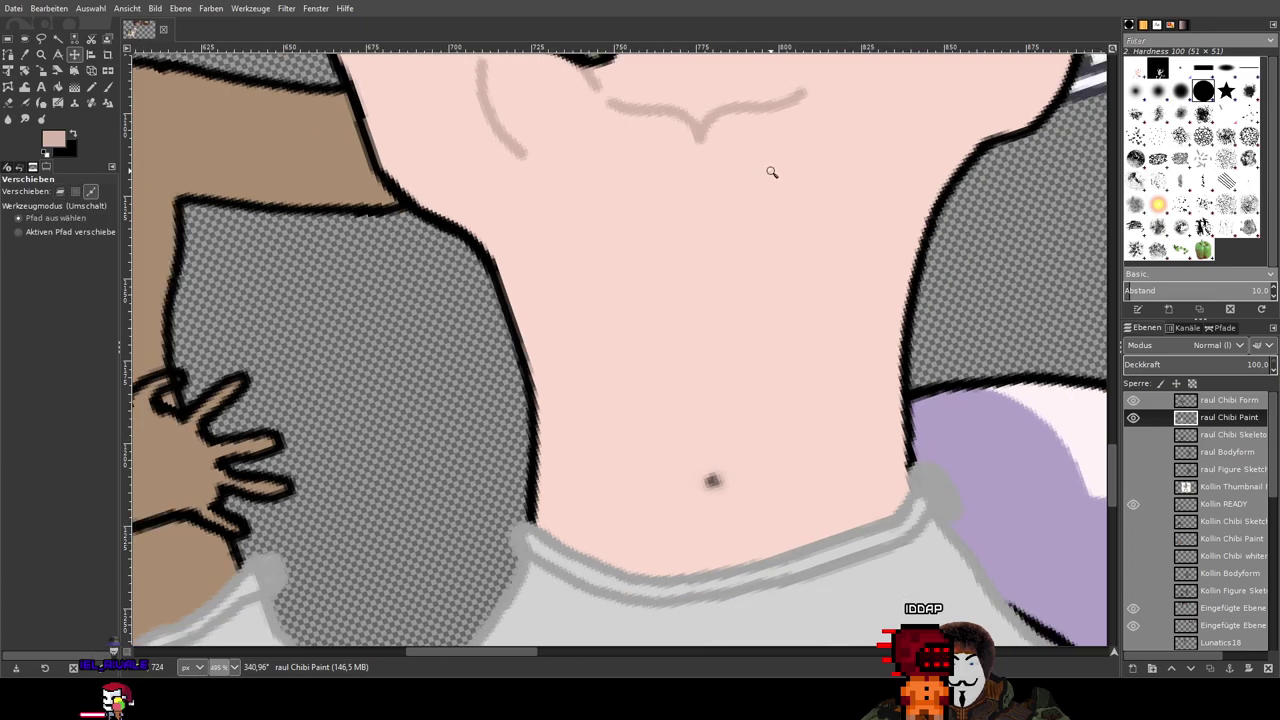
scroll(778, 174, down, 2)
scroll(780, 174, up, 1)
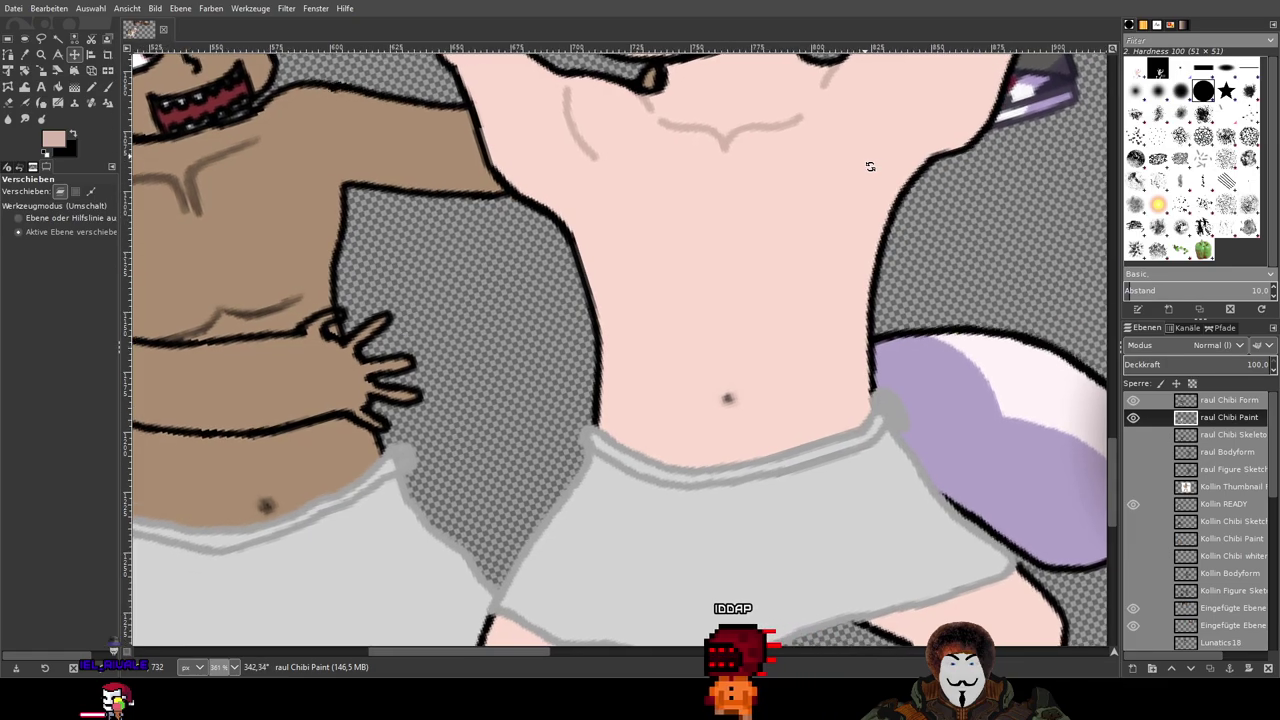
drag(726, 201, 1045, 268)
drag(940, 270, 562, 265)
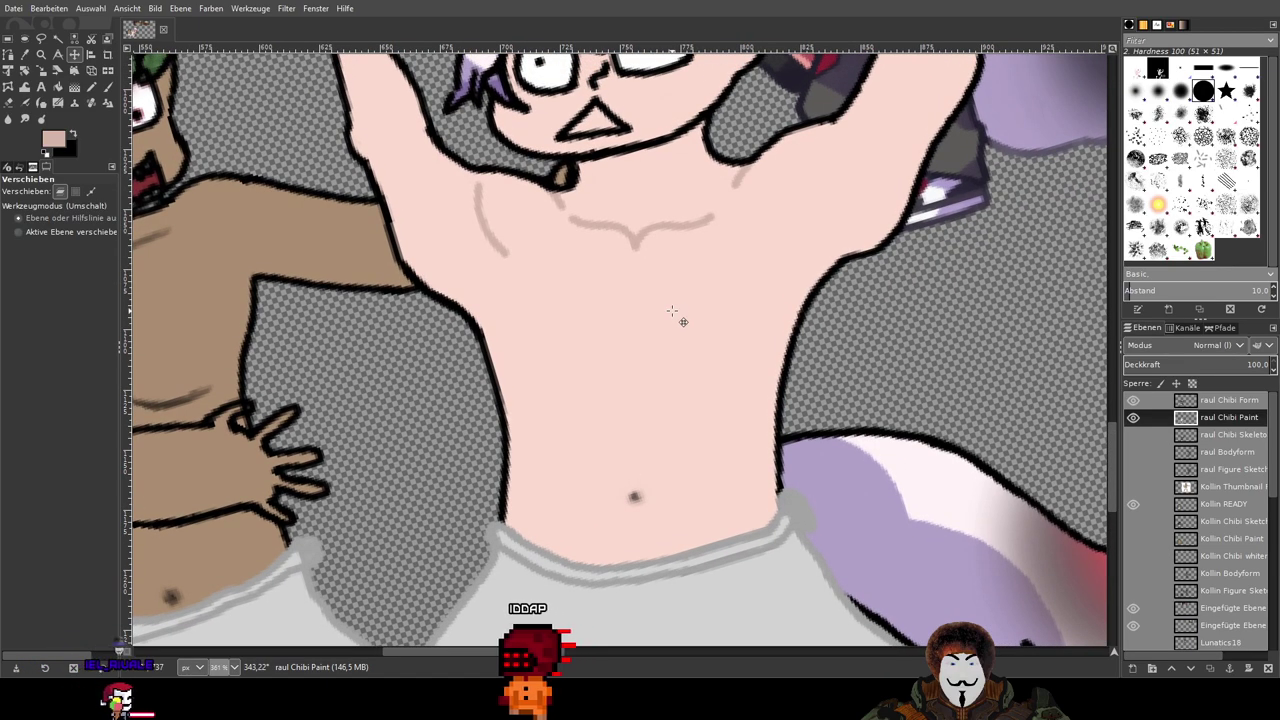
Step: Switch from moving to the Paintbrush with the 2. Hardness 100 brush, ready to paint on the light-skinned character's torso
scroll(677, 316, up, 1)
scroll(677, 316, up, 1)
scroll(677, 316, up, 1)
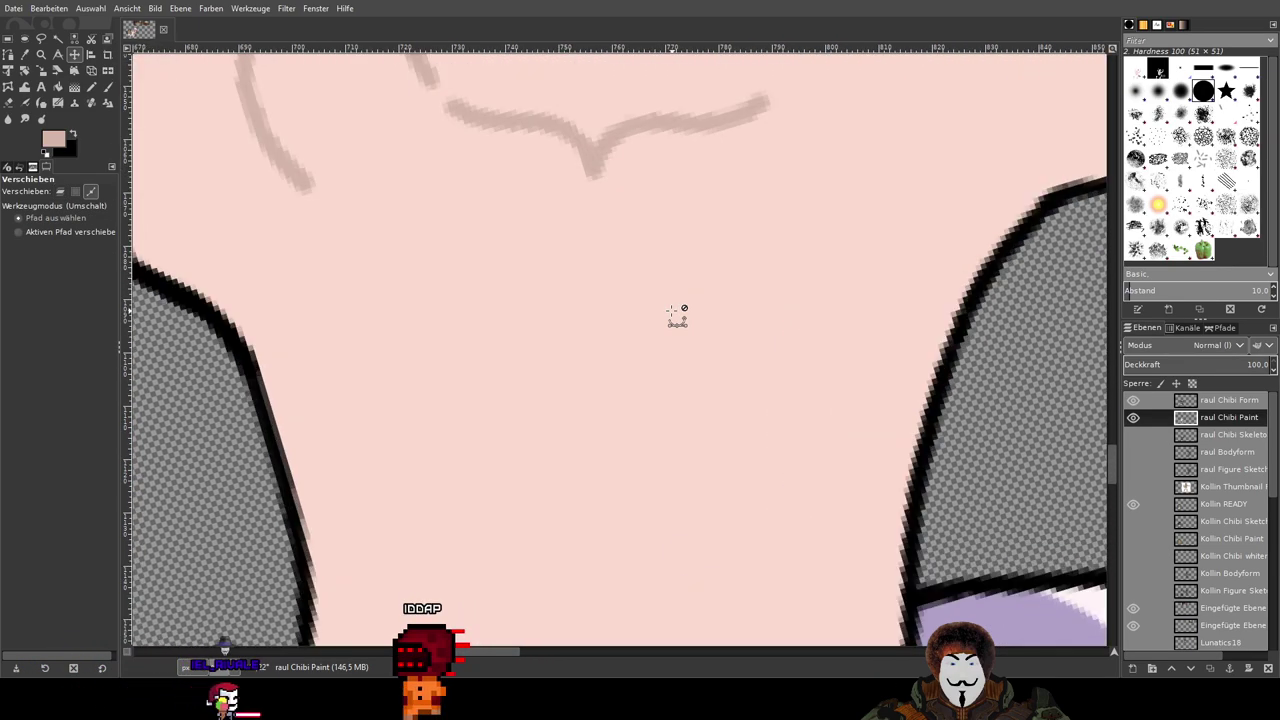
scroll(712, 222, up, 1)
scroll(706, 215, down, 1)
mouse_move(706, 215)
mouse_down()
mouse_move(689, 254)
mouse_move(700, 231)
mouse_up()
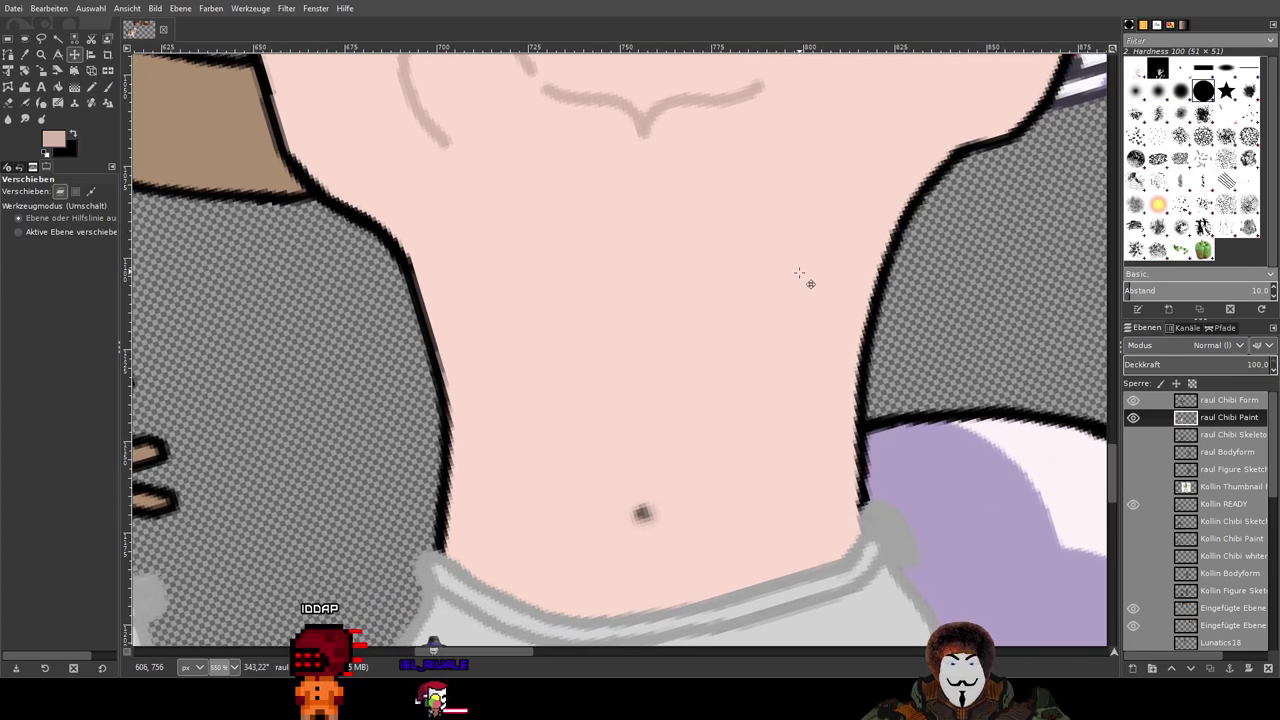
click(108, 88)
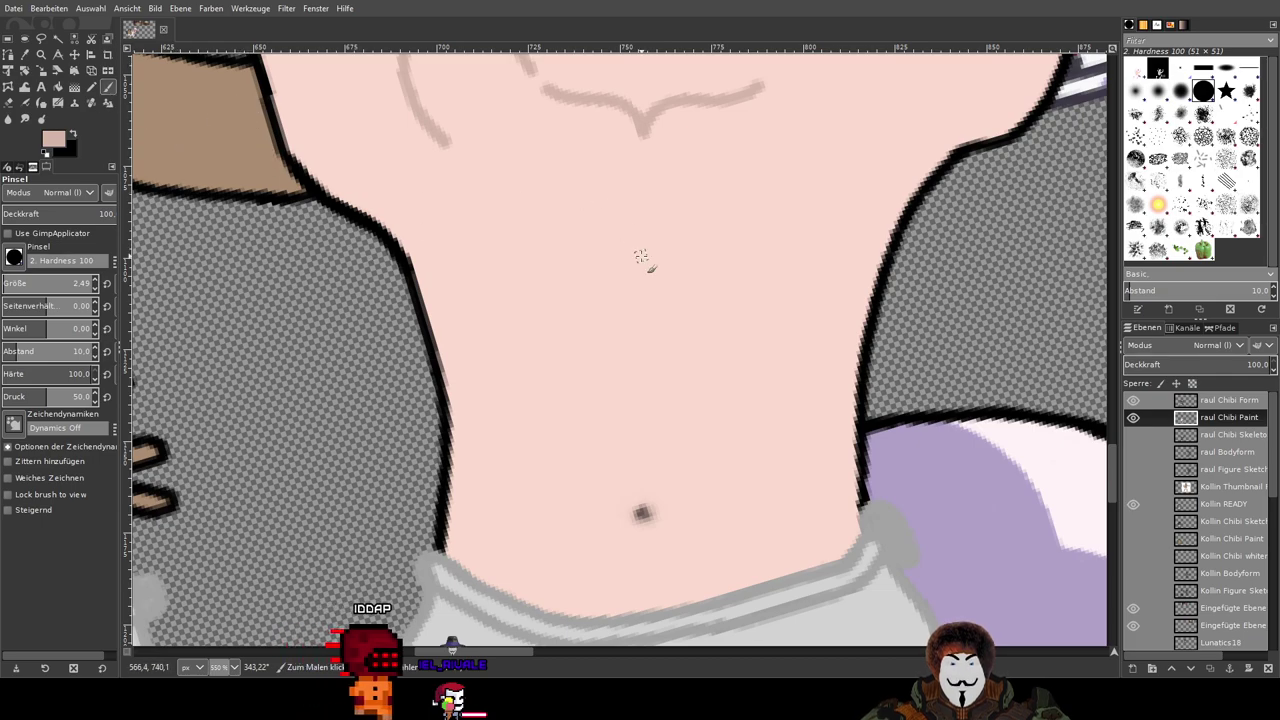
Step: Try painting two muted-pink neck lines that converge from under the chin to the collarbone notch
scroll(680, 171, up, 3)
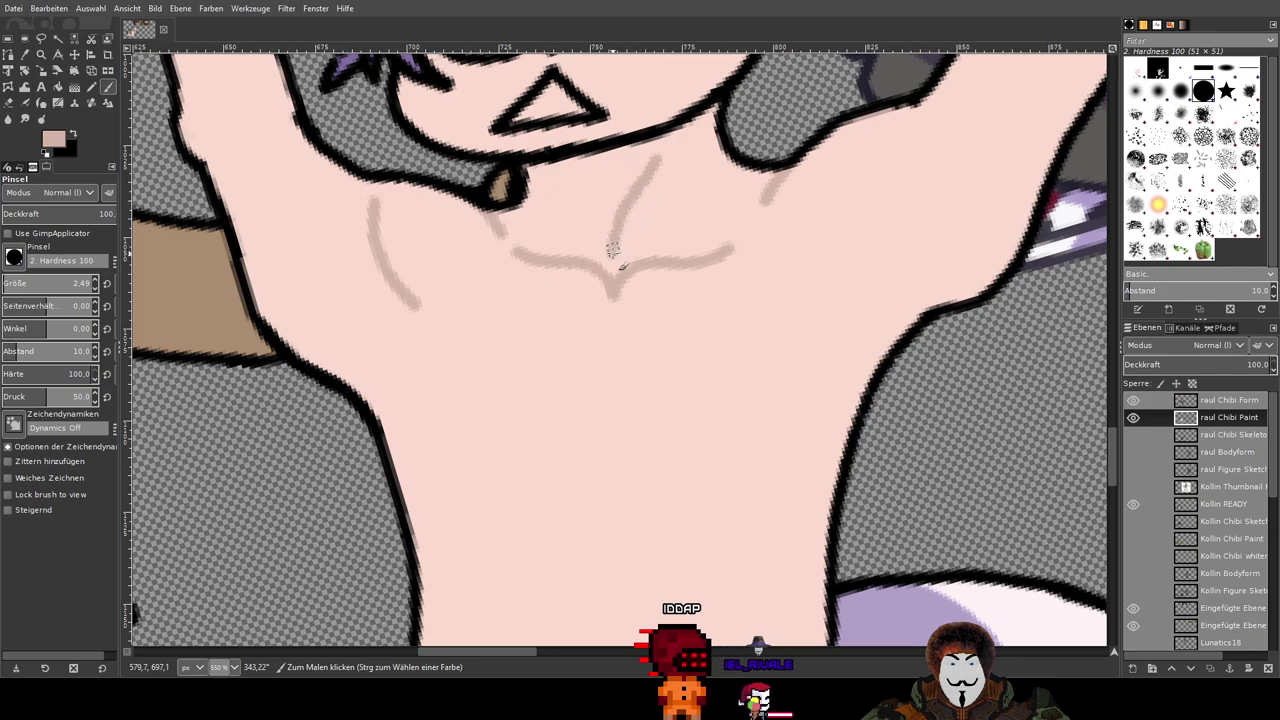
mouse_move(780, 138)
mouse_down()
mouse_move(752, 328)
mouse_move(797, 192)
mouse_up()
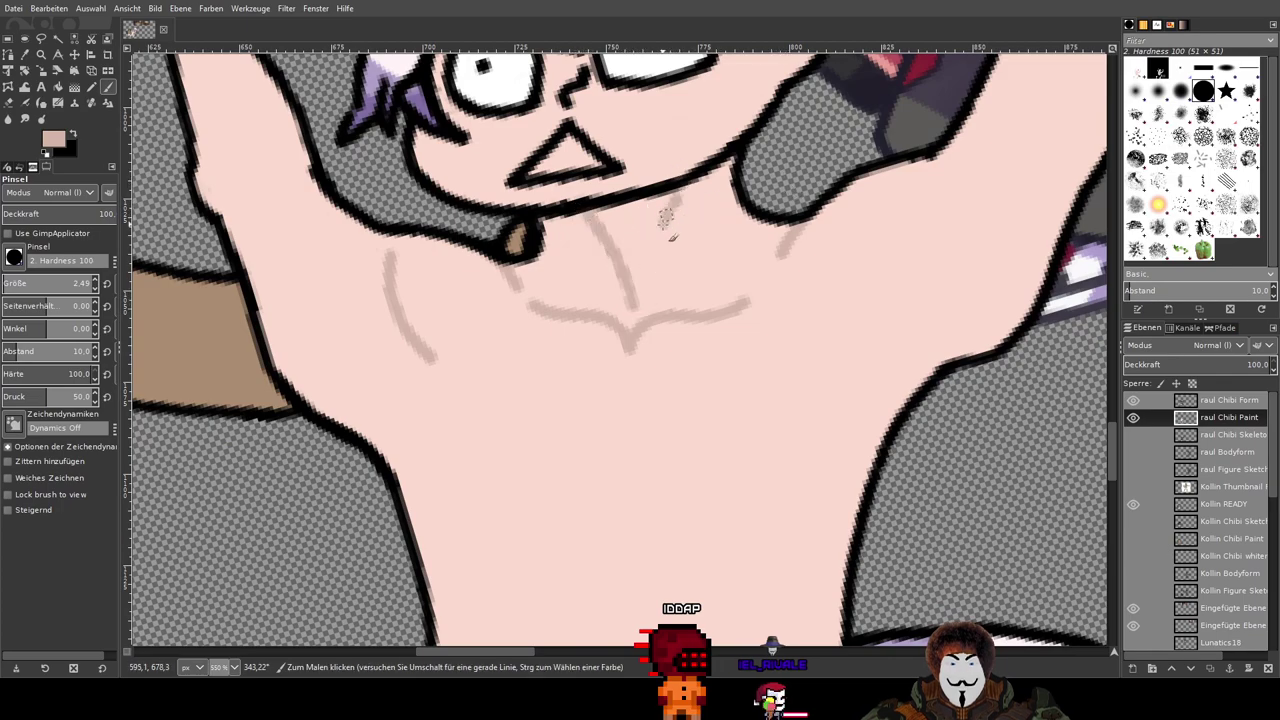
scroll(757, 219, down, 2)
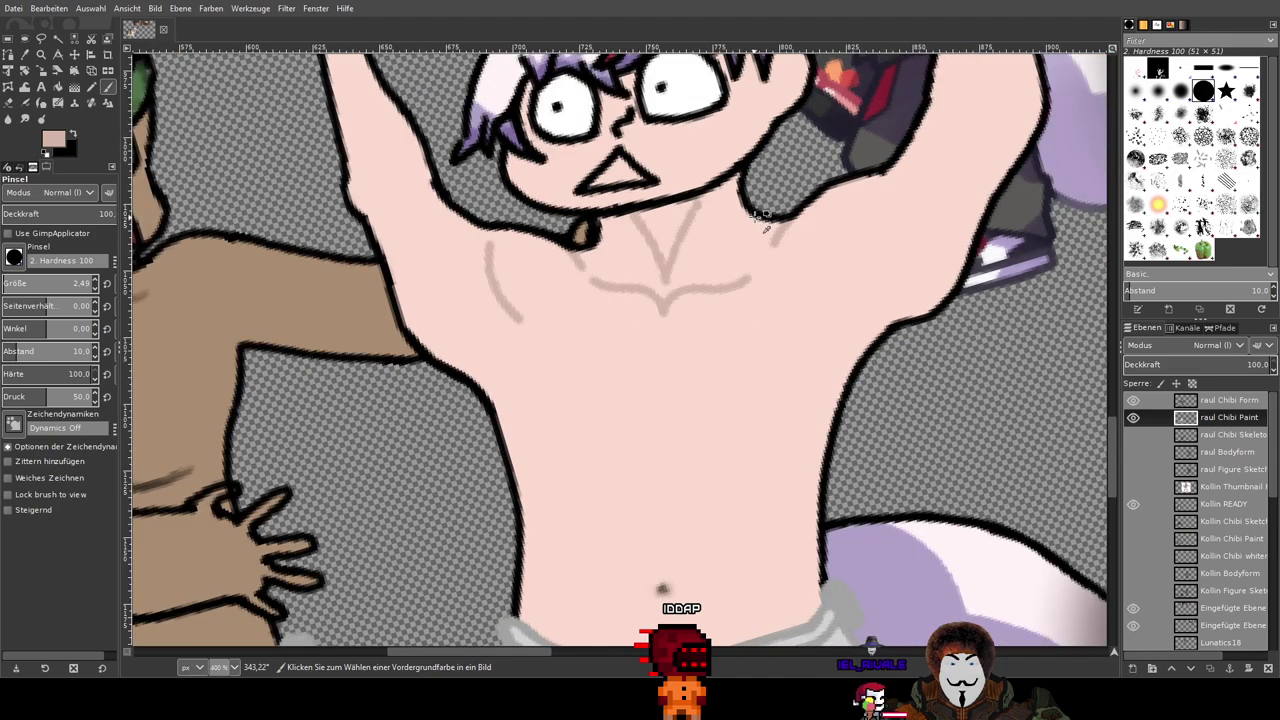
scroll(757, 219, up, 1)
scroll(737, 257, down, 5)
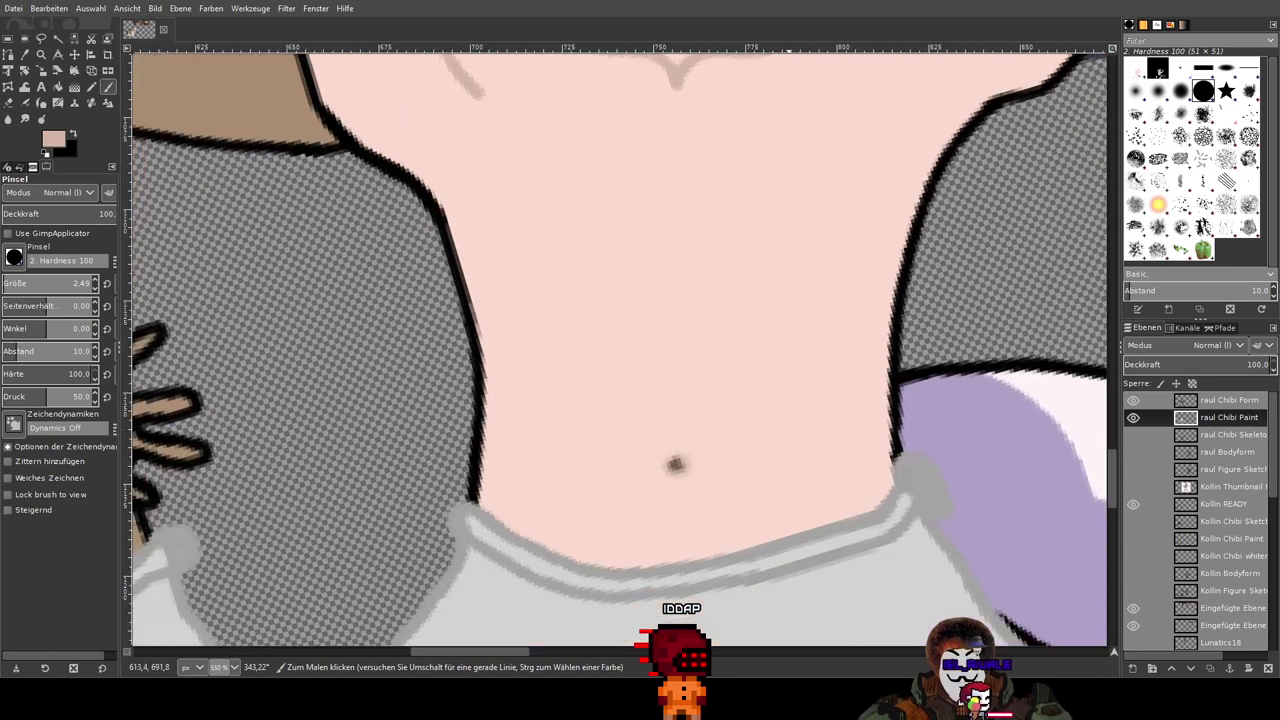
Step: Try painting two rounded chest-muscle outlines that branch outward from a short centre line below the collarbone notch, and undo them
scroll(597, 285, up, 3)
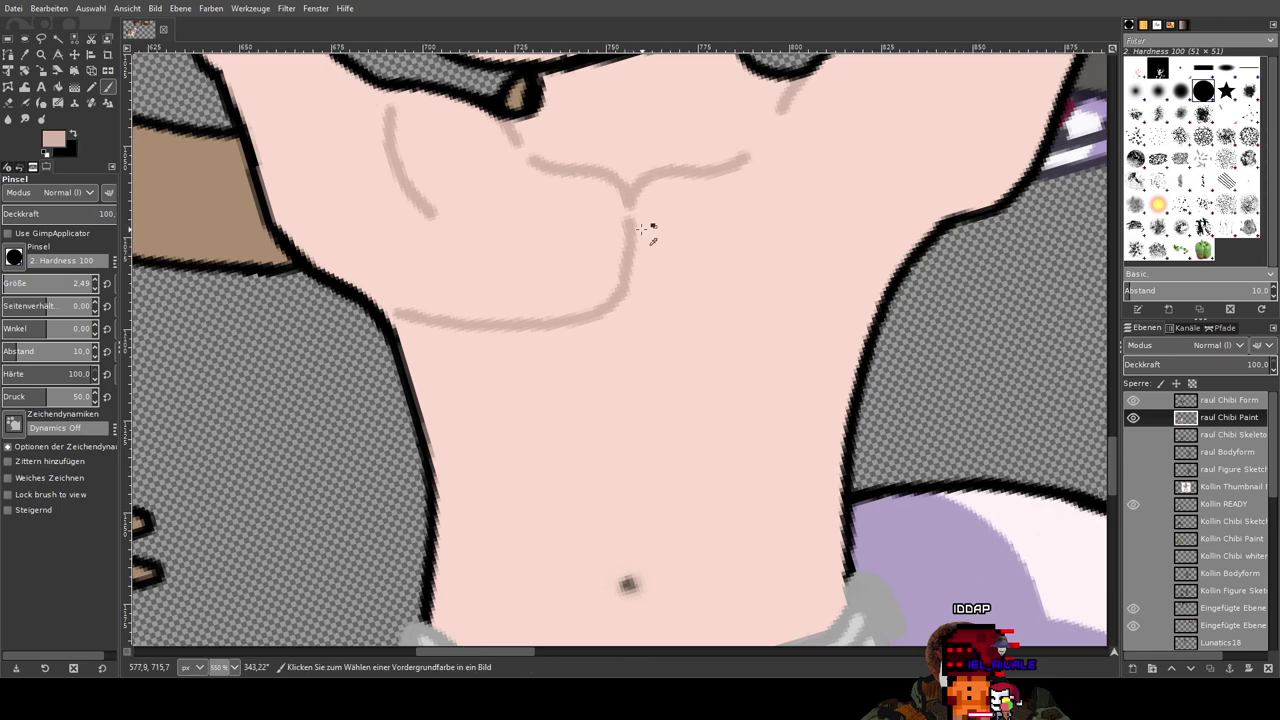
ctrl+scroll(641, 229, up, 4)
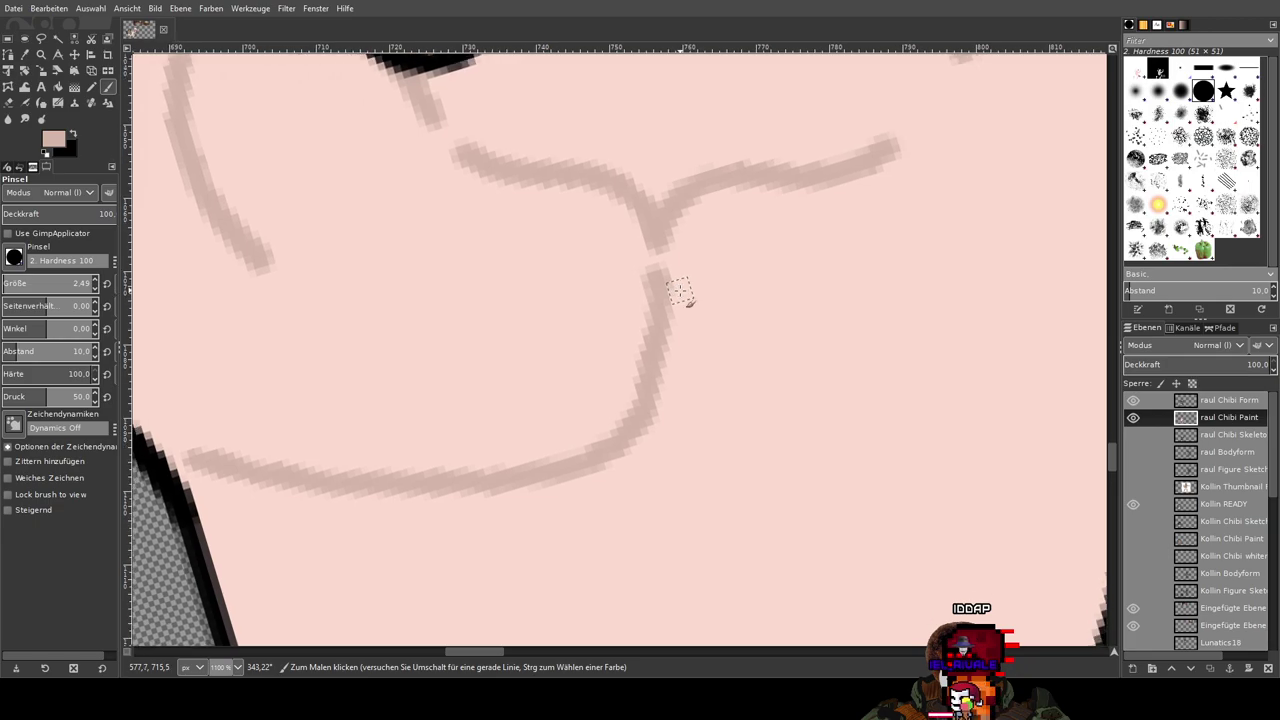
ctrl+scroll(670, 290, down, 1)
drag(694, 289, 664, 316)
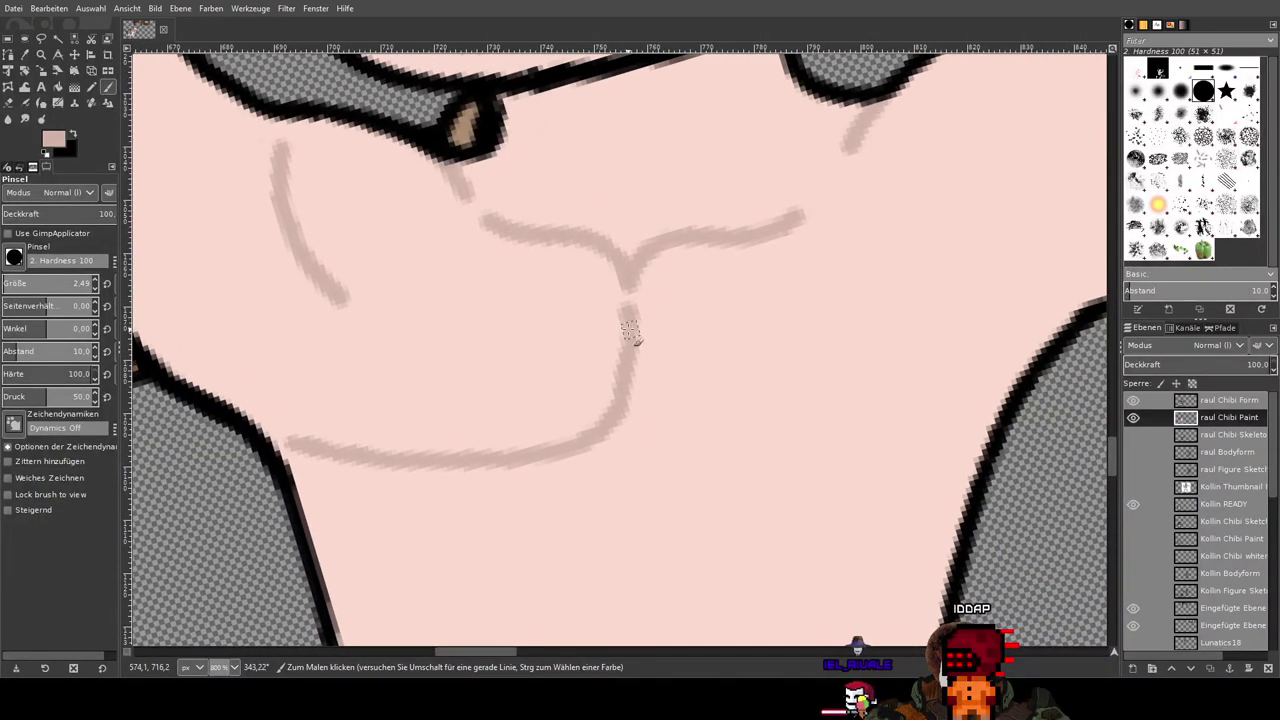
mouse_move(735, 452)
mouse_down()
mouse_move(851, 458)
mouse_move(929, 430)
mouse_move(1010, 376)
mouse_up()
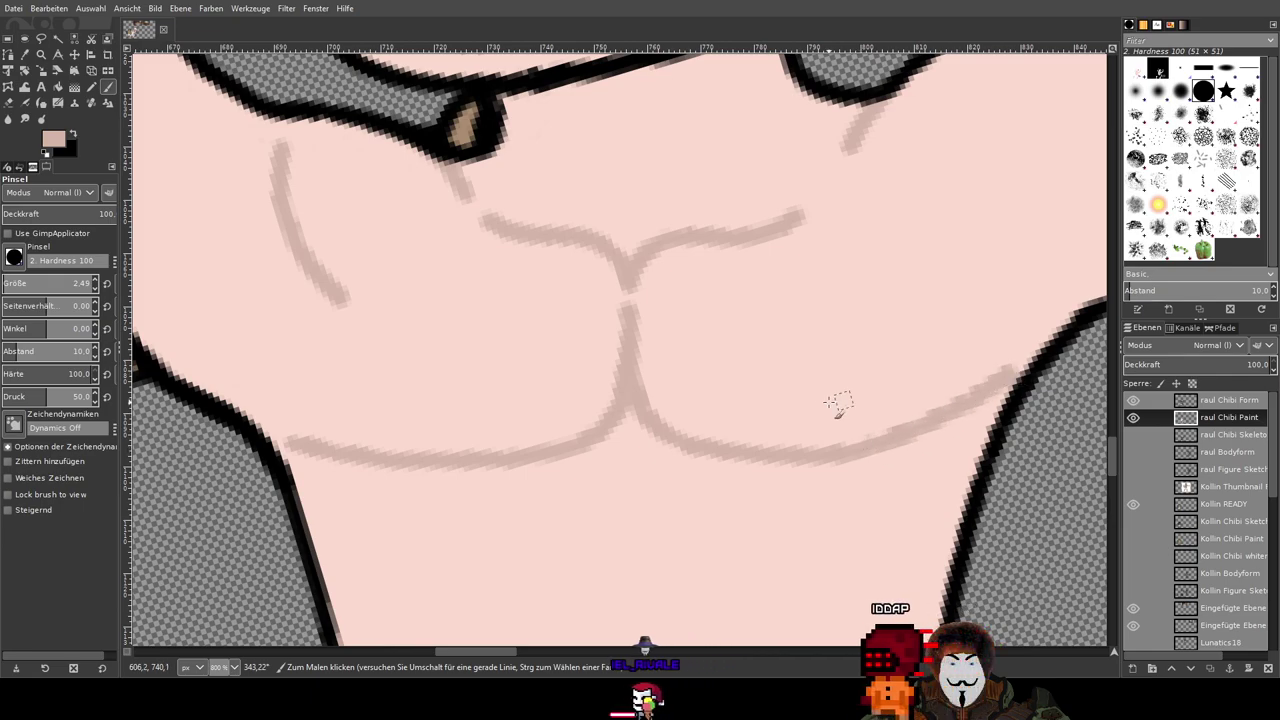
ctrl+scroll(735, 409, down, 1)
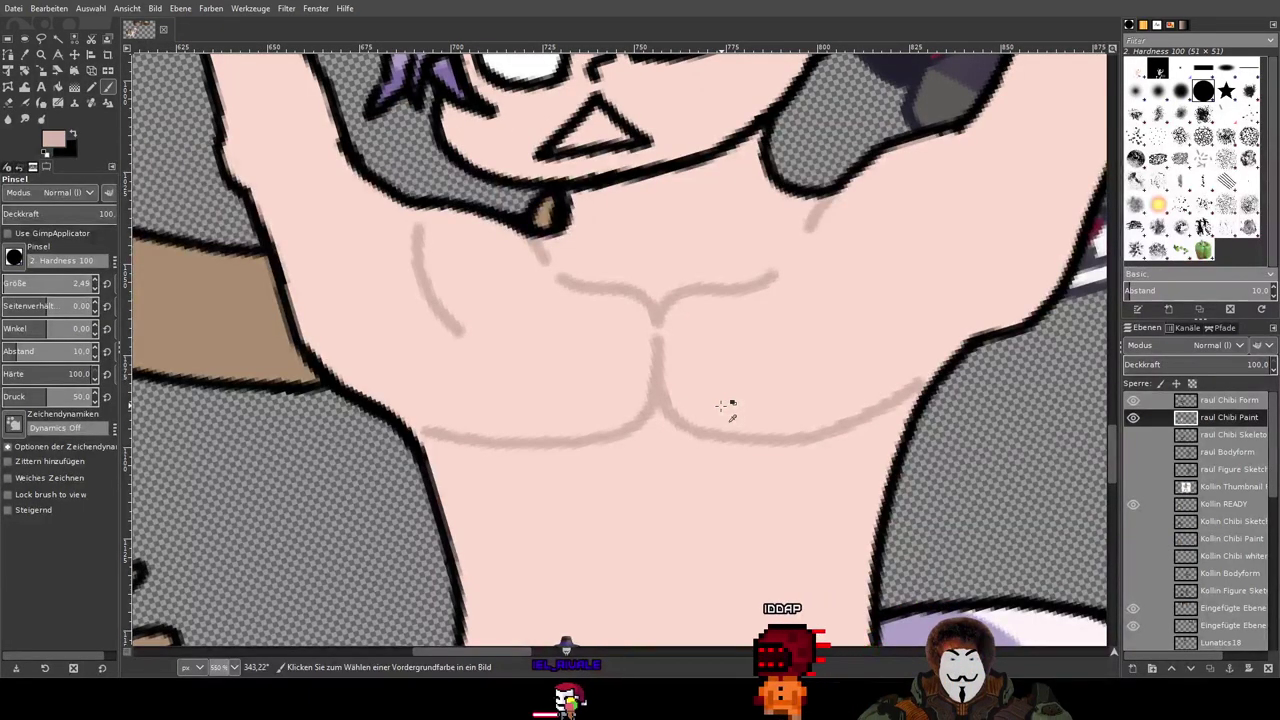
ctrl+scroll(722, 406, up, 1)
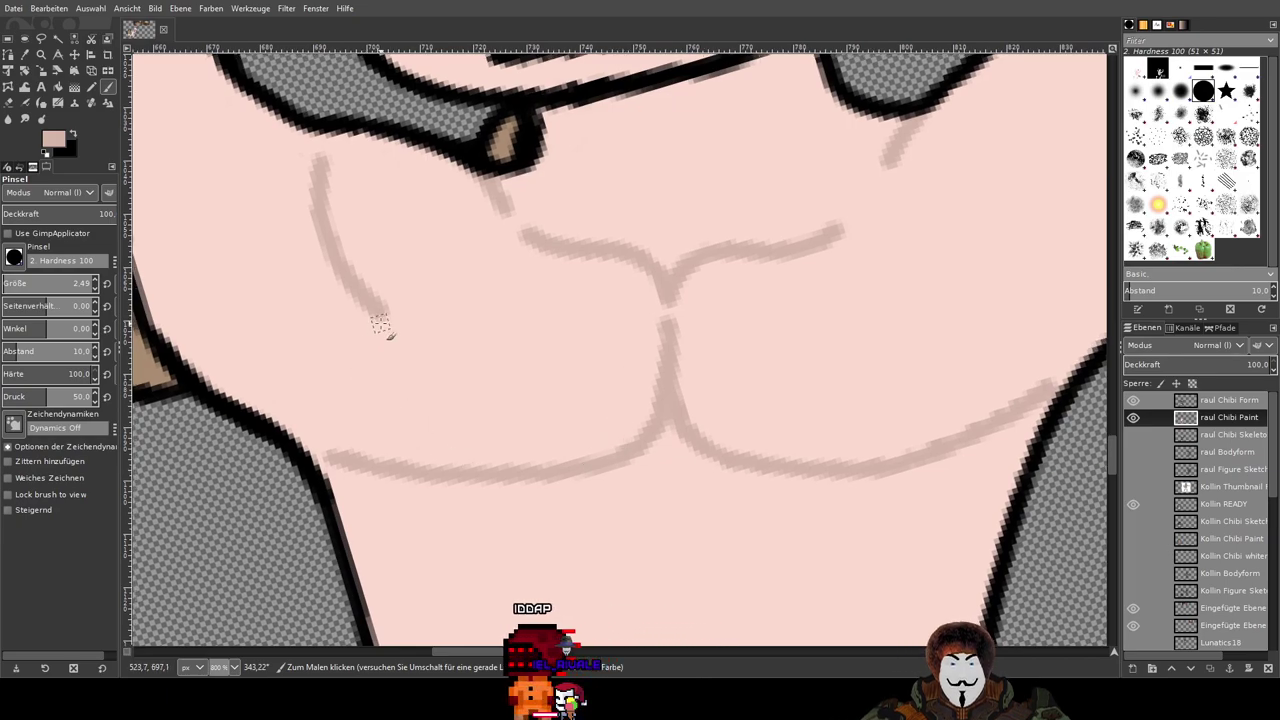
key(ctrl+z)
key(ctrl+z)
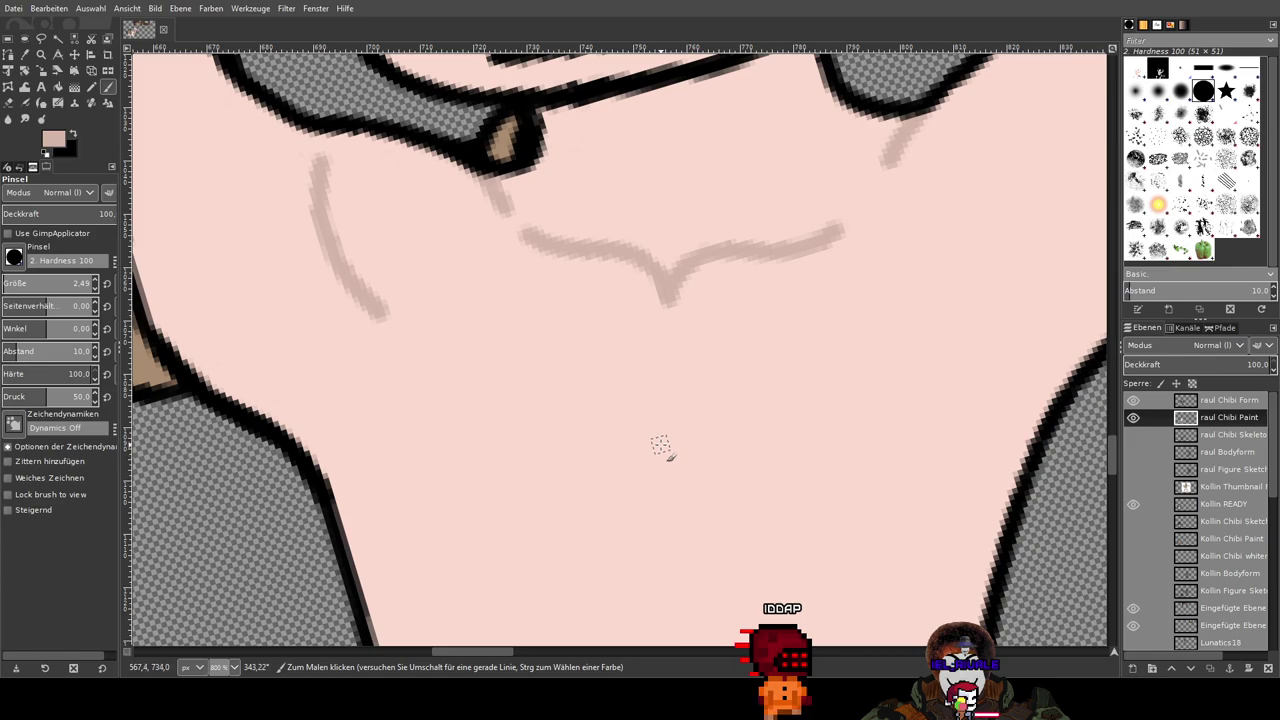
Step: Try painting a lower, wider pair of curved chest outlines rising toward both armpits from a small centre peak, and undo the strokes
drag(664, 442, 627, 482)
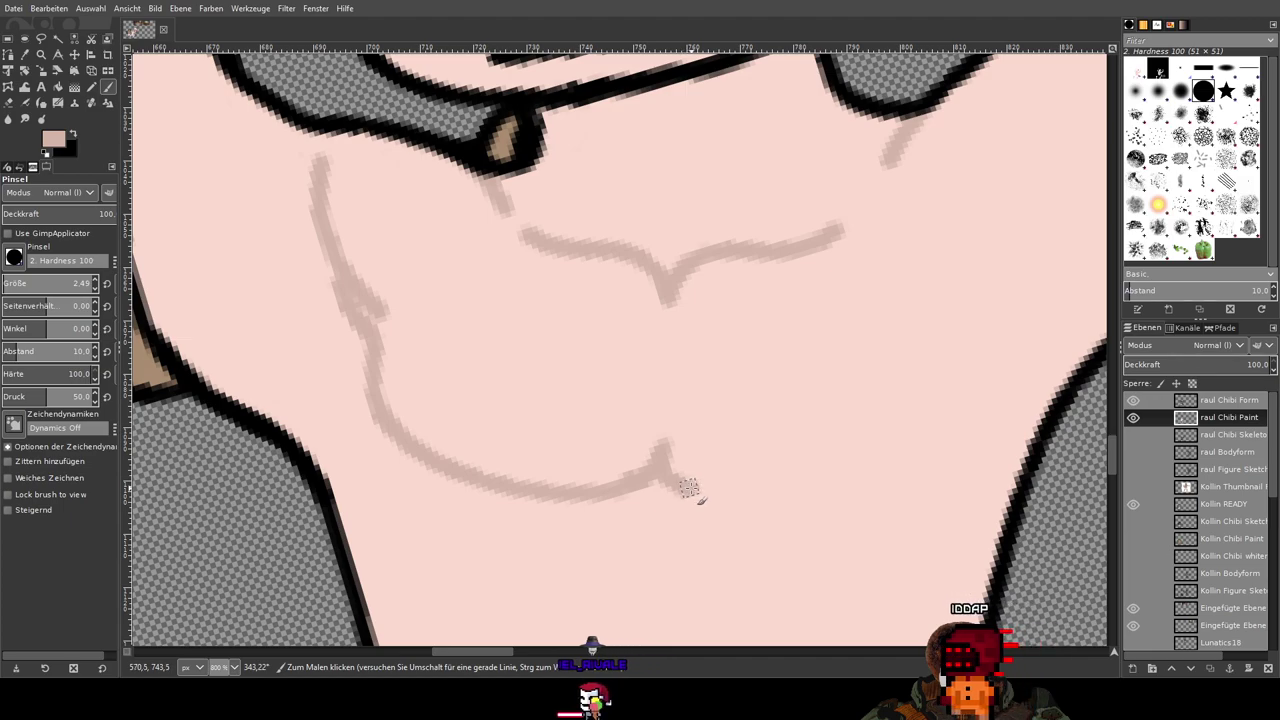
drag(689, 488, 712, 489)
key(ctrl+z)
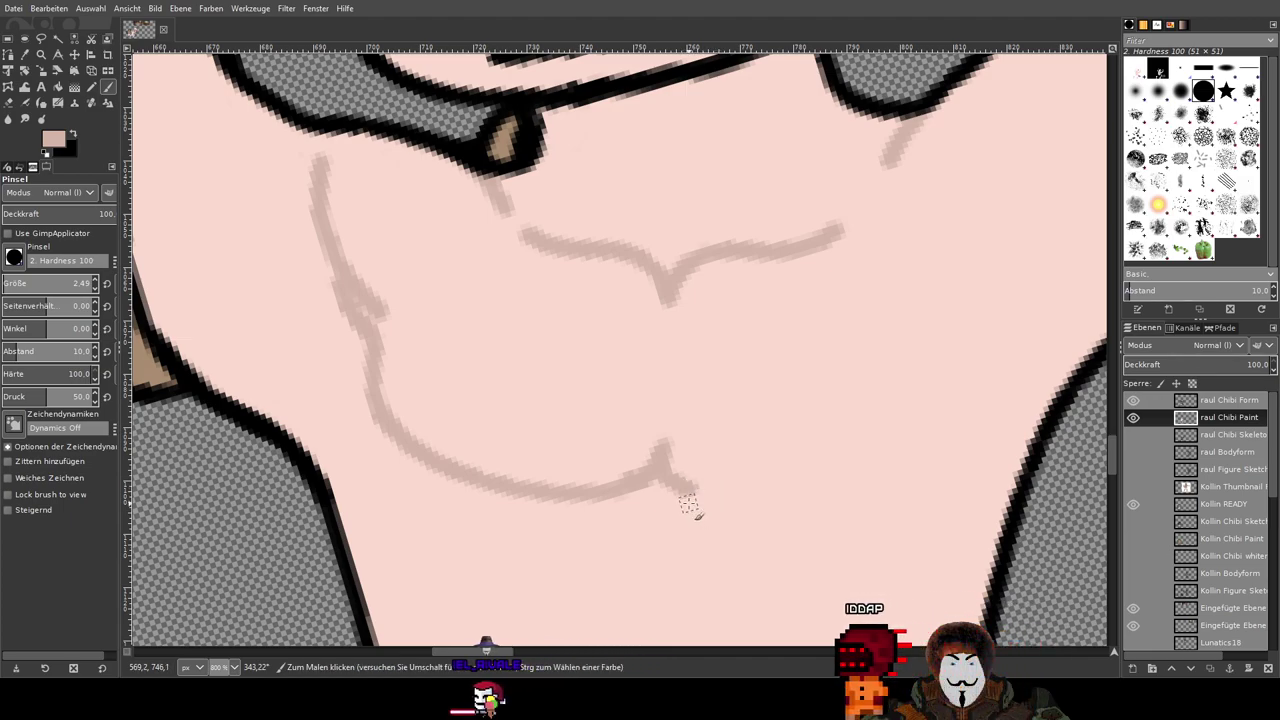
drag(688, 490, 778, 491)
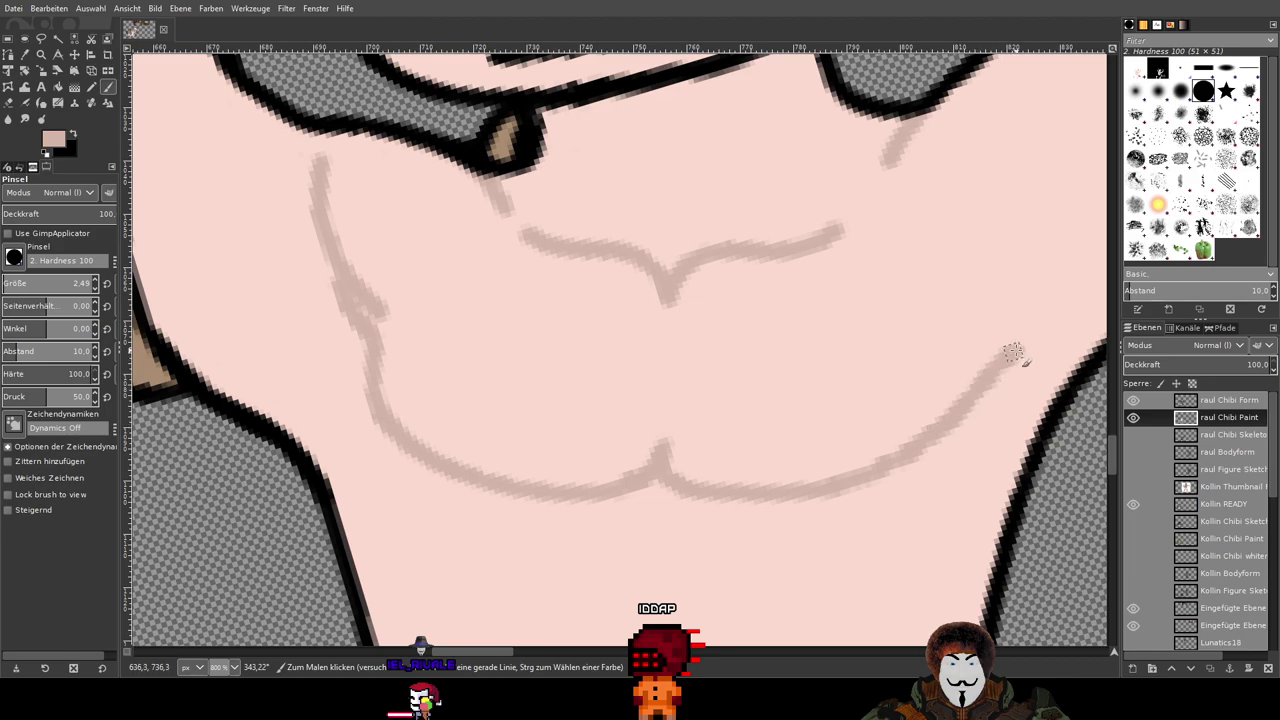
mouse_move(1015, 348)
mouse_down()
mouse_move(920, 397)
mouse_move(984, 361)
mouse_up()
key(ctrl+z)
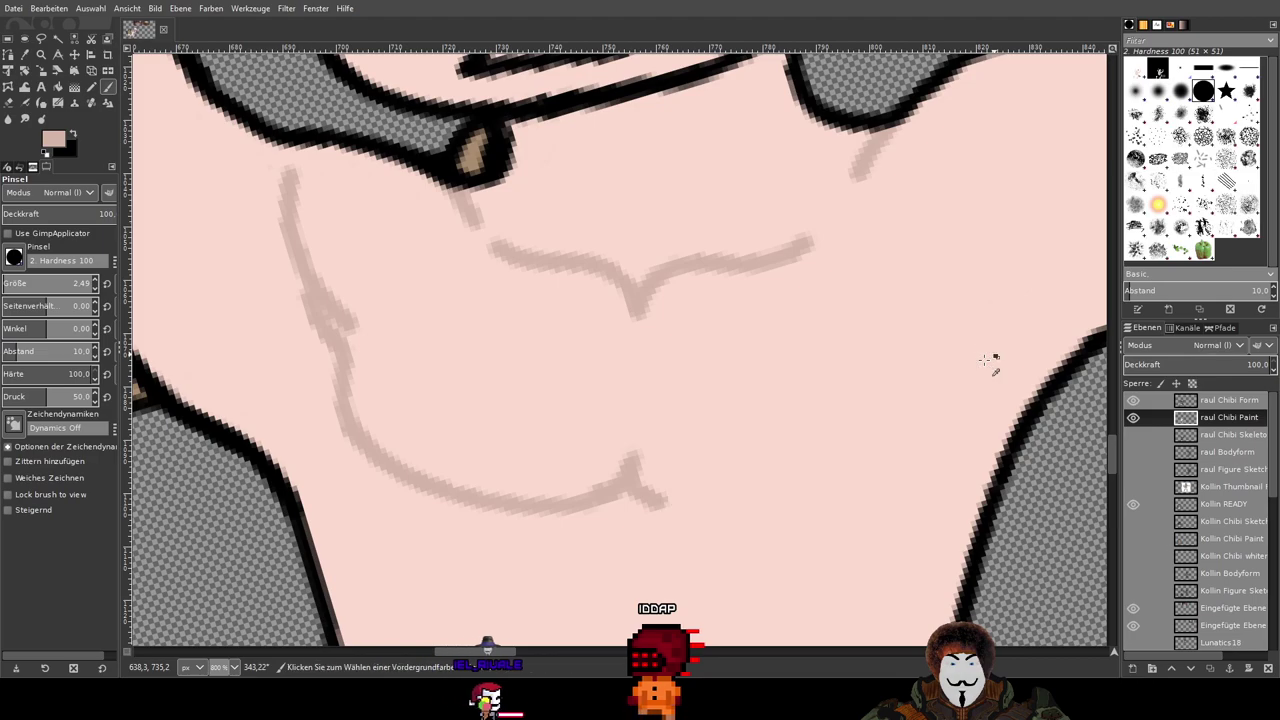
key(ctrl+z)
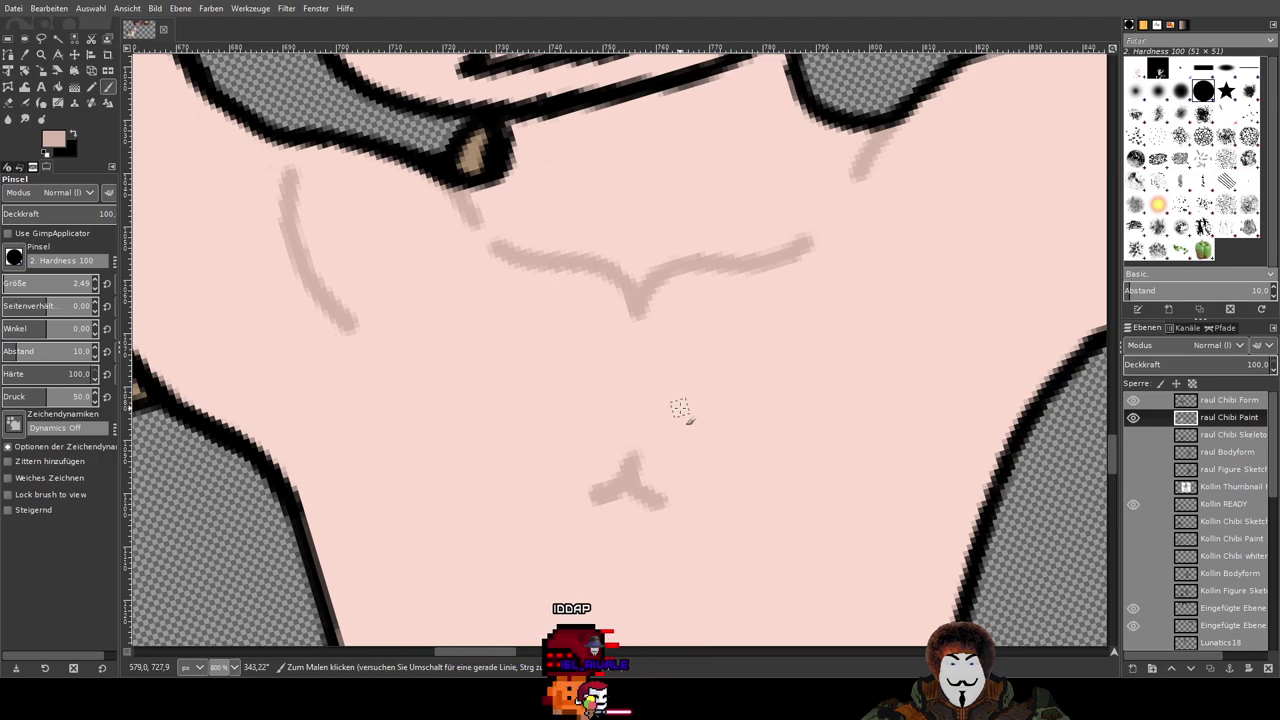
key(space)
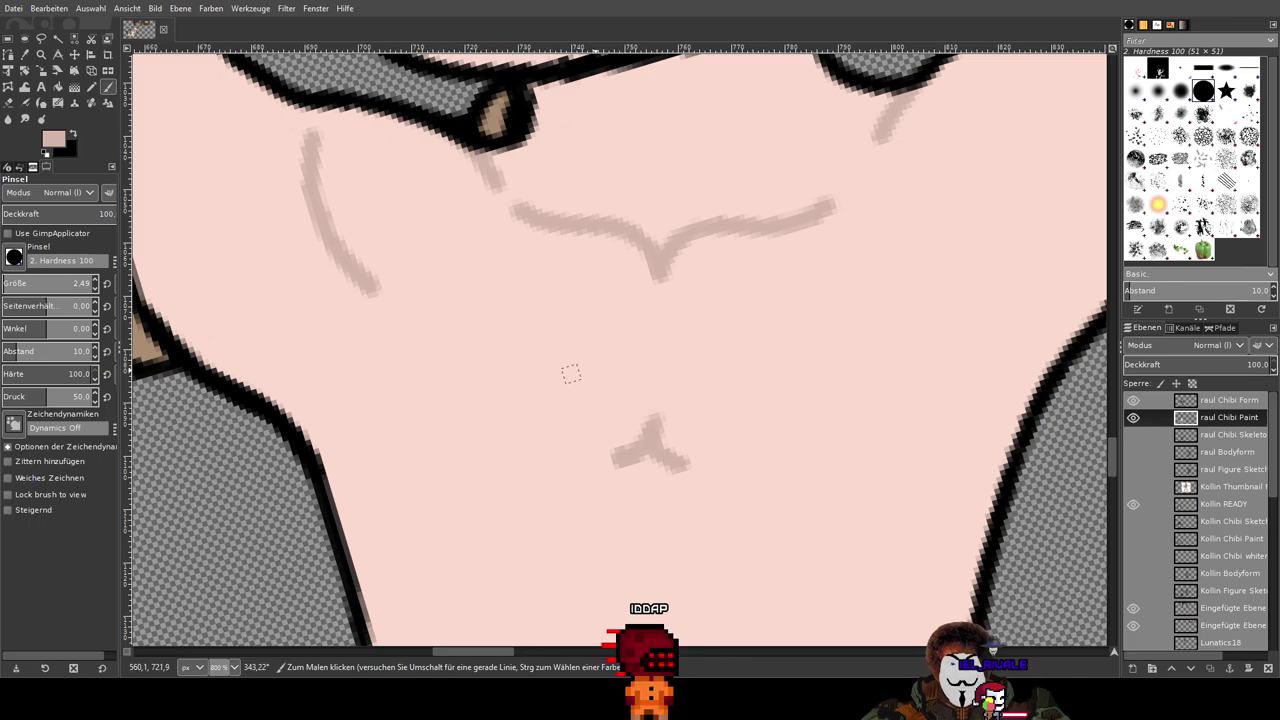
drag(662, 402, 672, 381)
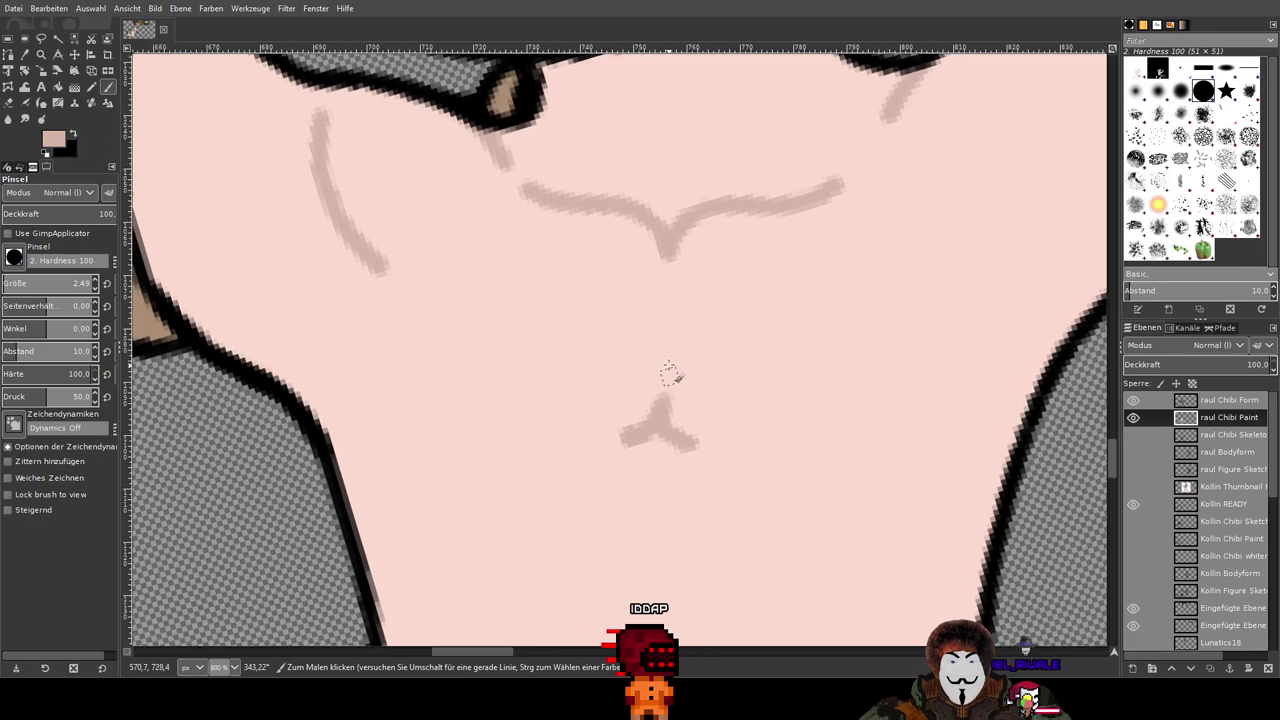
key(ctrl+z)
key(ctrl+z)
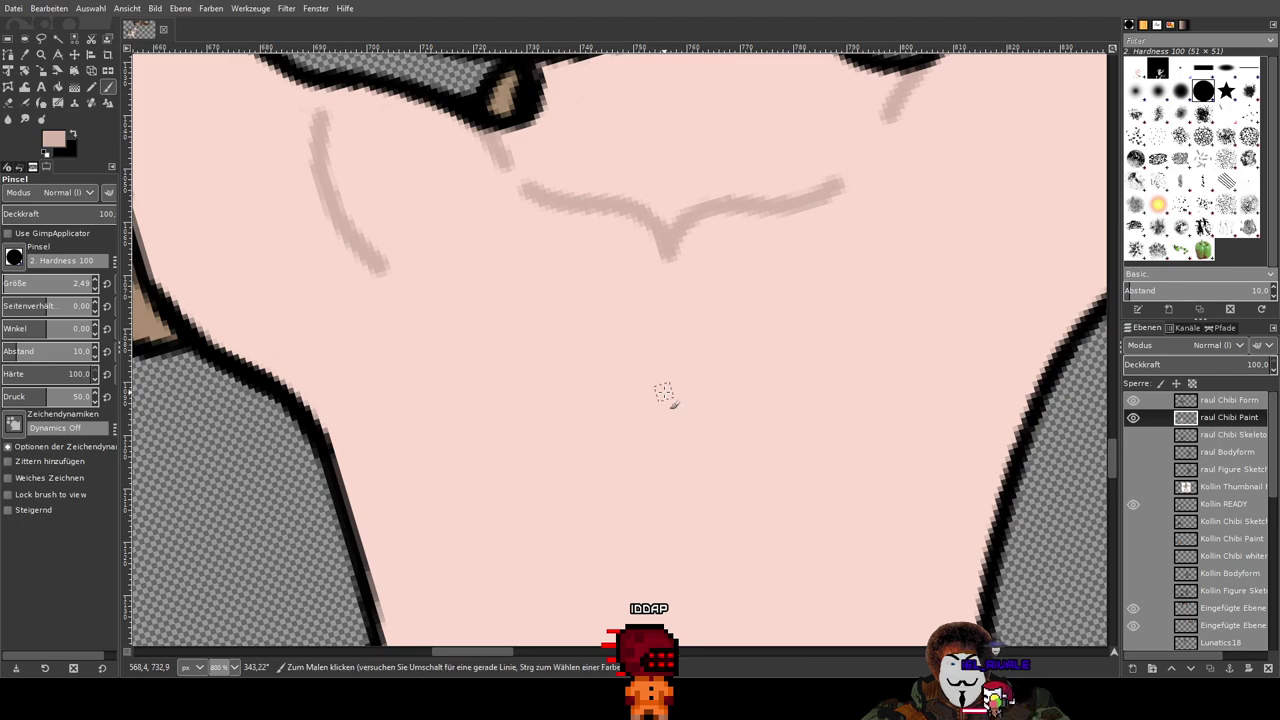
Step: Paint a nearly flat muted-pink line under both chest muscles, with a small centre peak and ends angled up toward the armpits
mouse_move(666, 413)
mouse_down()
mouse_move(674, 209)
mouse_move(649, 257)
mouse_move(659, 250)
mouse_up()
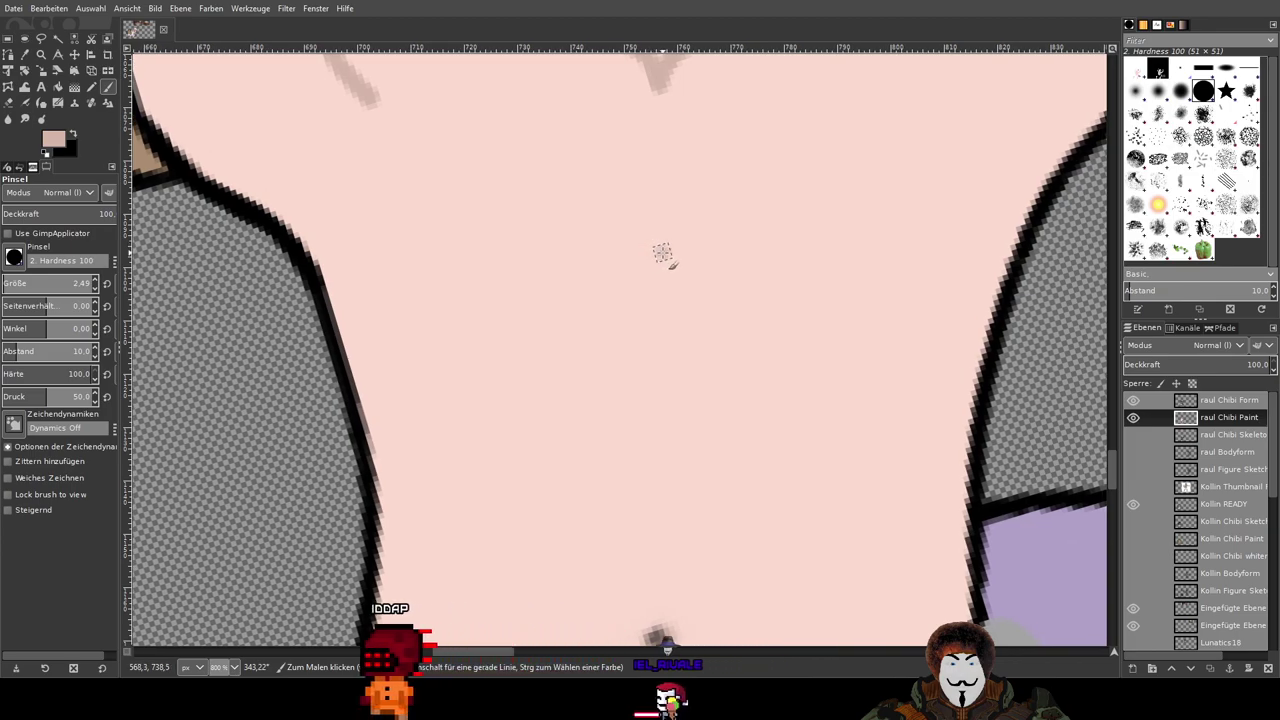
scroll(746, 334, up, 3)
ctrl+scroll(735, 338, up, 1)
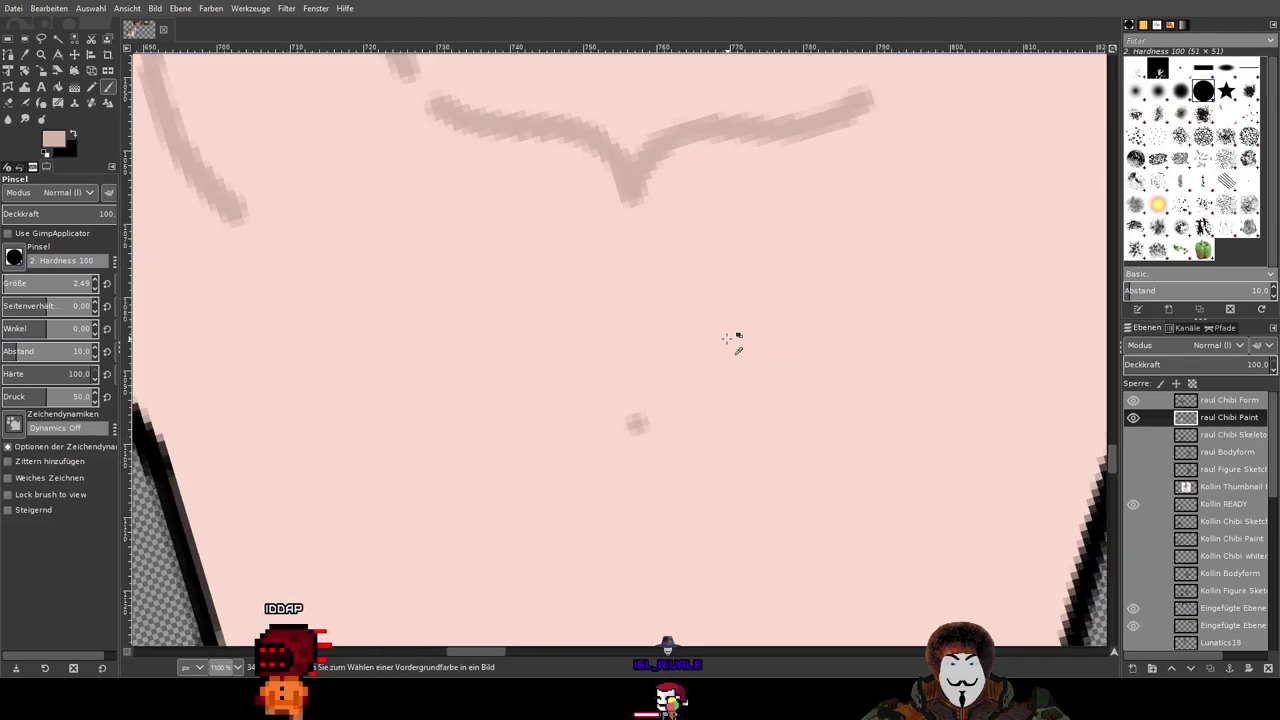
drag(760, 320, 718, 360)
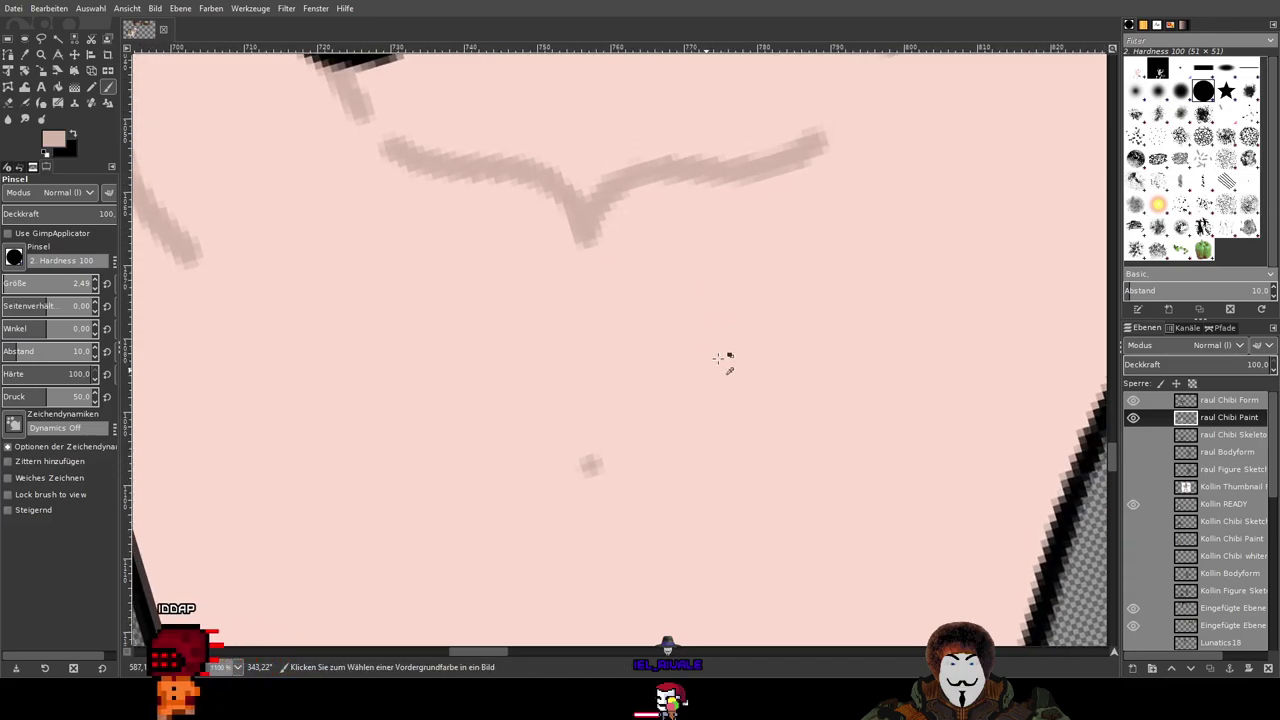
ctrl+scroll(718, 358, down, 1)
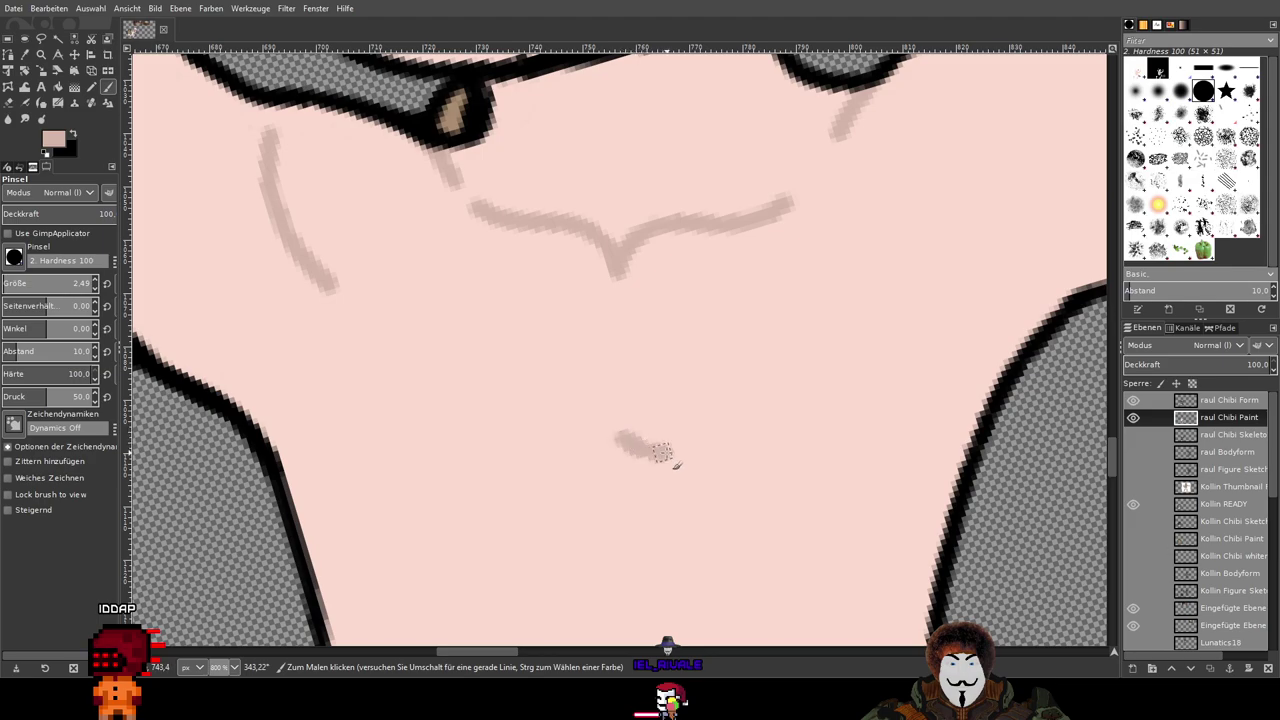
mouse_move(697, 455)
mouse_down()
mouse_move(882, 462)
mouse_move(920, 447)
mouse_move(965, 372)
mouse_up()
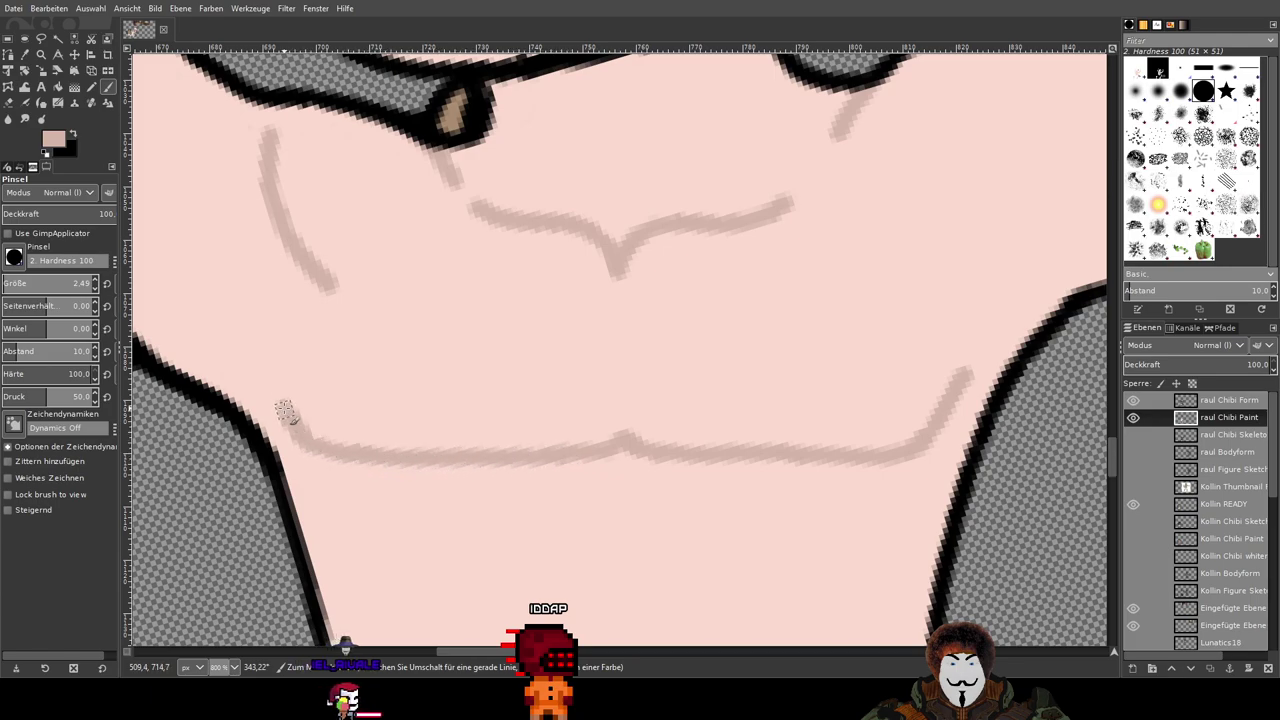
key(ctrl+z)
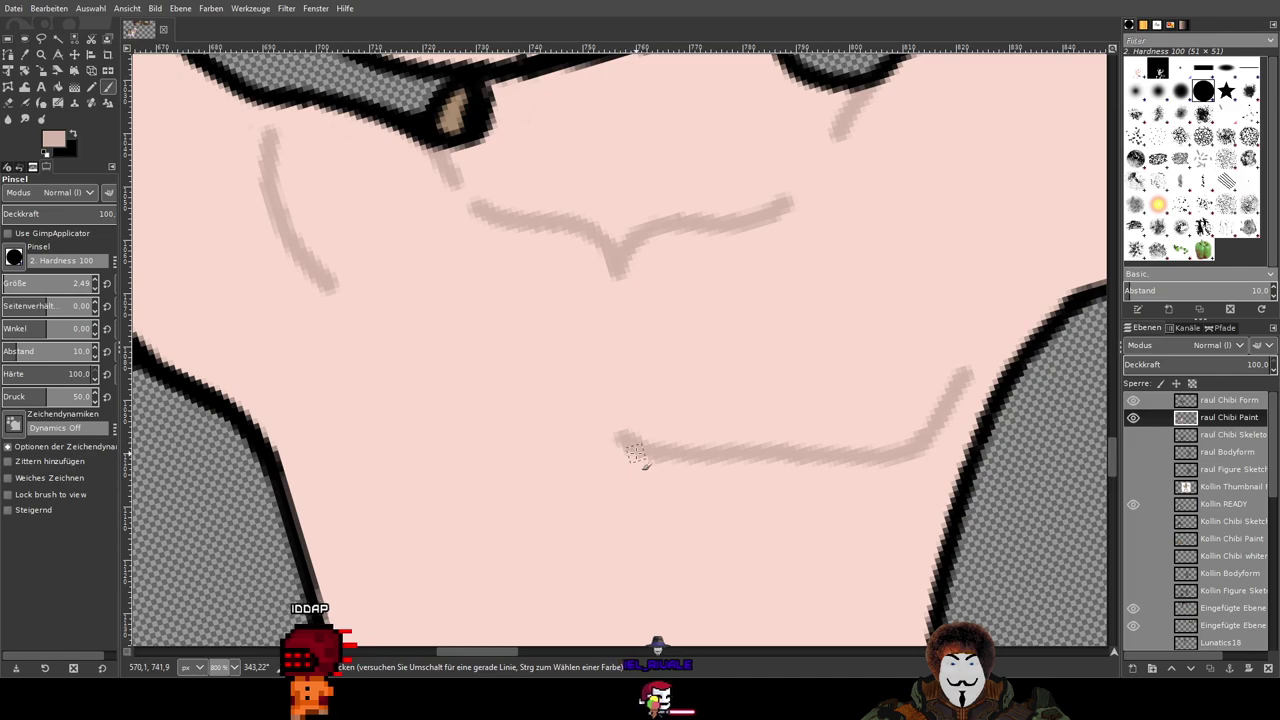
mouse_move(624, 439)
mouse_down()
mouse_move(524, 464)
mouse_move(436, 457)
mouse_up()
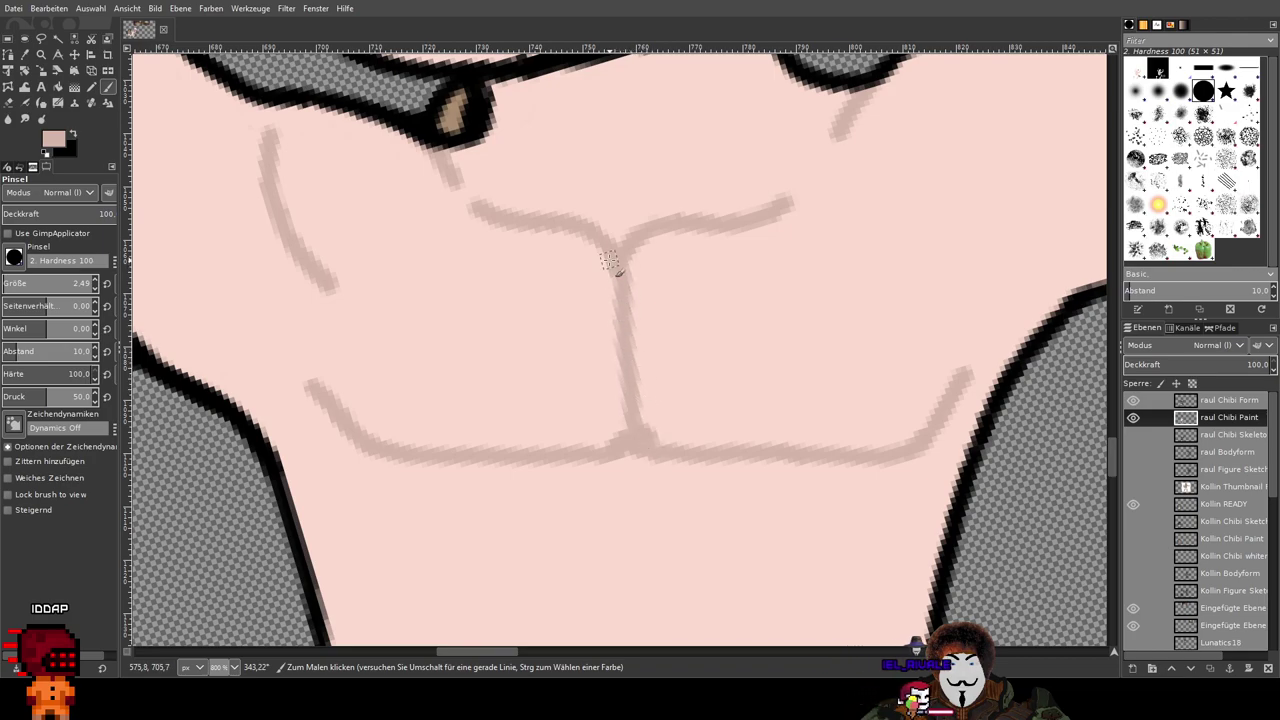
Step: Try painting a double vertical centre line from the collarbone notch to the lower chest line, and undo the strokes
drag(610, 276, 607, 441)
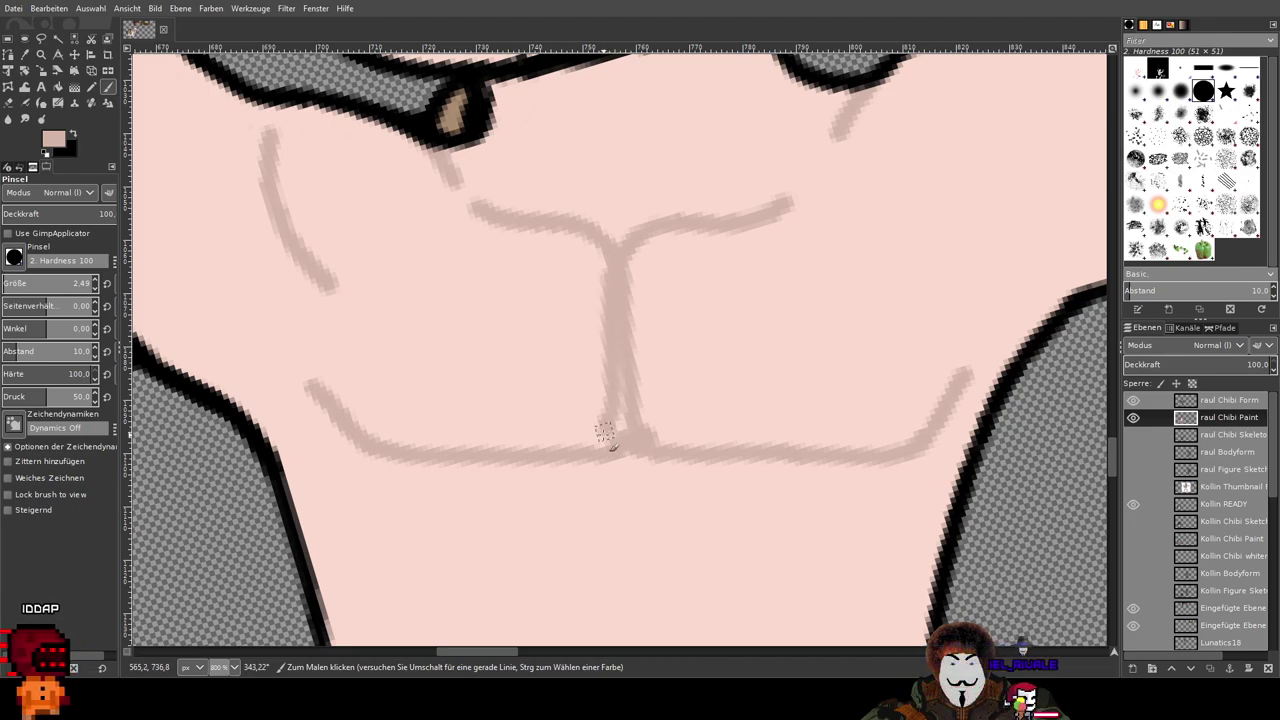
key(ctrl+z)
key(ctrl+z)
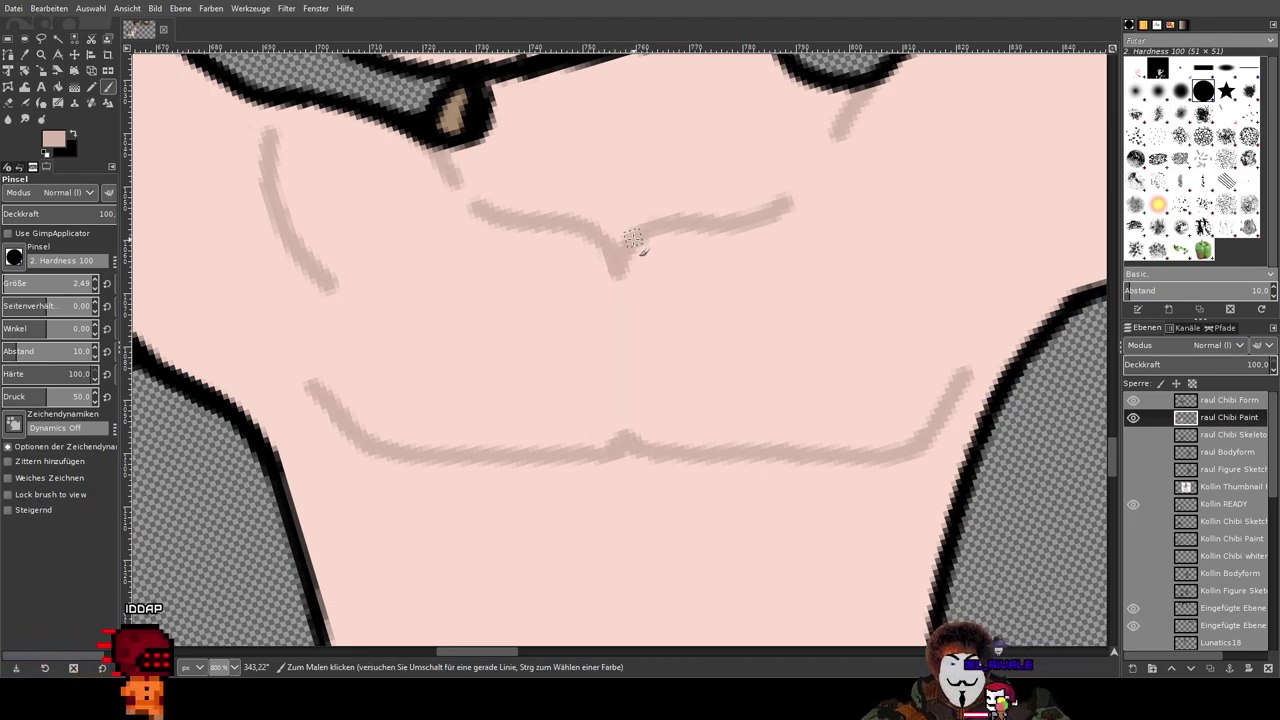
mouse_move(632, 252)
mouse_down()
mouse_move(634, 363)
mouse_move(654, 434)
mouse_move(686, 449)
mouse_up()
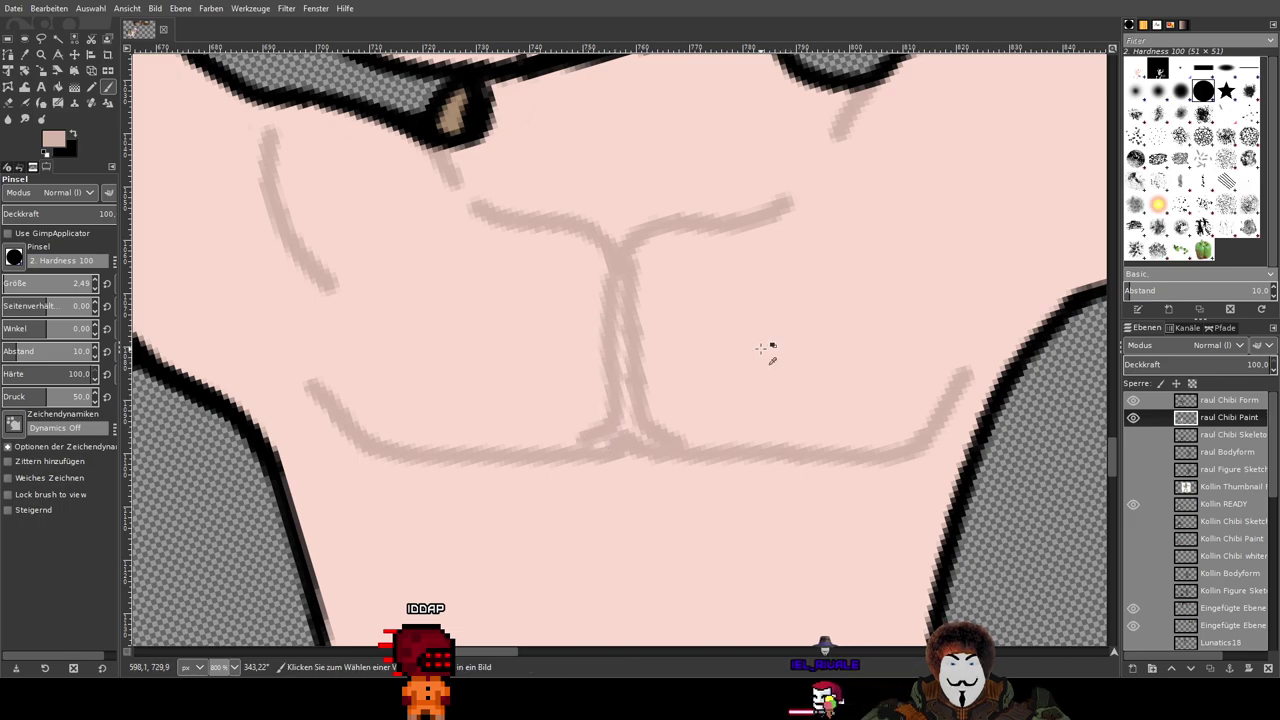
key(ctrl+z)
key(ctrl+z)
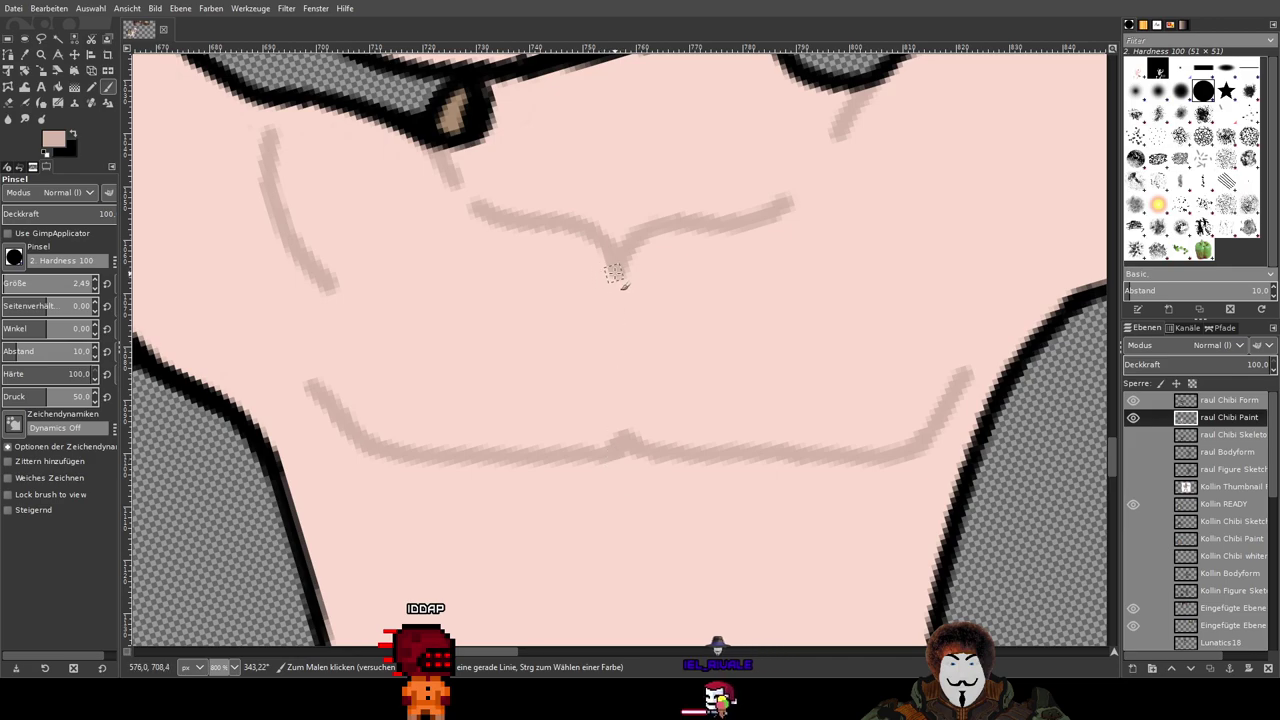
Step: Paint a single straight centre line from the collarbone notch down to the peak of the lower chest line
shift+click(625, 440)
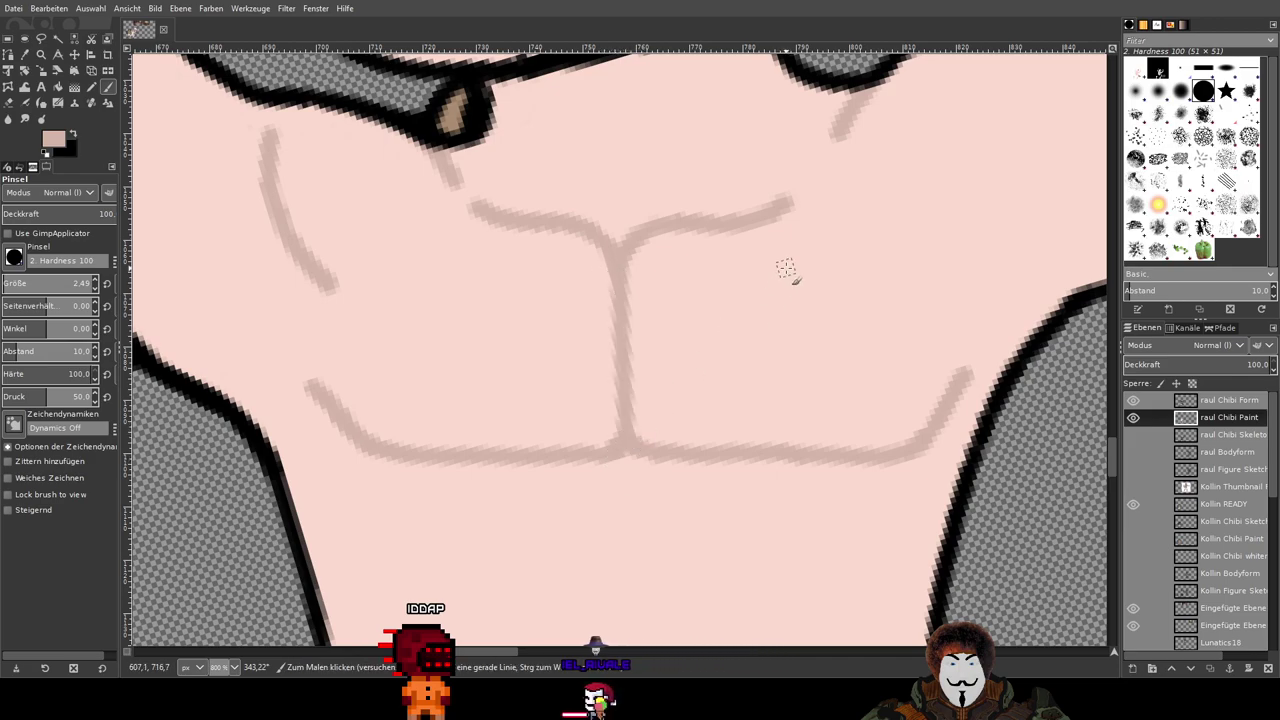
scroll(720, 378, down, 2)
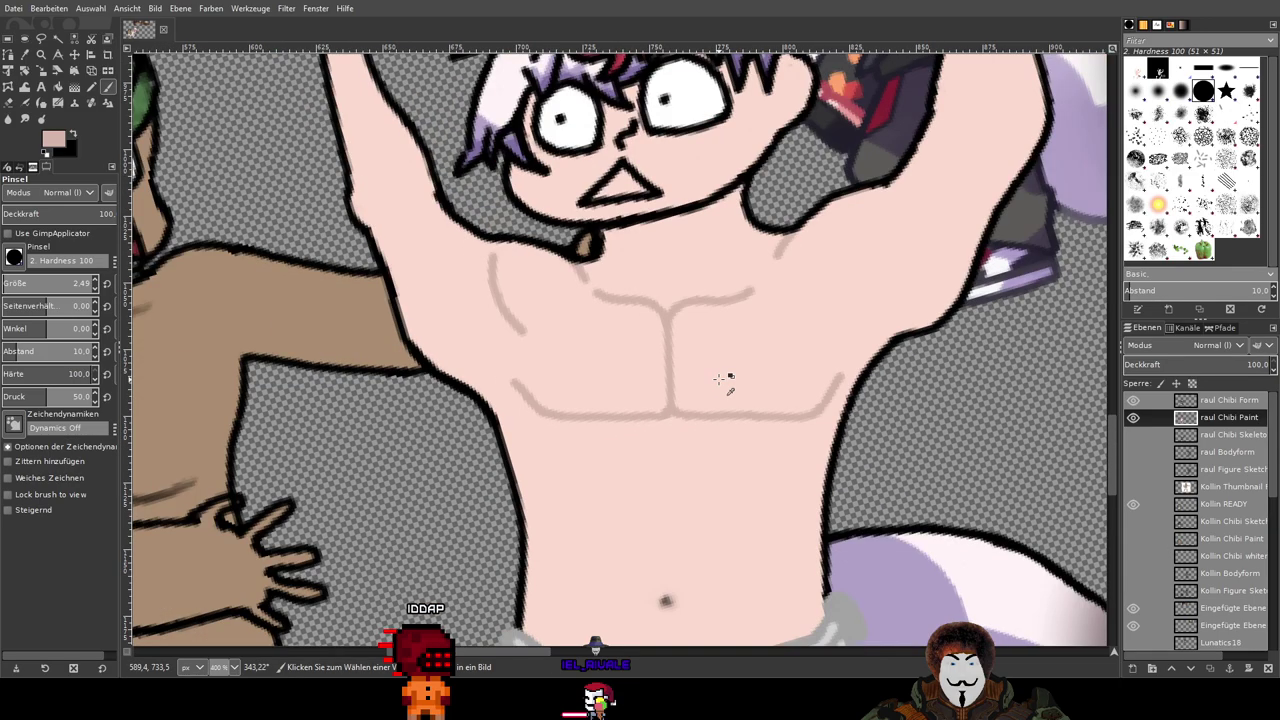
Step: Undo the straight centre line and the nearly flat lower chest line on the torso
scroll(720, 378, up, 2)
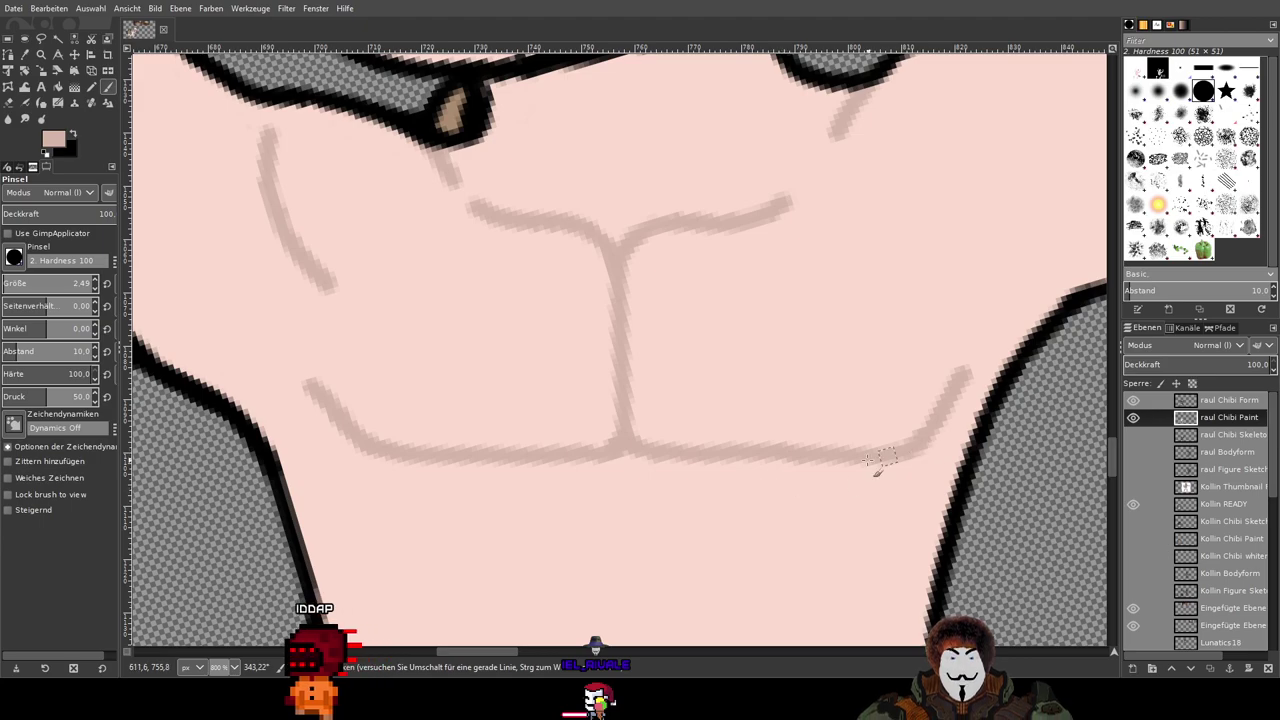
key(ctrl)
key(ctrl+z)
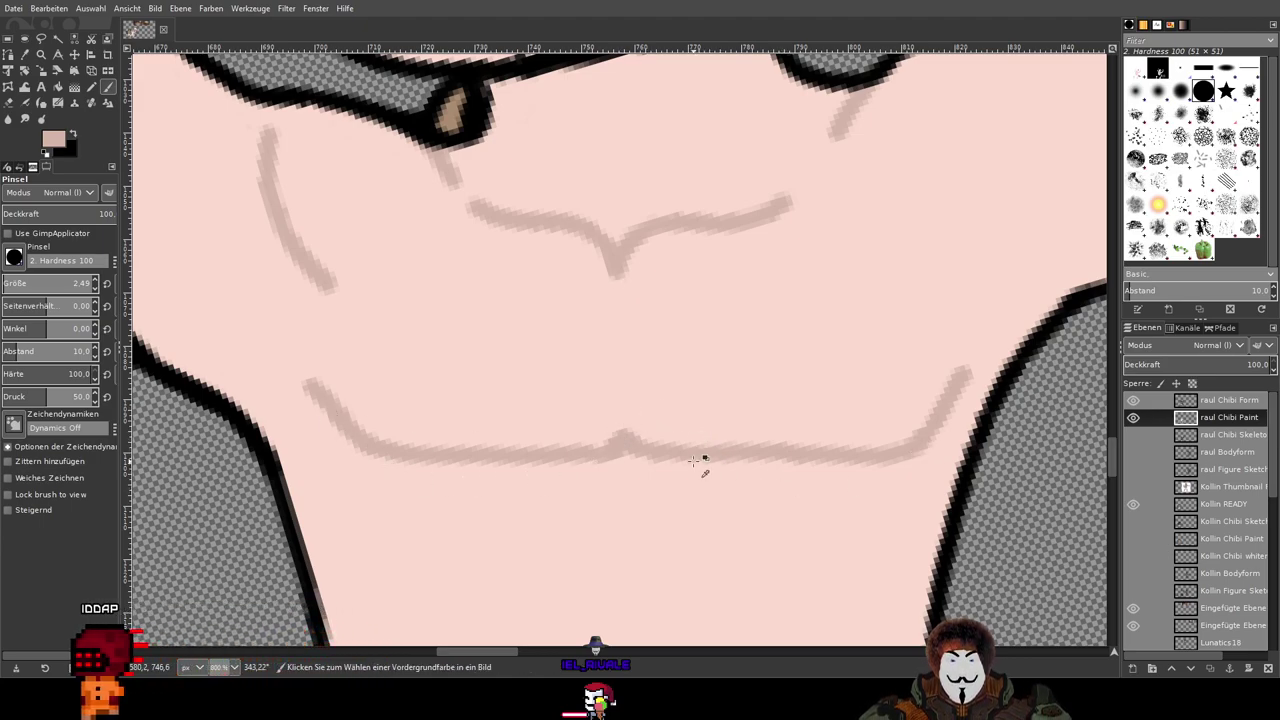
key(ctrl+z)
key(ctrl+z)
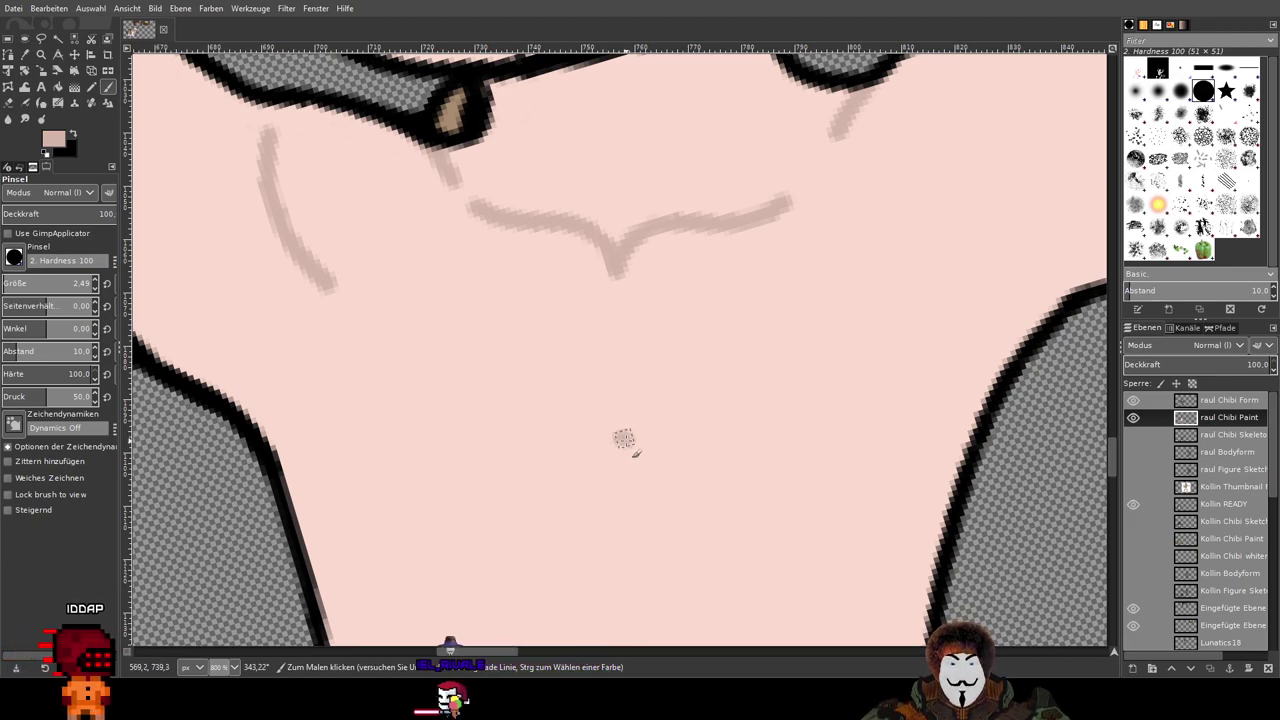
Step: Paint two muted-pink curves under the chest muscles, meeting in a small centre peak and rising toward both armpits
mouse_move(641, 450)
mouse_down()
mouse_move(778, 466)
mouse_move(900, 437)
mouse_up()
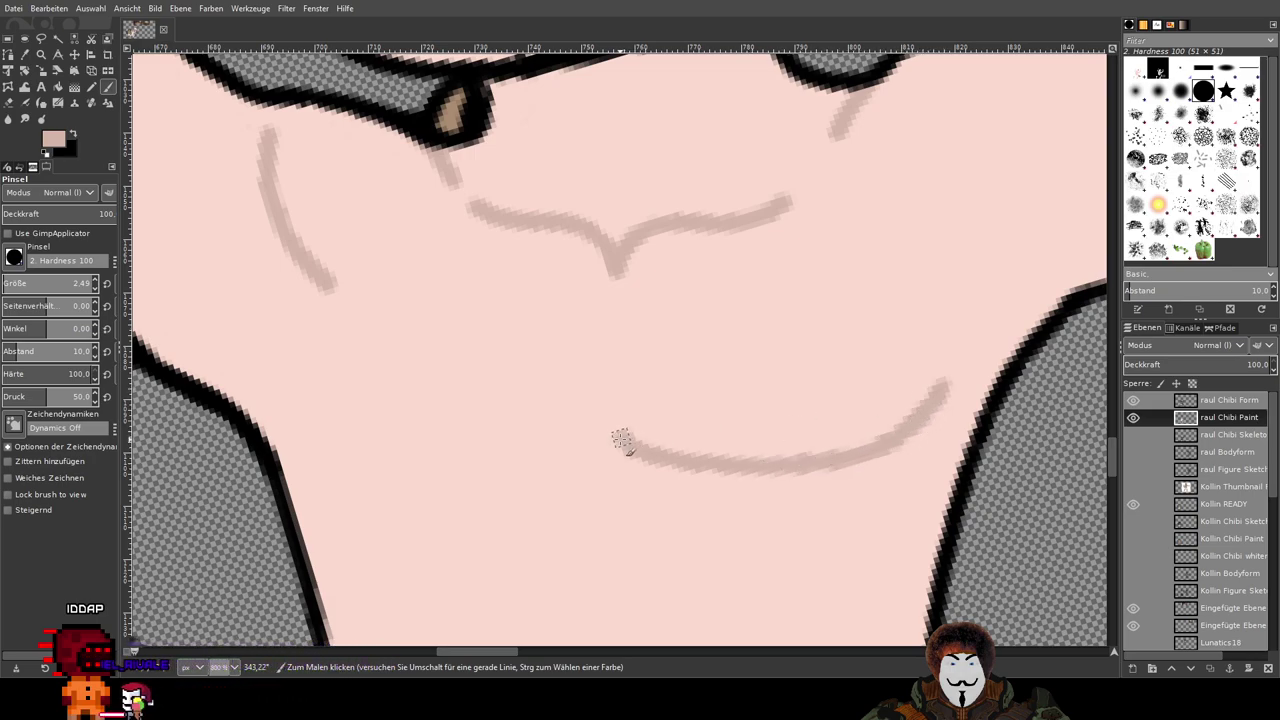
mouse_move(477, 473)
mouse_down()
mouse_move(404, 468)
mouse_move(325, 430)
mouse_up()
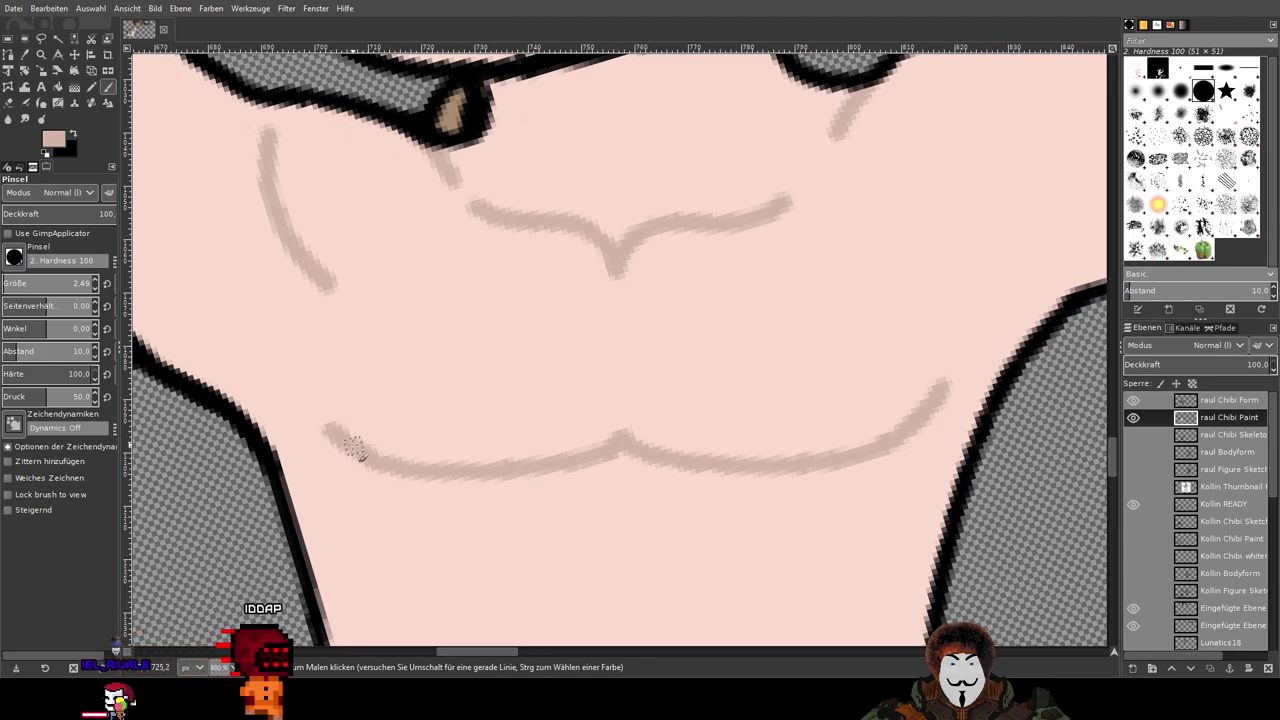
drag(322, 420, 328, 427)
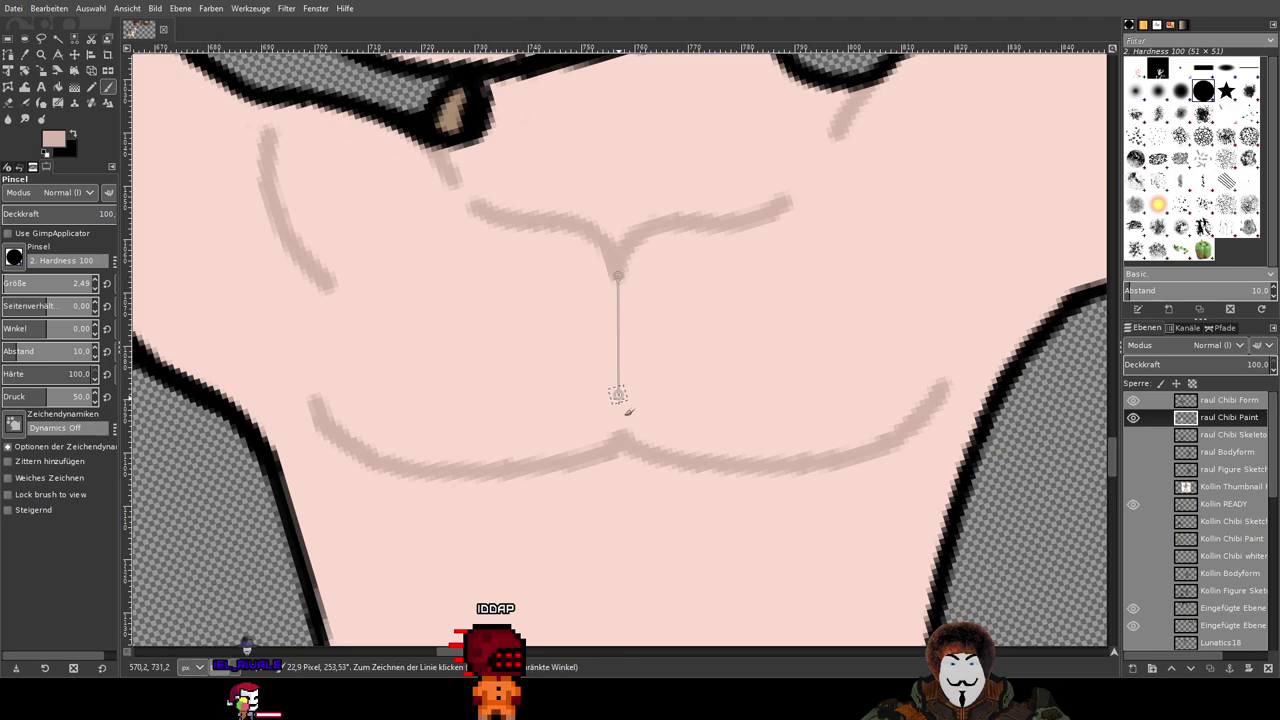
Step: Paint and rework a straight centre line from the collarbone notch down to the peak between the lower chest curves
shift+click(622, 430)
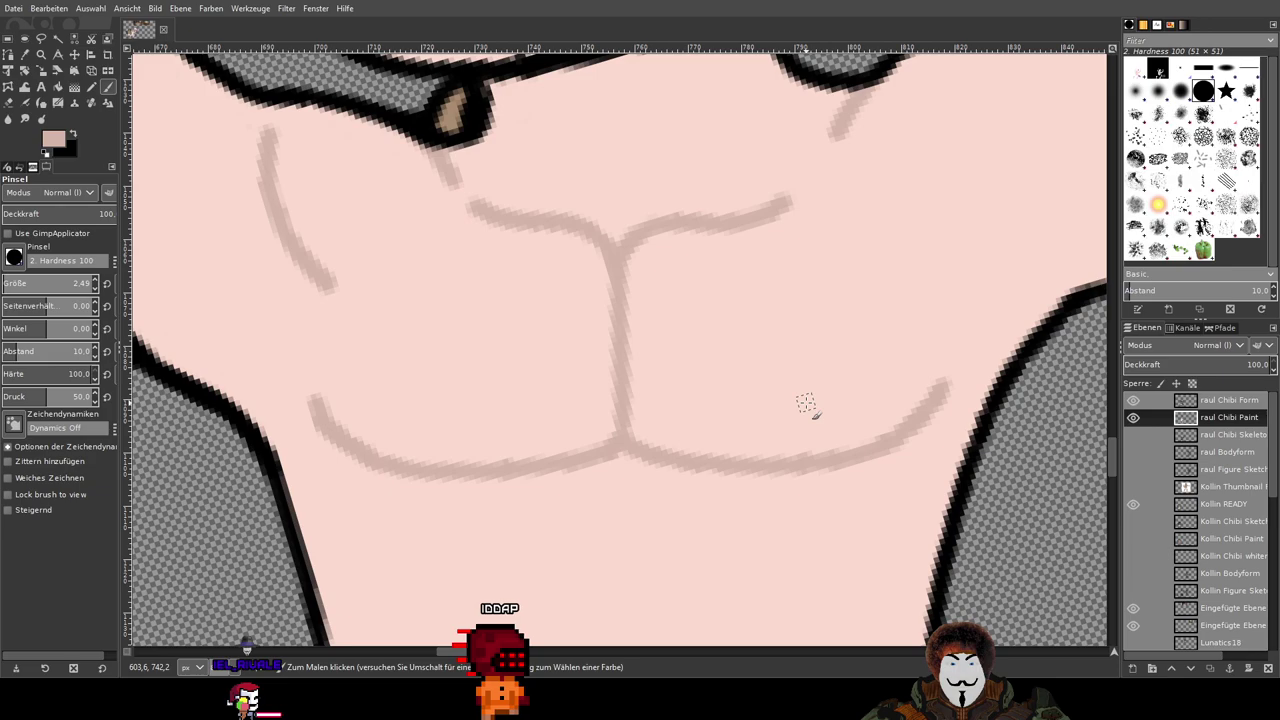
scroll(805, 402, down, 1)
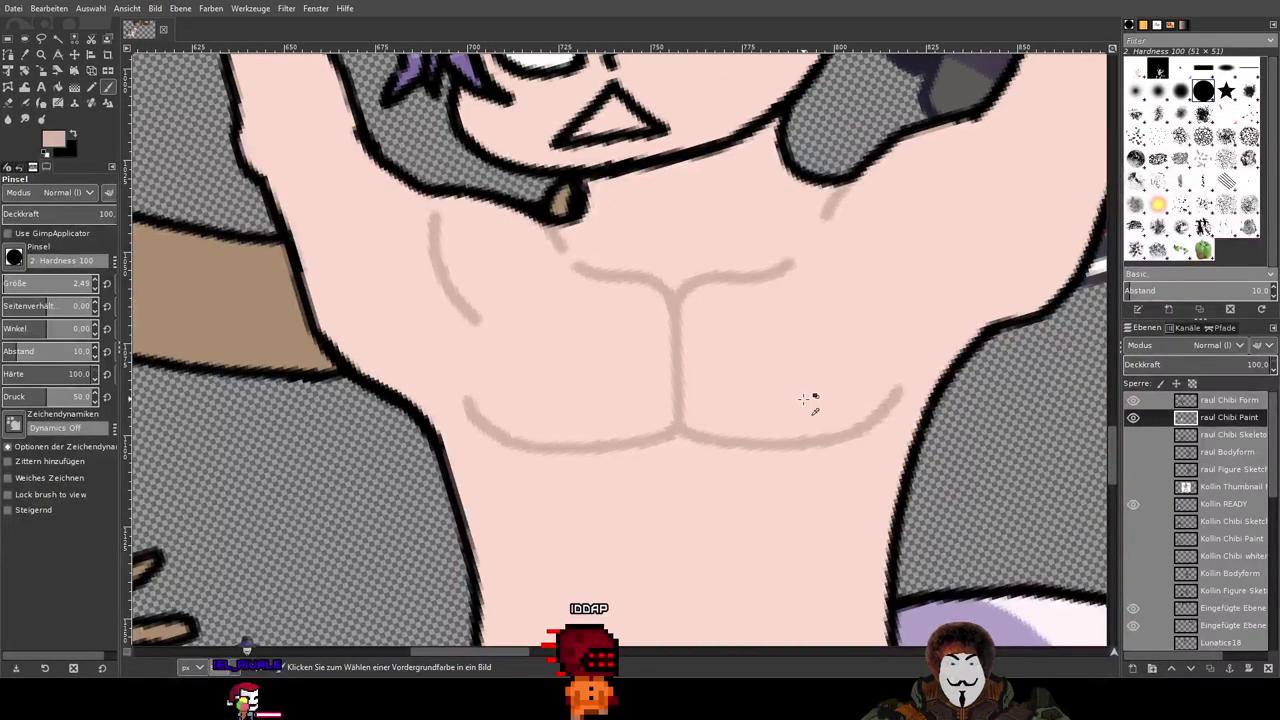
scroll(805, 402, up, 1)
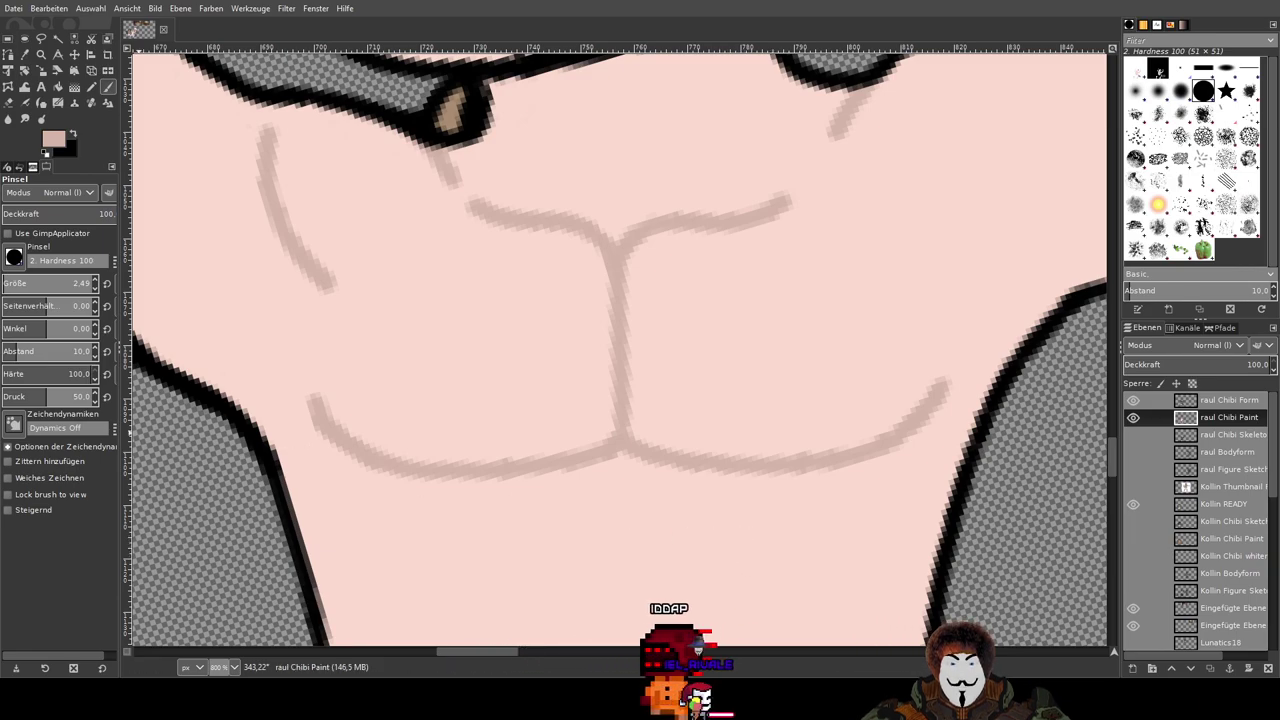
drag(585, 492, 591, 270)
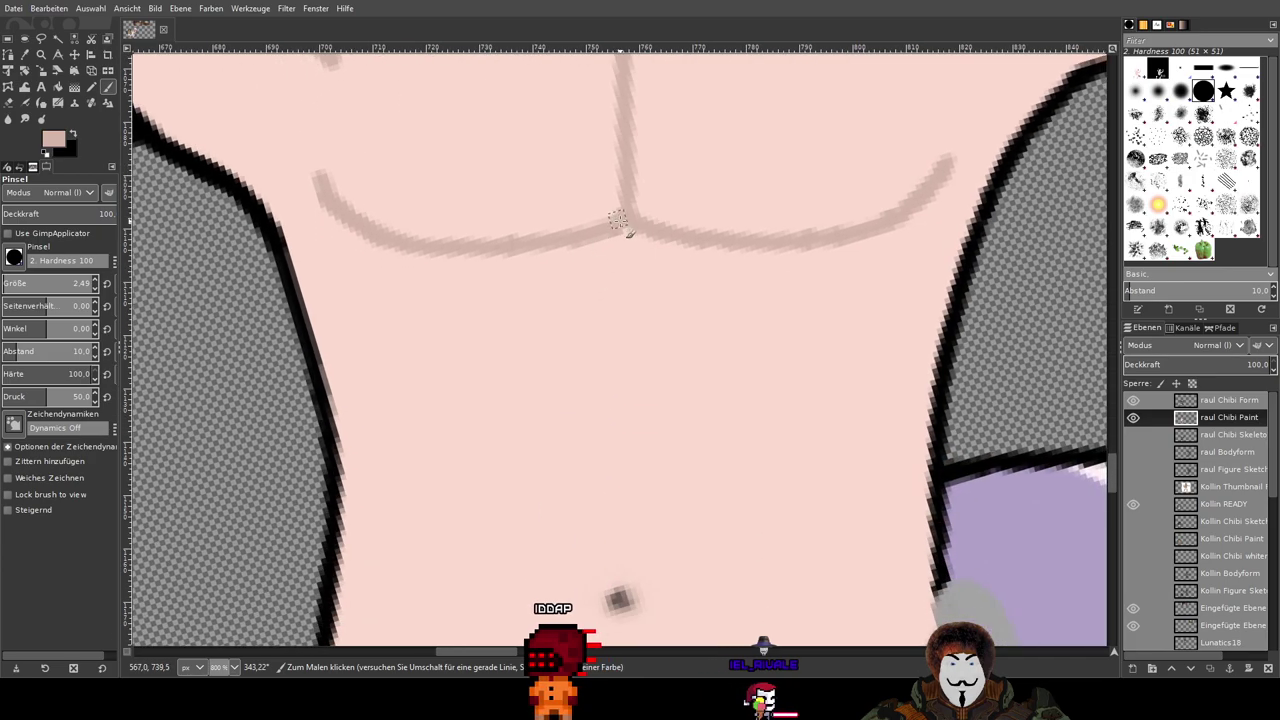
drag(619, 220, 632, 246)
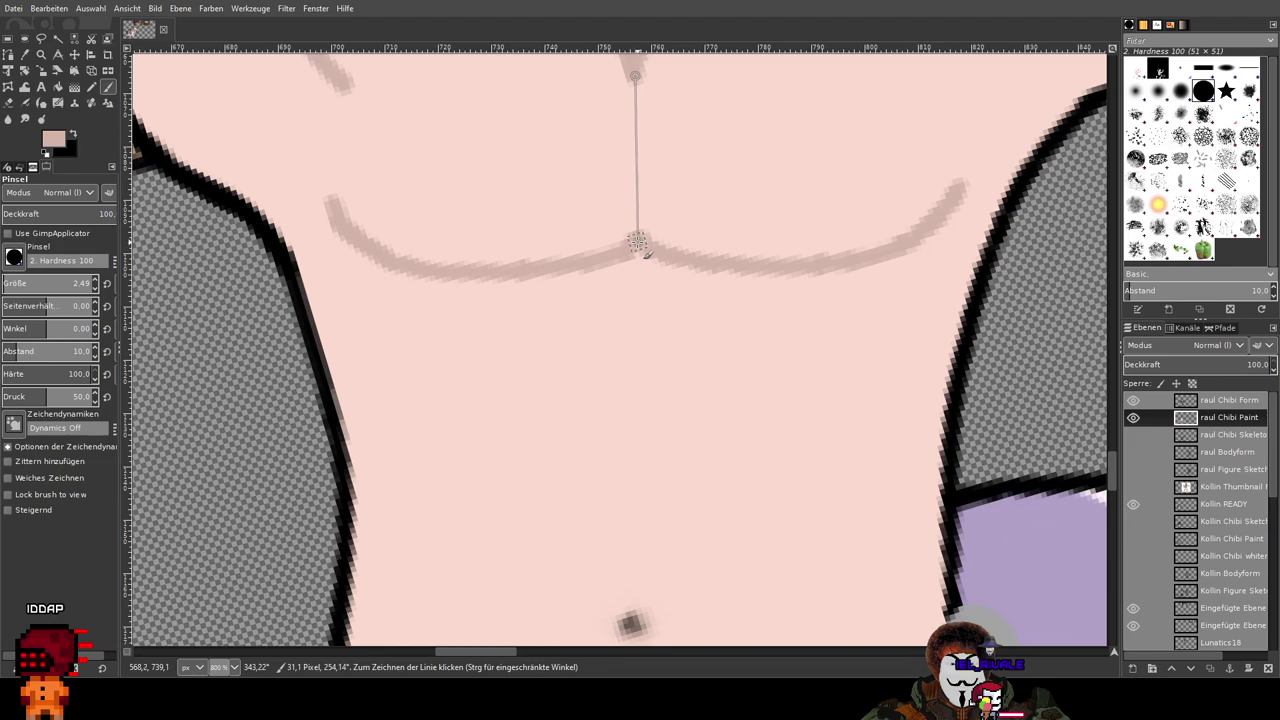
shift+click(637, 242)
mouse_move(791, 163)
mouse_down()
mouse_move(799, 259)
mouse_move(803, 199)
mouse_up()
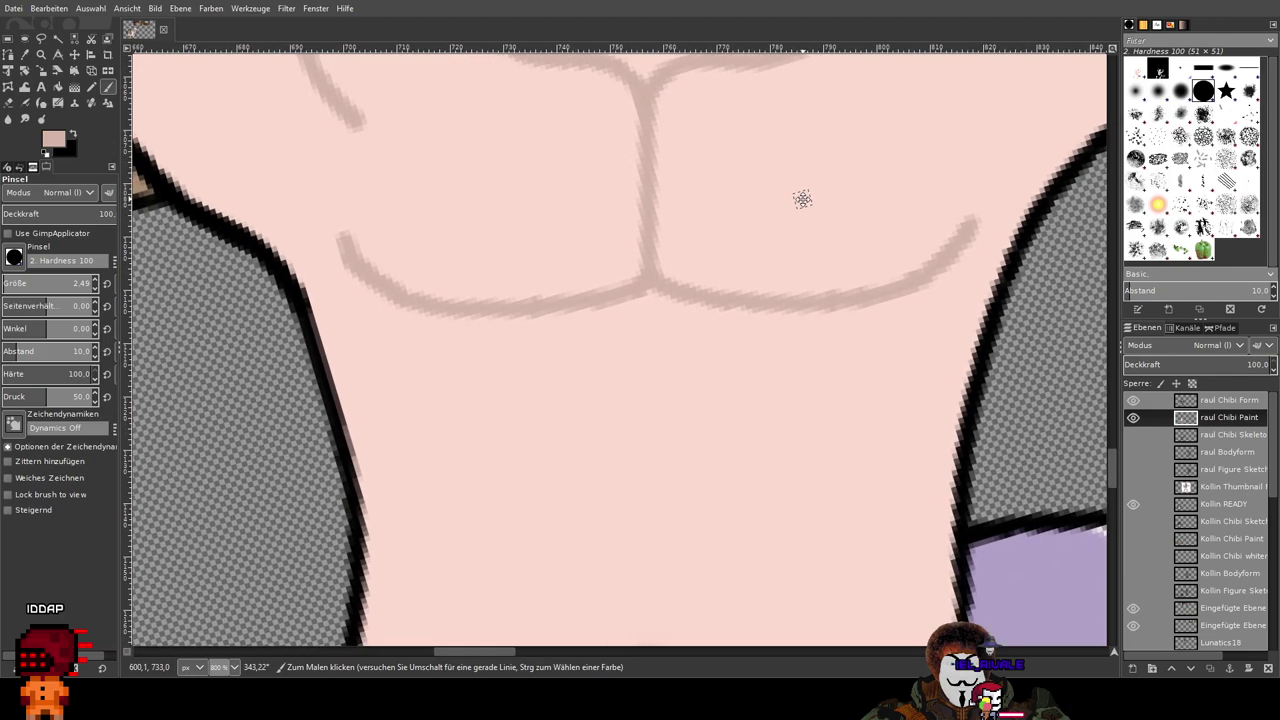
Step: Try painting two rows of muted-pink abdominal lines branching from short centre strokes just above the navel
scroll(802, 199, down, 1)
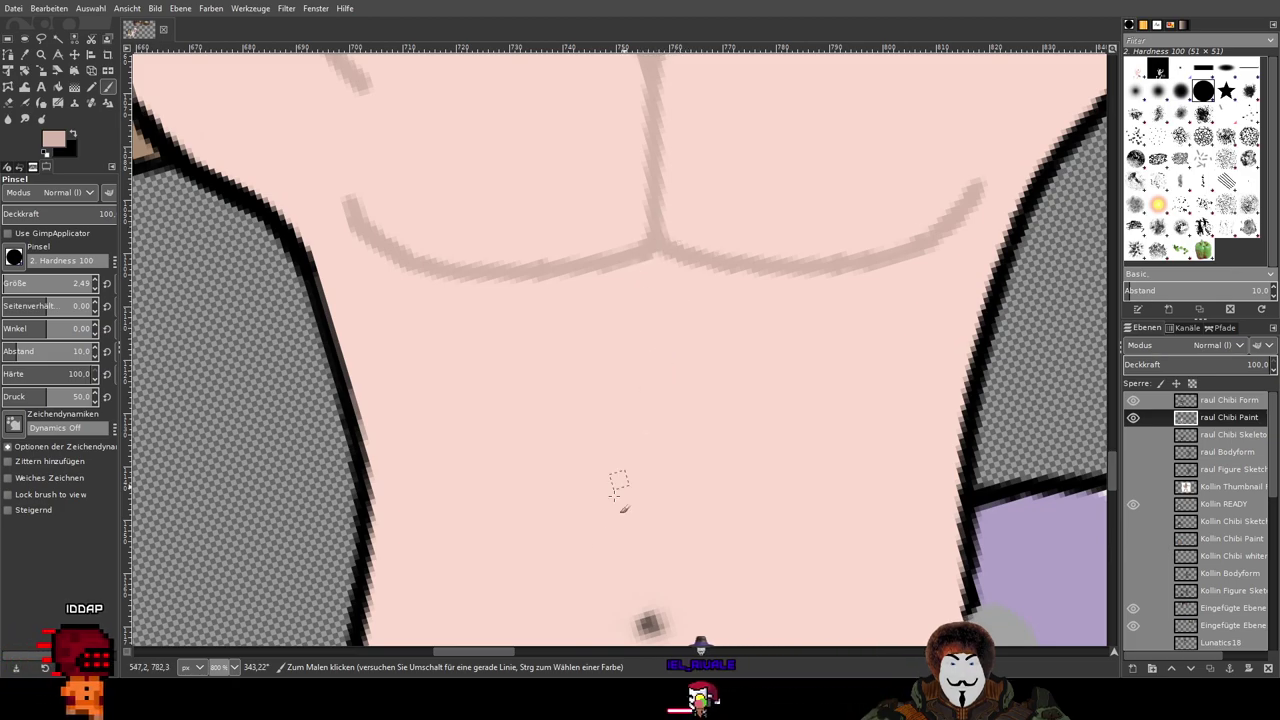
scroll(660, 443, down, 3)
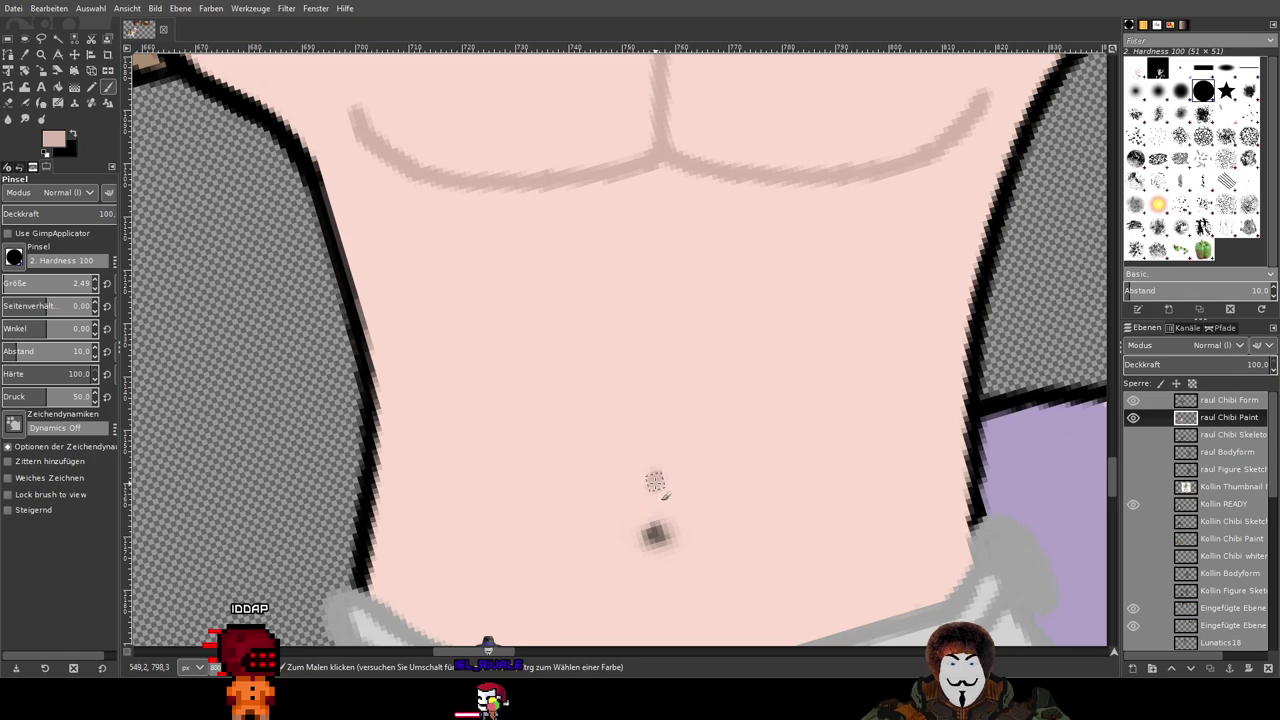
drag(637, 522, 560, 531)
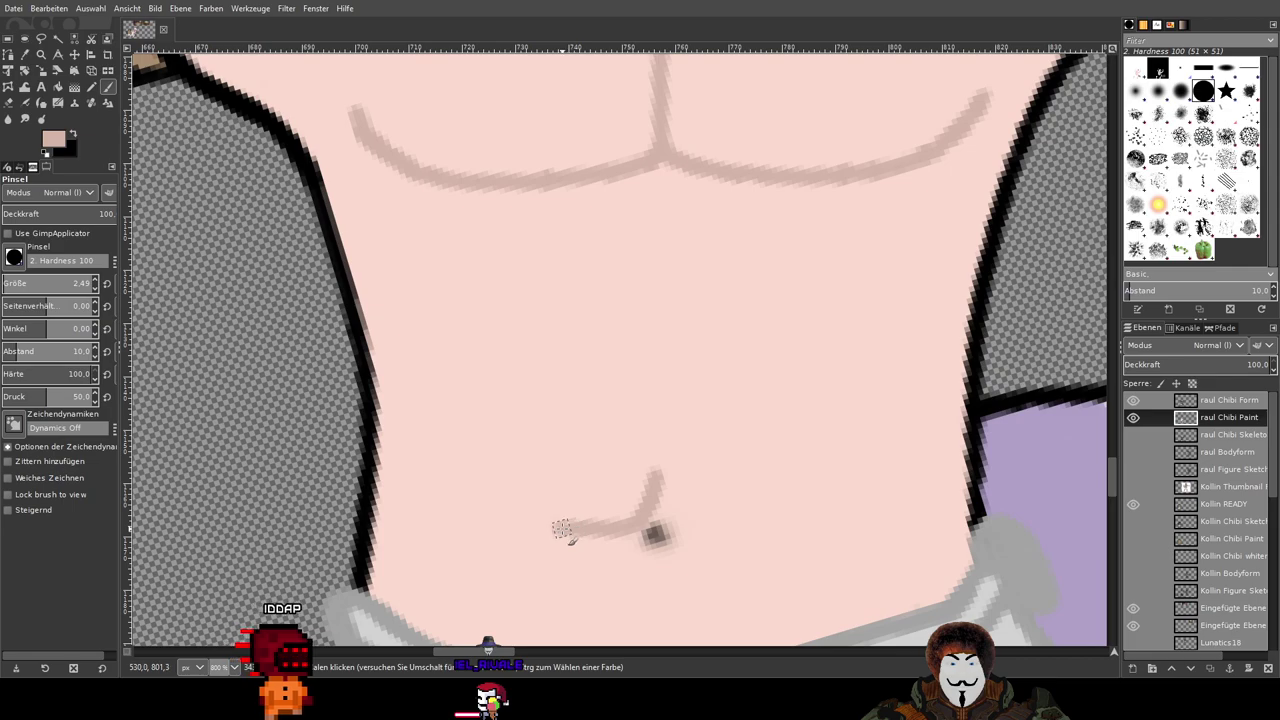
mouse_move(656, 476)
mouse_down()
mouse_move(696, 525)
mouse_move(757, 522)
mouse_up()
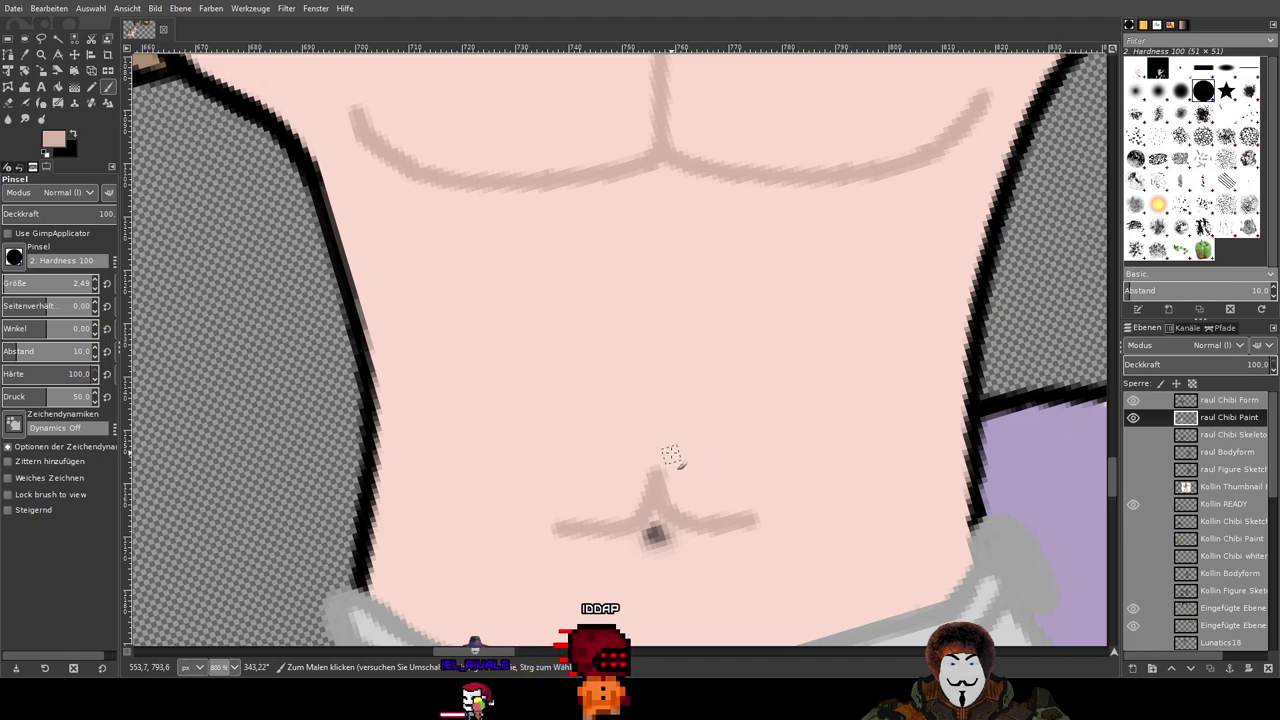
mouse_move(656, 397)
mouse_down()
mouse_move(661, 459)
mouse_move(678, 466)
mouse_move(800, 460)
mouse_up()
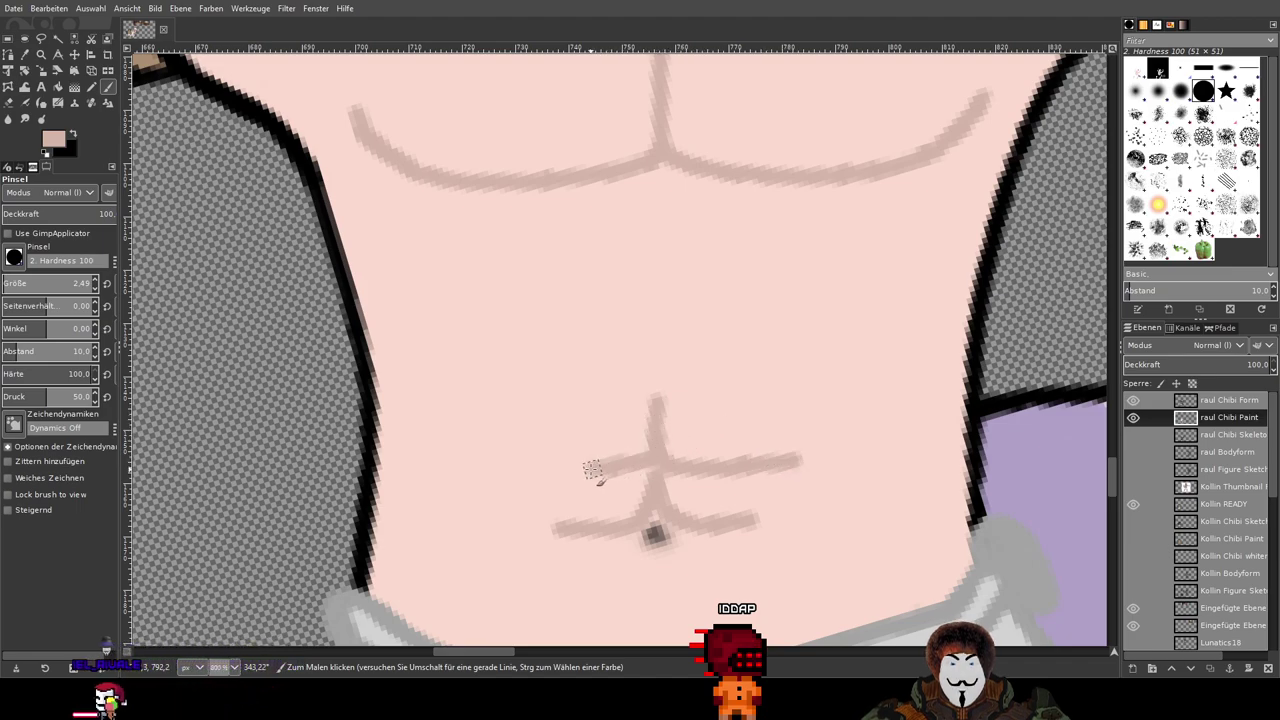
key(ctrl+z)
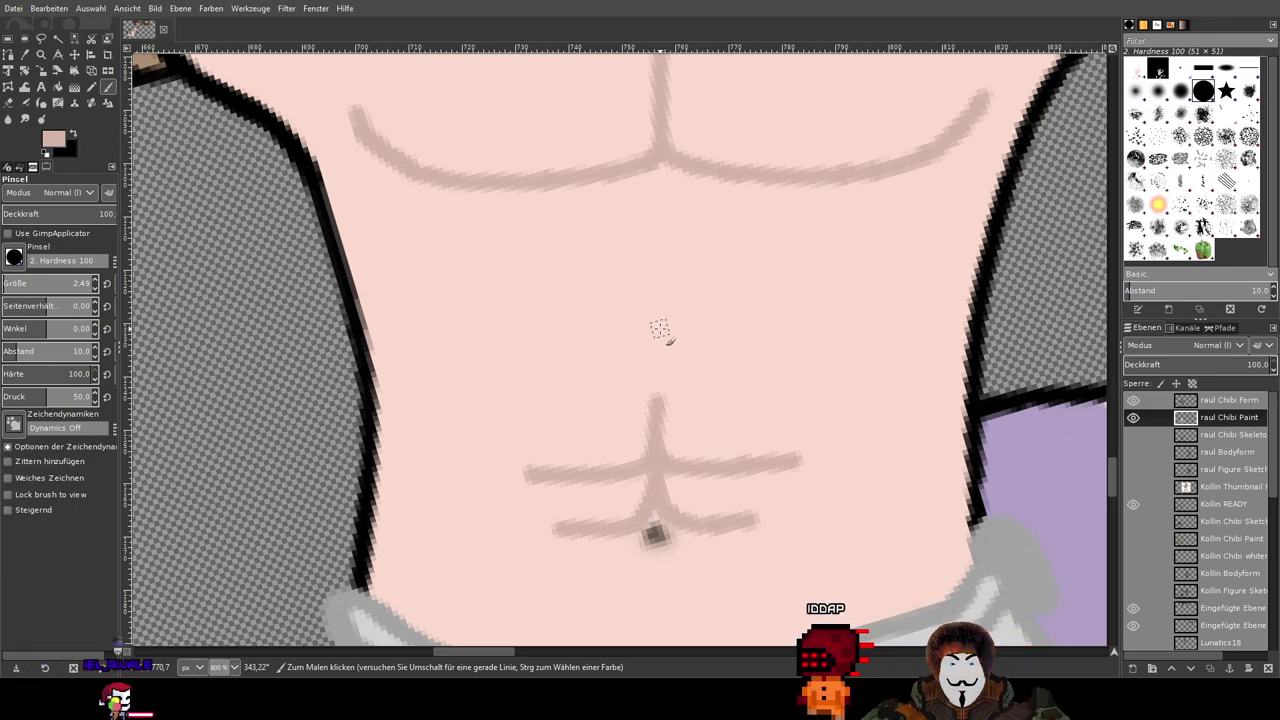
Step: Try painting two wider abdominal rows with centre strokes up to the chest line, plus a small dot on each chest muscle
drag(660, 380, 807, 385)
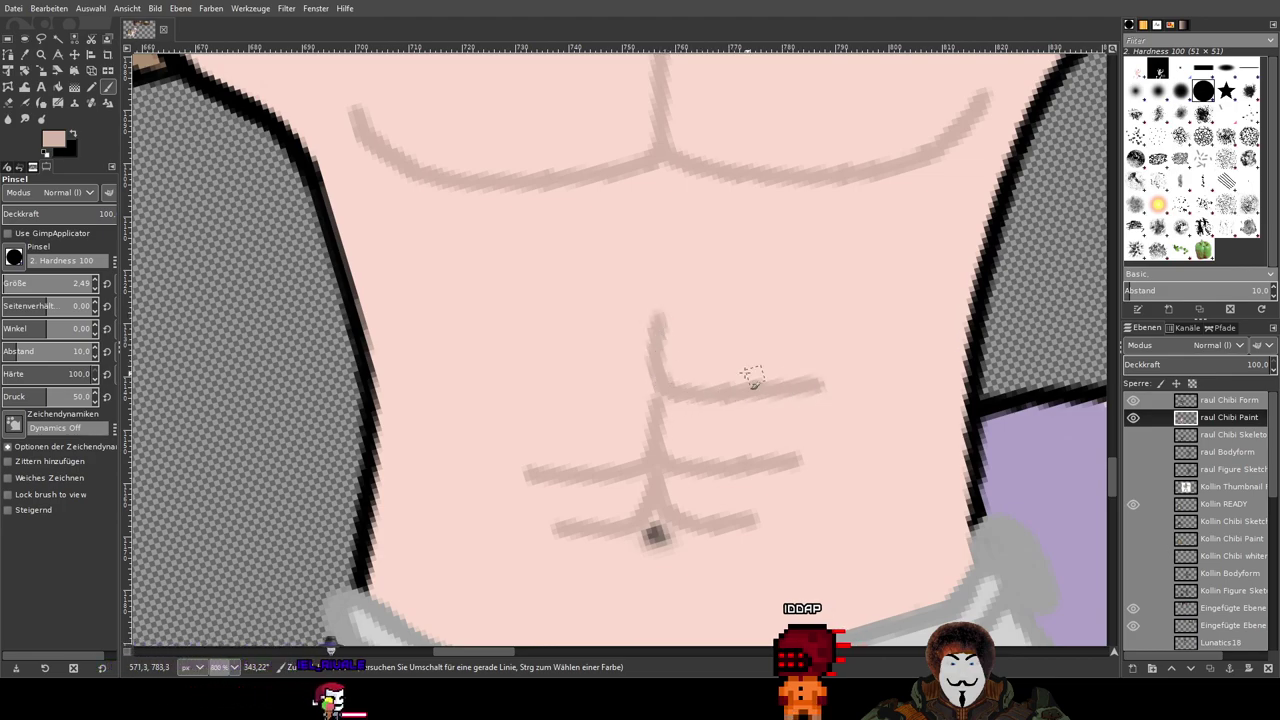
drag(657, 382, 622, 392)
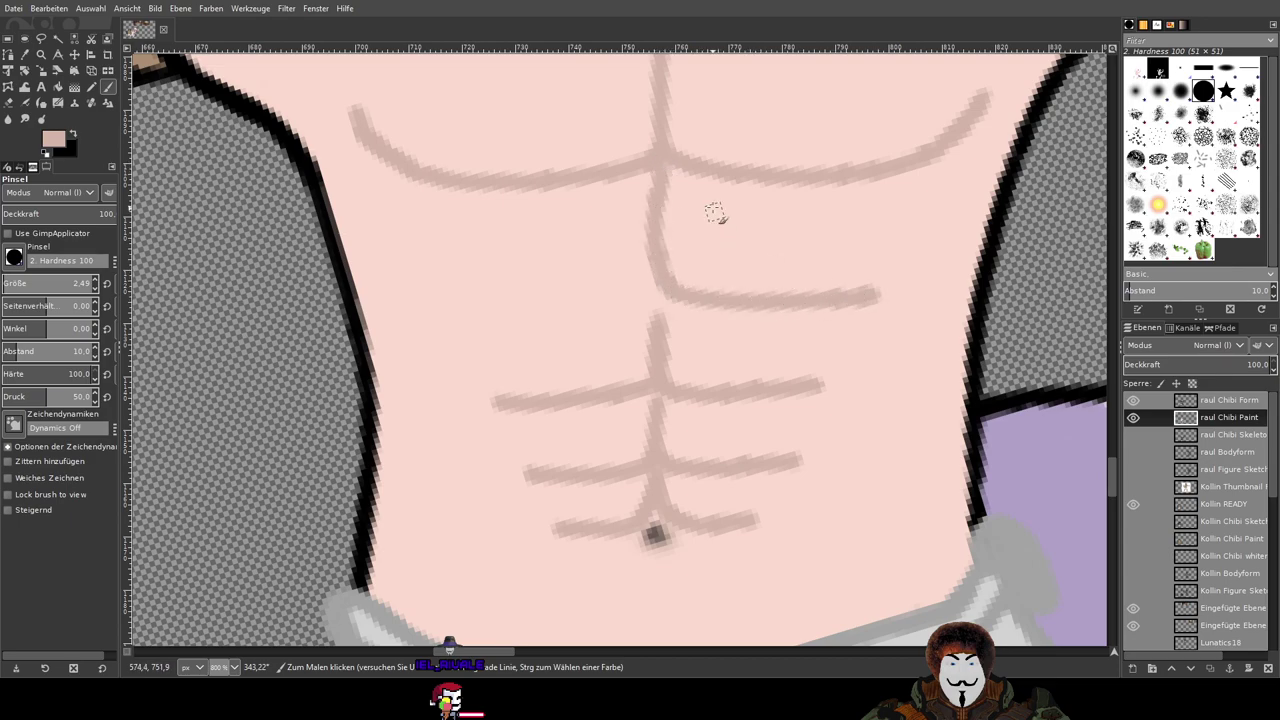
mouse_move(657, 283)
mouse_down()
mouse_move(570, 308)
mouse_move(453, 305)
mouse_up()
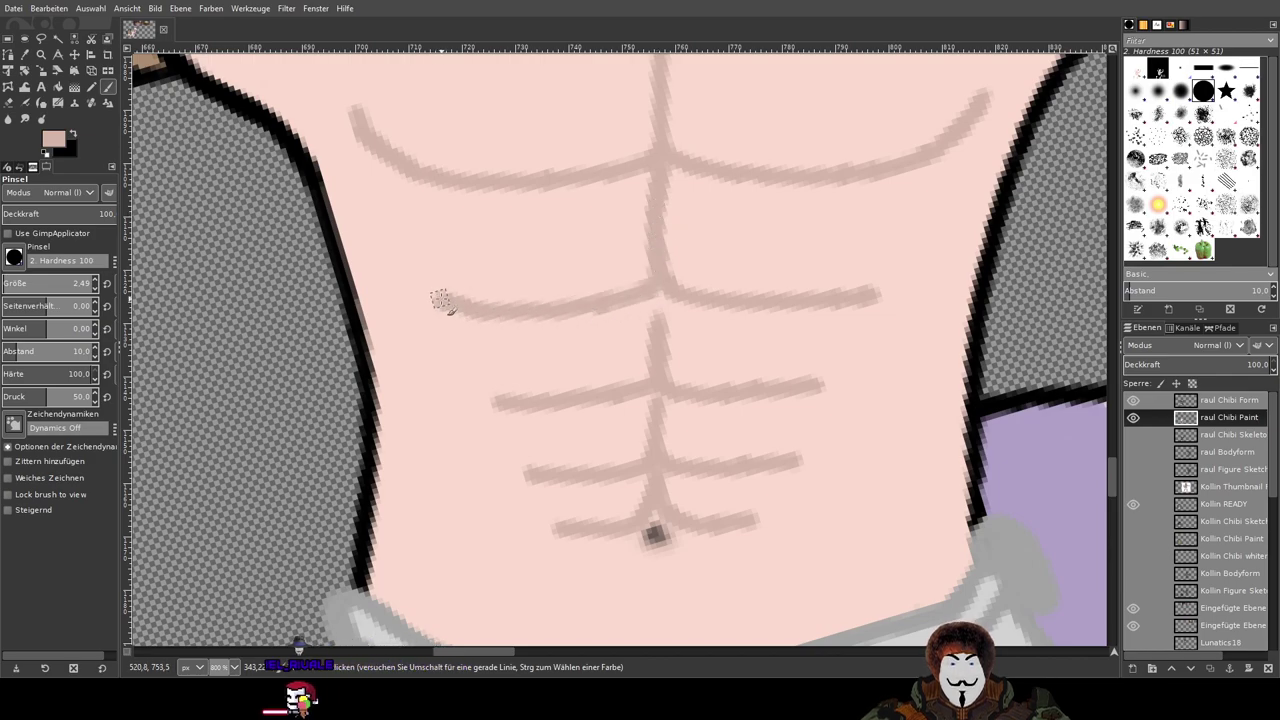
scroll(931, 357, down, 1)
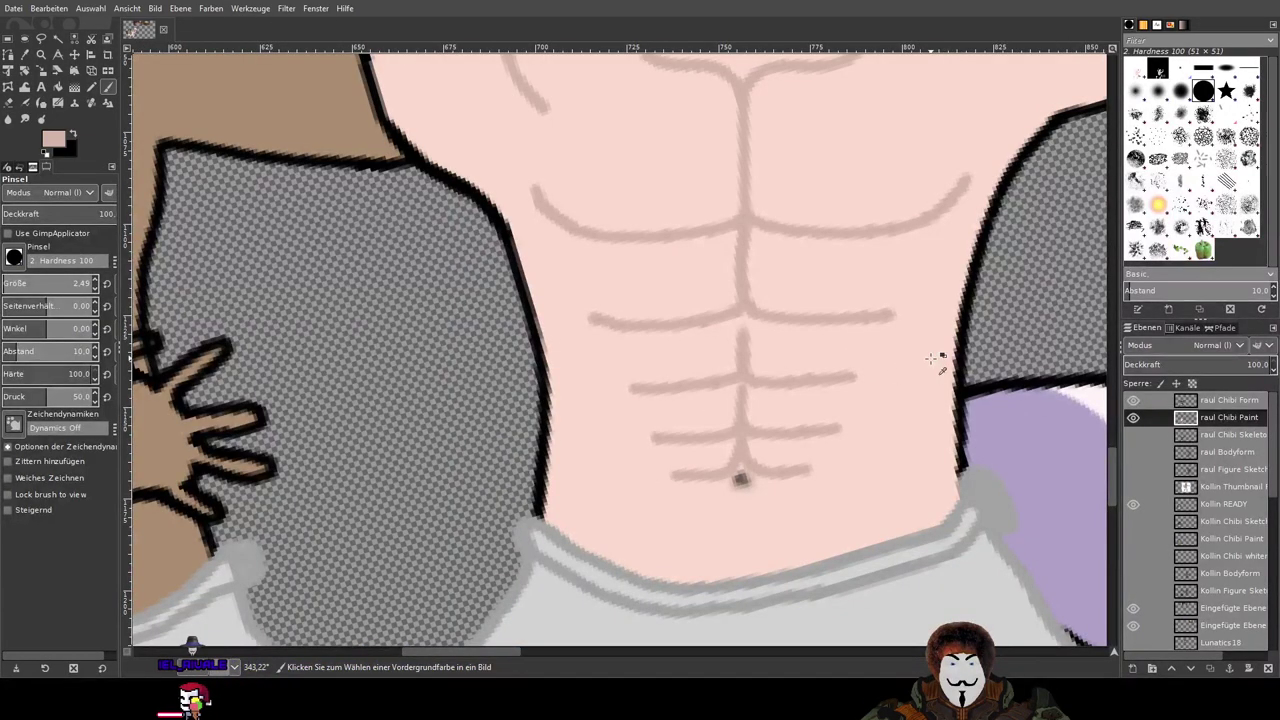
drag(925, 312, 880, 322)
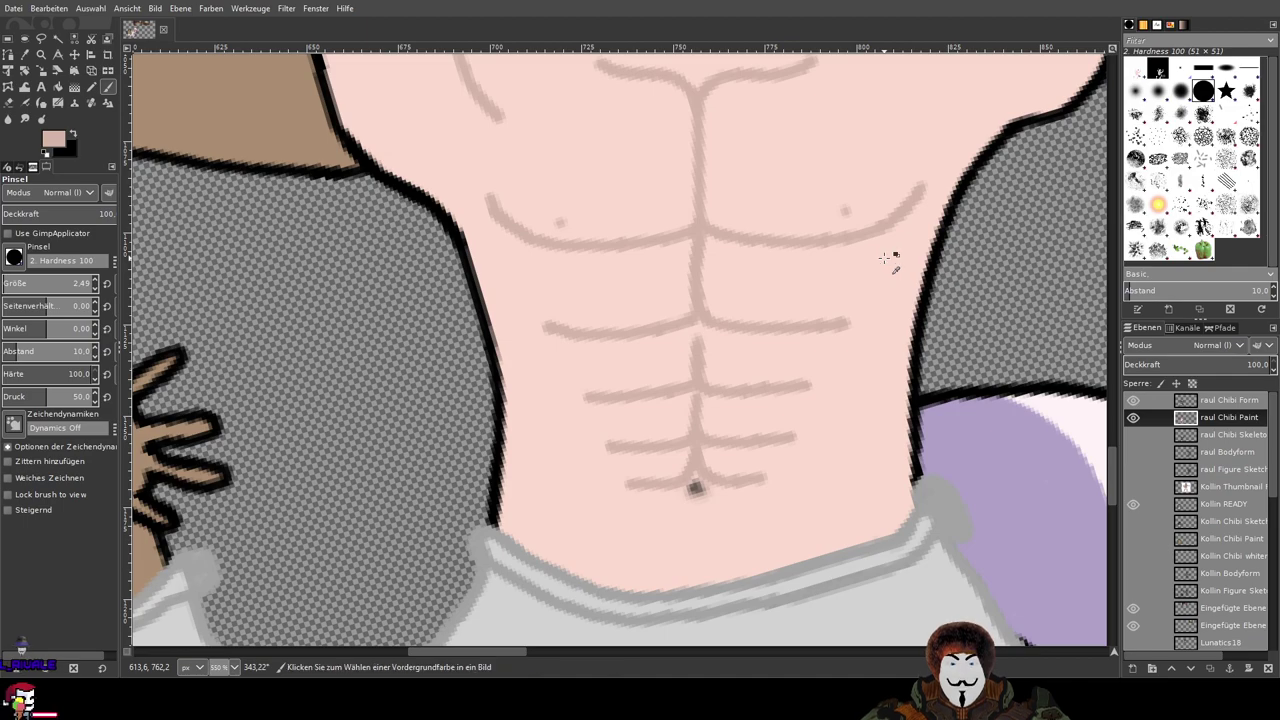
Step: Undo the chest dots and all abdominal lines down to the navel
key(ctrl+z)
key(ctrl+z)
key(ctrl+z)
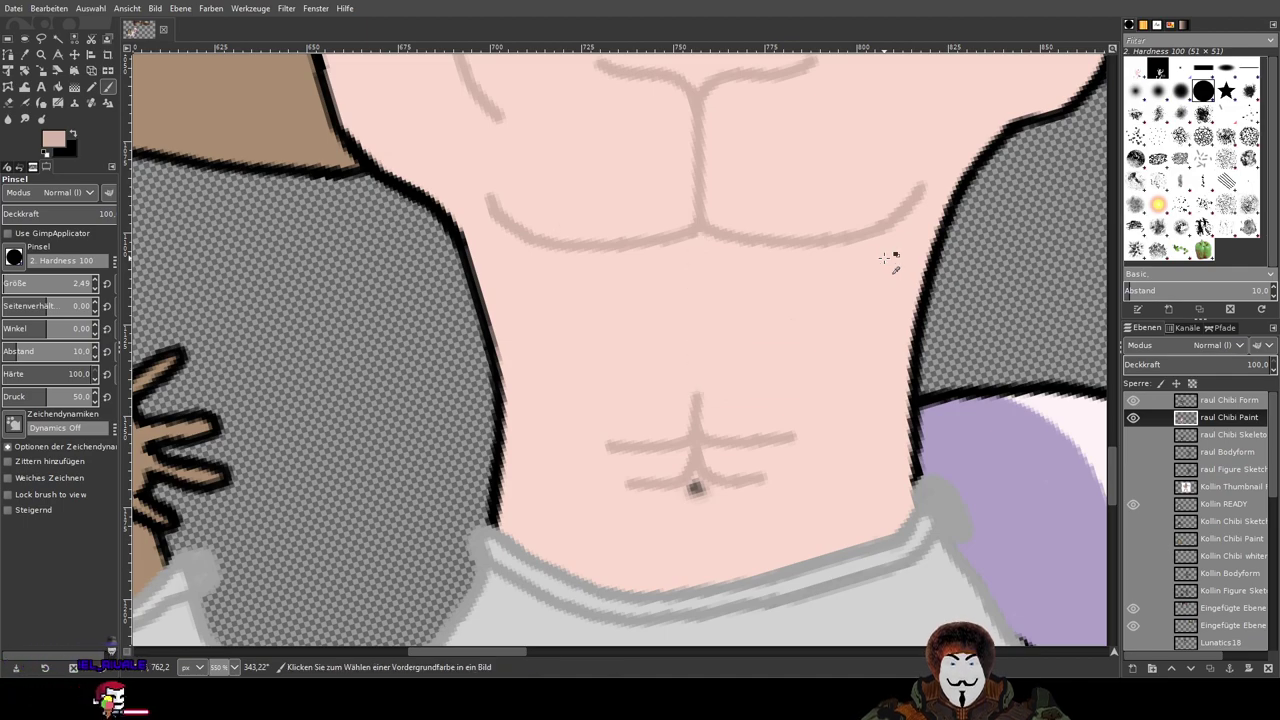
key(ctrl+z)
key(ctrl+z)
key(ctrl+z)
key(ctrl+z)
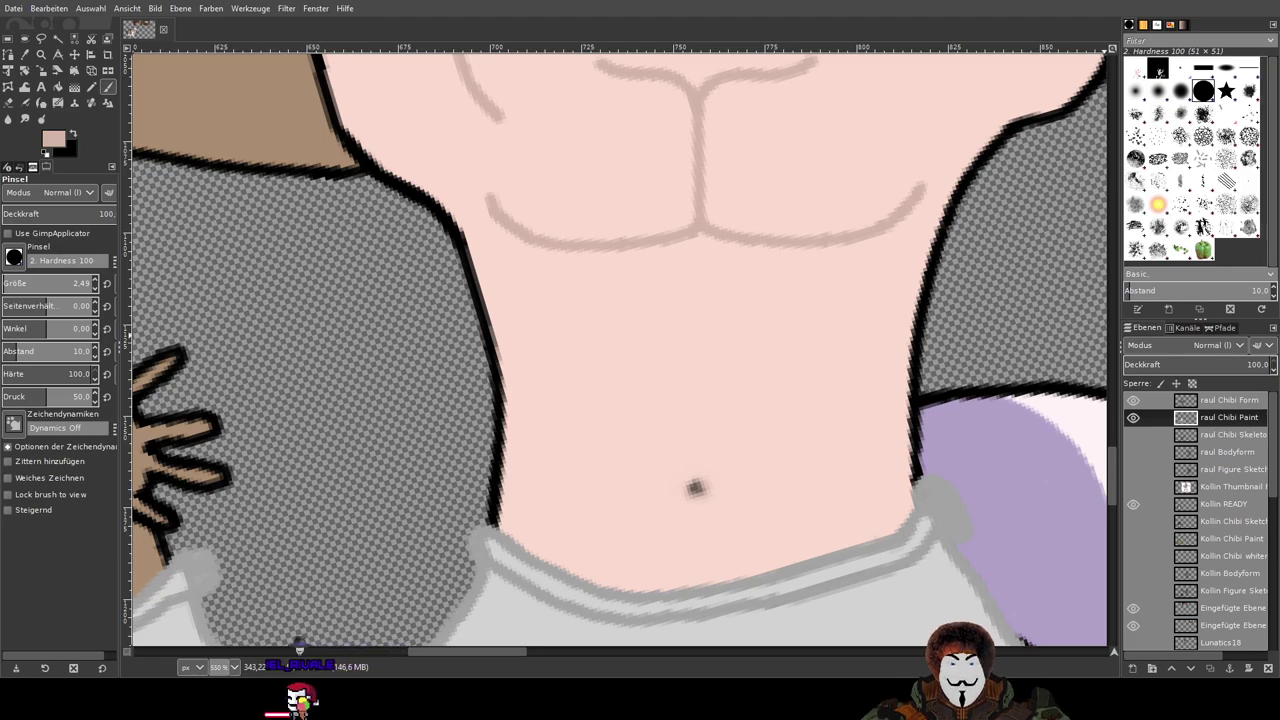
Step: Create a new layer named raul Chibi Abs sketch and move it above the raul Chibi Form layer
key(Return)
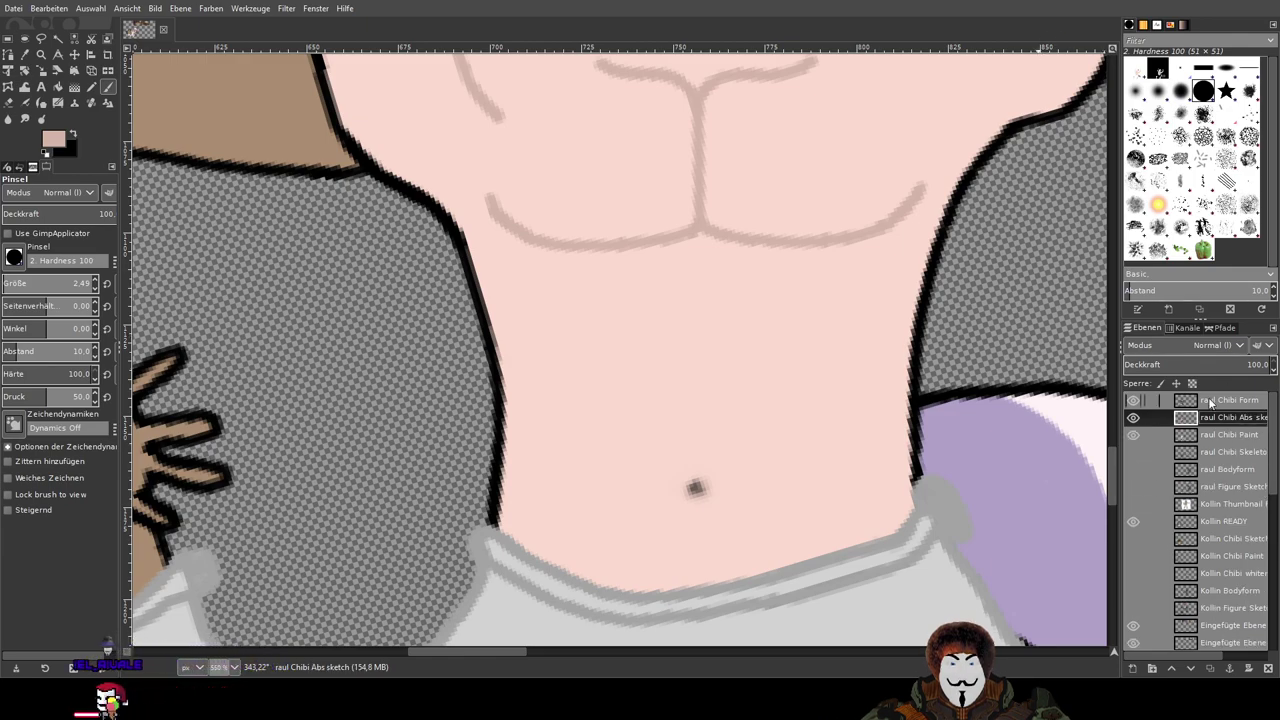
click(1130, 403)
click(1133, 400)
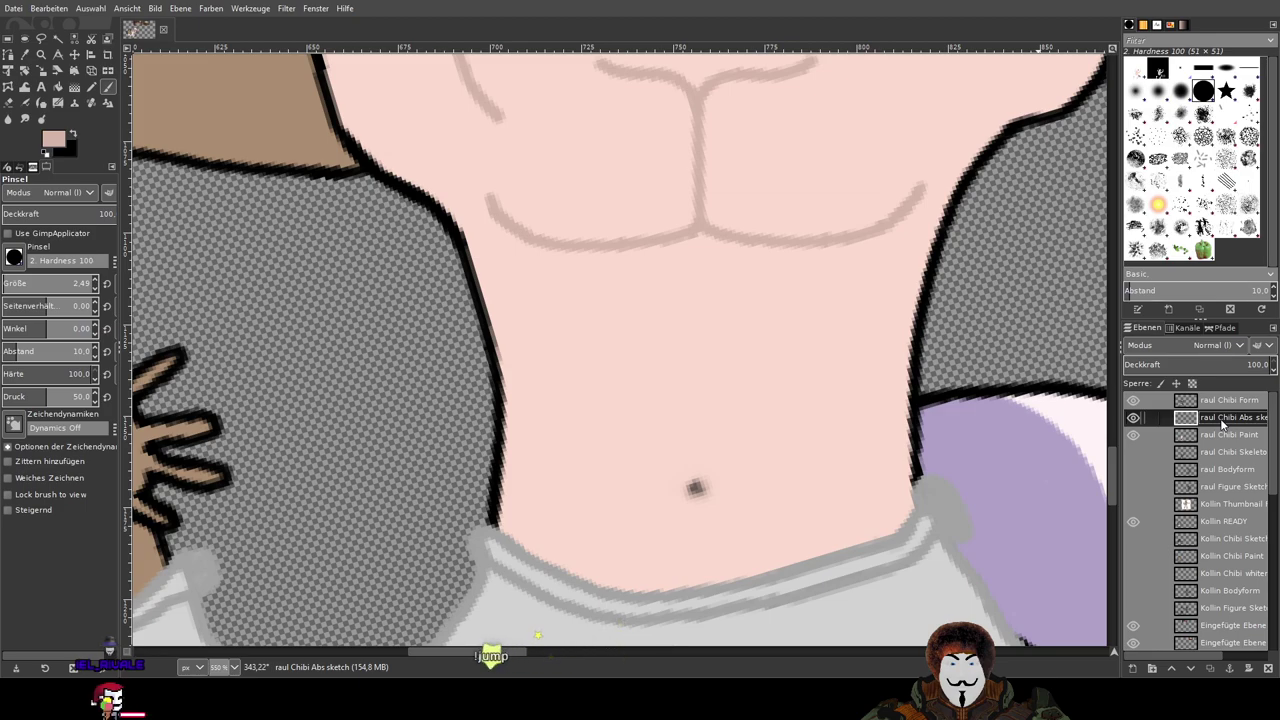
drag(1221, 420, 1220, 400)
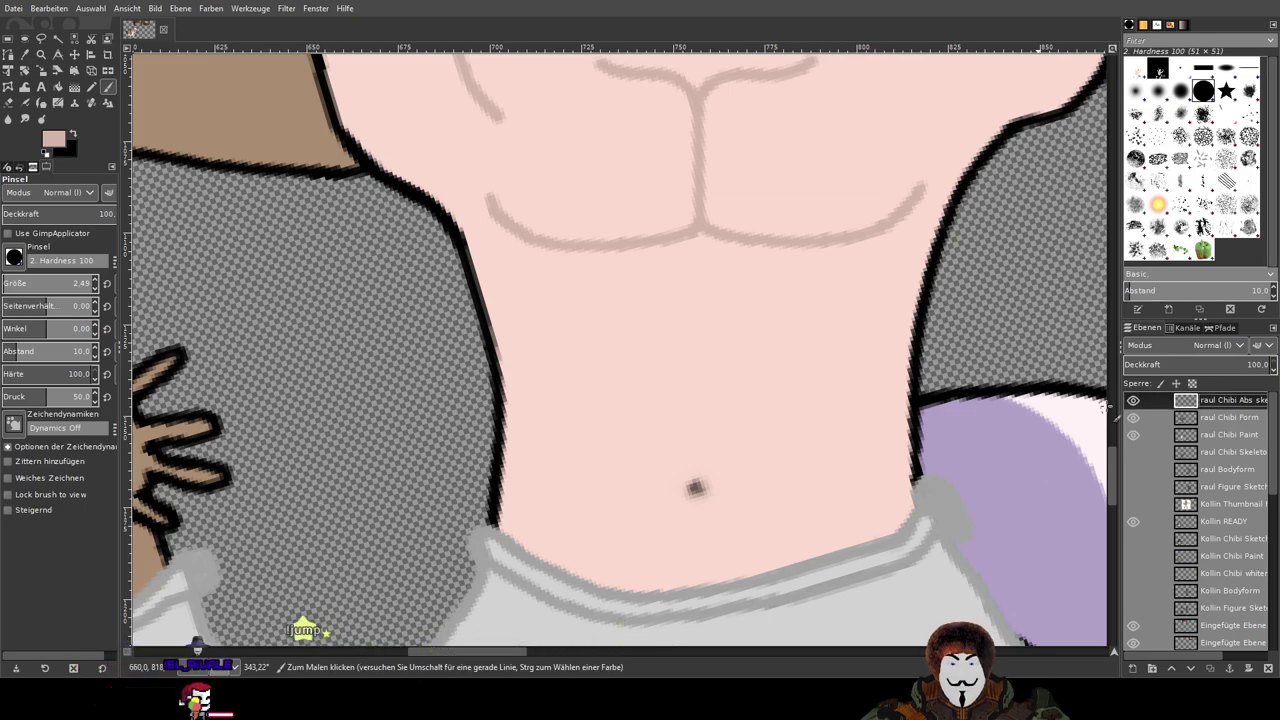
Step: Try a curved test stroke across the belly on the abs sketch layer, toggle that layer's visibility, and undo the stroke
drag(618, 322, 652, 364)
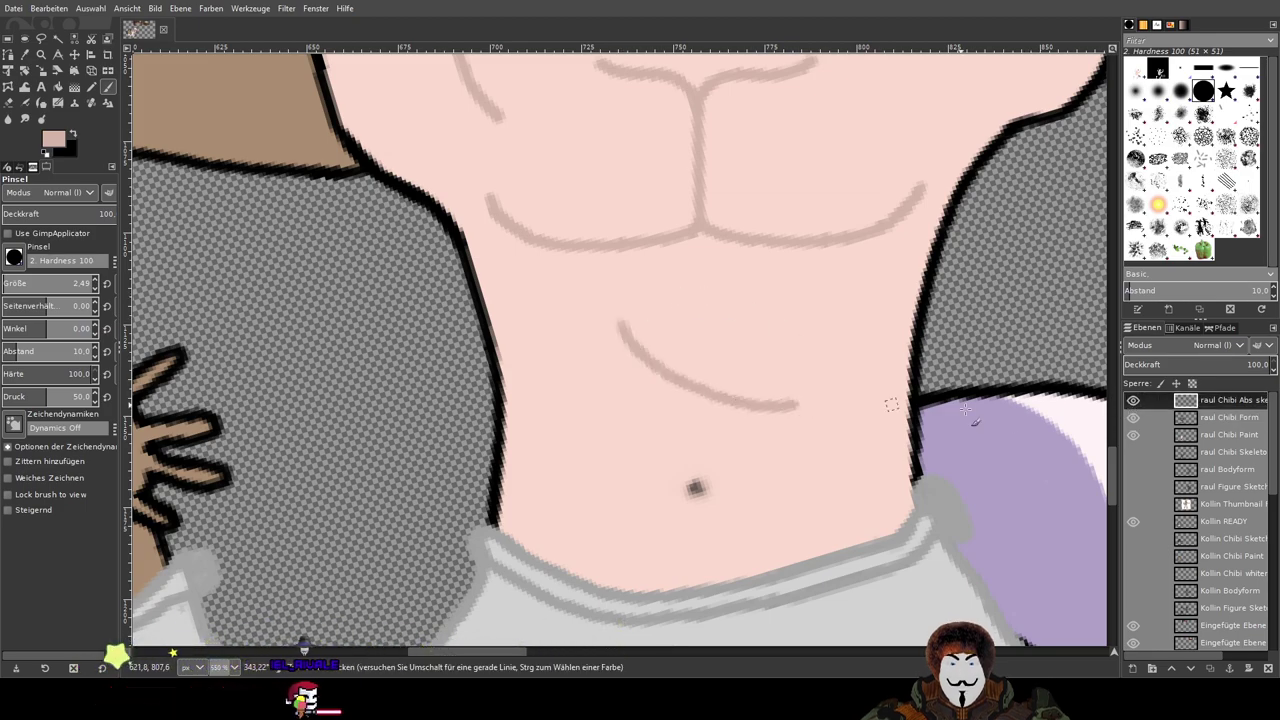
click(1133, 400)
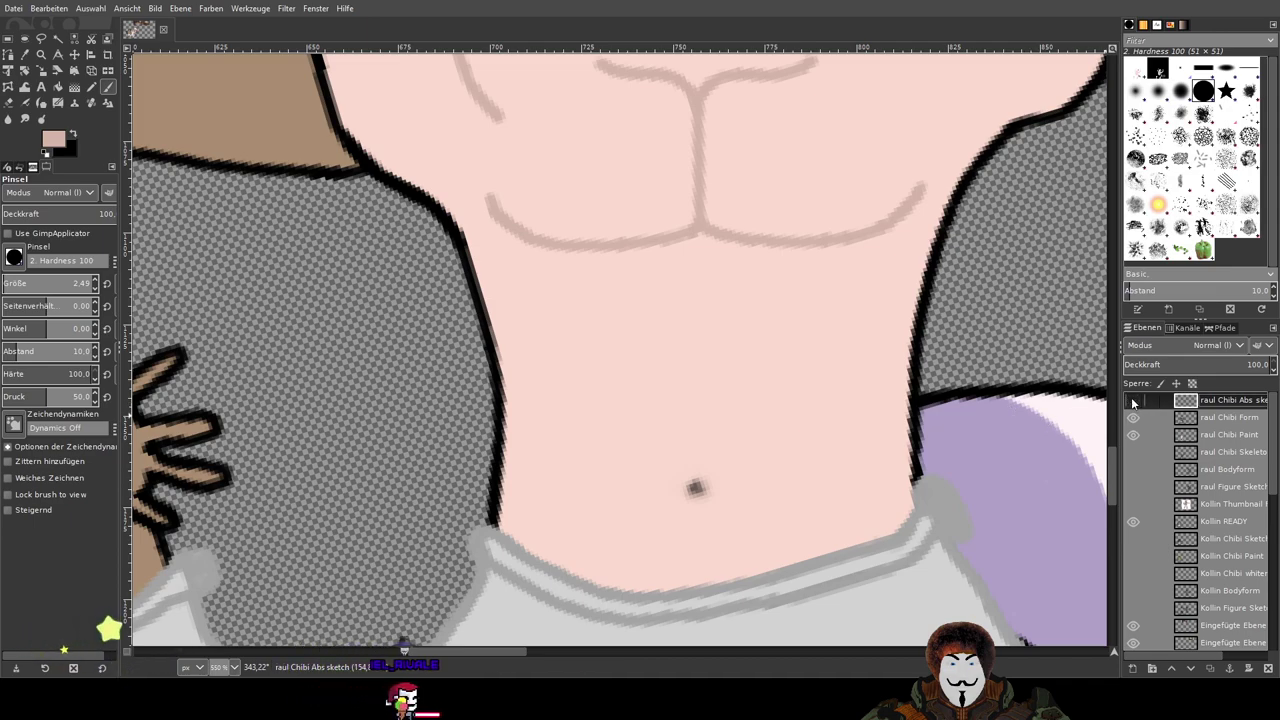
click(1133, 400)
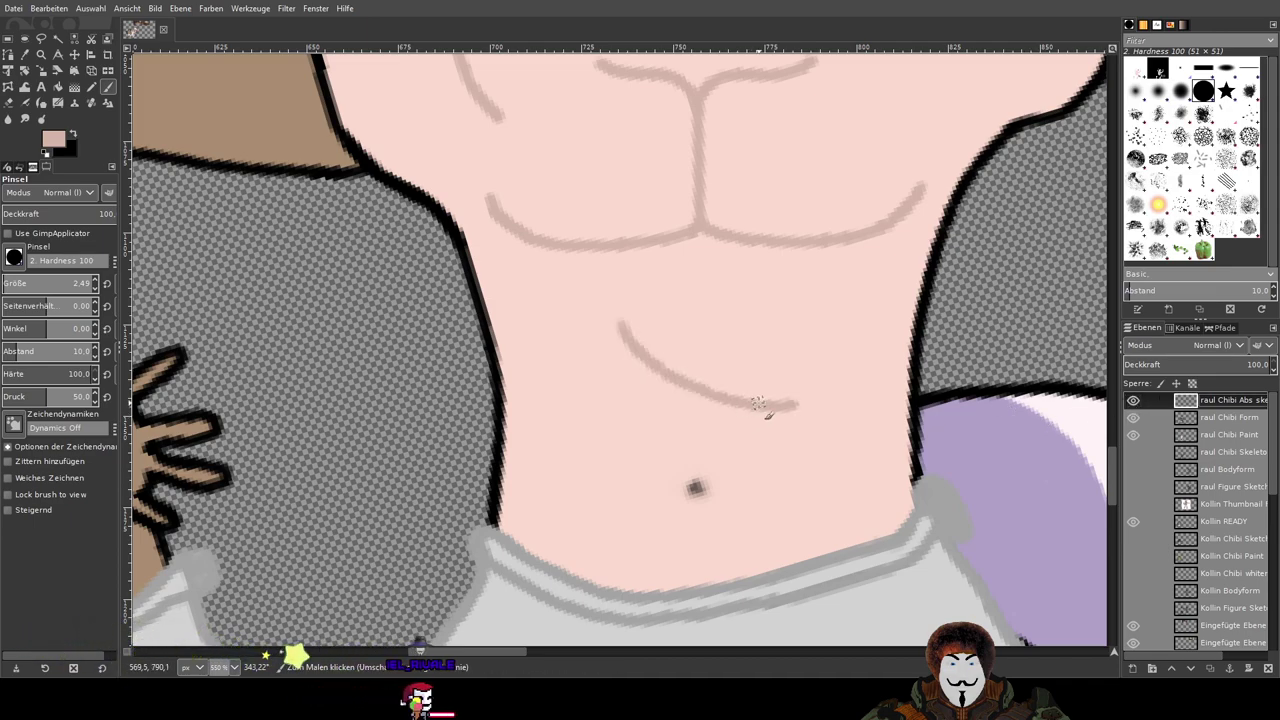
key(ctrl+z)
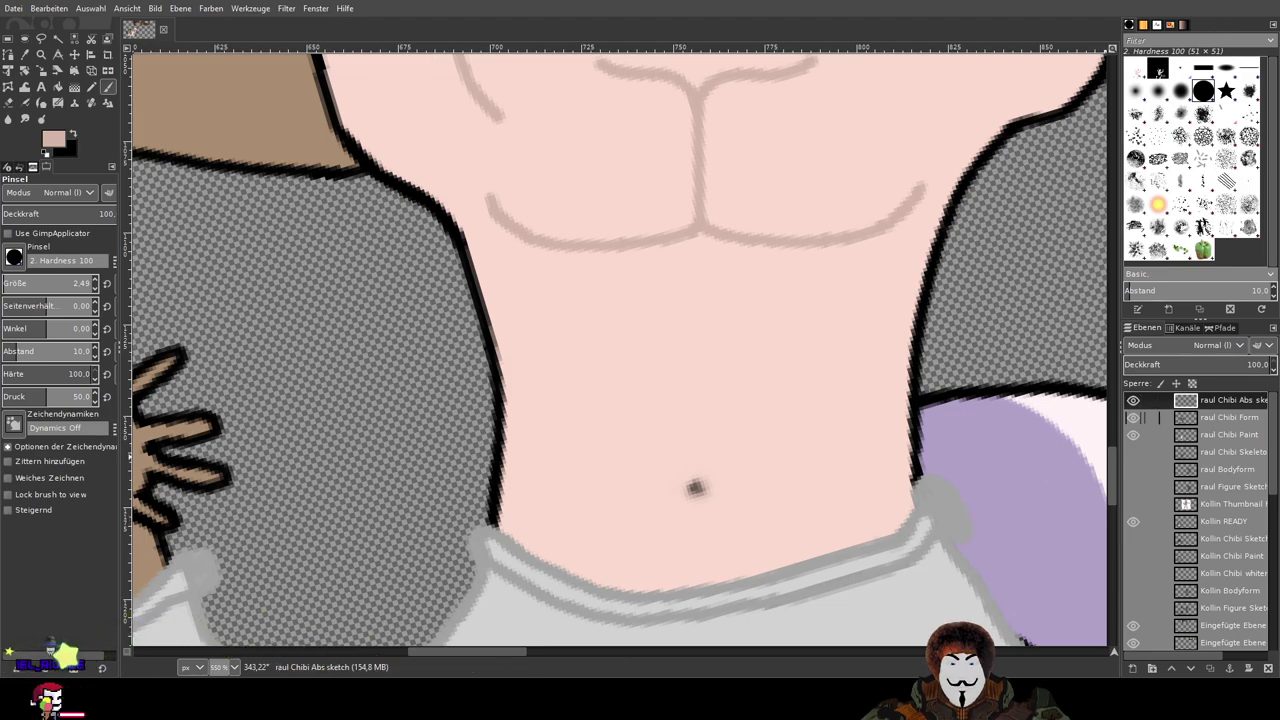
Step: Select the raul Chibi Paint layer and check the contents of raul Chibi Form and raul Chibi Paint by toggling their visibility
click(1134, 418)
click(1134, 418)
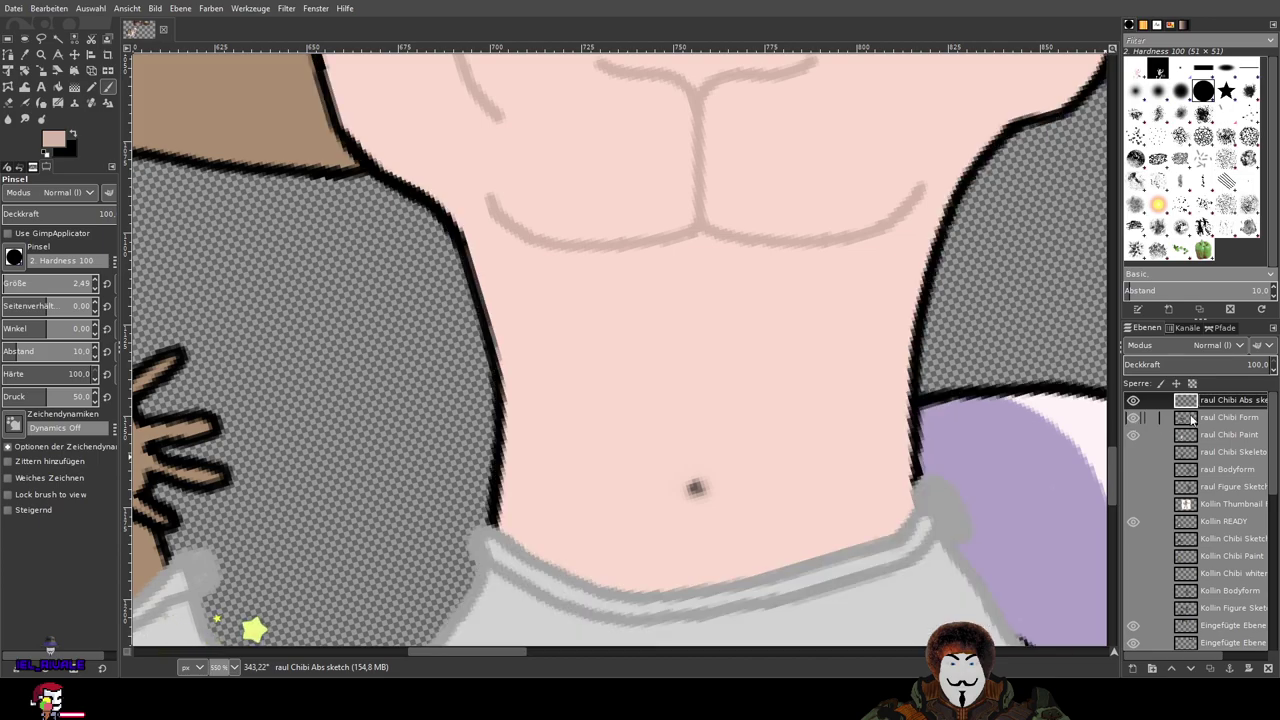
click(1227, 436)
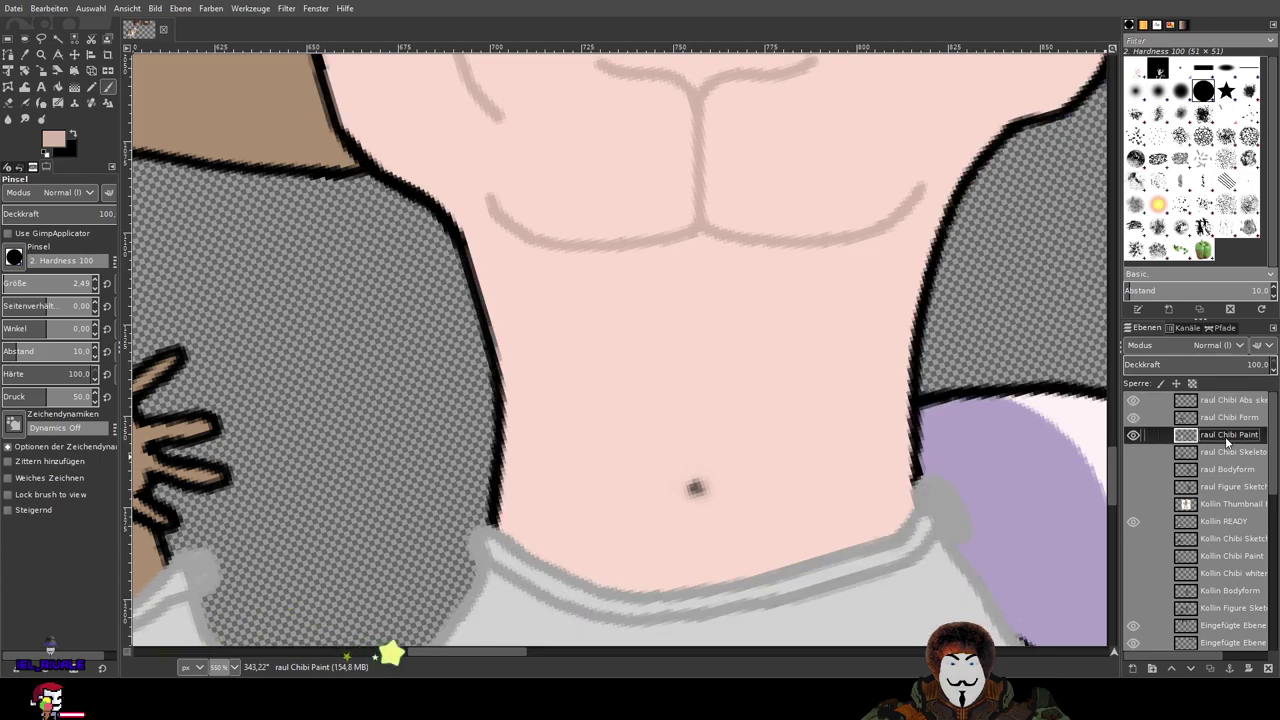
click(1134, 436)
click(1134, 436)
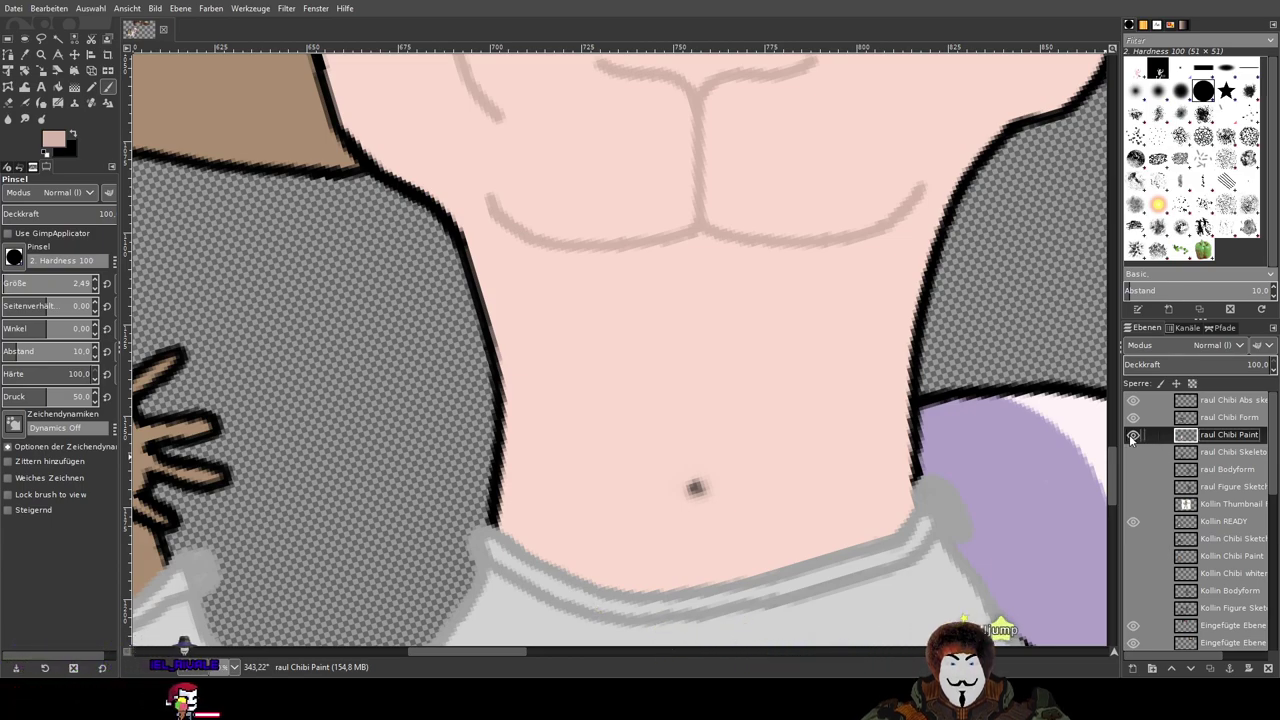
Step: Make raul Chibi Abs sketch the active layer
click(1242, 404)
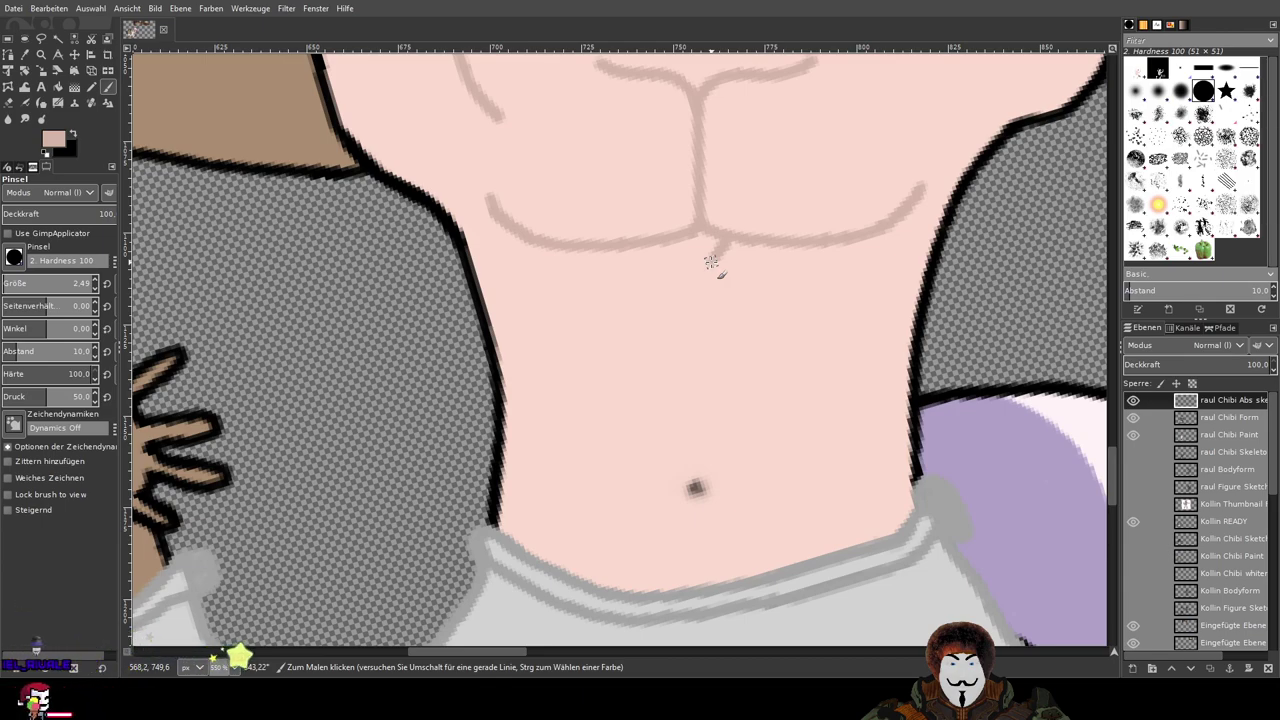
Step: Try sketching the upper ab blocks and the scalloped outer contours of the abdomen on both sides in muted pink
mouse_move(711, 262)
mouse_down()
mouse_move(715, 281)
mouse_move(760, 292)
mouse_up()
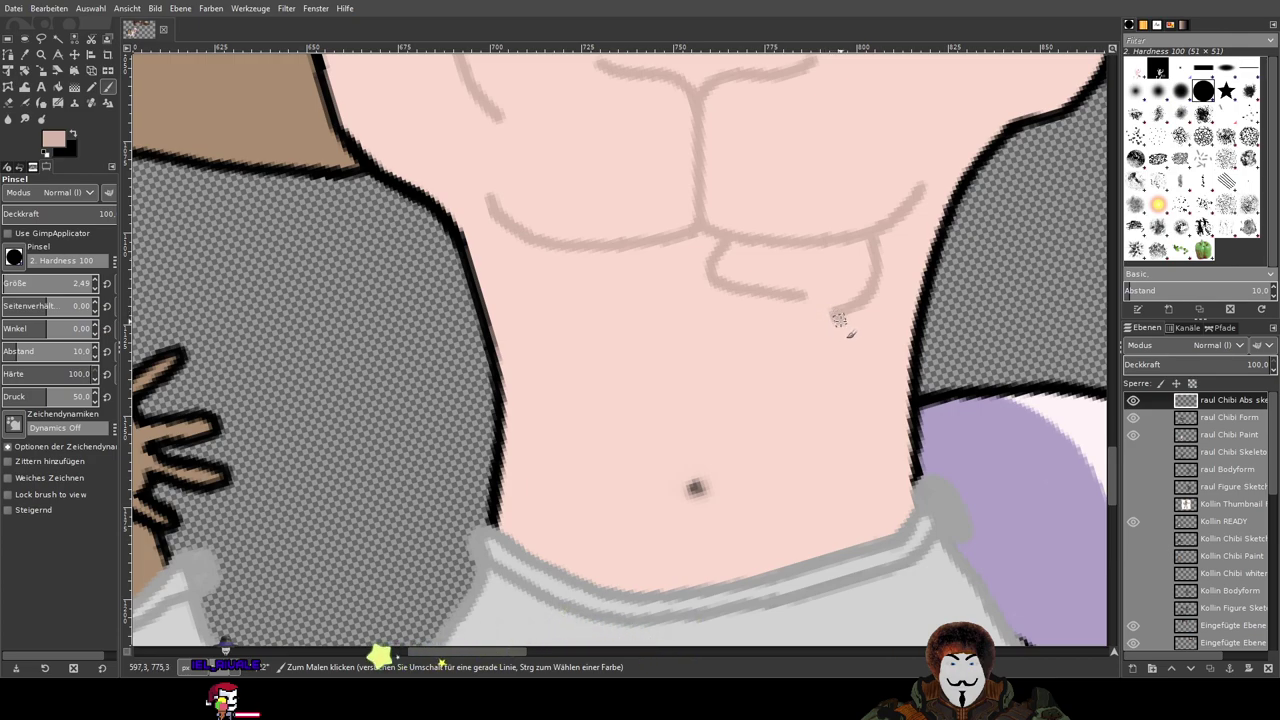
drag(845, 345, 819, 375)
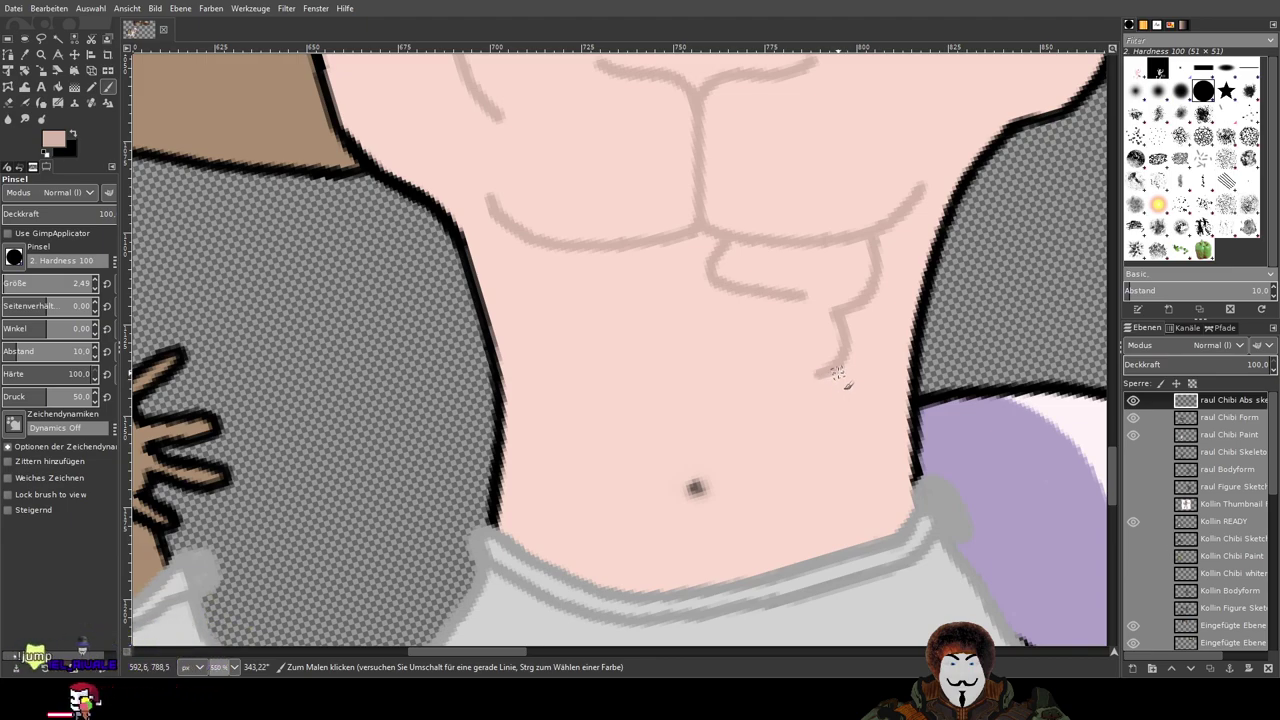
mouse_move(833, 373)
mouse_down()
mouse_move(845, 415)
mouse_move(806, 437)
mouse_up()
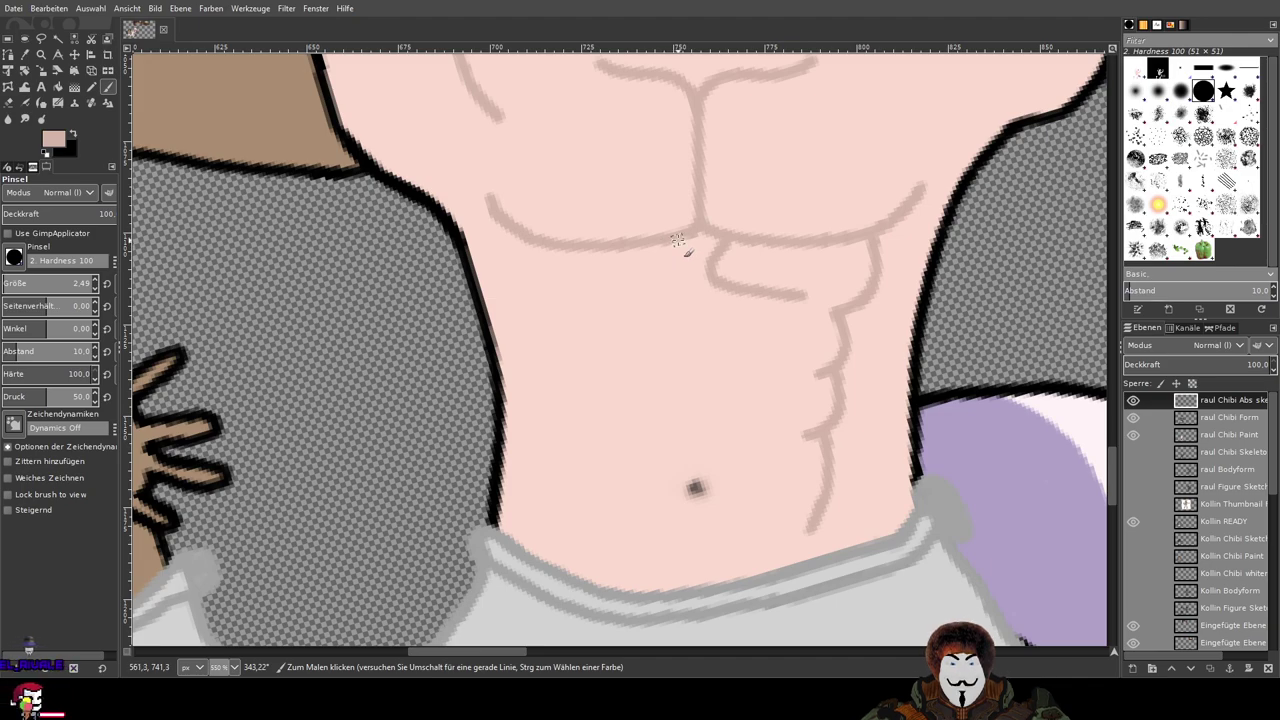
mouse_move(678, 241)
mouse_down()
mouse_move(696, 288)
mouse_move(618, 297)
mouse_up()
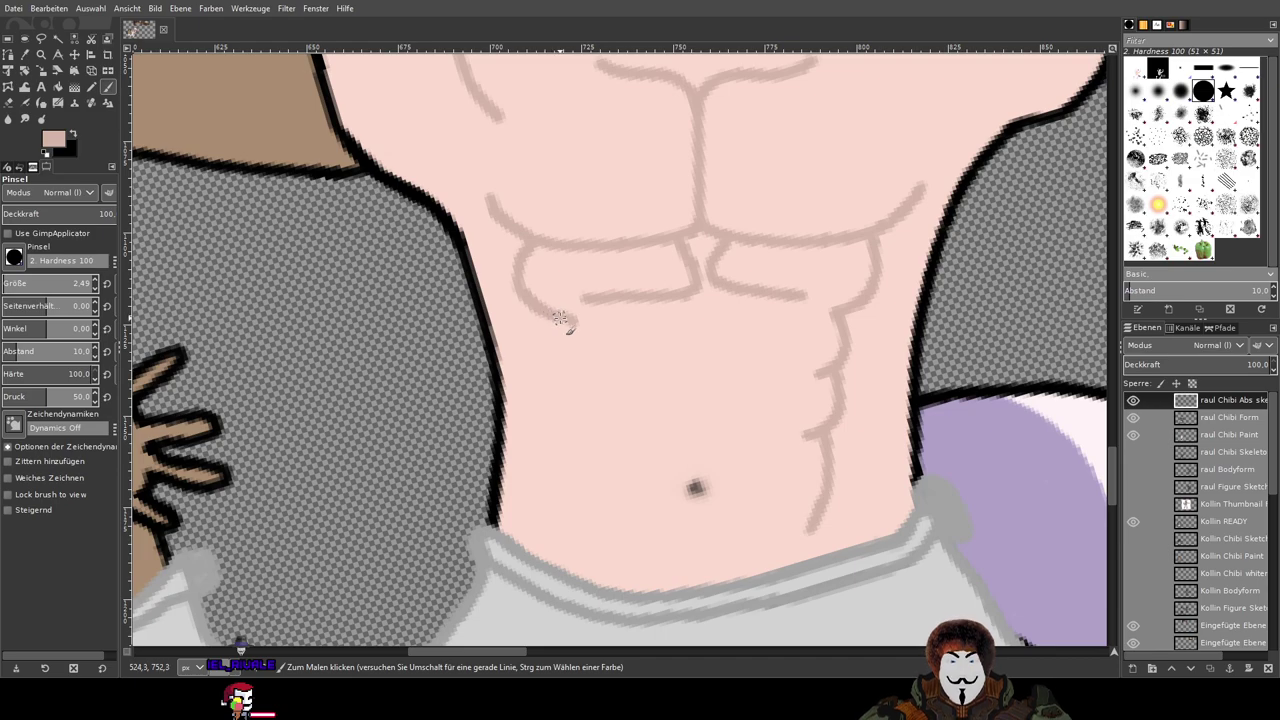
mouse_move(572, 321)
mouse_down()
mouse_move(564, 370)
mouse_move(594, 381)
mouse_move(572, 376)
mouse_move(571, 419)
mouse_move(608, 449)
mouse_move(588, 444)
mouse_move(585, 462)
mouse_move(632, 543)
mouse_up()
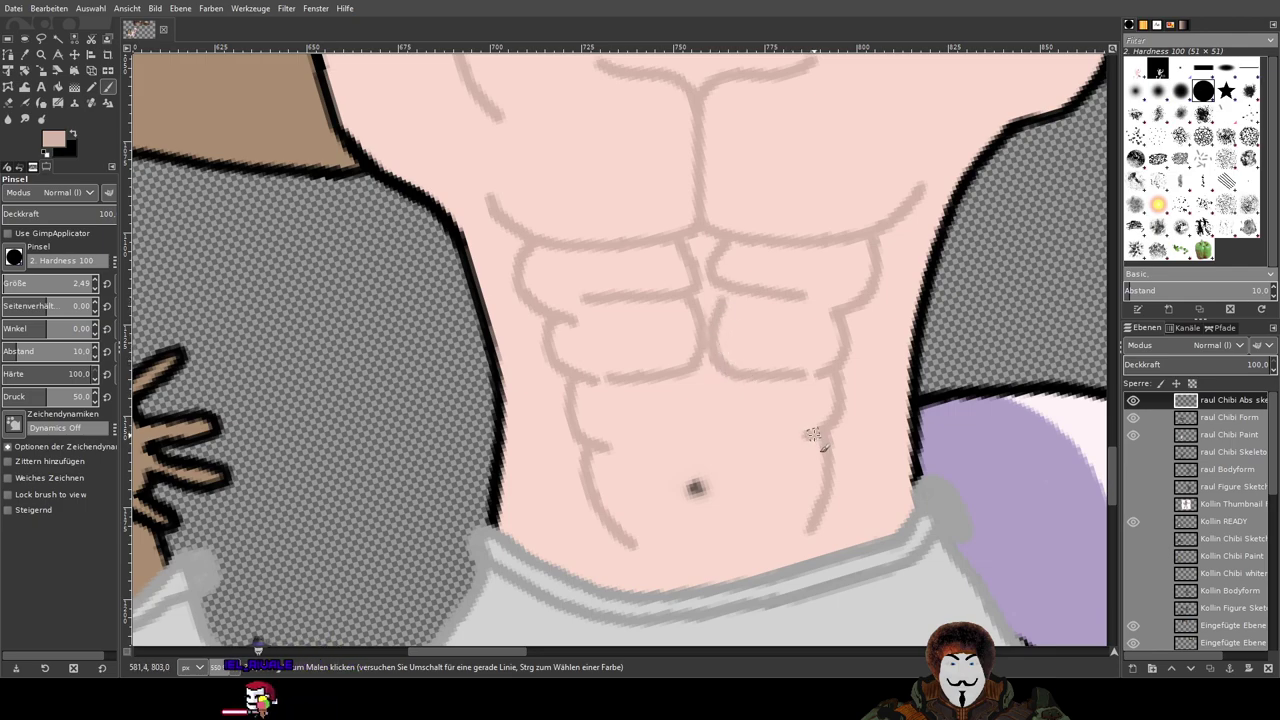
Step: Try closing the third row of ab blocks and adding curved lower-ab outlines from the navel to both outer contours
drag(800, 441, 718, 437)
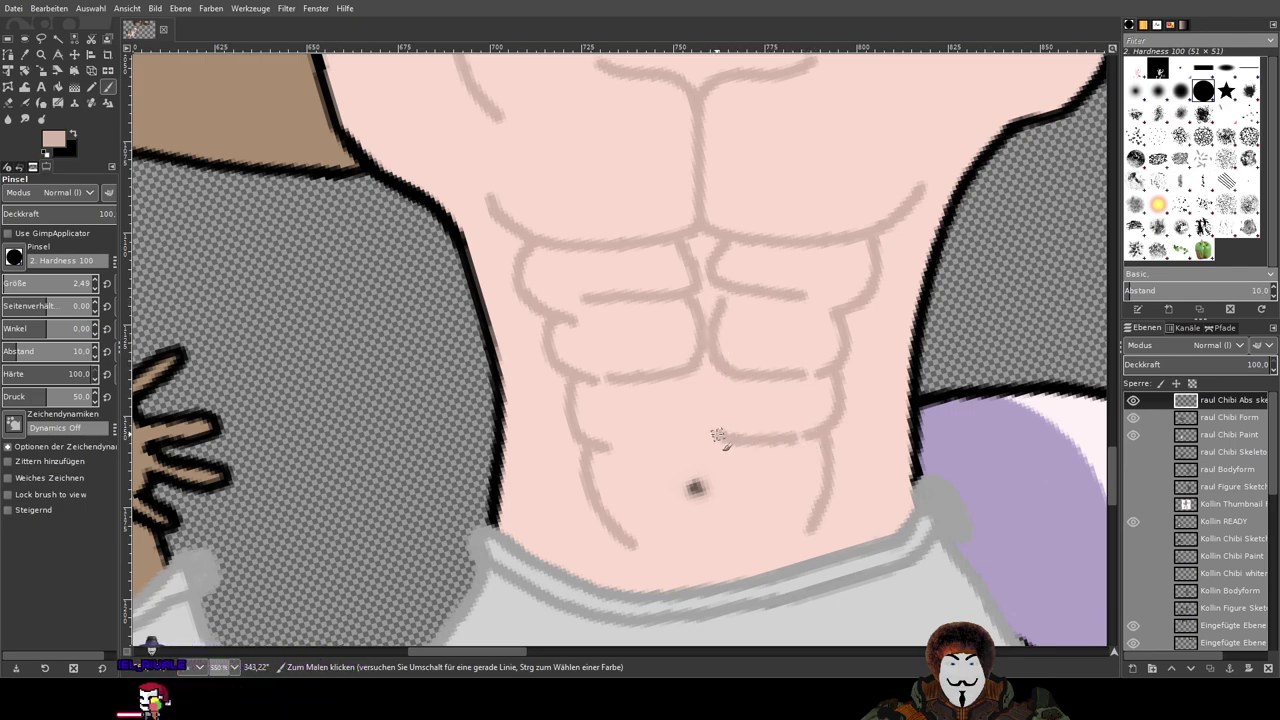
mouse_move(605, 447)
mouse_down()
mouse_move(688, 443)
mouse_move(692, 368)
mouse_up()
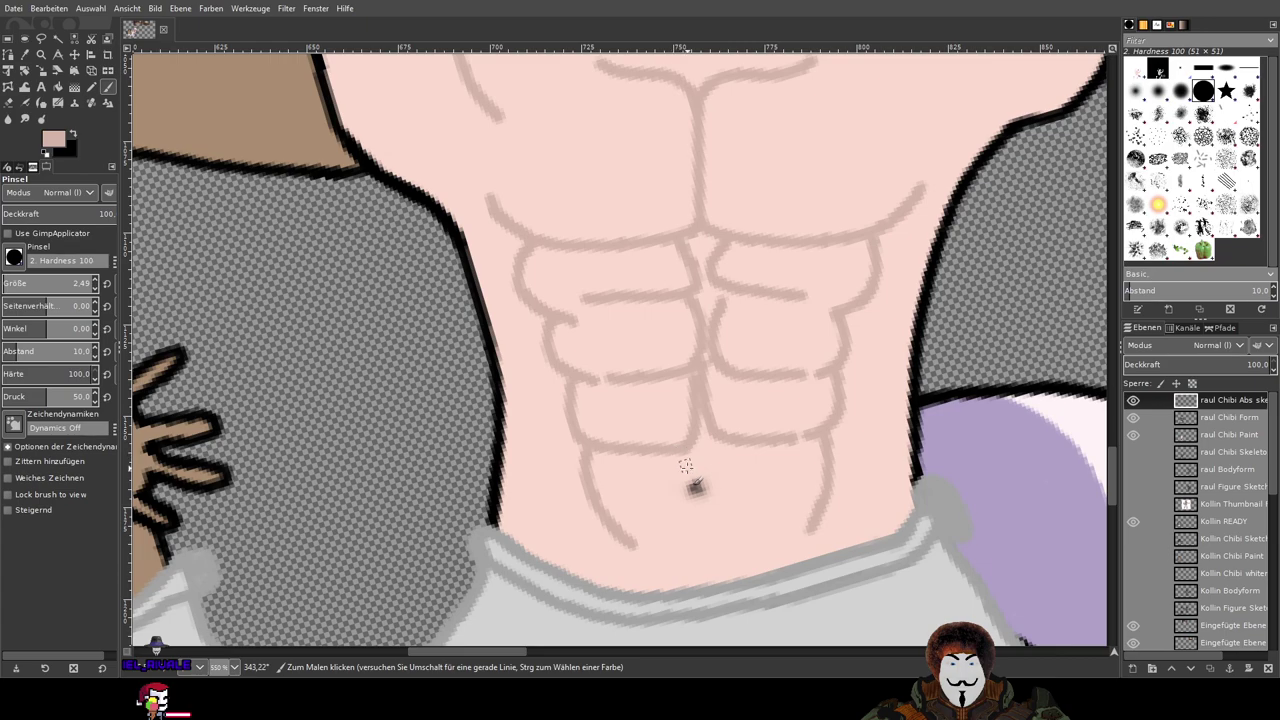
mouse_move(694, 496)
mouse_down()
mouse_move(688, 538)
mouse_move(637, 549)
mouse_up()
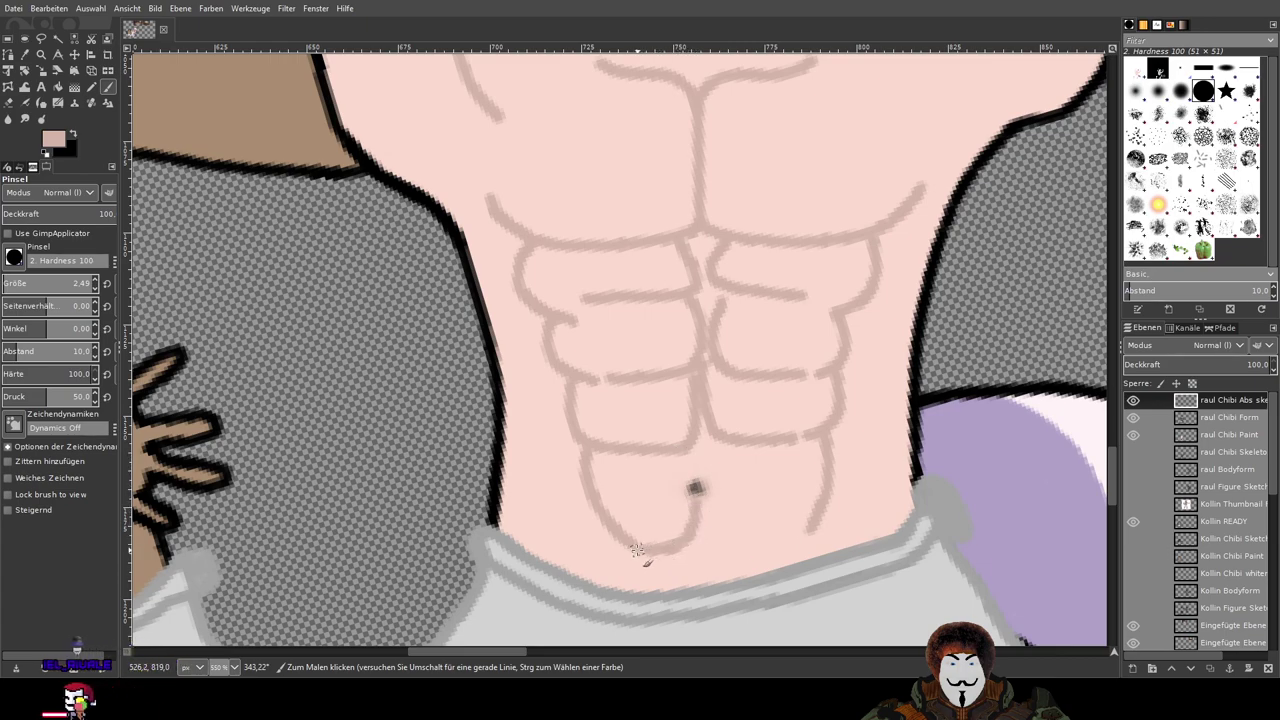
mouse_move(700, 510)
mouse_down()
mouse_move(720, 531)
mouse_move(829, 523)
mouse_up()
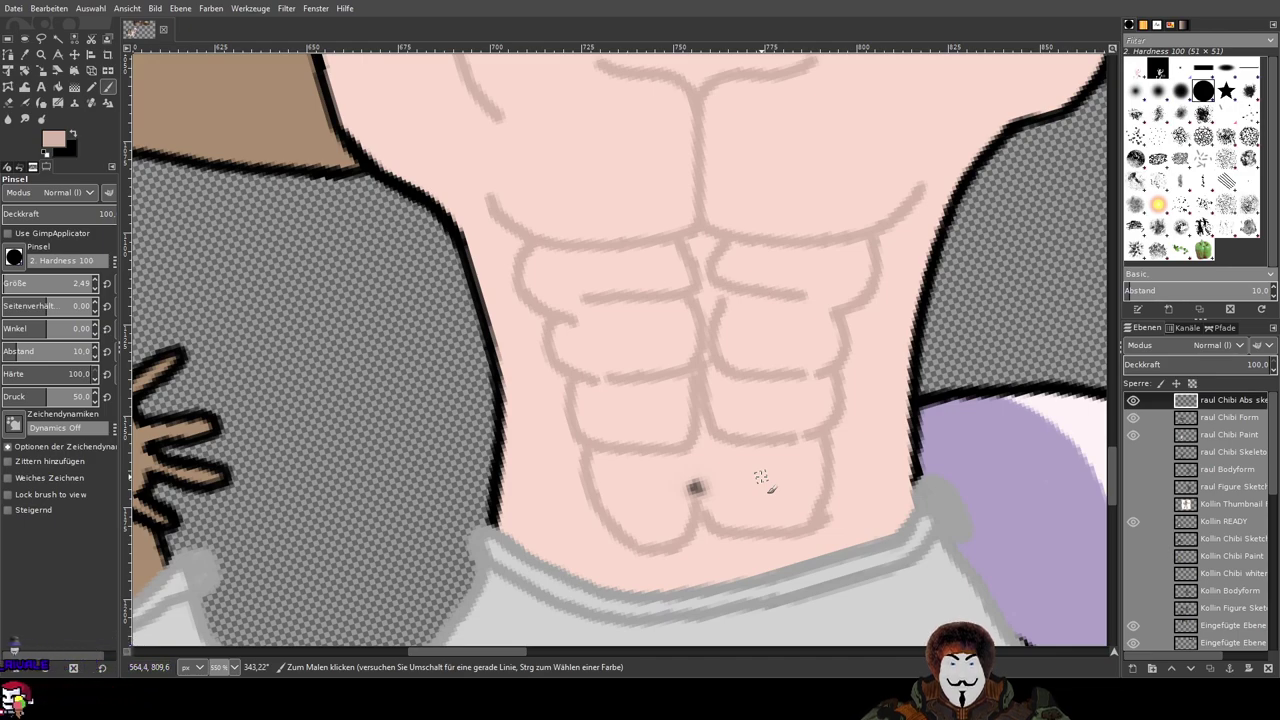
Step: Undo the entire abs sketch below the chest line, including the outer contours
key(ctrl+z)
key(ctrl+z)
key(ctrl+z)
key(ctrl+z)
key(ctrl+z)
key(ctrl+z)
key(ctrl+z)
key(ctrl+z)
key(ctrl+z)
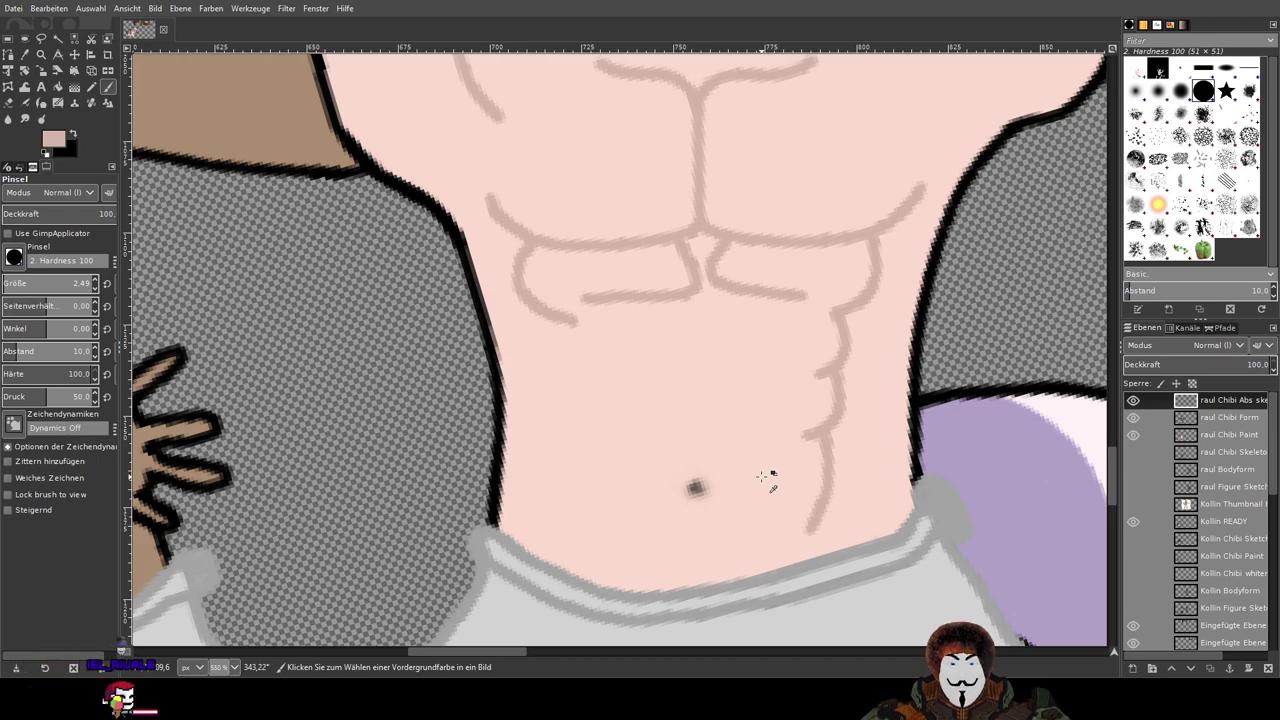
key(ctrl+z)
key(ctrl+z)
key(ctrl+z)
key(ctrl+z)
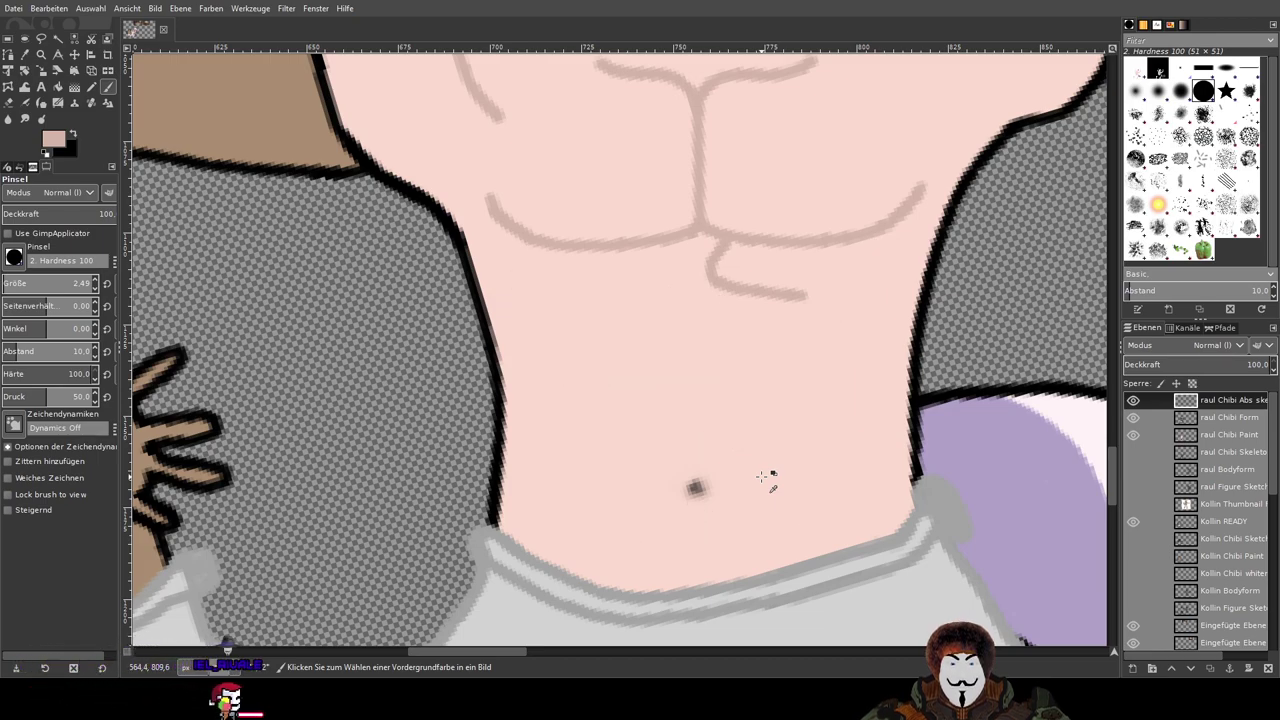
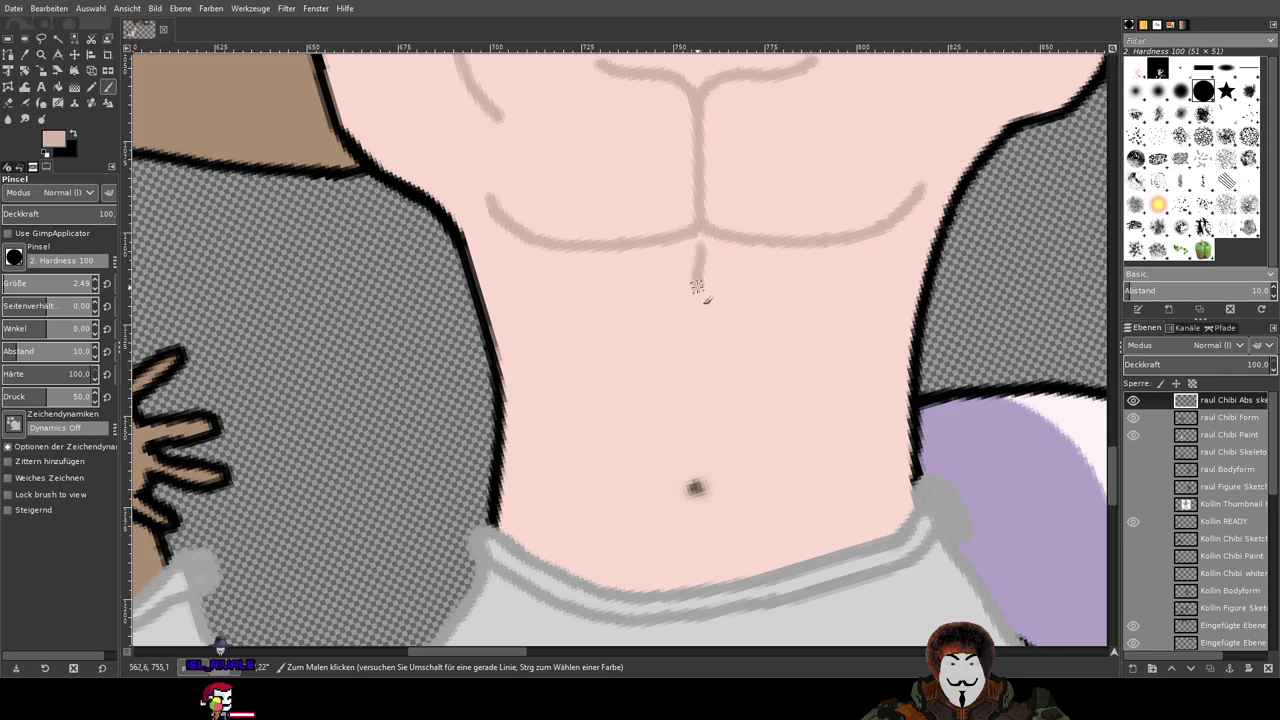
Step: Try a freehand centre line down to the navel with the top pair of ab blocks, and undo these strokes
drag(692, 411, 696, 478)
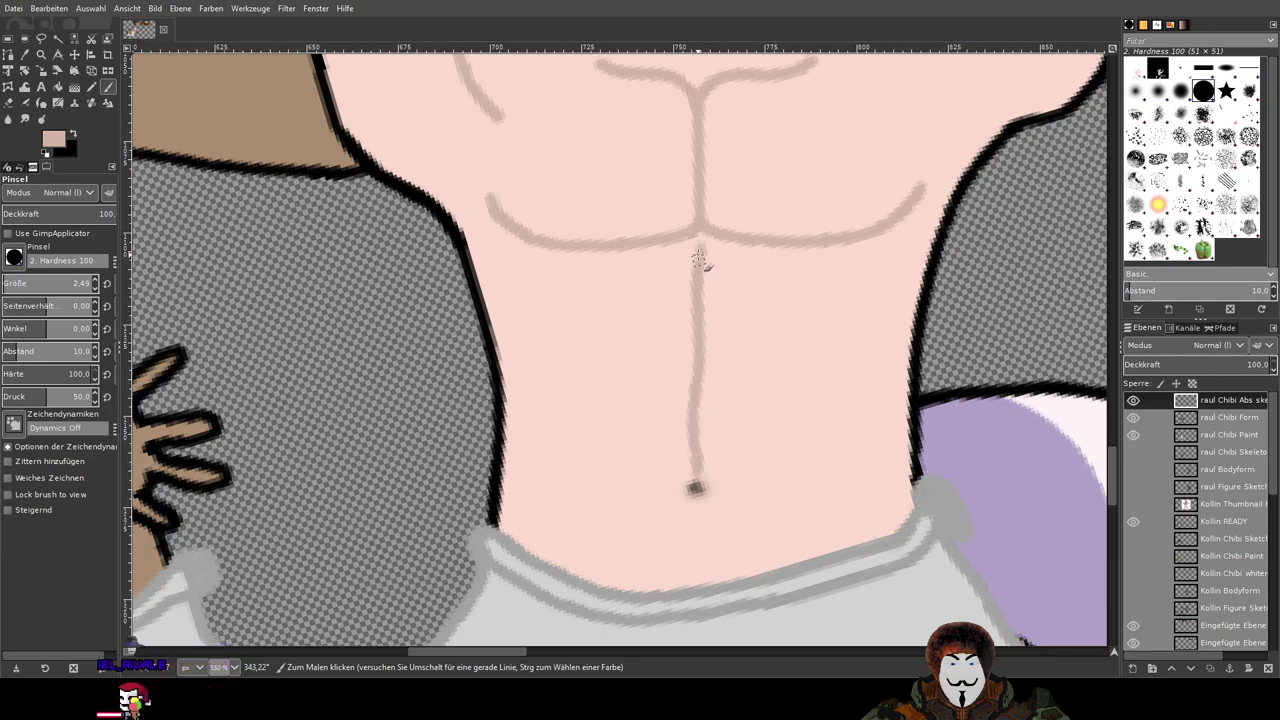
mouse_move(699, 258)
mouse_down()
mouse_move(714, 297)
mouse_move(759, 309)
mouse_move(851, 299)
mouse_move(870, 245)
mouse_up()
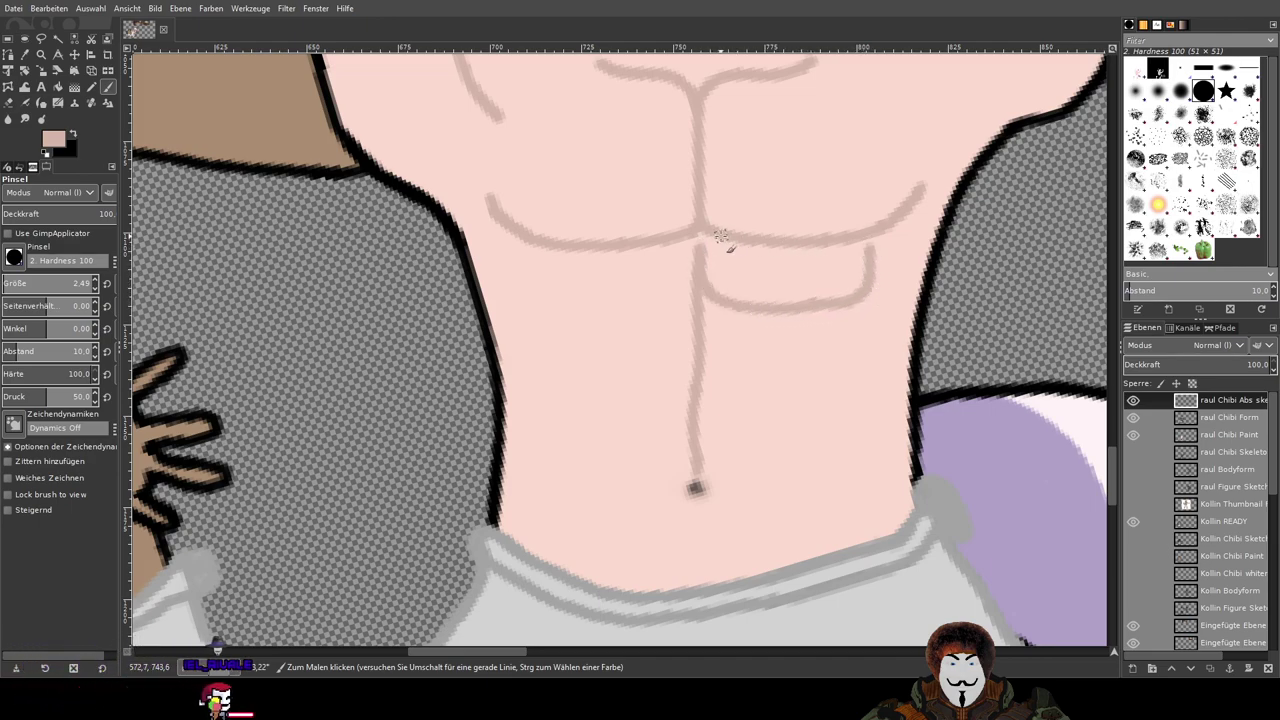
drag(692, 296, 575, 312)
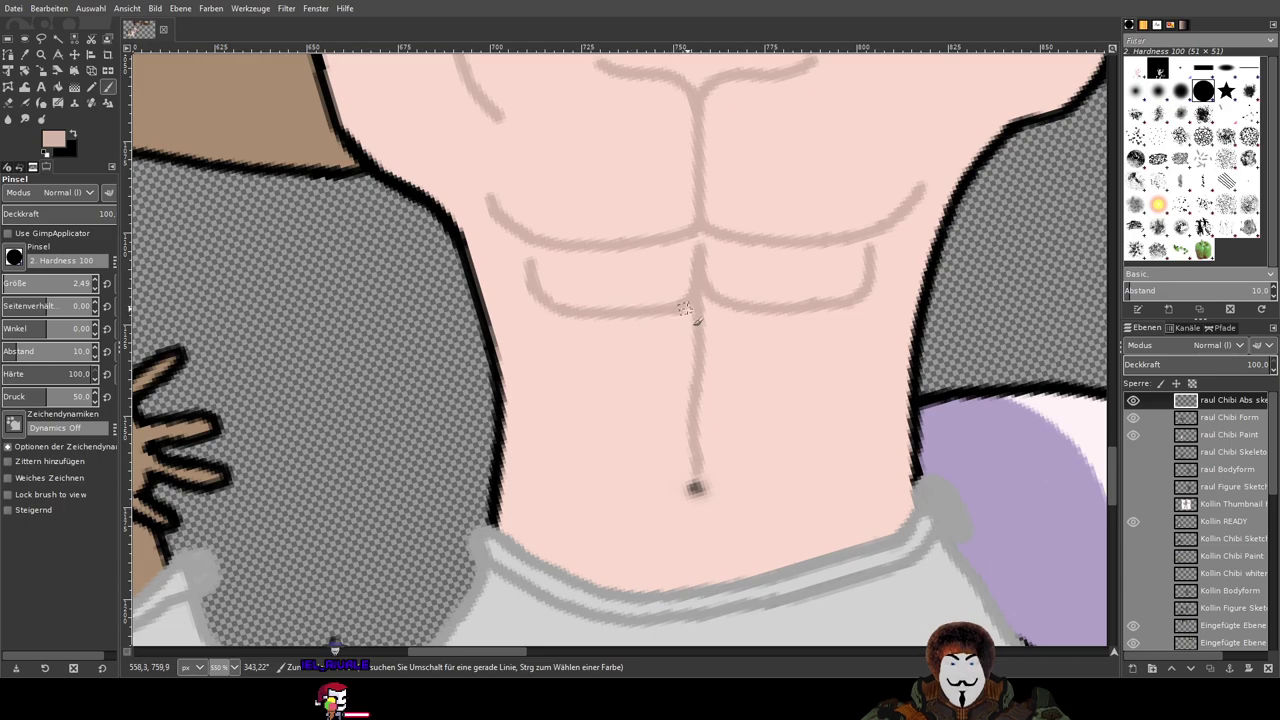
key(ctrl+z)
key(ctrl+z)
key(ctrl+z)
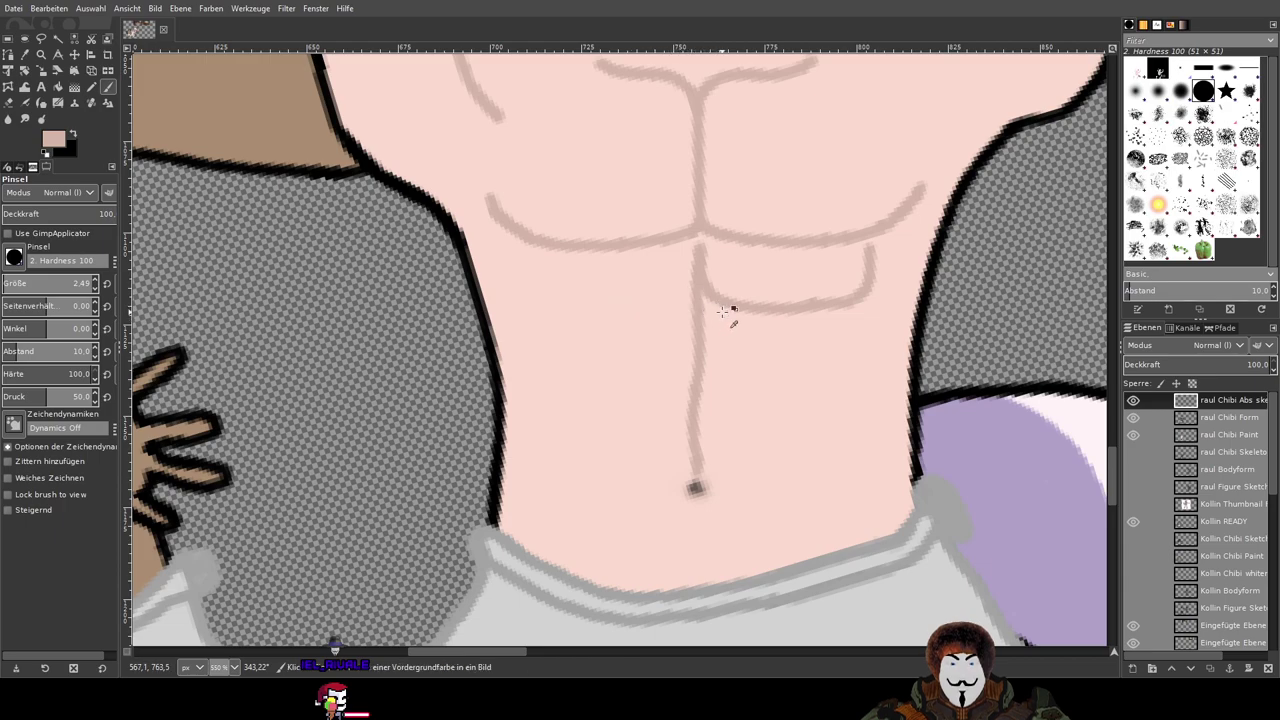
Step: Draw a straight centre line about 60 px long from below the chest to the navel, and undo the trial block beside it
click(700, 246)
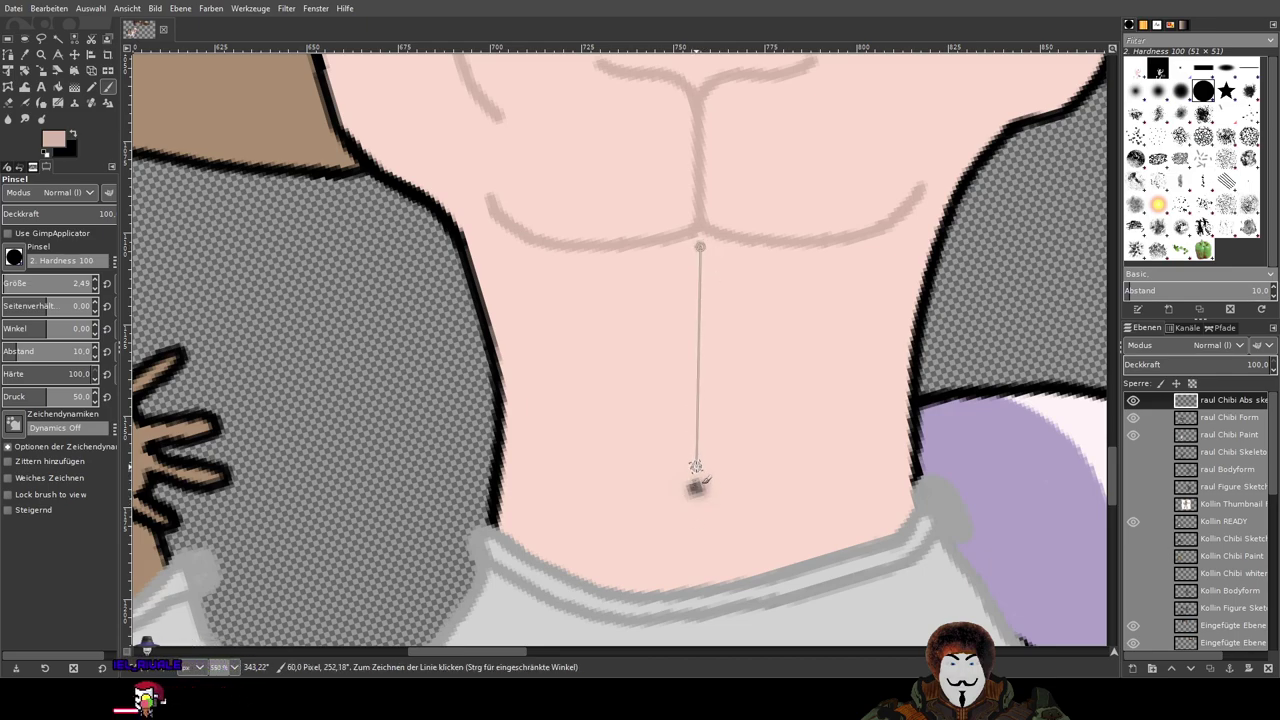
shift+click(697, 474)
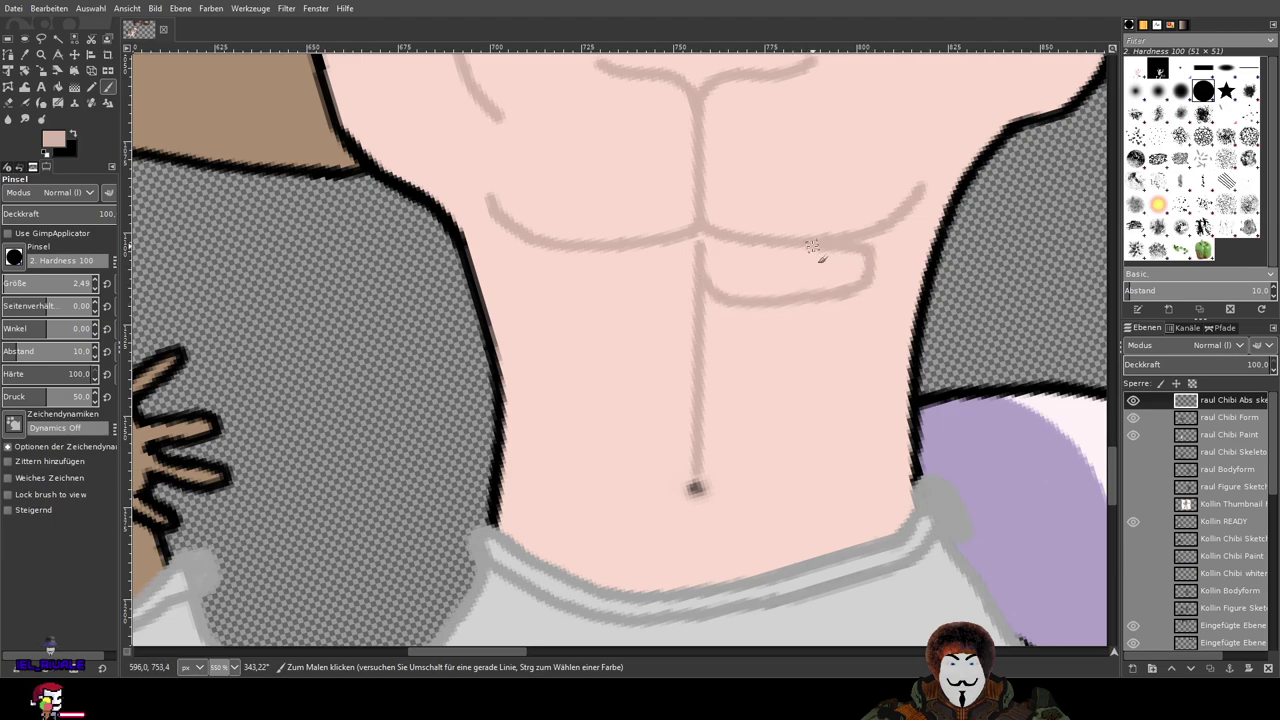
key(ctrl+z)
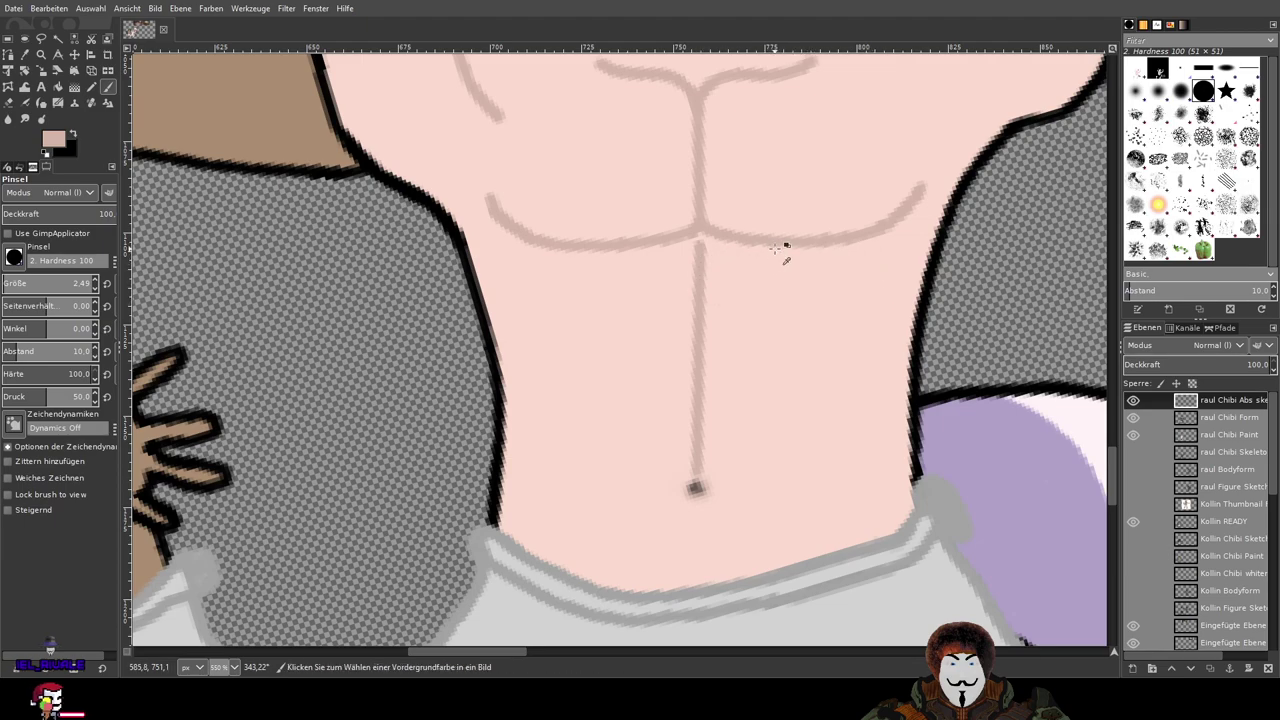
Step: Outline the top two pairs of ab blocks with curved strokes from the centre line out and up to the line above each row
scroll(725, 262, up, 2)
scroll(724, 252, down, 1)
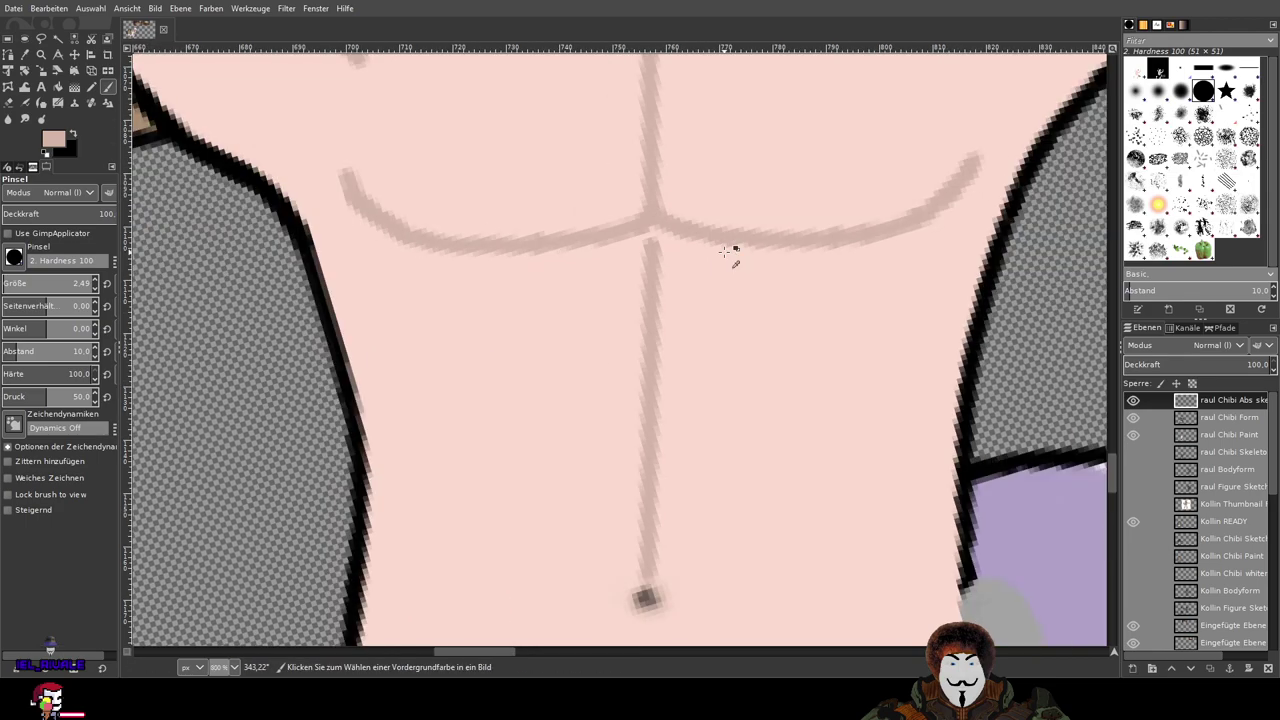
scroll(724, 252, down, 1)
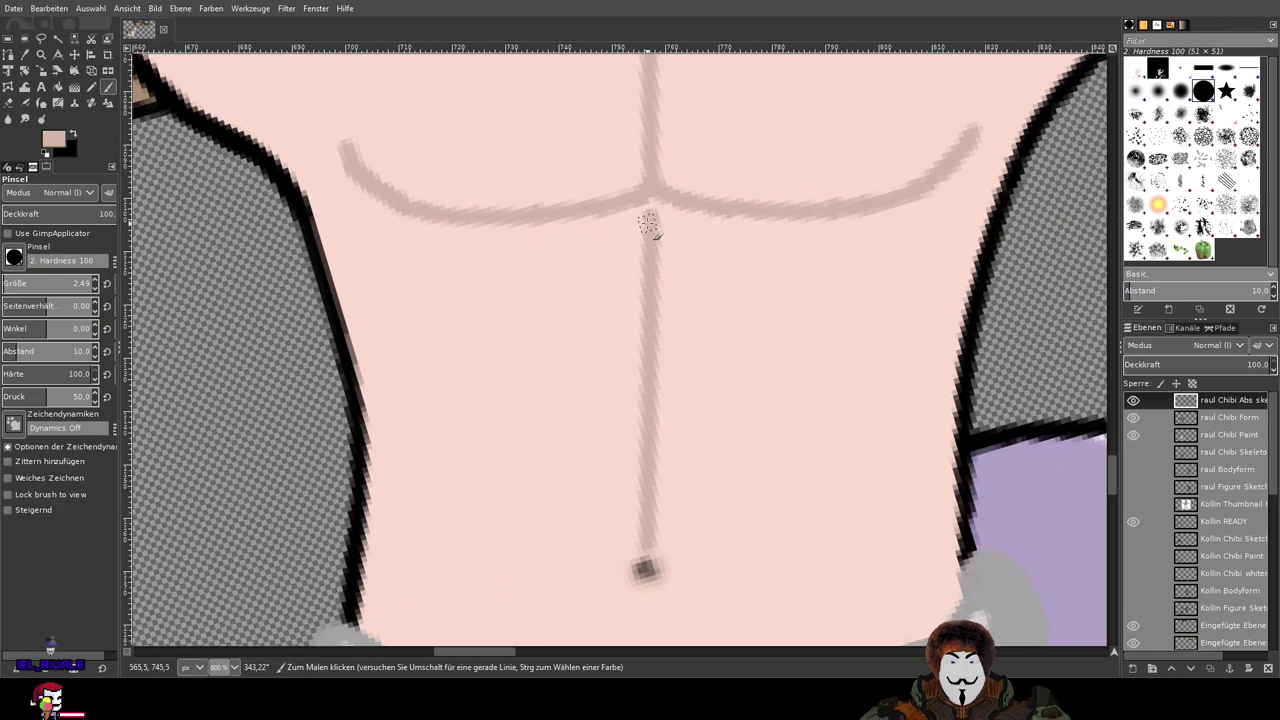
mouse_move(790, 305)
mouse_down()
mouse_move(890, 294)
mouse_move(913, 271)
mouse_move(932, 192)
mouse_up()
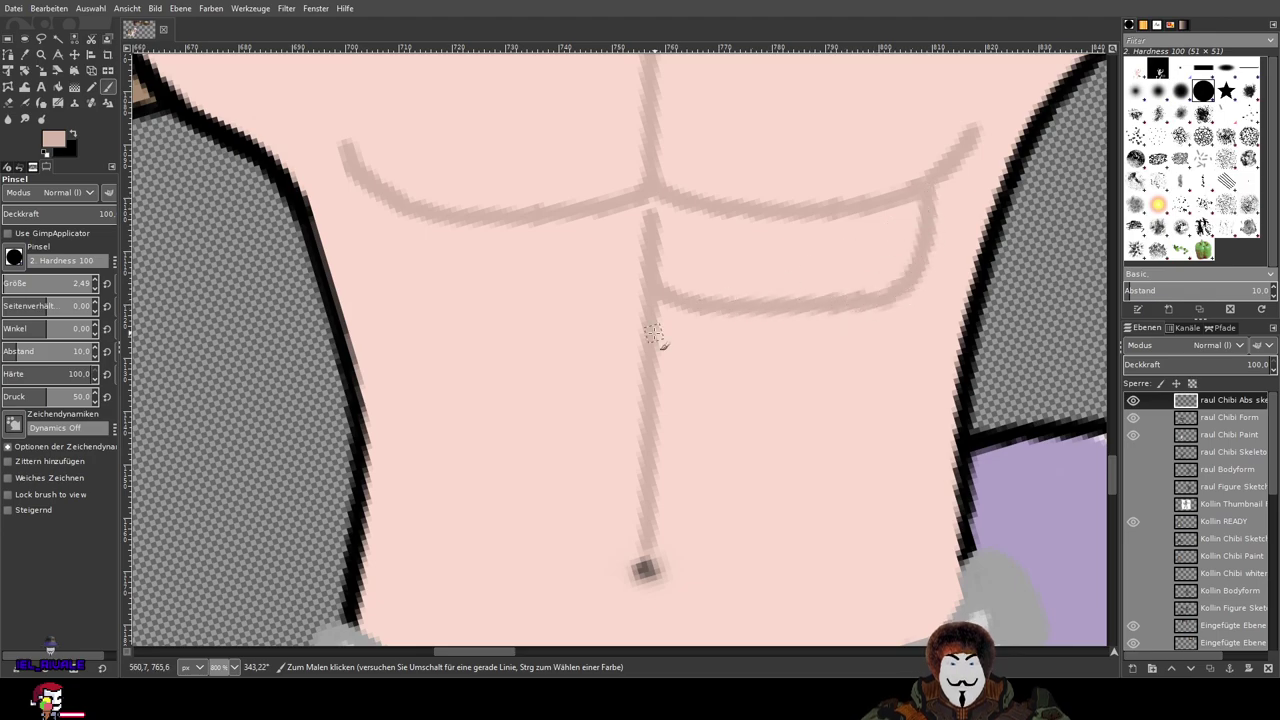
mouse_move(643, 303)
mouse_down()
mouse_move(527, 311)
mouse_move(418, 296)
mouse_move(397, 251)
mouse_move(400, 209)
mouse_up()
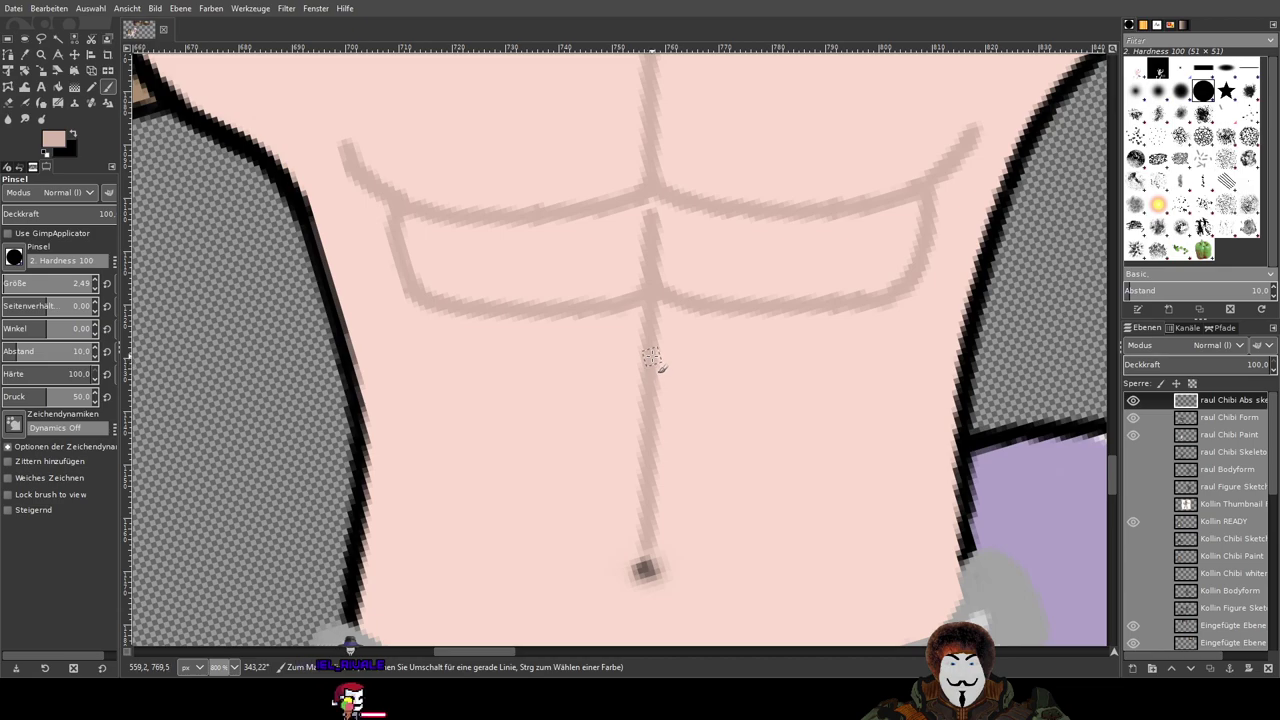
mouse_move(650, 355)
mouse_down()
mouse_move(663, 376)
mouse_move(726, 396)
mouse_move(838, 386)
mouse_move(880, 366)
mouse_move(886, 306)
mouse_up()
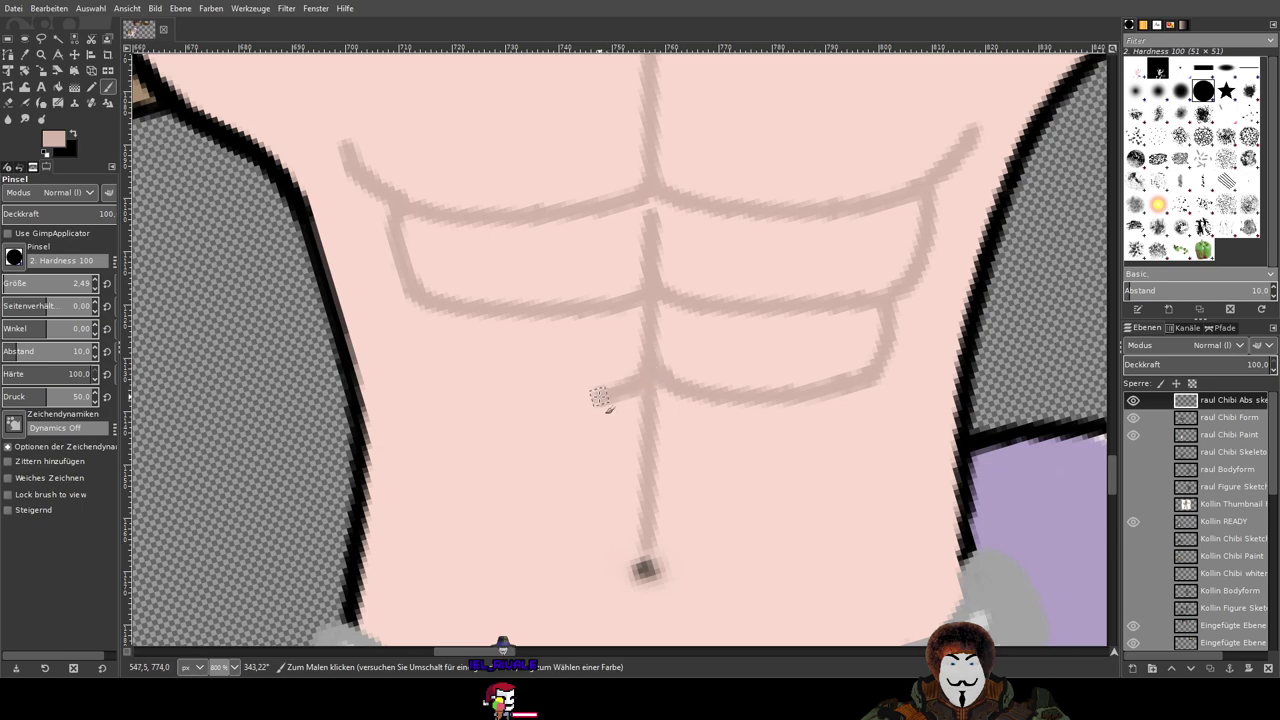
drag(603, 397, 541, 397)
drag(461, 384, 438, 332)
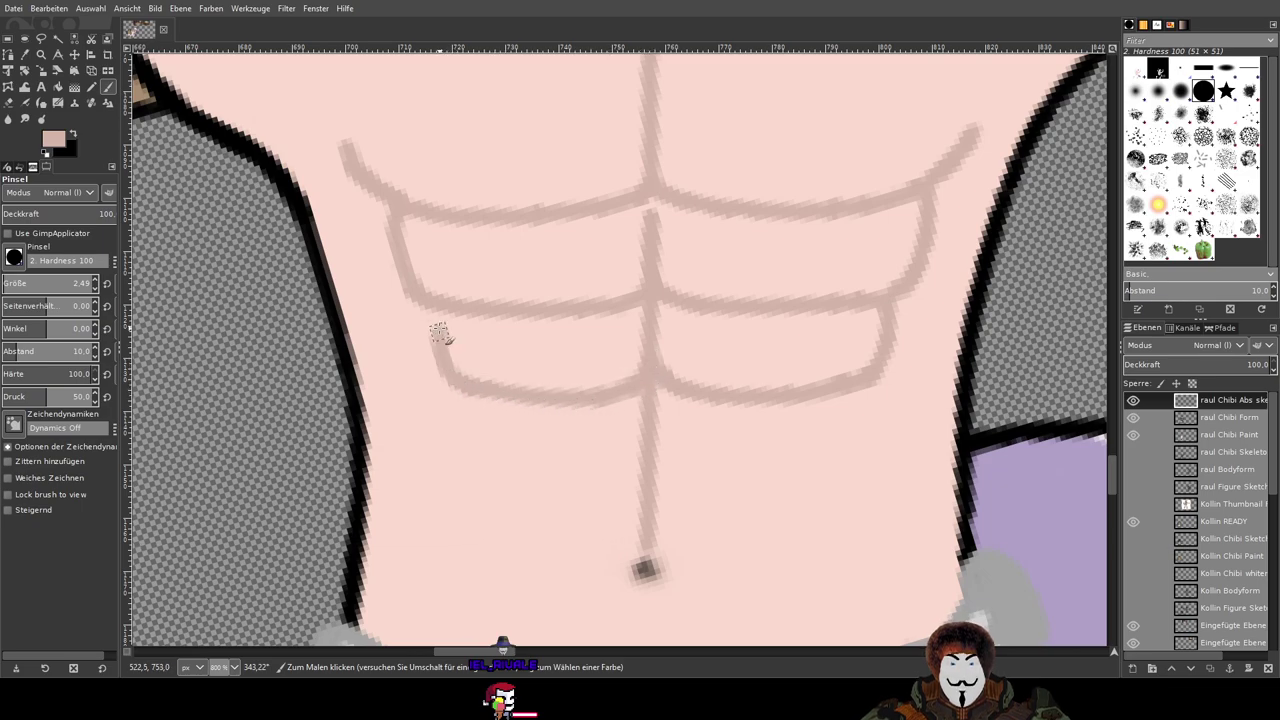
Step: Outline the third and fourth pairs of ab blocks, ending with curves that meet the centre line just above the navel
mouse_move(654, 443)
mouse_down()
mouse_move(826, 459)
mouse_move(861, 445)
mouse_move(889, 380)
mouse_up()
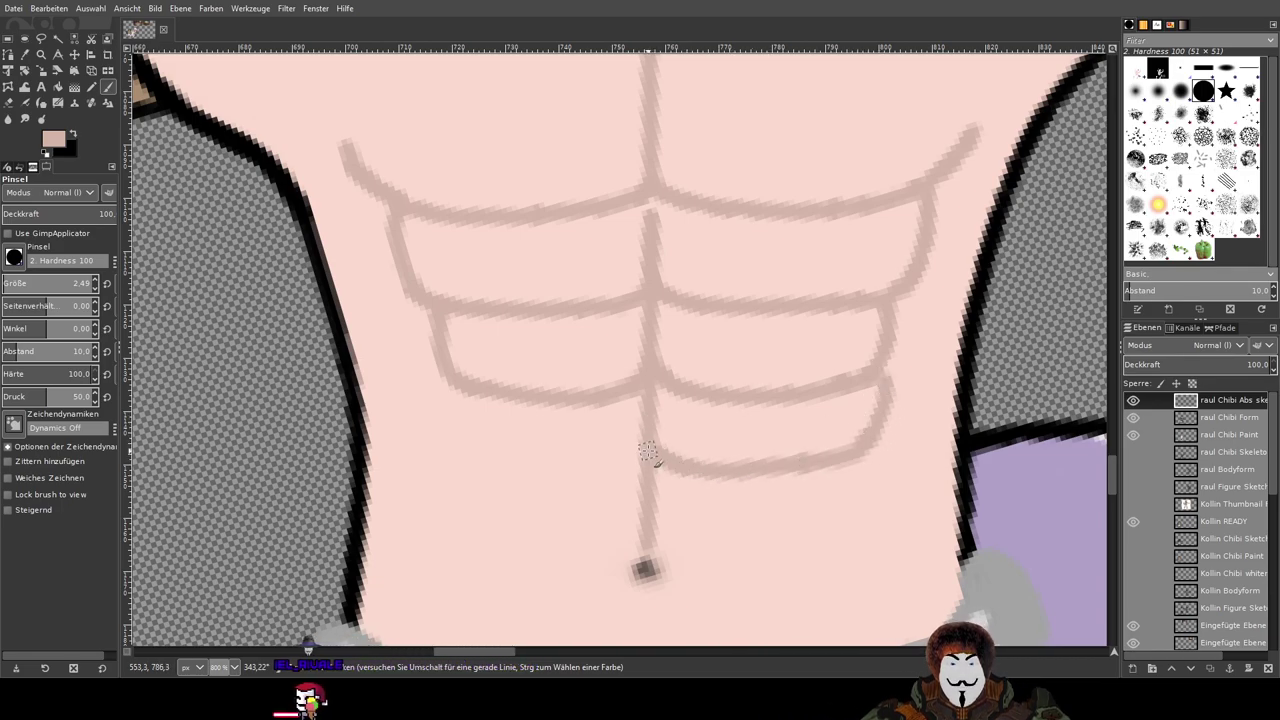
mouse_move(650, 457)
mouse_down()
mouse_move(614, 478)
mouse_move(494, 462)
mouse_move(466, 423)
mouse_move(463, 390)
mouse_up()
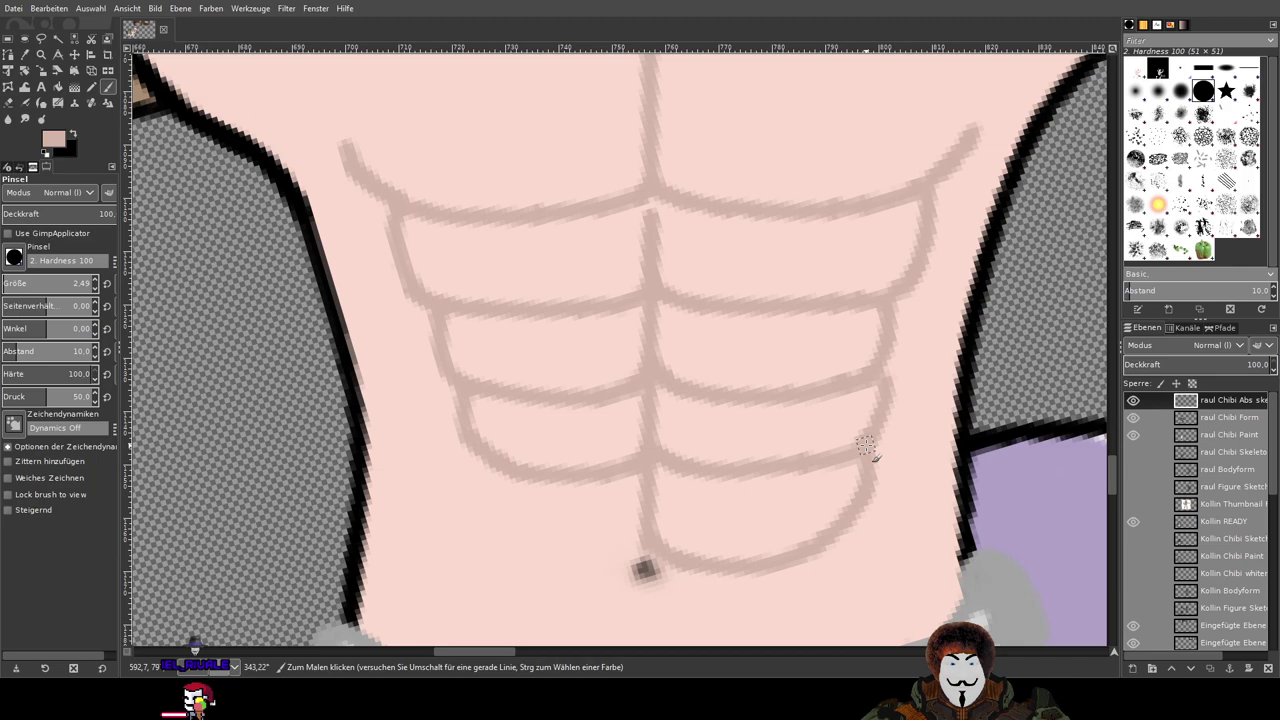
mouse_move(619, 547)
mouse_down()
mouse_move(550, 558)
mouse_move(494, 541)
mouse_up()
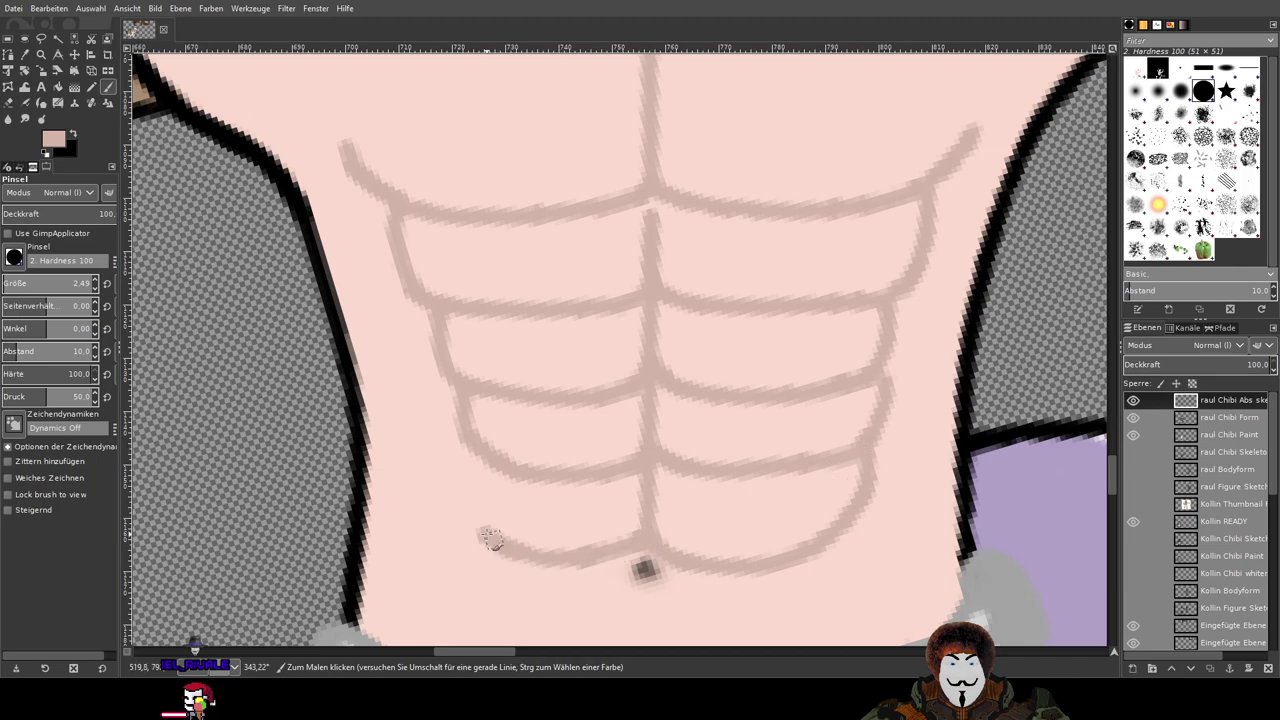
drag(760, 554, 786, 496)
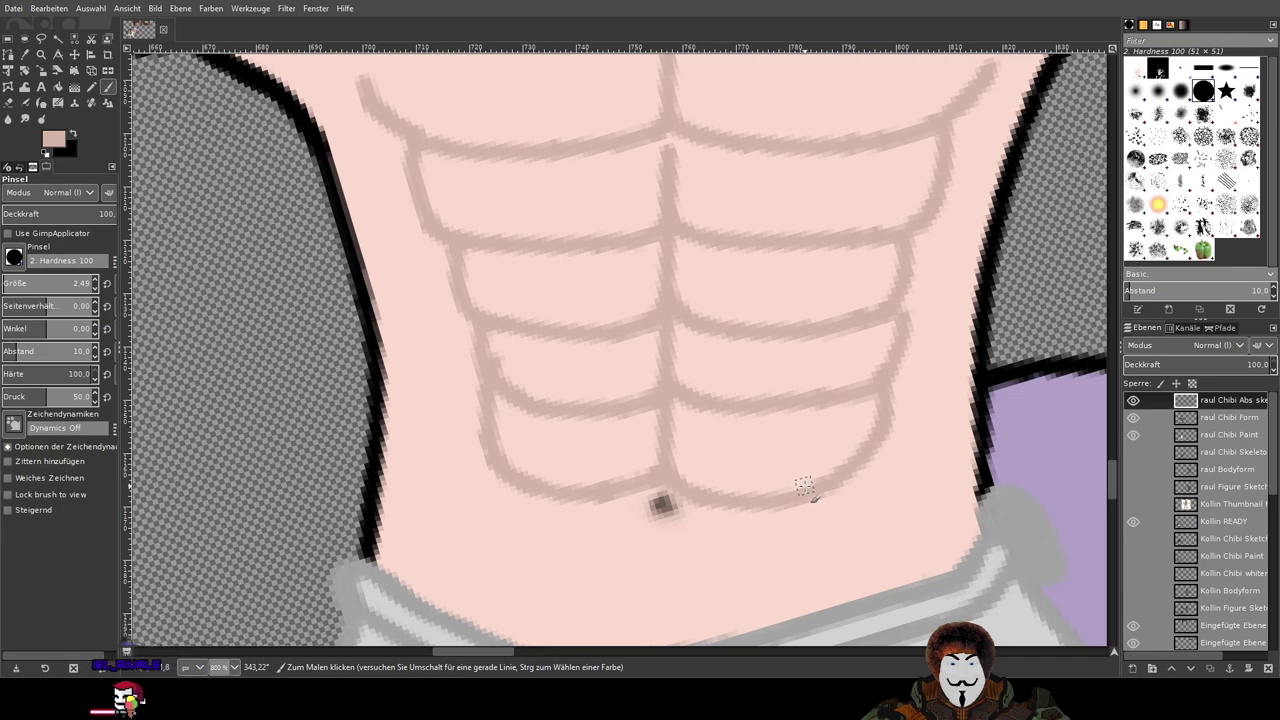
Step: Outline the lowest pair of ab blocks from beneath the navel, curving above the waistband up to the outer edges of the fourth row
scroll(849, 480, up, 2)
scroll(851, 536, down, 1)
scroll(837, 351, up, 1)
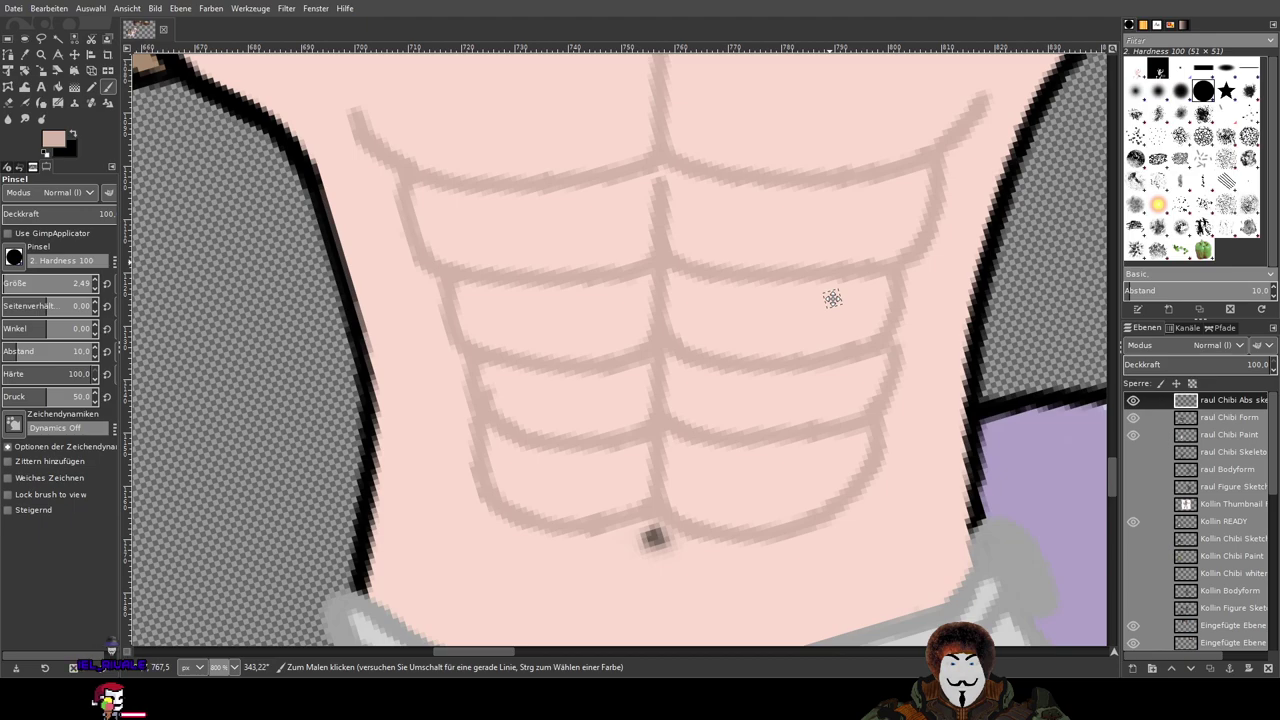
scroll(727, 519, down, 3)
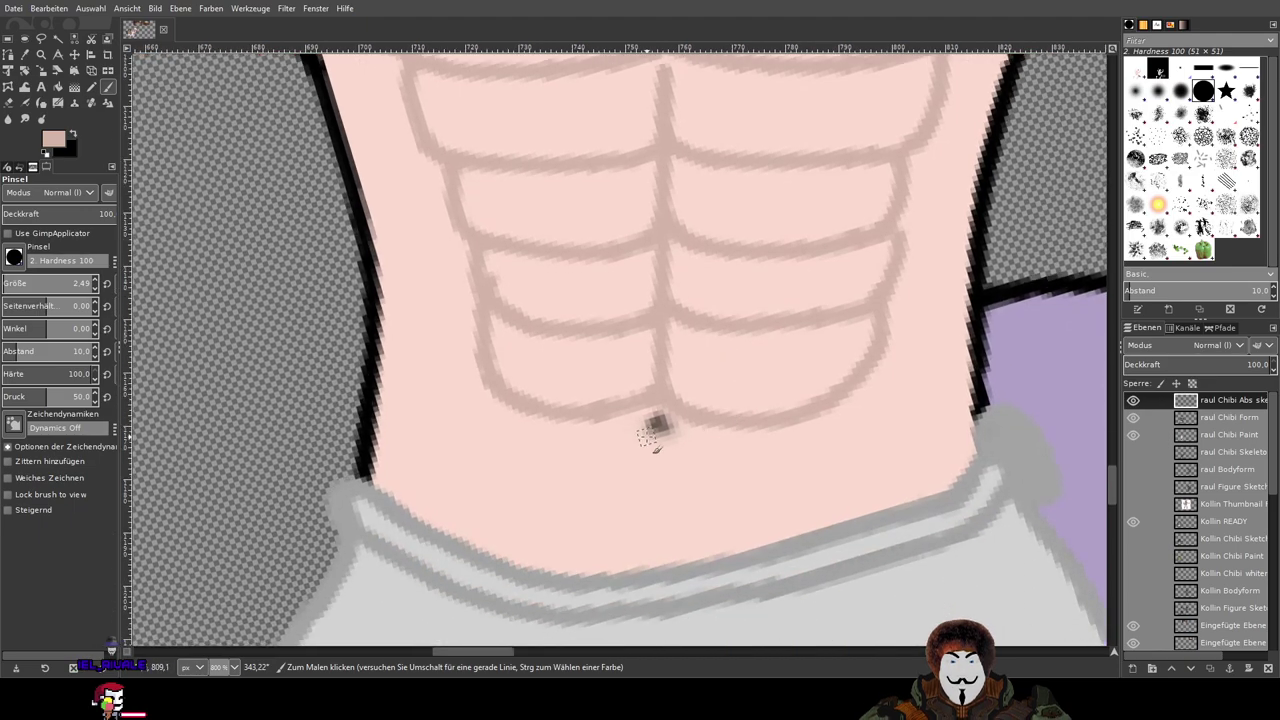
drag(668, 443, 677, 487)
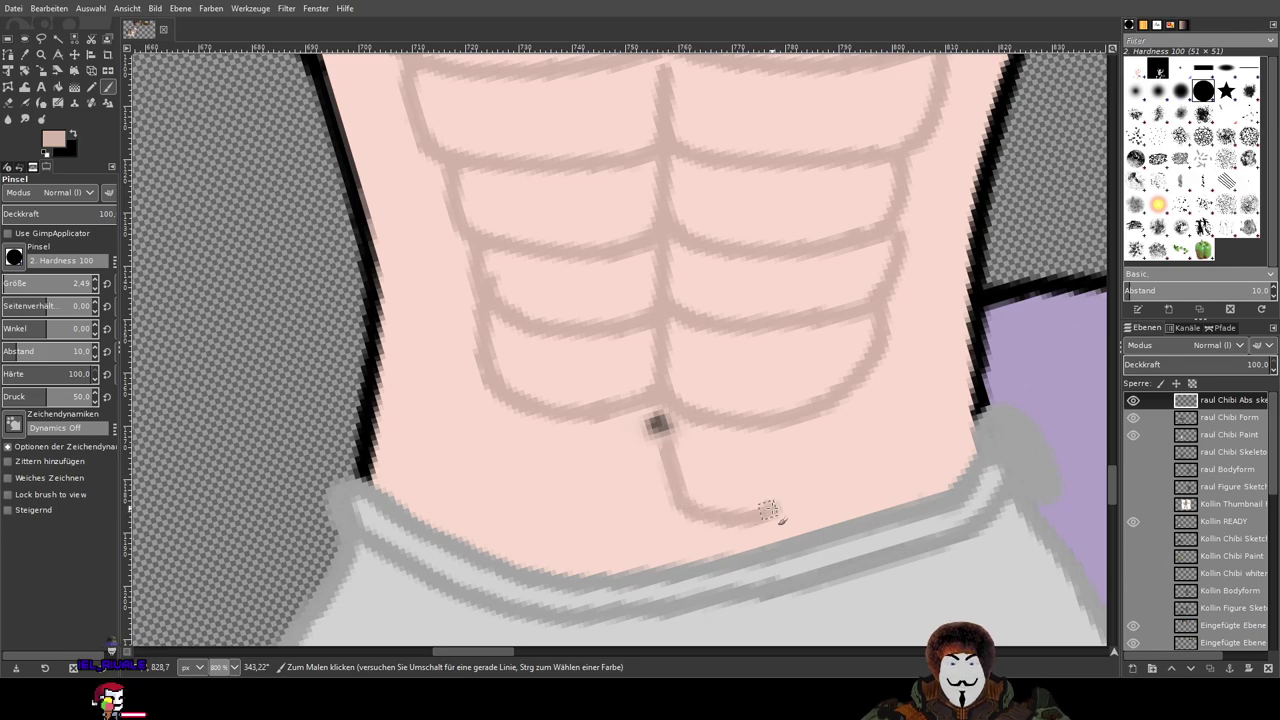
mouse_move(662, 447)
mouse_down()
mouse_move(648, 512)
mouse_move(595, 527)
mouse_move(508, 511)
mouse_move(493, 488)
mouse_move(492, 390)
mouse_up()
drag(799, 269, 801, 367)
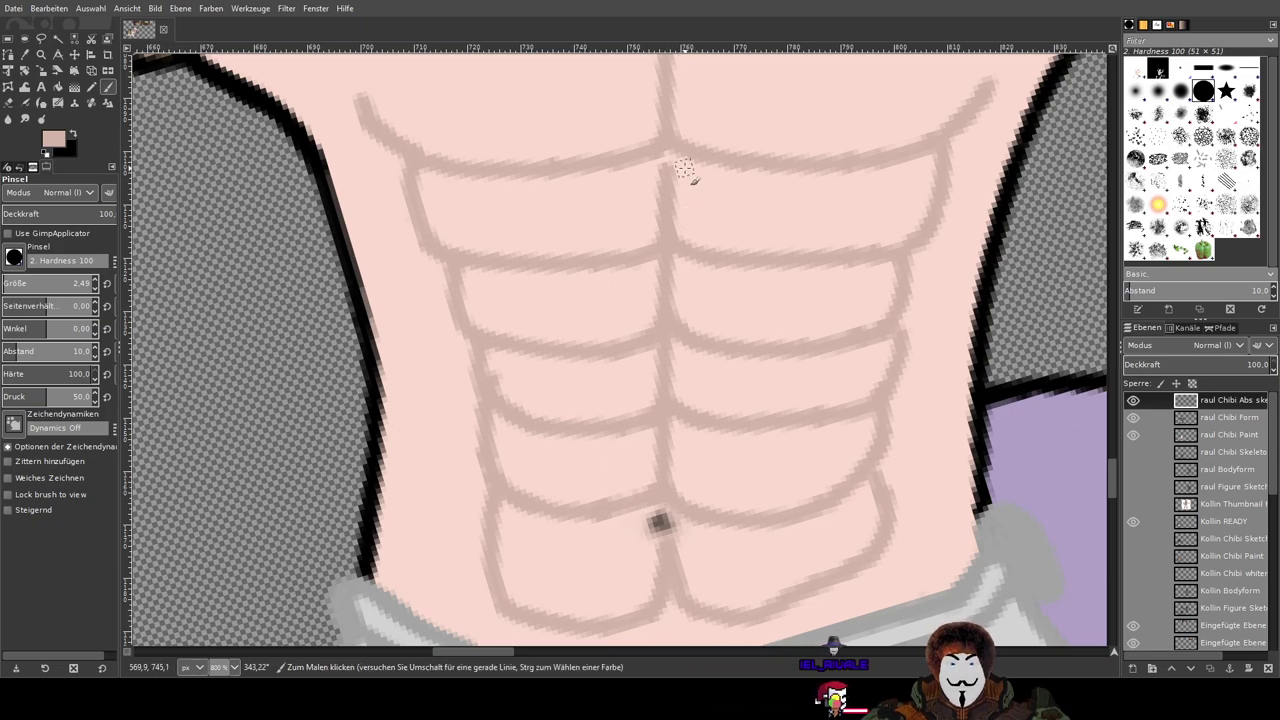
scroll(643, 443, down, 1)
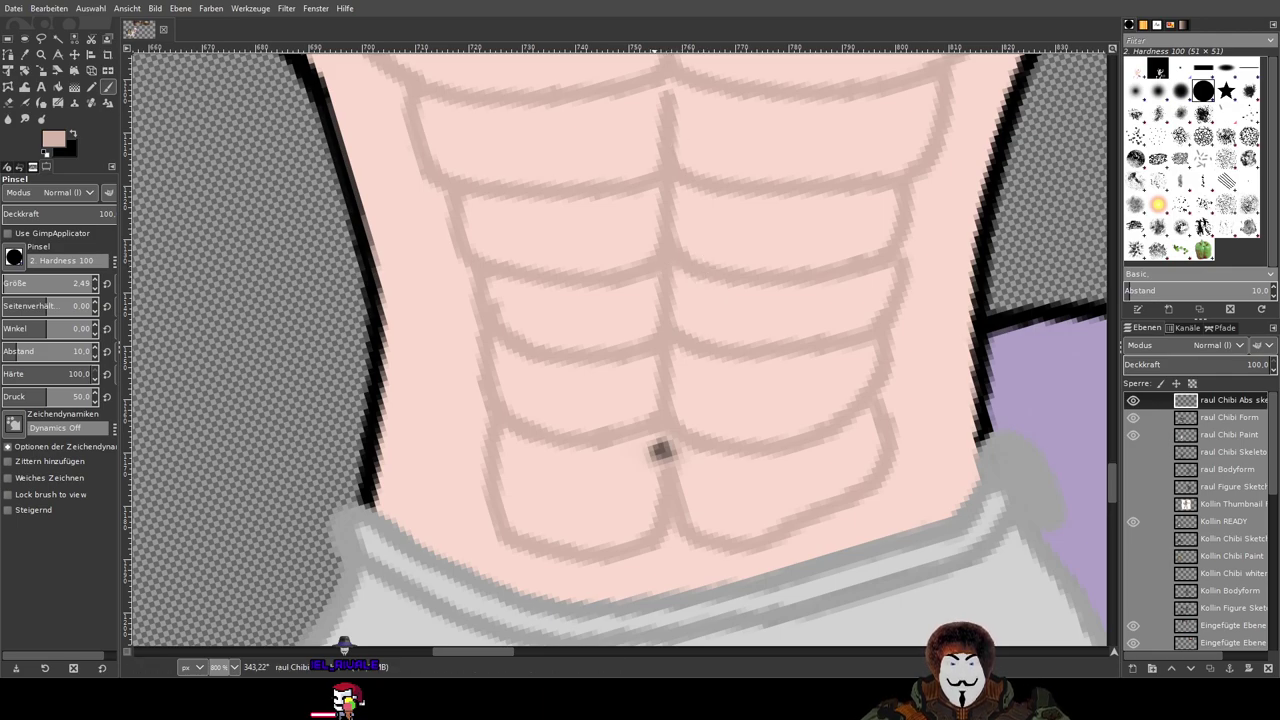
Step: Undo all the ab block outlines and the centre line between the chest and the navel
key(ctrl+z)
key(ctrl+z)
key(ctrl+z)
key(ctrl+z)
key(ctrl+z)
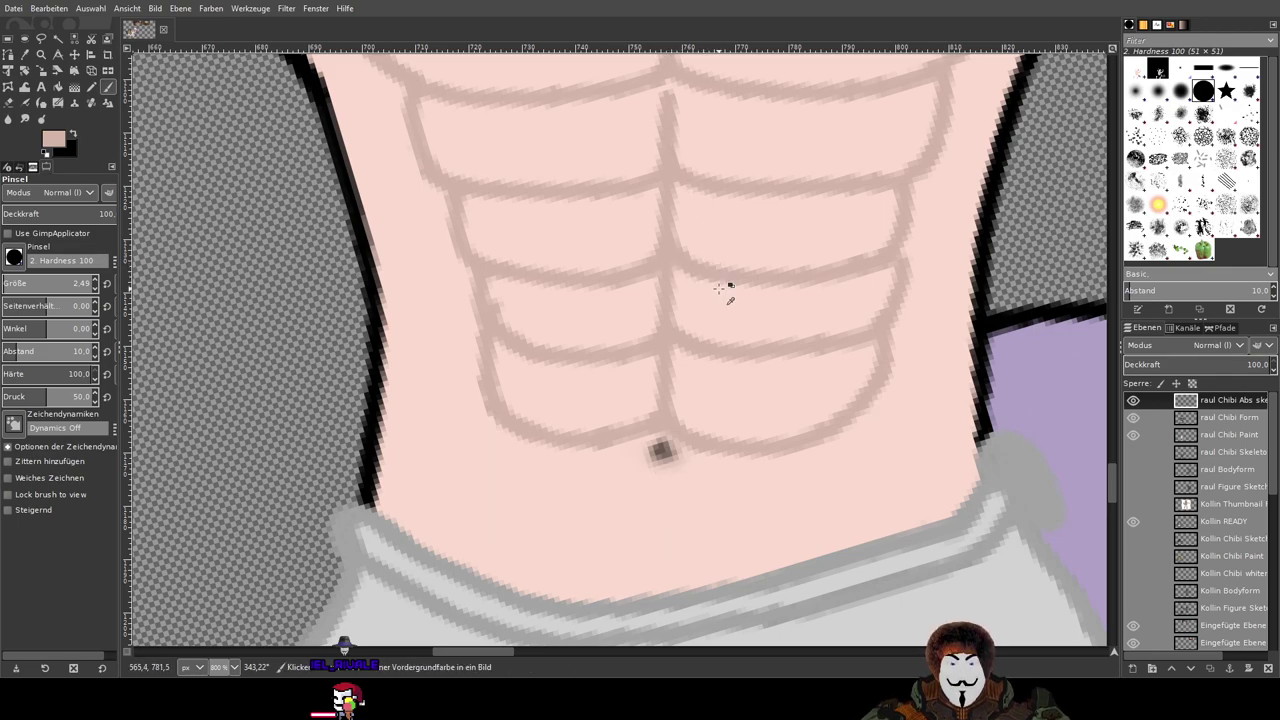
key(ctrl+z)
key(ctrl+z)
key(ctrl+z)
key(ctrl+z)
key(ctrl+z)
key(ctrl+z)
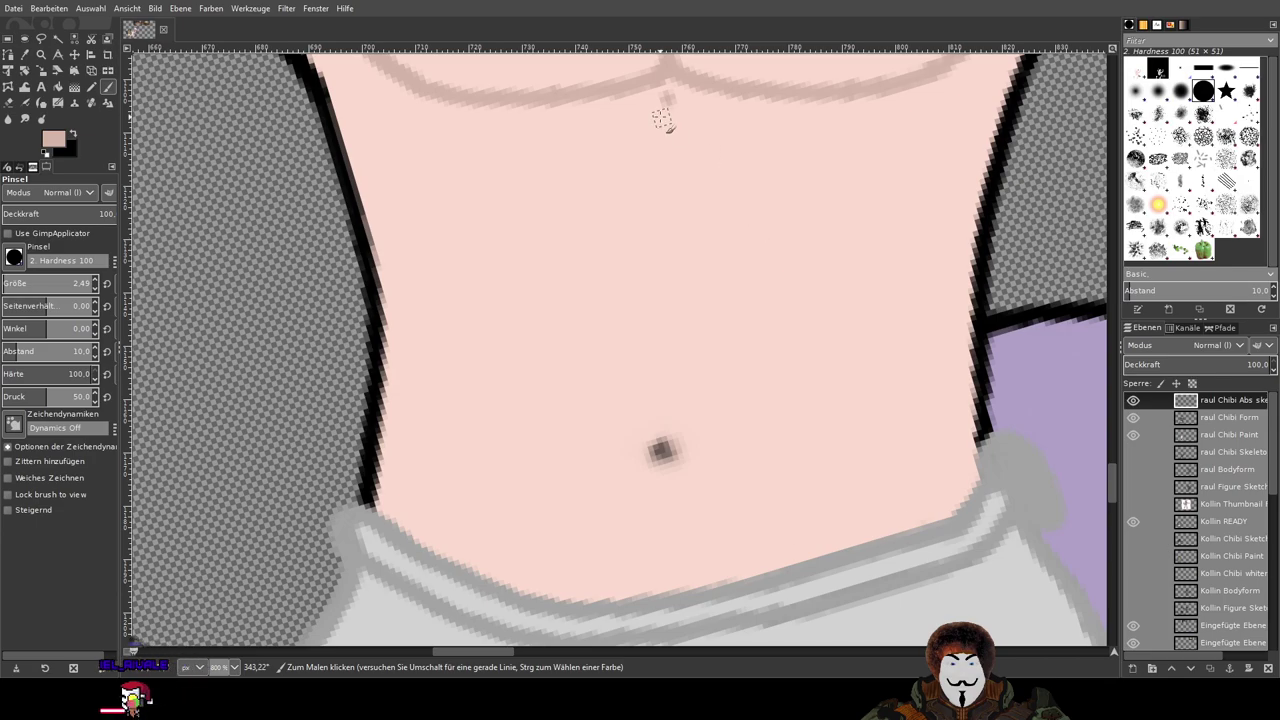
key(ctrl+z)
Step: Draw a short vertical centre dash just below the chest lines, and check the muscular torso reference drawing in the browser
drag(659, 122, 661, 210)
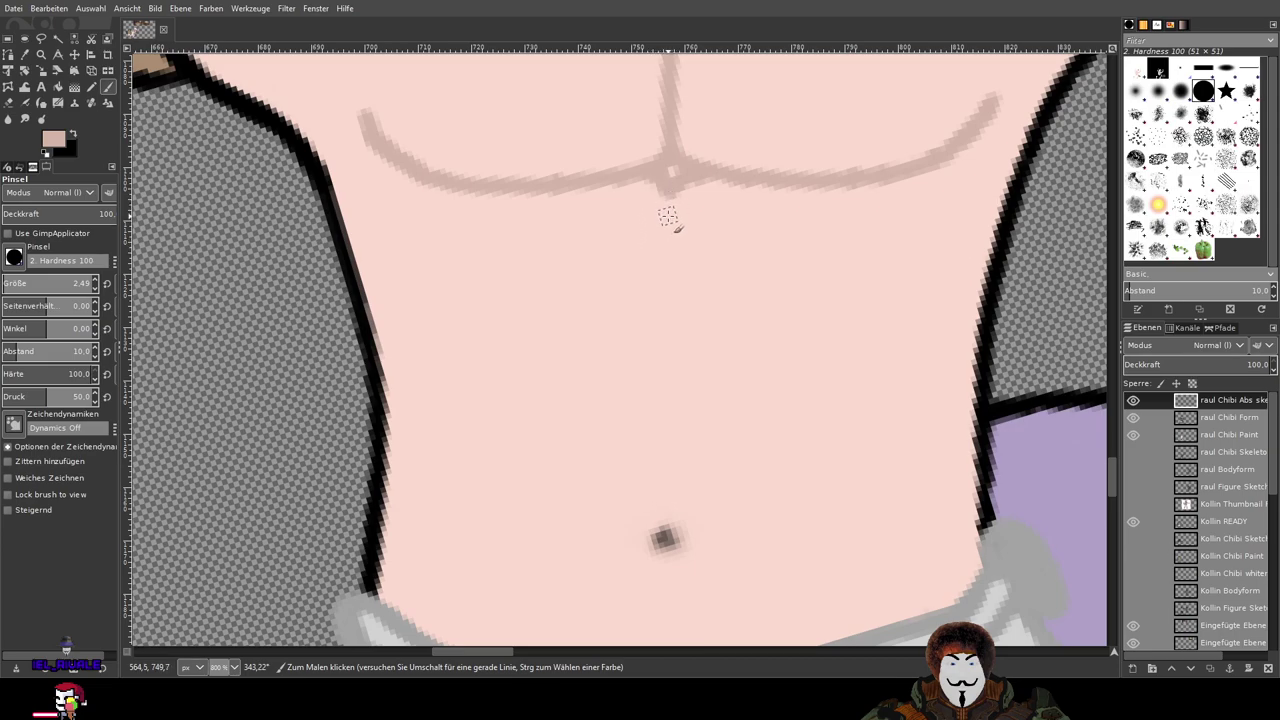
drag(668, 218, 668, 250)
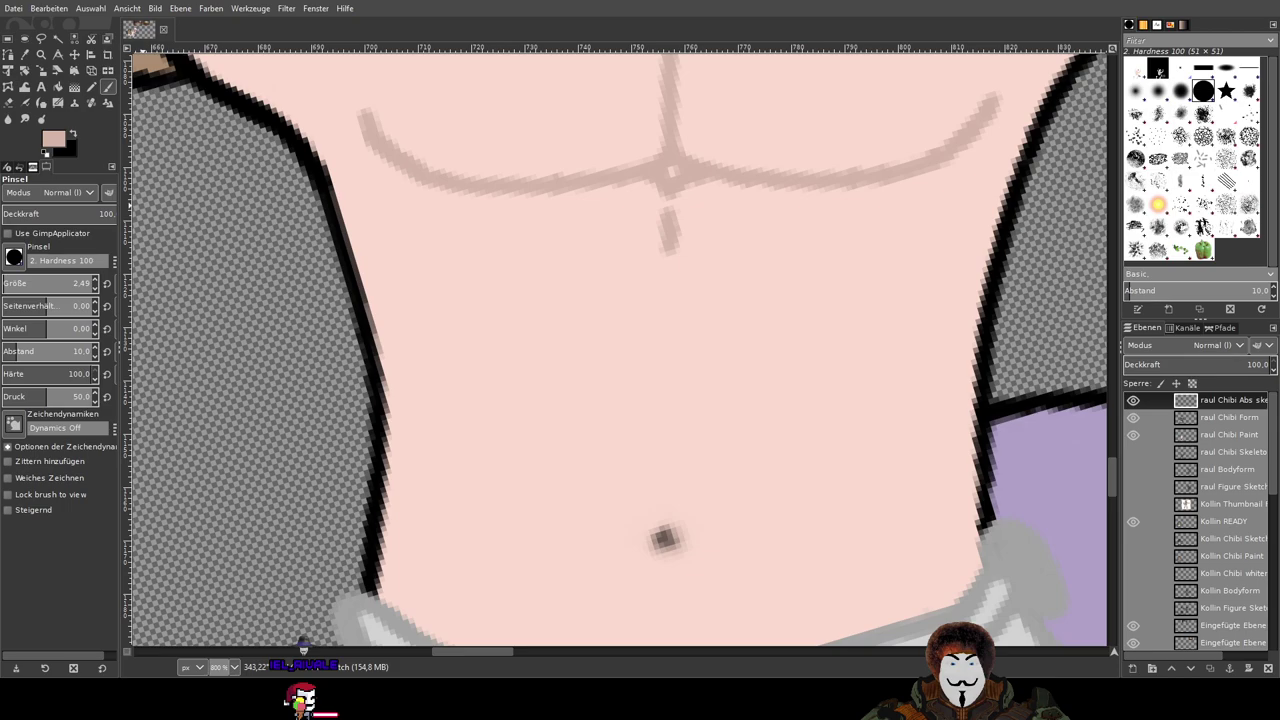
key(alt+Tab)
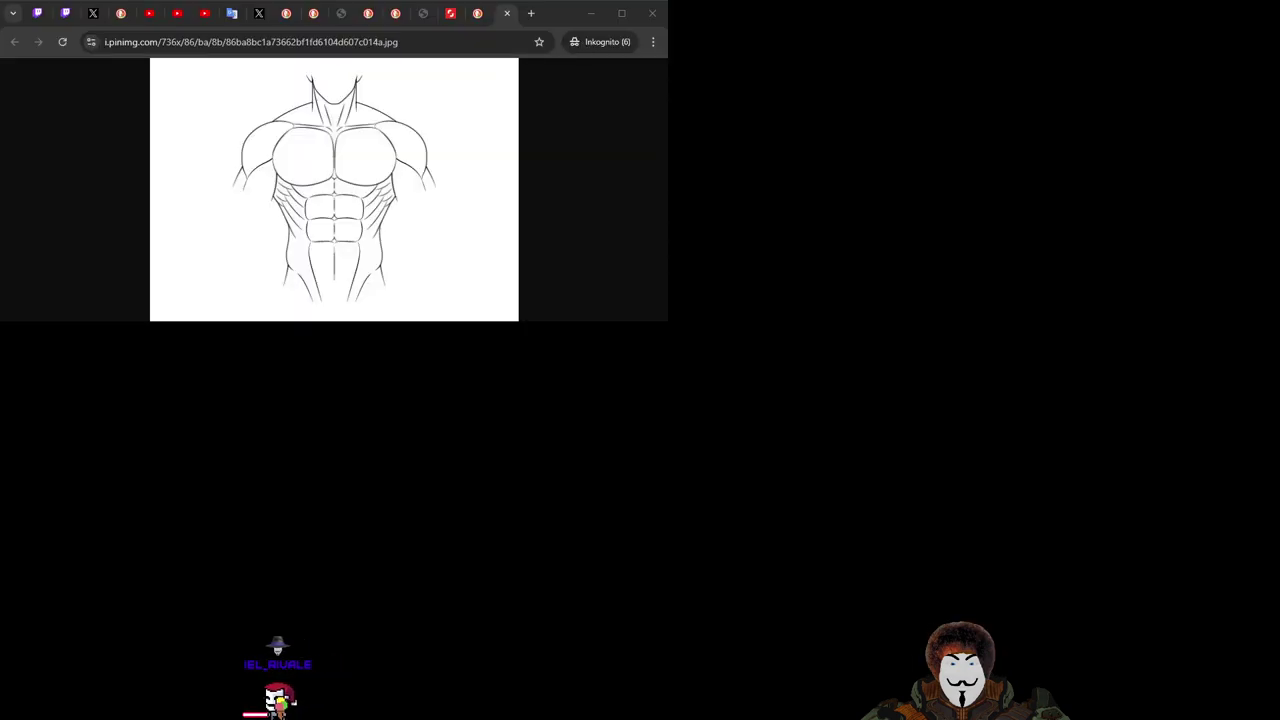
key(alt+Tab)
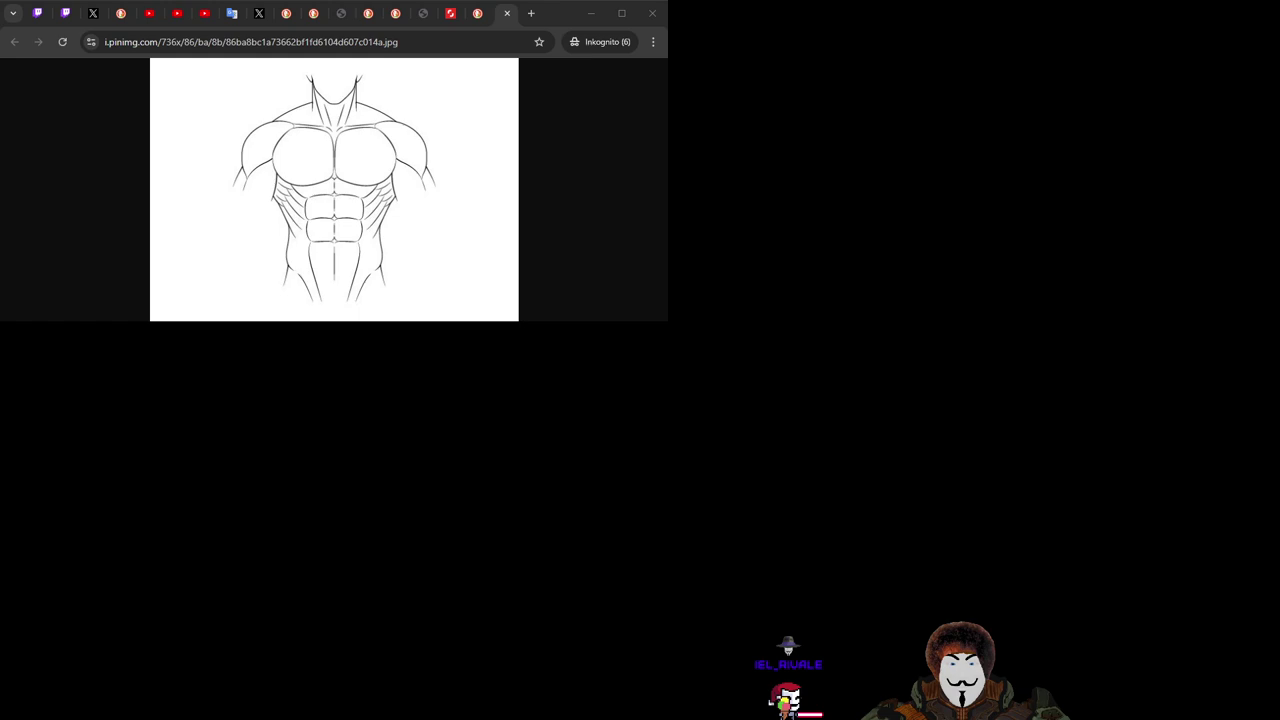
key(alt+Tab)
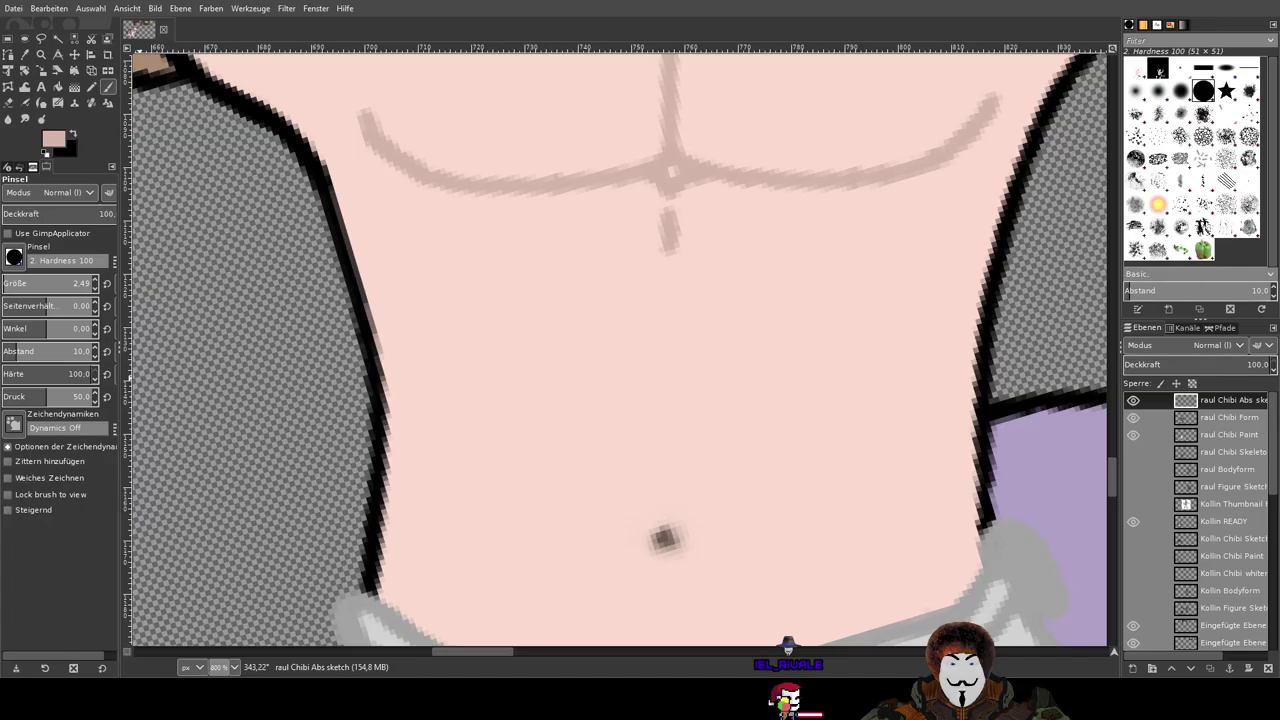
Step: Draw a small inverted V above the navel with one short slanted stroke to each side
mouse_move(713, 166)
mouse_down()
mouse_move(657, 525)
mouse_move(677, 177)
mouse_move(669, 251)
mouse_move(590, 222)
mouse_up()
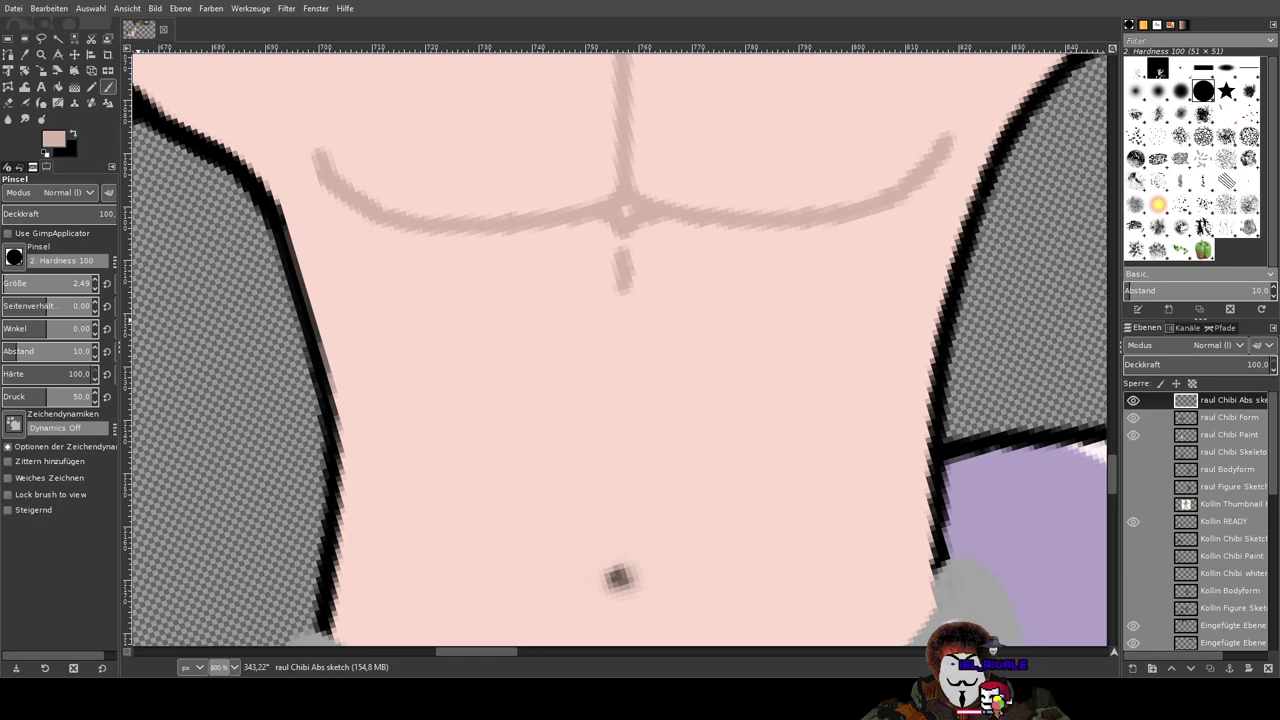
drag(611, 408, 640, 357)
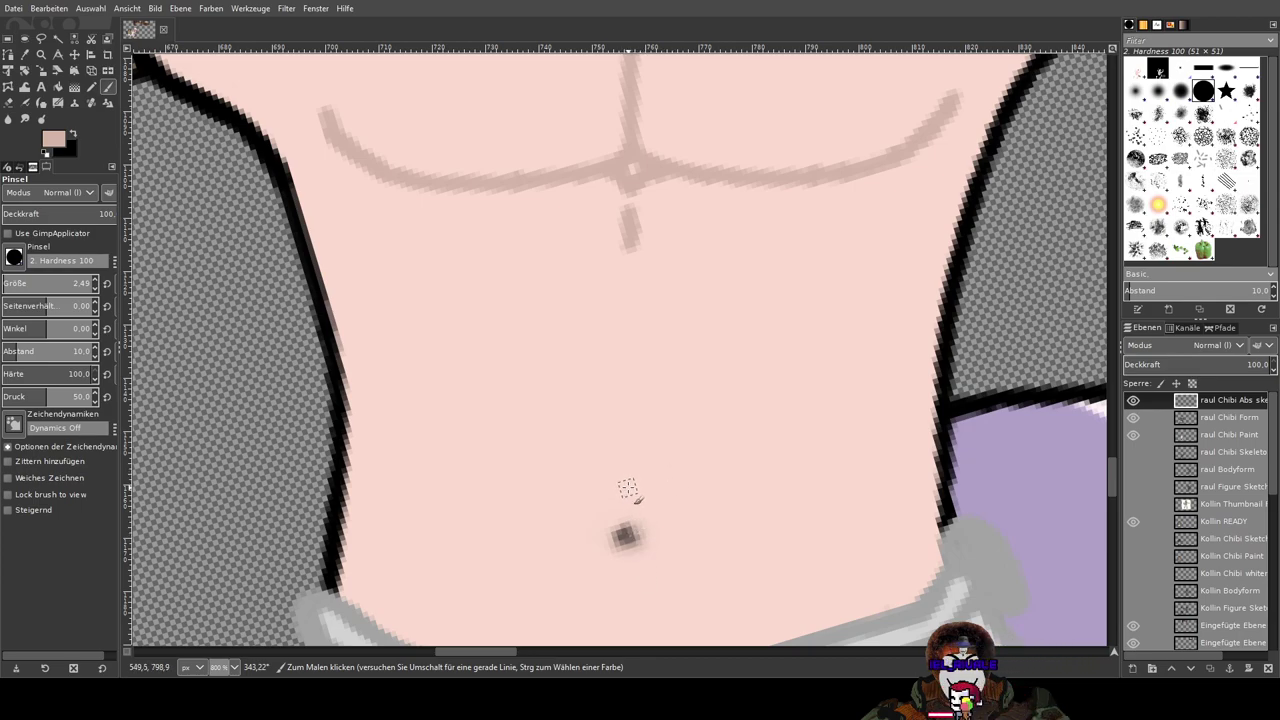
mouse_move(622, 479)
mouse_down()
mouse_move(664, 506)
mouse_move(605, 494)
mouse_up()
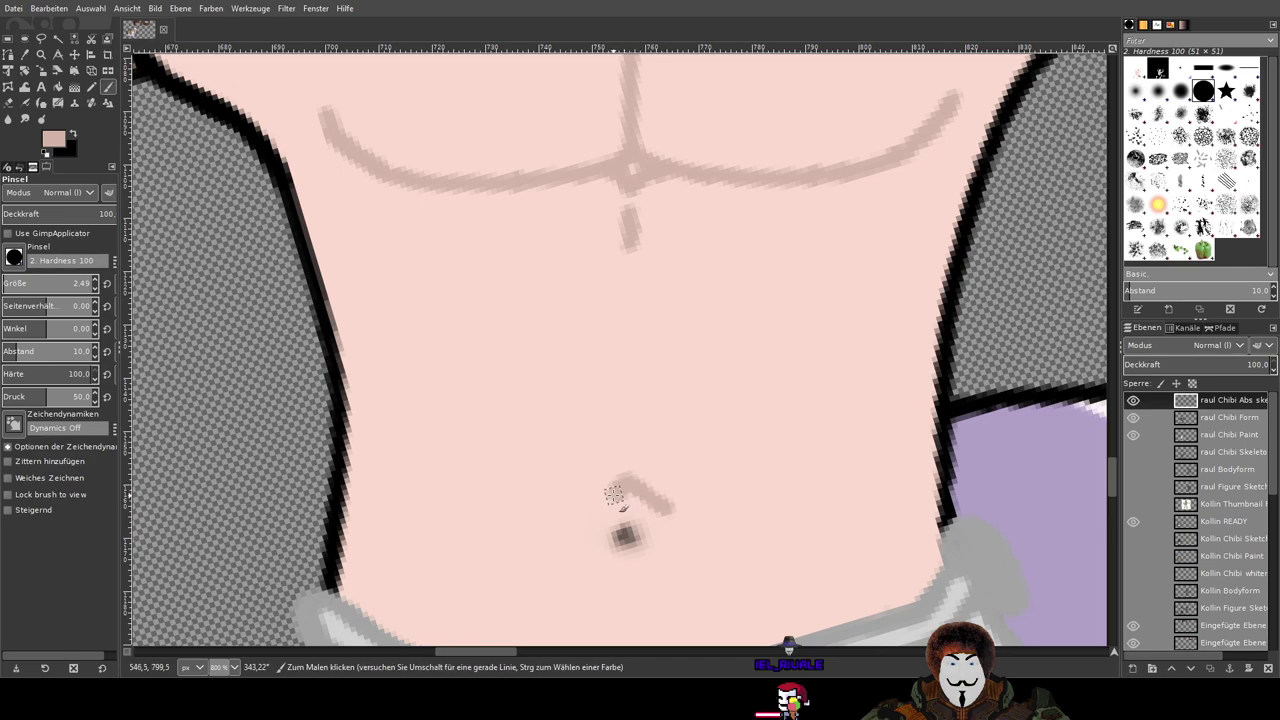
key(ctrl)
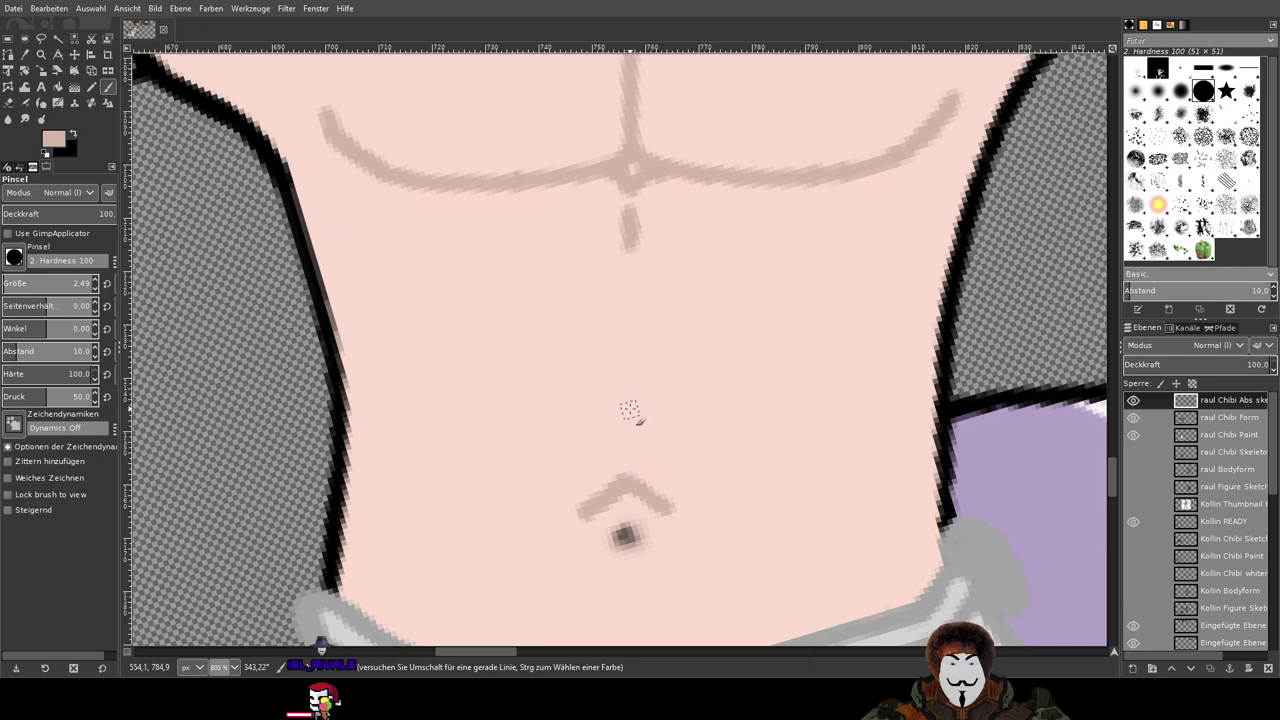
Step: Draw two vertical centre dashes between the chest dash and the inverted V, and undo the trial side flares at their ends
drag(628, 408, 626, 460)
drag(627, 305, 628, 358)
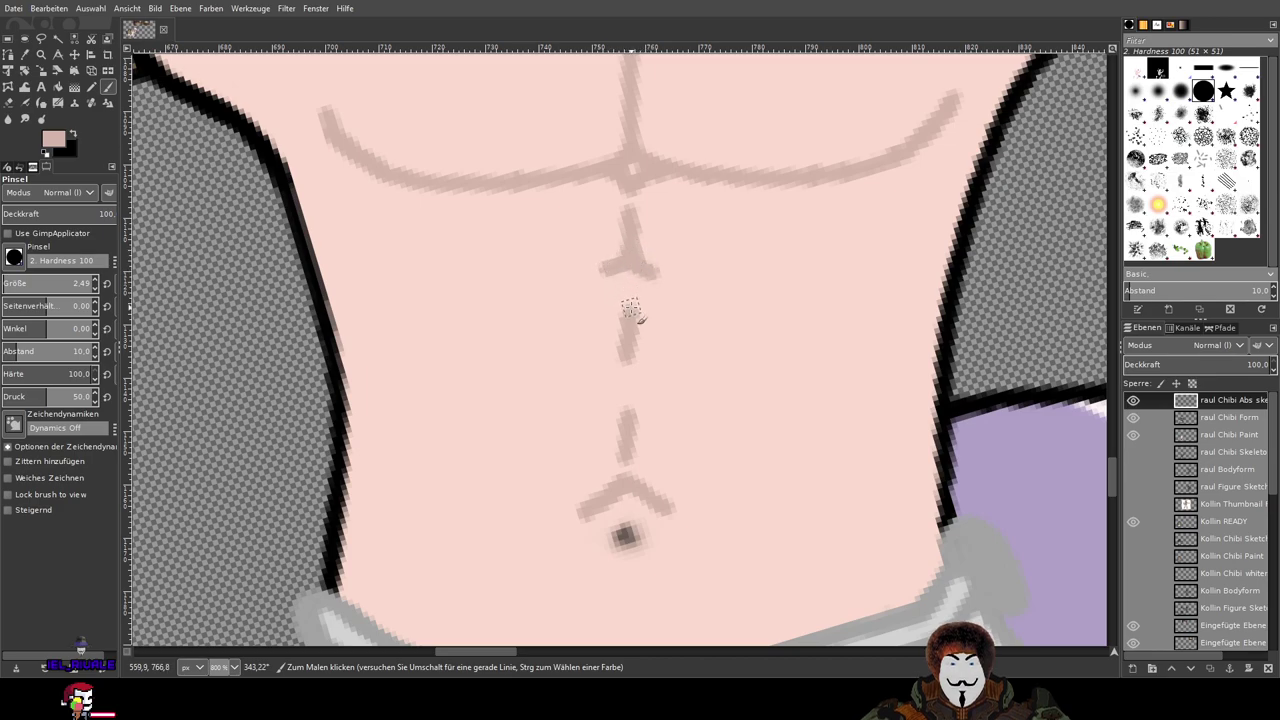
mouse_move(634, 312)
mouse_down()
mouse_move(598, 294)
mouse_move(619, 313)
mouse_up()
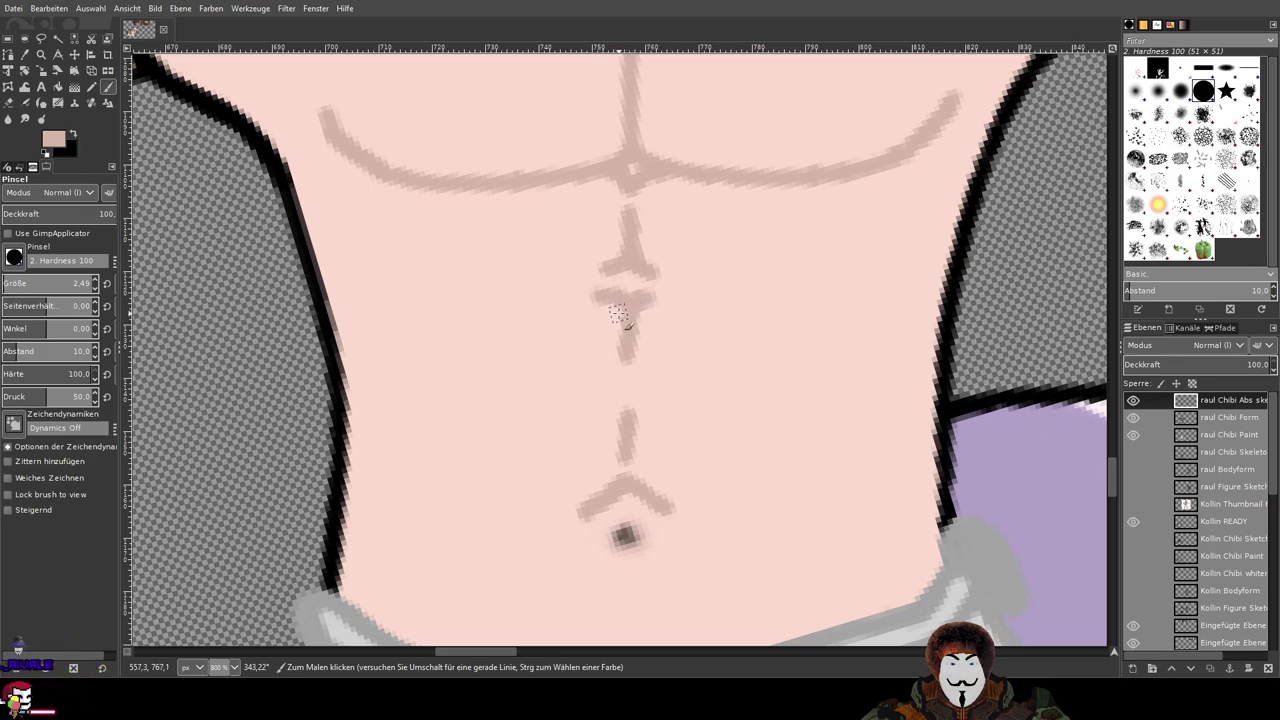
key(ctrl+z)
key(ctrl+z)
key(ctrl+z)
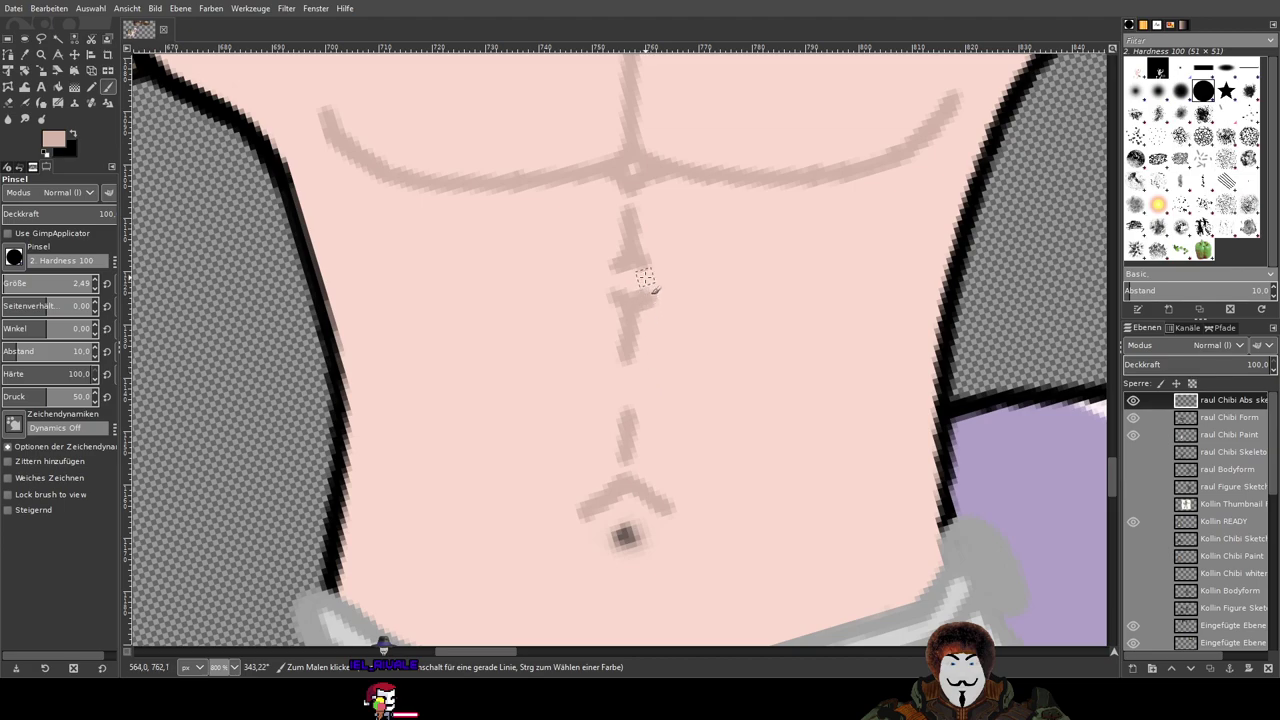
key(ctrl)
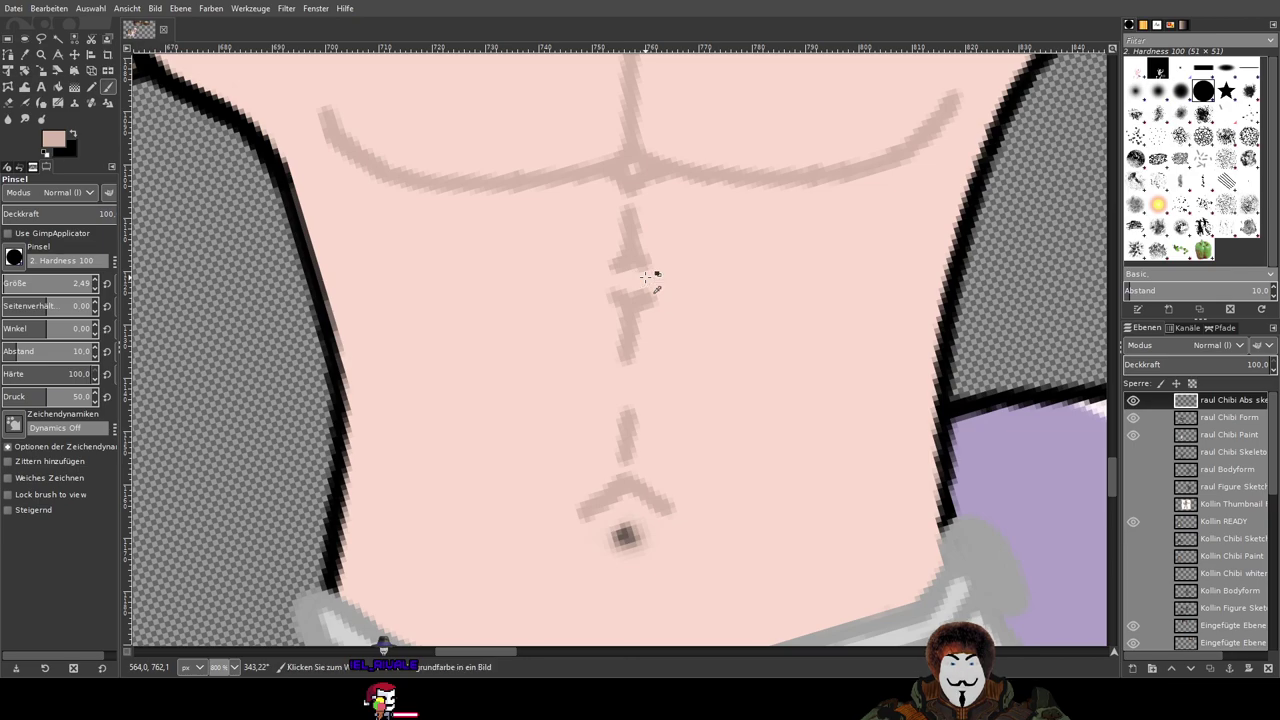
key(ctrl+z)
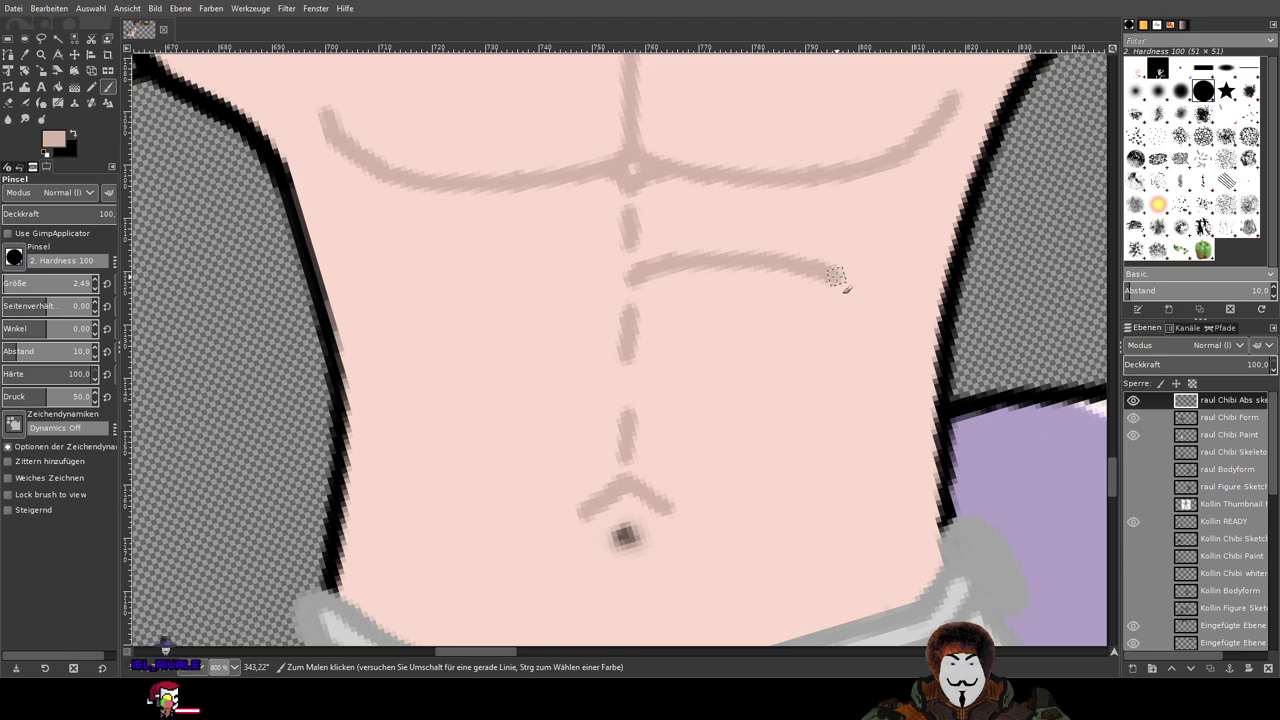
Step: Draw the first ab row's lower edge as two shallow arcs running outward from the centre dash below the chest
key(ctrl+z)
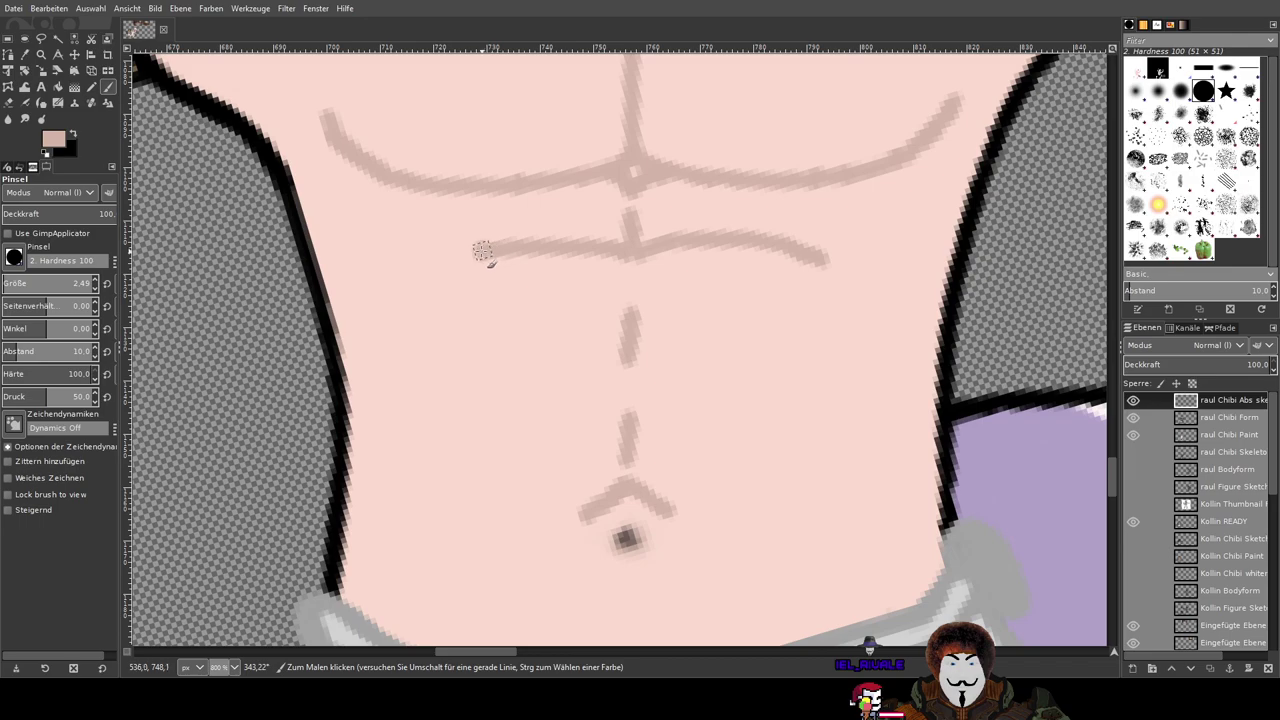
drag(450, 255, 422, 264)
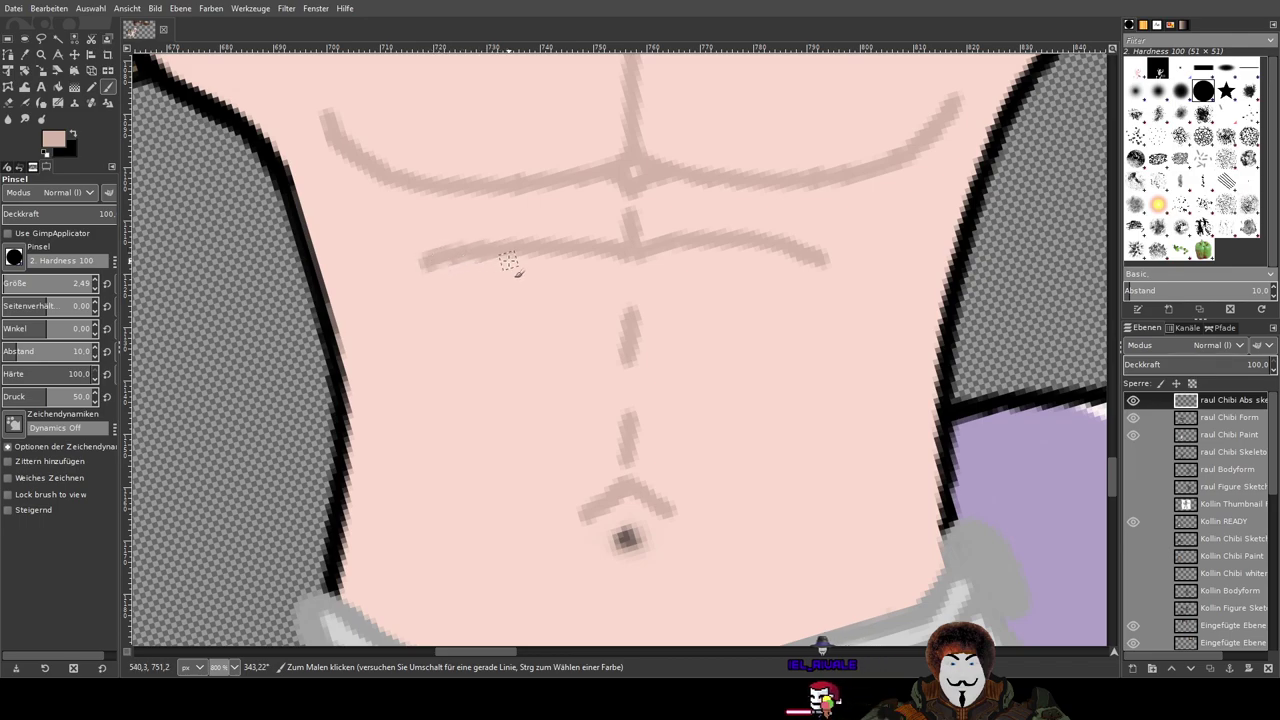
key(ctrl+z)
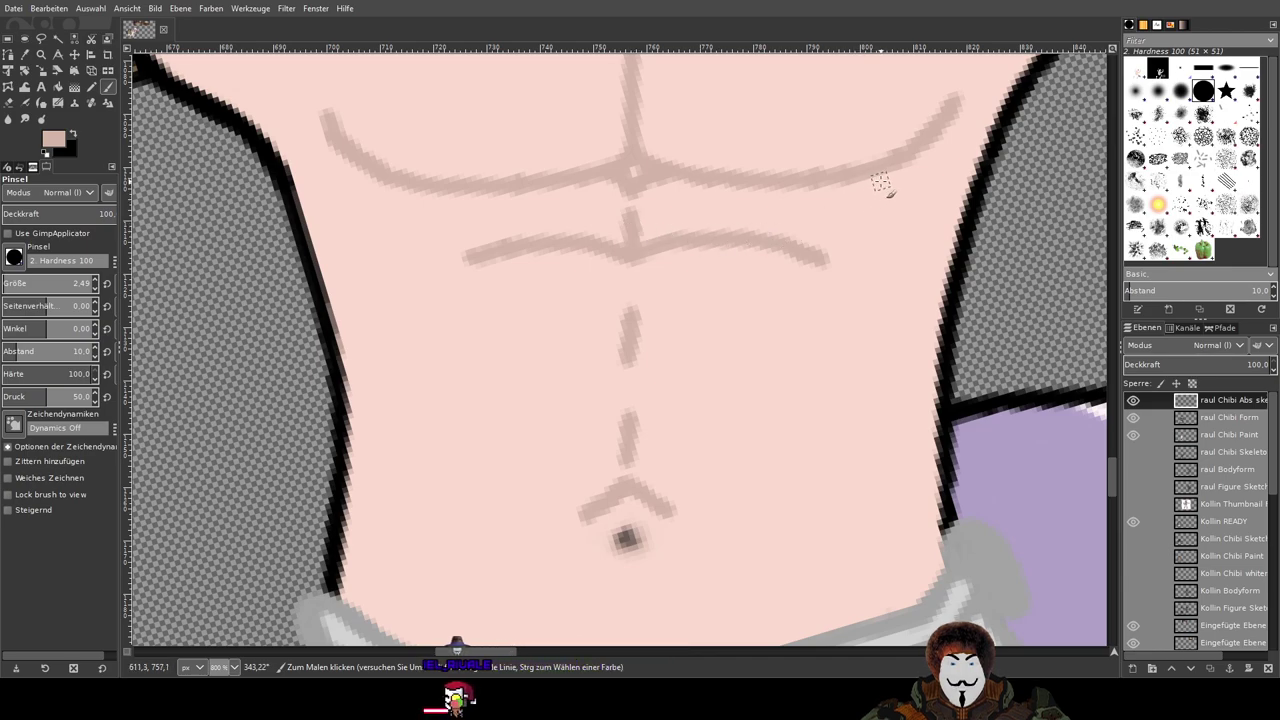
Step: Draw curved side edges from the chest lines down to both outer ends of the first ab row, redoing uneven strokes
mouse_move(880, 183)
mouse_down()
mouse_move(875, 231)
mouse_move(830, 270)
mouse_up()
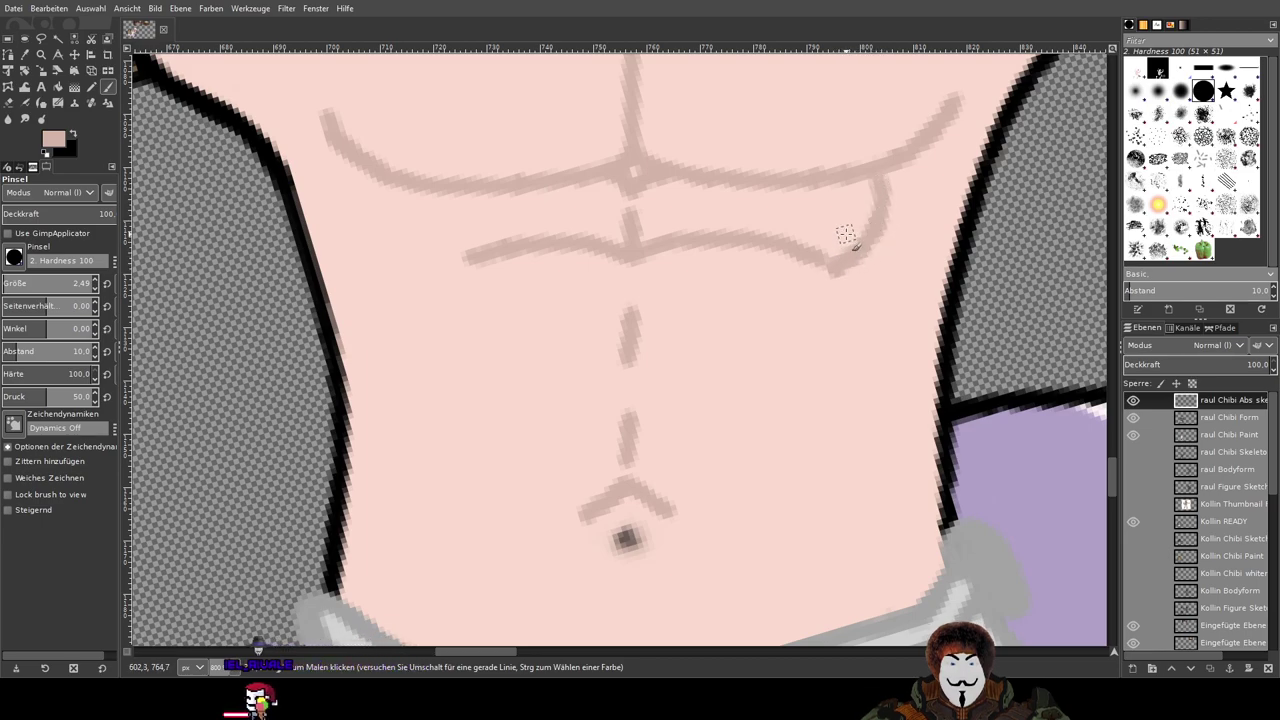
key(ctrl+z)
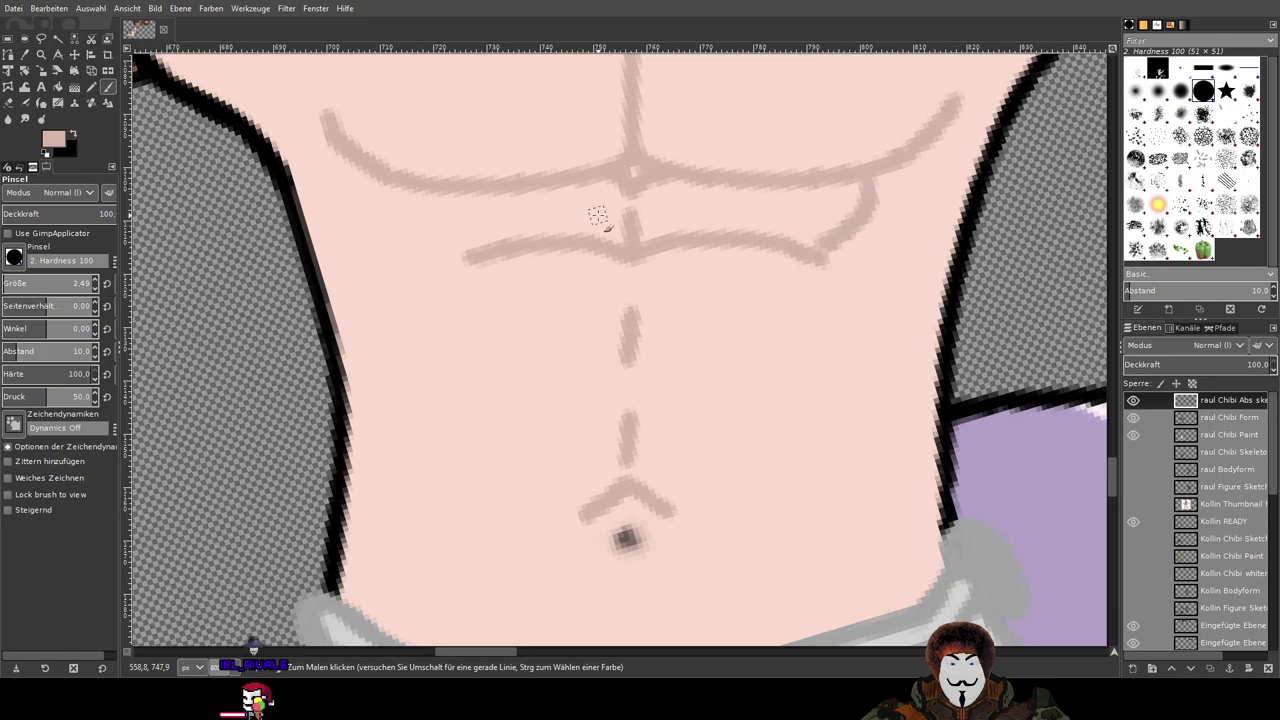
mouse_move(410, 186)
mouse_down()
mouse_move(430, 236)
mouse_move(476, 256)
mouse_up()
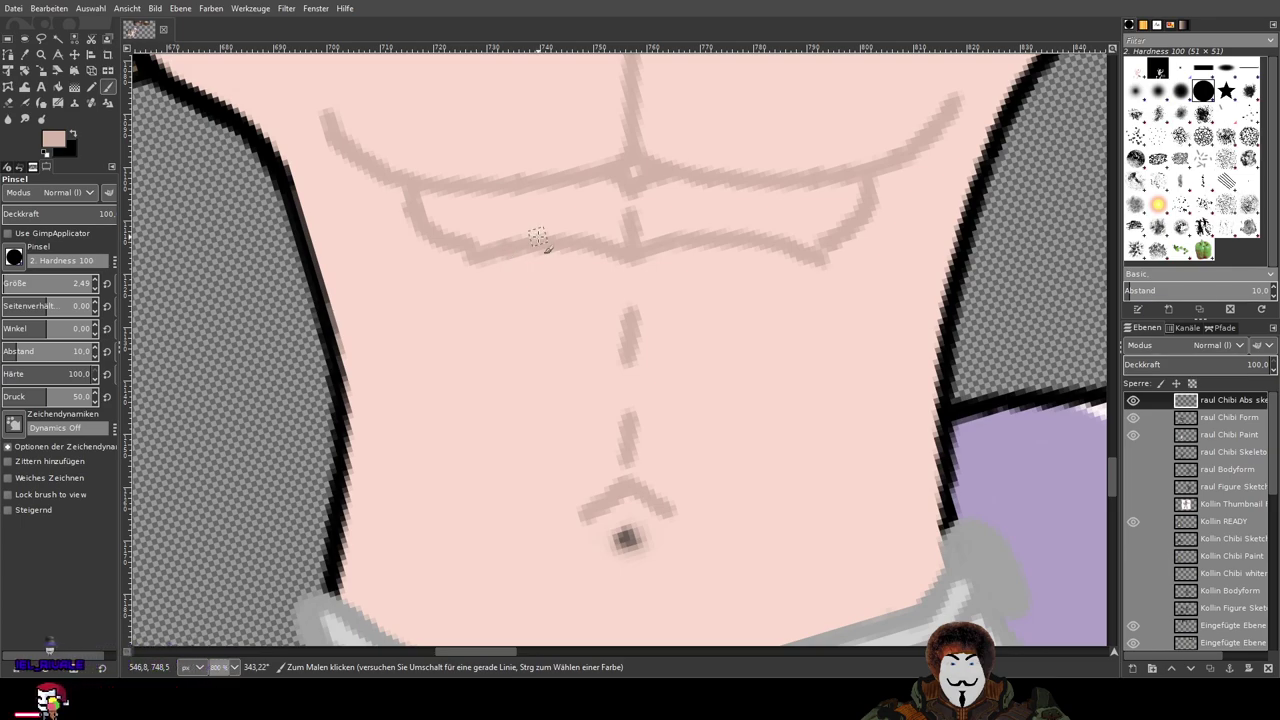
key(ctrl+z)
mouse_move(410, 190)
mouse_down()
mouse_move(428, 234)
mouse_move(467, 256)
mouse_up()
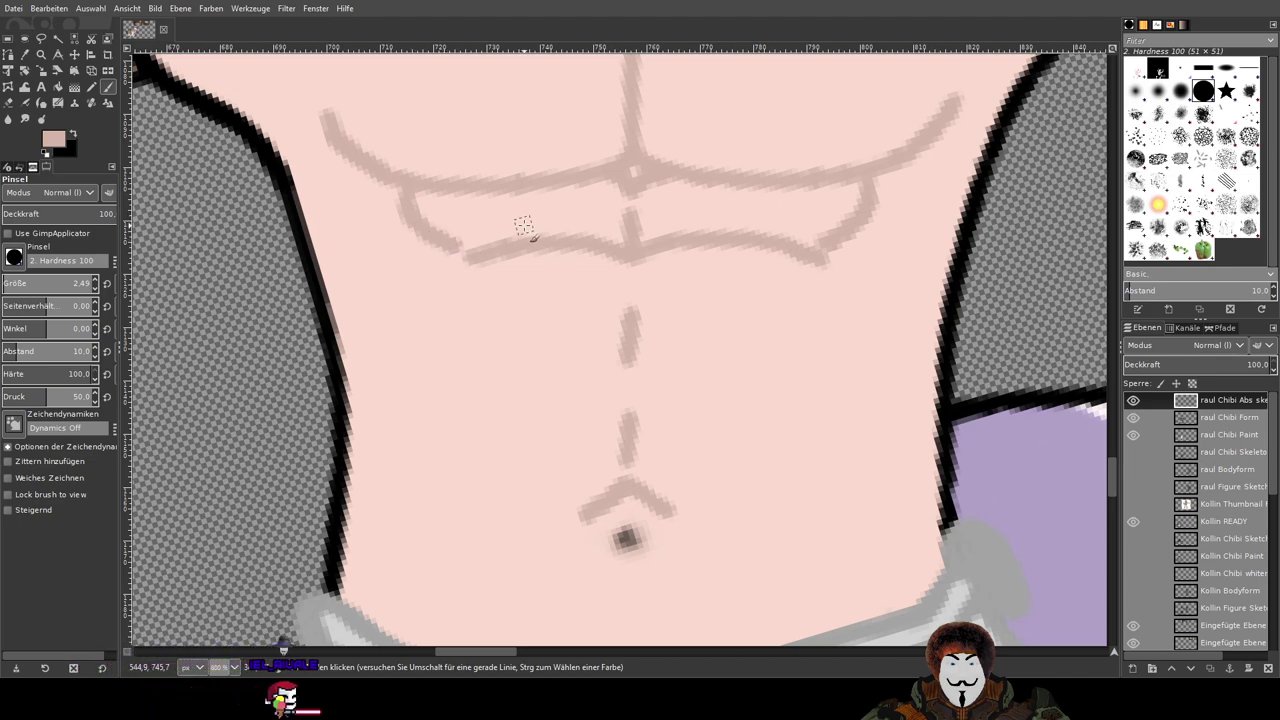
key(ctrl+z)
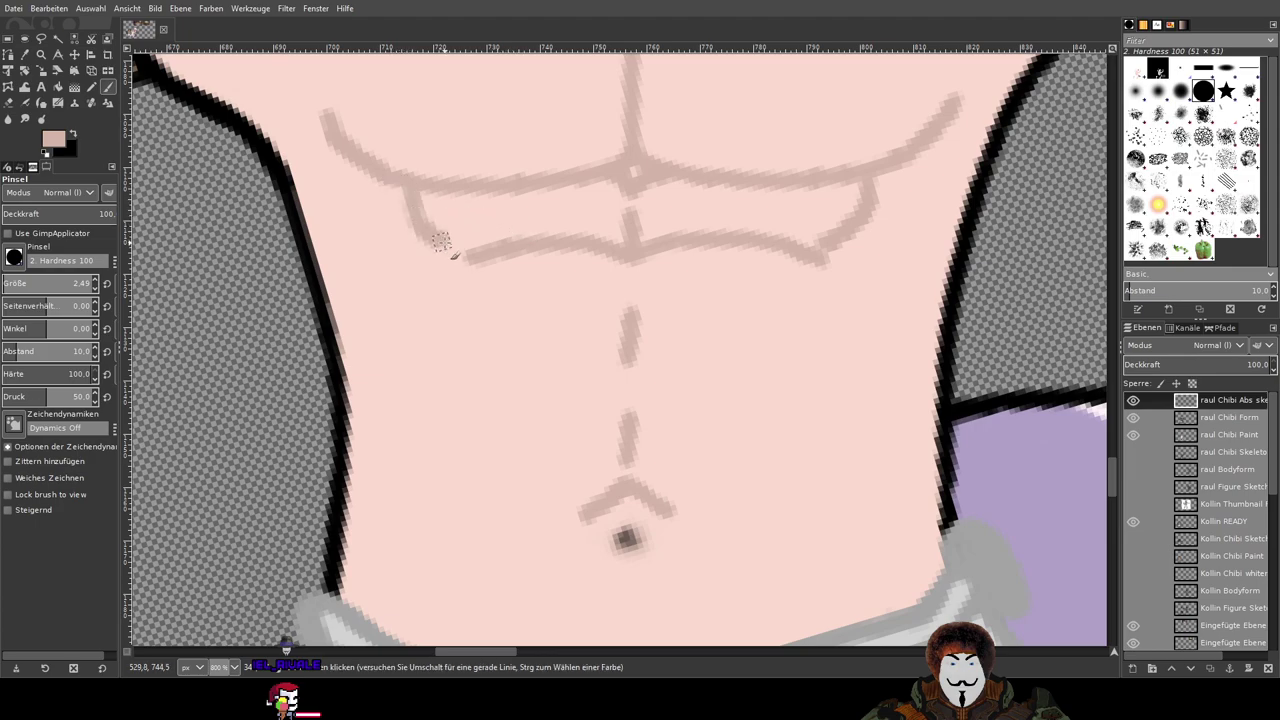
key(ctrl+z)
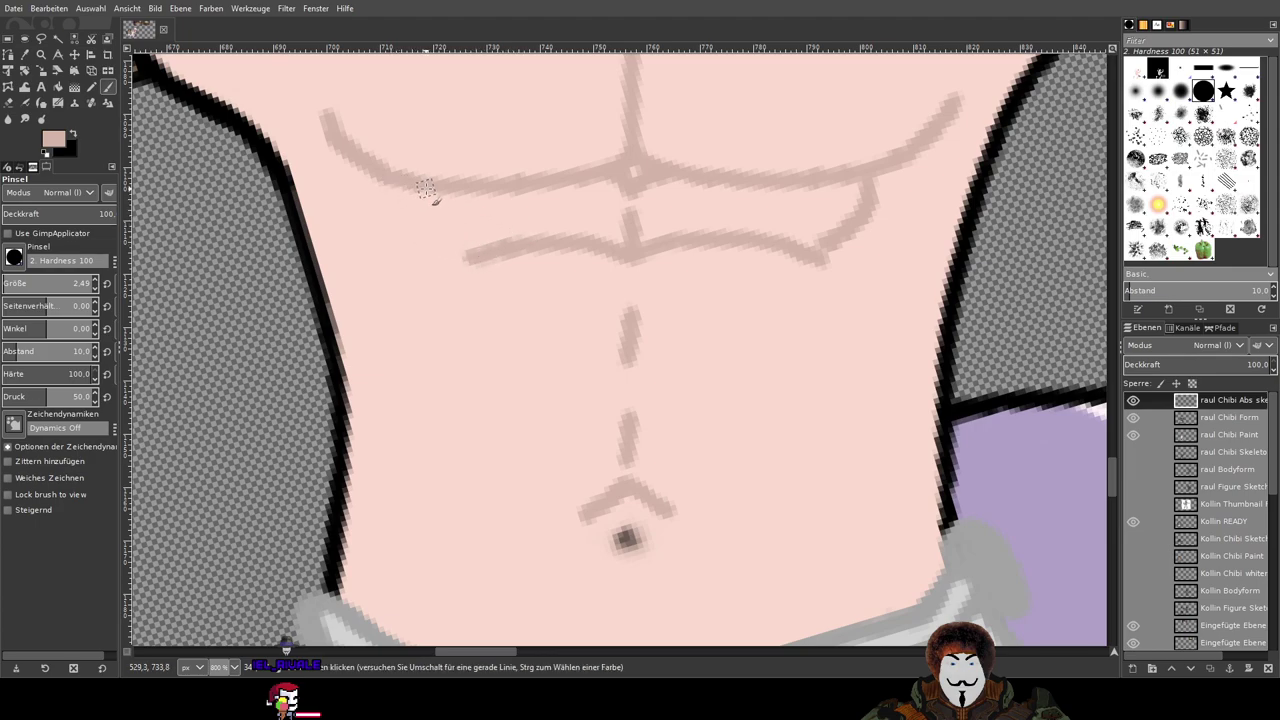
key(ctrl+z)
drag(405, 186, 472, 252)
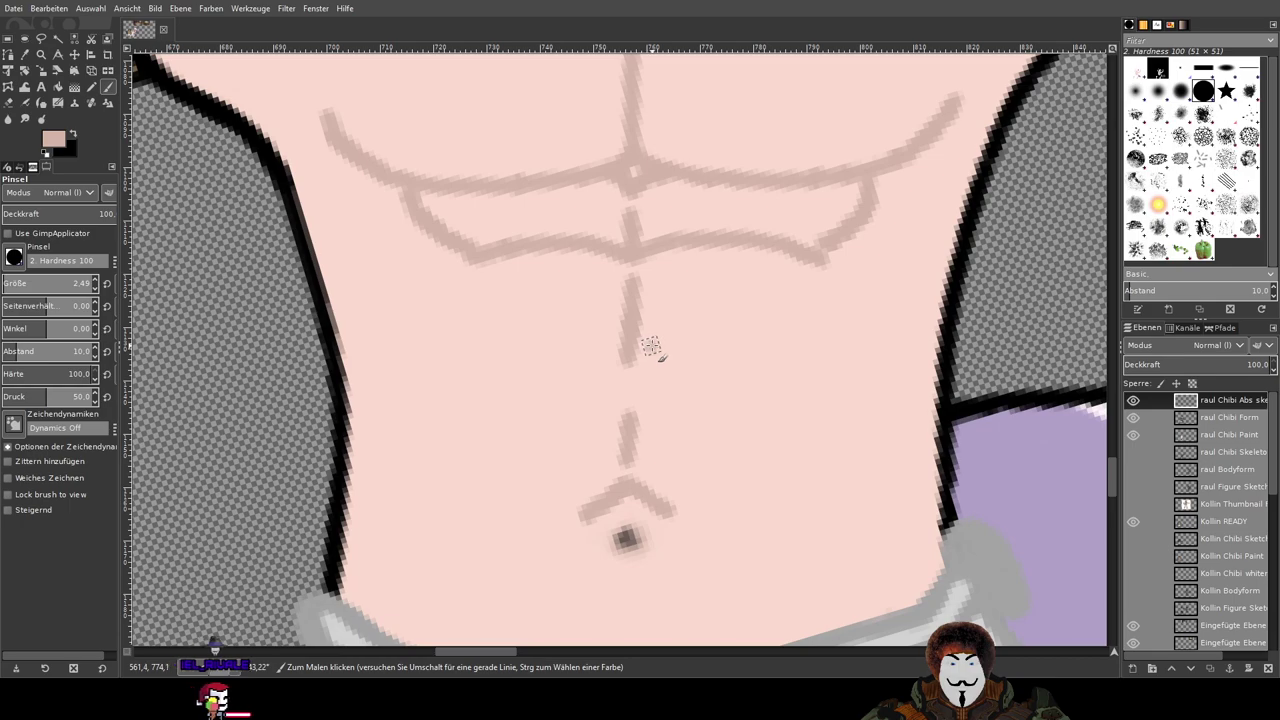
Step: Outline the second ab row with a shallow arc on each side of the centre dash and curved outer edges up to the first row
drag(665, 340, 815, 347)
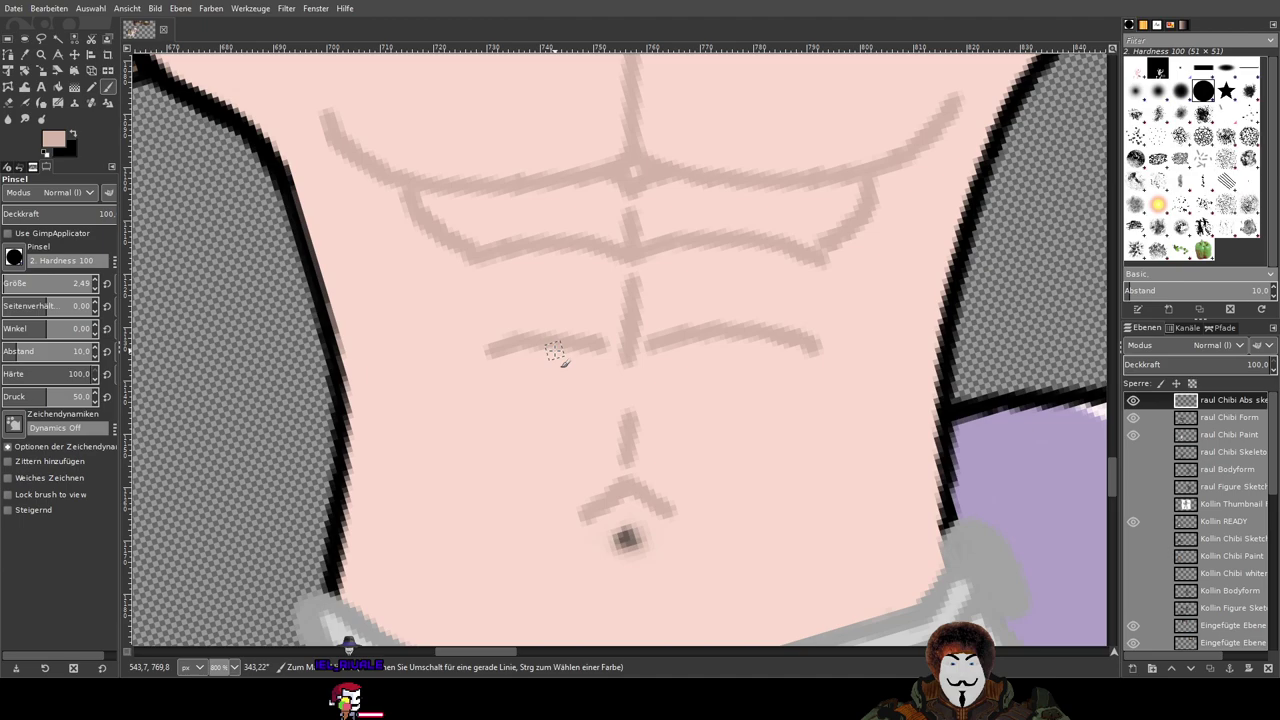
key(ctrl+z)
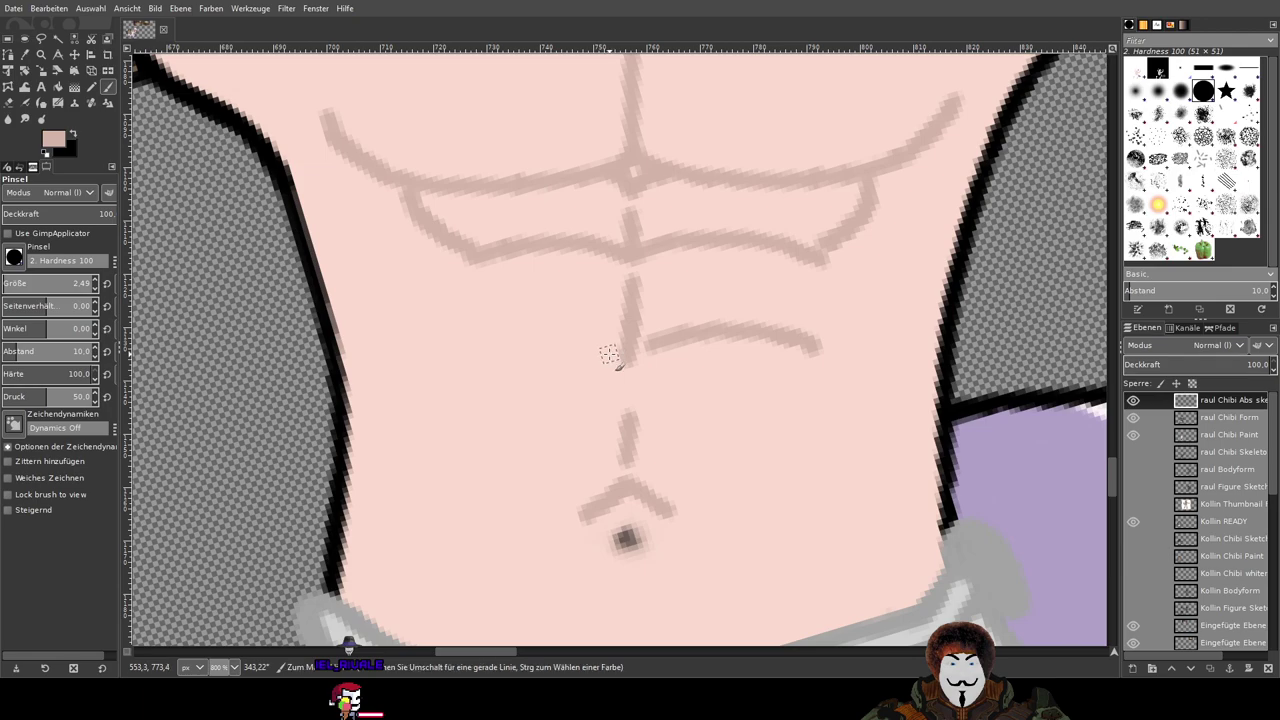
mouse_move(603, 351)
mouse_down()
mouse_move(522, 327)
mouse_move(476, 338)
mouse_move(508, 343)
mouse_up()
key(ctrl+z)
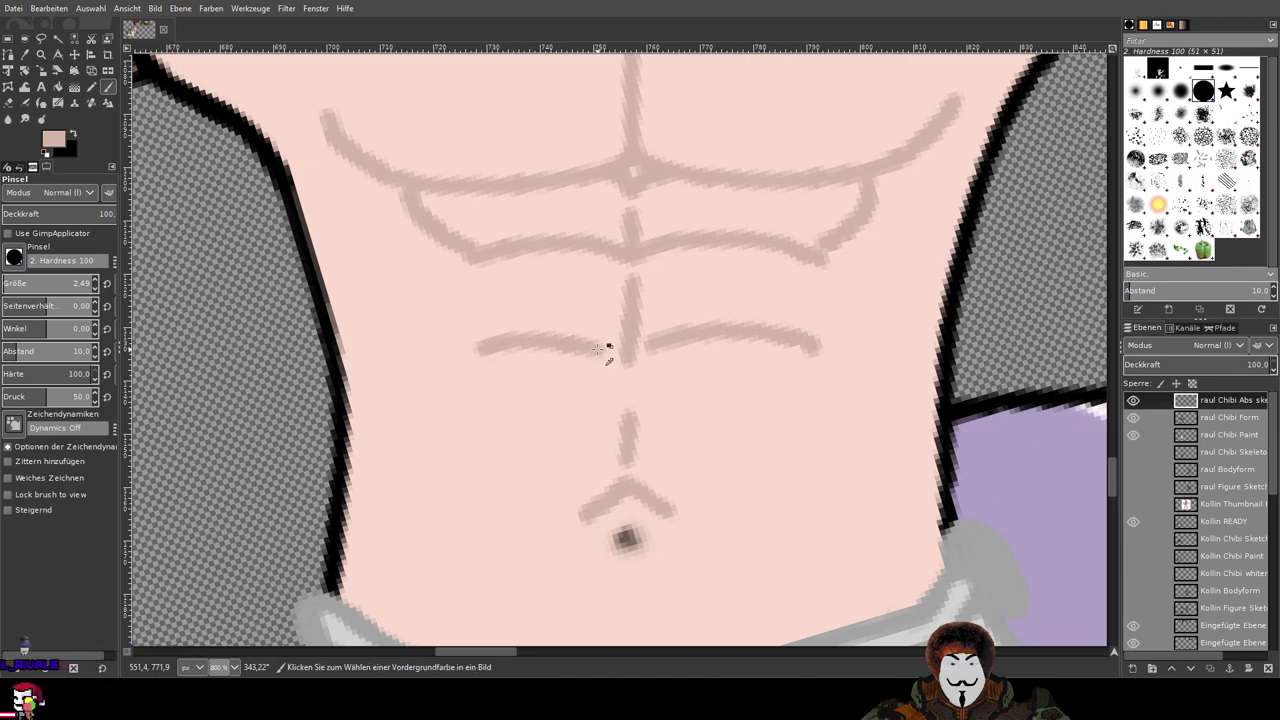
key(ctrl+z)
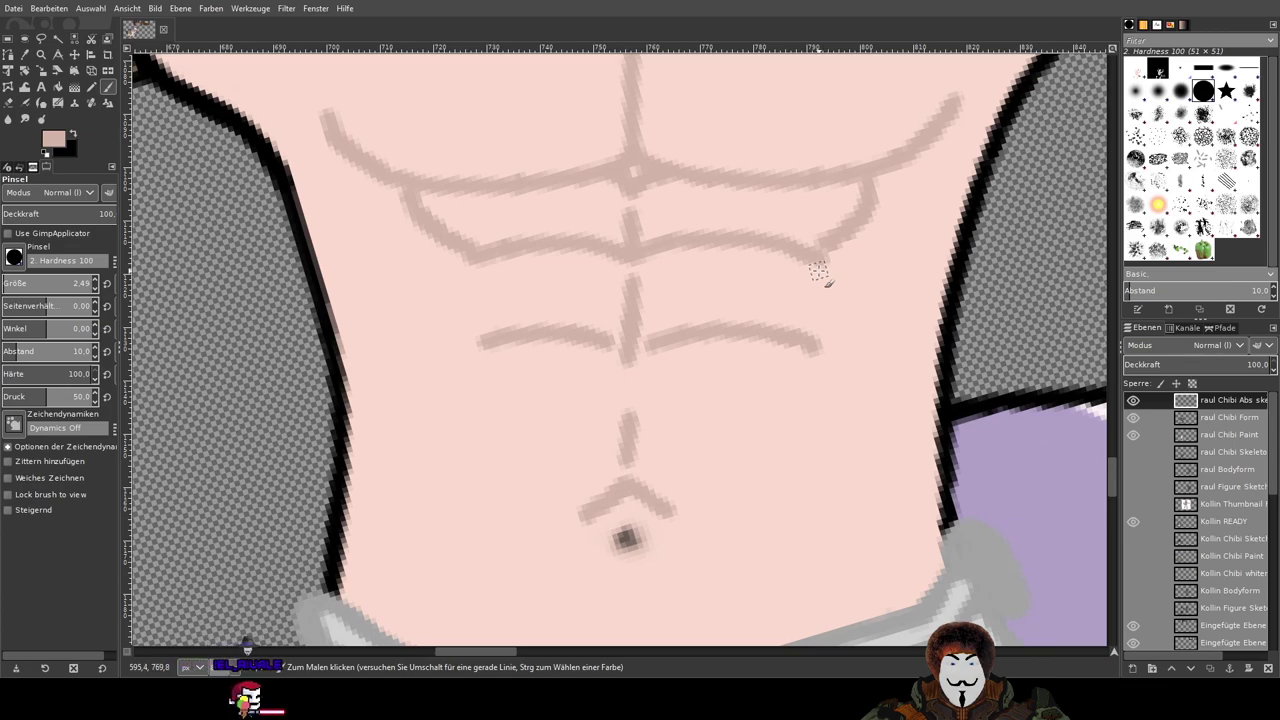
mouse_move(820, 254)
mouse_down()
mouse_move(846, 294)
mouse_move(826, 350)
mouse_up()
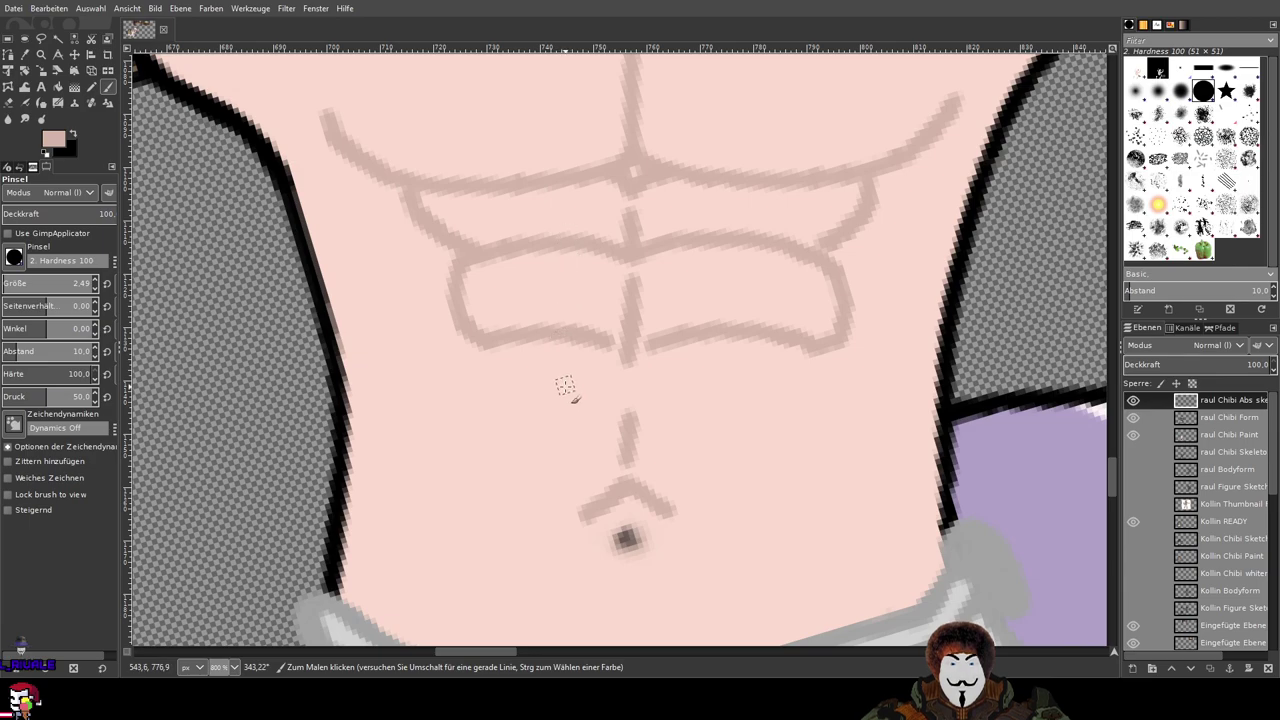
Step: Undo the outlines of both ab rows, back to the plain centre dashes below the chest lines
key(ctrl)
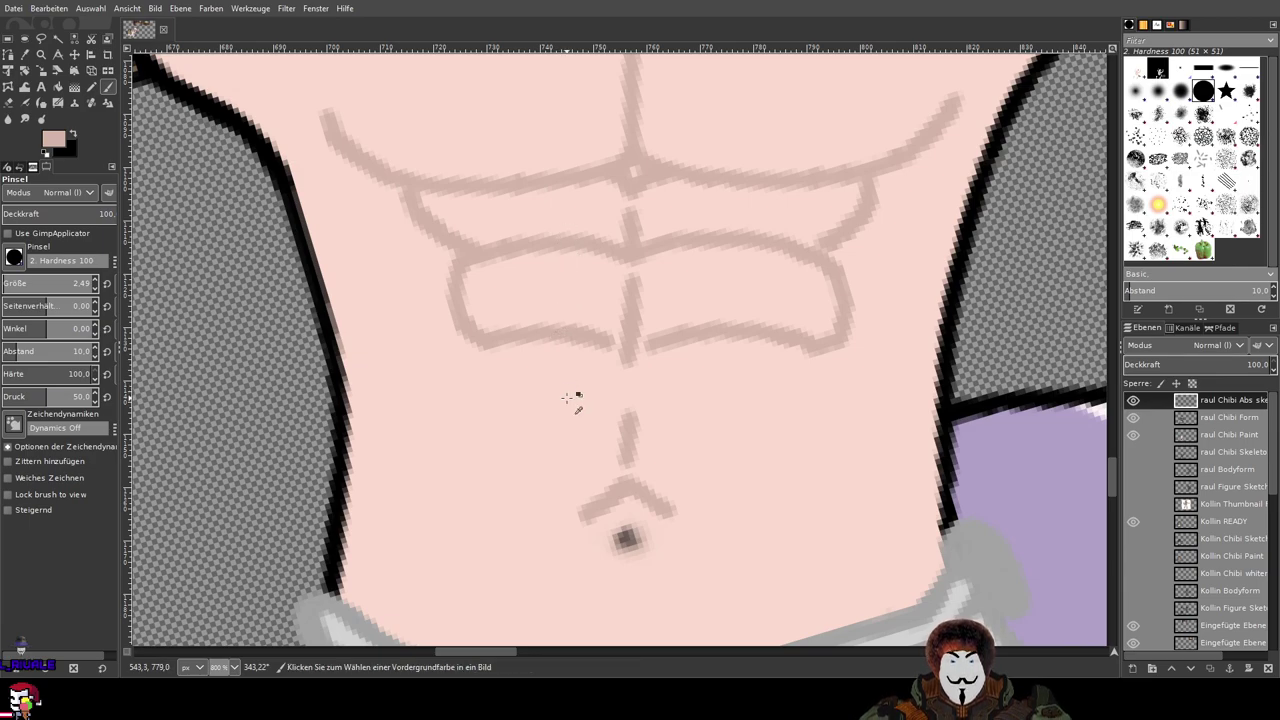
key(ctrl+z)
key(ctrl+z)
key(ctrl+z)
key(ctrl+z)
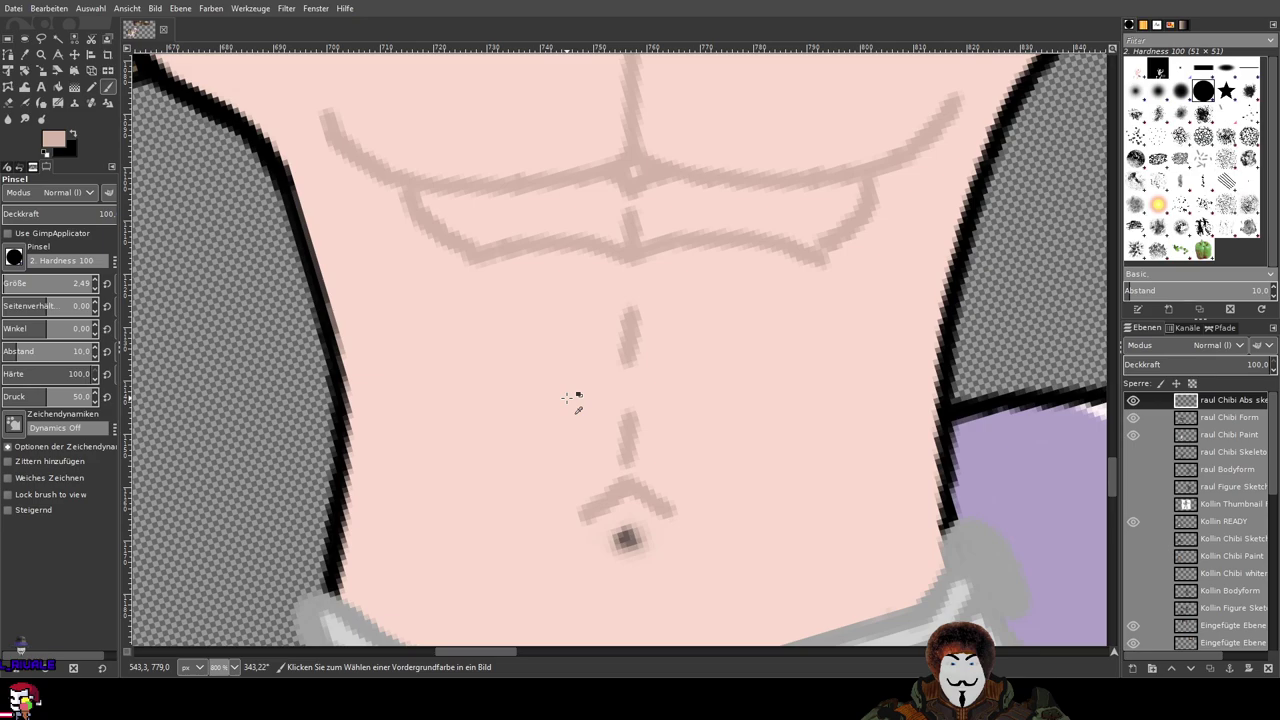
key(ctrl+z)
key(ctrl+z)
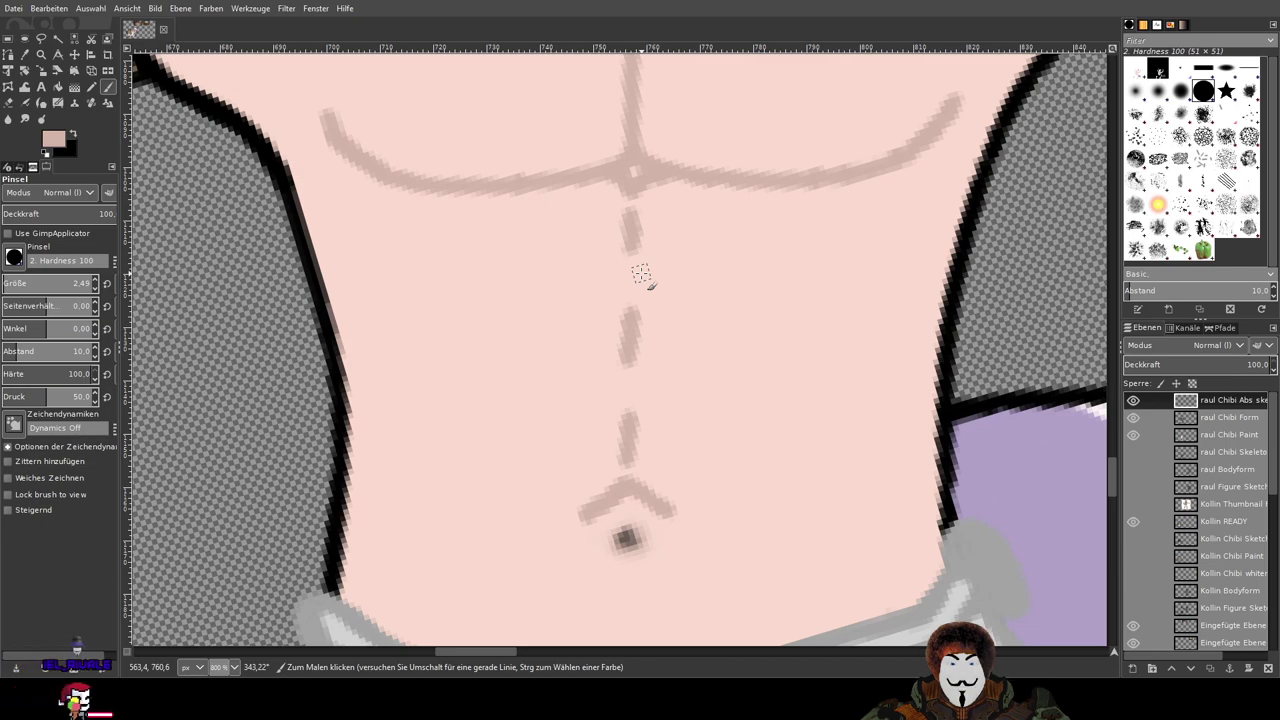
Step: Undo the two lower centre dashes, restoring the inverted V above the navel and the dash just below the chest
key(ctrl+z)
key(ctrl+z)
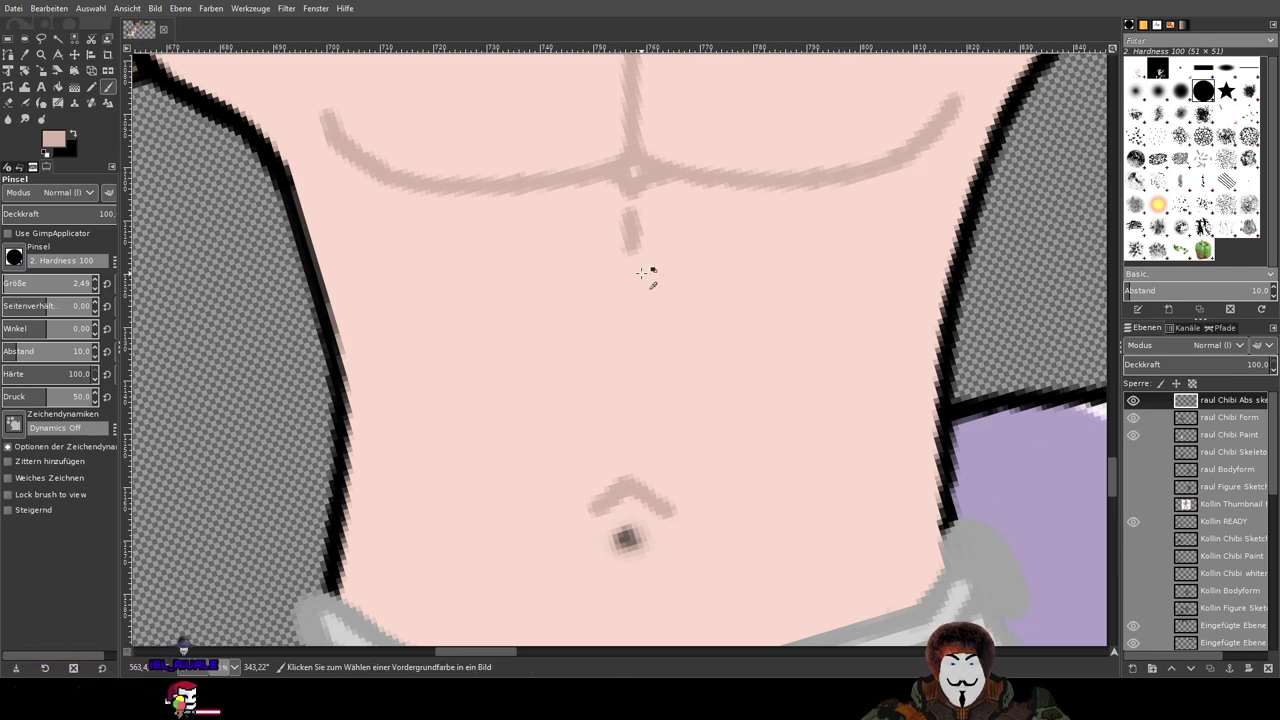
key(ctrl+z)
key(ctrl+z)
key(ctrl+z)
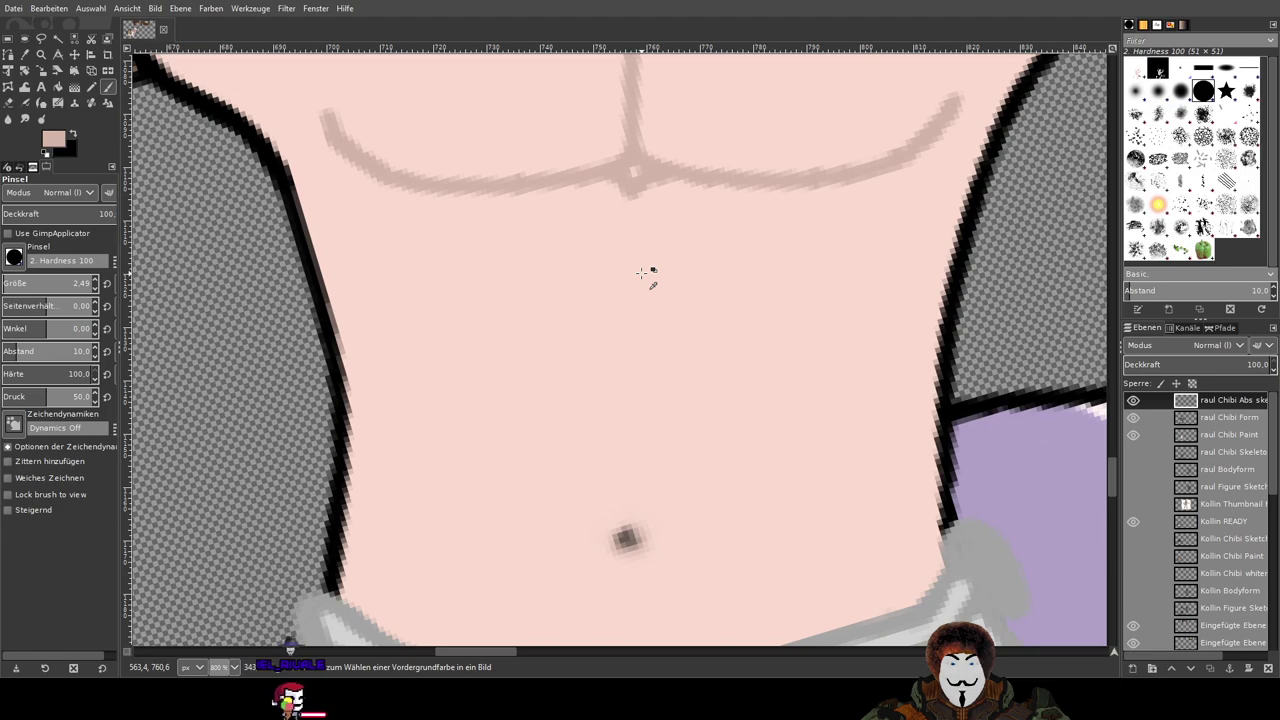
key(ctrl+y)
key(ctrl+y)
key(ctrl+y)
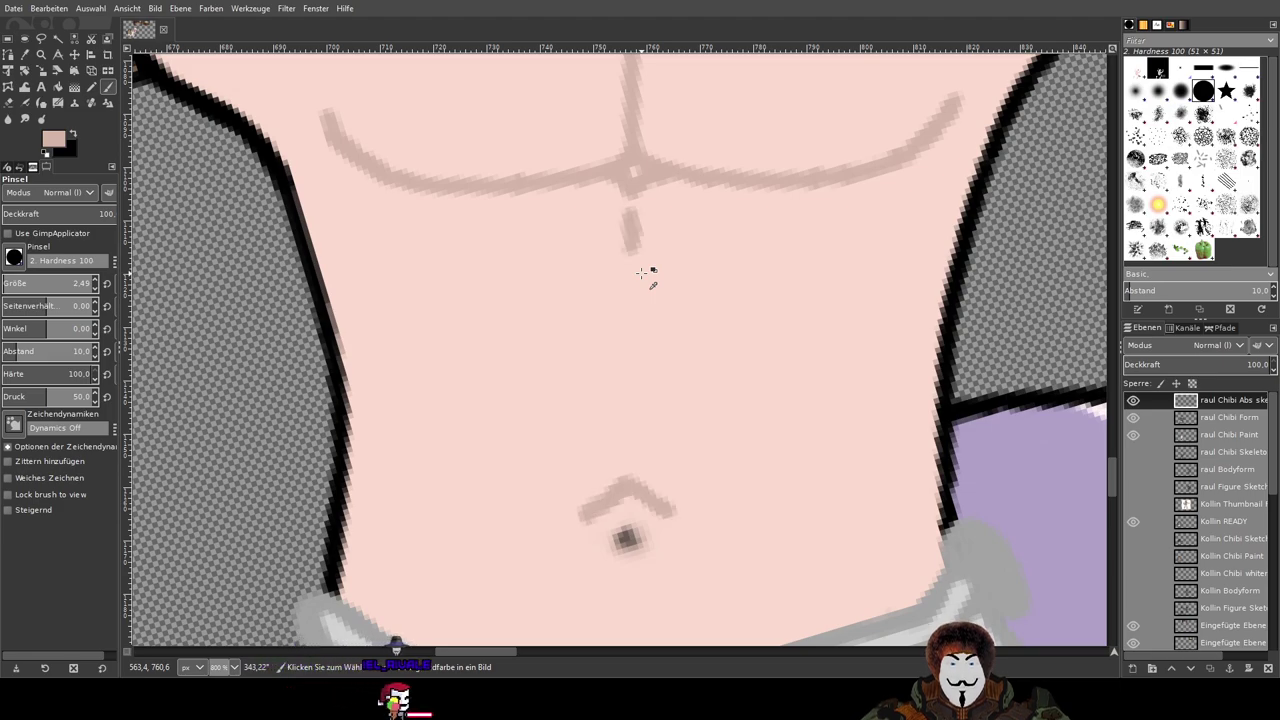
key(ctrl+y)
key(ctrl+z)
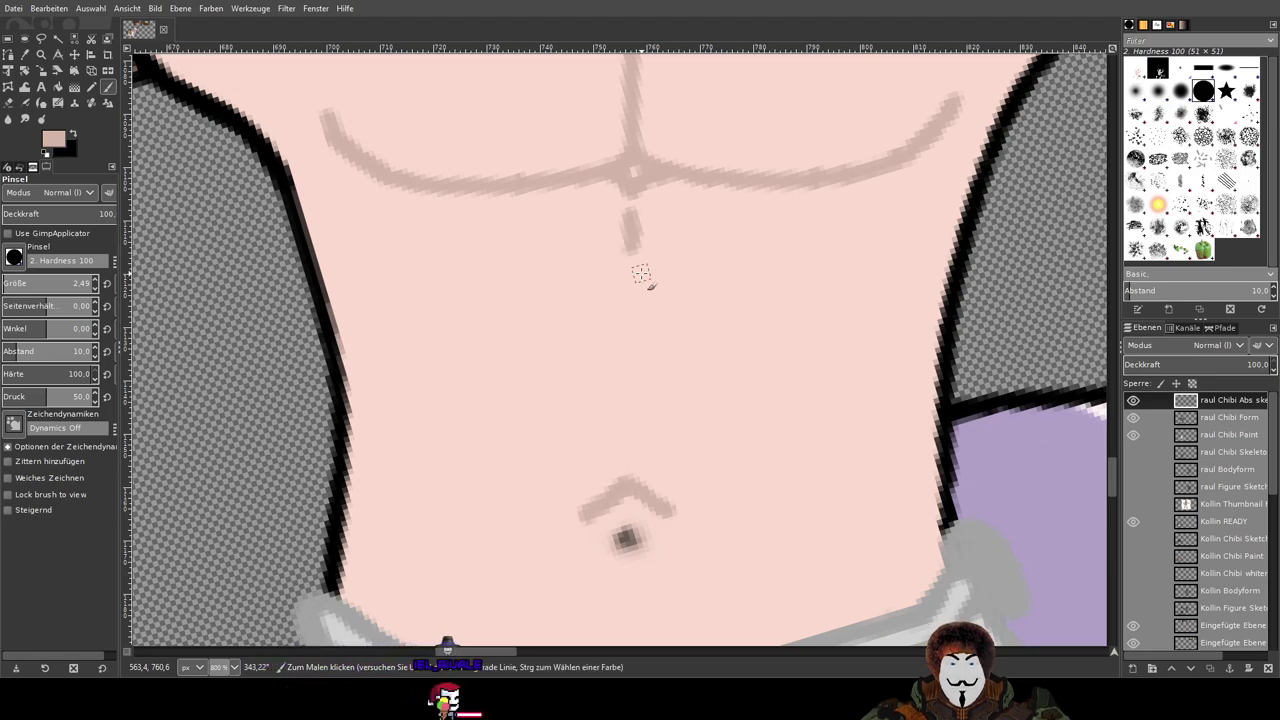
Step: Erase the centre dash below the chest and draw the first ab line's right arc, undoing the trial left arc and side edges
click(8, 104)
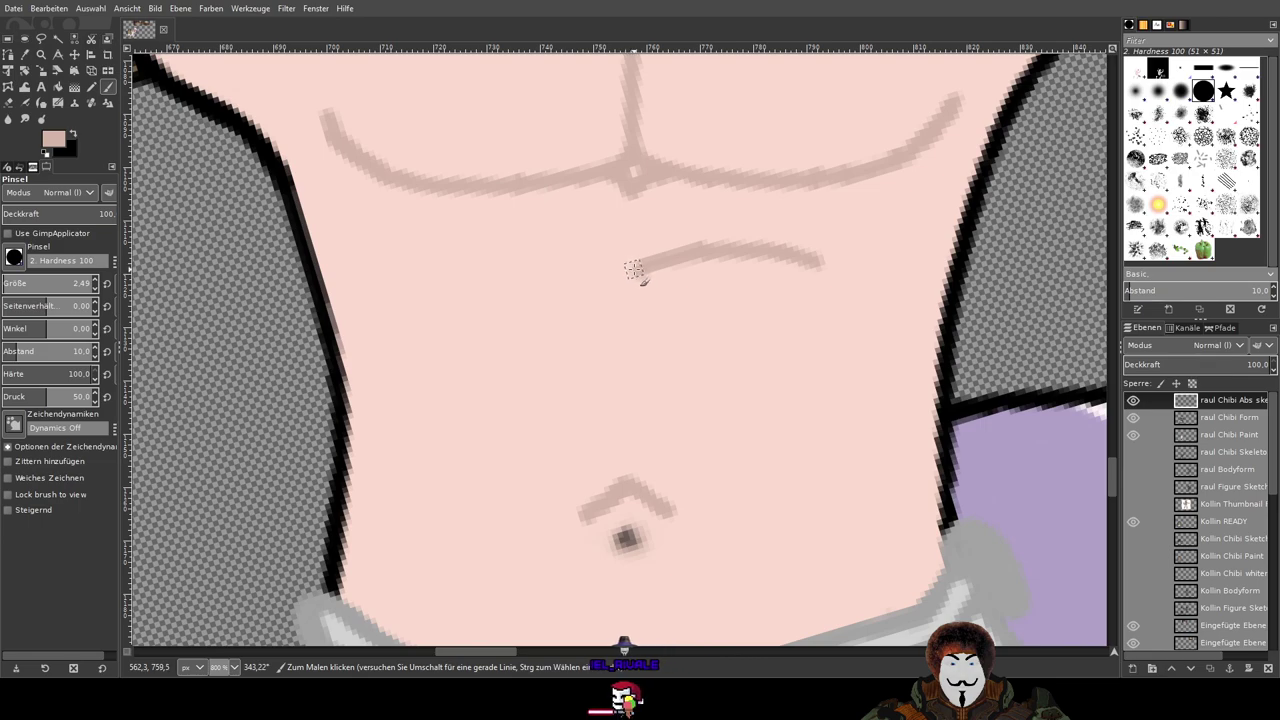
mouse_move(617, 266)
mouse_down()
mouse_move(538, 246)
mouse_move(444, 265)
mouse_up()
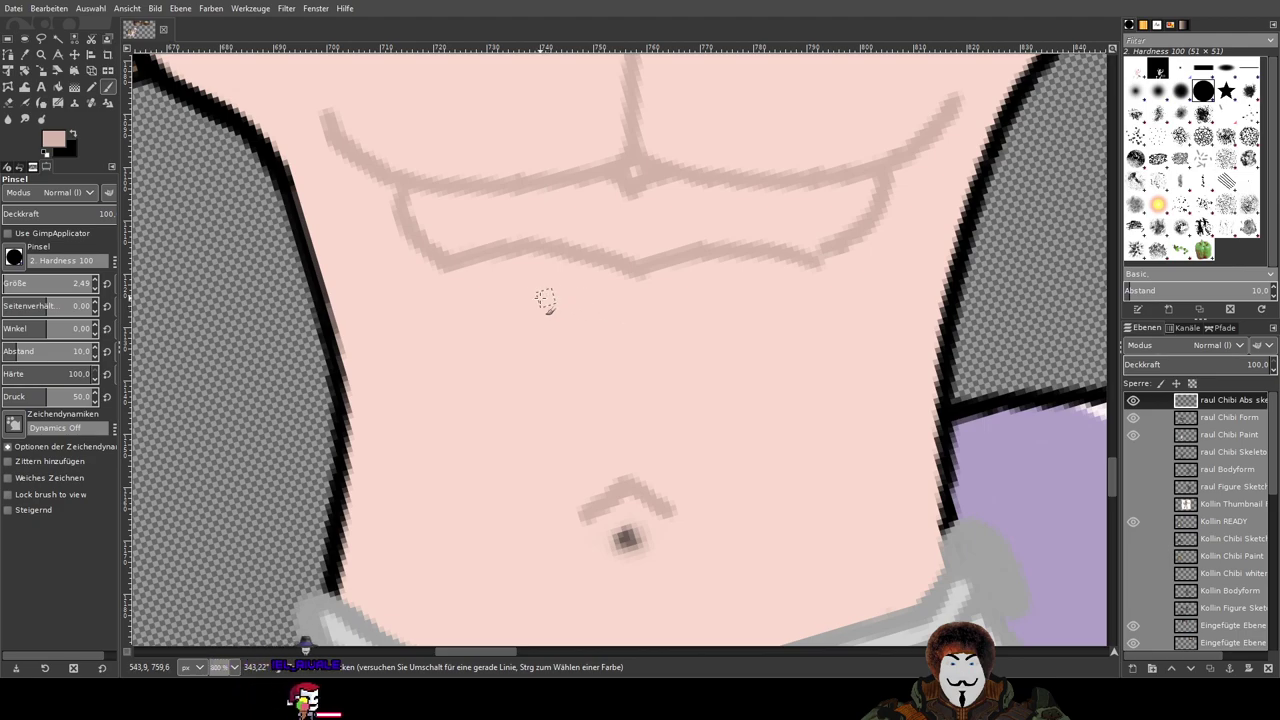
key(ctrl+z)
mouse_move(395, 183)
mouse_down()
mouse_move(411, 229)
mouse_move(445, 264)
mouse_up()
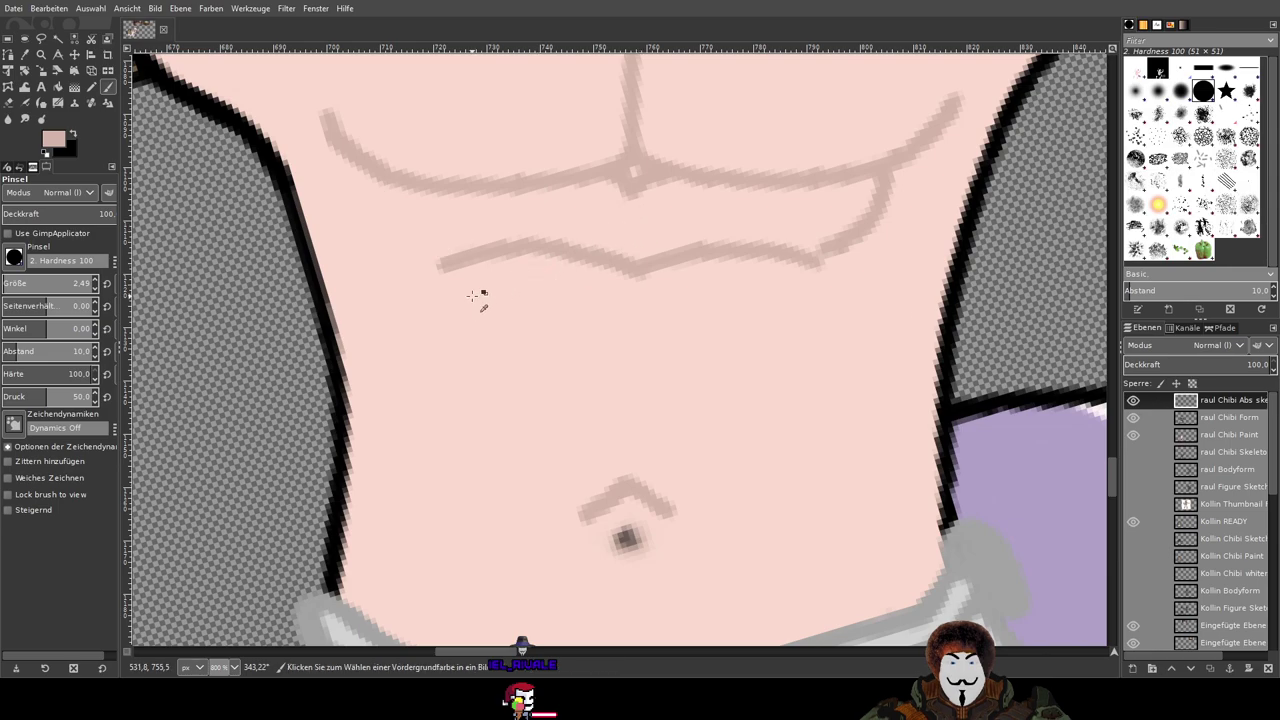
key(ctrl+z)
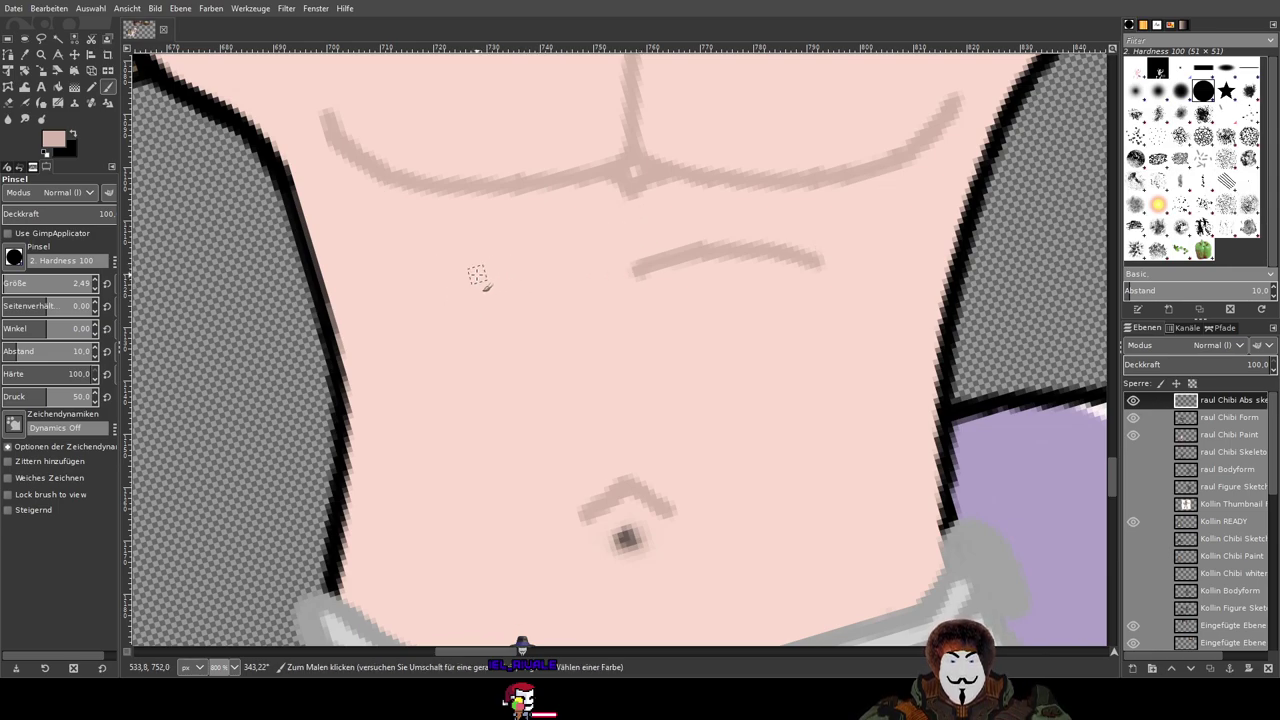
Step: Draw the first ab line's left arc to meet the right arc at the centre, undoing uneven strokes and a trial side edge
drag(484, 267, 628, 276)
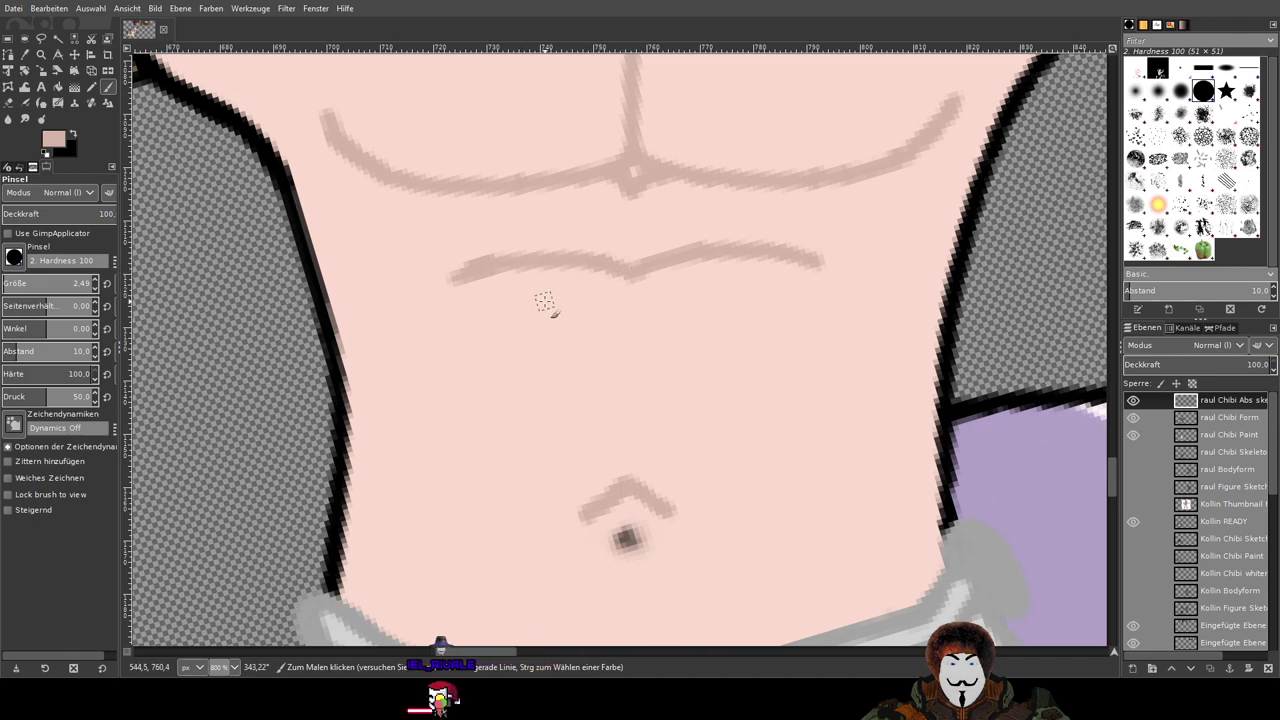
key(ctrl+z)
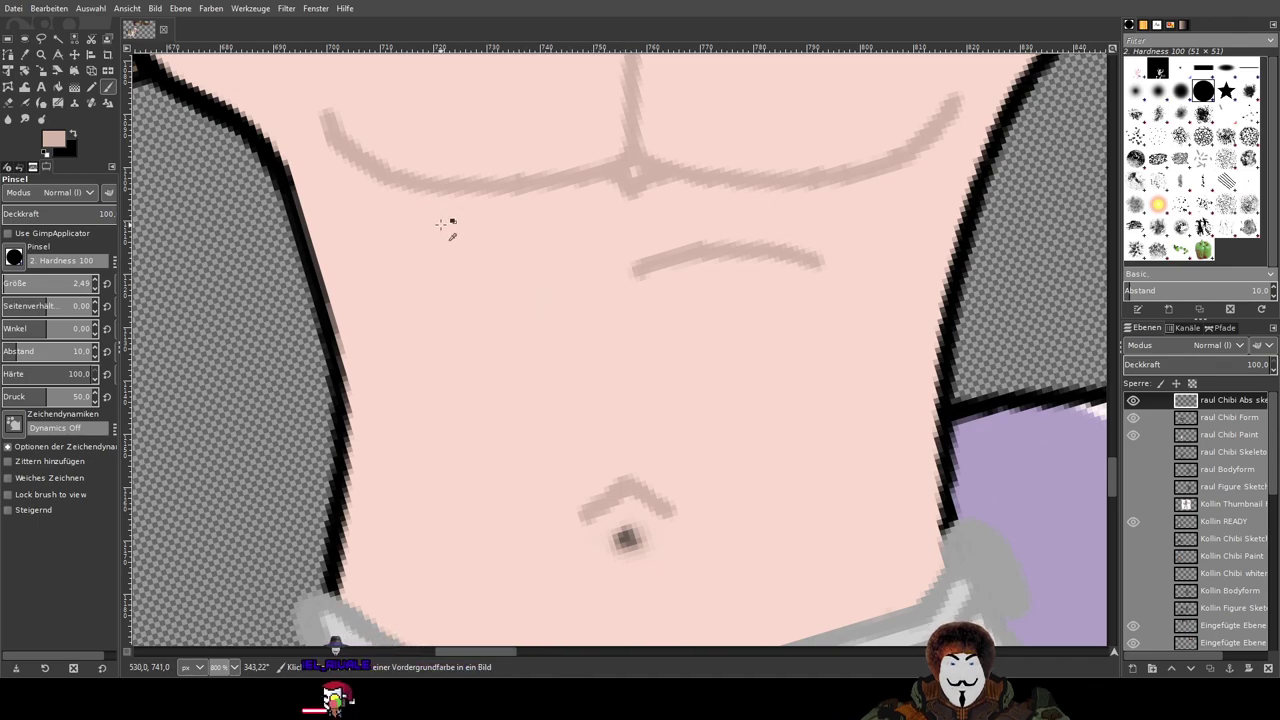
mouse_move(447, 277)
mouse_down()
mouse_move(535, 256)
mouse_move(632, 276)
mouse_up()
key(ctrl+z)
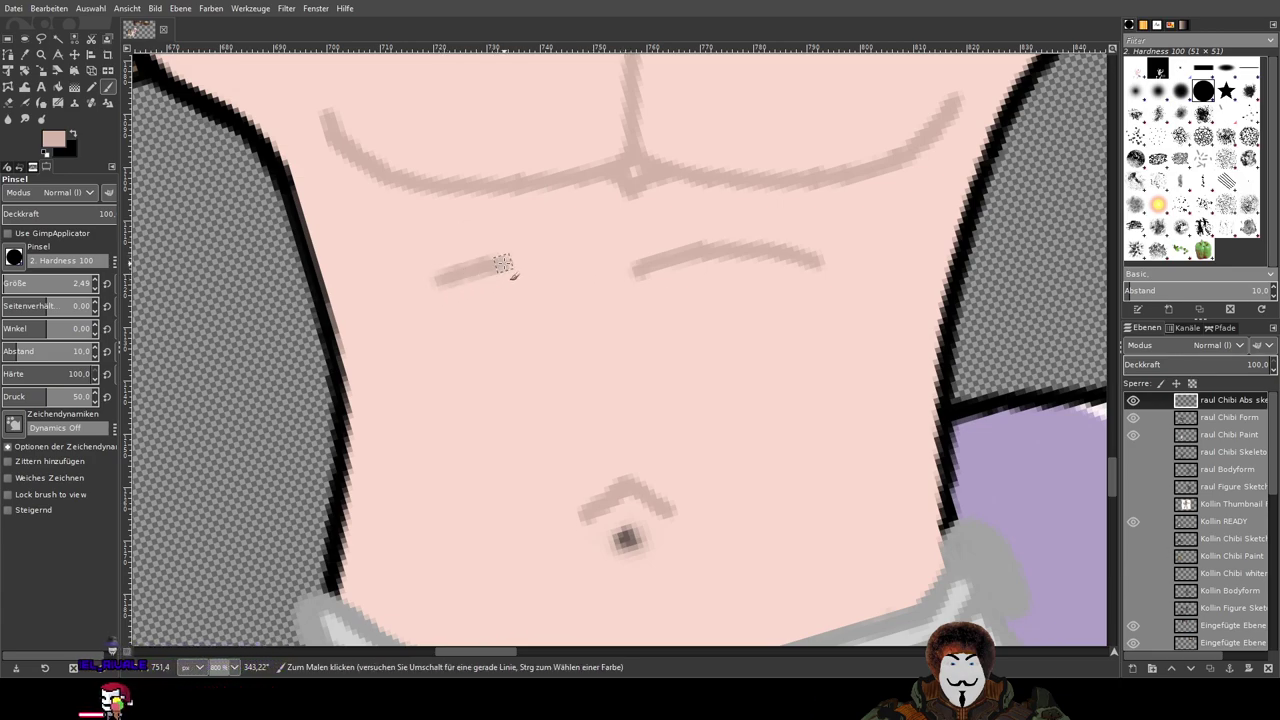
key(ctrl+z)
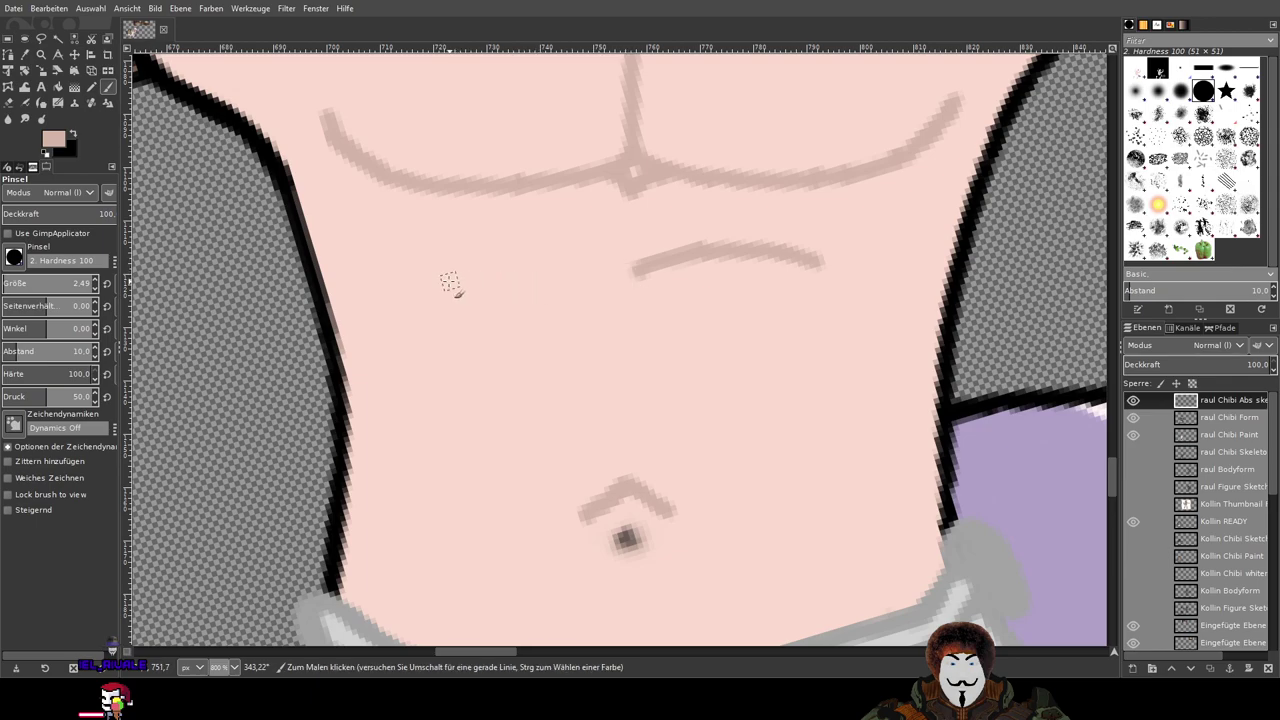
mouse_move(474, 258)
mouse_down()
mouse_move(570, 245)
mouse_move(632, 268)
mouse_up()
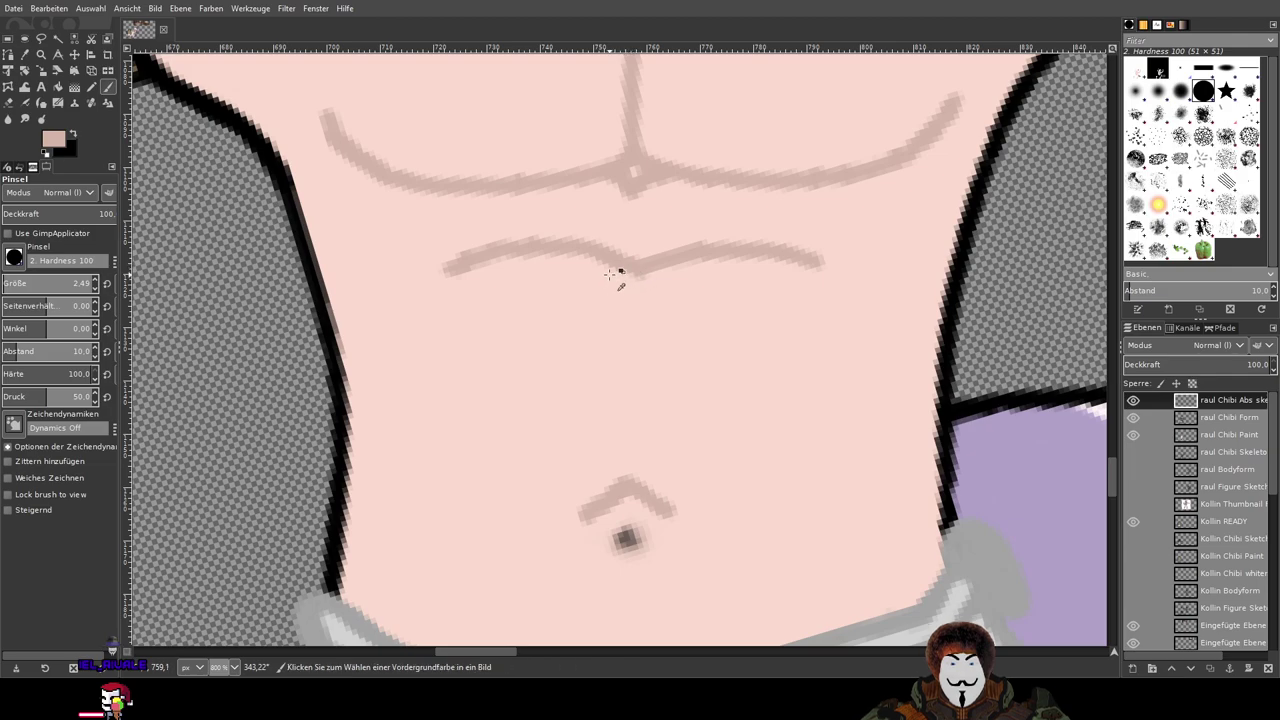
key(ctrl+z)
mouse_move(444, 274)
mouse_down()
mouse_move(520, 258)
mouse_move(630, 268)
mouse_up()
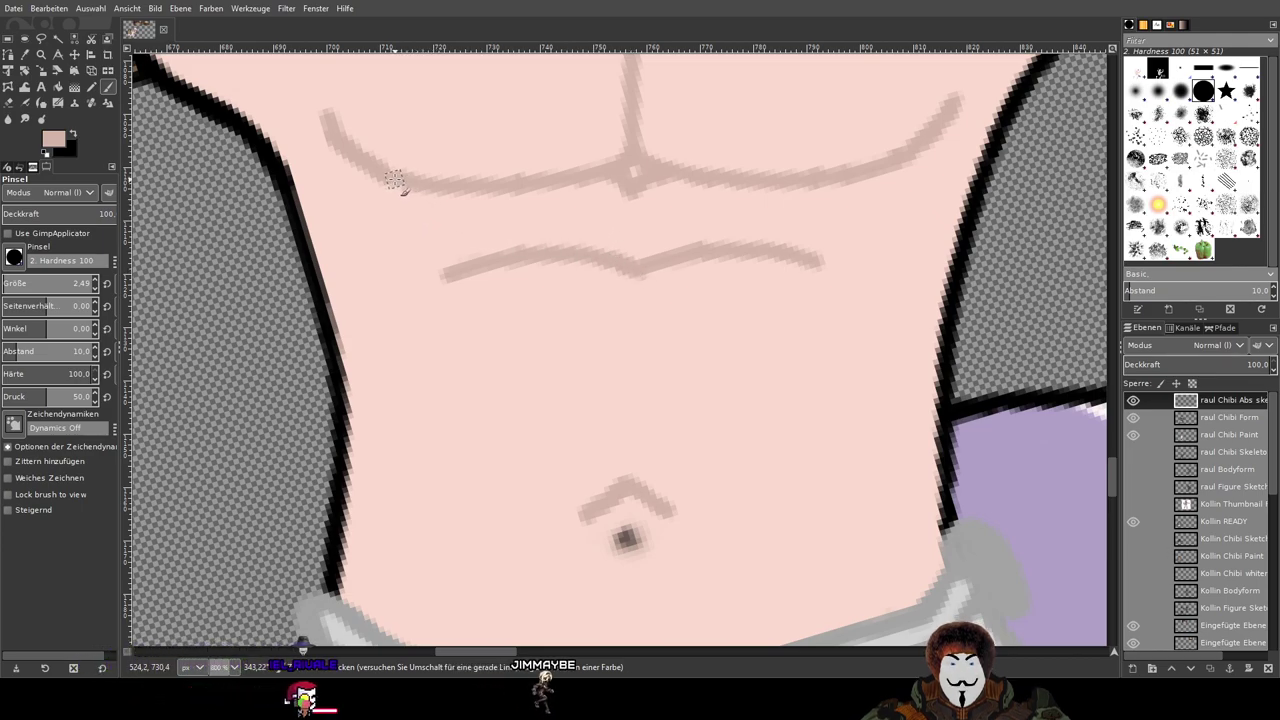
drag(386, 183, 444, 256)
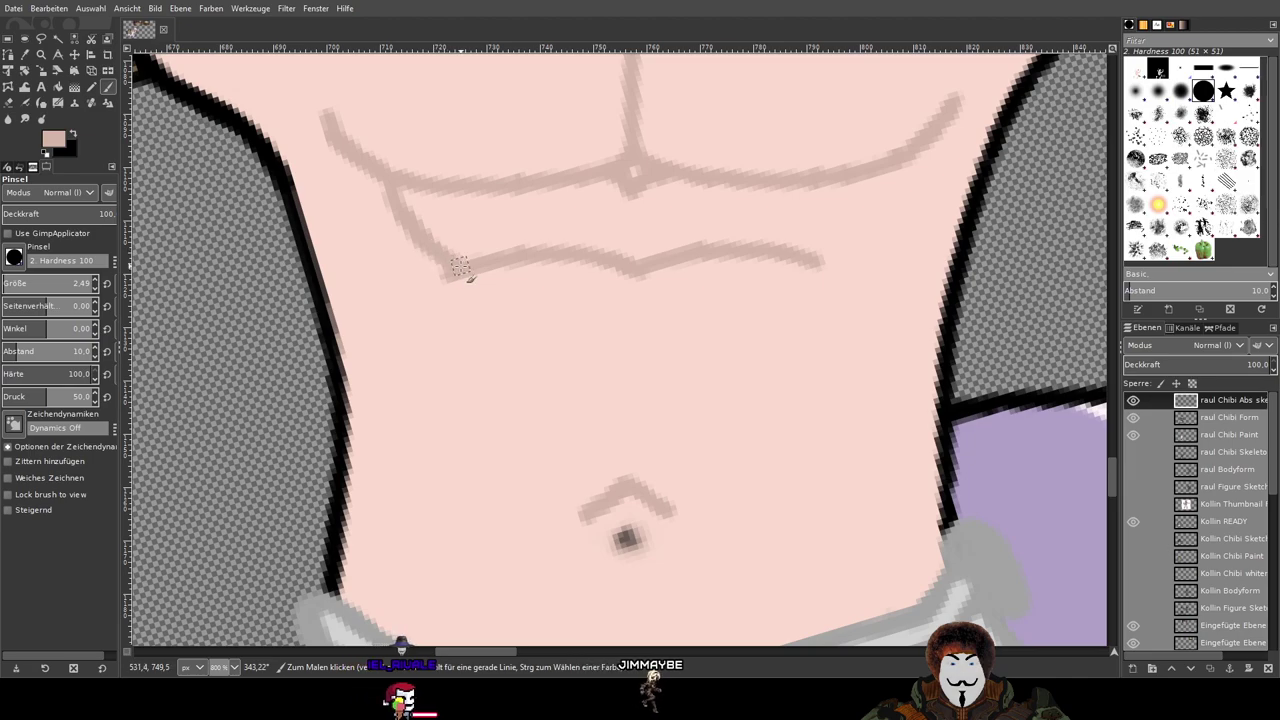
key(ctrl+z)
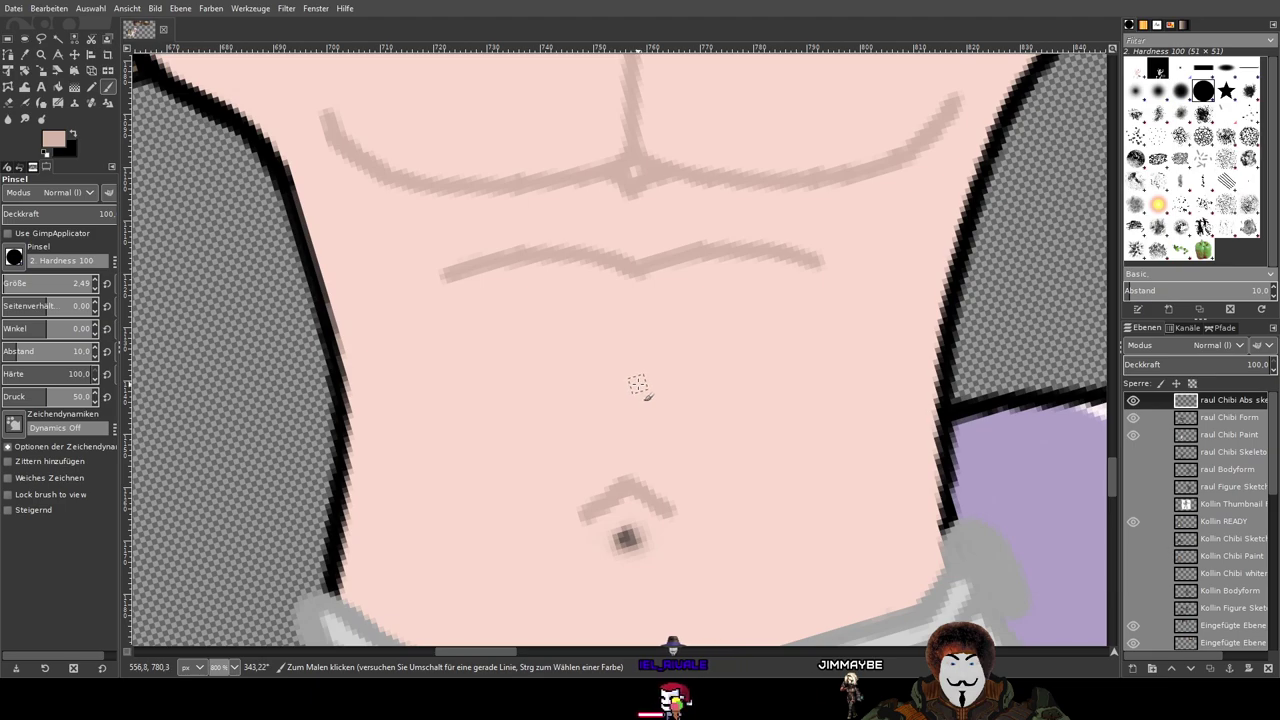
Step: Draw the right arc of a second ab line midway between the first line and the navel, redoing uneven strokes
drag(642, 382, 790, 362)
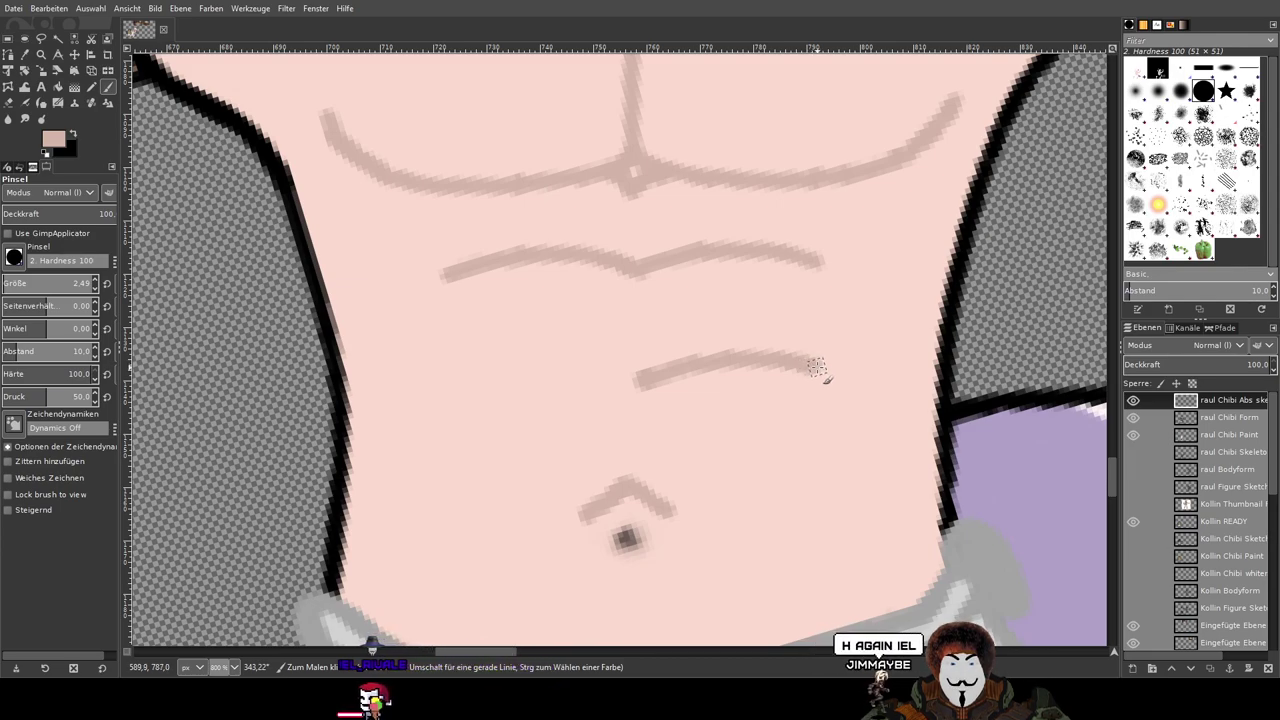
key(ctrl+z)
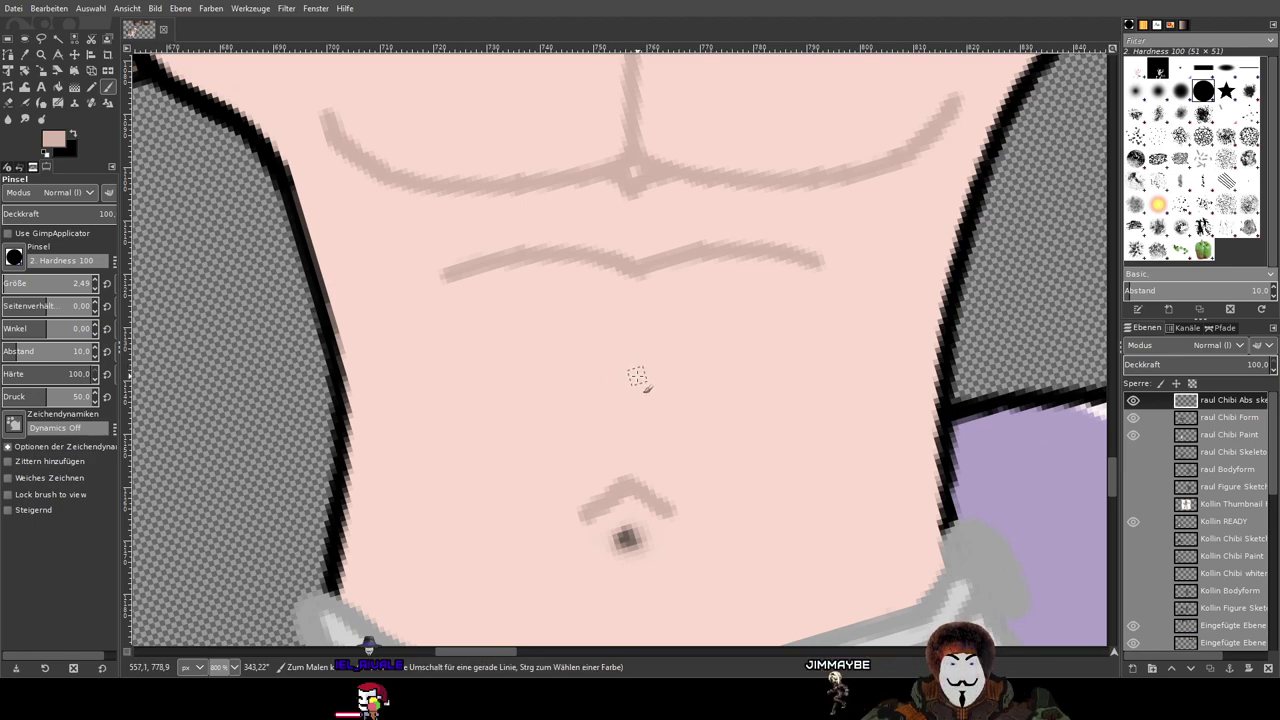
drag(642, 374, 720, 352)
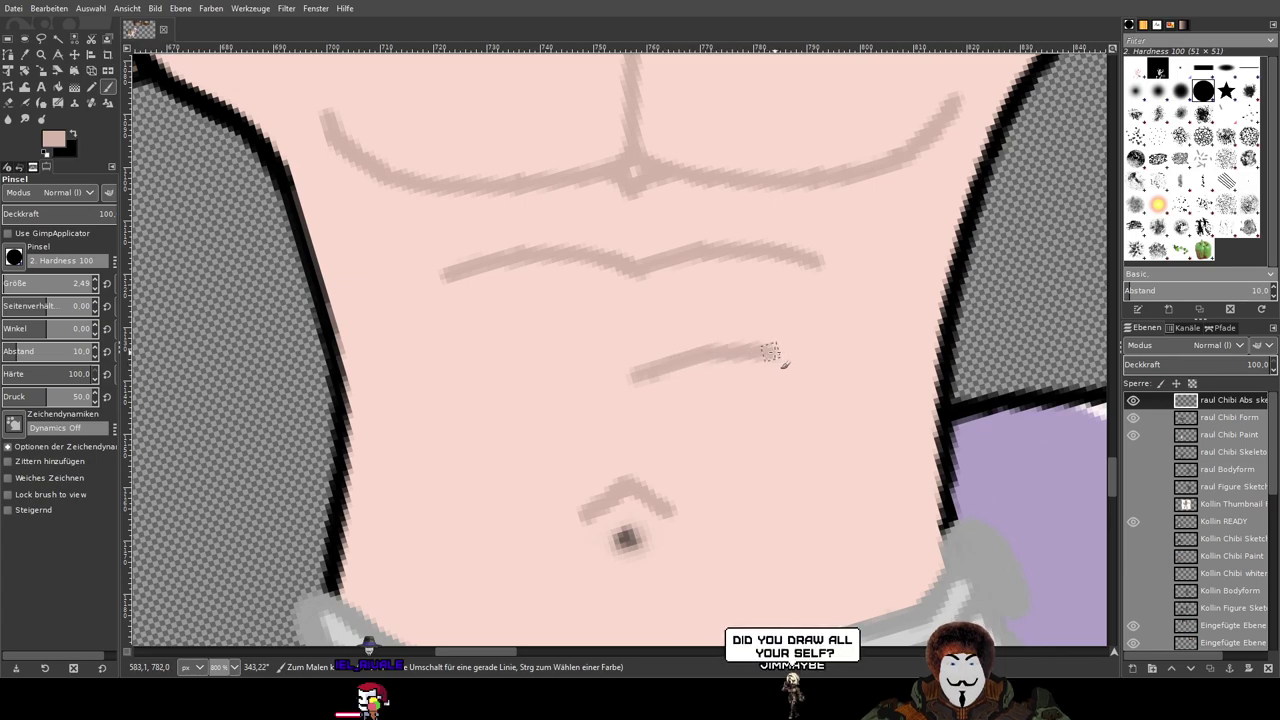
key(ctrl+z)
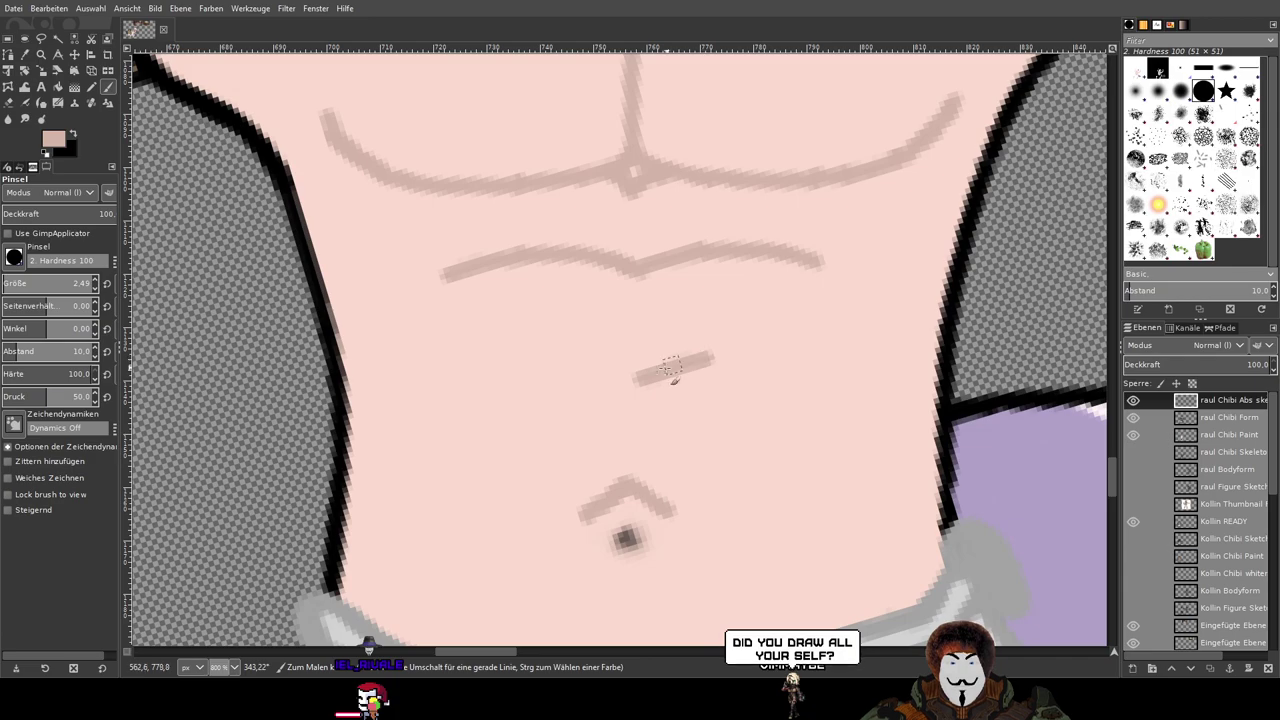
mouse_move(634, 381)
mouse_down()
mouse_move(720, 360)
mouse_move(810, 366)
mouse_up()
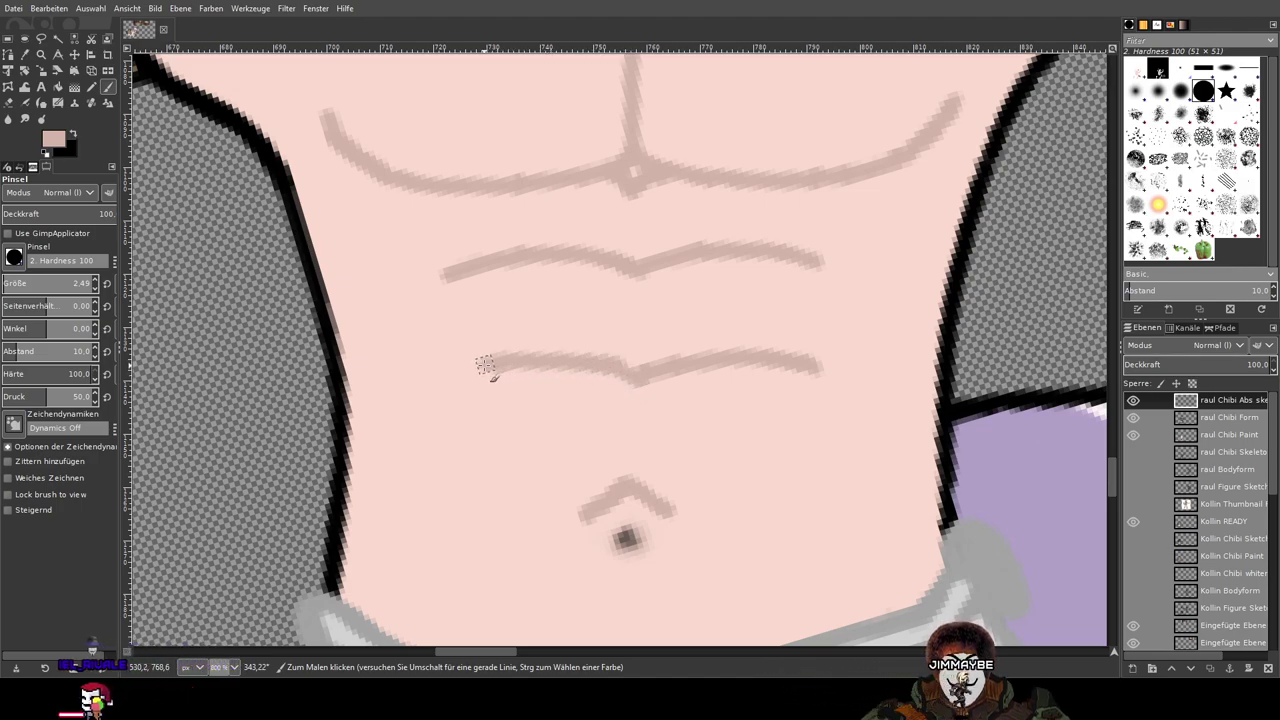
Step: Redraw the second ab line's left arc so it meets the right arc at the body's centre
key(ctrl+z)
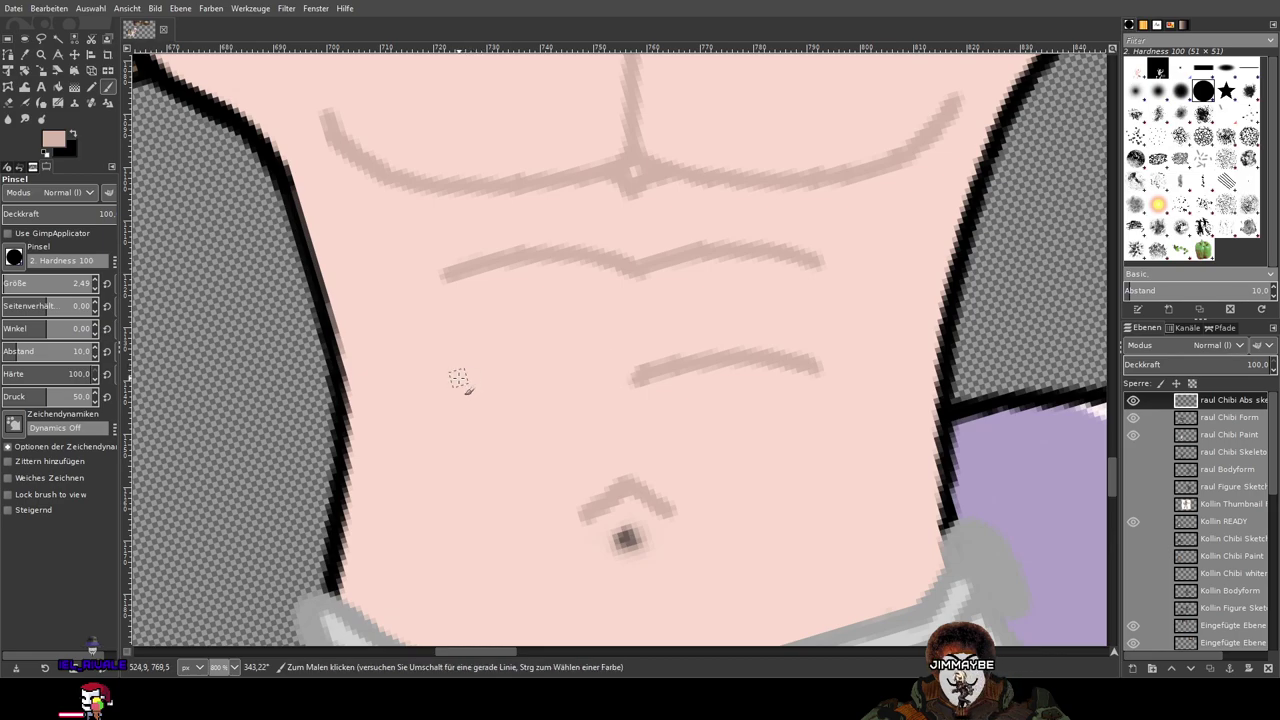
drag(516, 370, 642, 379)
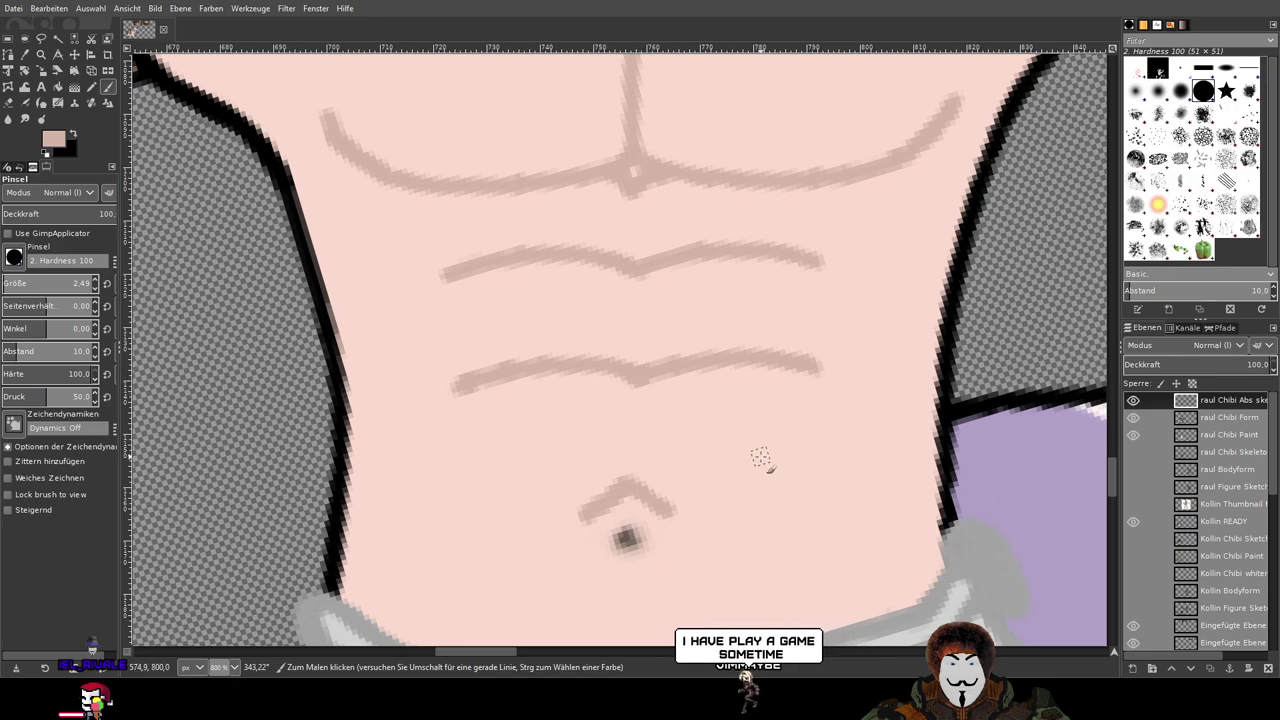
key(ctrl+z)
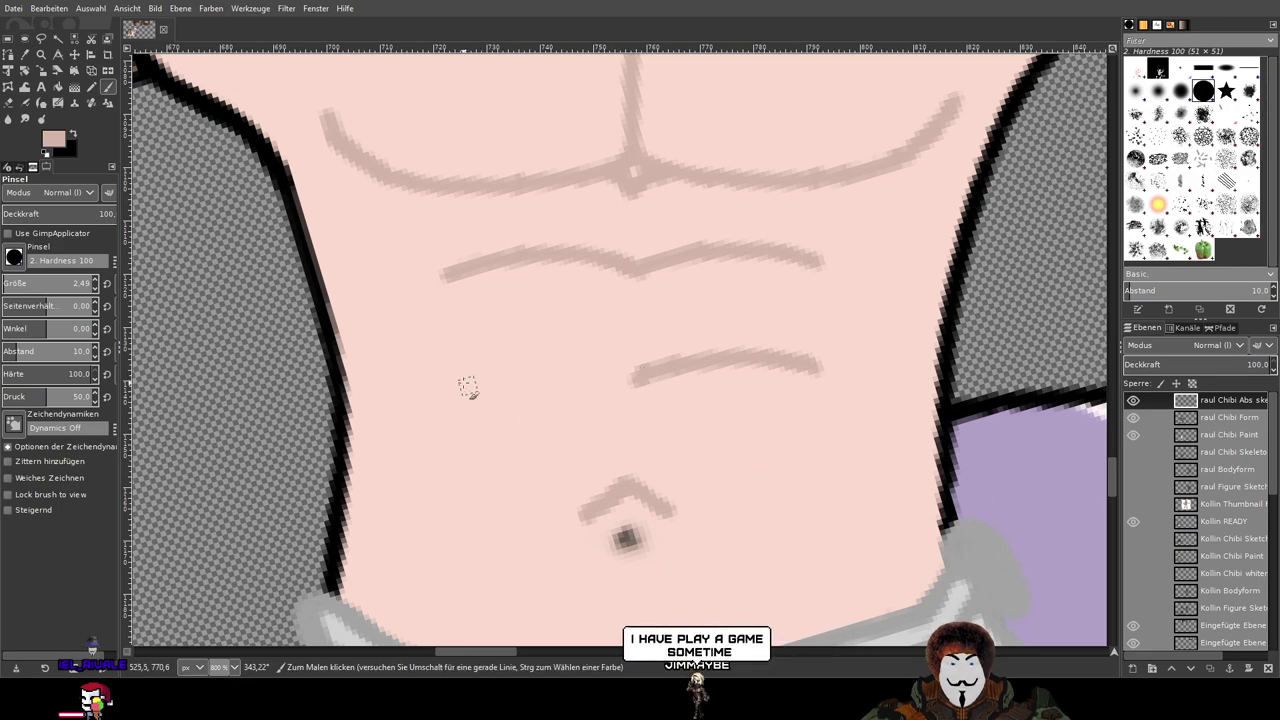
drag(458, 372, 632, 380)
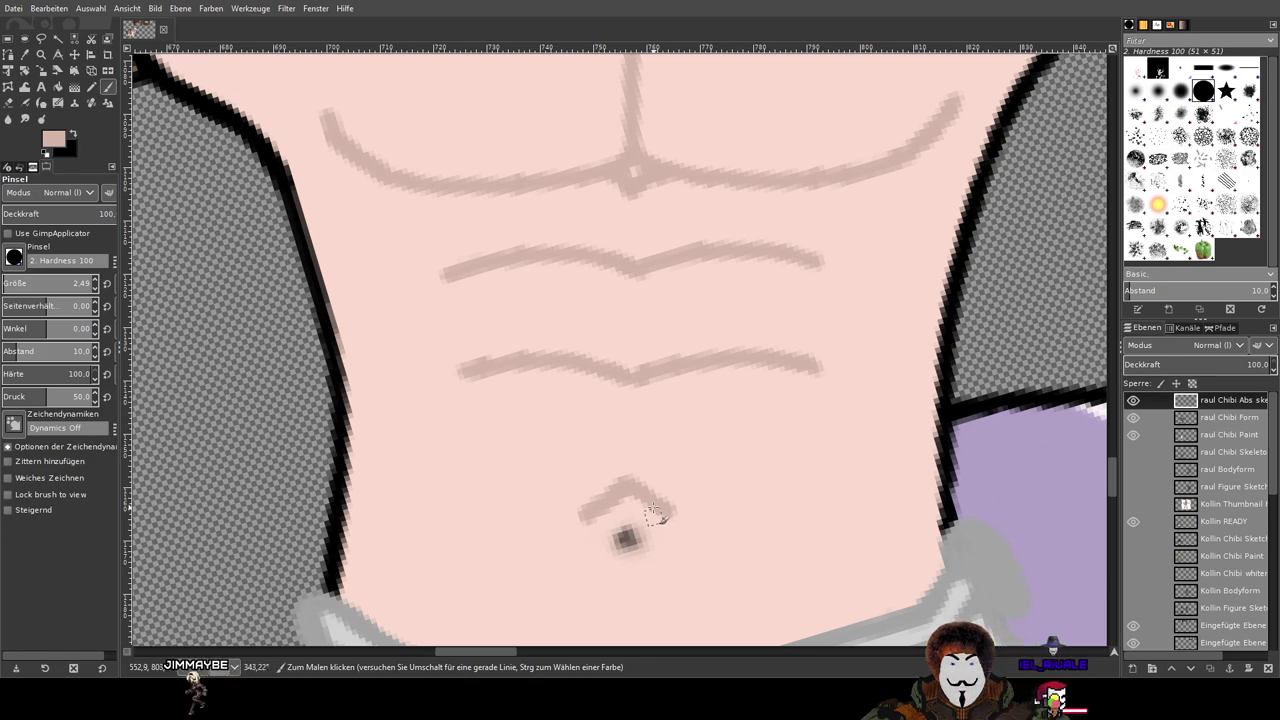
Step: Erase the inverted V above the navel and return to the Paintbrush
click(8, 103)
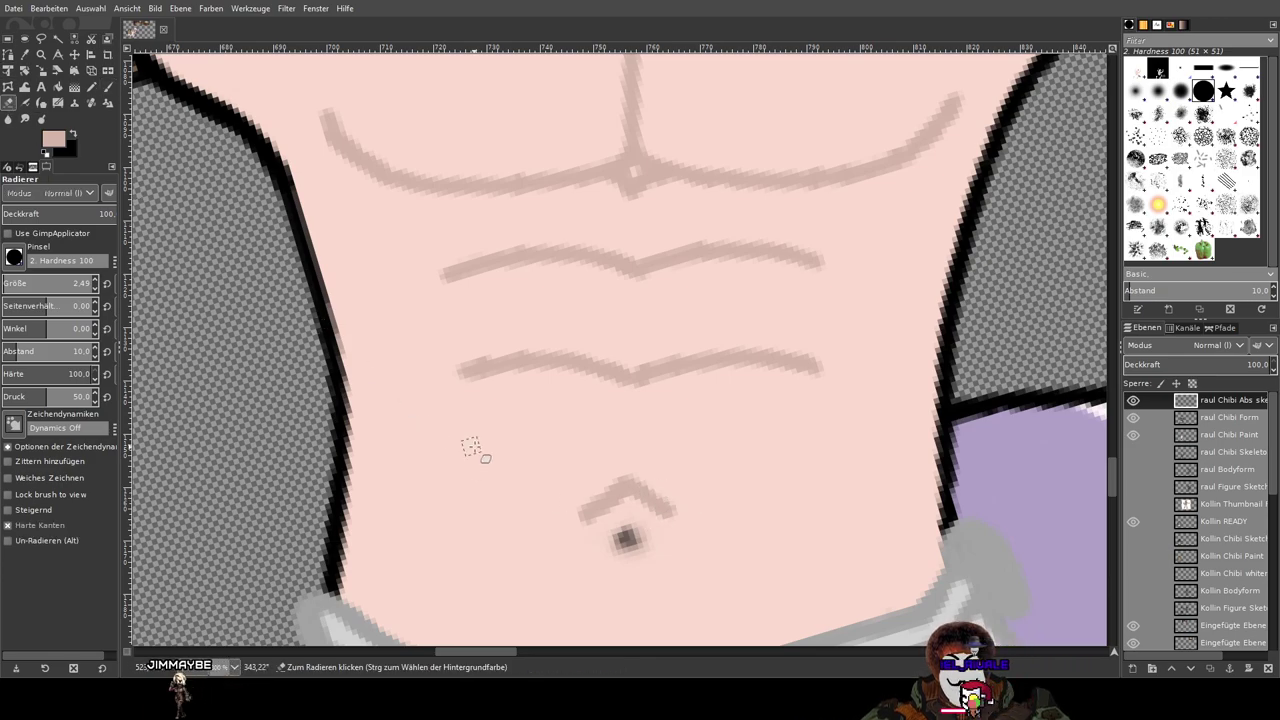
click(626, 484)
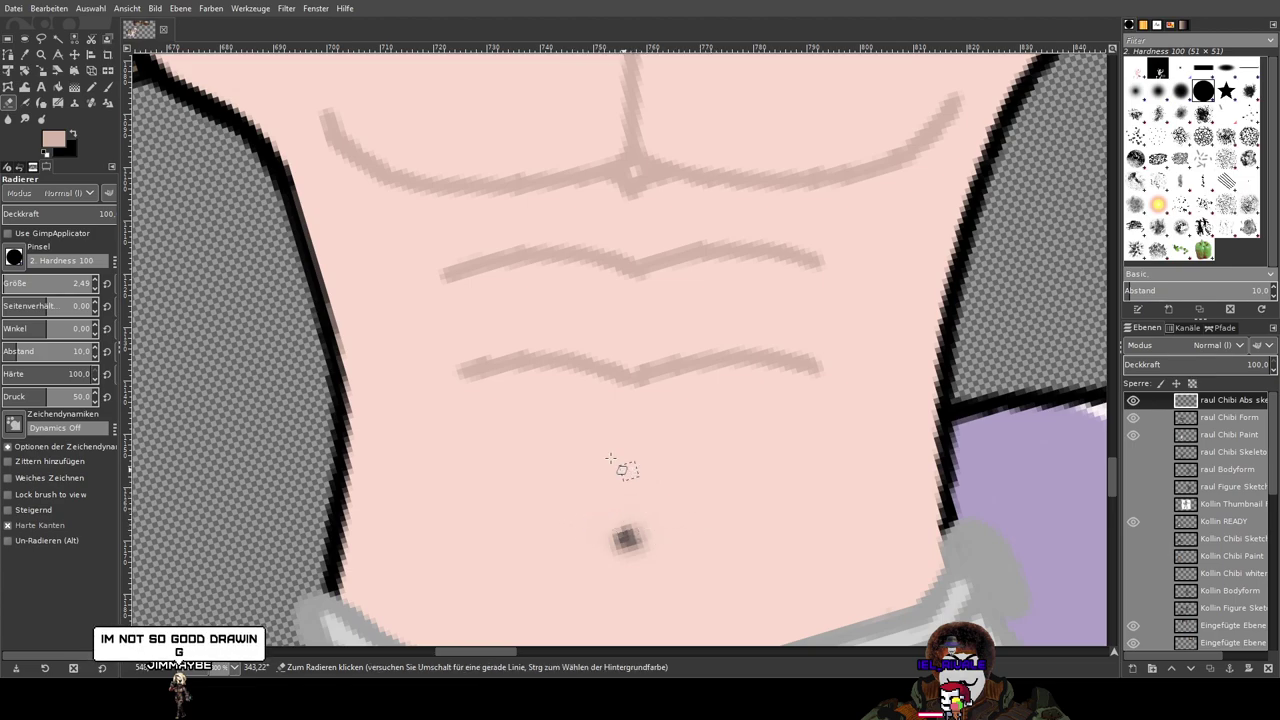
click(110, 88)
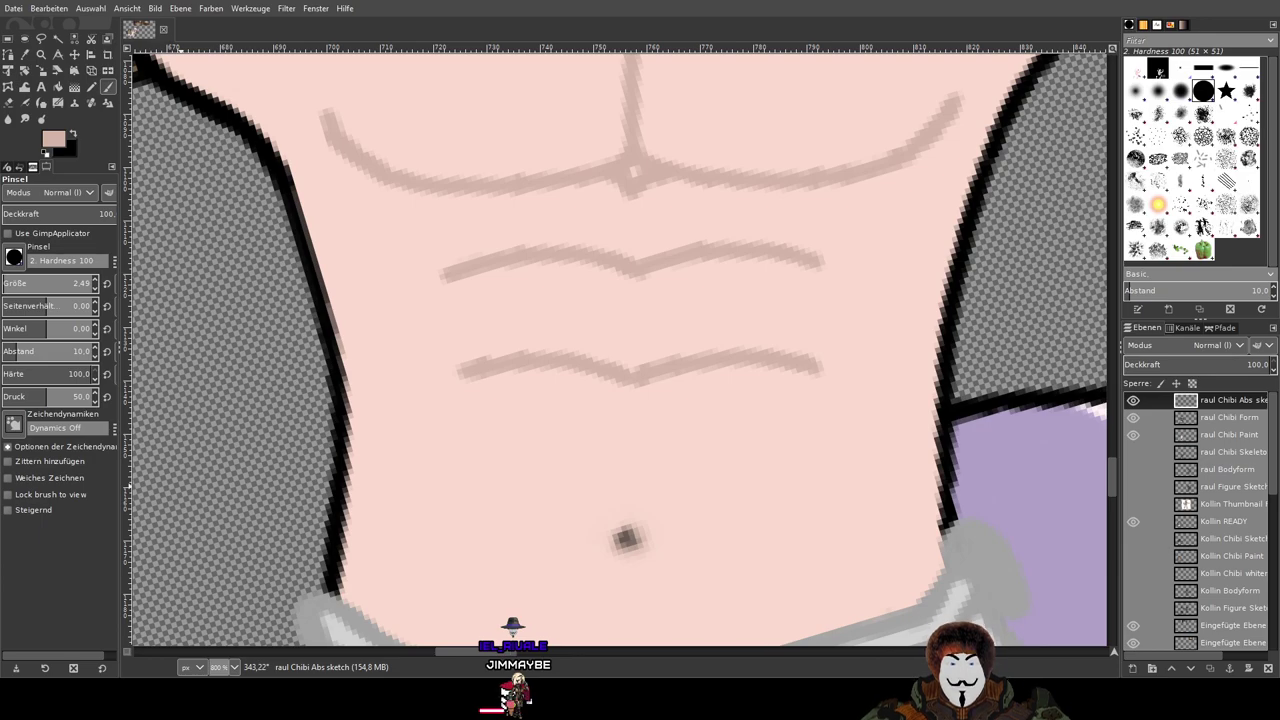
Step: Check the muscle reference and draw a third ab line of paired arcs meeting just above the navel, redoing uneven left arcs
click(1203, 1)
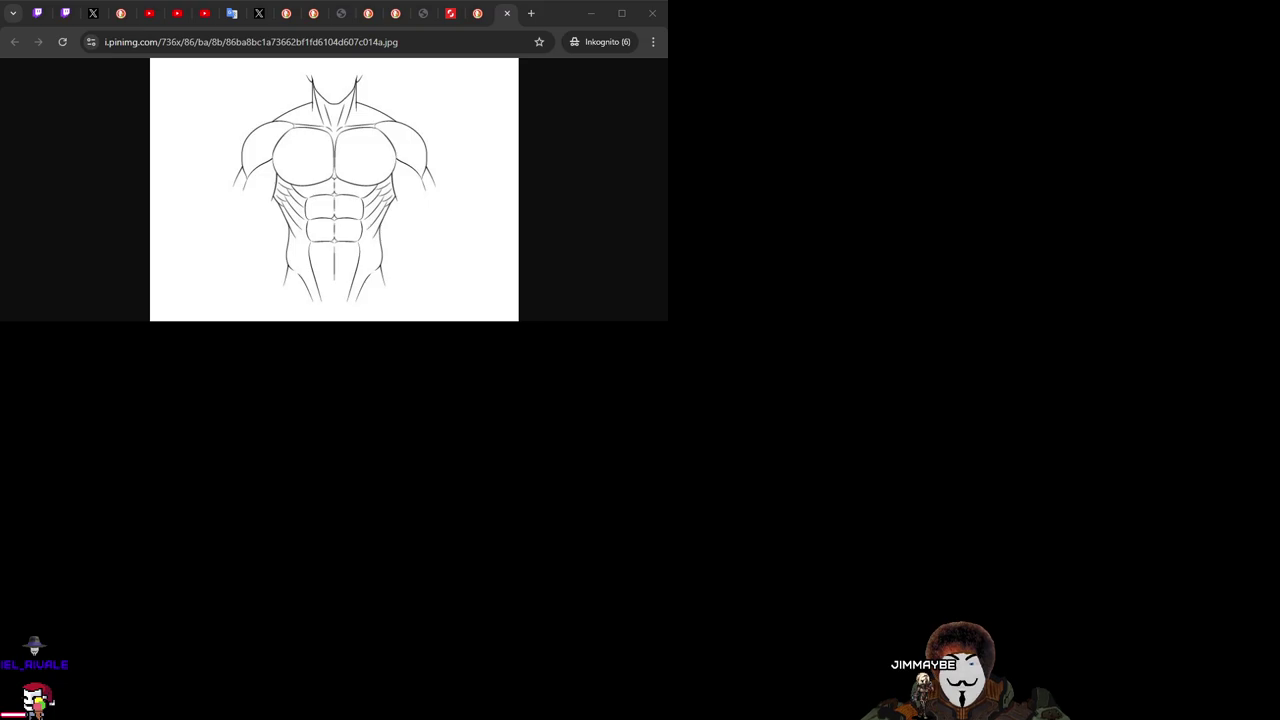
key(alt+Tab)
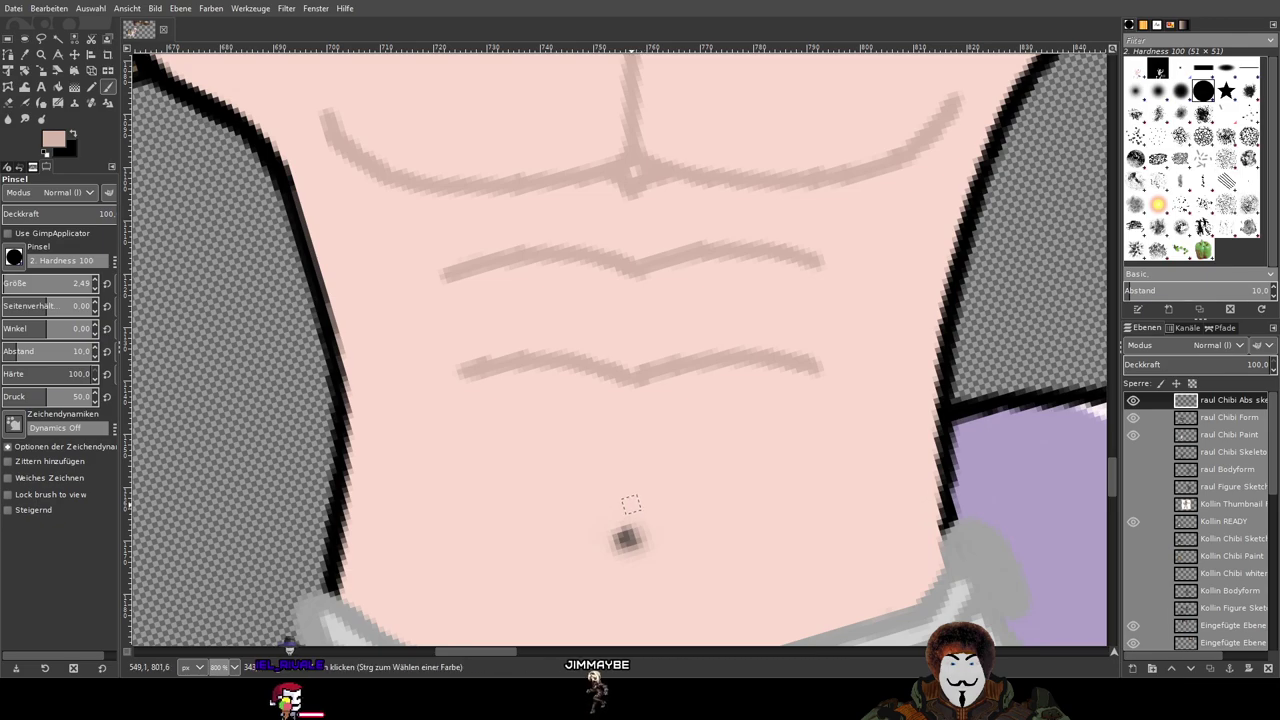
drag(625, 513, 670, 492)
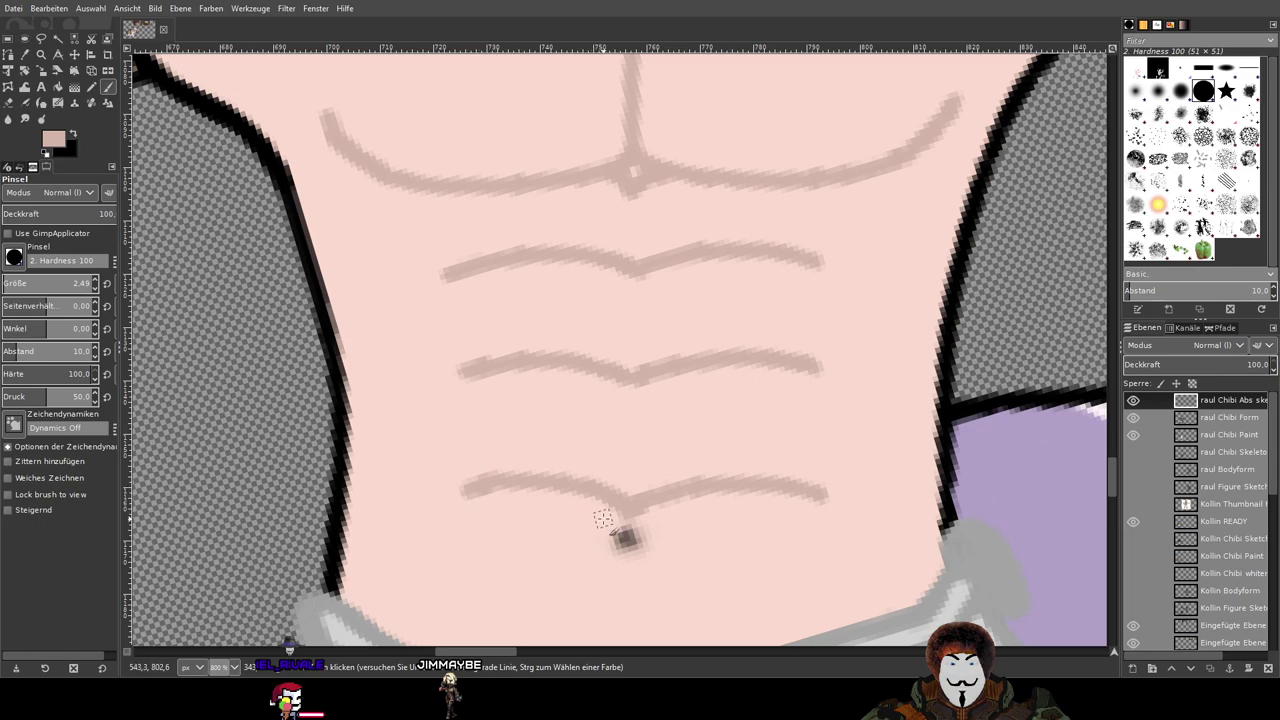
key(ctrl+z)
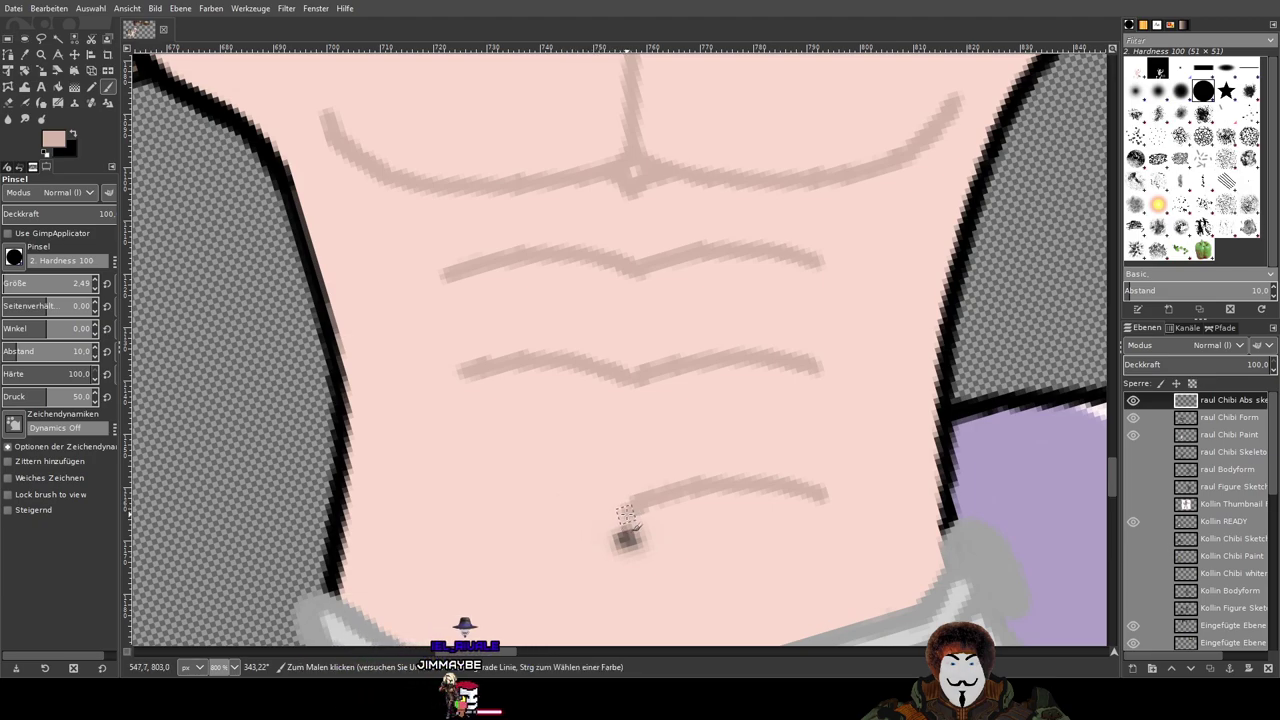
drag(626, 506, 572, 497)
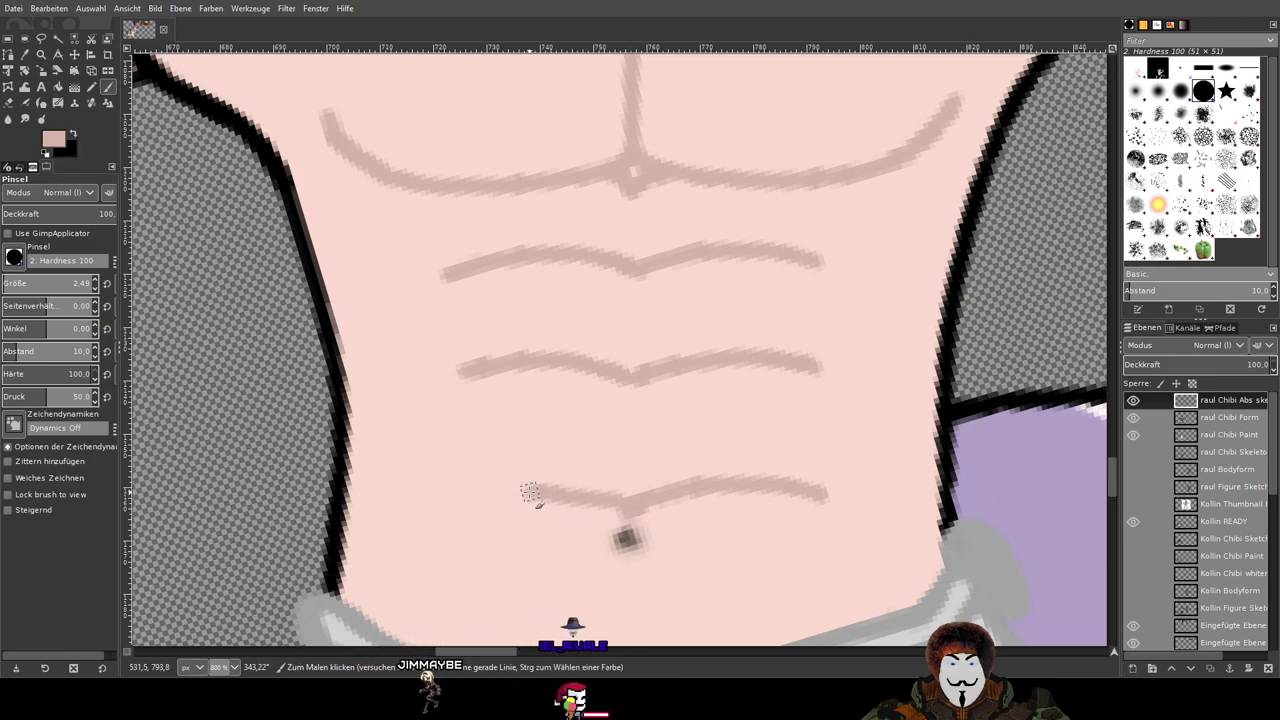
key(ctrl+z)
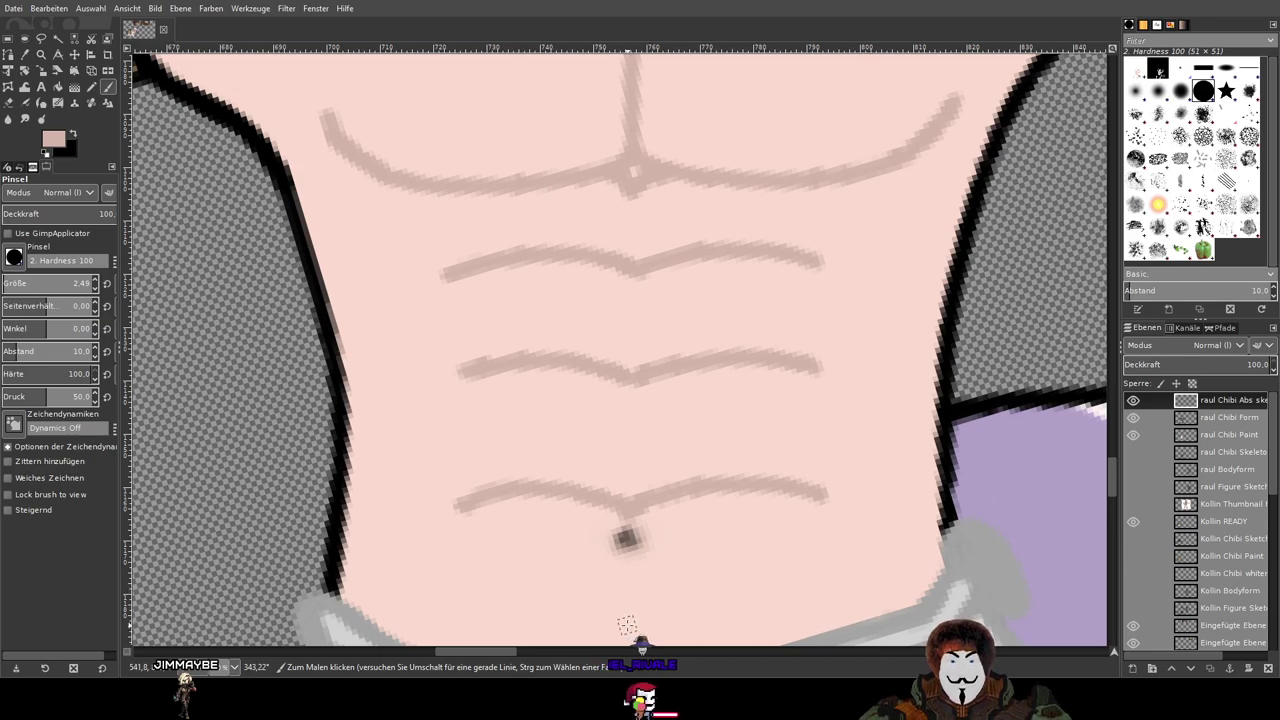
Step: Draw a fourth ab line of paired arcs well below the navel, undoing and redrawing both arcs where uneven
mouse_move(625, 625)
mouse_down()
mouse_move(727, 607)
mouse_move(830, 610)
mouse_up()
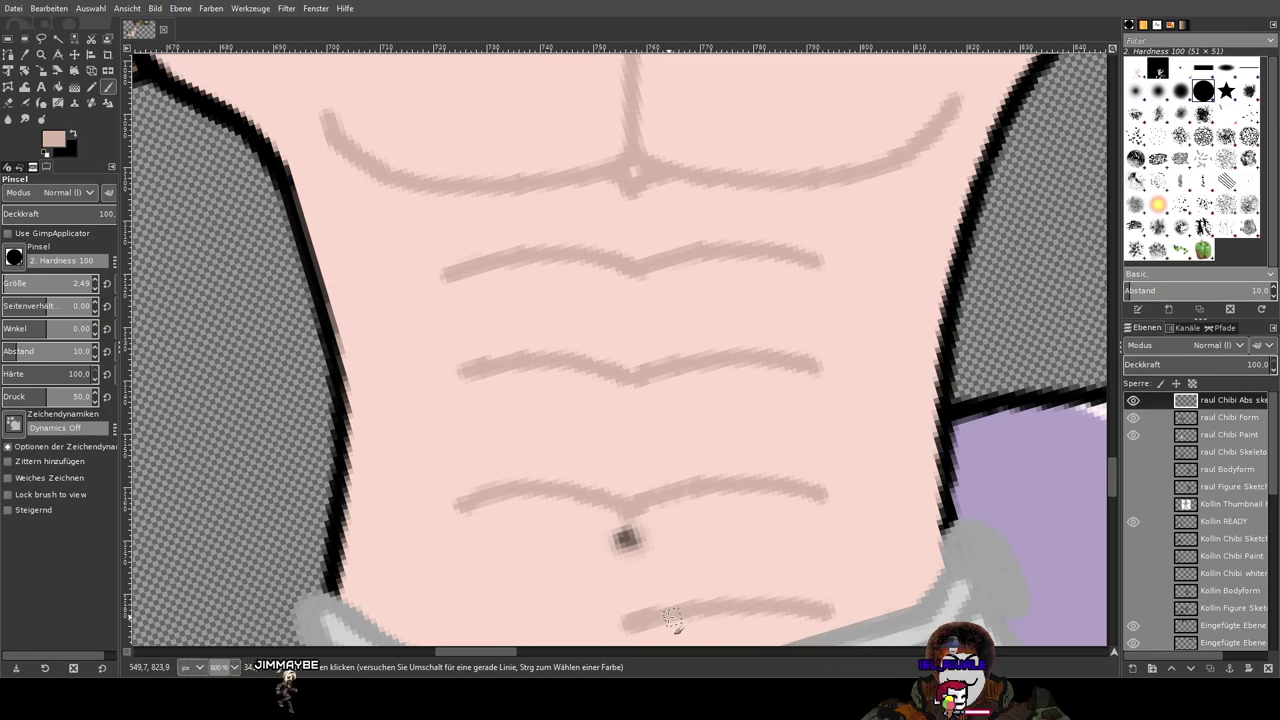
mouse_move(620, 620)
mouse_down()
mouse_move(534, 604)
mouse_move(471, 611)
mouse_up()
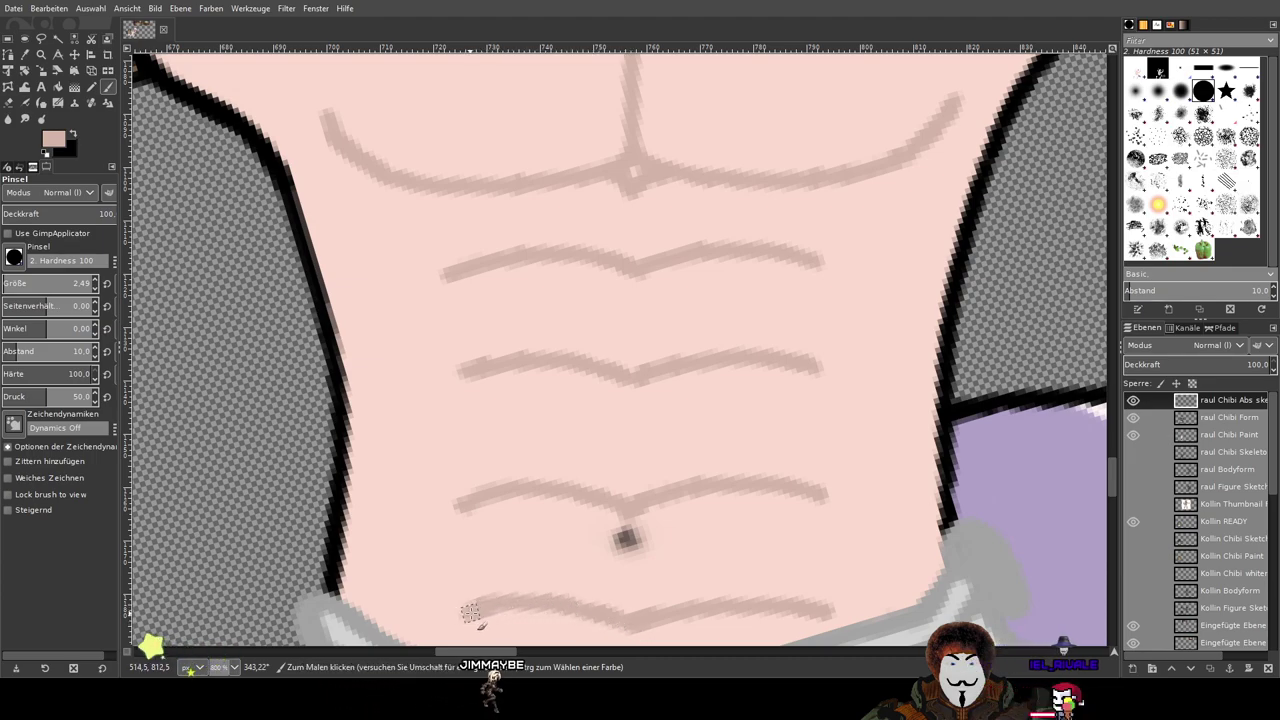
key(ctrl+z)
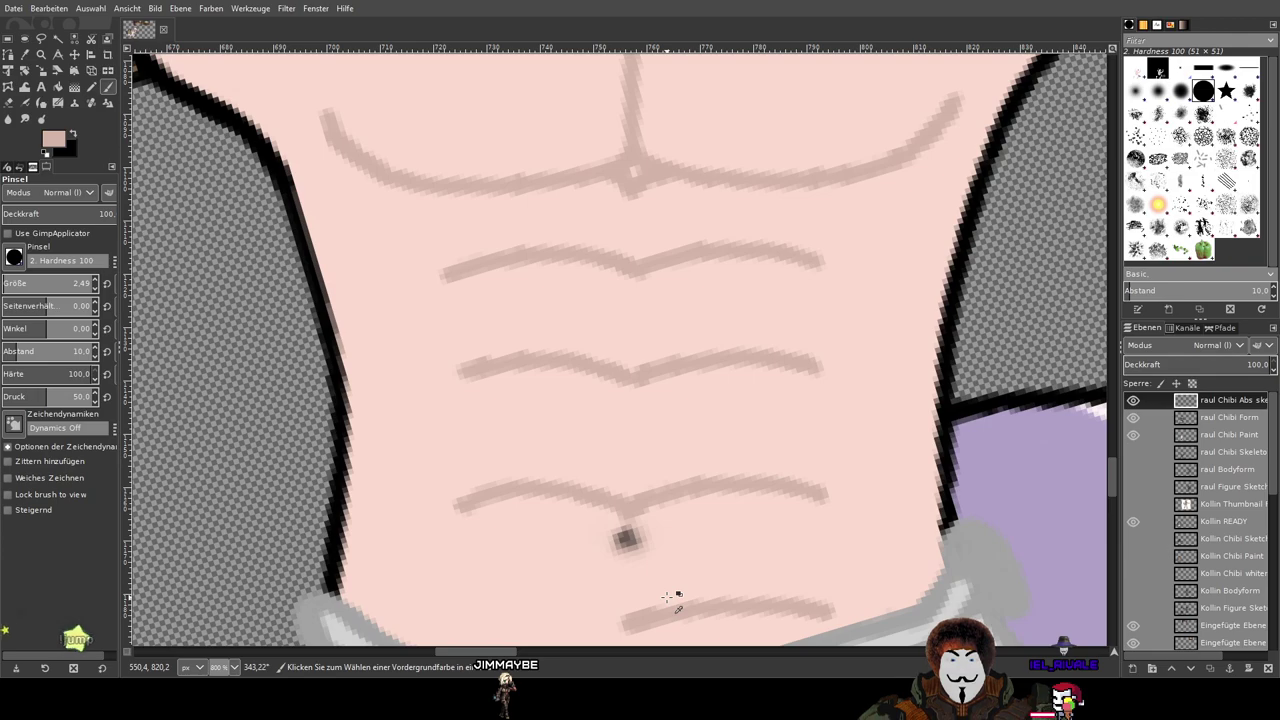
key(ctrl+z)
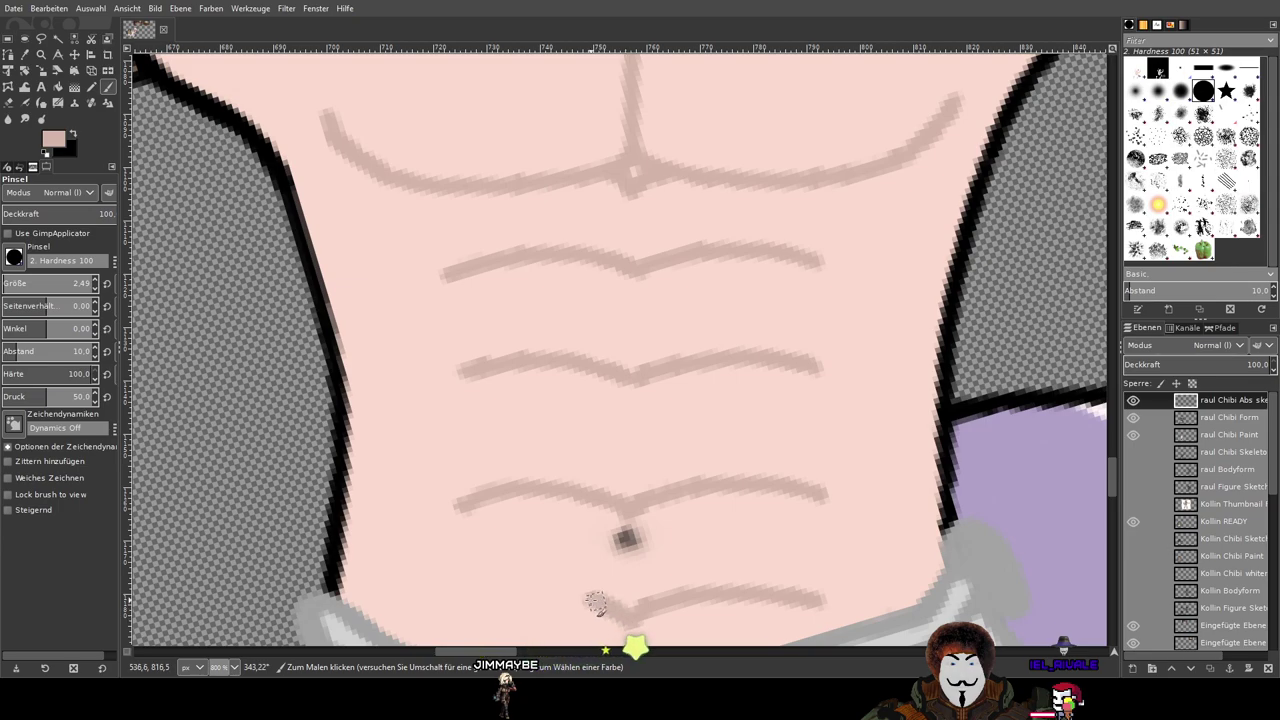
key(ctrl+z)
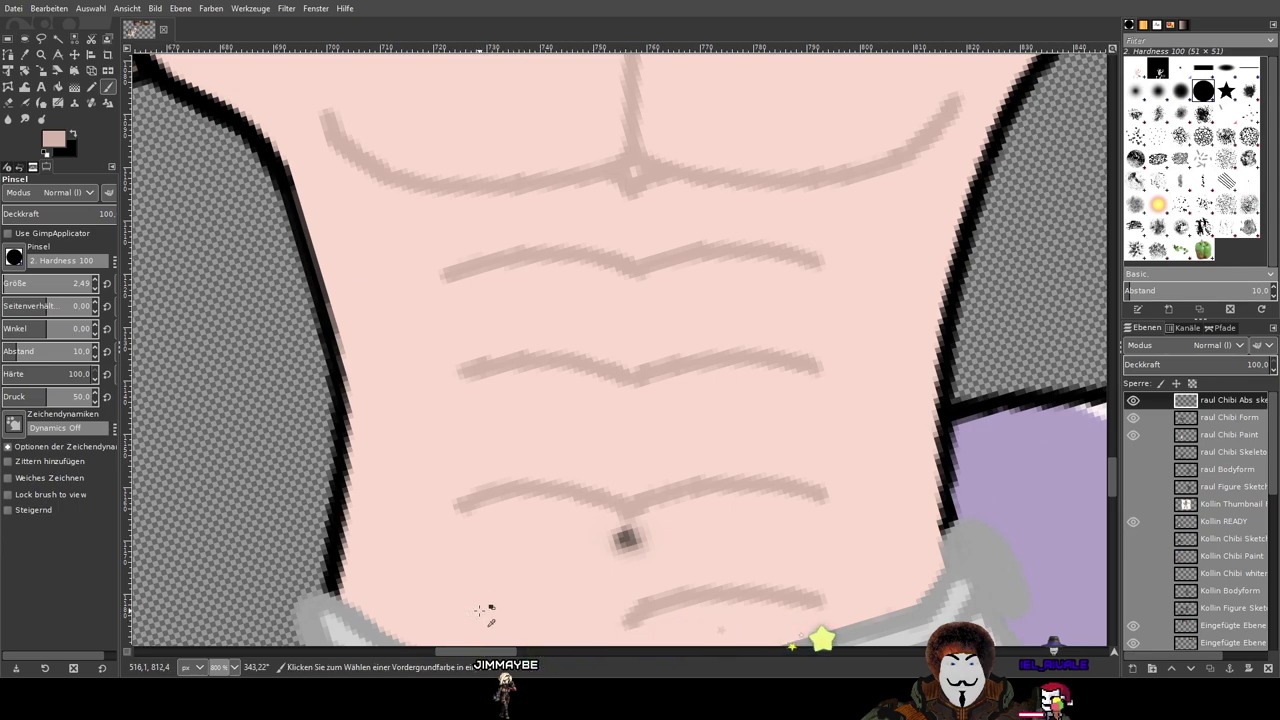
mouse_move(621, 617)
mouse_down()
mouse_move(518, 601)
mouse_move(450, 617)
mouse_move(554, 597)
mouse_move(630, 614)
mouse_up()
key(ctrl+z)
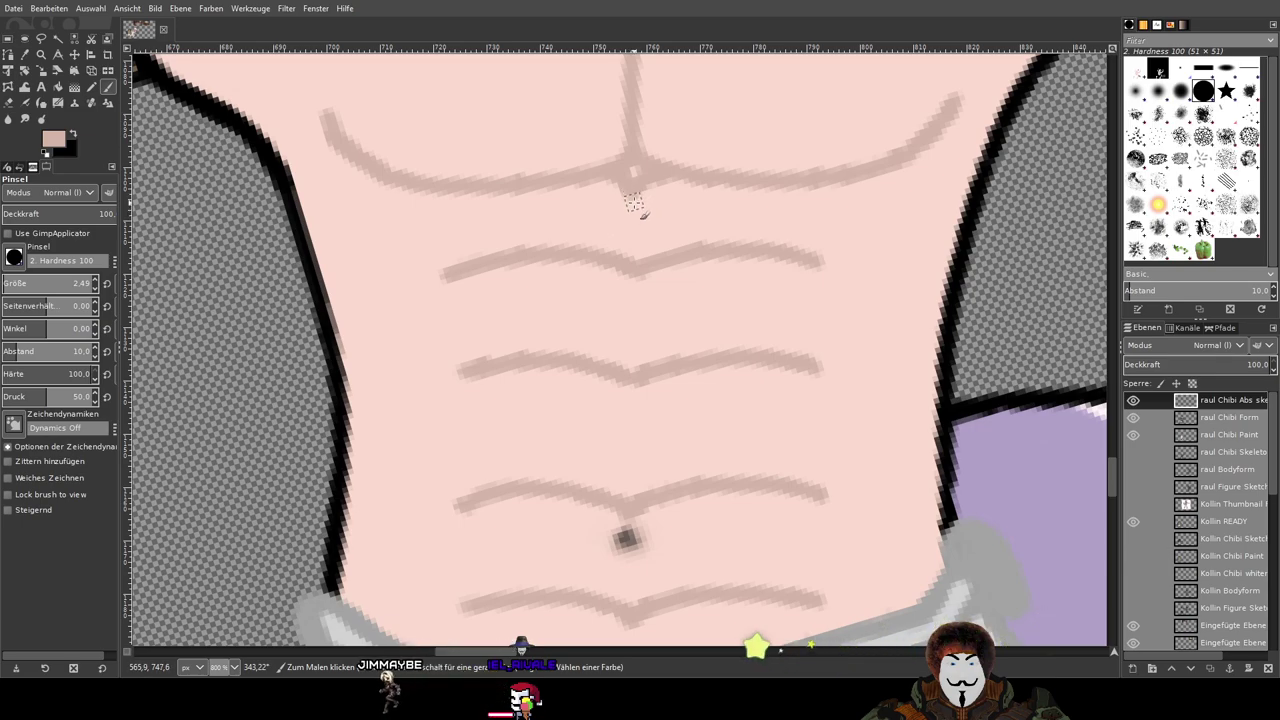
drag(632, 212, 632, 245)
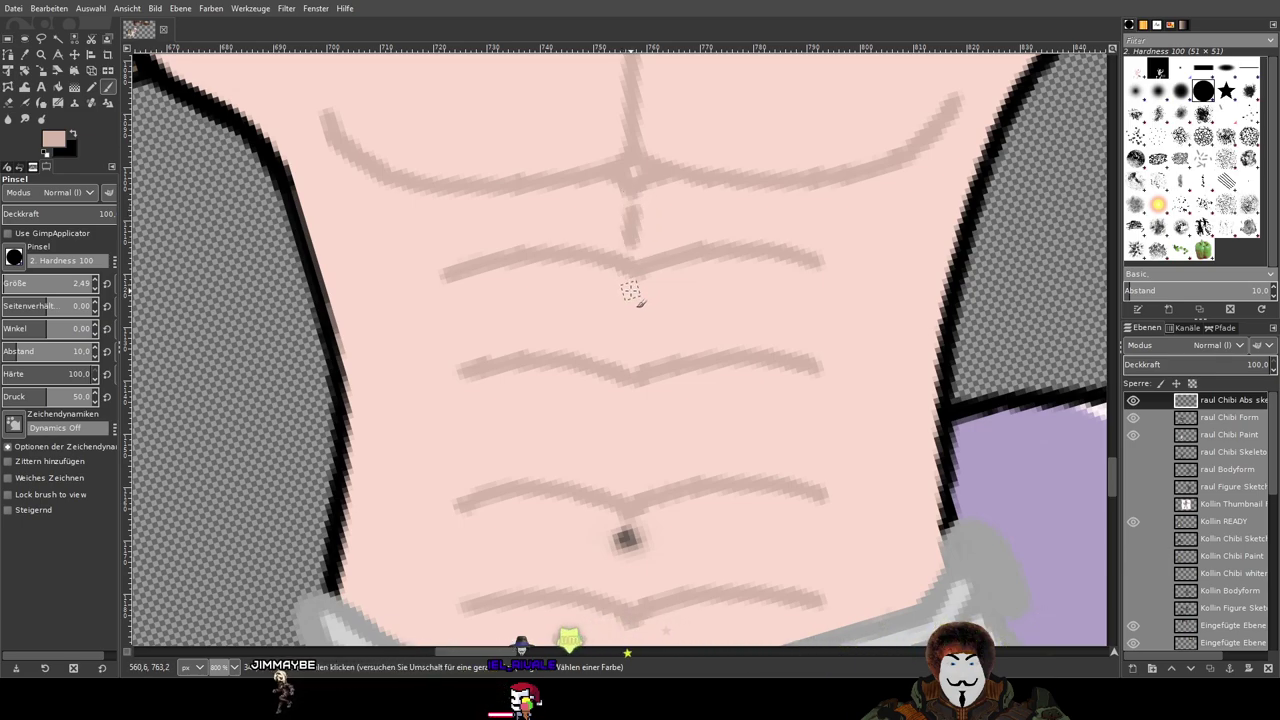
drag(632, 305, 631, 360)
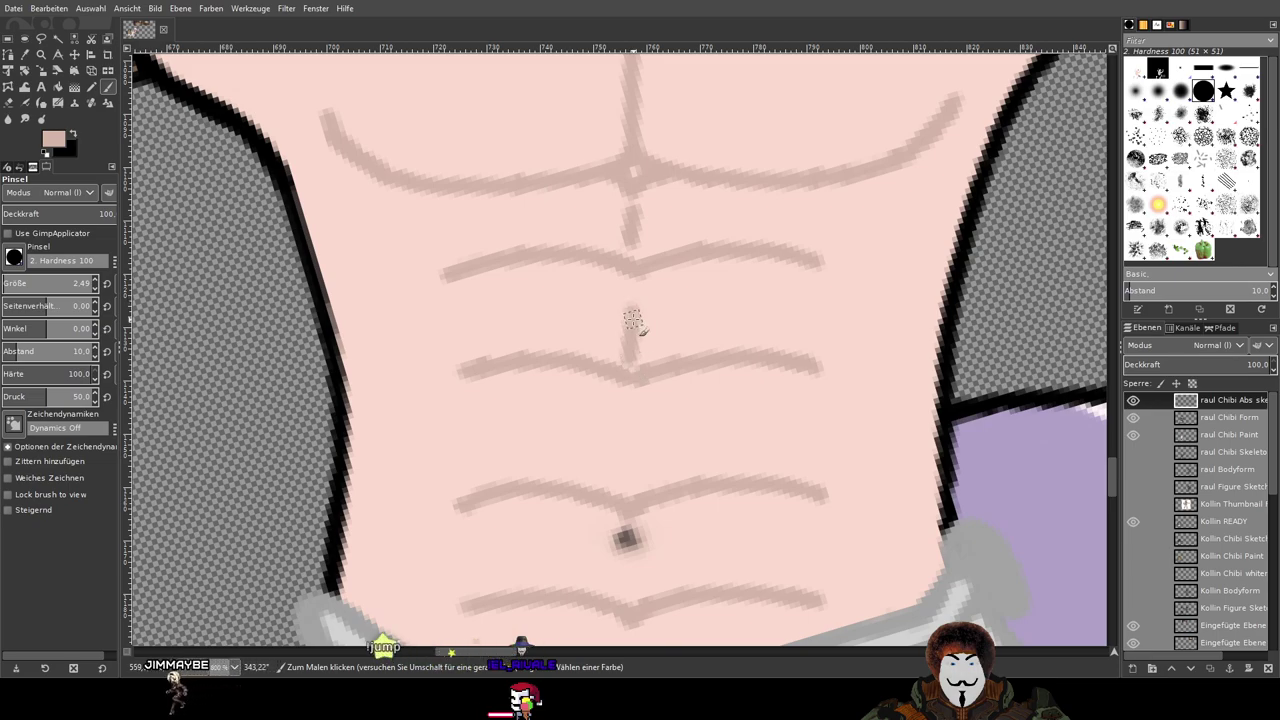
drag(632, 283, 631, 430)
key(ctrl)
key(ctrl+z)
key(ctrl+z)
key(ctrl+z)
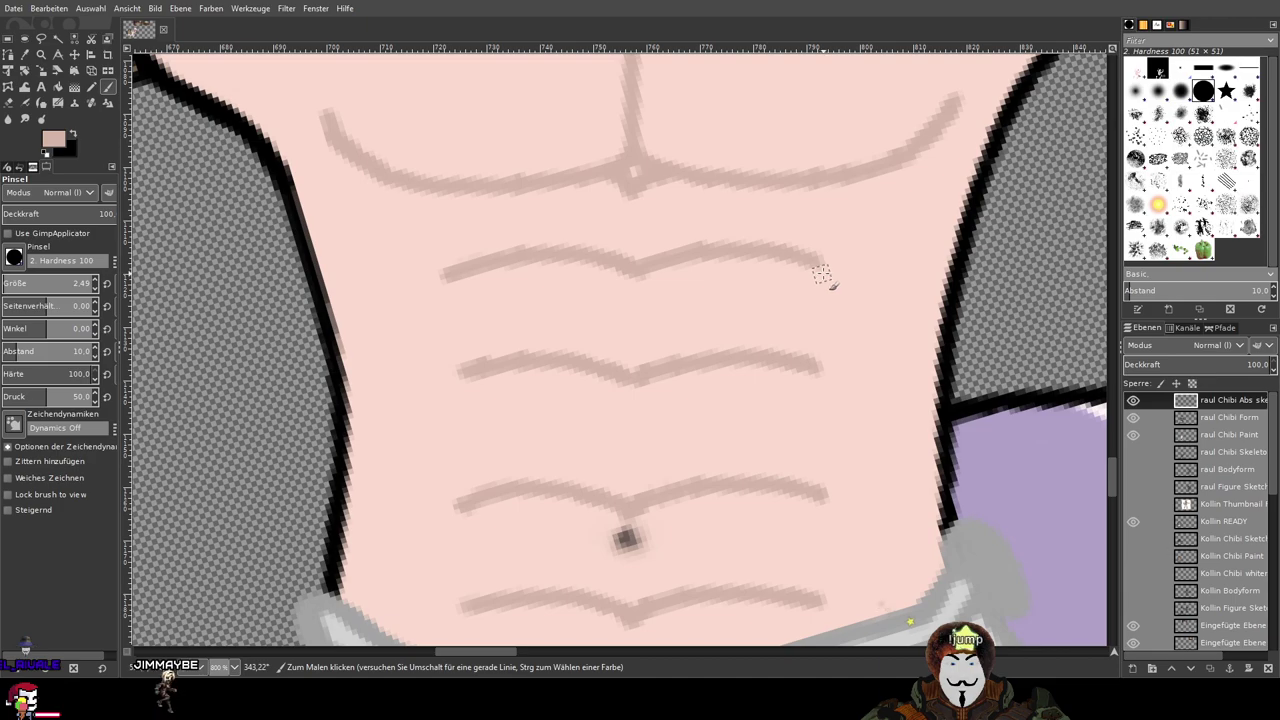
Step: Close both sides of the three ab rows with outward-bowed strokes between the ab lines, redoing the middle row's left edge
mouse_move(820, 262)
mouse_down()
mouse_move(840, 330)
mouse_move(826, 366)
mouse_up()
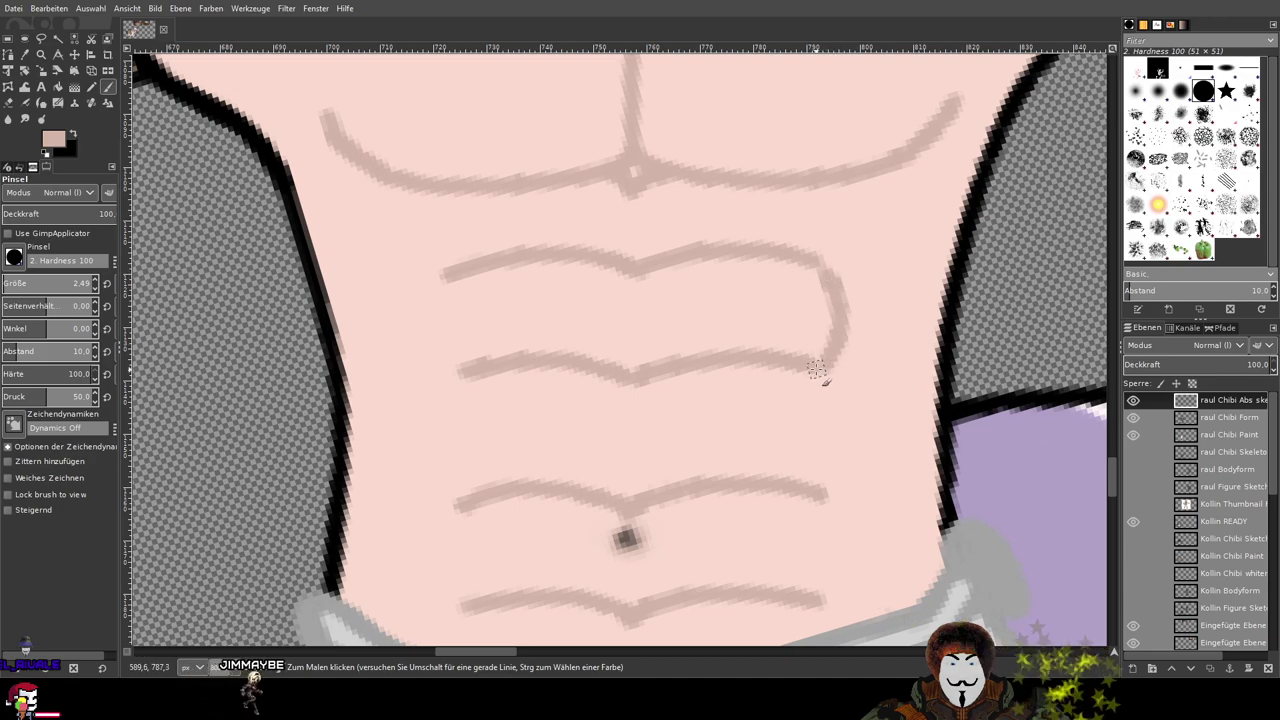
mouse_move(440, 282)
mouse_down()
mouse_move(430, 330)
mouse_move(457, 378)
mouse_up()
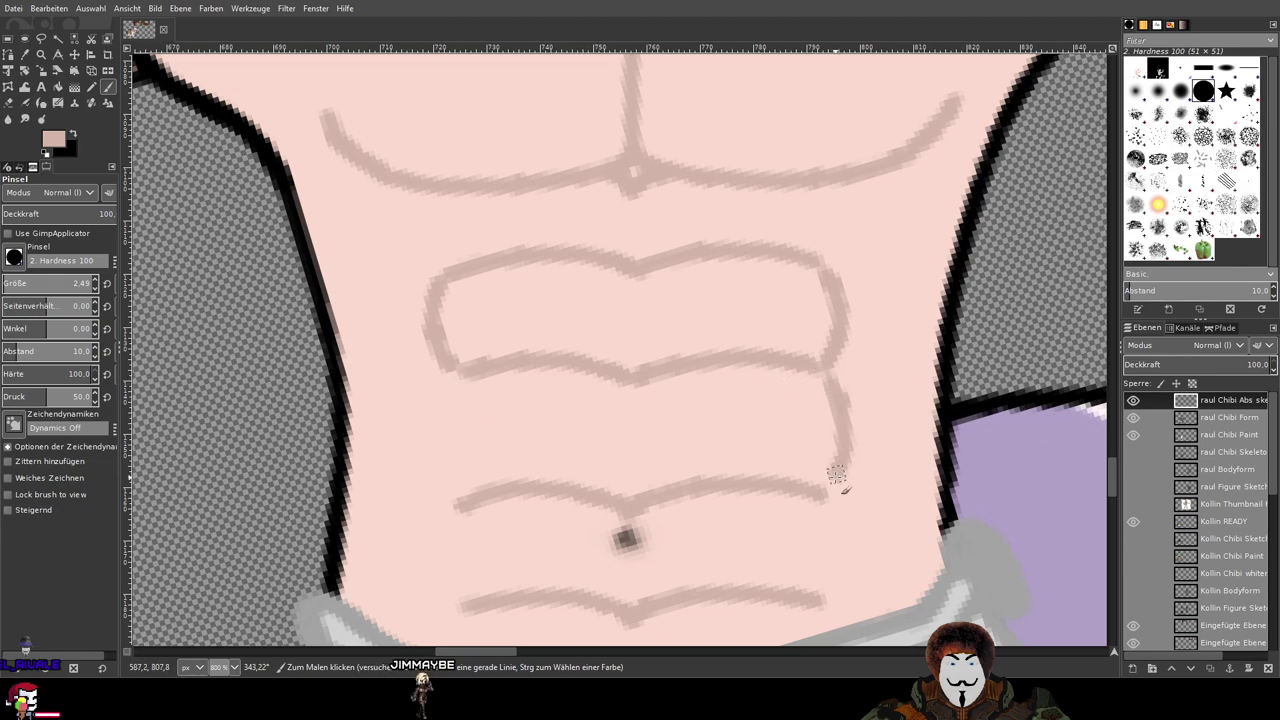
drag(455, 378, 441, 477)
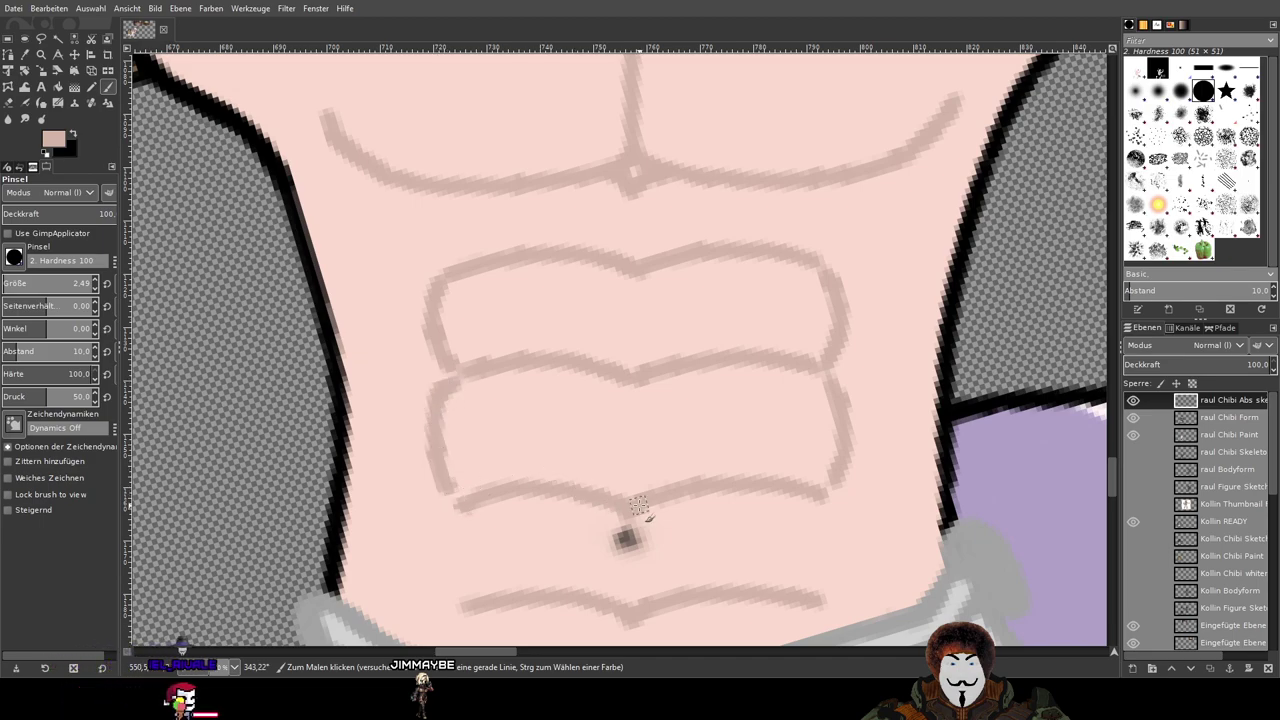
key(ctrl+z)
mouse_move(452, 378)
mouse_down()
mouse_move(438, 448)
mouse_move(458, 500)
mouse_up()
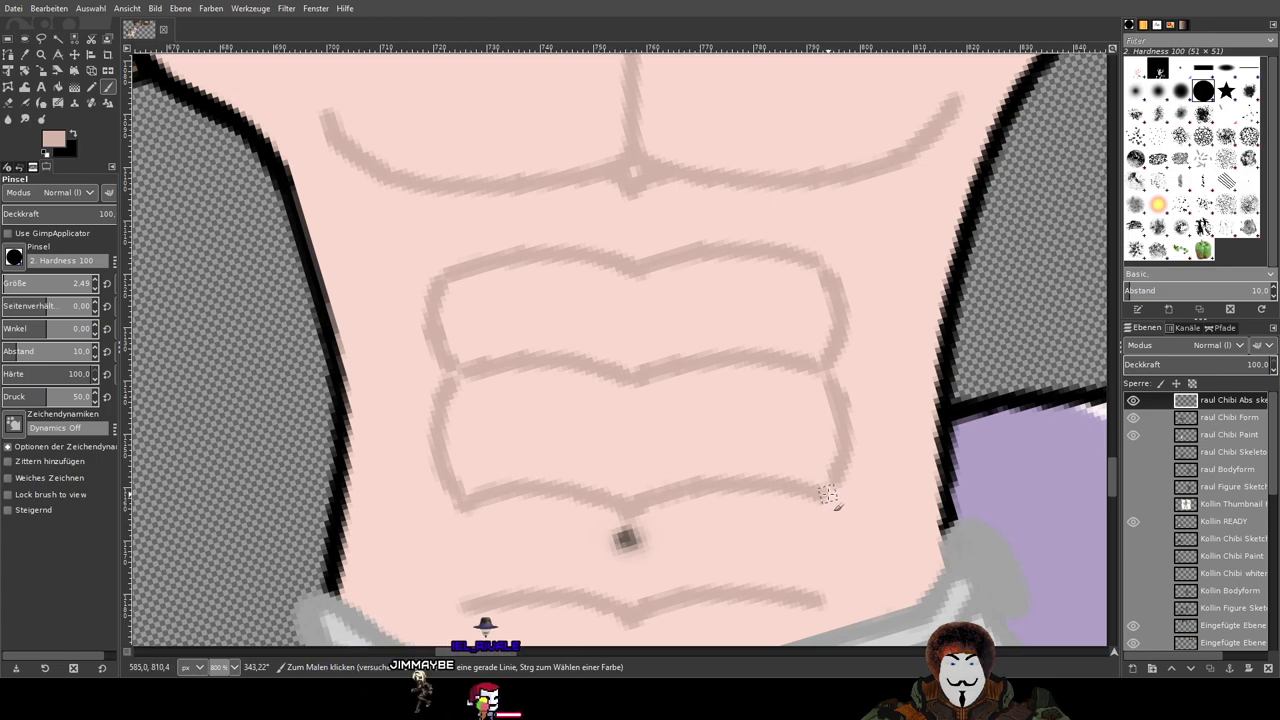
drag(841, 544, 828, 602)
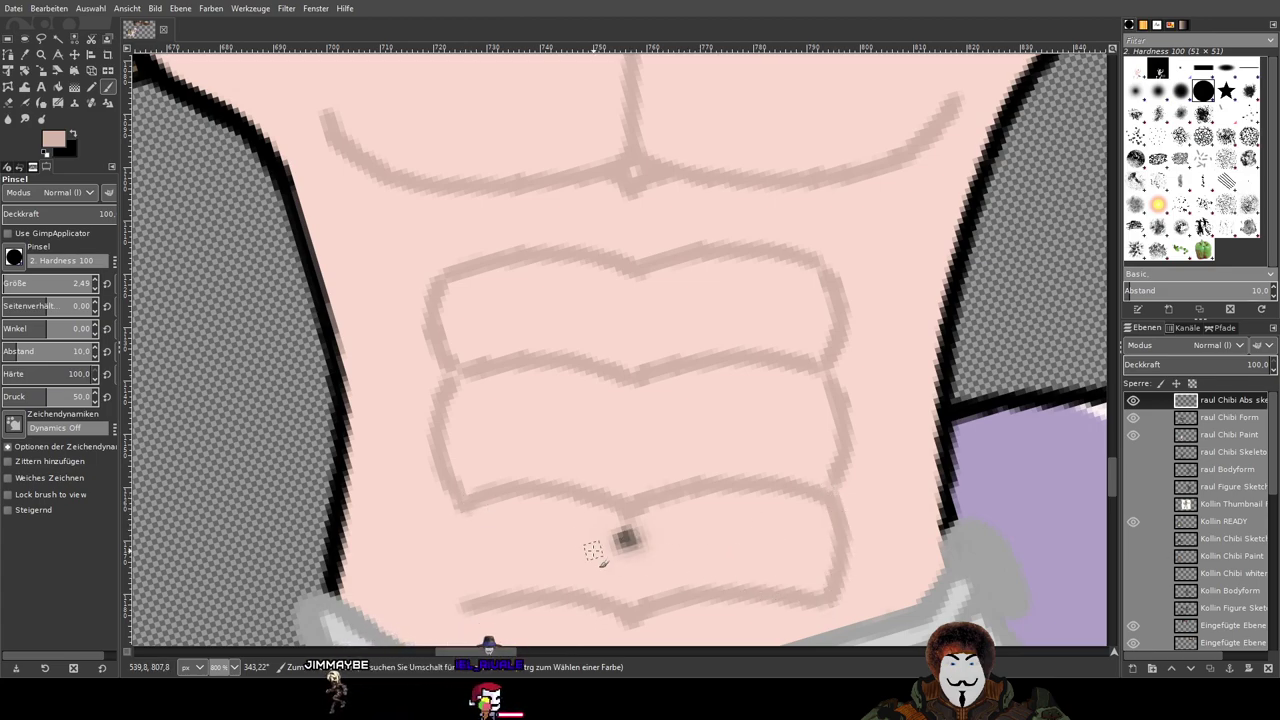
mouse_move(452, 513)
mouse_down()
mouse_move(440, 585)
mouse_move(463, 617)
mouse_up()
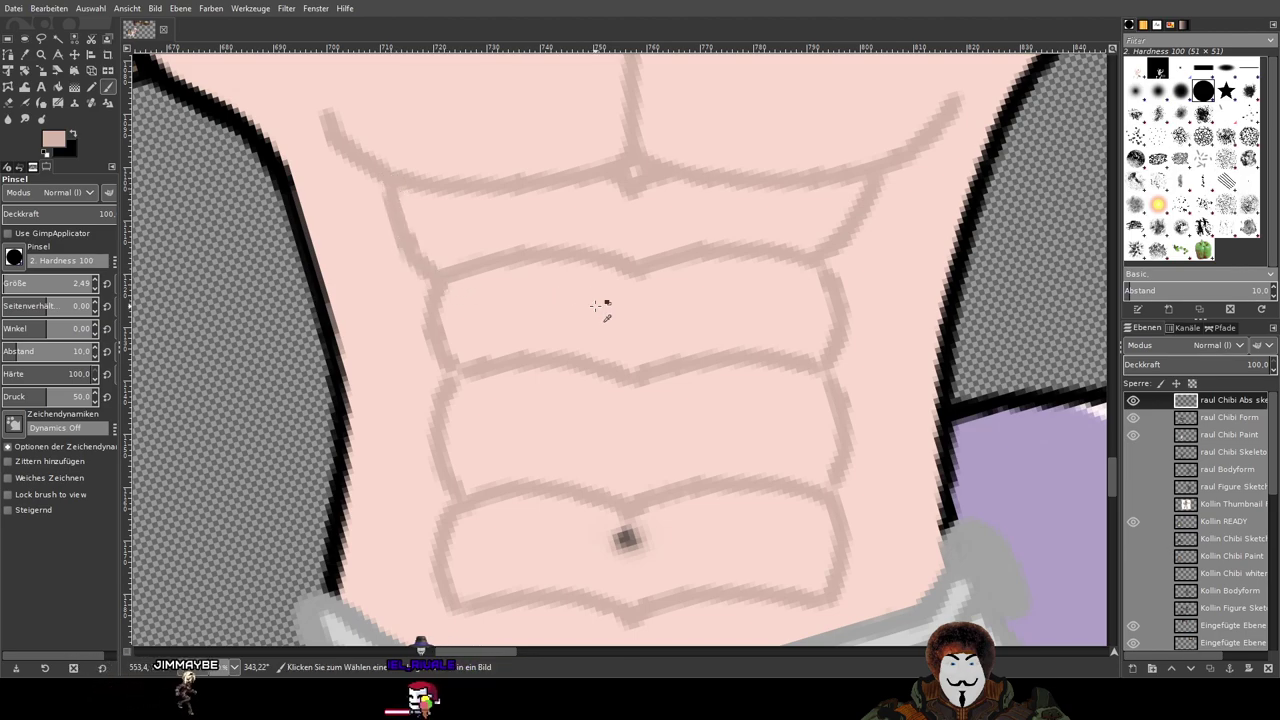
Step: Link the chest line to the first ab line with slanted side strokes, and draw centre dashes with inverted Vs above the ab lines
key(ctrl+z)
drag(385, 186, 444, 270)
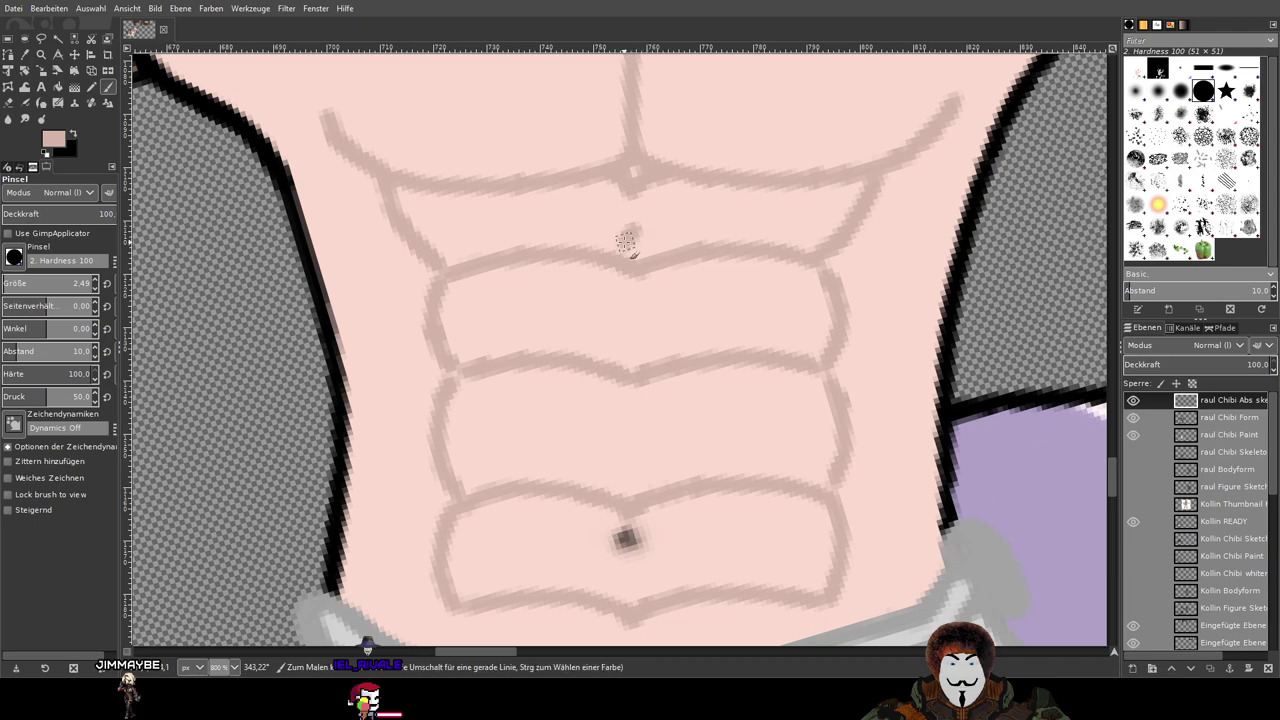
drag(633, 230, 648, 250)
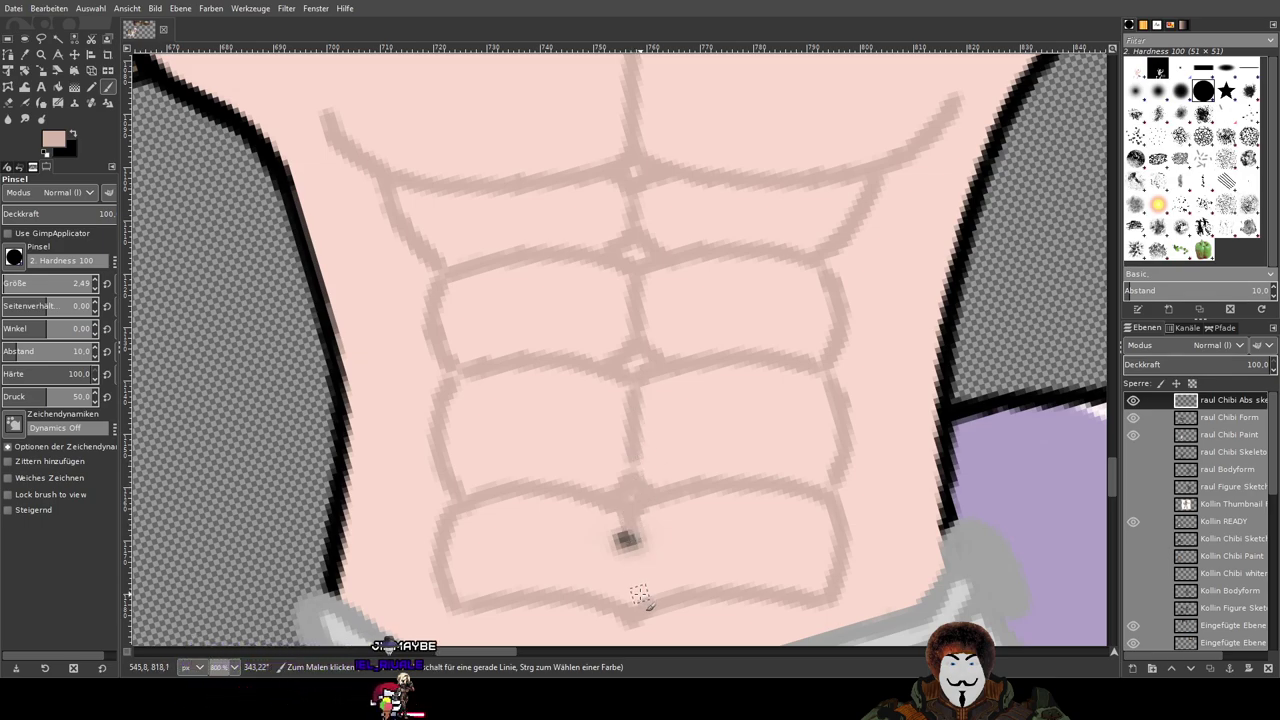
key(ctrl)
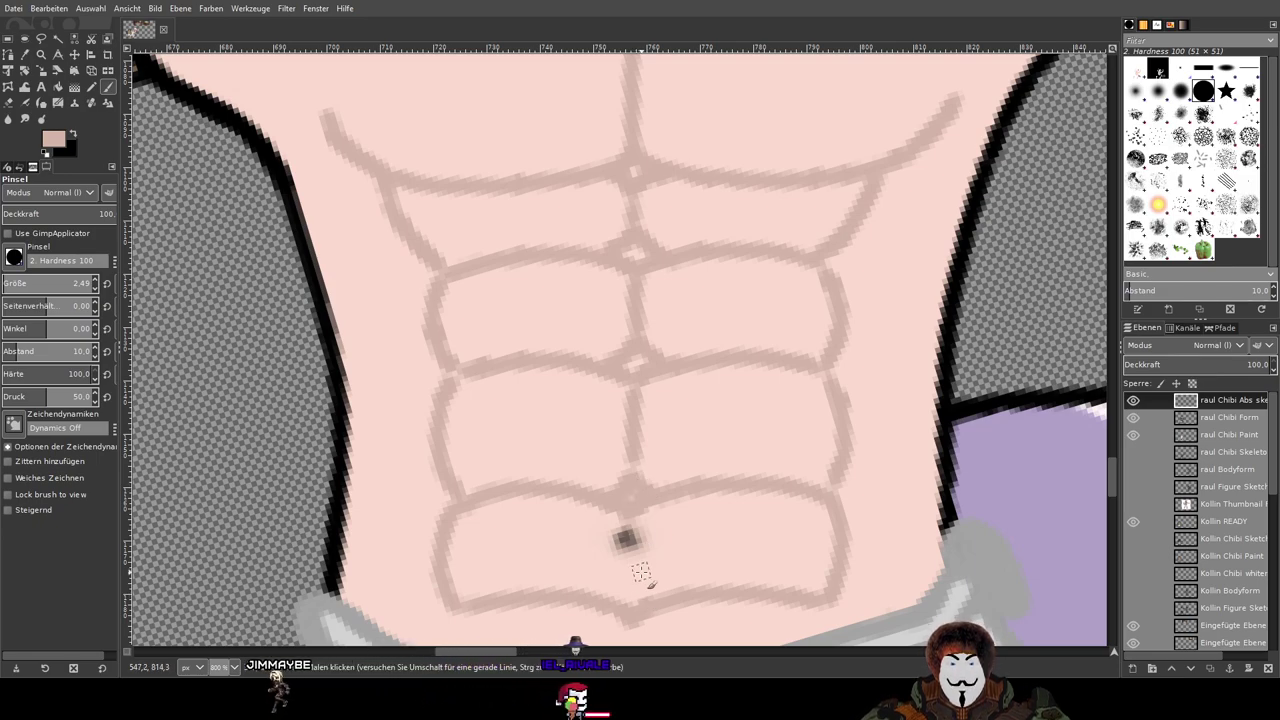
Step: Erase the lowest ab line and both side edges of the row around the navel
scroll(641, 573, down, 3)
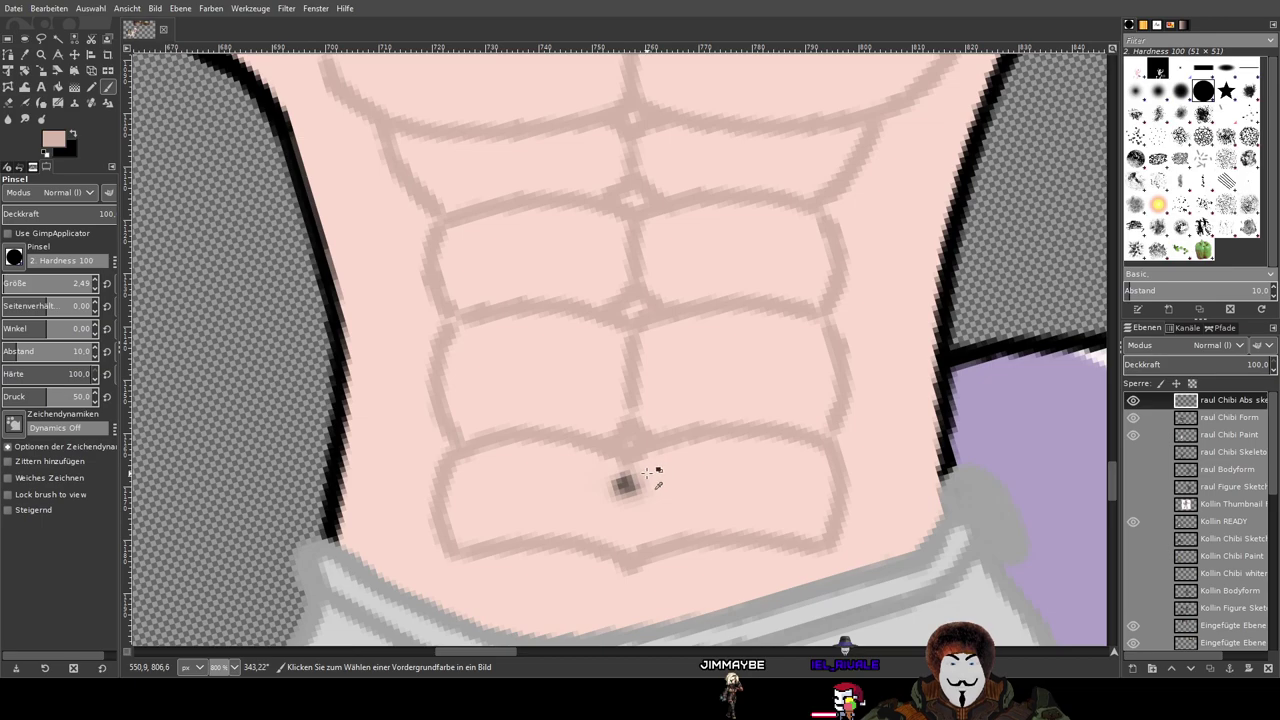
key(shift+e)
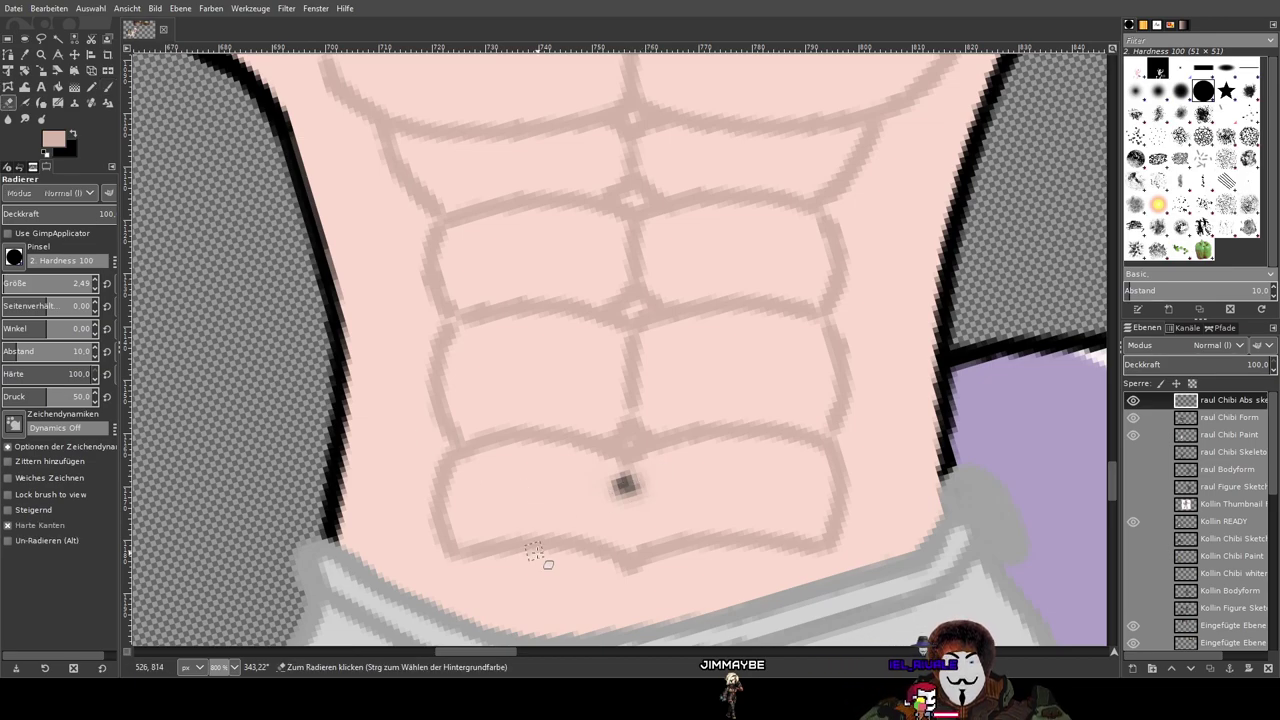
mouse_move(634, 553)
mouse_down()
mouse_move(623, 593)
mouse_move(627, 572)
mouse_move(559, 550)
mouse_up()
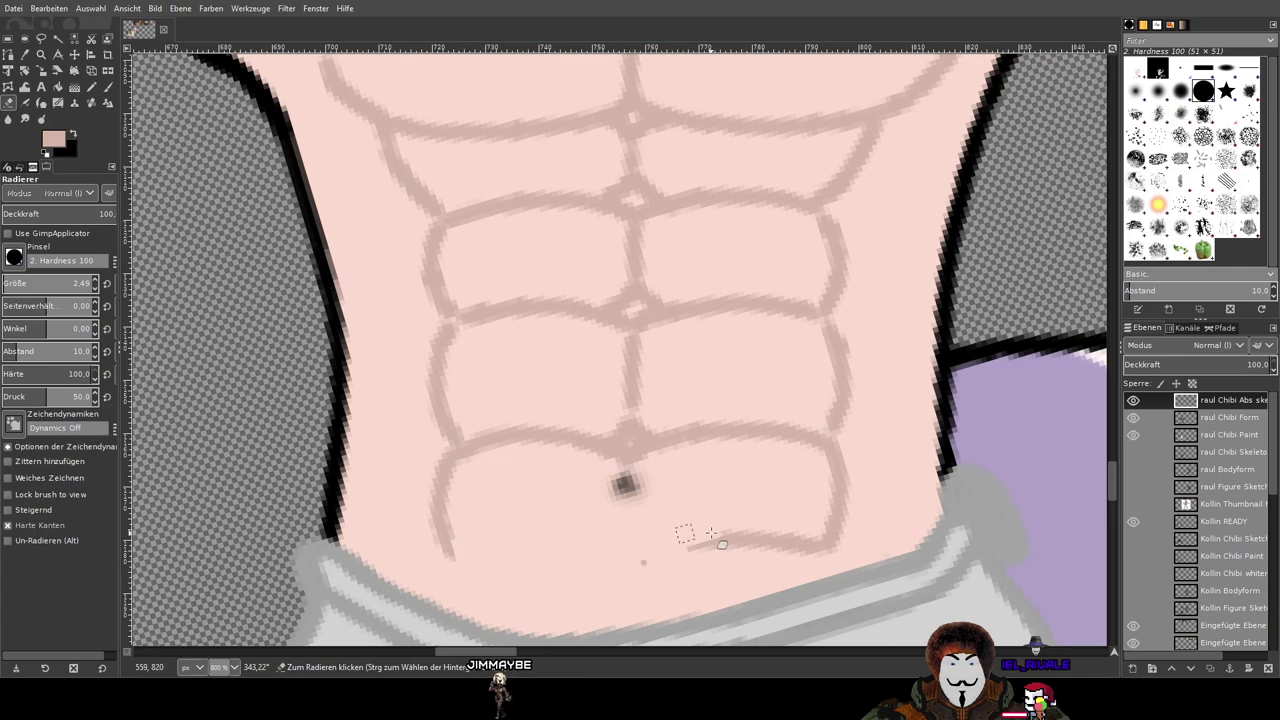
mouse_move(748, 540)
mouse_down()
mouse_move(714, 541)
mouse_move(767, 531)
mouse_move(795, 547)
mouse_up()
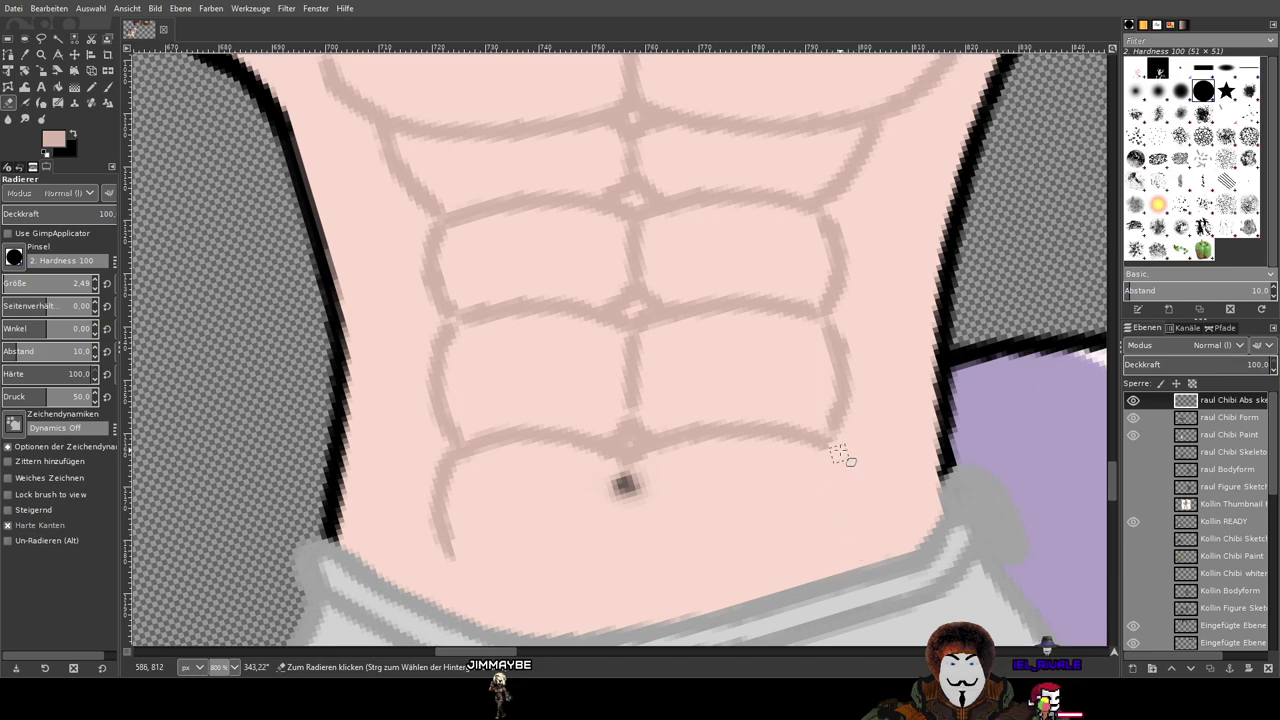
mouse_move(452, 558)
mouse_down()
mouse_move(421, 530)
mouse_move(433, 507)
mouse_move(468, 515)
mouse_move(426, 493)
mouse_move(421, 476)
mouse_move(459, 485)
mouse_move(443, 455)
mouse_up()
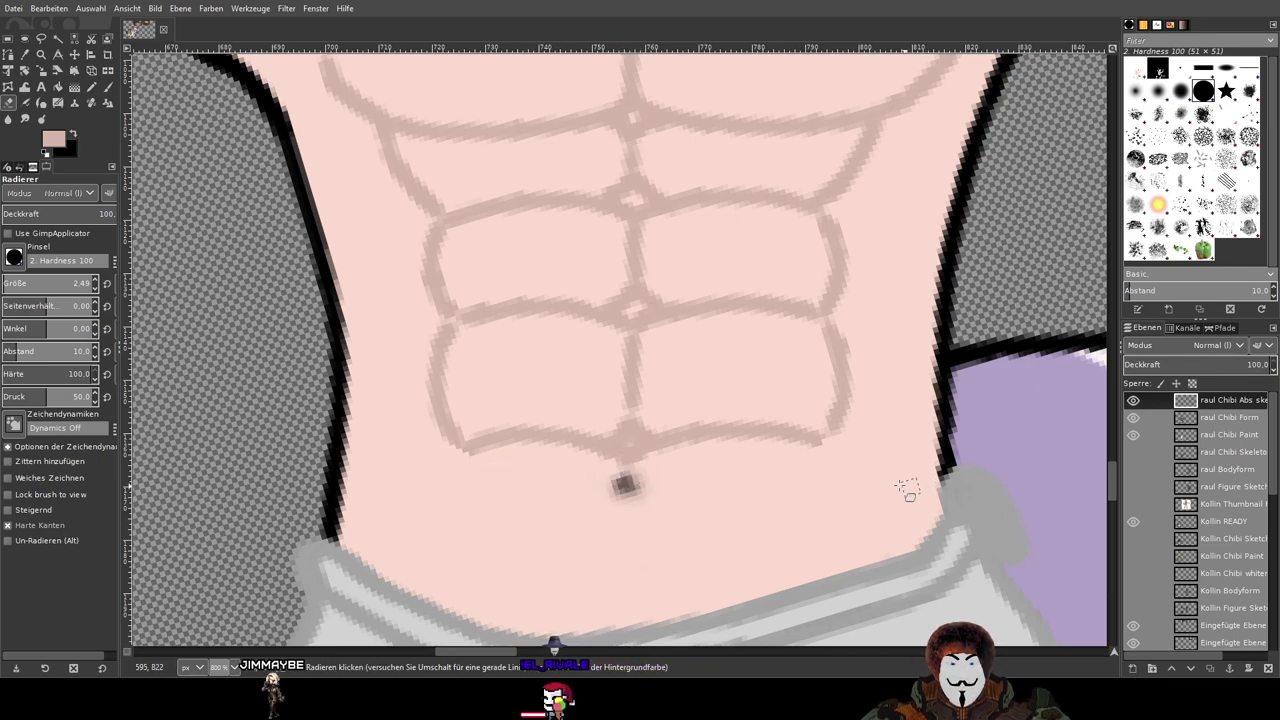
Step: Paint a new ab line of paired arcs directly beneath the navel, redoing the left arc, and add an inverted V around the navel
click(110, 88)
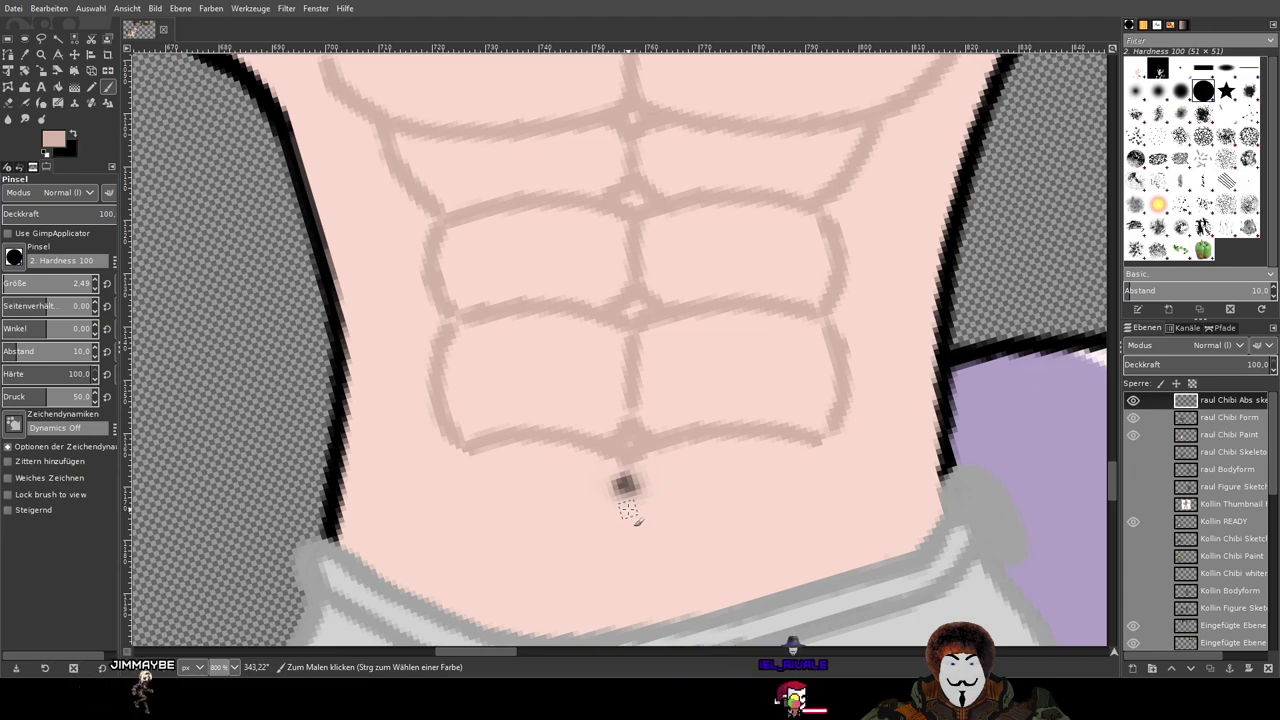
mouse_move(635, 502)
mouse_down()
mouse_move(716, 486)
mouse_move(824, 506)
mouse_up()
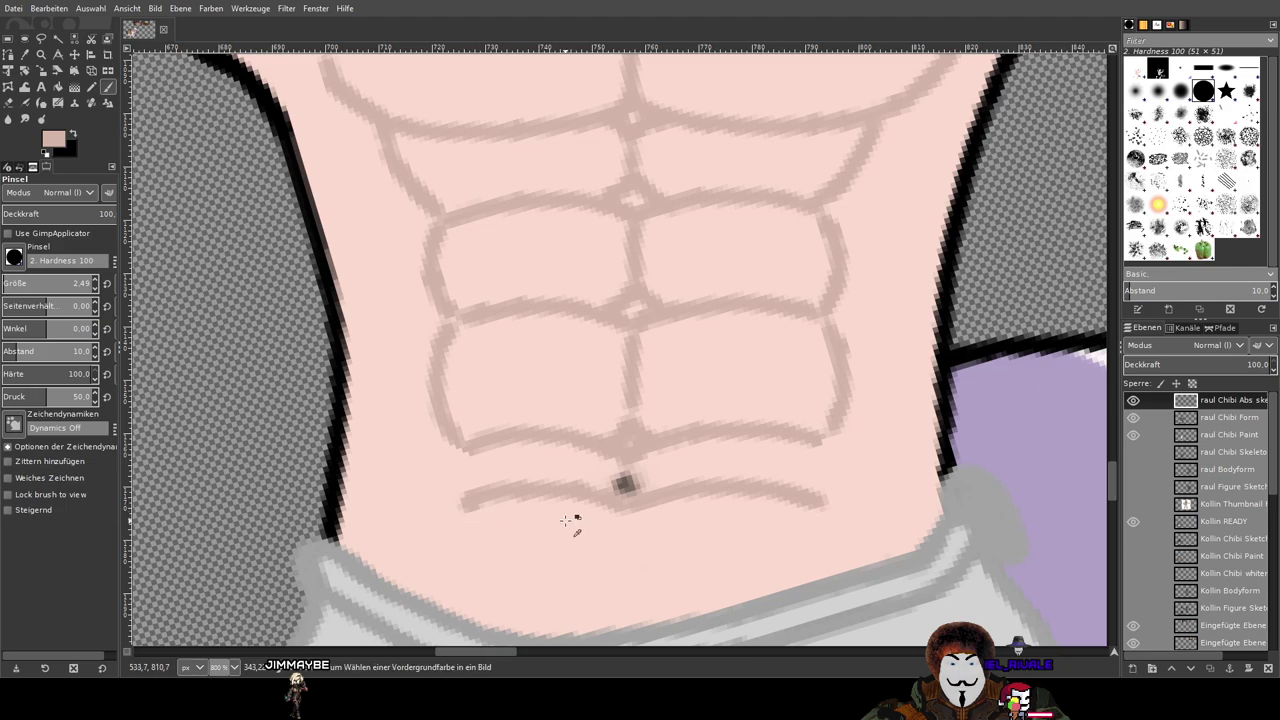
key(ctrl+z)
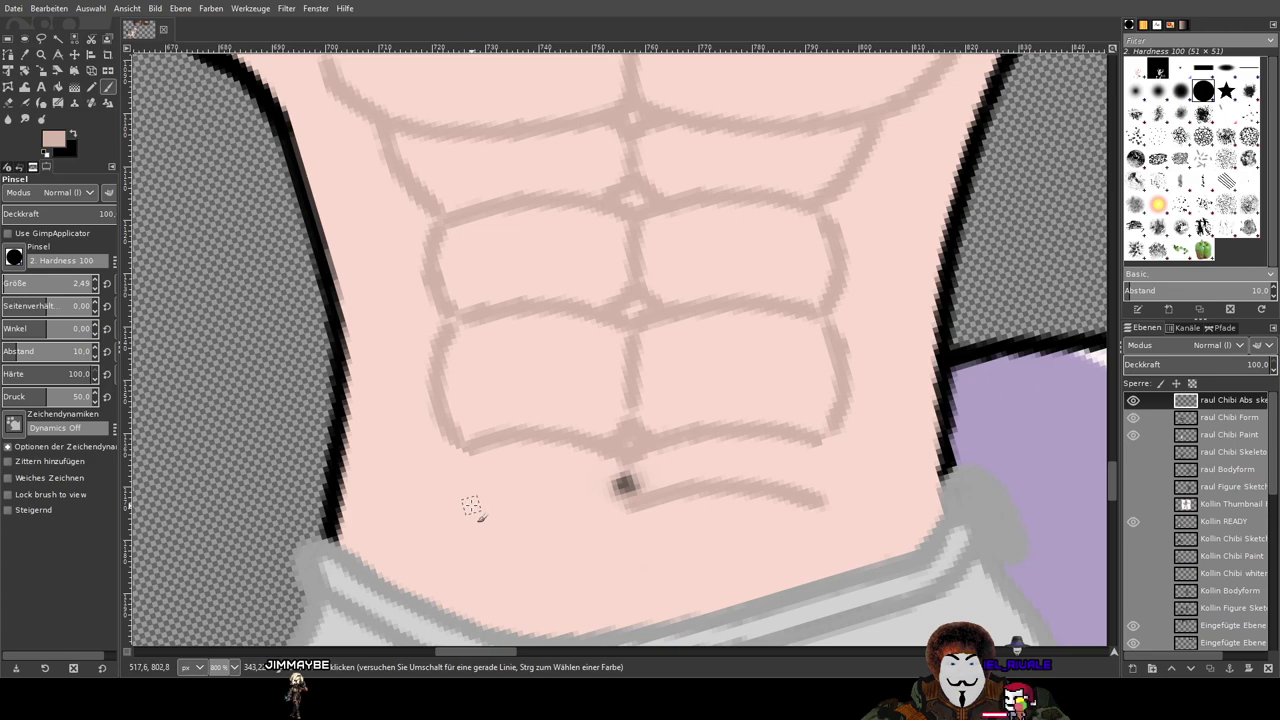
drag(470, 505, 622, 508)
key(ctrl+z)
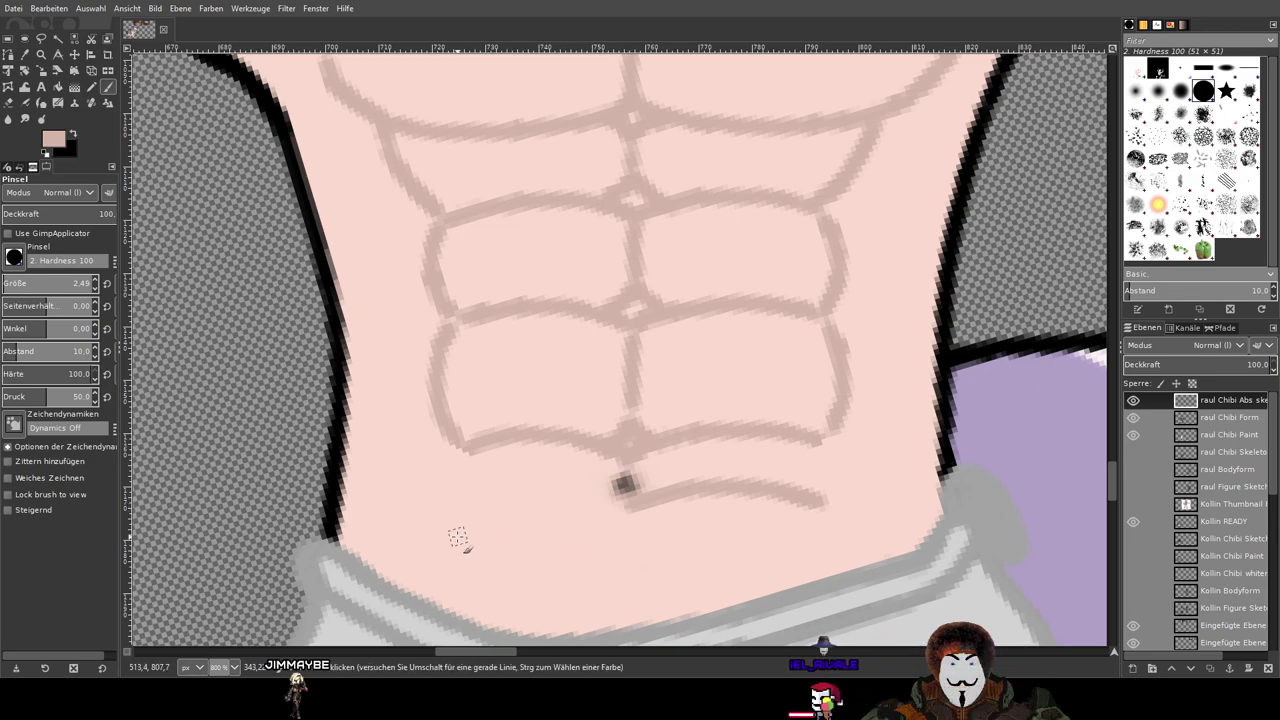
drag(463, 508, 628, 512)
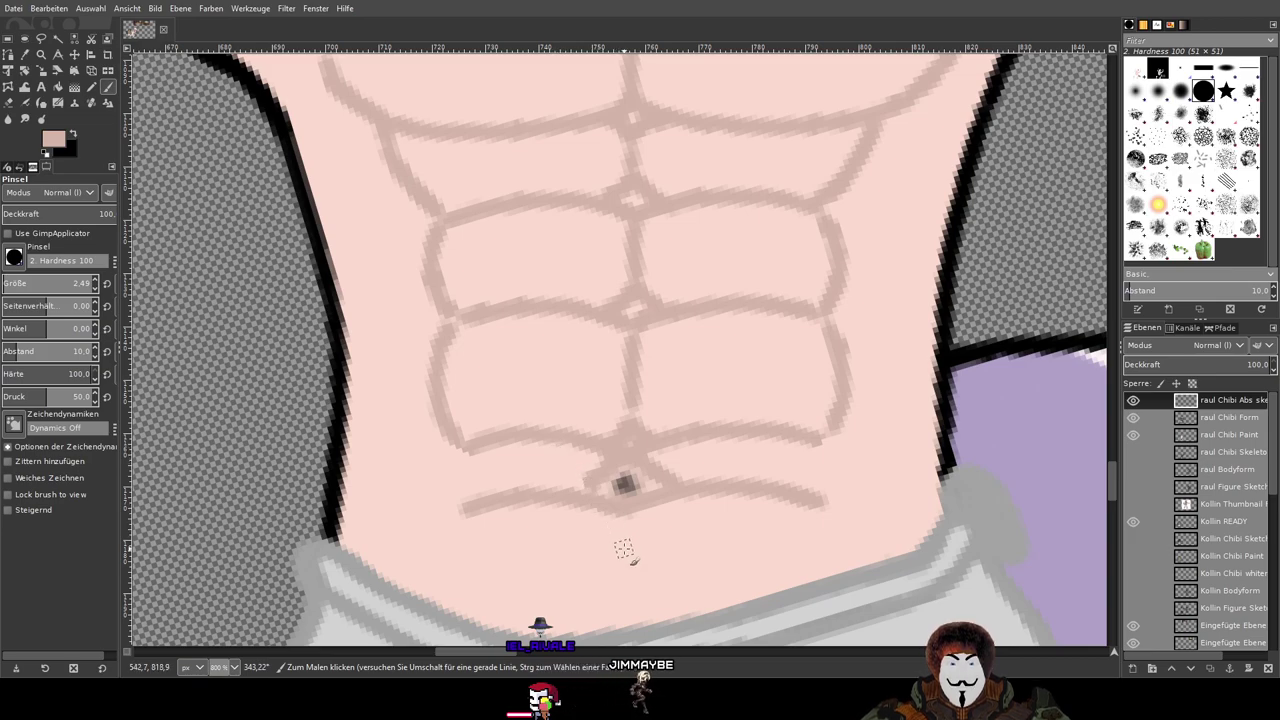
drag(621, 605, 724, 575)
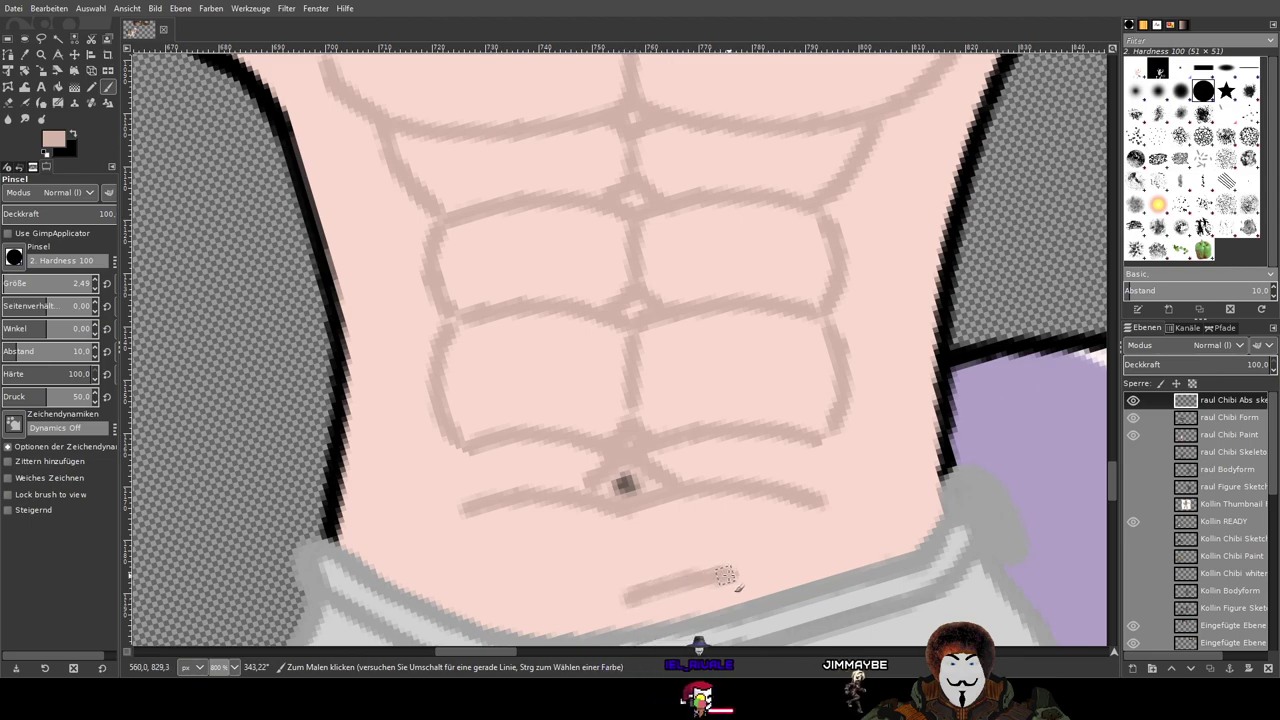
key(ctrl+z)
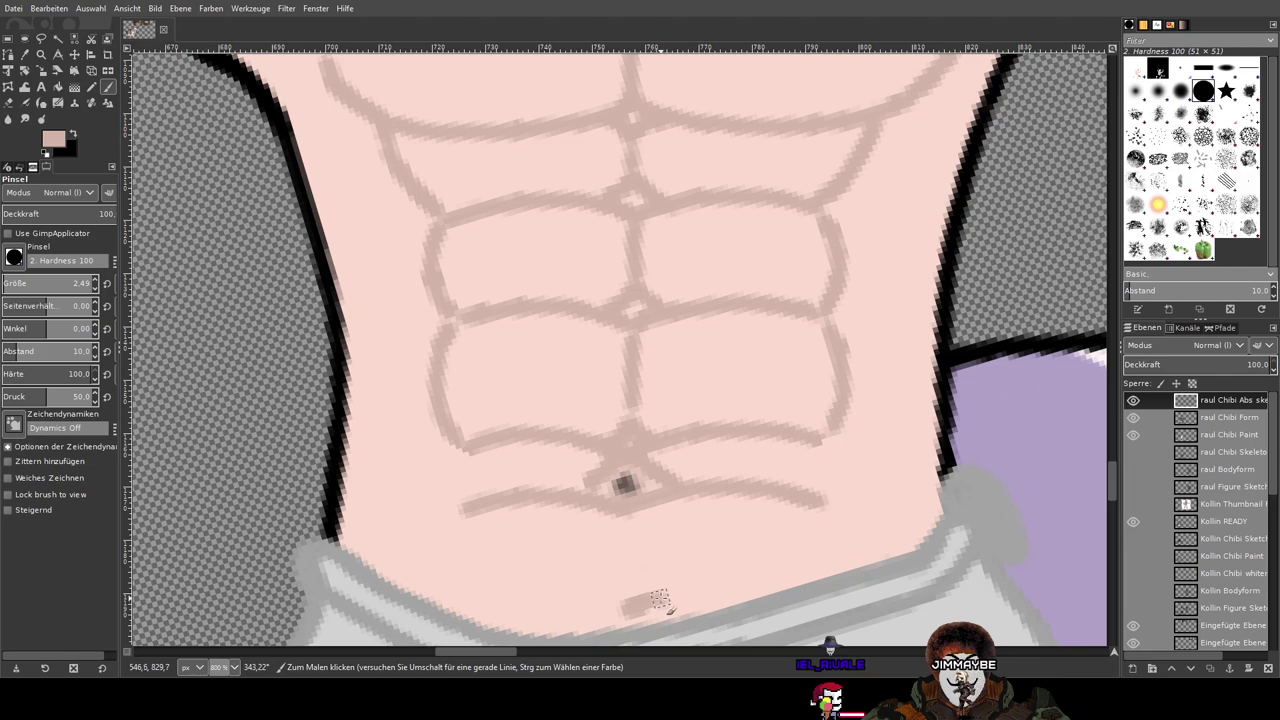
drag(660, 599, 710, 591)
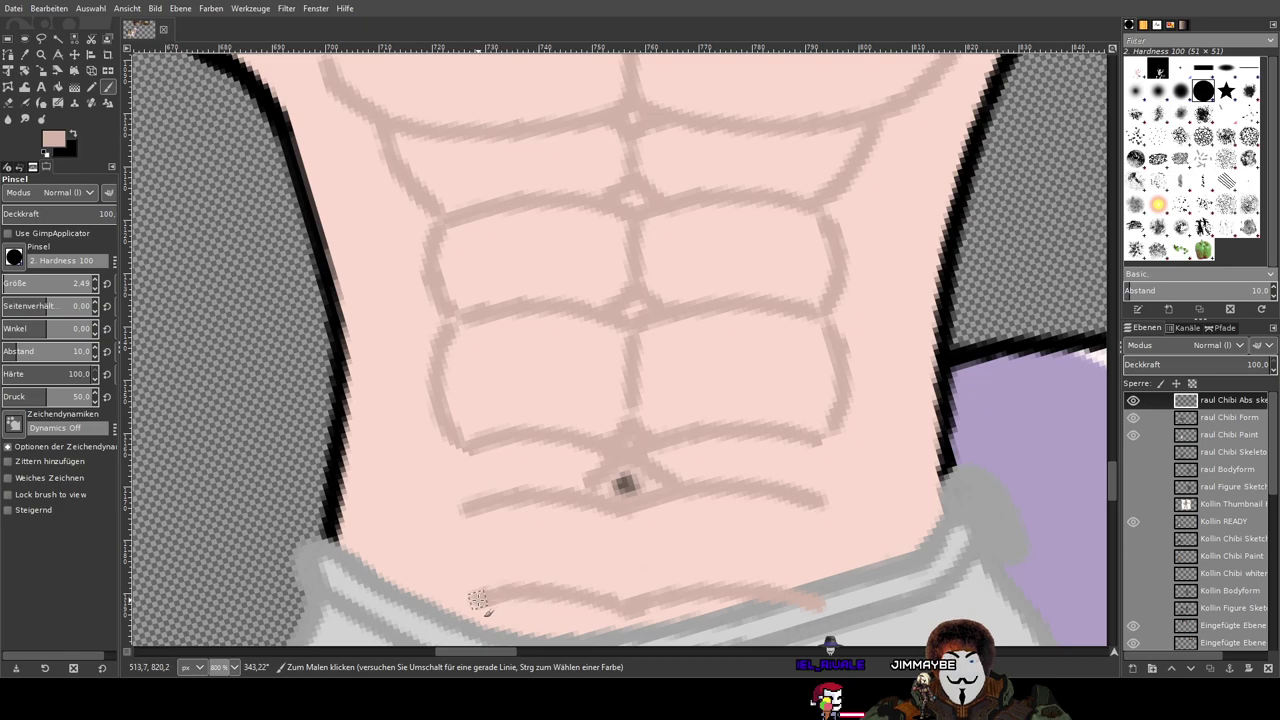
key(ctrl+z)
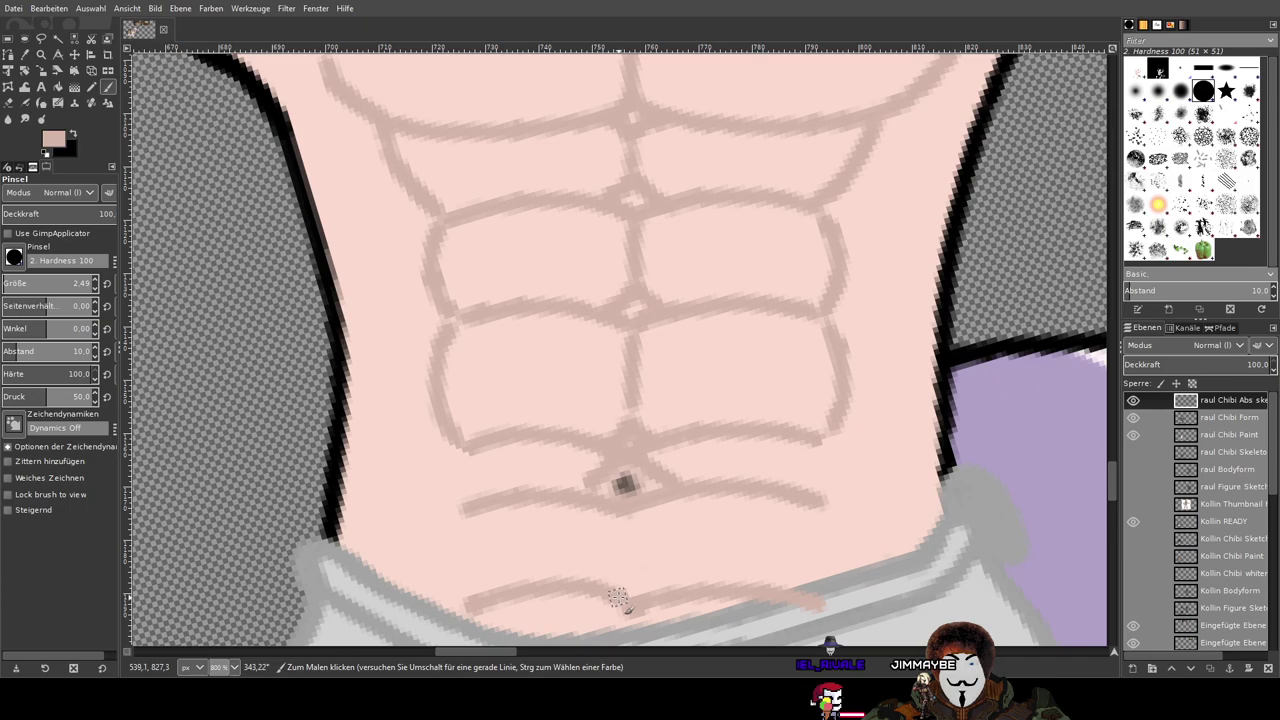
key(ctrl+z)
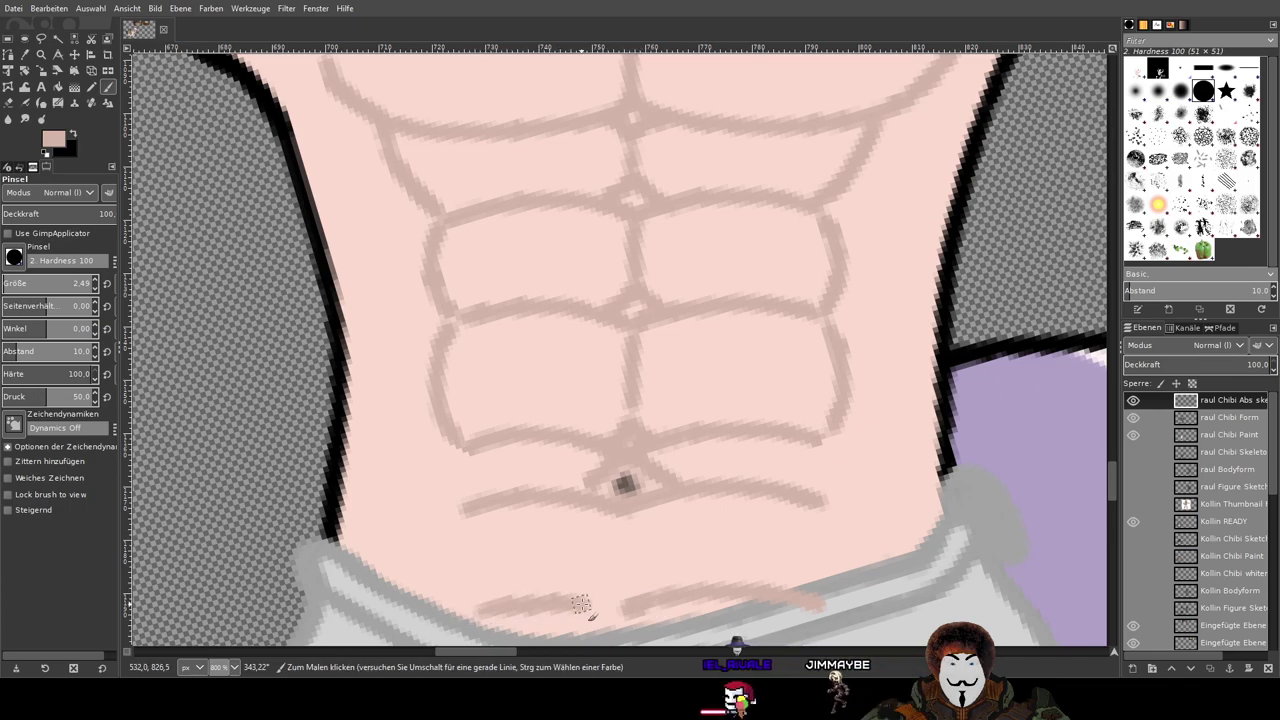
key(ctrl+z)
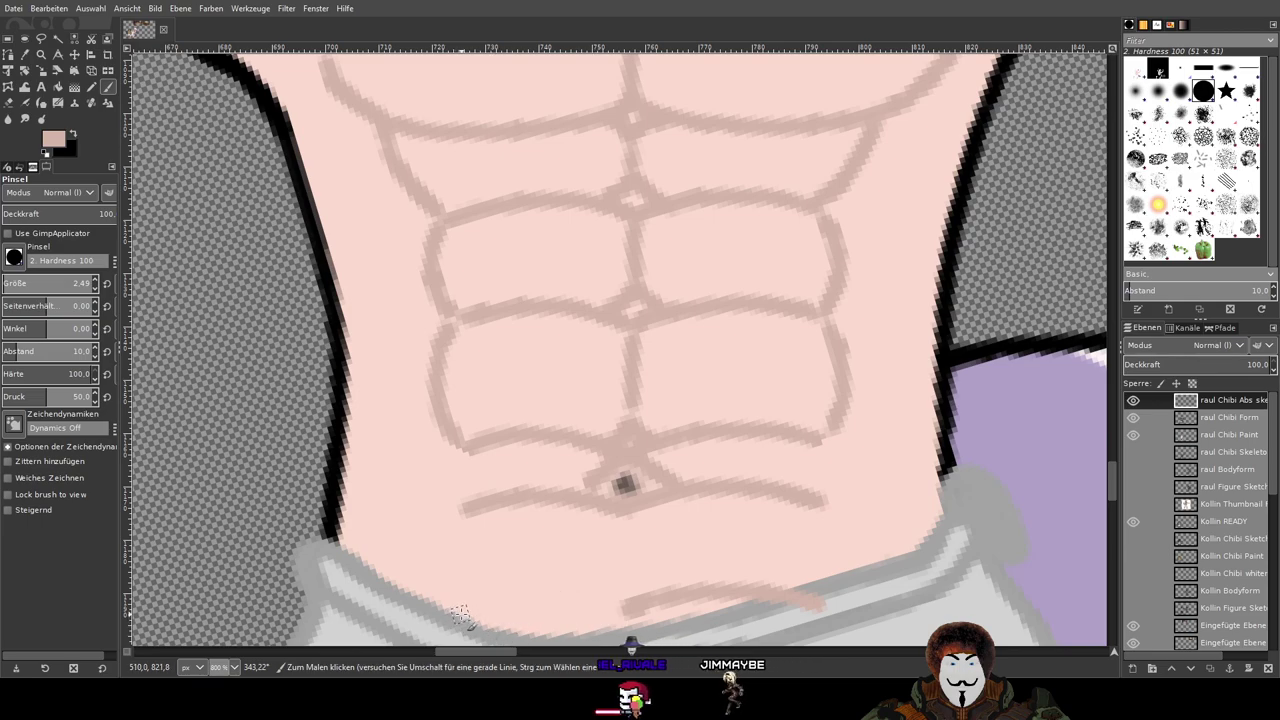
drag(466, 606, 627, 617)
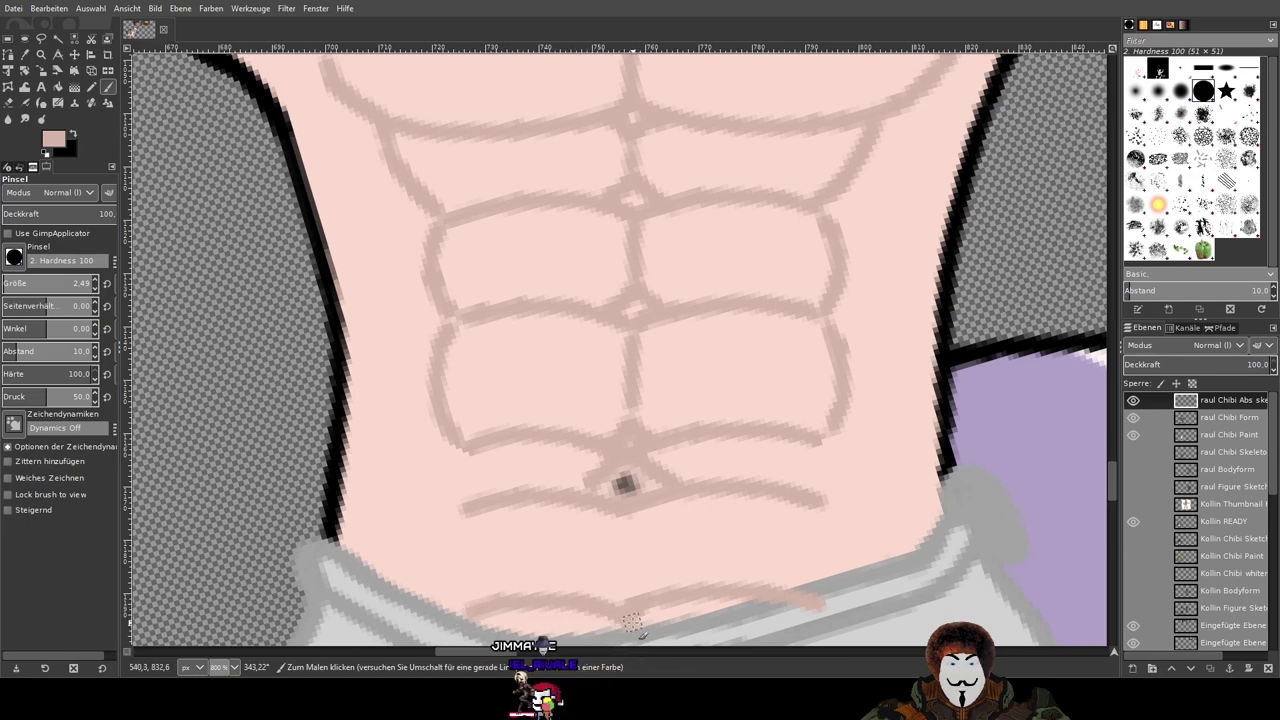
key(ctrl+z)
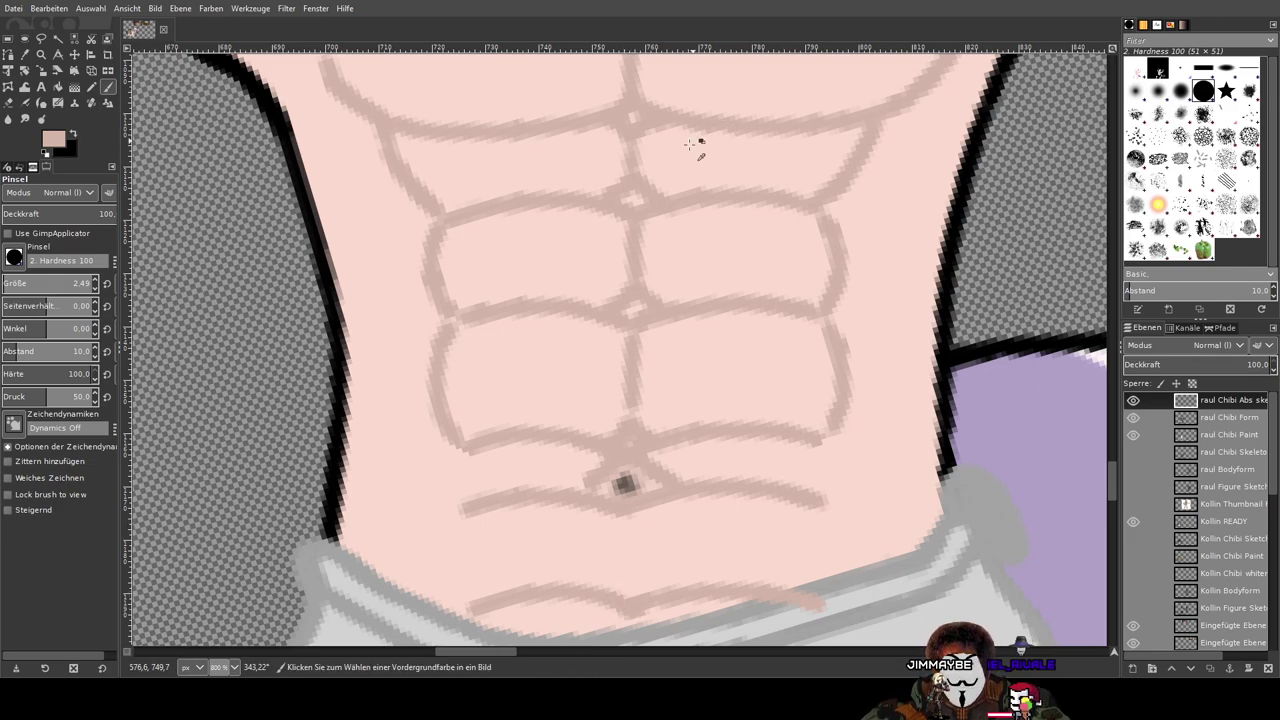
key(ctrl+z)
key(ctrl+z)
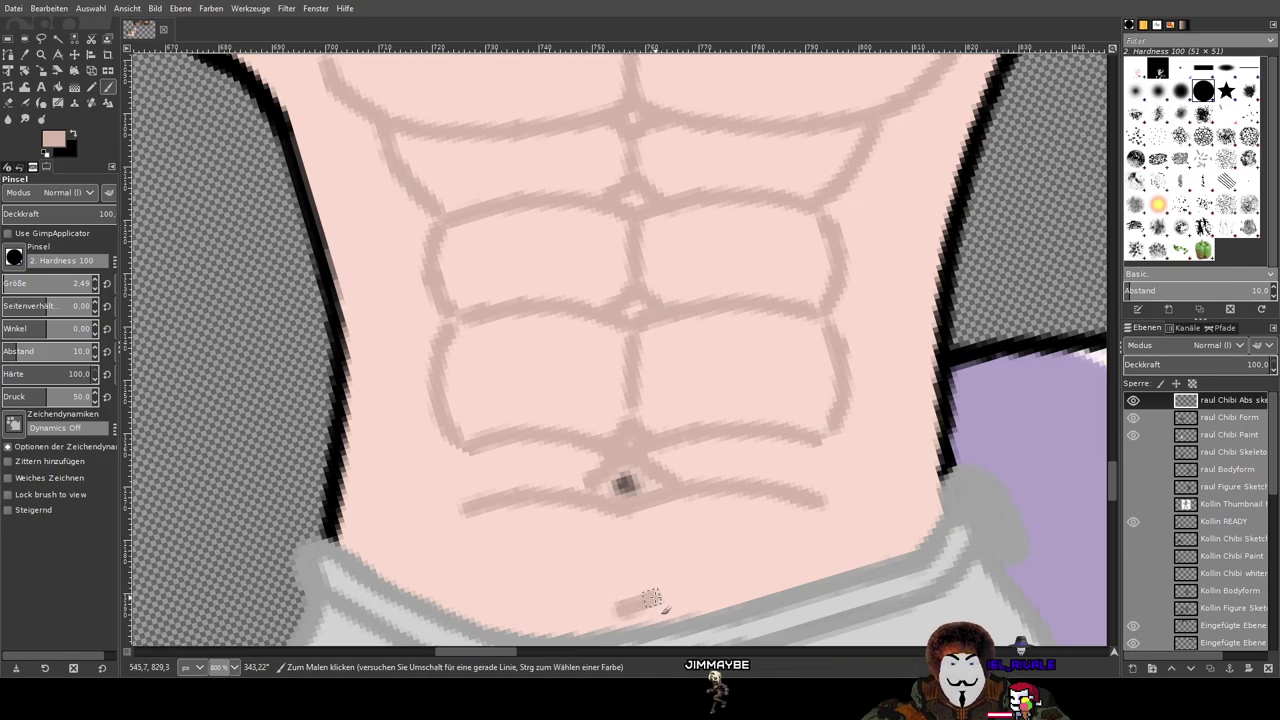
Step: Paint the right arc of a new lowest ab line across the waistband's upper edge, trying out a matching left arc
drag(706, 585, 822, 592)
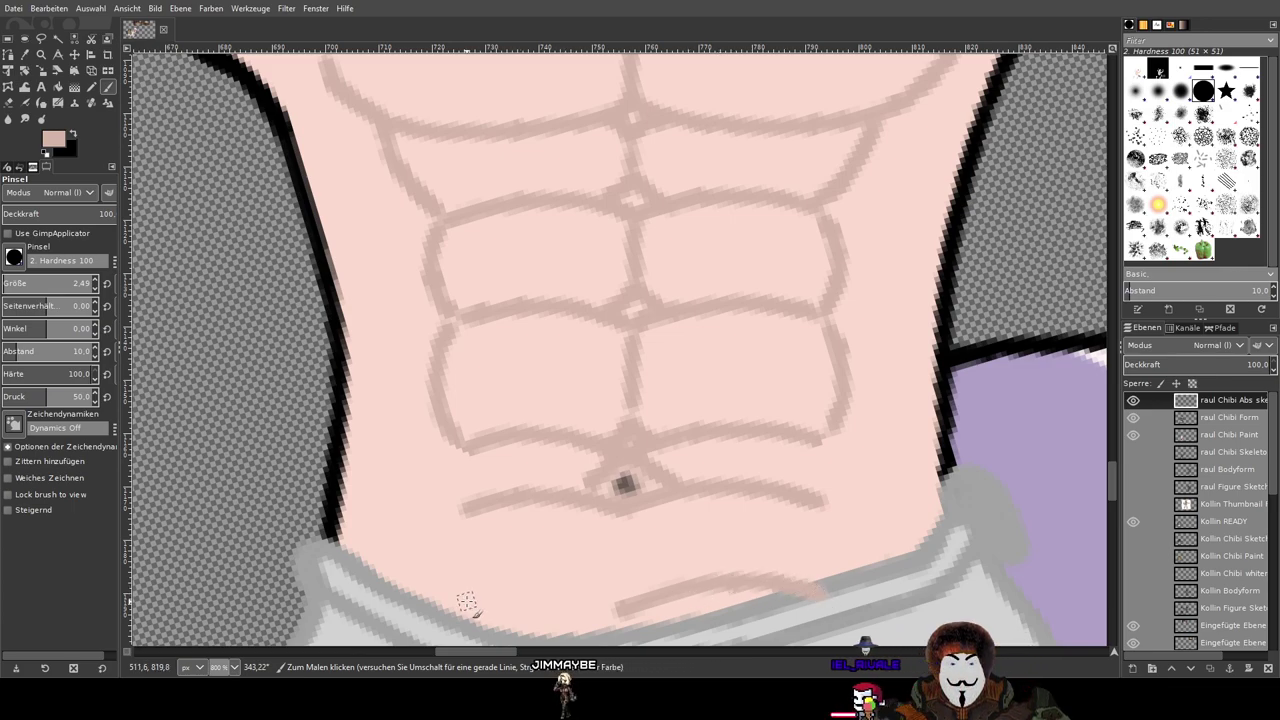
mouse_move(475, 598)
mouse_down()
mouse_move(595, 582)
mouse_move(622, 611)
mouse_up()
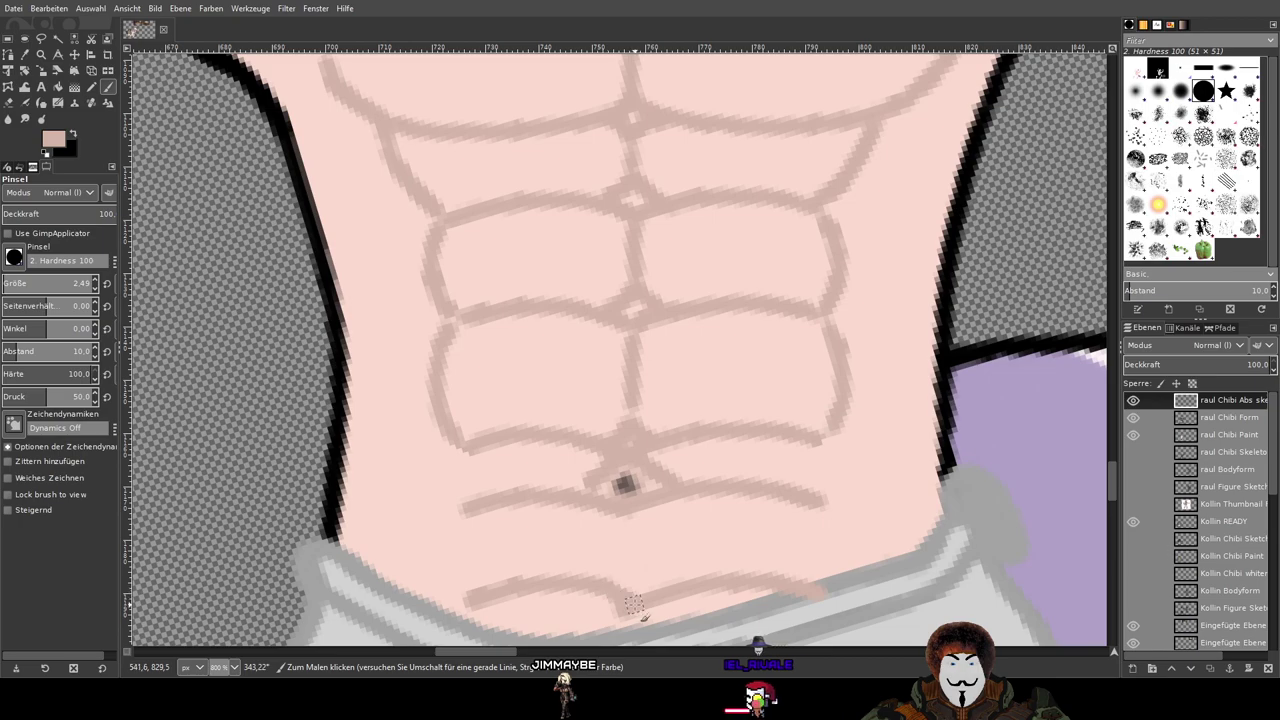
key(ctrl+z)
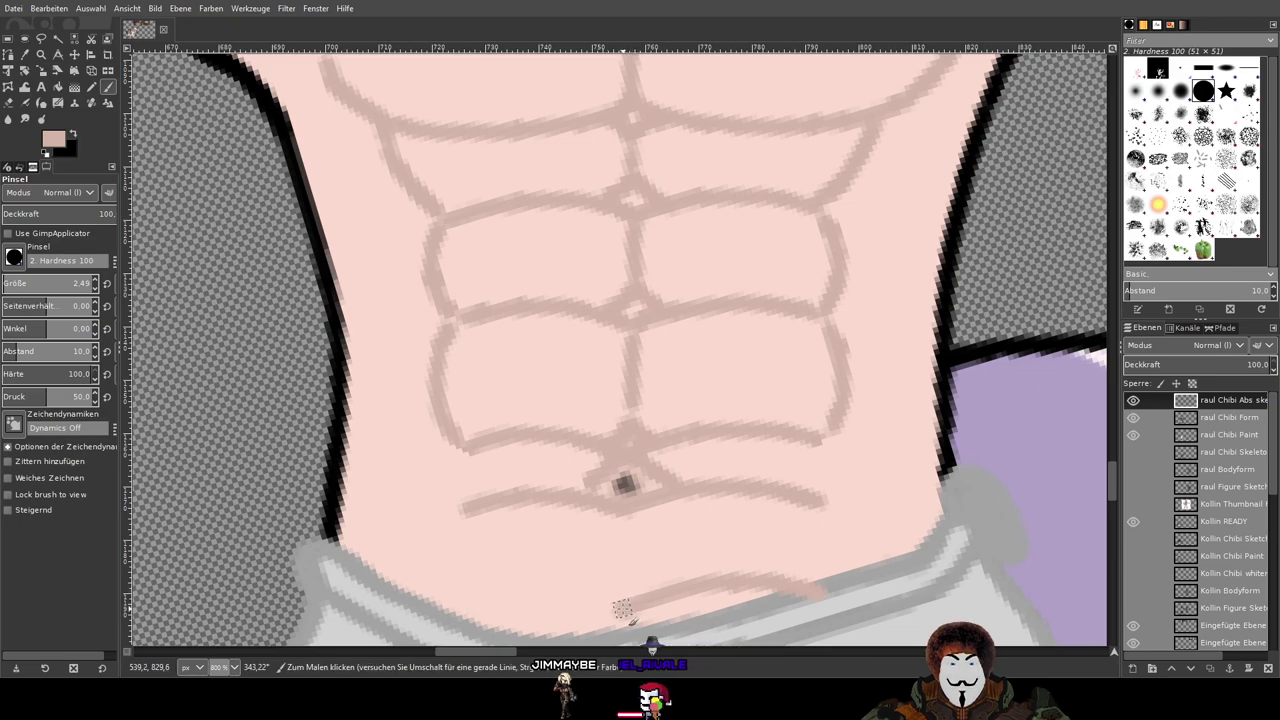
drag(617, 606, 478, 600)
key(ctrl+z)
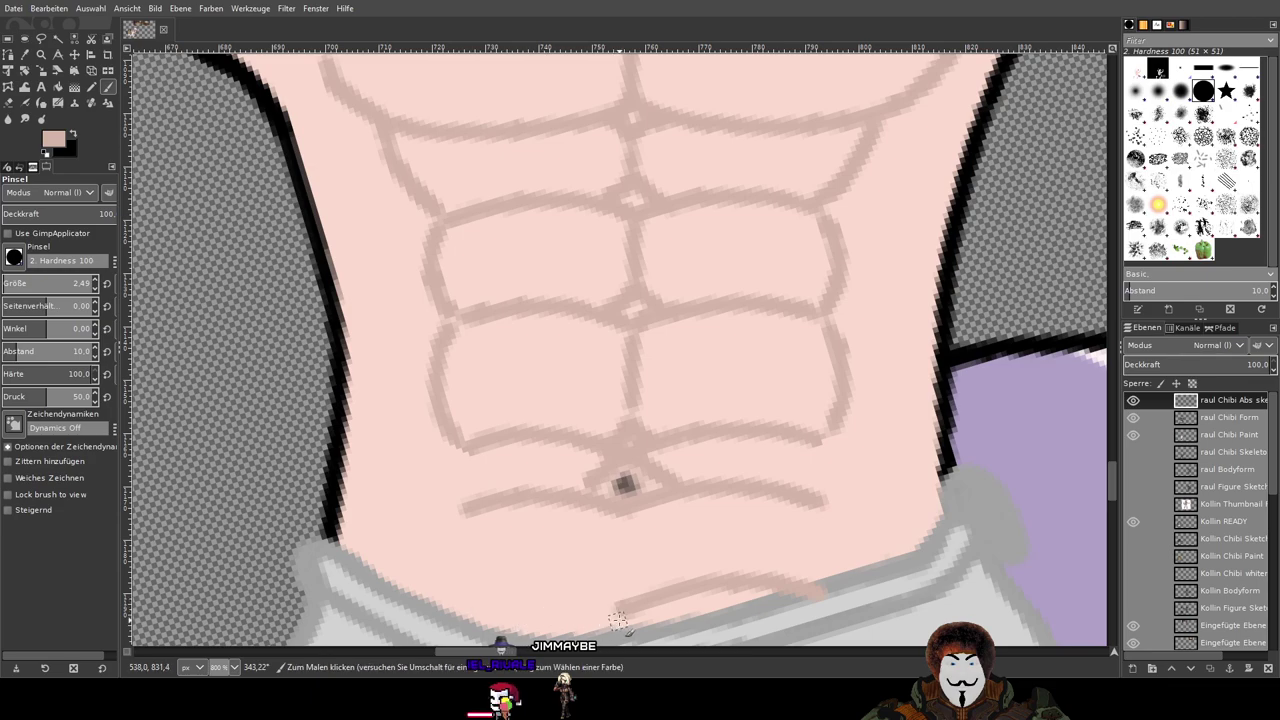
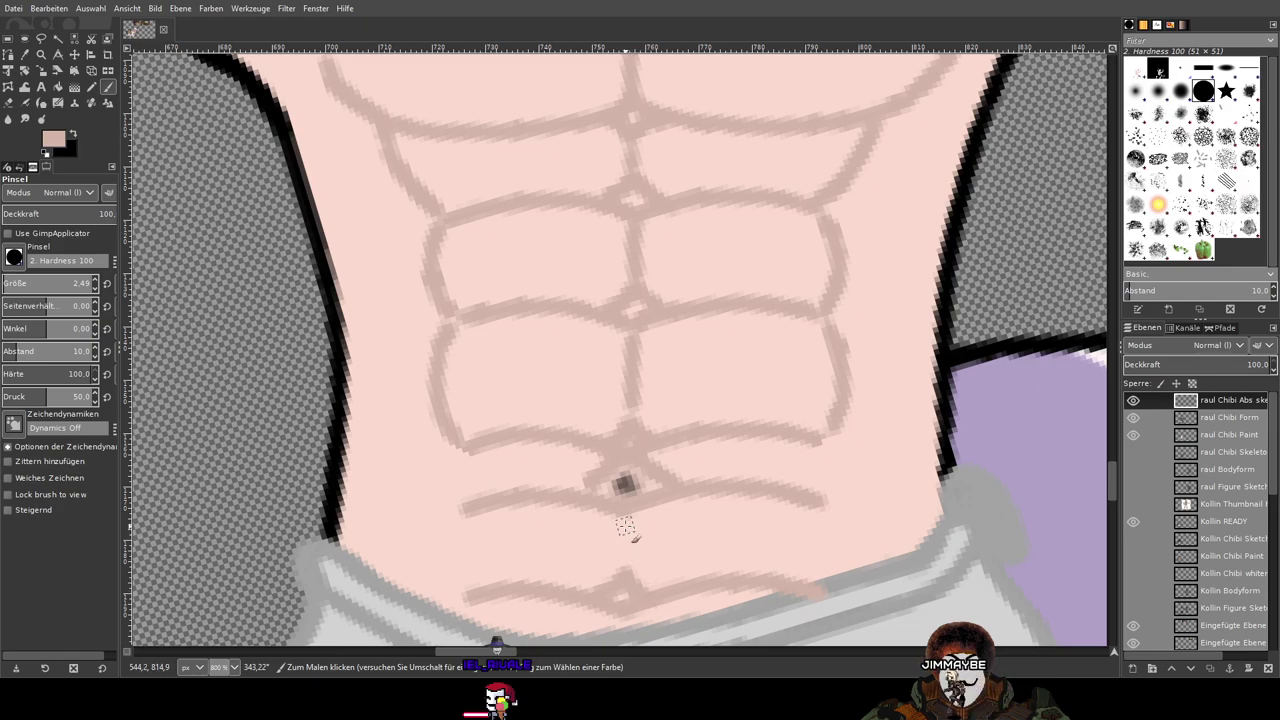
drag(624, 524, 622, 563)
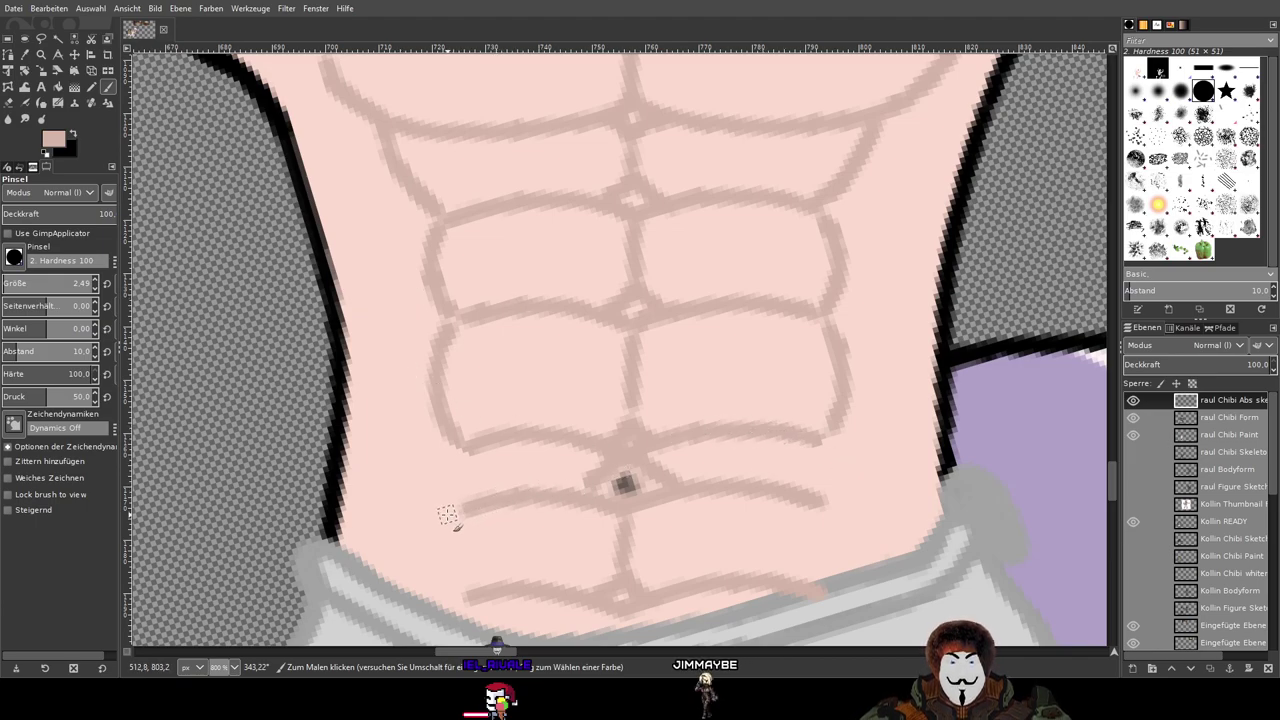
drag(458, 510, 480, 502)
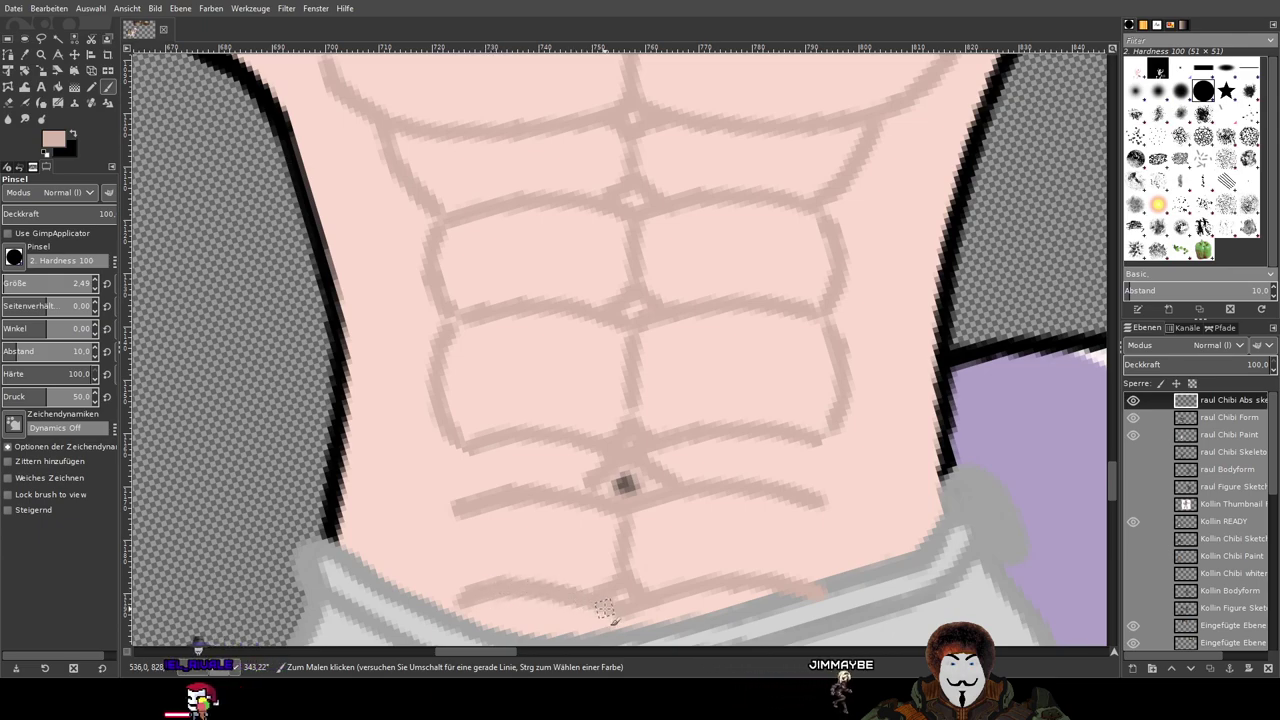
key(ctrl+z)
key(ctrl+z)
key(ctrl+z)
key(ctrl+z)
key(ctrl+z)
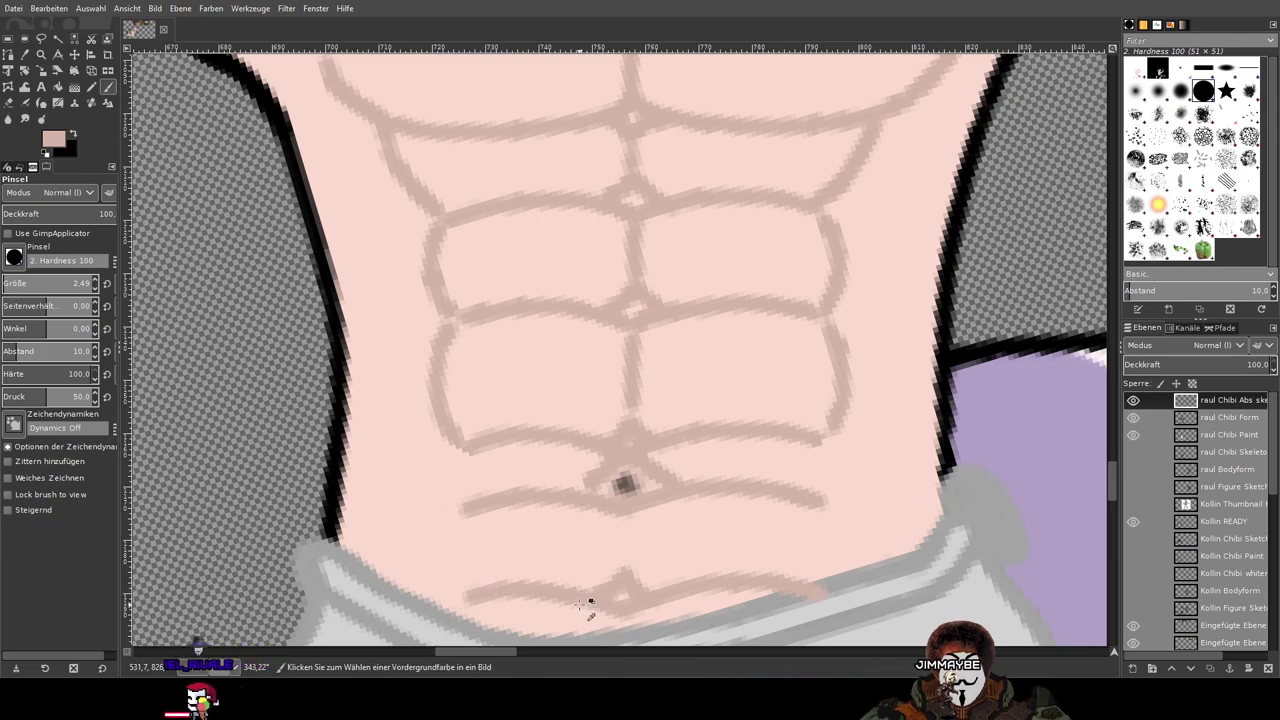
key(ctrl+z)
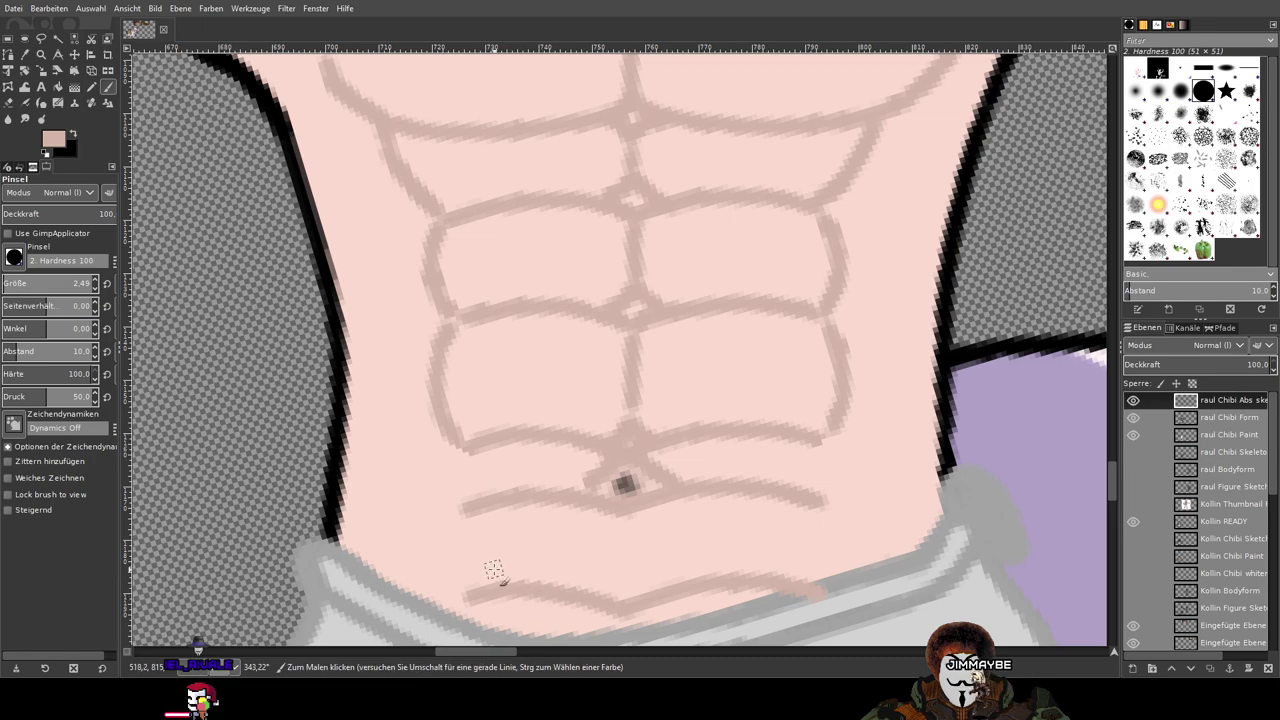
key(ctrl+z)
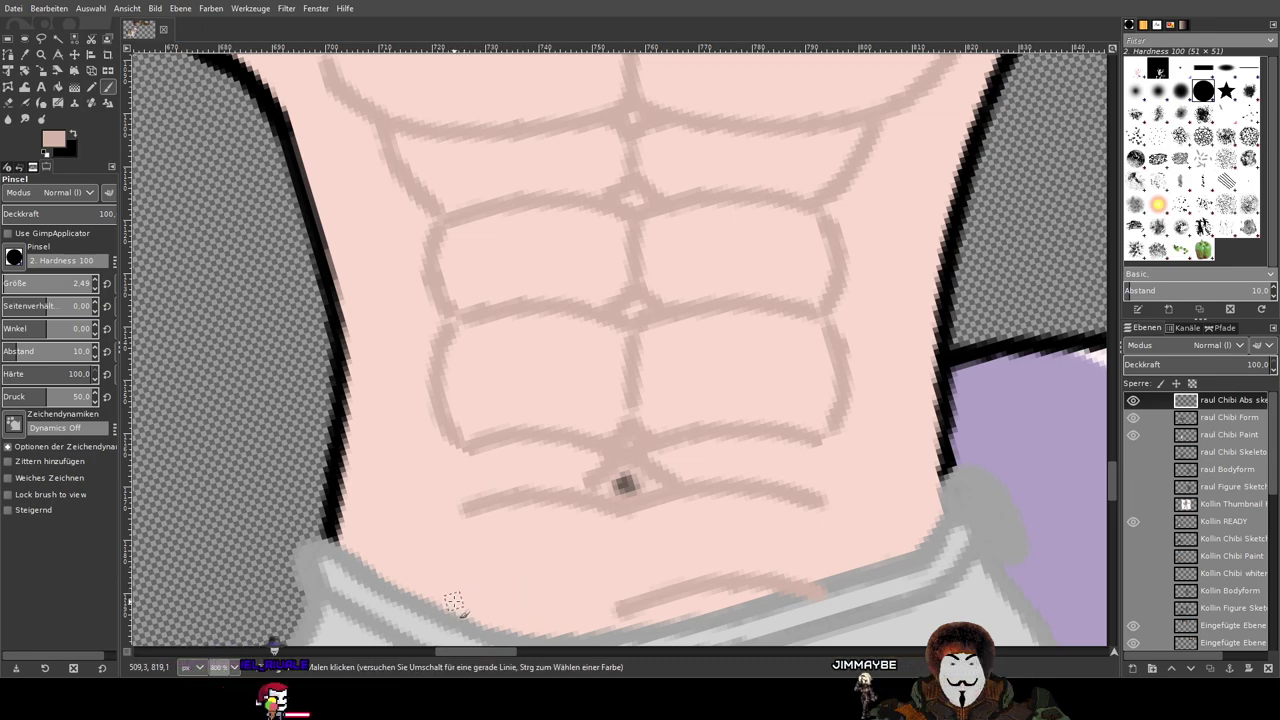
Step: Paint the left arc of the lowest ab line out to a wider end, and extend the left end of the line beneath the navel to match
mouse_move(455, 601)
mouse_down()
mouse_move(573, 592)
mouse_move(622, 604)
mouse_up()
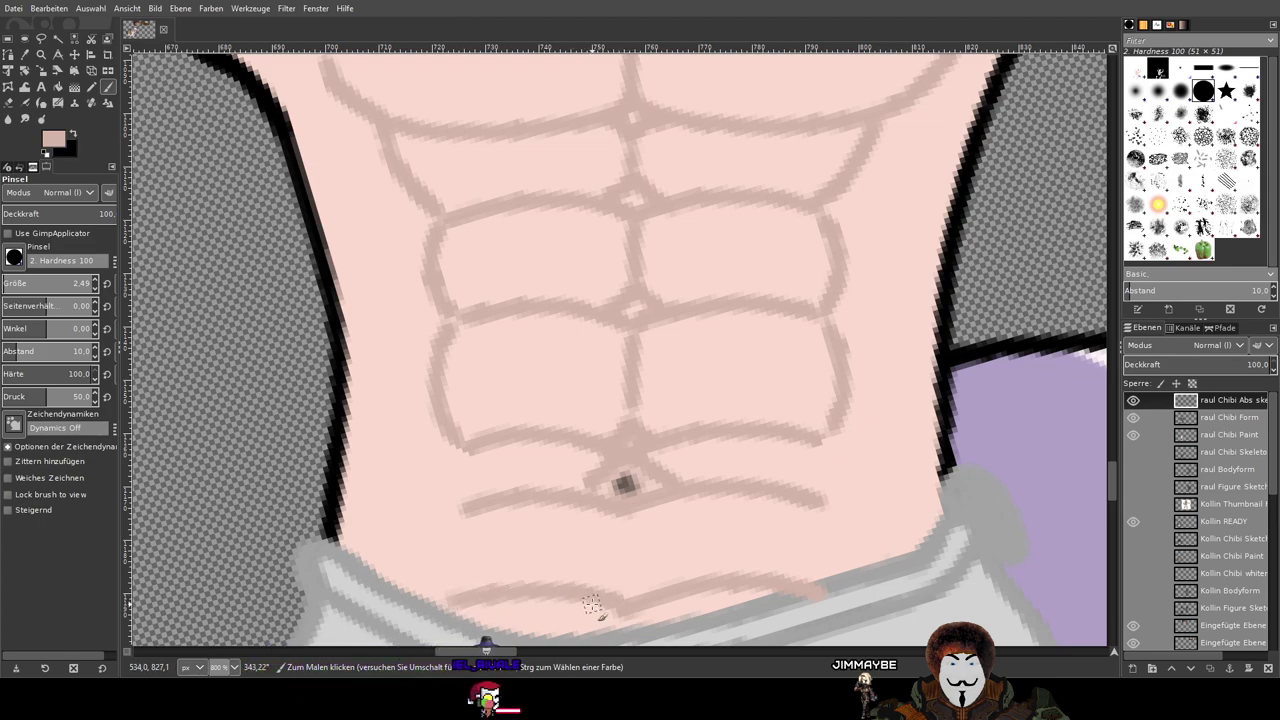
drag(449, 514, 543, 495)
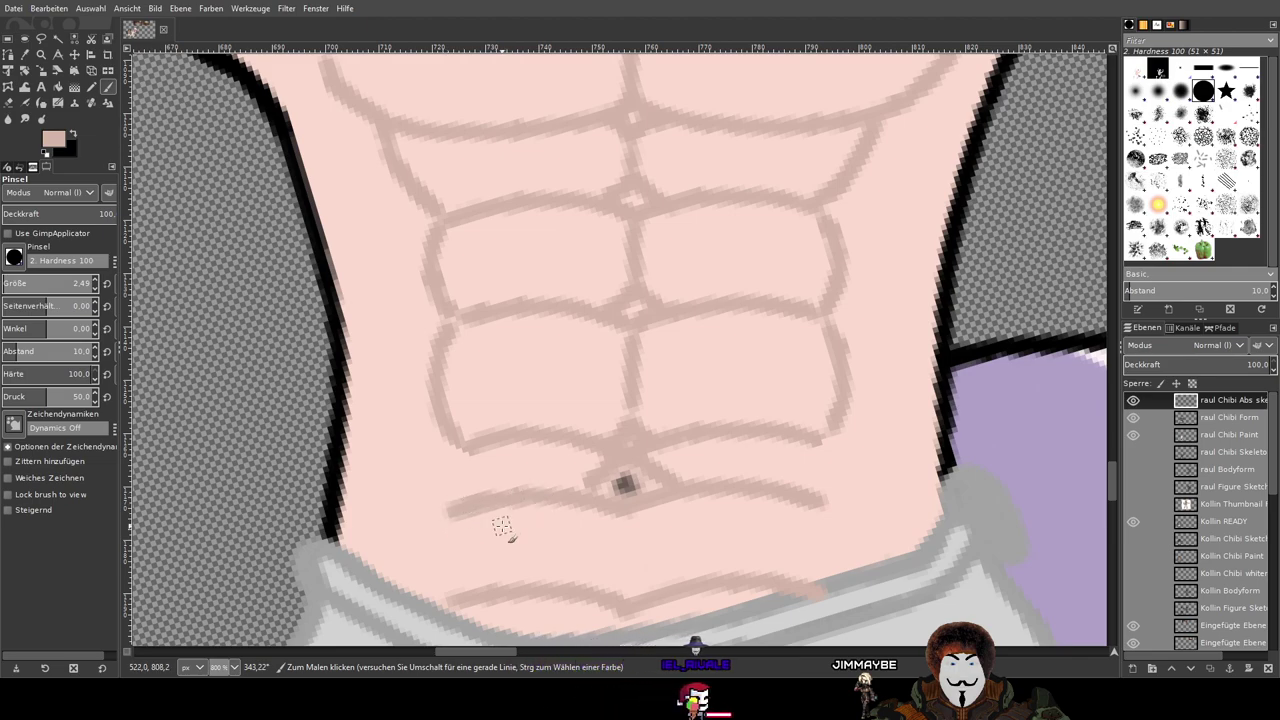
key(ctrl+z)
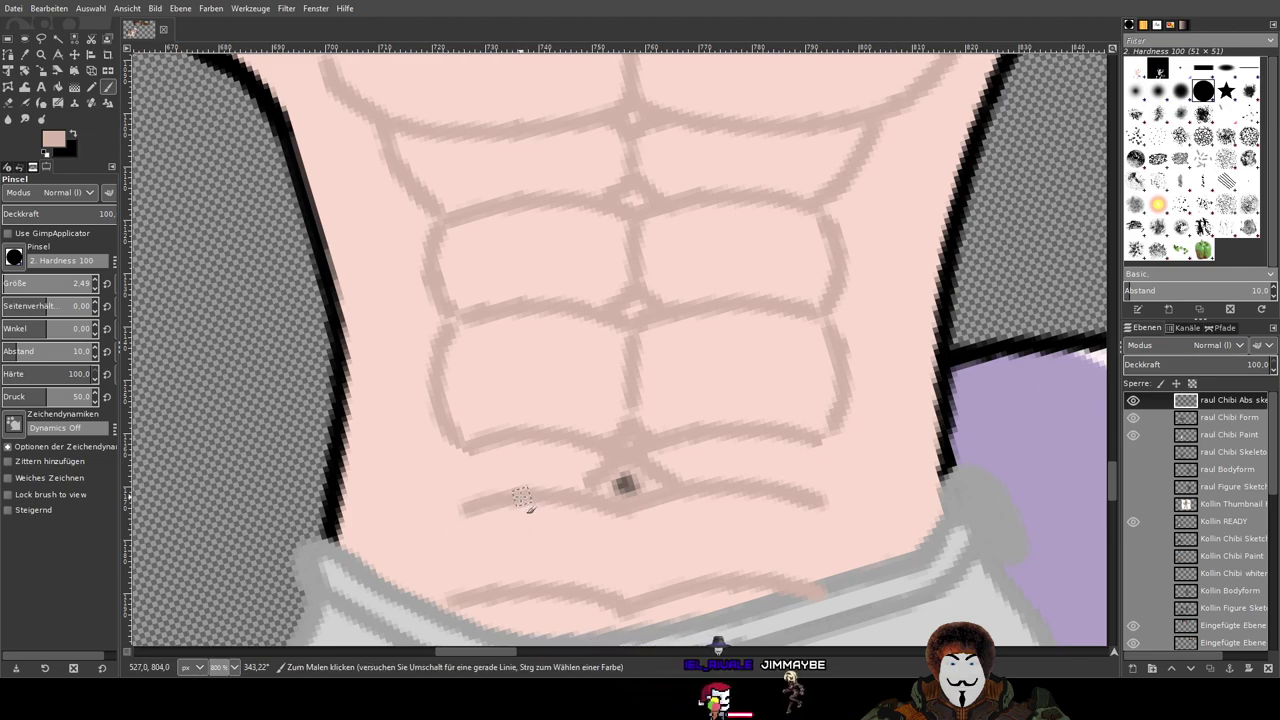
drag(447, 517, 518, 514)
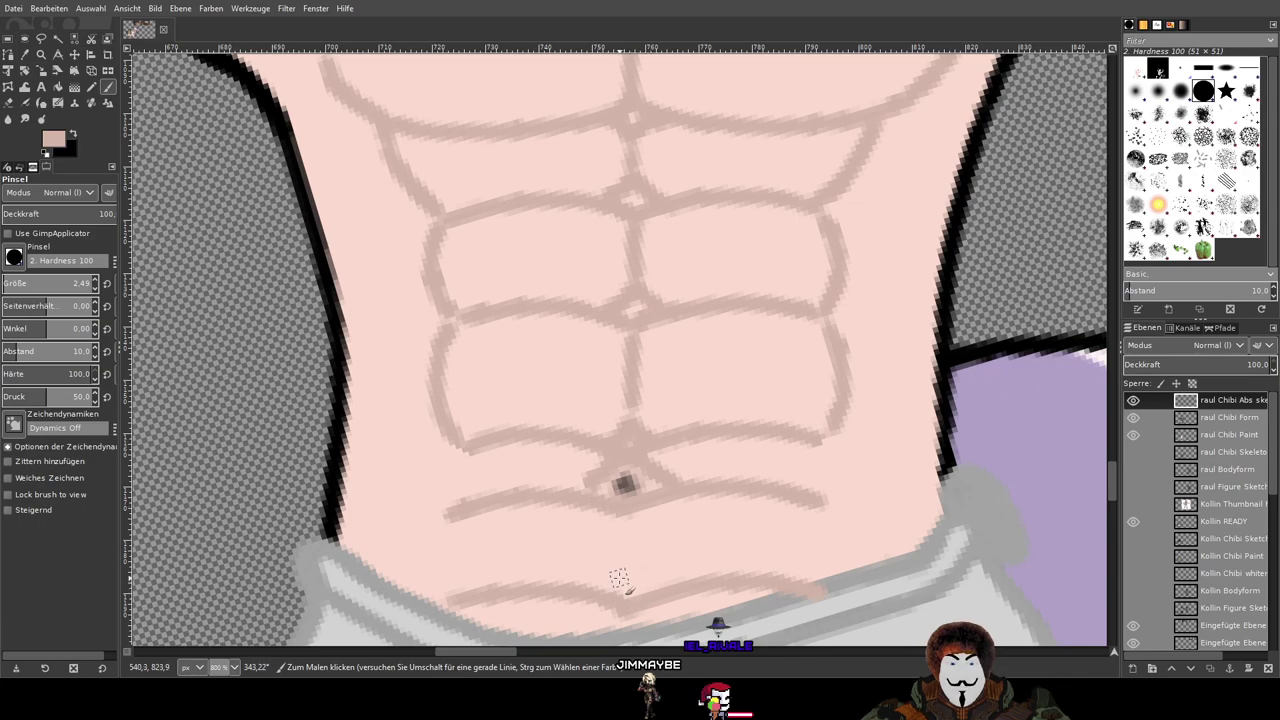
Step: Add an inverted V above the middle of the lowest ab line and a centre dash linking it to the line beneath the navel
drag(626, 573, 645, 600)
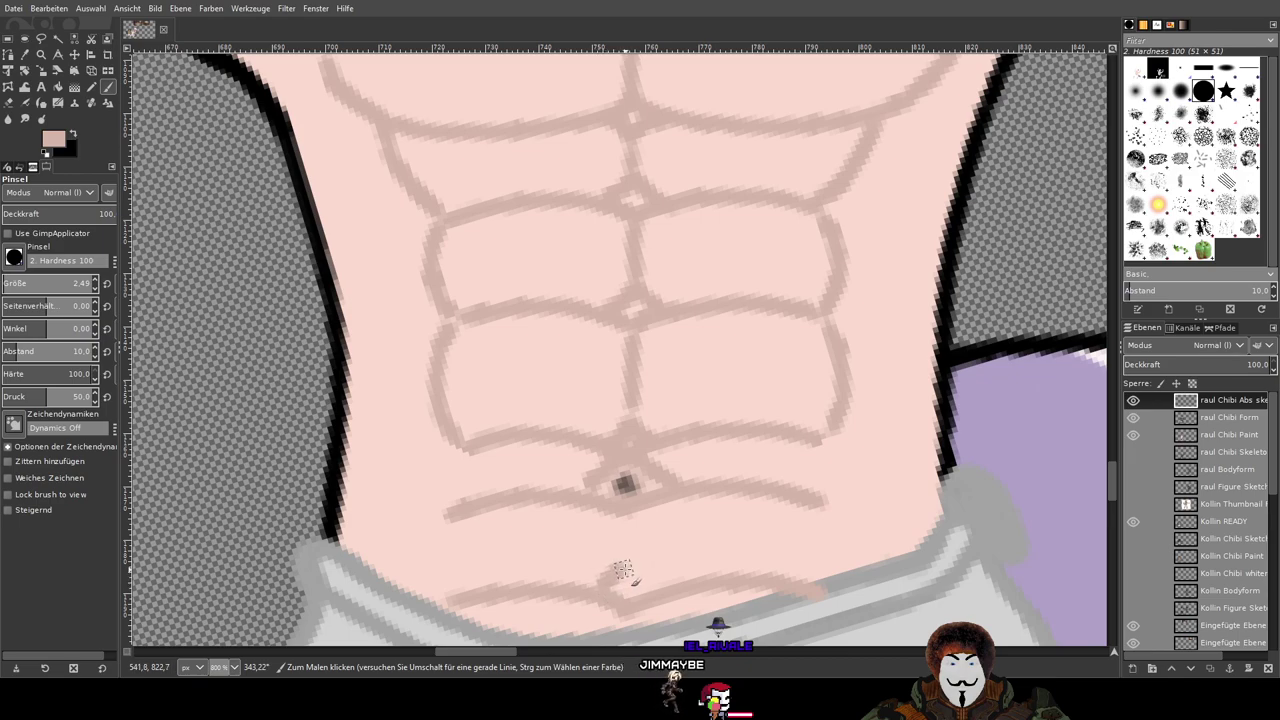
drag(626, 569, 652, 588)
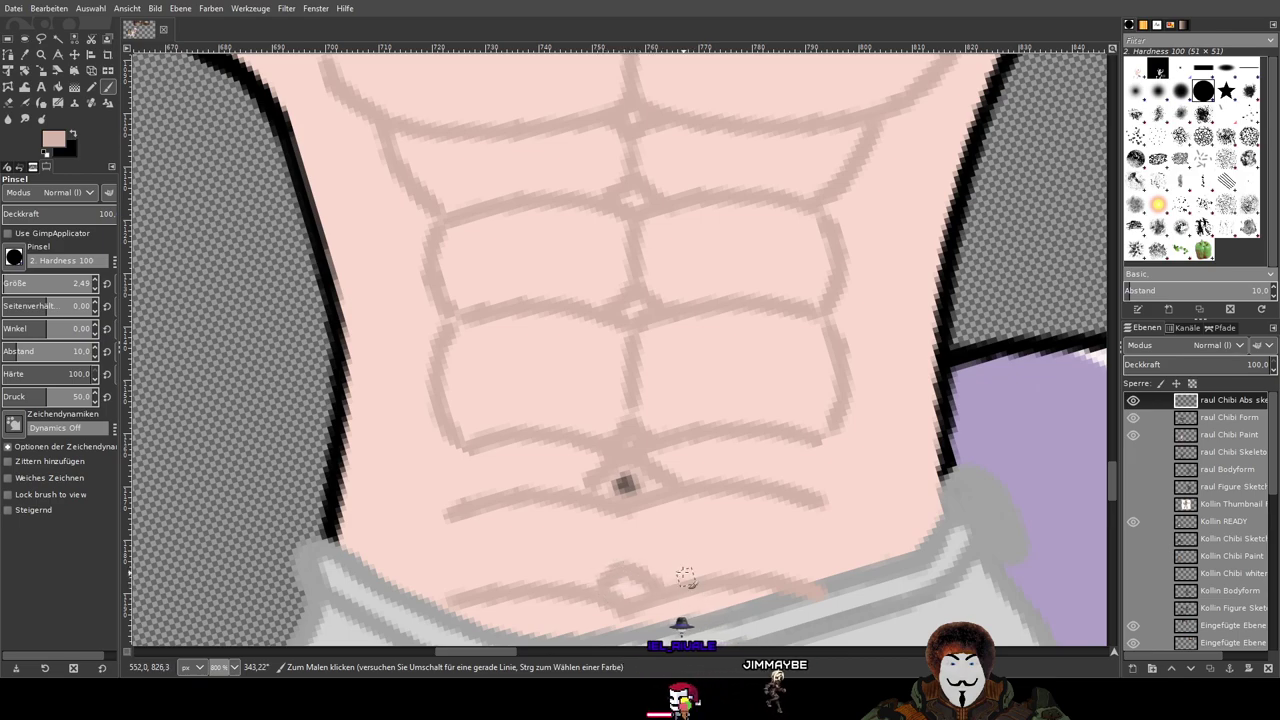
drag(626, 514, 627, 553)
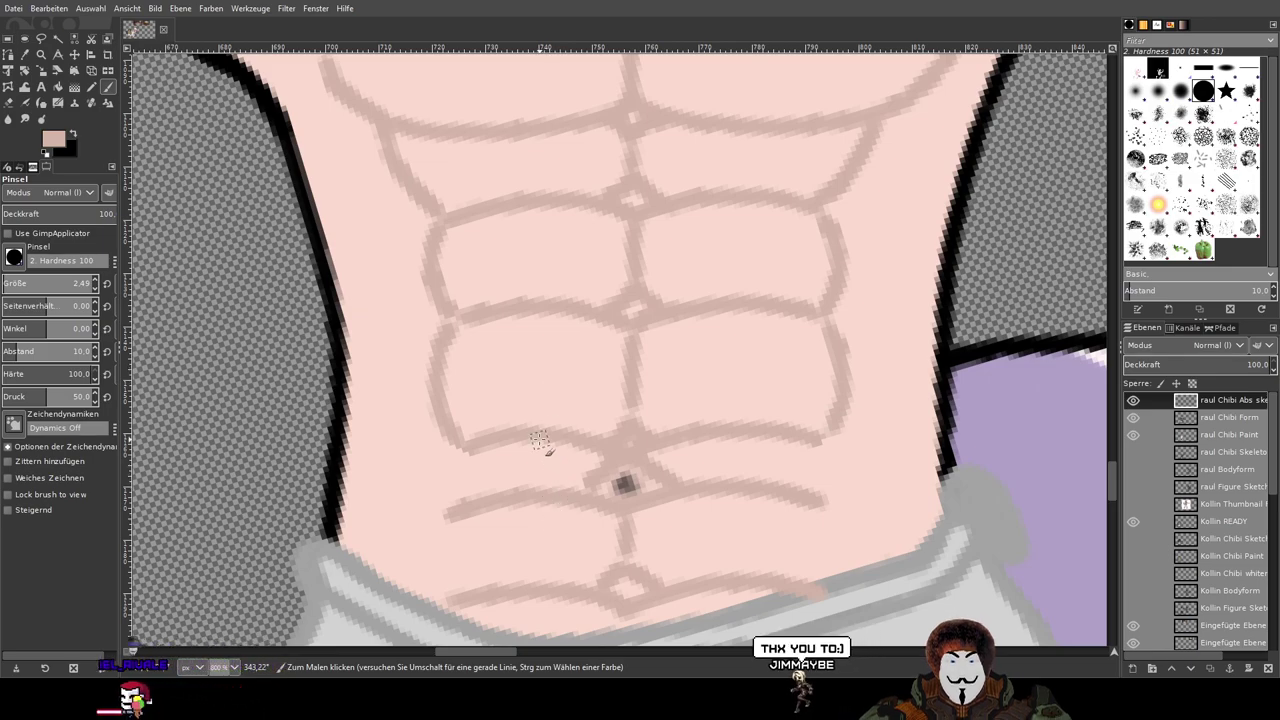
Step: Erase the ab line directly above the navel, along with the side edges and centre dash of the row above it
click(8, 102)
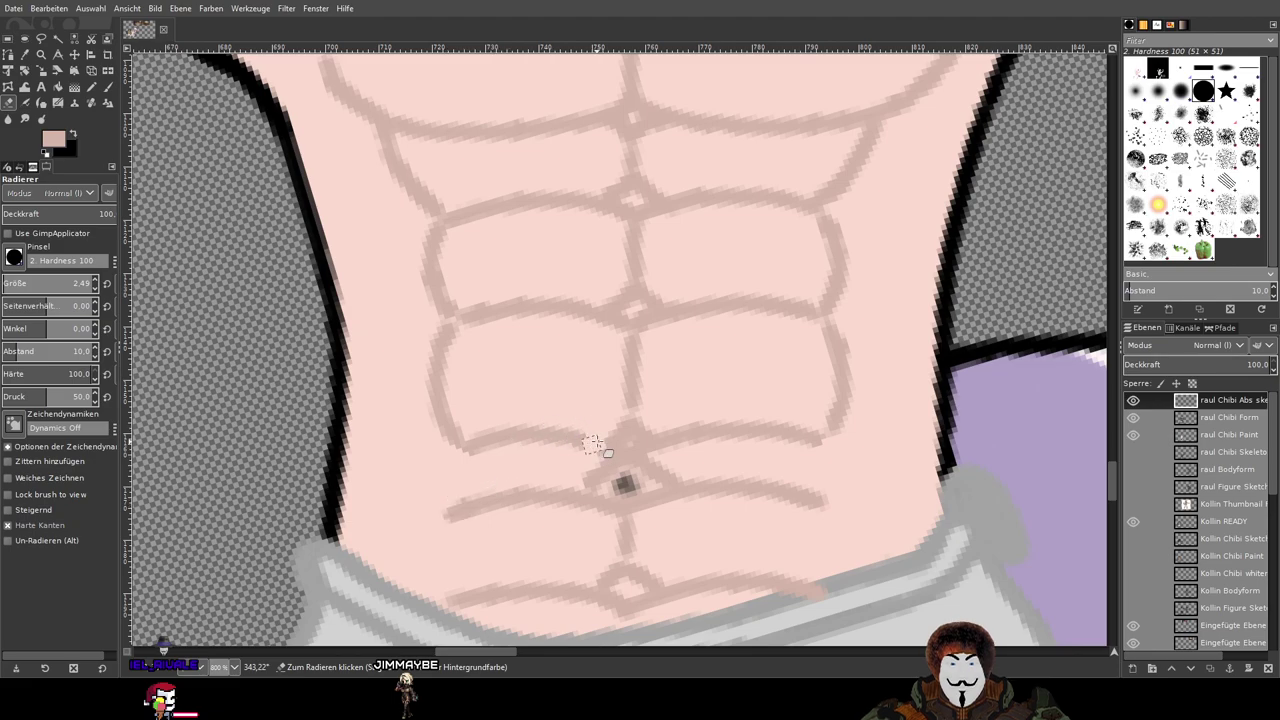
mouse_move(606, 441)
mouse_down()
mouse_move(469, 451)
mouse_move(591, 411)
mouse_move(636, 430)
mouse_up()
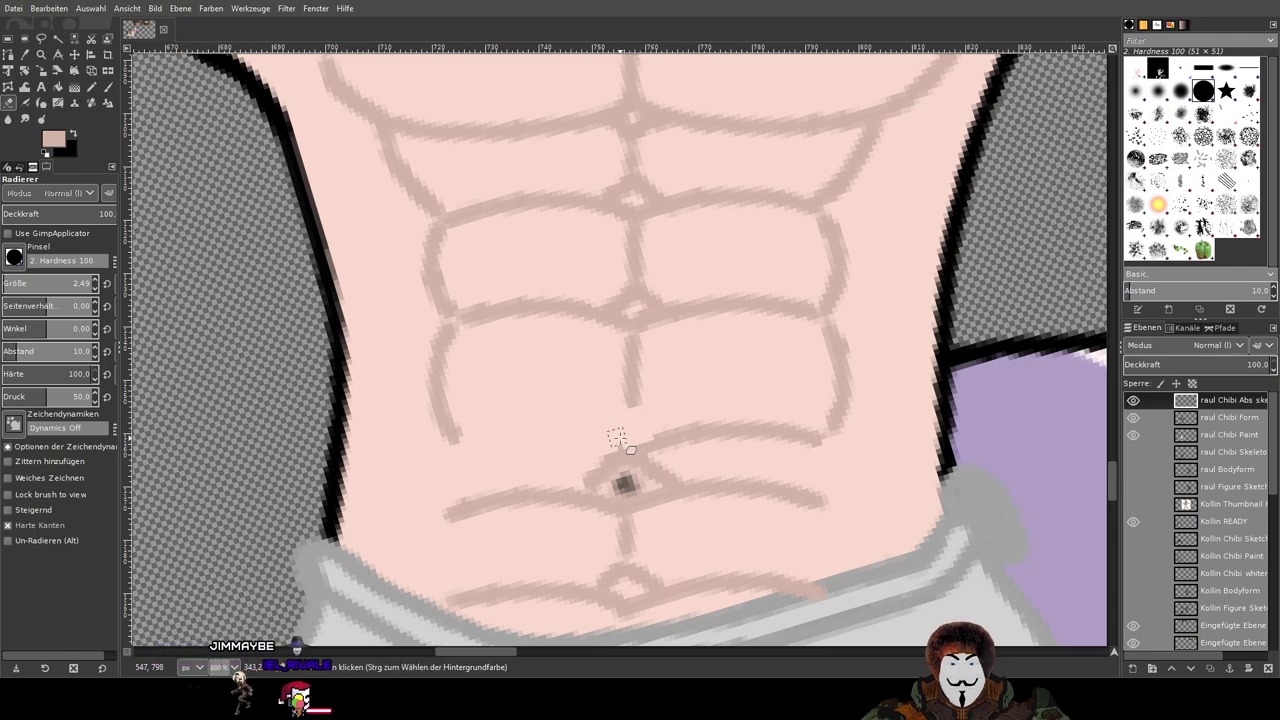
drag(654, 448, 791, 431)
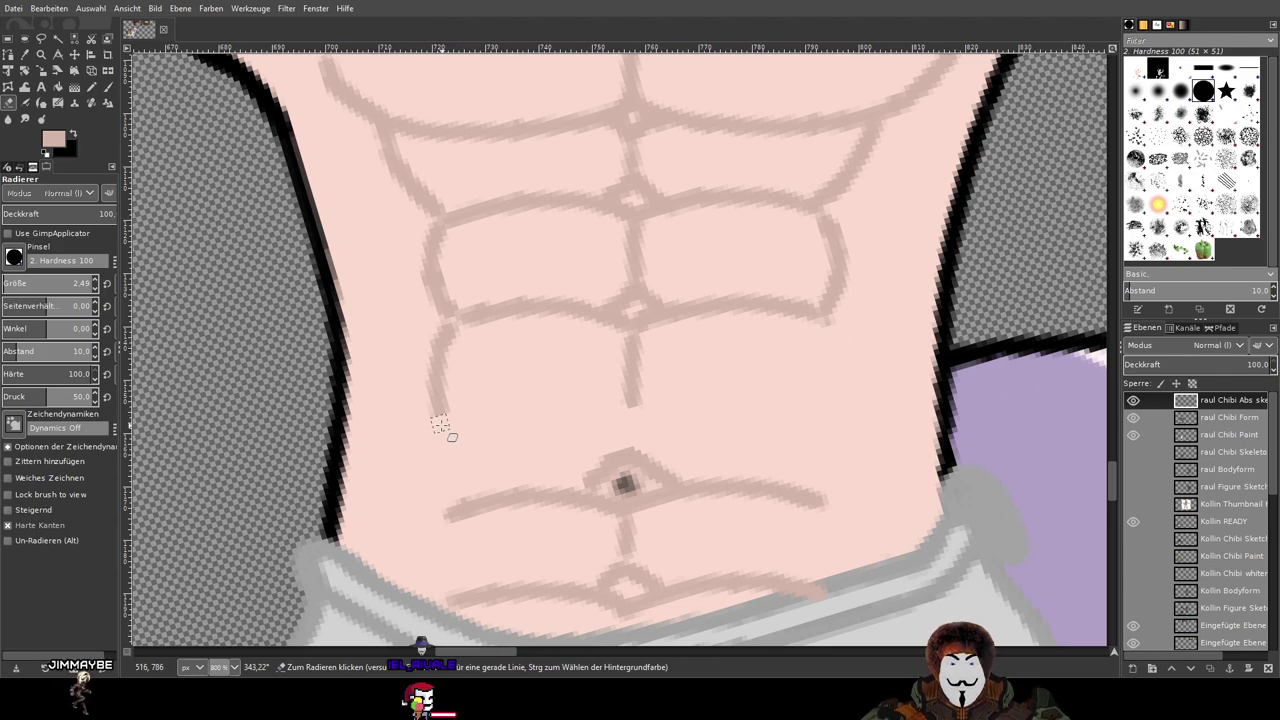
mouse_move(447, 388)
mouse_down()
mouse_move(423, 367)
mouse_move(472, 385)
mouse_move(417, 346)
mouse_move(475, 356)
mouse_move(423, 332)
mouse_move(473, 351)
mouse_move(441, 334)
mouse_up()
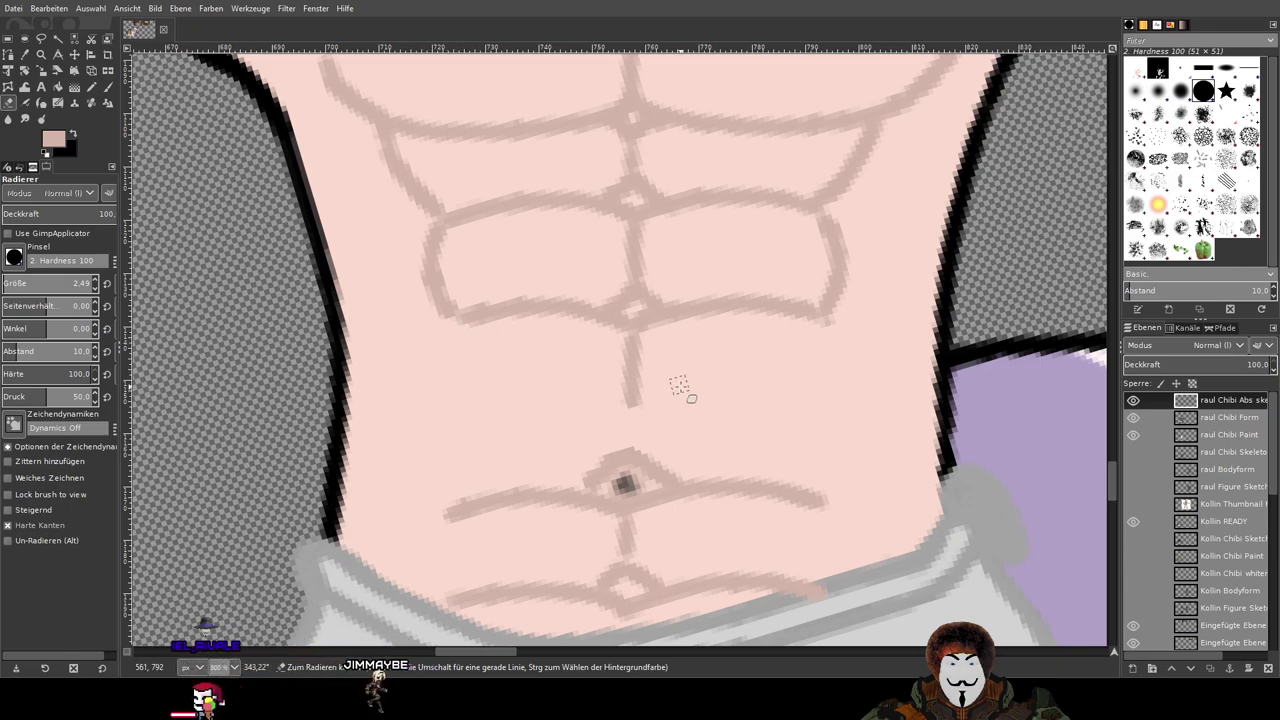
mouse_move(628, 405)
mouse_down()
mouse_move(610, 372)
mouse_move(678, 363)
mouse_move(650, 350)
mouse_up()
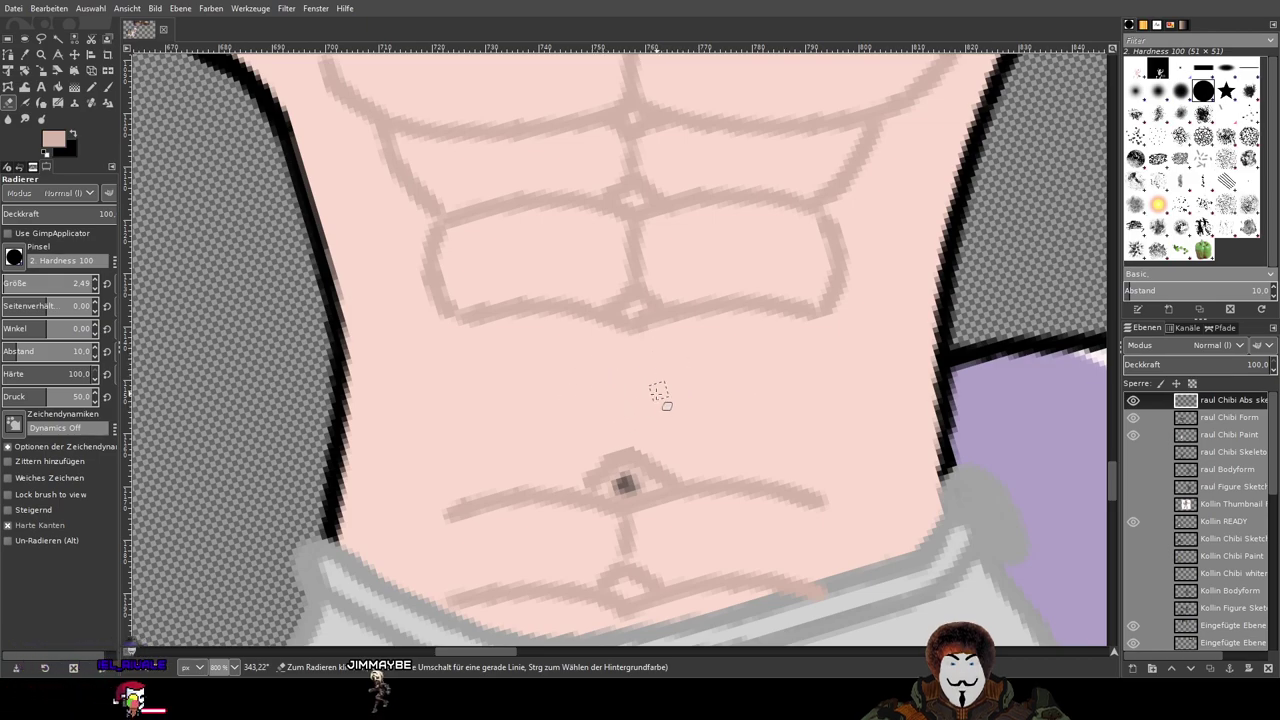
Step: Paint a new ab line of paired arcs close beneath the remaining closed ab row, extending its left end outward
key(p)
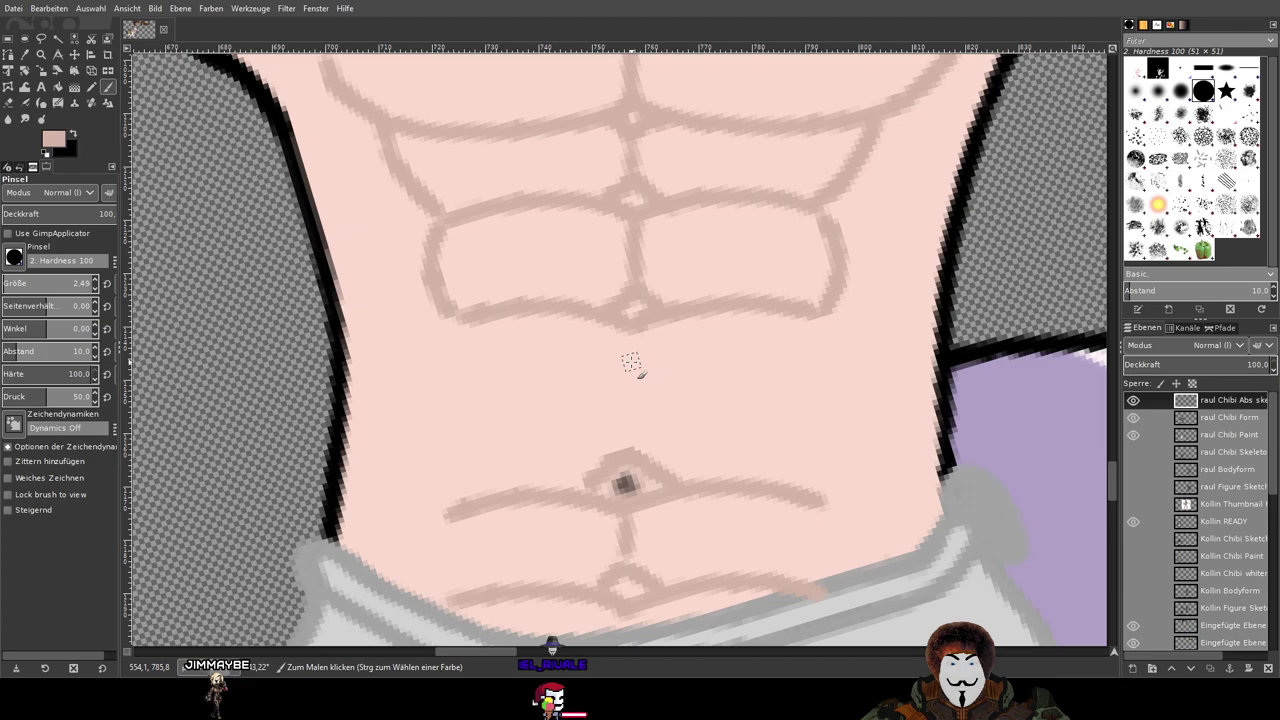
mouse_move(631, 361)
mouse_down()
mouse_move(696, 345)
mouse_move(815, 347)
mouse_up()
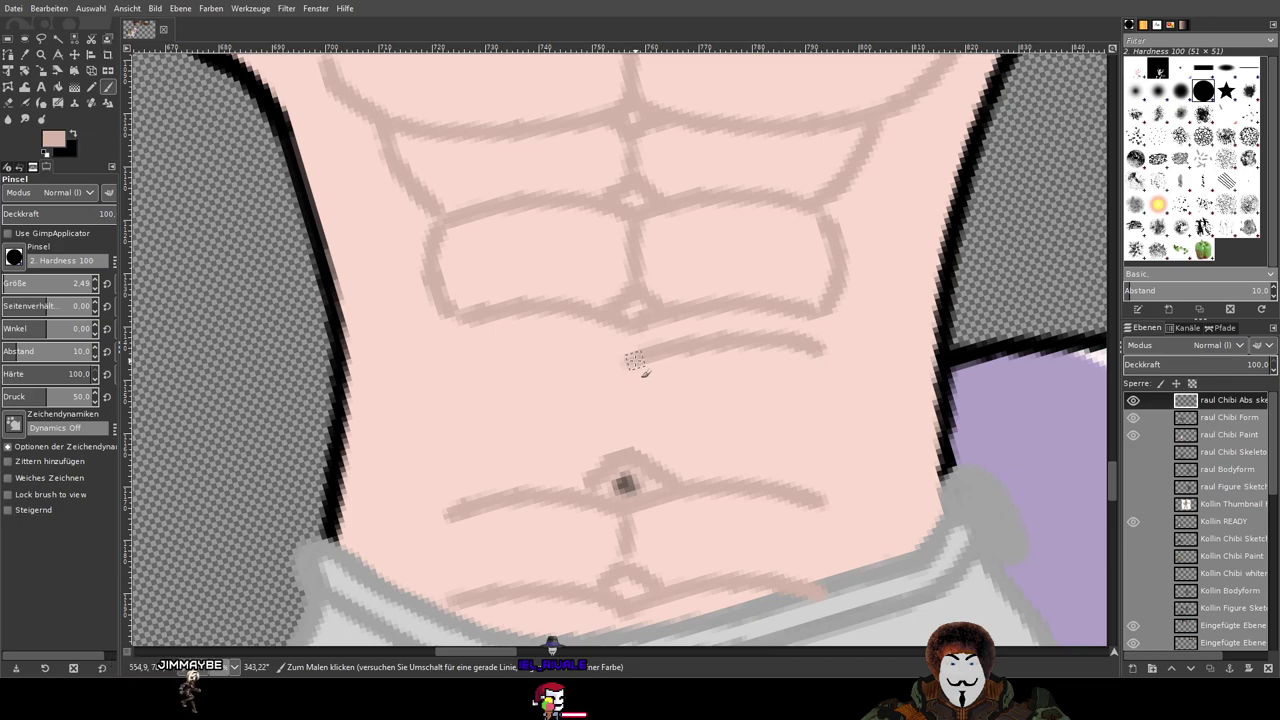
drag(630, 362, 567, 350)
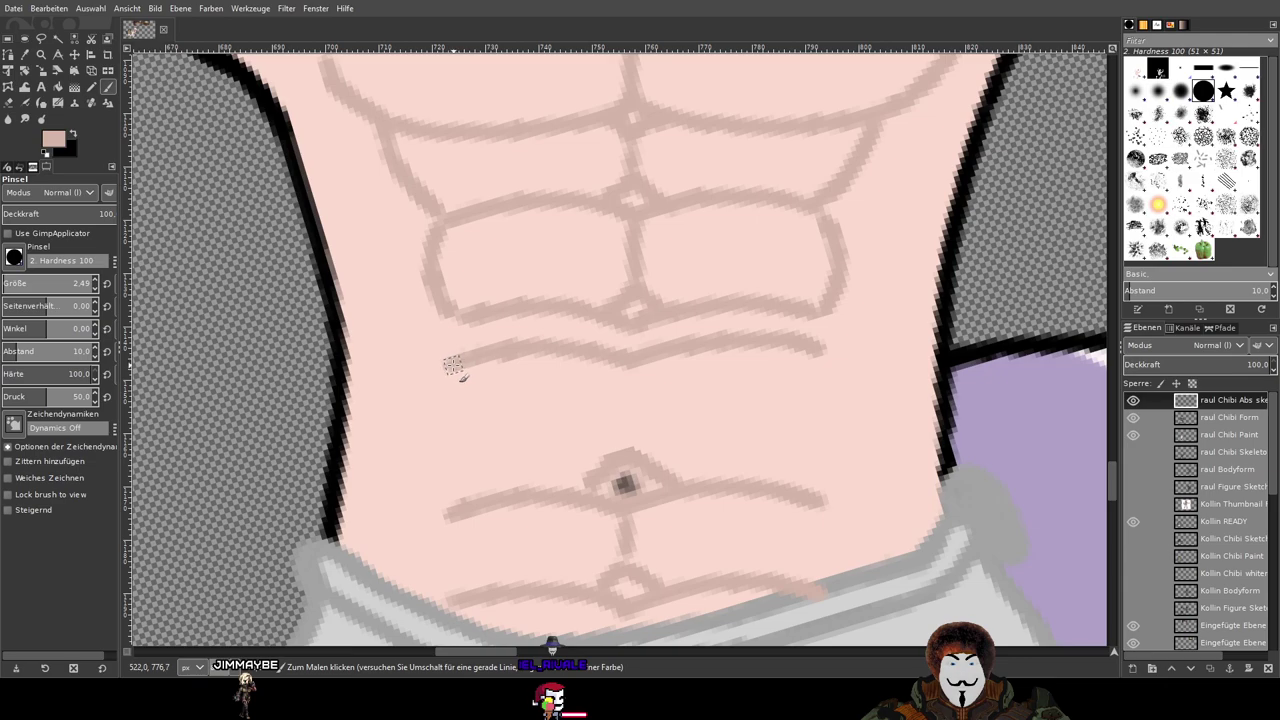
drag(452, 366, 451, 367)
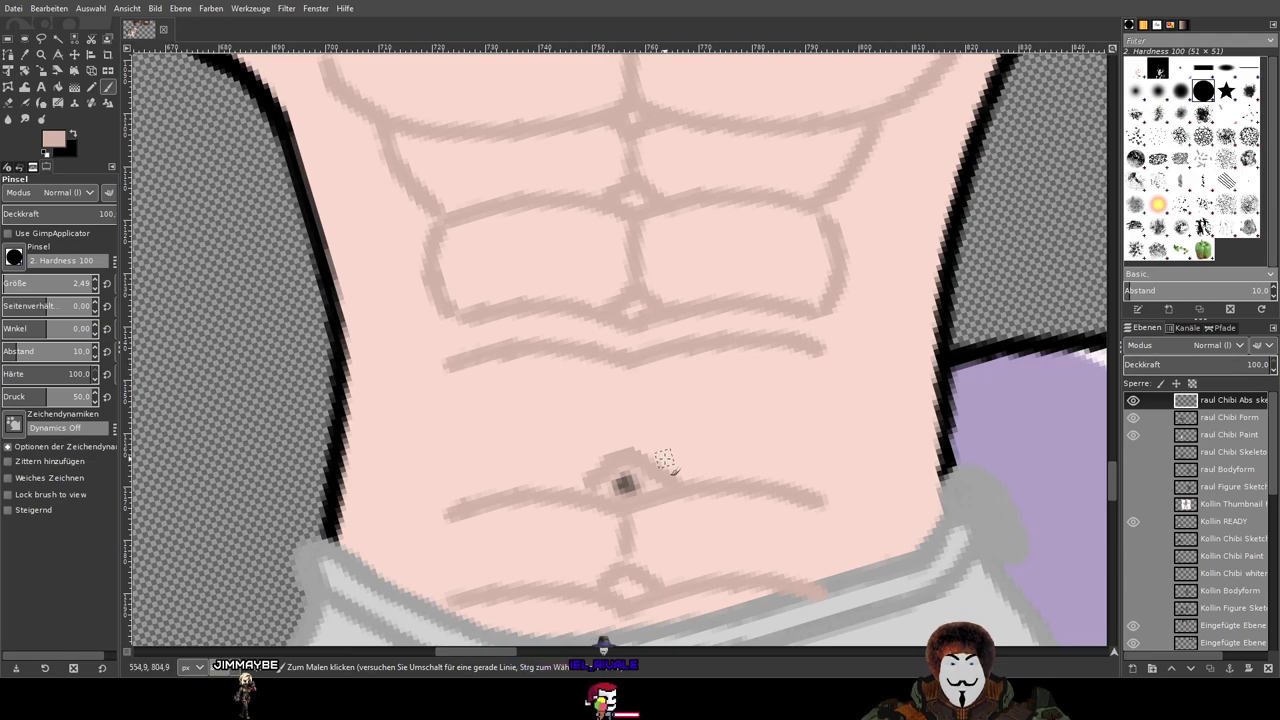
Step: Undo the left arc of the new ab line and repaint it with its outer end slightly higher
key(ctrl+z)
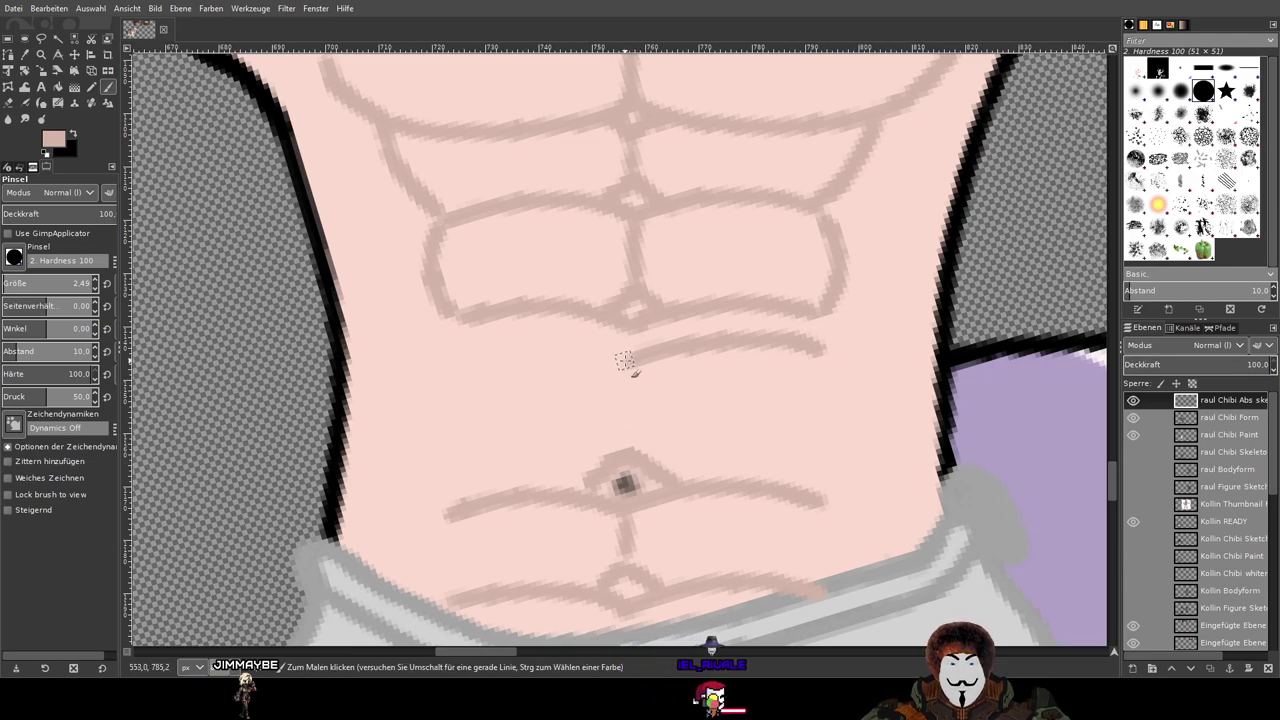
mouse_move(628, 362)
mouse_down()
mouse_move(503, 349)
mouse_move(443, 361)
mouse_up()
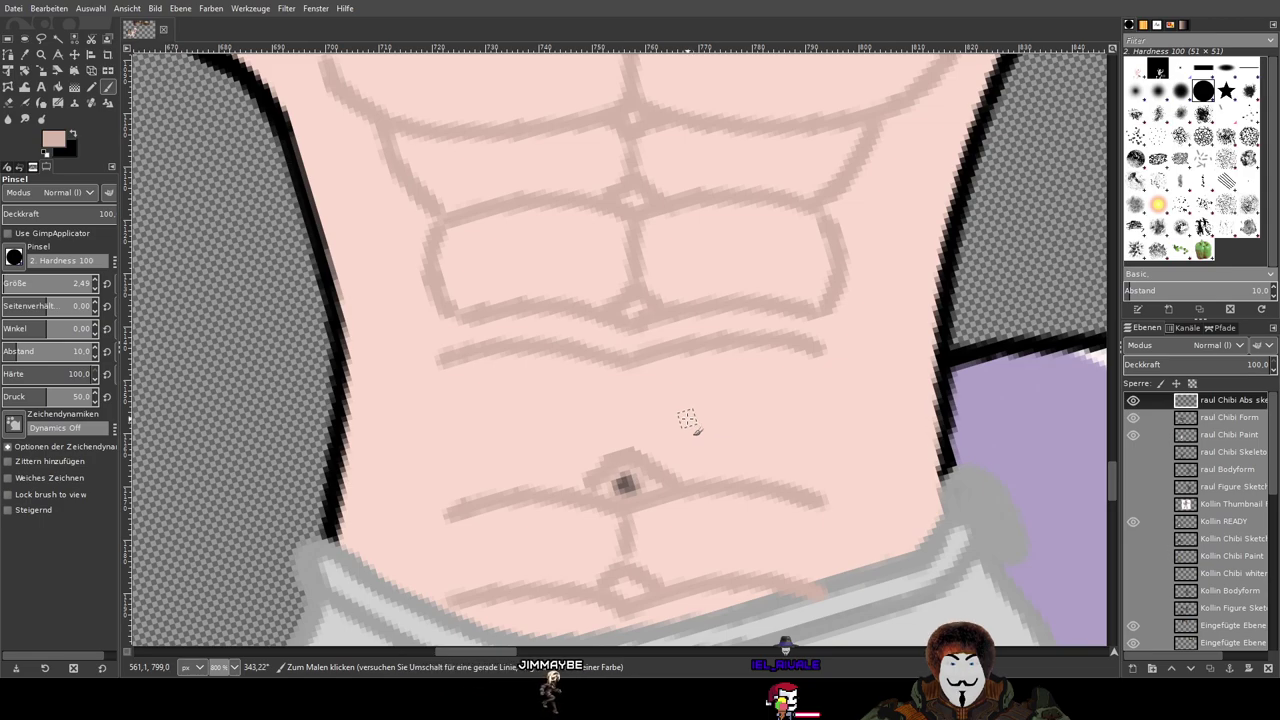
Step: Erase the ab line directly above the new one, including its centre diamond, the row's side edges and the centre dash
click(24, 104)
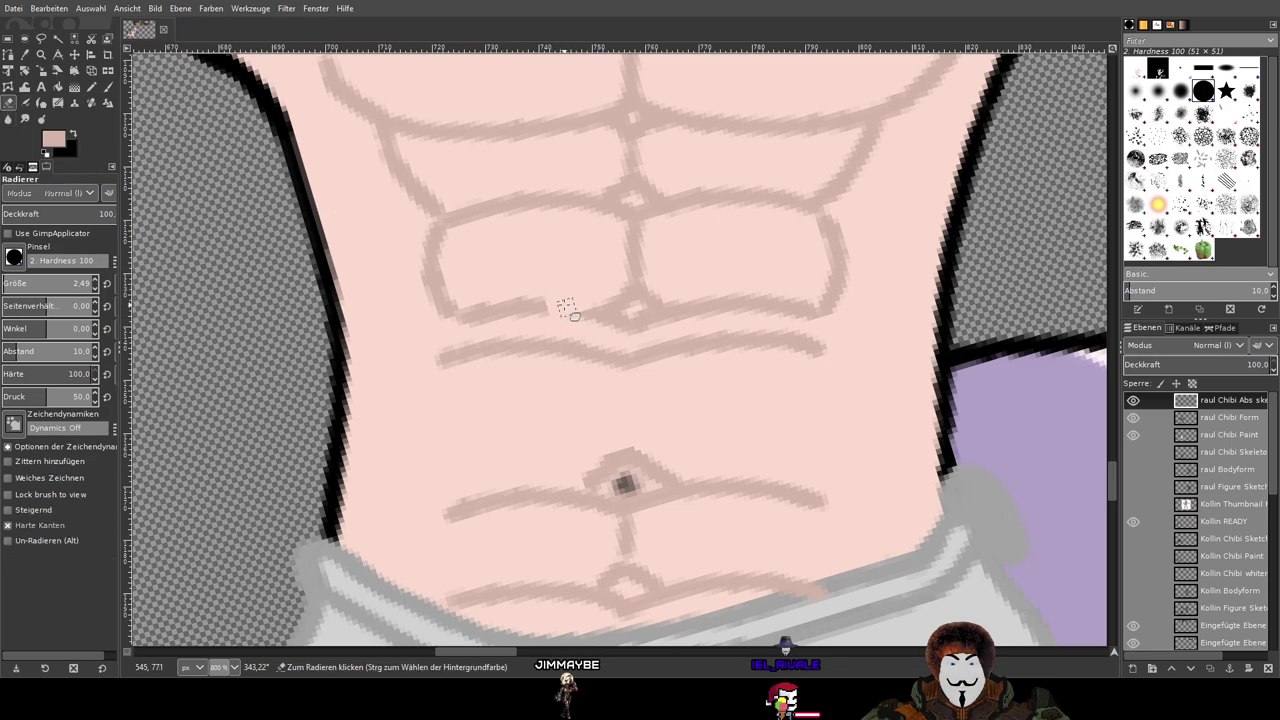
drag(519, 300, 462, 318)
mouse_move(570, 316)
mouse_down()
mouse_move(648, 322)
mouse_move(624, 333)
mouse_move(721, 304)
mouse_move(603, 297)
mouse_up()
drag(720, 289, 783, 309)
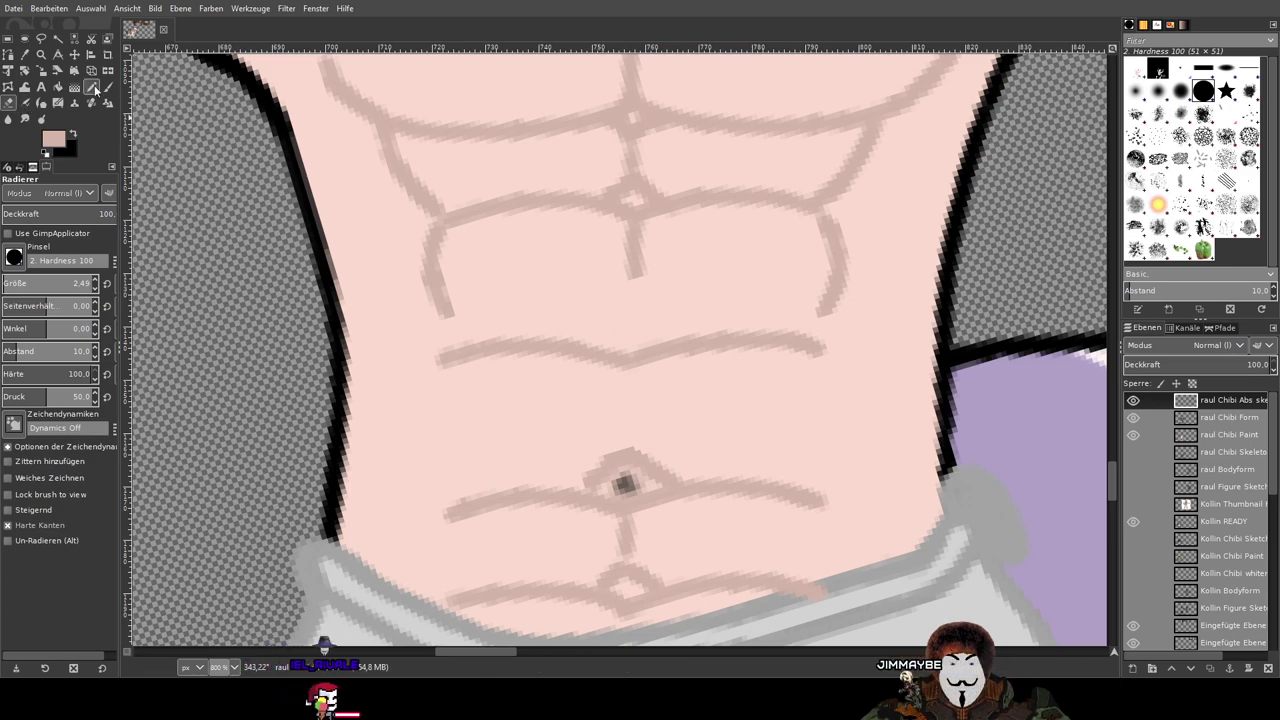
click(38, 525)
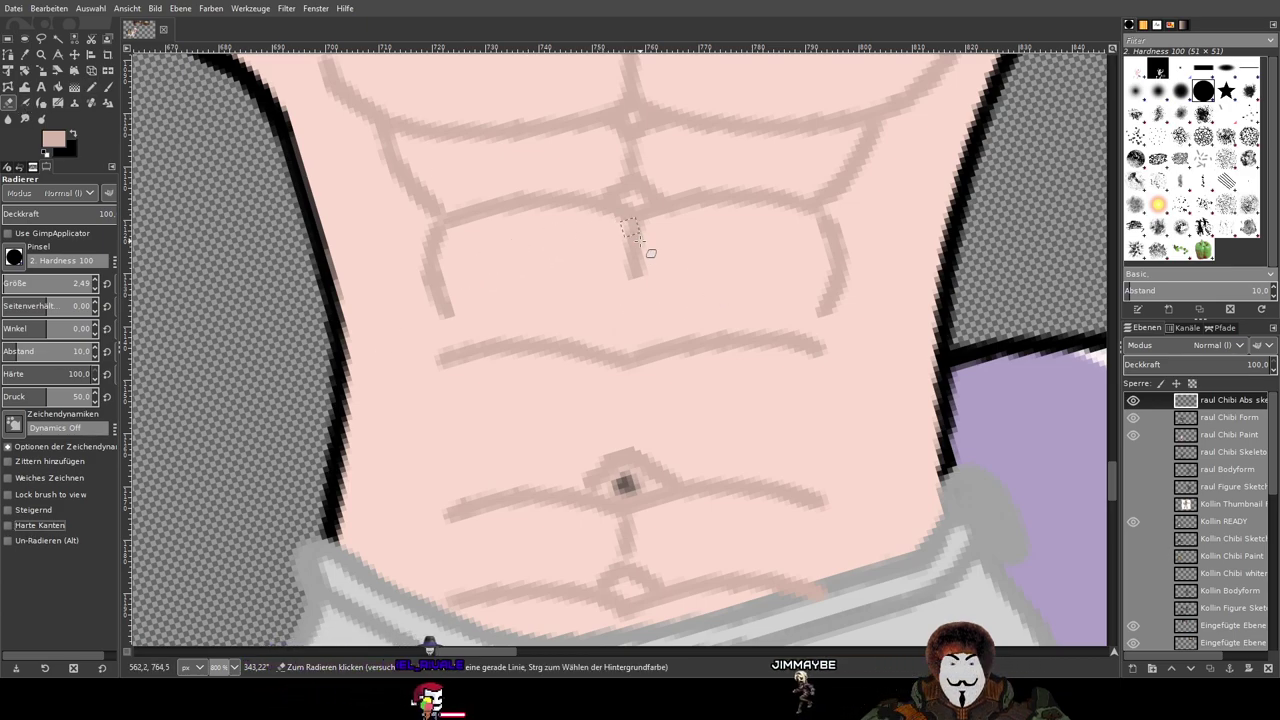
click(627, 262)
click(831, 305)
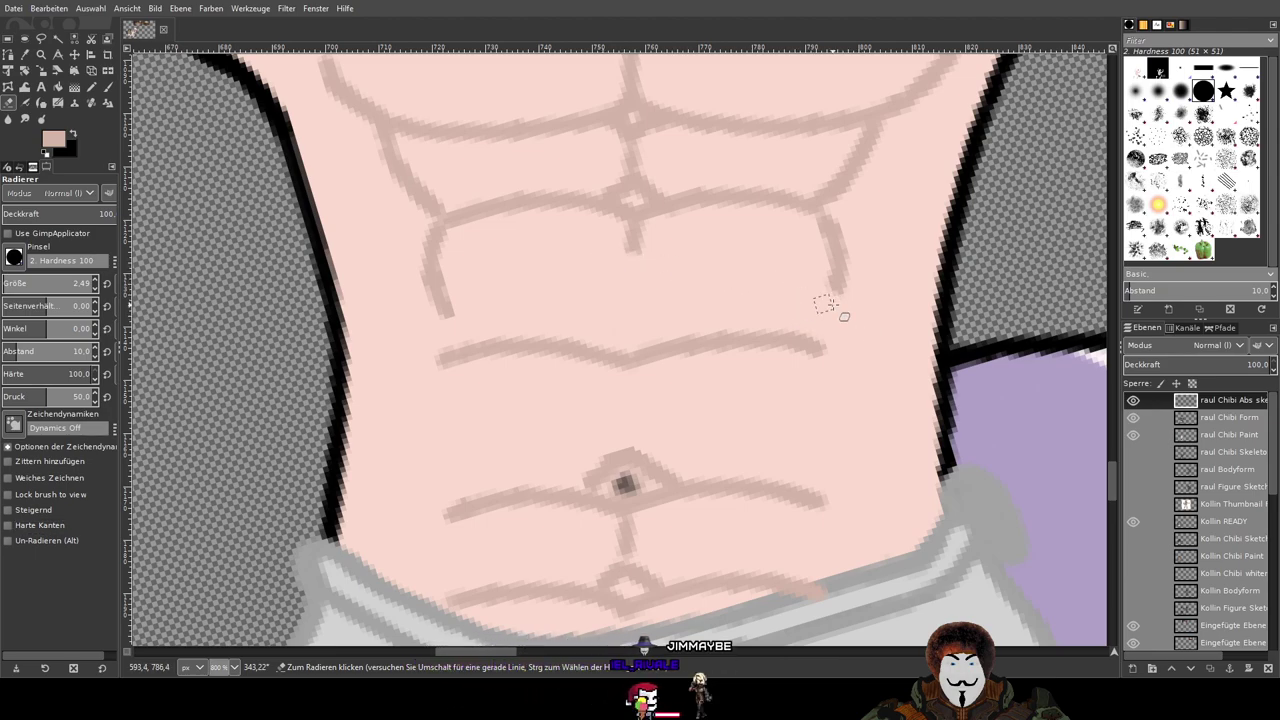
drag(822, 293, 860, 268)
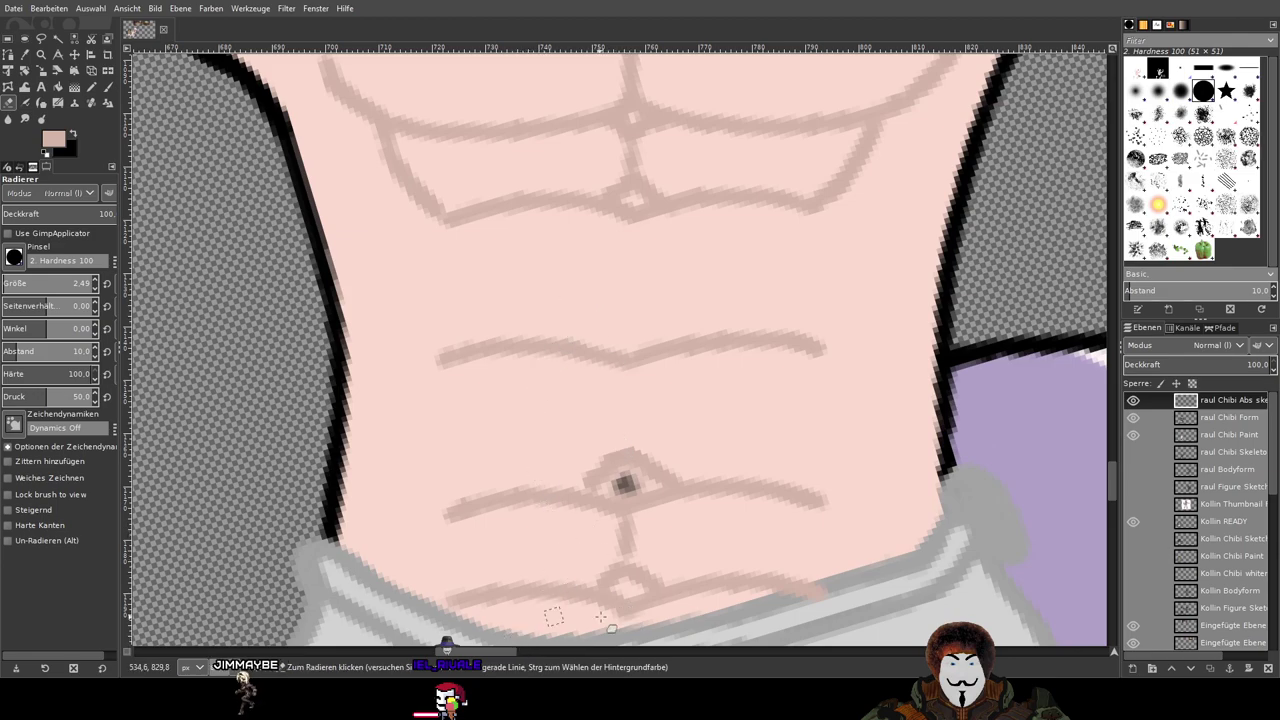
Step: Try painting a second line of paired arcs closely beneath the ab line above the navel
scroll(763, 523, down, 10)
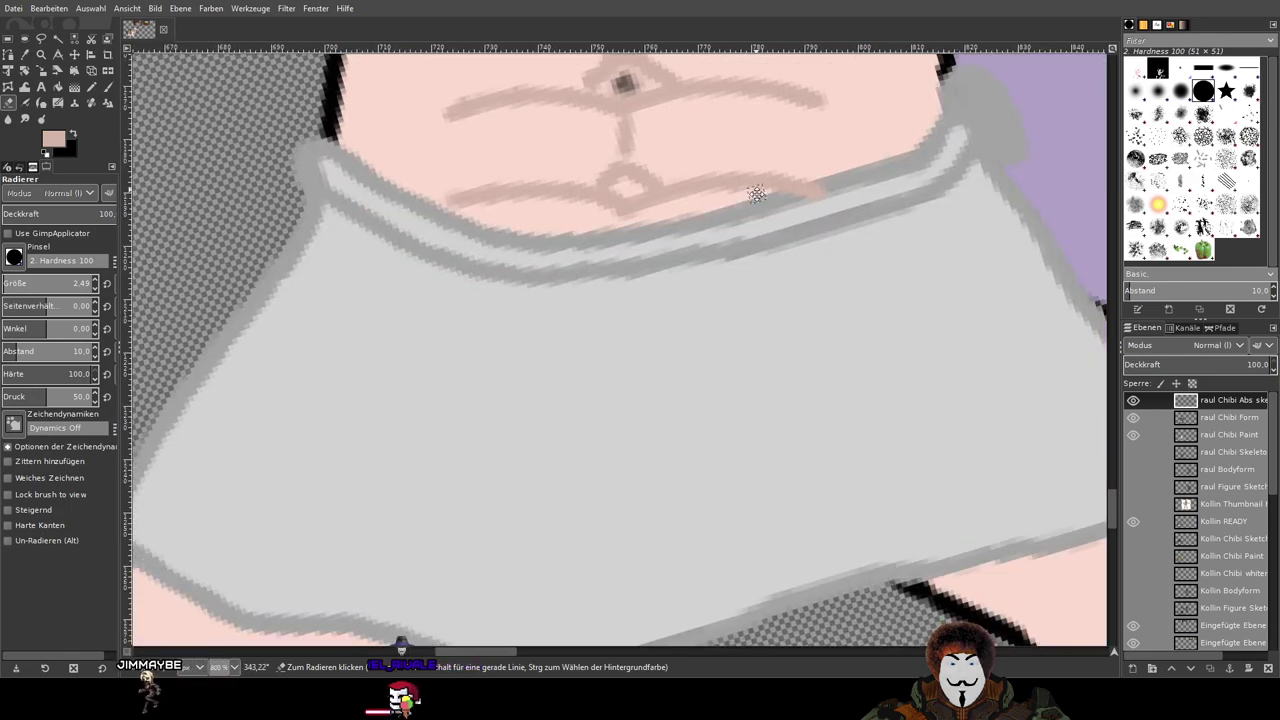
scroll(756, 194, up, 3)
mouse_move(616, 276)
mouse_down()
mouse_move(597, 404)
mouse_move(598, 553)
mouse_up()
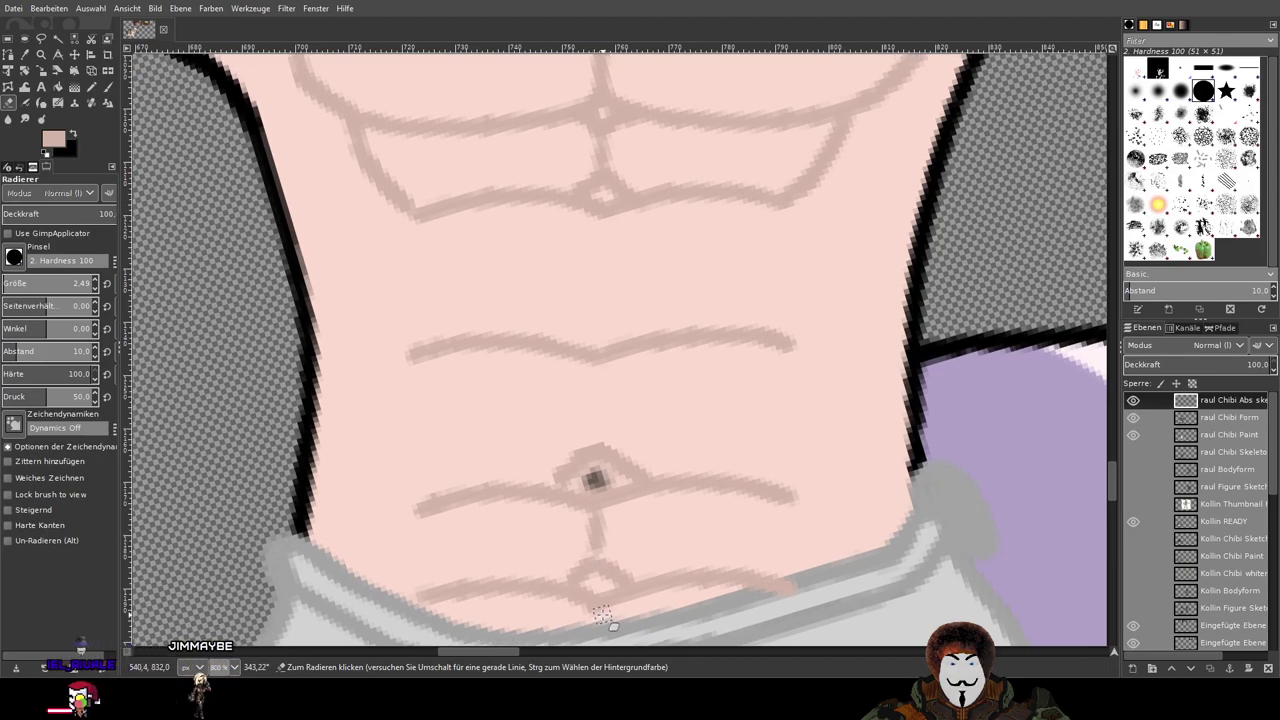
scroll(597, 549, up, 3)
mouse_move(599, 549)
mouse_down()
mouse_move(600, 565)
mouse_move(604, 522)
mouse_move(604, 539)
mouse_up()
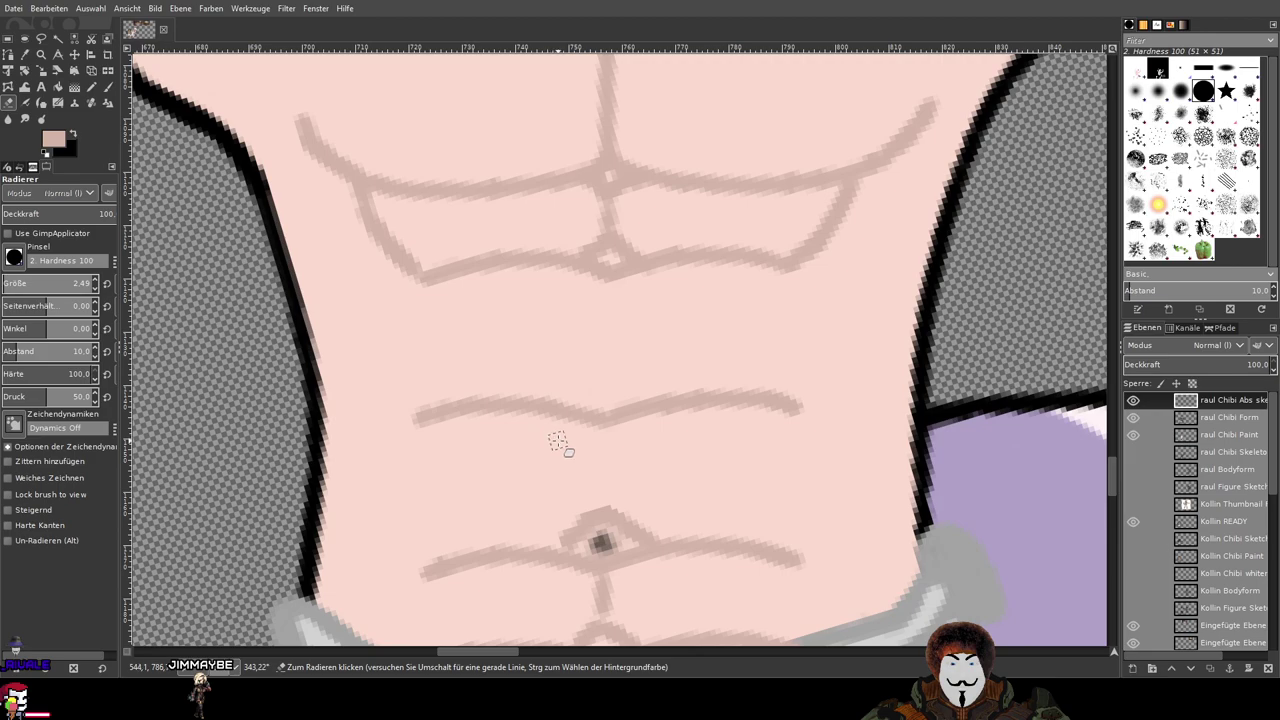
key(p)
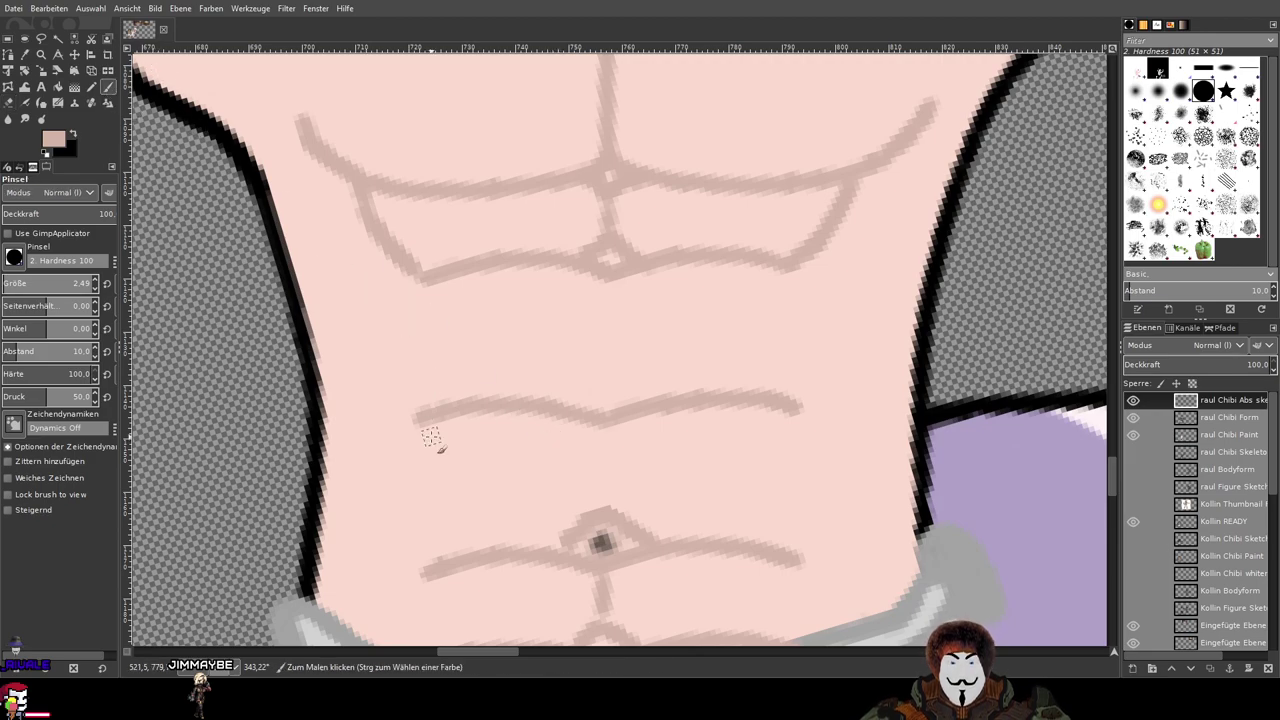
mouse_move(425, 447)
mouse_down()
mouse_move(509, 434)
mouse_move(797, 449)
mouse_up()
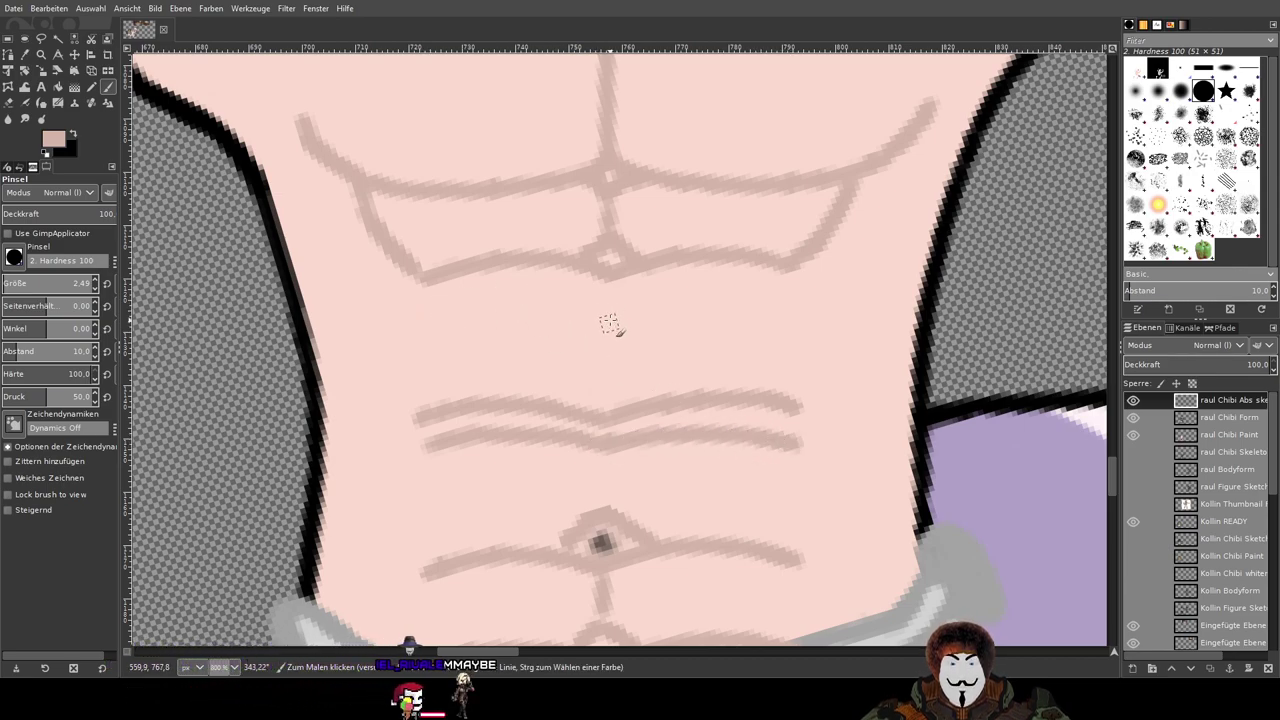
key(ctrl+z)
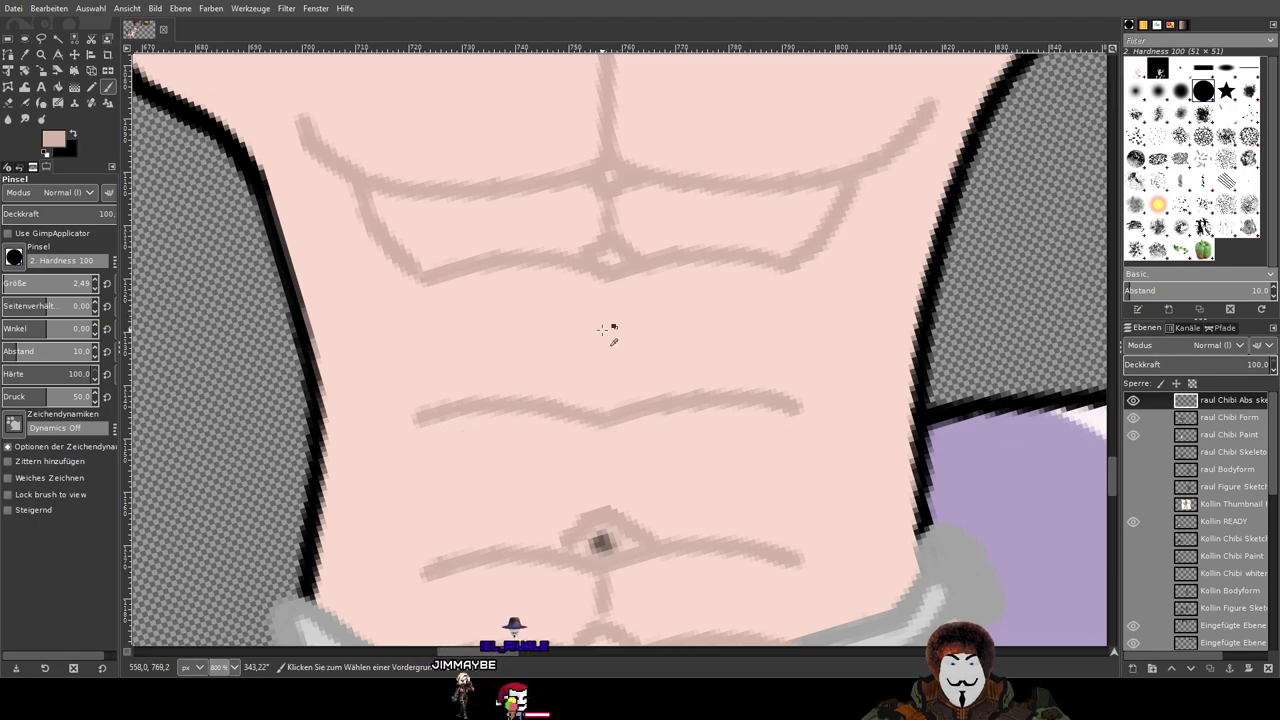
Step: Erase the lowest ab line near the waistband together with its centre diamond, keeping a short dash beneath the navel
mouse_move(648, 374)
mouse_down()
mouse_move(663, 268)
mouse_move(661, 324)
mouse_up()
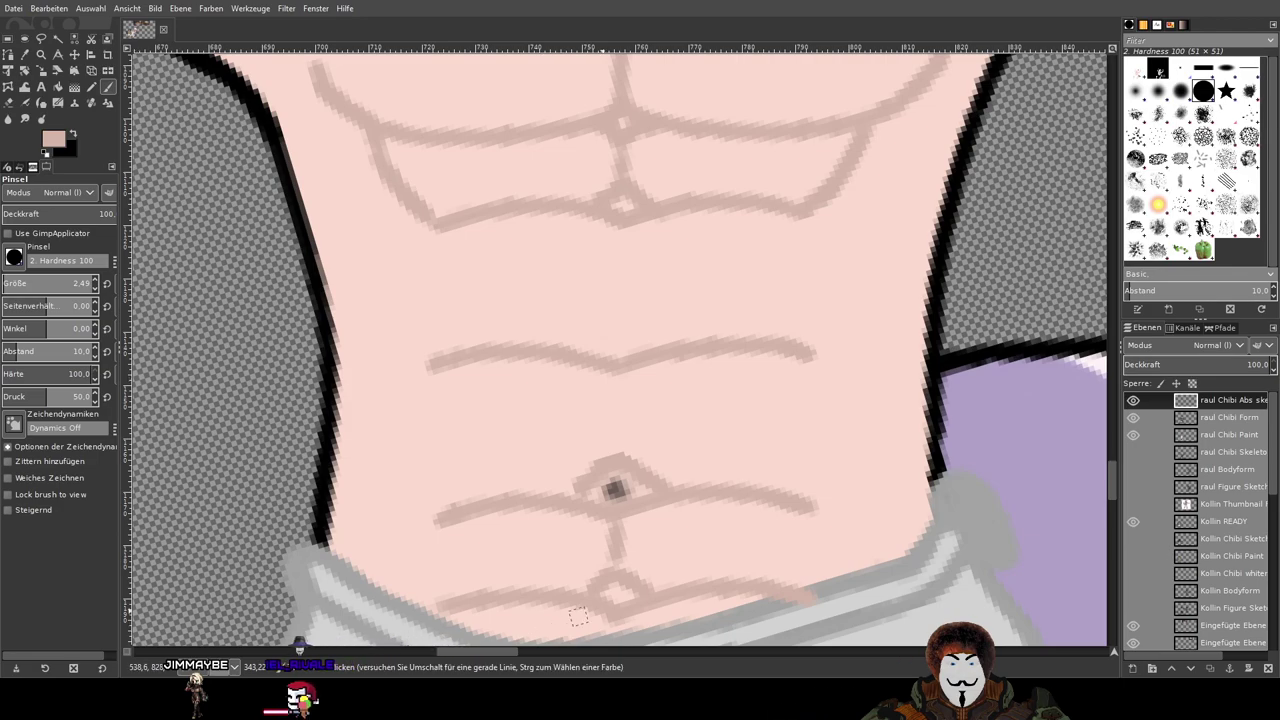
scroll(644, 500, down, 3)
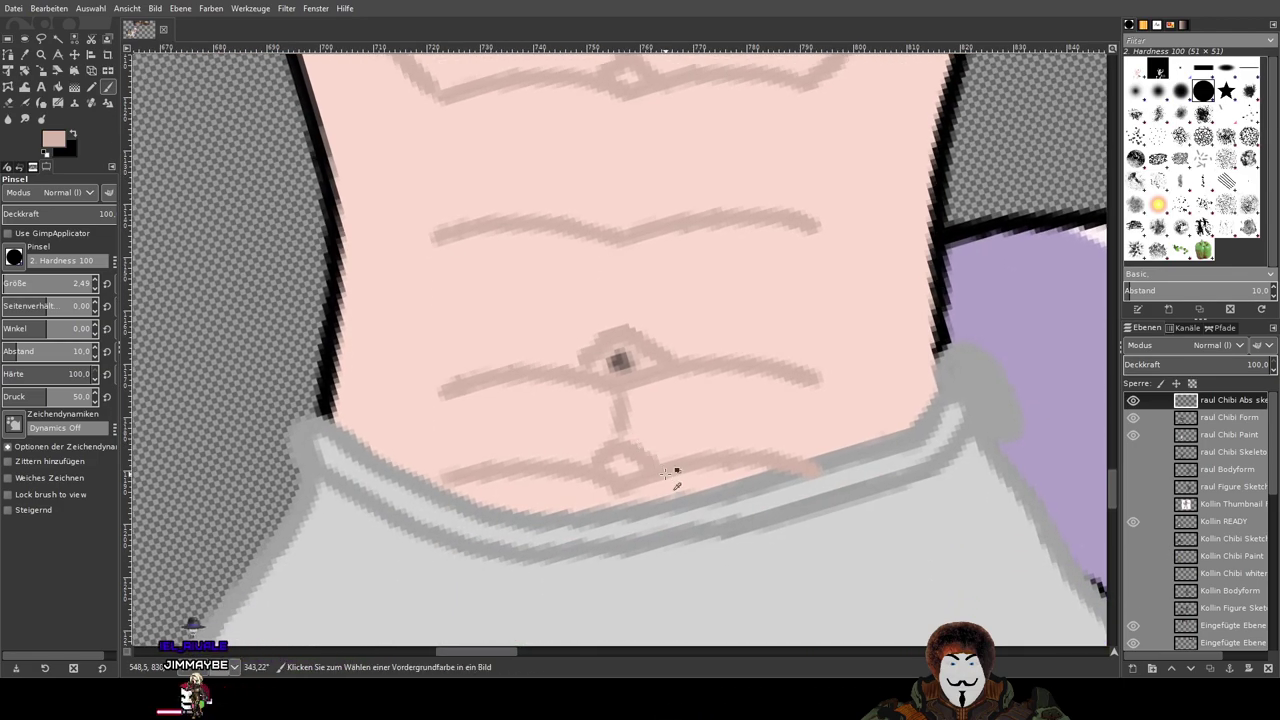
scroll(670, 490, up, 2)
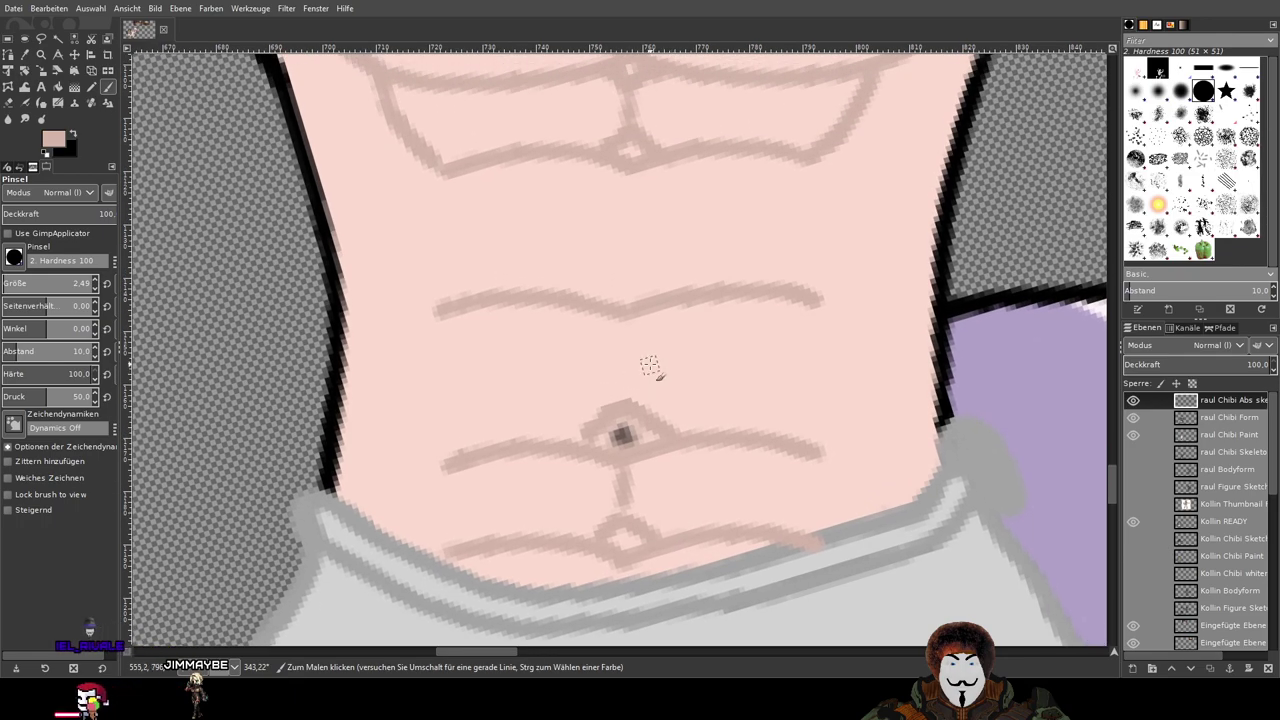
scroll(643, 376, up, 1)
drag(643, 376, 627, 380)
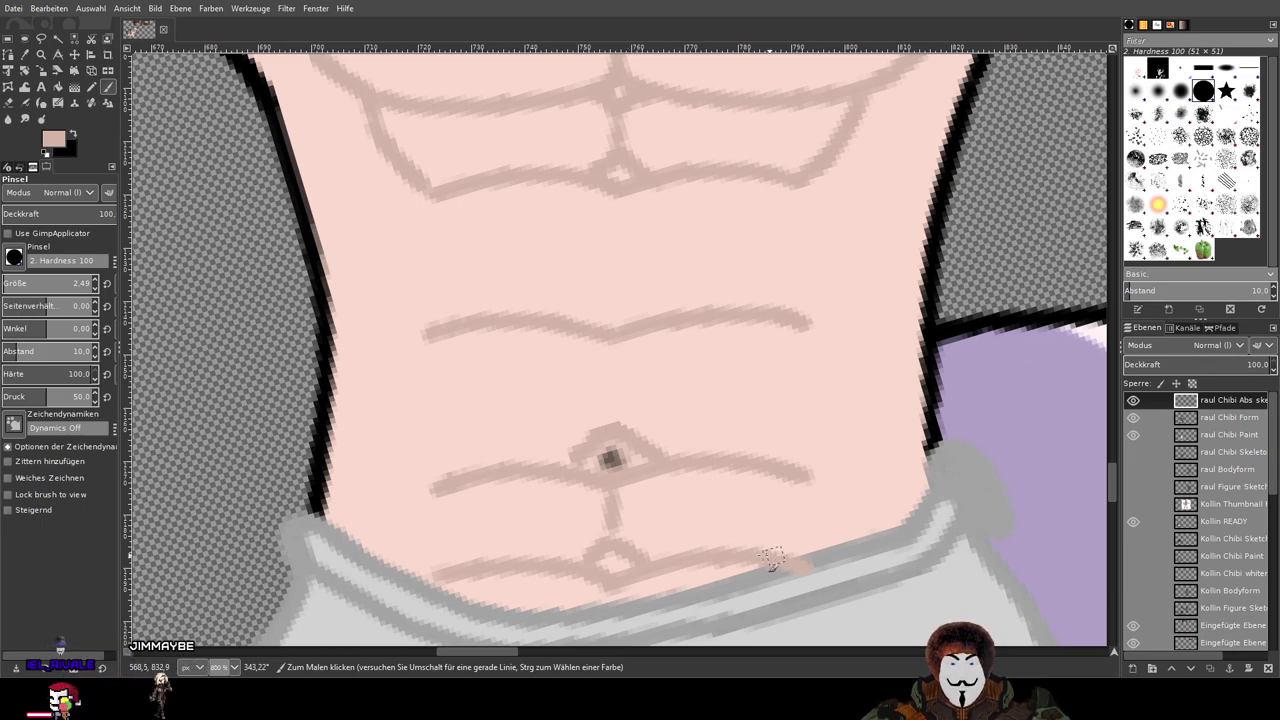
click(9, 103)
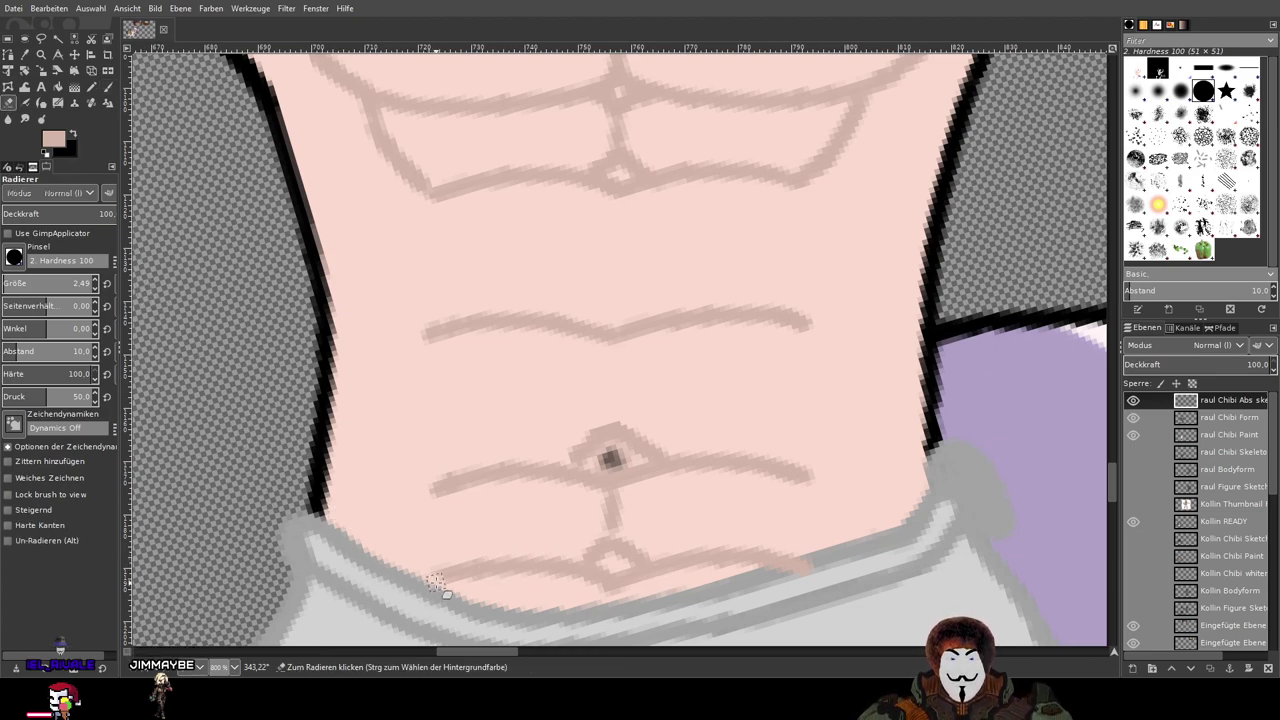
mouse_move(433, 578)
mouse_down()
mouse_move(483, 542)
mouse_move(452, 550)
mouse_move(482, 572)
mouse_up()
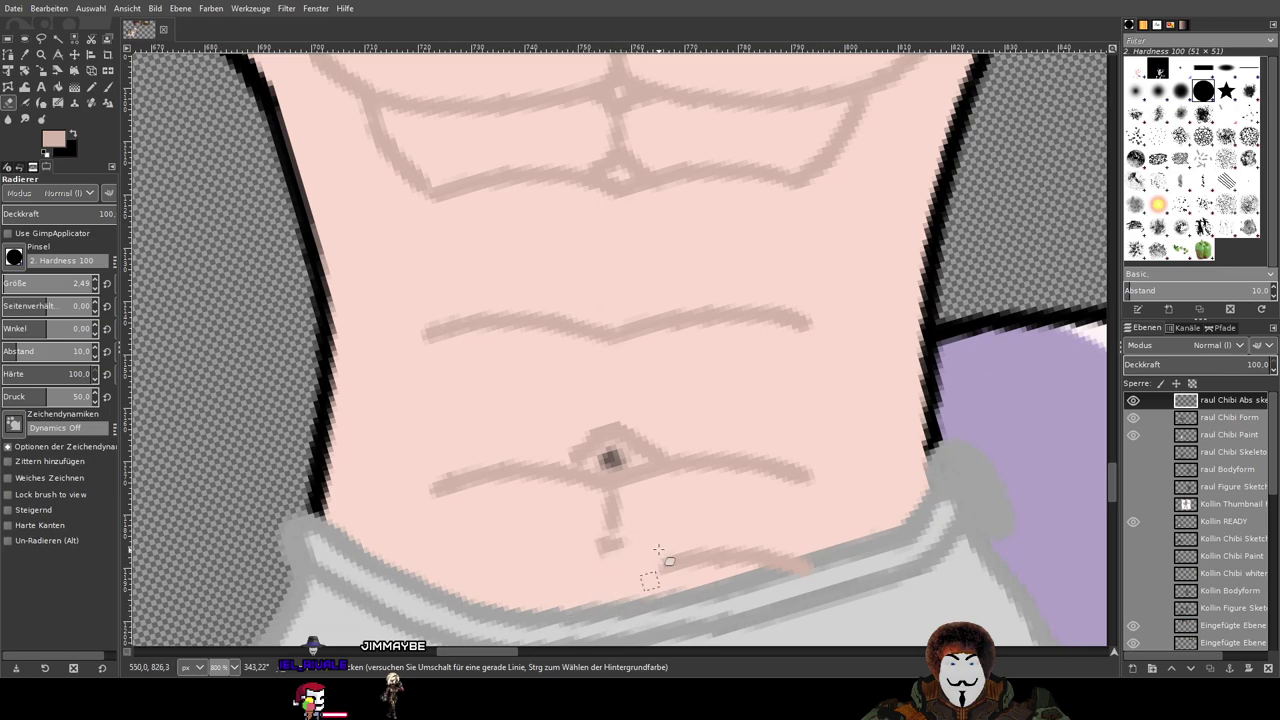
mouse_move(669, 568)
mouse_down()
mouse_move(690, 533)
mouse_move(710, 530)
mouse_move(729, 550)
mouse_move(735, 534)
mouse_move(737, 561)
mouse_move(752, 538)
mouse_move(756, 587)
mouse_move(768, 546)
mouse_move(819, 561)
mouse_up()
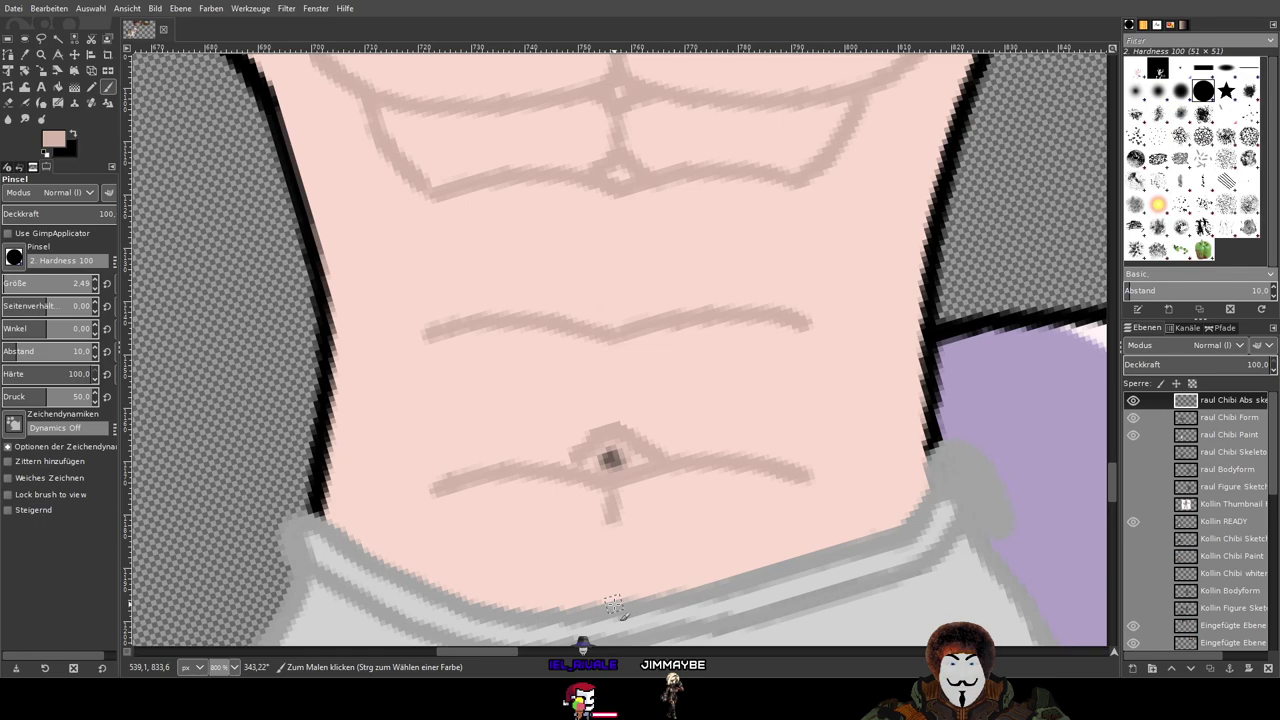
Step: Paint the right arc of a new, lower bottom ab line, running from the body's centre across the waistband
mouse_move(613, 598)
mouse_down()
mouse_move(732, 572)
mouse_move(840, 582)
mouse_up()
key(ctrl+z)
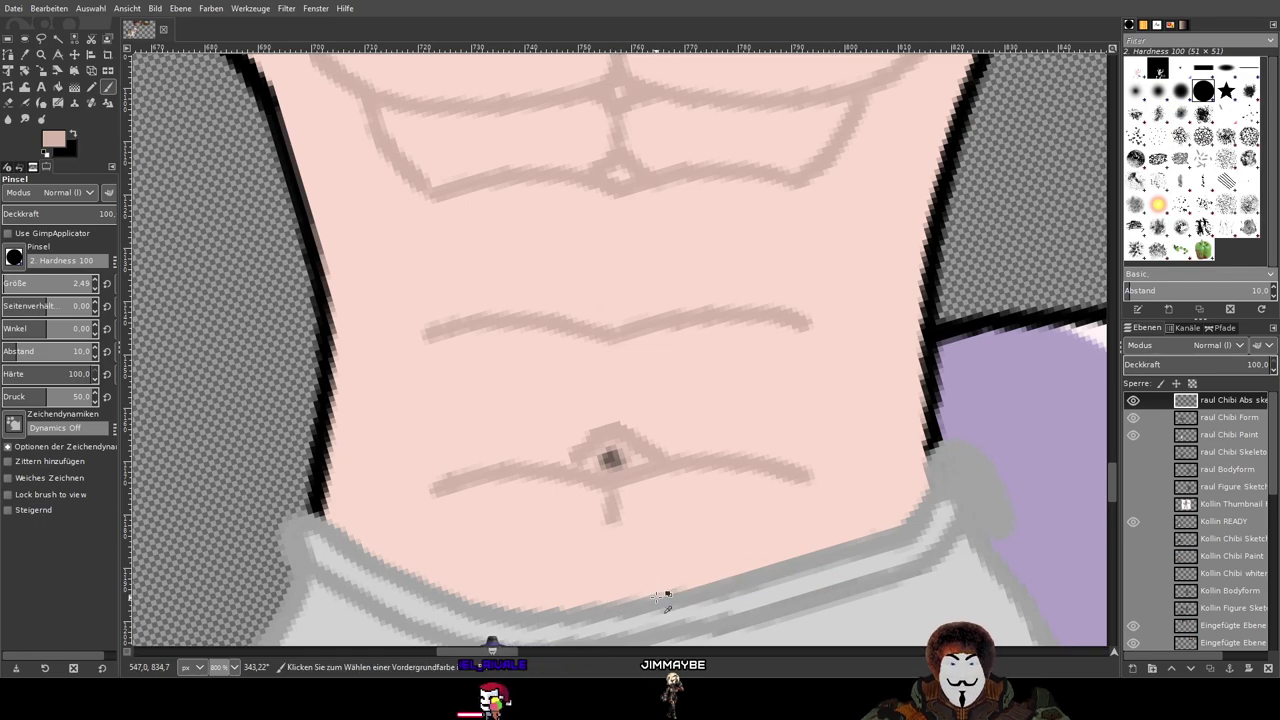
mouse_move(634, 597)
mouse_down()
mouse_move(684, 587)
mouse_move(836, 604)
mouse_up()
key(ctrl+z)
mouse_move(604, 600)
mouse_down()
mouse_move(680, 588)
mouse_move(818, 600)
mouse_up()
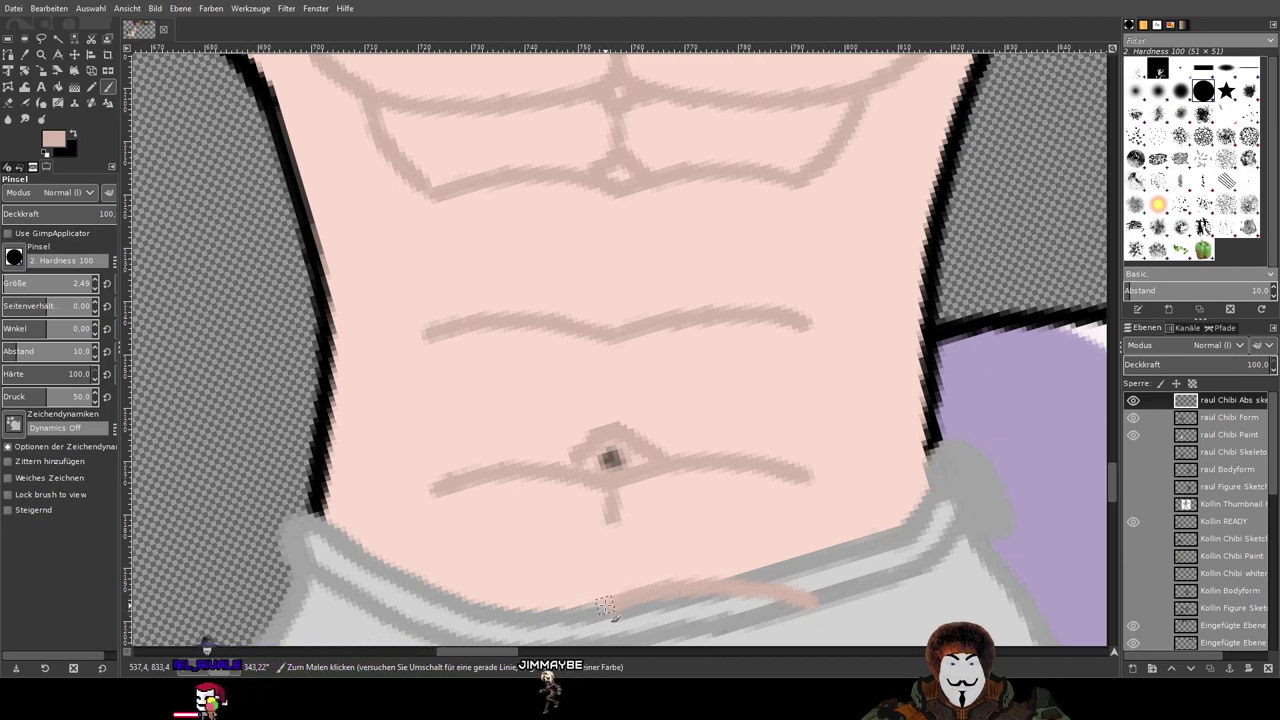
Step: Complete the bottom ab line with a left arc and central inverted V, then extend the dash beneath the navel down to it
mouse_move(612, 601)
mouse_down()
mouse_move(516, 584)
mouse_move(420, 598)
mouse_move(587, 593)
mouse_up()
key(ctrl+z)
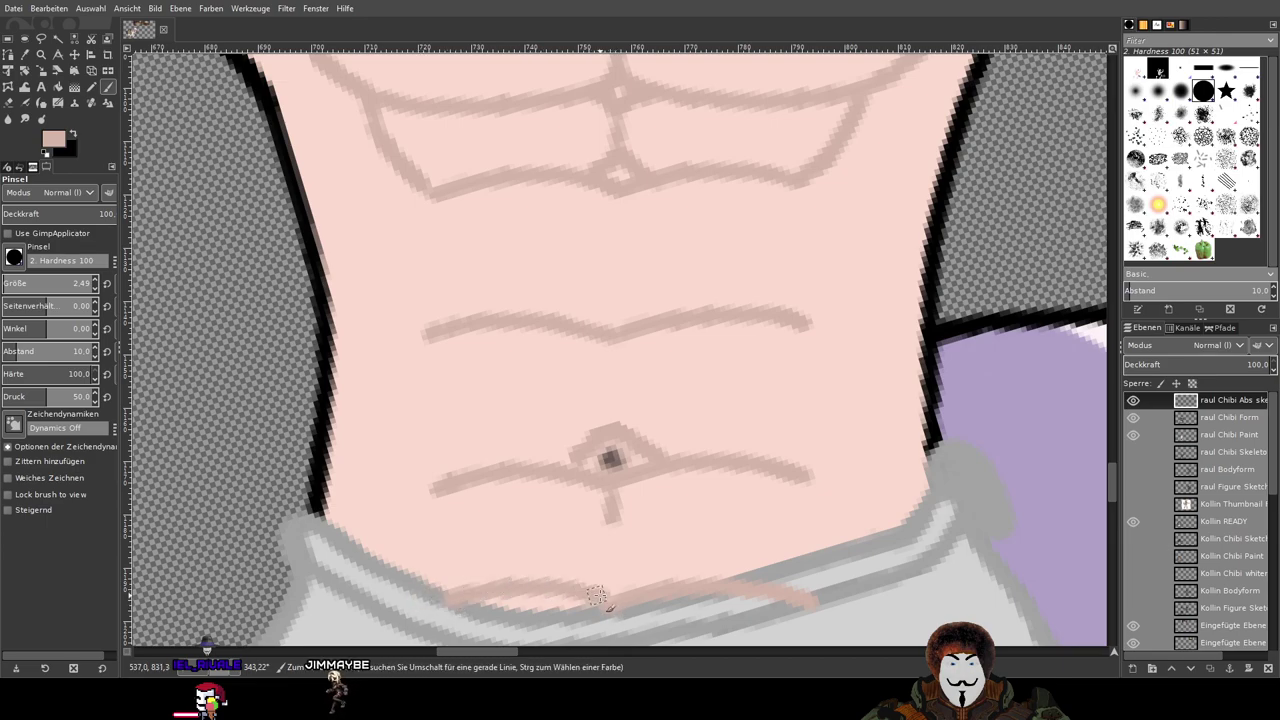
key(ctrl+z)
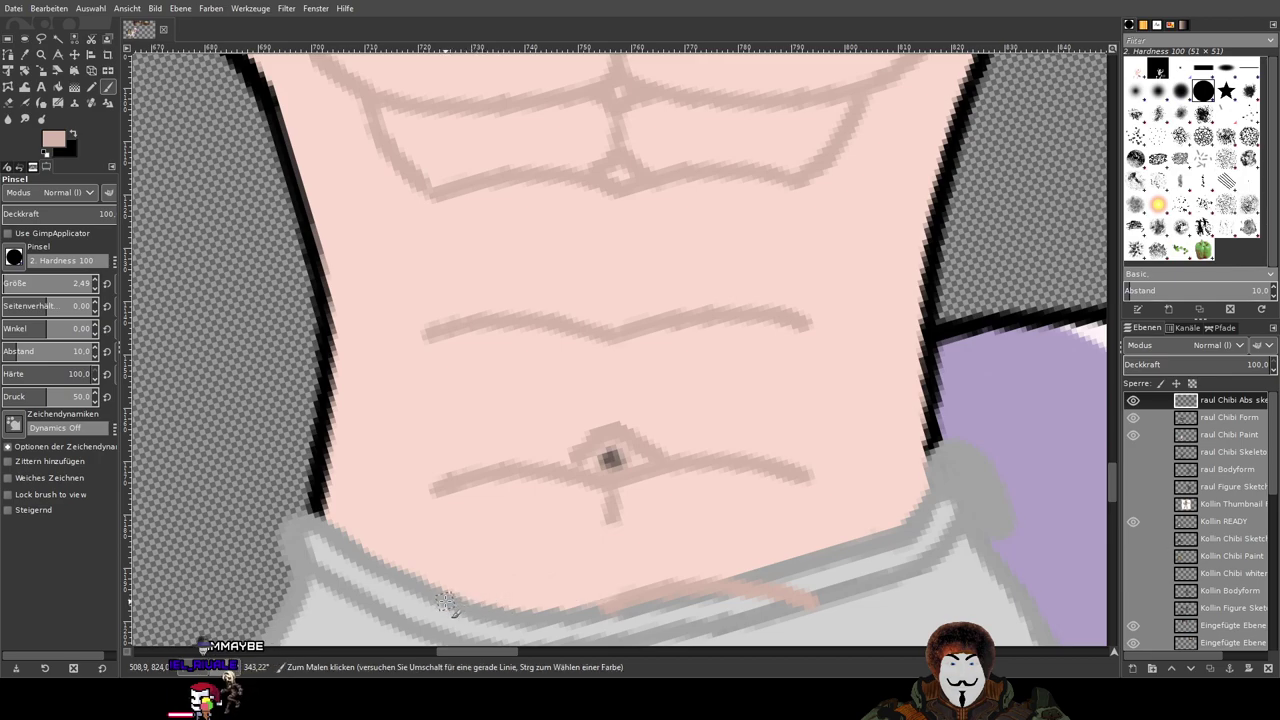
drag(462, 598, 620, 617)
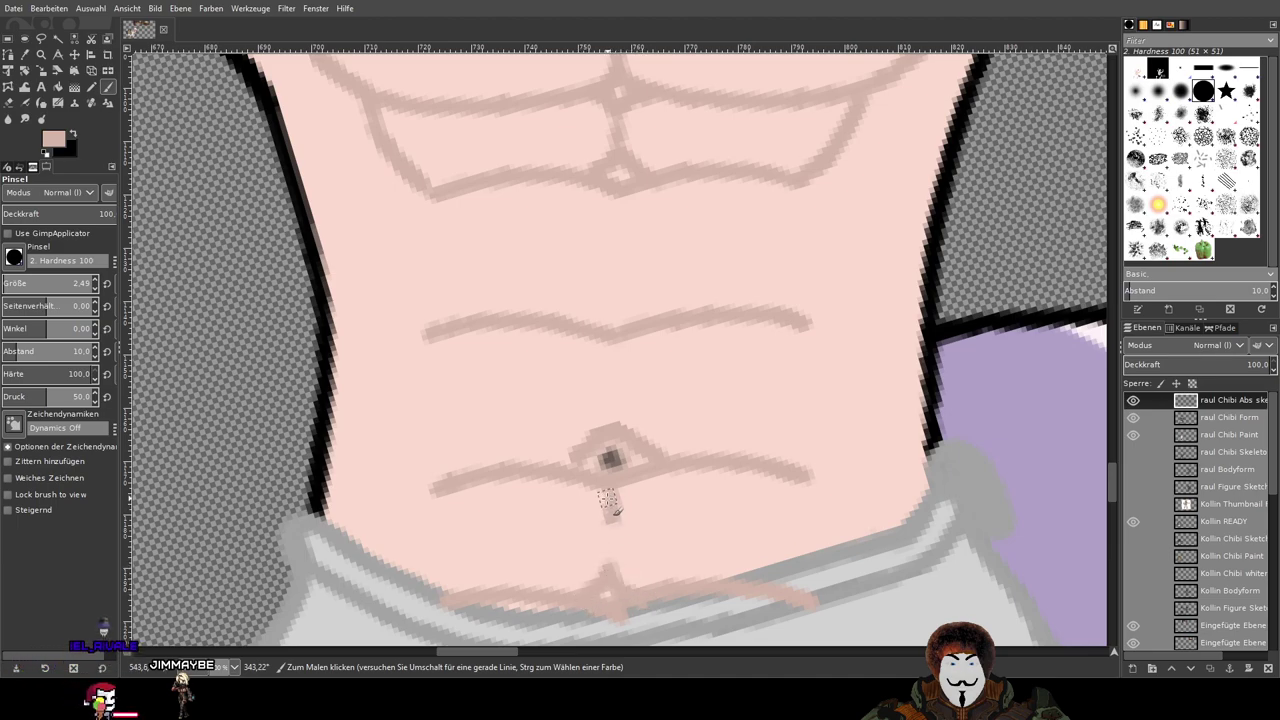
click(610, 505)
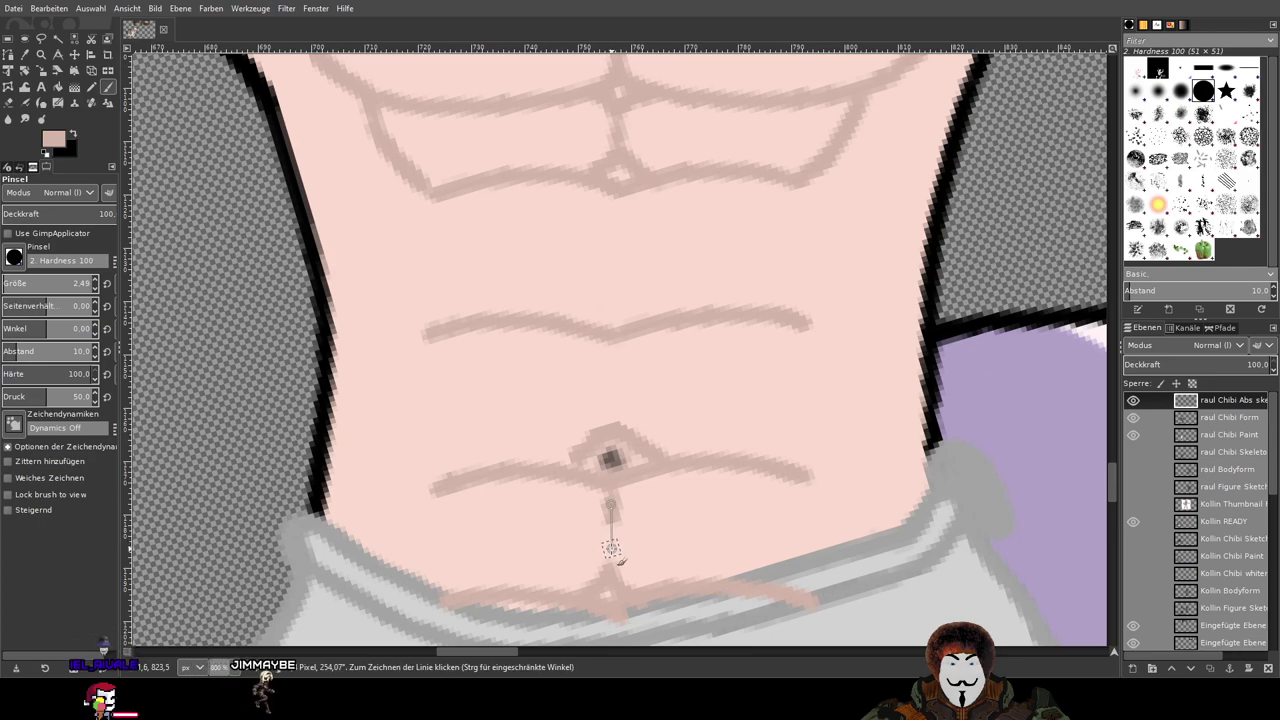
shift+click(610, 552)
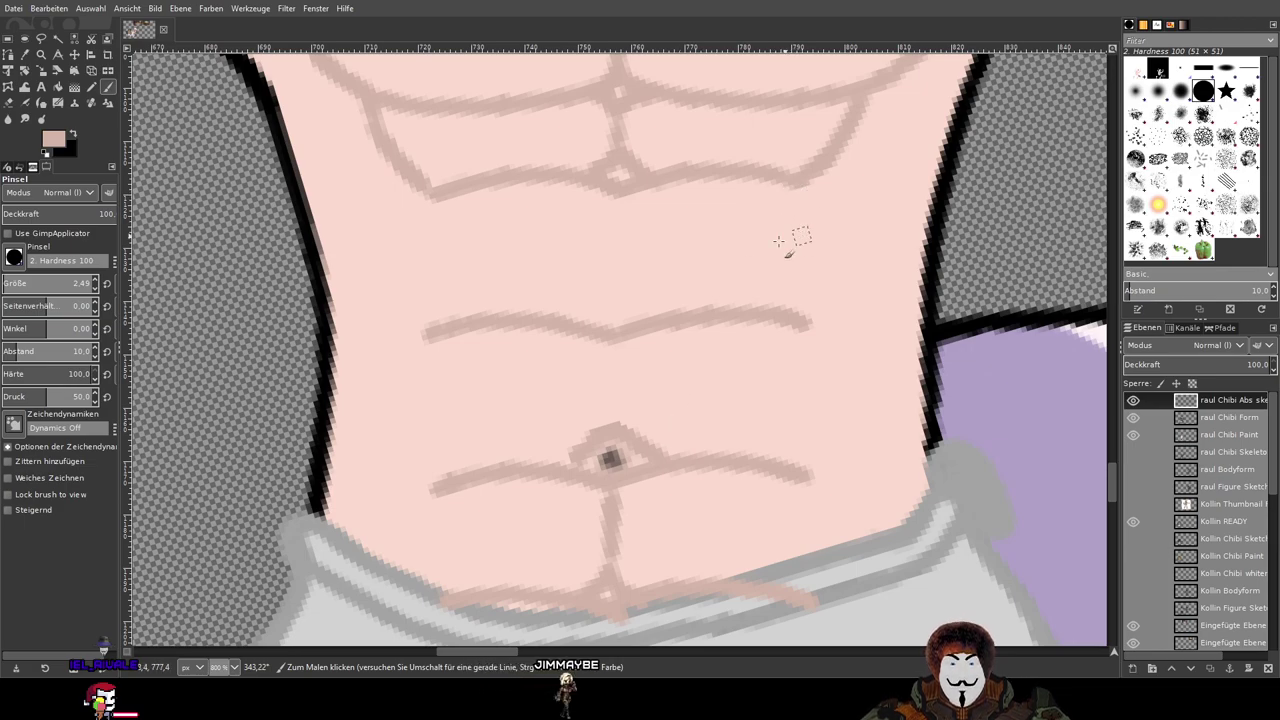
Step: Add an inverted V above the middle of the ab line over the navel, and close the rows above and below that line with curved side edges
mouse_move(616, 298)
mouse_down()
mouse_move(581, 321)
mouse_move(613, 292)
mouse_move(646, 323)
mouse_up()
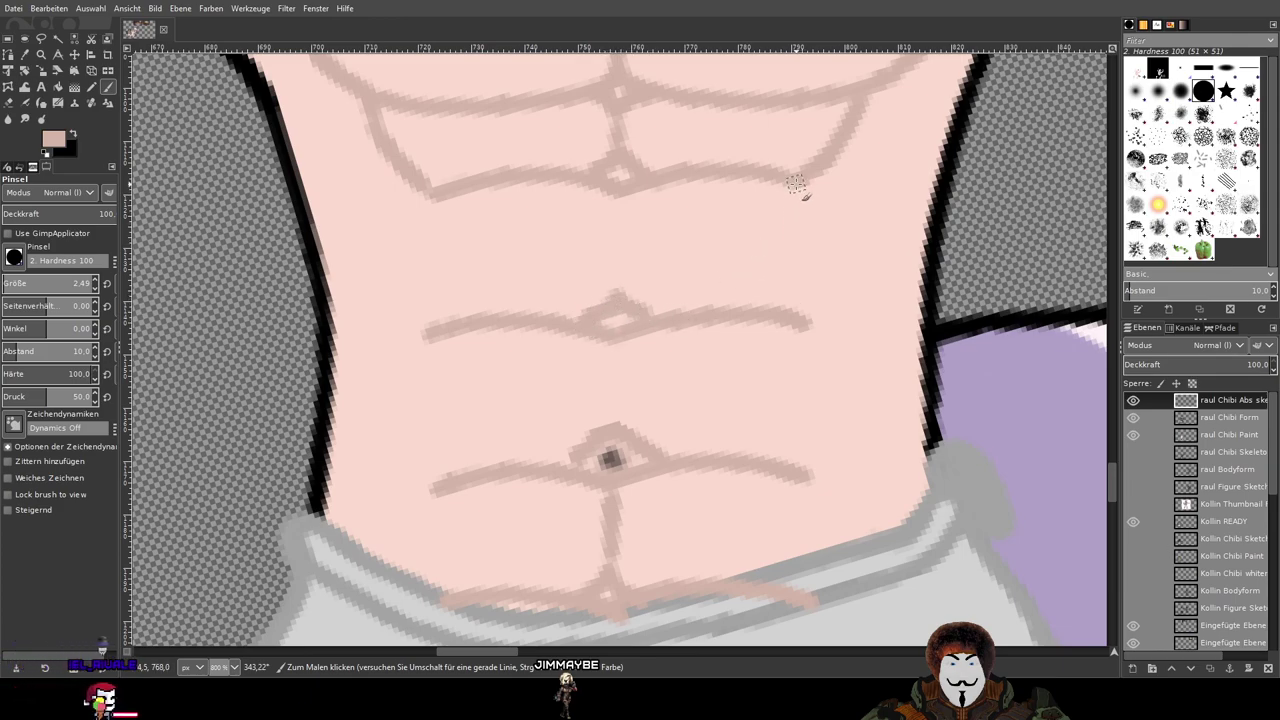
mouse_move(830, 240)
mouse_down()
mouse_move(834, 280)
mouse_move(803, 318)
mouse_up()
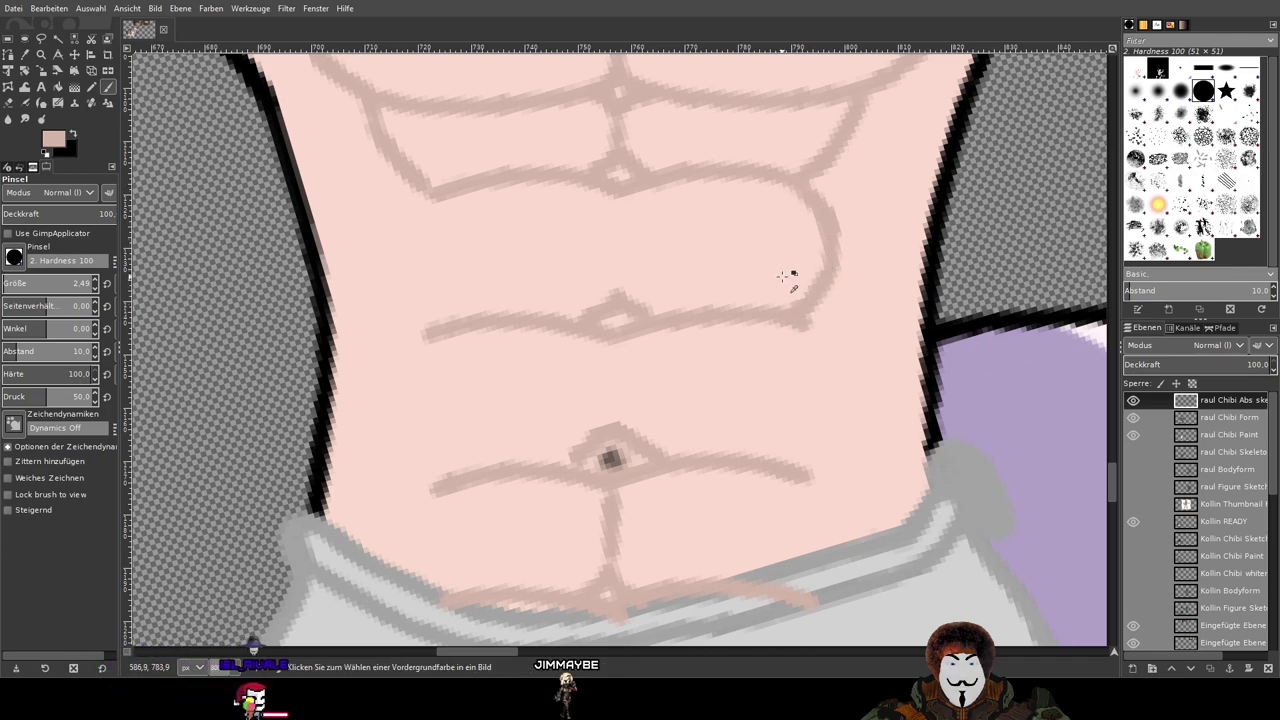
key(ctrl+z)
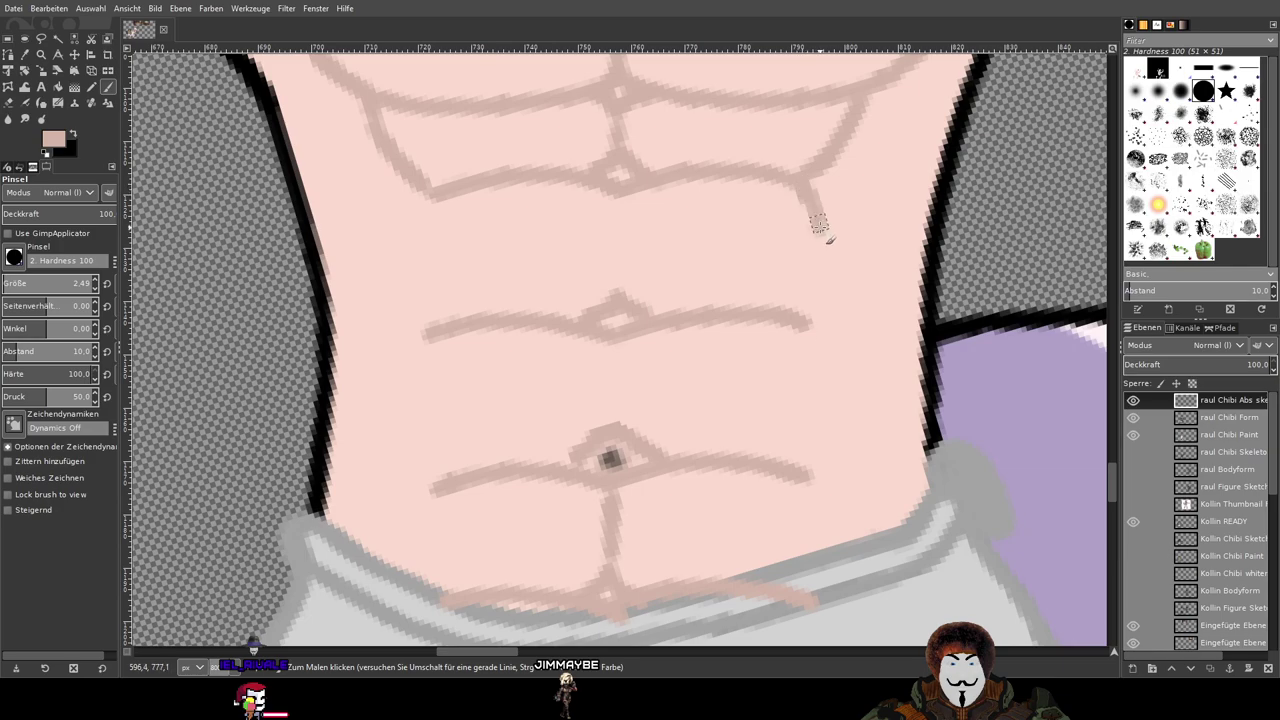
drag(817, 289, 808, 322)
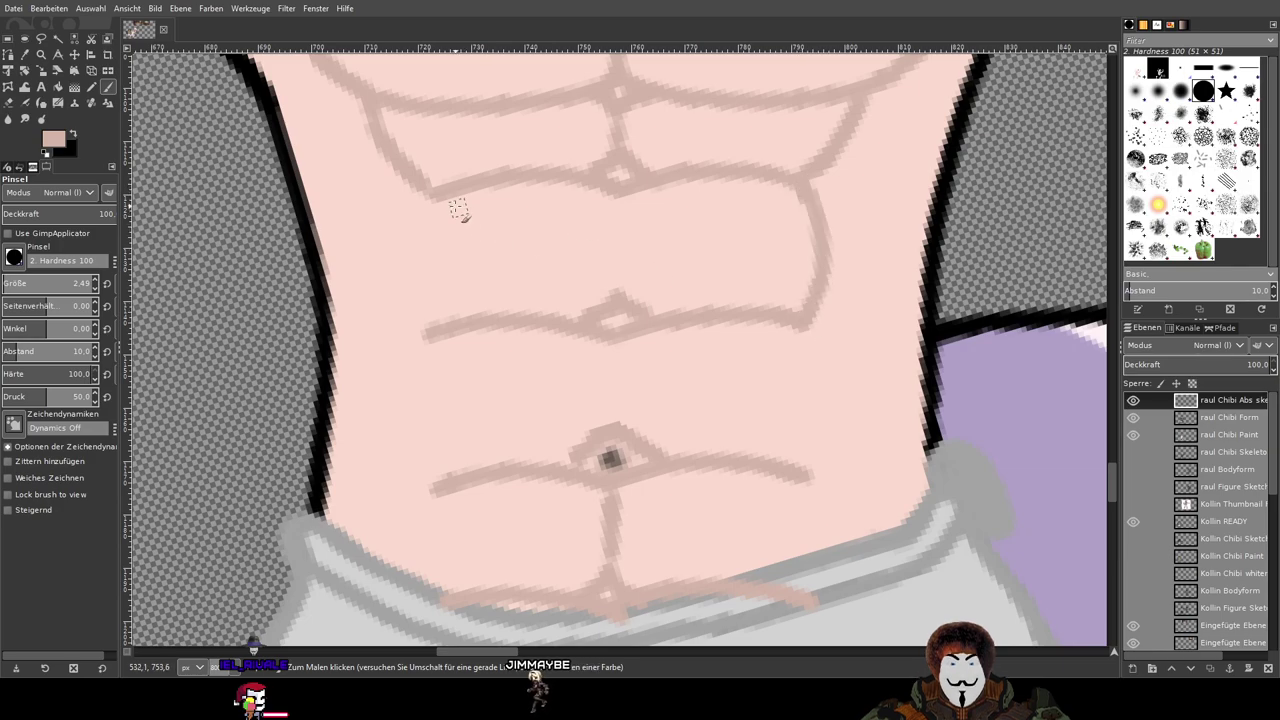
drag(420, 208, 426, 310)
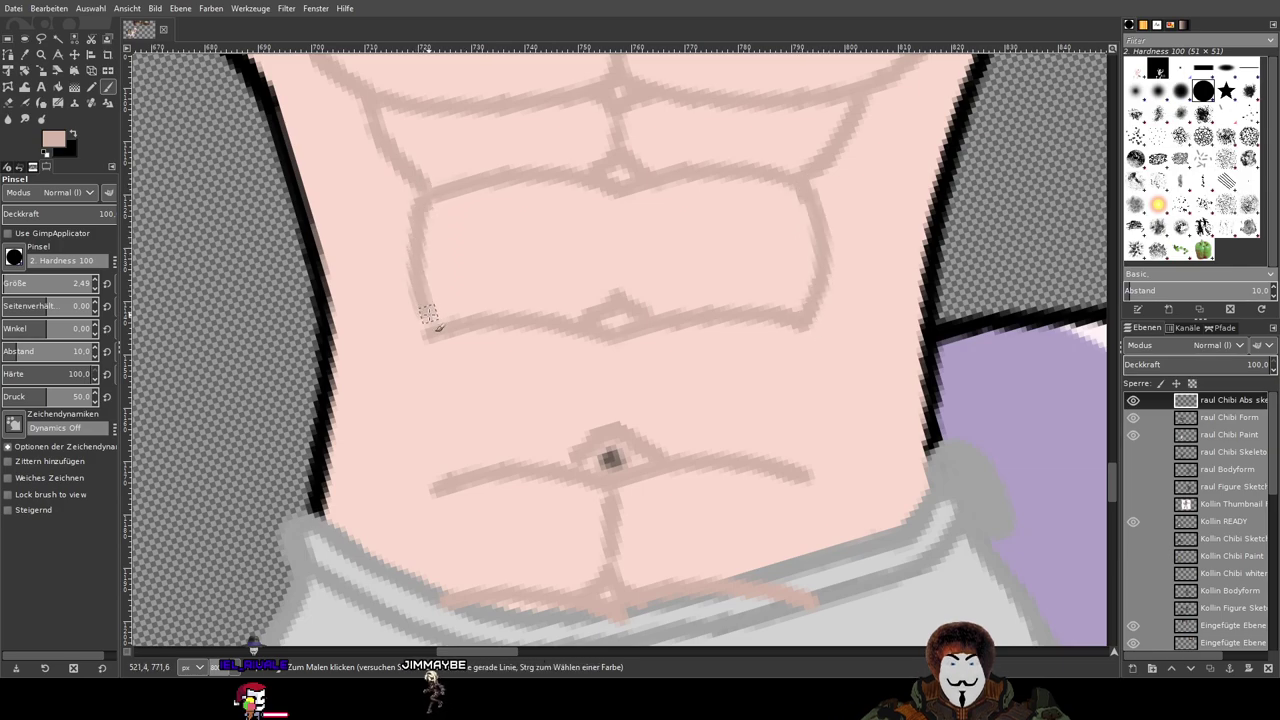
key(ctrl+z)
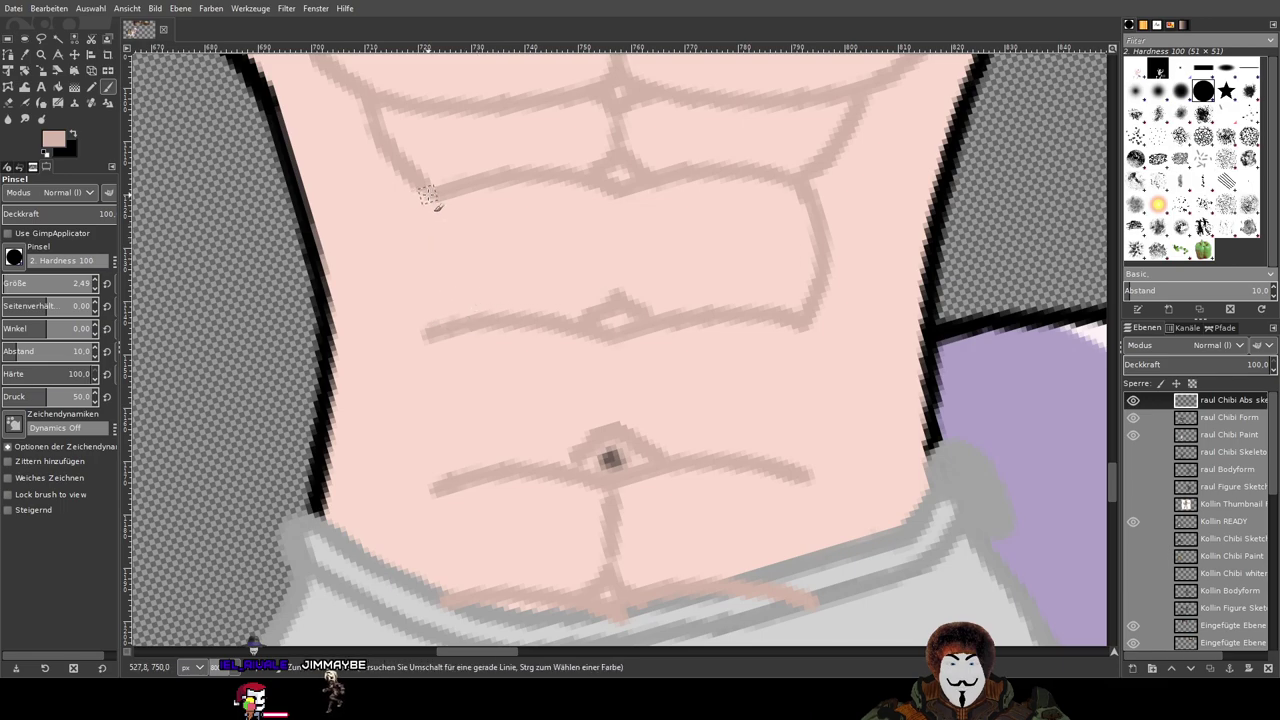
drag(412, 236, 412, 289)
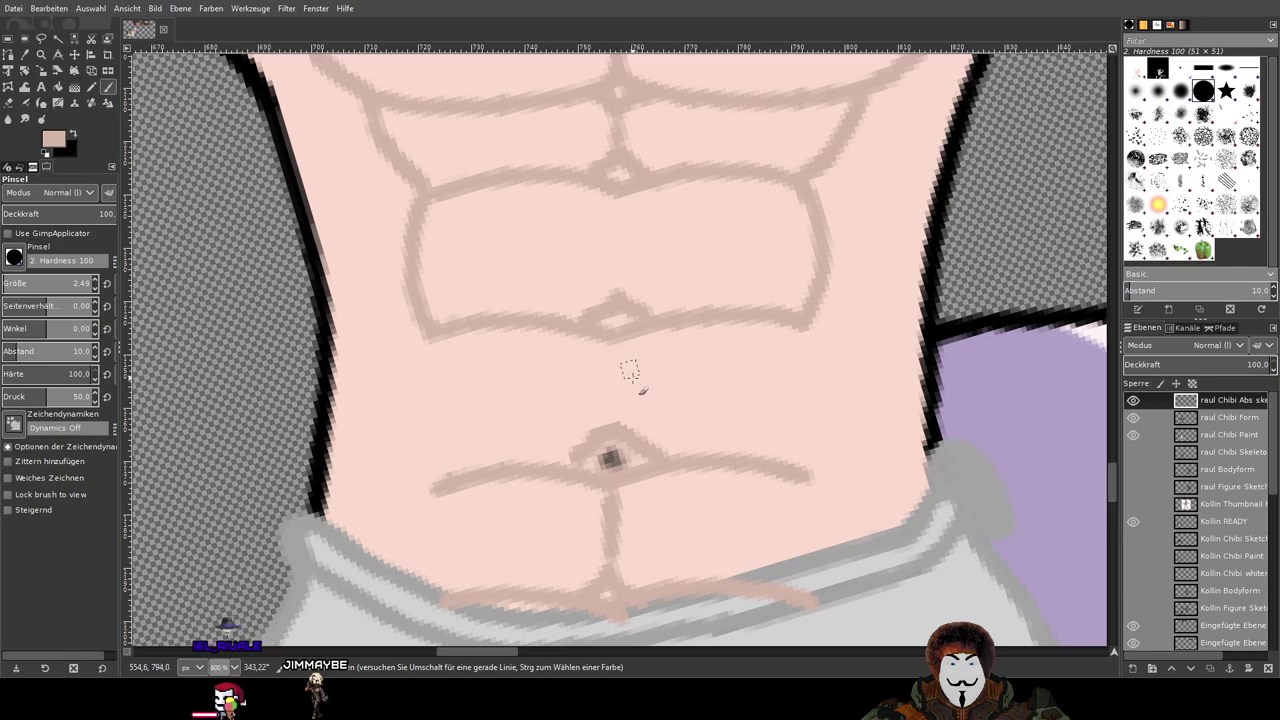
drag(802, 325, 810, 473)
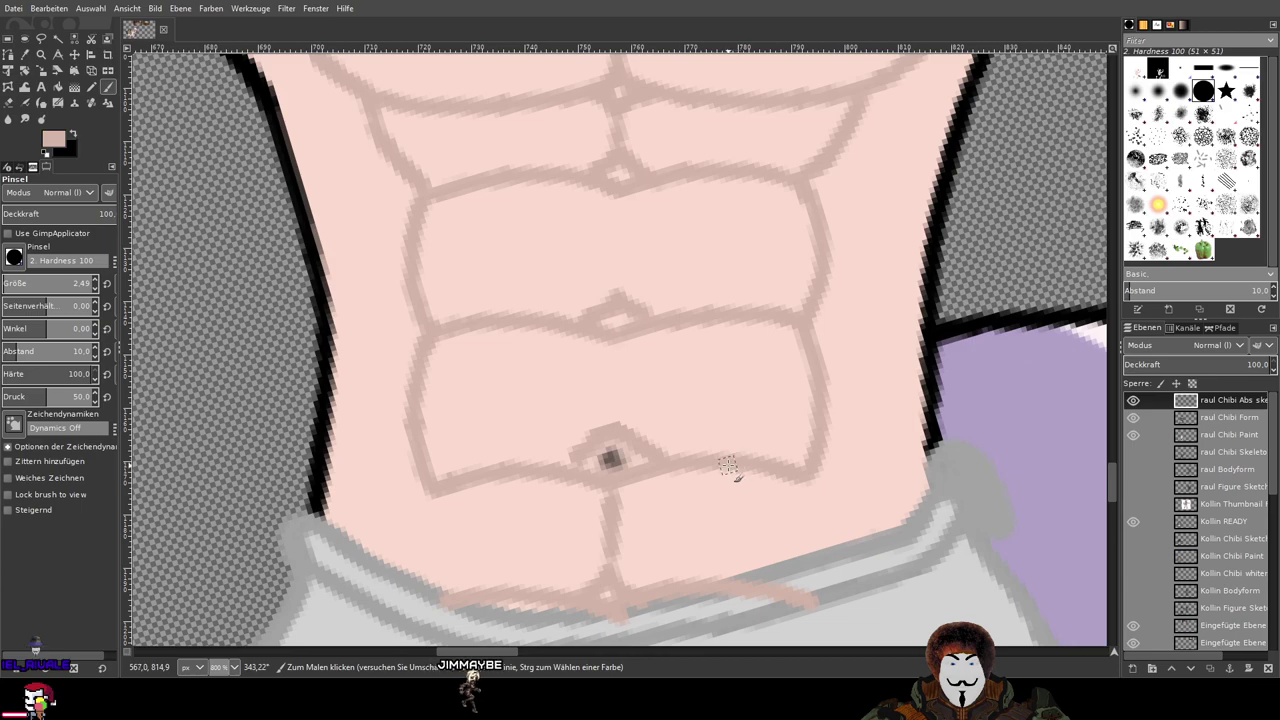
Step: Remove the left side edge of the row above the navel line, erase that line's left arc, and return to the Paintbrush
key(ctrl+z)
mouse_move(432, 336)
mouse_down()
mouse_move(418, 433)
mouse_move(436, 492)
mouse_up()
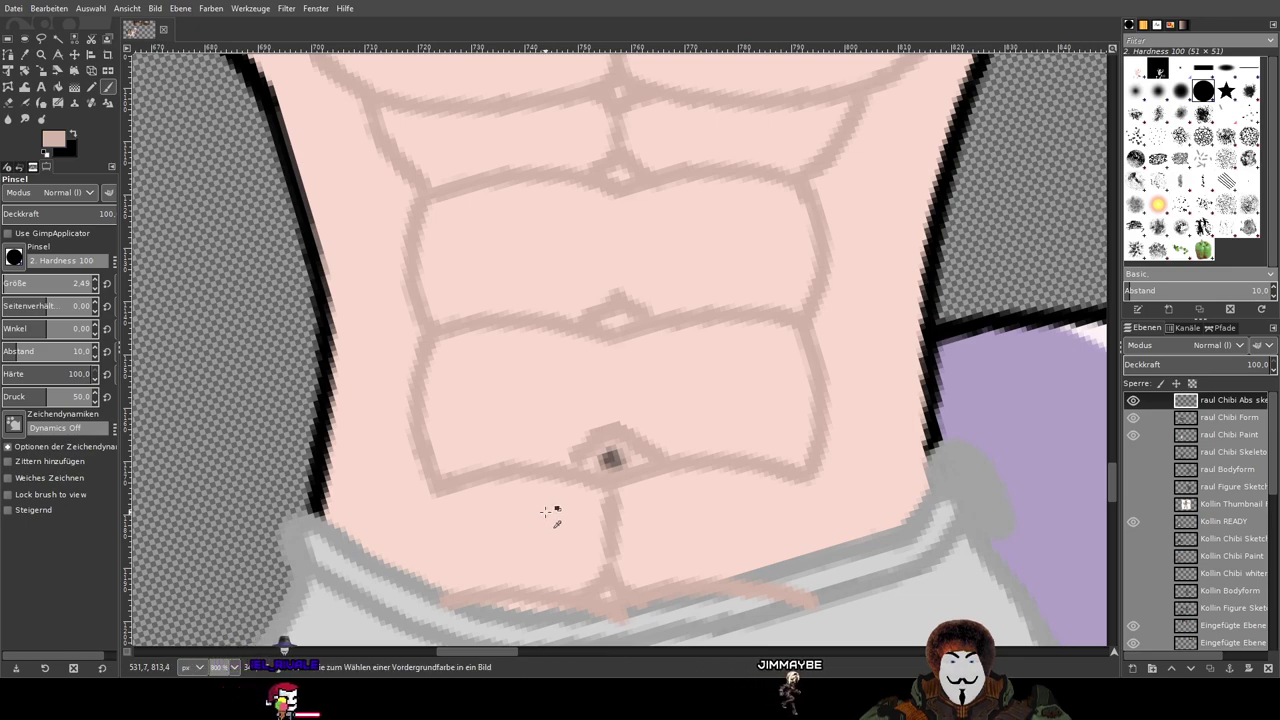
key(ctrl+z)
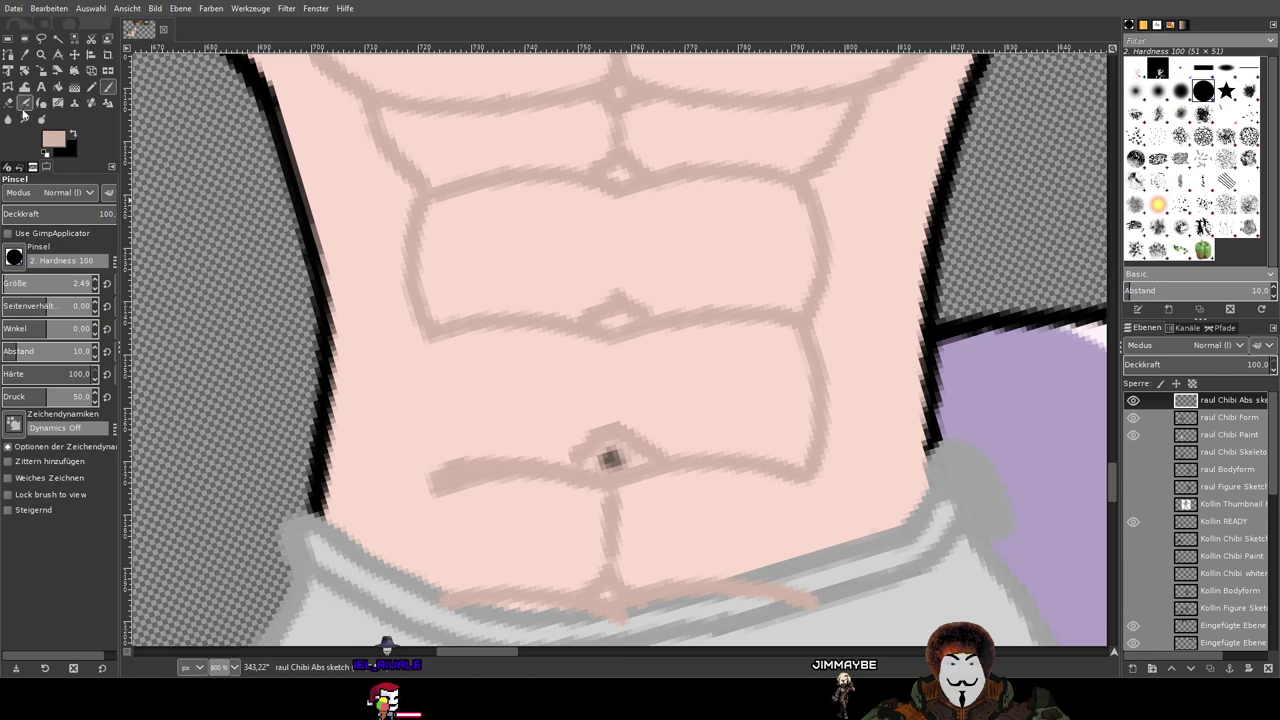
click(8, 108)
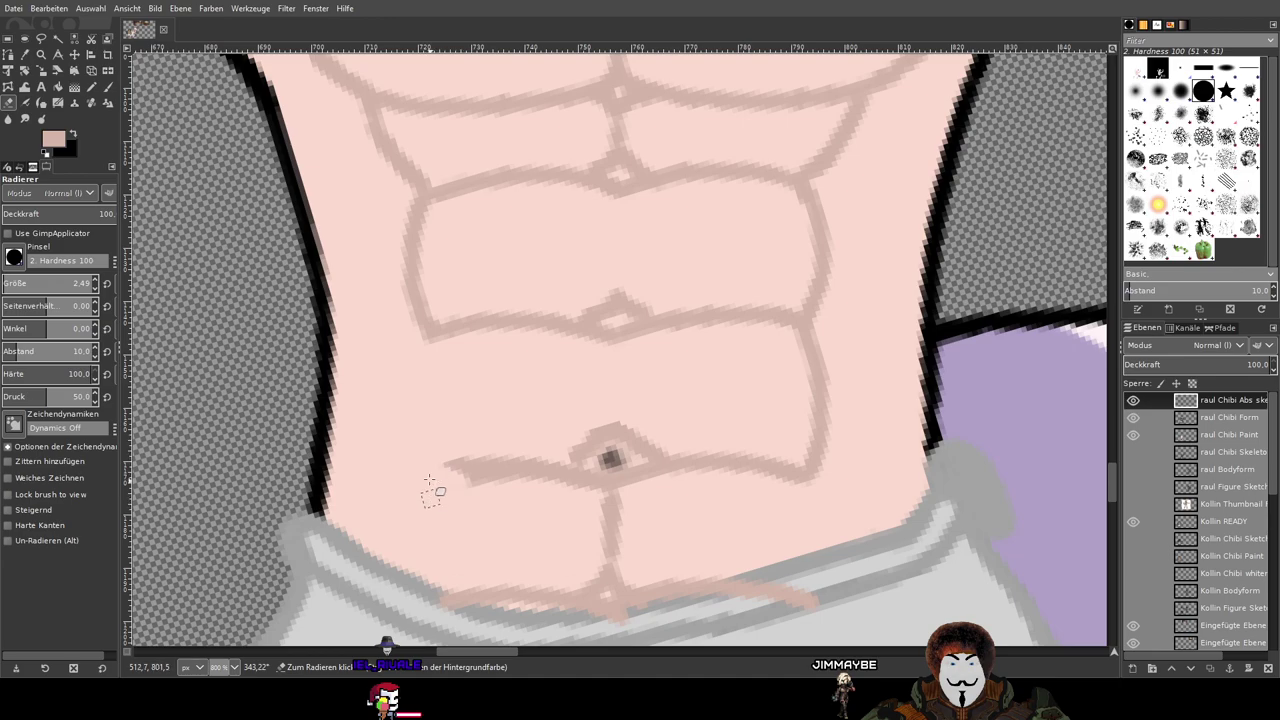
mouse_move(463, 436)
mouse_down()
mouse_move(486, 490)
mouse_move(521, 483)
mouse_move(536, 449)
mouse_move(551, 484)
mouse_up()
click(108, 87)
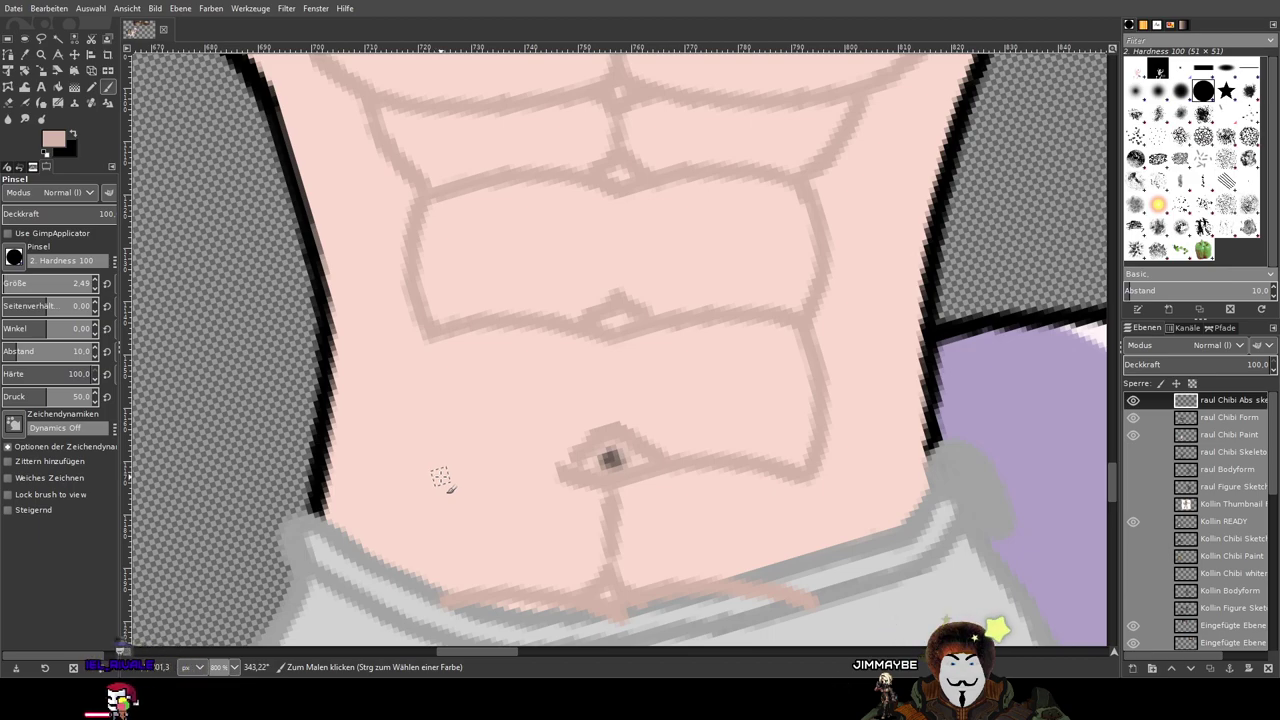
drag(437, 479, 509, 472)
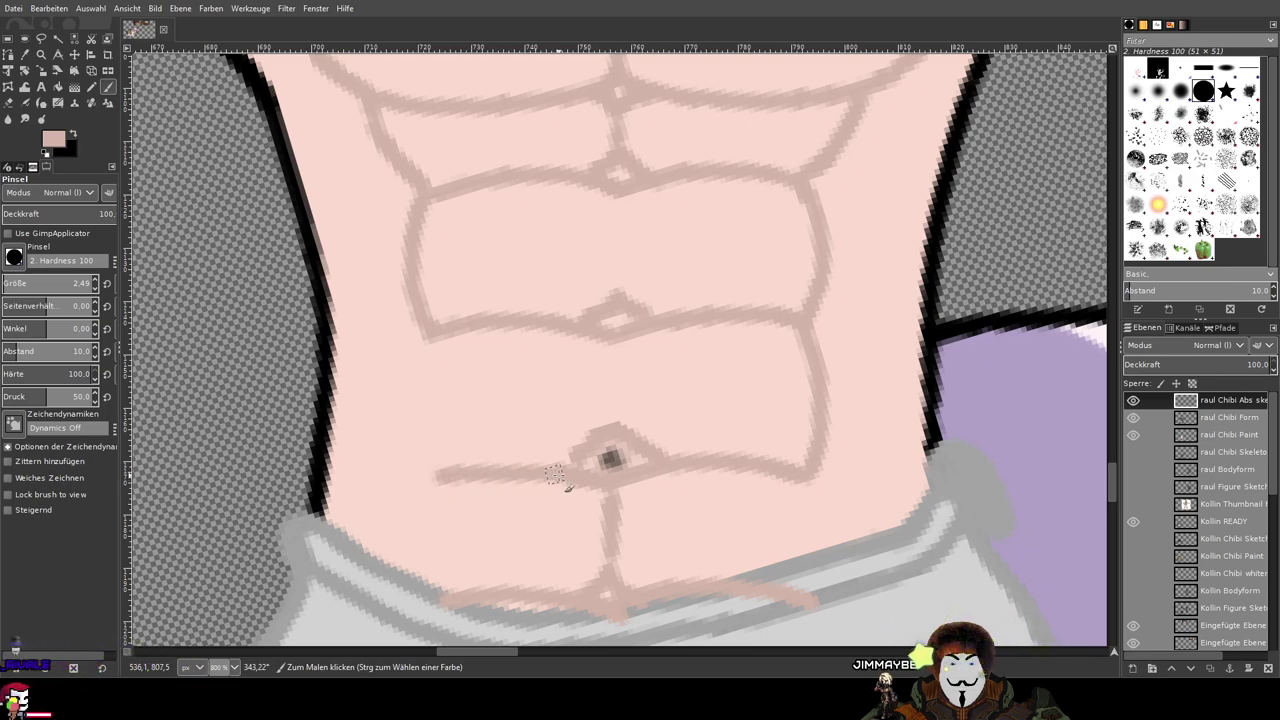
key(ctrl+z)
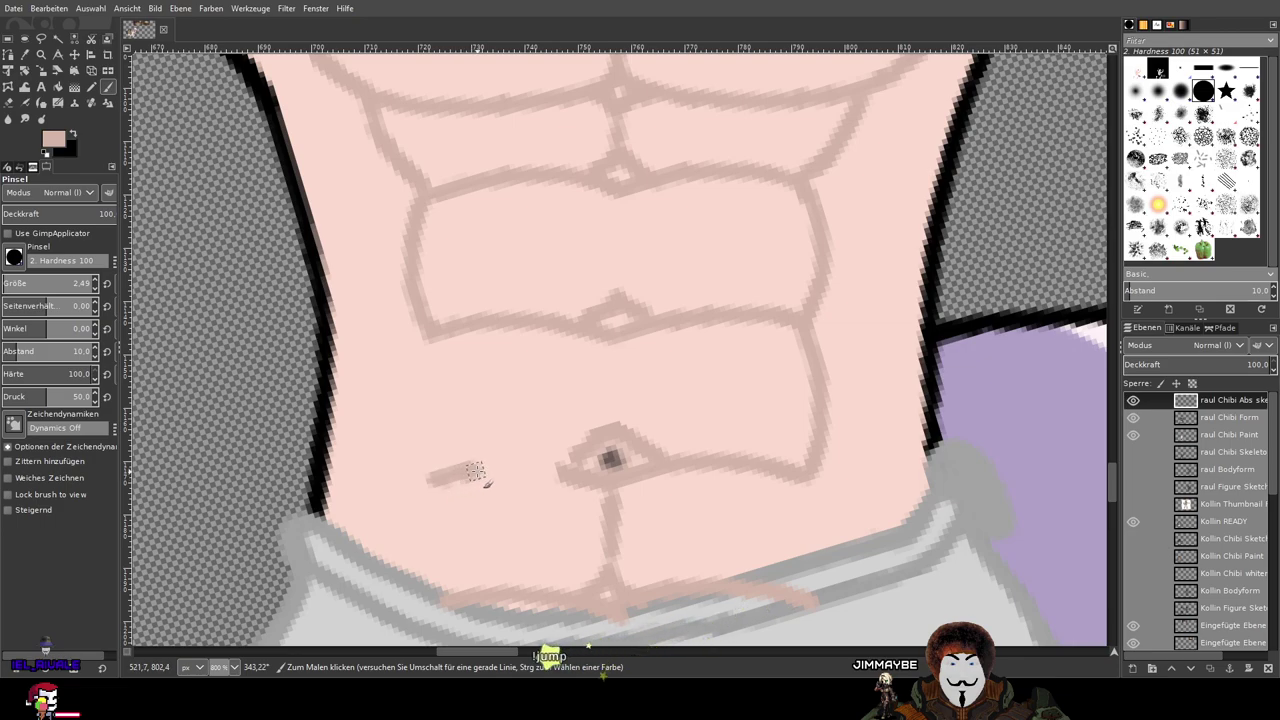
key(ctrl+z)
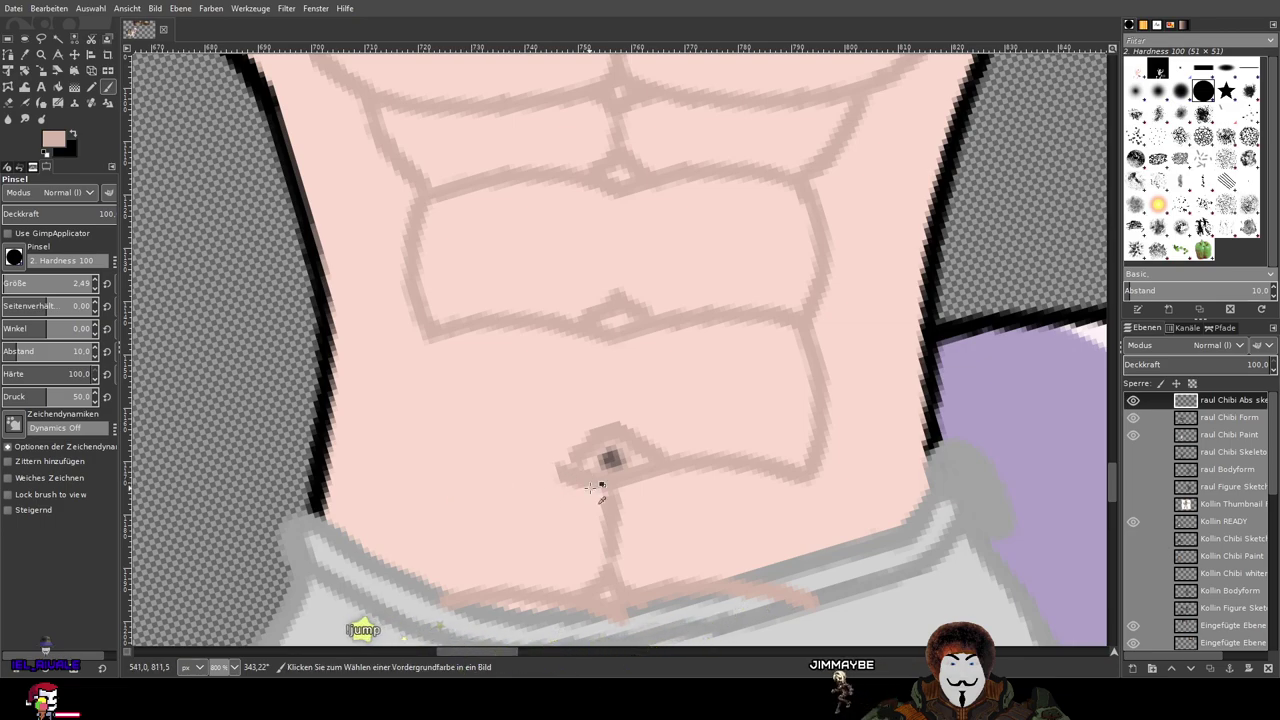
Step: Repaint the left arc of the navel line with the side edge above it, and close the bottom row with curved edges on both sides
drag(622, 481, 450, 481)
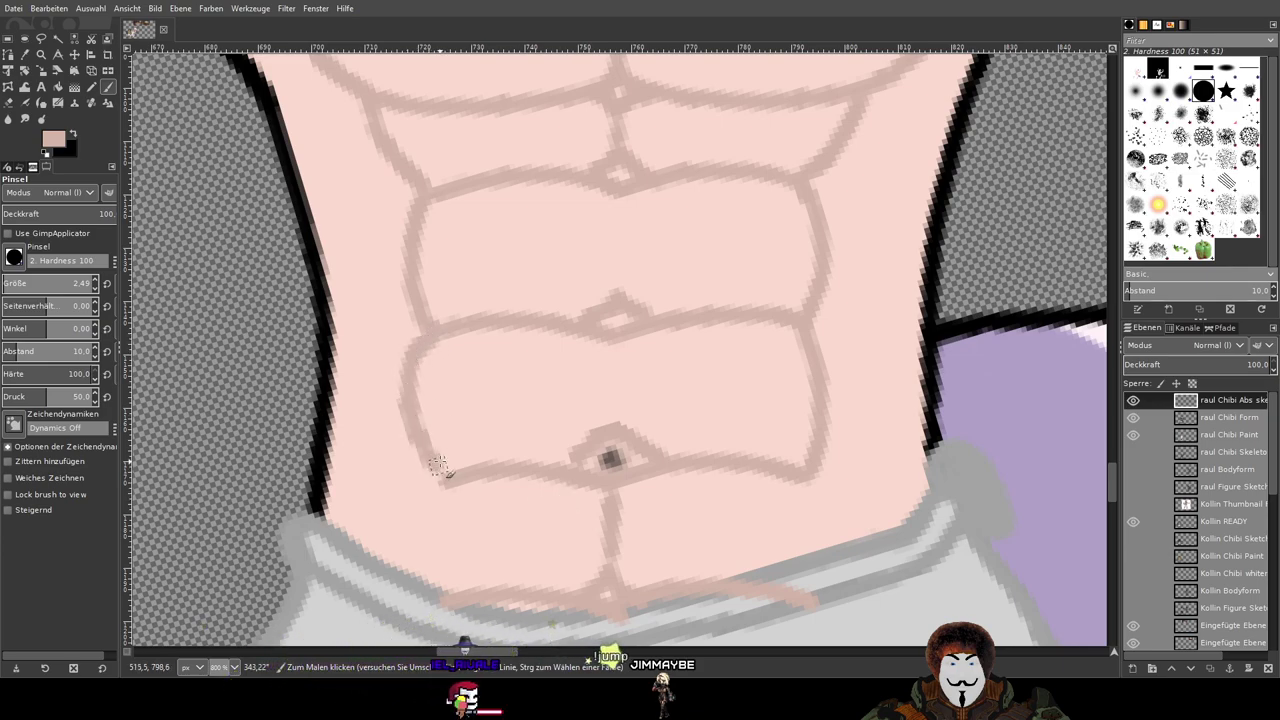
mouse_move(433, 333)
mouse_down()
mouse_move(417, 408)
mouse_move(440, 482)
mouse_up()
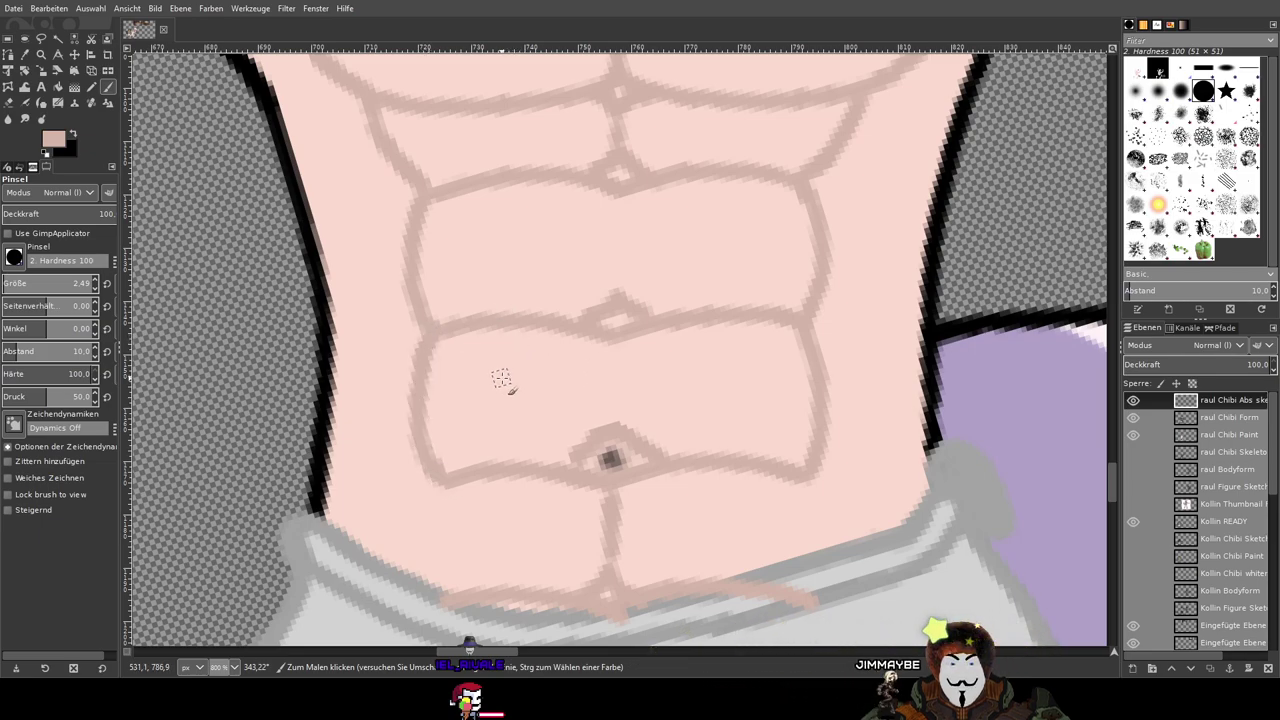
mouse_move(808, 486)
mouse_down()
mouse_move(823, 508)
mouse_move(829, 600)
mouse_up()
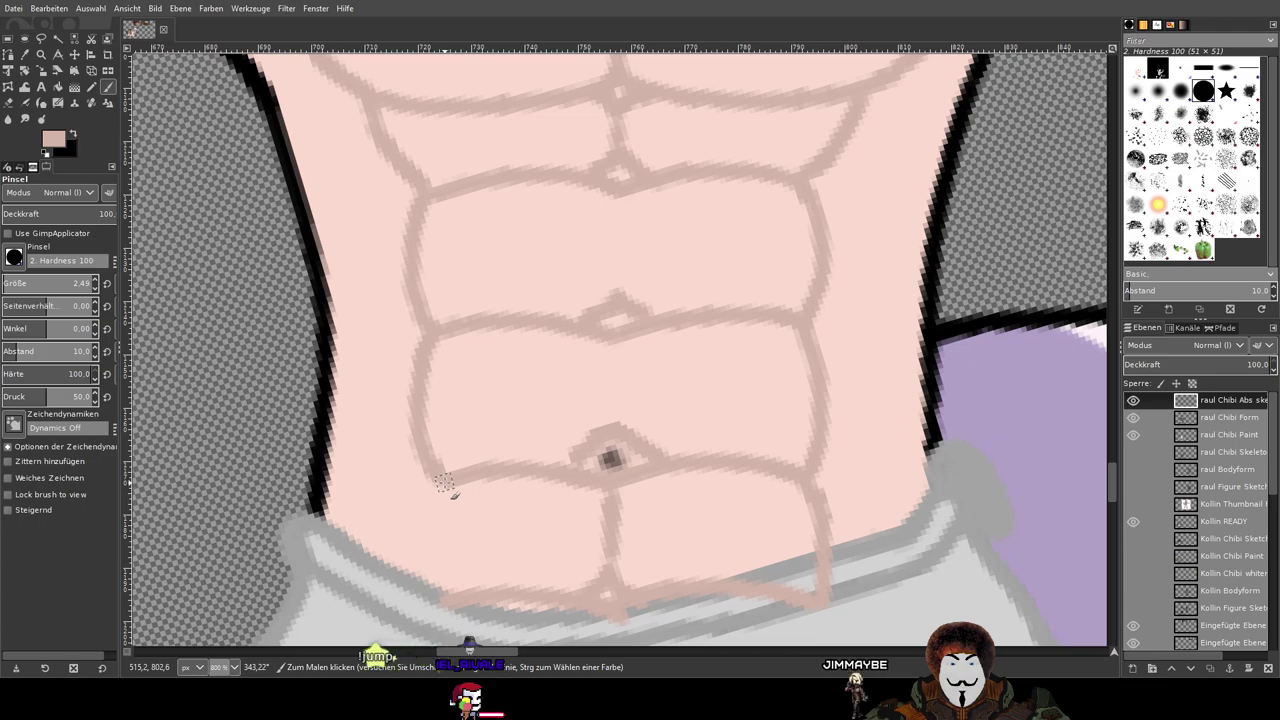
drag(435, 492, 426, 595)
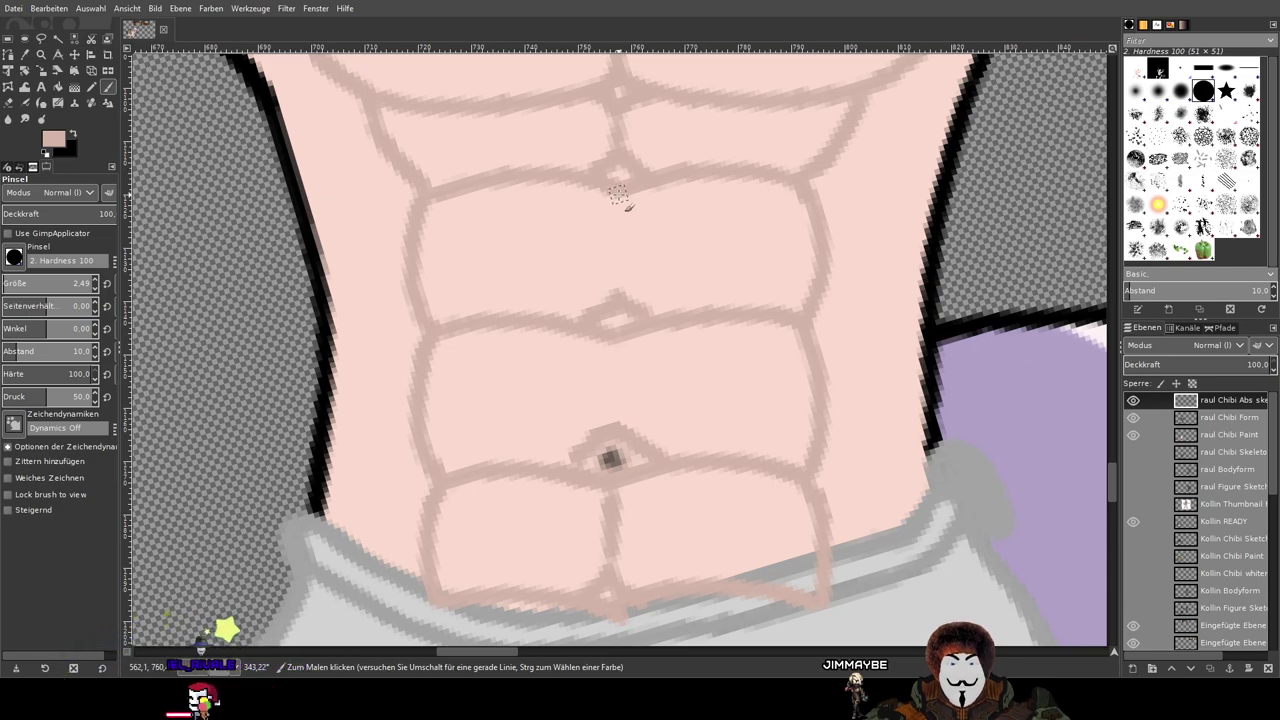
Step: Paint a vertical centre line through the two ab rows above the navel, and save the image
shift+click(622, 302)
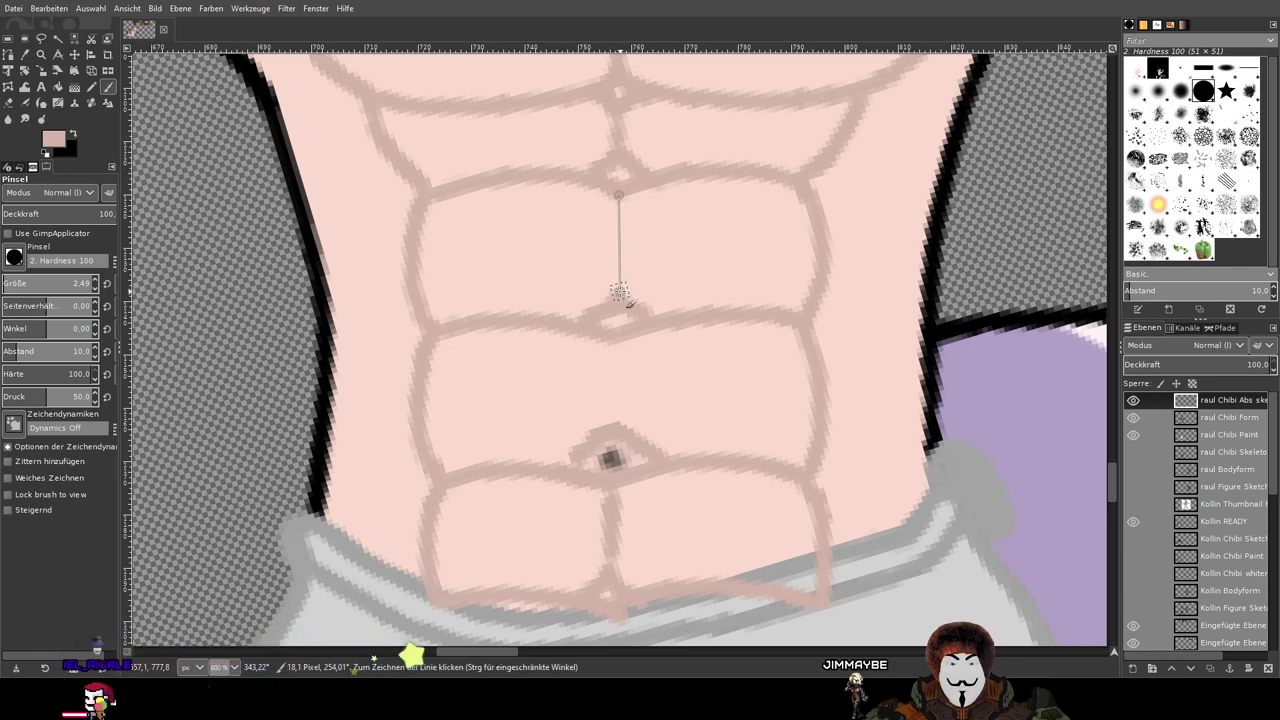
click(614, 346)
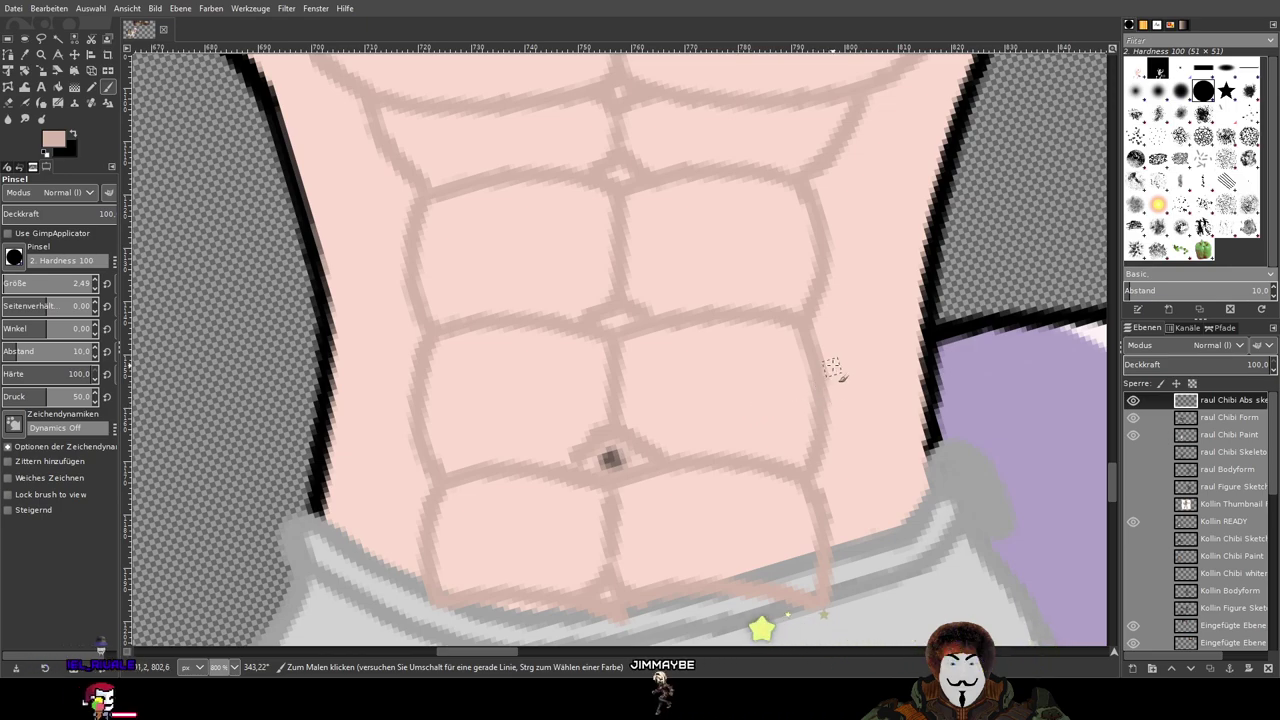
scroll(833, 368, down, 2)
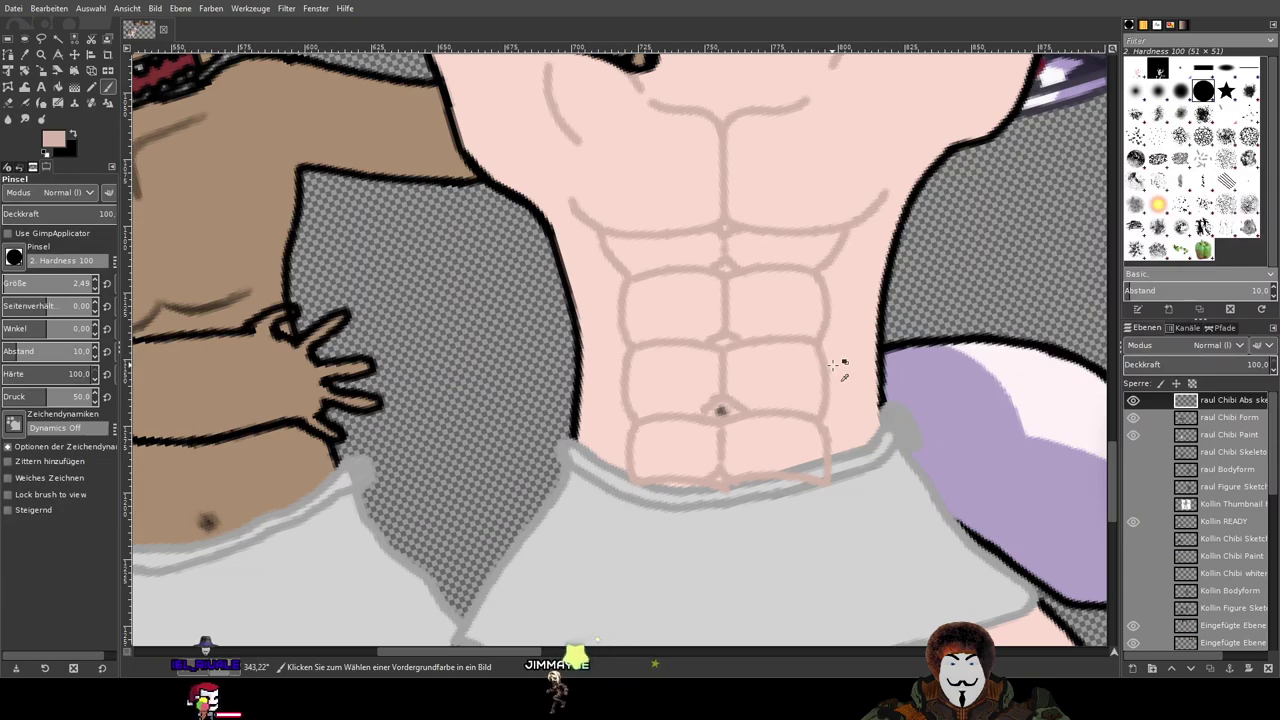
scroll(830, 385, up, 5)
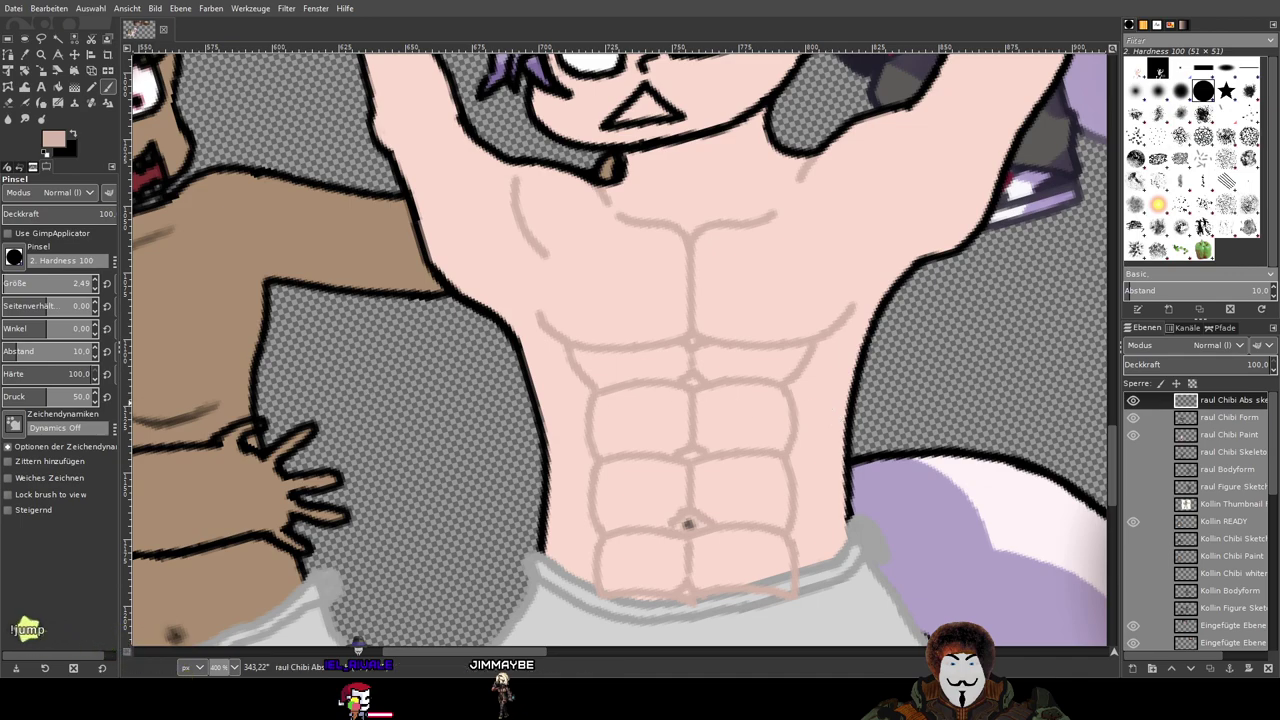
click(14, 10)
click(43, 134)
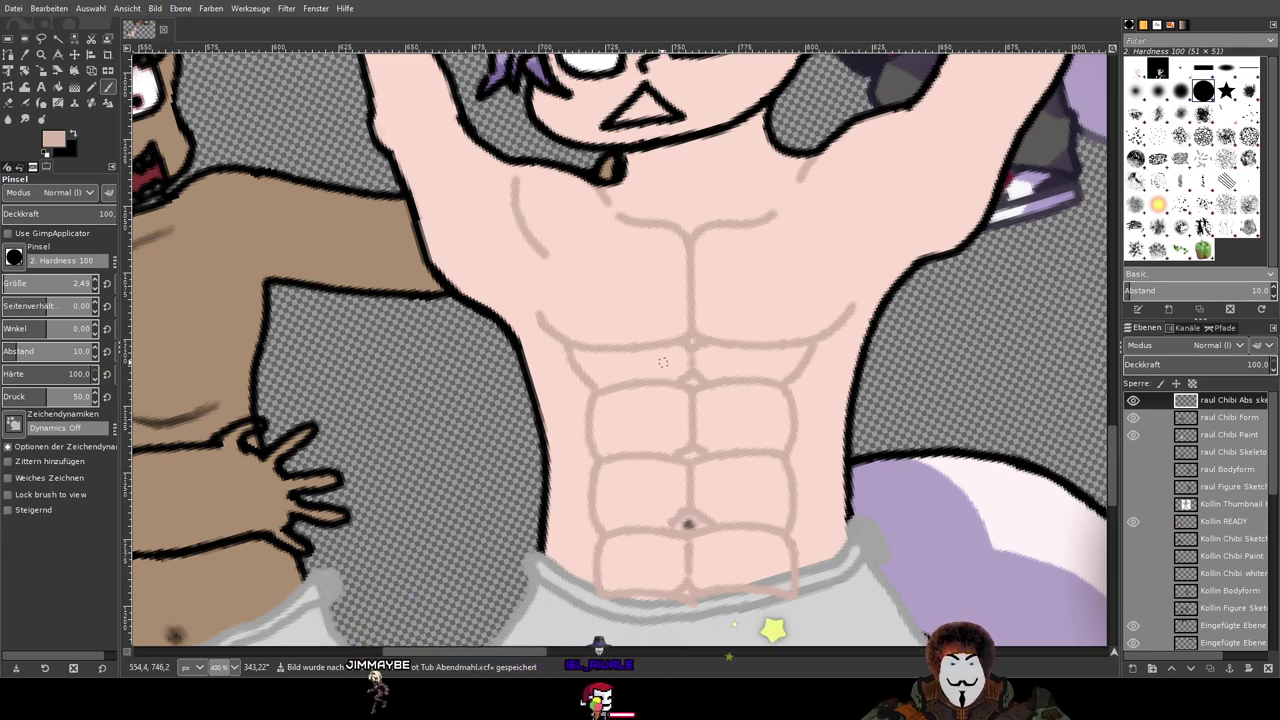
drag(767, 455, 759, 325)
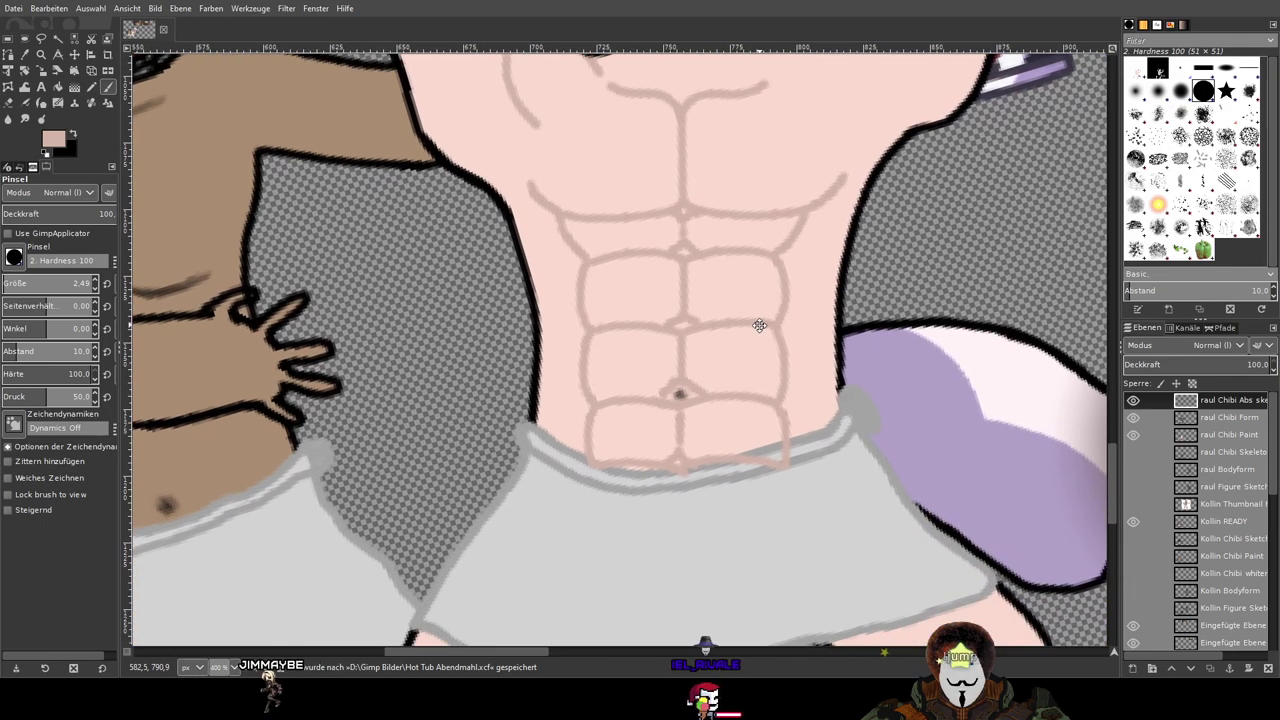
drag(813, 294, 801, 360)
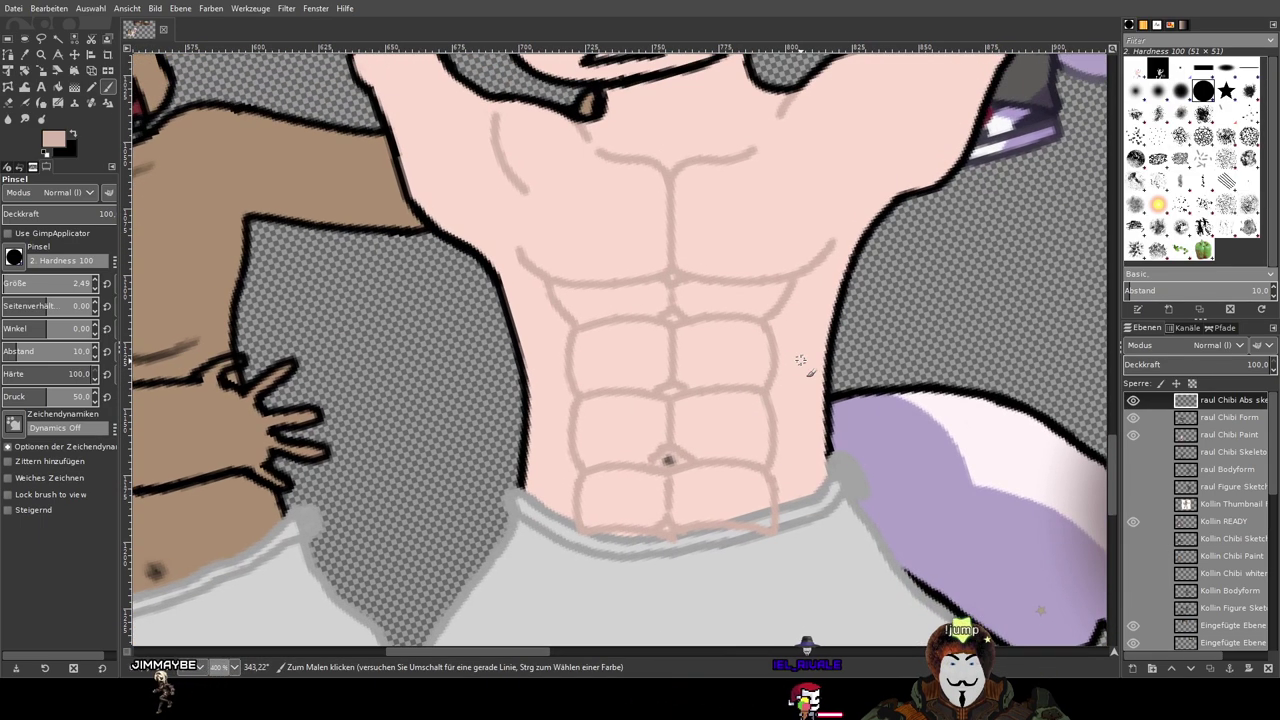
ctrl+scroll(831, 571, up, 3)
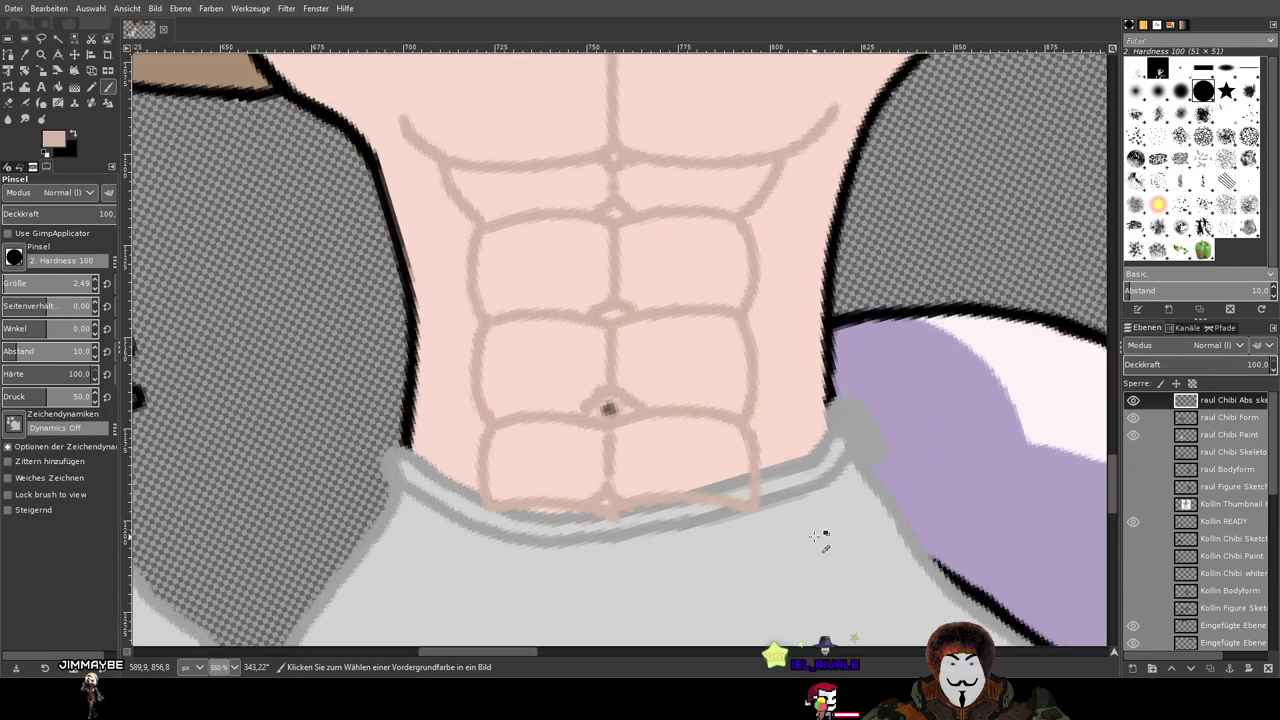
ctrl+scroll(822, 537, down, 3)
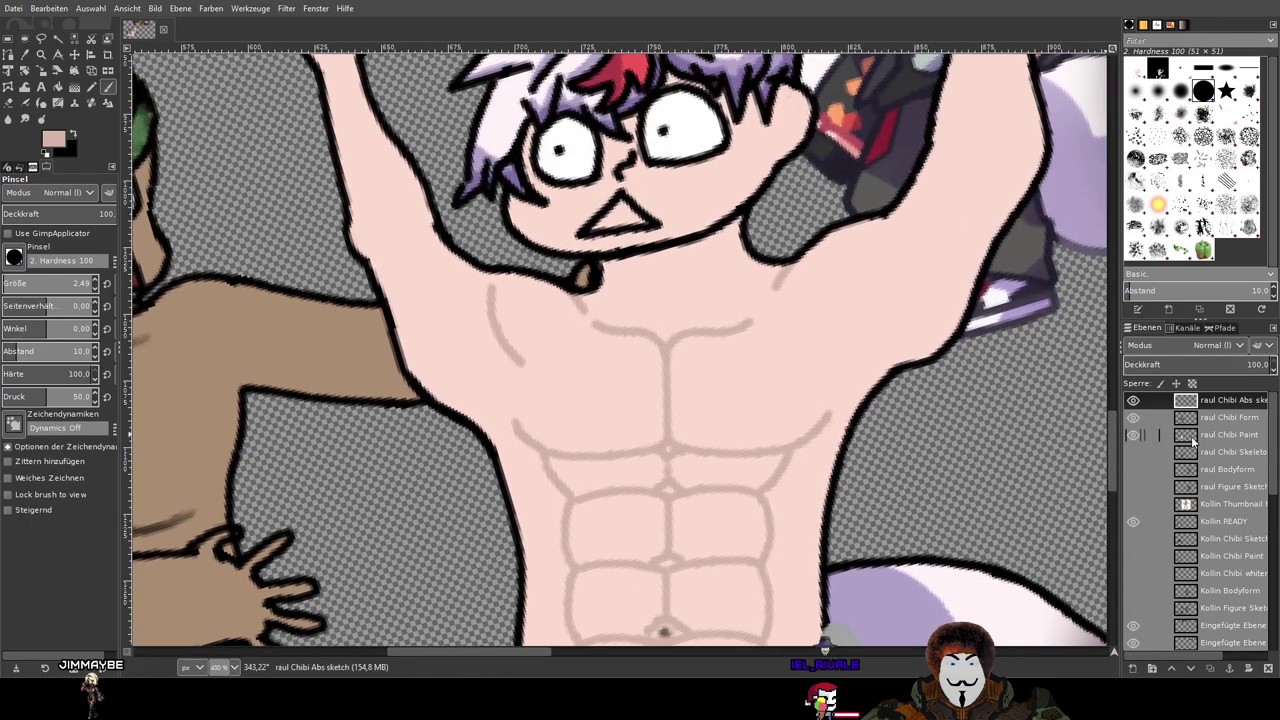
drag(802, 358, 780, 282)
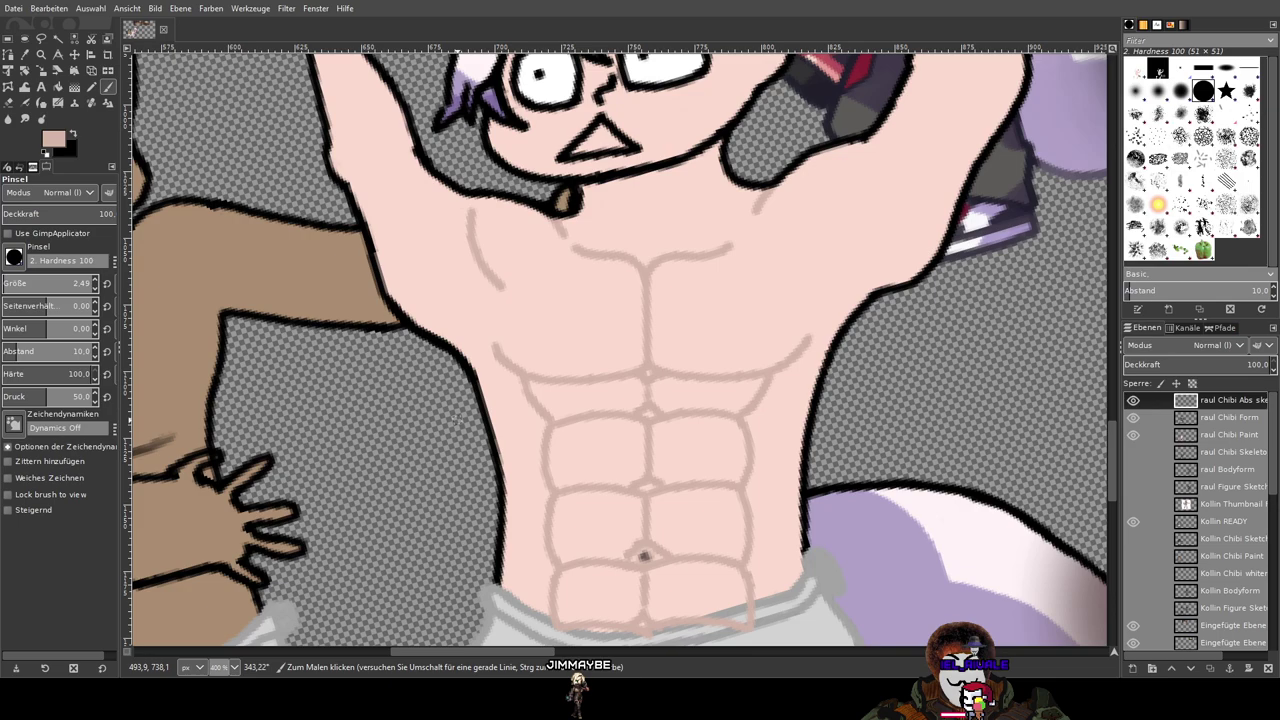
Step: Select the raul Chibi Paint layer and try erasing the lower end of the curved line beside the left armpit, undoing the stroke
key(shift+e)
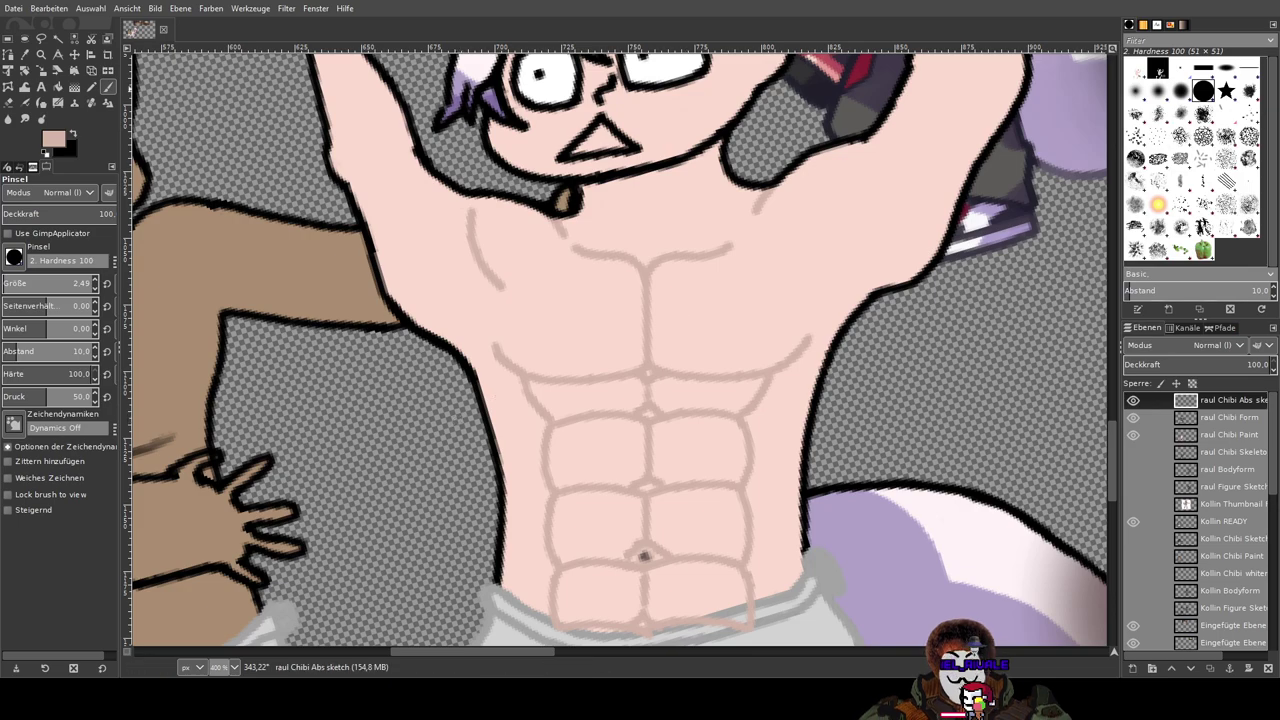
drag(643, 351, 657, 357)
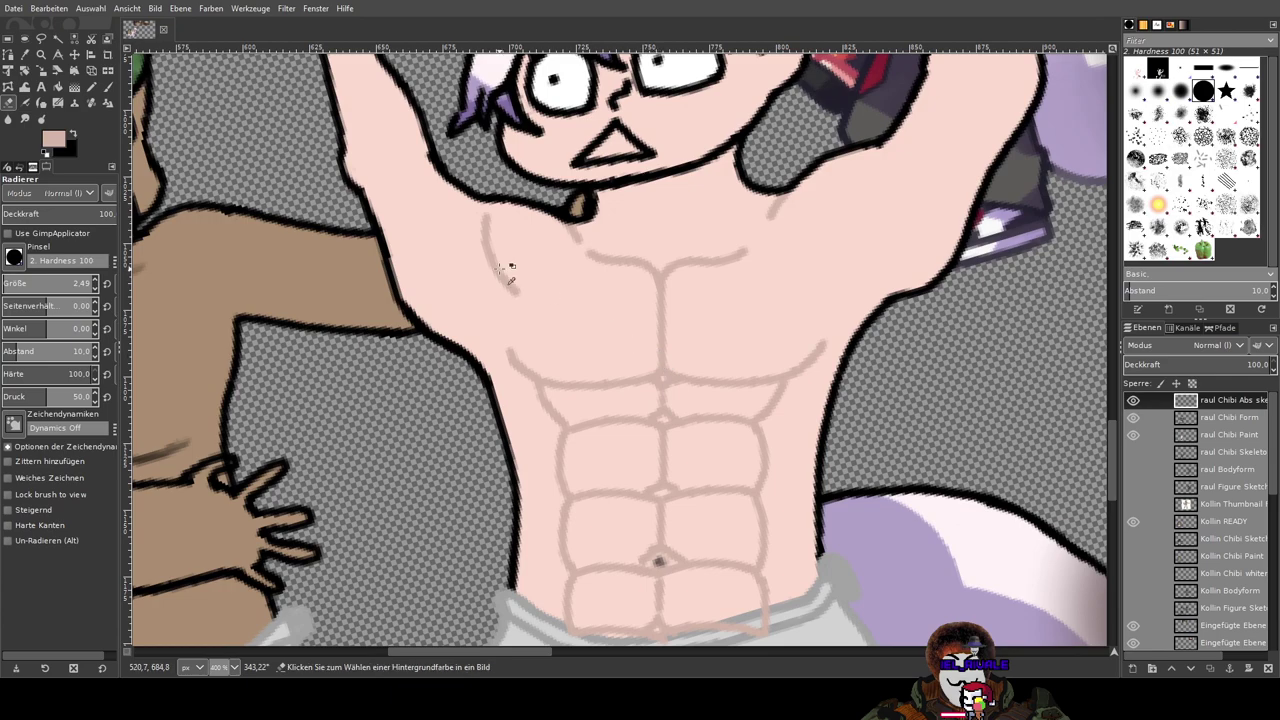
ctrl+scroll(509, 270, up, 2)
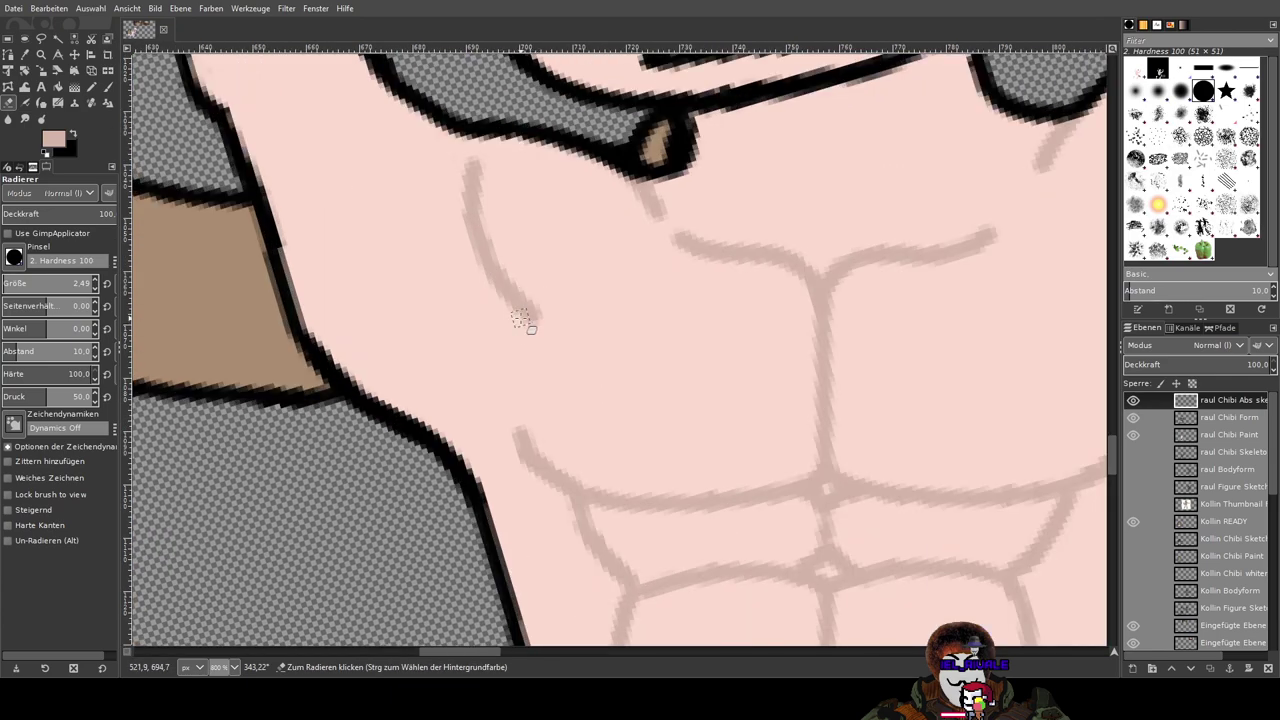
key(Page_Down)
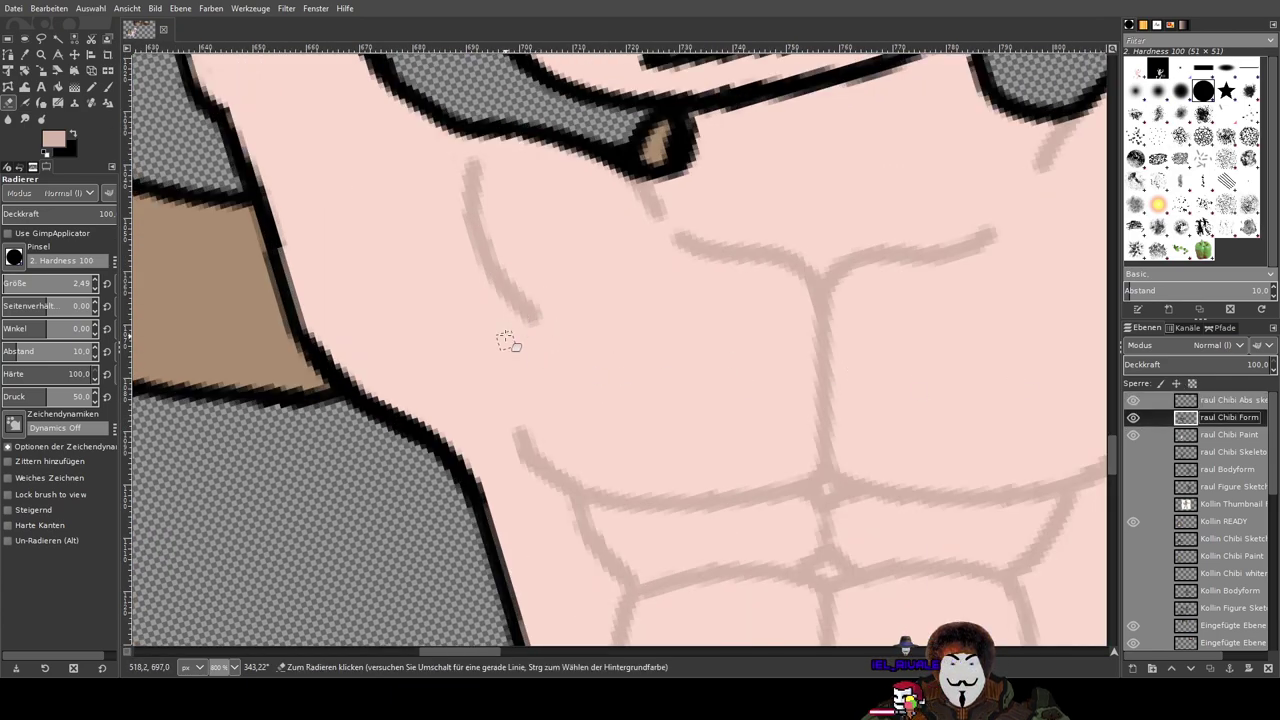
click(1225, 440)
mouse_move(554, 309)
mouse_down()
mouse_move(514, 330)
mouse_move(529, 306)
mouse_move(516, 324)
mouse_up()
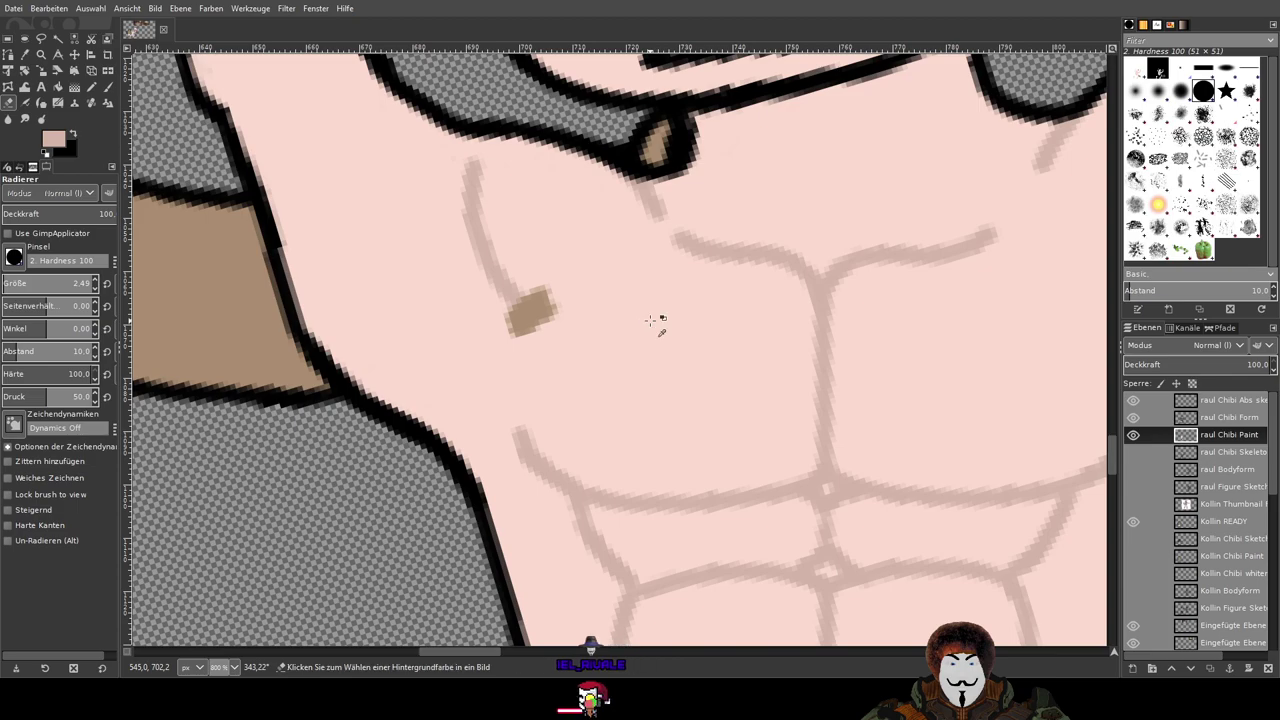
key(ctrl+z)
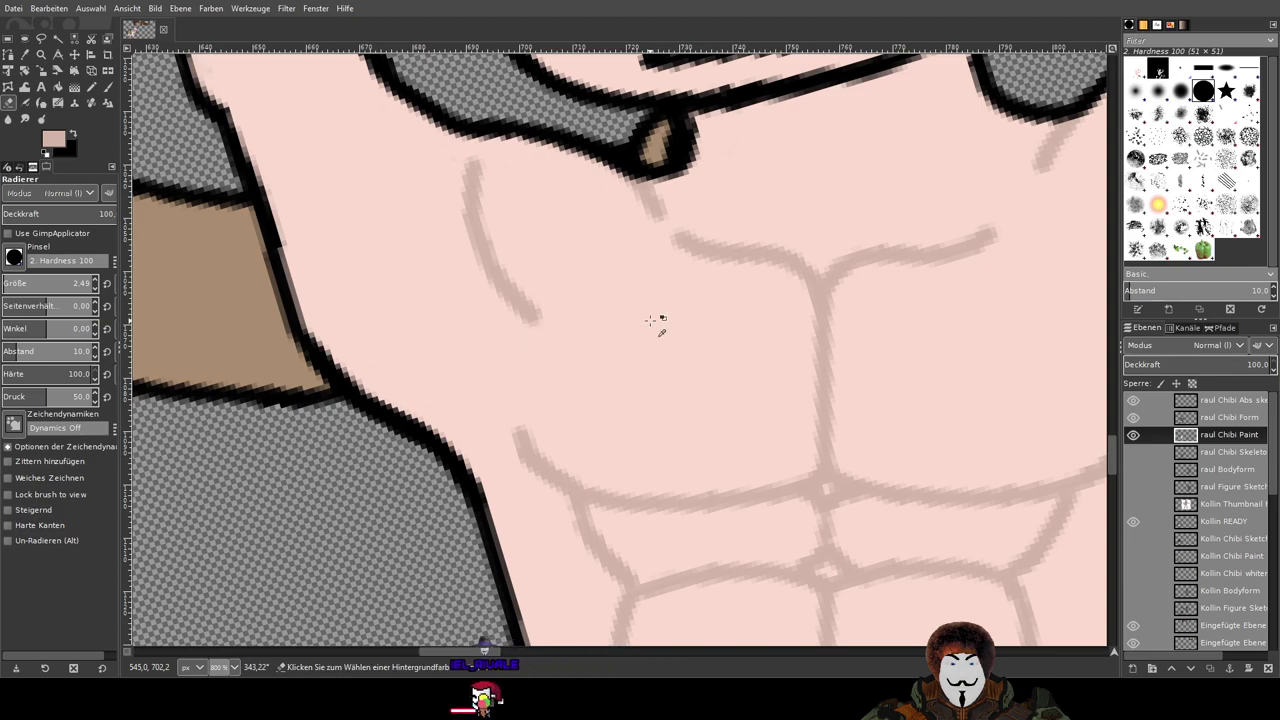
Step: Look over the torso lines, and hide and re-show the raul Chibi Paint layer to check which lines lie on it
scroll(796, 388, down, 3)
scroll(806, 392, down, 6)
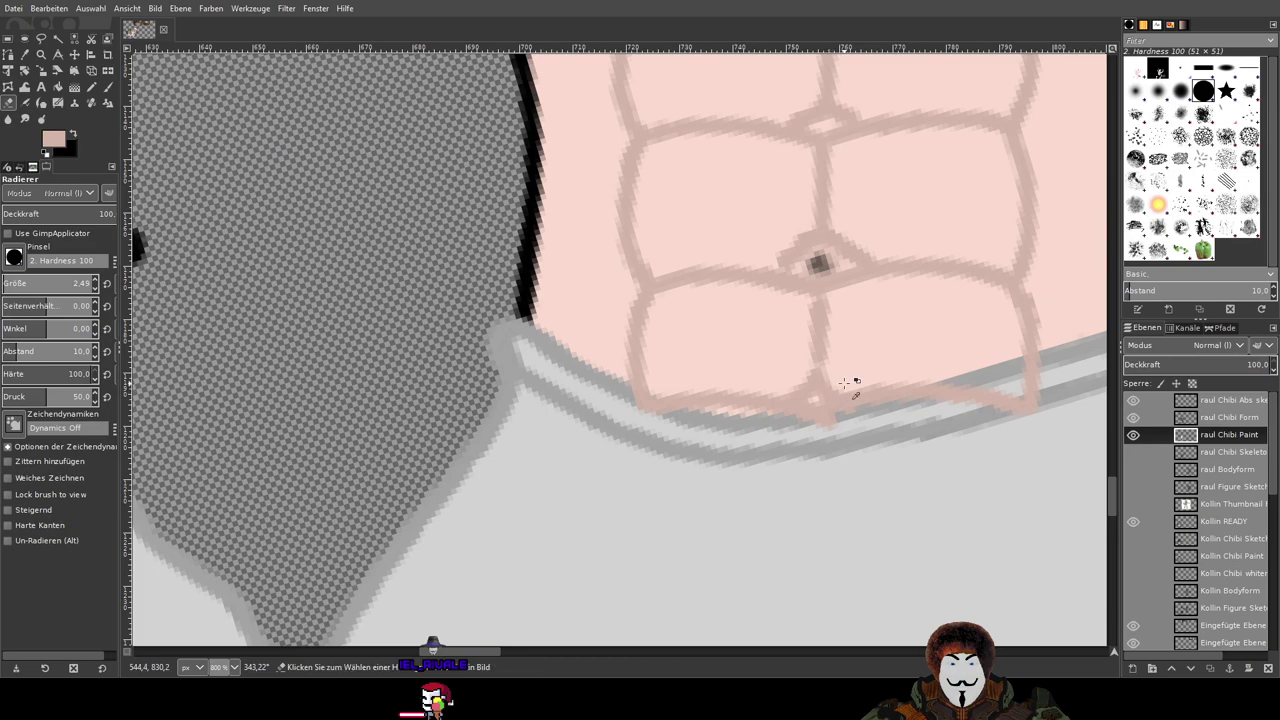
scroll(844, 385, up, 8)
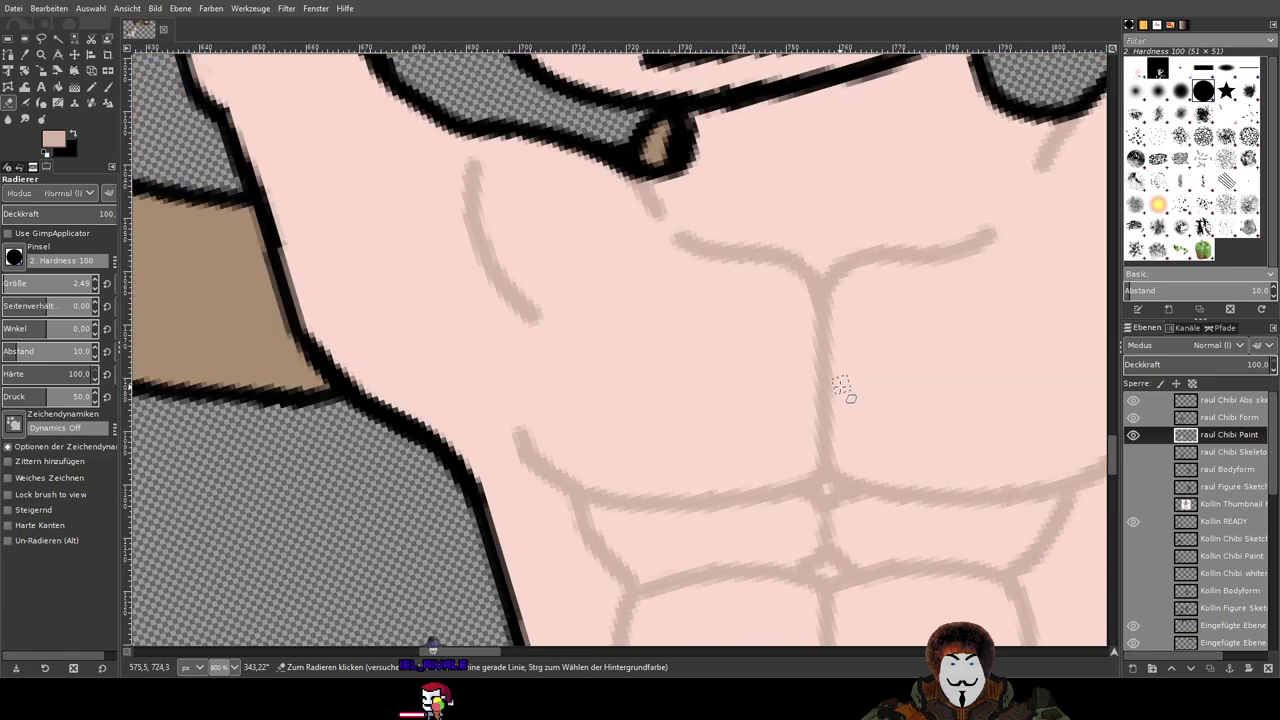
scroll(683, 377, right, 1)
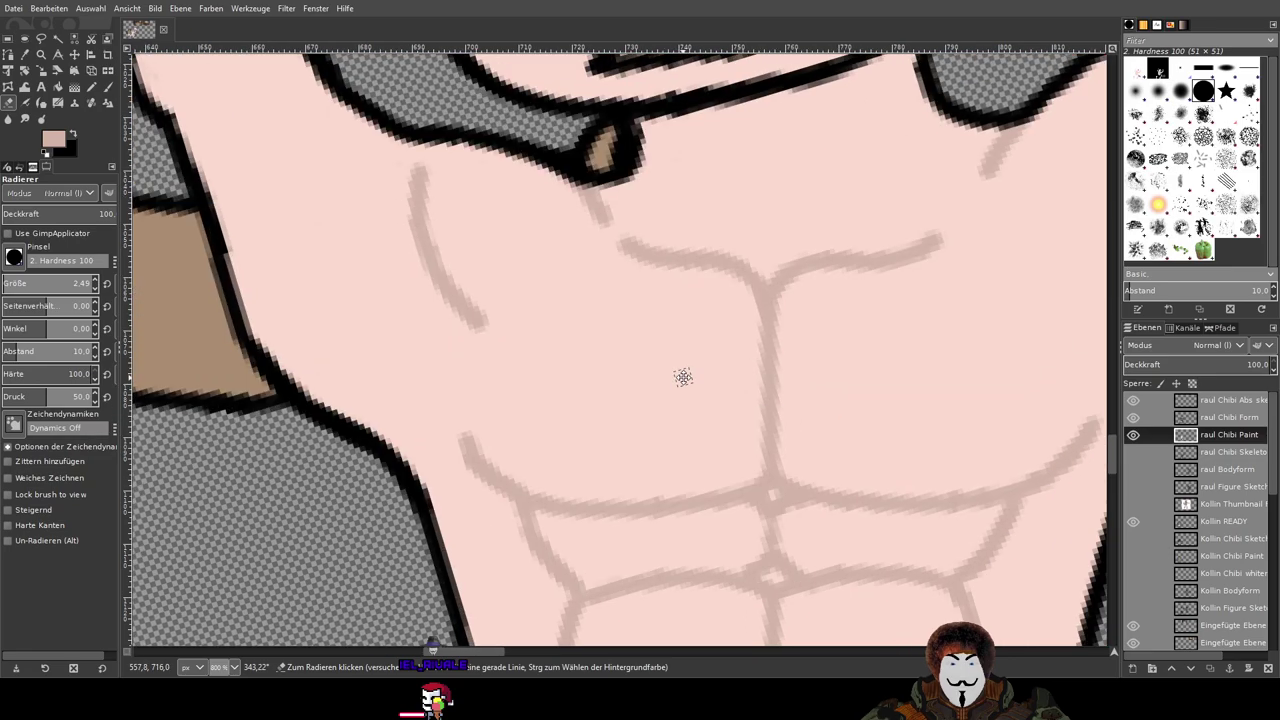
click(1136, 434)
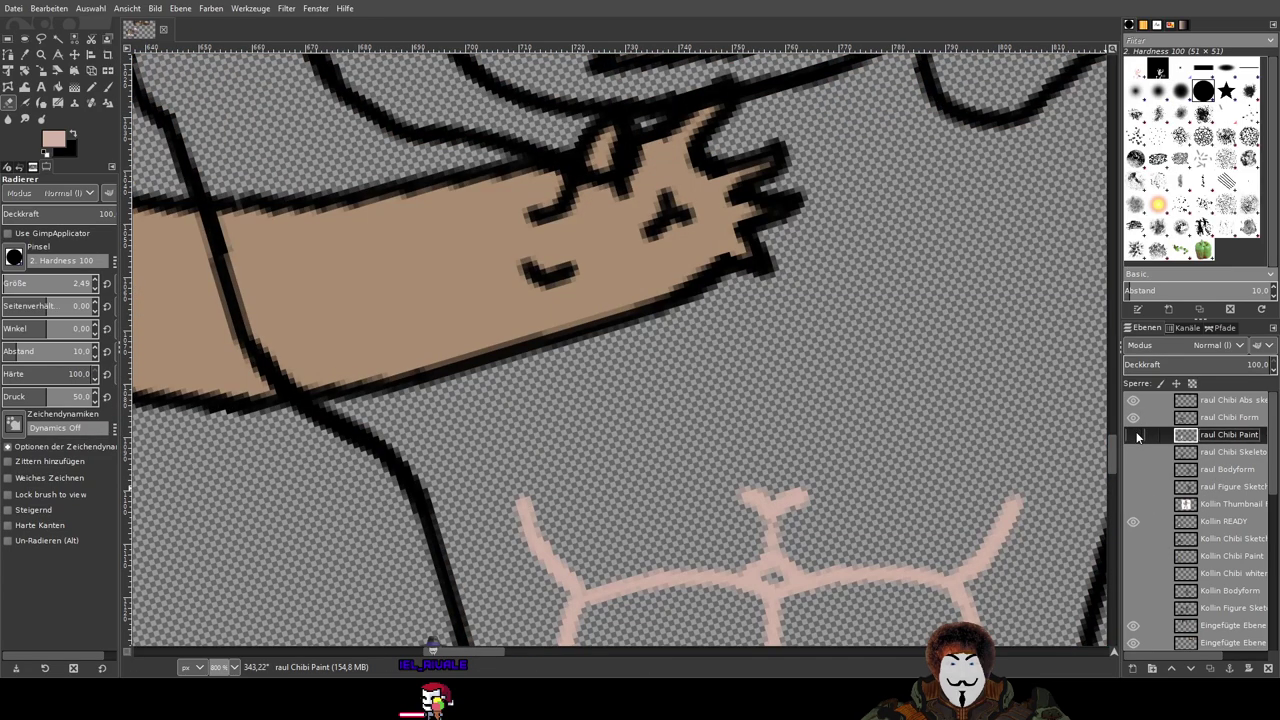
click(1135, 434)
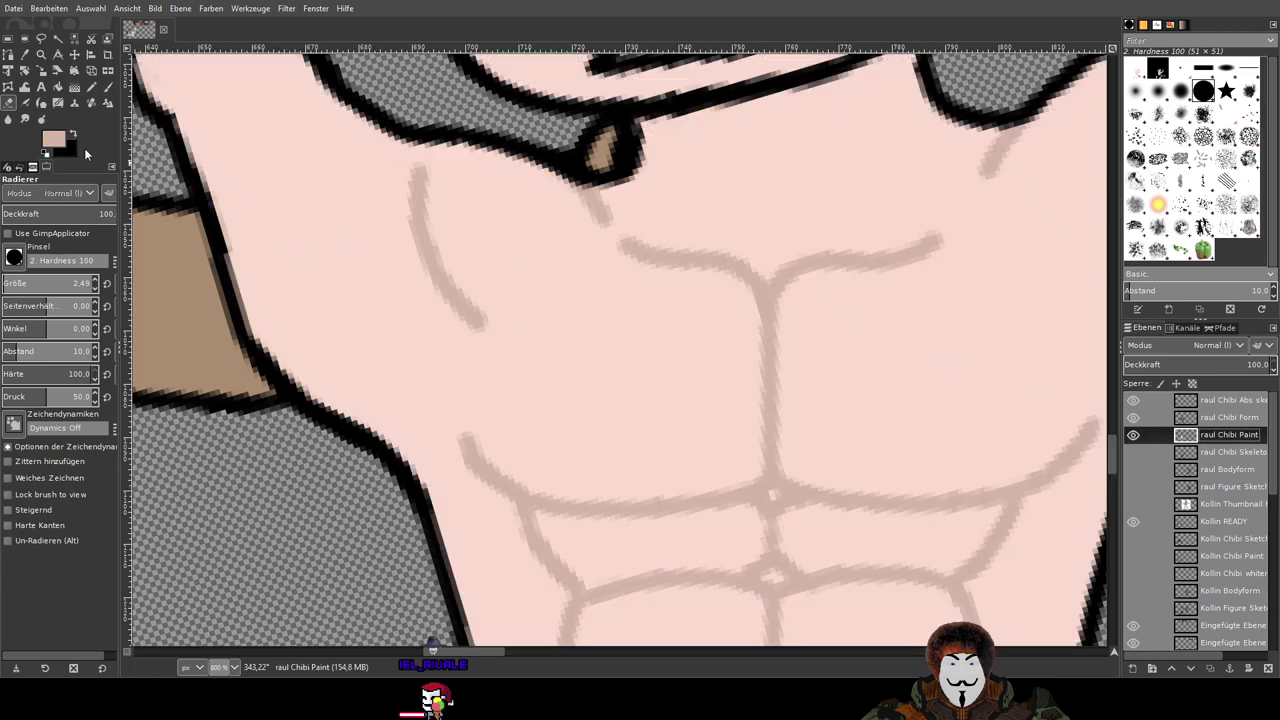
Step: Sample the light skin colour and paint over the curved line beside the left armpit on the raul Chibi Paint layer
ctrl+click(229, 151)
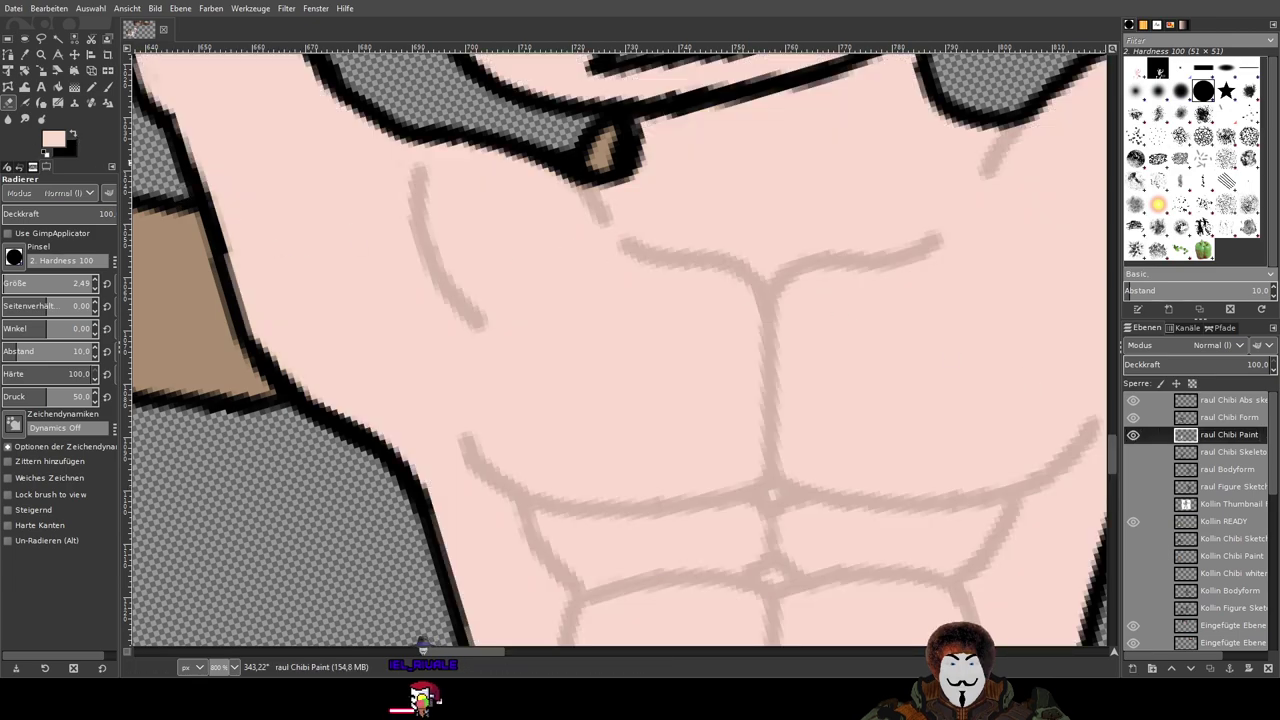
click(108, 87)
drag(508, 320, 443, 334)
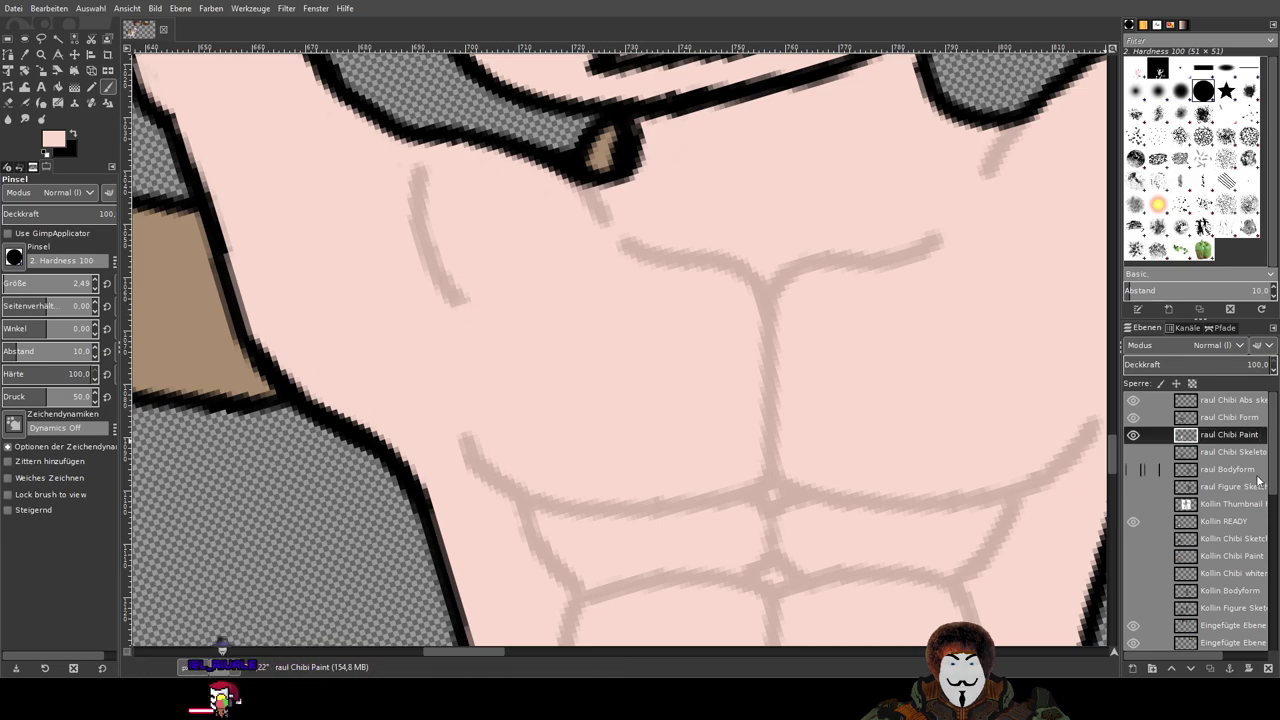
click(1134, 436)
key(ctrl+z)
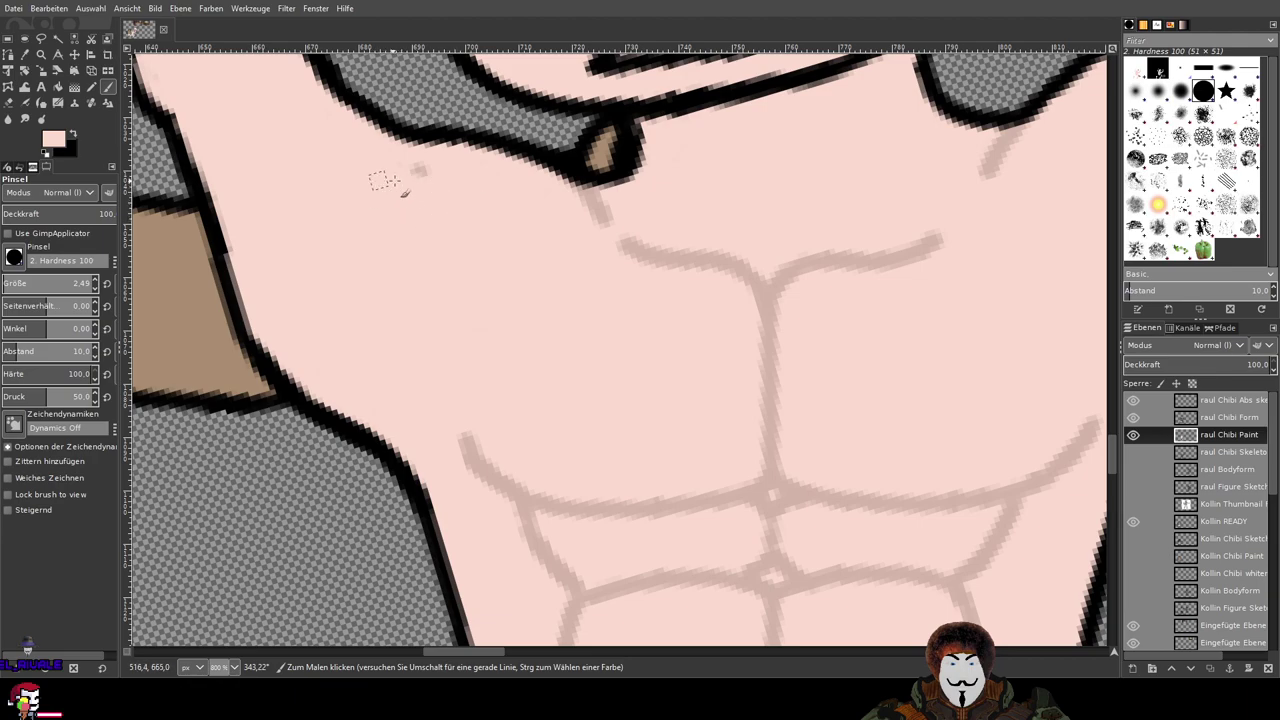
drag(447, 228, 582, 336)
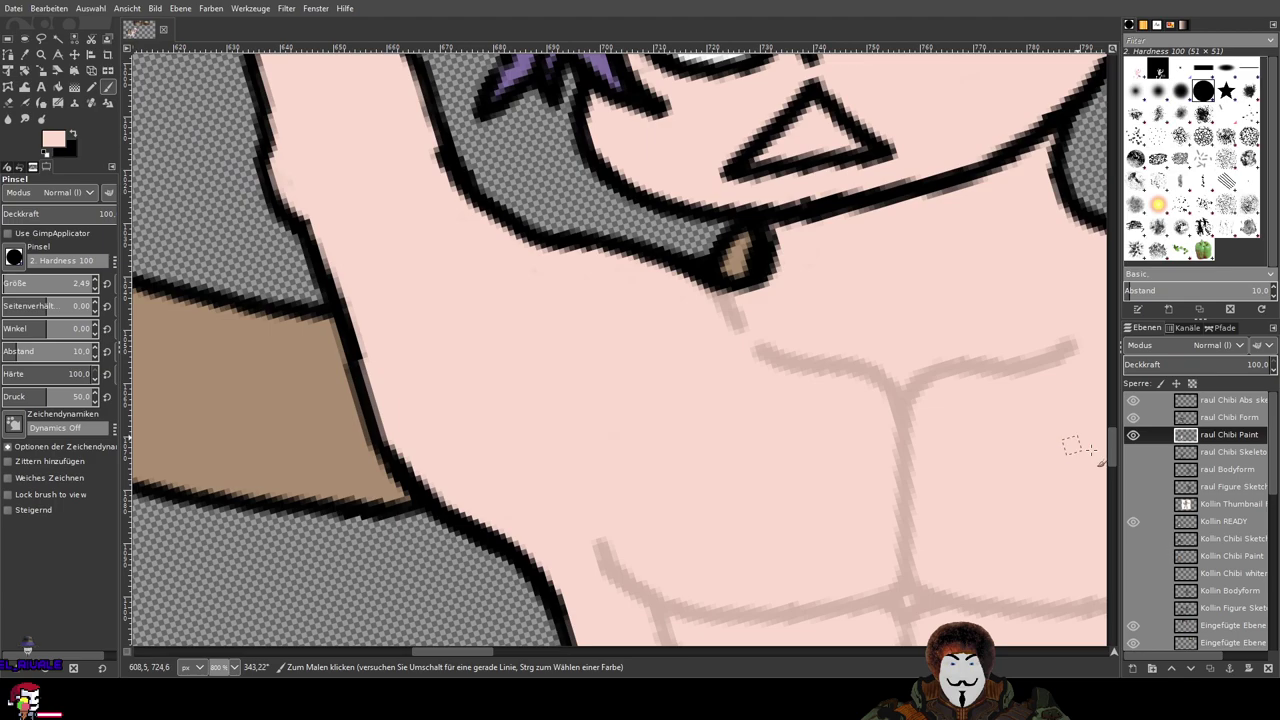
Step: Hide and re-show the raul Chibi Form layer to check the outlines, and examine the cleaned armpit area and the whole torso
click(1135, 420)
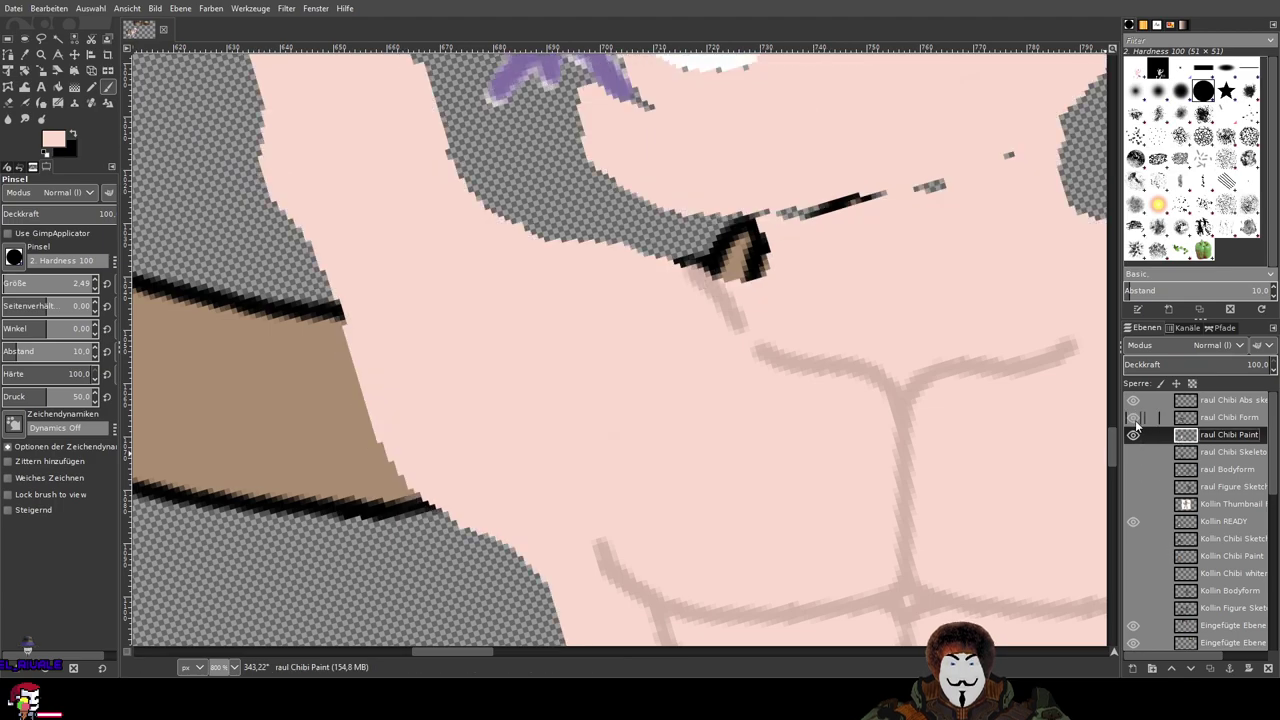
click(1135, 420)
click(1202, 418)
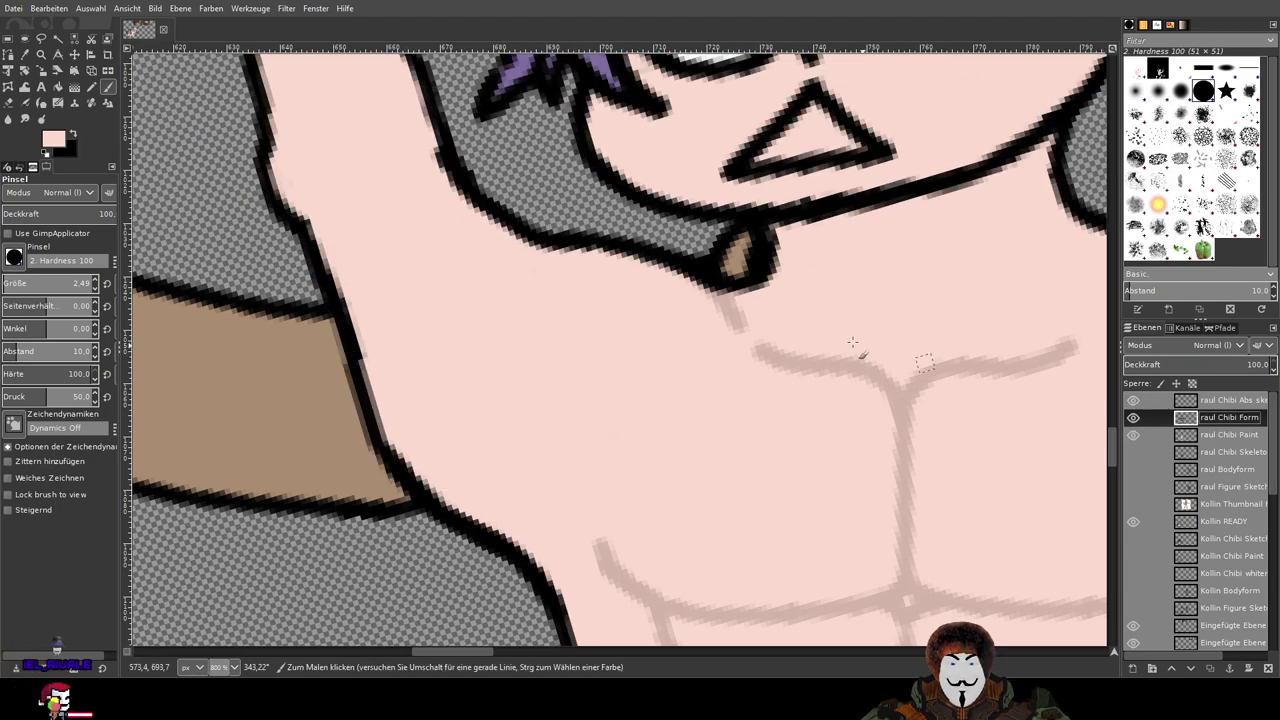
click(8, 101)
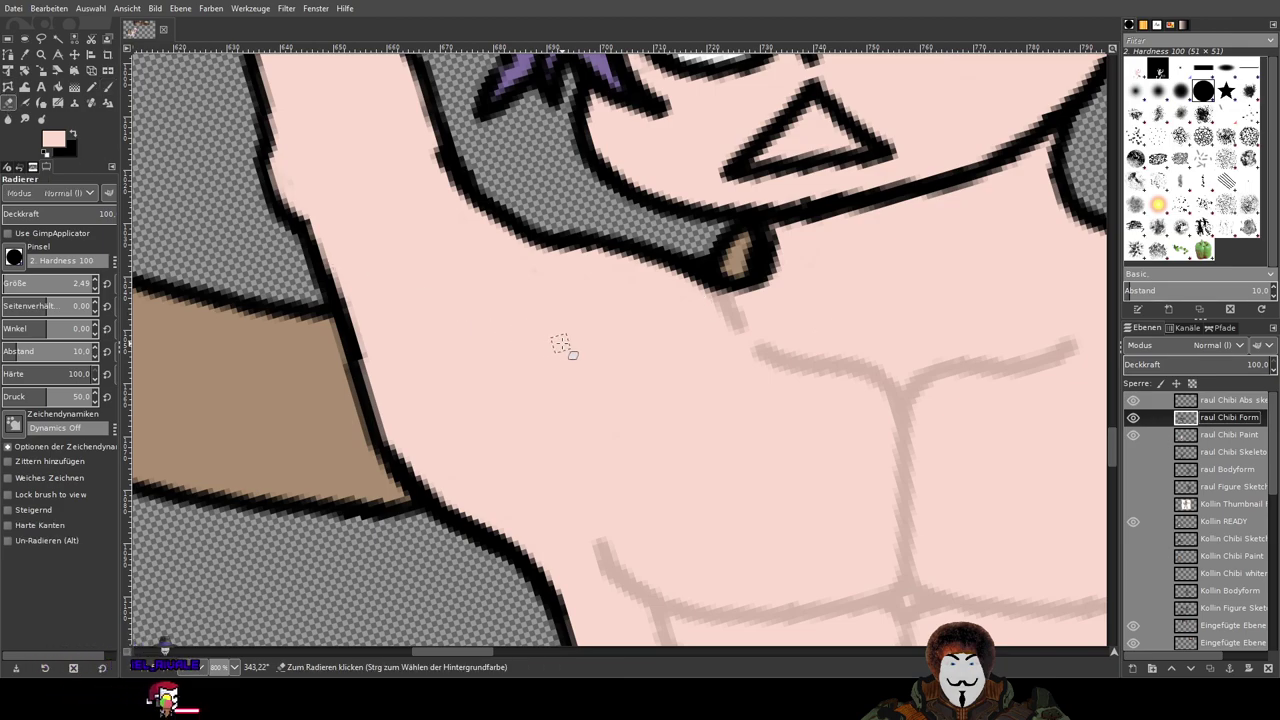
scroll(517, 272, up, 1)
scroll(577, 286, up, 1)
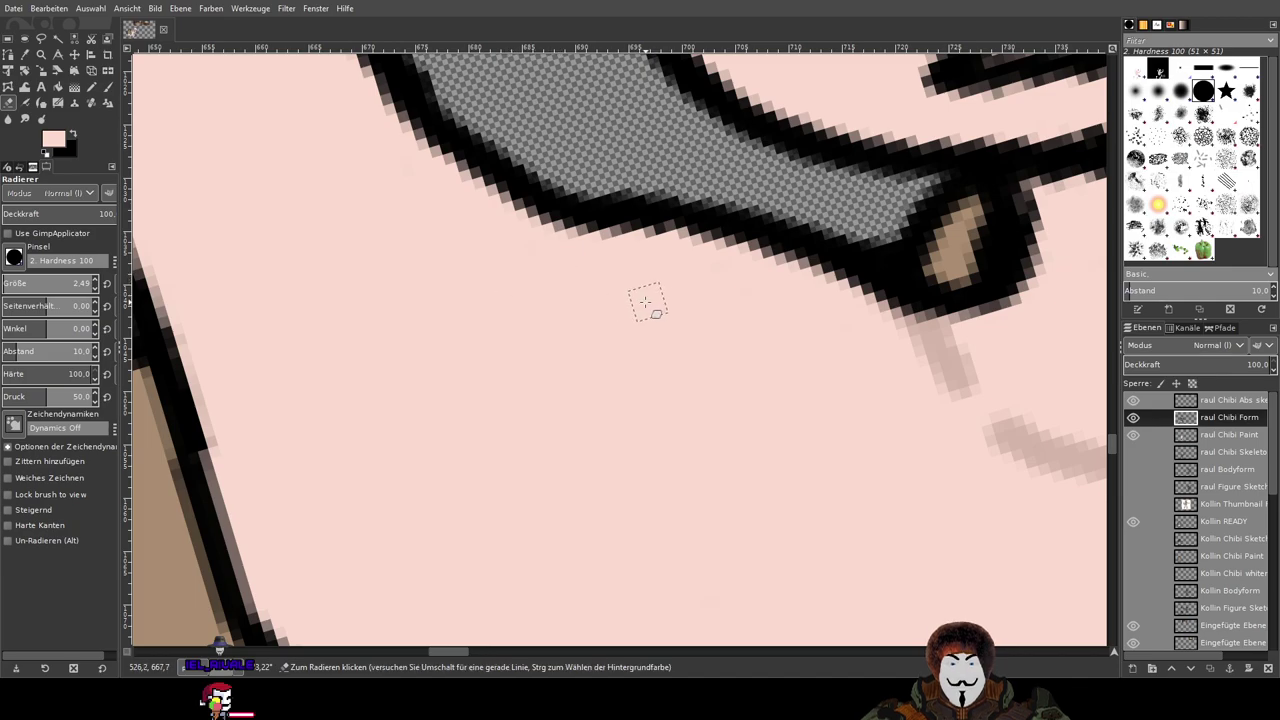
key(Page_Down)
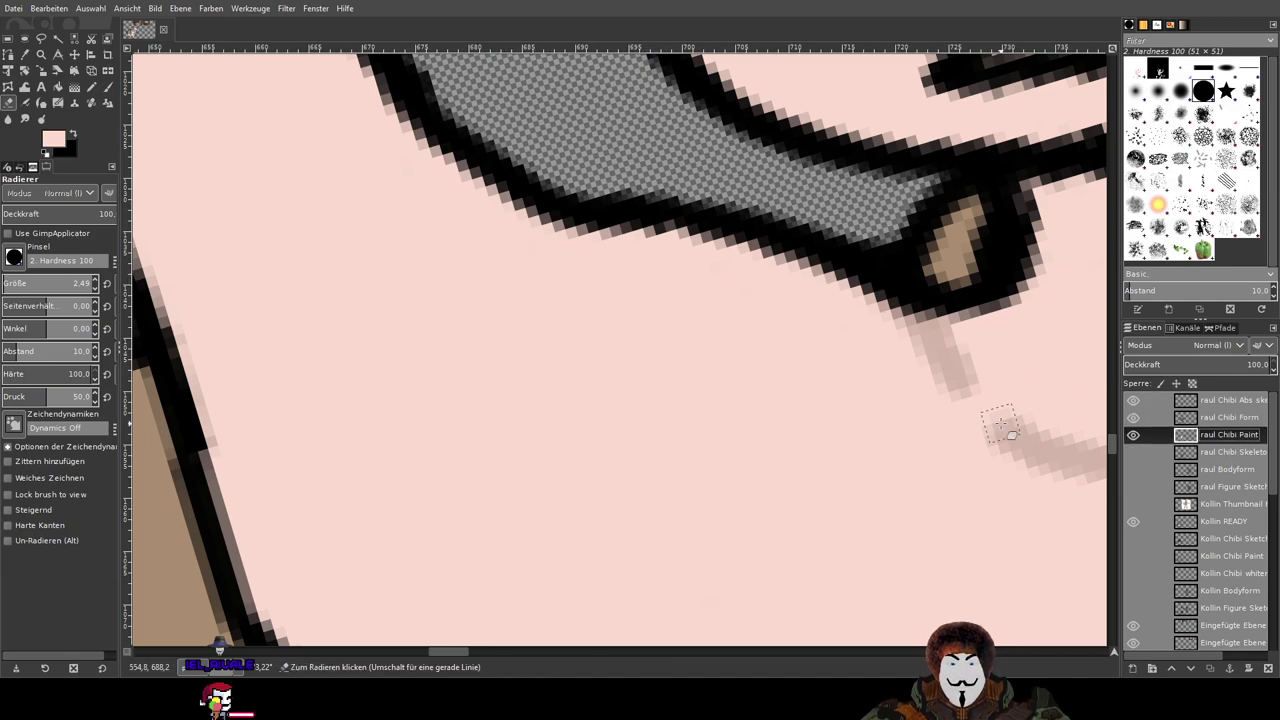
scroll(962, 428, down, 4)
drag(988, 461, 488, 188)
scroll(488, 188, down, 1)
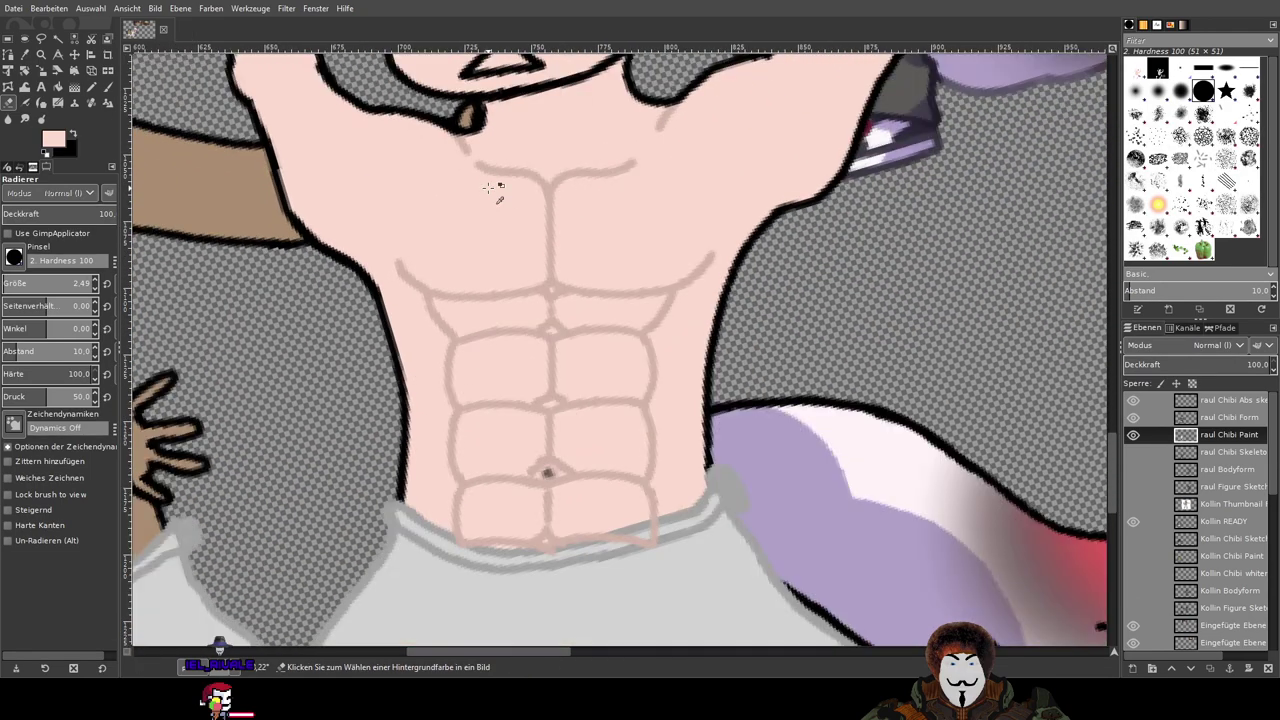
drag(742, 408, 767, 468)
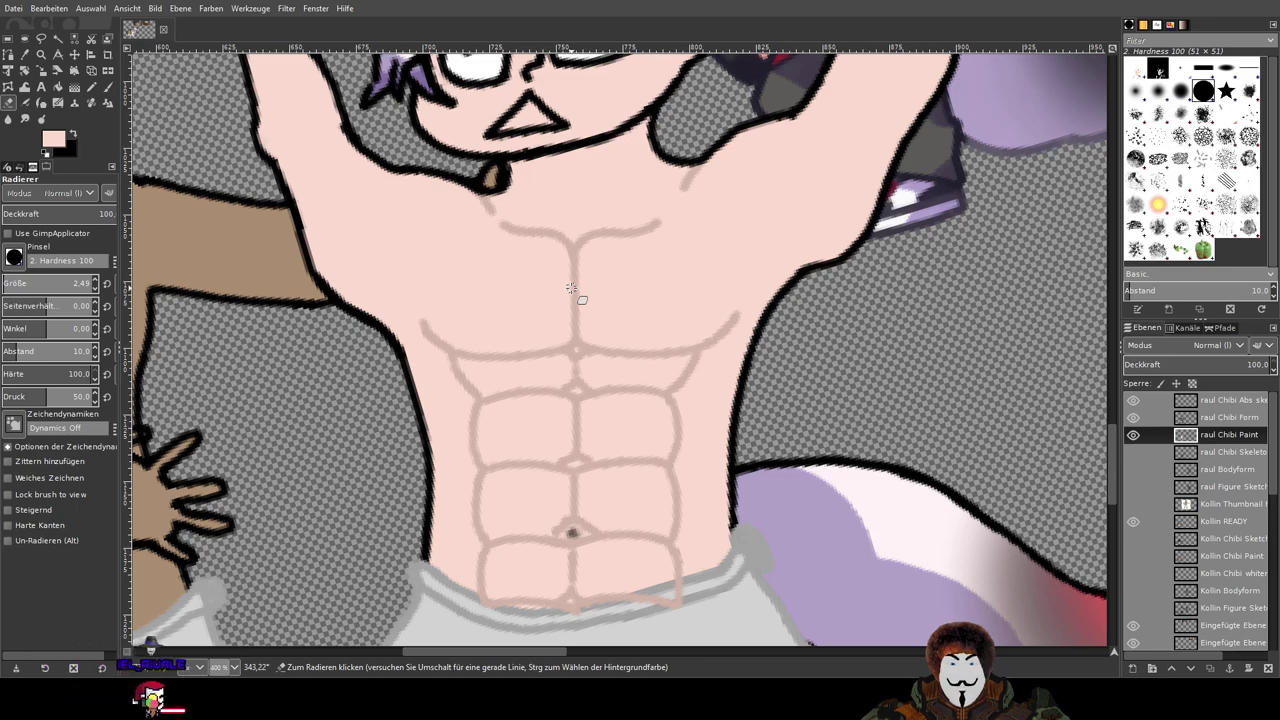
drag(571, 288, 594, 328)
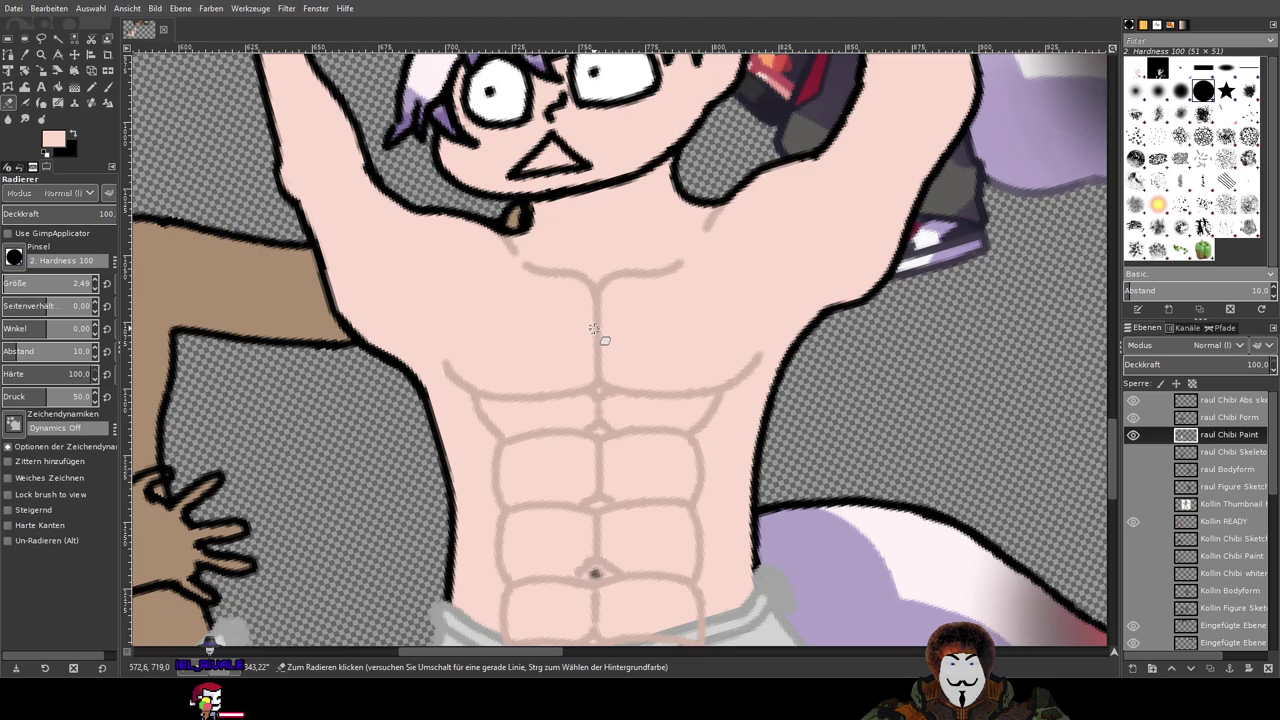
drag(634, 328, 634, 297)
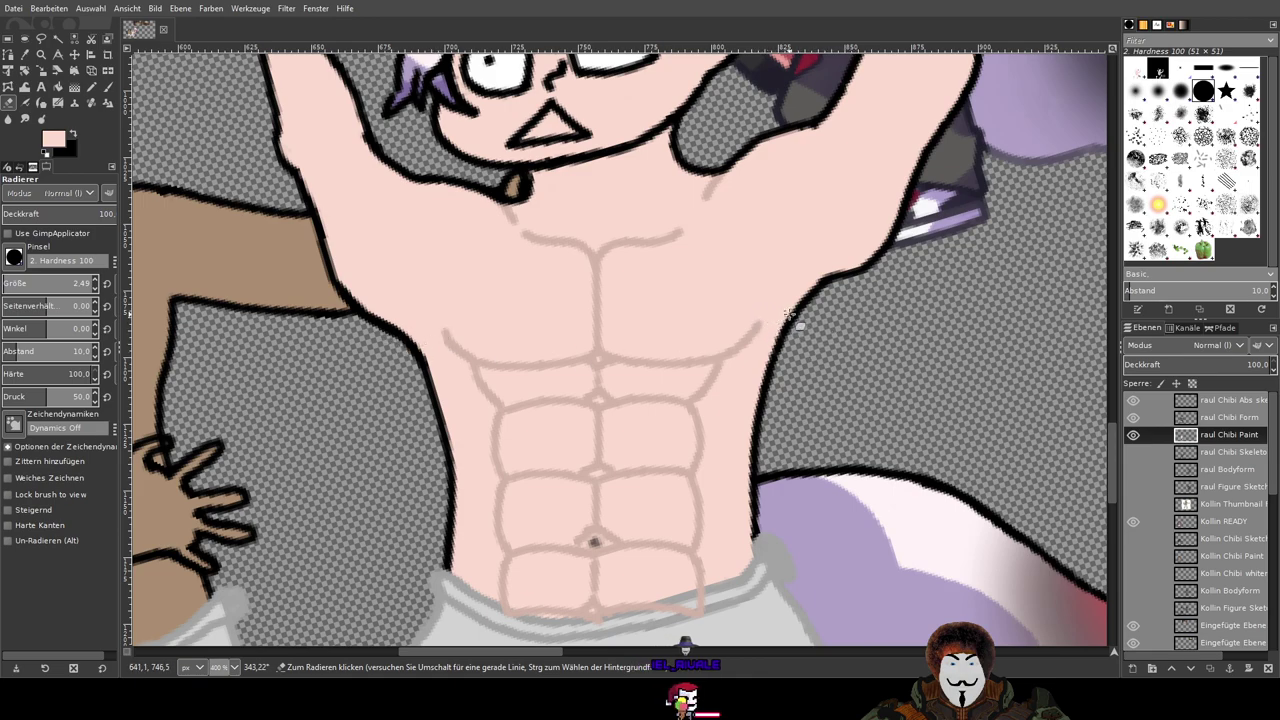
Step: On the raul Chibi Abs layer, extend both outer ends of the lower chest line to the body outline in muted pink, redoing the first strokes
click(1238, 402)
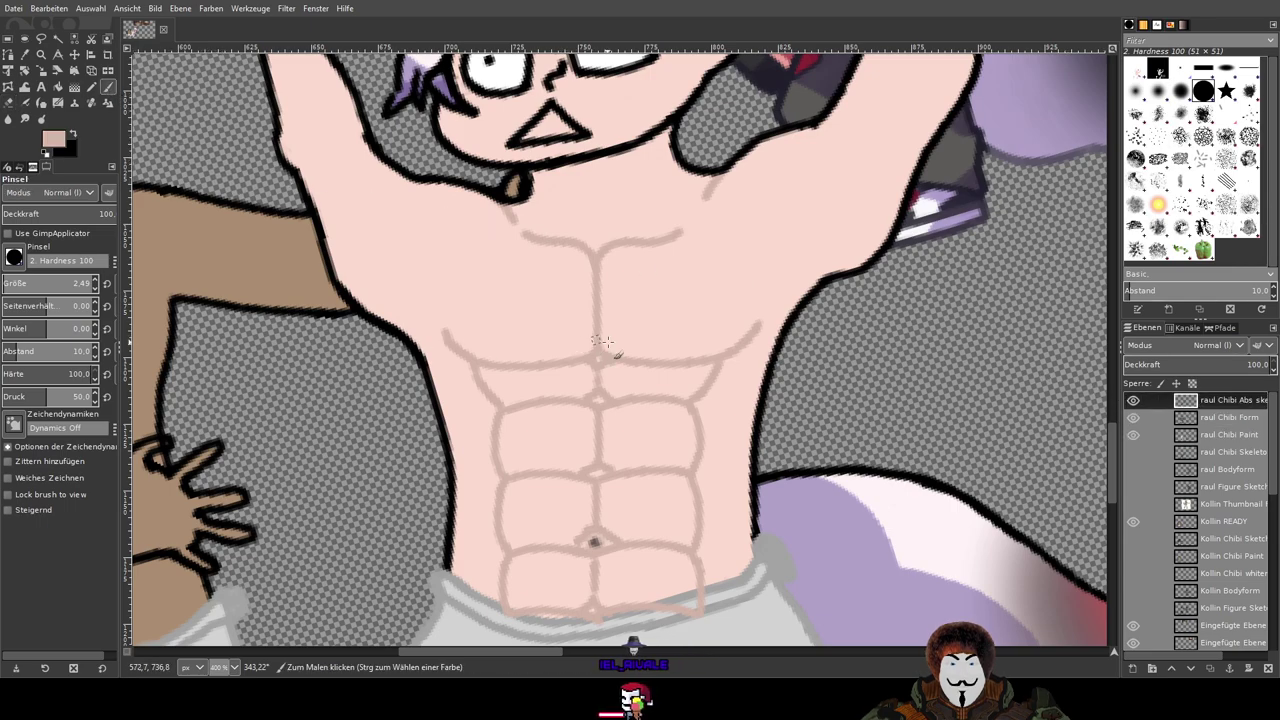
scroll(716, 332, up, 1)
scroll(714, 336, up, 1)
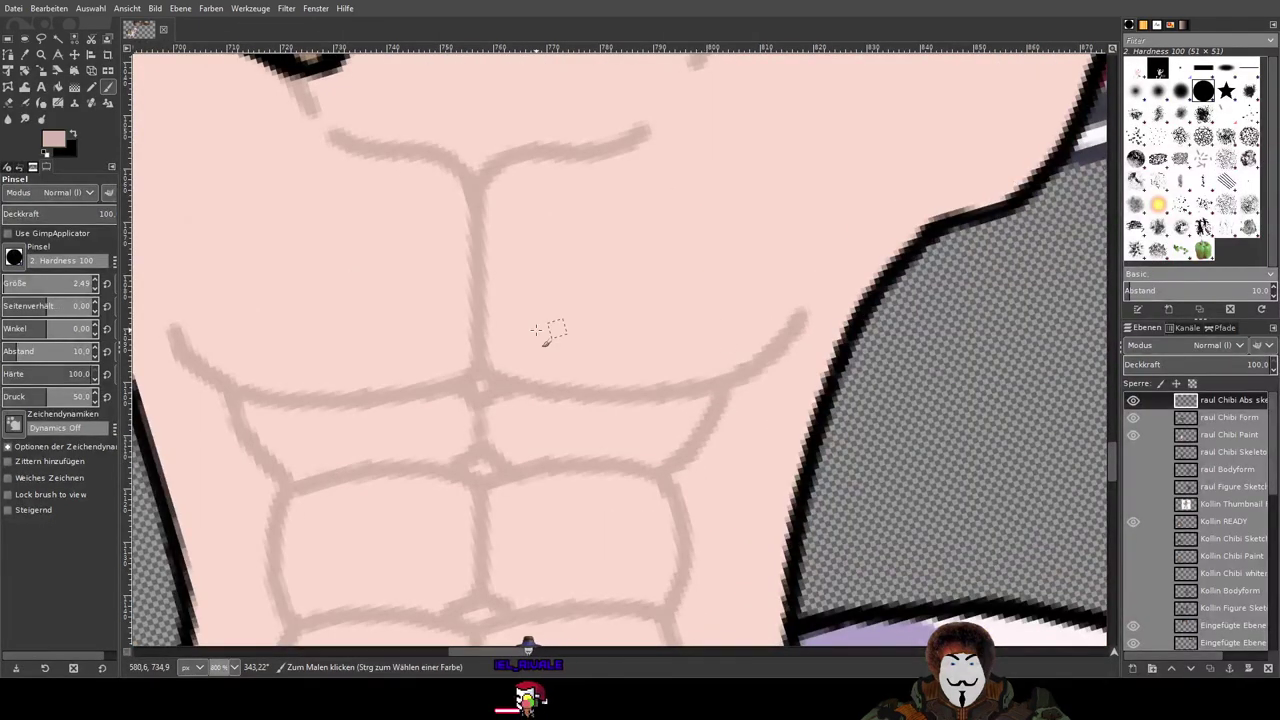
scroll(657, 366, up, 1)
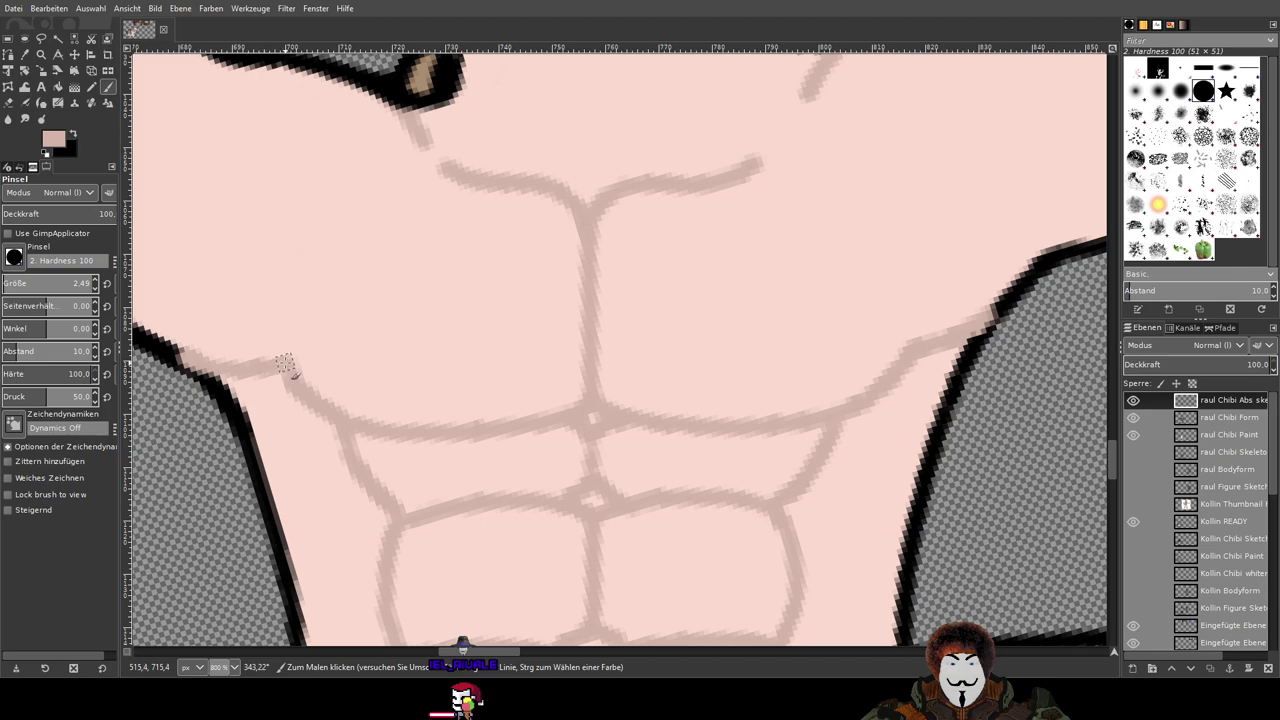
key(ctrl+z)
key(ctrl+z)
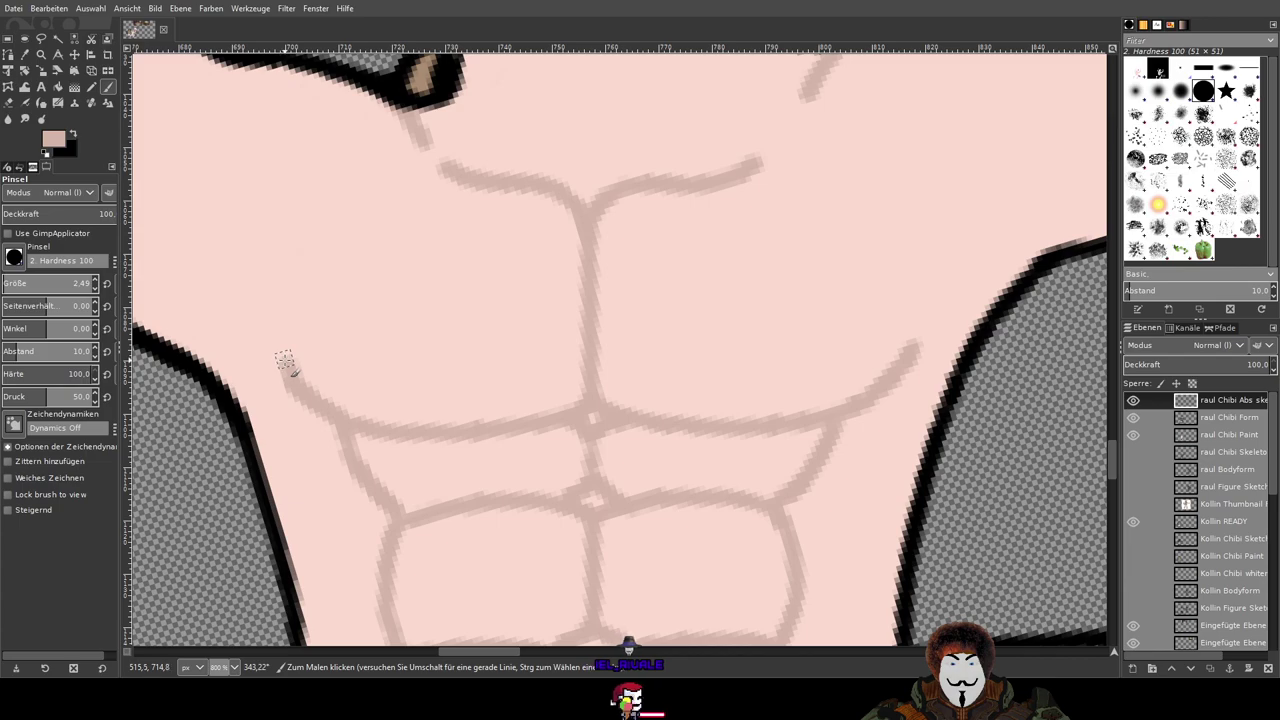
drag(283, 362, 189, 367)
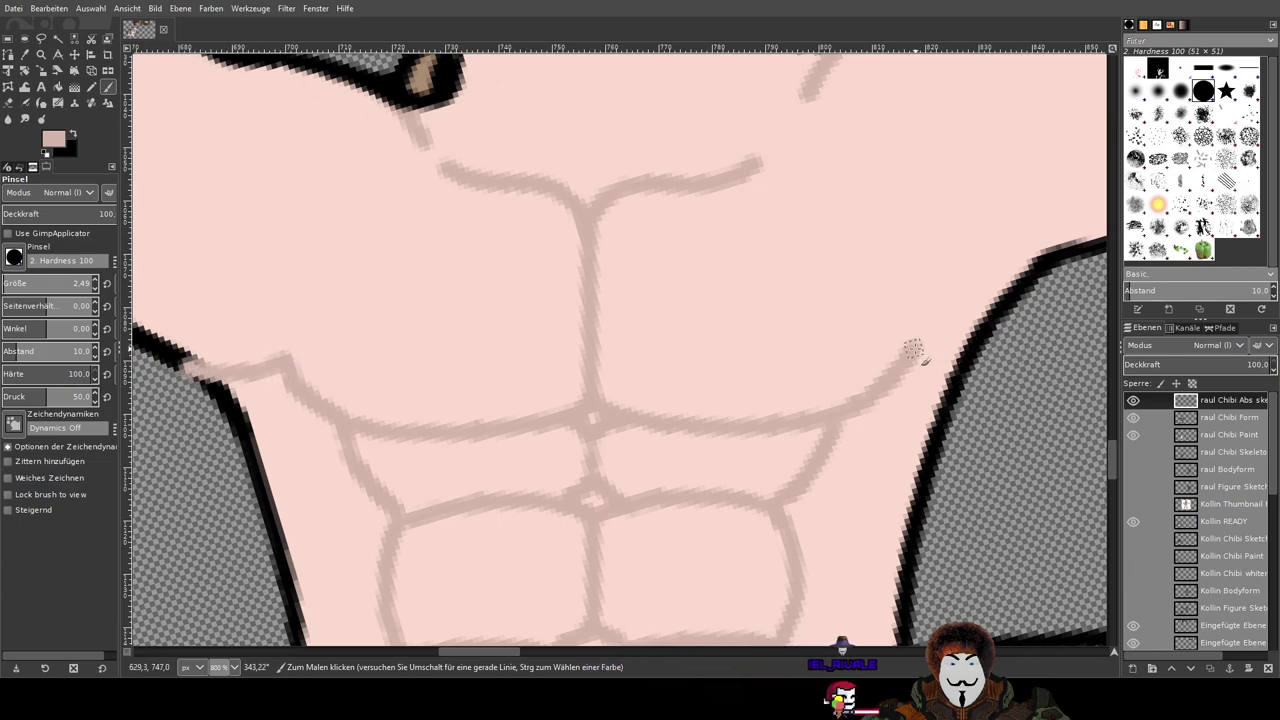
drag(913, 350, 987, 328)
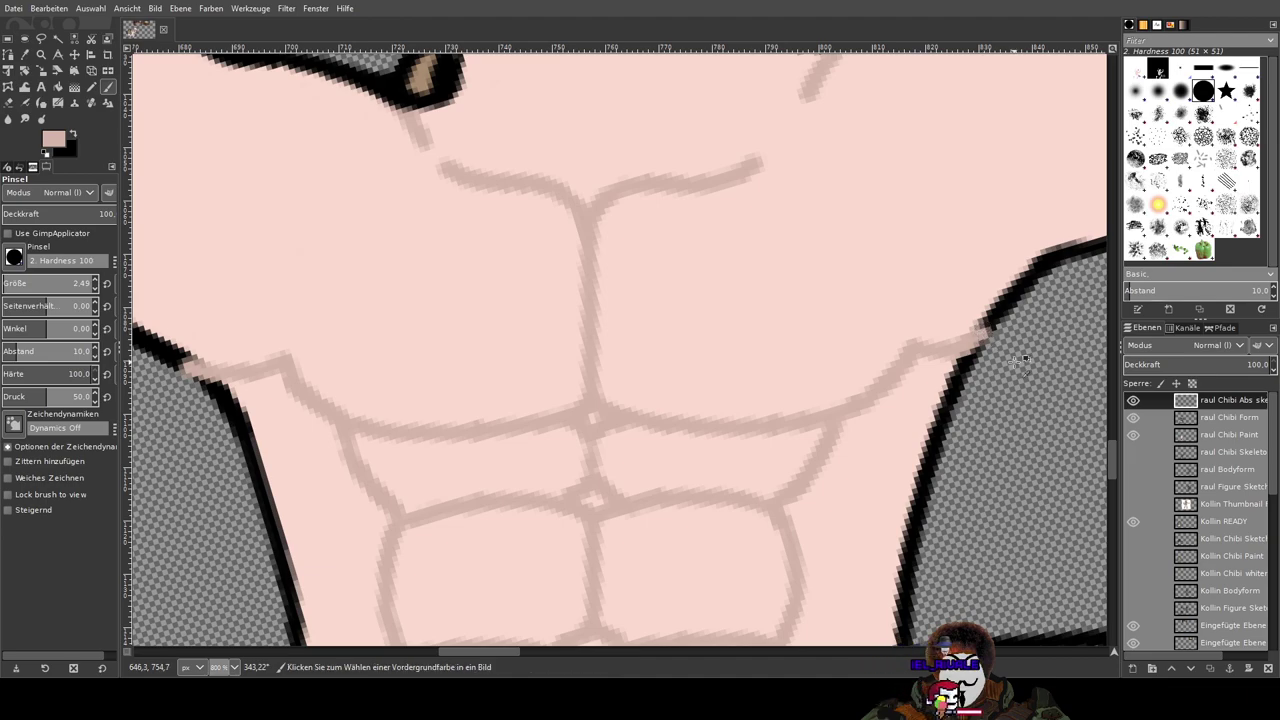
Step: Undo the strokes that link the lower chest line to both armpits
scroll(1020, 360, down, 3)
scroll(1020, 370, up, 2)
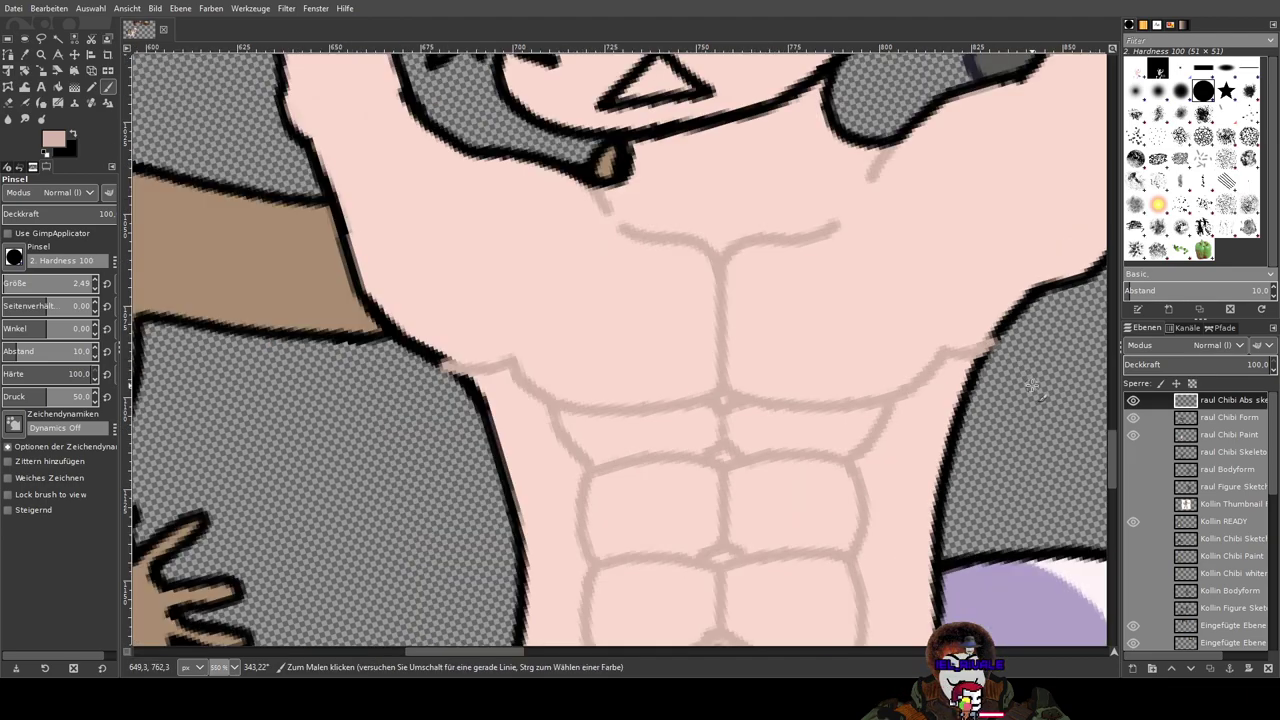
key(ctrl)
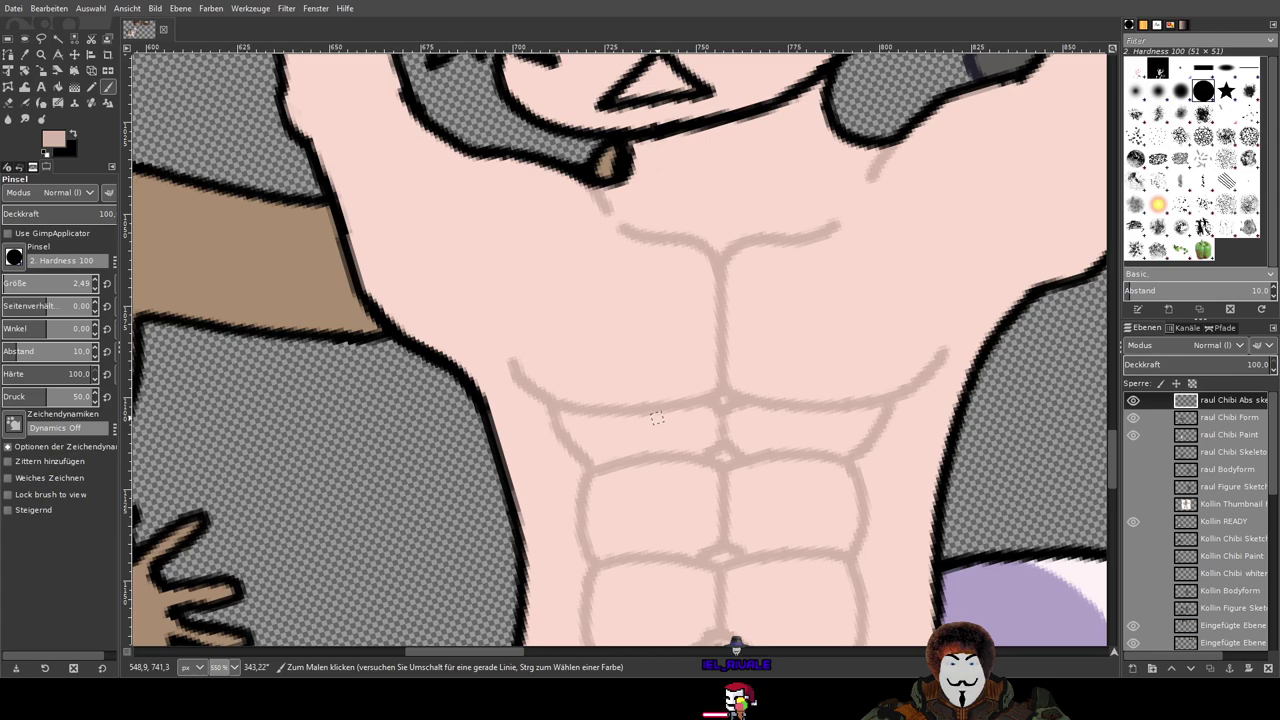
Step: Try outer chest contours rising from the lower chest line toward the shoulders, then undo the right one
drag(597, 370, 541, 481)
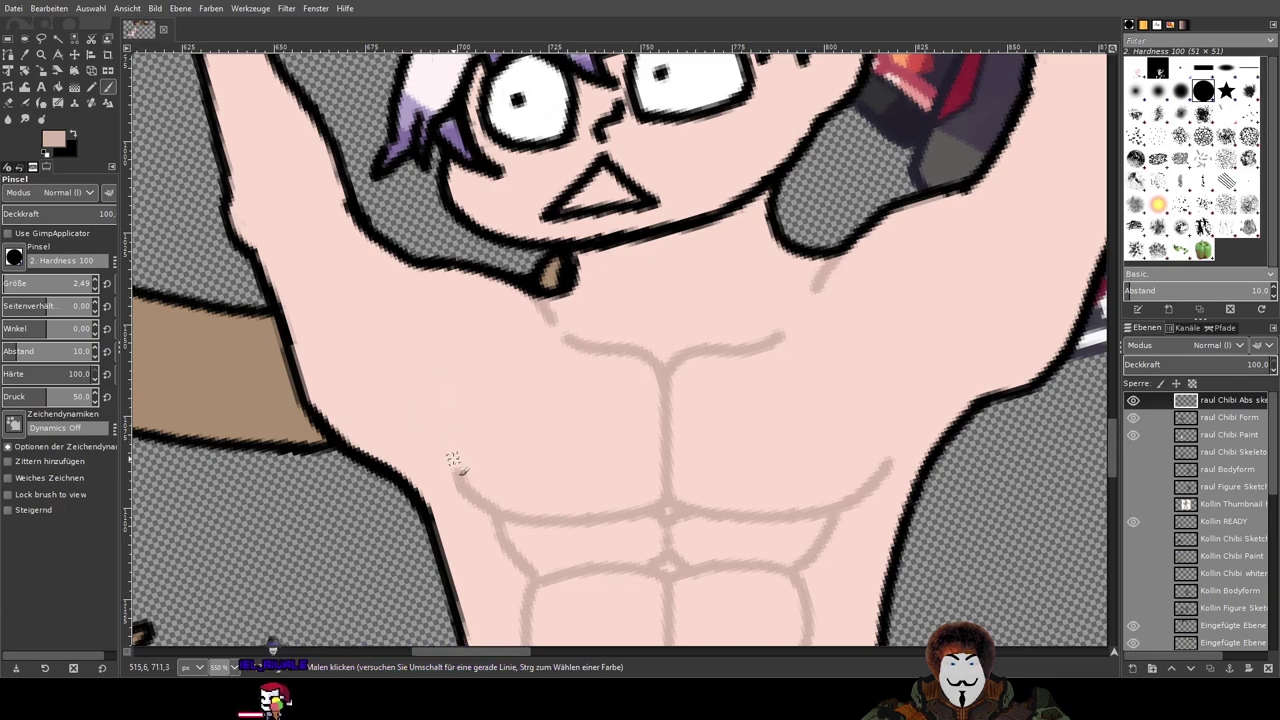
drag(453, 450, 457, 362)
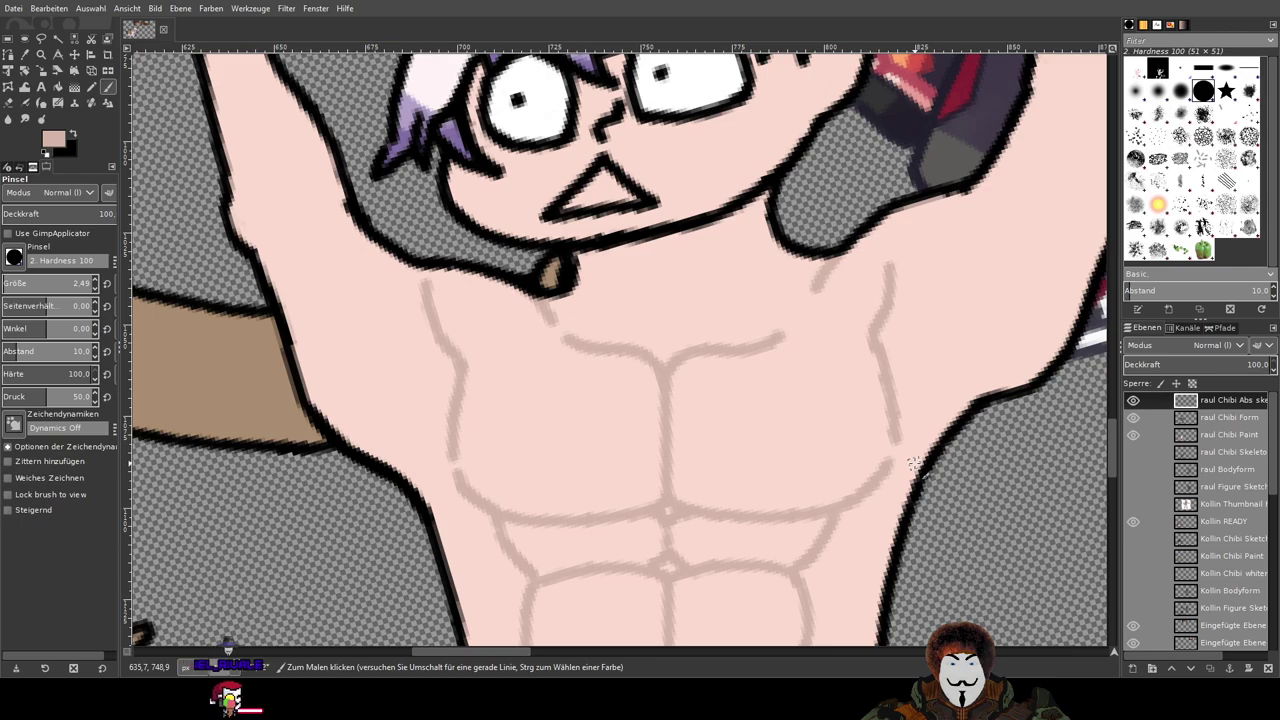
key(ctrl+z)
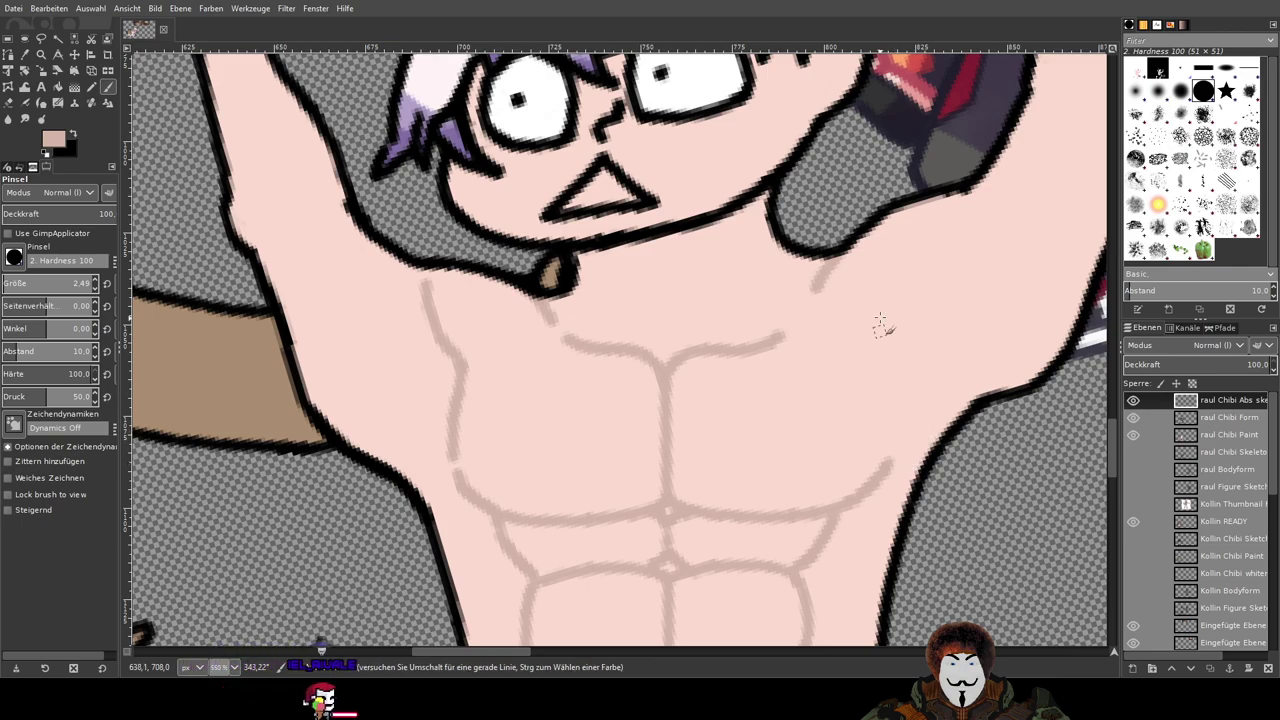
Step: Redraw the right outer chest contour as an outward curve and add a curved shoulder line rising from its upper end toward the arm
mouse_move(933, 295)
mouse_down()
mouse_move(871, 335)
mouse_move(893, 393)
mouse_move(885, 447)
mouse_up()
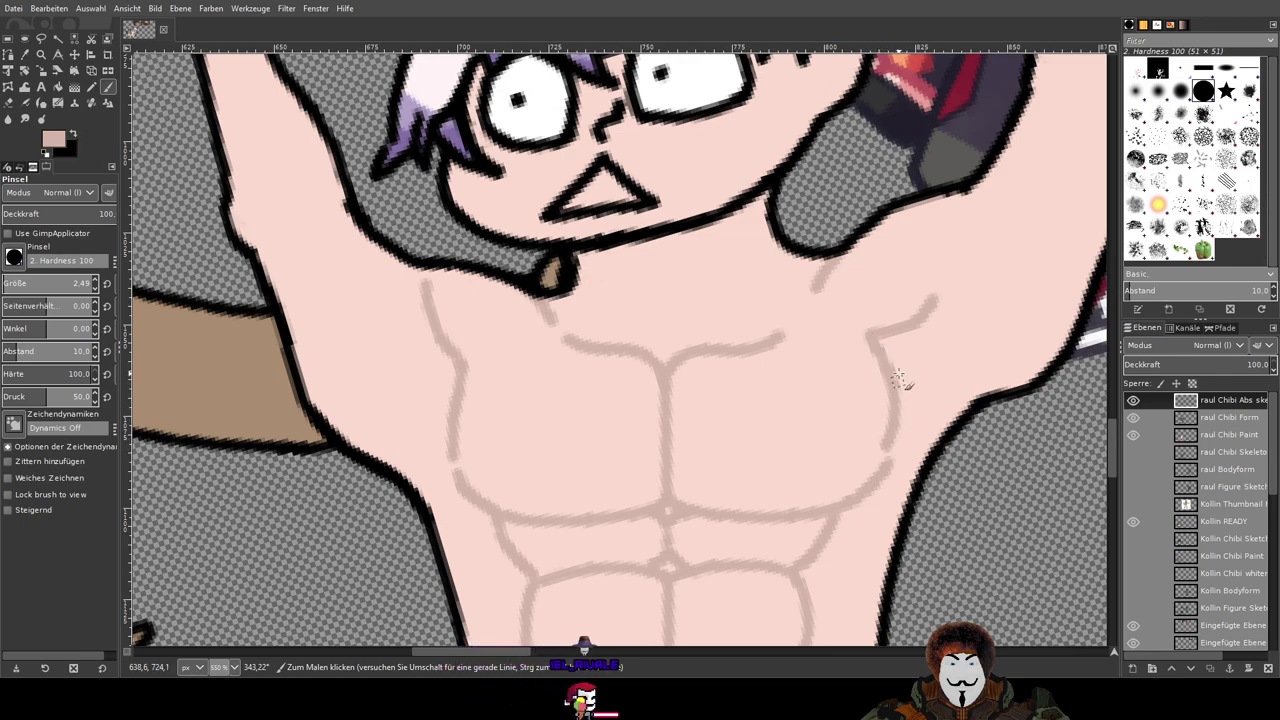
key(ctrl+z)
key(ctrl+z)
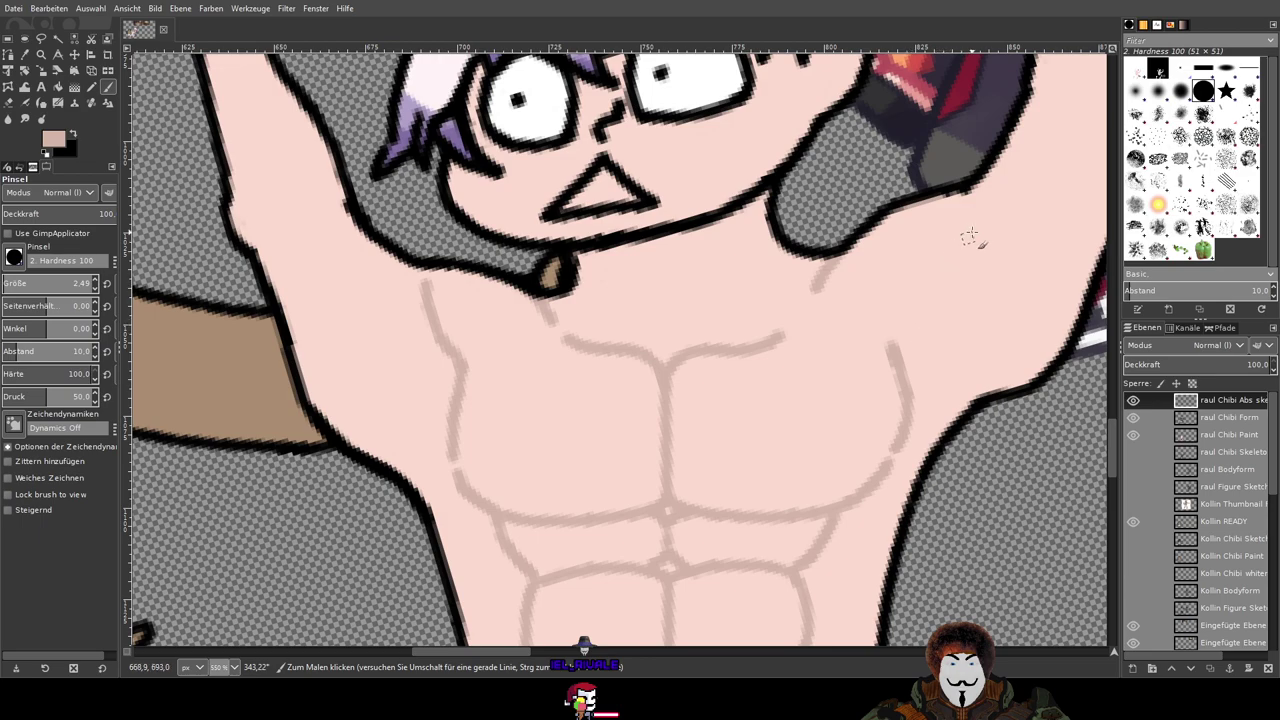
mouse_move(974, 247)
mouse_down()
mouse_move(949, 323)
mouse_move(890, 346)
mouse_up()
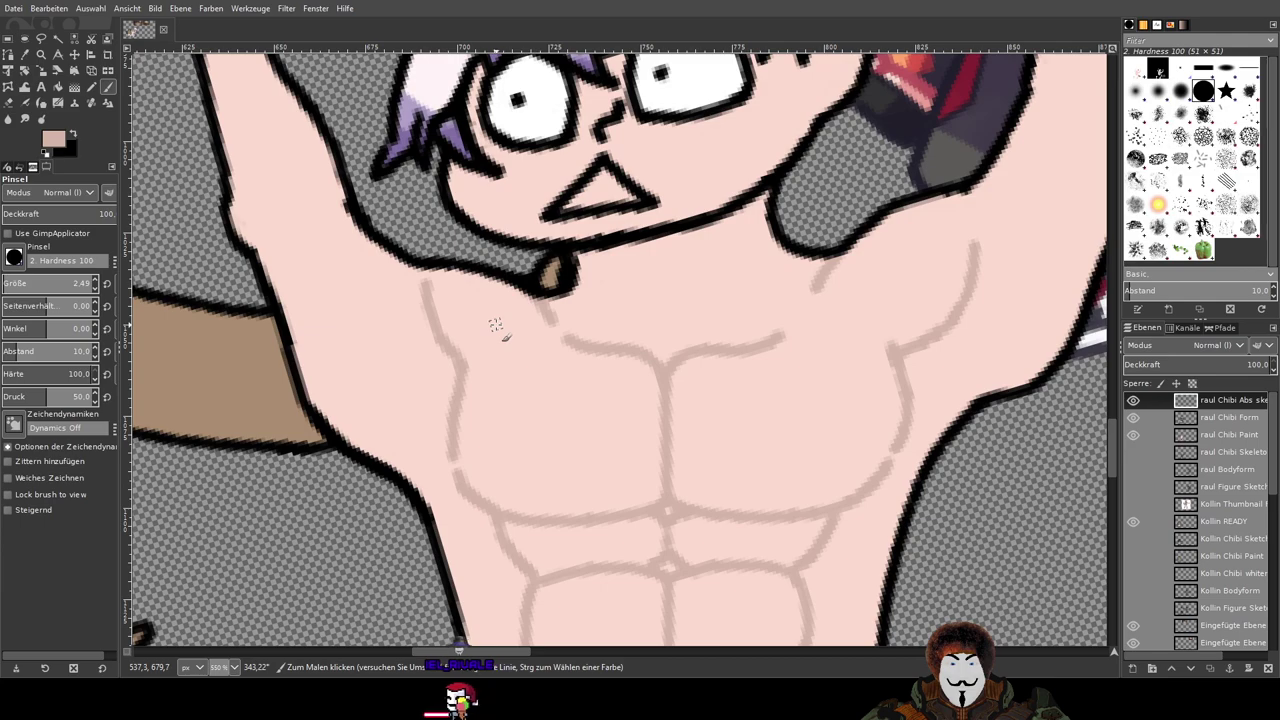
Step: Remove the left chest and shoulder lines and try a new curved contour on the left side of the chest
mouse_move(397, 285)
mouse_down()
mouse_move(401, 340)
mouse_move(434, 369)
mouse_up()
key(ctrl+z)
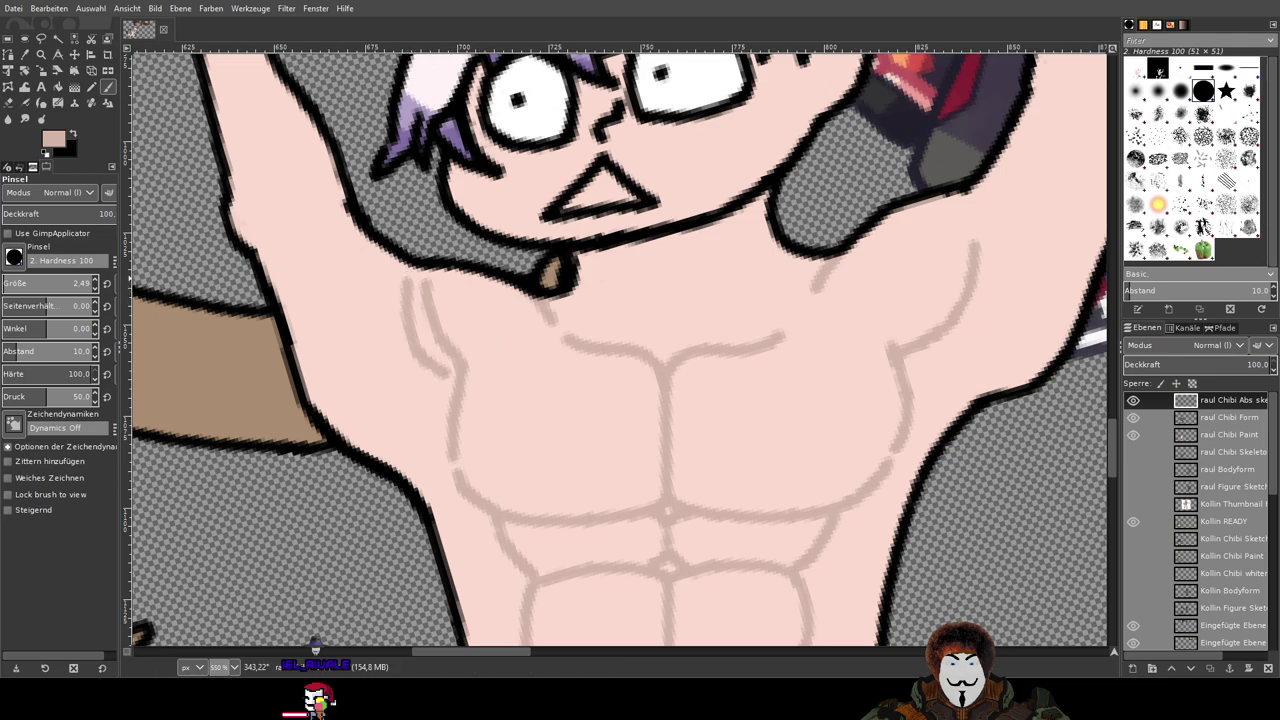
click(9, 103)
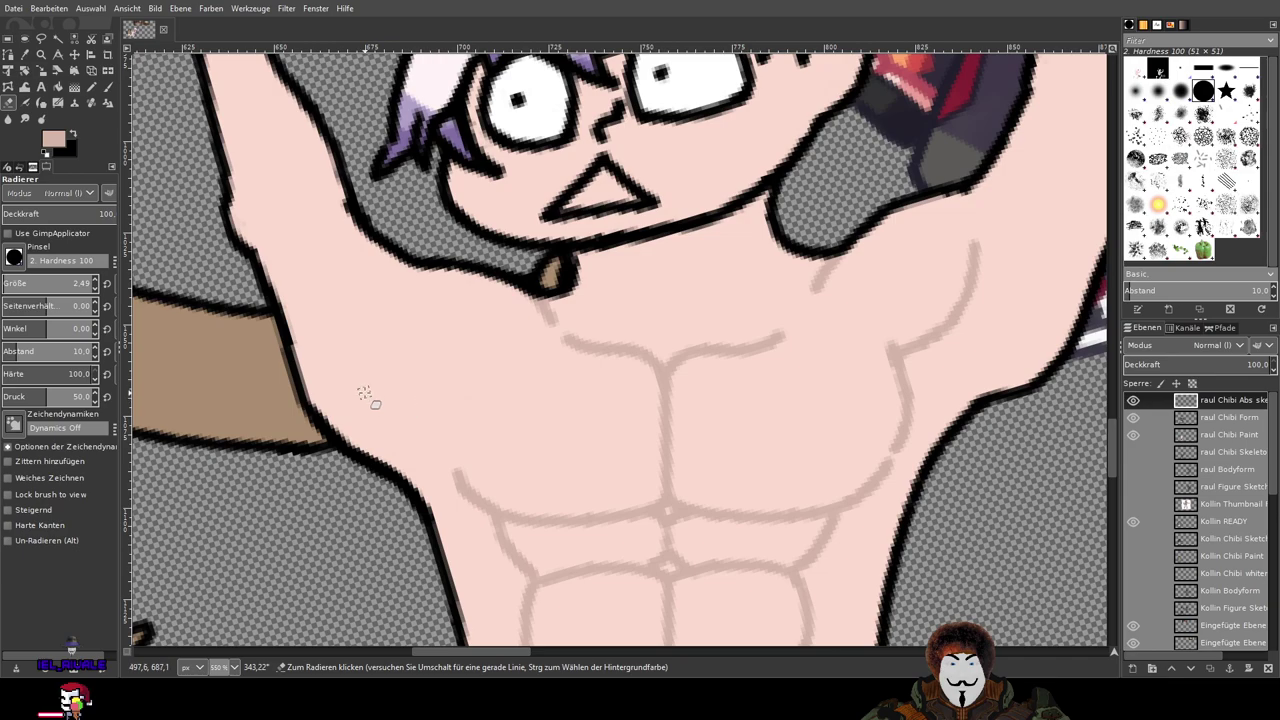
click(108, 87)
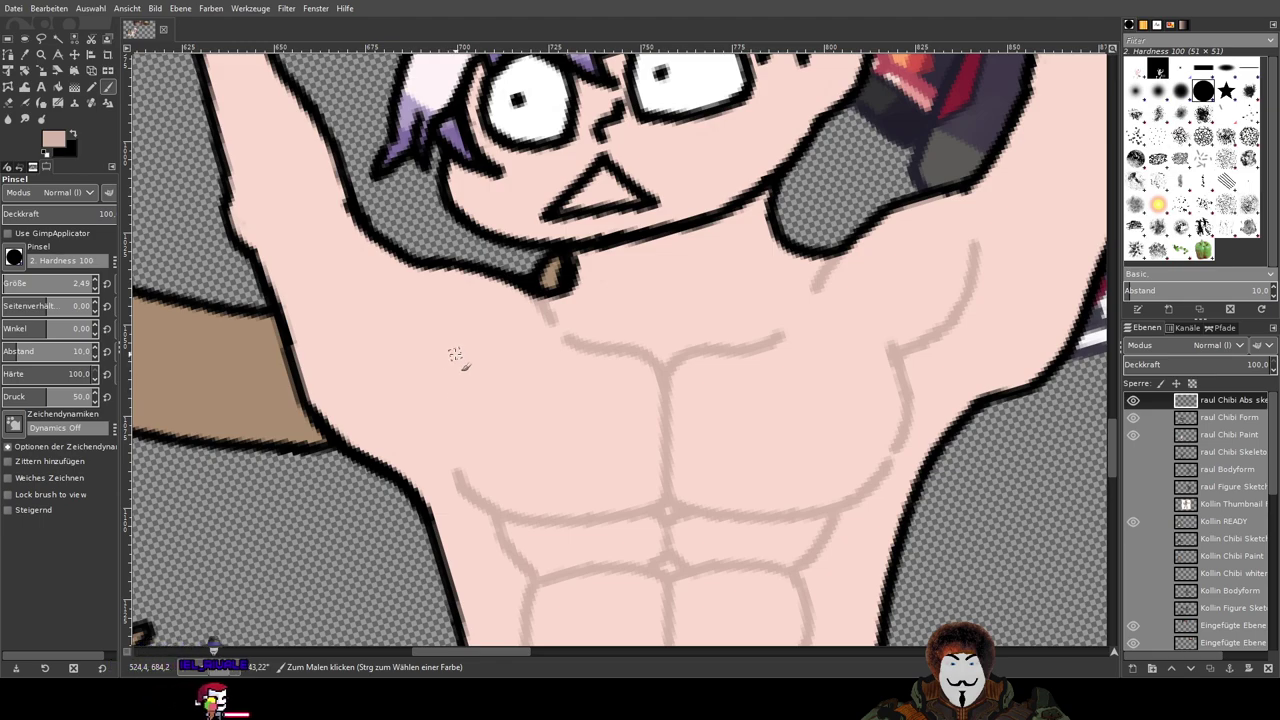
drag(455, 351, 452, 460)
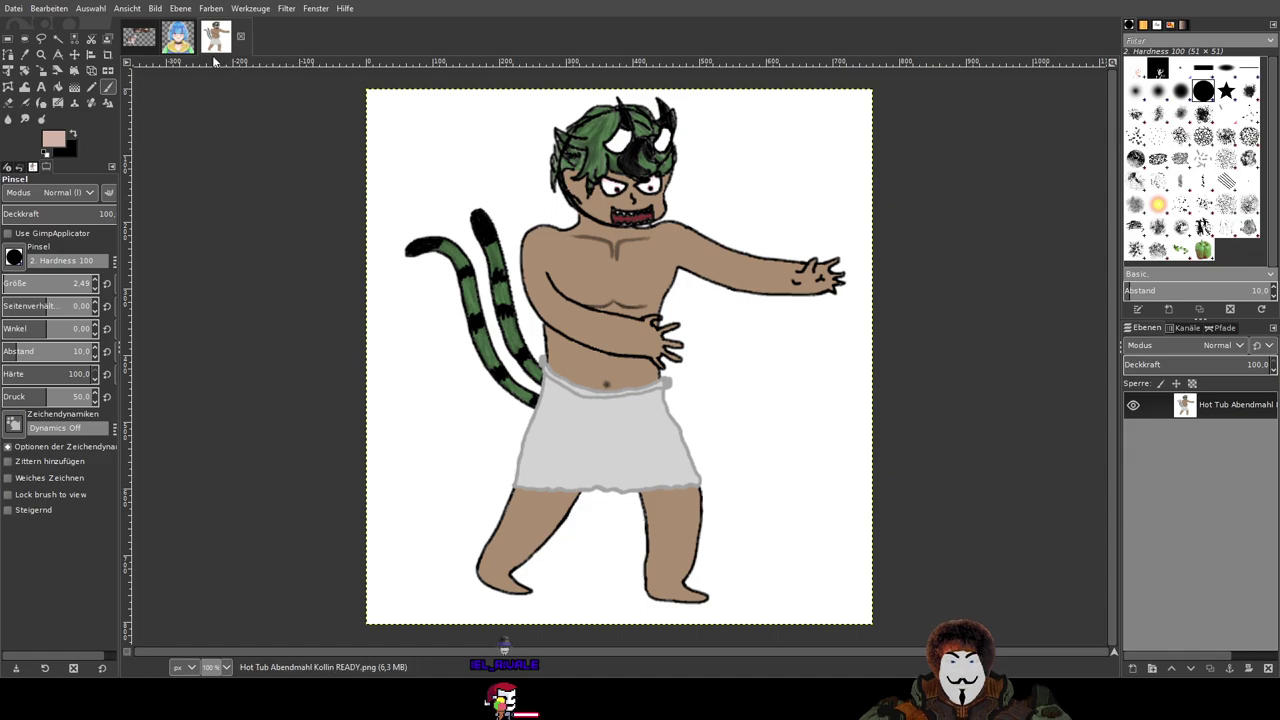
Step: Close the two additional reference images and return to the main drawing
click(142, 40)
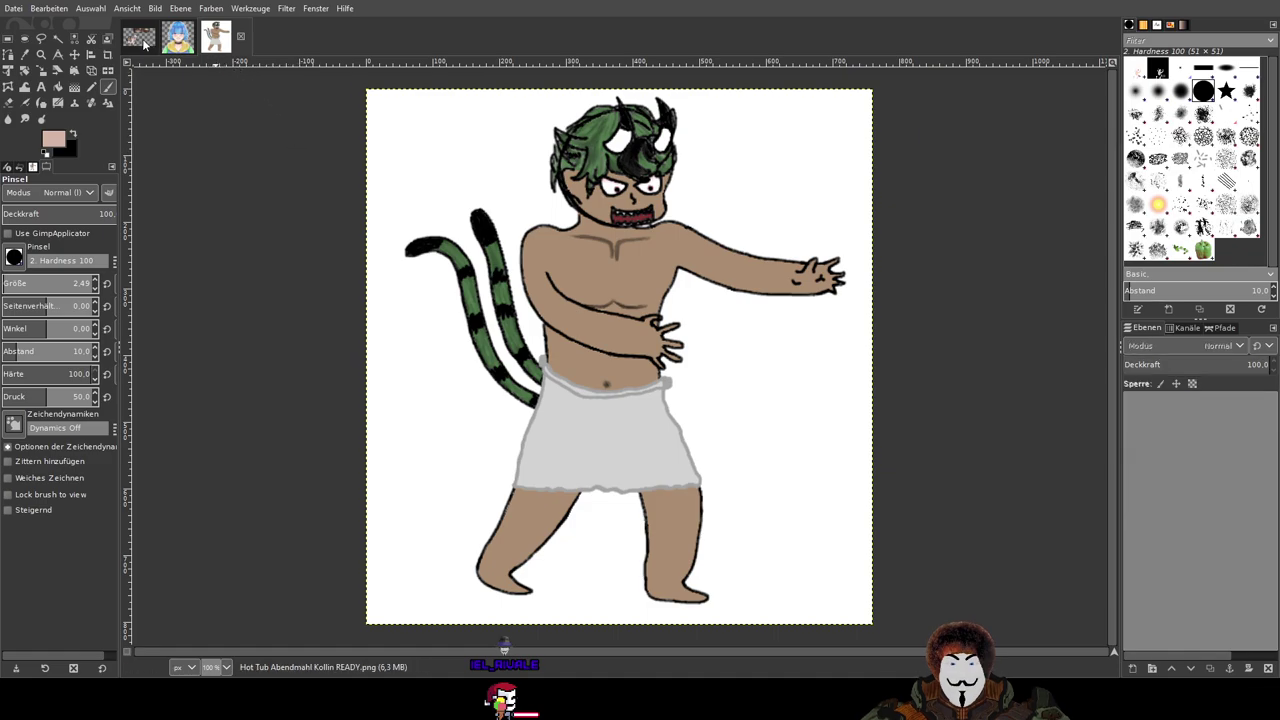
click(231, 37)
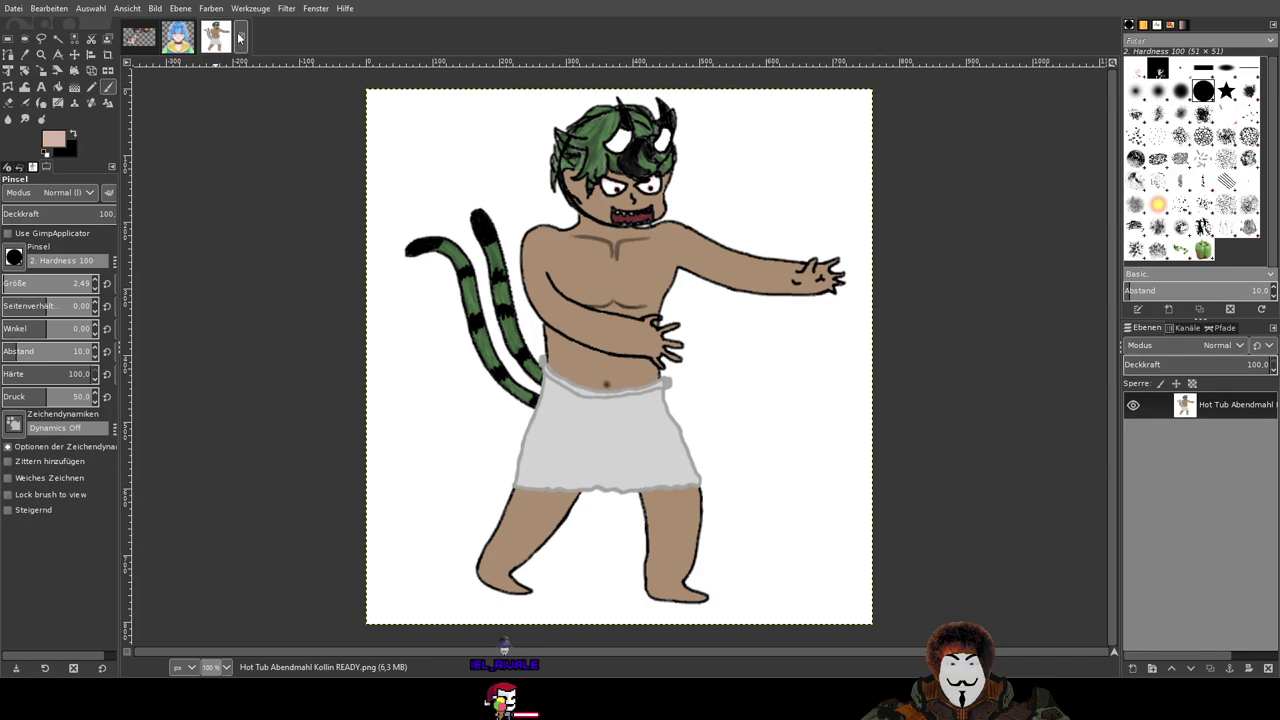
click(243, 39)
click(203, 37)
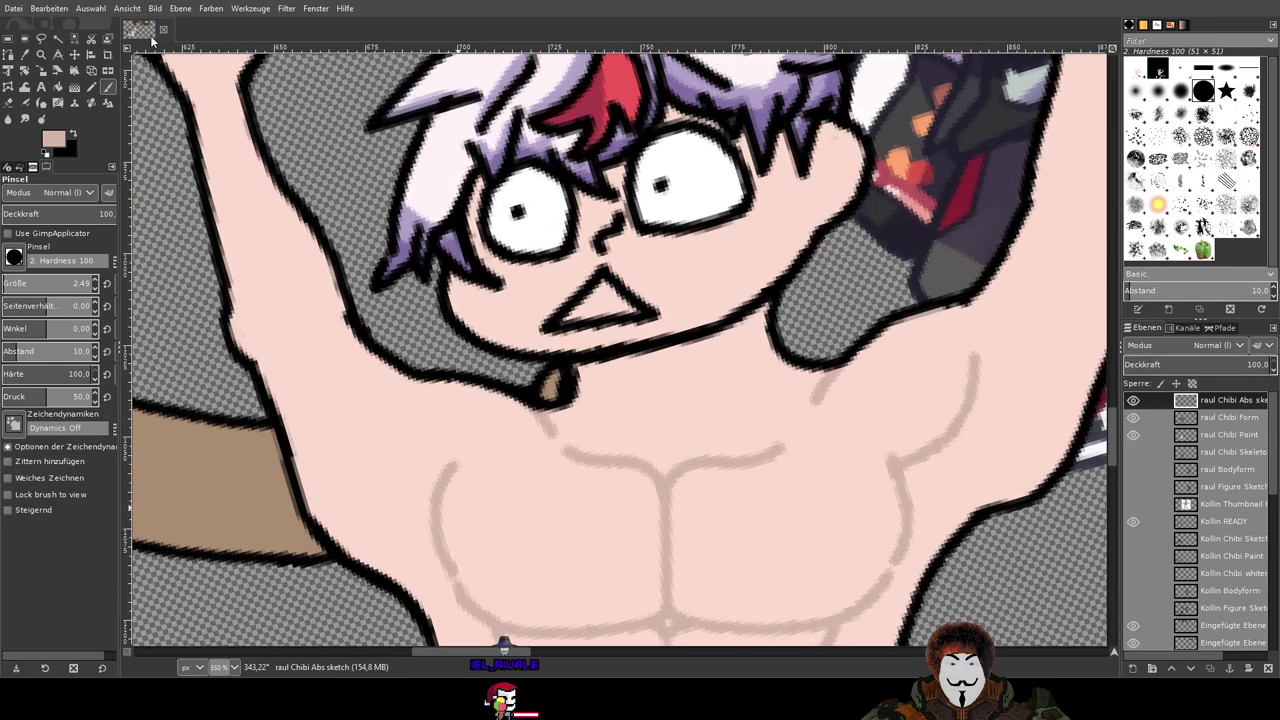
Step: Undo the left chest contour and redraw it with a curved shoulder line matching the right side
scroll(555, 232, down, 5)
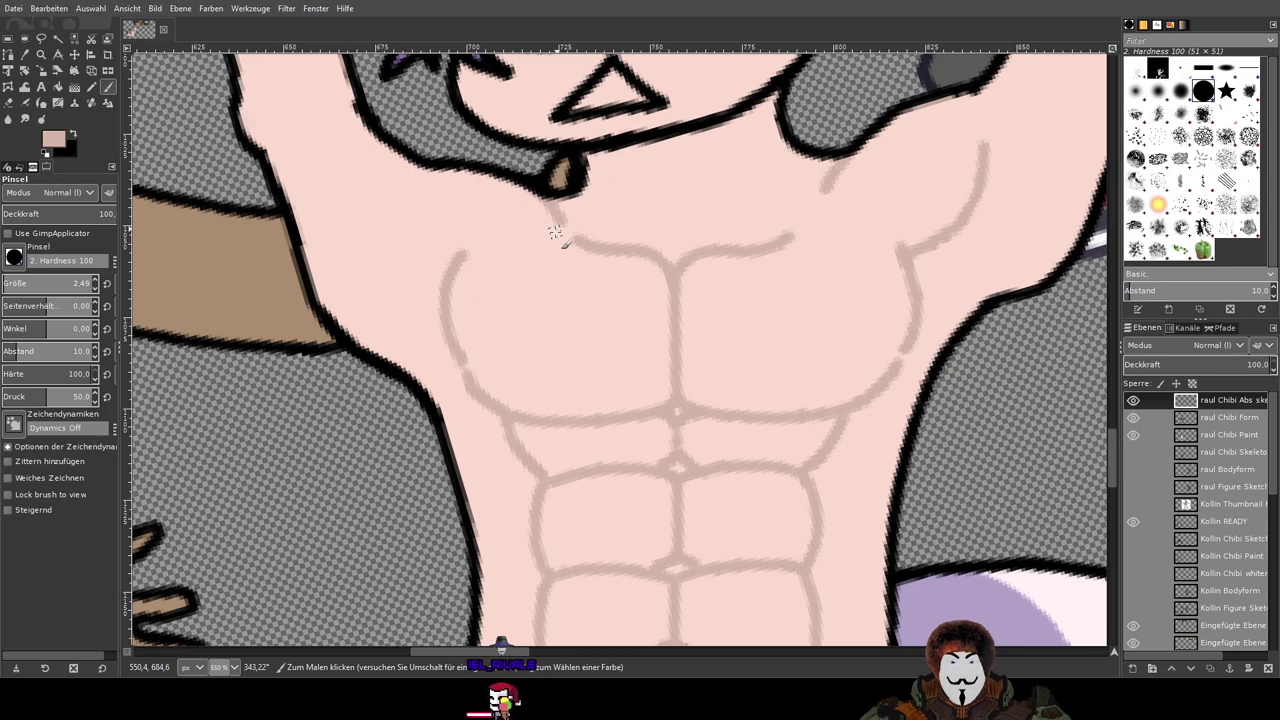
key(ctrl+z)
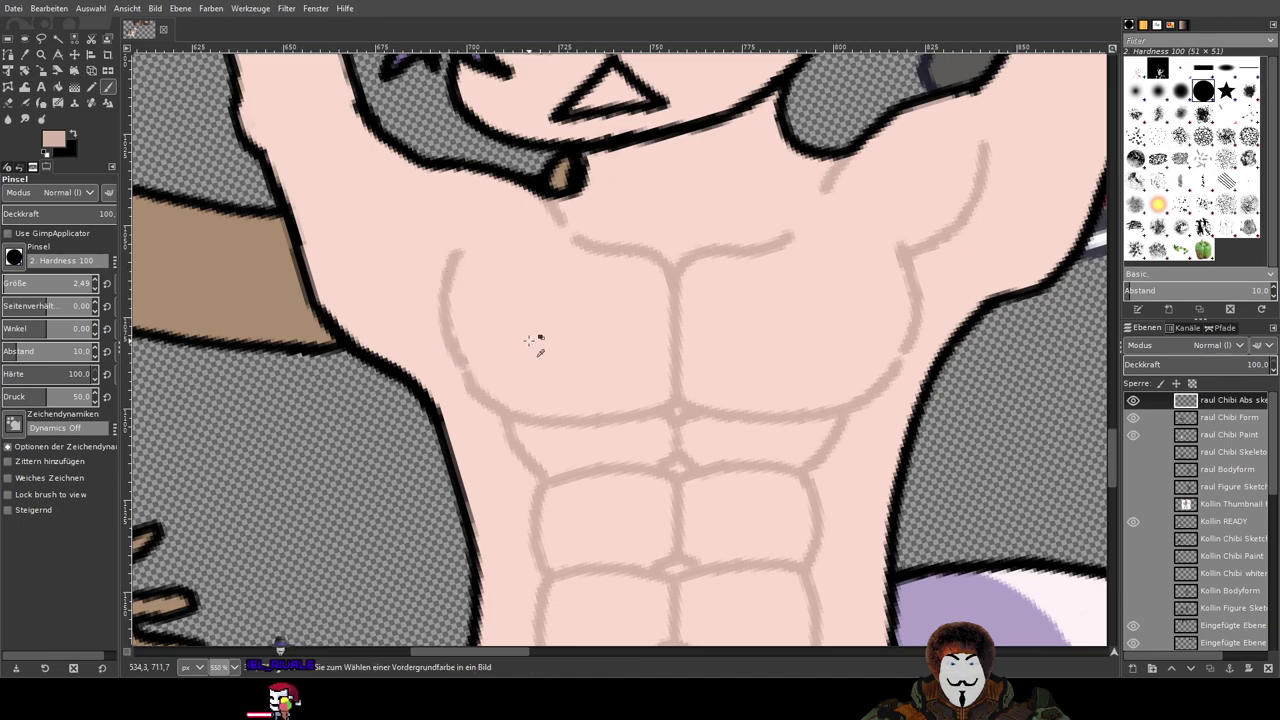
key(ctrl+z)
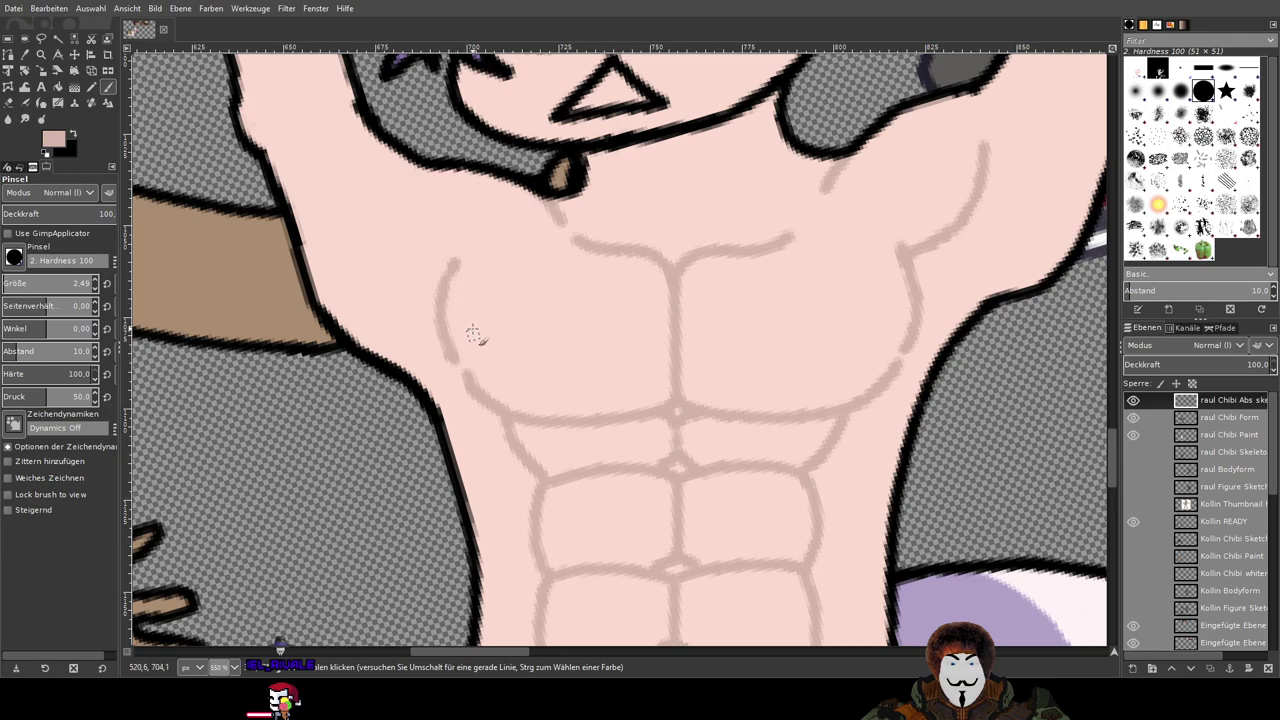
key(ctrl+z)
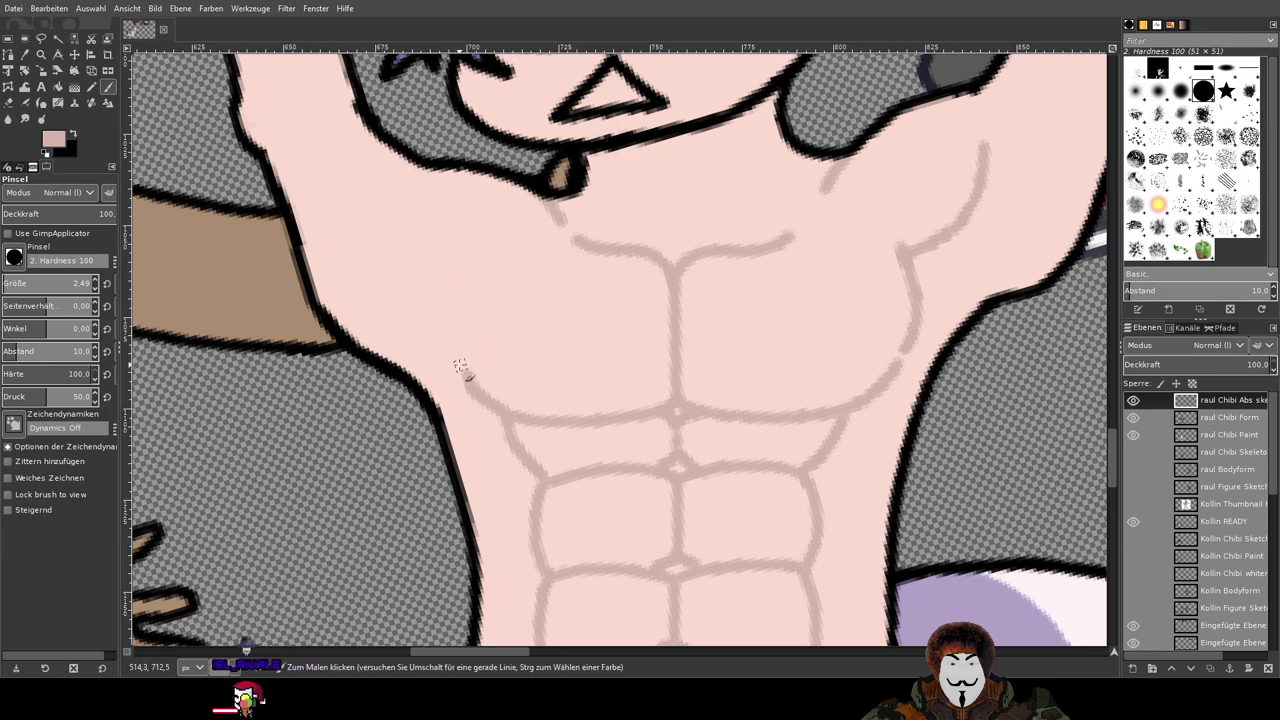
drag(457, 363, 447, 258)
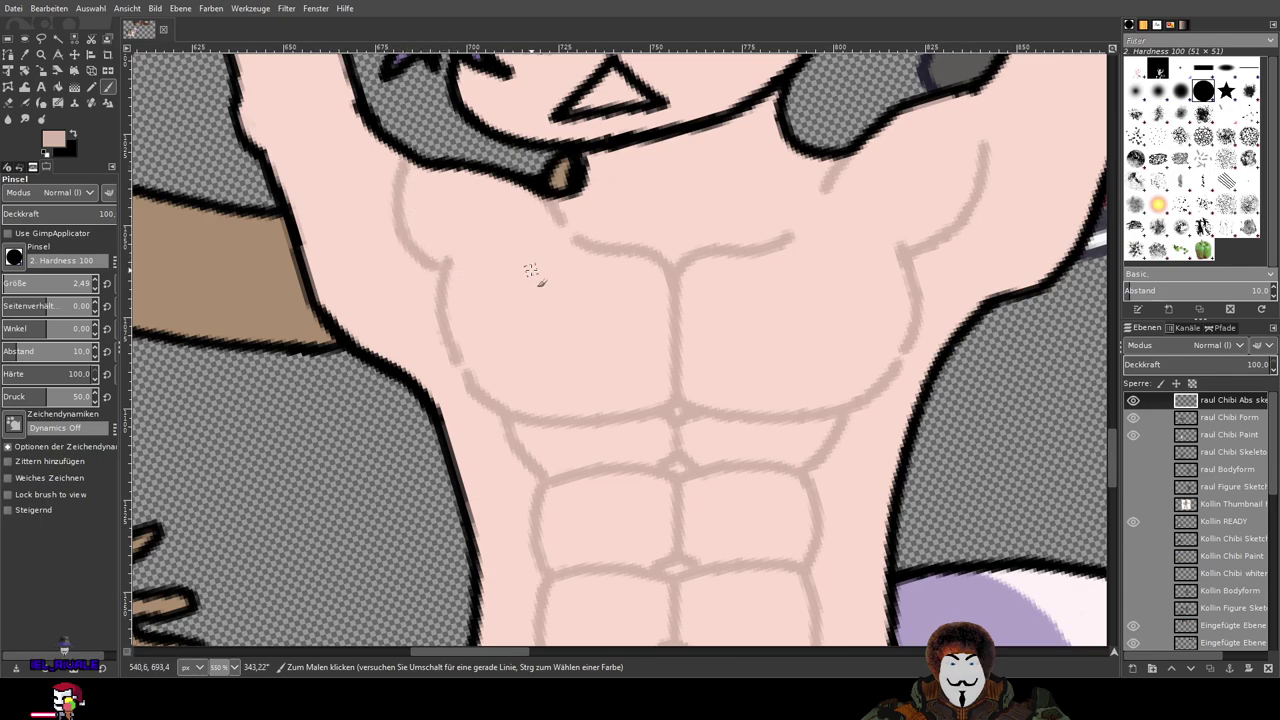
Step: Close the gap between the left chest contour and the lower chest line with a short brush stroke
scroll(476, 386, up, 2)
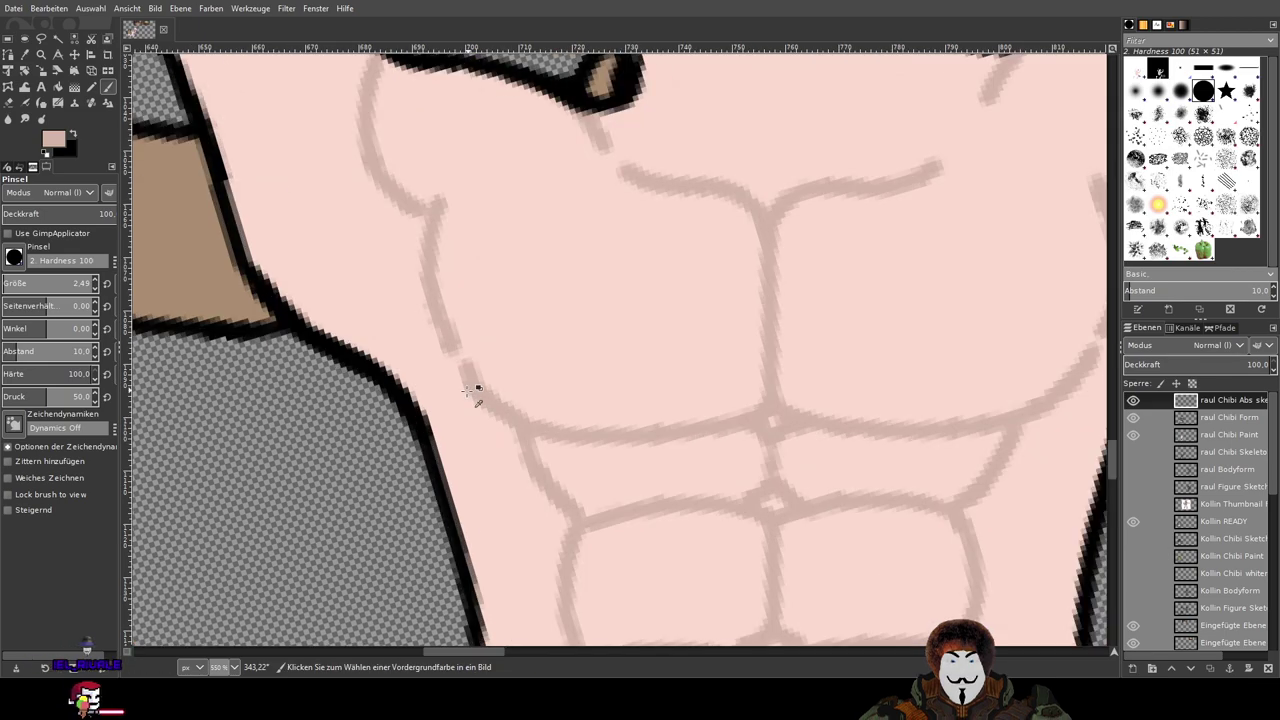
scroll(463, 363, up, 2)
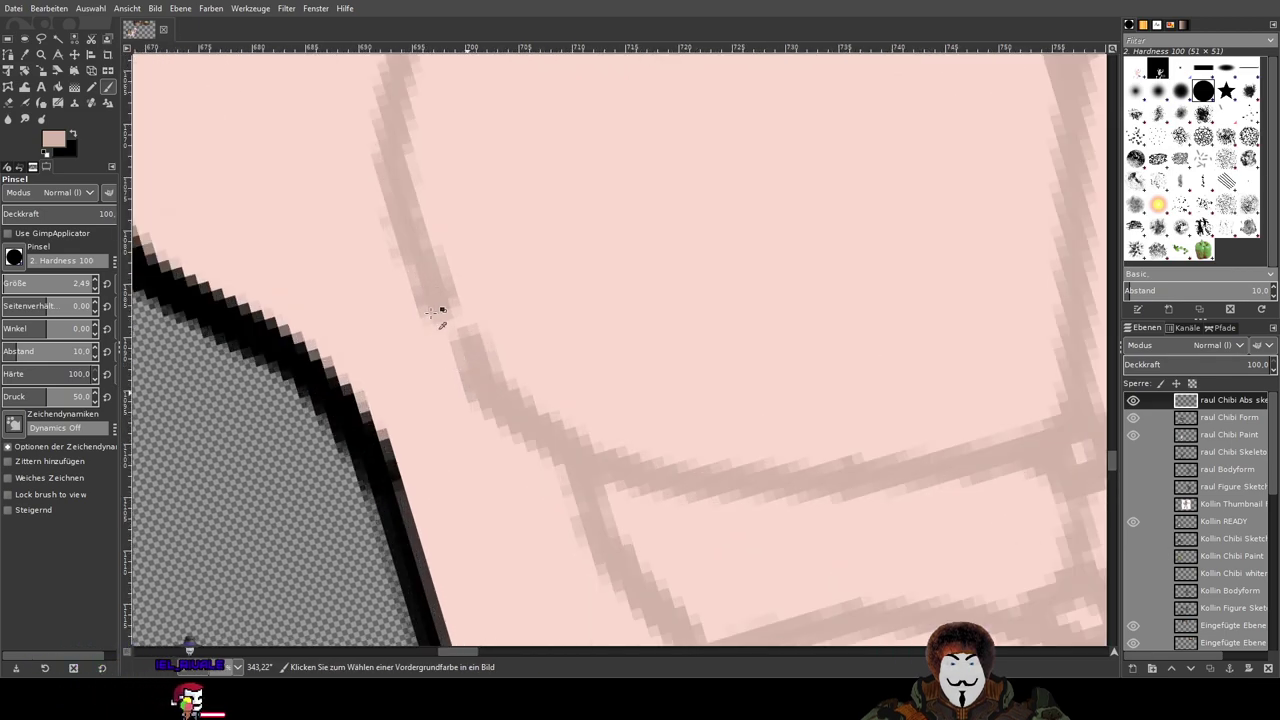
drag(437, 282, 532, 400)
key(ctrl+z)
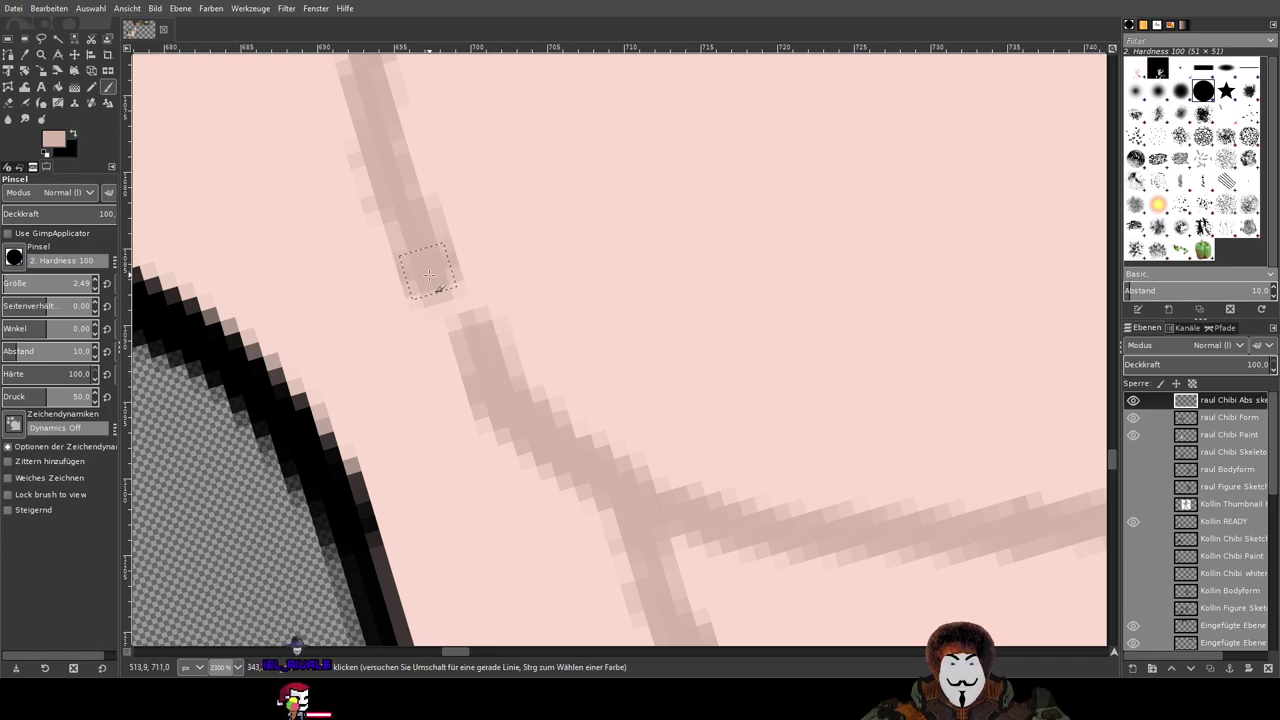
drag(428, 274, 462, 346)
key(ctrl)
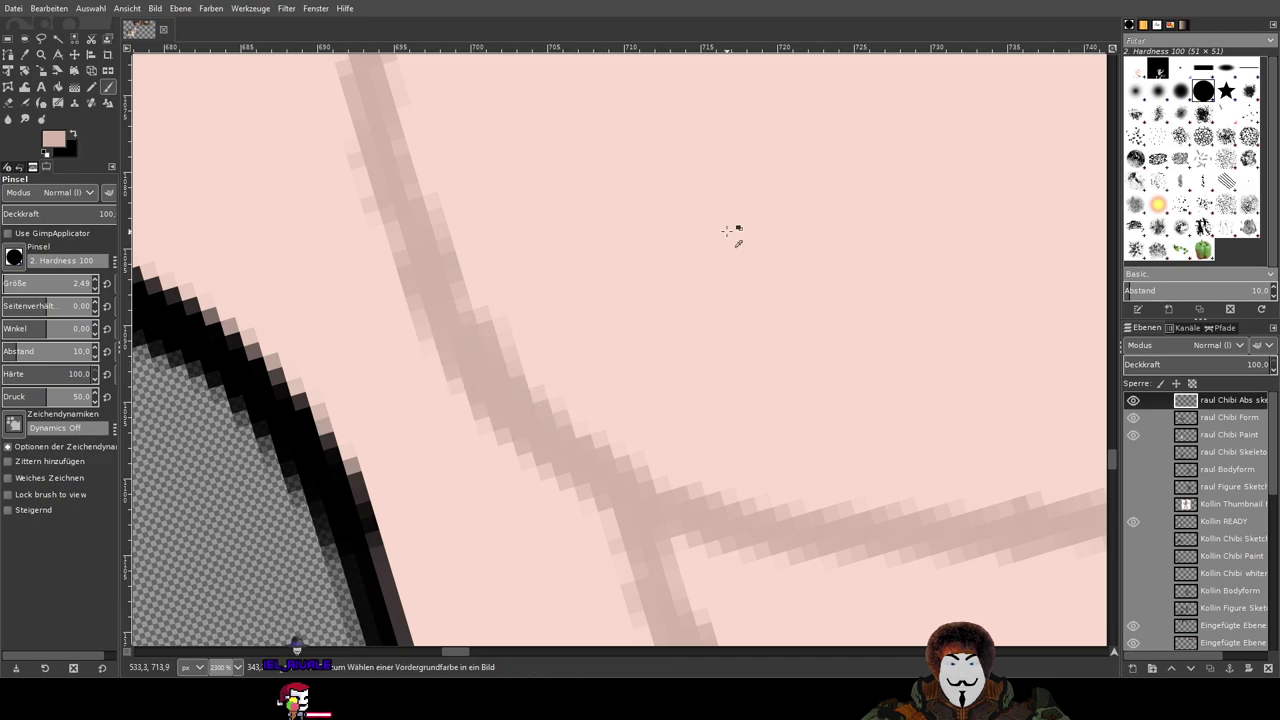
Step: Close the gap between the right chest contour and the lower chest line
scroll(731, 231, down, 4)
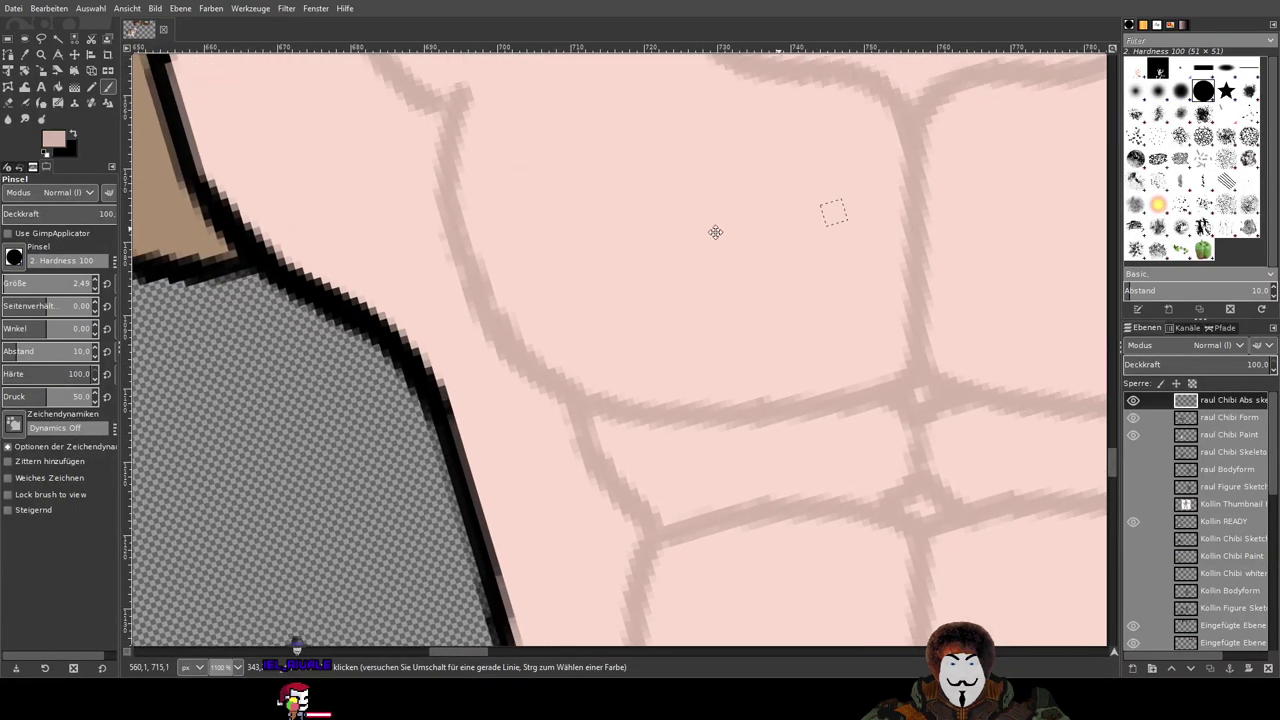
drag(464, 278, 318, 274)
key(ctrl)
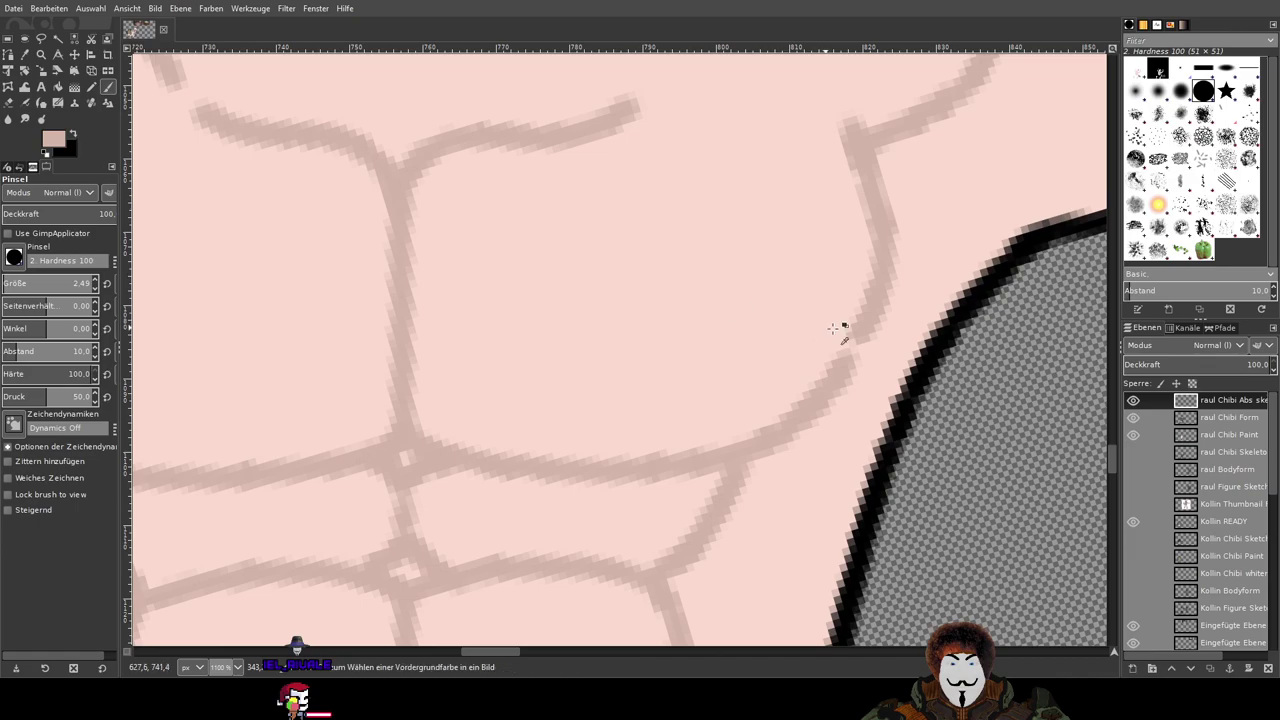
scroll(855, 333, up, 2)
scroll(878, 360, up, 1)
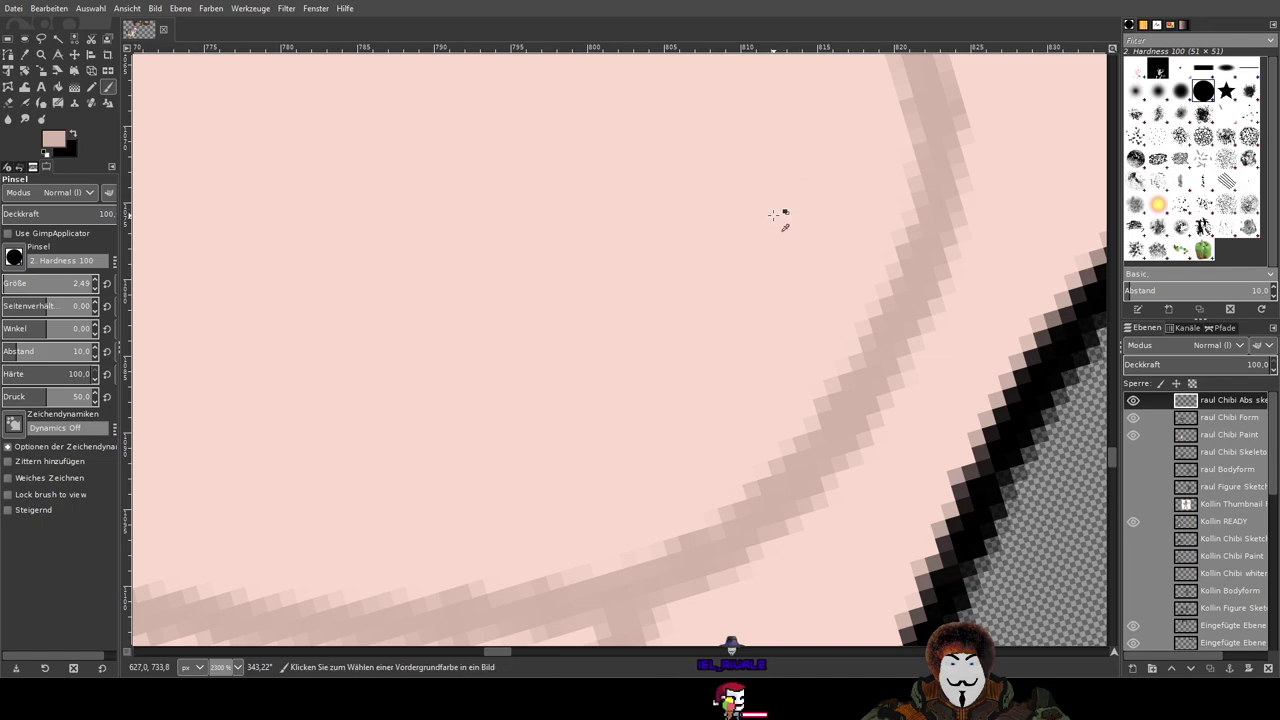
Step: Extend the right neck line down toward the outer end of the right collarbone
ctrl+scroll(778, 216, down, 2)
ctrl+scroll(780, 216, down, 4)
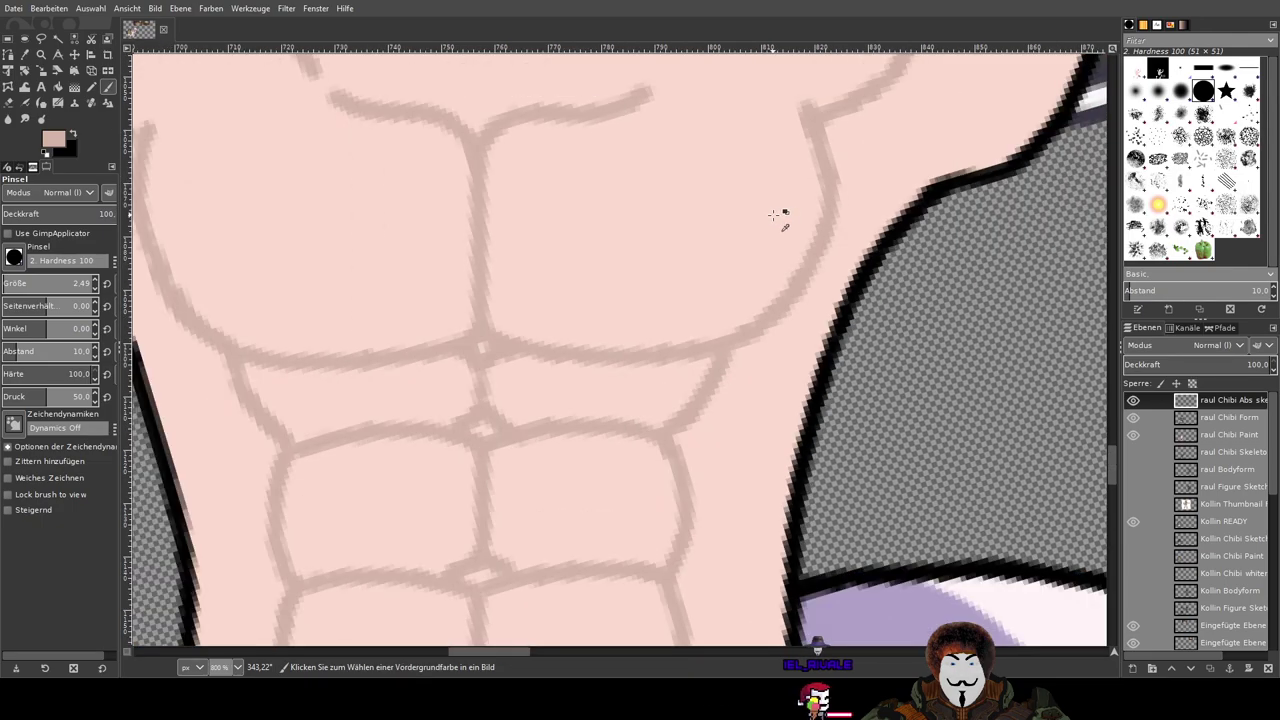
scroll(680, 205, up, 3)
scroll(681, 354, up, 1)
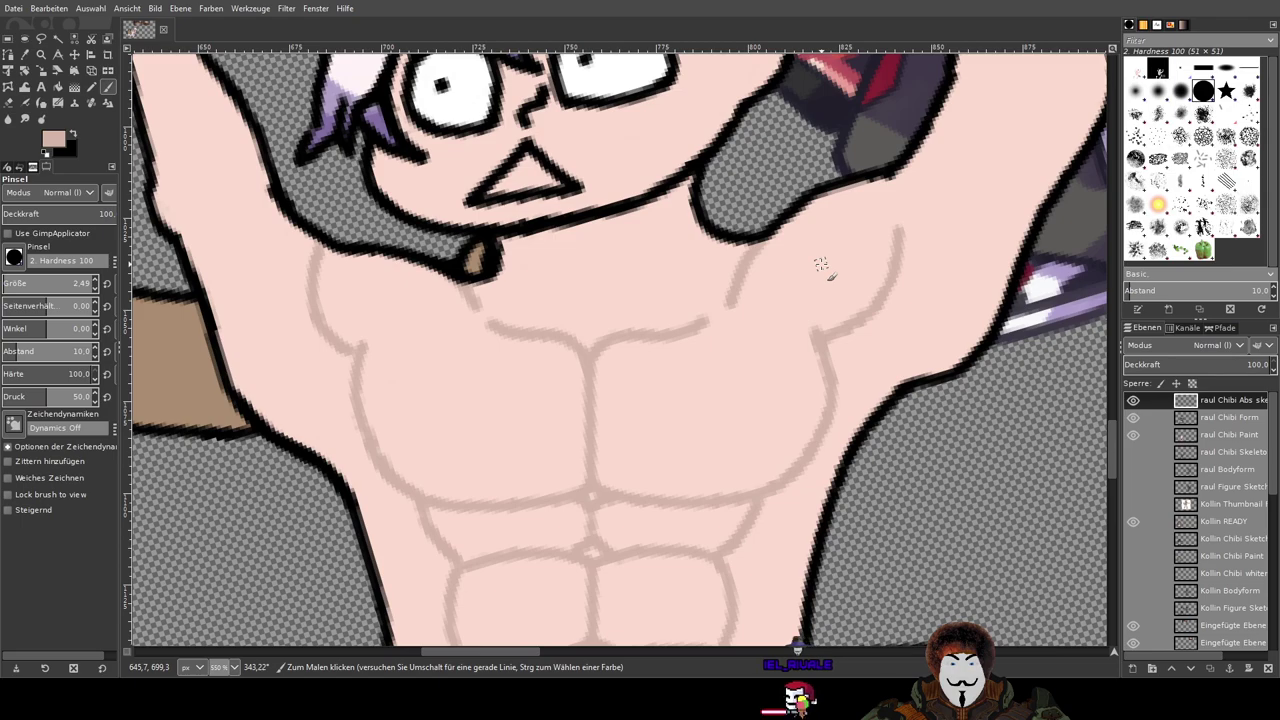
Step: Draw a short diagonal waist line on each side of the lower abdomen, running inward from the body outline
ctrl+scroll(820, 265, down, 2)
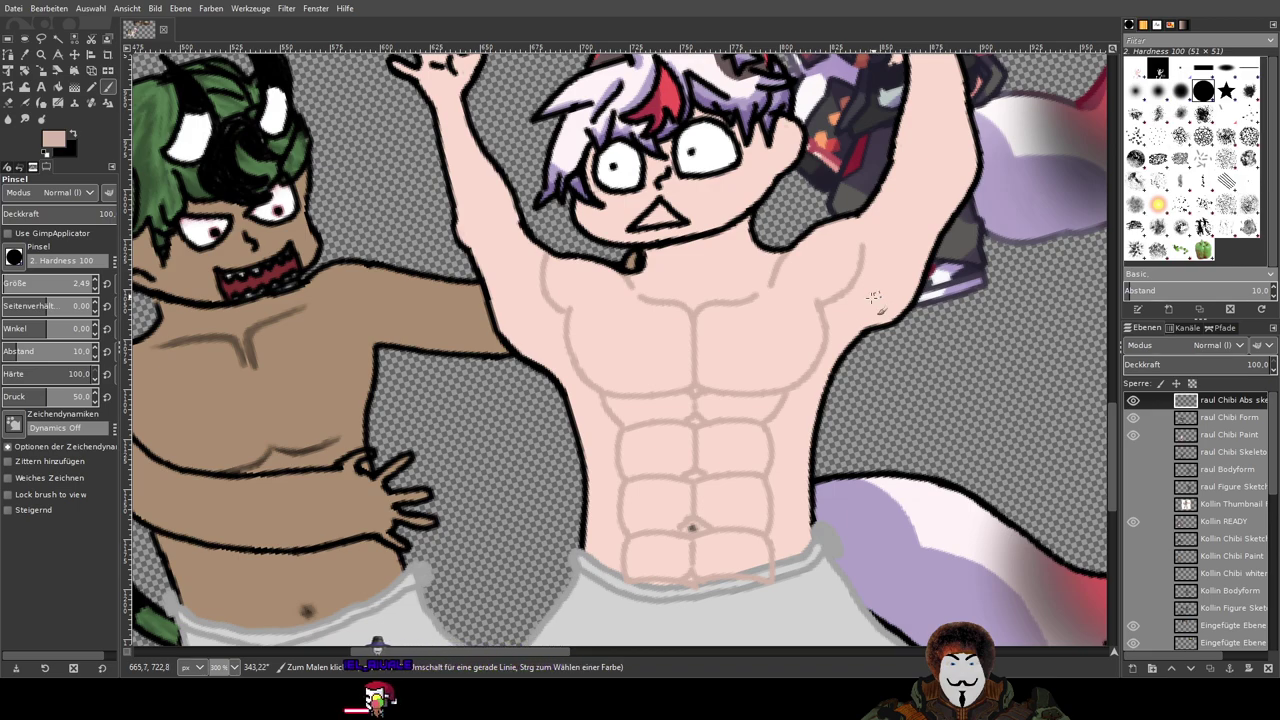
click(50, 396)
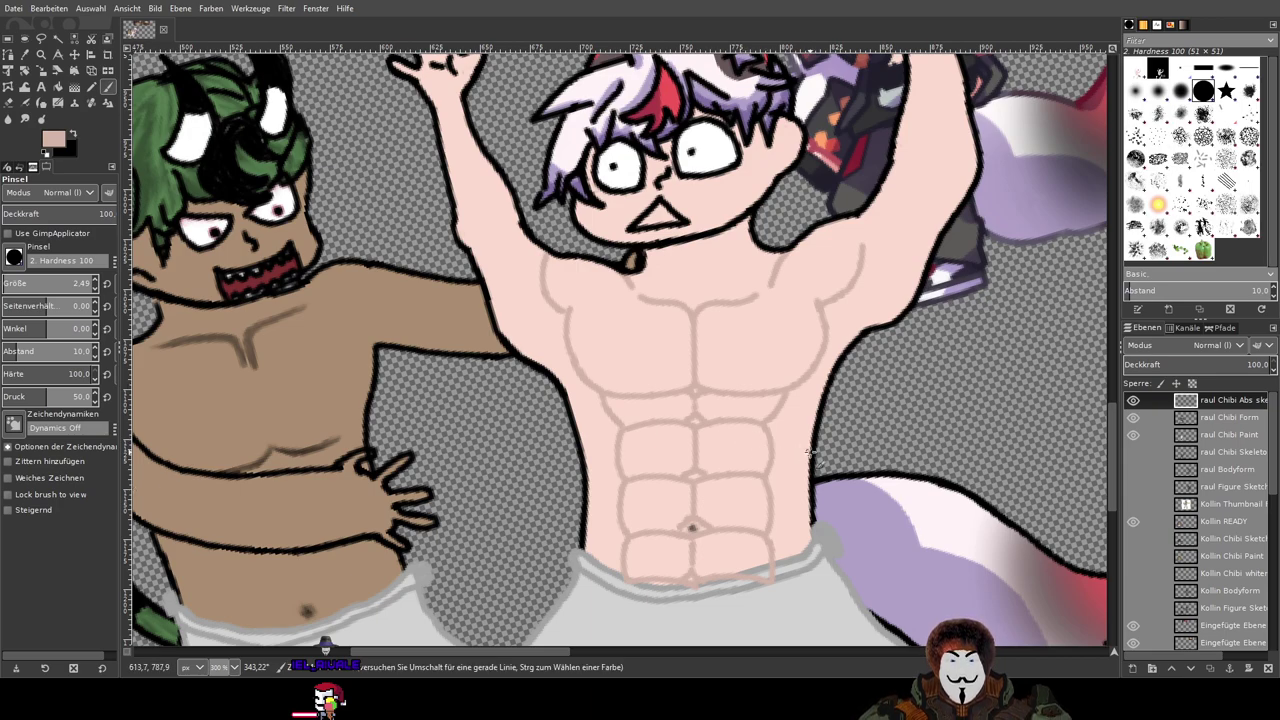
ctrl+scroll(838, 445, up, 3)
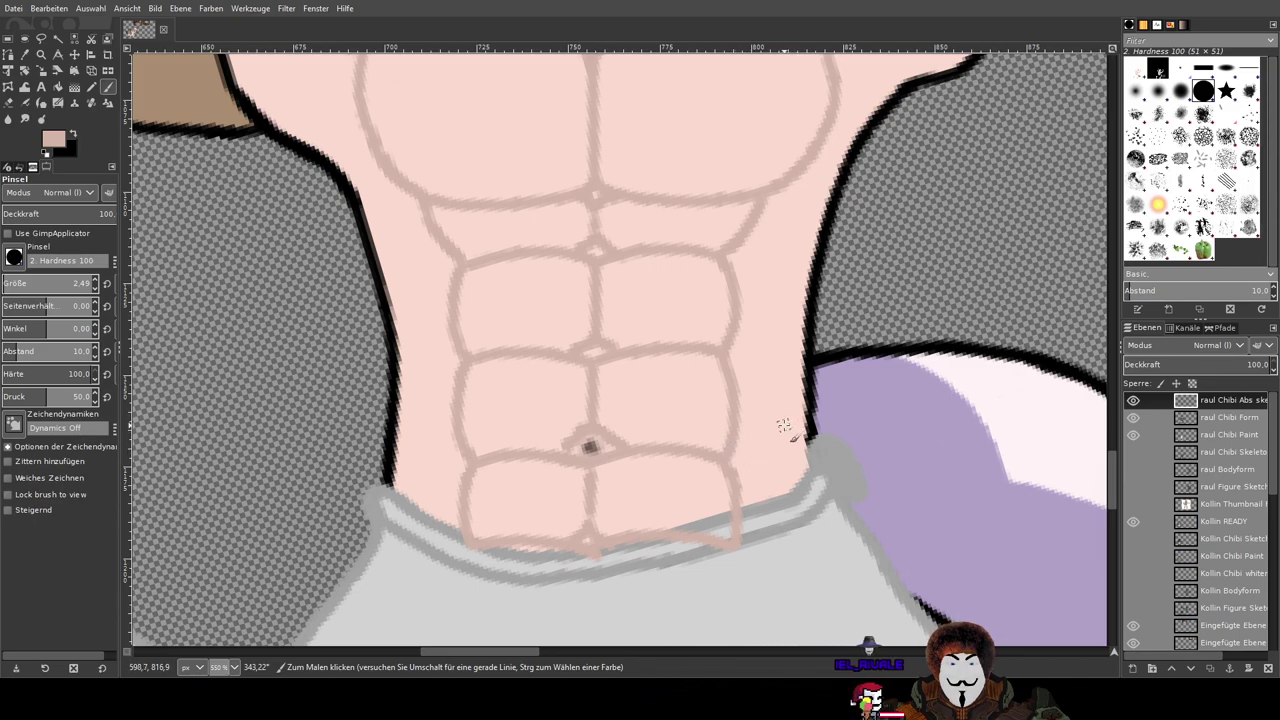
drag(790, 418, 810, 374)
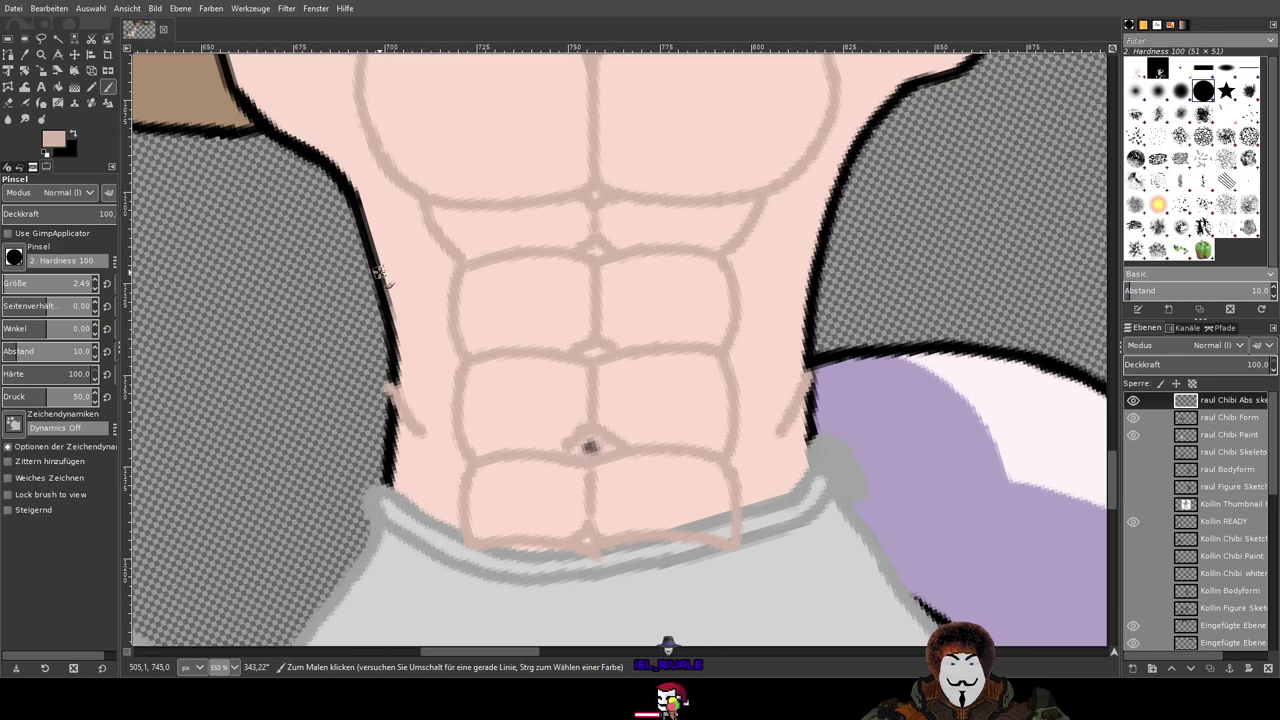
Step: Draw three short rib lines on each side of the torso and curved oblique lines linking them to the abs
key(minus)
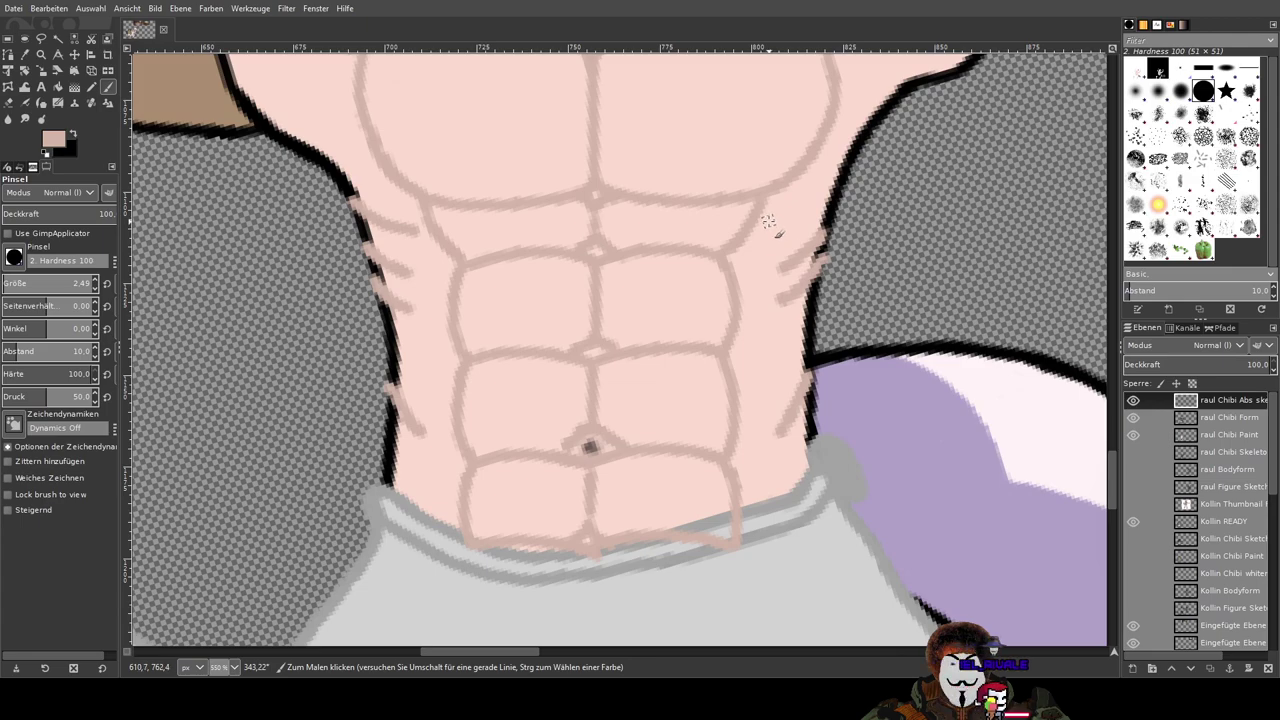
drag(769, 220, 844, 180)
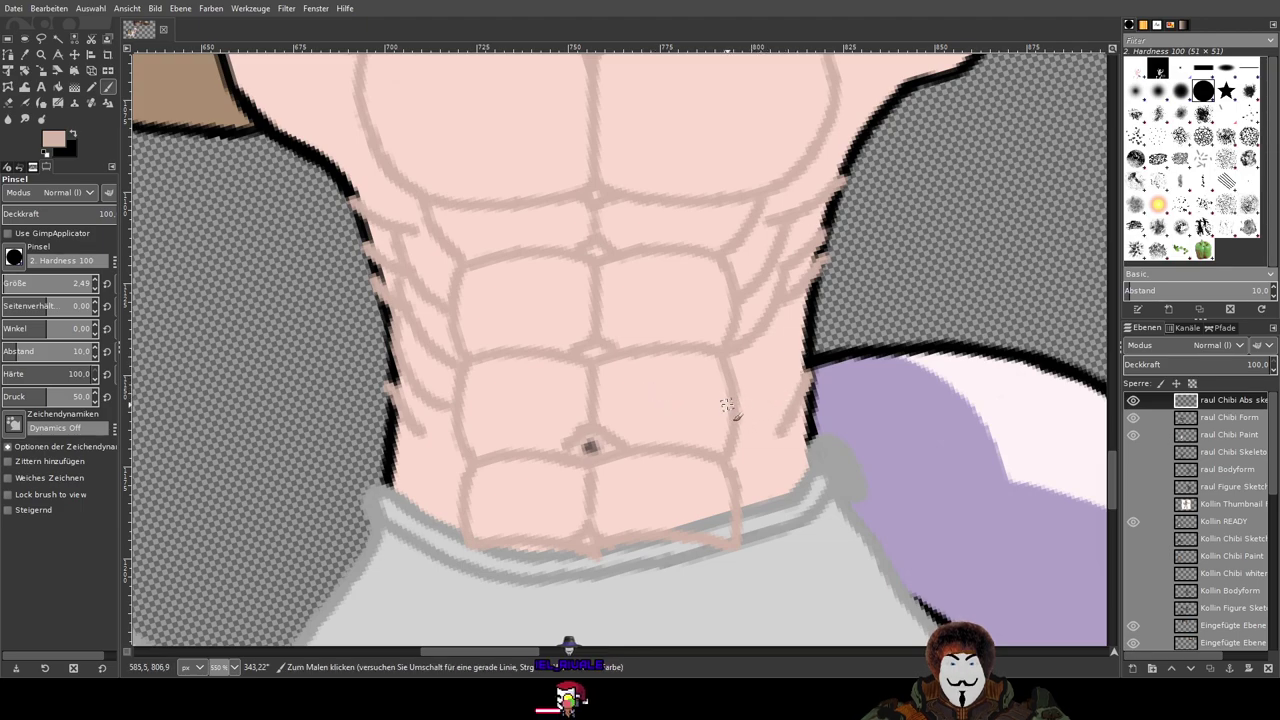
drag(735, 399, 786, 348)
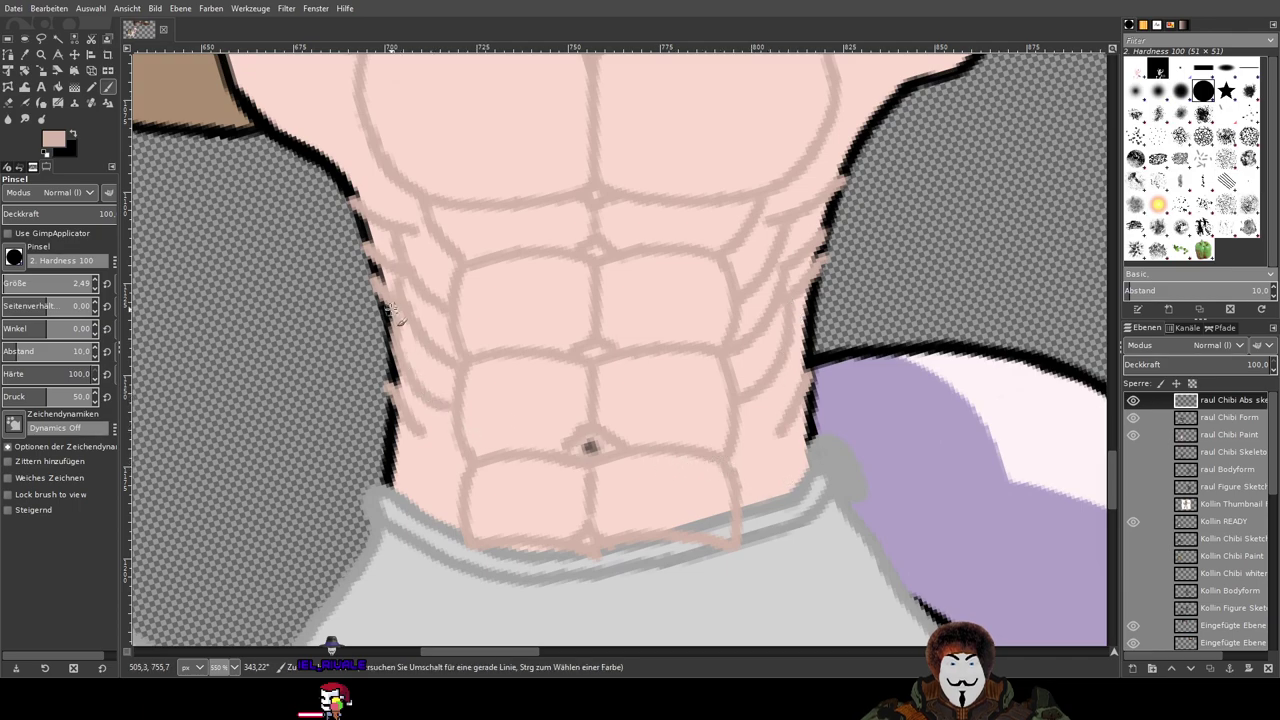
key(ctrl)
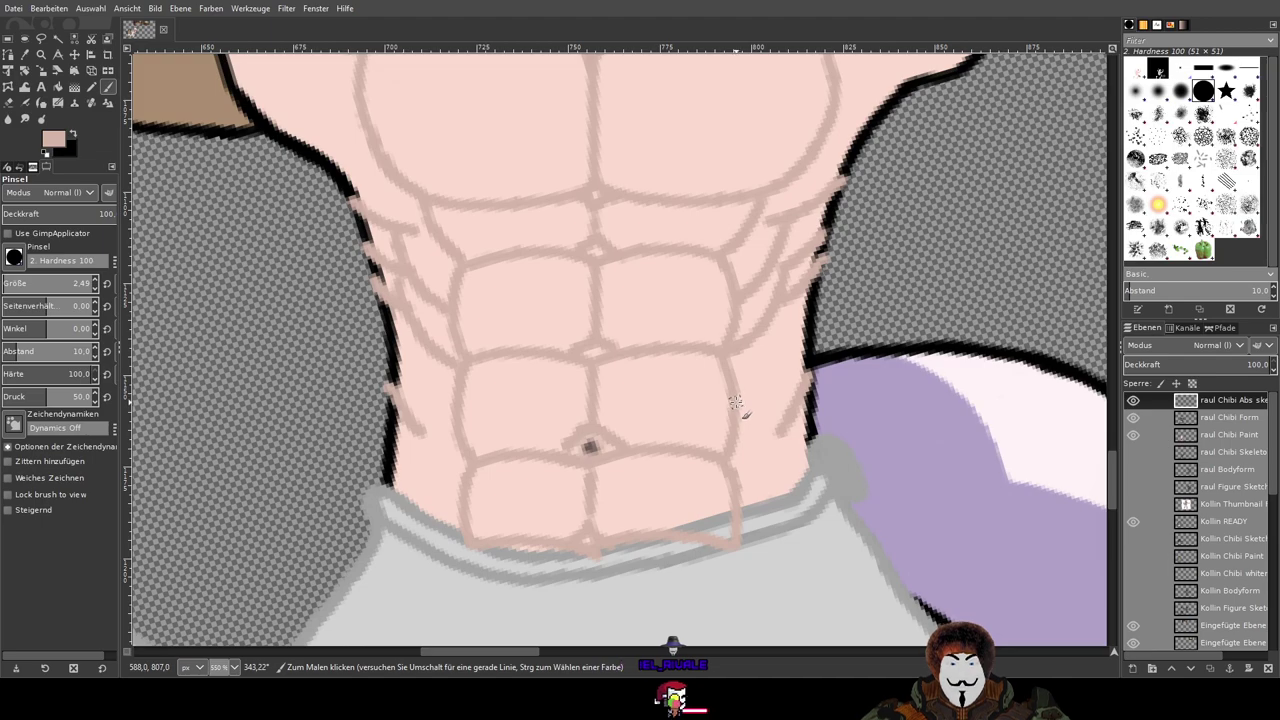
drag(737, 404, 769, 388)
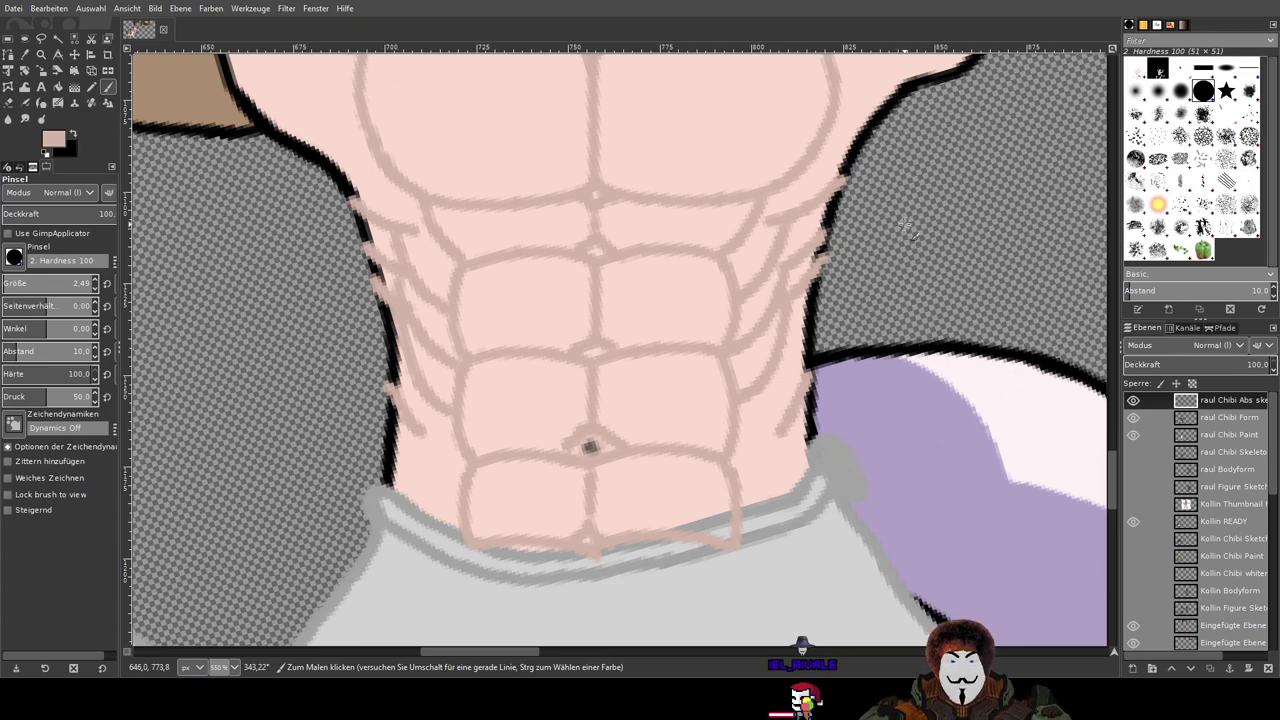
Step: Draw a short crease line below each armpit, running inward from the torso outline
scroll(899, 207, down, 3)
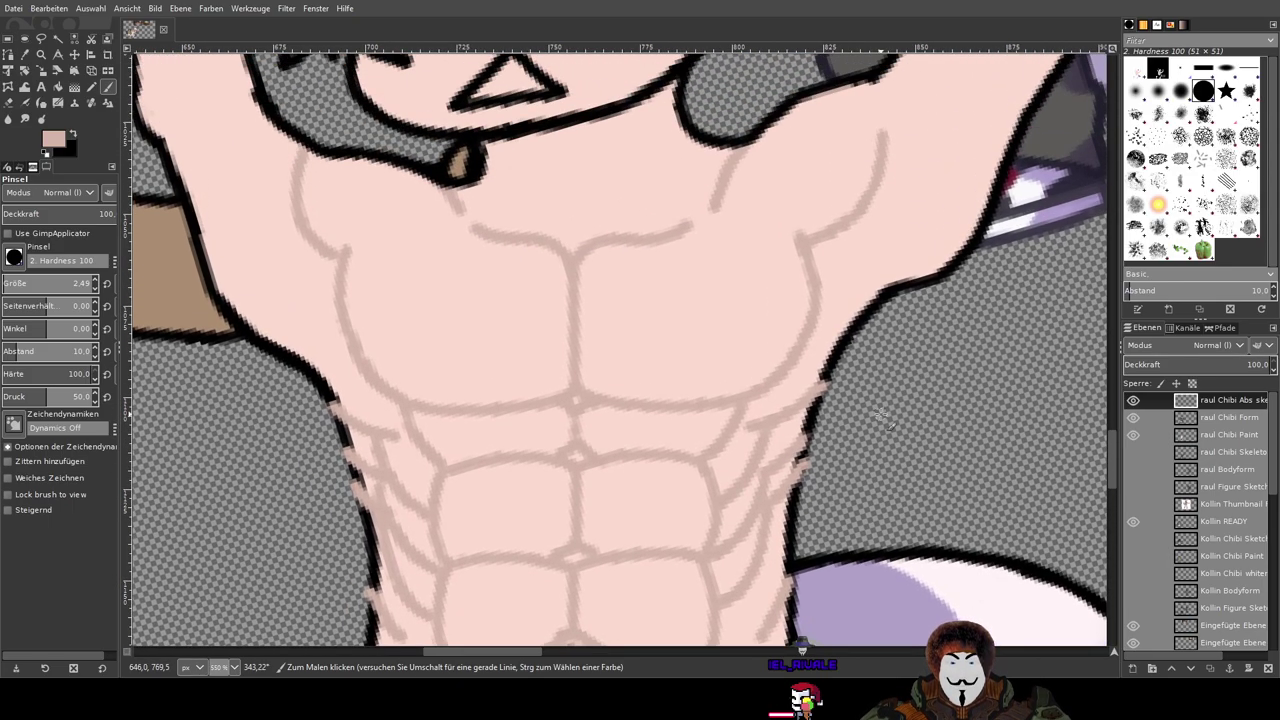
scroll(886, 308, down, 1)
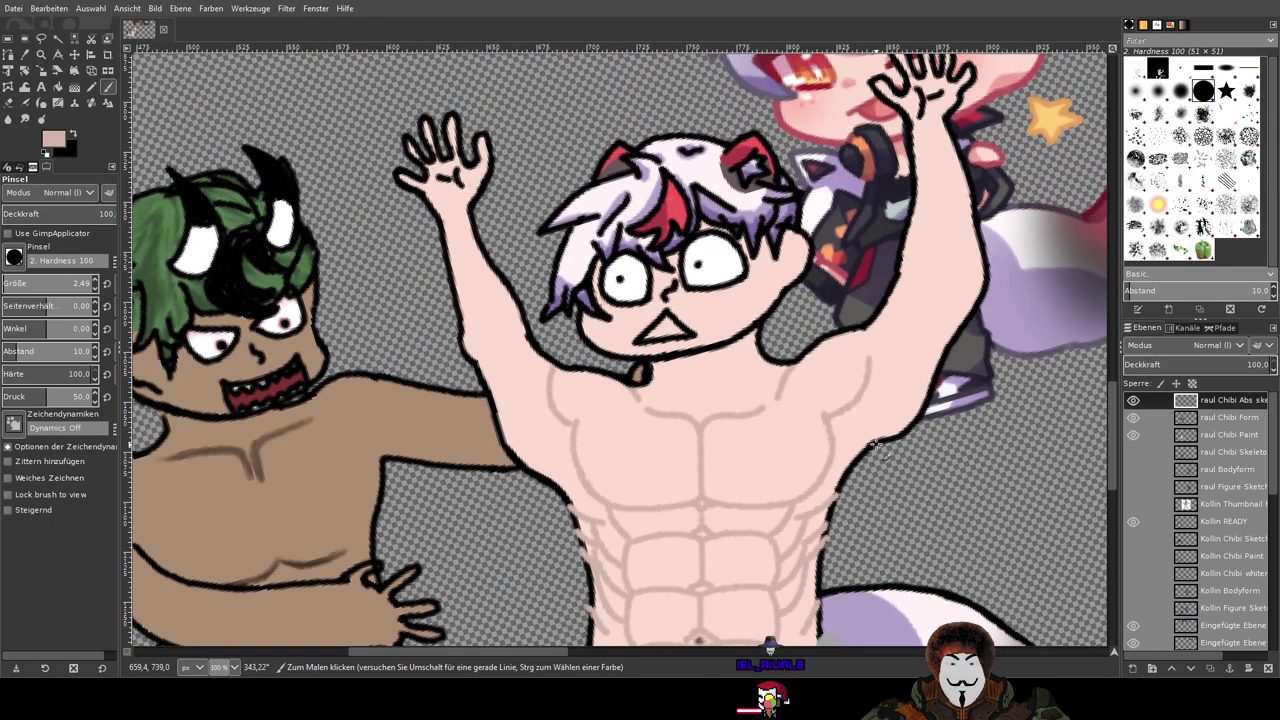
scroll(880, 440, up, 2)
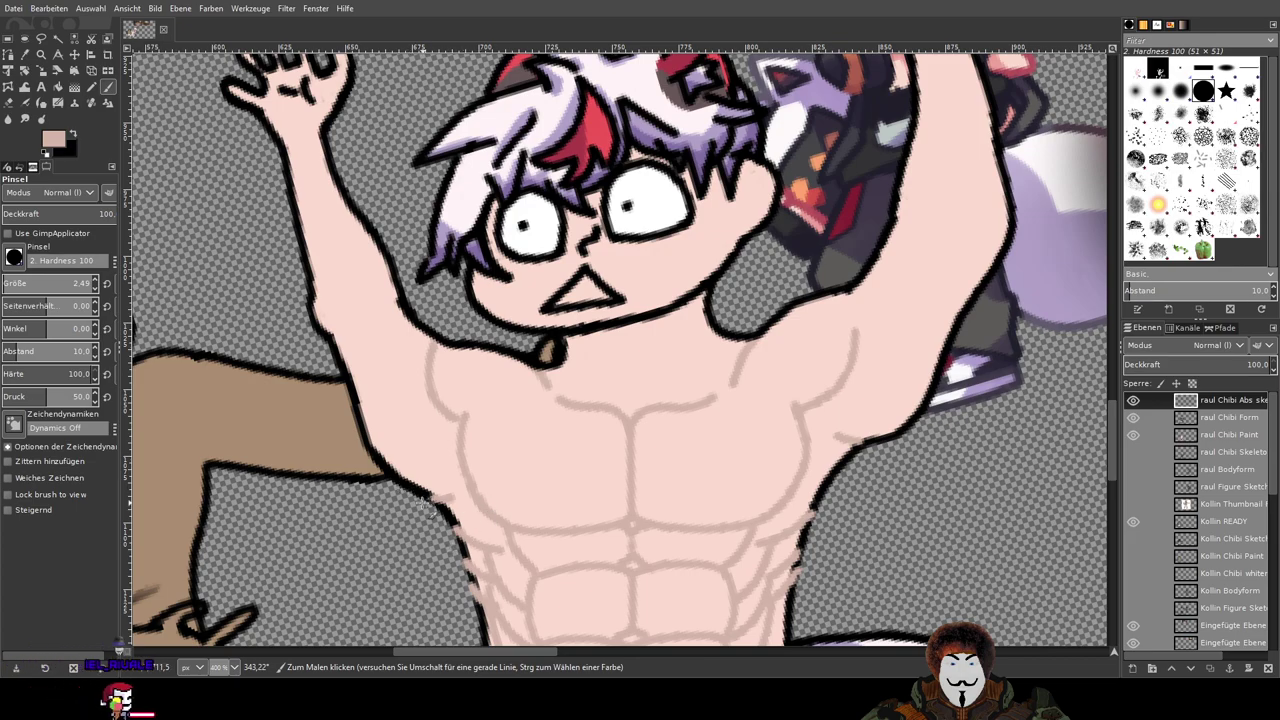
Step: Add a small nipple dot on each side of the chest, just above the lower chest line
mouse_move(898, 505)
mouse_down()
mouse_move(935, 453)
mouse_move(902, 478)
mouse_up()
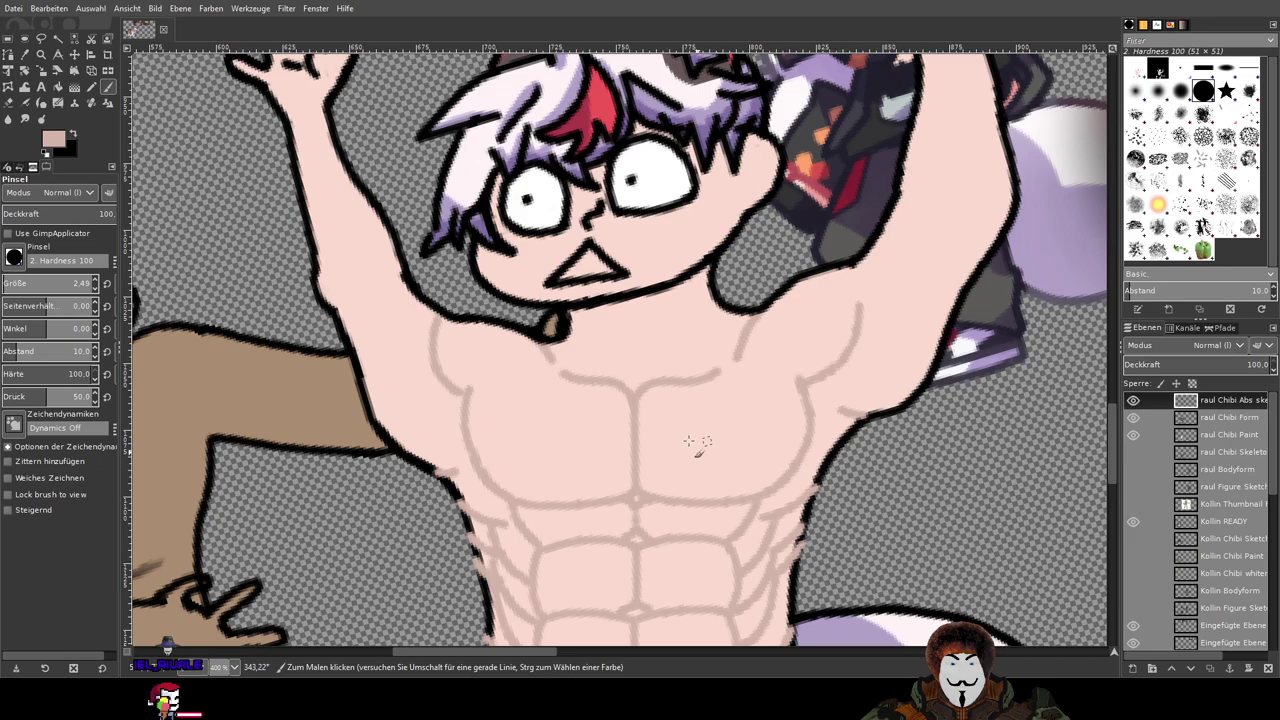
scroll(711, 442, down, 4)
scroll(833, 366, up, 2)
scroll(831, 393, down, 1)
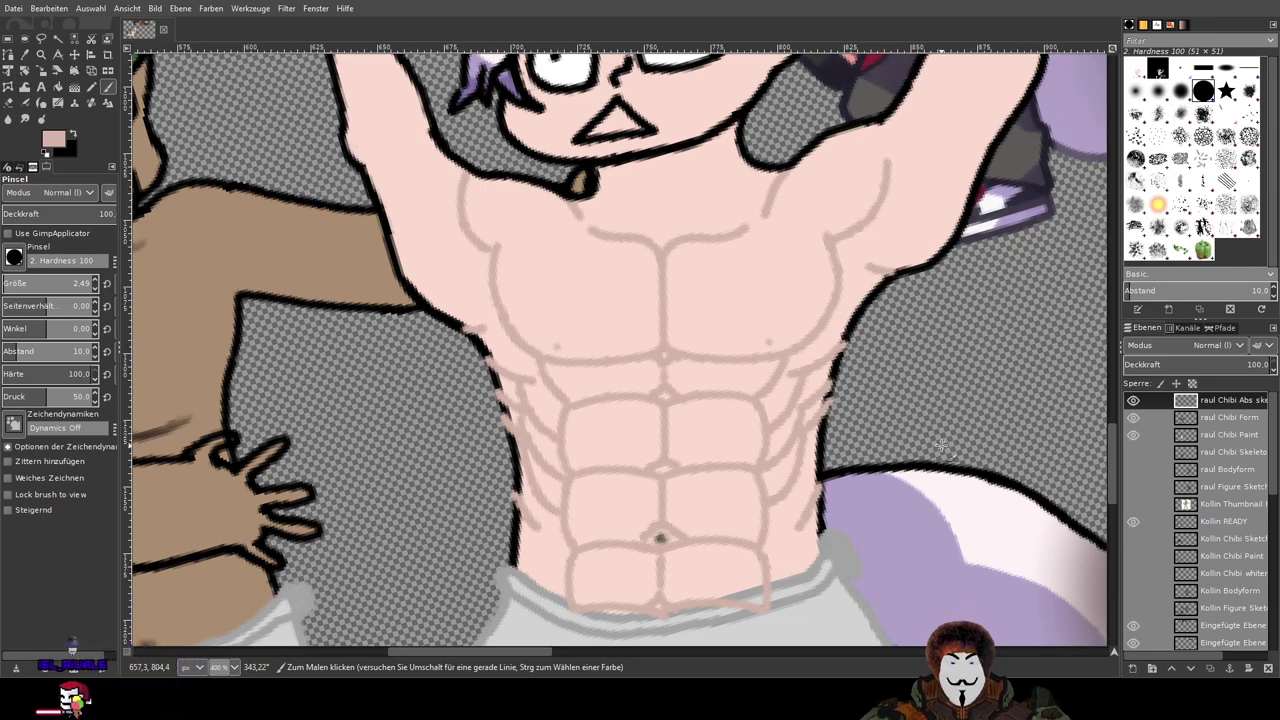
Step: Check the finished torso lines and save the image
drag(568, 466, 484, 482)
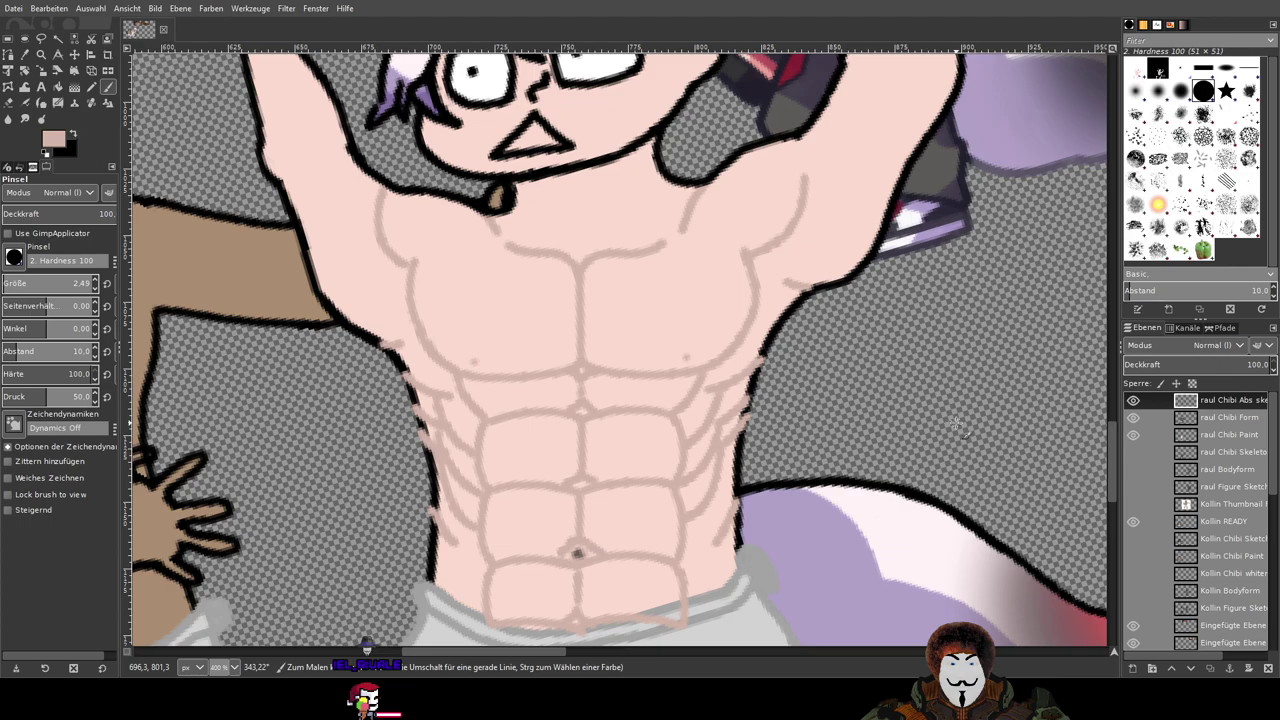
scroll(955, 425, down, 3)
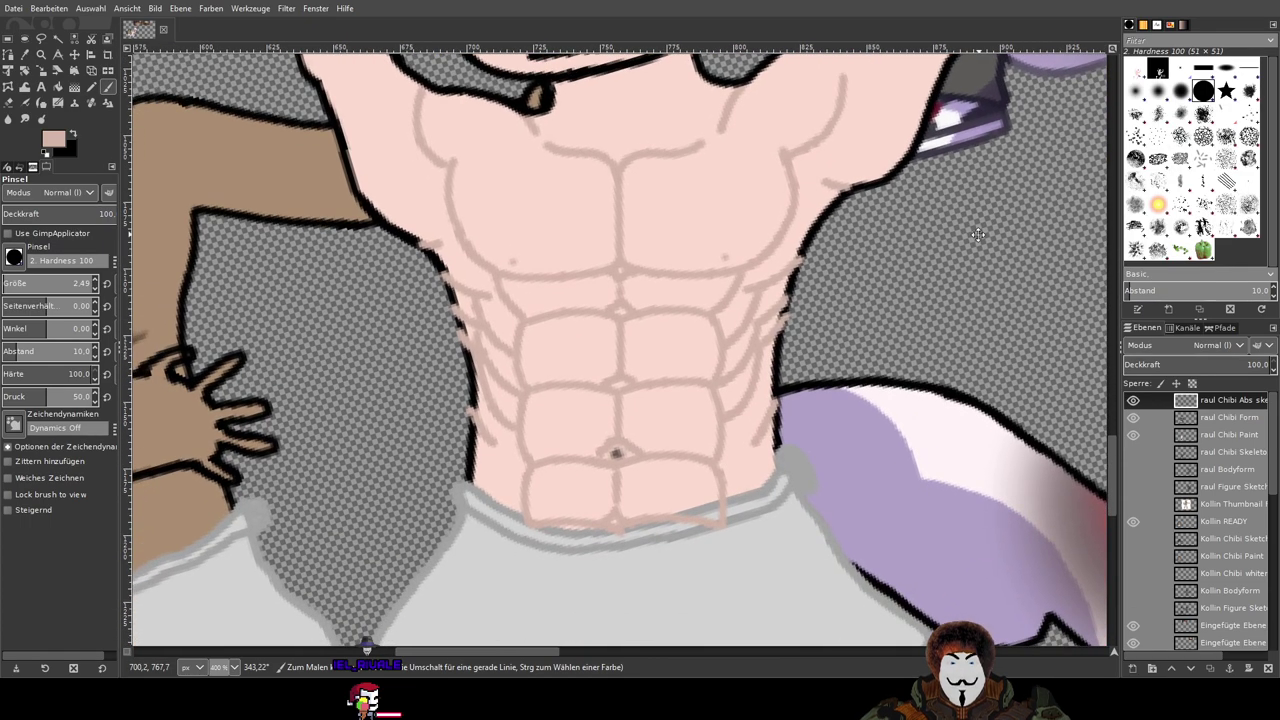
scroll(977, 234, up, 10)
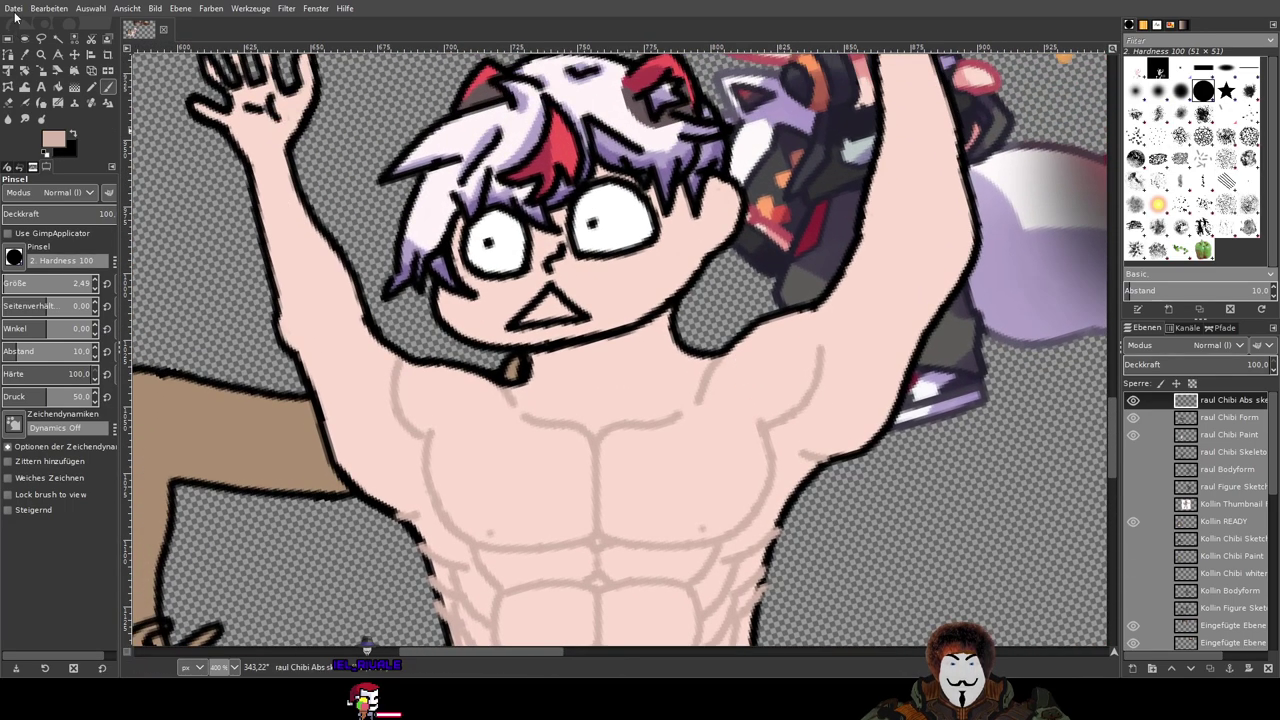
key(ctrl+s)
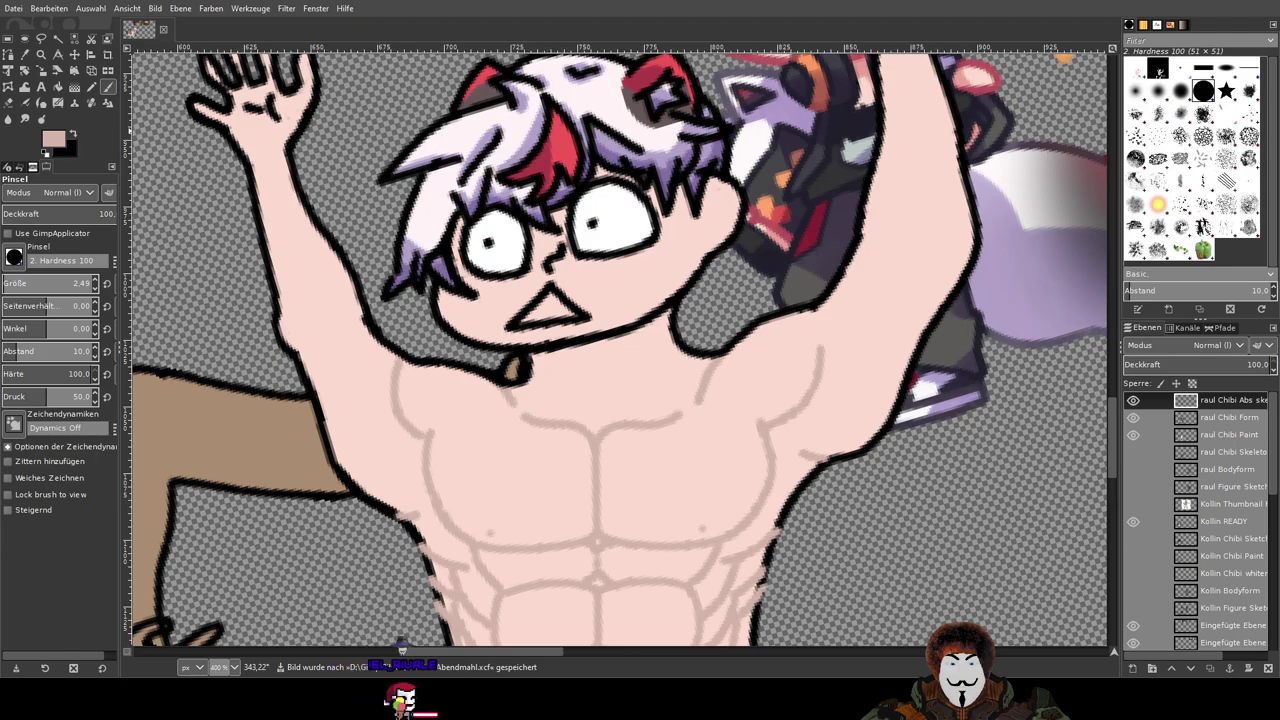
Step: Erase the end of the left armpit crease where it overlaps the black body outline, using the Eraser
drag(586, 578, 737, 361)
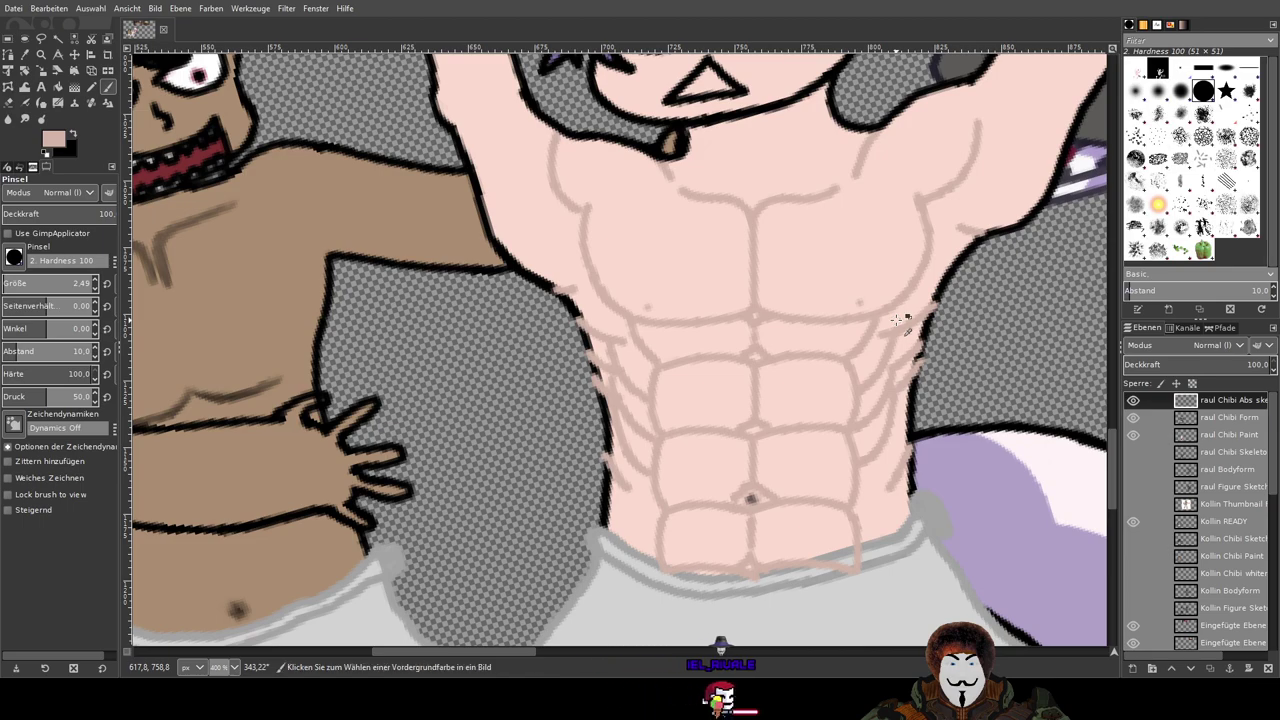
click(8, 103)
scroll(566, 287, up, 2)
scroll(566, 287, up, 3)
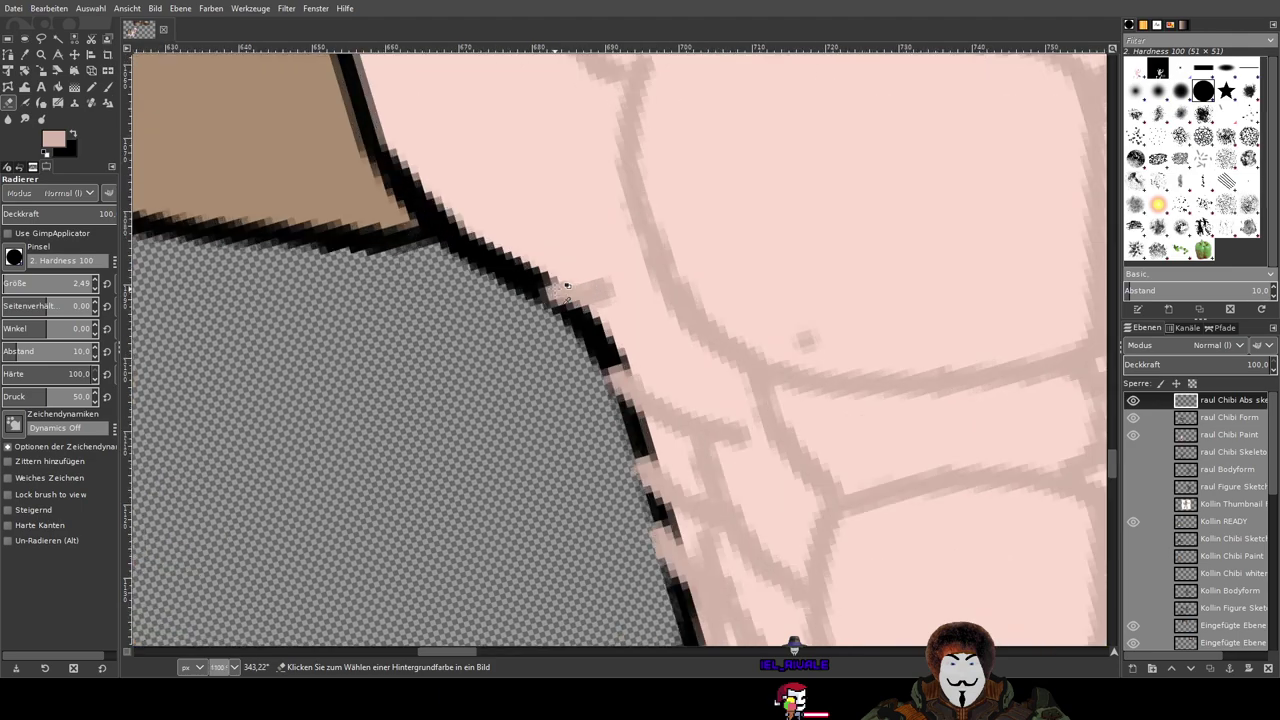
scroll(566, 287, up, 1)
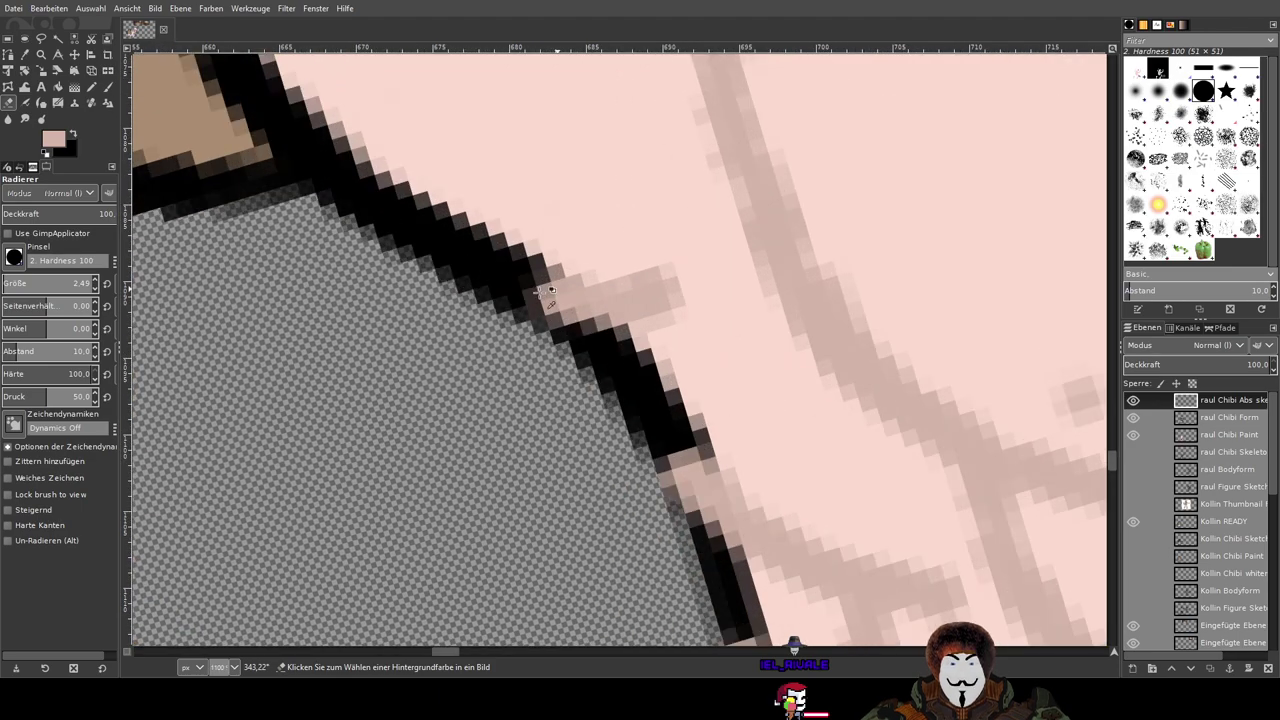
scroll(537, 293, up, 1)
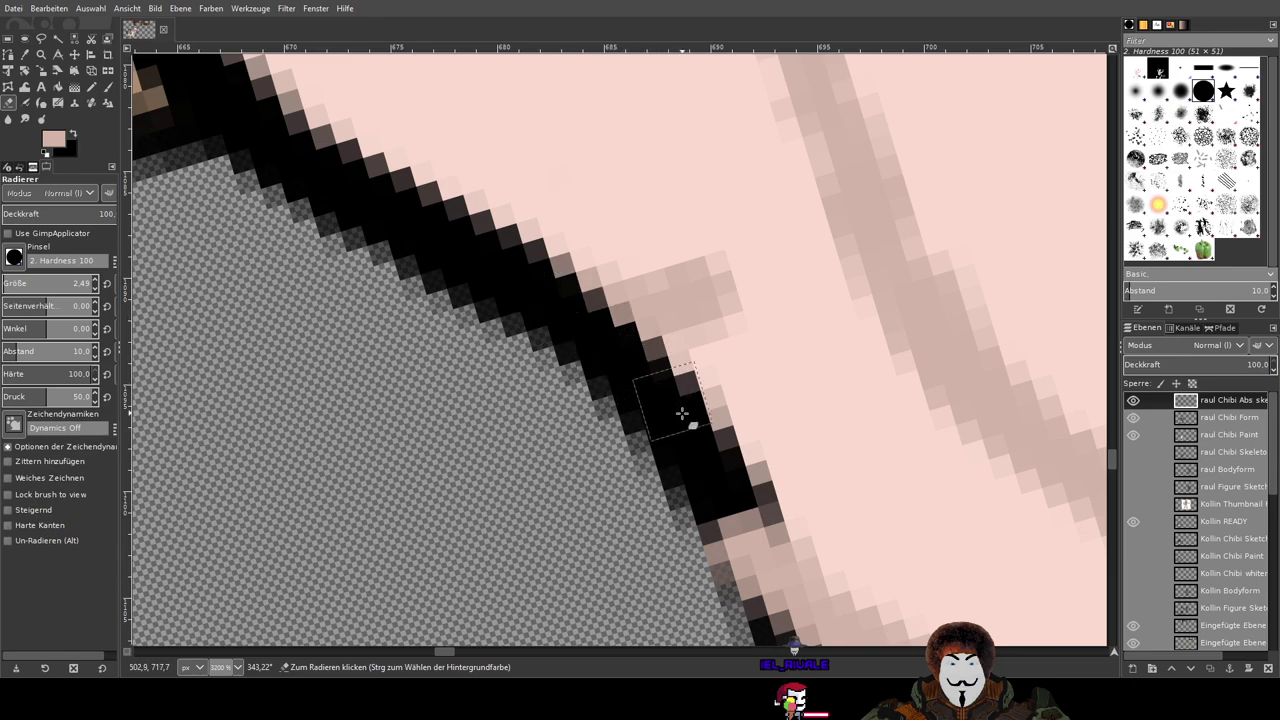
Step: Erase the ends of the left rib lines where they cover the black torso outline
mouse_move(739, 494)
mouse_down()
mouse_move(691, 446)
mouse_move(543, 183)
mouse_up()
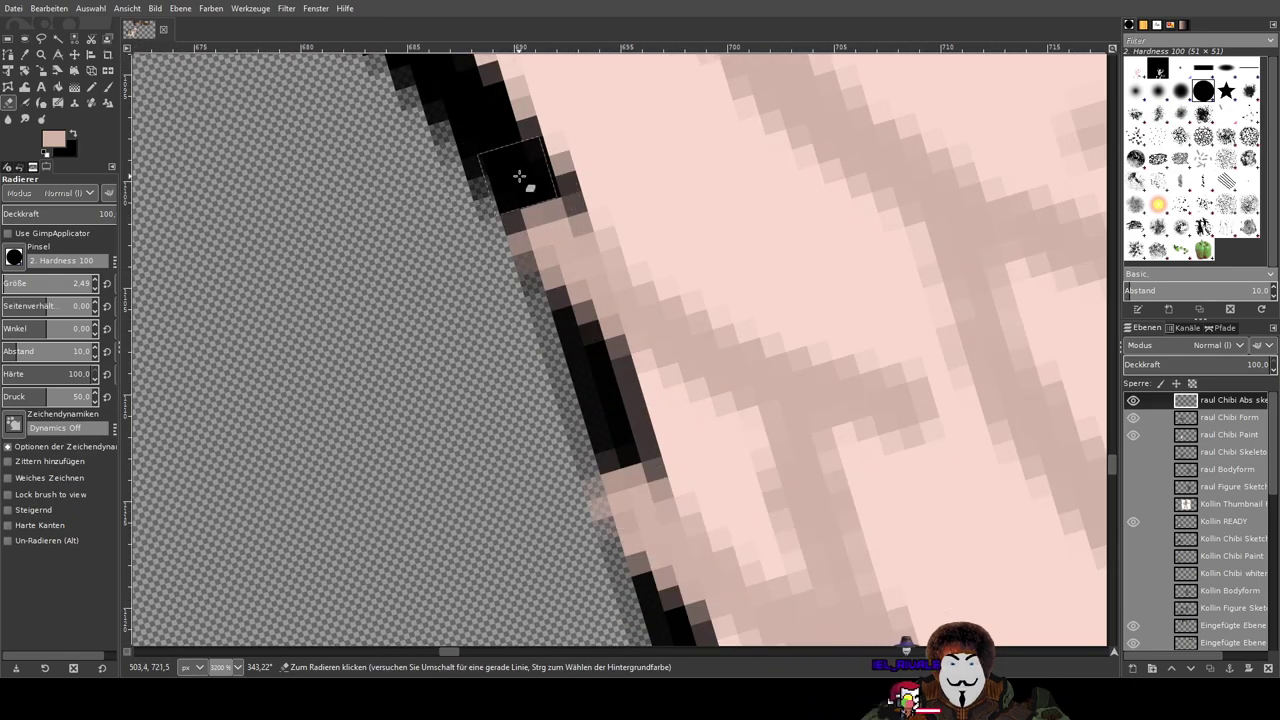
mouse_move(534, 192)
mouse_down()
mouse_move(590, 323)
mouse_move(641, 552)
mouse_move(675, 634)
mouse_move(629, 474)
mouse_move(690, 628)
mouse_up()
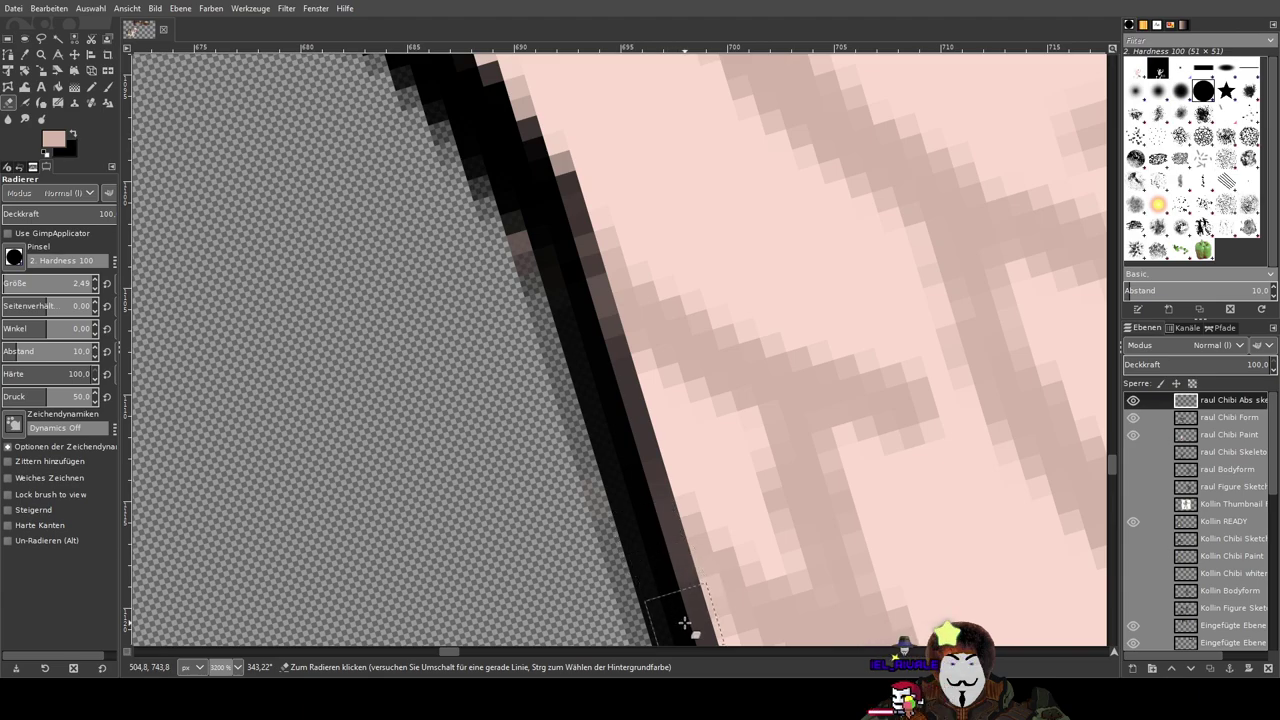
drag(523, 248, 557, 354)
drag(718, 479, 632, 171)
scroll(631, 171, down, 5)
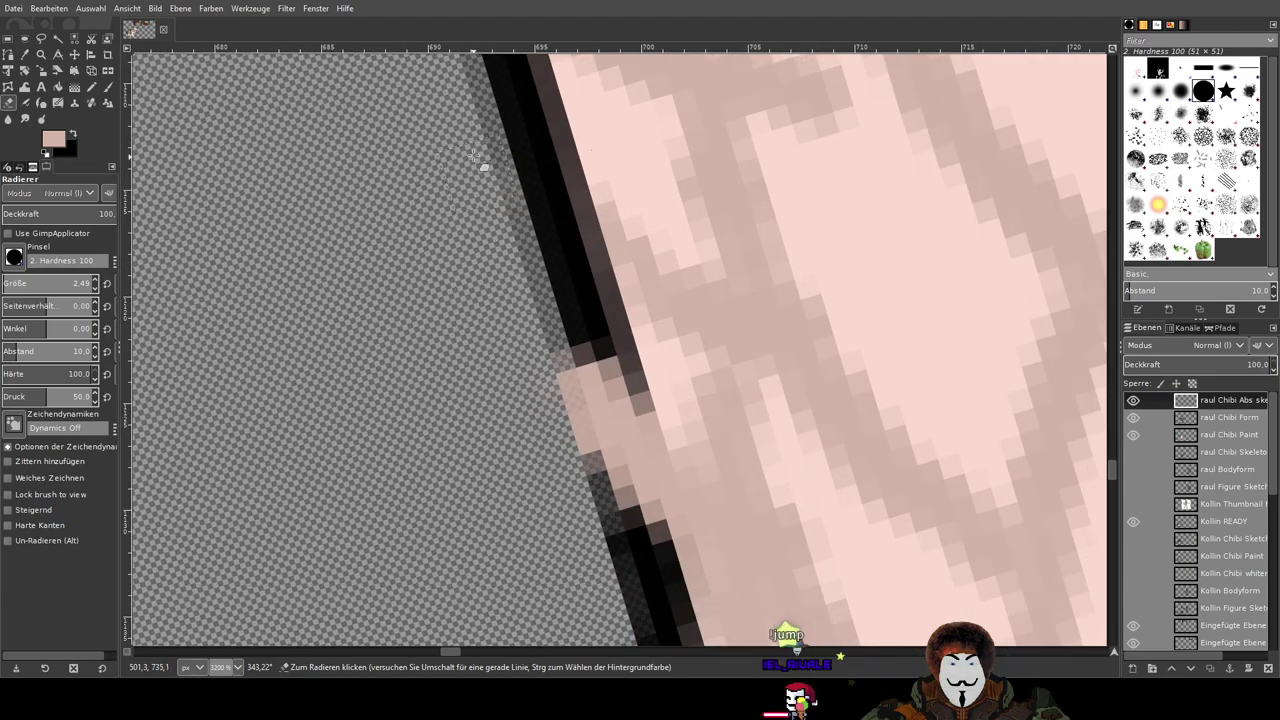
mouse_move(594, 329)
mouse_down()
mouse_move(652, 601)
mouse_move(533, 316)
mouse_up()
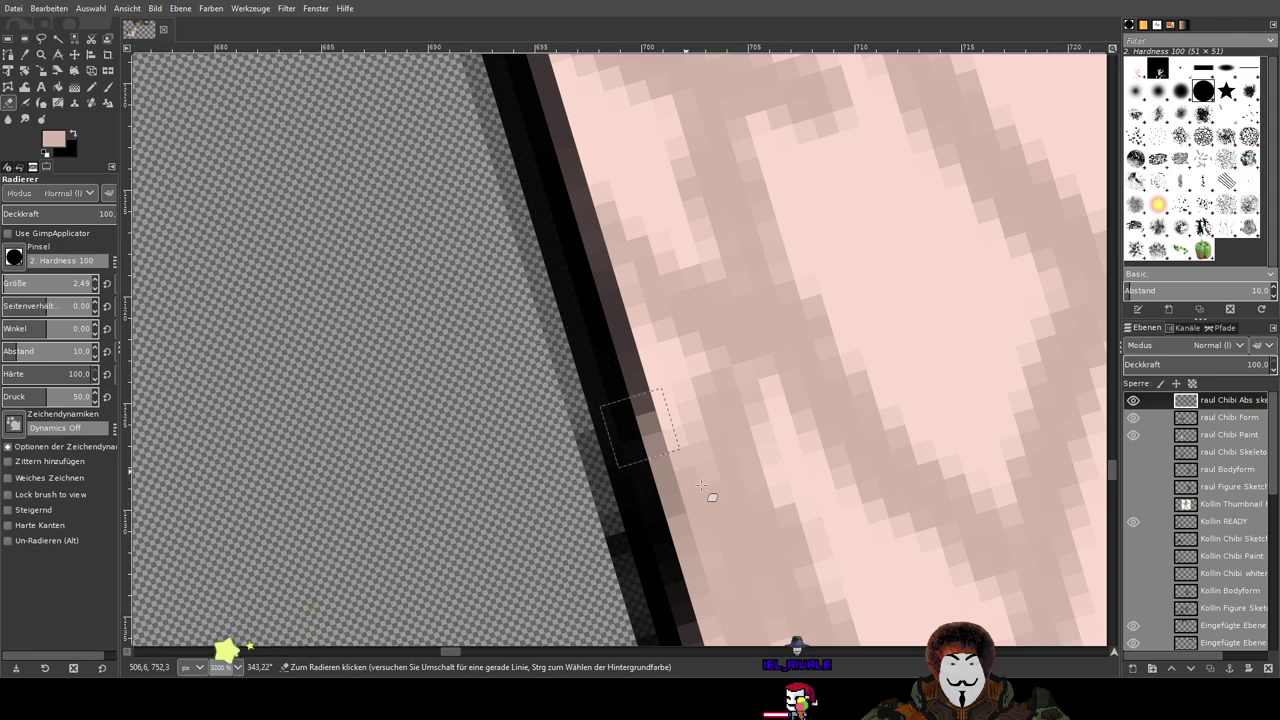
Step: Erase the end of the left waist line that sticks out over the black outline
scroll(660, 330, down, 6)
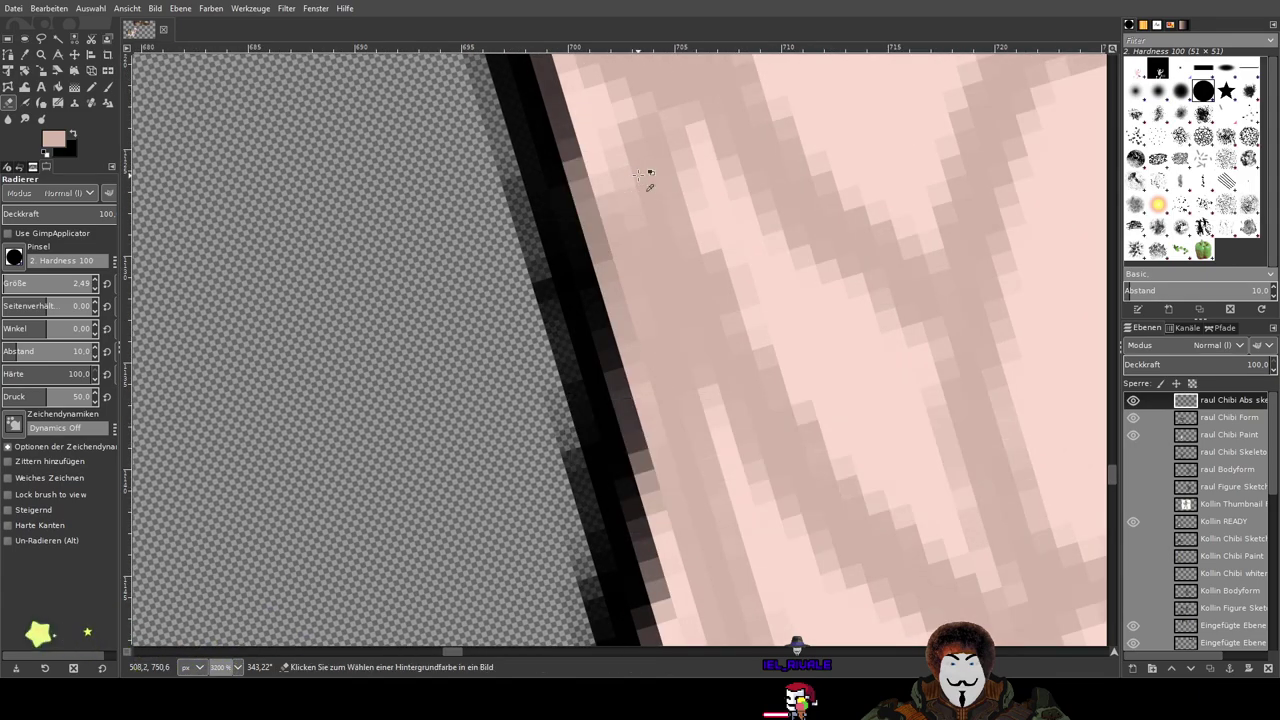
scroll(645, 177, down, 3)
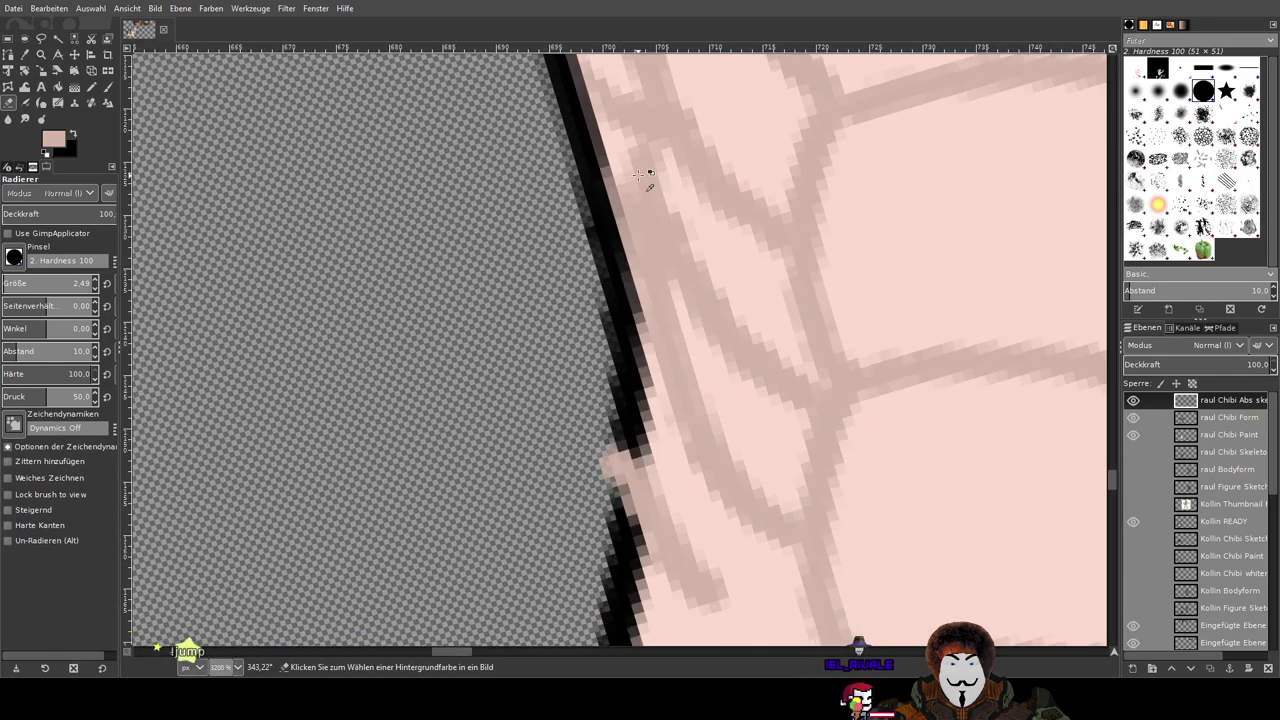
scroll(620, 310, down, 2)
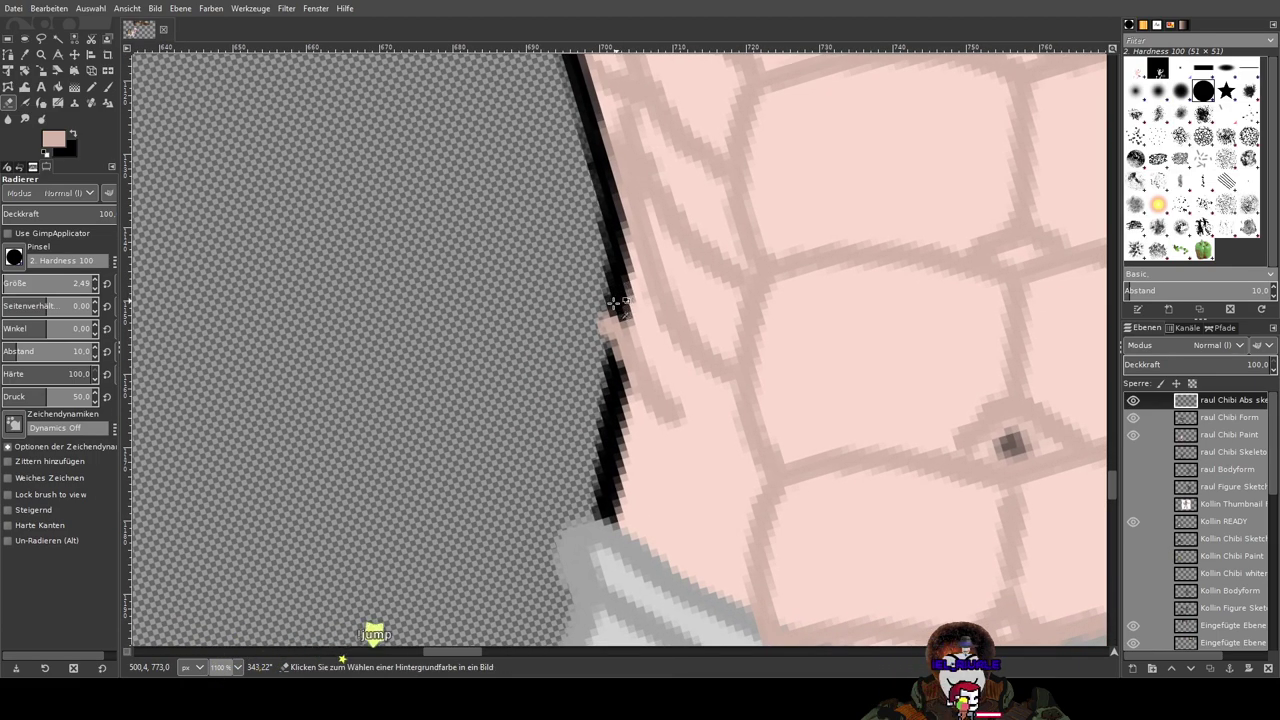
scroll(611, 300, up, 3)
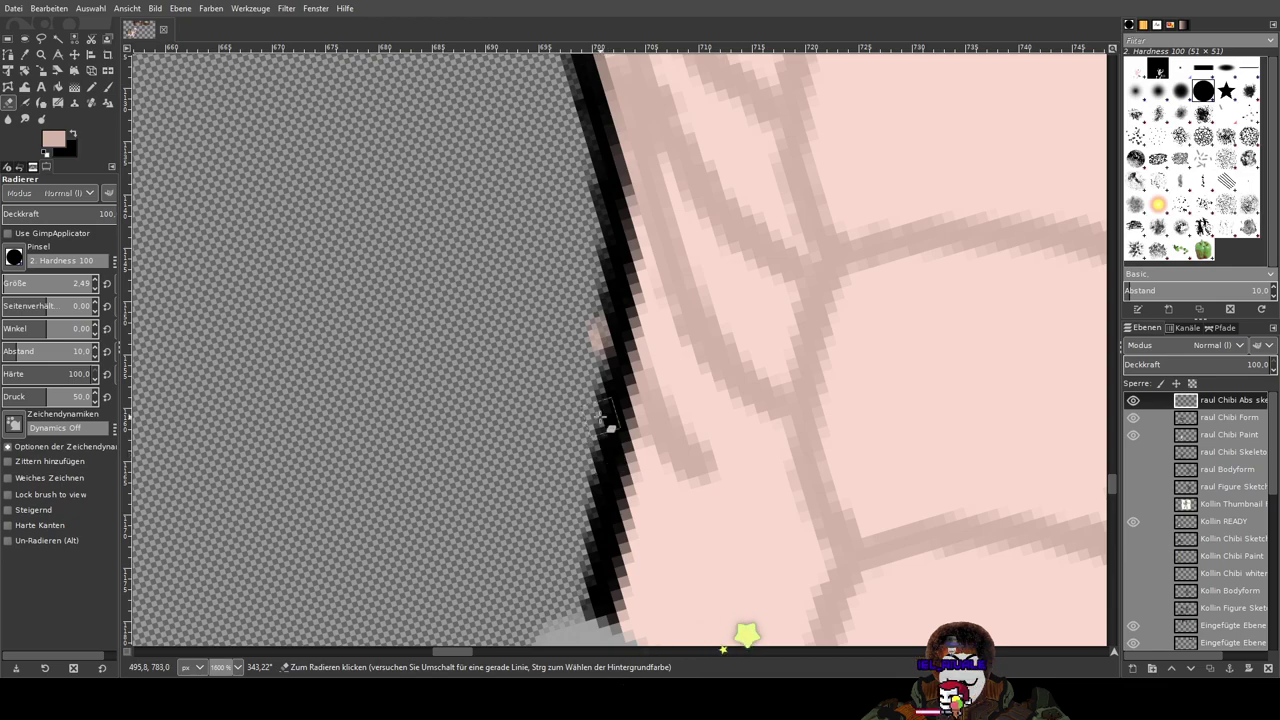
key(ctrl)
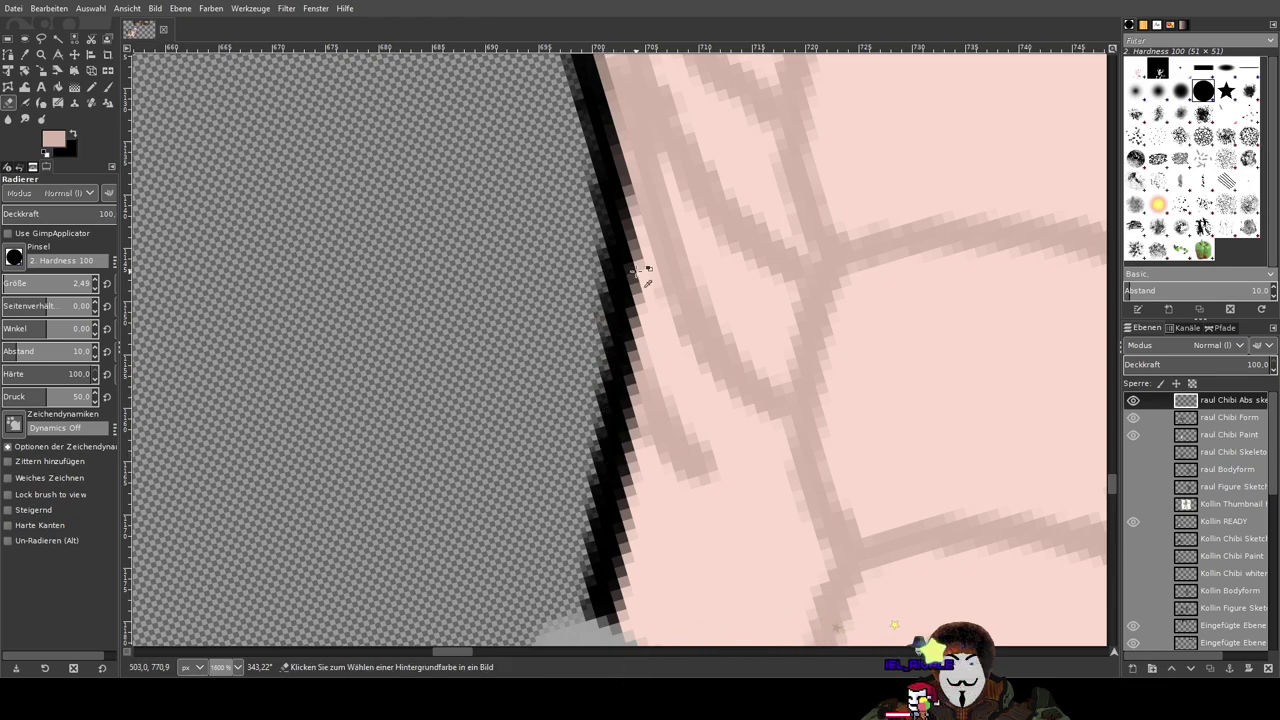
Step: Erase the ends of the right rib and waist lines where they cover the black torso outline
scroll(640, 271, down, 3)
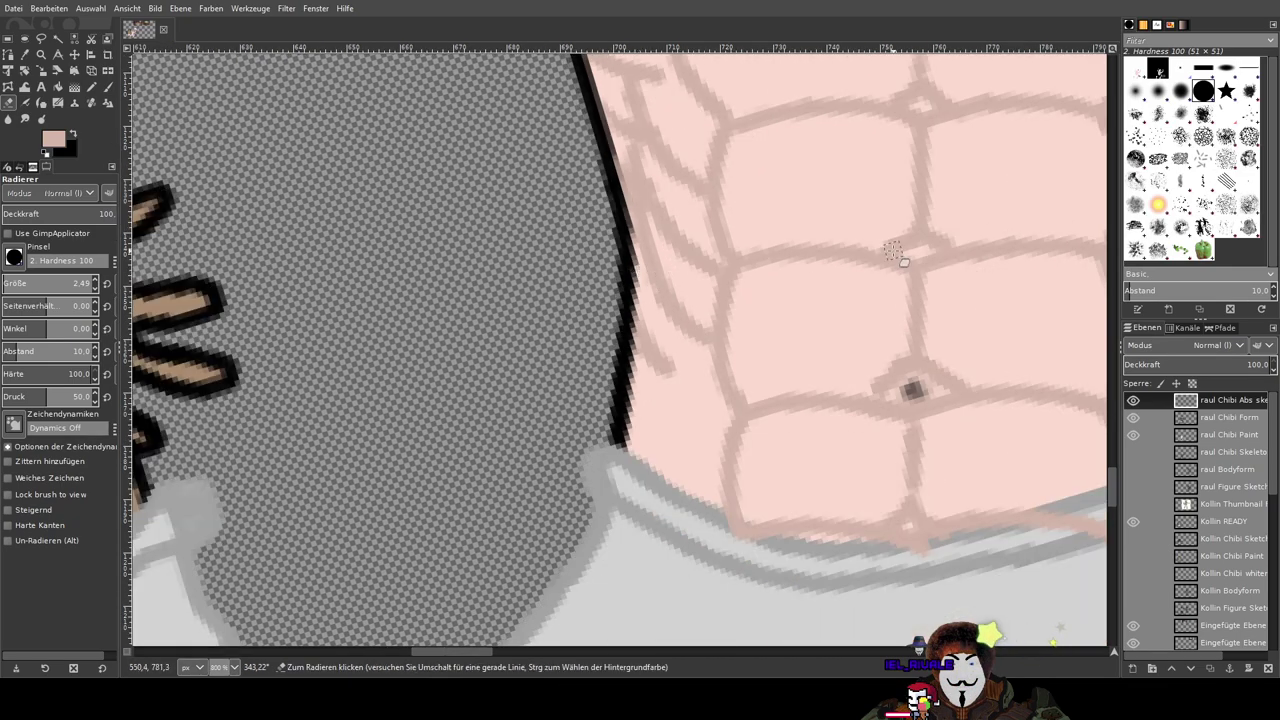
scroll(880, 438, up, 1)
drag(880, 438, 455, 342)
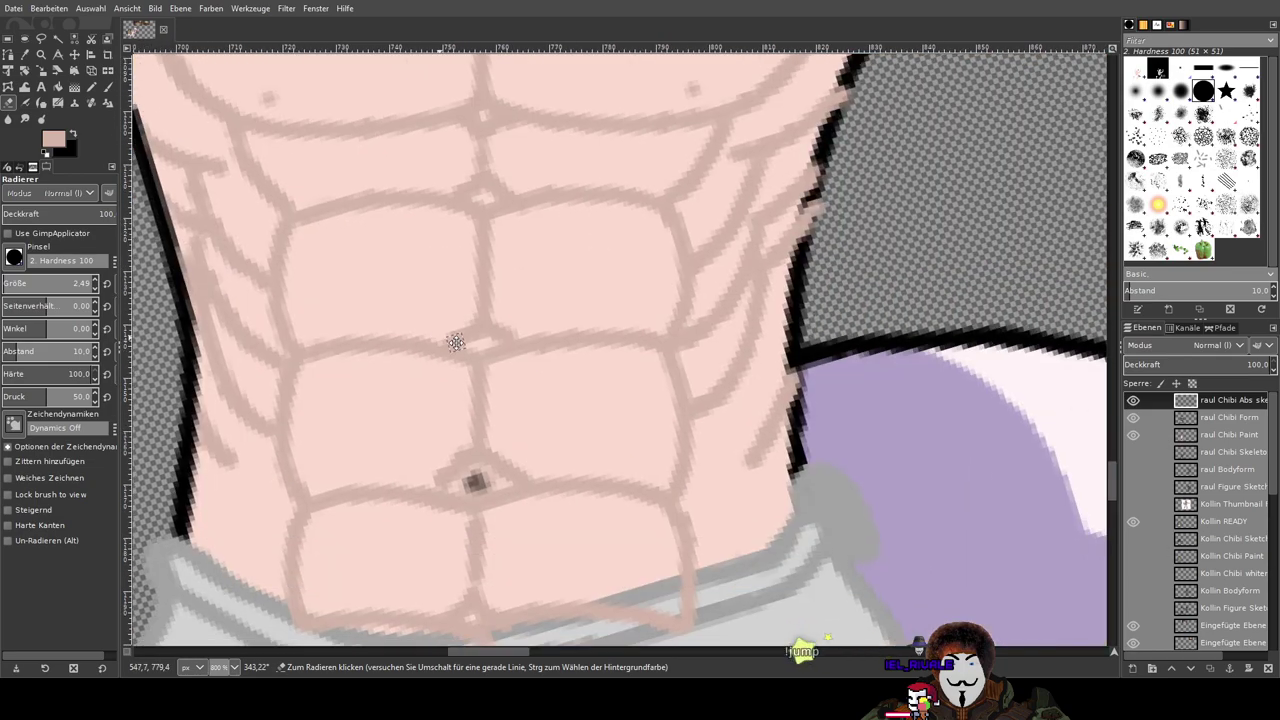
drag(849, 366, 772, 357)
key(ctrl)
scroll(737, 362, up, 1)
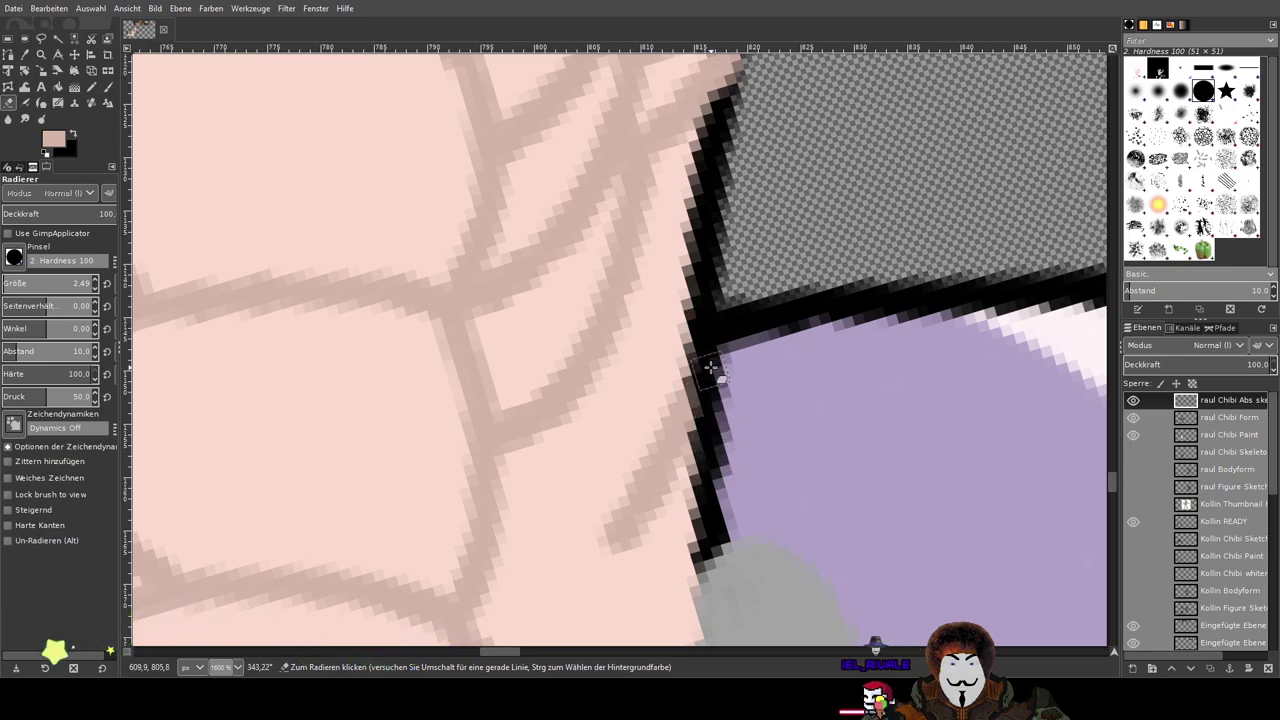
drag(757, 211, 682, 473)
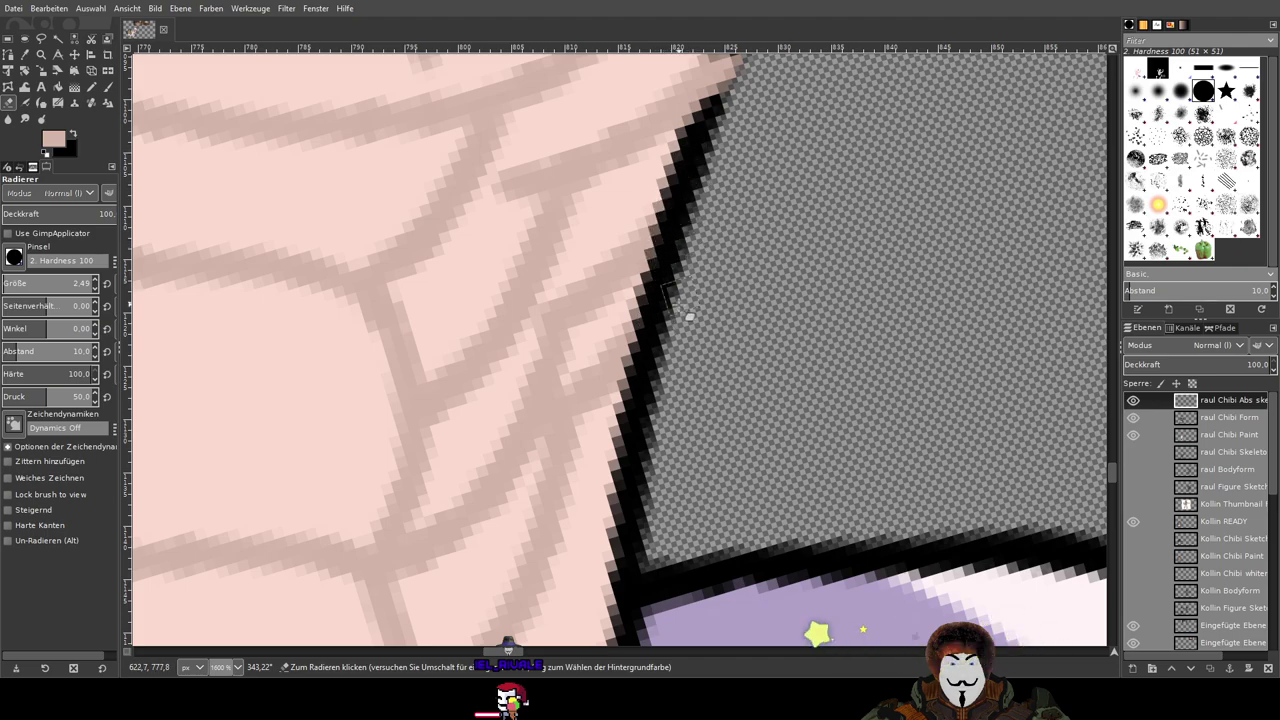
drag(712, 136, 667, 406)
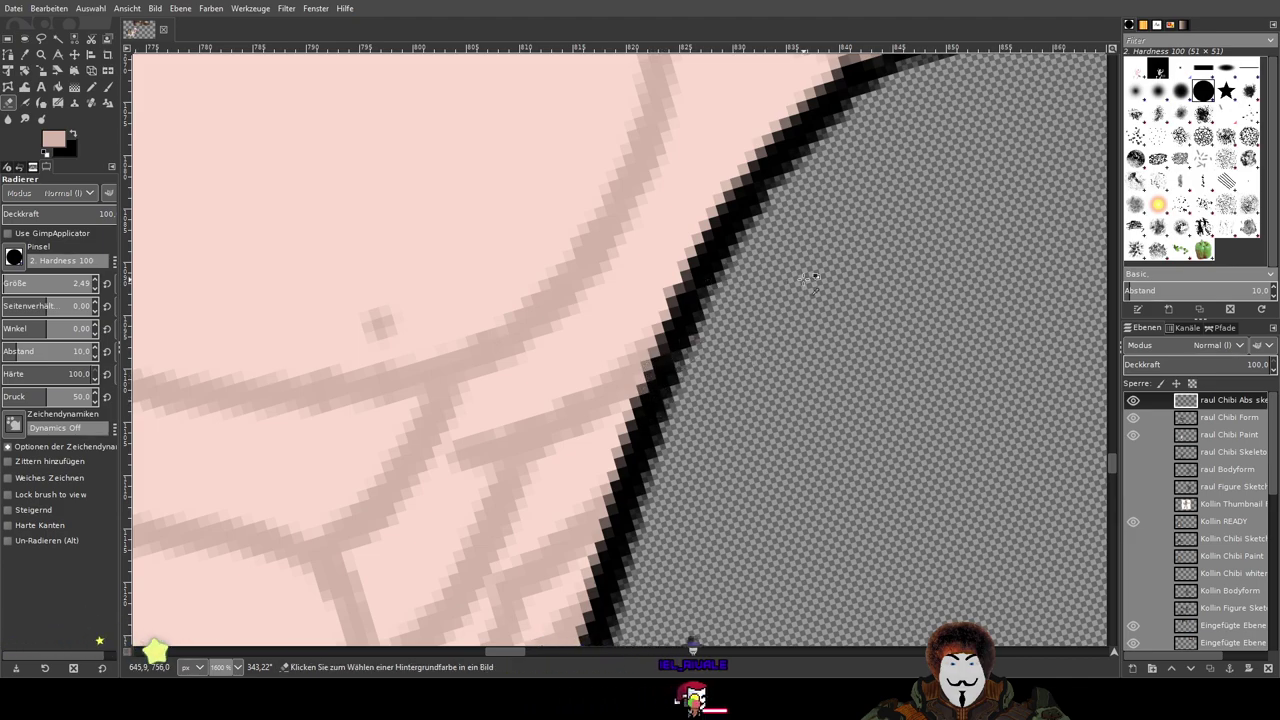
Step: Erase the end of the right armpit crease where it overlaps the black body outline
scroll(806, 278, down, 3)
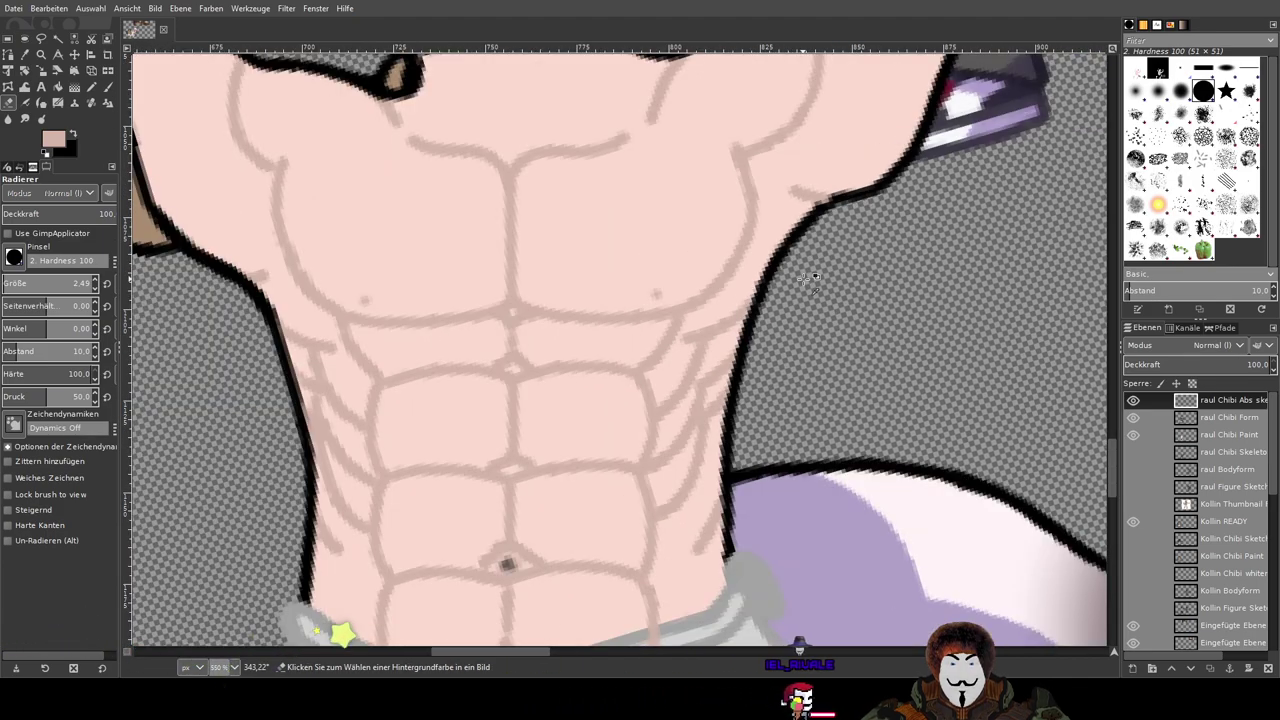
drag(796, 281, 779, 313)
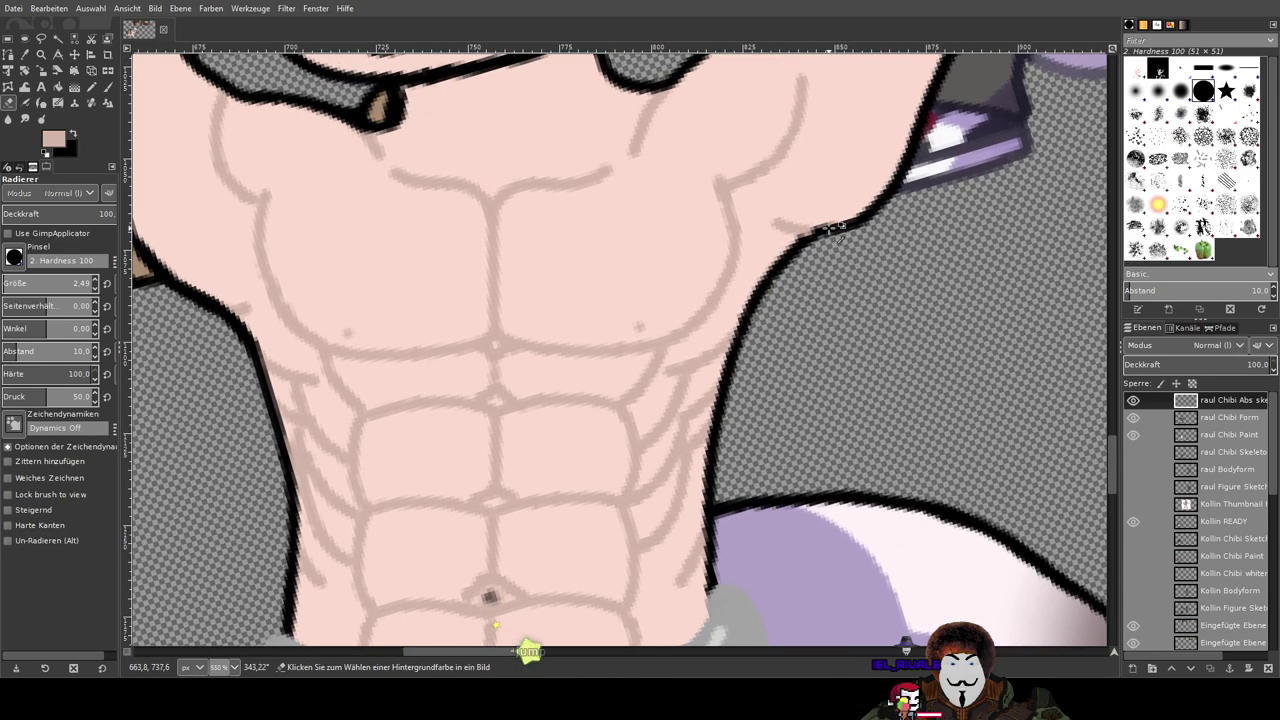
scroll(828, 228, up, 3)
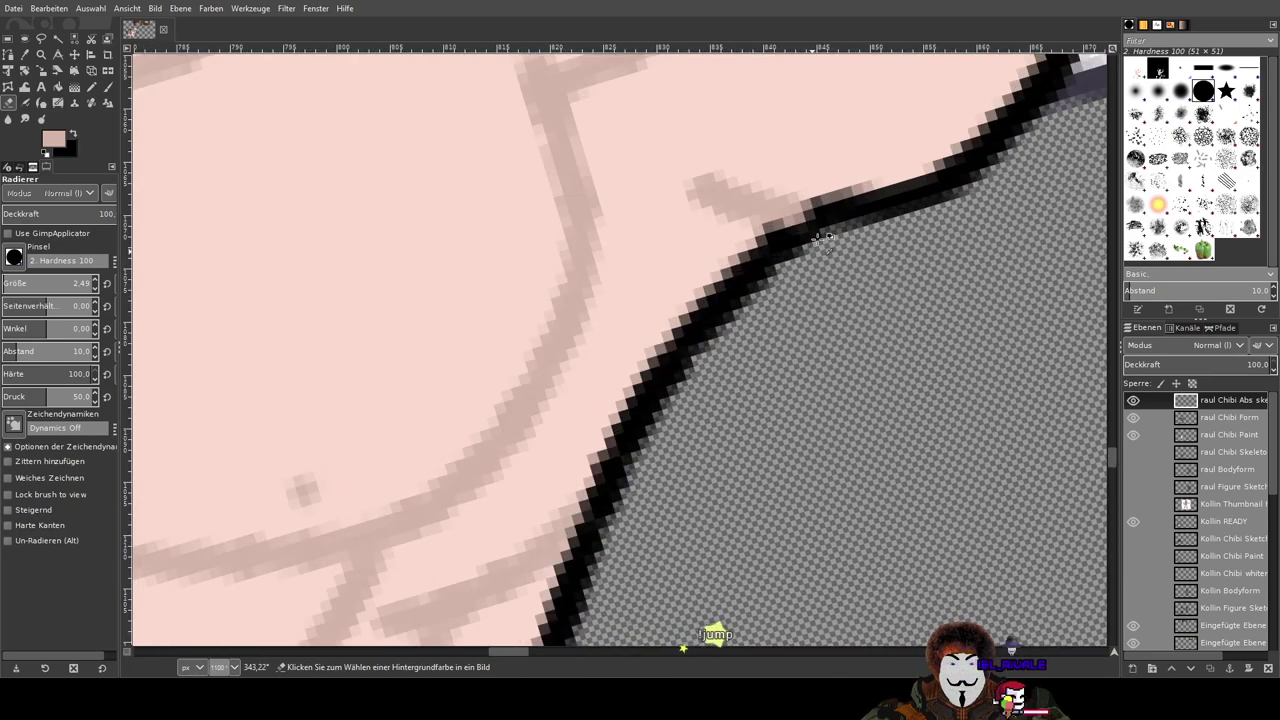
scroll(830, 208, up, 2)
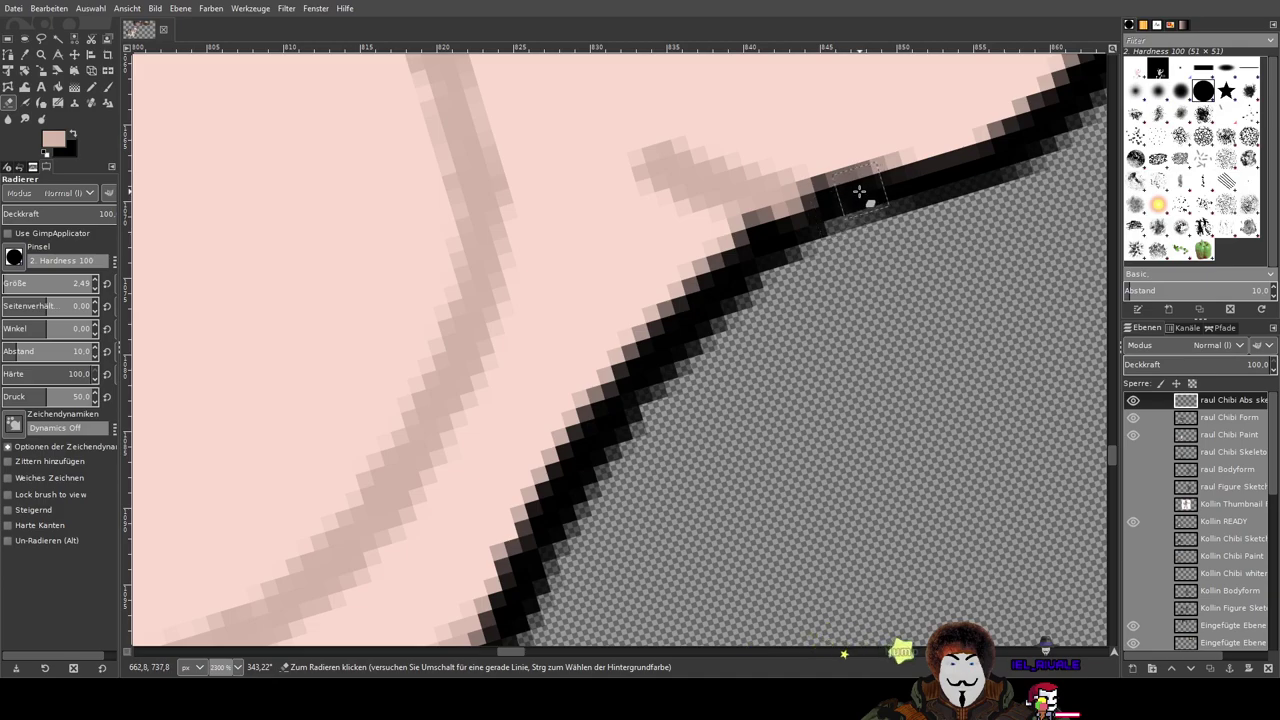
scroll(845, 290, down, 3)
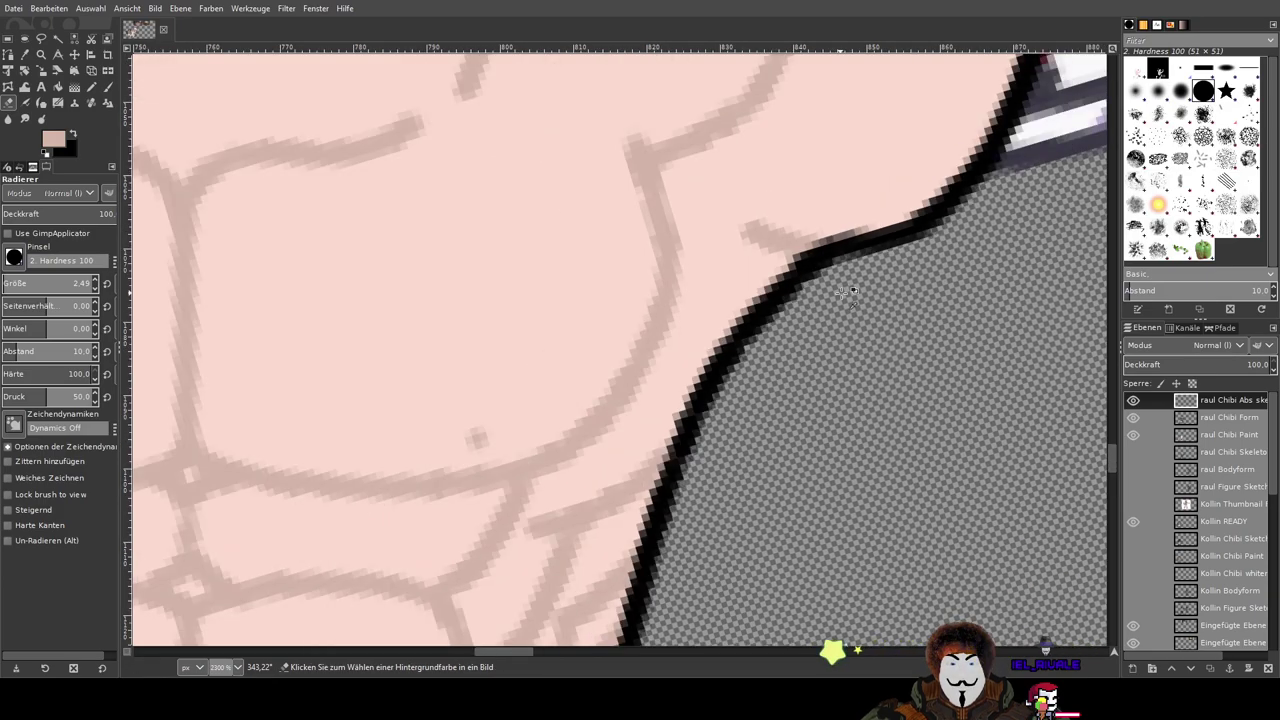
Step: Check the shoulder and collarbone lines for places where they still overlap the black outline
scroll(845, 290, down, 6)
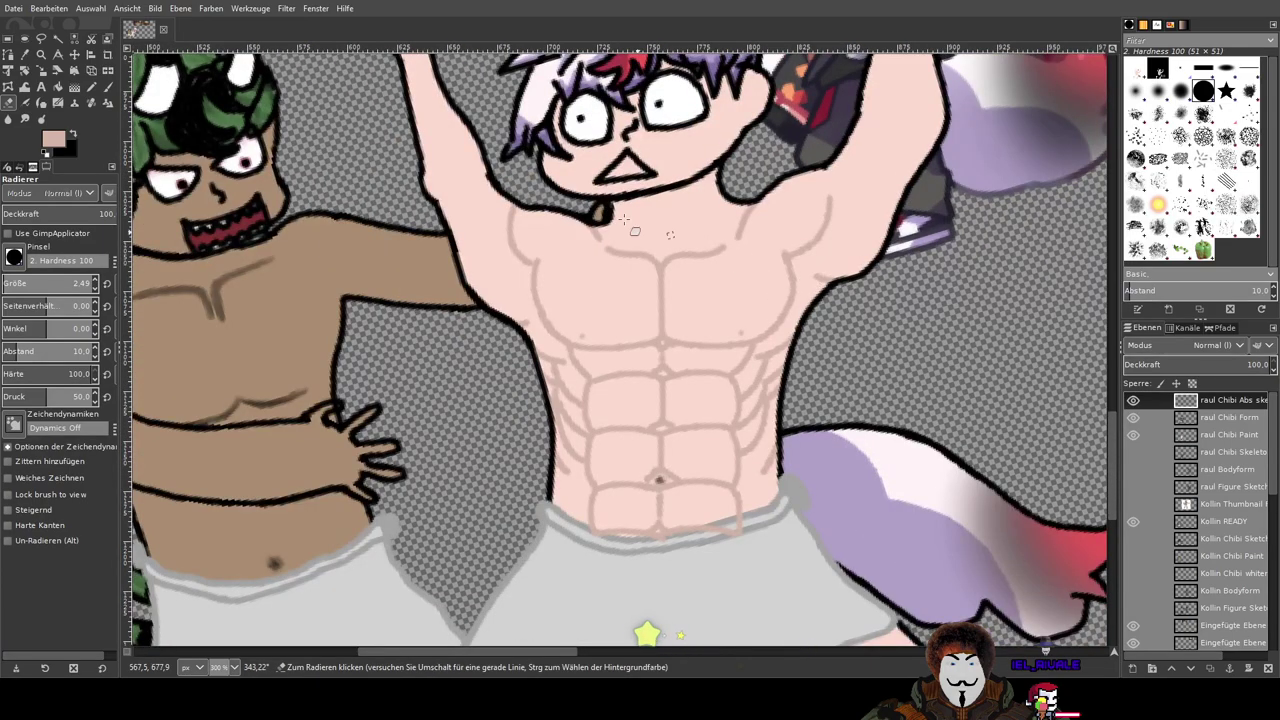
scroll(500, 202, up, 2)
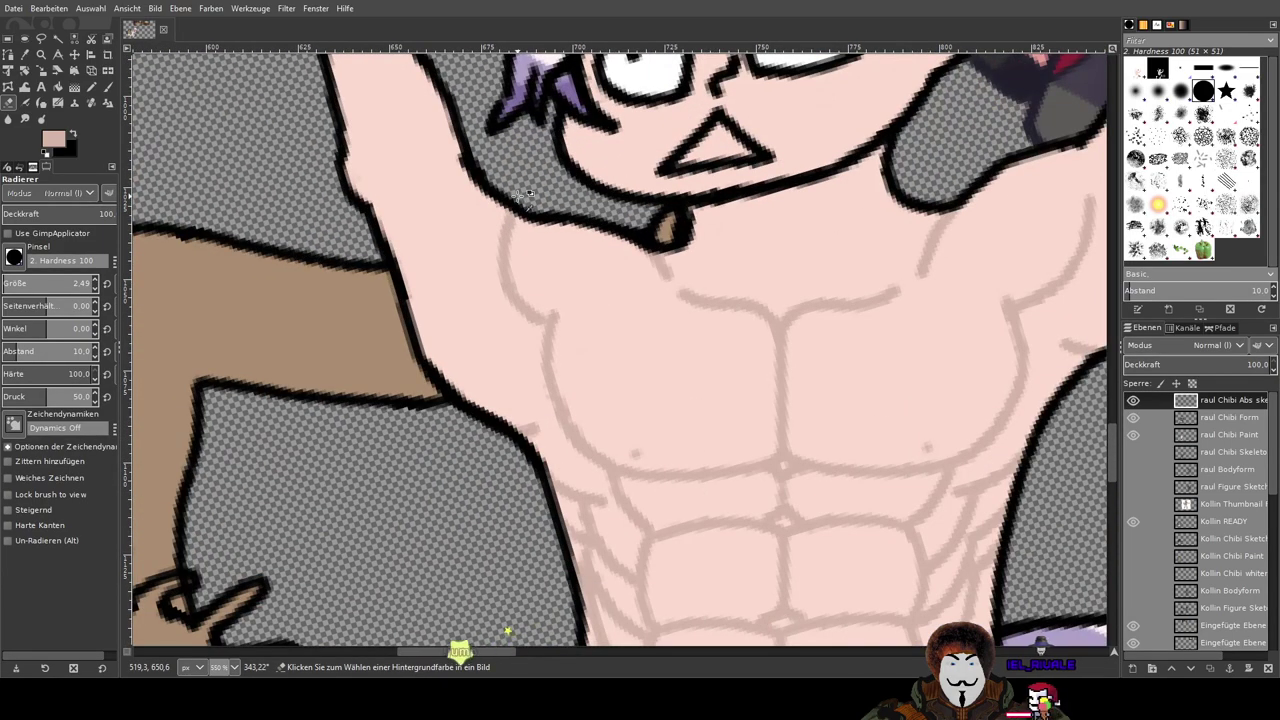
scroll(522, 193, up, 3)
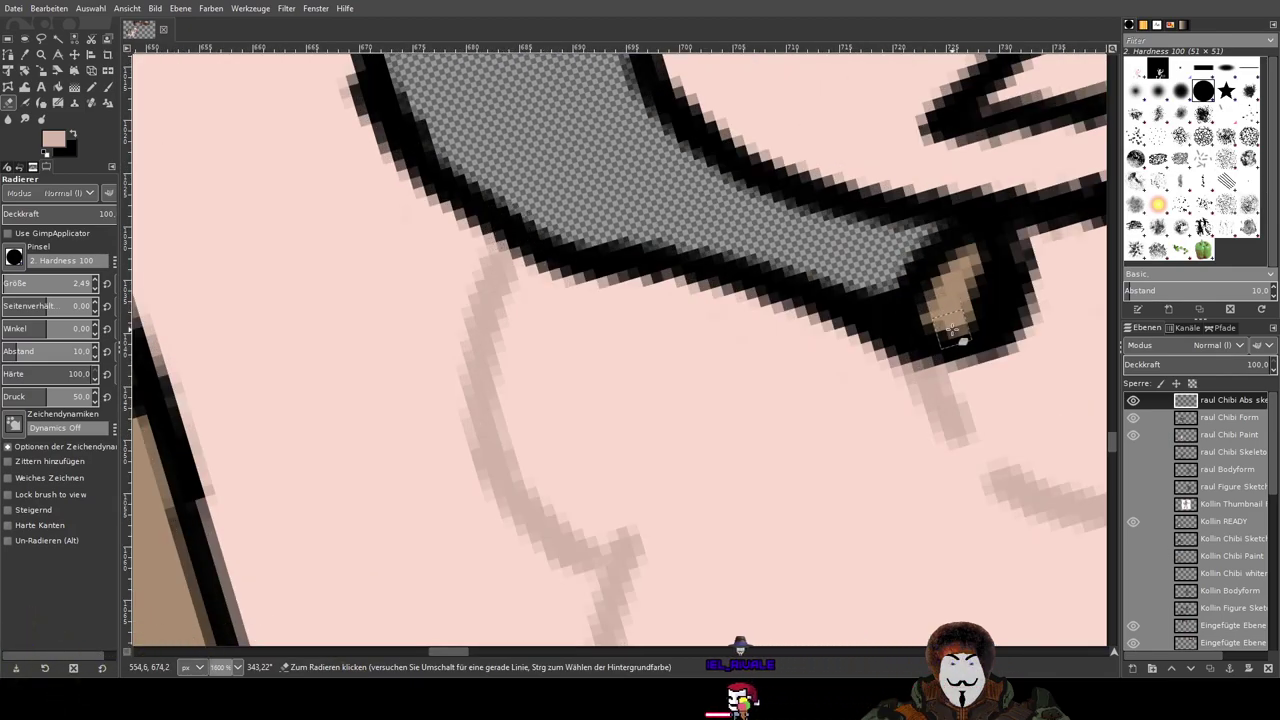
scroll(948, 328, down, 4)
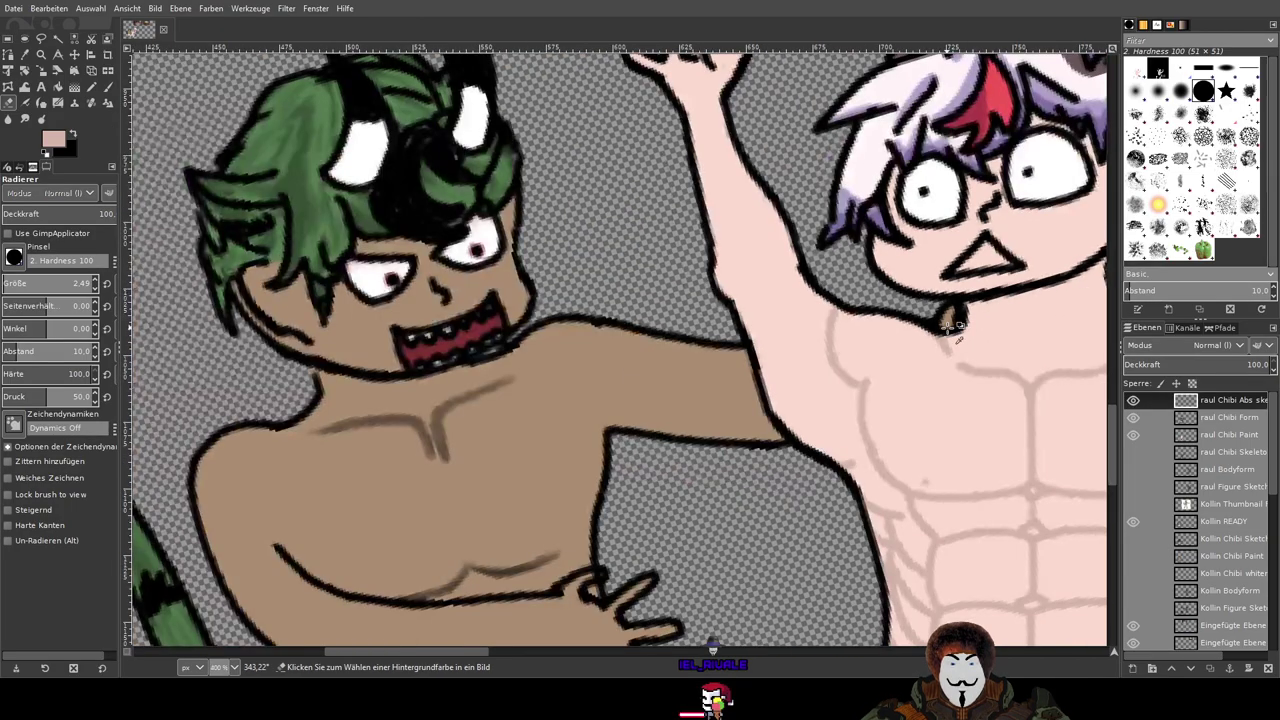
drag(966, 329, 556, 315)
scroll(742, 342, down, 1)
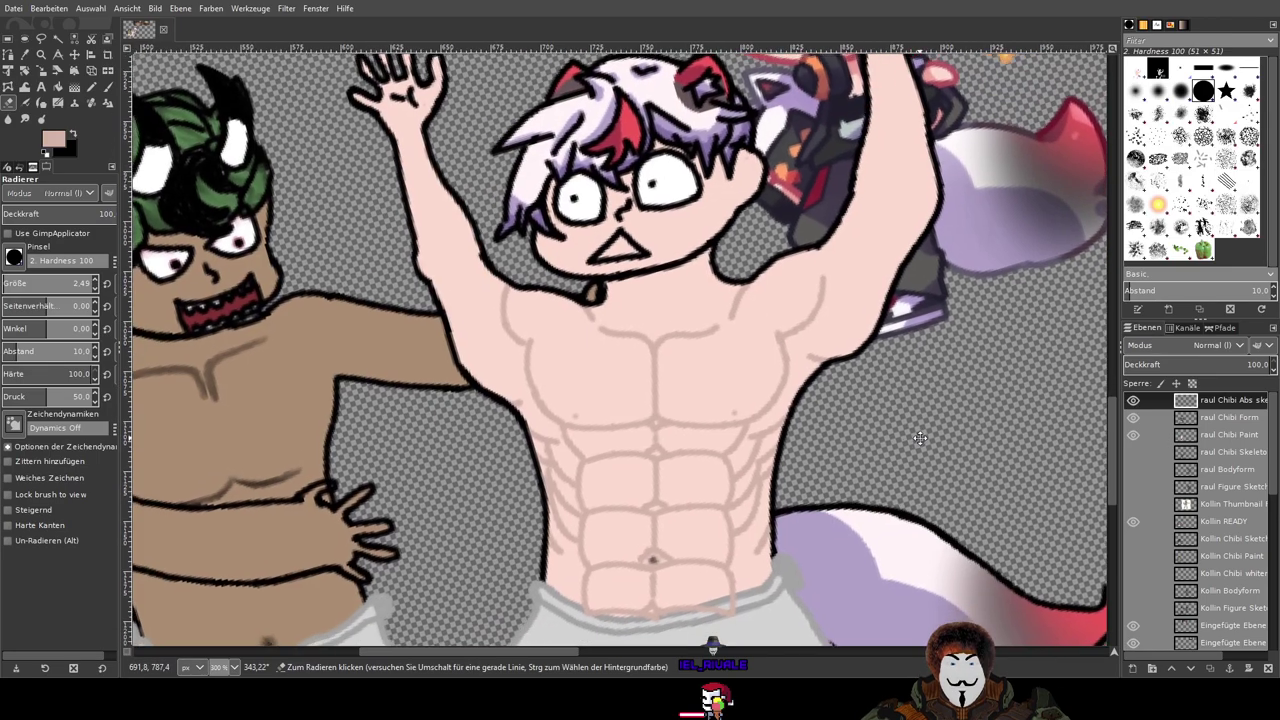
drag(920, 437, 930, 400)
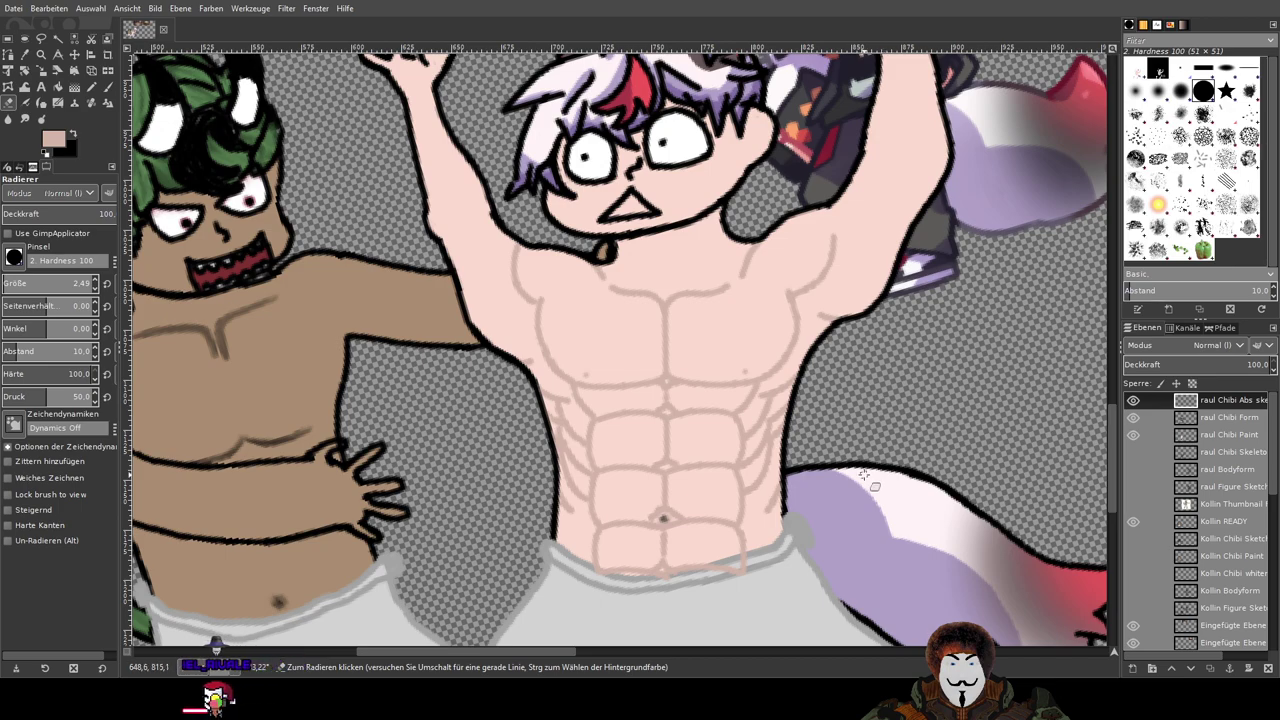
Step: Erase the parts of the right lower ab lines that run over the towel's grey waistband
drag(864, 475, 862, 369)
scroll(820, 476, down, 2)
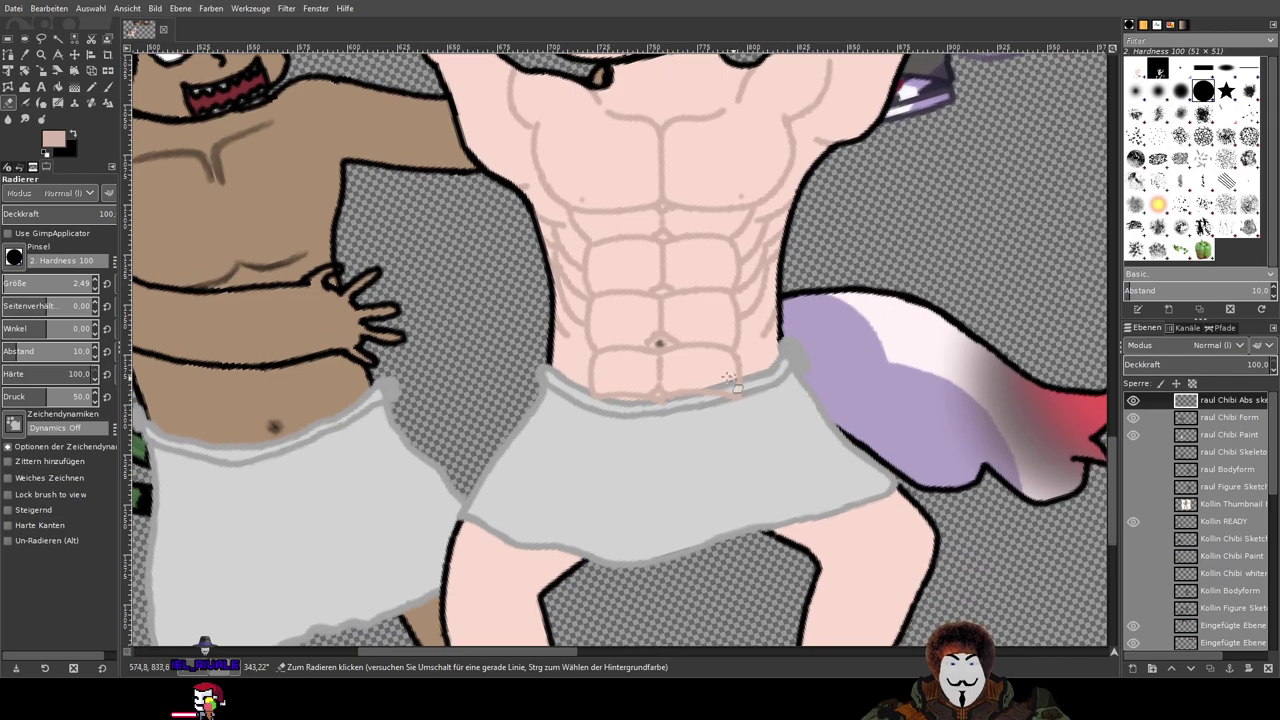
scroll(730, 405, up, 3)
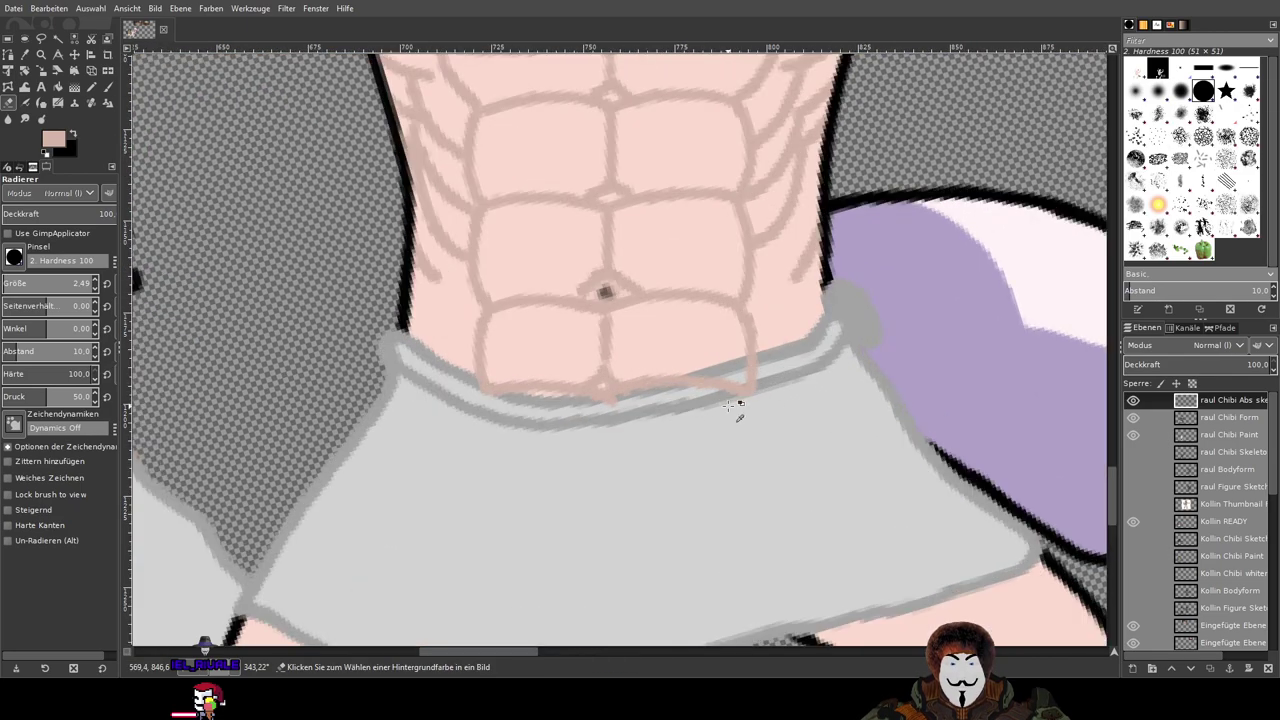
scroll(735, 405, up, 2)
scroll(775, 402, up, 1)
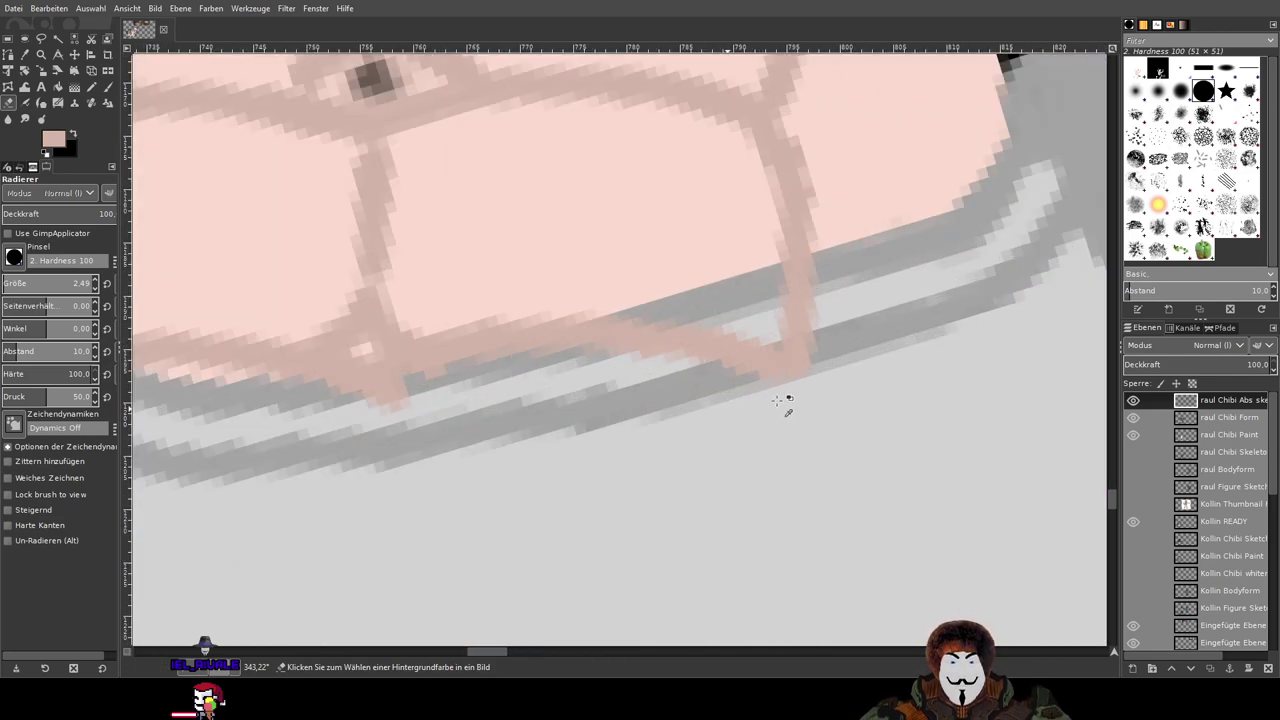
scroll(836, 354, up, 1)
scroll(857, 357, up, 1)
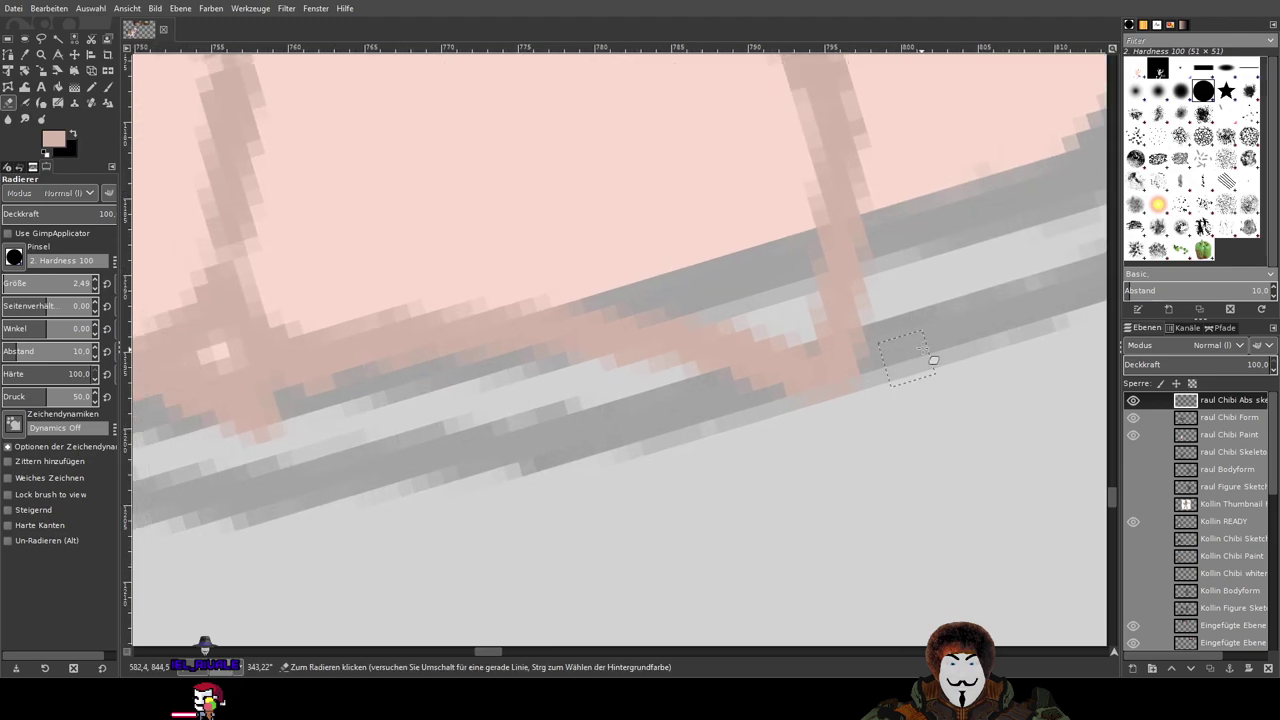
drag(883, 343, 875, 319)
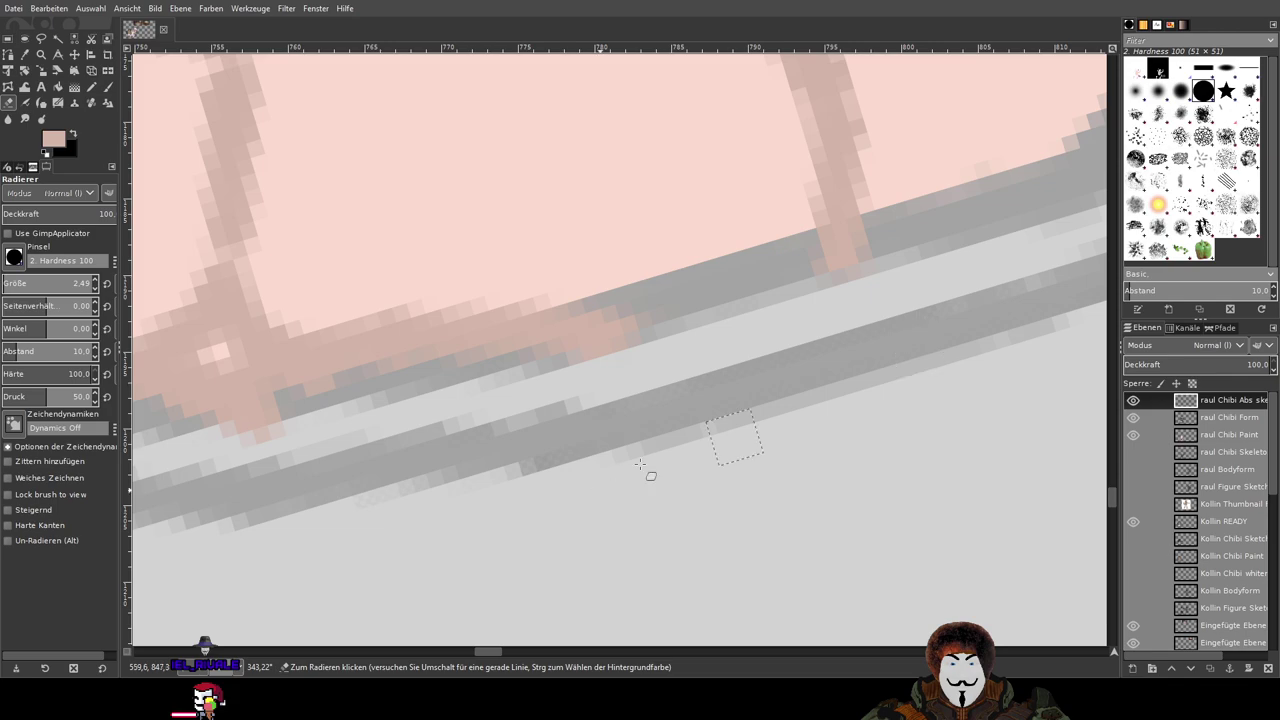
drag(652, 338, 607, 369)
drag(902, 263, 794, 292)
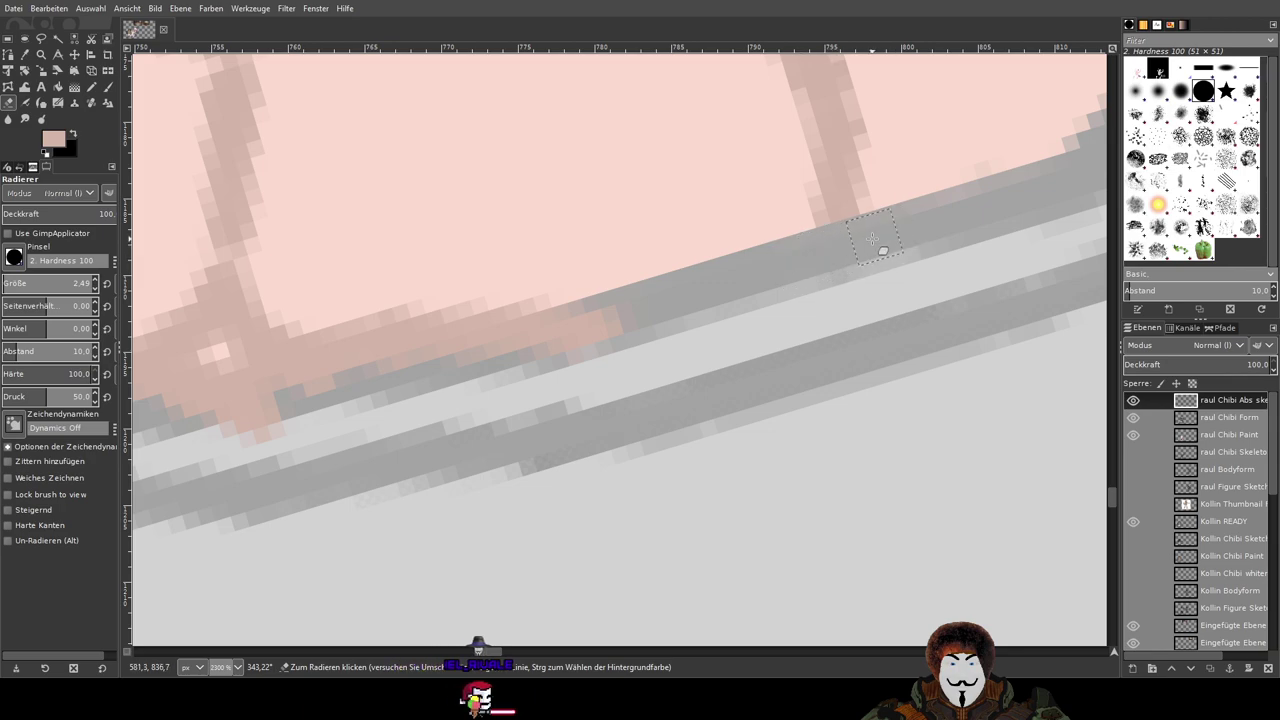
drag(615, 322, 525, 342)
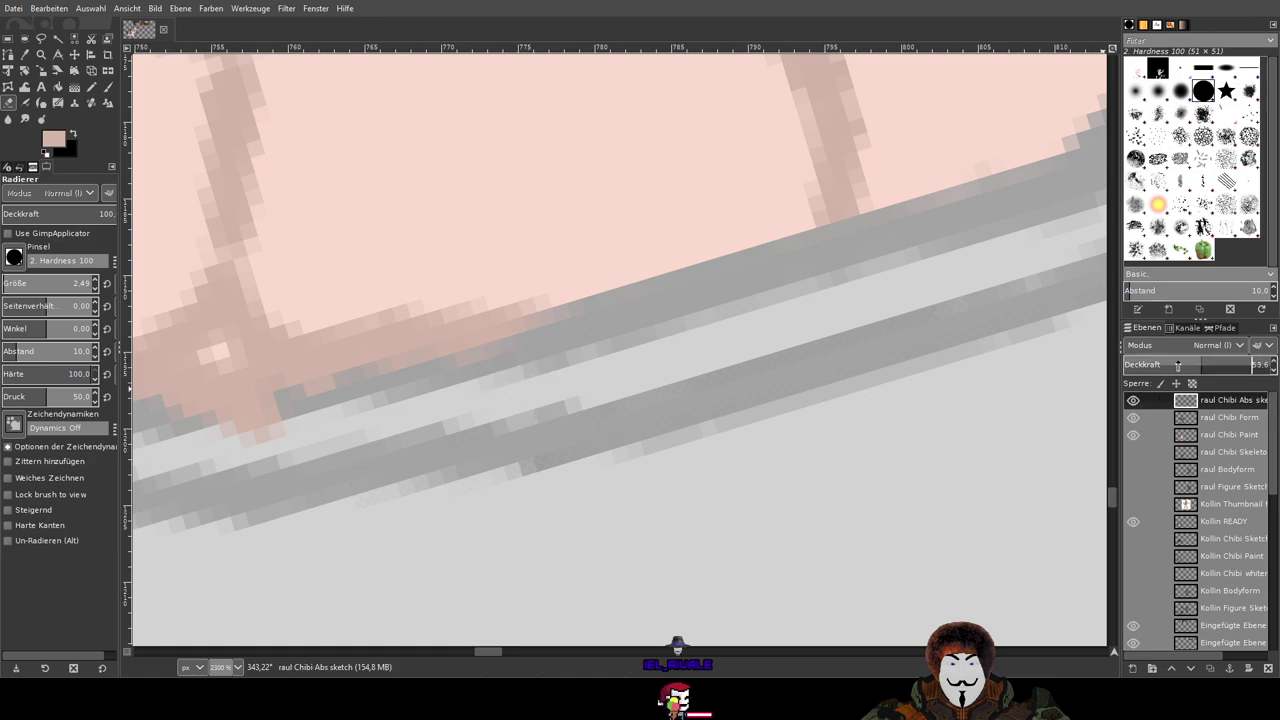
Step: Lower the abs sketch layer's opacity to 35.9 and erase the middle and left lower ab lines overlapping the towel's waistband
click(1176, 366)
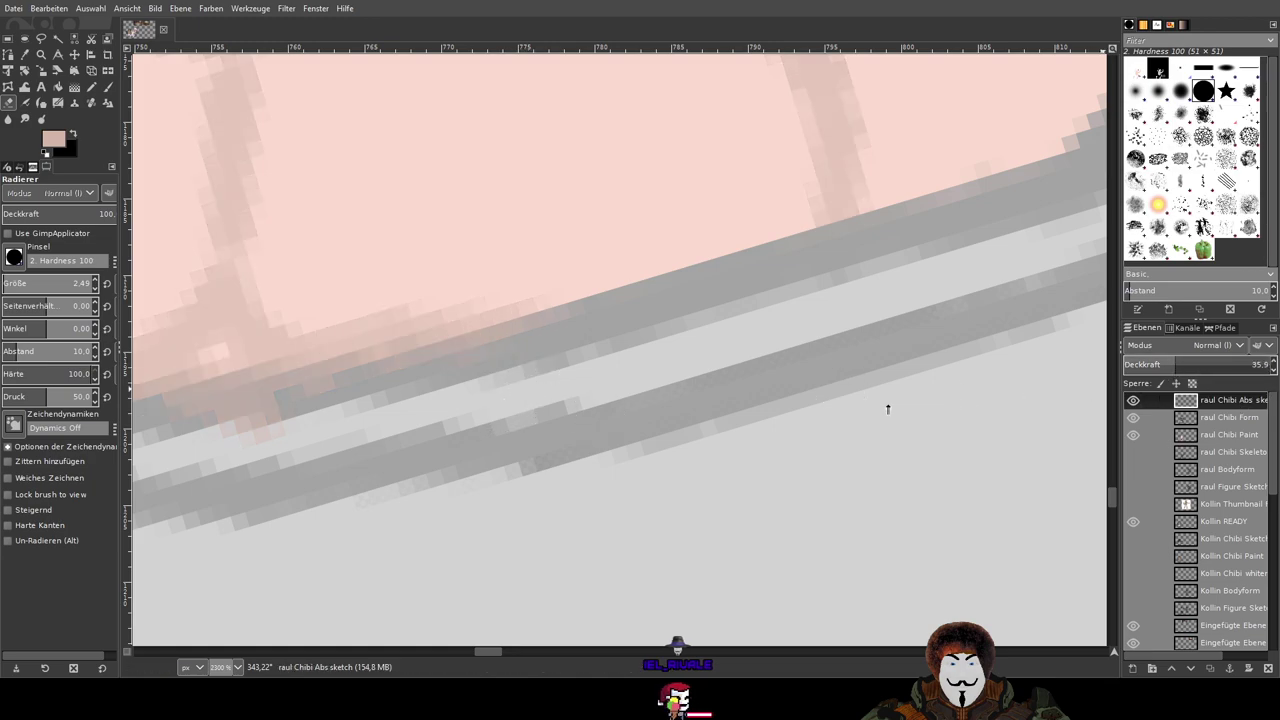
drag(605, 400, 905, 365)
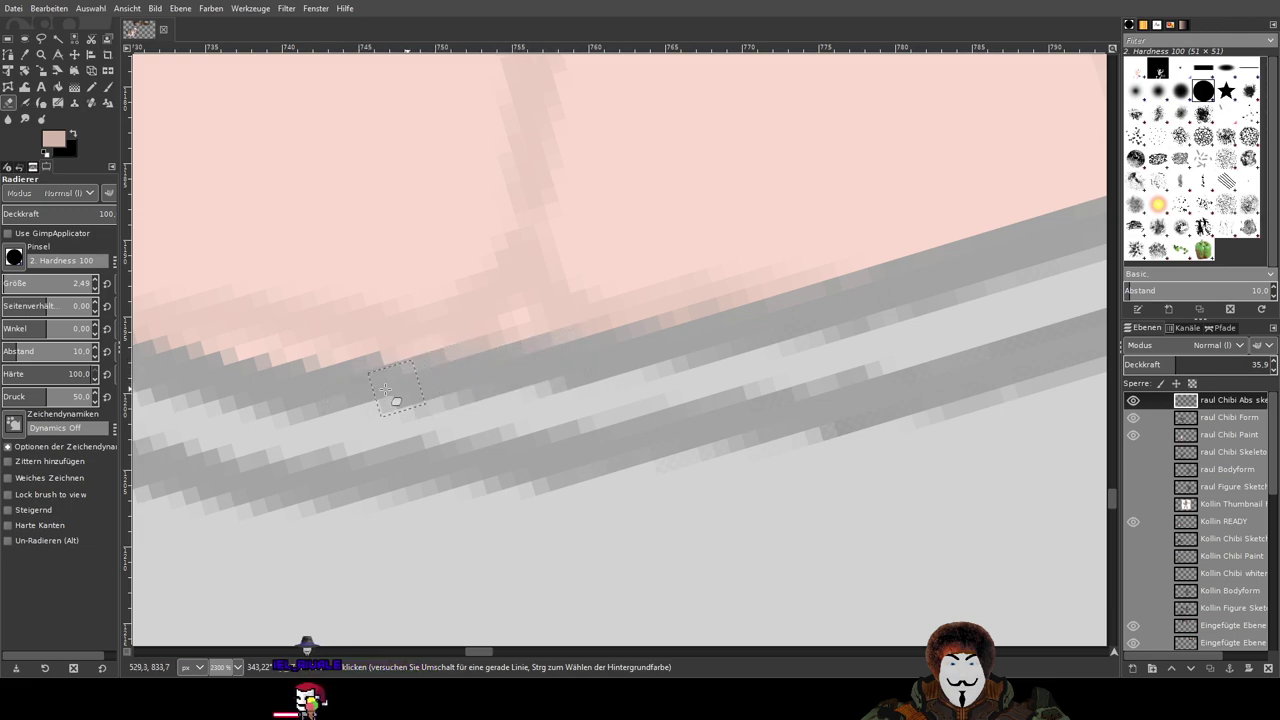
drag(293, 428, 565, 460)
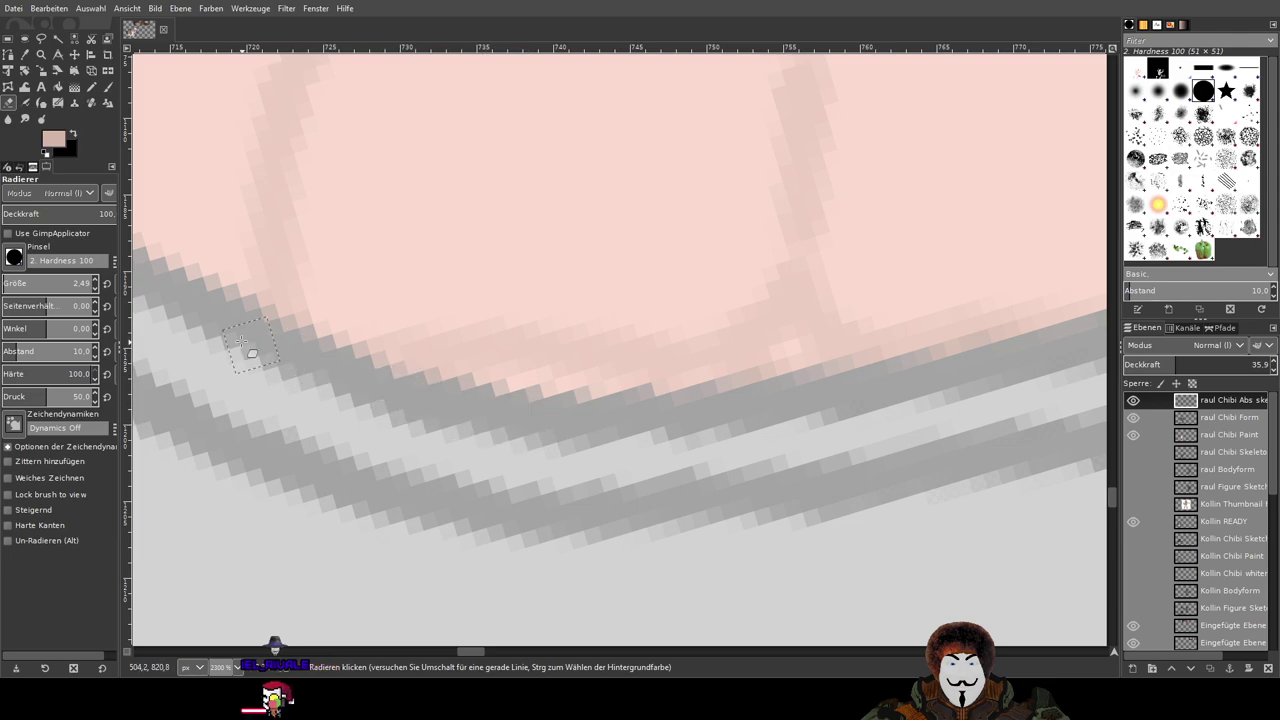
Step: Restore the abs sketch layer's opacity to 100 and check the trimmed lines along the towel's waistband
drag(1227, 367, 1272, 366)
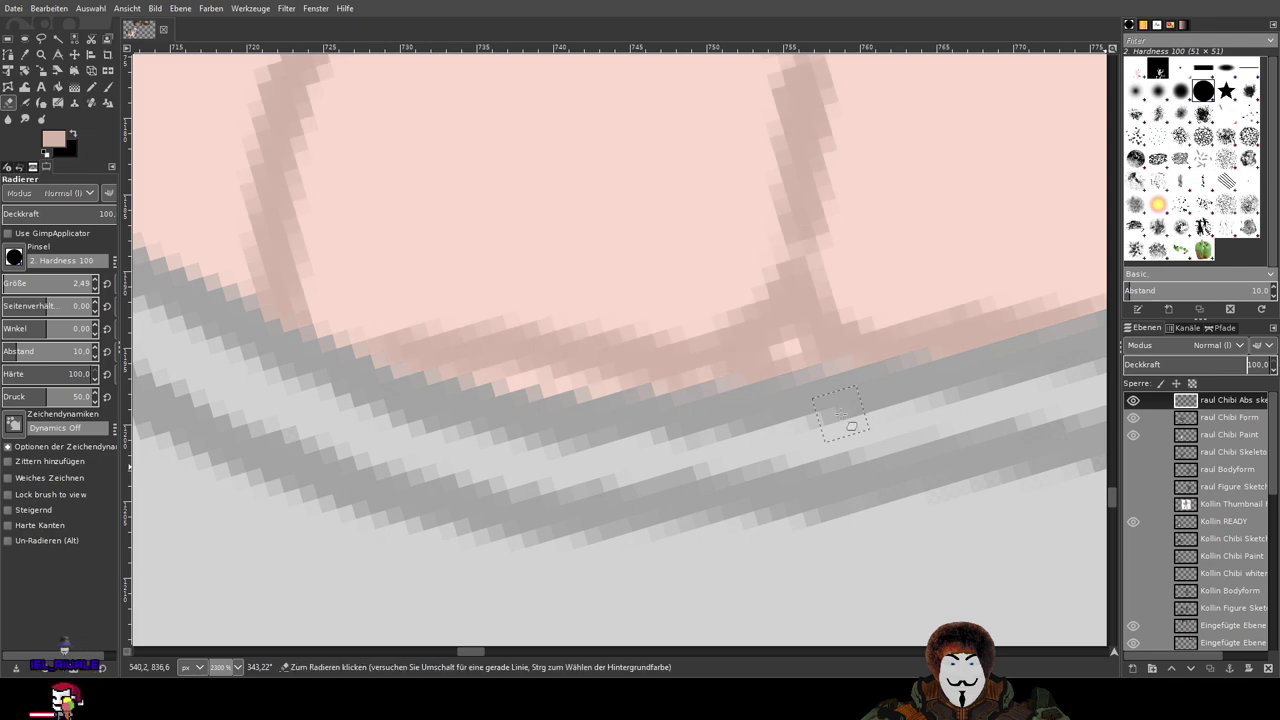
drag(862, 465, 816, 459)
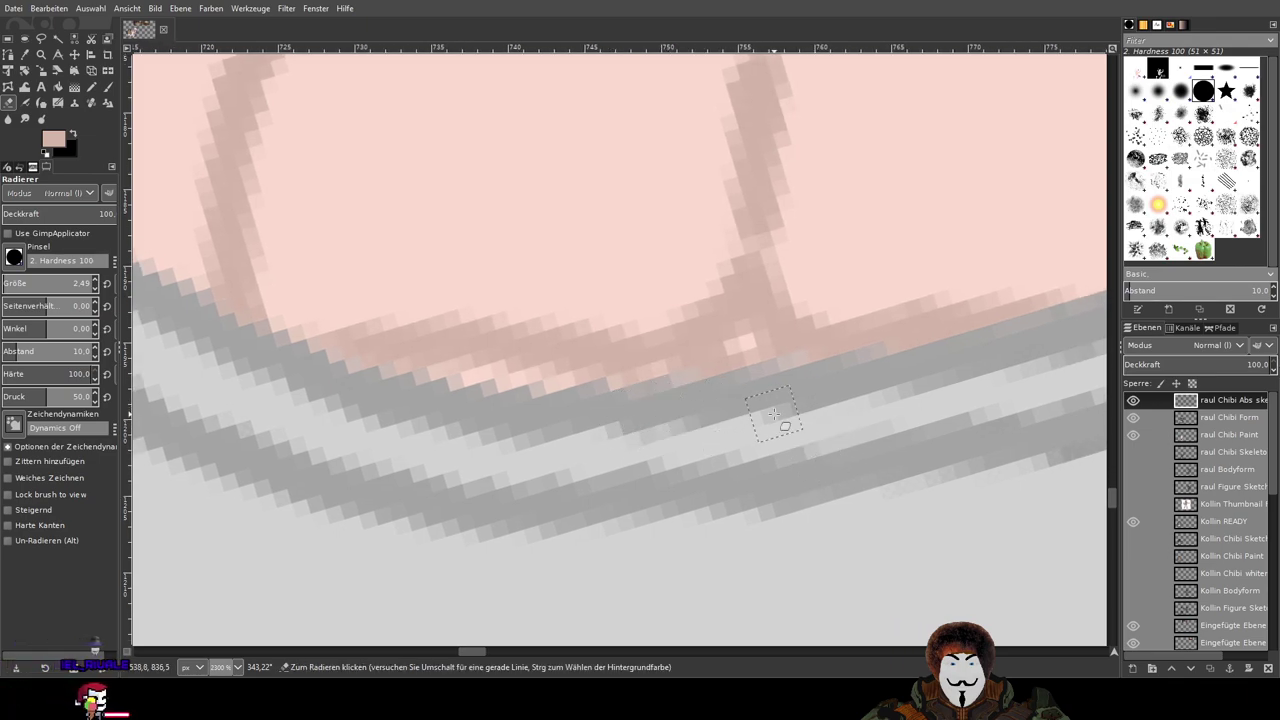
scroll(714, 440, left, 4)
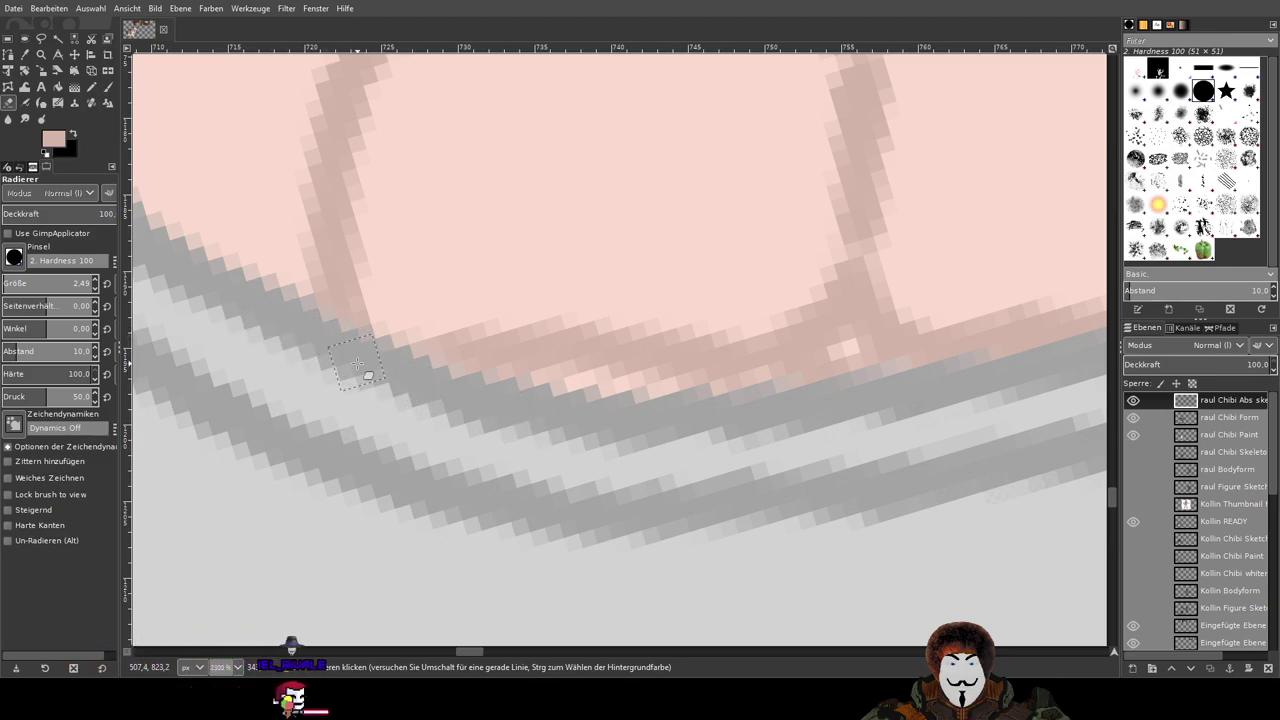
scroll(773, 457, right, 3)
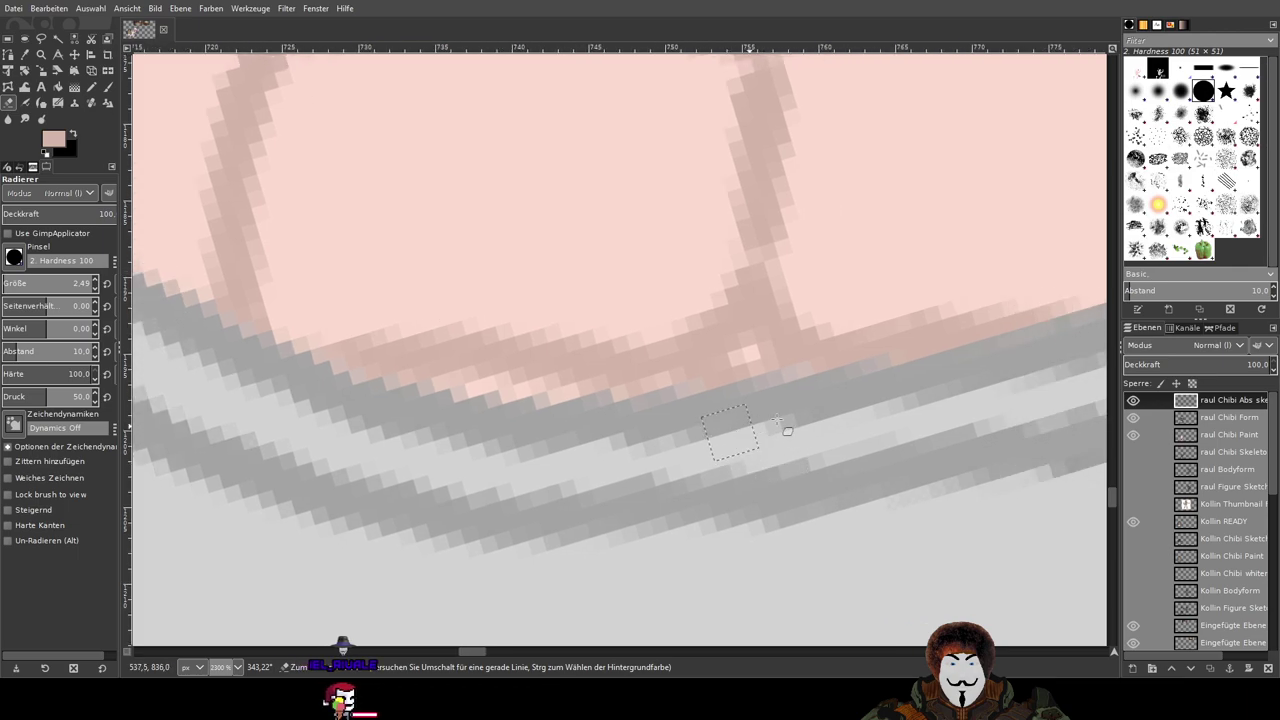
scroll(900, 405, right, 8)
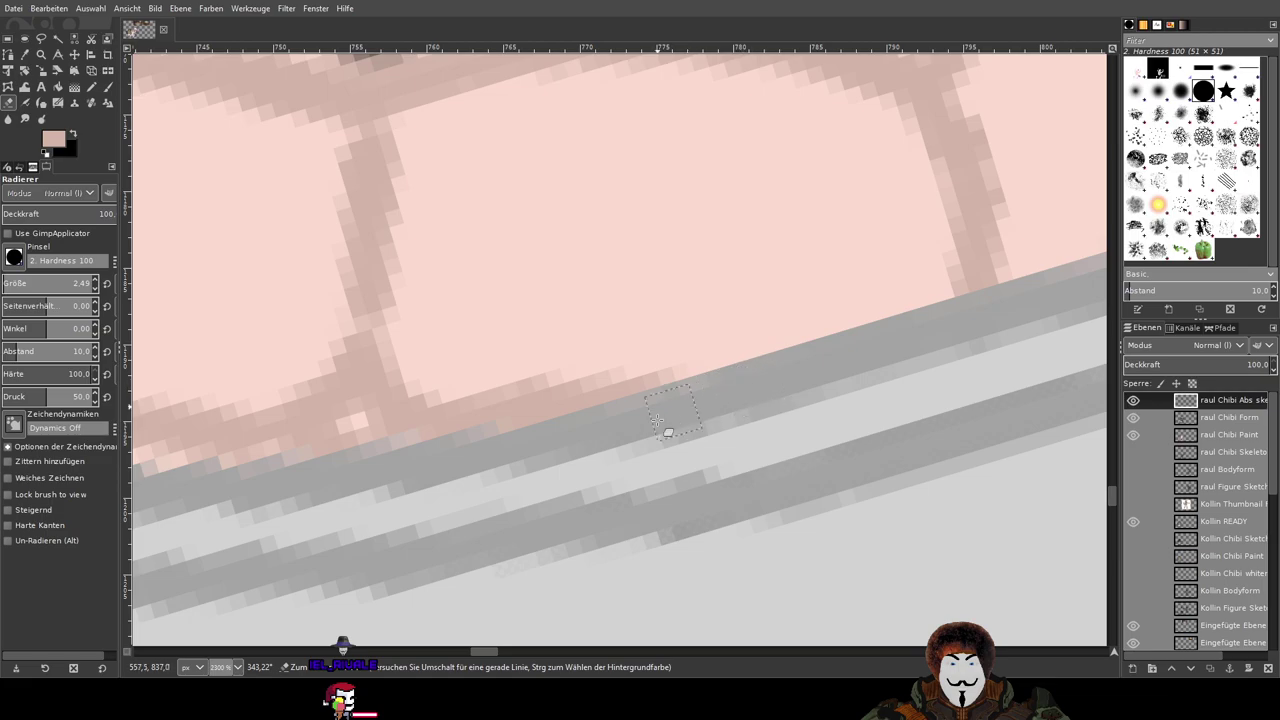
scroll(720, 430, down, 3)
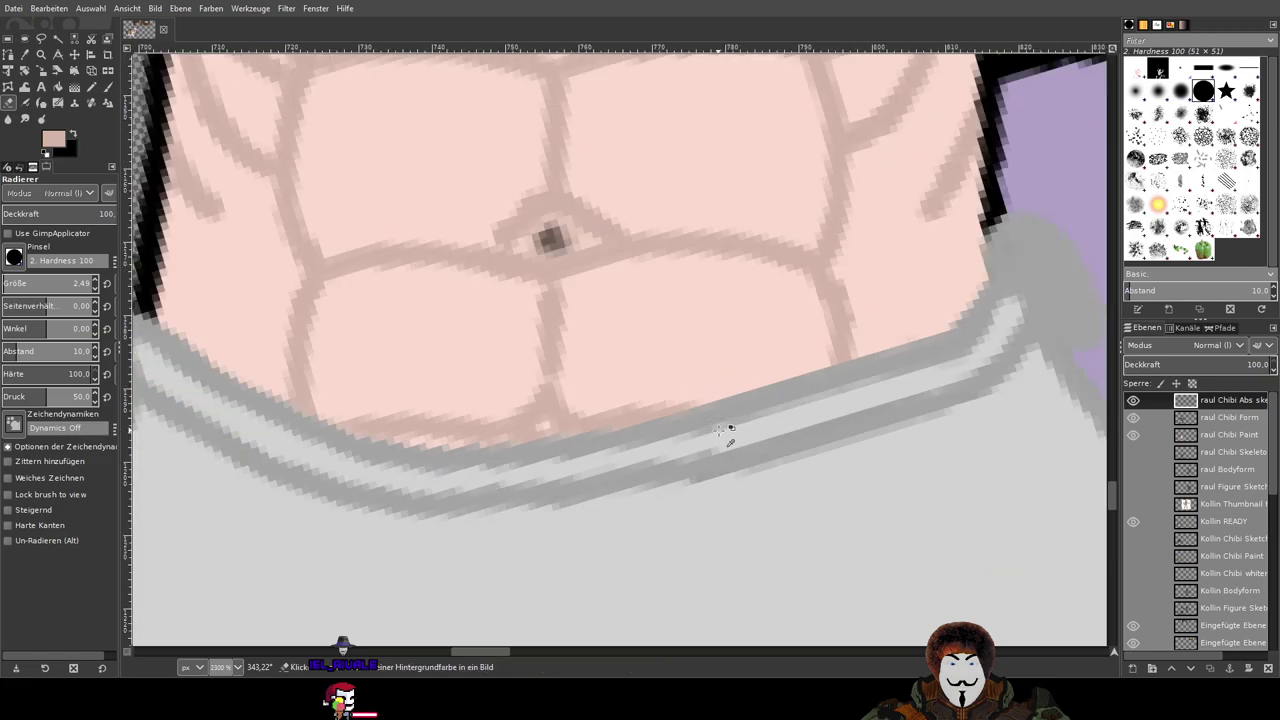
scroll(720, 432, down, 2)
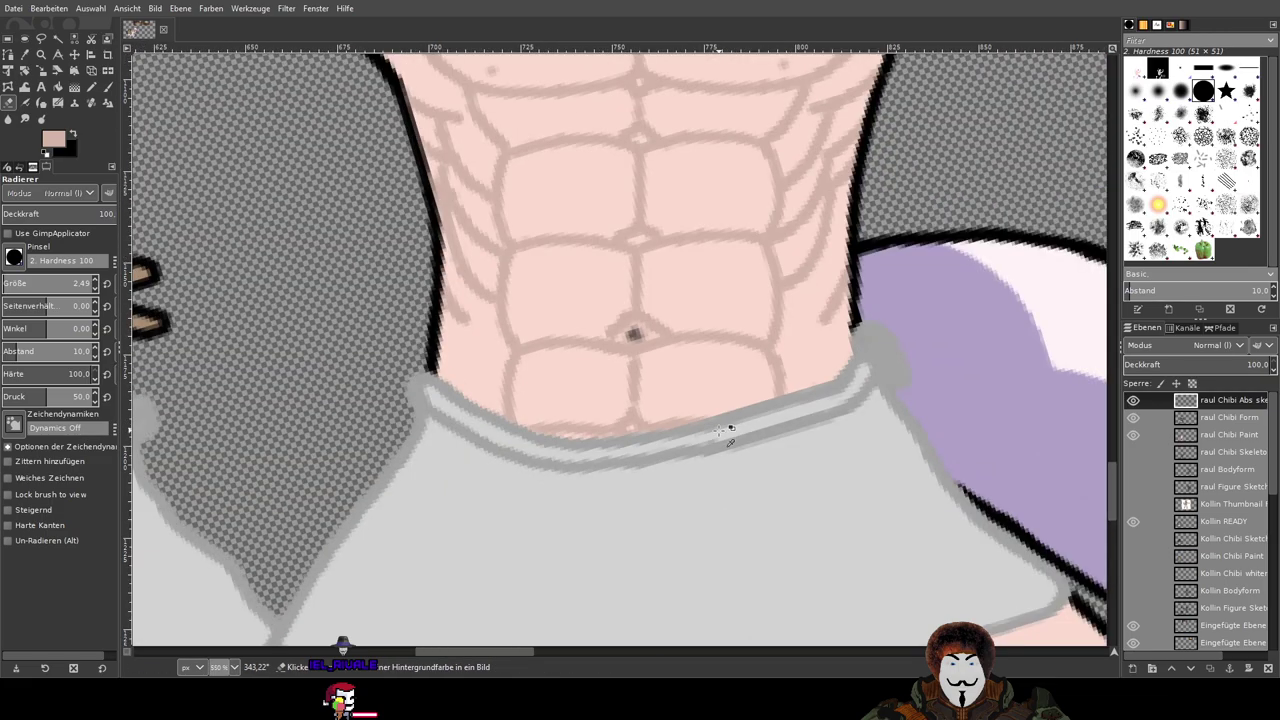
scroll(771, 470, down, 2)
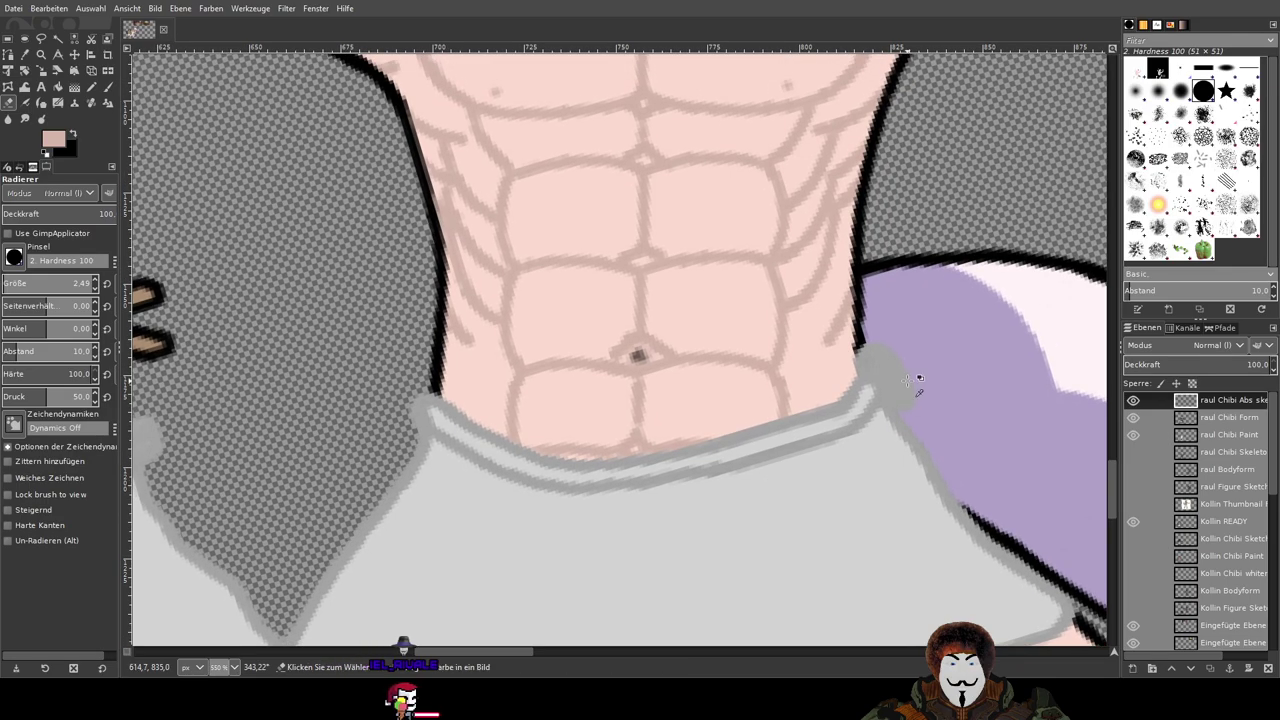
scroll(918, 380, down, 2)
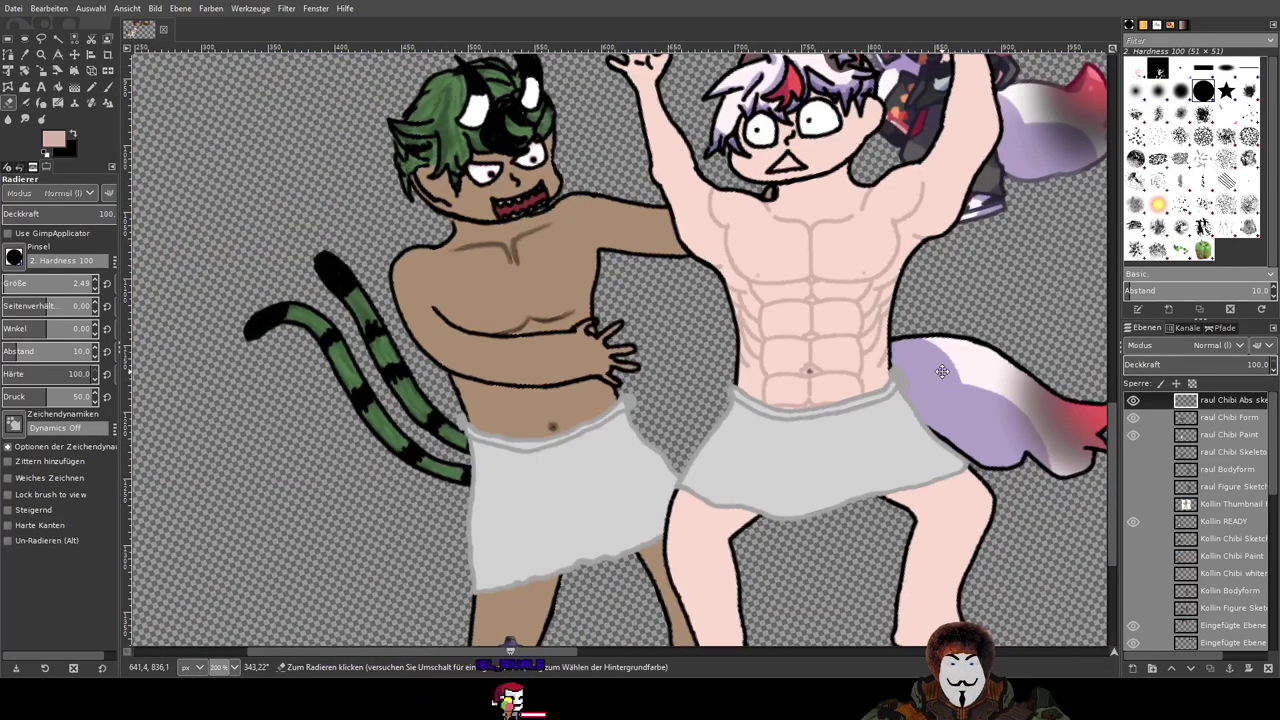
Step: Make the raul reference layer active and save the Hot Tub Abendmahl.xcf project
scroll(891, 453, up, 1)
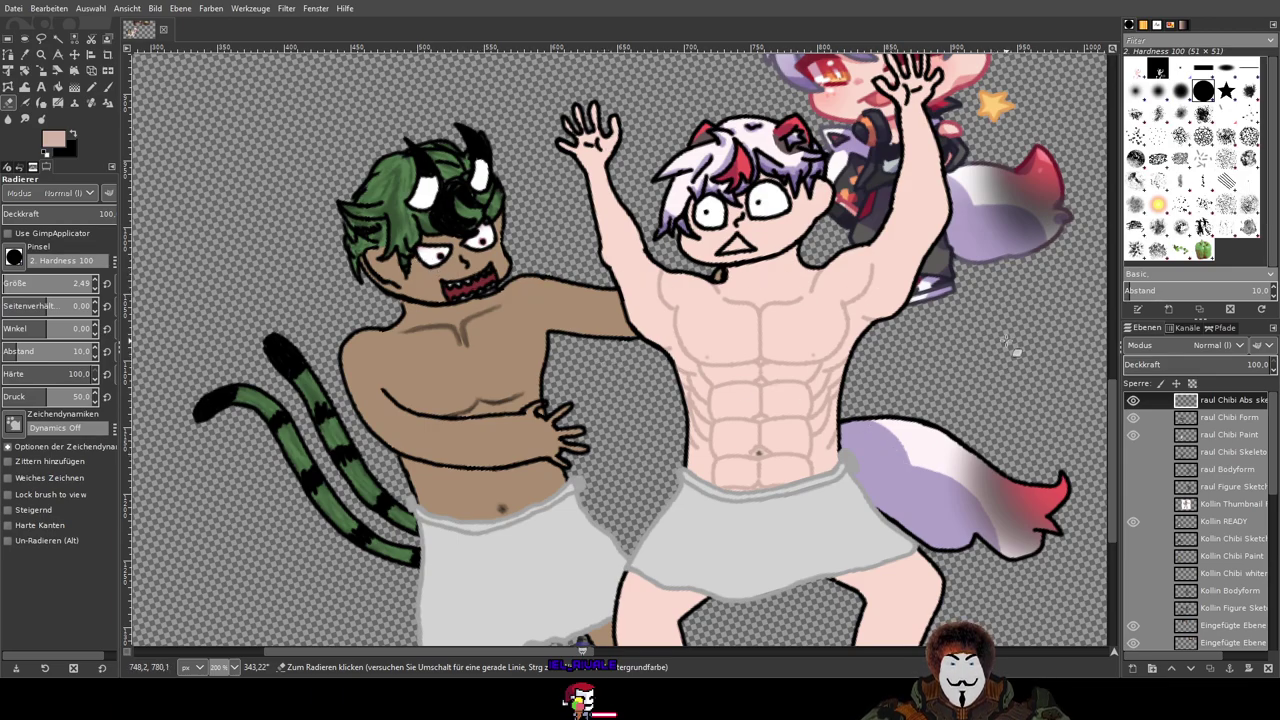
drag(1002, 346, 958, 368)
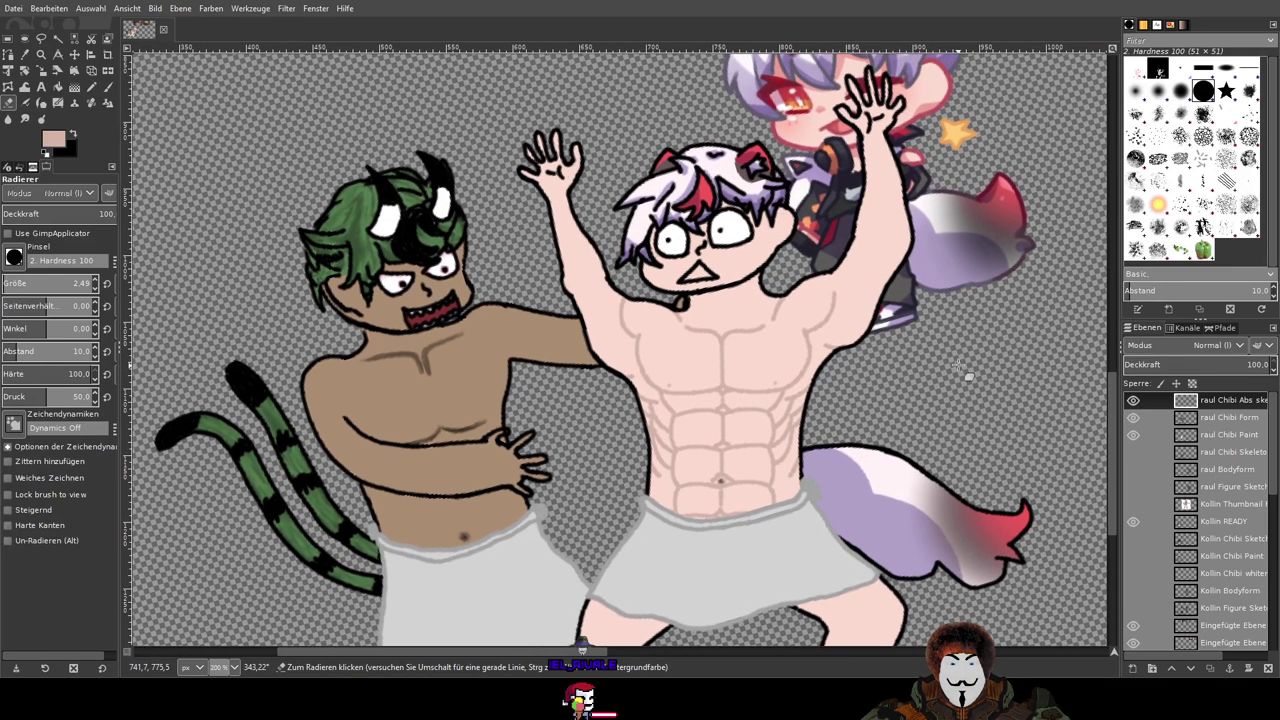
drag(745, 233, 714, 302)
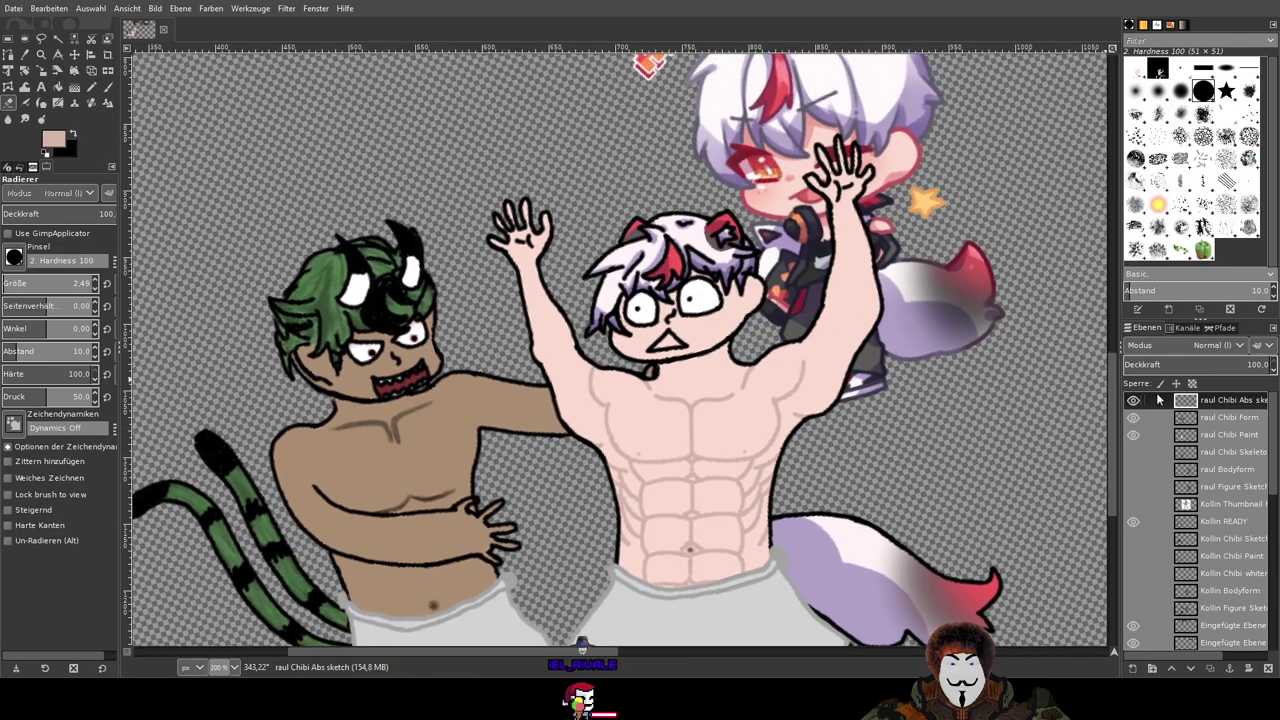
click(1230, 435)
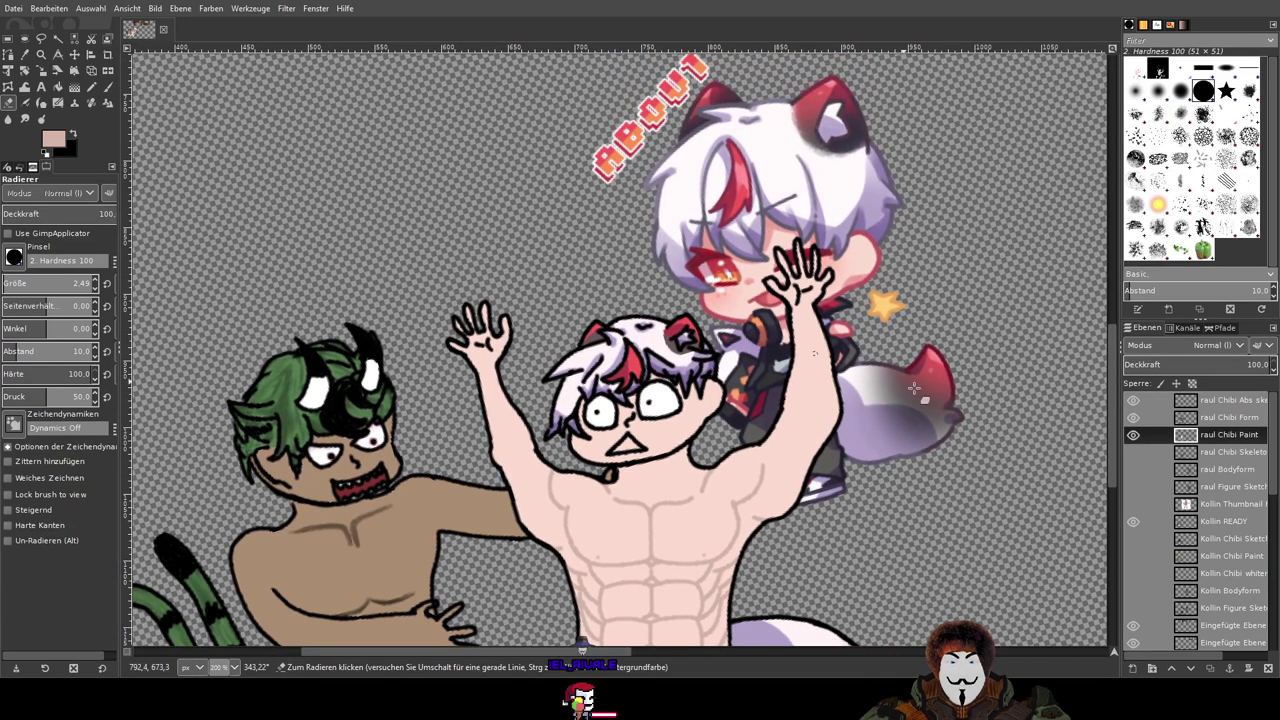
scroll(1217, 524, down, 3)
click(1220, 625)
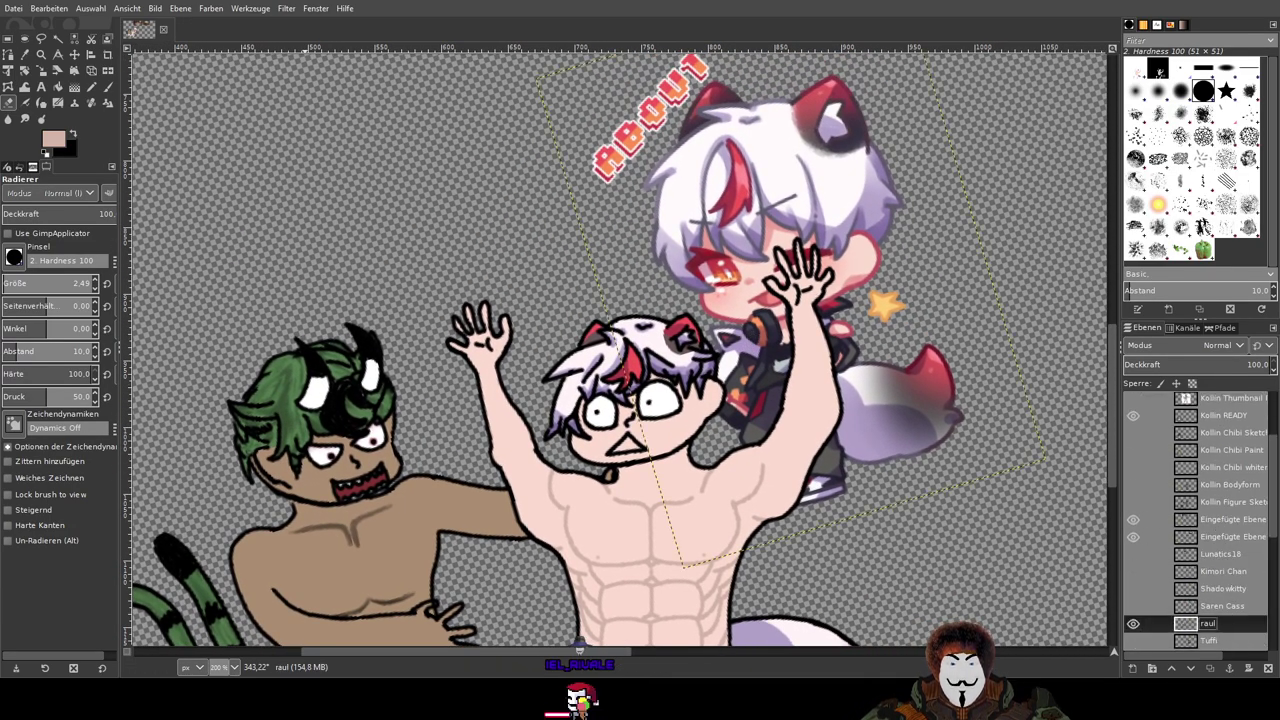
key(ctrl+s)
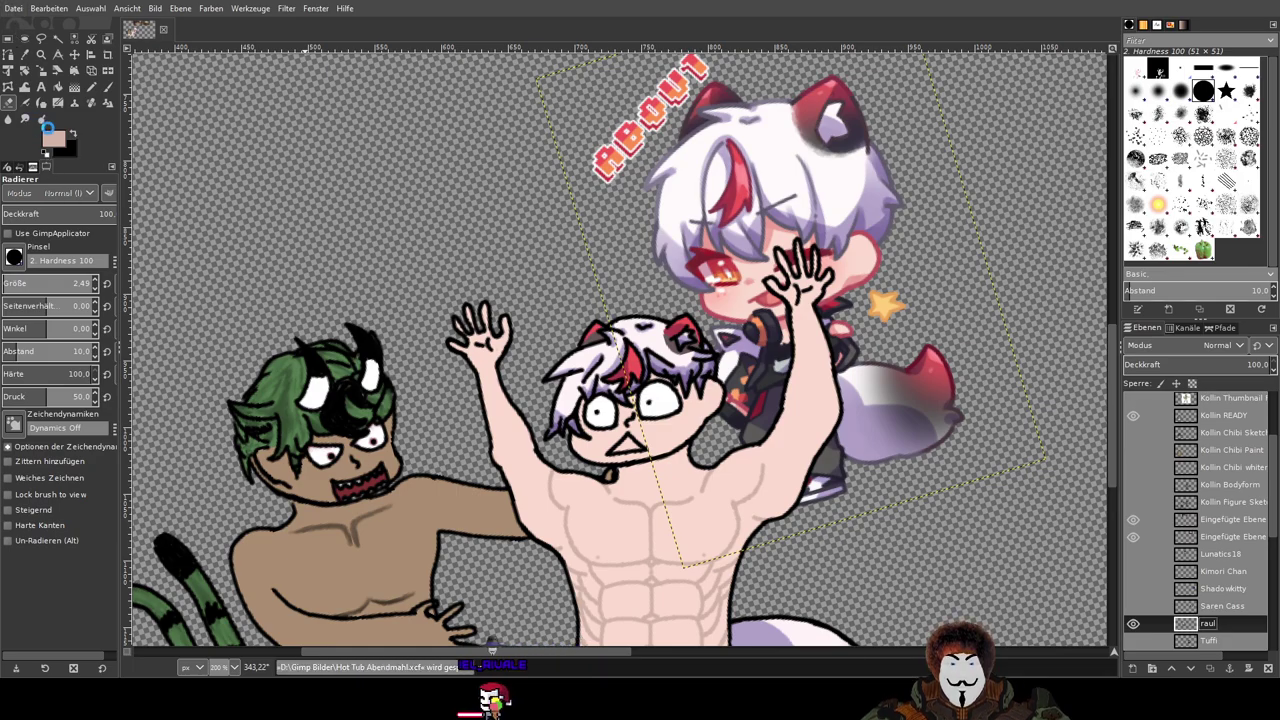
Step: Reset the canvas rotation to level and frame the raised-arms chibi character beside its reference figure
ctrl+scroll(452, 178, down, 1)
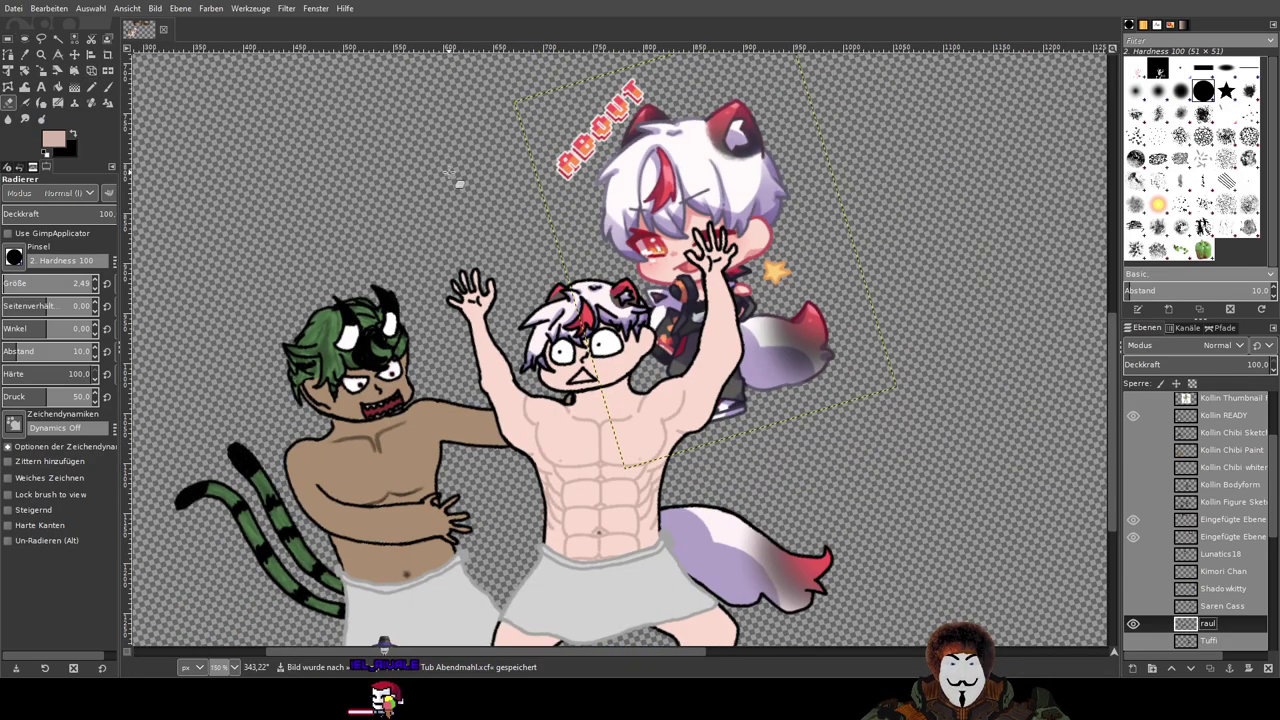
ctrl+scroll(452, 178, down, 2)
drag(452, 178, 411, 357)
drag(645, 140, 717, 148)
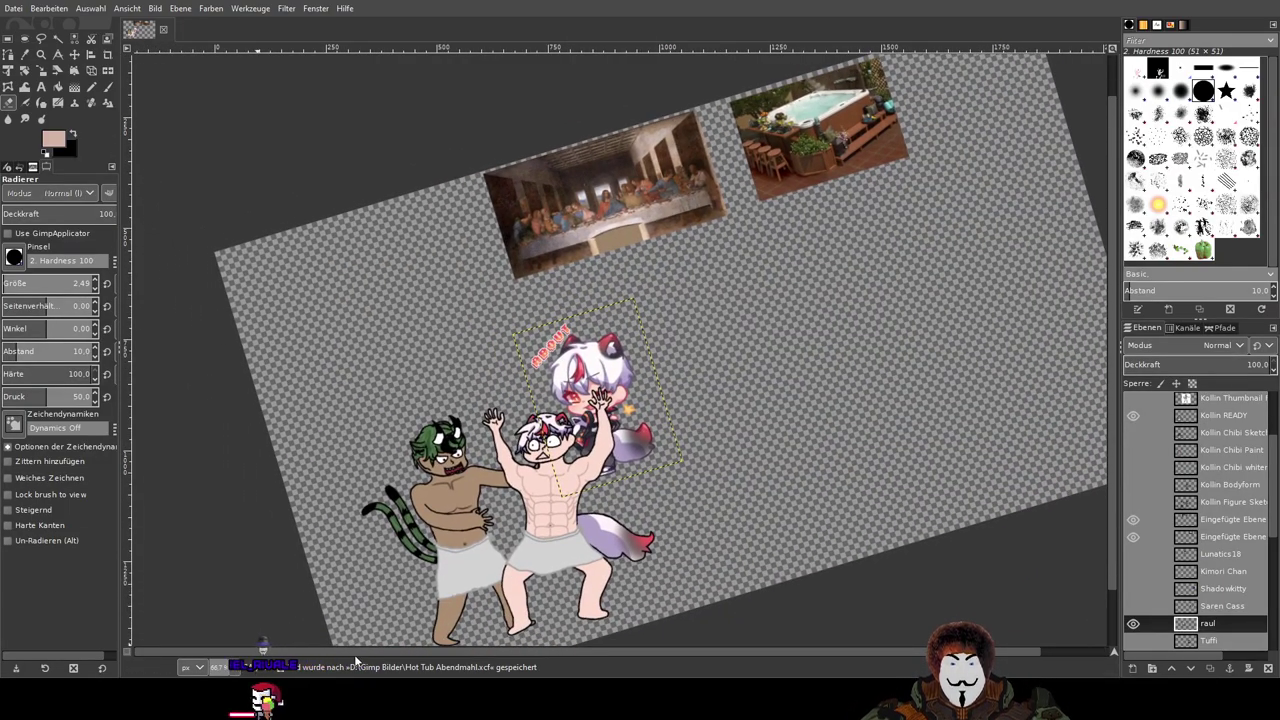
key(exclam)
scroll(731, 516, down, 2)
scroll(731, 516, left, 1)
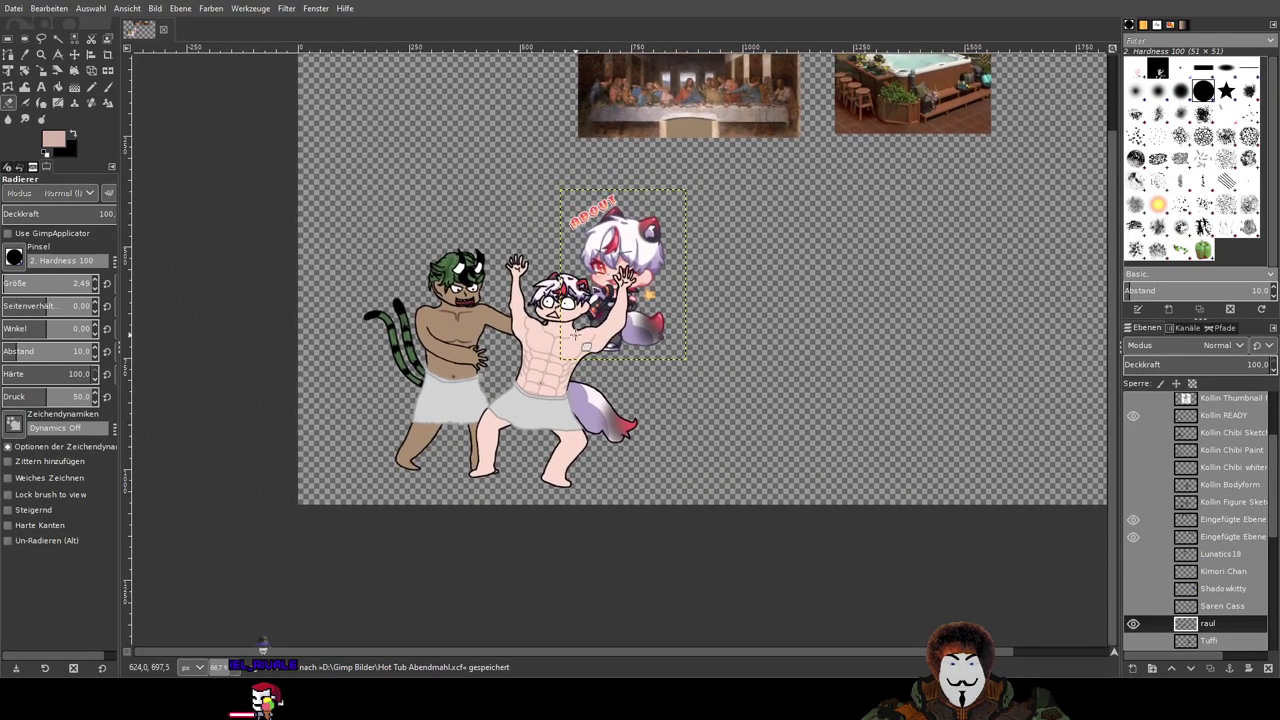
key(2)
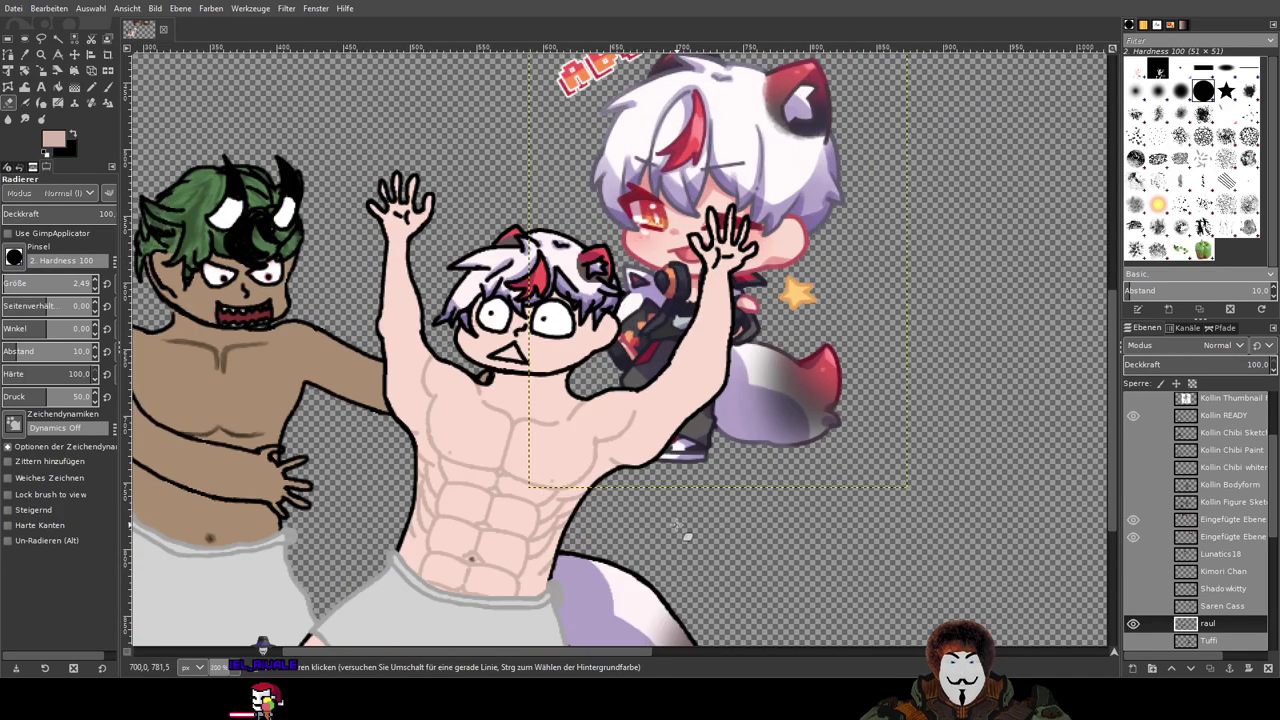
drag(676, 525, 735, 400)
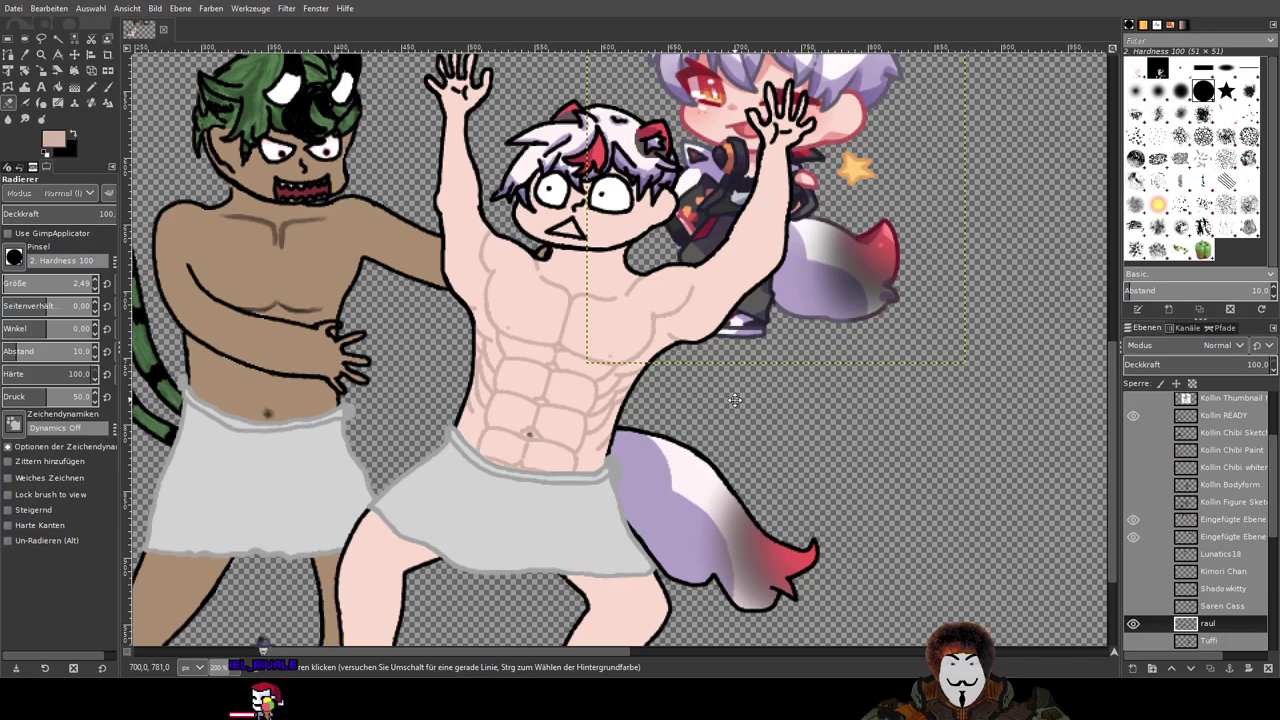
drag(734, 399, 665, 546)
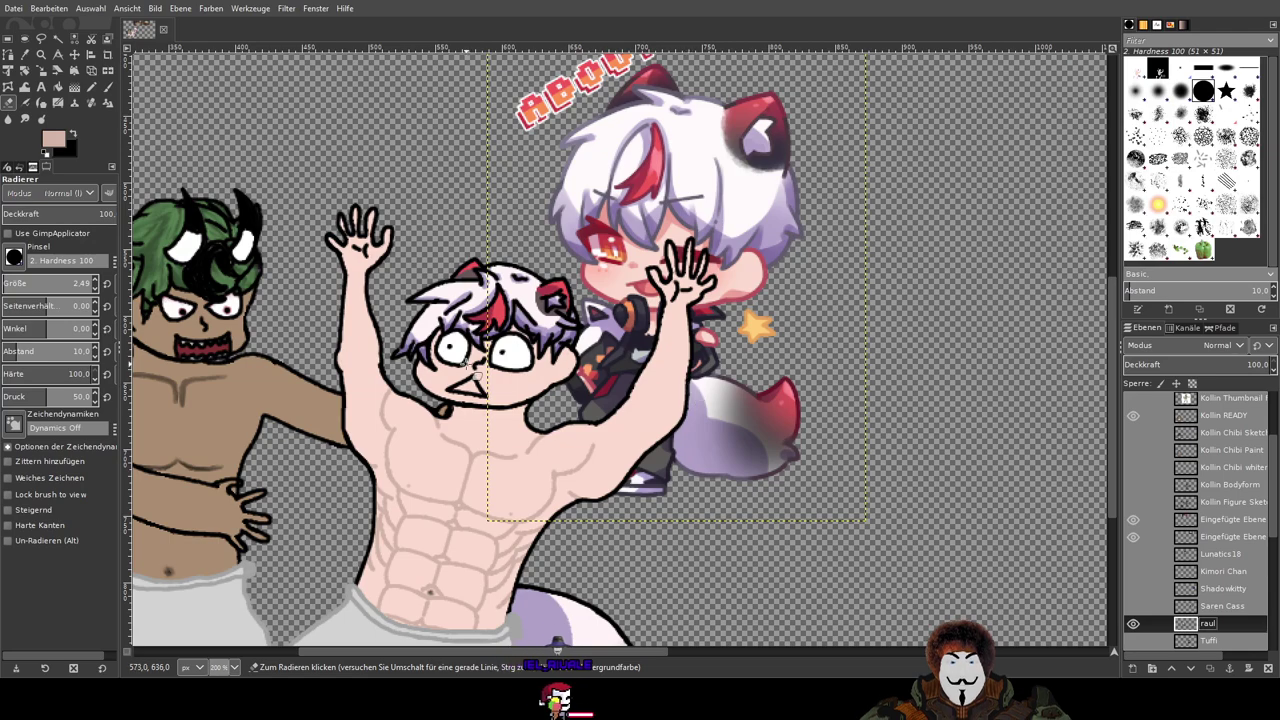
Step: Fill the chibi's triangular open mouth on the raul Chibi Paint layer using the Pencil and the pink picked from the reference's tongue
scroll(648, 280, up, 4)
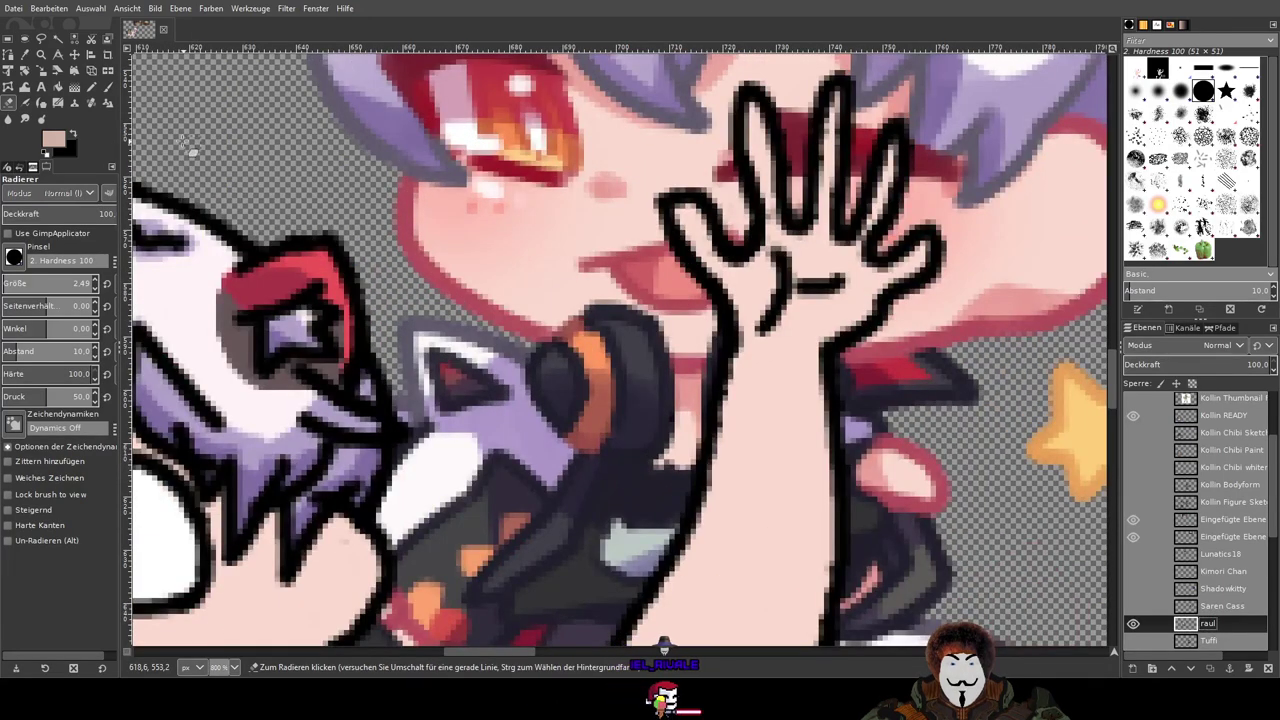
key(o)
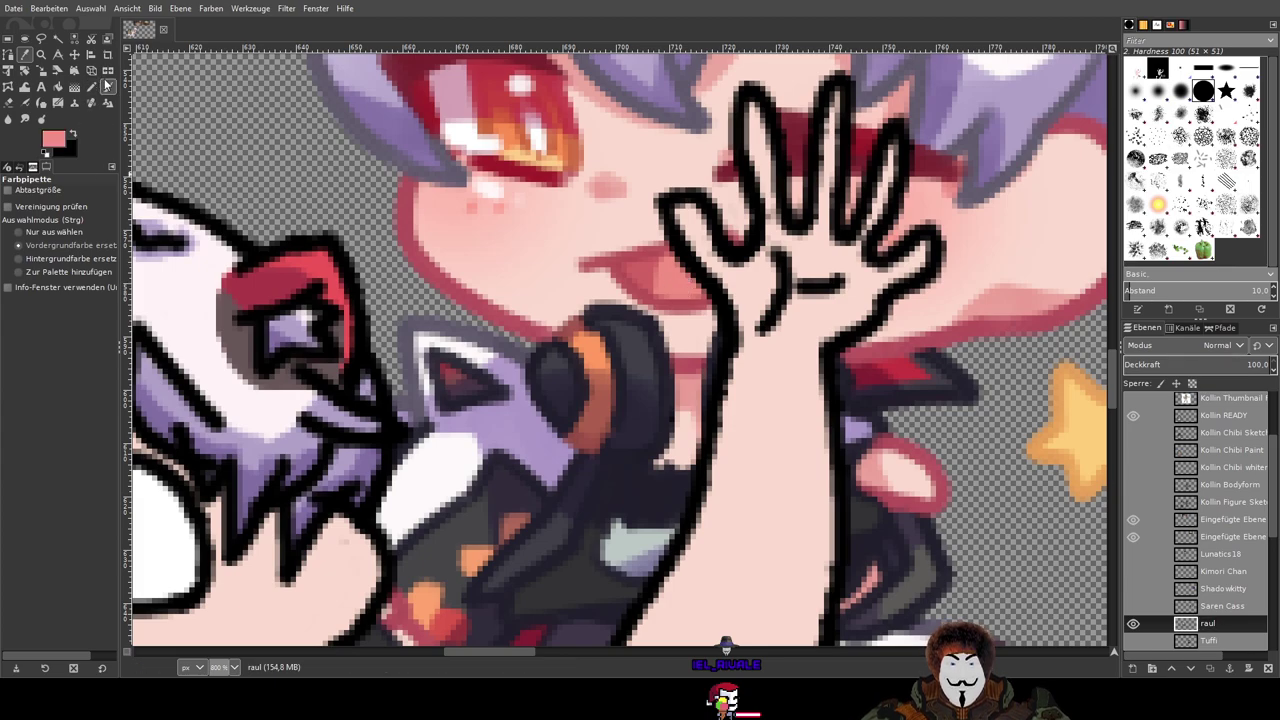
click(92, 88)
drag(389, 413, 748, 177)
drag(358, 338, 697, 265)
scroll(672, 345, up, 2)
scroll(1237, 443, up, 3)
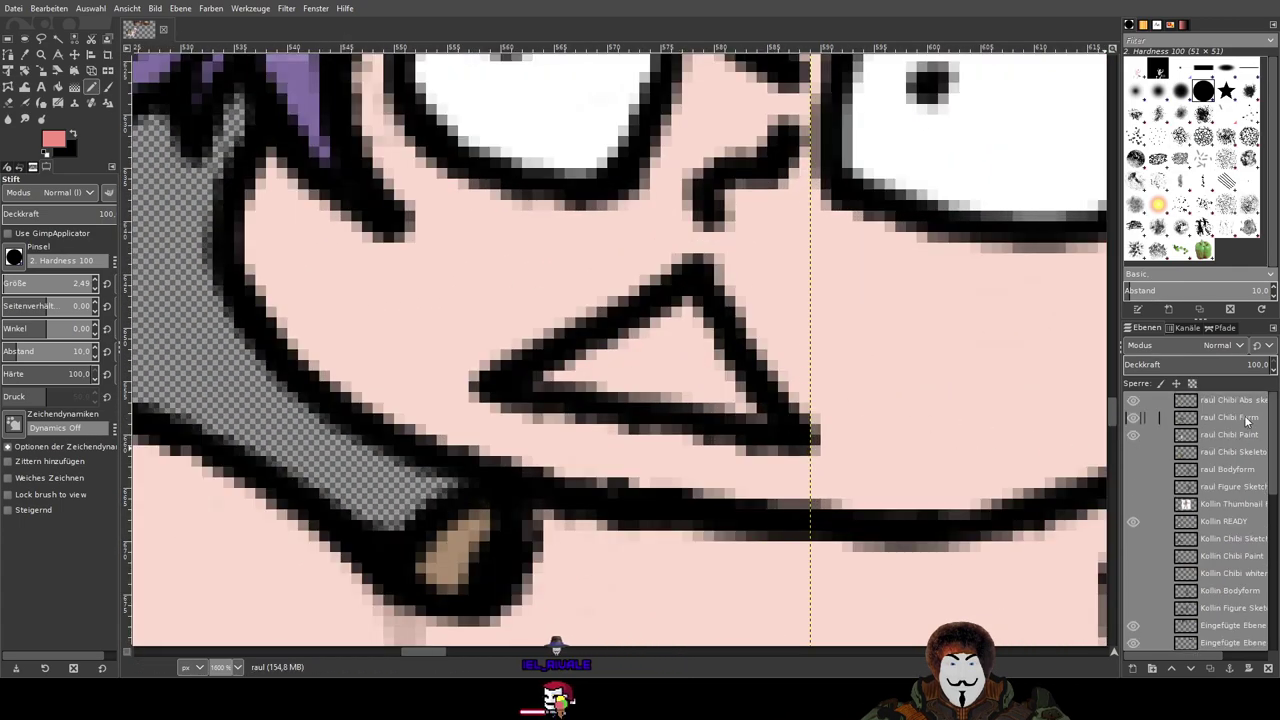
click(1229, 435)
click(1133, 435)
click(1133, 435)
drag(679, 302, 758, 420)
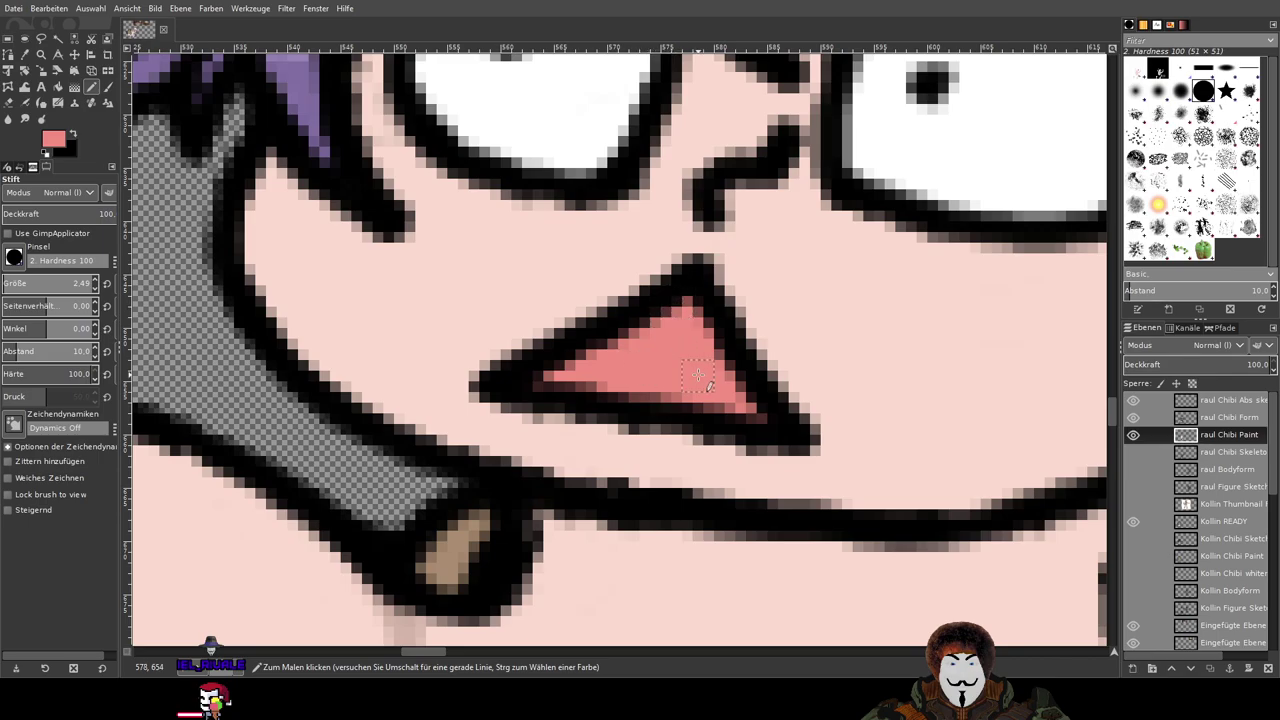
Step: Check the pink mouth fill up close and at a distance for gaps along the black outline
scroll(738, 380, down, 5)
scroll(735, 410, up, 5)
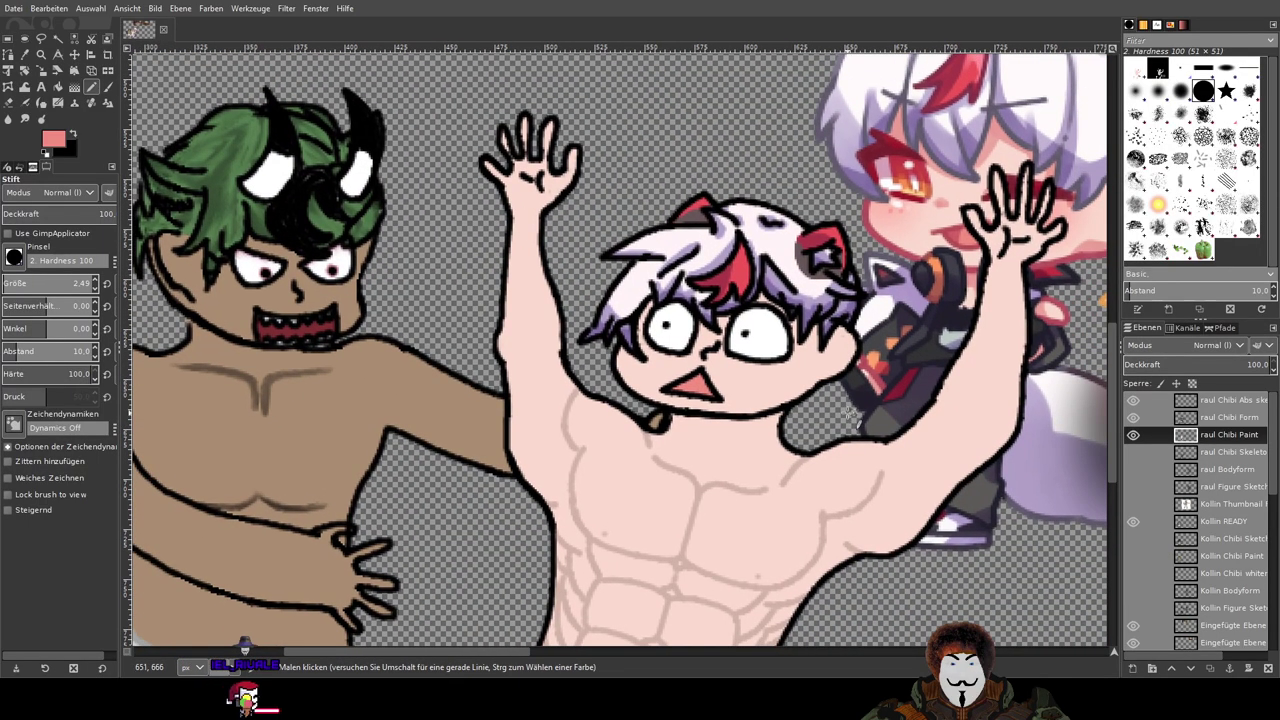
scroll(651, 357, up, 3)
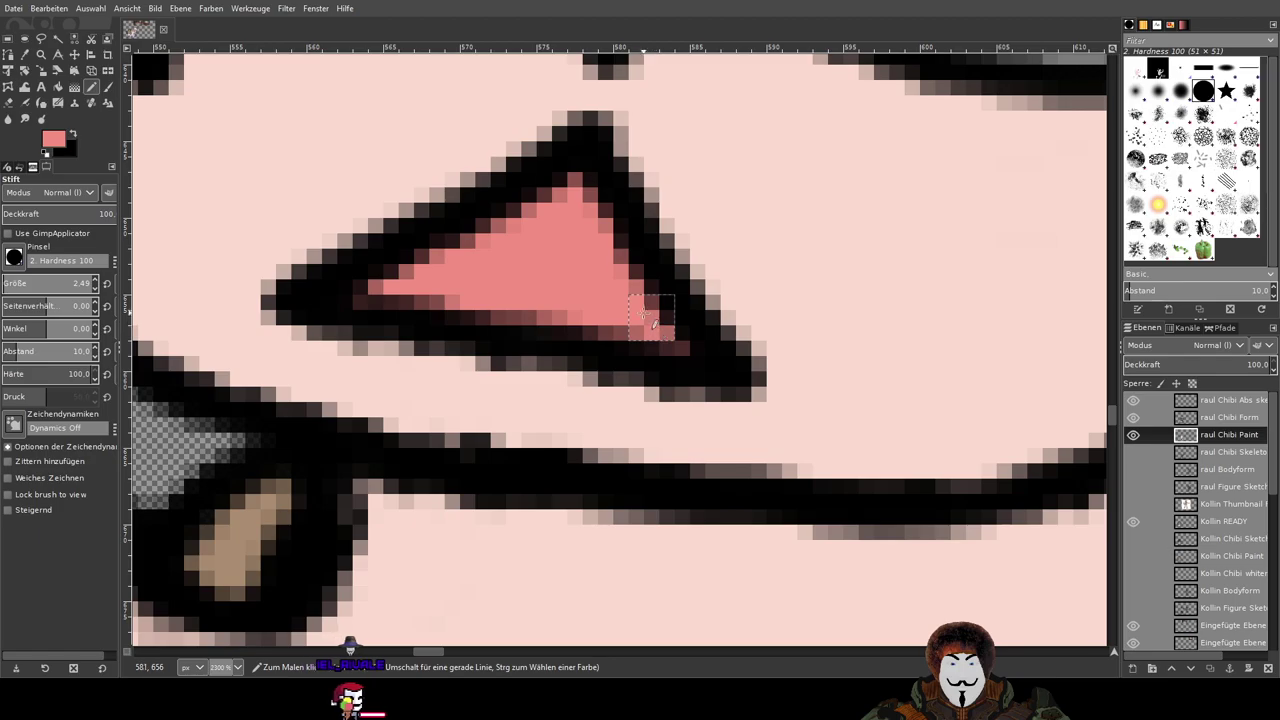
scroll(581, 229, down, 7)
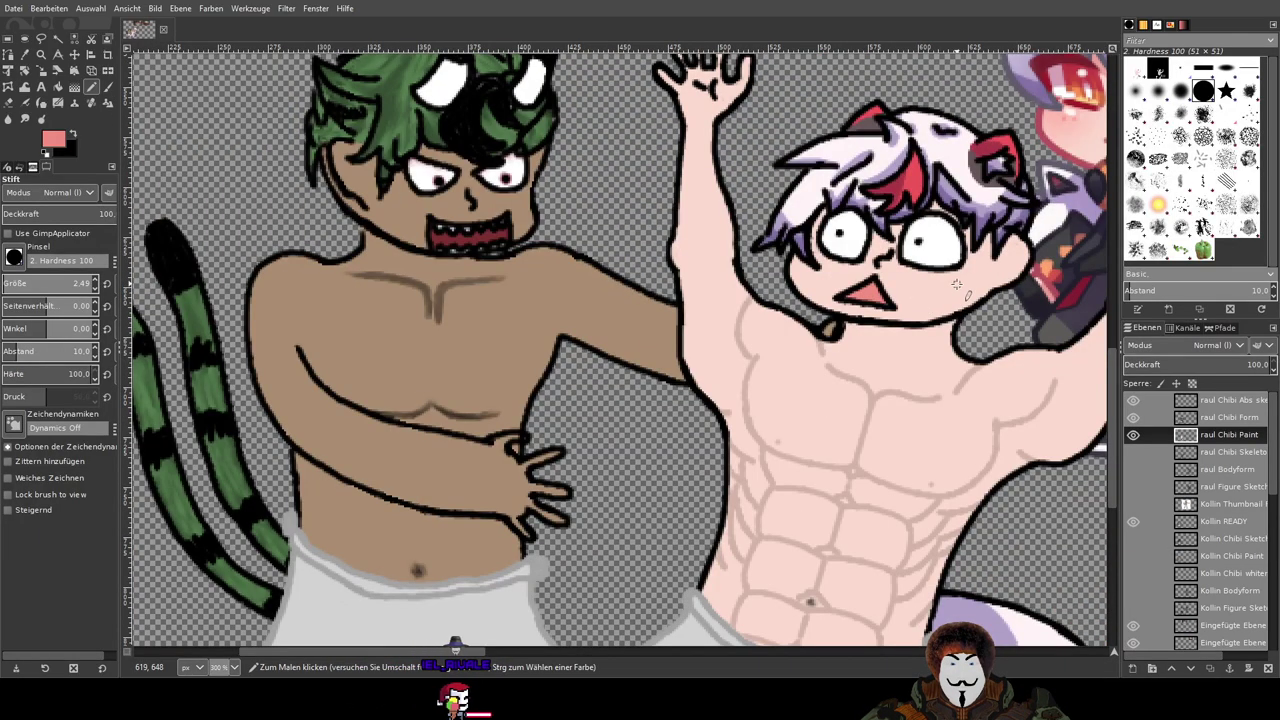
scroll(660, 408, up, 1)
scroll(660, 408, up, 7)
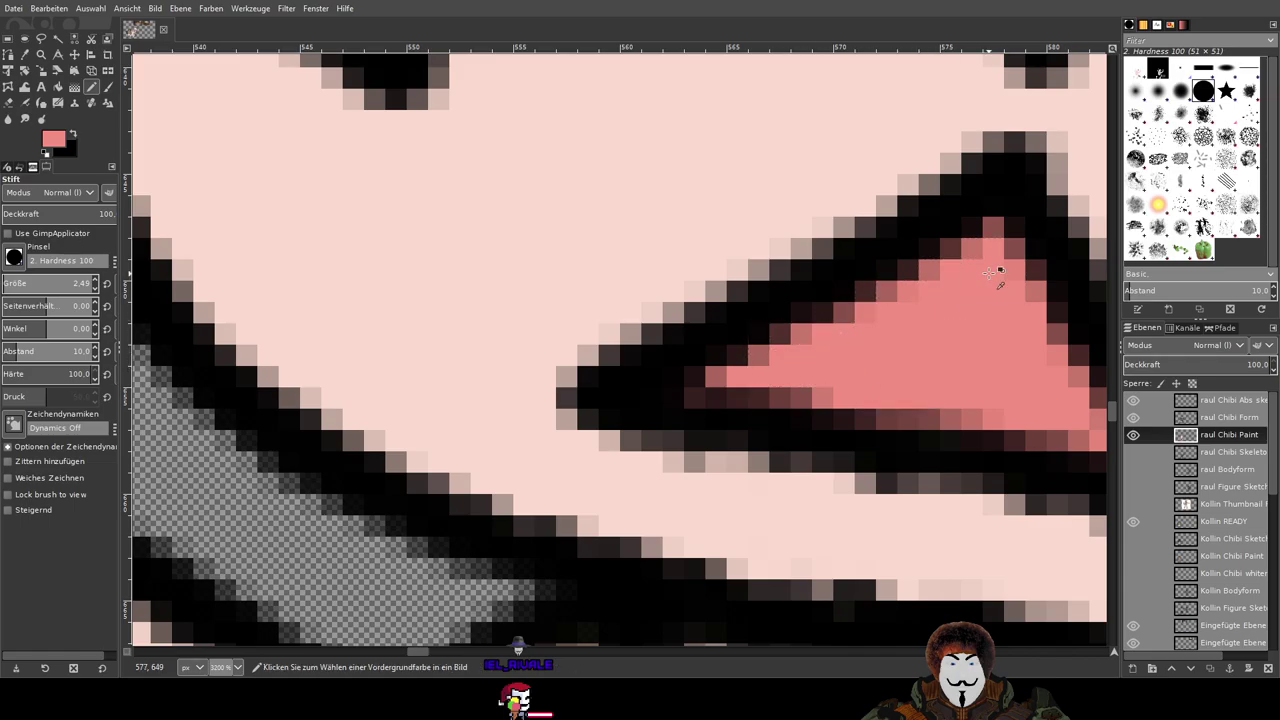
scroll(998, 272, down, 8)
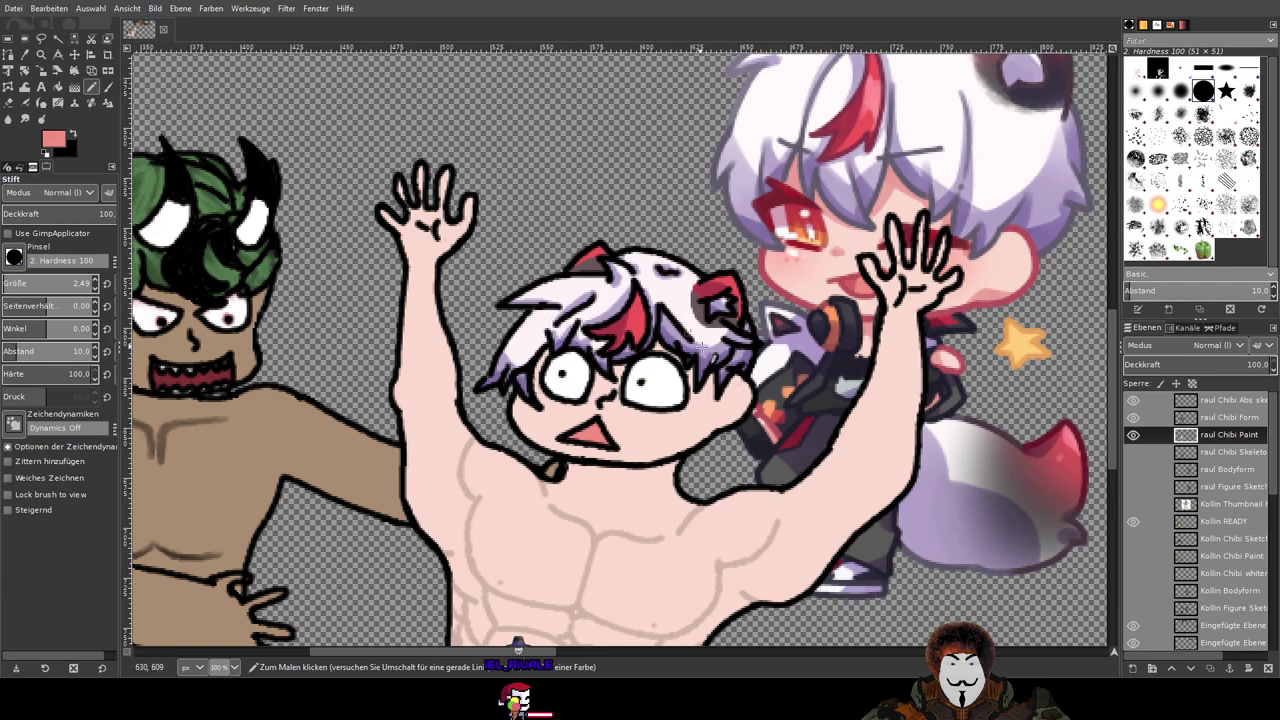
Step: Paint over the purple shading around the short diagonal hair strand with the Paintbrush in the white picked from the eye
drag(679, 430, 809, 365)
scroll(700, 345, up, 3)
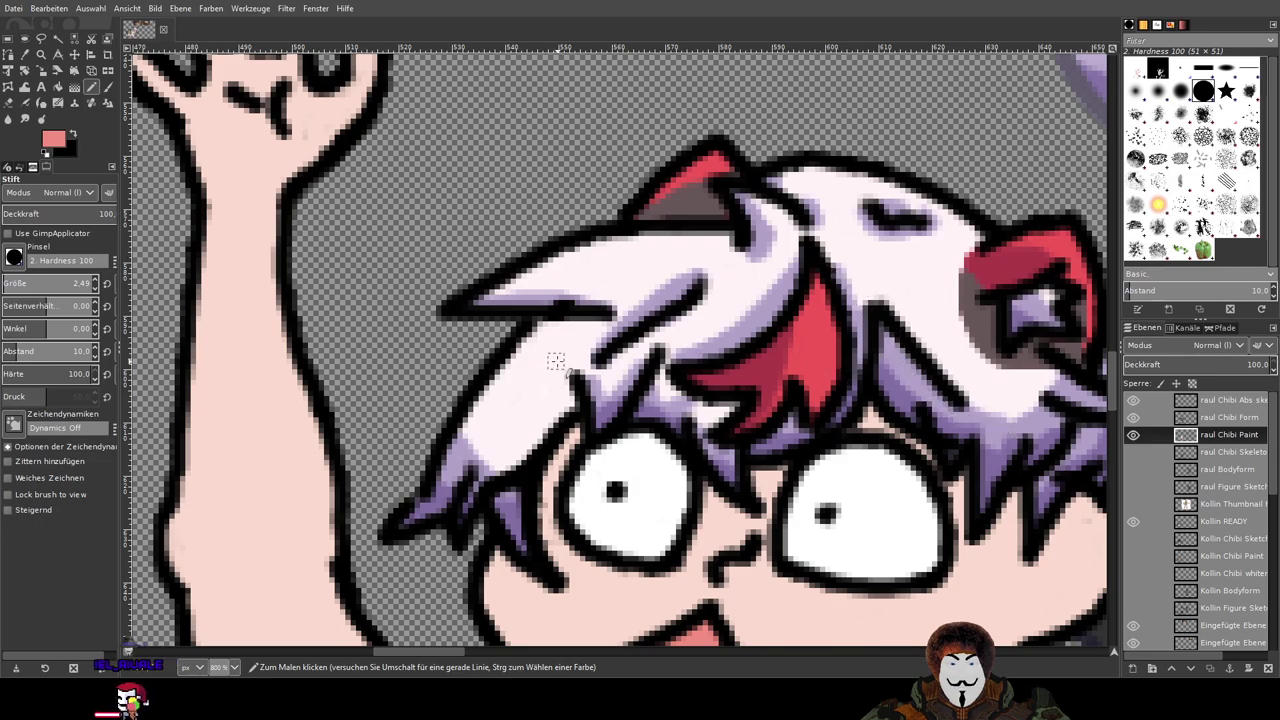
scroll(629, 380, down, 5)
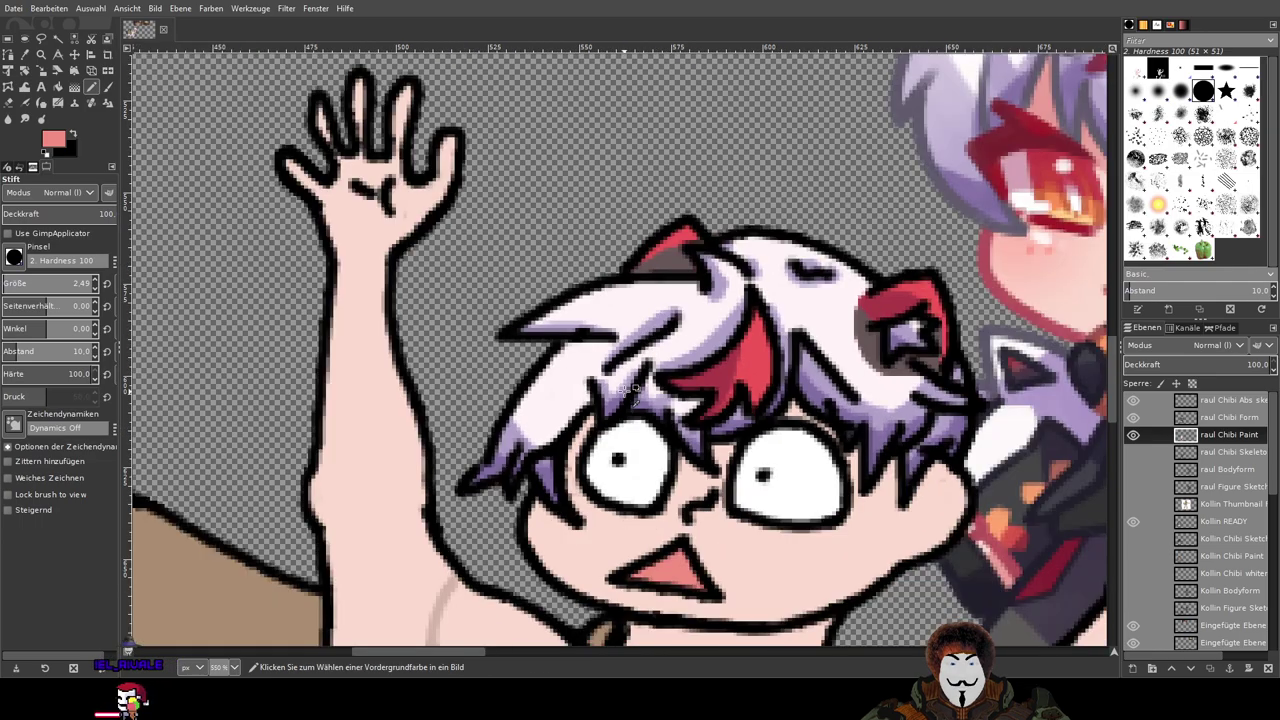
scroll(631, 387, up, 2)
scroll(630, 390, up, 5)
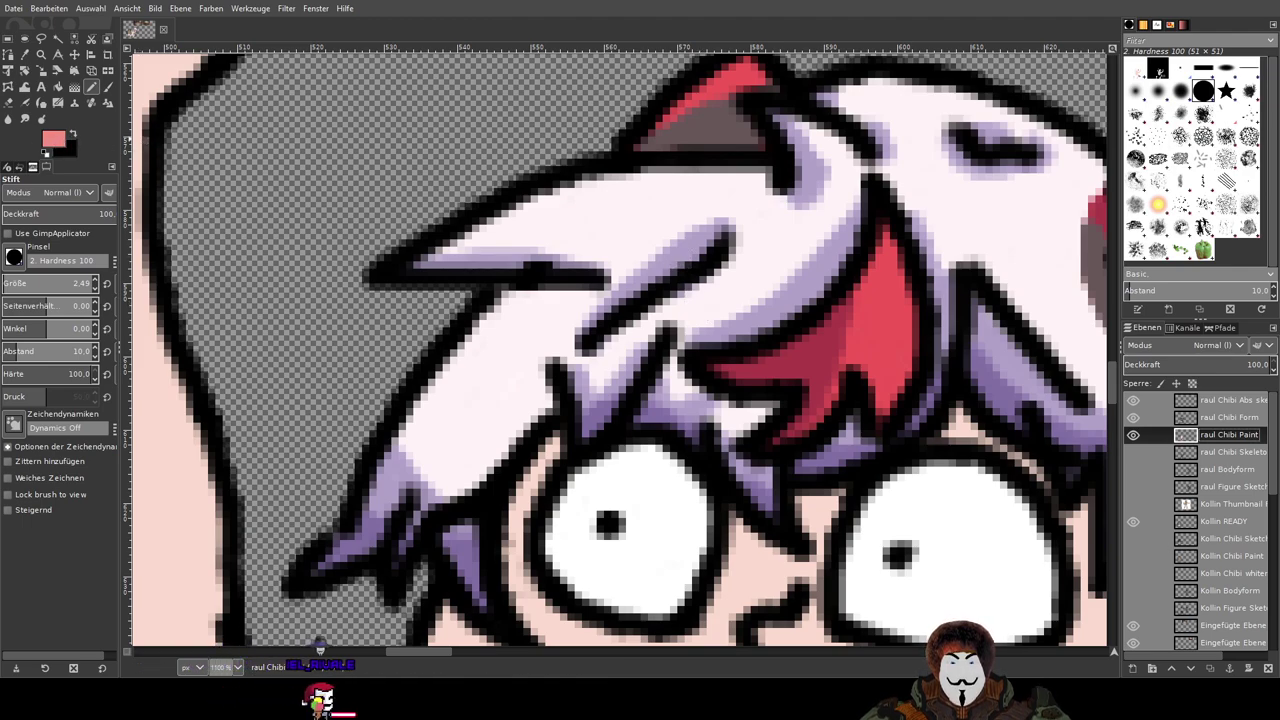
ctrl+click(645, 555)
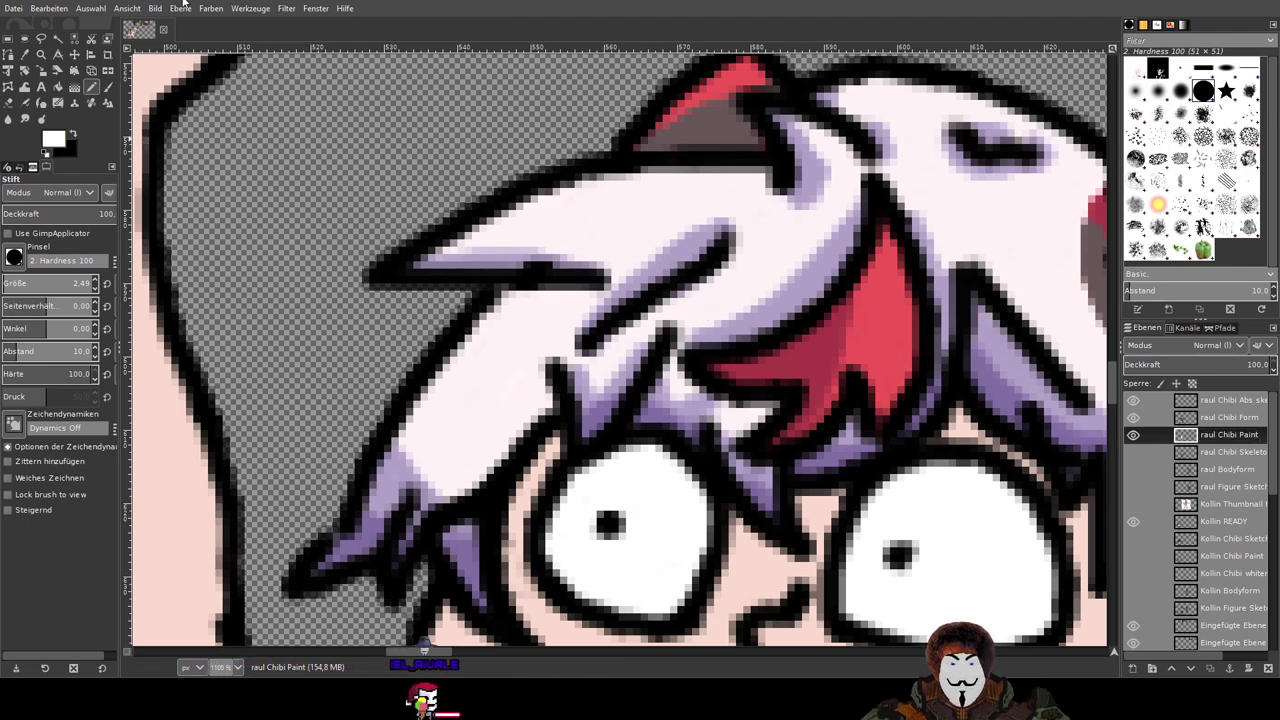
key(p)
scroll(634, 288, up, 1)
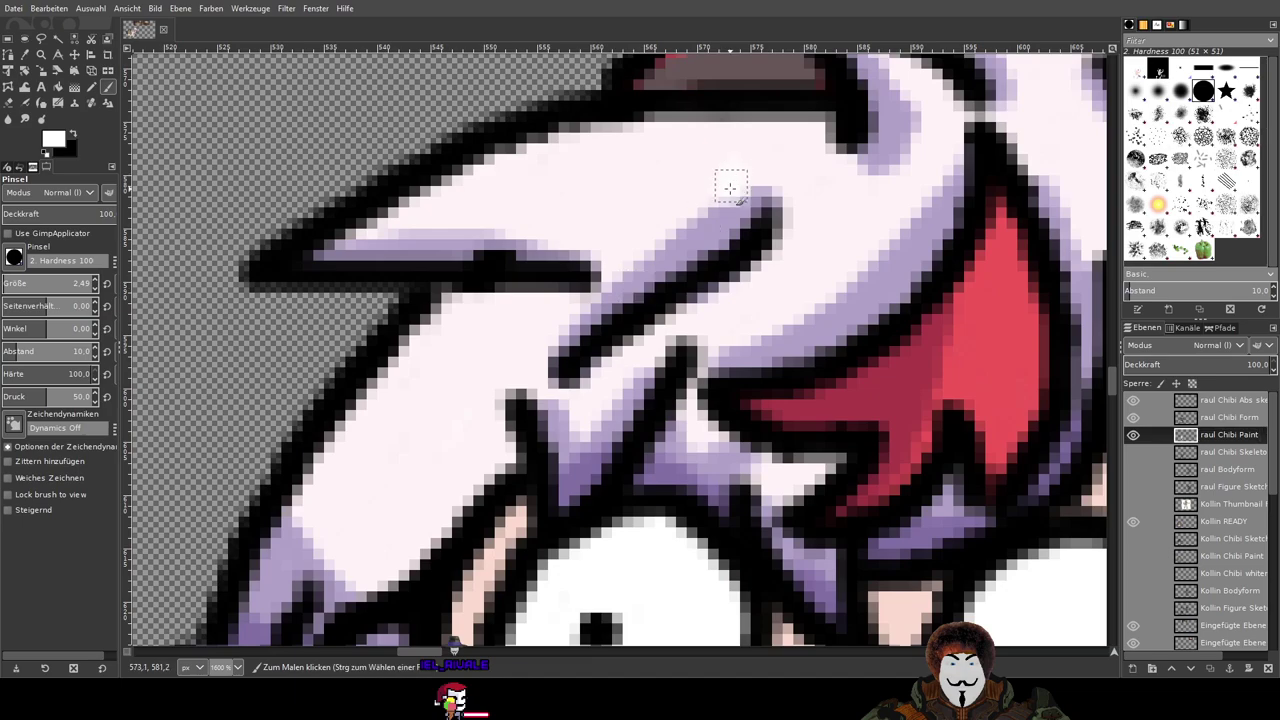
drag(731, 185, 753, 191)
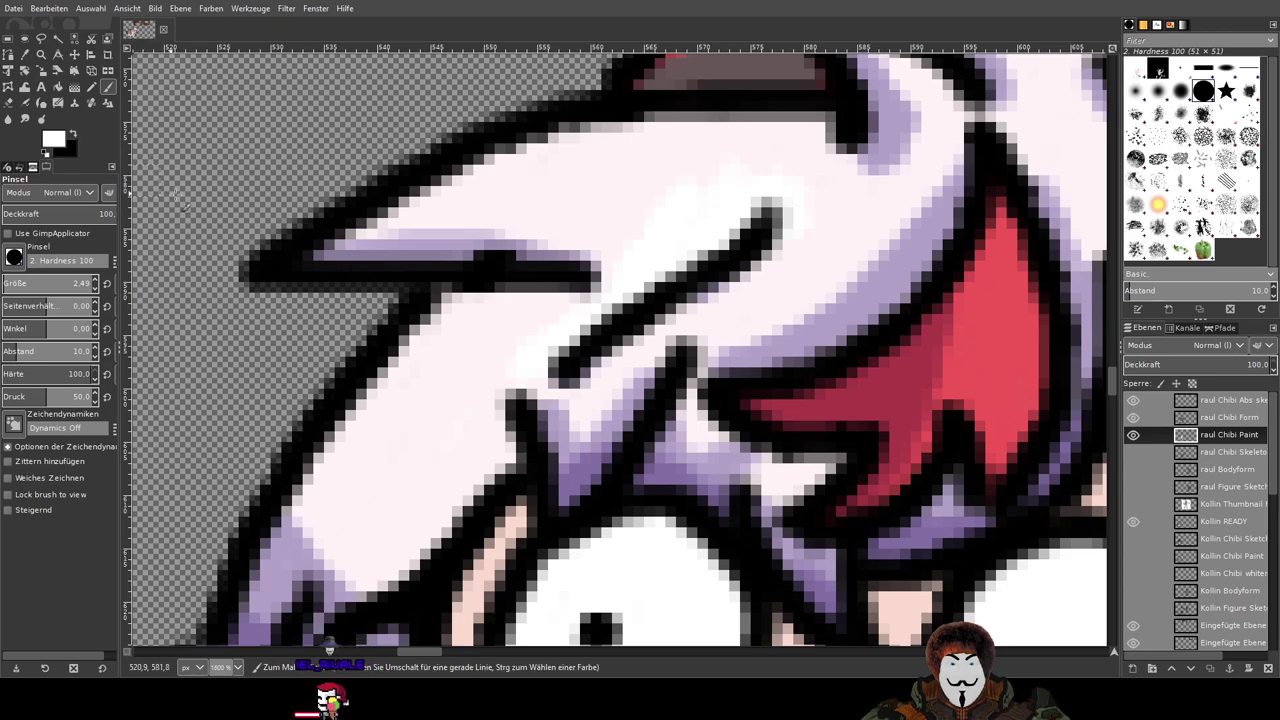
Step: Repaint the area around the short diagonal hair strand with the off-white picked from the surrounding hair
key(o)
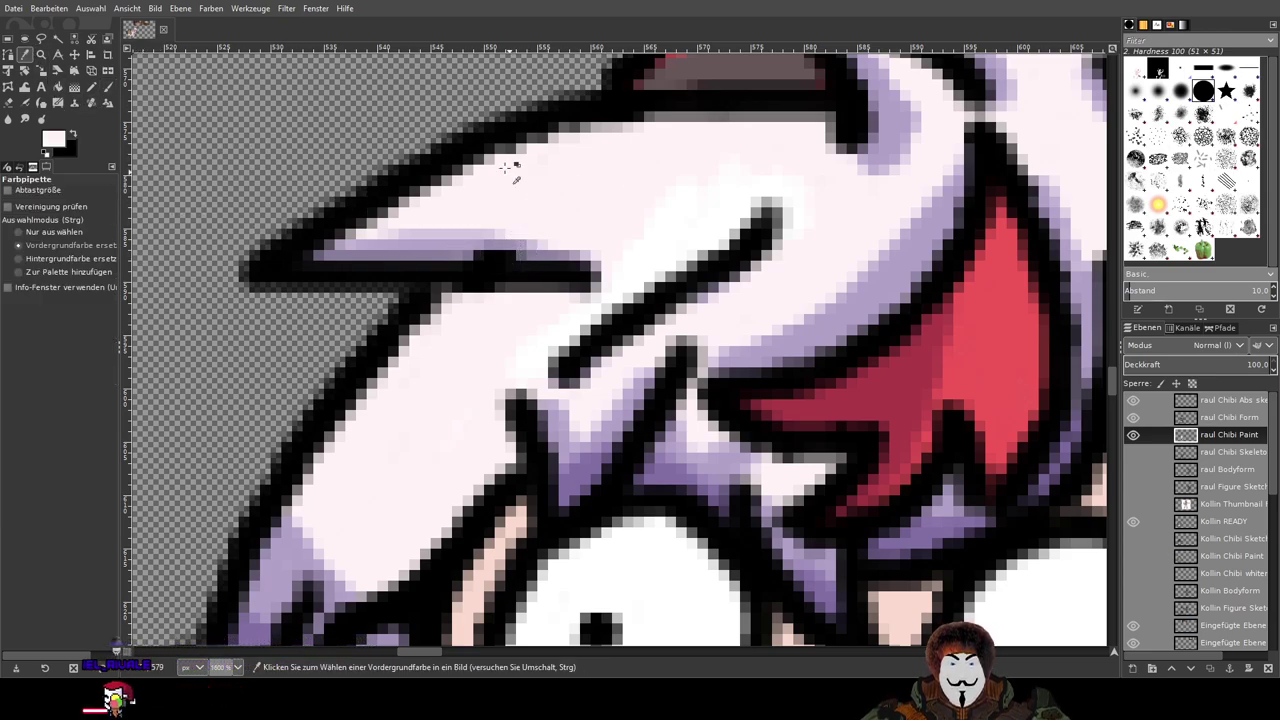
key(p)
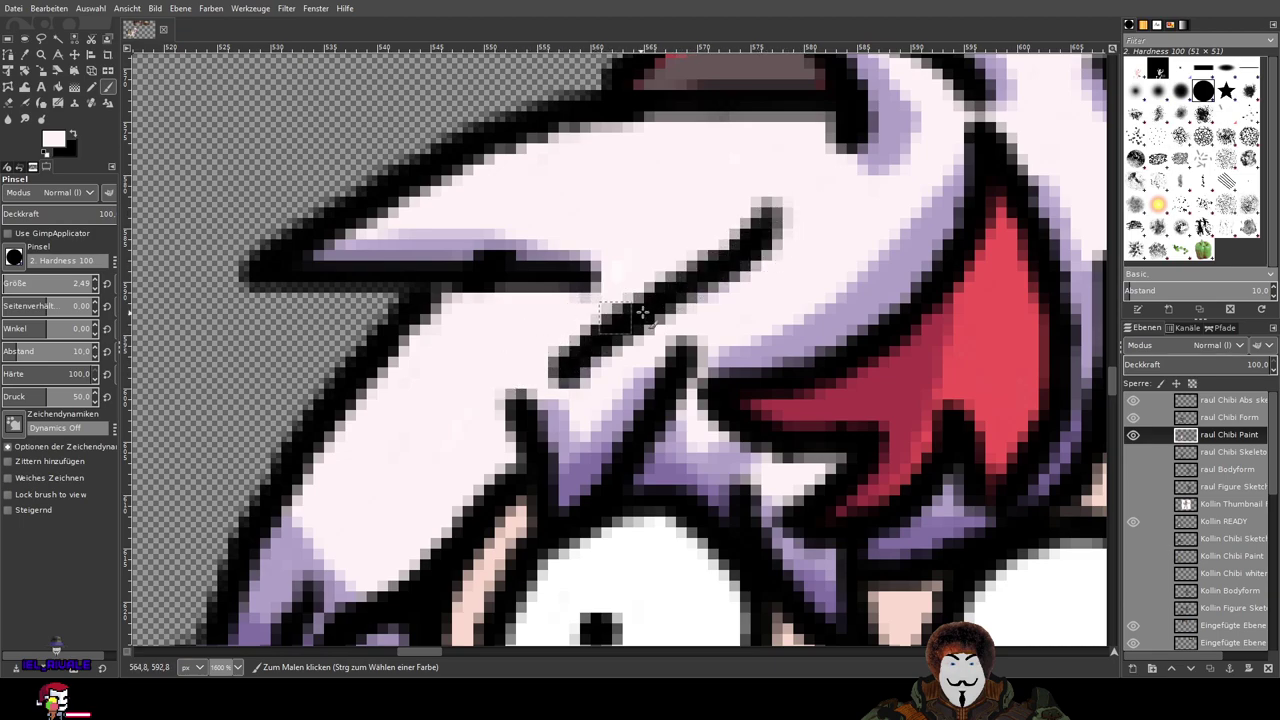
click(803, 224)
Step: Examine the hair shading and the ear up close, and compare the recoloured head with the reference figure
drag(944, 261, 287, 196)
scroll(569, 338, down, 1)
scroll(609, 318, up, 1)
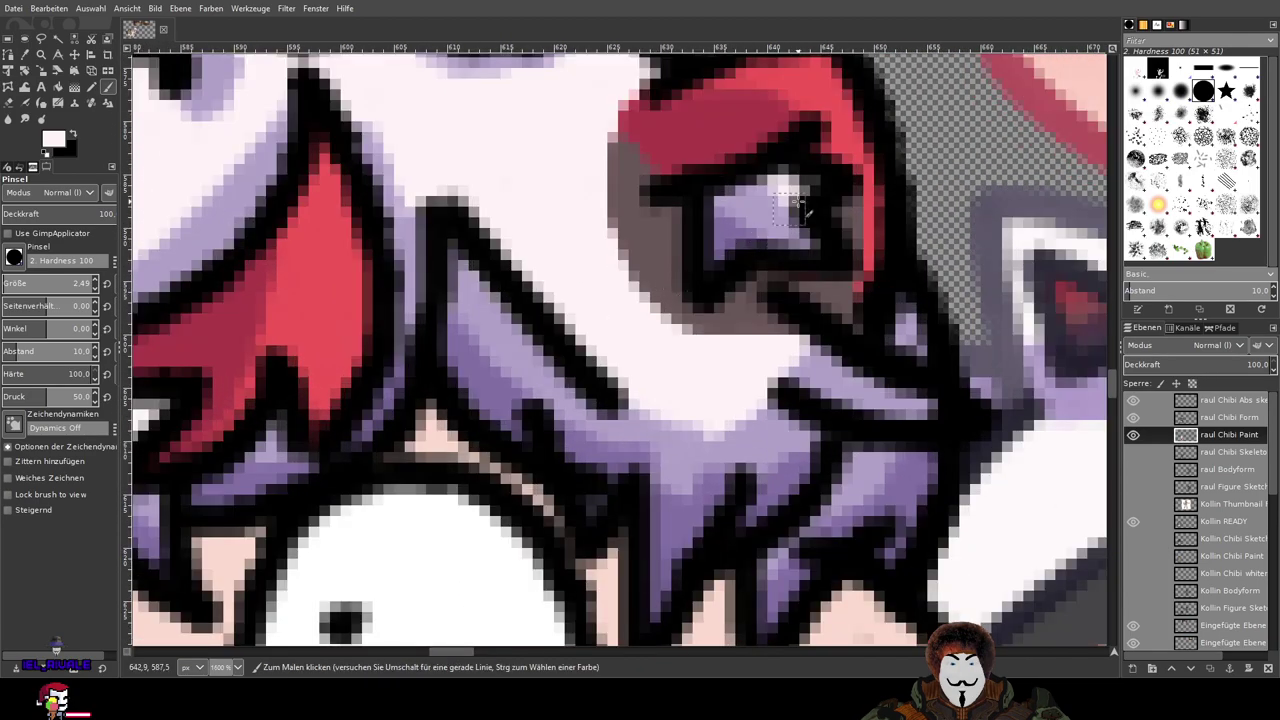
scroll(782, 178, down, 3)
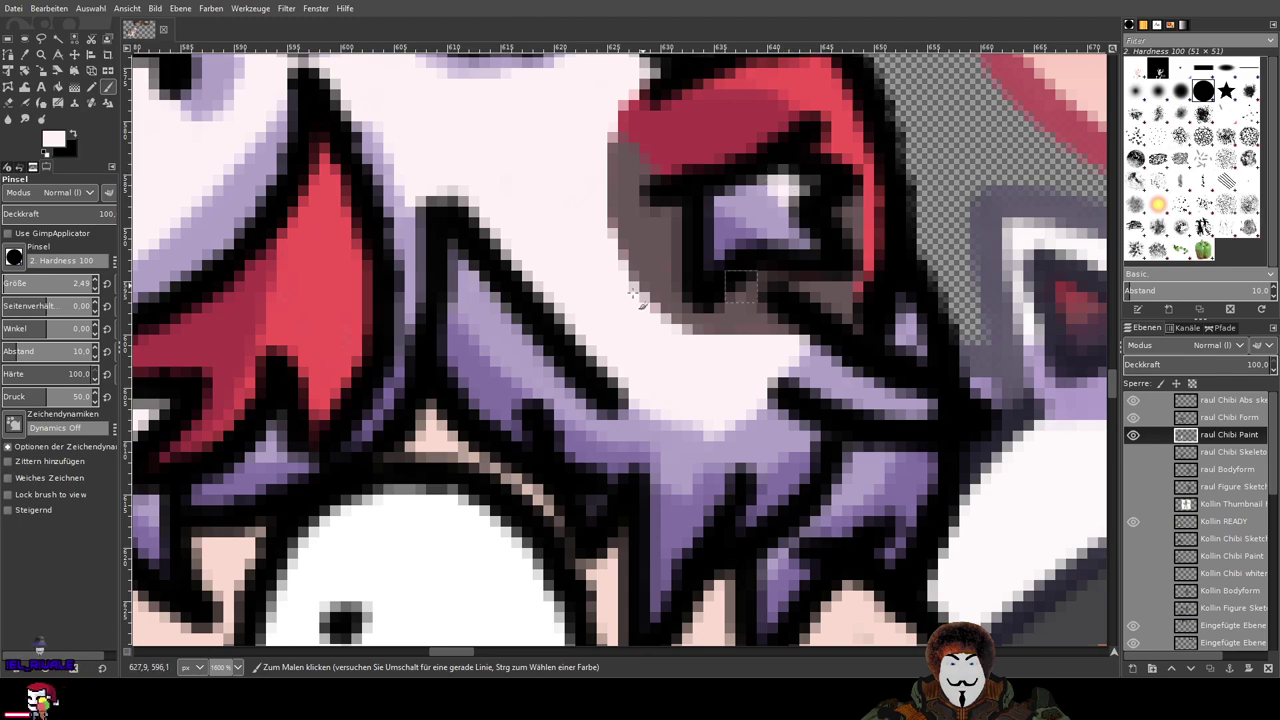
key(ctrl)
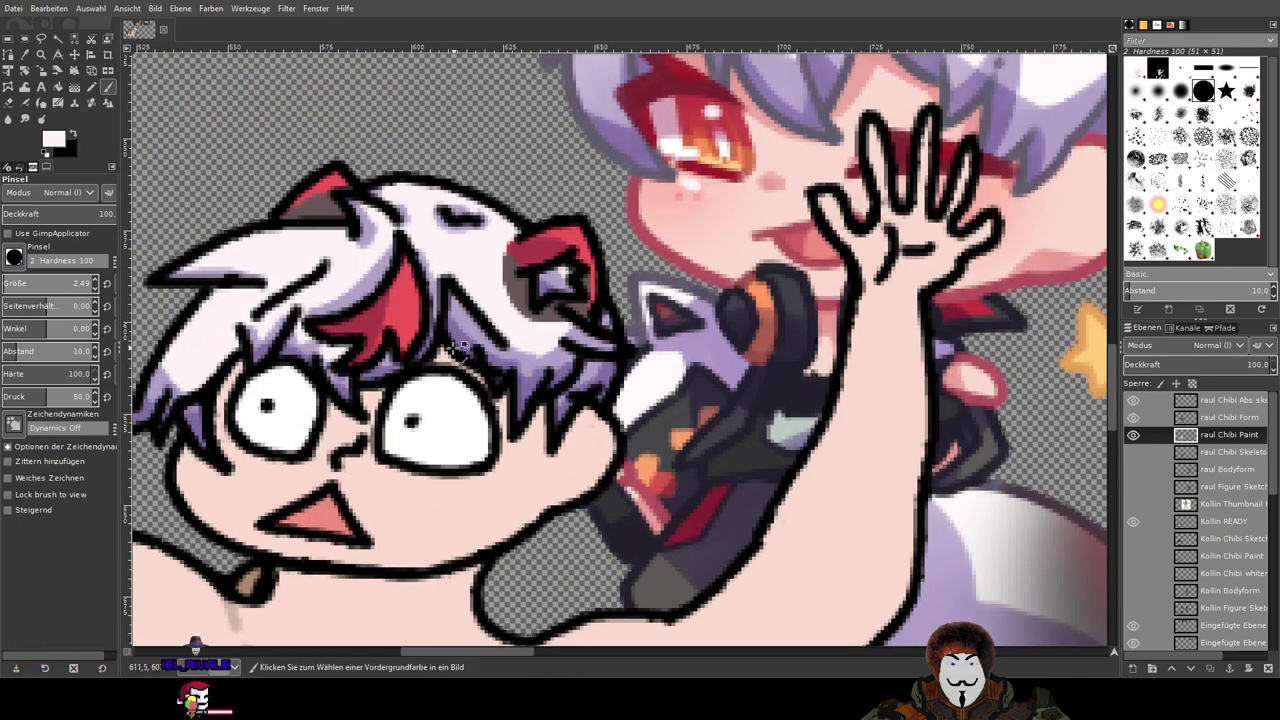
scroll(474, 339, down, 3)
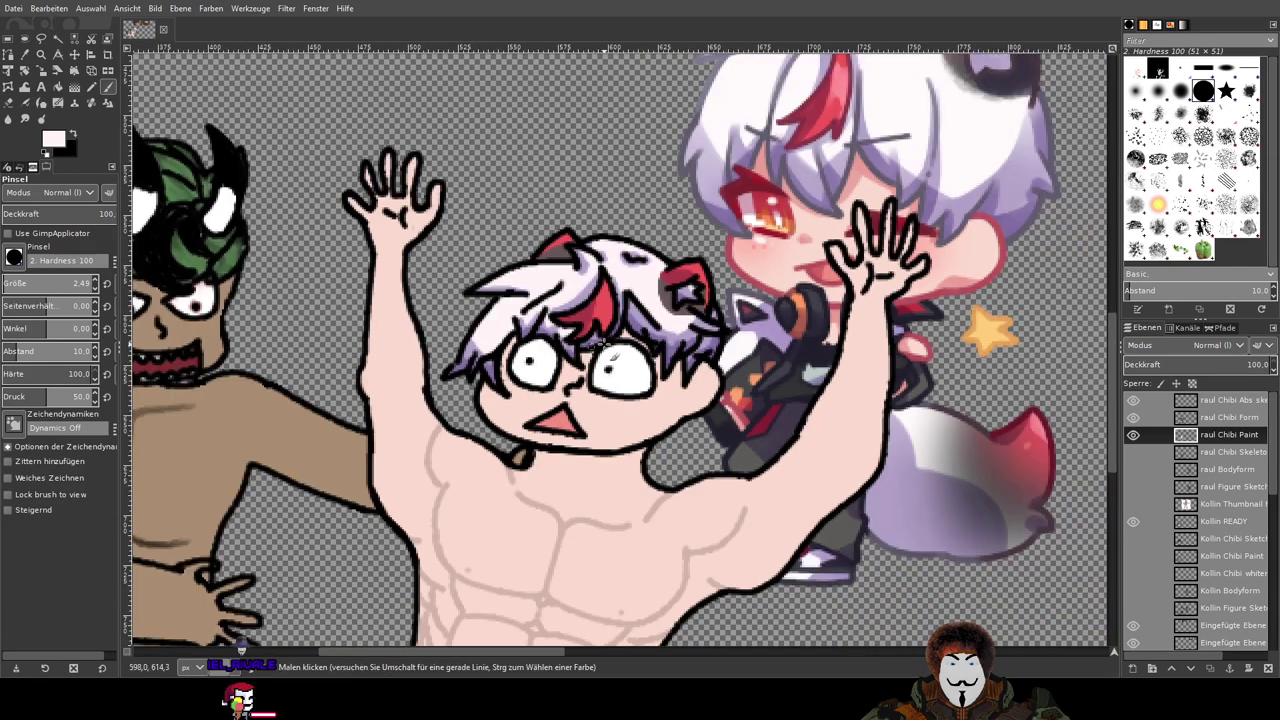
scroll(711, 347, left, 4)
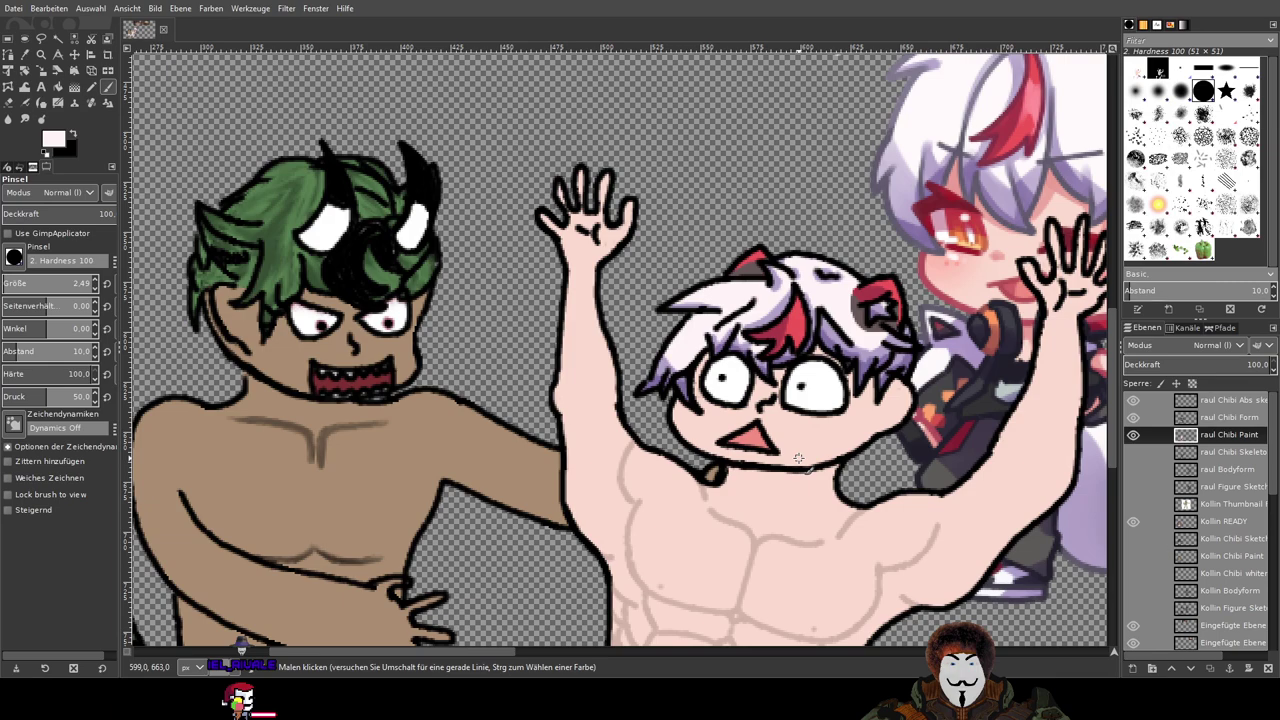
scroll(798, 458, up, 2)
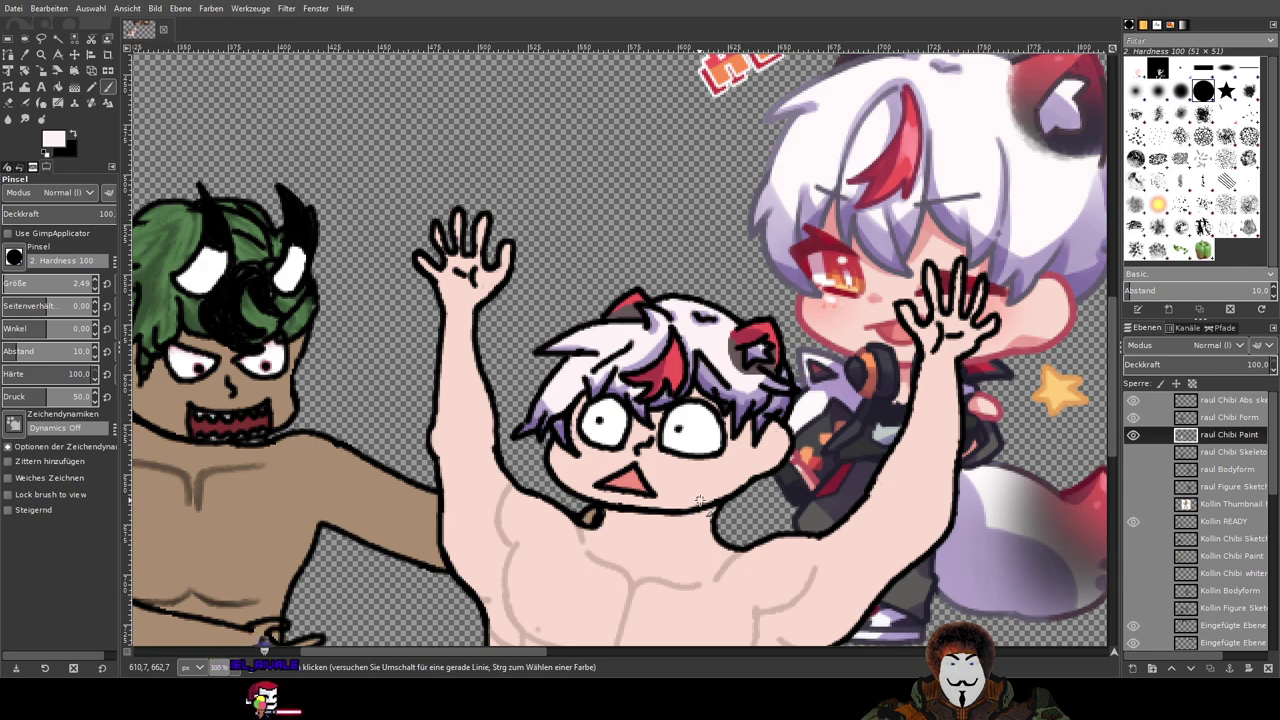
Step: Examine the recoloured figure beside the green-haired character and the reference, with the Sketch (Skizze) layer shown as a white backdrop
scroll(700, 500, down, 1)
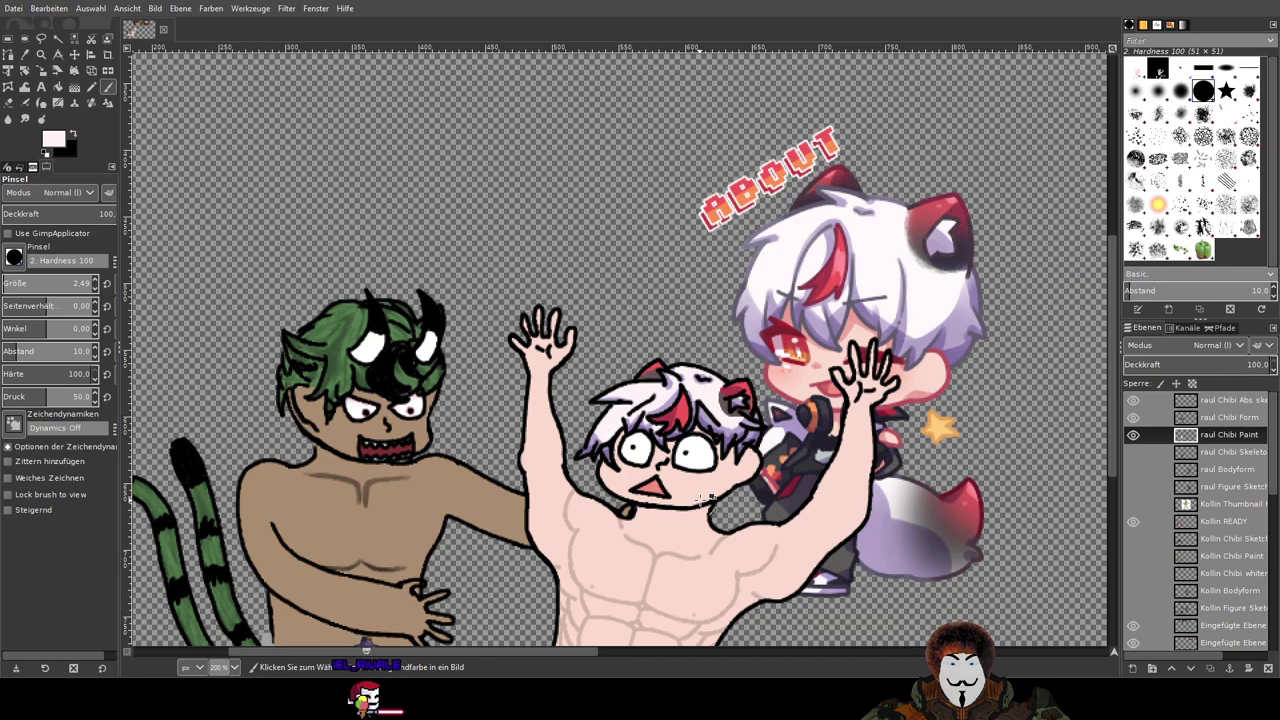
scroll(705, 497, down, 5)
scroll(705, 497, left, 1)
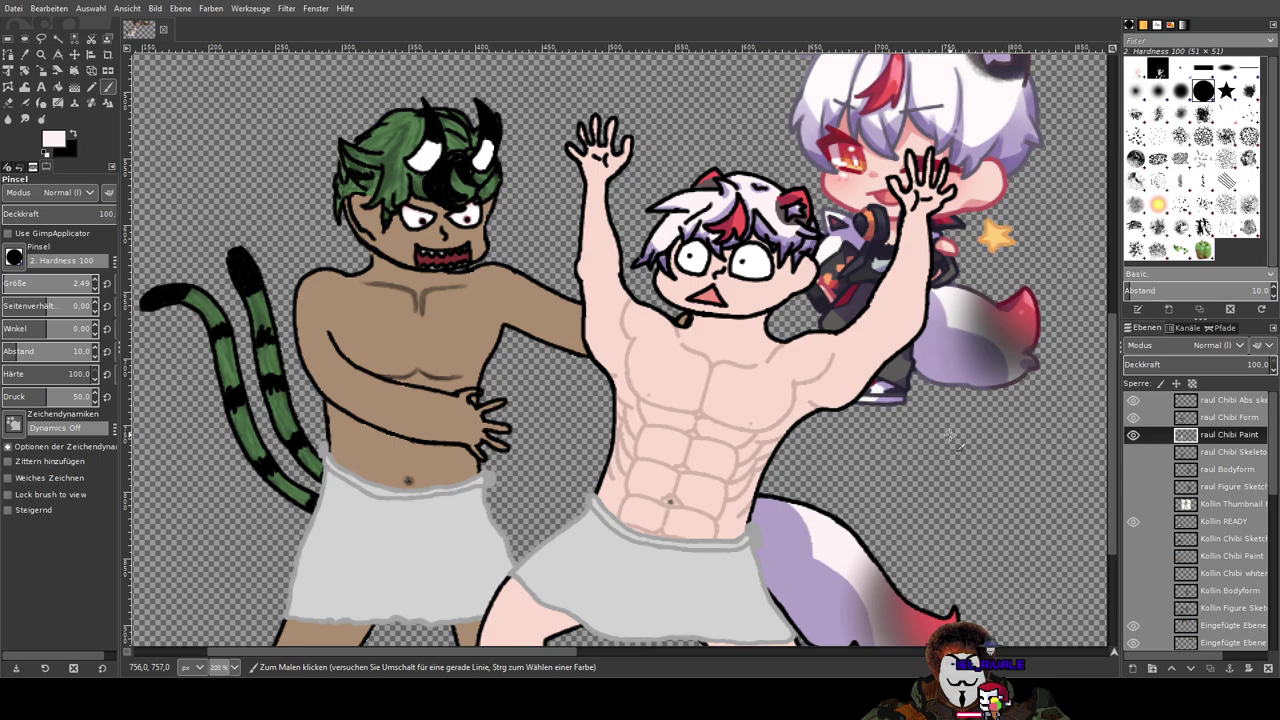
scroll(955, 437, down, 3)
scroll(935, 352, up, 2)
scroll(935, 352, up, 3)
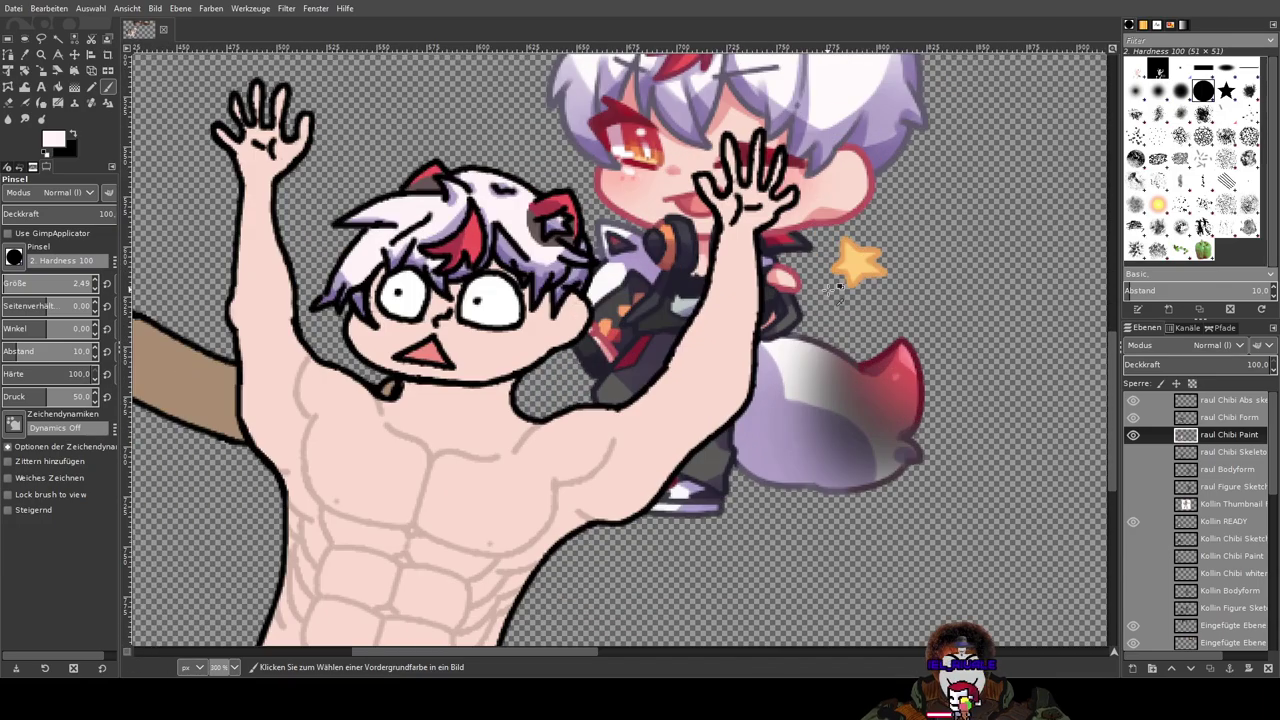
scroll(838, 287, down, 3)
scroll(1182, 592, down, 5)
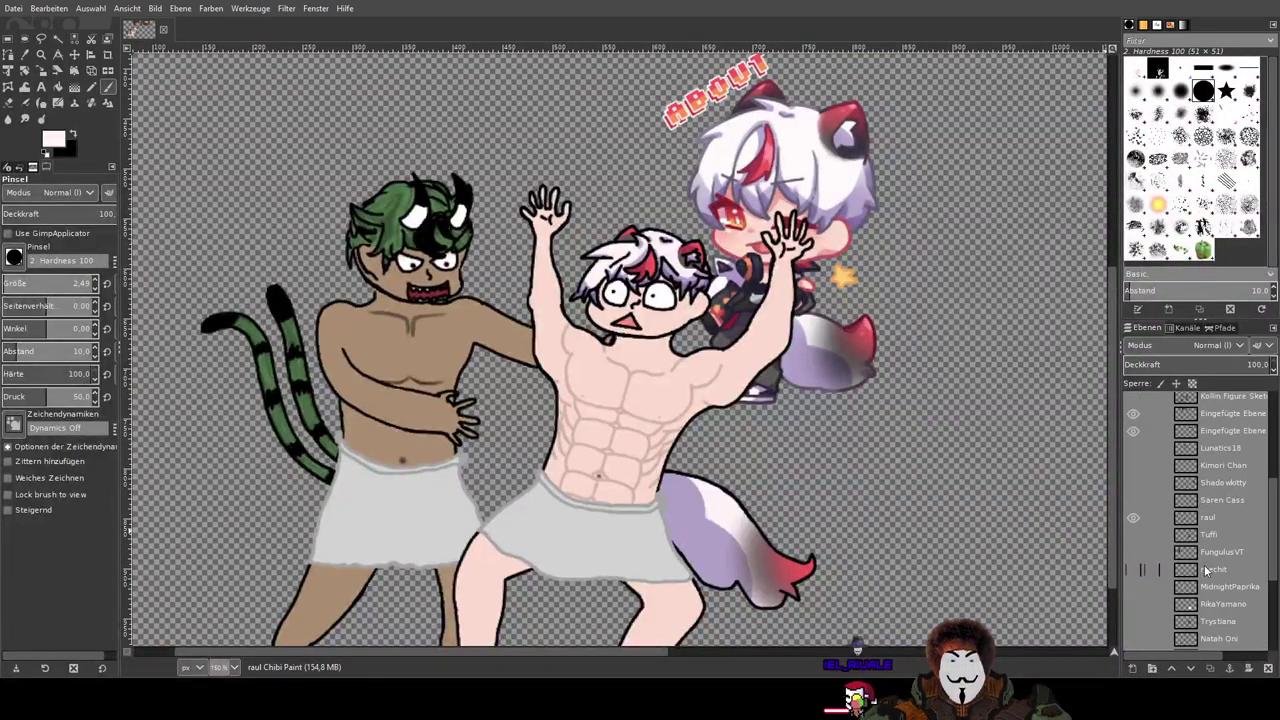
click(1133, 623)
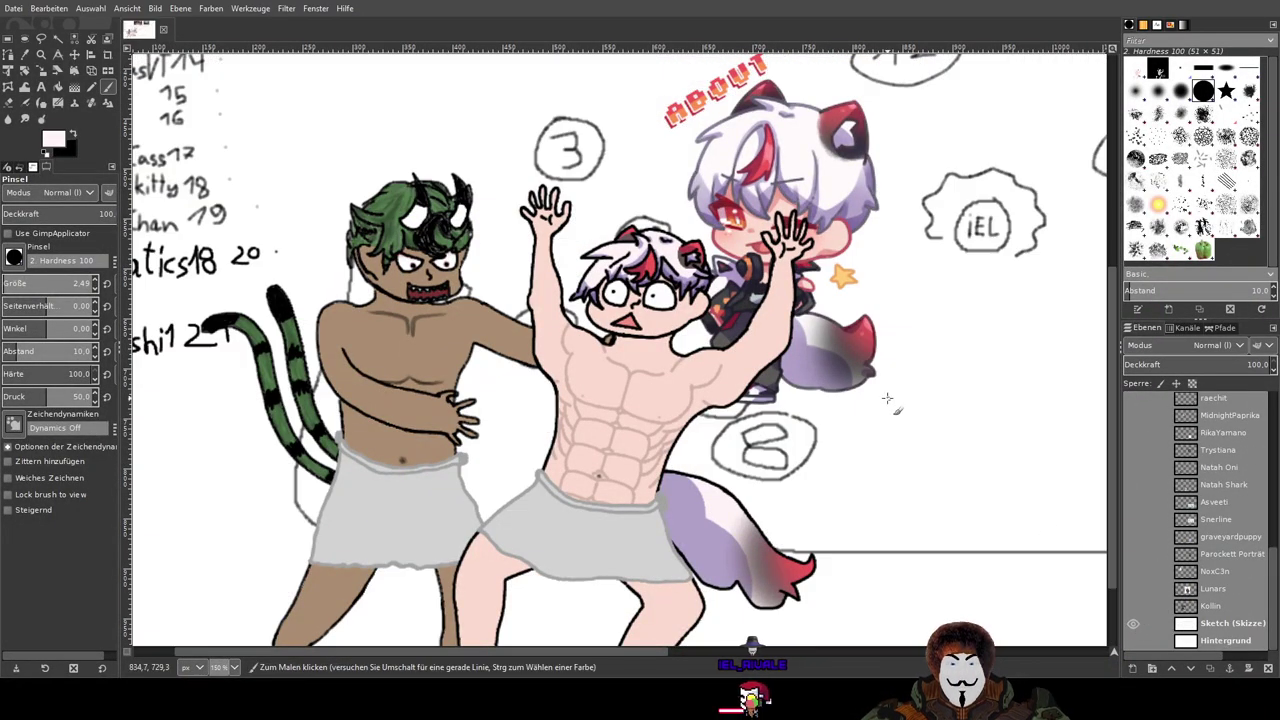
scroll(824, 247, up, 1)
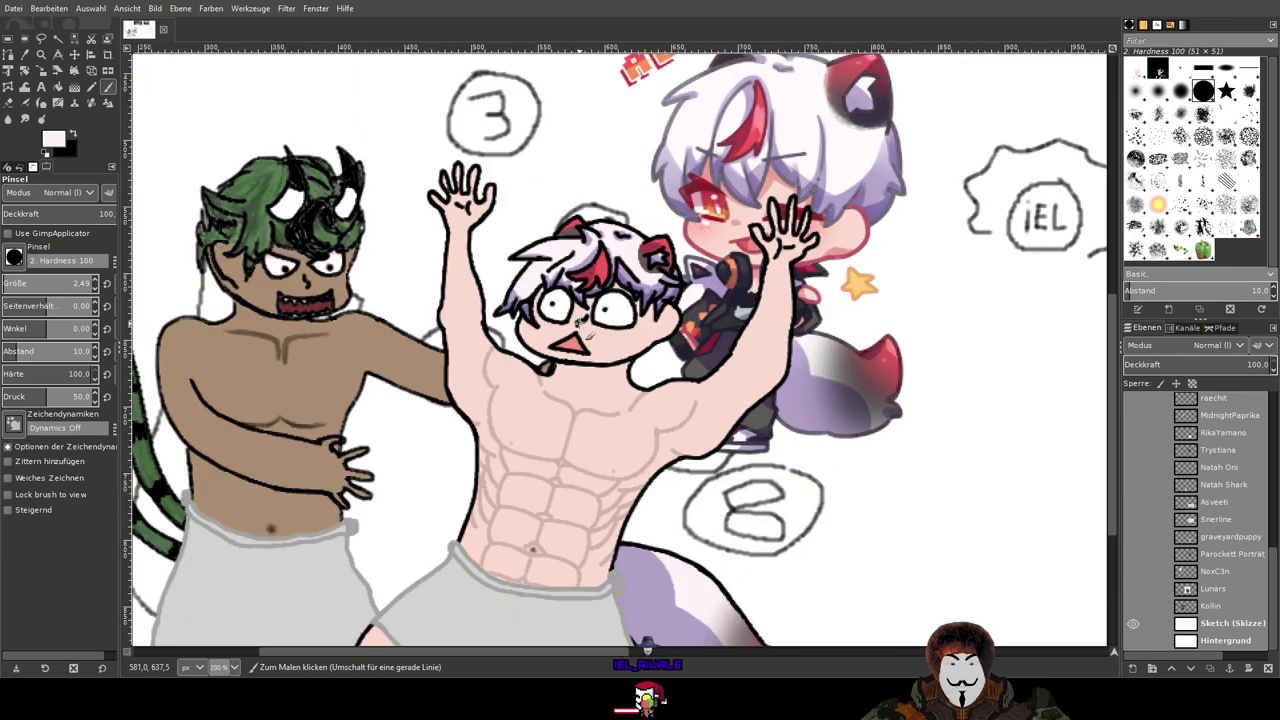
scroll(552, 308, up, 2)
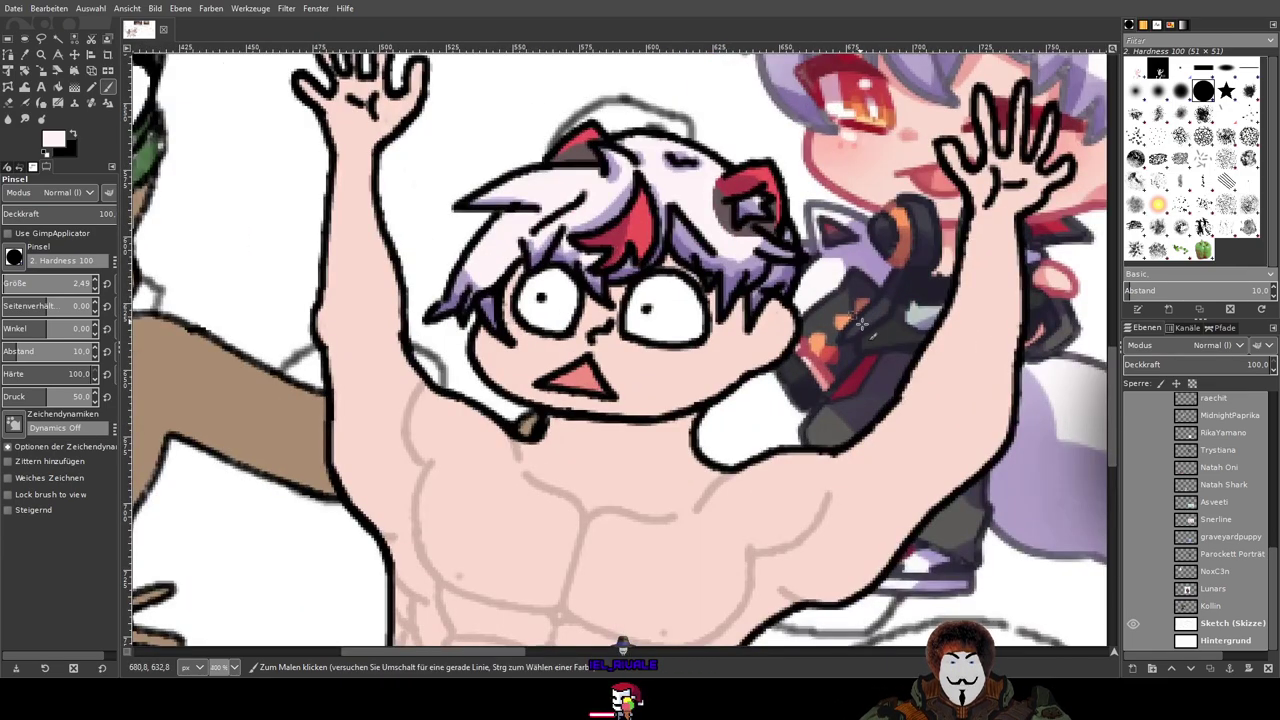
Step: Pick the orange from the reference figure's open eye on the raul layer as the foreground colour, ready for the Paintbrush
scroll(1200, 545, up, 3)
click(1210, 453)
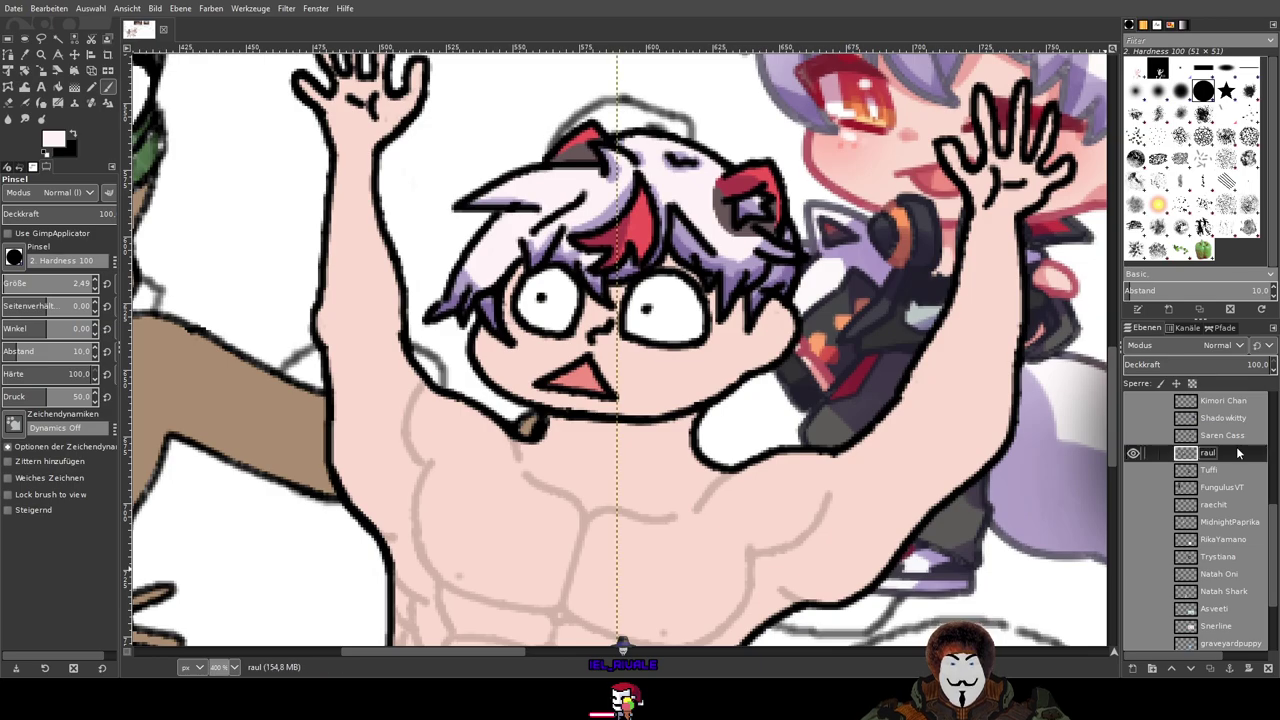
drag(1003, 355, 856, 610)
scroll(739, 410, up, 2)
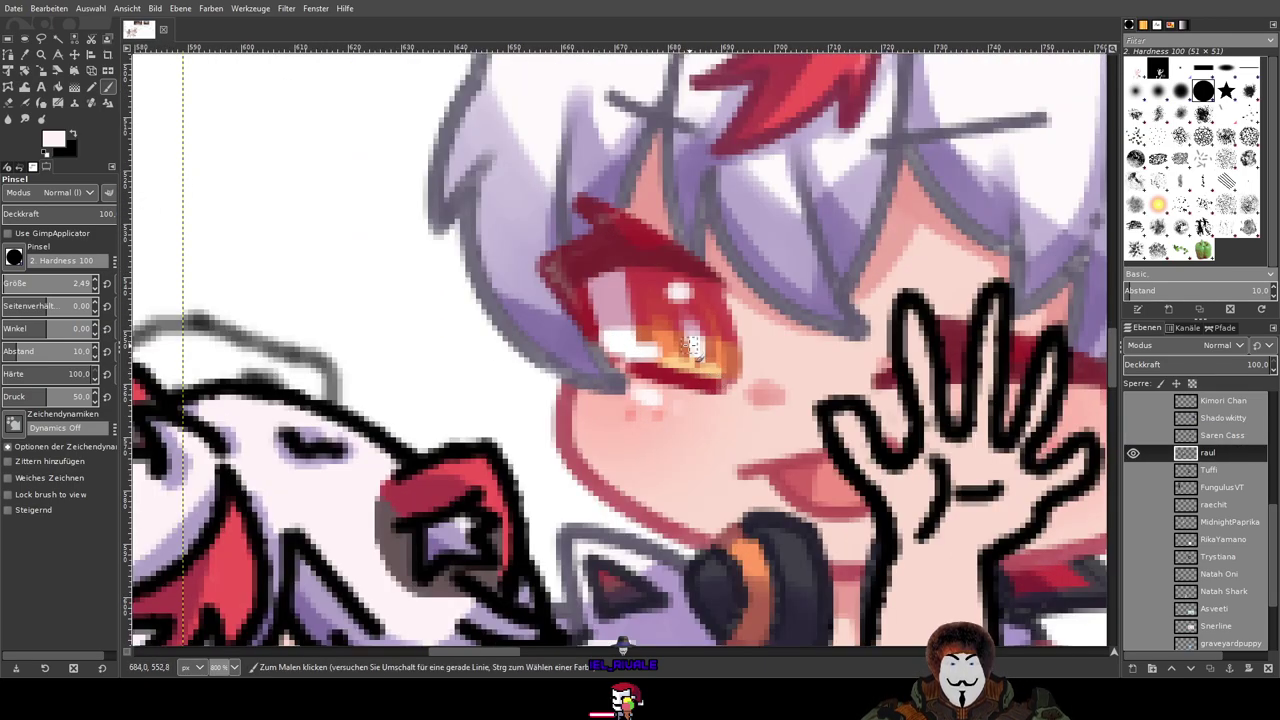
click(27, 57)
drag(536, 415, 786, 330)
drag(372, 406, 255, 472)
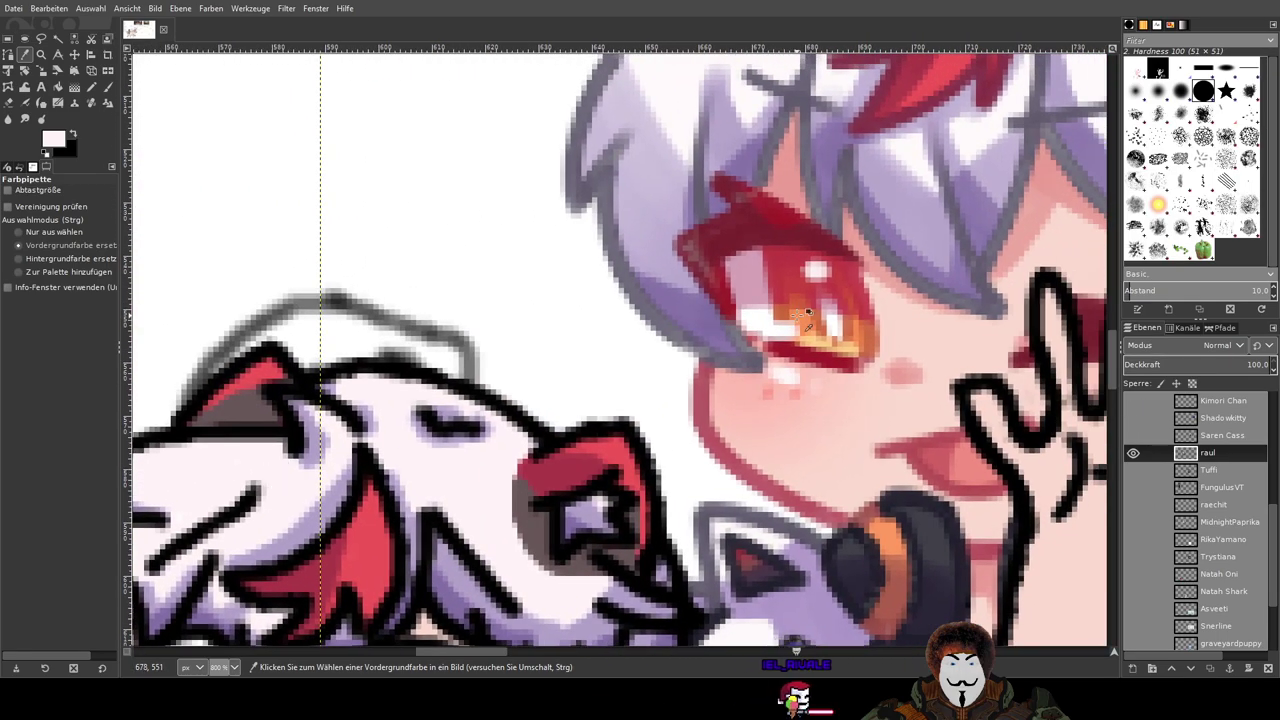
drag(803, 318, 471, 316)
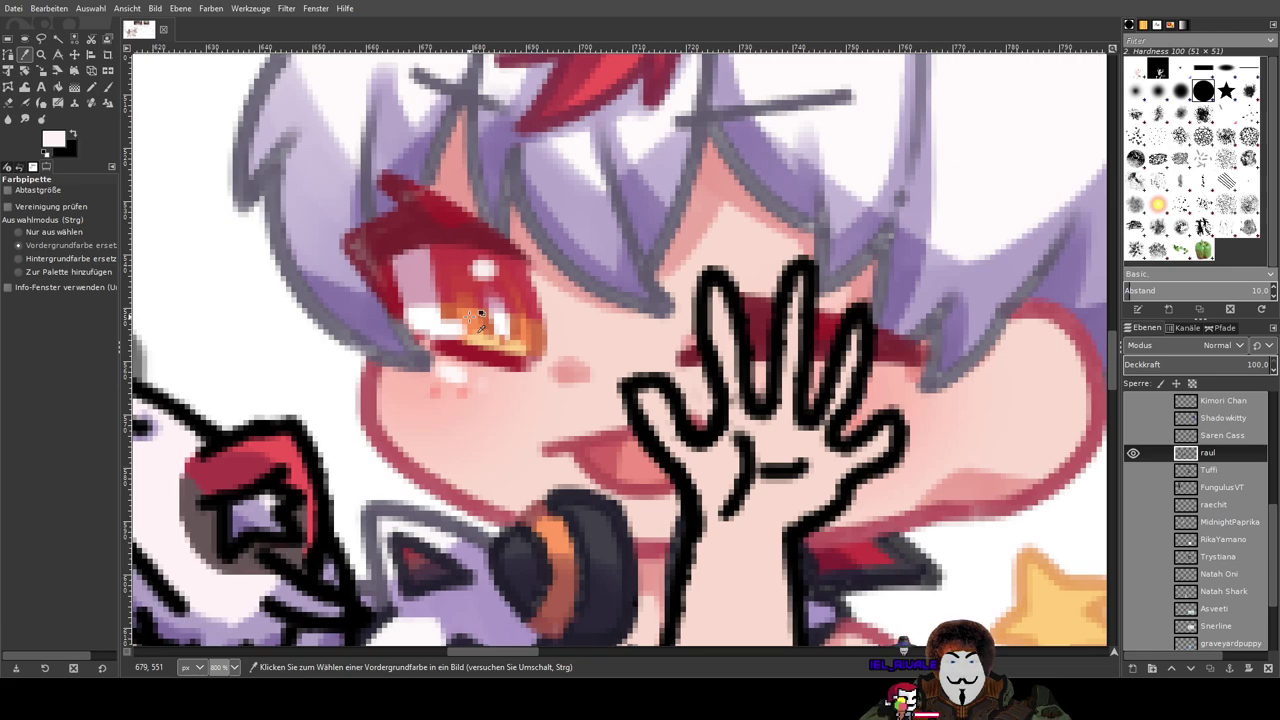
click(480, 318)
click(107, 88)
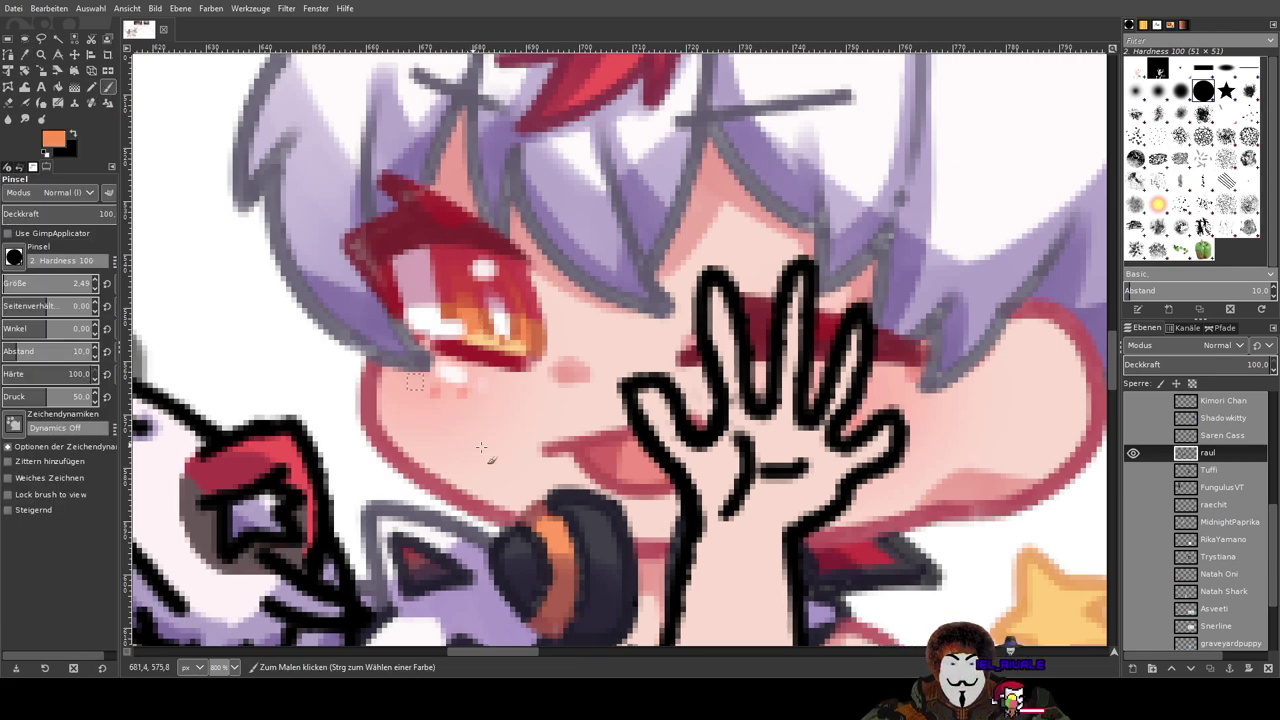
Step: Paint a small orange iris around the black pupil of the chibi's smaller eye on the raul Chibi Paint layer
drag(504, 480, 875, 198)
scroll(1200, 486, up, 4)
scroll(1210, 470, up, 3)
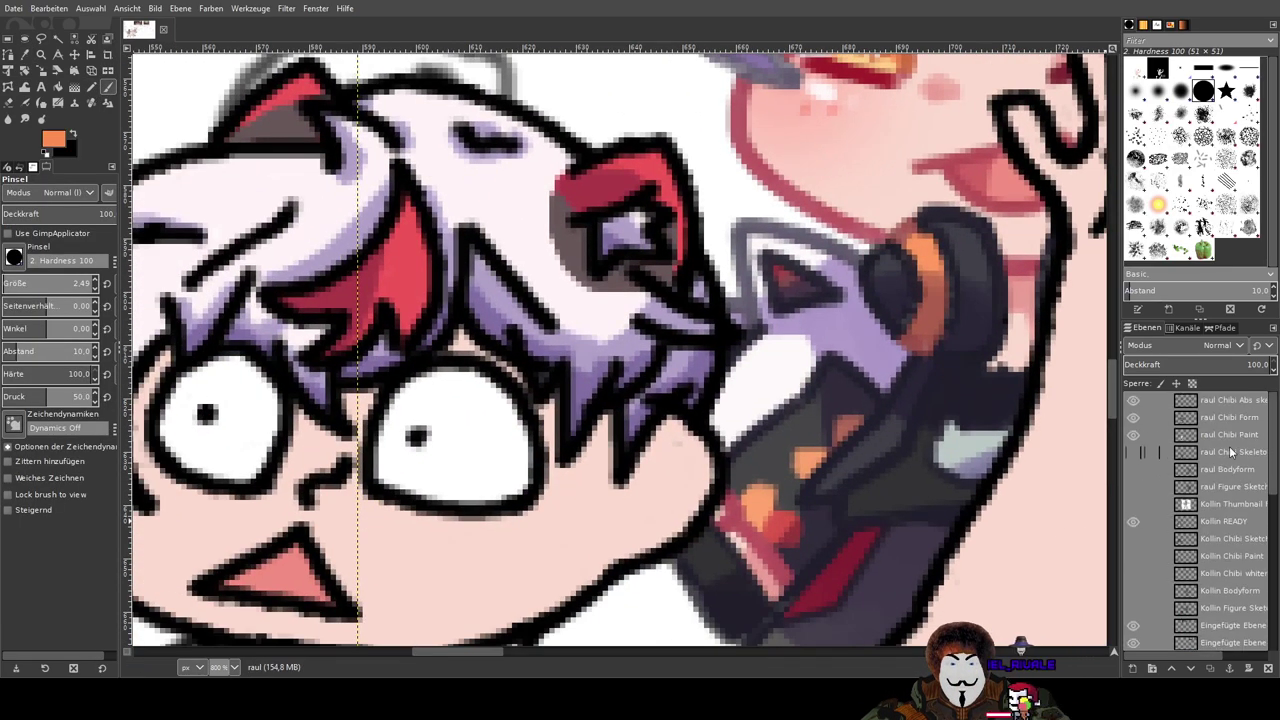
click(1189, 436)
click(1132, 434)
click(1132, 434)
scroll(605, 378, left, 6)
scroll(605, 378, up, 2)
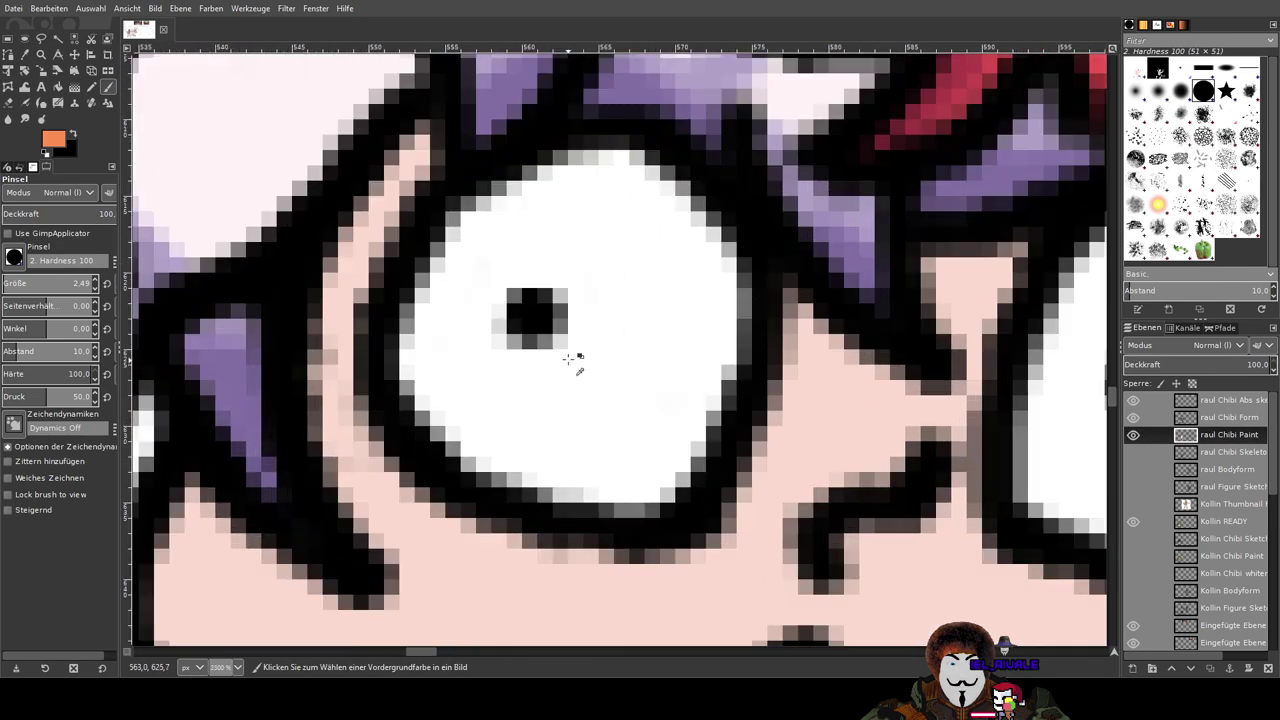
mouse_move(530, 295)
mouse_down()
mouse_move(499, 327)
mouse_move(532, 344)
mouse_move(562, 325)
mouse_up()
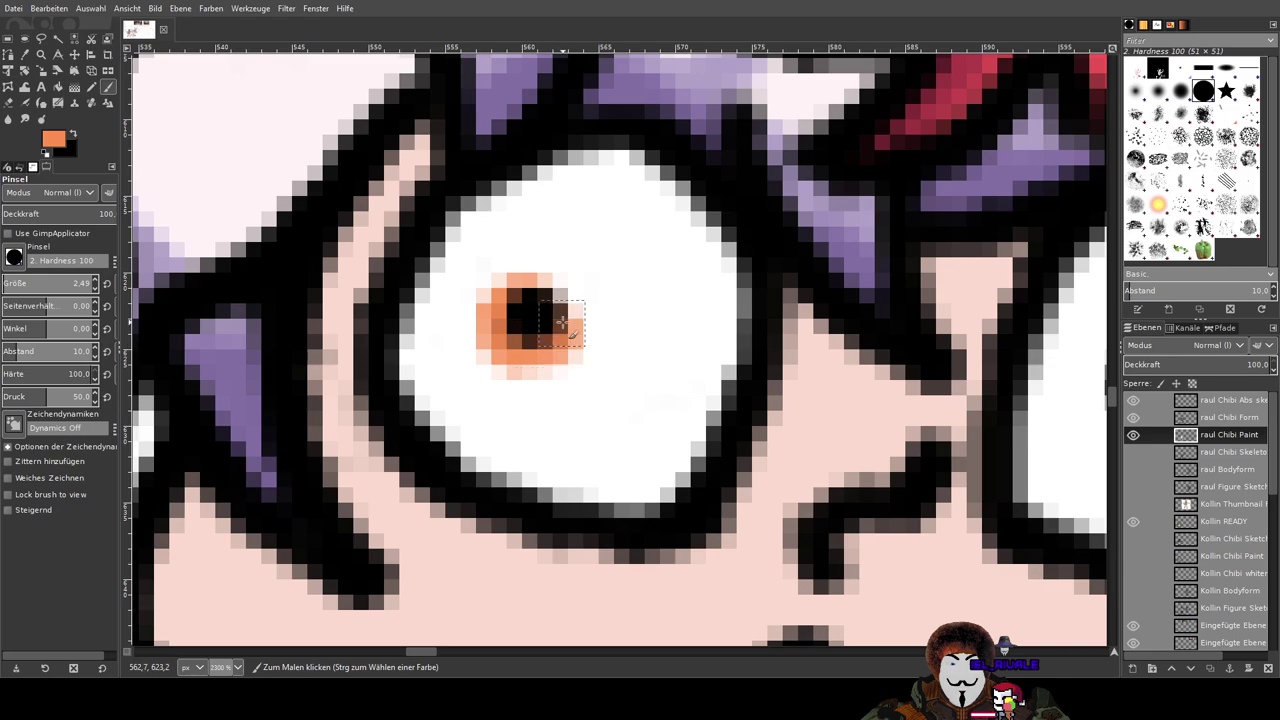
Step: Paint a matching orange iris around the pupil of the chibi's larger eye and check both eyes from a distance
drag(834, 405, 472, 396)
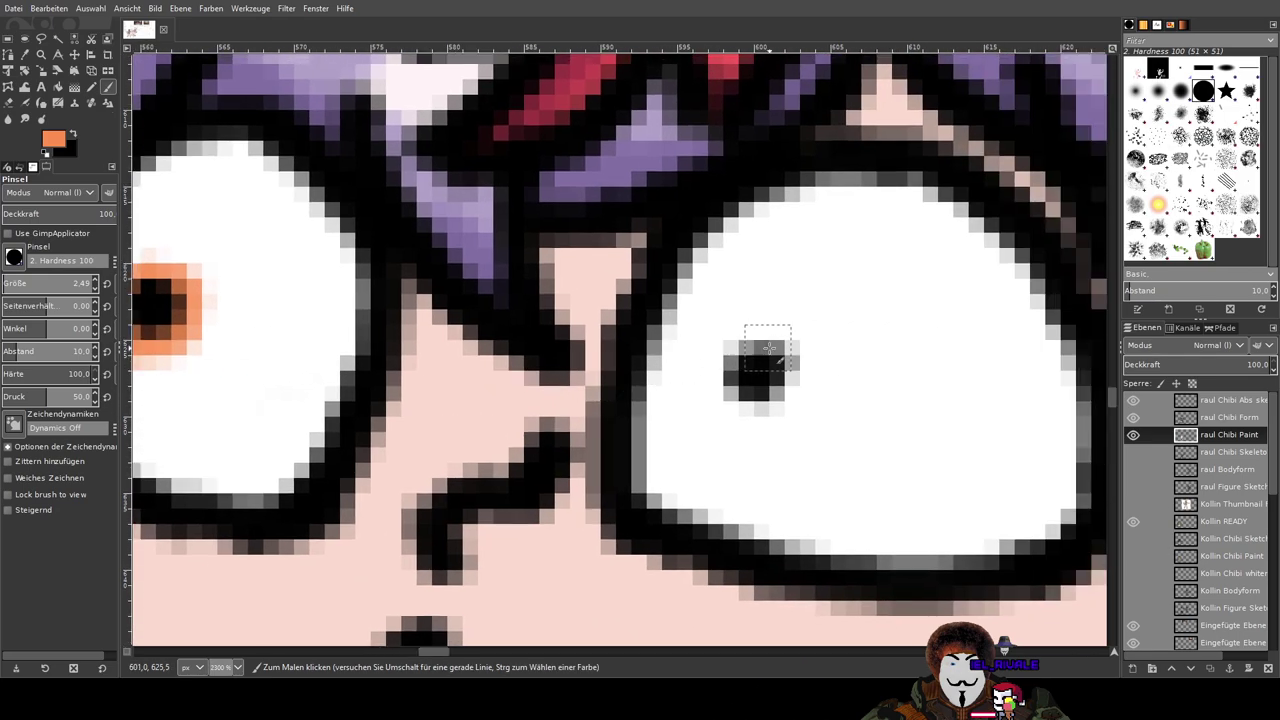
mouse_move(760, 347)
mouse_down()
mouse_move(731, 387)
mouse_move(768, 398)
mouse_move(790, 375)
mouse_up()
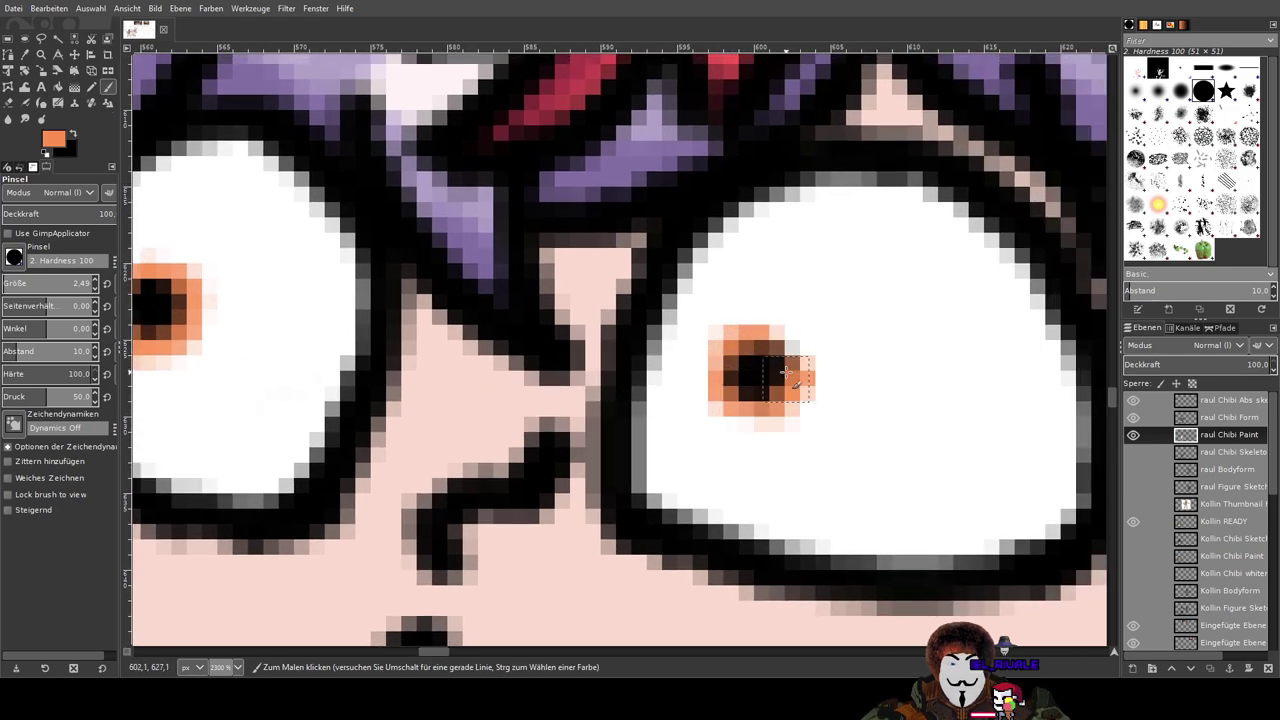
scroll(765, 385, down, 6)
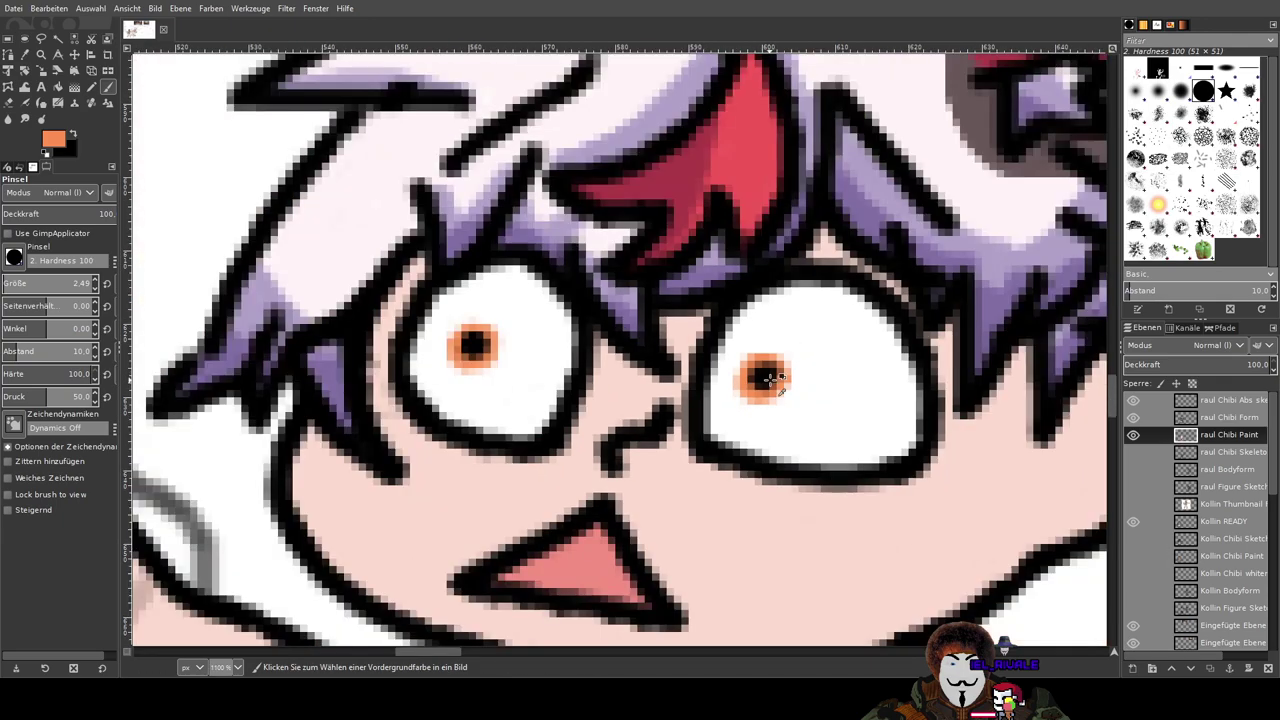
scroll(890, 428, down, 1)
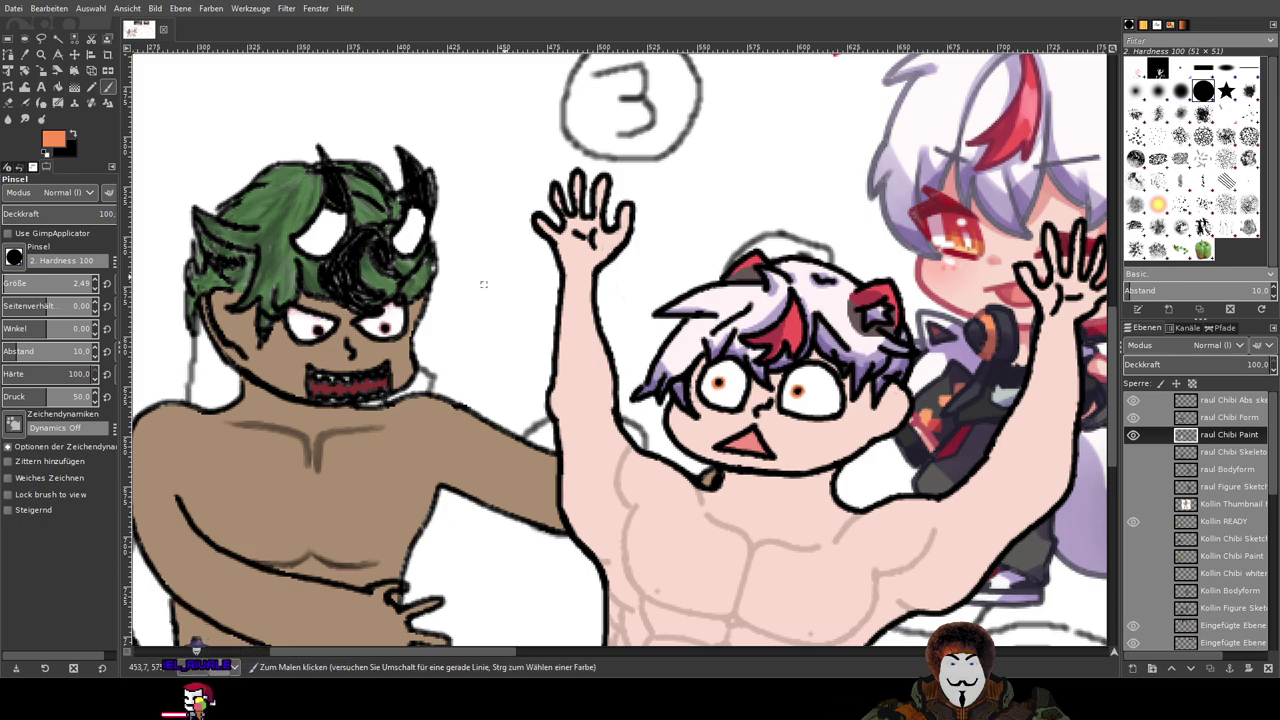
Step: Hide the white Sketch (Skizze) layer and the raul layer holding the reference figure
drag(718, 358, 536, 265)
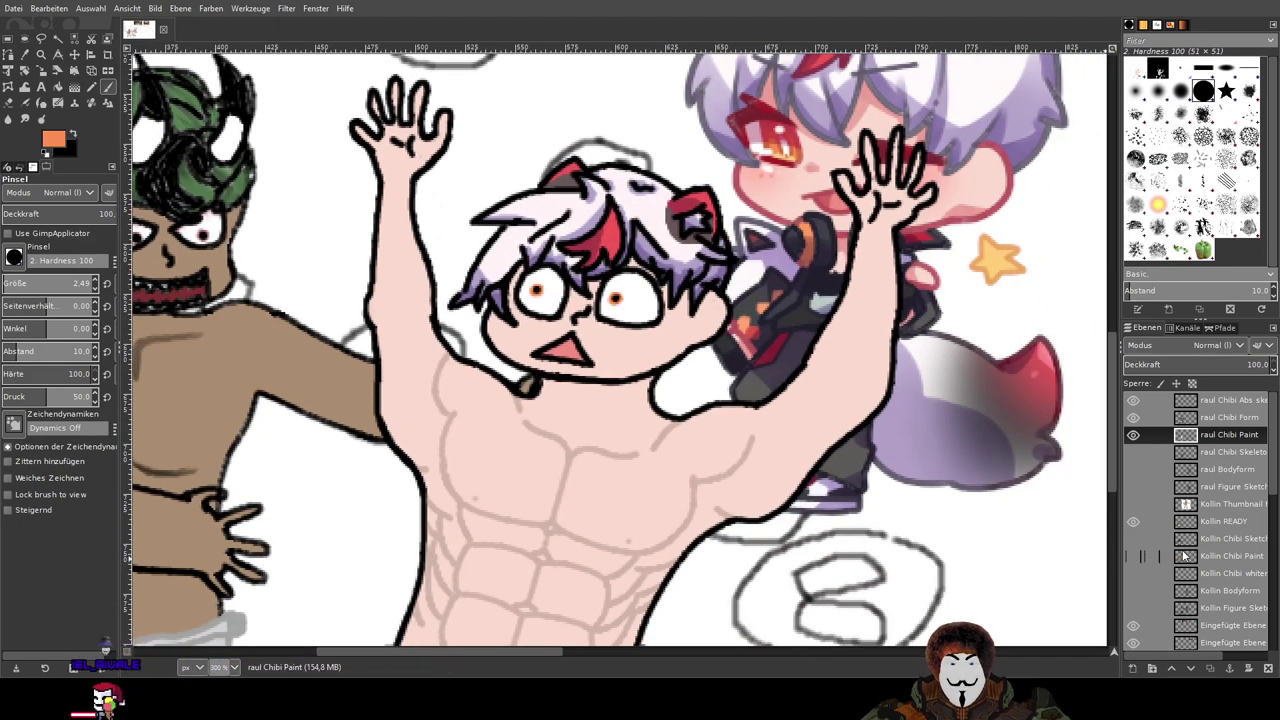
scroll(1160, 530, down, 5)
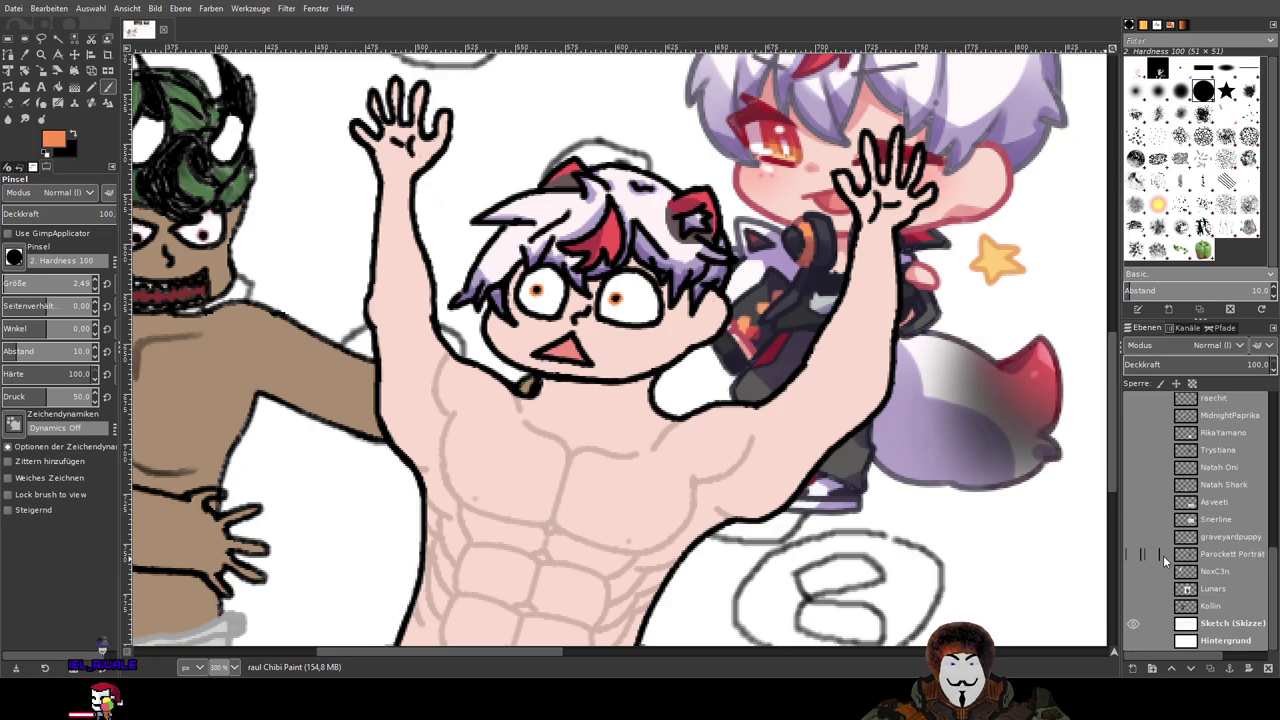
click(1136, 625)
scroll(902, 457, down, 3)
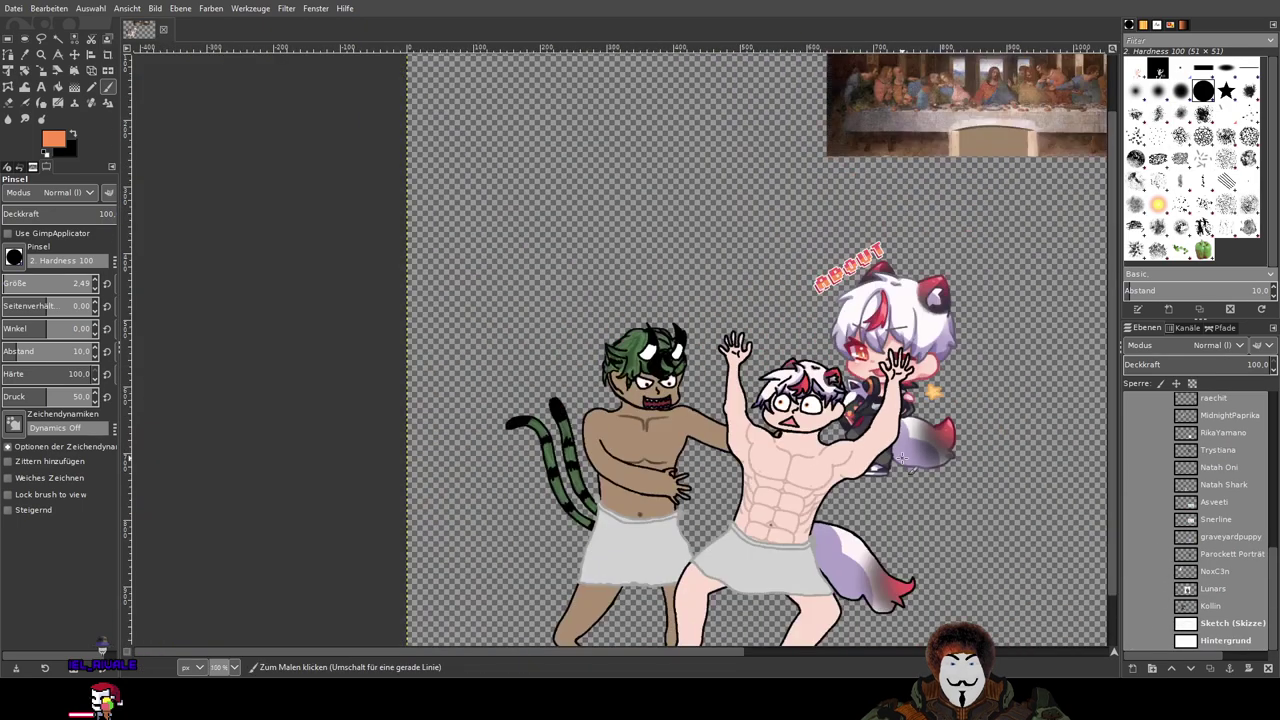
scroll(1138, 522, up, 5)
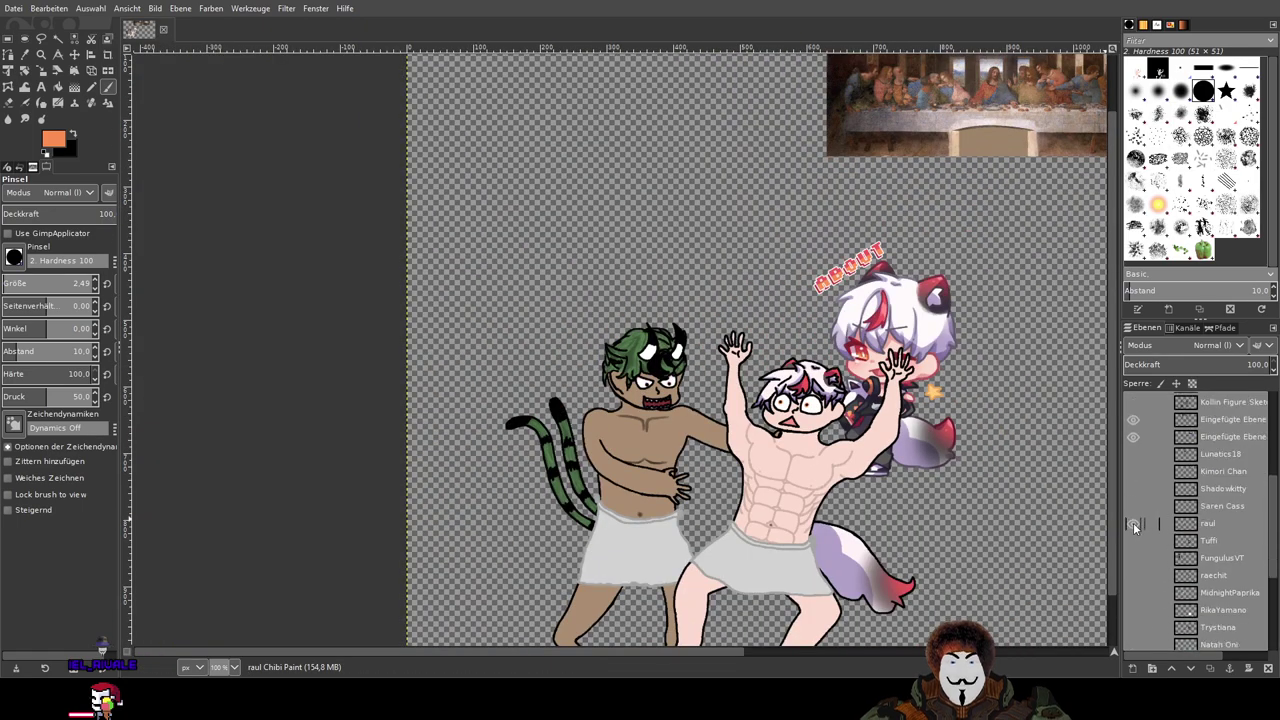
click(1133, 522)
drag(960, 459, 842, 432)
Step: Hide the two pasted reference-picture layers and the Kollin READY layer so only the white-haired chibi stays displayed
scroll(1142, 470, up, 2)
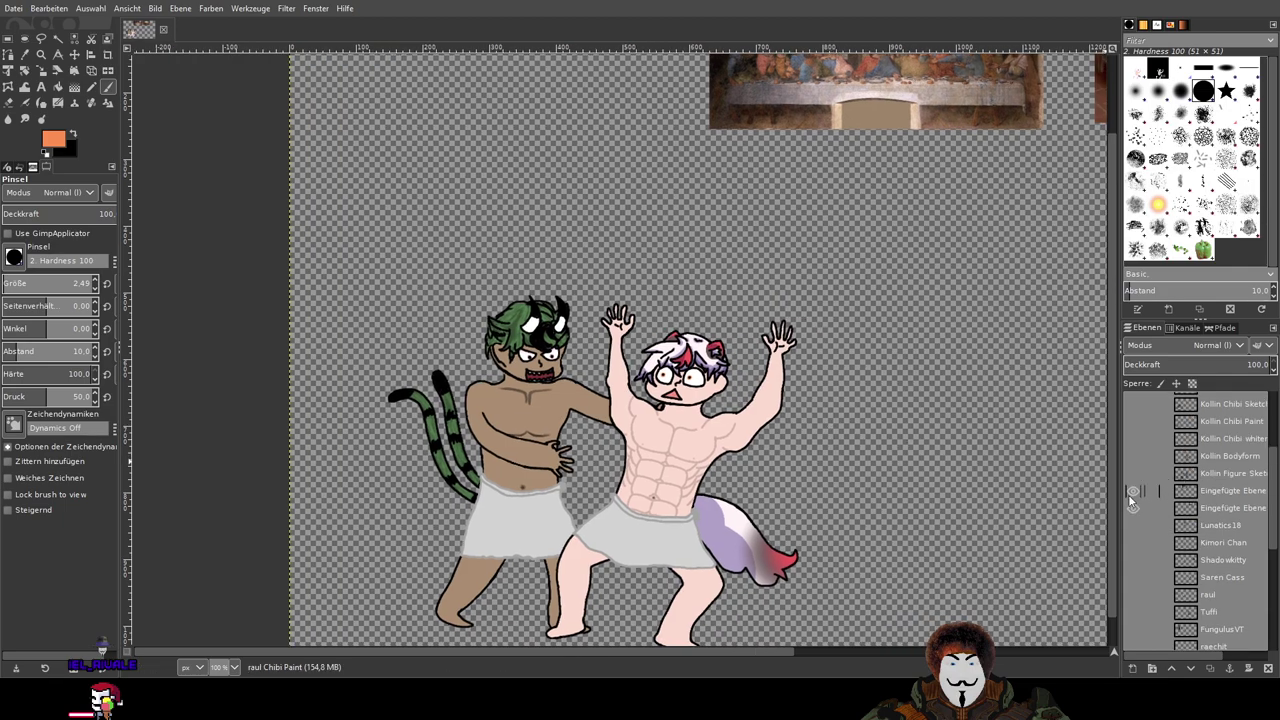
click(1131, 492)
click(1132, 506)
scroll(1150, 490, up, 3)
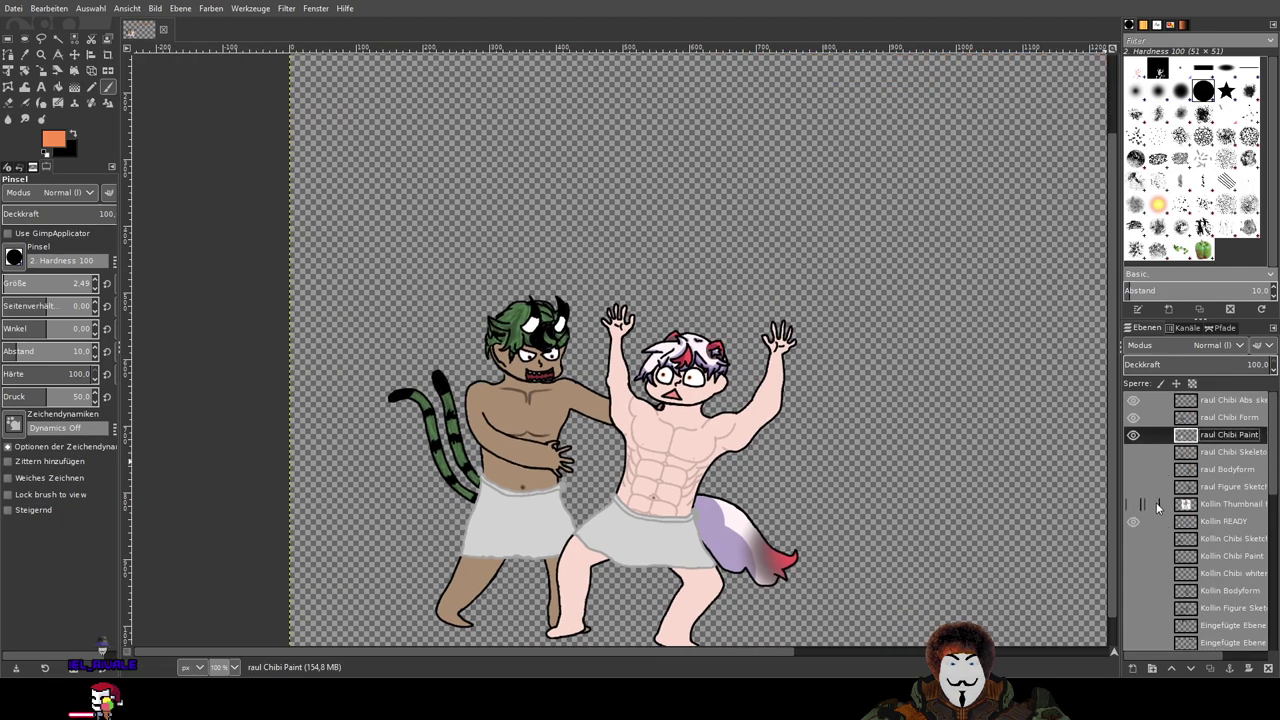
click(1133, 486)
scroll(1135, 488, up, 1)
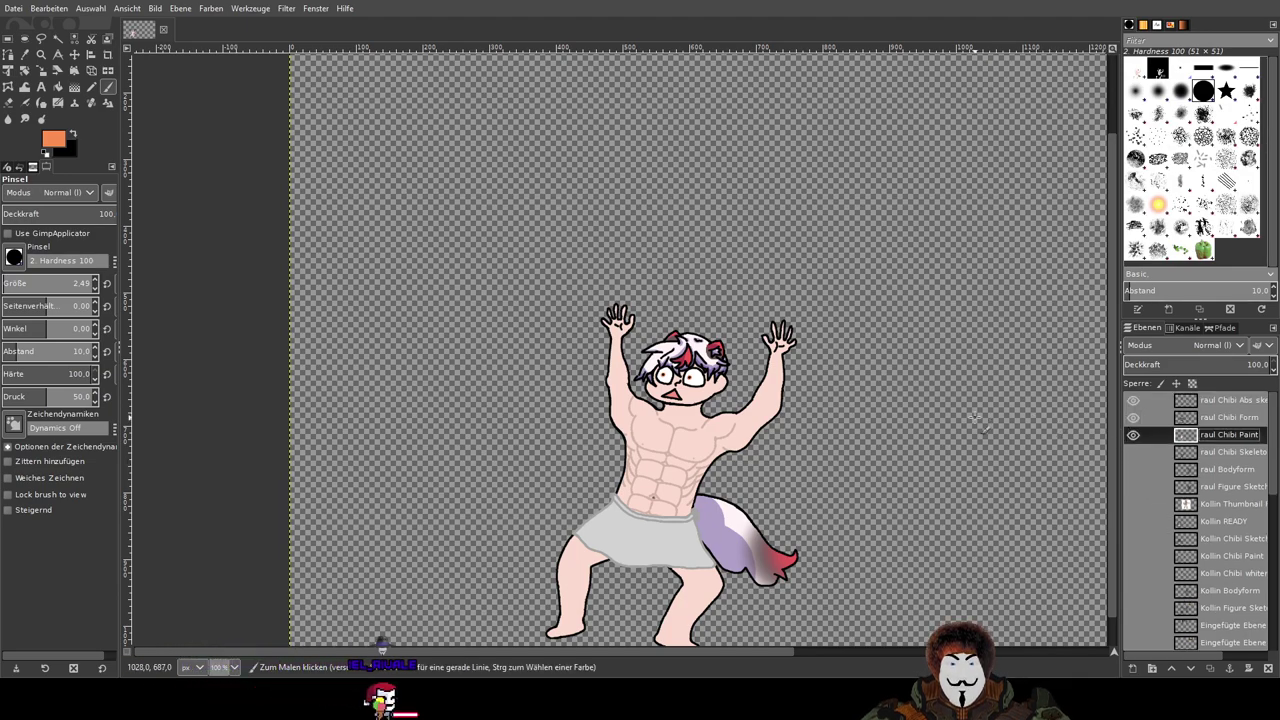
Step: Switch the raul Chibi Form and raul Chibi Abs sketch layers off and on to check what each contains
click(1133, 417)
click(1134, 416)
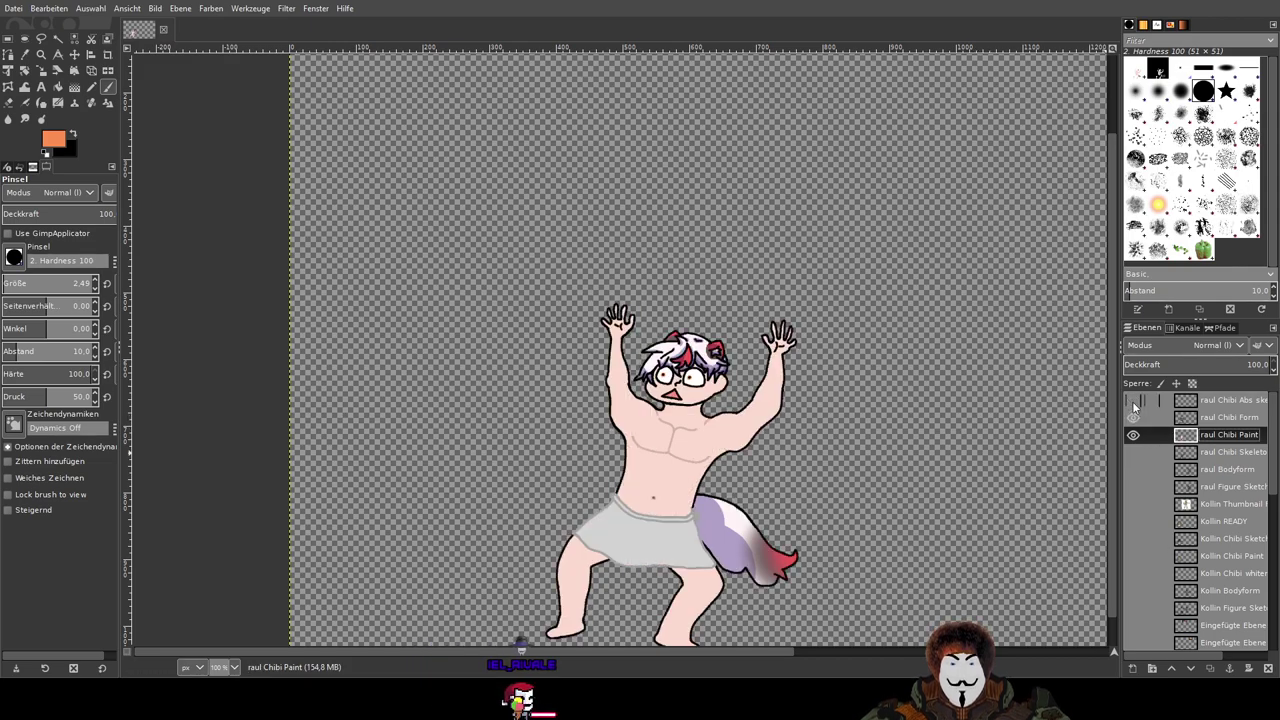
click(1134, 406)
click(1134, 406)
click(1134, 406)
click(1134, 406)
click(1134, 403)
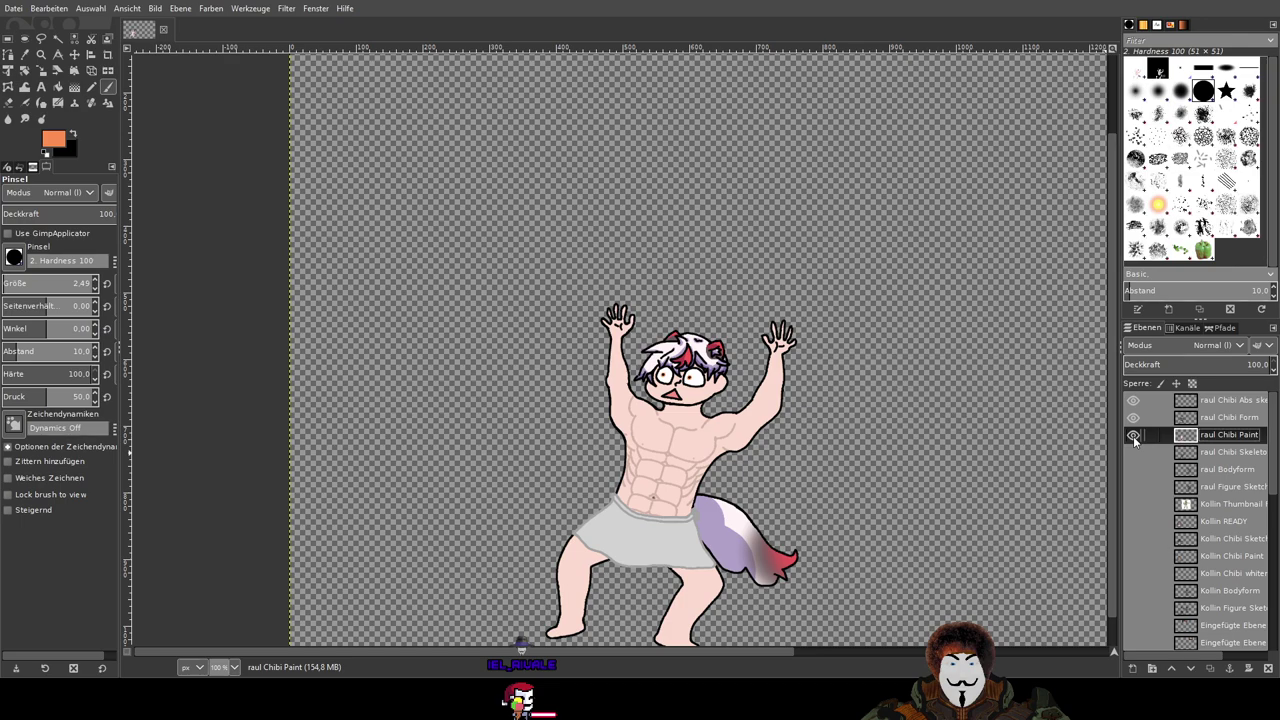
Step: Inspect the full chibi by toggling the Chibi Paint, Abs sketch and Chibi Form layers off and on in turn
drag(741, 570, 724, 511)
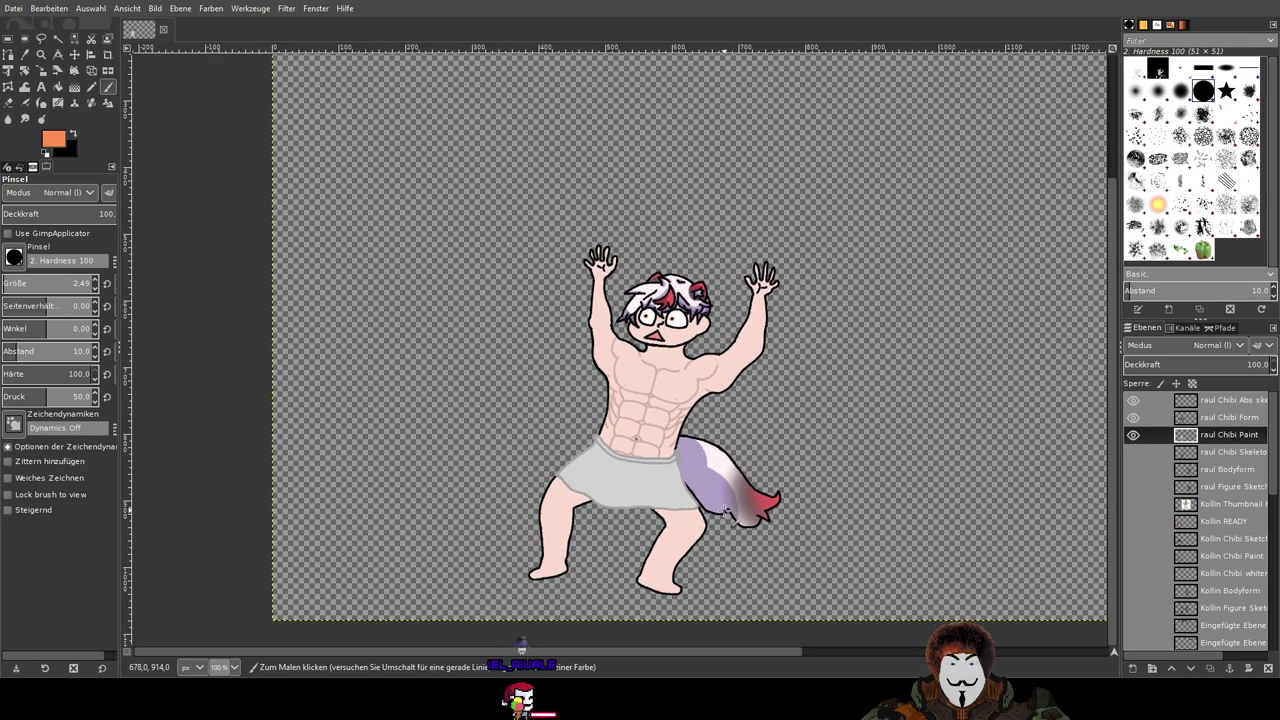
click(1133, 435)
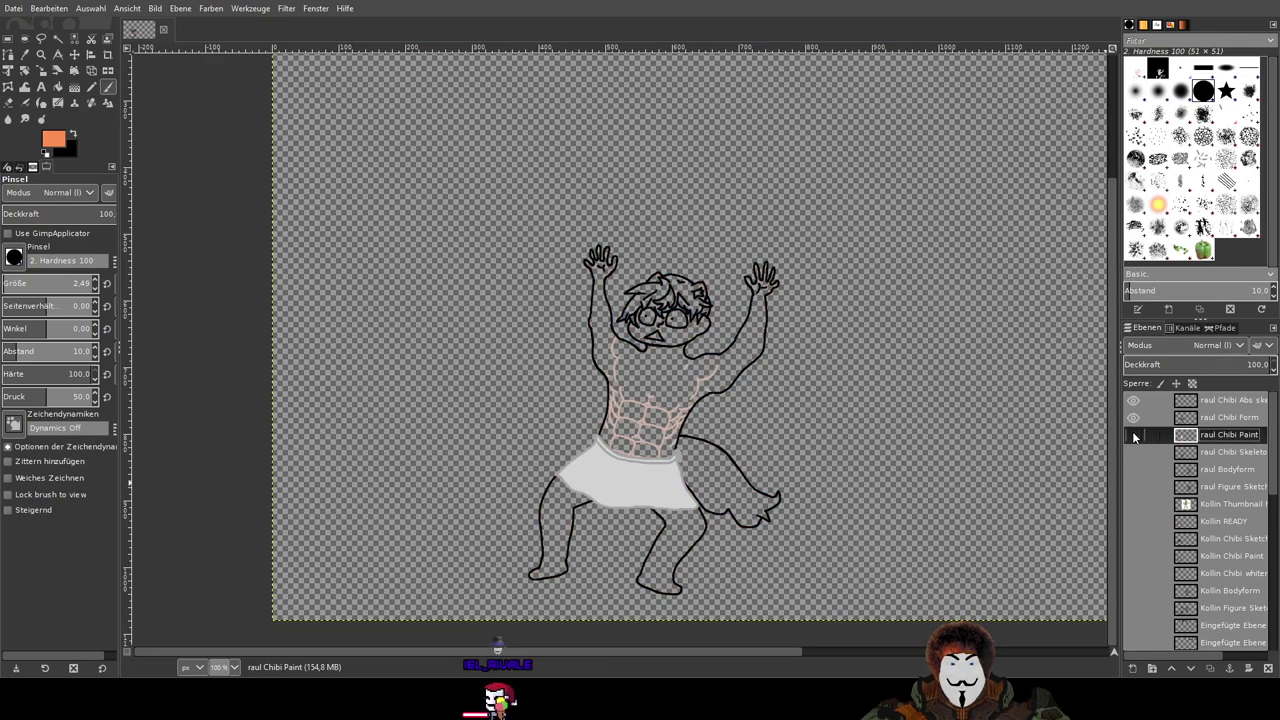
click(1133, 435)
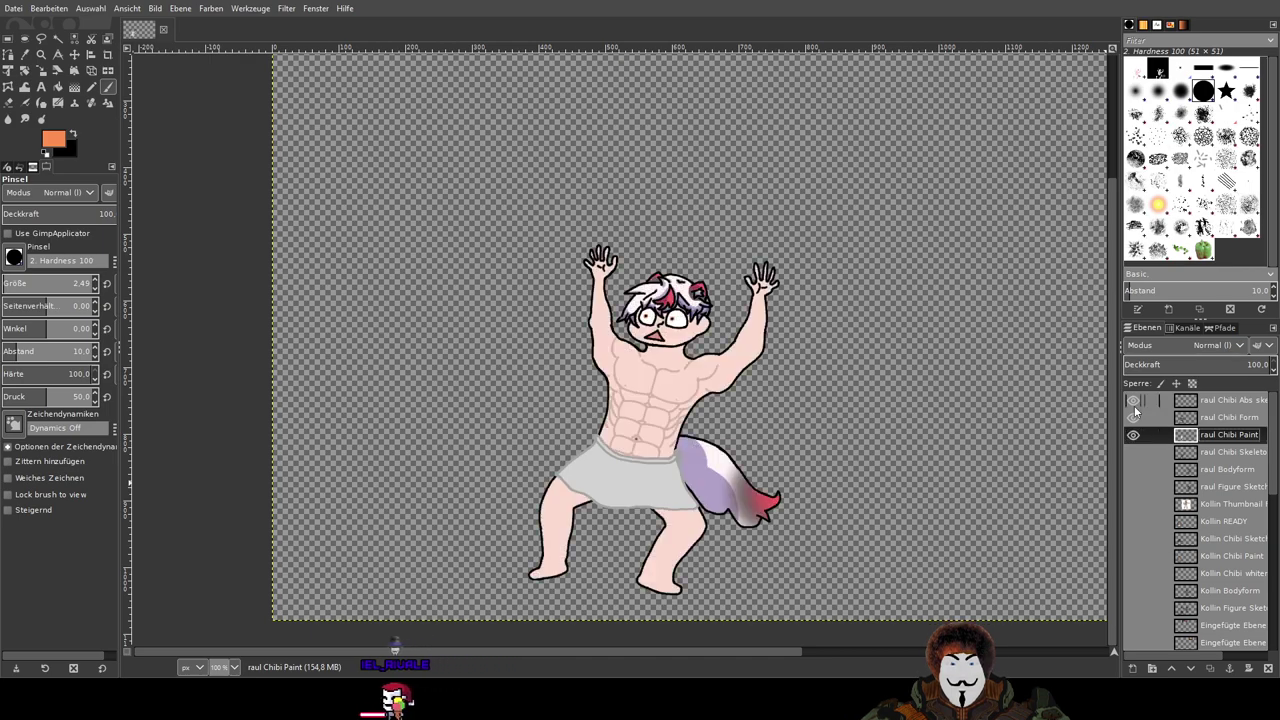
click(1133, 400)
click(1134, 402)
click(1133, 418)
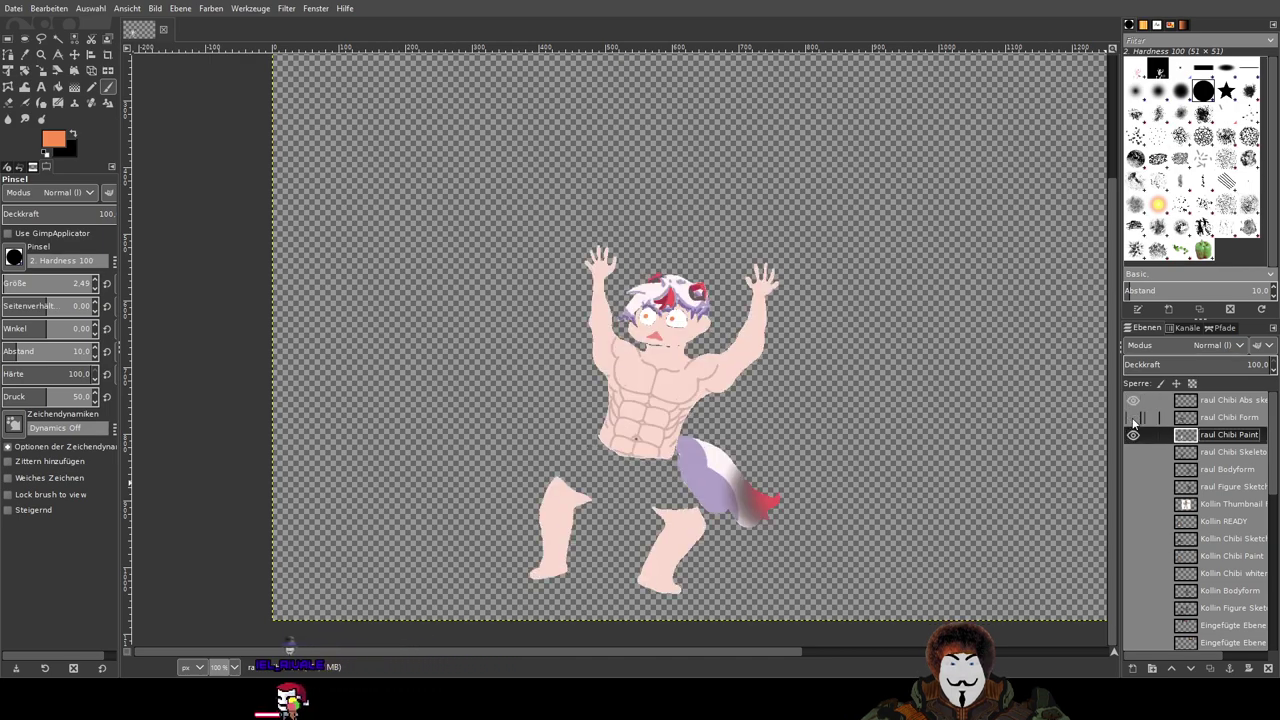
click(1133, 418)
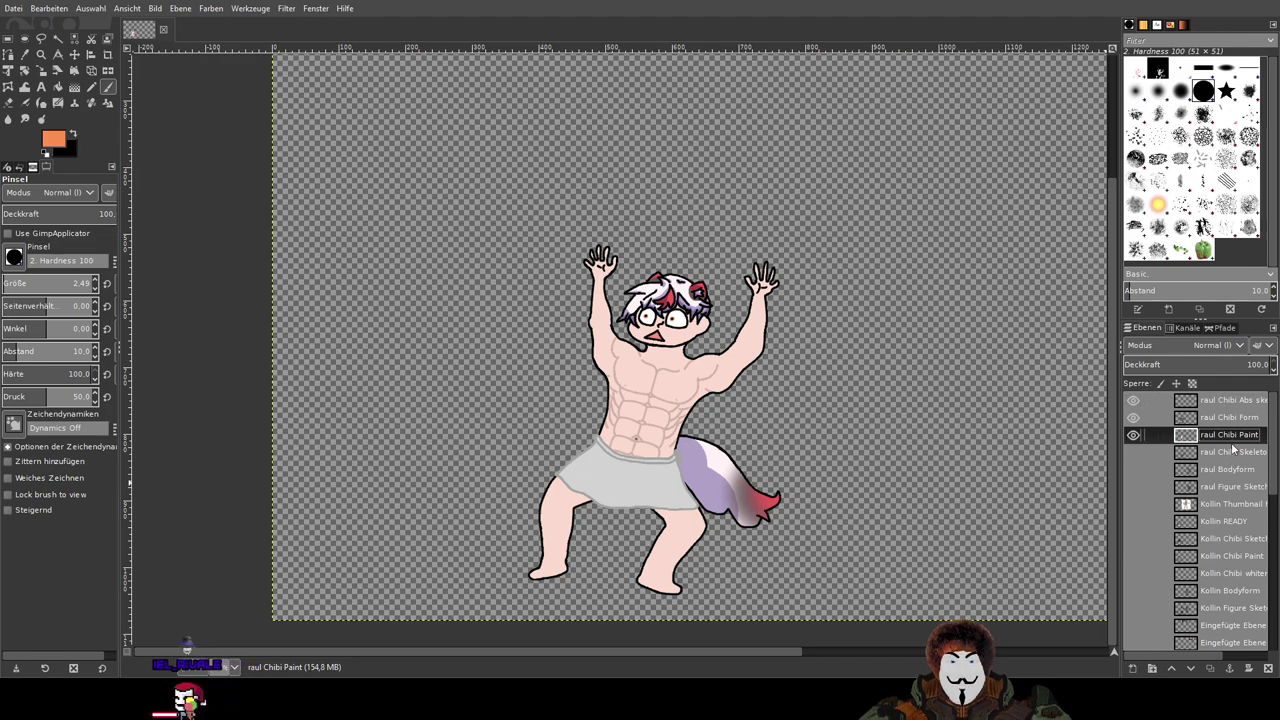
Step: Look through the layer stack and make the raul Chibi Abs sketch layer active
scroll(1230, 465, down, 10)
scroll(1236, 469, up, 10)
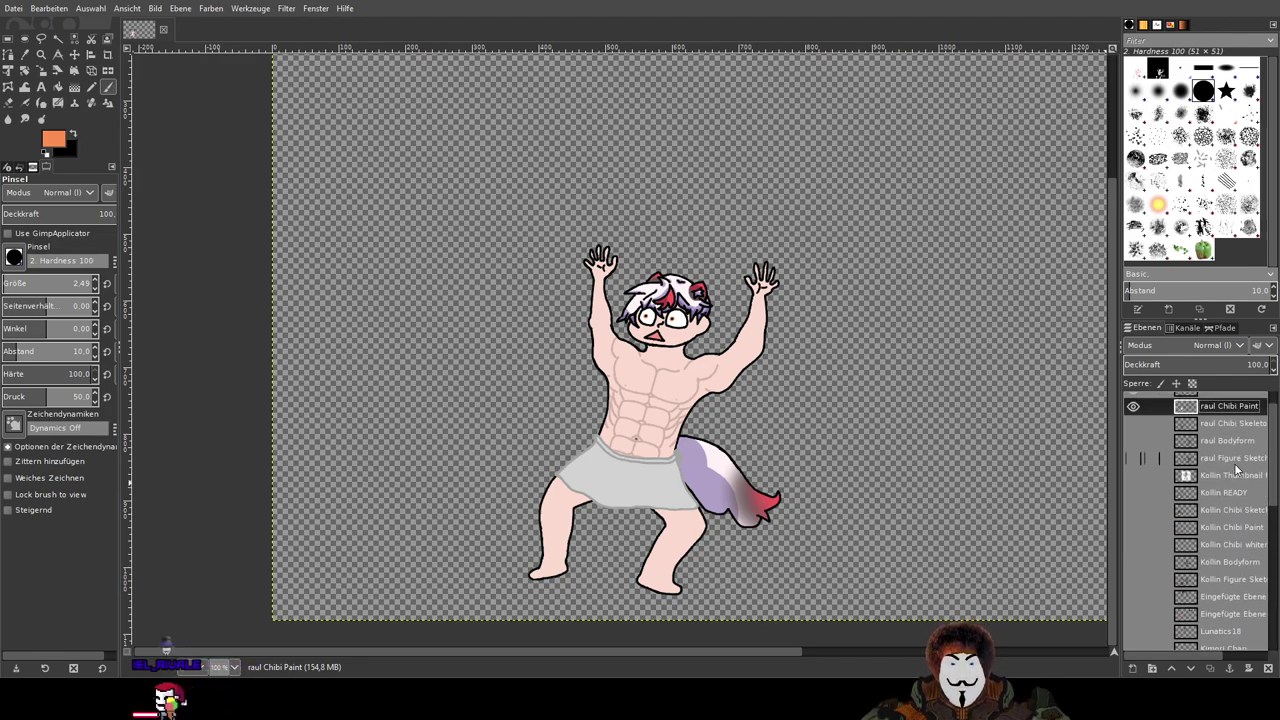
click(1228, 401)
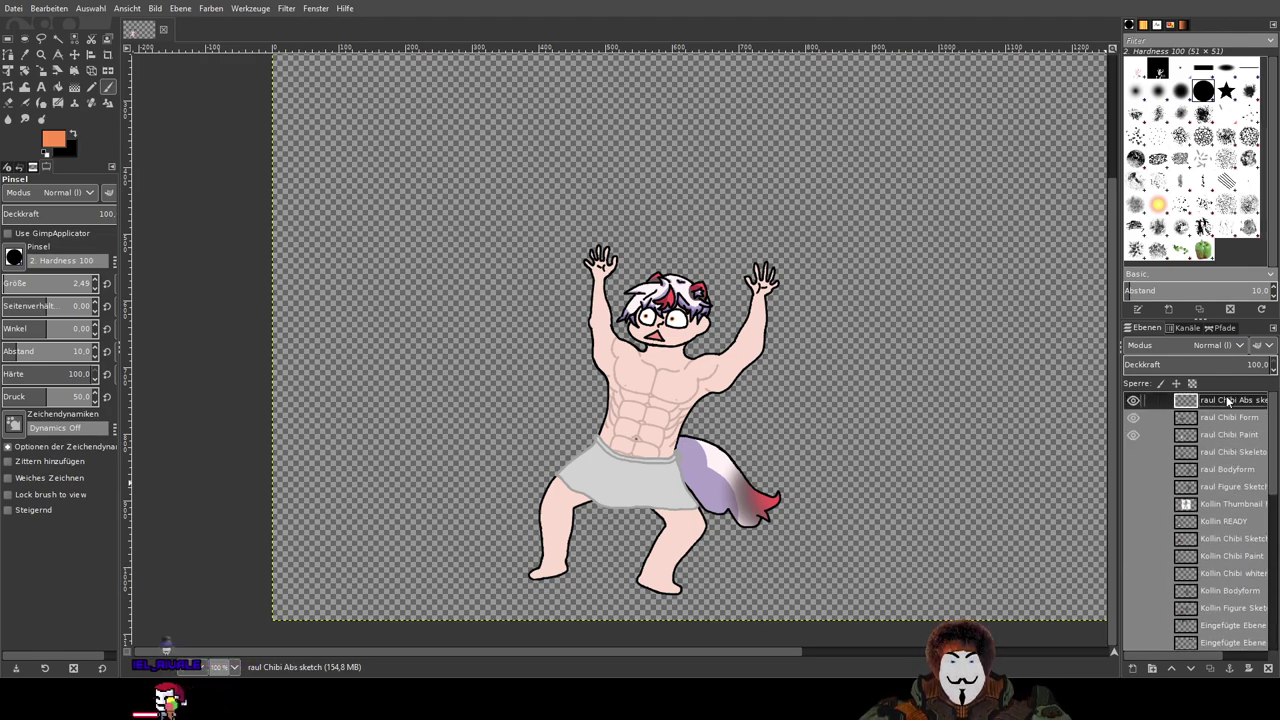
Step: Check the raul Chibi Abs sketch layer by switching it off and on, both on the full figure and close up on the head
click(1133, 400)
click(1133, 400)
click(1133, 400)
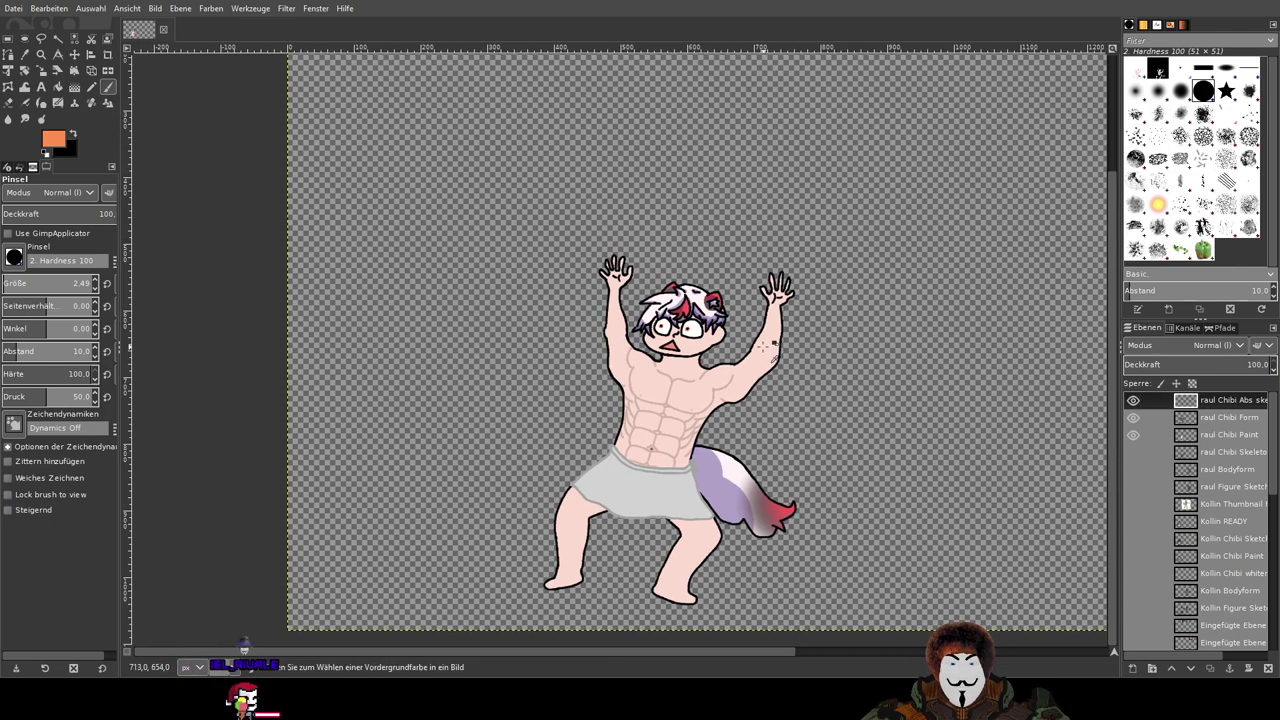
scroll(746, 331, up, 3)
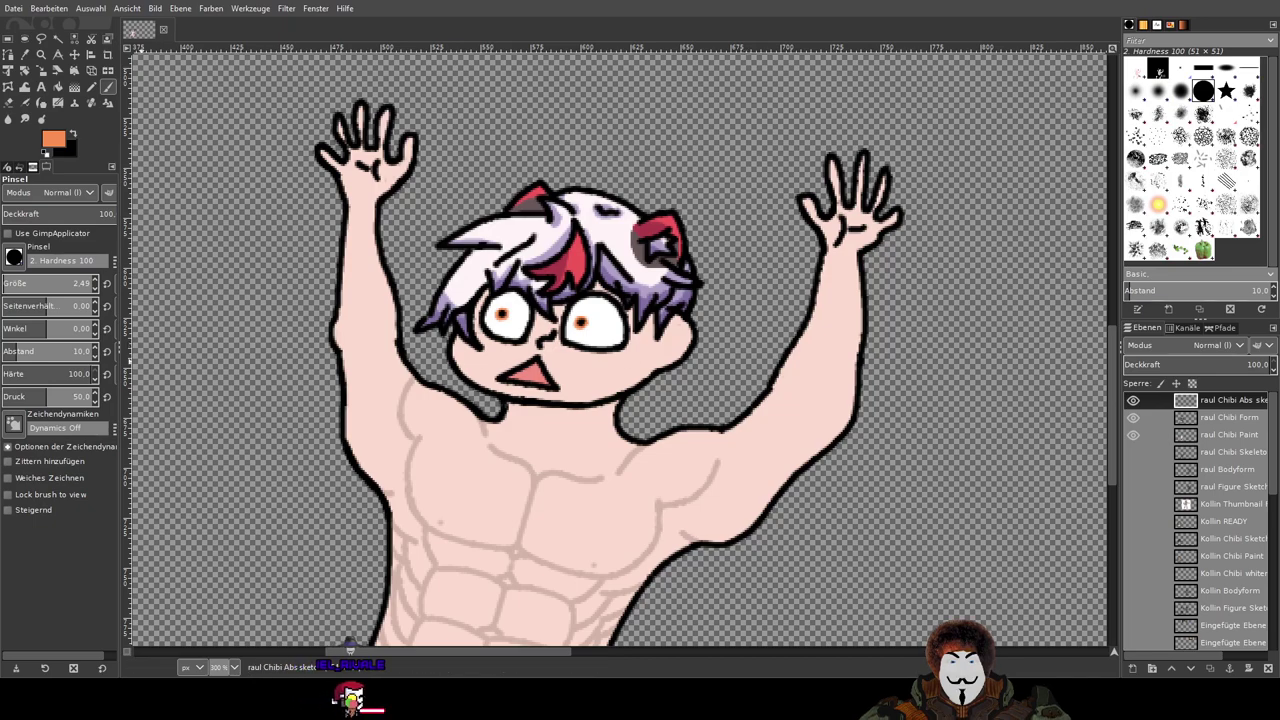
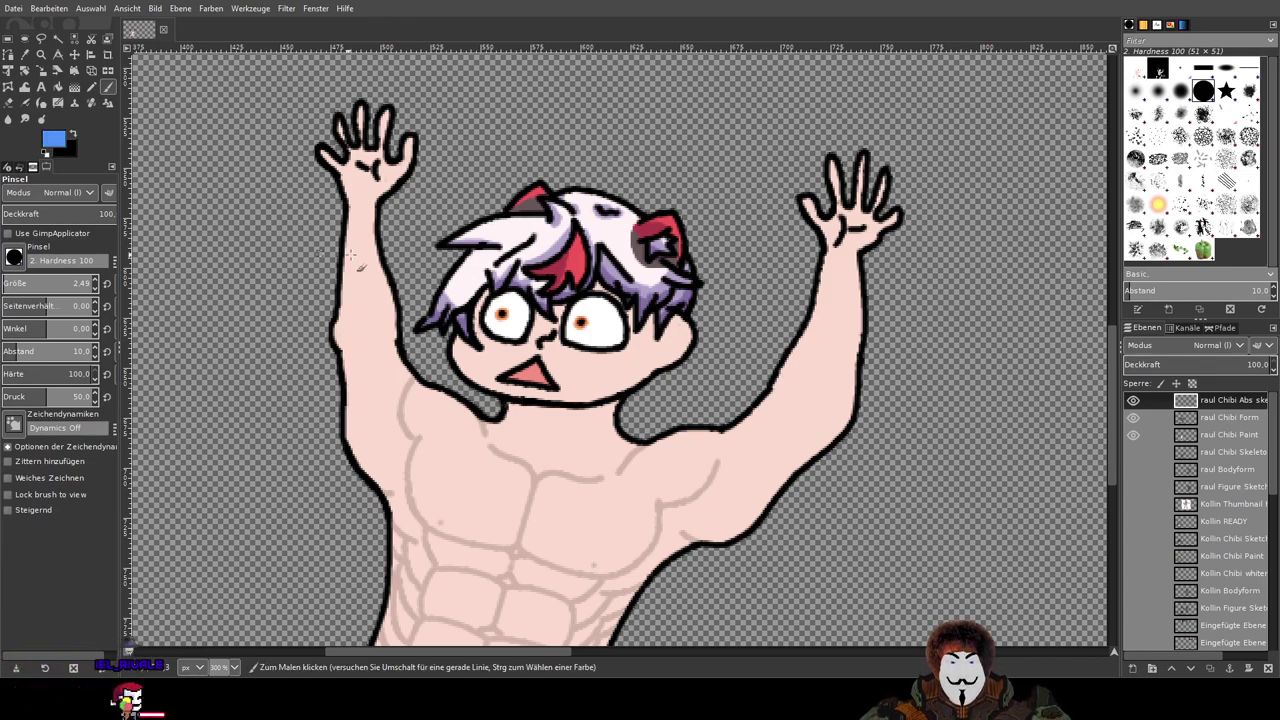
click(1134, 401)
click(1134, 401)
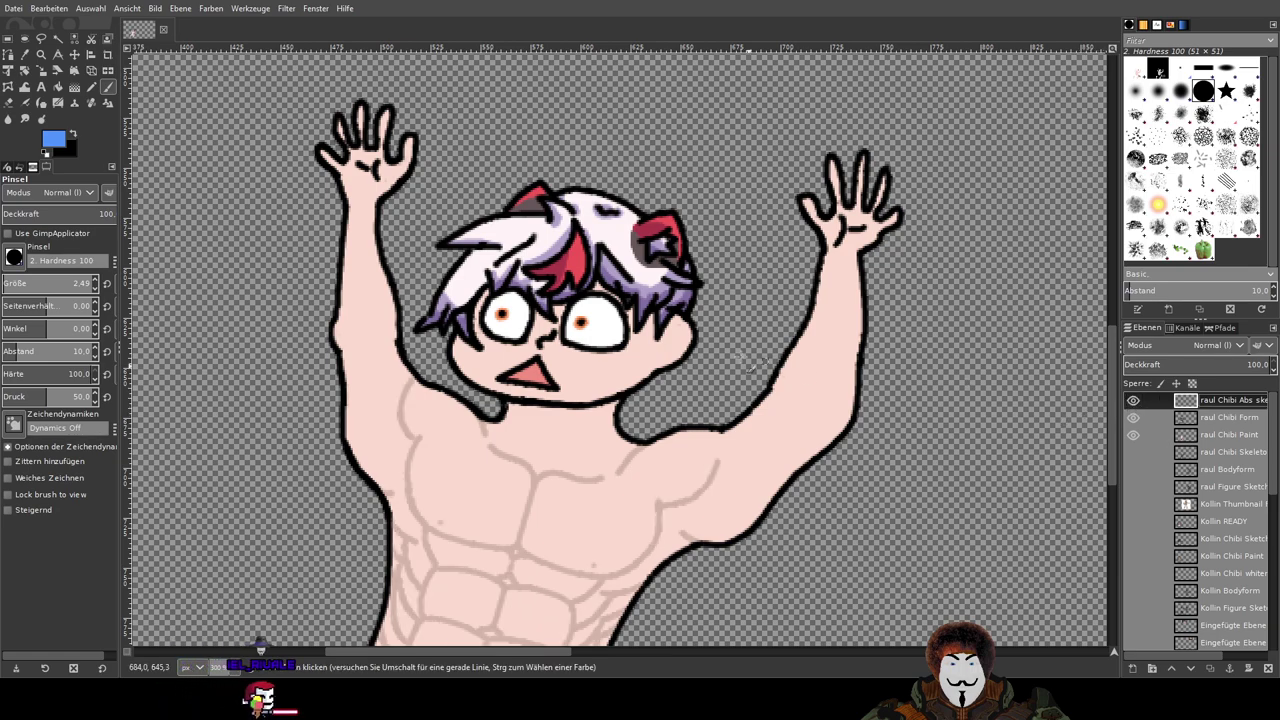
Step: Paint the upper edge and both sides of a blue diving-goggle frame around the white-haired chibi's eyes with the Paintbrush at size 2.49
click(92, 88)
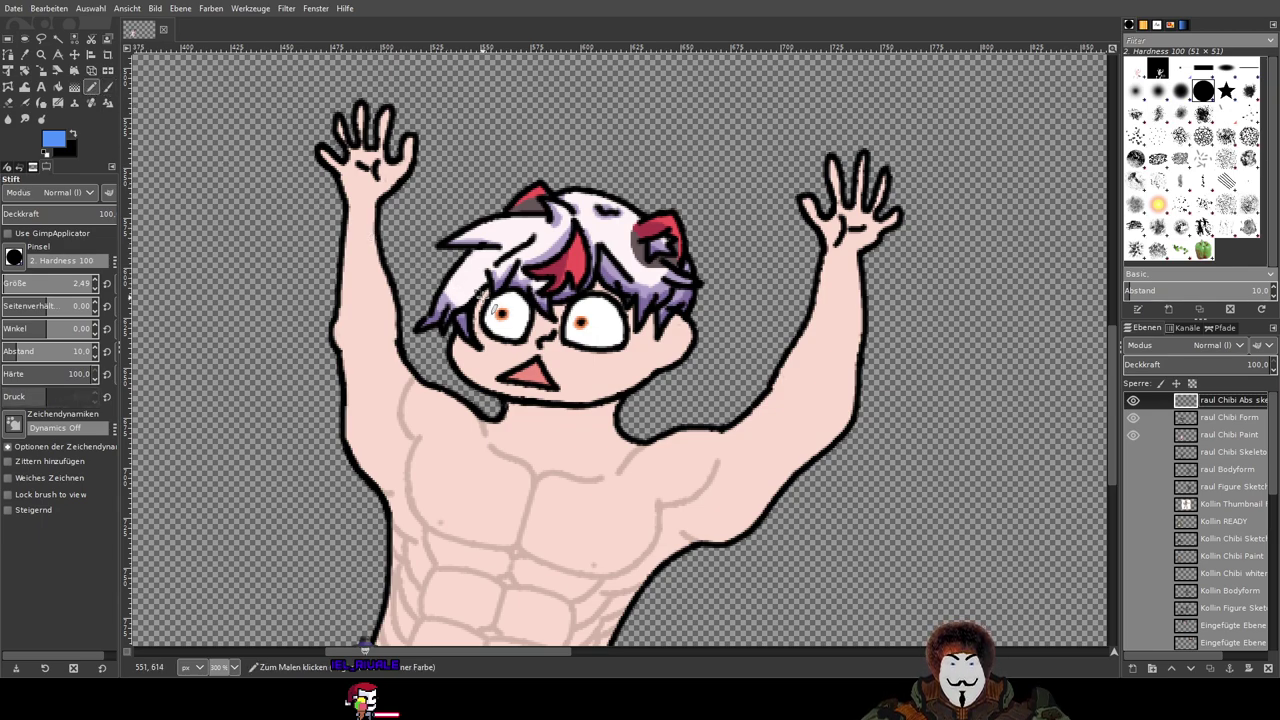
scroll(563, 300, up, 2)
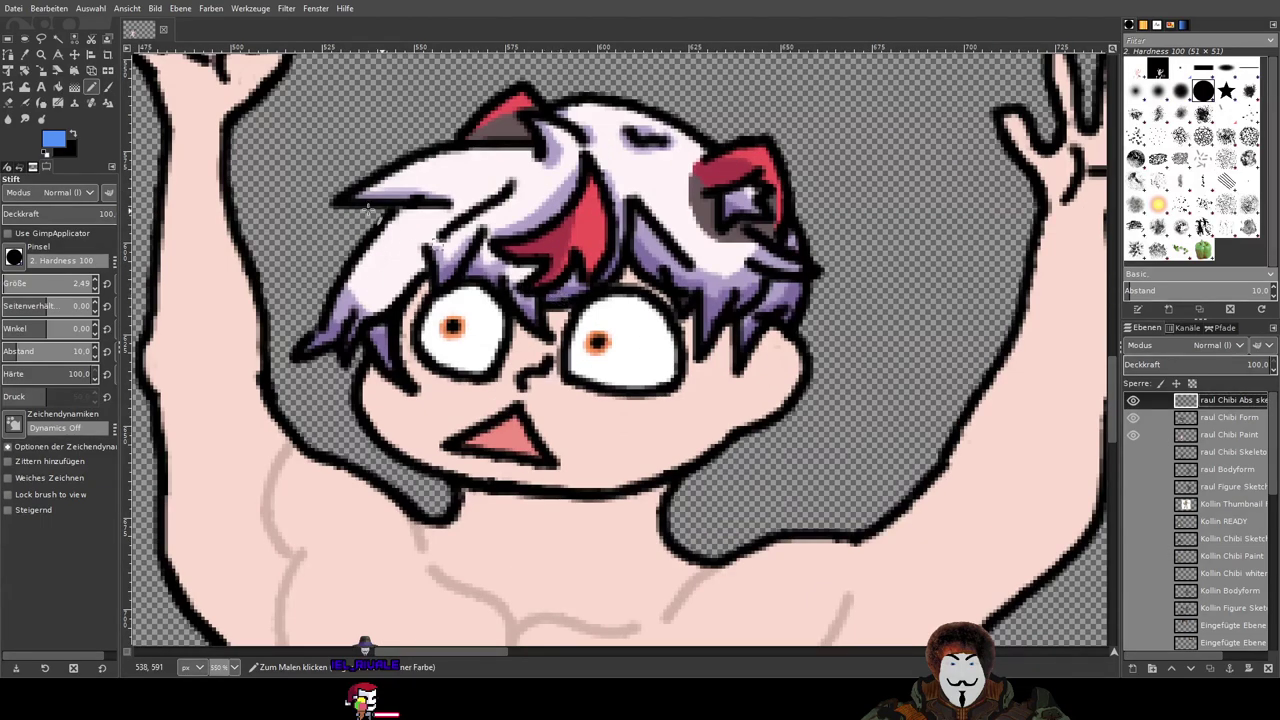
click(108, 88)
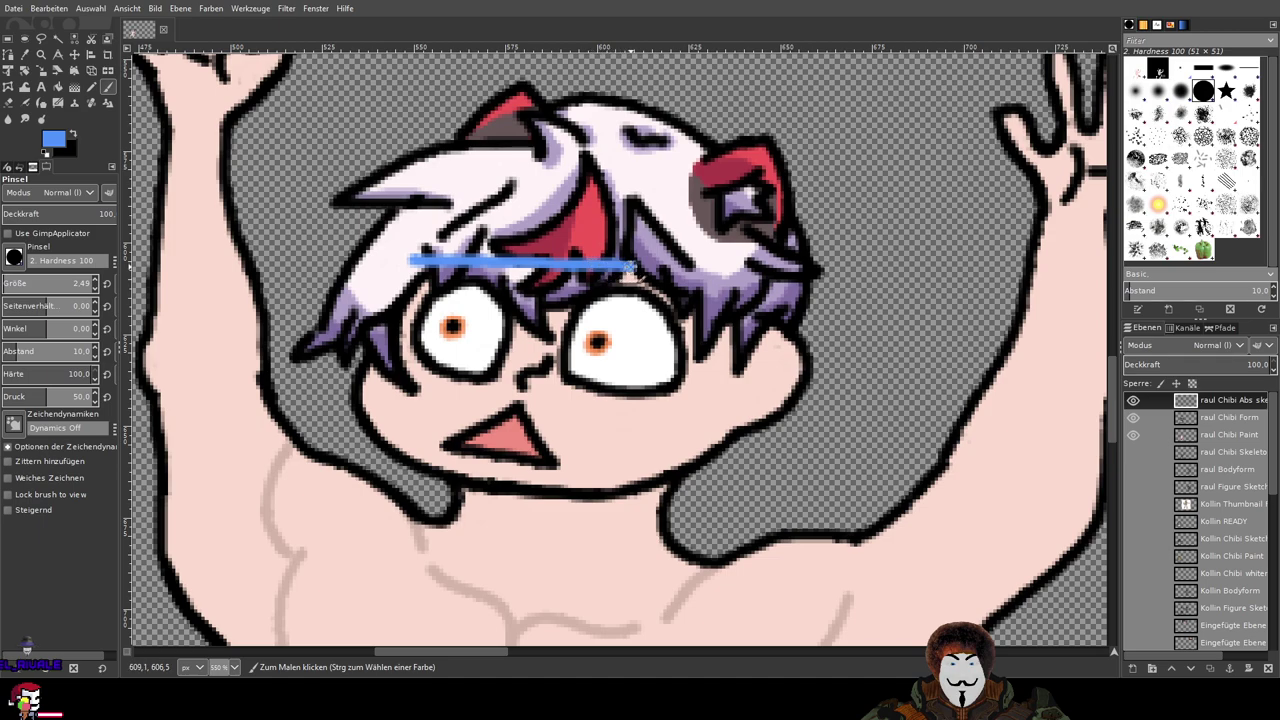
drag(630, 264, 703, 281)
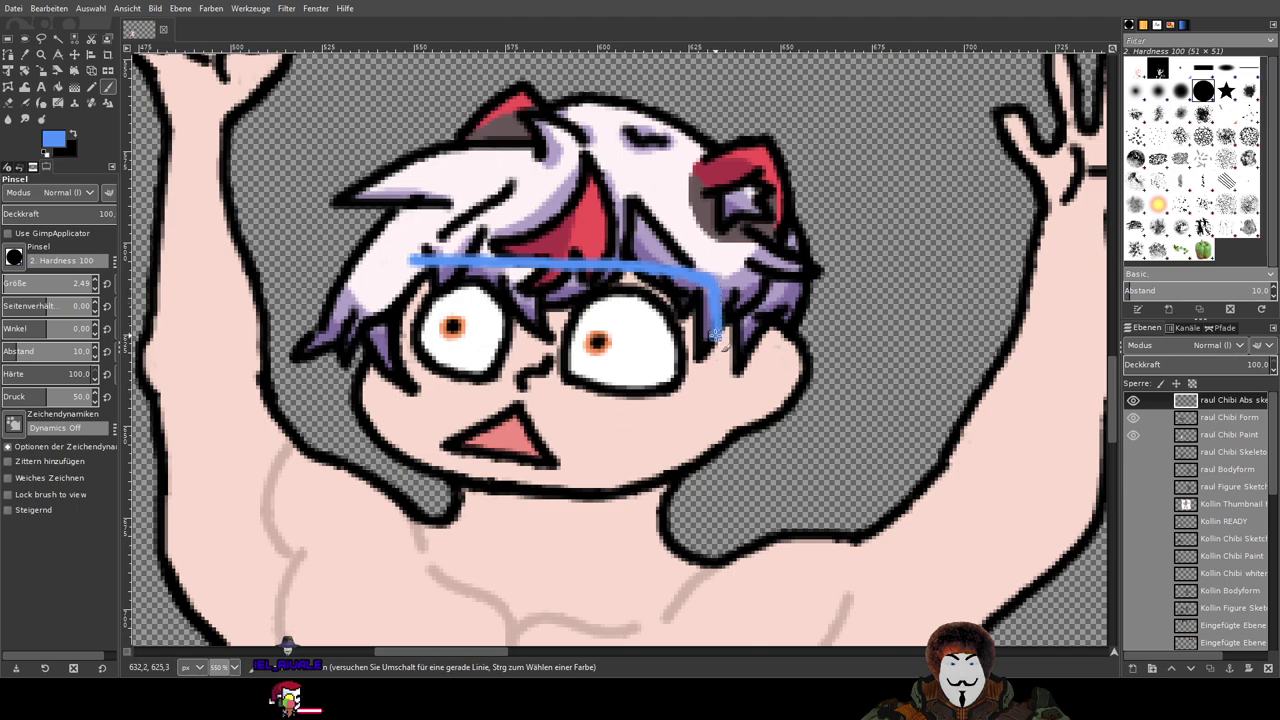
drag(714, 322, 713, 388)
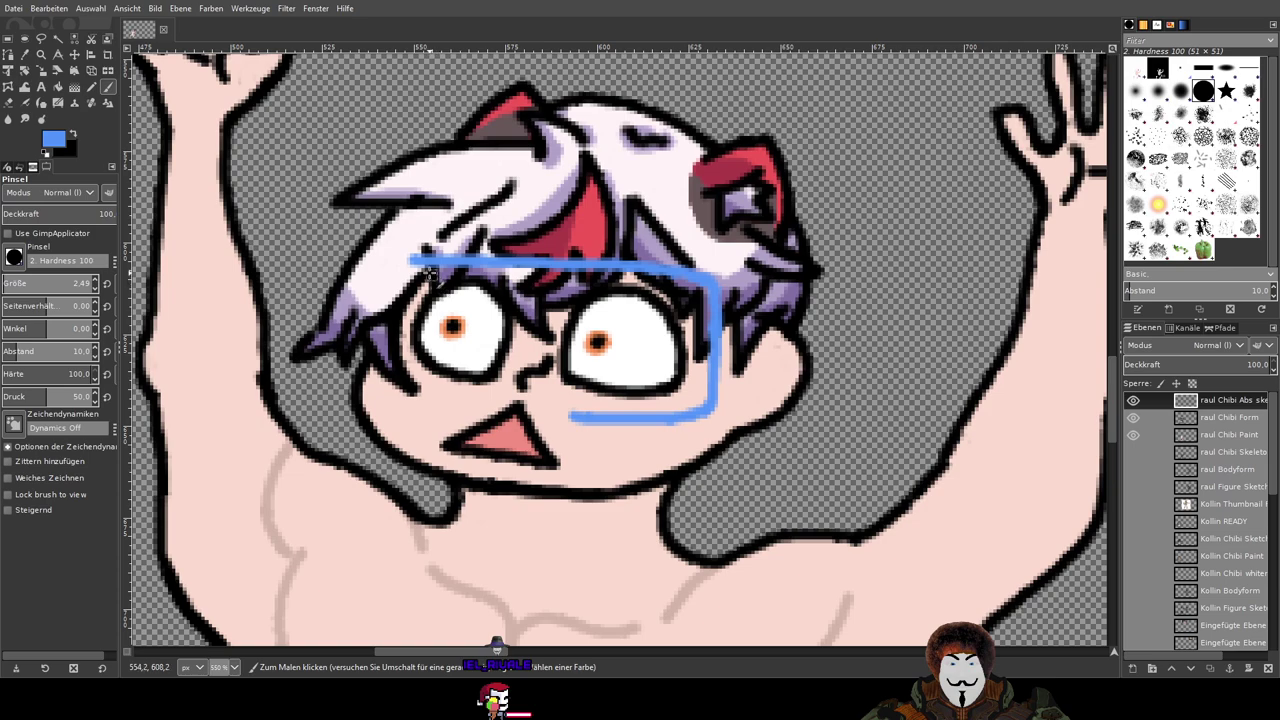
mouse_move(415, 260)
mouse_down()
mouse_move(391, 303)
mouse_move(391, 372)
mouse_up()
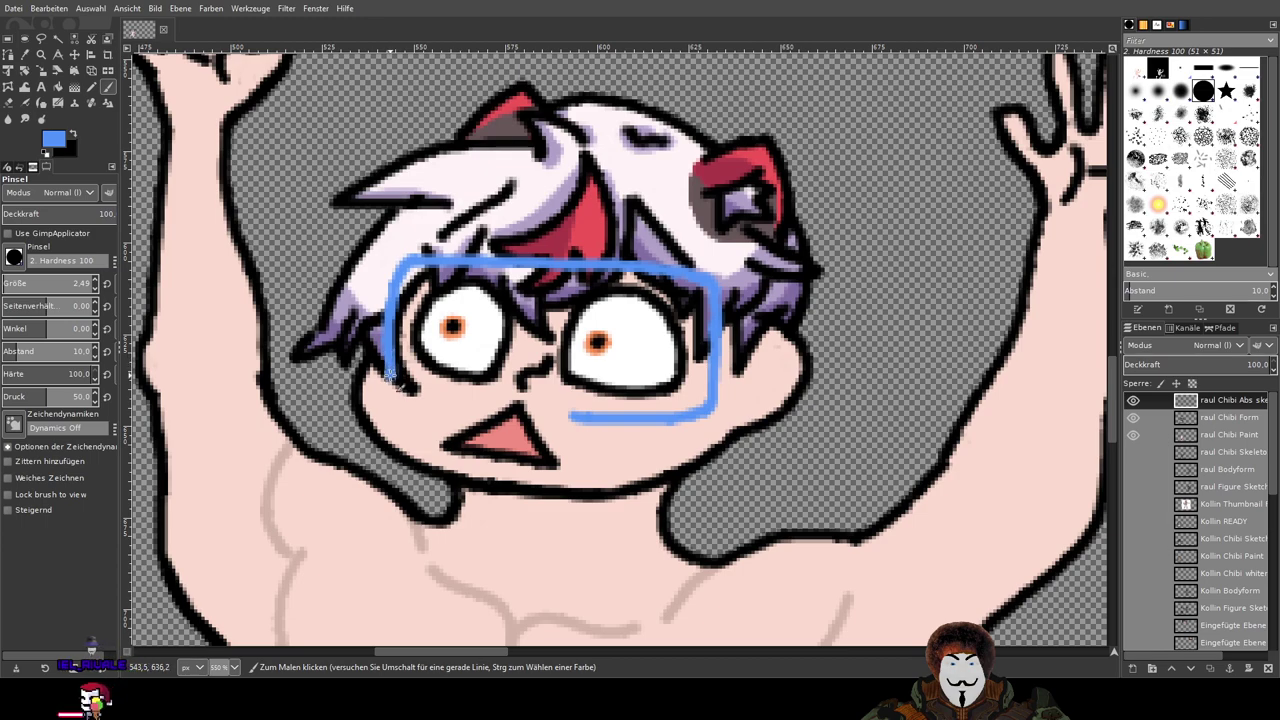
Step: Close the lower edges of both blue goggle lenses and fill the nose bridge between the eyes with solid blue
drag(390, 390, 398, 396)
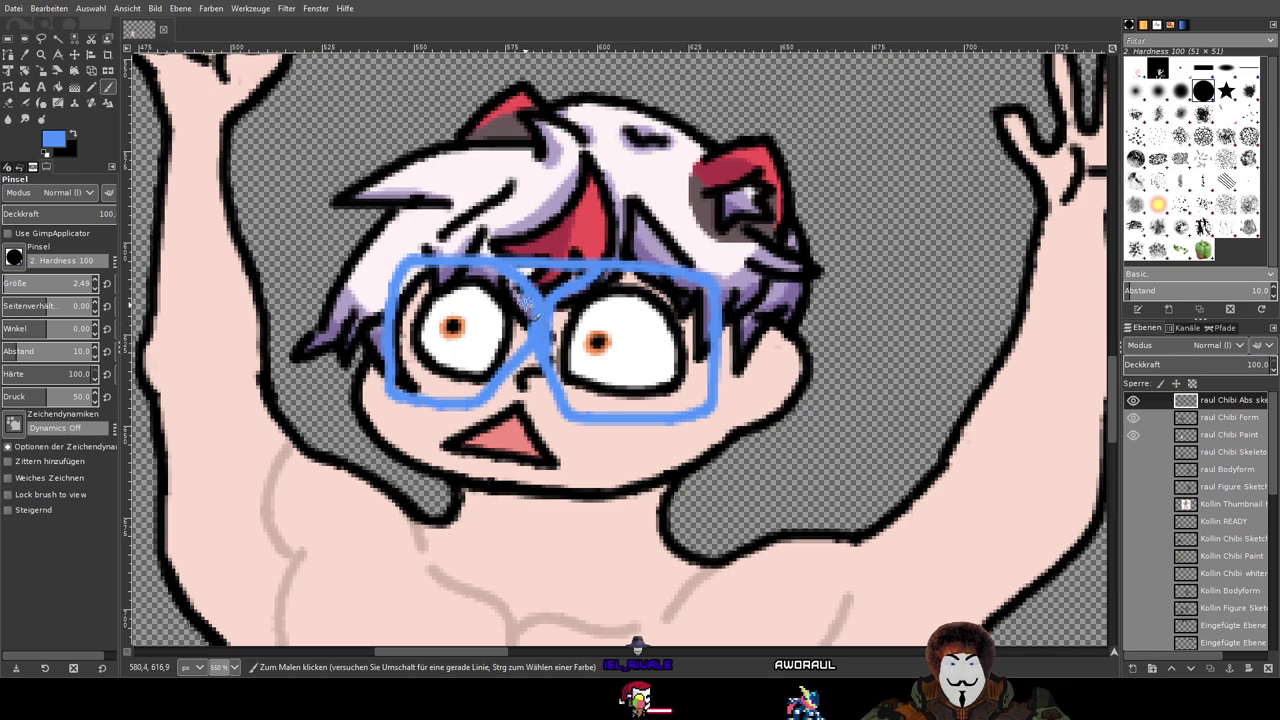
drag(526, 322, 530, 304)
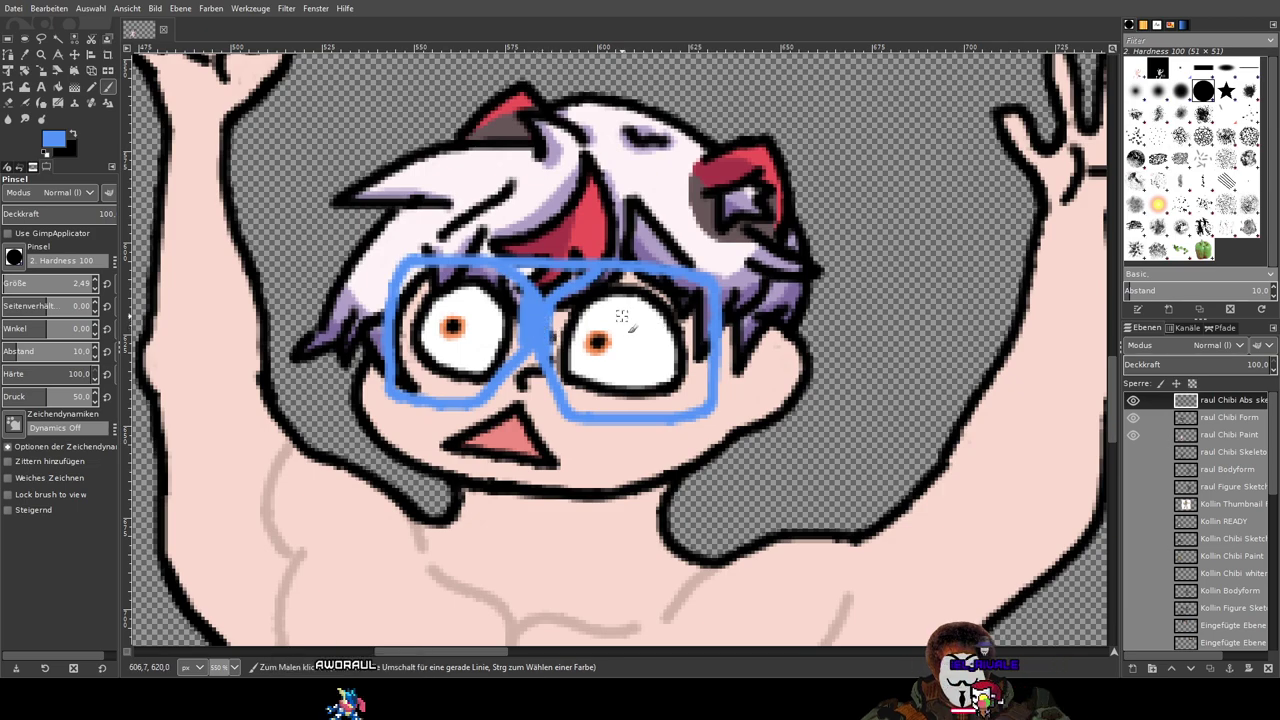
drag(538, 300, 541, 345)
Step: Review the goggles on the full figure and display the Kollin READY layer beside the white-haired chibi
scroll(623, 318, up, 1)
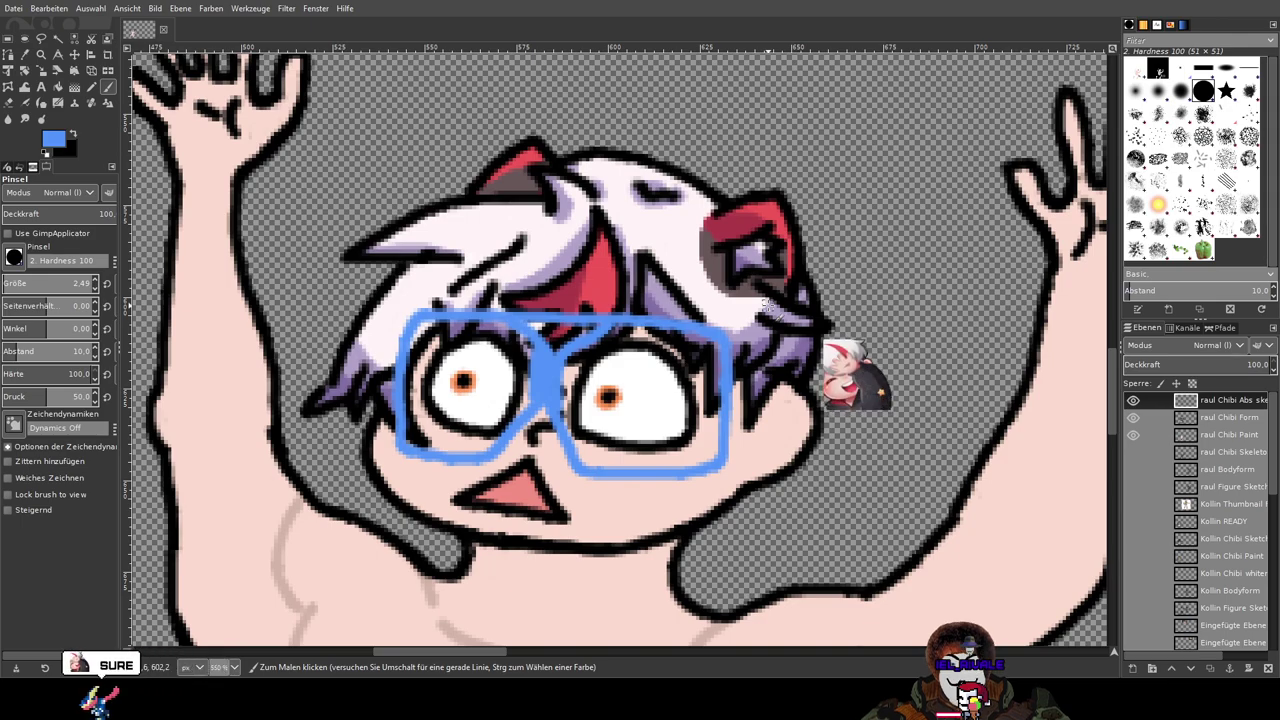
scroll(733, 335, down, 3)
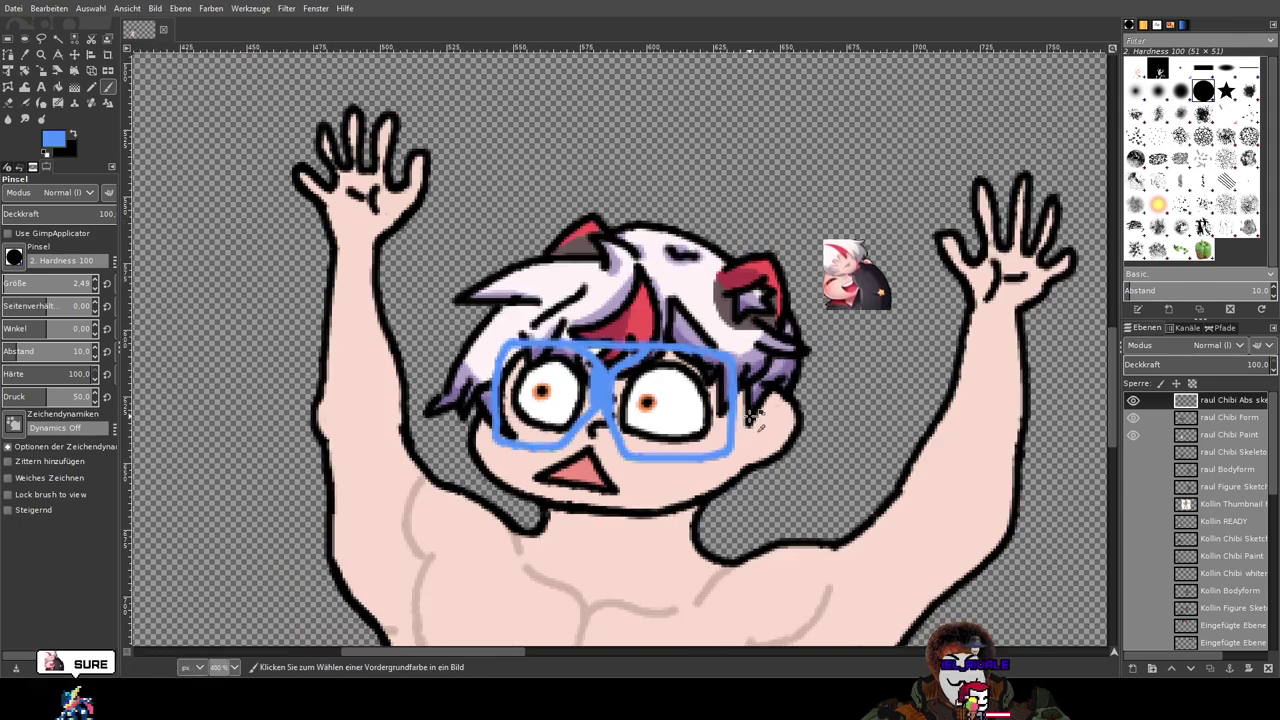
scroll(793, 263, up, 2)
scroll(793, 263, down, 3)
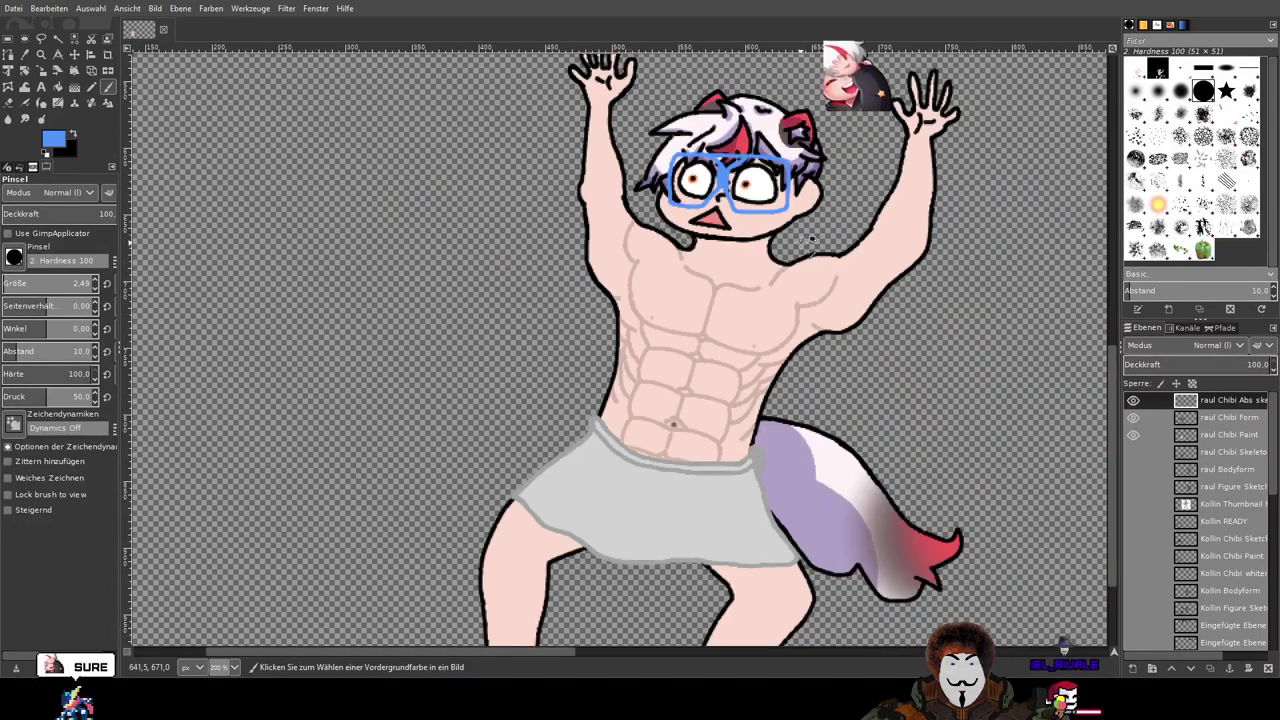
scroll(882, 258, up, 1)
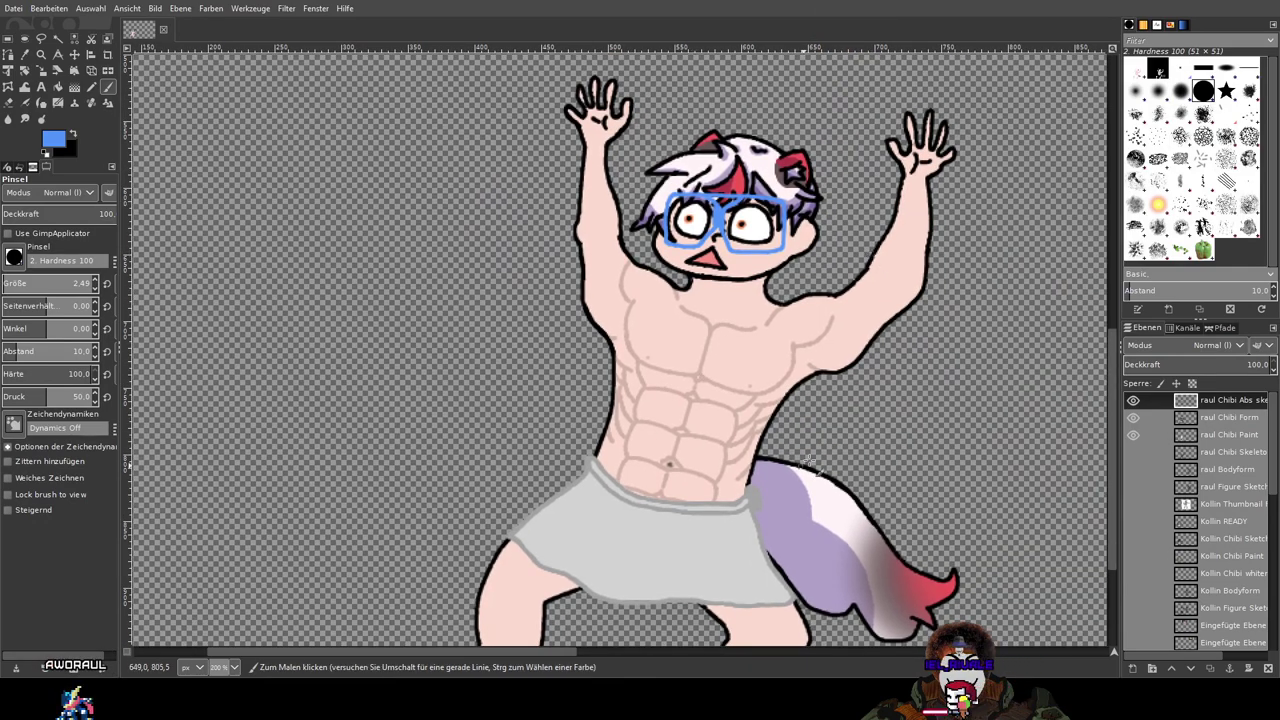
scroll(930, 381, down, 1)
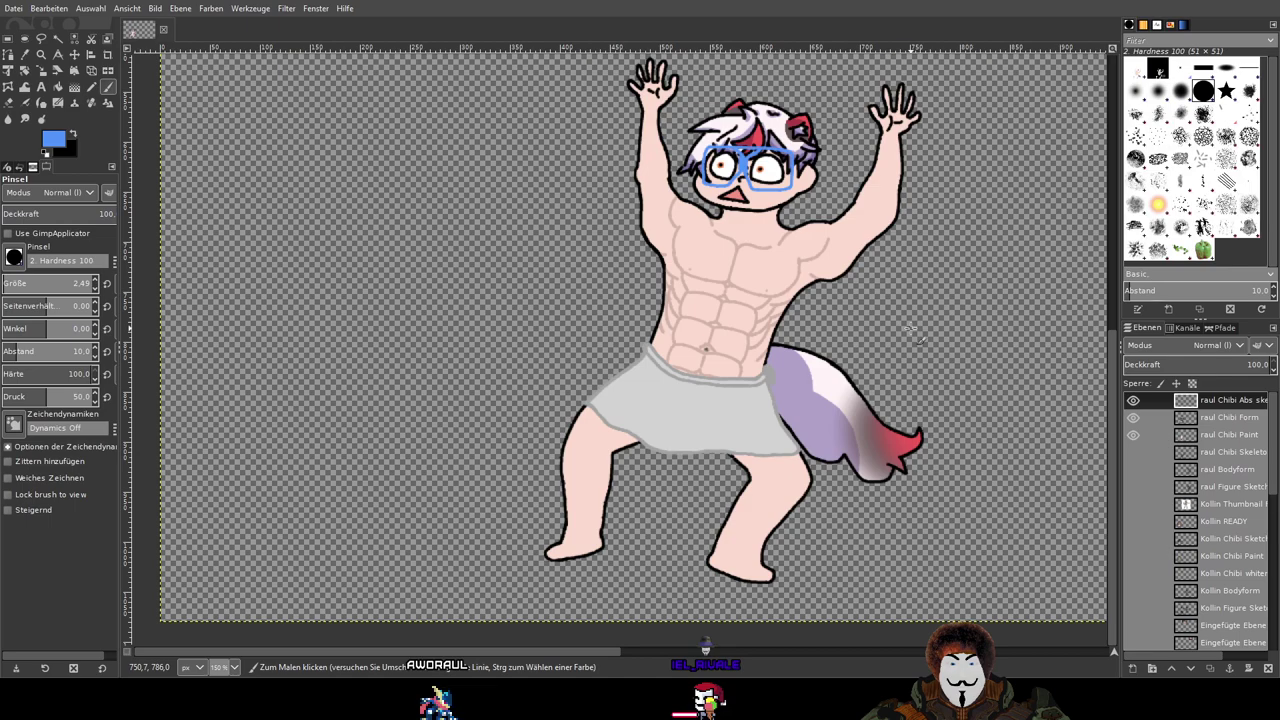
drag(904, 300, 900, 302)
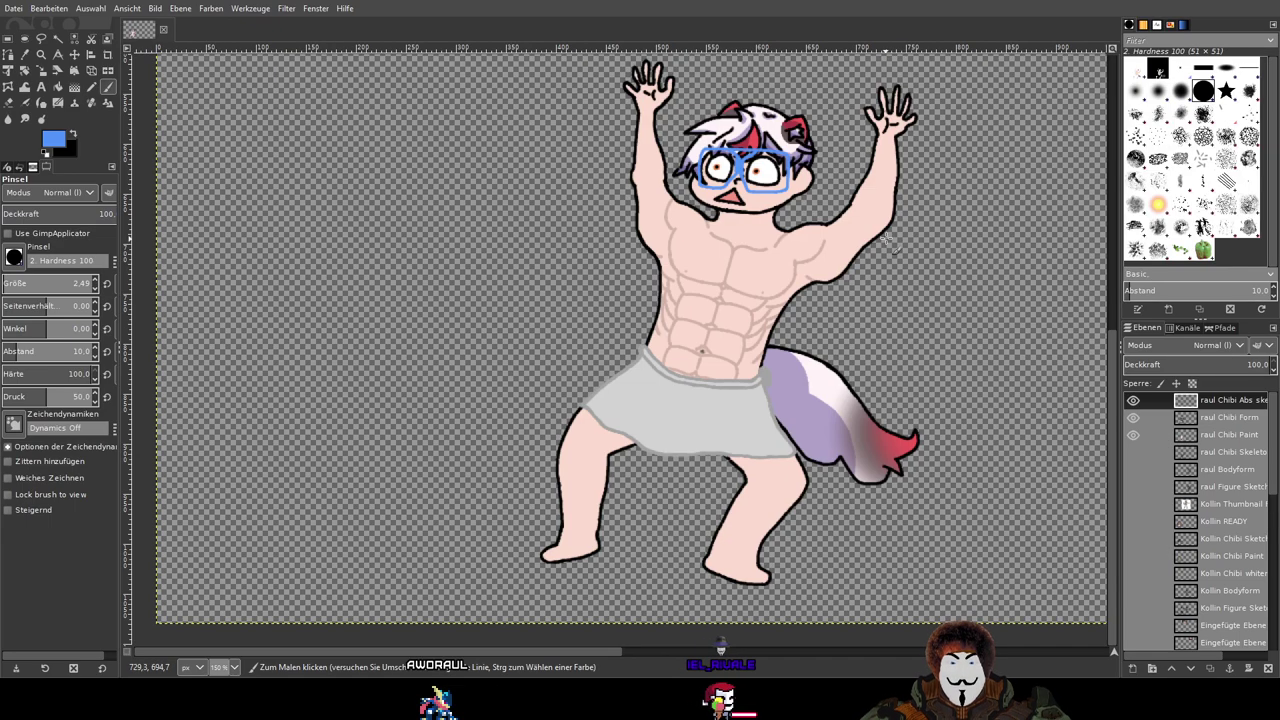
click(1133, 521)
scroll(938, 375, up, 1)
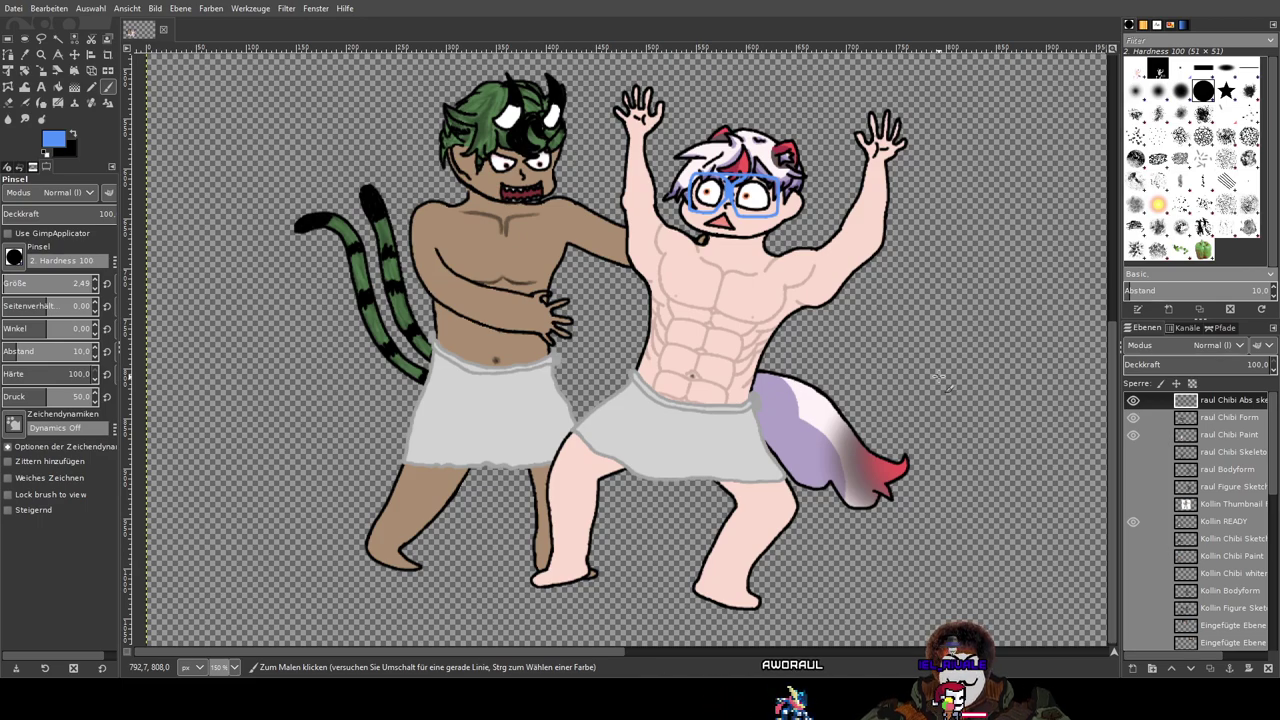
Step: Switch to the browser to study the muscular torso references and the snorkel-mask photo, and return to the drawing in GIMP
scroll(706, 346, up, 4)
scroll(712, 427, down, 2)
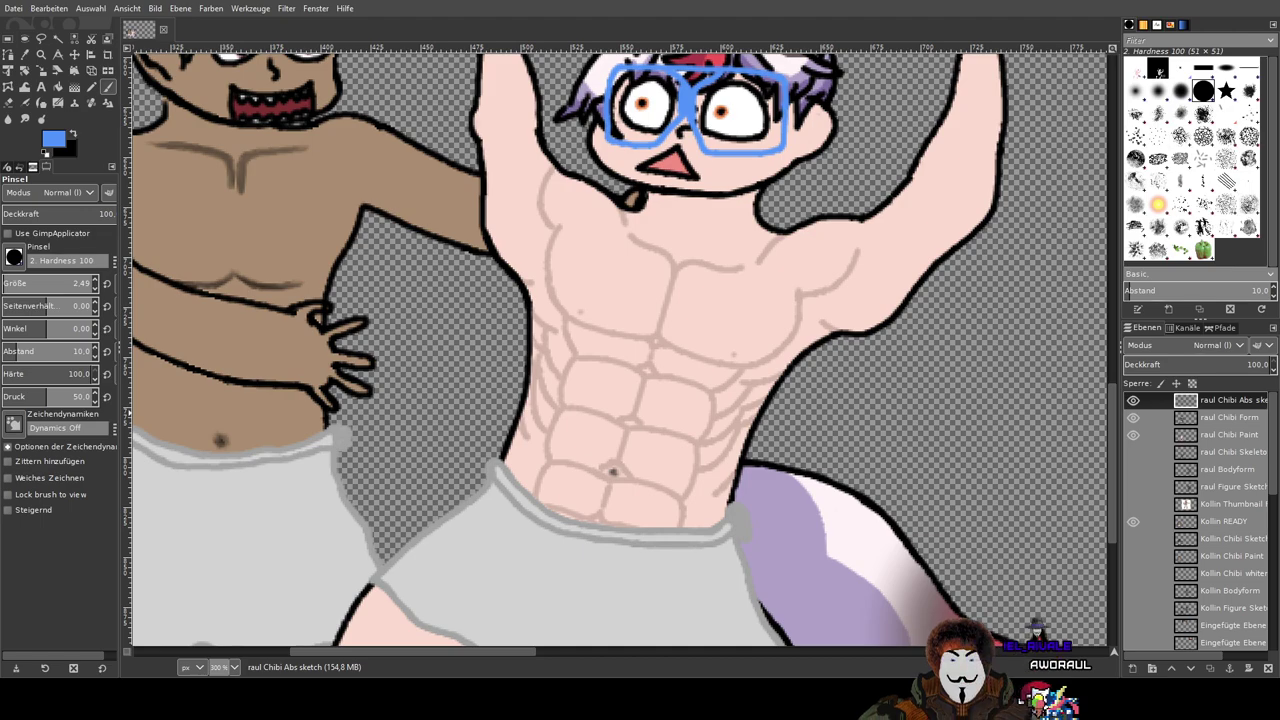
key(alt+Tab)
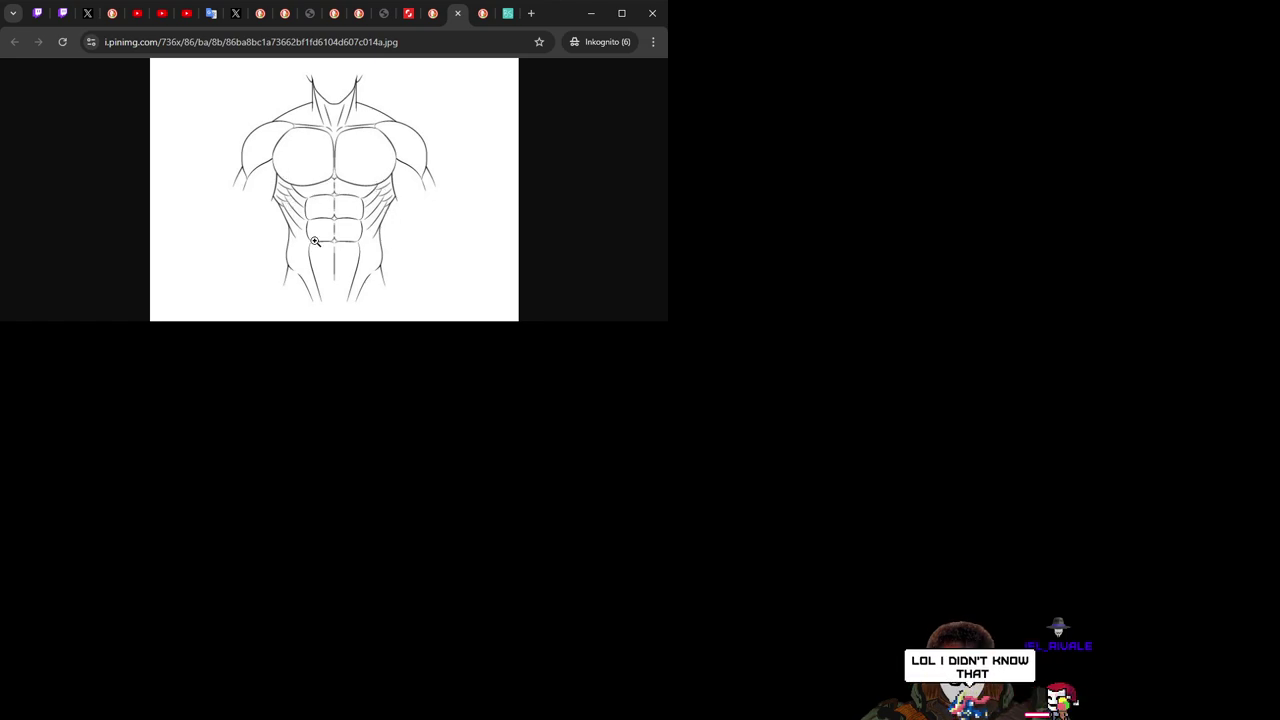
click(380, 22)
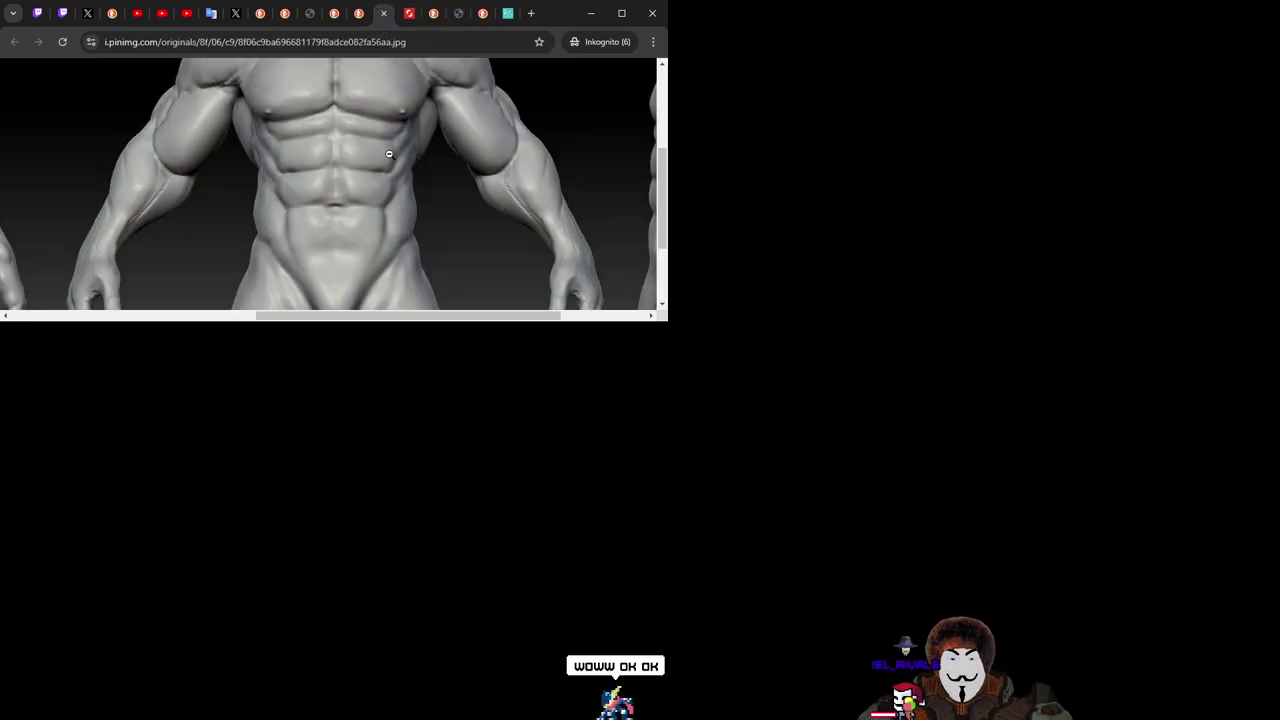
scroll(333, 164, up, 2)
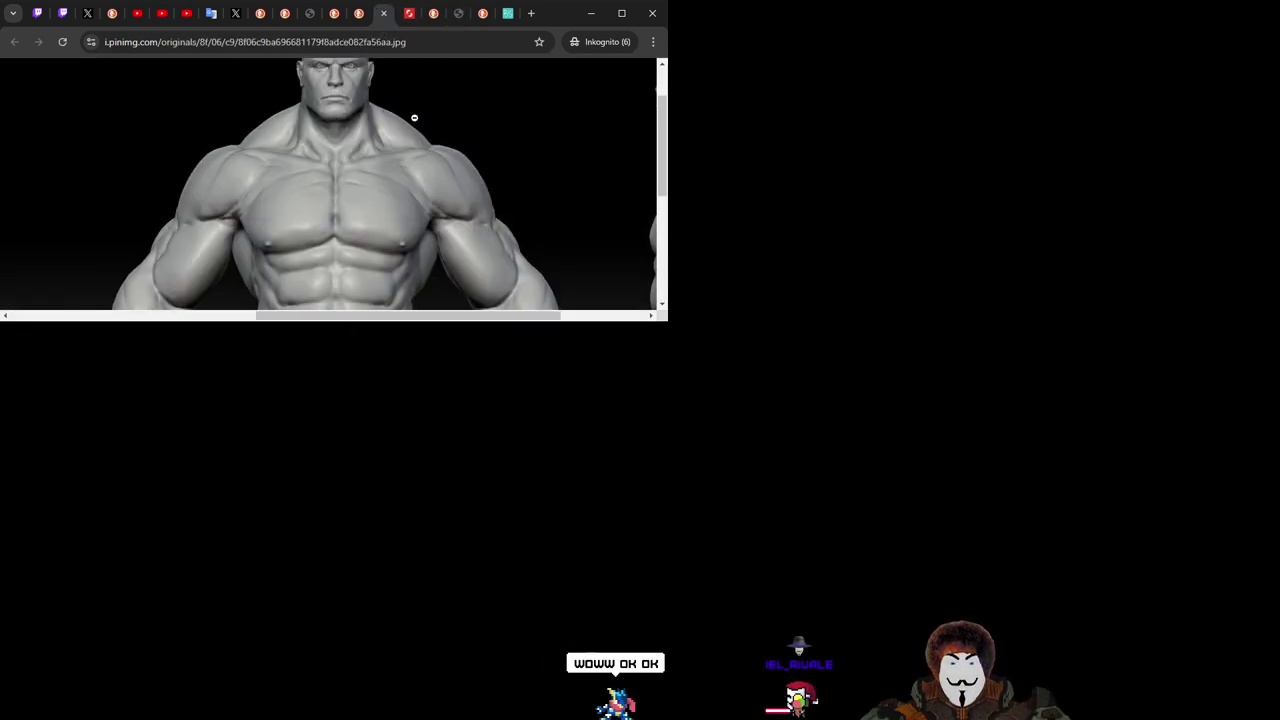
scroll(486, 211, down, 4)
scroll(246, 194, up, 3)
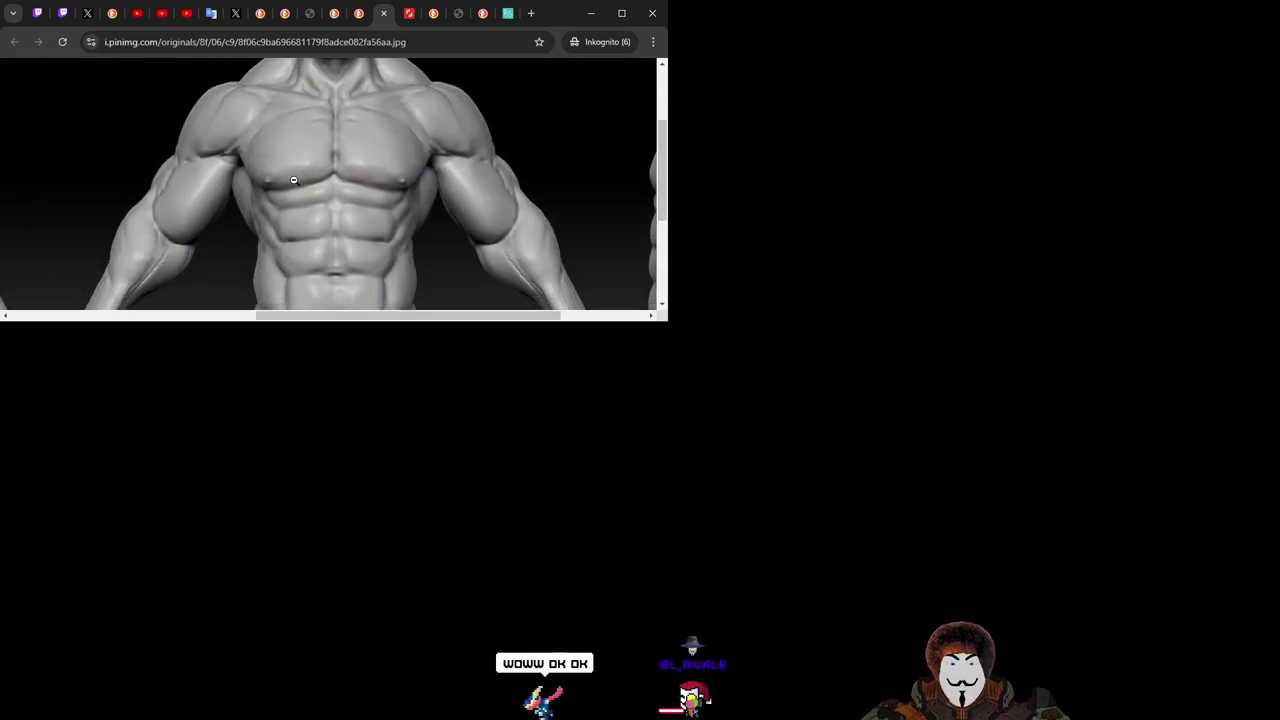
scroll(320, 172, up, 3)
scroll(350, 160, down, 3)
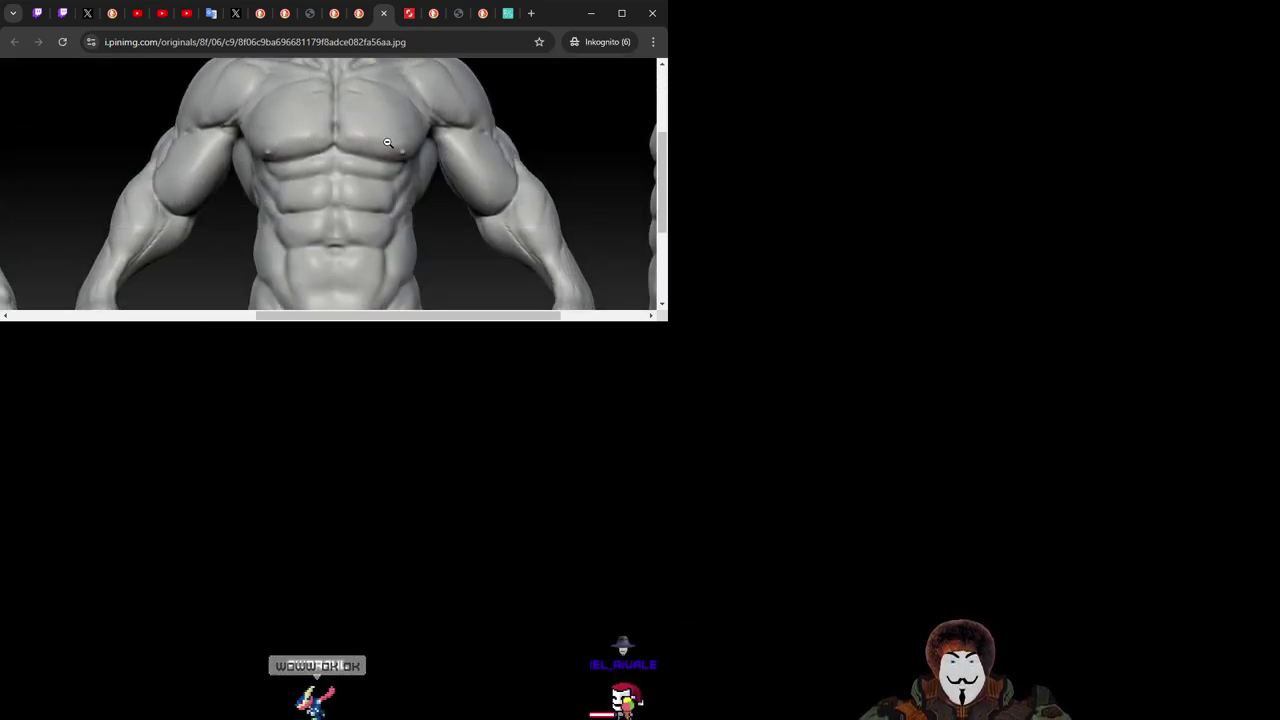
click(500, 24)
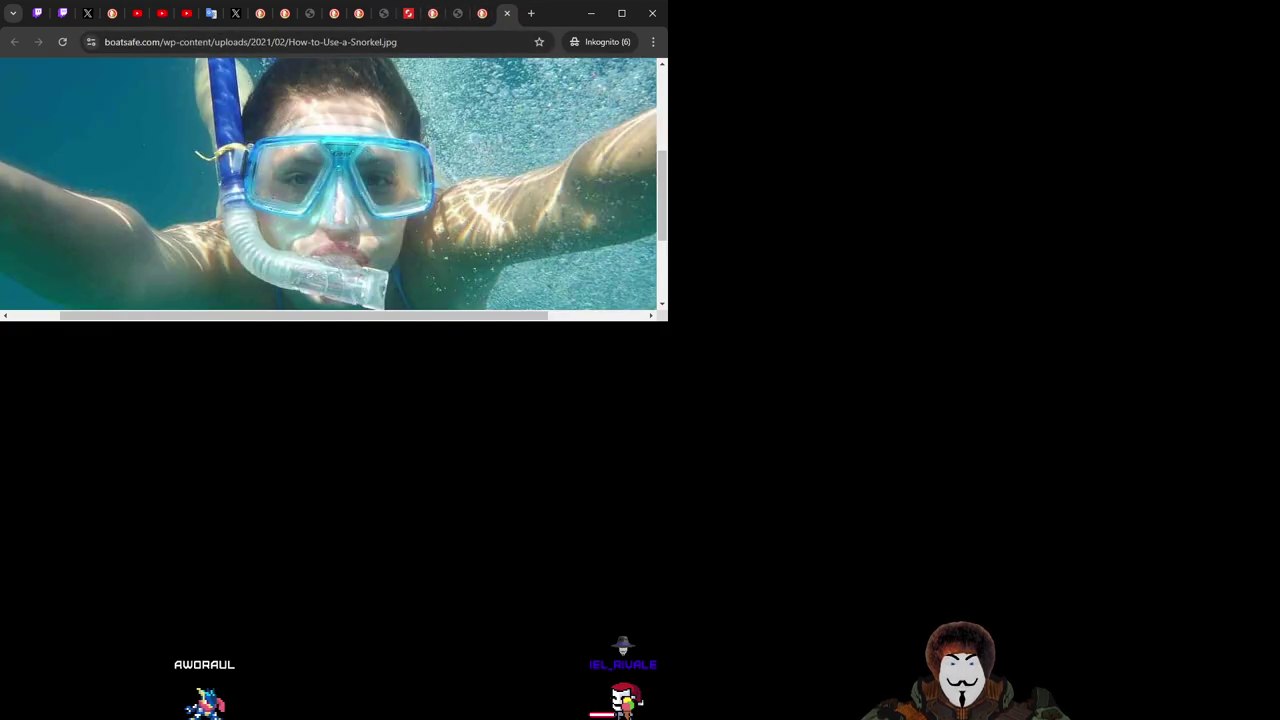
key(alt+Tab)
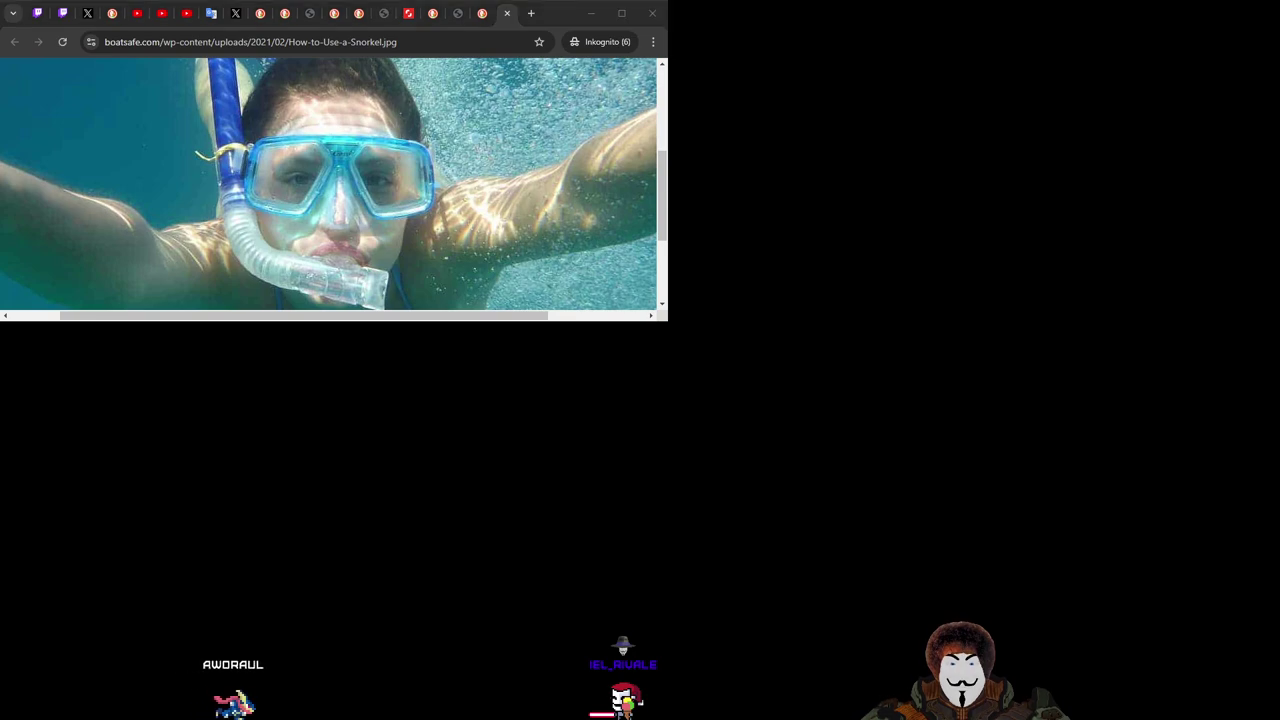
key(alt+Tab)
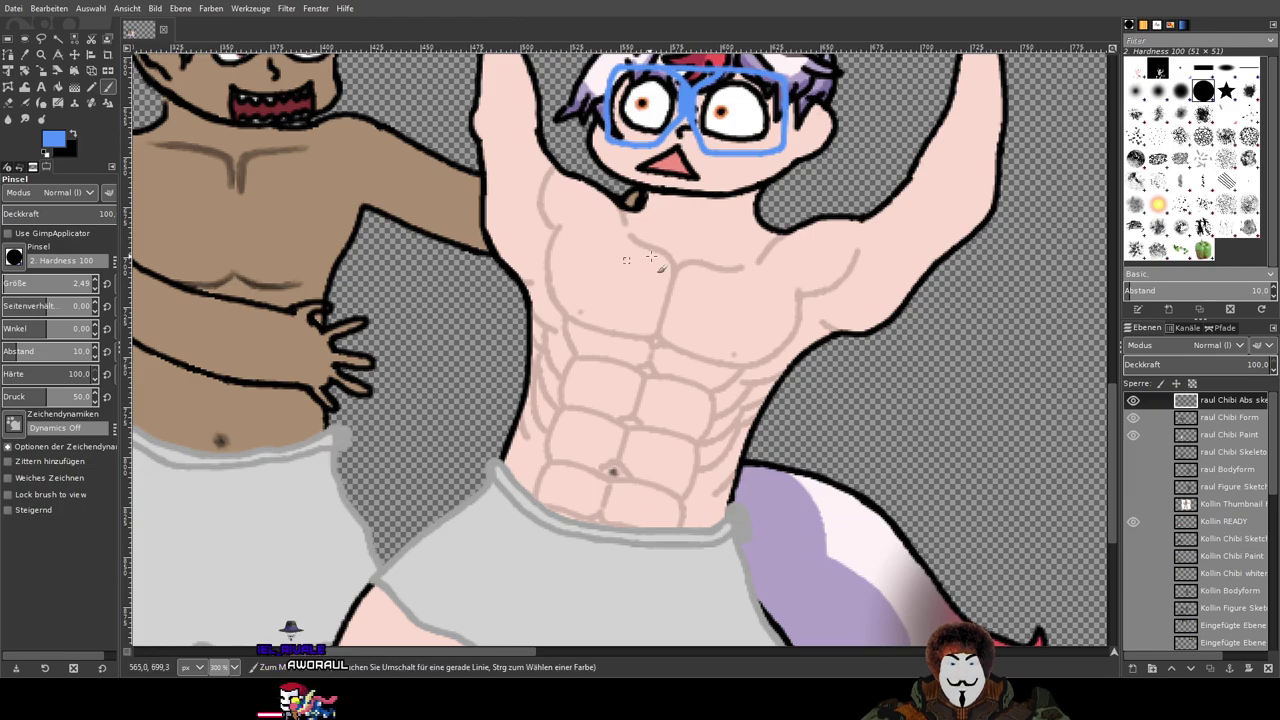
Step: Display the two pasted reference-picture layers and the Sketch (Skizze) layer to see both chibis within the whole composition
scroll(497, 236, up, 2)
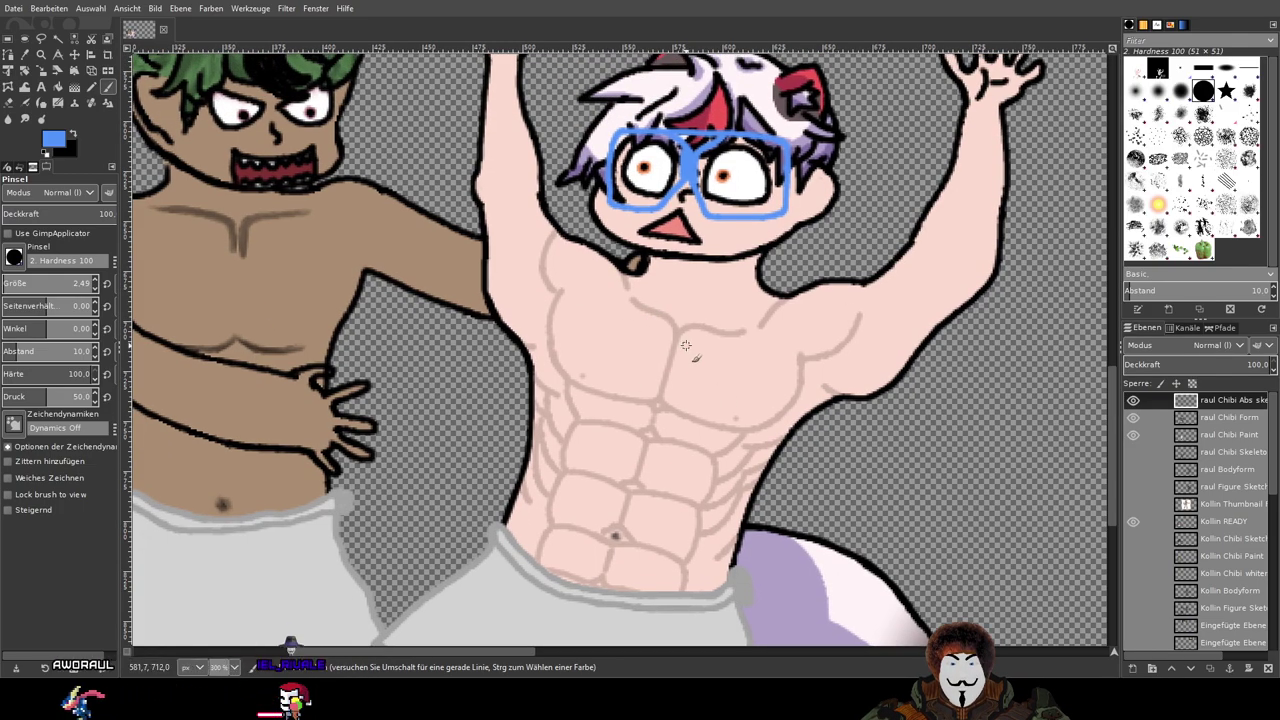
scroll(700, 320, down, 4)
scroll(764, 274, down, 2)
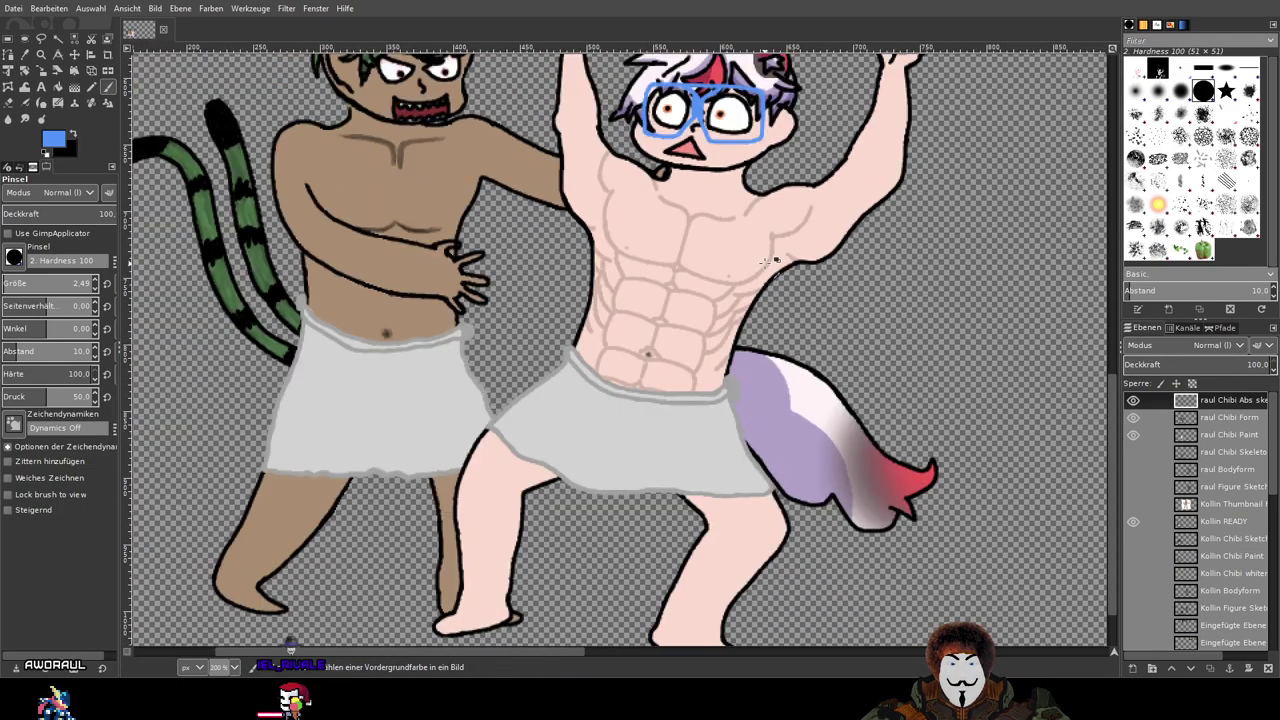
mouse_move(788, 70)
mouse_down()
mouse_move(812, 272)
mouse_move(810, 135)
mouse_up()
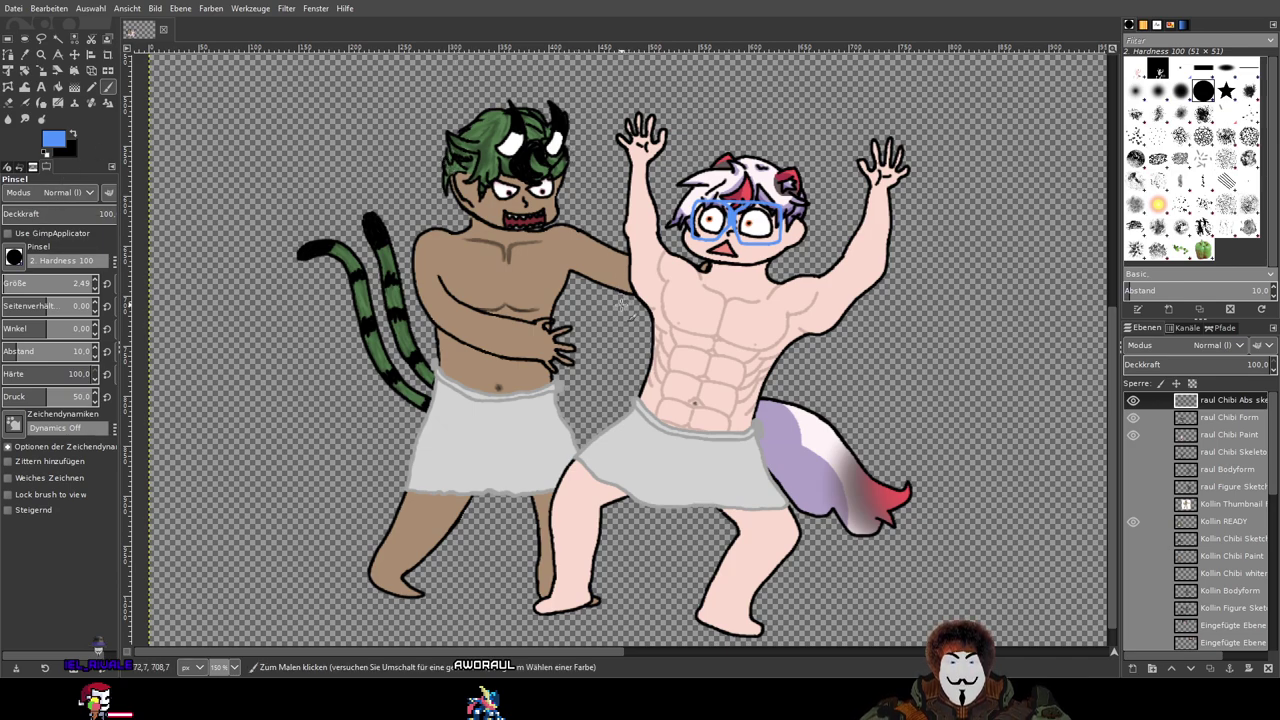
scroll(1189, 500, down, 10)
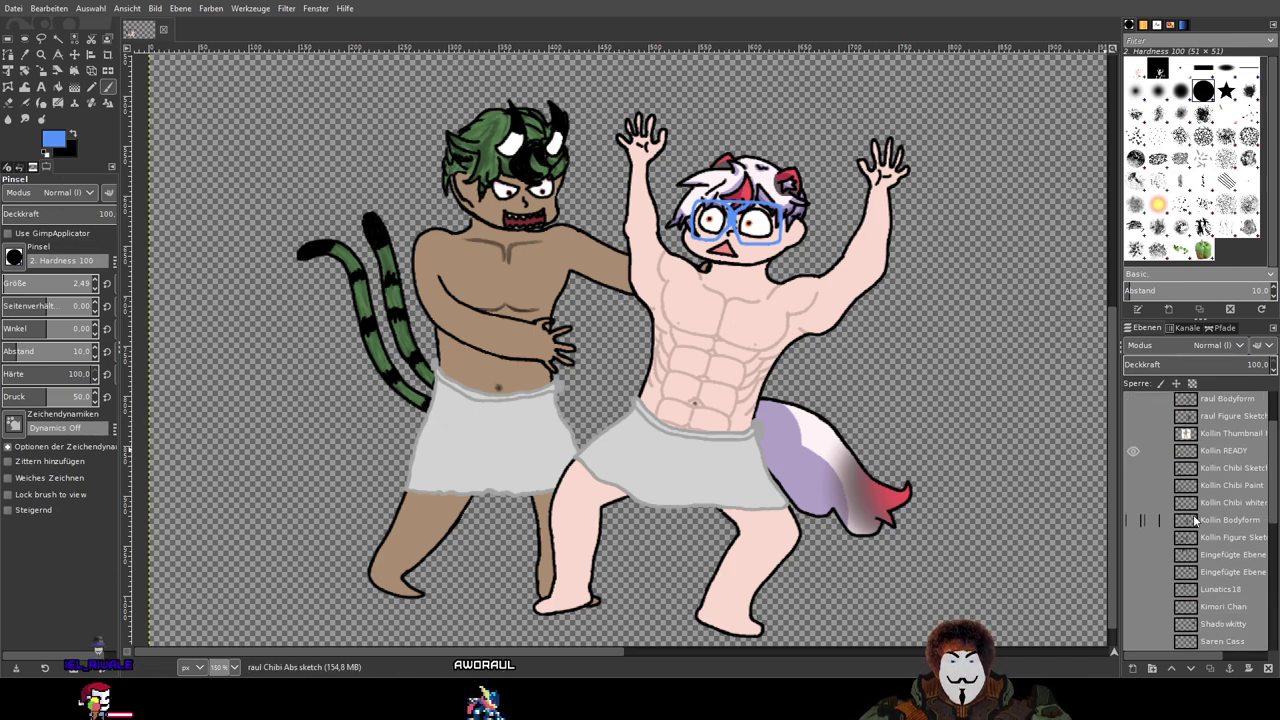
scroll(1155, 490, up, 2)
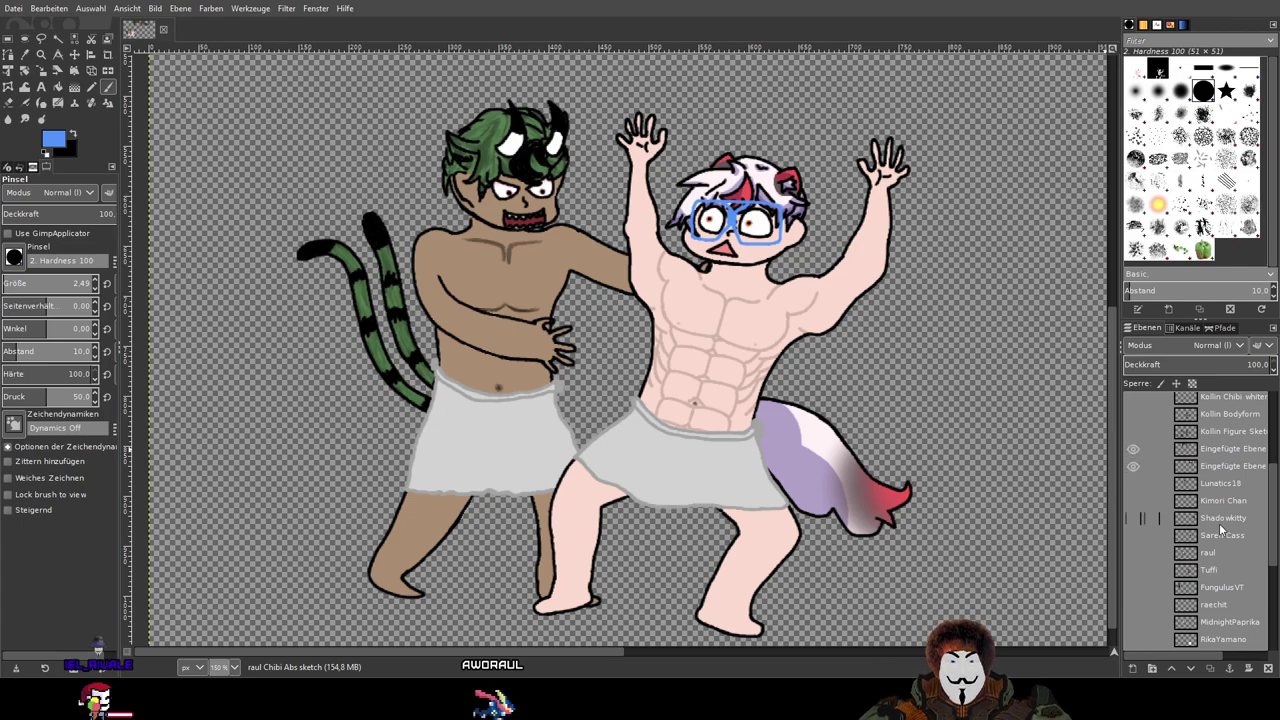
scroll(1219, 527, down, 5)
click(1133, 623)
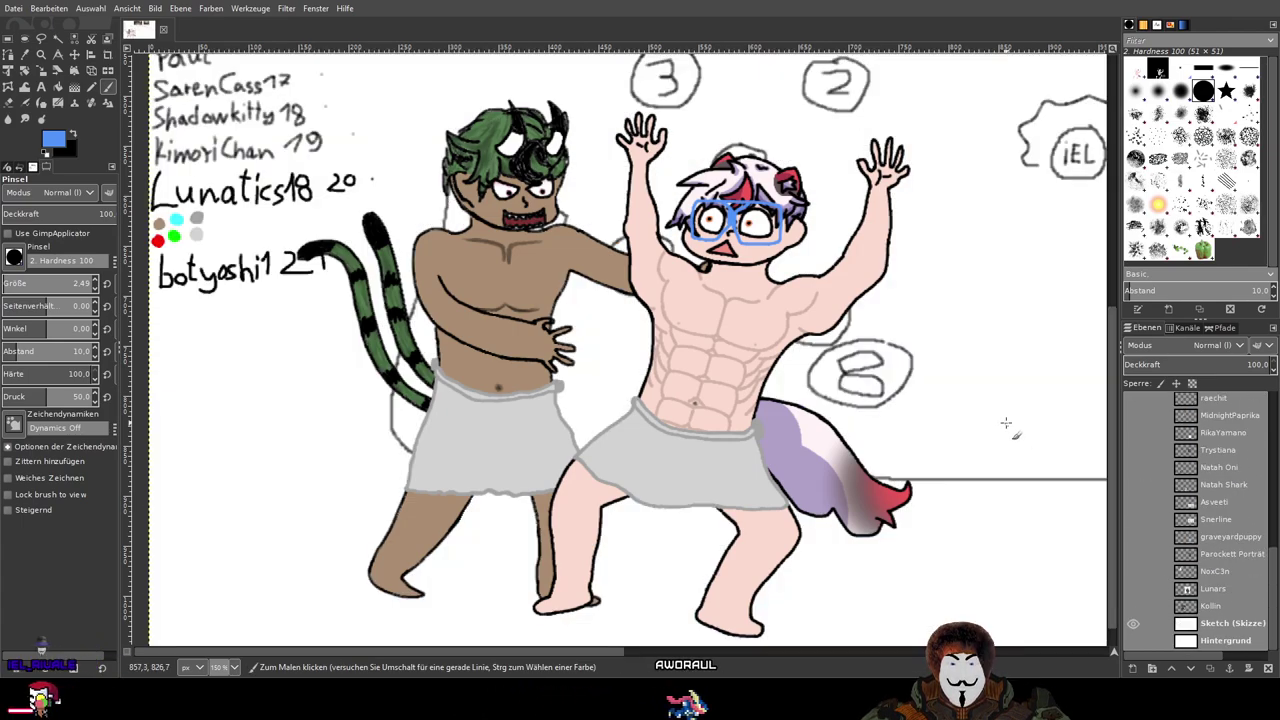
key(shift+ctrl+j)
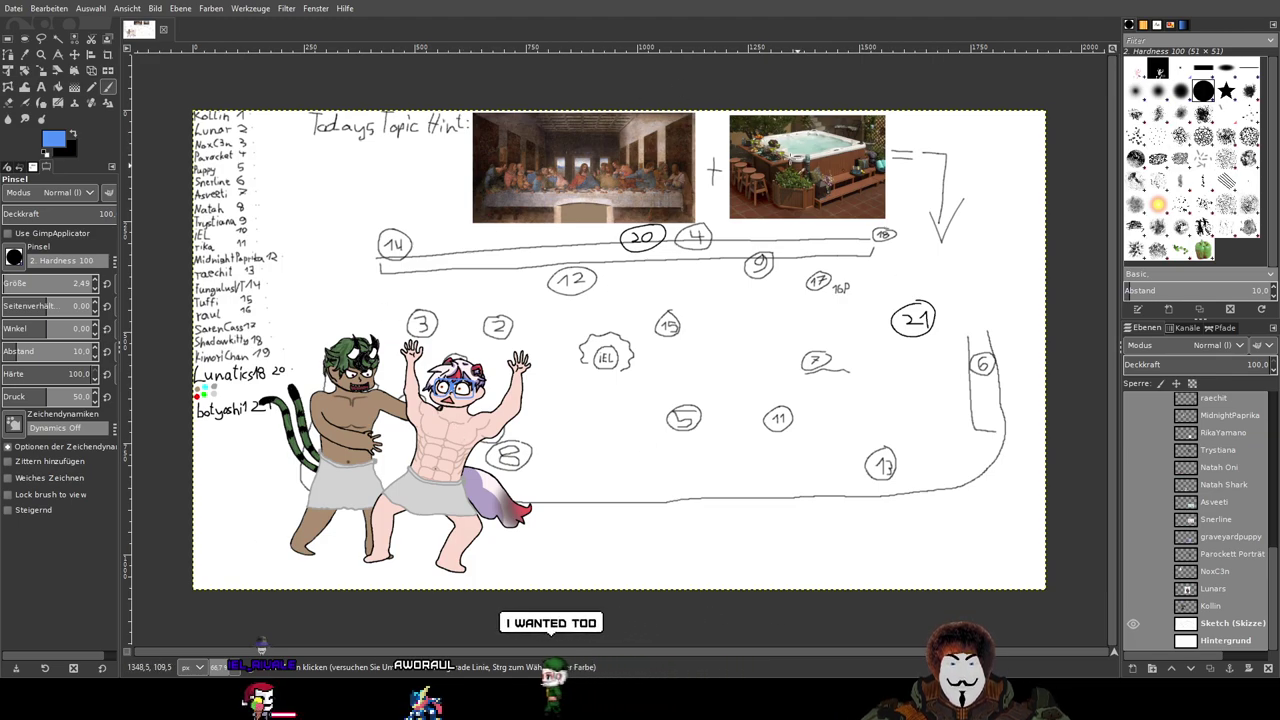
Step: Examine the Last Supper and hot-tub reference pictures together with the two chibis placed in the numbered group composition
scroll(667, 224, up, 5)
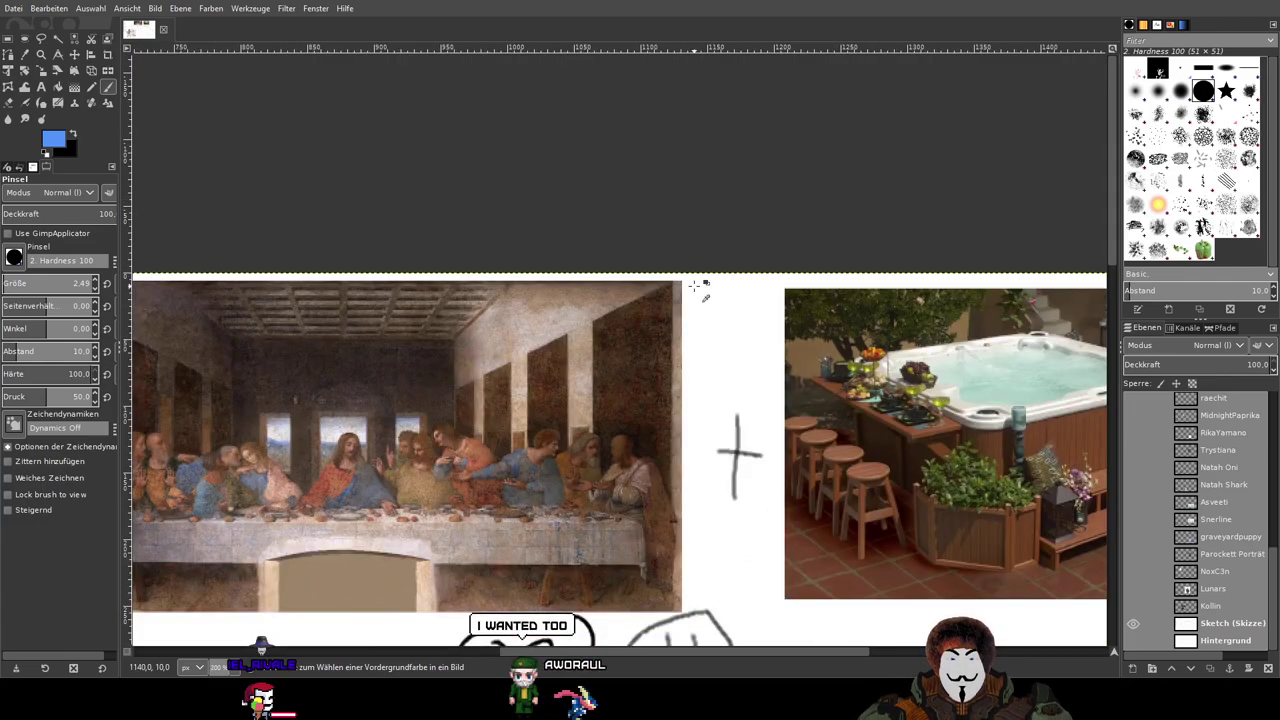
scroll(667, 224, down, 2)
drag(740, 349, 764, 312)
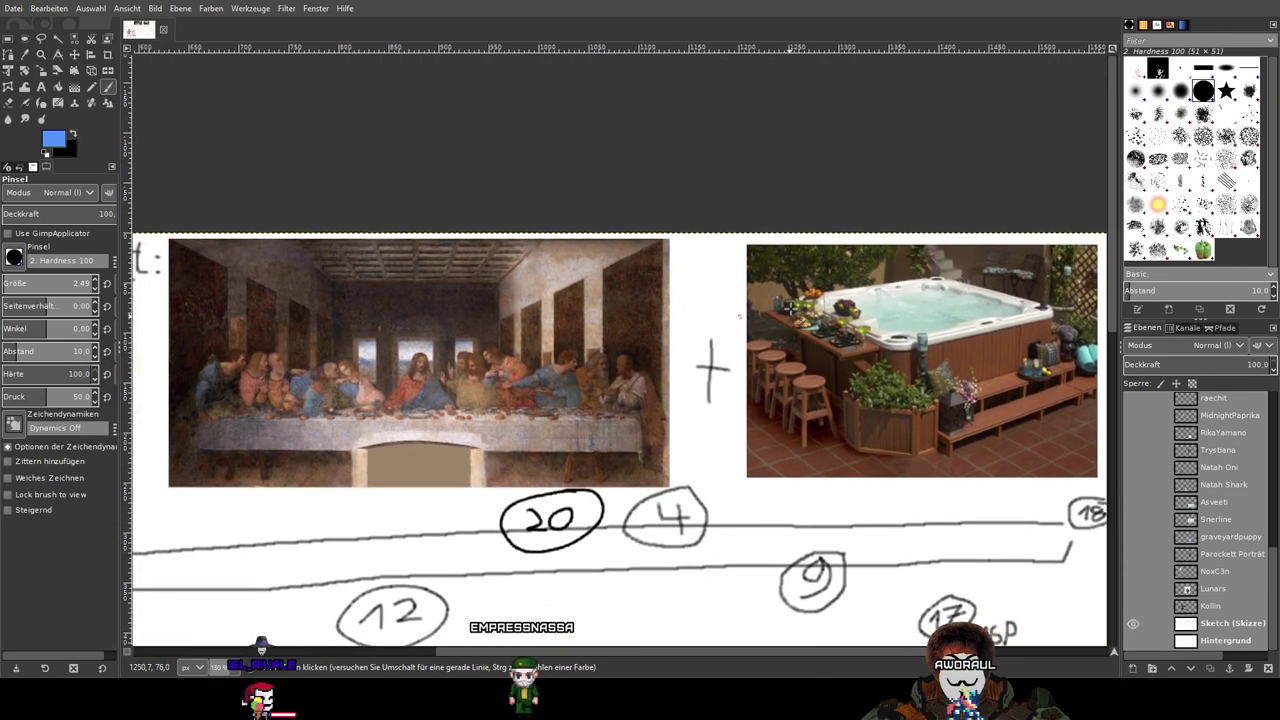
drag(708, 430, 700, 431)
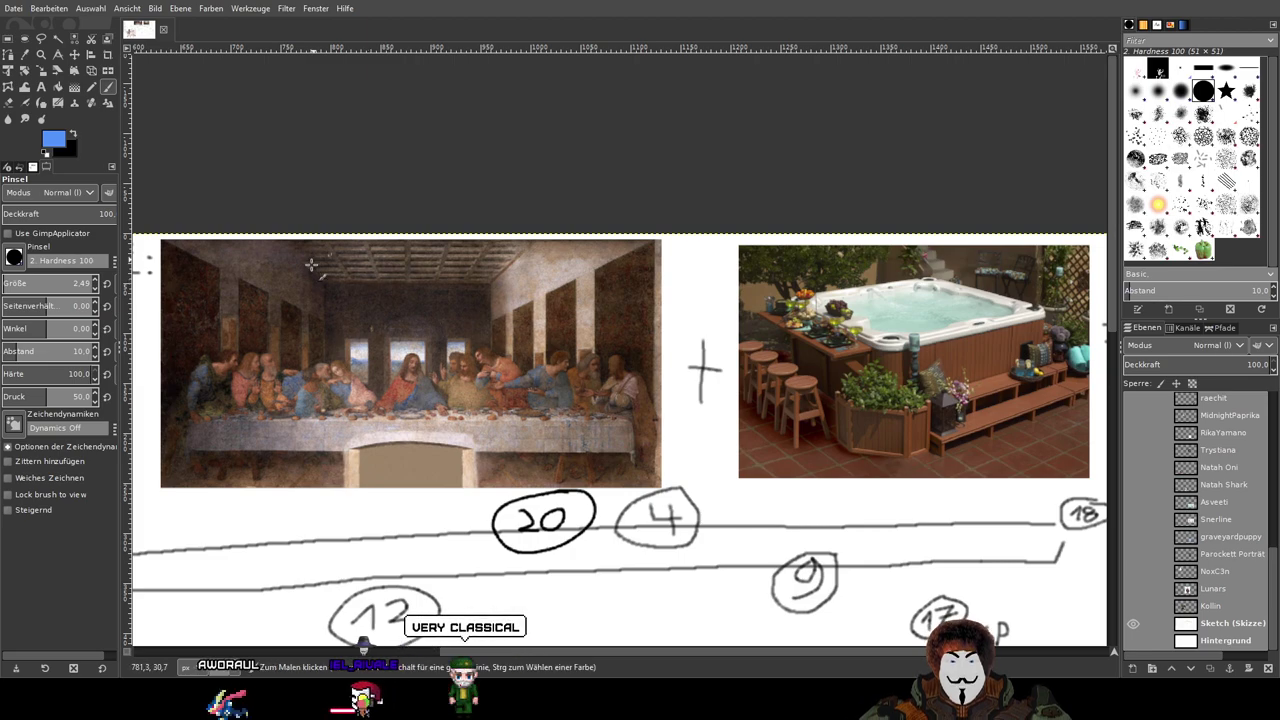
scroll(648, 345, down, 10)
scroll(645, 315, left, 5)
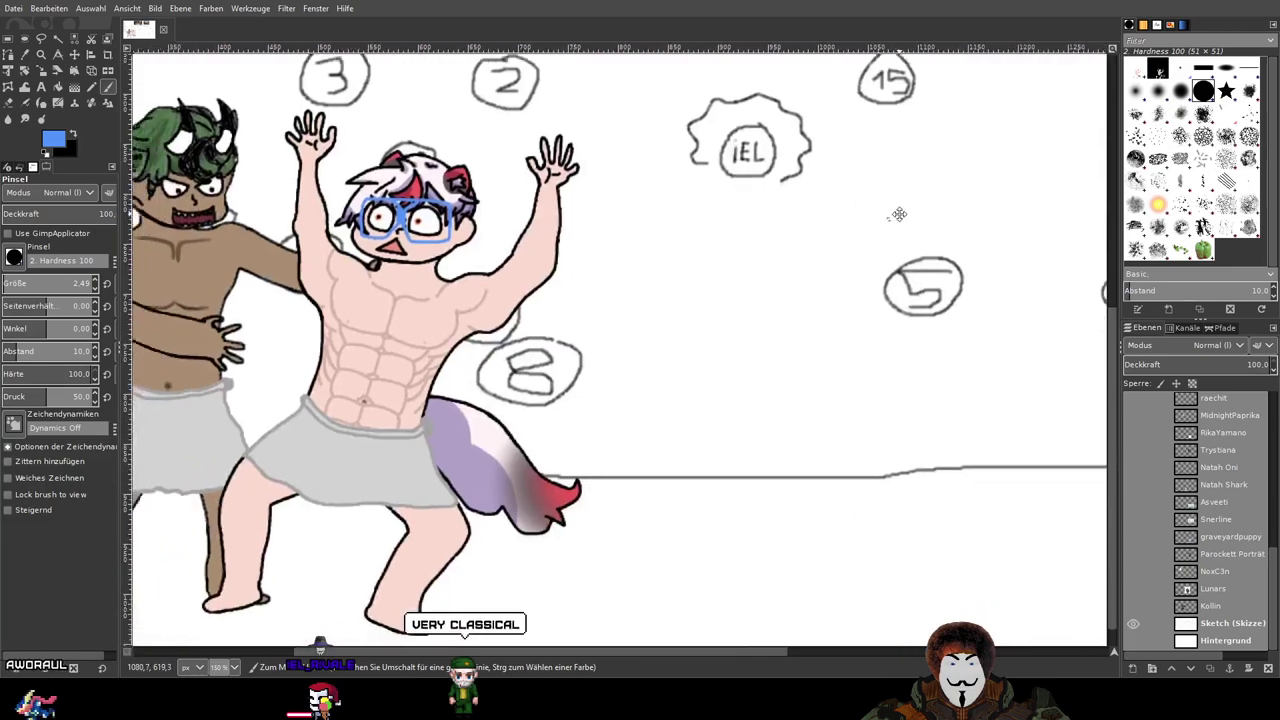
scroll(642, 287, left, 4)
scroll(900, 240, left, 1)
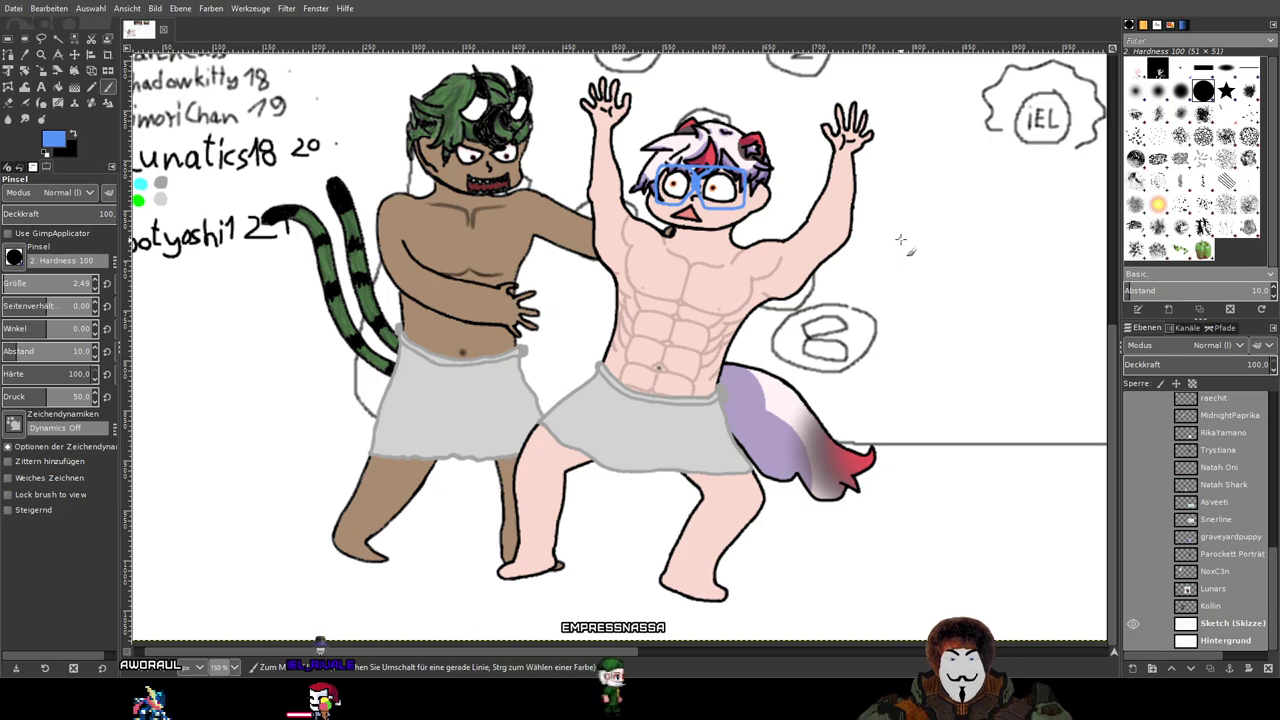
drag(919, 203, 891, 237)
scroll(890, 237, up, 10)
scroll(890, 237, right, 5)
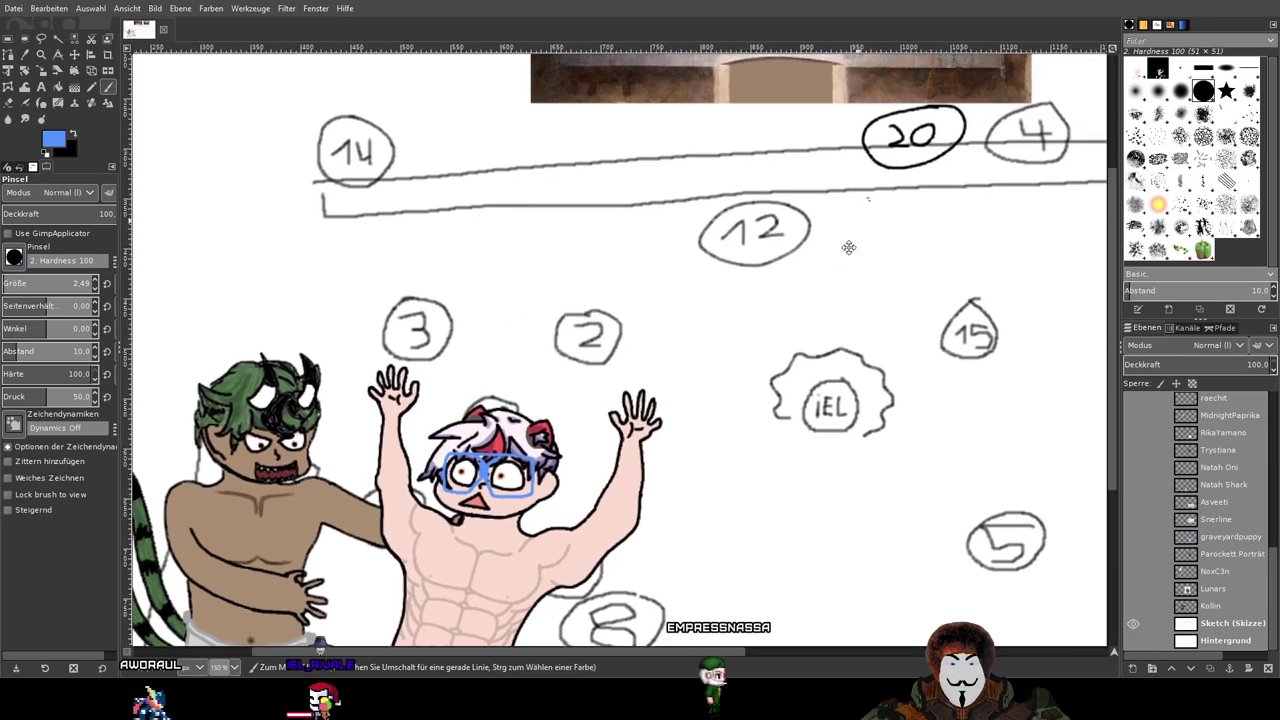
drag(765, 357, 450, 384)
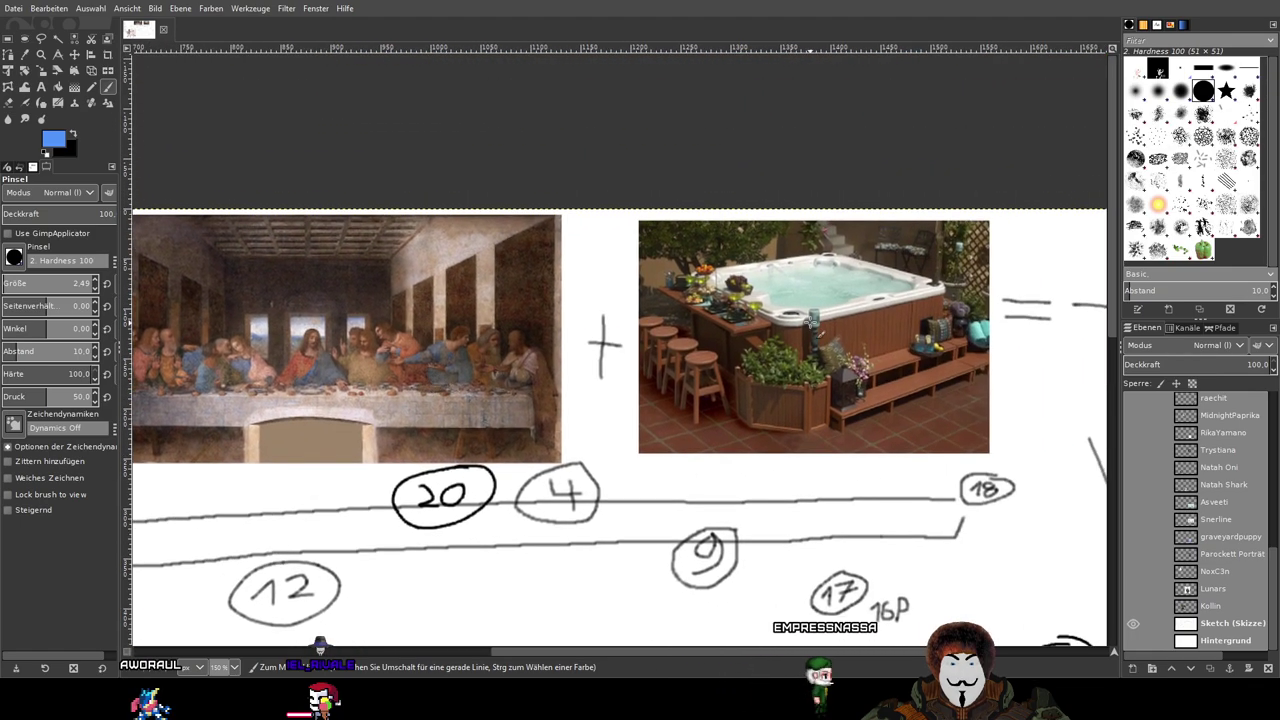
scroll(776, 378, down, 3)
scroll(775, 378, up, 1)
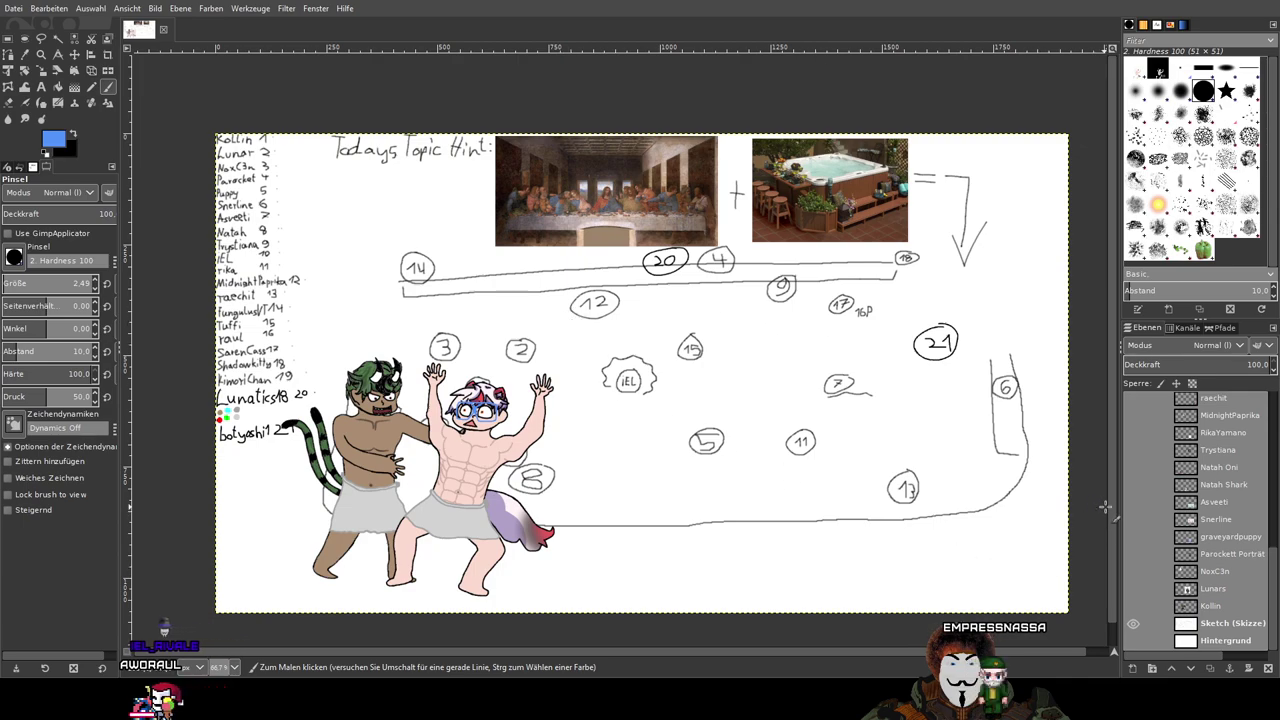
Step: Hide the finished Kollin READY layer and the white-haired chibi's layers, leaving the numbered sketch and reference pictures displayed
scroll(1180, 500, up, 10)
click(1225, 400)
drag(1133, 527, 1135, 399)
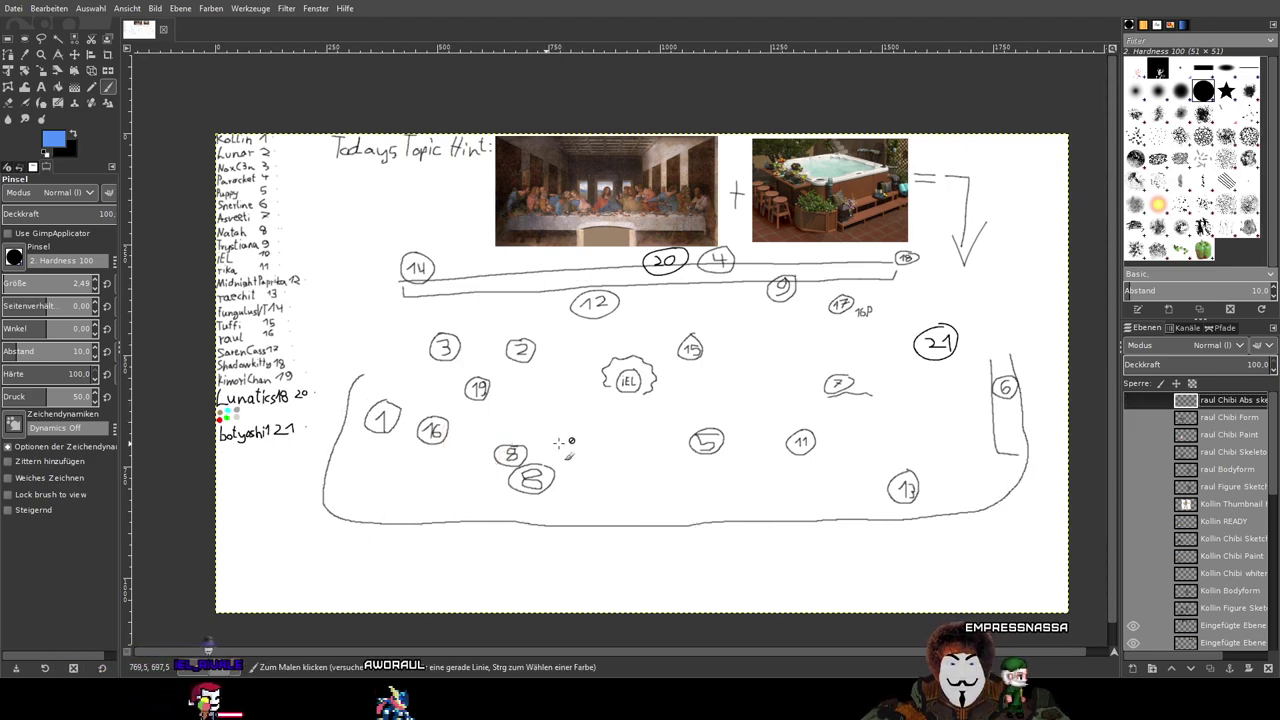
drag(627, 461, 607, 475)
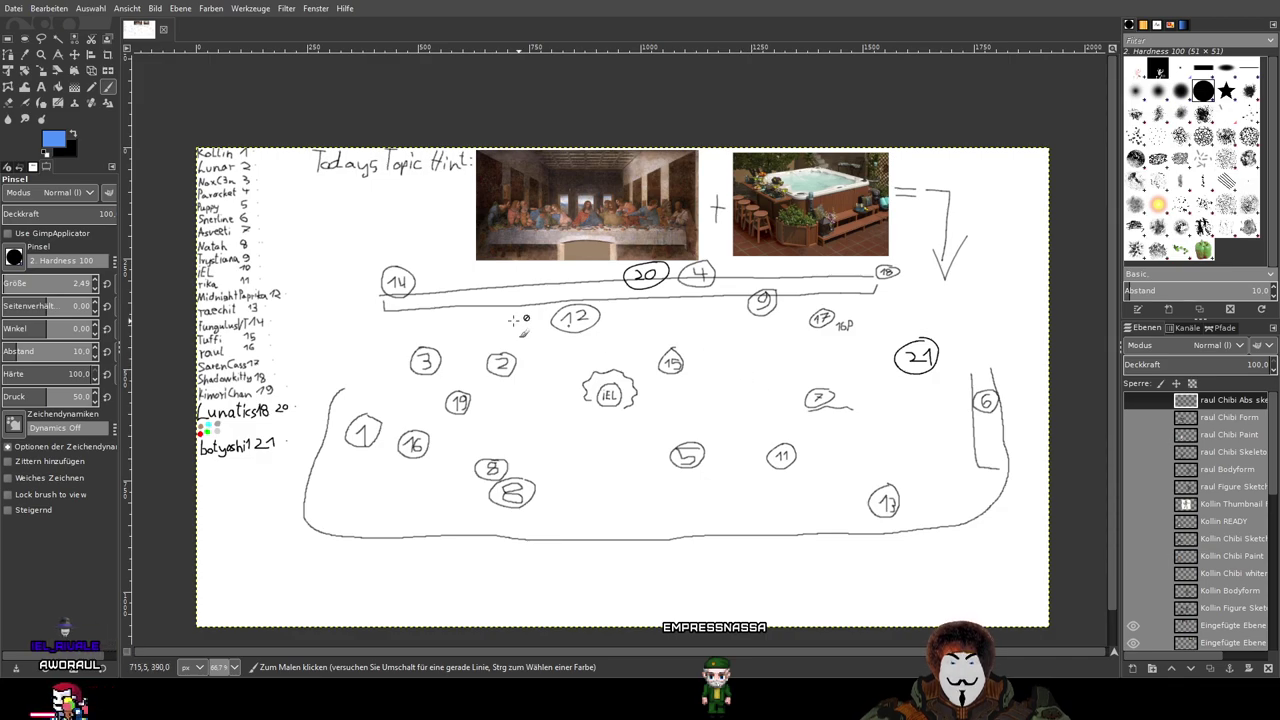
click(829, 338)
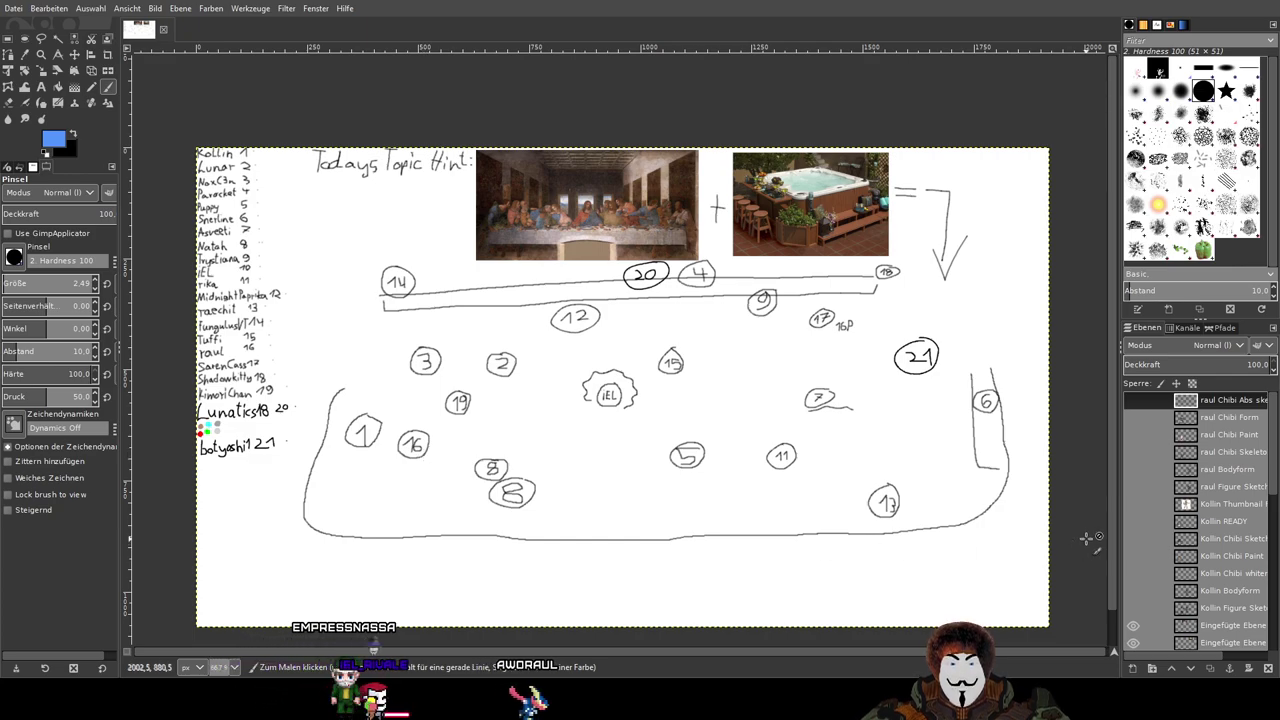
Step: Display the white-haired chibi's paint, form and abs-sketch layers with Kollin READY over the sketch, and hide all four again
click(1133, 436)
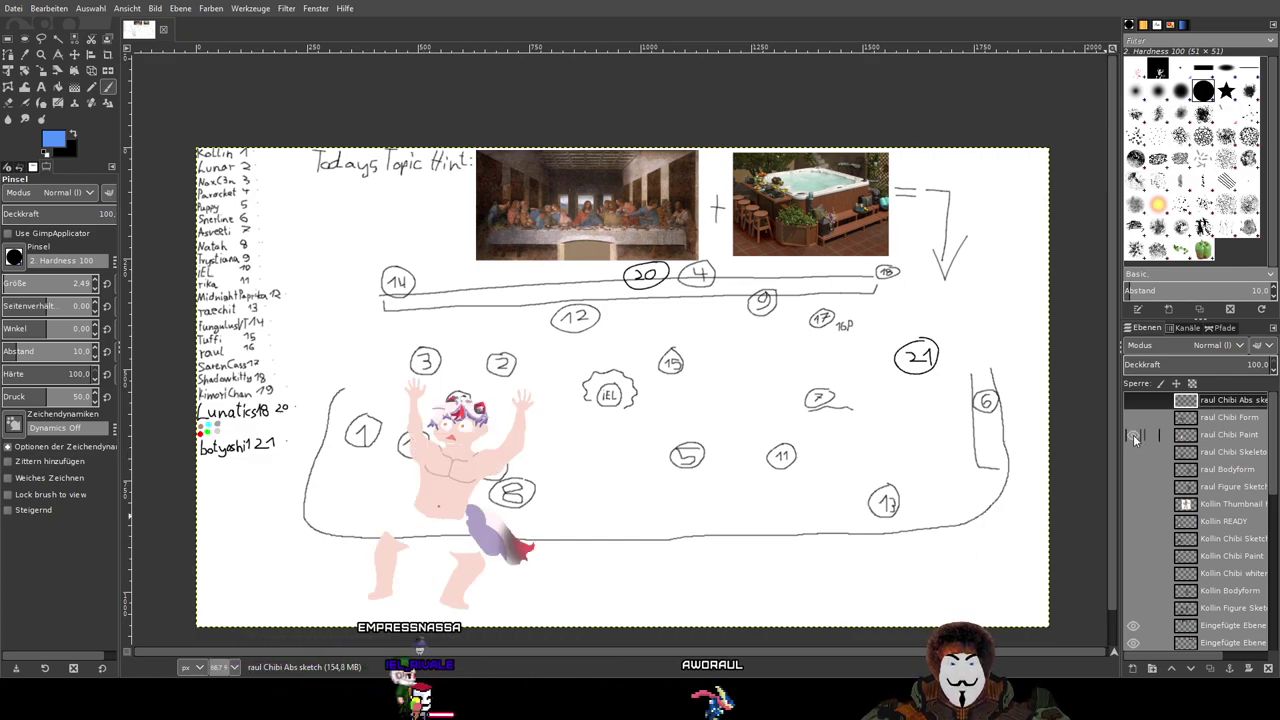
click(1134, 417)
click(1134, 400)
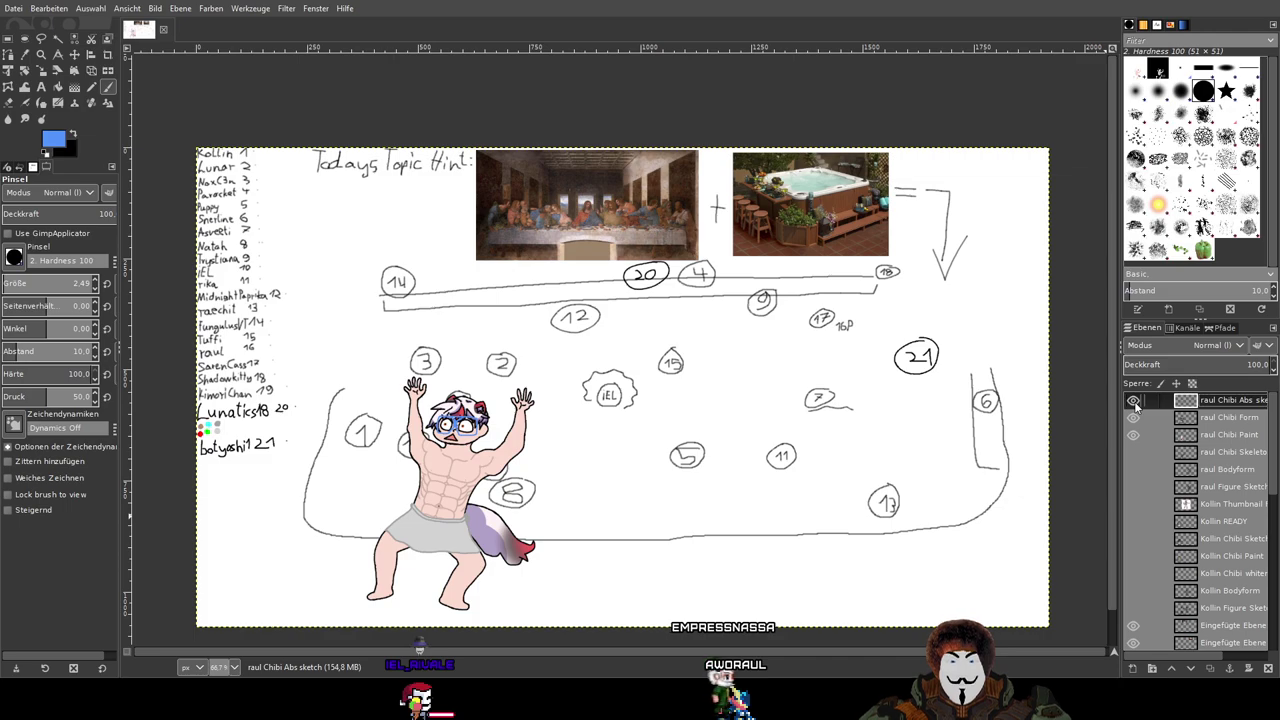
click(1133, 519)
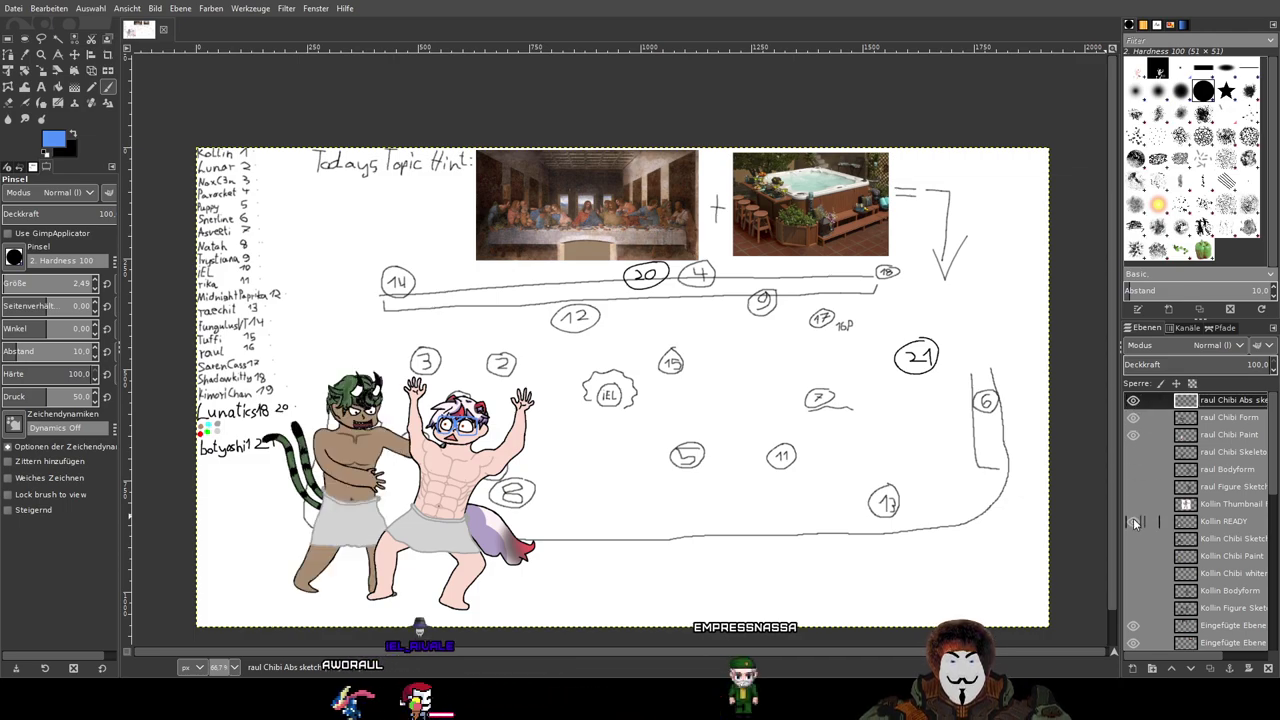
click(1133, 519)
drag(1133, 434, 1137, 402)
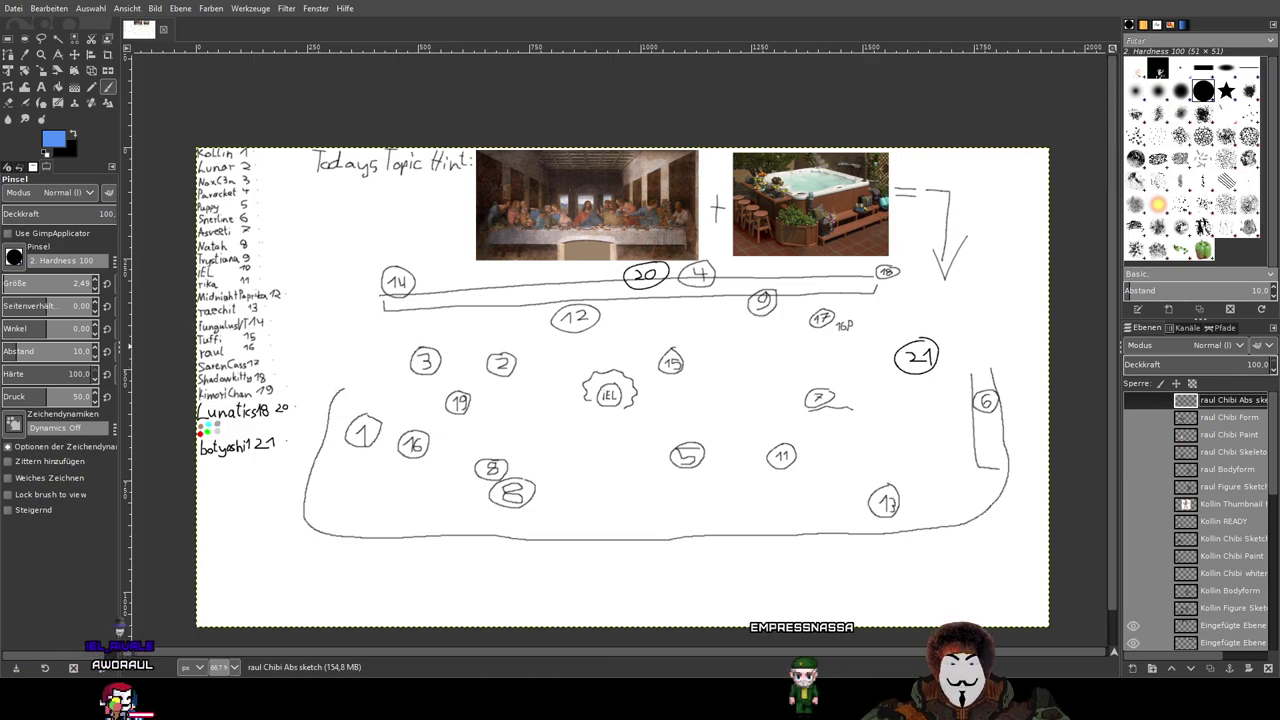
Step: Study the Last Supper painting and the hot-tub photo closely as the two sources for the group scene
scroll(600, 252, up, 2)
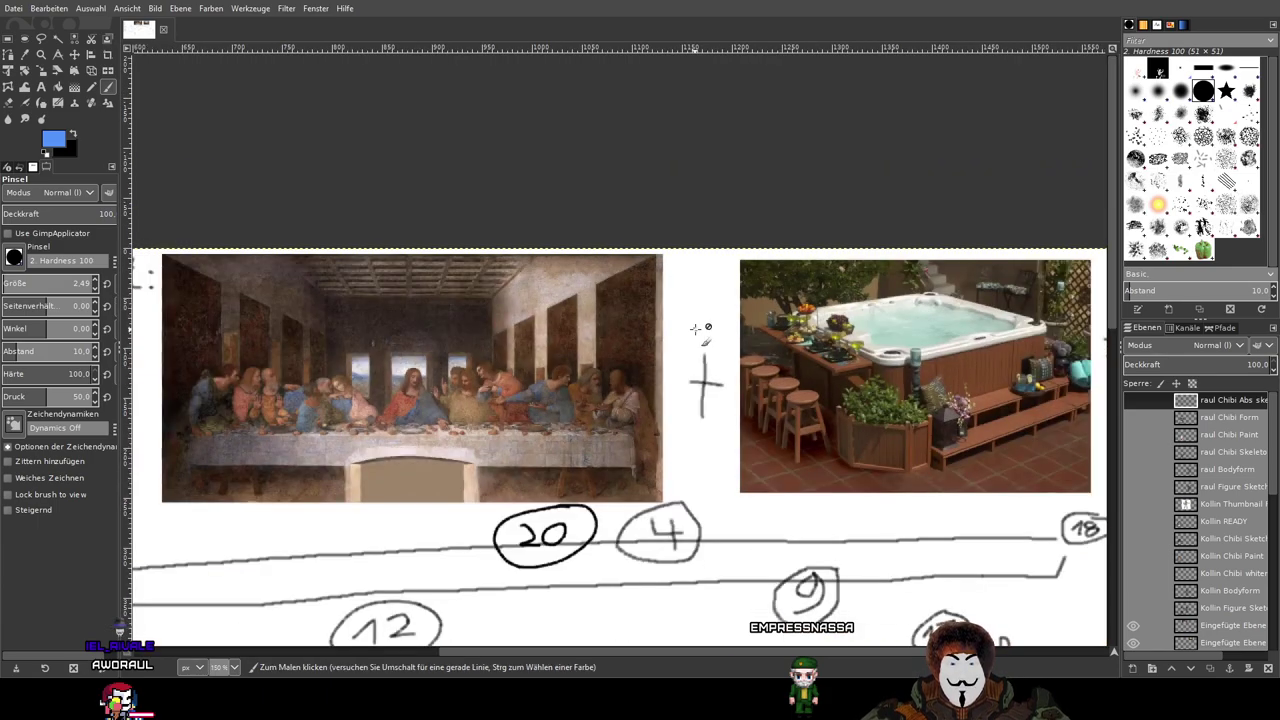
drag(695, 329, 684, 328)
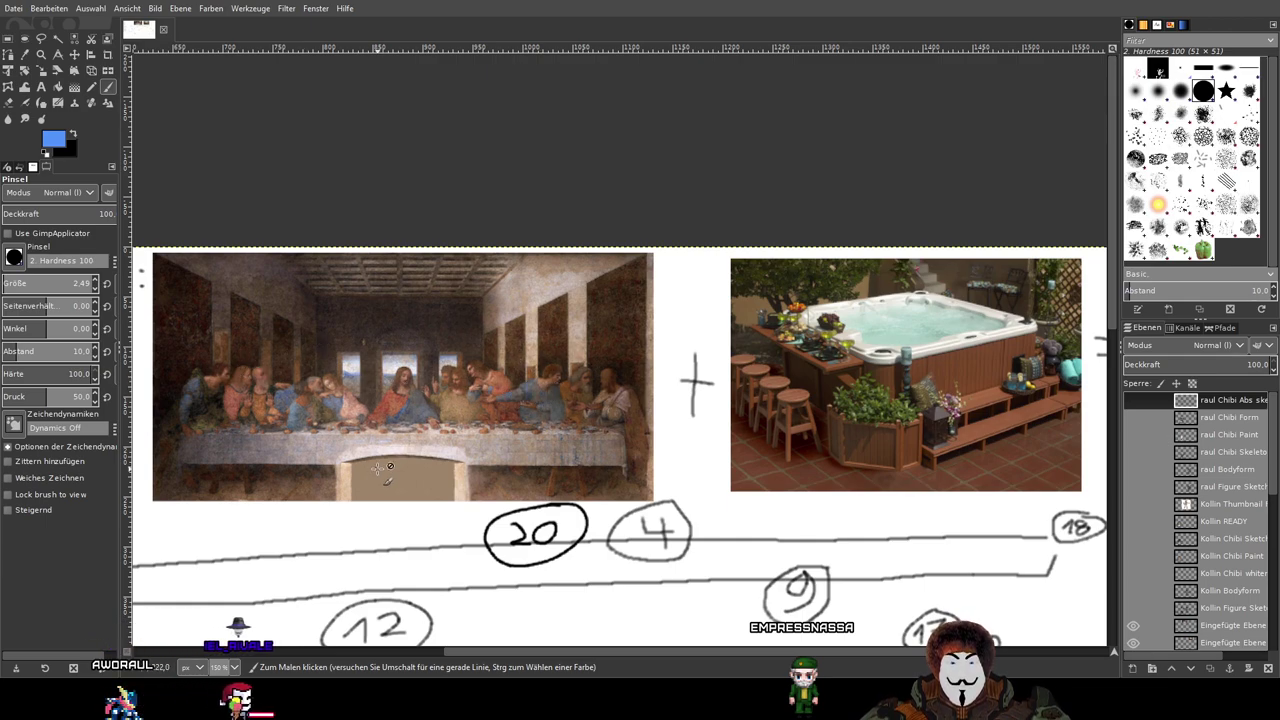
drag(254, 354, 712, 270)
drag(300, 443, 707, 243)
drag(411, 434, 440, 347)
mouse_move(1028, 185)
mouse_down()
mouse_move(797, 266)
mouse_move(268, 551)
mouse_up()
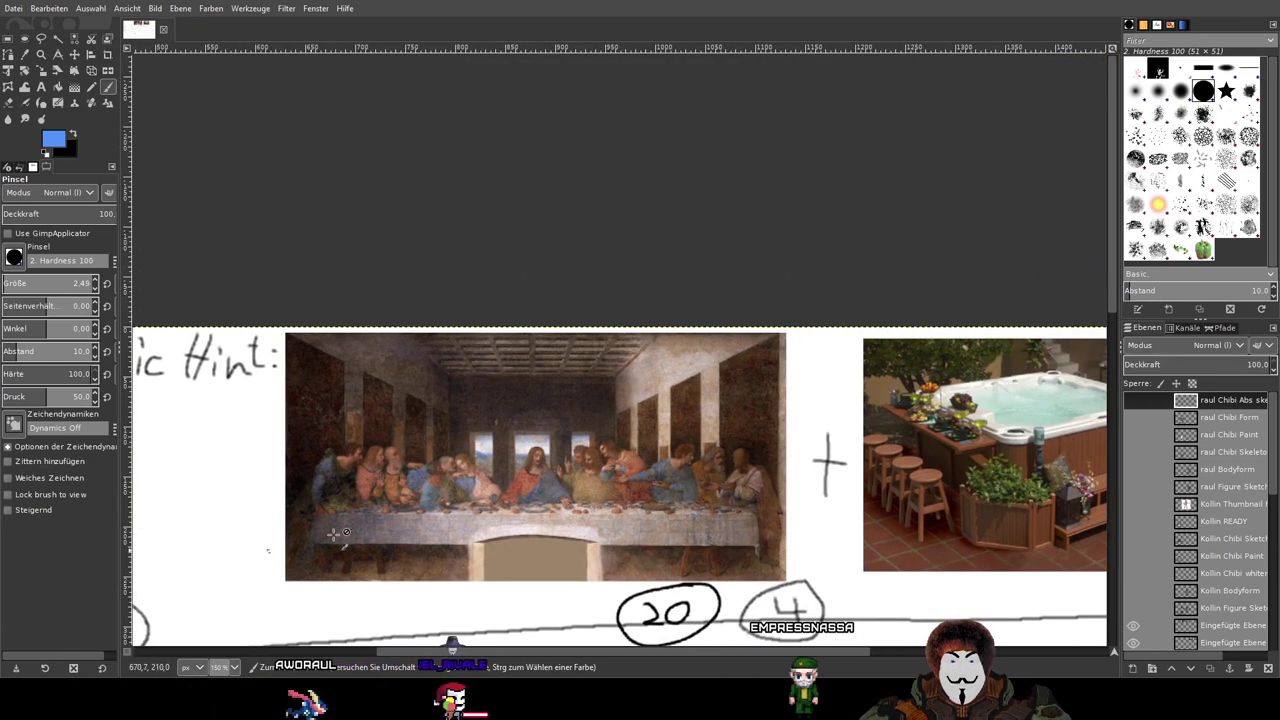
scroll(397, 478, right, 5)
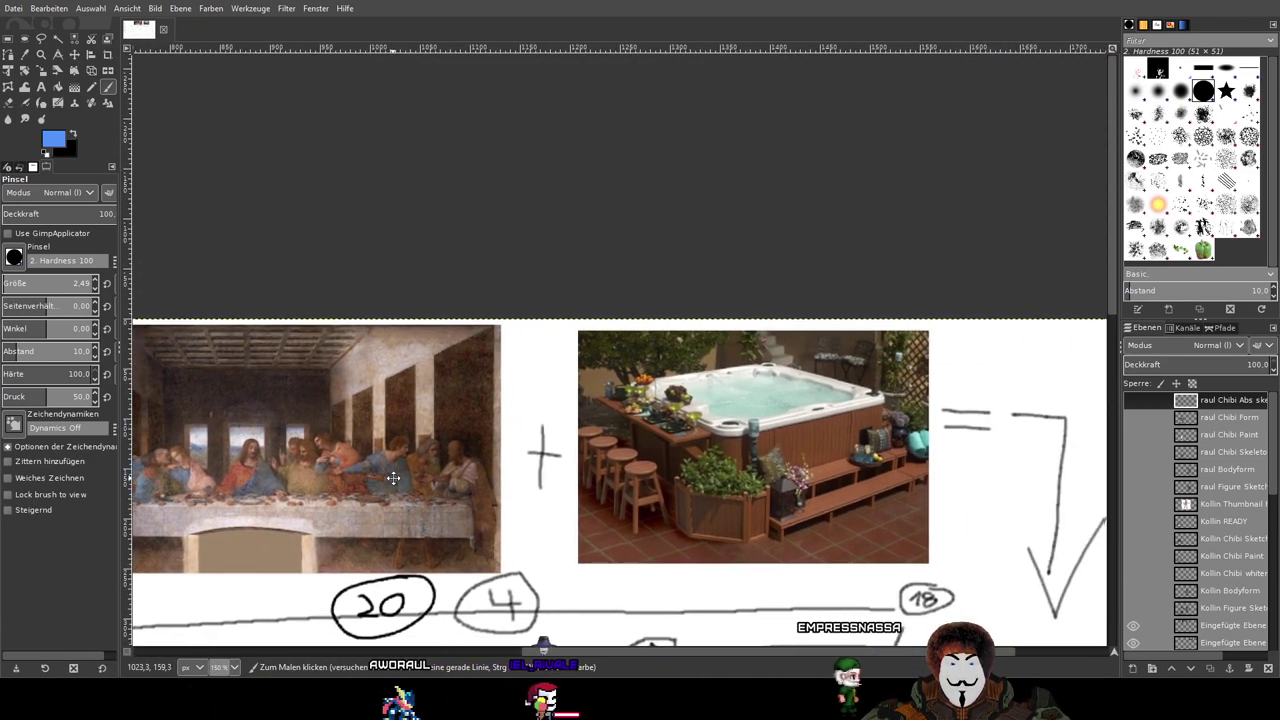
scroll(397, 478, right, 1)
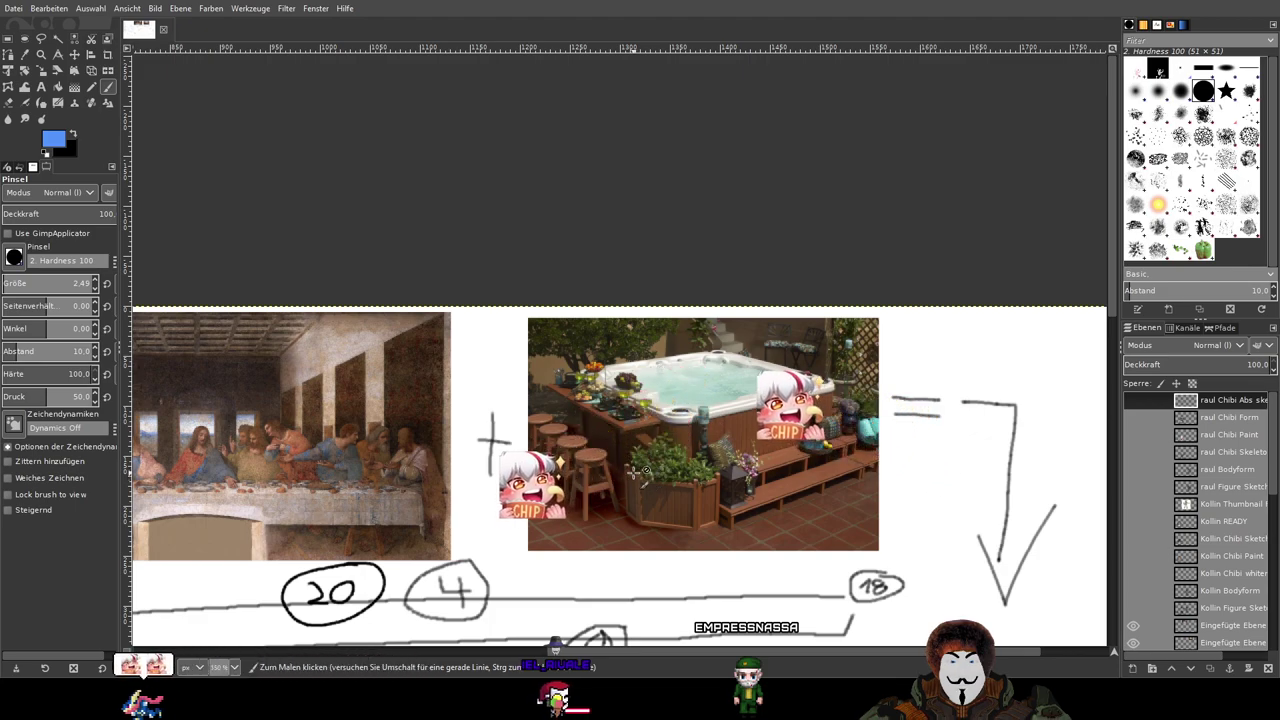
Step: Review the numbered name list and compare it with the circled character positions in the hot-tub sketch
scroll(698, 391, down, 2)
drag(642, 365, 650, 370)
scroll(698, 341, up, 1)
drag(344, 355, 614, 369)
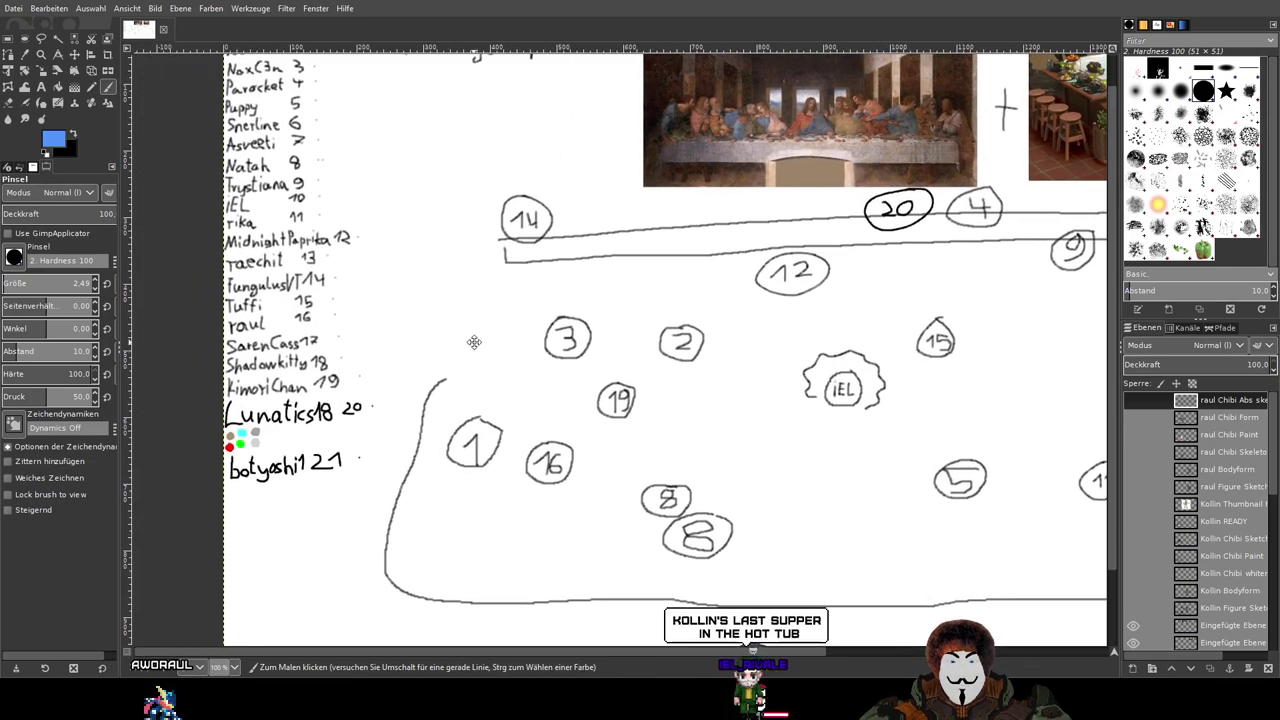
drag(474, 343, 596, 397)
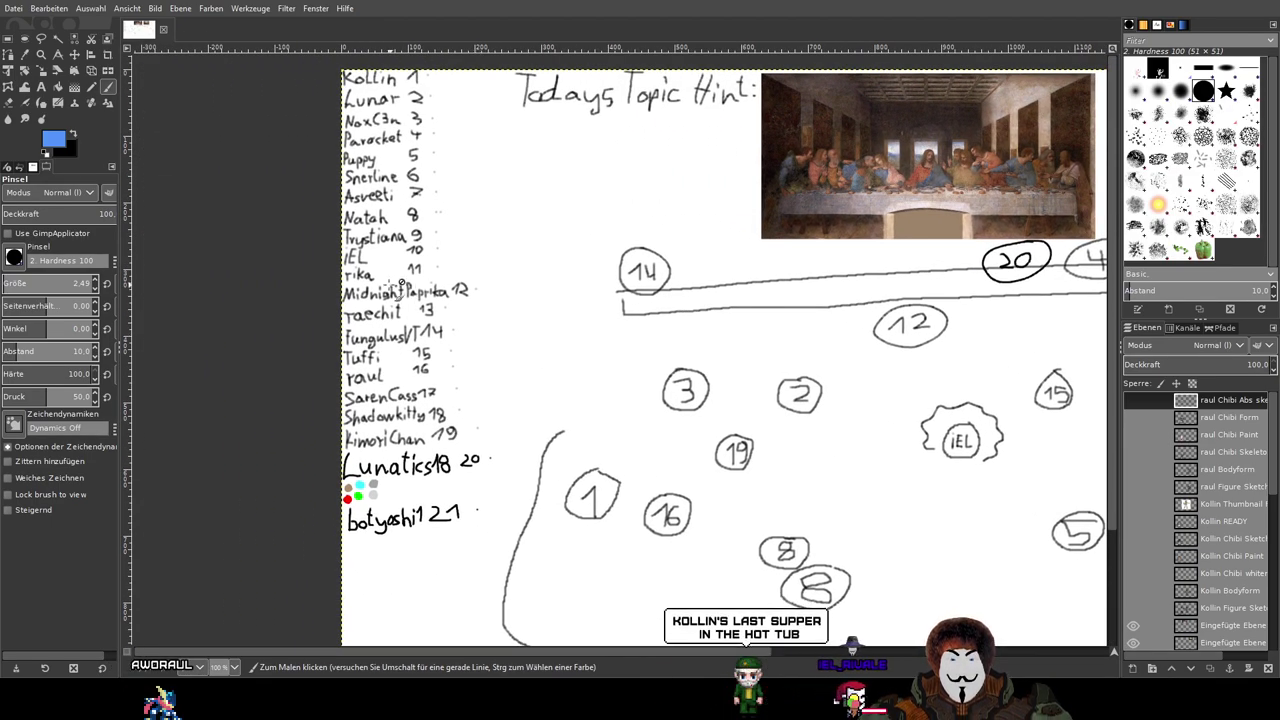
scroll(700, 285, right, 5)
scroll(710, 290, up, 1)
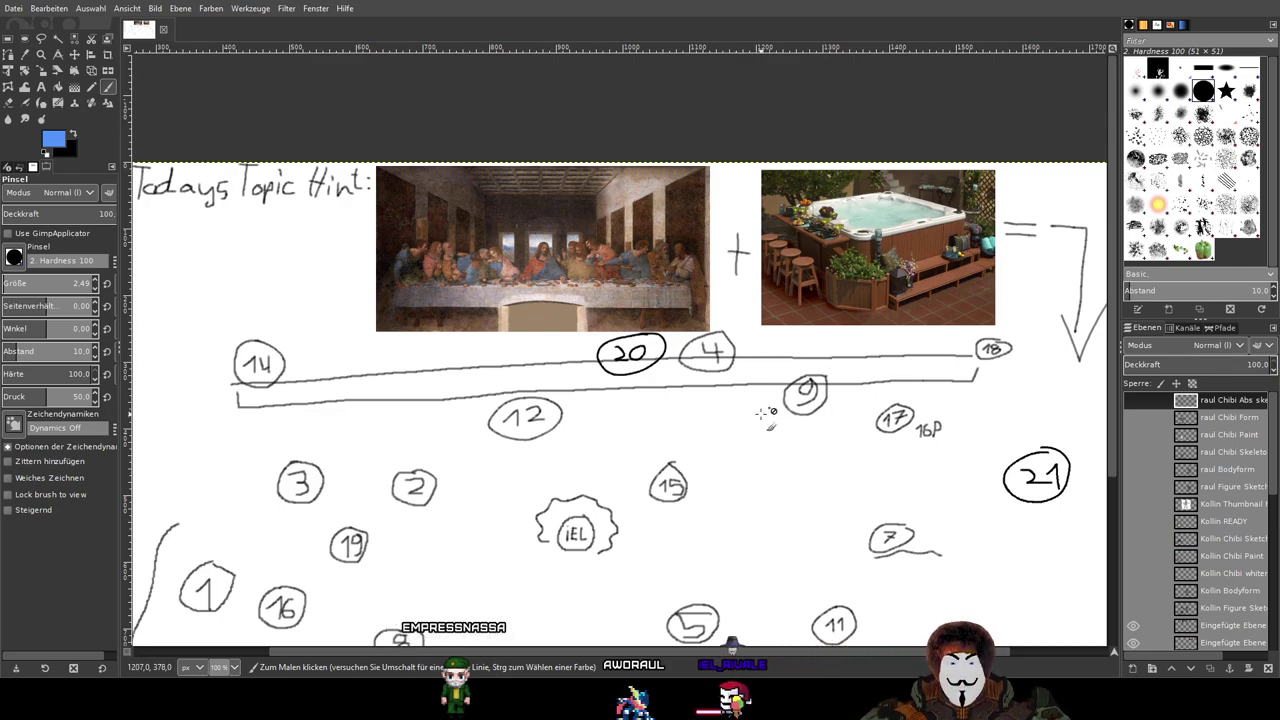
scroll(768, 413, down, 4)
scroll(766, 418, up, 2)
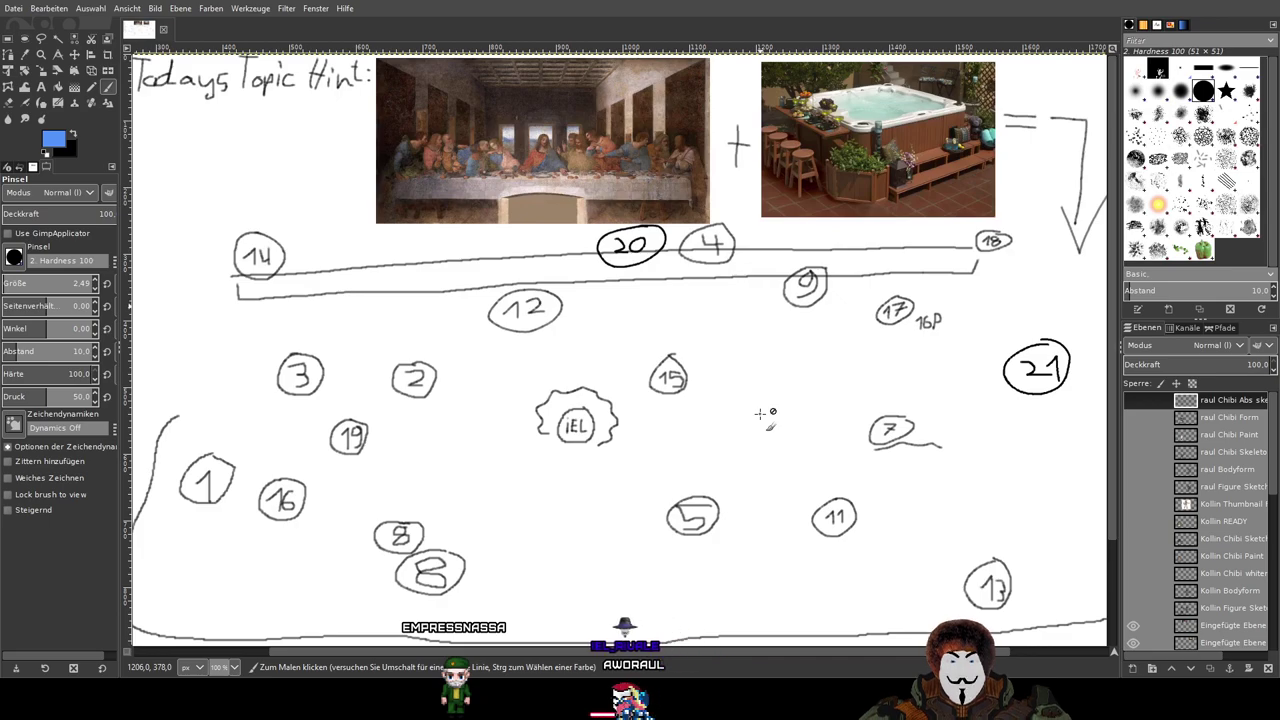
drag(733, 414, 852, 335)
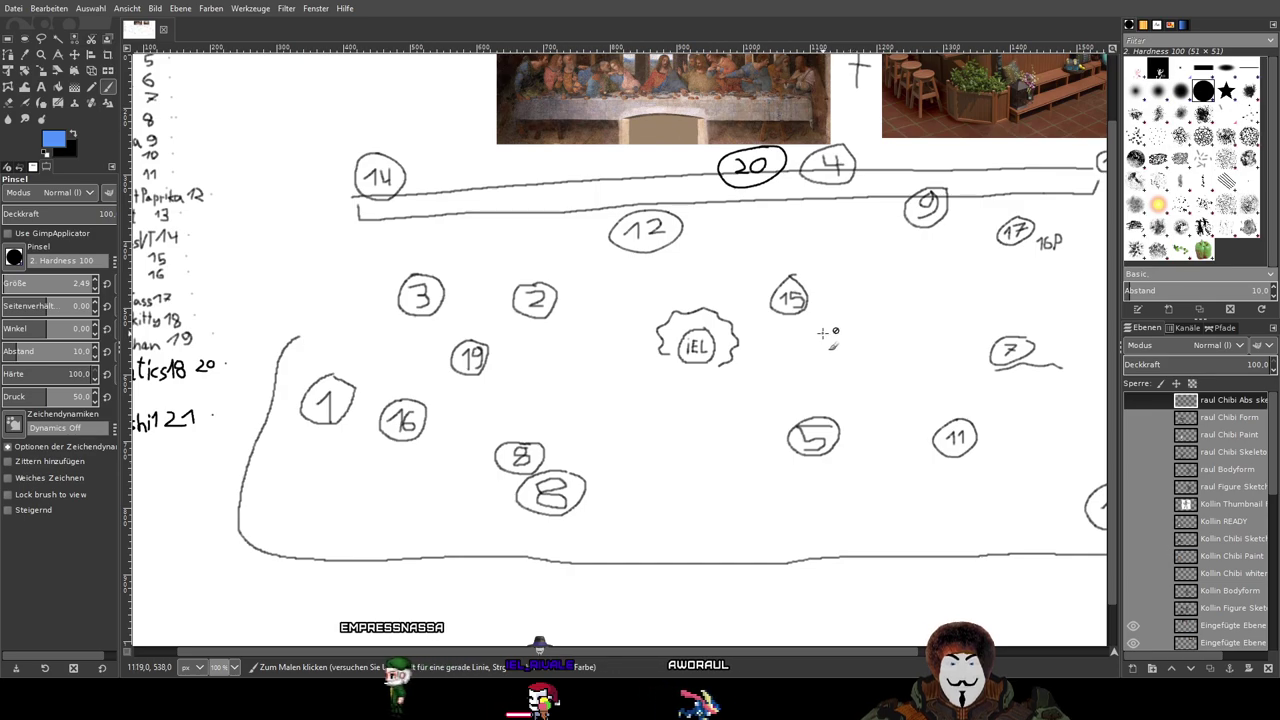
drag(794, 331, 715, 485)
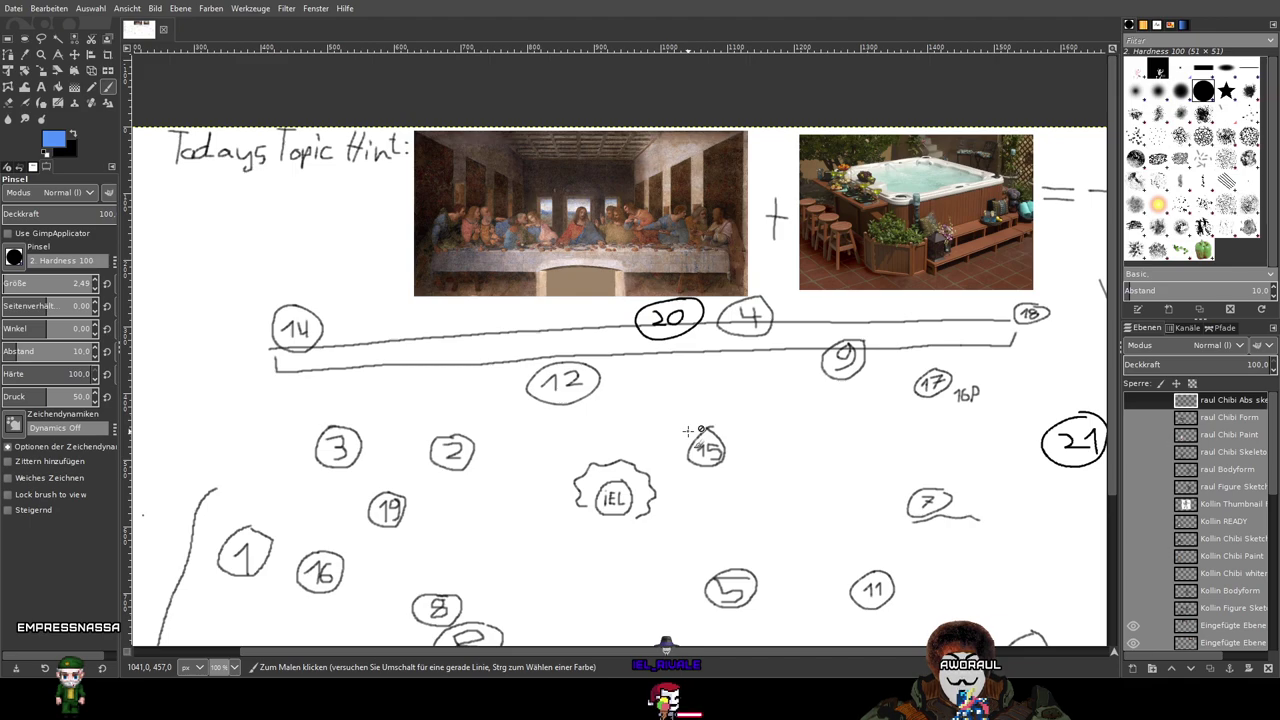
mouse_move(688, 431)
mouse_down()
mouse_move(815, 291)
mouse_move(563, 288)
mouse_move(751, 270)
mouse_up()
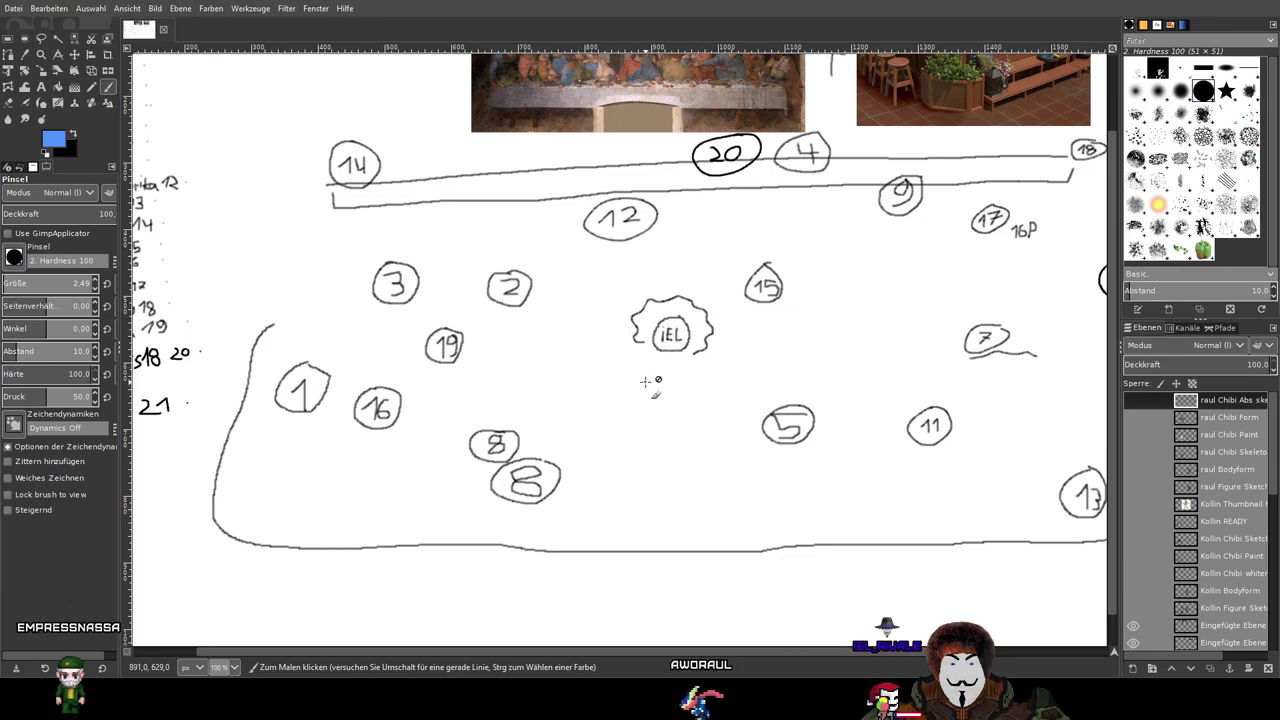
drag(645, 381, 875, 483)
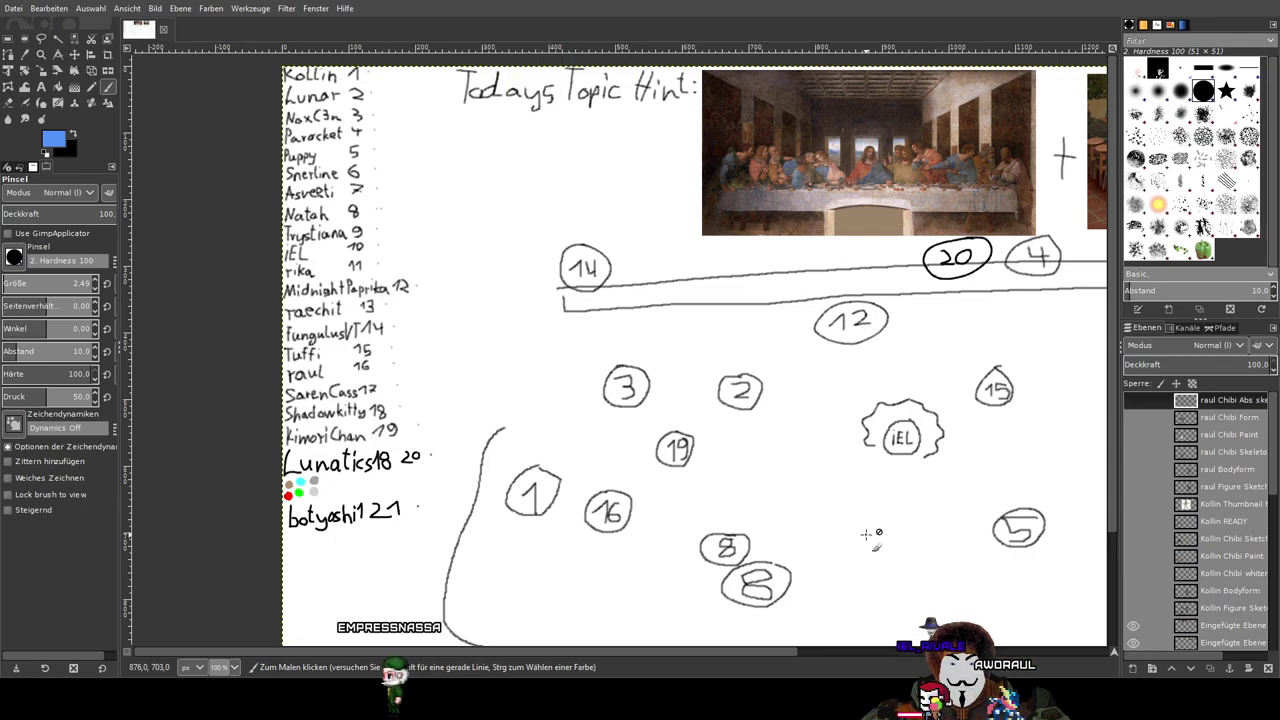
drag(872, 544, 767, 191)
drag(746, 251, 634, 554)
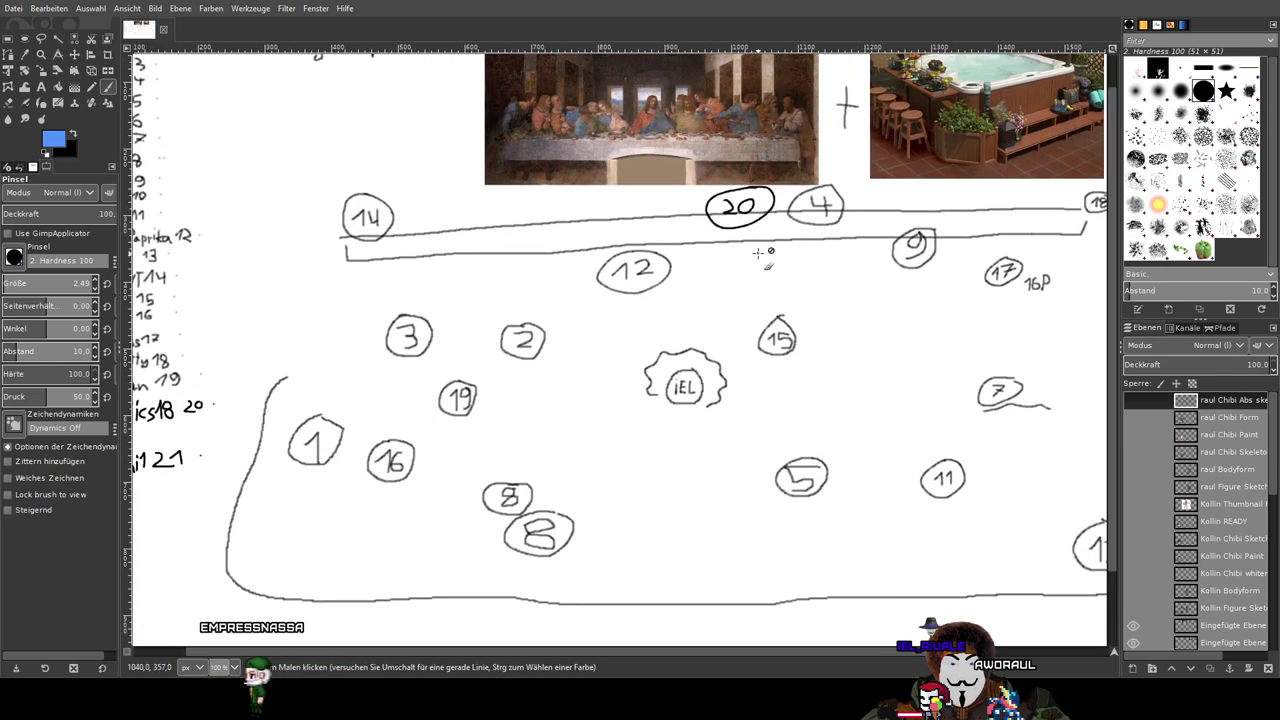
Step: Show the Kollin READY layer over the sketch to check the figure's placement, and hide it again
click(1133, 522)
scroll(700, 450, down, 3)
scroll(700, 450, left, 3)
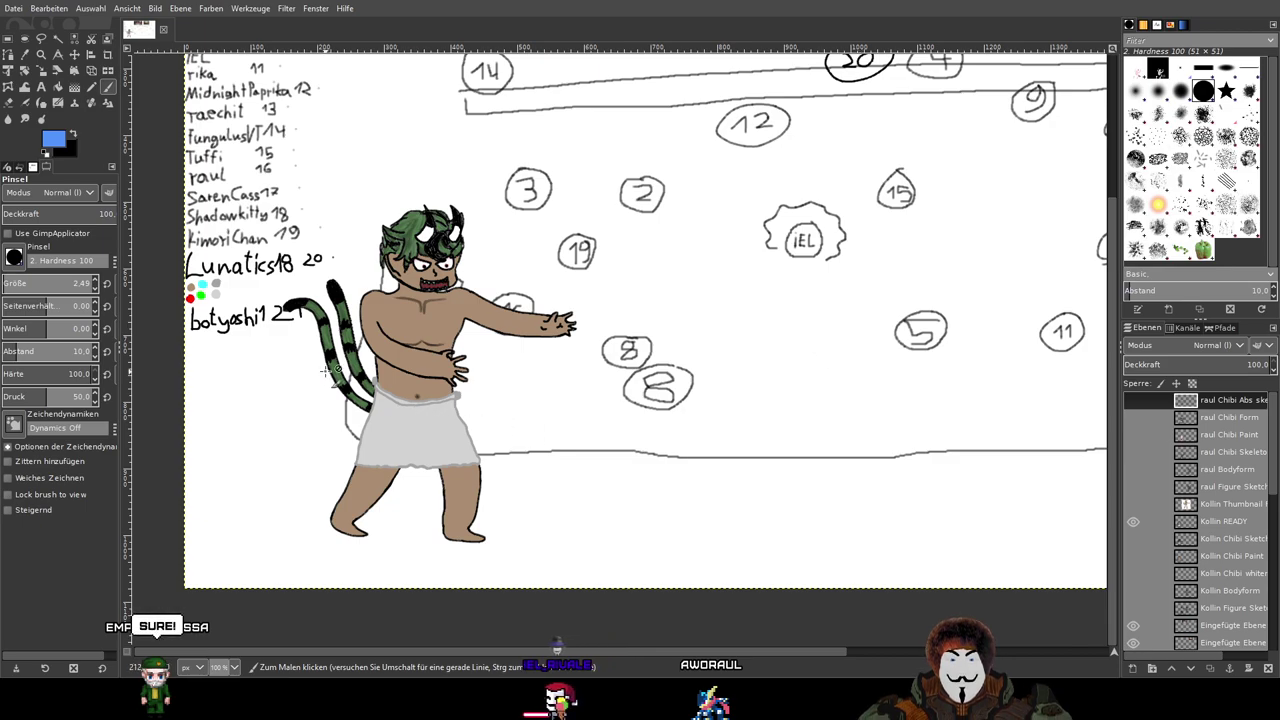
drag(326, 371, 557, 425)
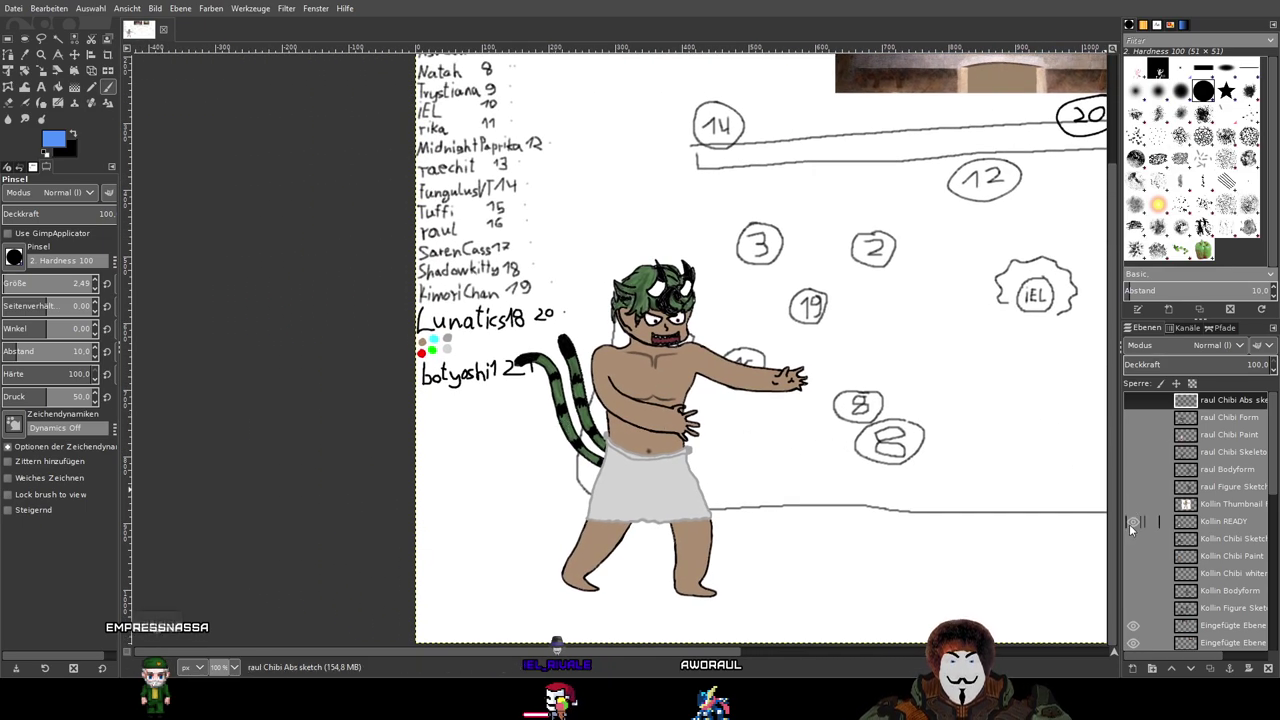
click(1130, 523)
Step: Select the Sketch (Skizze) layer for the next list entry and toggle its visibility off and on to check it
scroll(1206, 543, down, 10)
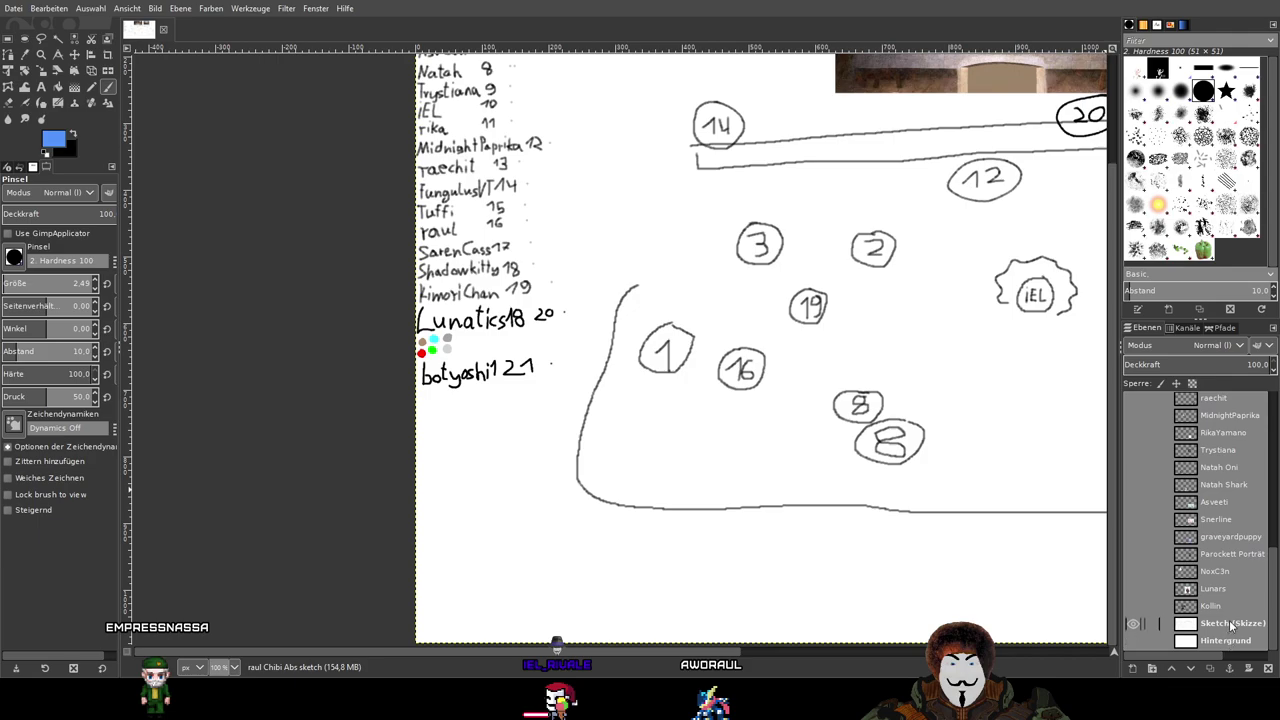
click(1232, 624)
scroll(501, 398, up, 4)
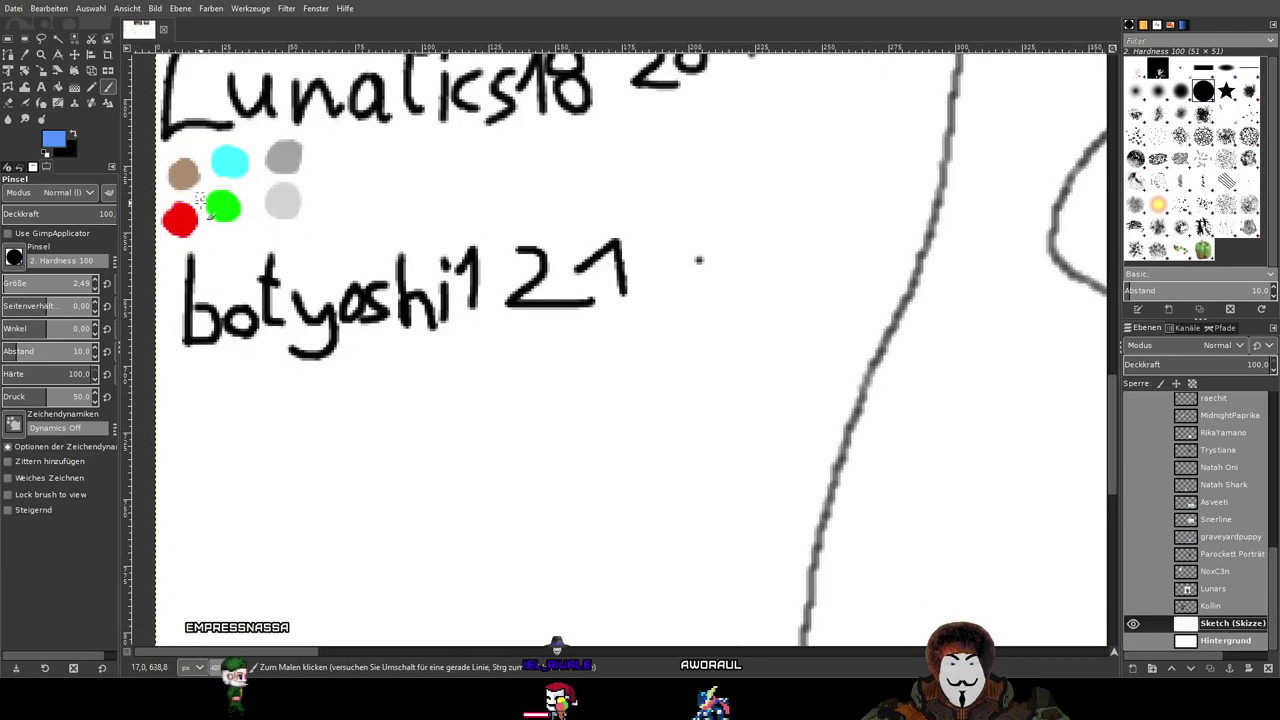
scroll(516, 368, left, 3)
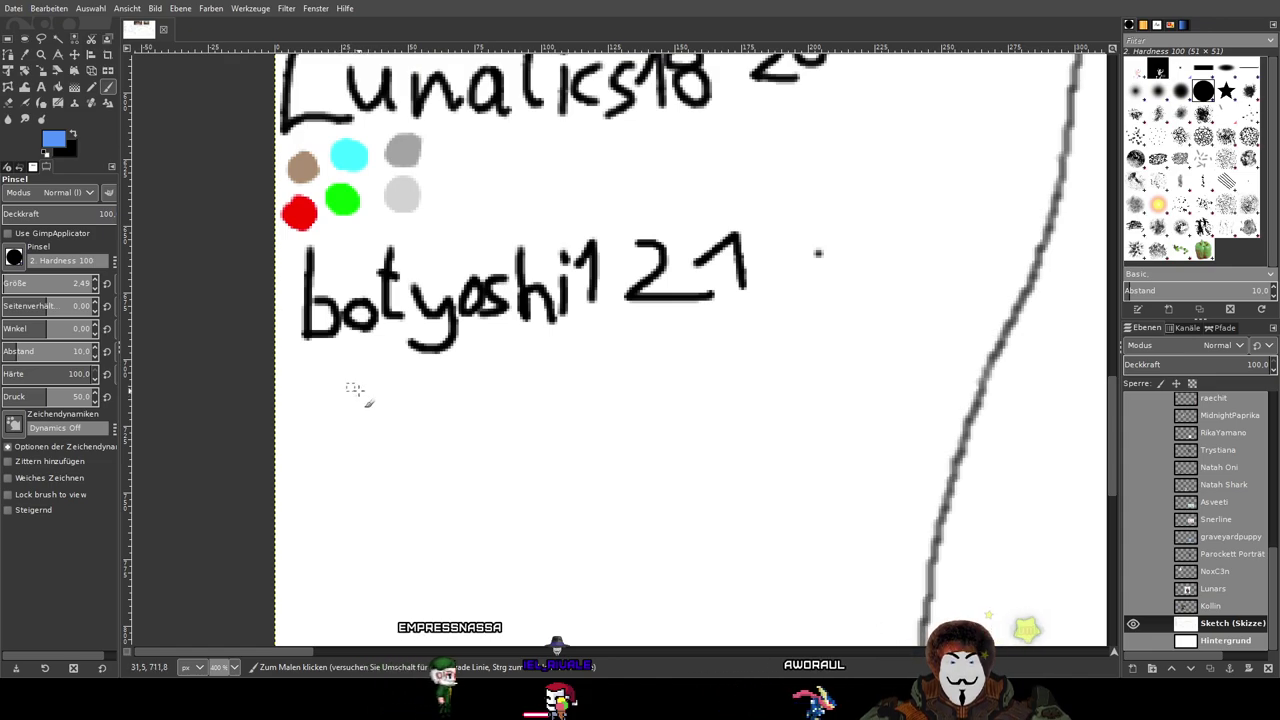
scroll(374, 391, up, 1)
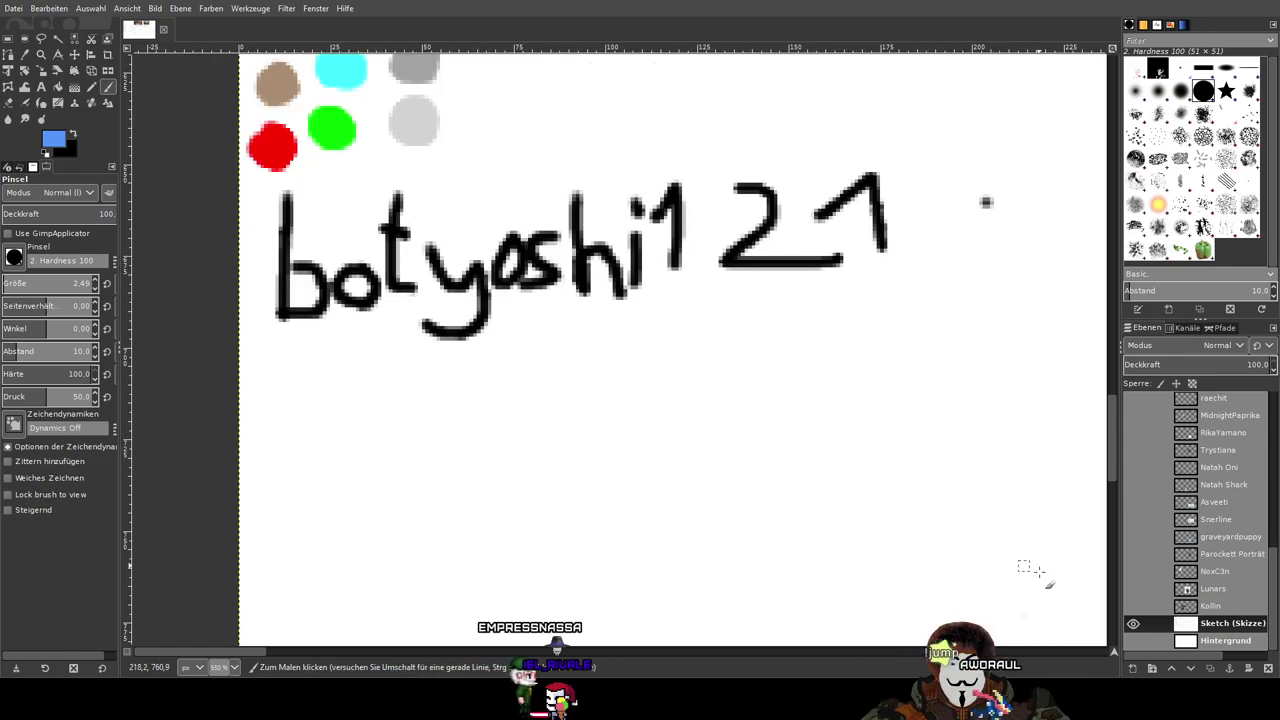
click(1134, 624)
click(1134, 624)
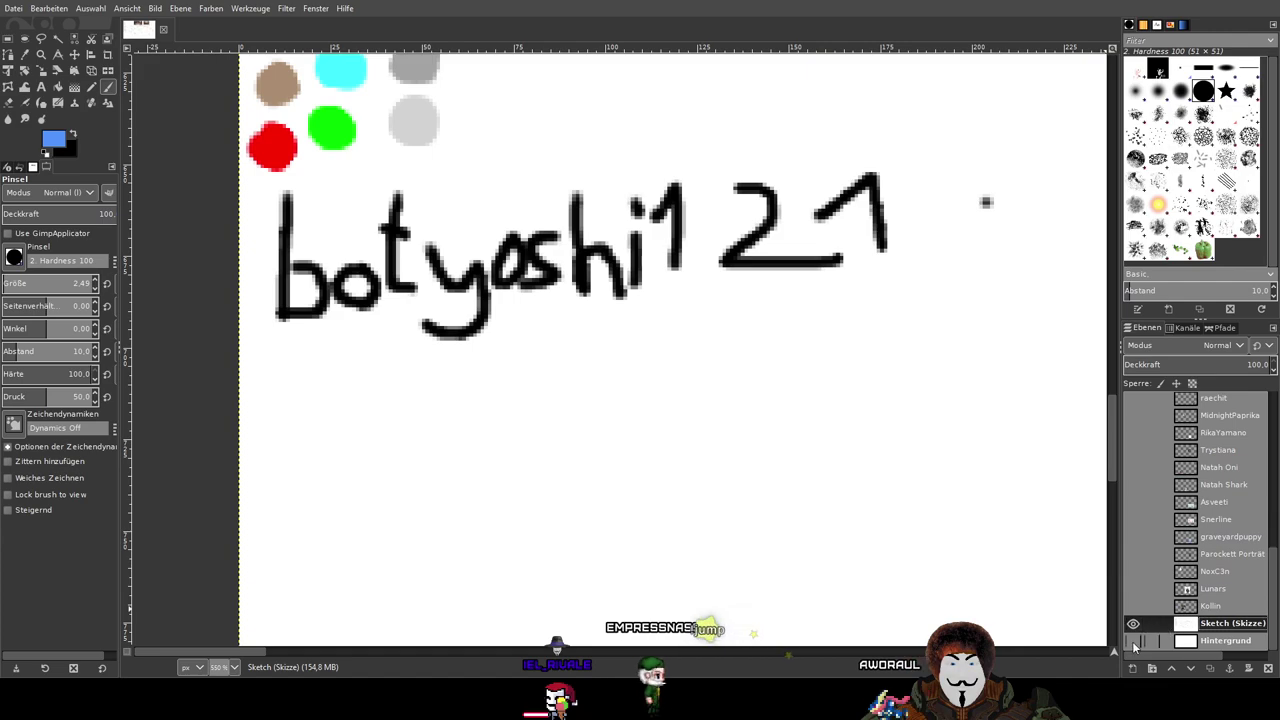
click(1134, 624)
click(1134, 624)
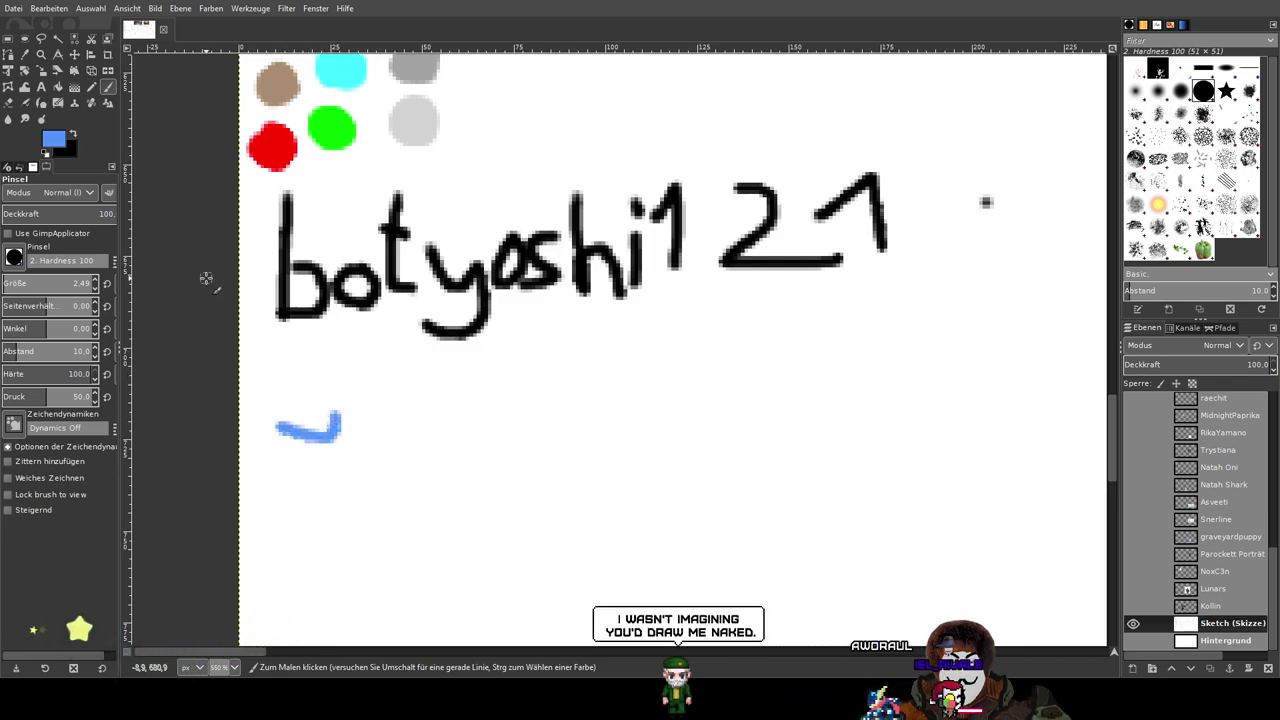
Step: Undo the blue stroke, switch the brush colour to black and handwrite "empressn" below list entry 21
key(ctrl+z)
click(73, 136)
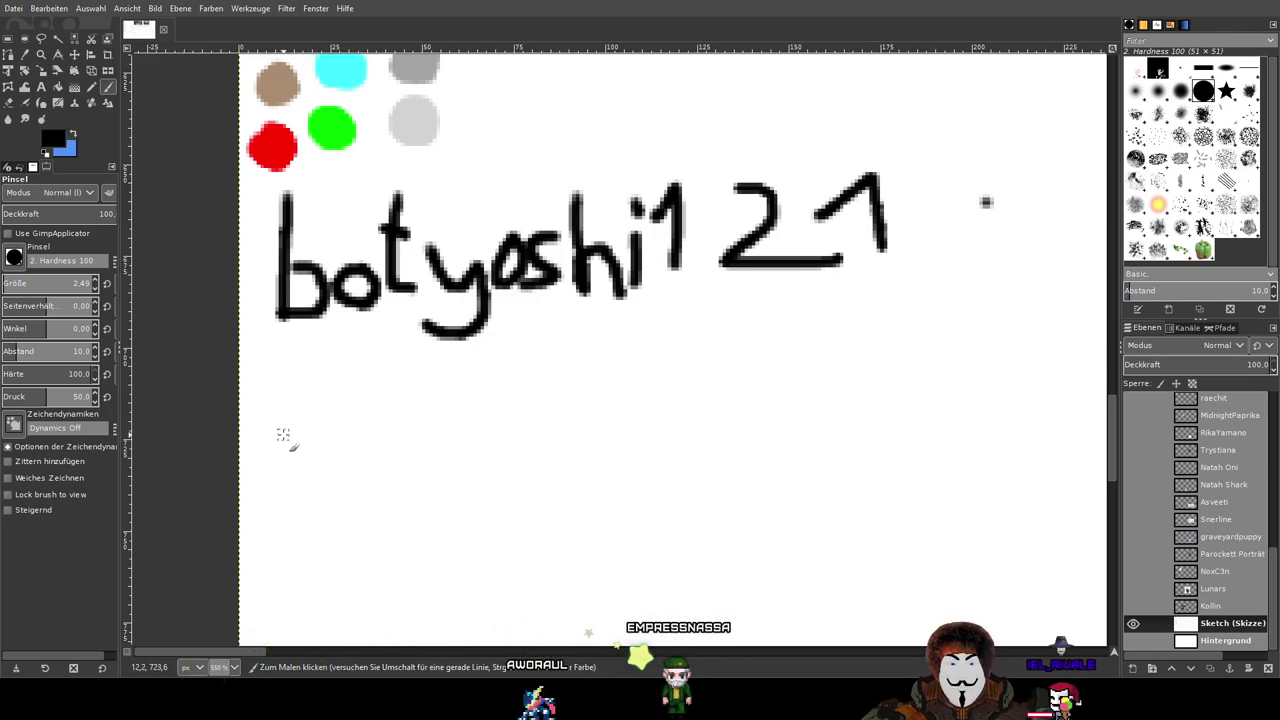
mouse_move(321, 416)
mouse_down()
mouse_move(285, 416)
mouse_move(275, 441)
mouse_move(298, 461)
mouse_move(340, 463)
mouse_up()
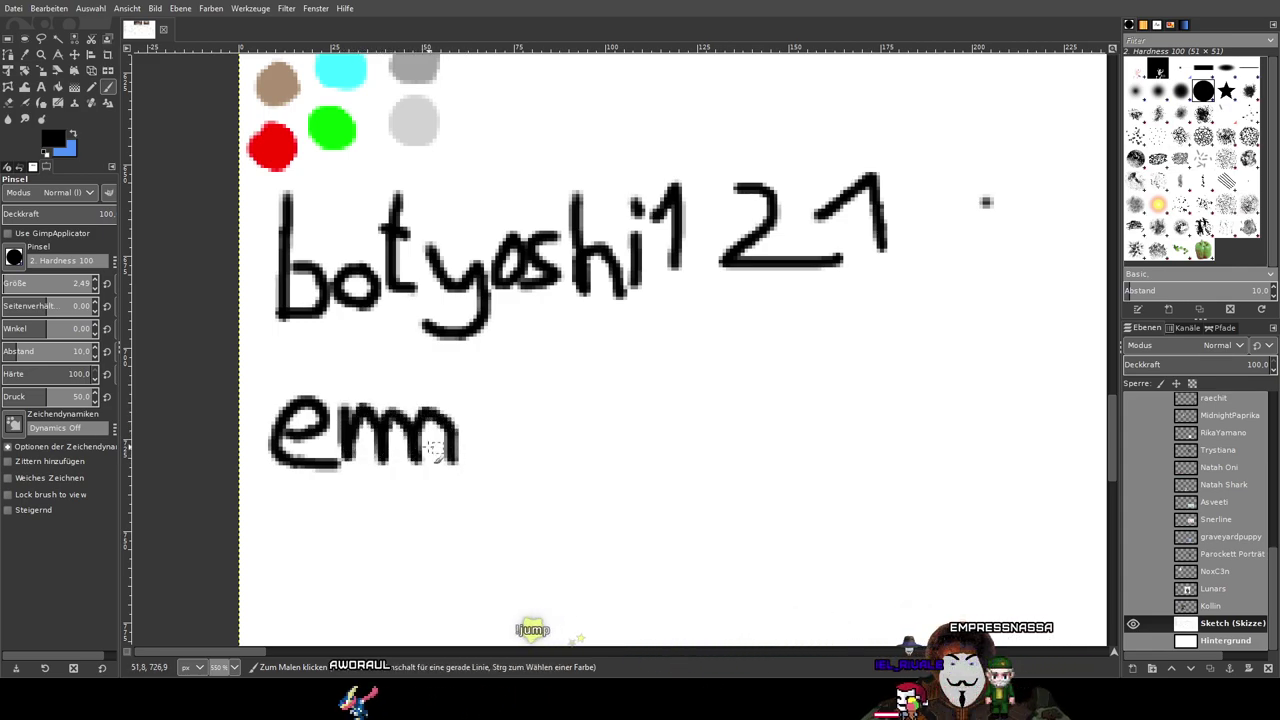
drag(474, 405, 473, 515)
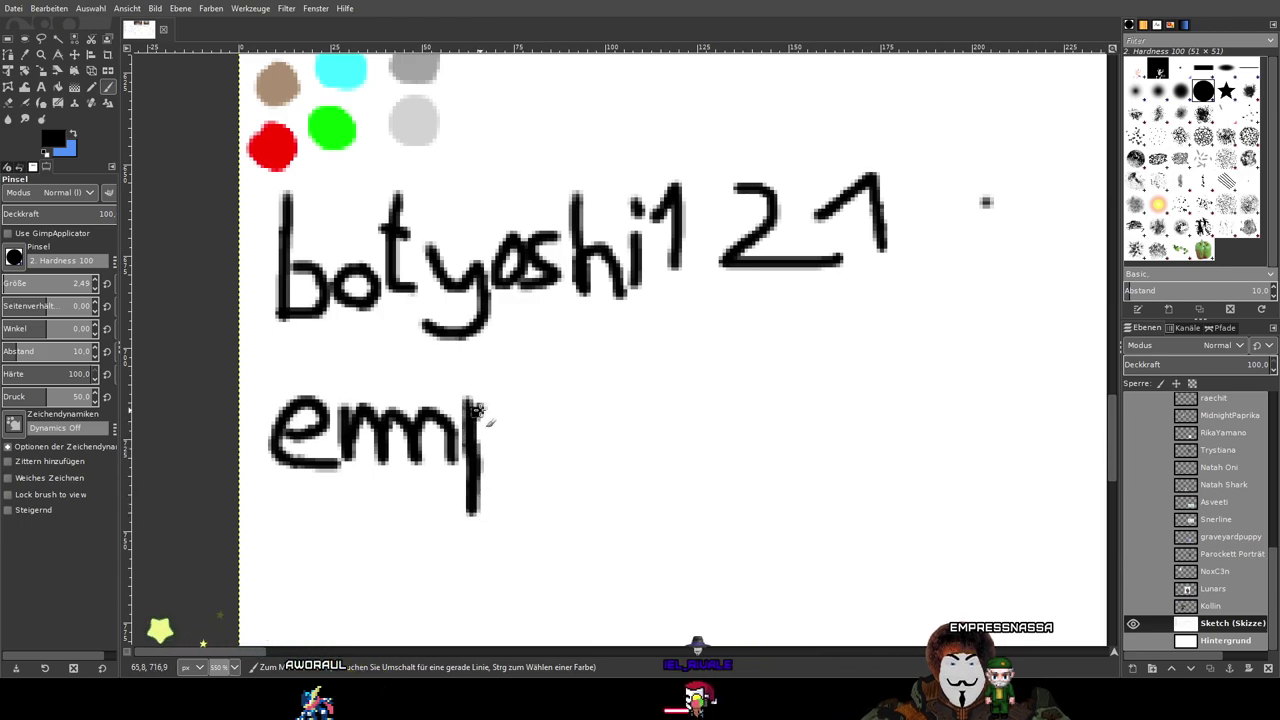
drag(505, 430, 480, 451)
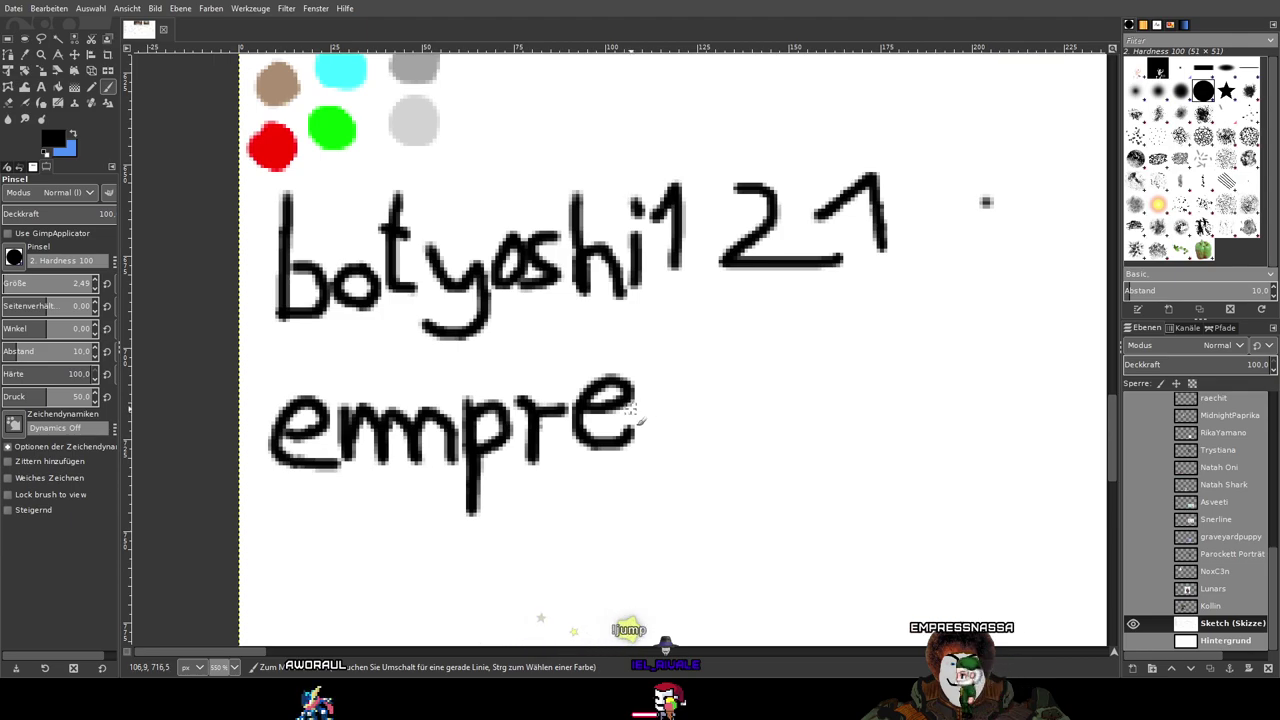
drag(668, 418, 645, 450)
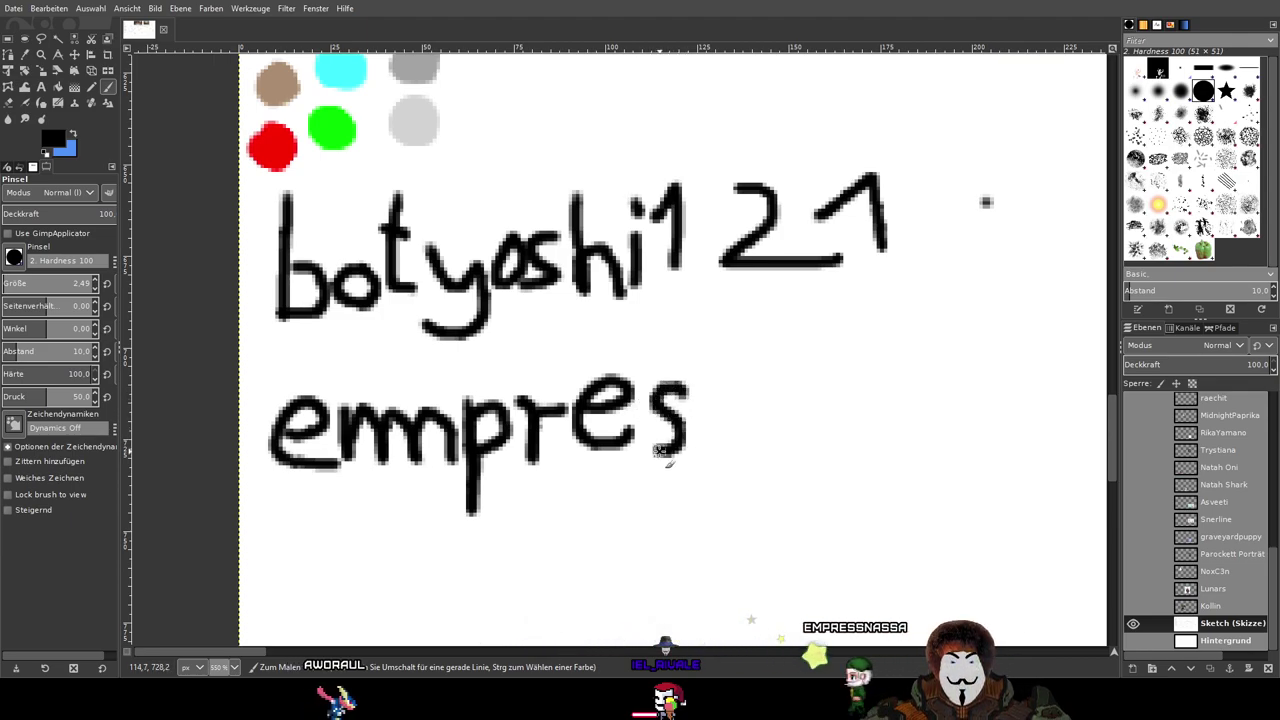
mouse_move(730, 388)
mouse_down()
mouse_move(730, 441)
mouse_move(690, 455)
mouse_up()
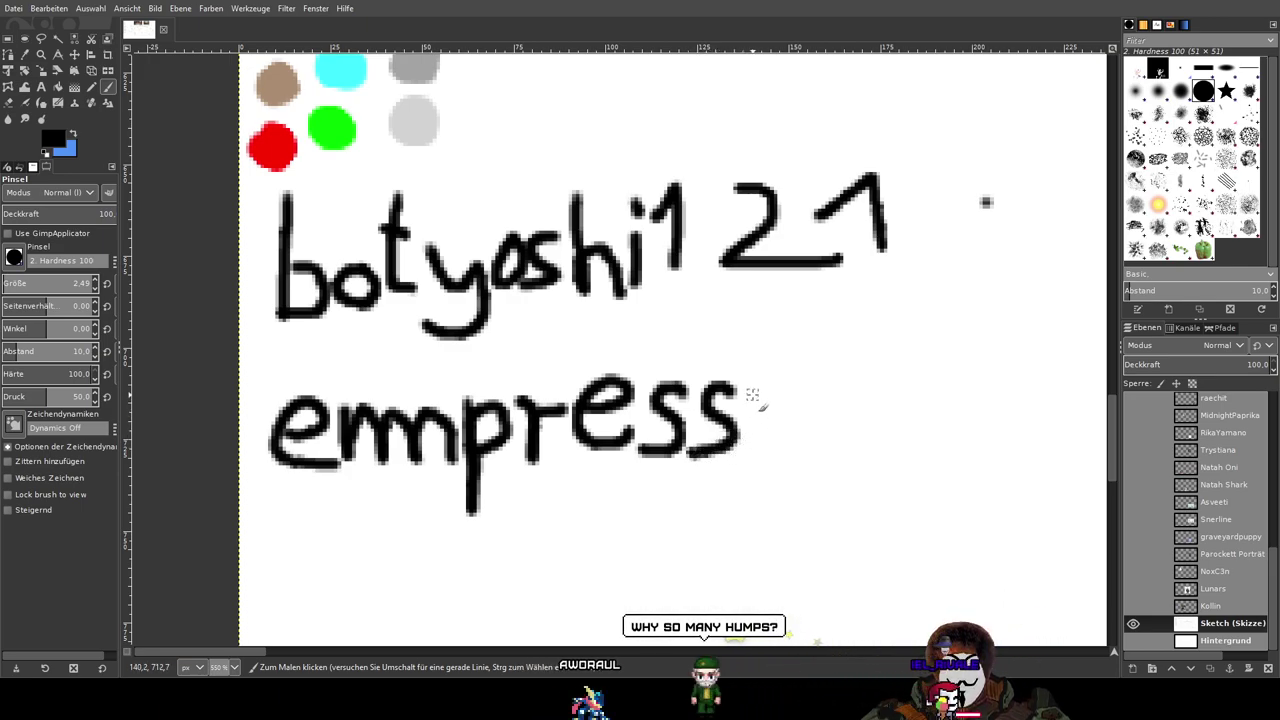
mouse_move(757, 410)
mouse_down()
mouse_move(758, 445)
mouse_move(766, 401)
mouse_move(781, 395)
mouse_move(817, 436)
mouse_up()
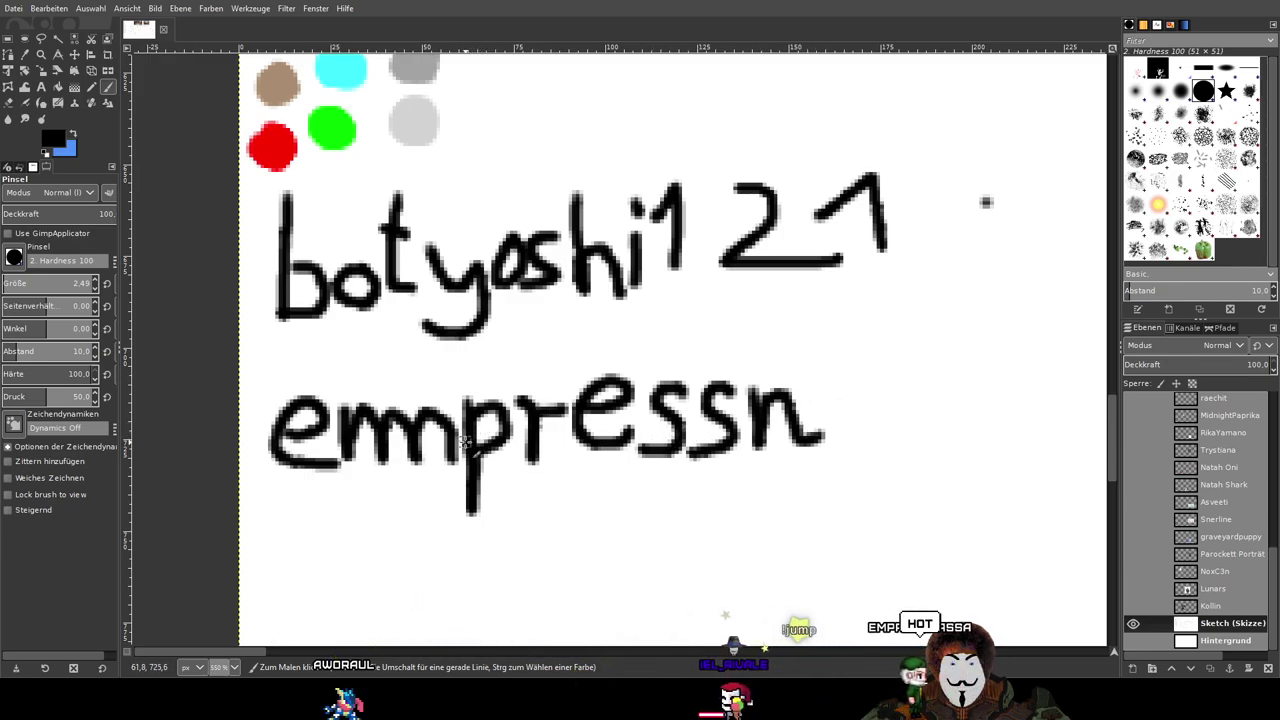
Step: Switch to the Eraser and make white the background colour so it can erase the extra hump in the new name's "m"
key(shift+e)
scroll(342, 391, up, 2)
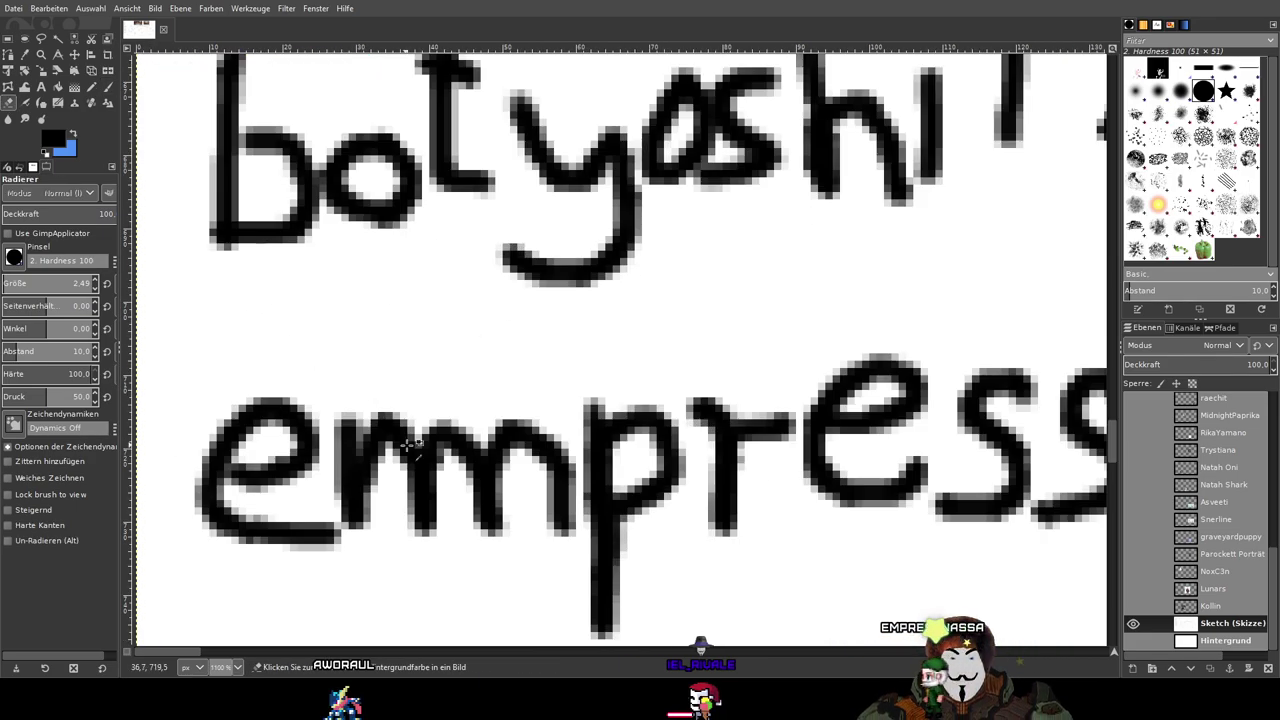
drag(521, 448, 514, 418)
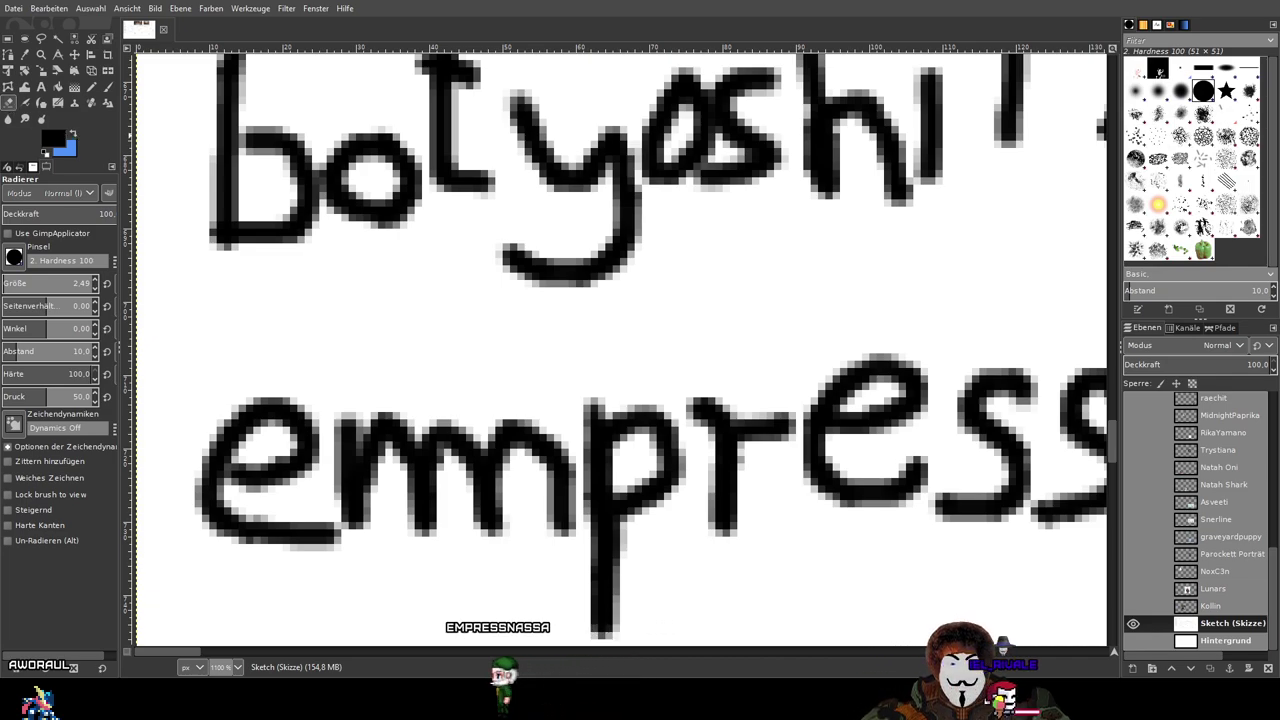
click(53, 138)
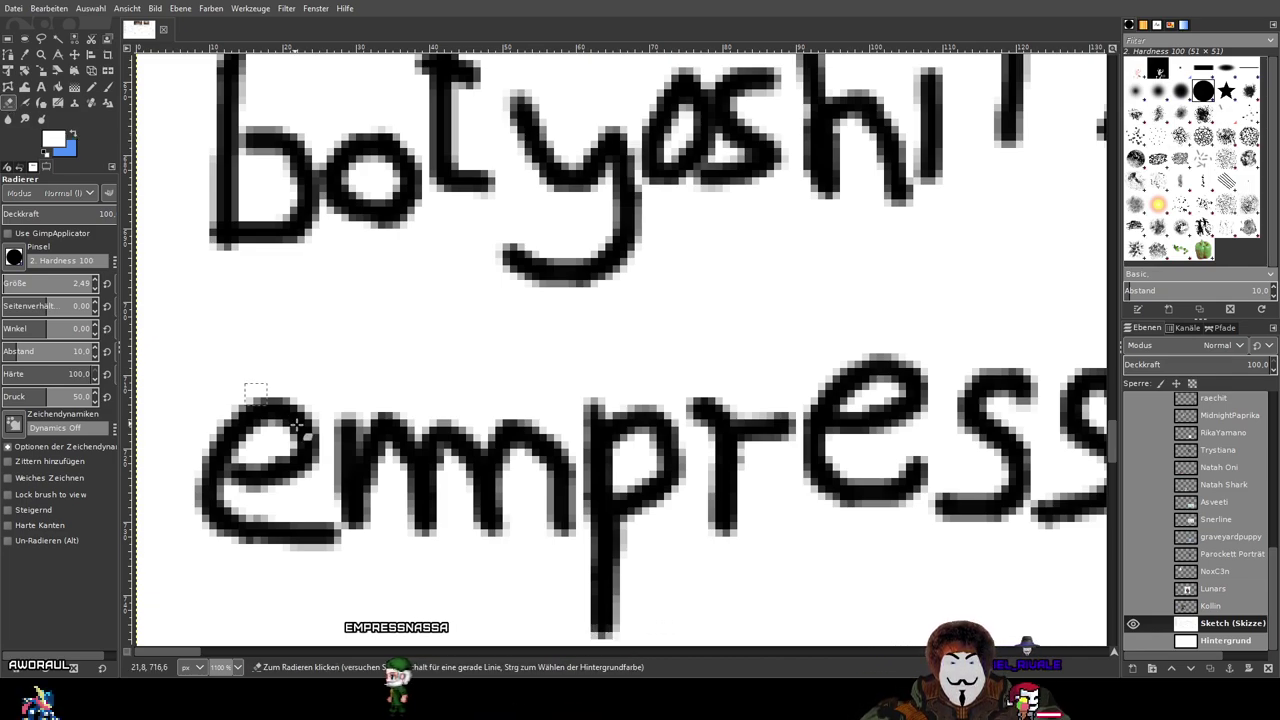
drag(540, 400, 540, 462)
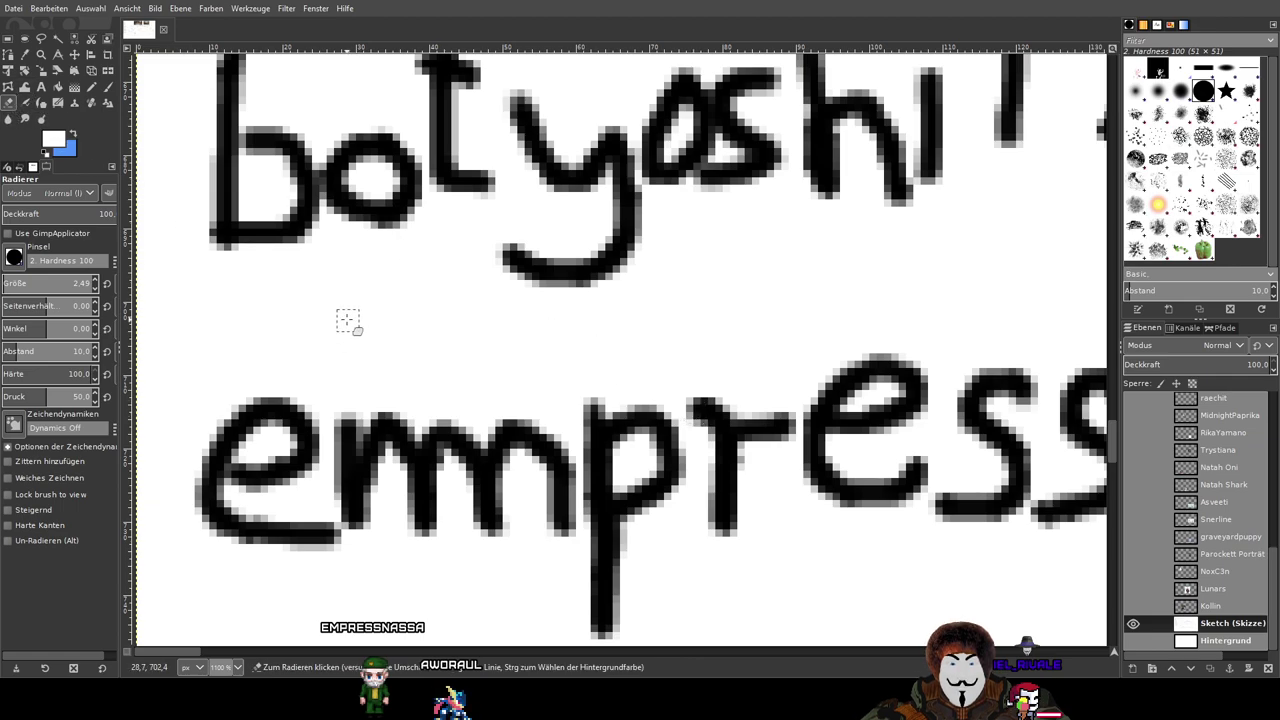
drag(532, 418, 533, 476)
key(ctrl+z)
click(73, 133)
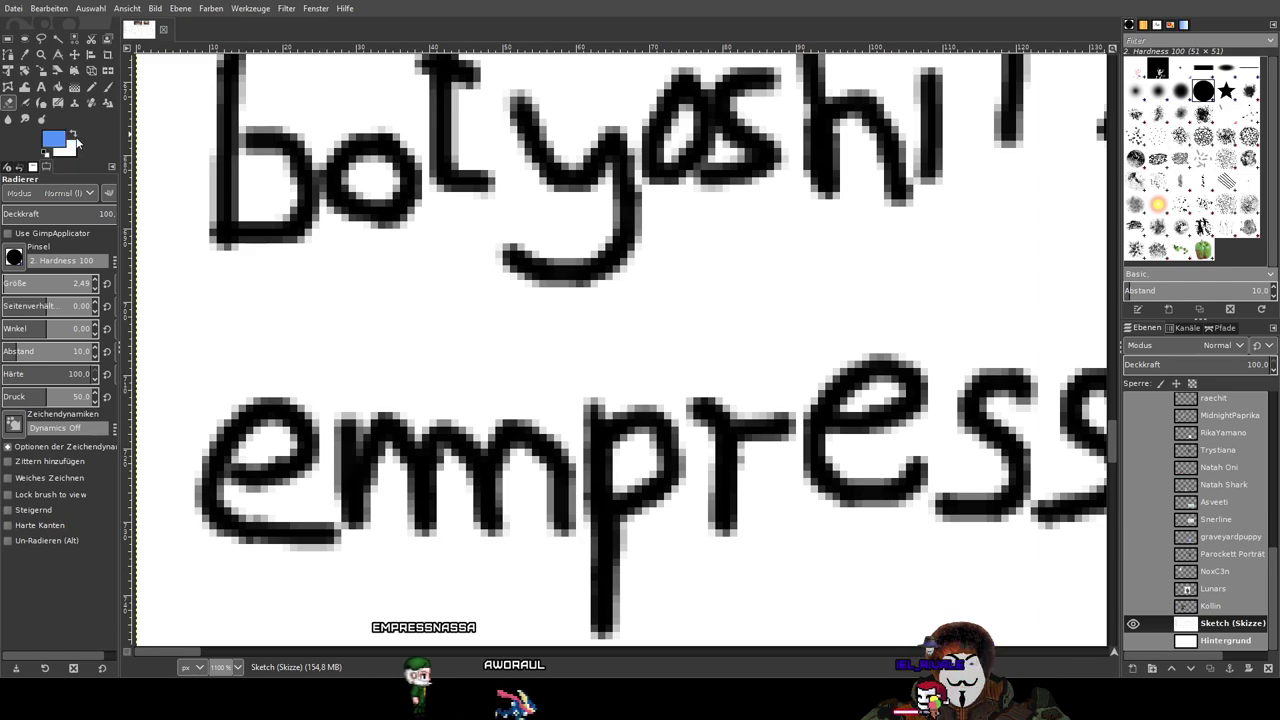
Step: Erase the surplus last hump of the "m" in the new list entry
drag(523, 414, 540, 482)
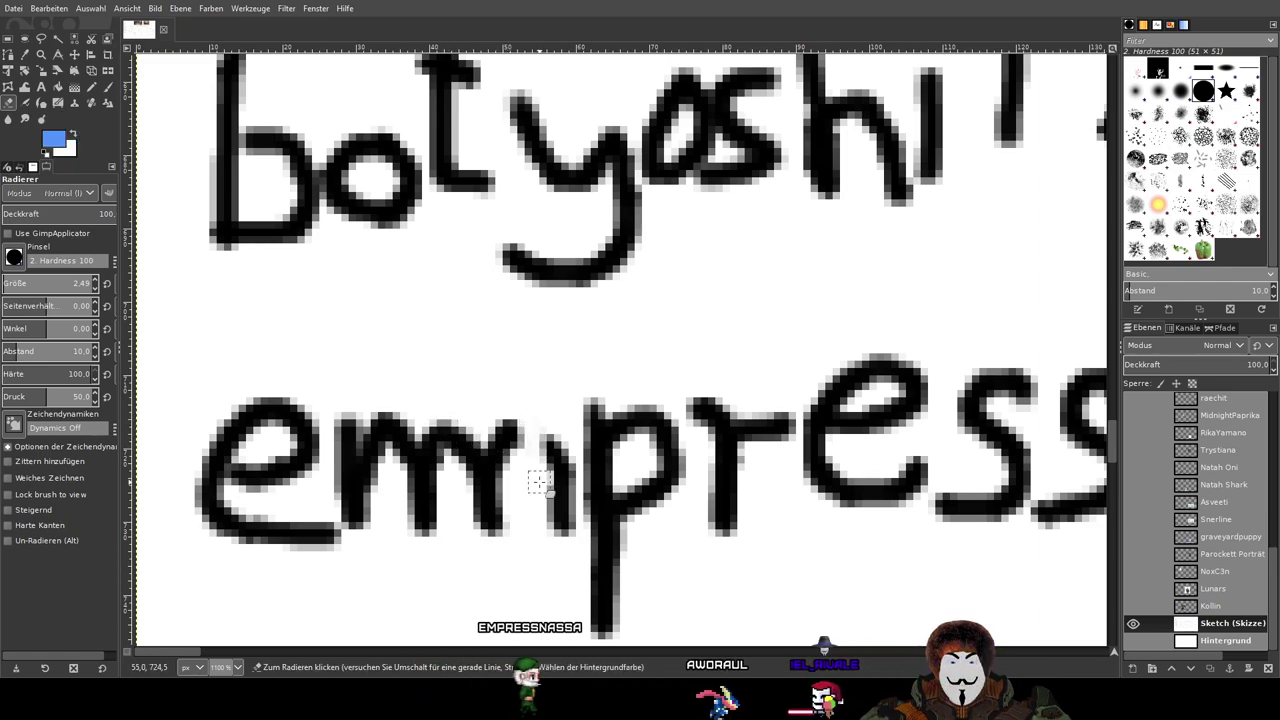
scroll(538, 482, up, 3)
mouse_move(478, 340)
mouse_down()
mouse_move(446, 345)
mouse_move(464, 372)
mouse_up()
mouse_move(489, 428)
mouse_down()
mouse_move(445, 377)
mouse_move(537, 357)
mouse_move(563, 488)
mouse_move(589, 366)
mouse_up()
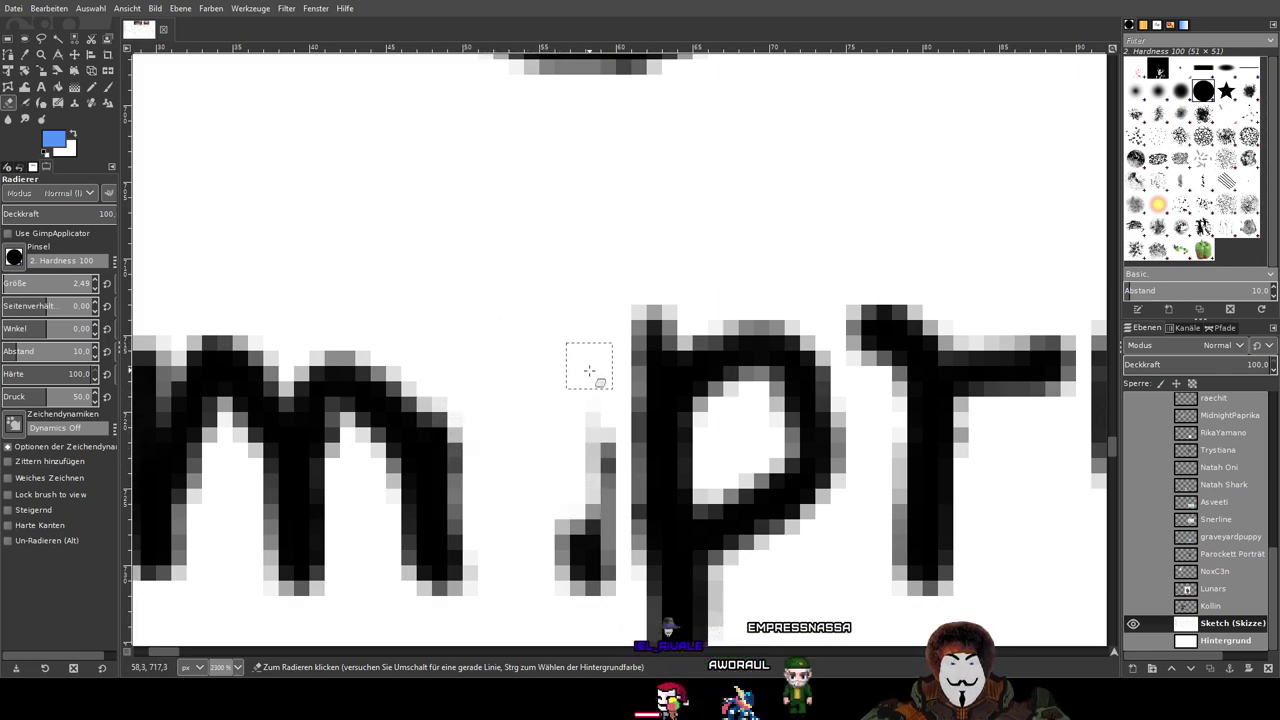
mouse_move(593, 480)
mouse_down()
mouse_move(600, 460)
mouse_move(593, 600)
mouse_up()
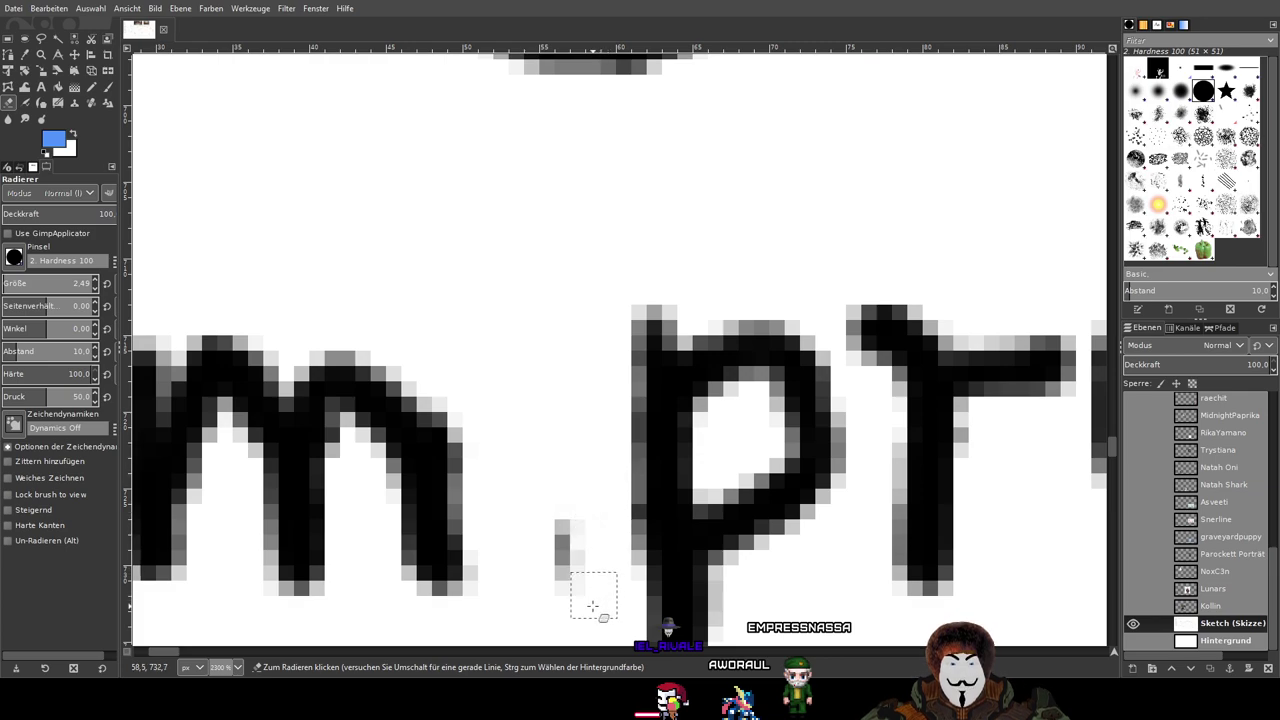
Step: Erase the letters "p" and "r" that follow "em" in the new entry
scroll(534, 561, down, 5)
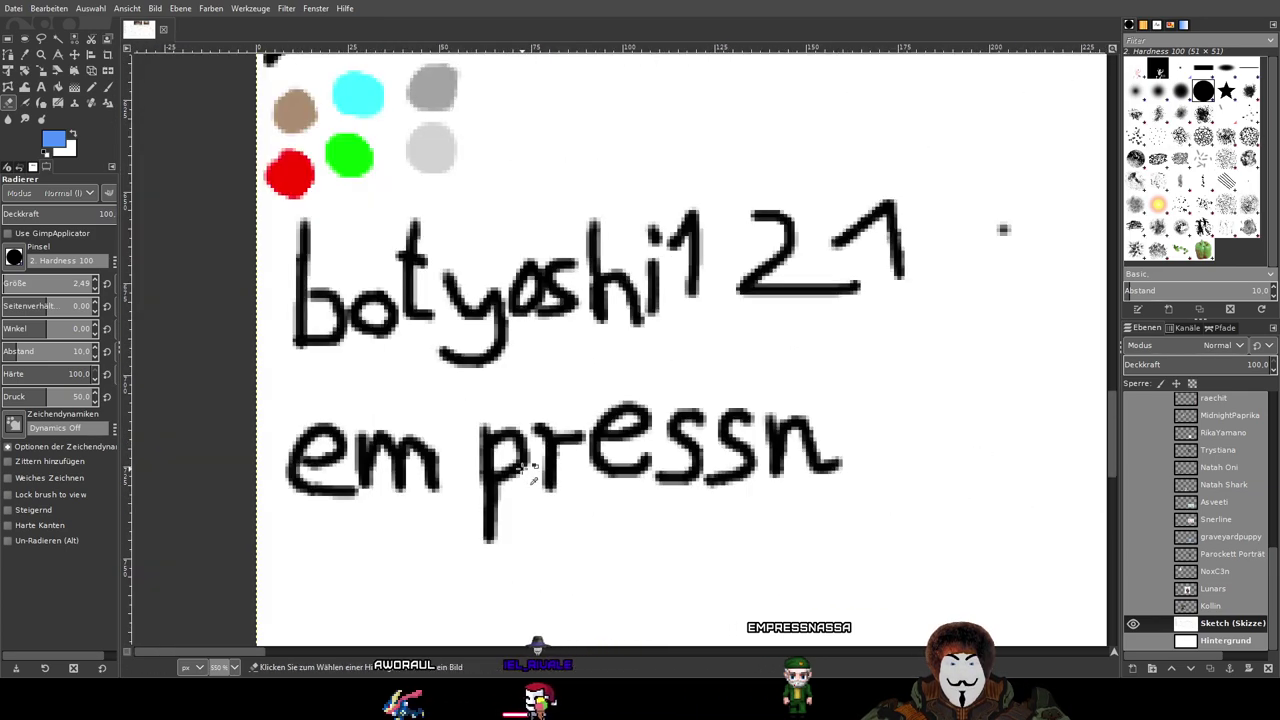
scroll(540, 472, up, 2)
mouse_move(458, 452)
mouse_down()
mouse_move(486, 394)
mouse_move(487, 432)
mouse_move(471, 396)
mouse_move(463, 492)
mouse_up()
mouse_move(471, 600)
mouse_down()
mouse_move(490, 501)
mouse_move(489, 522)
mouse_move(482, 404)
mouse_move(494, 508)
mouse_move(512, 397)
mouse_move(525, 493)
mouse_move(510, 503)
mouse_move(524, 463)
mouse_move(538, 497)
mouse_move(557, 450)
mouse_up()
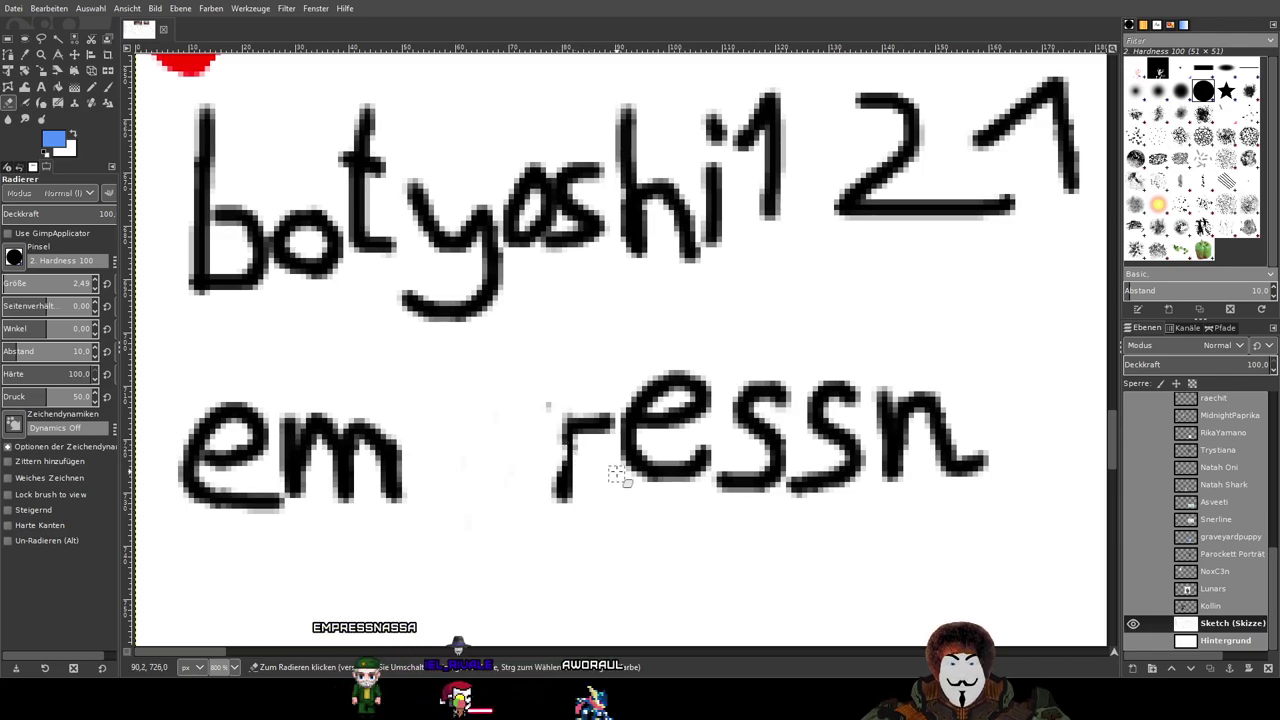
mouse_move(553, 455)
mouse_down()
mouse_move(566, 486)
mouse_move(570, 440)
mouse_up()
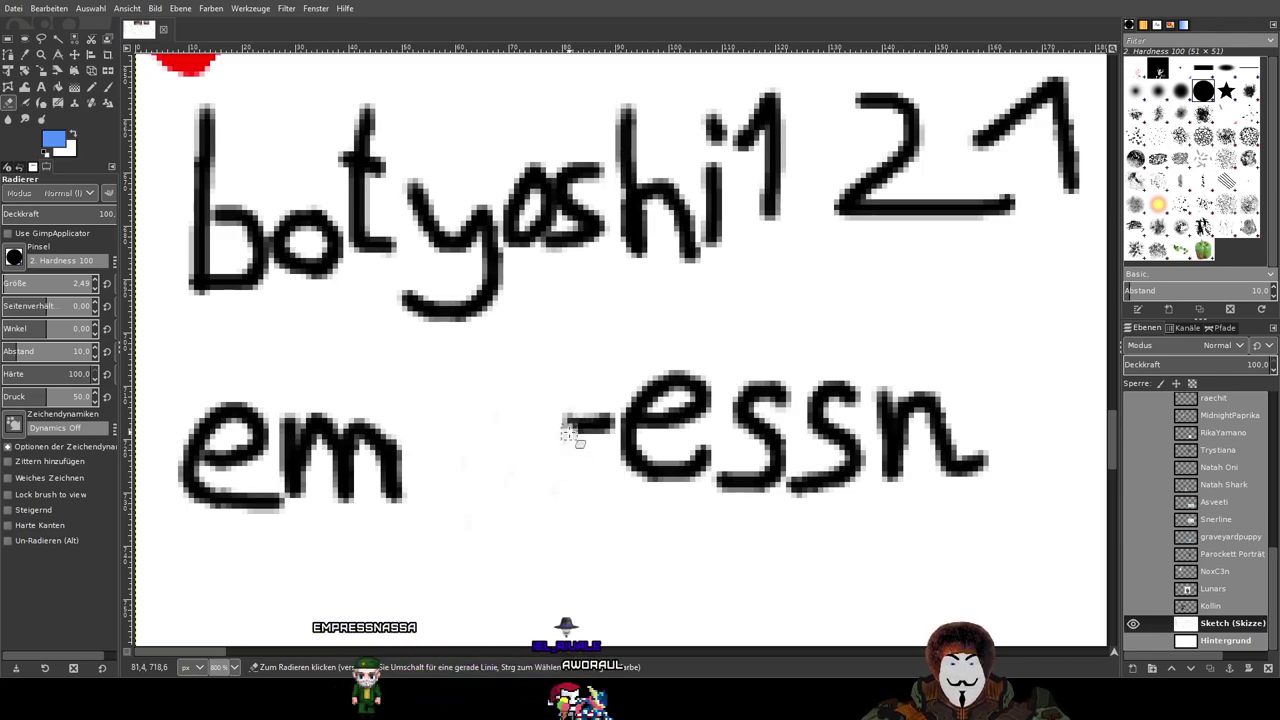
drag(566, 395, 608, 423)
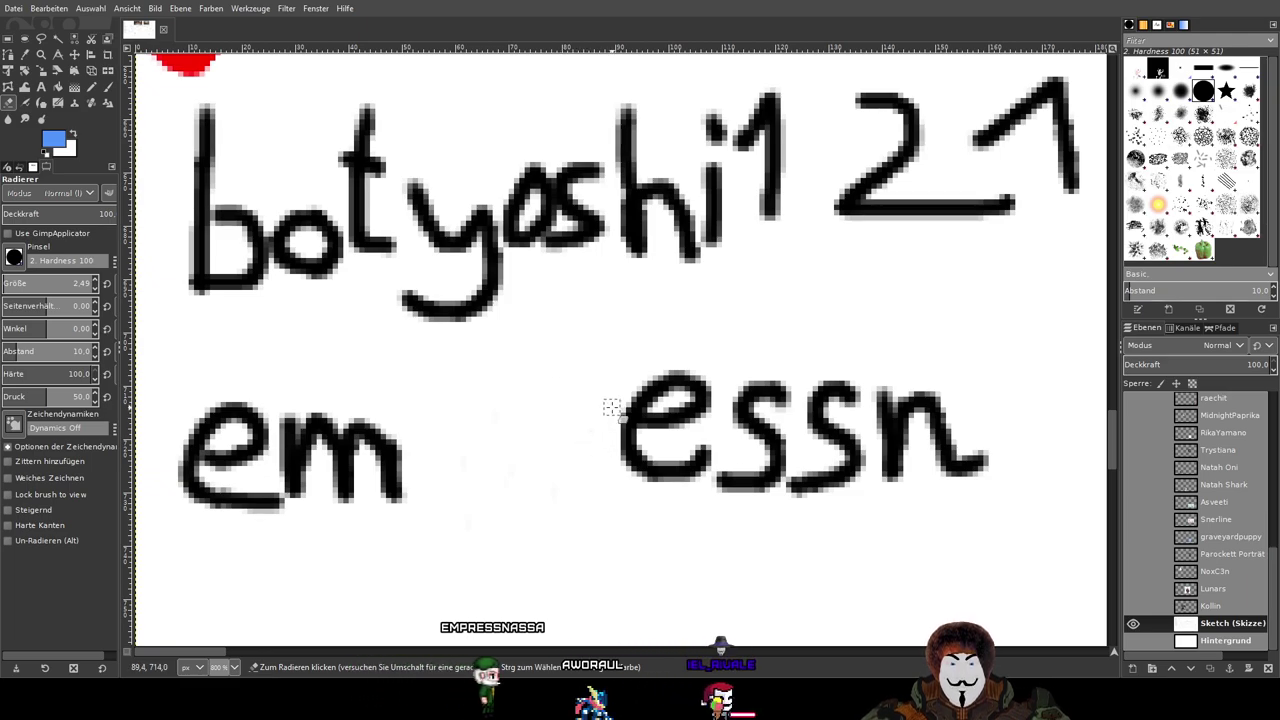
Step: Erase the remaining letters "essn" so that only "em" is left in the new entry
drag(677, 396, 645, 404)
mouse_move(569, 431)
mouse_down()
mouse_move(593, 452)
mouse_move(581, 455)
mouse_move(594, 400)
mouse_move(611, 467)
mouse_move(642, 502)
mouse_move(668, 468)
mouse_up()
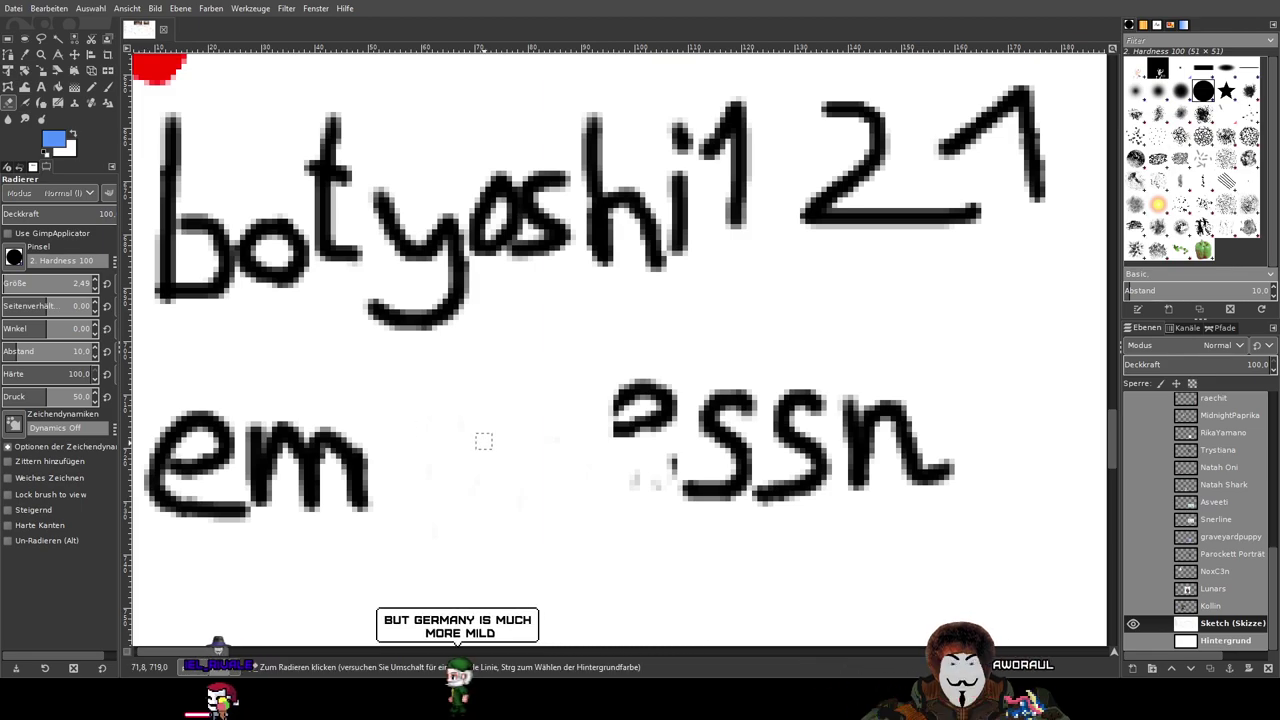
scroll(560, 460, up, 3)
scroll(530, 445, down, 2)
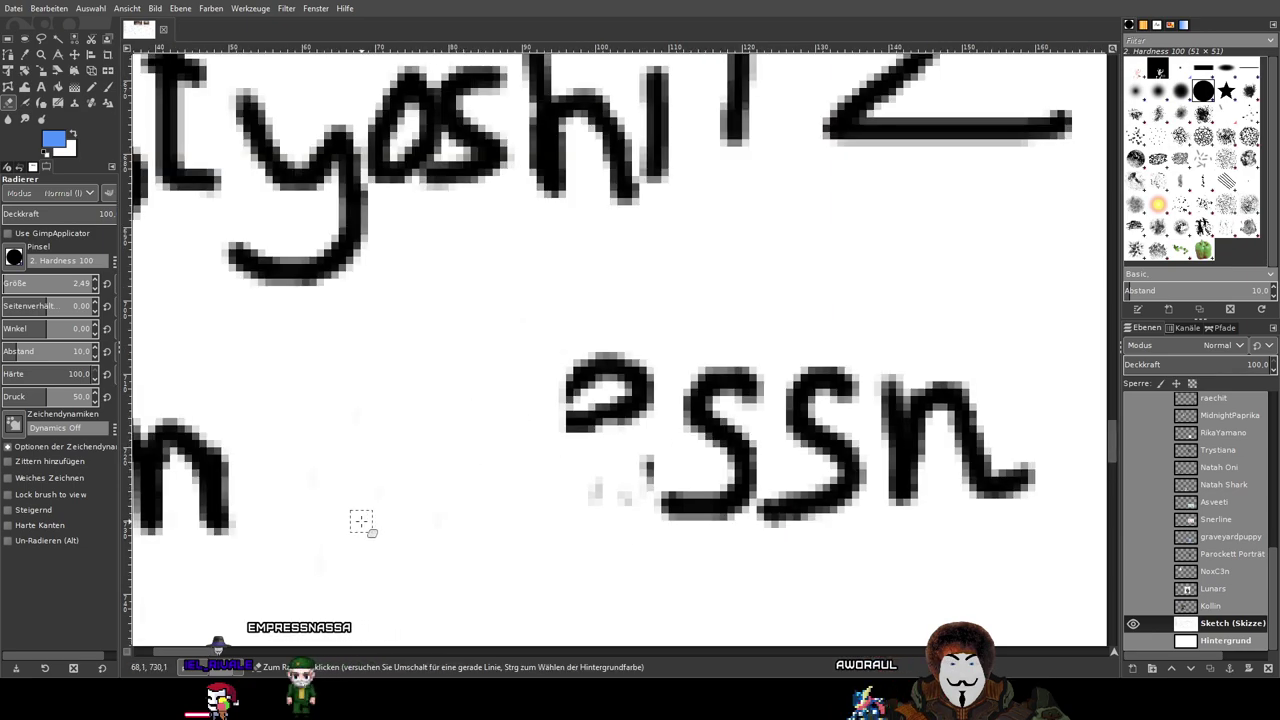
mouse_move(586, 480)
mouse_down()
mouse_move(642, 468)
mouse_move(649, 487)
mouse_move(658, 453)
mouse_move(641, 513)
mouse_move(652, 358)
mouse_move(630, 368)
mouse_move(620, 448)
mouse_move(572, 335)
mouse_up()
mouse_move(657, 530)
mouse_down()
mouse_move(750, 448)
mouse_move(744, 520)
mouse_move(753, 490)
mouse_move(719, 461)
mouse_move(741, 426)
mouse_move(745, 465)
mouse_move(766, 380)
mouse_move(727, 440)
mouse_up()
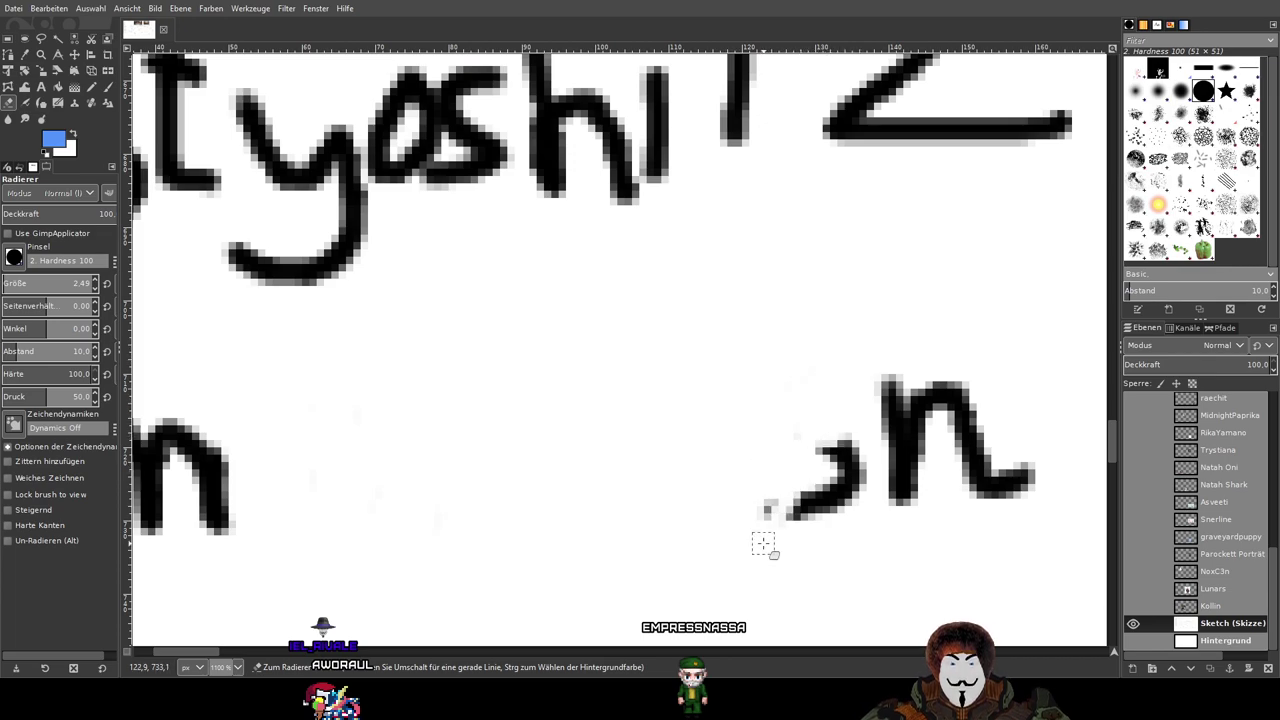
drag(786, 542, 848, 517)
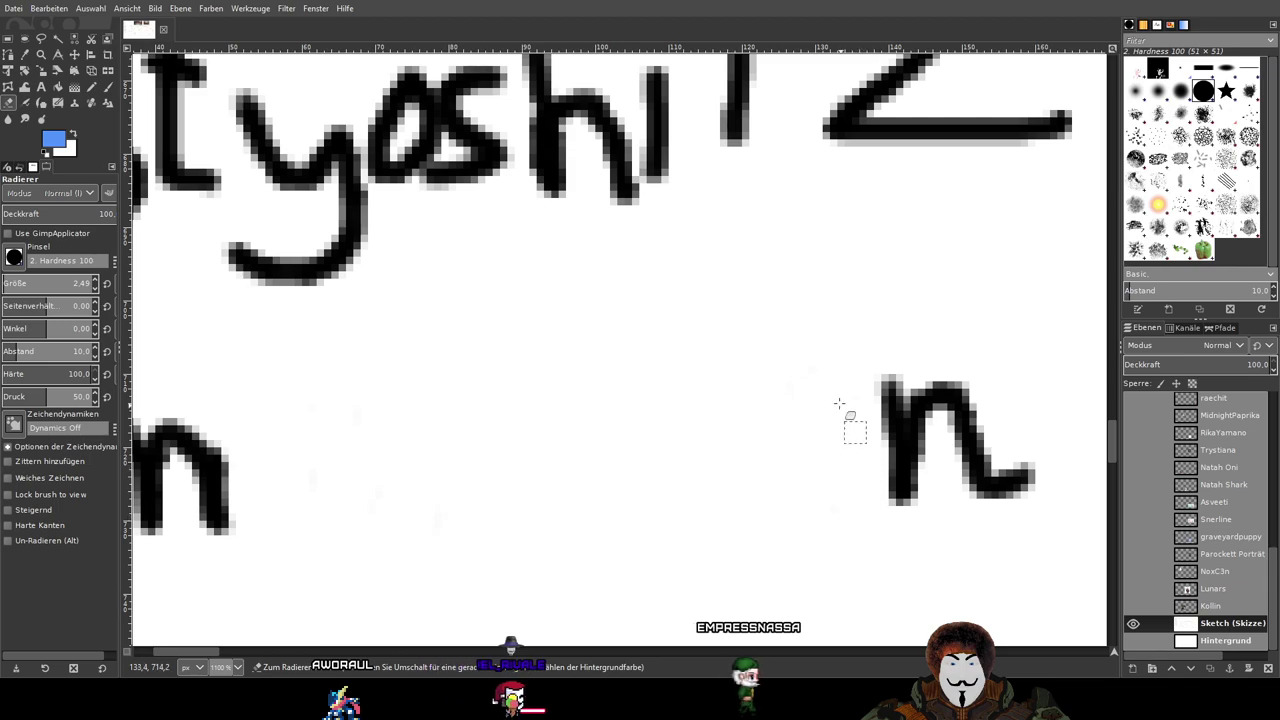
mouse_move(840, 426)
mouse_down()
mouse_move(738, 442)
mouse_move(827, 387)
mouse_move(800, 440)
mouse_move(823, 395)
mouse_up()
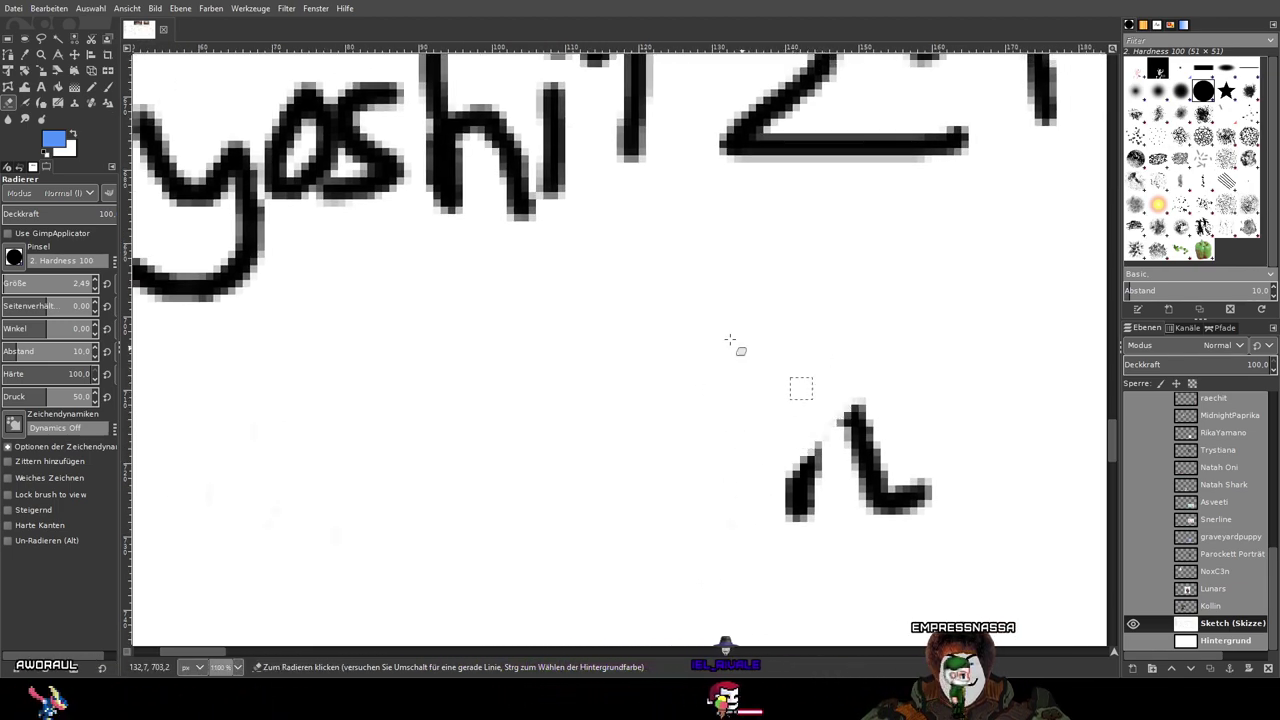
drag(797, 548, 802, 505)
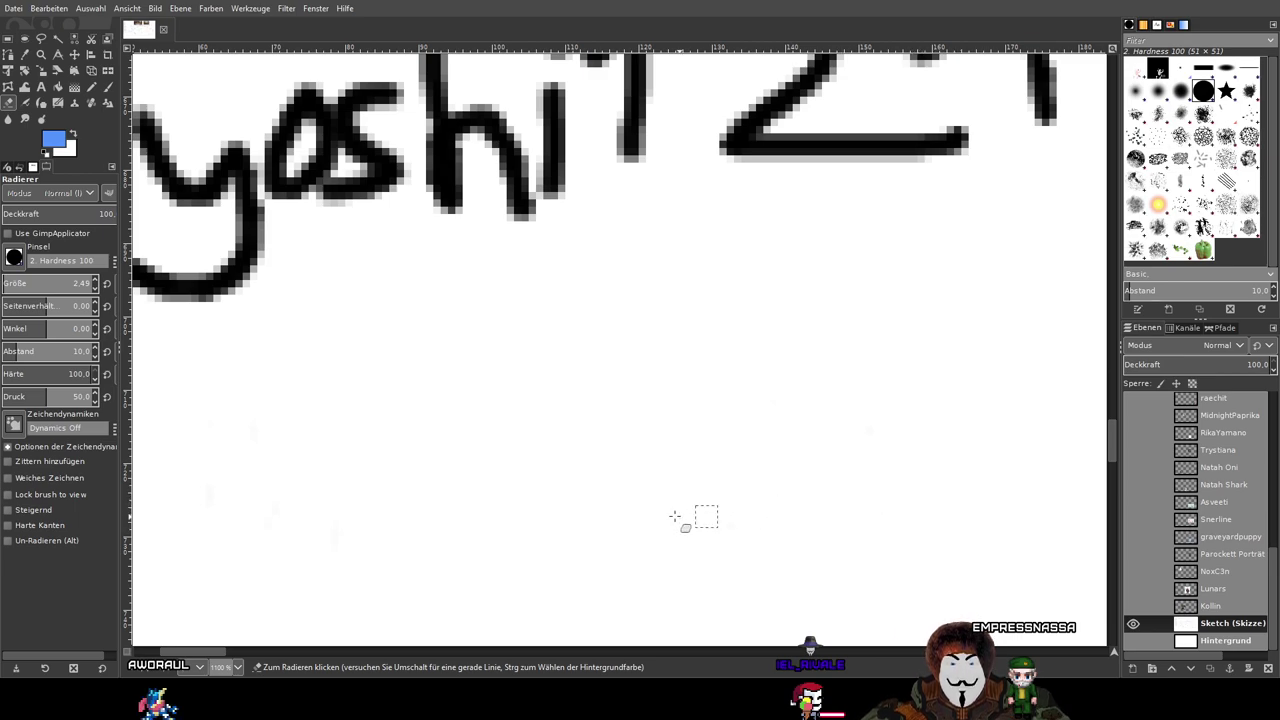
Step: Write the letters "press" after "em" in the new list entry with the black Paintbrush
scroll(690, 516, left, 12)
scroll(690, 516, down, 2)
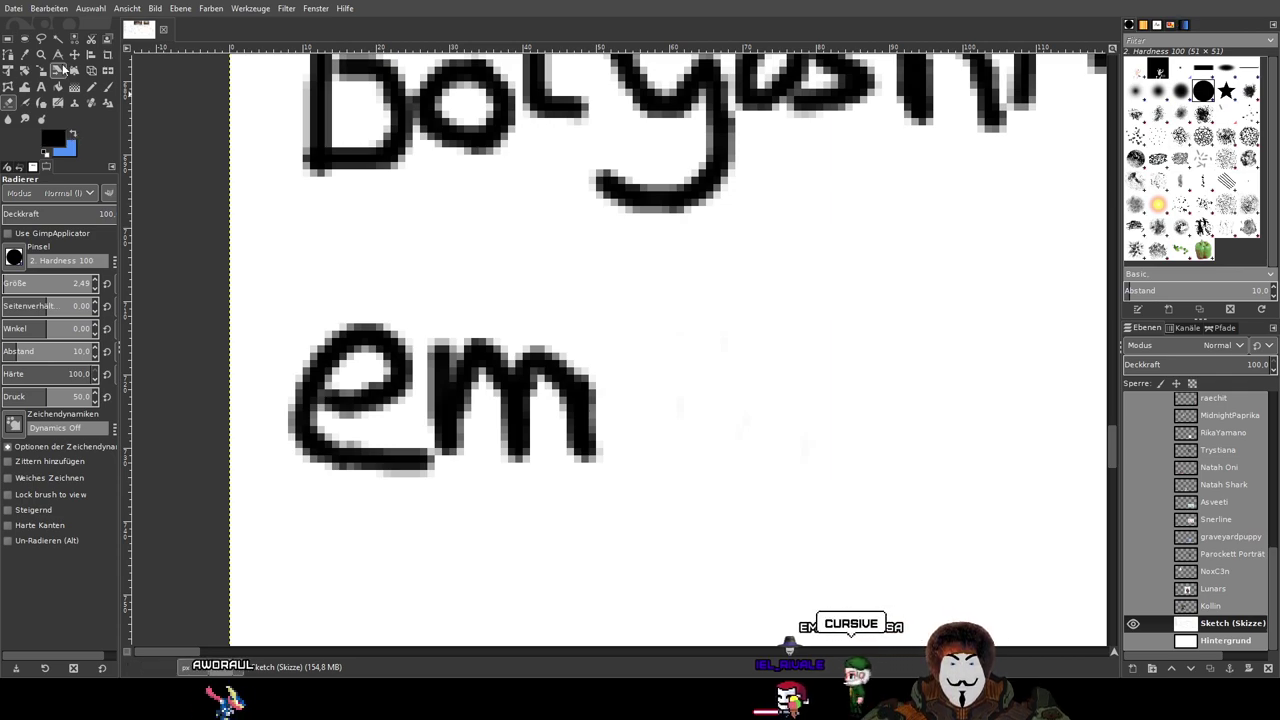
click(108, 87)
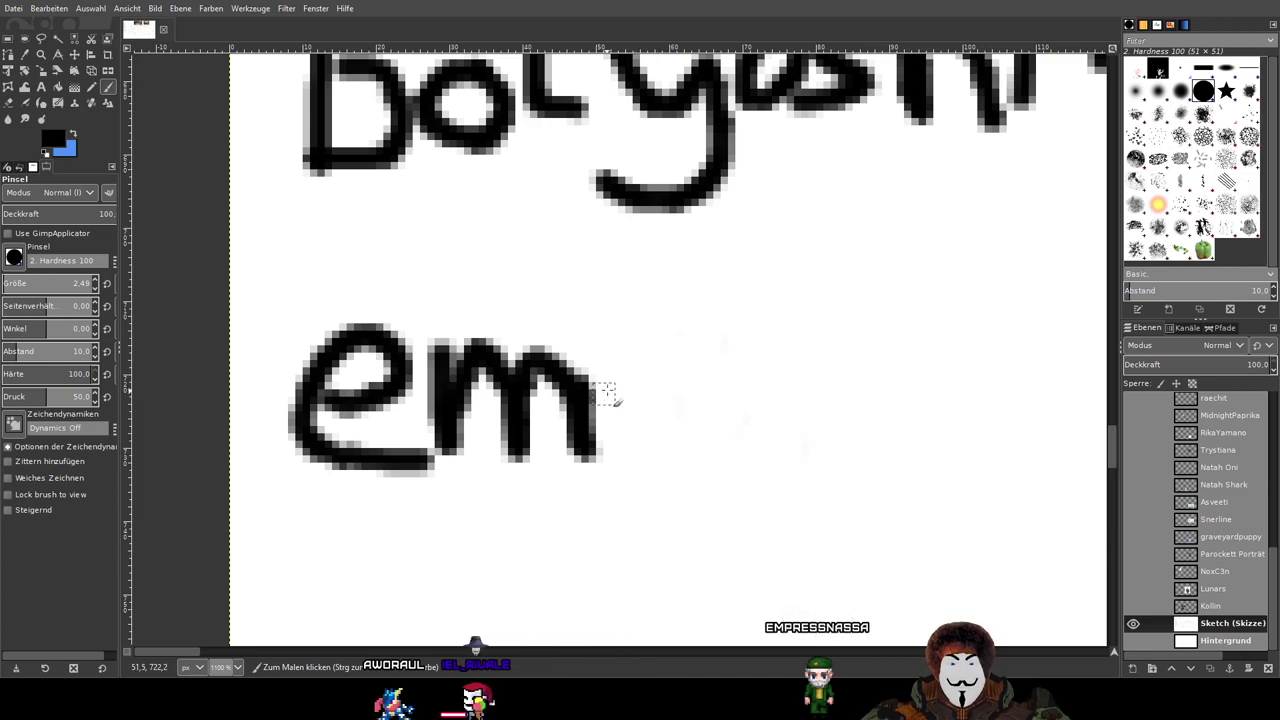
mouse_move(617, 408)
mouse_down()
mouse_move(613, 476)
mouse_move(641, 343)
mouse_up()
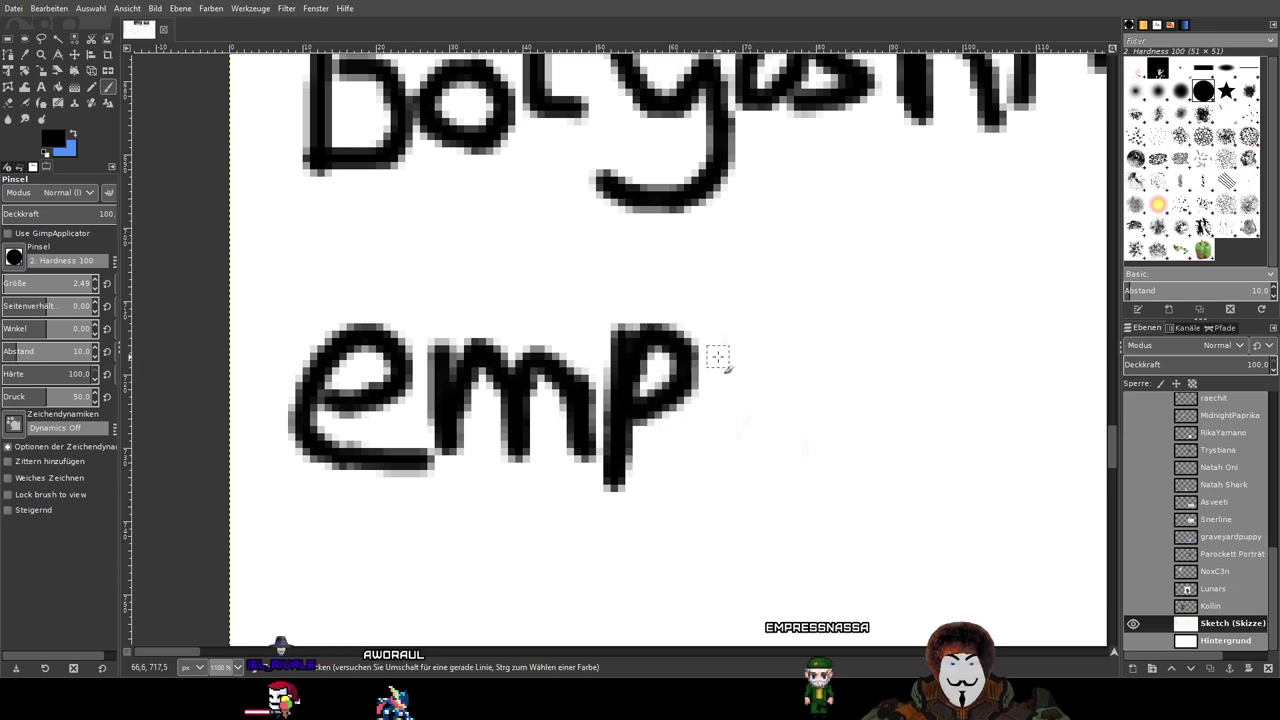
mouse_move(858, 365)
mouse_down()
mouse_move(770, 360)
mouse_move(815, 338)
mouse_move(757, 423)
mouse_move(845, 430)
mouse_up()
scroll(845, 430, right, 2)
mouse_move(776, 300)
mouse_down()
mouse_move(713, 321)
mouse_move(757, 350)
mouse_move(767, 385)
mouse_move(705, 402)
mouse_up()
mouse_move(838, 295)
mouse_down()
mouse_move(799, 306)
mouse_move(819, 340)
mouse_move(858, 357)
mouse_move(849, 401)
mouse_move(795, 402)
mouse_up()
drag(958, 381, 661, 401)
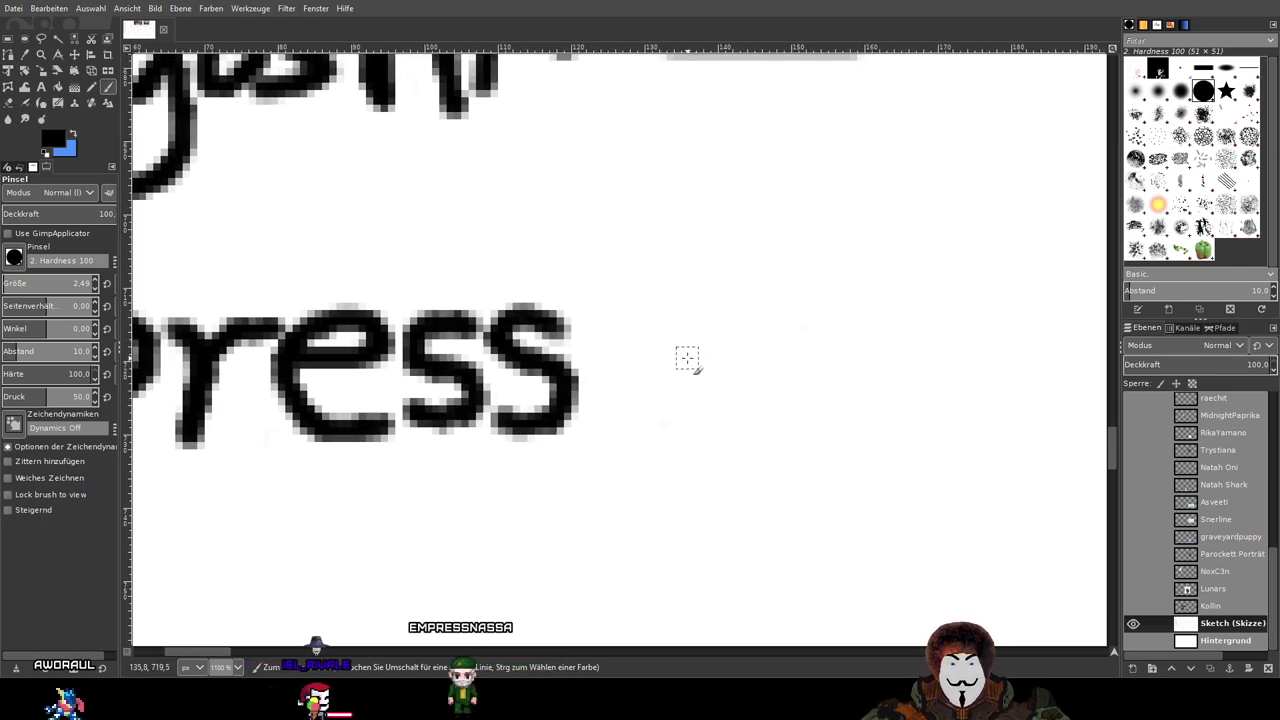
Step: Complete the new entry's name with the letters "nassa", undoing and redrawing the final "a"
mouse_move(612, 325)
mouse_down()
mouse_move(600, 436)
mouse_move(648, 336)
mouse_move(674, 413)
mouse_move(715, 400)
mouse_move(714, 432)
mouse_up()
mouse_move(778, 332)
mouse_down()
mouse_move(738, 338)
mouse_move(782, 405)
mouse_move(800, 325)
mouse_move(832, 412)
mouse_move(732, 414)
mouse_up()
mouse_move(736, 346)
mouse_down()
mouse_move(684, 364)
mouse_move(732, 401)
mouse_move(722, 447)
mouse_move(680, 455)
mouse_up()
mouse_move(843, 346)
mouse_down()
mouse_move(786, 344)
mouse_move(781, 381)
mouse_move(822, 414)
mouse_move(750, 458)
mouse_up()
drag(904, 442, 749, 409)
mouse_move(762, 331)
mouse_down()
mouse_move(703, 360)
mouse_move(777, 392)
mouse_move(784, 330)
mouse_move(760, 323)
mouse_move(790, 401)
mouse_move(856, 382)
mouse_up()
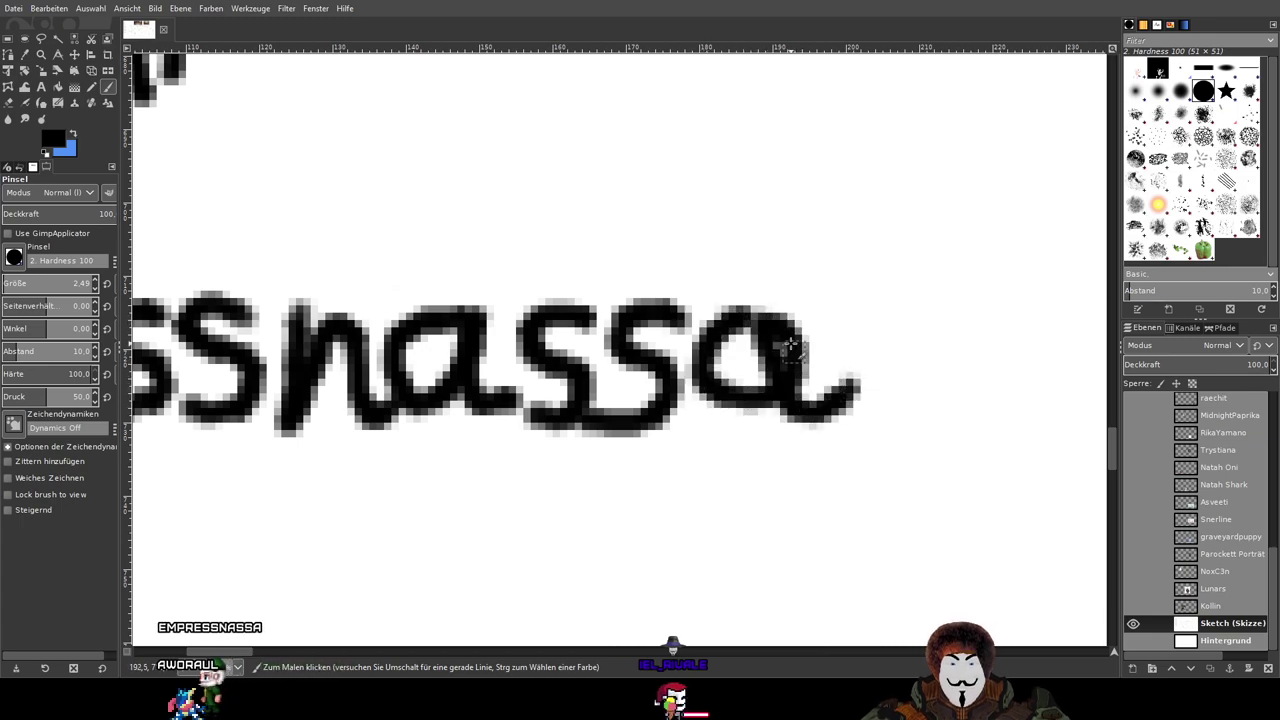
key(ctrl+z)
key(ctrl+z)
mouse_move(756, 307)
mouse_down()
mouse_move(721, 322)
mouse_move(698, 362)
mouse_move(724, 398)
mouse_move(761, 377)
mouse_move(761, 310)
mouse_move(758, 352)
mouse_move(815, 365)
mouse_up()
Step: Write the number 22 directly behind the new name in the list
scroll(862, 335, down, 2)
scroll(862, 334, down, 3)
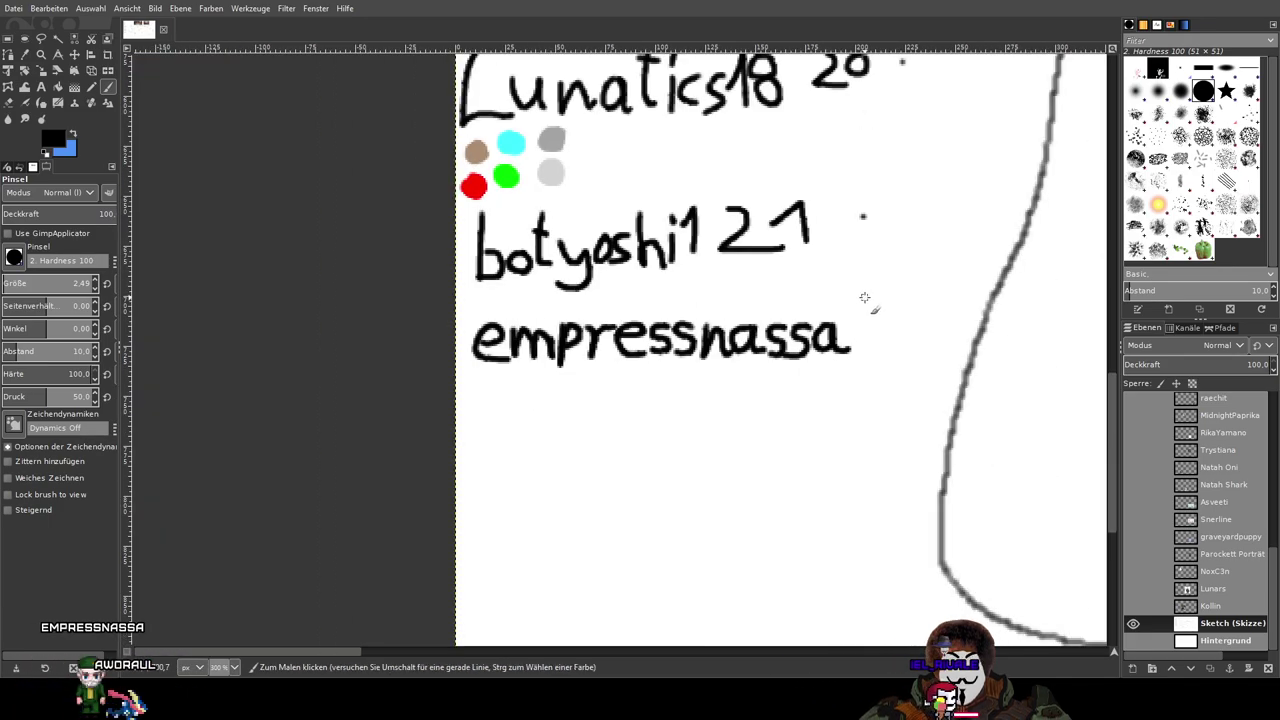
scroll(800, 343, up, 3)
mouse_move(784, 350)
mouse_down()
mouse_move(813, 379)
mouse_move(808, 428)
mouse_up()
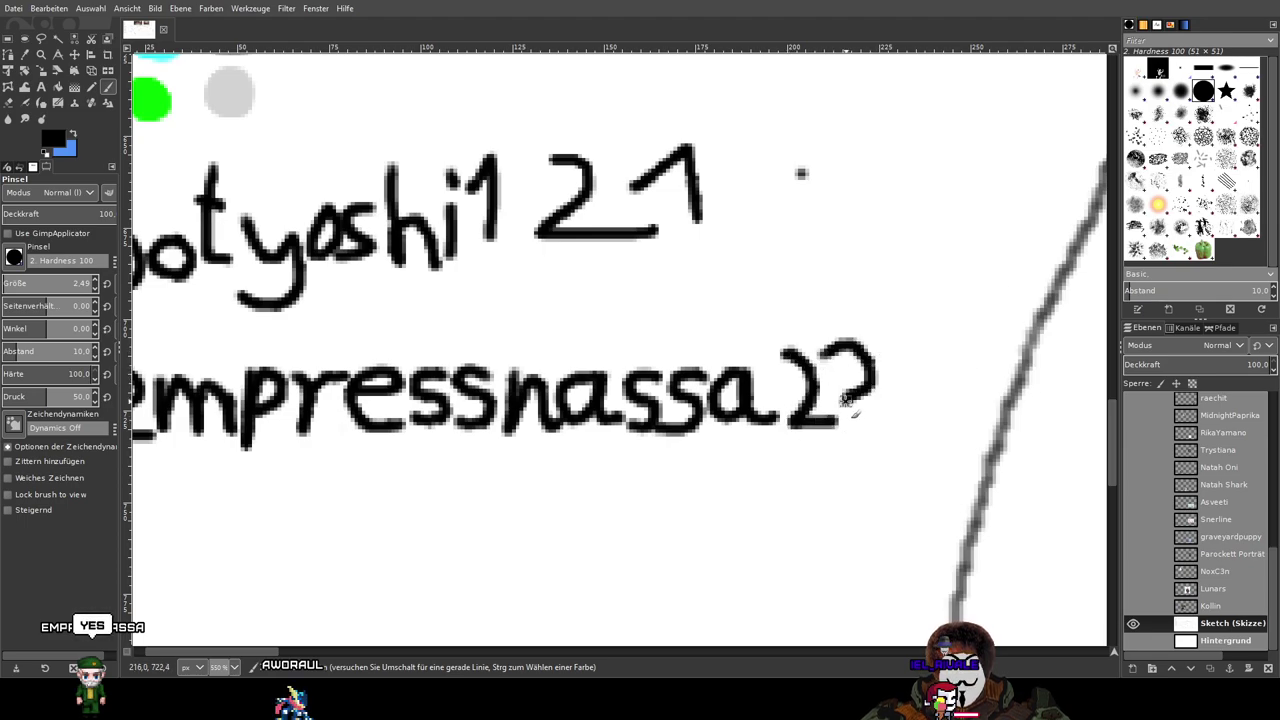
Step: Examine how the numbered circles are placed around the hot-tub outline across the whole sketch
scroll(917, 388, down, 4)
drag(929, 375, 633, 392)
scroll(689, 363, down, 3)
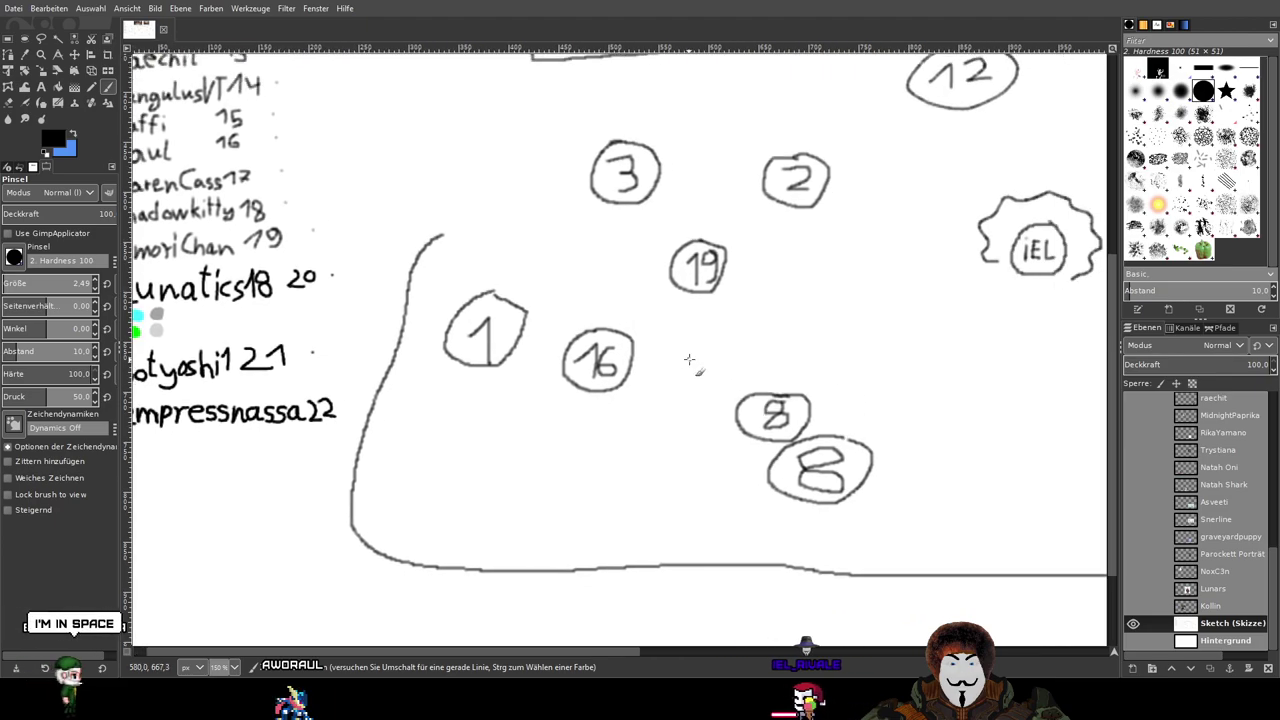
scroll(812, 360, up, 2)
scroll(723, 343, down, 3)
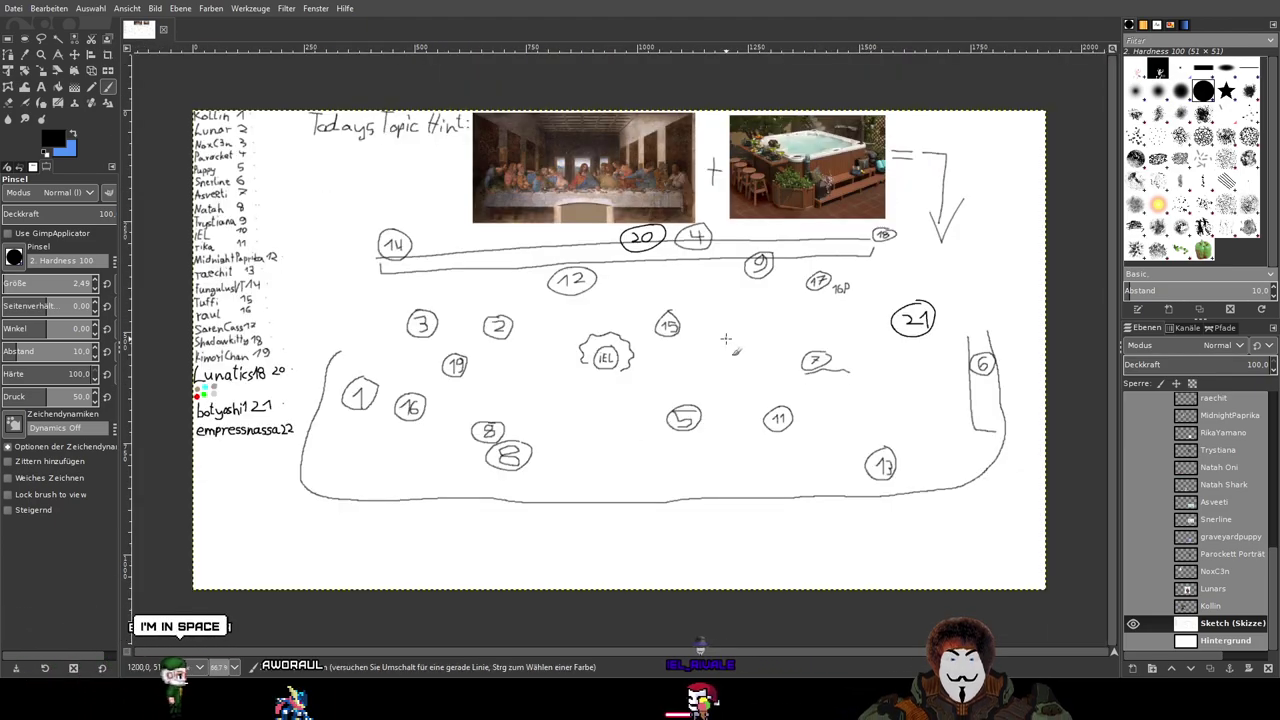
scroll(755, 338, up, 1)
drag(756, 339, 760, 339)
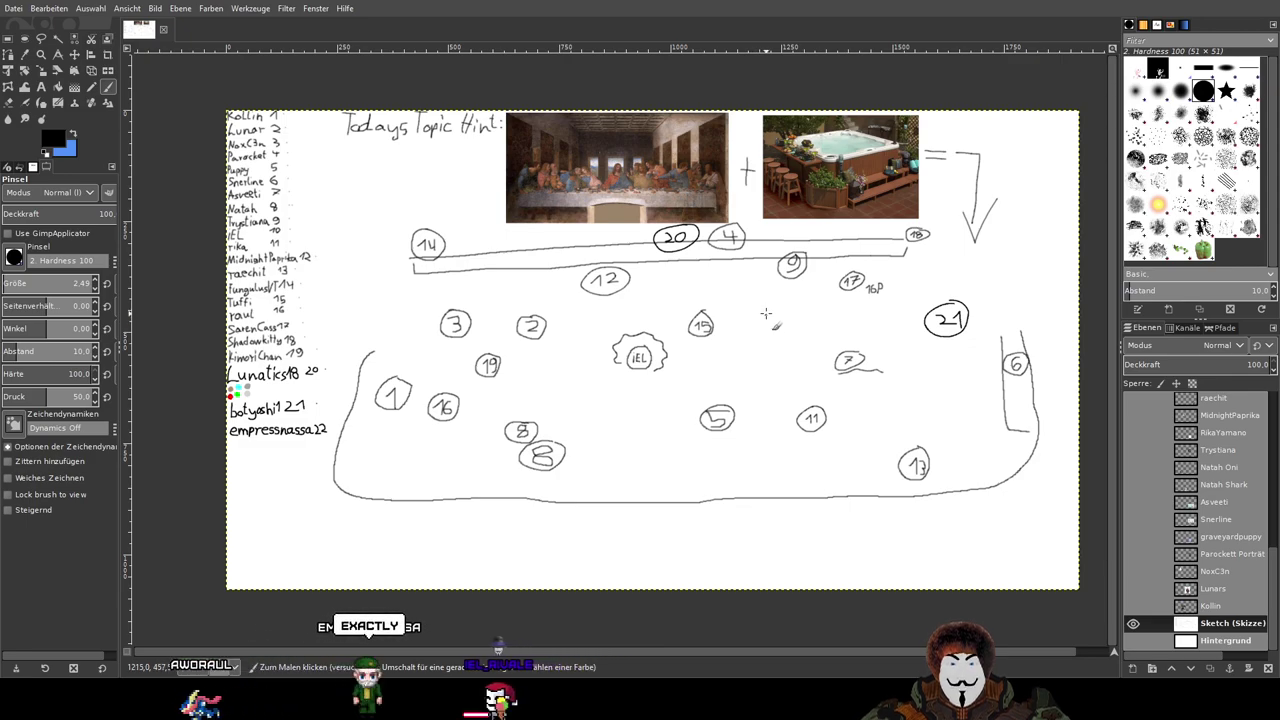
scroll(766, 314, up, 1)
scroll(712, 300, down, 1)
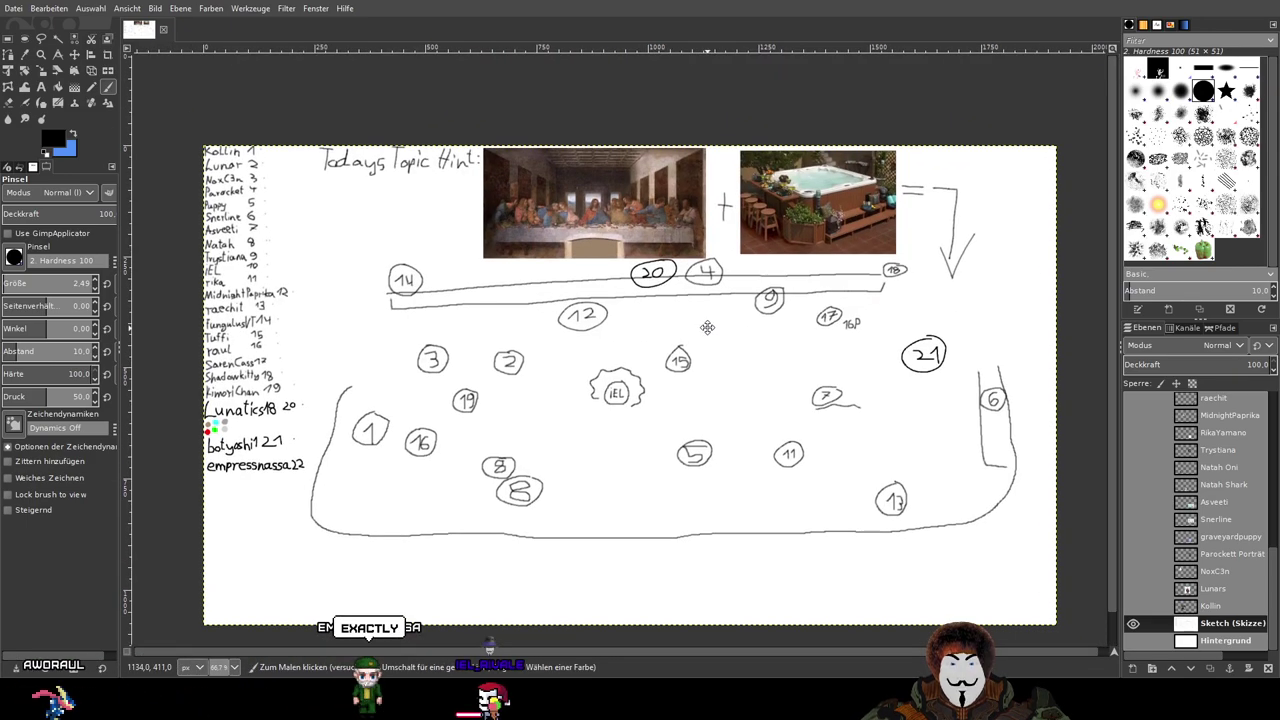
scroll(705, 336, up, 1)
scroll(708, 336, down, 1)
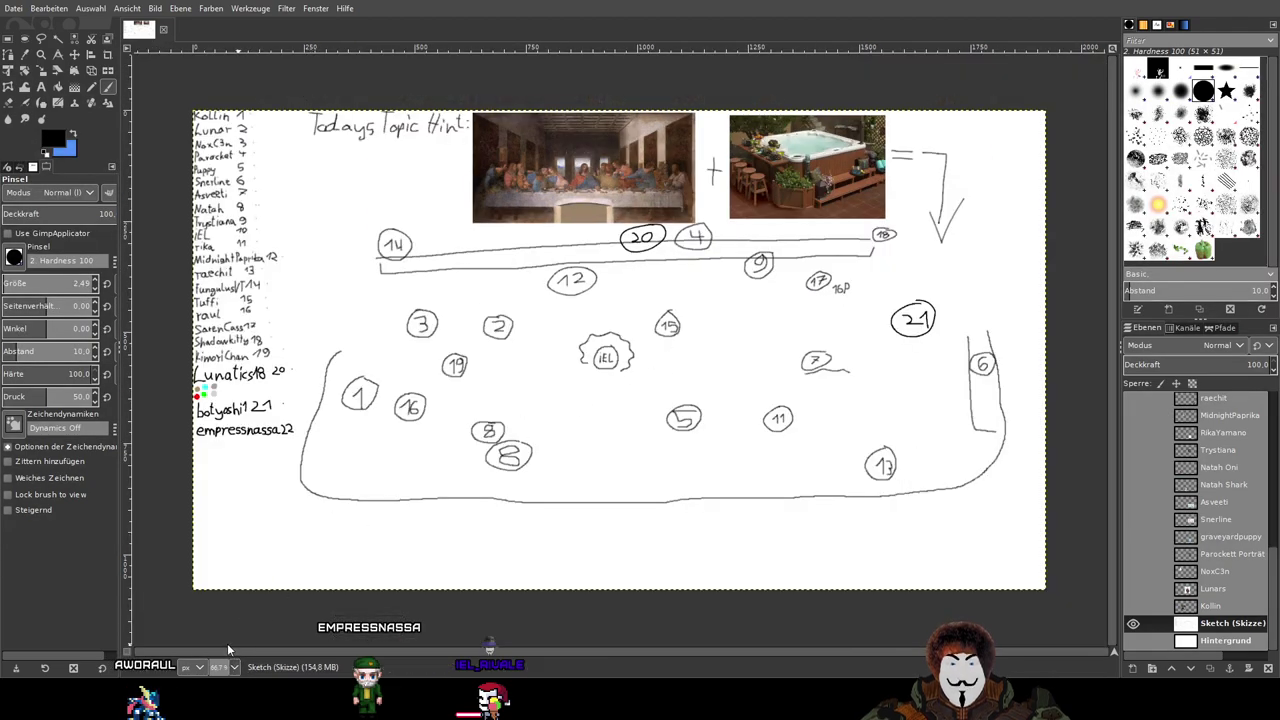
key(1)
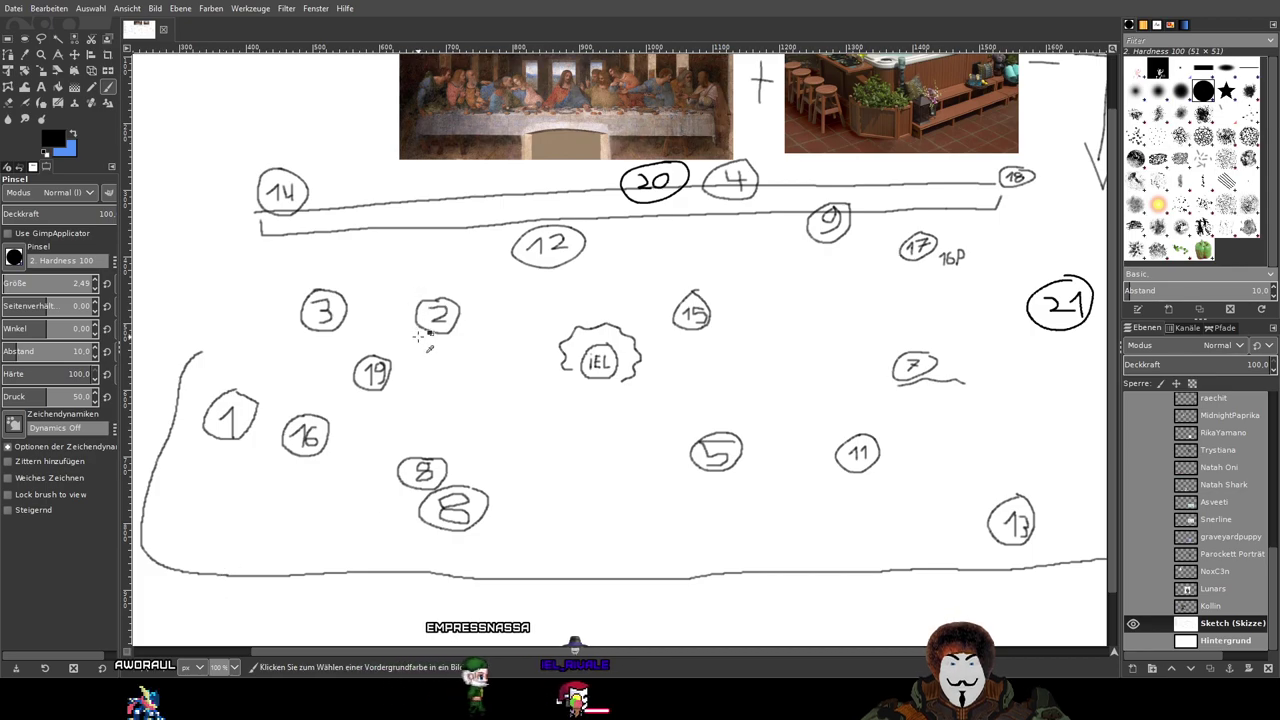
key(minus)
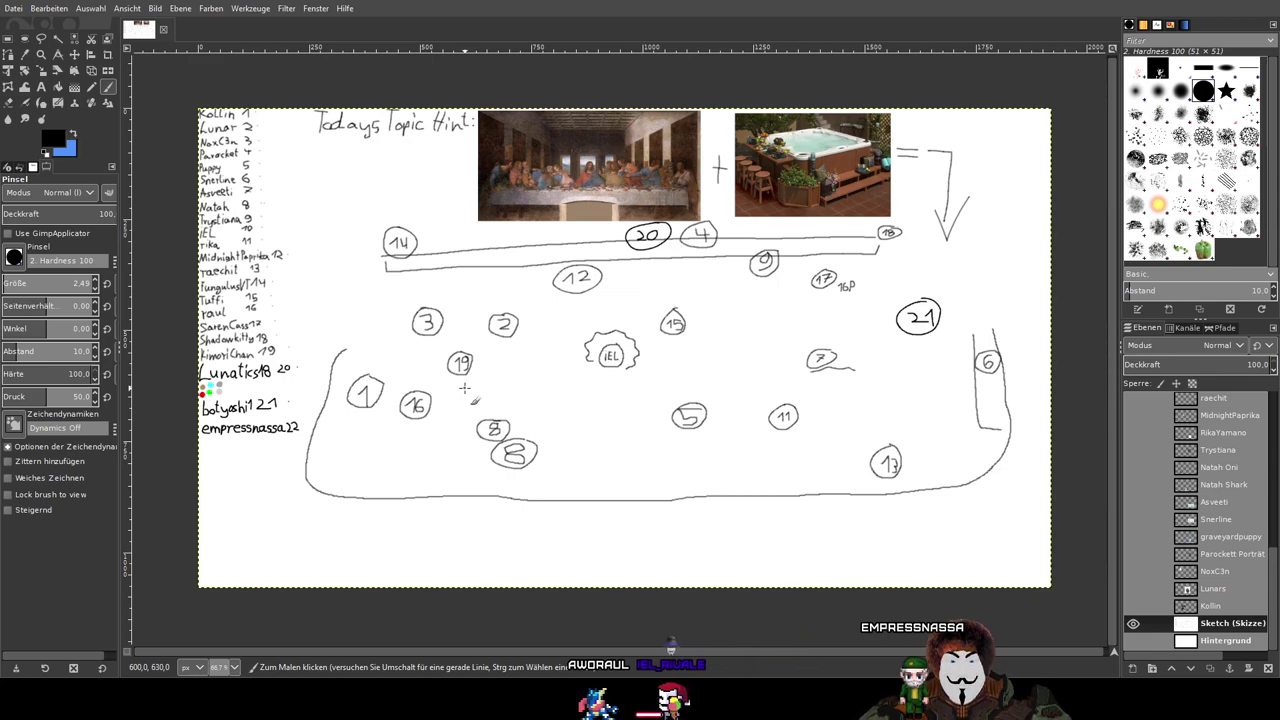
Step: Show character 1's READY layer and character 16's Chibi Abs sketch, Form and Paint layers
scroll(1179, 503, up, 5)
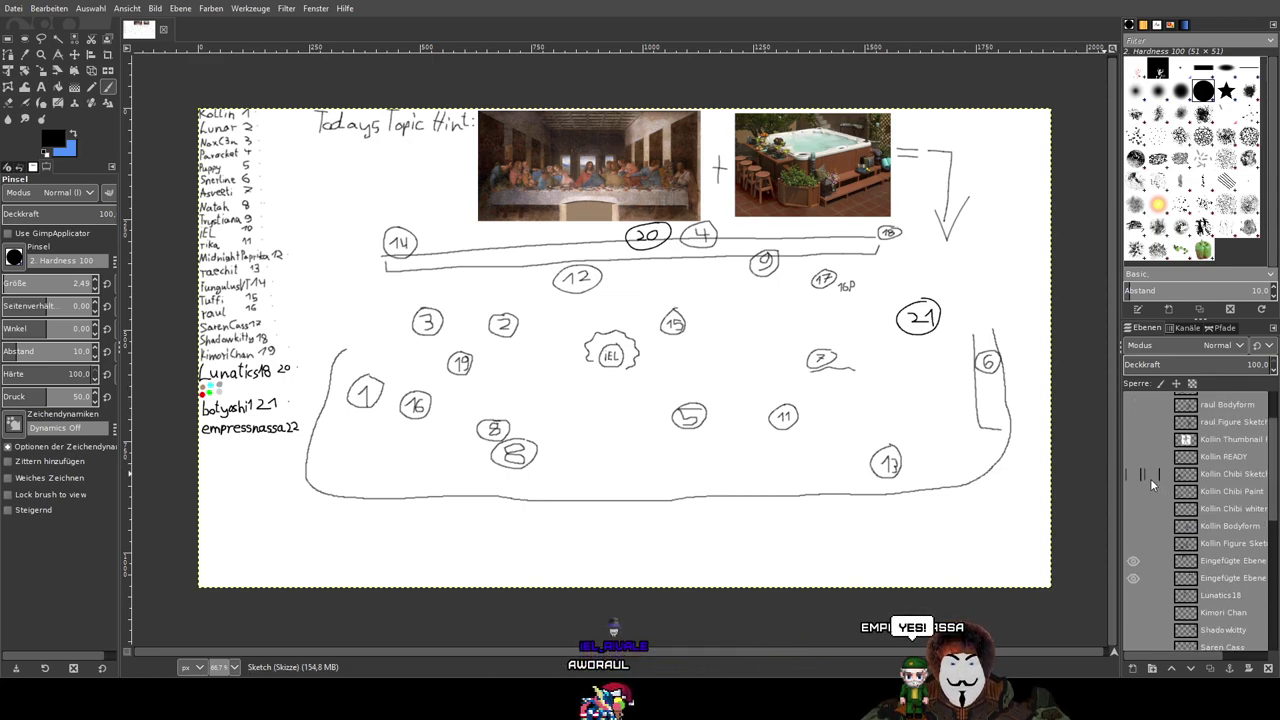
scroll(1150, 478, up, 2)
click(1133, 520)
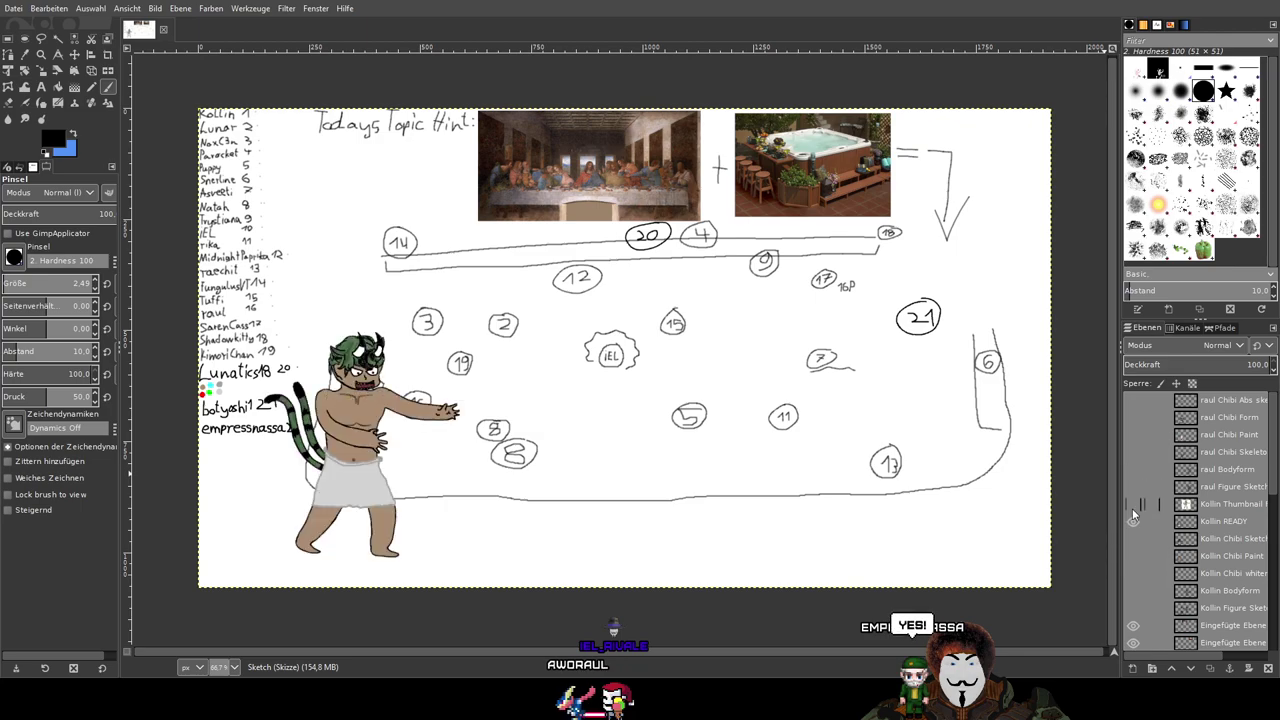
click(1132, 435)
click(1132, 417)
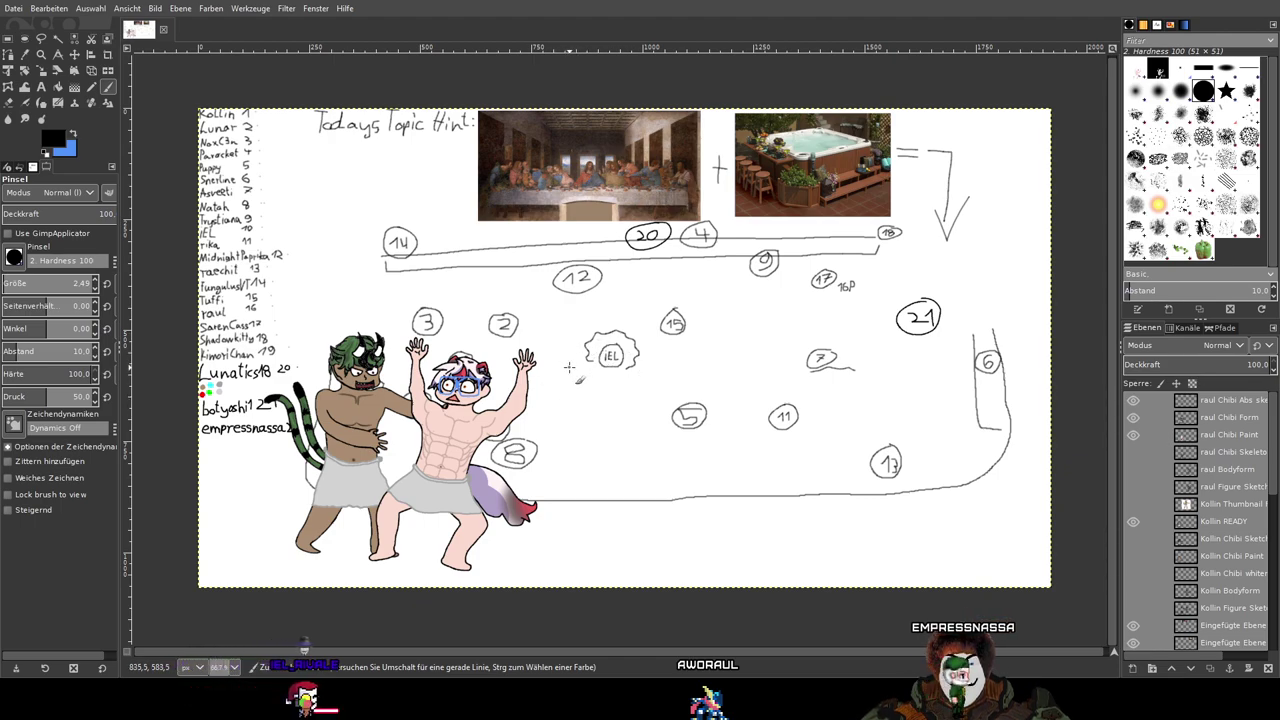
Step: Hide the Sketch (Skizze) layer to view the two characters without it, and show it again
scroll(1153, 588, down, 10)
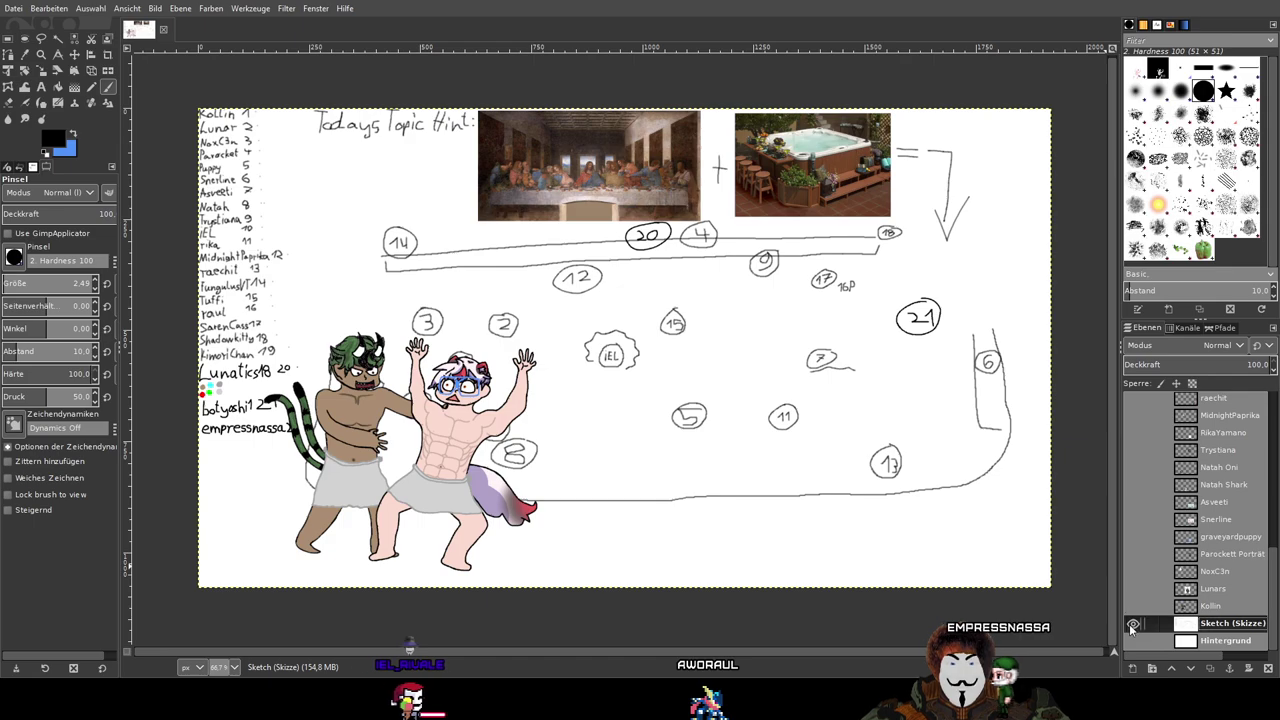
click(1133, 623)
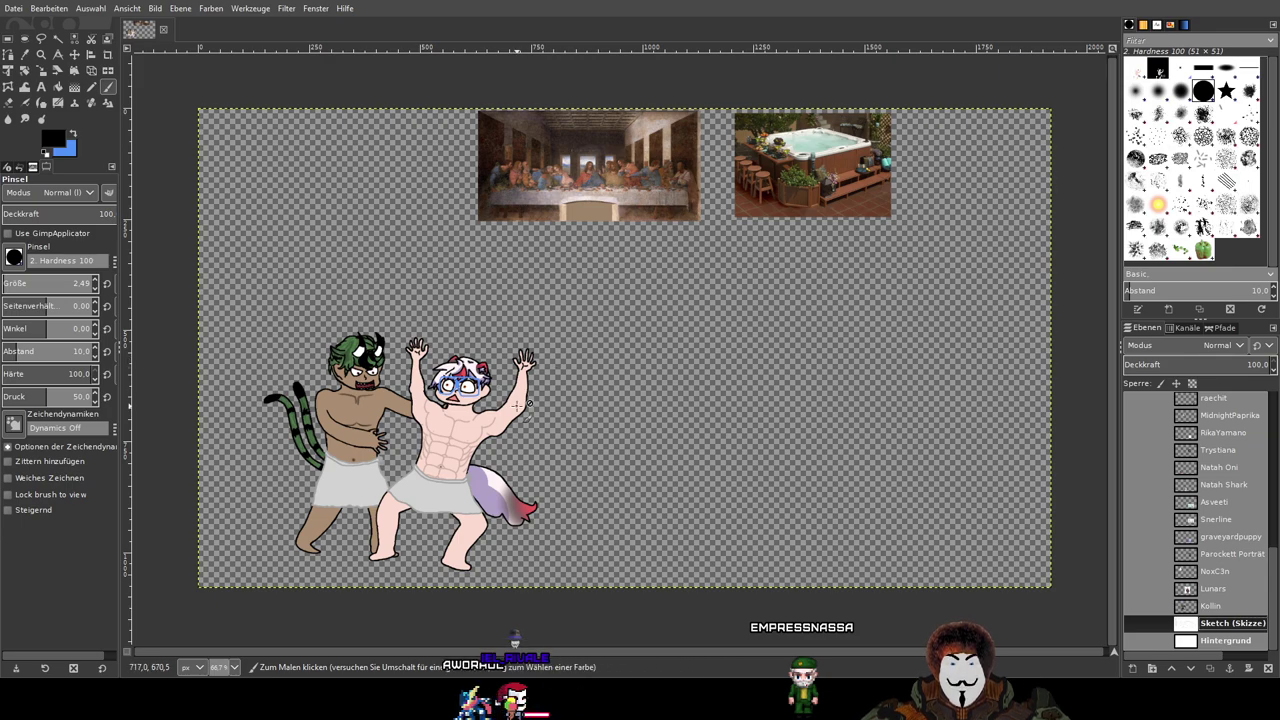
click(1135, 626)
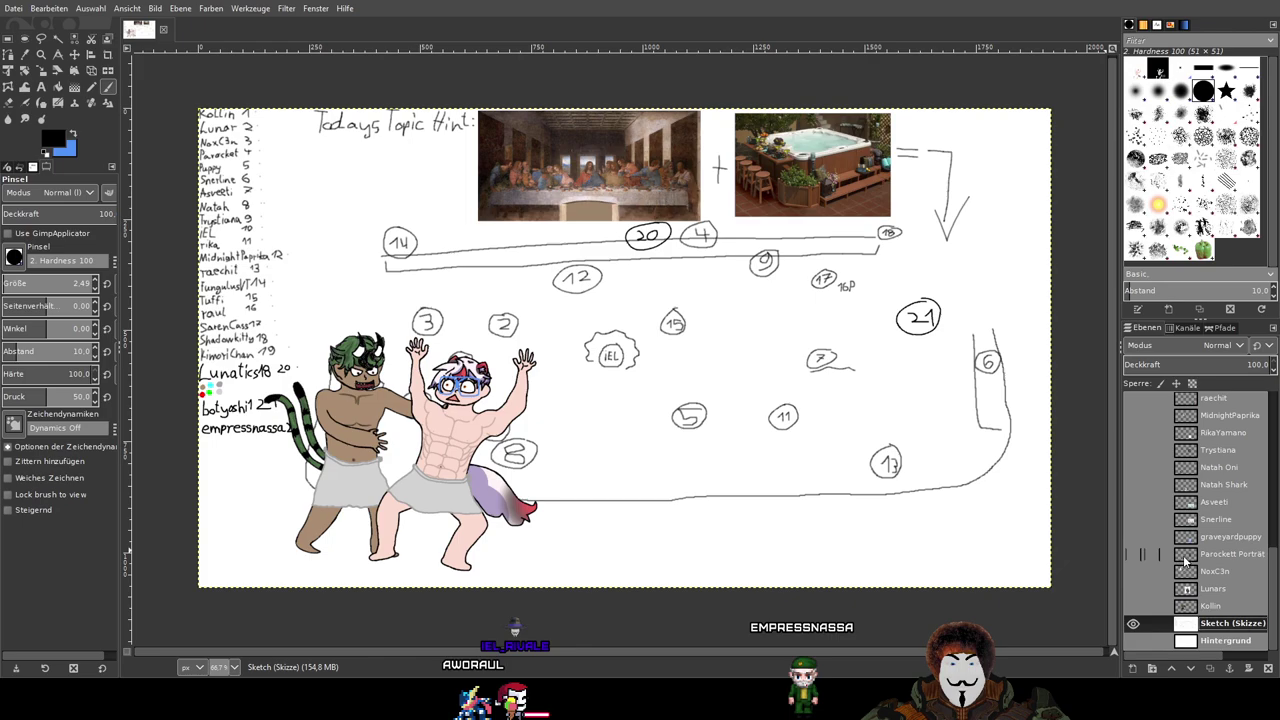
Step: Hide character 1's READY layer and character 16's Chibi Abs sketch, Form and Paint layers
scroll(1184, 550, up, 10)
click(1134, 522)
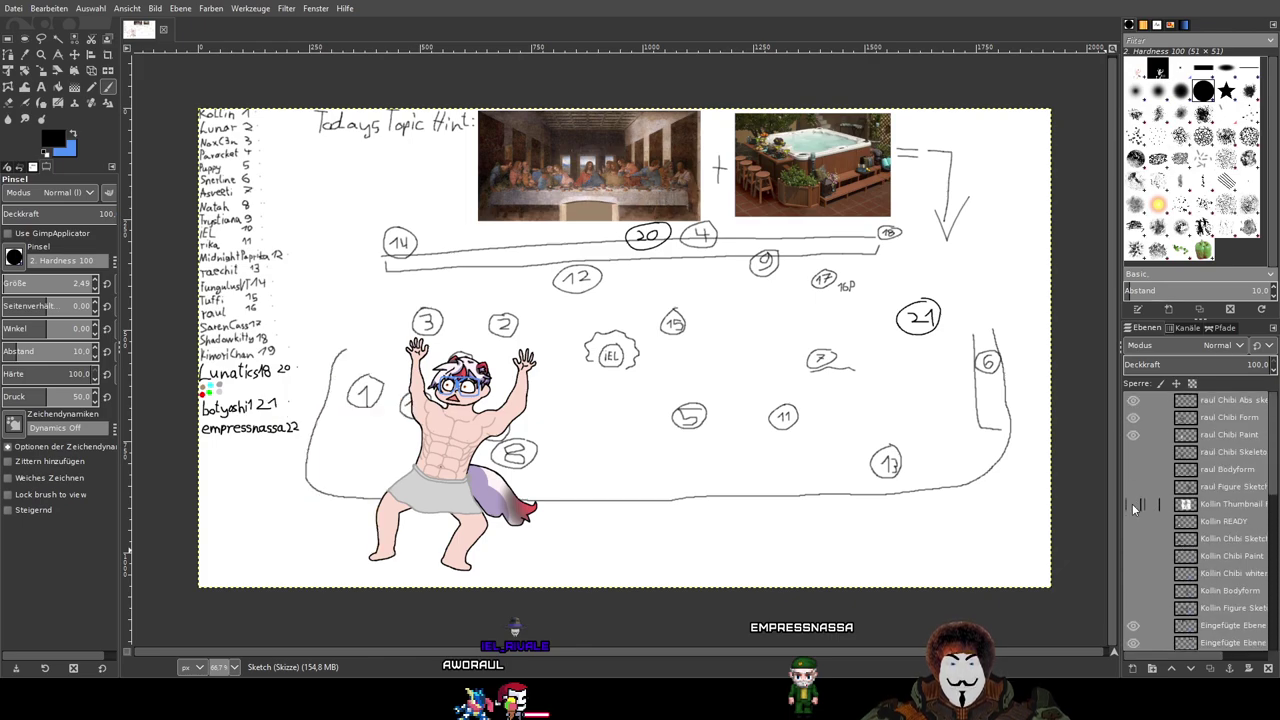
click(1134, 417)
click(1134, 400)
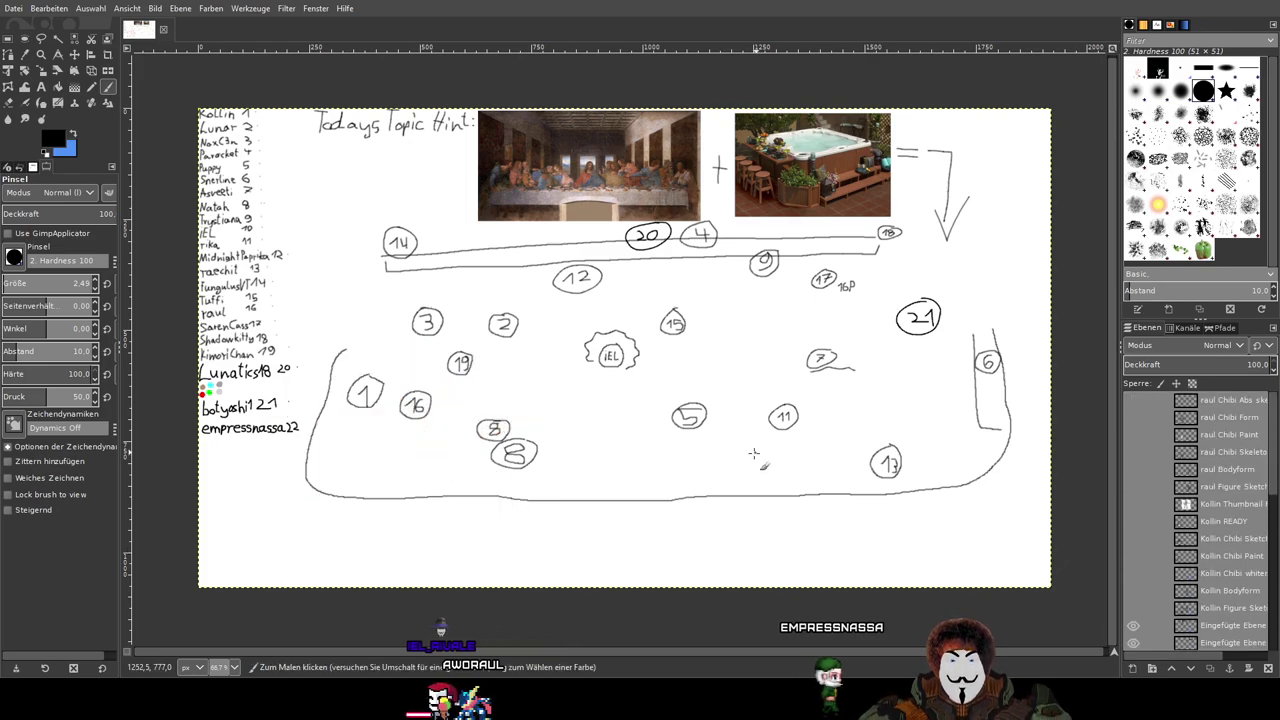
Step: Make the finished drawings of characters 1 and 16 visible again over the sketch
scroll(620, 400, up, 3)
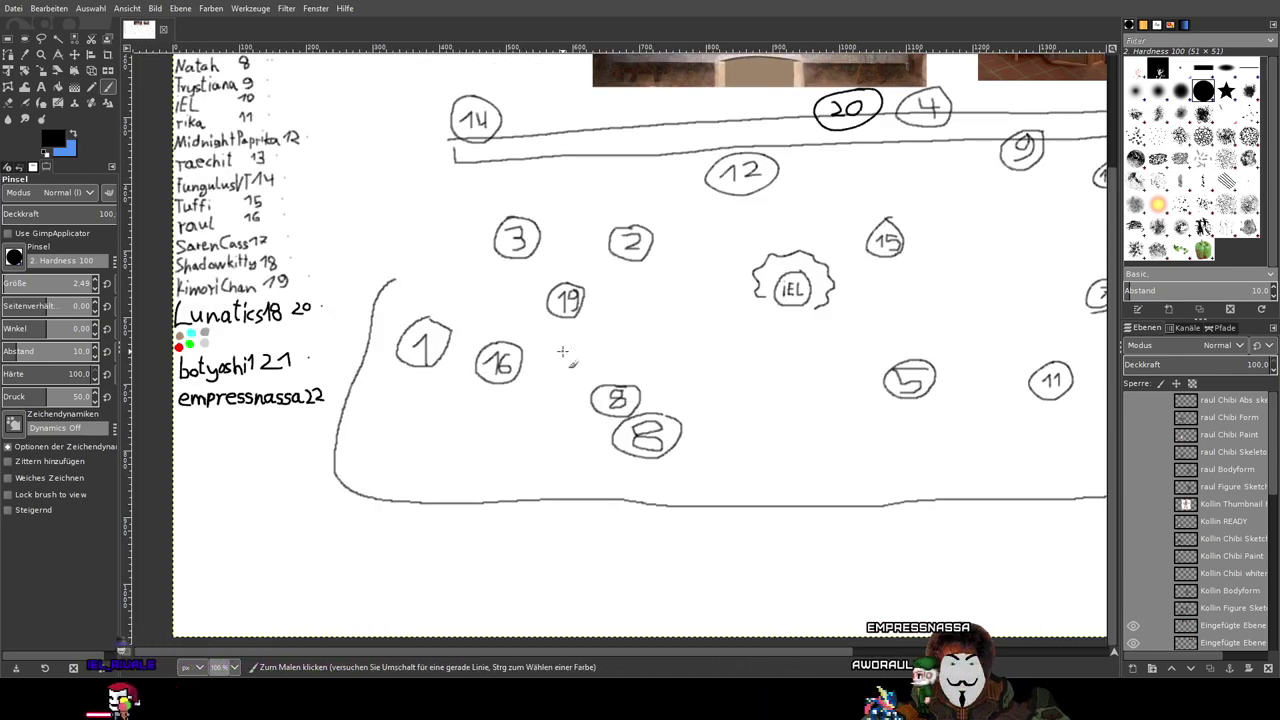
click(1133, 521)
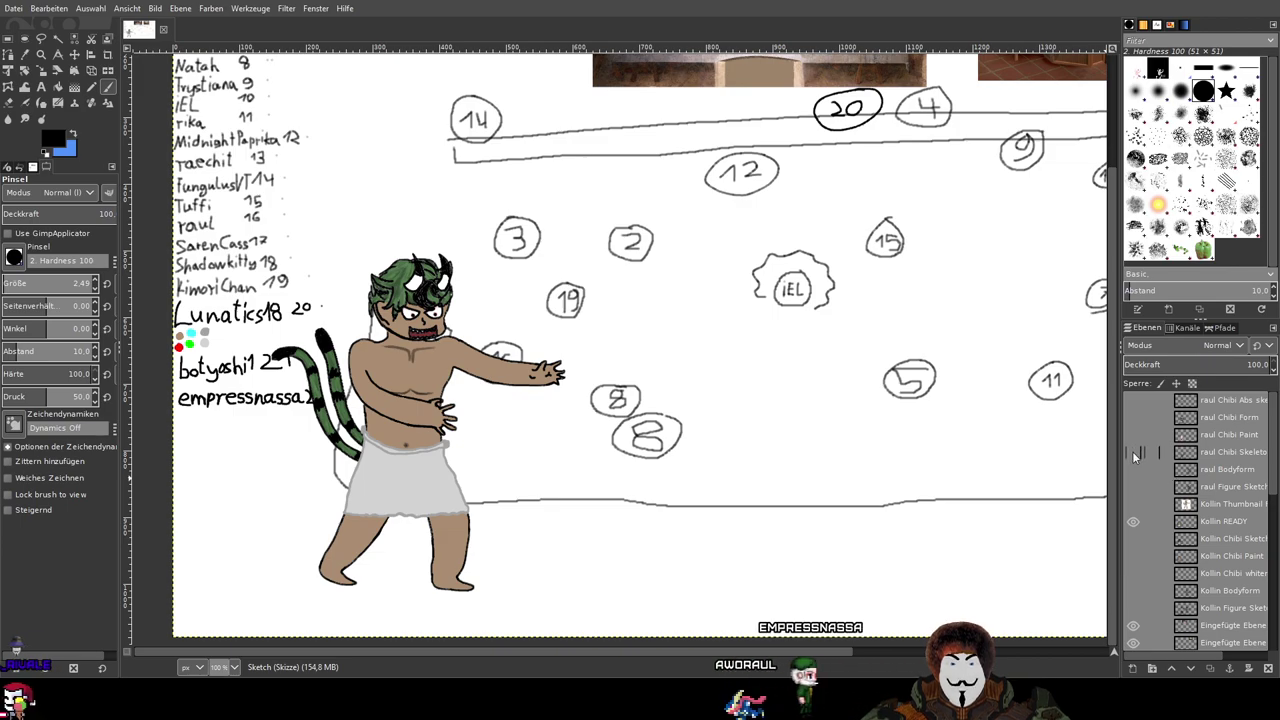
drag(1134, 432, 1133, 400)
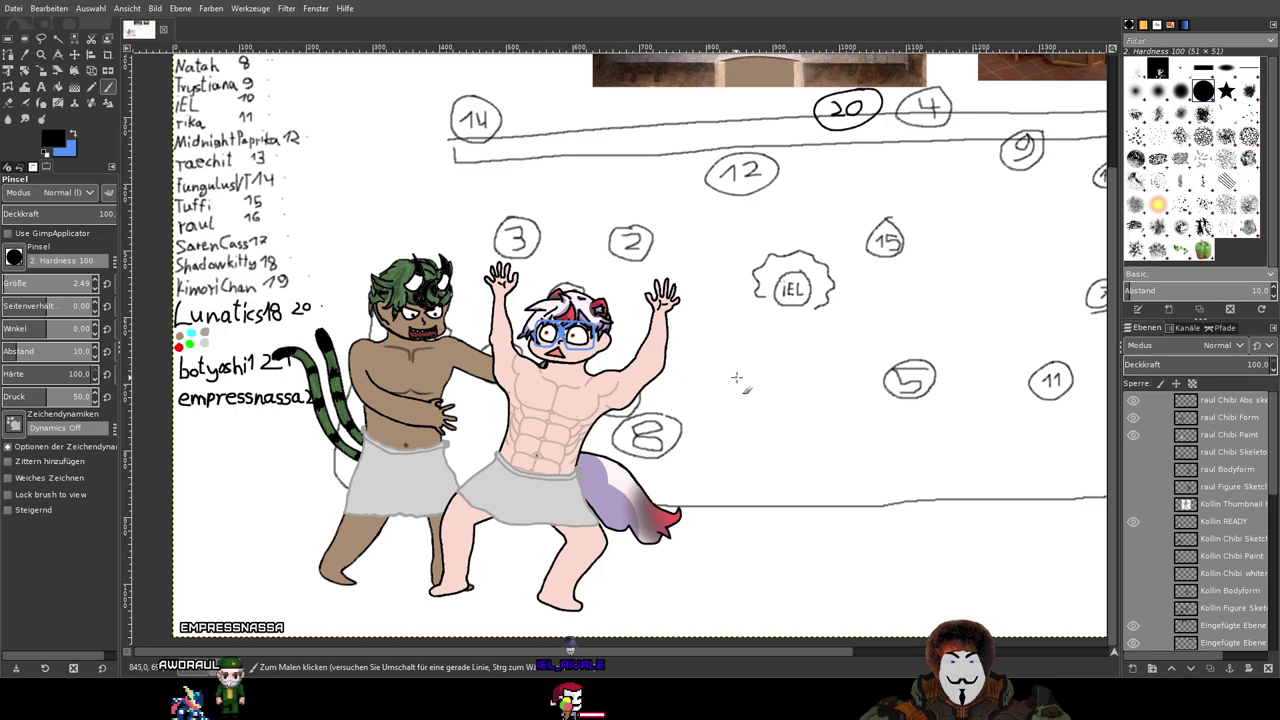
Step: Examine the Last Supper reference picture and compare it with the two finished characters in the composition
drag(767, 388, 710, 402)
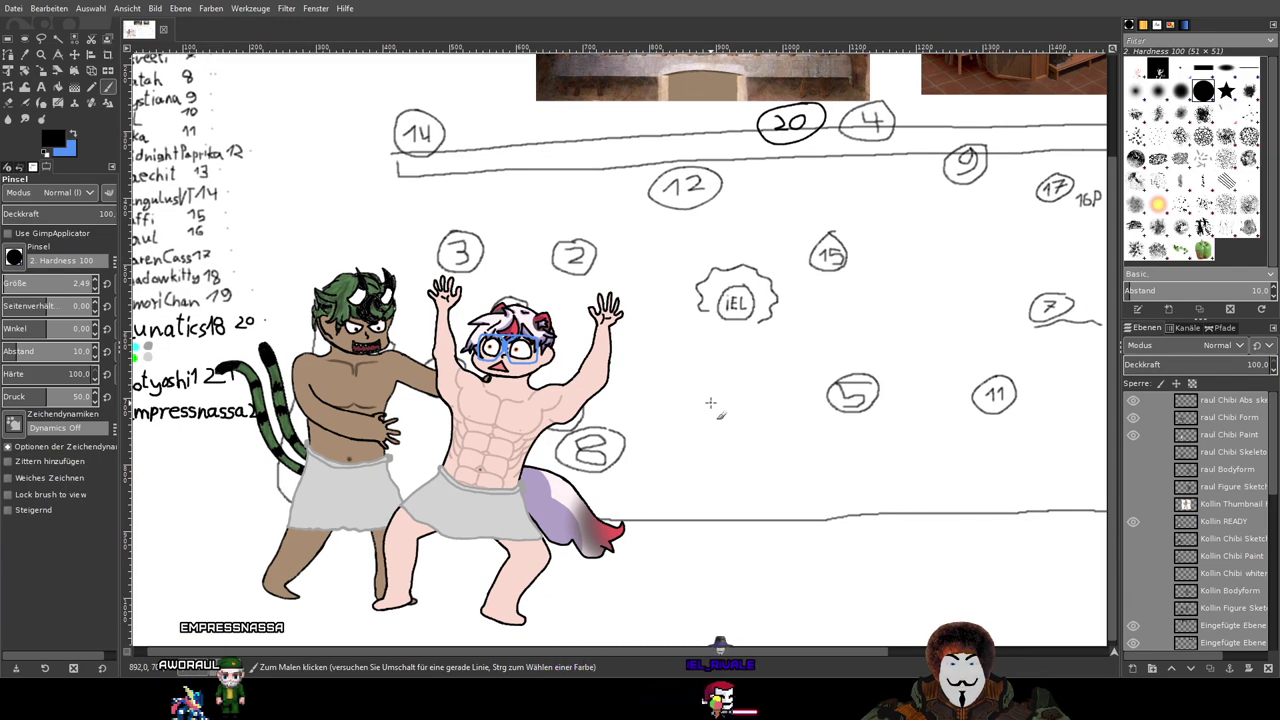
scroll(775, 283, up, 5)
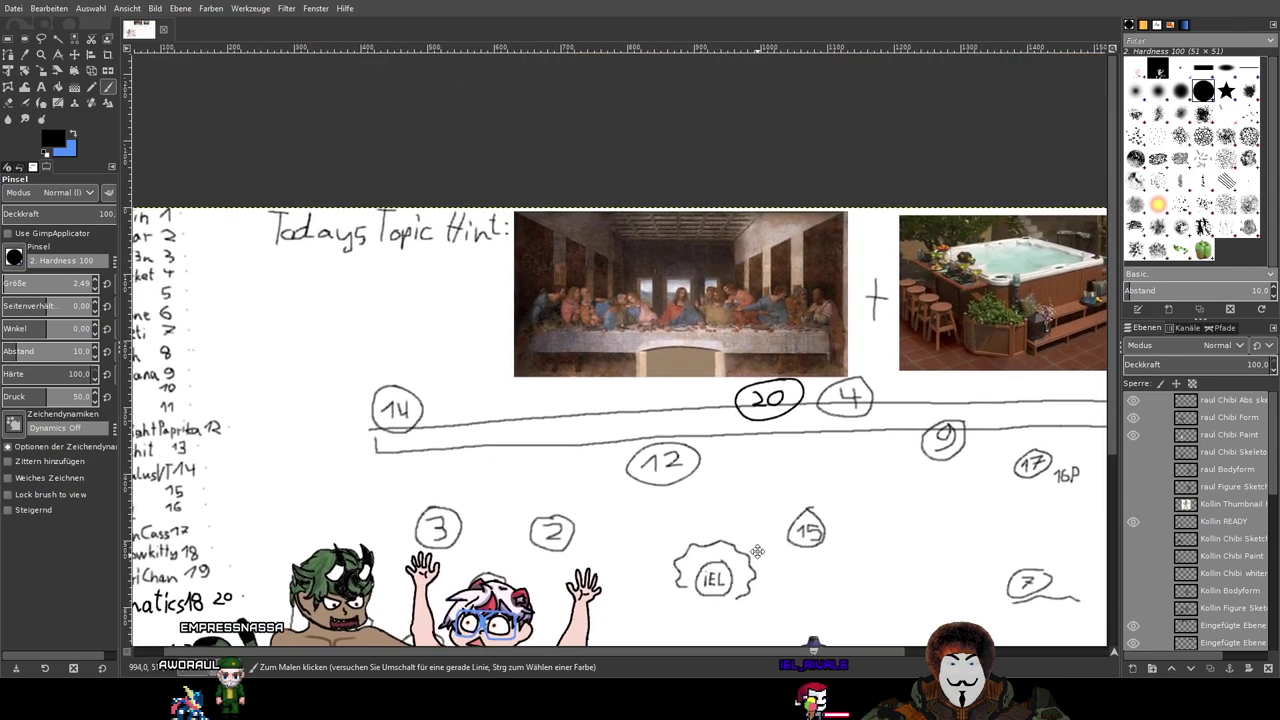
scroll(540, 240, up, 3)
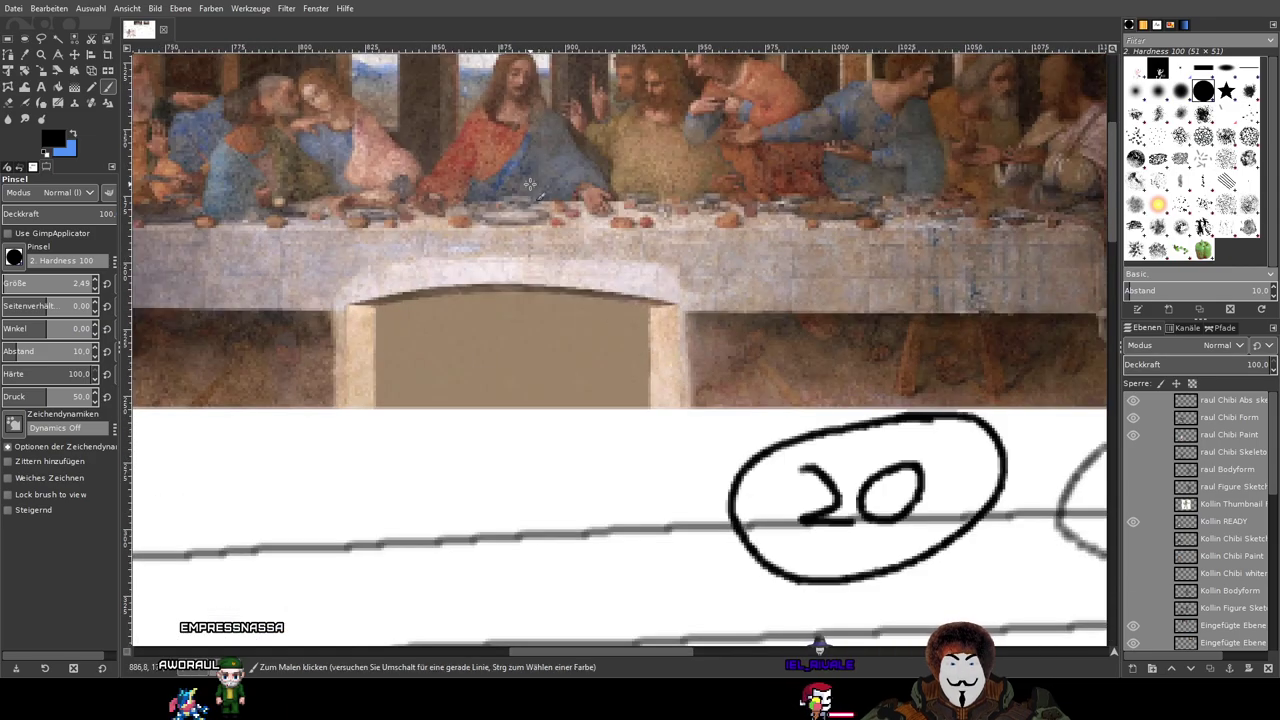
scroll(760, 292, down, 2)
drag(783, 493, 785, 483)
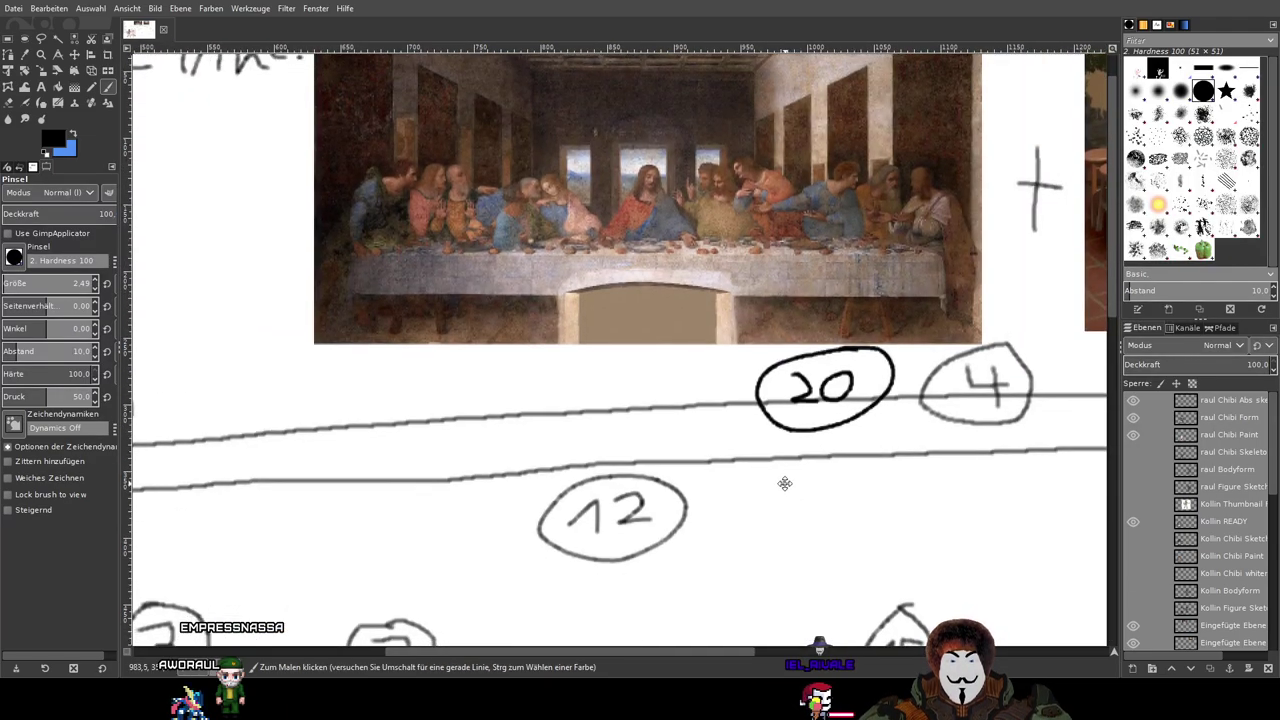
scroll(785, 483, down, 2)
drag(757, 551, 845, 194)
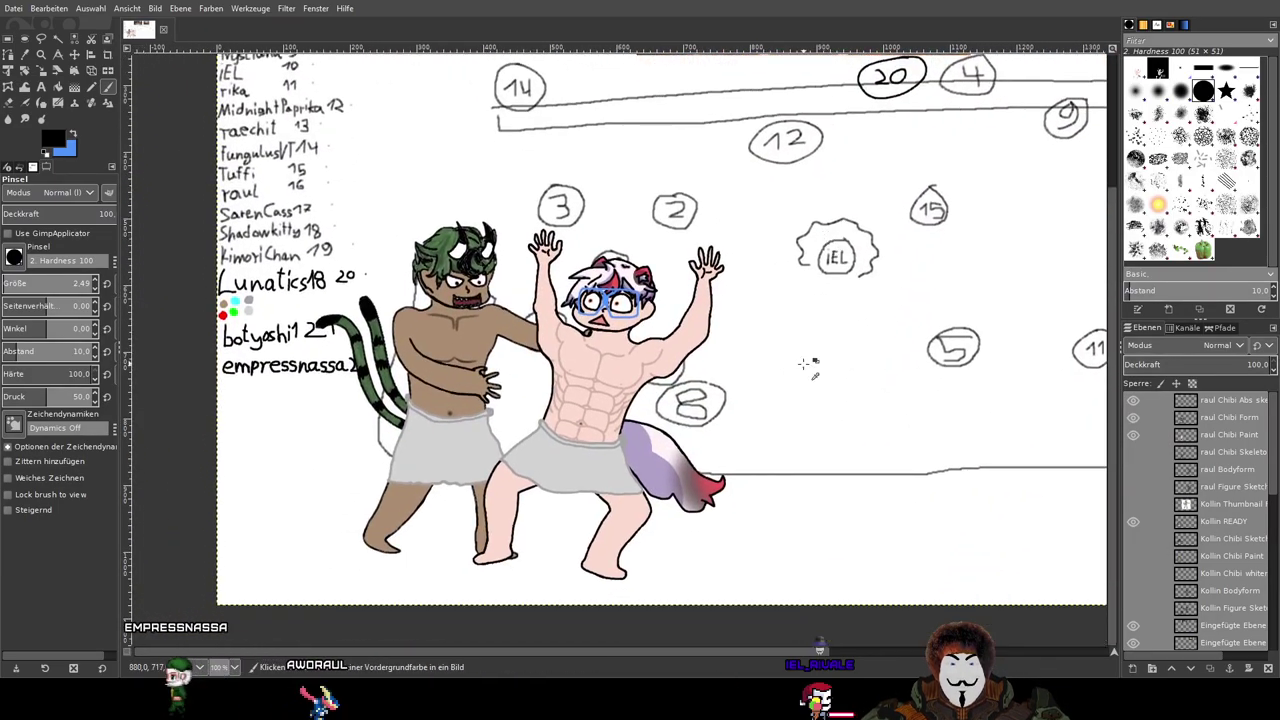
scroll(804, 357, up, 1)
drag(822, 371, 741, 402)
scroll(860, 281, down, 1)
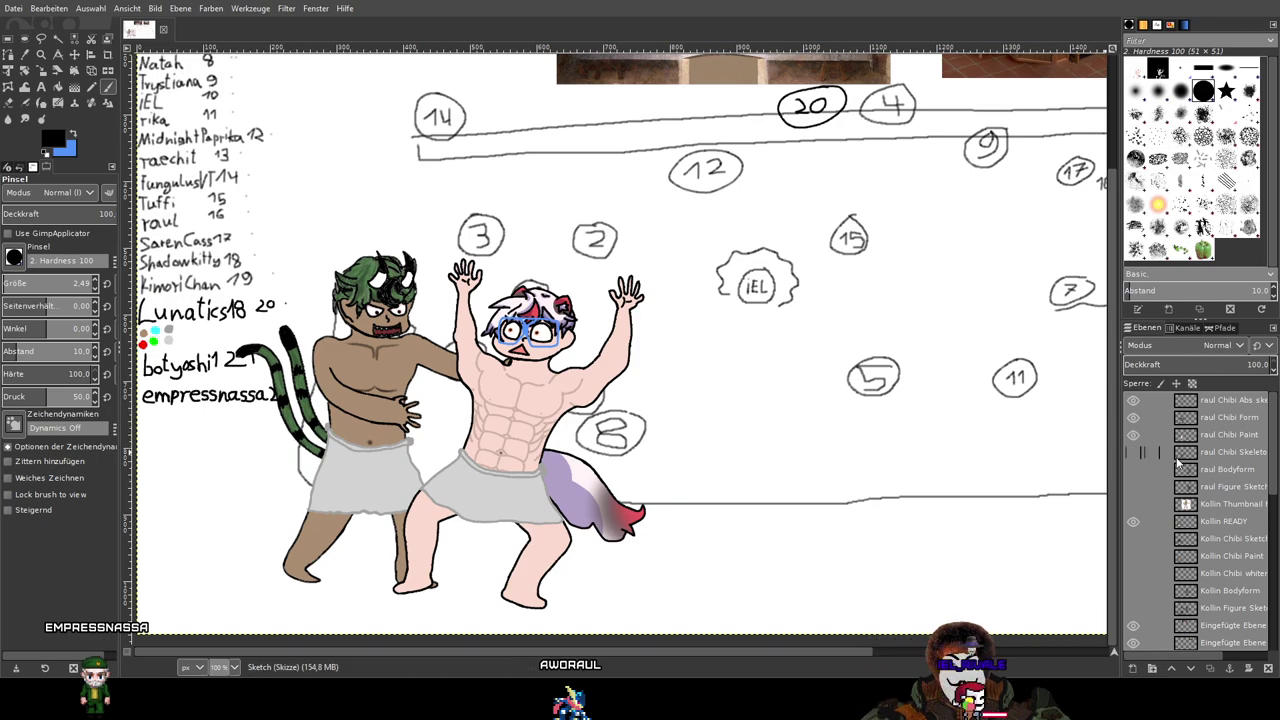
Step: Hide the visible layers of characters 16 and 1 so that only the sketch and reference pictures are shown
drag(1132, 402, 1131, 450)
drag(1132, 511, 1132, 524)
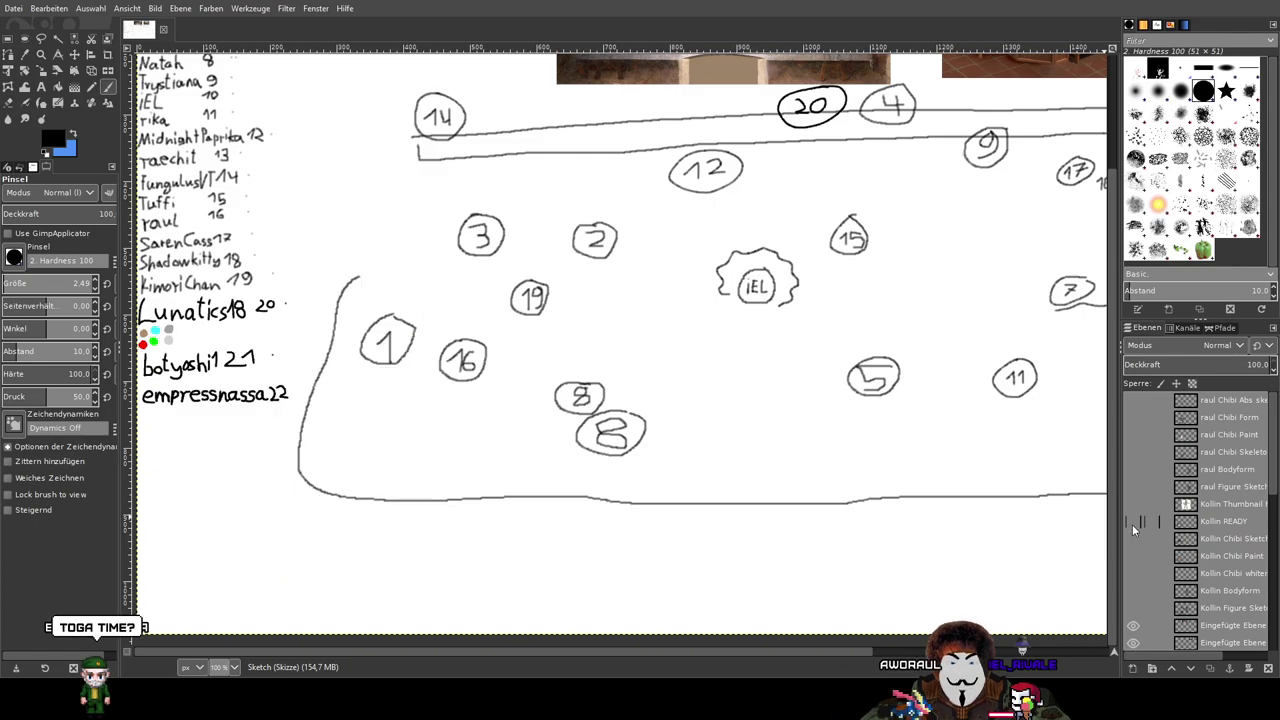
scroll(1156, 494, down, 10)
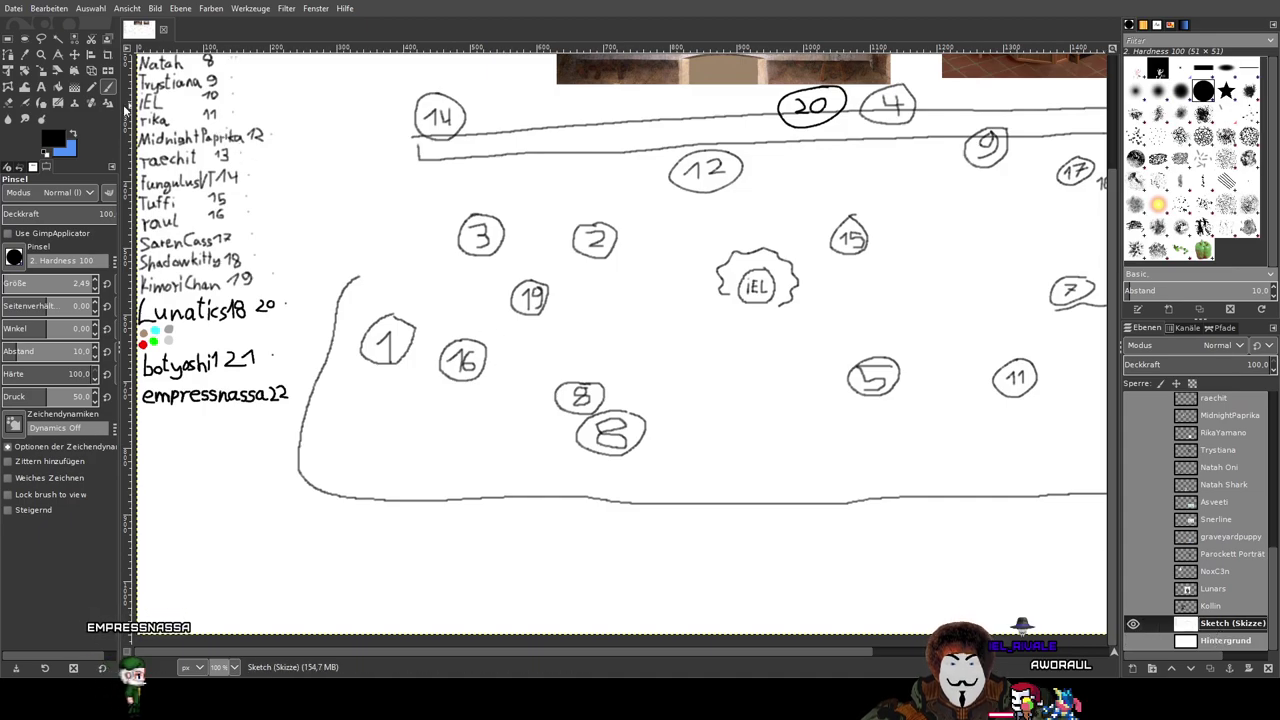
ctrl+scroll(469, 313, up, 1)
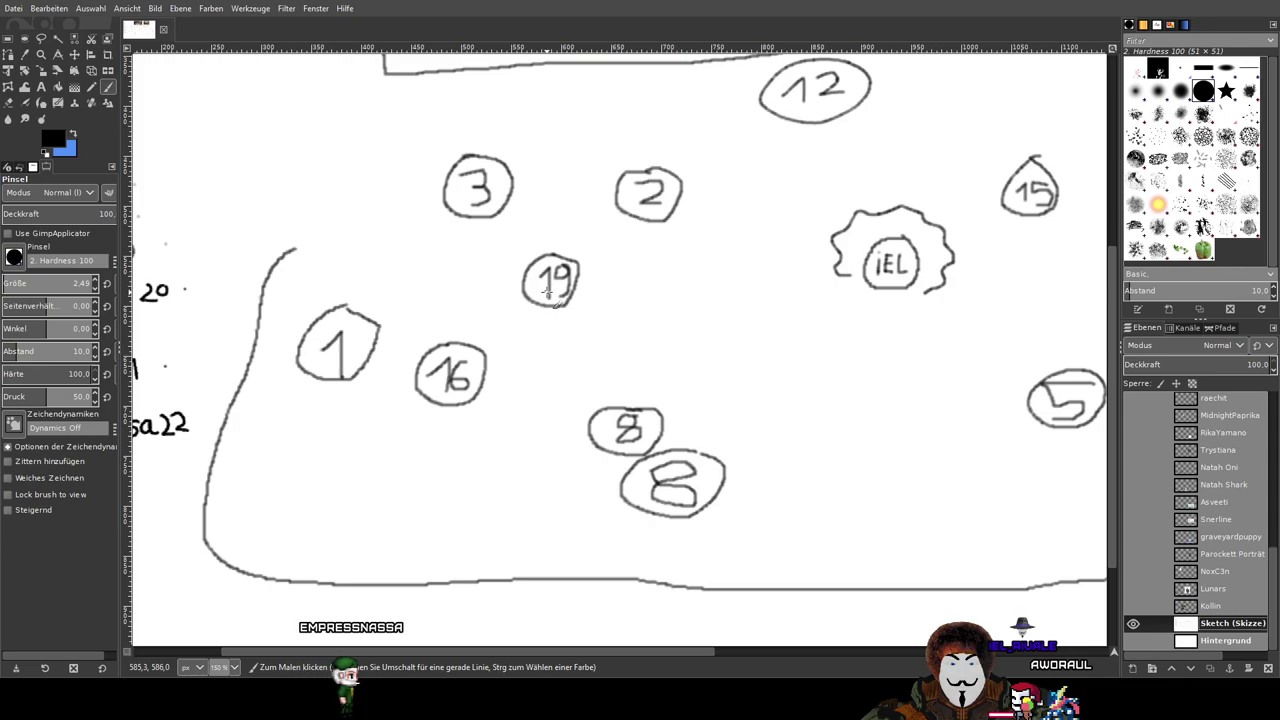
scroll(560, 258, left, 7)
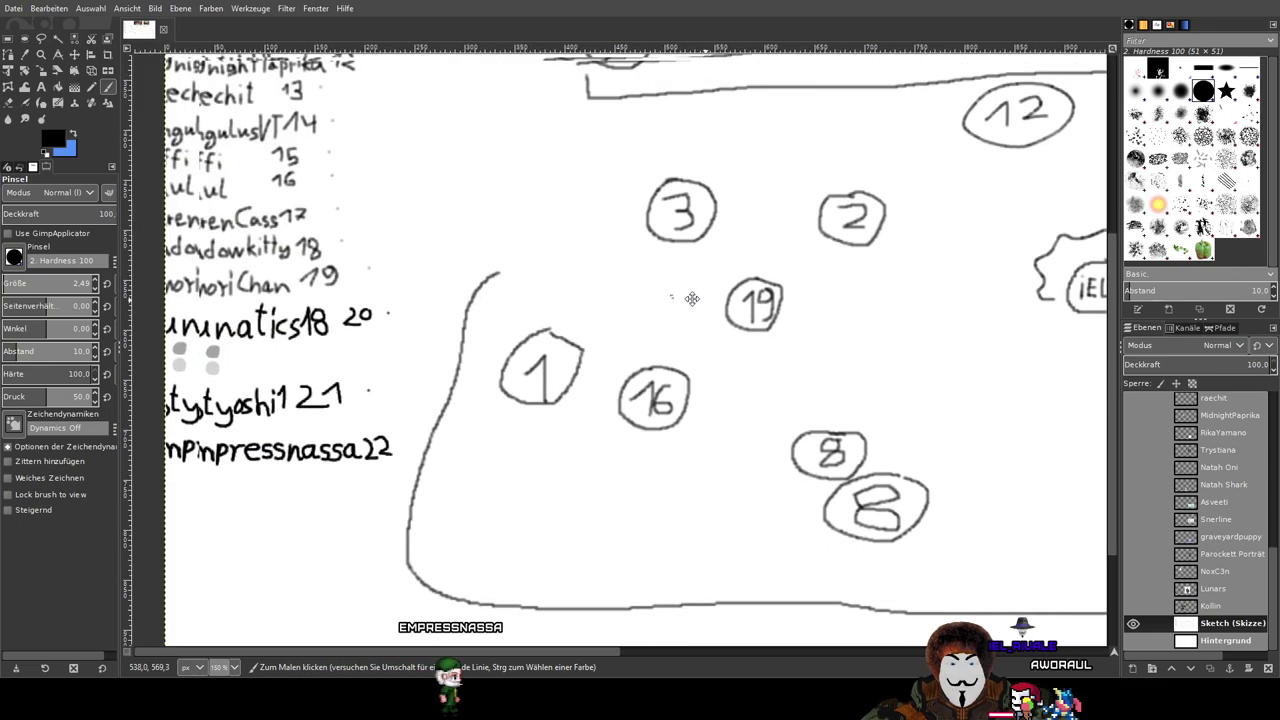
Step: Copy the circled numbers 1 and 16, paste them and place the copy lower down inside the tub outline
scroll(690, 300, right, 4)
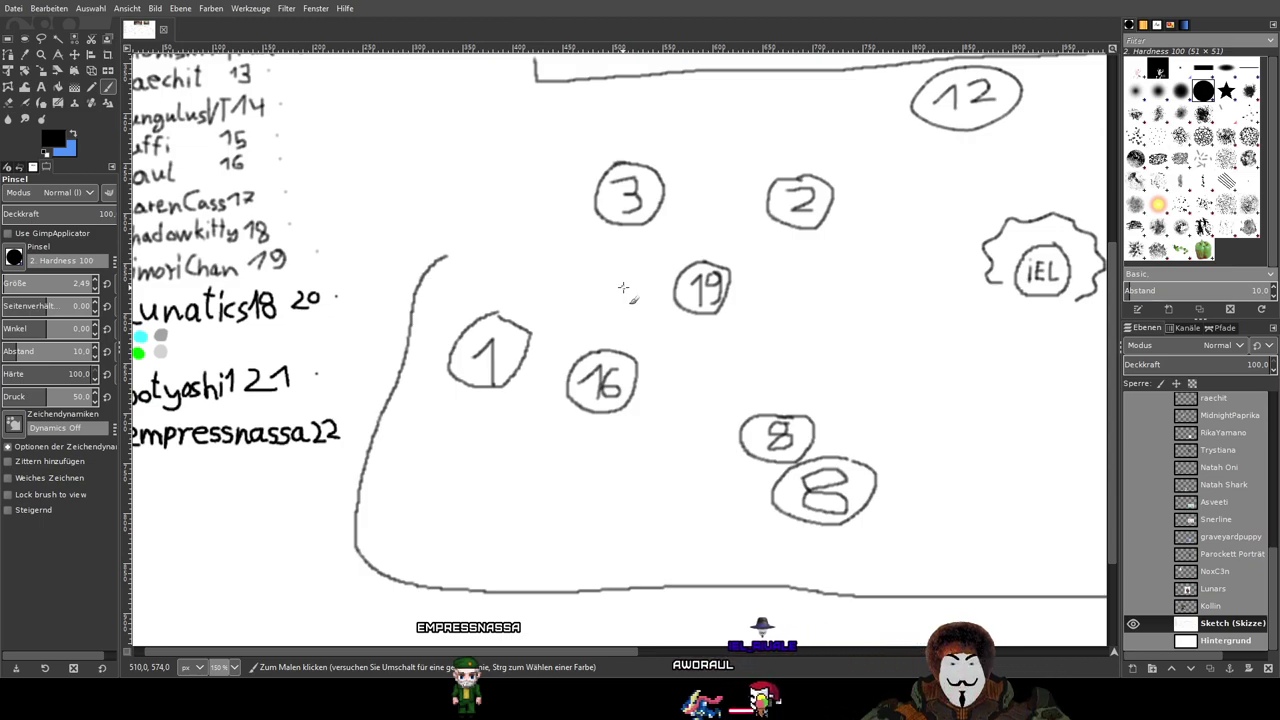
click(519, 424)
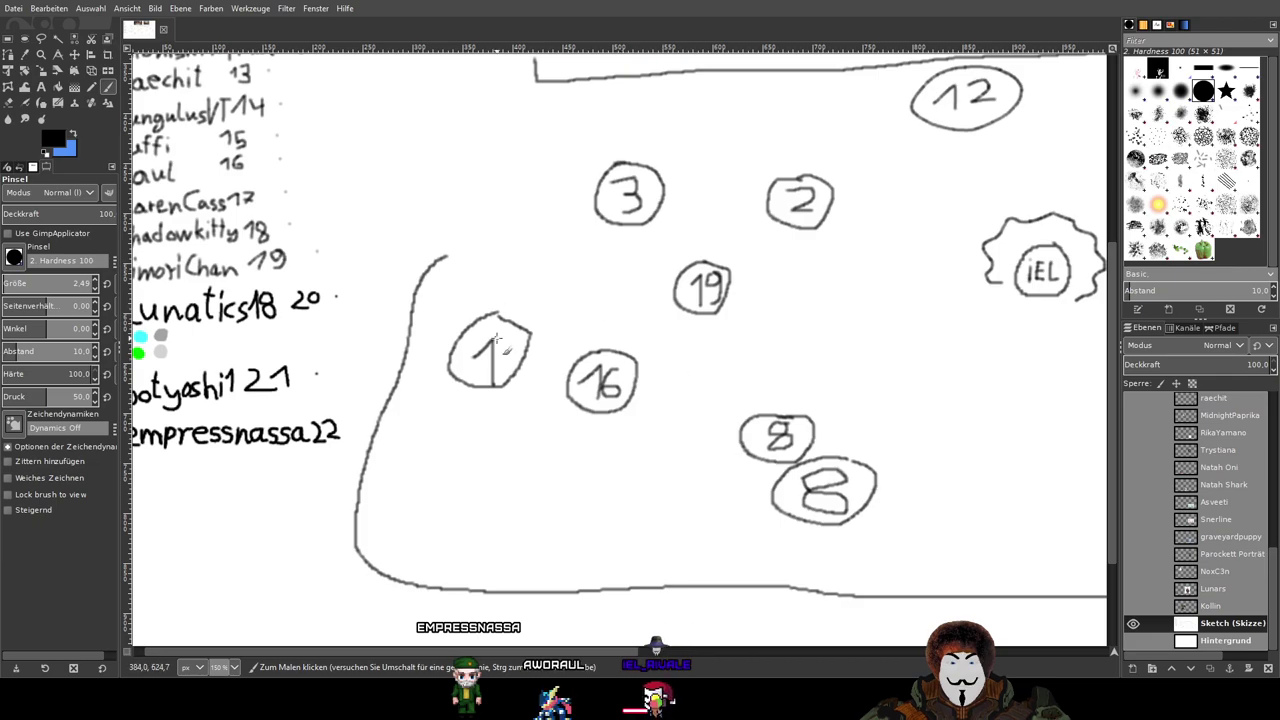
click(8, 38)
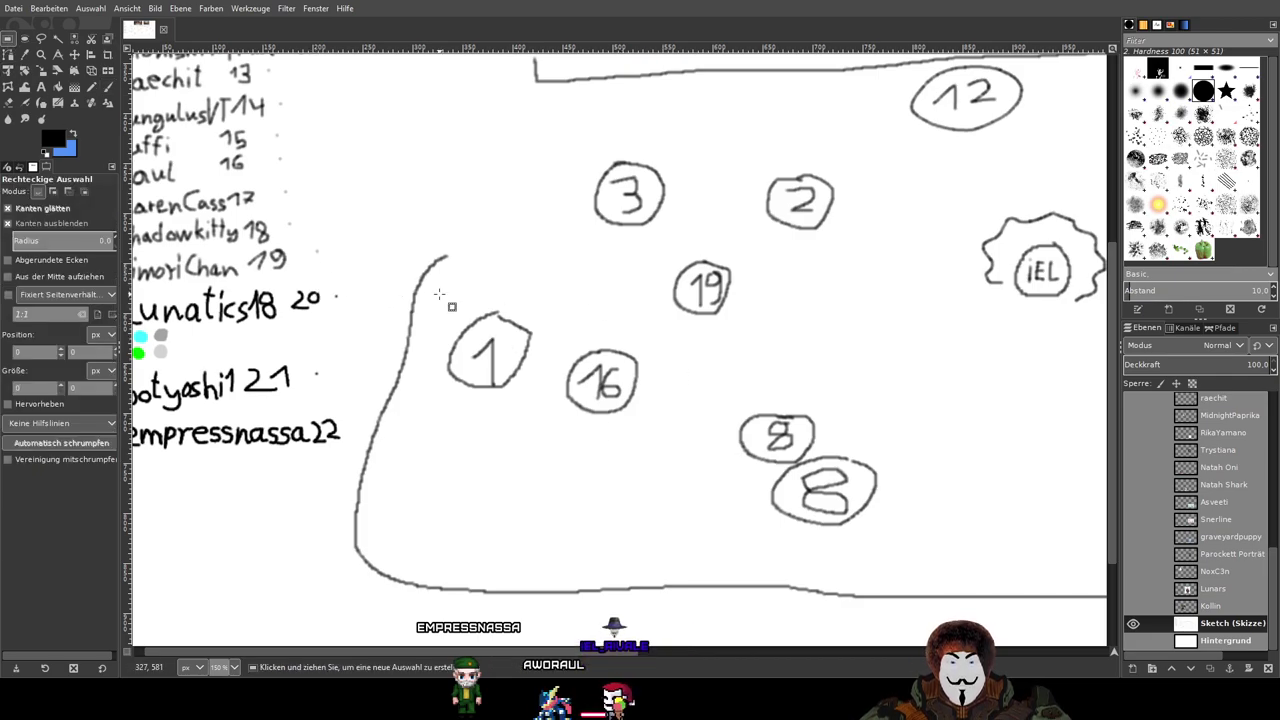
drag(436, 284, 655, 469)
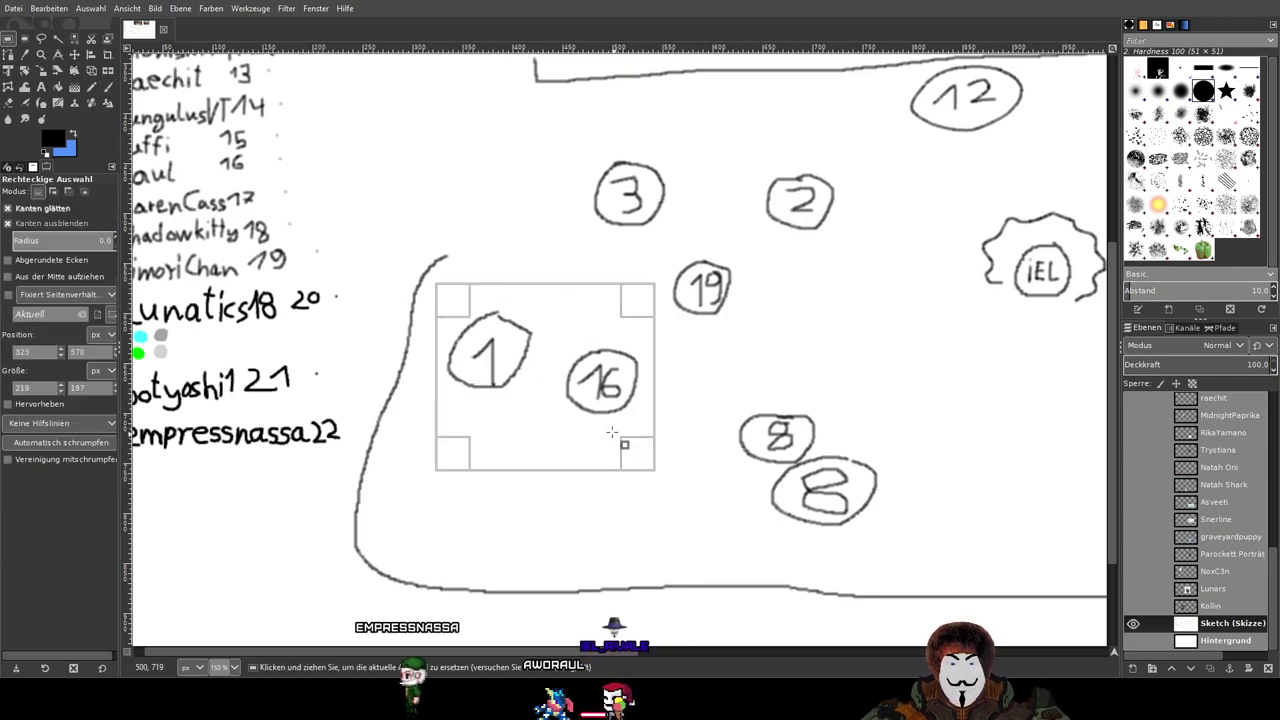
key(ctrl+c)
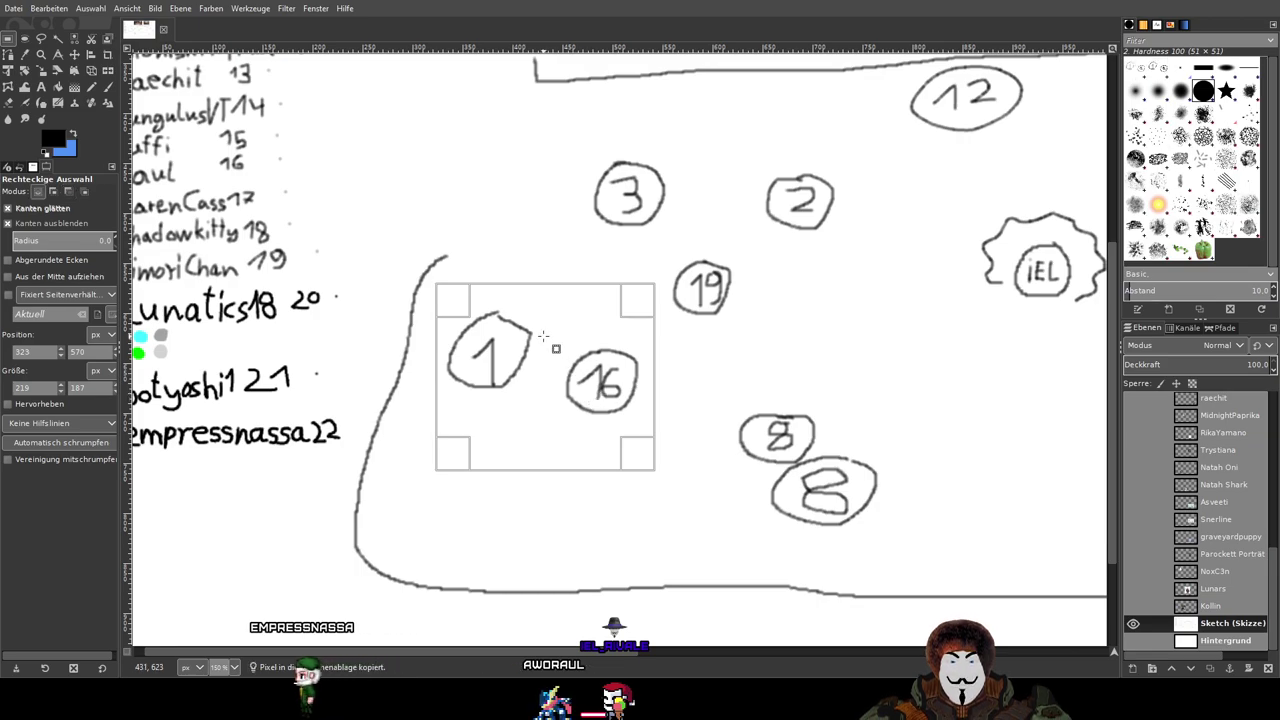
click(74, 55)
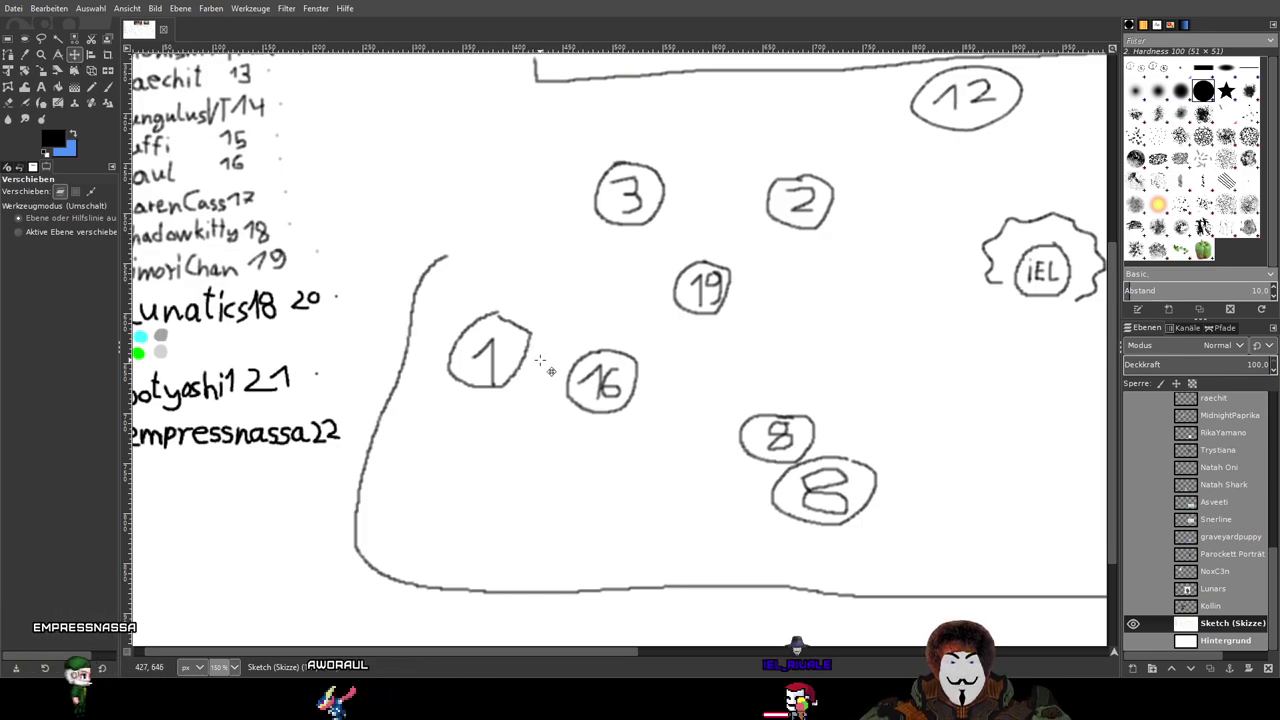
key(ctrl)
key(shift+m)
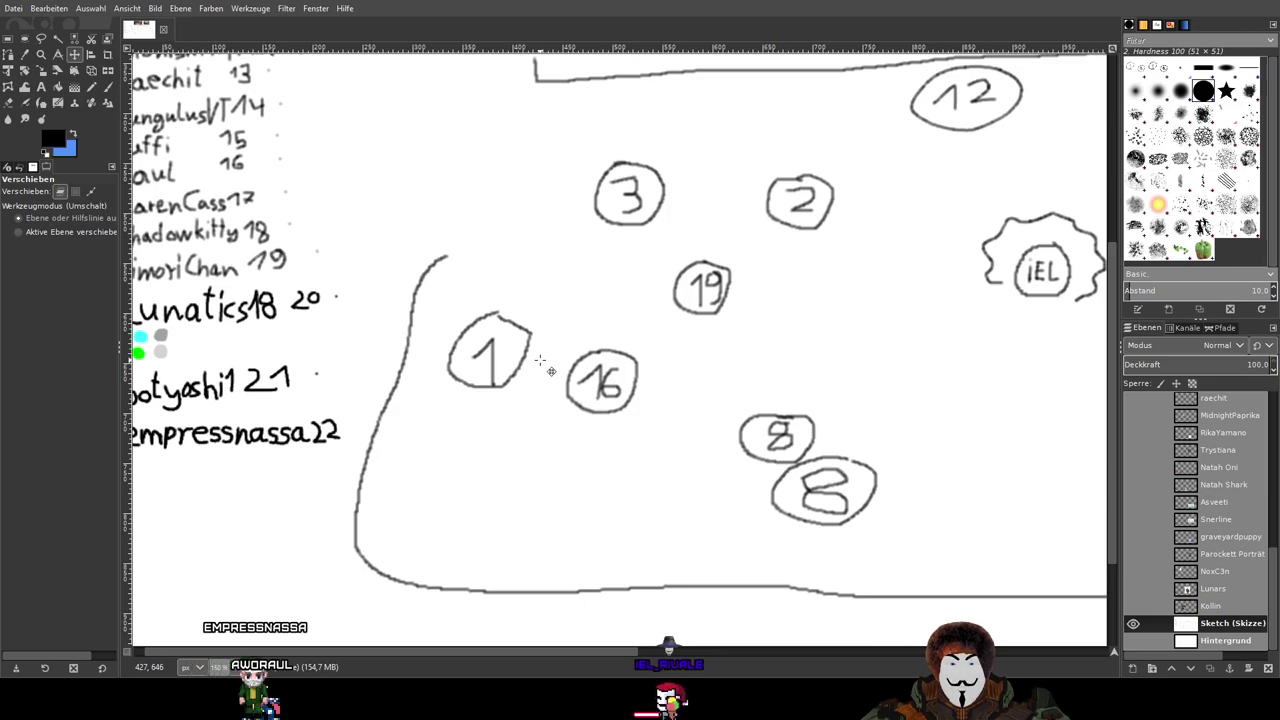
key(shift+m)
key(ctrl+v)
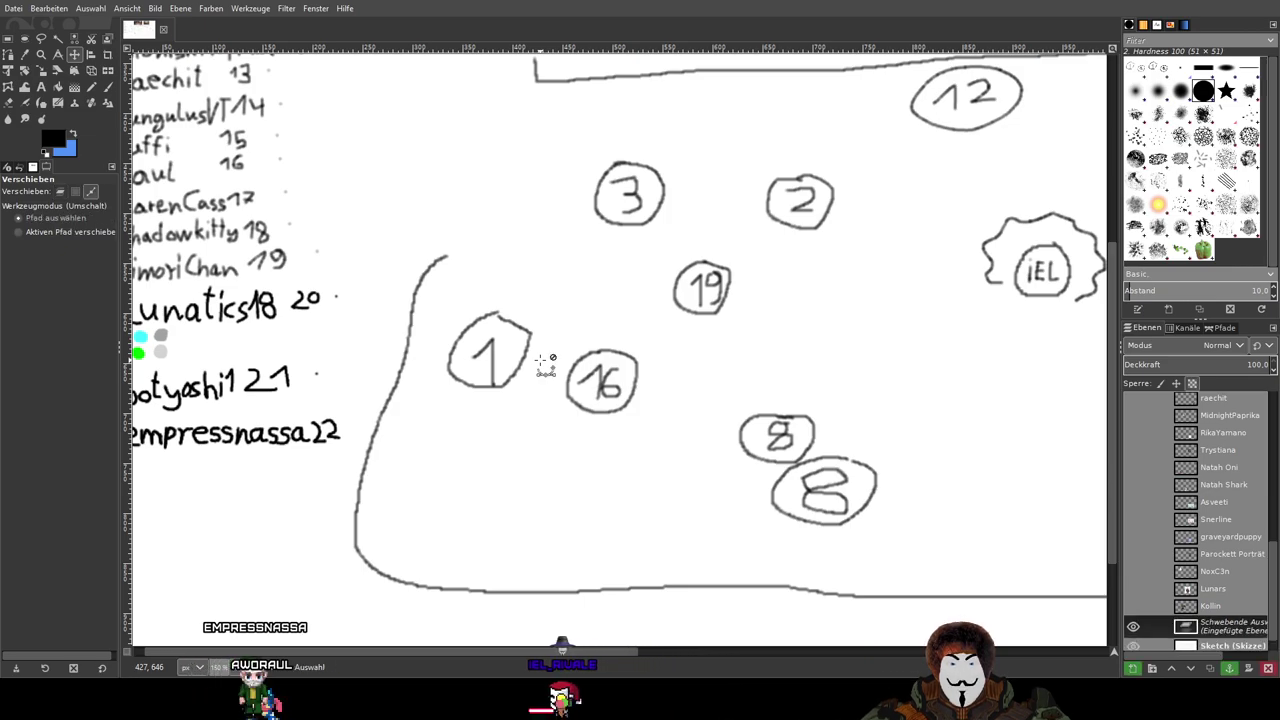
drag(473, 288, 491, 437)
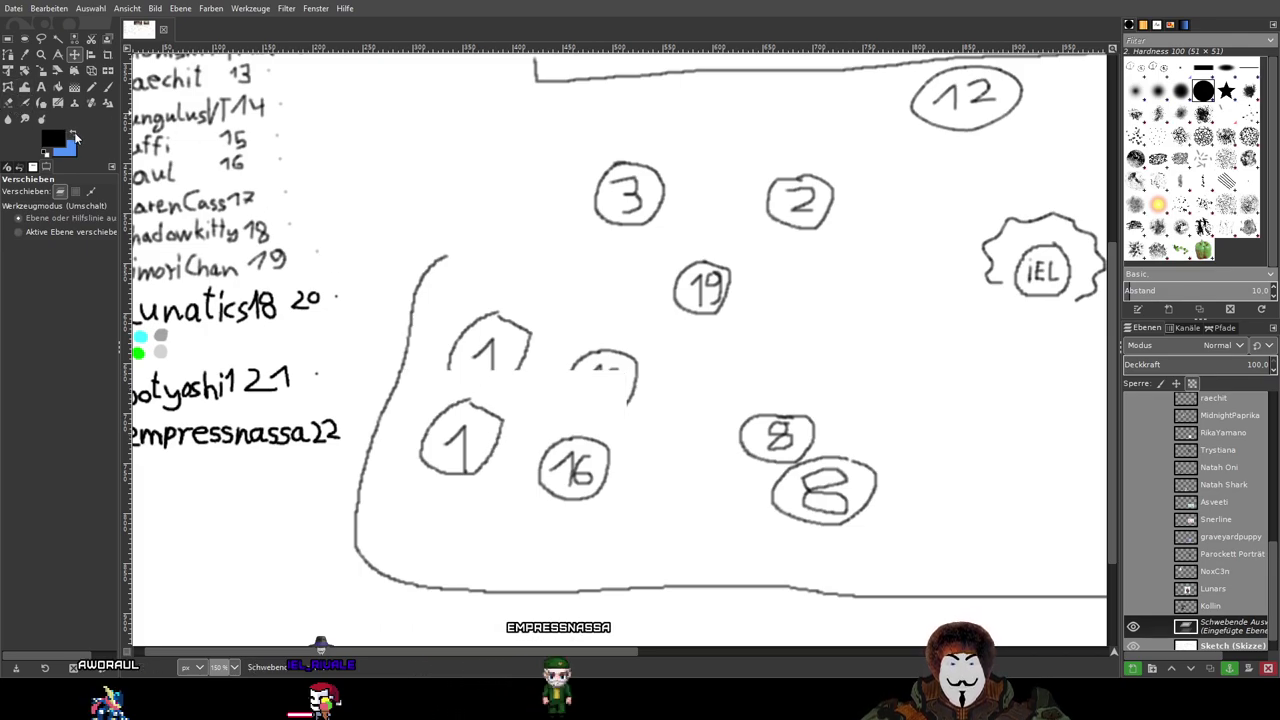
Step: Set up the Pencil with white picked from the sketch and size 41,26, and anchor the pasted circles
click(92, 88)
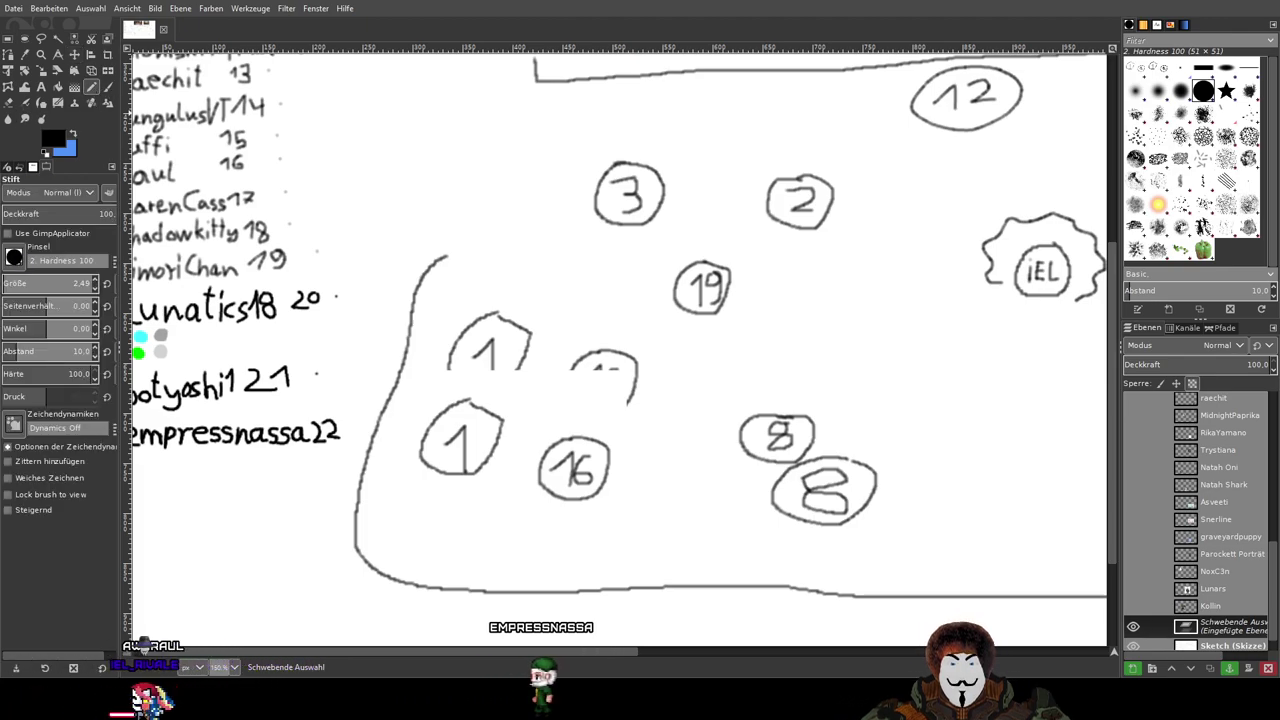
ctrl+click(530, 400)
scroll(355, 348, up, 2)
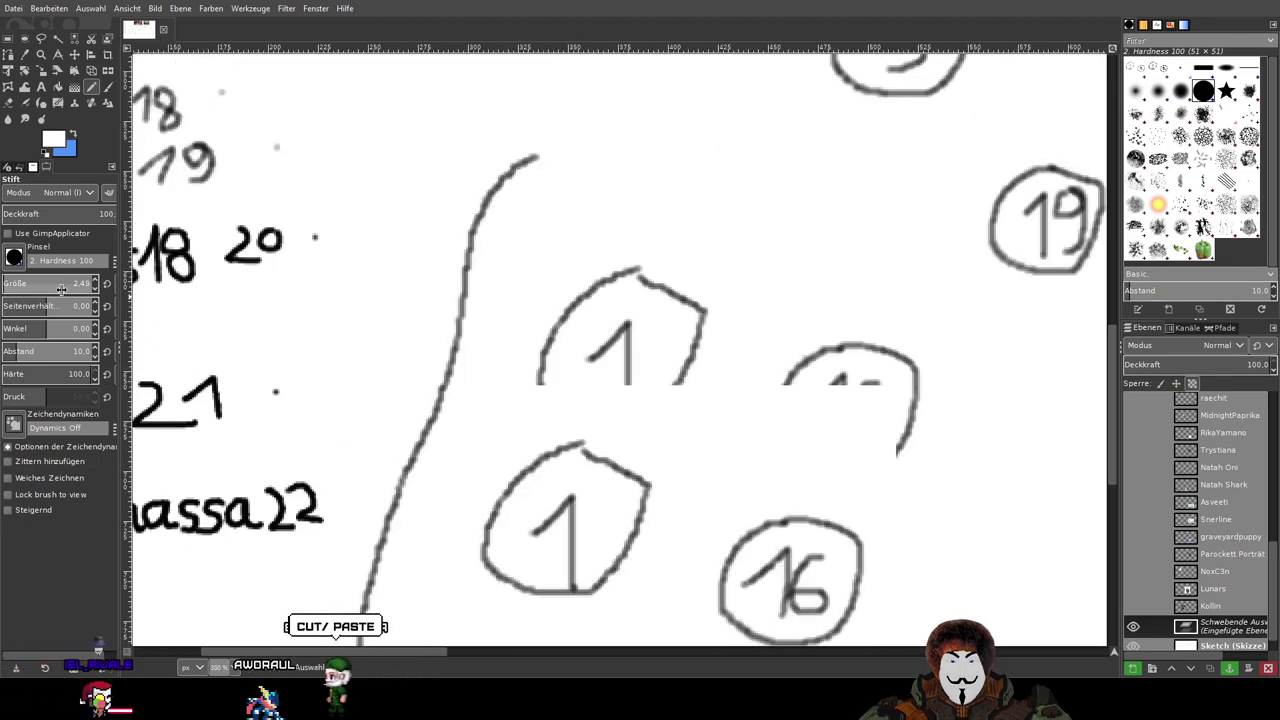
drag(37, 287, 72, 284)
click(550, 372)
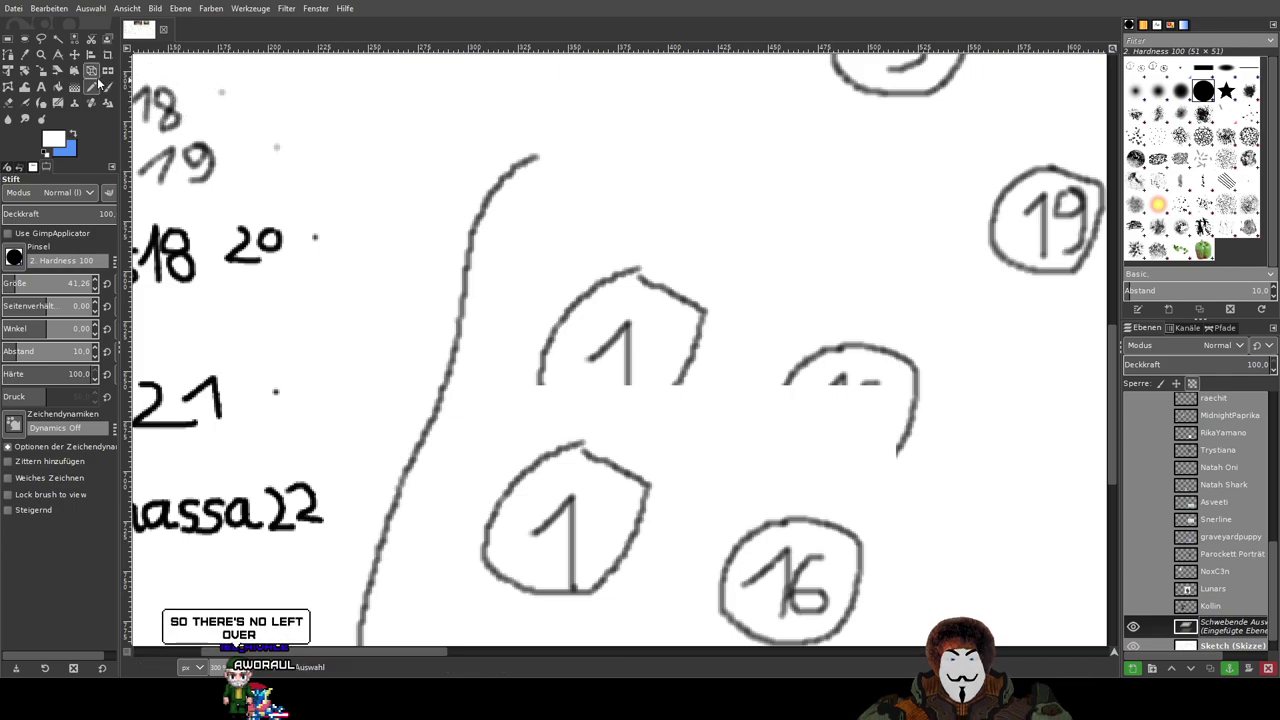
click(74, 54)
key(ctrl+h)
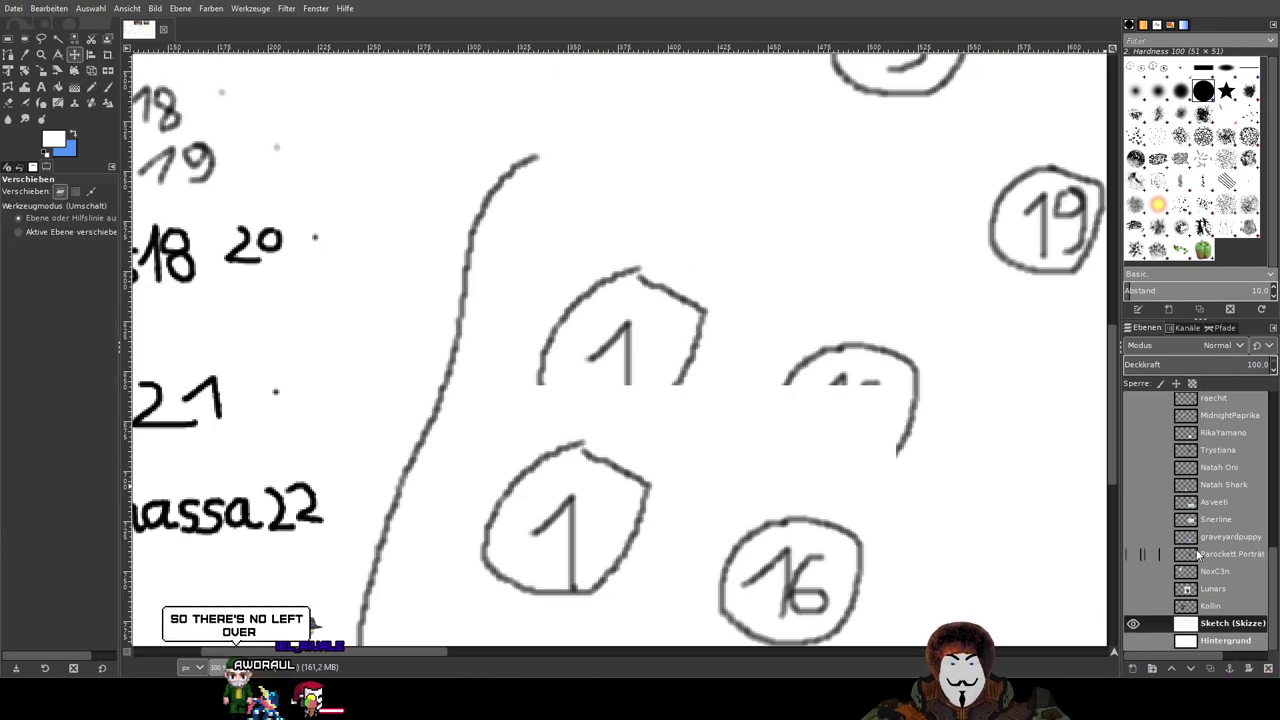
Step: Paint over the leftover parts of the original circles 1 and 16 in white
drag(825, 438, 777, 351)
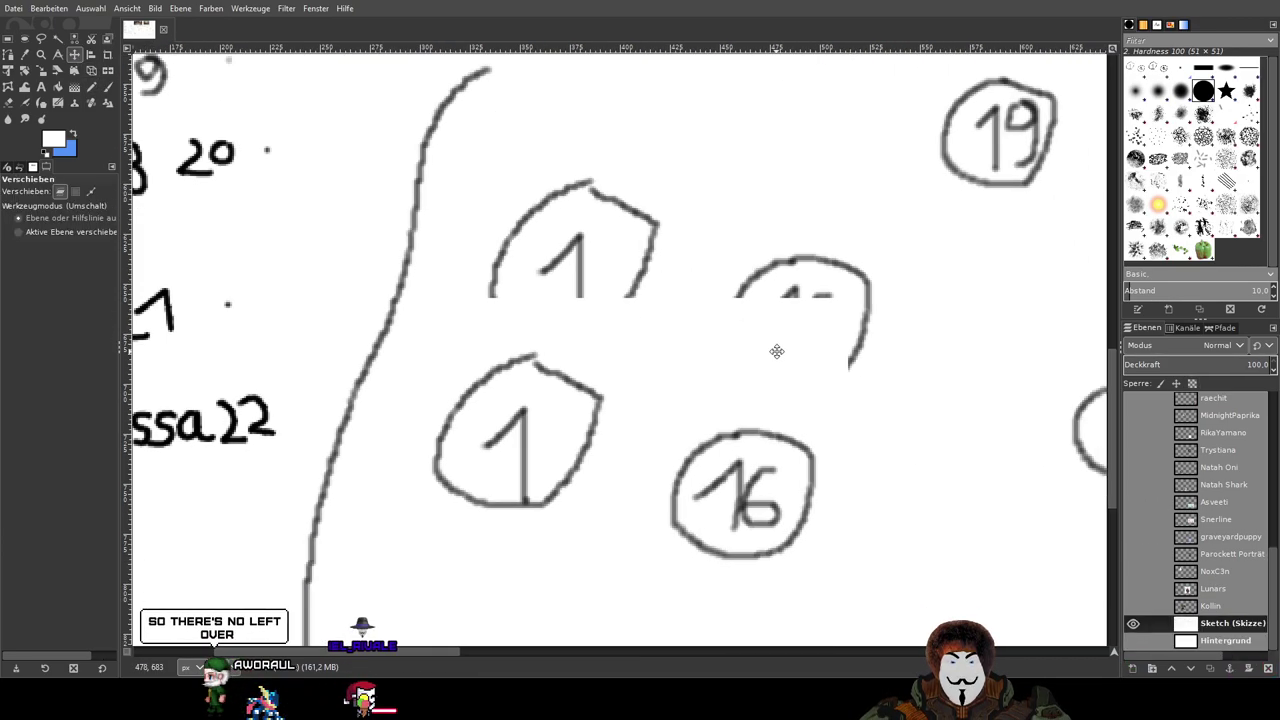
click(91, 87)
mouse_move(491, 286)
mouse_down()
mouse_move(579, 191)
mouse_move(577, 272)
mouse_move(634, 228)
mouse_move(652, 288)
mouse_move(855, 298)
mouse_move(876, 324)
mouse_move(864, 369)
mouse_move(831, 259)
mouse_move(876, 374)
mouse_move(821, 289)
mouse_up()
scroll(821, 289, down, 1)
scroll(514, 171, right, 3)
scroll(551, 280, up, 1)
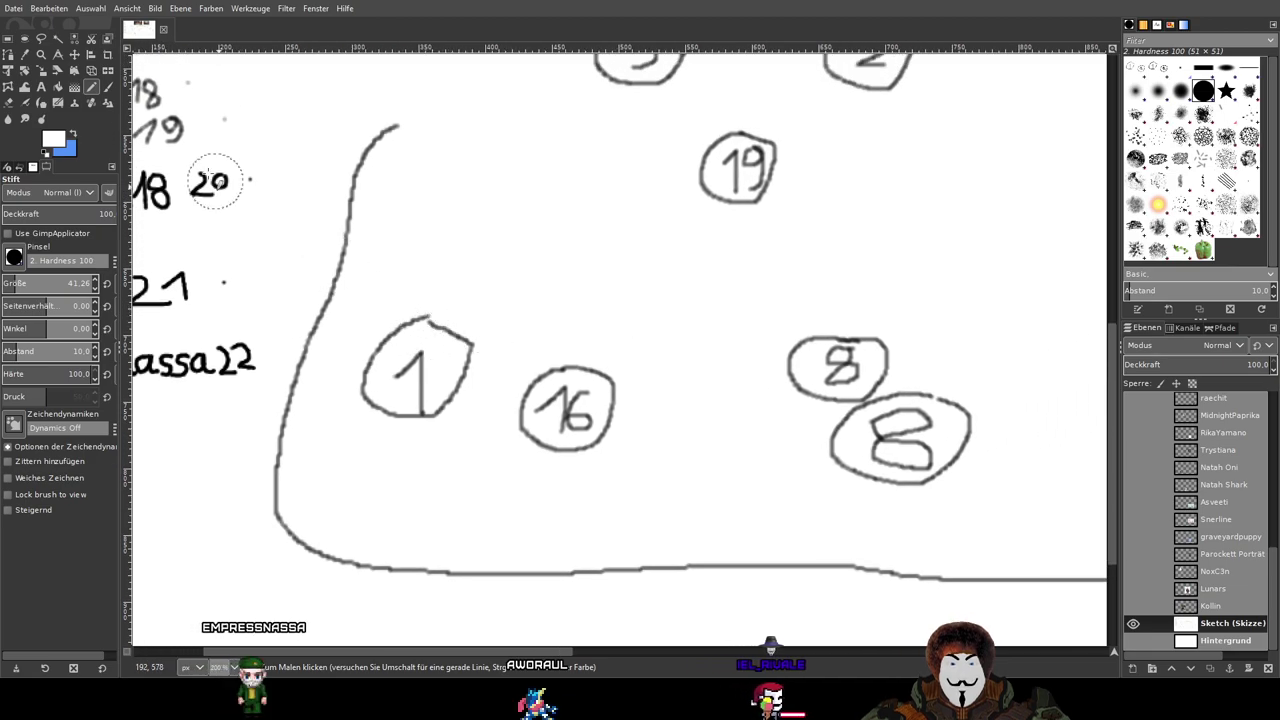
Step: Copy and paste the circles 1 and 16 again, shift the copy slightly toward the tub's left edge and anchor it
click(9, 39)
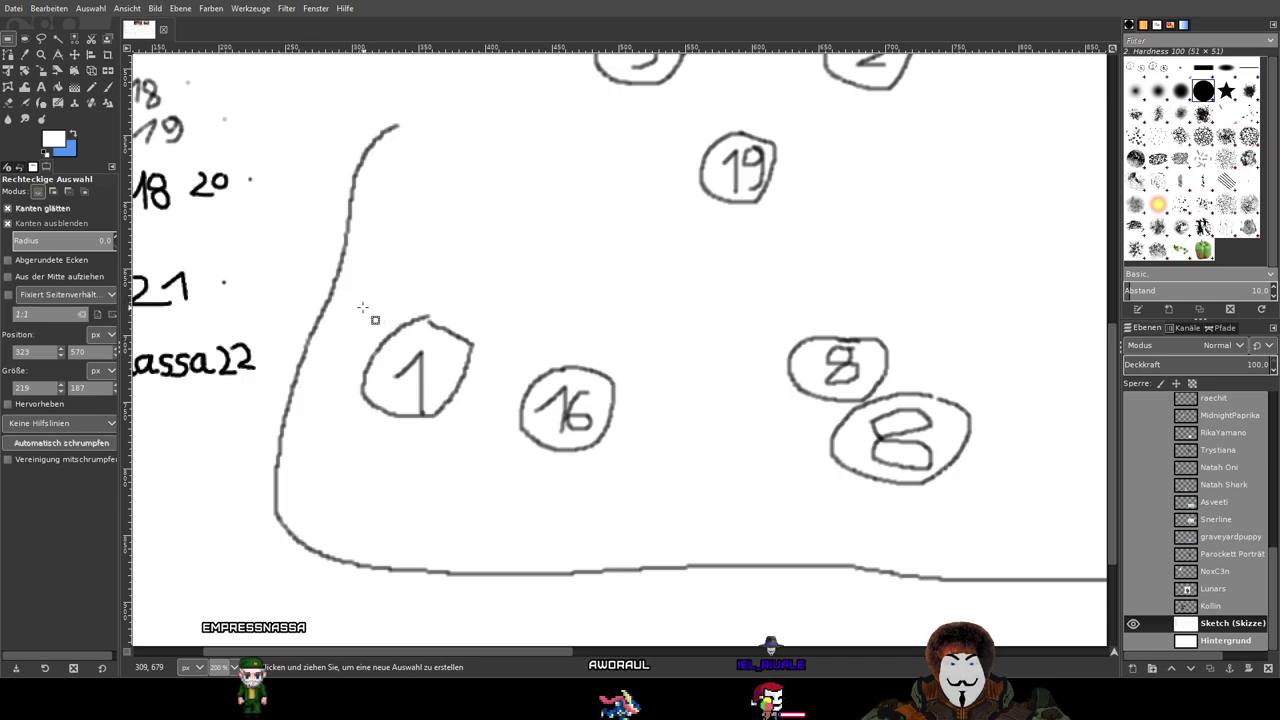
drag(363, 393, 630, 460)
drag(500, 337, 503, 343)
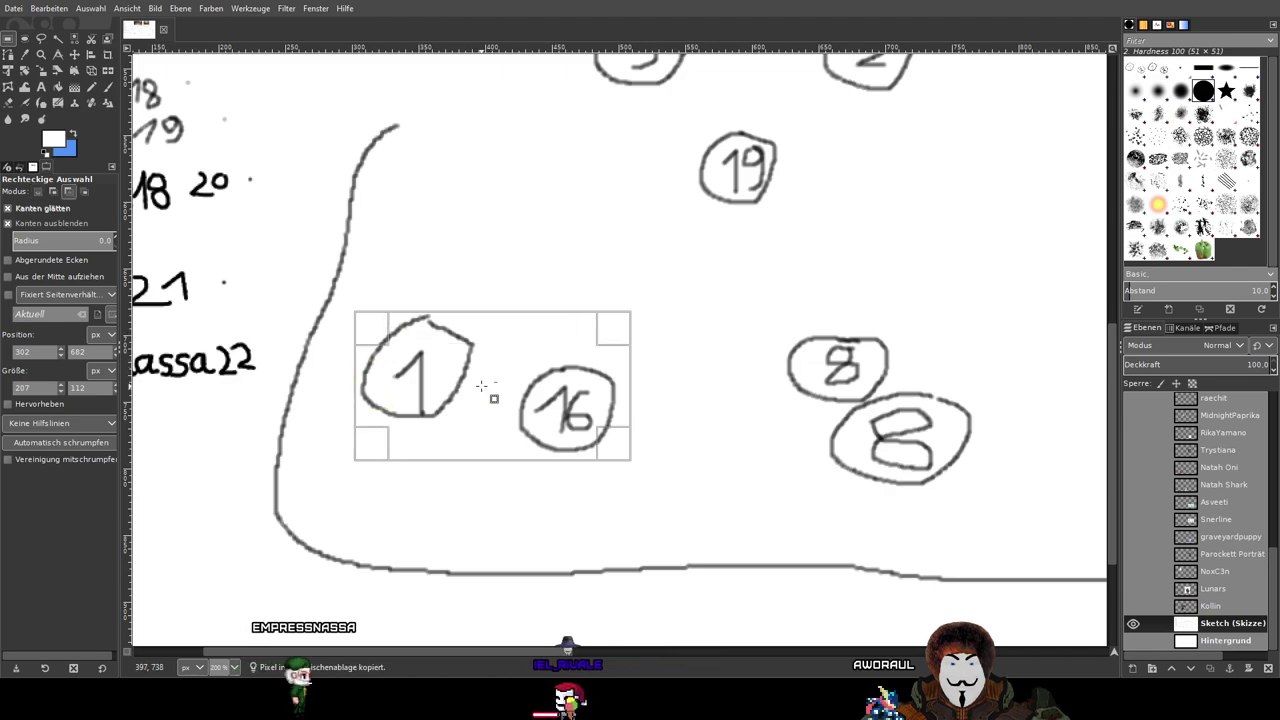
key(ctrl+c)
key(ctrl+v)
key(m)
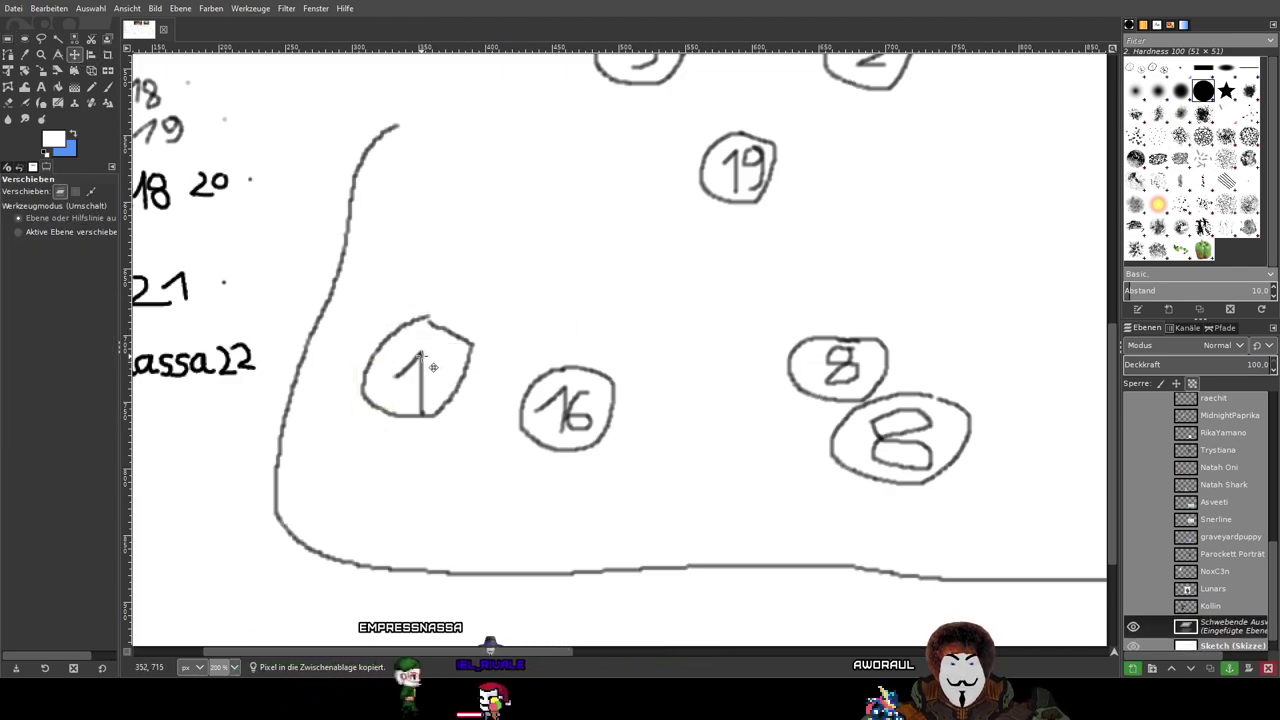
drag(500, 390, 478, 396)
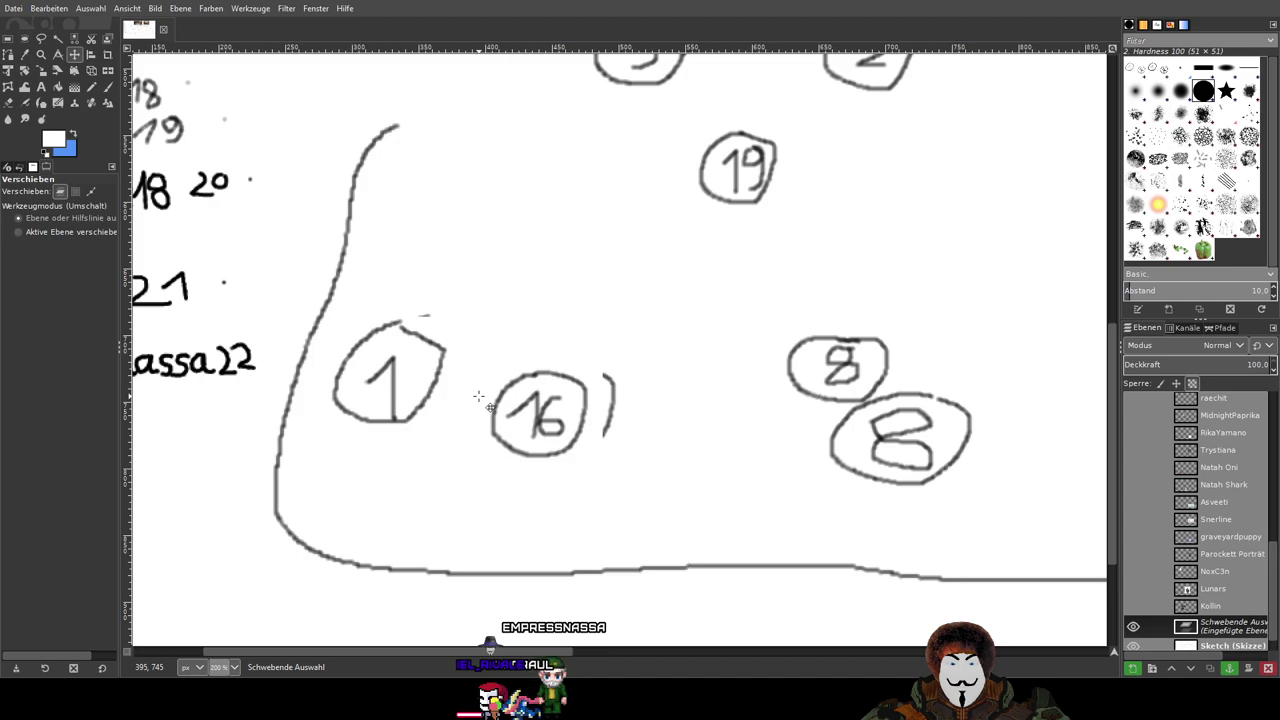
key(ctrl+h)
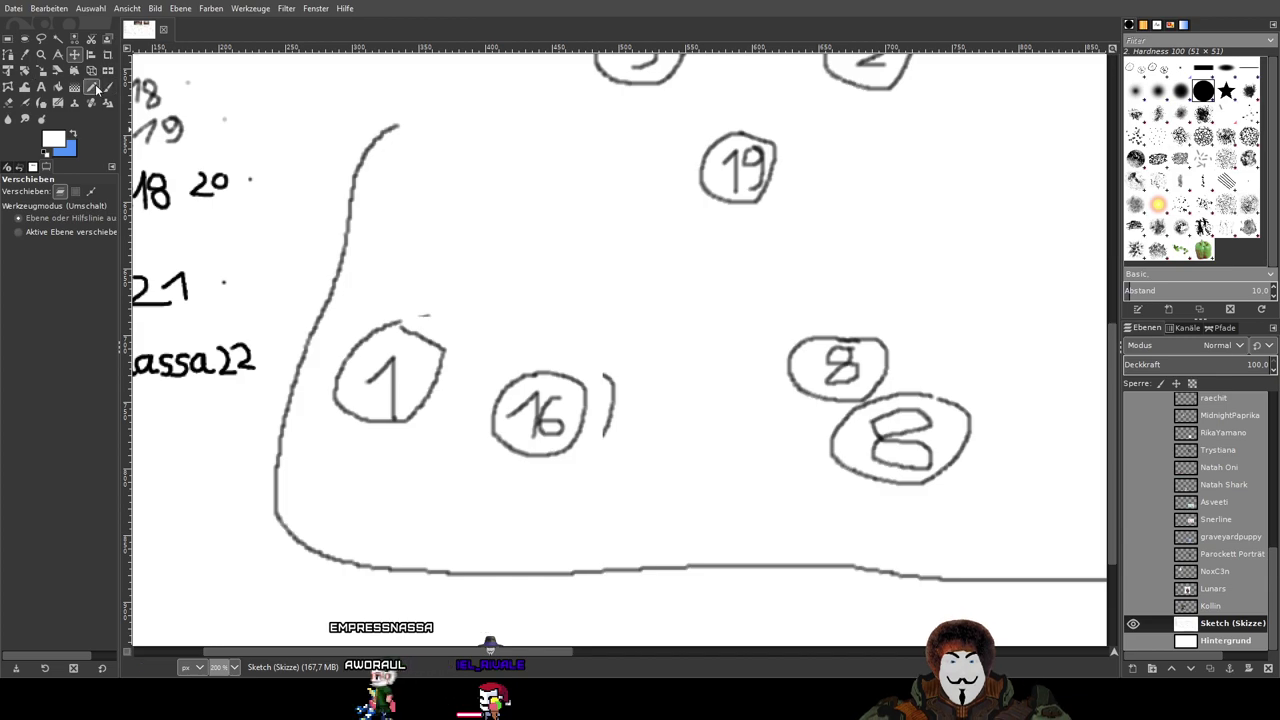
Step: Cover the leftover line fragments above circle 1 and beside circle 16 with white
click(92, 87)
scroll(428, 300, up, 2)
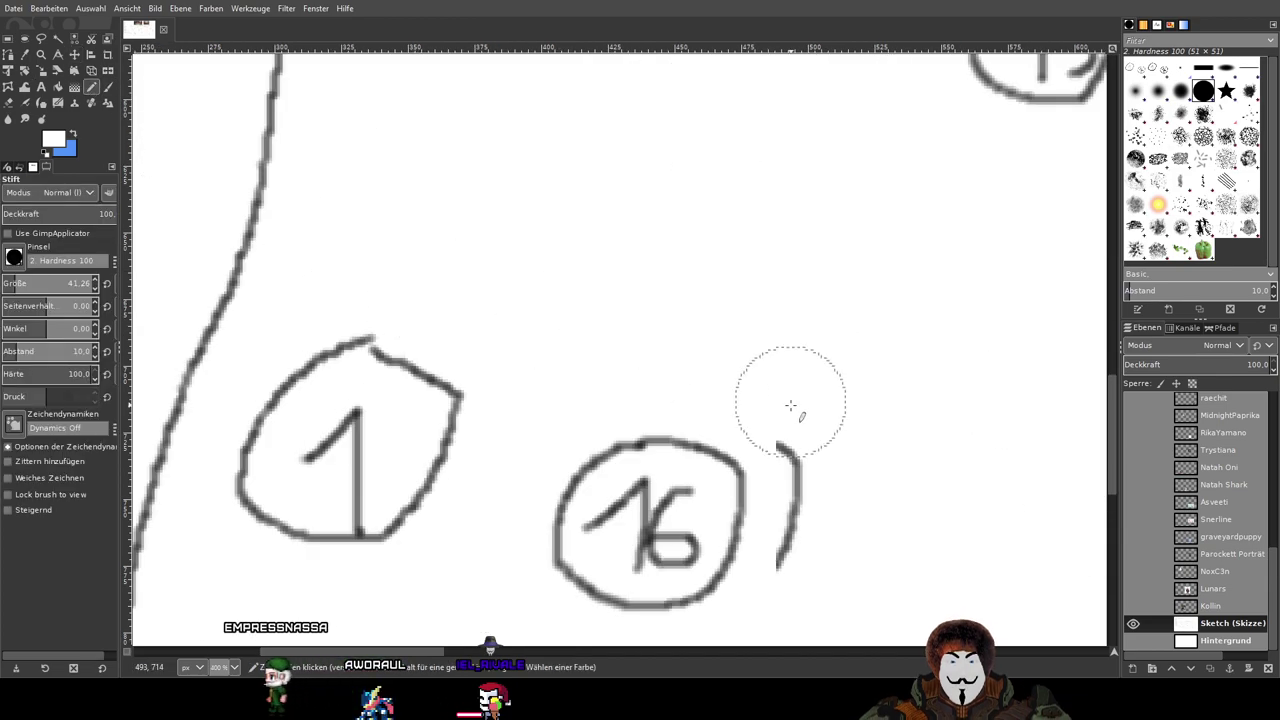
key(ctrl+z)
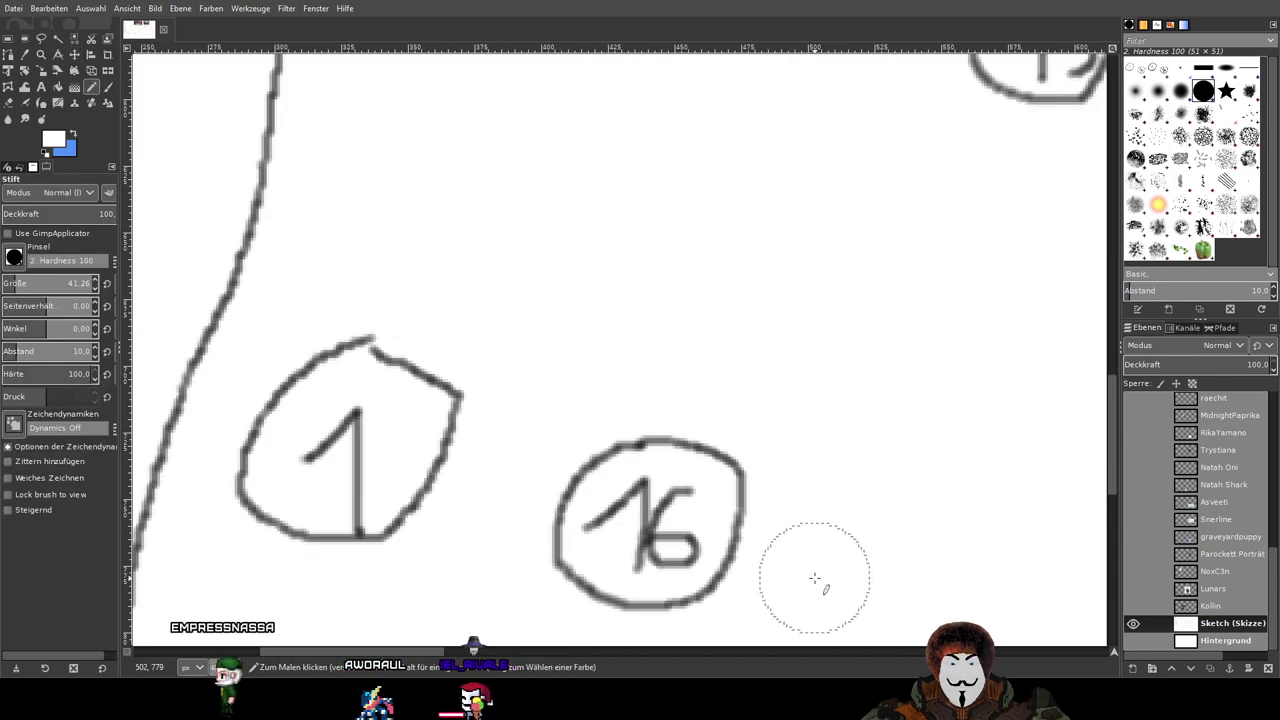
Step: Draw a black circle between circles 16 and 8 with the brush at size 2,49 and write 22 in it
click(108, 87)
text(2,49)
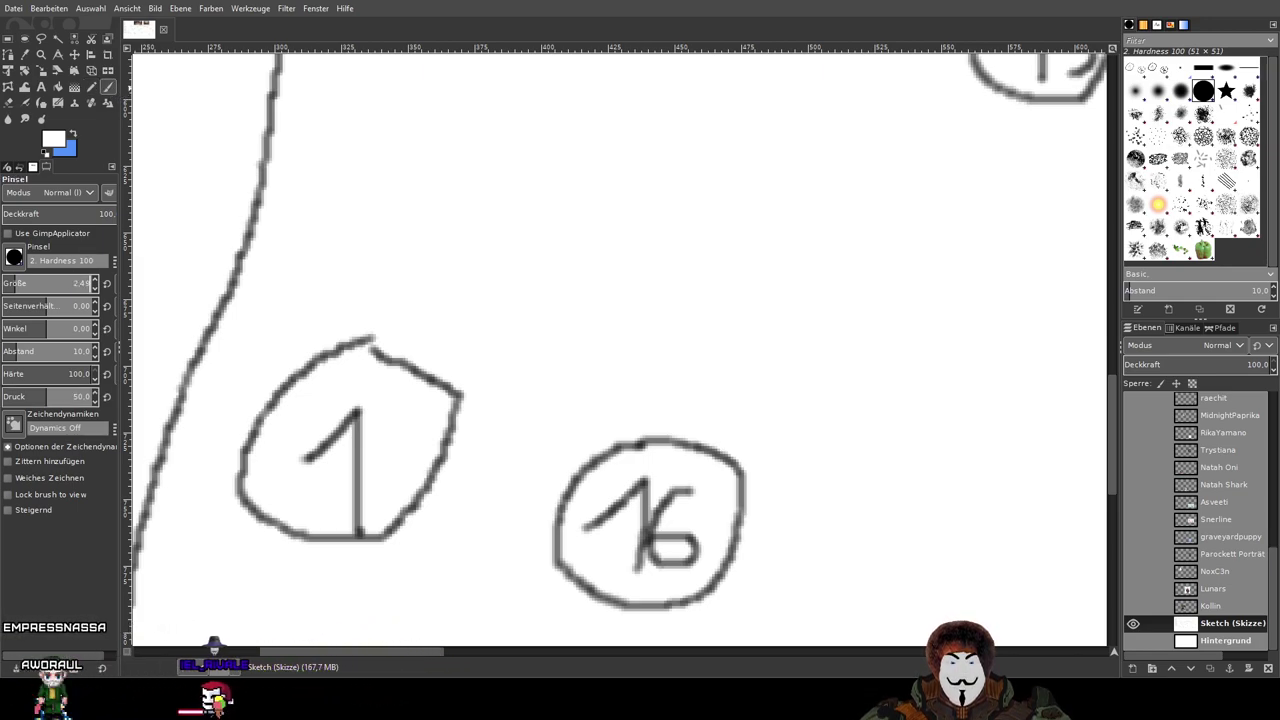
scroll(628, 384, down, 2)
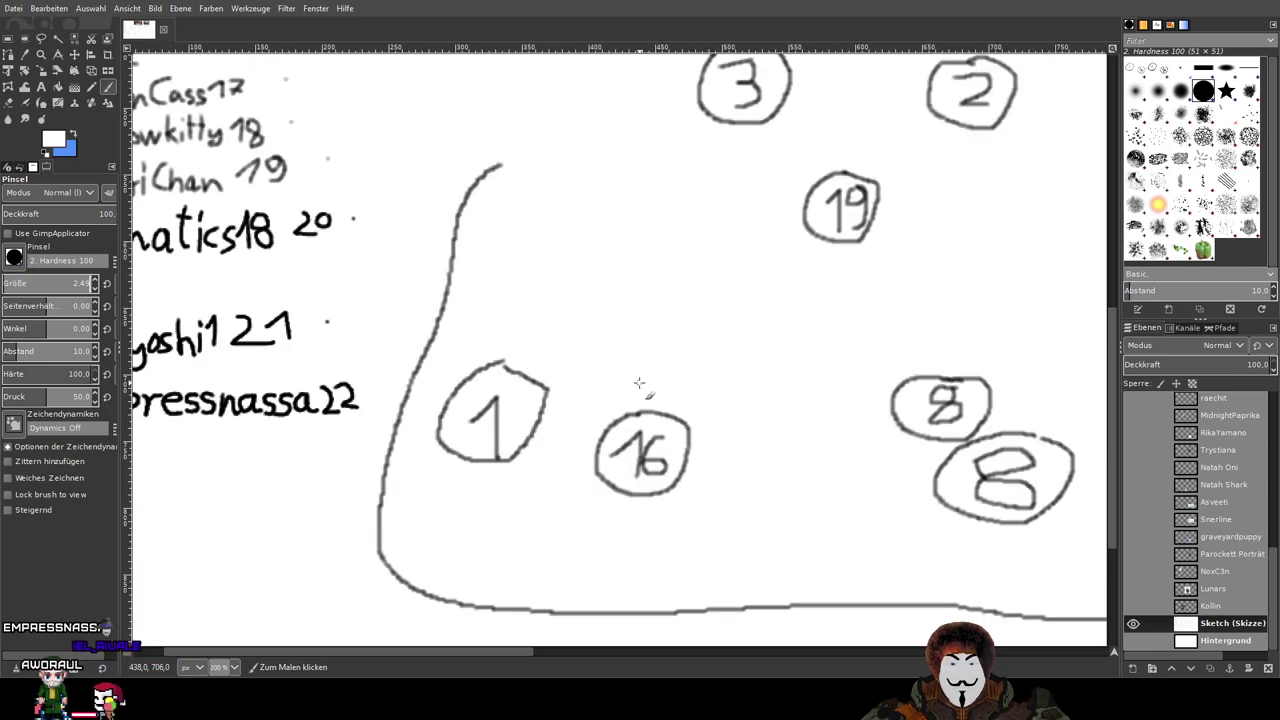
scroll(640, 380, up, 1)
drag(715, 389, 615, 361)
drag(705, 312, 588, 390)
scroll(594, 367, down, 1)
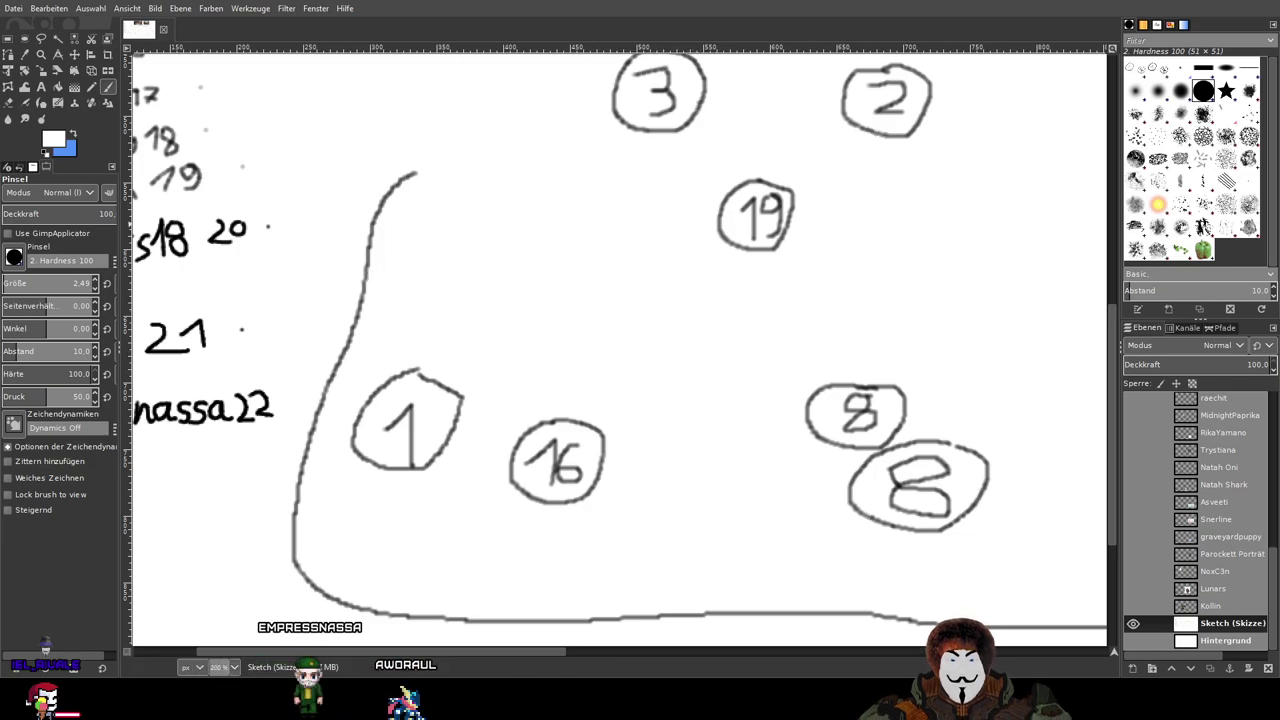
scroll(645, 386, up, 1)
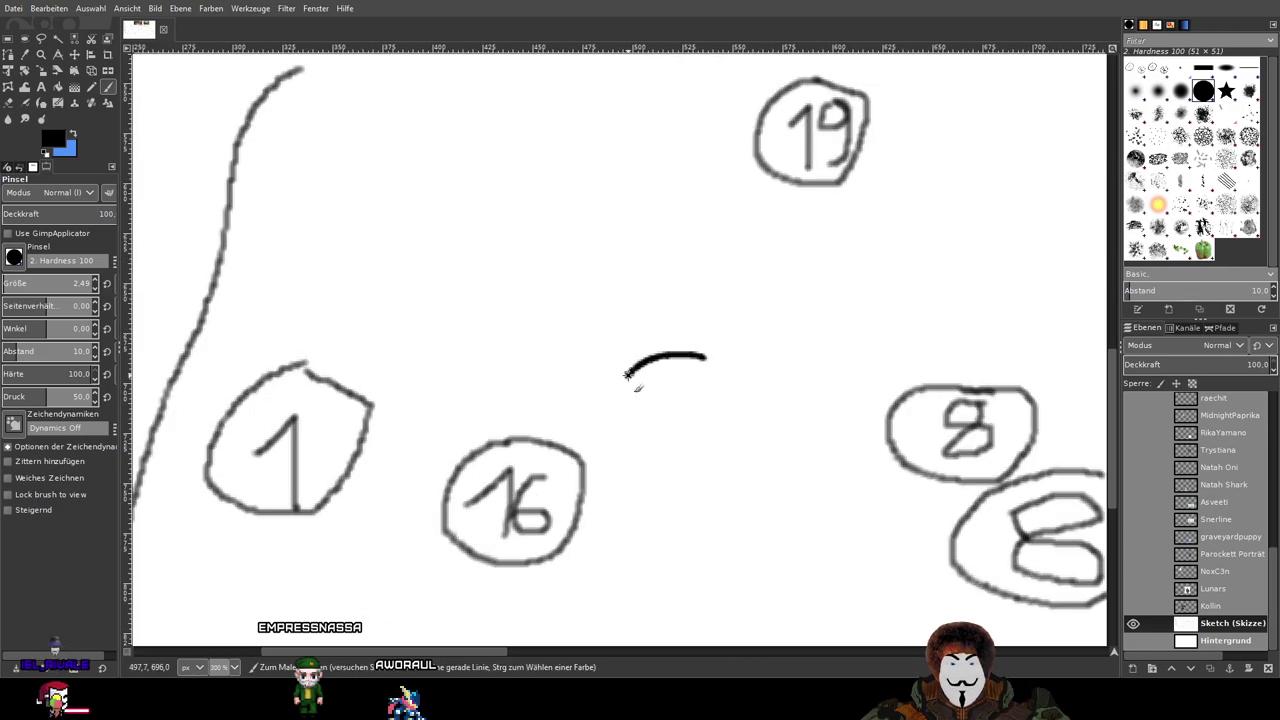
mouse_move(630, 445)
mouse_down()
mouse_move(703, 440)
mouse_move(726, 398)
mouse_move(702, 356)
mouse_up()
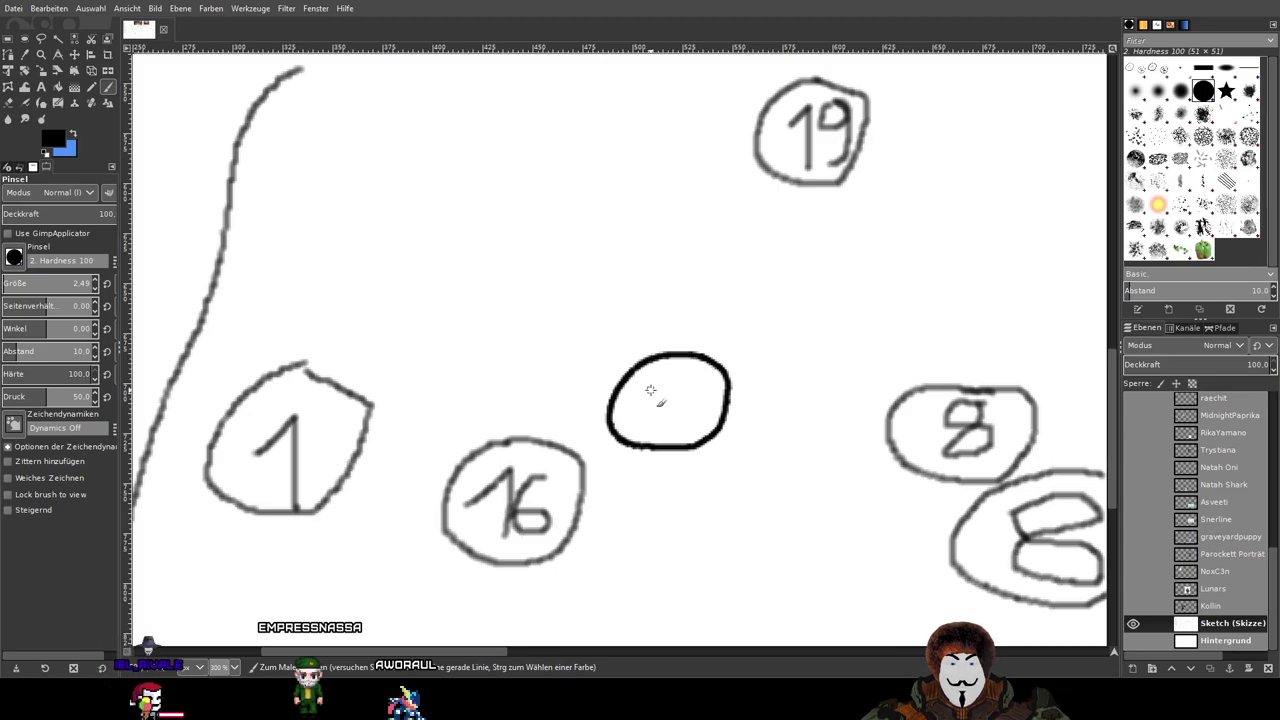
drag(666, 410, 675, 418)
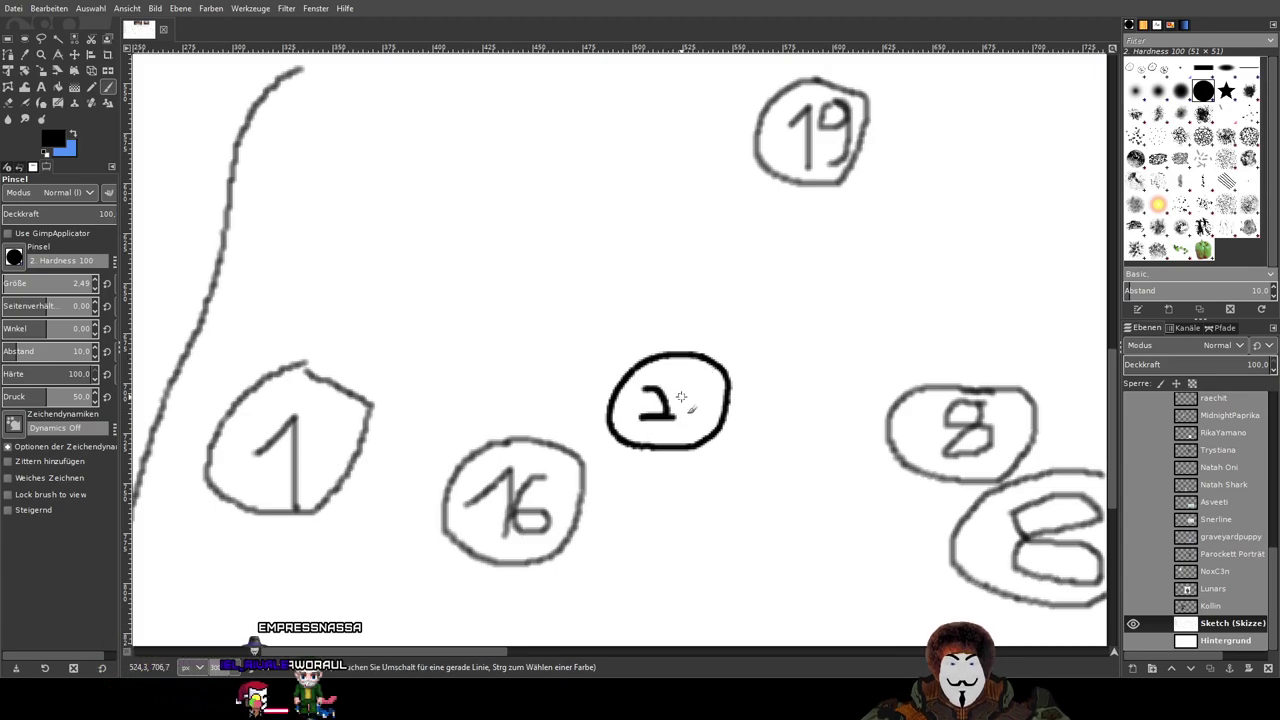
scroll(776, 370, down, 2)
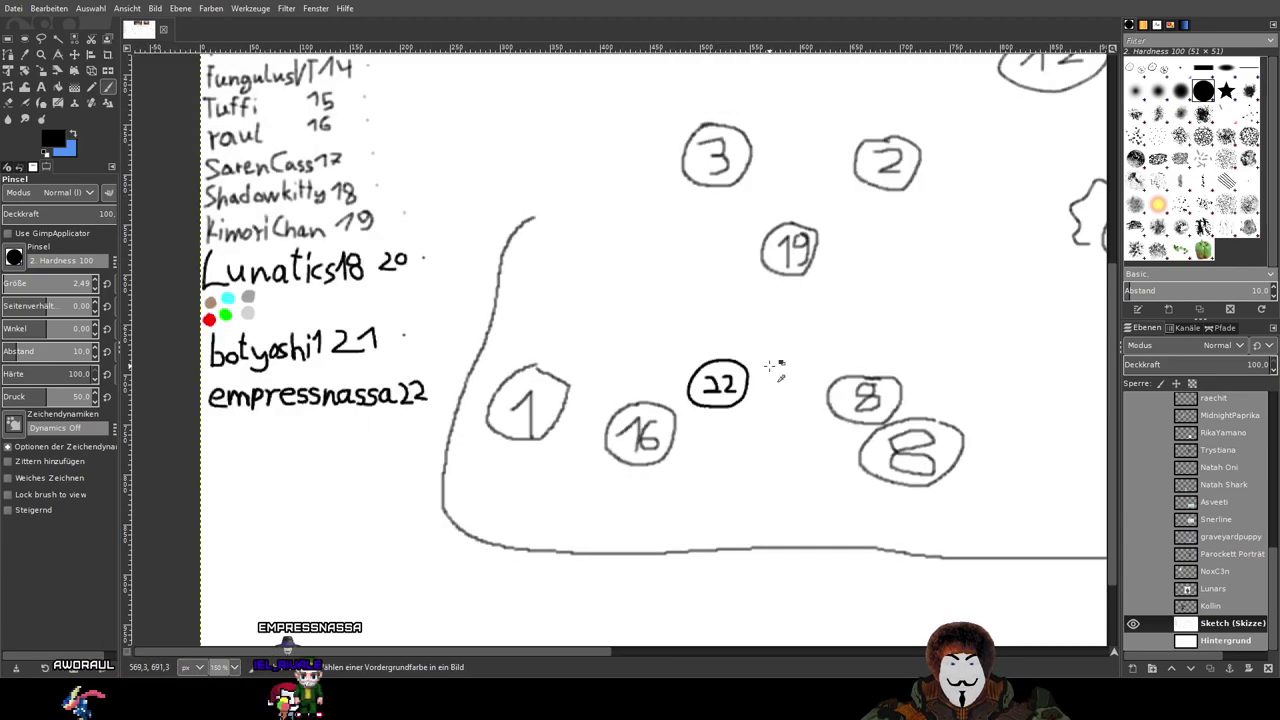
Step: Undo the digits in the new circle and rewrite them as 22
key(ctrl+z)
key(ctrl+z)
scroll(718, 383, up, 4)
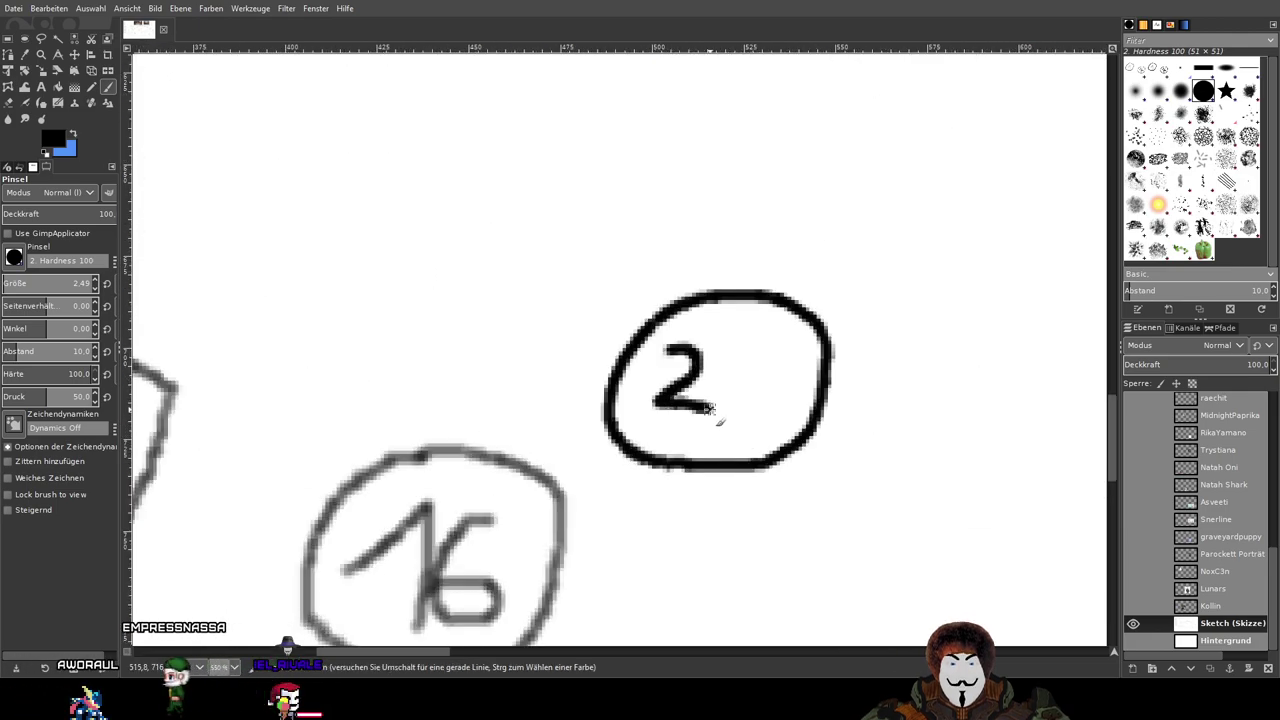
mouse_move(736, 358)
mouse_down()
mouse_move(766, 360)
mouse_move(740, 402)
mouse_move(775, 407)
mouse_up()
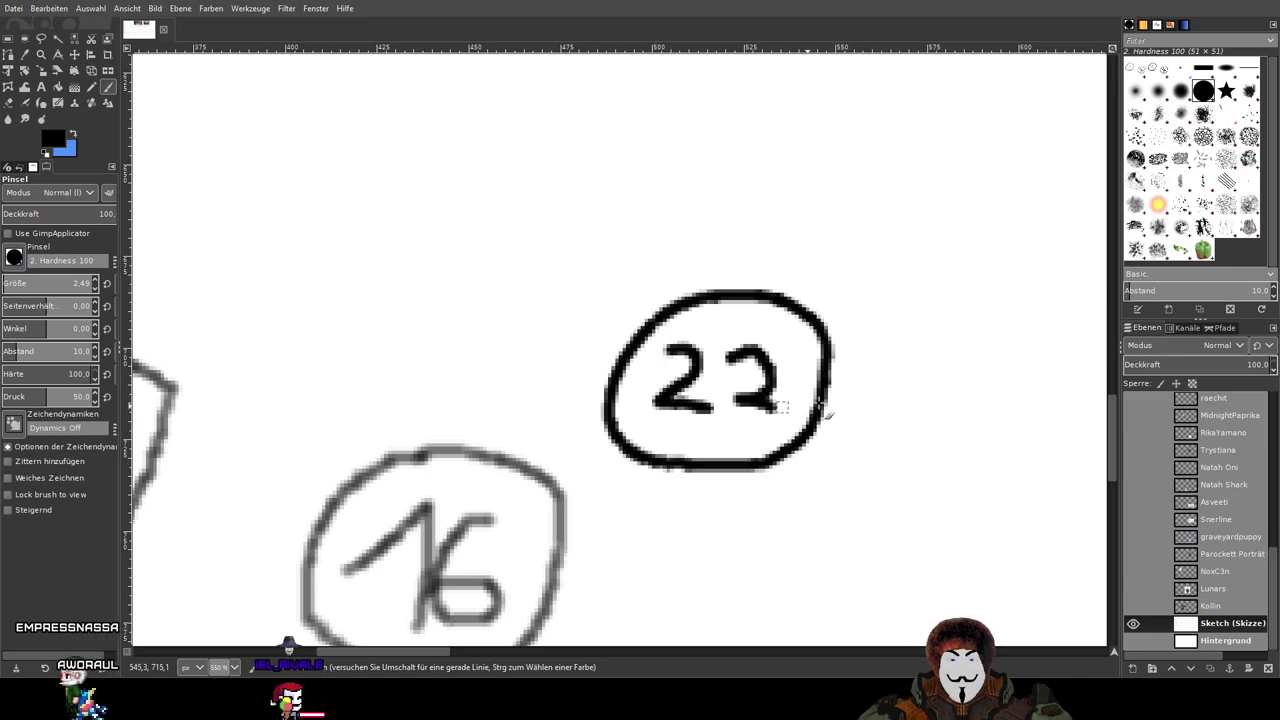
Step: Examine the placement of circle 22 among the other numbered circles across the whole composition sketch
scroll(866, 382, down, 3)
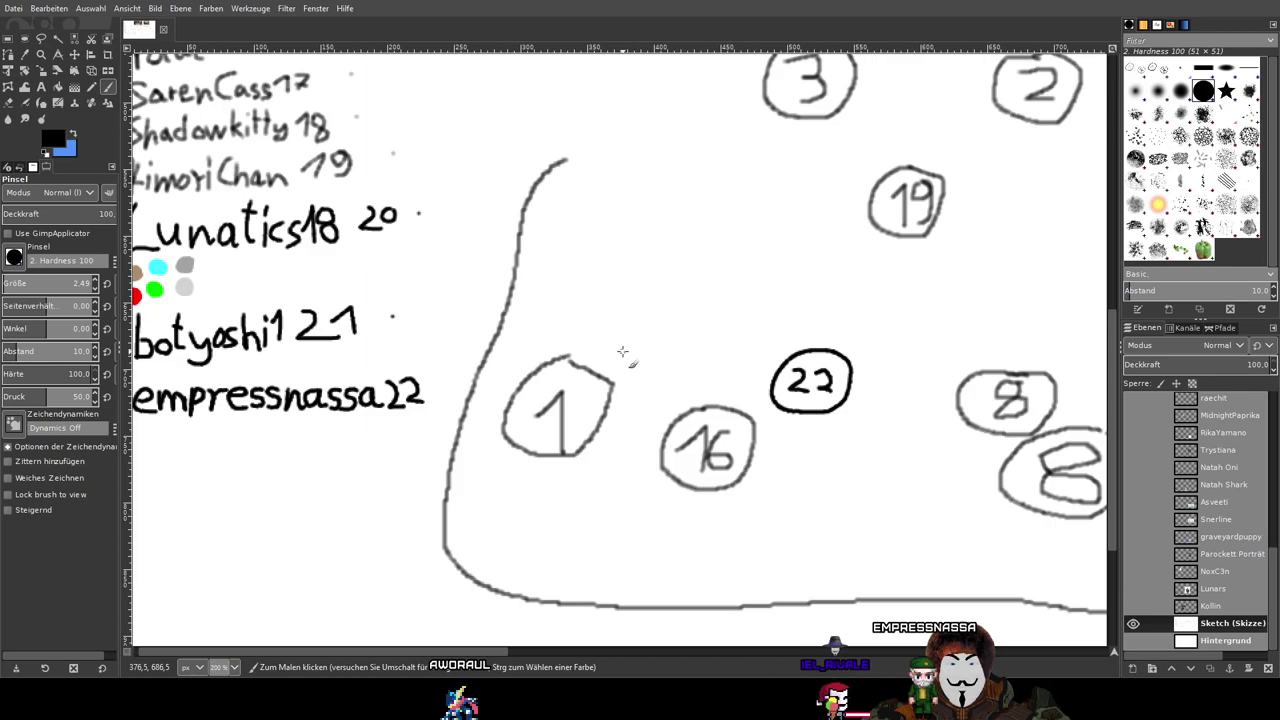
scroll(655, 297, down, 1)
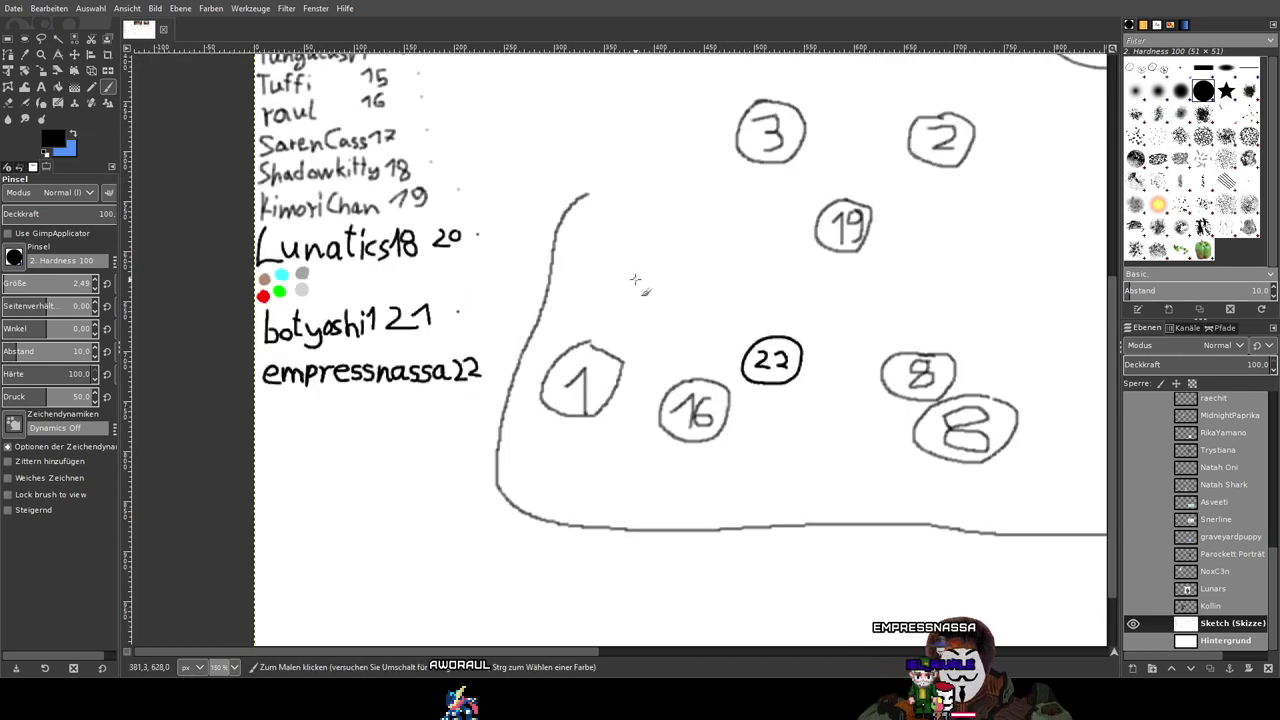
drag(648, 256, 683, 456)
scroll(687, 457, down, 1)
drag(855, 391, 447, 367)
scroll(447, 367, down, 1)
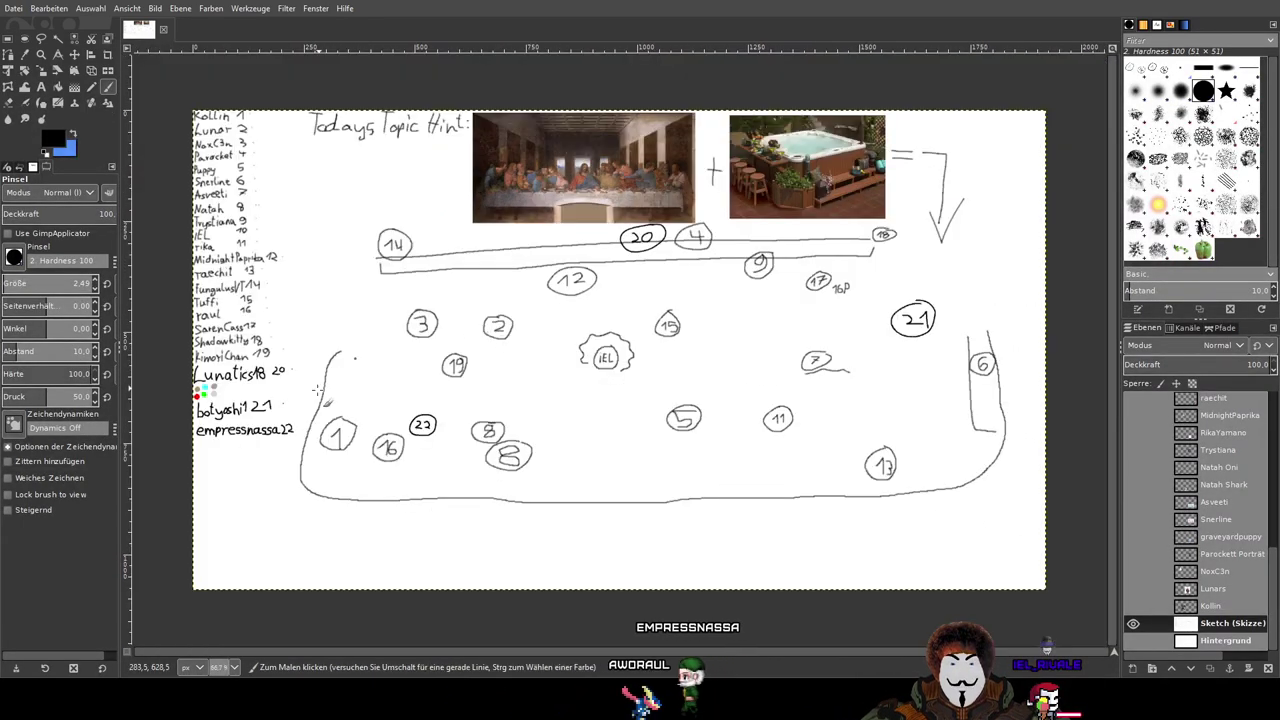
mouse_move(567, 390)
mouse_down()
mouse_move(560, 420)
mouse_move(570, 400)
mouse_up()
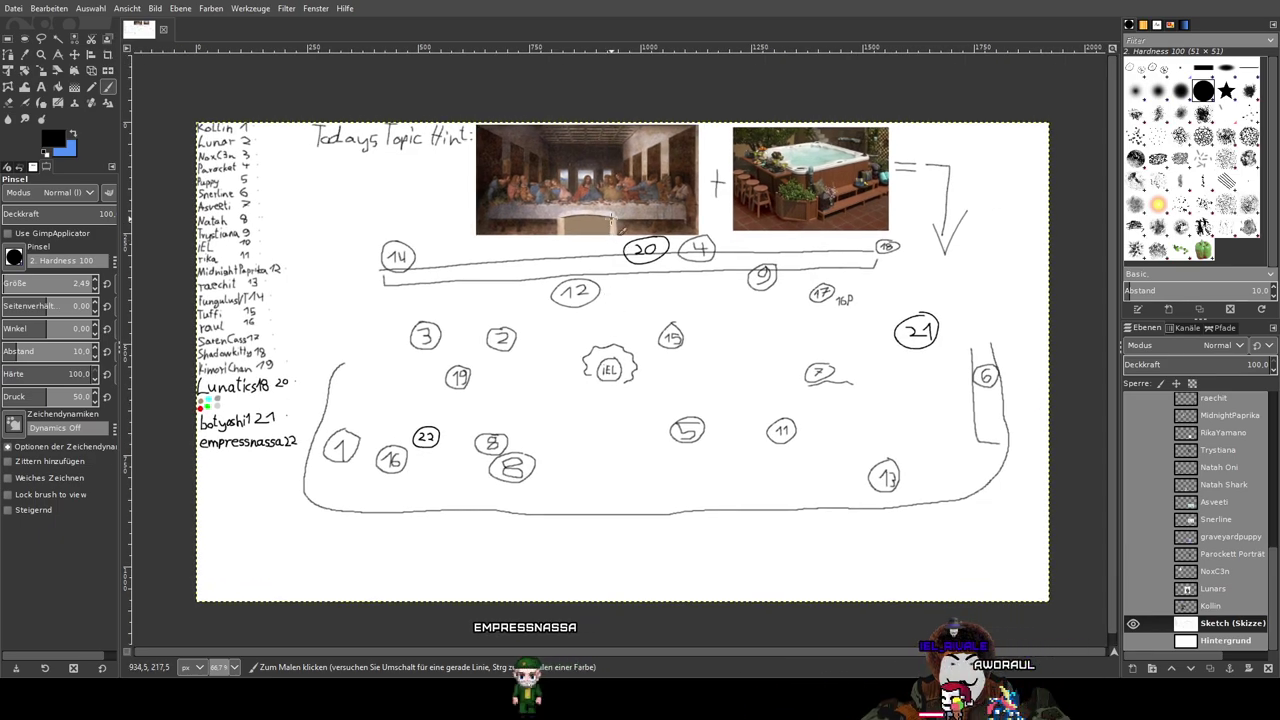
Step: Examine the two topic reference pictures and the numbered circles surrounding circle 22 in the composition sketch
drag(735, 361, 732, 482)
scroll(776, 323, up, 2)
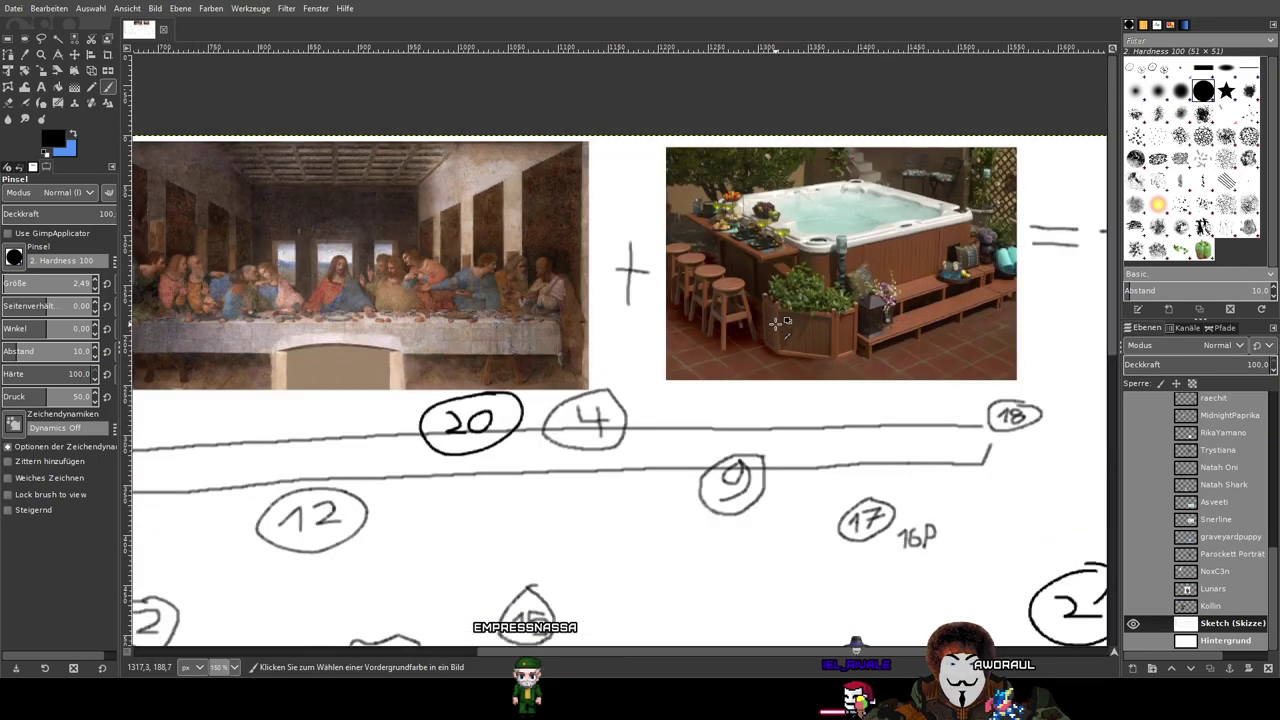
scroll(775, 324, down, 1)
scroll(650, 300, up, 1)
drag(666, 306, 671, 358)
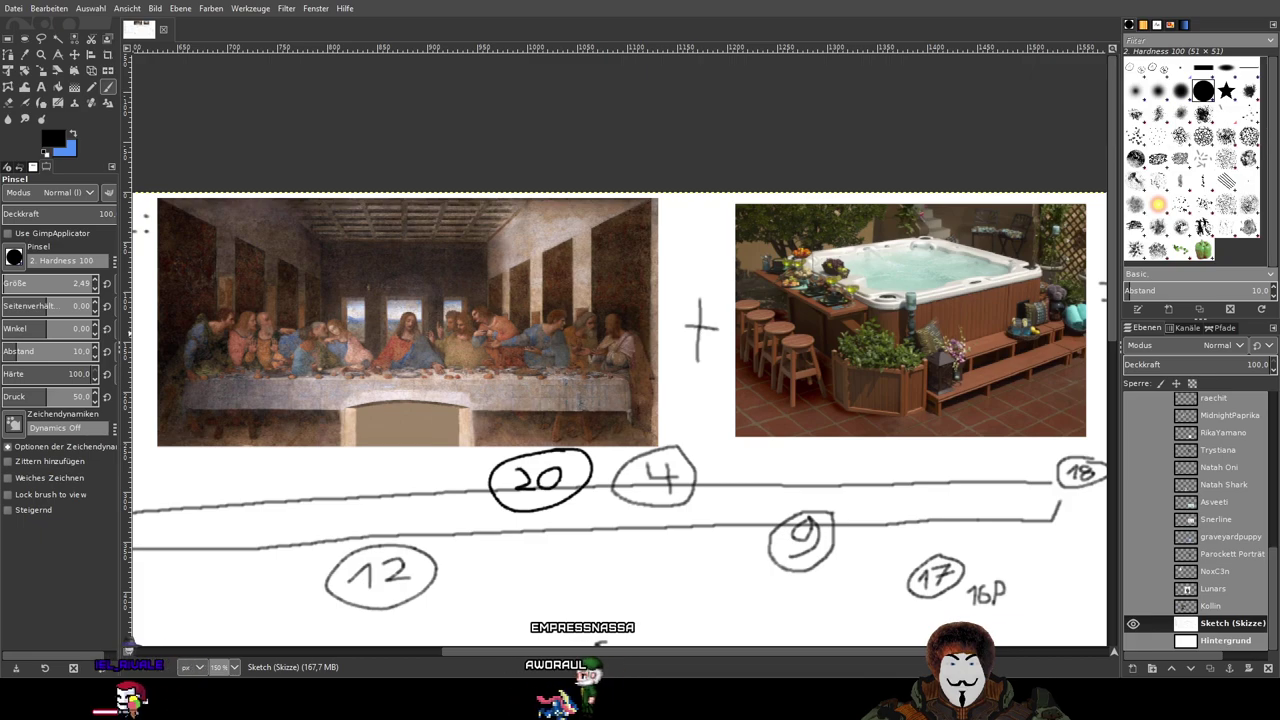
drag(454, 506, 749, 184)
mouse_move(685, 421)
mouse_down()
mouse_move(831, 133)
mouse_move(883, 233)
mouse_up()
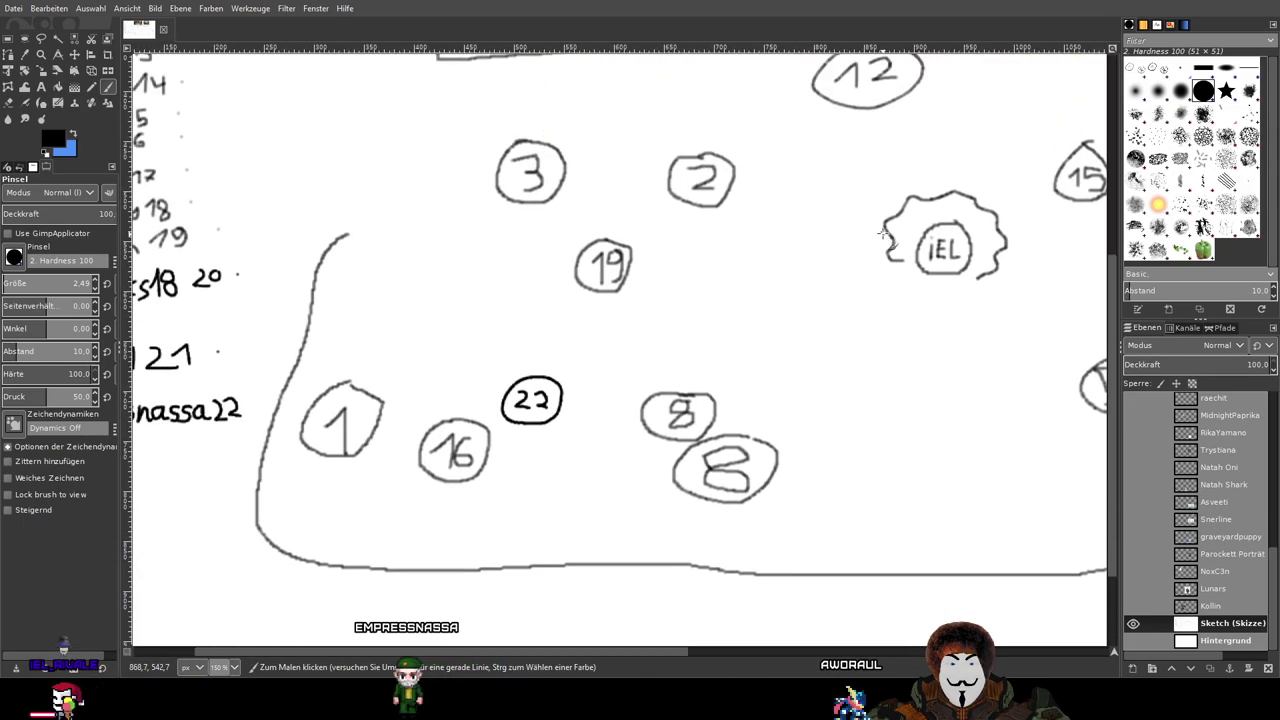
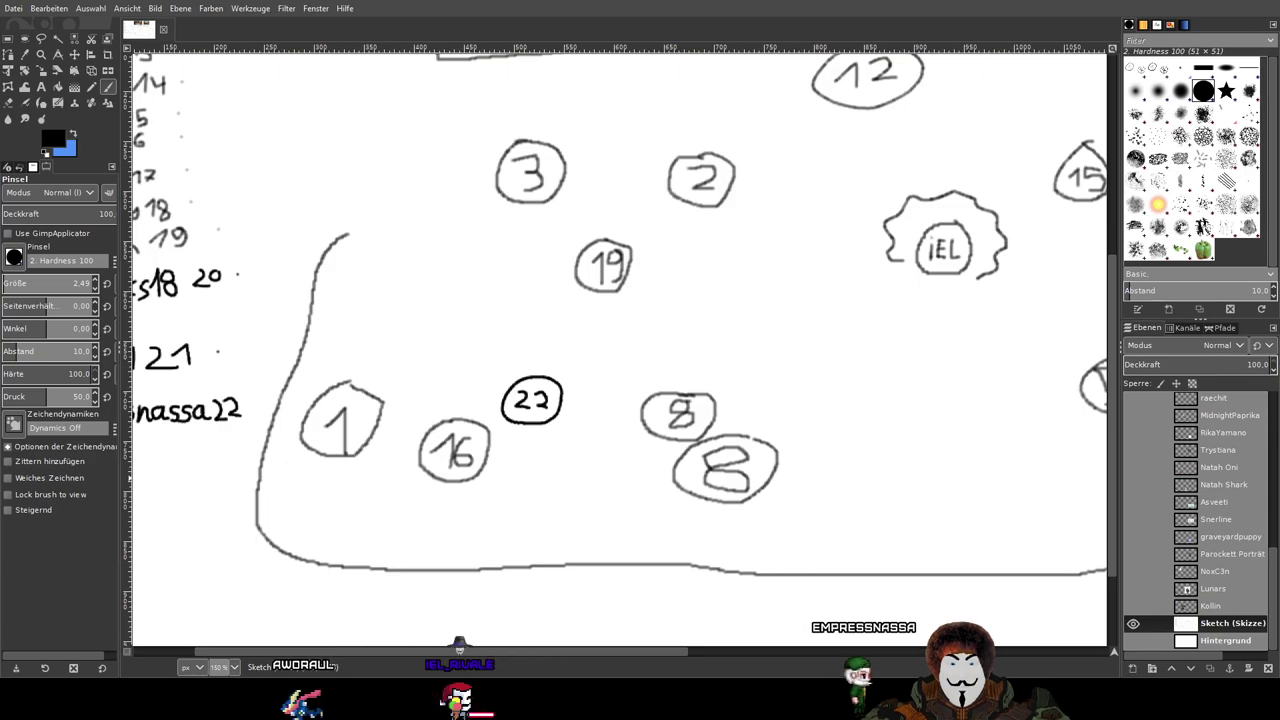
Step: Paste the copied character reference sheet as a new layer directly above character 20's layer
click(1236, 606)
click(1241, 625)
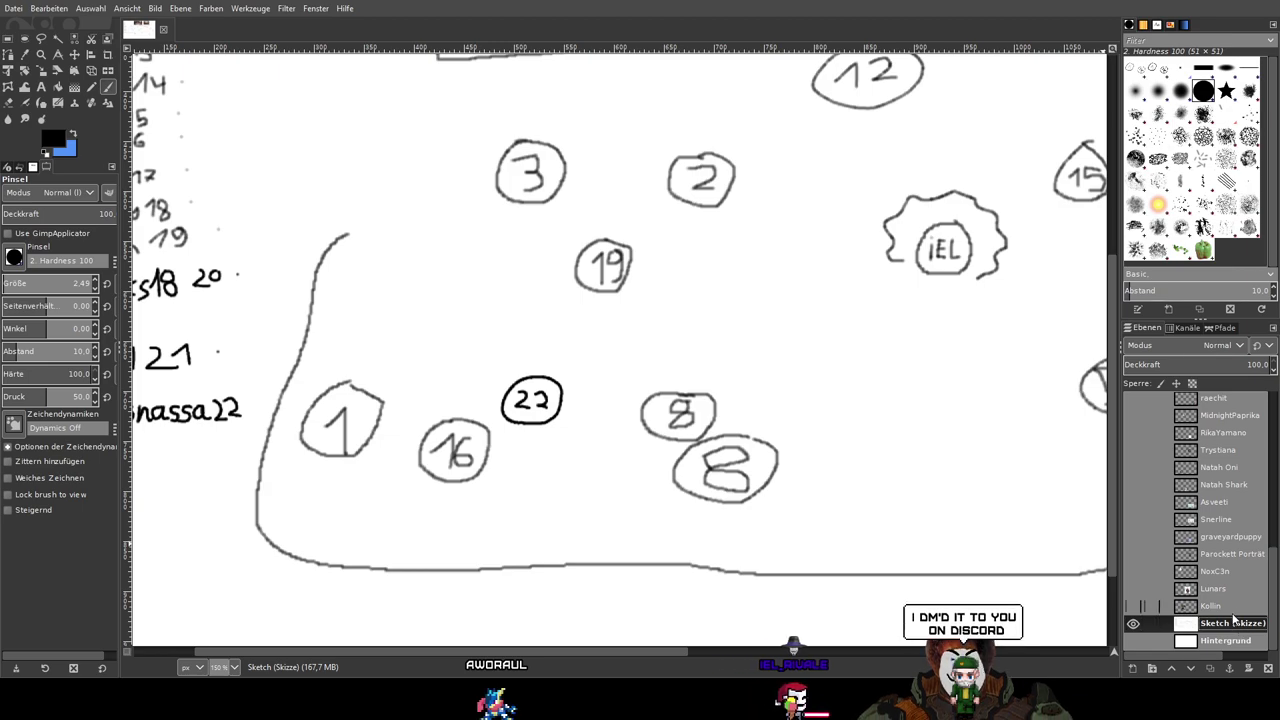
scroll(1237, 600, up, 5)
scroll(1233, 565, down, 1)
scroll(1230, 432, up, 1)
scroll(1228, 427, down, 2)
scroll(1210, 525, down, 2)
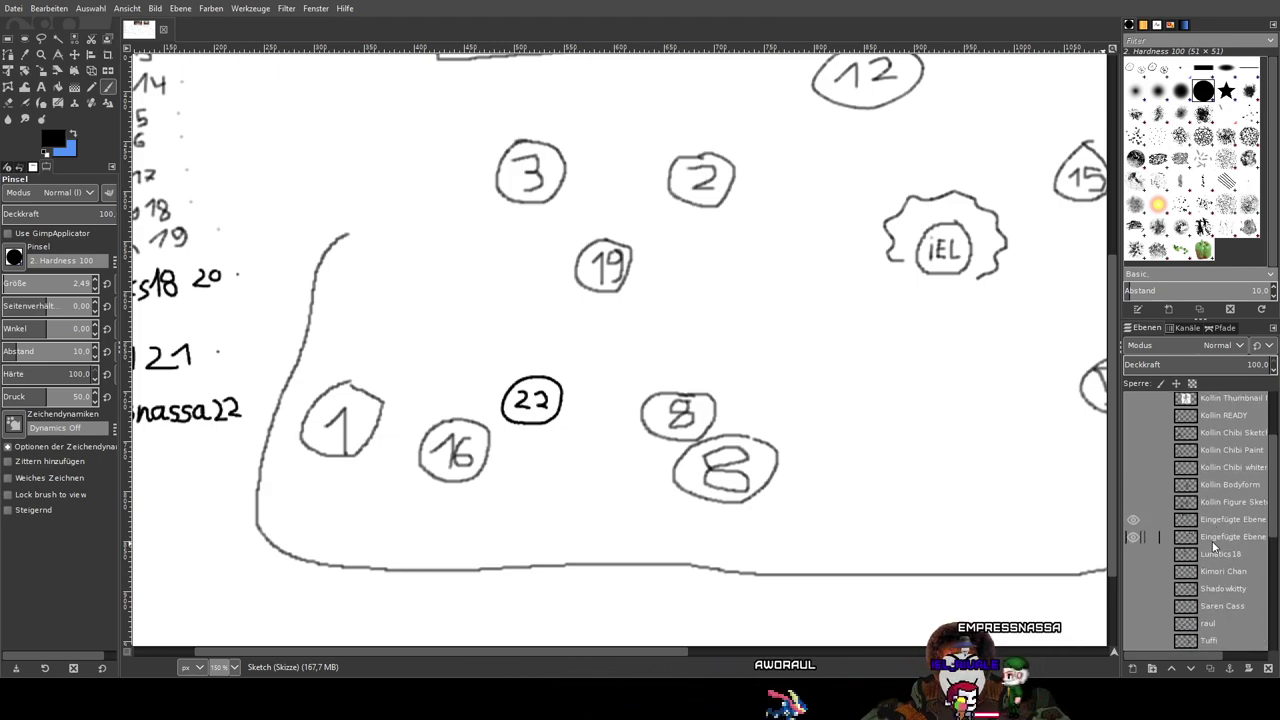
drag(642, 439, 877, 411)
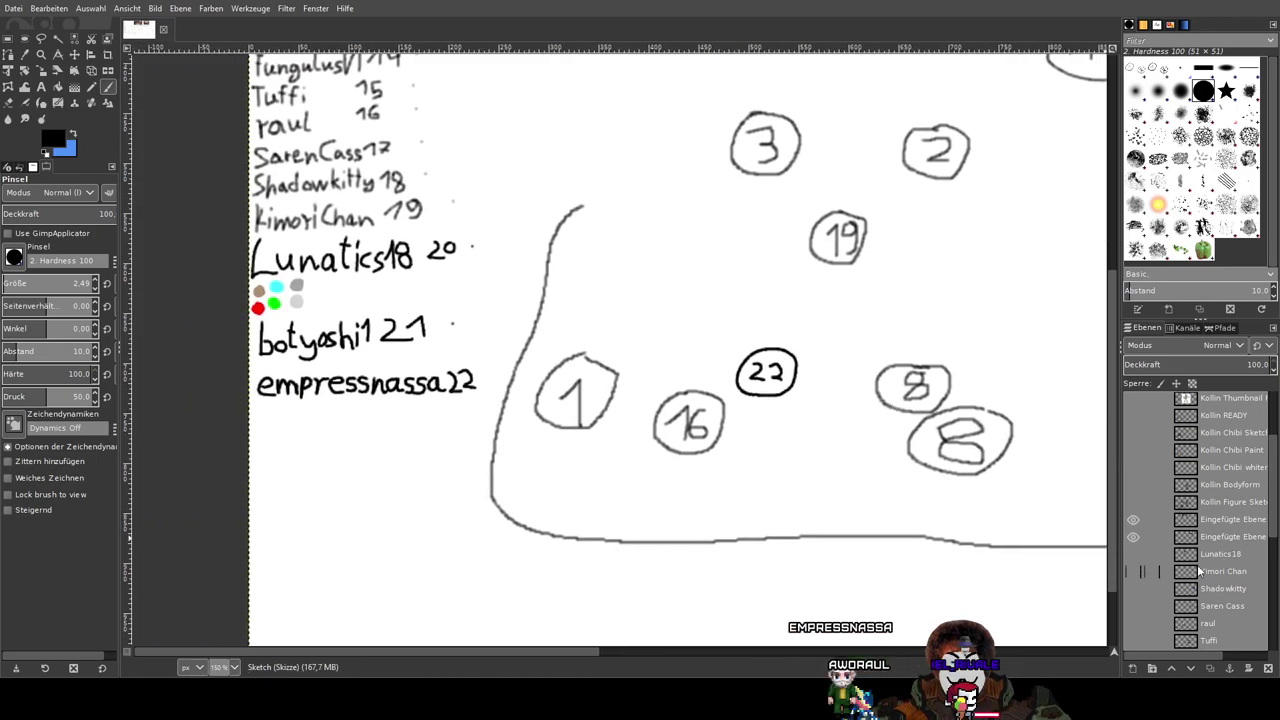
mouse_move(1272, 460)
mouse_down()
mouse_move(1272, 419)
mouse_move(1275, 570)
mouse_move(1275, 481)
mouse_up()
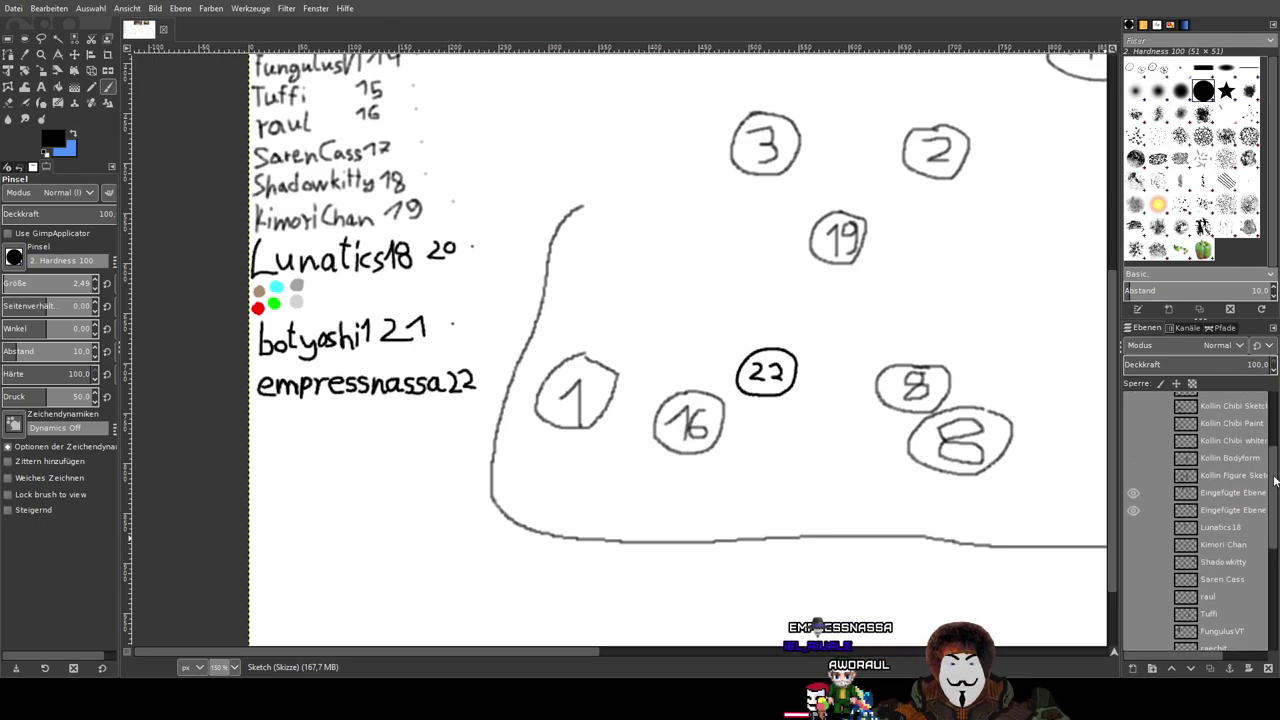
click(1226, 528)
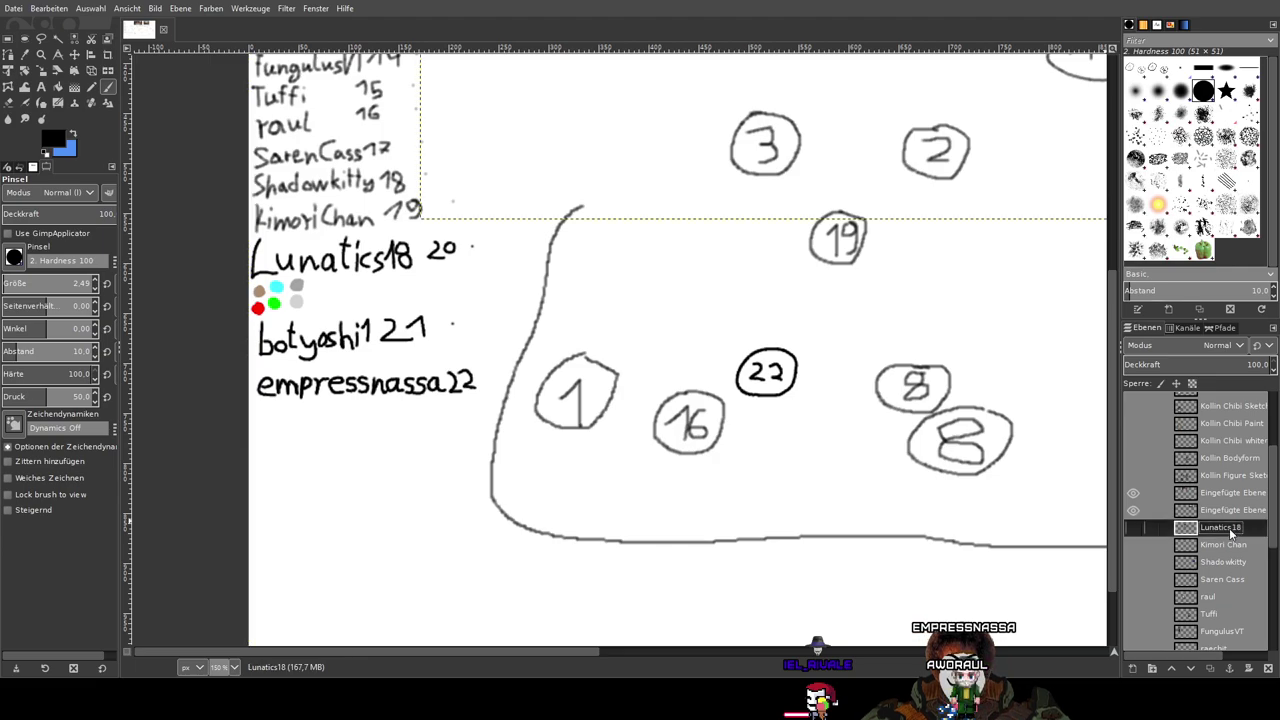
key(ctrl+v)
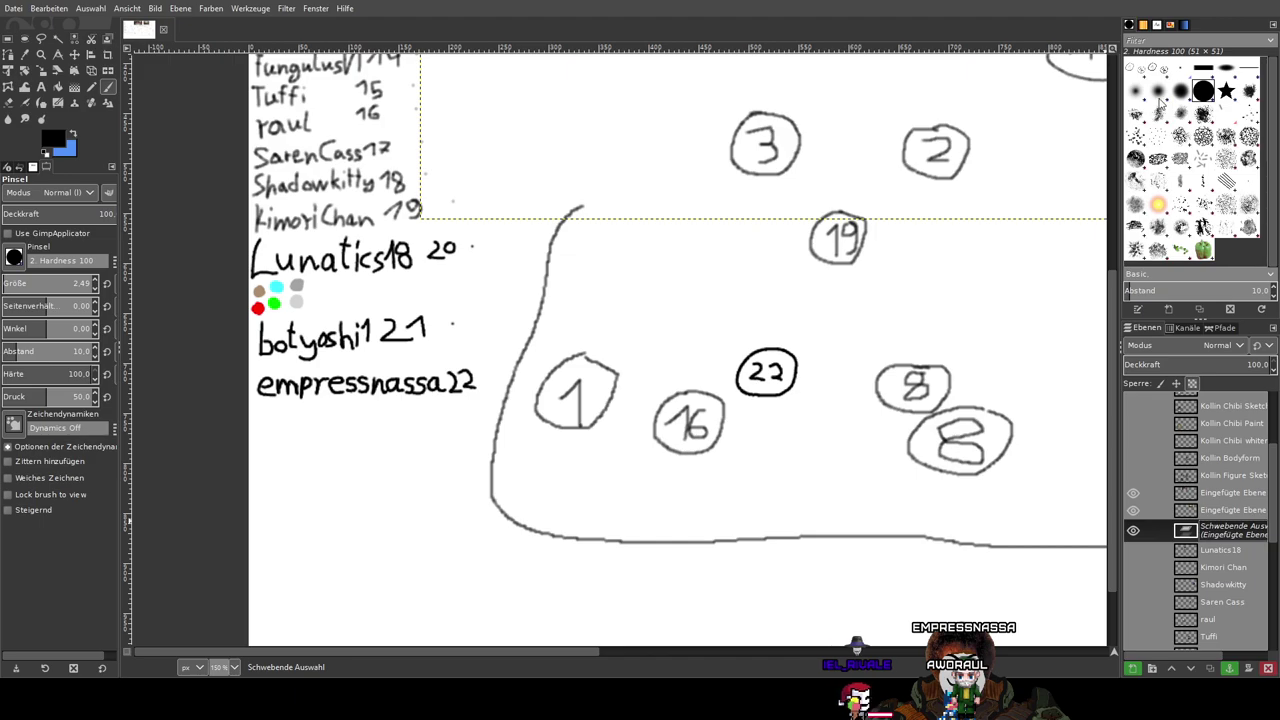
key(shift+ctrl+n)
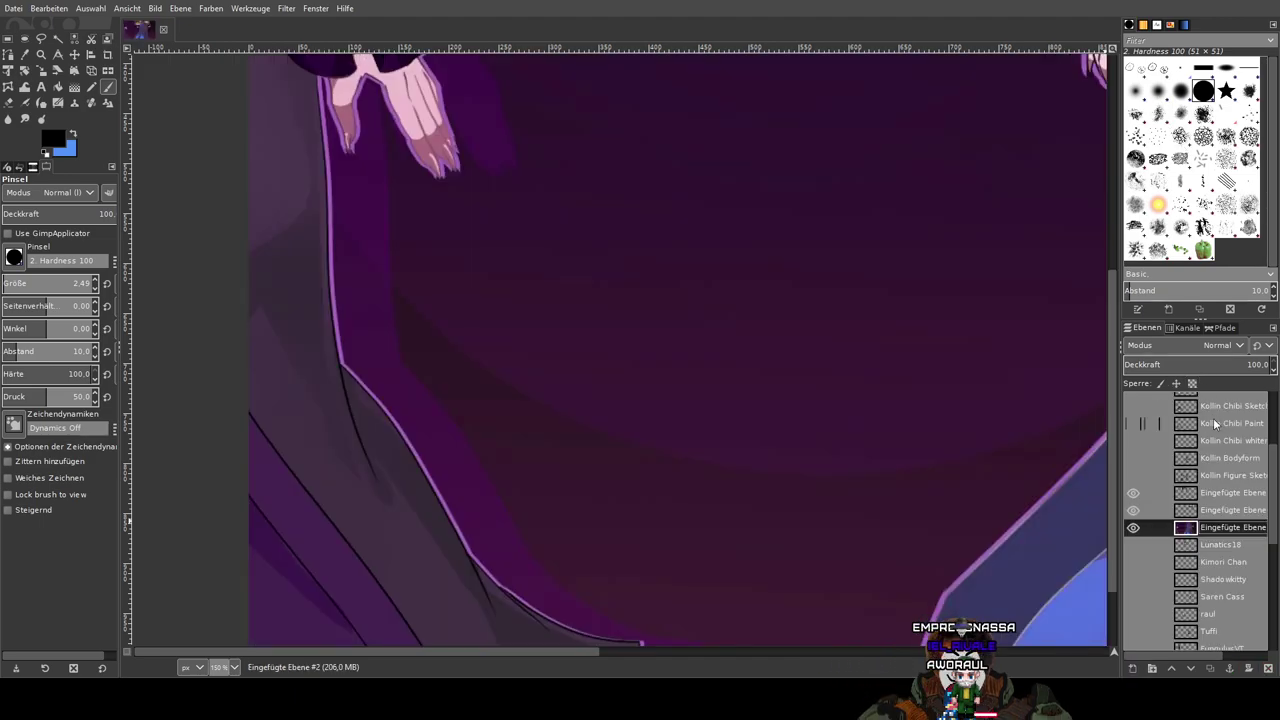
Step: Start scaling the pasted character sheet with the Scale tool, shrinking it proportionally to 304 × 174 px
scroll(940, 353, down, 4)
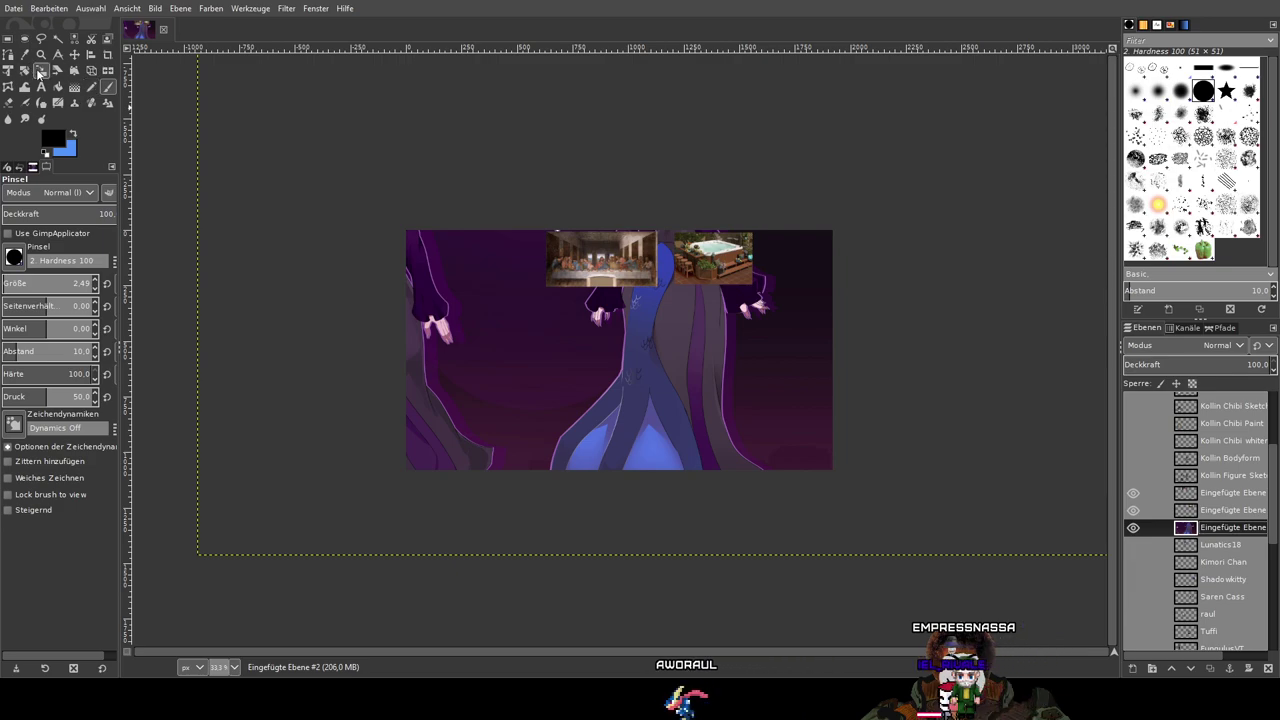
click(40, 71)
click(500, 329)
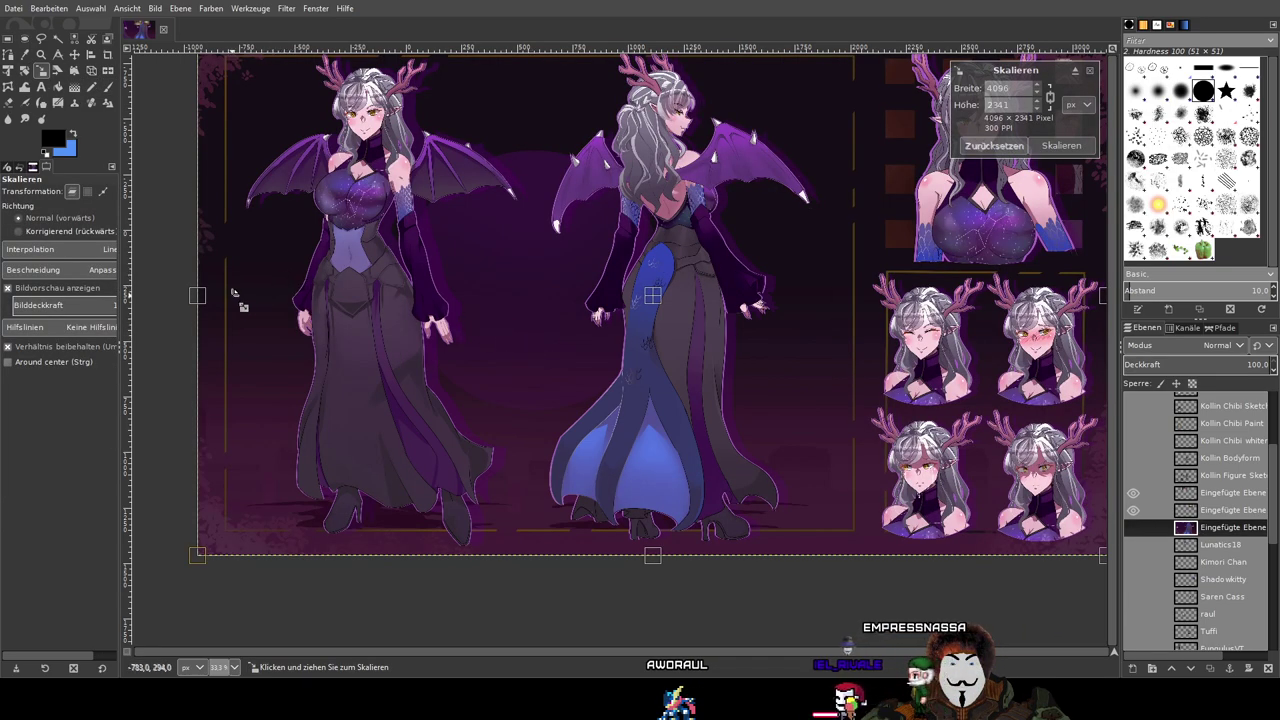
mouse_move(237, 292)
mouse_down()
mouse_move(1010, 285)
mouse_move(1043, 262)
mouse_move(950, 318)
mouse_move(683, 335)
mouse_move(499, 437)
mouse_move(419, 508)
mouse_up()
scroll(641, 346, up, 4)
scroll(516, 456, up, 2)
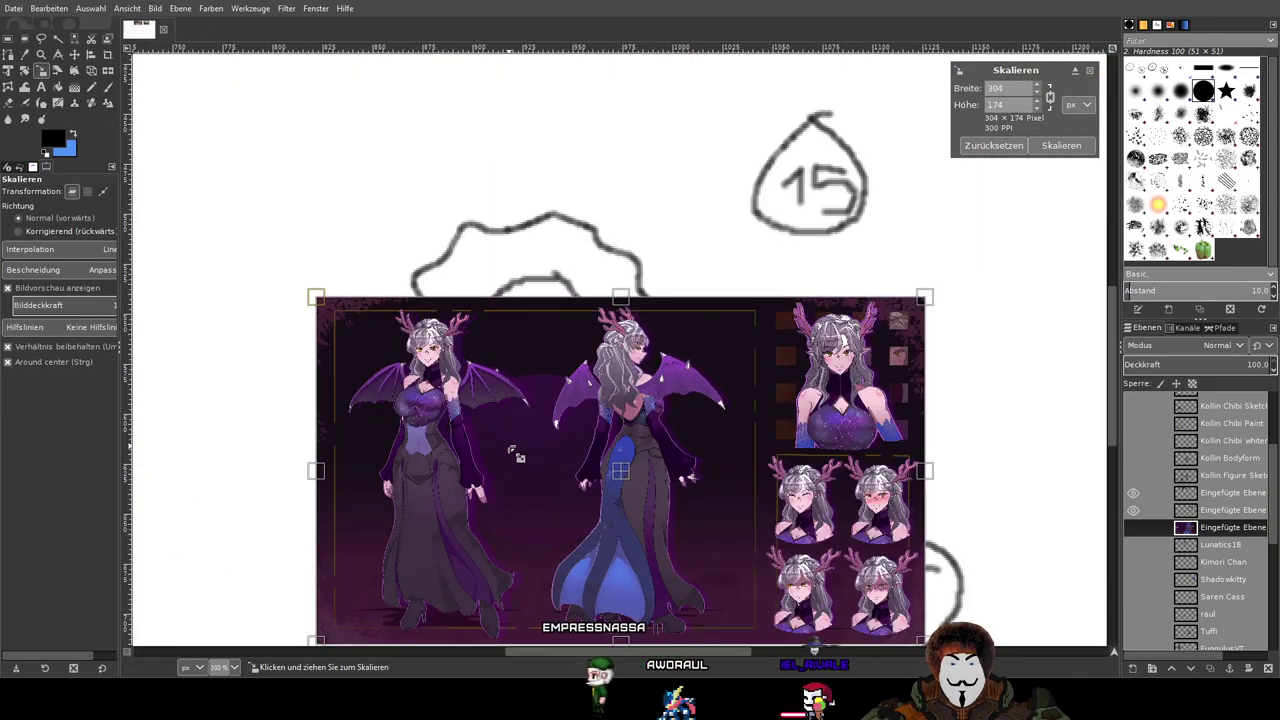
scroll(557, 387, up, 7)
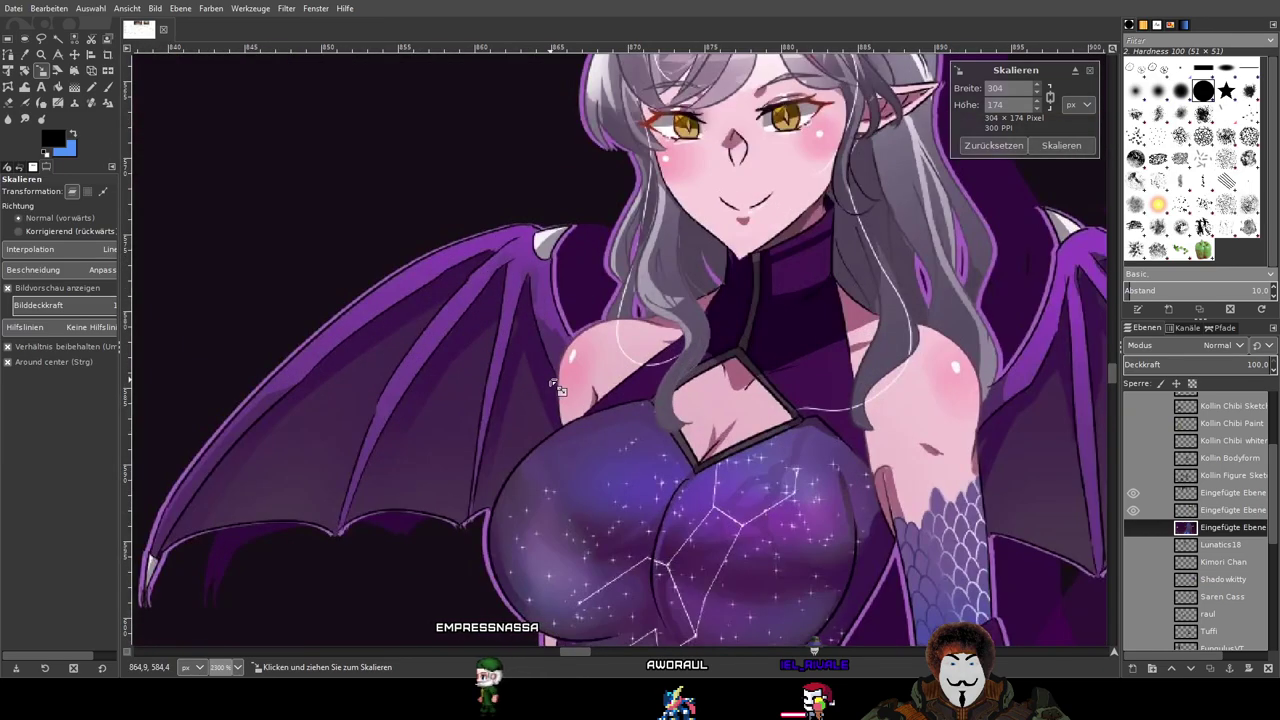
scroll(557, 387, down, 3)
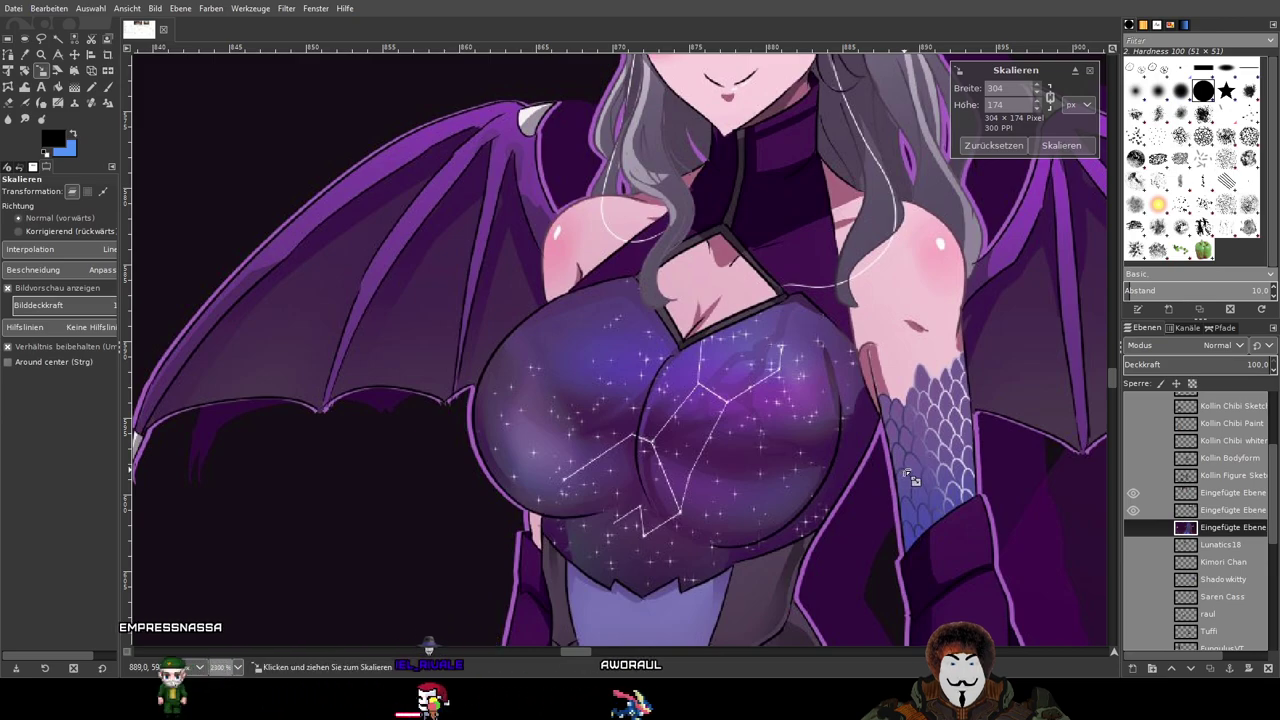
scroll(912, 480, down, 5)
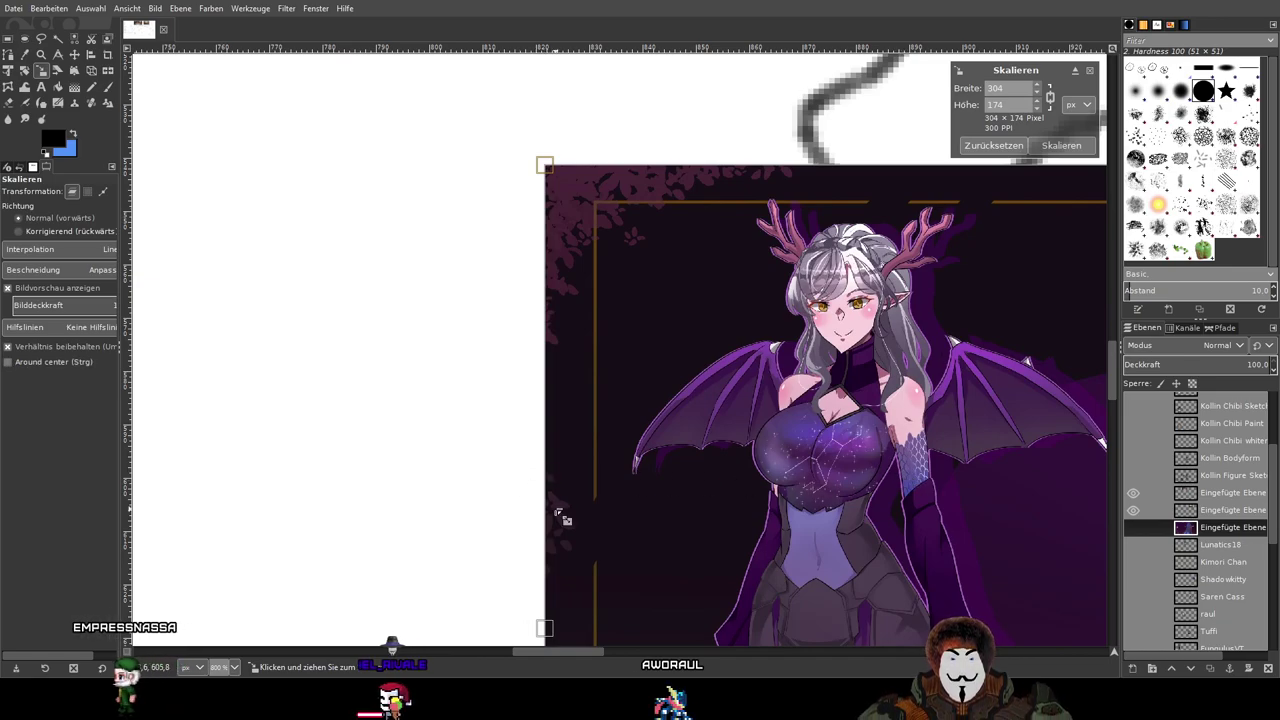
drag(563, 514, 374, 301)
scroll(666, 331, down, 3)
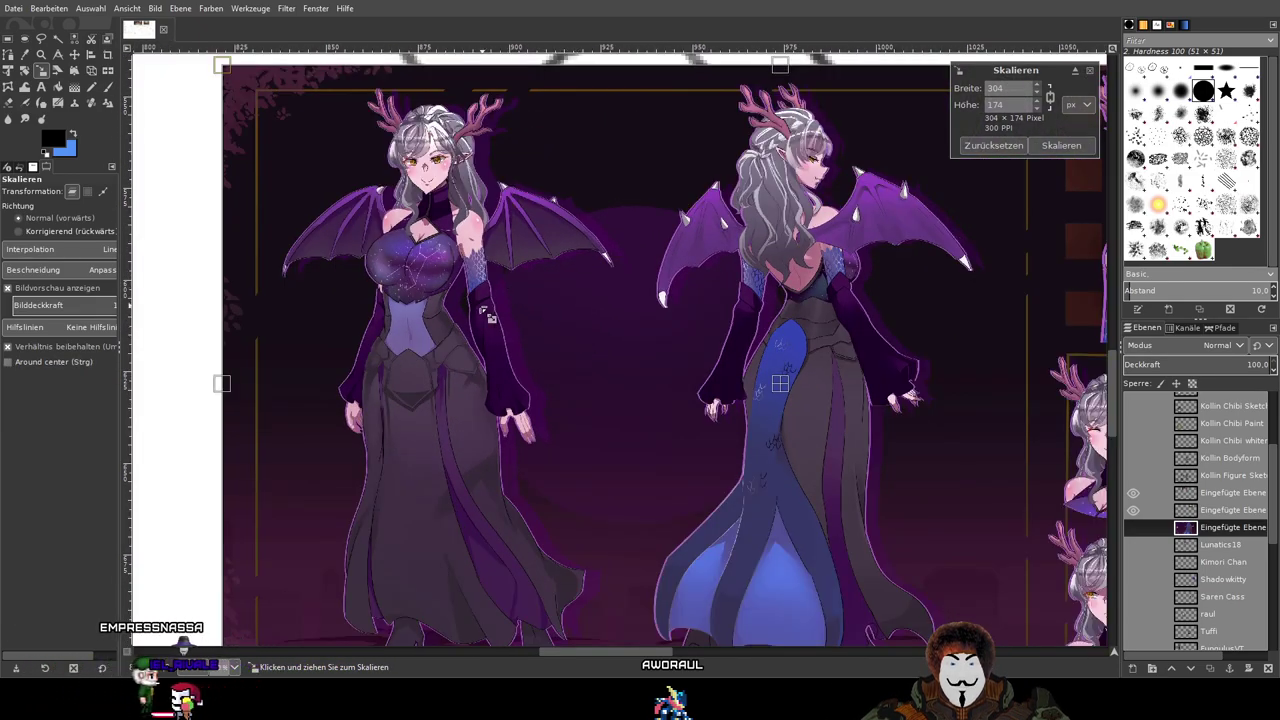
Step: Enlarge the character sheet to 1033 × 591 px, position it over the sketch's lower middle, and apply the scaling
drag(232, 378, 216, 404)
scroll(591, 388, down, 3)
scroll(592, 390, down, 4)
scroll(590, 390, up, 2)
drag(462, 394, 646, 326)
drag(405, 333, 197, 366)
scroll(485, 370, down, 3)
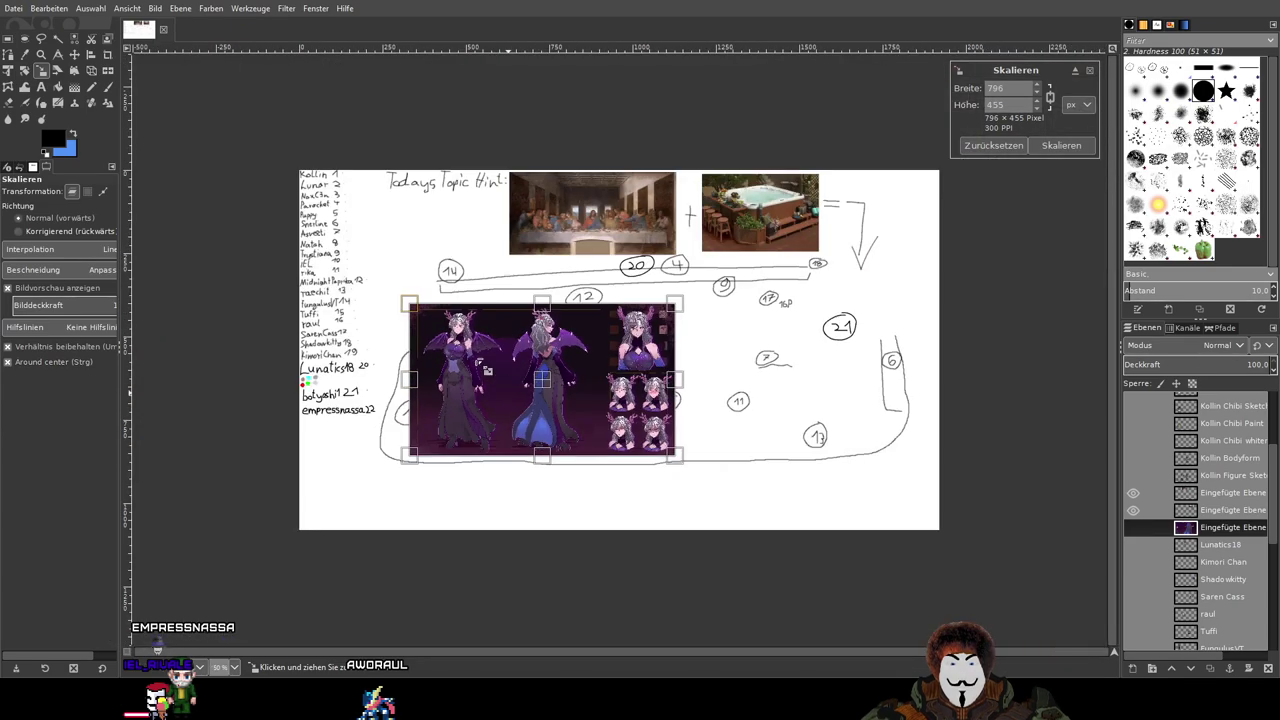
drag(553, 461, 549, 515)
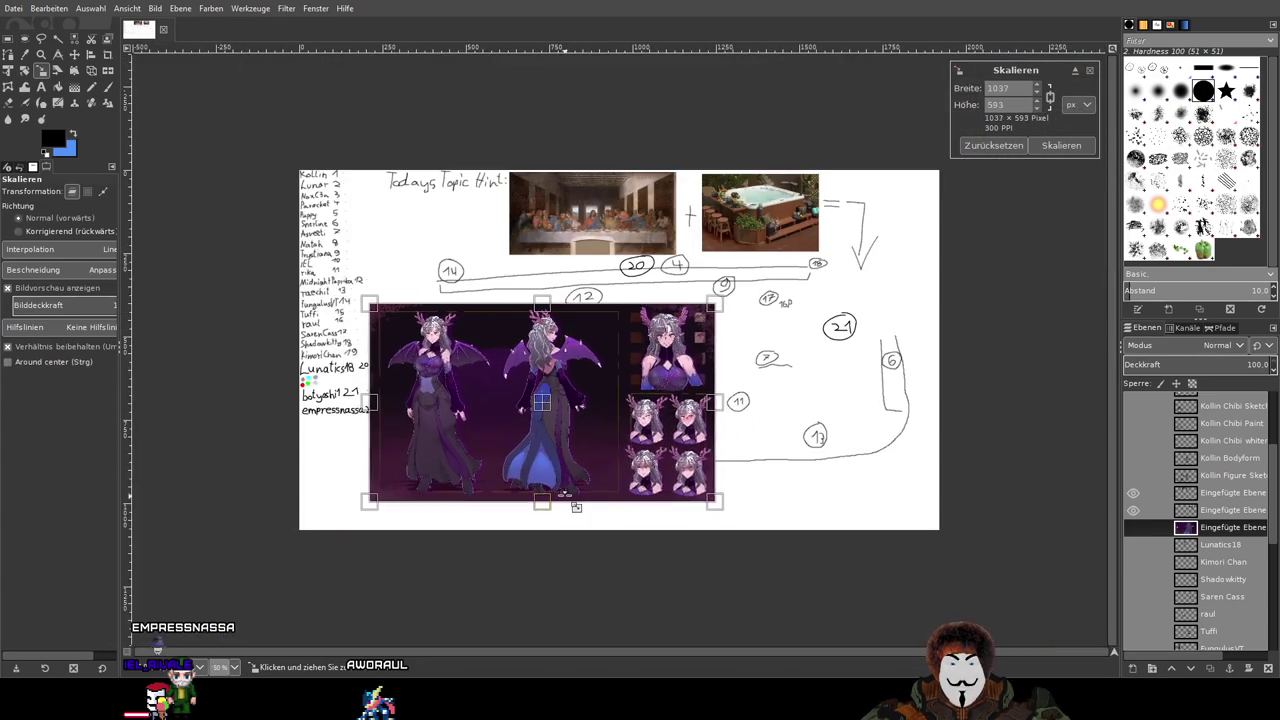
drag(552, 424, 685, 427)
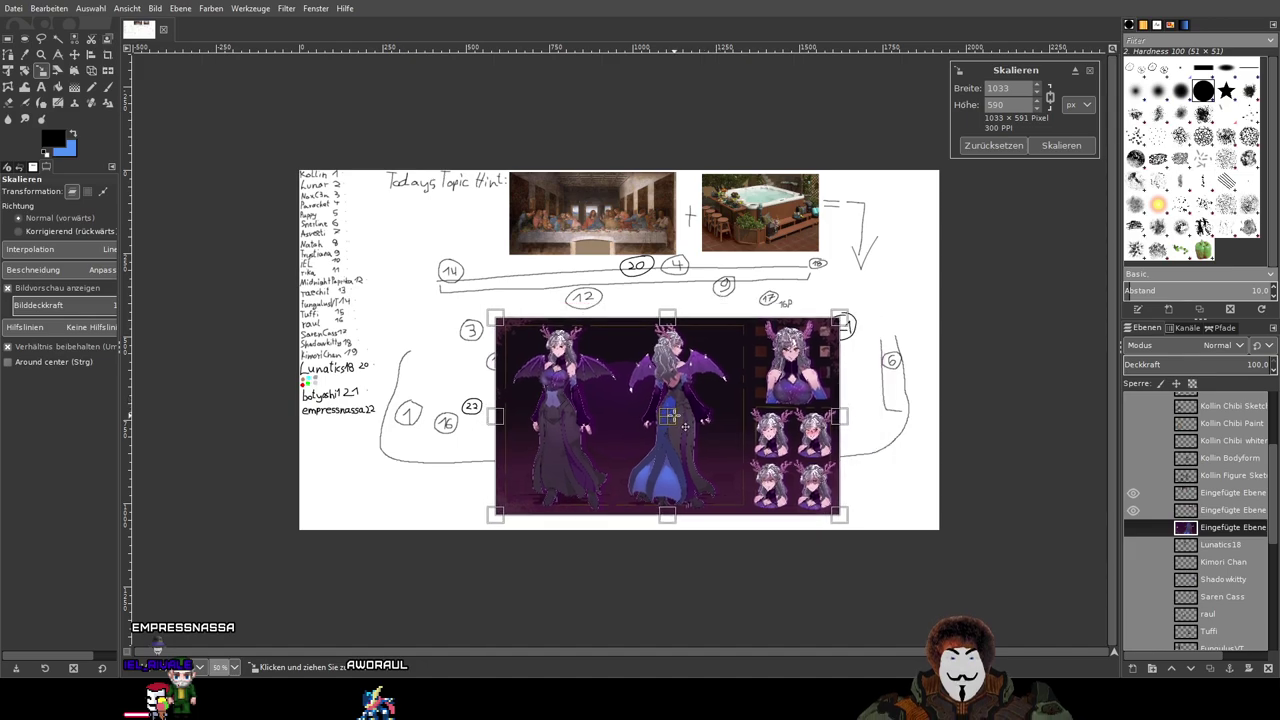
click(1076, 146)
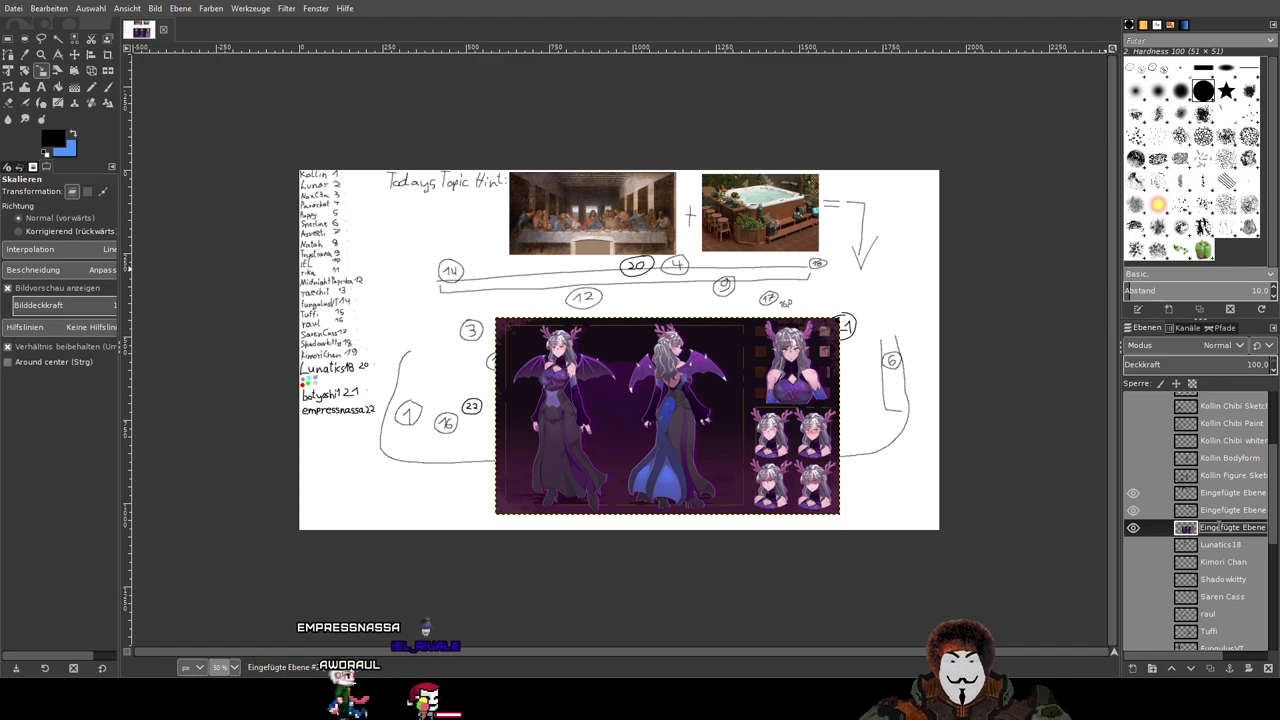
Step: Rename the pasted layer with character 22's name from the handwritten list and hide it to reveal the sketch
text(empressnassa)
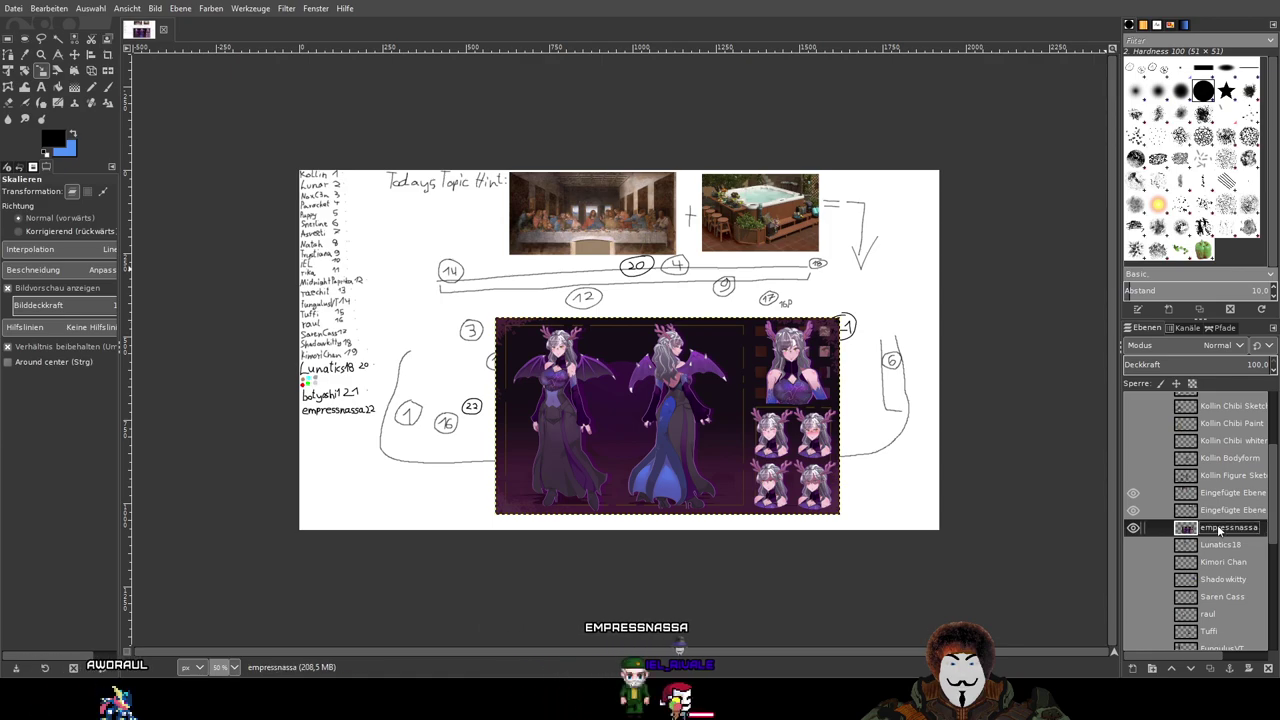
click(1133, 528)
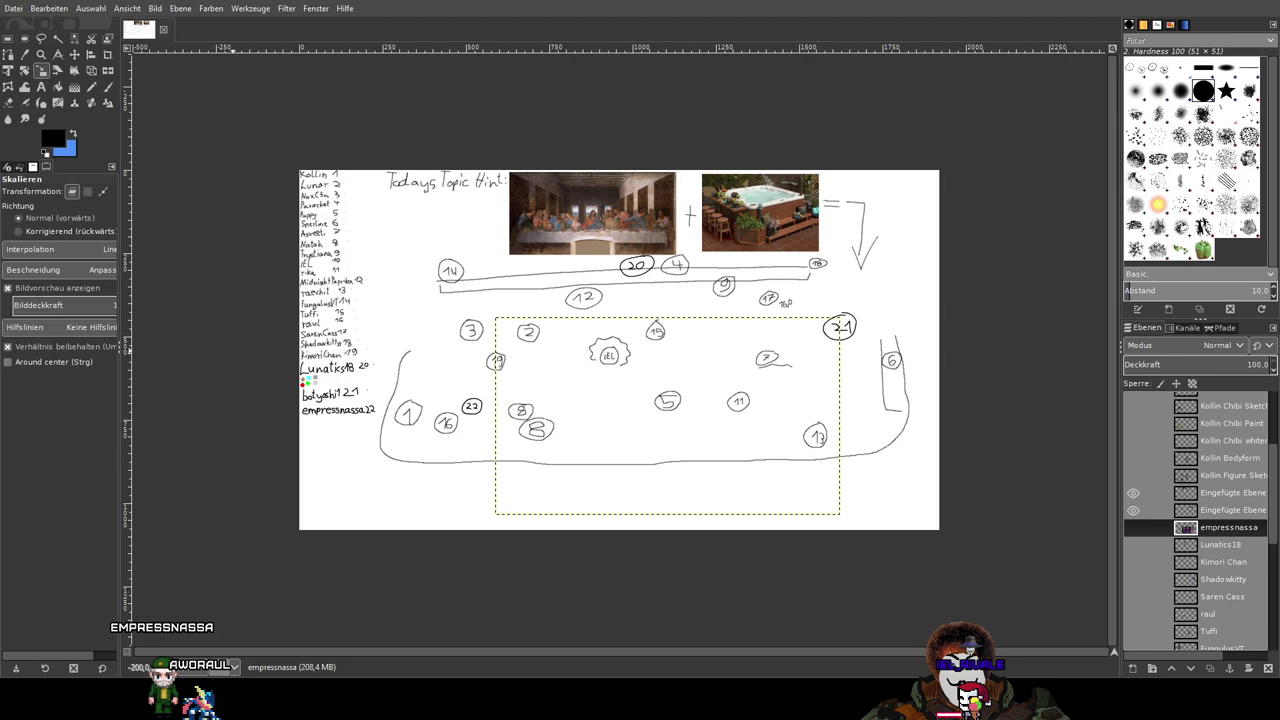
drag(490, 378, 488, 374)
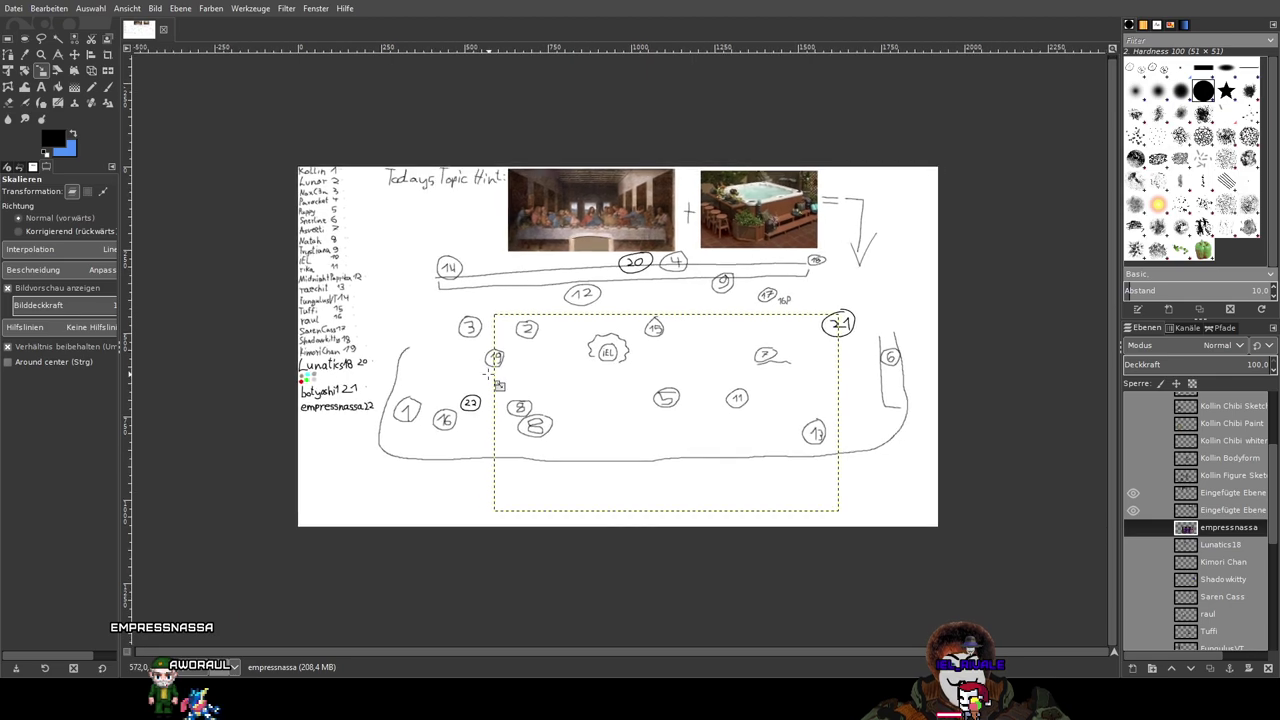
click(1133, 527)
click(1133, 527)
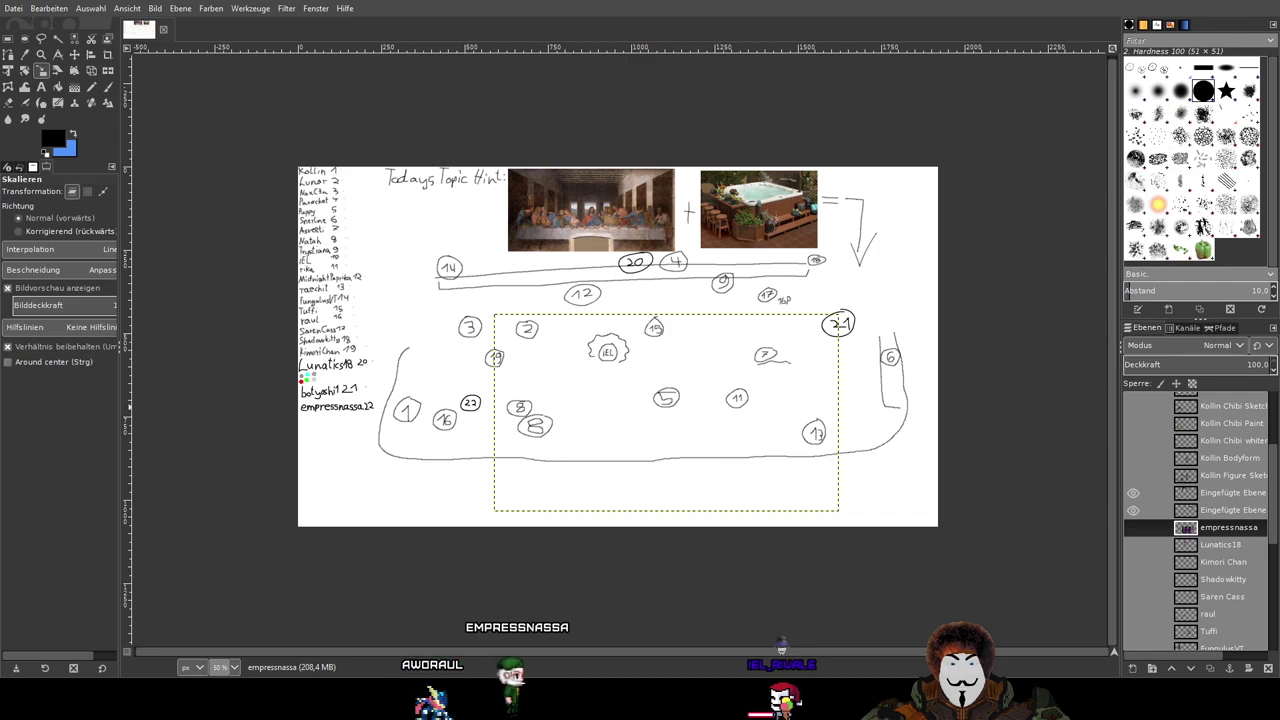
drag(585, 221, 569, 271)
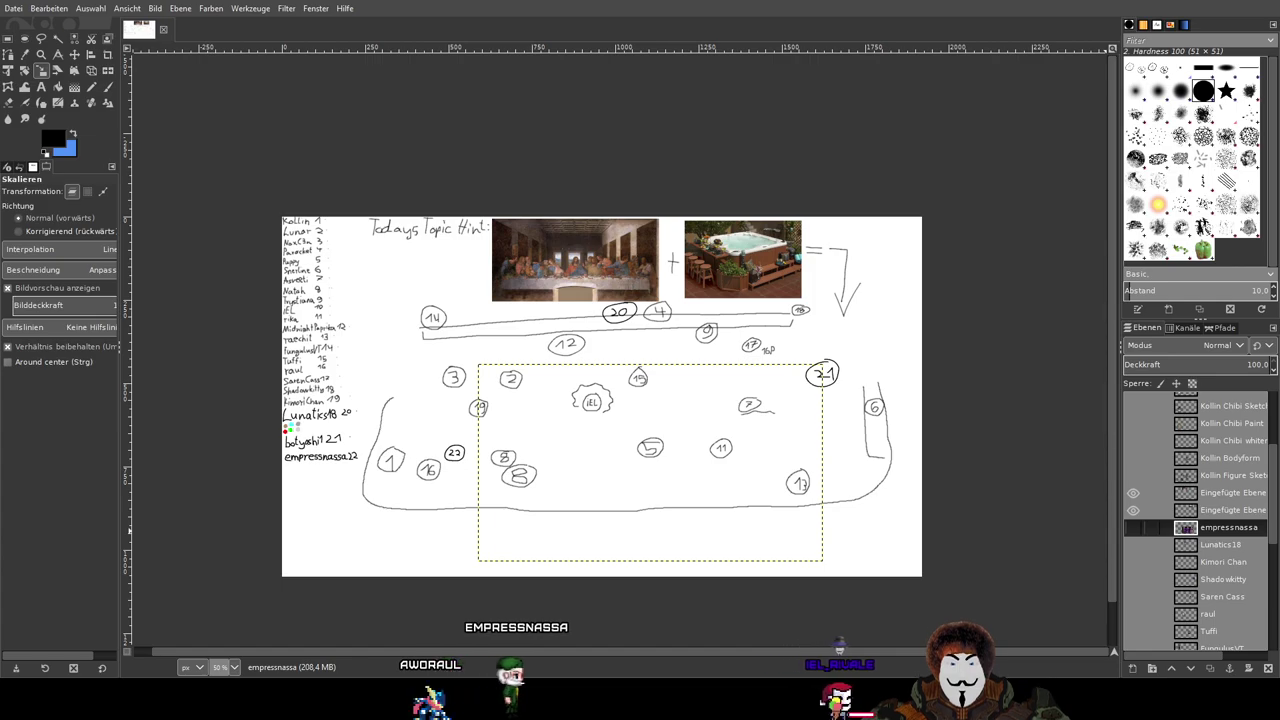
Step: Show character 22's reference layer and examine the outfit, wings, horns, back view and portraits up close
click(1133, 527)
scroll(470, 437, up, 5)
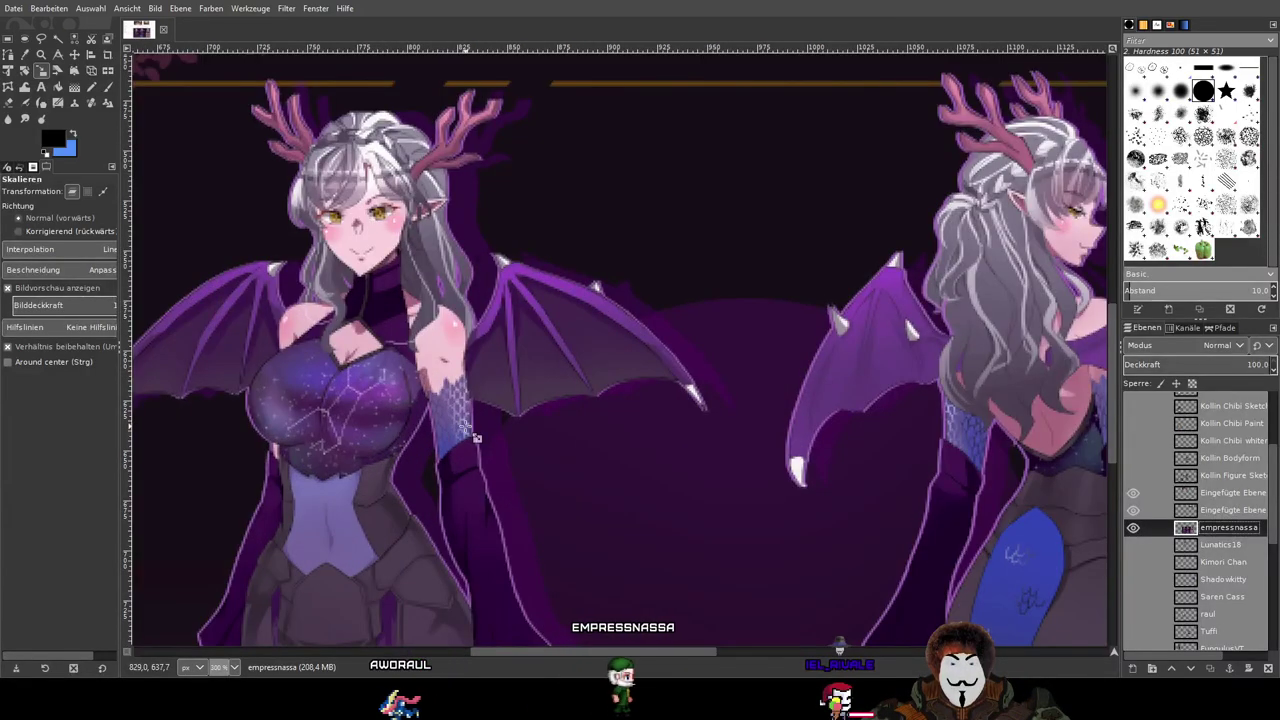
scroll(600, 402, up, 2)
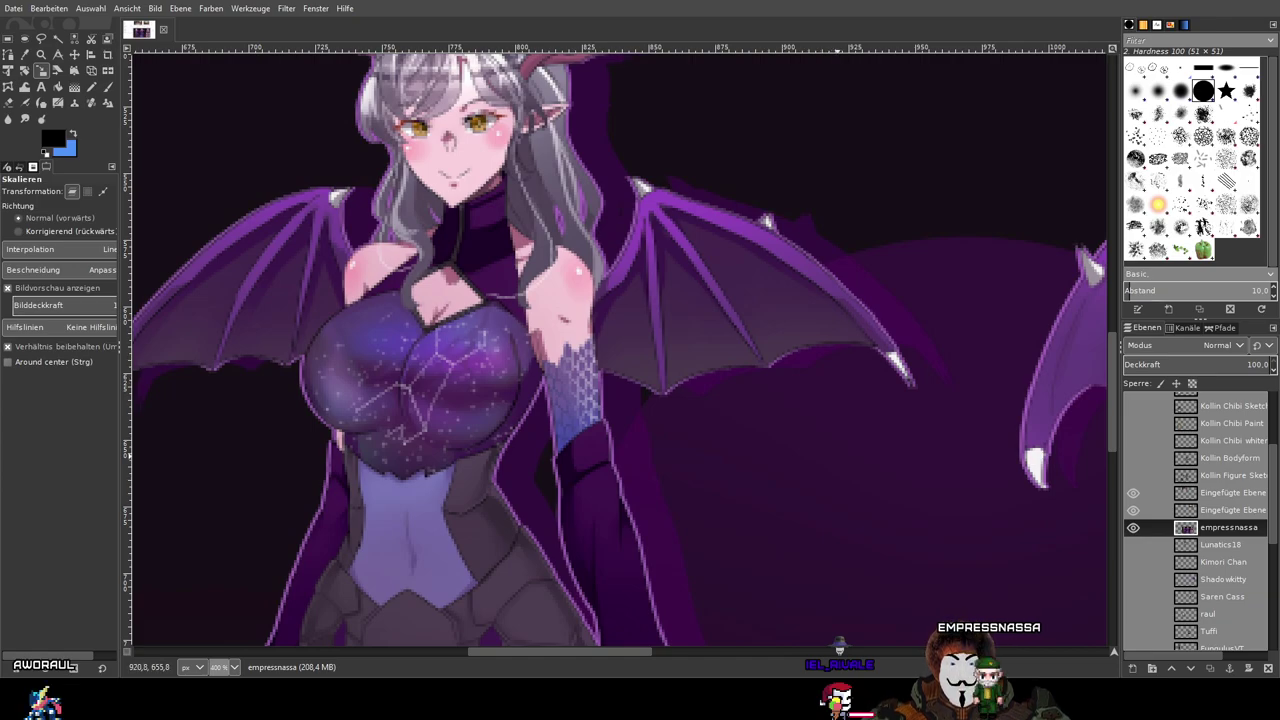
scroll(859, 432, down, 2)
scroll(859, 432, up, 1)
drag(859, 432, 360, 391)
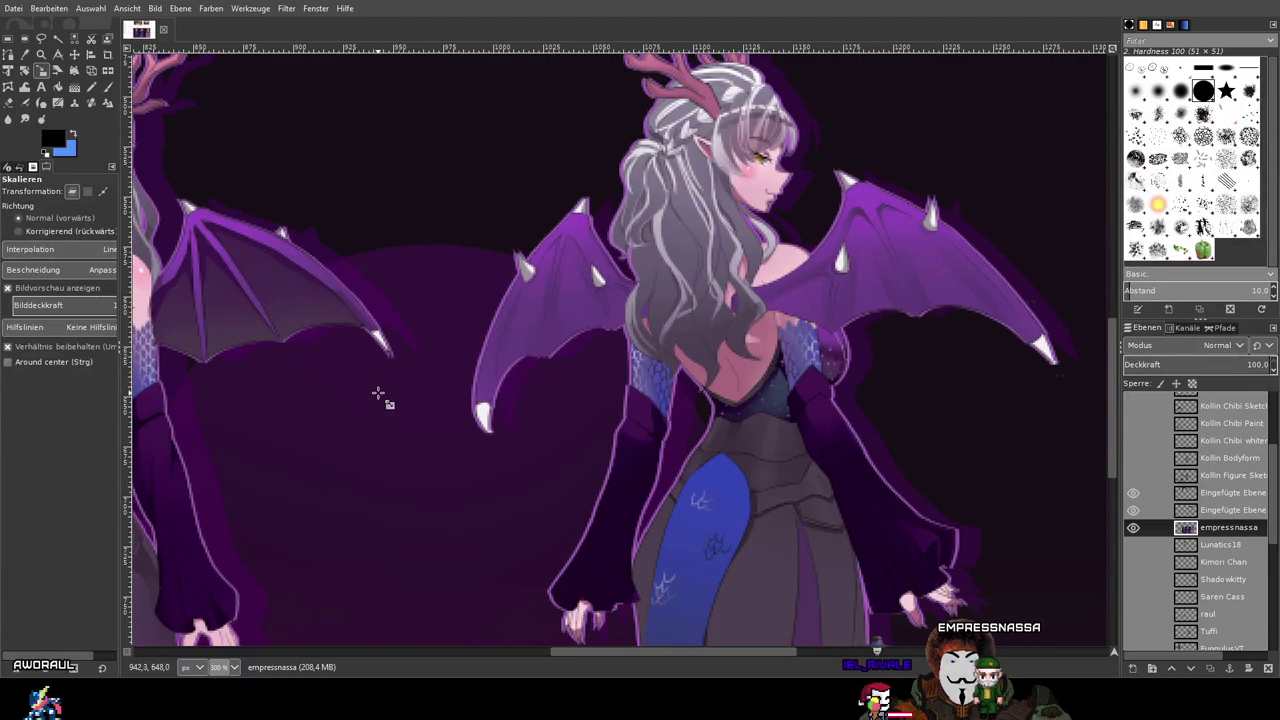
scroll(830, 440, down, 1)
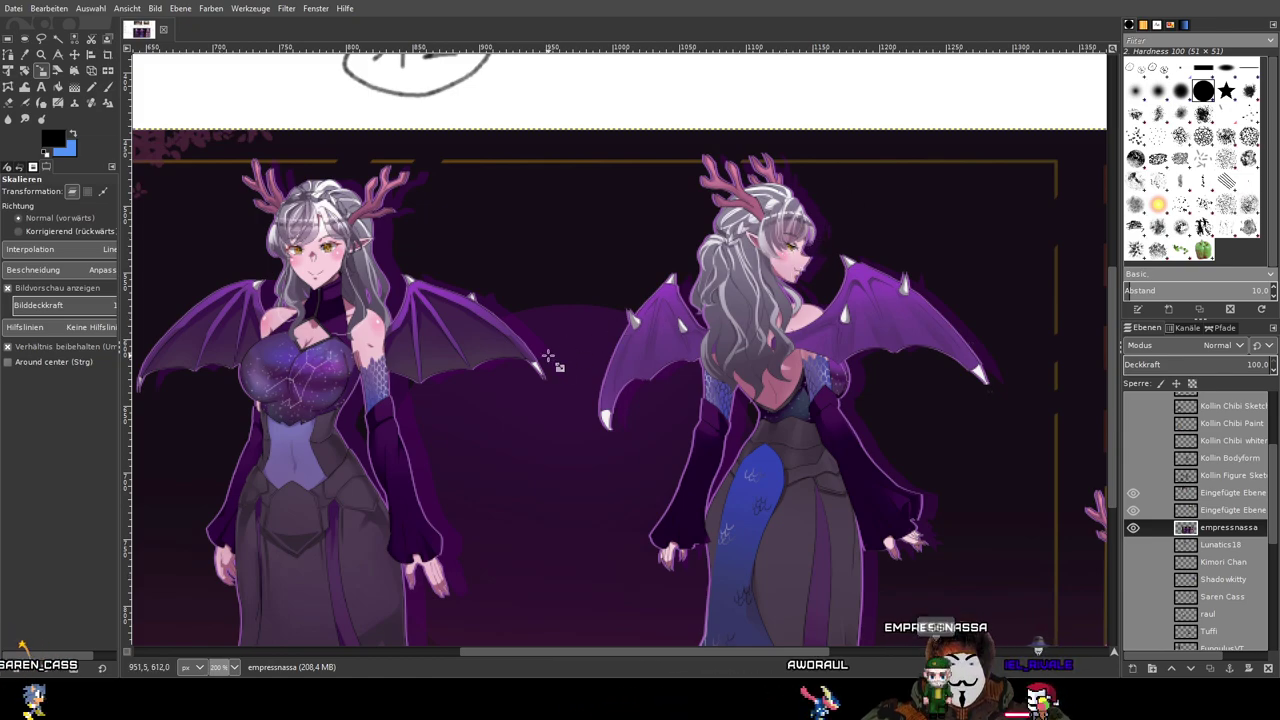
scroll(623, 300, down, 1)
scroll(624, 303, down, 1)
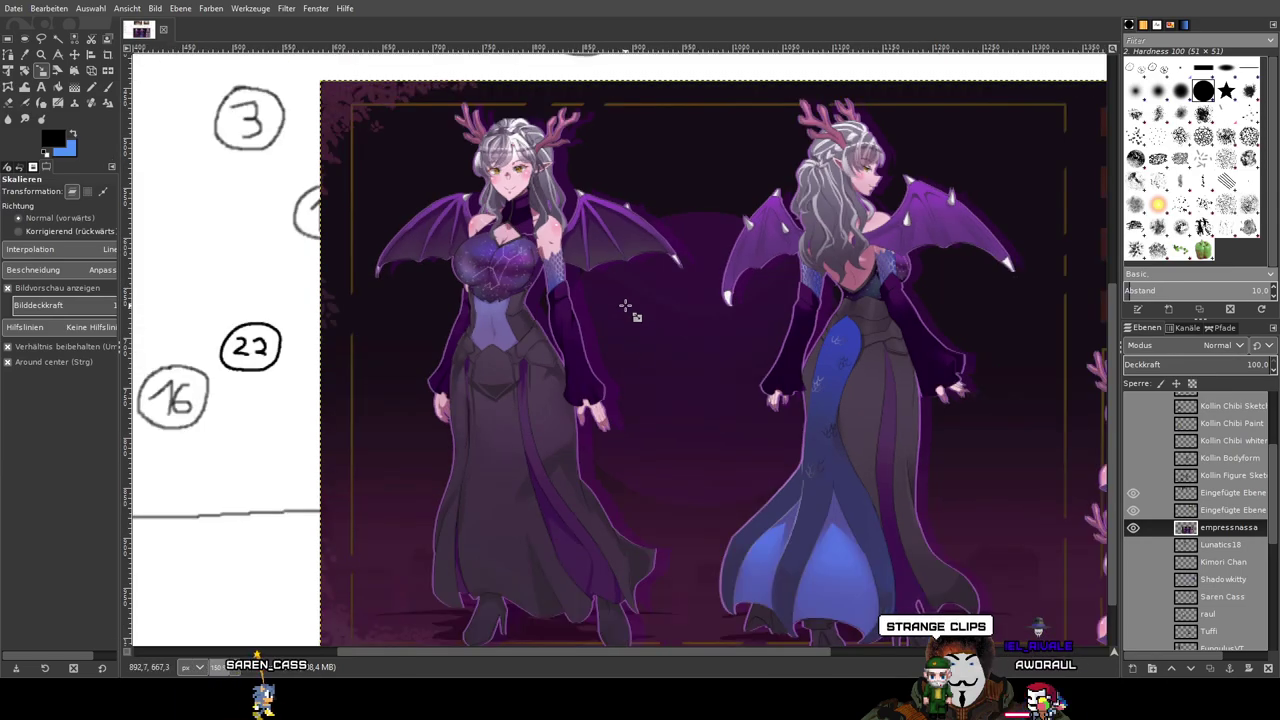
mouse_move(700, 440)
mouse_down()
mouse_move(680, 307)
mouse_move(697, 455)
mouse_up()
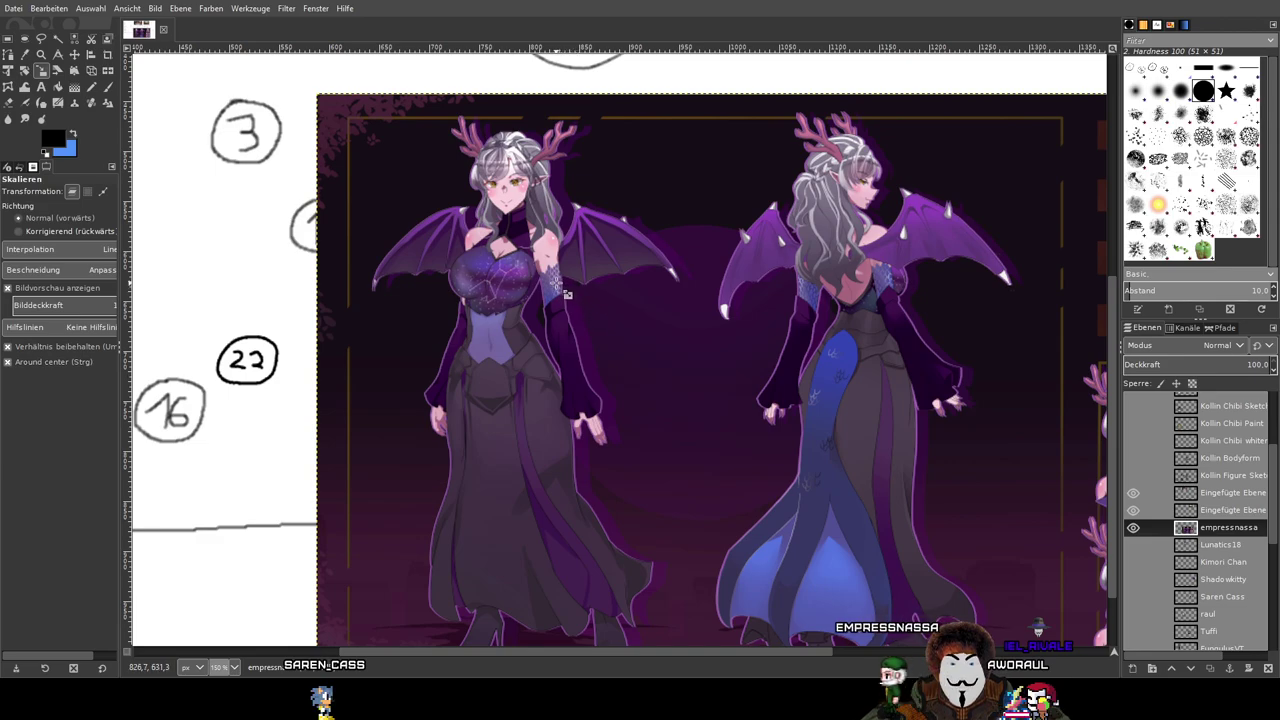
scroll(578, 370, down, 1)
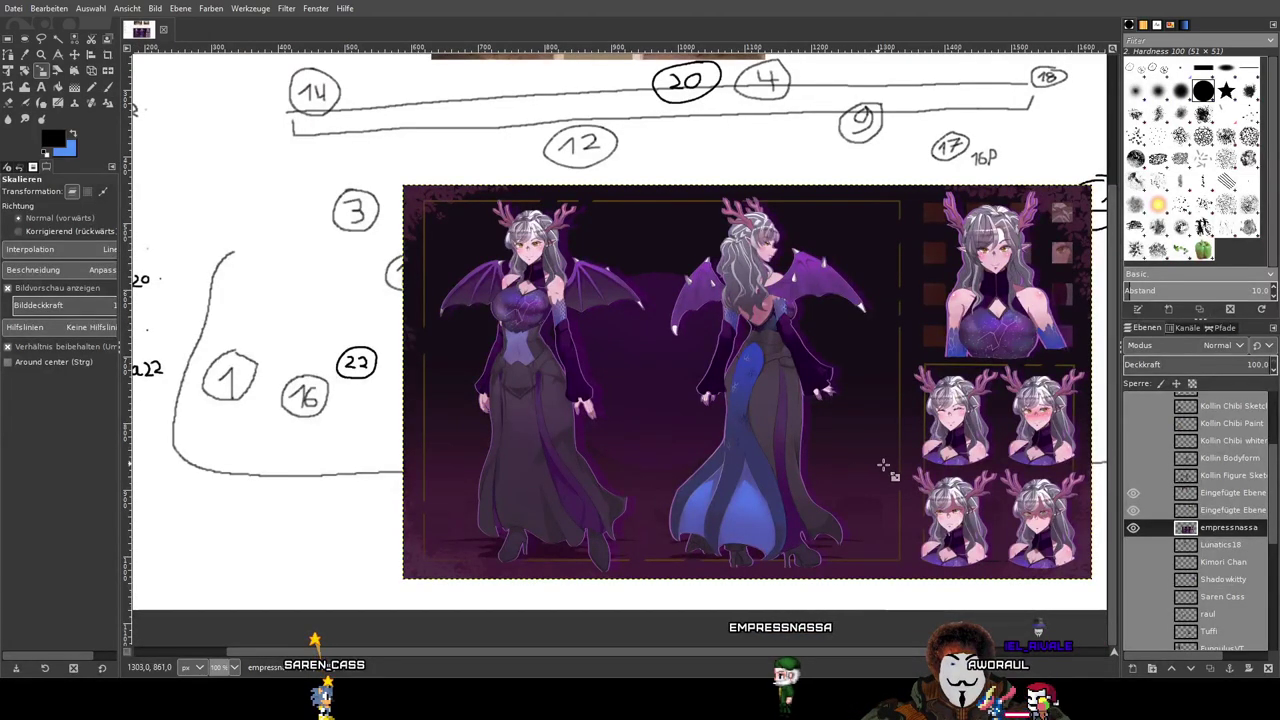
scroll(857, 460, up, 3)
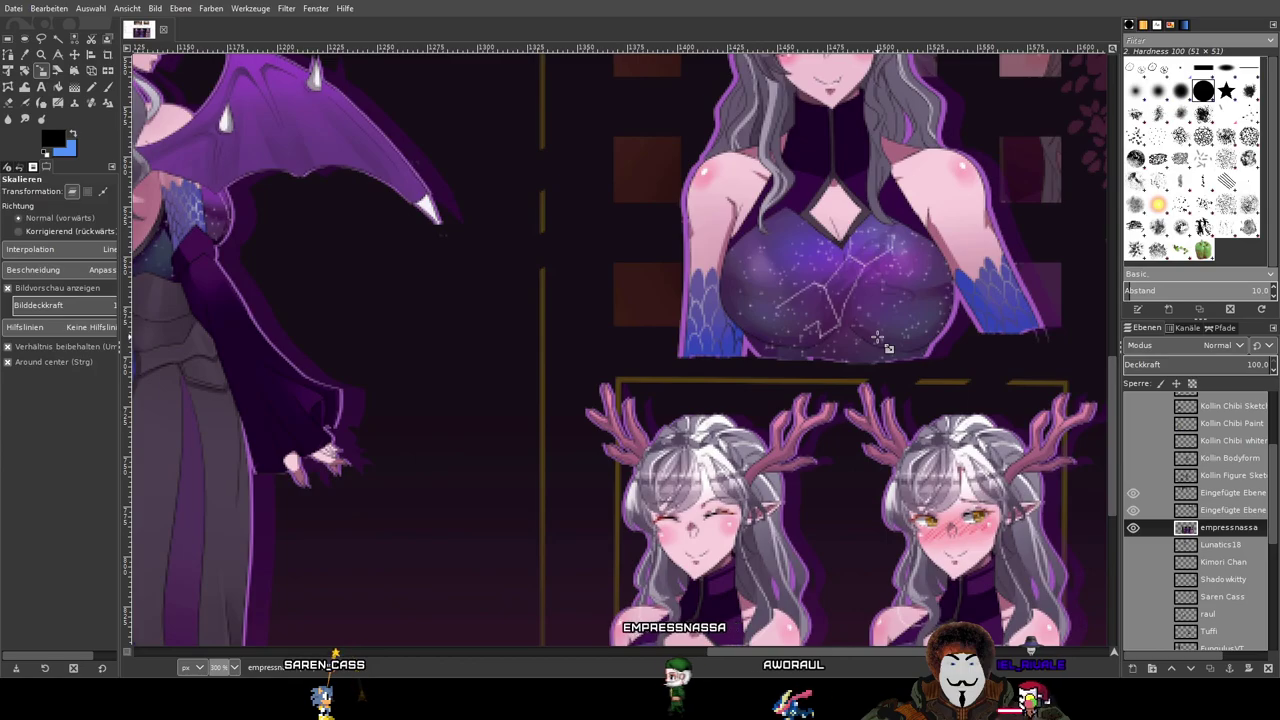
Step: Review the reference sheet's front view, back view and portraits as a whole, and its placement over the numbered sketch
scroll(876, 340, down, 3)
scroll(846, 278, up, 2)
scroll(866, 338, down, 1)
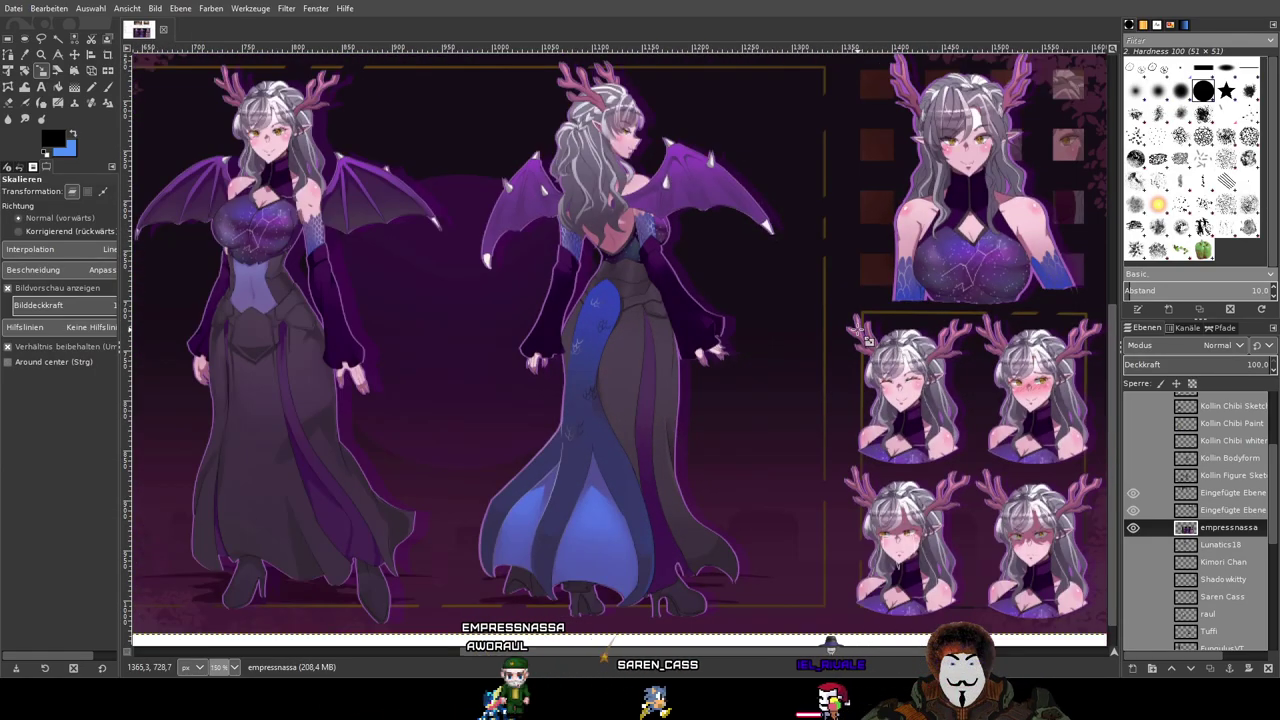
drag(424, 348, 438, 348)
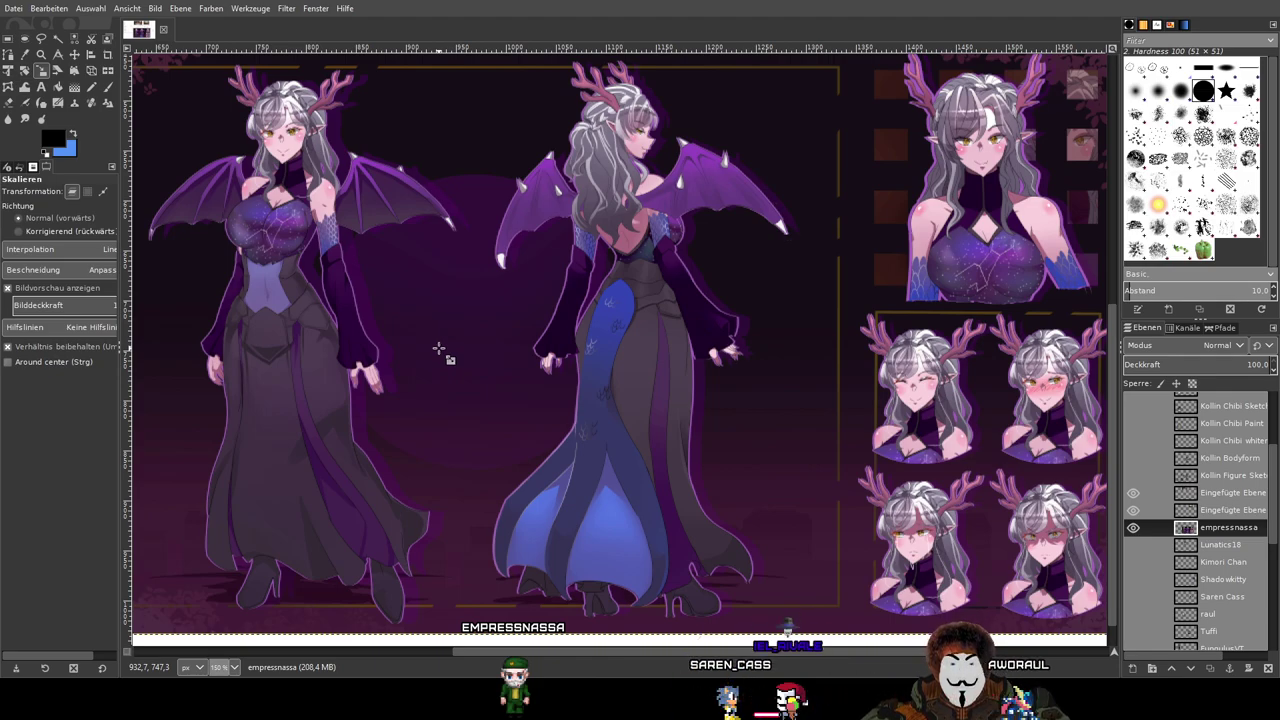
drag(438, 348, 664, 286)
scroll(664, 286, down, 2)
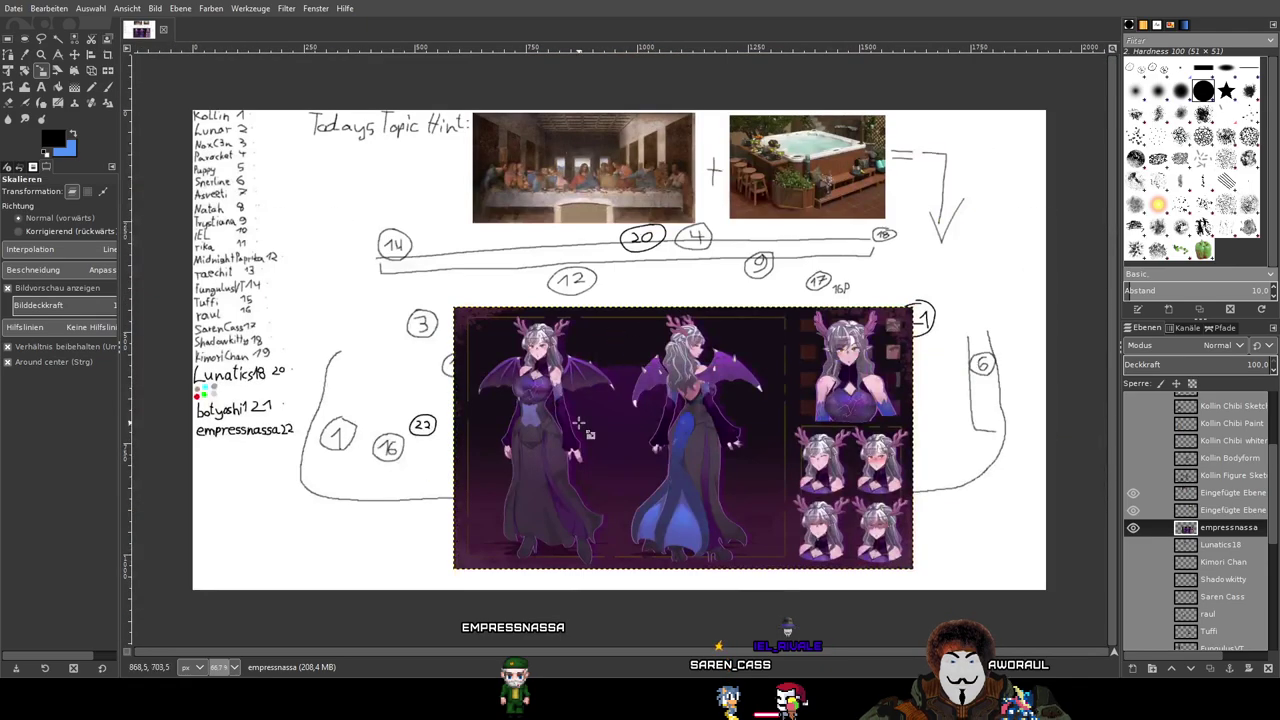
scroll(579, 425, up, 1)
drag(602, 418, 740, 350)
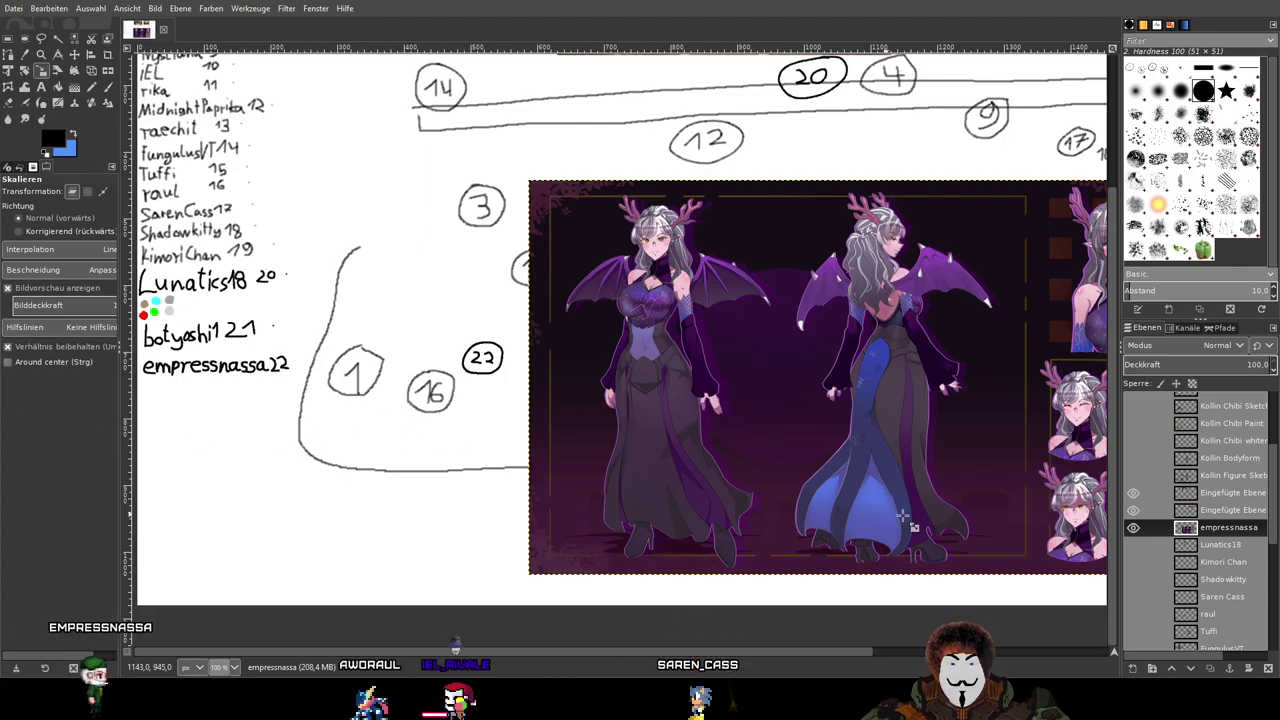
Step: Check character 22's spot in the sketch by briefly hiding the reference layer, and examine the hands and sleeves in both full-body views
click(1133, 529)
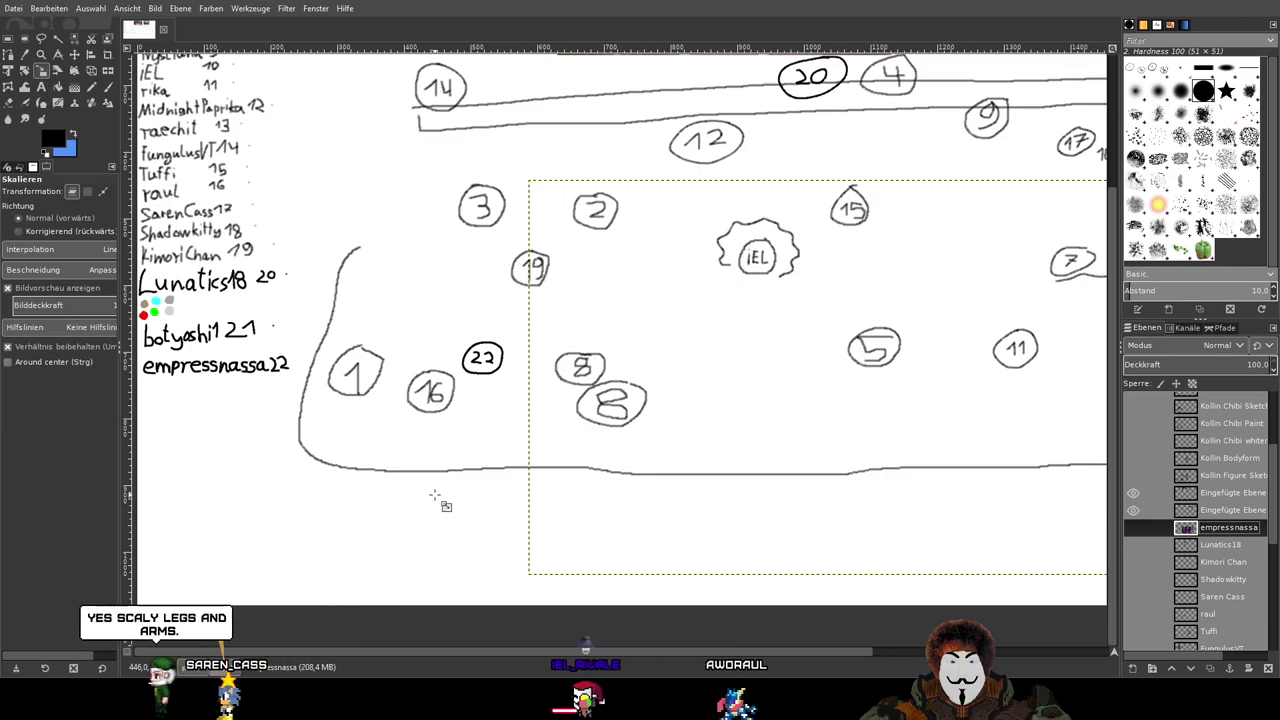
click(1133, 527)
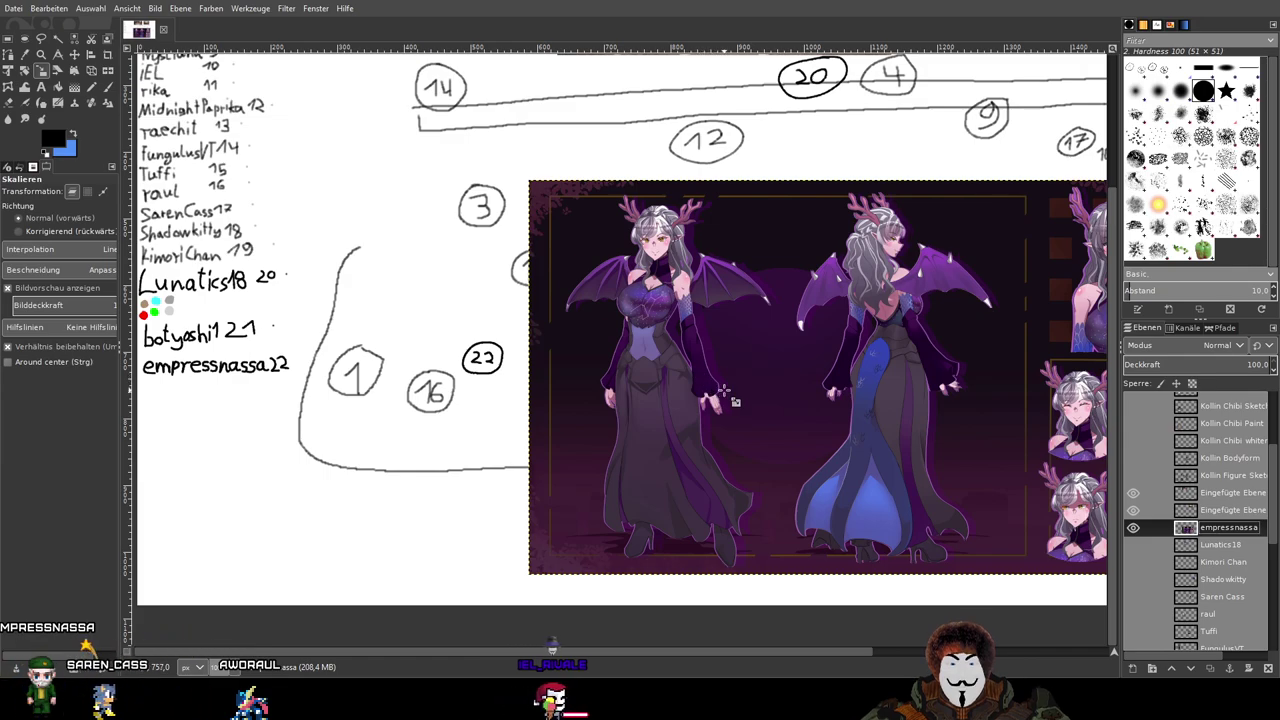
scroll(710, 387, up, 3)
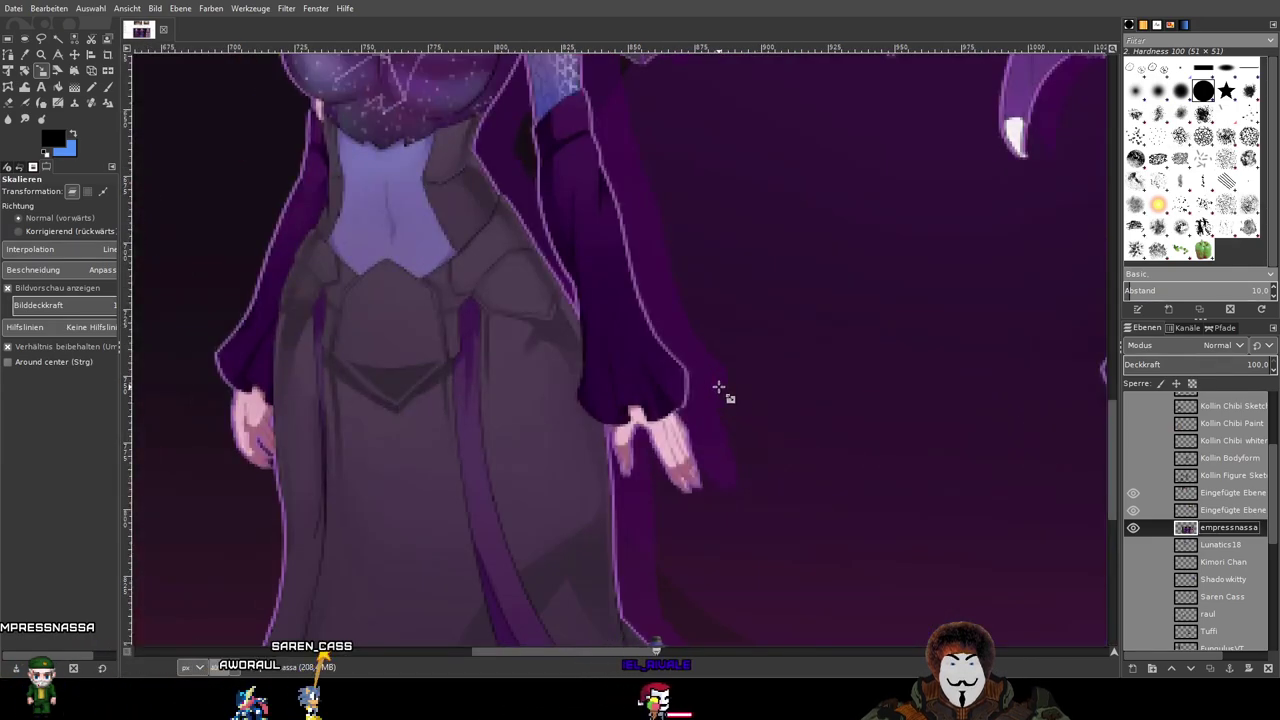
scroll(719, 388, down, 1)
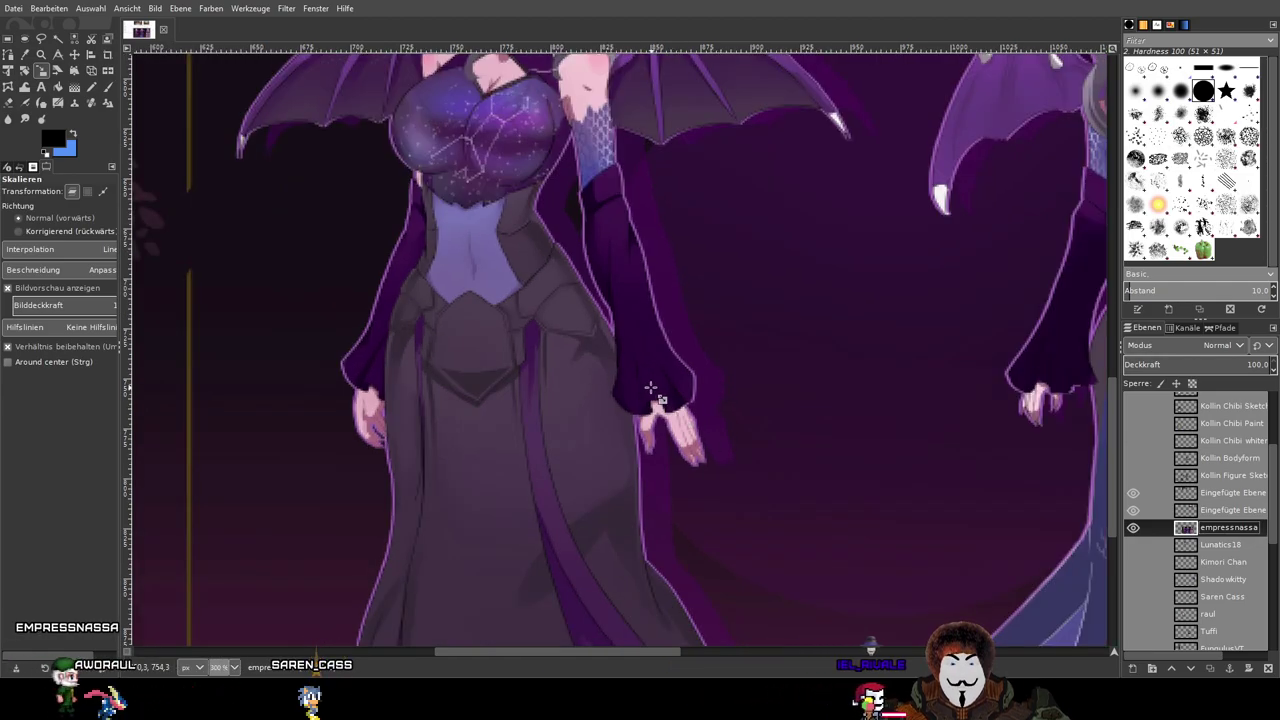
drag(849, 425, 534, 389)
scroll(534, 389, right, 12)
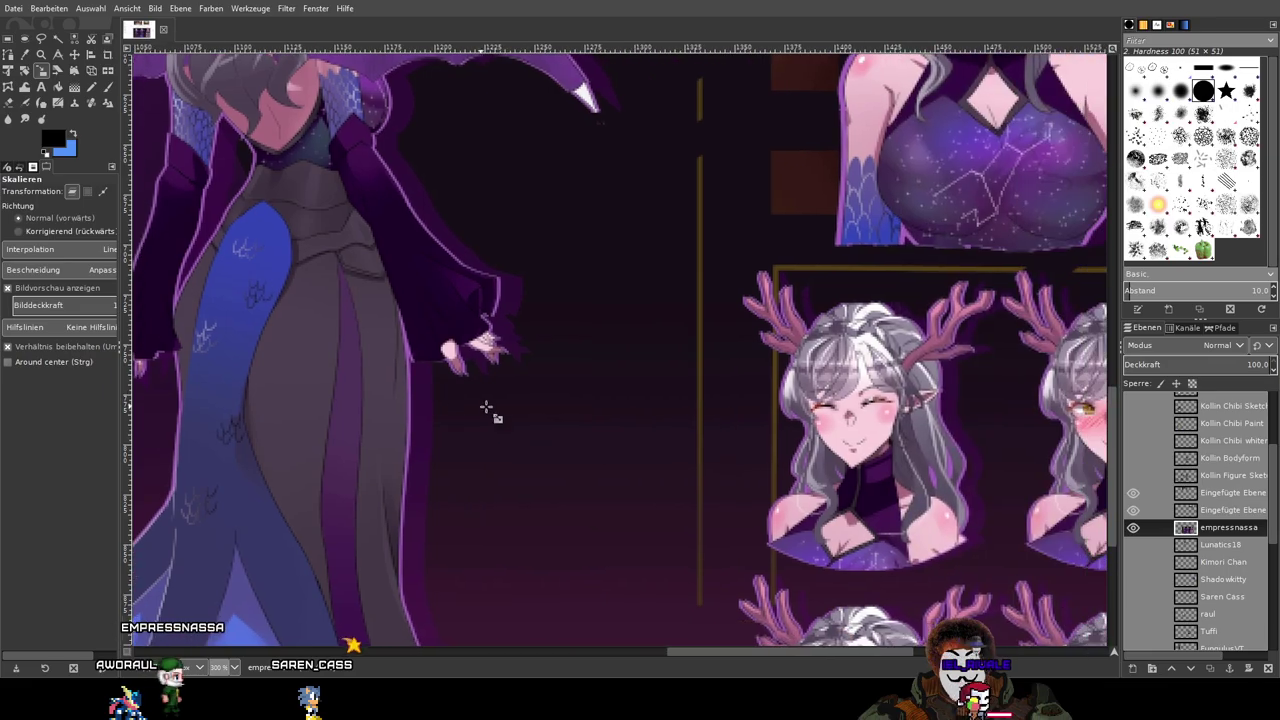
scroll(611, 366, down, 3)
scroll(983, 429, left, 15)
scroll(517, 386, up, 2)
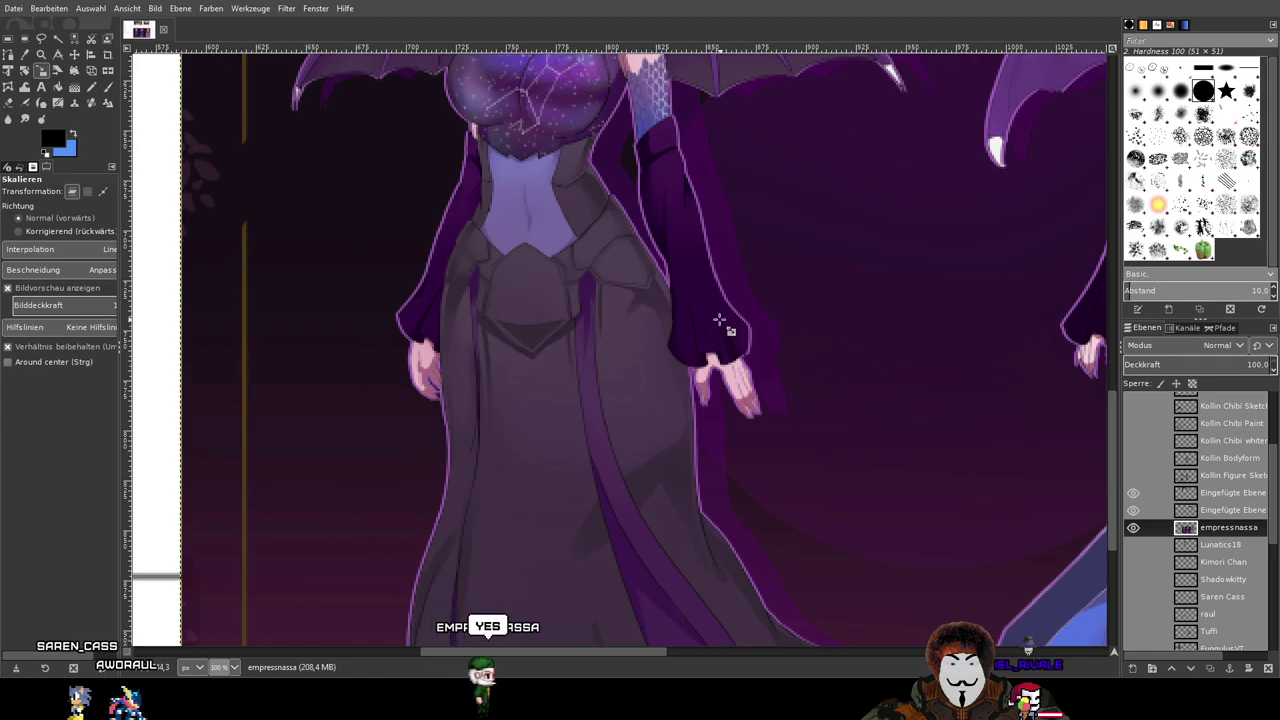
Step: Examine the front view's long skirt, its purple slit and hem, and the heeled shoes up close
scroll(828, 376, down, 6)
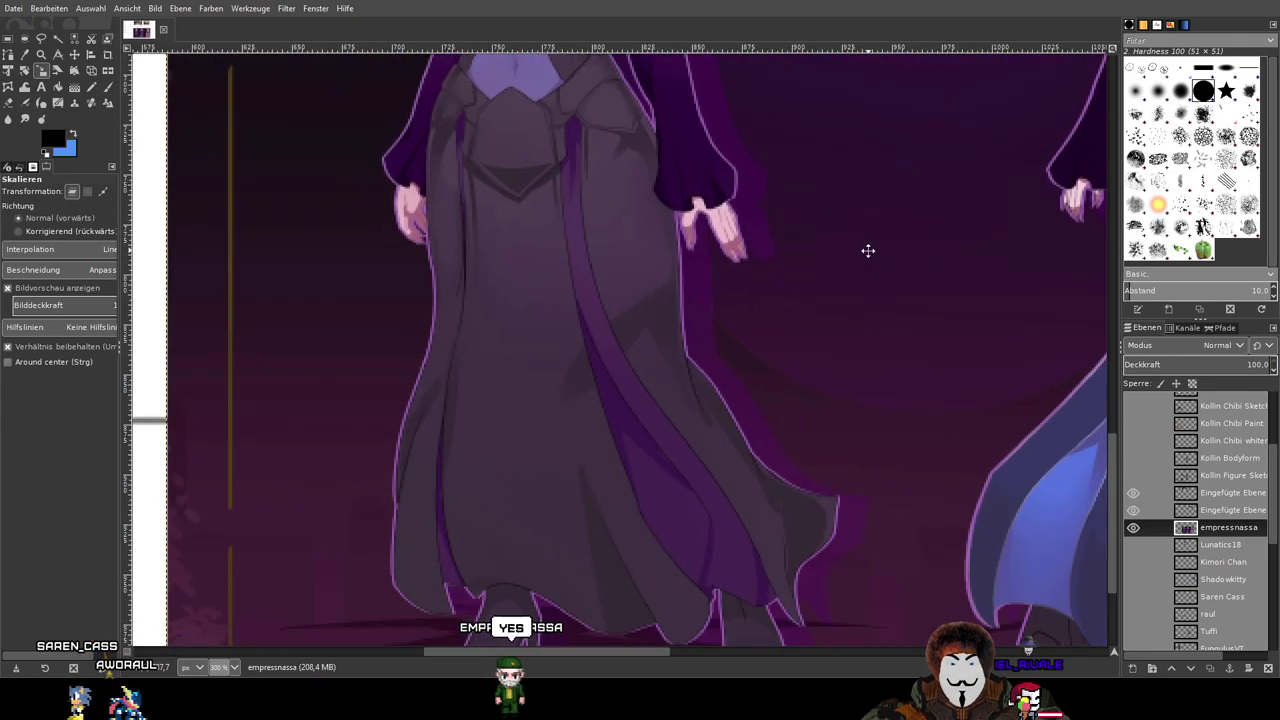
scroll(557, 289, right, 5)
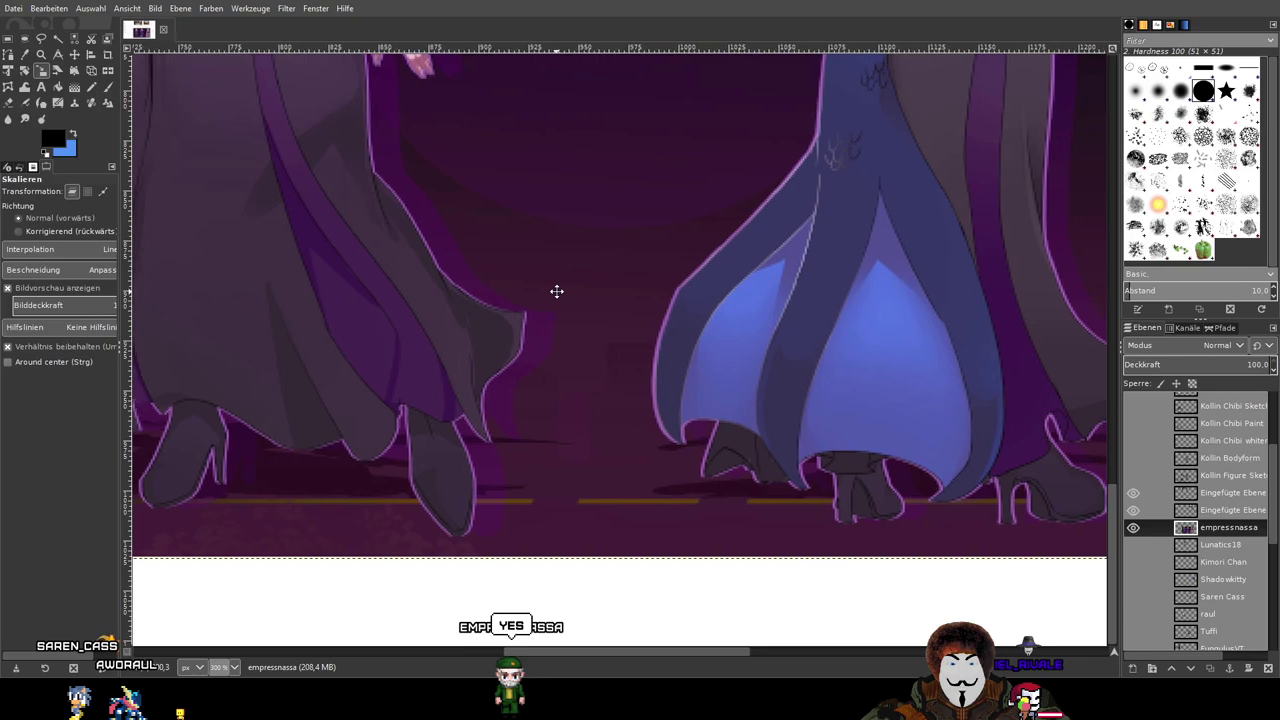
scroll(629, 280, left, 6)
scroll(904, 260, up, 5)
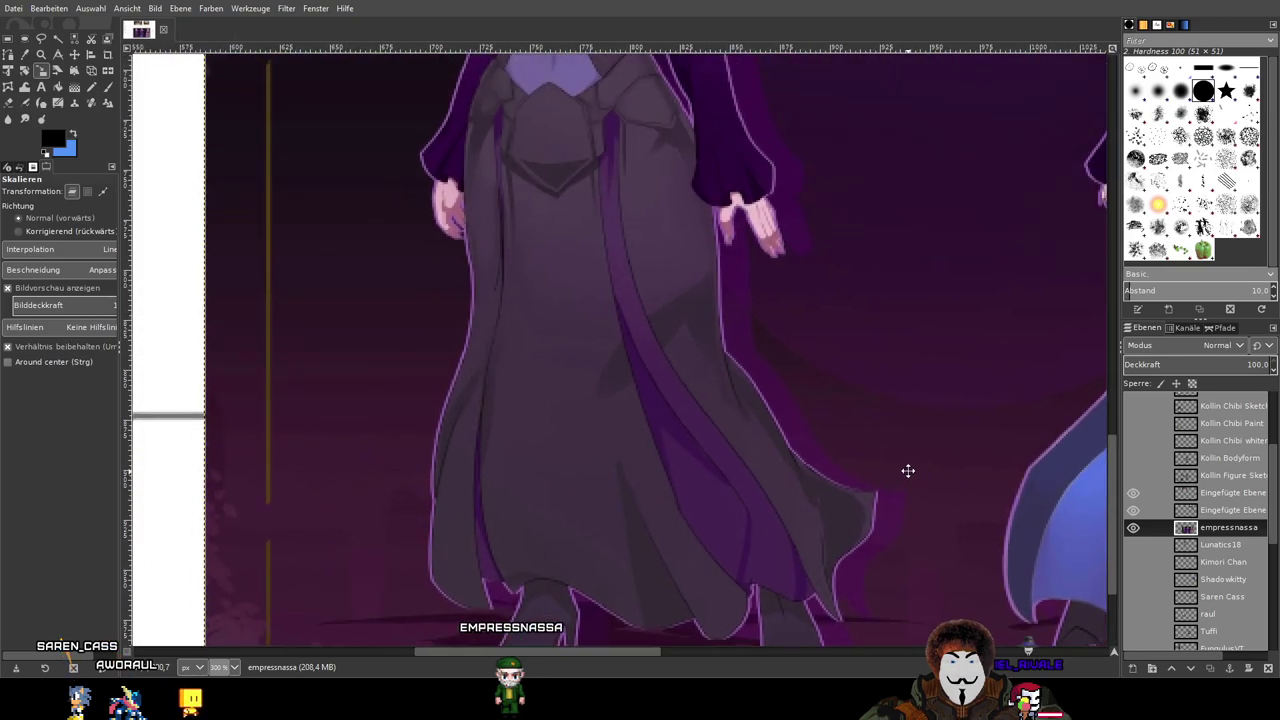
drag(907, 470, 929, 386)
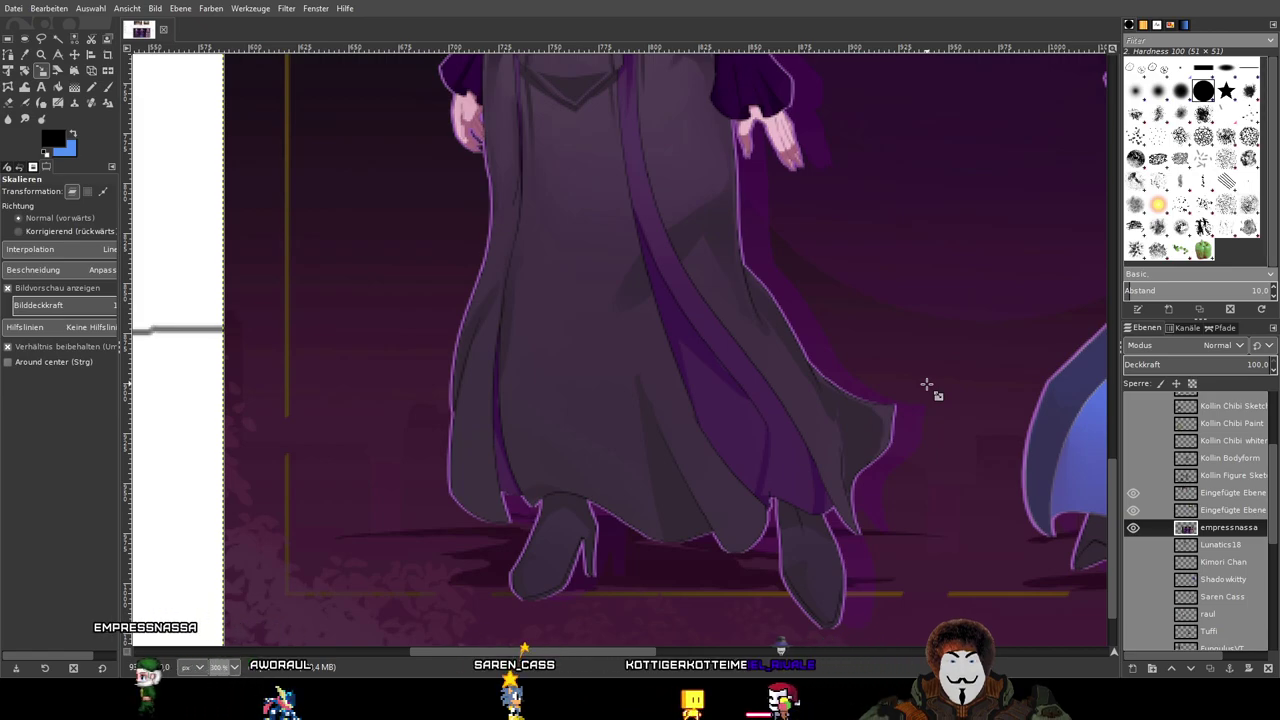
mouse_move(877, 342)
mouse_down()
mouse_move(852, 481)
mouse_move(890, 337)
mouse_up()
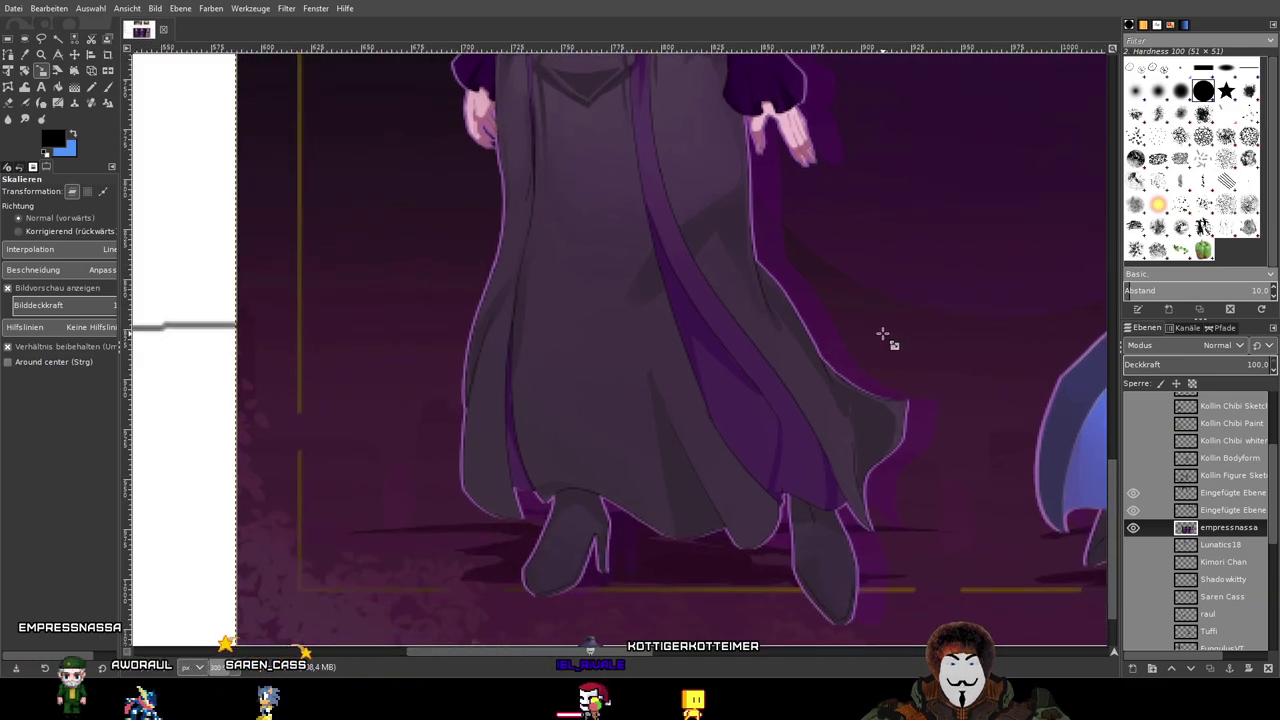
drag(883, 337, 807, 561)
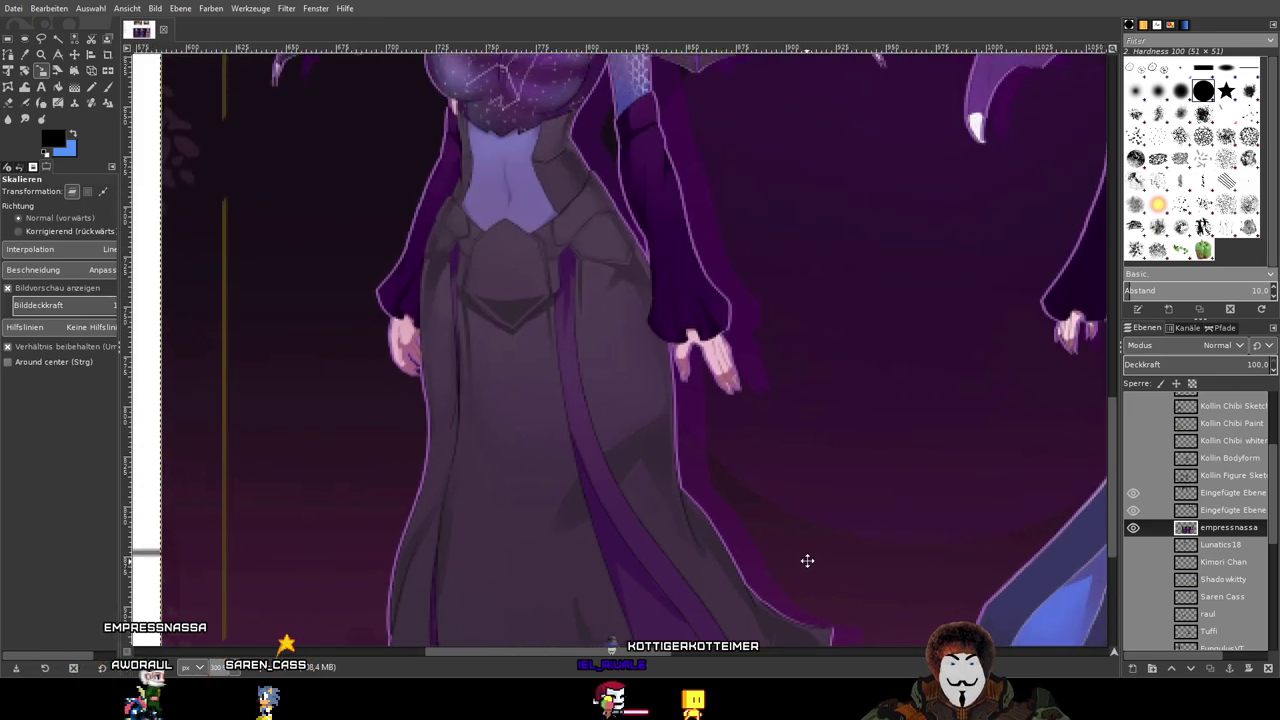
Step: Inspect the back view's blue scale-patterned skirt panel and compare the skirts and shoes of the two full-body views
drag(894, 337, 419, 292)
drag(851, 420, 780, 499)
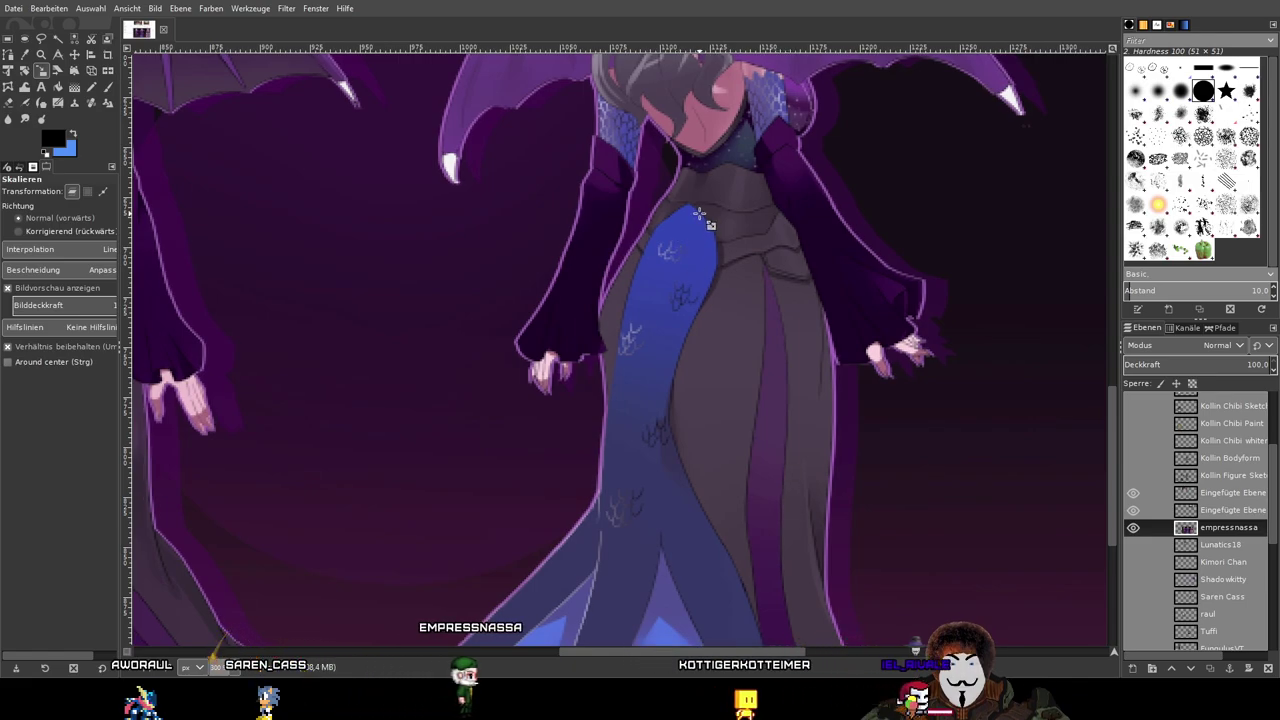
scroll(700, 214, down, 2)
drag(864, 335, 924, 199)
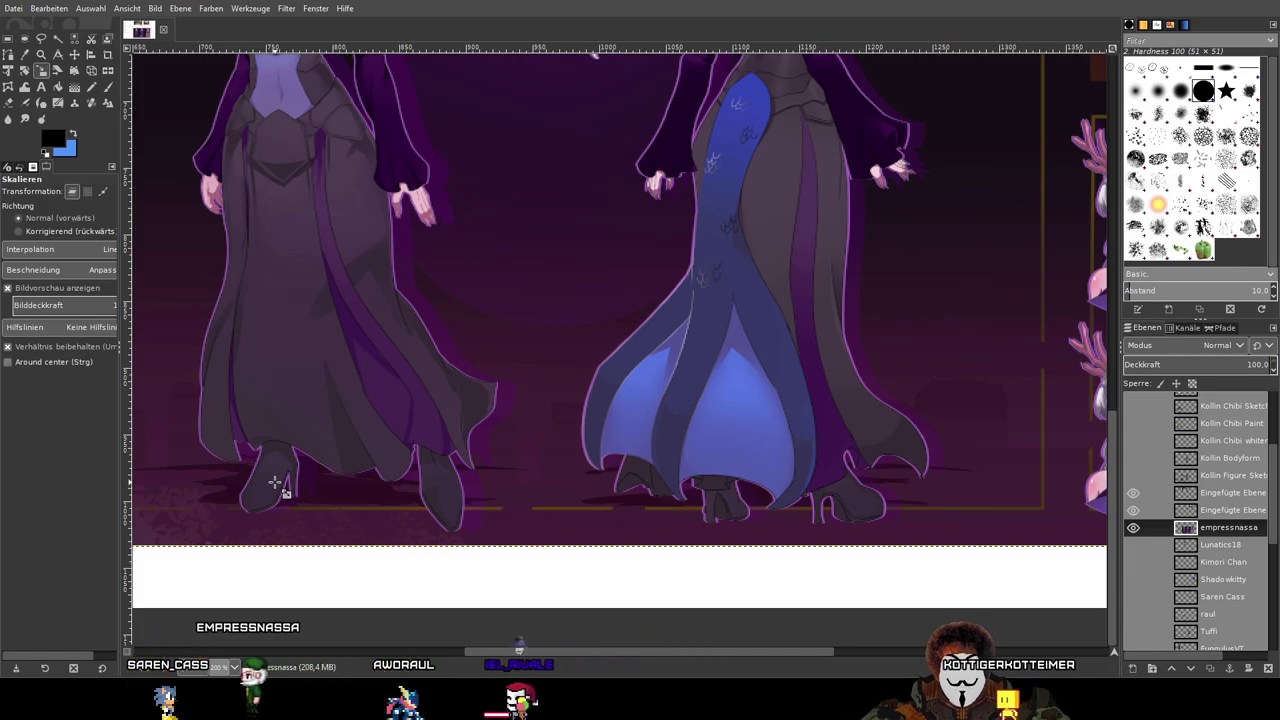
drag(294, 461, 374, 472)
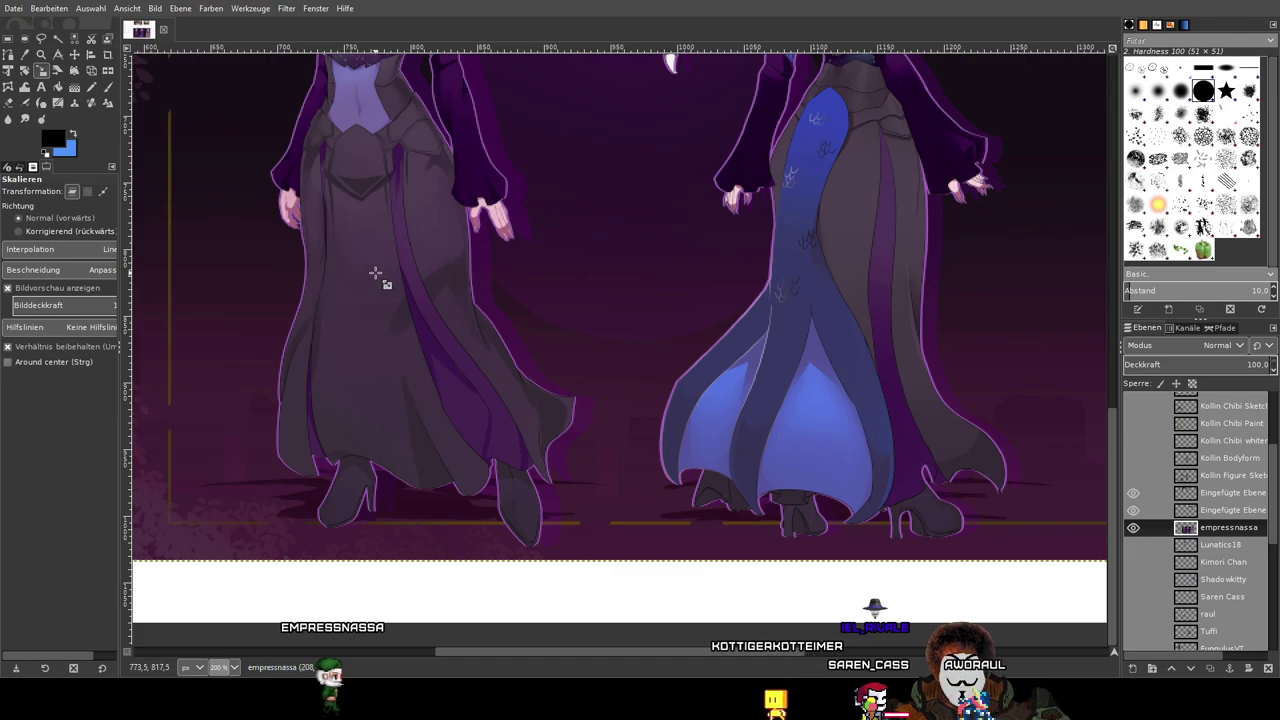
drag(481, 353, 513, 357)
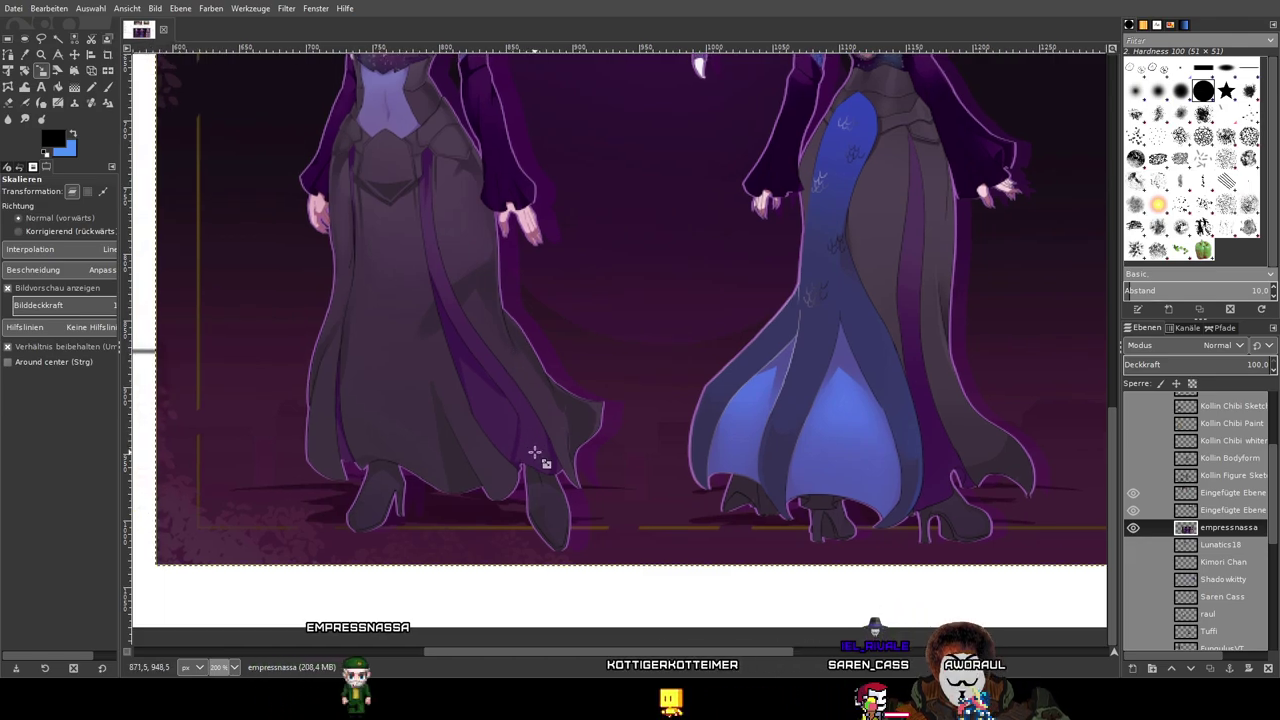
Step: Examine the empressnassa reference sheet, covering the front and back full-body figures and the expression portraits
drag(478, 228, 566, 310)
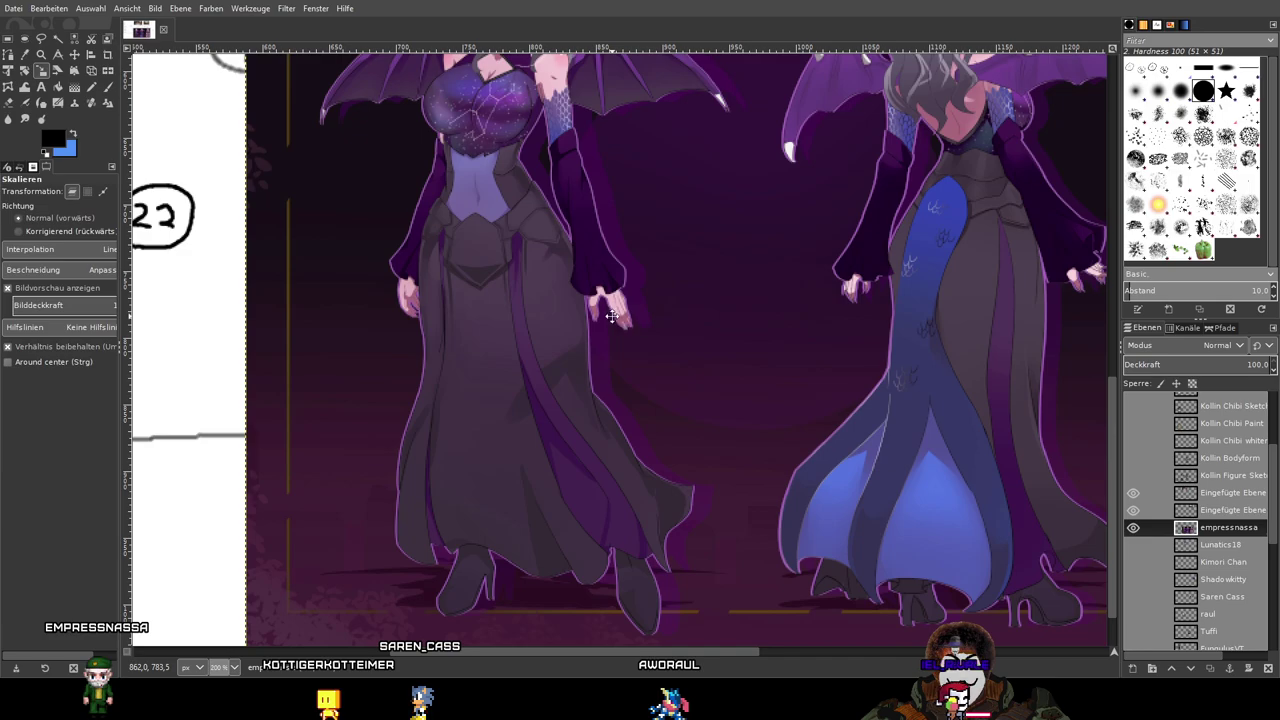
scroll(612, 316, down, 2)
scroll(786, 386, up, 2)
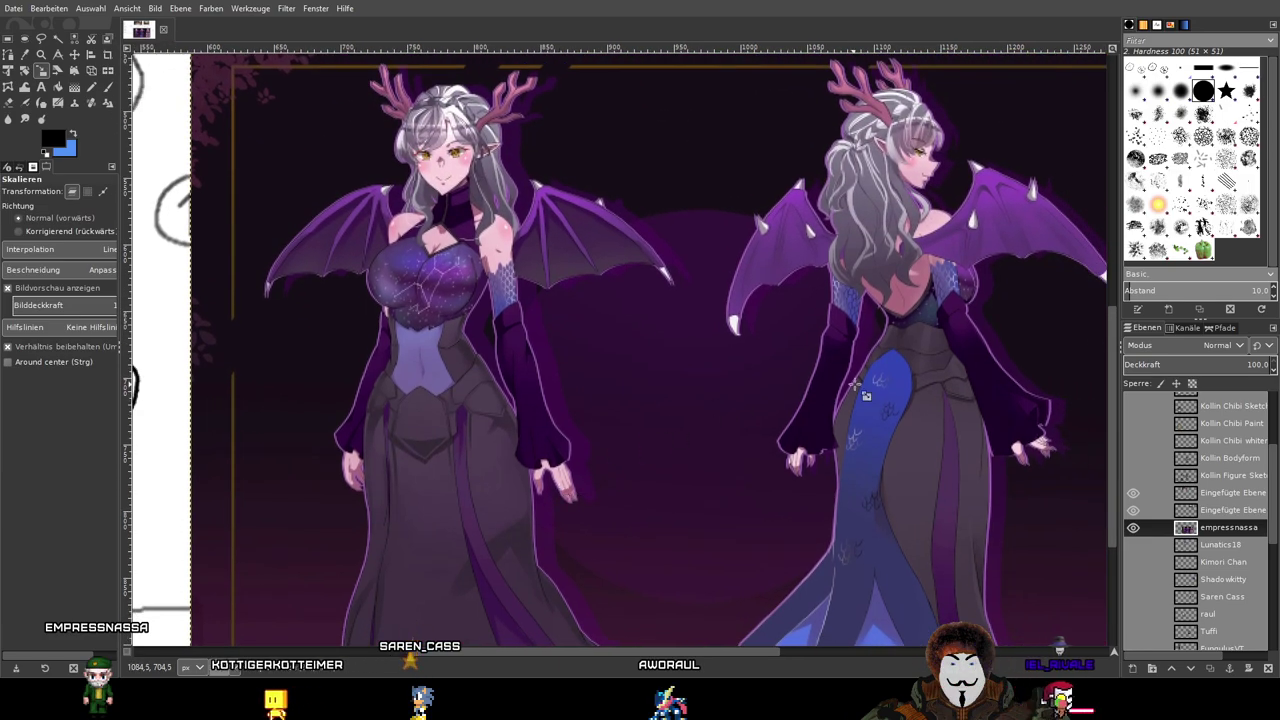
scroll(832, 385, right, 5)
scroll(300, 400, up, 2)
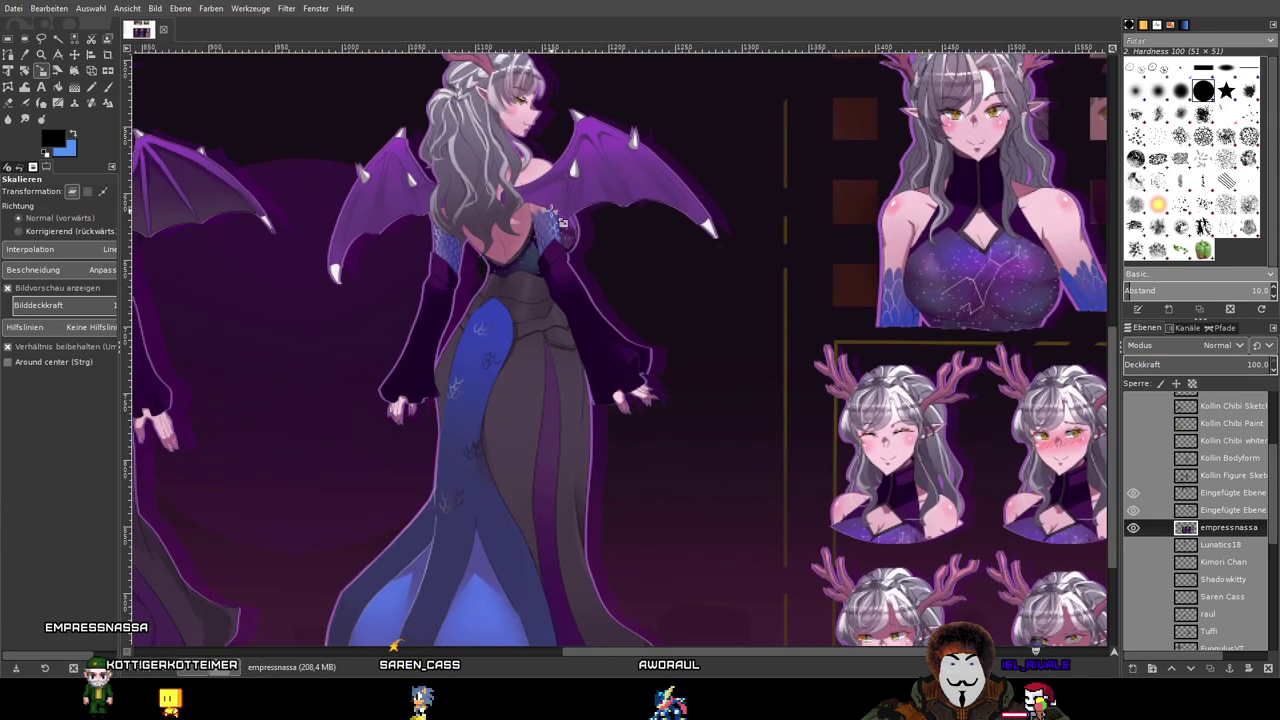
scroll(458, 253, down, 2)
scroll(563, 263, left, 5)
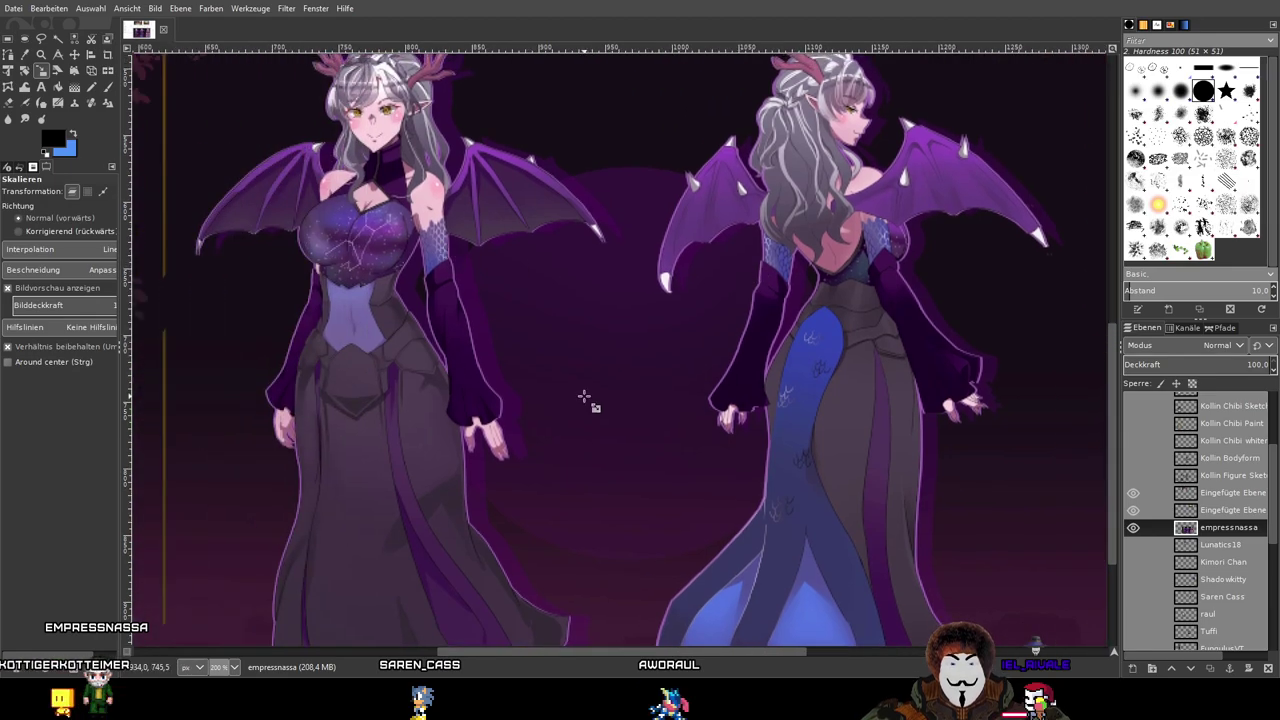
scroll(475, 272, up, 2)
drag(475, 272, 440, 219)
drag(950, 366, 596, 329)
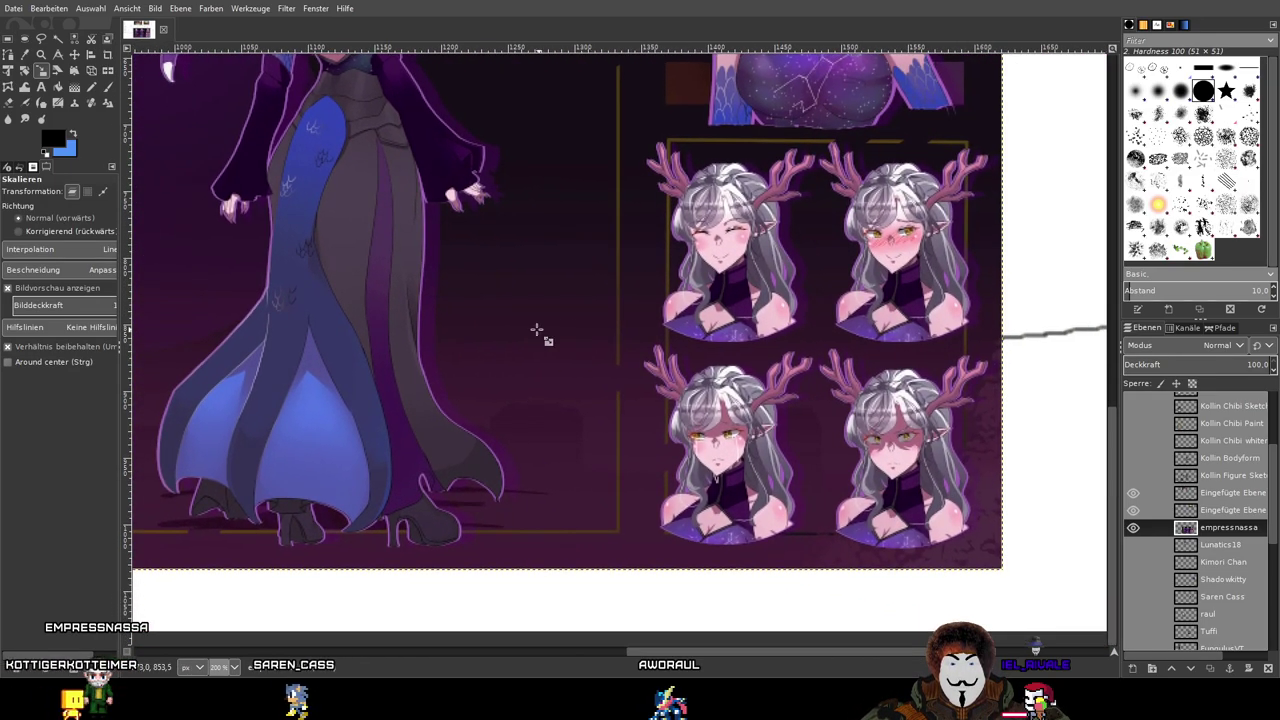
drag(349, 315, 777, 297)
scroll(594, 349, left, 3)
scroll(594, 349, up, 1)
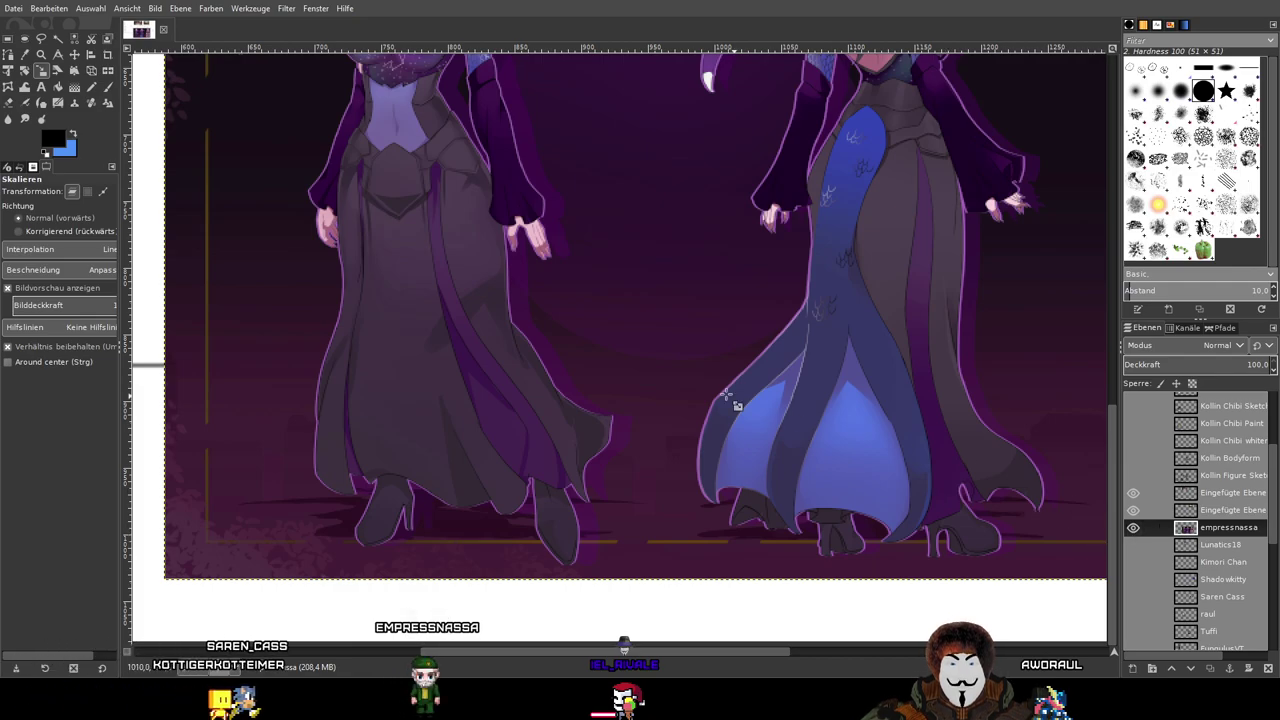
drag(583, 348, 746, 517)
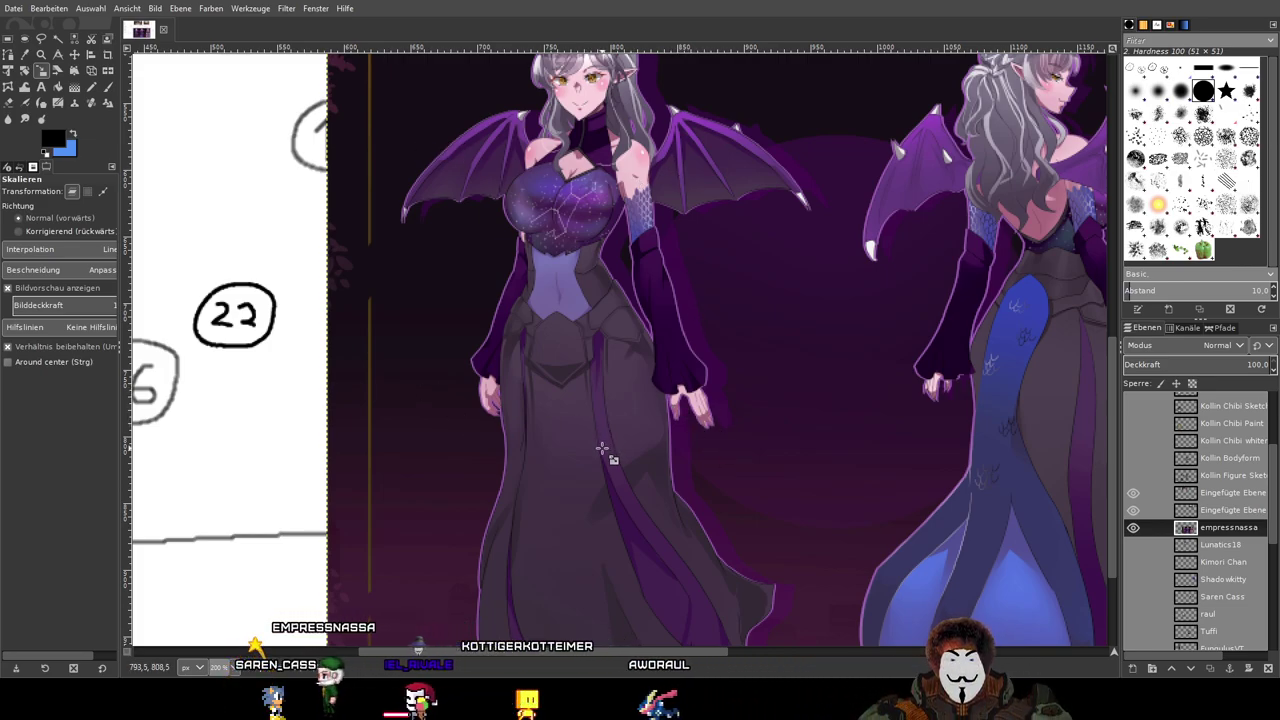
scroll(650, 410, down, 5)
scroll(650, 410, right, 1)
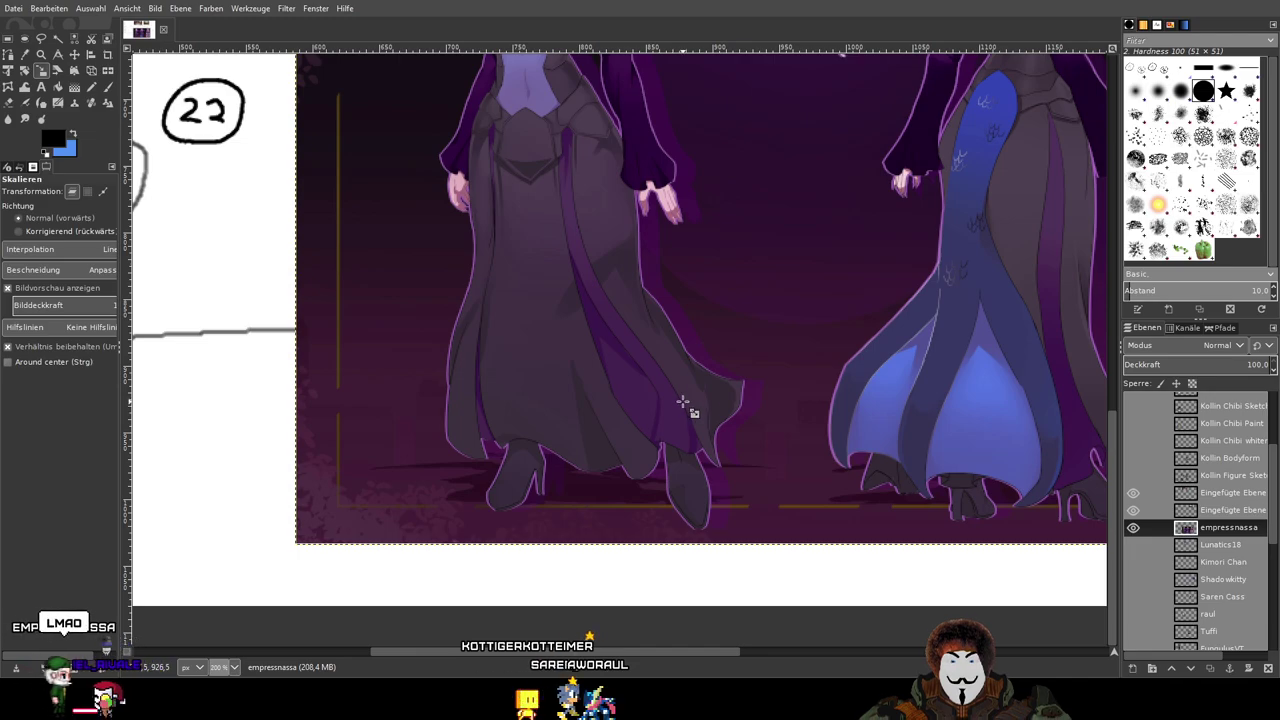
scroll(700, 400, up, 5)
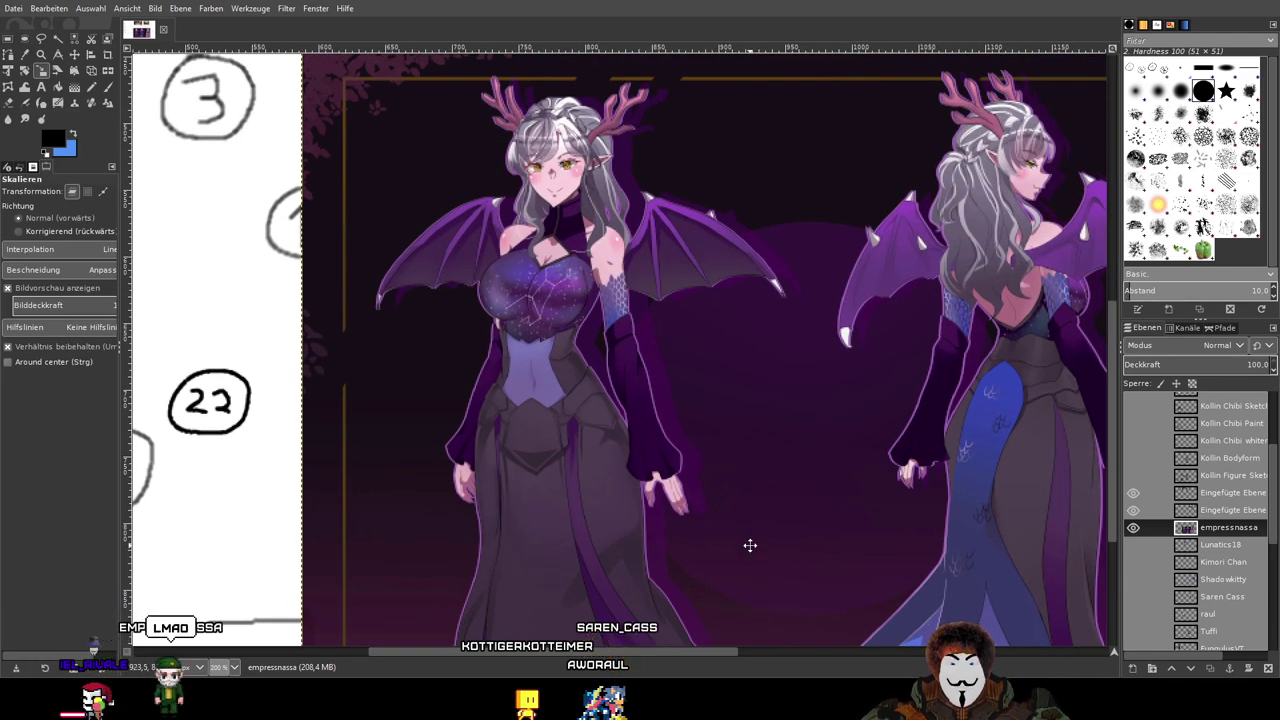
drag(750, 545, 821, 277)
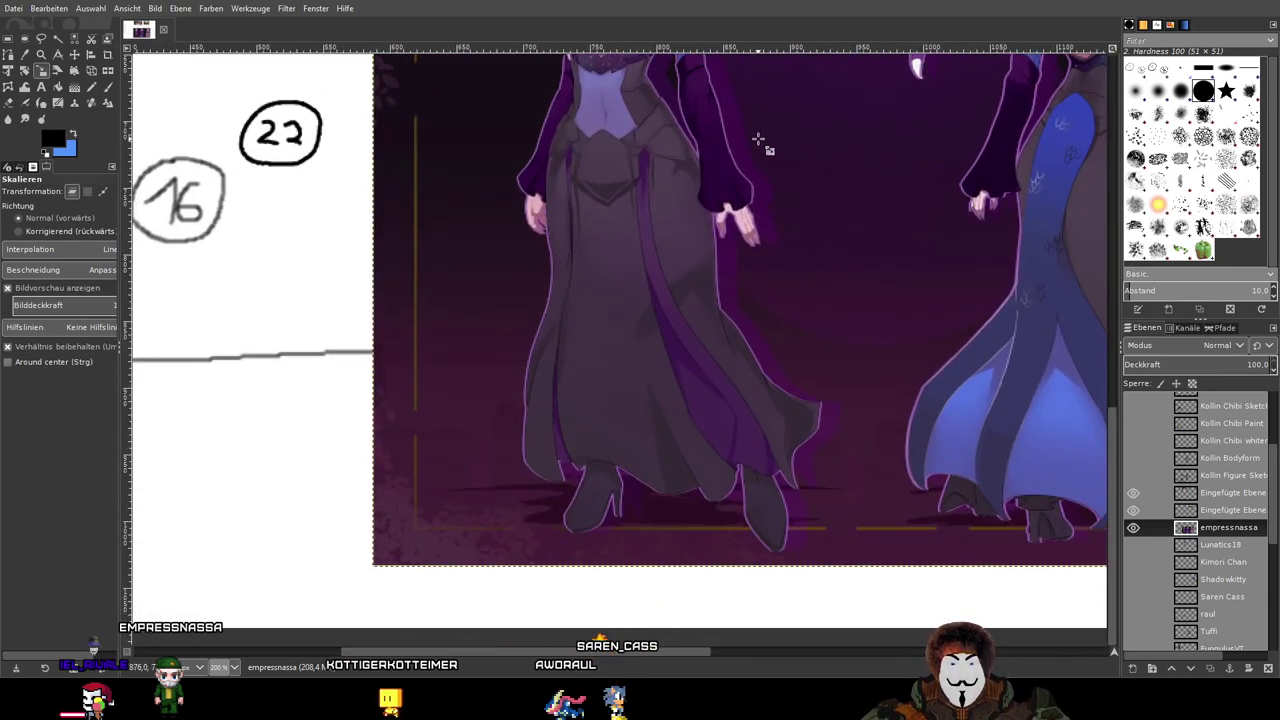
scroll(1183, 445, up, 3)
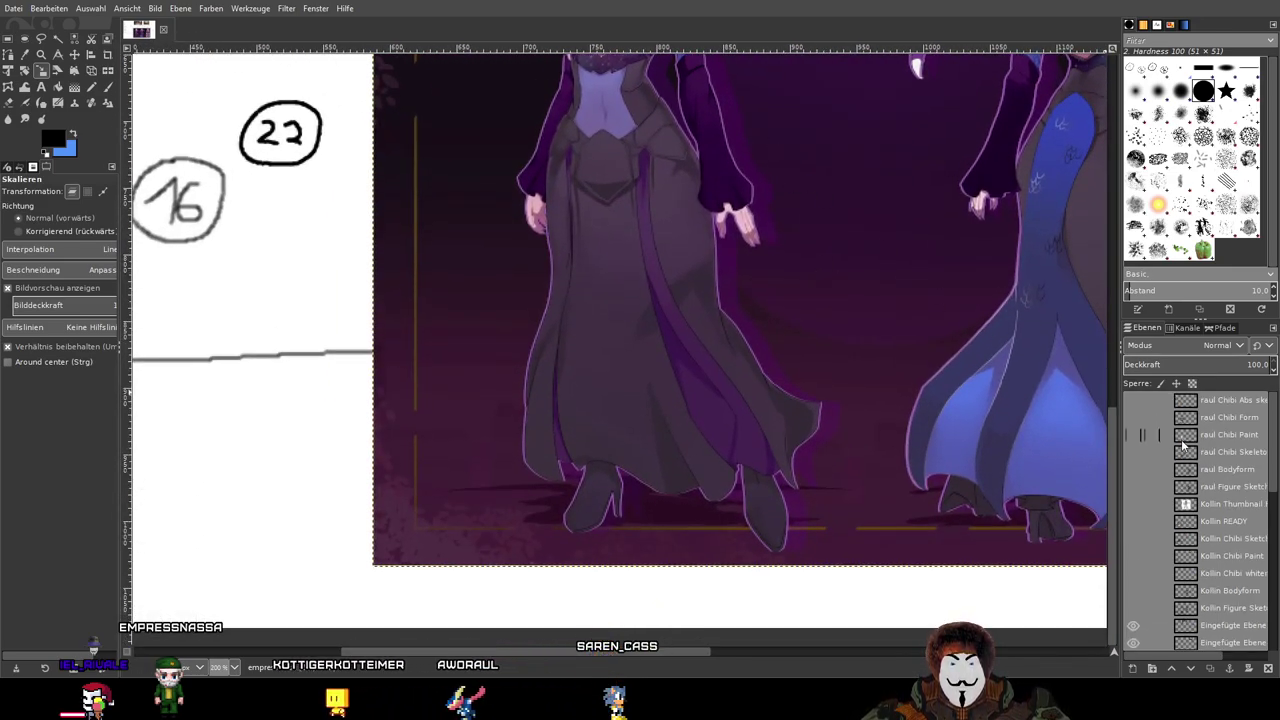
click(1133, 434)
click(1132, 416)
click(1131, 414)
click(1133, 400)
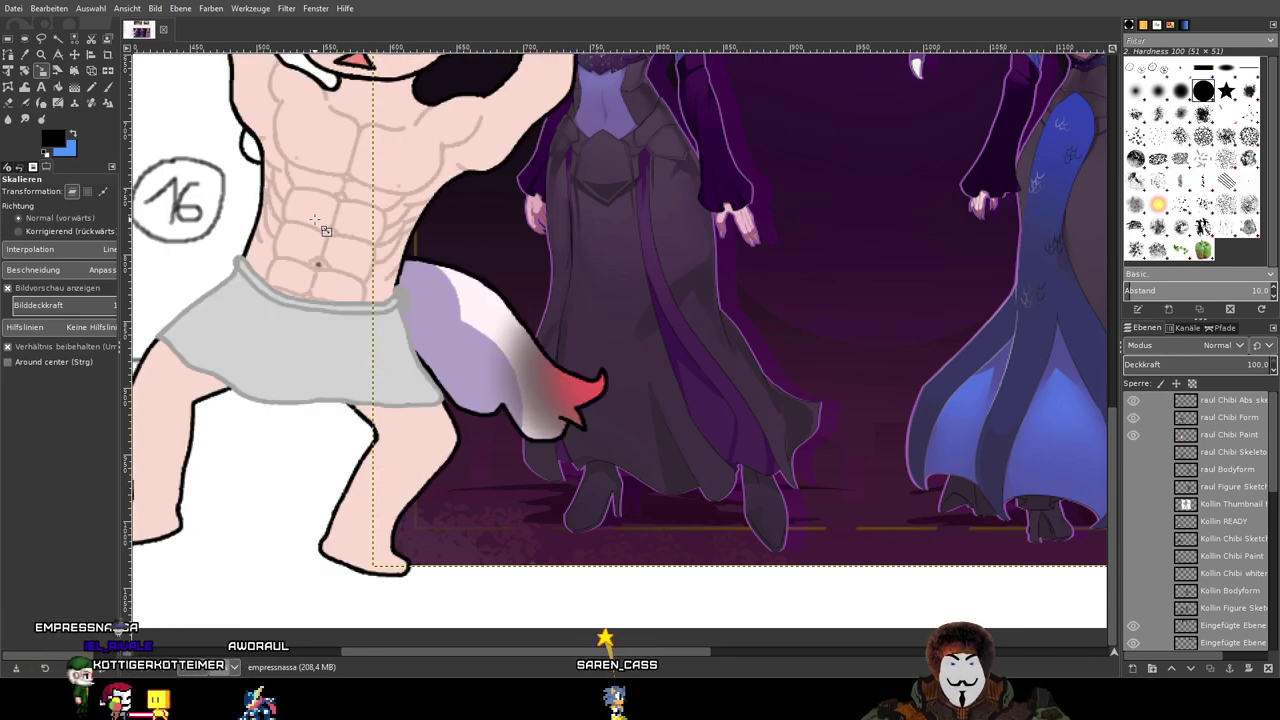
click(1133, 400)
click(1133, 417)
click(1133, 434)
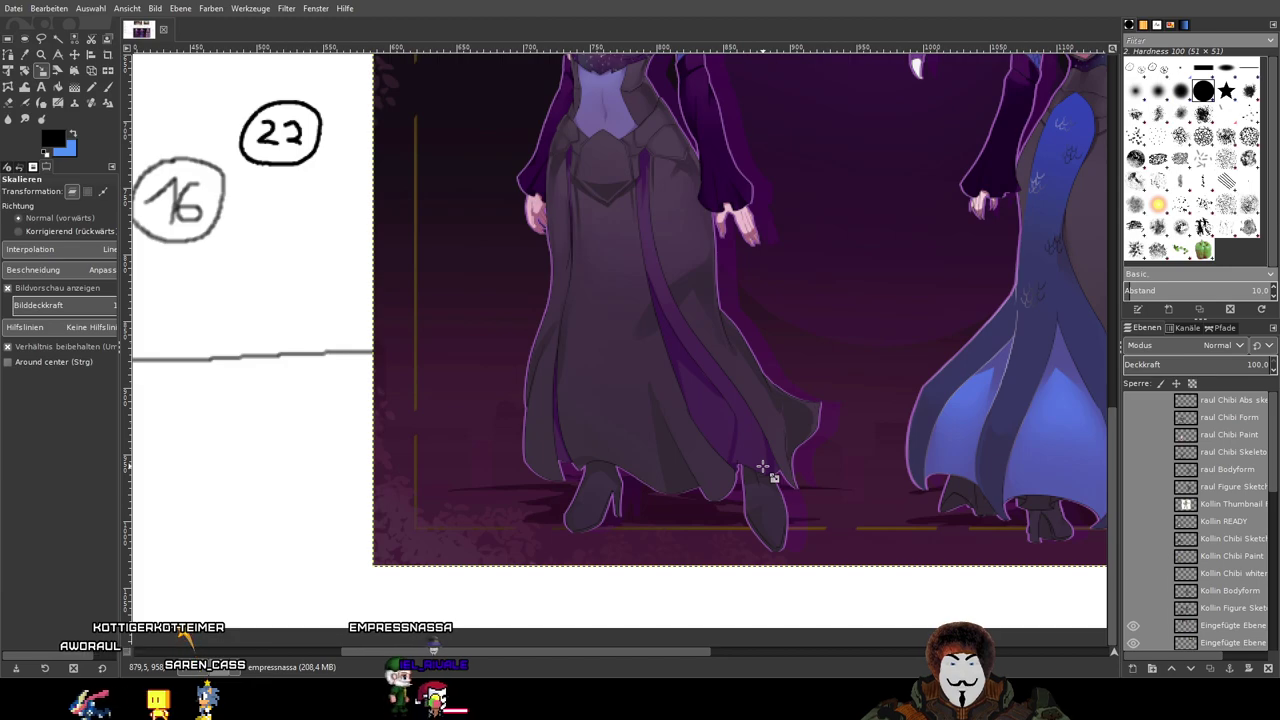
Step: Hide the empressnassa reference sheet layer so the numbered seating sketch beneath it is uncovered
scroll(791, 451, down, 2)
drag(868, 417, 665, 468)
scroll(1165, 470, down, 5)
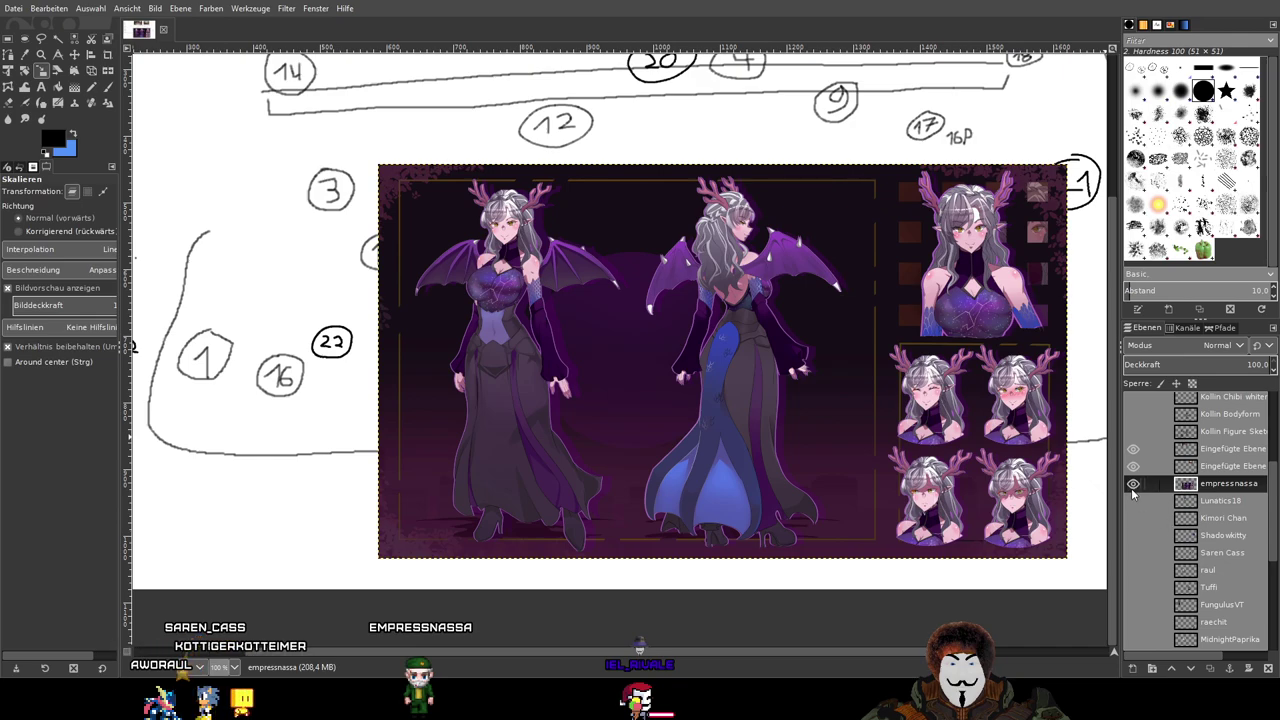
click(1133, 484)
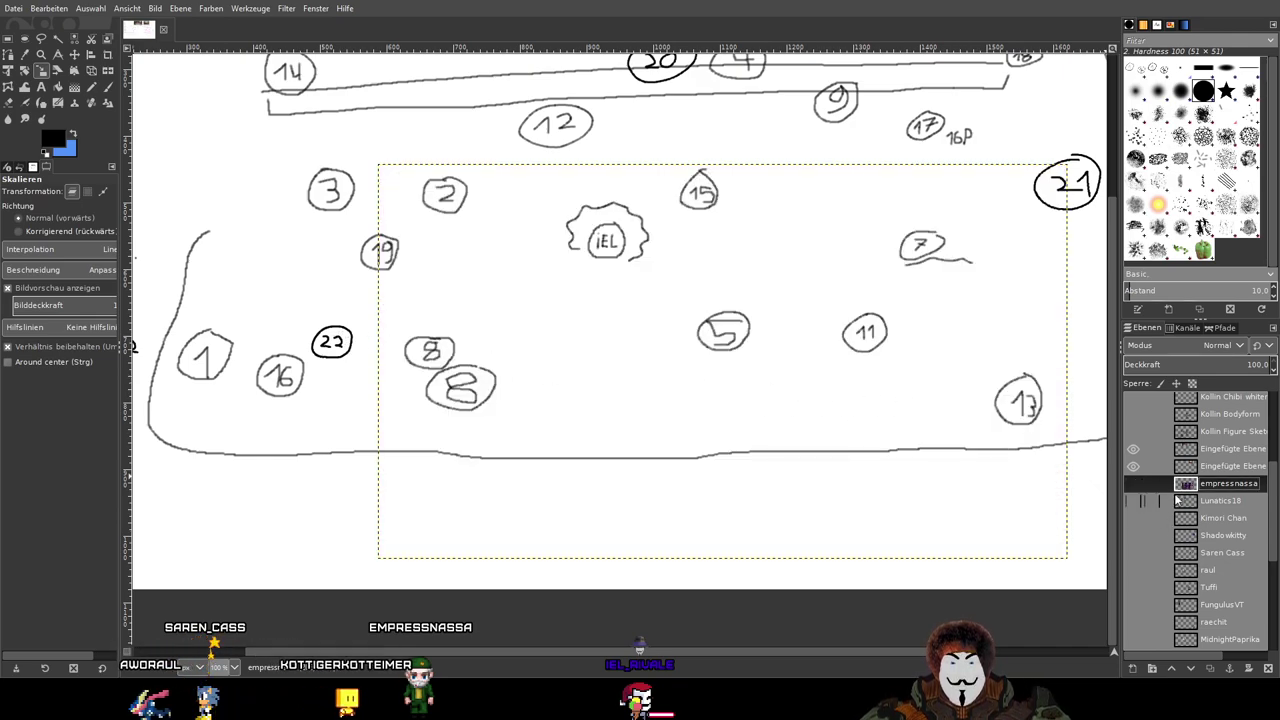
Step: Make the raul Chibi Paint, raul Chibi Form and raul Chibi Abs sketch layers visible
scroll(1200, 470, up, 3)
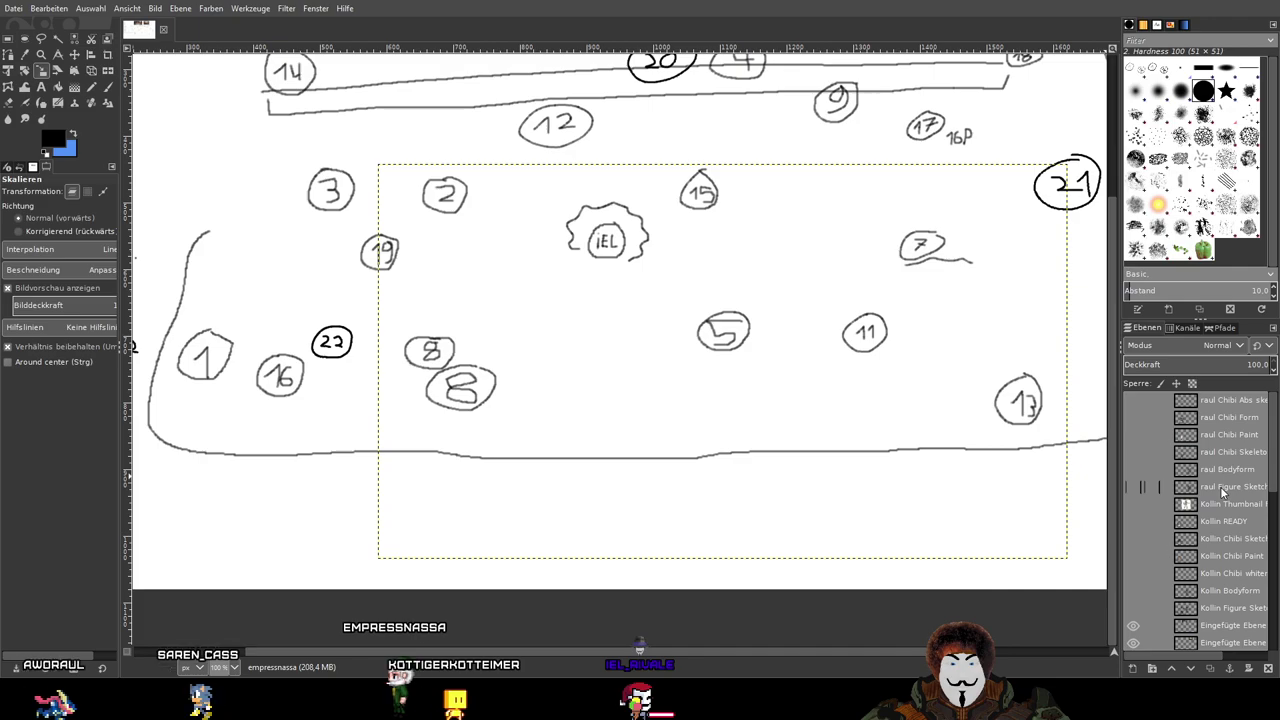
click(1133, 435)
click(1133, 418)
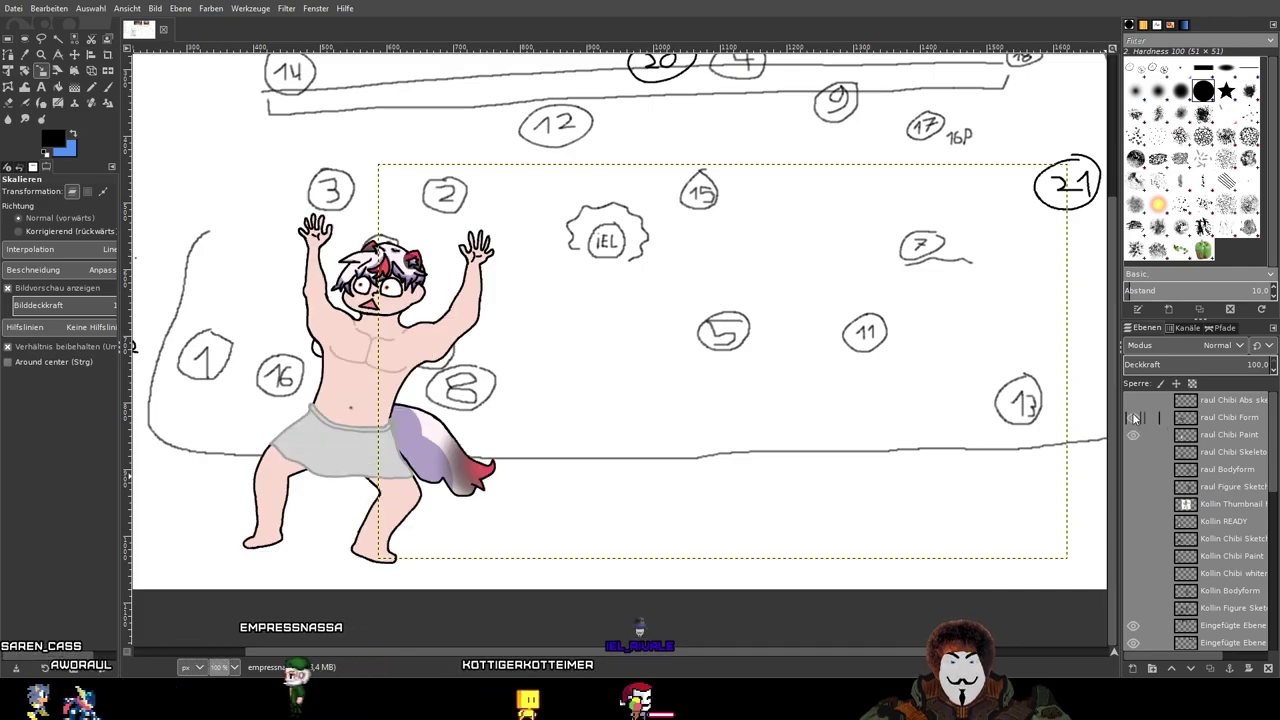
click(1133, 401)
Step: Hide the Sketch (Skizze) layer with the numbered positions and handwritten name list
drag(602, 436, 882, 391)
scroll(1207, 507, down, 10)
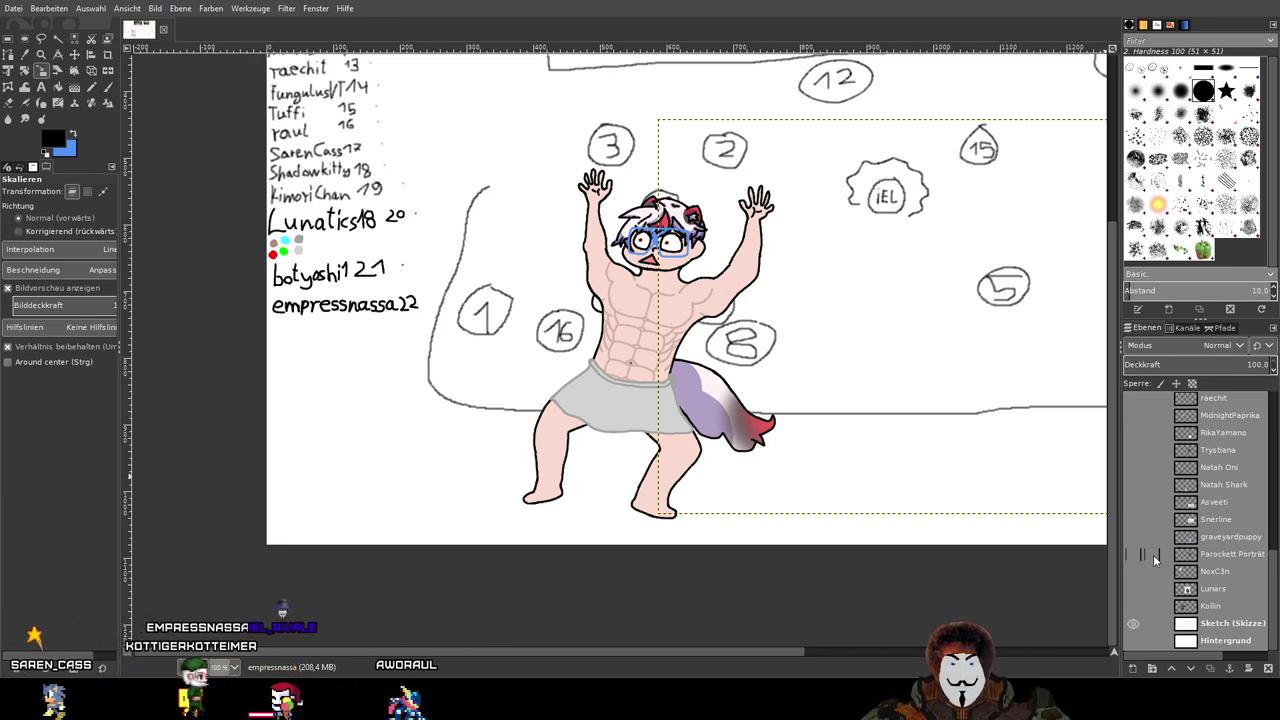
click(1134, 624)
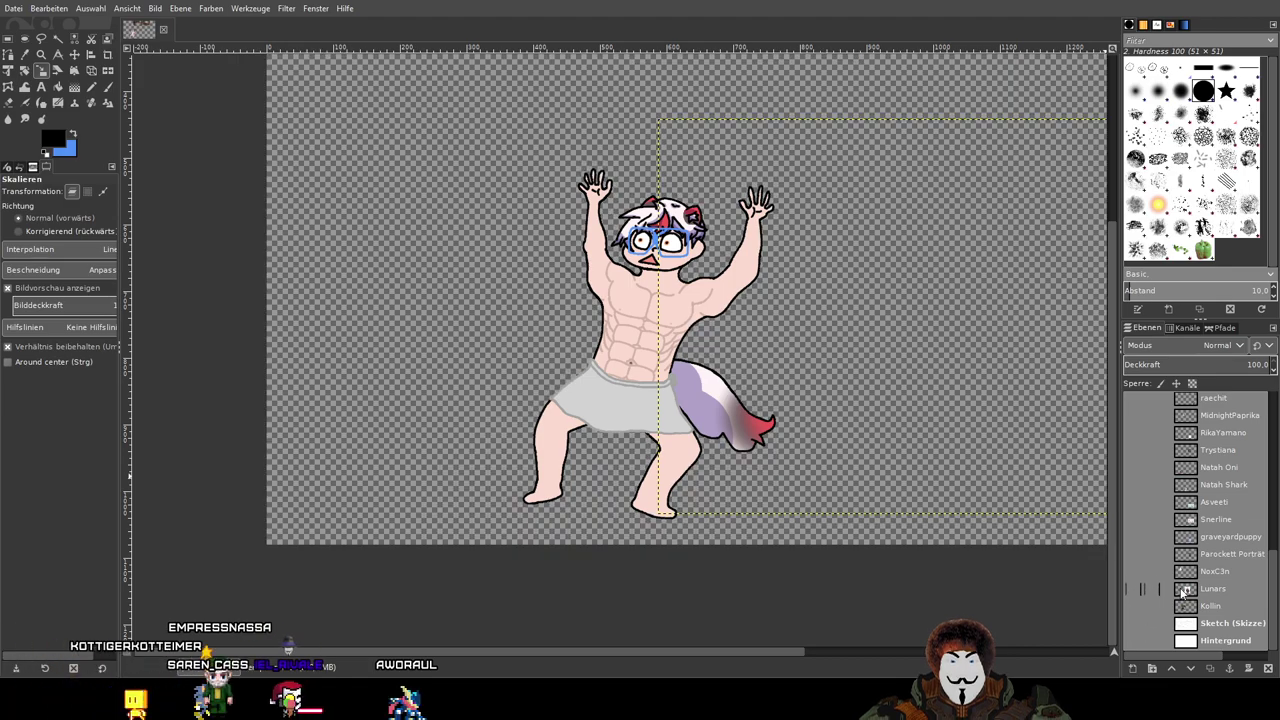
Step: Hide the two Eingefügte Ebene layers holding the Last Supper painting and the hot tub photo
scroll(1230, 620, up, 5)
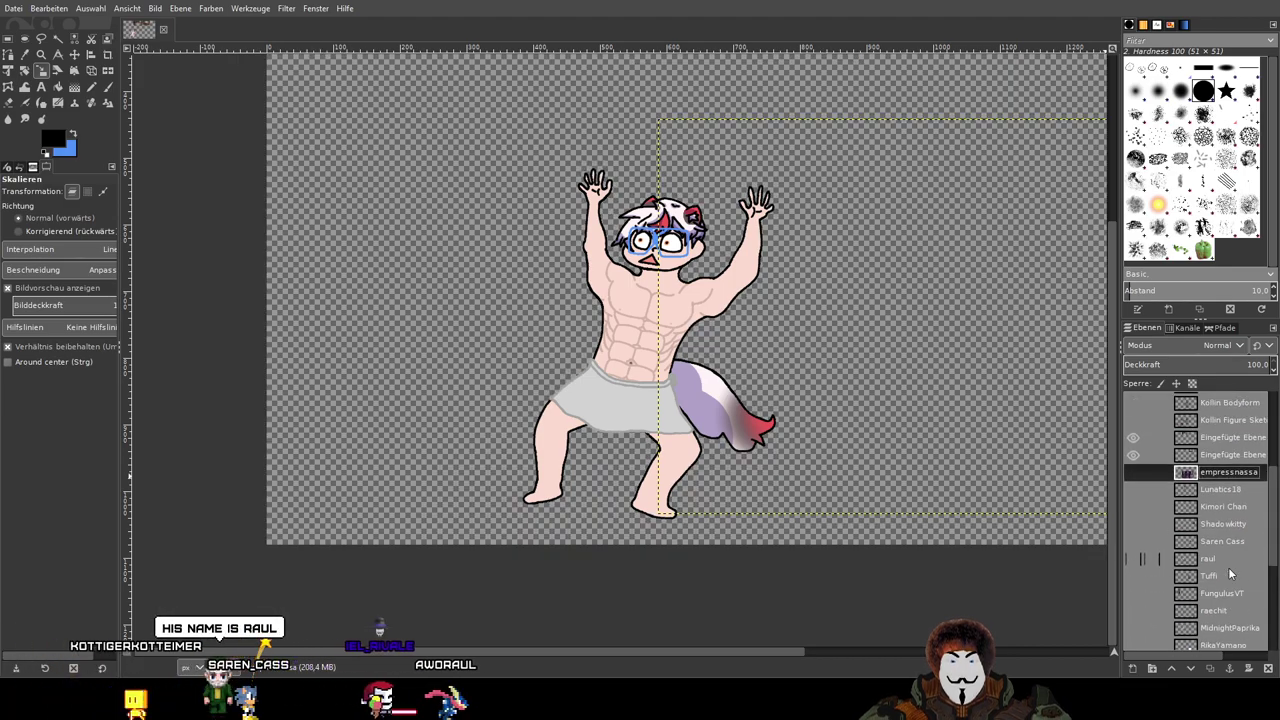
scroll(1190, 456, down, 1)
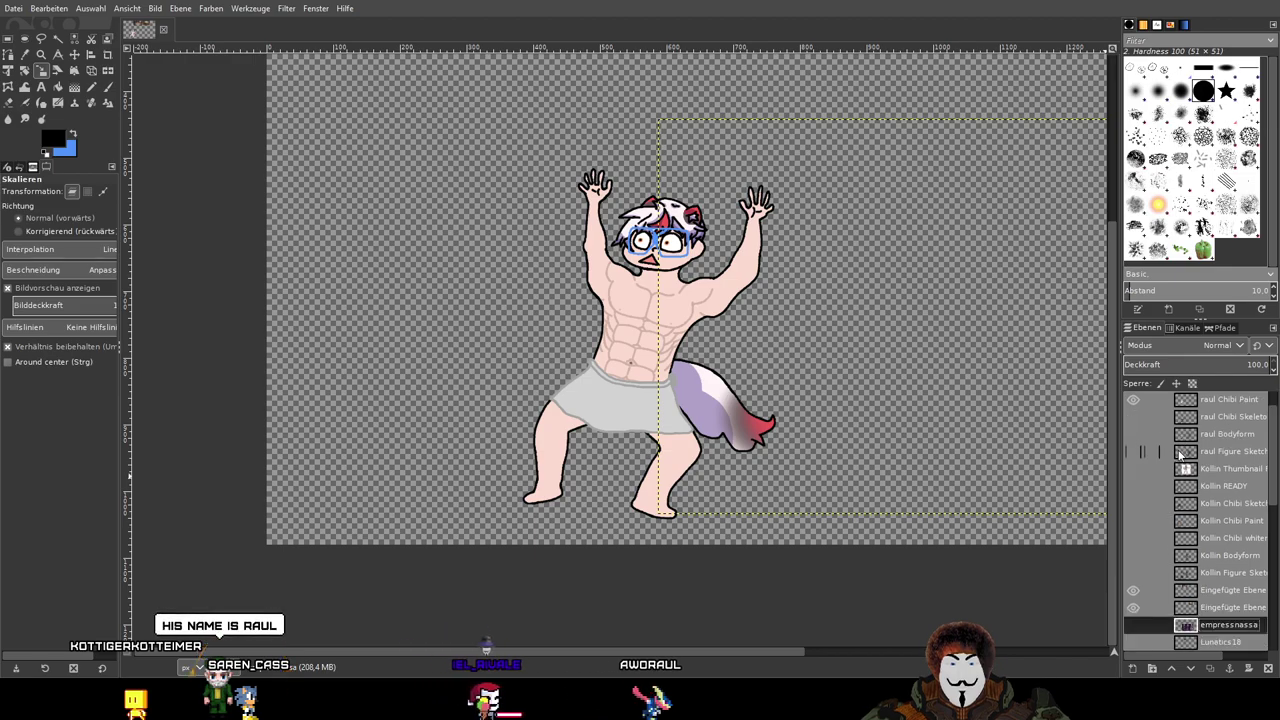
drag(1060, 325, 899, 636)
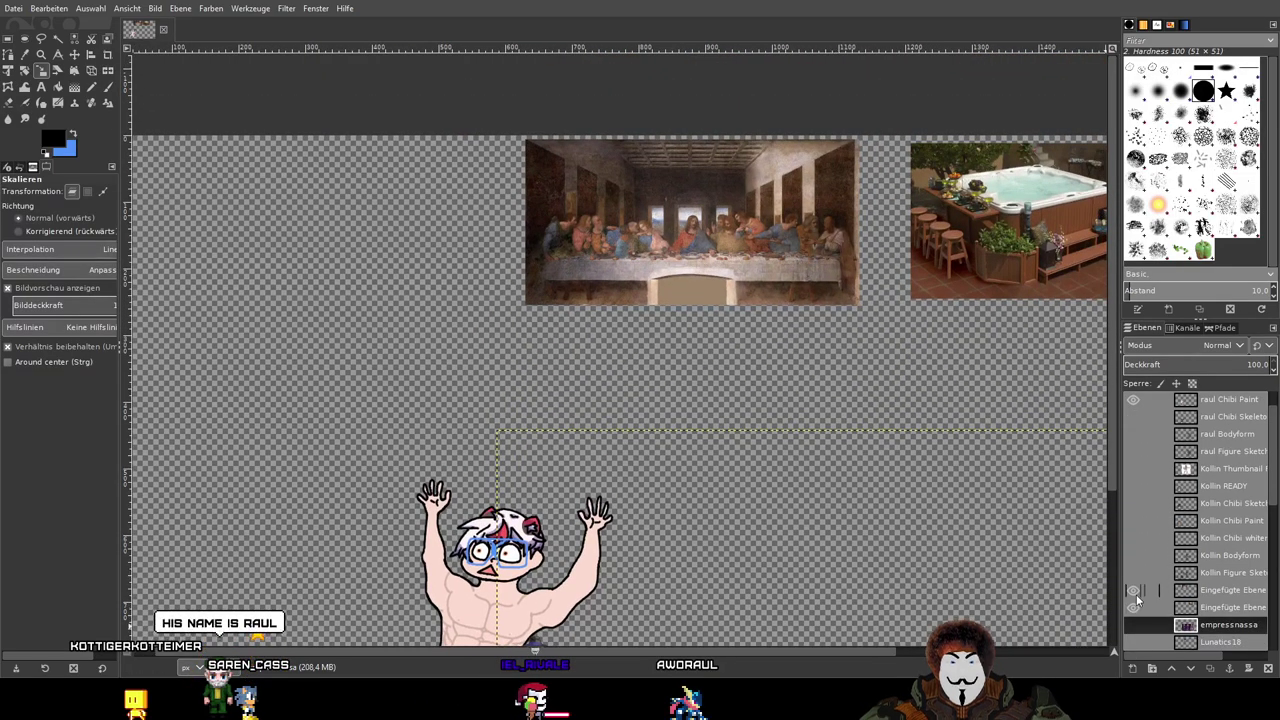
key(ctrl+z)
key(ctrl+z)
key(ctrl+z)
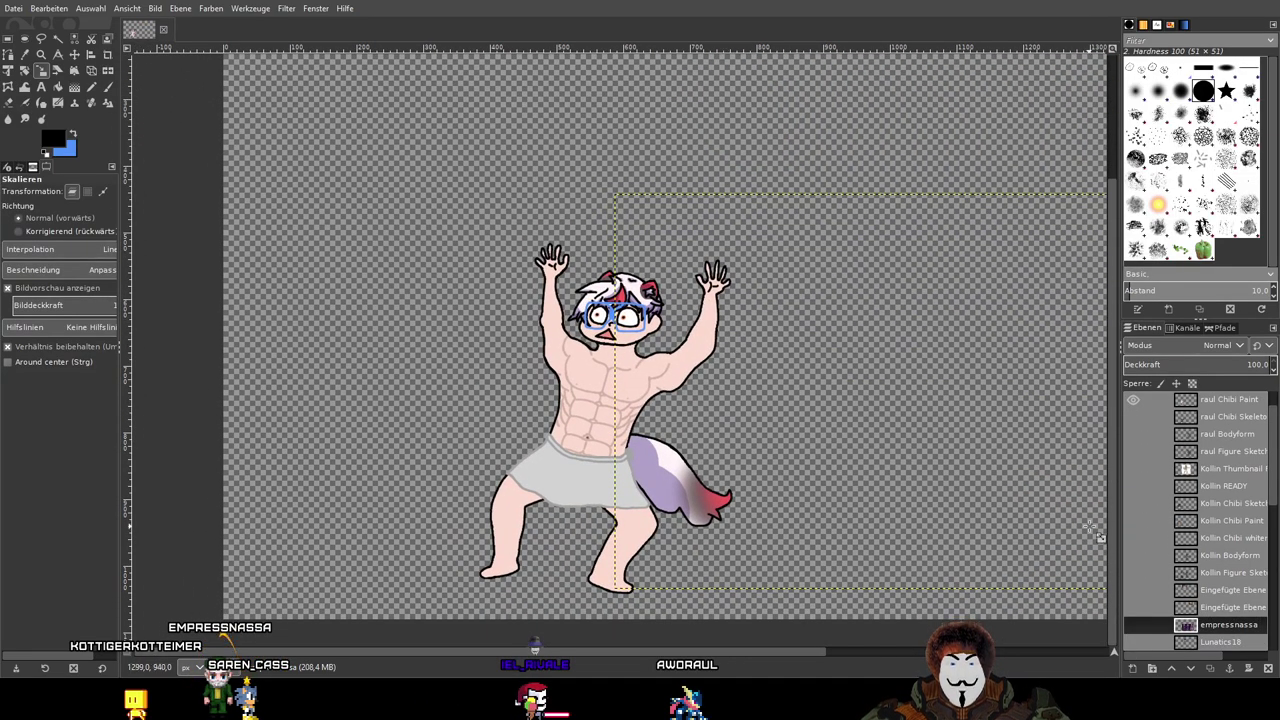
Step: Select the raul Chibi Abs sketch layer and switch to the Paintbrush with blue as the foreground colour
scroll(1200, 500, up, 1)
click(1224, 419)
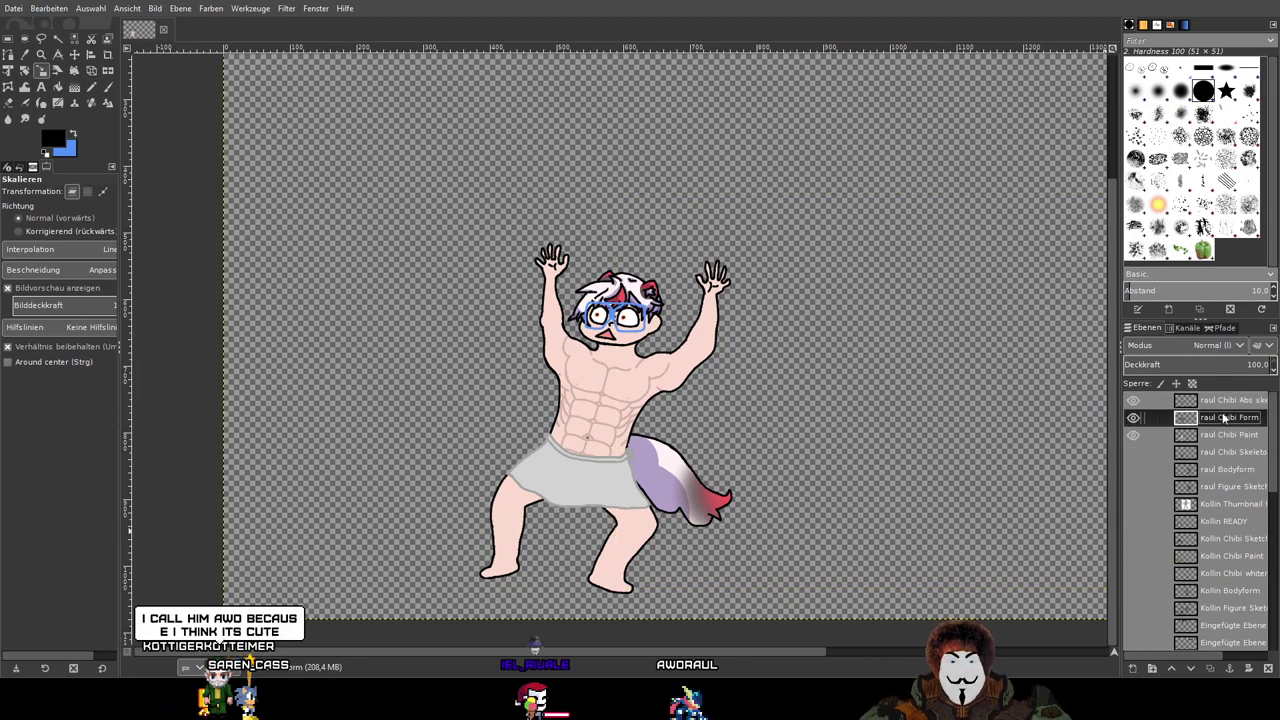
click(1222, 401)
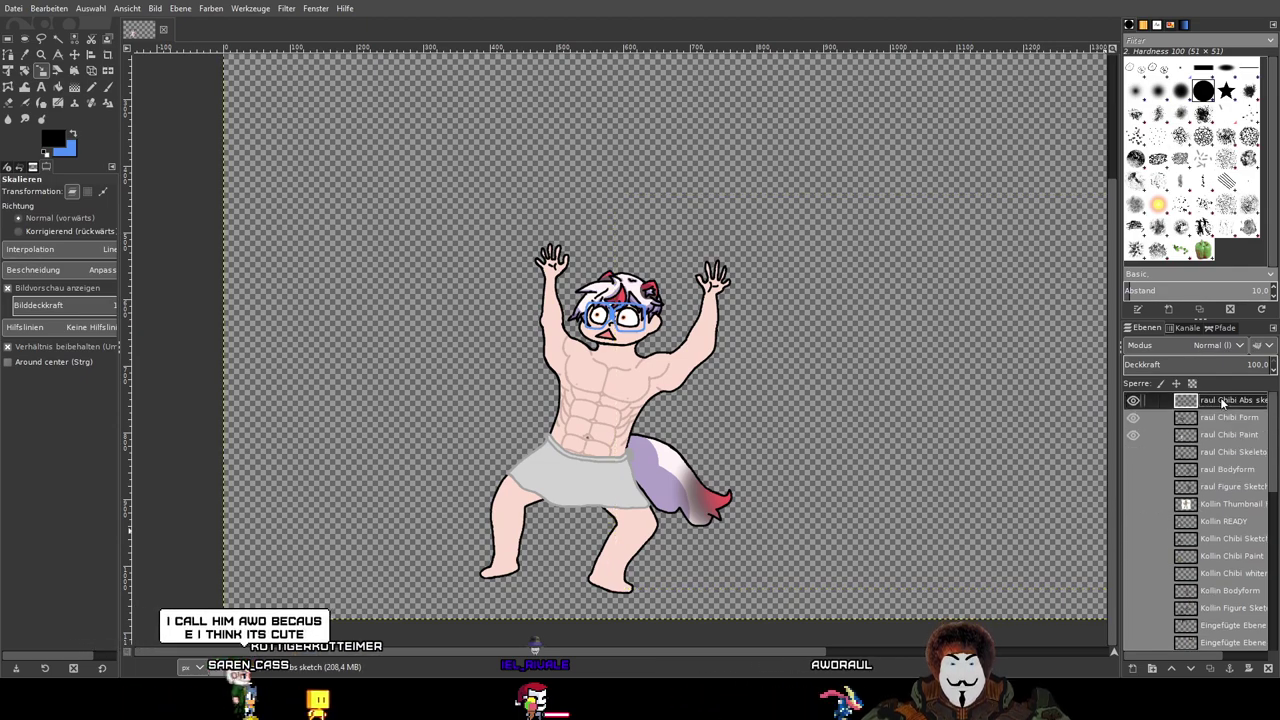
scroll(695, 322, up, 10)
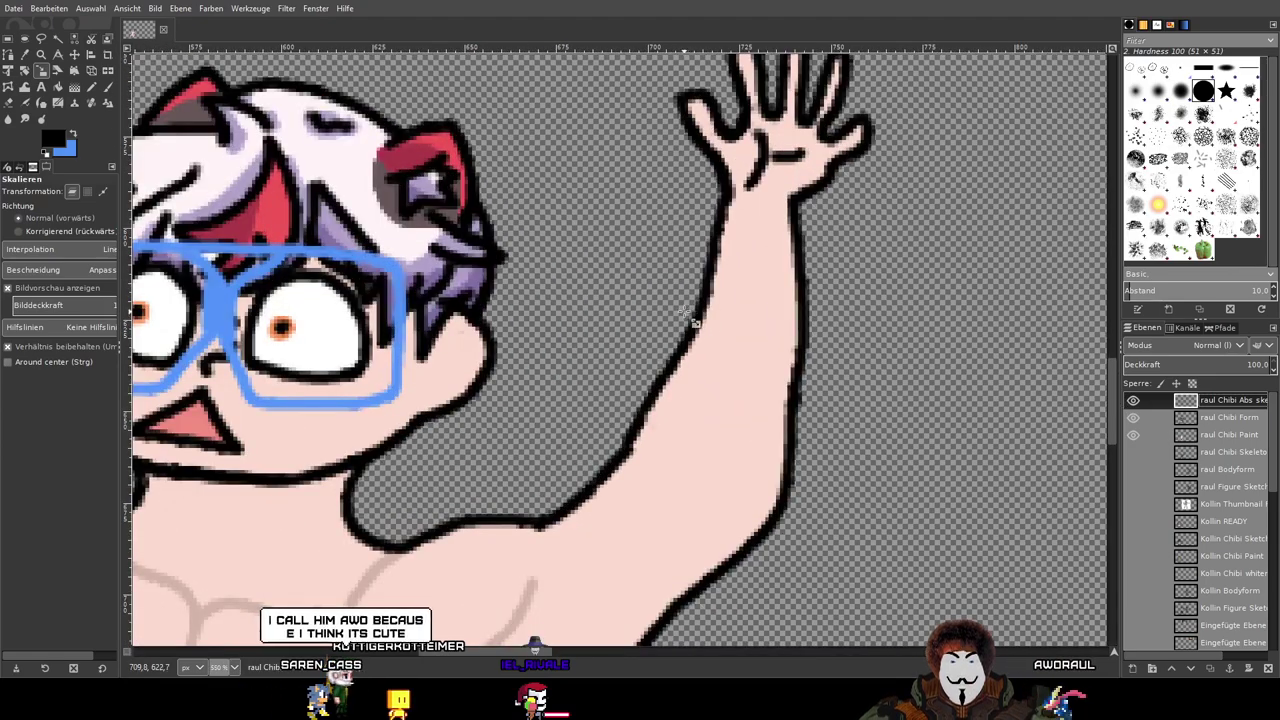
scroll(695, 322, down, 3)
key(p)
key(x)
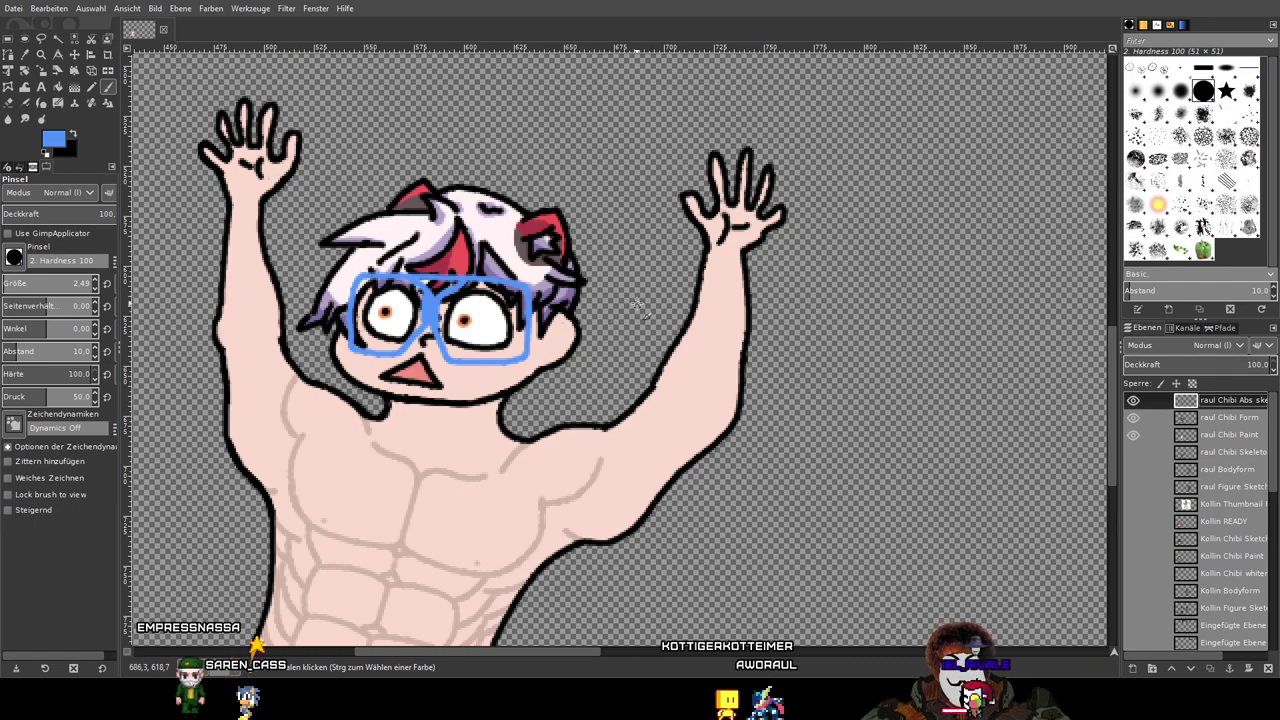
Step: Examine the raul chibi's face, glasses, torso, skirt and tail up close
drag(652, 385, 812, 55)
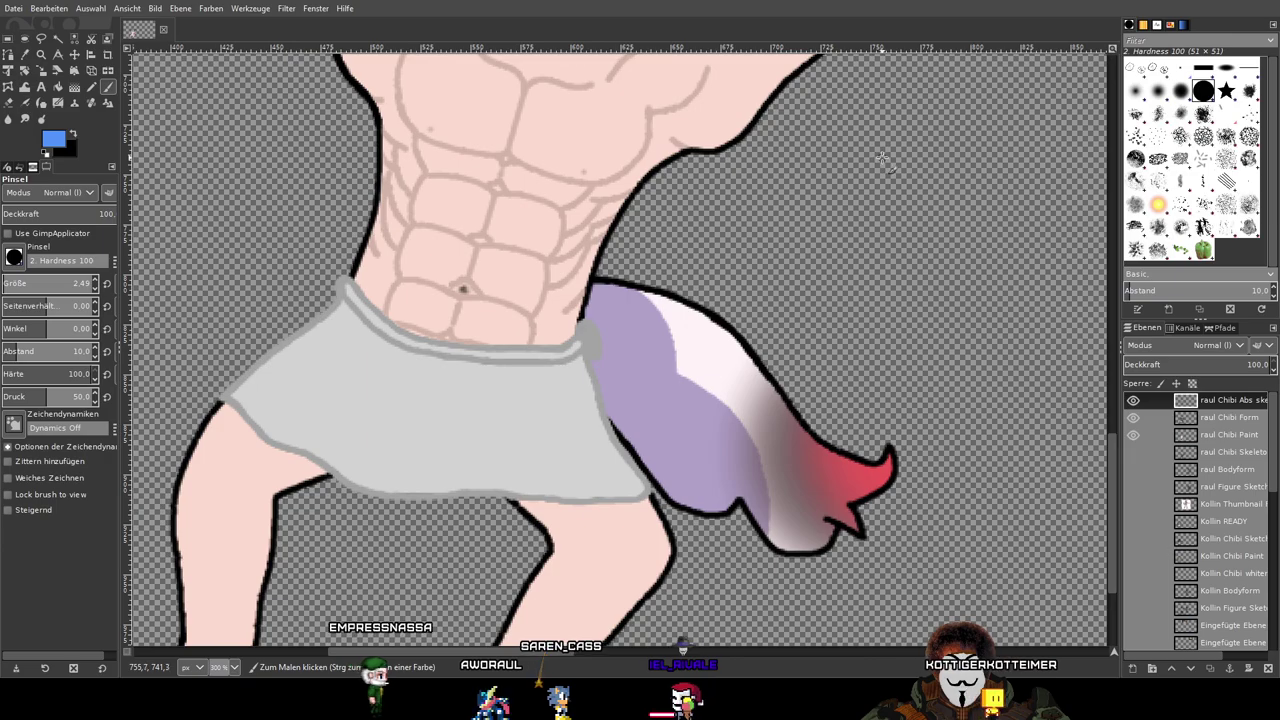
scroll(878, 156, down, 4)
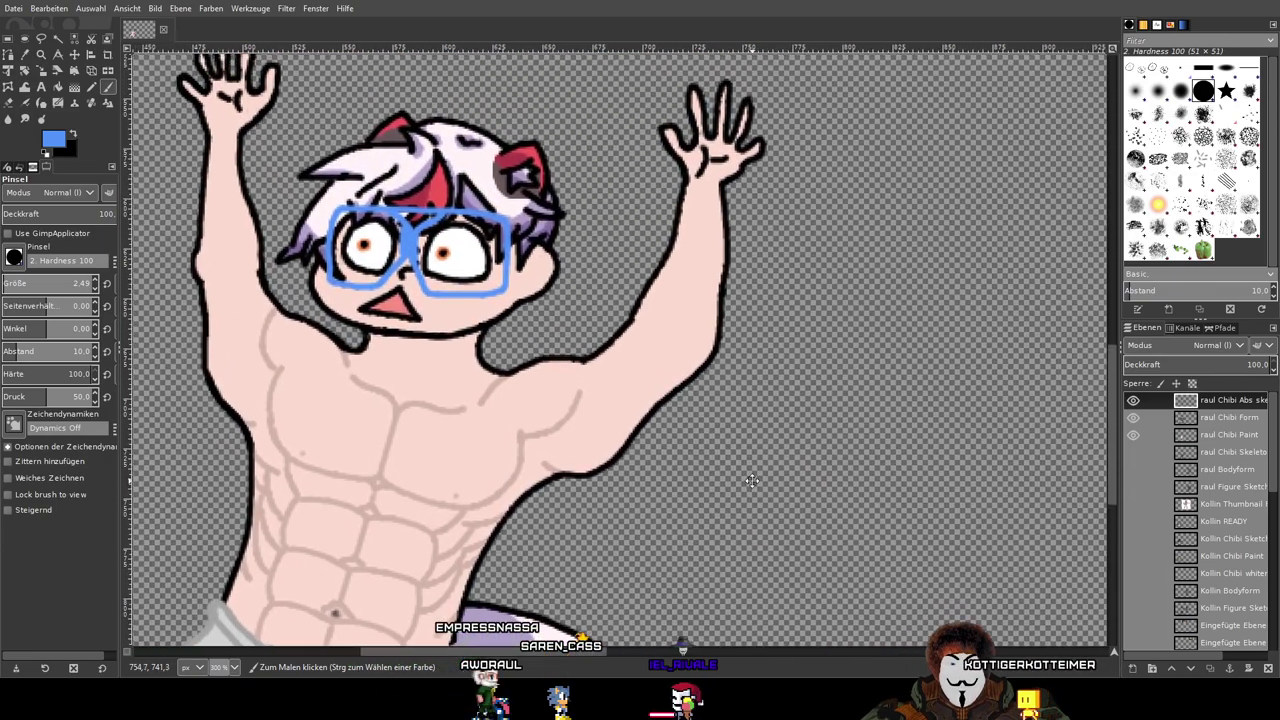
scroll(600, 270, up, 5)
scroll(600, 270, down, 1)
scroll(636, 220, up, 1)
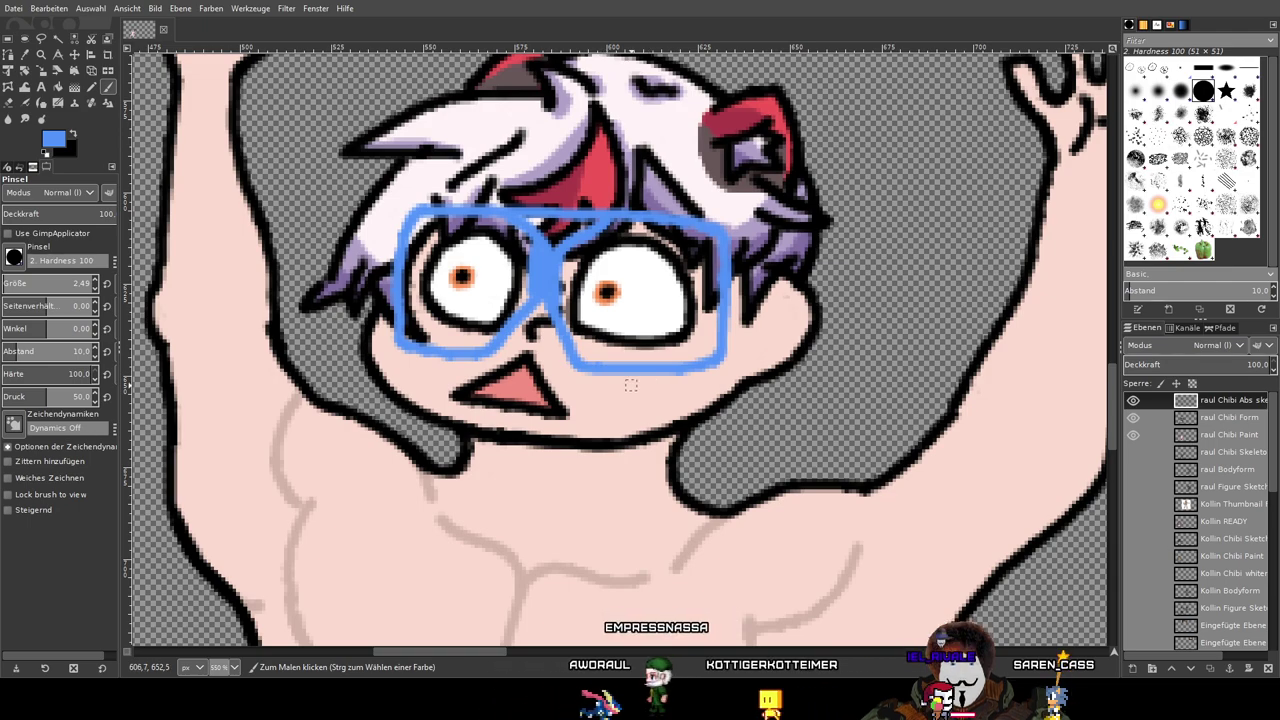
drag(823, 490, 895, 233)
scroll(895, 233, down, 1)
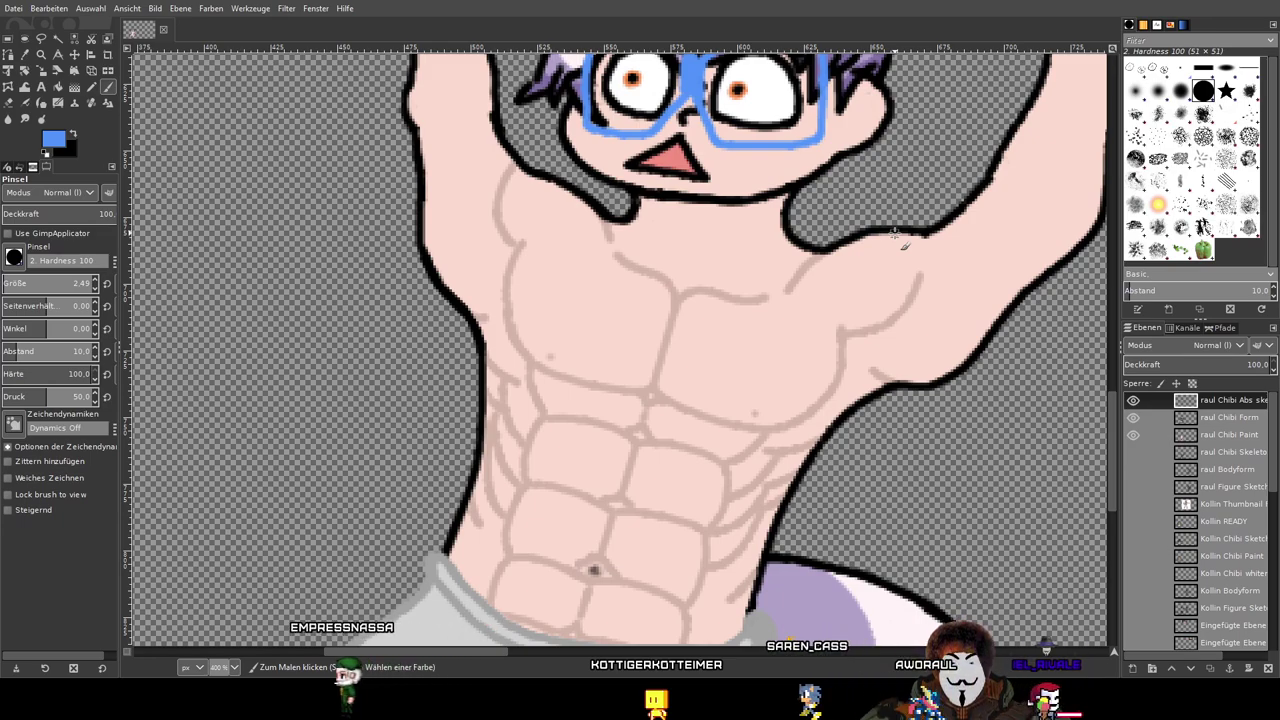
drag(900, 171, 897, 404)
scroll(897, 404, down, 1)
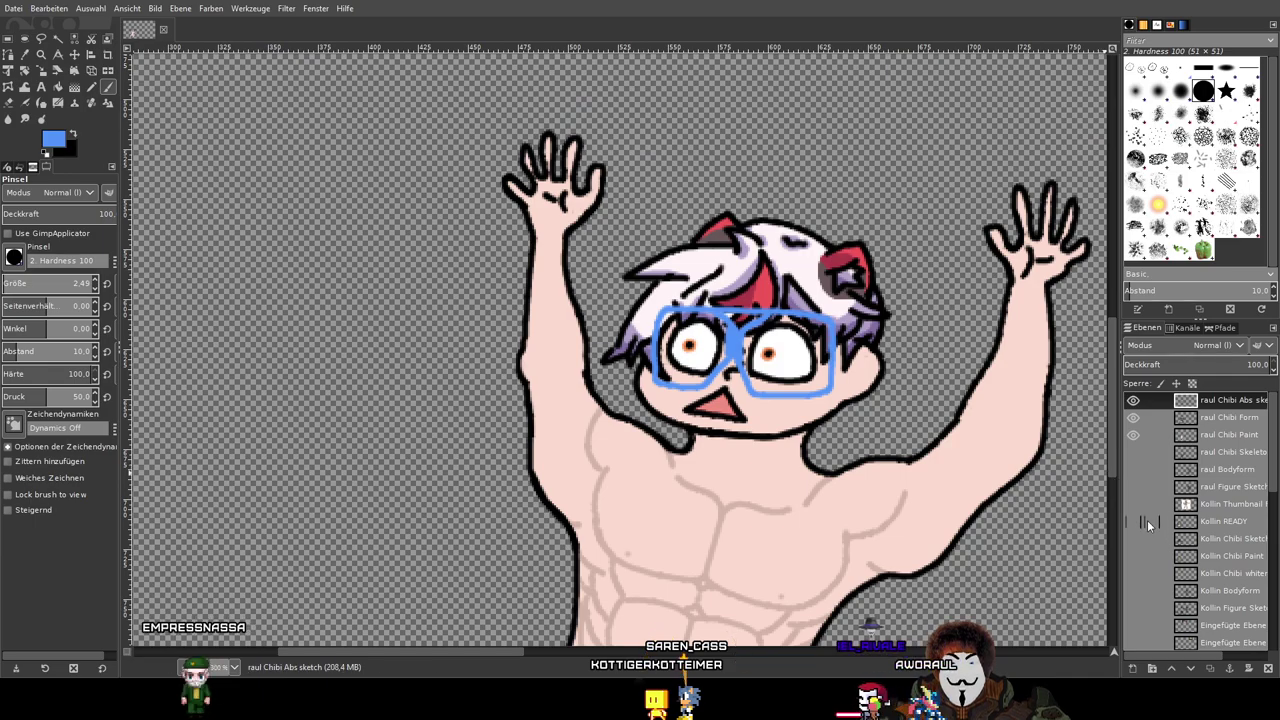
Step: Temporarily show the Kollin READY layer to compare the finished Kollin chibi with the raul chibi's glasses and head
click(1133, 521)
ctrl+scroll(808, 397, down, 2)
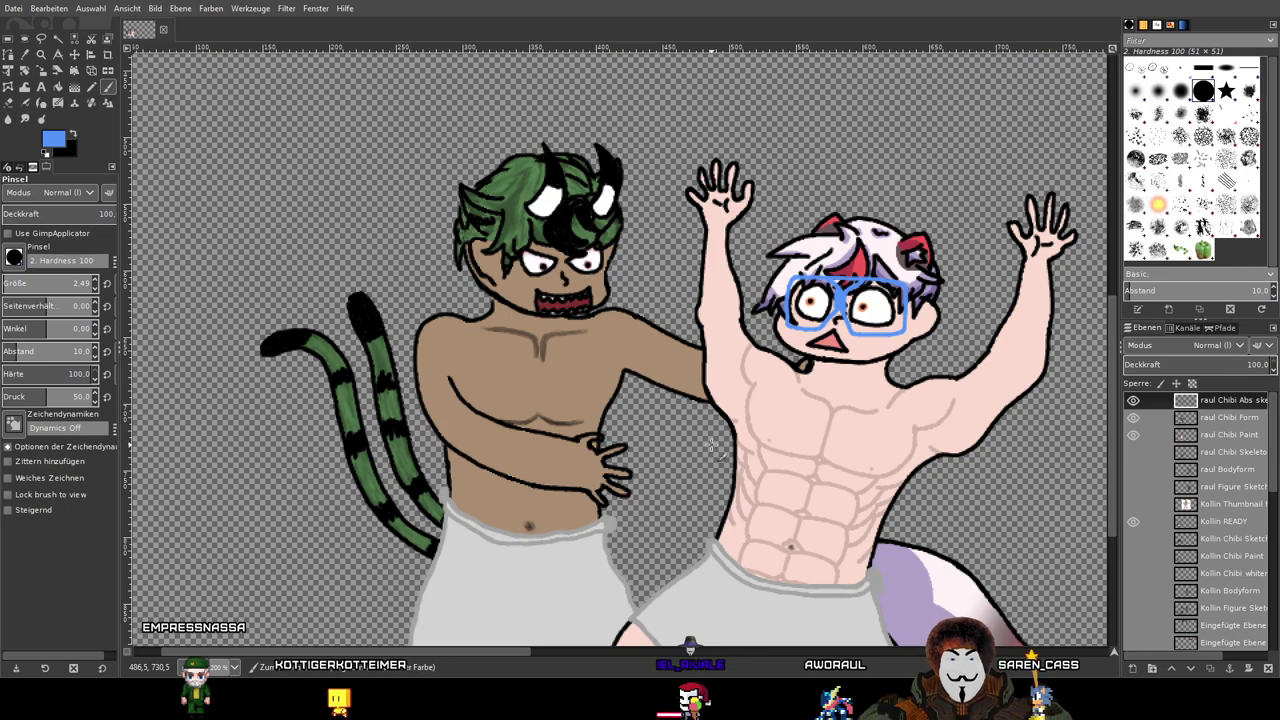
click(1133, 521)
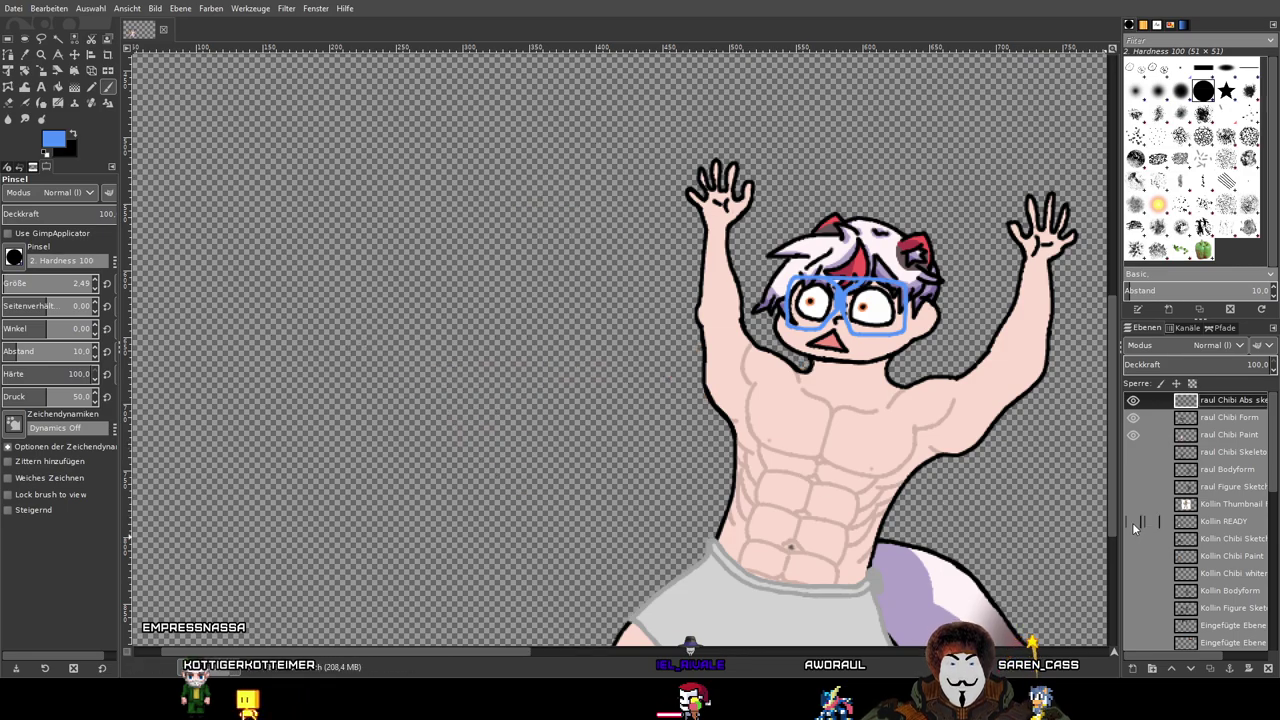
scroll(750, 420, right, 5)
scroll(748, 420, up, 4)
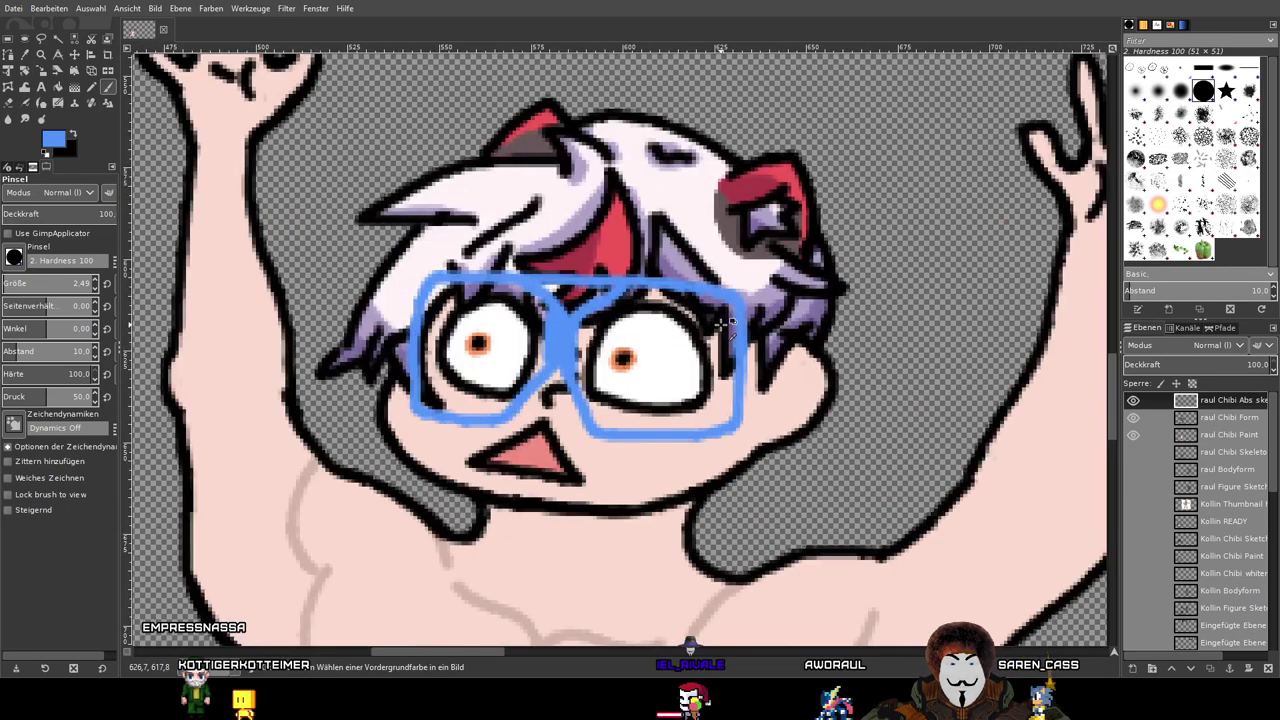
Step: Paint the bridge of the raul chibi's glasses as a solid blue wedge between the two lenses
scroll(780, 350, down, 3)
scroll(824, 278, up, 3)
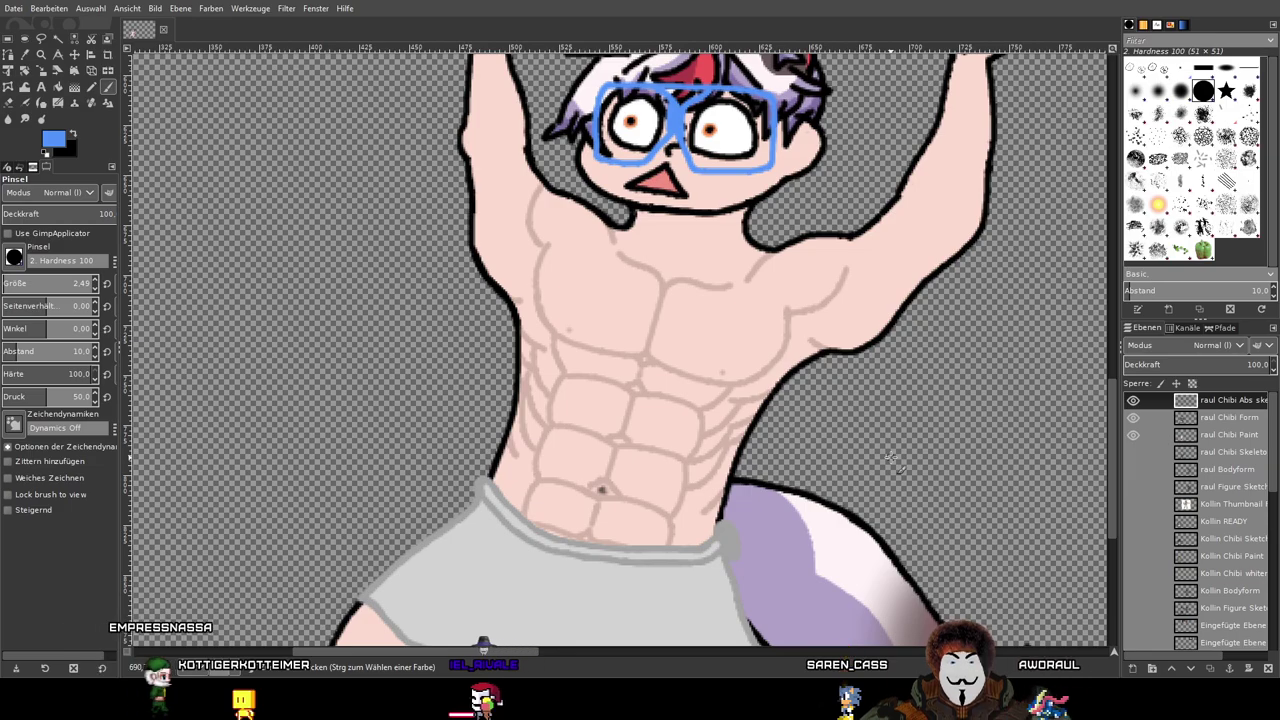
scroll(853, 508, up, 2)
drag(854, 508, 764, 627)
scroll(652, 454, up, 3)
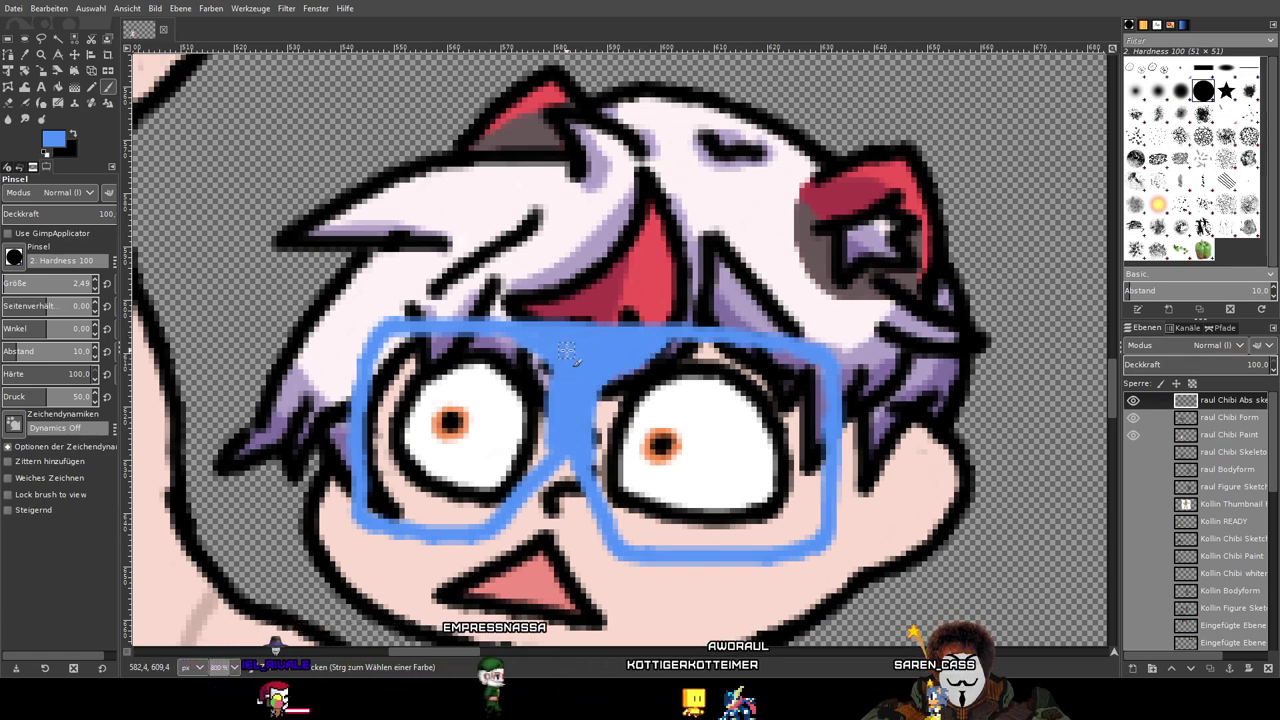
key(grave)
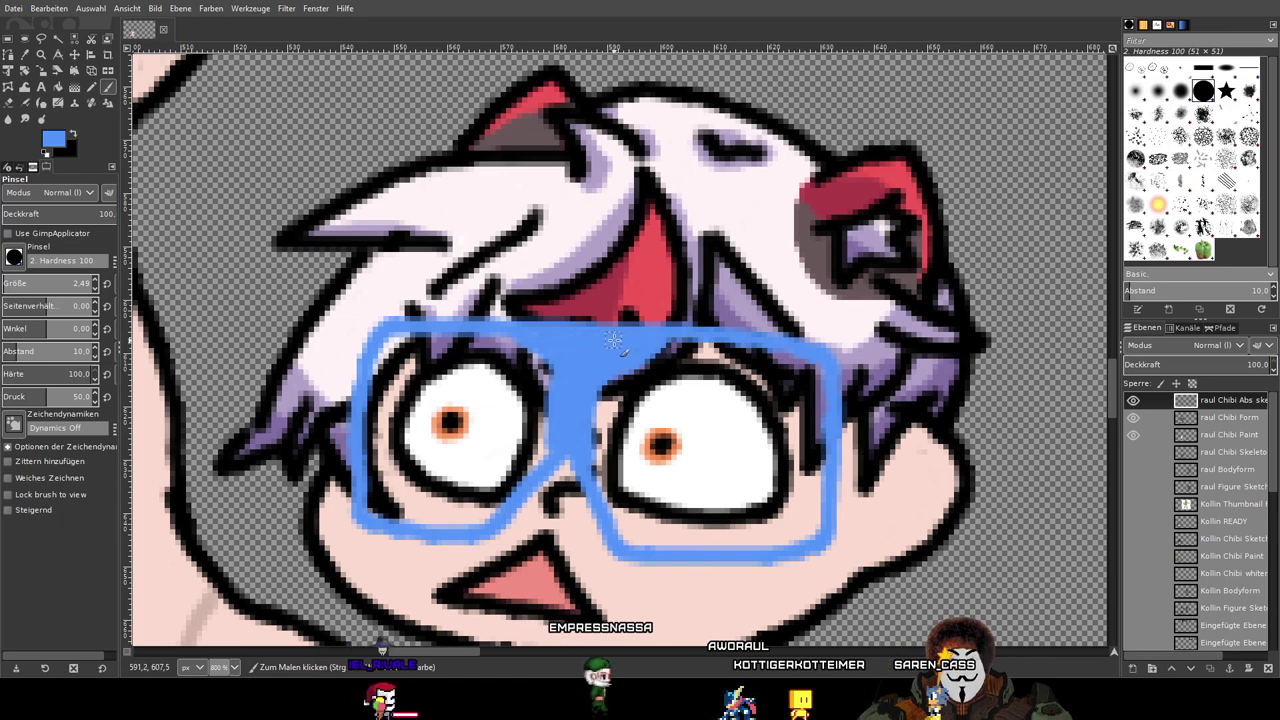
key(grave)
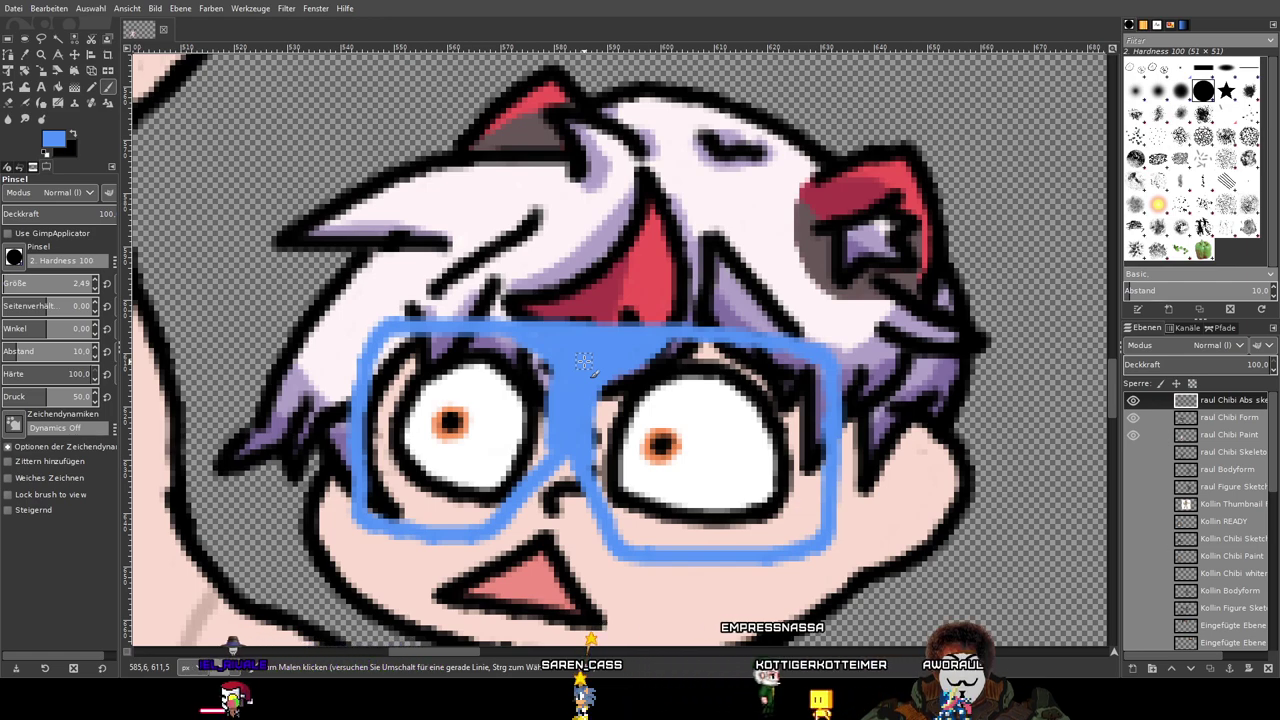
drag(580, 352, 643, 309)
scroll(668, 292, up, 1)
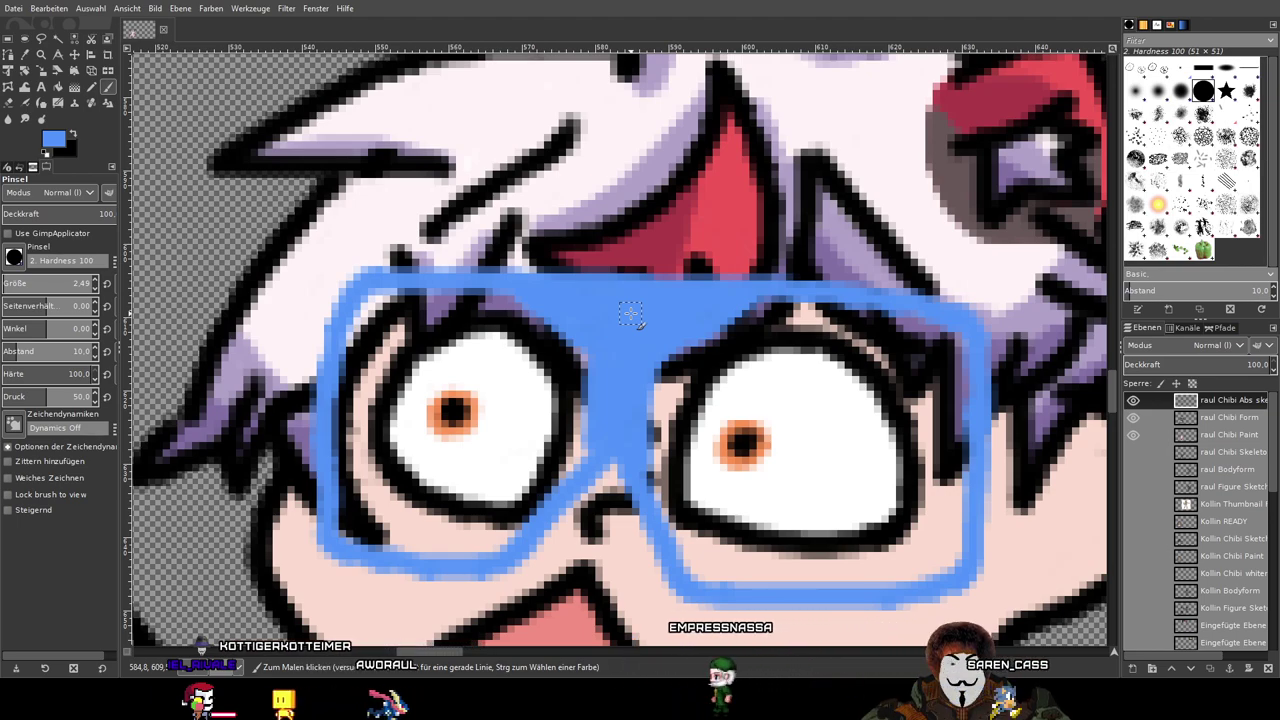
Step: Thicken the upper rim of the glasses in blue above both eyes
scroll(672, 290, down, 6)
scroll(787, 295, up, 5)
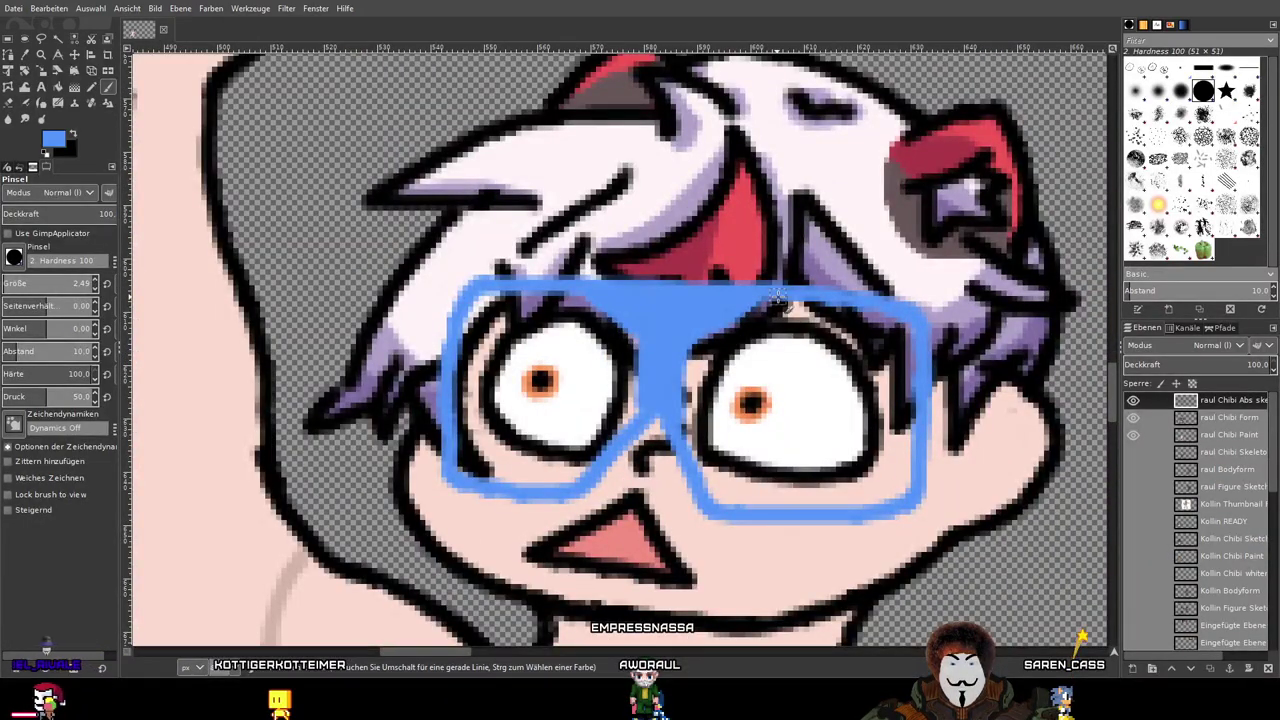
scroll(779, 297, up, 1)
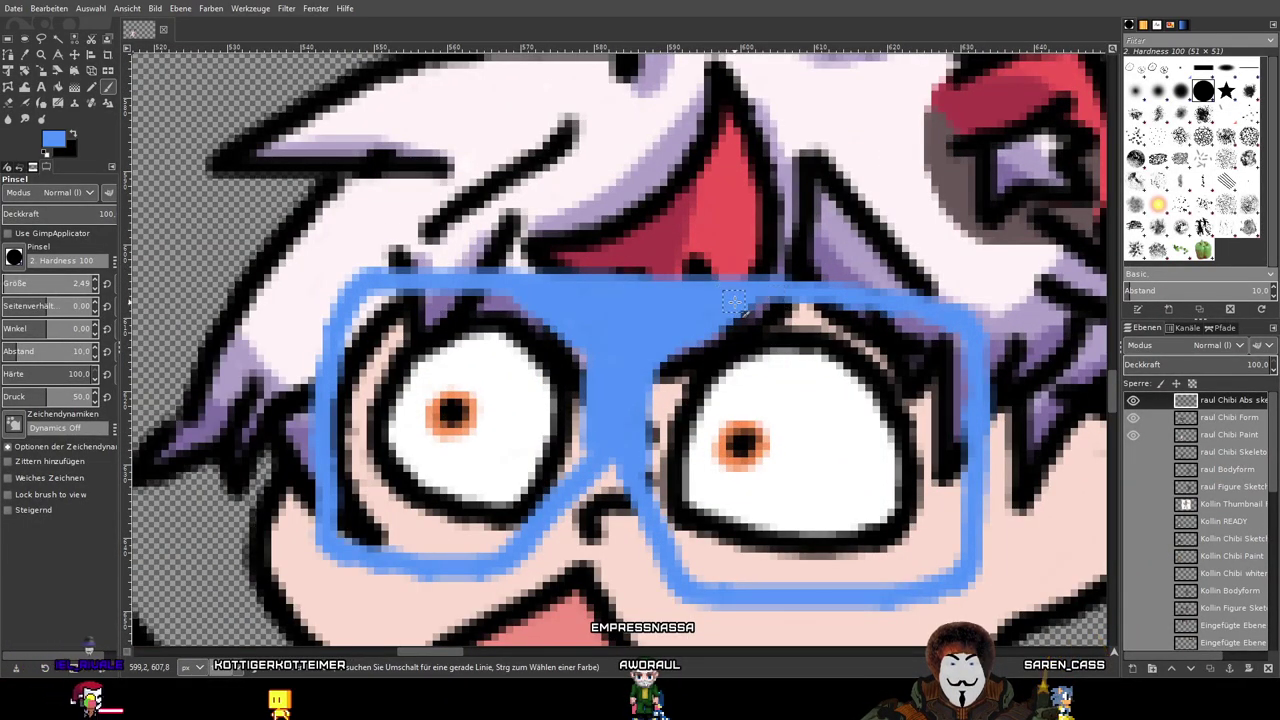
drag(743, 304, 941, 327)
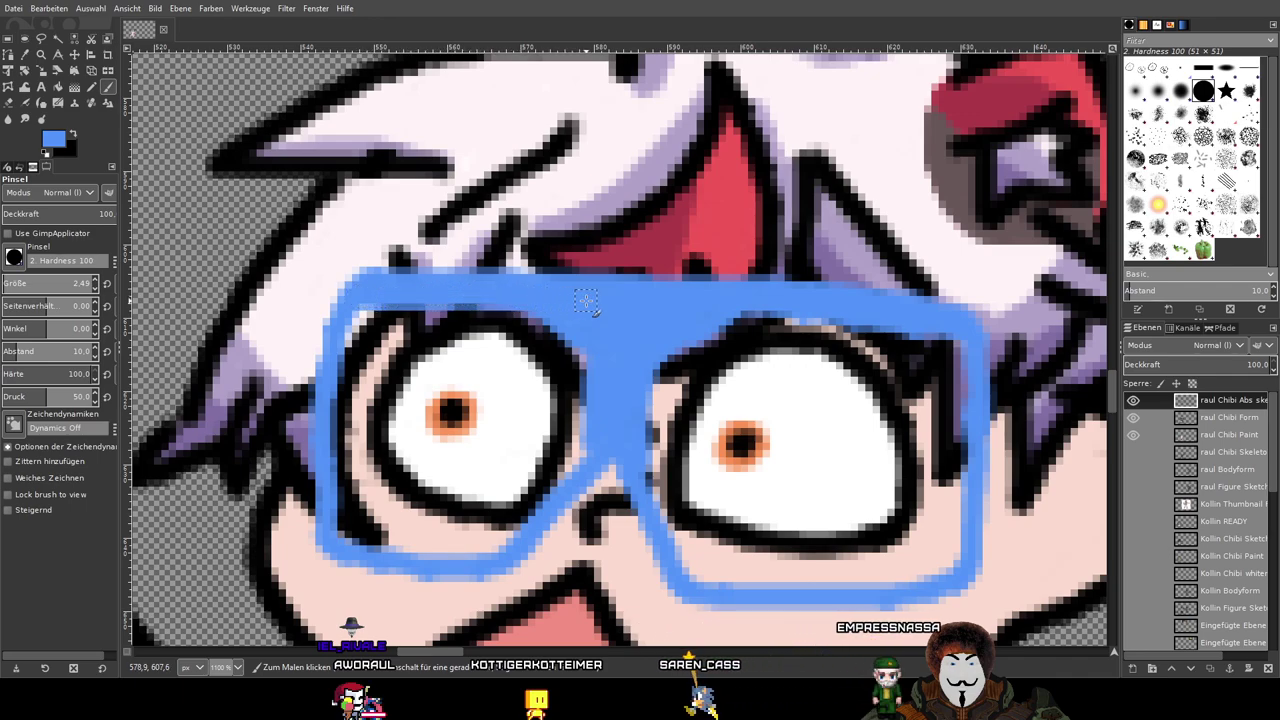
mouse_move(602, 307)
mouse_down()
mouse_move(606, 242)
mouse_move(594, 237)
mouse_up()
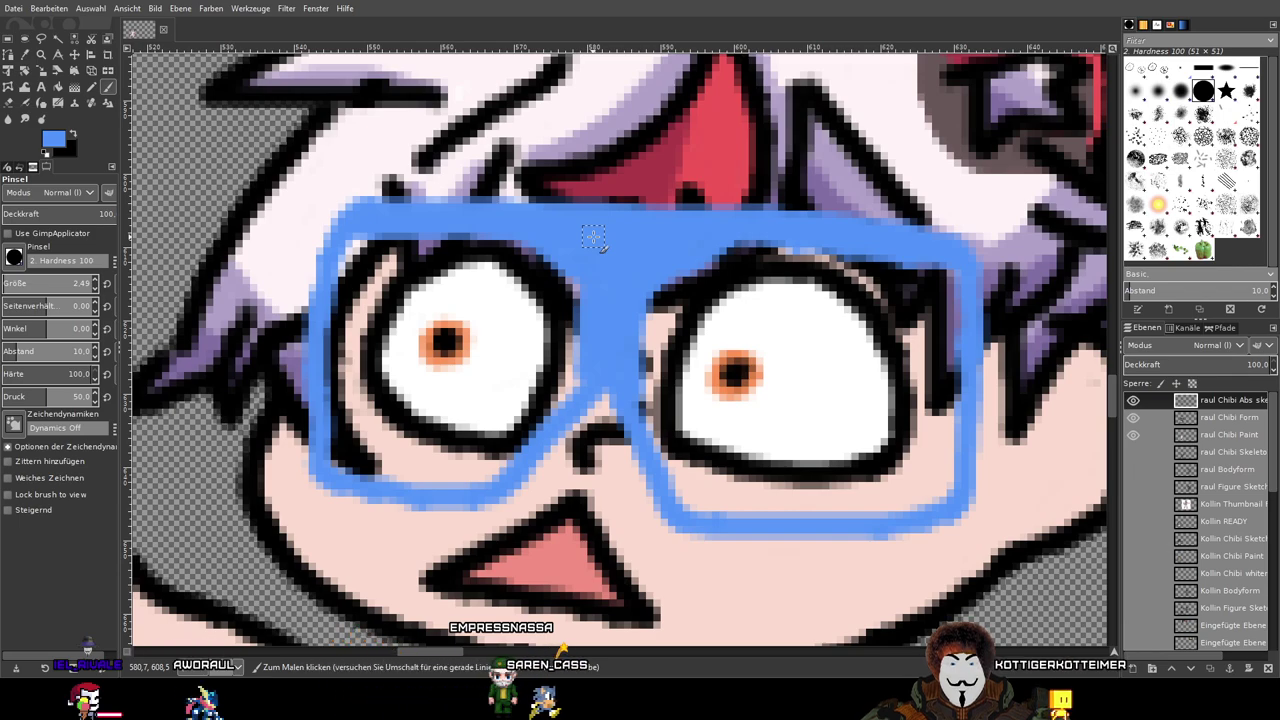
Step: Sketch the blue outline of the glasses' temple arm from the right lens back to the ear
scroll(630, 240, down, 4)
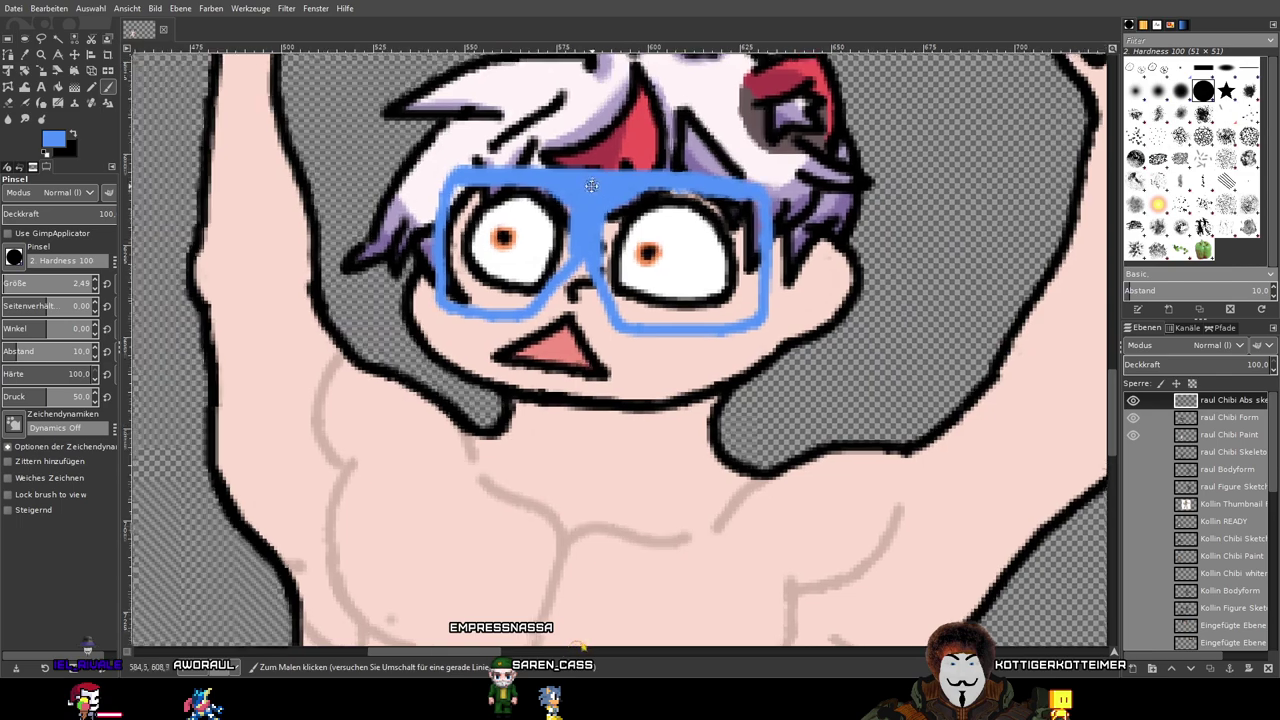
drag(591, 185, 604, 222)
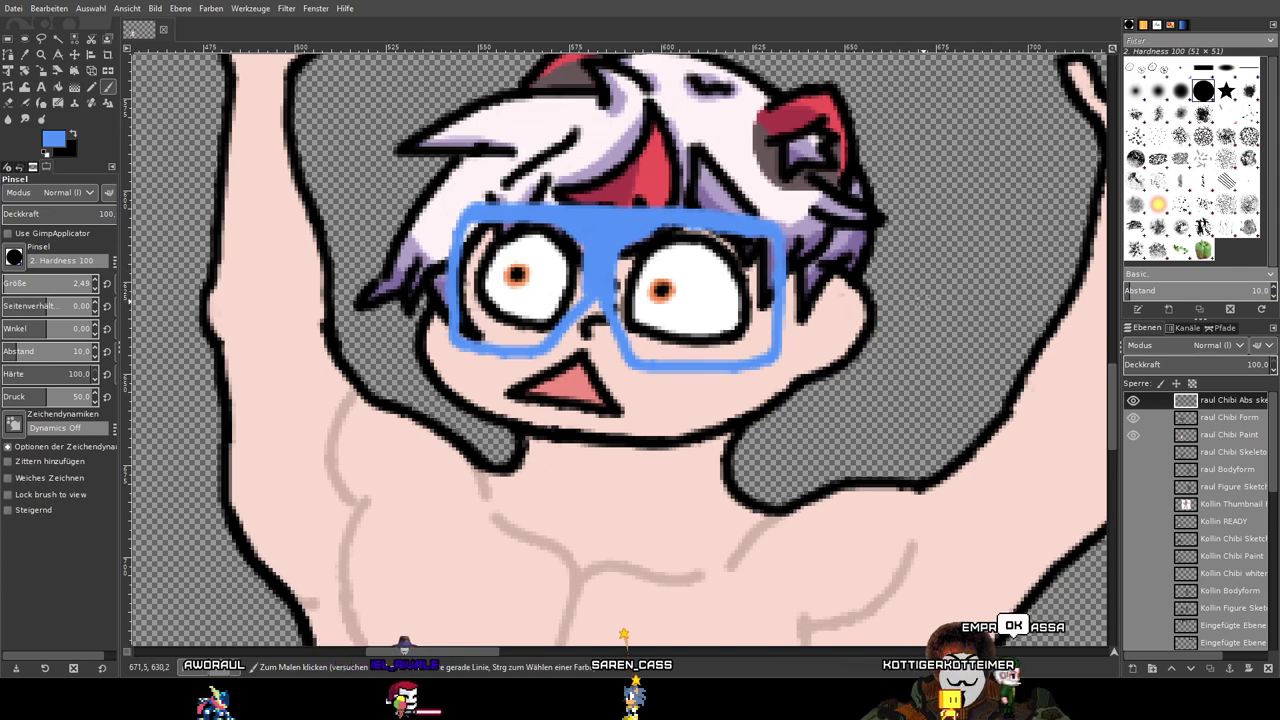
scroll(845, 275, up, 1)
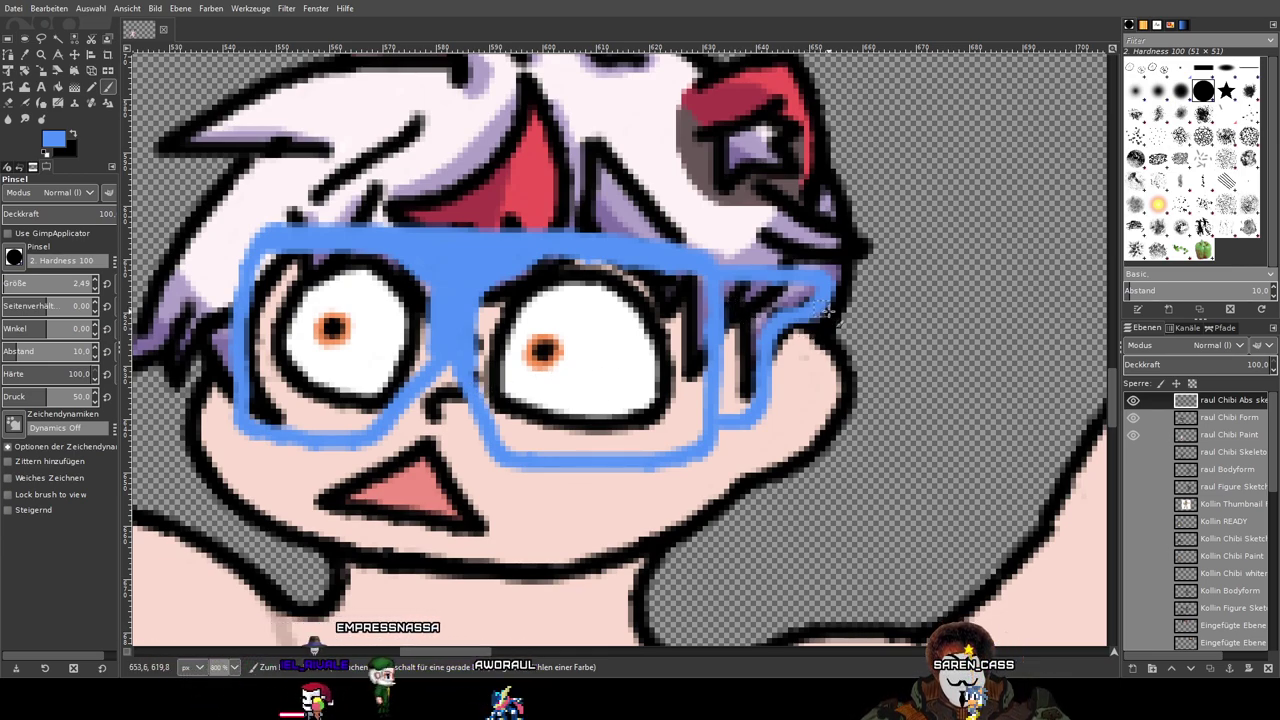
mouse_move(650, 358)
mouse_down()
mouse_move(807, 329)
mouse_move(720, 347)
mouse_up()
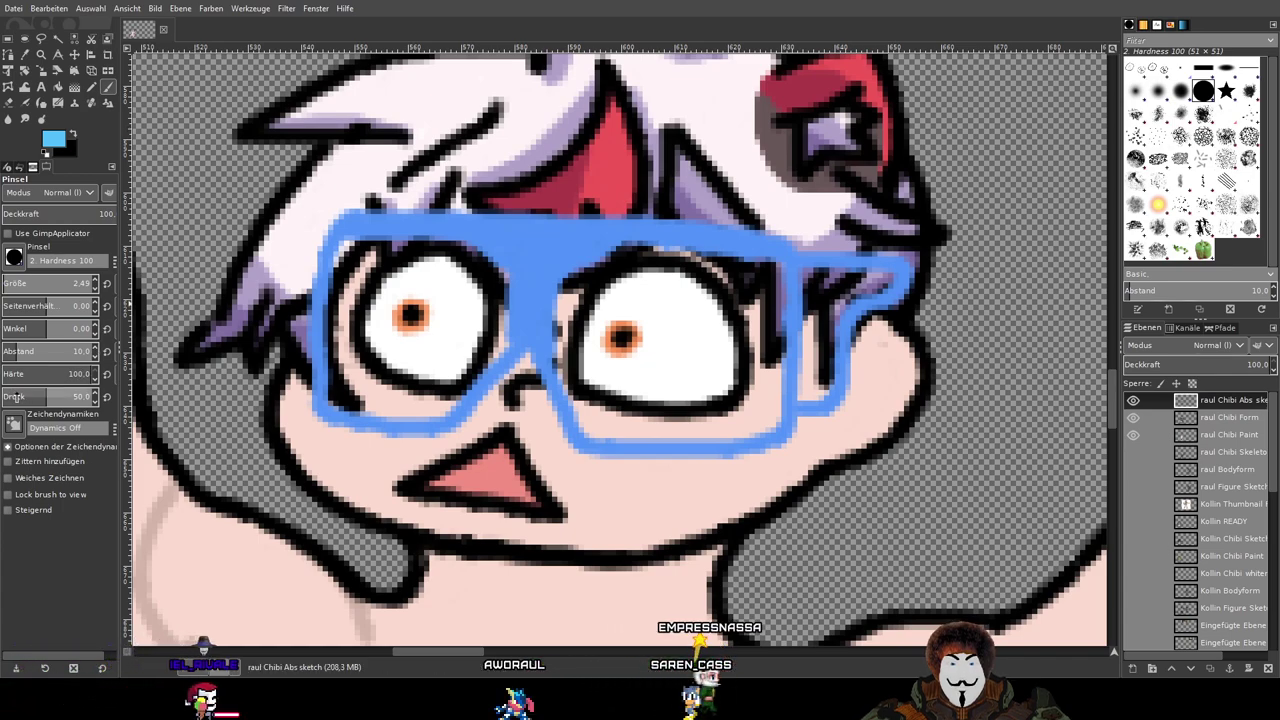
Step: Switch to light blue with brush force 12.7 and smooth stroke enabled, trying translucent strokes over the left eye and undoing them
click(92, 87)
scroll(485, 265, up, 1)
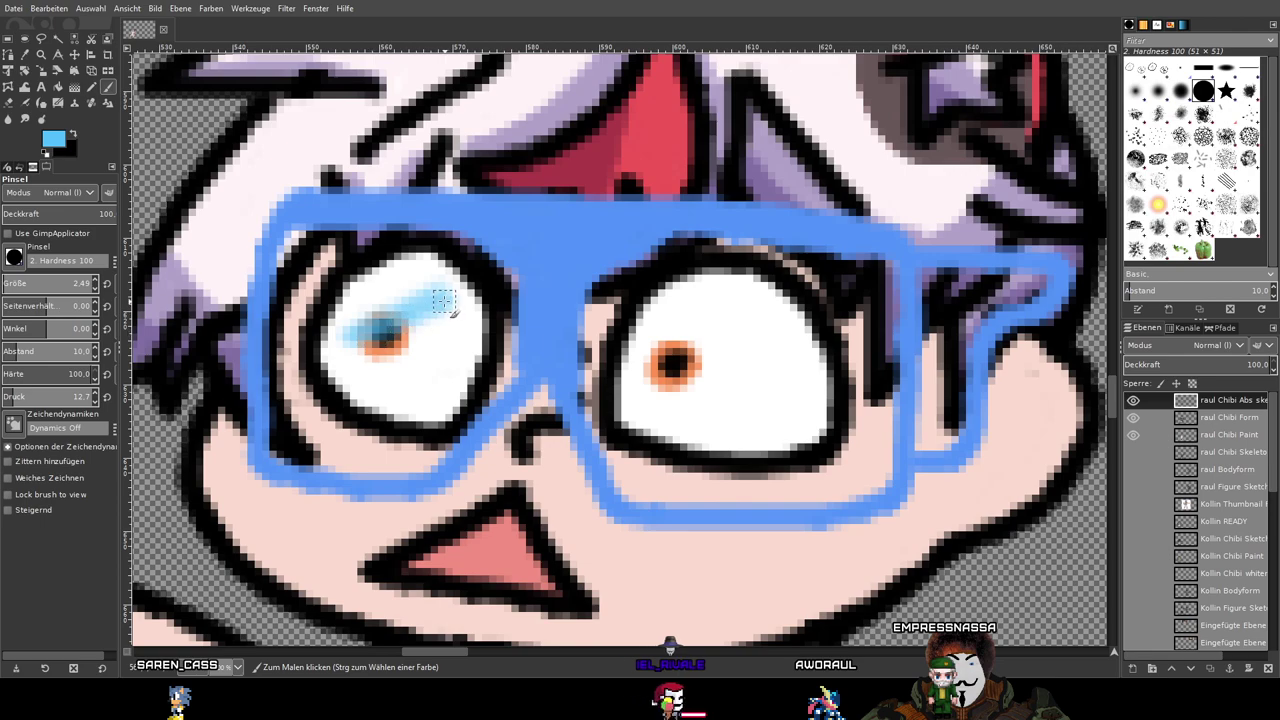
key(ctrl+z)
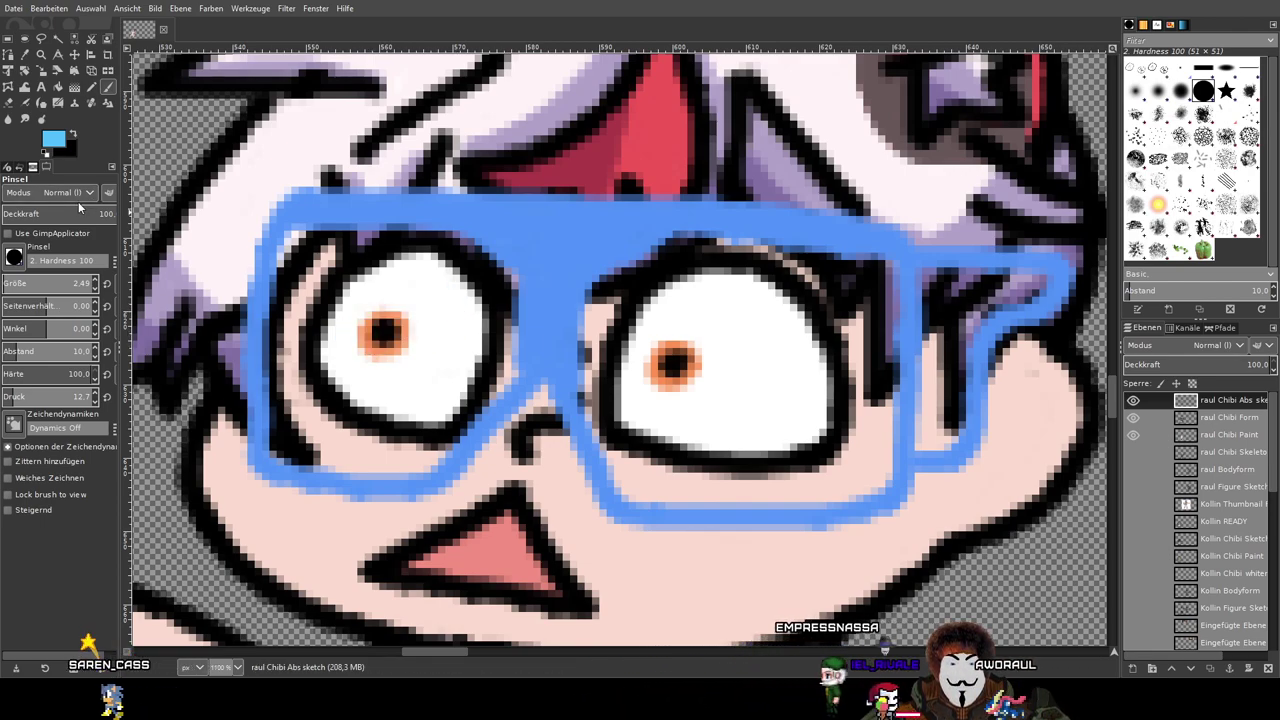
click(45, 477)
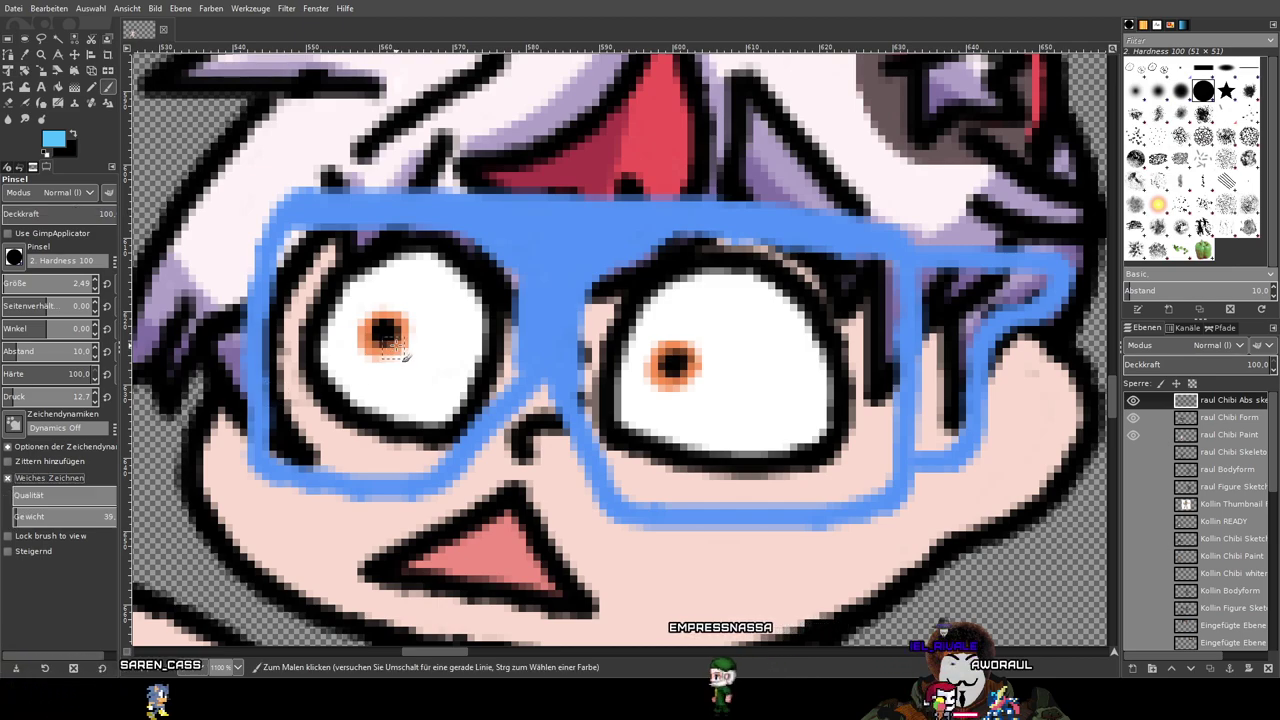
mouse_move(436, 292)
mouse_down()
mouse_move(377, 330)
mouse_move(448, 289)
mouse_move(360, 349)
mouse_move(453, 307)
mouse_move(375, 365)
mouse_up()
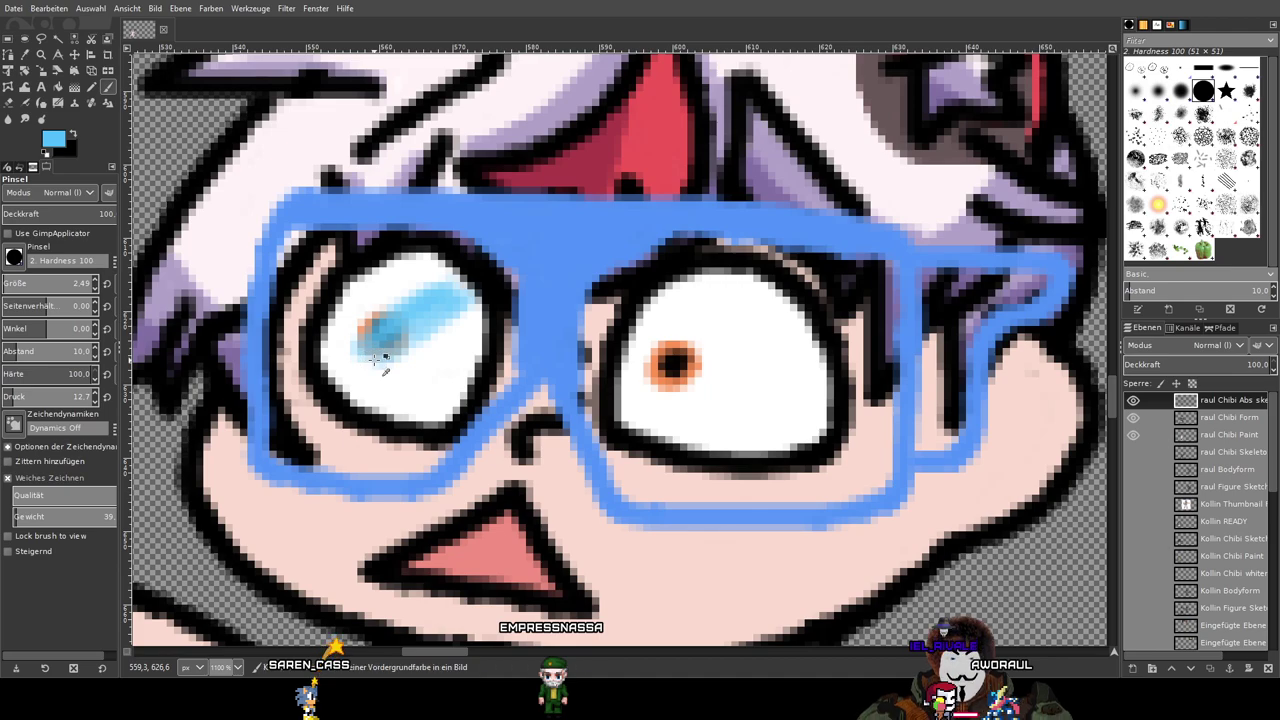
key(ctrl+z)
Step: Try light-blue Pencil strokes over the left eye, set the hardness to 19.4, and undo the strokes
click(92, 88)
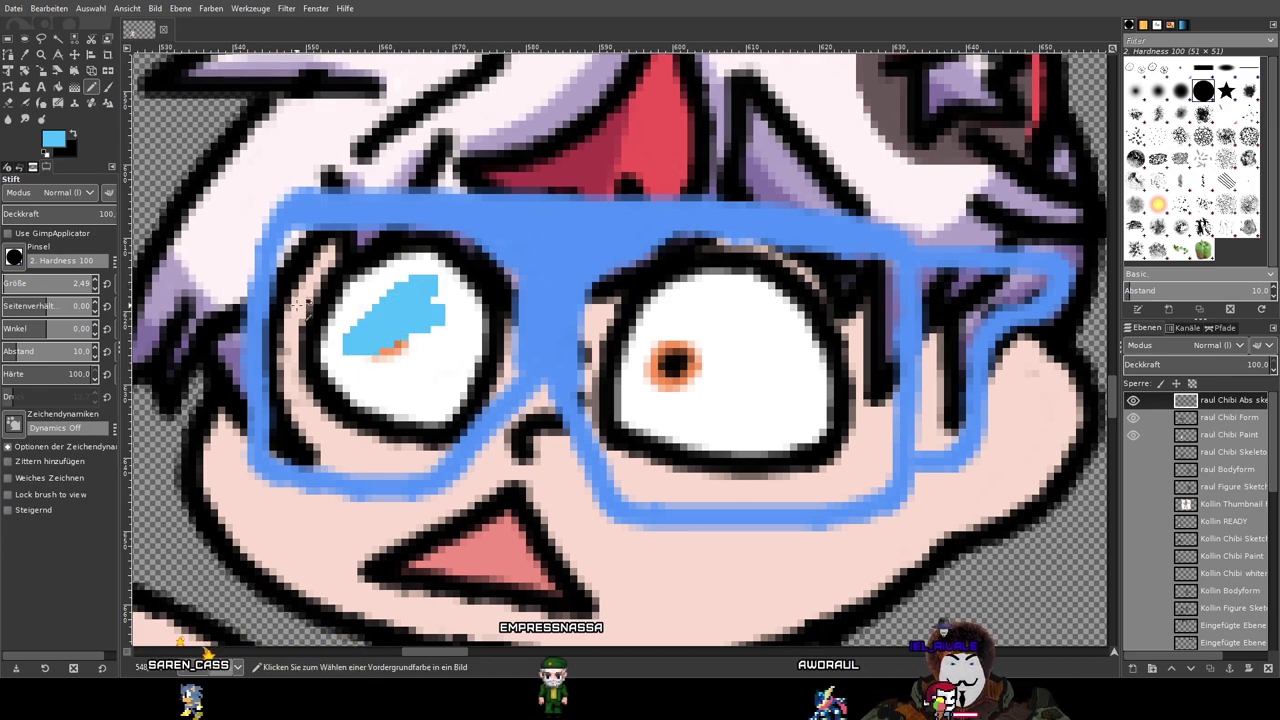
key(ctrl+z)
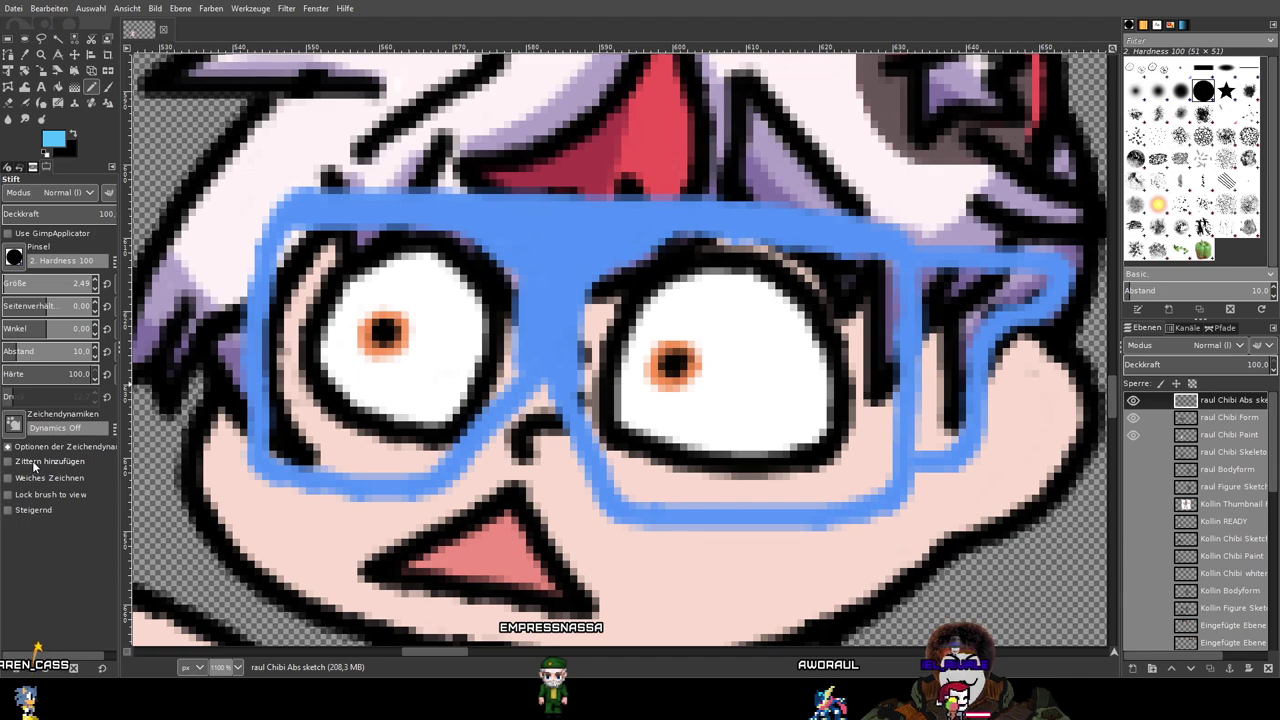
click(19, 373)
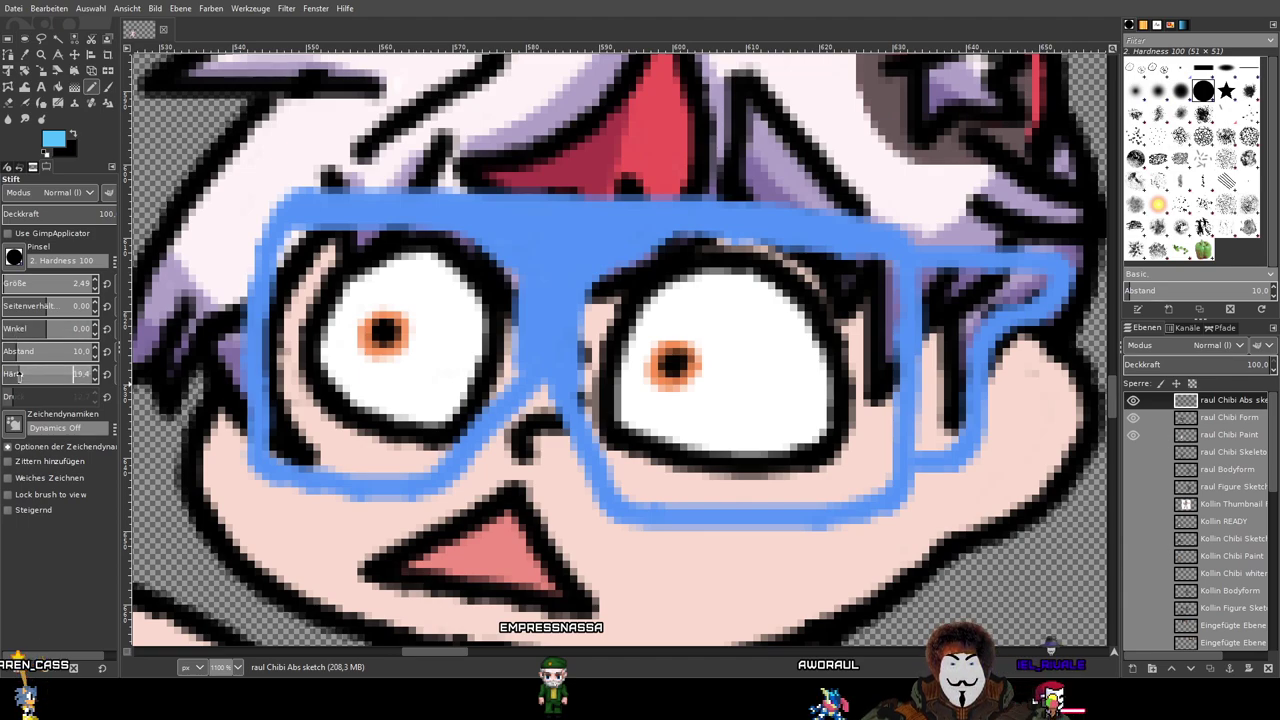
mouse_move(405, 311)
mouse_down()
mouse_move(416, 306)
mouse_move(352, 352)
mouse_move(430, 321)
mouse_up()
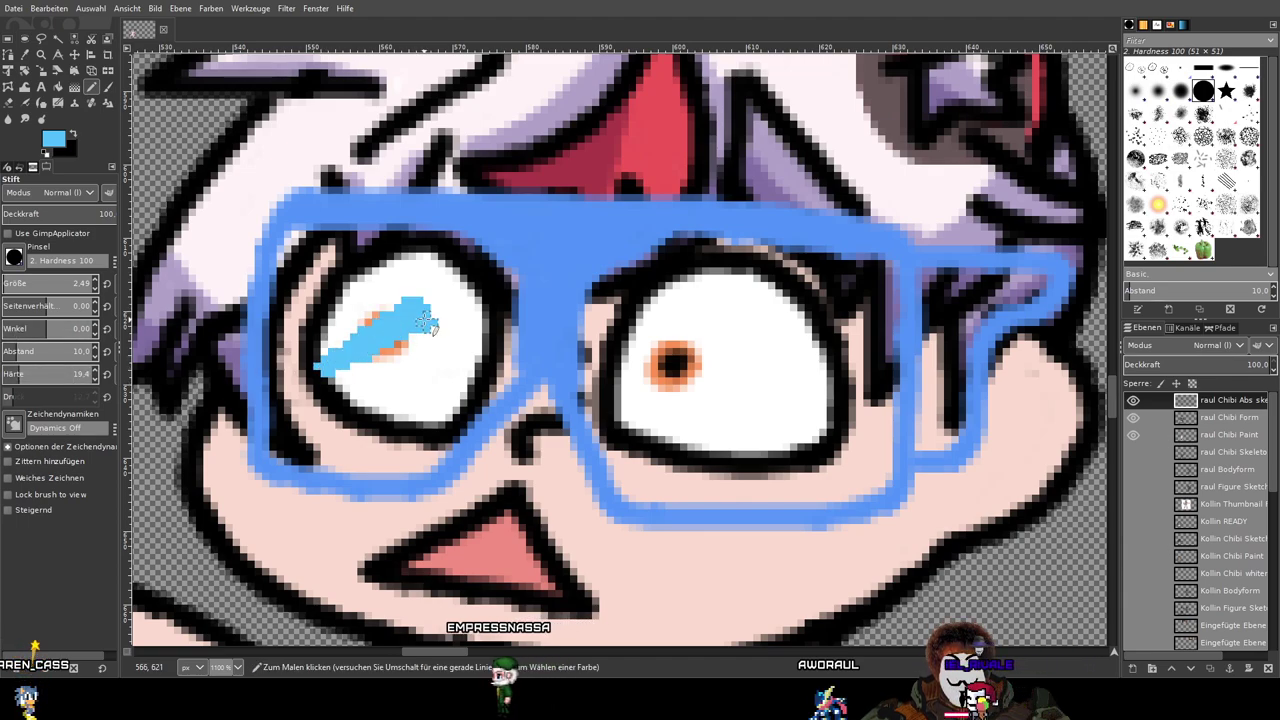
key(ctrl+z)
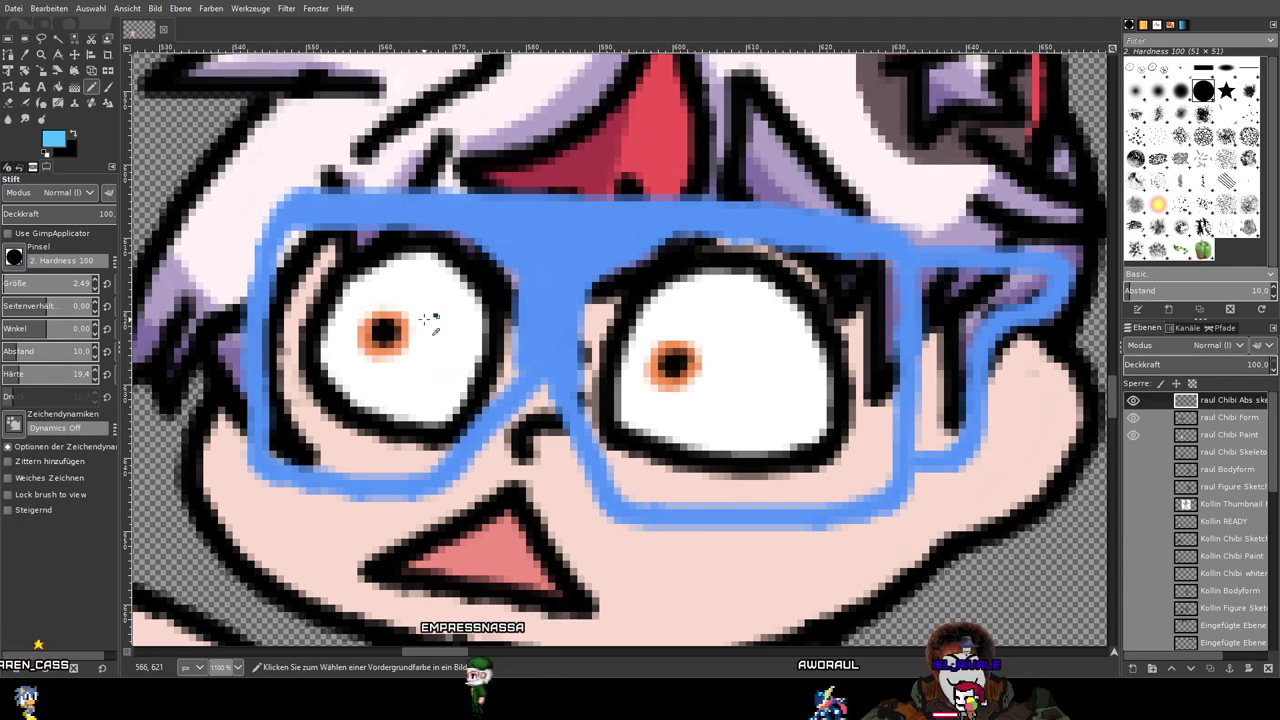
Step: Try smooth-stroke Pencil lines over the left eye with varied quality and weight, undo them, and turn smooth stroke off
click(9, 479)
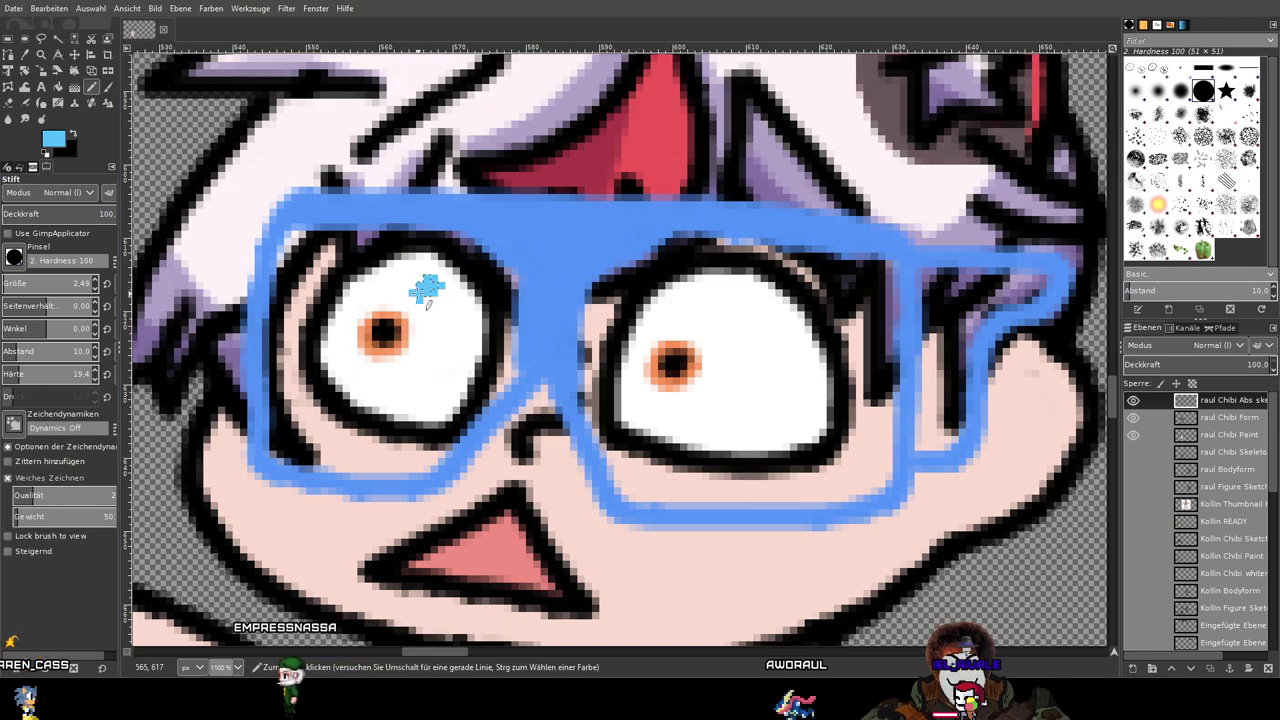
drag(340, 355, 455, 284)
key(ctrl+z)
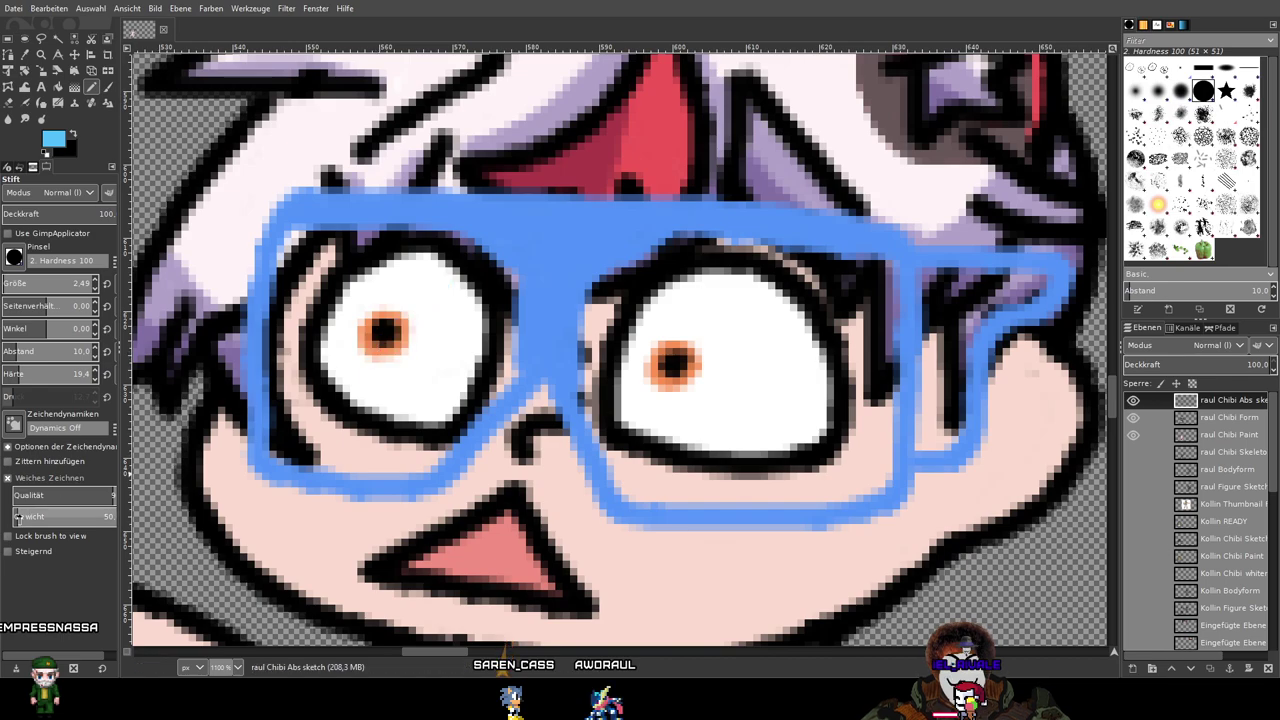
drag(383, 345, 378, 370)
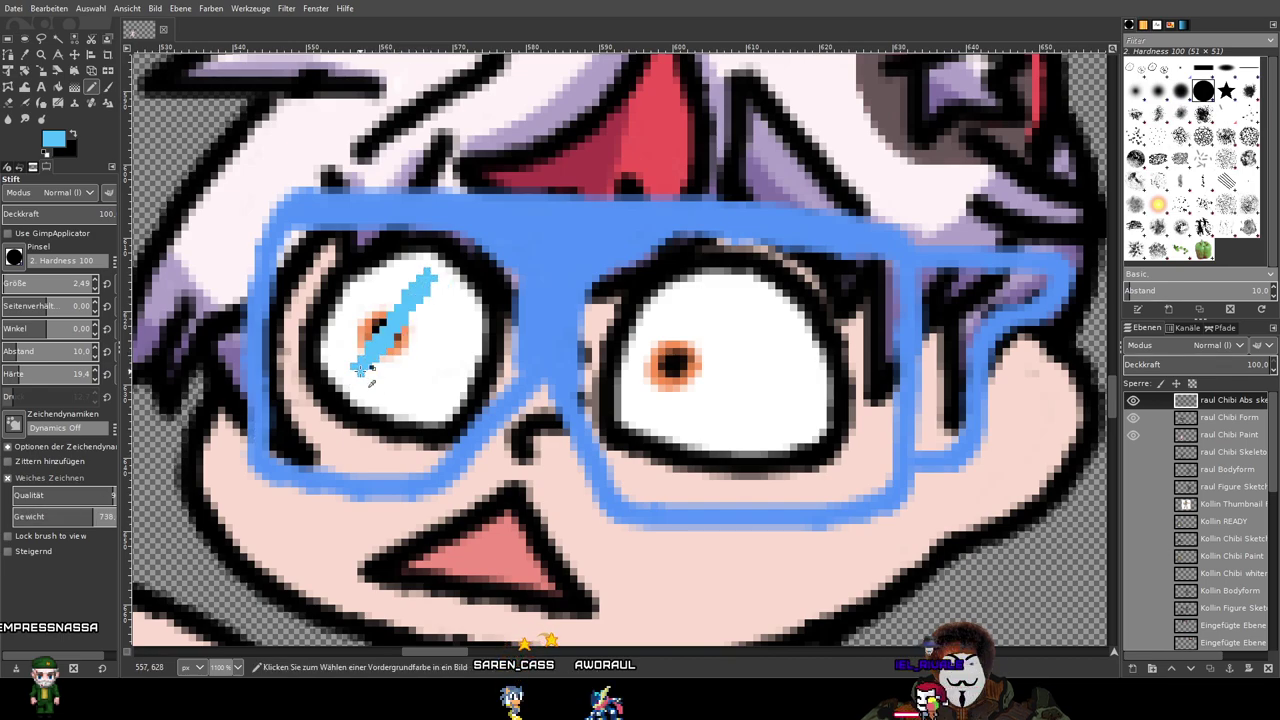
key(ctrl+z)
drag(69, 521, 18, 517)
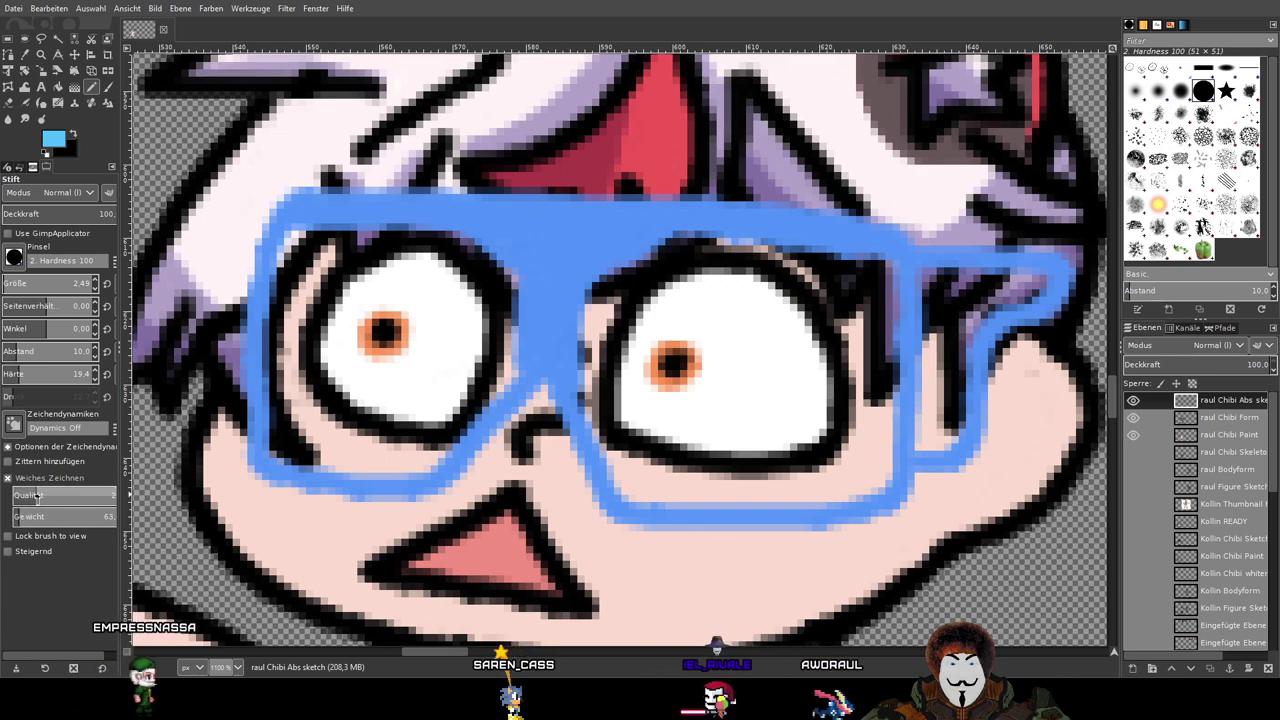
click(8, 478)
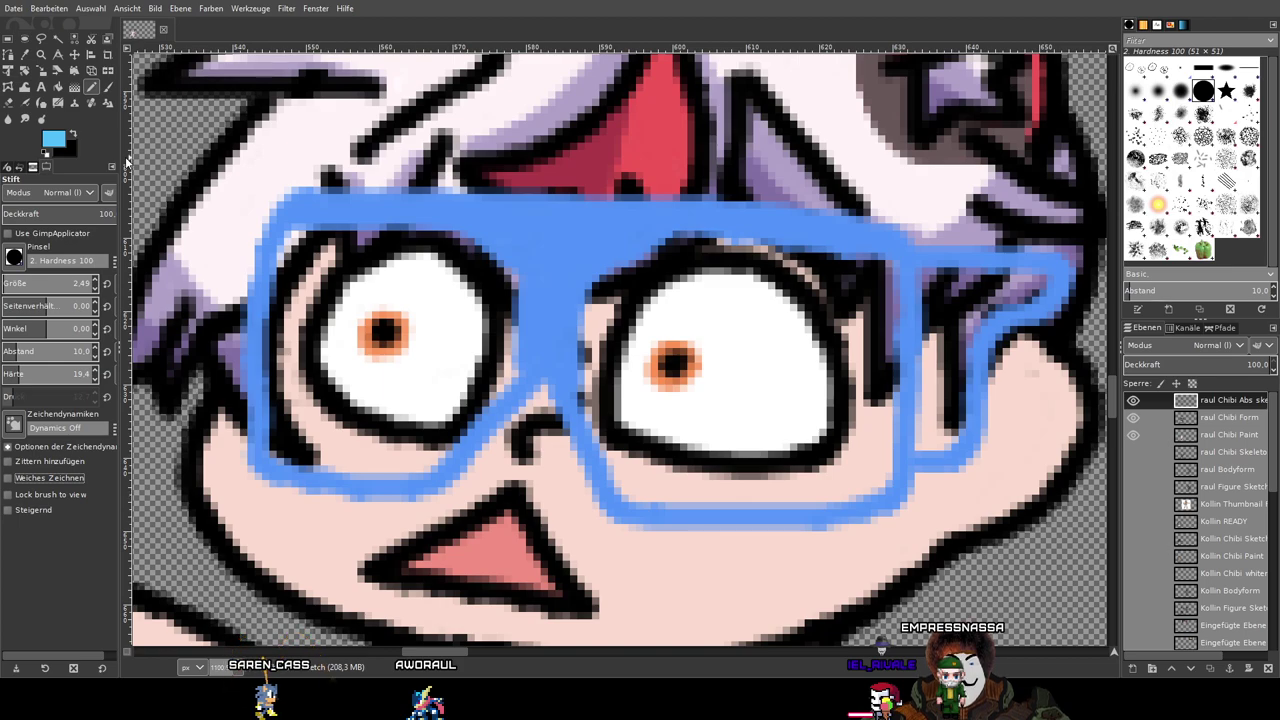
Step: Try tinting the right lens light blue with the Paintbrush, set the brush size to 19.93, and undo the strokes
click(109, 87)
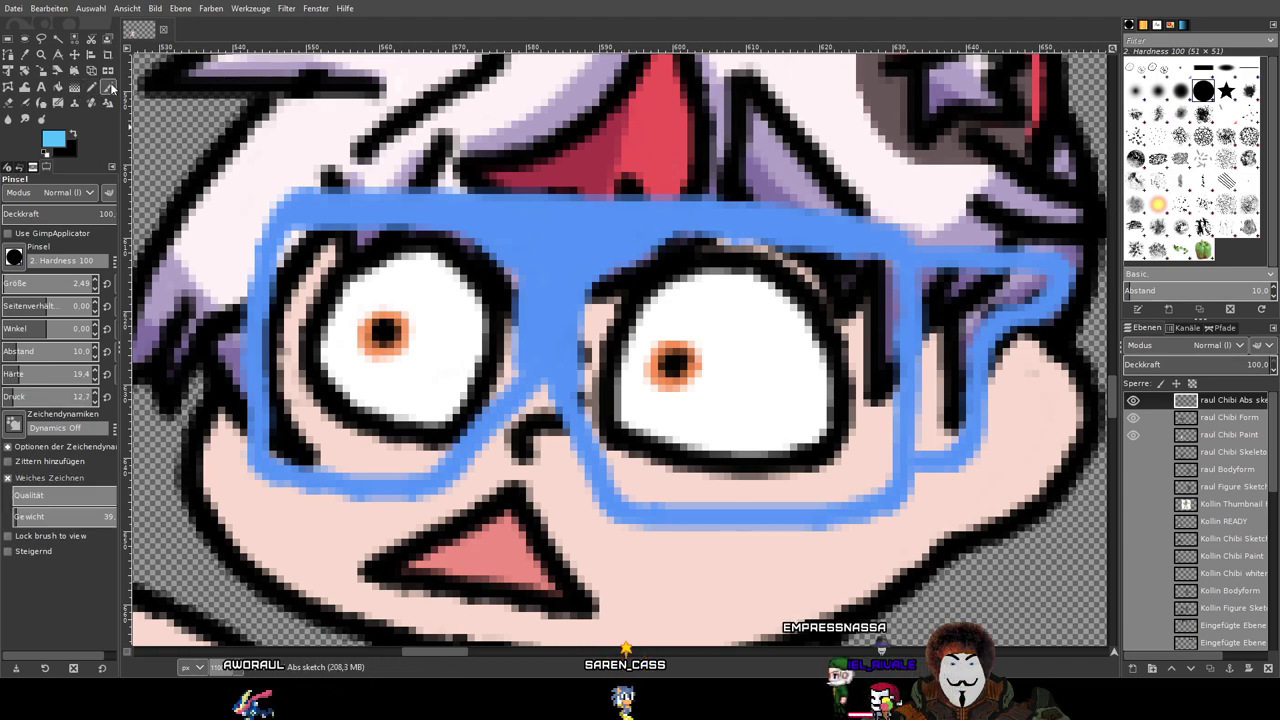
mouse_move(776, 328)
mouse_down()
mouse_move(723, 395)
mouse_move(778, 326)
mouse_move(701, 439)
mouse_move(783, 353)
mouse_move(705, 465)
mouse_move(805, 334)
mouse_move(708, 449)
mouse_move(792, 331)
mouse_move(741, 390)
mouse_move(675, 430)
mouse_move(765, 299)
mouse_move(620, 421)
mouse_move(728, 275)
mouse_move(607, 390)
mouse_move(718, 326)
mouse_move(642, 378)
mouse_move(716, 330)
mouse_move(700, 364)
mouse_up()
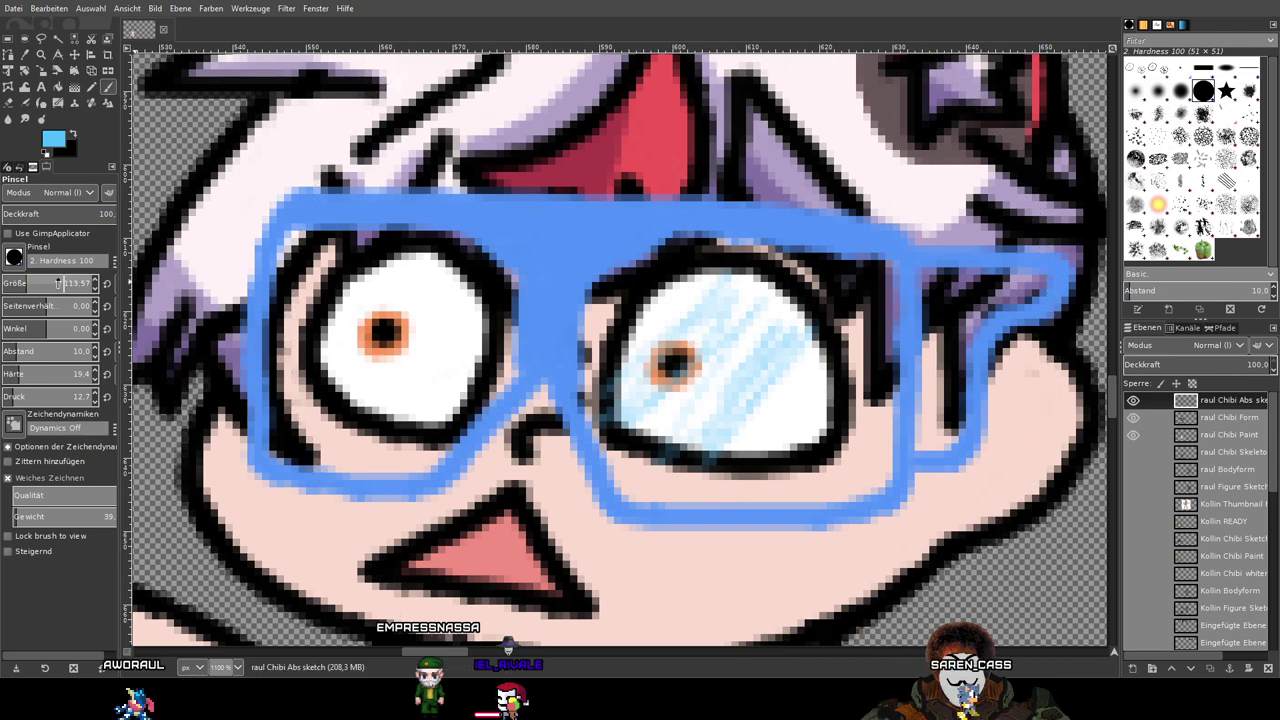
click(10, 284)
mouse_move(664, 330)
mouse_down()
mouse_move(797, 321)
mouse_move(674, 419)
mouse_move(737, 366)
mouse_move(731, 343)
mouse_move(638, 385)
mouse_move(746, 330)
mouse_move(677, 436)
mouse_move(870, 384)
mouse_move(738, 440)
mouse_move(867, 314)
mouse_move(717, 444)
mouse_up()
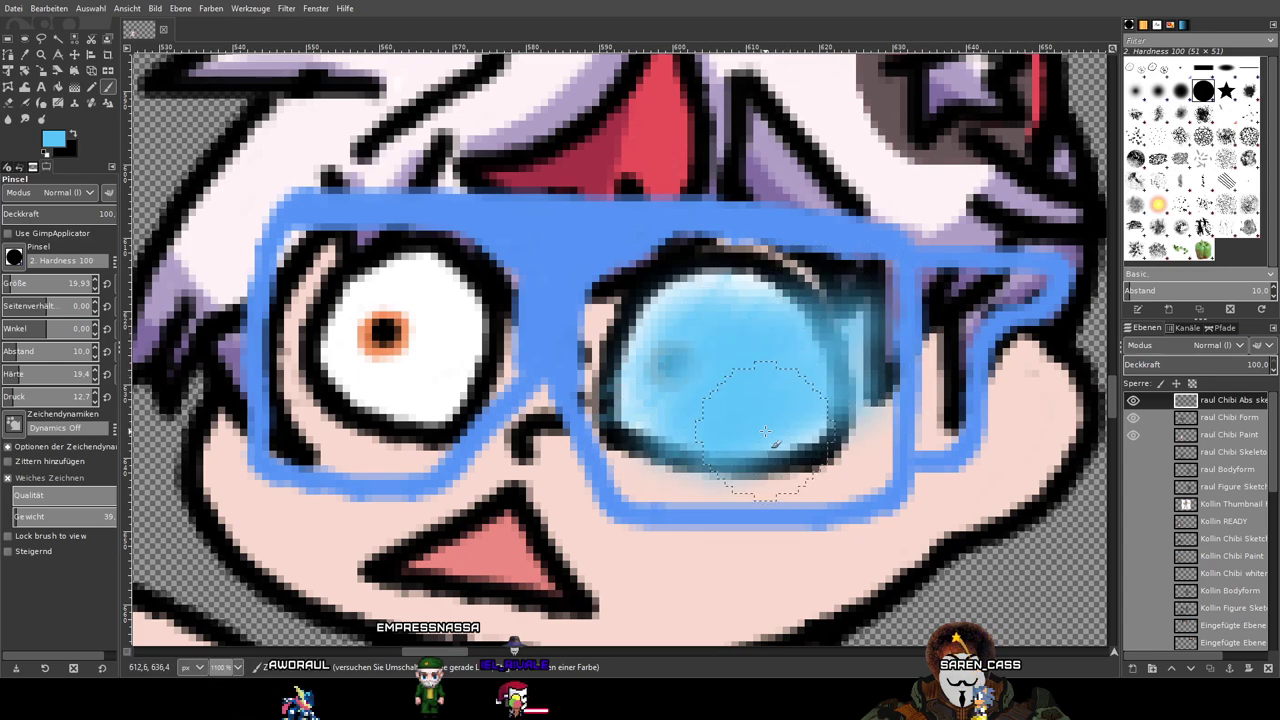
key(ctrl+z)
key(ctrl+z)
key(ctrl+z)
key(ctrl+z)
Step: Try an even light-blue Paintbrush tint across the whole right lens and undo it
mouse_move(655, 245)
mouse_down()
mouse_move(733, 249)
mouse_move(862, 282)
mouse_move(886, 311)
mouse_move(867, 492)
mouse_move(685, 498)
mouse_move(622, 482)
mouse_move(591, 410)
mouse_move(589, 310)
mouse_move(689, 252)
mouse_move(888, 273)
mouse_move(803, 258)
mouse_move(849, 331)
mouse_move(817, 448)
mouse_move(802, 461)
mouse_move(704, 461)
mouse_move(627, 419)
mouse_move(615, 365)
mouse_move(632, 293)
mouse_move(680, 268)
mouse_move(745, 262)
mouse_up()
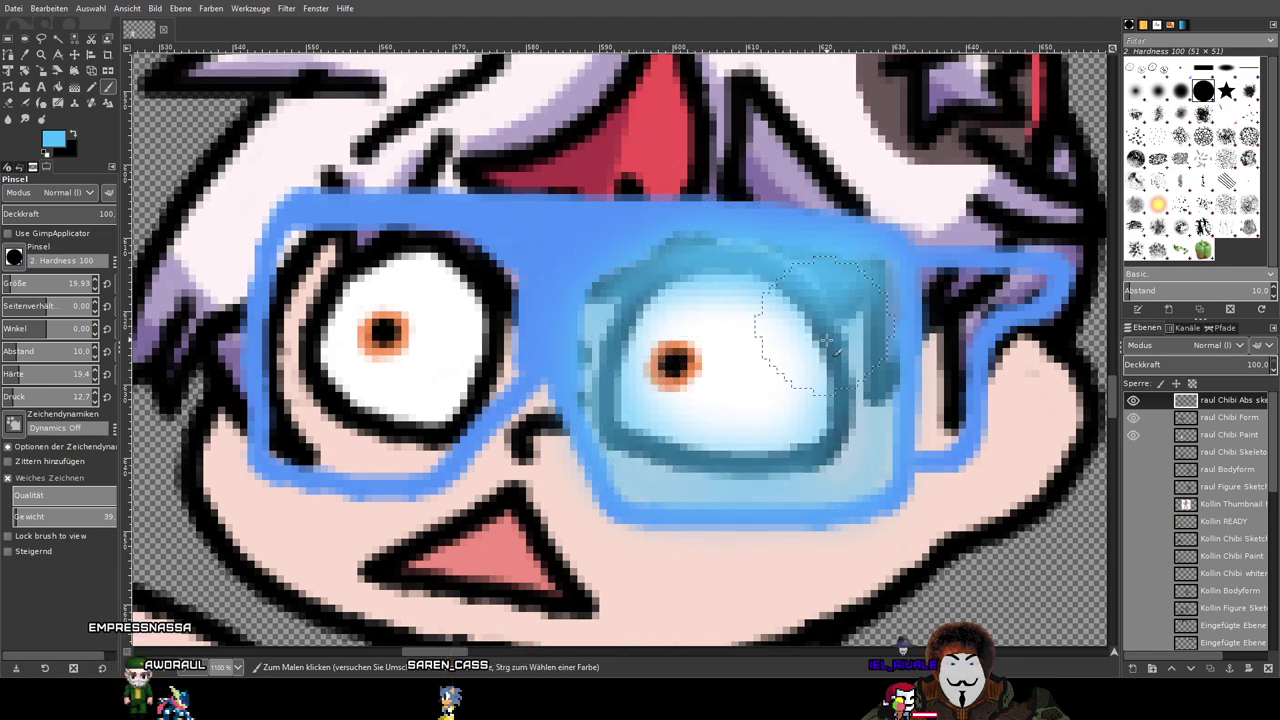
mouse_move(775, 437)
mouse_down()
mouse_move(705, 416)
mouse_move(656, 384)
mouse_up()
mouse_move(709, 311)
mouse_down()
mouse_move(776, 338)
mouse_move(767, 380)
mouse_move(713, 375)
mouse_move(690, 351)
mouse_move(738, 352)
mouse_up()
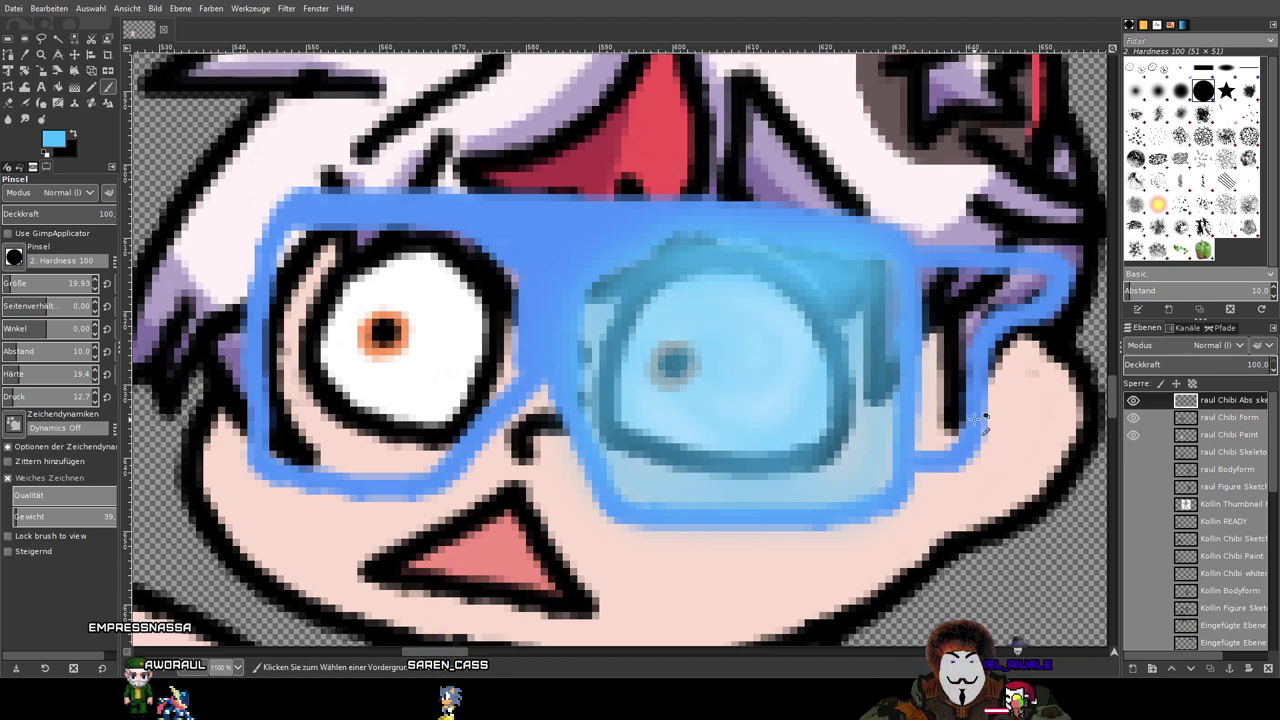
key(ctrl+z)
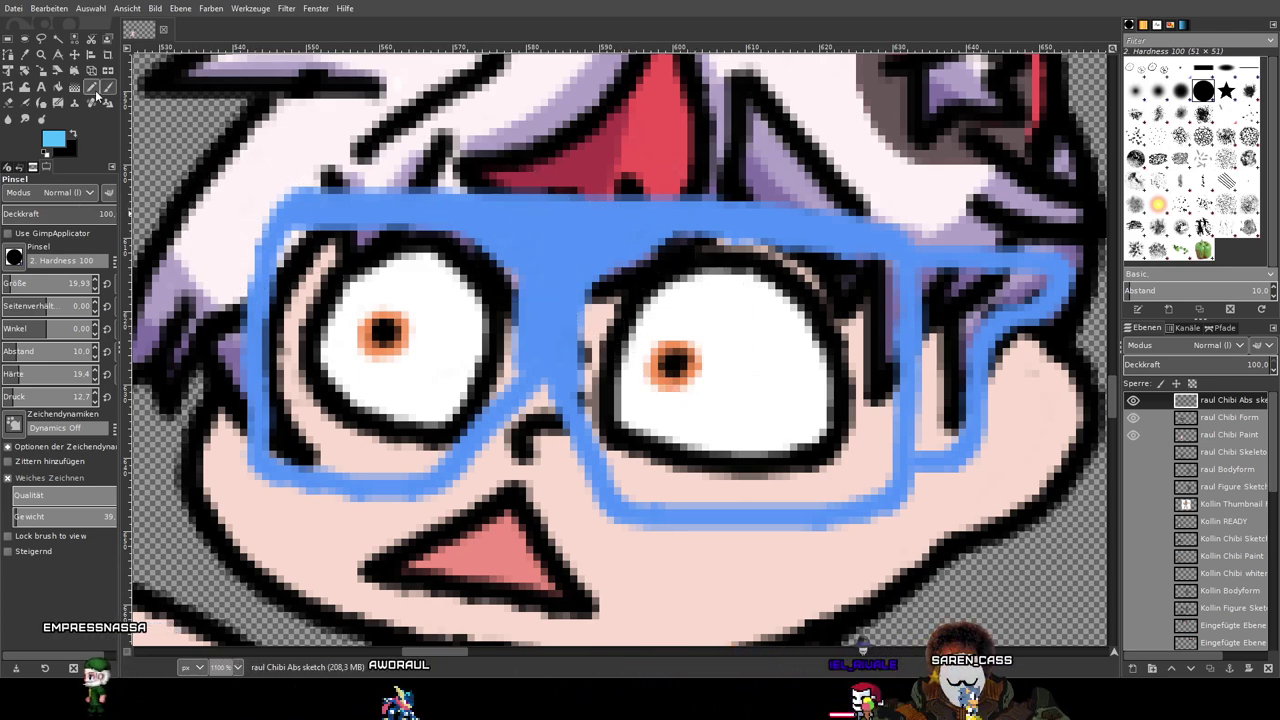
Step: Try tinting the right lens light blue with the Airbrush and undo the strokes
click(27, 103)
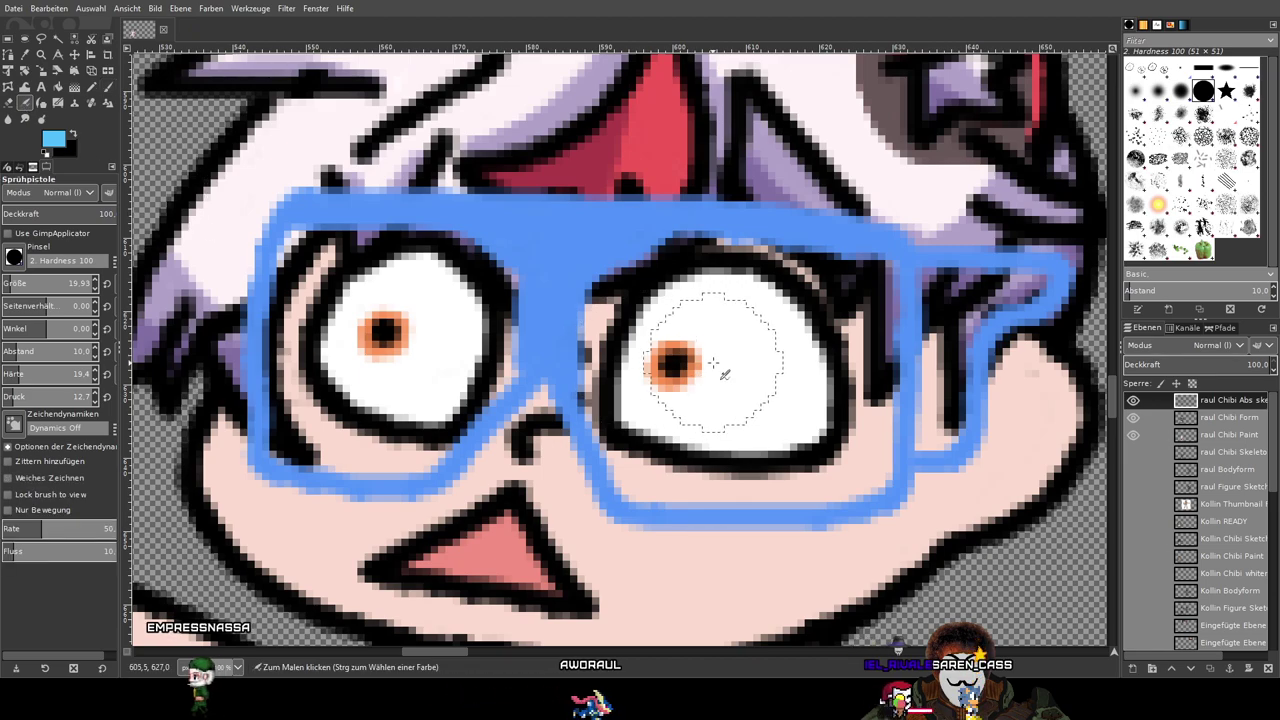
mouse_move(690, 360)
mouse_down()
mouse_move(723, 412)
mouse_move(762, 344)
mouse_move(717, 307)
mouse_move(747, 320)
mouse_move(762, 402)
mouse_move(680, 348)
mouse_move(760, 286)
mouse_move(668, 294)
mouse_move(705, 262)
mouse_move(623, 290)
mouse_move(588, 330)
mouse_move(603, 287)
mouse_move(607, 344)
mouse_move(615, 315)
mouse_move(620, 325)
mouse_move(620, 436)
mouse_move(675, 468)
mouse_move(730, 476)
mouse_up()
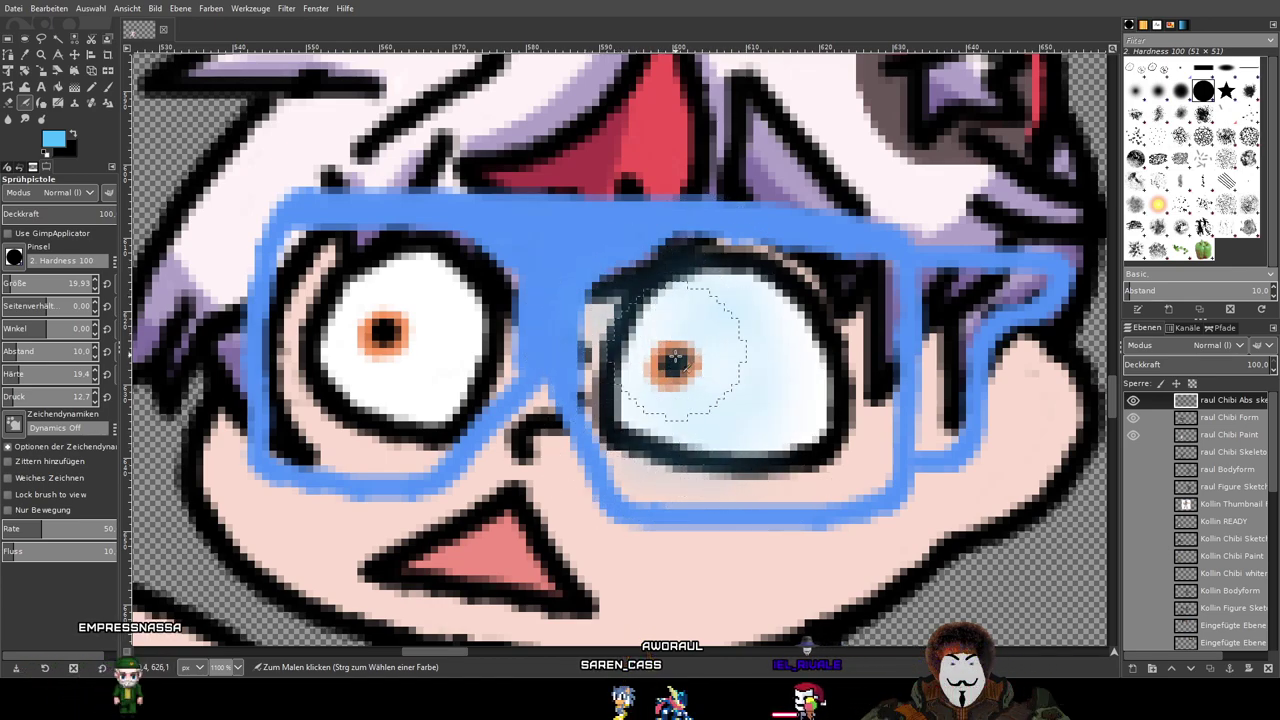
mouse_move(817, 264)
mouse_down()
mouse_move(779, 268)
mouse_move(856, 278)
mouse_move(857, 363)
mouse_move(859, 265)
mouse_move(871, 348)
mouse_up()
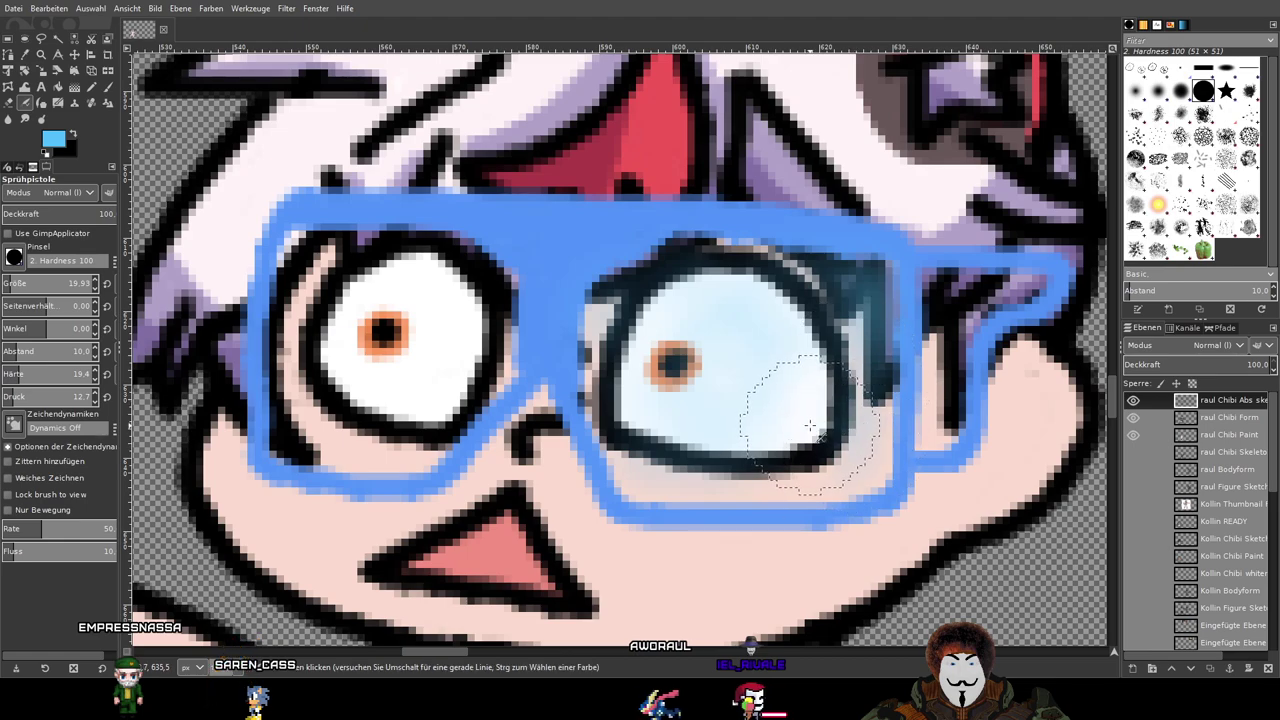
key(ctrl+z)
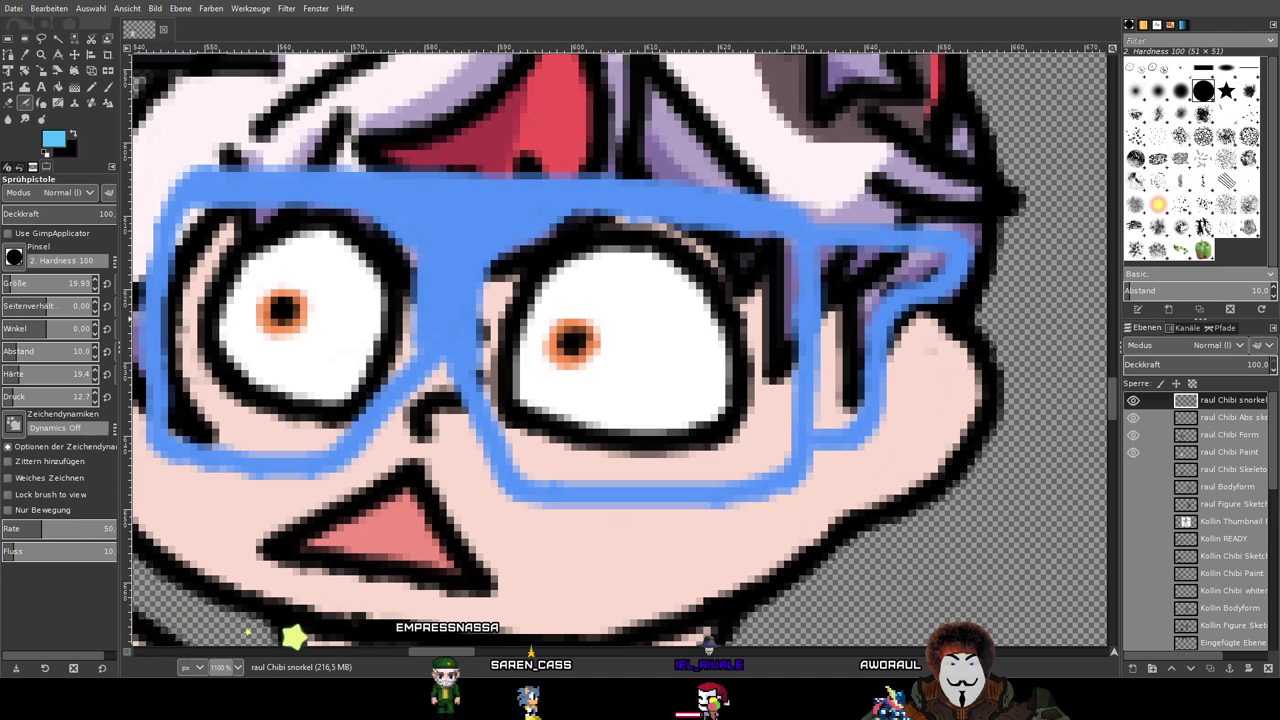
Step: Set the Airbrush size to 96.72, try a broad light-blue spray across both lenses, and undo it
drag(558, 281, 594, 301)
click(25, 281)
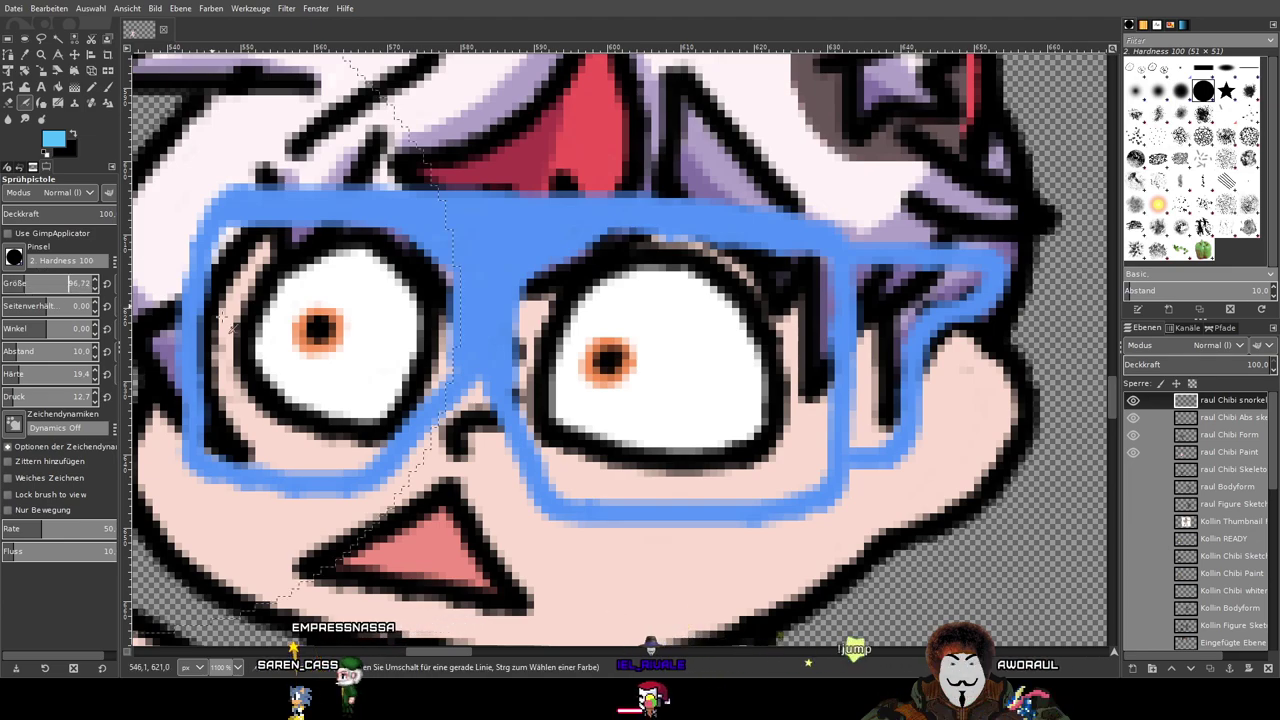
scroll(698, 340, down, 1)
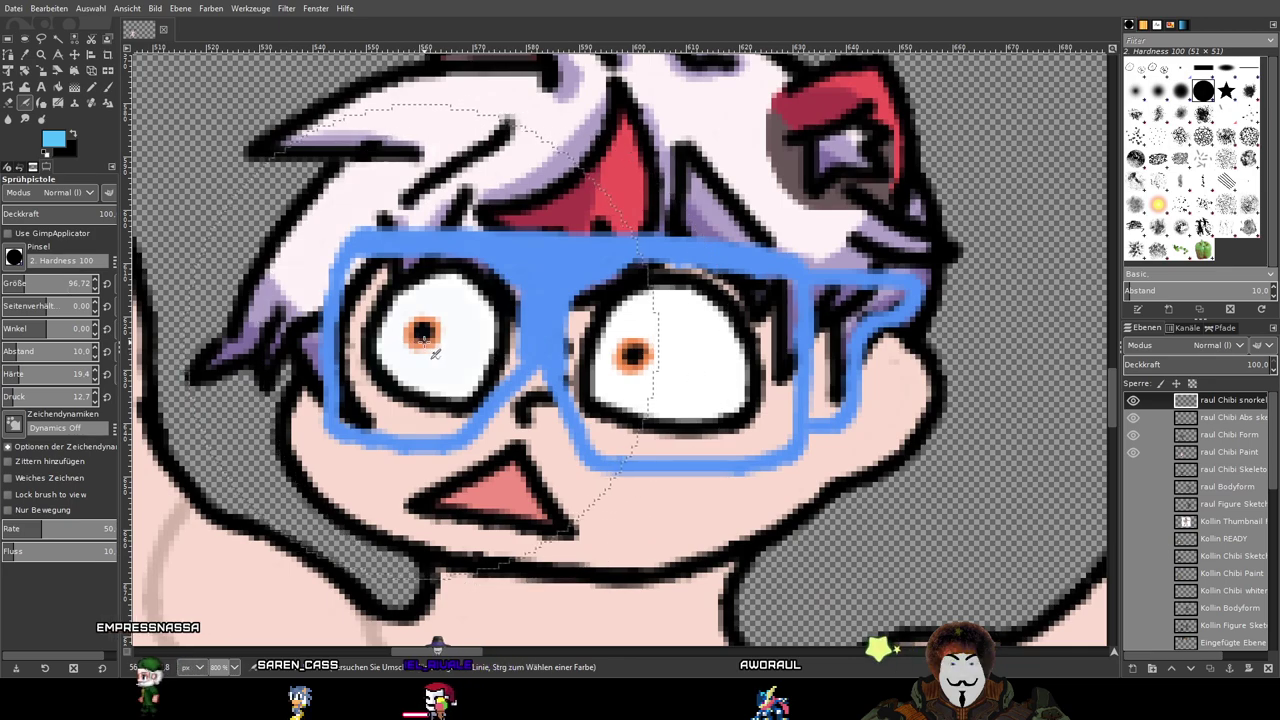
mouse_move(815, 338)
mouse_down()
mouse_move(479, 333)
mouse_move(780, 340)
mouse_up()
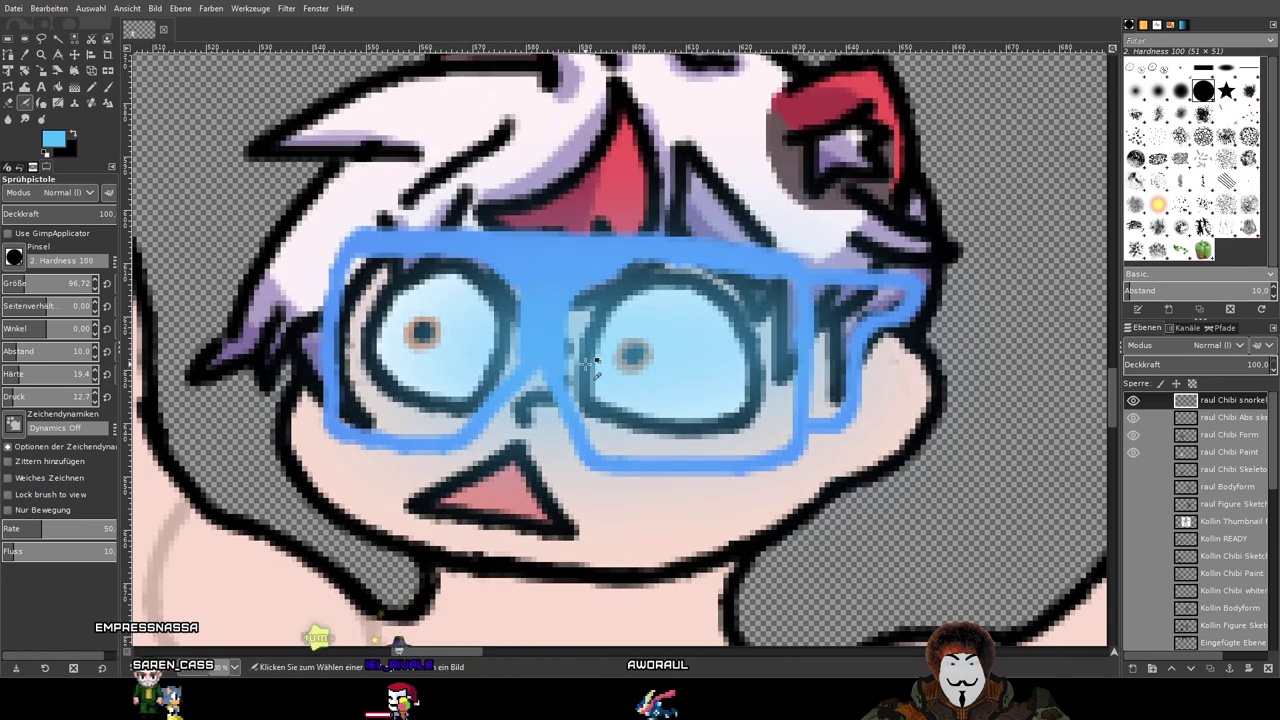
key(ctrl+z)
key(ctrl+z)
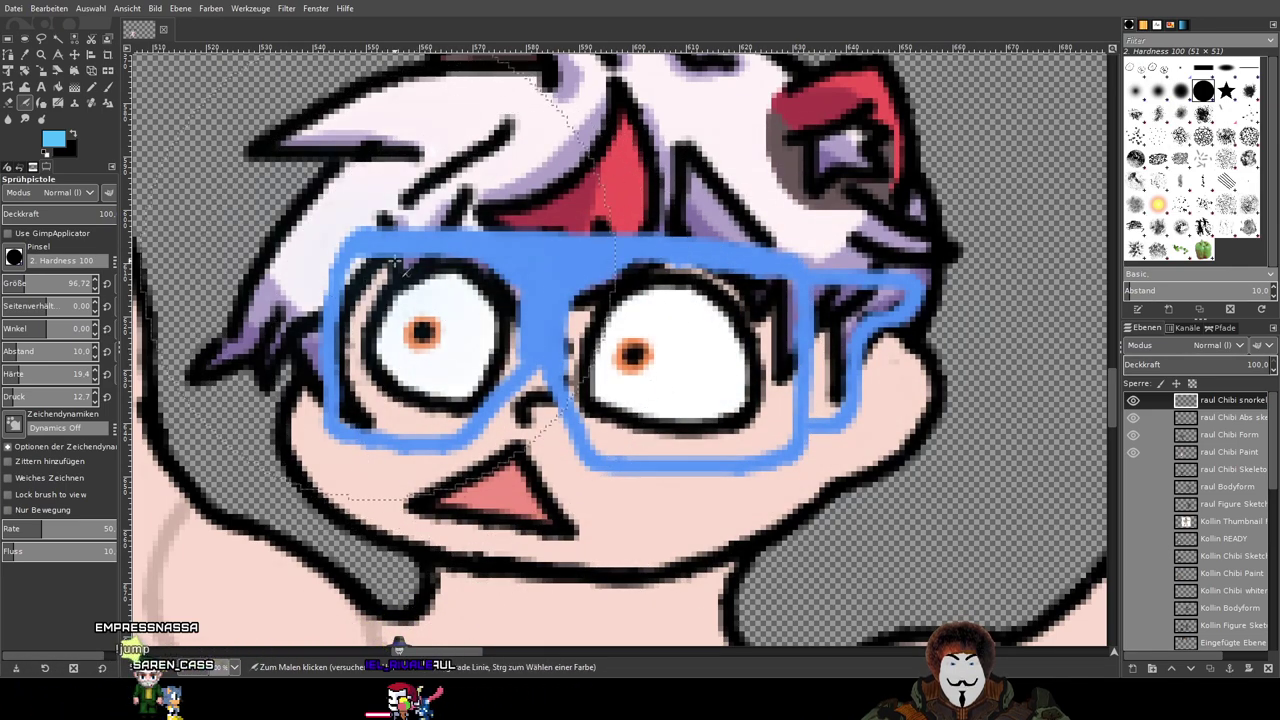
Step: Try several large light-blue Airbrush passes over the left lens and then the whole glasses, and undo them
mouse_move(403, 275)
mouse_down()
mouse_move(347, 294)
mouse_move(399, 259)
mouse_move(340, 260)
mouse_up()
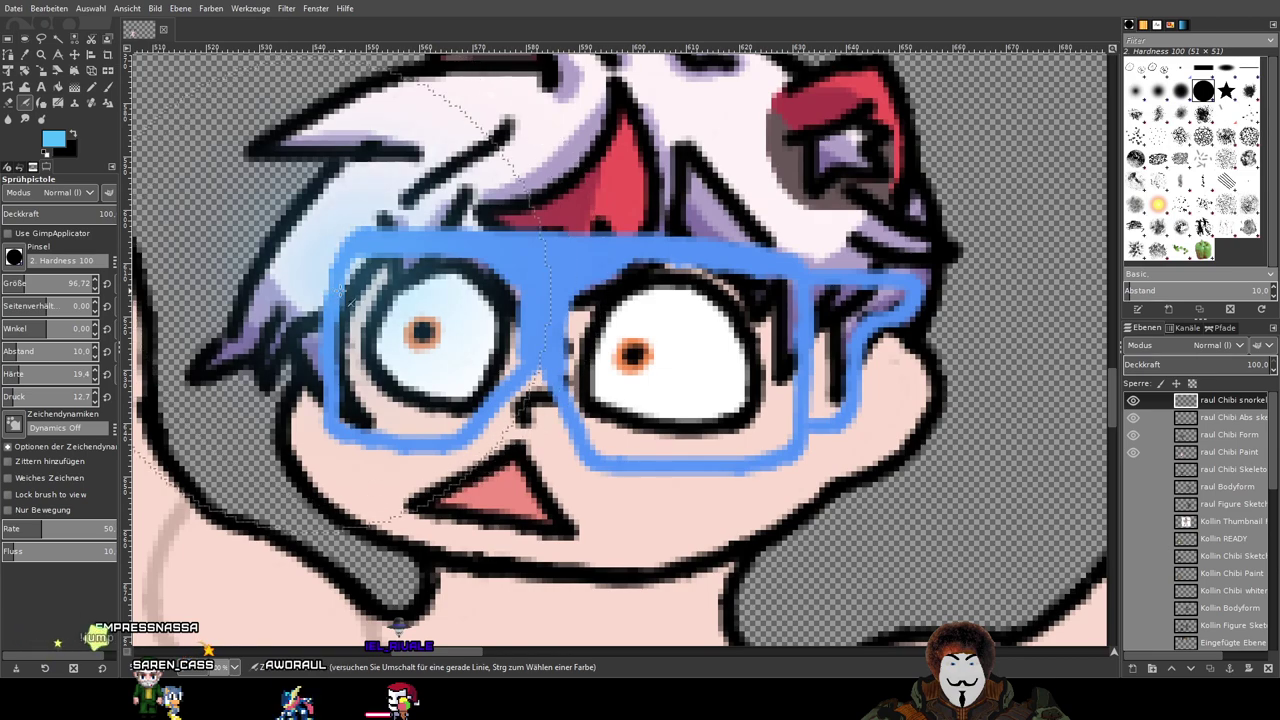
key(ctrl+z)
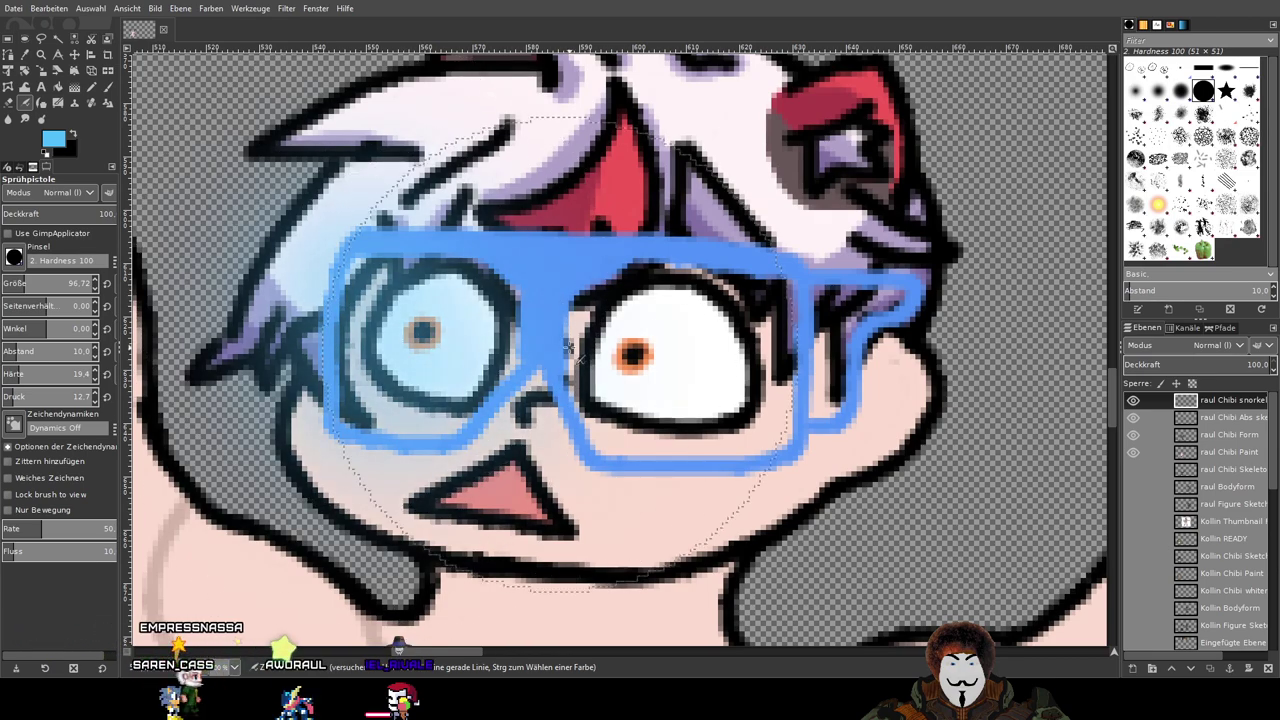
key(ctrl+z)
mouse_move(726, 229)
mouse_down()
mouse_move(831, 250)
mouse_move(836, 387)
mouse_move(726, 459)
mouse_up()
key(ctrl+z)
key(ctrl+z)
key(ctrl+z)
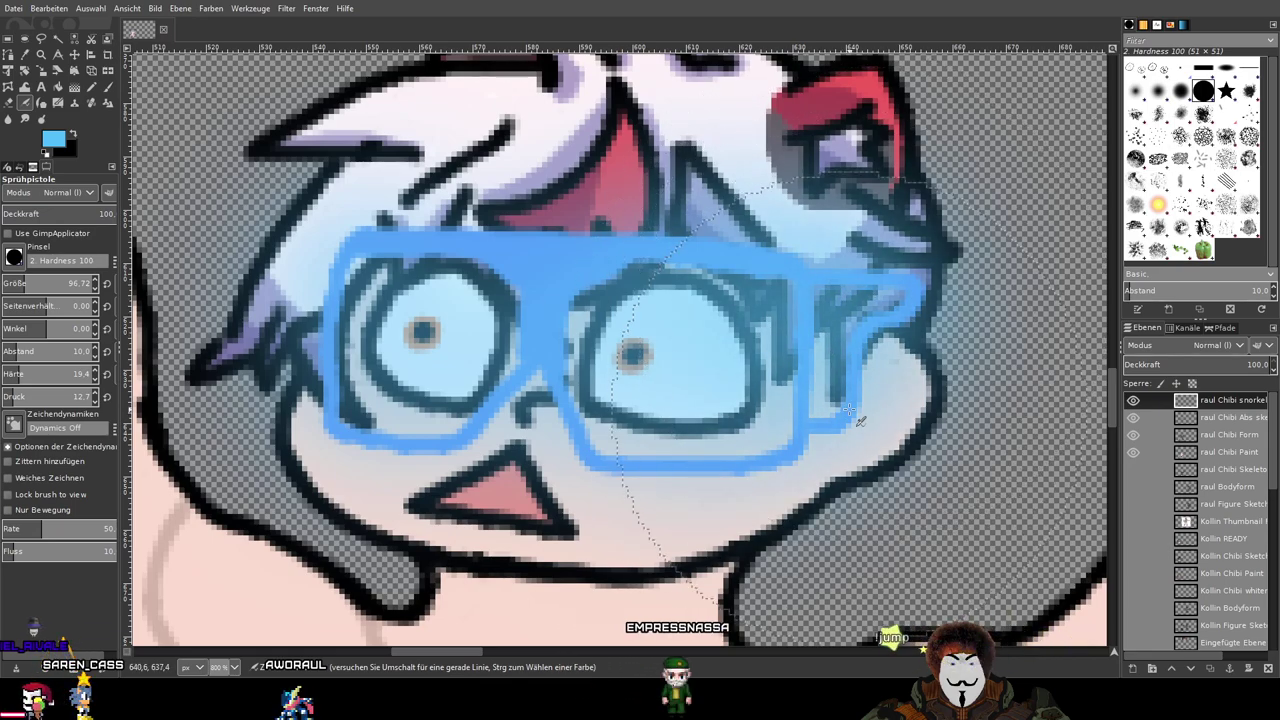
key(ctrl+z)
Step: Set the Airbrush size to 22.47 and force to 34.3, try tinting the left lens, and undo it
click(13, 286)
drag(13, 286, 12, 286)
scroll(352, 289, up, 2)
drag(445, 281, 468, 212)
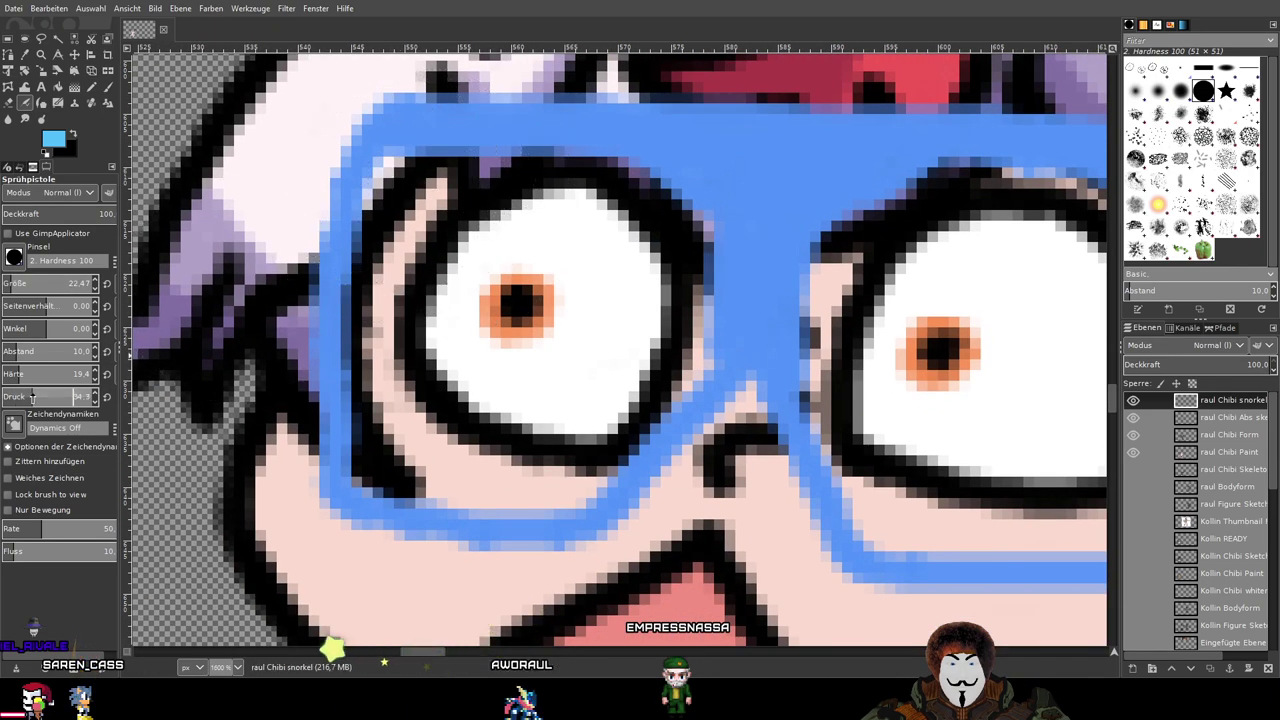
mouse_move(450, 213)
mouse_down()
mouse_move(516, 202)
mouse_move(396, 217)
mouse_move(437, 174)
mouse_move(362, 205)
mouse_move(365, 271)
mouse_move(403, 267)
mouse_move(360, 460)
mouse_move(500, 432)
mouse_move(419, 493)
mouse_move(572, 432)
mouse_move(480, 516)
mouse_move(690, 345)
mouse_move(607, 367)
mouse_move(615, 293)
mouse_move(660, 228)
mouse_move(595, 186)
mouse_move(443, 167)
mouse_move(471, 154)
mouse_move(456, 207)
mouse_move(362, 320)
mouse_move(546, 284)
mouse_move(458, 321)
mouse_move(465, 351)
mouse_move(429, 410)
mouse_move(514, 380)
mouse_up()
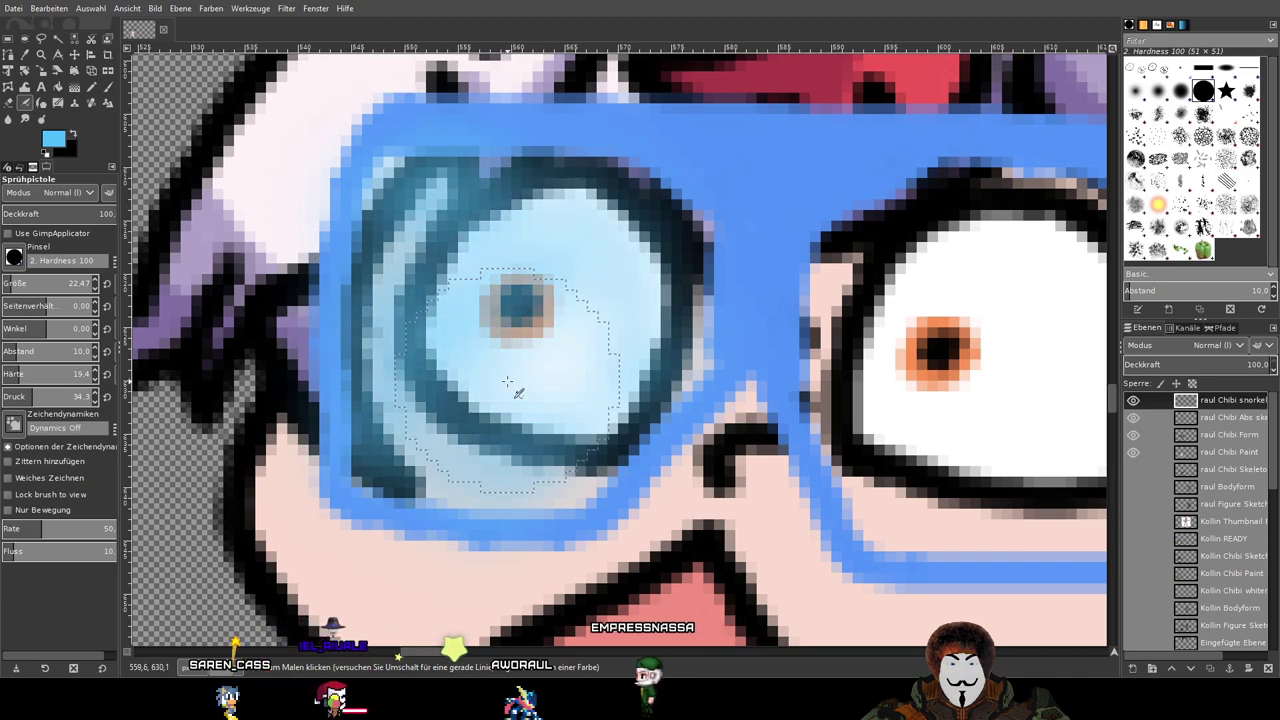
key(ctrl+z)
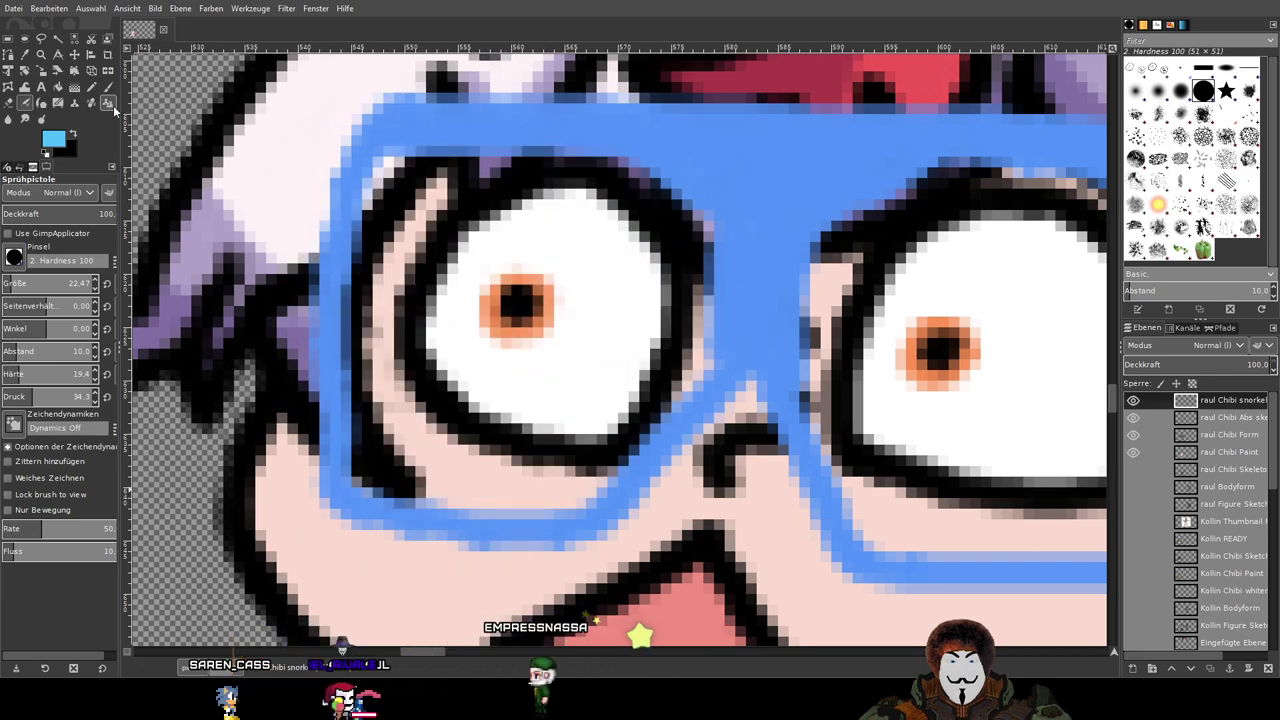
Step: Turn on smooth stroke for the Airbrush, try tinting the left lens light blue, and undo the strokes
click(9, 478)
mouse_move(580, 214)
mouse_down()
mouse_move(478, 278)
mouse_move(554, 234)
mouse_move(591, 255)
mouse_move(478, 371)
mouse_move(685, 232)
mouse_move(589, 451)
mouse_move(722, 262)
mouse_move(514, 431)
mouse_move(577, 496)
mouse_move(351, 494)
mouse_move(530, 493)
mouse_move(339, 421)
mouse_move(422, 372)
mouse_move(394, 366)
mouse_move(409, 138)
mouse_move(404, 250)
mouse_move(440, 147)
mouse_move(333, 342)
mouse_move(343, 369)
mouse_move(443, 173)
mouse_move(541, 170)
mouse_move(675, 198)
mouse_move(622, 174)
mouse_move(654, 207)
mouse_move(687, 425)
mouse_up()
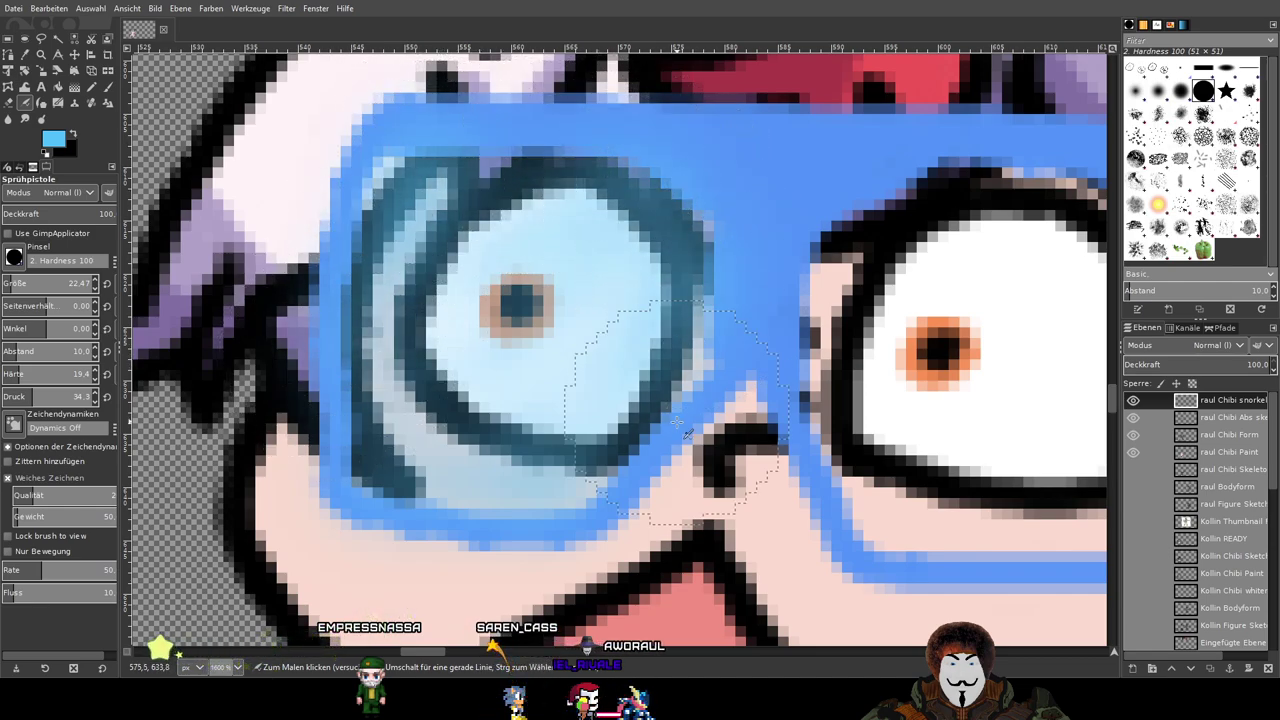
mouse_move(726, 268)
mouse_down()
mouse_move(643, 416)
mouse_move(343, 444)
mouse_move(343, 458)
mouse_move(508, 104)
mouse_move(718, 277)
mouse_move(715, 323)
mouse_move(550, 463)
mouse_move(517, 205)
mouse_move(429, 382)
mouse_move(669, 297)
mouse_move(481, 298)
mouse_move(654, 237)
mouse_move(401, 333)
mouse_move(612, 257)
mouse_move(407, 369)
mouse_move(616, 177)
mouse_move(470, 430)
mouse_move(658, 98)
mouse_move(390, 196)
mouse_move(664, 298)
mouse_move(593, 384)
mouse_move(668, 229)
mouse_move(507, 280)
mouse_move(561, 343)
mouse_move(471, 172)
mouse_move(390, 355)
mouse_move(689, 293)
mouse_move(379, 171)
mouse_move(499, 517)
mouse_move(717, 157)
mouse_move(616, 401)
mouse_up()
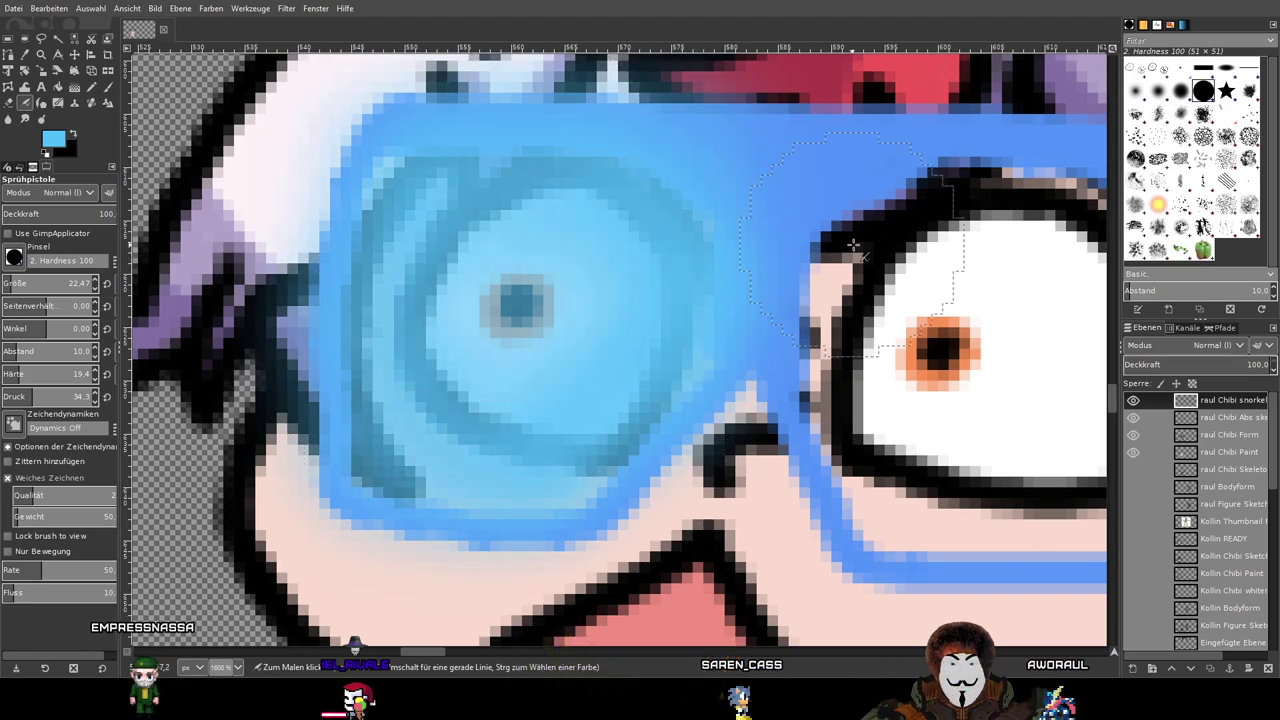
key(ctrl+z)
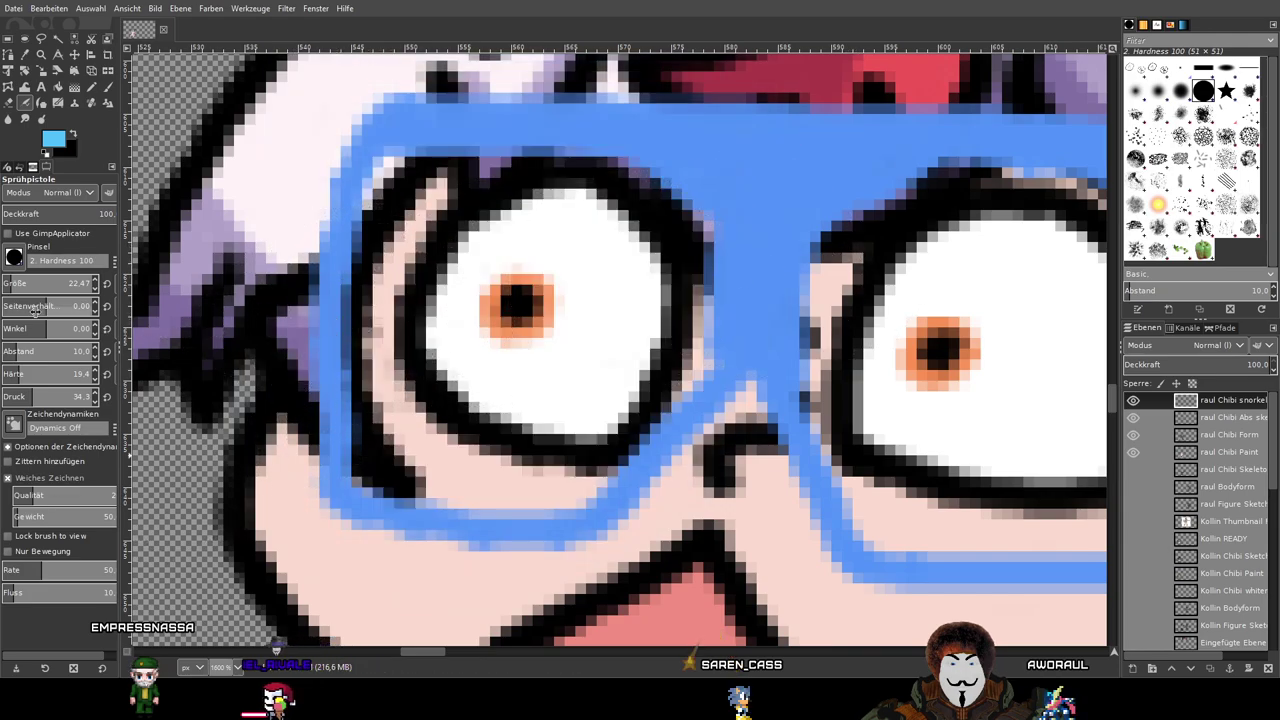
Step: Set the Airbrush force to 100, try a light-blue spray over the left eye, and undo it
drag(48, 396, 115, 396)
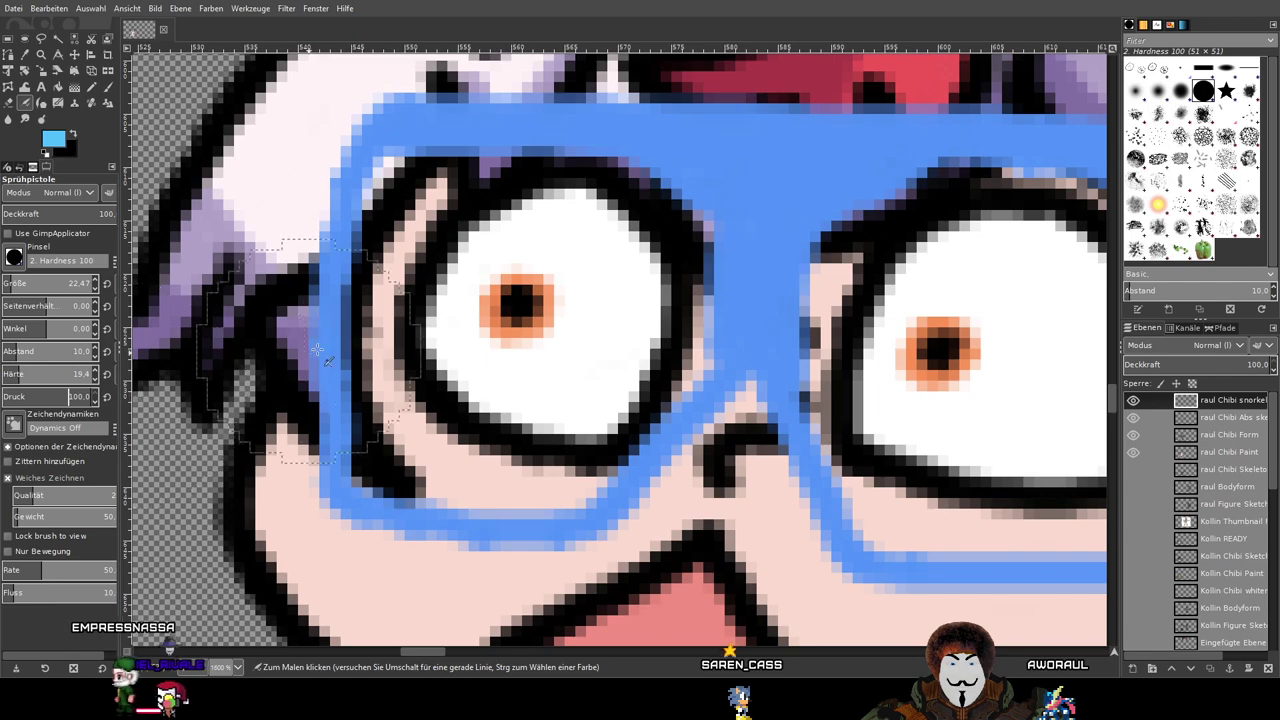
mouse_move(557, 244)
mouse_down()
mouse_move(467, 272)
mouse_move(534, 207)
mouse_move(627, 244)
mouse_move(638, 358)
mouse_move(566, 442)
mouse_move(443, 388)
mouse_move(424, 263)
mouse_move(495, 197)
mouse_move(609, 270)
mouse_move(604, 328)
mouse_move(586, 371)
mouse_up()
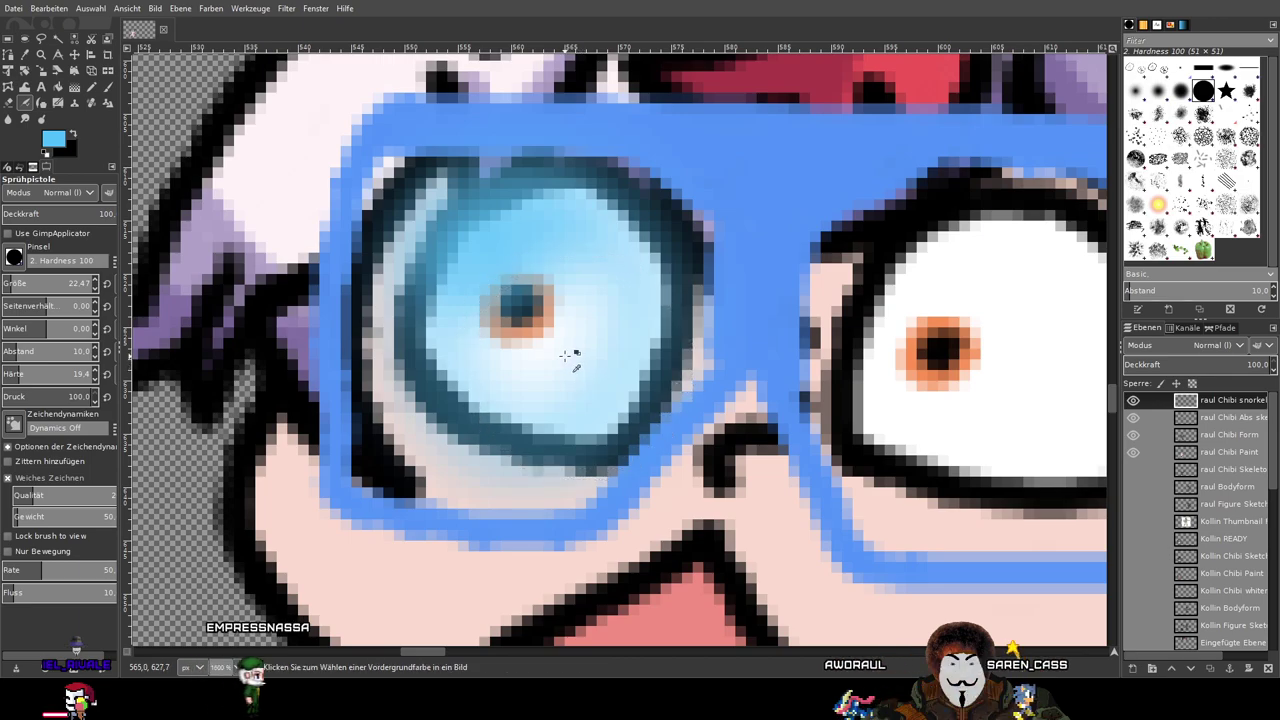
key(ctrl+z)
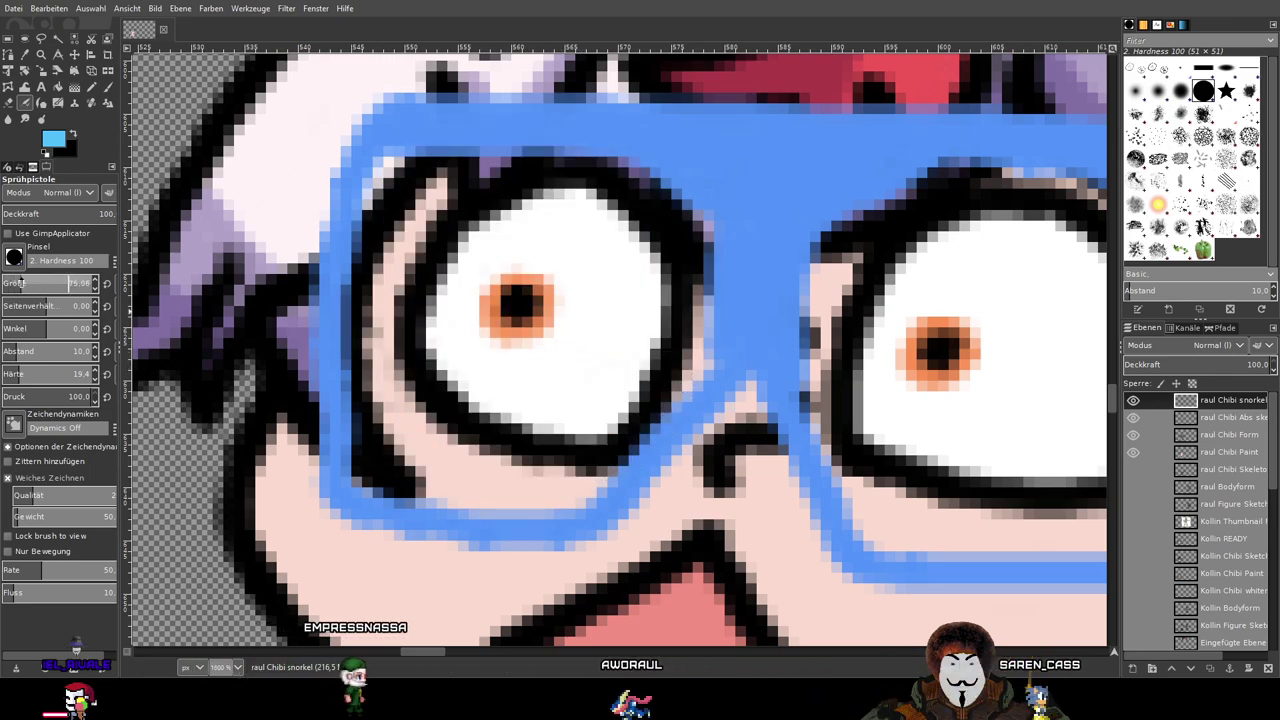
Step: Set the Airbrush size to 58.54 and spray a translucent light-blue tint over the left lens
mouse_move(515, 183)
mouse_down()
mouse_move(482, 173)
mouse_move(400, 206)
mouse_move(364, 275)
mouse_move(358, 385)
mouse_move(394, 482)
mouse_move(543, 509)
mouse_move(693, 381)
mouse_move(686, 246)
mouse_move(549, 184)
mouse_move(386, 315)
mouse_move(451, 497)
mouse_move(656, 327)
mouse_move(571, 185)
mouse_move(391, 234)
mouse_up()
key(shift+q)
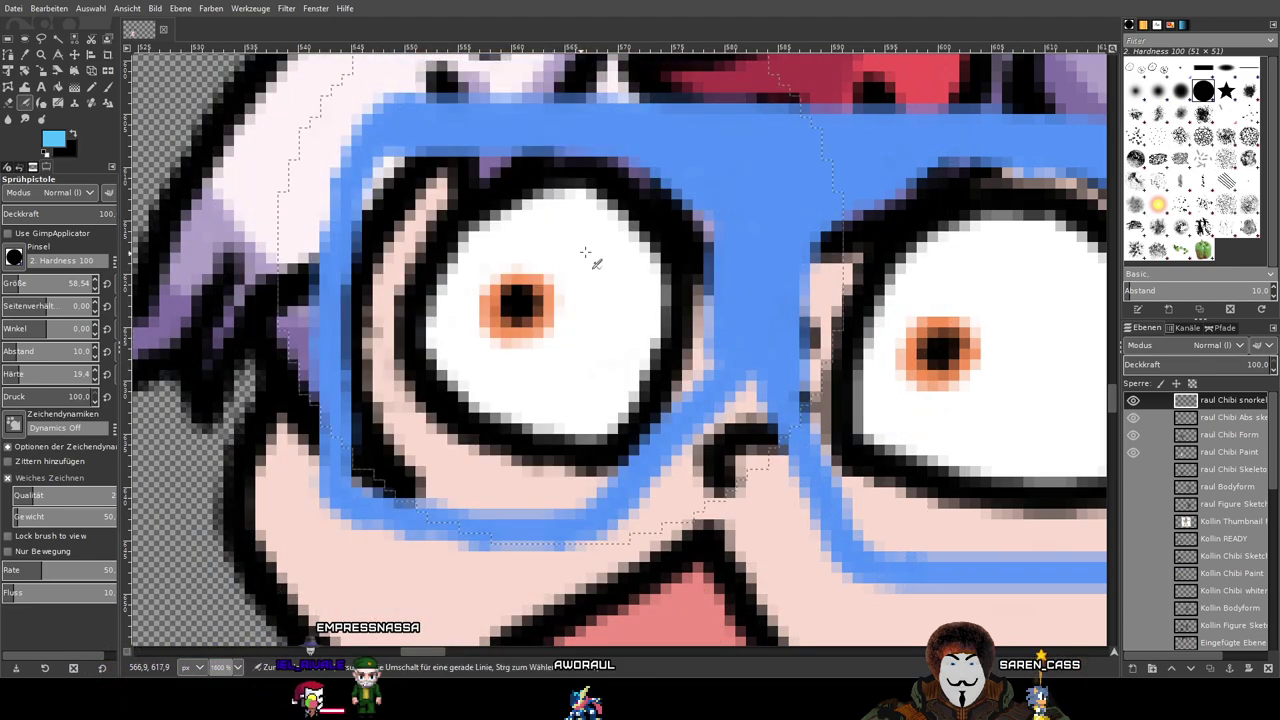
mouse_move(592, 218)
mouse_down()
mouse_move(505, 214)
mouse_move(412, 260)
mouse_move(398, 396)
mouse_move(501, 455)
mouse_move(652, 356)
mouse_move(634, 226)
mouse_move(455, 196)
mouse_move(378, 321)
mouse_move(492, 482)
mouse_up()
drag(841, 398, 483, 380)
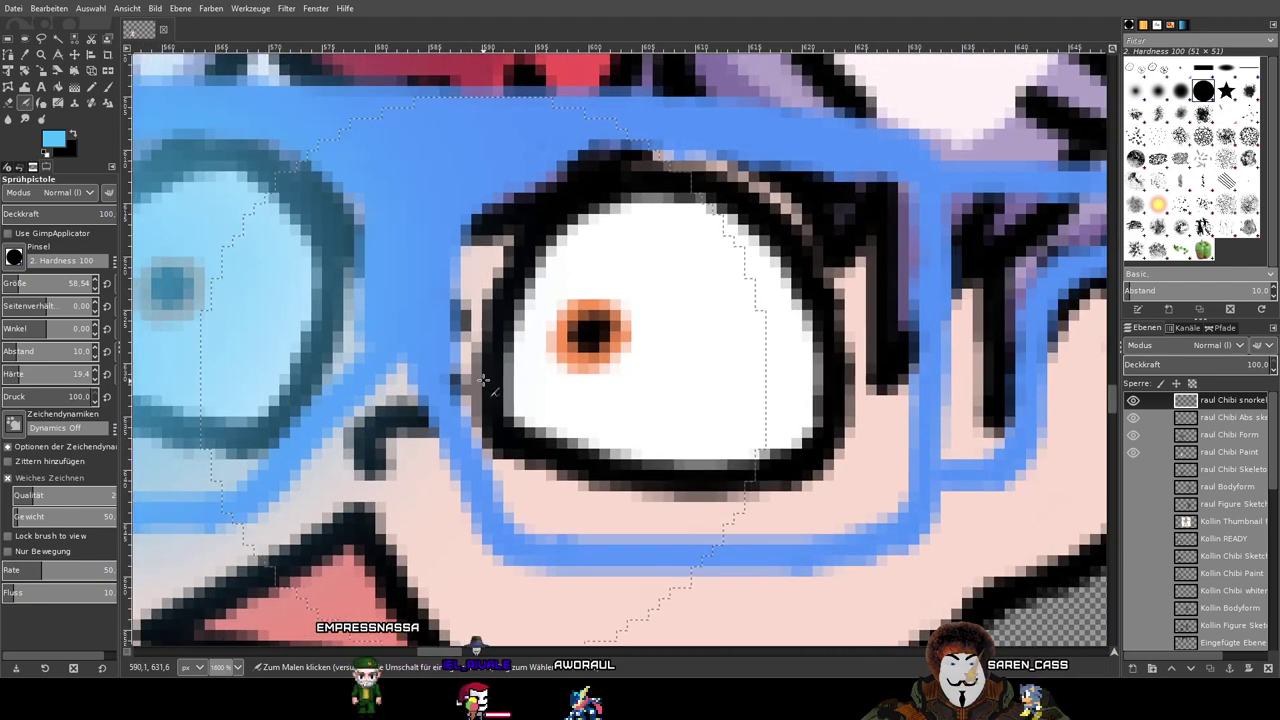
Step: Try a light-blue Airbrush tint over the right lens and undo it
mouse_move(741, 238)
mouse_down()
mouse_move(704, 218)
mouse_move(573, 219)
mouse_move(509, 314)
mouse_move(560, 440)
mouse_move(727, 467)
mouse_move(852, 381)
mouse_move(839, 229)
mouse_move(663, 178)
mouse_move(536, 242)
mouse_move(510, 370)
mouse_move(679, 492)
mouse_move(923, 371)
mouse_move(862, 213)
mouse_move(598, 173)
mouse_move(556, 361)
mouse_move(625, 430)
mouse_up()
scroll(625, 430, down, 3)
scroll(688, 435, up, 2)
key(ctrl+z)
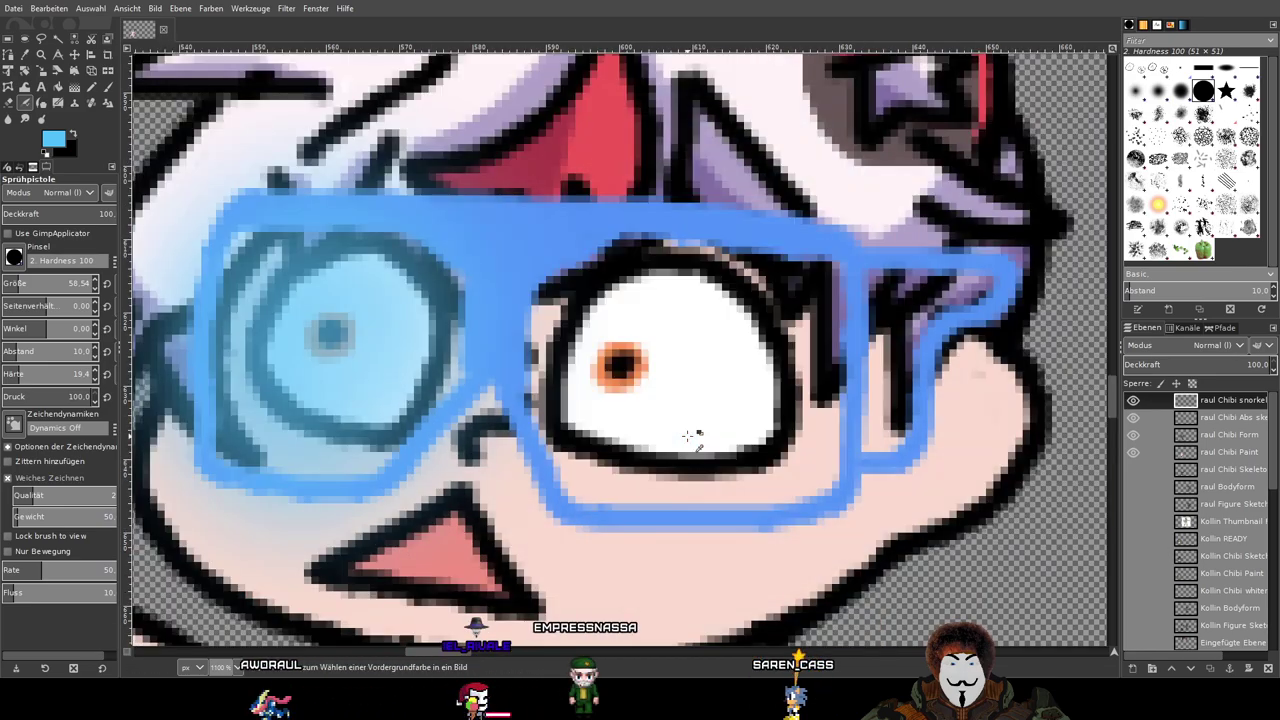
Step: Spray the light-blue tint over the right lens and the side piece beside it
mouse_move(671, 349)
mouse_down()
mouse_move(590, 420)
mouse_move(838, 372)
mouse_move(640, 250)
mouse_move(620, 440)
mouse_move(687, 326)
mouse_up()
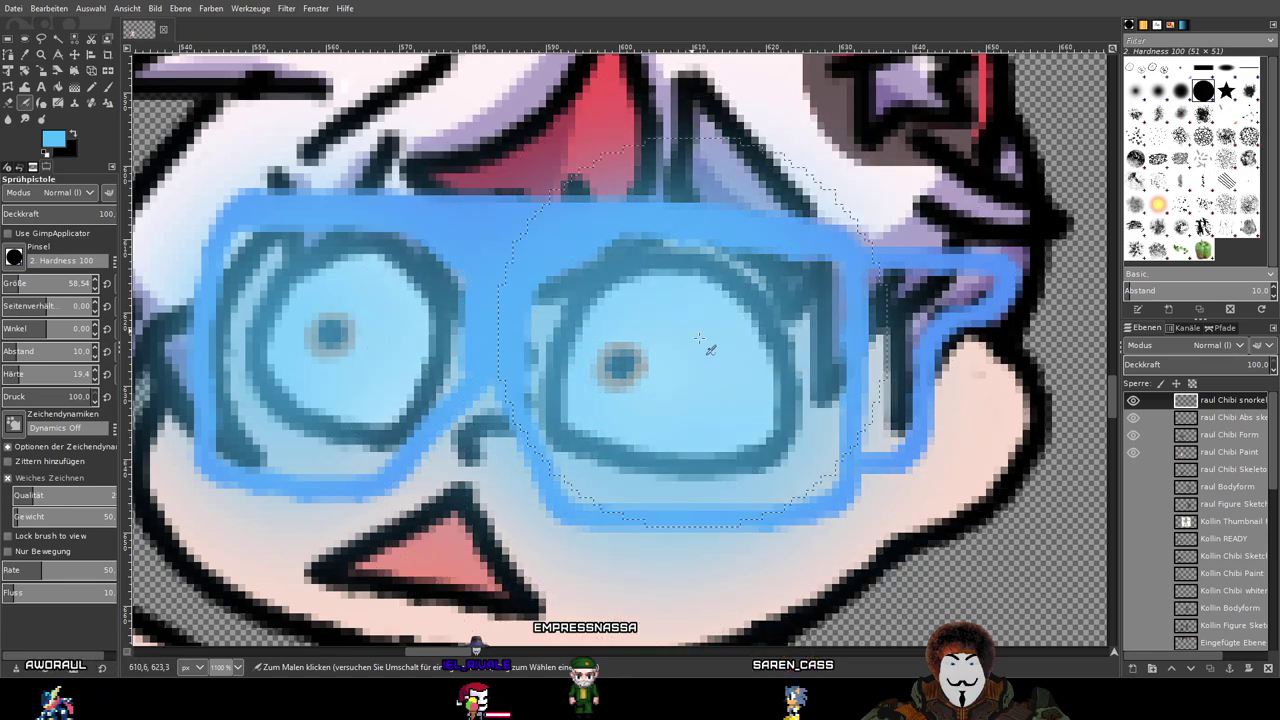
mouse_move(945, 310)
mouse_down()
mouse_move(989, 283)
mouse_move(883, 291)
mouse_move(885, 454)
mouse_move(891, 300)
mouse_move(905, 279)
mouse_move(1005, 272)
mouse_up()
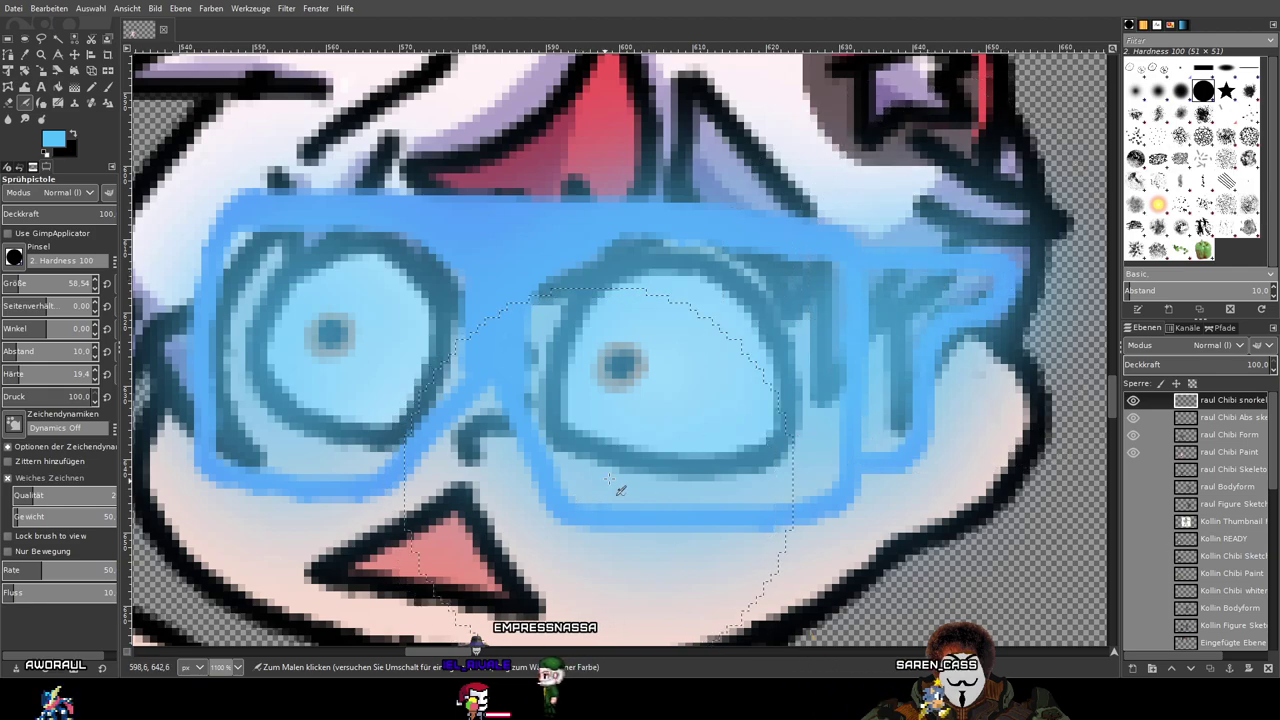
drag(725, 440, 930, 368)
key(ctrl+shift+a)
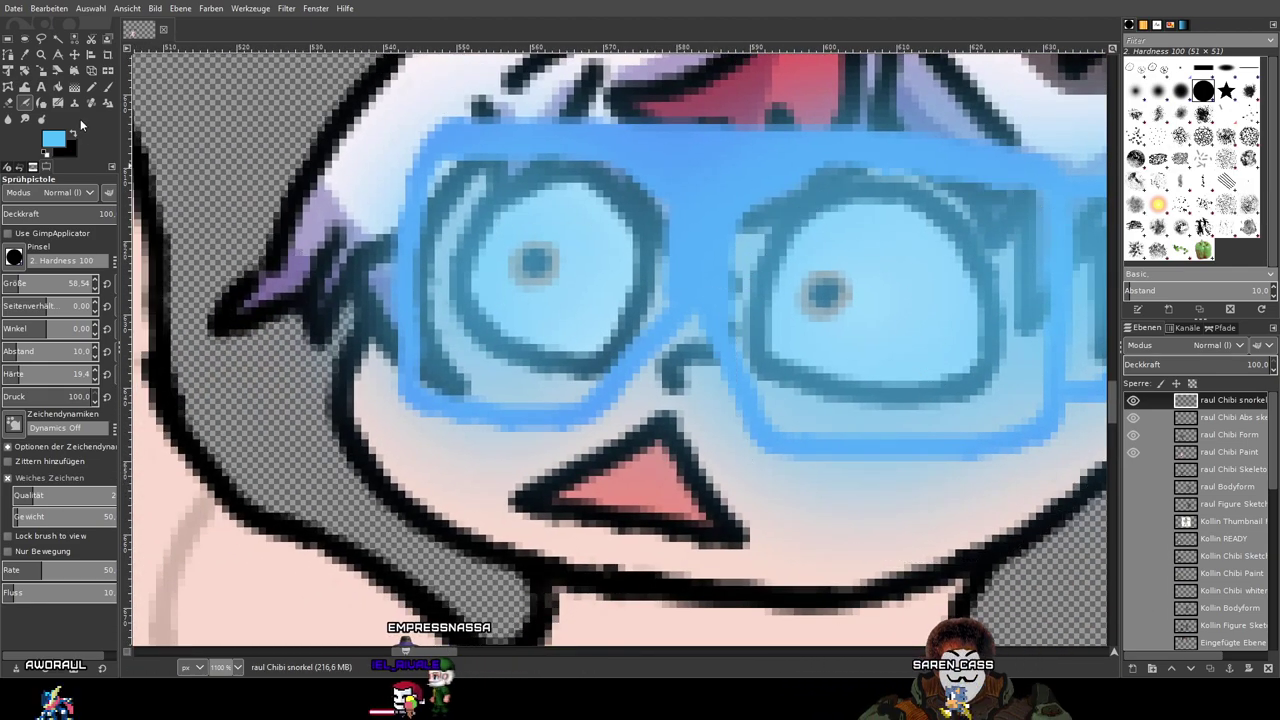
Step: Hide and show the raul Chibi snorkel layer to check the lens tint against the drawing
click(21, 103)
key(ctrl+z)
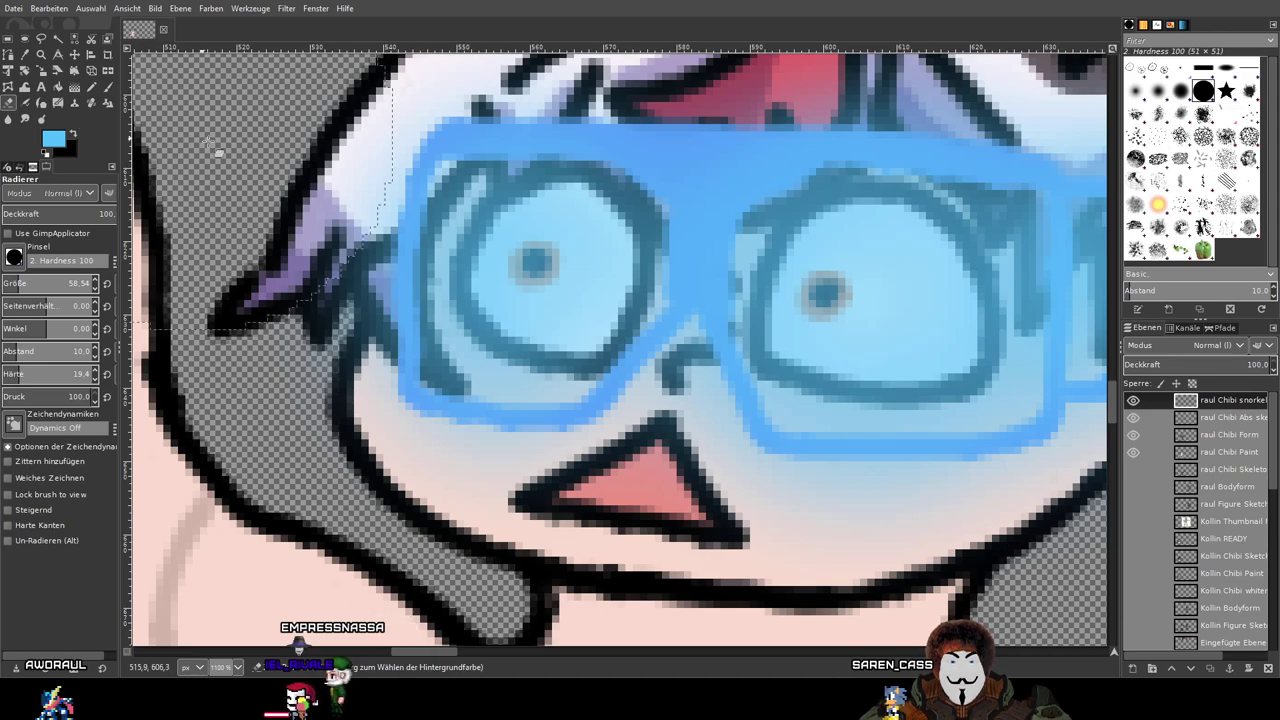
click(1133, 400)
click(1133, 400)
drag(1032, 360, 944, 351)
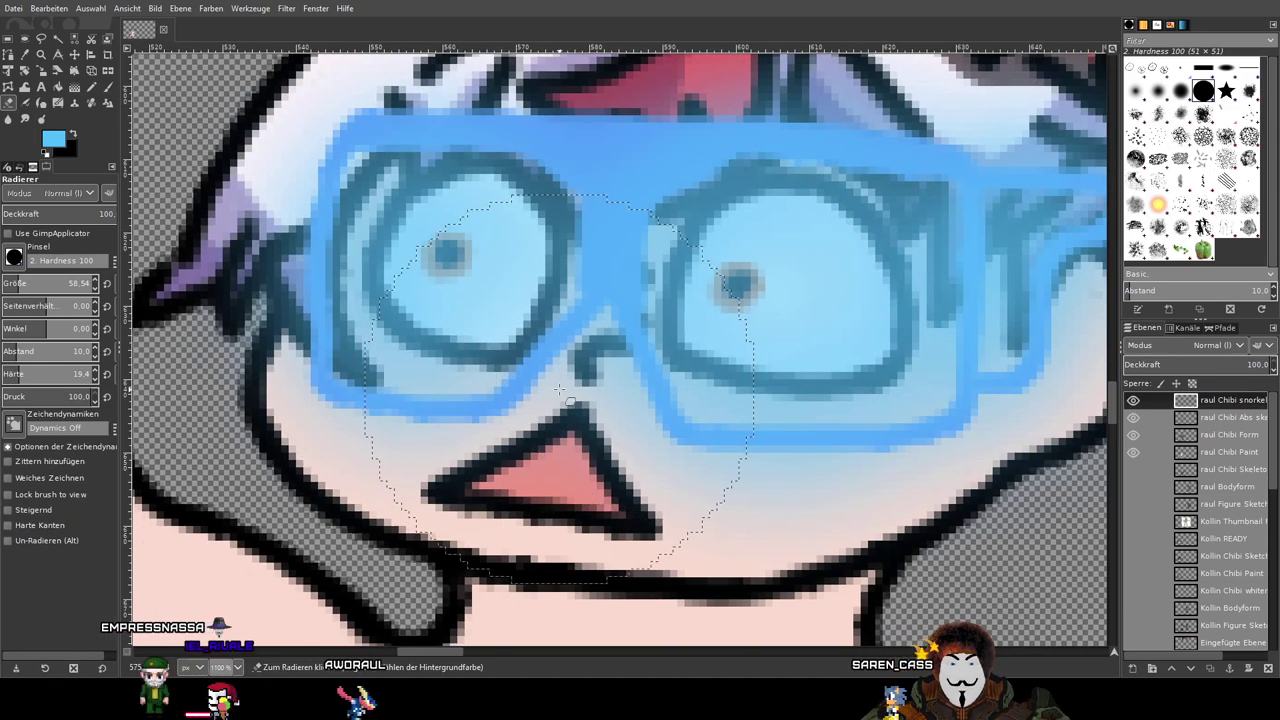
Step: Spray more light blue with the Airbrush around the nose and the lower lens edges
click(31, 105)
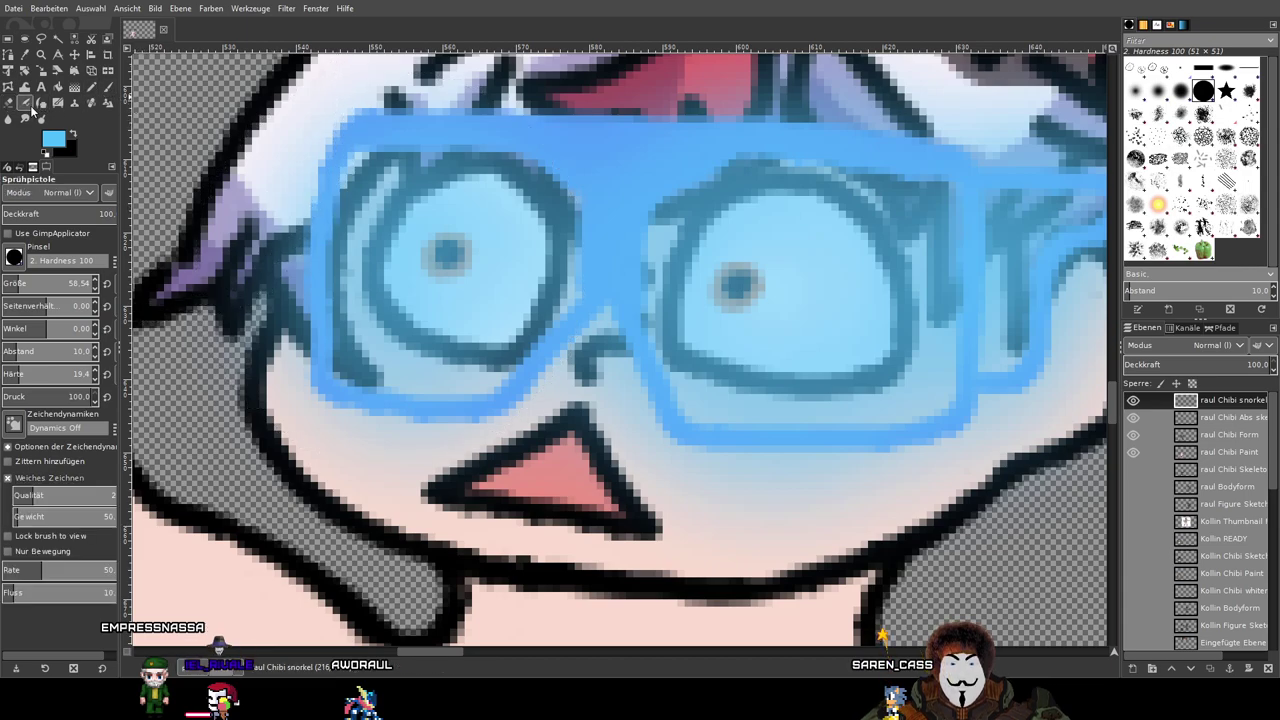
key(ctrl+z)
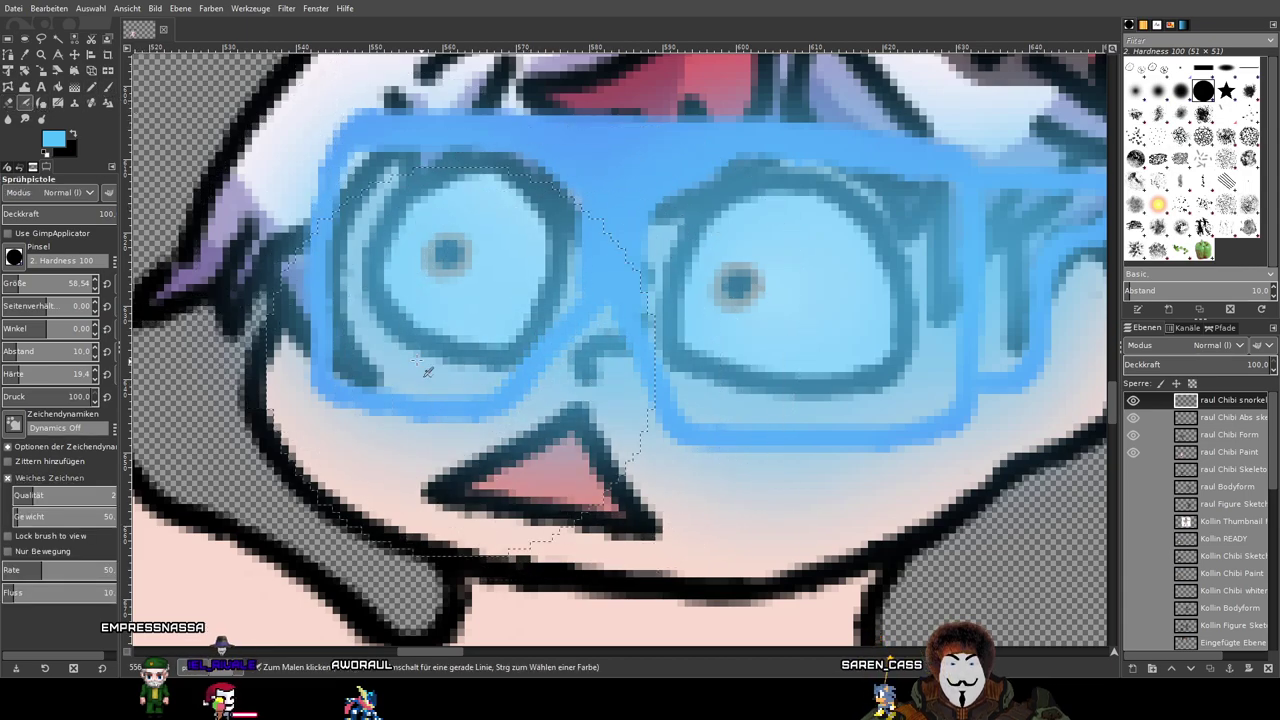
key(ctrl+z)
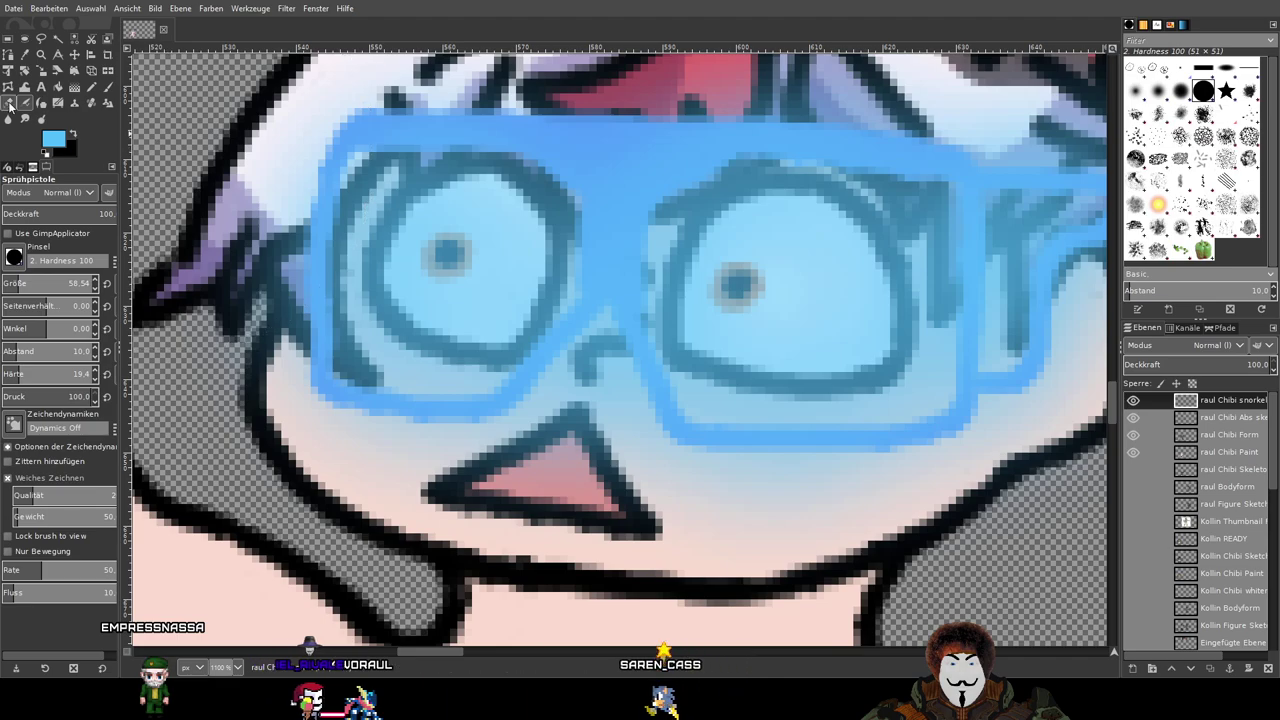
Step: Switch to the Eraser and turn on hard edges for the raul Chibi snorkel layer
click(9, 103)
key(ctrl+shift+a)
click(7, 283)
scroll(429, 371, down, 1)
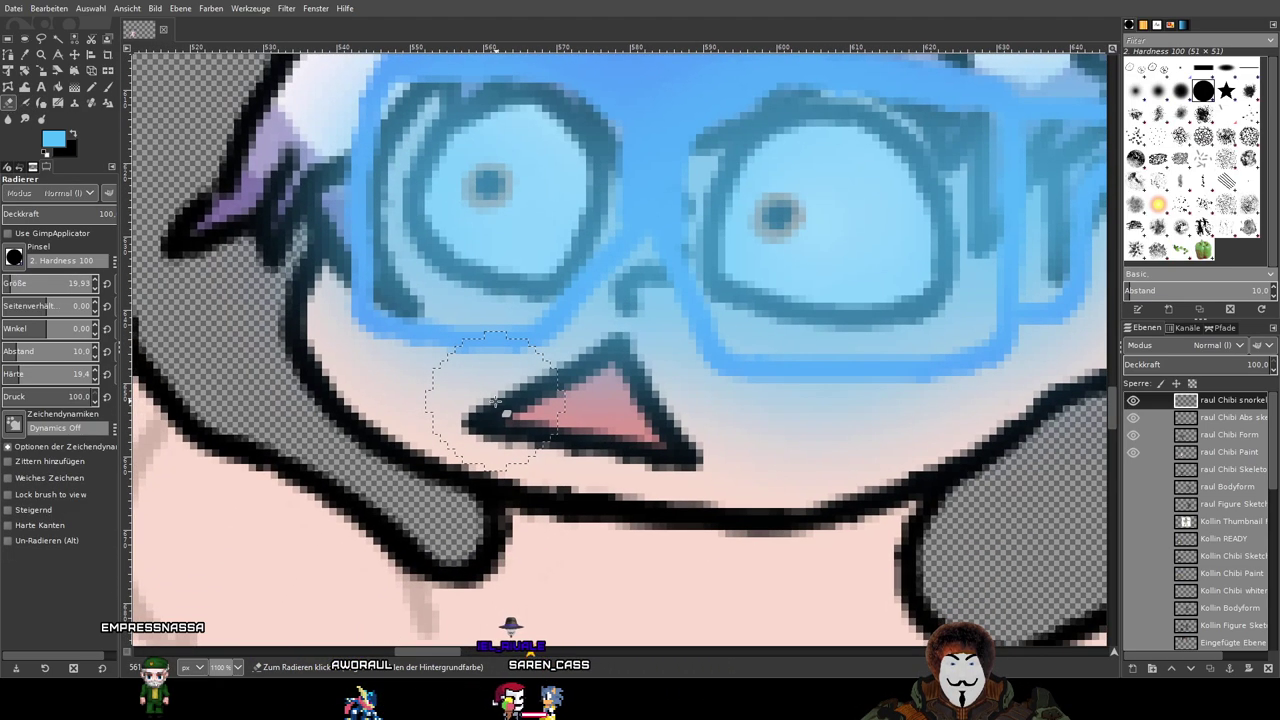
ctrl+scroll(500, 371, up, 1)
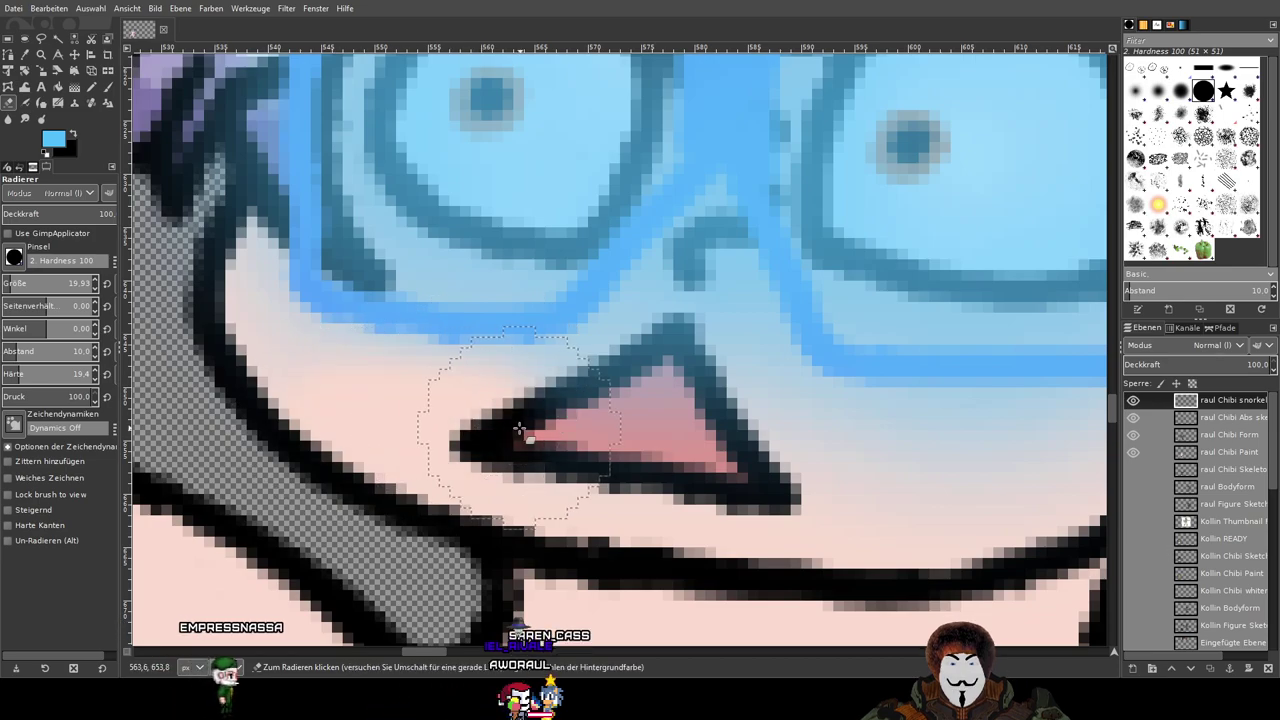
click(8, 525)
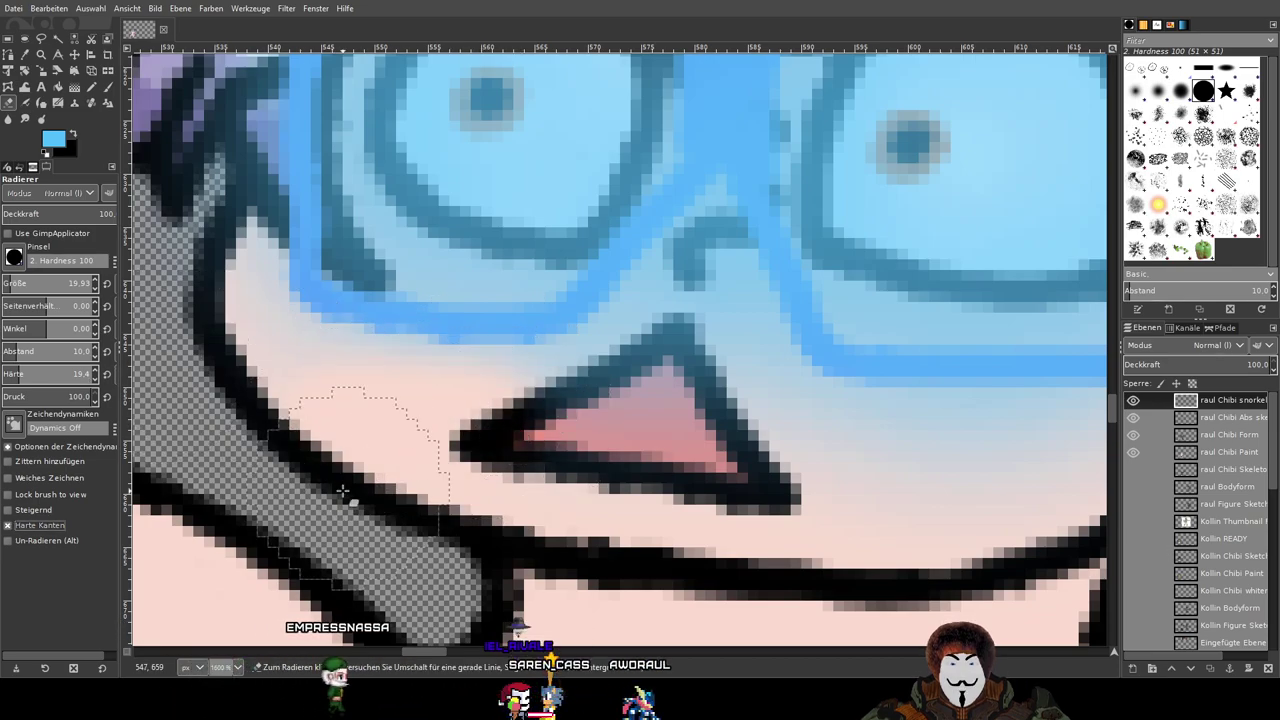
ctrl+scroll(340, 490, down, 2)
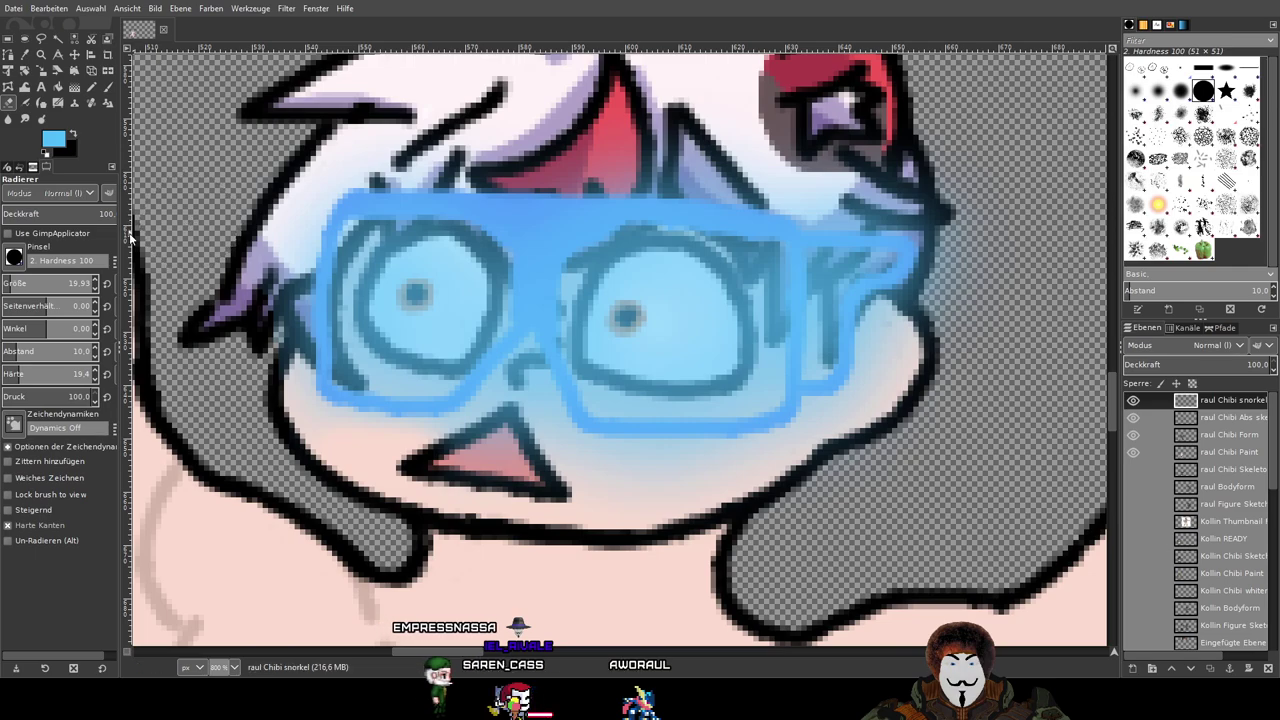
Step: Erase the light-blue spill on the face below the glasses with a 151.44 Eraser
click(31, 283)
ctrl+scroll(228, 323, down, 1)
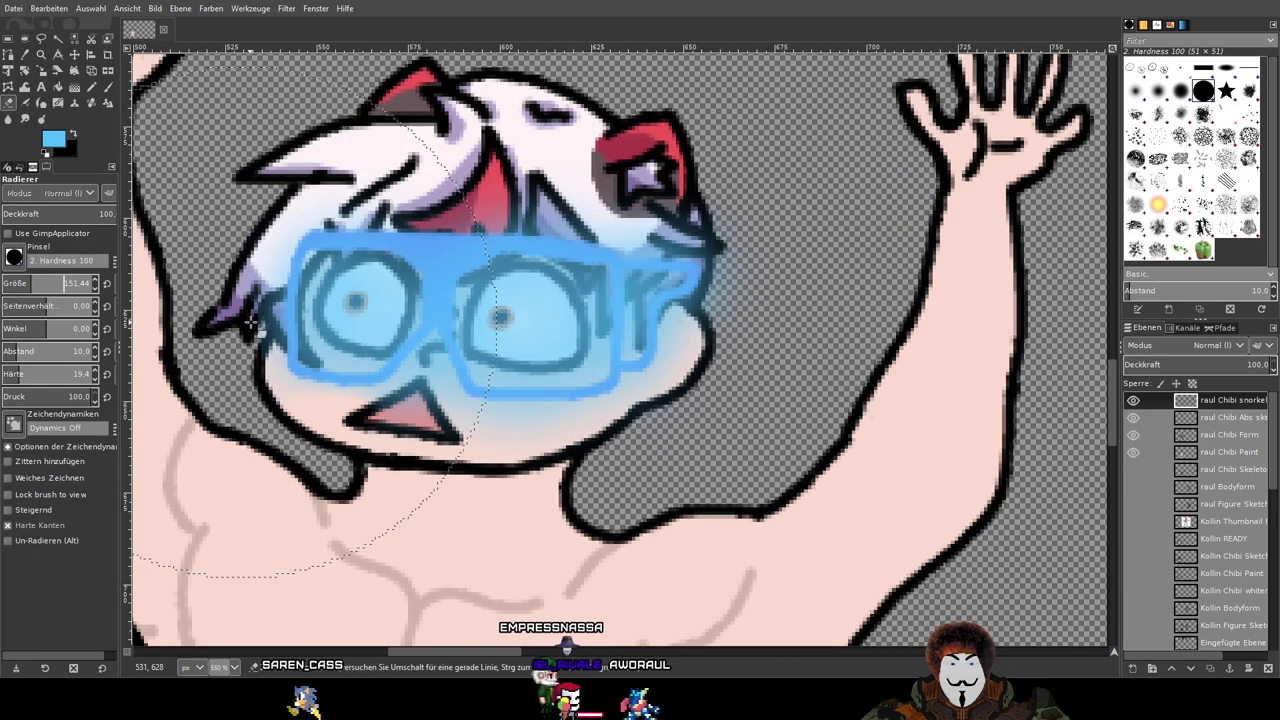
scroll(245, 322, left, 3)
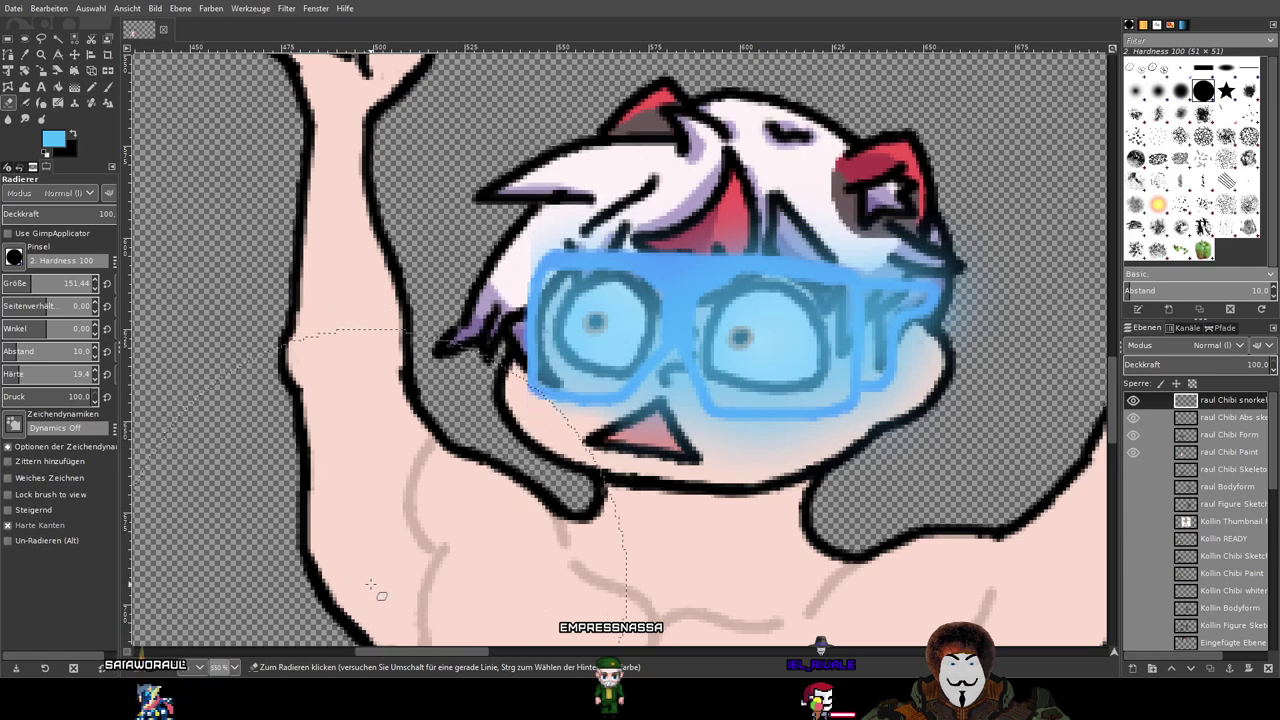
drag(481, 644, 427, 545)
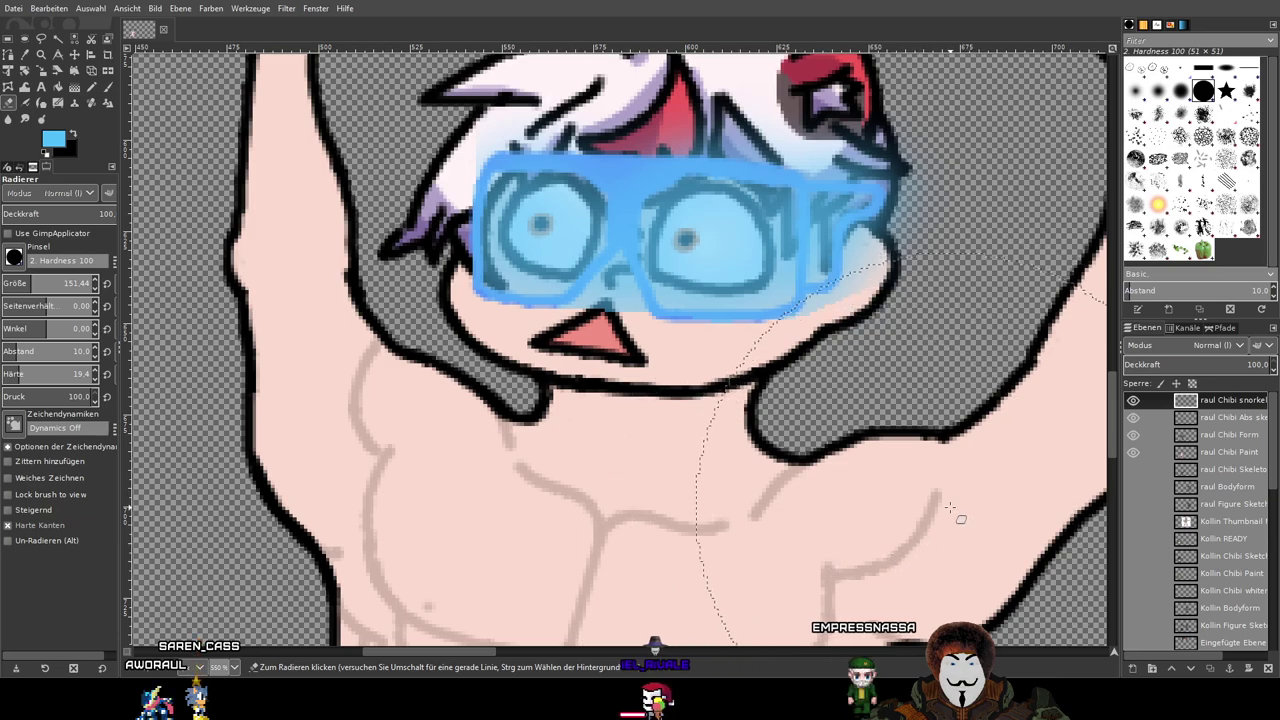
drag(1017, 460, 934, 558)
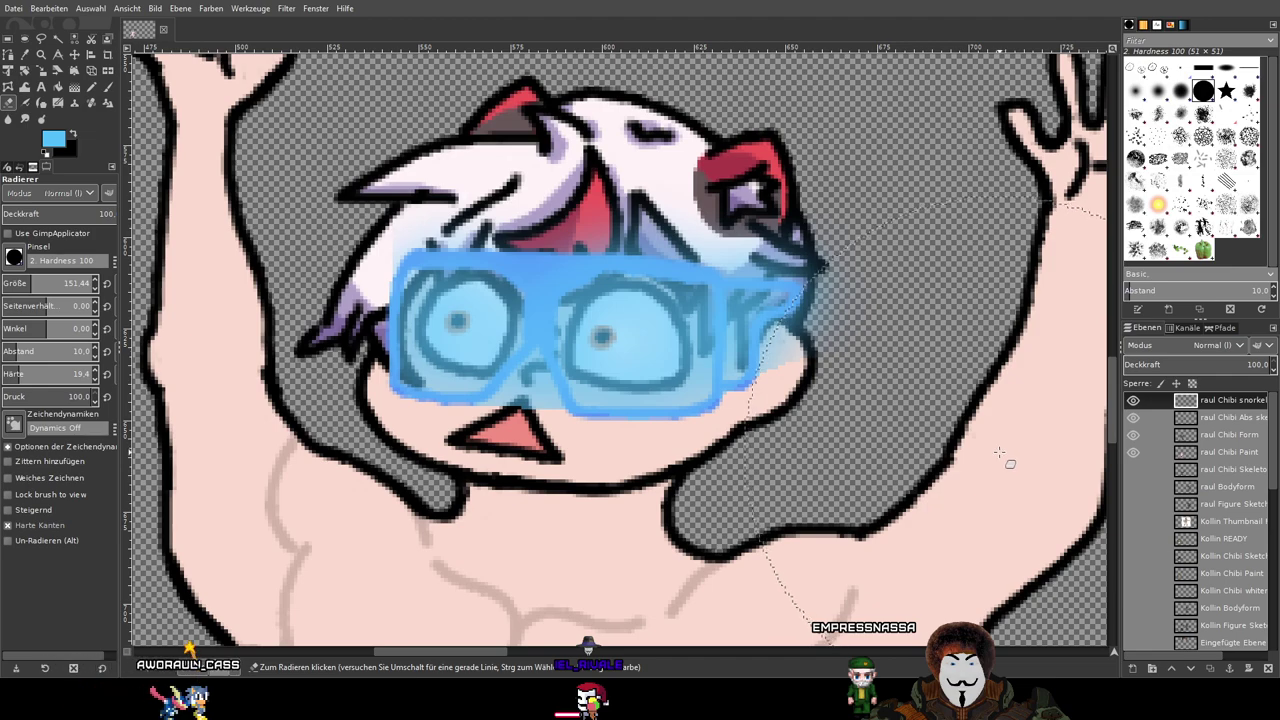
Step: Erase the light-blue spill on the hair above the glasses and outside both ends of the frame
scroll(950, 410, up, 4)
scroll(905, 368, right, 4)
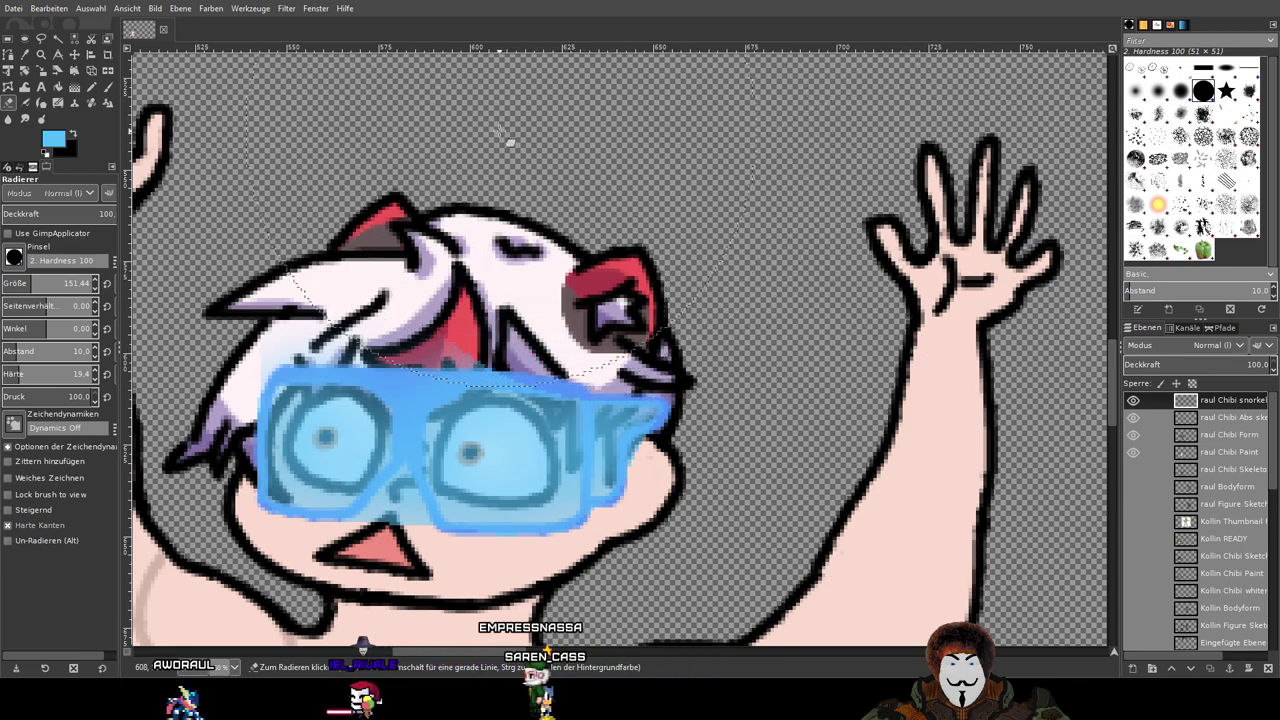
scroll(597, 155, left, 5)
drag(597, 155, 677, 155)
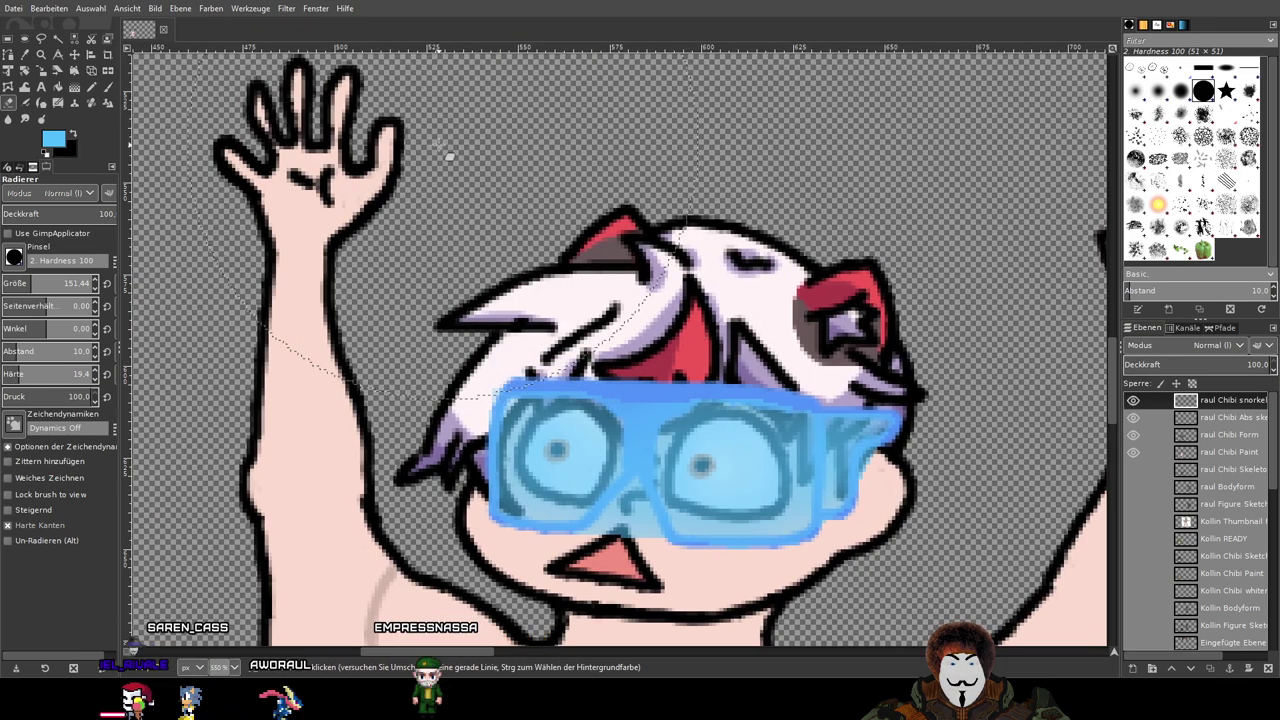
scroll(424, 169, left, 5)
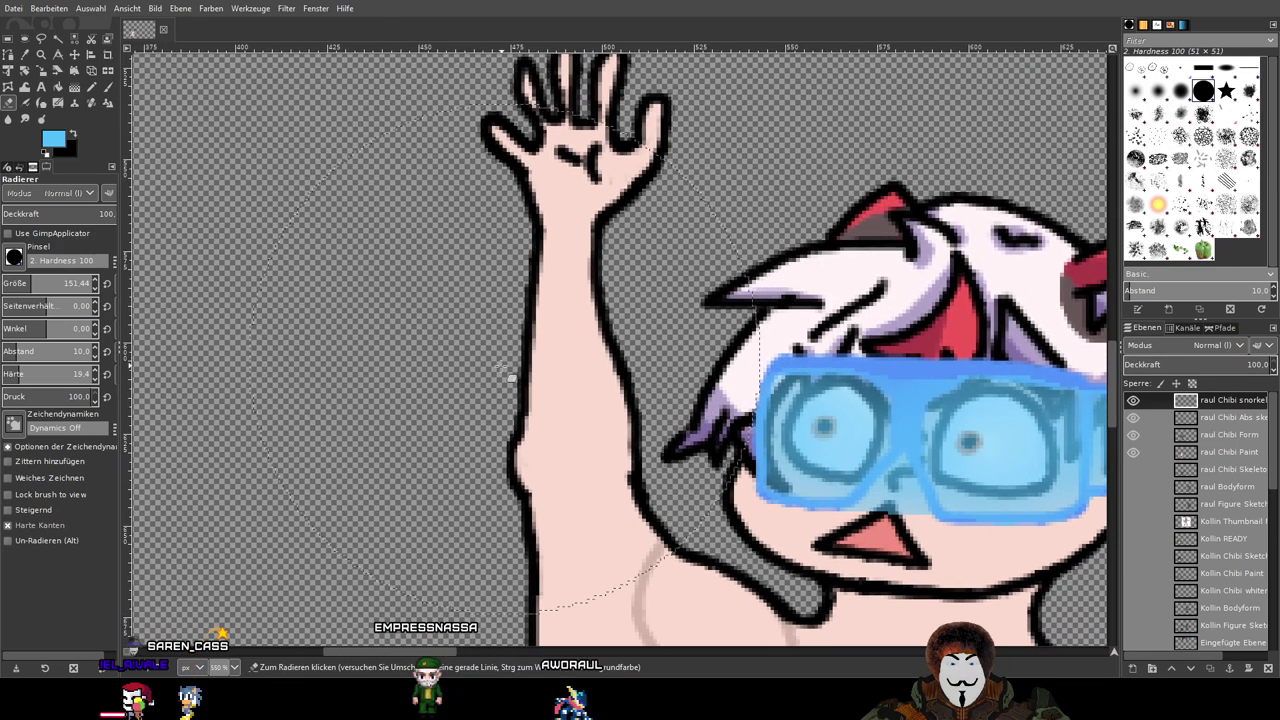
scroll(518, 255, down, 2)
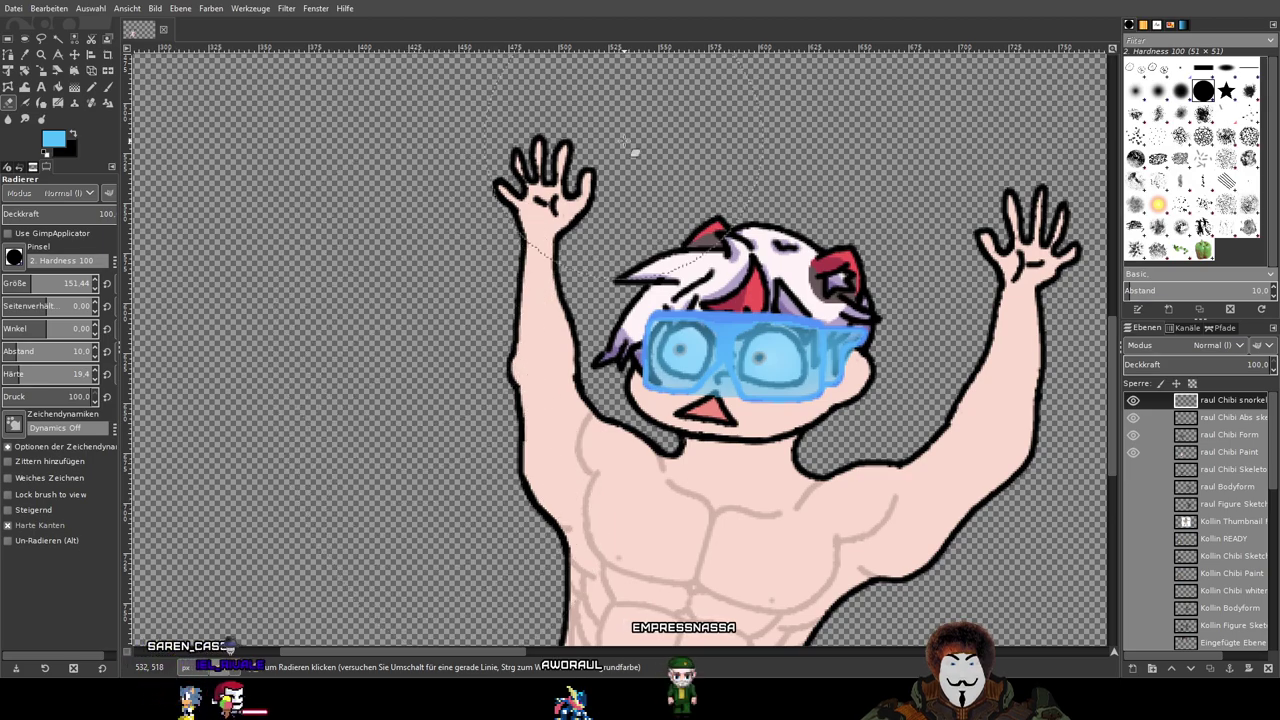
Step: Inspect the cleaned glasses edges and hide and show the raul Chibi snorkel layer repeatedly to compare the lens tint
scroll(790, 213, up, 2)
scroll(601, 275, up, 2)
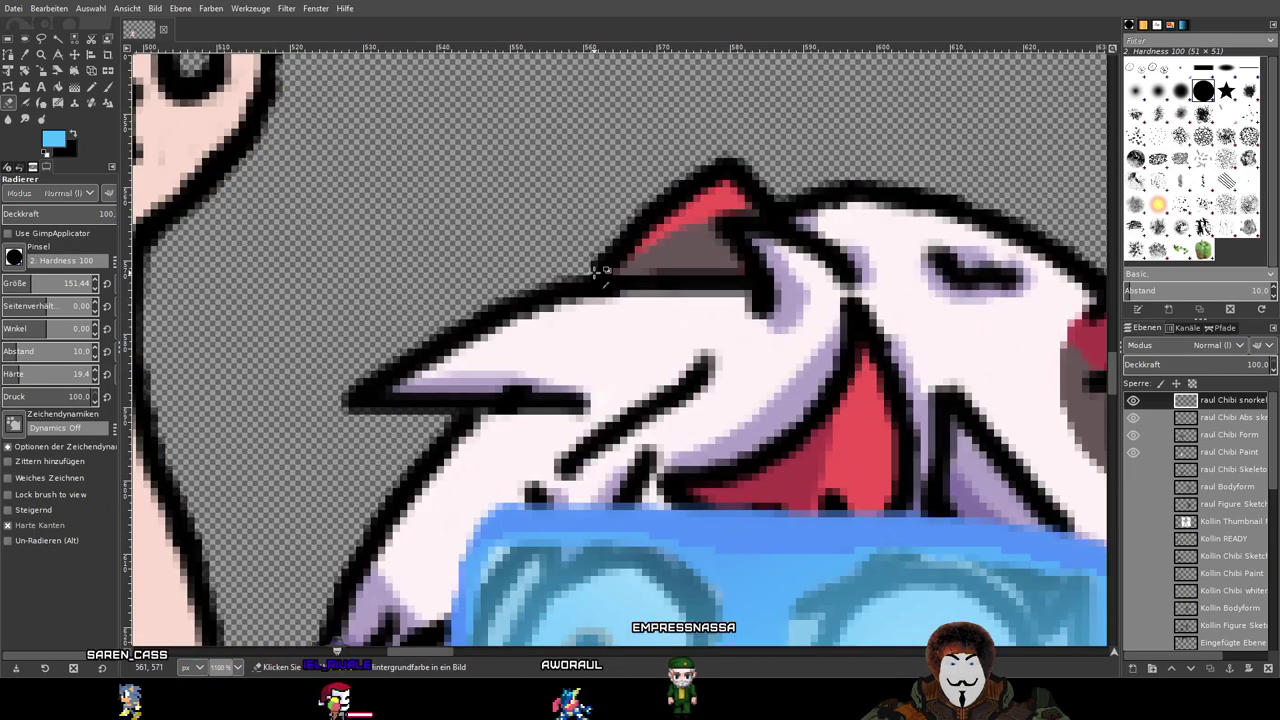
scroll(601, 275, down, 1)
drag(612, 290, 576, 219)
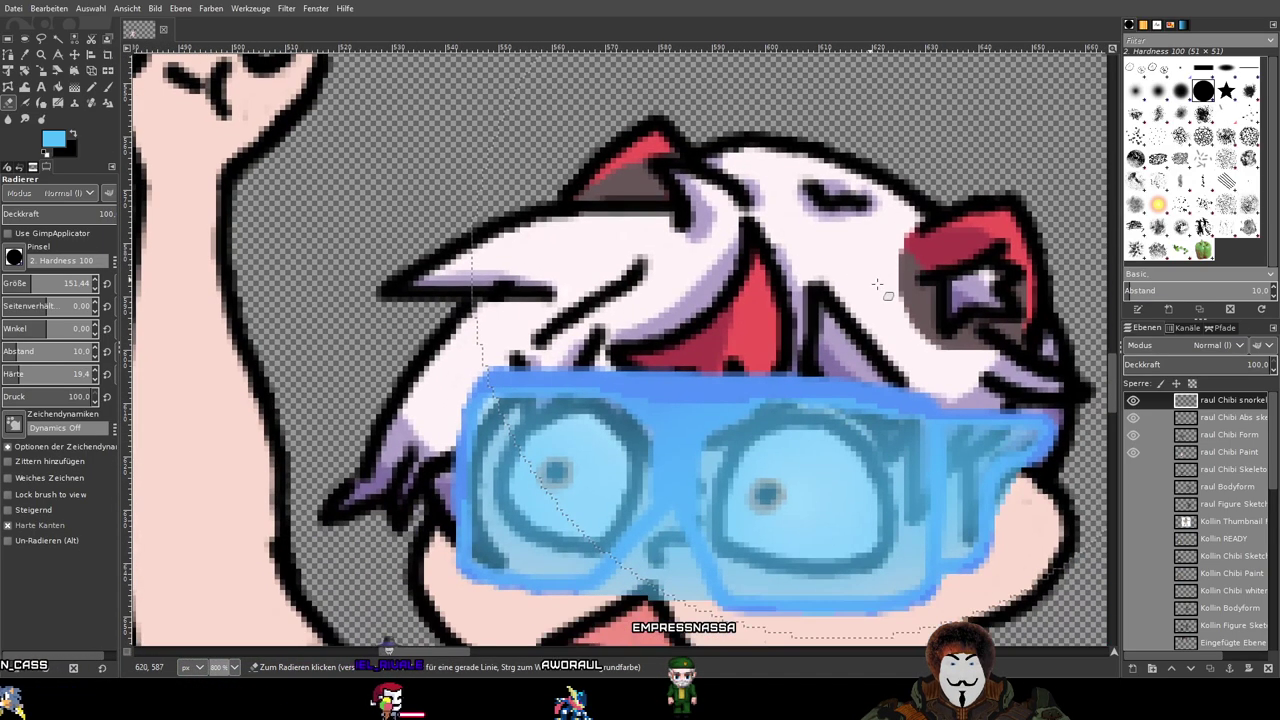
click(1133, 402)
click(1133, 402)
click(1133, 402)
drag(965, 413, 759, 157)
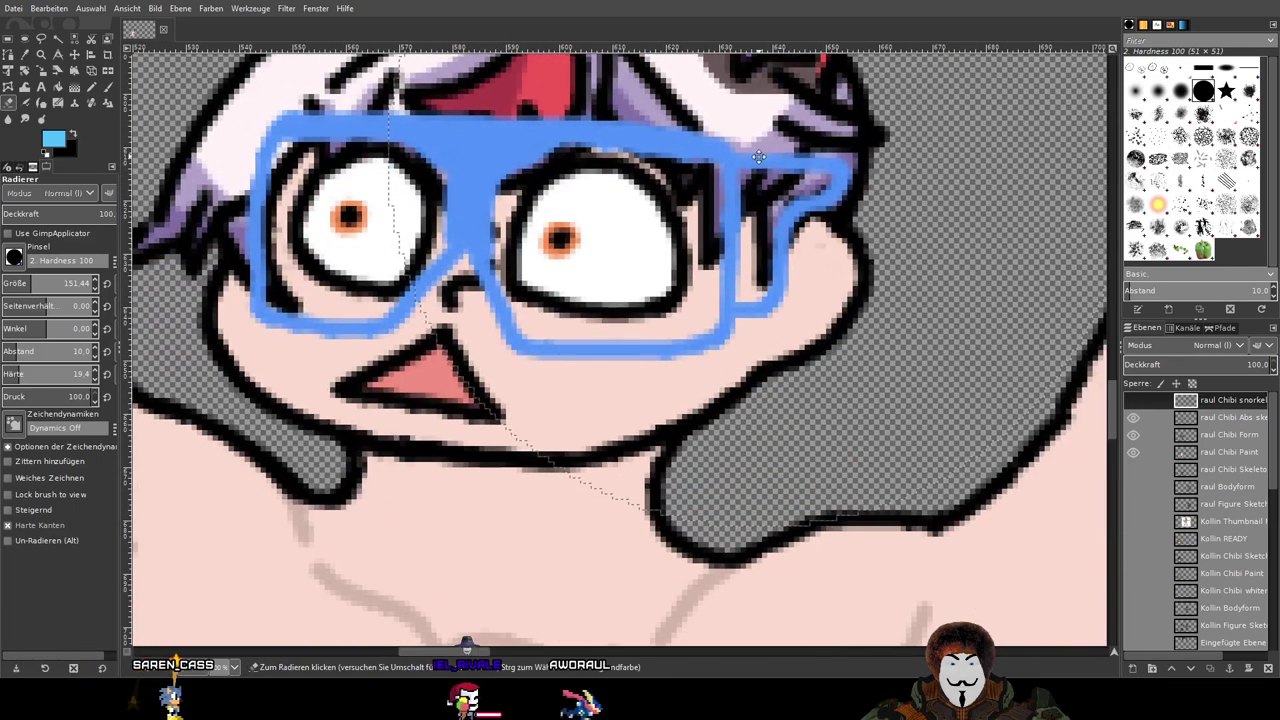
scroll(926, 265, down, 1)
click(1133, 401)
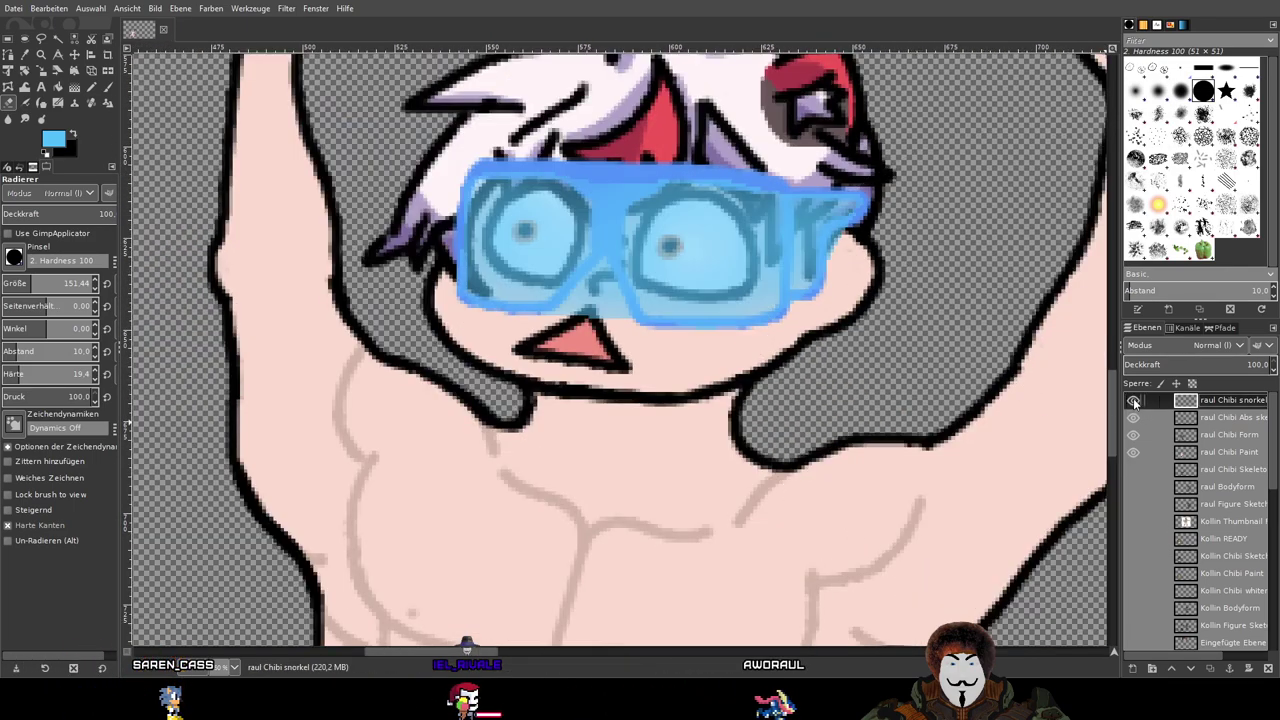
click(1133, 401)
click(1133, 401)
click(1133, 401)
click(1133, 401)
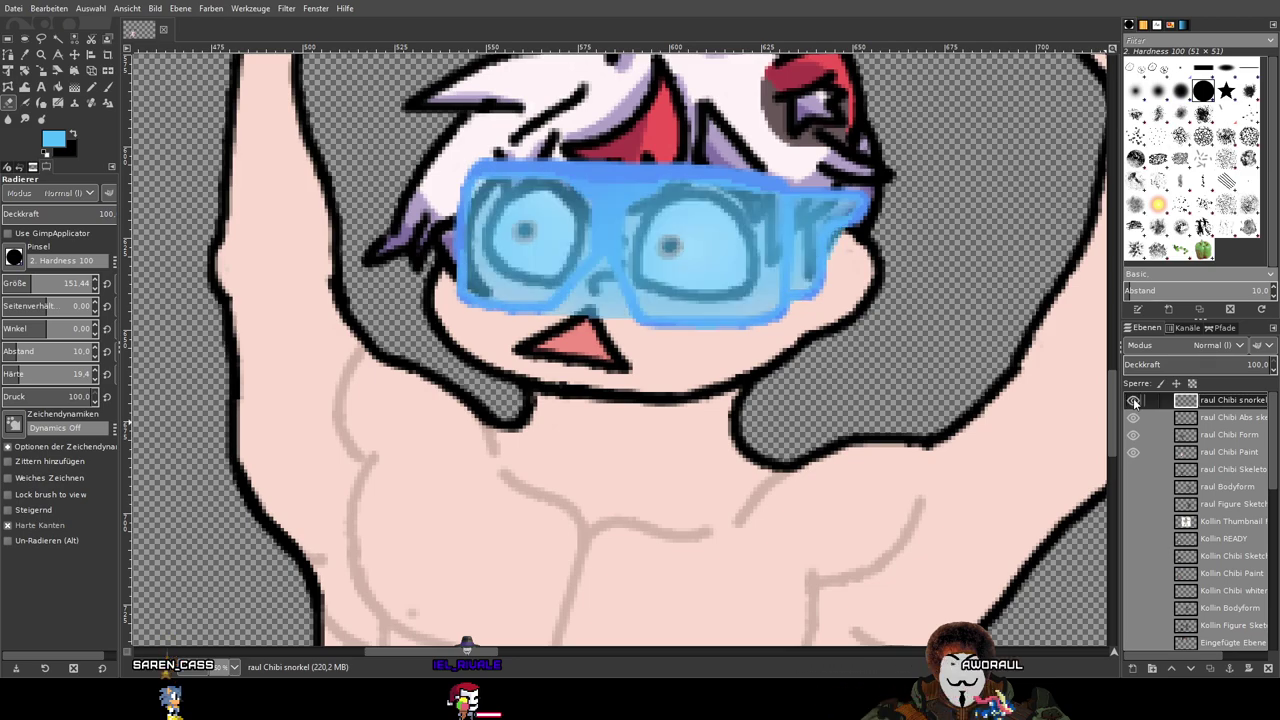
click(1133, 401)
click(1133, 401)
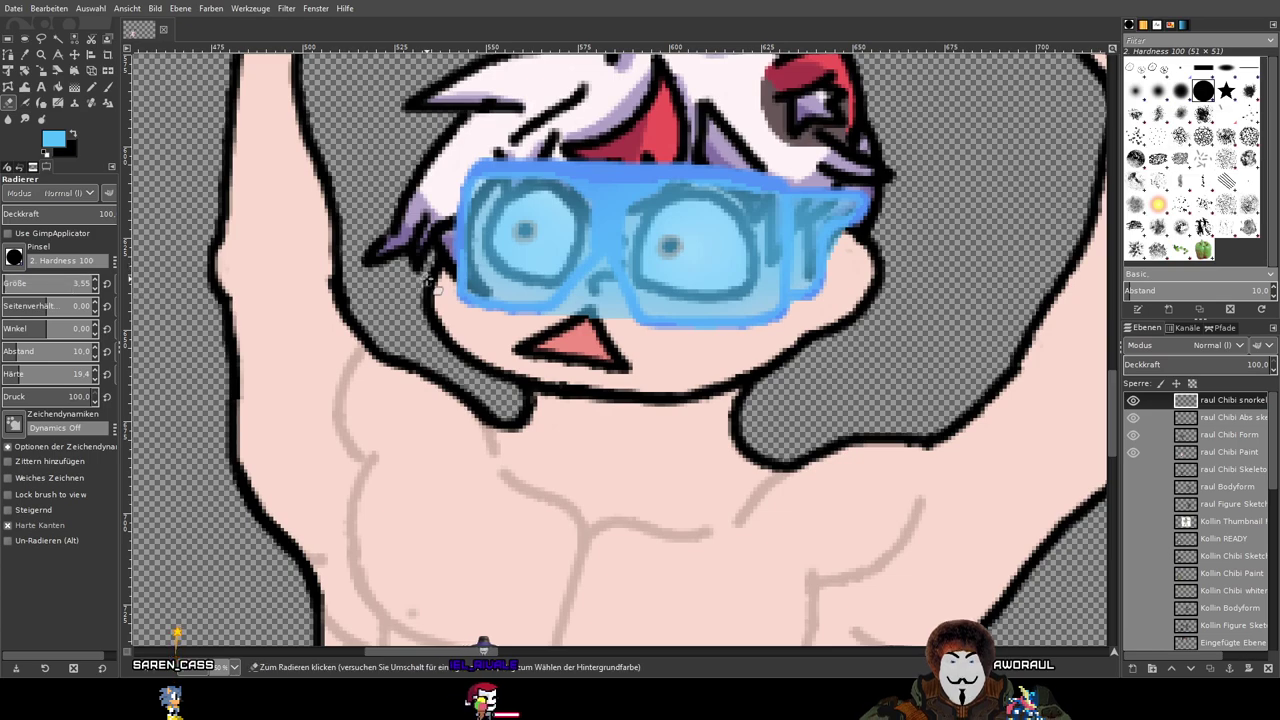
Step: Erase the tint covering the frame's top bar and nose bridge with a 3.55 Eraser
scroll(528, 166, up, 3)
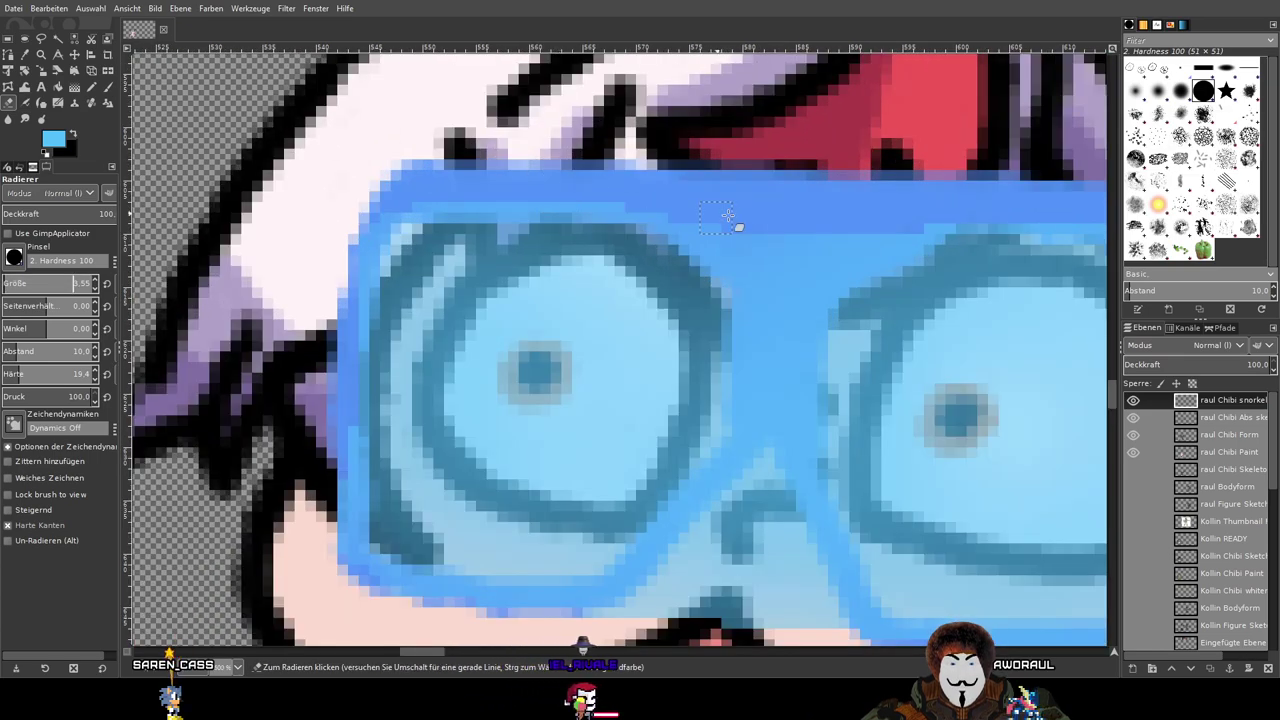
scroll(712, 212, up, 2)
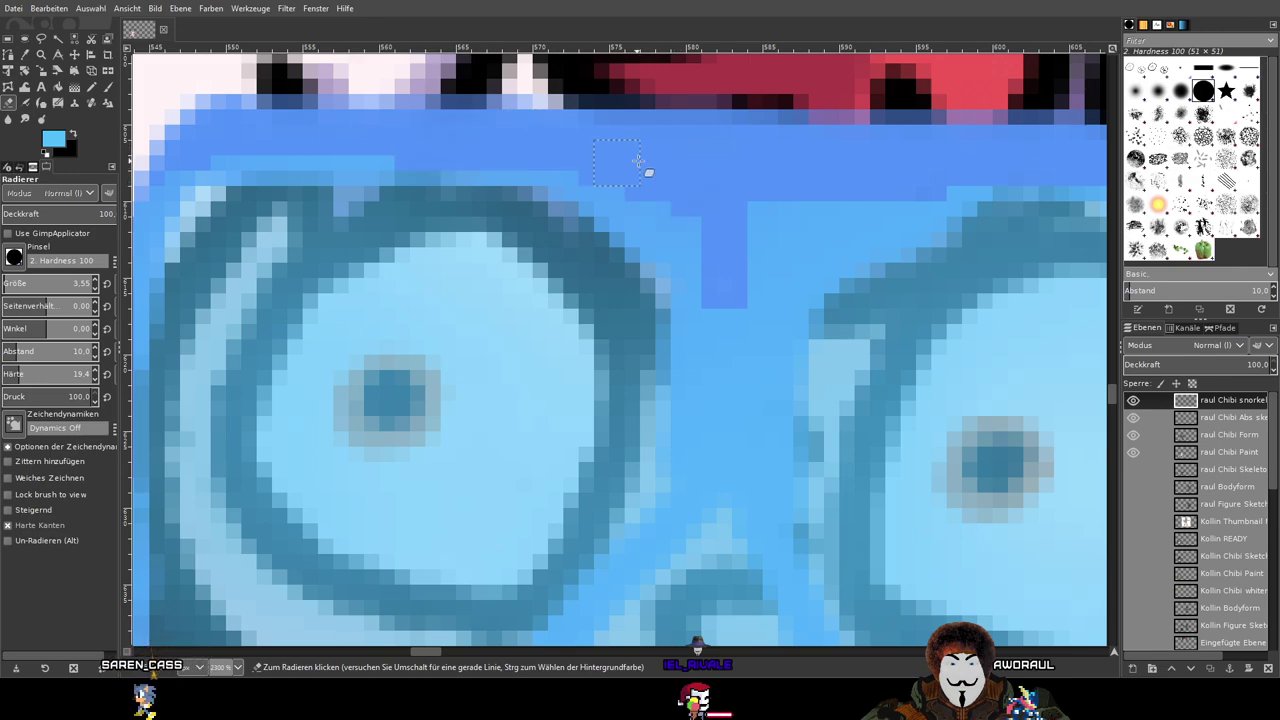
drag(738, 321, 737, 471)
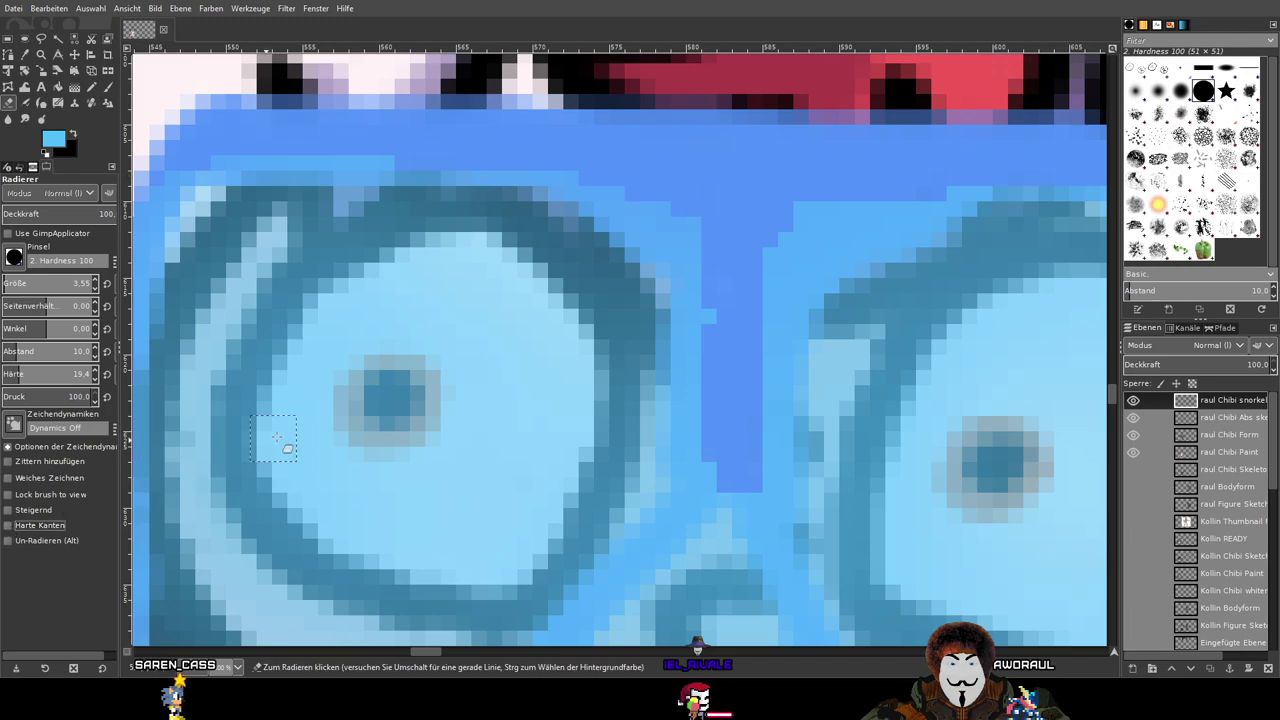
Step: Turn off hard edges, set the Eraser size to 2.49 and clear the tint from the left lens's outer and lower rim
drag(314, 412, 675, 305)
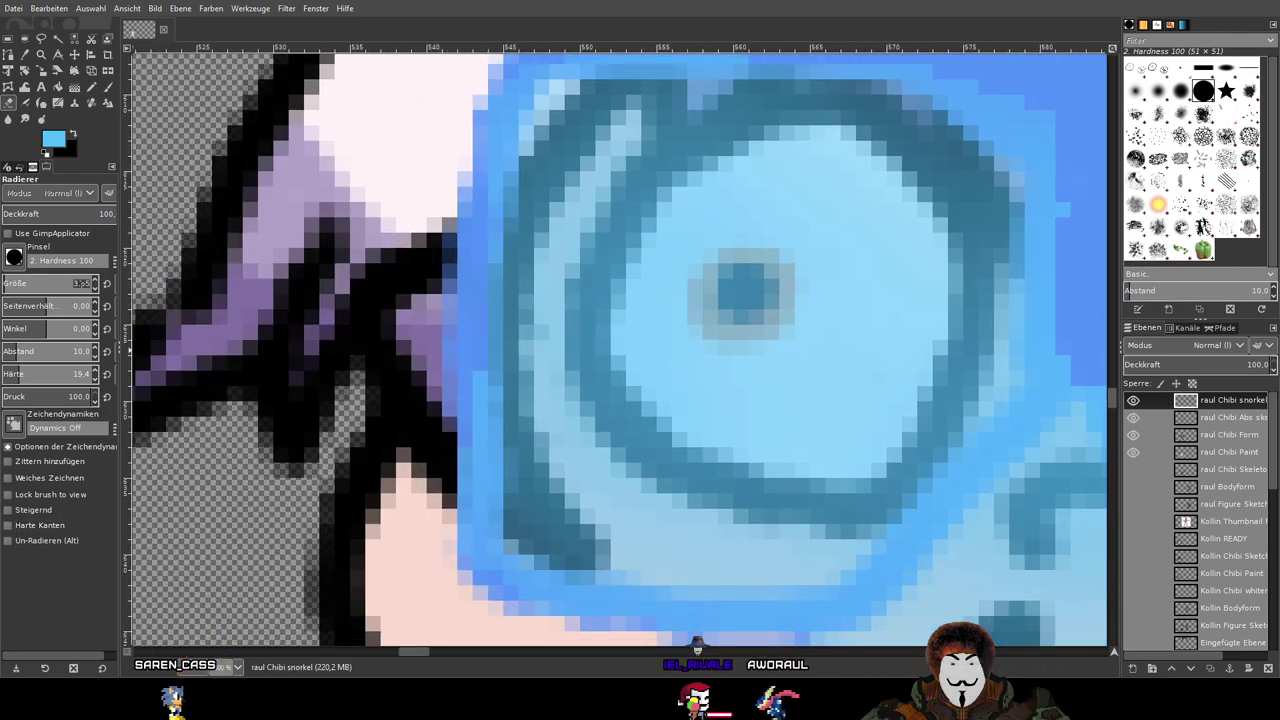
text(2,49)
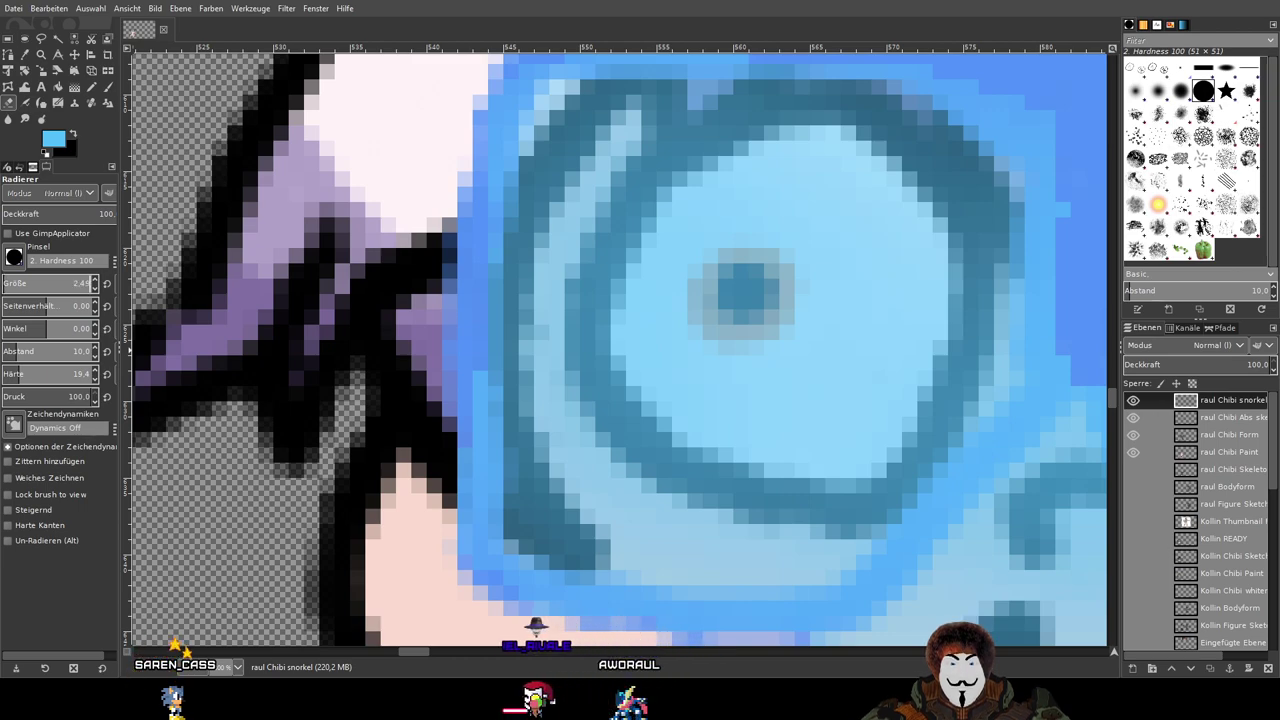
drag(404, 264, 374, 338)
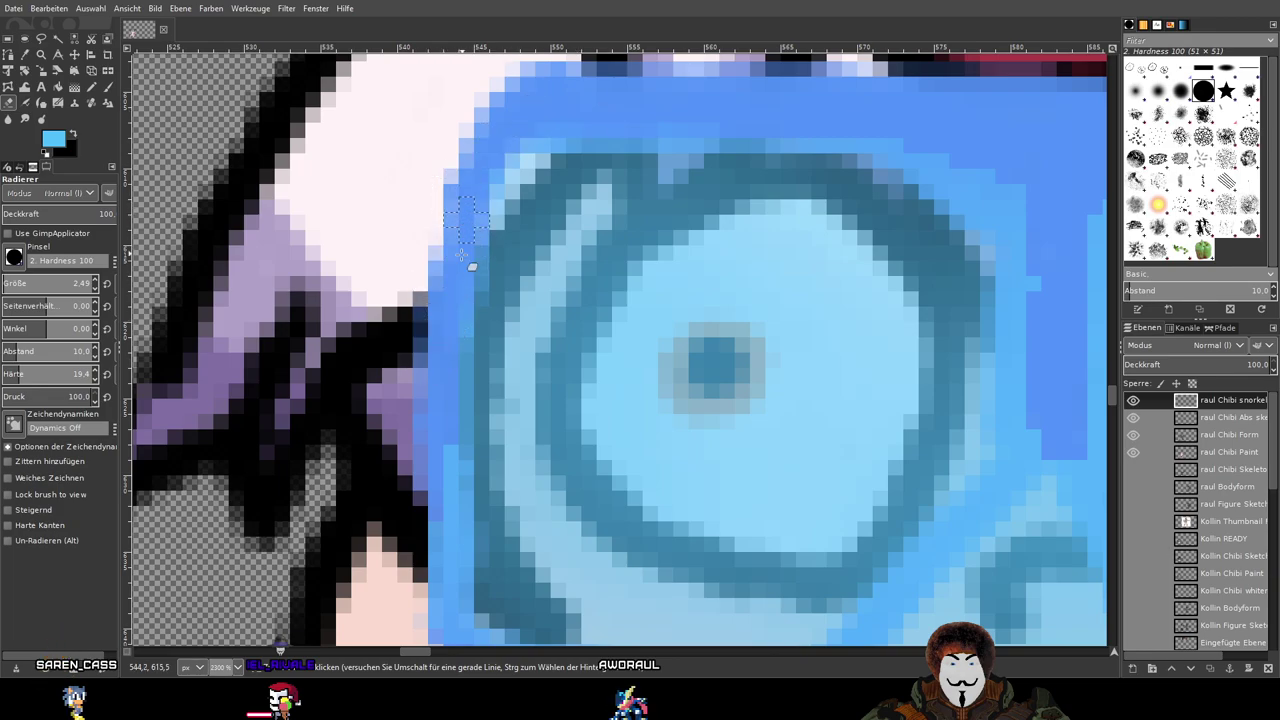
scroll(466, 543, down, 3)
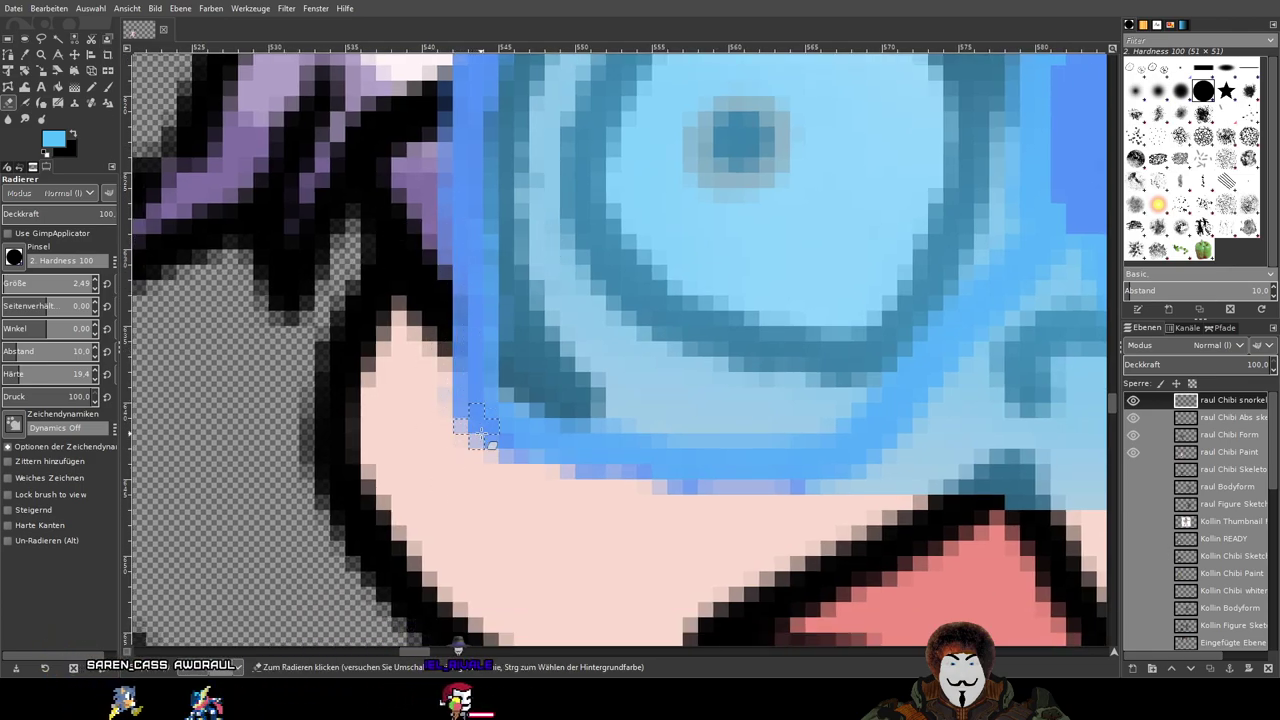
mouse_move(570, 460)
mouse_down()
mouse_move(711, 486)
mouse_move(840, 490)
mouse_up()
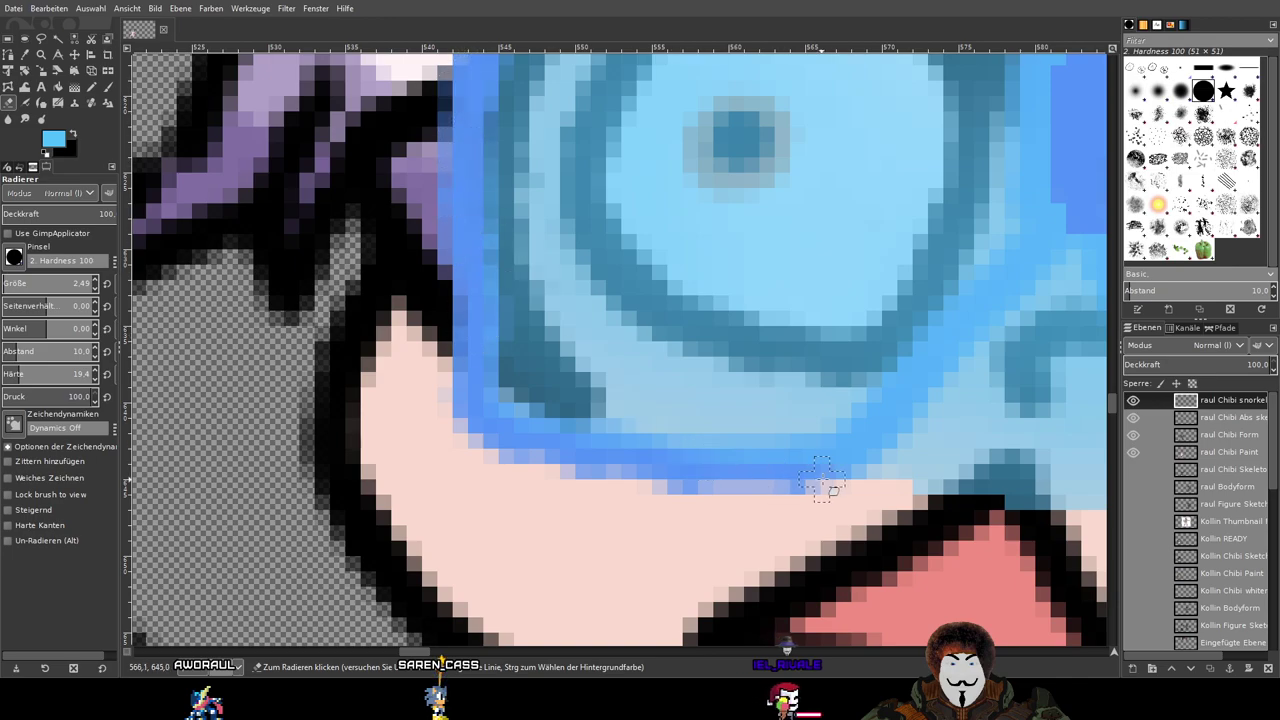
drag(813, 480, 533, 393)
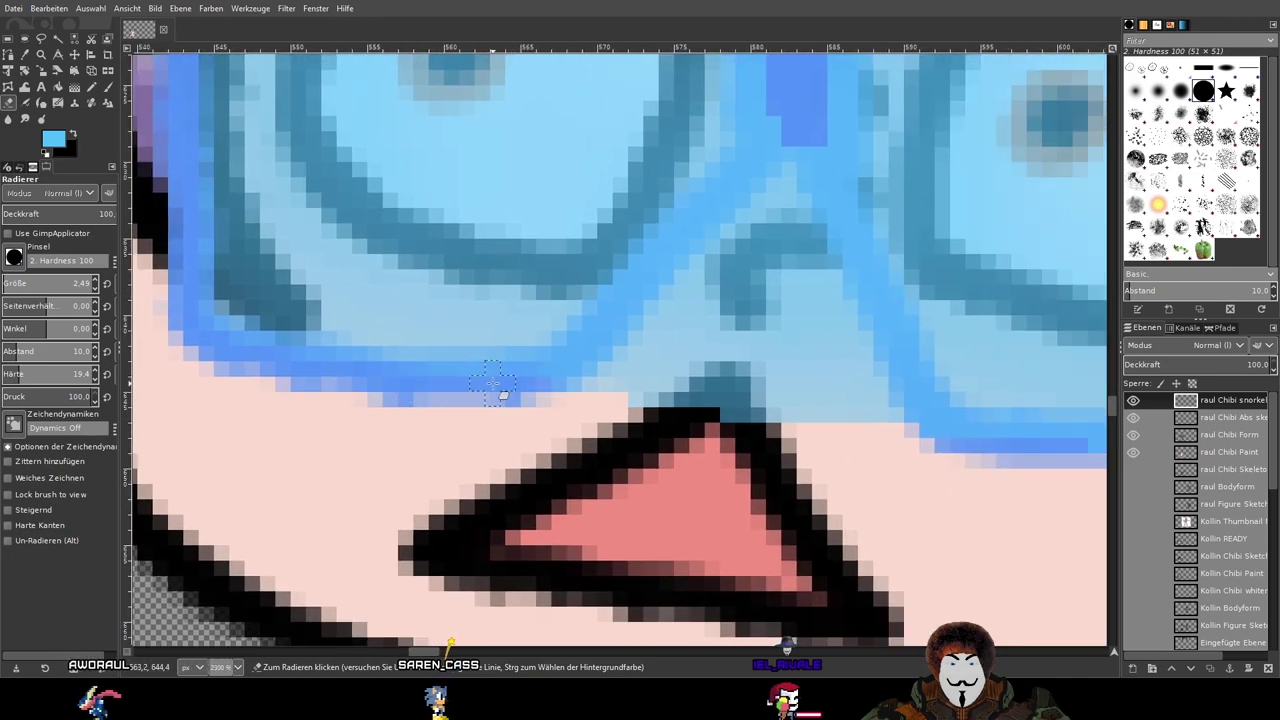
Step: Erase the tint along the right lens's lower rim and the bottom edge of the side piece
drag(838, 431, 471, 400)
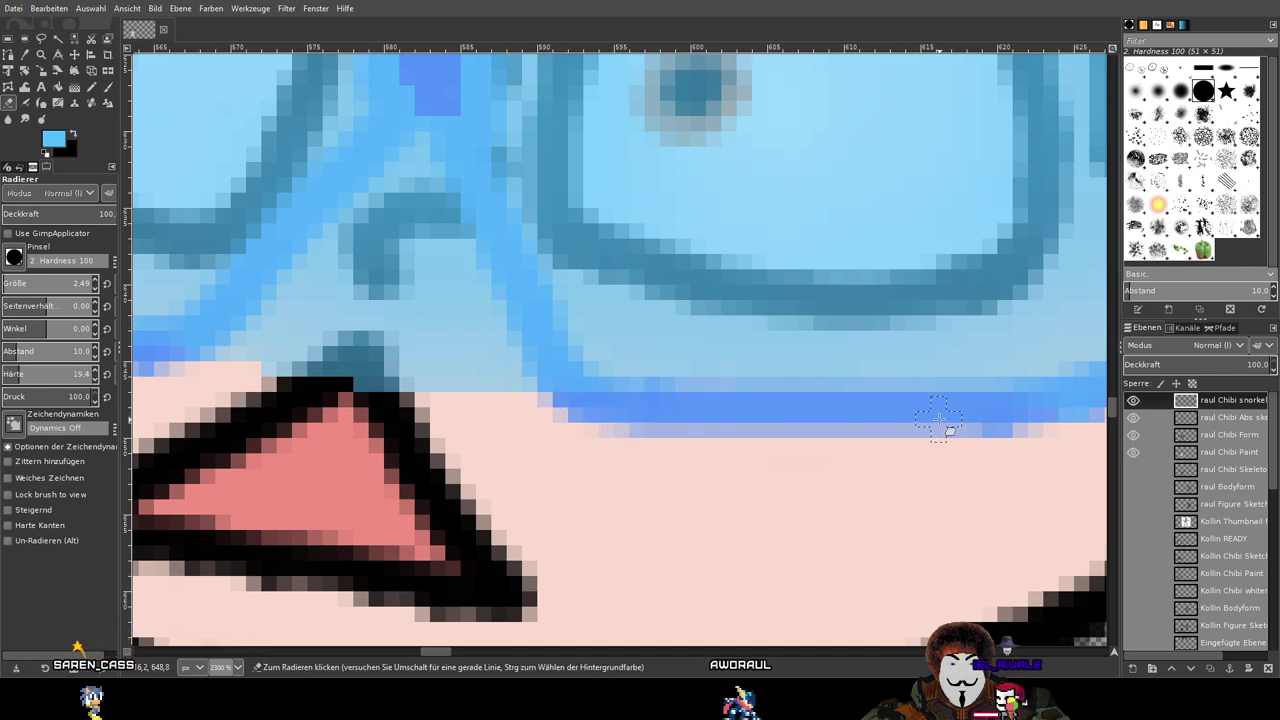
drag(940, 420, 465, 457)
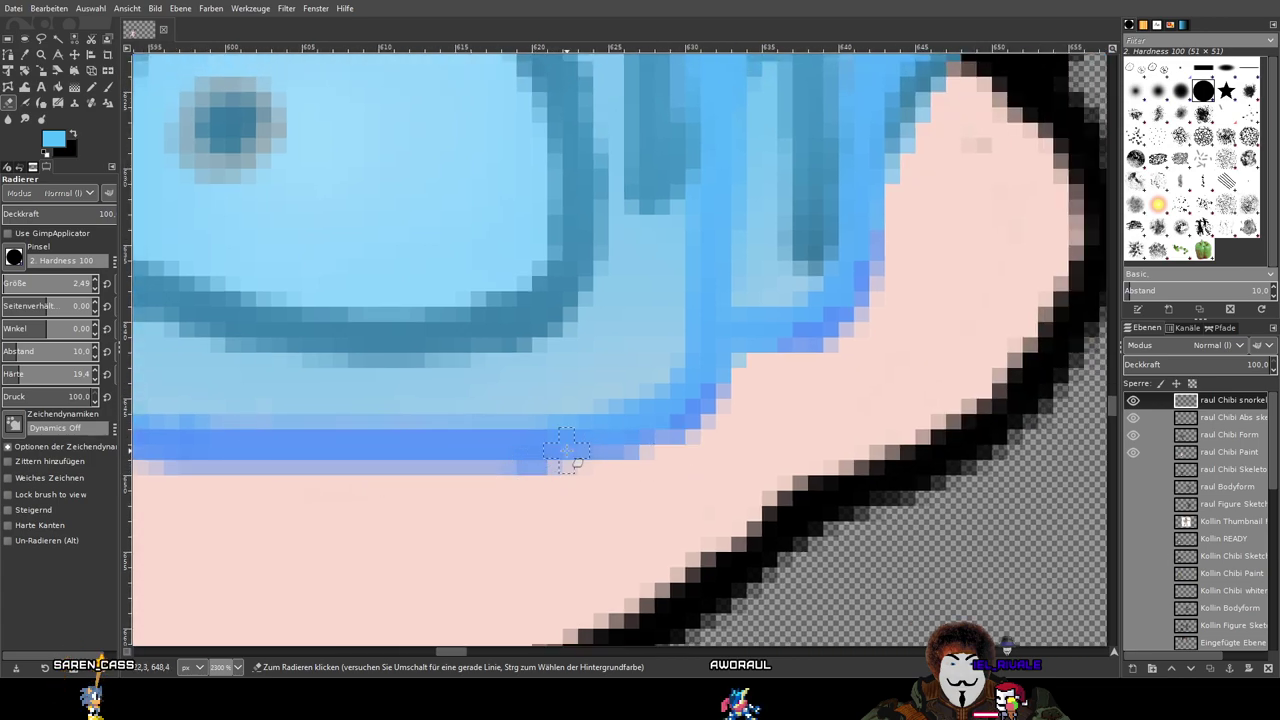
drag(728, 392, 706, 437)
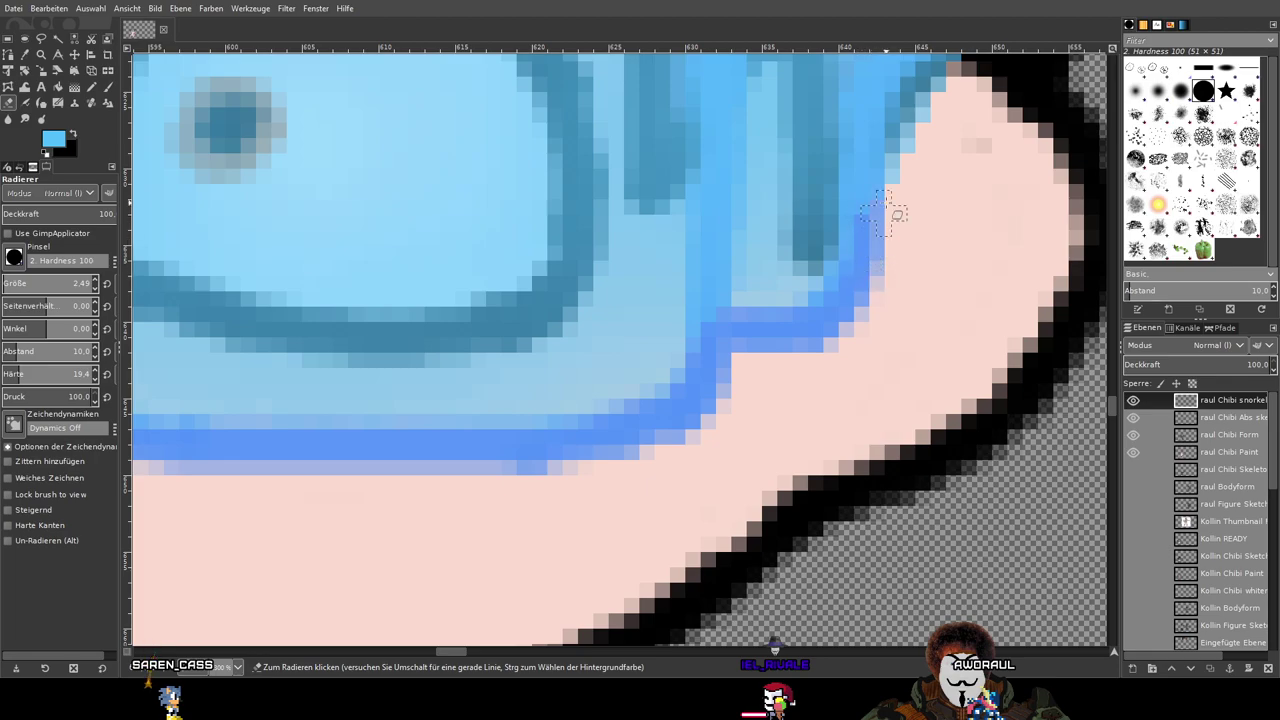
Step: Erase the tint from the bar between the right lens and the side piece, and from the side piece's frame
drag(931, 210, 749, 444)
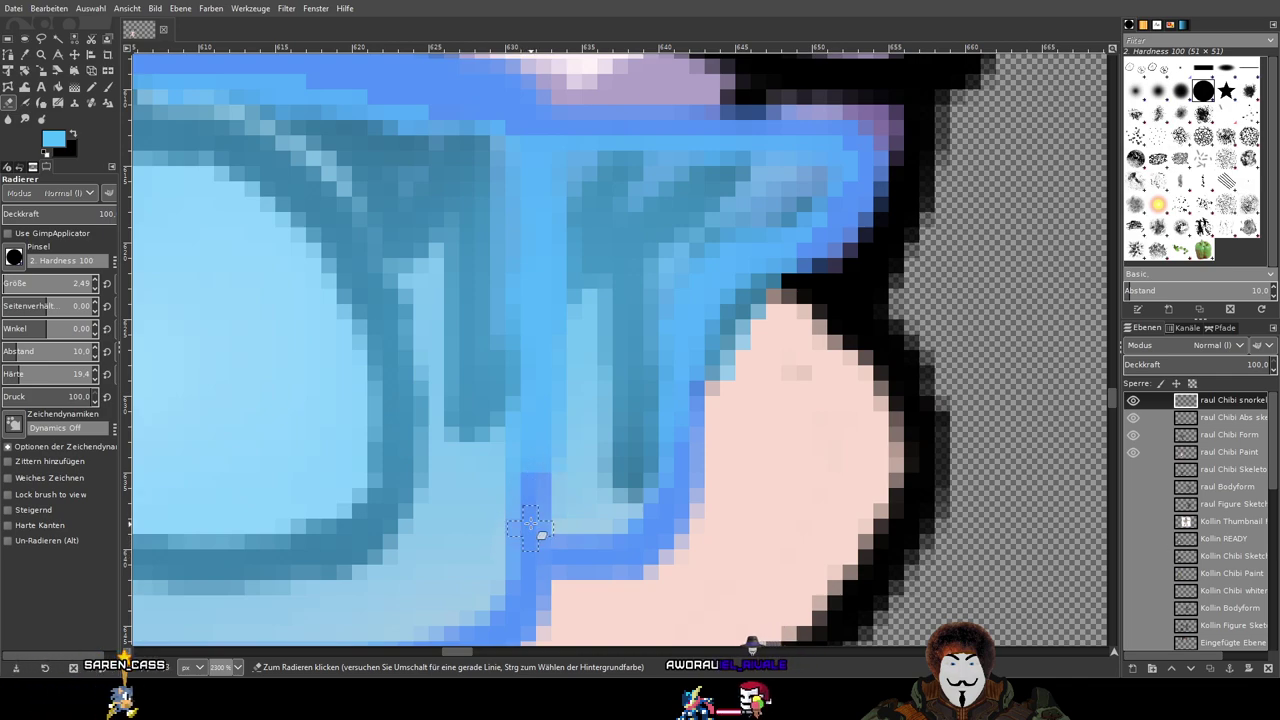
drag(527, 495, 531, 273)
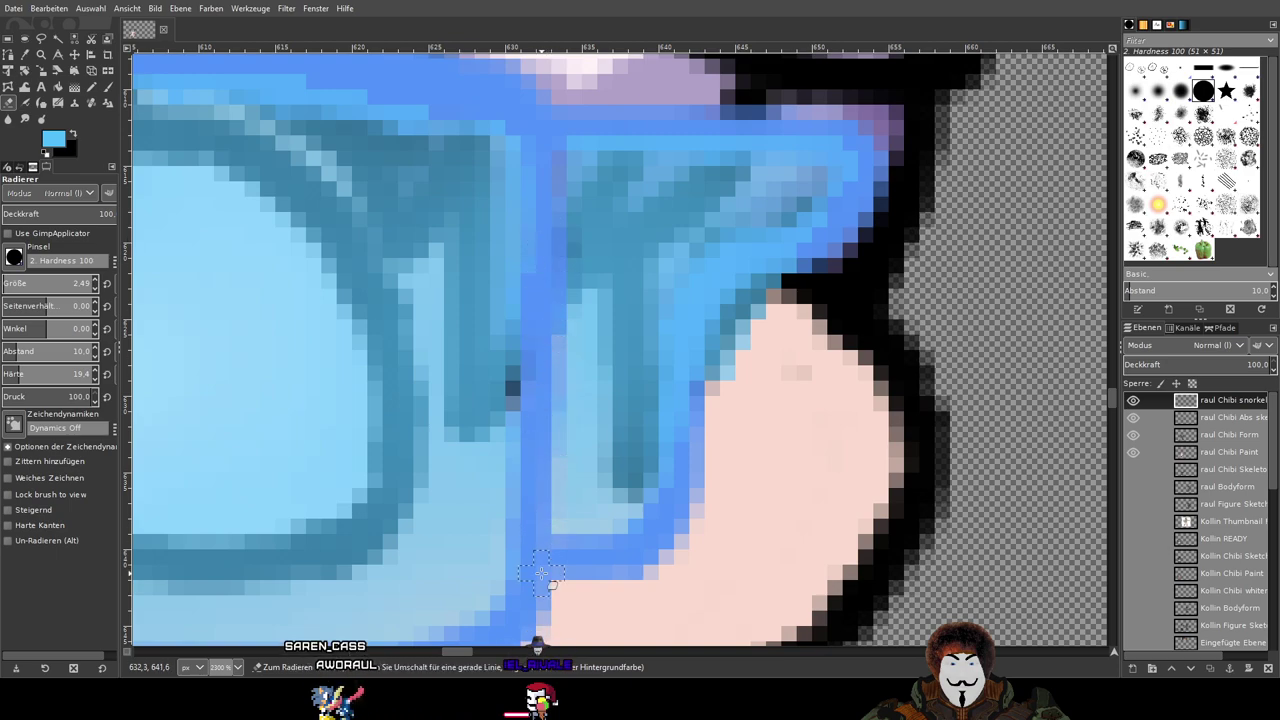
mouse_move(695, 404)
mouse_down()
mouse_move(714, 334)
mouse_move(772, 292)
mouse_move(766, 364)
mouse_up()
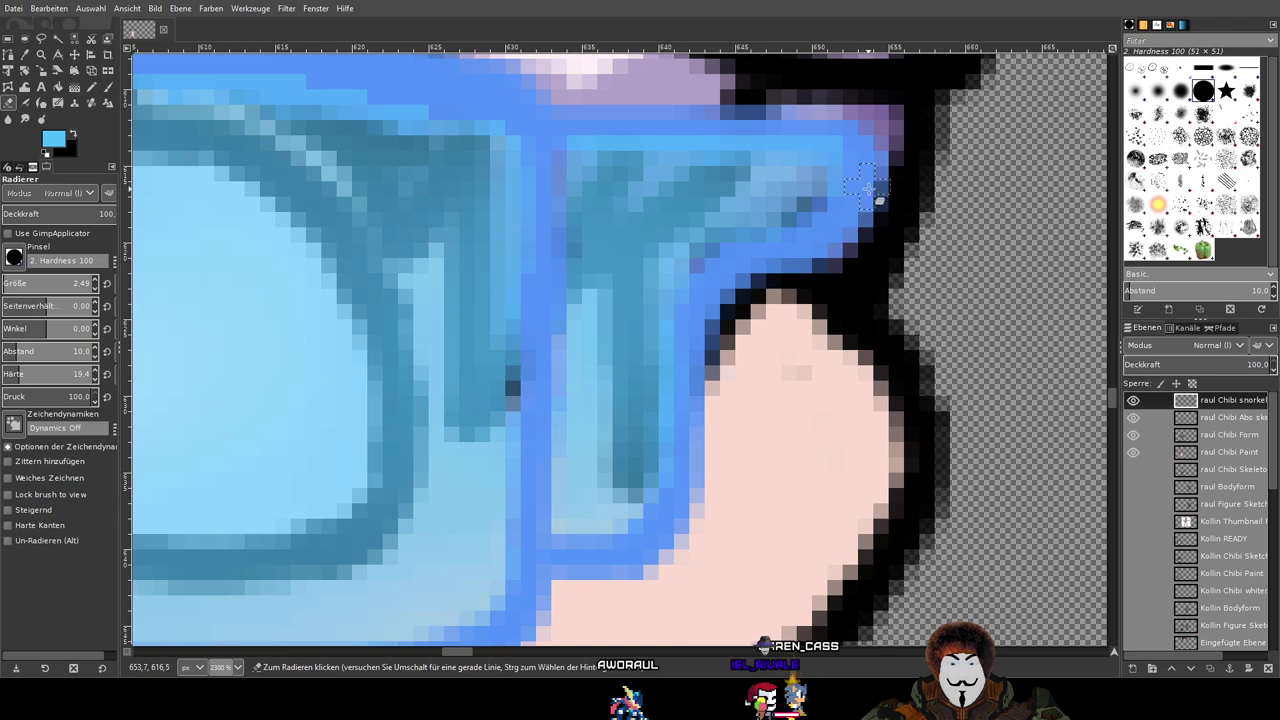
scroll(866, 188, up, 3)
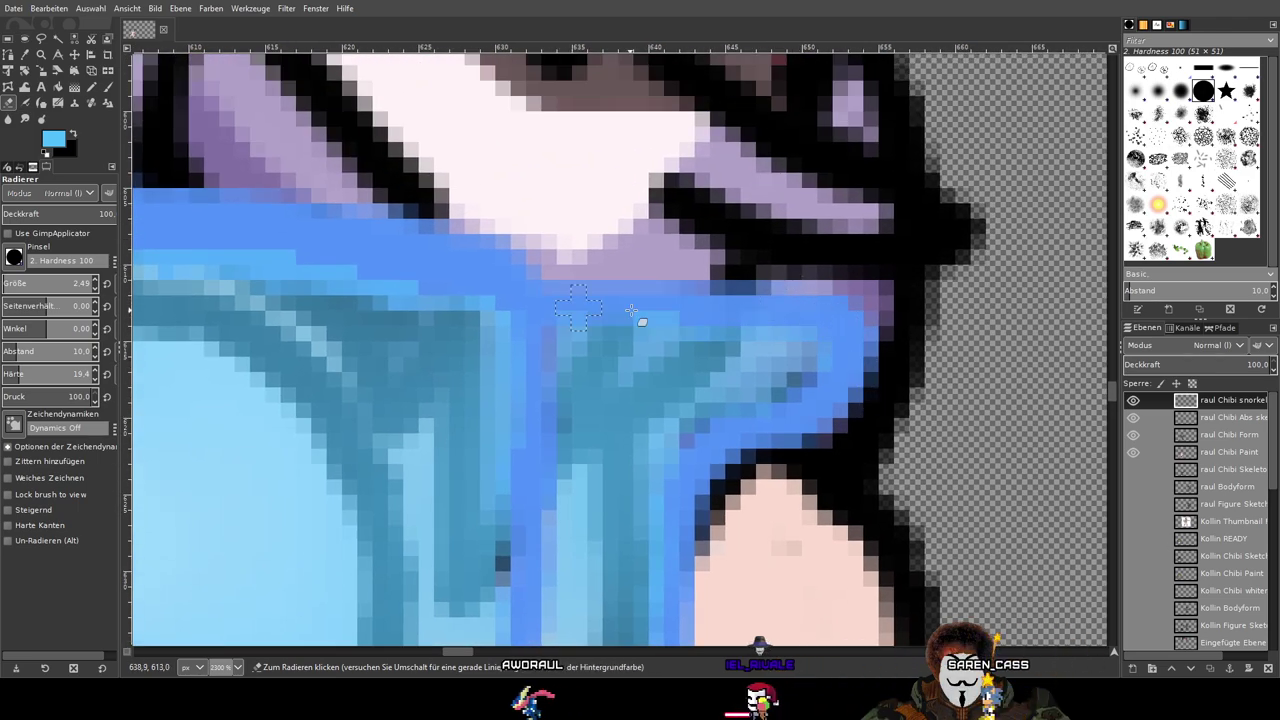
Step: Erase the tint along the right lens's upper rim and its top inner corner beside the nose bridge
scroll(590, 280, left, 4)
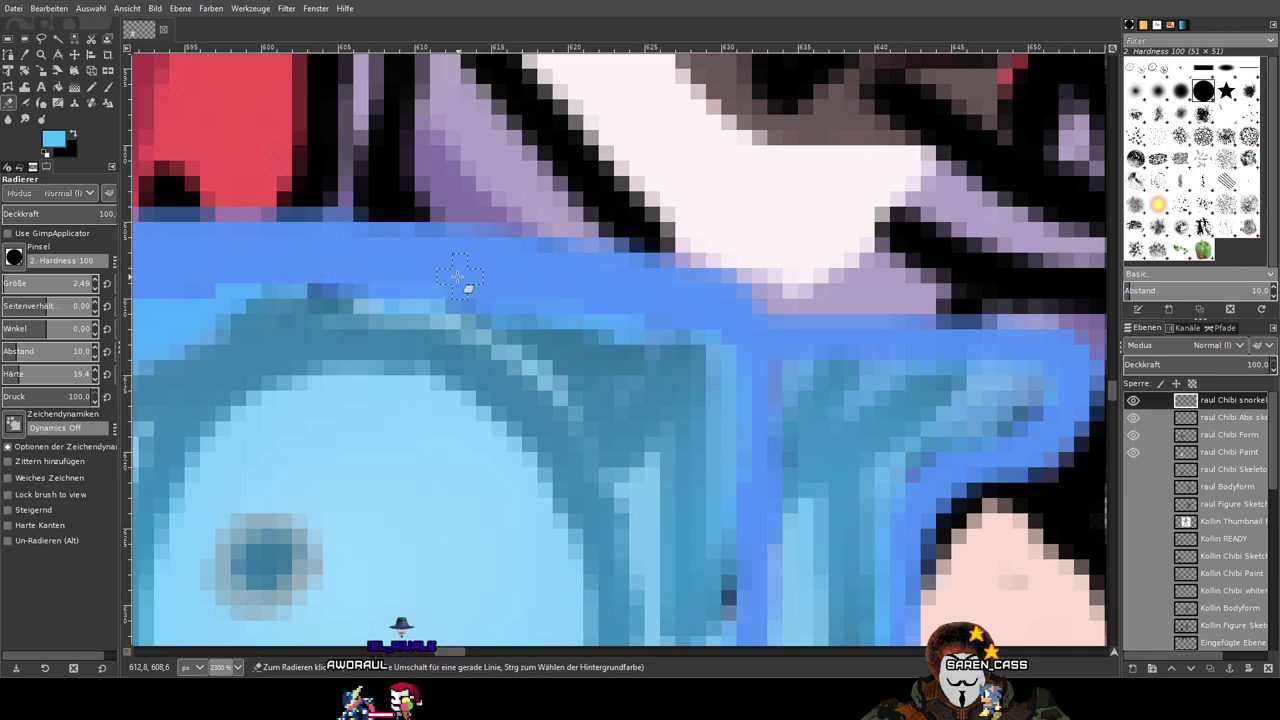
scroll(480, 262, left, 5)
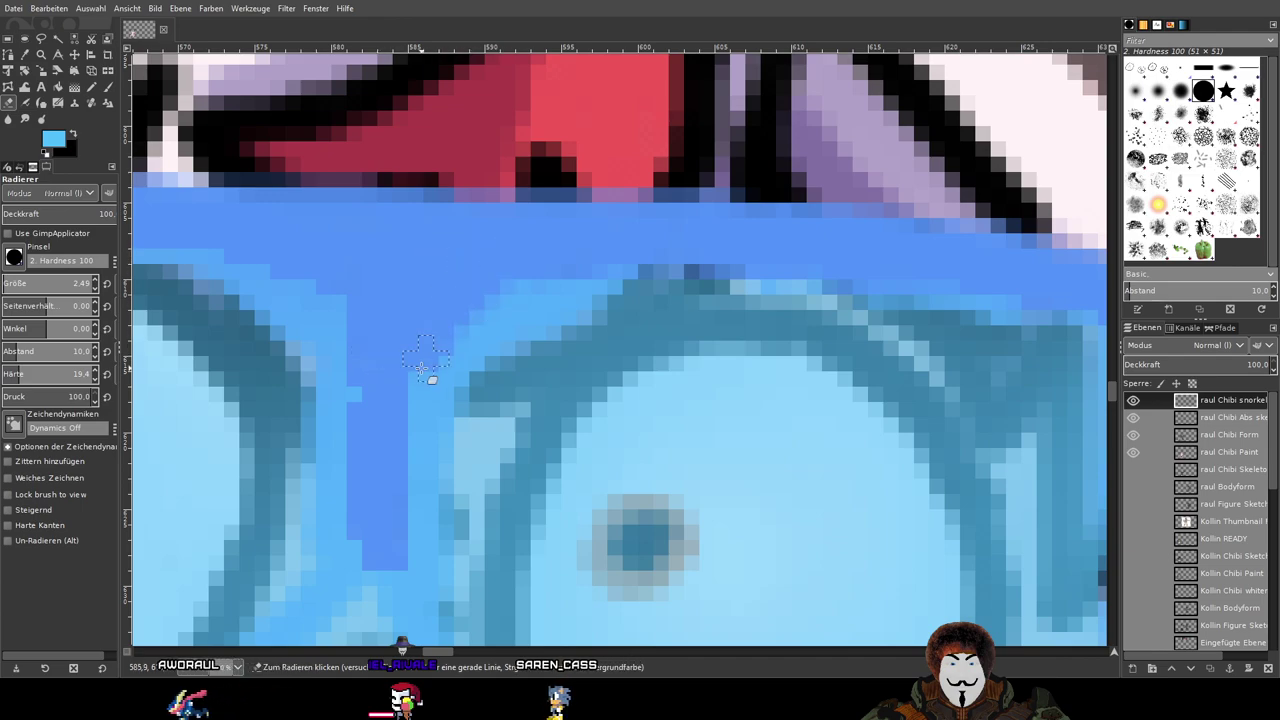
mouse_move(467, 381)
mouse_down()
mouse_move(577, 262)
mouse_move(518, 287)
mouse_up()
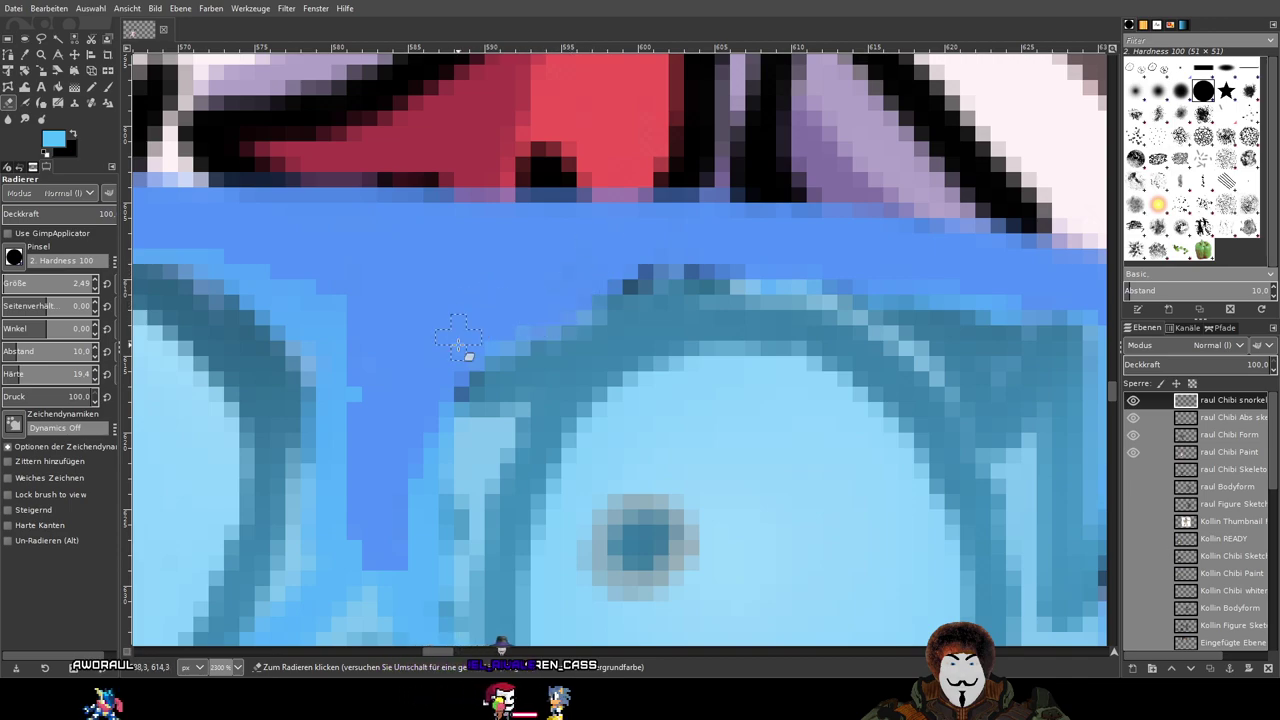
drag(458, 340, 637, 181)
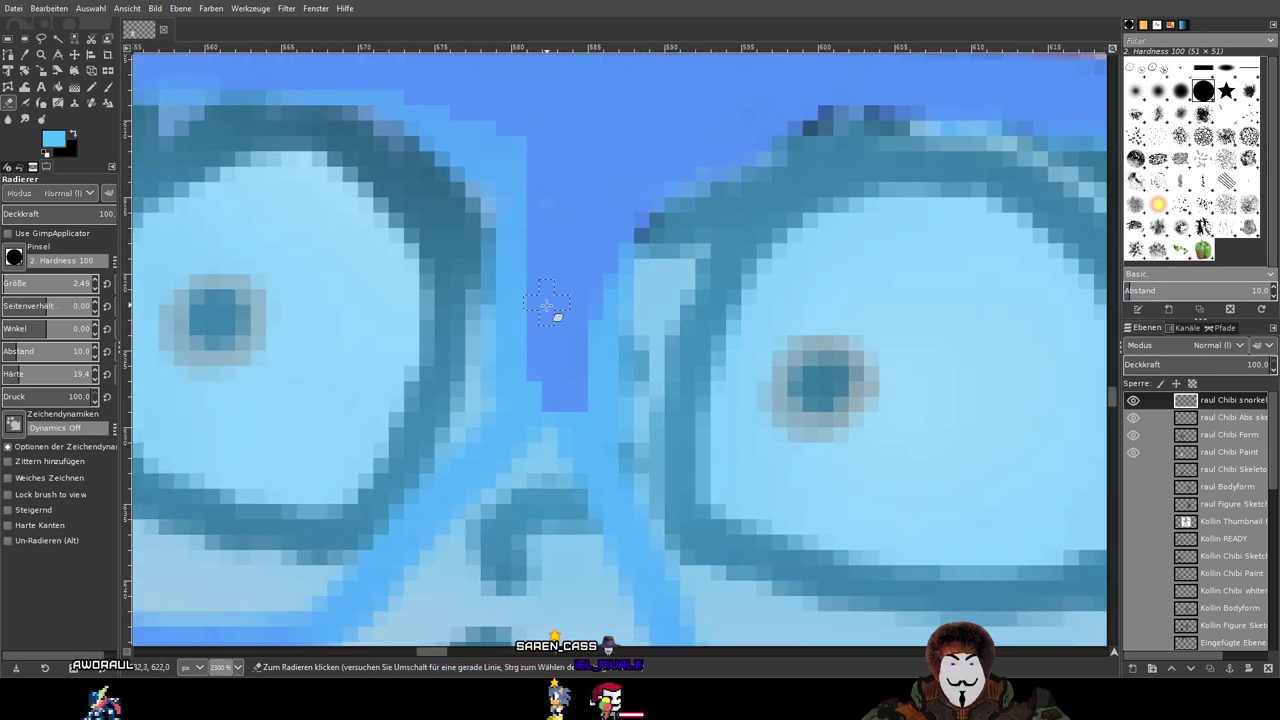
Step: Erase the tint from the right lens's inner rim, from the nose bridge down to the lower corner
drag(606, 294, 617, 294)
drag(685, 472, 596, 316)
mouse_move(640, 550)
mouse_down()
mouse_move(614, 538)
mouse_move(554, 431)
mouse_move(519, 355)
mouse_move(509, 286)
mouse_up()
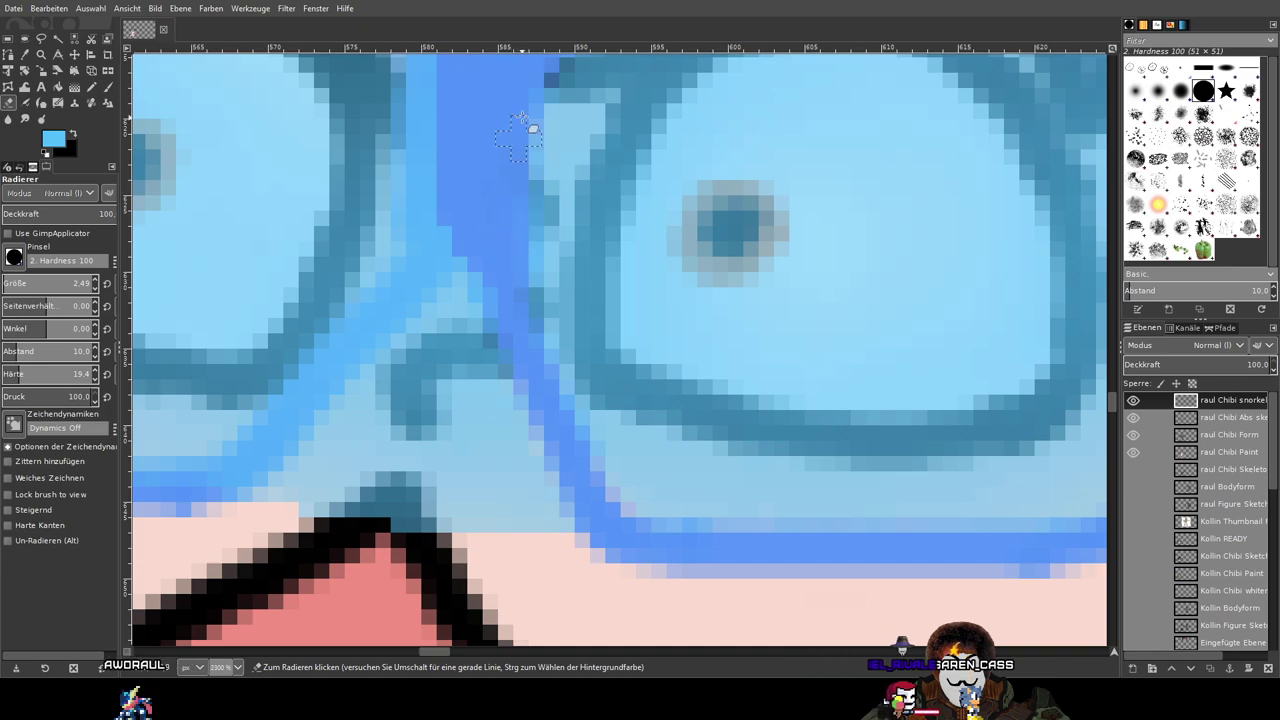
scroll(545, 180, up, 3)
Step: Erase the tint over the left lens's upper rim, from its inner corner to its outer corner
drag(519, 227, 580, 263)
scroll(614, 280, up, 1)
scroll(614, 280, left, 1)
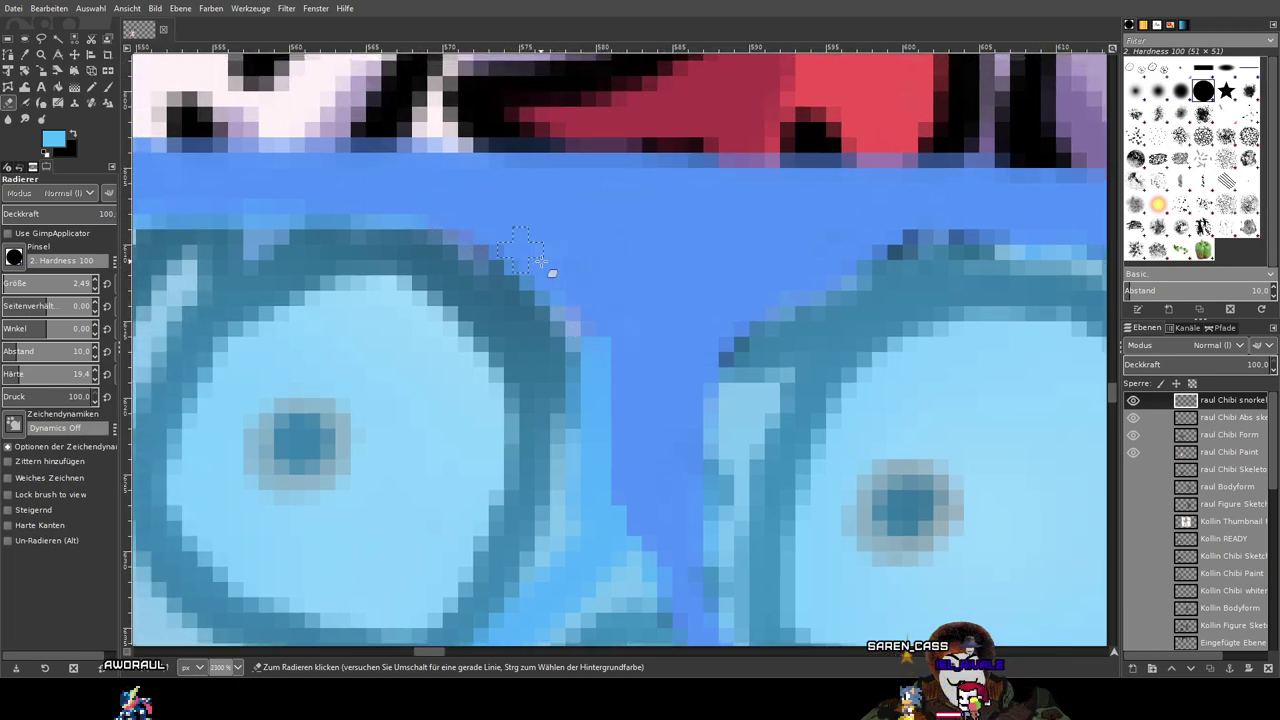
scroll(372, 198, up, 1)
scroll(372, 198, left, 4)
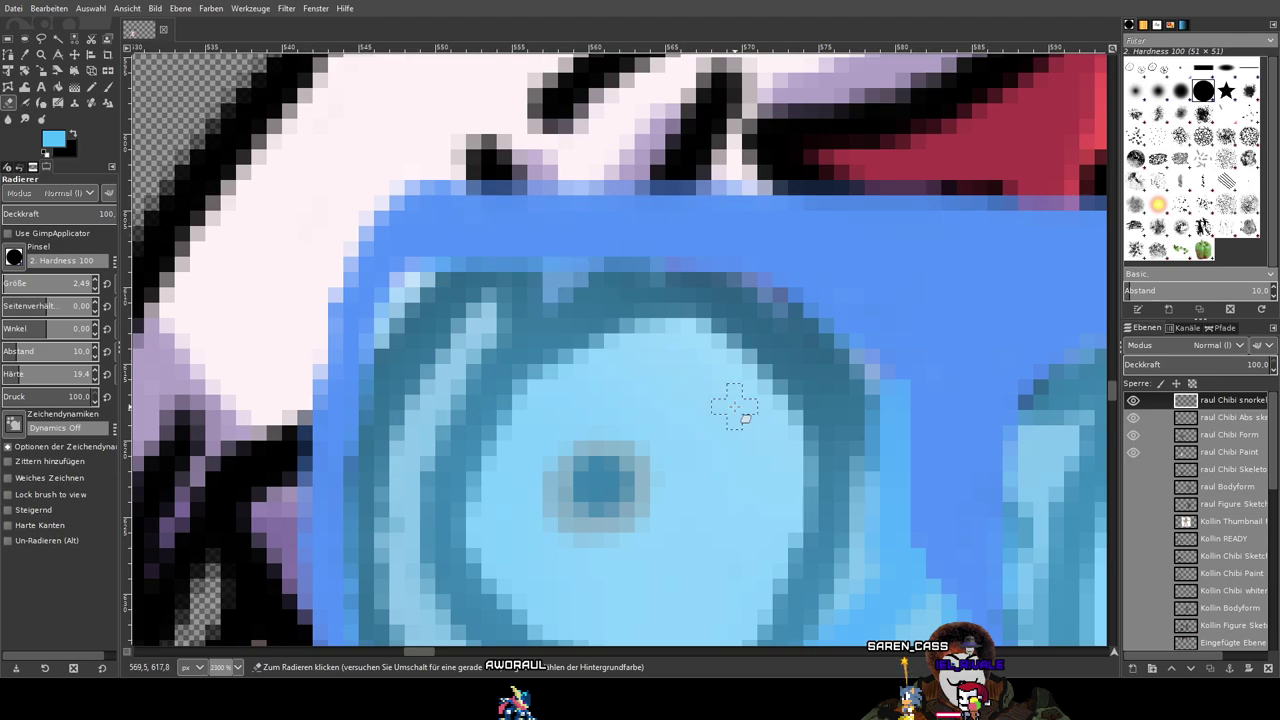
Step: Erase the remaining tint on the nose bridge's left side, beside the left lens
scroll(733, 403, down, 2)
scroll(733, 403, right, 2)
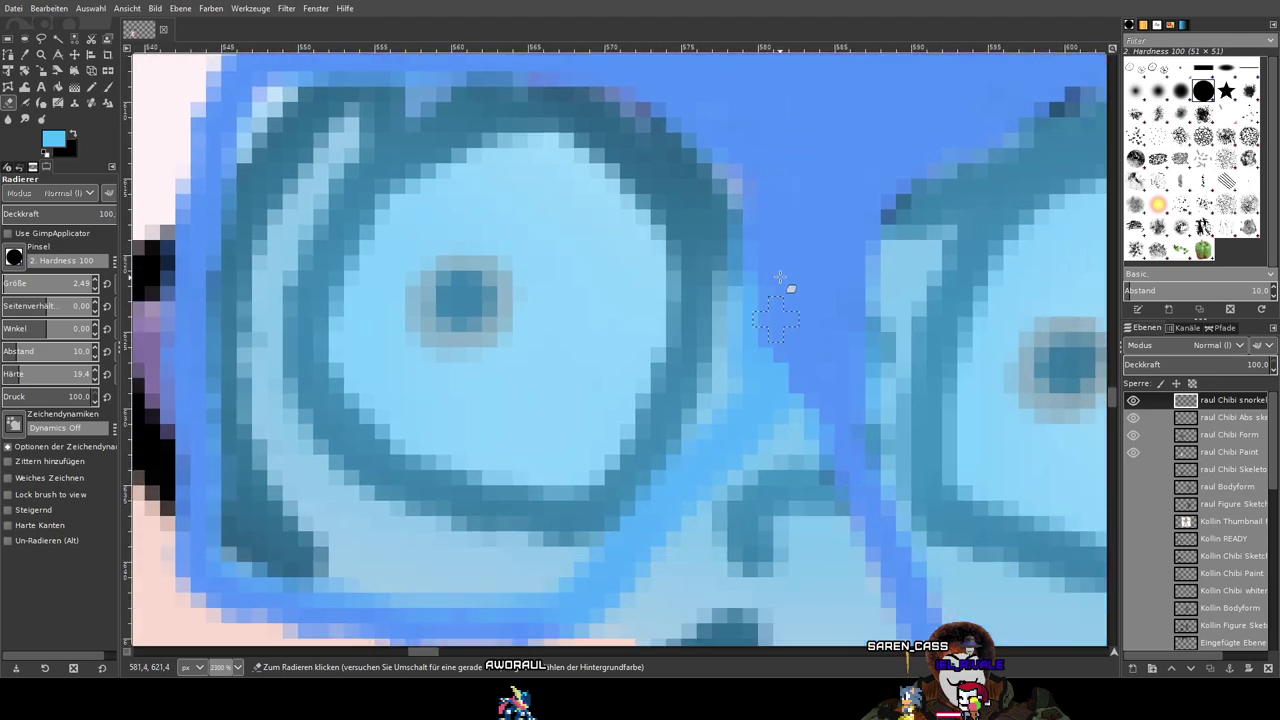
drag(773, 356, 783, 360)
scroll(800, 372, down, 2)
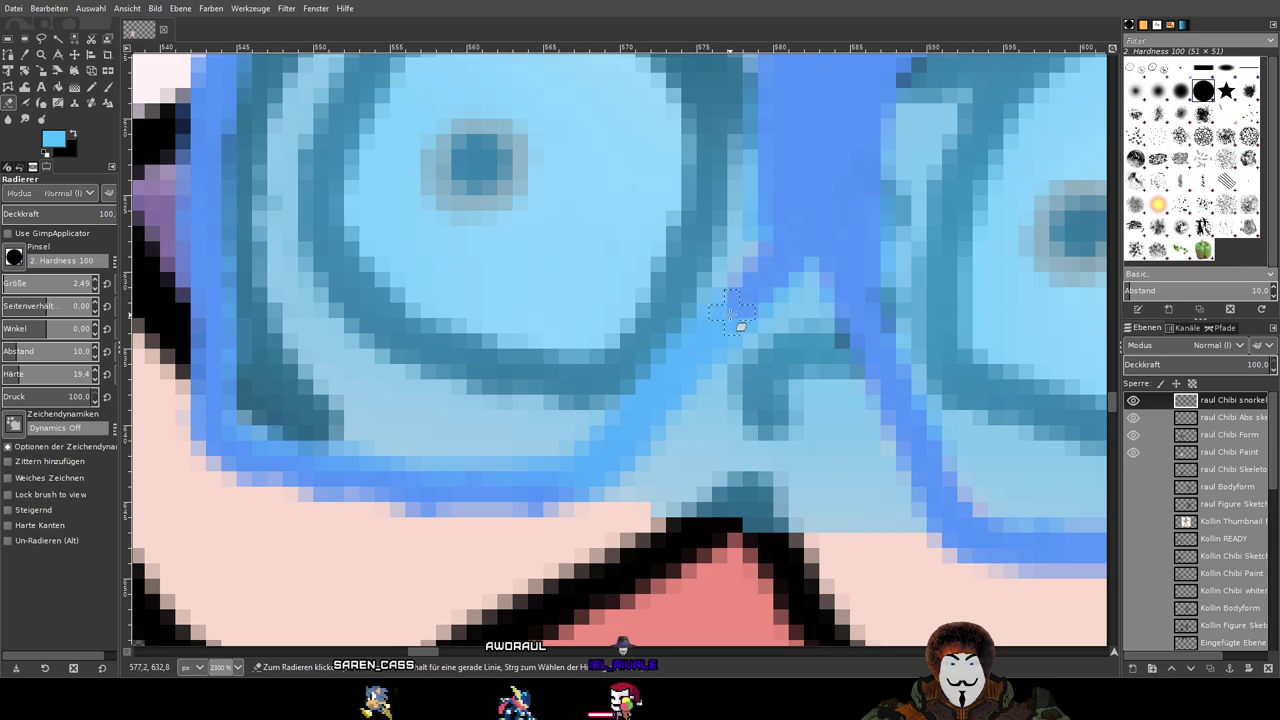
mouse_move(774, 273)
mouse_down()
mouse_move(641, 409)
mouse_move(689, 353)
mouse_up()
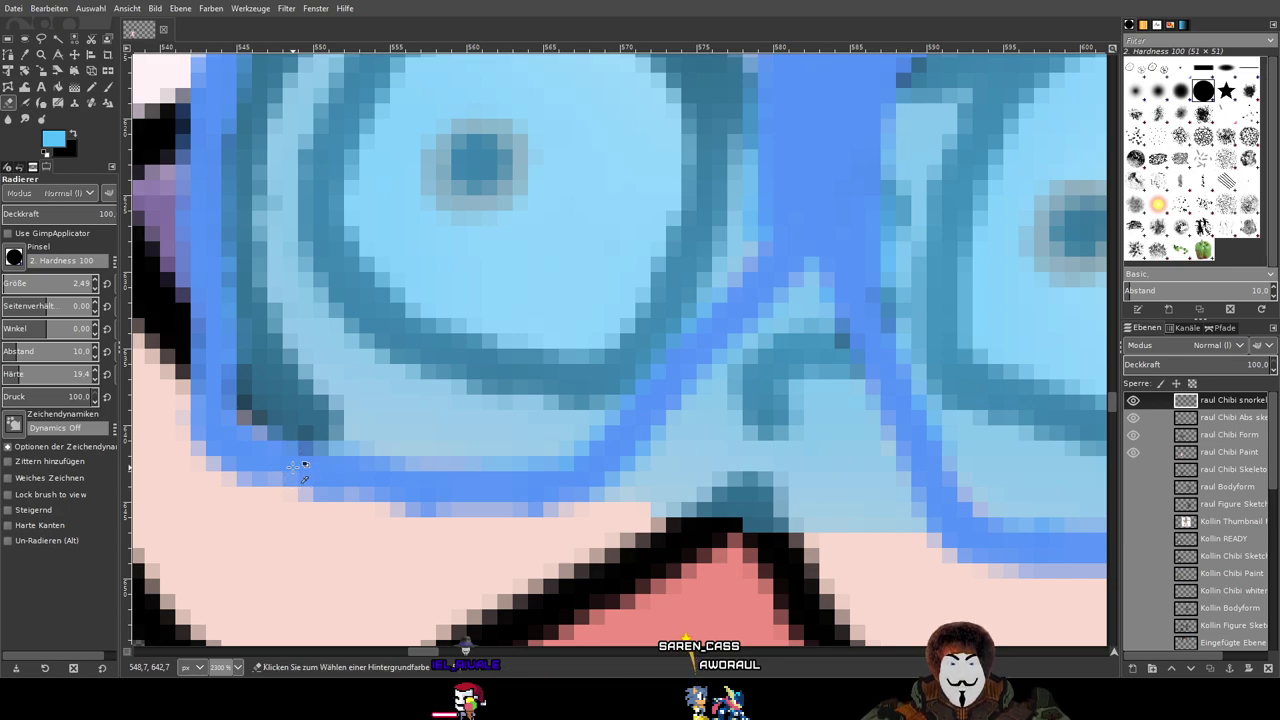
key(ctrl+z)
drag(439, 283, 423, 295)
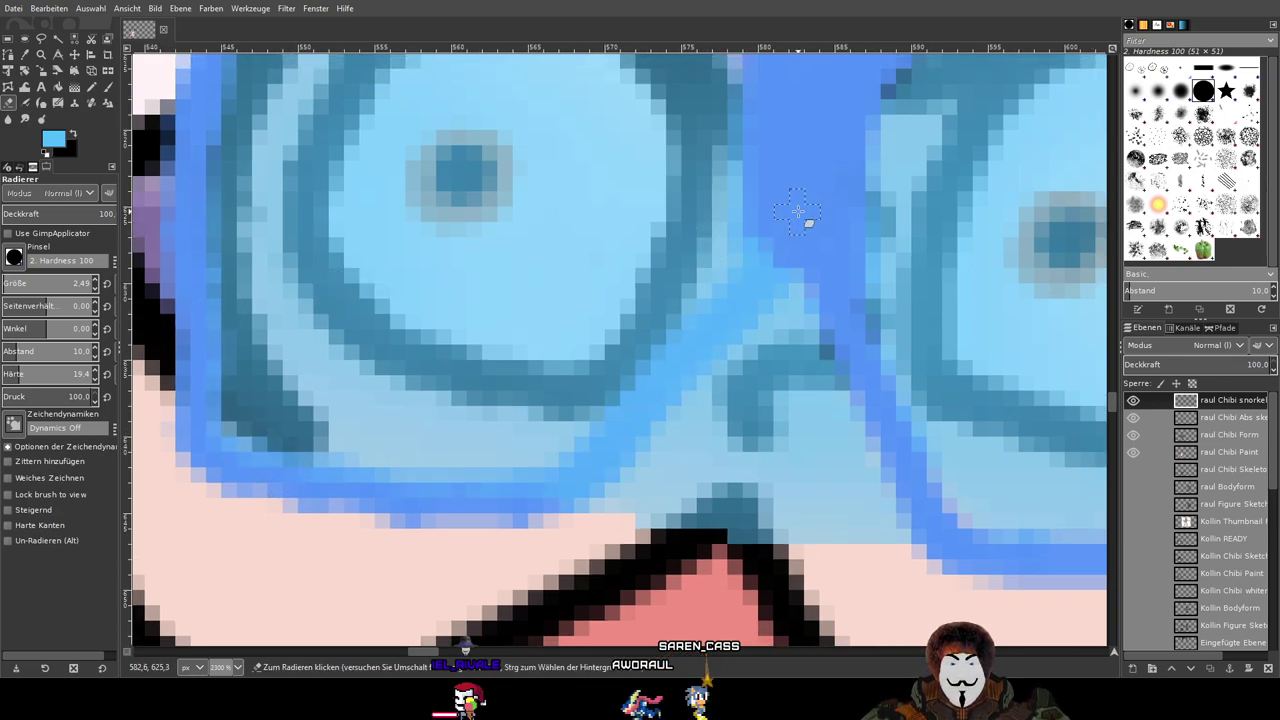
Step: Erase the tint from the left lens's diagonal inner rim, lower rim and outer rim
mouse_move(758, 274)
mouse_down()
mouse_move(789, 273)
mouse_move(714, 326)
mouse_move(732, 312)
mouse_up()
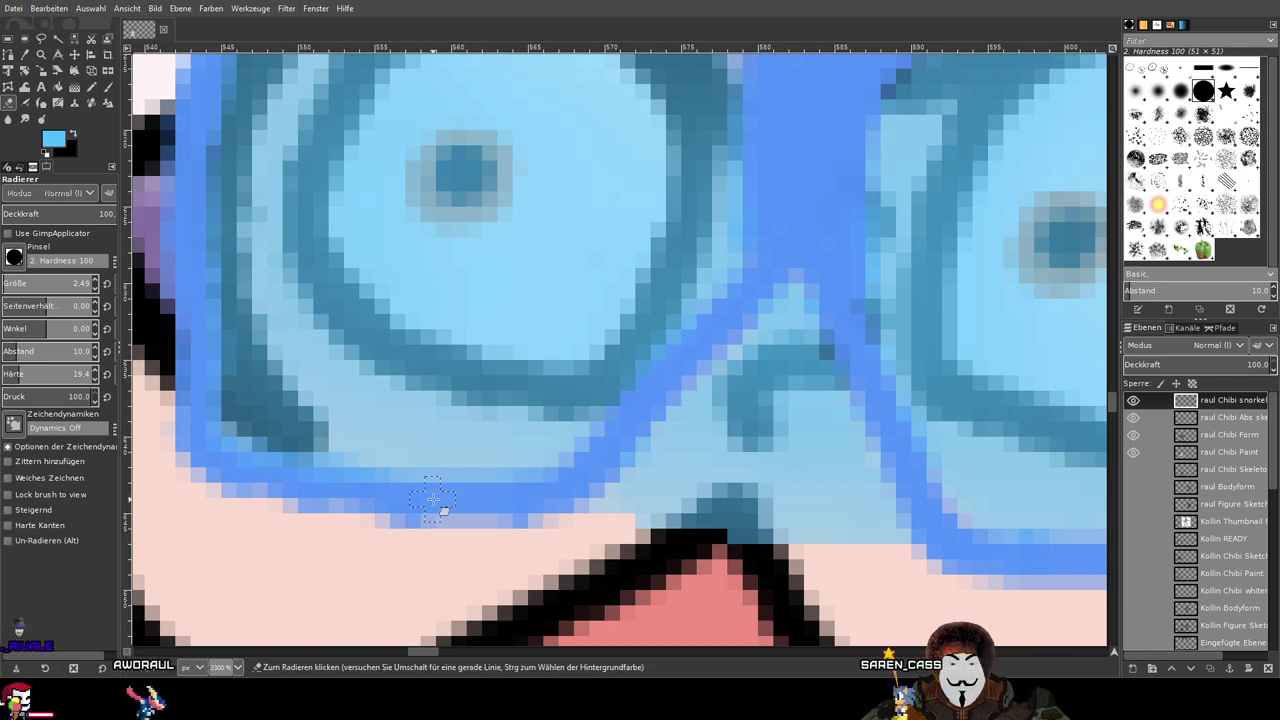
drag(343, 436, 547, 460)
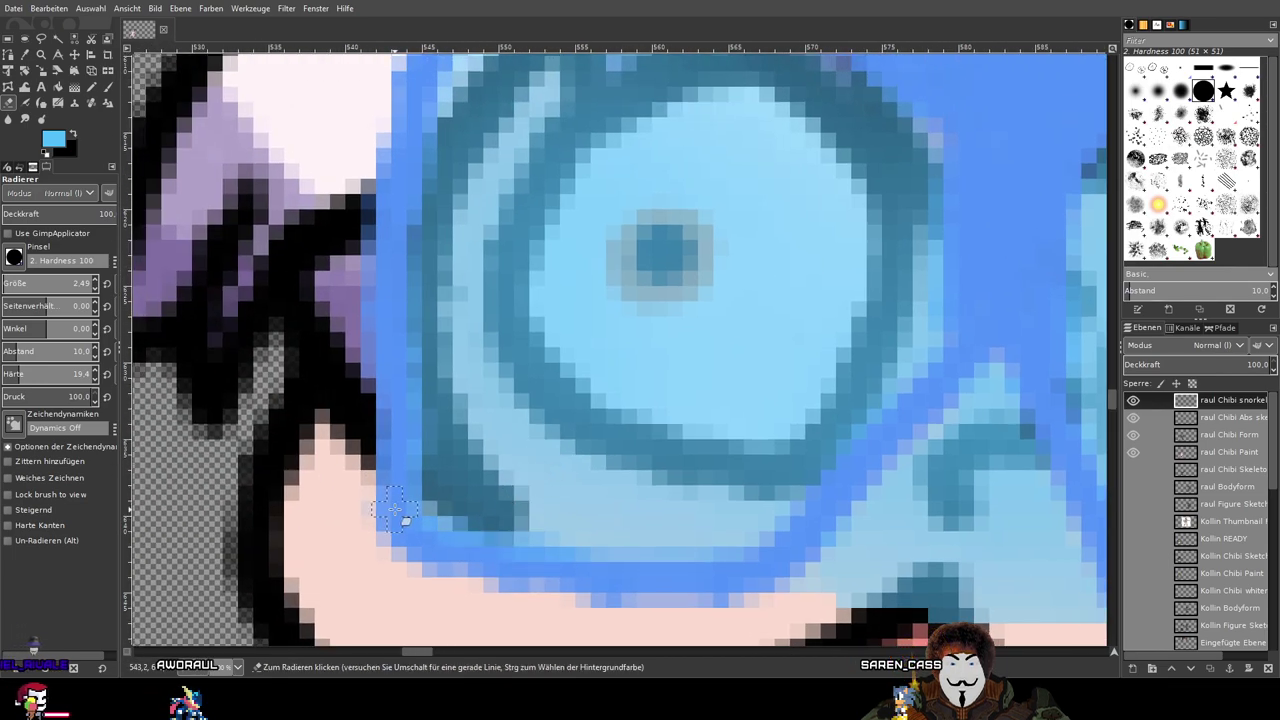
scroll(413, 296, up, 3)
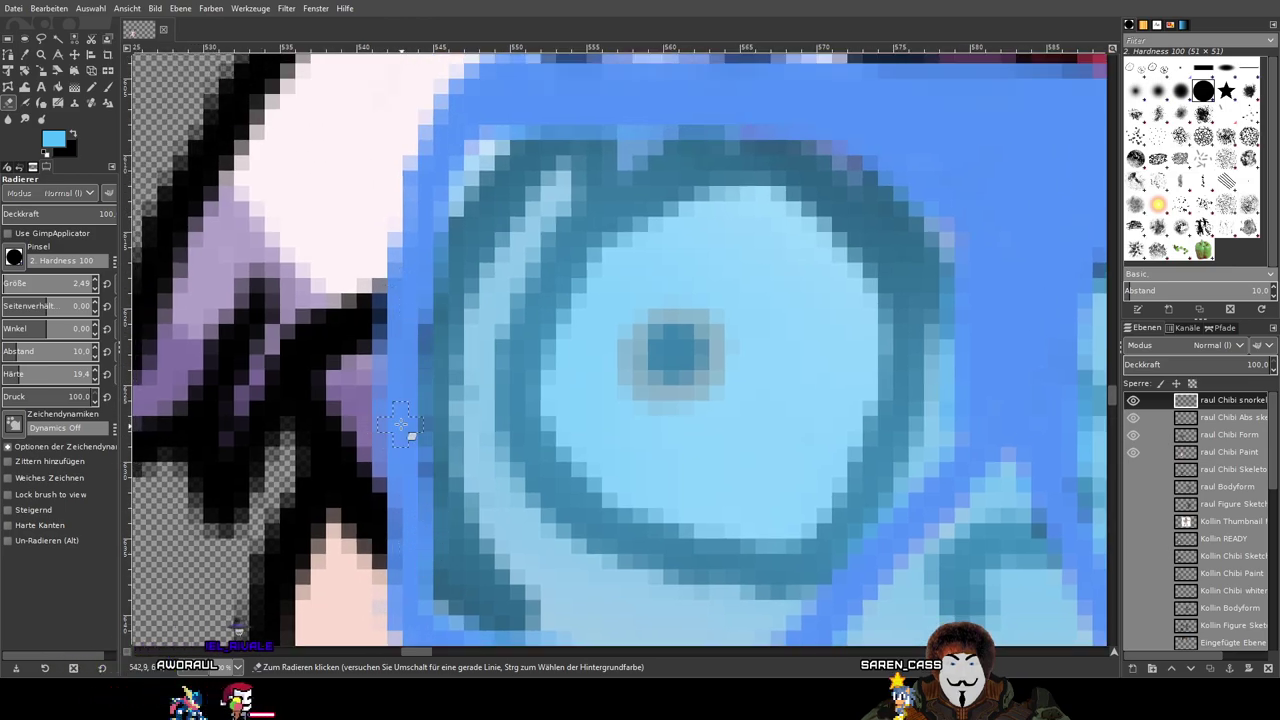
scroll(671, 217, down, 3)
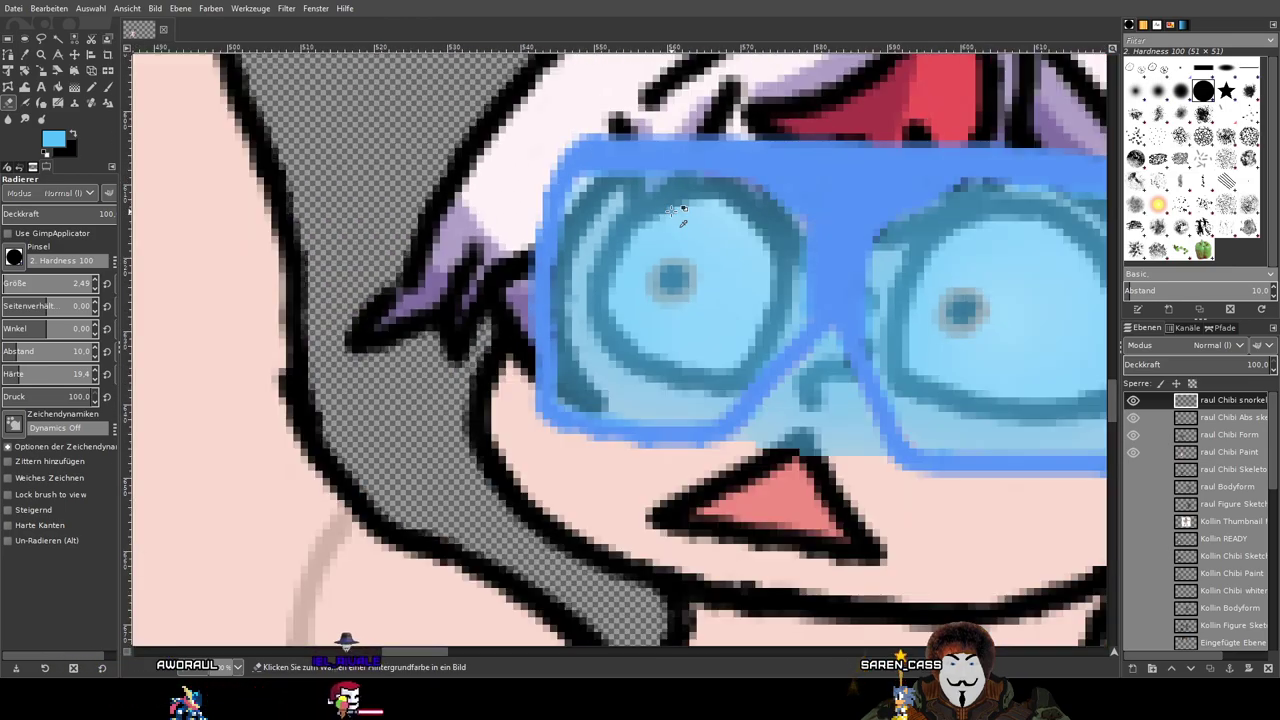
Step: Inspect the cleaned frame edges around both lenses and the side piece for leftover tint
drag(795, 176, 753, 222)
scroll(752, 220, up, 2)
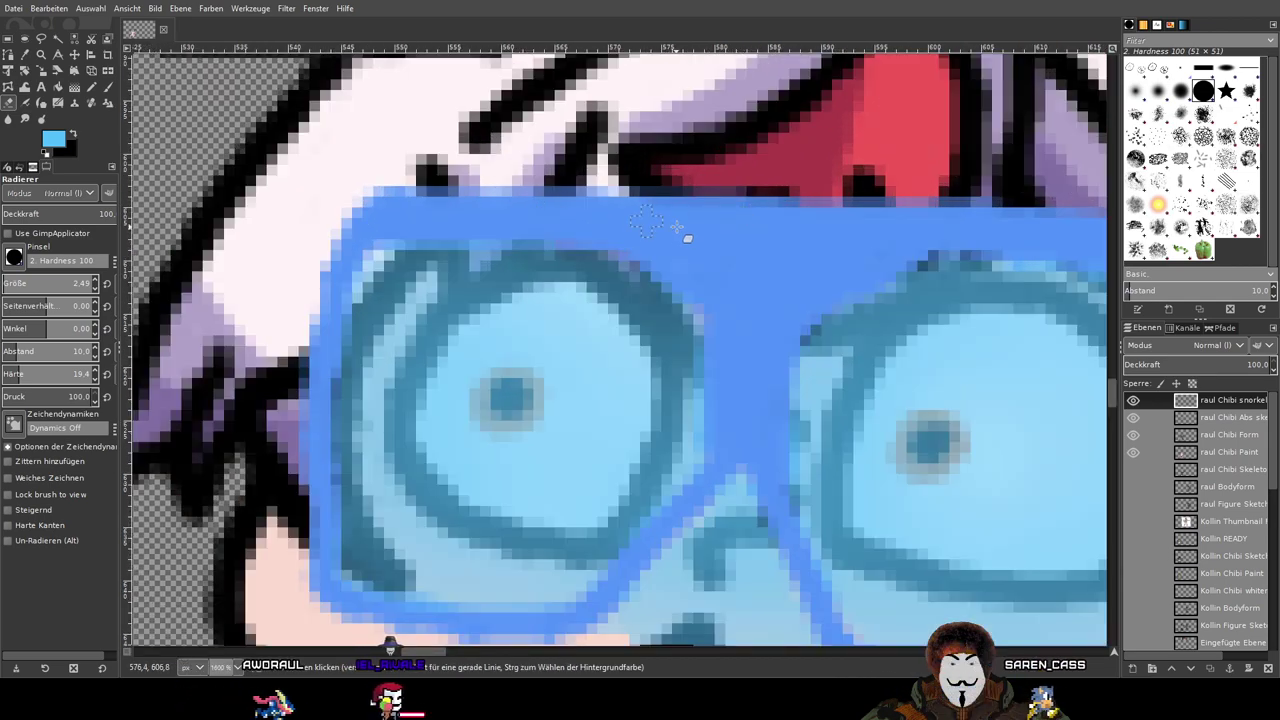
scroll(820, 240, down, 2)
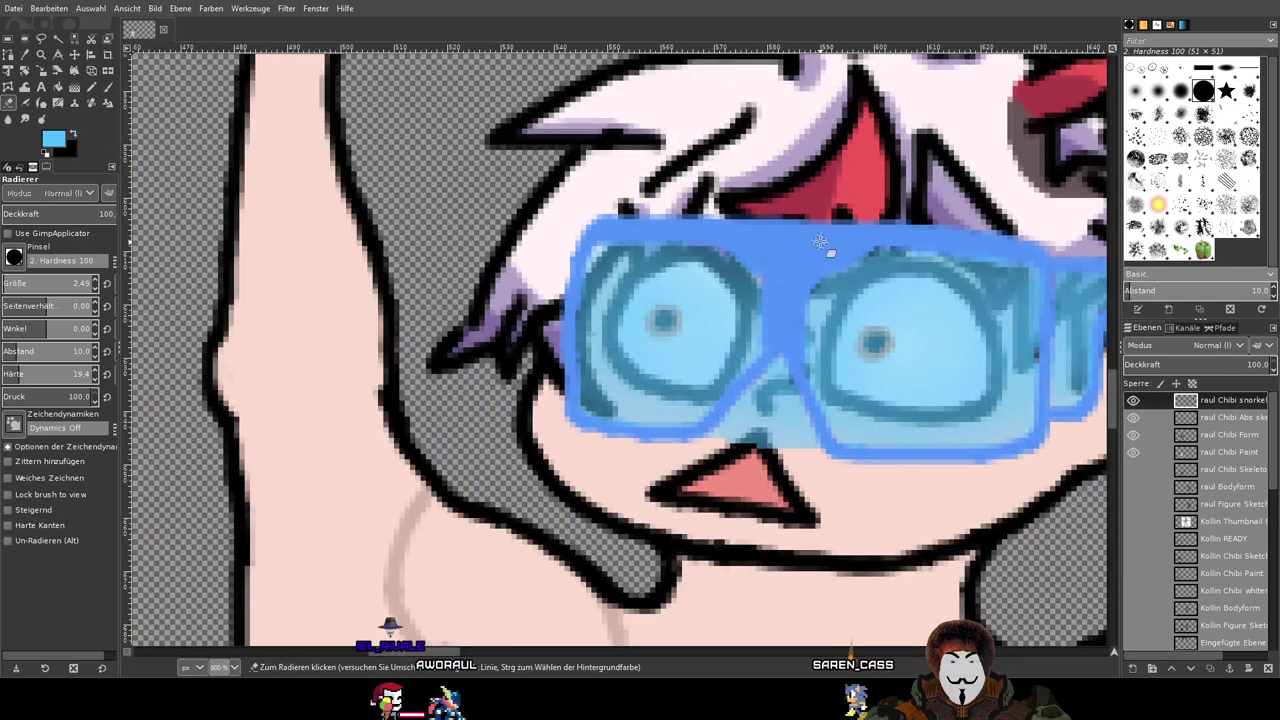
scroll(1035, 248, up, 4)
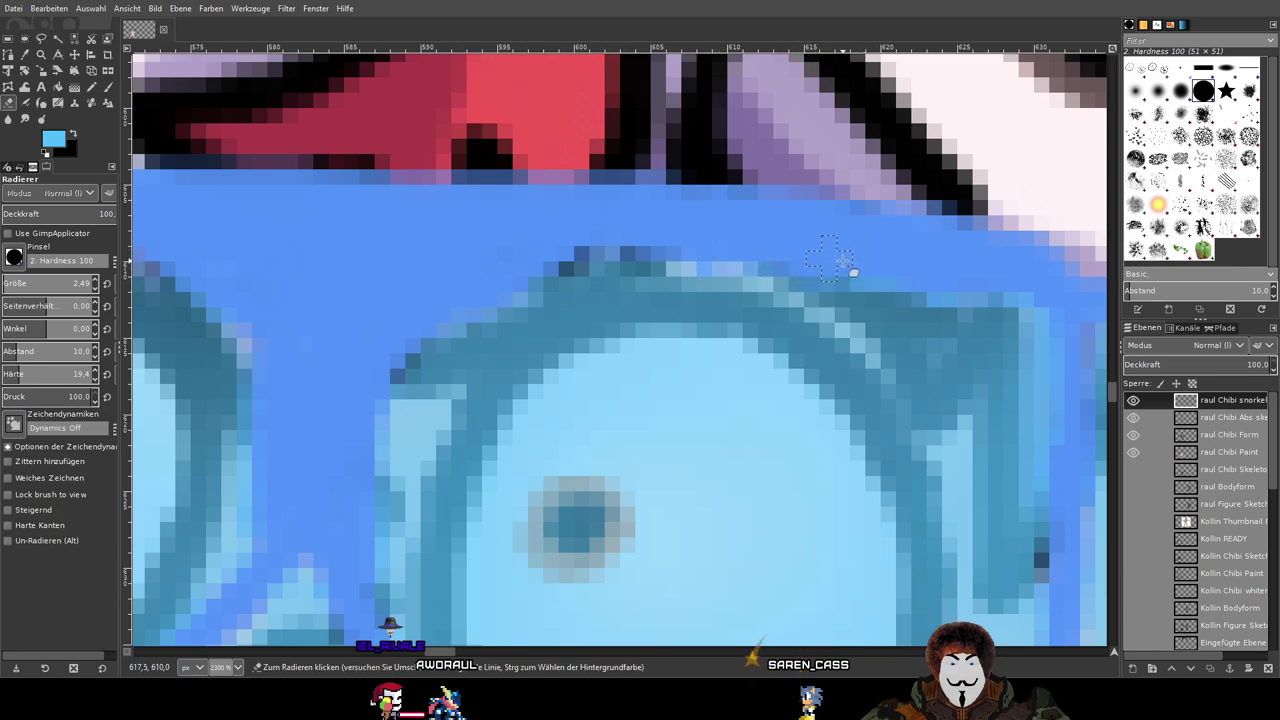
scroll(952, 265, down, 1)
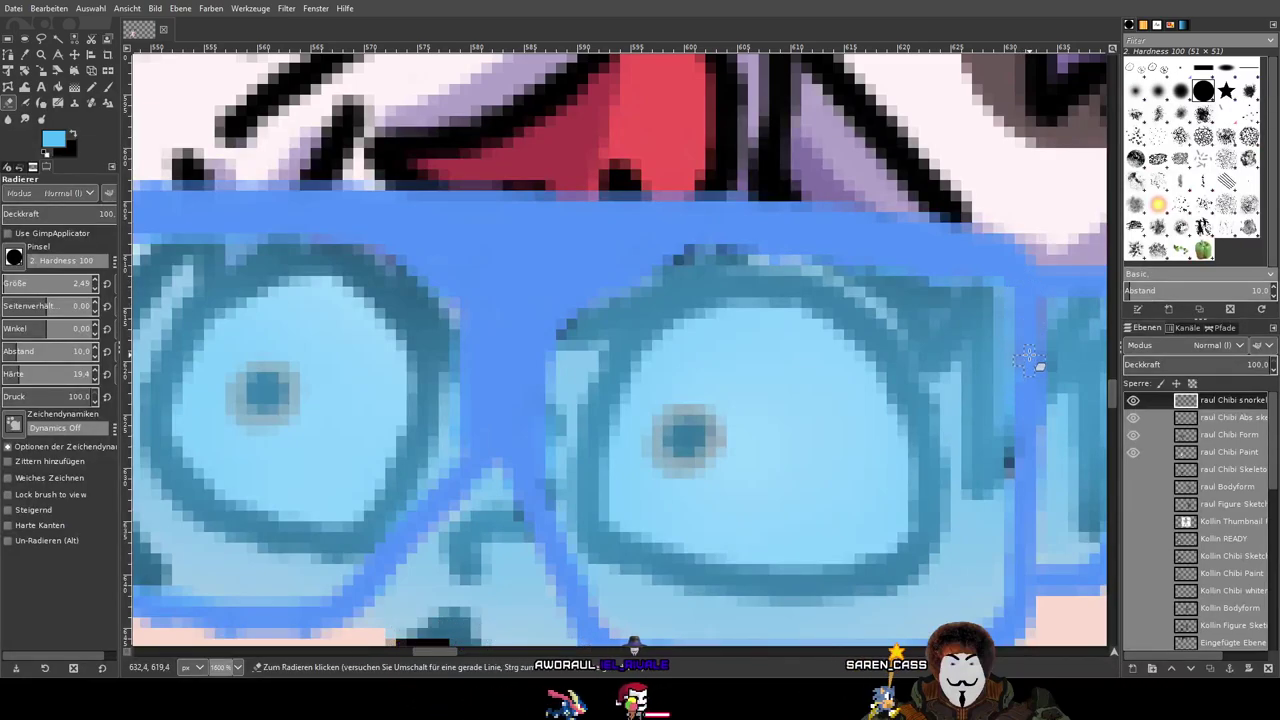
scroll(1030, 340, down, 1)
scroll(922, 325, up, 1)
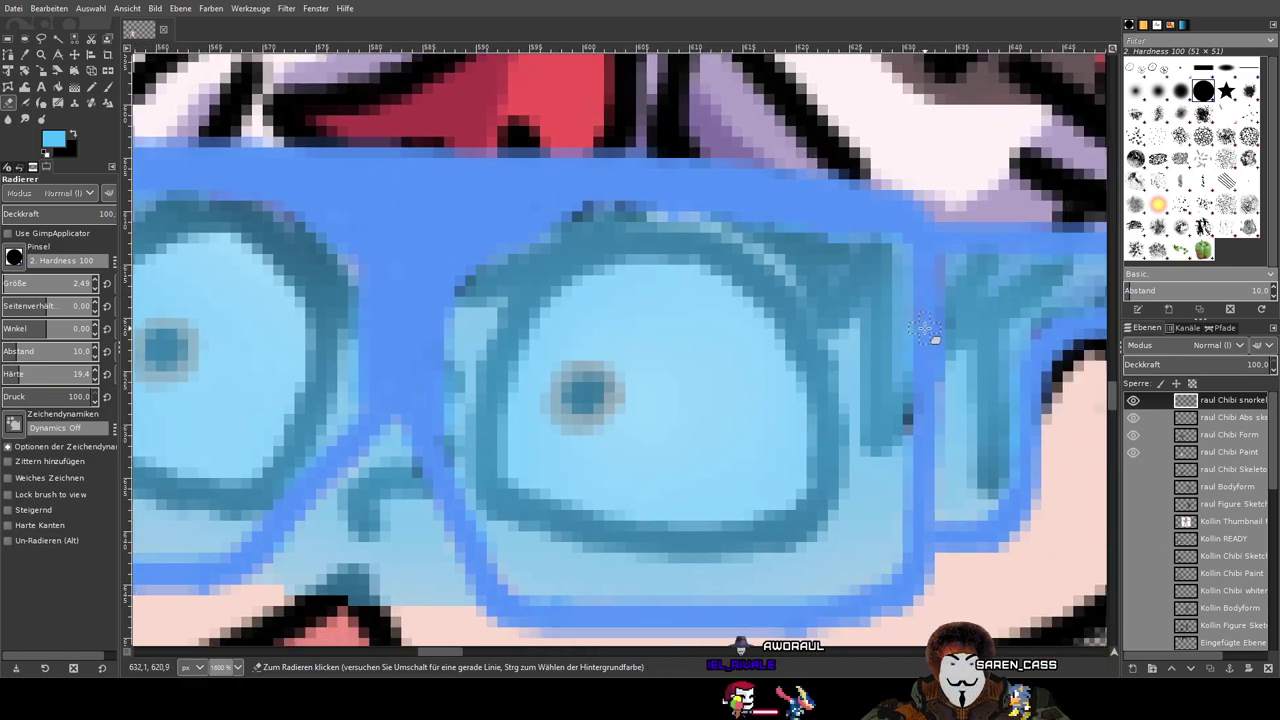
scroll(928, 350, down, 4)
scroll(930, 385, up, 2)
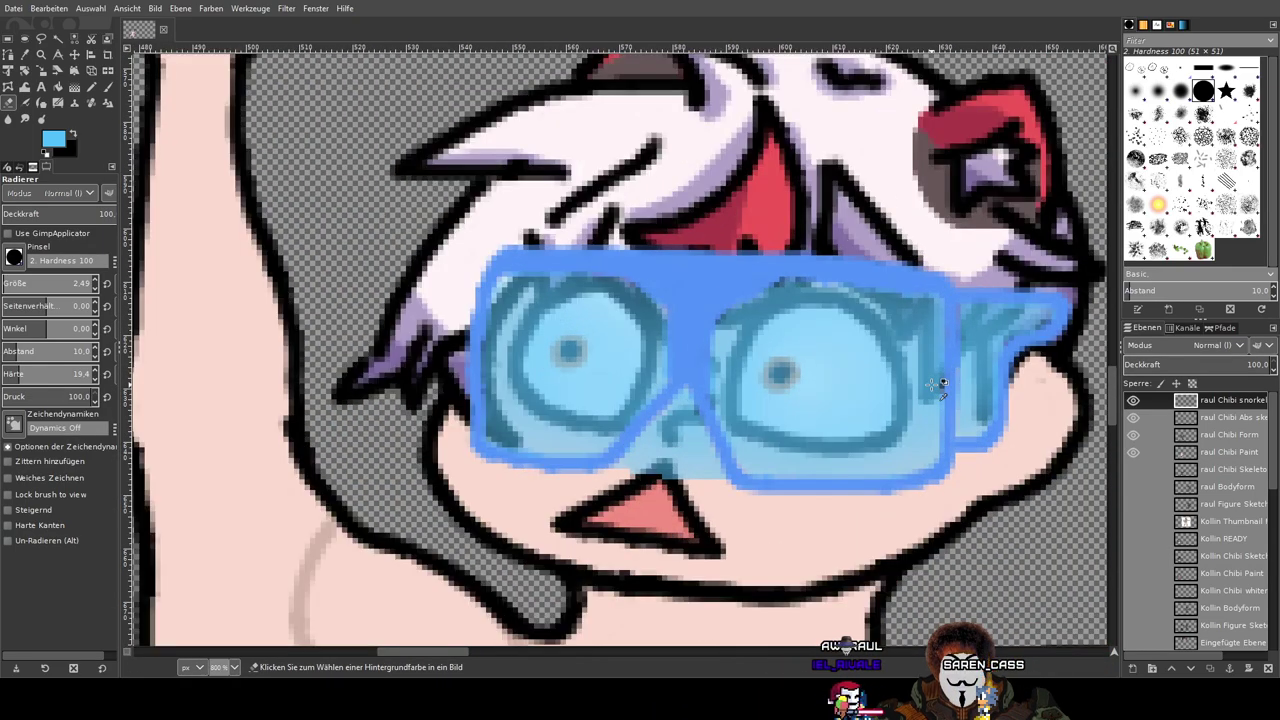
Step: Paint a thin light-blue curve with the Paintbrush below the nose, joining the lower inner corners of both lenses
click(108, 87)
drag(661, 408, 645, 348)
scroll(650, 345, up, 1)
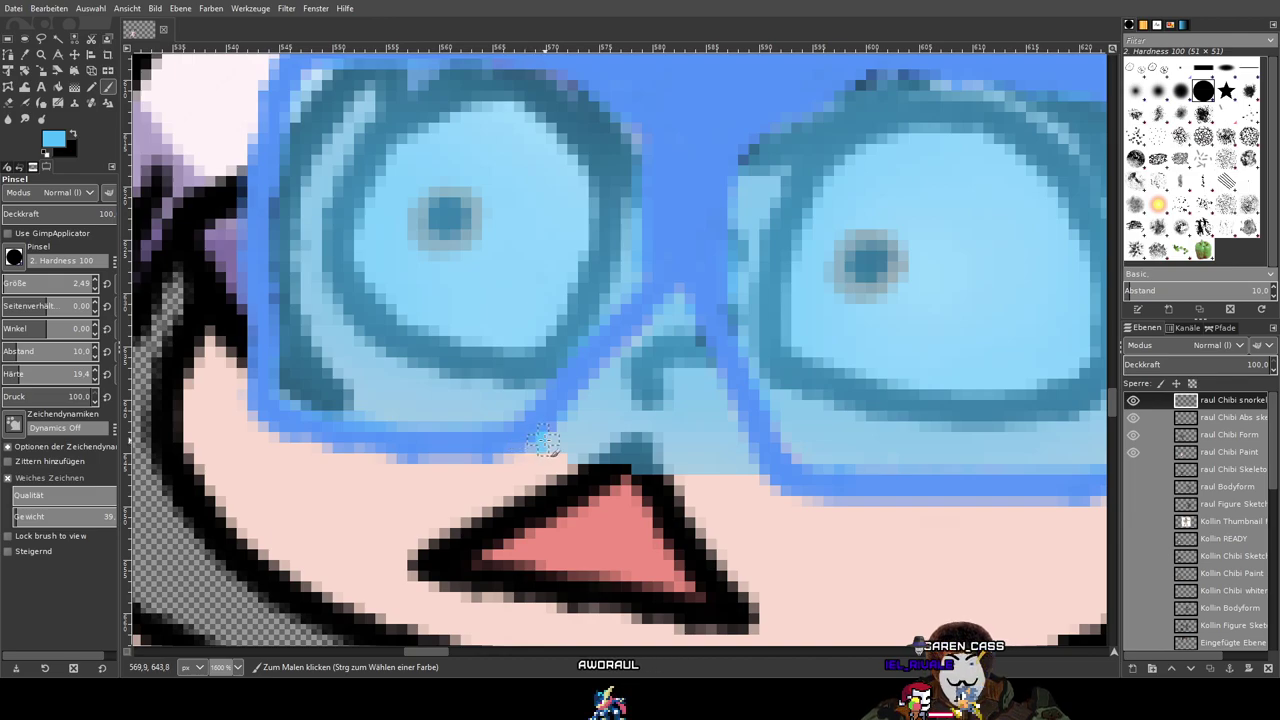
mouse_move(557, 430)
mouse_down()
mouse_move(673, 423)
mouse_move(768, 462)
mouse_up()
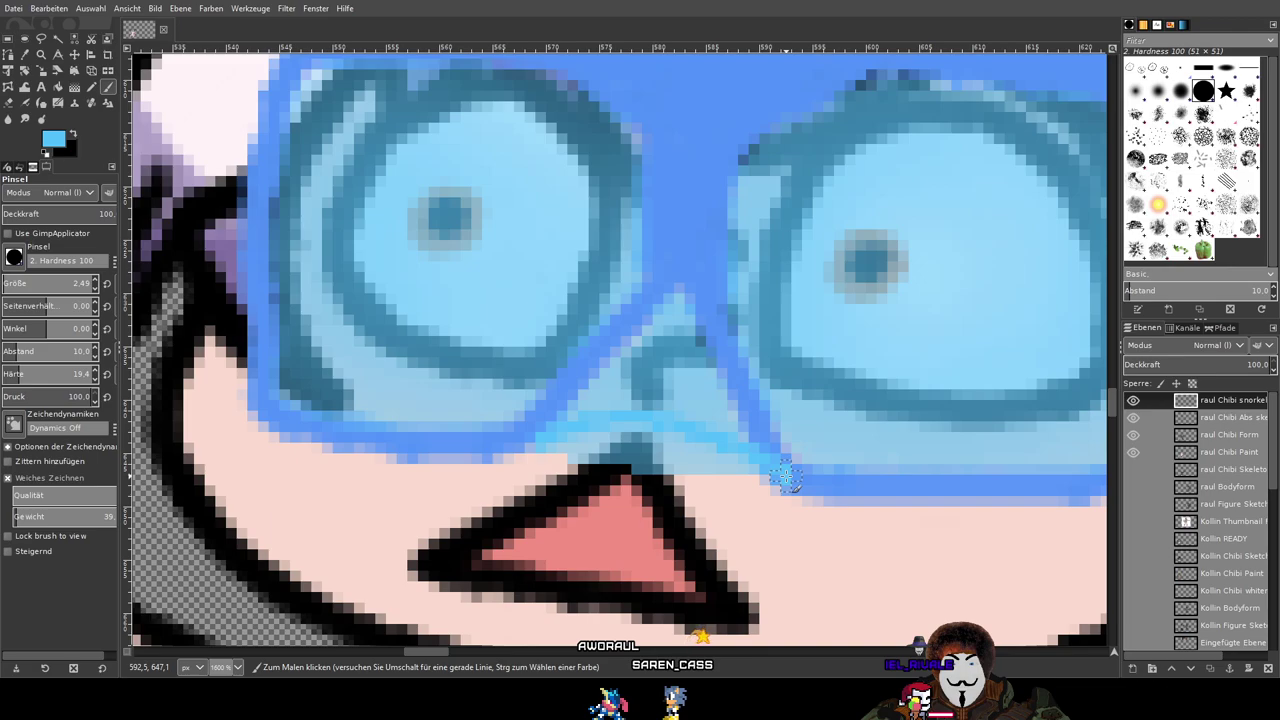
key(ctrl+z)
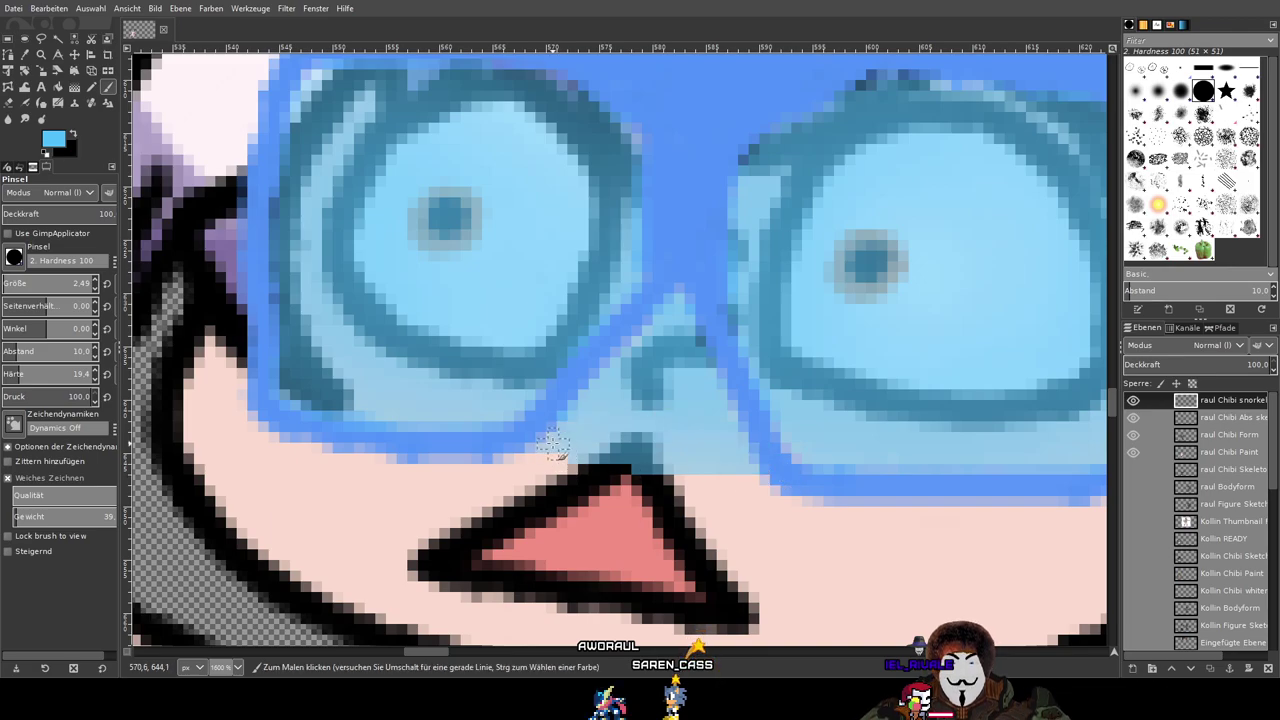
mouse_move(538, 447)
mouse_down()
mouse_move(646, 423)
mouse_move(778, 470)
mouse_up()
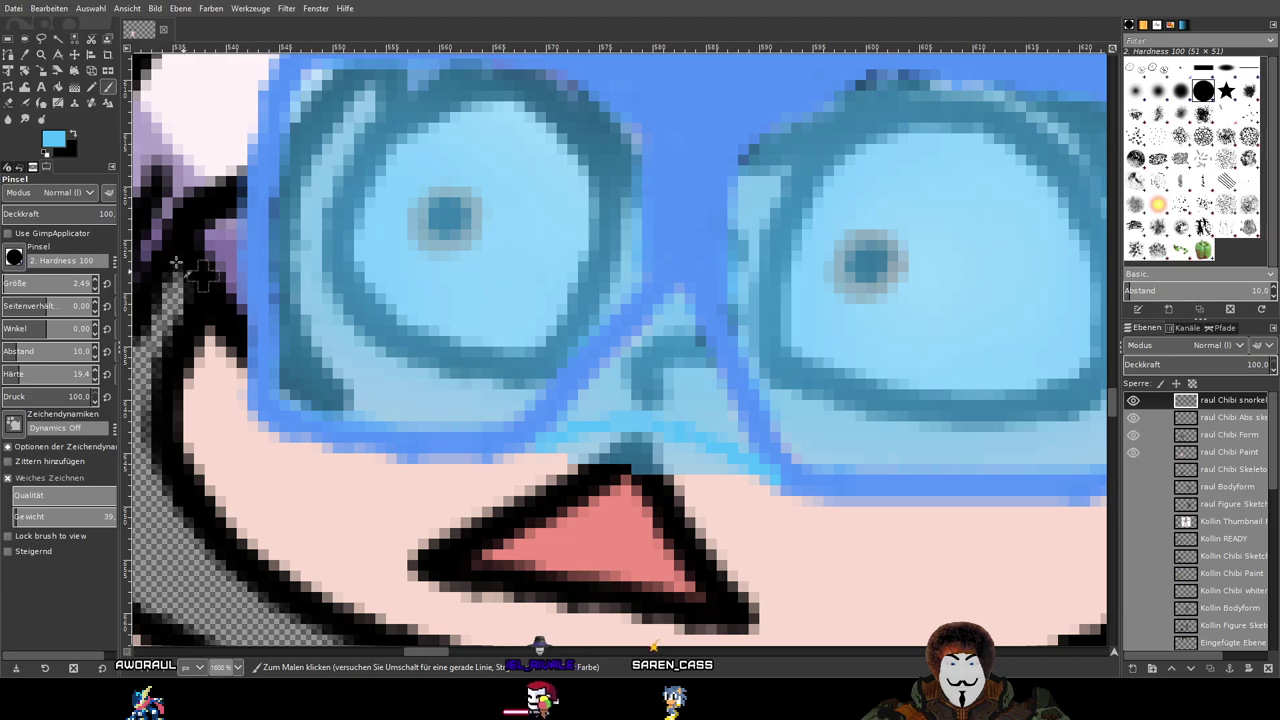
Step: Erase the tint that spills below the nose curve onto the mouth and skin
click(22, 122)
scroll(543, 428, up, 2)
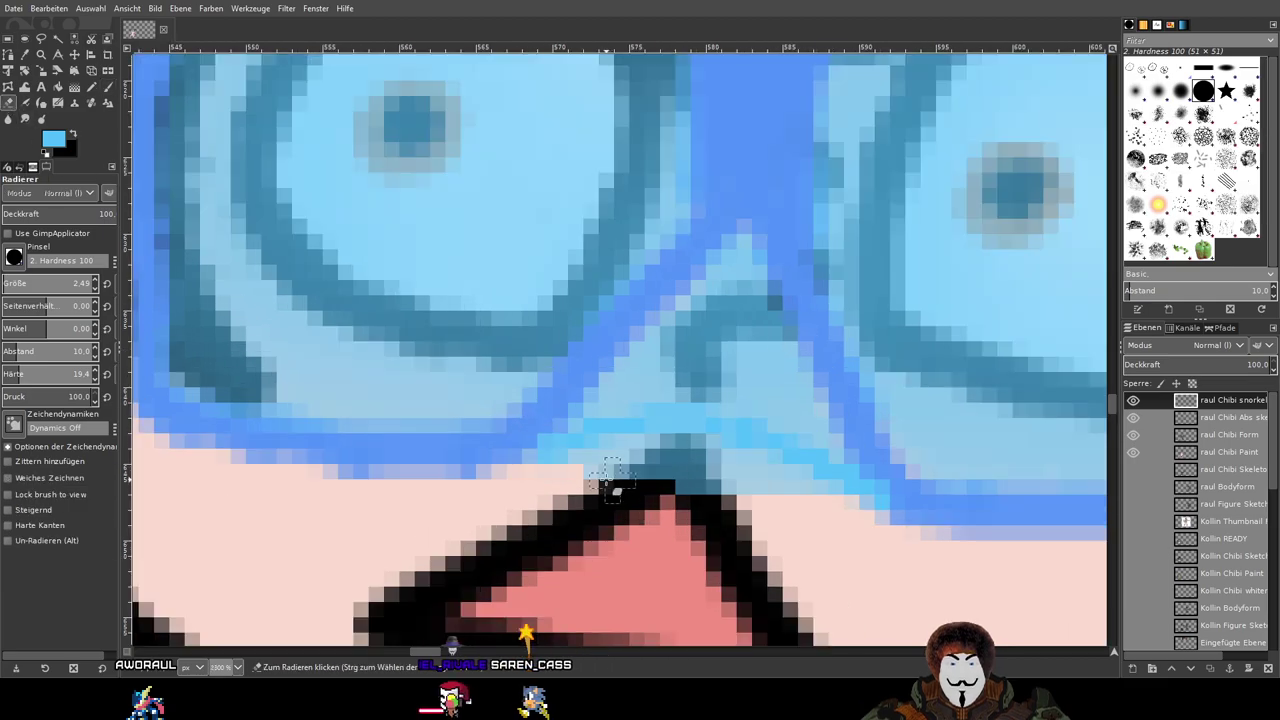
mouse_move(648, 482)
mouse_down()
mouse_move(662, 466)
mouse_move(632, 452)
mouse_move(585, 475)
mouse_up()
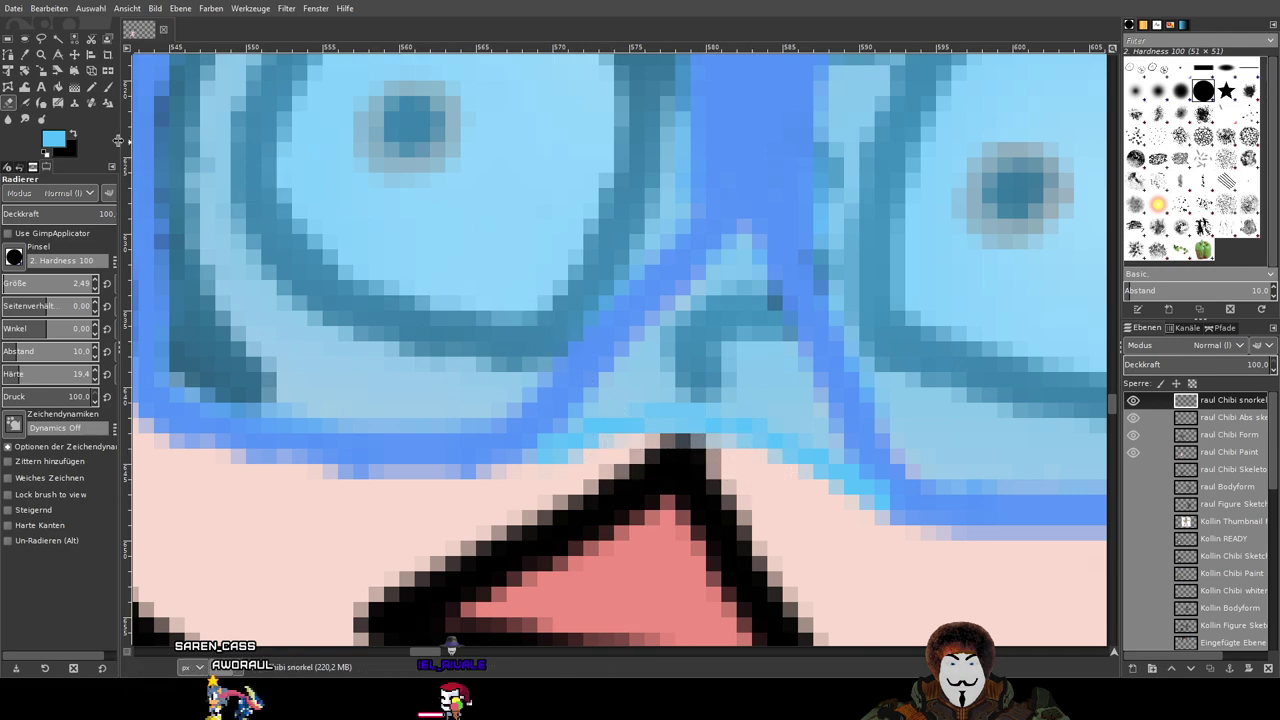
Step: Paint light-blue lines around the nose along the inside of both frame diagonals down to the curve's ends
key(p)
mouse_move(585, 415)
mouse_down()
mouse_move(632, 387)
mouse_move(690, 287)
mouse_move(735, 255)
mouse_move(757, 258)
mouse_move(797, 342)
mouse_up()
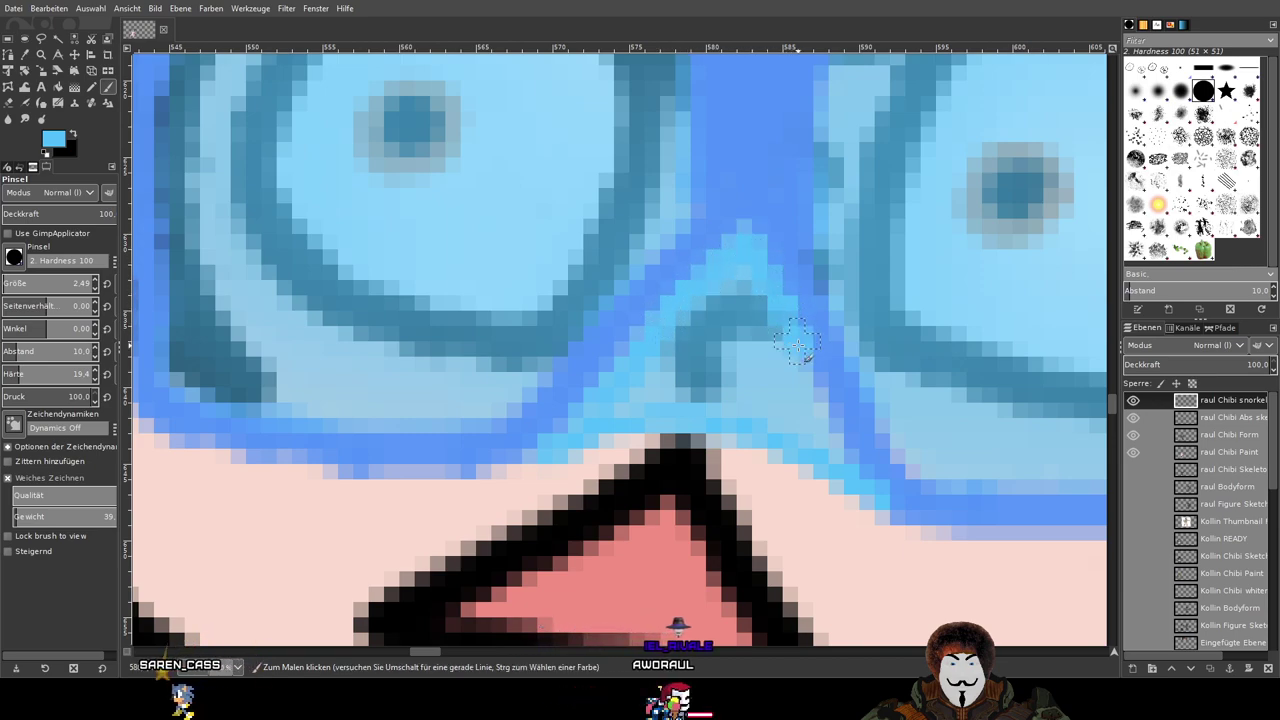
drag(820, 403, 876, 482)
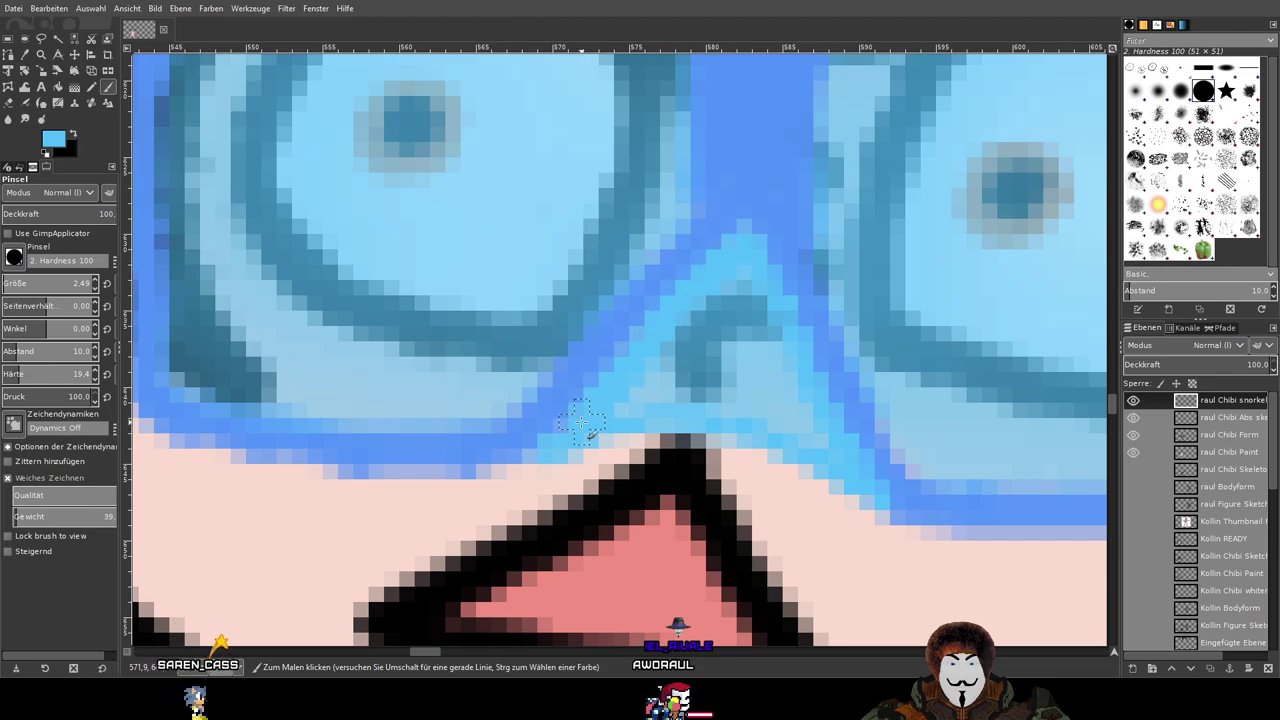
scroll(817, 337, down, 5)
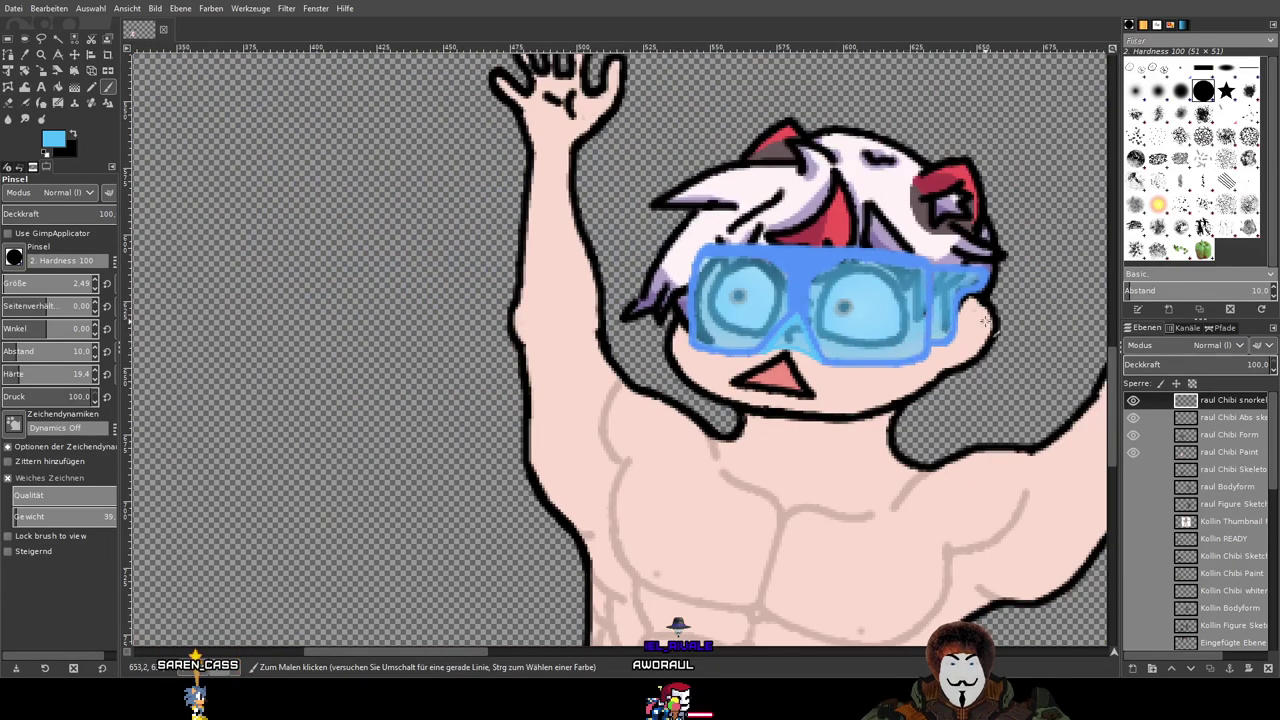
drag(990, 323, 785, 357)
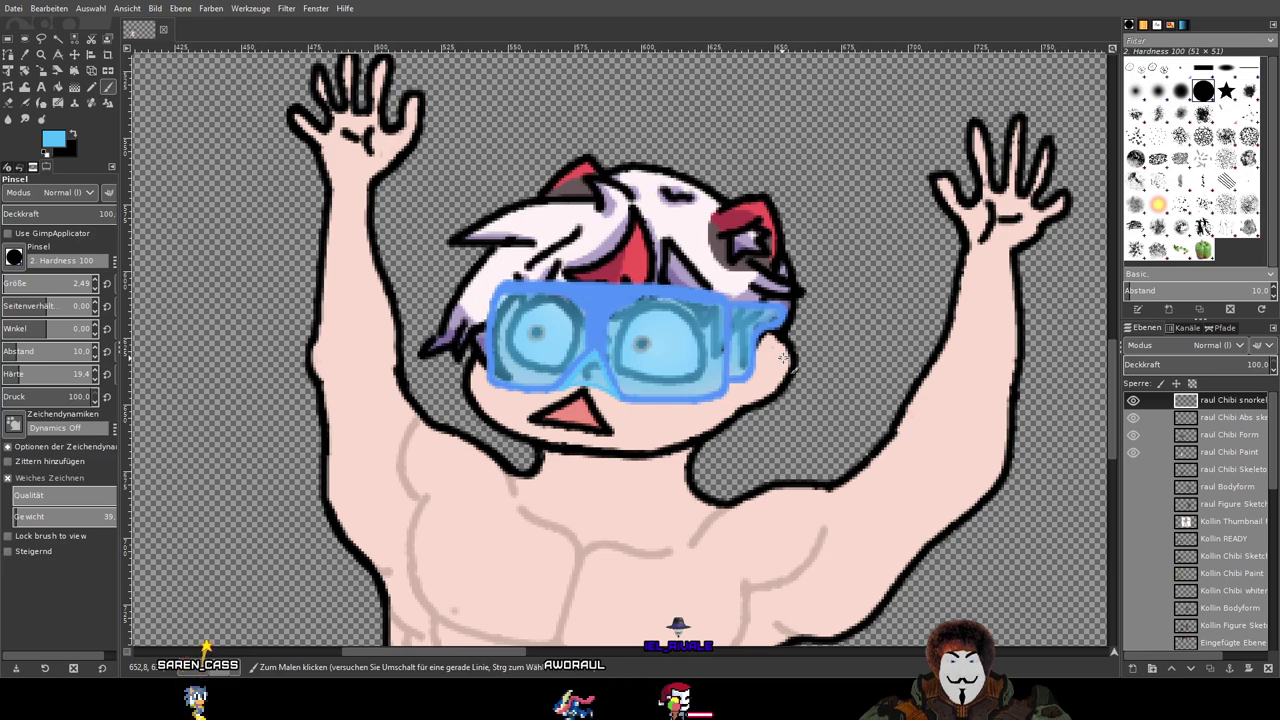
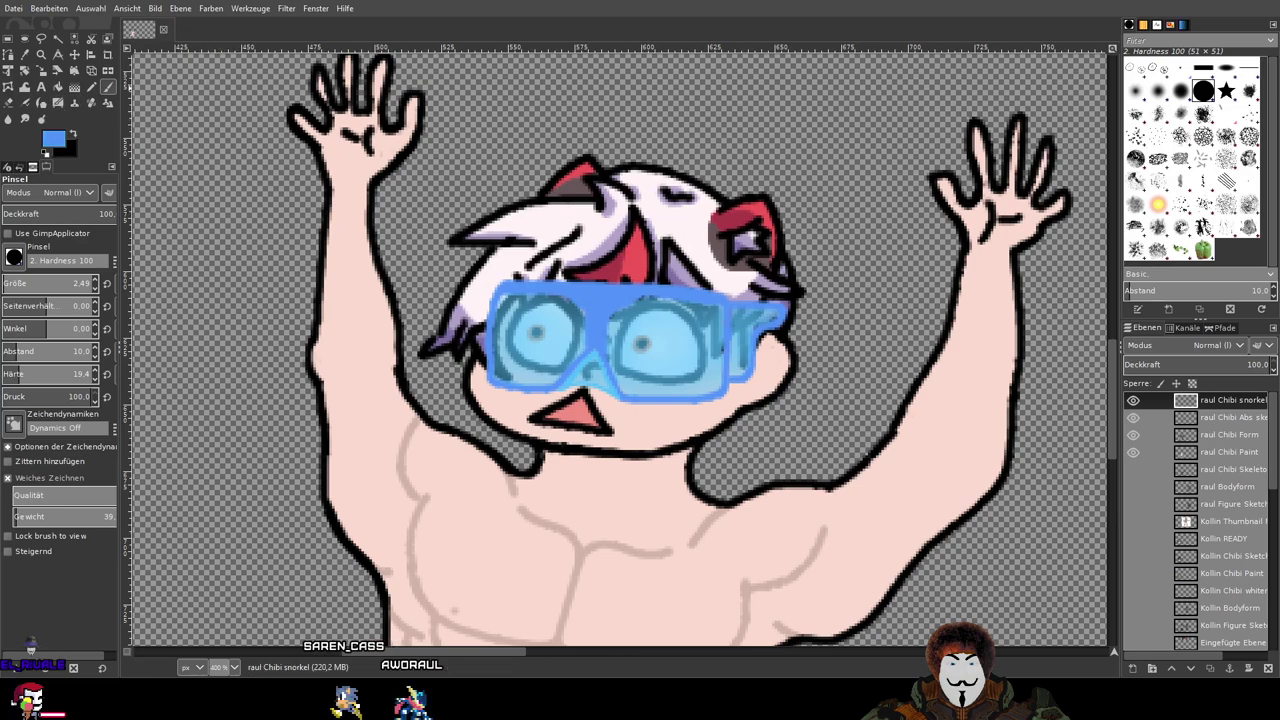
Step: Paint the blue outline of a curved snorkel tube beside the head, from the star-marked red horn down past the jaw, and close its lower end
scroll(775, 235, up, 2)
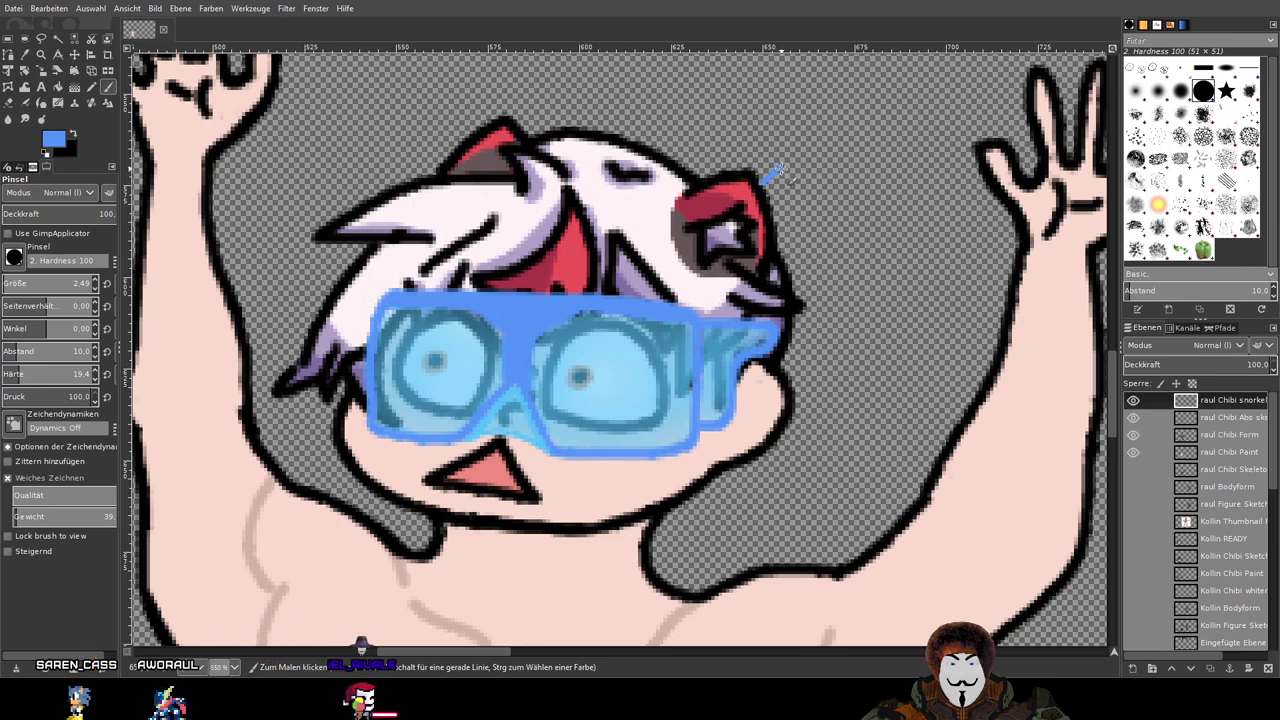
drag(788, 178, 804, 192)
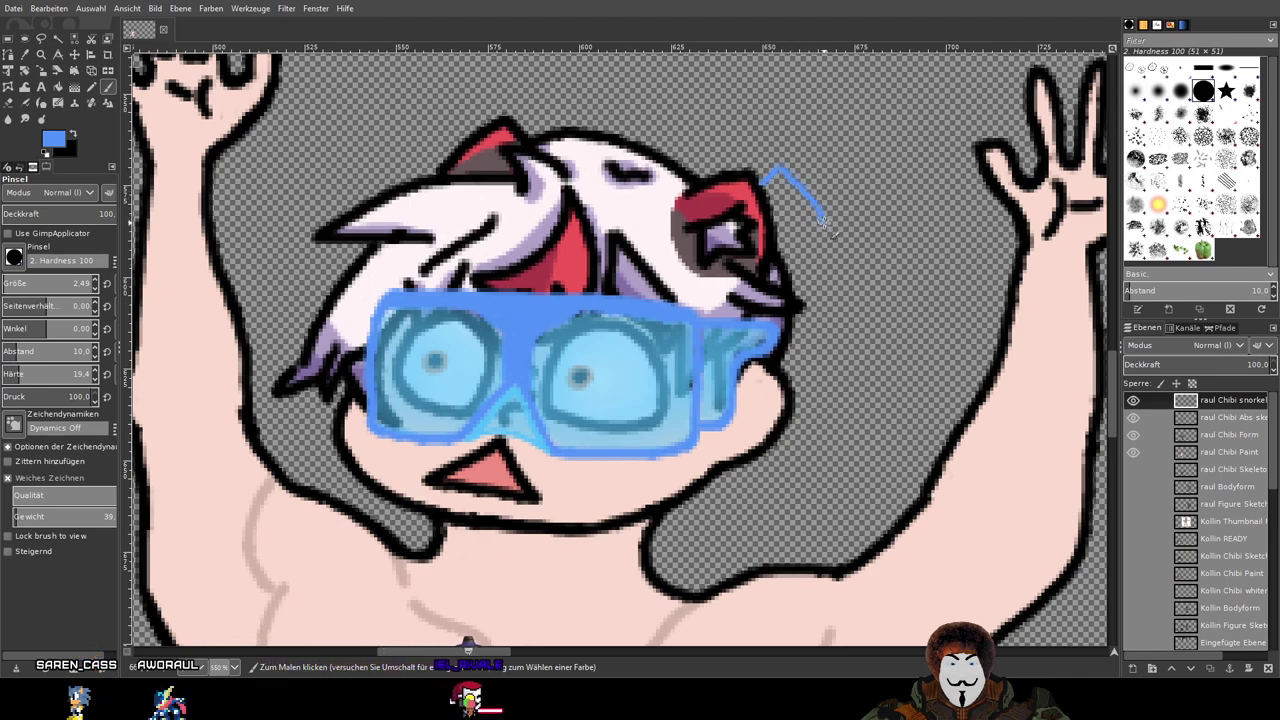
mouse_move(828, 245)
mouse_down()
mouse_move(820, 330)
mouse_move(773, 463)
mouse_up()
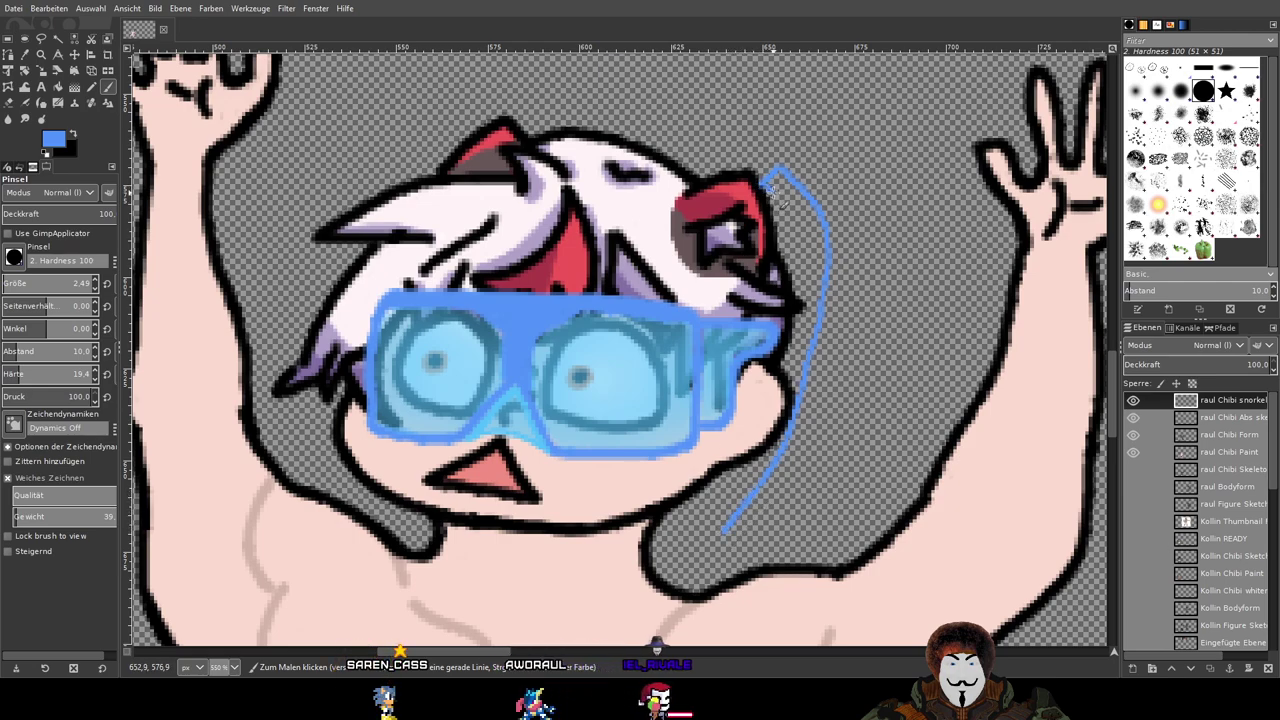
drag(778, 197, 800, 246)
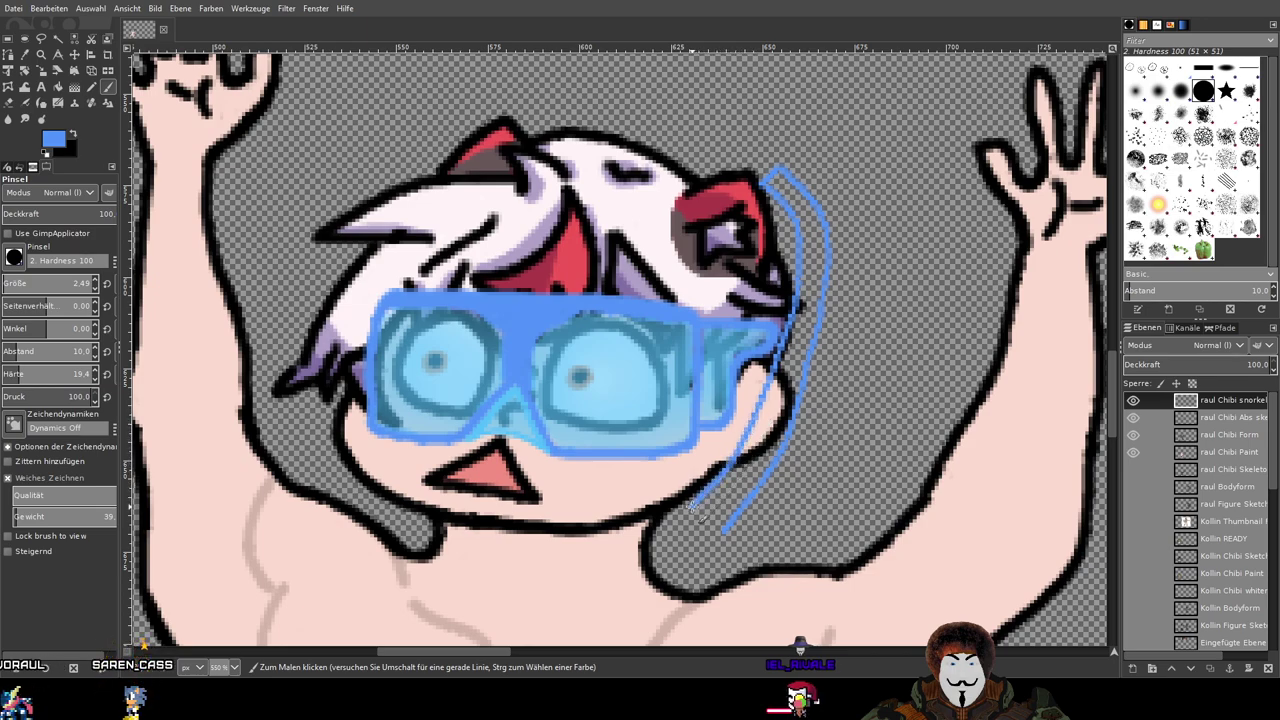
scroll(690, 507, up, 3)
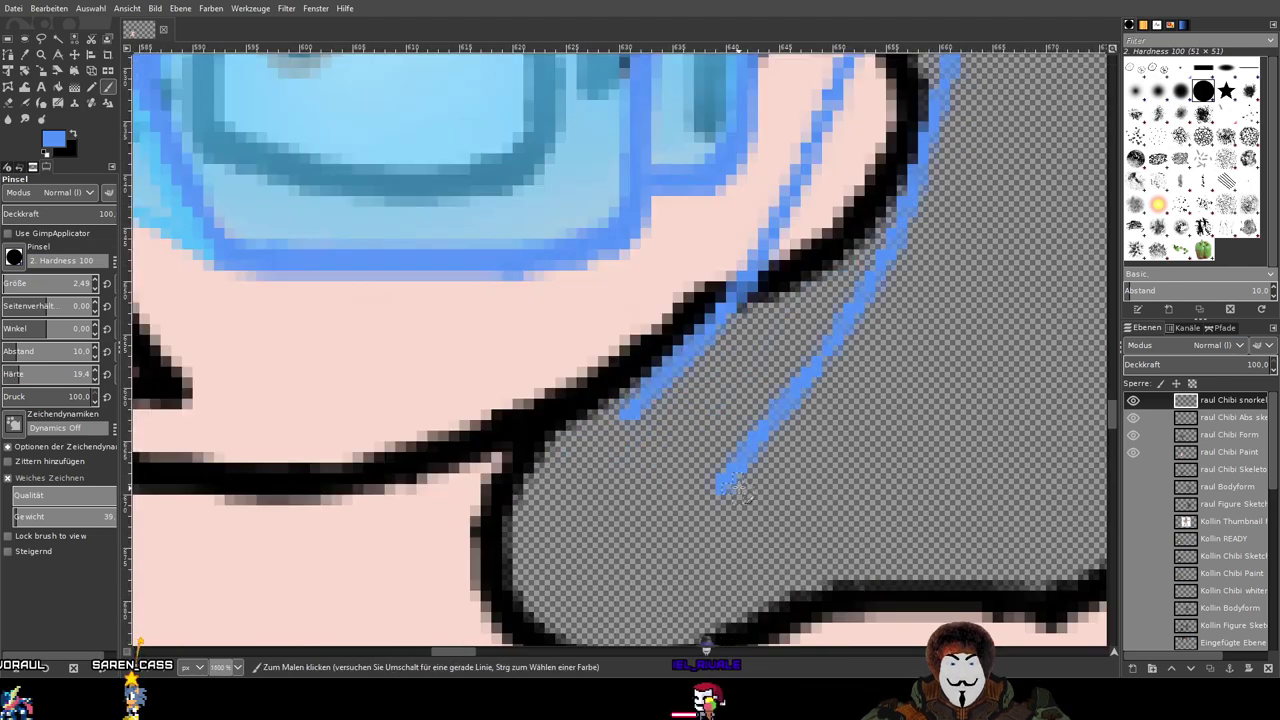
scroll(731, 484, down, 3)
scroll(780, 400, down, 1)
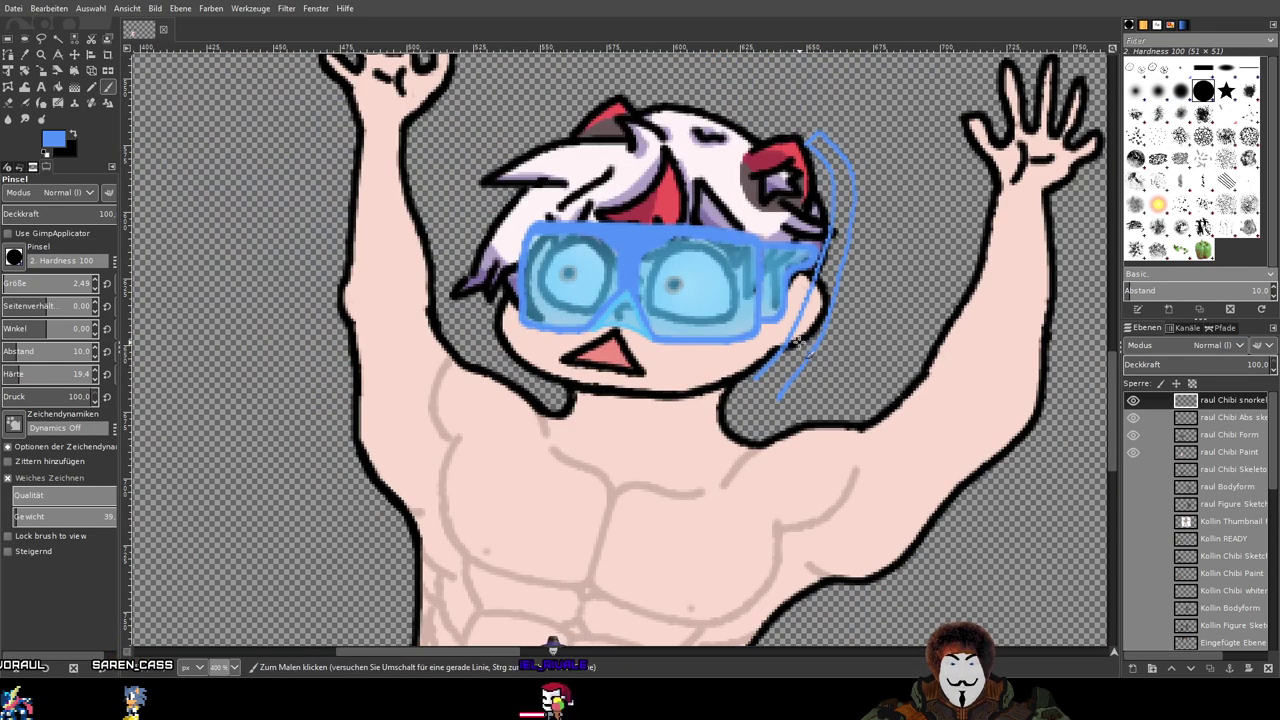
scroll(797, 342, up, 3)
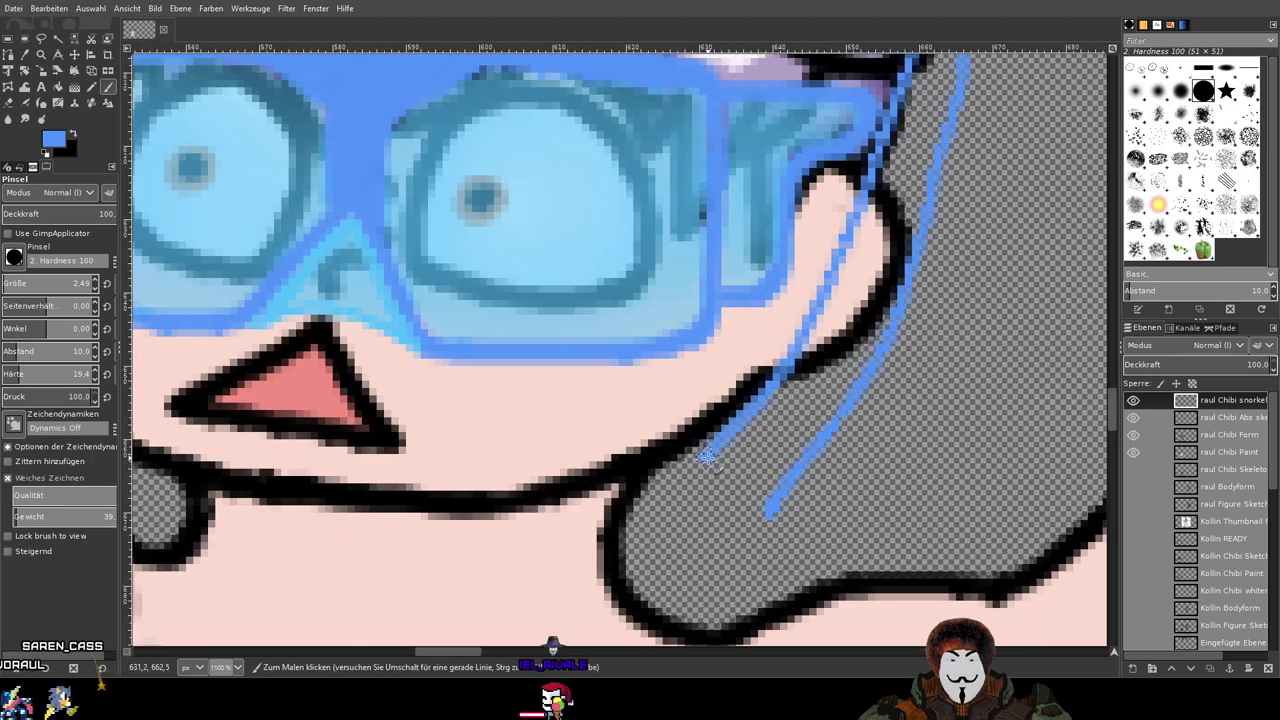
drag(706, 456, 748, 497)
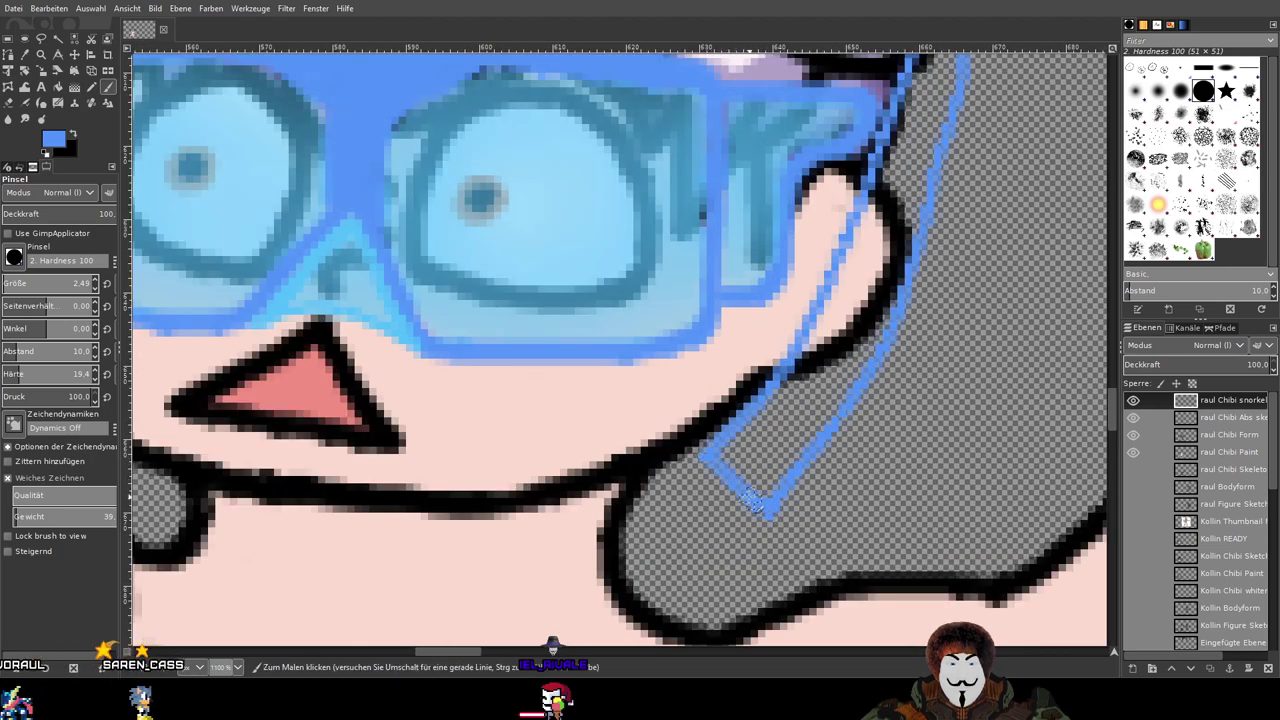
Step: Sample the light blue of the nose piece and paint two curved lines from the tube's lower end across the chin towards the mouth
scroll(715, 460, down, 2)
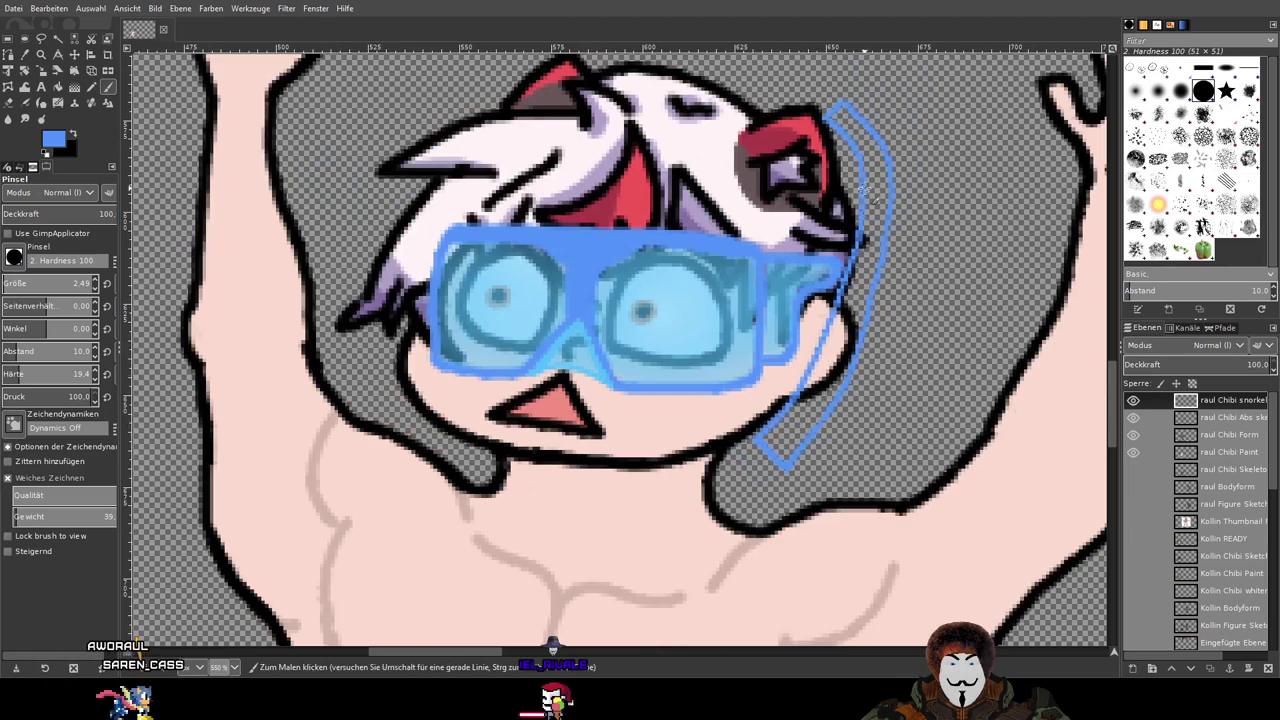
scroll(783, 455, down, 1)
scroll(845, 440, up, 1)
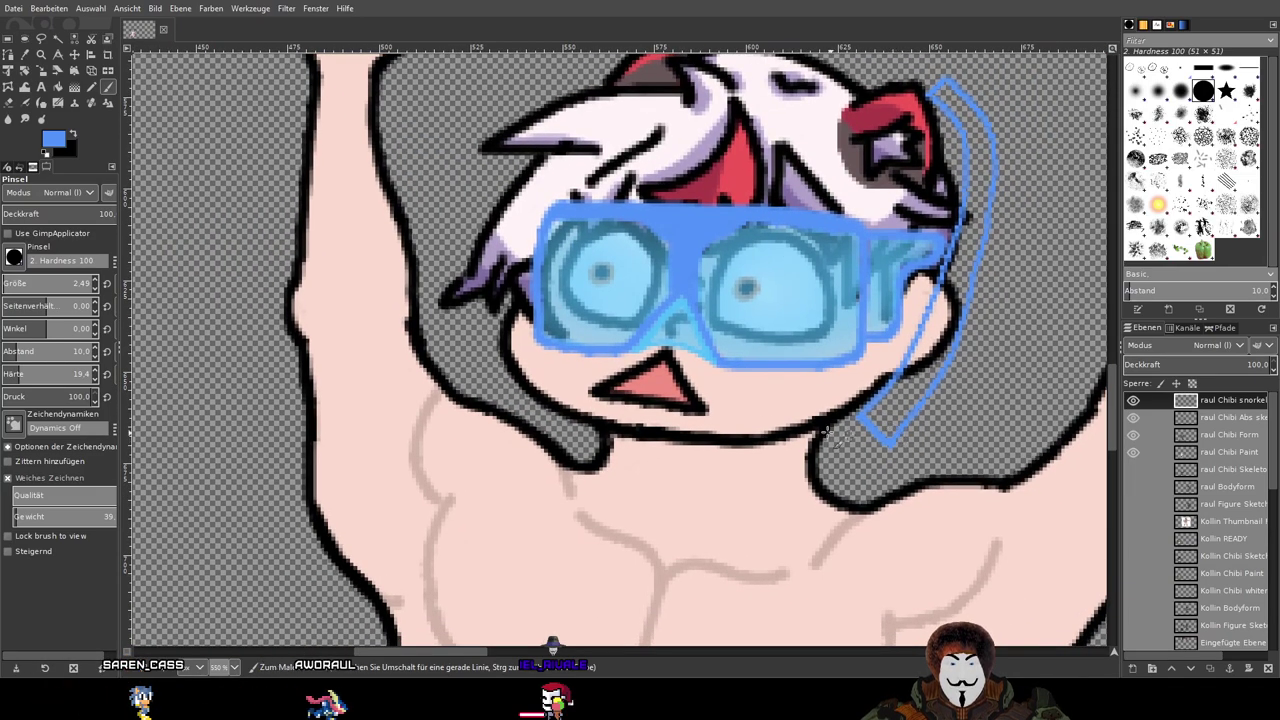
ctrl+click(688, 338)
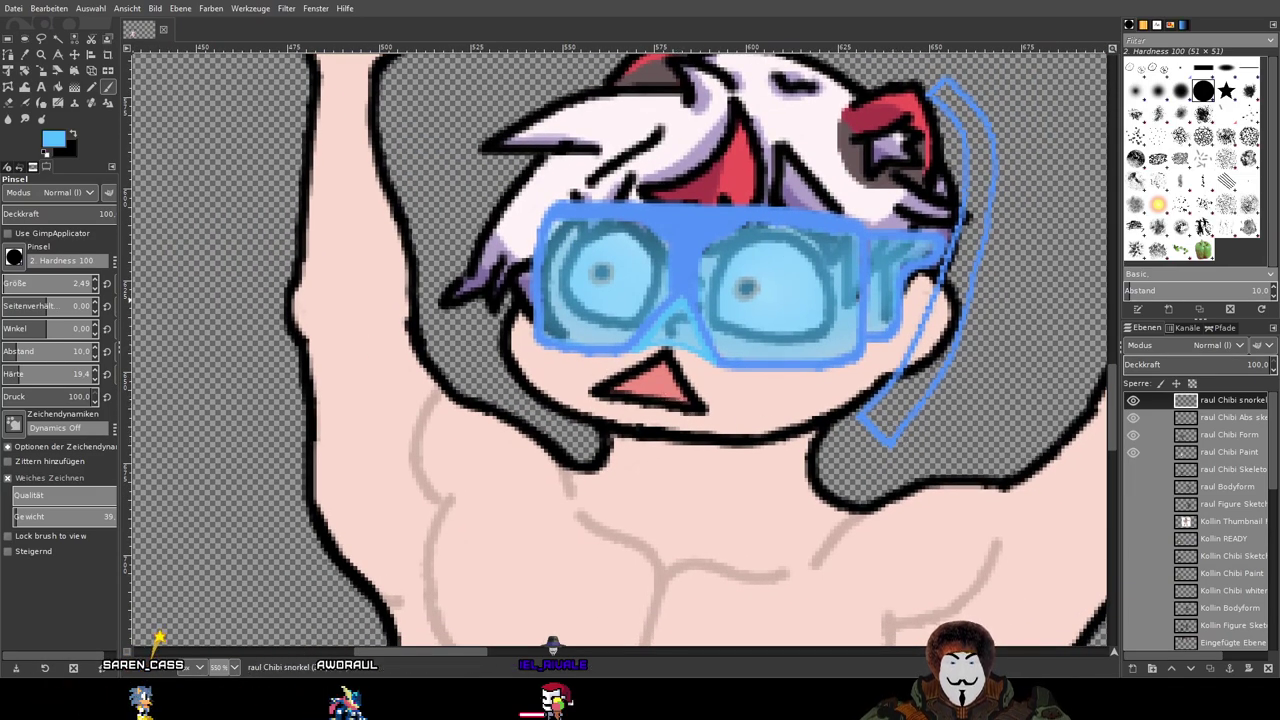
scroll(537, 338, up, 1)
drag(865, 436, 695, 428)
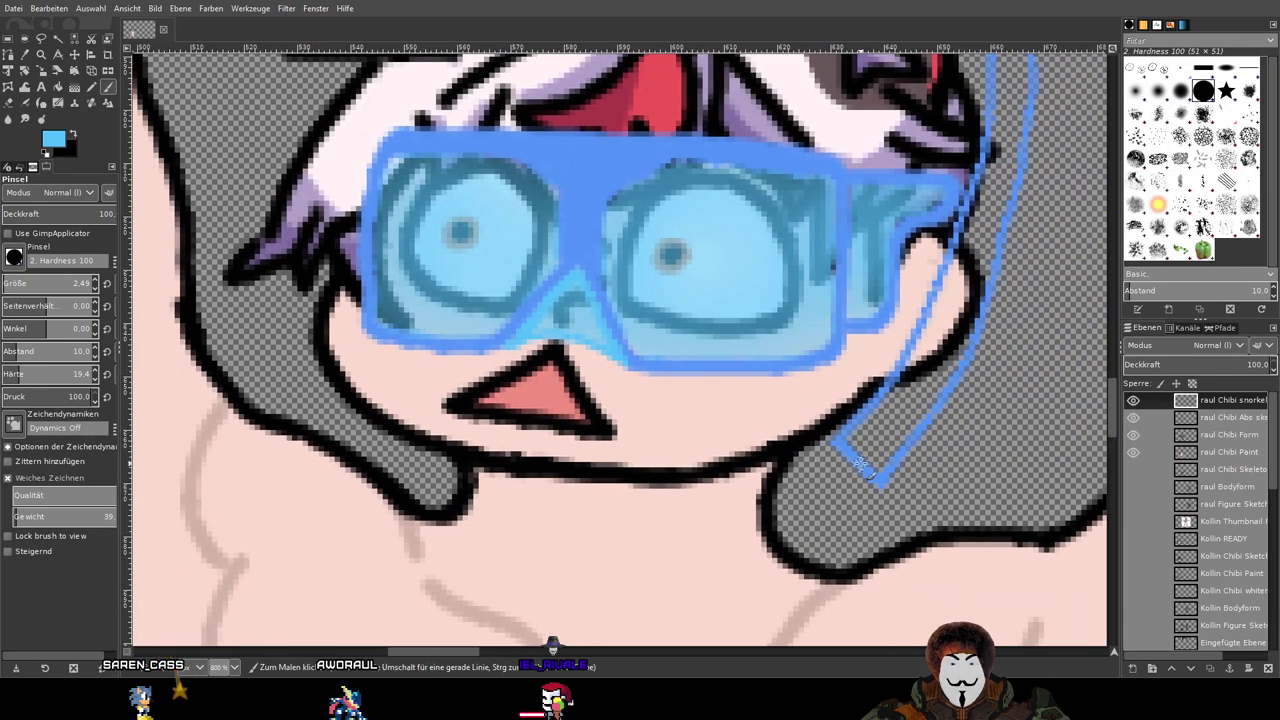
mouse_move(838, 445)
mouse_down()
mouse_move(749, 472)
mouse_move(627, 441)
mouse_up()
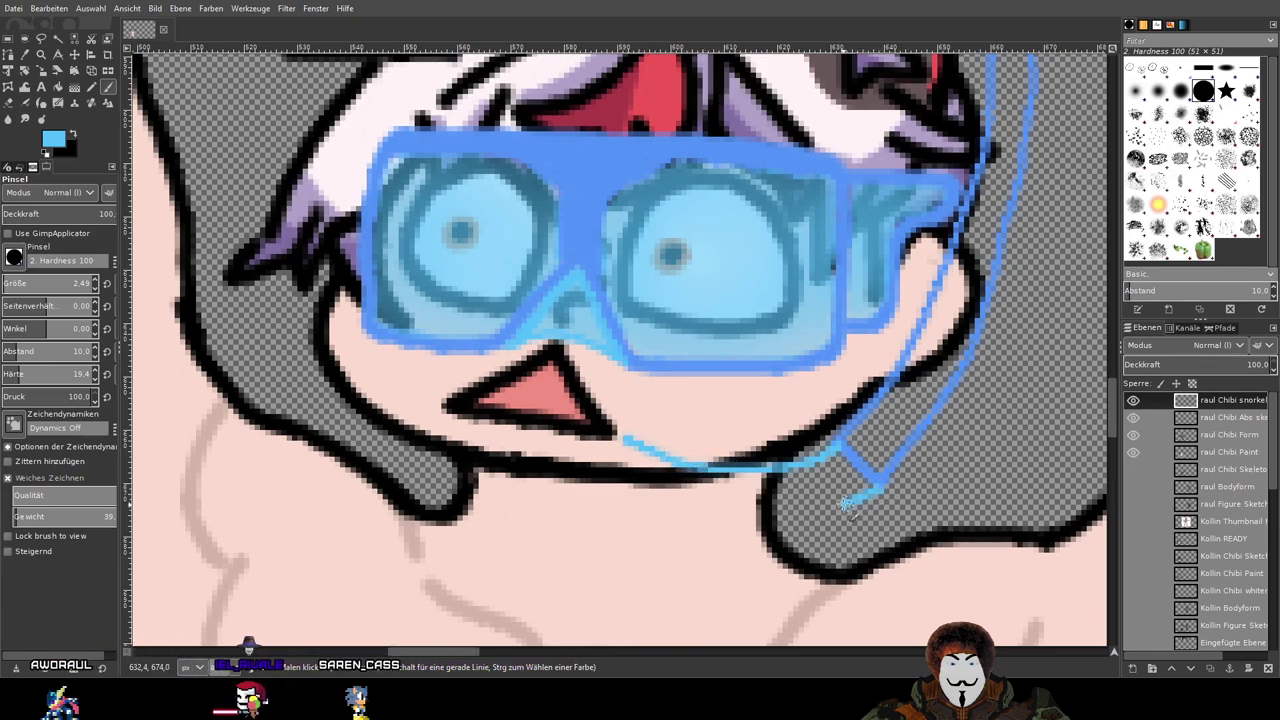
drag(873, 490, 765, 521)
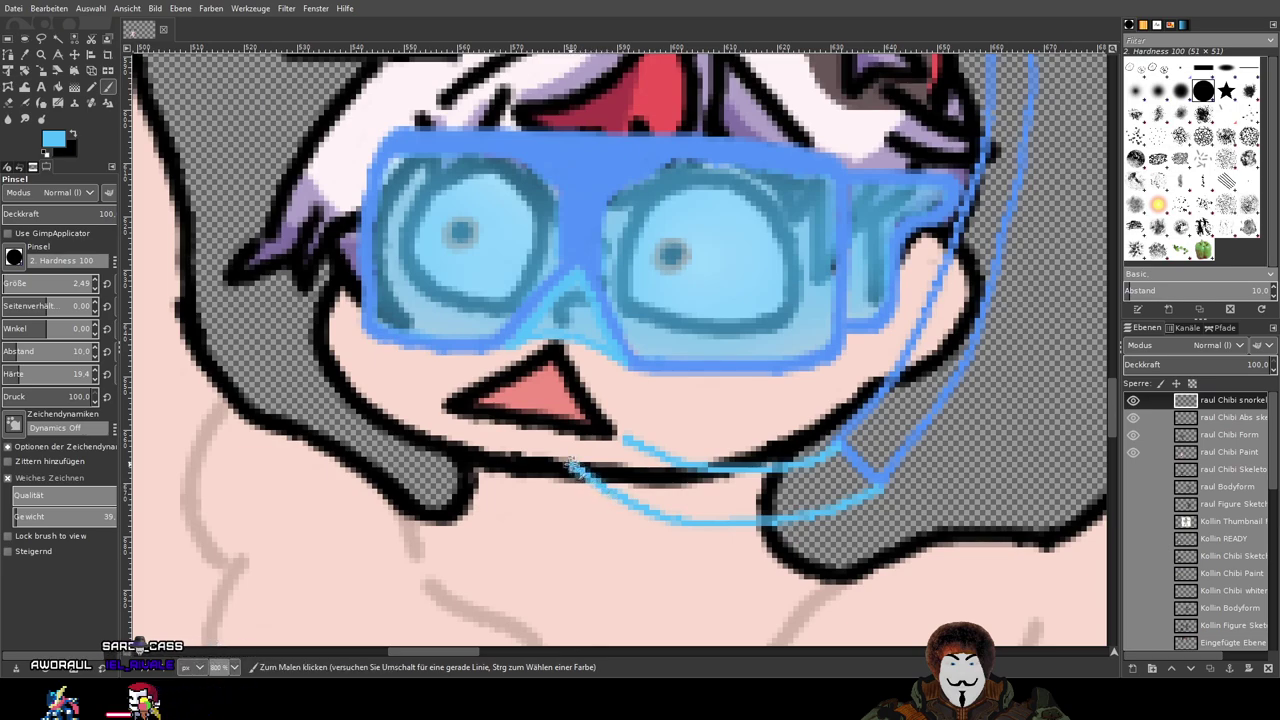
Step: Extend the upper light-blue line to the mouth, add a stepped flange above it, and close the mouthpiece outline at the mouth corner
scroll(618, 413, up, 2)
drag(562, 405, 618, 448)
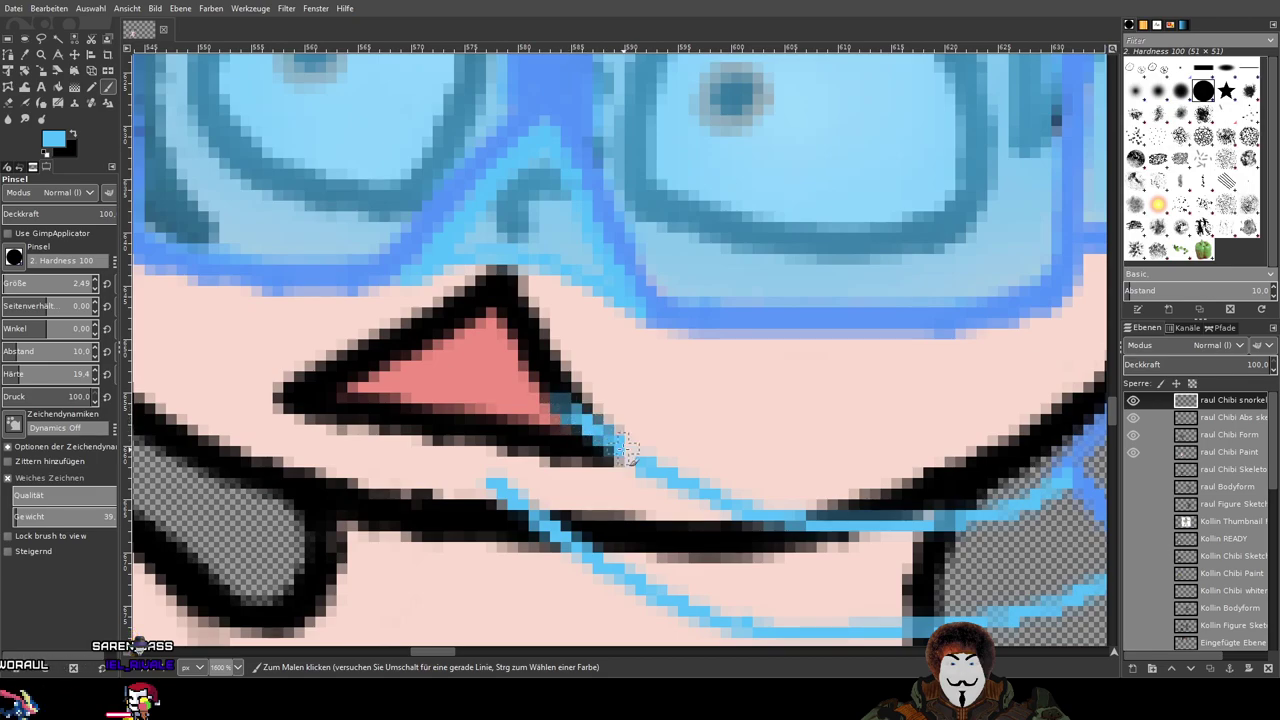
mouse_move(576, 400)
mouse_down()
mouse_move(635, 366)
mouse_move(668, 414)
mouse_move(756, 419)
mouse_move(768, 510)
mouse_up()
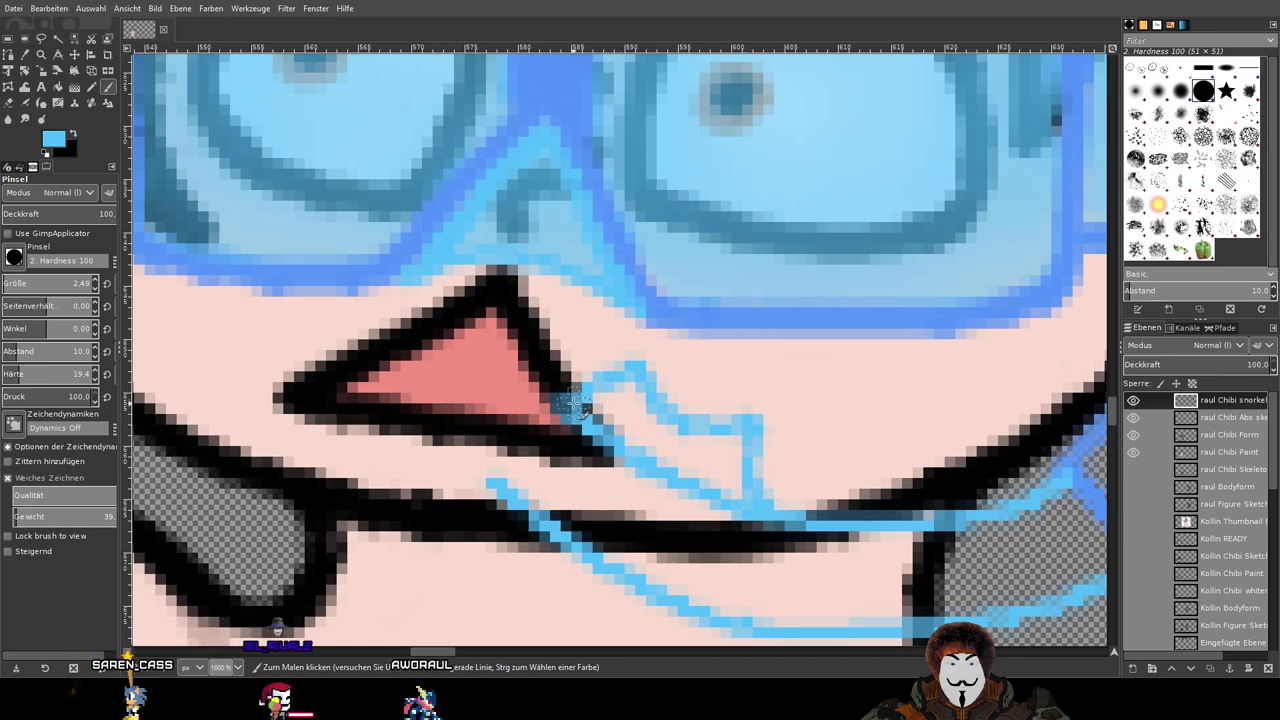
mouse_move(548, 380)
mouse_down()
mouse_move(463, 458)
mouse_move(538, 522)
mouse_up()
scroll(750, 485, down, 3)
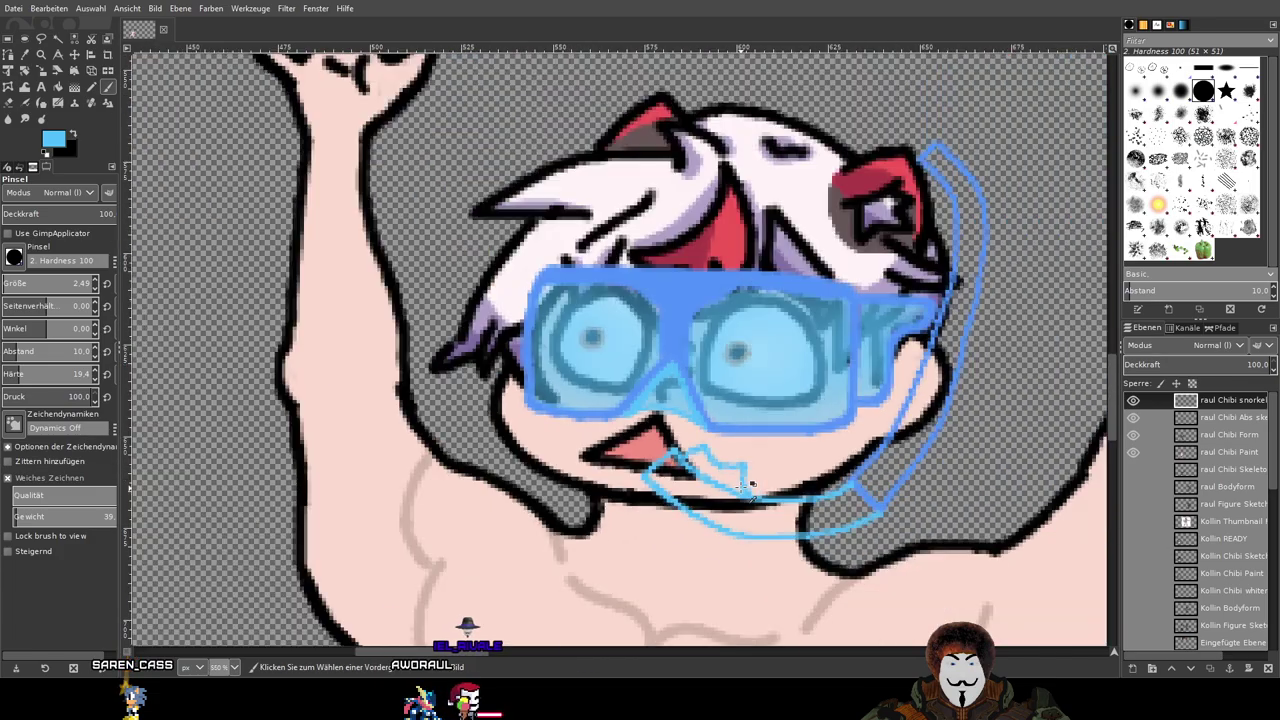
Step: Try filling the mouthpiece with light blue using brush size 9.95 and force 23.1
drag(817, 484, 640, 437)
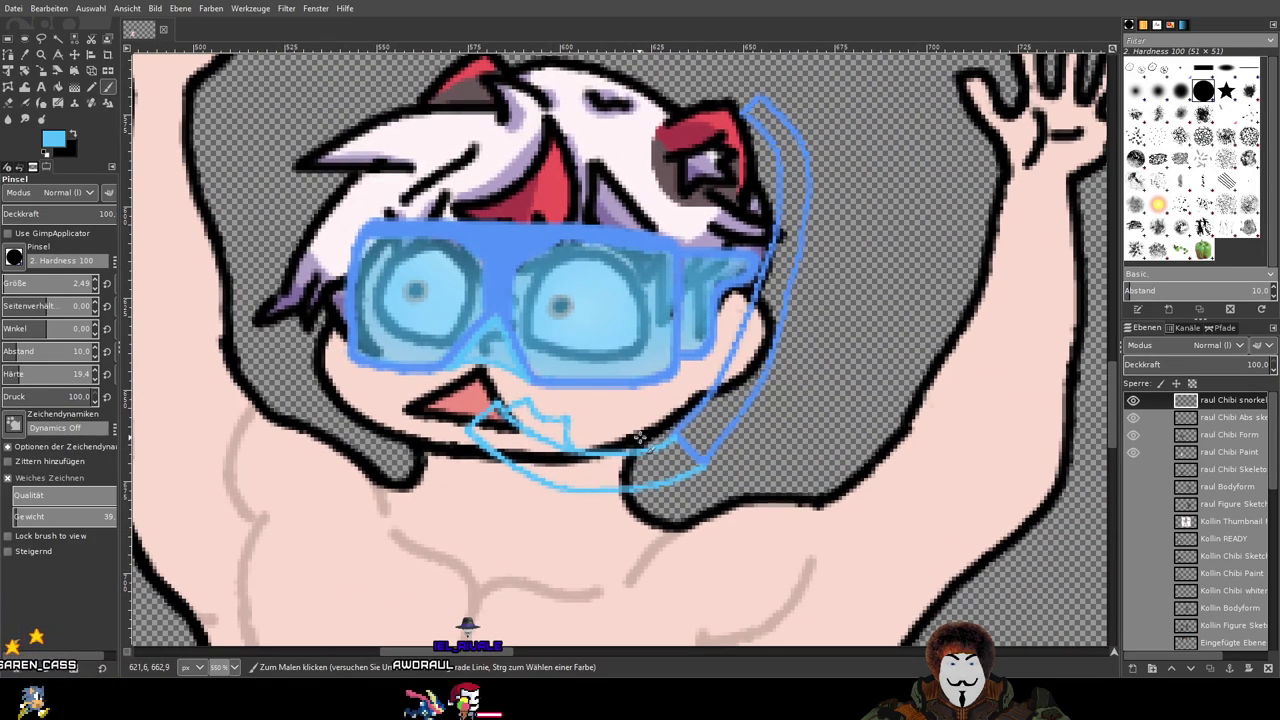
scroll(640, 437, up, 4)
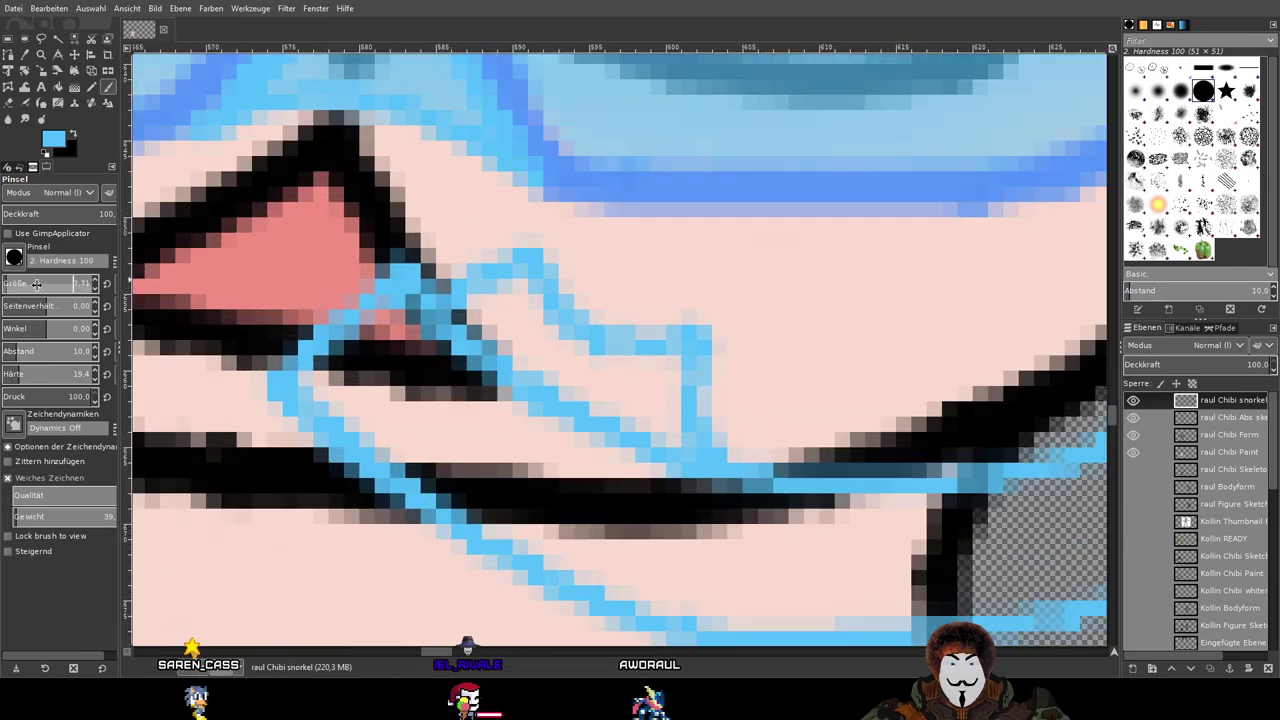
drag(442, 409, 508, 450)
key(ctrl+z)
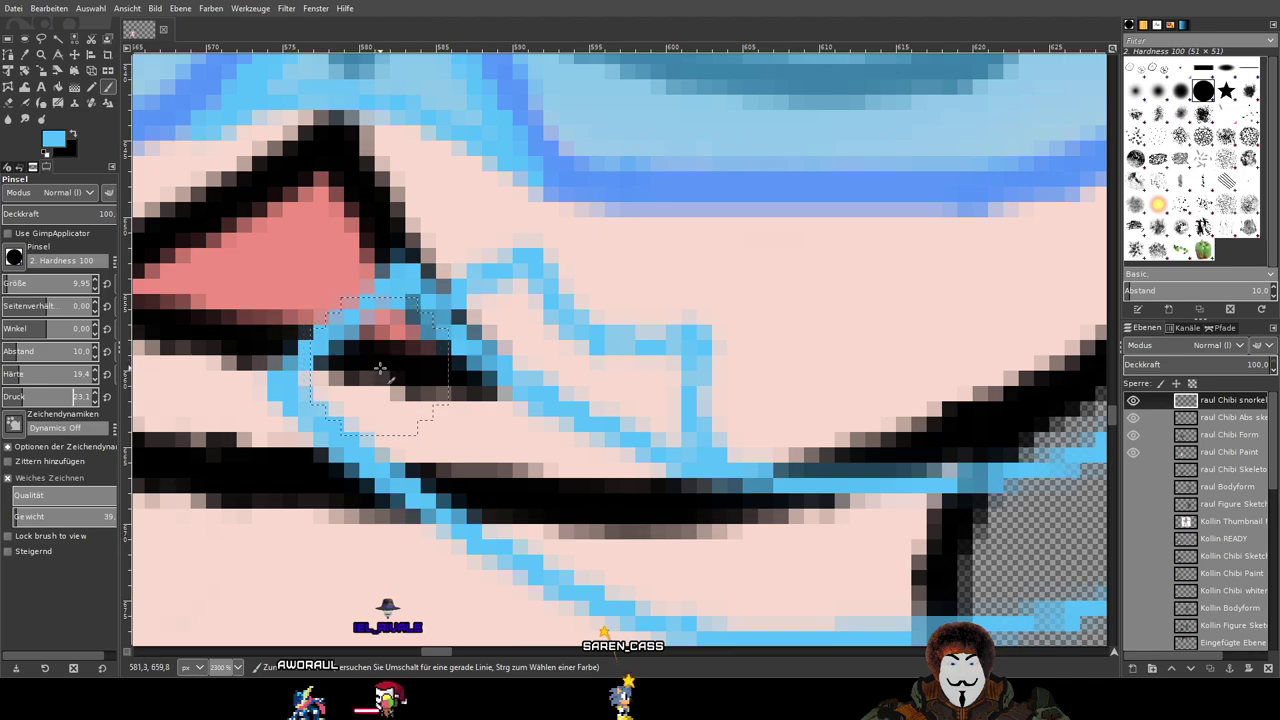
mouse_move(371, 373)
mouse_down()
mouse_move(517, 460)
mouse_move(532, 465)
mouse_move(421, 359)
mouse_move(564, 450)
mouse_move(724, 505)
mouse_up()
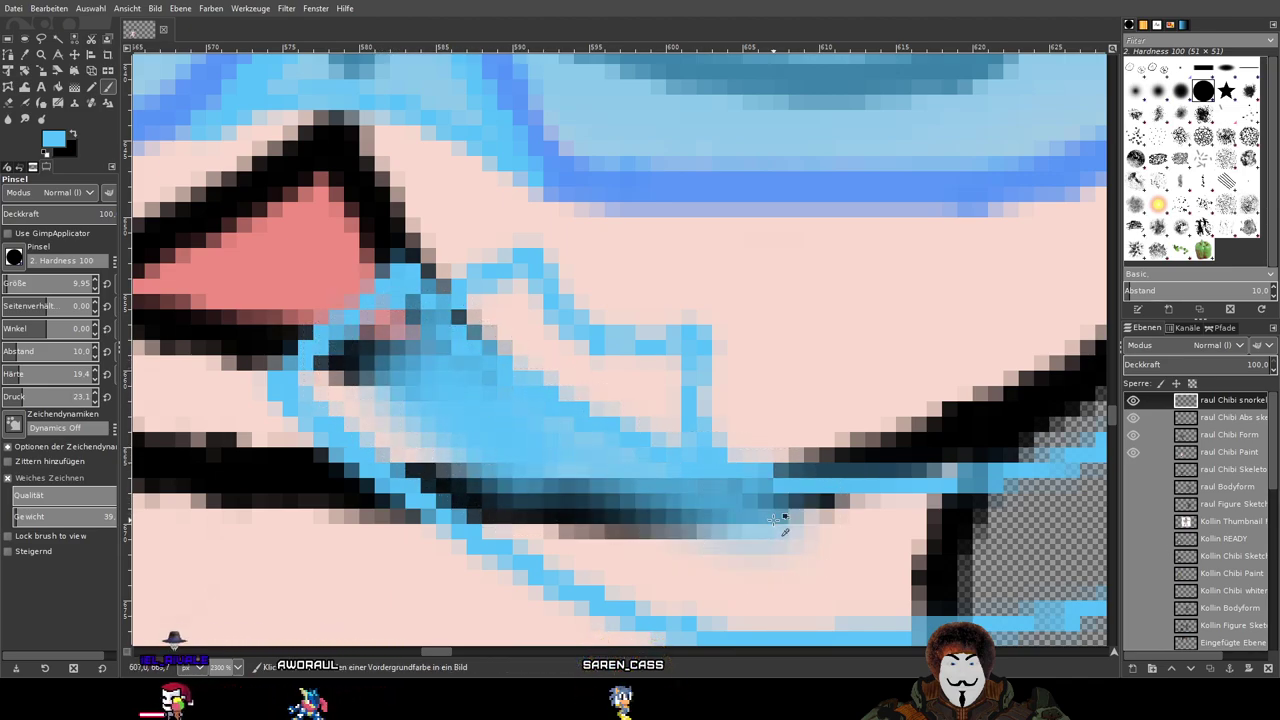
key(ctrl+z)
Step: Try light-blue fill strokes in the mouthpiece with hardness 0, first at force 23.1 and at force 81.9
drag(25, 376, 3, 376)
drag(391, 369, 455, 420)
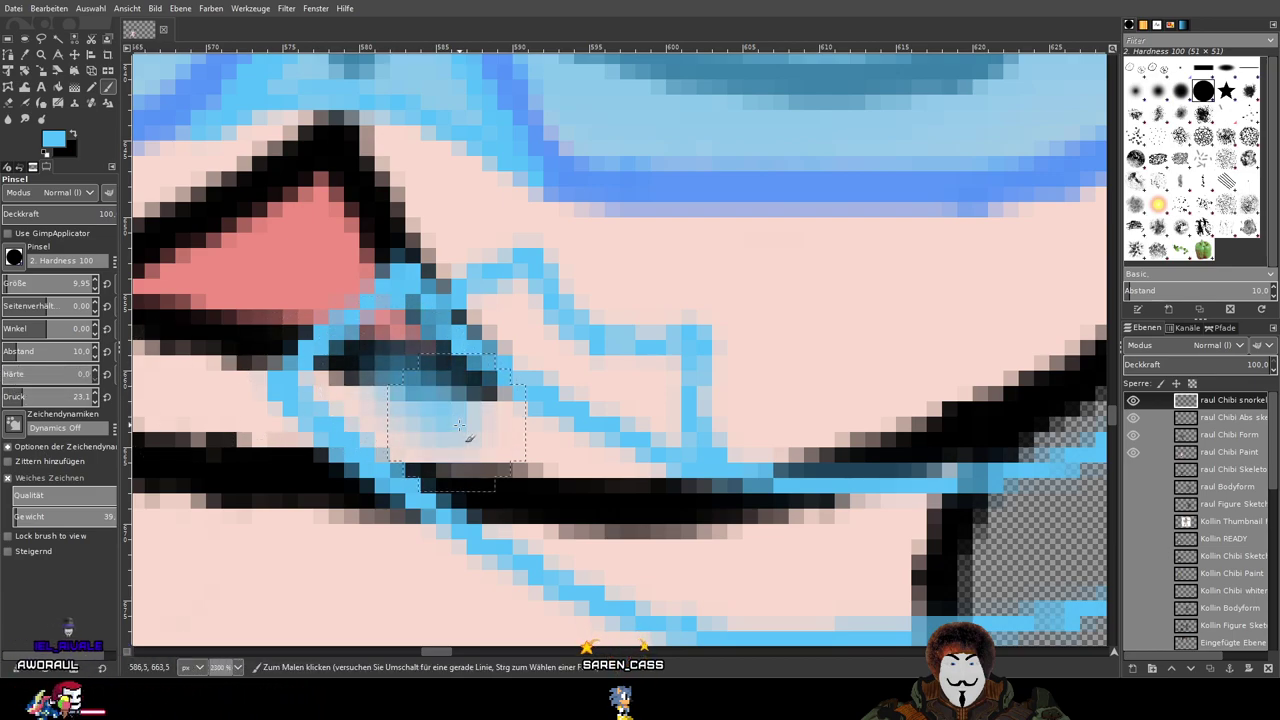
key(ctrl+z)
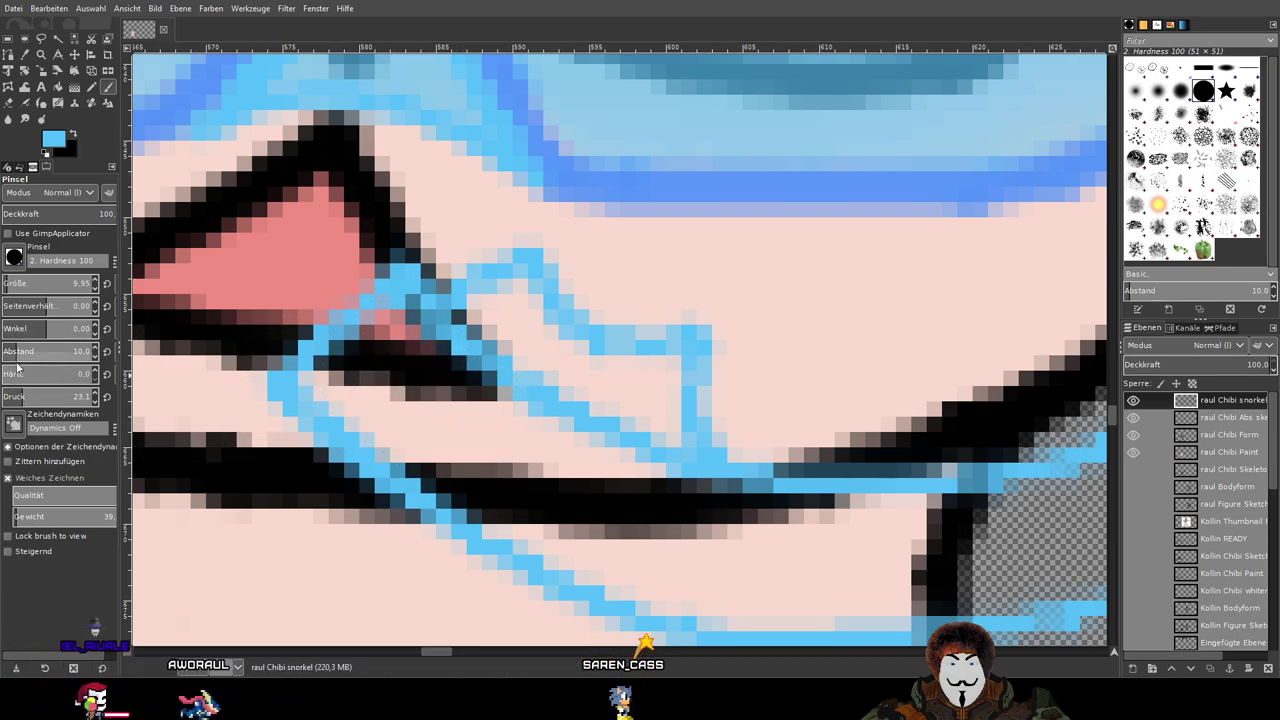
click(72, 396)
drag(394, 395, 399, 392)
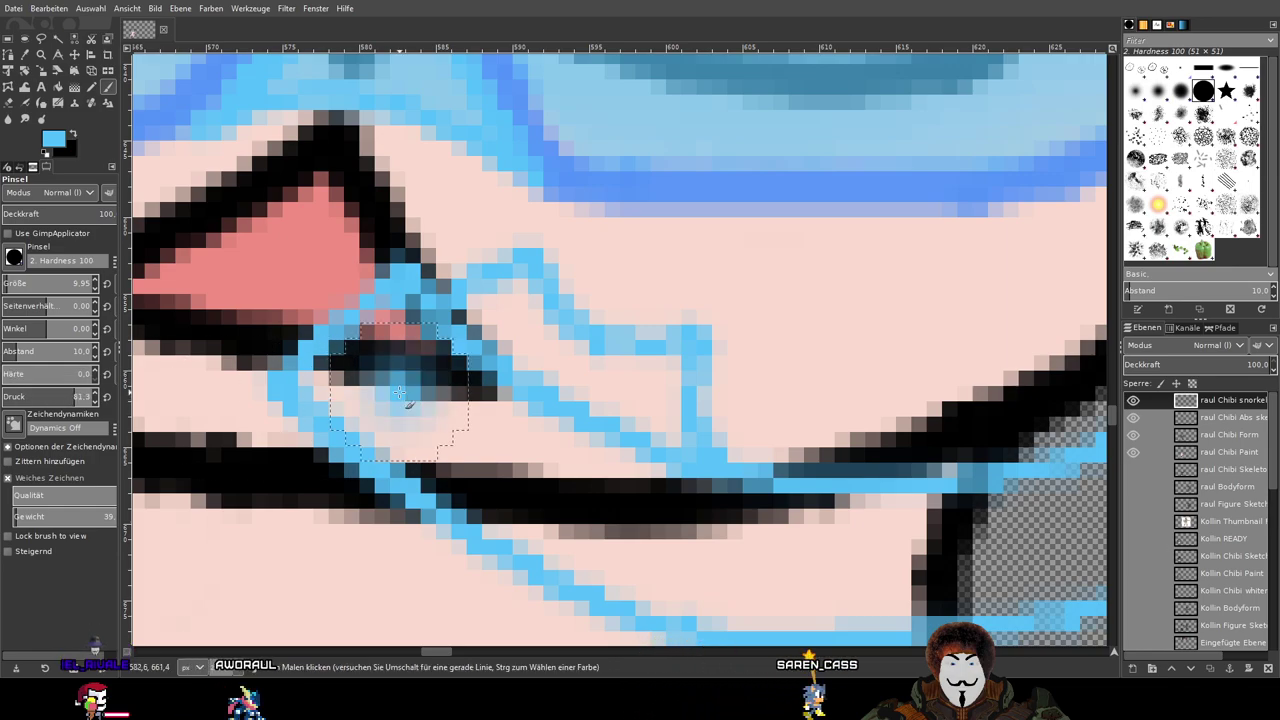
key(ctrl+z)
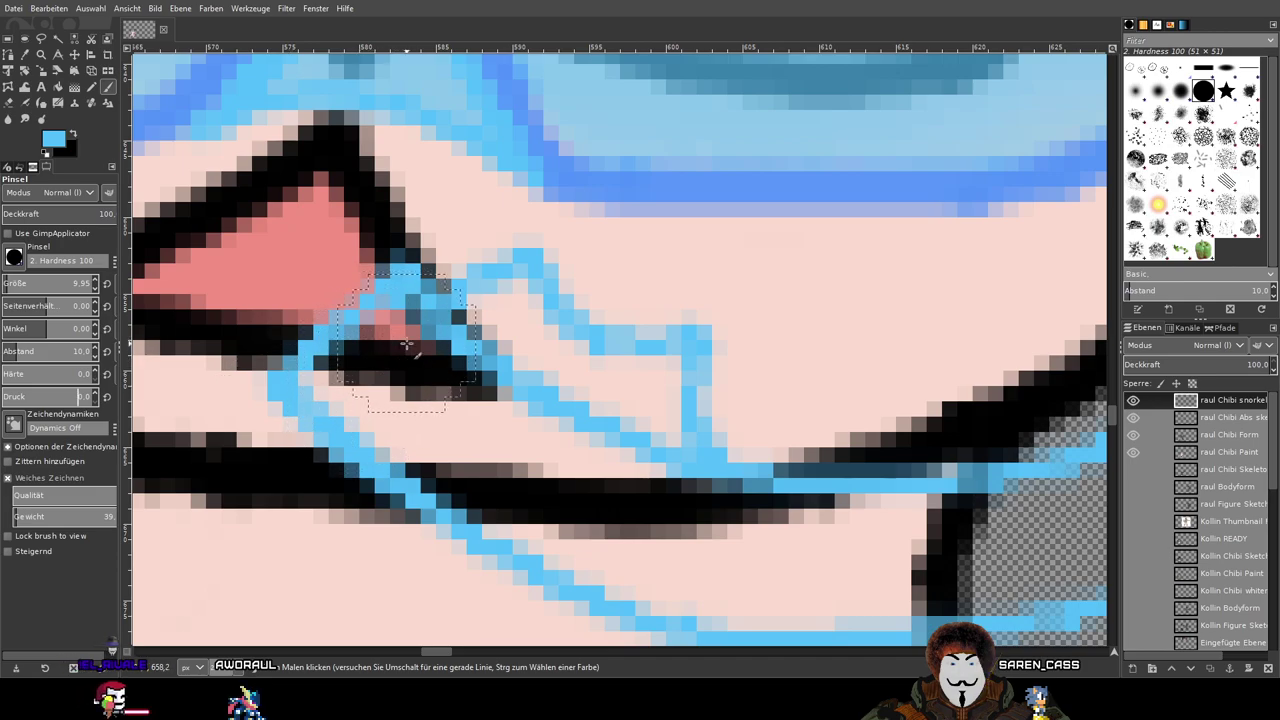
Step: Set the brush force to 5.2 and hardness to 9.0, and tint the inside of the mouthpiece and its stepped flange translucent light blue
click(6, 396)
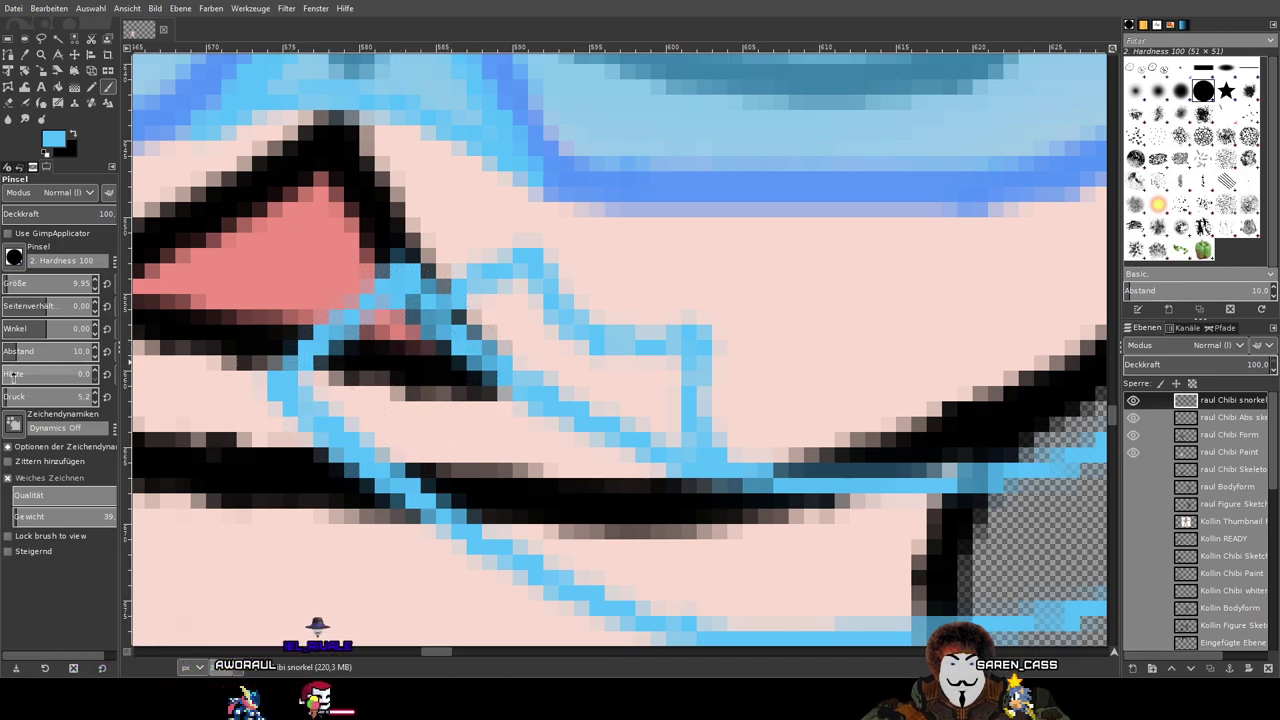
mouse_move(406, 372)
mouse_down()
mouse_move(388, 331)
mouse_move(345, 372)
mouse_move(353, 399)
mouse_move(408, 448)
mouse_move(619, 562)
mouse_move(746, 601)
mouse_move(614, 490)
mouse_move(419, 378)
mouse_move(690, 517)
mouse_move(757, 563)
mouse_move(501, 493)
mouse_move(436, 454)
mouse_move(616, 567)
mouse_move(334, 387)
mouse_move(412, 335)
mouse_up()
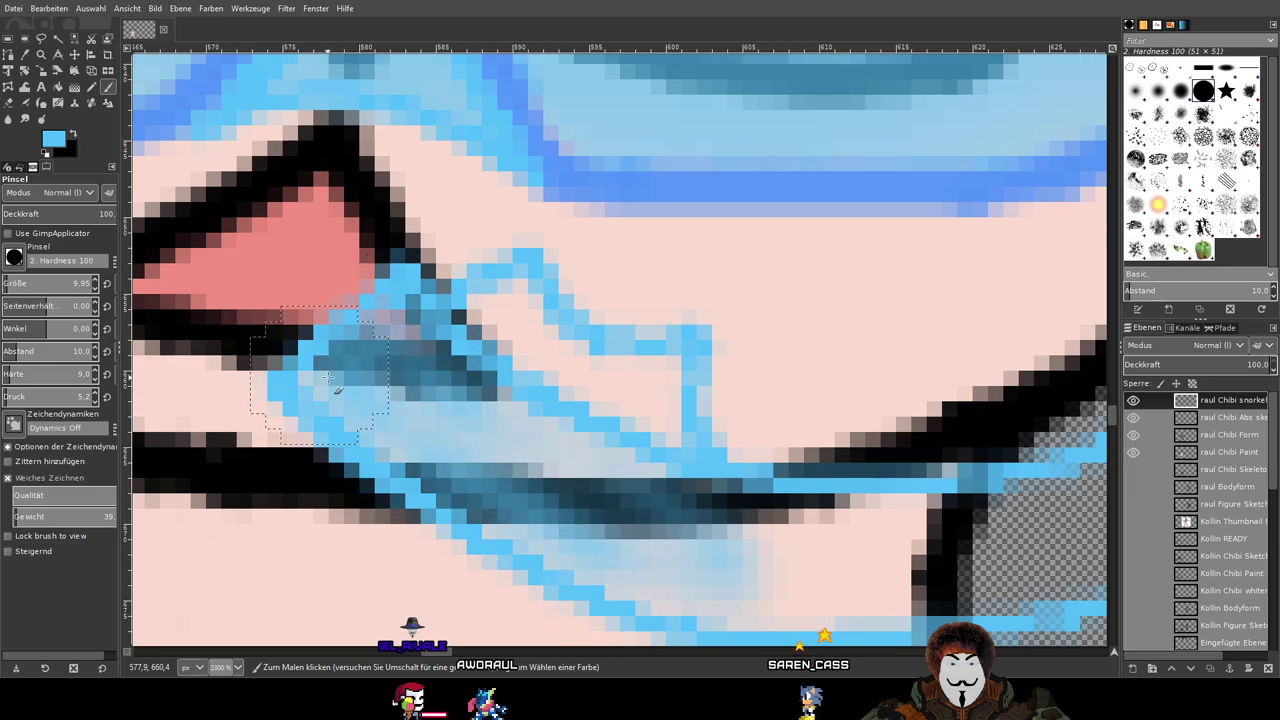
drag(322, 377, 637, 552)
drag(747, 565, 498, 361)
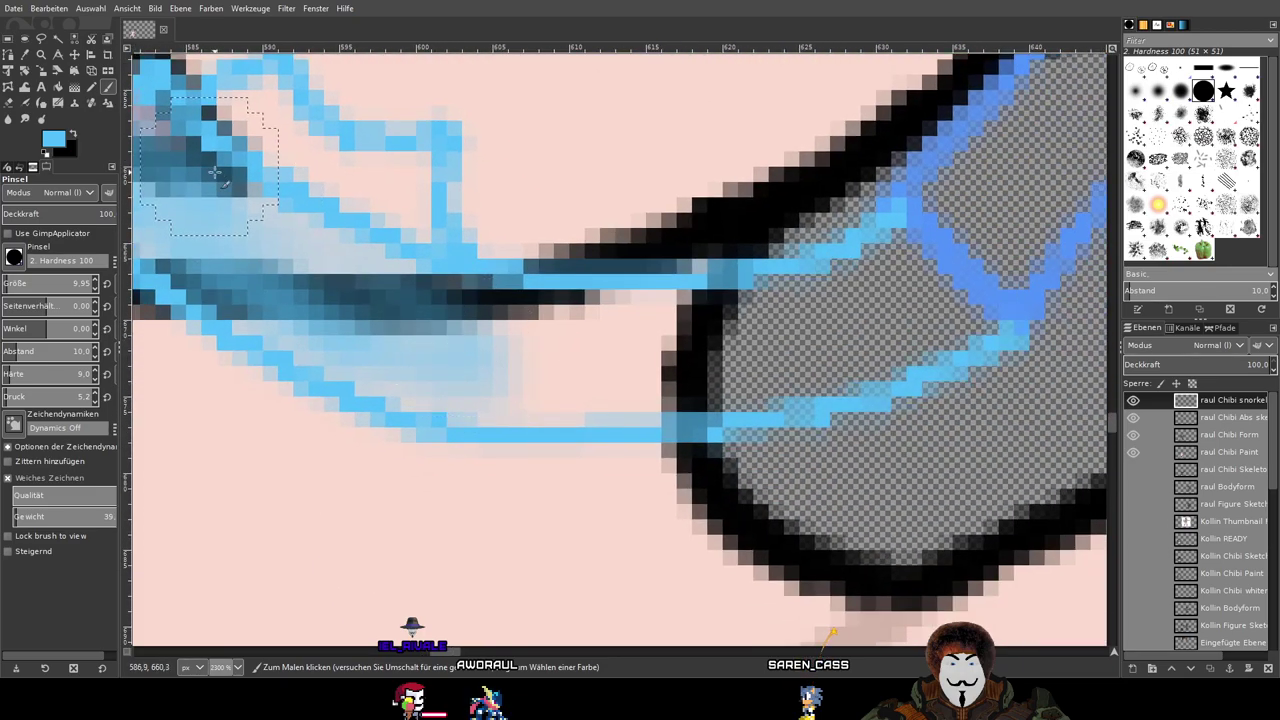
mouse_move(371, 205)
mouse_down()
mouse_move(320, 140)
mouse_move(258, 112)
mouse_up()
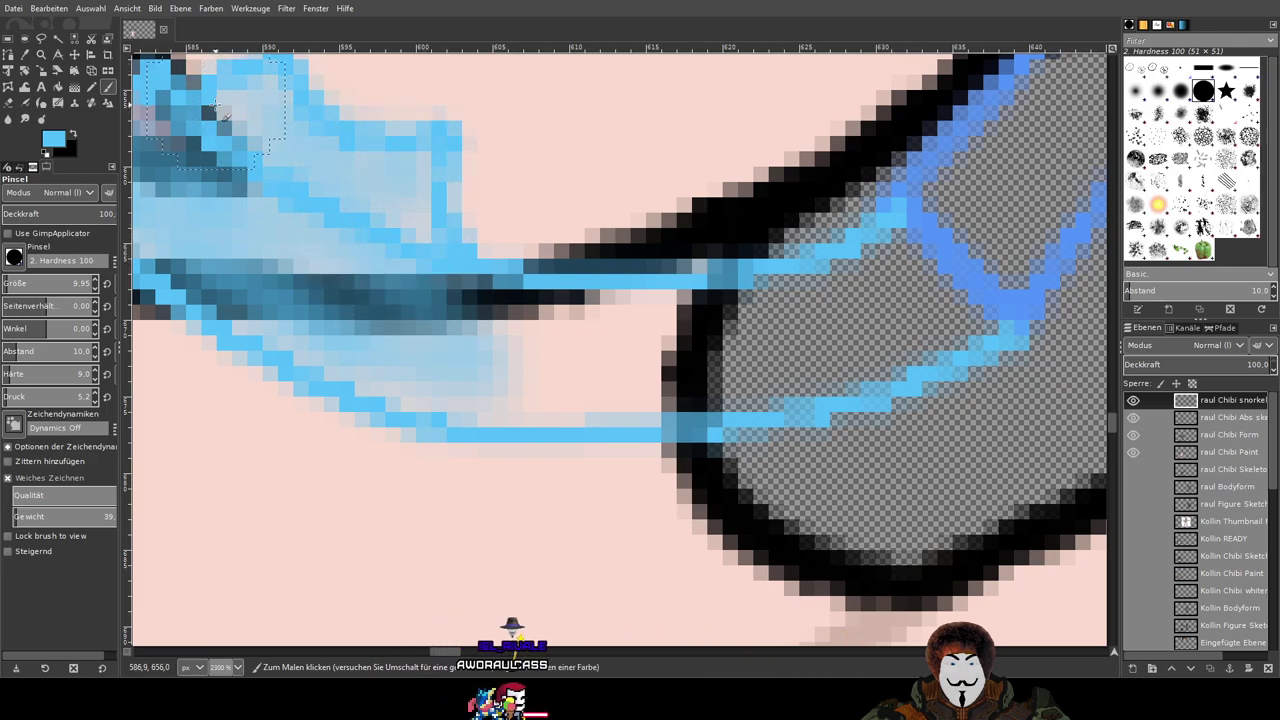
Step: Tint the lower snorkel section light blue, from below the mouth across the neck outline to the blue tube's closed end
drag(450, 226, 740, 342)
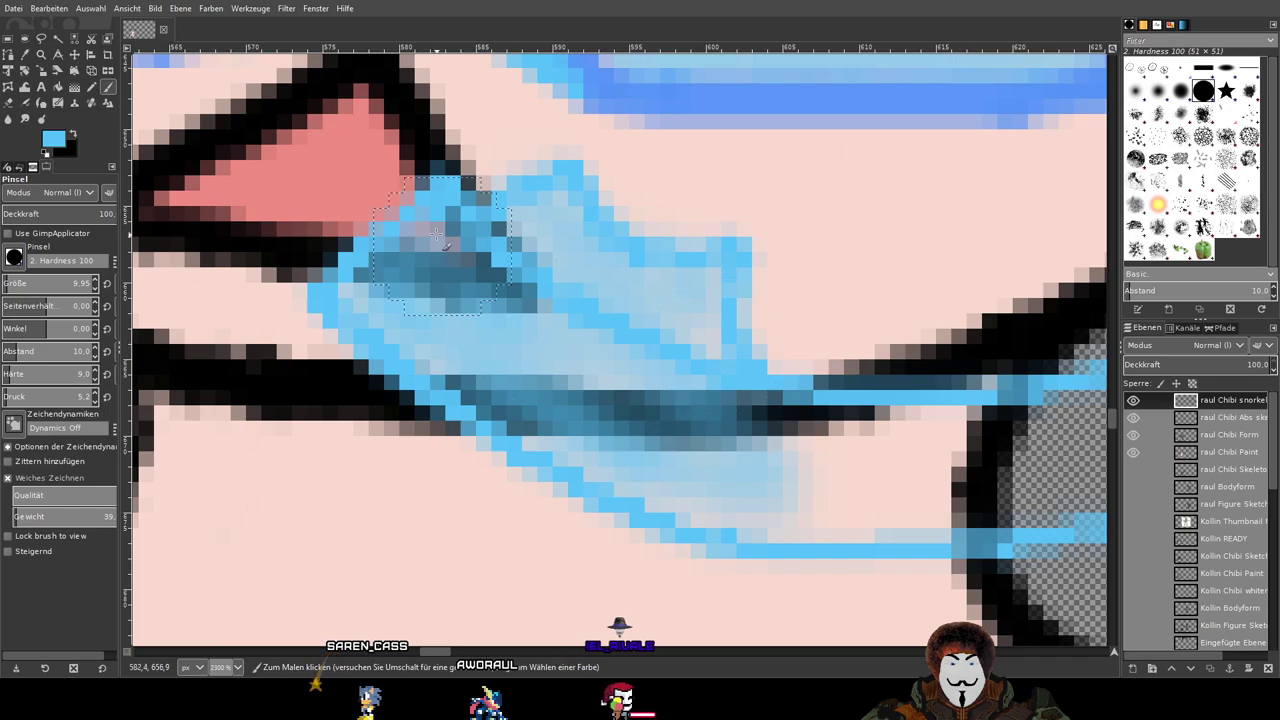
mouse_move(400, 262)
mouse_down()
mouse_move(396, 301)
mouse_move(572, 433)
mouse_move(394, 332)
mouse_move(579, 432)
mouse_move(691, 518)
mouse_up()
drag(886, 514, 434, 466)
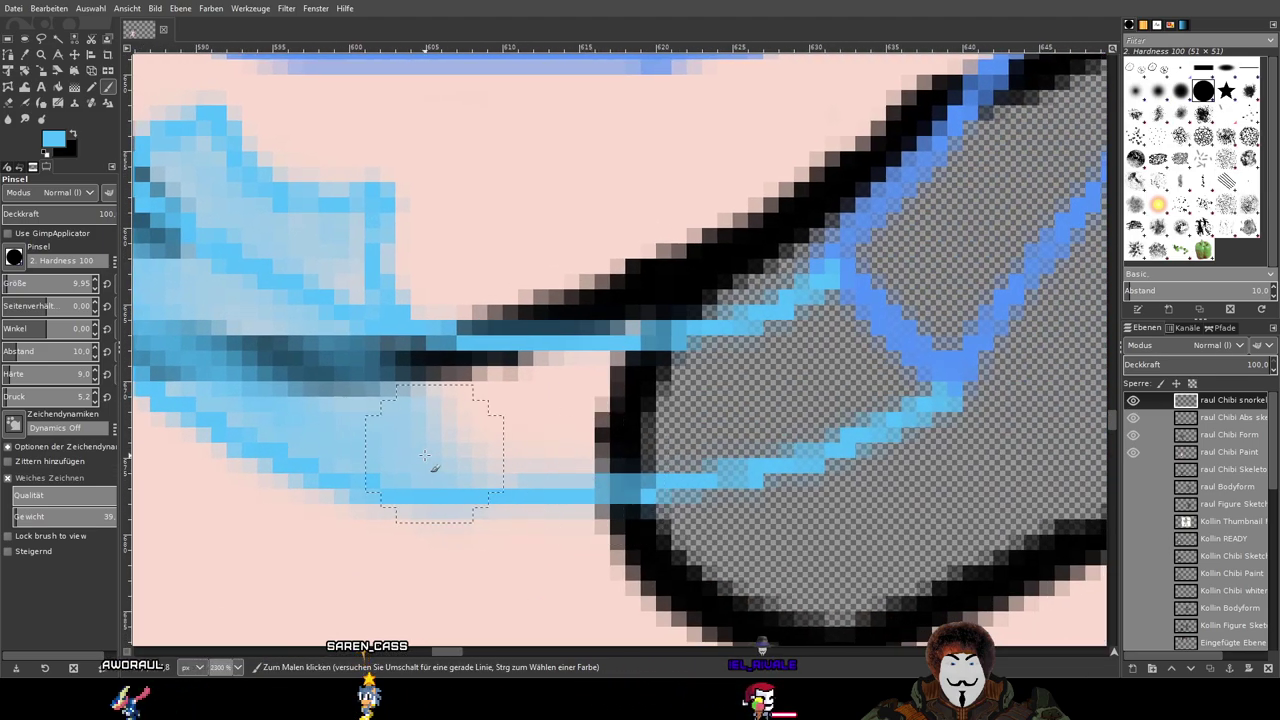
mouse_move(686, 444)
mouse_down()
mouse_move(492, 449)
mouse_move(778, 441)
mouse_move(783, 432)
mouse_move(640, 451)
mouse_move(867, 367)
mouse_up()
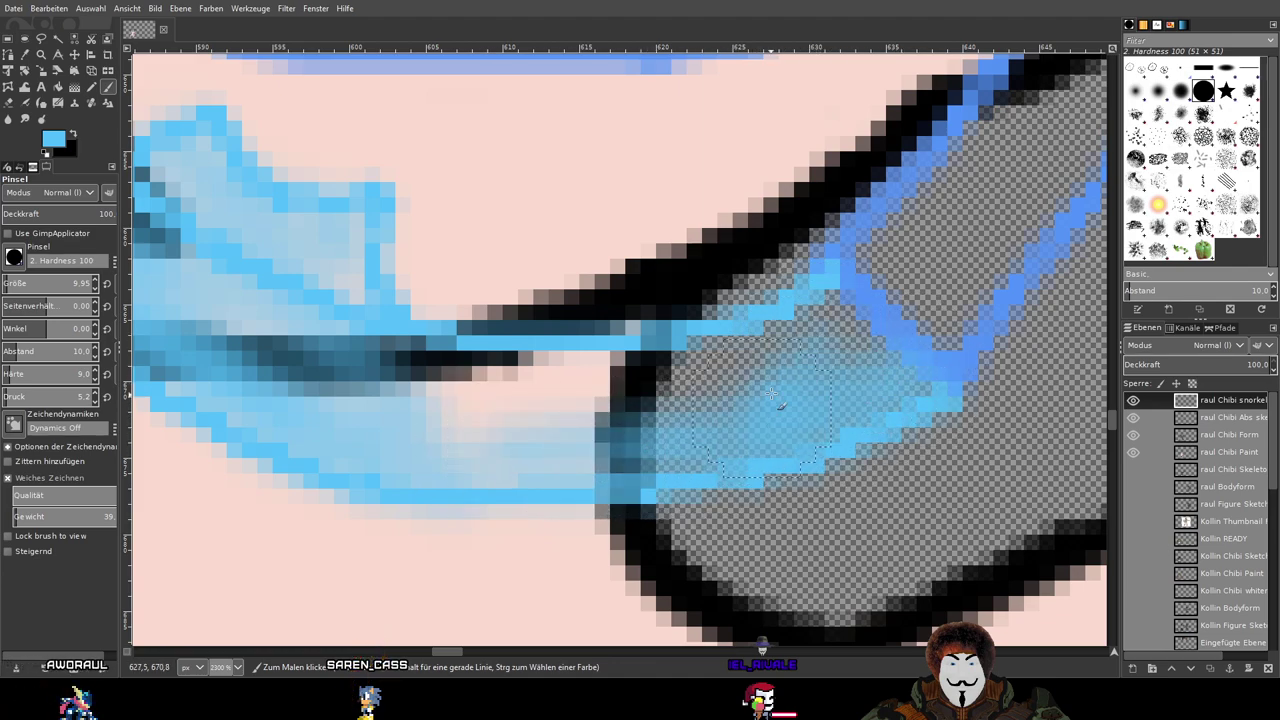
mouse_move(693, 370)
mouse_down()
mouse_move(831, 317)
mouse_move(558, 360)
mouse_move(709, 363)
mouse_move(433, 354)
mouse_move(650, 397)
mouse_move(470, 413)
mouse_move(581, 404)
mouse_move(470, 450)
mouse_move(422, 441)
mouse_move(267, 325)
mouse_move(791, 402)
mouse_up()
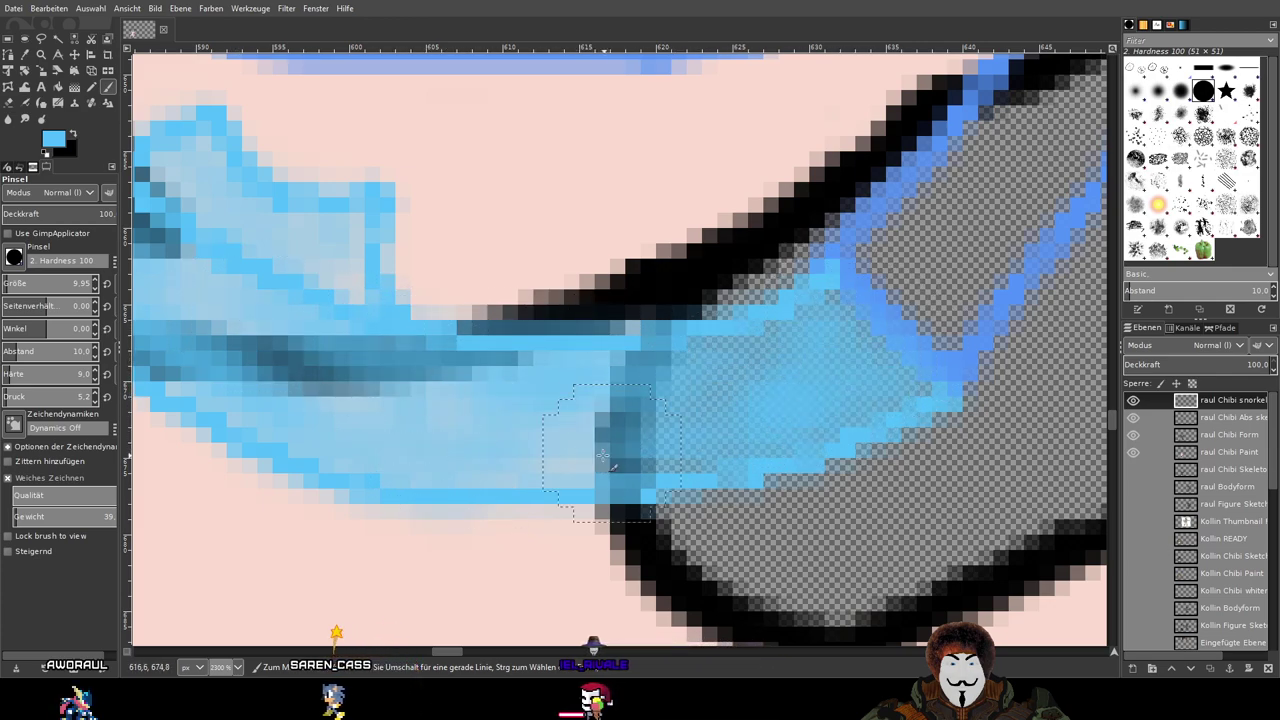
scroll(690, 403, left, 5)
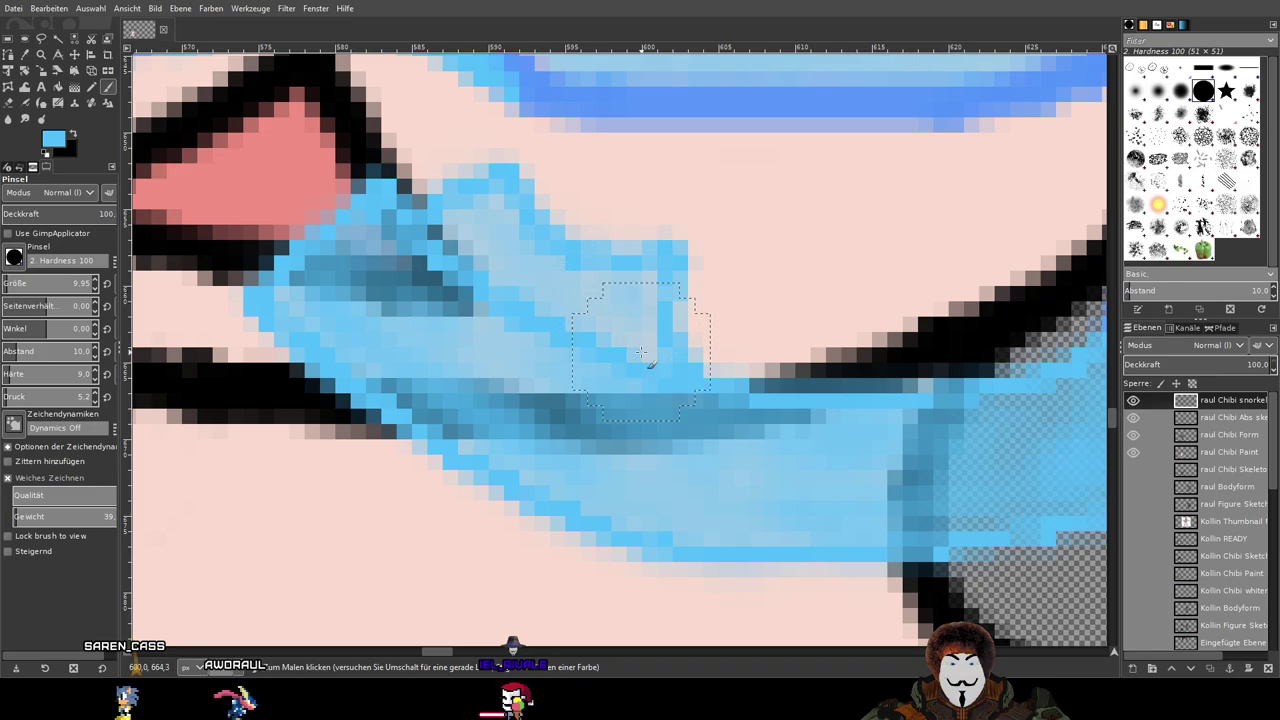
Step: Switch to the eraser and set its size to 6.22 for cleaning around the light-blue mouthpiece
scroll(645, 308, down, 4)
scroll(686, 405, up, 3)
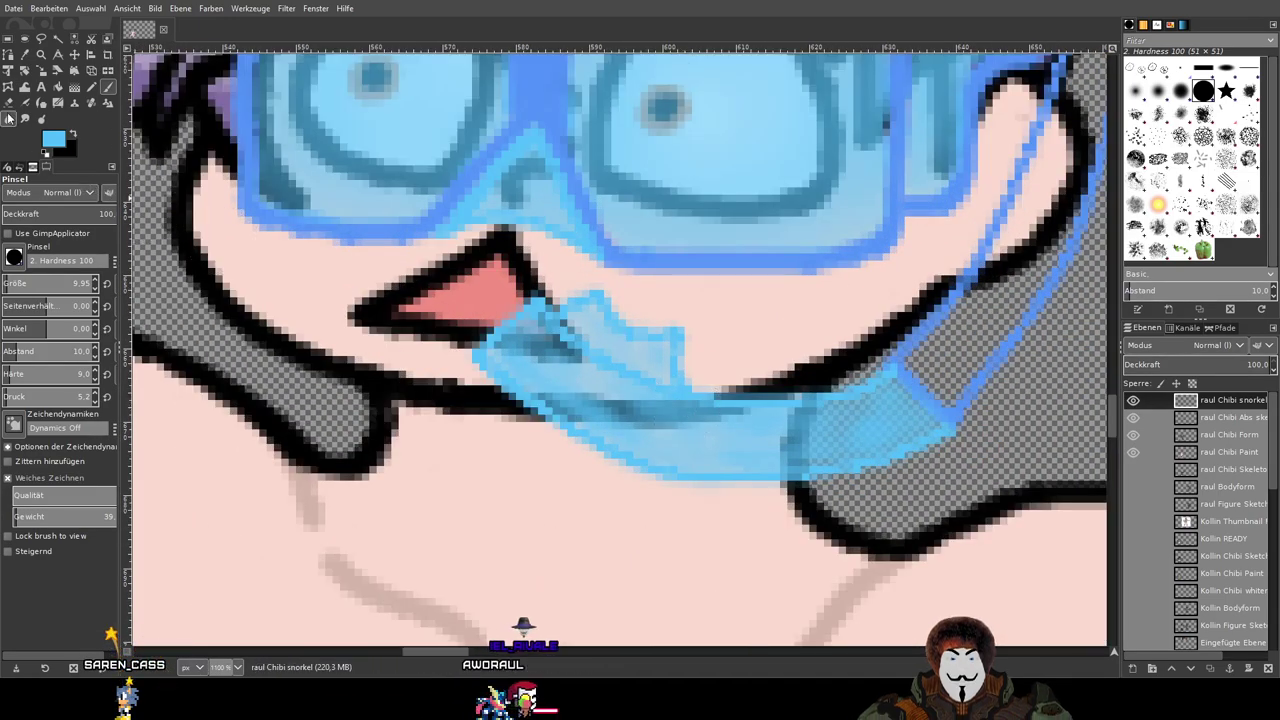
key(shift+e)
scroll(365, 335, up, 3)
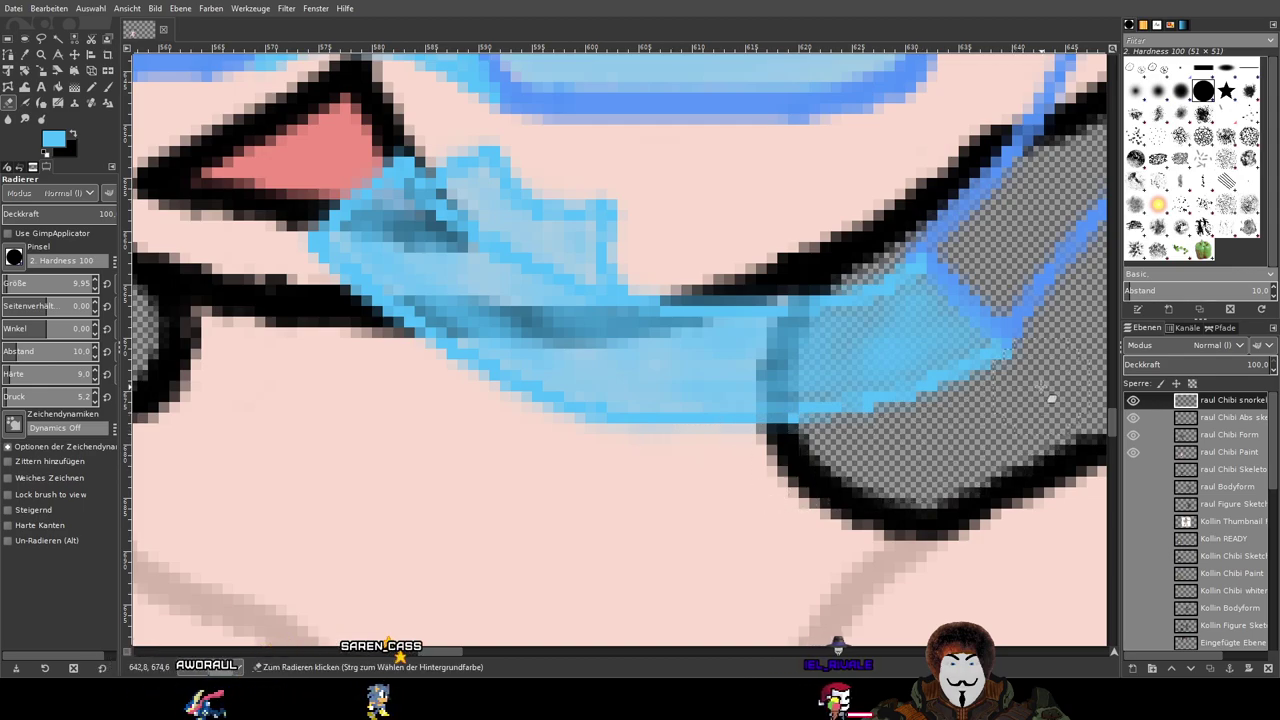
scroll(848, 355, up, 2)
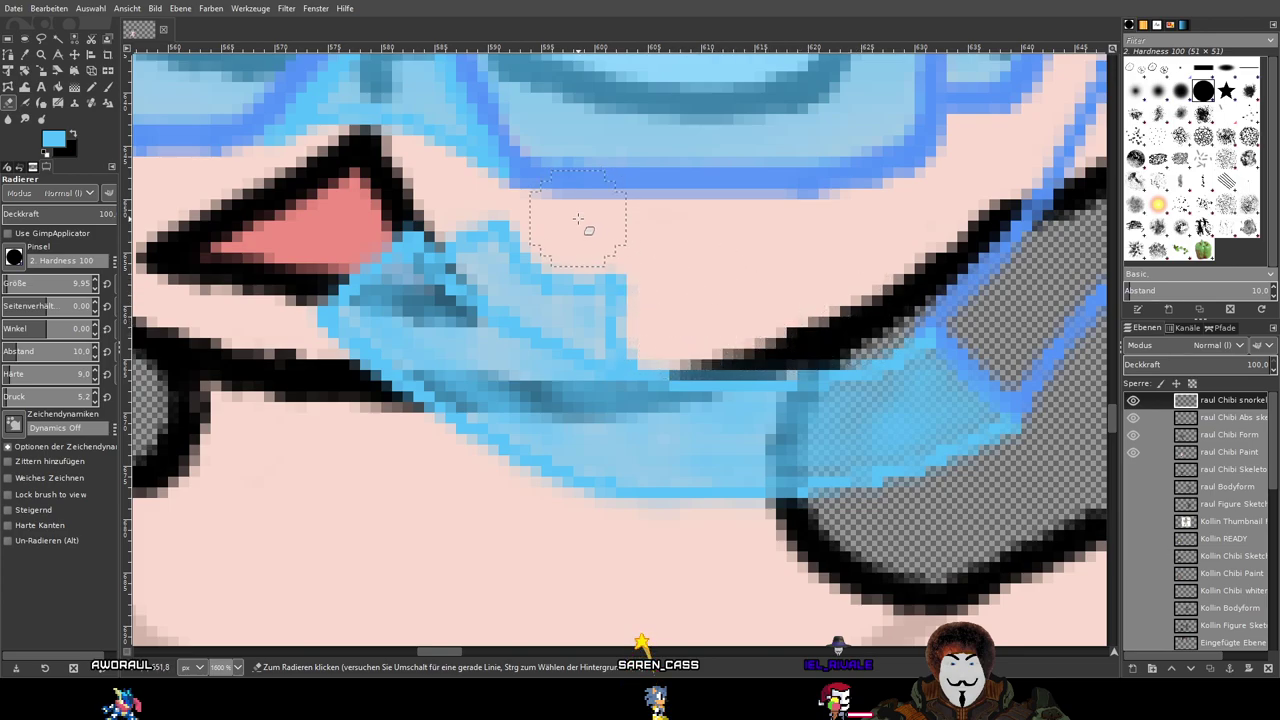
drag(578, 219, 639, 298)
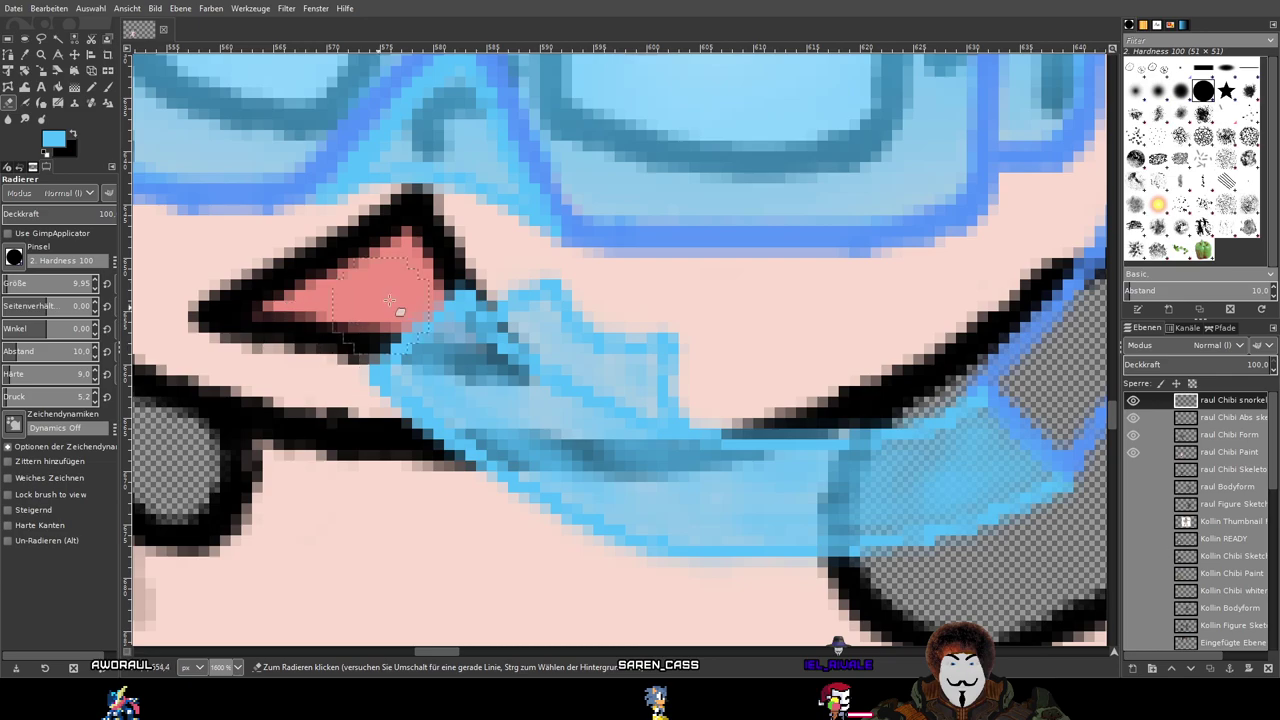
scroll(381, 305, up, 3)
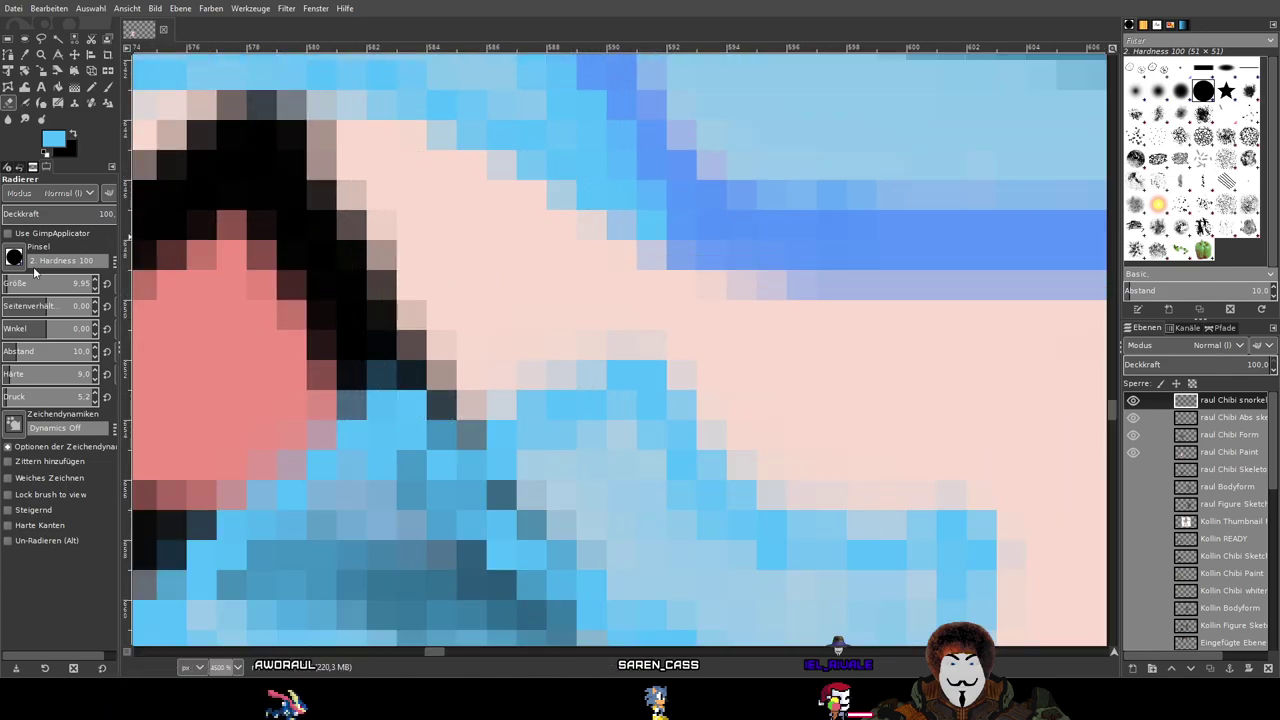
drag(20, 289, 17, 289)
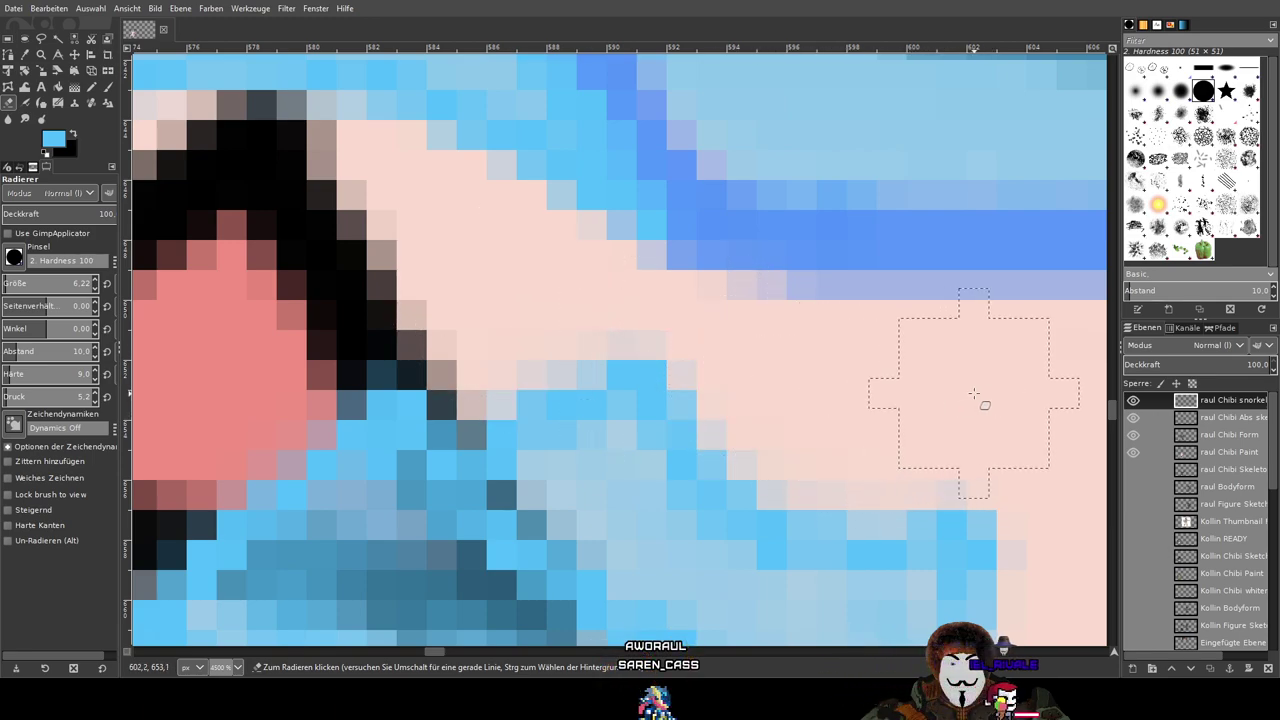
drag(1004, 475, 822, 356)
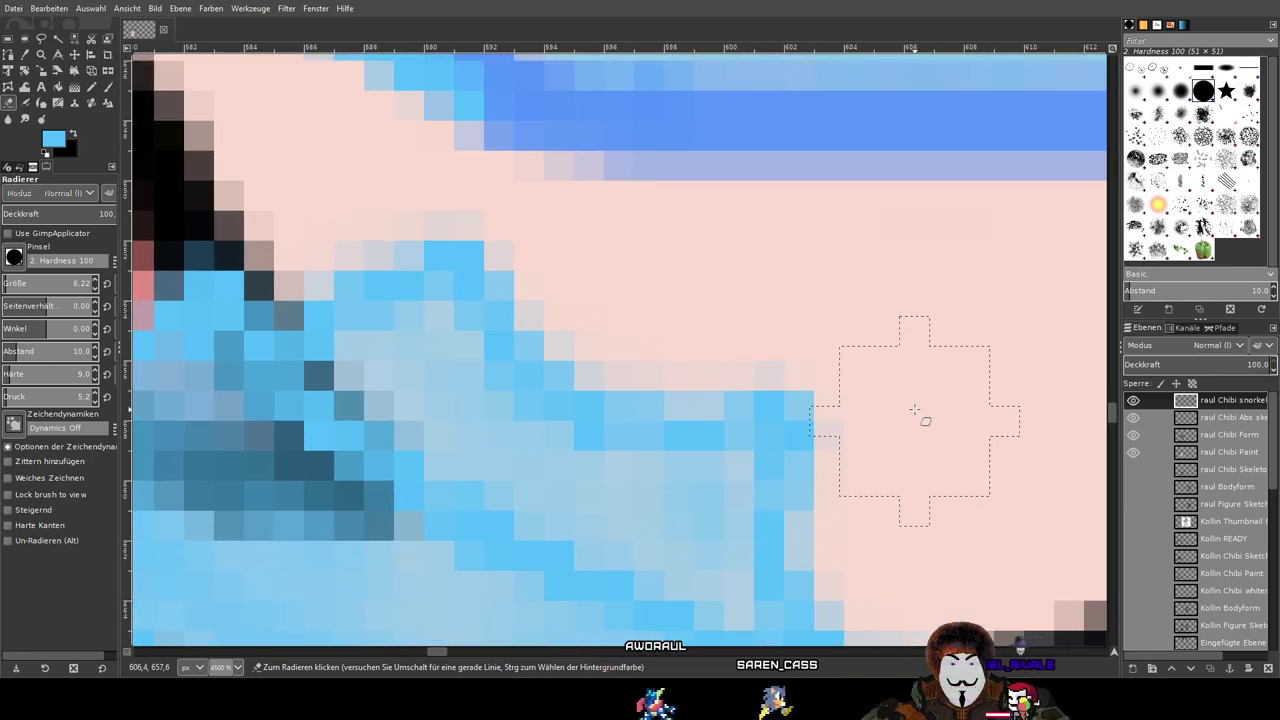
scroll(892, 432, down, 3)
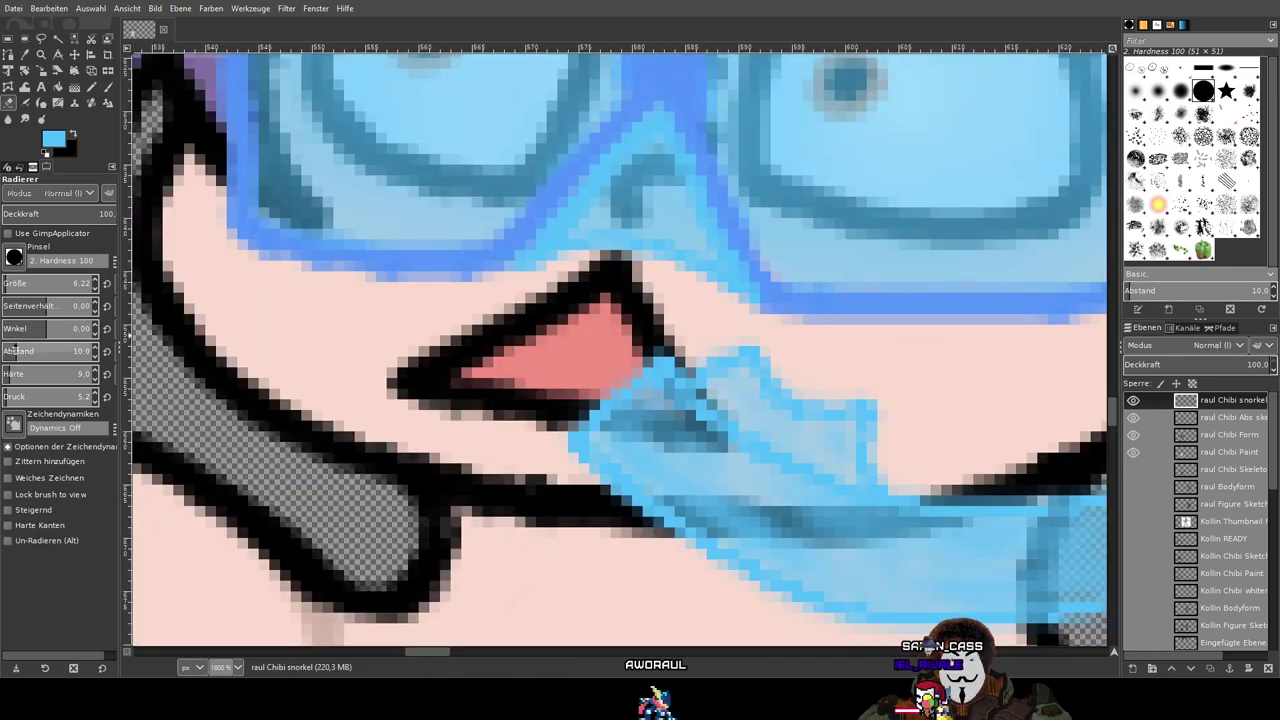
Step: Set the eraser force to 100 and erase the stray light-blue tint outside the mouthpiece, its stepped flange and the lower snorkel section
scroll(429, 360, up, 3)
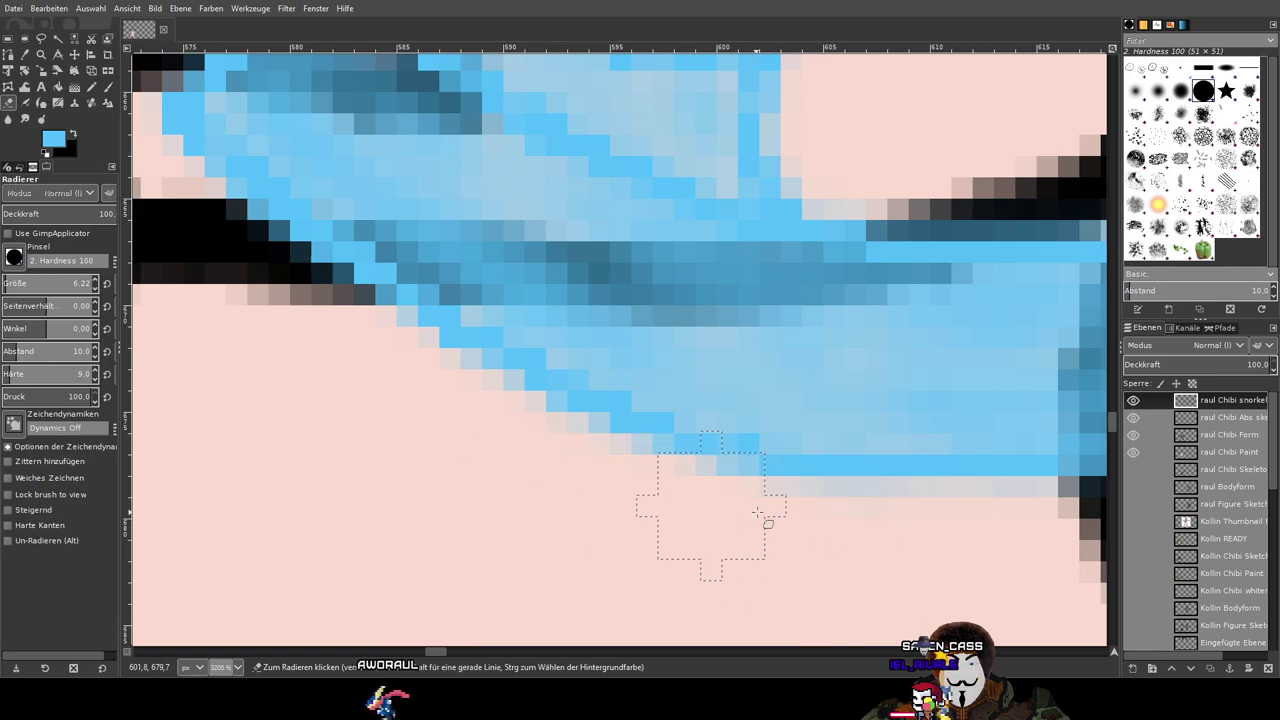
scroll(472, 447, down, 1)
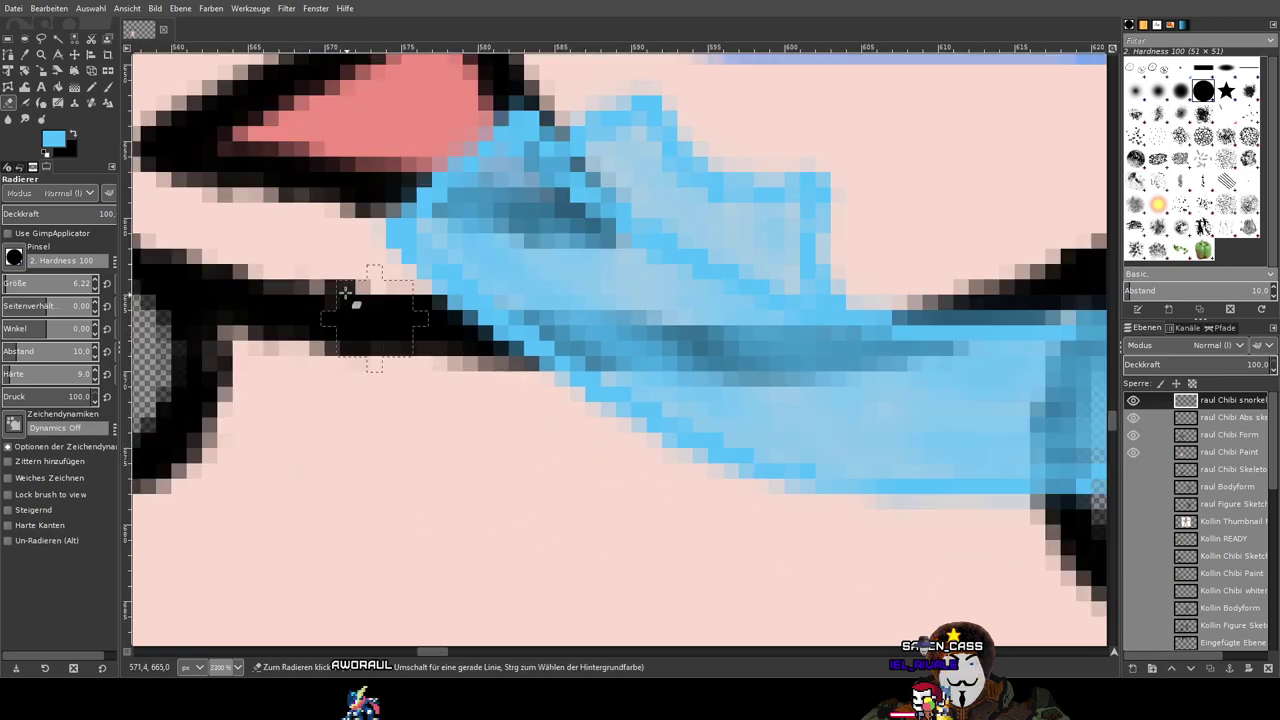
drag(335, 219, 358, 369)
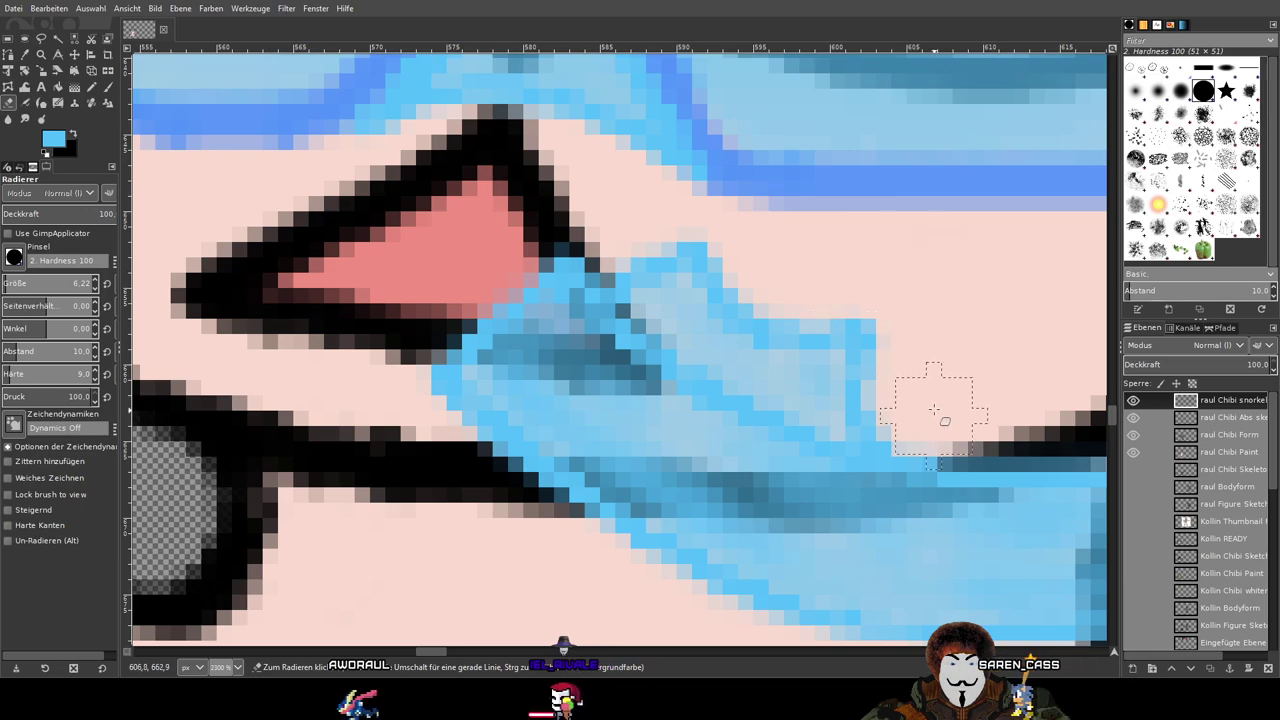
drag(975, 370, 670, 290)
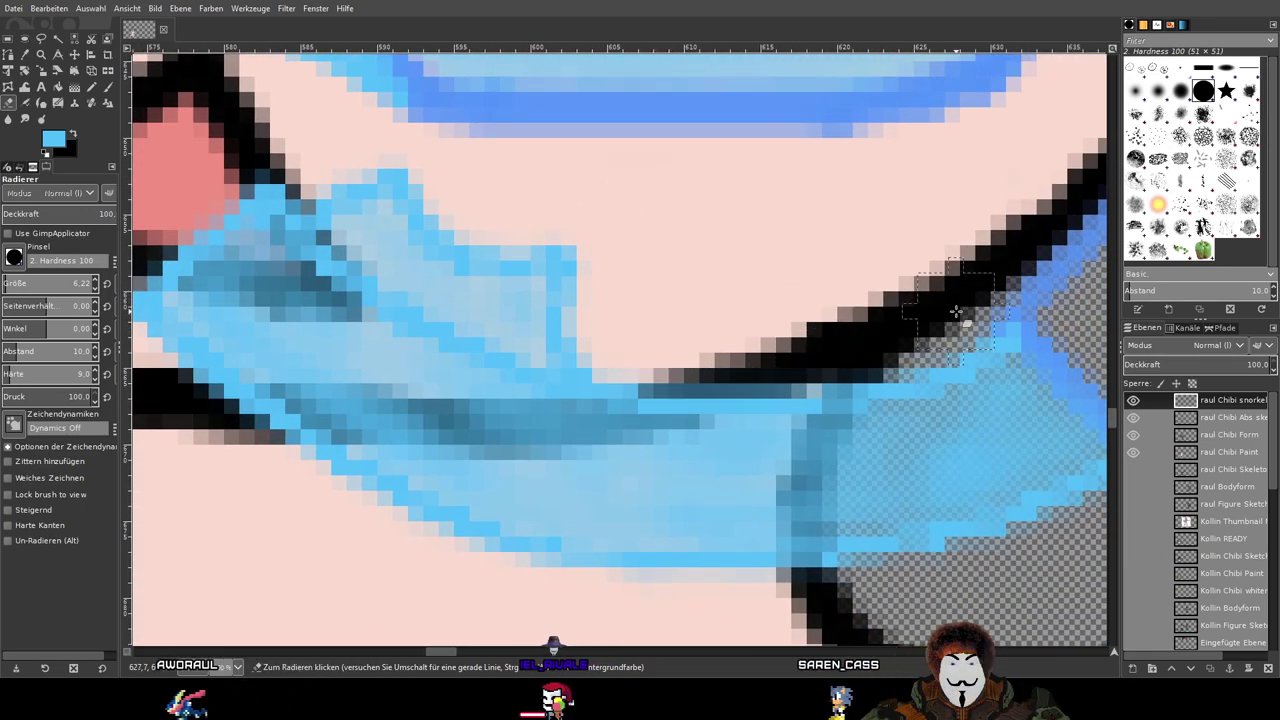
drag(942, 376, 580, 306)
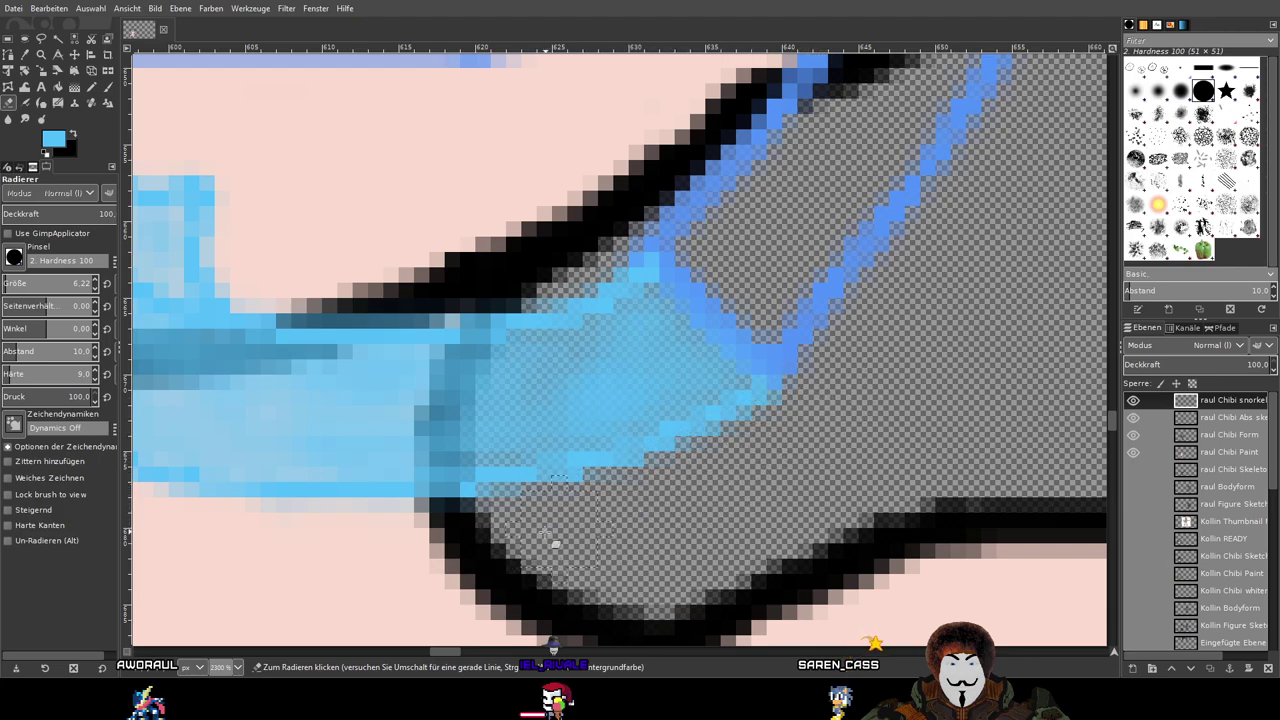
scroll(538, 542, down, 3)
scroll(541, 376, up, 2)
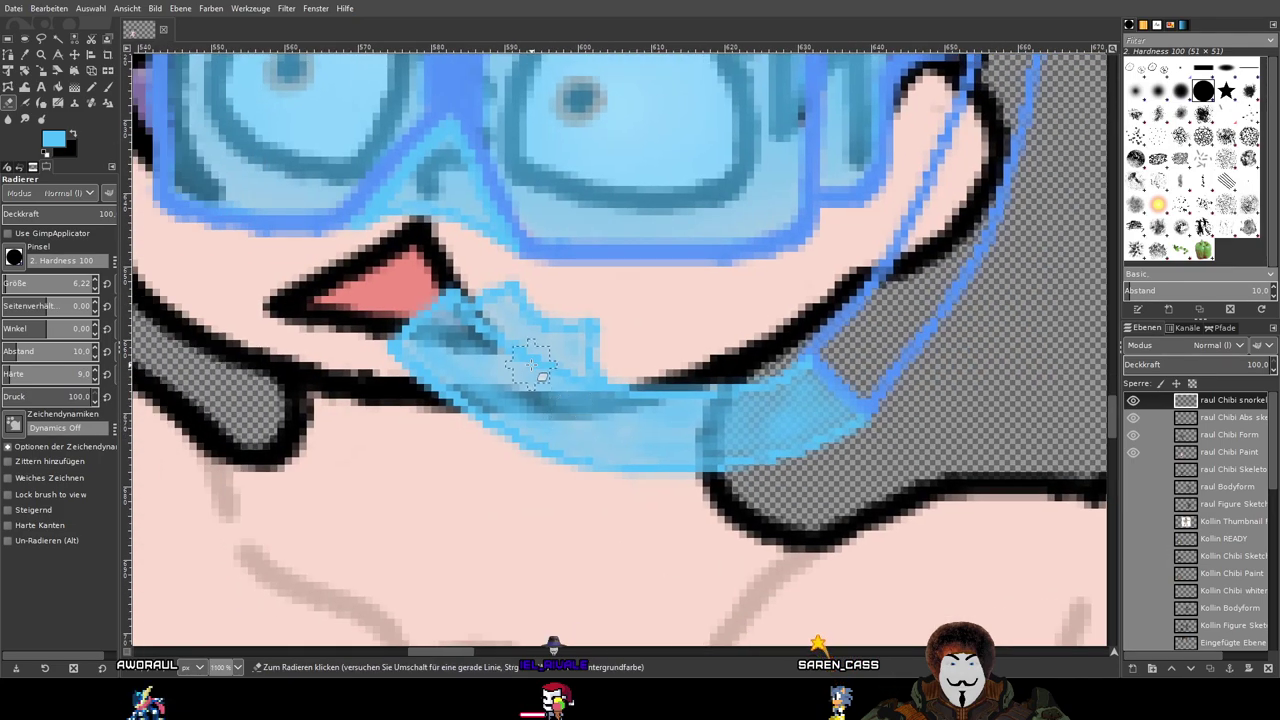
scroll(531, 360, down, 2)
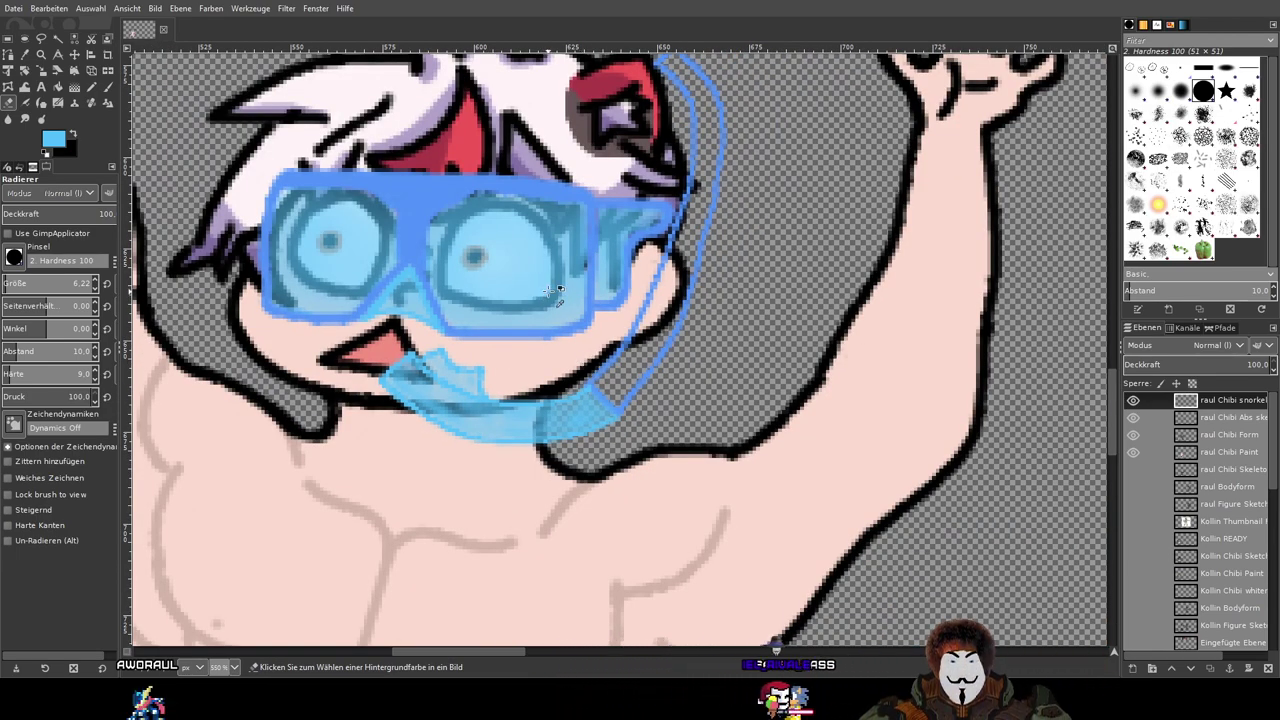
Step: Pick the darker blue of the glasses frame for the paintbrush and fill the snorkel tube from its lower end up to the ear
scroll(548, 293, up, 1)
ctrl+click(172, 152)
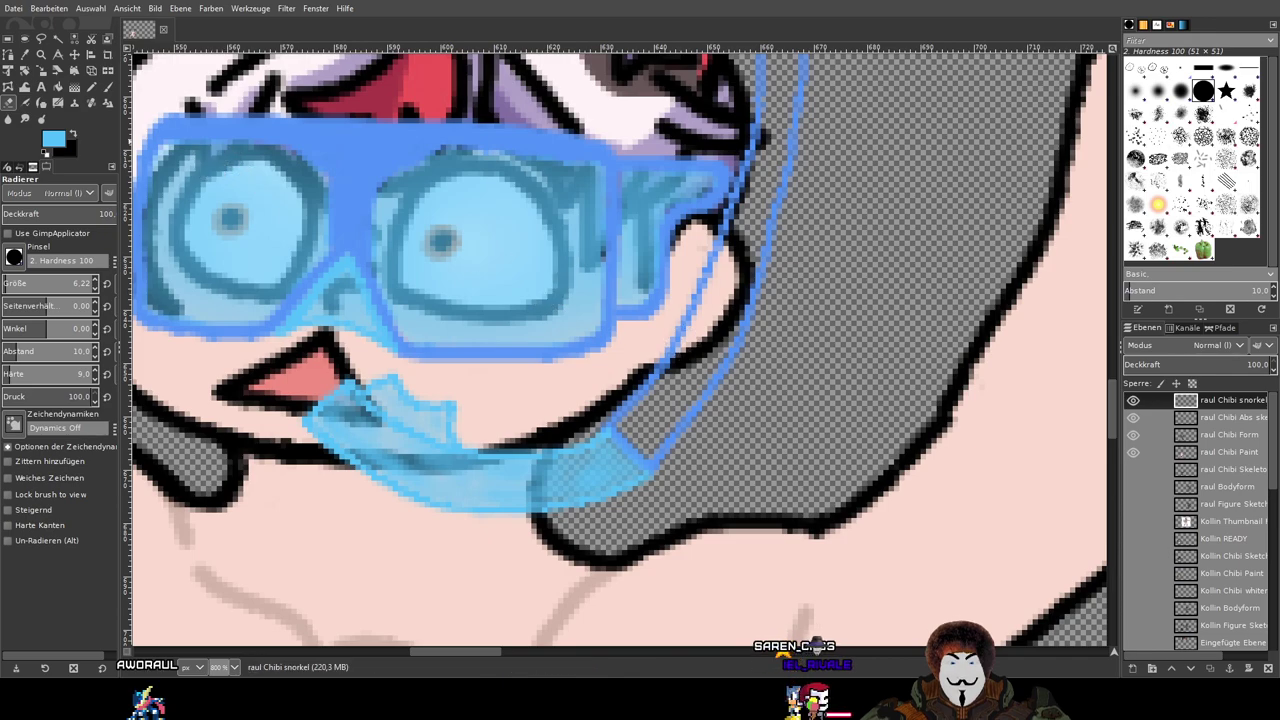
click(108, 88)
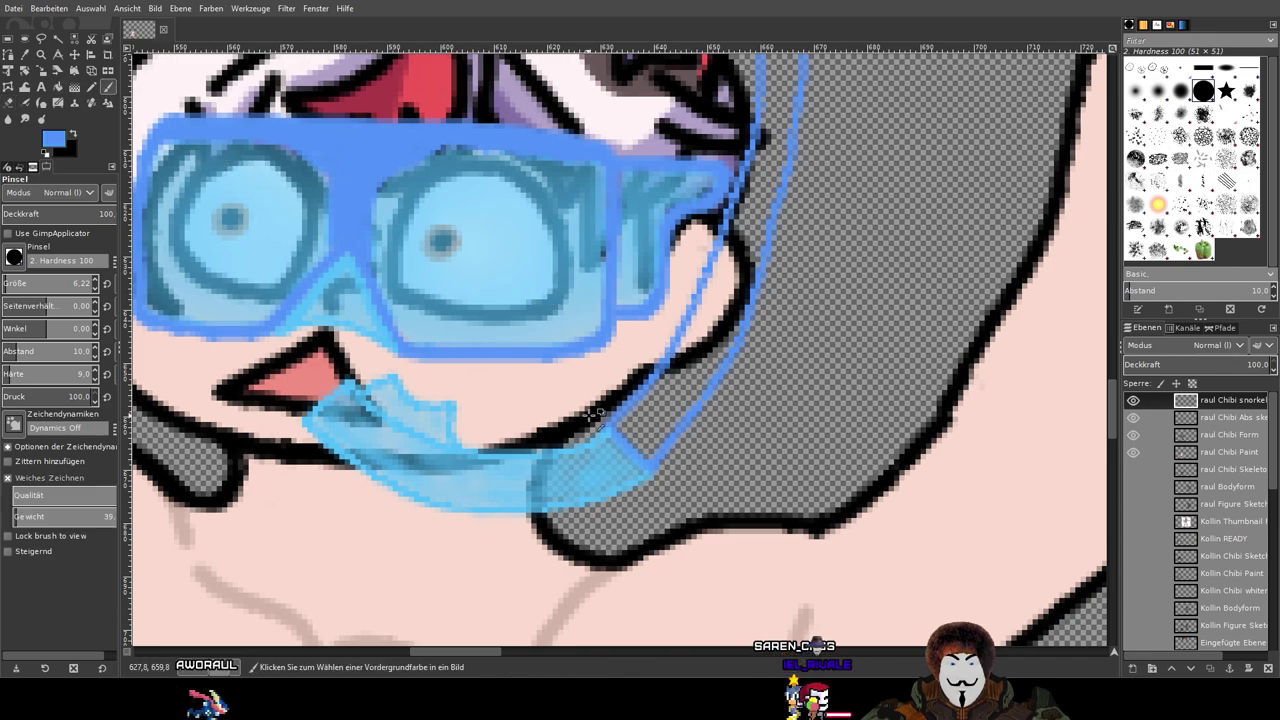
scroll(665, 425, up, 2)
mouse_move(718, 353)
mouse_down()
mouse_move(691, 386)
mouse_move(738, 318)
mouse_move(673, 418)
mouse_move(733, 356)
mouse_move(722, 379)
mouse_move(641, 469)
mouse_move(680, 439)
mouse_move(656, 477)
mouse_move(690, 402)
mouse_up()
mouse_move(607, 460)
mouse_down()
mouse_move(668, 377)
mouse_move(589, 435)
mouse_move(737, 287)
mouse_move(650, 373)
mouse_move(742, 258)
mouse_move(767, 213)
mouse_move(724, 277)
mouse_move(795, 147)
mouse_move(750, 369)
mouse_move(791, 232)
mouse_up()
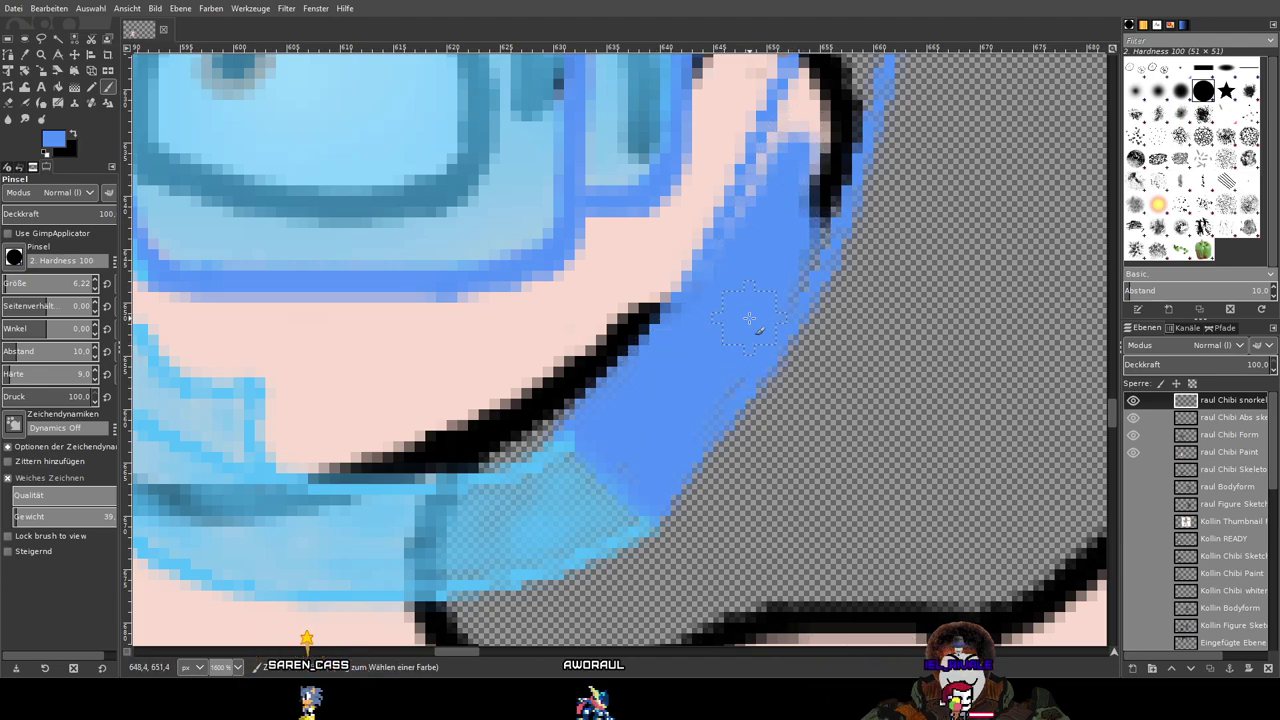
drag(686, 423, 763, 349)
drag(779, 256, 715, 388)
mouse_move(750, 308)
mouse_down()
mouse_move(782, 215)
mouse_move(729, 390)
mouse_up()
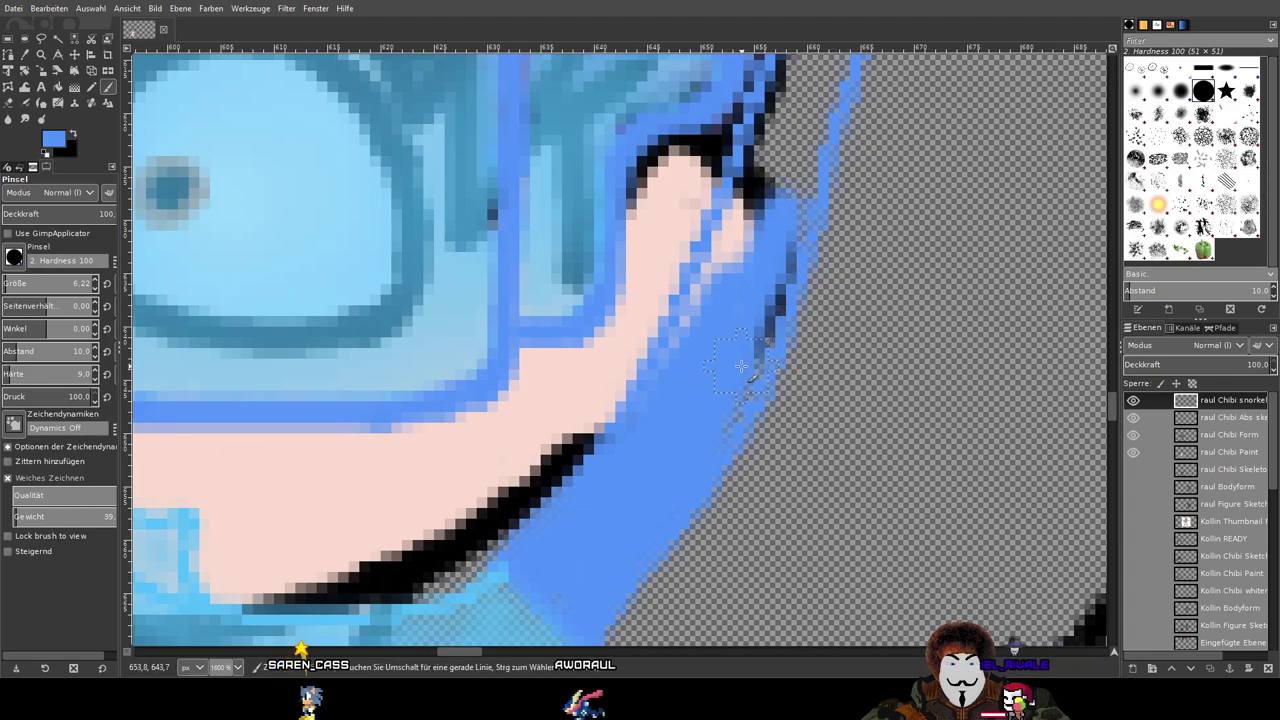
Step: Fill the middle of the snorkel tube with the same blue, from beside the ear up past the glasses' side strap
scroll(763, 366, down, 1)
scroll(770, 340, up, 3)
scroll(770, 340, right, 1)
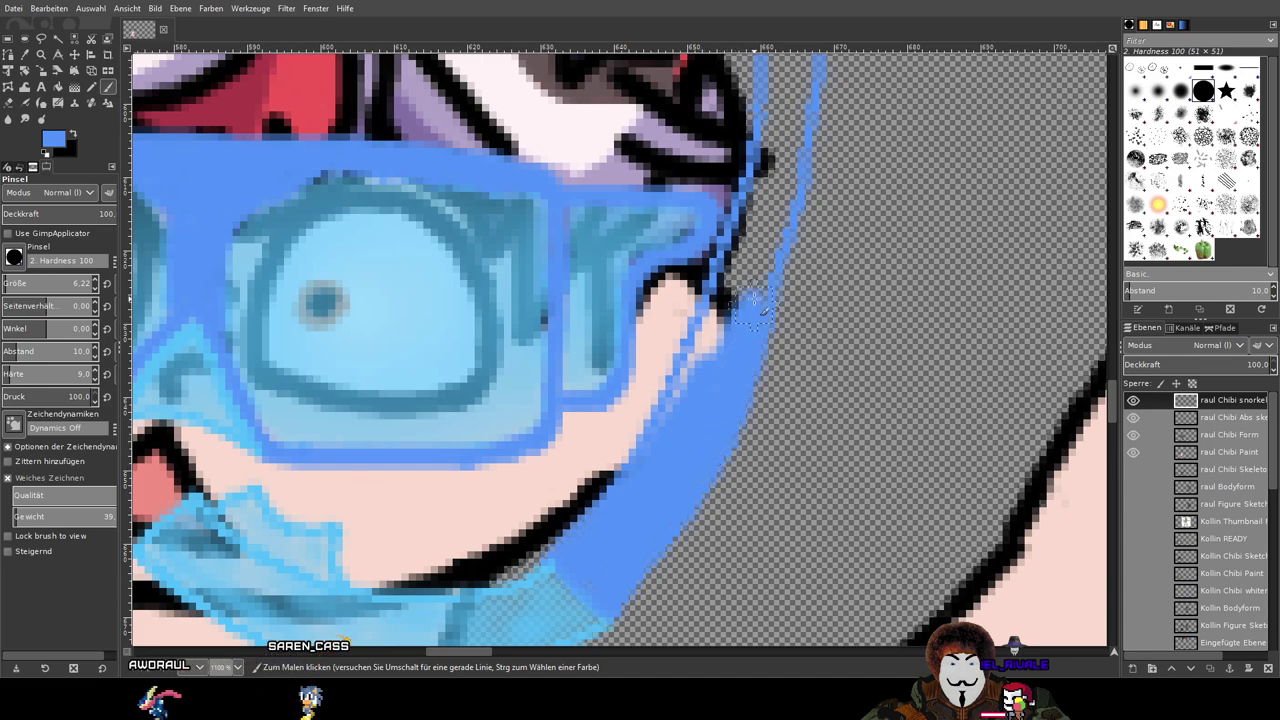
drag(757, 262, 689, 407)
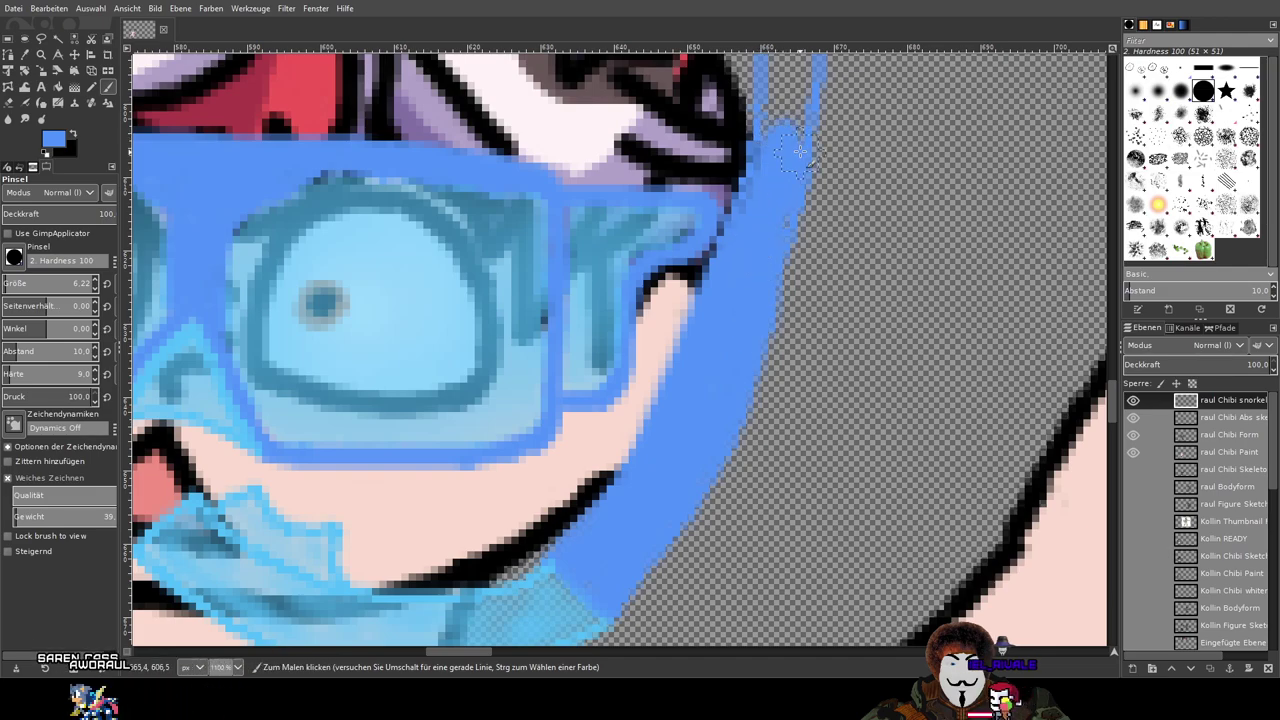
Step: Fill the upper snorkel tube with blue, following the curve beside the hair to the tip near the red ear
scroll(781, 200, up, 3)
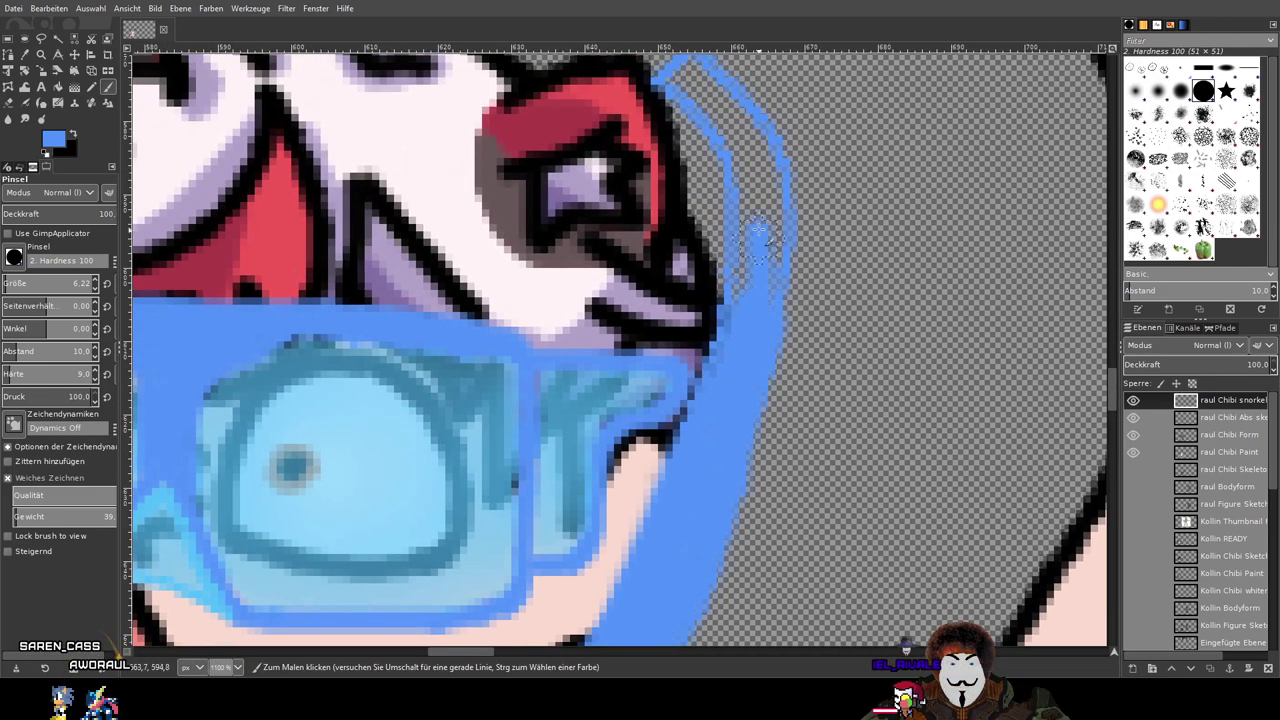
drag(760, 193, 765, 307)
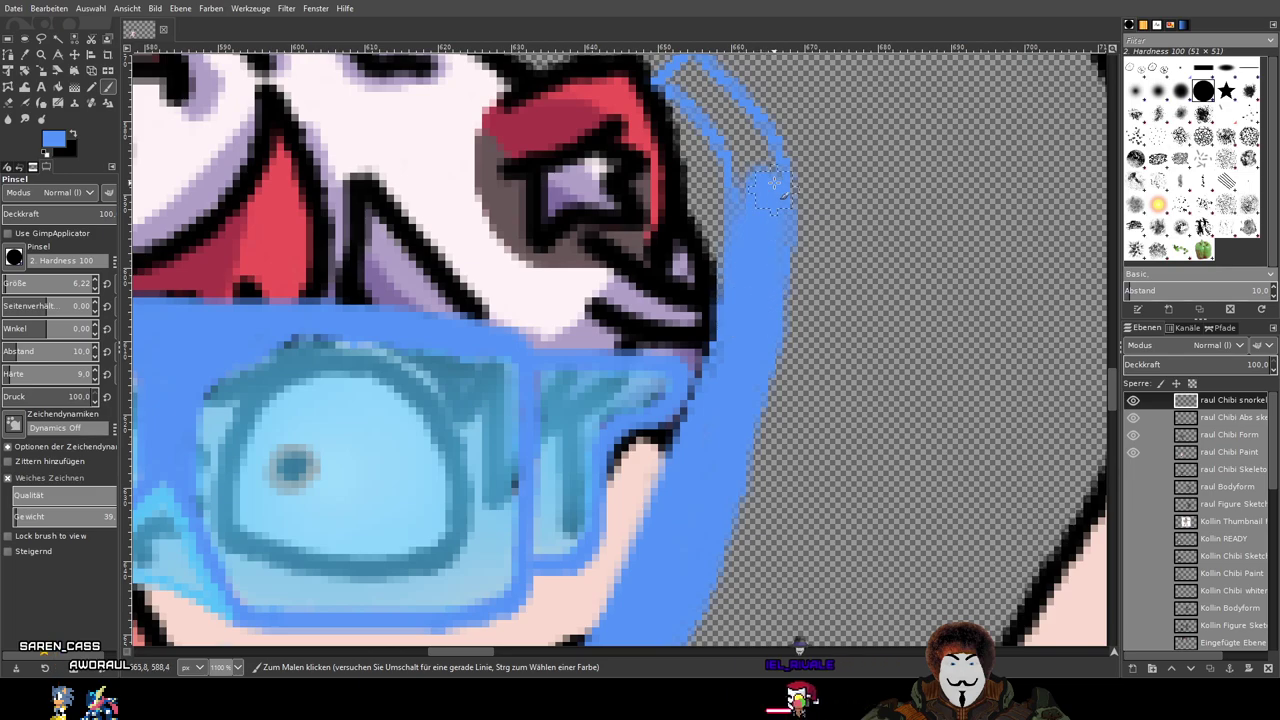
scroll(762, 211, up, 2)
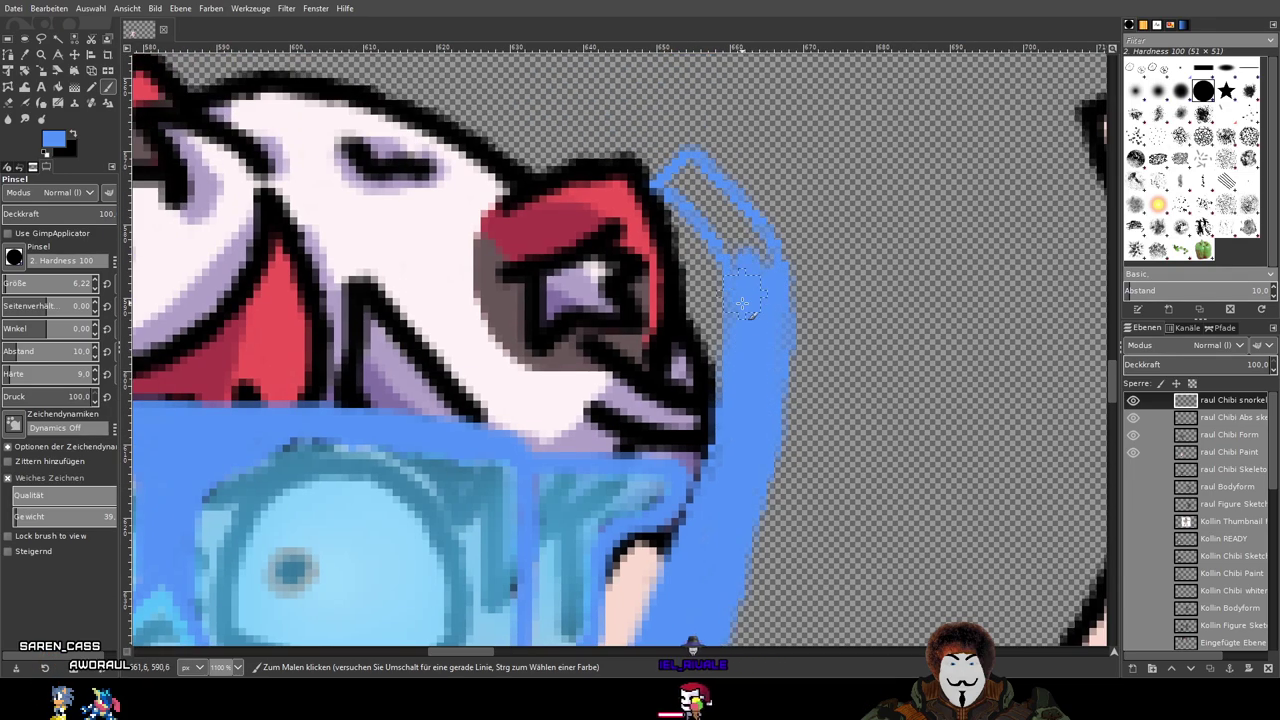
scroll(798, 353, up, 2)
scroll(798, 353, up, 2)
drag(753, 300, 659, 219)
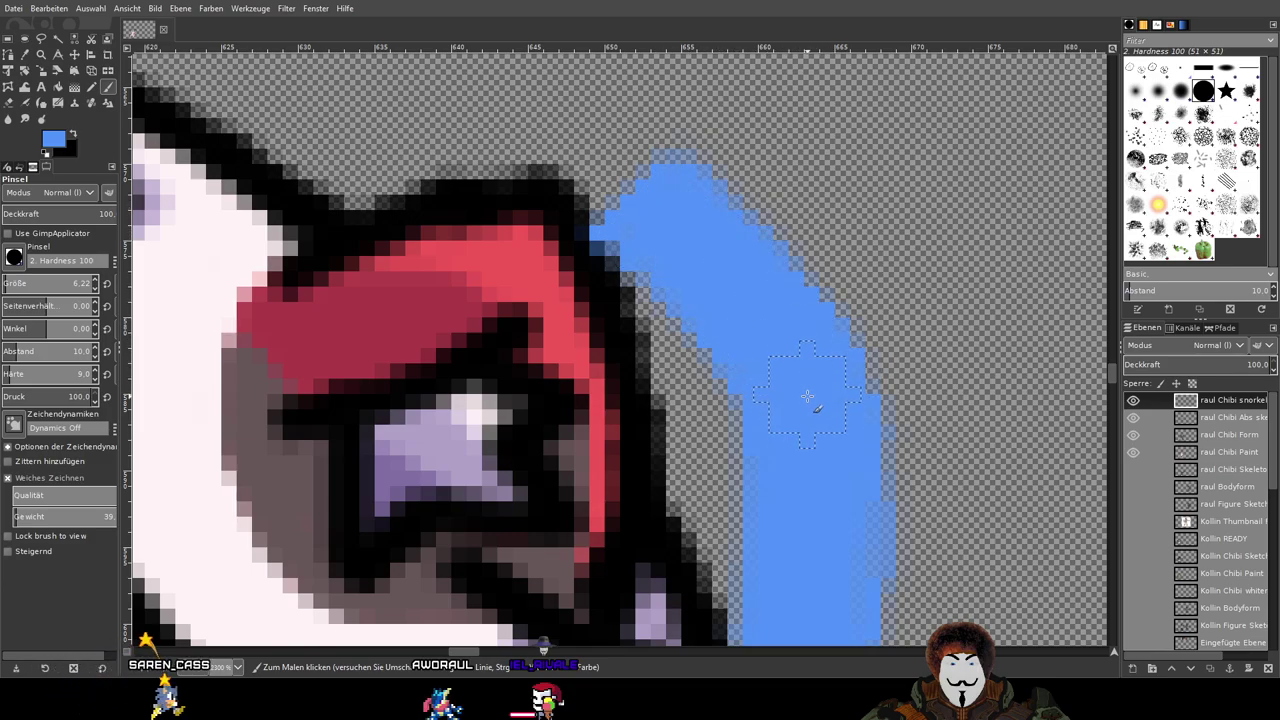
Step: Touch up the blue fill along the snorkel tube's edges, down to its junction with the light-blue lower section
scroll(803, 500, down, 2)
drag(826, 545, 846, 222)
drag(818, 438, 867, 259)
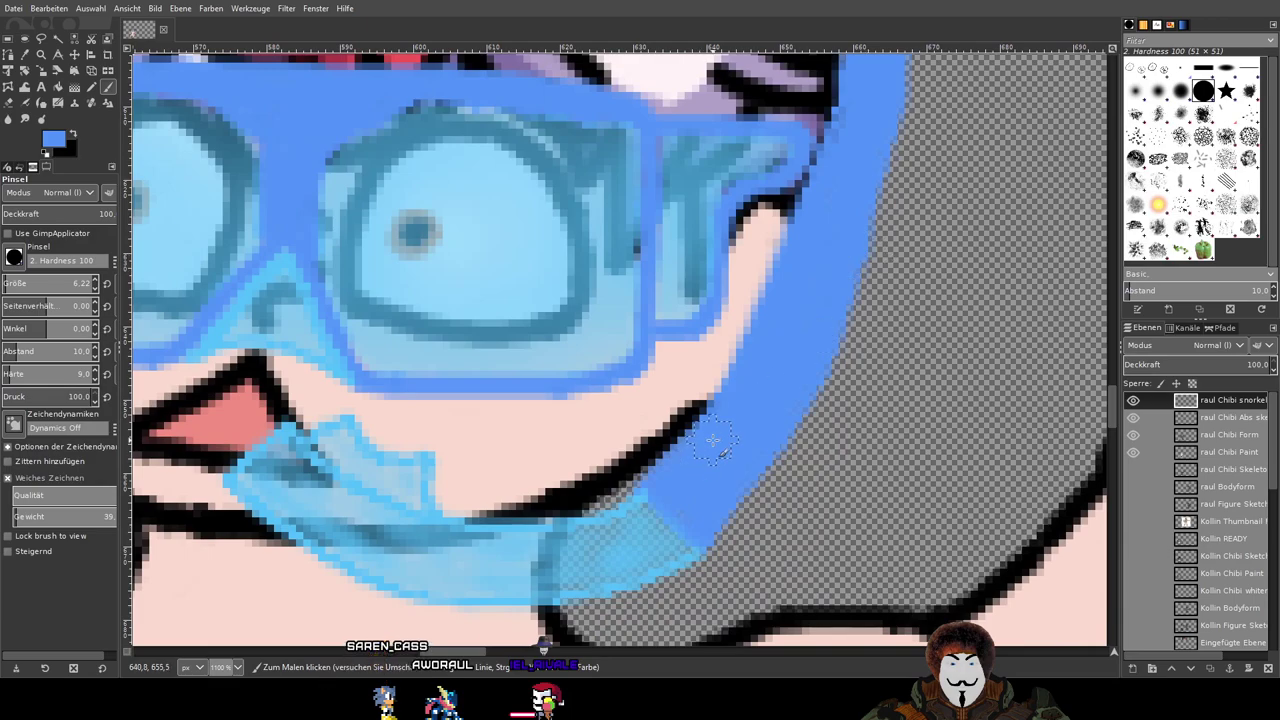
scroll(741, 452, up, 2)
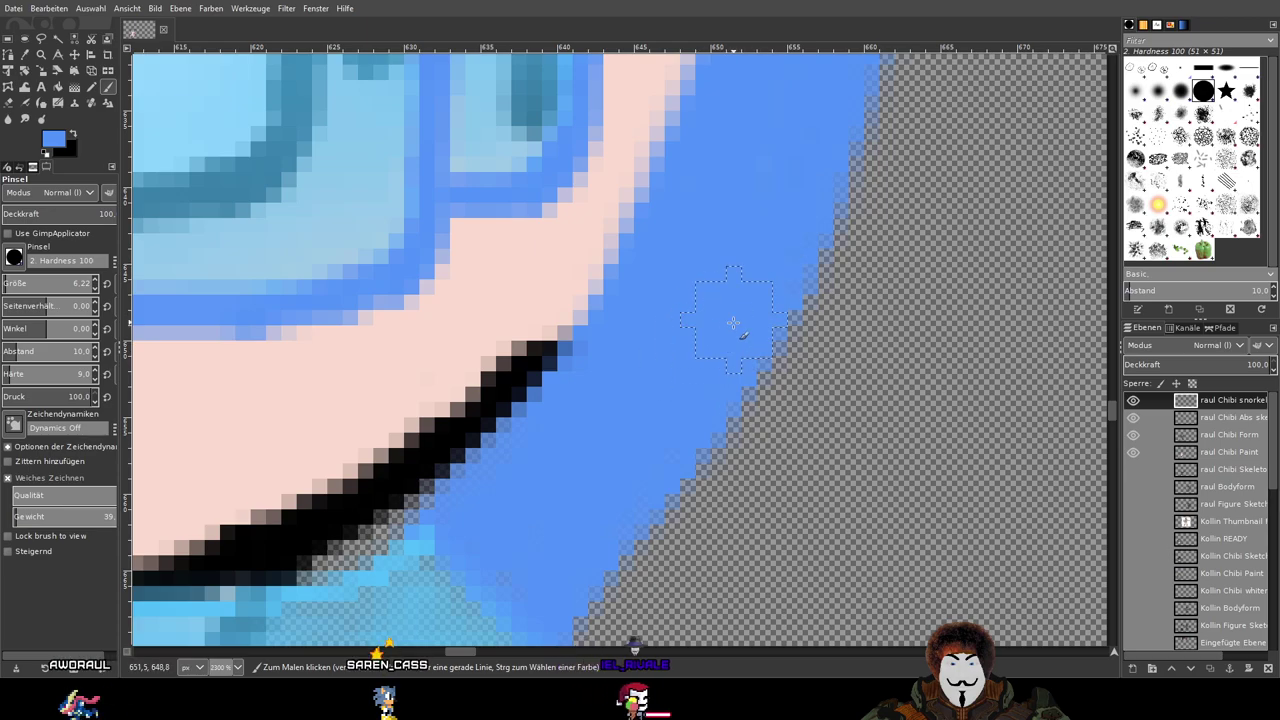
scroll(737, 323, down, 2)
scroll(893, 290, up, 1)
scroll(694, 414, up, 1)
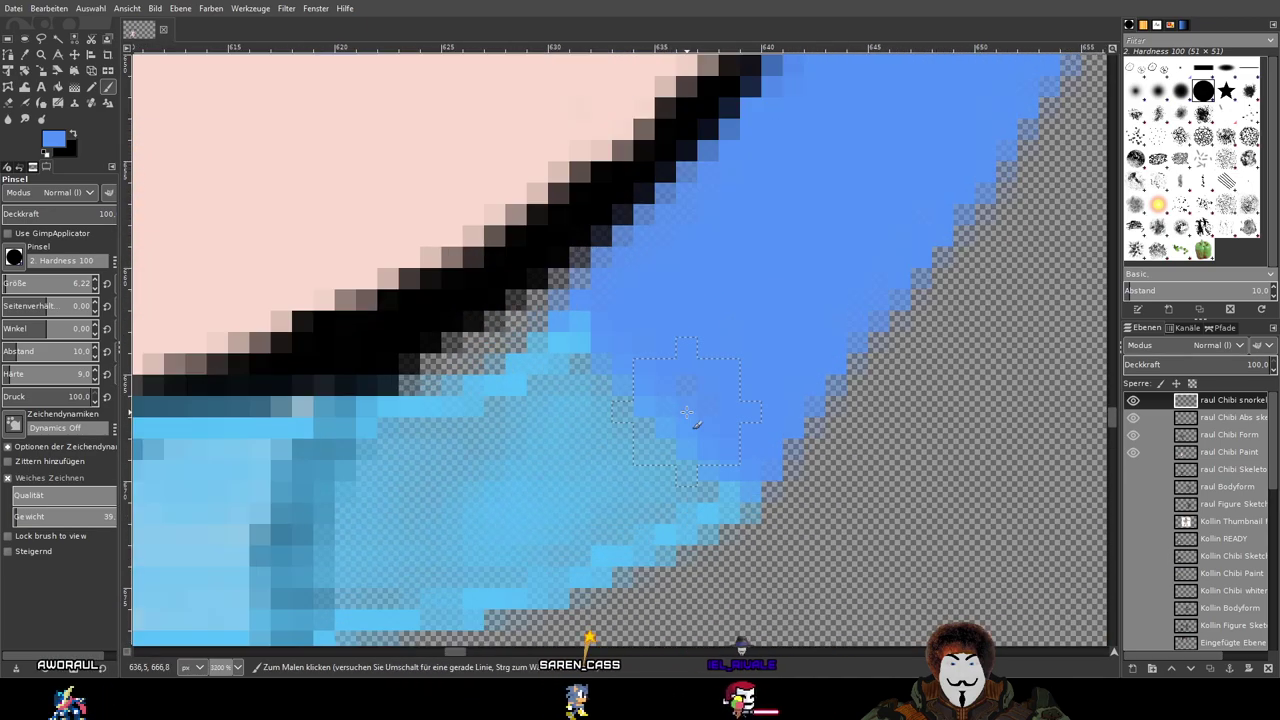
scroll(663, 358, down, 2)
scroll(663, 358, down, 2)
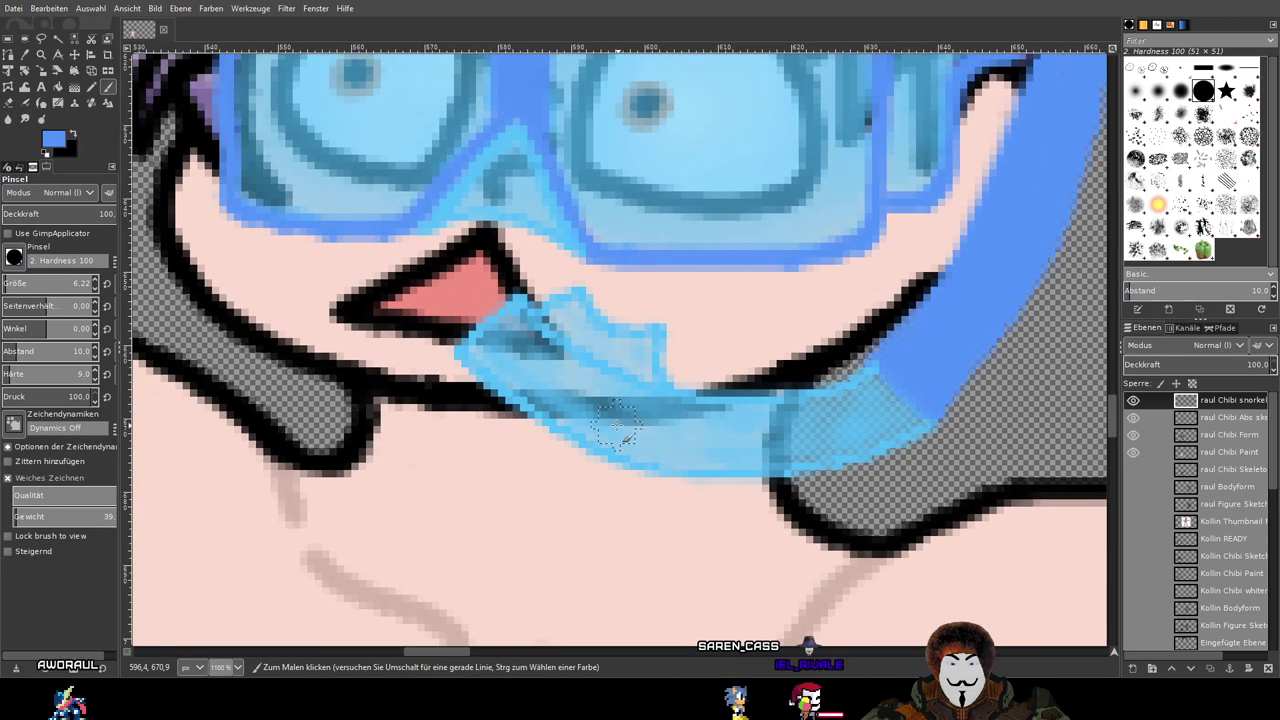
Step: Set the brush colour to orange and its size to 2.49, and outline a rounded end piece extending from the snorkel tube's upper tip
scroll(688, 406, down, 2)
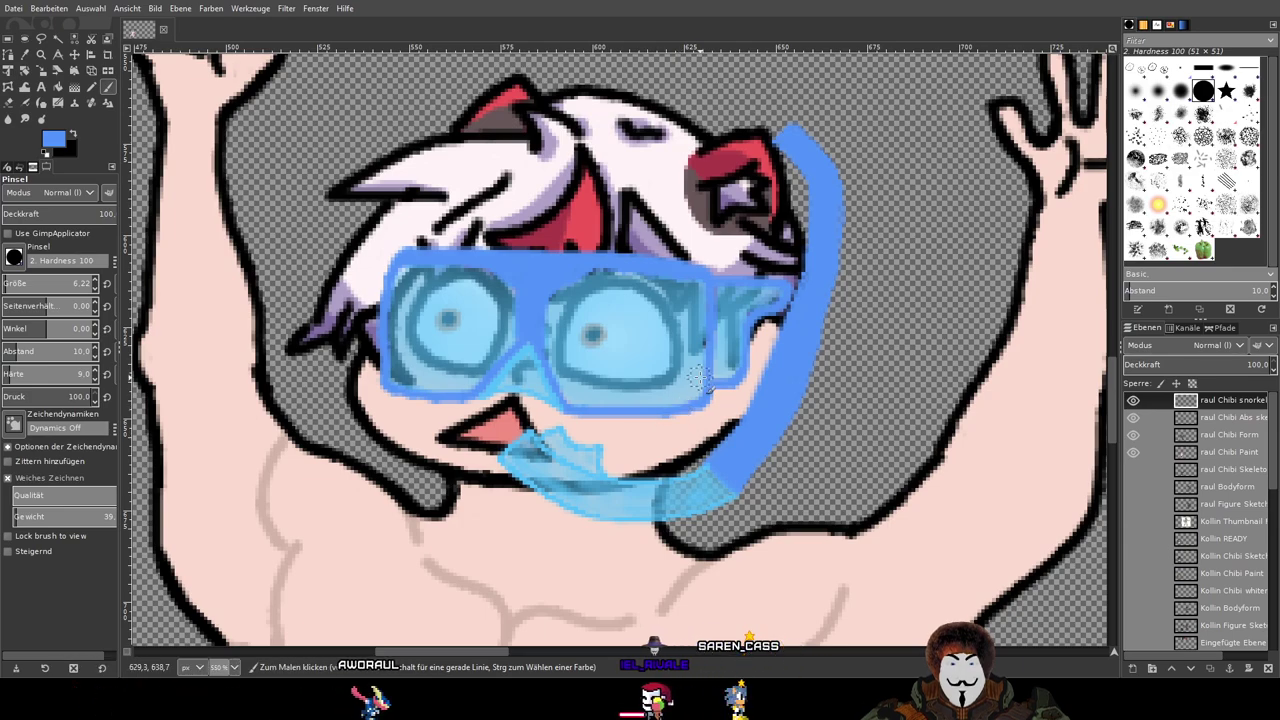
scroll(678, 415, up, 1)
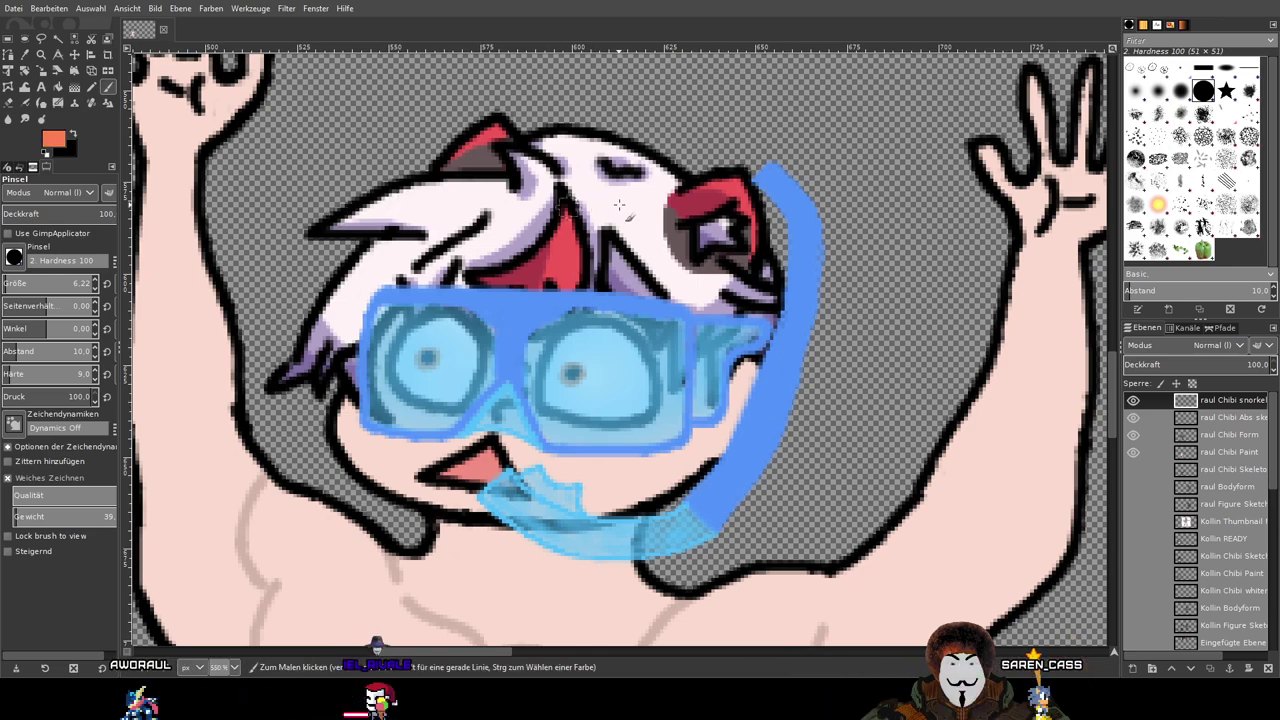
scroll(609, 204, up, 5)
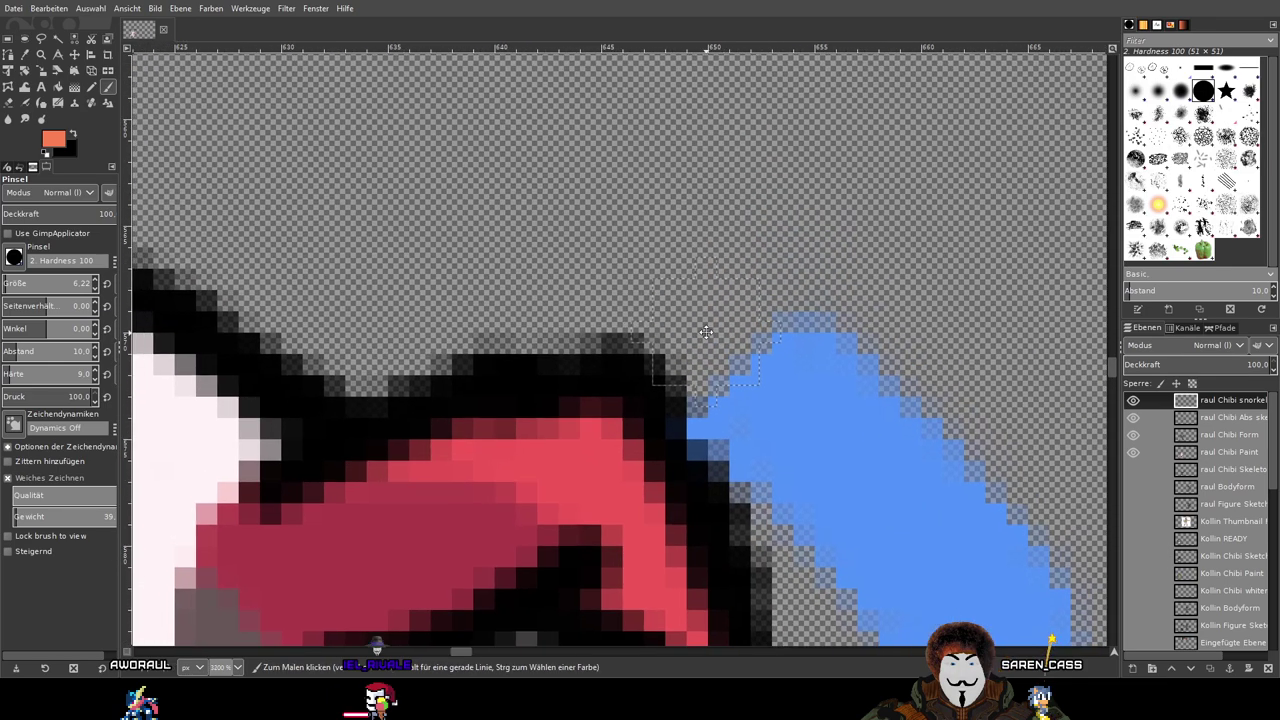
scroll(705, 331, down, 1)
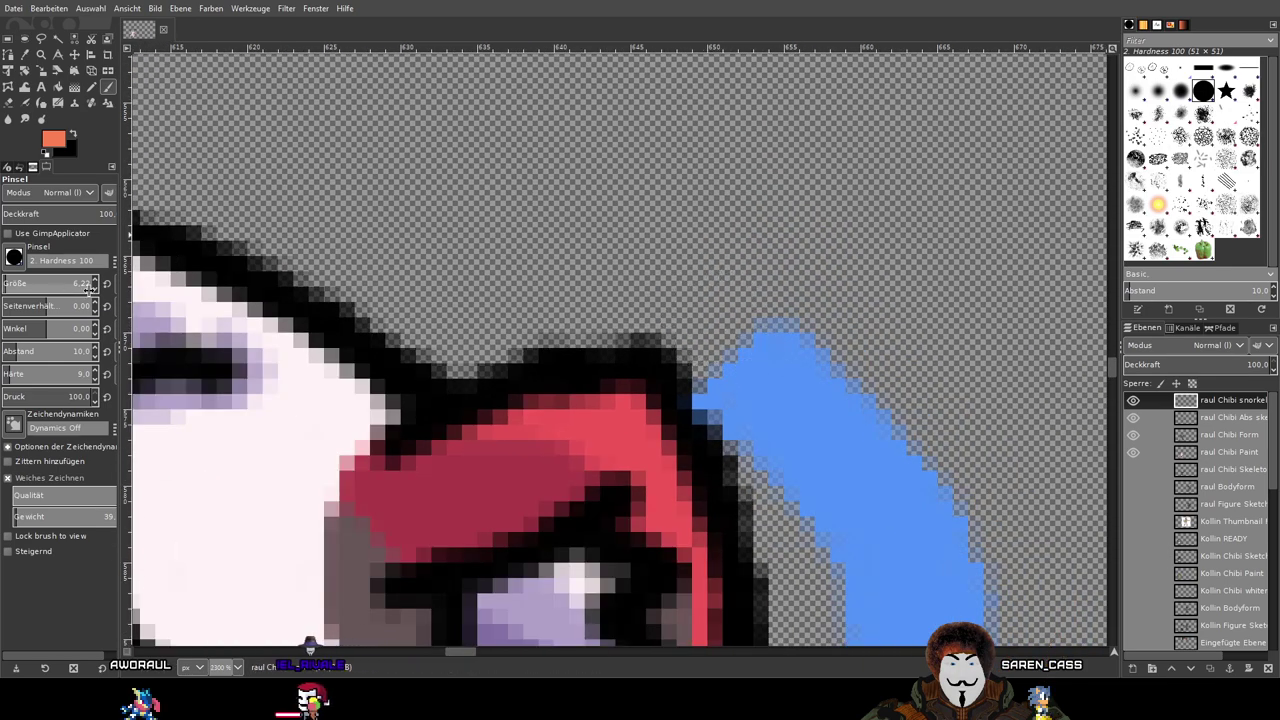
scroll(83, 287, down, 4)
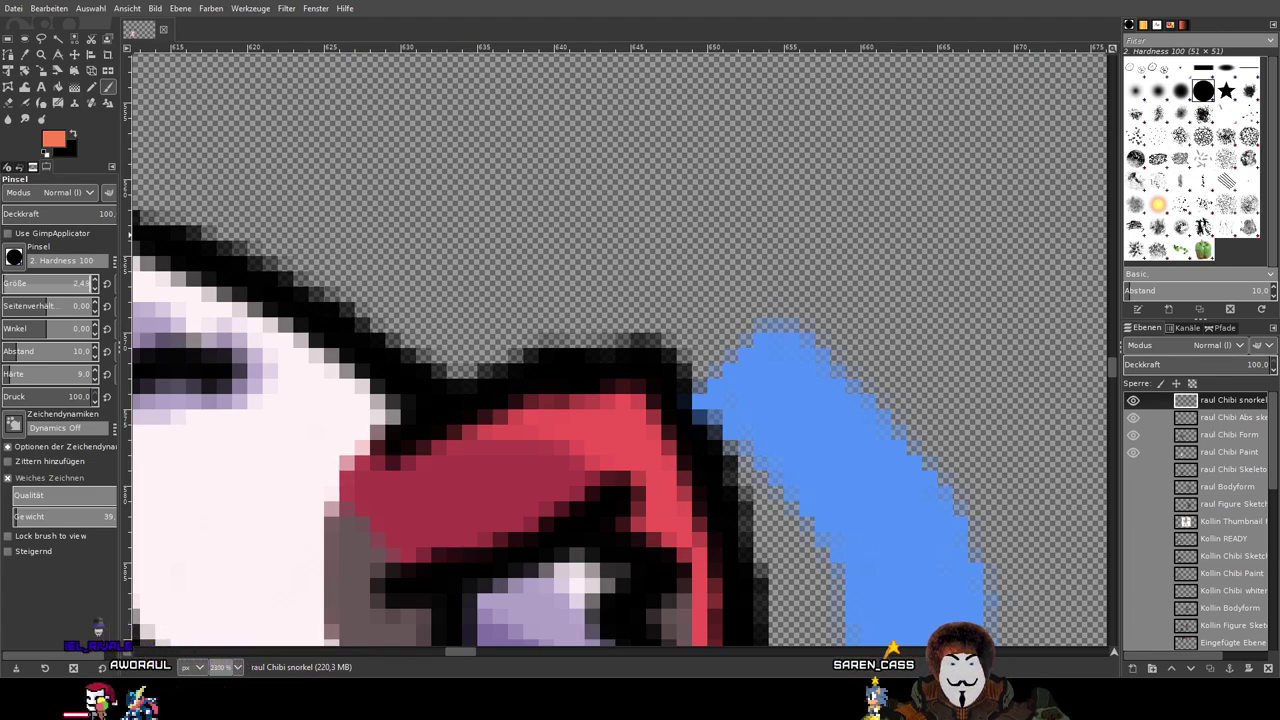
drag(697, 320, 768, 278)
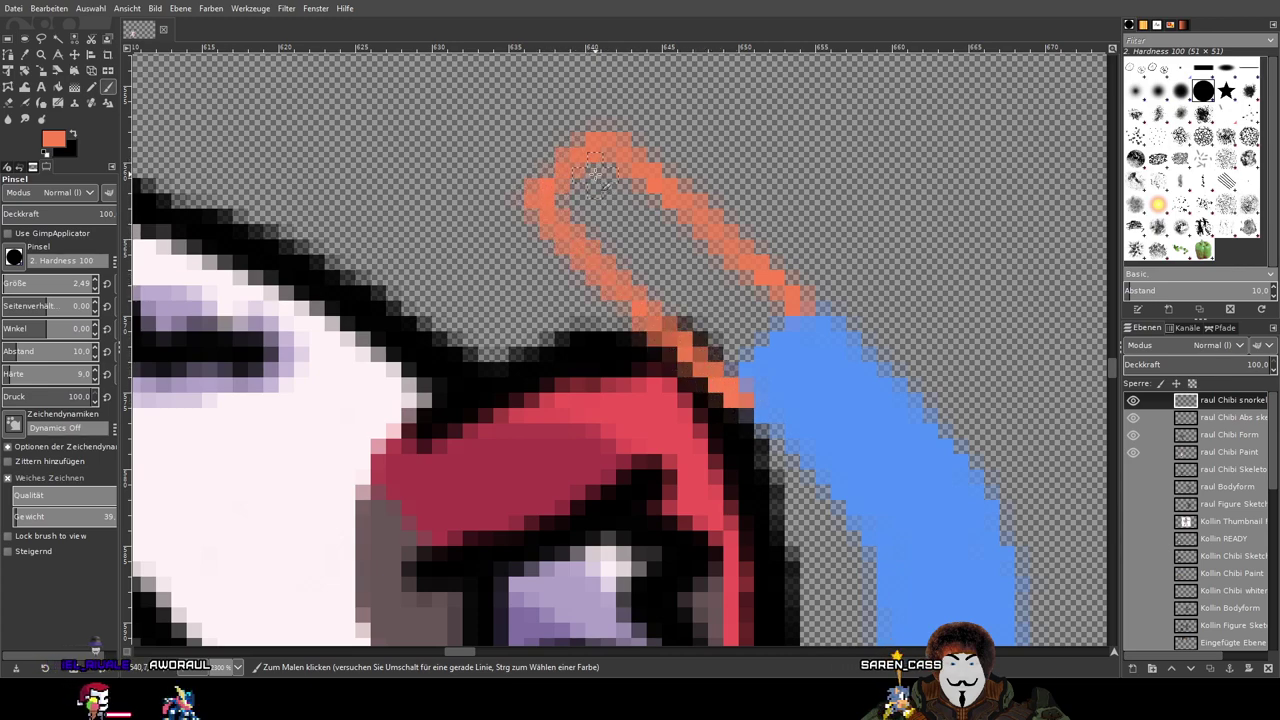
Step: Fill the snorkel's outlined end piece with orange, down to a clean slanted junction with the blue tube
drag(608, 185, 790, 318)
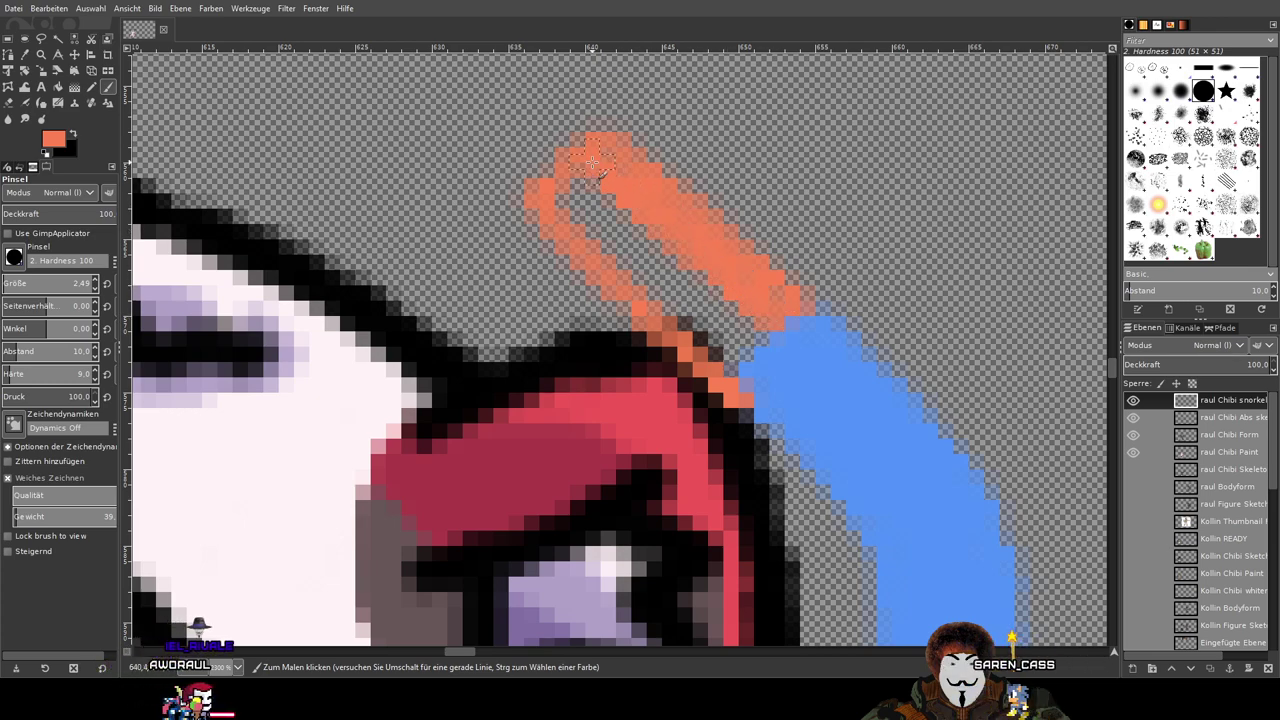
mouse_move(600, 205)
mouse_down()
mouse_move(661, 255)
mouse_move(582, 183)
mouse_move(675, 250)
mouse_move(591, 227)
mouse_up()
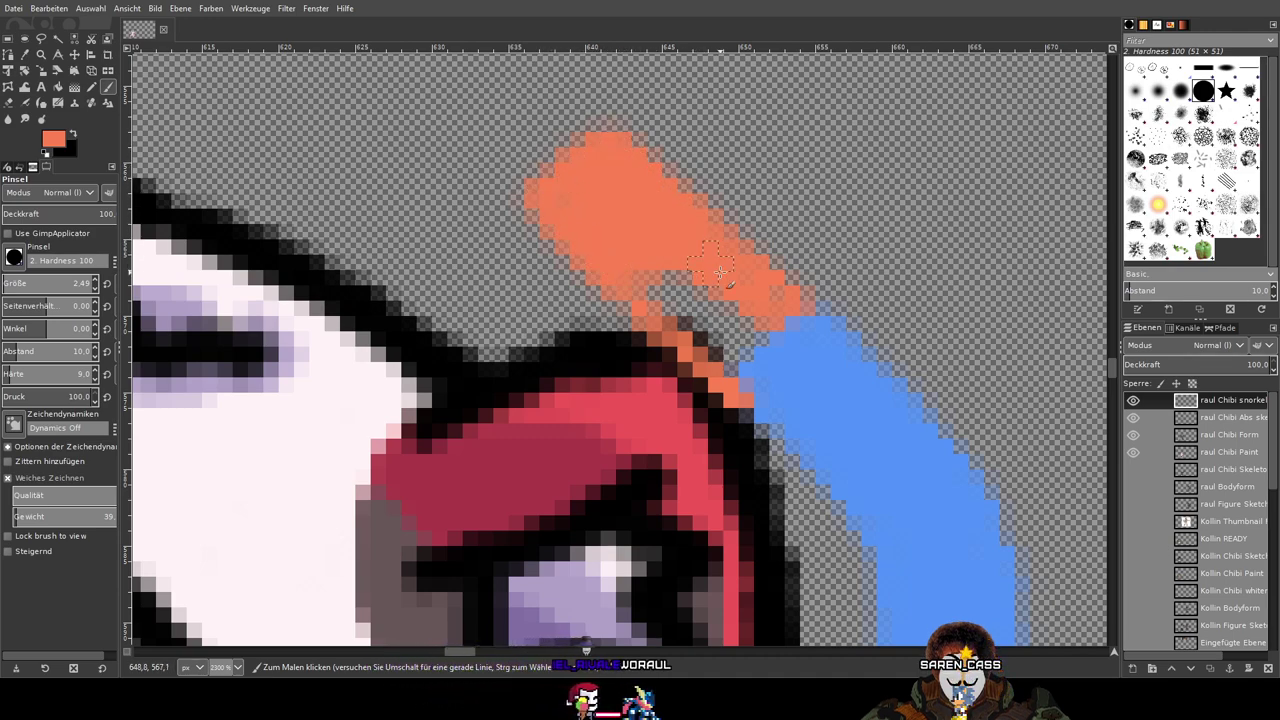
scroll(733, 290, up, 1)
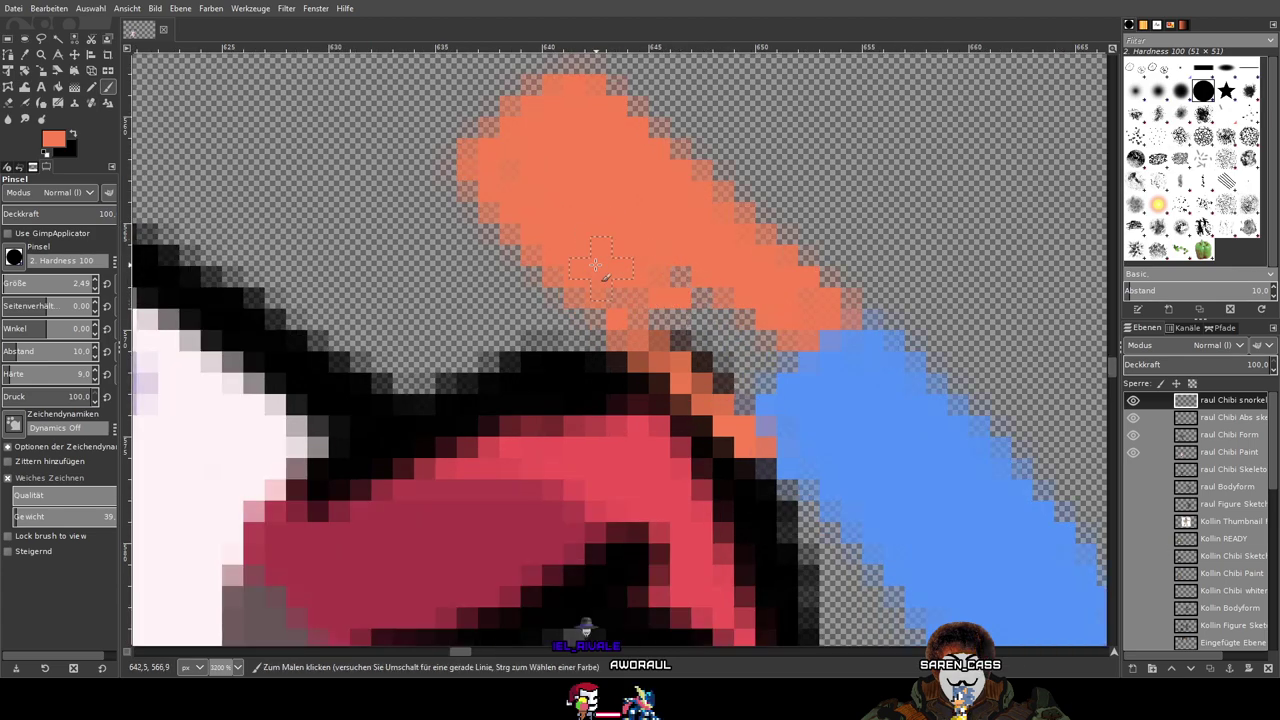
drag(672, 333, 727, 394)
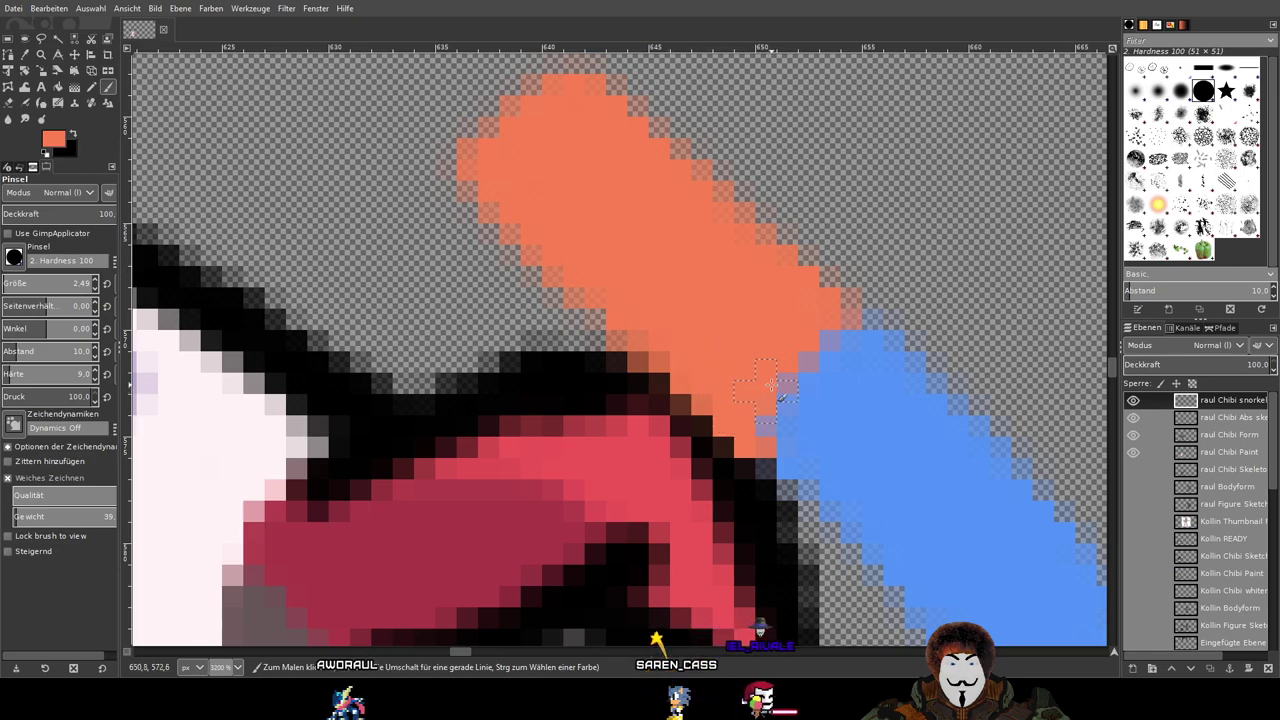
mouse_move(765, 405)
mouse_down()
mouse_move(858, 332)
mouse_move(756, 421)
mouse_move(865, 321)
mouse_up()
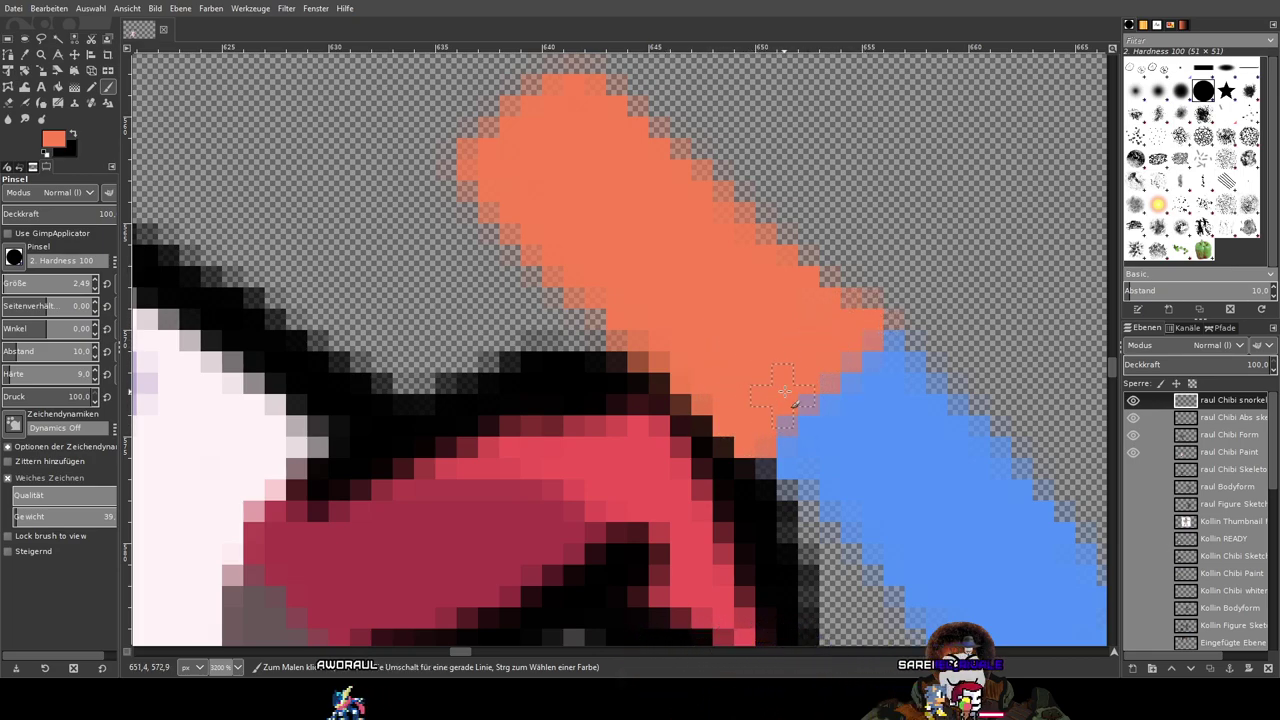
Step: Examine the snorkel's orange tip and its junction up close and on the whole raul figure
scroll(757, 289, down, 4)
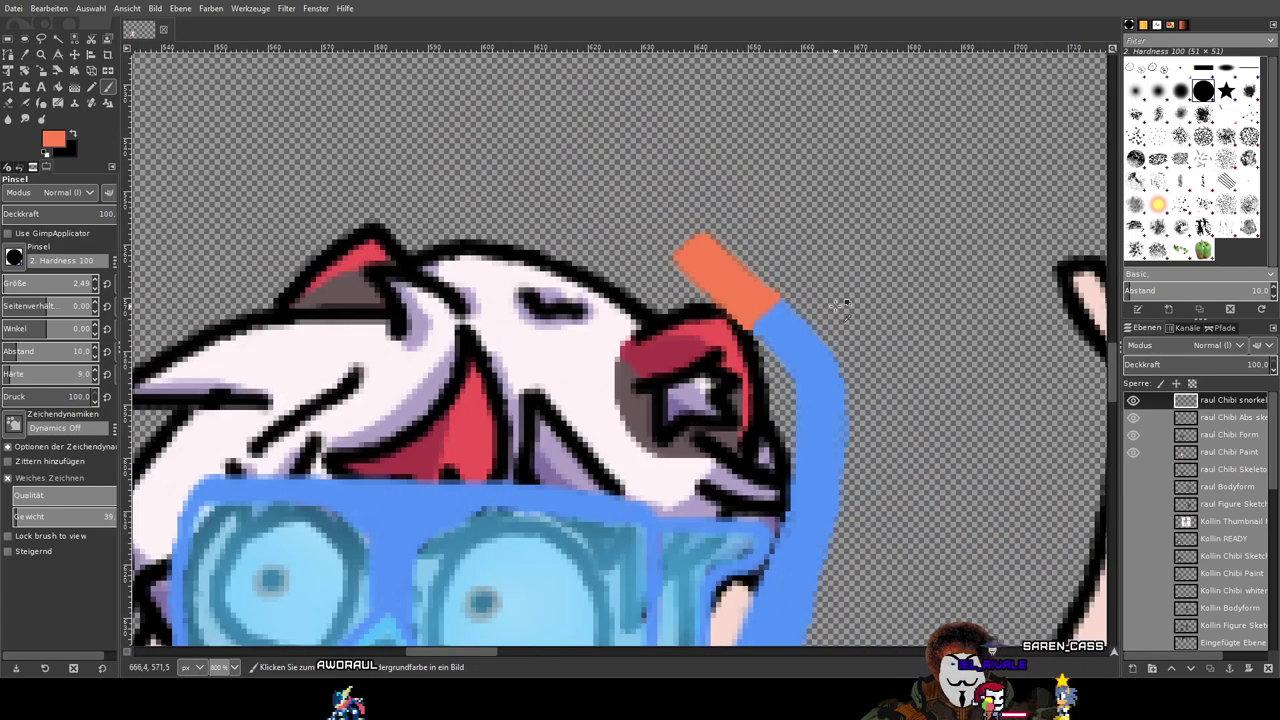
scroll(848, 303, up, 4)
click(9, 103)
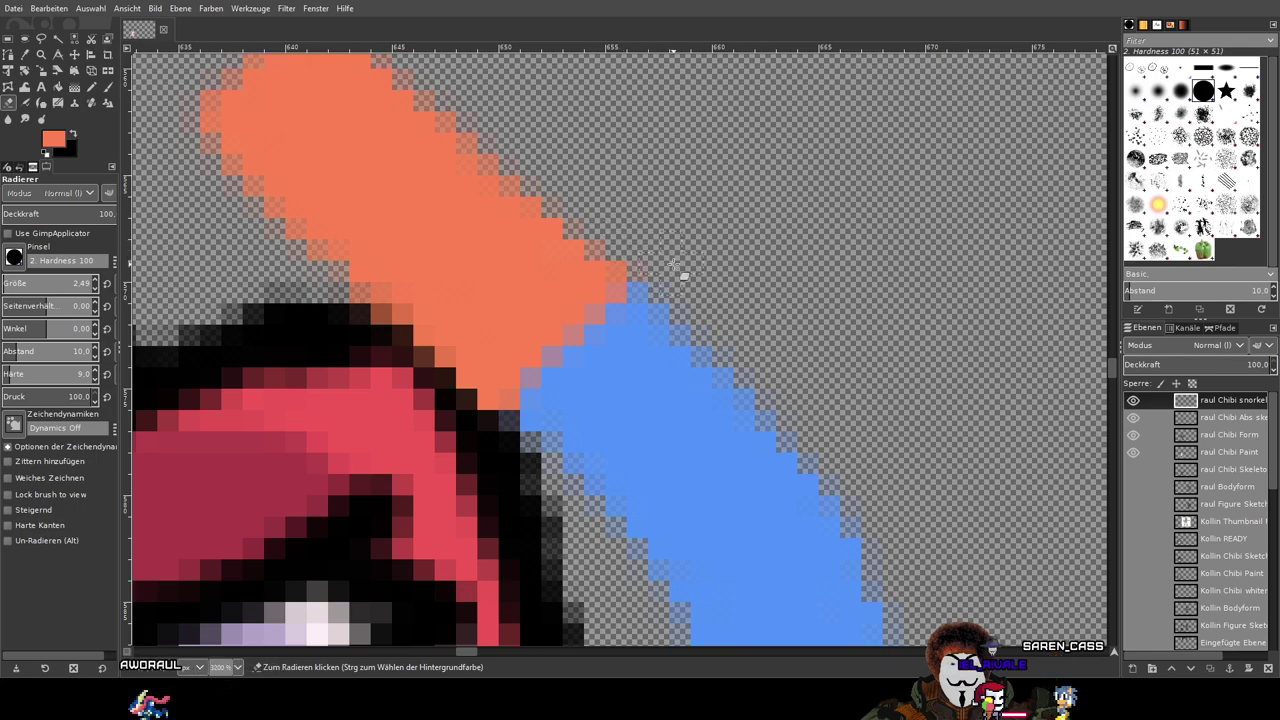
scroll(675, 250, down, 6)
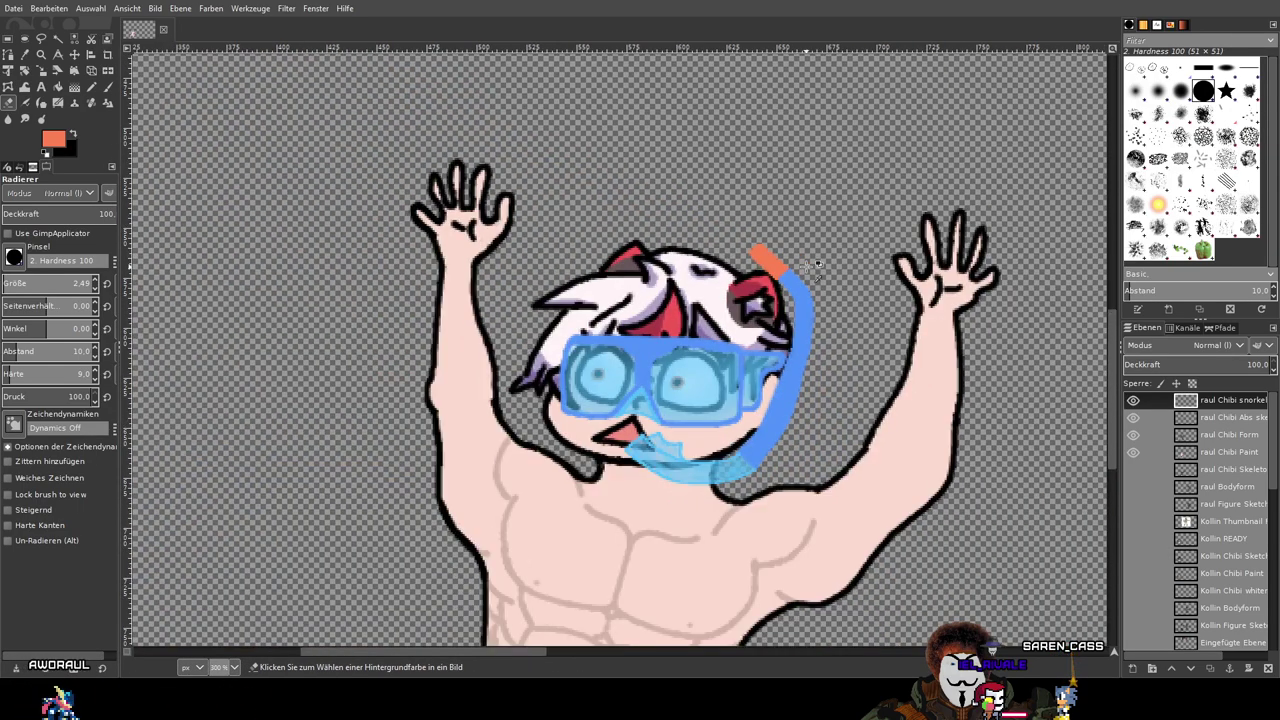
scroll(873, 363, down, 2)
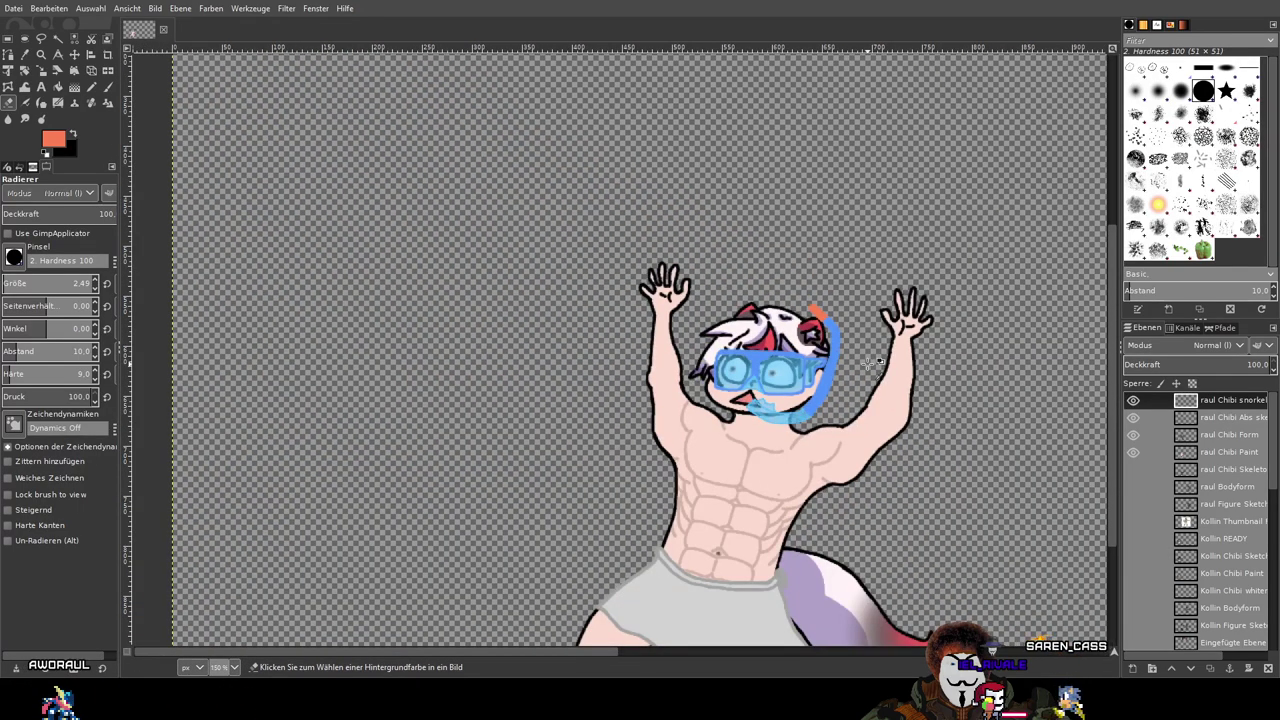
scroll(868, 363, down, 1)
drag(924, 504, 885, 391)
scroll(876, 335, up, 1)
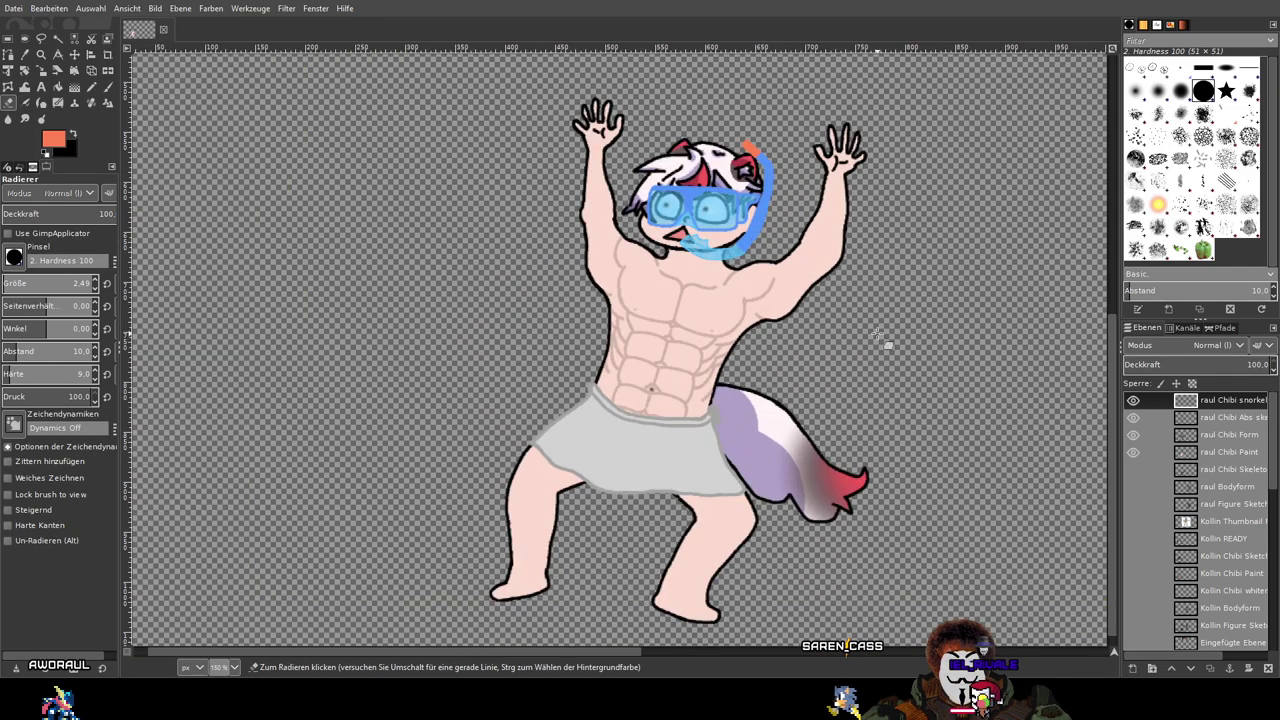
Step: Set the brush colour to green and paint a rounded strap from the glasses' upper corner across the blue snorkel tube
scroll(758, 210, up, 4)
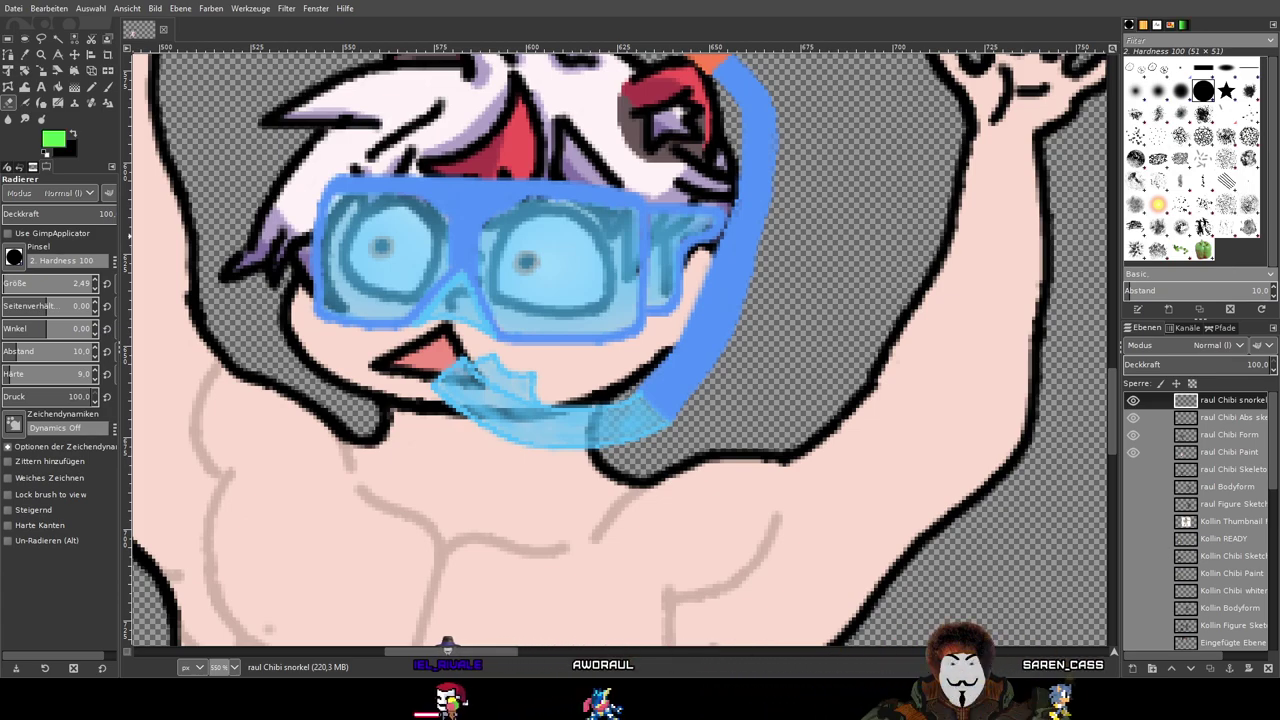
click(108, 87)
scroll(730, 258, up, 2)
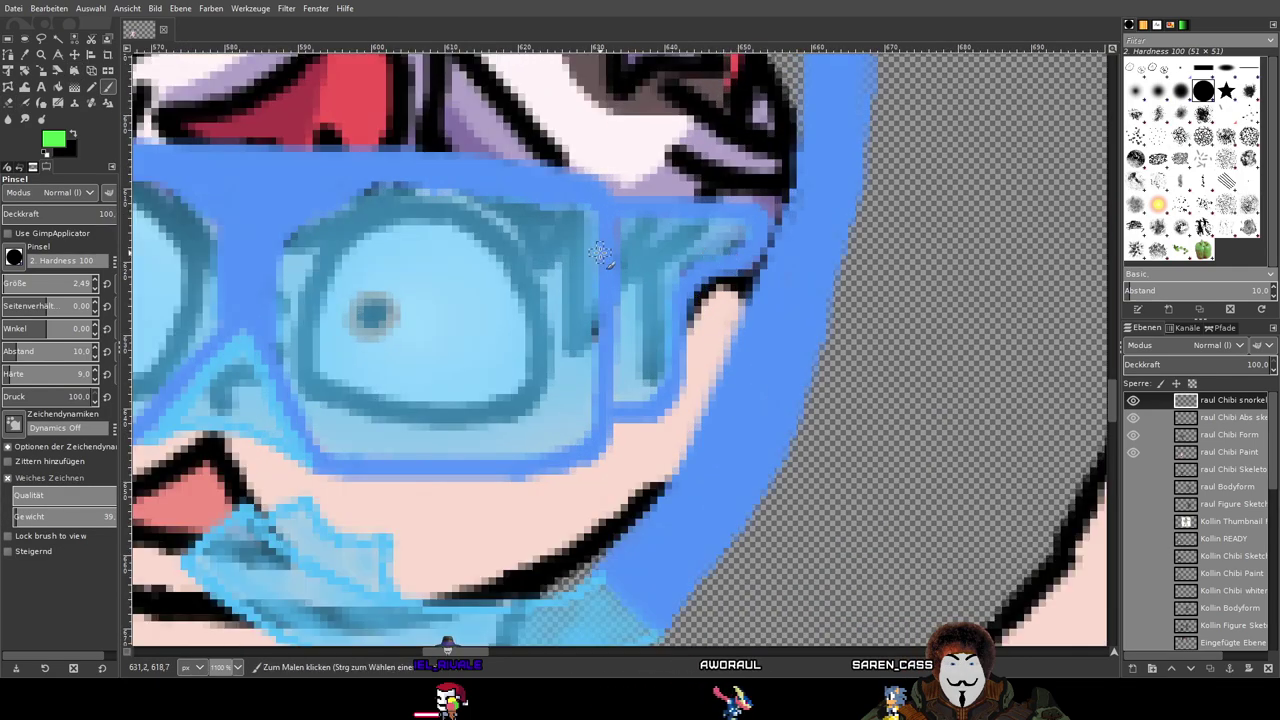
scroll(612, 258, down, 1)
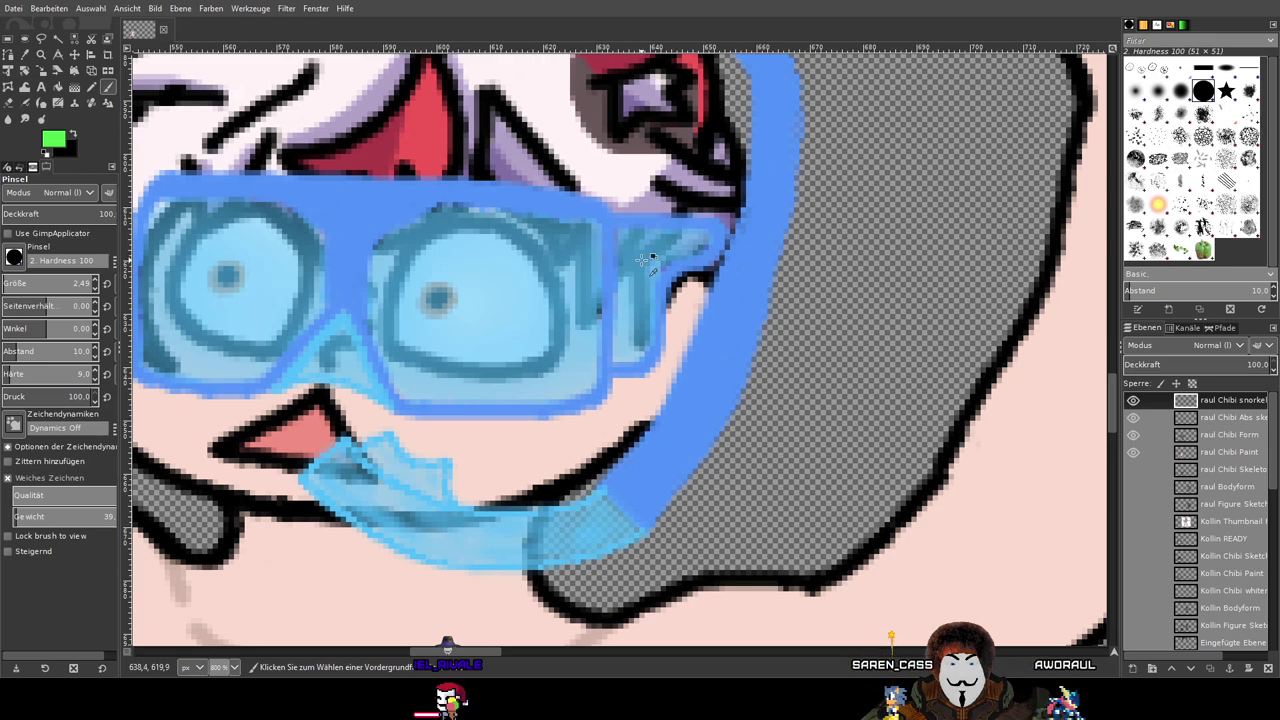
scroll(637, 260, up, 1)
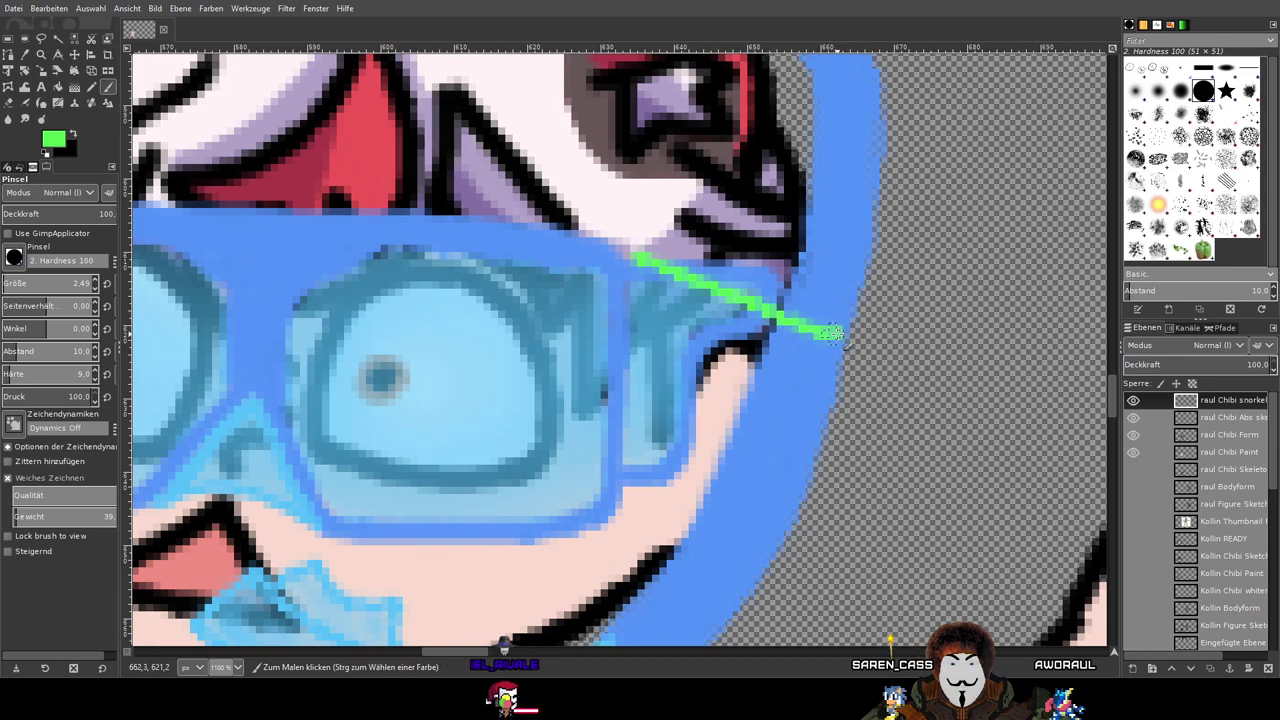
drag(832, 333, 858, 314)
mouse_move(752, 271)
mouse_down()
mouse_move(616, 255)
mouse_move(628, 272)
mouse_move(786, 314)
mouse_move(624, 287)
mouse_move(792, 305)
mouse_move(721, 279)
mouse_move(744, 278)
mouse_move(850, 316)
mouse_up()
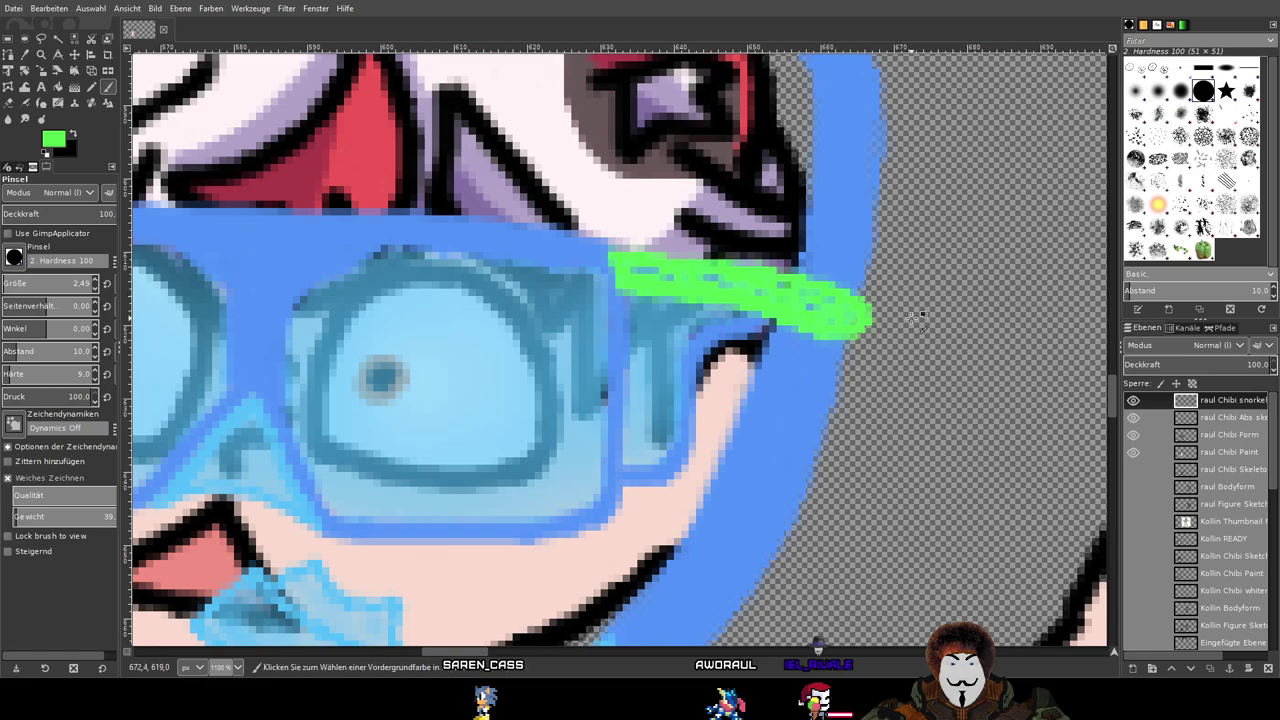
Step: Show the Kollin READY layer and compare the finished figure with the whole raul chibi
scroll(918, 316, down, 3)
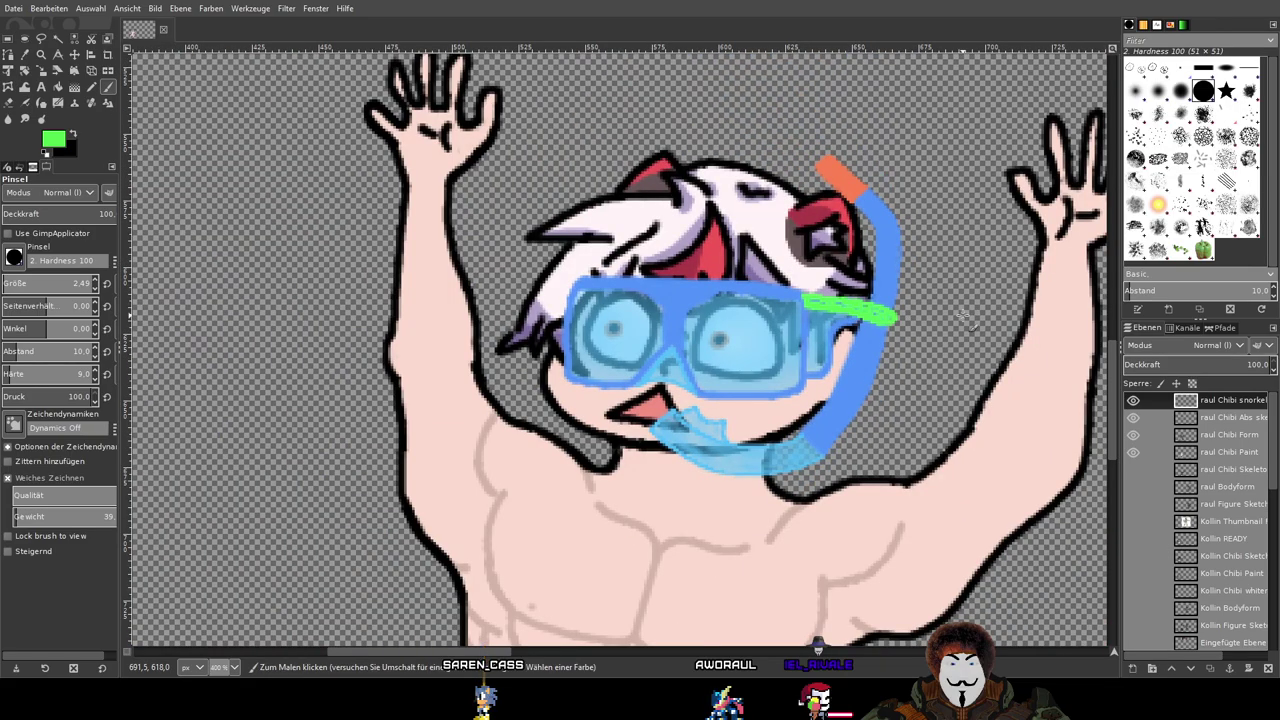
scroll(970, 315, down, 2)
scroll(900, 340, right, 2)
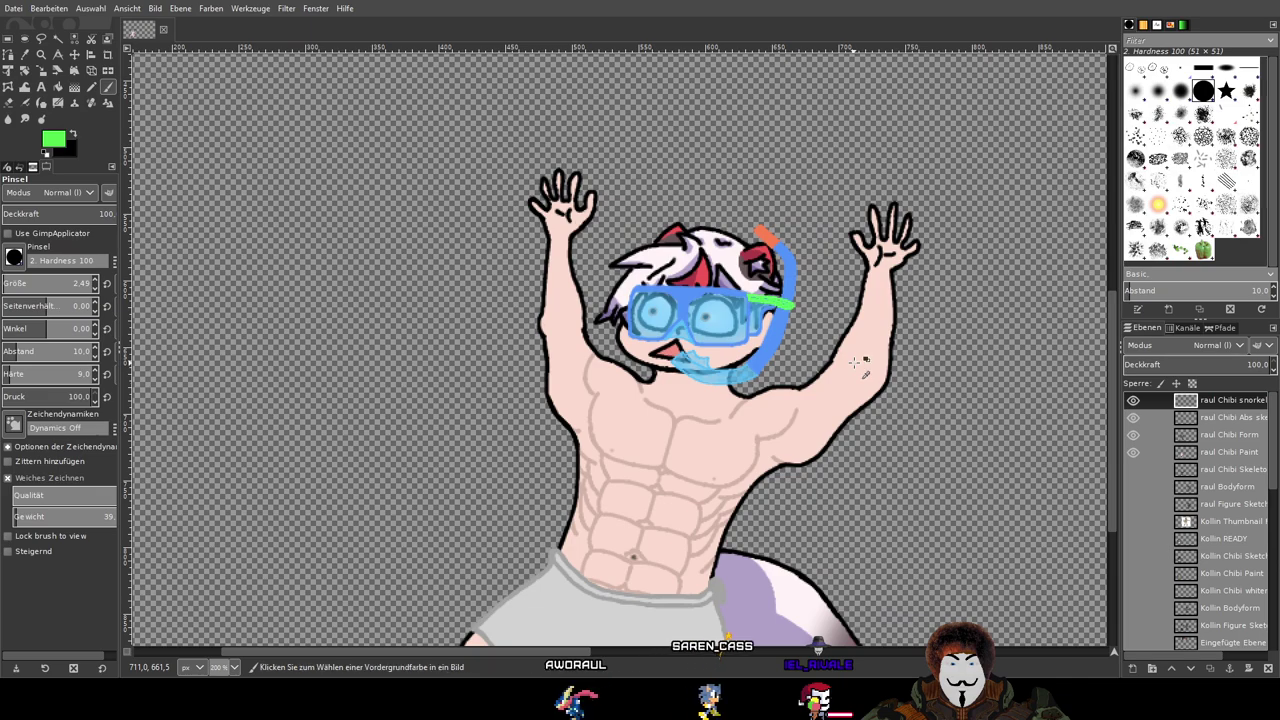
scroll(855, 363, down, 2)
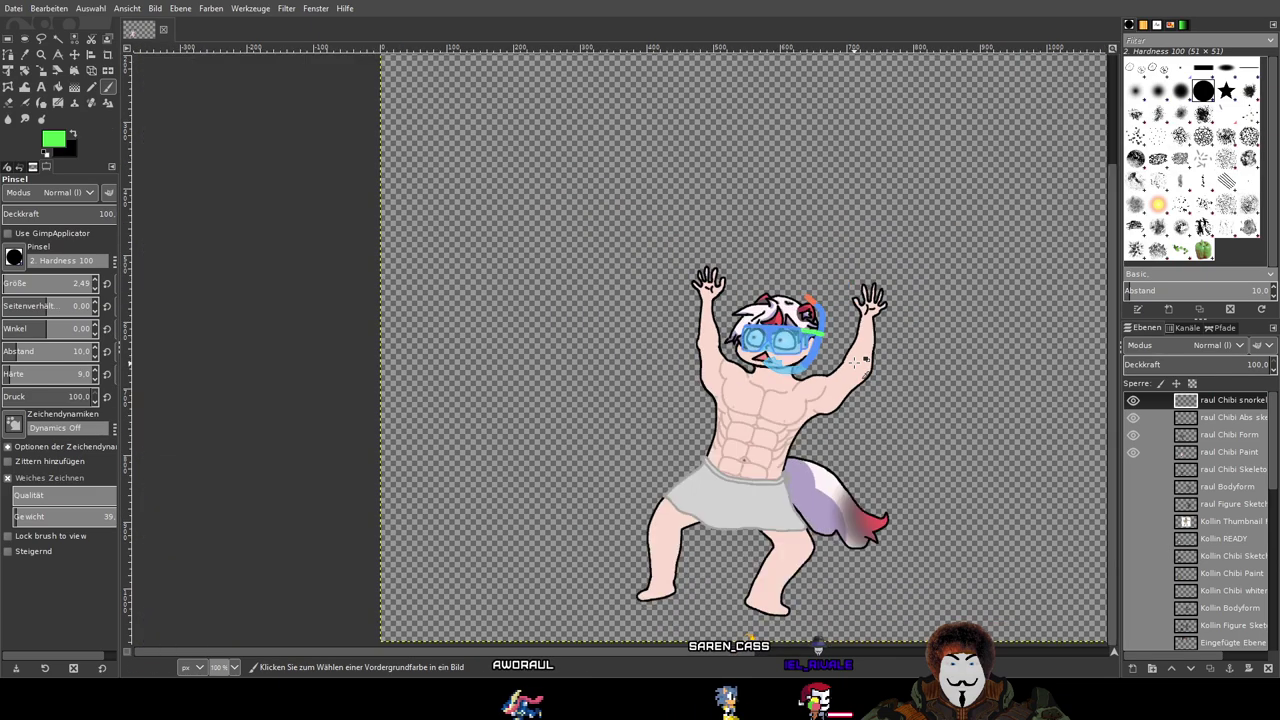
click(1136, 522)
click(1136, 522)
click(1131, 539)
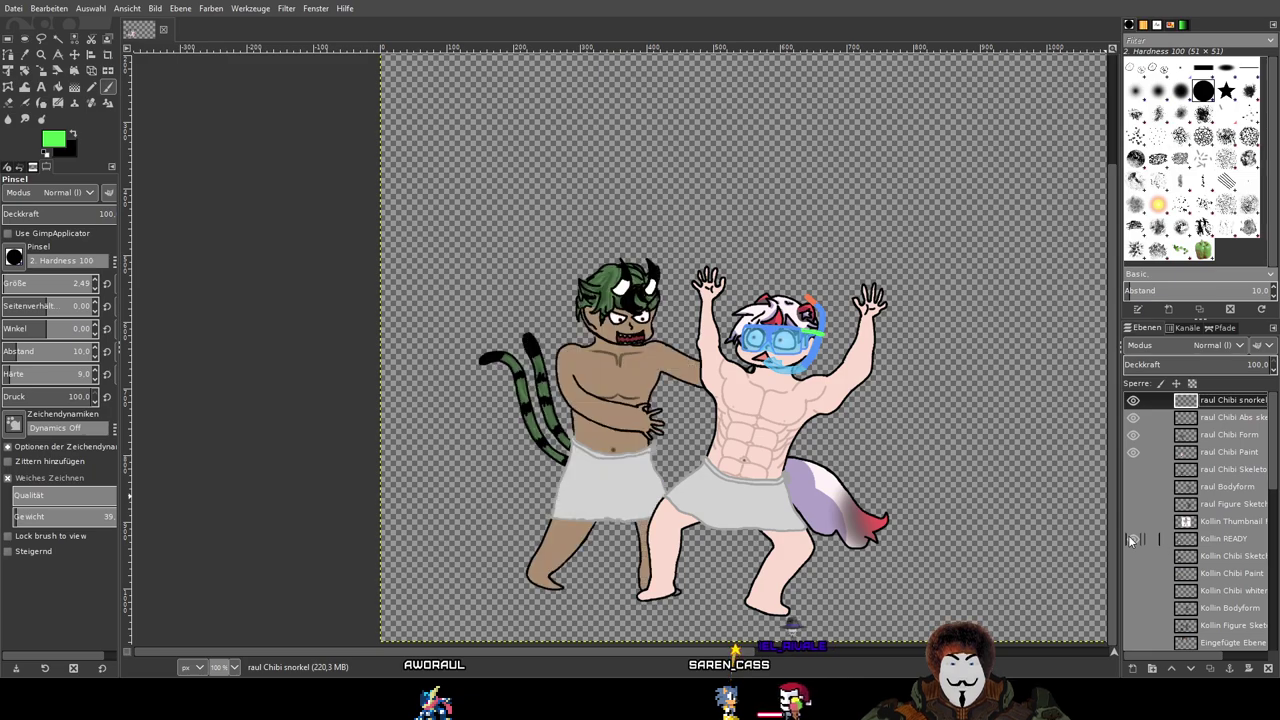
drag(918, 481, 793, 463)
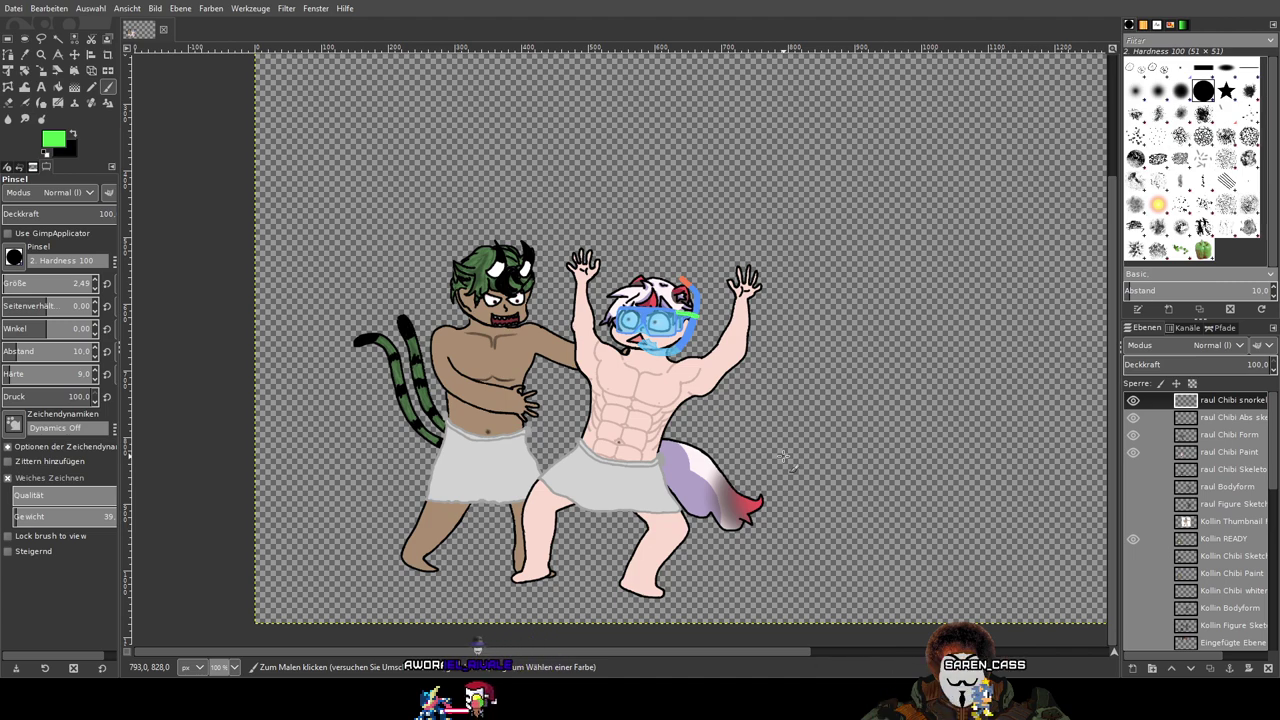
Step: Show the raul reference layer behind the chibi
scroll(1133, 594, down, 5)
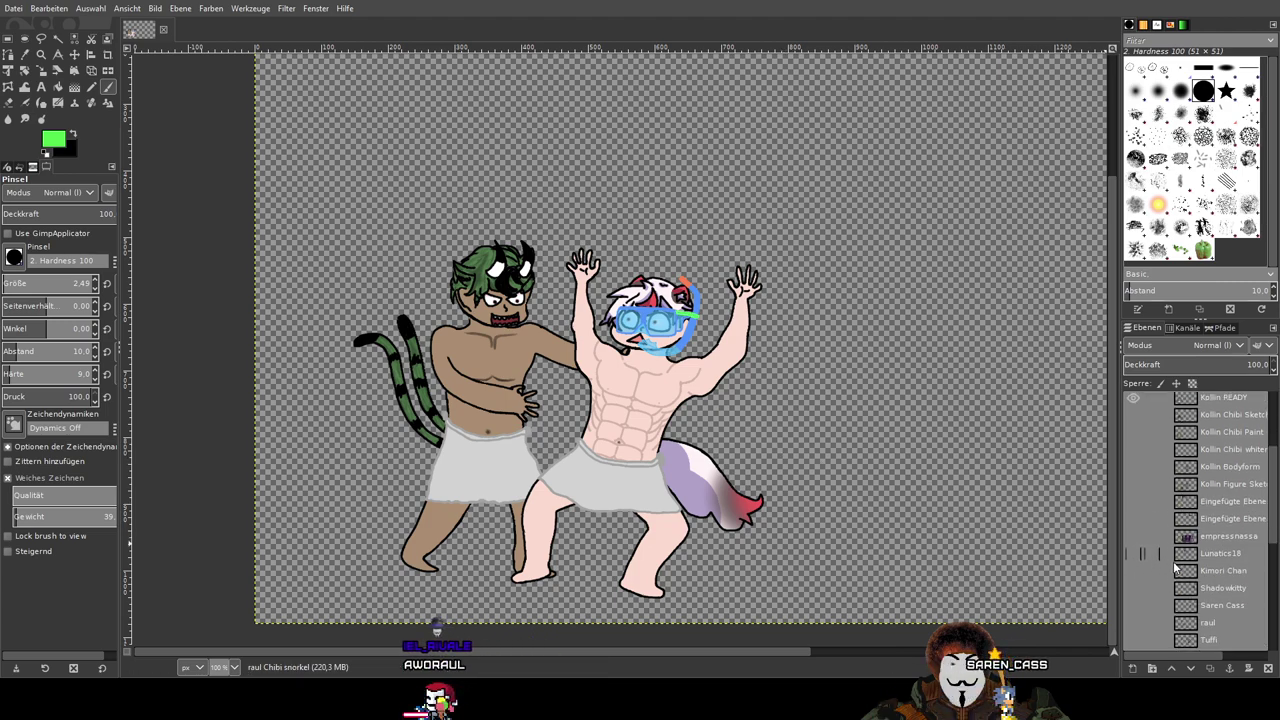
click(1133, 587)
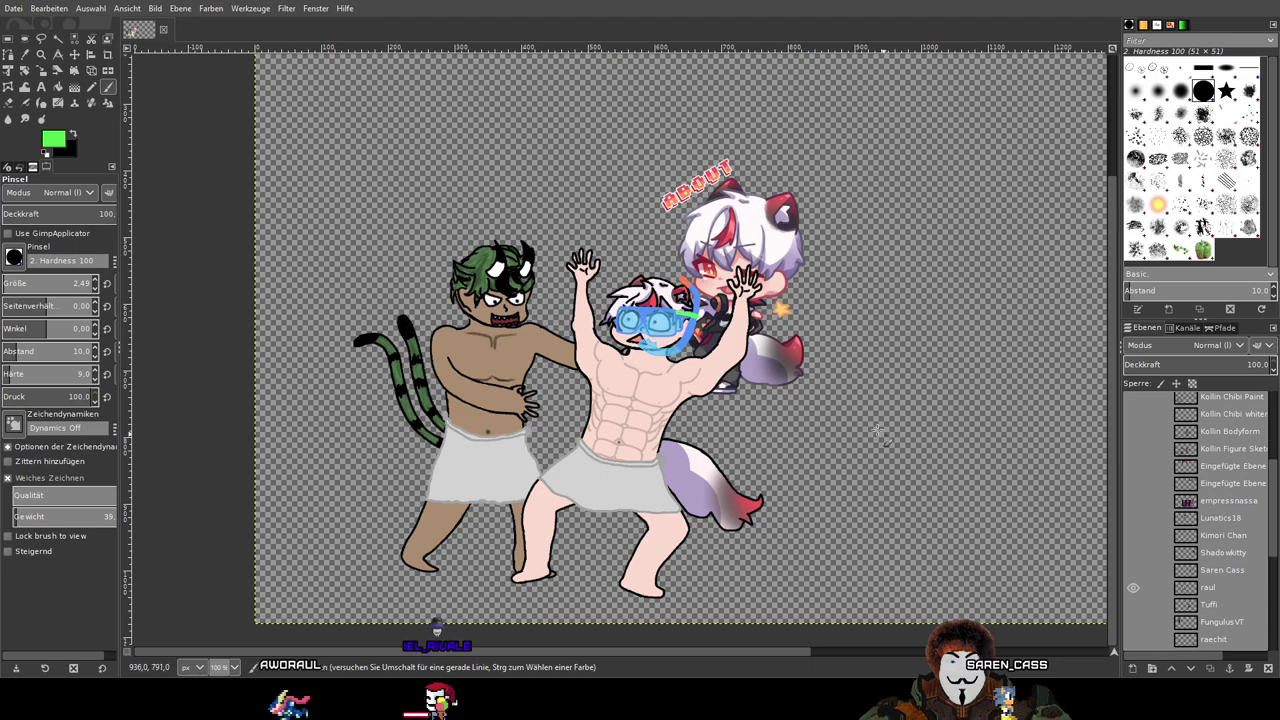
scroll(735, 182, up, 3)
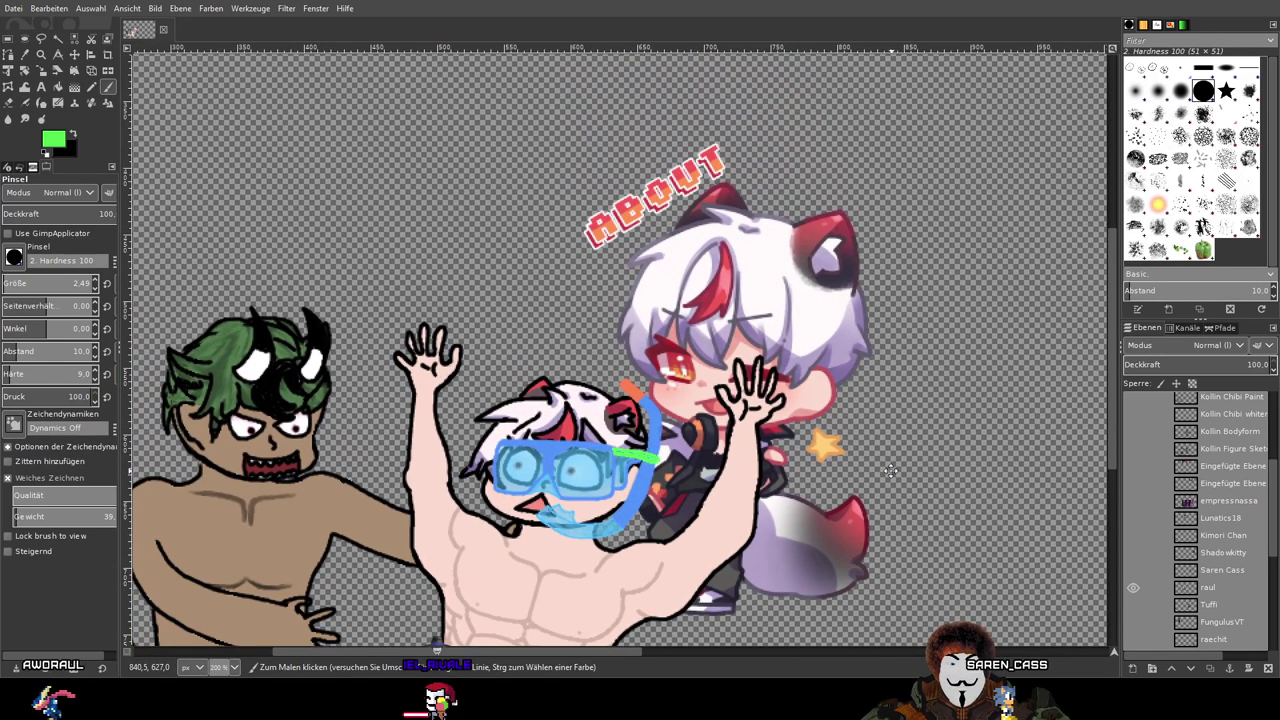
Step: Compare the raul reference's hair, ears and tail with the drawn chibi
scroll(890, 470, down, 2)
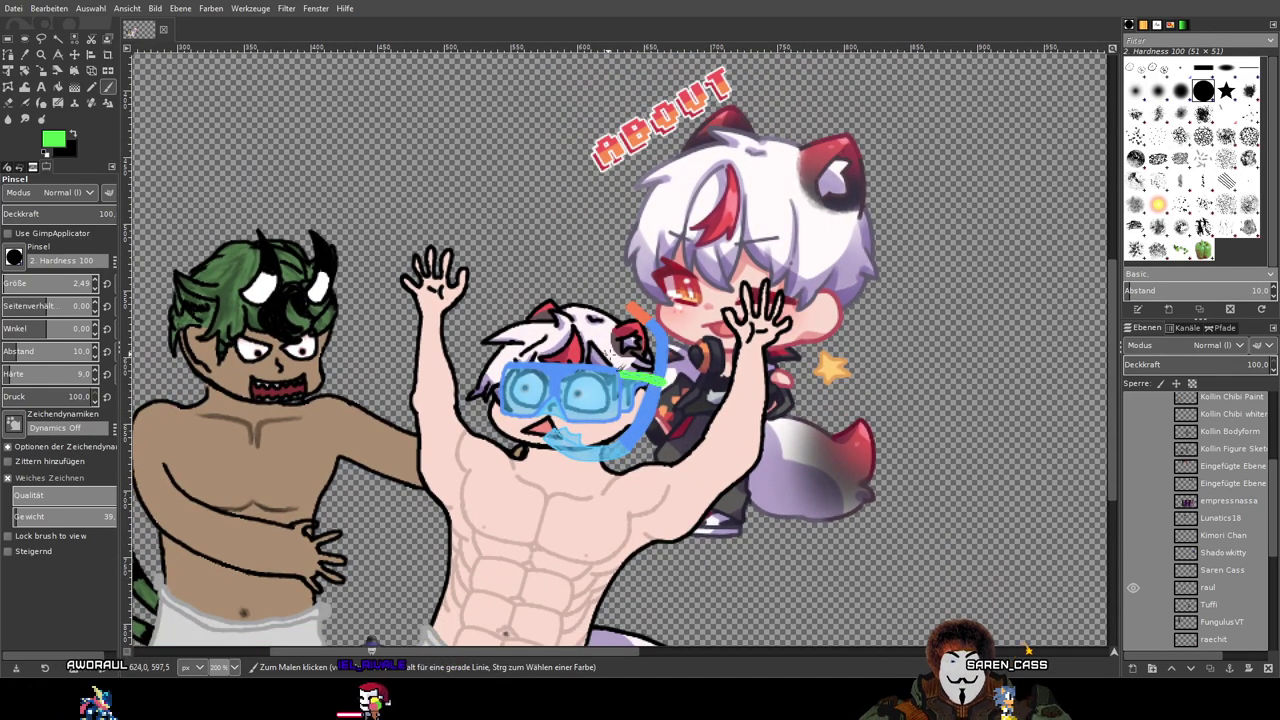
scroll(882, 384, down, 2)
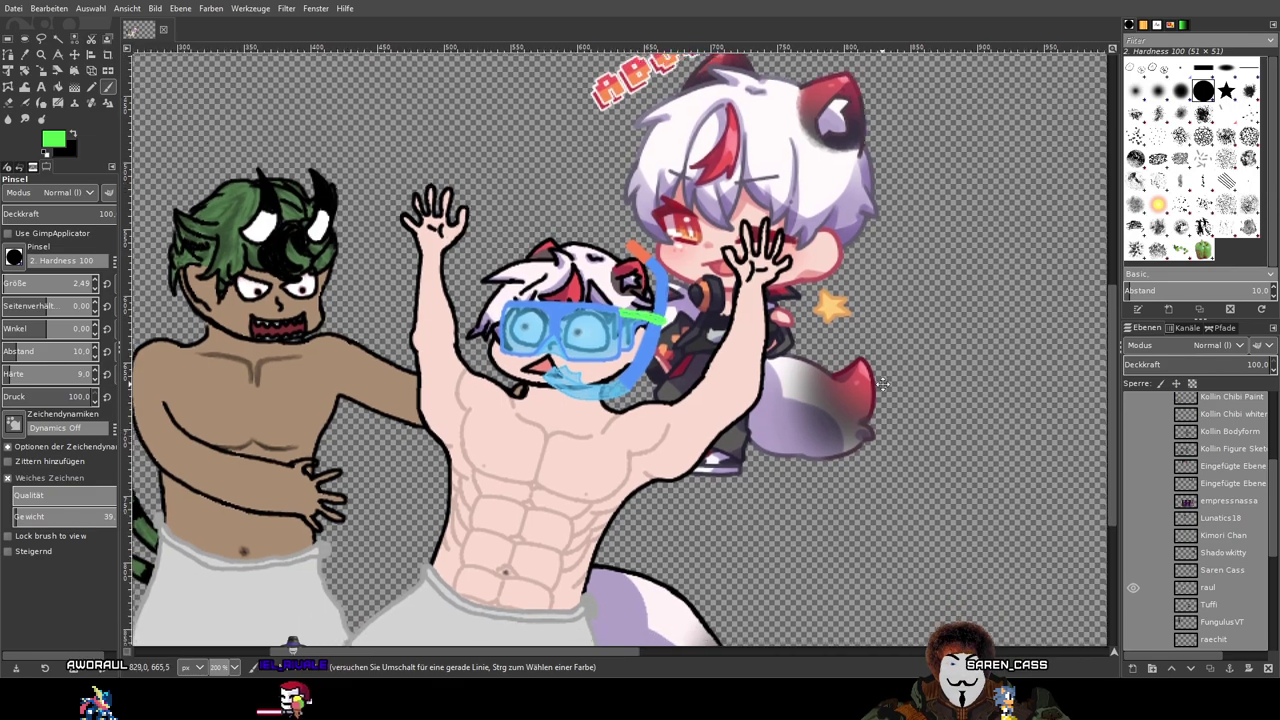
mouse_move(882, 384)
mouse_down()
mouse_move(874, 342)
mouse_move(823, 413)
mouse_up()
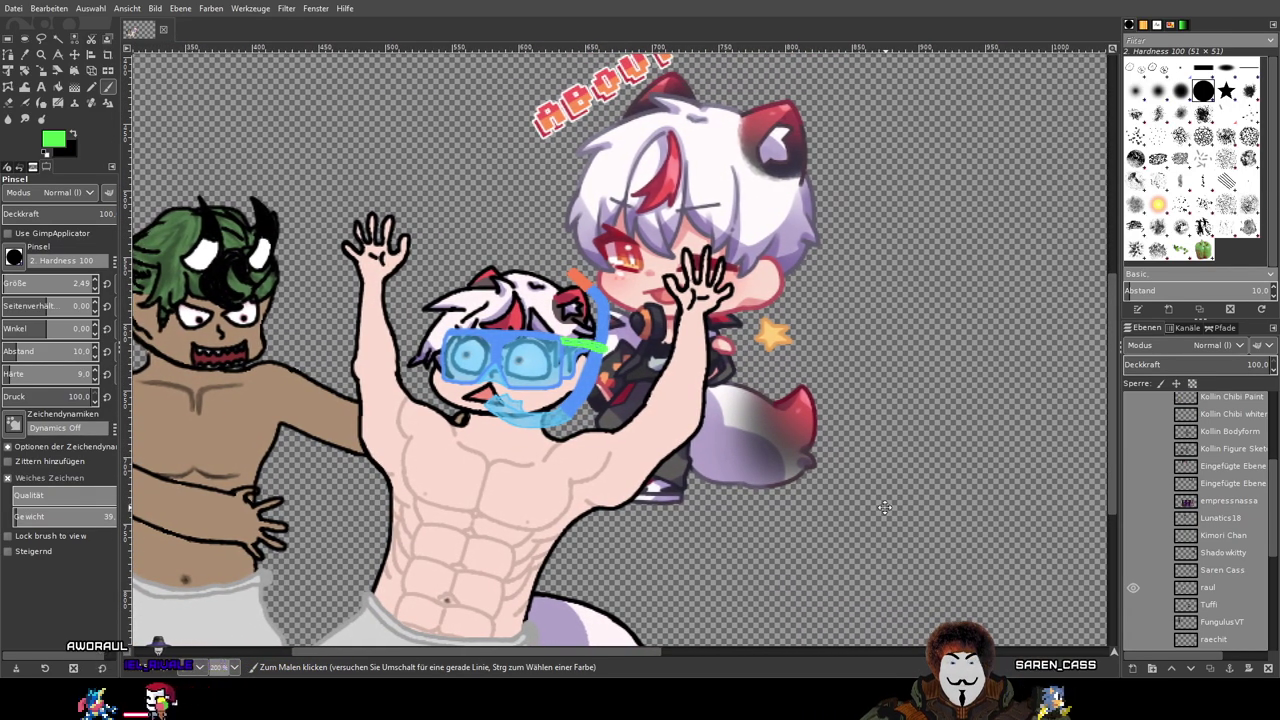
drag(884, 504, 889, 503)
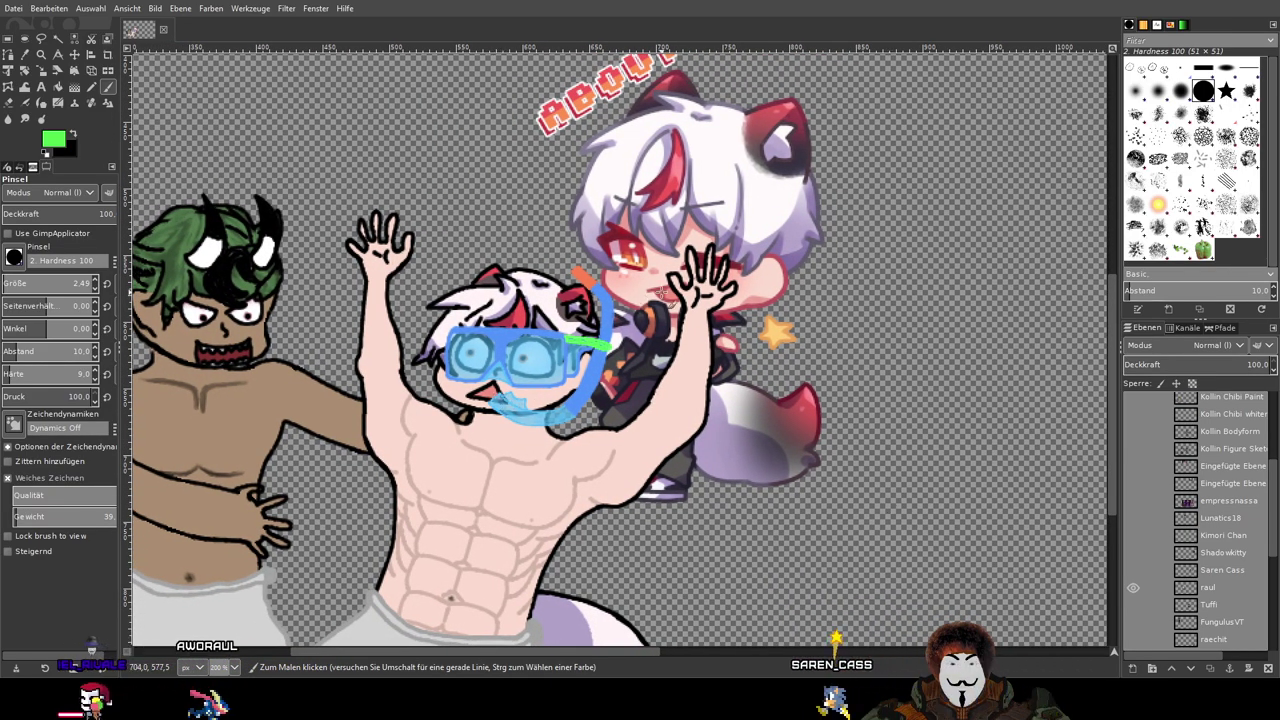
scroll(762, 542, up, 1)
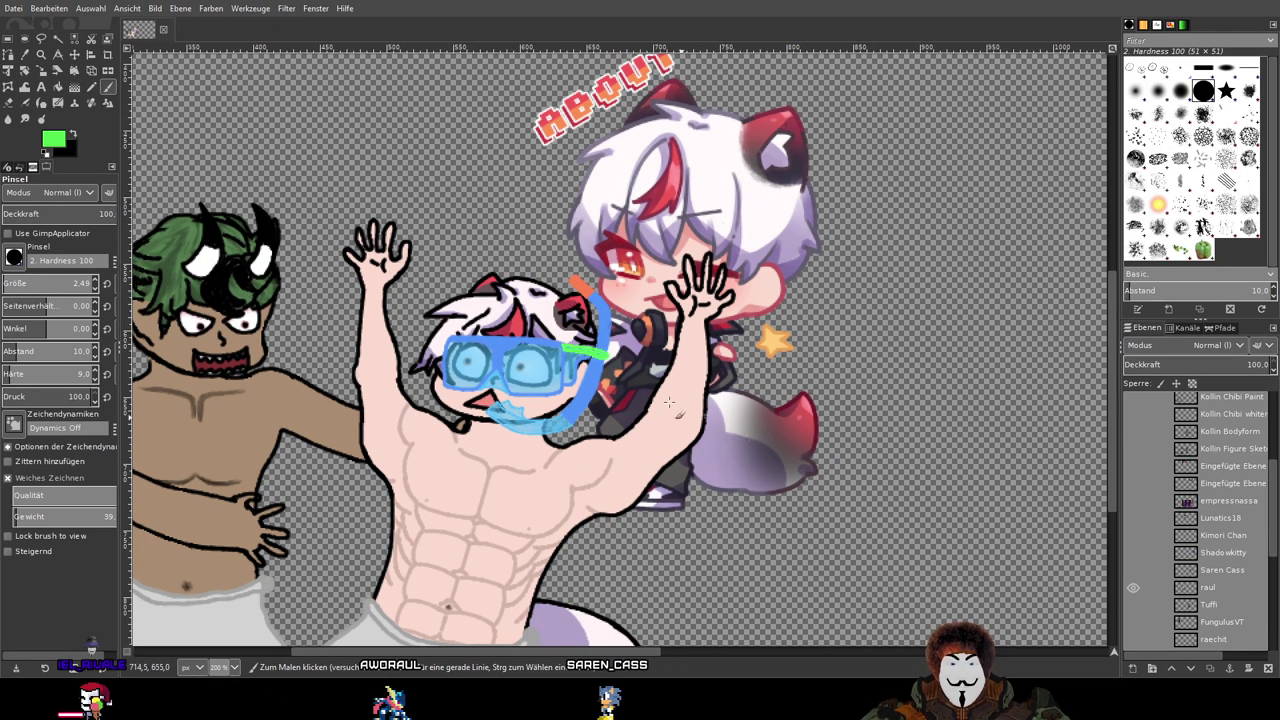
drag(733, 537, 714, 351)
drag(653, 485, 714, 617)
scroll(898, 312, up, 3)
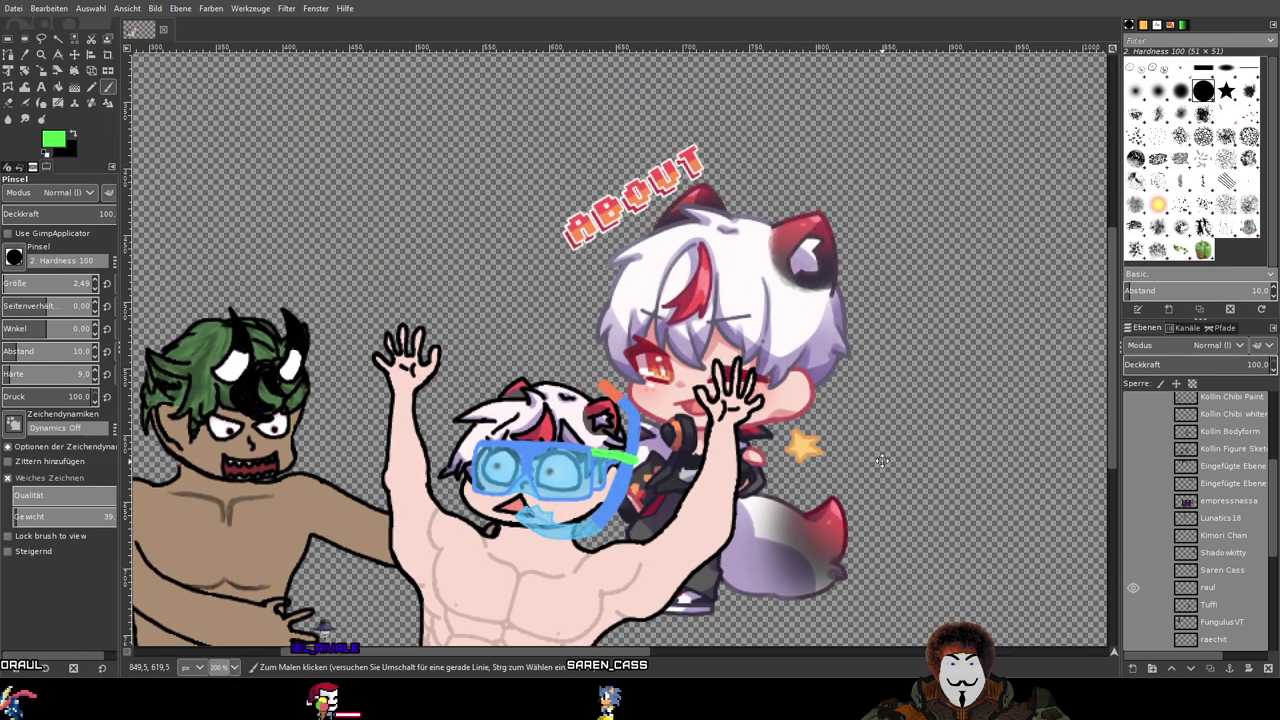
scroll(921, 227, down, 4)
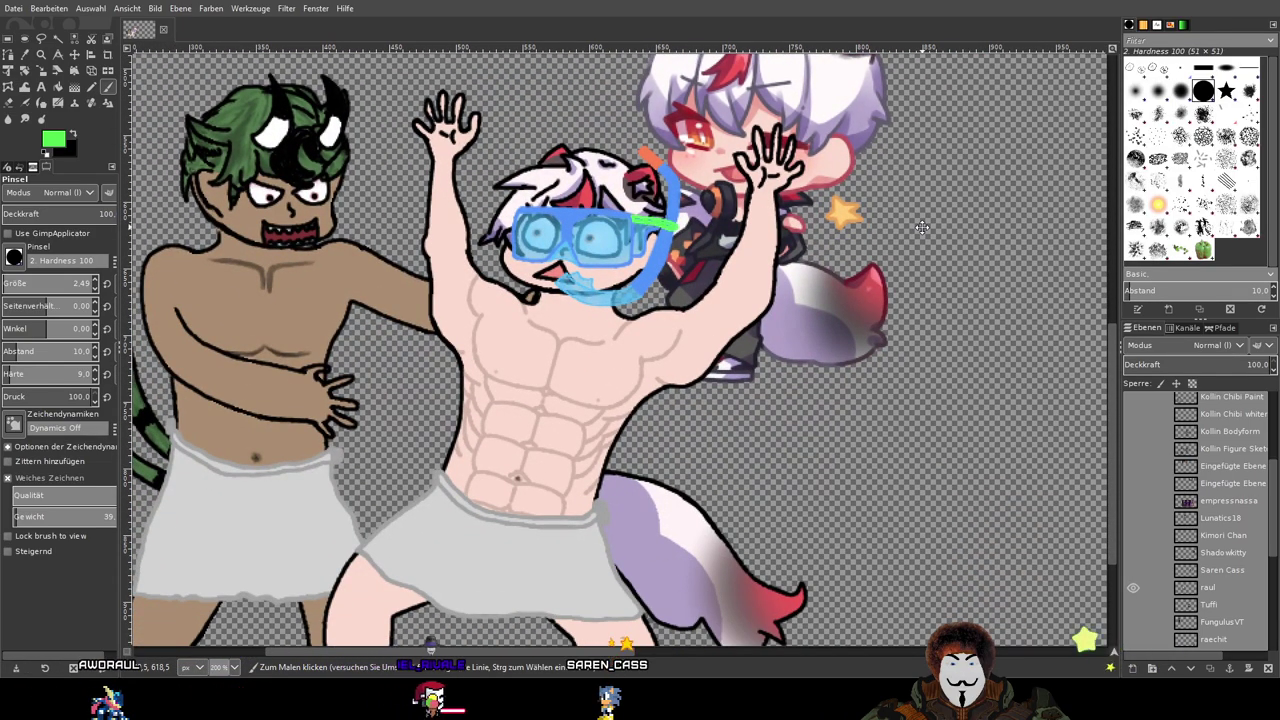
scroll(921, 227, up, 3)
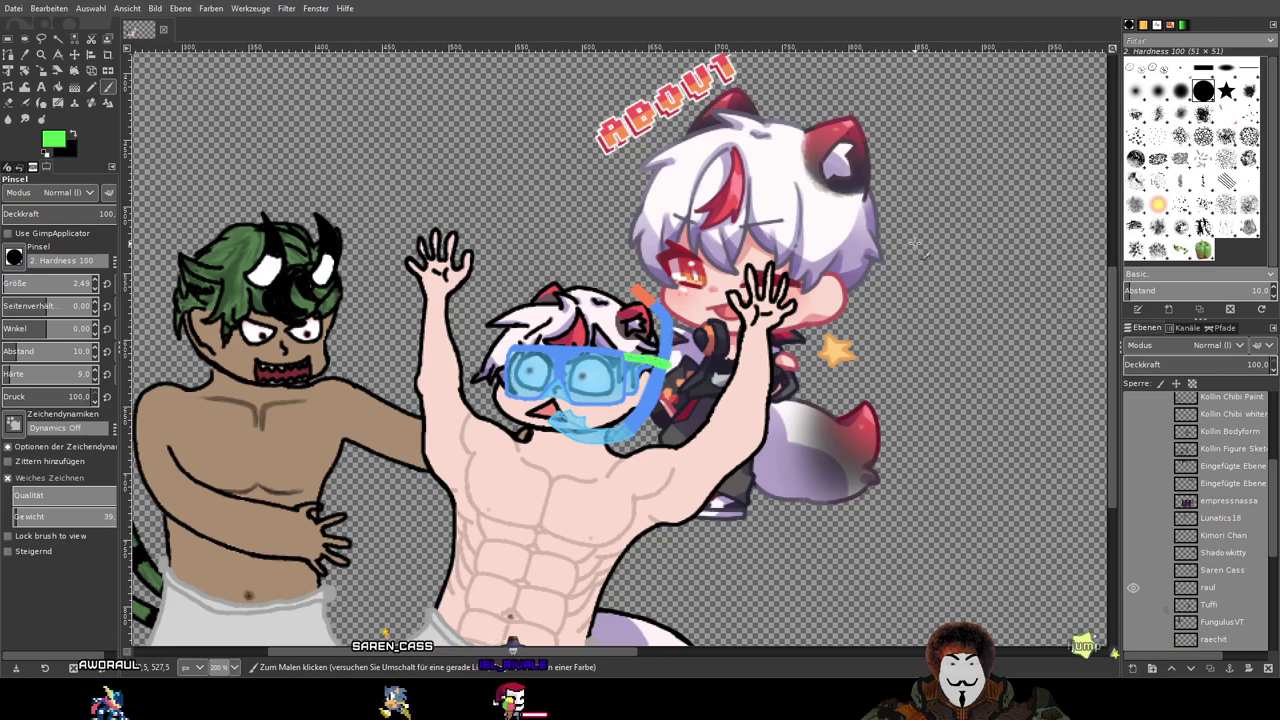
scroll(925, 240, down, 2)
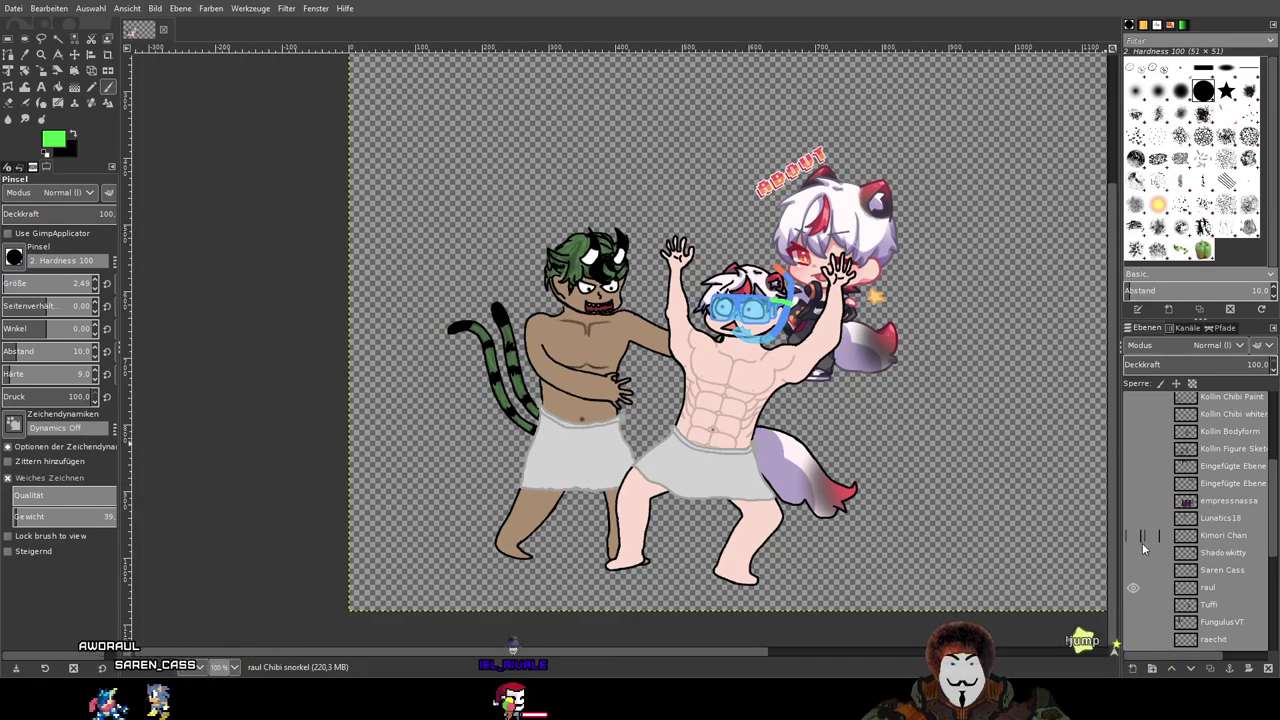
Step: Toggle the raul reference layer off and on, and hide the Kollin READY layer
click(1134, 588)
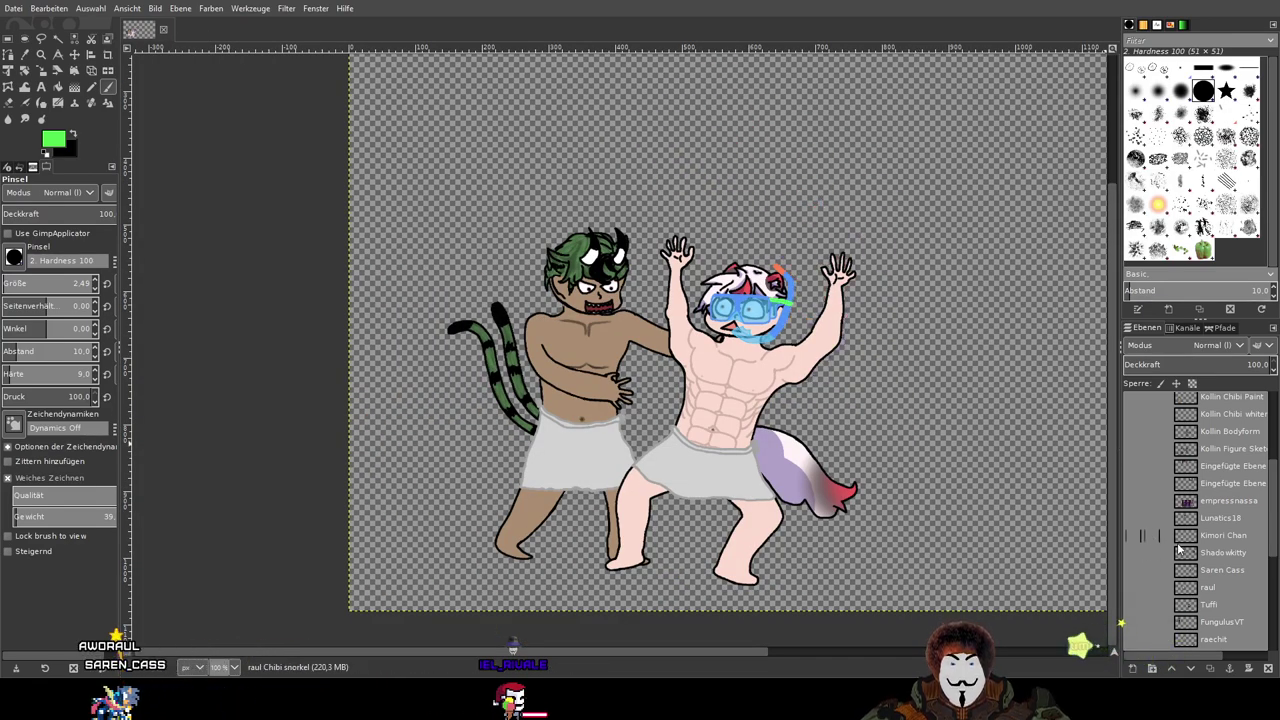
click(1133, 588)
scroll(1140, 560, up, 5)
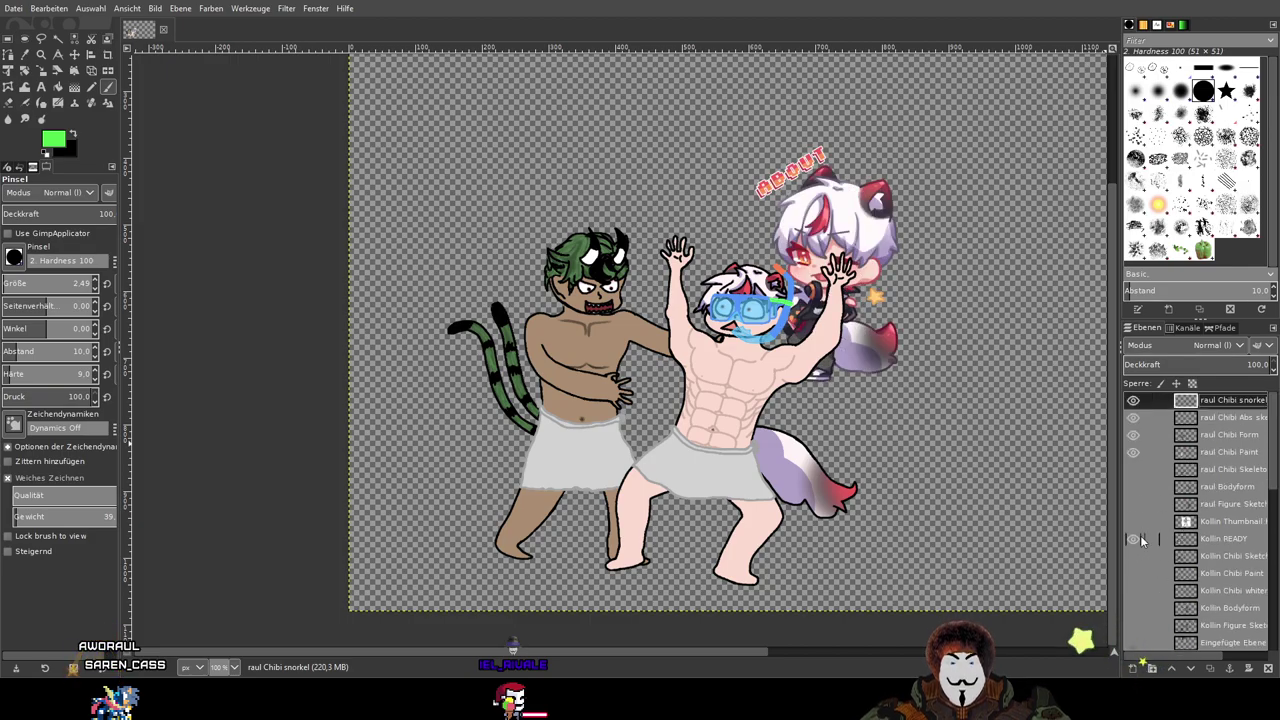
click(1133, 539)
scroll(915, 335, up, 2)
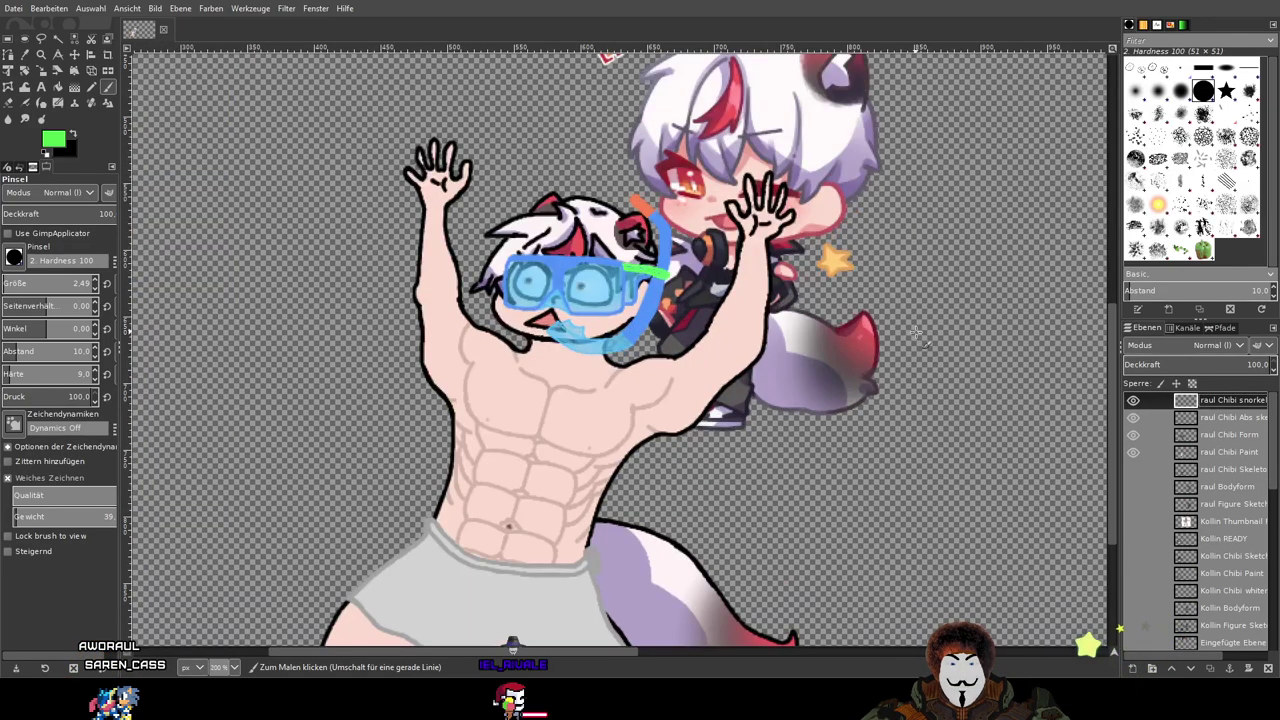
Step: Hide the raul reference layer so that only the drawn chibi remains on the canvas
scroll(915, 335, down, 3)
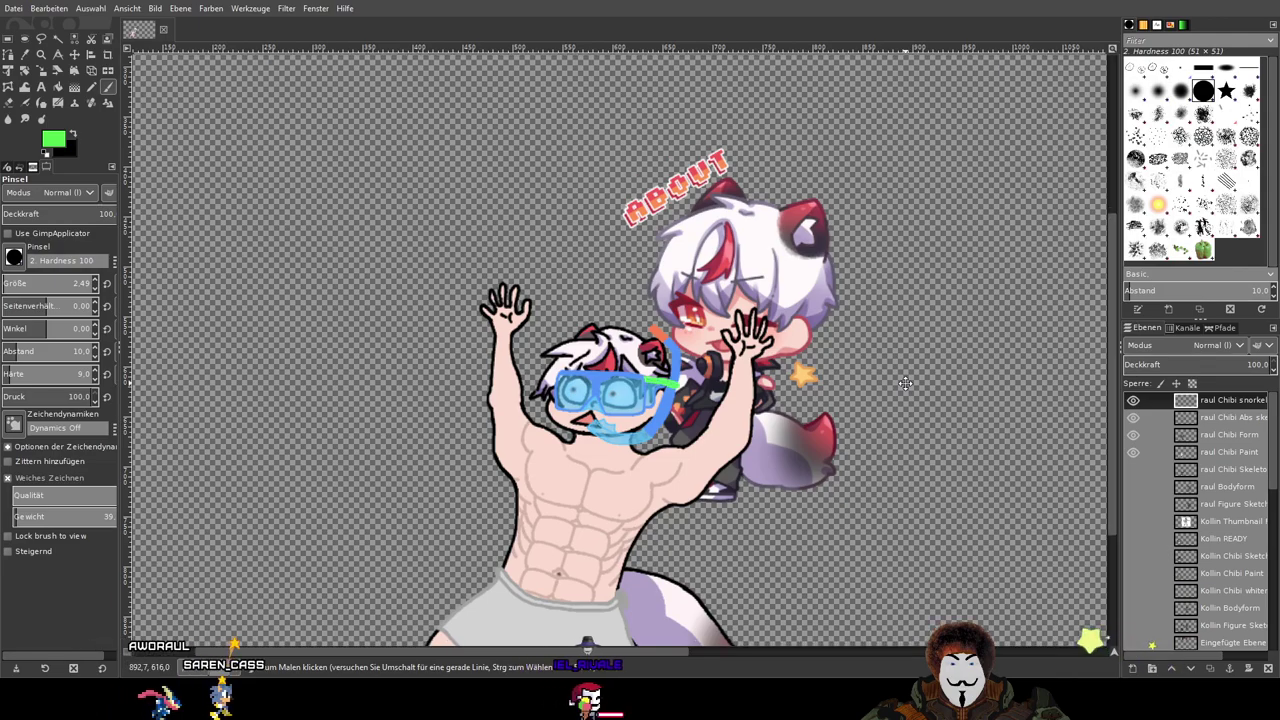
scroll(905, 383, down, 2)
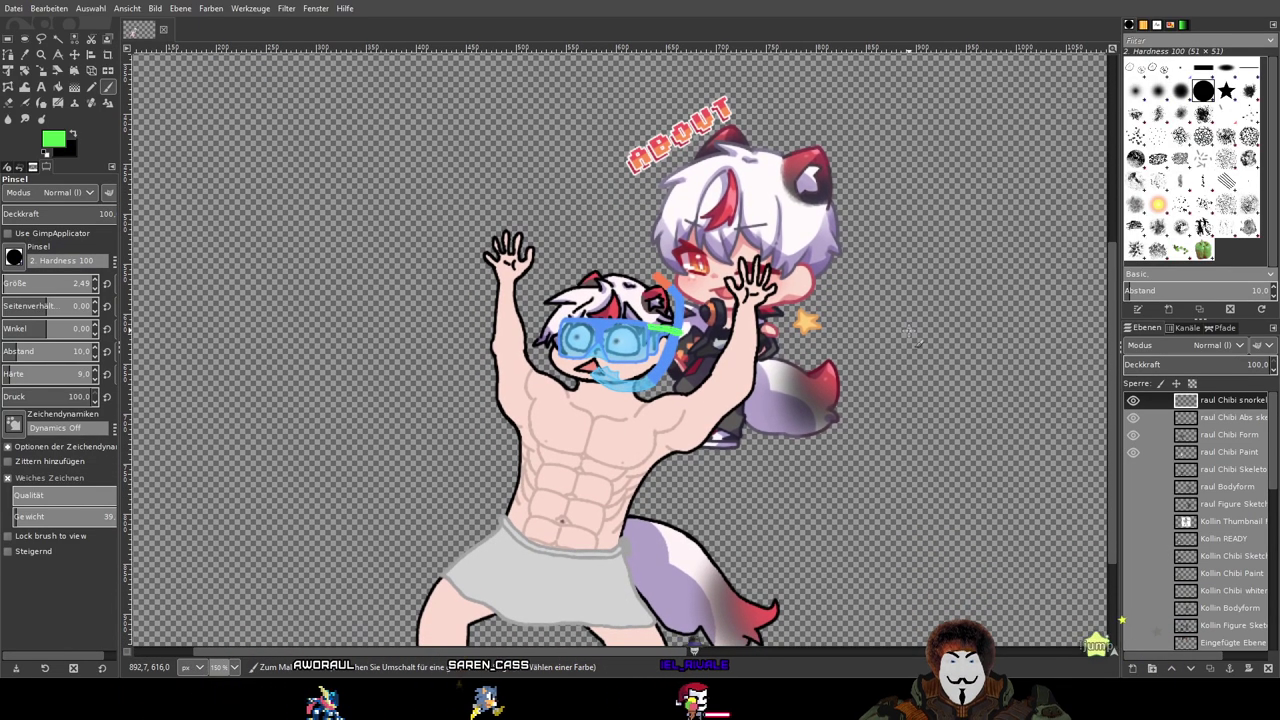
scroll(916, 290, down, 5)
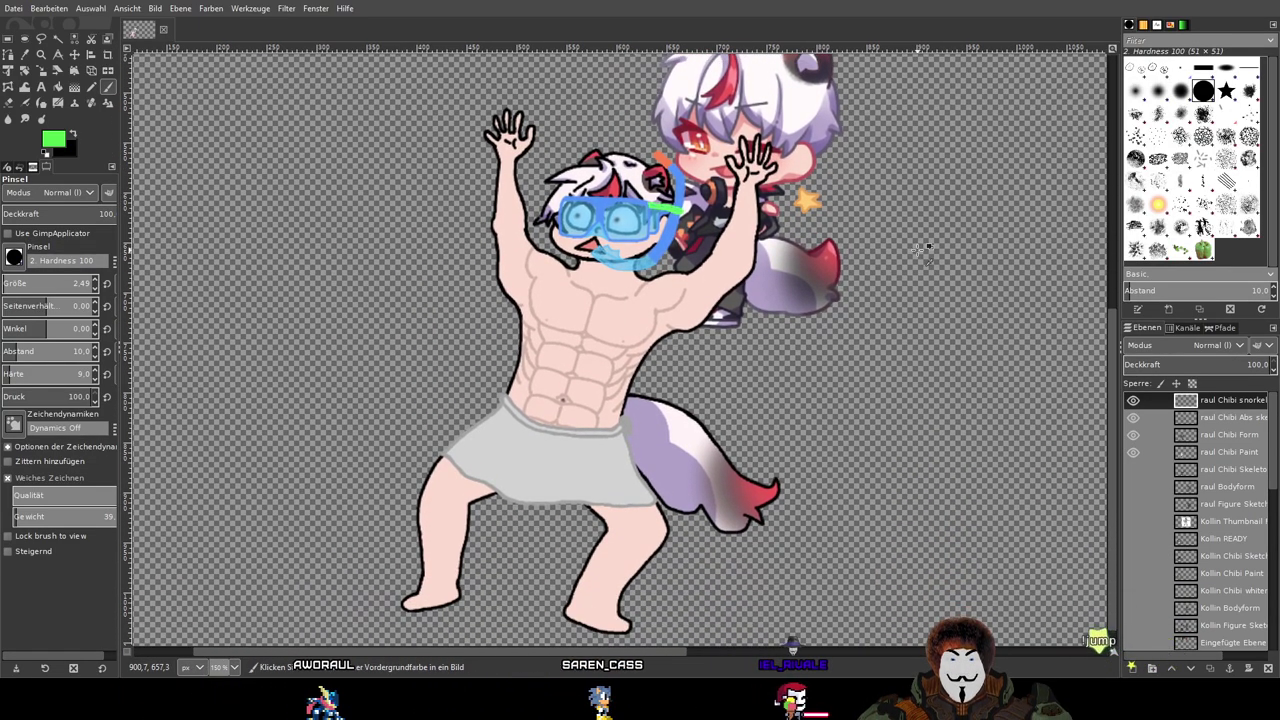
scroll(920, 250, down, 1)
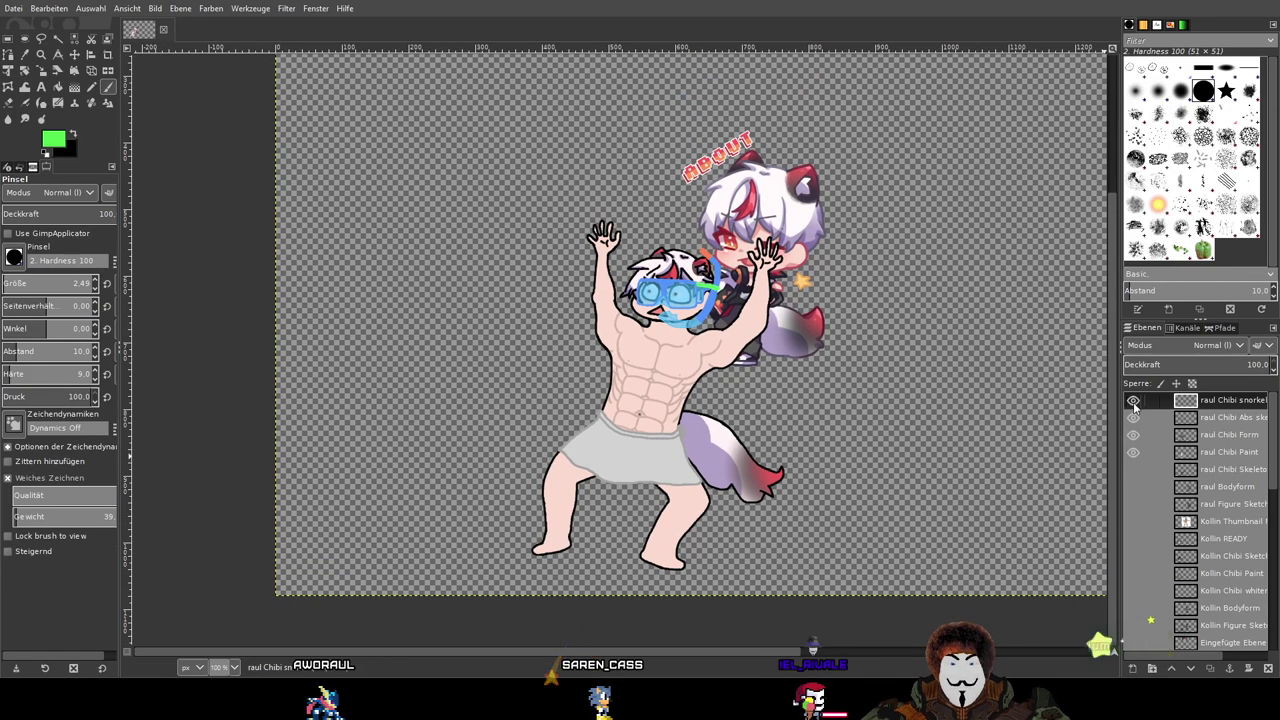
scroll(1152, 477, down, 5)
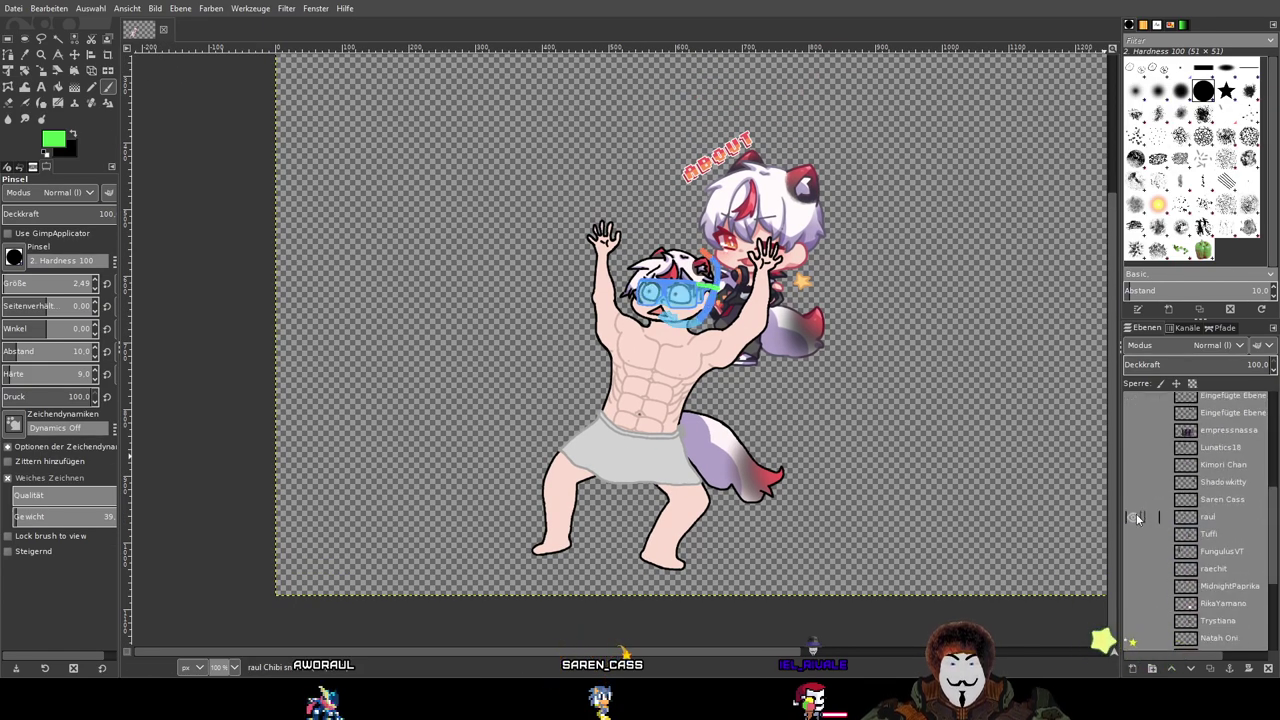
click(1133, 517)
scroll(1140, 480, up, 10)
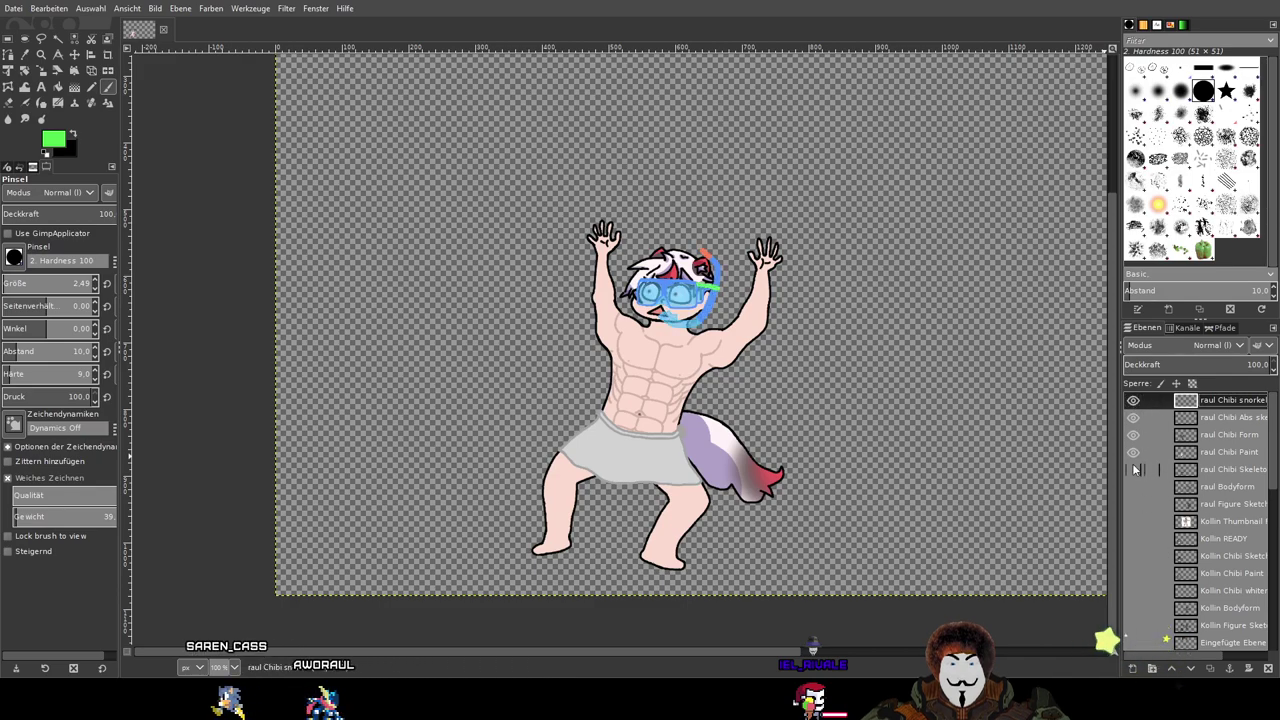
Step: Check the raul chibi on the full canvas and beside the Kollin figure by toggling the Kollin READY layer on and off
scroll(935, 390, down, 1)
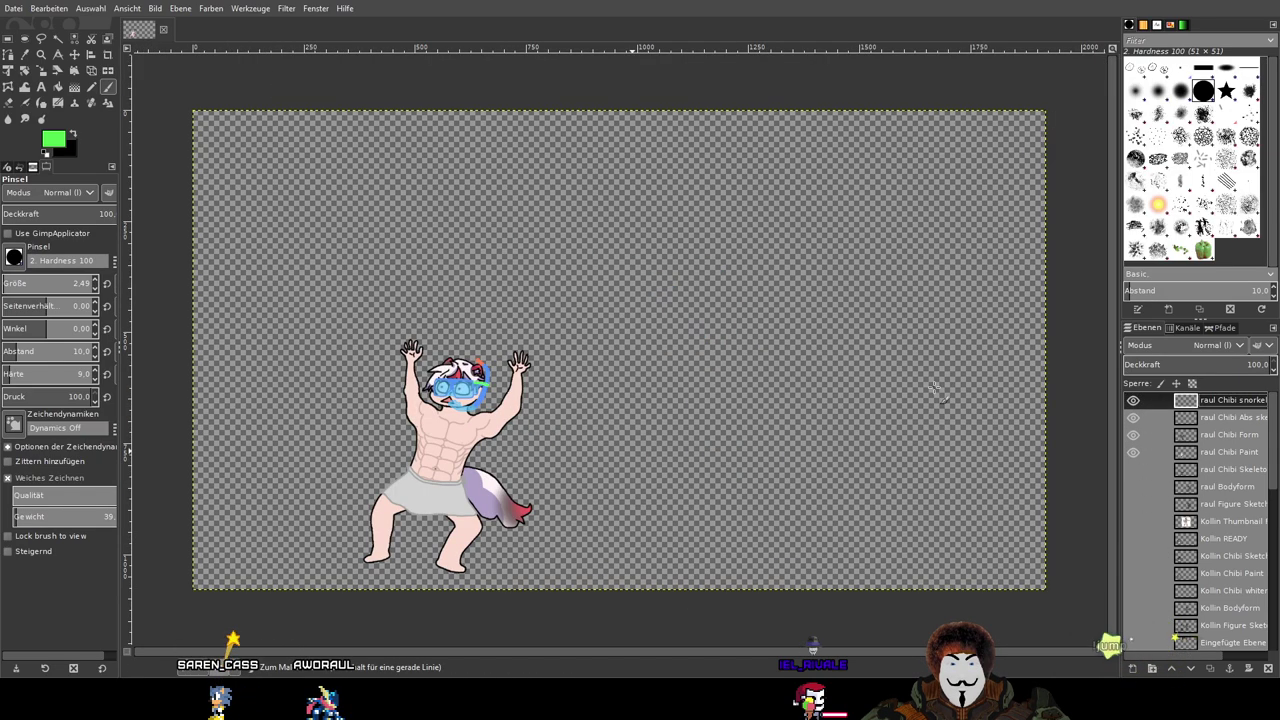
scroll(615, 385, up, 2)
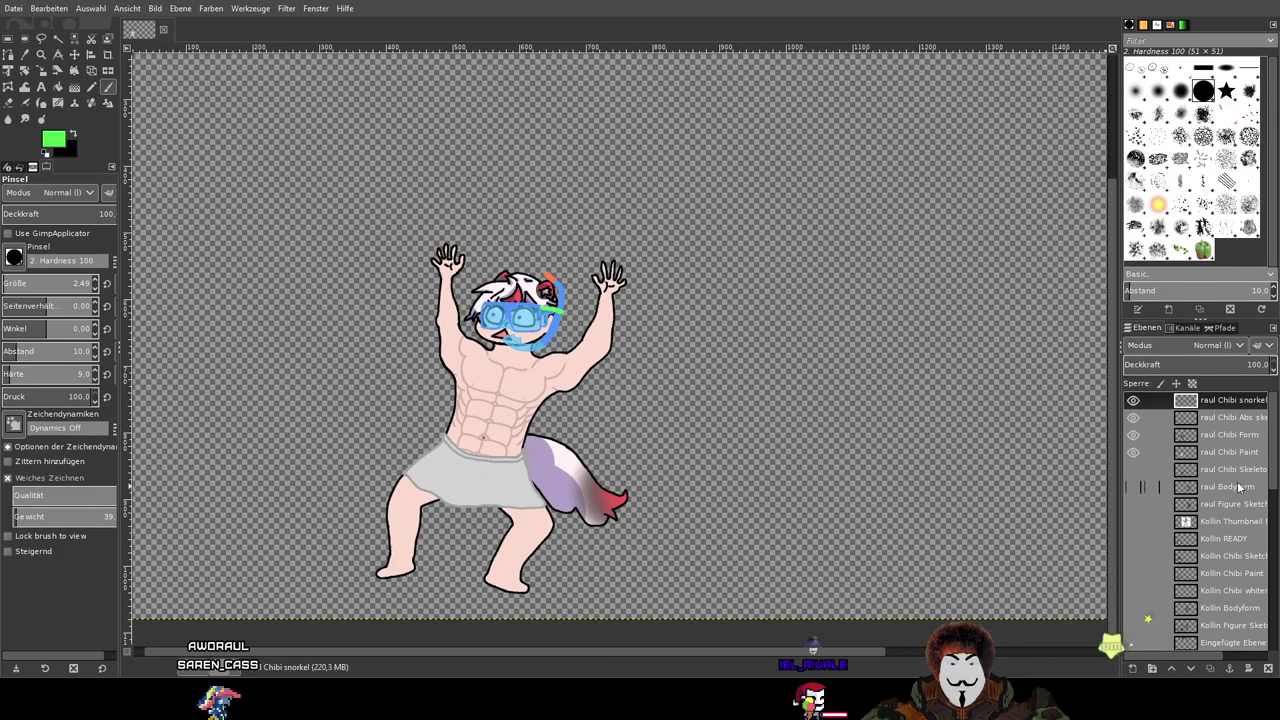
click(1133, 539)
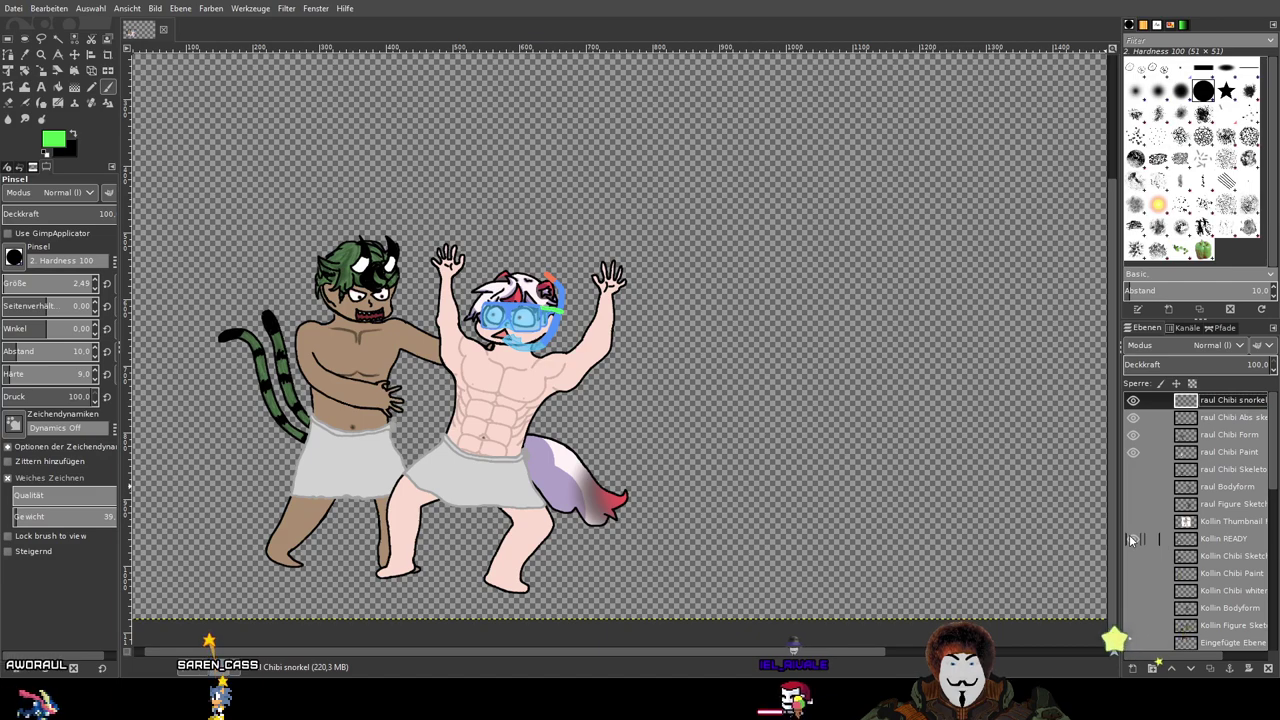
click(1133, 539)
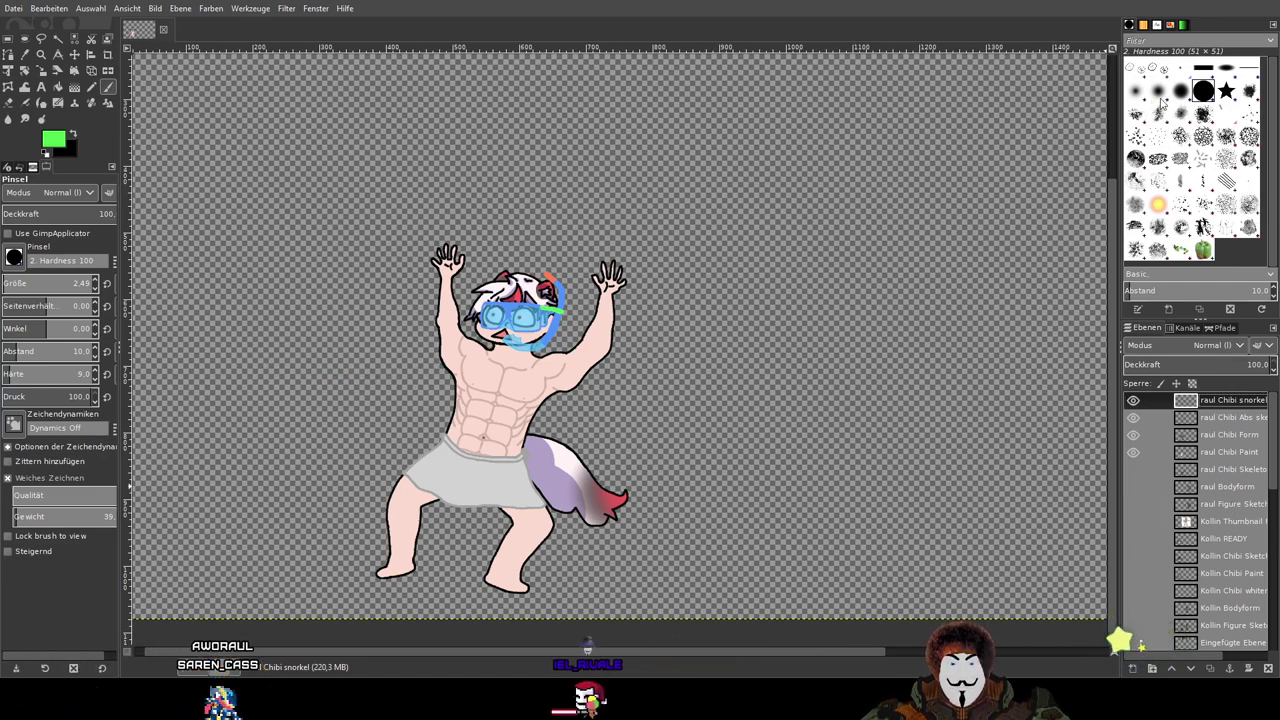
Step: Create a combined layer from the visible ones, rename it as raul READY, and leave only it visible by hiding the raul Chibi part layers
key(ctrl+shift+alt+e)
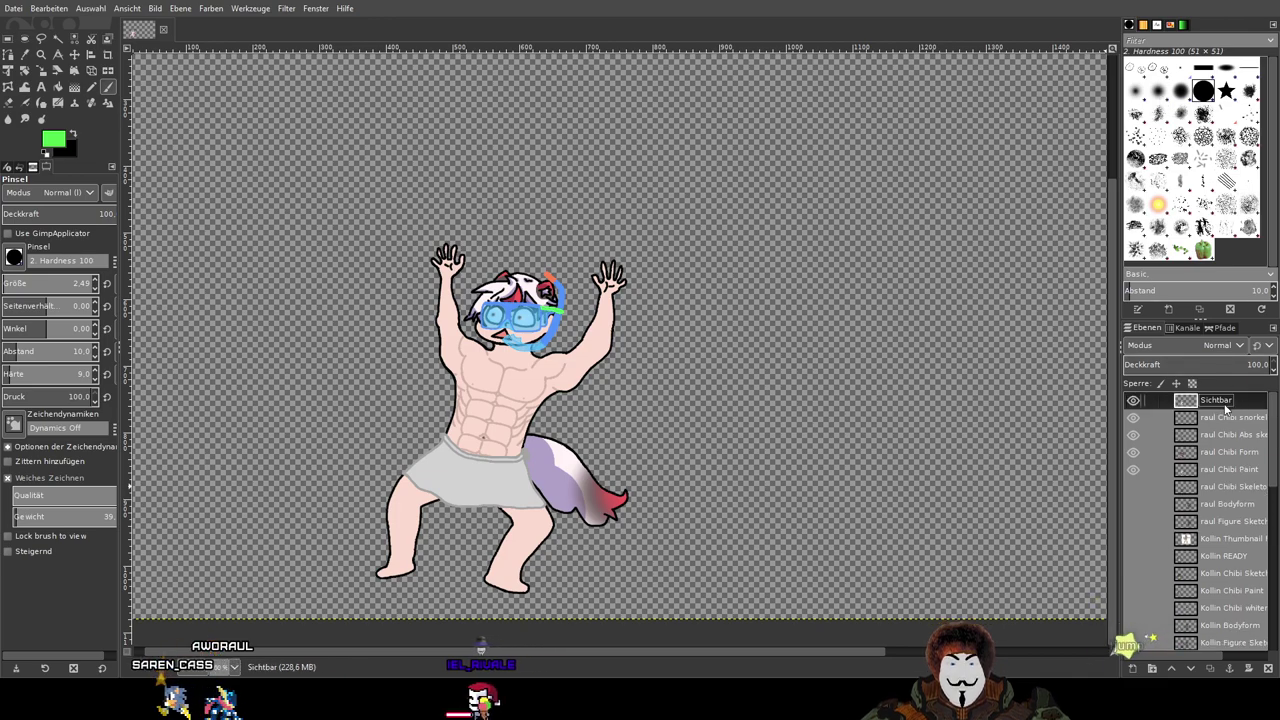
text(raul READY)
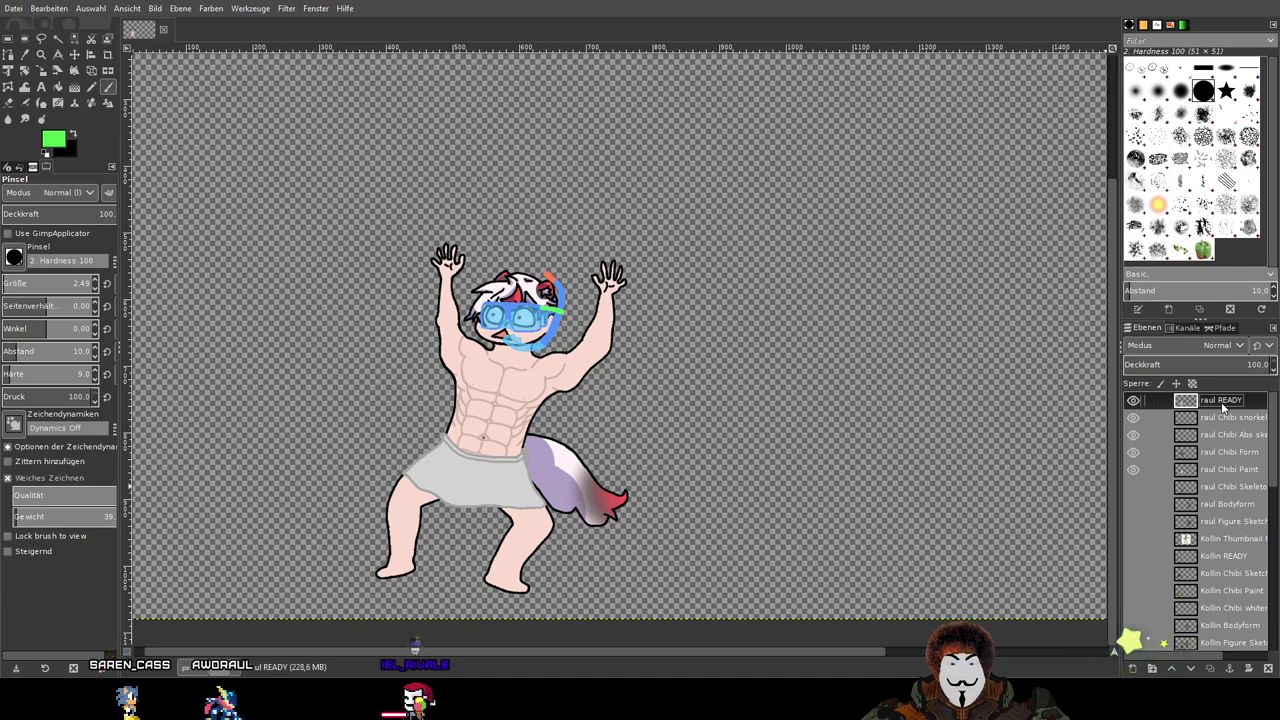
drag(1133, 417, 1133, 477)
click(1133, 401)
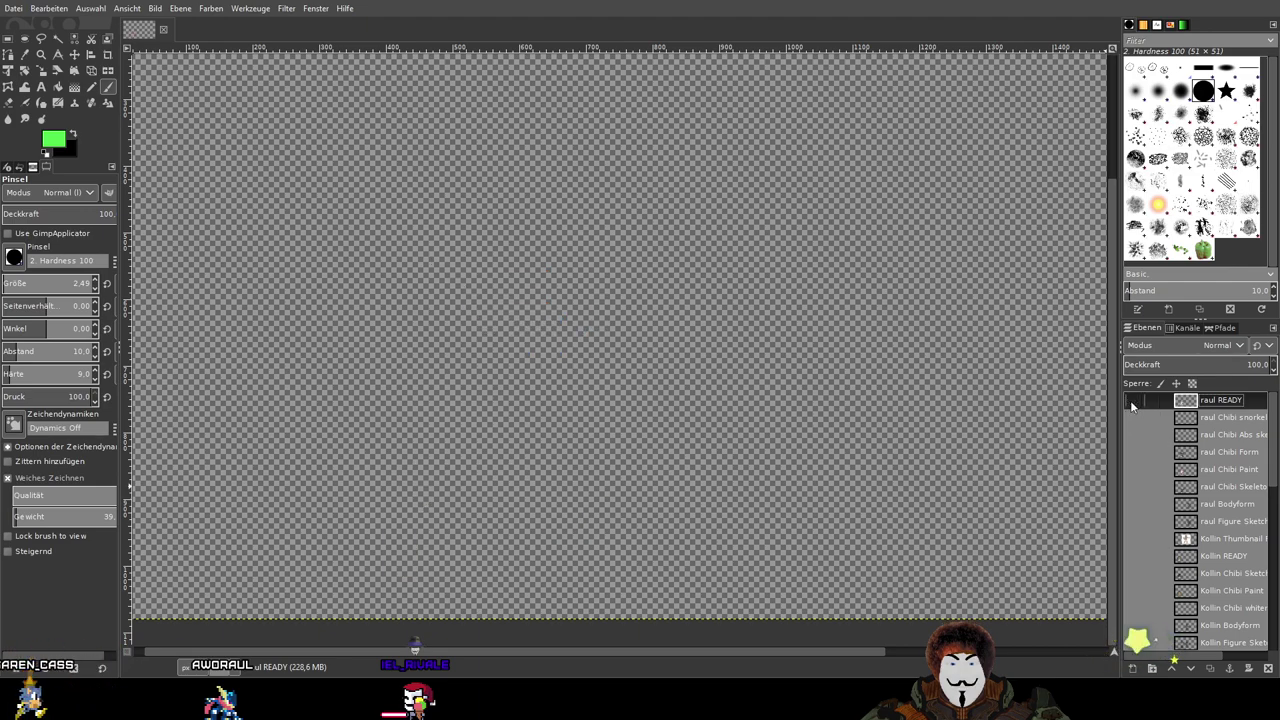
click(1132, 401)
click(1132, 401)
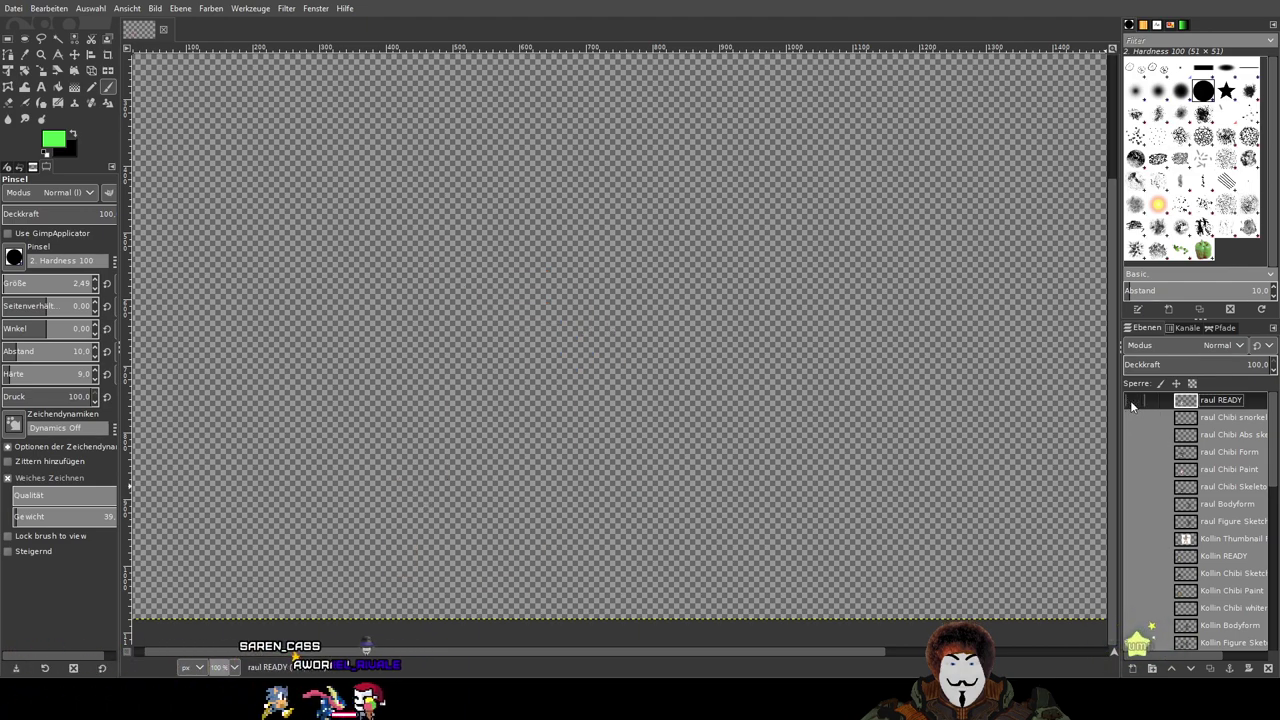
click(1133, 401)
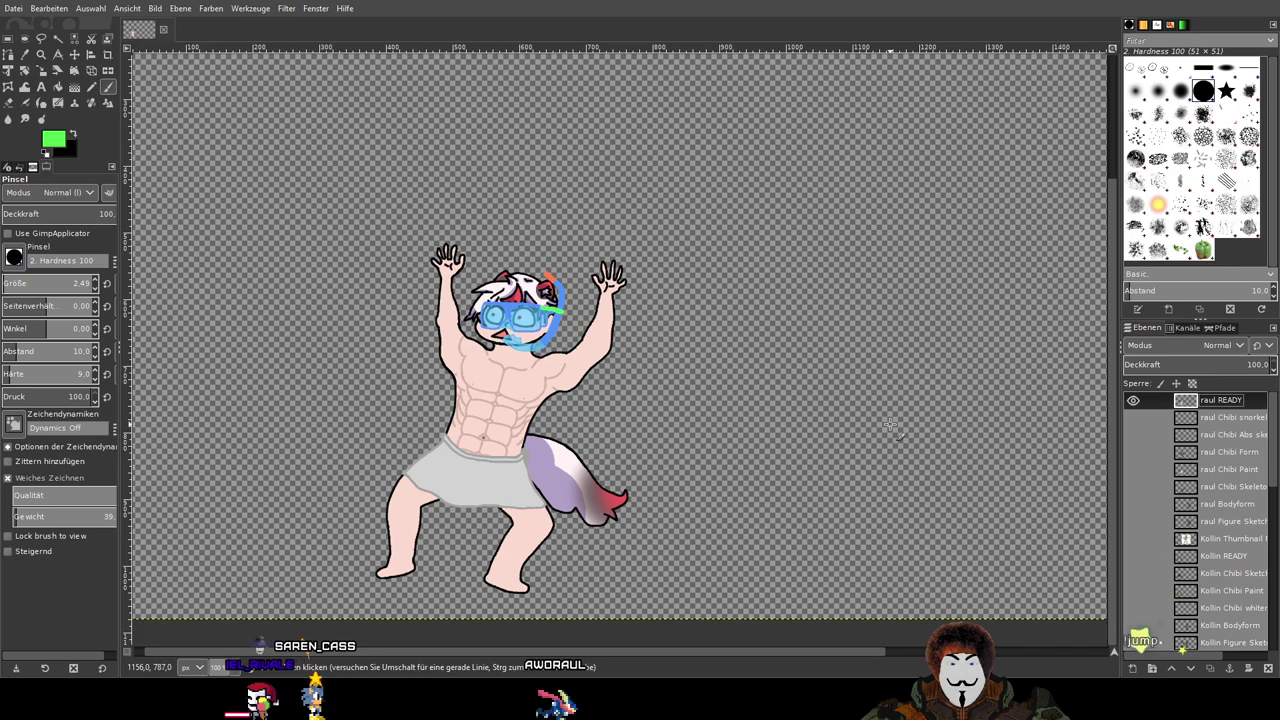
Step: Show the Sketch (Skizze) layer and the two pasted topic-hint images behind the raul chibi
scroll(890, 425, down, 2)
scroll(1168, 590, down, 10)
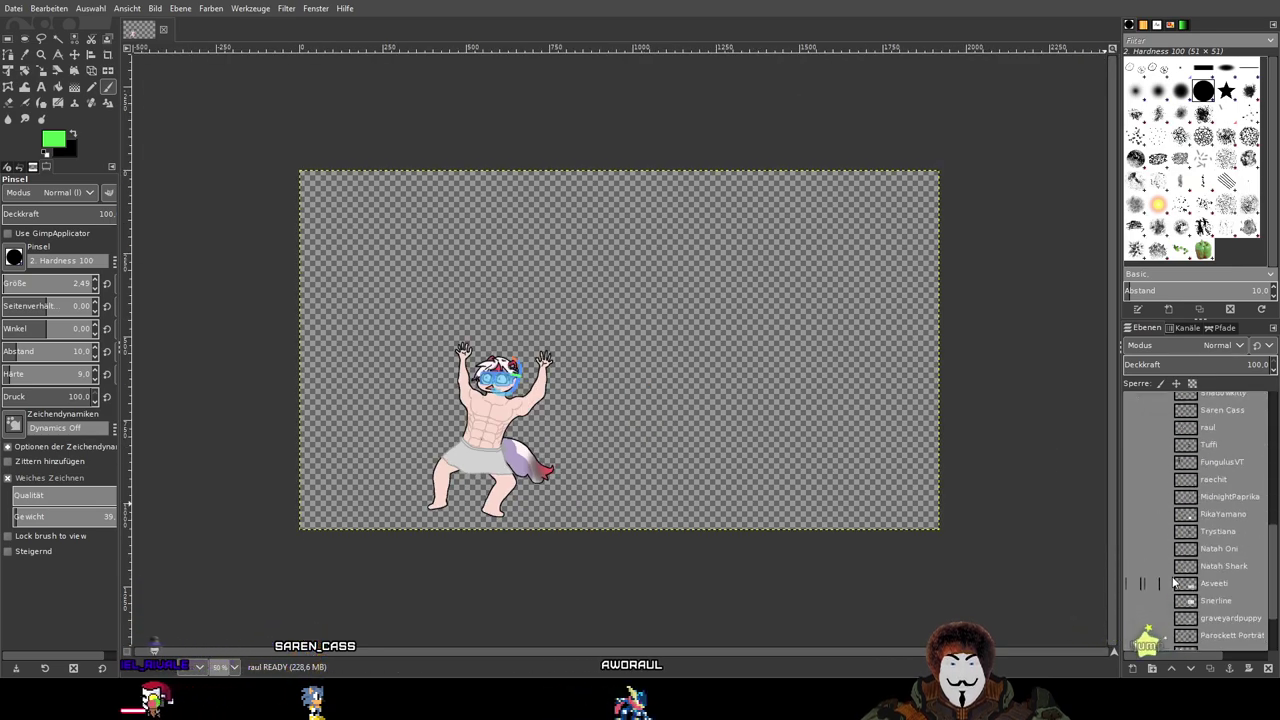
click(1134, 624)
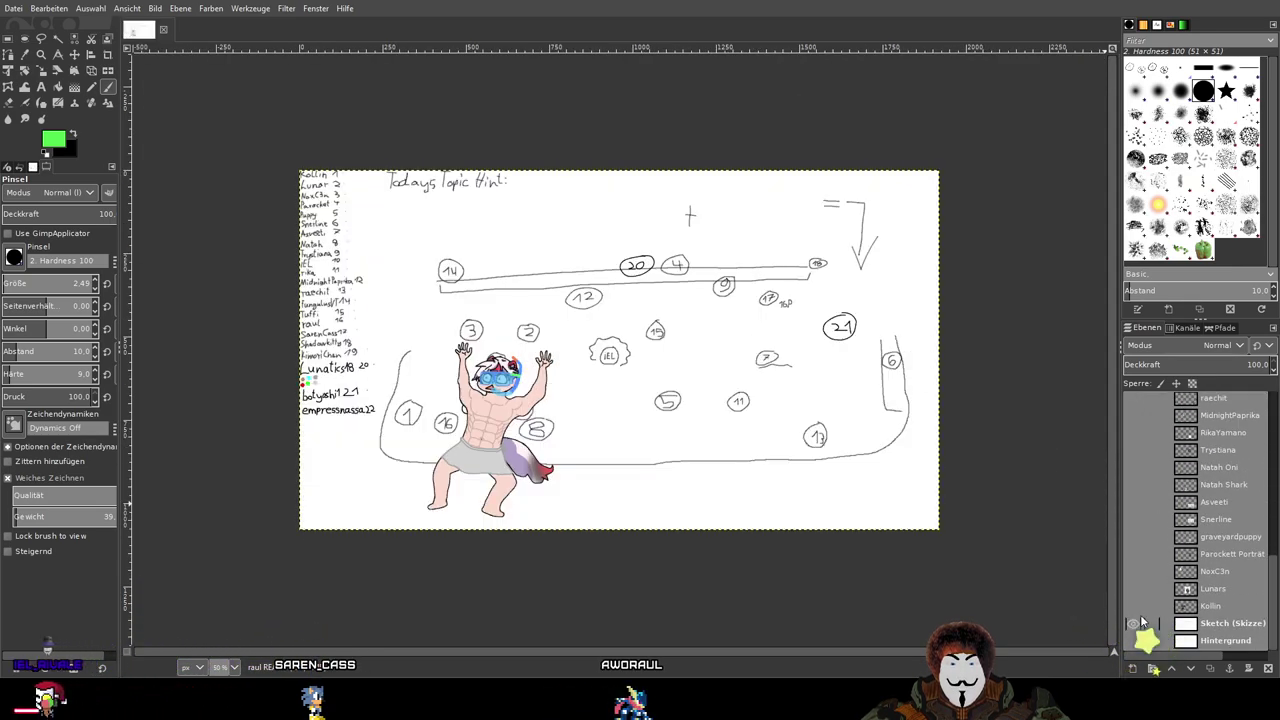
scroll(1146, 590, up, 3)
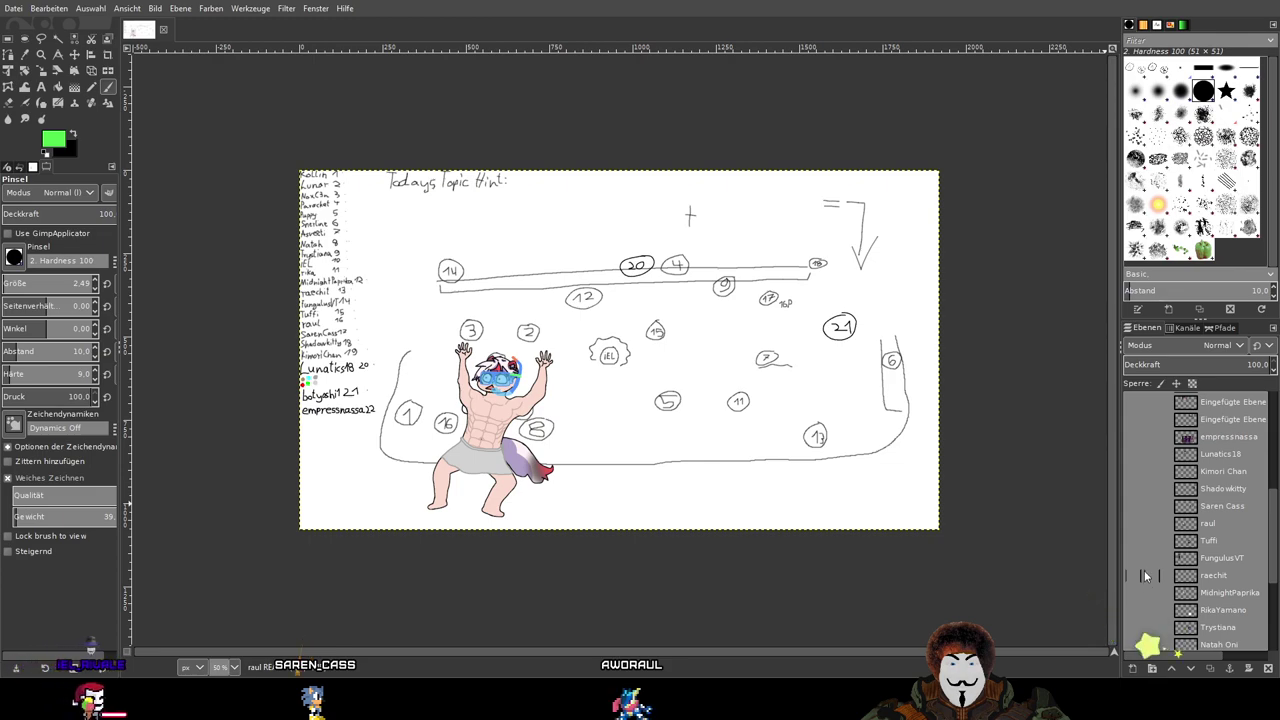
click(1131, 420)
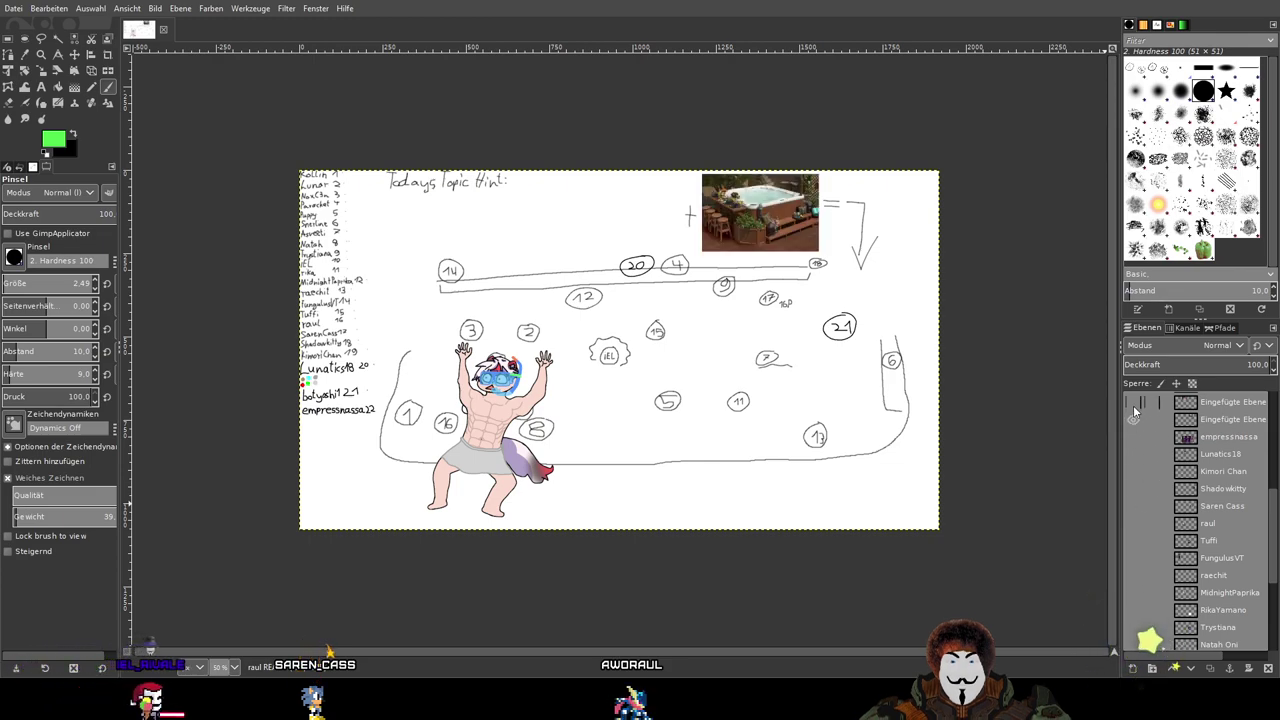
click(1133, 404)
Step: Show the Kollin READY layer and inspect both figures together against the numbered layout sketch
scroll(1139, 432, up, 2)
click(1133, 441)
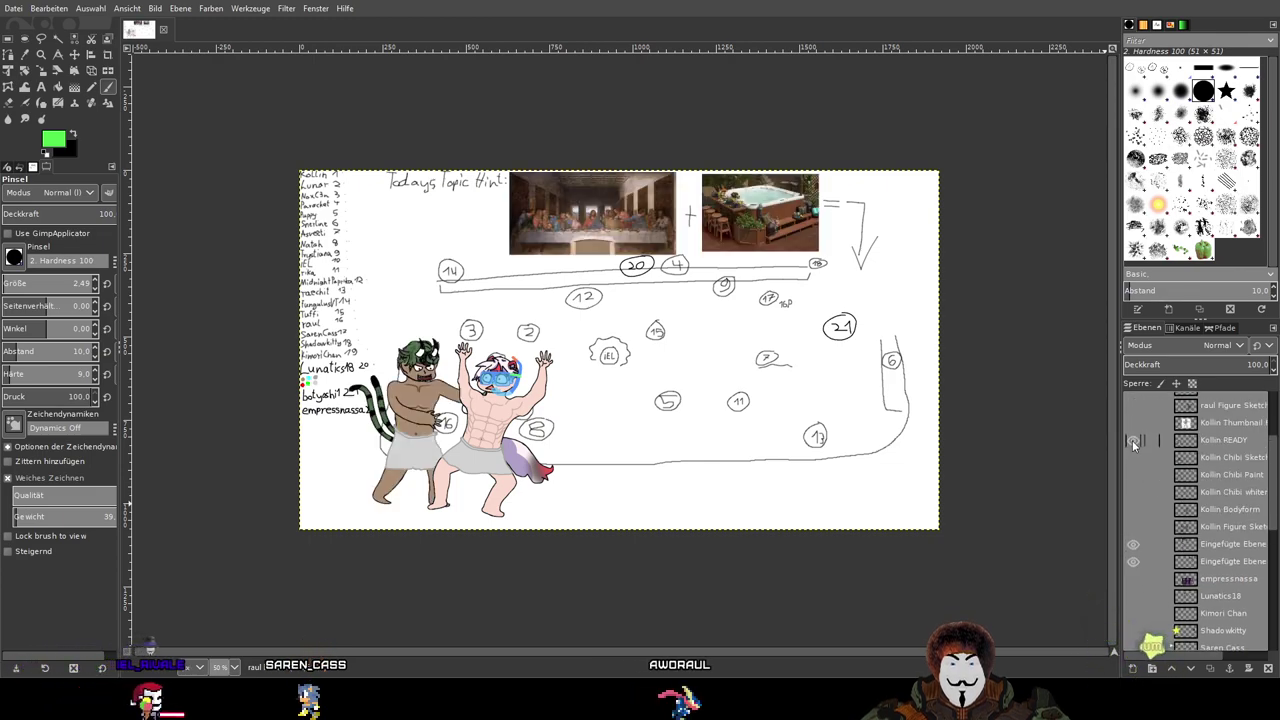
scroll(1135, 442, up, 2)
key(plus)
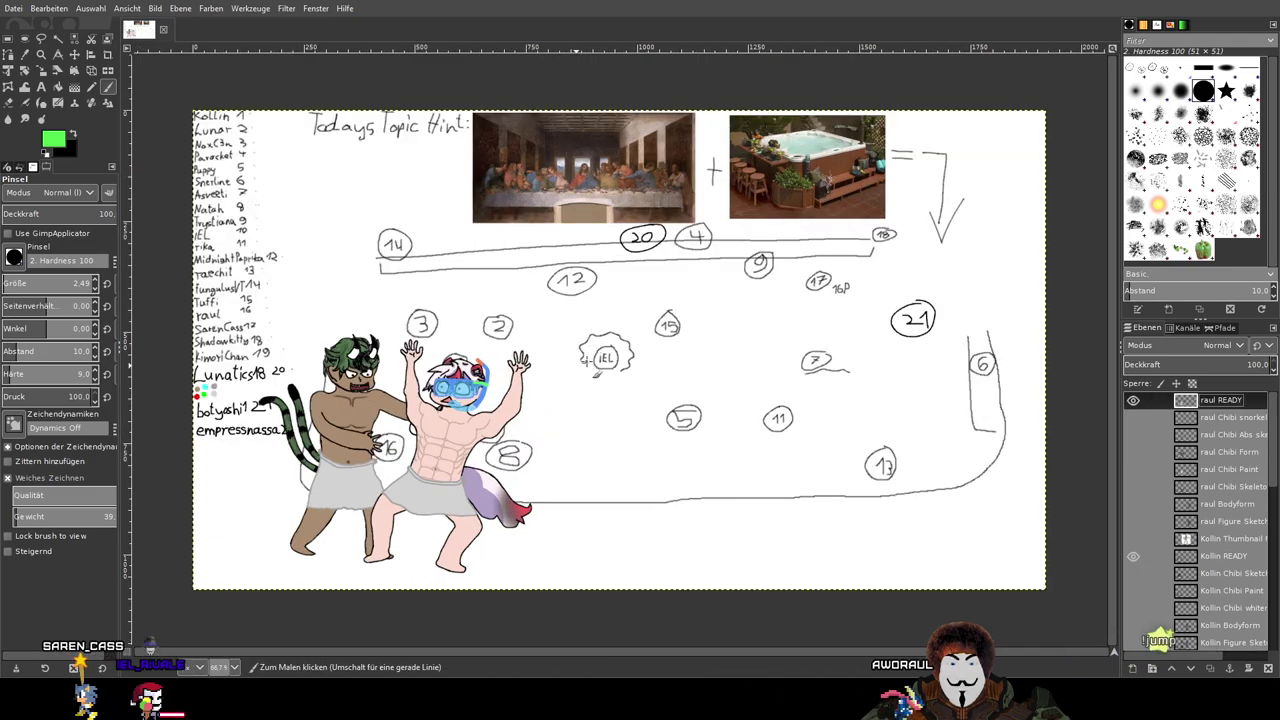
scroll(351, 349, up, 1)
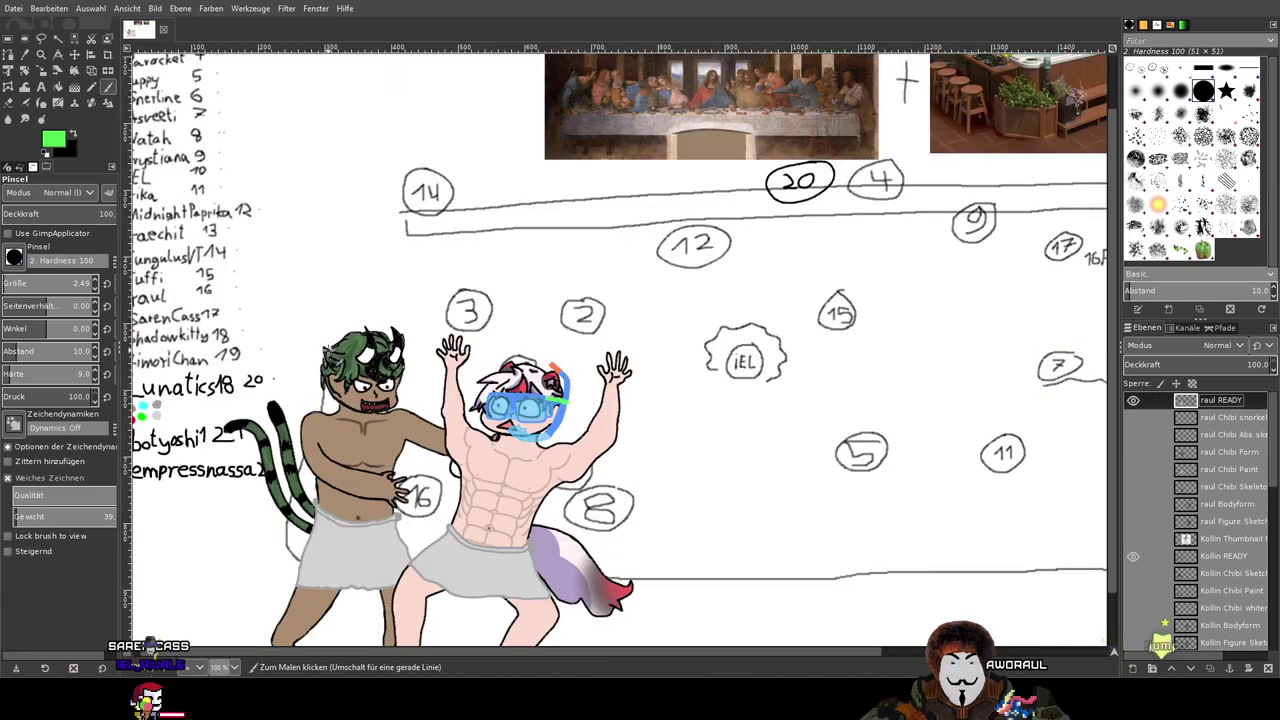
drag(532, 422, 587, 318)
scroll(588, 318, up, 1)
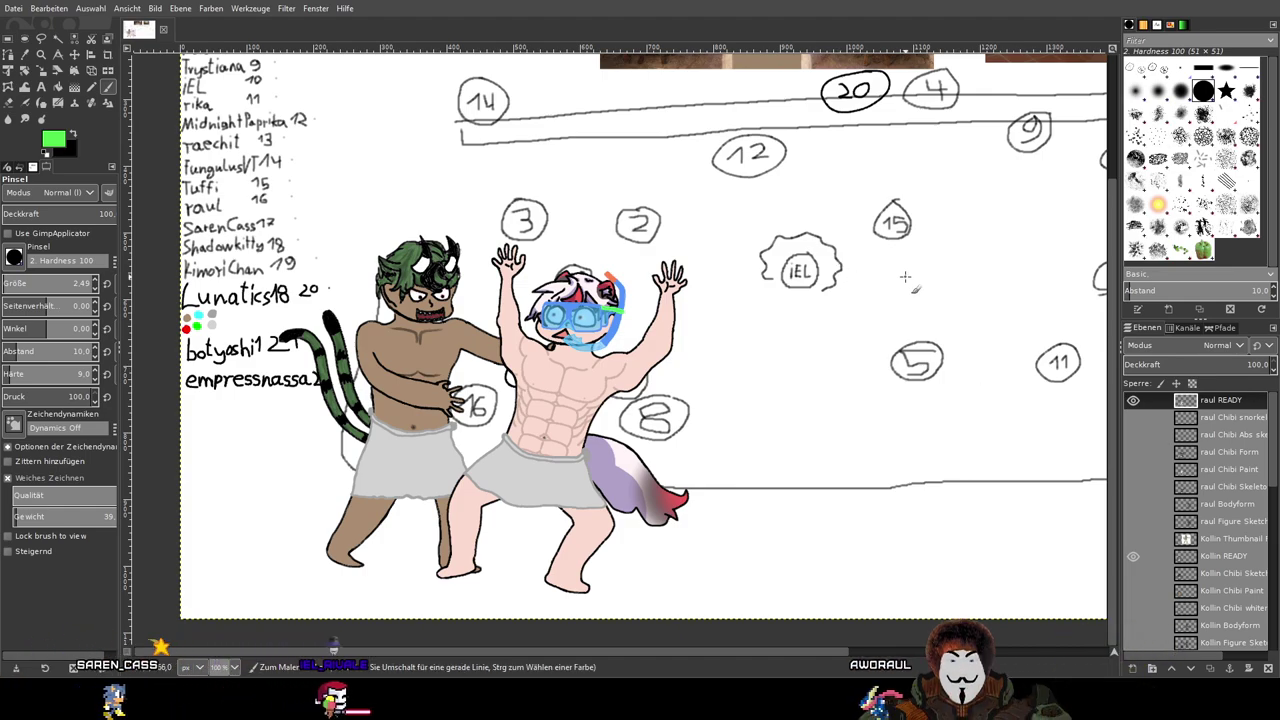
drag(907, 276, 829, 284)
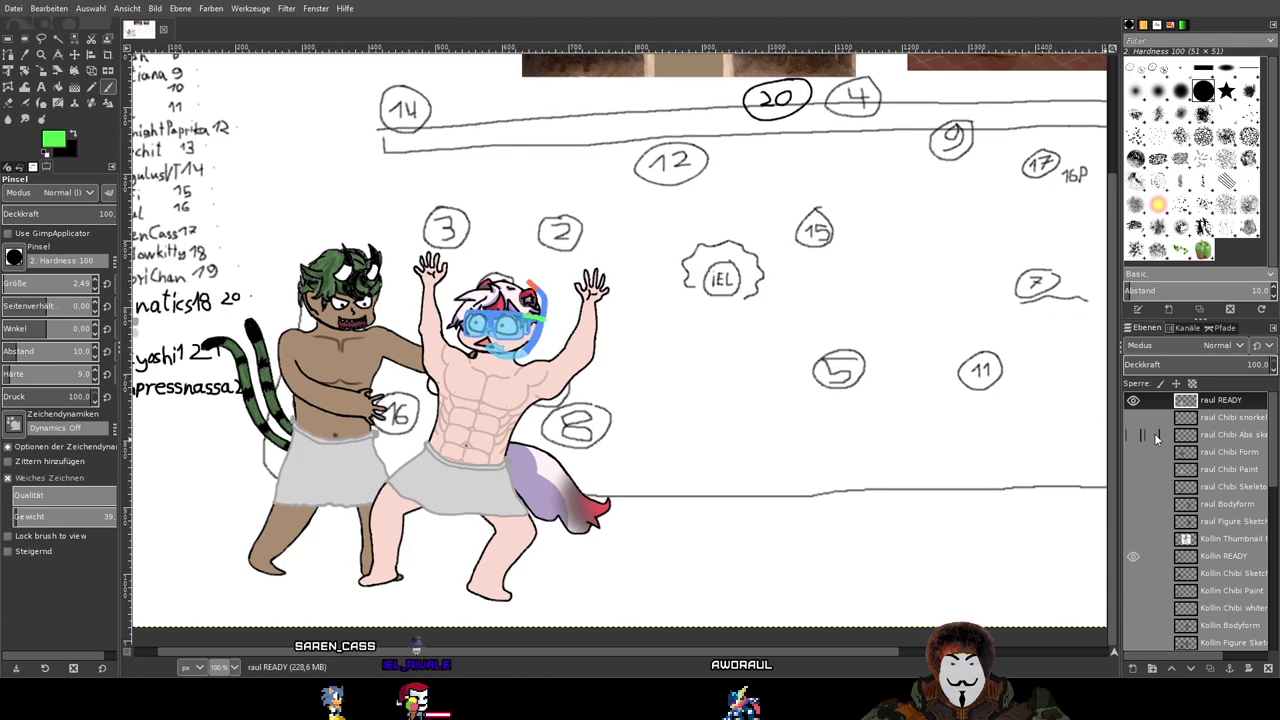
Step: Hide the Kollin READY, pasted image and Sketch (Skizze) layers so that only raul READY stays visible
click(1133, 556)
scroll(1178, 500, down, 5)
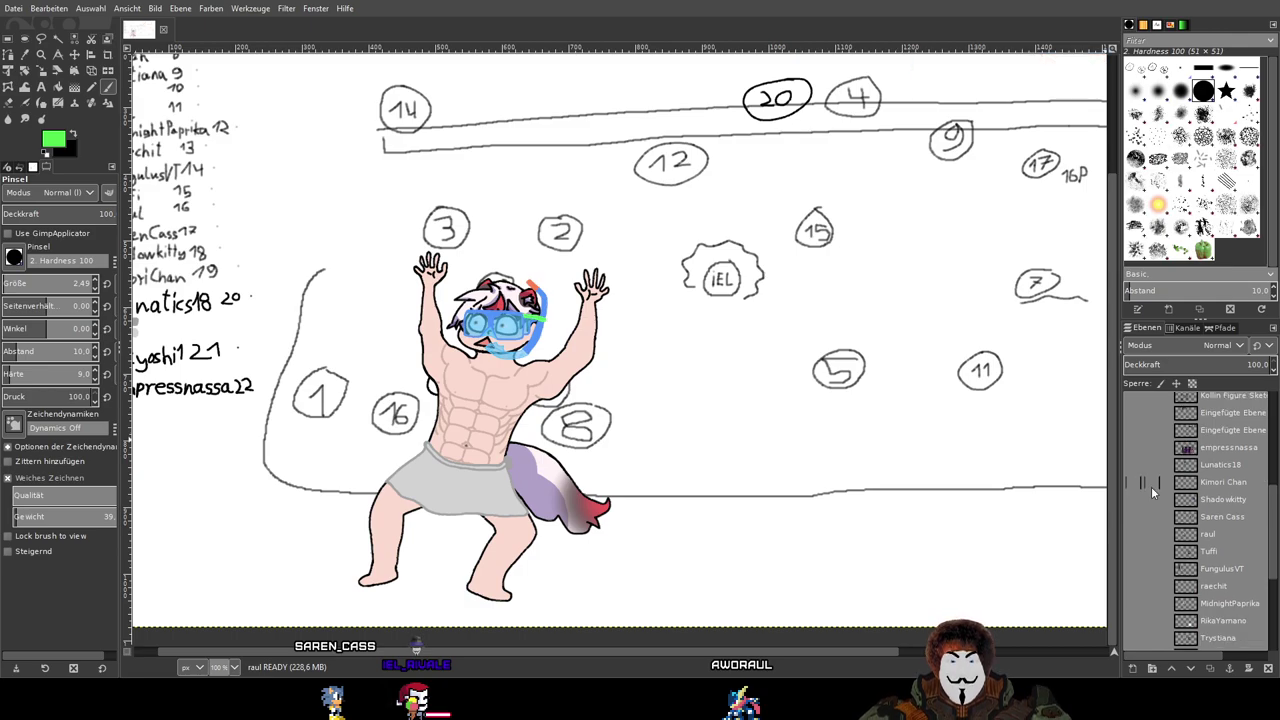
scroll(1151, 486, down, 5)
drag(1131, 622, 1133, 640)
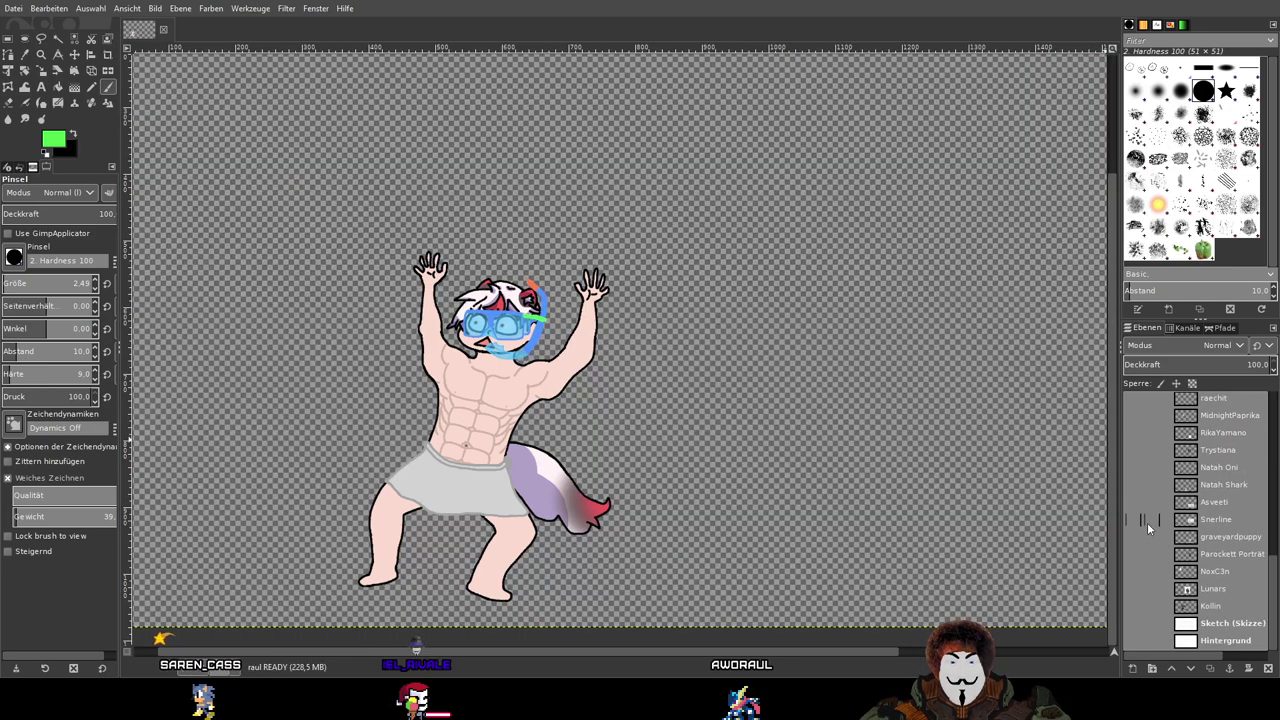
scroll(873, 410, up, 3)
scroll(870, 408, down, 2)
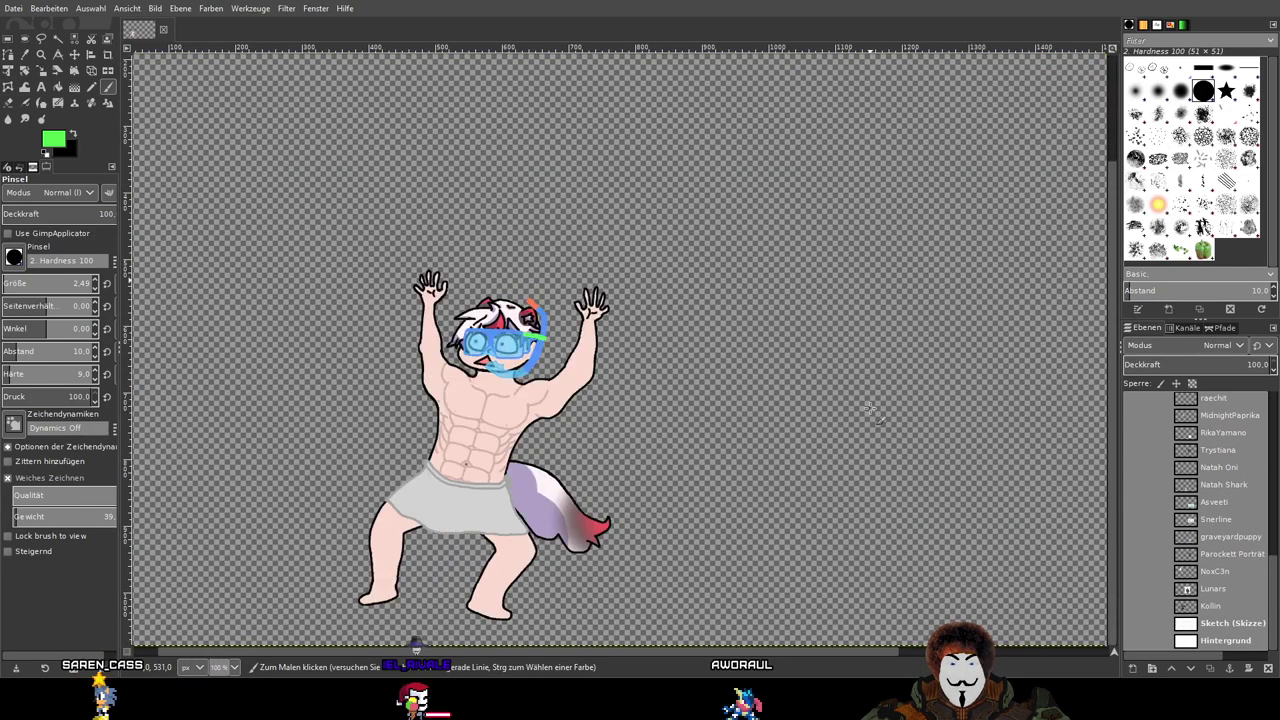
scroll(848, 400, down, 5)
scroll(832, 397, up, 2)
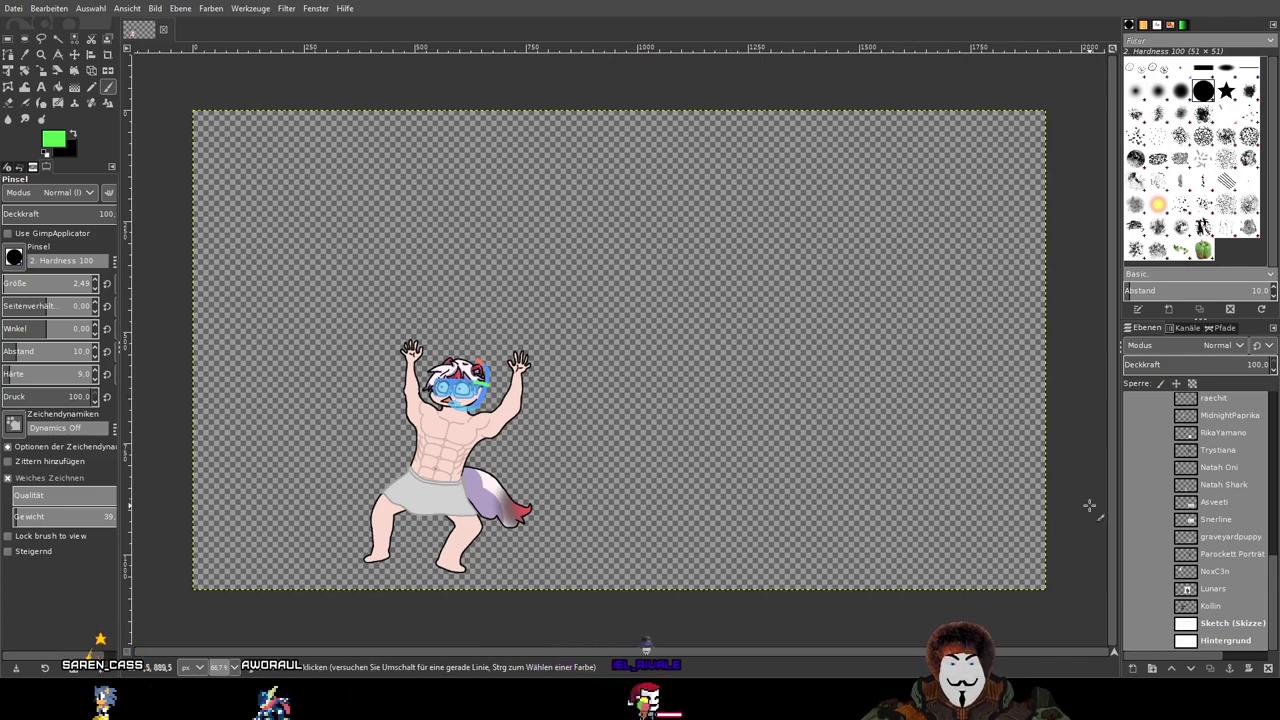
Step: Show the Kollin Thumbnail layer and hide the raul READY layer
scroll(1143, 513, up, 10)
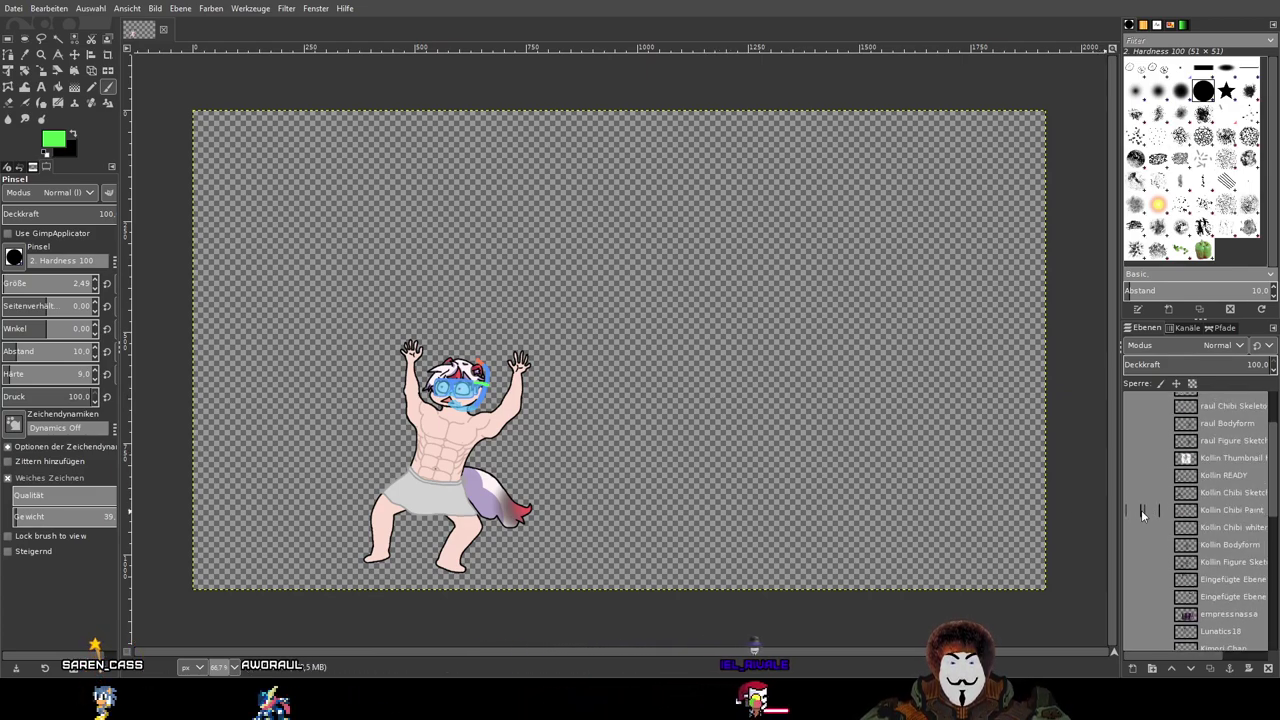
click(1133, 459)
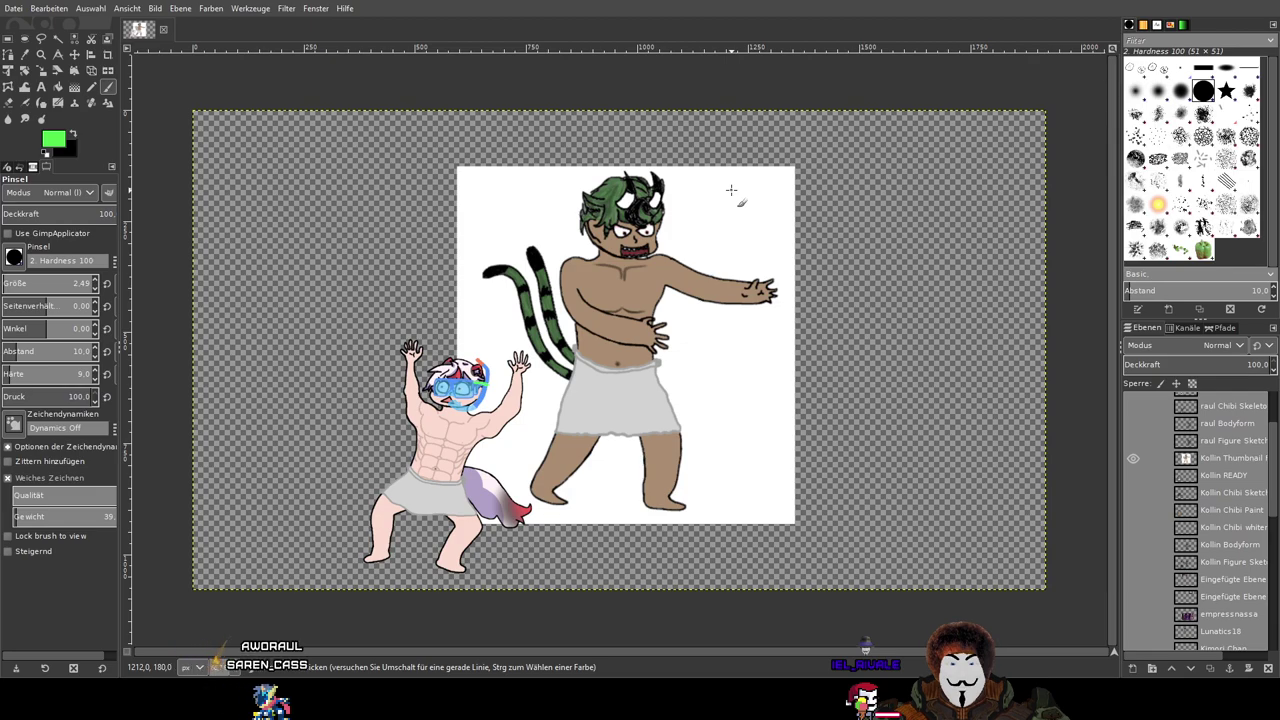
scroll(1168, 465, up, 2)
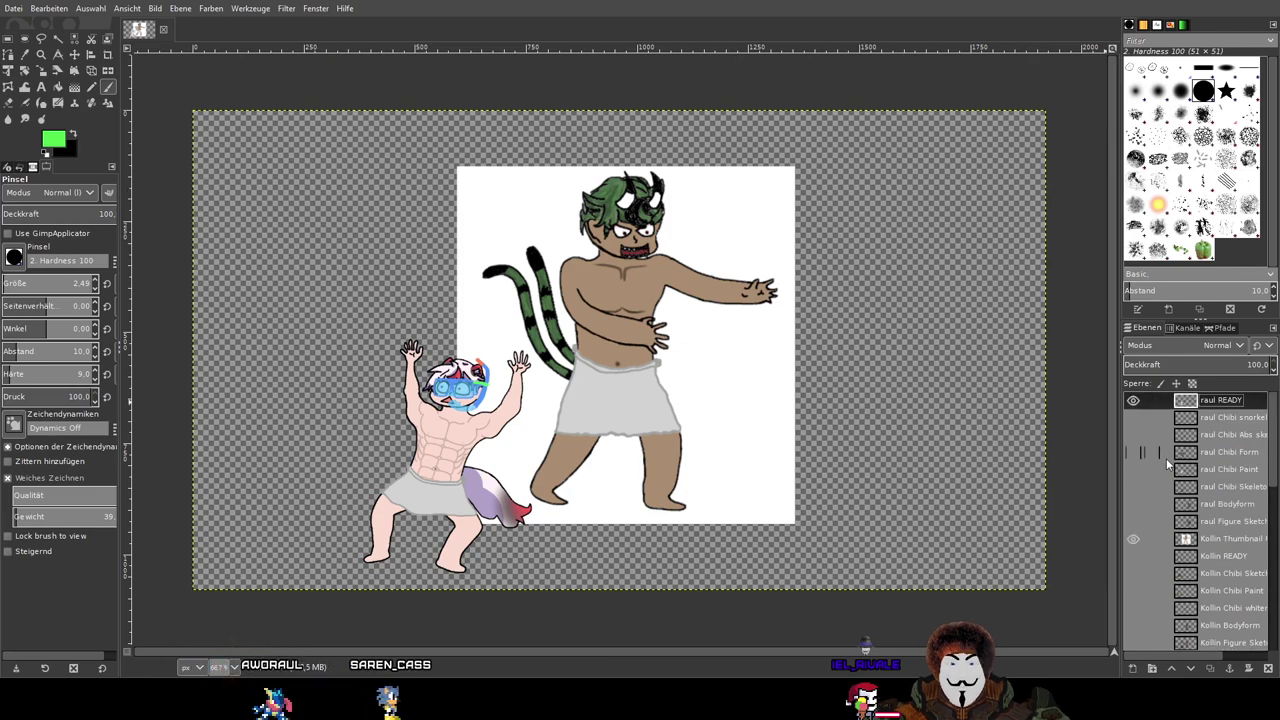
click(1133, 401)
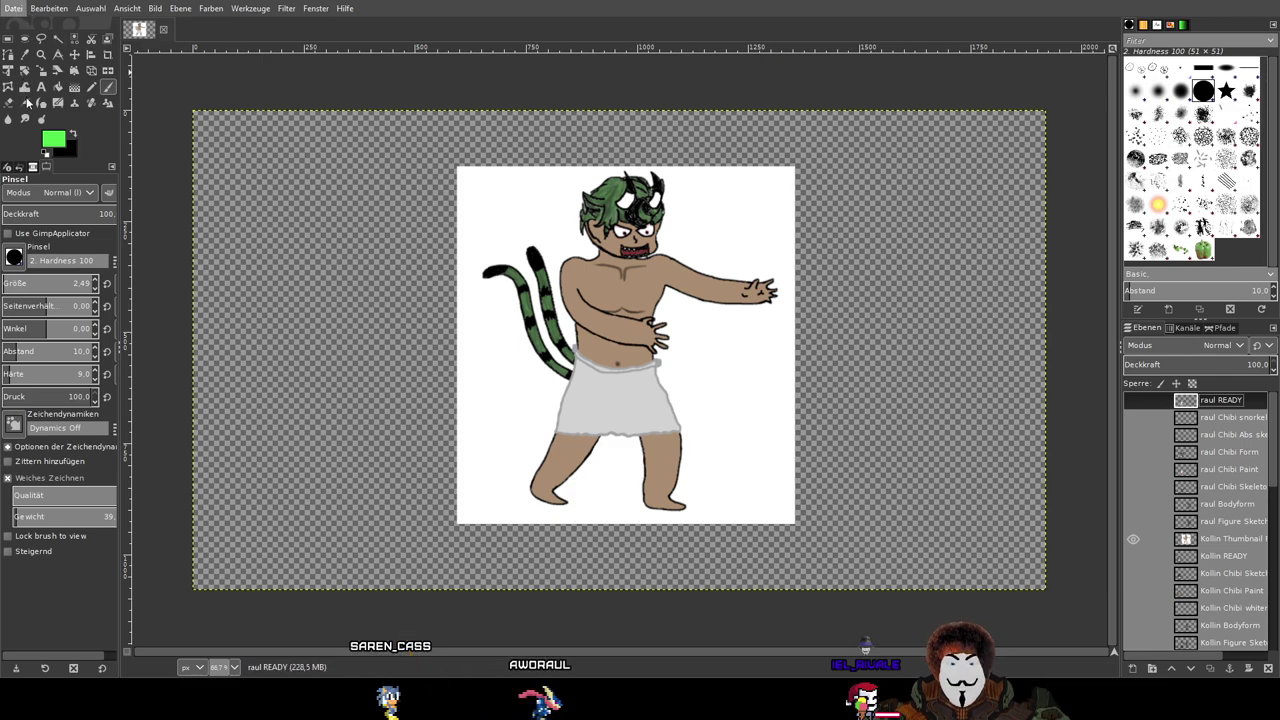
Step: Crop the canvas to the Kollin thumbnail and undo the crop
click(30, 130)
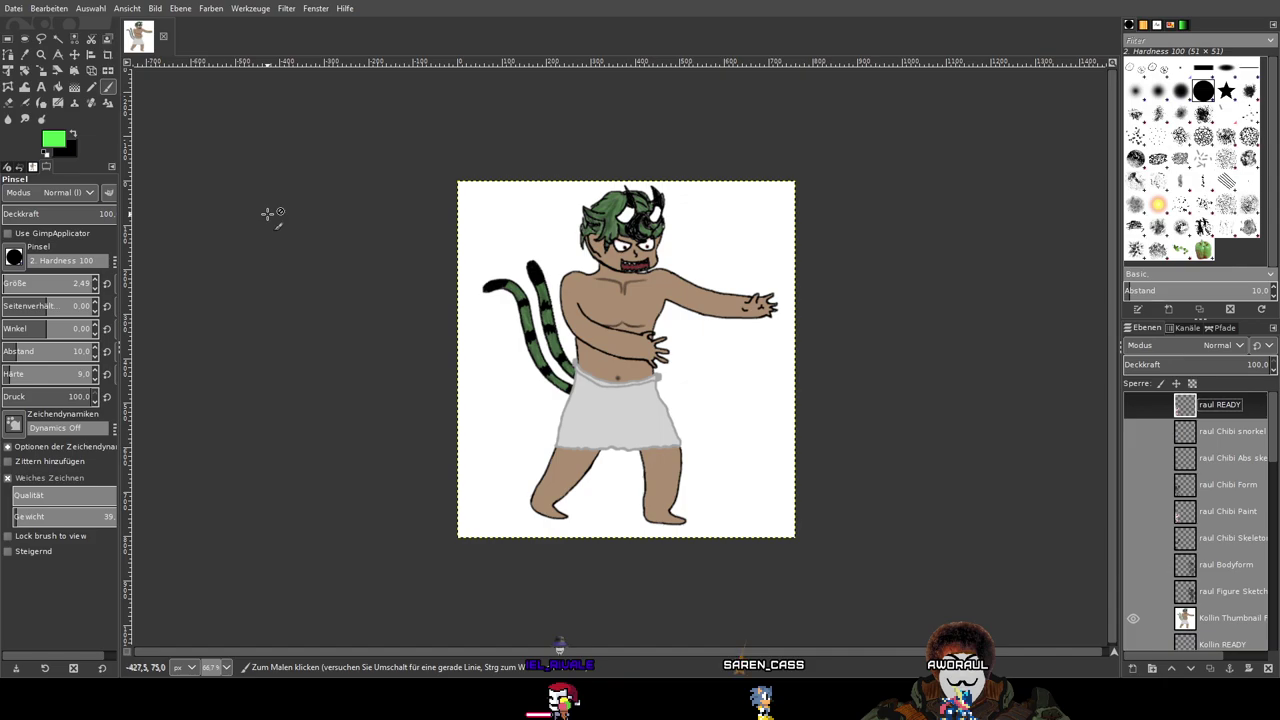
key(ctrl+z)
Step: Preview character reference layers, including FungulusVT, by switching them on and off
drag(650, 343, 701, 323)
scroll(1139, 429, up, 5)
scroll(1138, 424, down, 10)
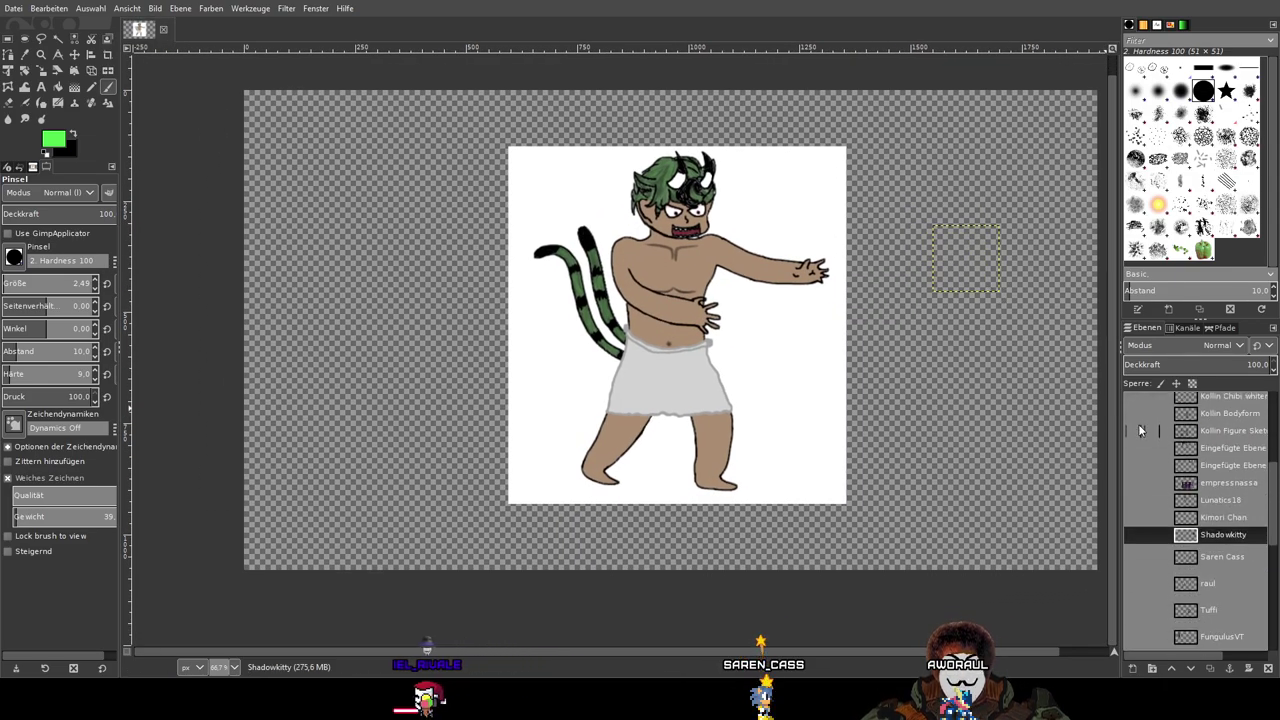
click(1133, 443)
click(1133, 439)
click(1134, 481)
click(1133, 480)
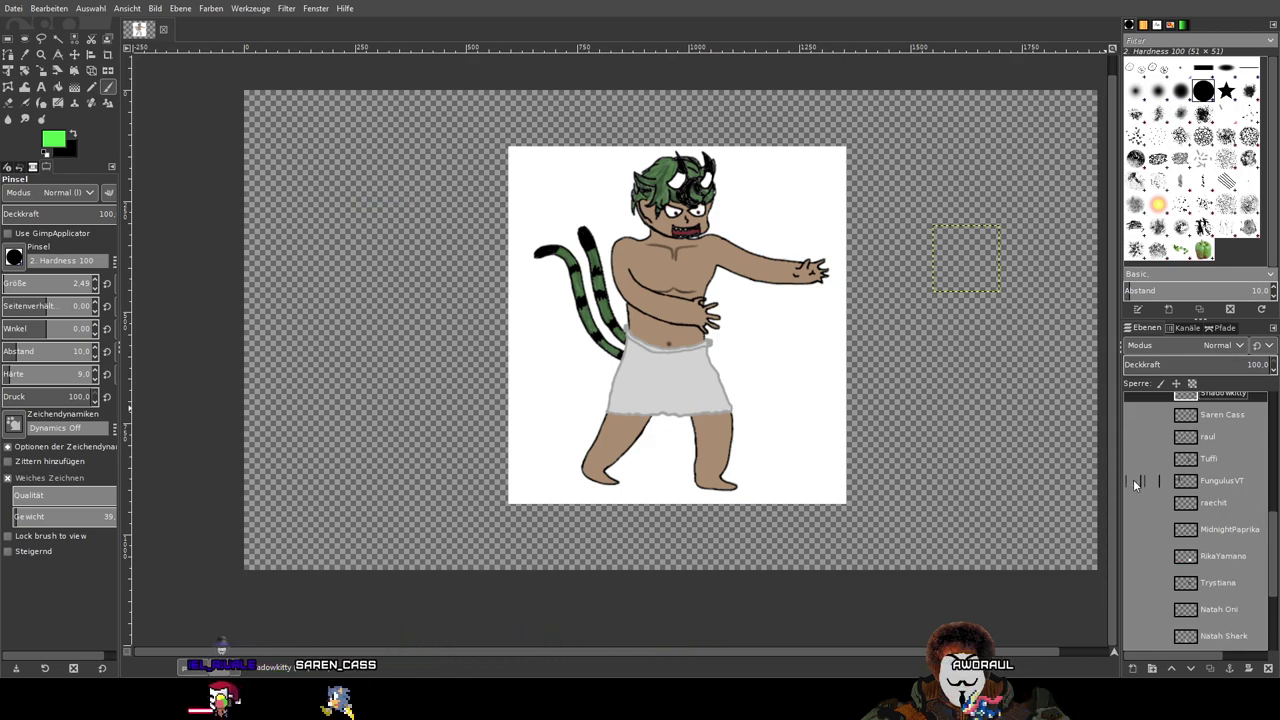
Step: Preview the FungulusVT reference and the raul READY figure beside the Kollin thumbnail, leaving only the Kollin thumbnail visible
click(1132, 464)
click(1132, 465)
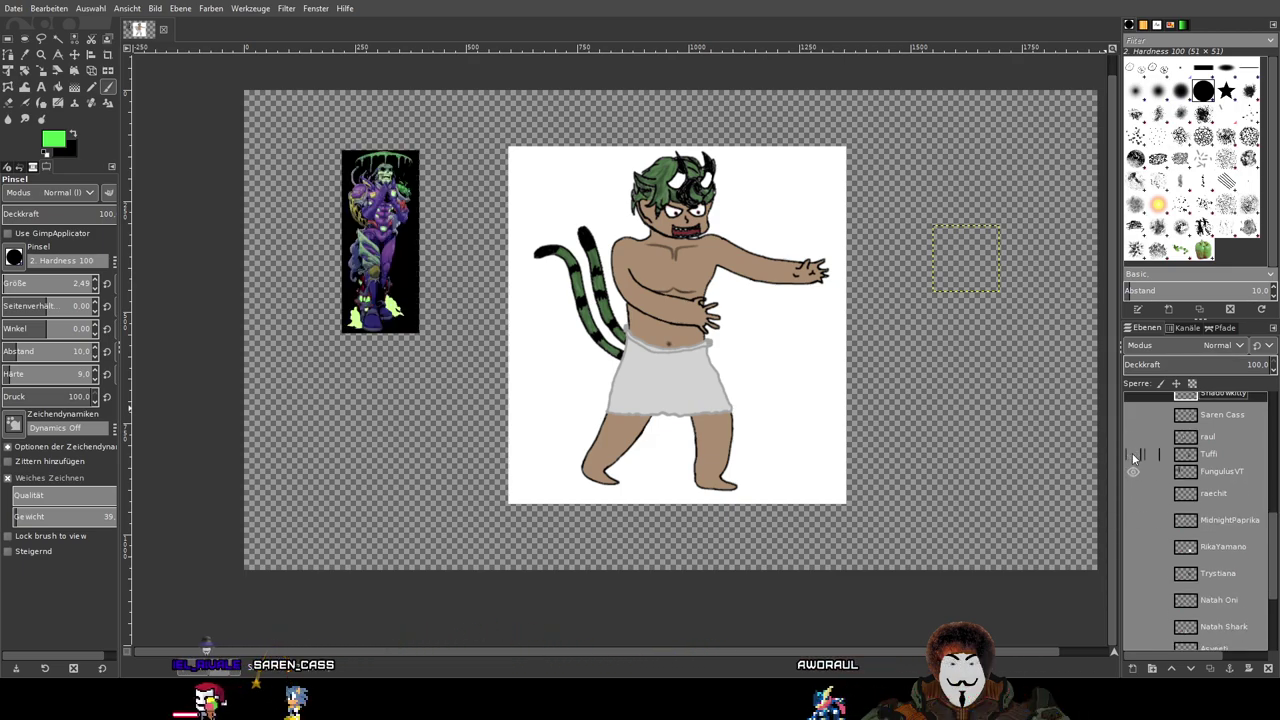
key(ctrl+z)
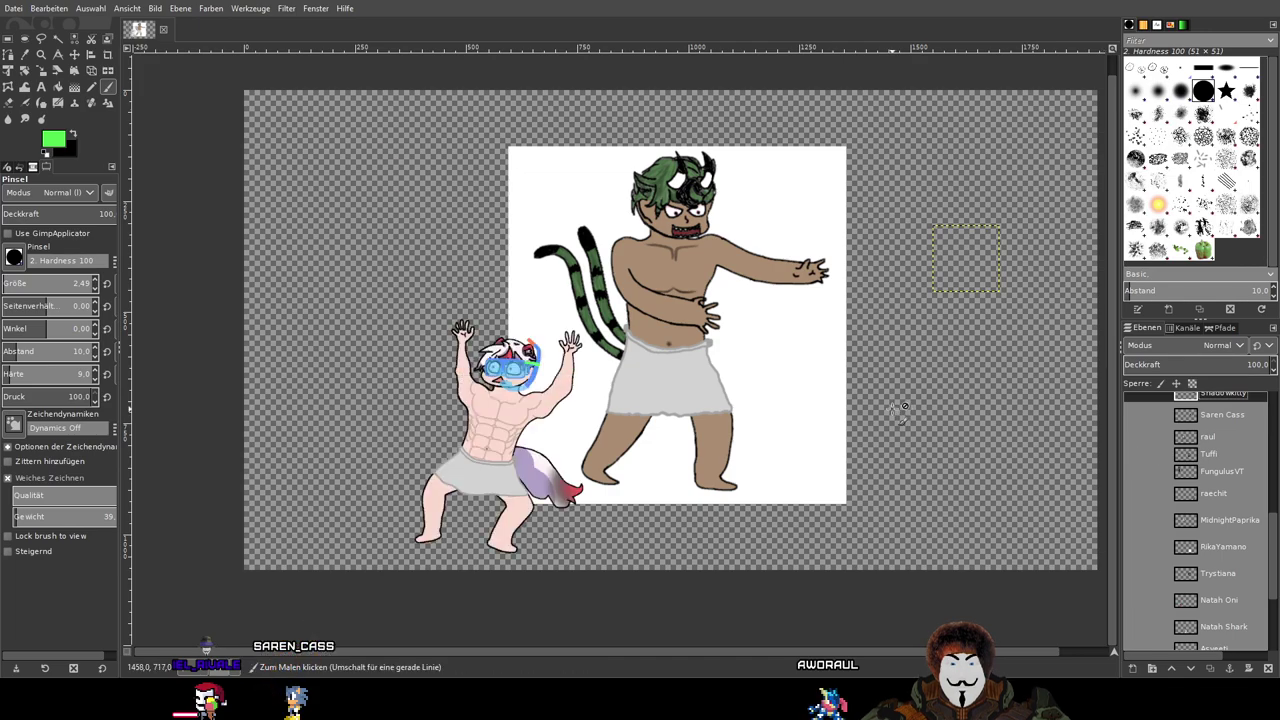
scroll(1164, 470, up, 5)
scroll(1168, 476, up, 3)
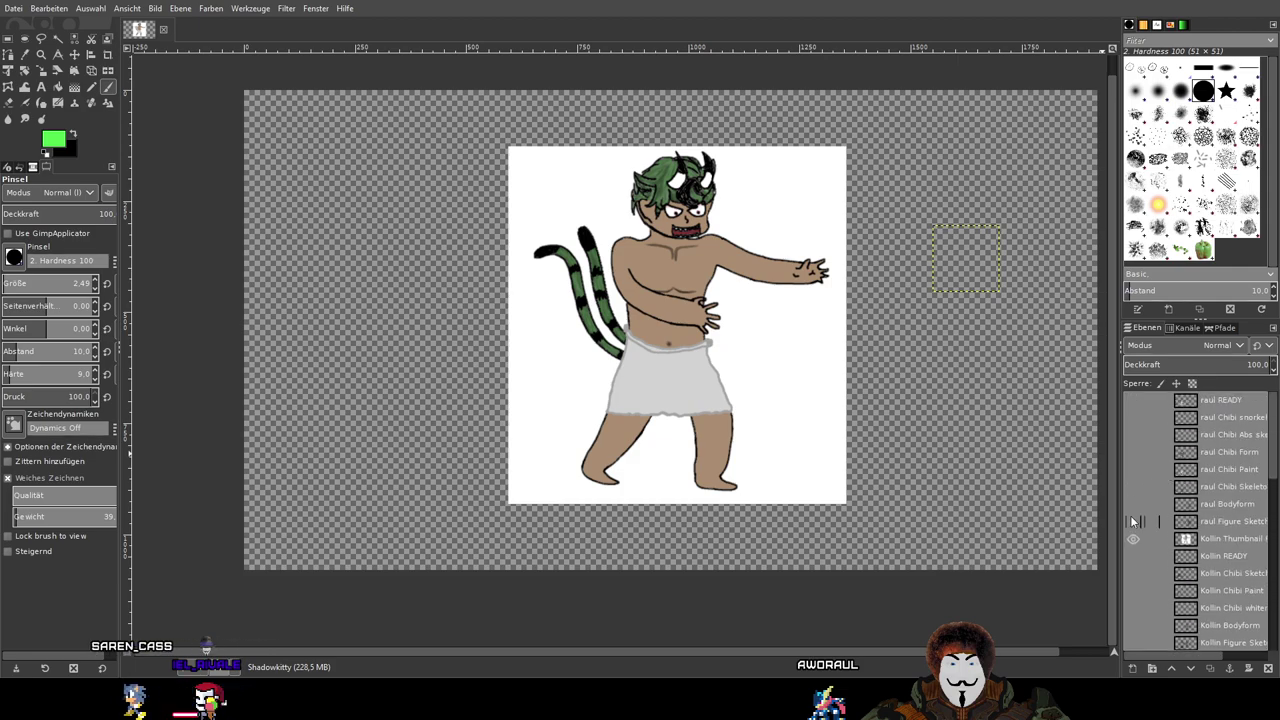
Step: Hide the Kollin Thumbnail layer and check the outlines of reference layers such as Asveeti, Saren Cass and Parockett Porträt
click(1132, 539)
scroll(1214, 498, down, 13)
click(1224, 470)
scroll(1224, 500, up, 2)
click(1225, 530)
click(1224, 543)
click(1225, 560)
scroll(1228, 582, down, 2)
scroll(1226, 563, up, 4)
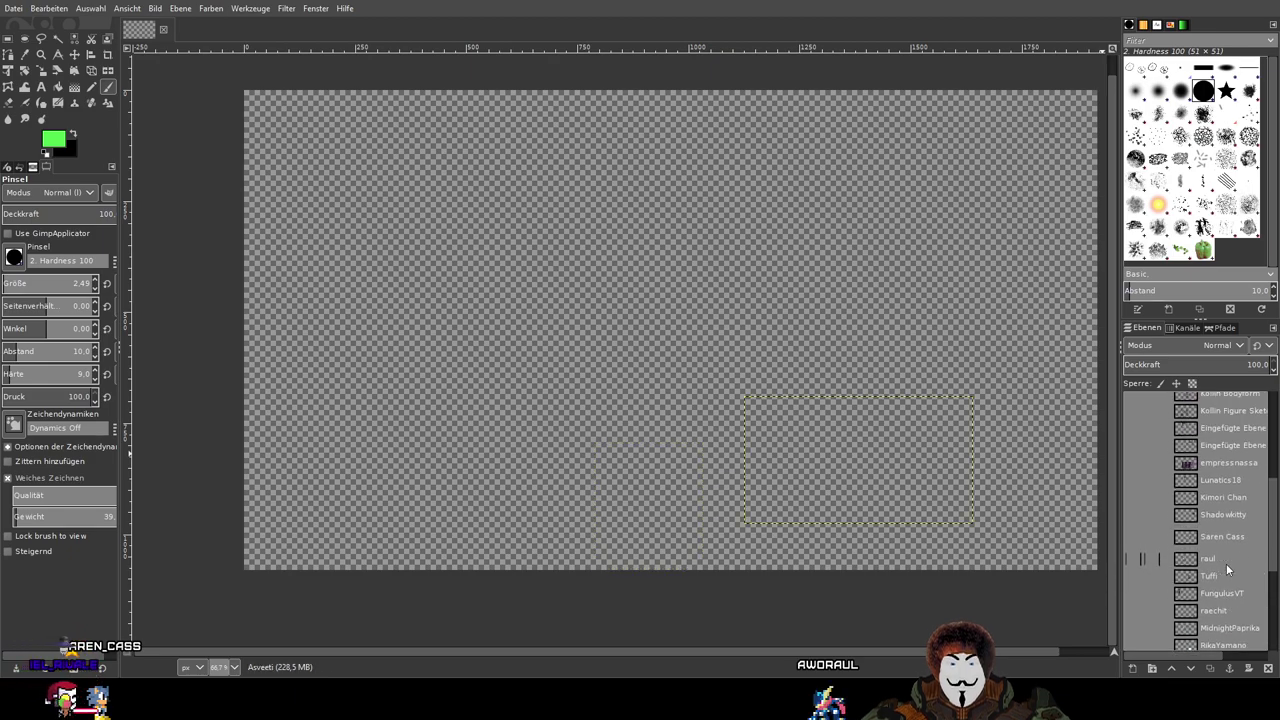
click(1221, 559)
click(1218, 540)
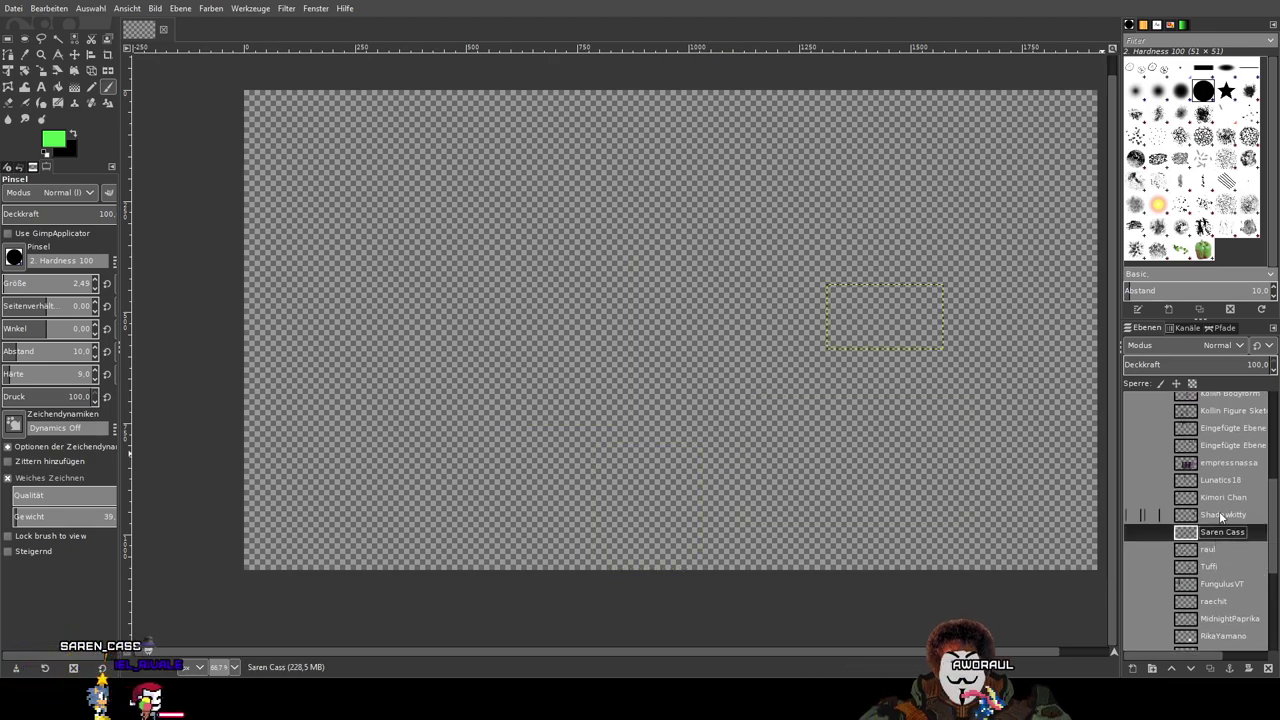
scroll(1219, 558, down, 3)
click(1215, 590)
click(1220, 553)
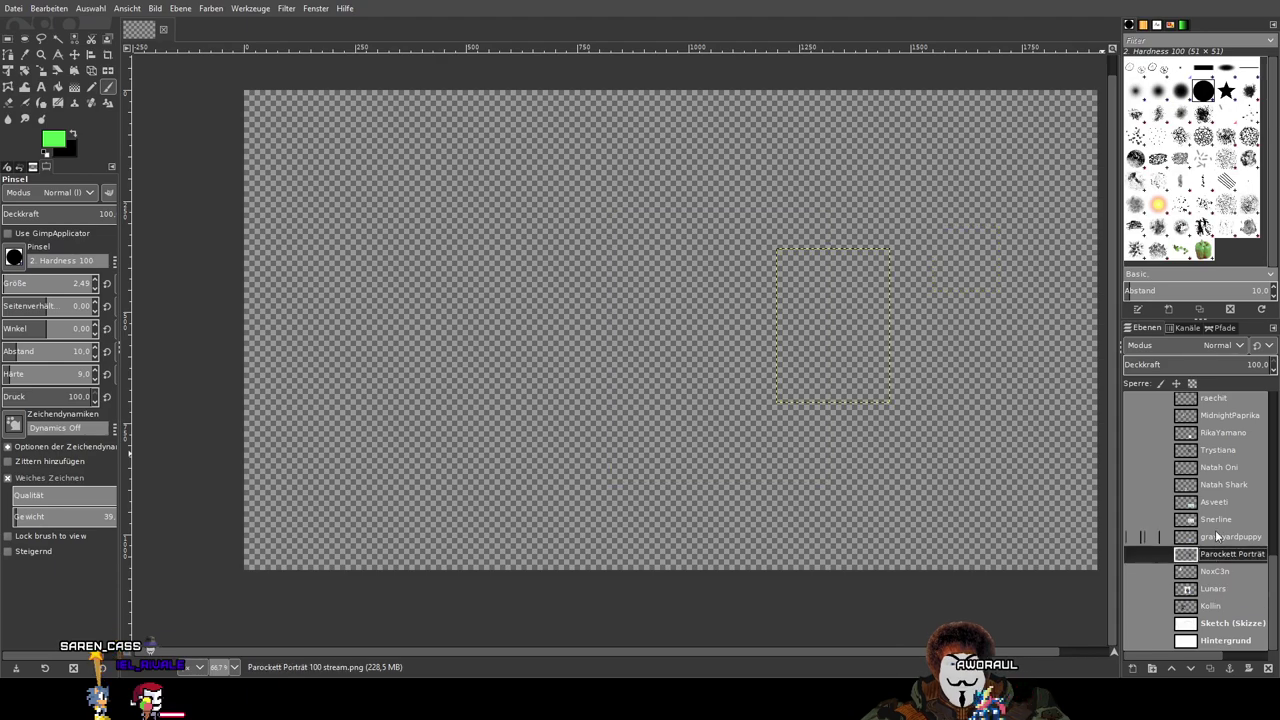
Step: Select the Kollin Thumbnail FIXED layer and make it visible again
scroll(1218, 500, up, 6)
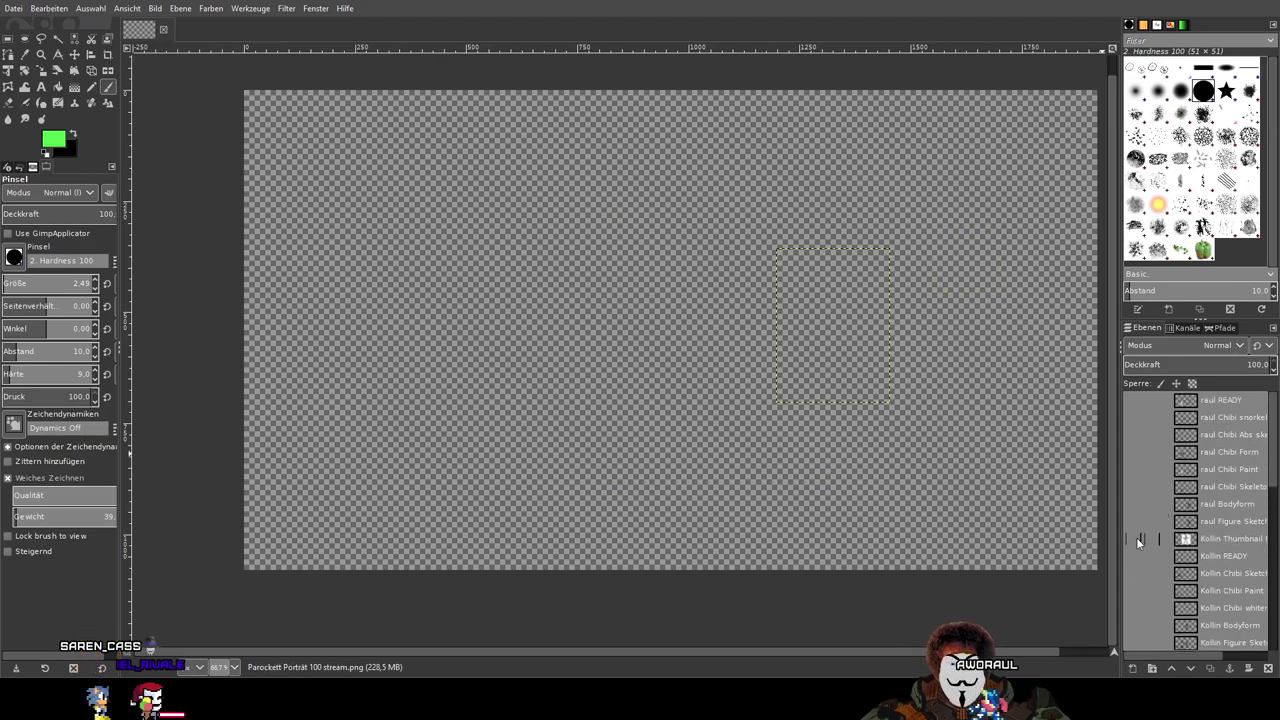
click(1212, 540)
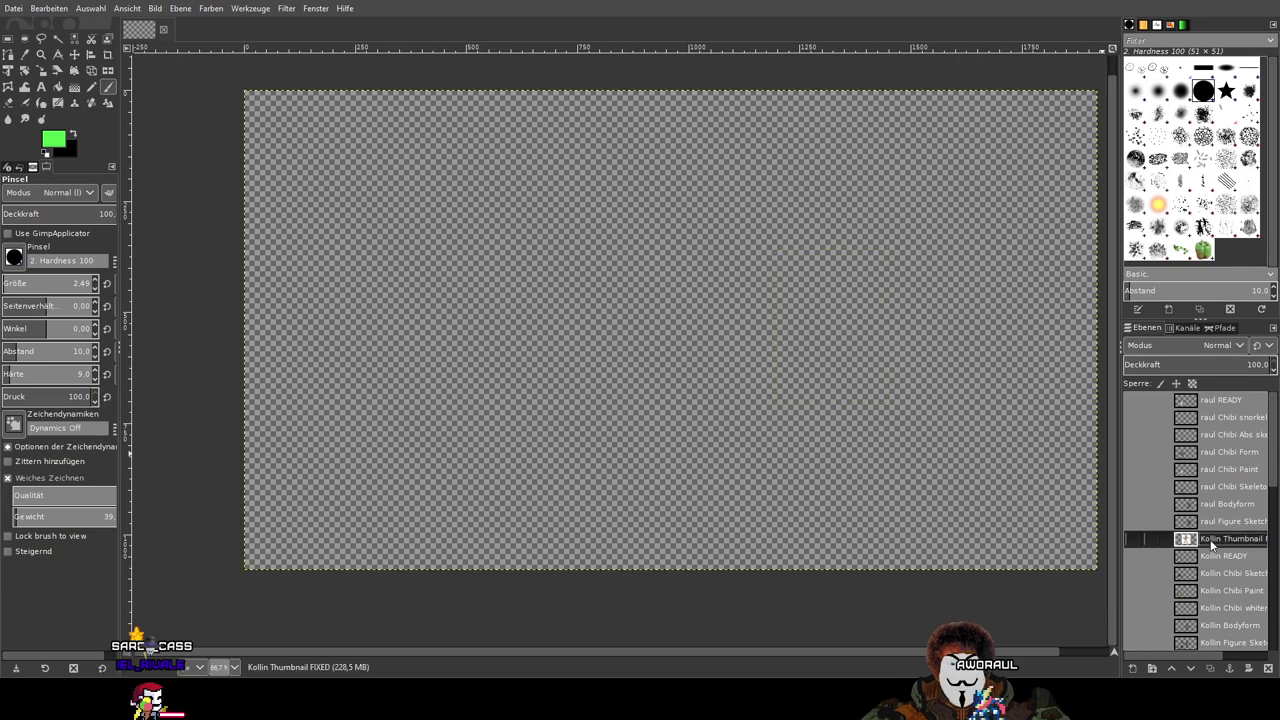
click(1133, 539)
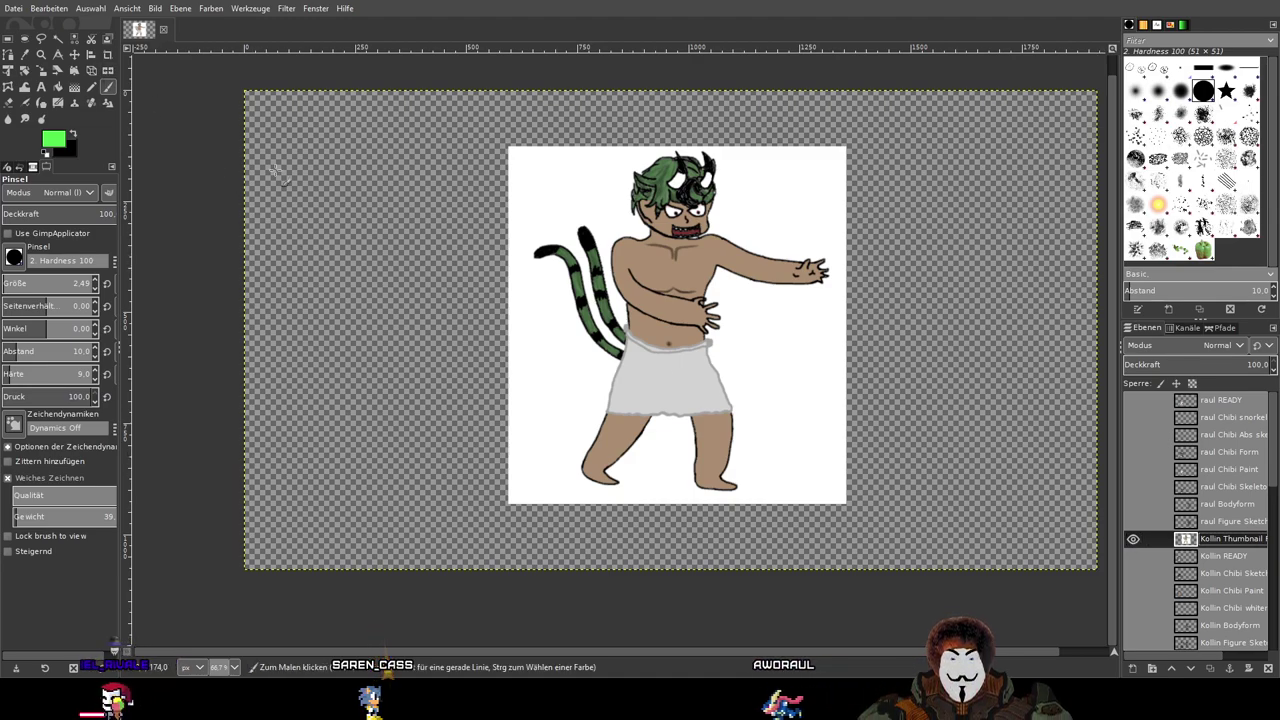
Step: Show the raul READY layer and duplicate it
click(1133, 401)
click(1224, 402)
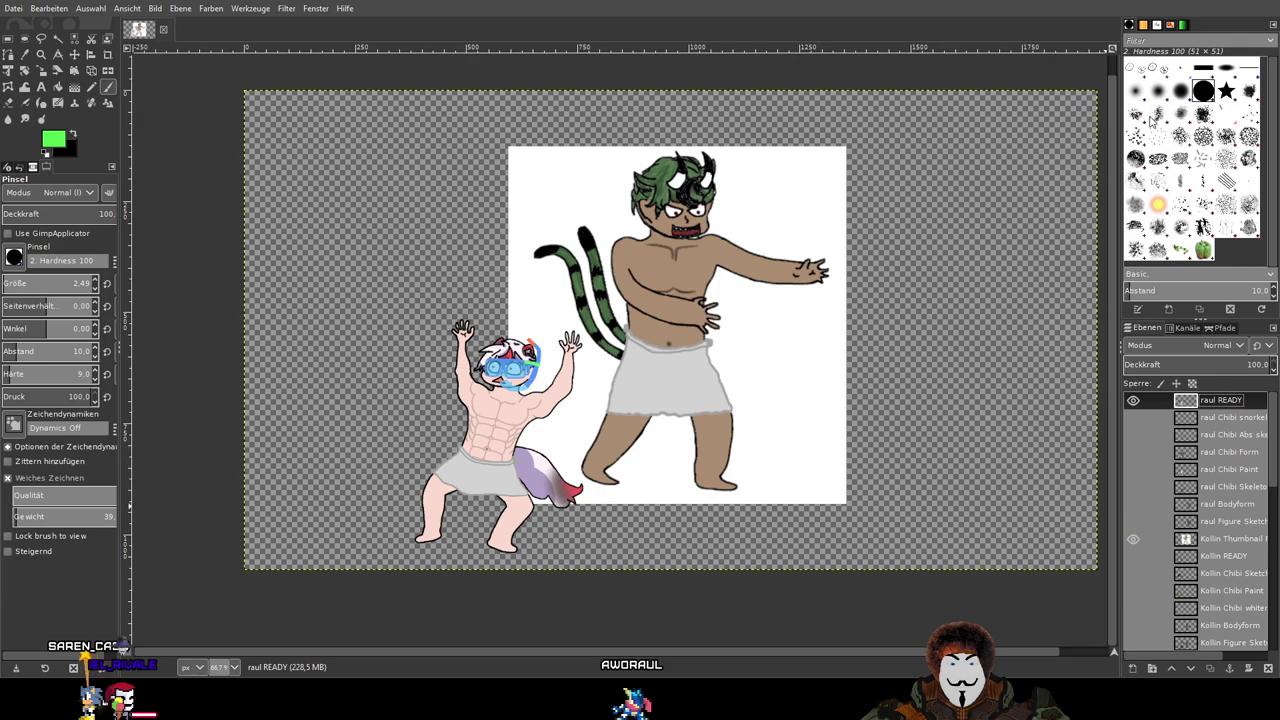
key(shift+ctrl+d)
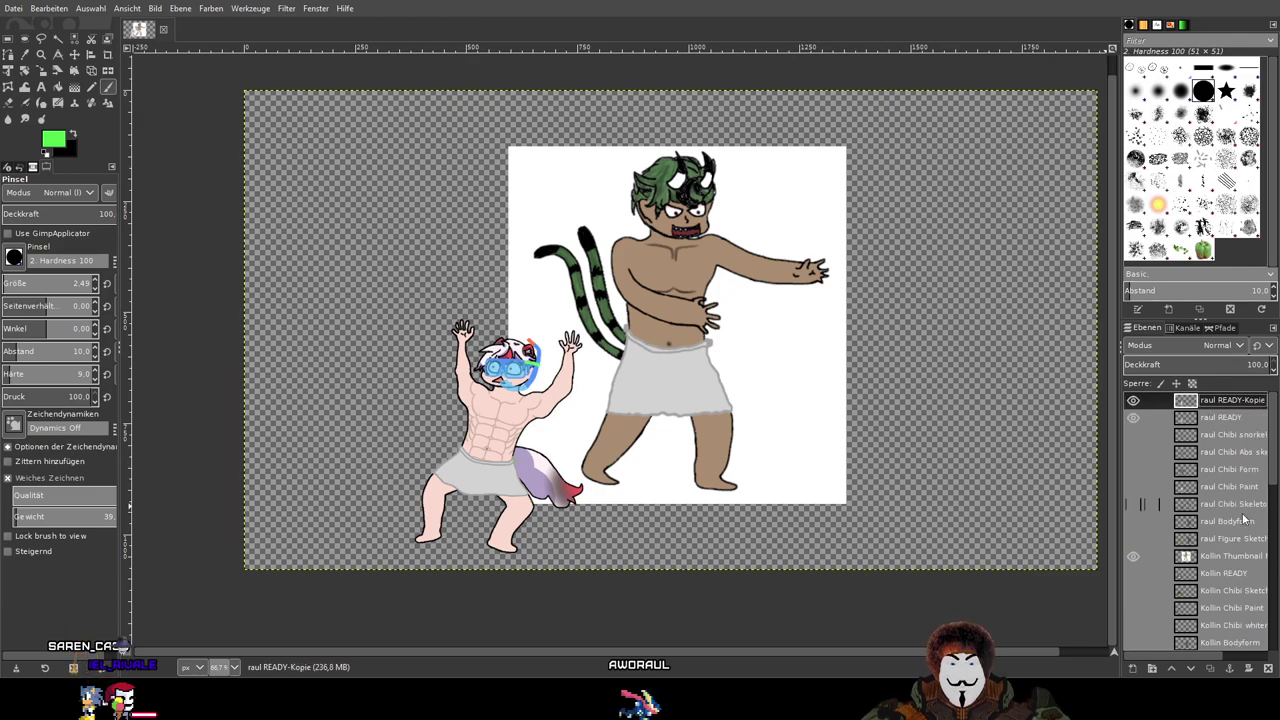
Step: Rename the copy of the raul READY layer to "raul Thumbnail"
click(1243, 557)
mouse_move(1179, 656)
mouse_down()
mouse_move(1208, 660)
mouse_move(1176, 658)
mouse_up()
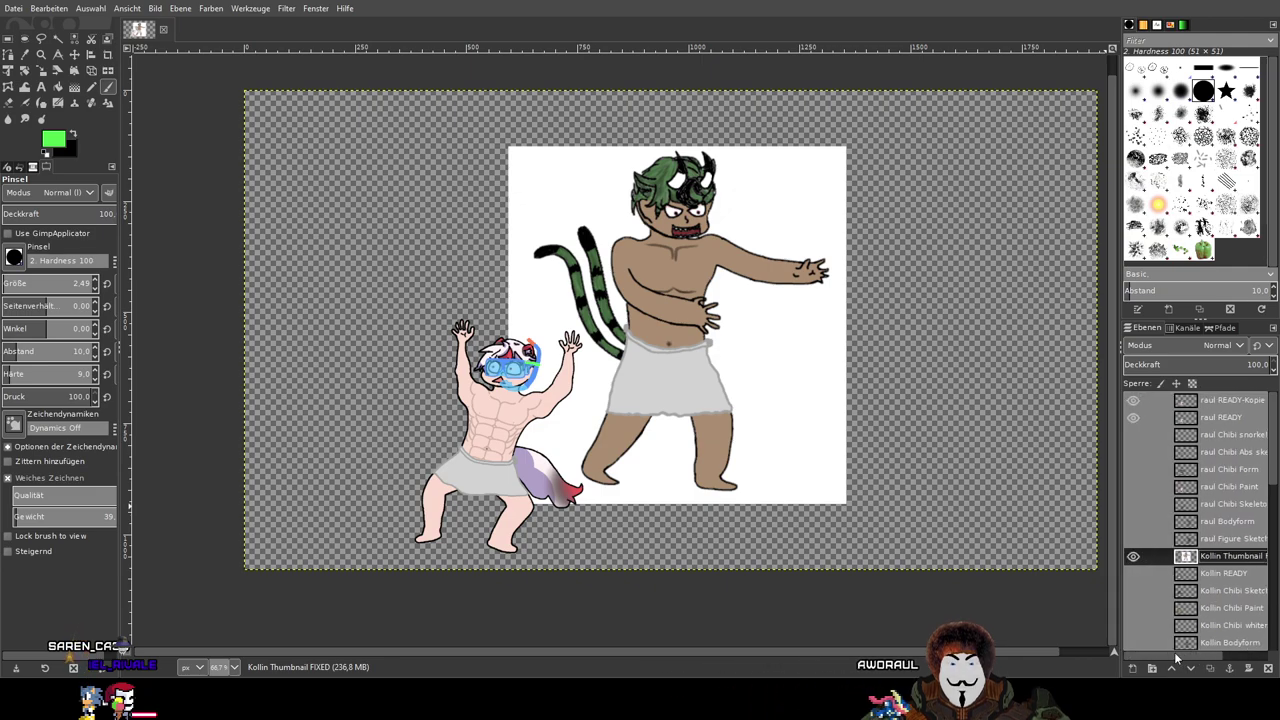
click(1236, 401)
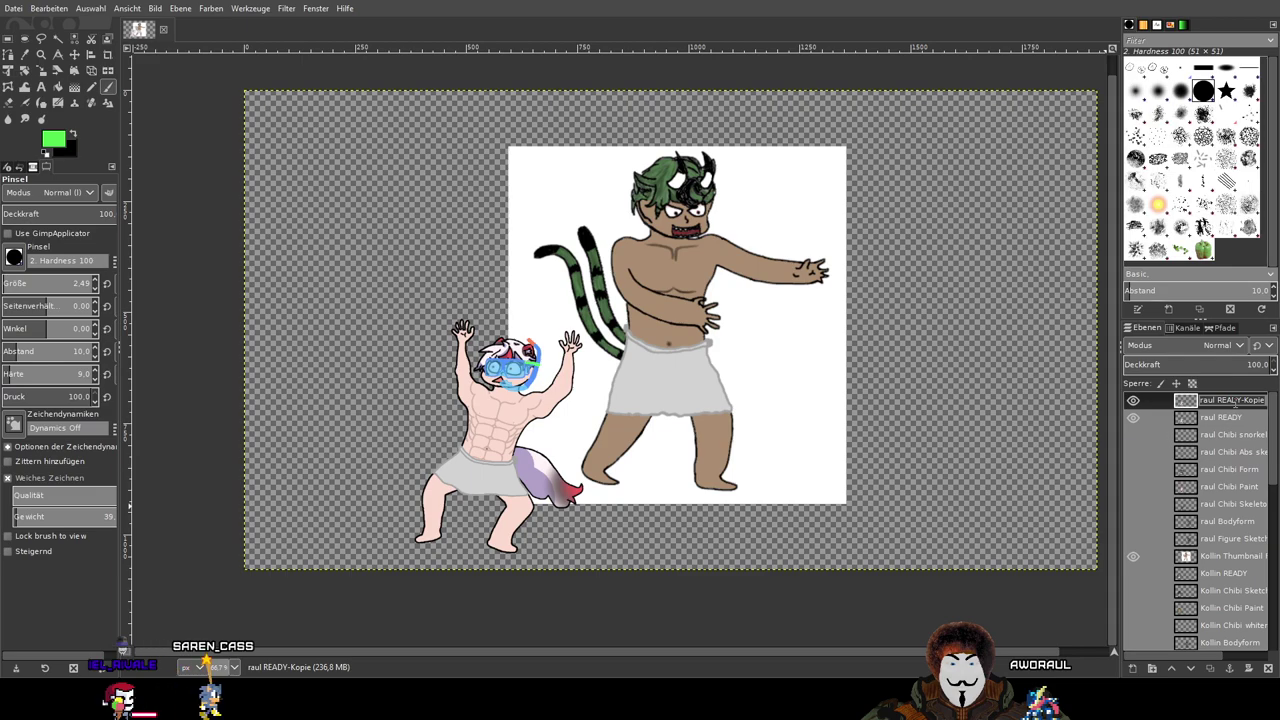
key(BackSpace)
key(BackSpace)
key(BackSpace)
key(BackSpace)
key(BackSpace)
key(BackSpace)
key(BackSpace)
key(BackSpace)
key(BackSpace)
key(BackSpace)
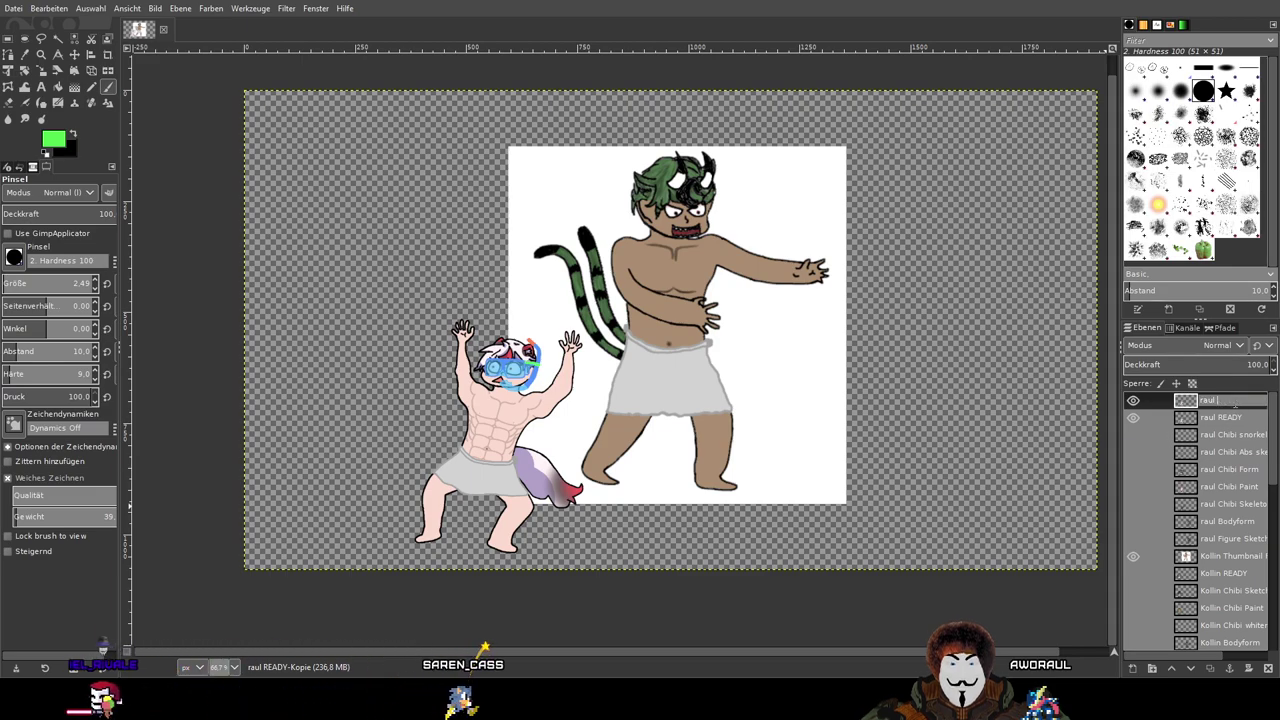
text(Thumbnail)
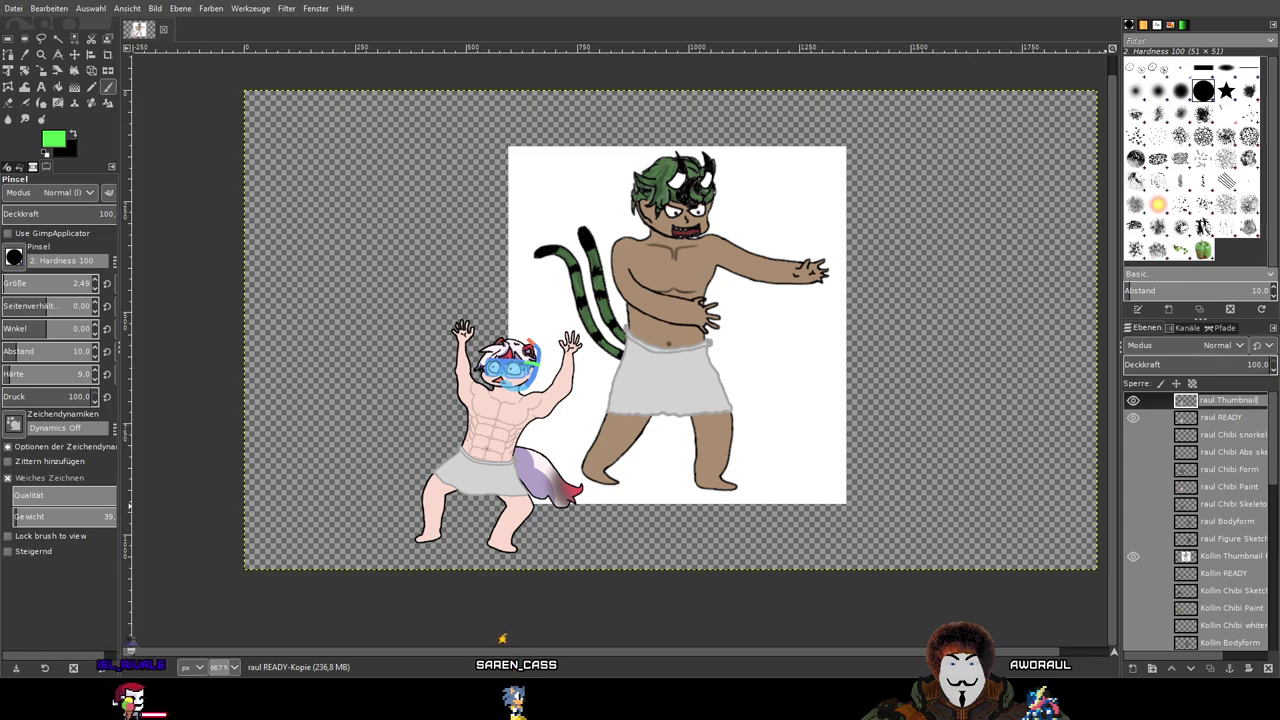
key(Return)
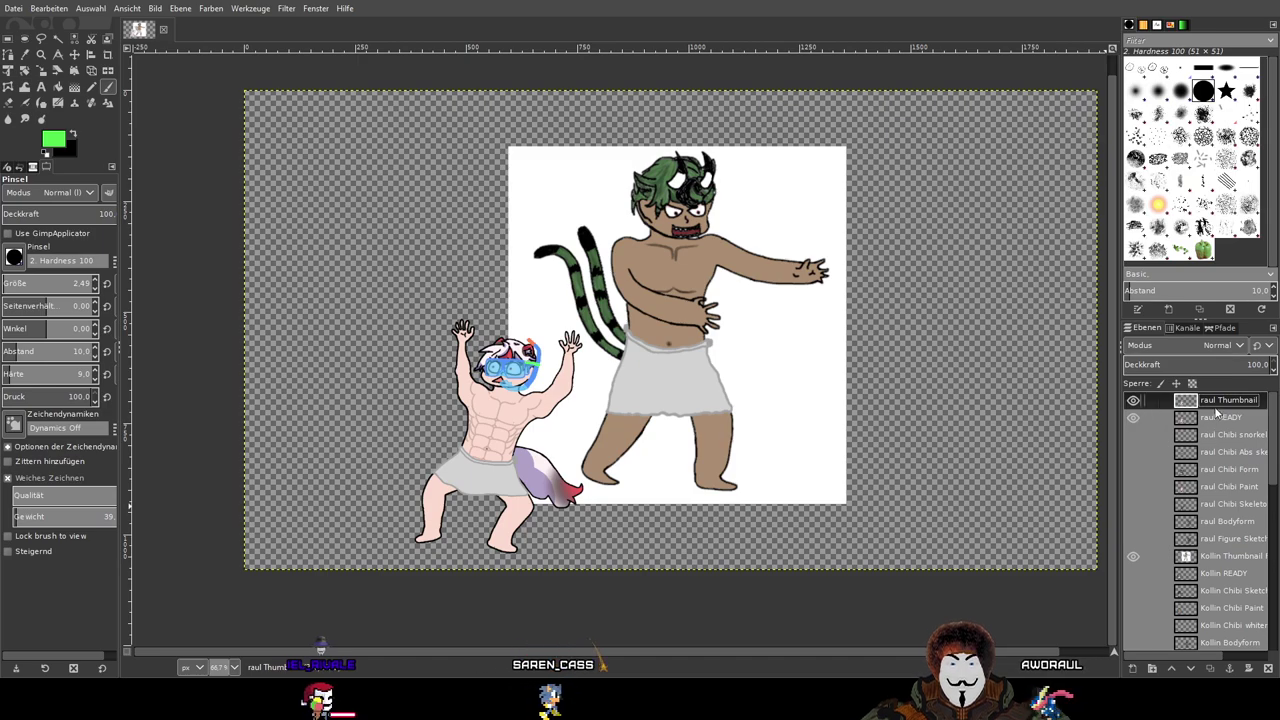
Step: Keep raul Thumbnail visible with raul READY hidden, and move the raul Thumbnail figure over the Kollin figure in the white square
click(1133, 400)
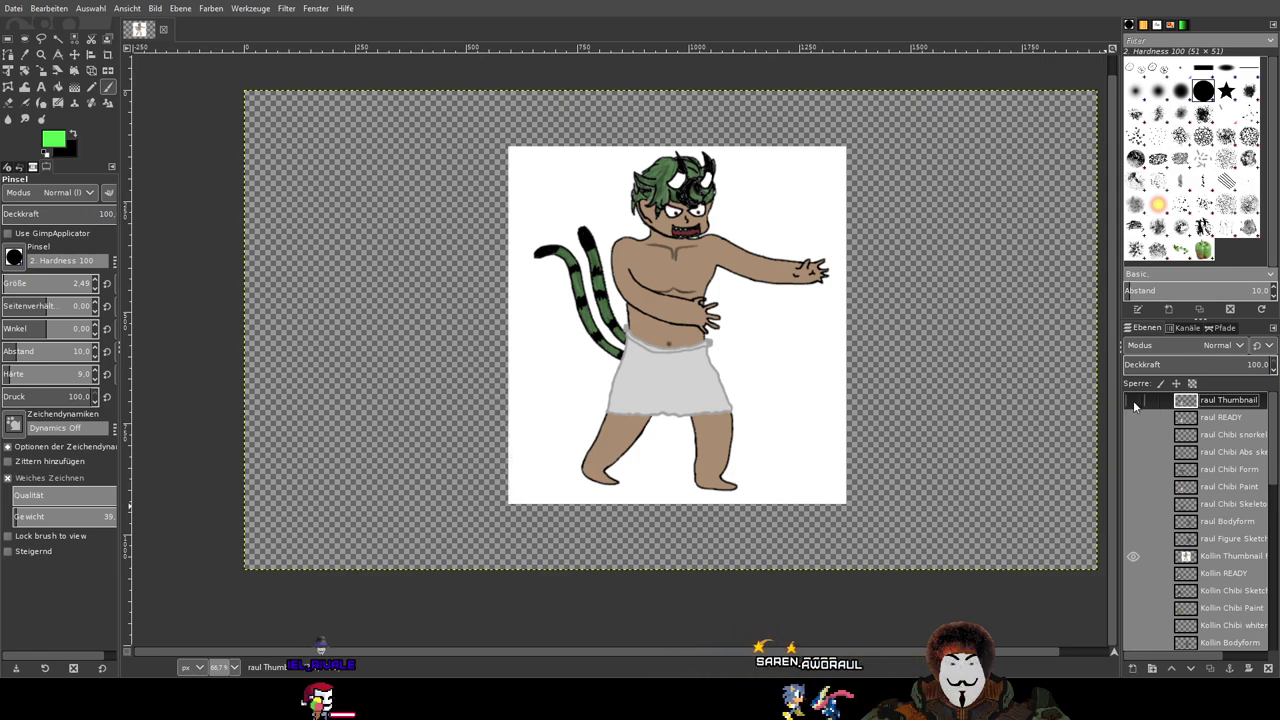
click(1133, 400)
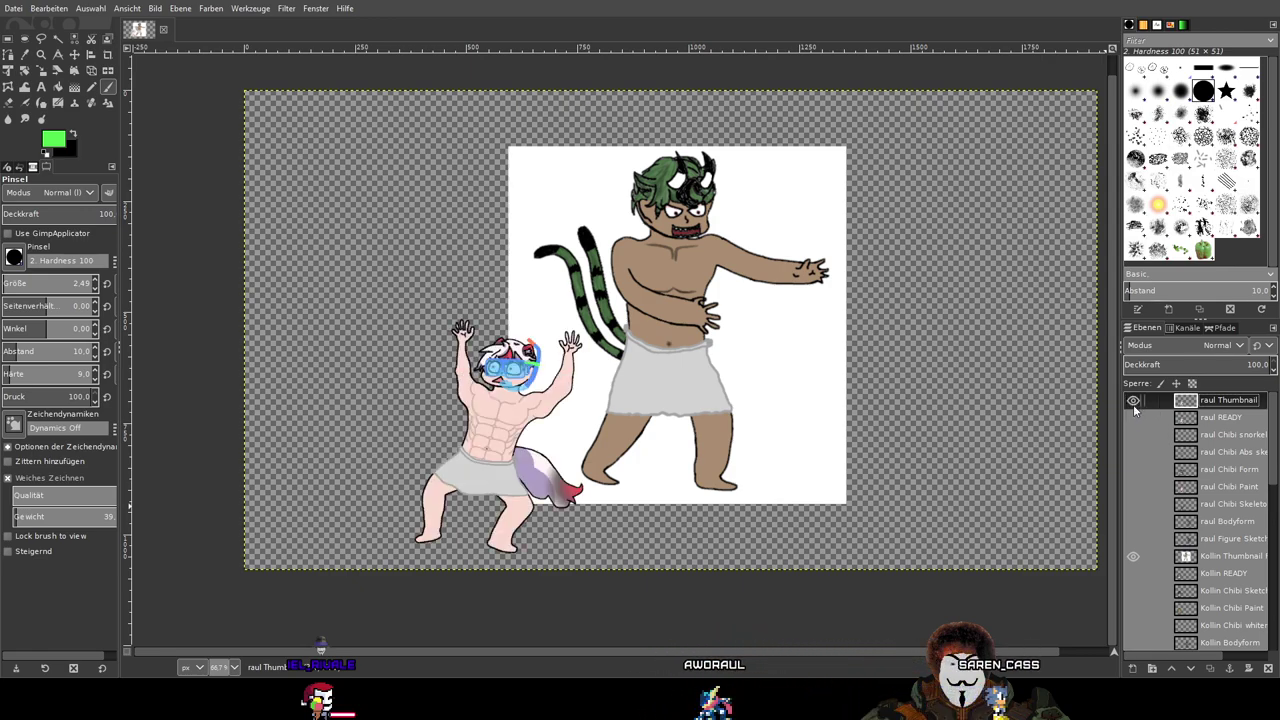
click(78, 55)
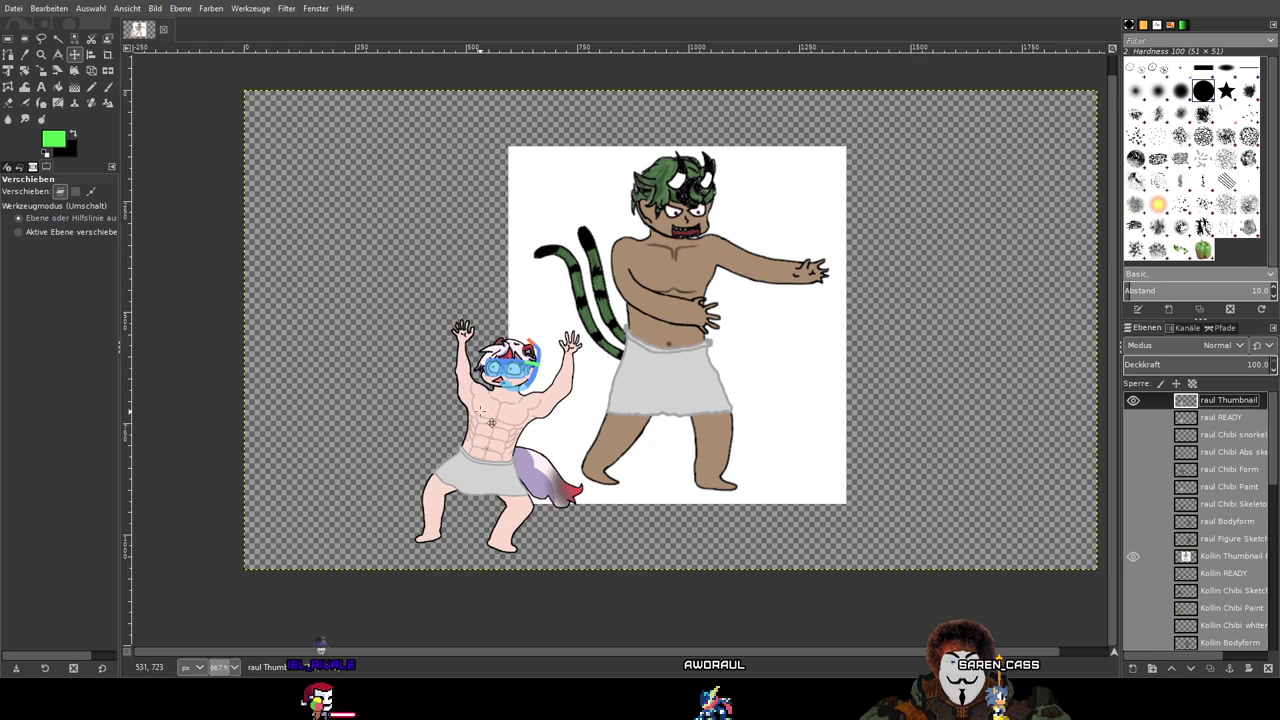
drag(486, 420, 667, 299)
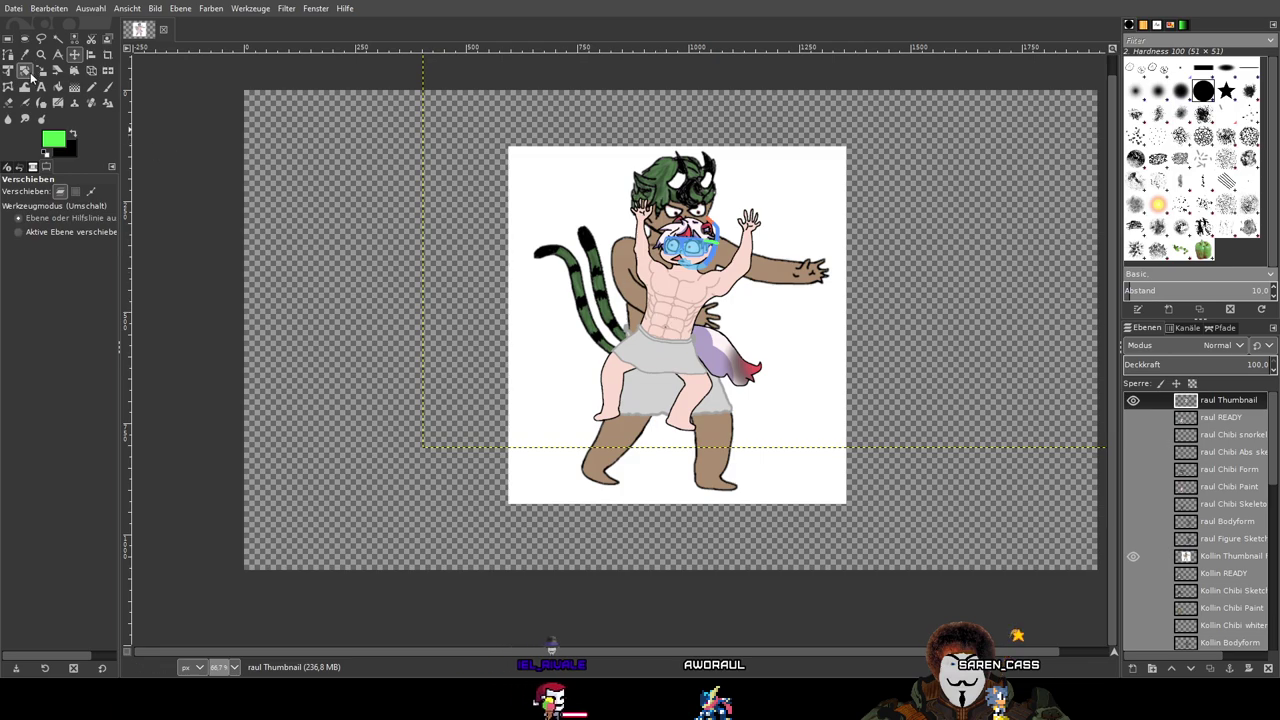
Step: Scale the raul Thumbnail layer up proportionally to 2883 × 1622 px, positioning the figure to fill the white square
key(shift+s)
click(384, 248)
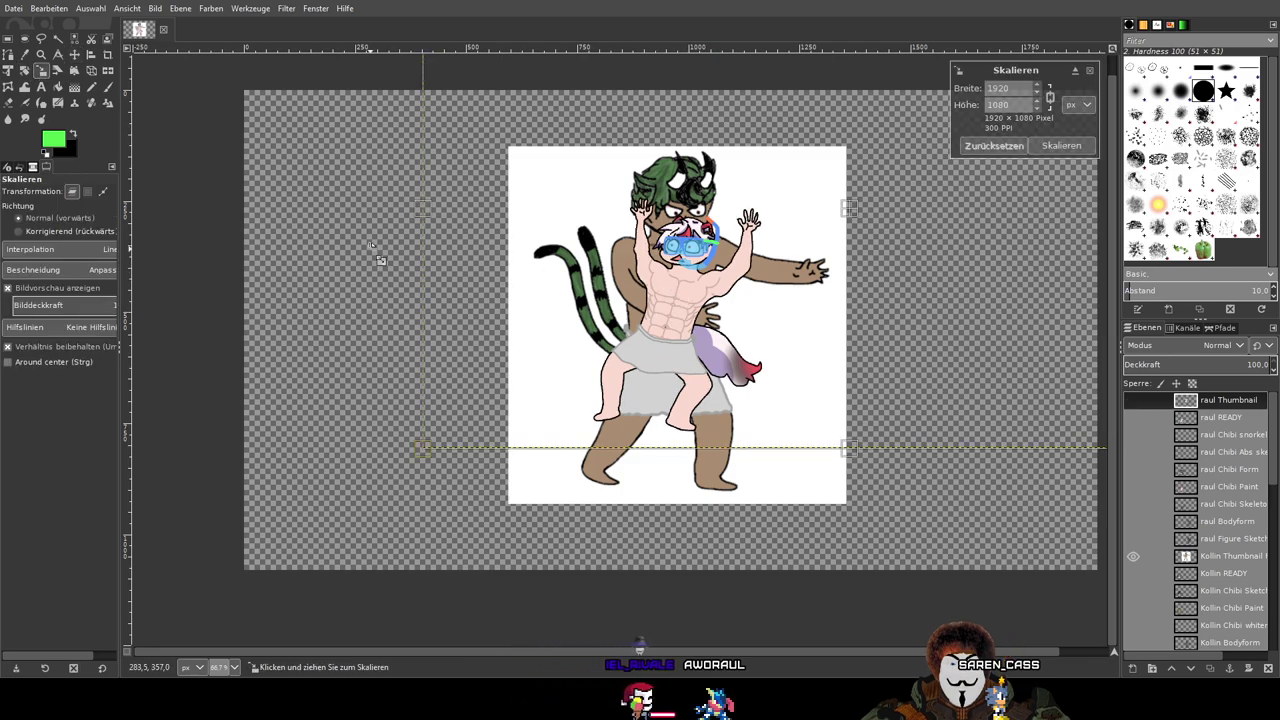
drag(414, 449, 151, 600)
drag(730, 292, 911, 182)
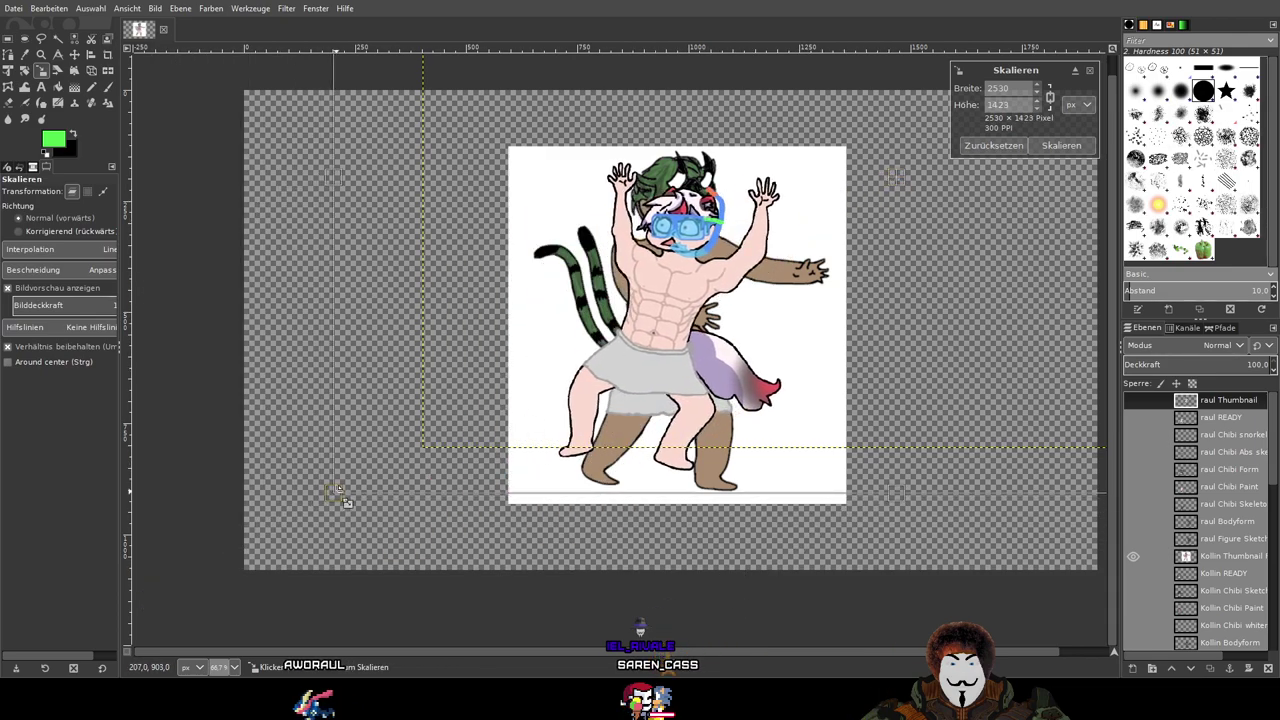
drag(332, 494, 170, 586)
drag(826, 231, 931, 161)
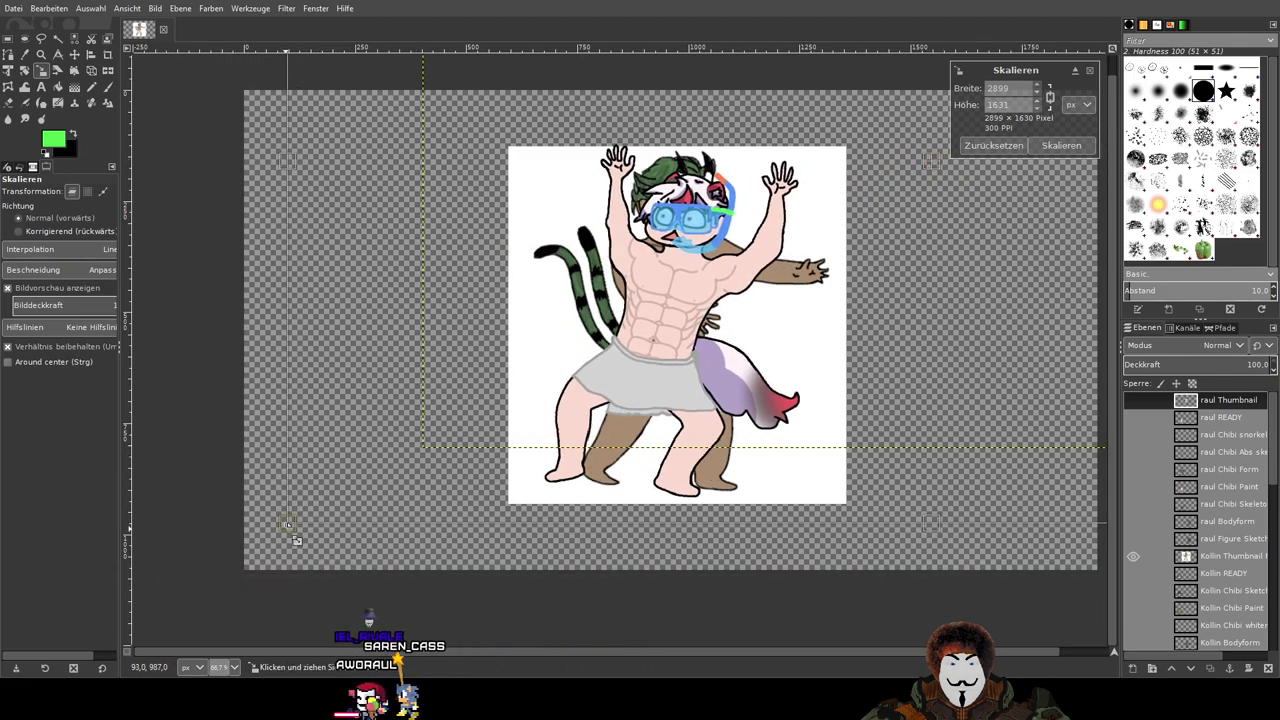
drag(288, 524, 338, 495)
drag(890, 202, 826, 263)
drag(913, 212, 876, 233)
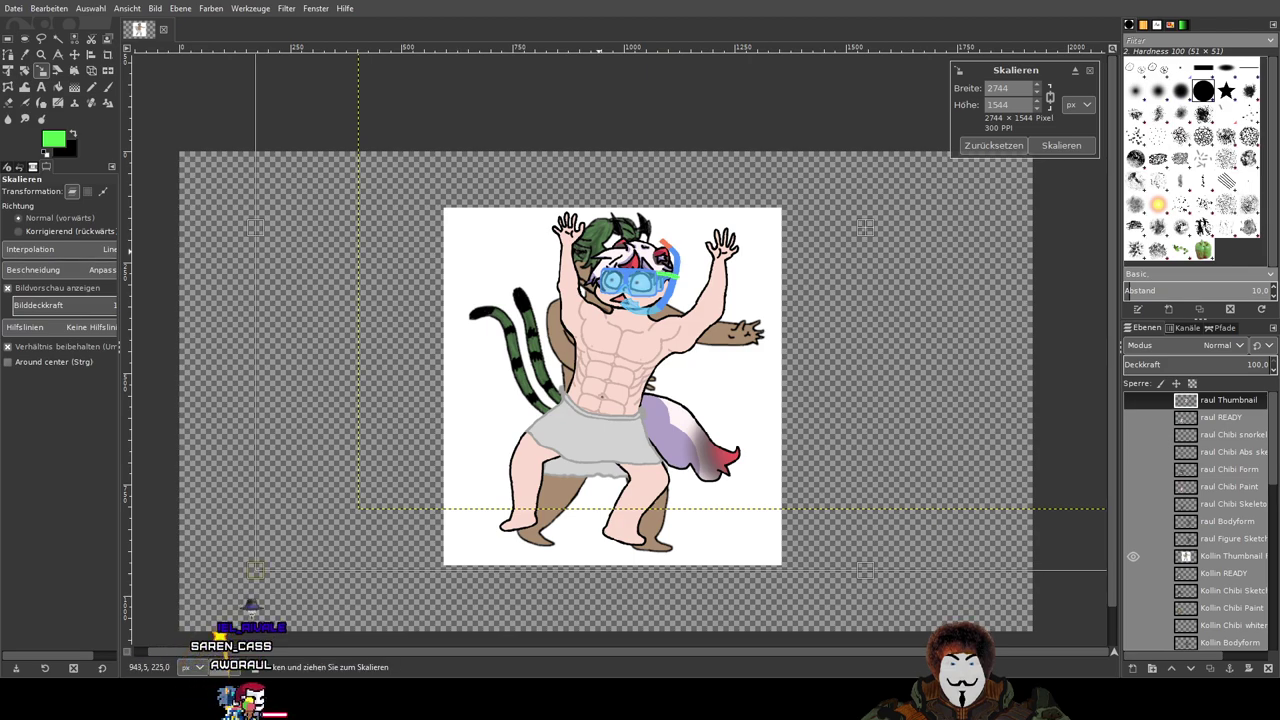
drag(866, 229, 861, 227)
drag(251, 568, 218, 587)
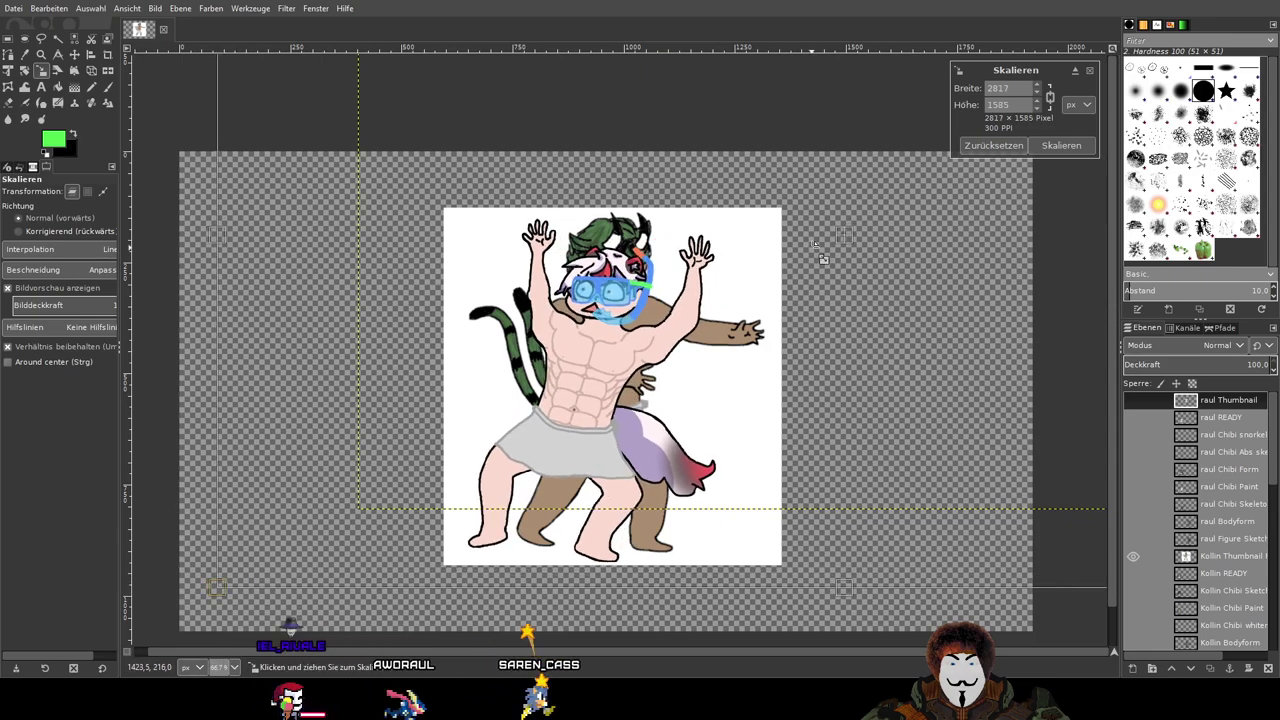
drag(846, 234, 864, 230)
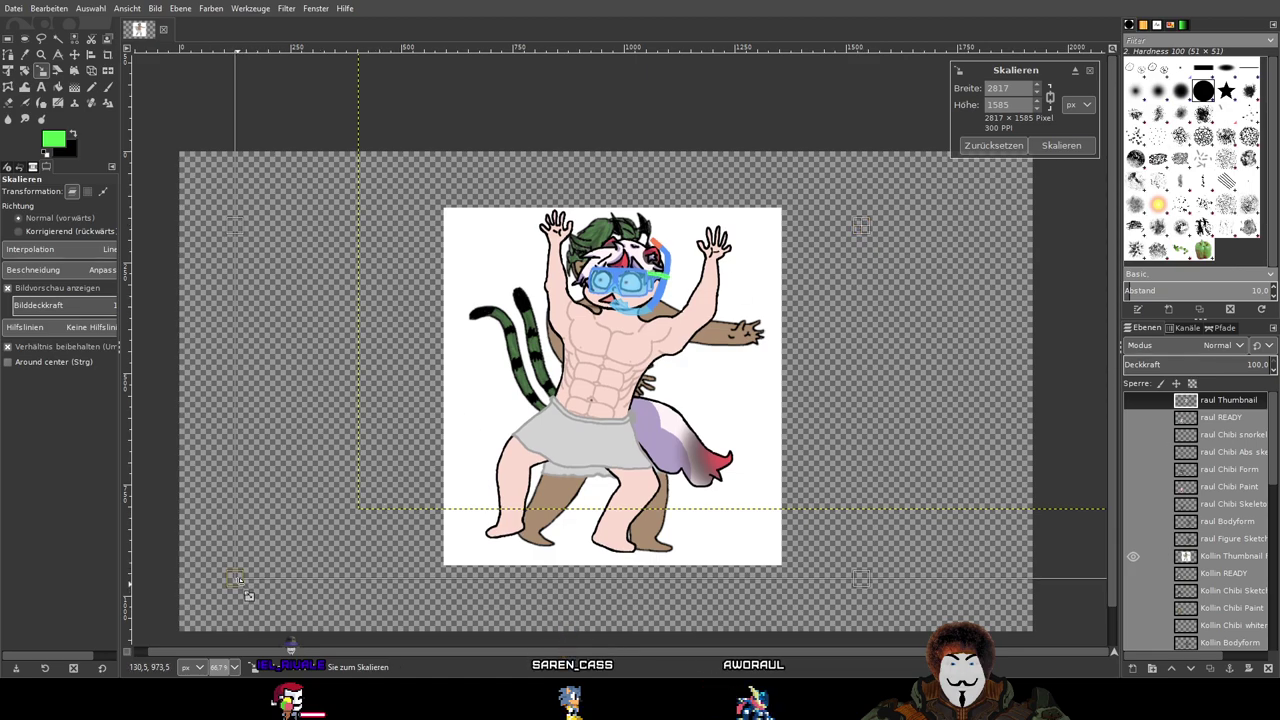
drag(233, 578, 205, 596)
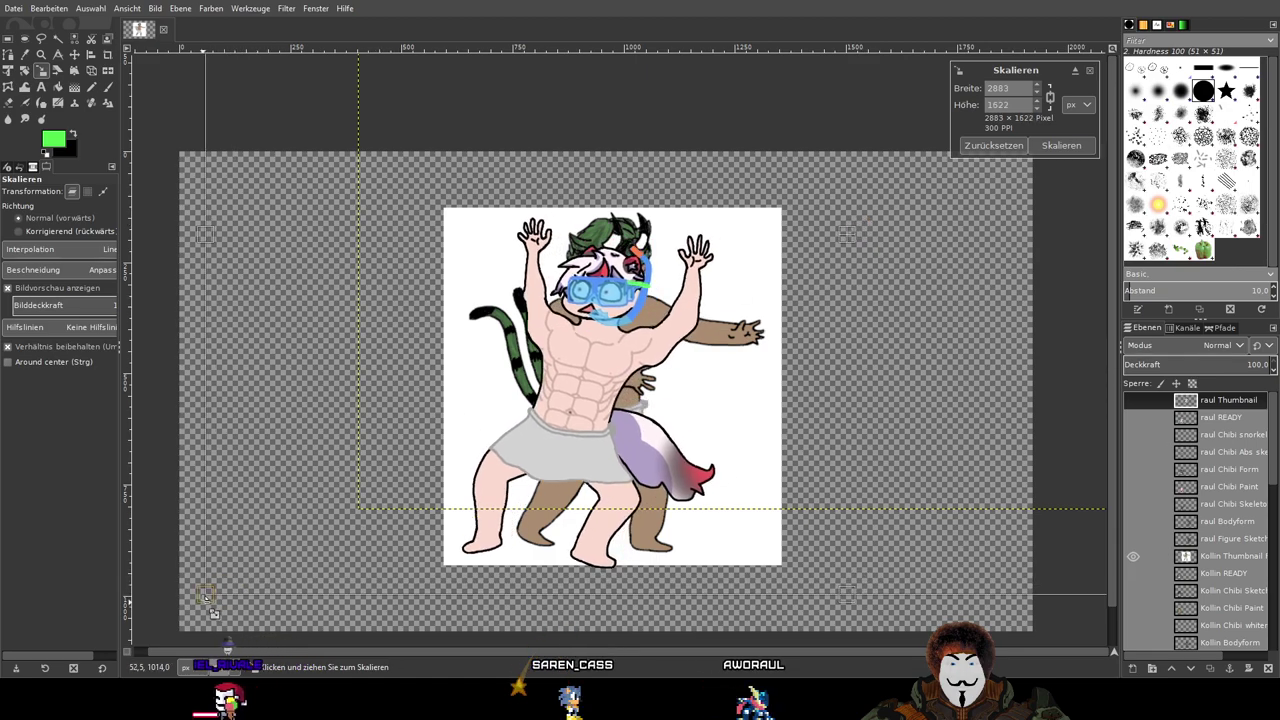
mouse_move(866, 248)
mouse_down()
mouse_move(896, 236)
mouse_move(870, 229)
mouse_up()
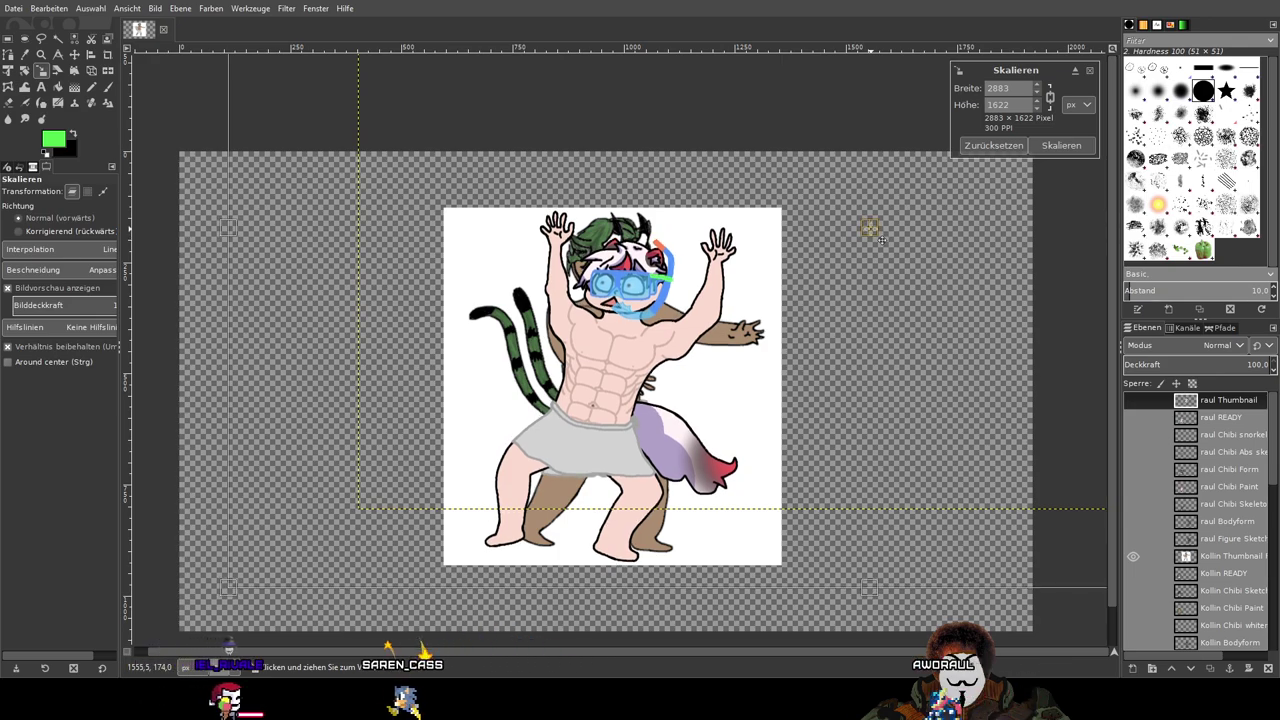
click(1062, 146)
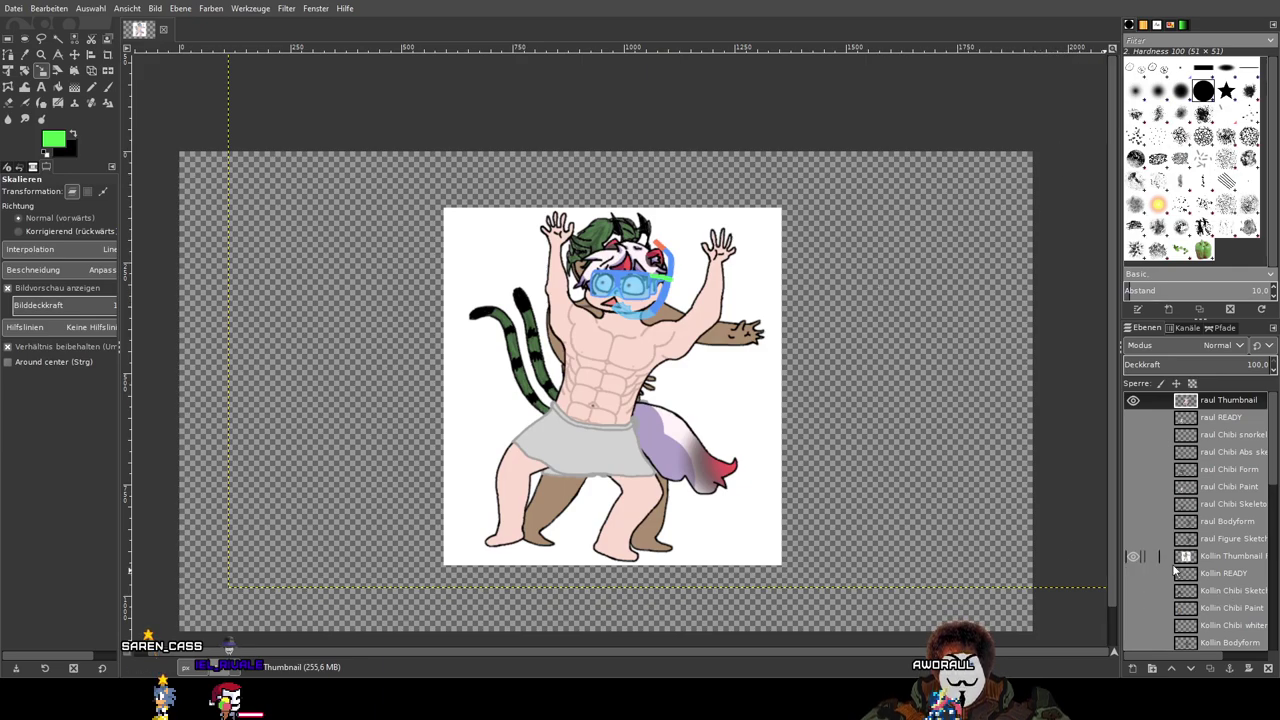
Step: Duplicate the Kollin Thumbnail FIXED layer, name the copy as the Thumbnail background, and hide the raul Thumbnail layer
click(1220, 557)
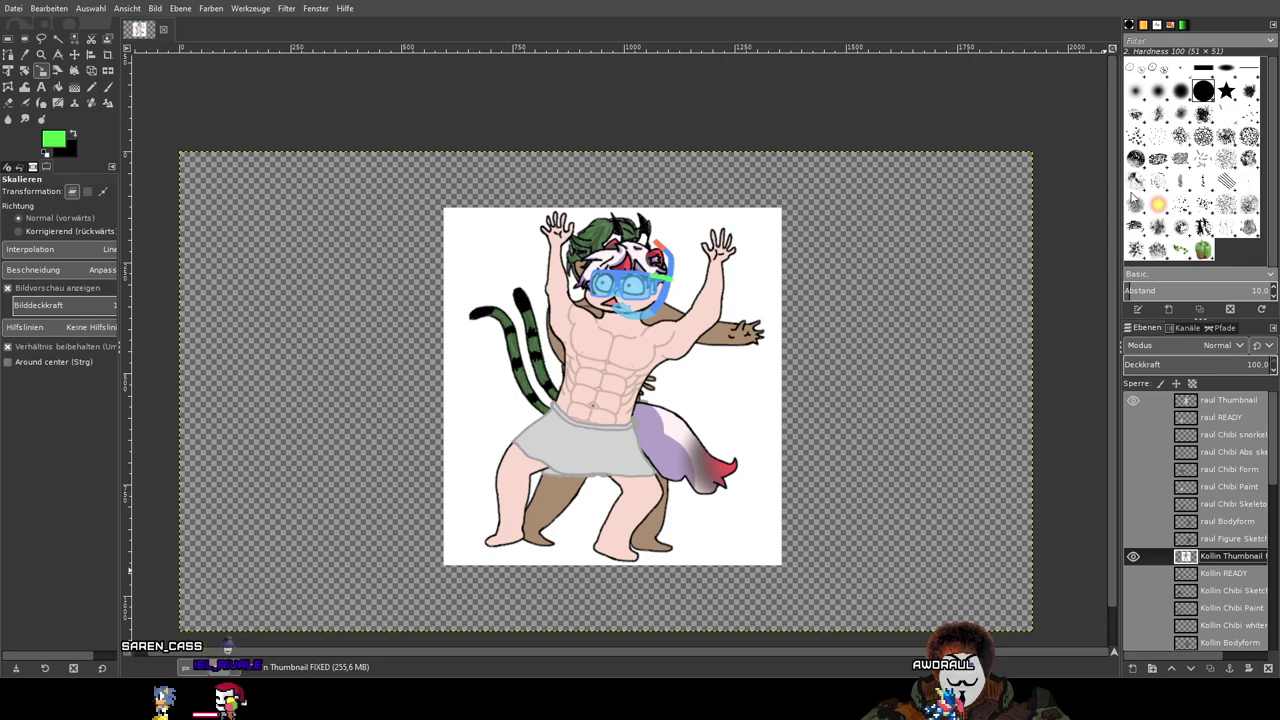
click(1210, 669)
double_click(1230, 556)
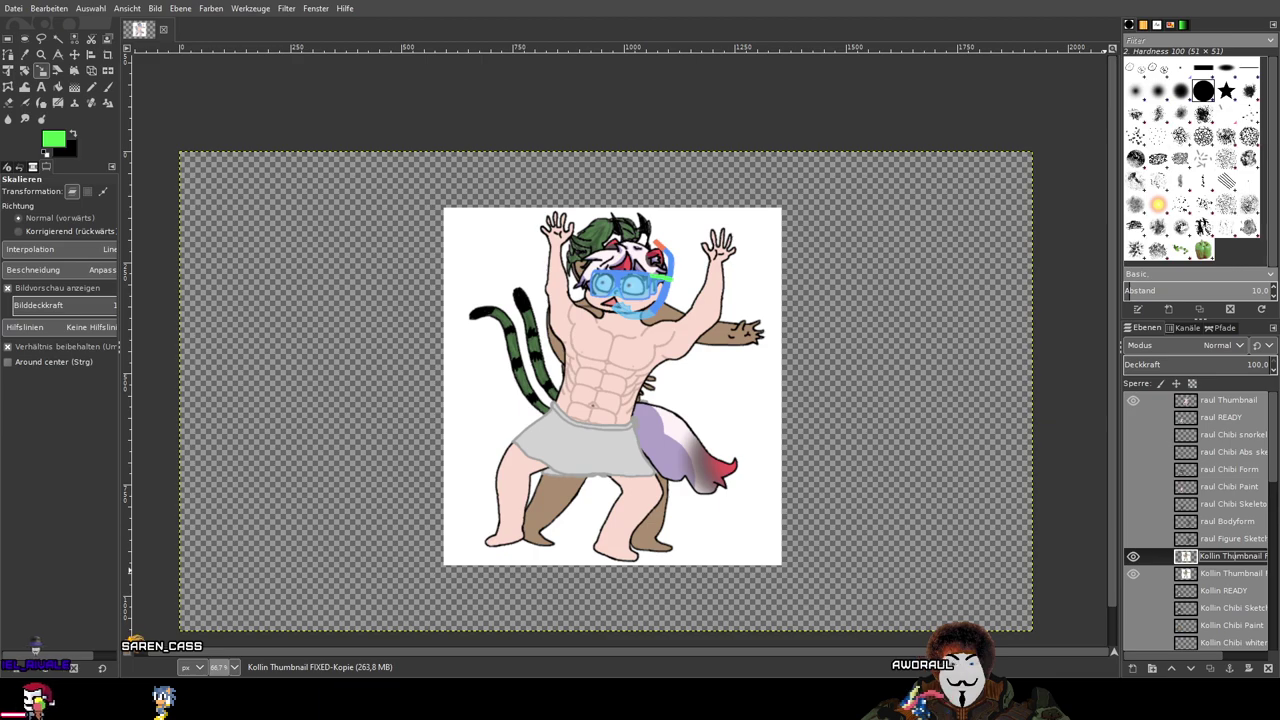
text(Thumbnail)
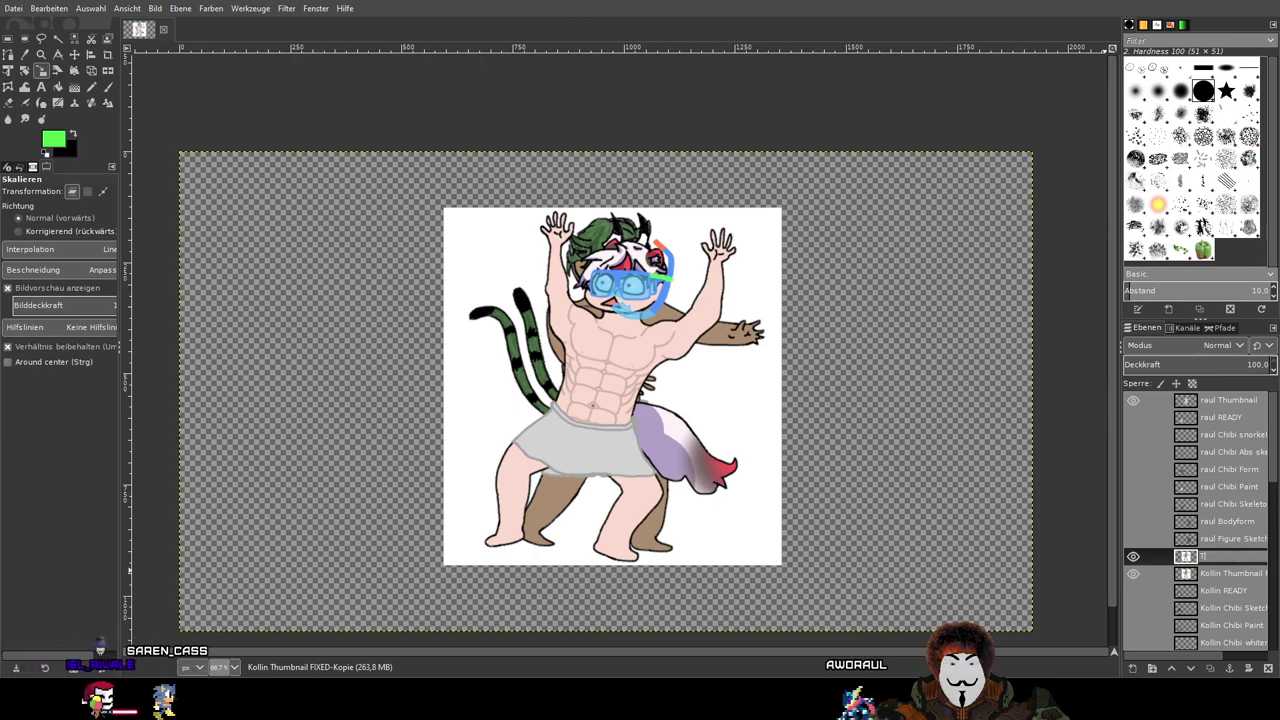
text( back)
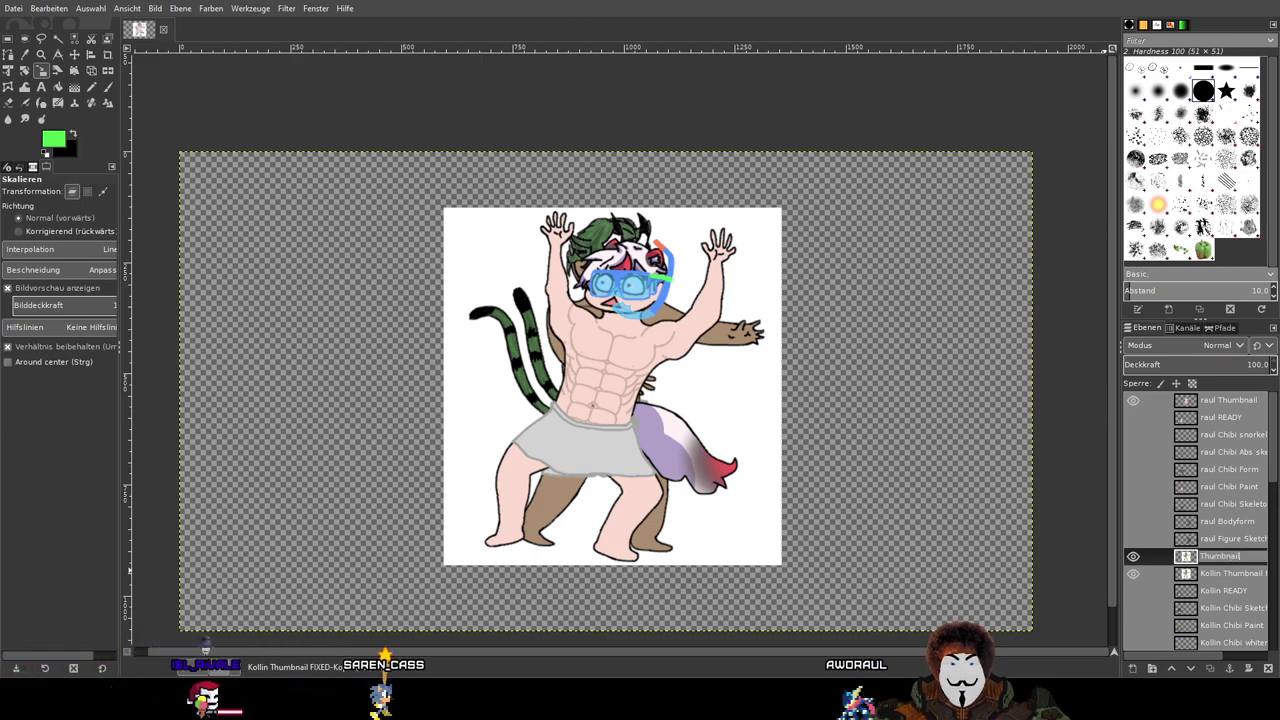
text(gr)
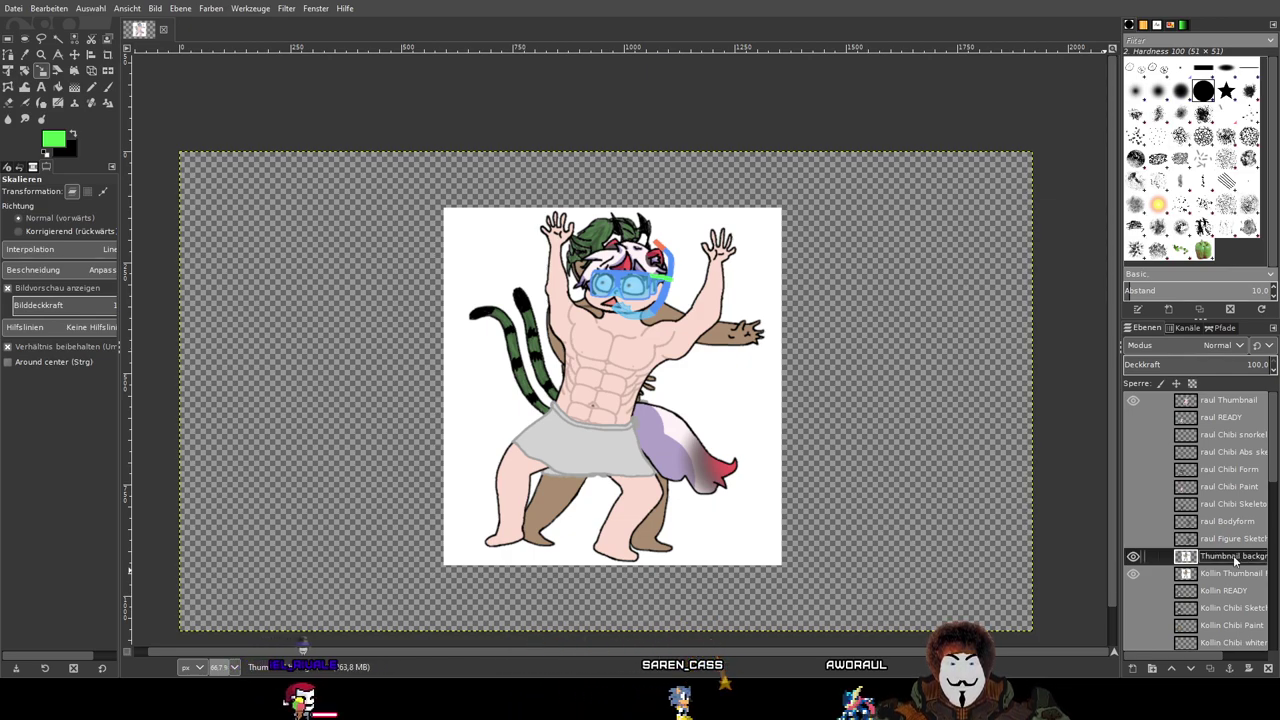
click(1137, 400)
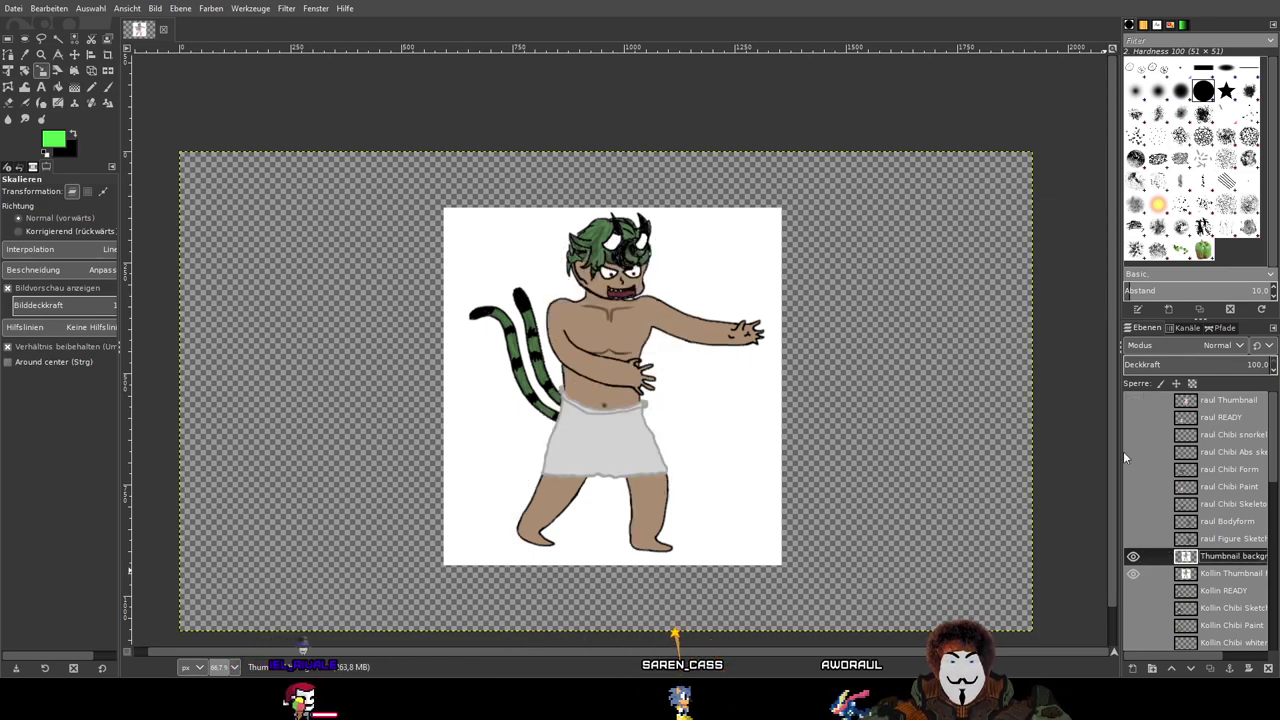
Step: Set up the Pencil with white as the foreground colour and a brush size of 248.71 for the Thumbnail background layer
click(1133, 556)
click(1133, 556)
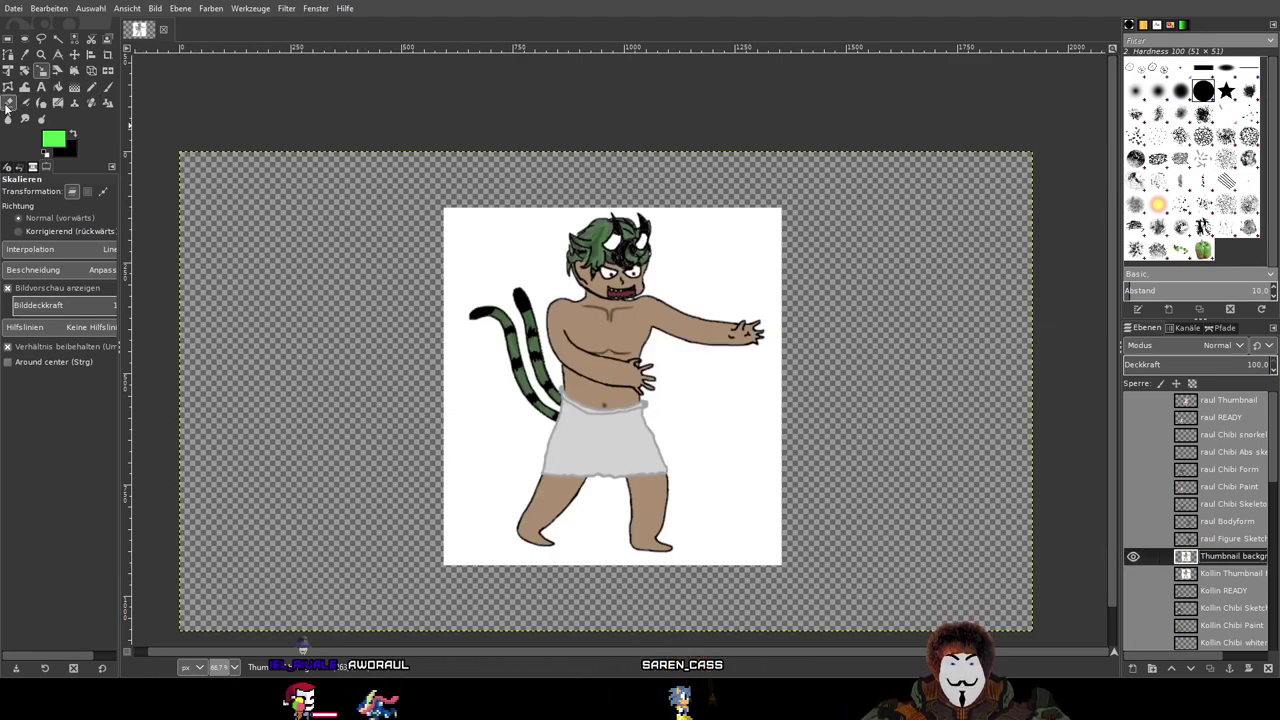
click(91, 87)
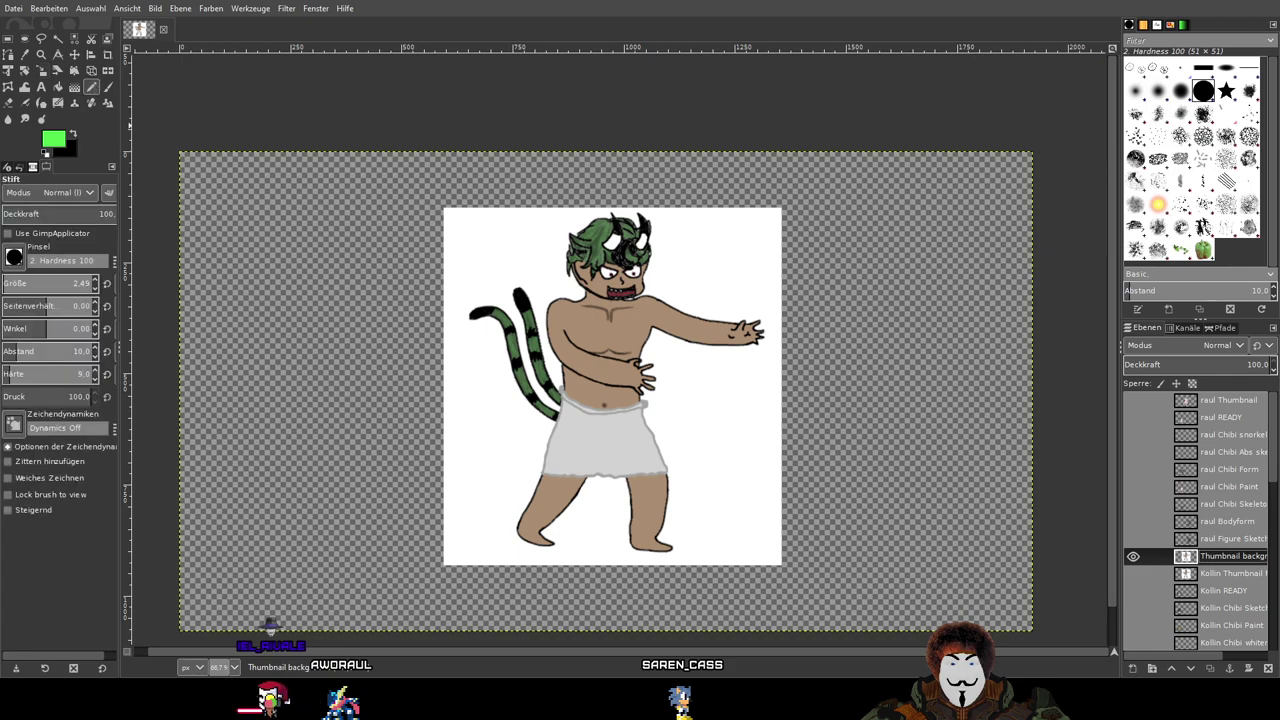
click(54, 139)
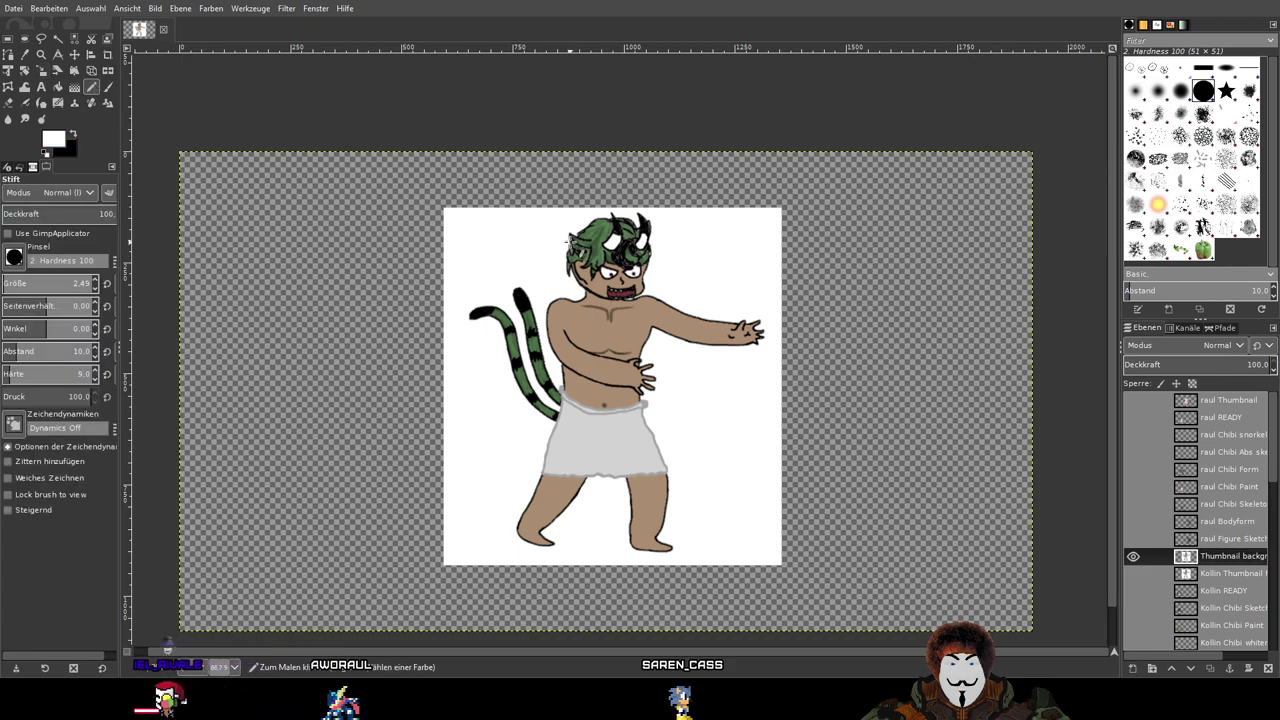
key(1)
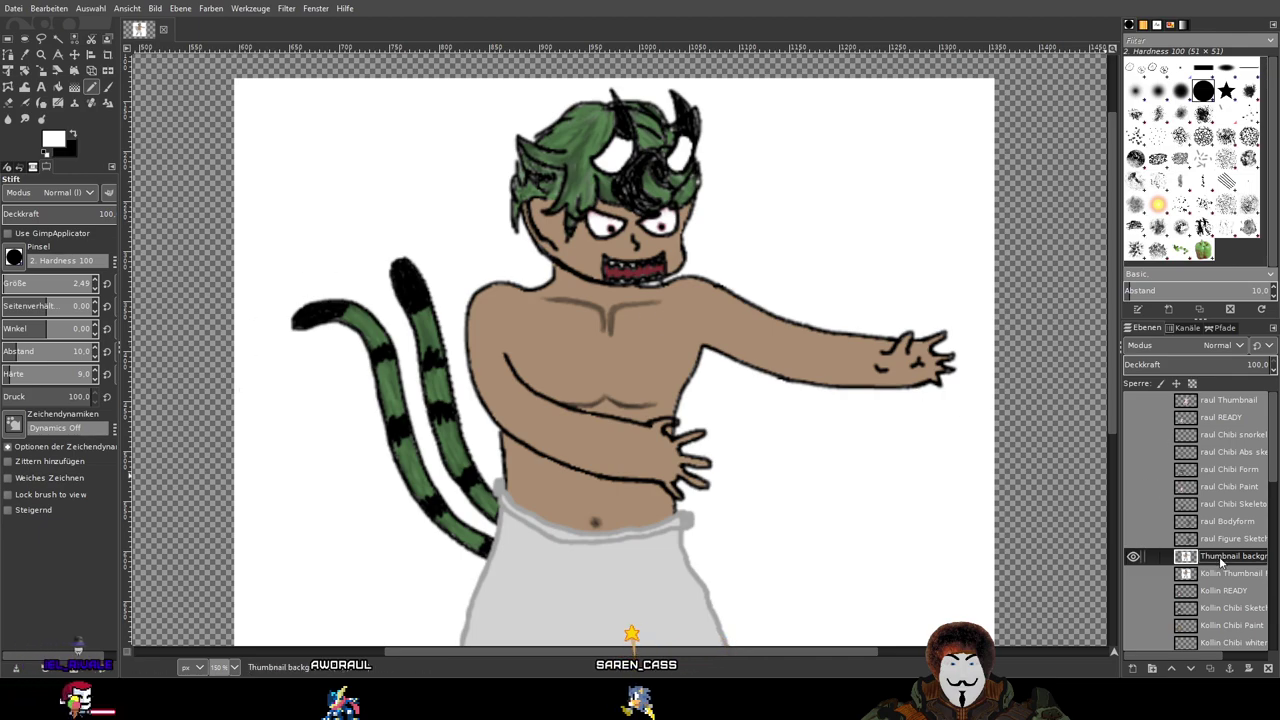
scroll(1000, 300, down, 4)
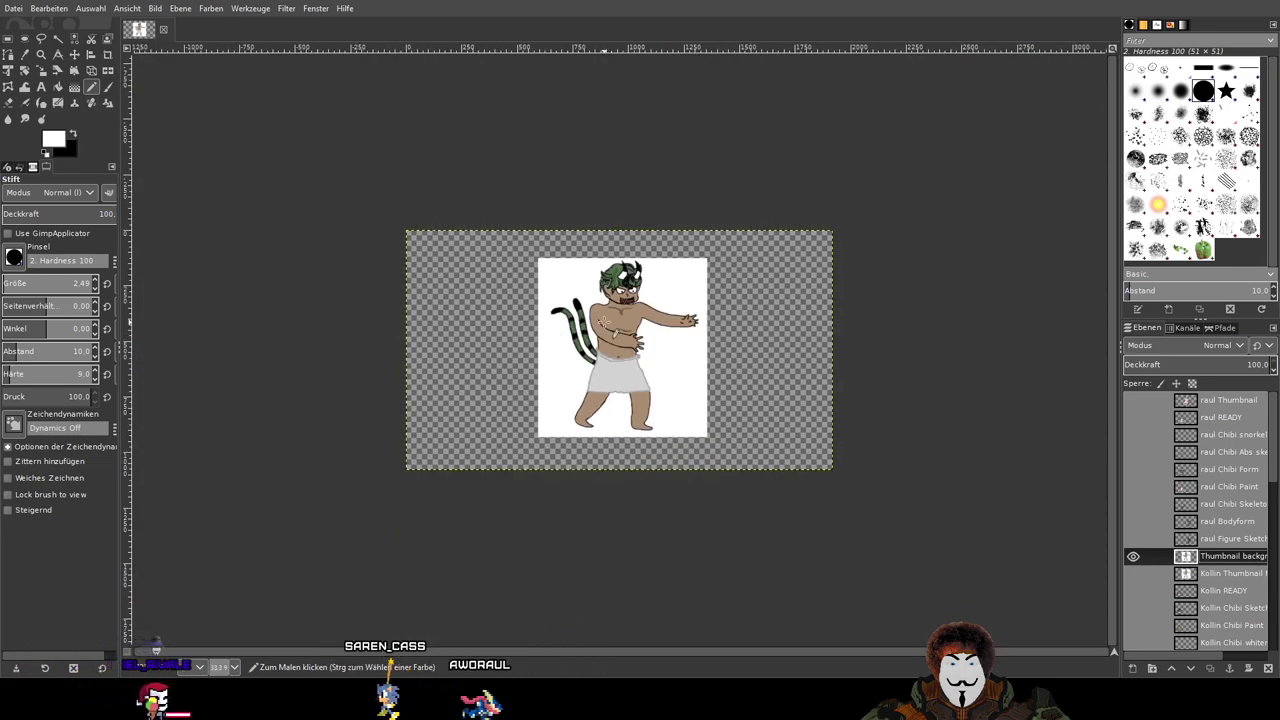
key(plus)
key(plus)
key(plus)
key(plus)
key(plus)
key(plus)
key(plus)
key(minus)
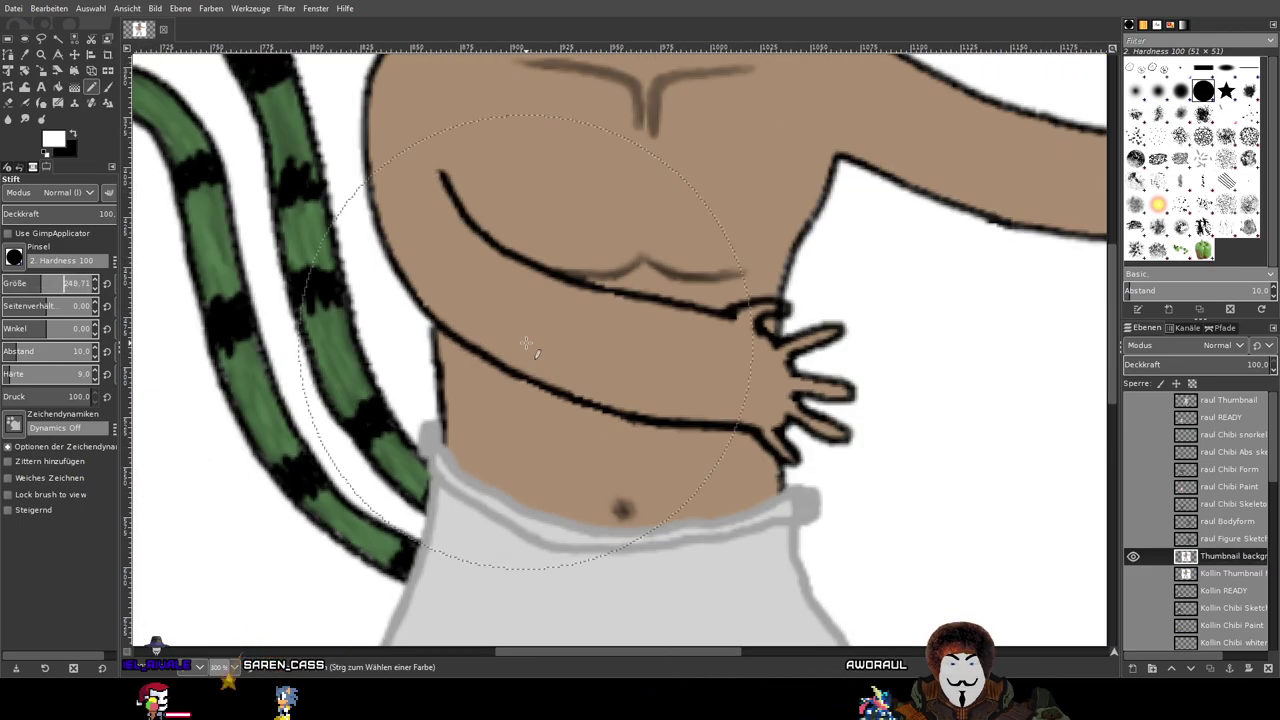
Step: Paint over the whole Kollin figure in white on the Thumbnail background layer, leaving a plain white square
scroll(526, 343, down, 4)
scroll(551, 338, up, 2)
mouse_move(532, 415)
mouse_down()
mouse_move(603, 386)
mouse_move(629, 254)
mouse_move(529, 207)
mouse_move(494, 212)
mouse_up()
mouse_move(702, 251)
mouse_down()
mouse_move(661, 377)
mouse_move(825, 330)
mouse_move(929, 363)
mouse_move(754, 263)
mouse_move(648, 238)
mouse_up()
mouse_move(751, 210)
mouse_down()
mouse_move(720, 337)
mouse_move(631, 326)
mouse_move(563, 337)
mouse_up()
scroll(719, 337, up, 1)
scroll(694, 378, down, 2)
mouse_move(754, 485)
mouse_down()
mouse_move(739, 212)
mouse_move(693, 317)
mouse_move(580, 348)
mouse_move(738, 387)
mouse_move(545, 440)
mouse_up()
scroll(746, 288, down, 2)
scroll(705, 400, up, 2)
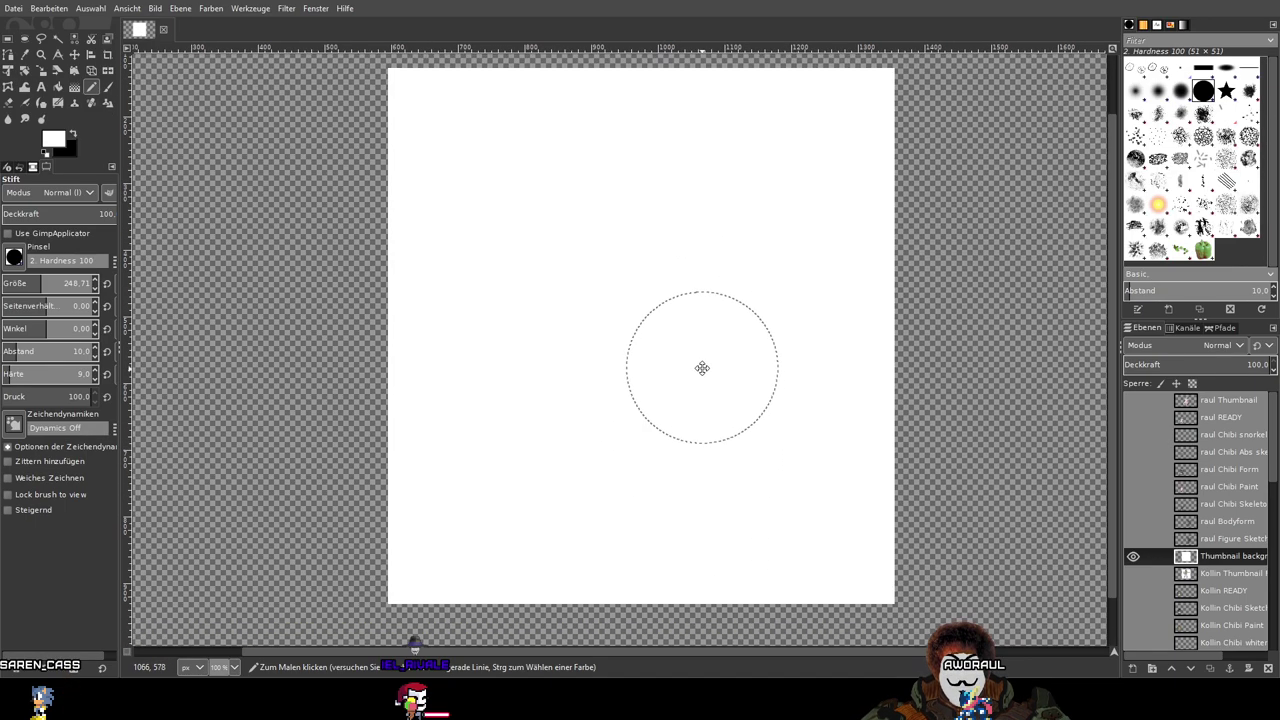
Step: Show the raul Thumbnail figure over the white square, create a new layer from everything visible, and hide the two source layers
click(1137, 403)
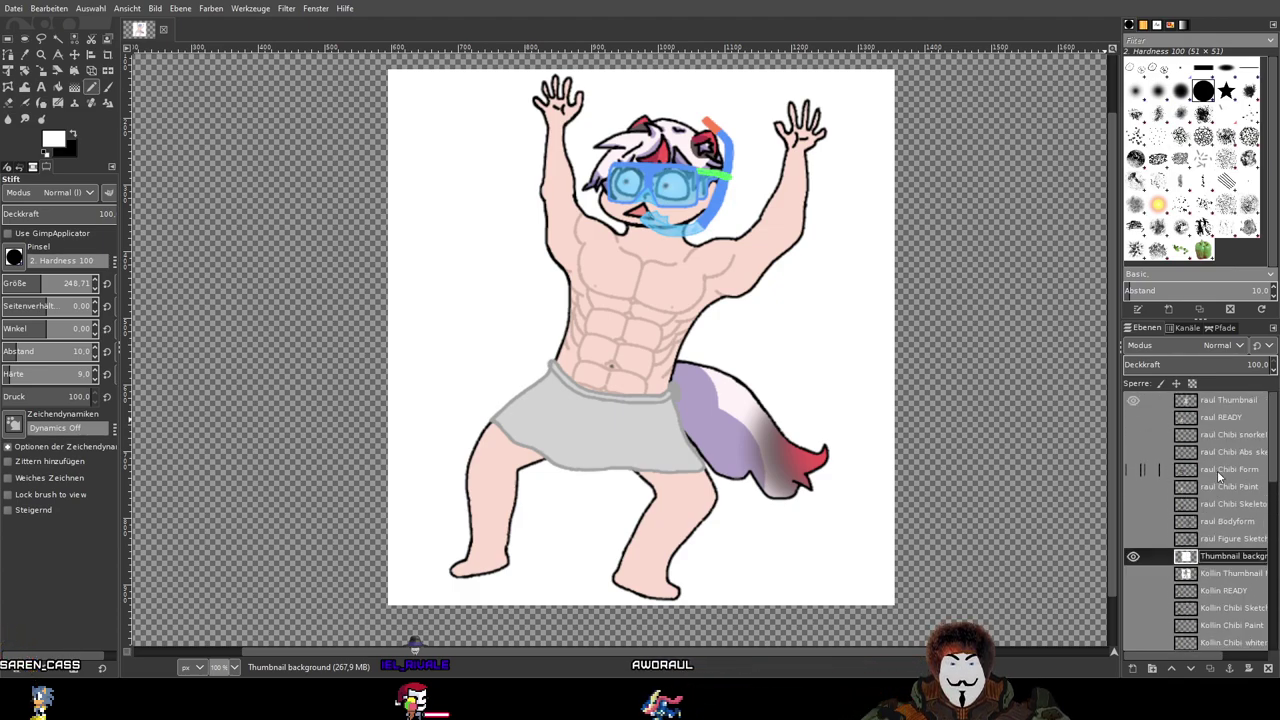
click(1228, 400)
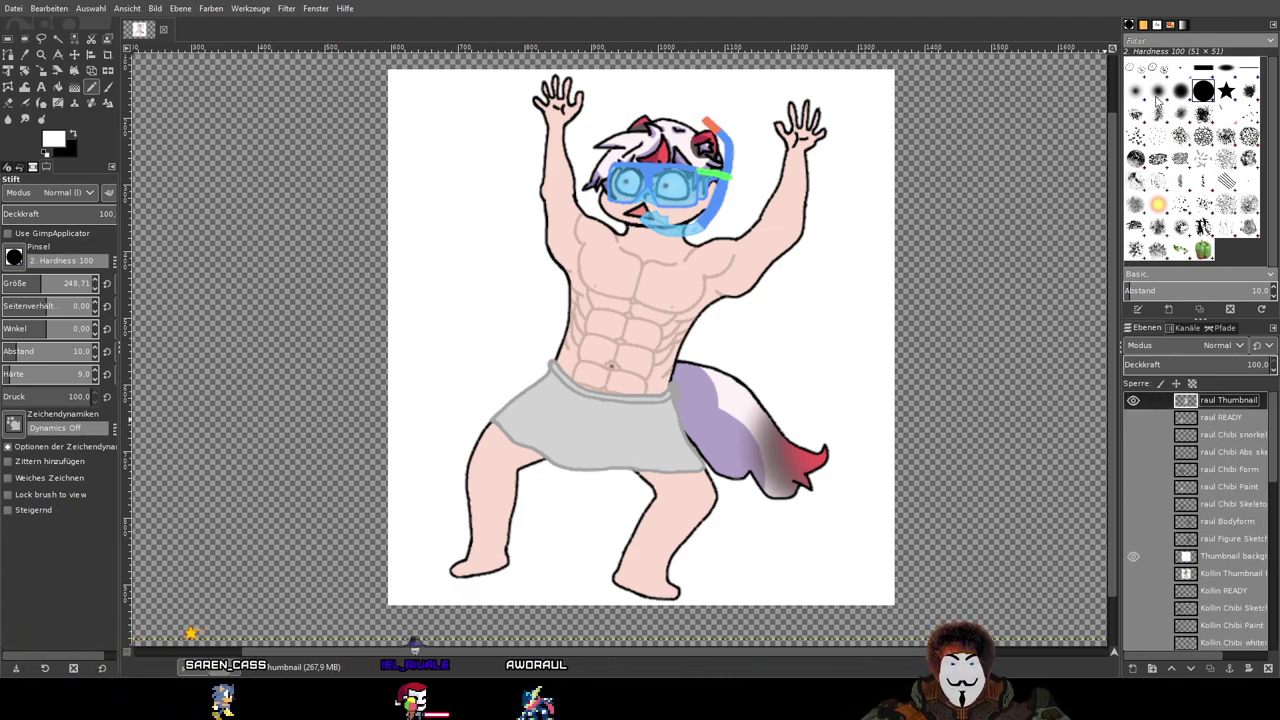
key(ctrl+alt+shift+e)
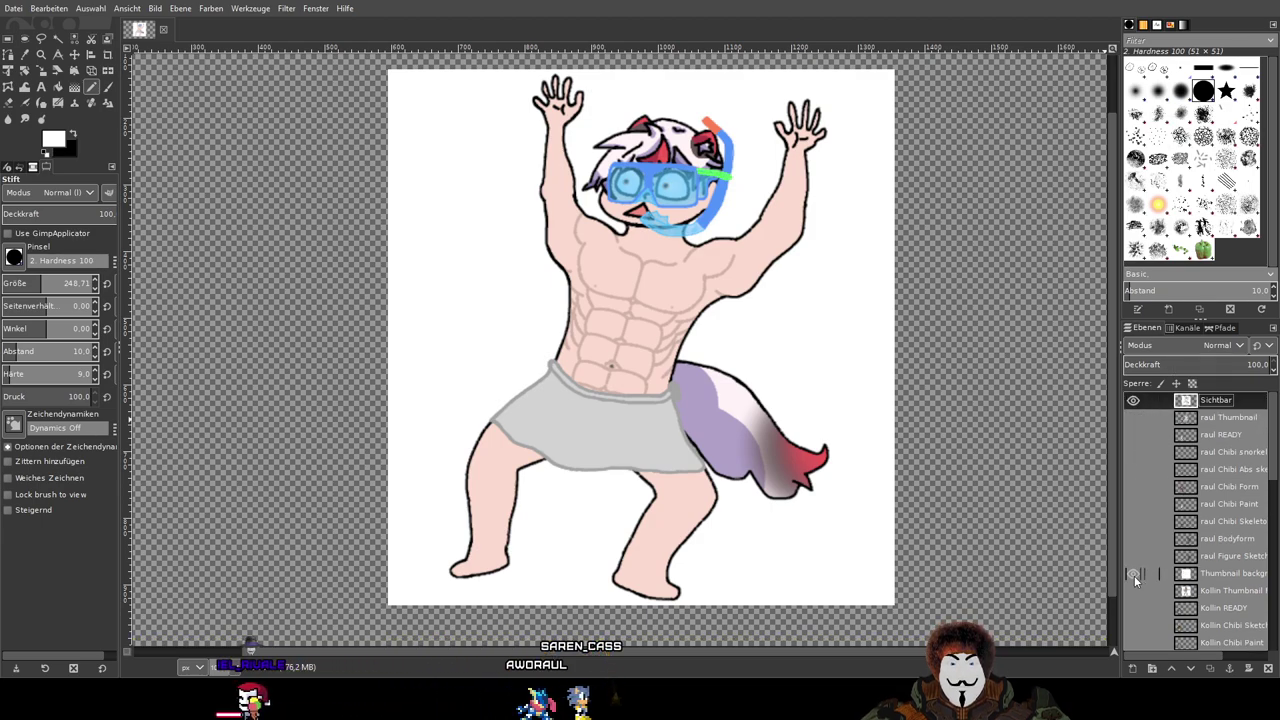
click(1133, 401)
click(1133, 401)
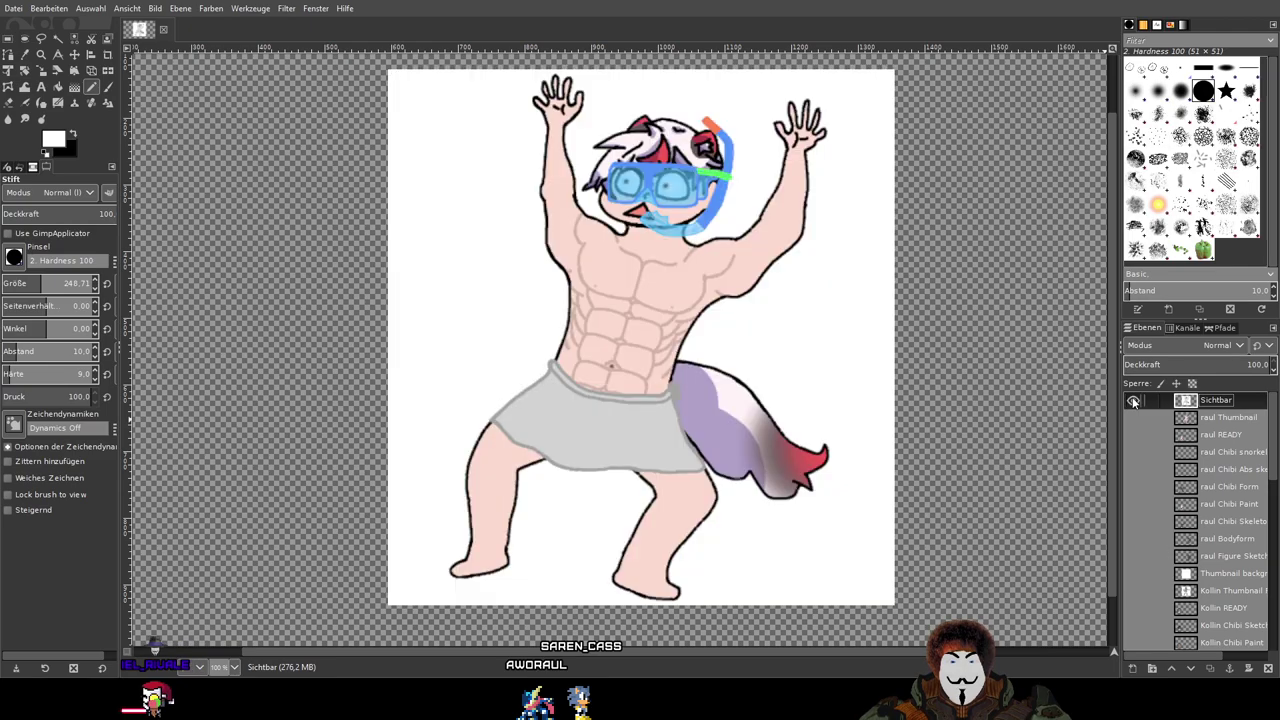
Step: Delete the old raul Thumbnail layer and rename the merged Sichtbar layer as "raul Thumbnail"
click(1228, 418)
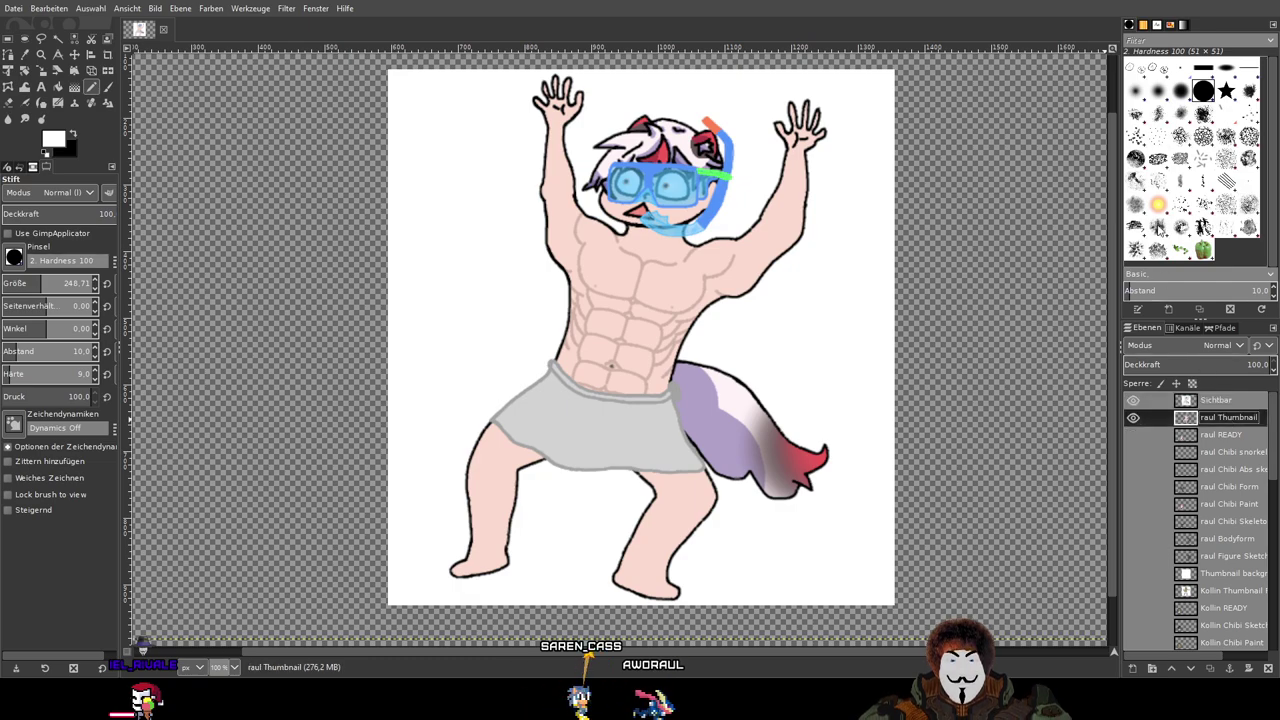
key(Delete)
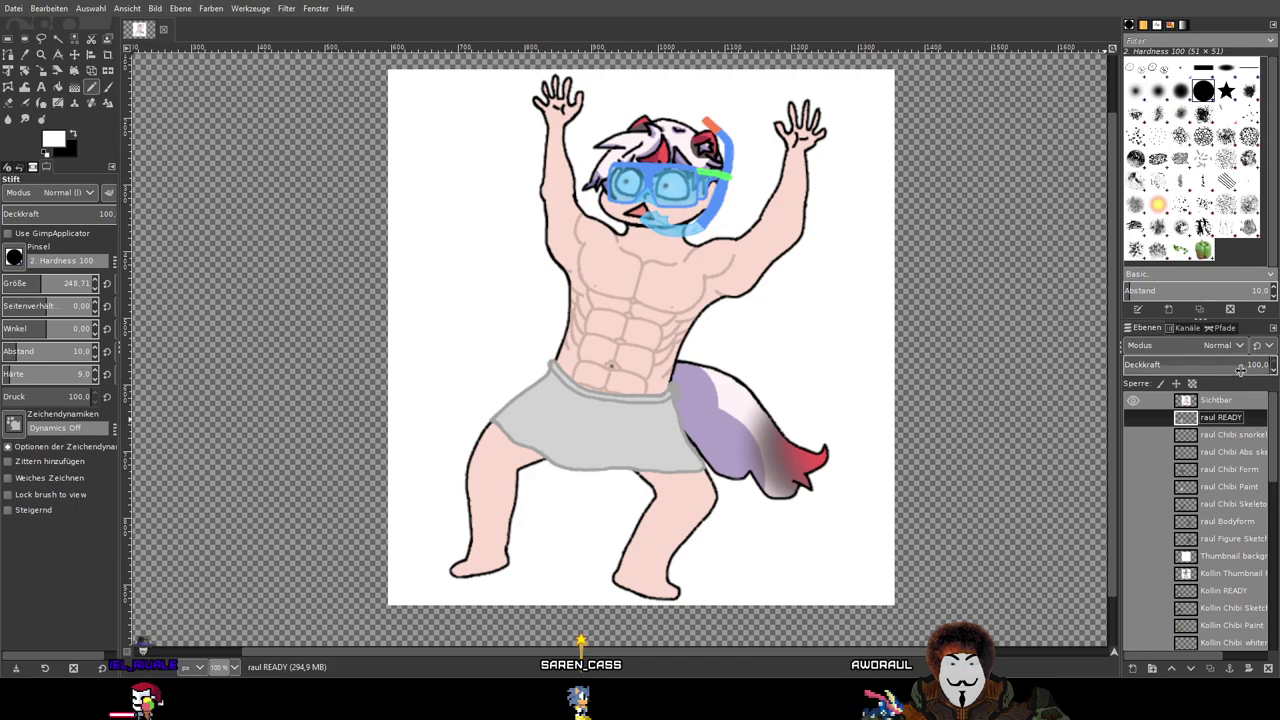
double_click(1225, 399)
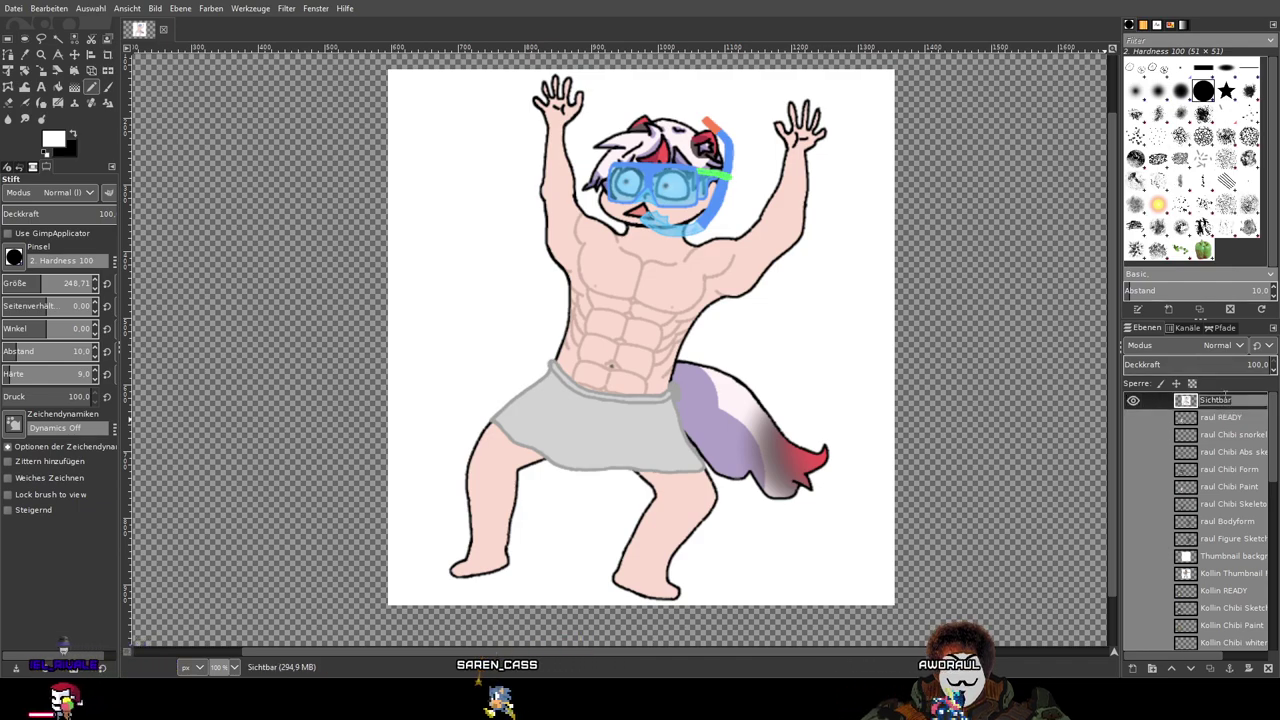
text(rull Thu)
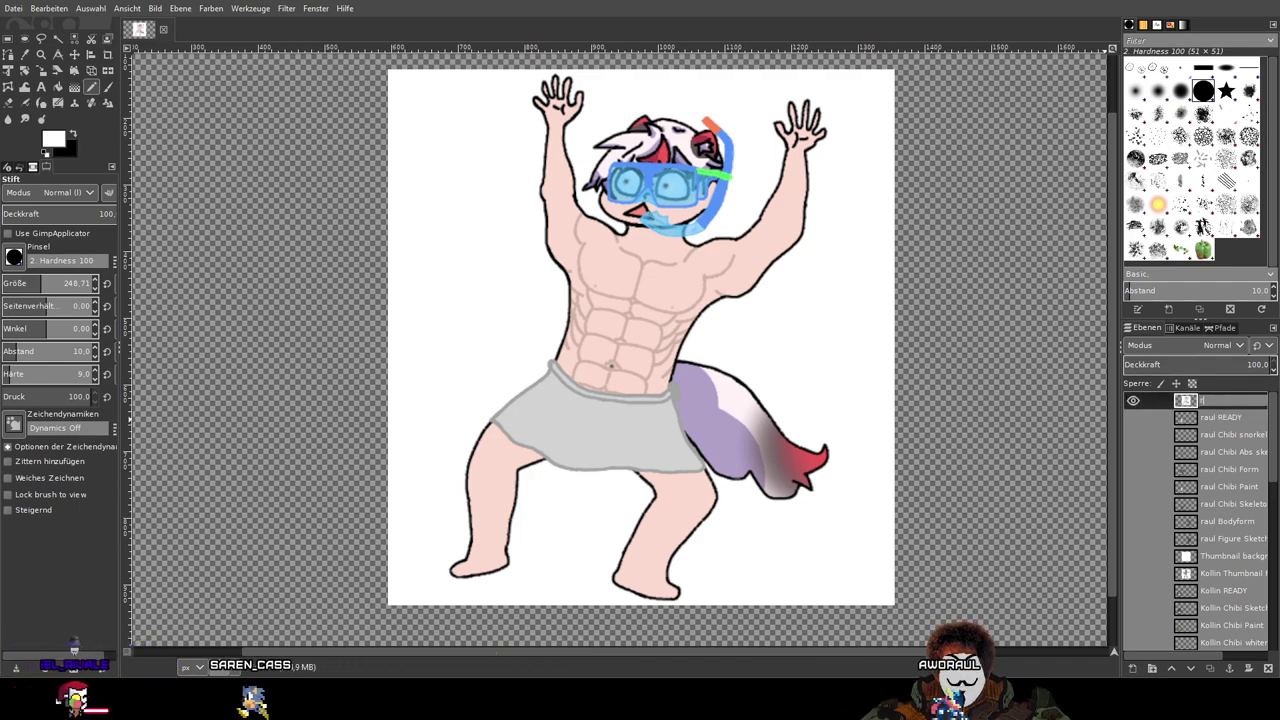
text(mbnail)
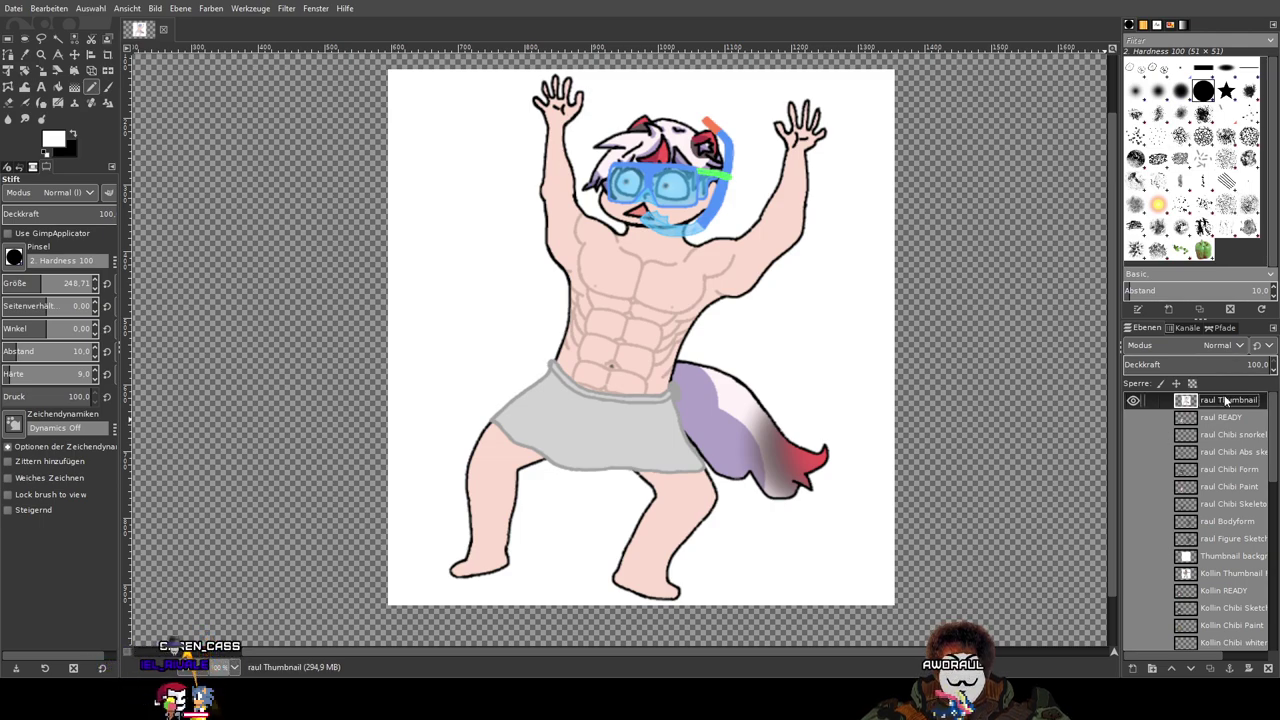
Step: Compare the merged raul Thumbnail with the Kollin Thumbnail by switching the raul layer's visibility off and on
click(1134, 572)
click(1133, 400)
click(1133, 400)
click(1134, 400)
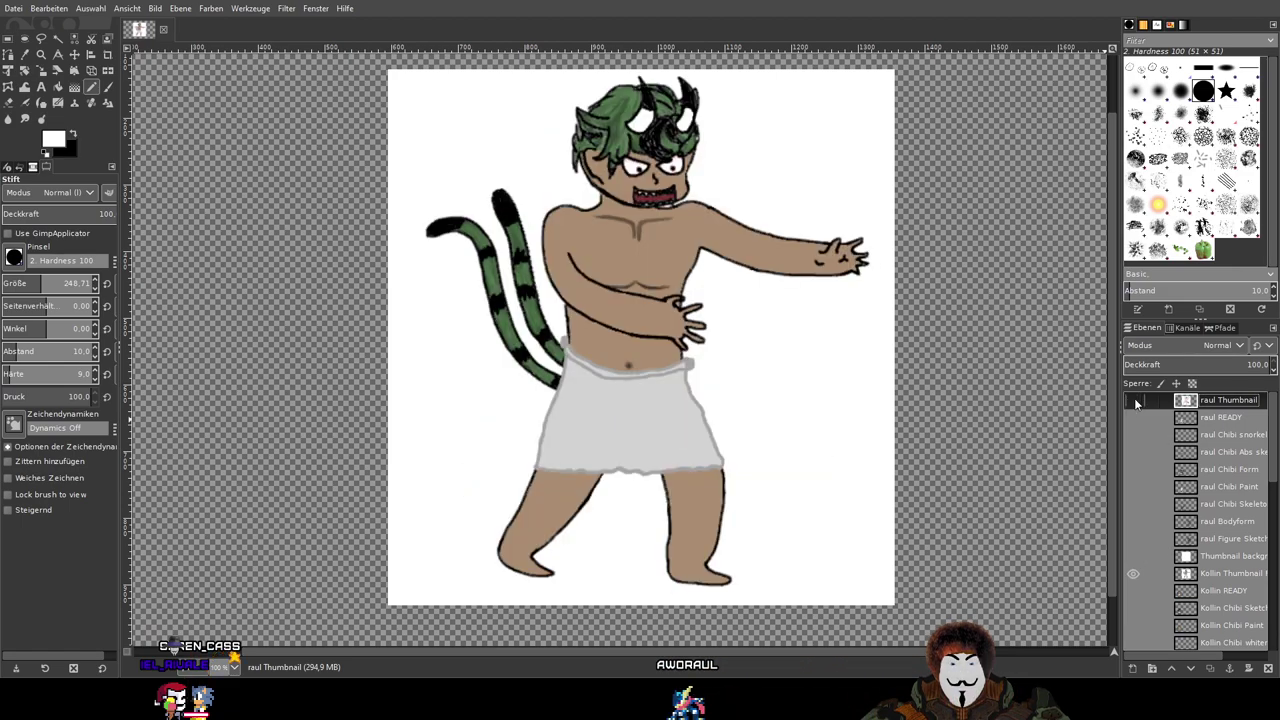
click(1134, 400)
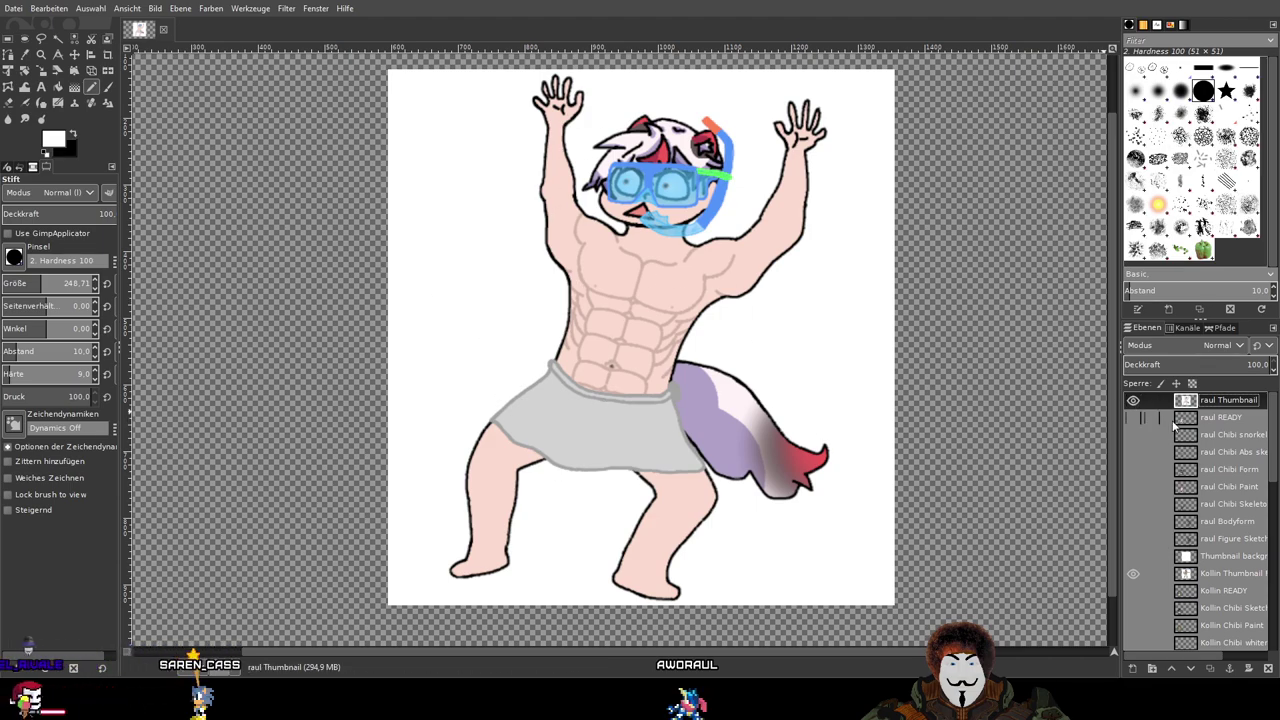
click(1134, 400)
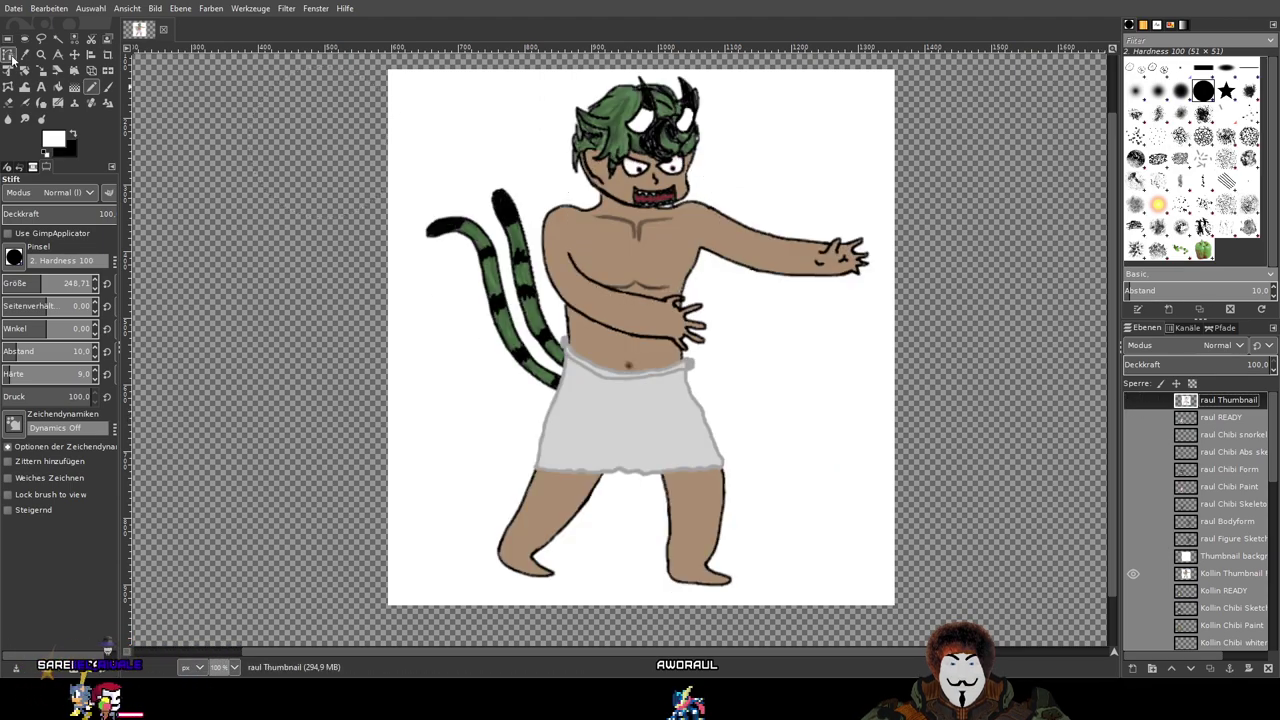
click(73, 55)
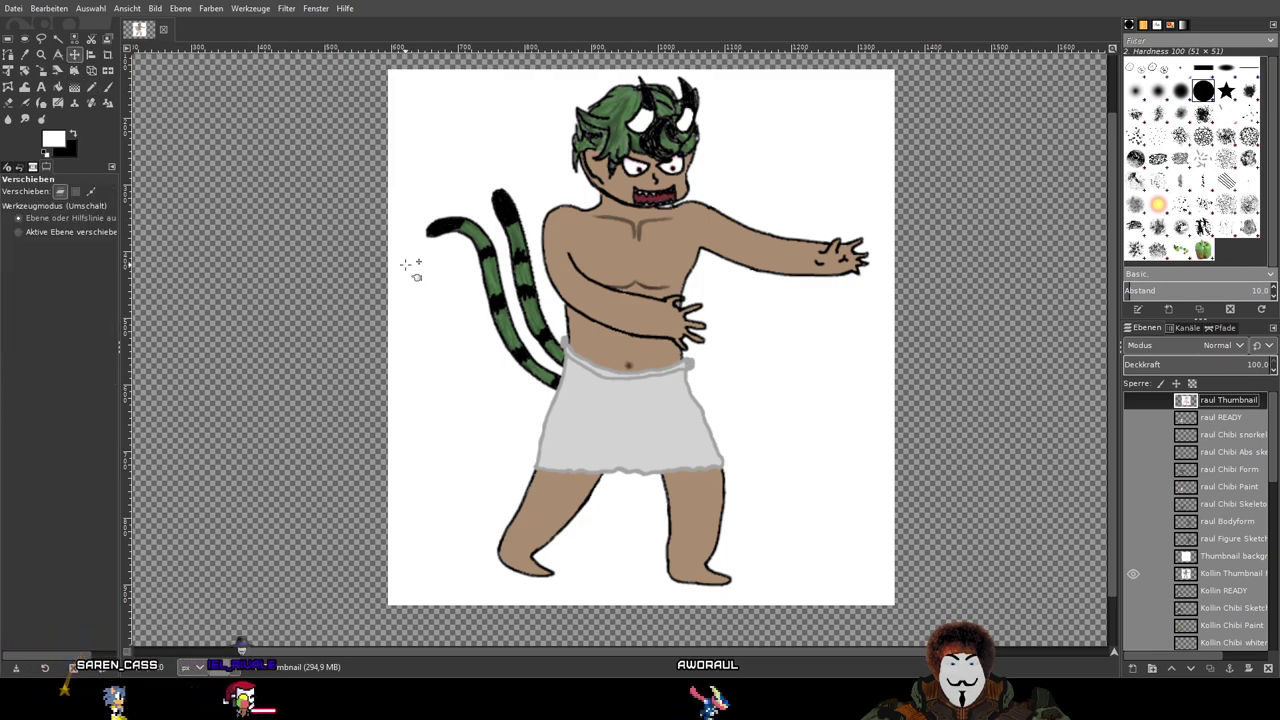
drag(419, 270, 574, 287)
scroll(719, 268, down, 1)
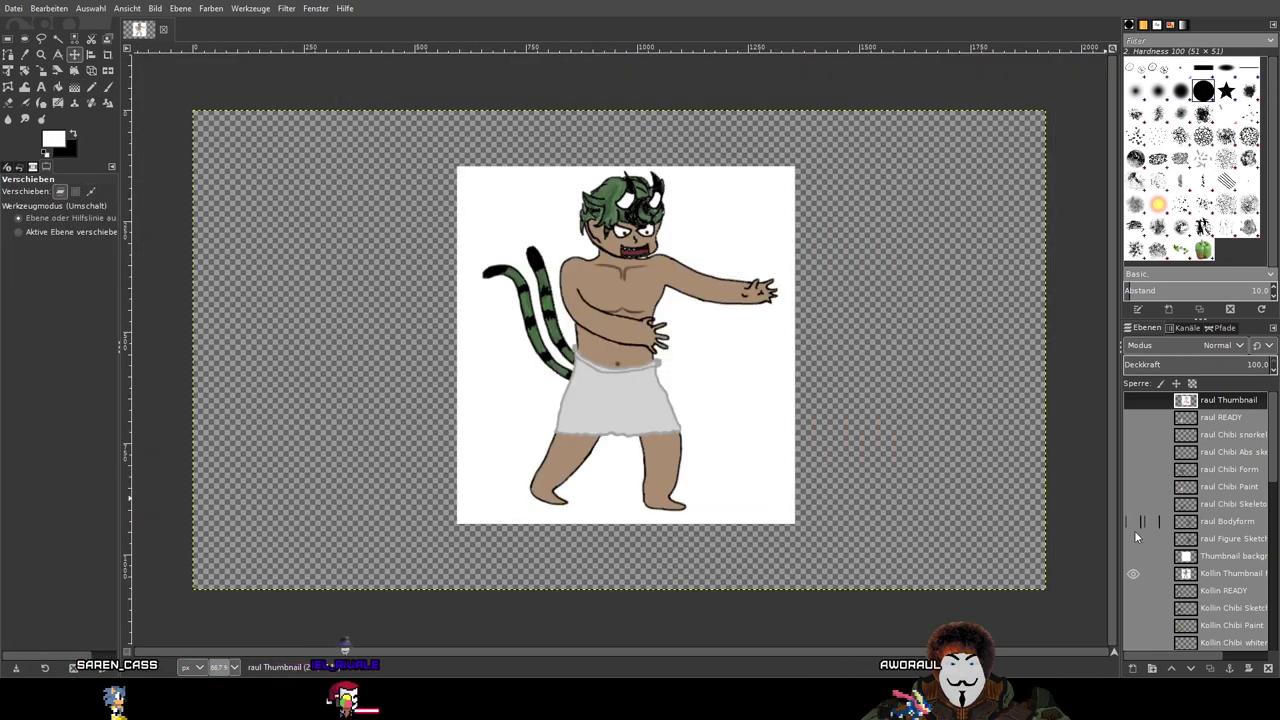
Step: Hide both thumbnail layers and show the raul READY and Kollin READY figures
click(1133, 574)
click(1133, 400)
click(1133, 400)
click(1134, 415)
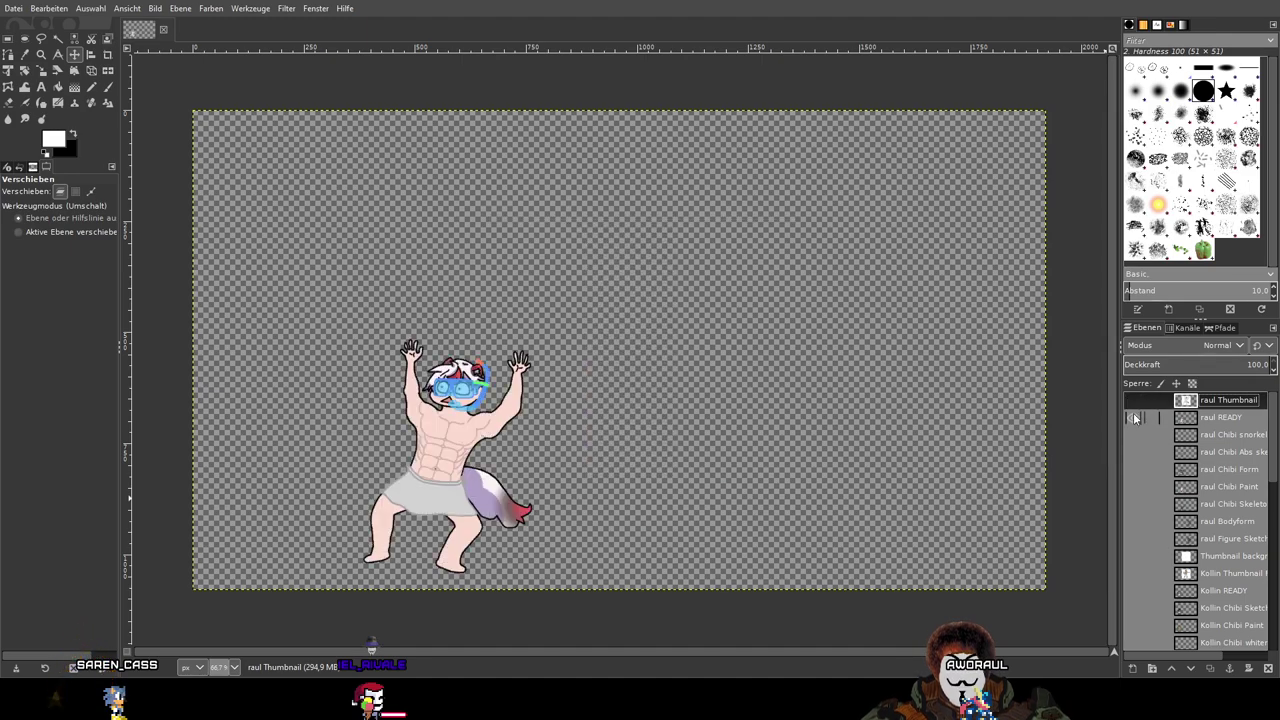
click(1134, 590)
Step: Show the Sketch (Skizze) layer and the two Eingefügte Ebene reference pictures, and save the file
scroll(1180, 574, down, 10)
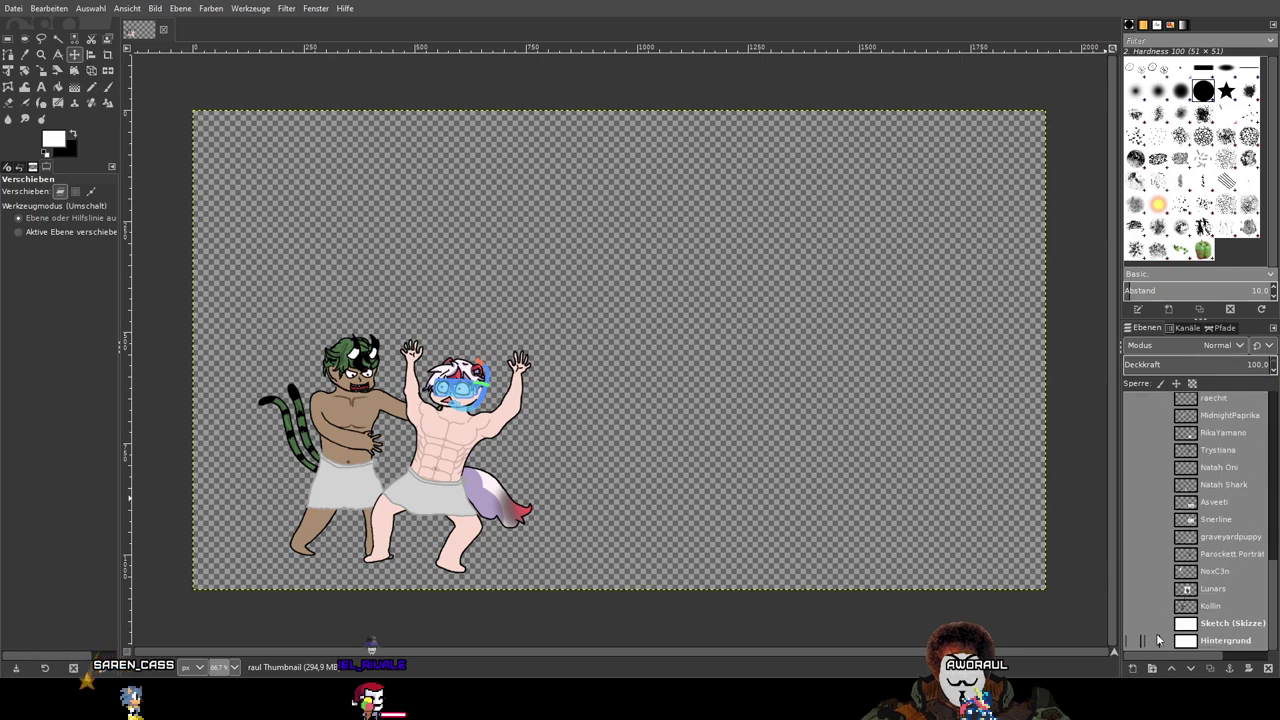
click(1135, 625)
scroll(1153, 500, up, 5)
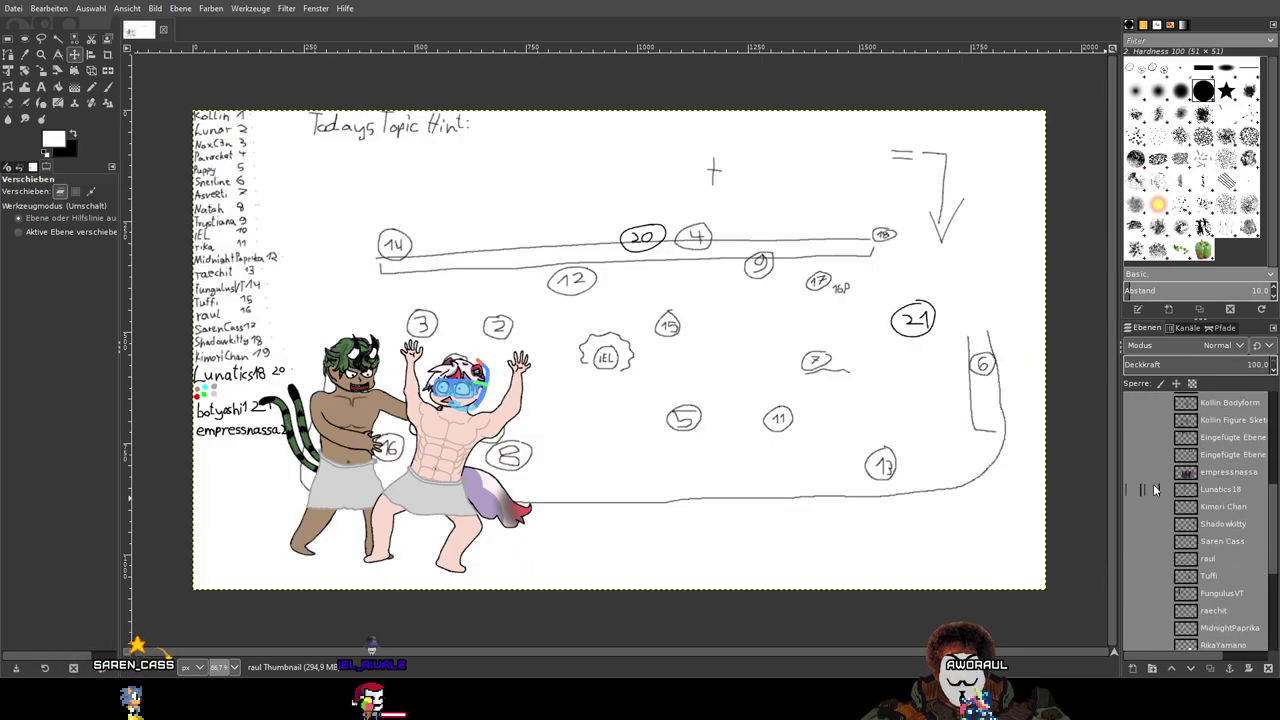
click(1135, 455)
click(1135, 437)
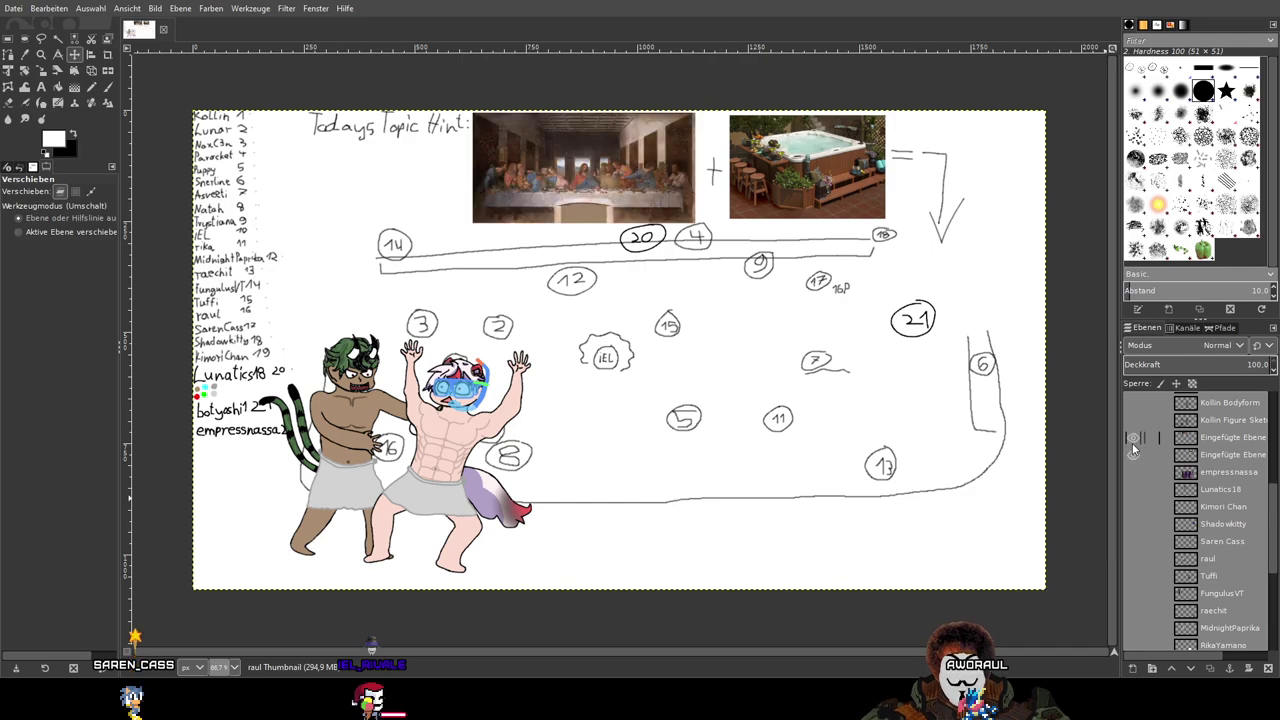
scroll(1134, 445, up, 5)
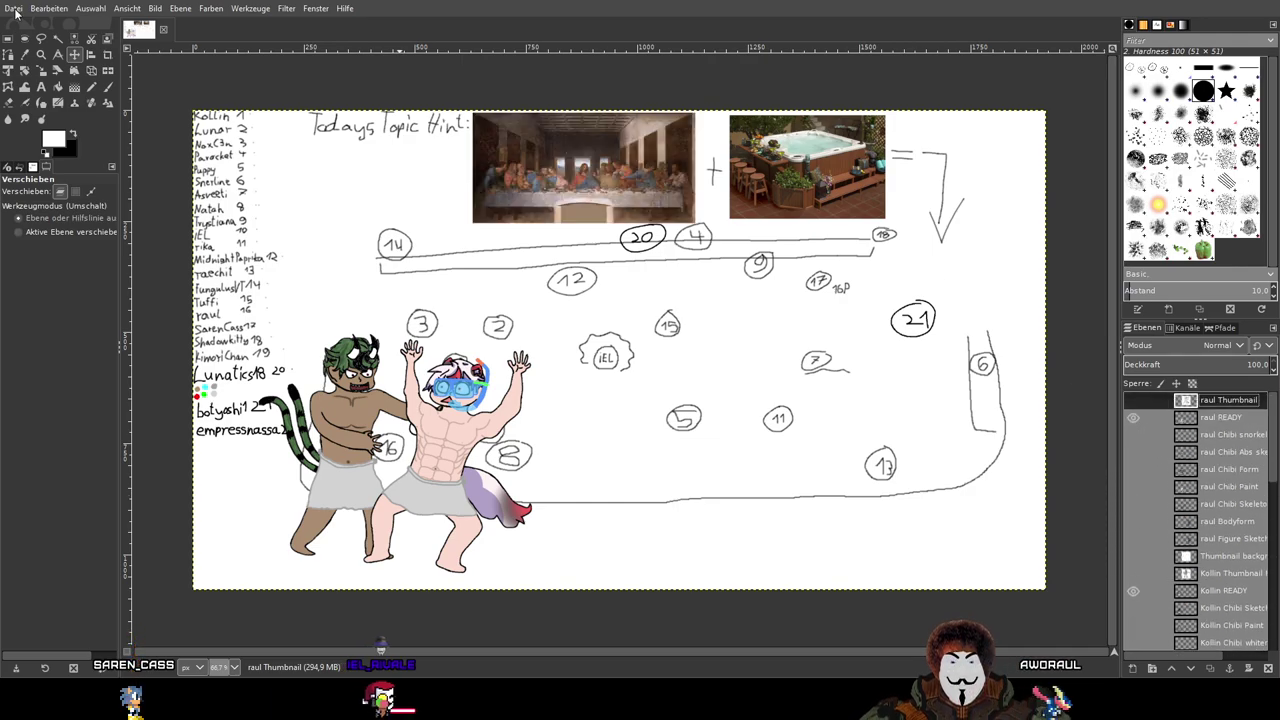
key(ctrl+s)
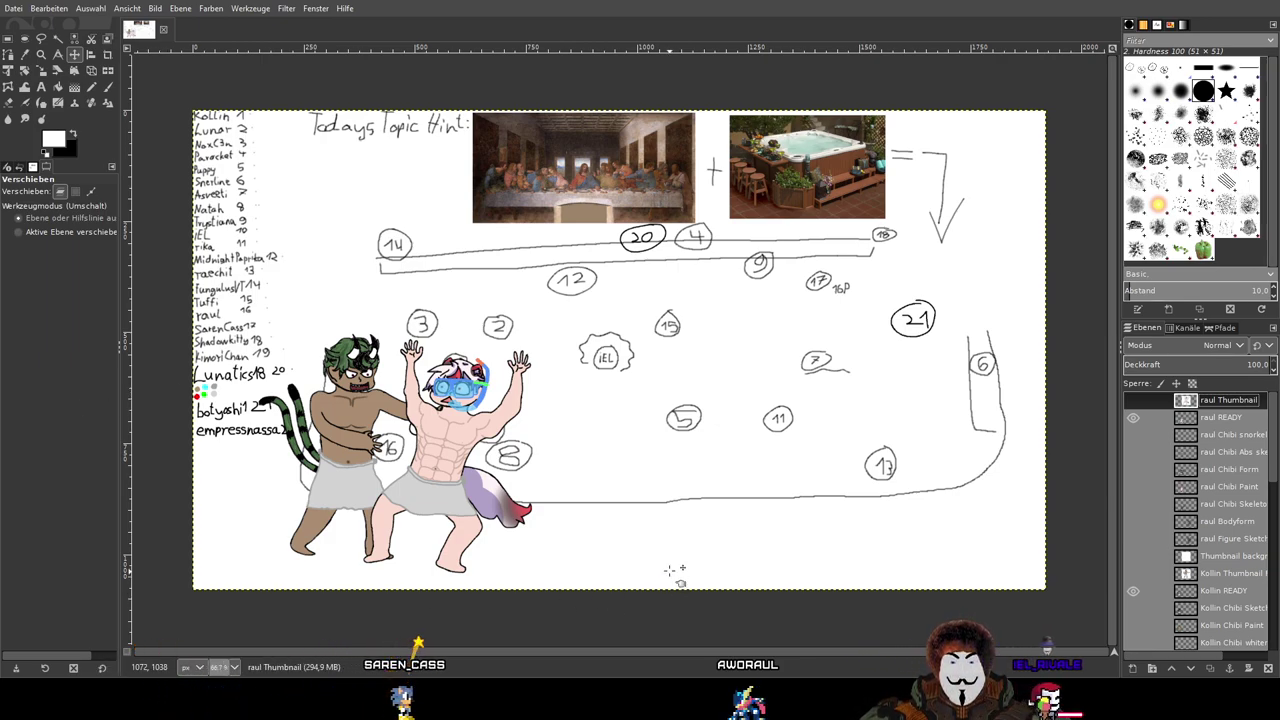
Step: View the empressnassa character reference on the canvas and hide it again
scroll(1180, 577, down, 1)
scroll(1175, 570, down, 1)
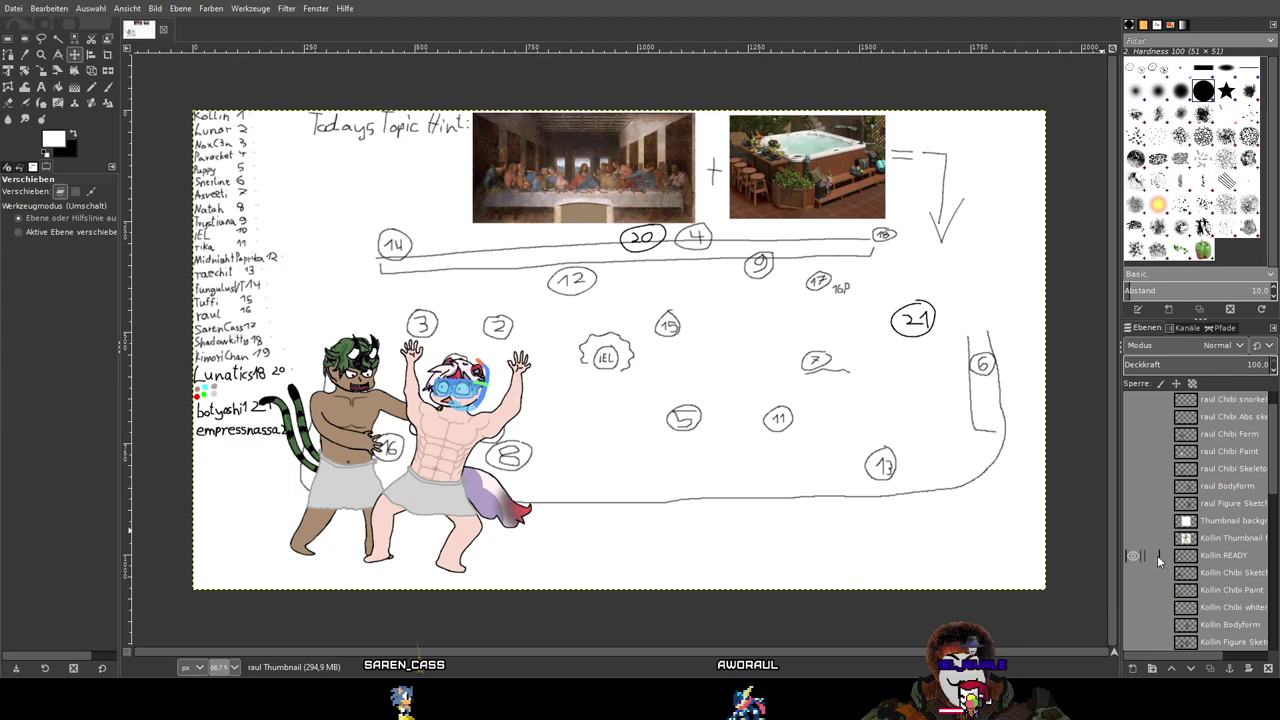
scroll(1157, 557, down, 3)
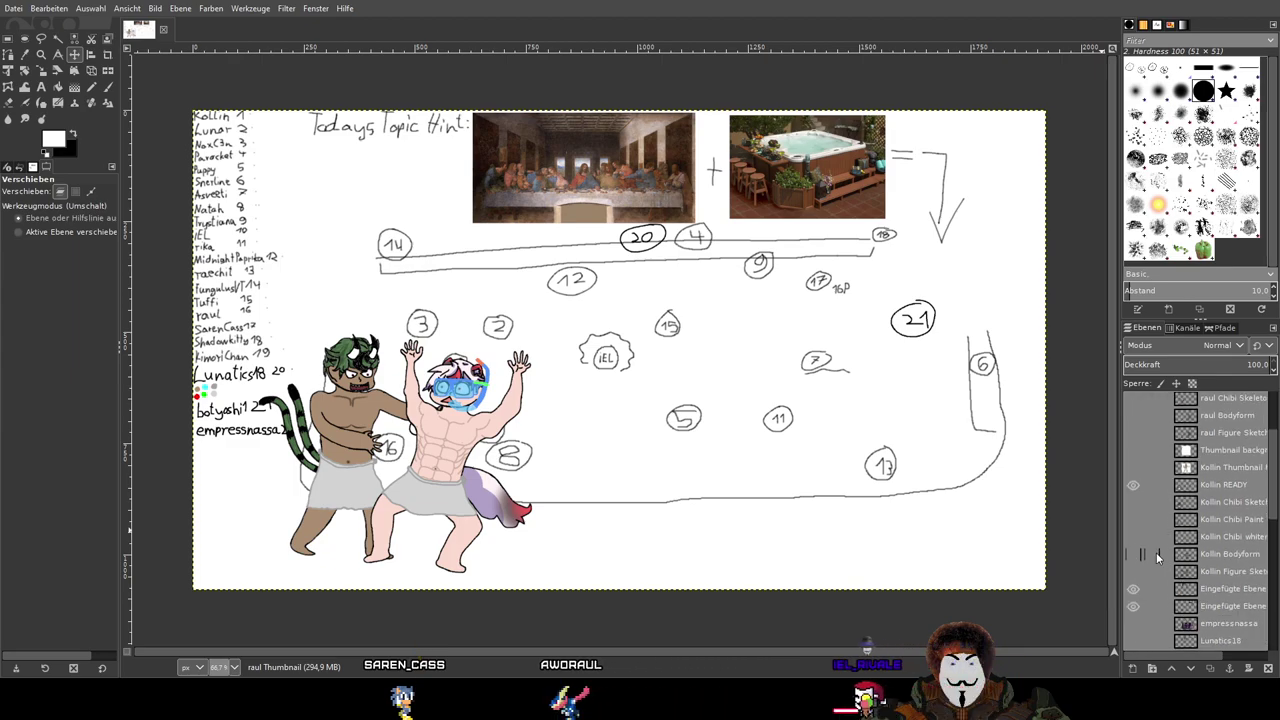
click(1137, 553)
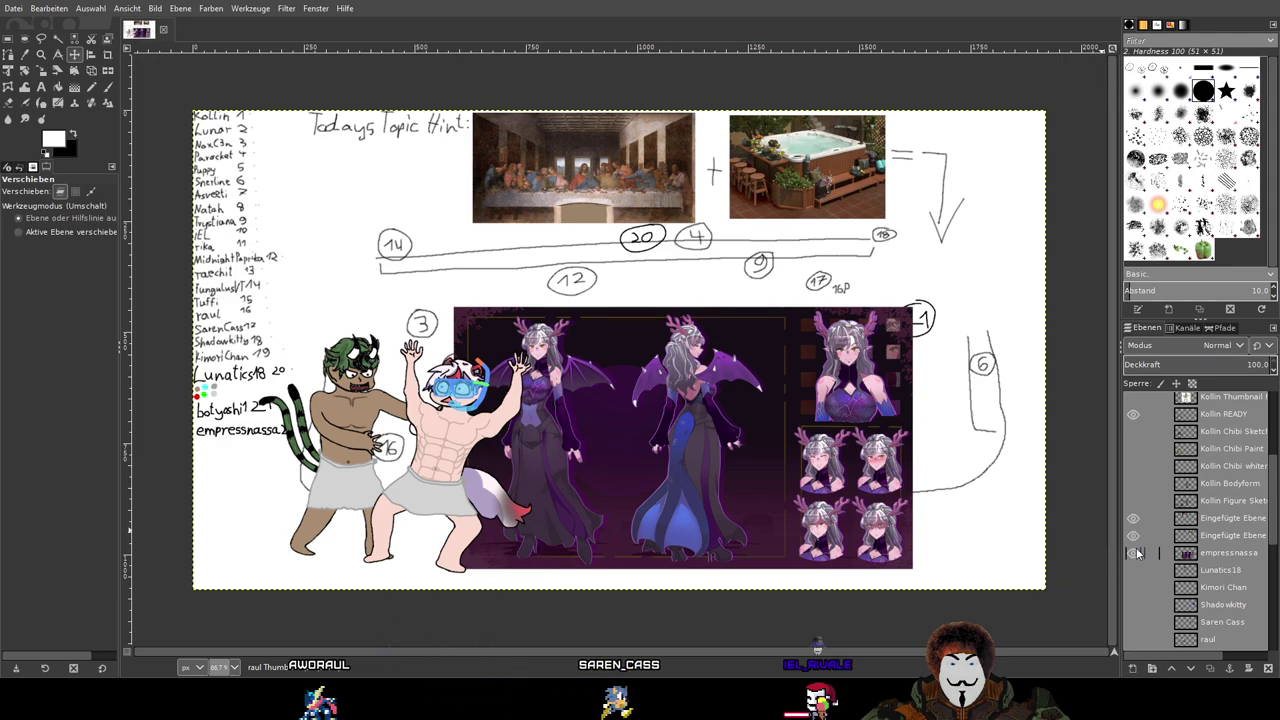
click(1137, 553)
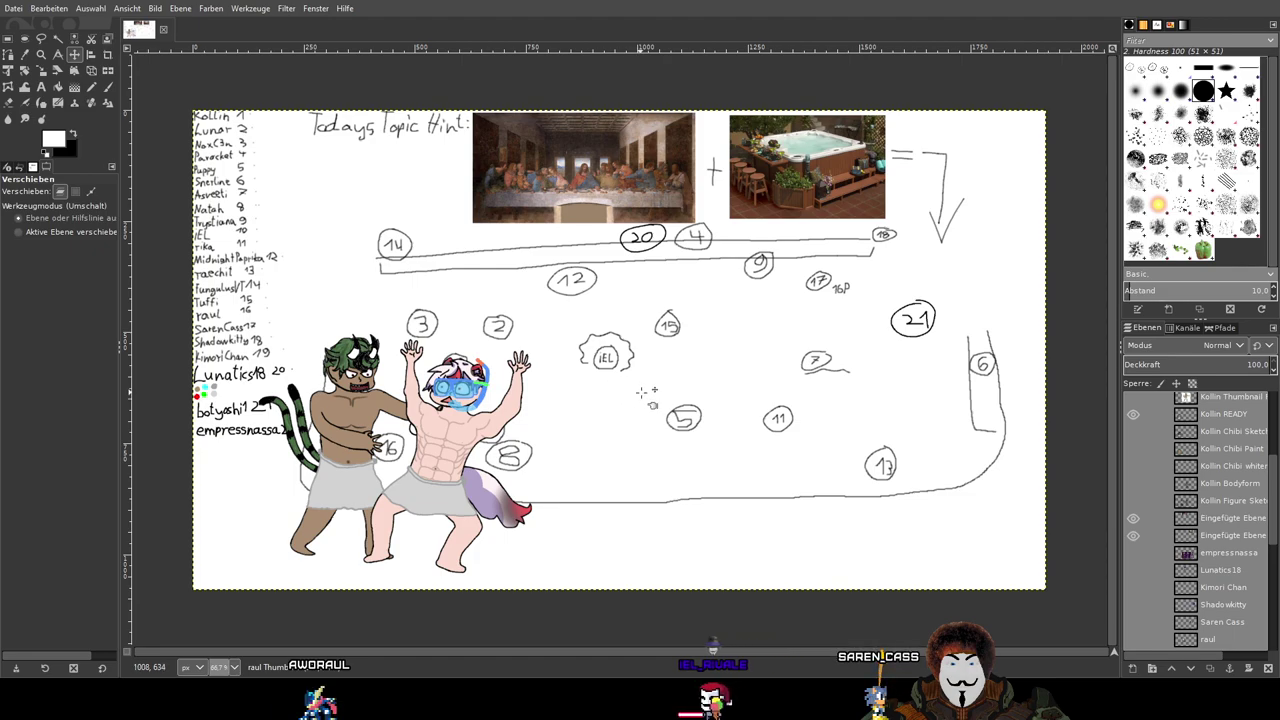
Step: Show the raul Thumbnail layer and copy it to the clipboard
scroll(1236, 490, up, 2)
click(1238, 452)
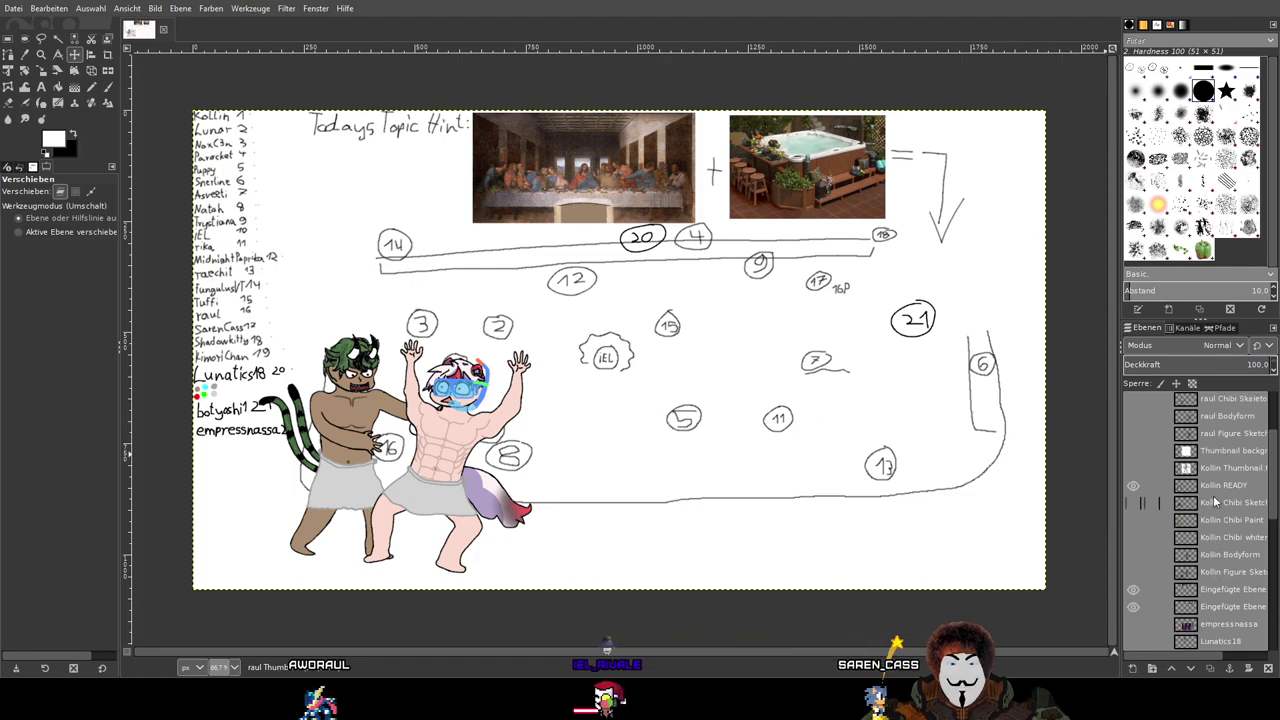
scroll(1238, 455, up, 3)
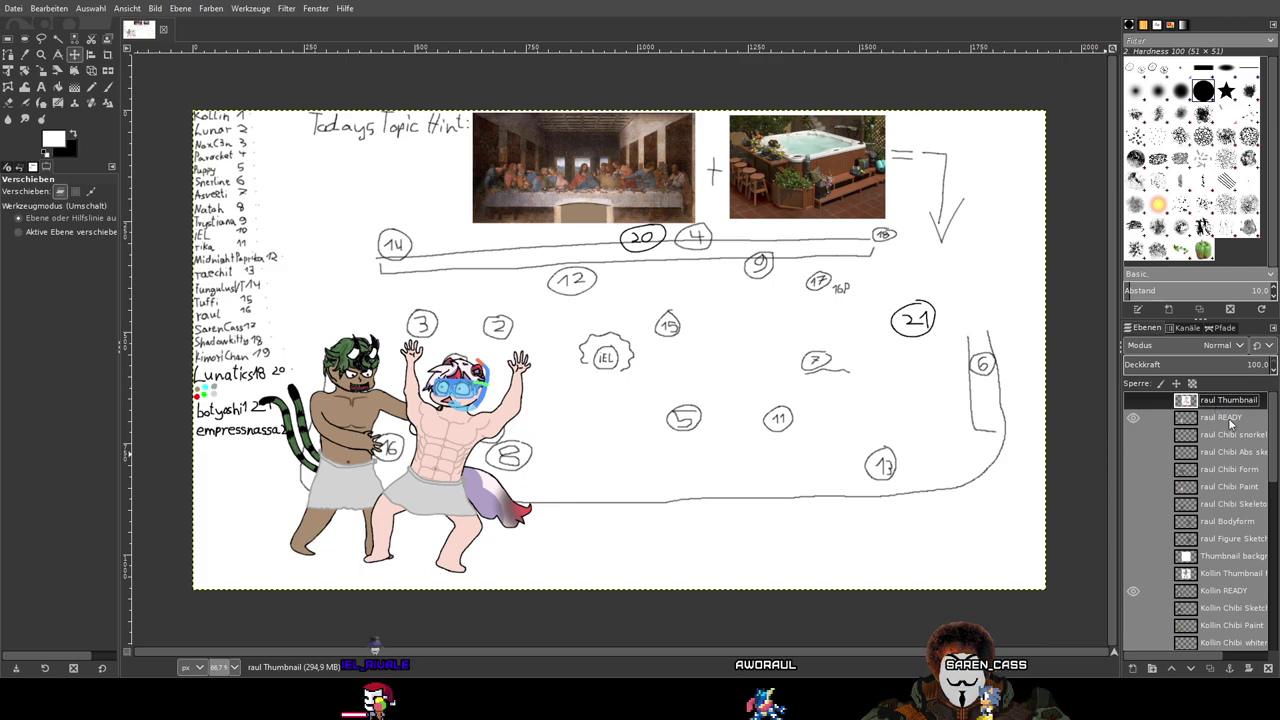
click(1133, 401)
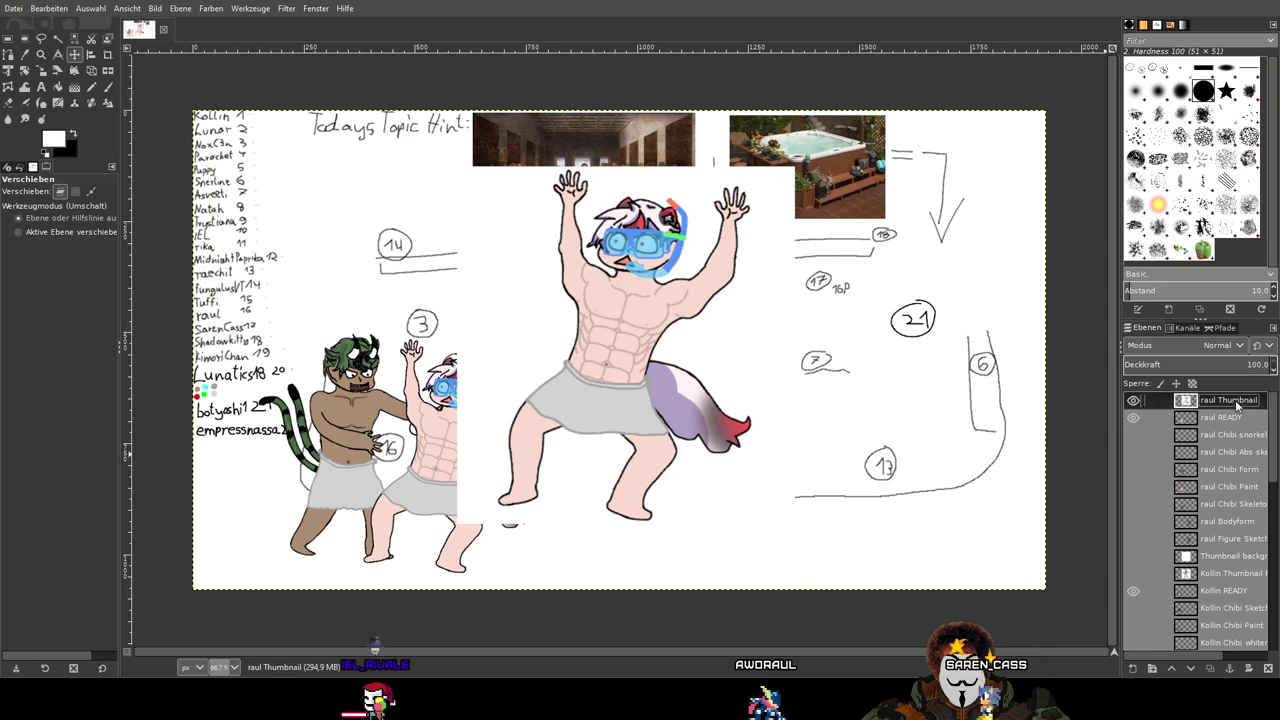
key(ctrl+c)
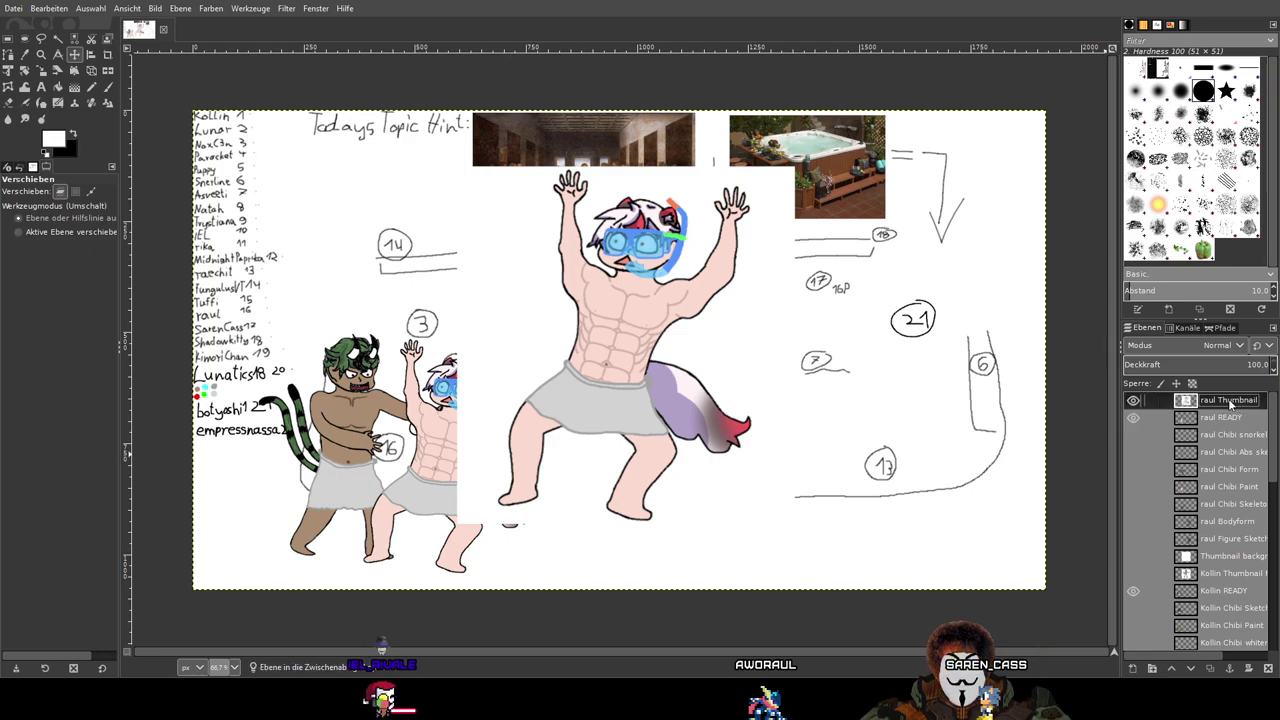
Step: Create a new image, paste the copied raul Thumbnail into it, and fit the canvas to the pasted picture
click(18, 24)
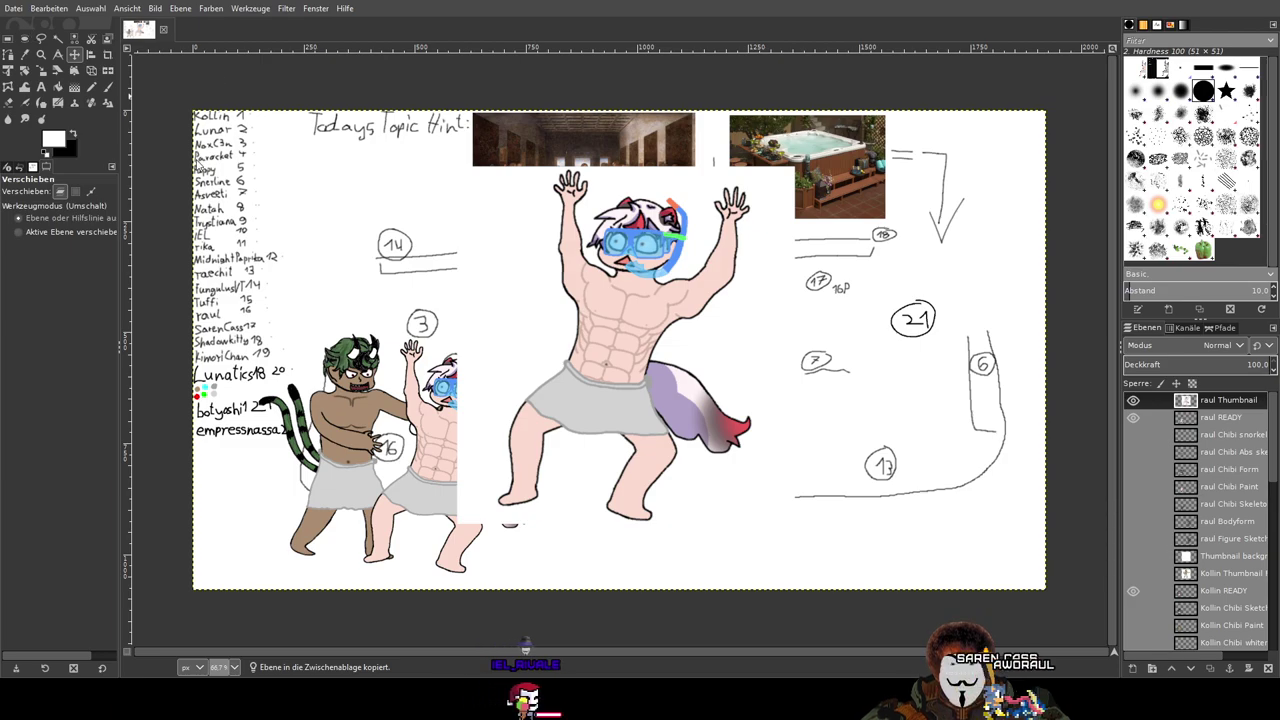
click(350, 184)
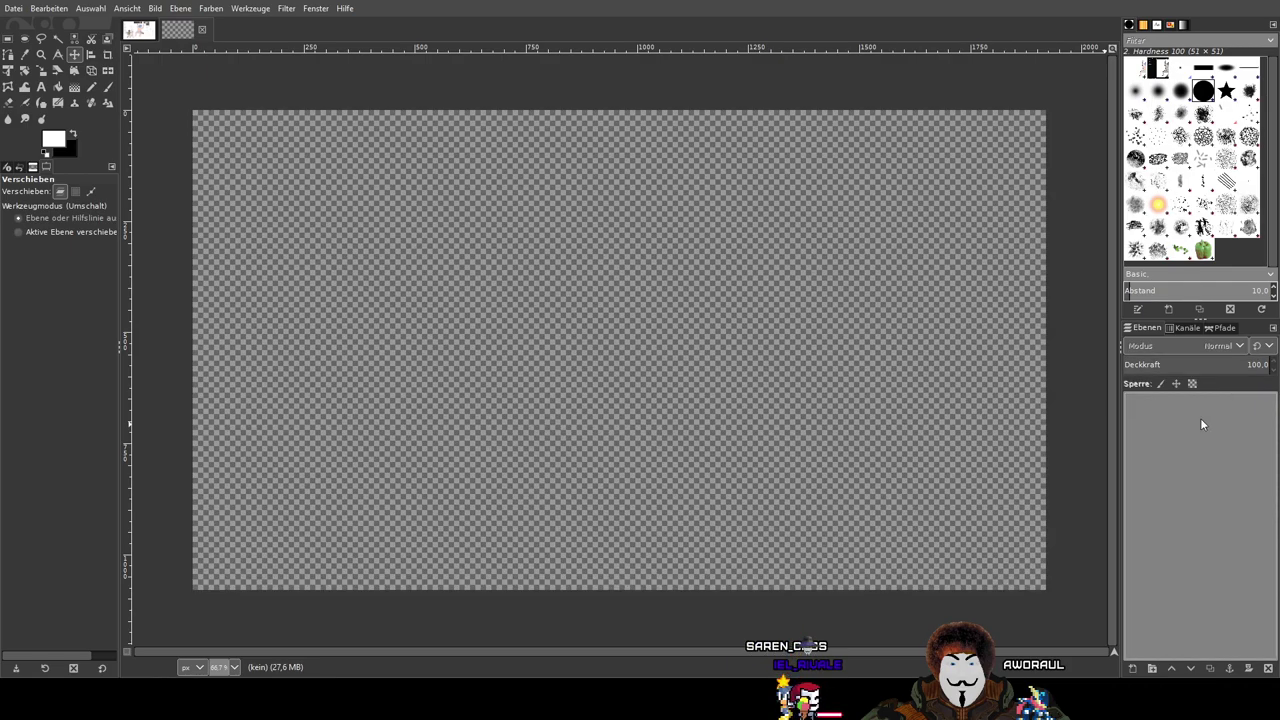
key(ctrl+v)
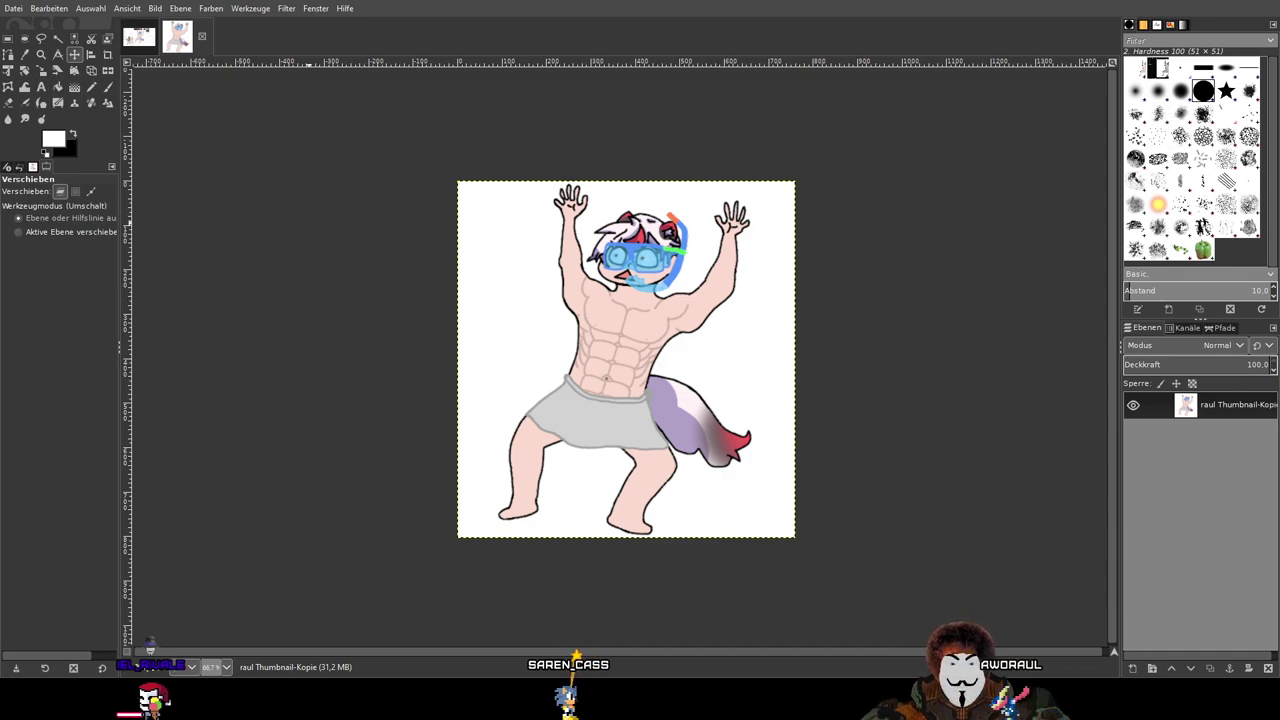
Step: Export the thumbnail image as "Hot Tub Abendmahl raul READY.png" in D:\Gimp Bilder and close that image
key(ctrl+shift+s)
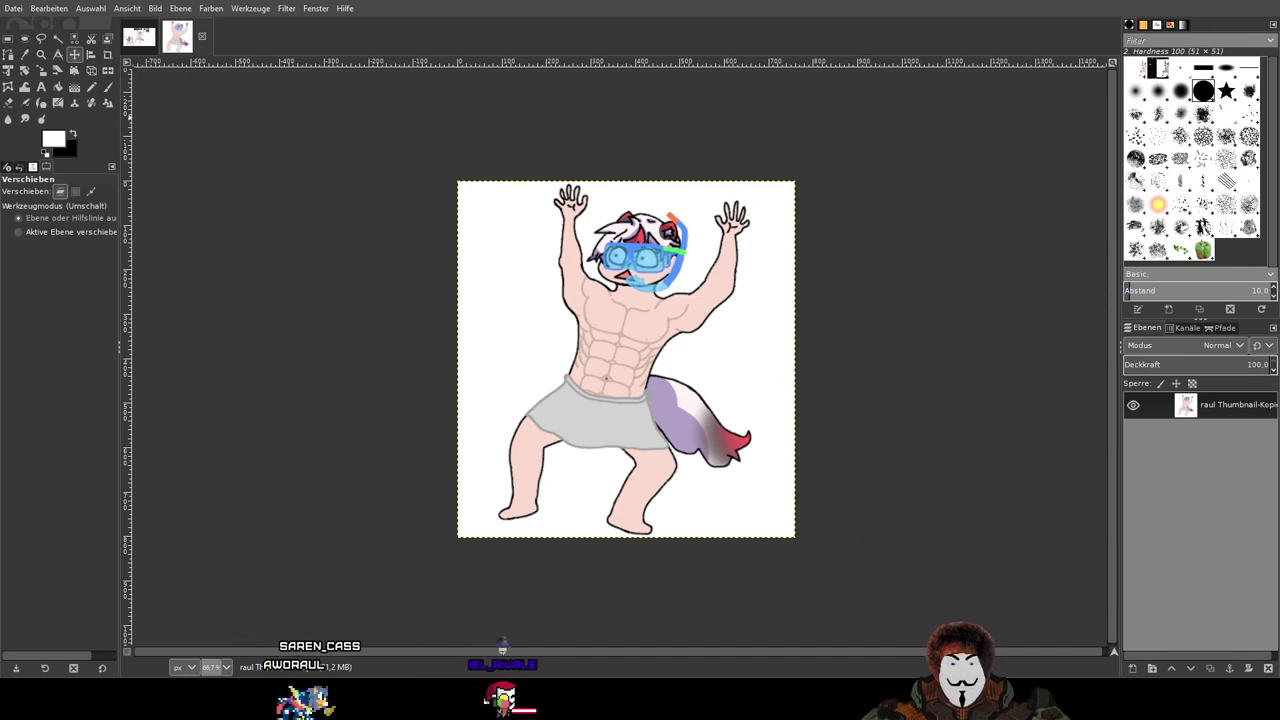
key(ctrl+e)
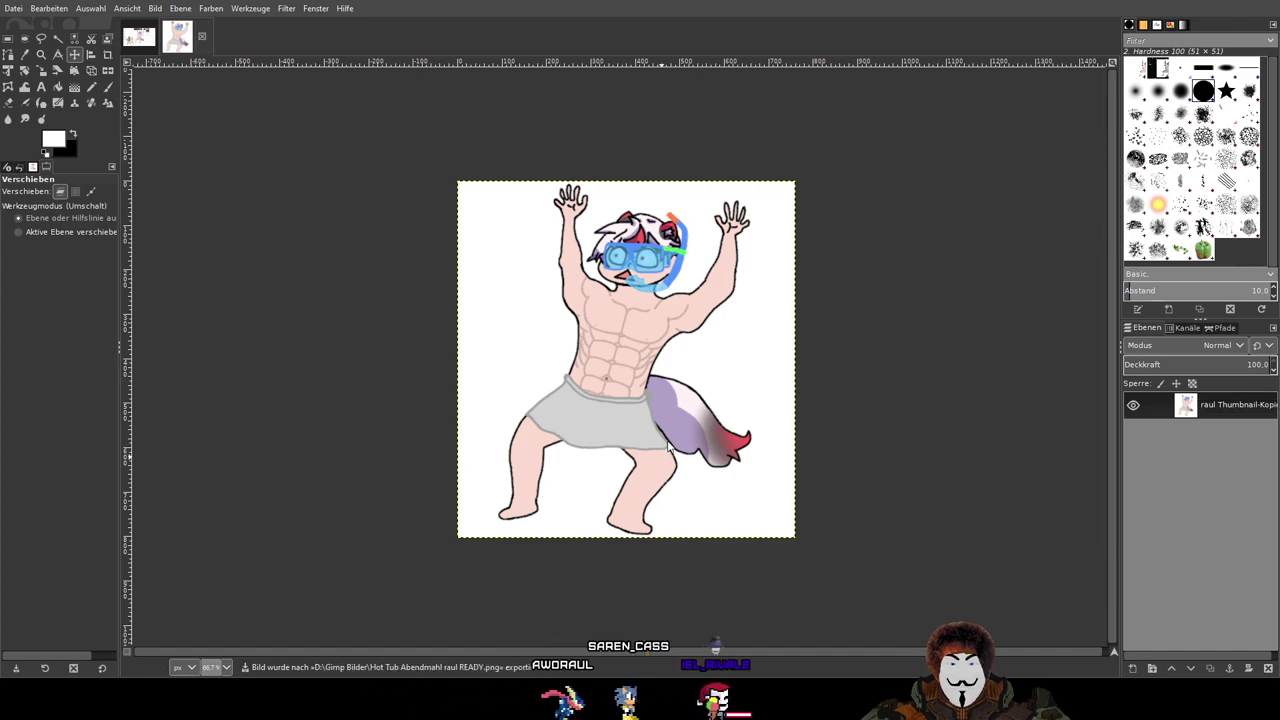
key(ctrl+w)
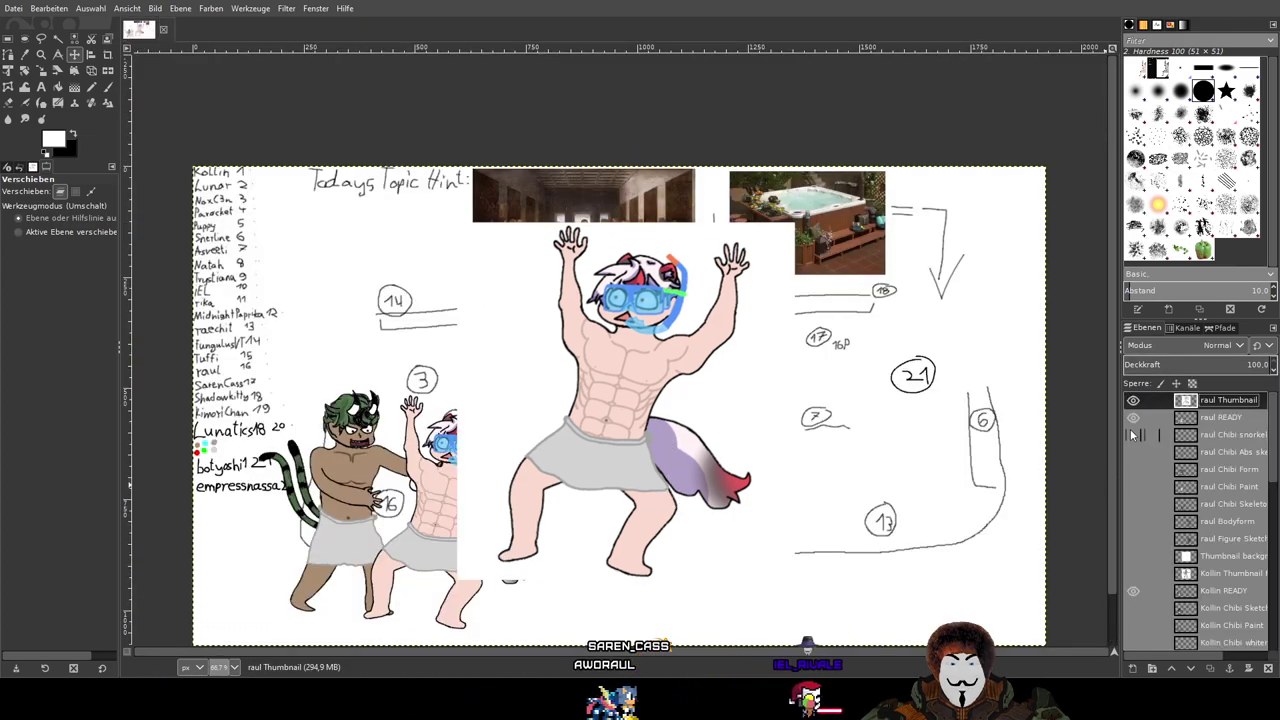
Step: Hide the raul Thumbnail layer in the group illustration and save the file
click(1133, 401)
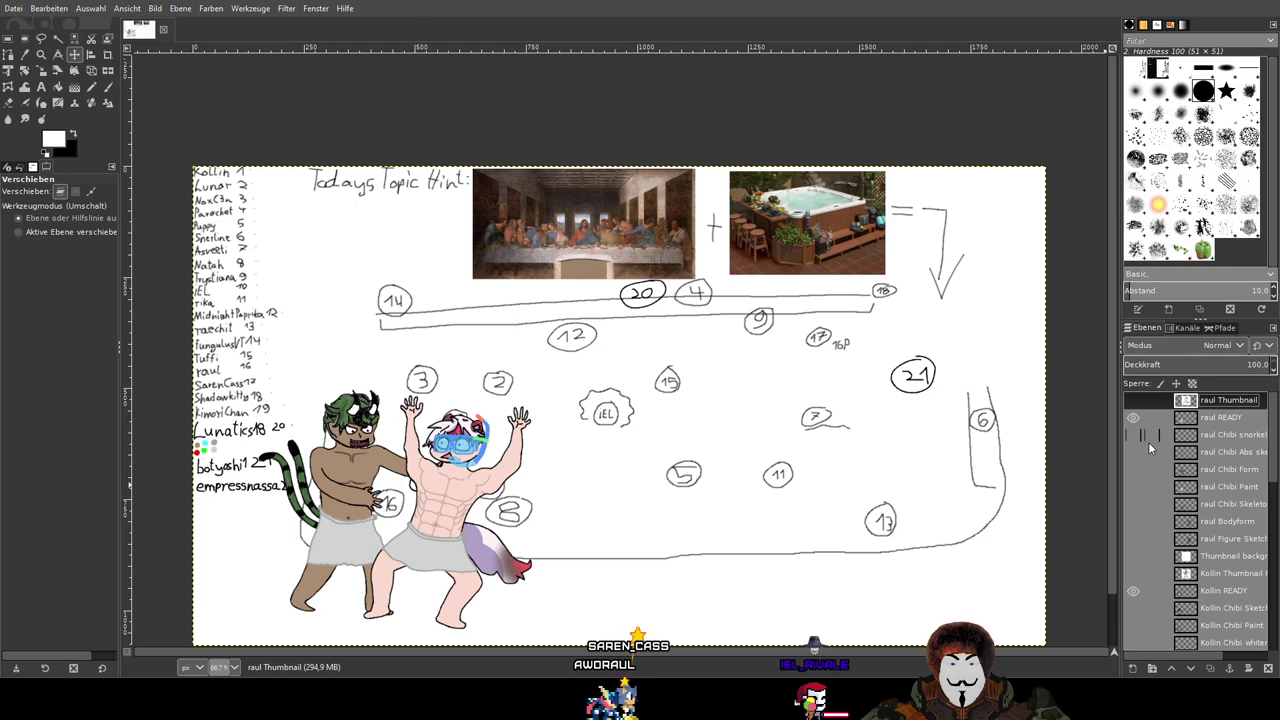
scroll(954, 426, down, 3)
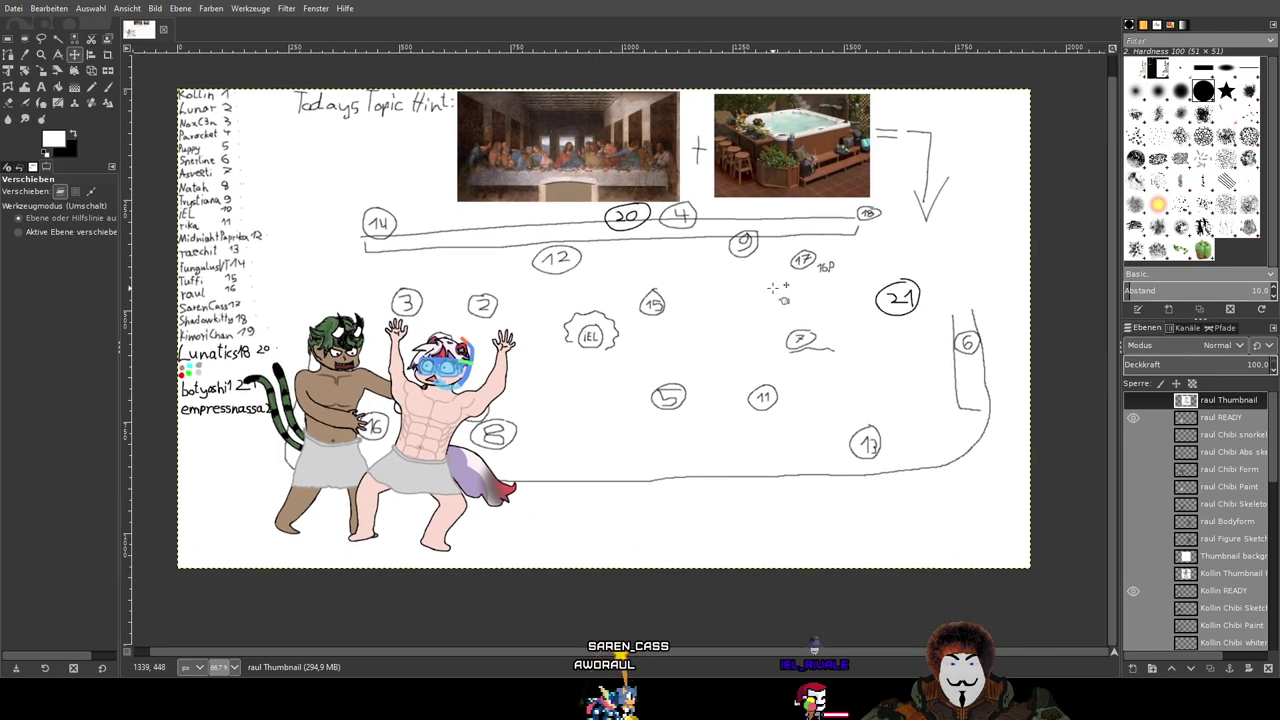
scroll(1148, 470, down, 10)
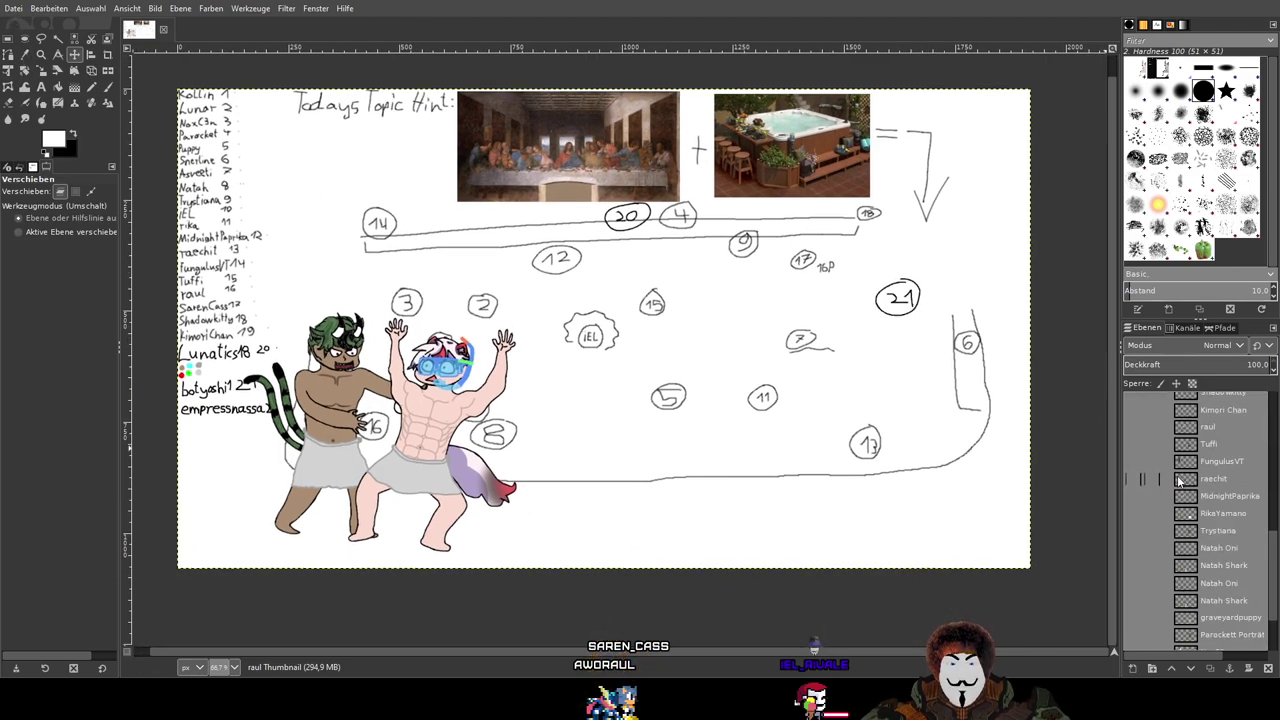
scroll(1163, 530, up, 5)
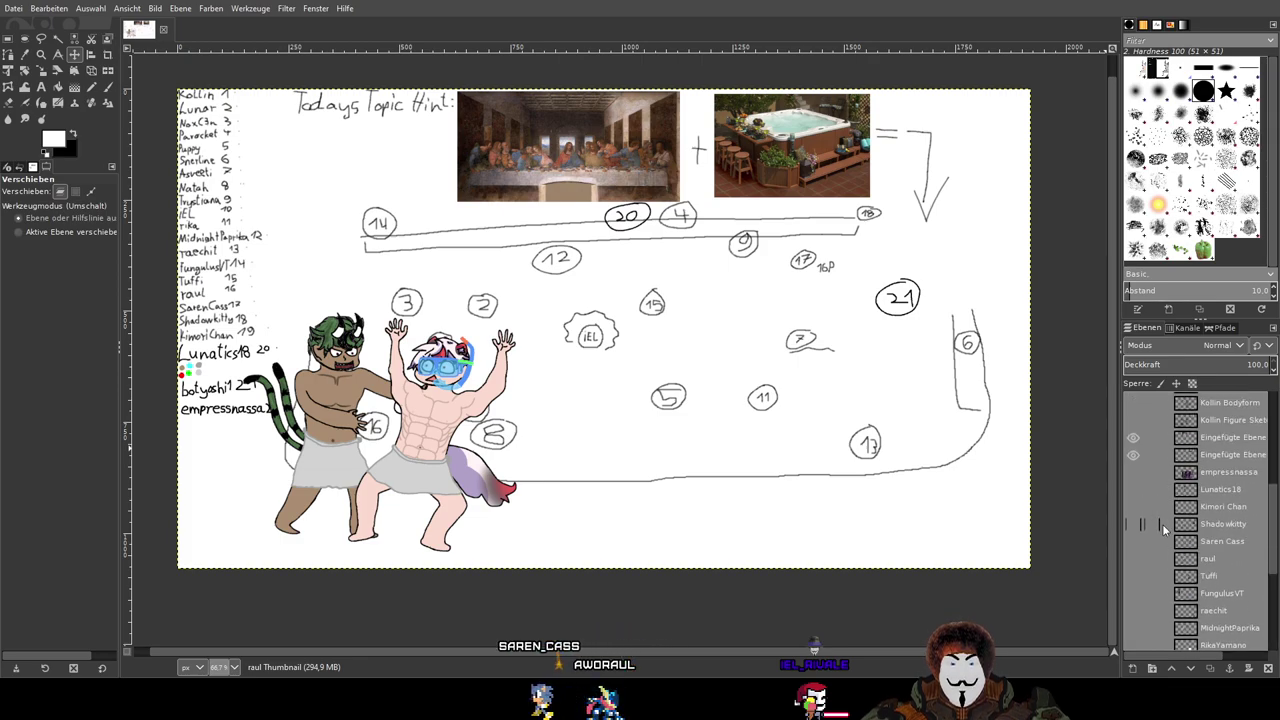
scroll(1163, 530, up, 3)
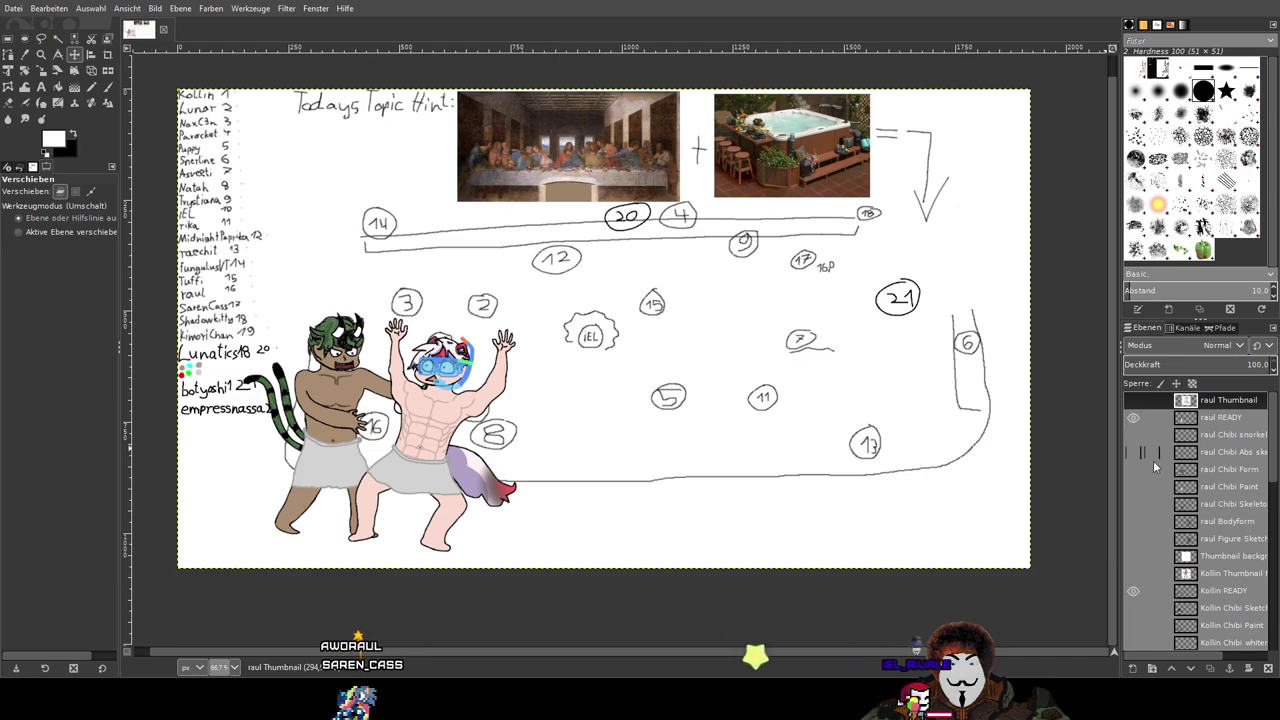
click(8, 12)
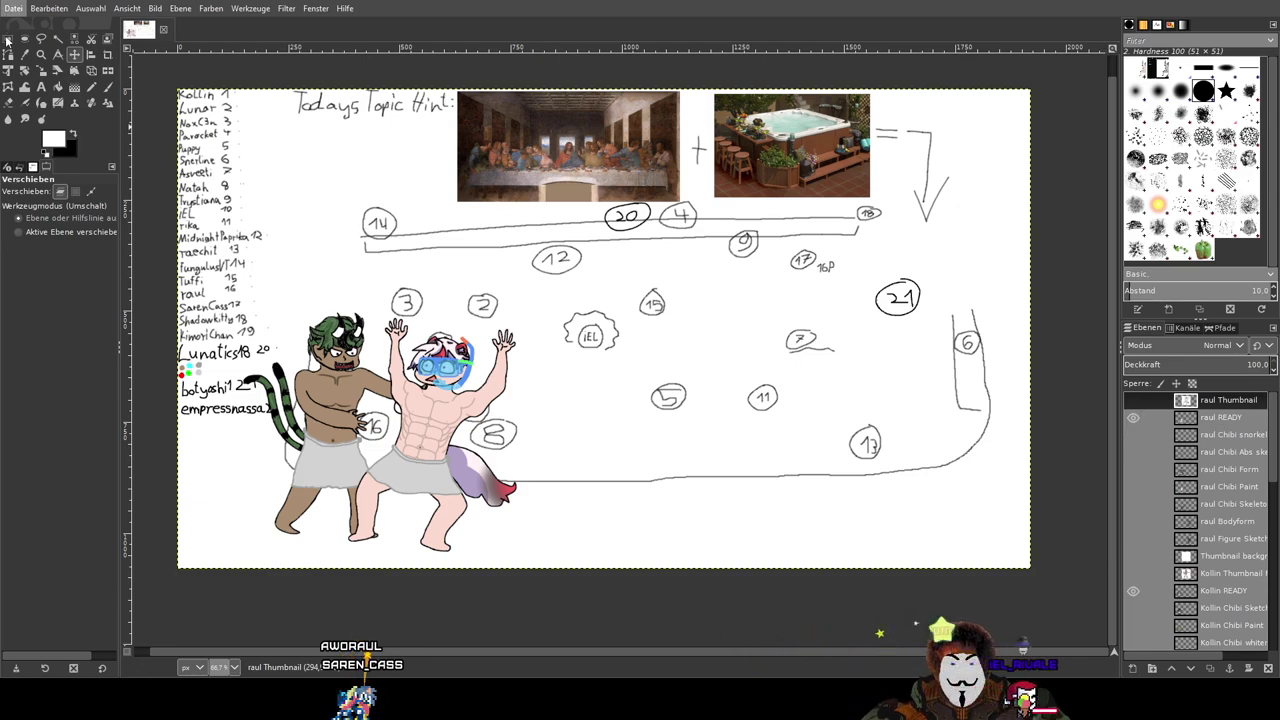
click(28, 133)
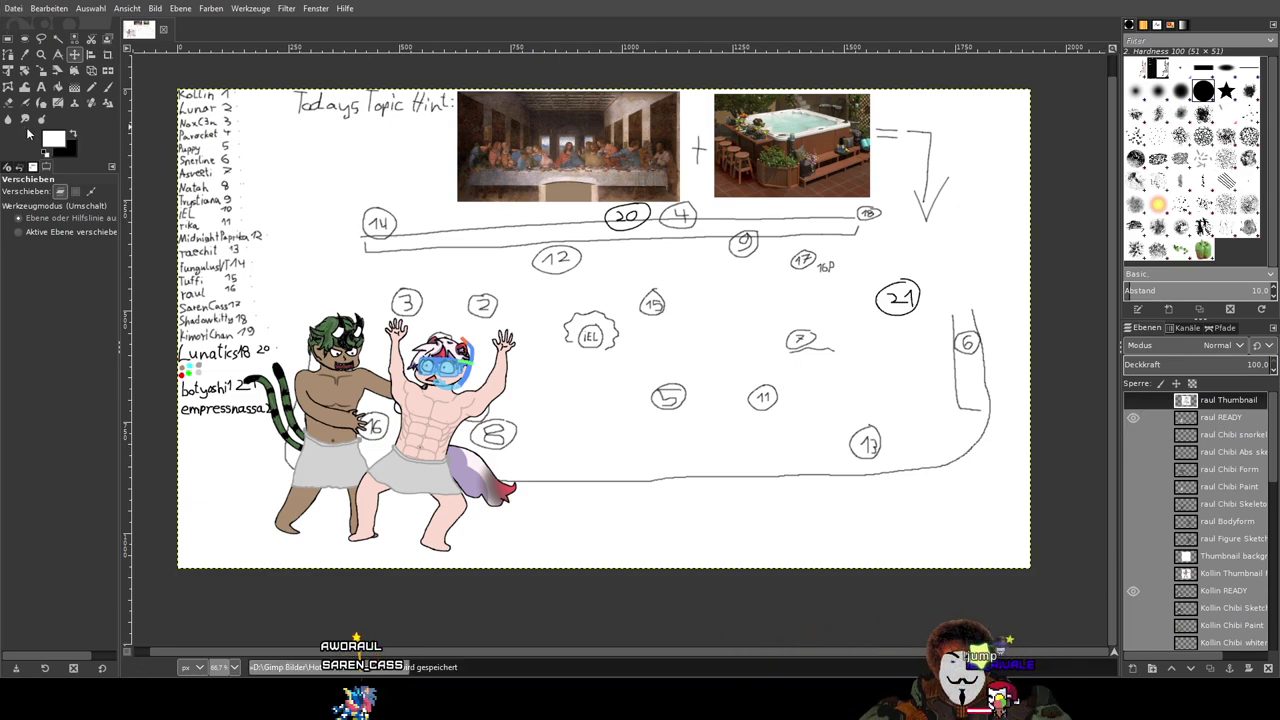